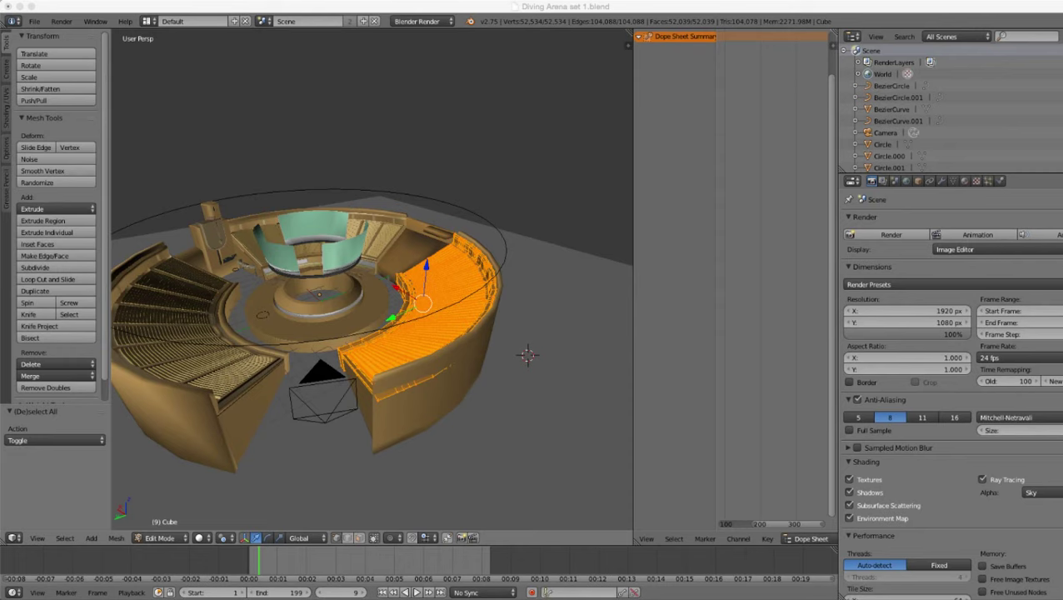
- Leave mesh editing on the seating block and examine the gap between the two upper stands
scroll(372, 281, "up", 3)
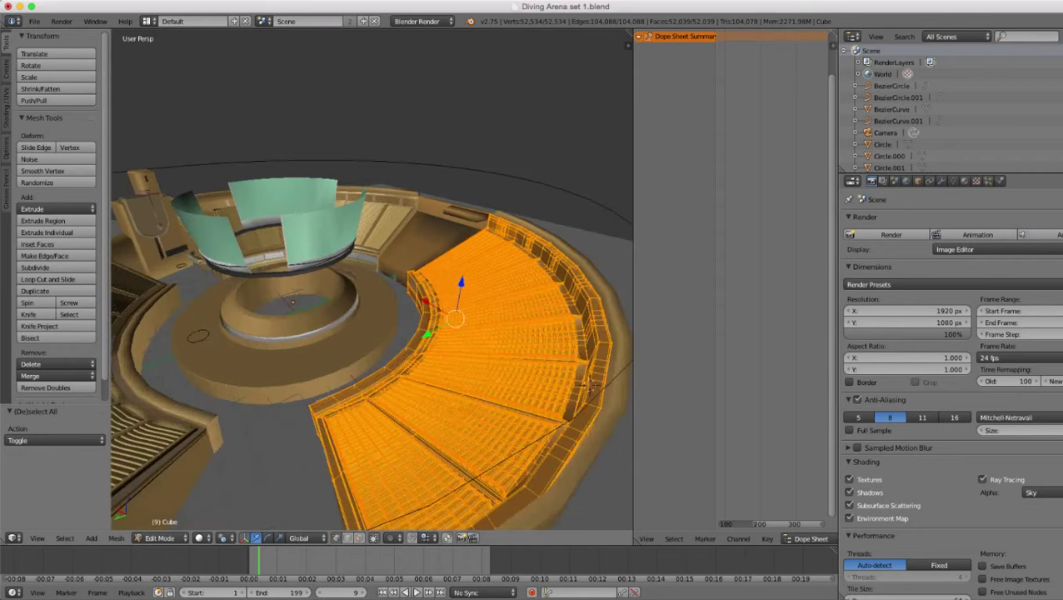
key("Tab")
scroll(372, 281, "up", 5)
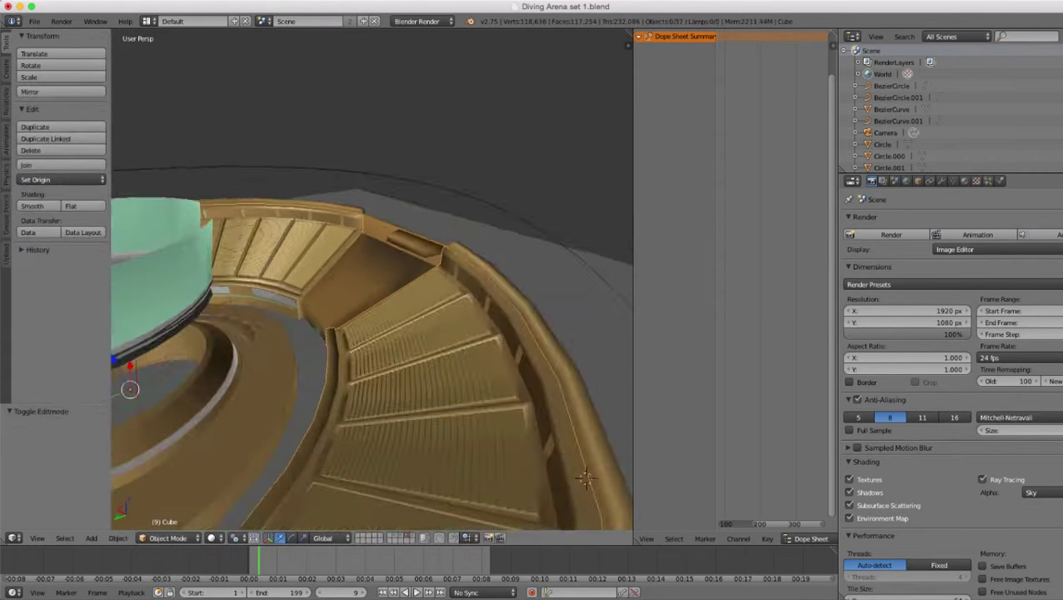
middle_click_drag(372, 281, 354, 254)
scroll(372, 282, "down", 4)
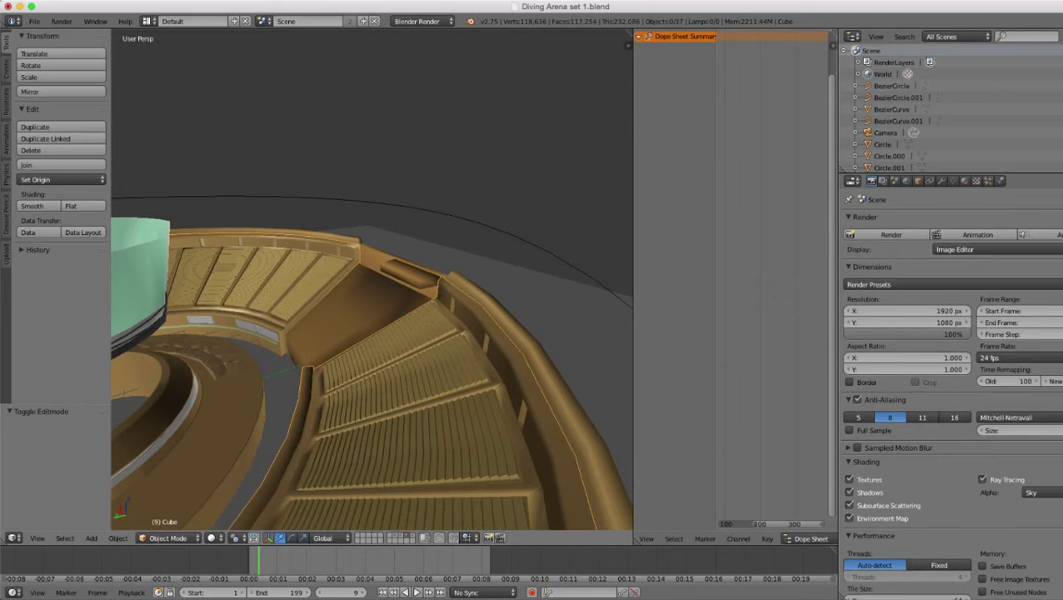
scroll(372, 282, "up", 5)
middle_click_drag(372, 281, 459, 260)
scroll(372, 282, "down", 3)
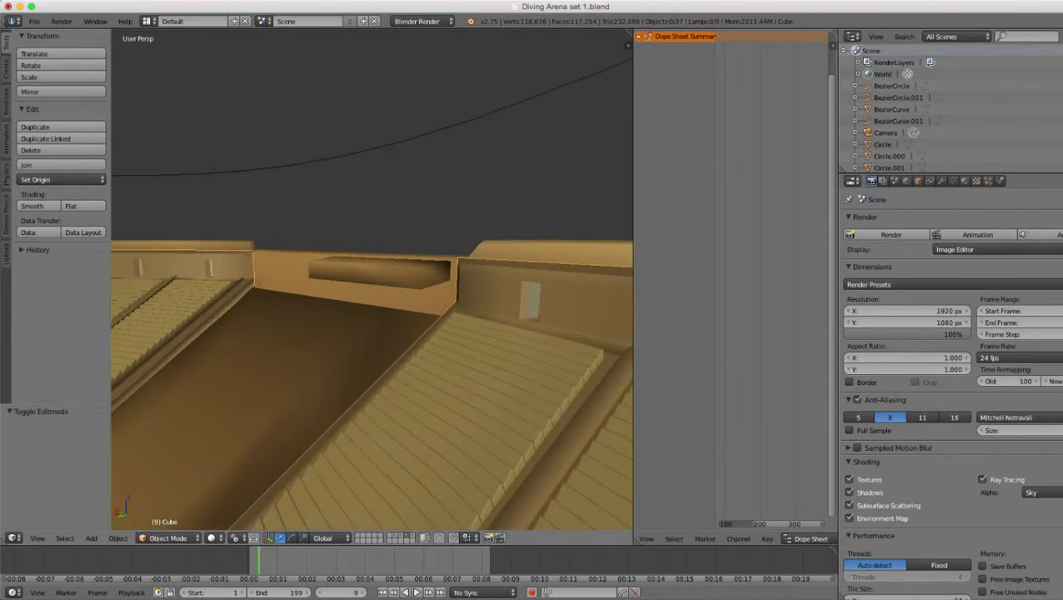
- Select the recessed wall section between the stands and examine it against the whole arena
right_click(367, 292)
middle_click_drag(367, 291, 455, 286)
scroll(371, 281, "up", 4)
scroll(371, 281, "down", 4)
middle_click_drag(372, 281, 304, 283)
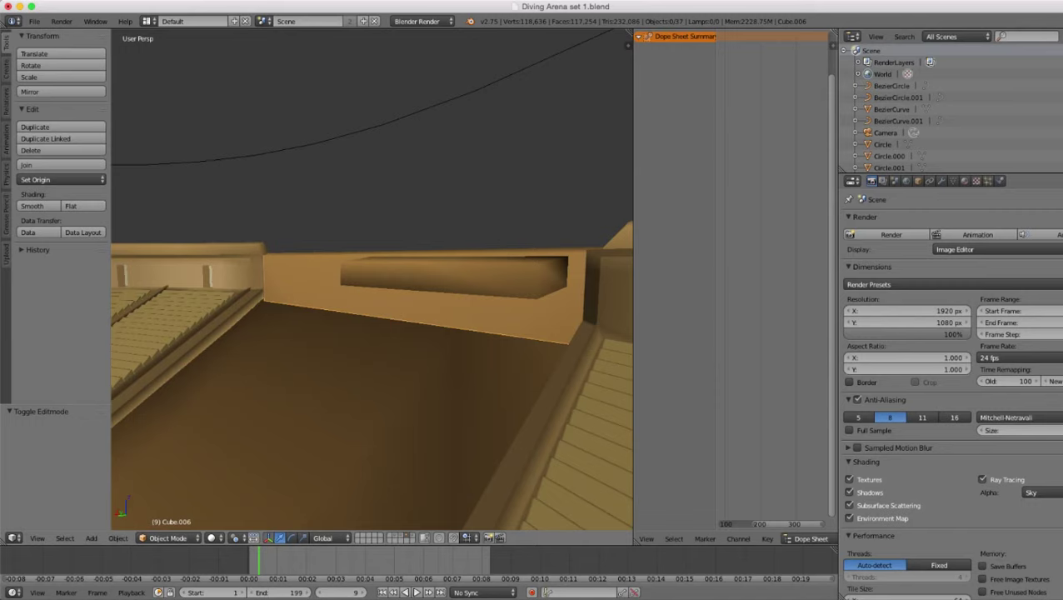
scroll(371, 282, "down", 12)
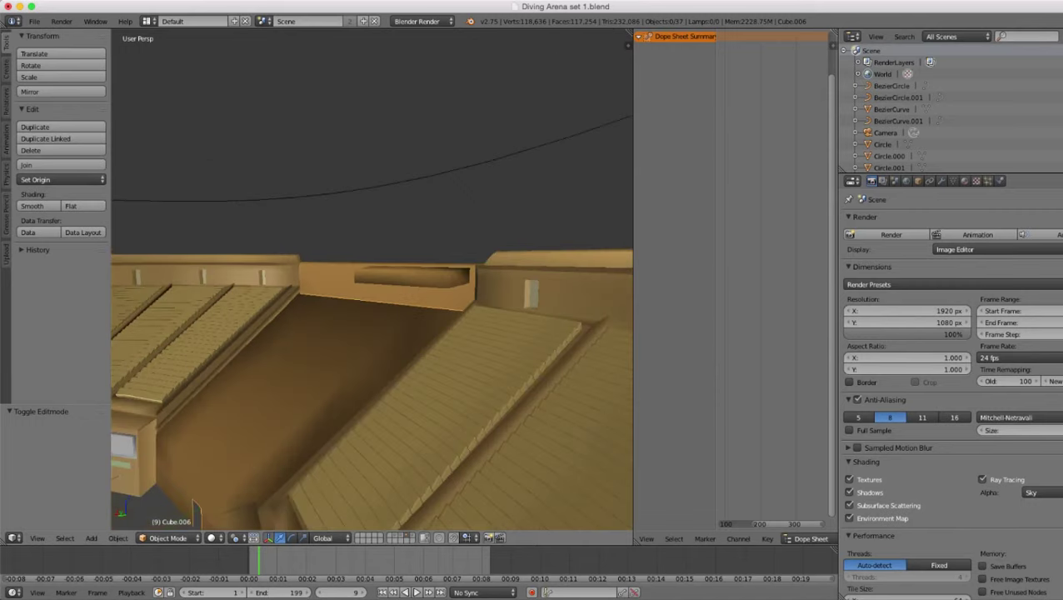
middle_click_drag(372, 281, 379, 304)
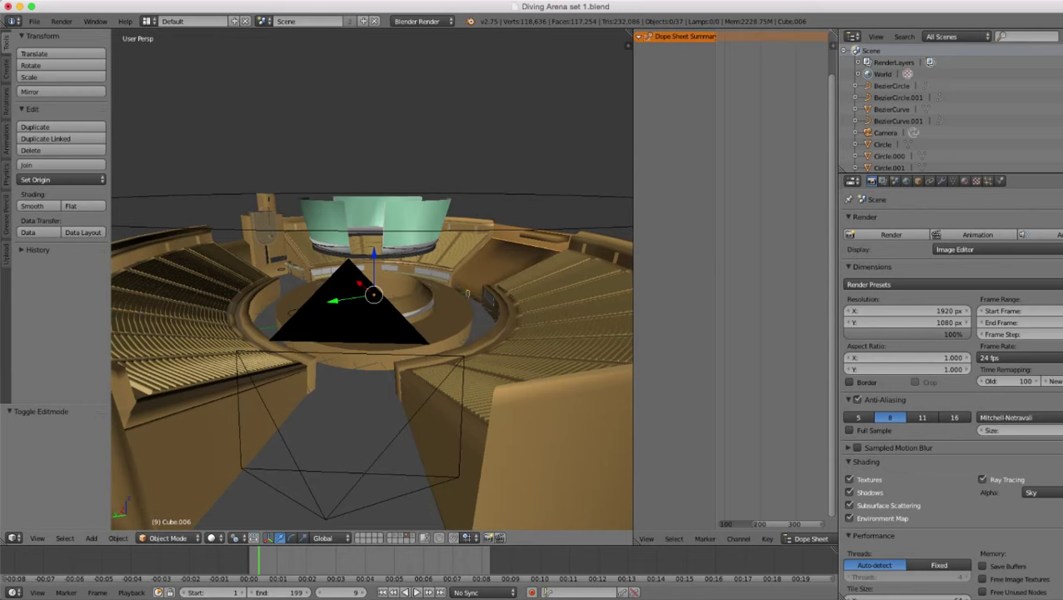
- Select the small circle outline lying on the outer floor of the central platform
scroll(373, 291, "up", 3)
middle_click_drag(333, 291, 441, 325)
scroll(373, 291, "up", 5)
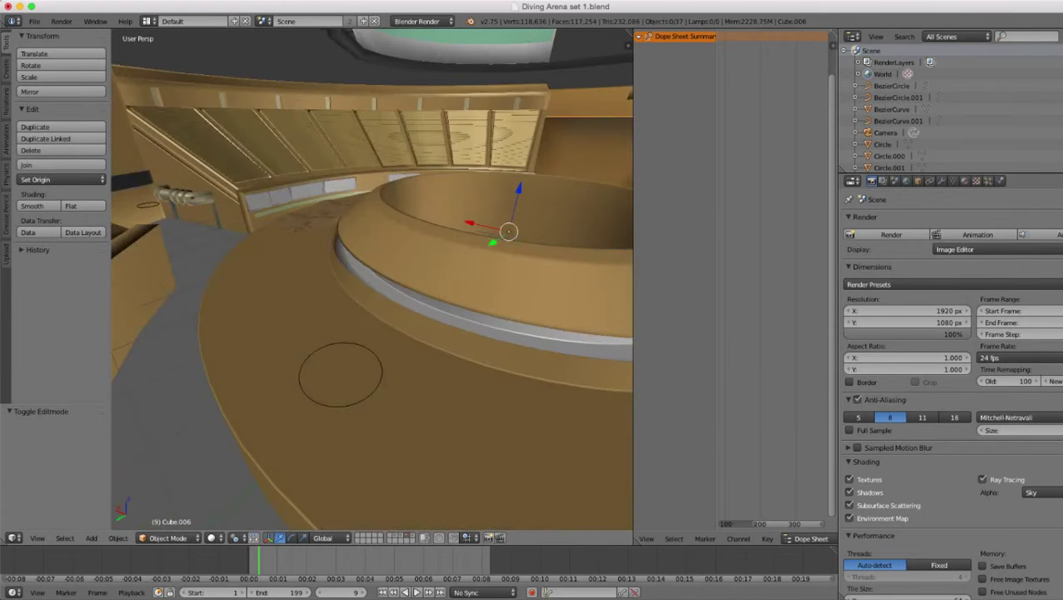
right_click(284, 325)
right_click(341, 376)
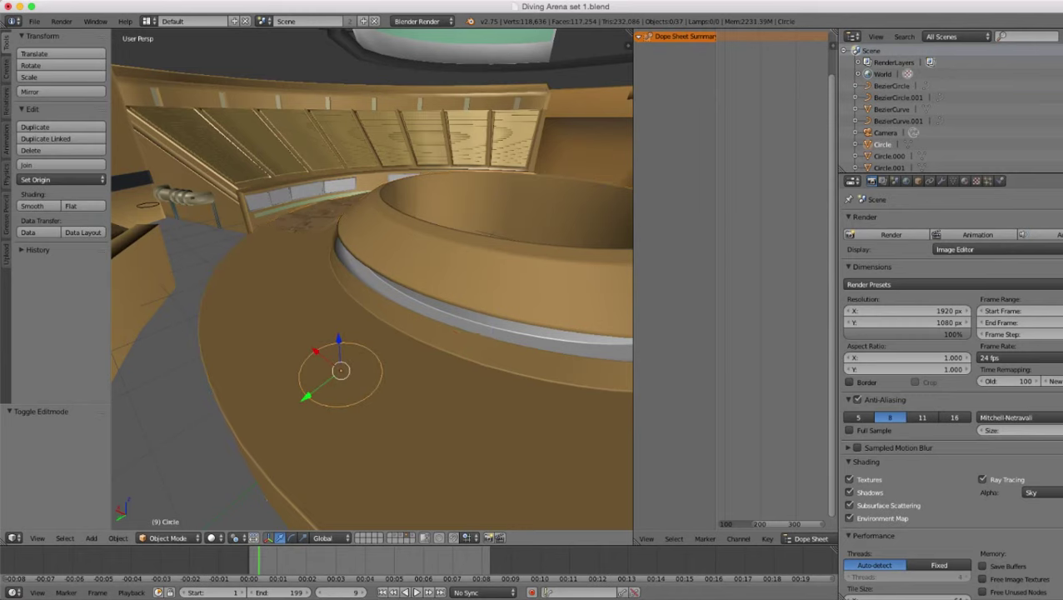
middle_click_drag(372, 333, 242, 323)
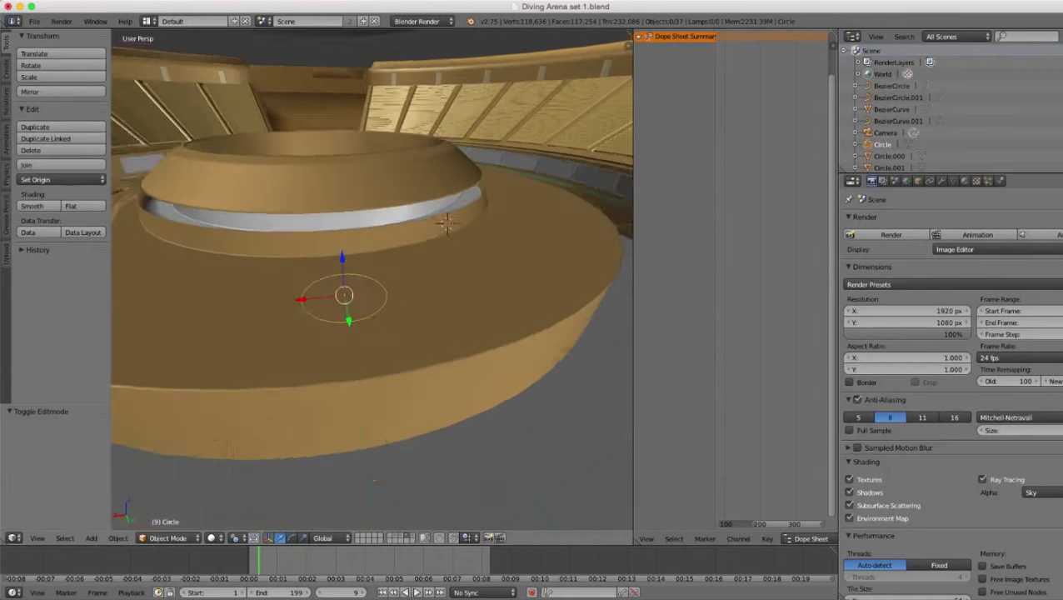
- Reselect the small circle in place of the finish line object and examine its placement on the platform
scroll(241, 323, "up", 3)
right_click(333, 333)
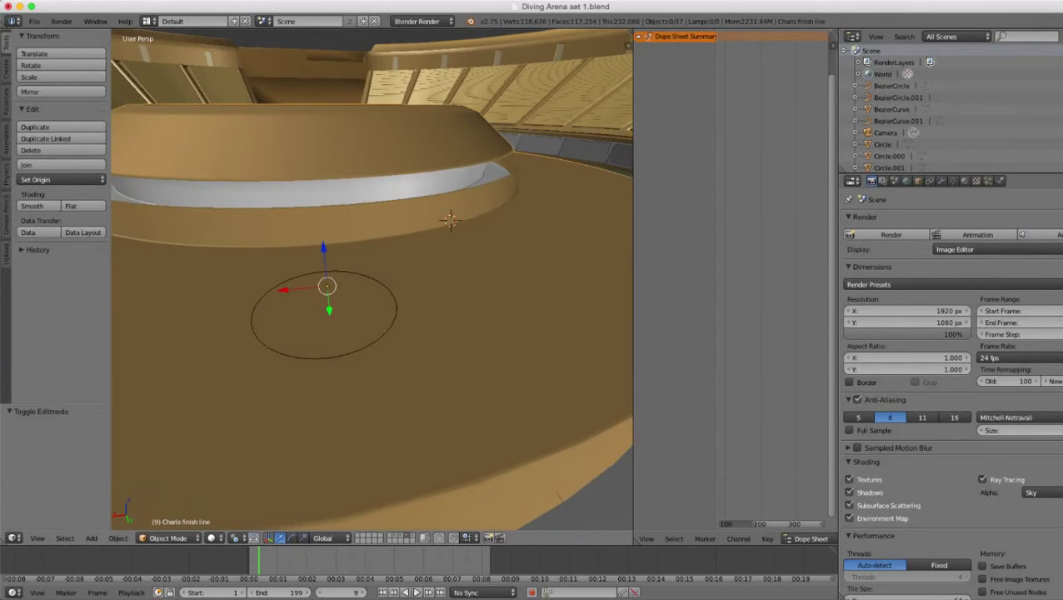
scroll(372, 281, "down", 5)
scroll(373, 280, "up", 5)
right_click(372, 281)
scroll(372, 281, "down", 7)
mouse_move(373, 281)
middle_mouse_down()
mouse_move(366, 250)
mouse_move(368, 283)
mouse_move(498, 297)
mouse_move(389, 296)
mouse_move(510, 300)
mouse_move(368, 298)
middle_mouse_up()
scroll(373, 281, "up", 7)
scroll(372, 280, "down", 9)
scroll(373, 281, "up", 6)
scroll(372, 281, "down", 3)
scroll(373, 281, "down", 2)
scroll(368, 297, "up", 4)
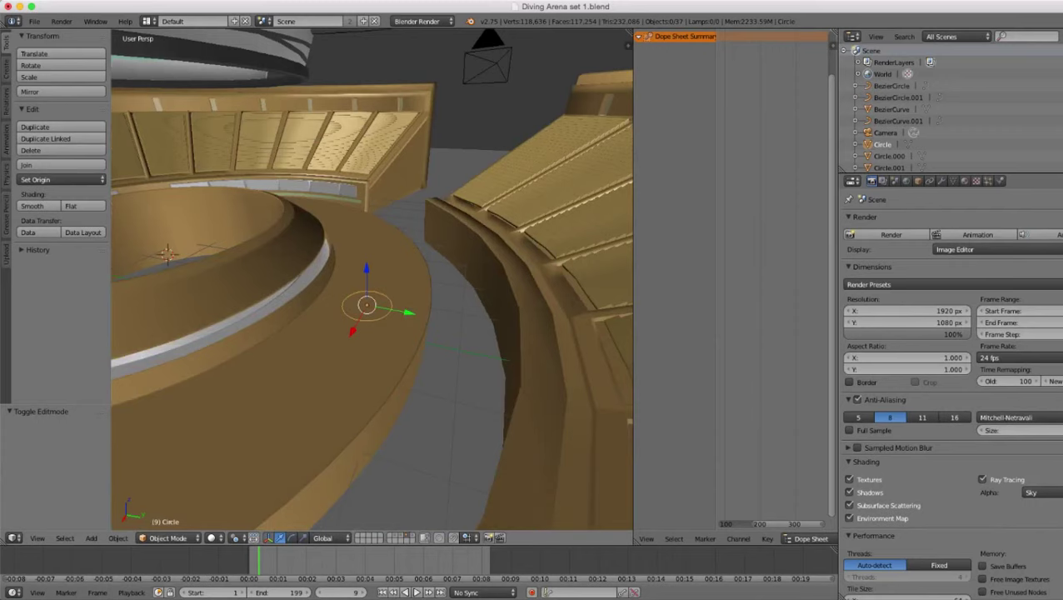
- Try to raise the small circle vertically above the platform
scroll(368, 297, "down", 4)
middle_click_drag(369, 297, 275, 250)
scroll(446, 267, "up", 4)
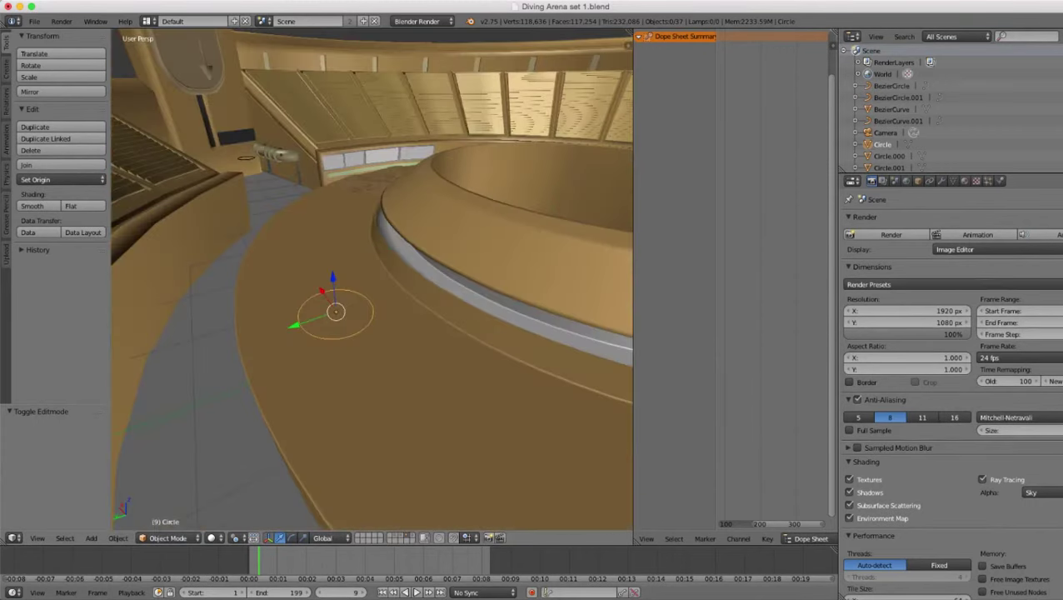
left_click_drag(332, 277, 331, 205)
key("Escape")
mouse_move(330, 205)
middle_mouse_down()
mouse_move(338, 158)
mouse_move(408, 242)
mouse_move(402, 219)
mouse_move(337, 196)
middle_mouse_up()
- Examine the arena's stands, central platform and suspended green screens from several angles
scroll(408, 242, "down", 4)
middle_click_drag(373, 250, 346, 248)
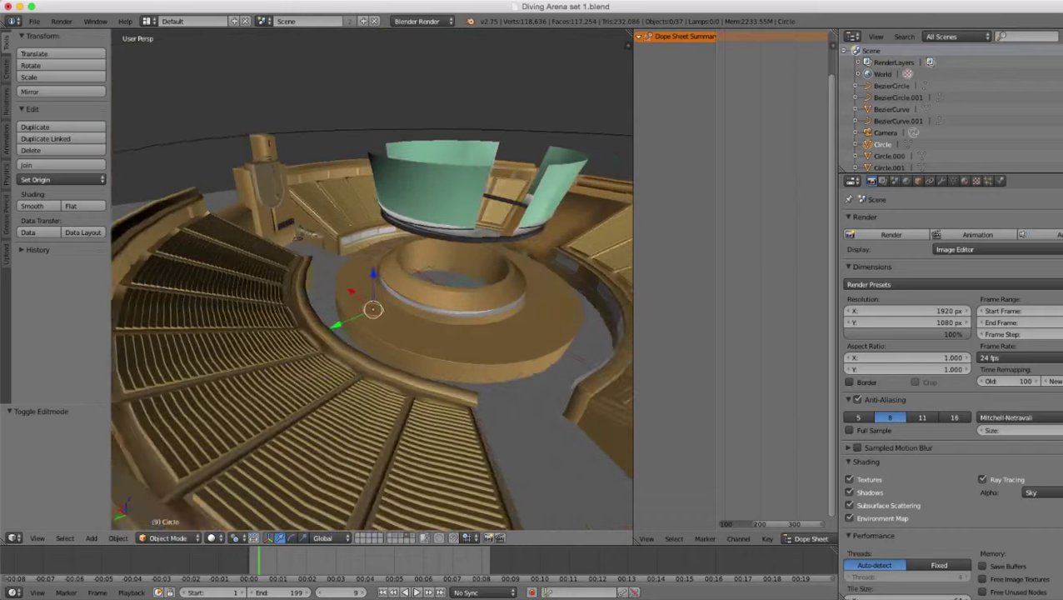
scroll(373, 281, "up", 4)
scroll(372, 280, "down", 7)
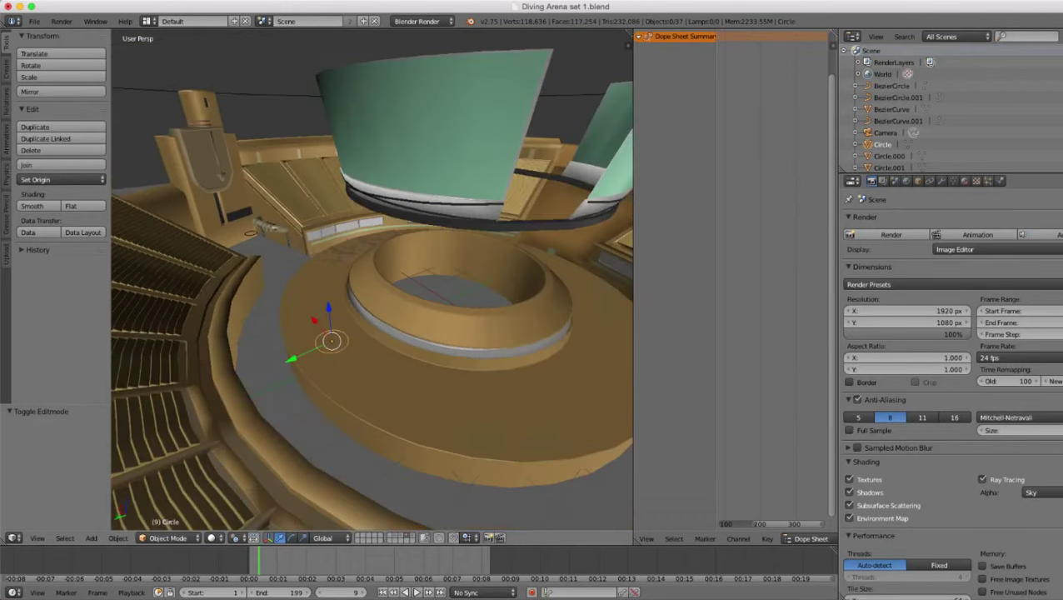
middle_click_drag(373, 281, 167, 263, "shift")
scroll(373, 281, "up", 5)
scroll(372, 281, "down", 5)
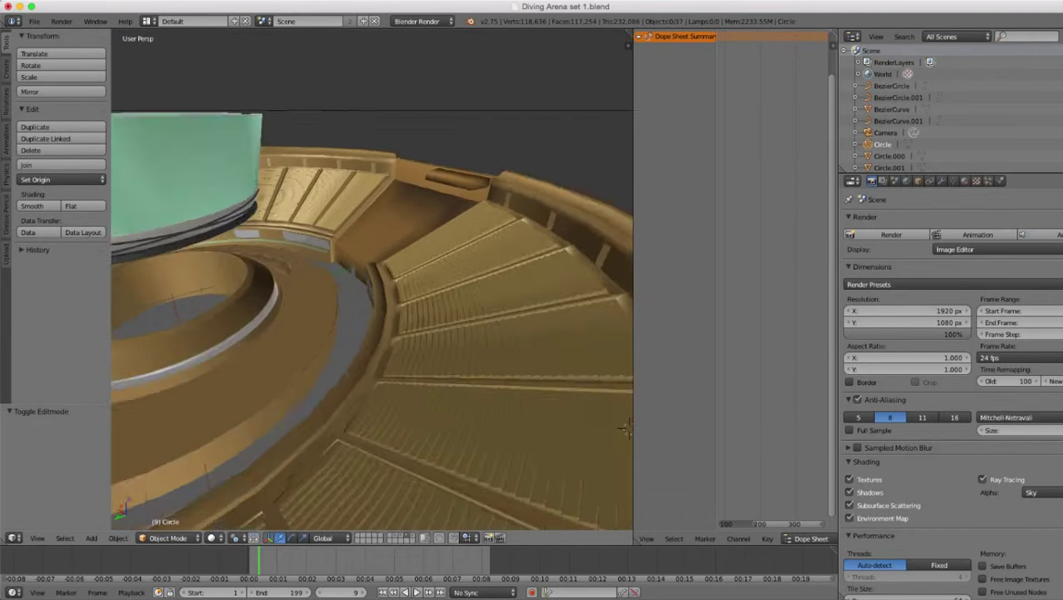
middle_click_drag(373, 281, 471, 287, "shift")
scroll(373, 281, "up", 5)
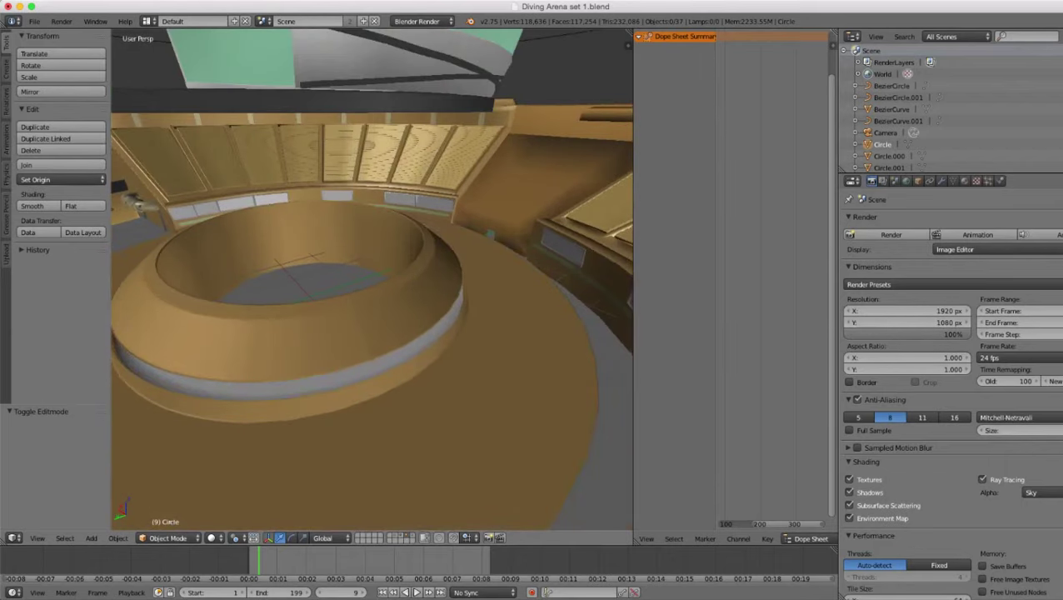
- Switch the visible layer from the arena set to the running character rigs
left_click(401, 540)
left_click(406, 540)
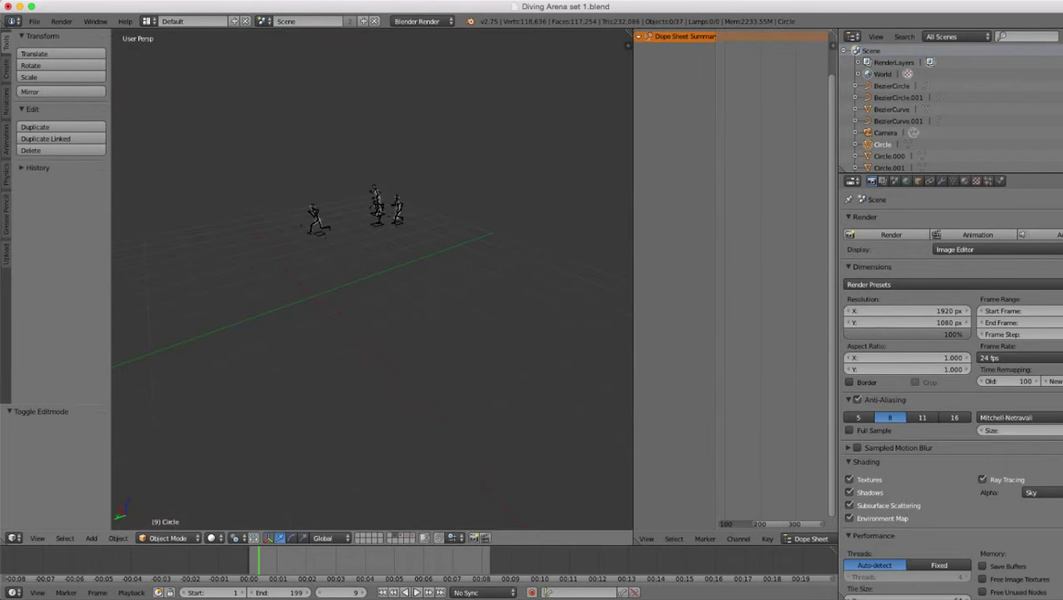
left_click(411, 540)
middle_click_drag(372, 281, 310, 254)
scroll(373, 281, "up", 6)
scroll(372, 281, "up", 4)
middle_click_drag(373, 281, 516, 315)
scroll(372, 281, "down", 4)
middle_click_drag(373, 281, 387, 254)
scroll(372, 281, "up", 3)
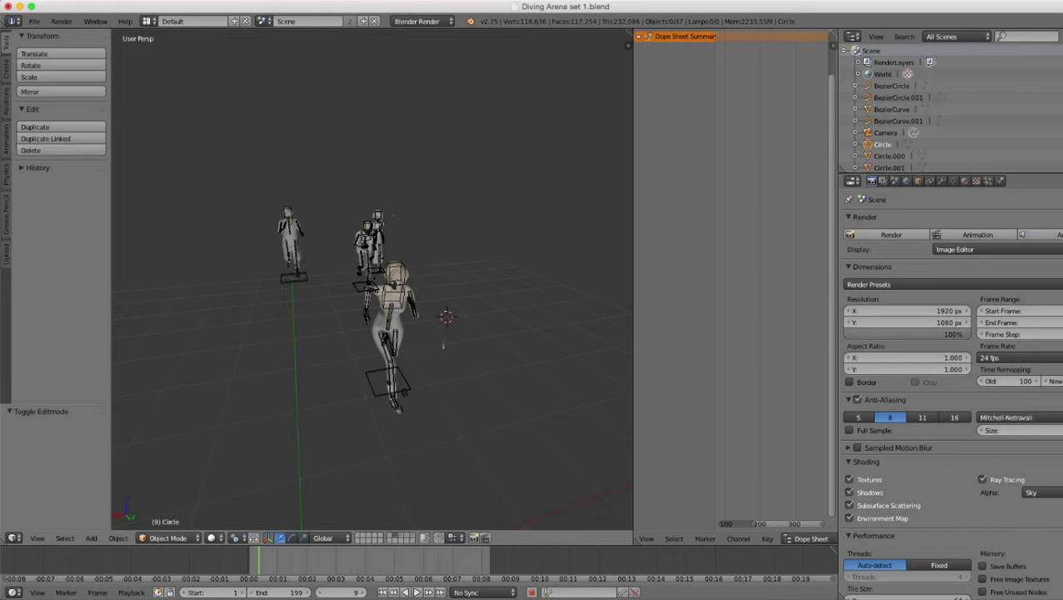
- Examine the four running characters from the front and the side
scroll(371, 283, "up", 6)
scroll(372, 283, "down", 6)
middle_click_drag(372, 283, 250, 287)
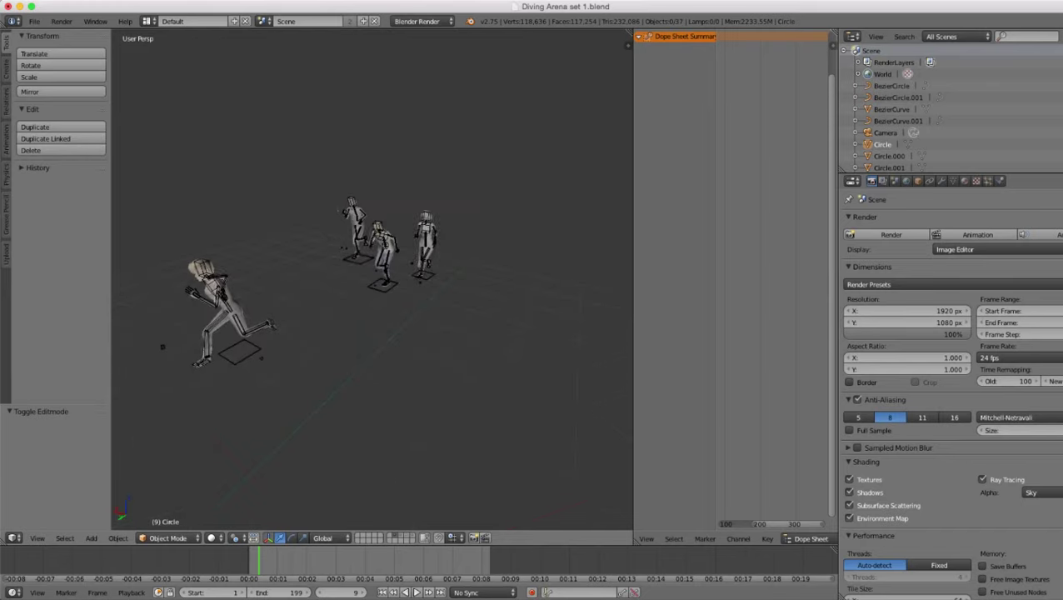
scroll(372, 284, "up", 3)
middle_click_drag(371, 283, 250, 256)
scroll(371, 283, "down", 3)
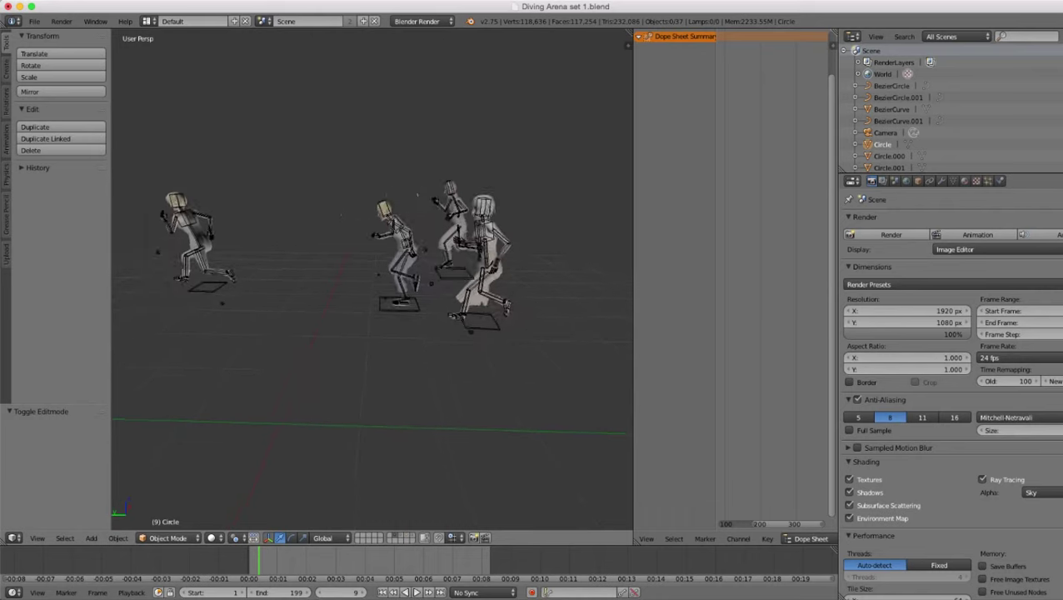
scroll(372, 283, "up", 3)
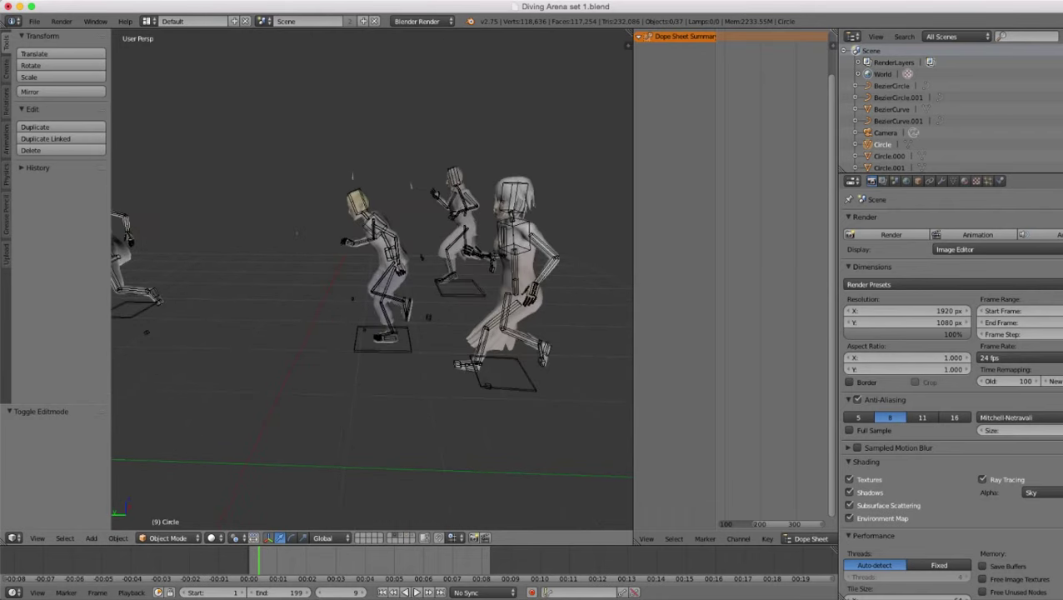
scroll(371, 283, "down", 3)
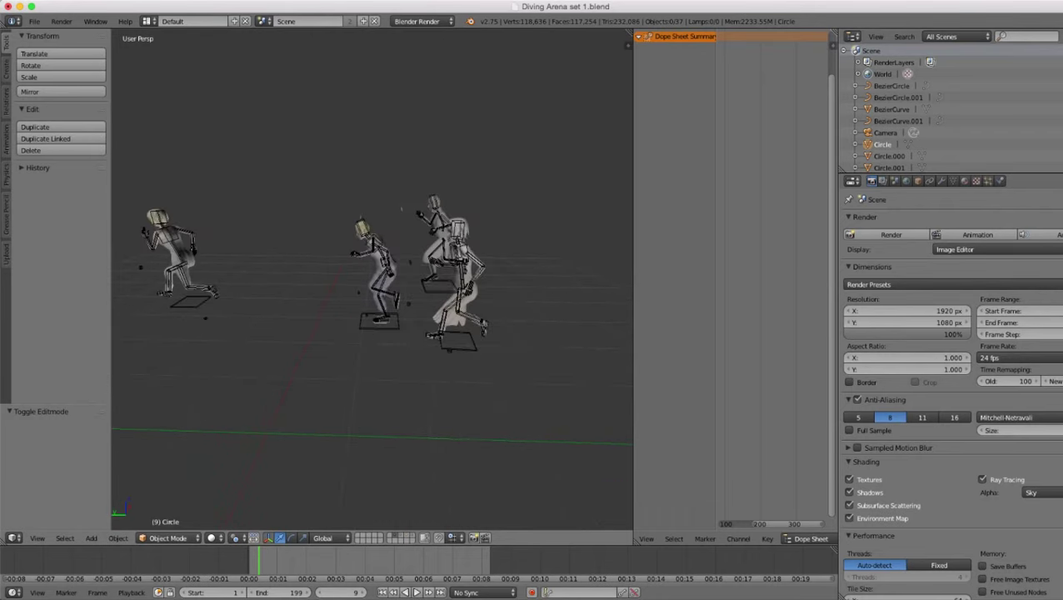
- Select the middle runner's armature and examine its pose against the other runners
right_click(381, 265)
scroll(372, 283, "down", 3)
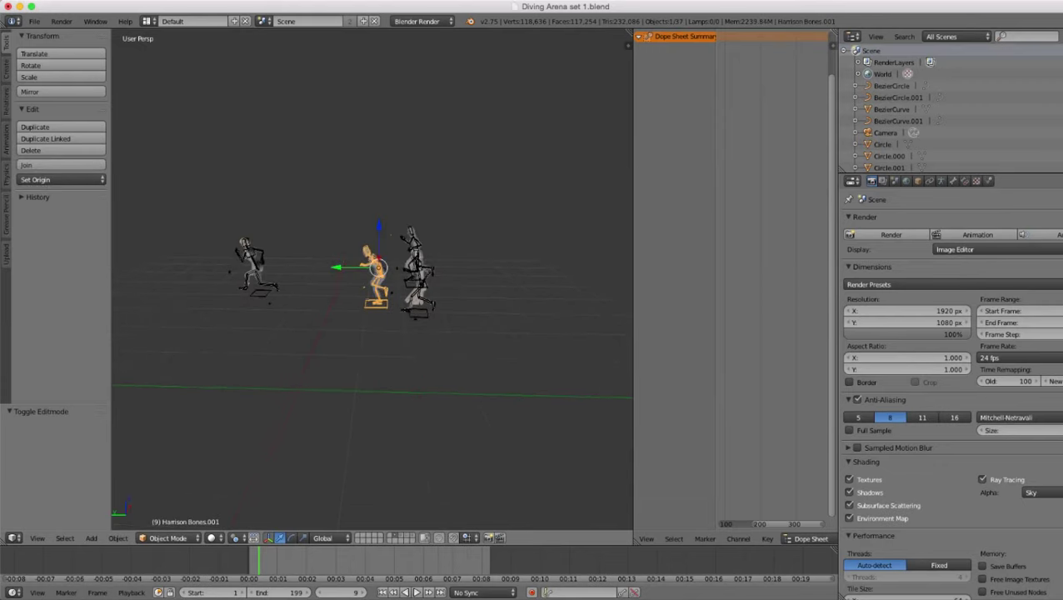
middle_click_drag(372, 283, 209, 298)
scroll(372, 283, "up", 3)
scroll(371, 283, "up", 2)
middle_click_drag(371, 284, 533, 275)
scroll(372, 284, "down", 3)
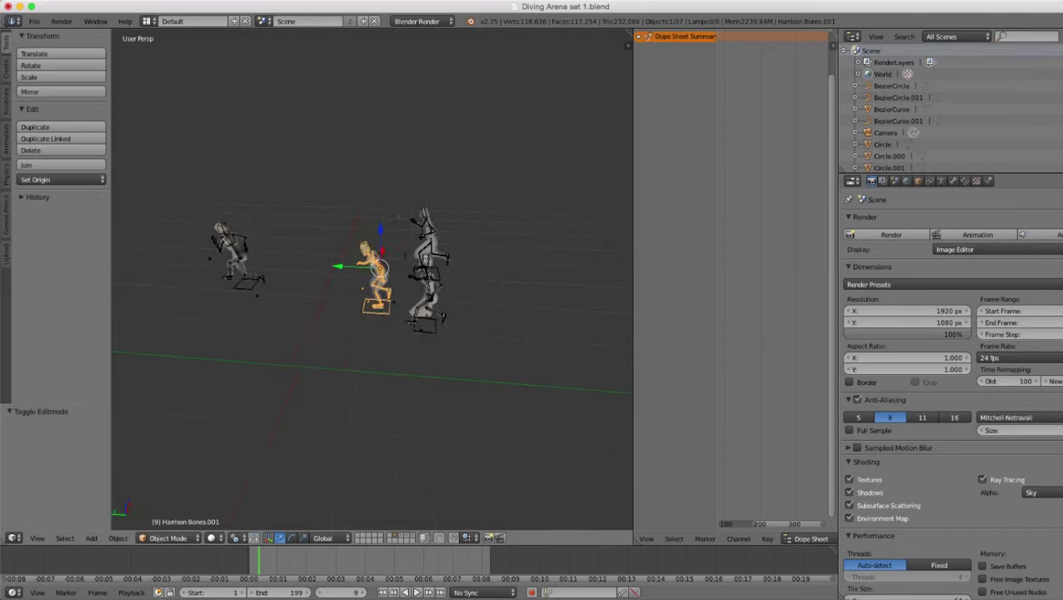
middle_click_drag(372, 284, 542, 293, "shift")
scroll(372, 283, "up", 3)
scroll(372, 283, "down", 2)
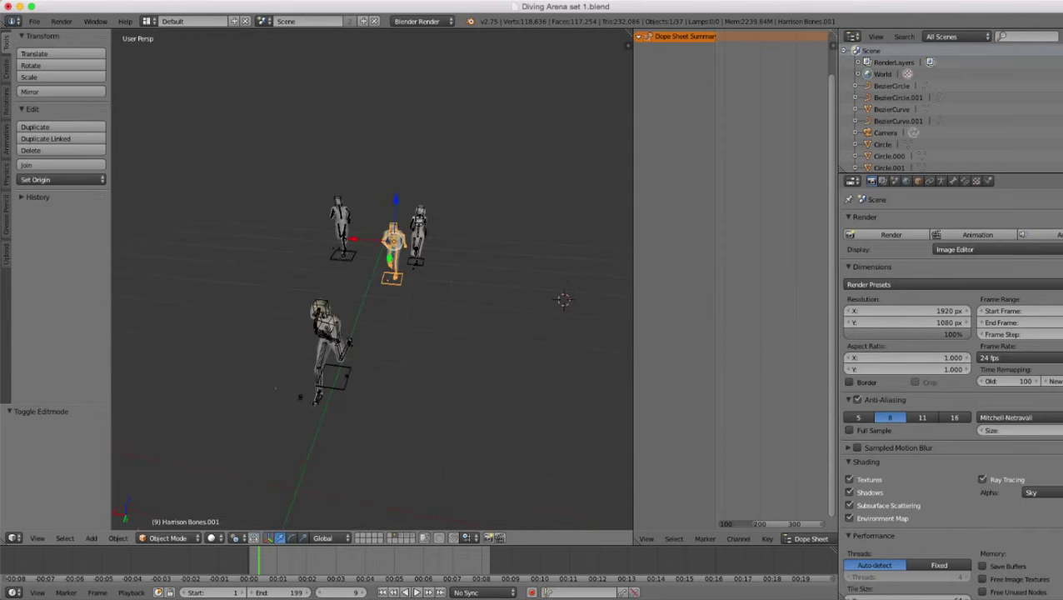
- Examine the spacing between all four posed runners from different sides
middle_click_drag(372, 283, 566, 271)
middle_click_drag(500, 268, 225, 300)
scroll(371, 283, "up", 1)
middle_click_drag(372, 283, 258, 297)
scroll(371, 284, "down", 2)
scroll(371, 284, "down", 1)
scroll(371, 283, "up", 2)
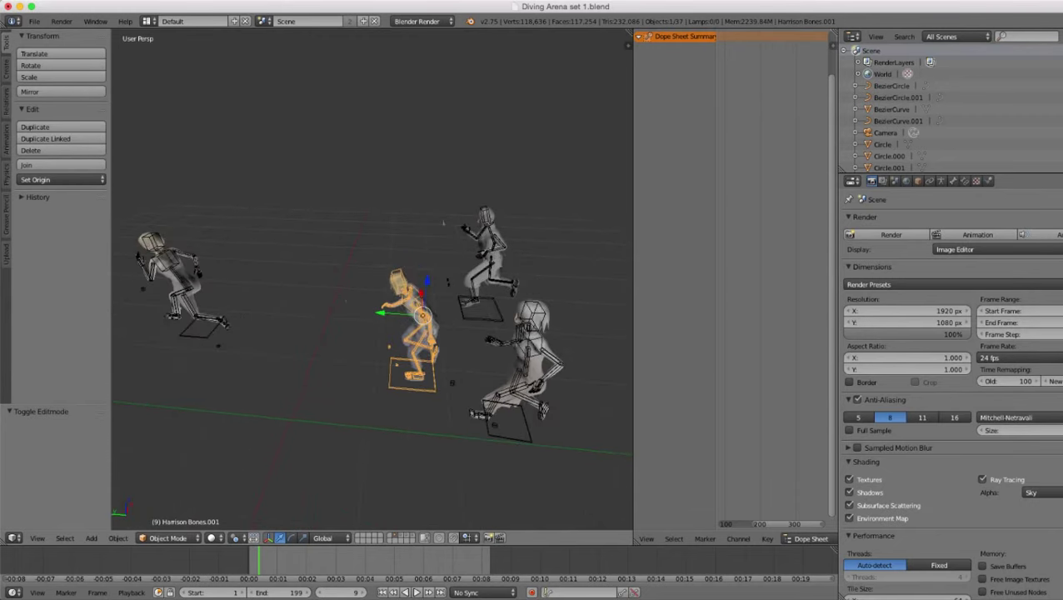
scroll(372, 283, "down", 4)
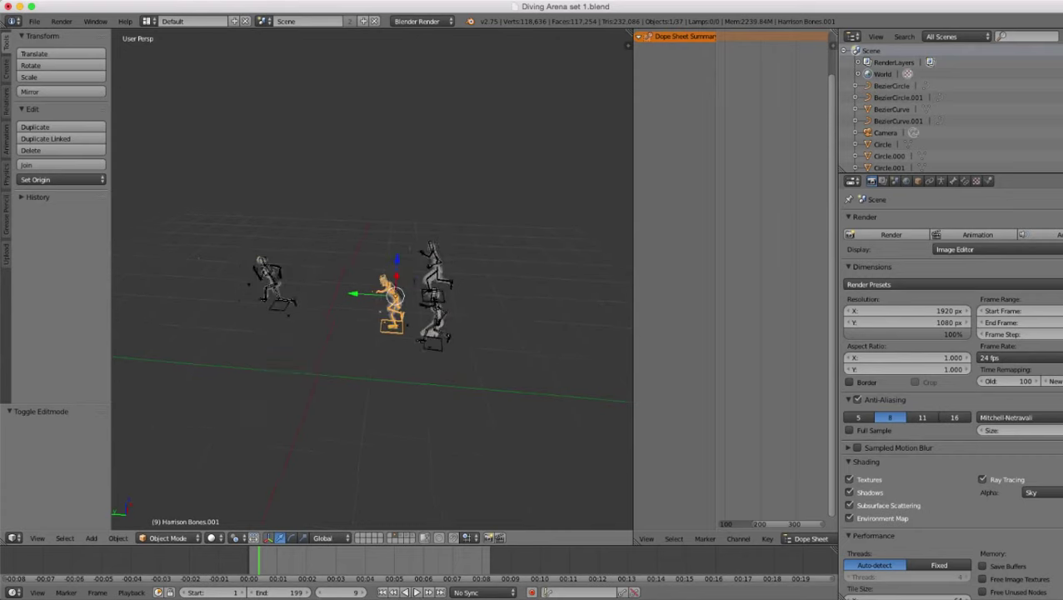
scroll(372, 284, "up", 3)
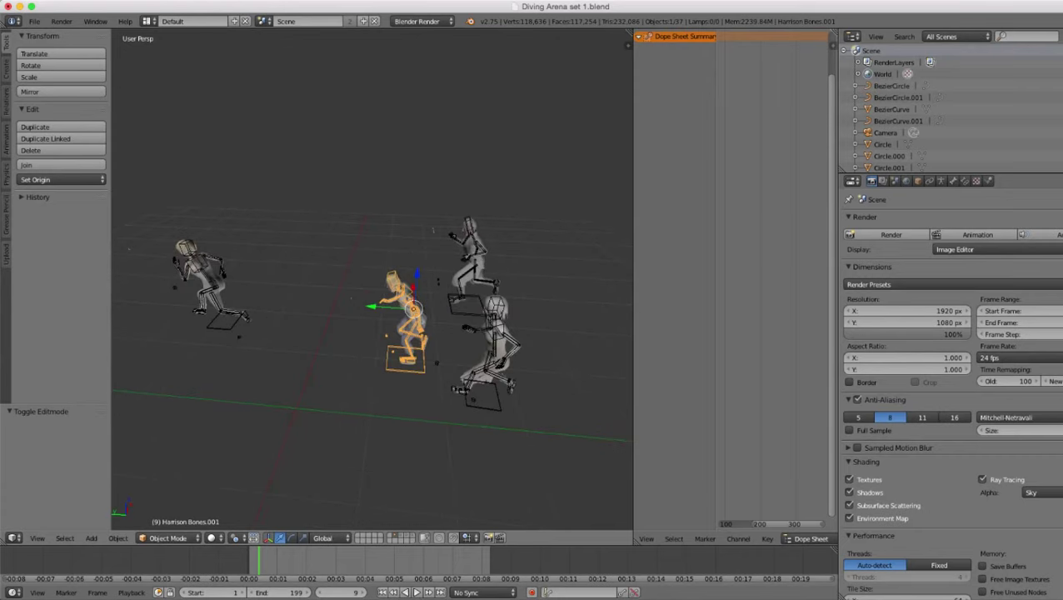
scroll(372, 283, "down", 2)
middle_click_drag(372, 284, 333, 321)
- Bring the gun and the robot cop head into view and select both objects together
scroll(372, 284, "down", 6)
scroll(371, 283, "down", 3)
middle_click_drag(371, 283, 533, 294, "shift")
scroll(372, 284, "up", 4)
scroll(371, 284, "down", 1)
middle_click_drag(371, 283, 338, 282)
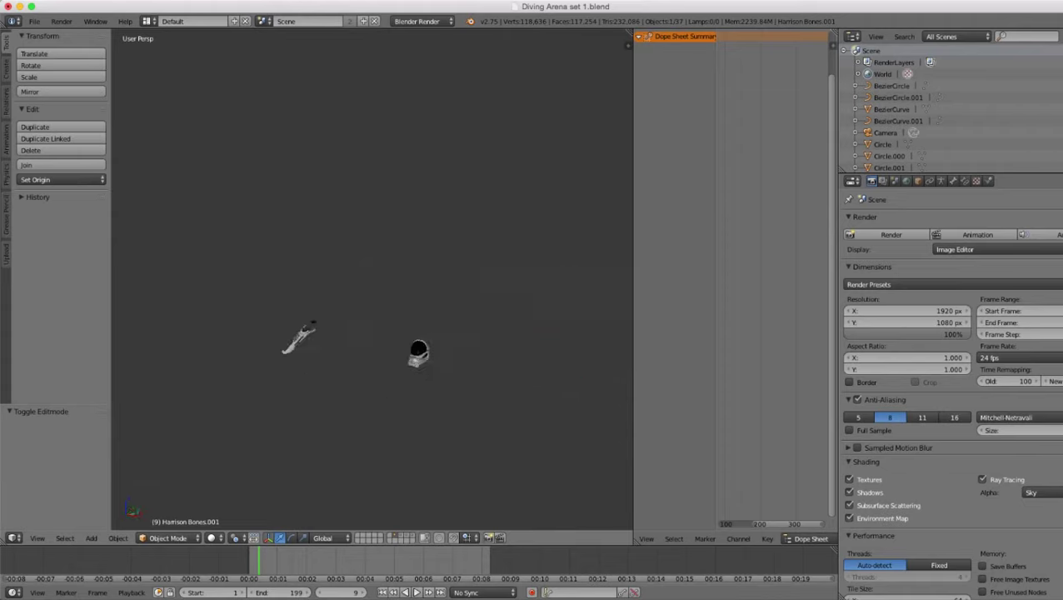
scroll(372, 284, "up", 3)
right_click(253, 375)
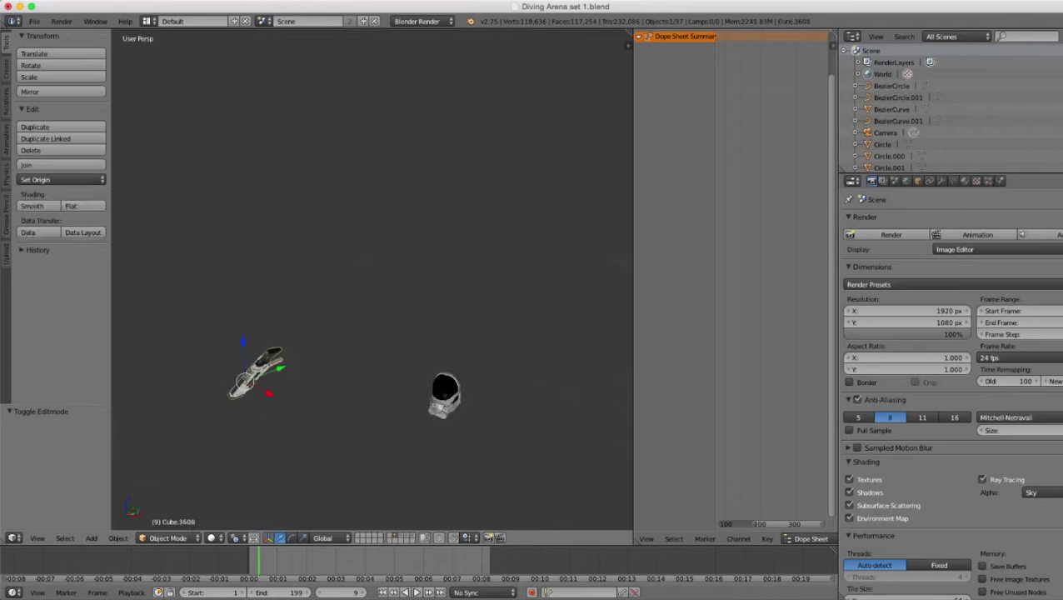
right_click(445, 396, "shift")
- Move the selected gun and robot cop head up 5.113 units along the Z axis
scroll(372, 284, "down", 5)
middle_click_drag(371, 283, 445, 282)
left_click_drag(417, 279, 417, 173)
middle_click_drag(417, 174, 404, 233)
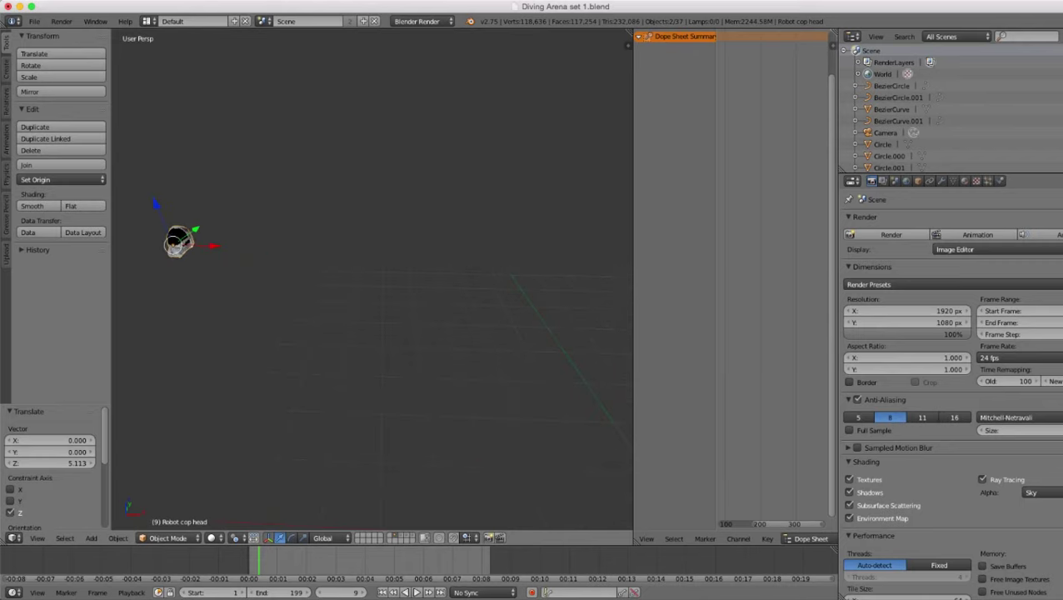
- Move the gun and robot cop head 5.828 units along the X axis
key("g")
key("x")
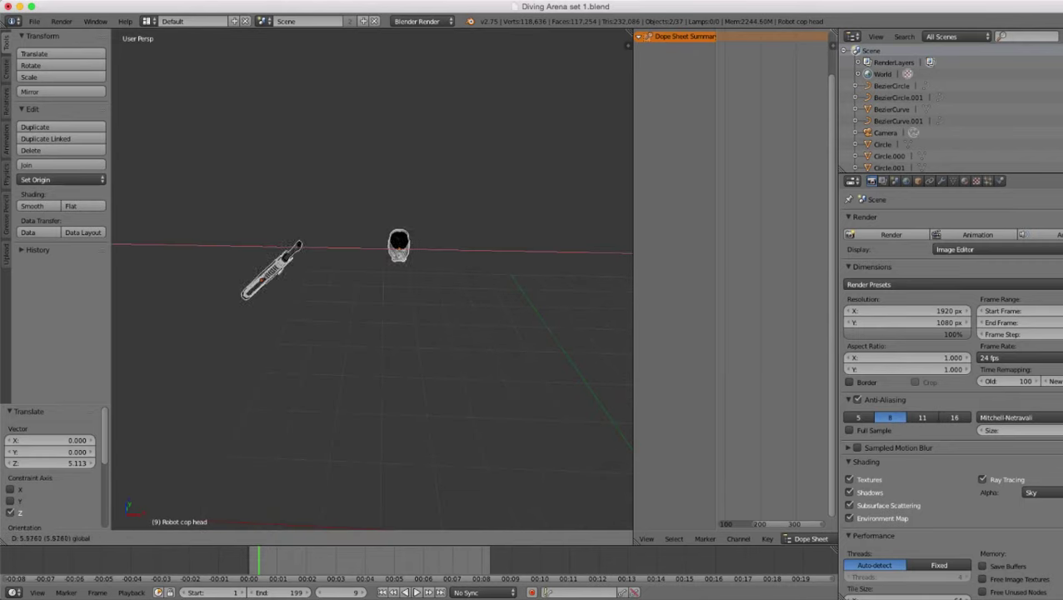
left_click_drag(439, 251, 442, 251)
scroll(442, 251, "up", 6)
middle_click_drag(442, 251, 447, 346)
scroll(447, 346, "up", 2)
scroll(373, 280, "up", 3)
scroll(462, 246, "down", 5)
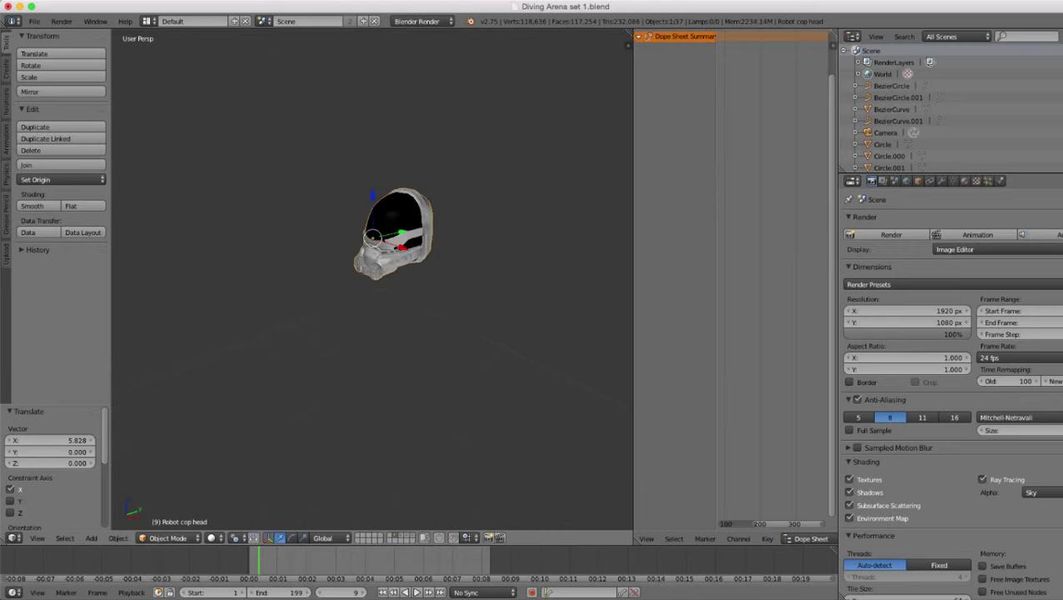
- Undo and redo the X-axis move, then select the robot cop head and examine it from the front
key("ctrl+z")
key("ctrl+shift+z")
scroll(450, 242, "up", 5)
right_click(450, 237)
scroll(417, 250, "down", 5)
mouse_move(392, 265)
middle_mouse_down()
mouse_move(431, 292)
mouse_move(491, 271)
mouse_move(392, 281)
mouse_move(299, 327)
mouse_move(408, 275)
middle_mouse_up()
scroll(333, 317, "up", 2)
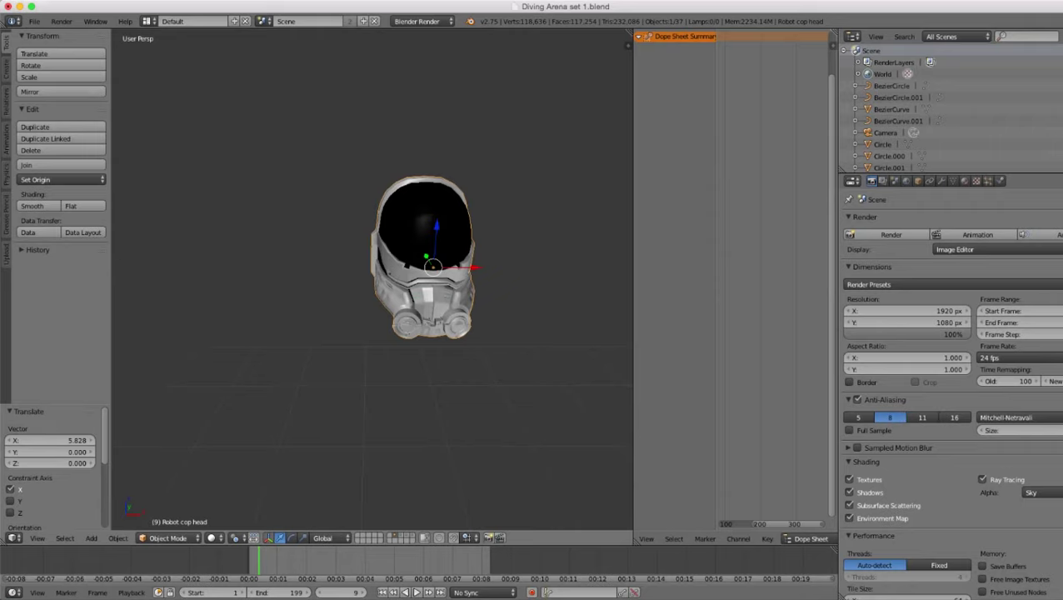
- Examine the robot cop head's visor, mouth plate and round breathing filters up close from the front and at an angle
middle_click_drag(408, 275, 340, 281)
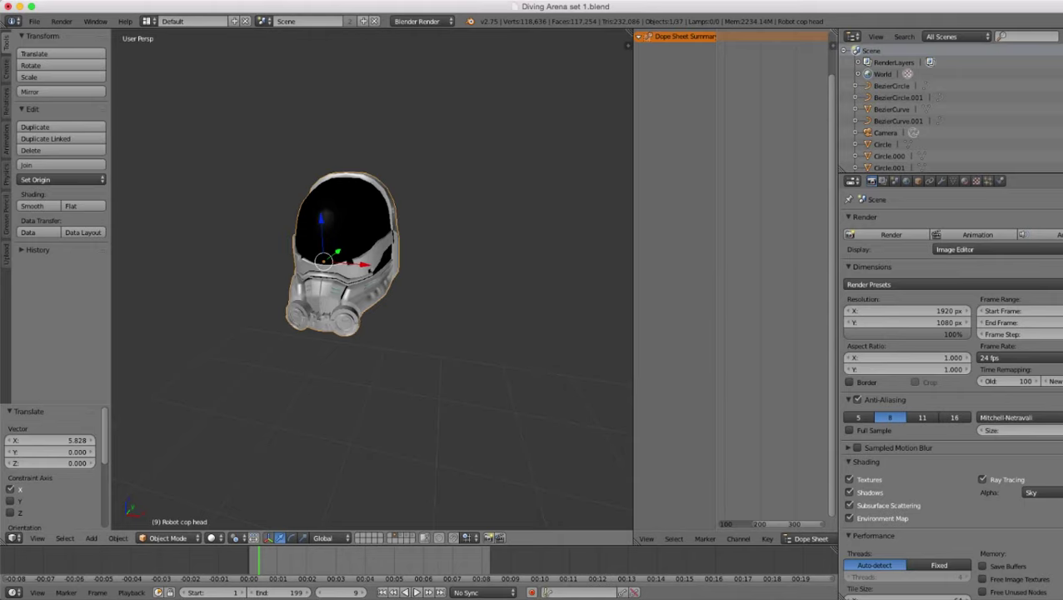
scroll(371, 279, "down", 6)
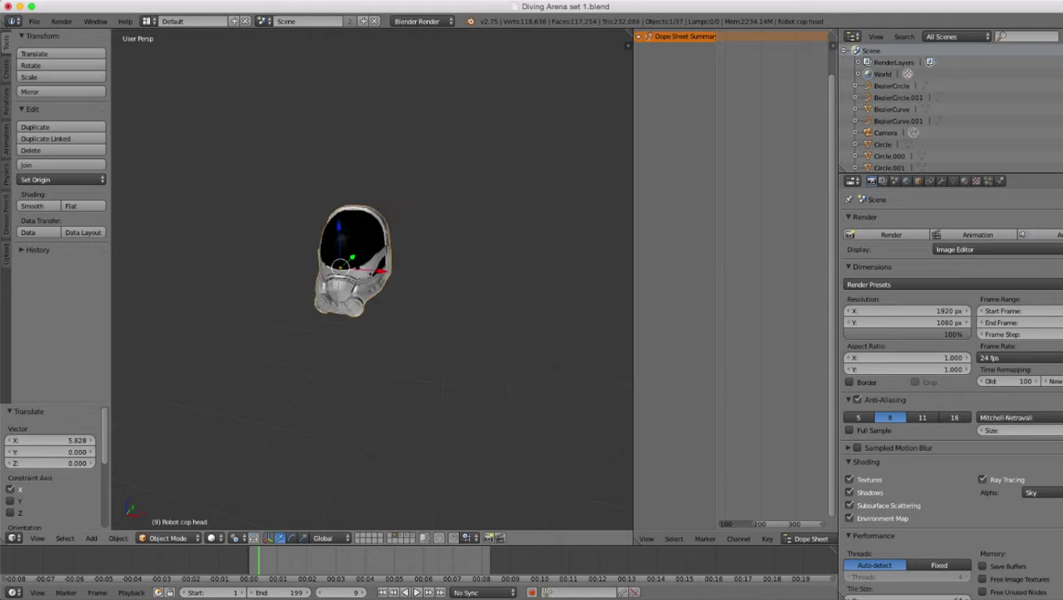
scroll(372, 279, "up", 9)
scroll(372, 279, "down", 3)
middle_click_drag(370, 271, 423, 250)
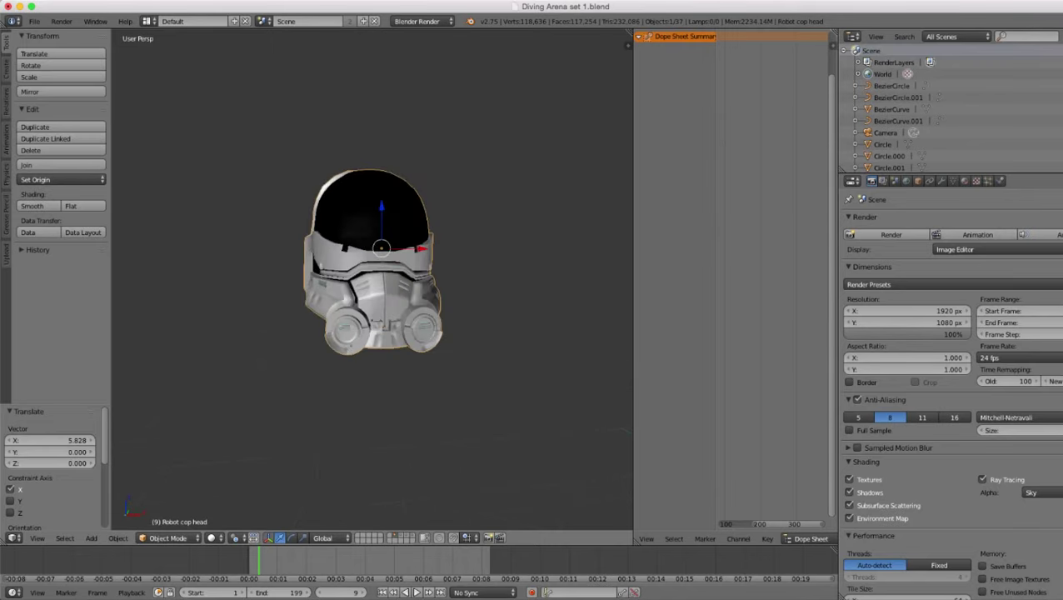
scroll(381, 265, "up", 3)
scroll(382, 265, "down", 3)
middle_click_drag(423, 250, 367, 232)
scroll(322, 285, "up", 6)
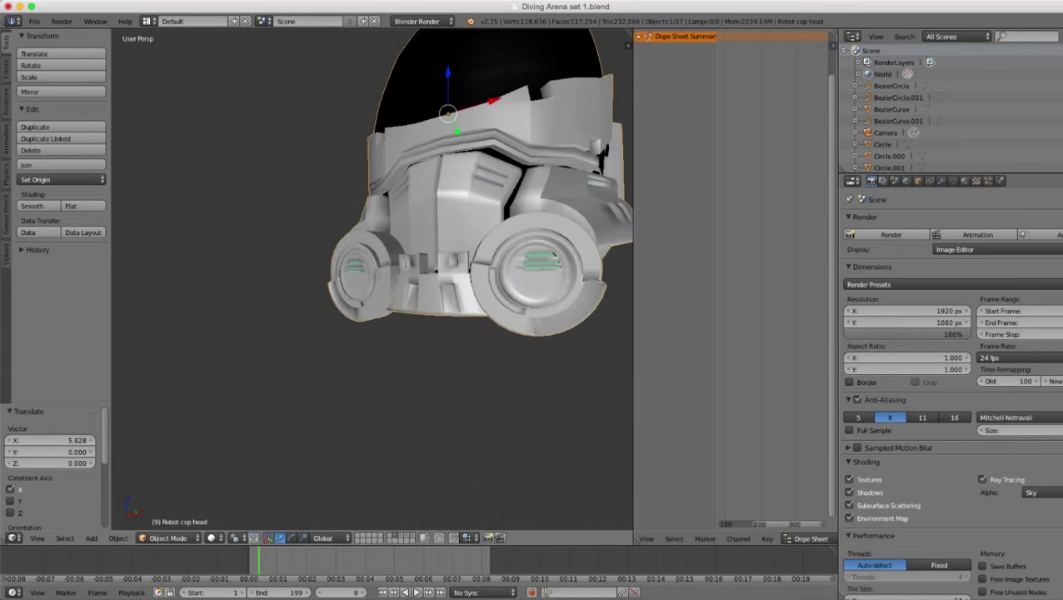
middle_click_drag(554, 255, 523, 290)
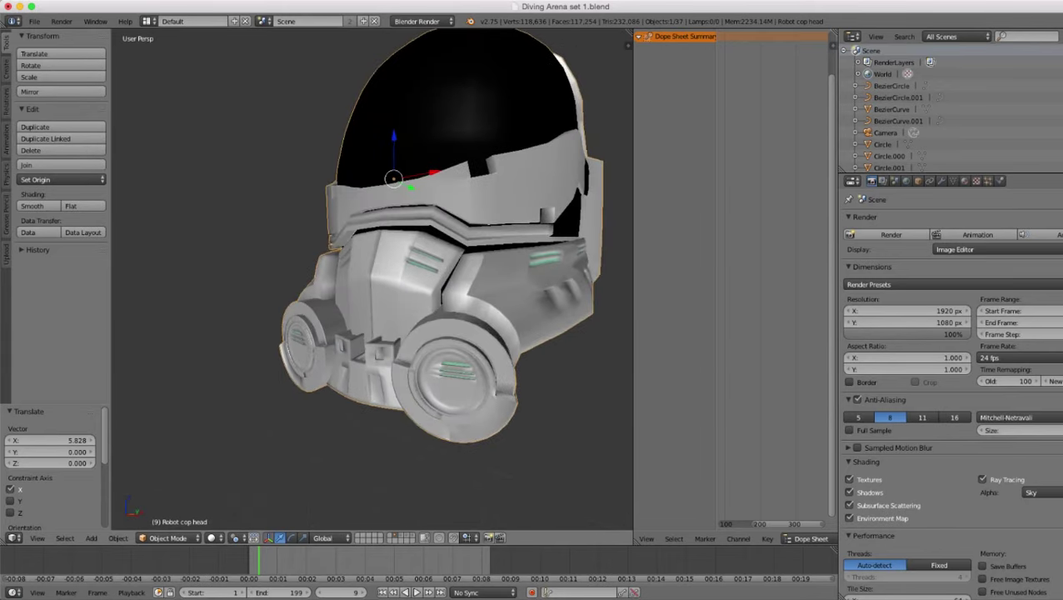
- Inspect the robot cop head from several sides and hide the 3D view's tool shelf to widen the view
scroll(456, 244, "down", 4)
middle_click_drag(456, 244, 519, 372)
scroll(533, 300, "down", 3)
middle_click_drag(433, 350, 433, 308)
scroll(433, 308, "up", 3)
middle_click_drag(433, 308, 237, 246)
scroll(250, 237, "down", 2)
middle_click_drag(237, 246, 405, 275, "shift")
scroll(404, 279, "up", 3)
key("t")
scroll(366, 280, "down", 4)
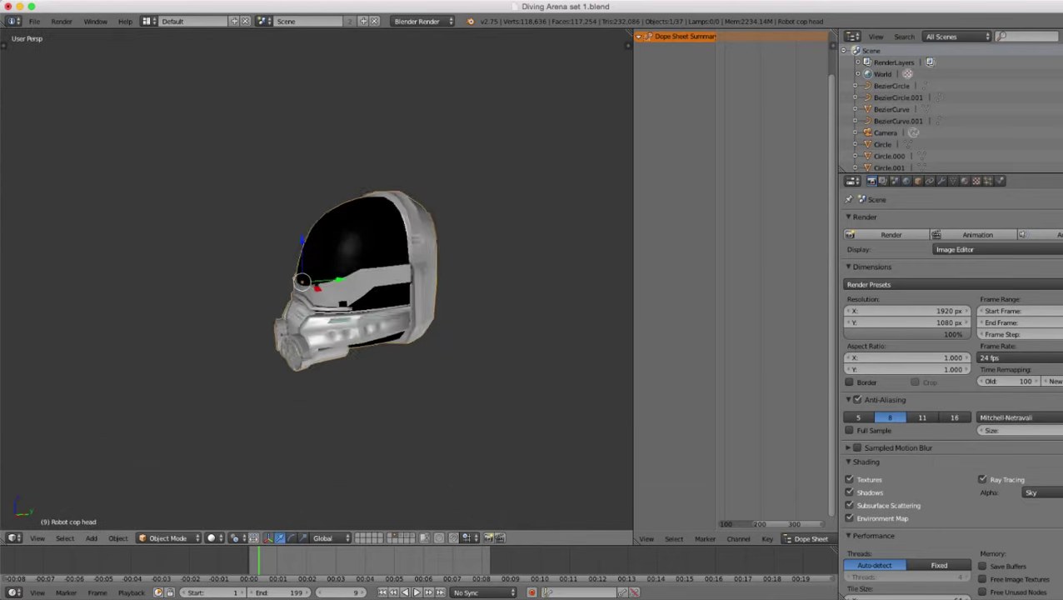
- Review the robot cop head's overall shape at varying distances, from its side profile to a front three-quarter view
scroll(366, 279, "down", 1)
scroll(367, 279, "up", 1)
scroll(367, 279, "down", 2)
middle_click_drag(366, 279, 344, 289)
scroll(398, 286, "down", 2)
scroll(434, 287, "up", 2)
scroll(434, 287, "down", 1)
scroll(479, 302, "down", 2)
scroll(554, 303, "up", 1)
scroll(344, 290, "up", 5)
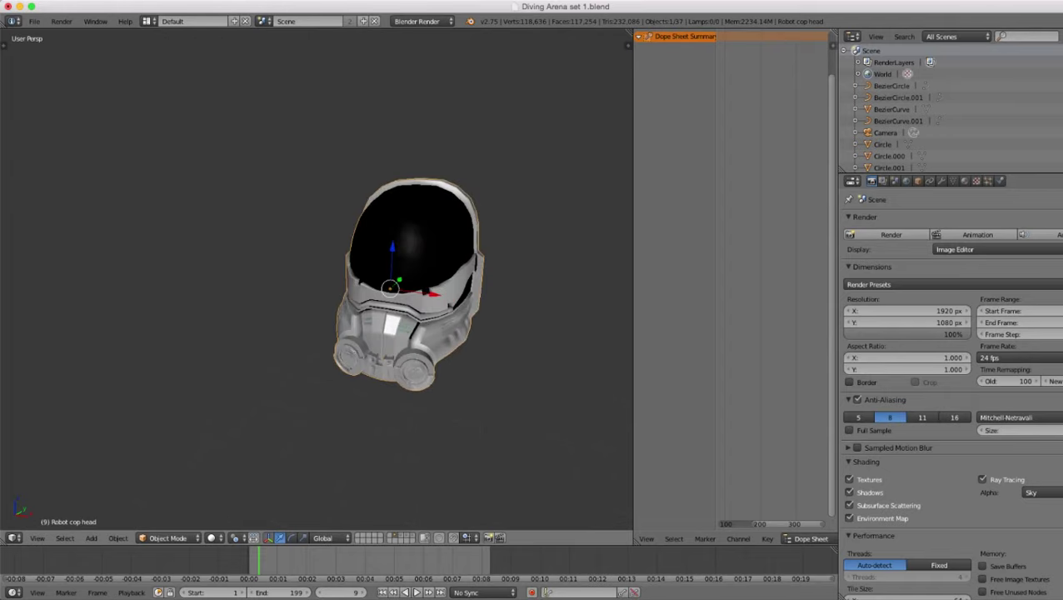
- Select the gun beside the robot cop head and view both props together from different angles
middle_click_drag(376, 293, 259, 280)
middle_click_drag(510, 330, 445, 323, "shift")
scroll(353, 321, "down", 1)
scroll(446, 323, "down", 8)
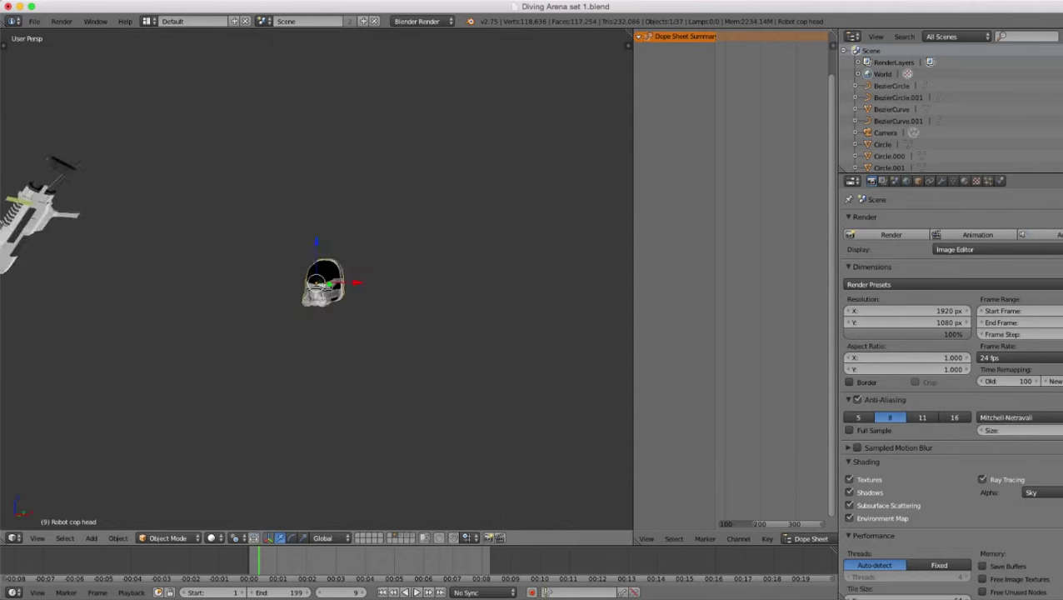
middle_click_drag(358, 310, 573, 350, "shift")
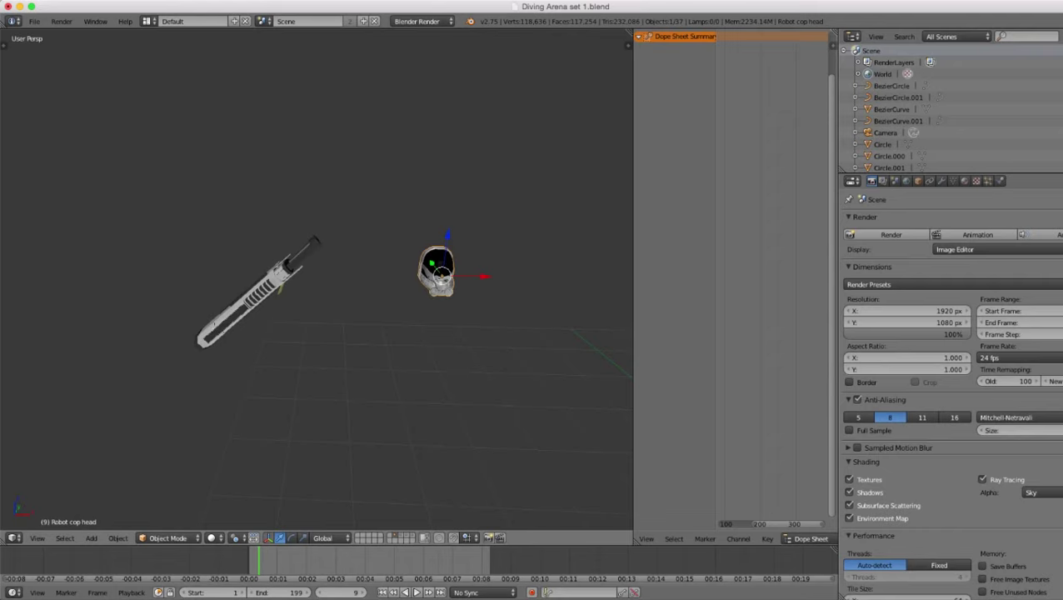
right_click(248, 303)
middle_click_drag(250, 303, 183, 292)
scroll(340, 300, "up", 6)
scroll(183, 292, "down", 7)
middle_click_drag(350, 292, 254, 304)
scroll(271, 304, "up", 1)
scroll(271, 303, "down", 2)
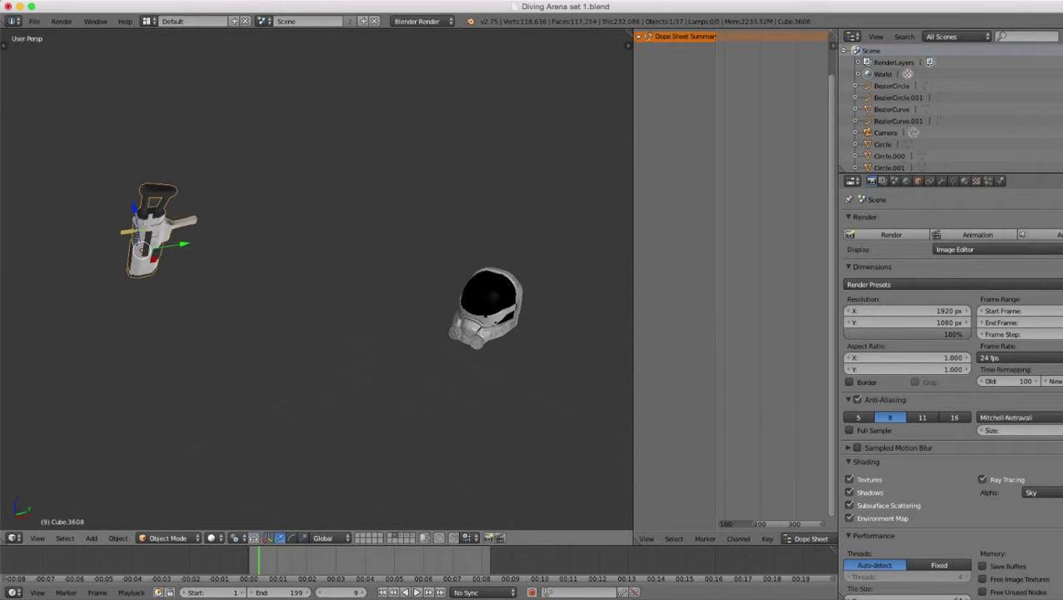
- Examine the unselected robot cop head in close-up from both sides and straight from the front
middle_click_drag(433, 308, 270, 282, "shift")
scroll(269, 282, "up", 4)
scroll(321, 285, "down", 1)
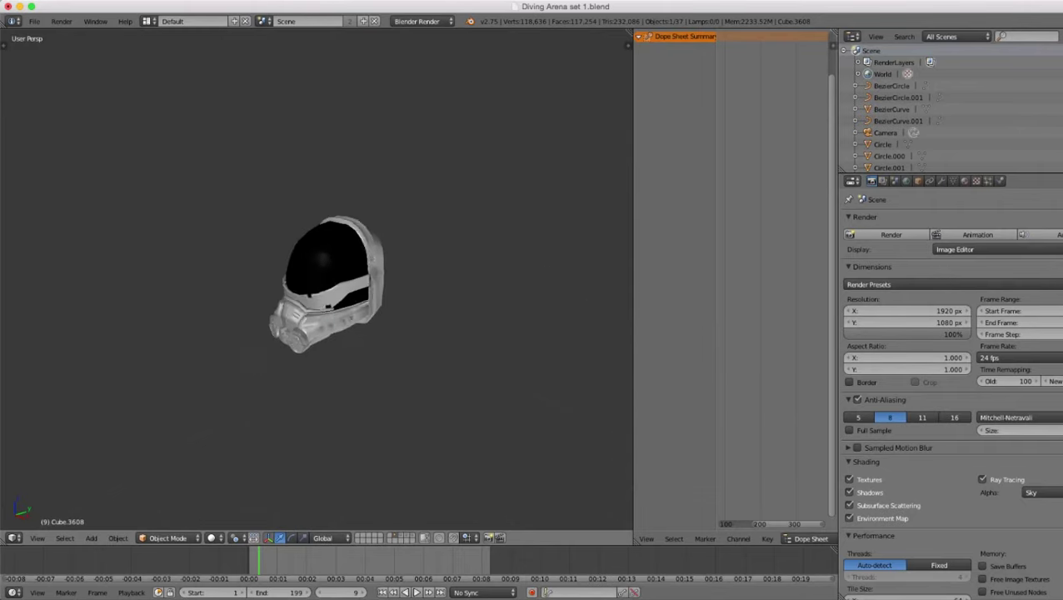
scroll(320, 285, "up", 3)
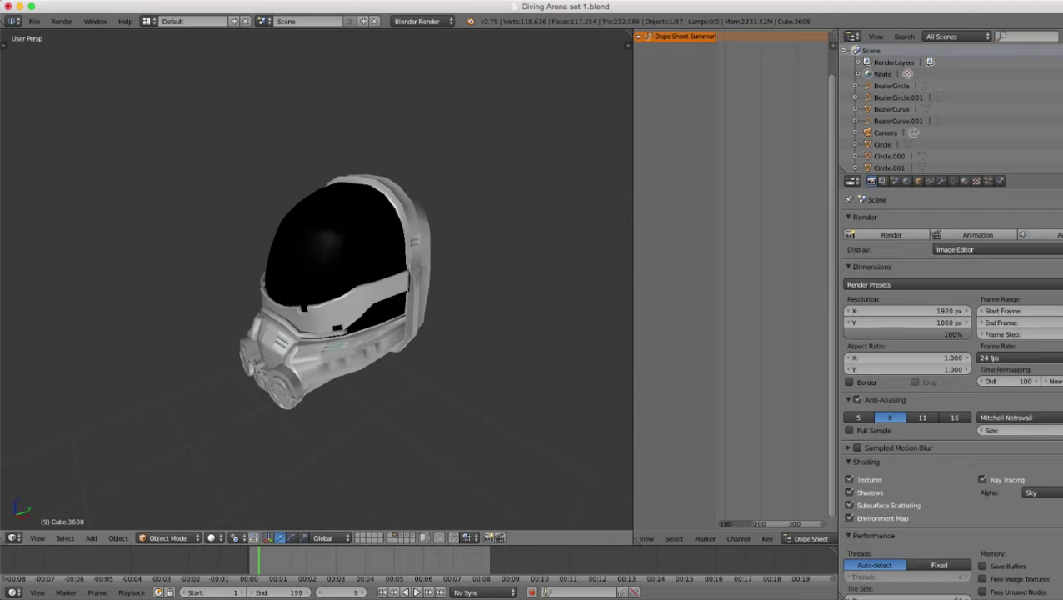
scroll(321, 285, "down", 2)
middle_click_drag(321, 285, 404, 262)
scroll(375, 289, "up", 3)
scroll(321, 285, "up", 3)
scroll(321, 285, "down", 1)
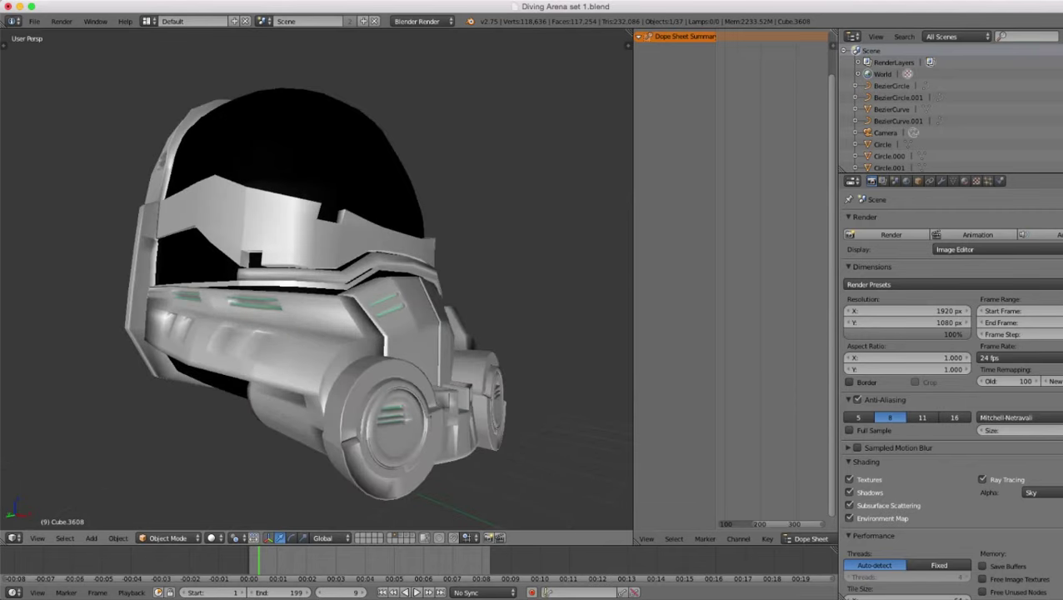
scroll(321, 285, "down", 3)
middle_click_drag(321, 285, 251, 280)
scroll(318, 285, "up", 3)
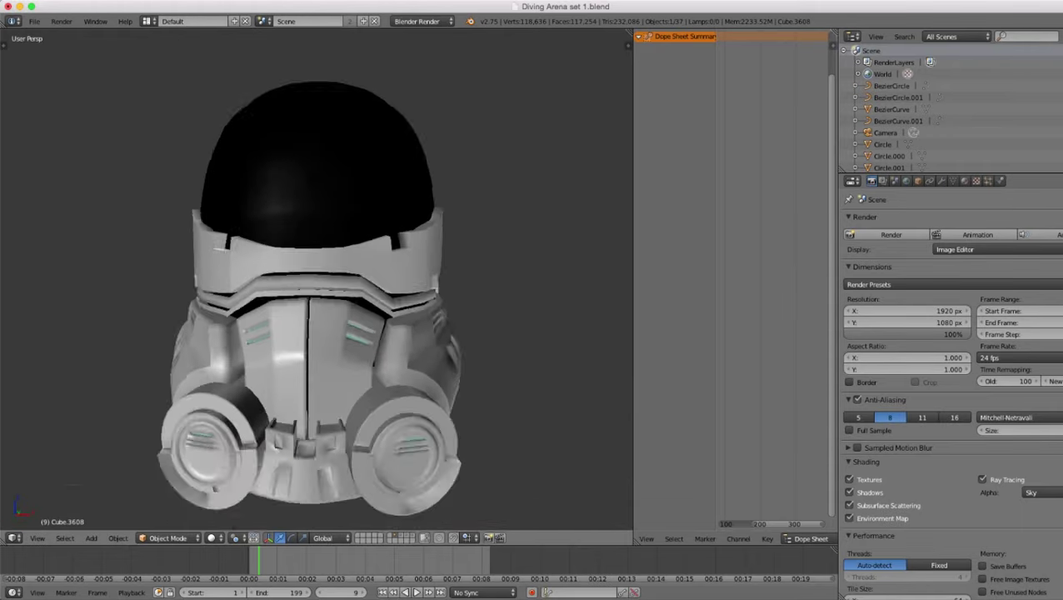
scroll(318, 285, "down", 5)
- Select the robot cop head and view it together with the gun and the group of running characters
right_click(318, 283)
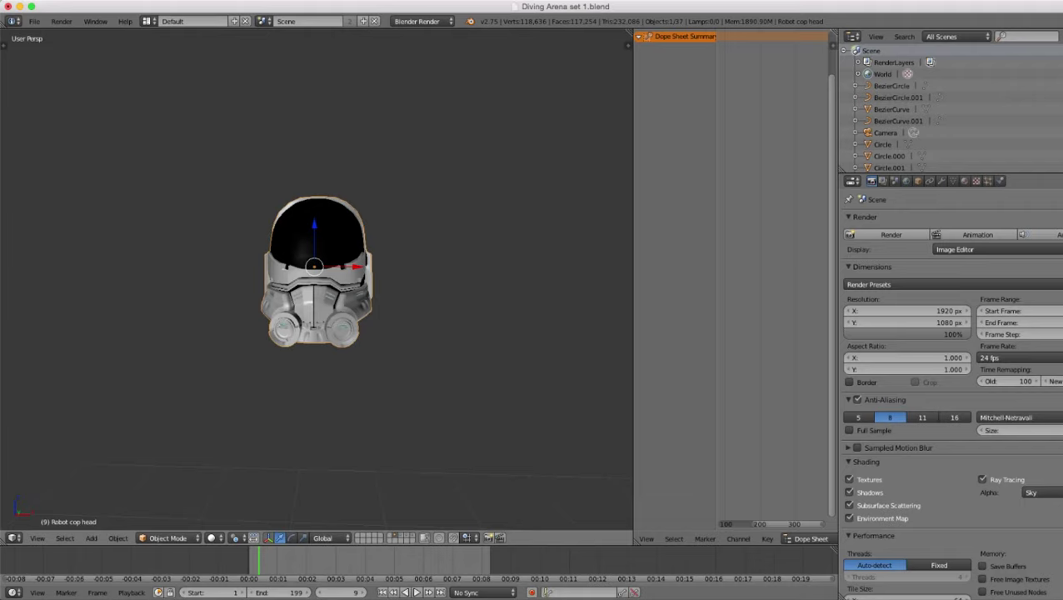
scroll(317, 275, "down", 10)
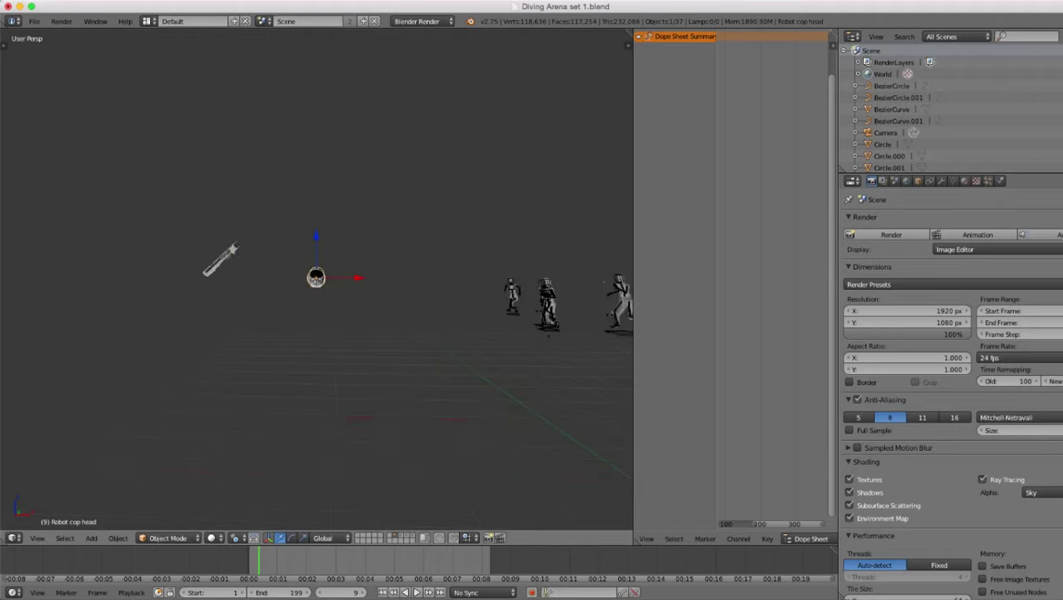
scroll(316, 279, "up", 6)
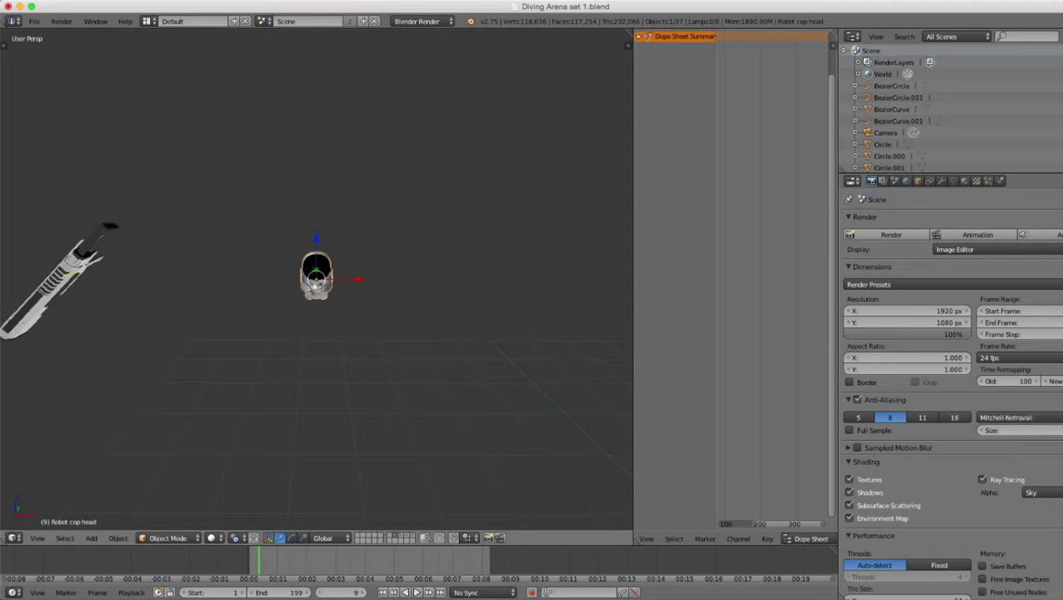
middle_click_drag(317, 279, 356, 288, "shift")
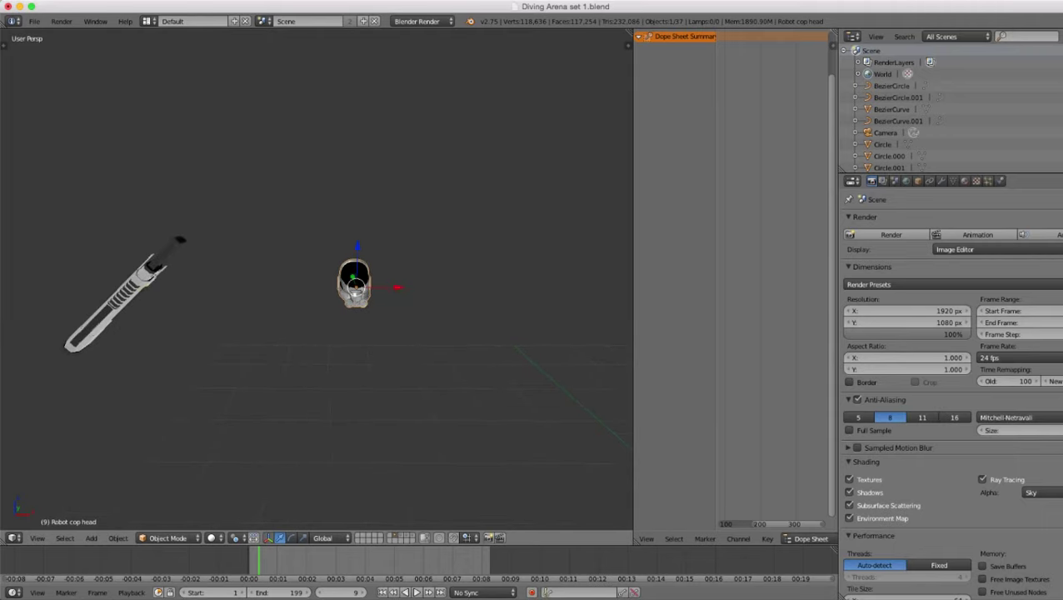
scroll(316, 284, "down", 3)
middle_click_drag(317, 283, 342, 288)
scroll(368, 306, "up", 3)
scroll(368, 306, "down", 5)
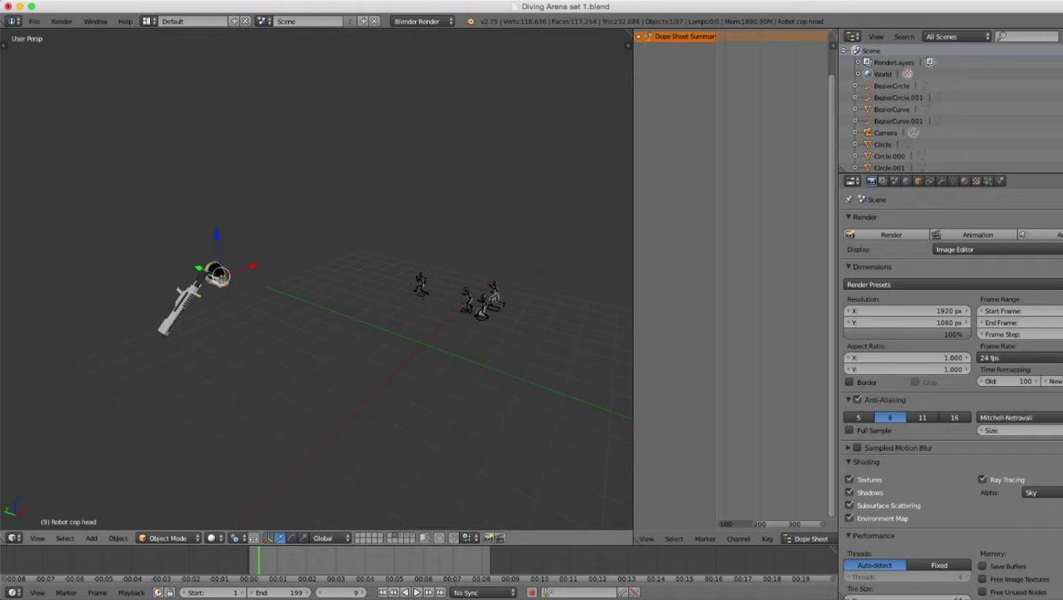
- Select the gun and bring the four running characters into close view
right_click(177, 310)
middle_click_drag(177, 310, 179, 338)
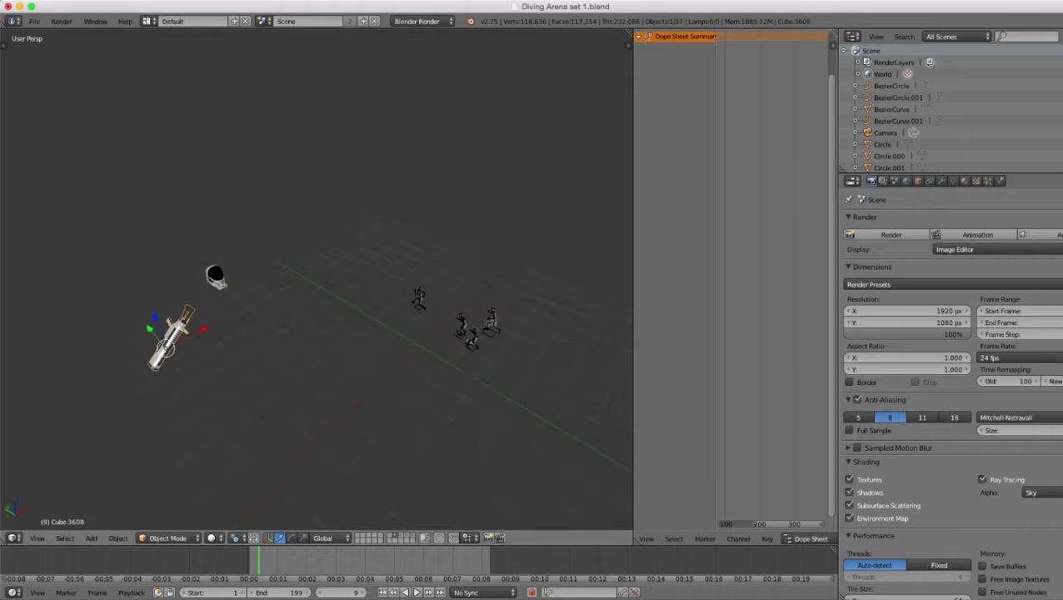
middle_click_drag(358, 317, 226, 279, "shift")
scroll(317, 283, "up", 4)
middle_click_drag(316, 283, 408, 248)
middle_click_drag(409, 248, 328, 259, "shift")
scroll(329, 259, "up", 4)
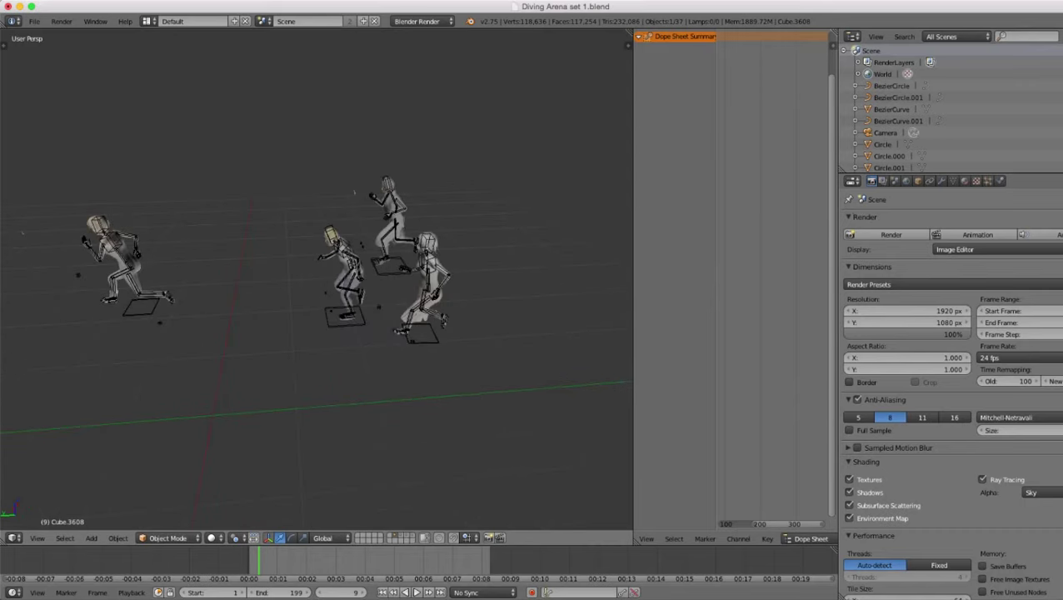
- Select the armature of the runner ahead of the group and check it in wireframe before restoring solid shading
right_click(119, 260)
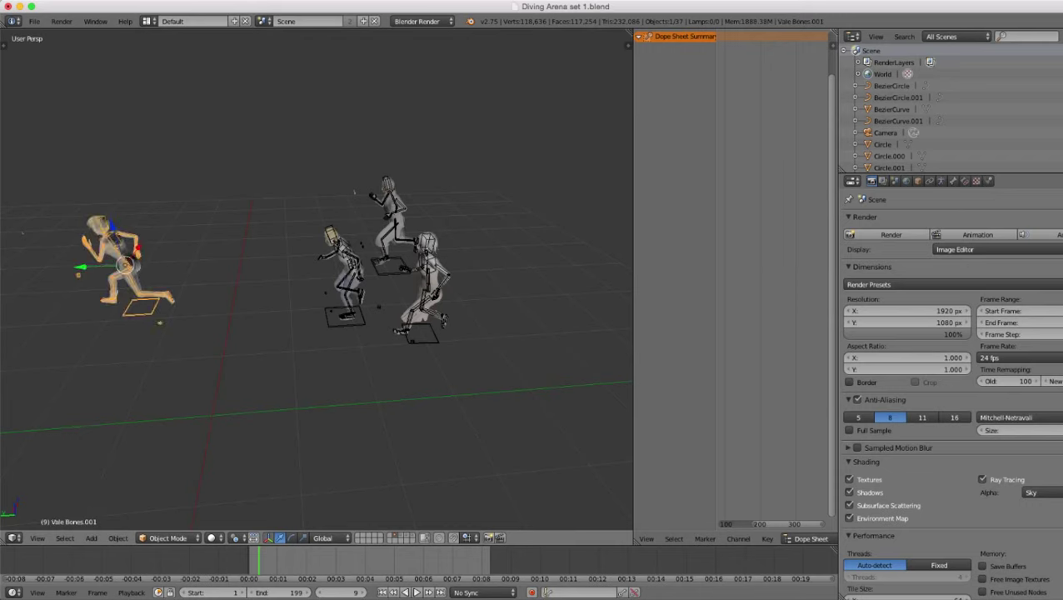
middle_click_drag(119, 260, 180, 280)
scroll(180, 280, "up", 4)
key("z")
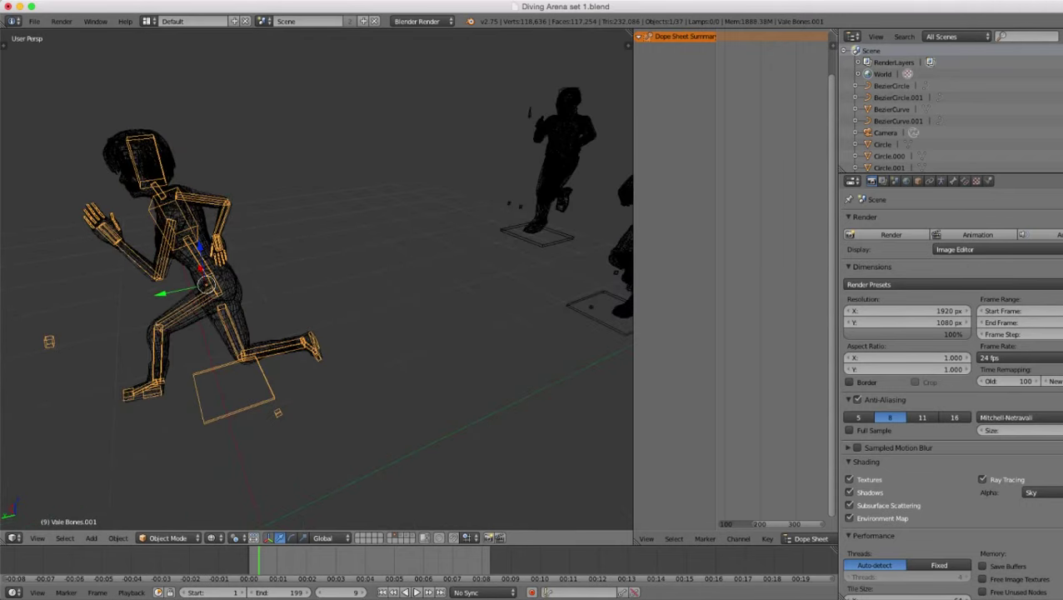
key("z")
- Select the leading runner's body mesh and bring the male runner in the long split coat into close view
right_click(198, 271)
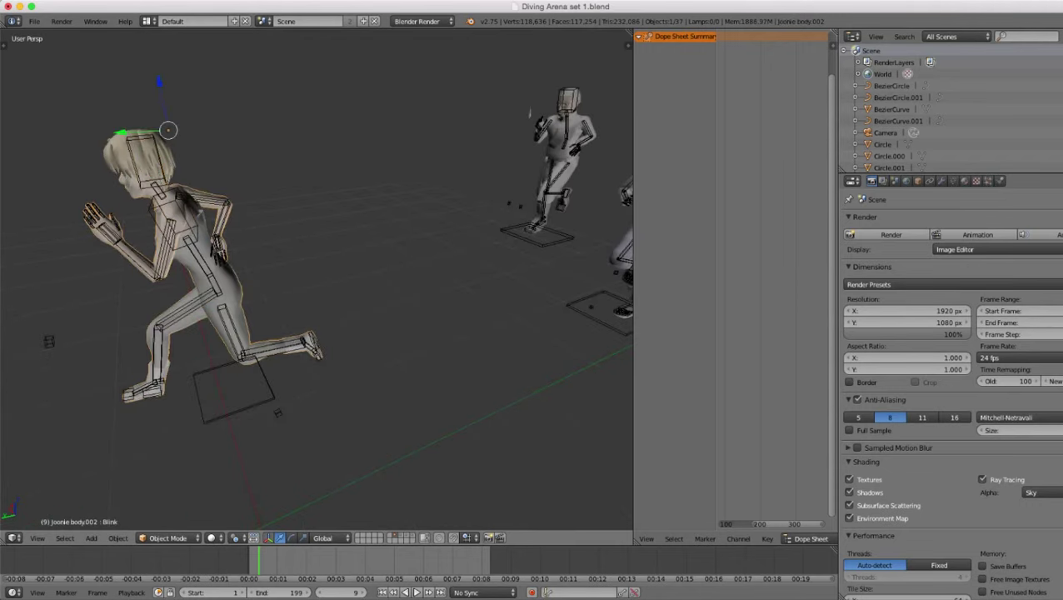
scroll(198, 271, "down", 5)
middle_click_drag(350, 258, 125, 343, "shift")
scroll(250, 275, "up", 6)
middle_click_drag(250, 284, 408, 291)
middle_click_drag(408, 250, 292, 279, "shift")
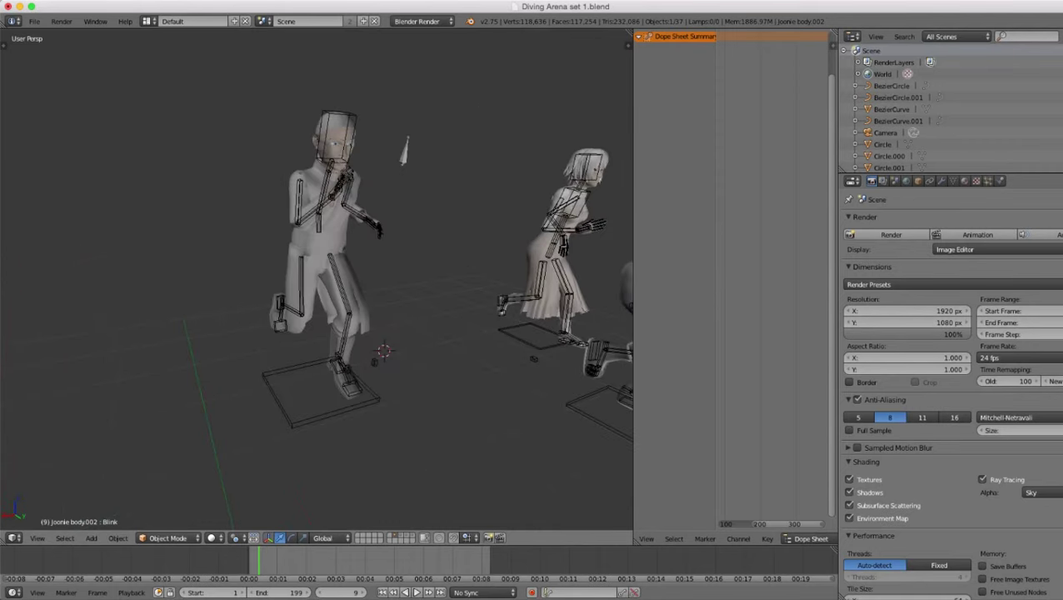
scroll(317, 279, "up", 5)
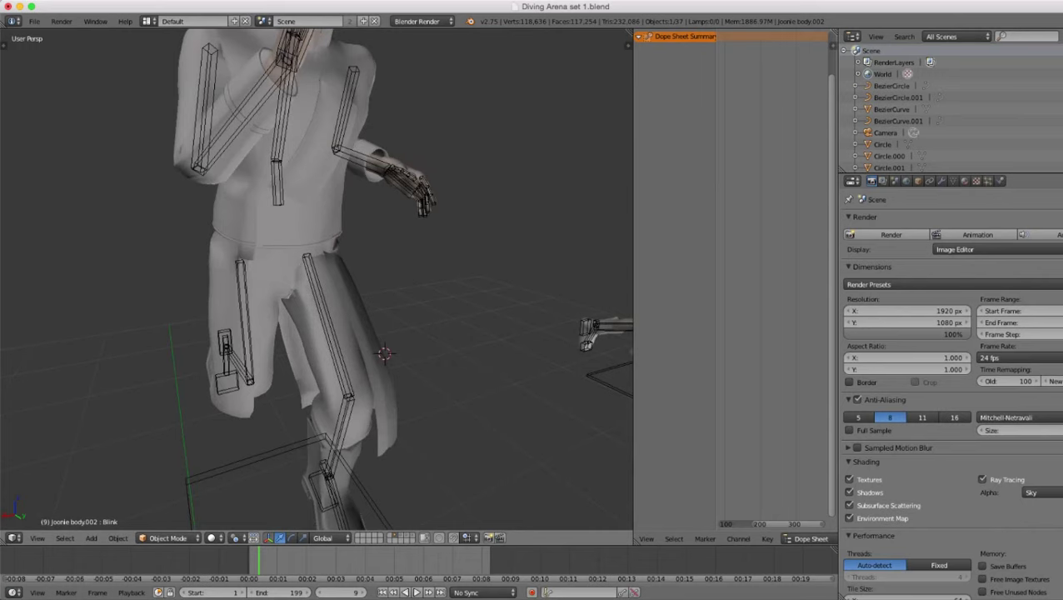
- Select the male runner's coat and inspect its mesh in wireframe and in Edit Mode, returning to Object Mode
right_click(310, 218)
key("z")
key("z")
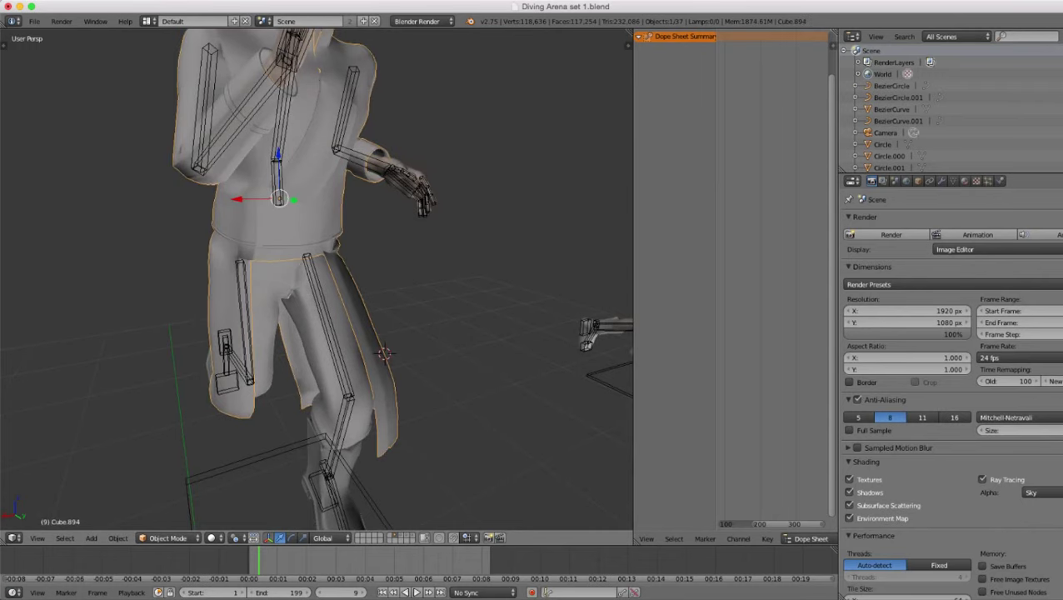
key("Tab")
mouse_move(312, 225)
middle_mouse_down()
mouse_move(354, 271)
mouse_move(234, 288)
mouse_move(220, 271)
mouse_move(116, 234)
mouse_move(204, 295)
mouse_move(317, 296)
mouse_move(325, 333)
middle_mouse_up()
scroll(354, 271, "down", 3)
scroll(234, 288, "up", 4)
key("Tab")
- Examine the male runner's face, coat and rig from the front
scroll(221, 271, "down", 5)
scroll(204, 296, "up", 3)
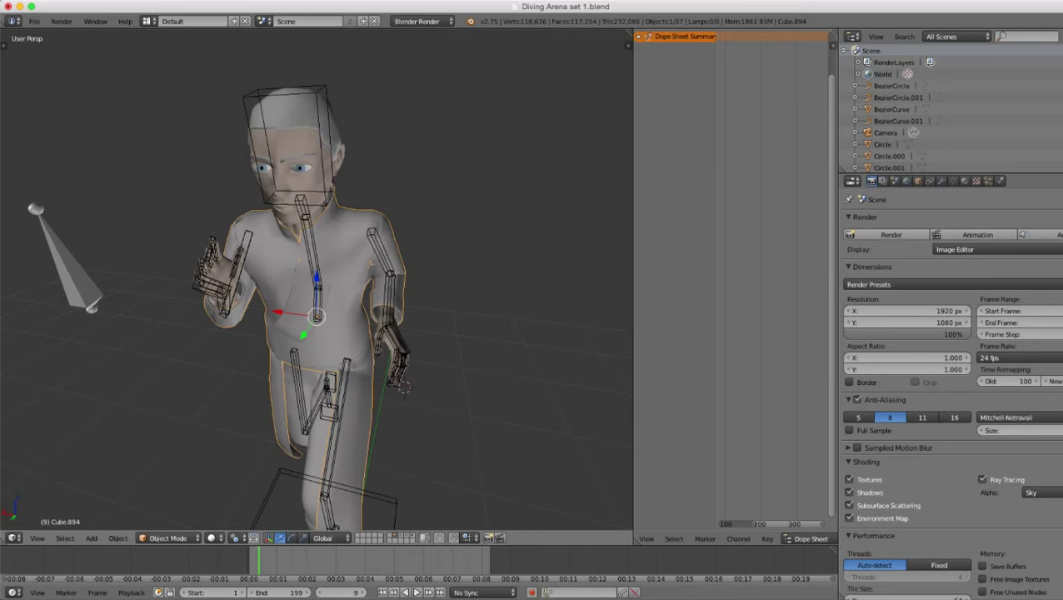
scroll(405, 385, "down", 3)
scroll(405, 386, "up", 3)
middle_click_drag(333, 308, 309, 309)
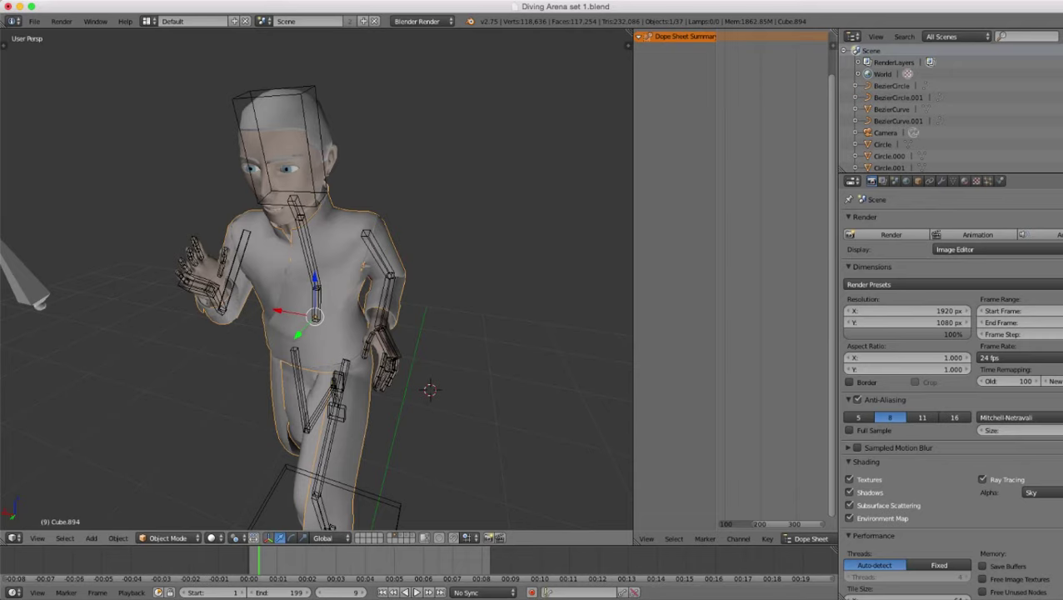
- Review the male runner alongside the other running characters and from the side, ending on a close front view
scroll(317, 283, "down", 6)
scroll(316, 283, "down", 4)
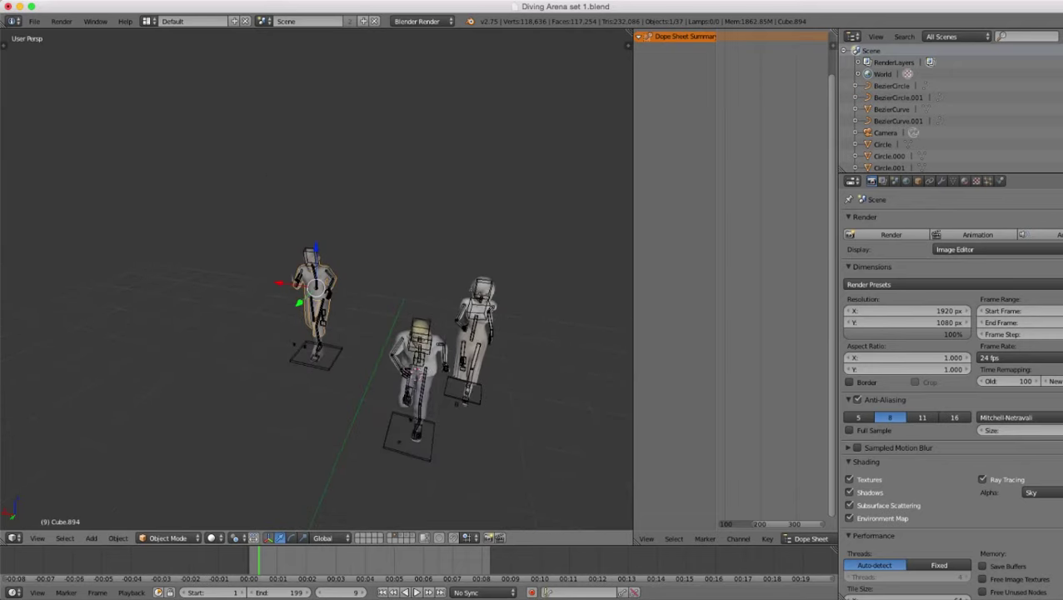
middle_click_drag(317, 283, 266, 275)
scroll(354, 262, "up", 4)
scroll(317, 283, "up", 6)
scroll(316, 283, "down", 5)
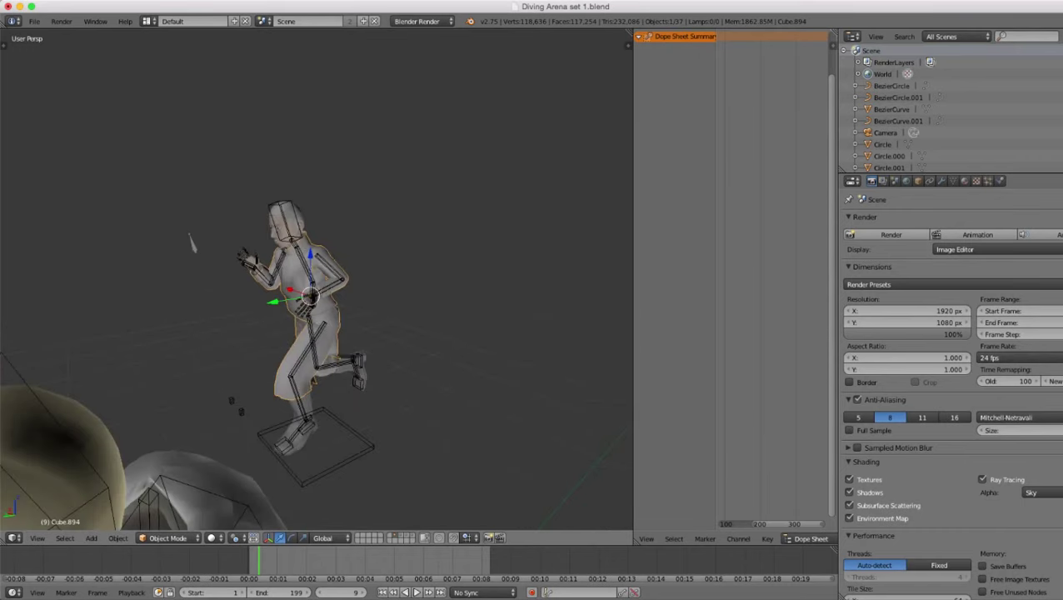
scroll(316, 283, "down", 3)
scroll(317, 283, "up", 1)
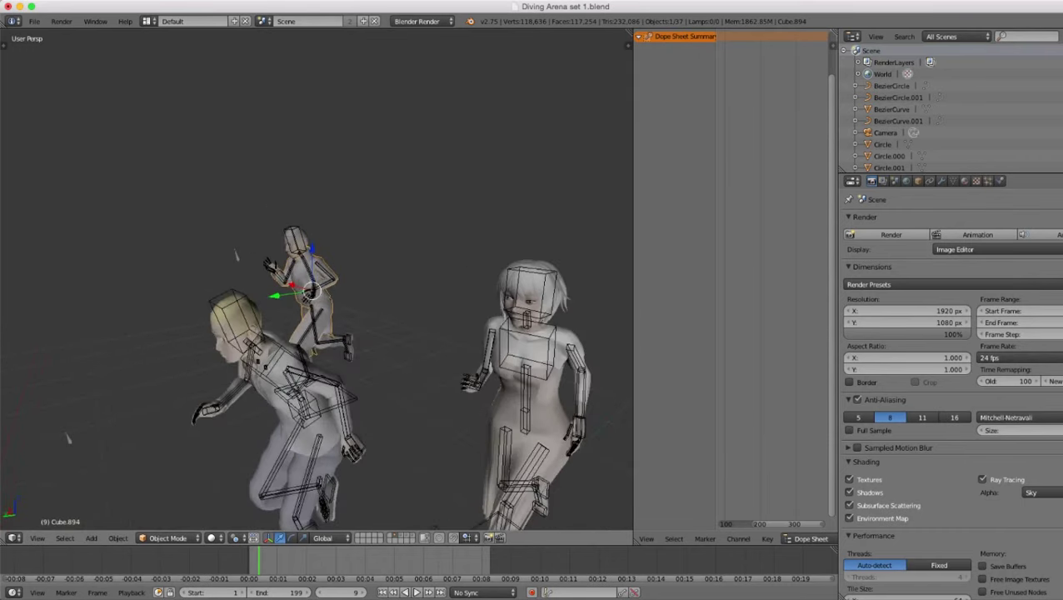
middle_click_drag(275, 284, 375, 280)
scroll(317, 283, "up", 3)
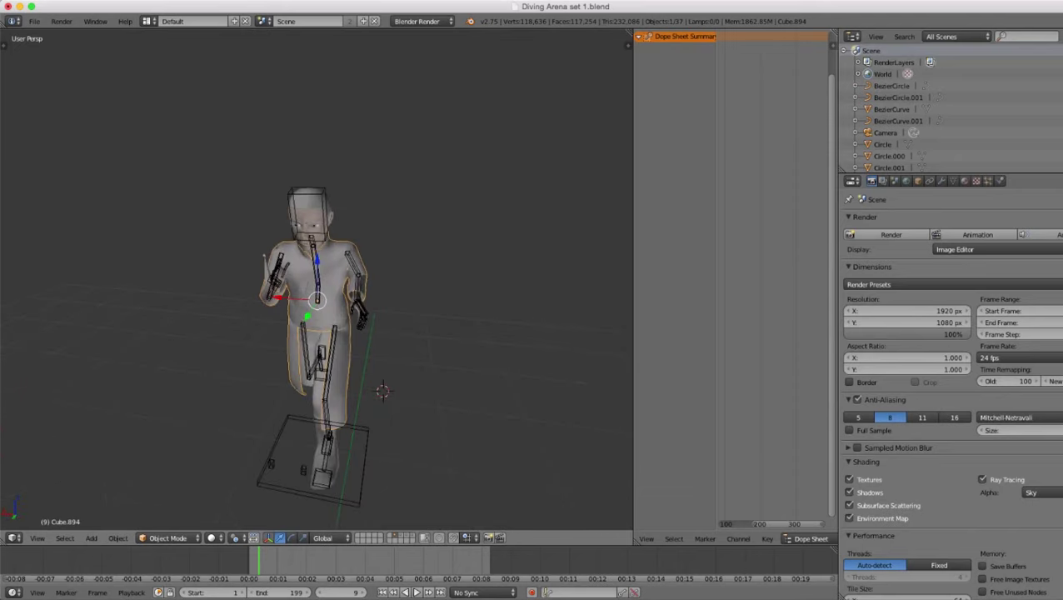
scroll(317, 300, "up", 3)
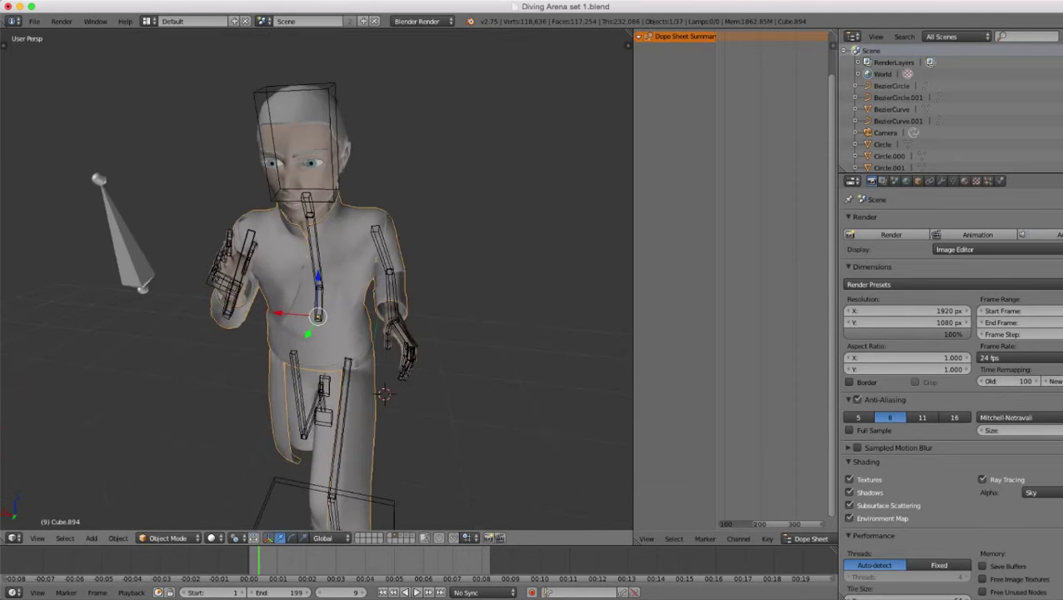
scroll(317, 300, "up", 2)
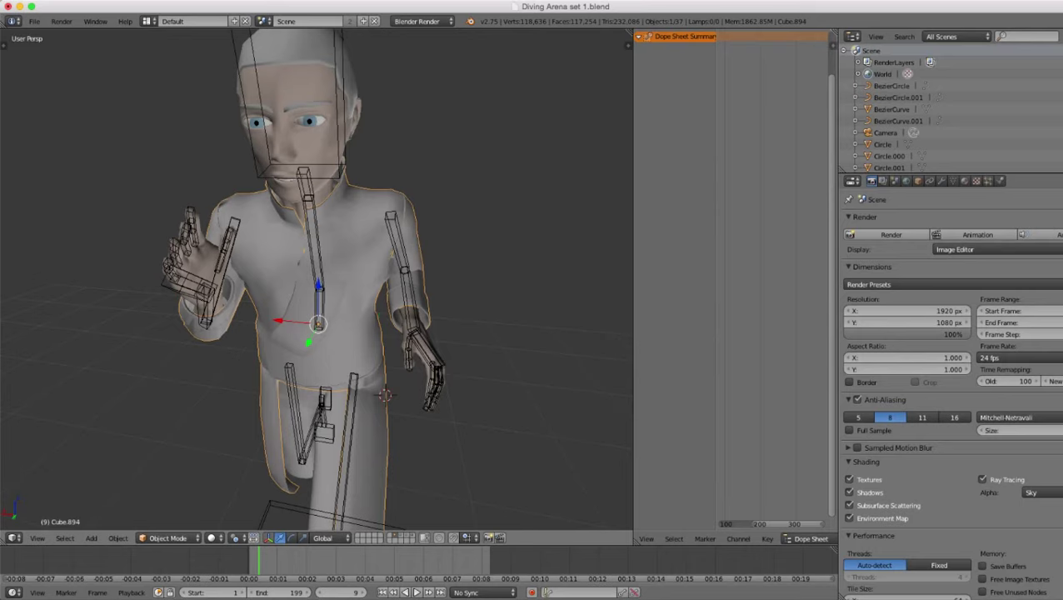
- Show layer 2 and then layer 3, bringing the arena set into view in place of the running characters
key("2")
scroll(316, 283, "down", 1)
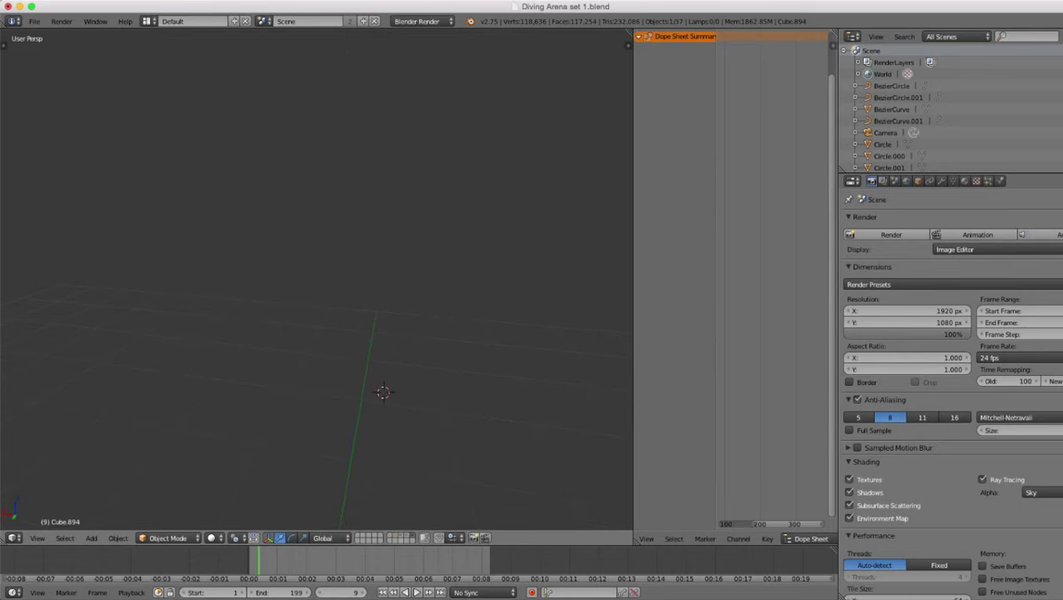
key("3")
scroll(316, 283, "down", 3)
scroll(317, 284, "down", 6)
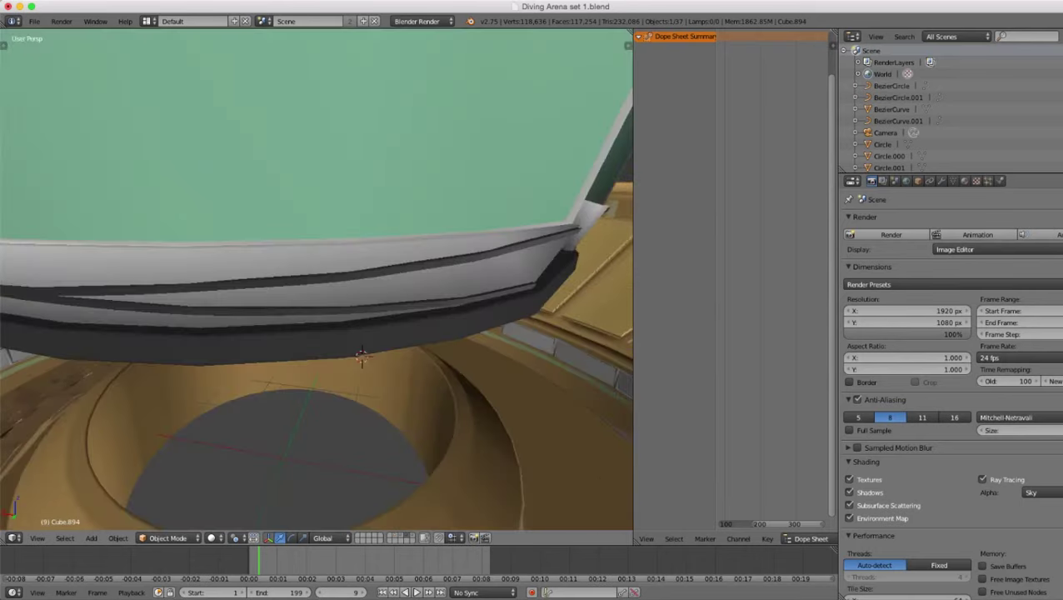
middle_click_drag(375, 283, 266, 283)
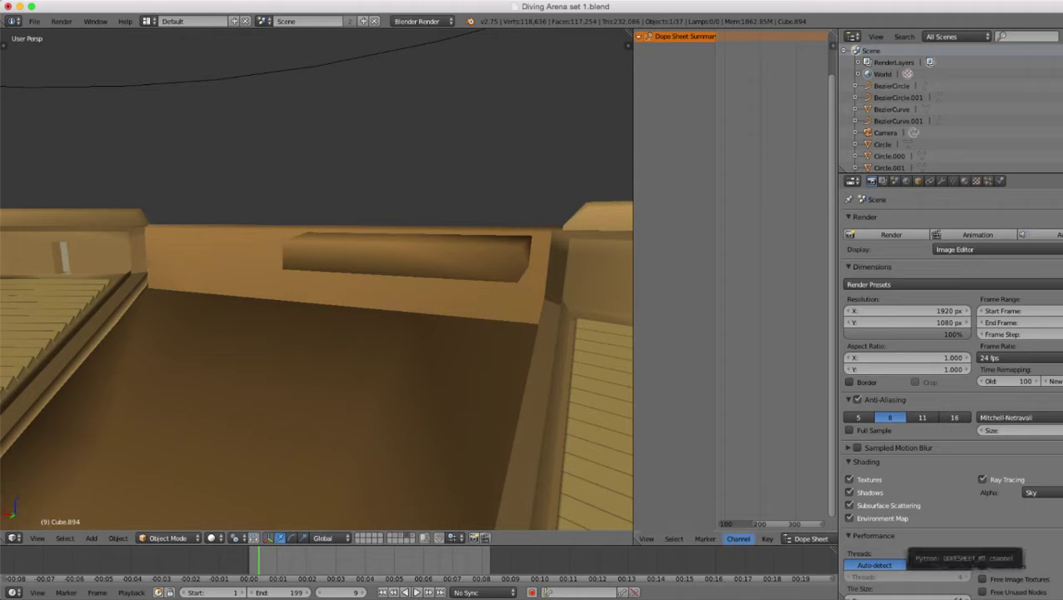
- Look over the arena's seating stands, the suspended green glass screens and the central ring
key("super+Tab")
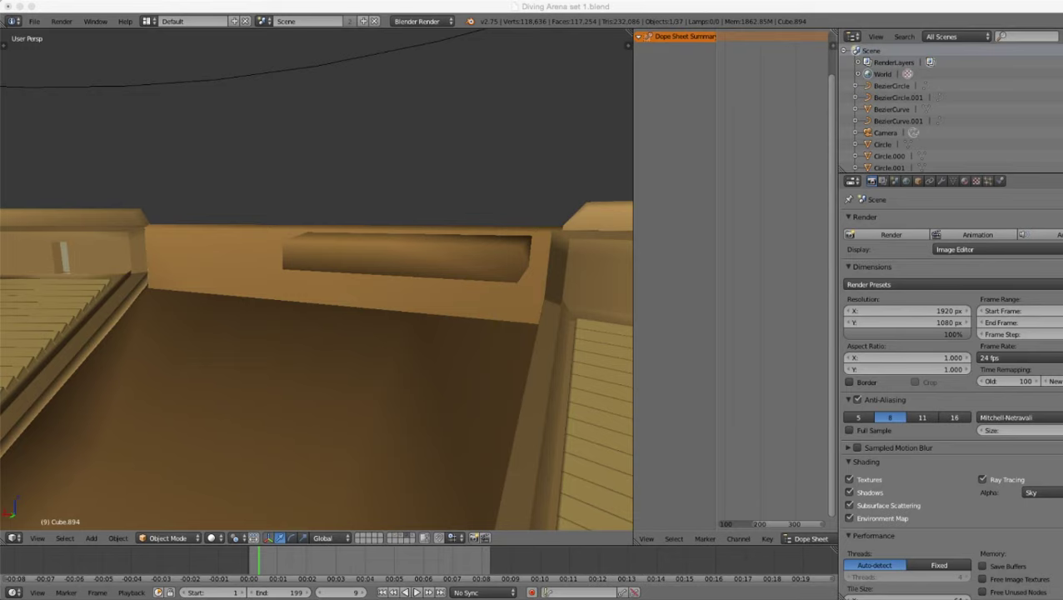
scroll(316, 279, "down", 5)
scroll(316, 279, "up", 2)
scroll(316, 279, "down", 6)
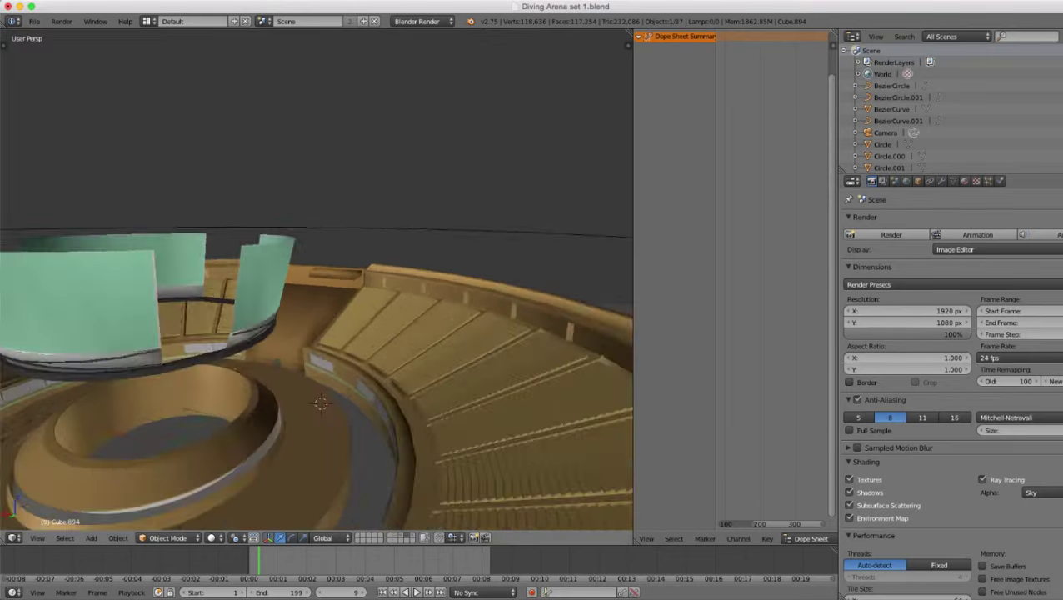
scroll(316, 280, "down", 3)
scroll(316, 280, "up", 4)
middle_click_drag(316, 279, 308, 317)
scroll(317, 279, "down", 4)
scroll(316, 279, "up", 5)
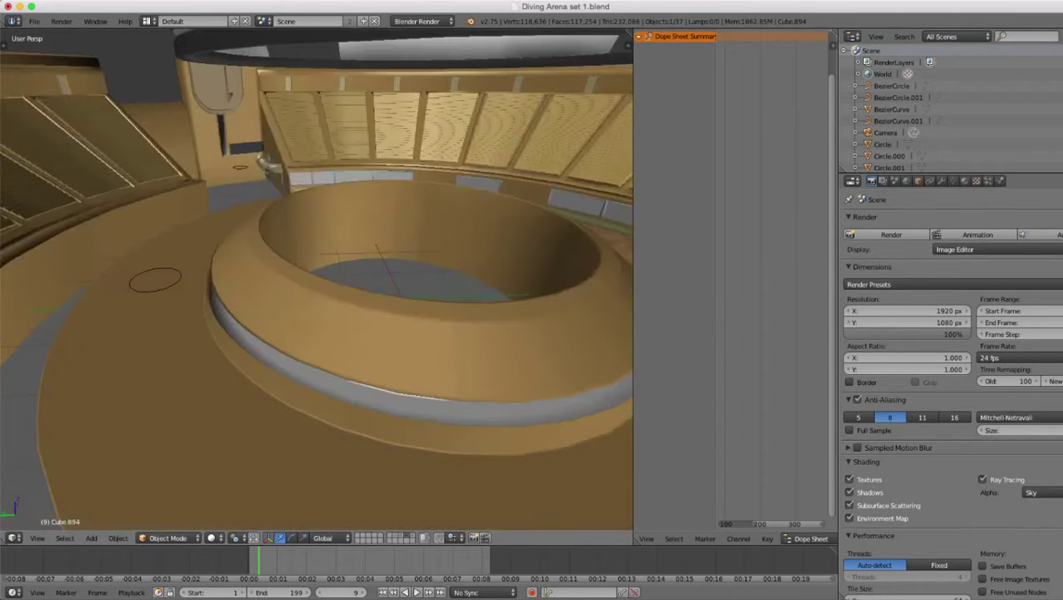
- Select the circle lying on the round platform in front of the central ring and bring it into close view
middle_click_drag(317, 279, 438, 292, "shift")
scroll(317, 279, "down", 3)
scroll(317, 280, "up", 5)
middle_click_drag(317, 279, 258, 295)
scroll(316, 279, "down", 4)
scroll(317, 279, "up", 4)
scroll(317, 279, "up", 2)
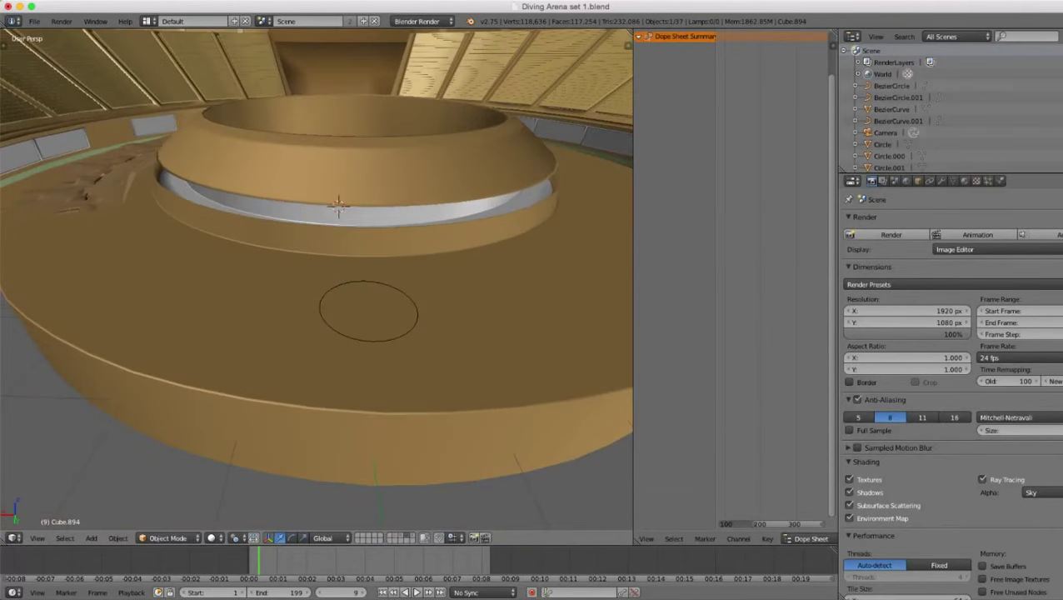
right_click(372, 338)
scroll(317, 279, "down", 4)
mouse_move(317, 279)
middle_mouse_down()
mouse_move(387, 254)
mouse_move(354, 204)
mouse_move(309, 275)
middle_mouse_up()
scroll(387, 255, "up", 5)
scroll(308, 275, "down", 2)
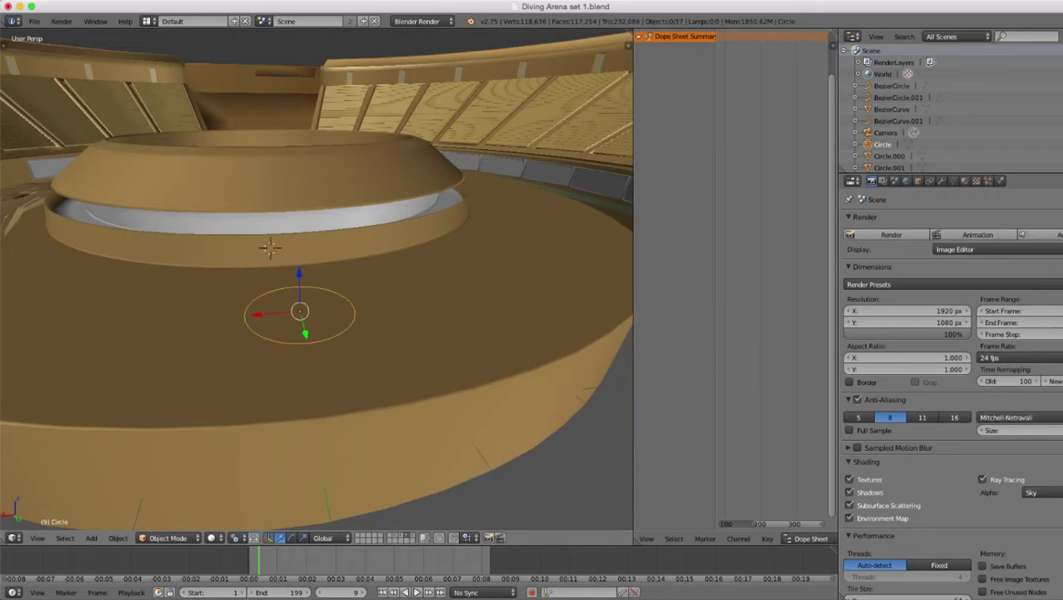
- Examine the platform around the selected circle and the walkway between it and the seating stands
scroll(309, 275, "down", 4)
middle_click_drag(309, 275, 420, 253)
scroll(241, 273, "down", 3)
scroll(204, 283, "up", 4)
scroll(421, 253, "up", 4)
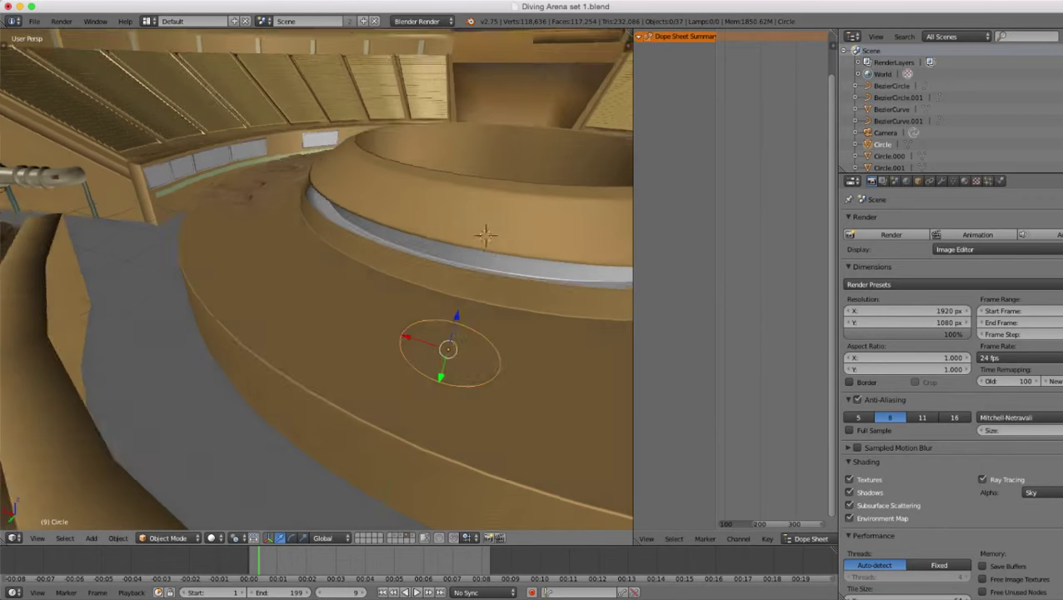
middle_click_drag(631, 372, 631, 471)
scroll(316, 284, "down", 5)
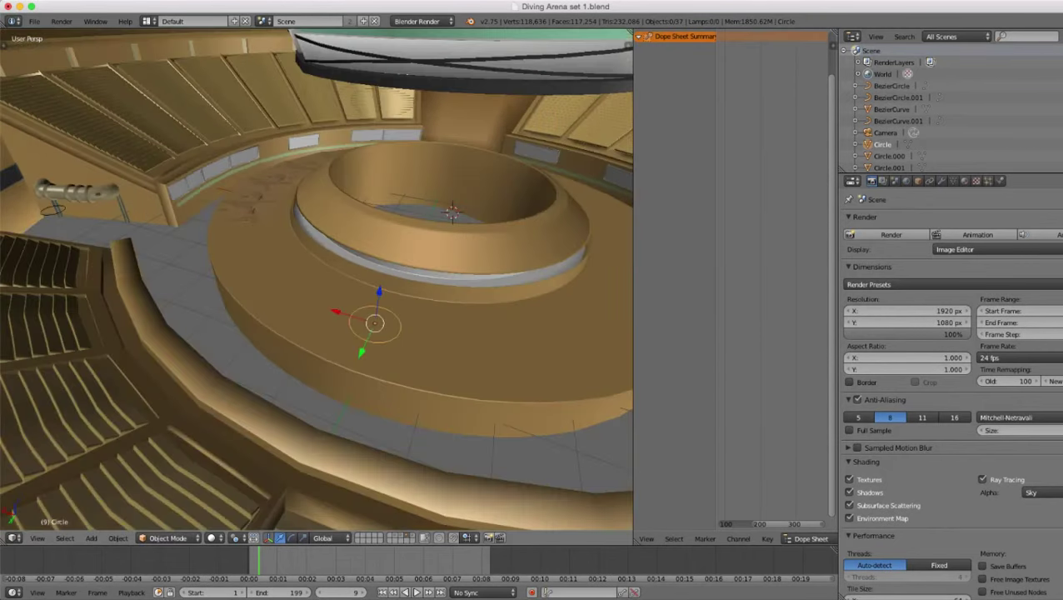
- Examine the circle's placement on the platform from low angles and from above the stands
scroll(317, 284, "up", 3)
middle_click_drag(317, 284, 396, 250)
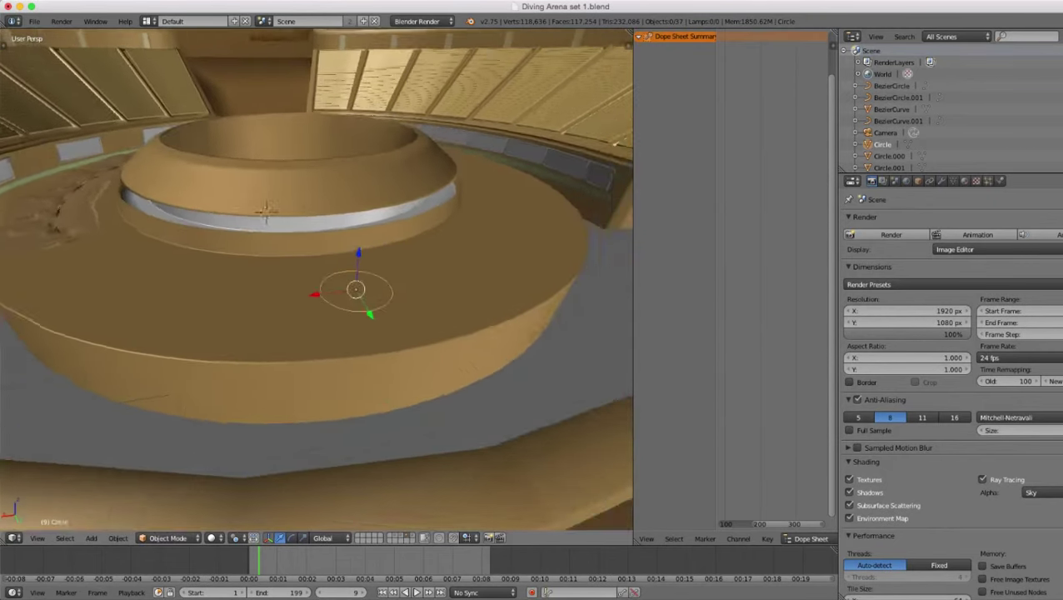
scroll(316, 283, "up", 3)
middle_click_drag(317, 284, 404, 254)
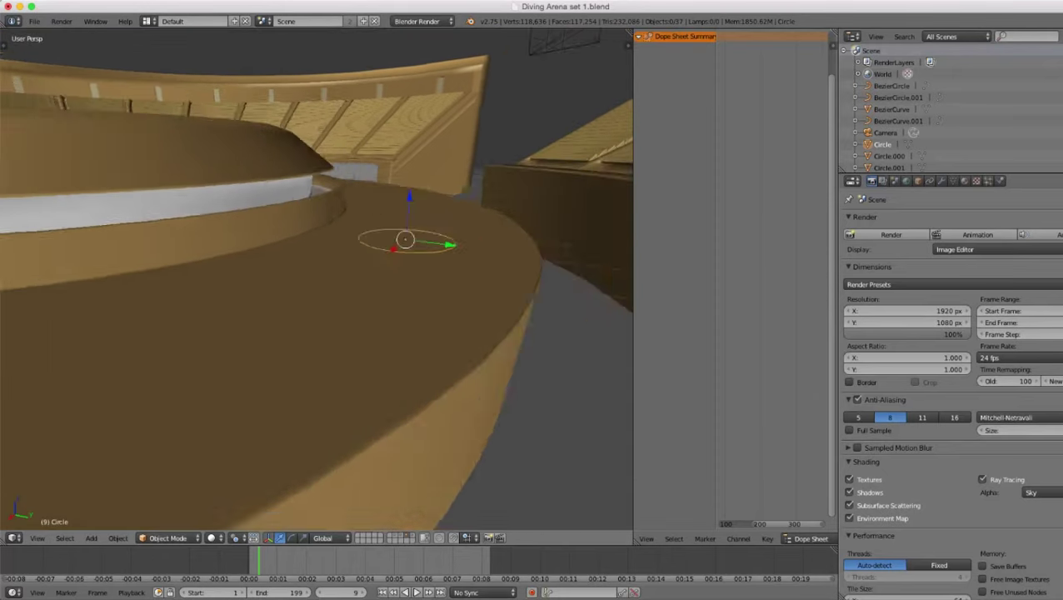
scroll(317, 284, "up", 5)
scroll(317, 284, "down", 2)
middle_click_drag(316, 283, 262, 325)
scroll(316, 283, "up", 3)
scroll(317, 283, "down", 8)
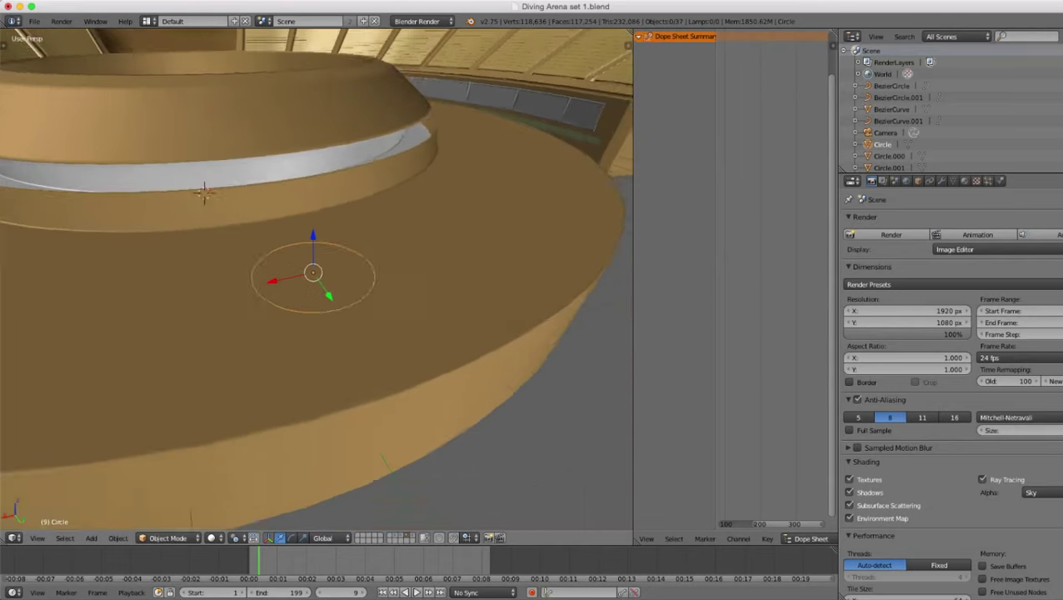
middle_click_drag(316, 283, 246, 302)
scroll(316, 283, "down", 2)
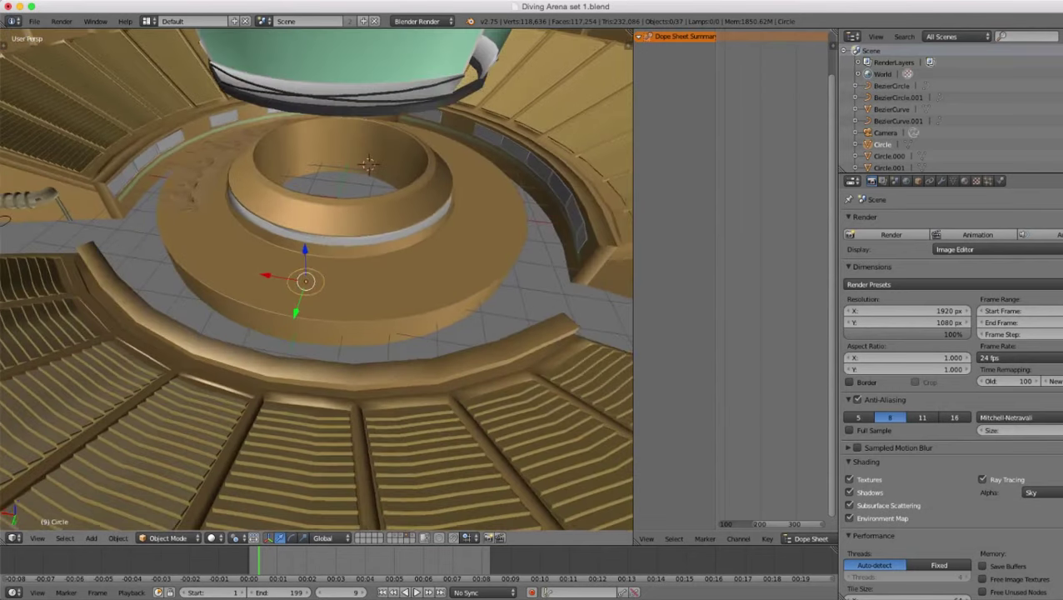
- Select the row of panels beneath the seating stand and check its mesh in wireframe, returning to solid shading
middle_click_drag(317, 283, 220, 304, "shift")
scroll(317, 284, "up", 3)
middle_click_drag(317, 283, 200, 321)
scroll(316, 284, "up", 3)
scroll(317, 284, "up", 2)
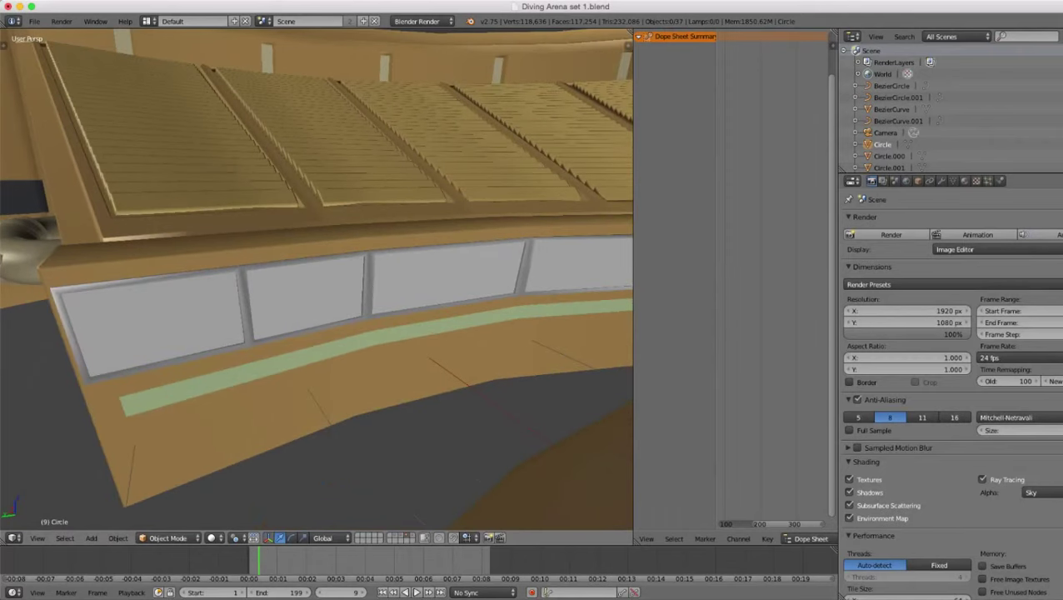
right_click(309, 296)
scroll(317, 283, "down", 2)
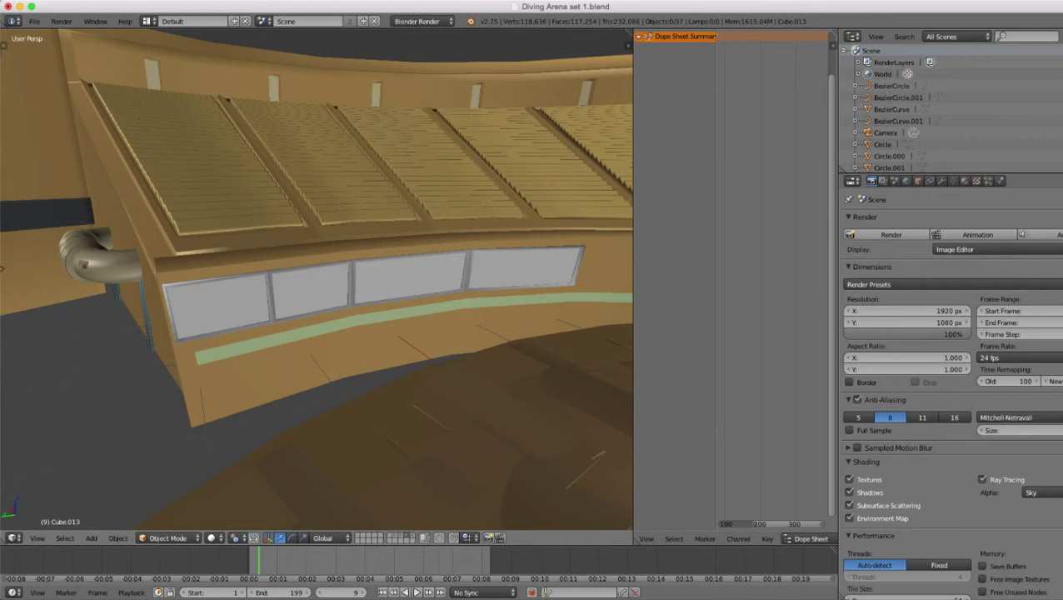
key("z")
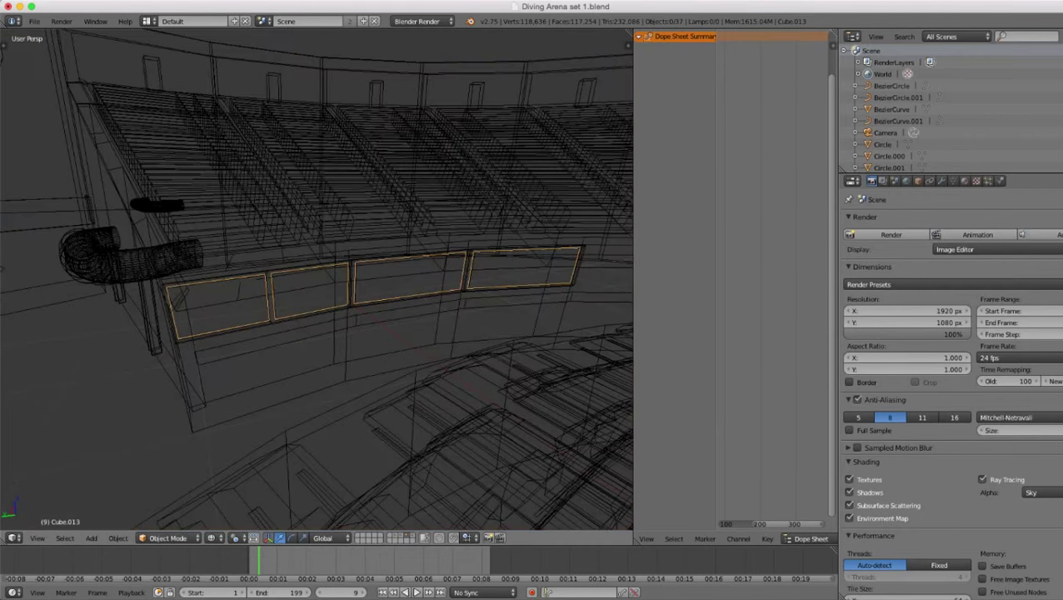
key("z")
- Review the green glass screens, central ring and surrounding stands, including the whole arena from its entrance
mouse_move(317, 280)
middle_mouse_down()
mouse_move(321, 296)
mouse_move(362, 321)
mouse_move(400, 292)
mouse_move(221, 293)
middle_mouse_up()
scroll(317, 280, "down", 3)
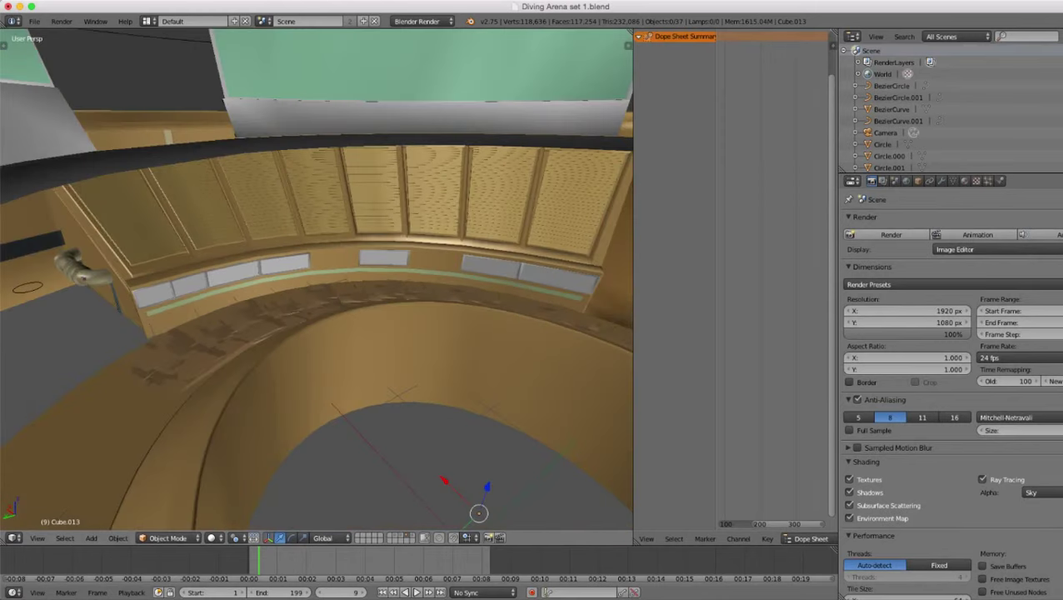
middle_click_drag(400, 284, 352, 241, "shift")
middle_click_drag(316, 279, 383, 288, "shift")
scroll(317, 279, "down", 6)
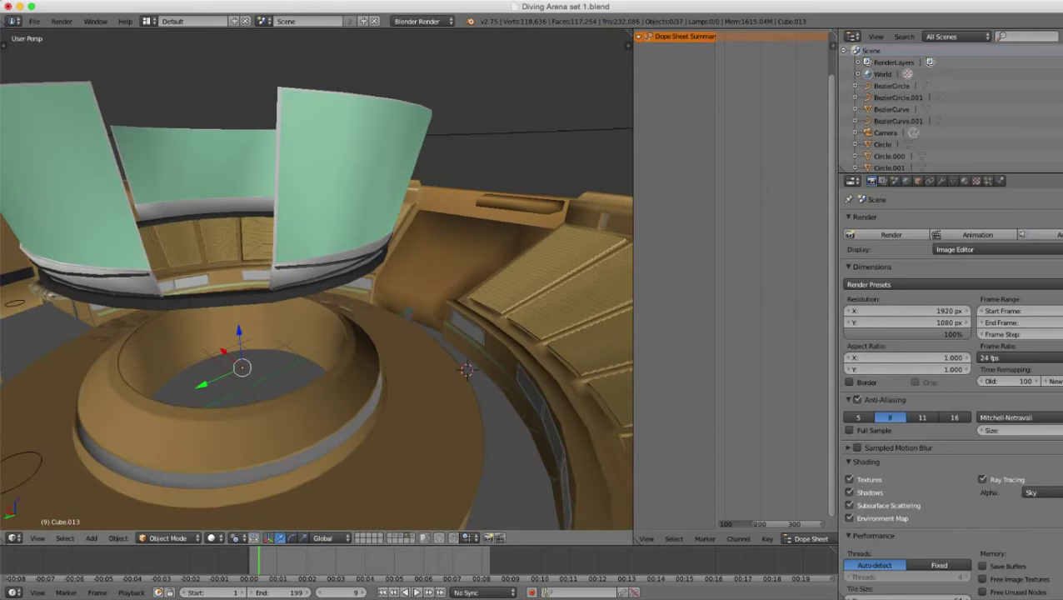
middle_click_drag(317, 287, 320, 265)
middle_click_drag(474, 384, 465, 374)
middle_click_drag(333, 287, 388, 287)
scroll(317, 279, "down", 6)
scroll(316, 279, "up", 5)
scroll(317, 279, "down", 4)
scroll(317, 279, "up", 3)
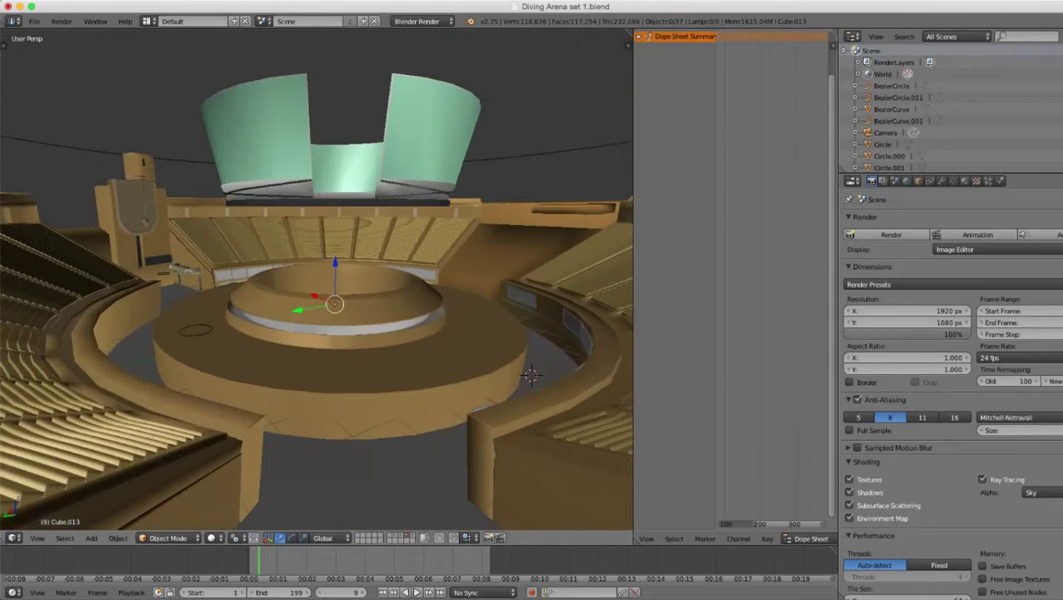
- Examine the tiered seat rows, dividers and back wall of the seating stands from above and up close
scroll(316, 279, "down", 3)
middle_click_drag(487, 351, 444, 358)
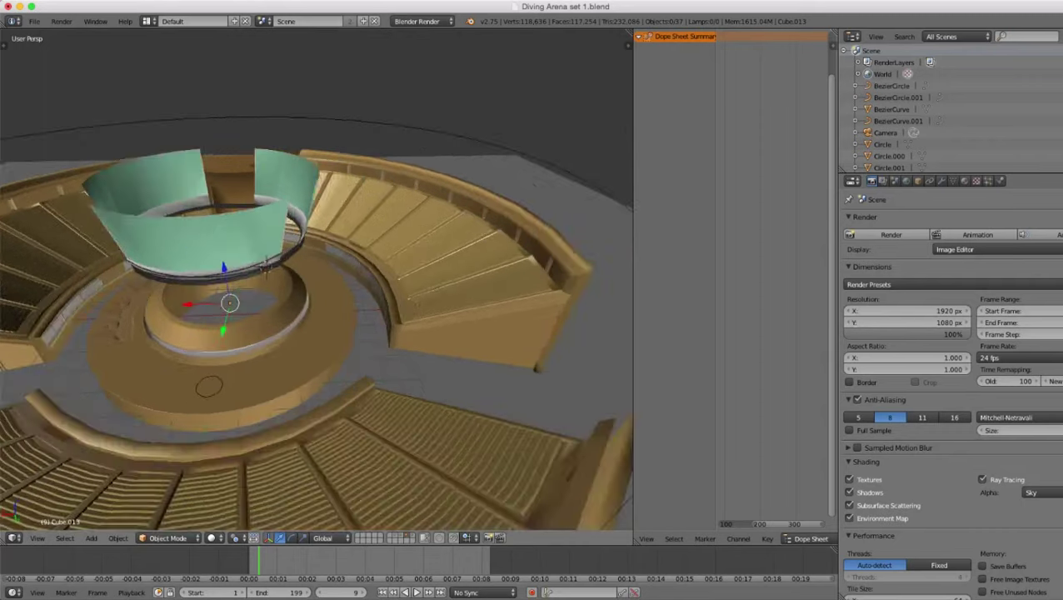
scroll(266, 266, "up", 3)
middle_click_drag(354, 260, 200, 273, "shift")
scroll(200, 273, "up", 3)
middle_click_drag(104, 259, 267, 218)
scroll(317, 280, "up", 3)
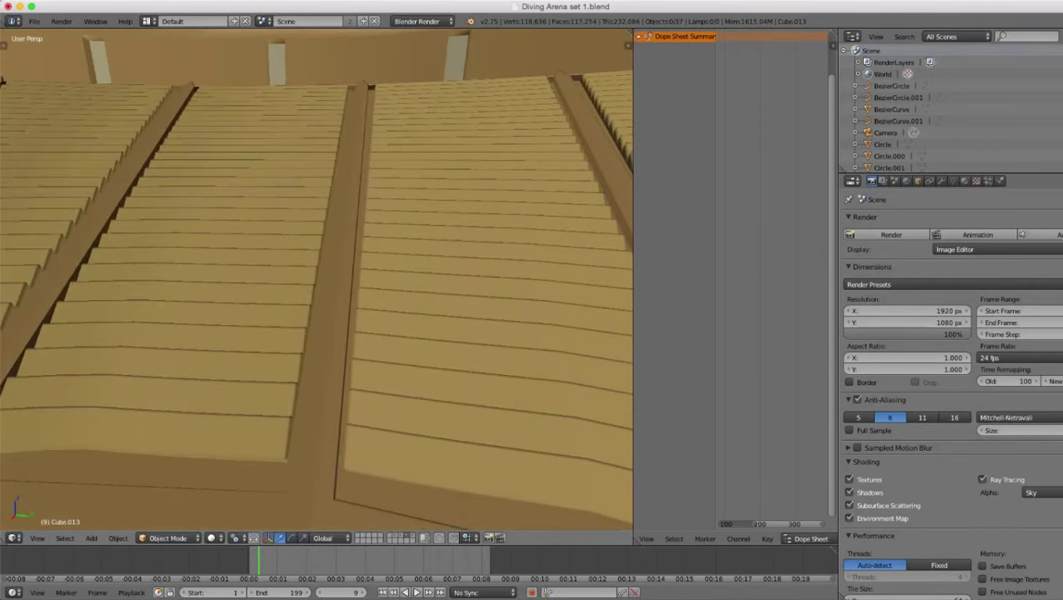
scroll(316, 279, "down", 4)
middle_click_drag(317, 279, 217, 271)
scroll(217, 271, "down", 4)
middle_click_drag(159, 289, 542, 265)
scroll(192, 304, "up", 4)
scroll(317, 279, "up", 2)
scroll(401, 263, "down", 1)
scroll(425, 269, "down", 3)
scroll(425, 268, "up", 3)
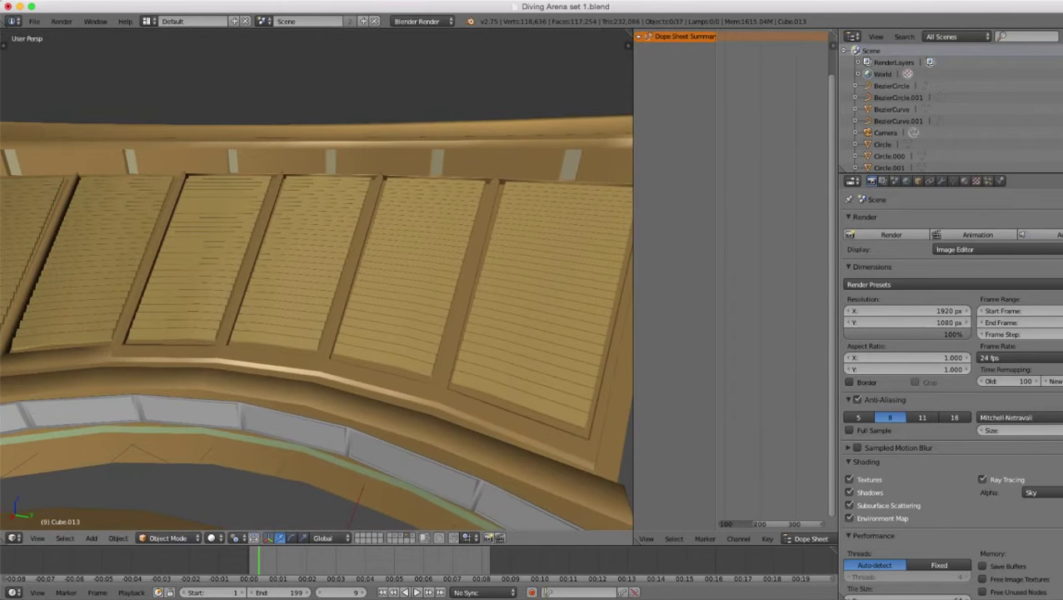
- Examine the seating stand near and far, including its end wall beside the green glass screens
scroll(541, 265, "down", 4)
middle_click_drag(542, 265, 350, 321)
scroll(459, 245, "down", 4)
scroll(417, 260, "up", 4)
scroll(416, 260, "down", 4)
scroll(262, 287, "up", 3)
scroll(383, 273, "up", 3)
scroll(396, 270, "up", 2)
scroll(406, 282, "down", 2)
scroll(407, 281, "down", 3)
scroll(279, 284, "down", 4)
scroll(371, 280, "down", 4)
scroll(374, 303, "up", 4)
scroll(350, 321, "up", 3)
middle_click_drag(377, 222, 50, 409)
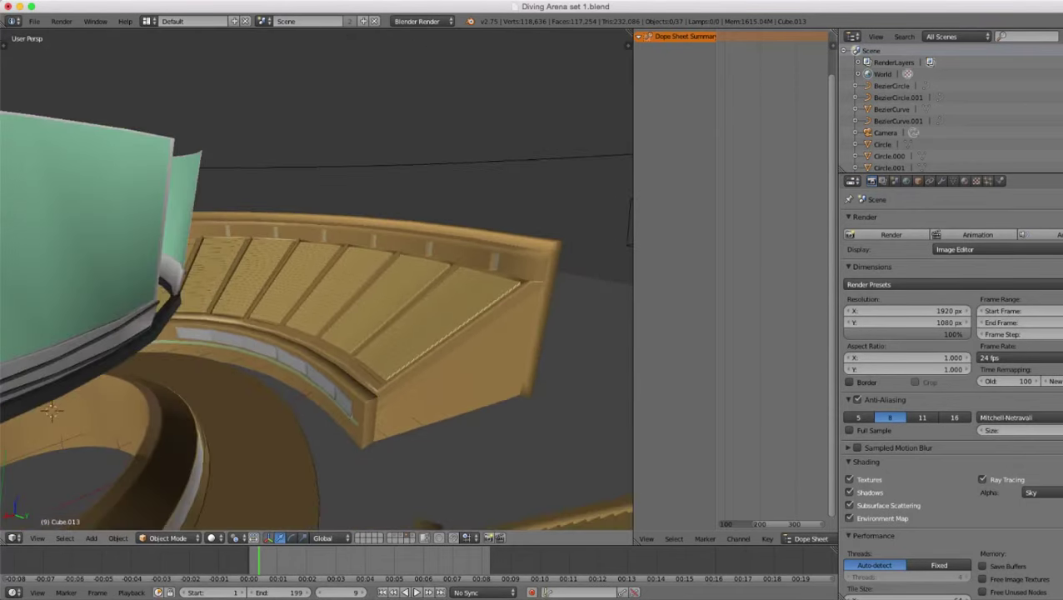
- Select the seating stand mesh and inspect it in wireframe, returning to solid shading
right_click(437, 308)
scroll(437, 309, "down", 4)
key("z")
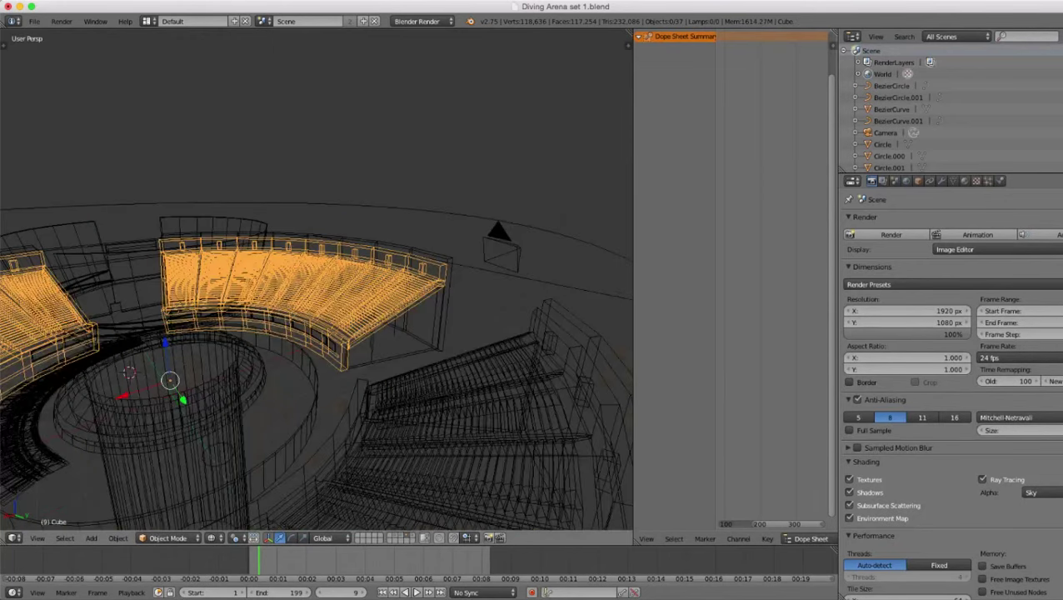
middle_click_drag(438, 308, 400, 346)
key("z")
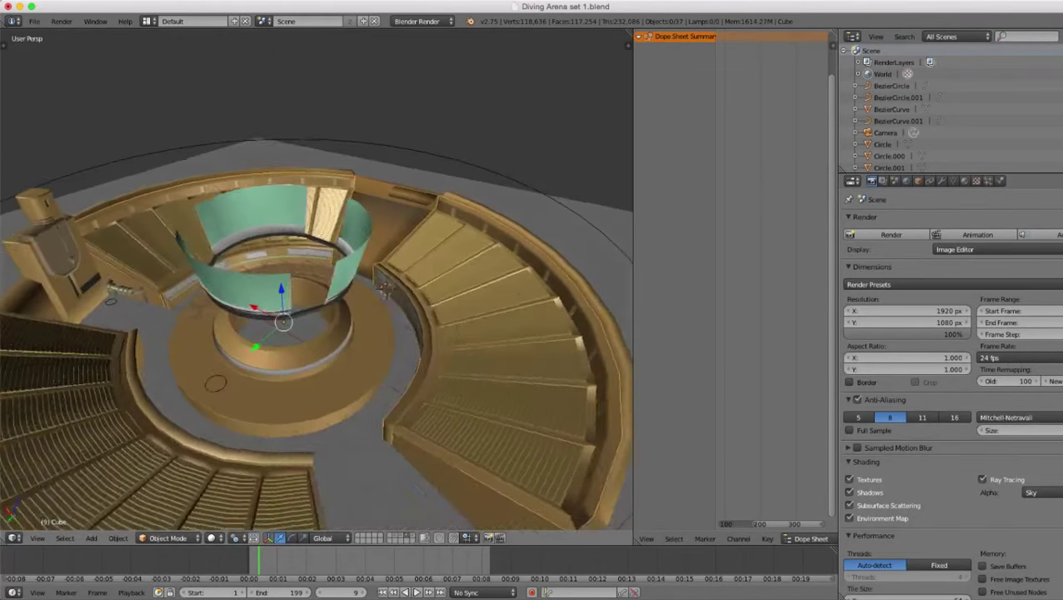
- Display the modifiers of the selected seating stand
scroll(399, 345, "up", 4)
left_click(953, 181)
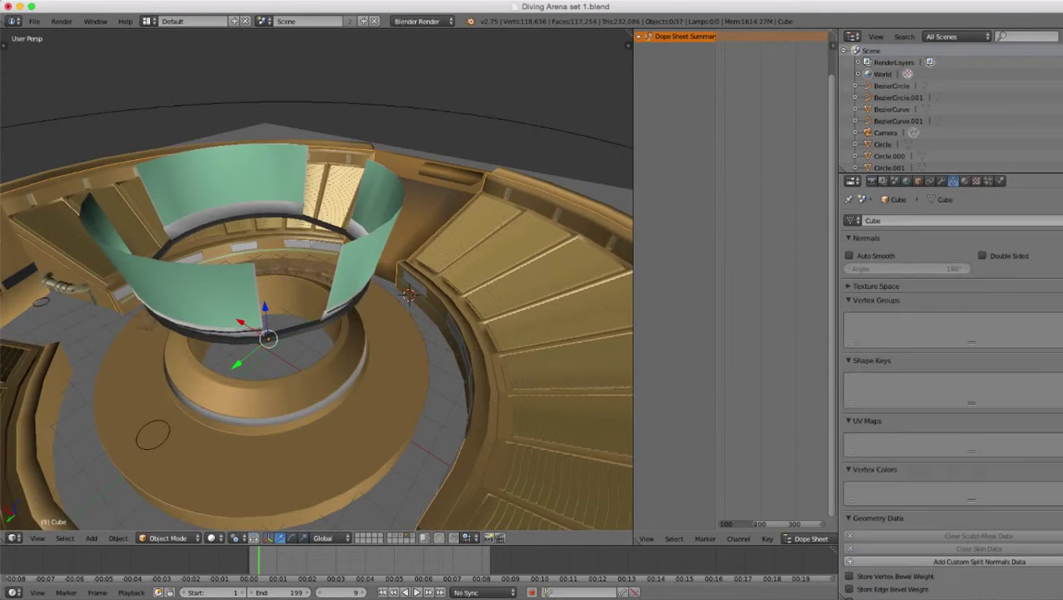
left_click(942, 181)
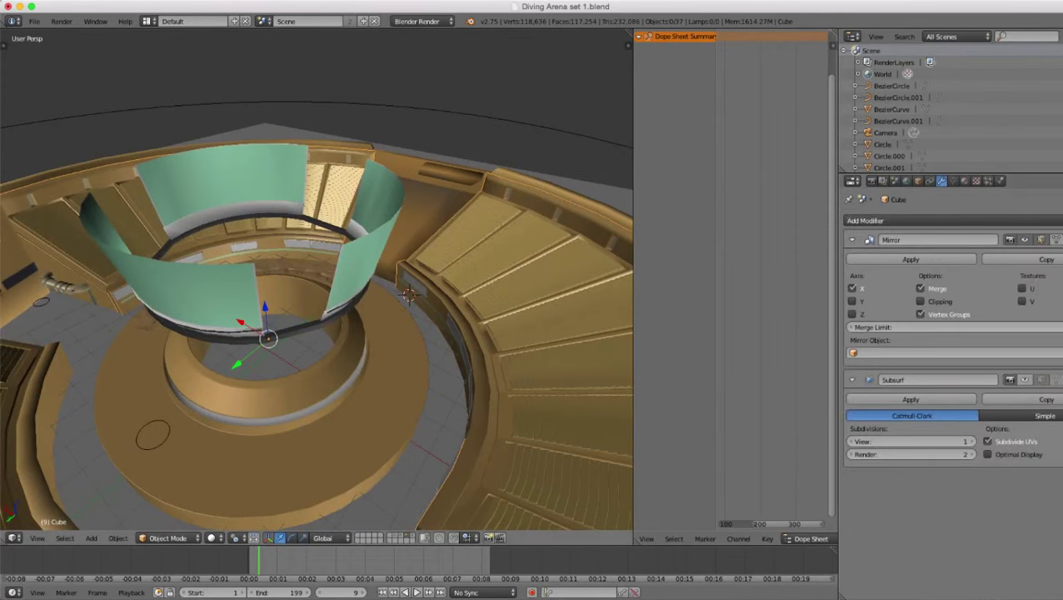
- View the arena from above and toggle the viewport visibility of the seating stand's Mirror modifier
scroll(450, 391, "down", 4)
middle_click_drag(450, 391, 467, 346)
scroll(467, 346, "up", 2)
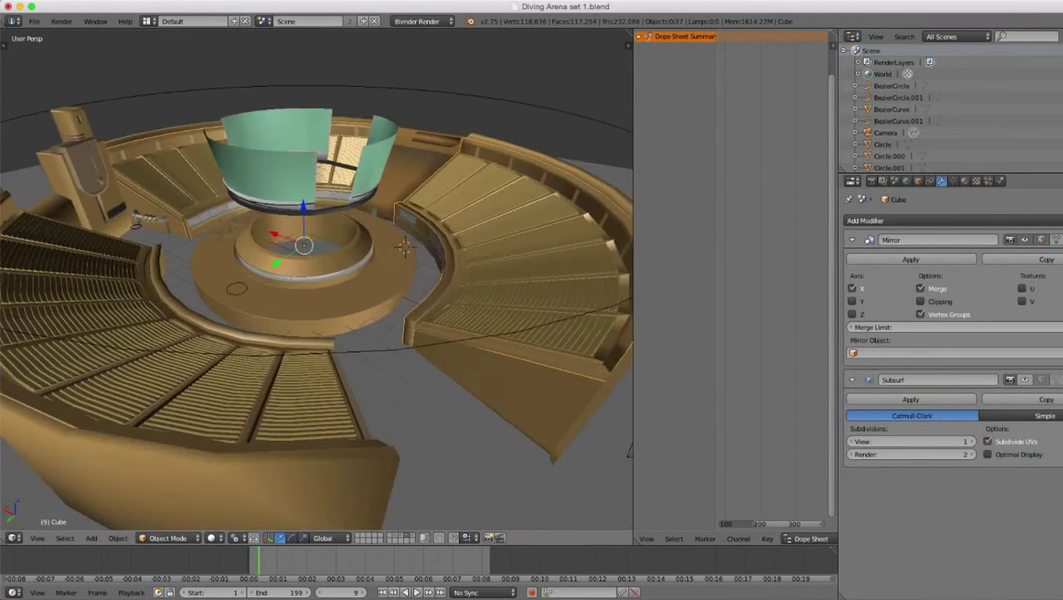
middle_click_drag(403, 247, 435, 265)
middle_click_drag(350, 275, 417, 313)
middle_click_drag(417, 313, 183, 313, "shift")
middle_click_drag(333, 275, 367, 334)
scroll(349, 292, "up", 2)
scroll(350, 291, "down", 3)
middle_click_drag(213, 265, 544, 302)
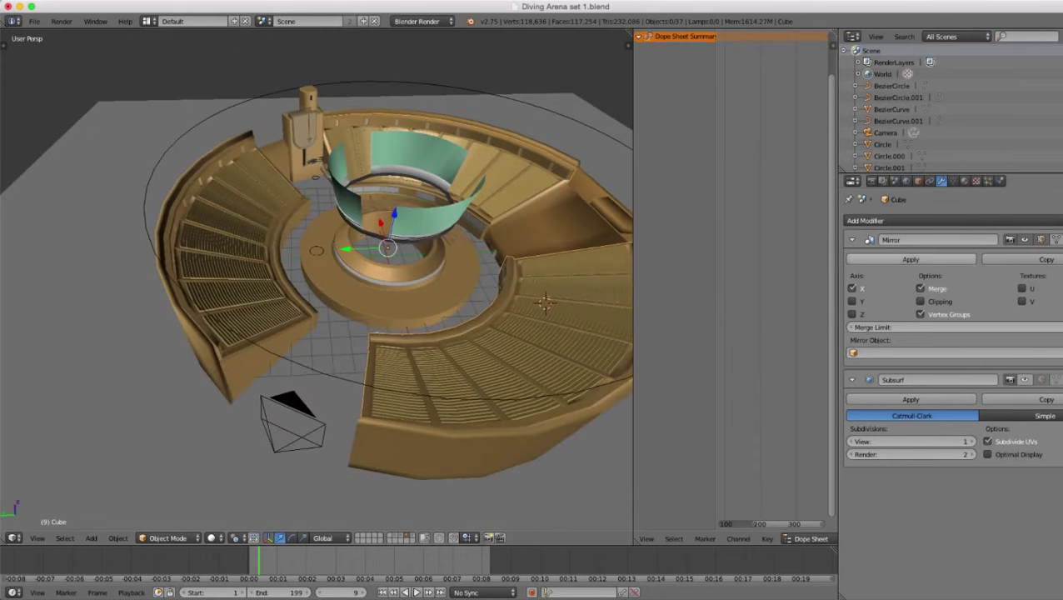
left_click(1025, 240)
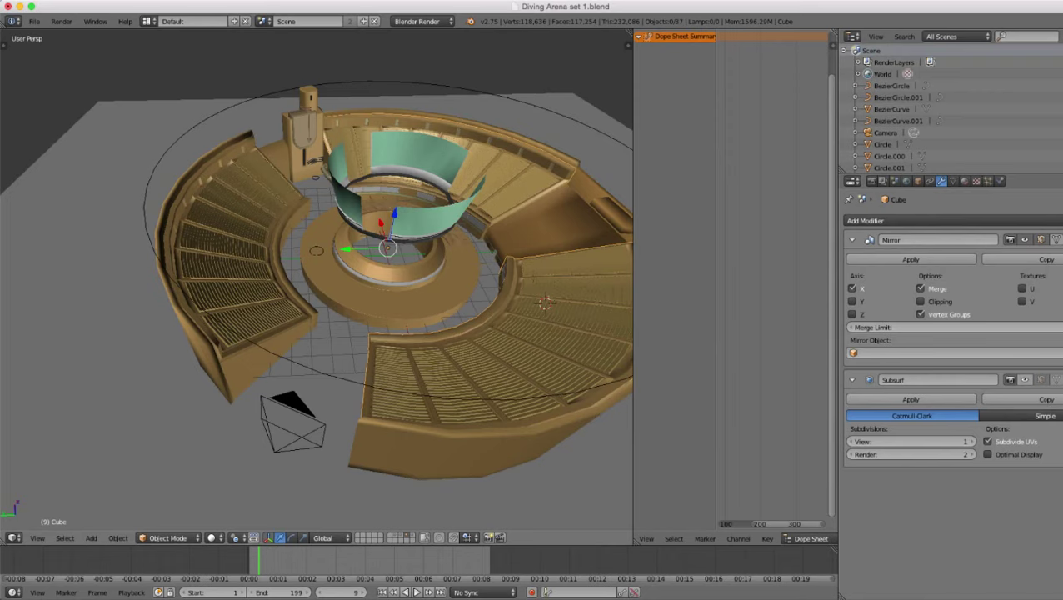
- Select the mesh of the stand opposite and check it in wireframe, returning to solid shading
right_click(237, 254)
key("z")
key("z")
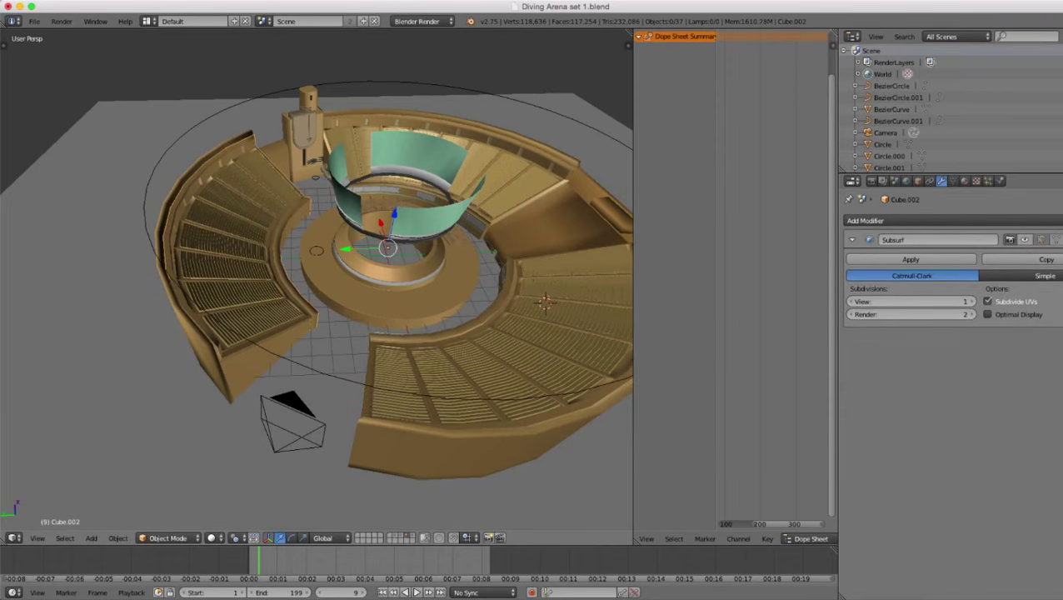
- Examine the stand's seat rows and the recessed wall section joining the neighbouring stands
middle_click_drag(283, 287, 388, 300)
scroll(289, 284, "up", 5)
middle_click_drag(387, 300, 454, 233, "shift")
scroll(454, 233, "up", 4)
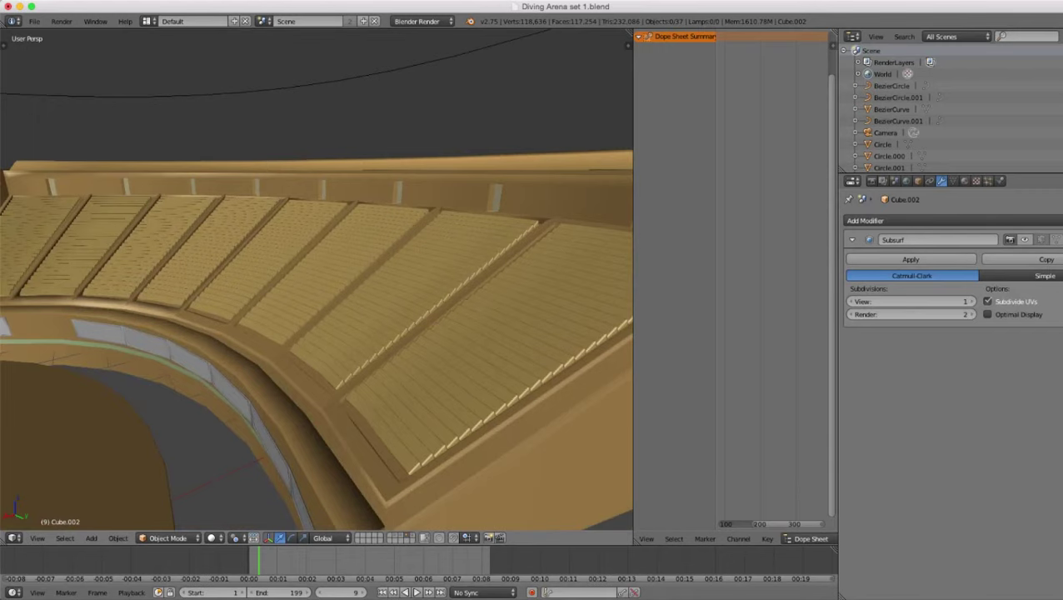
scroll(454, 233, "down", 8)
middle_click_drag(454, 233, 225, 242)
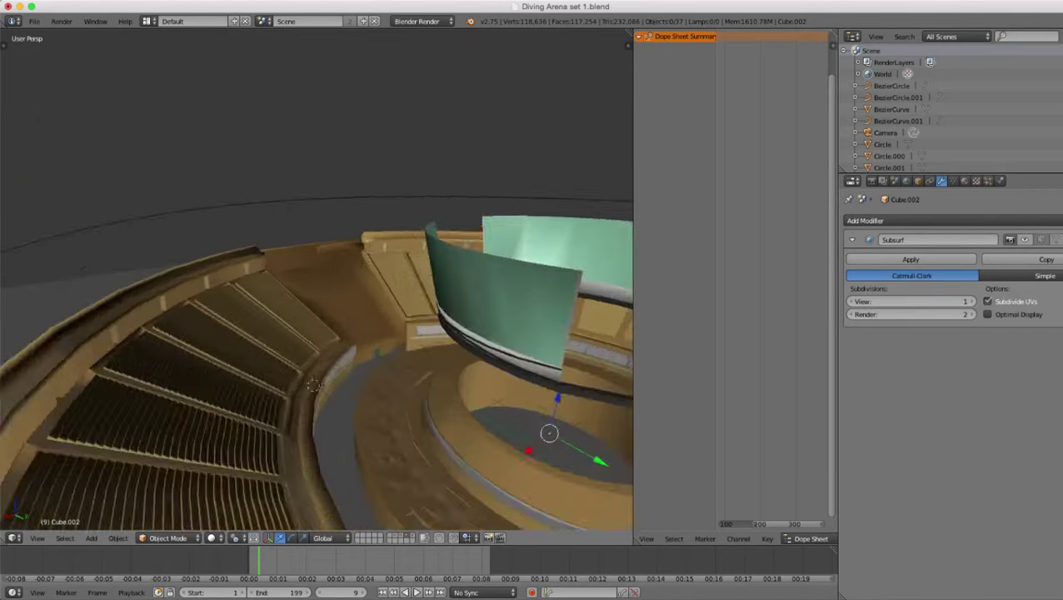
scroll(316, 279, "up", 4)
middle_click_drag(416, 279, 217, 275)
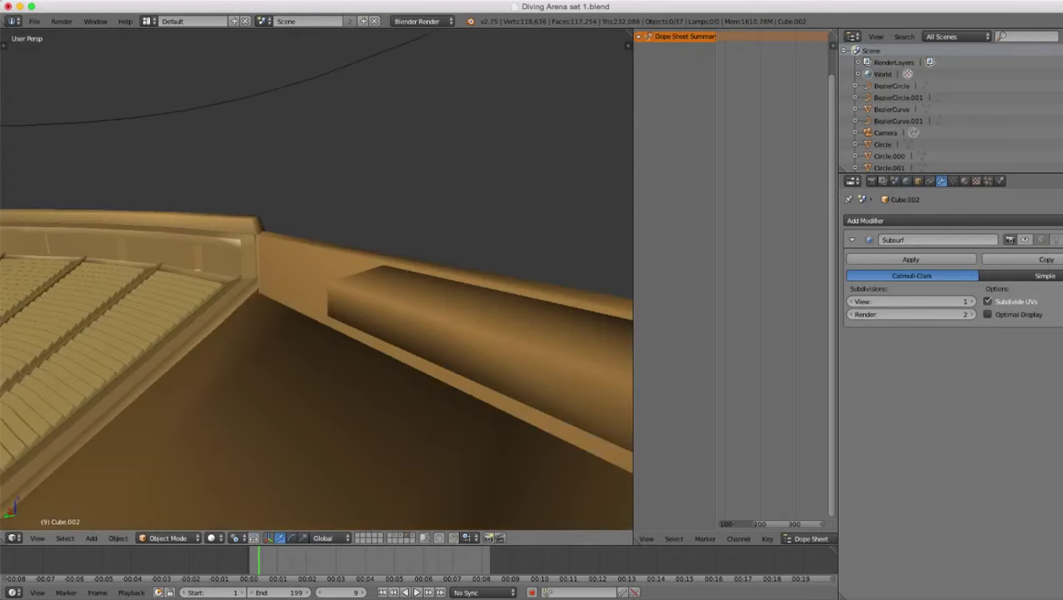
middle_click_drag(216, 334, 296, 339)
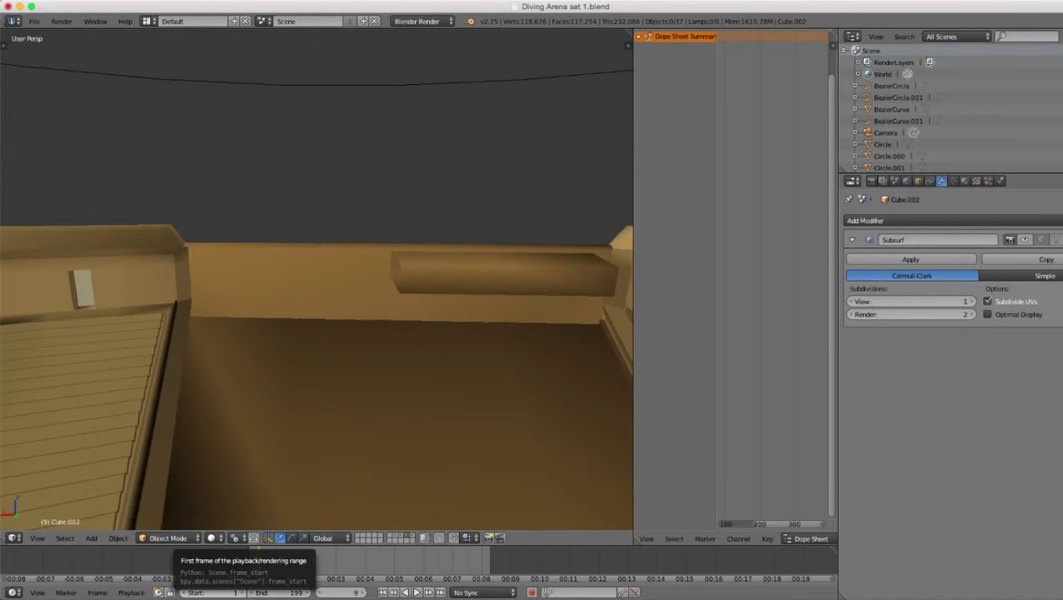
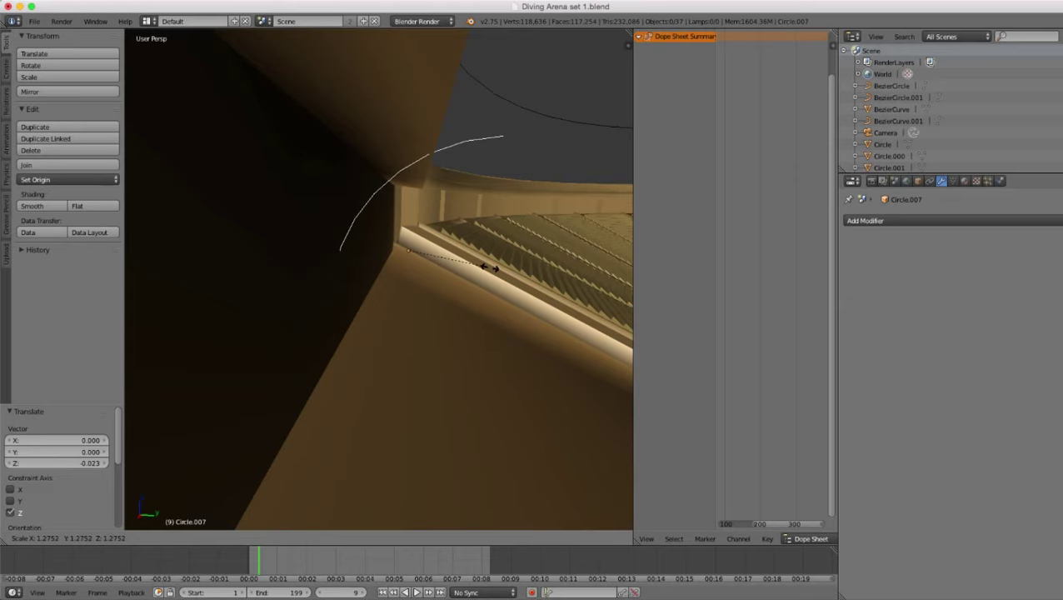
- Scale the arc profile beside the recessed wall by about 1.28 and move it about 0.094 along Y
left_click(490, 269)
left_click_drag(452, 252, 473, 252)
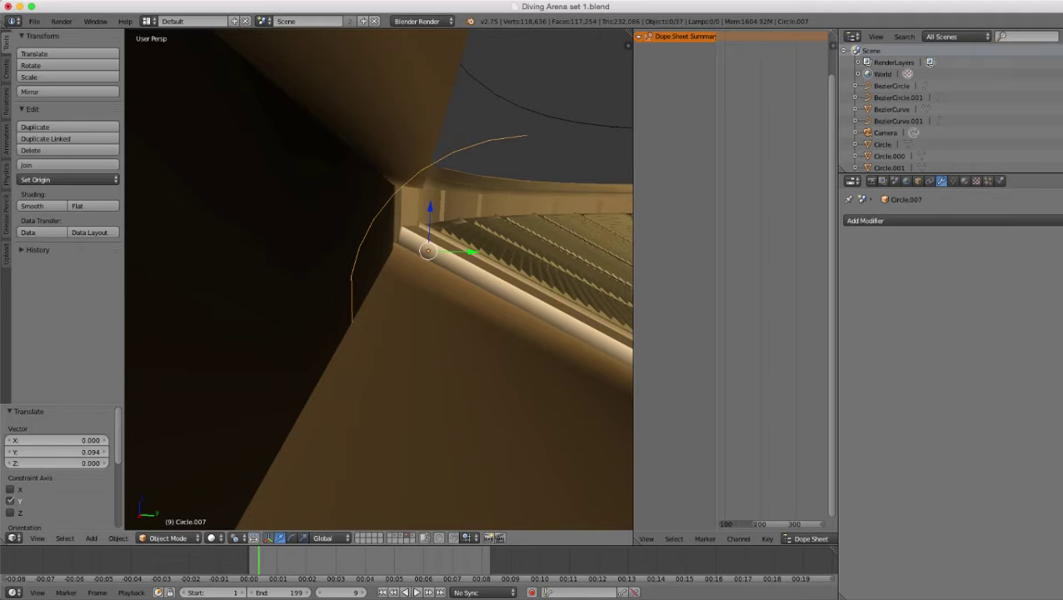
middle_click_drag(379, 279, 388, 255)
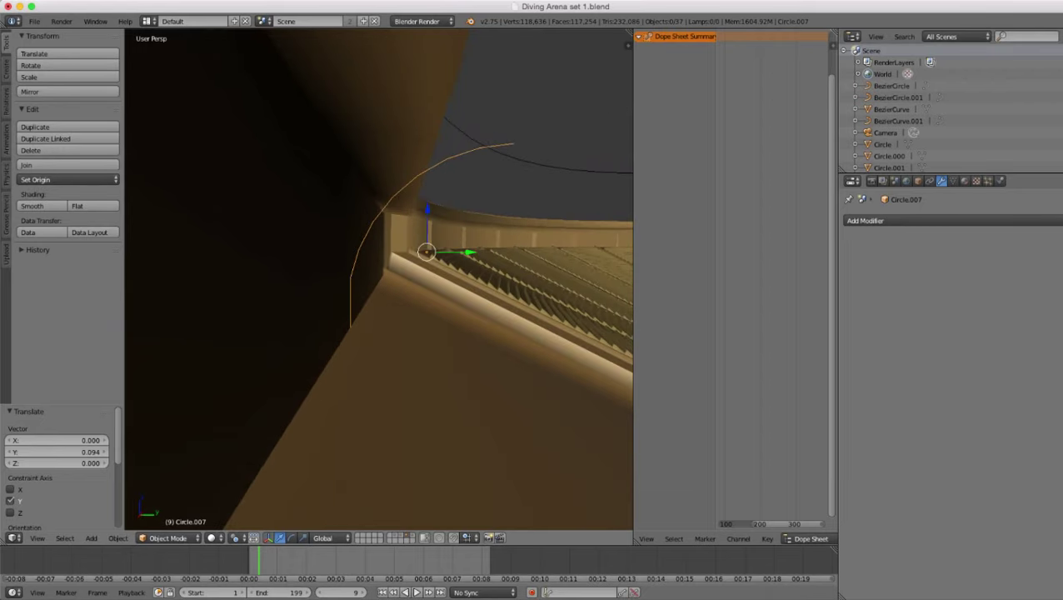
key("s")
key("z")
key("Escape")
- Extrude all of the arc's vertices about -0.099 along X to form a narrow curved strip
scroll(501, 281, "down", 1)
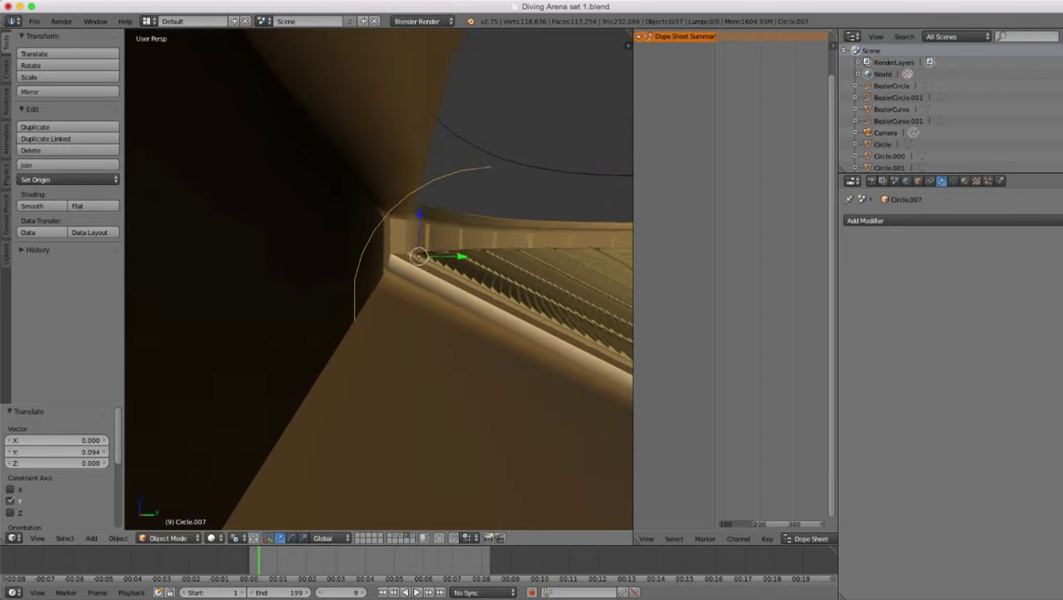
middle_click_drag(501, 281, 325, 274)
scroll(237, 278, "down", 4)
scroll(379, 288, "up", 5)
key("Tab")
key("a")
key("a")
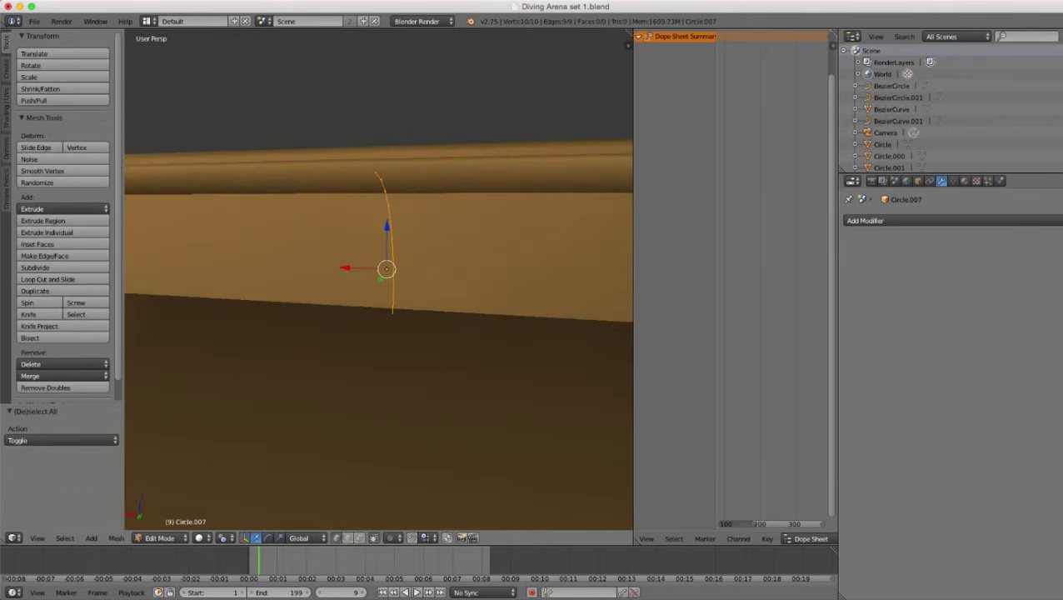
key("g")
key("x")
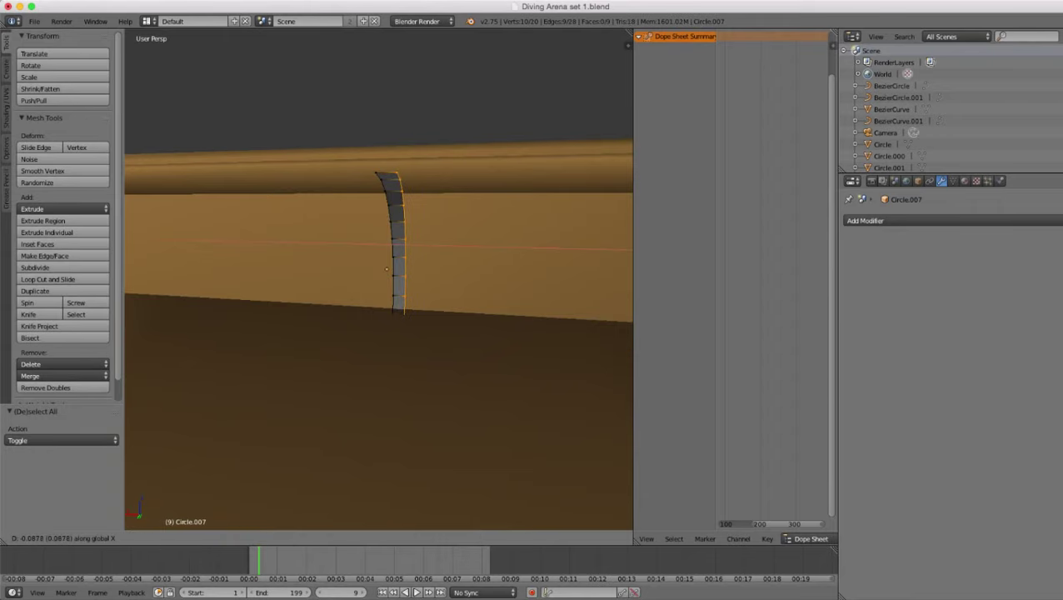
key("Return")
scroll(379, 279, "down", 8)
middle_click_drag(379, 280, 396, 296)
scroll(395, 296, "up", 2)
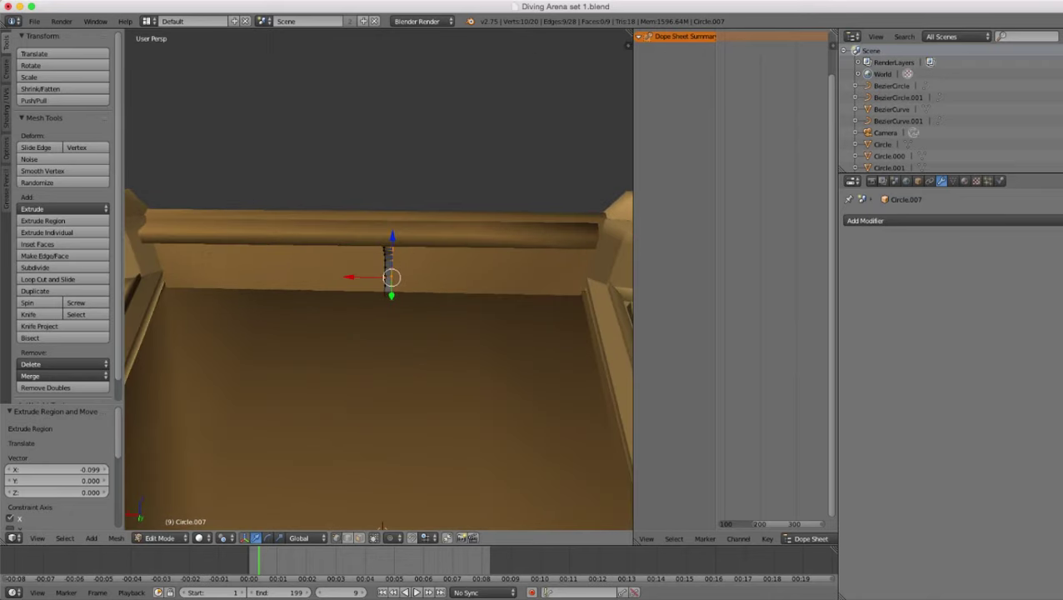
- Leave mesh editing and apply smooth shading to the curved strip
key("Tab")
scroll(379, 279, "up", 5)
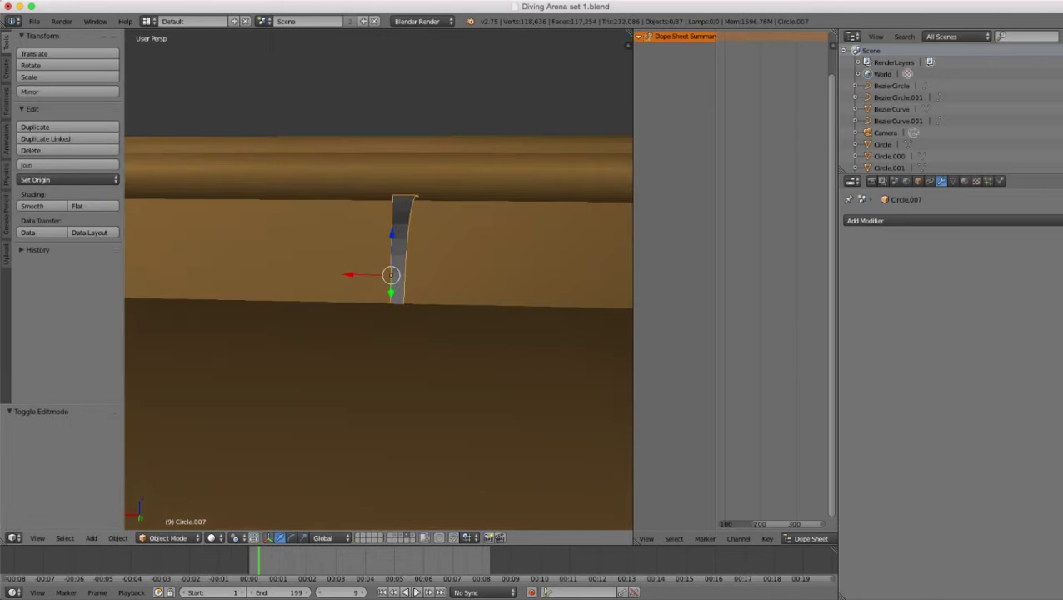
left_click(42, 206)
scroll(379, 279, "down", 2)
middle_click_drag(333, 299, 462, 258)
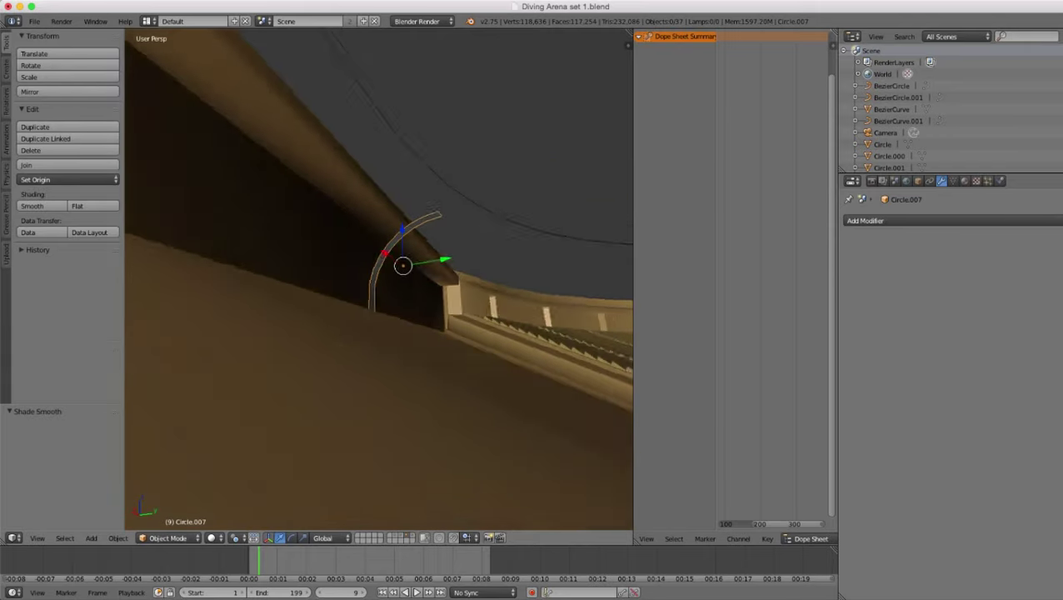
middle_click_drag(363, 334, 408, 321)
scroll(365, 342, "up", 3)
key("s")
key("x")
key("Escape")
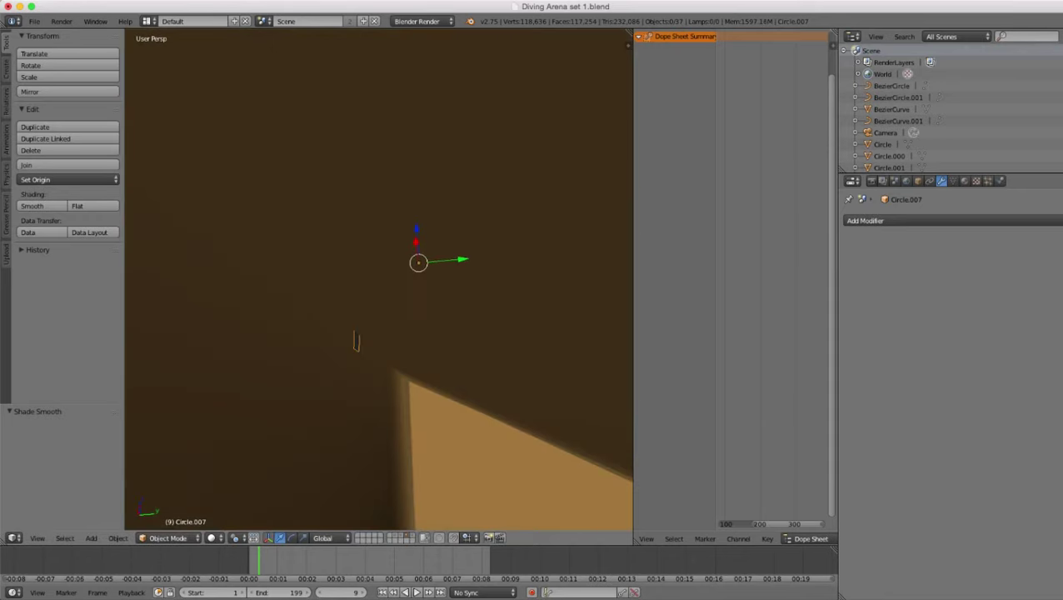
scroll(379, 279, "down", 5)
key("Tab")
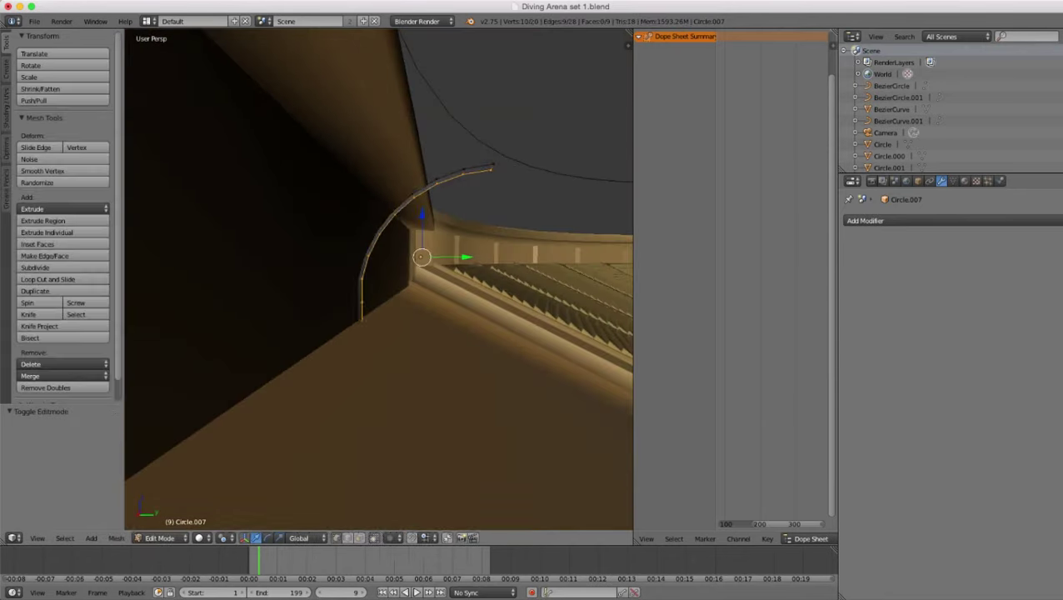
key("z")
key("a")
key("c")
scroll(374, 292, "down", 7)
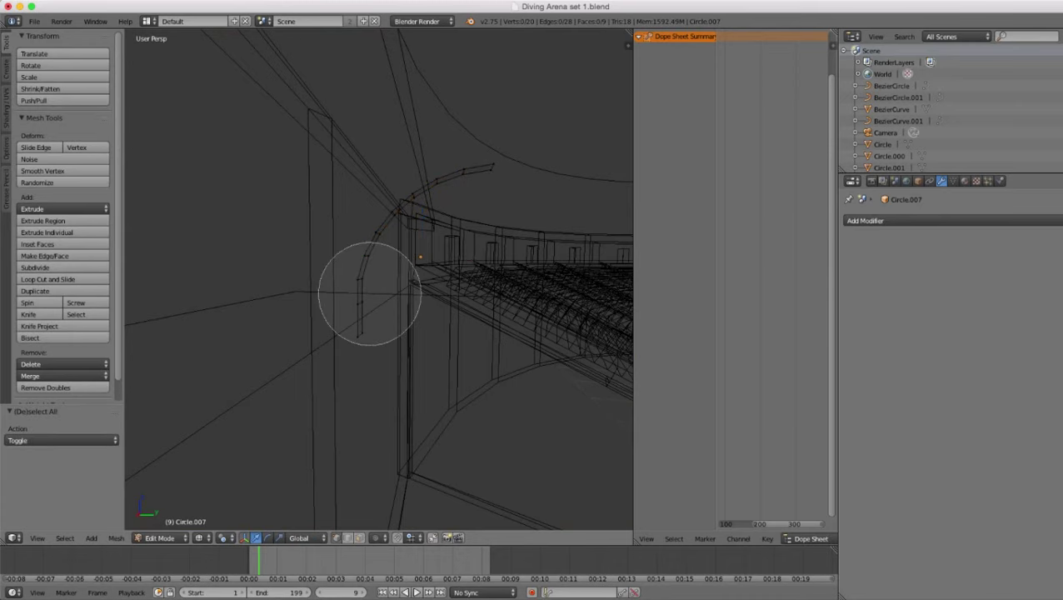
key("Escape")
scroll(380, 279, "up", 3)
key("Tab")
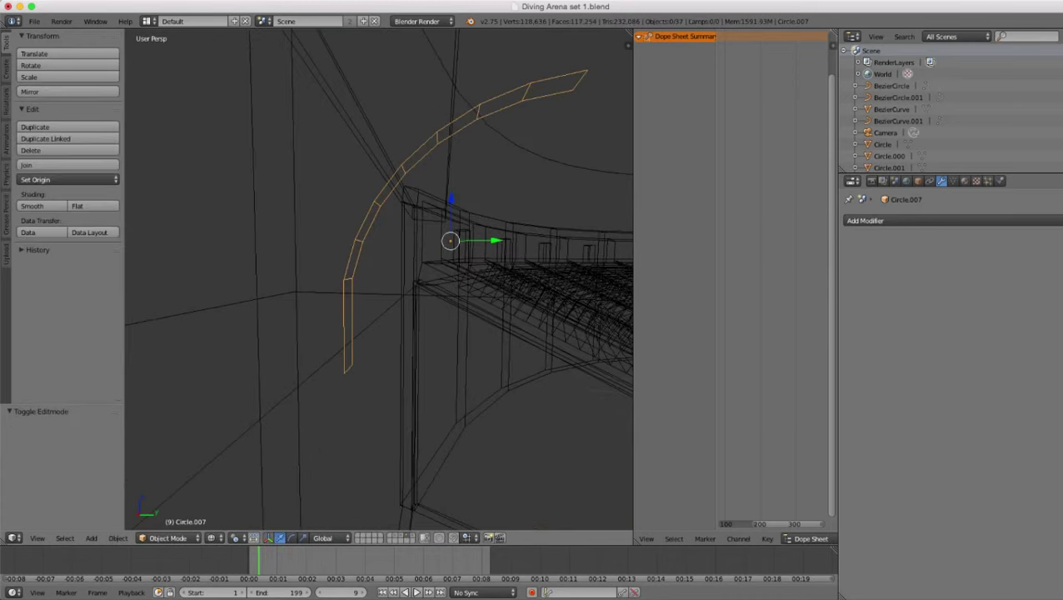
key("s")
key("Escape")
key("z")
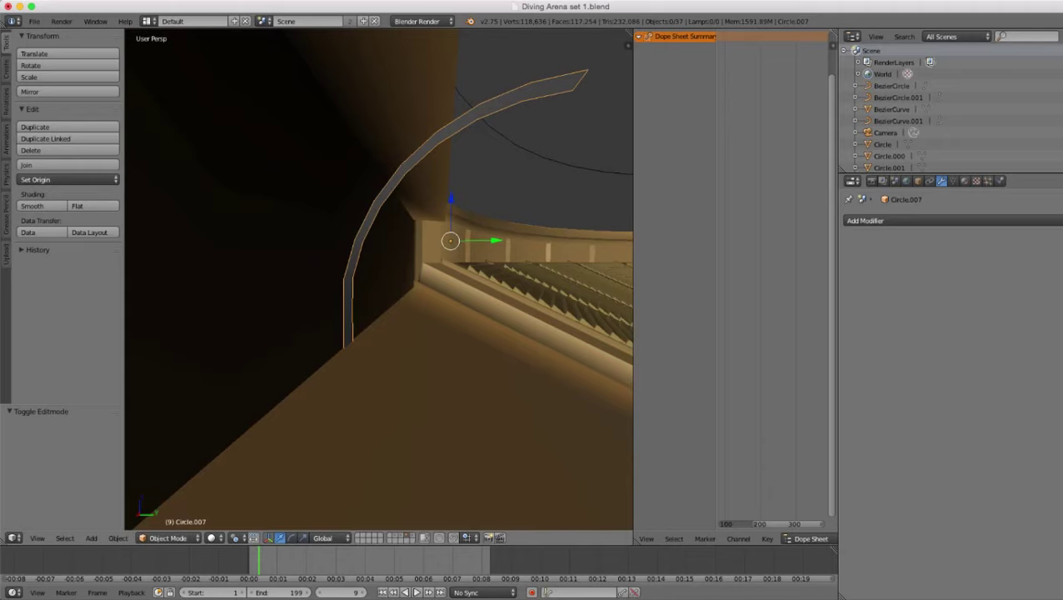
- Move the curved strip up about 0.08 along Z
key("g")
key("z")
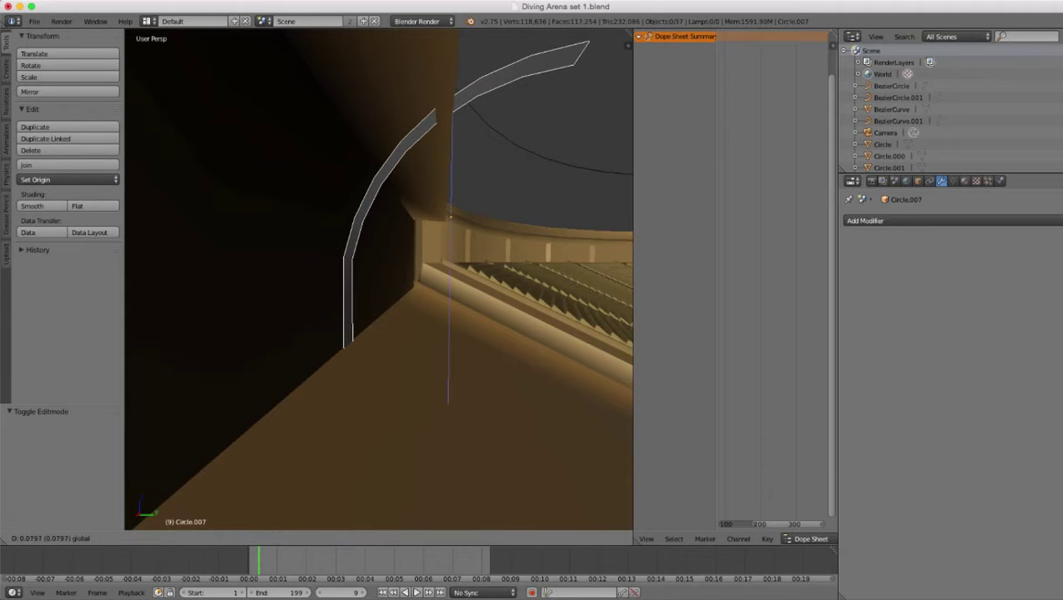
key("Return")
scroll(379, 279, "down", 3)
- In wireframe, select the two vertices at the curved strip's upper tip and turn on Connected proportional editing
key("z")
middle_click_drag(379, 279, 345, 262)
key("Tab")
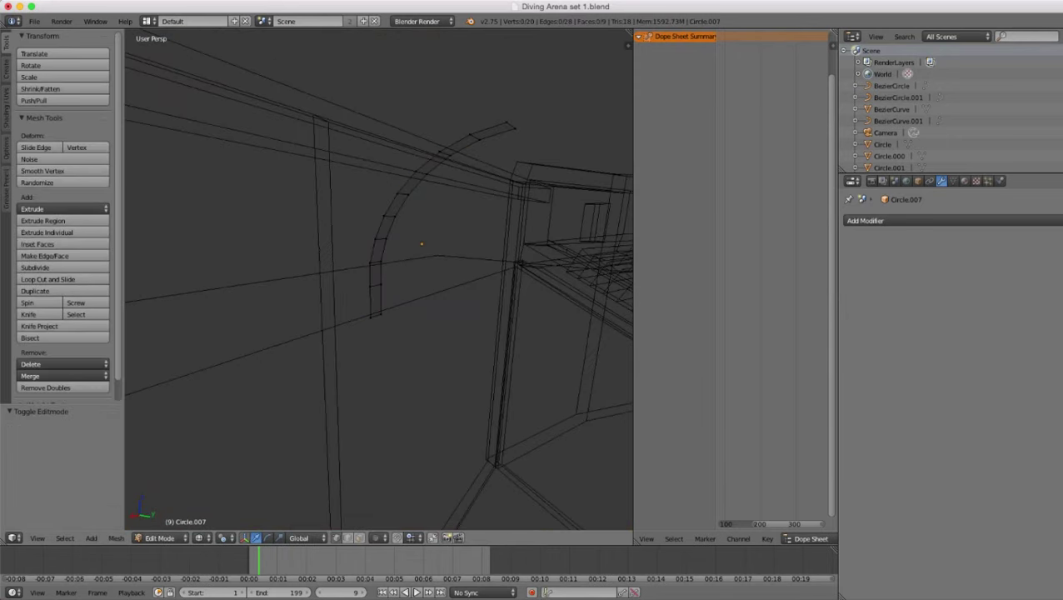
right_click(506, 124)
right_click(515, 128, "shift")
middle_click_drag(515, 130, 588, 137)
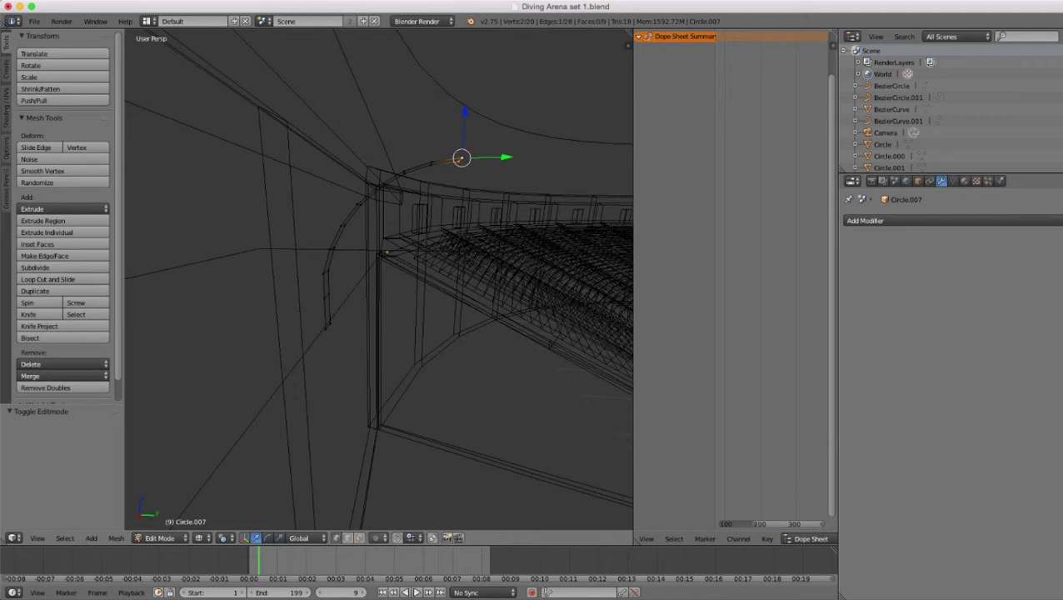
left_click(379, 538)
left_click(401, 484)
mouse_move(399, 334)
middle_mouse_down()
mouse_move(410, 356)
mouse_move(410, 340)
middle_mouse_up()
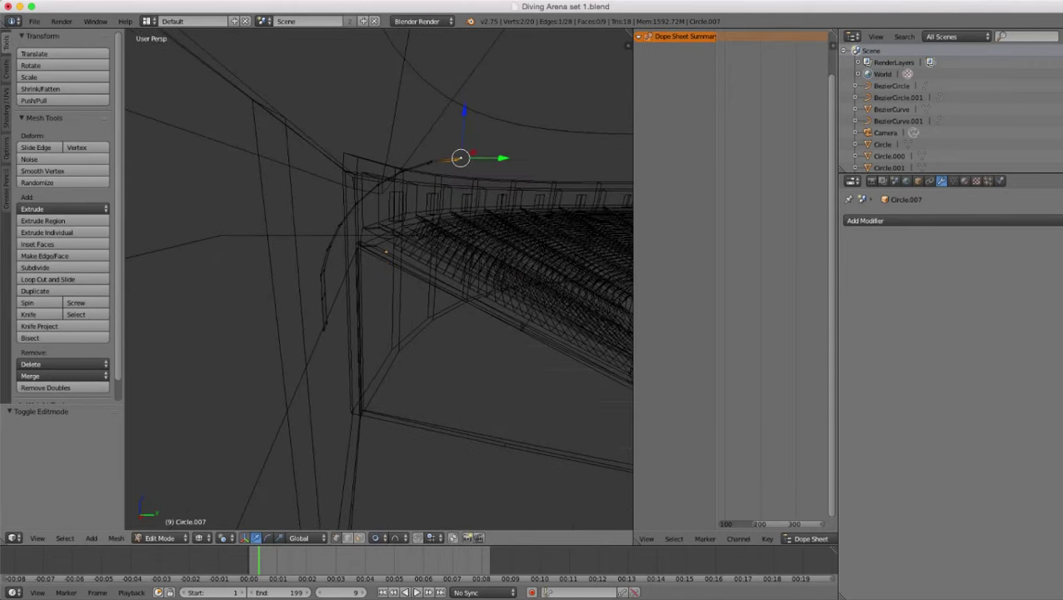
- Lower the strip's tip about 0.071 along Z with a proportional falloff size of about 1.4
key("g")
key("z")
scroll(410, 340, "up", 6)
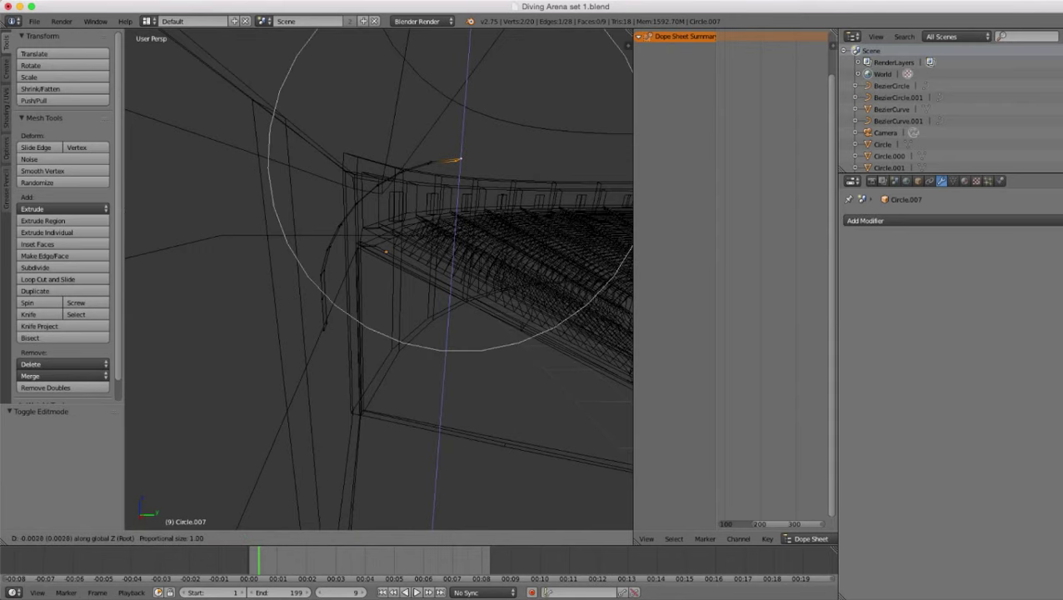
scroll(450, 162, "down", 4)
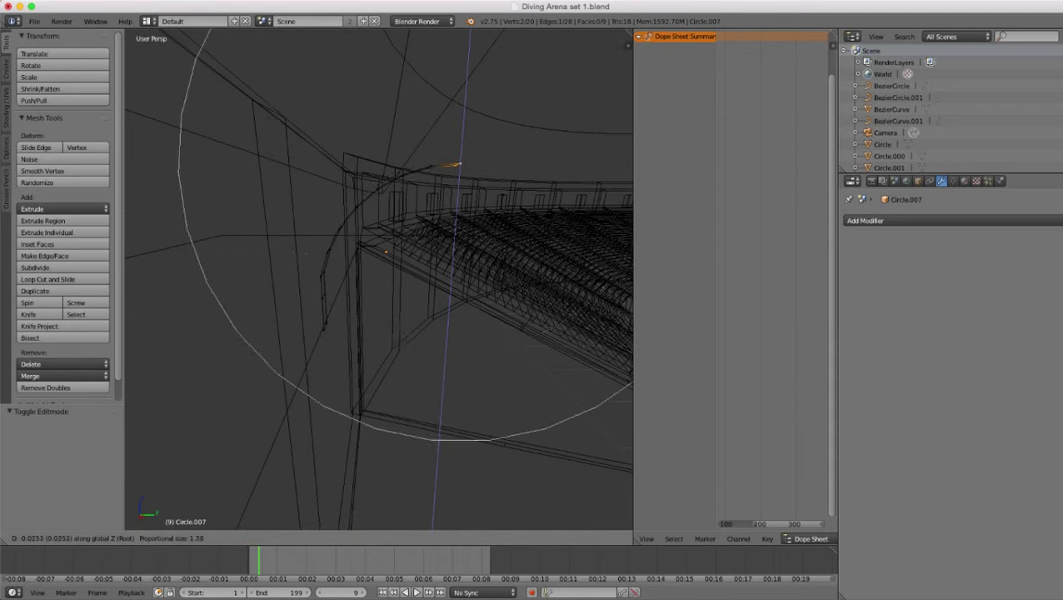
key("Return")
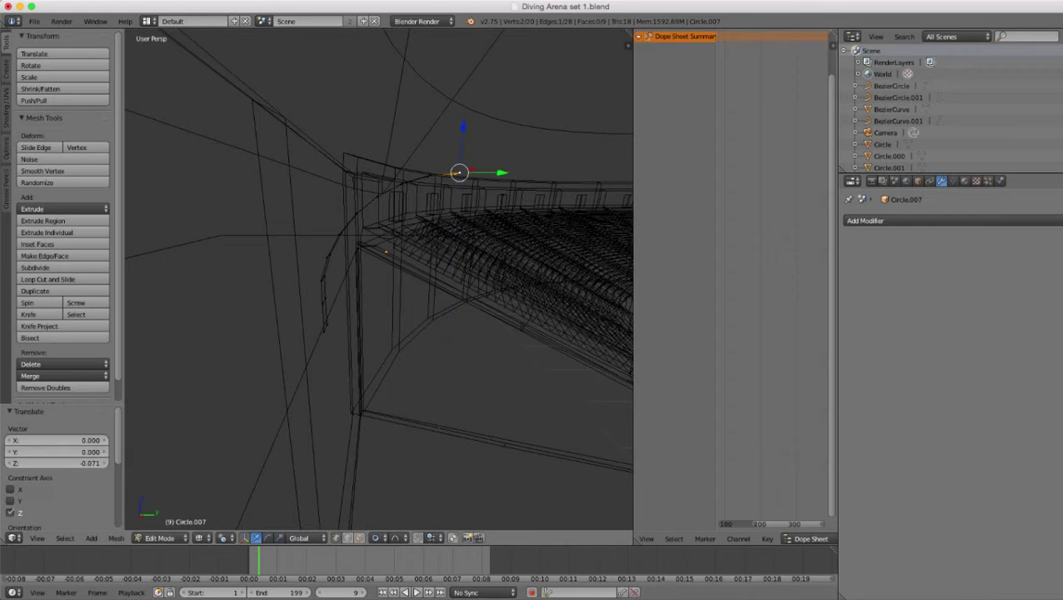
- Return to solid shading and lower the strip's tip about 0.042 more along Z with a proportional size of about 0.5
key("z")
middle_click_drag(454, 275, 177, 279)
scroll(380, 280, "up", 1)
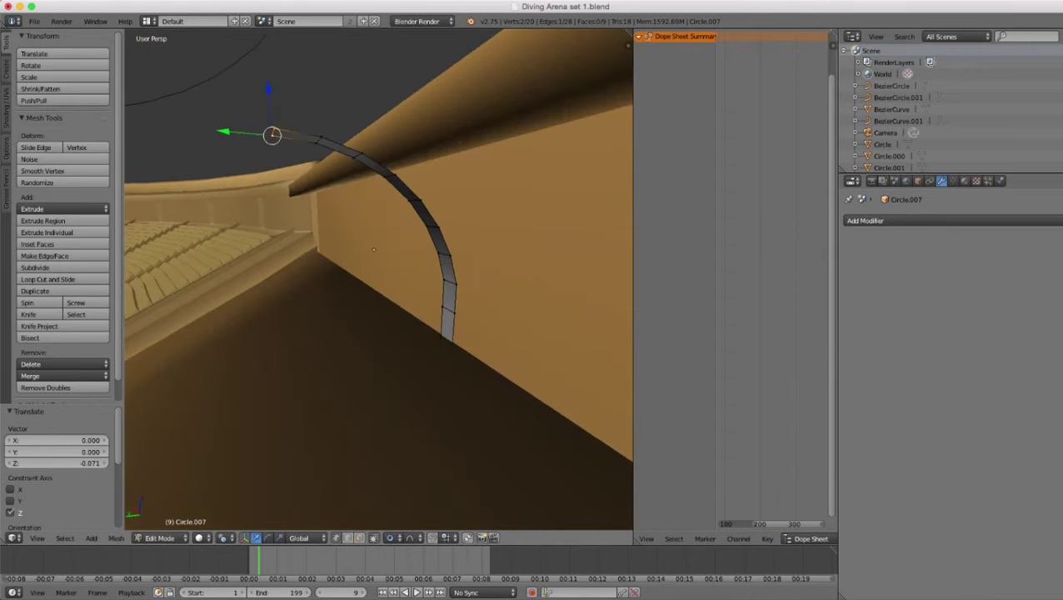
key("g")
scroll(380, 280, "up", 11)
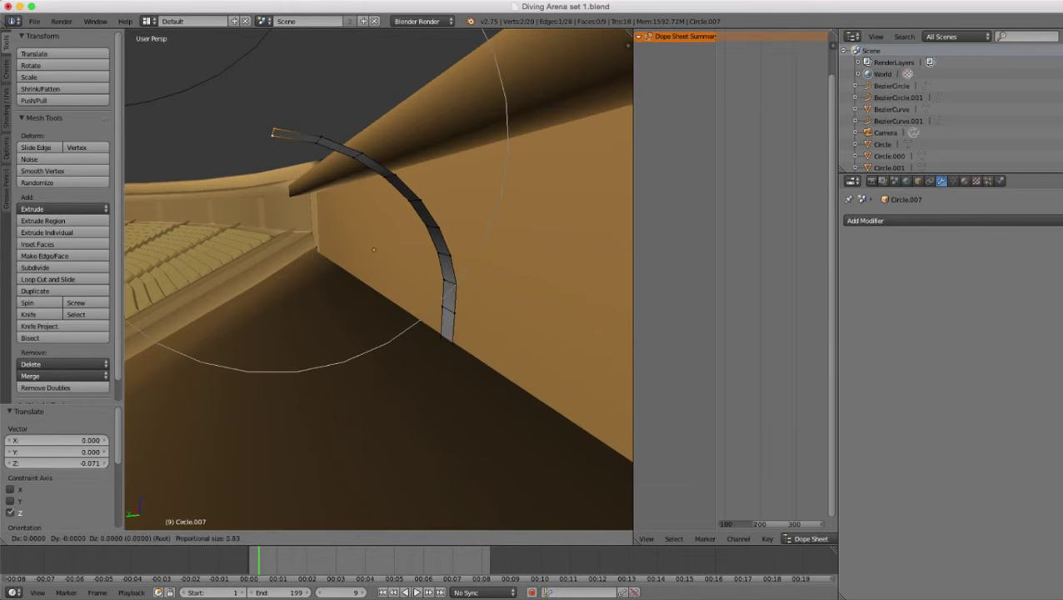
key("z")
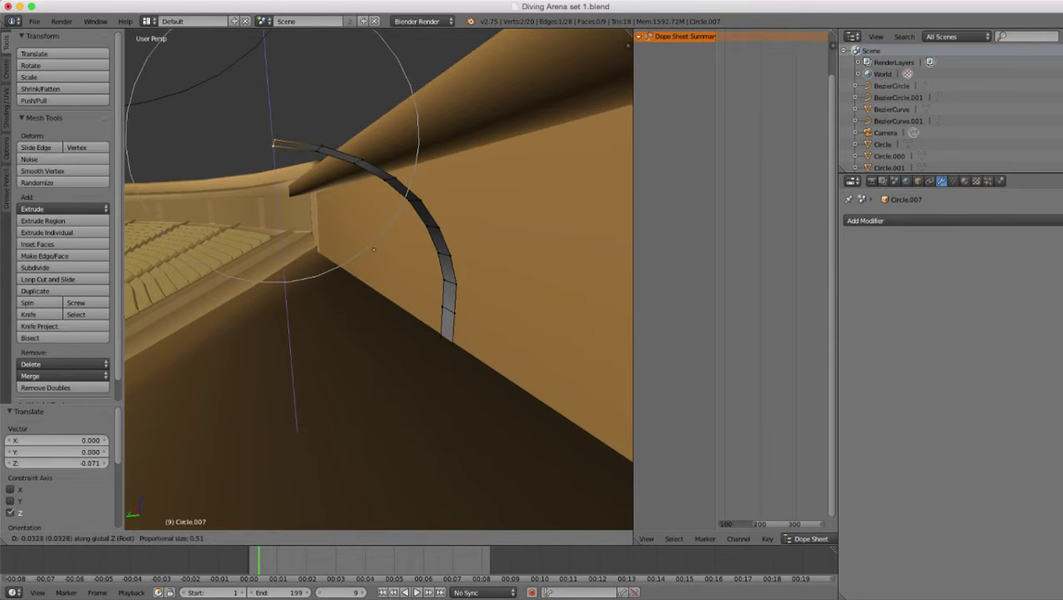
left_click(380, 279)
middle_click_drag(380, 279, 305, 285)
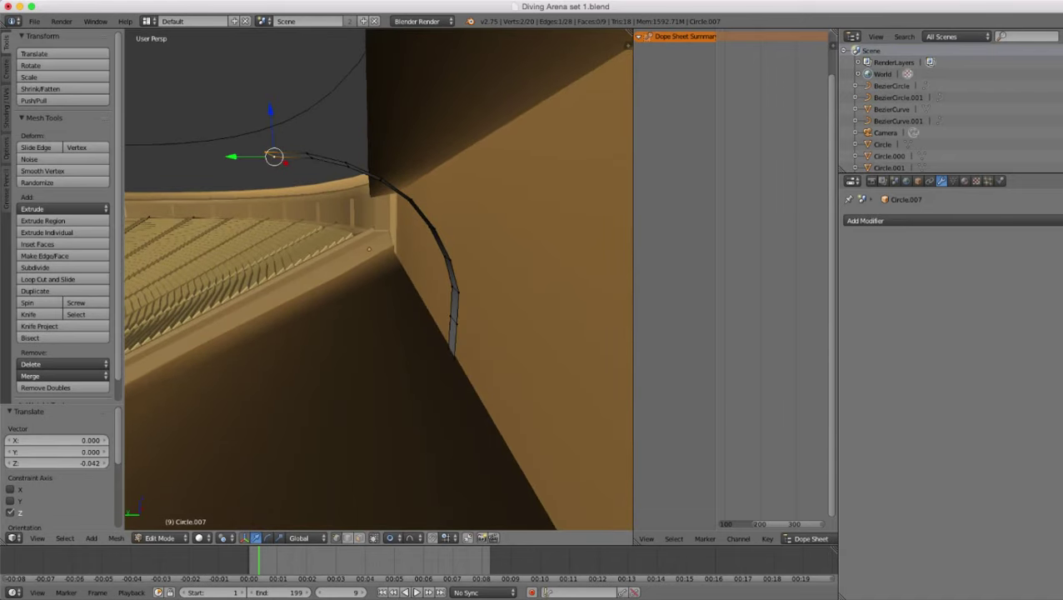
- Pull the strip's tip about -0.028 along Y with a proportional size of about 0.9, and leave mesh editing
key("g")
key("y")
scroll(274, 155, "down", 7)
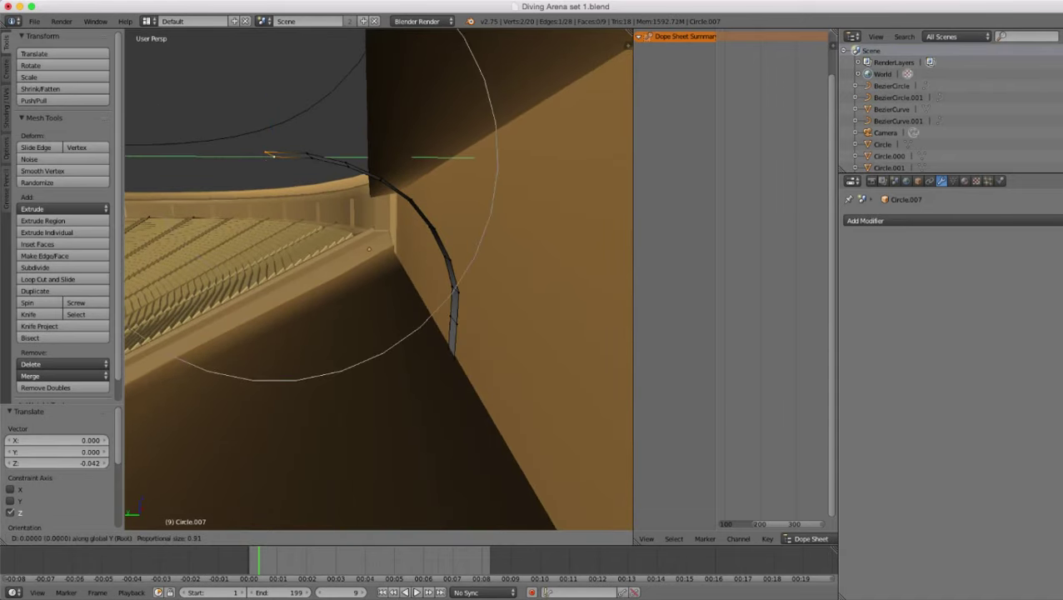
scroll(274, 155, "up", 3)
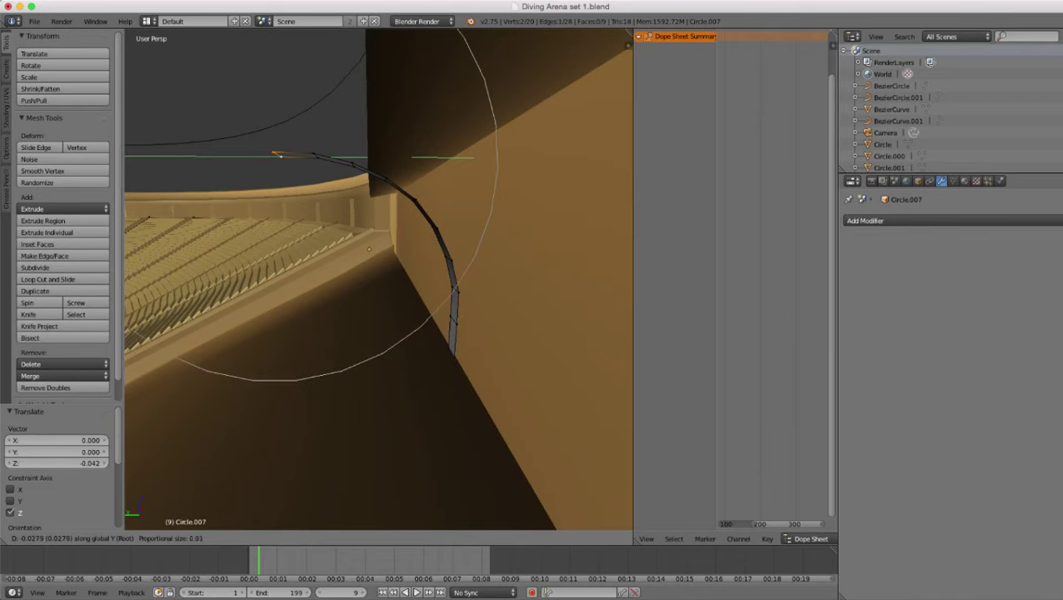
left_click(274, 155)
middle_click_drag(274, 155, 491, 187)
scroll(367, 200, "down", 5)
key("Tab")
scroll(367, 200, "down", 1)
scroll(379, 280, "up", 2)
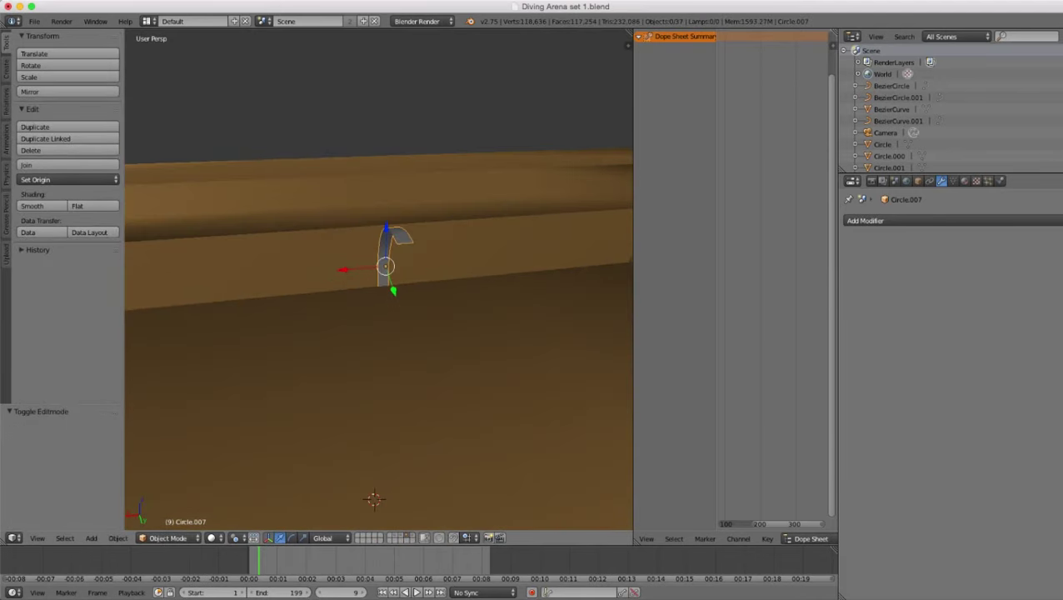
- Open the ledge above the recessed wall for mesh editing and disable proportional editing
right_click(409, 199)
key("Tab")
middle_click_drag(409, 198, 438, 292)
key("g")
key("y")
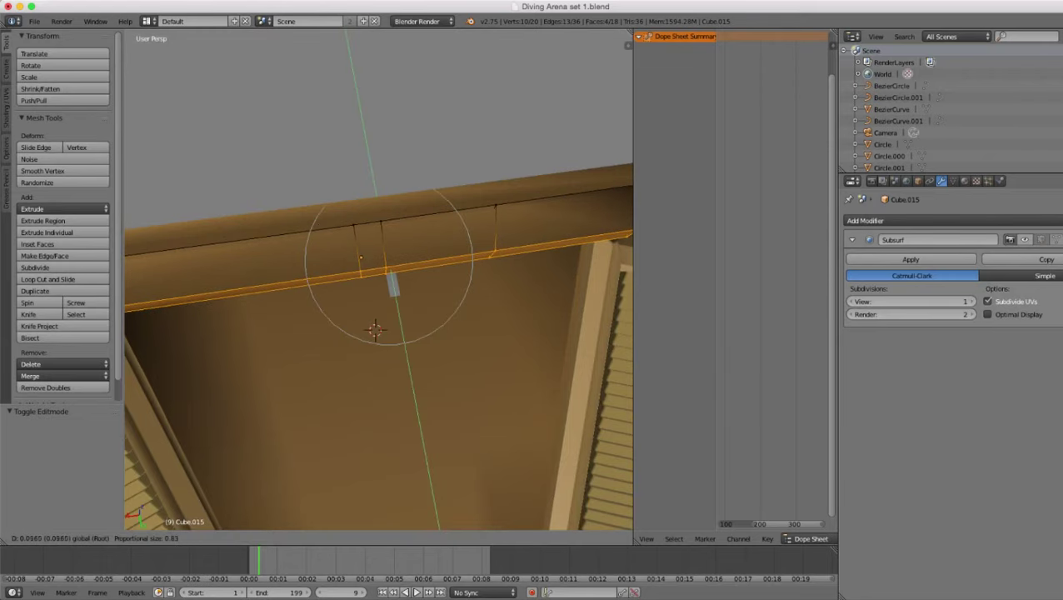
key("Escape")
left_click(391, 539)
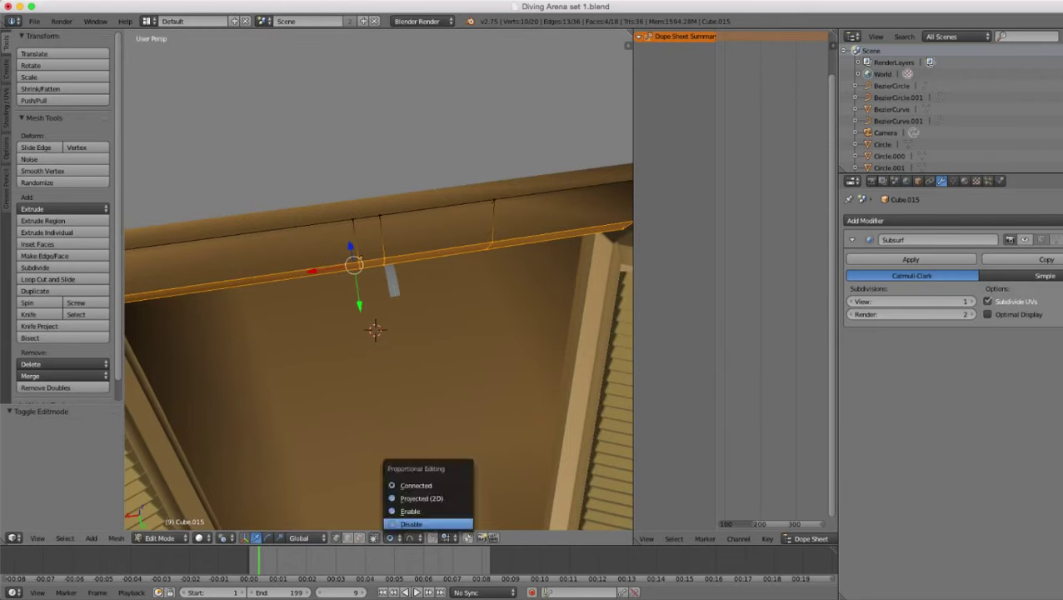
left_click(408, 523)
- Move the ledge's selected lower front edges about 0.372 along Y so the ledge overhangs the curved strip
key("g")
key("y")
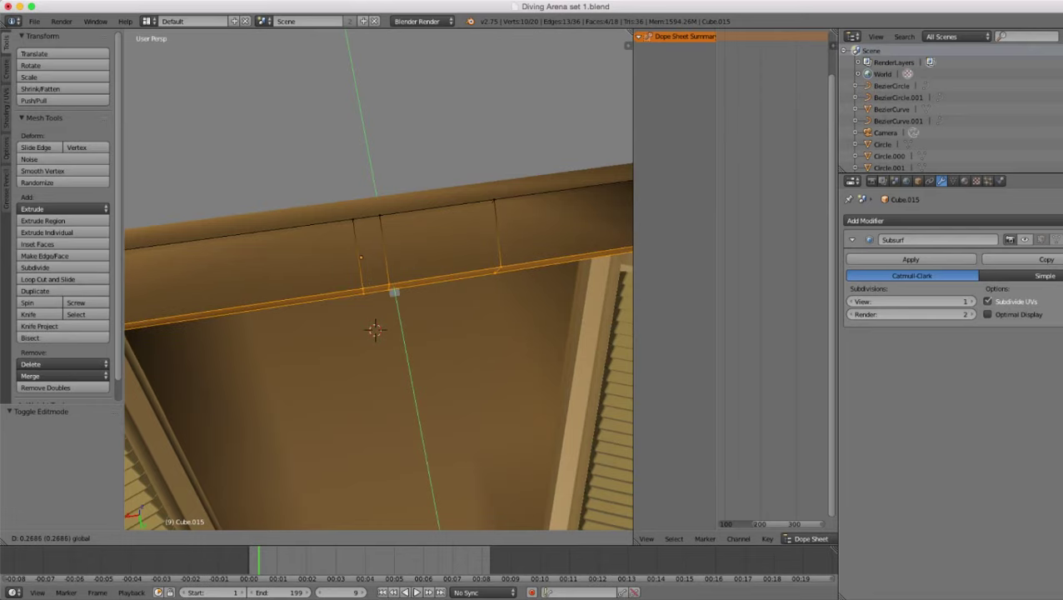
left_click(390, 333)
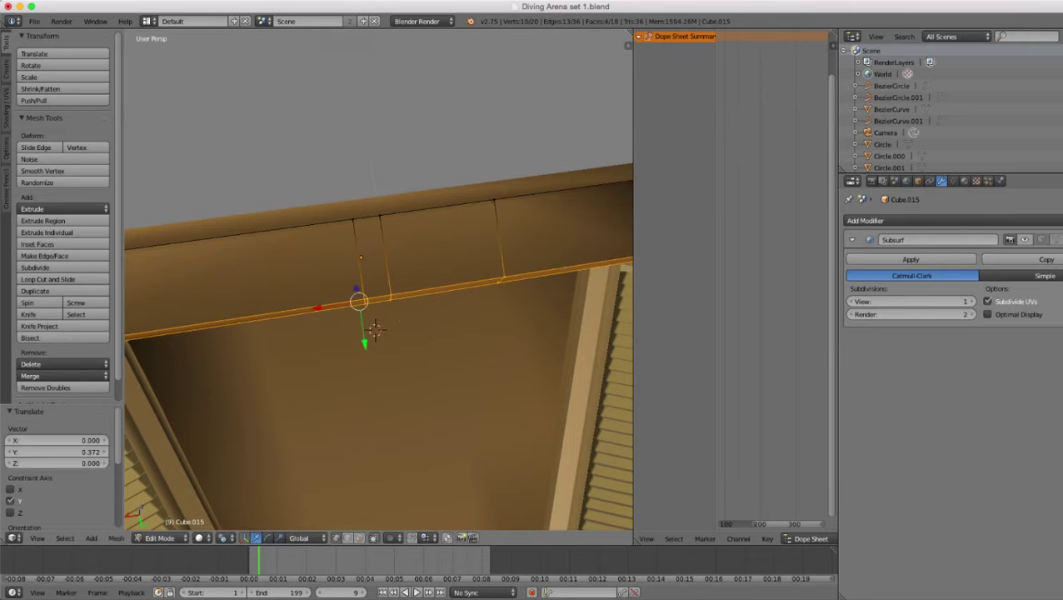
middle_click_drag(390, 333, 238, 215)
key("Tab")
scroll(379, 279, "up", 3)
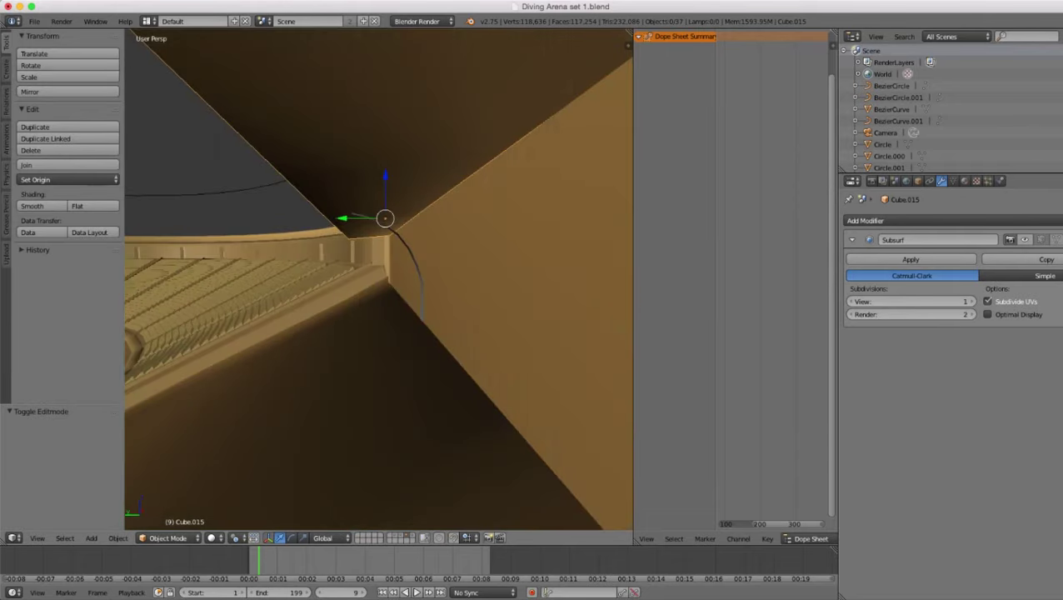
- Adjust the height of the ledge's selected lower edges along Z and return to Object Mode
middle_click_drag(379, 279, 467, 279)
scroll(459, 285, "down", 2)
key("Tab")
scroll(375, 284, "down", 2)
scroll(354, 275, "up", 2)
key("g")
key("z")
left_click(346, 260)
scroll(346, 260, "down", 3)
scroll(417, 260, "up", 3)
key("Tab")
scroll(379, 279, "down", 3)
scroll(466, 279, "up", 1)
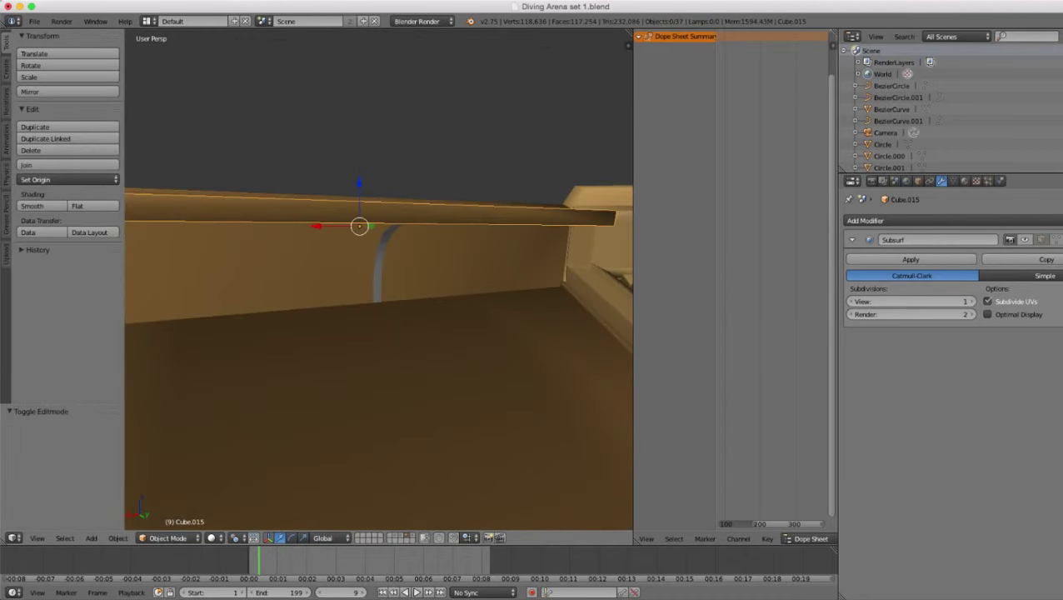
- Add a Solidify modifier to the curved support strip and set its thickness to 0.0490
right_click(380, 270)
scroll(380, 270, "down", 3)
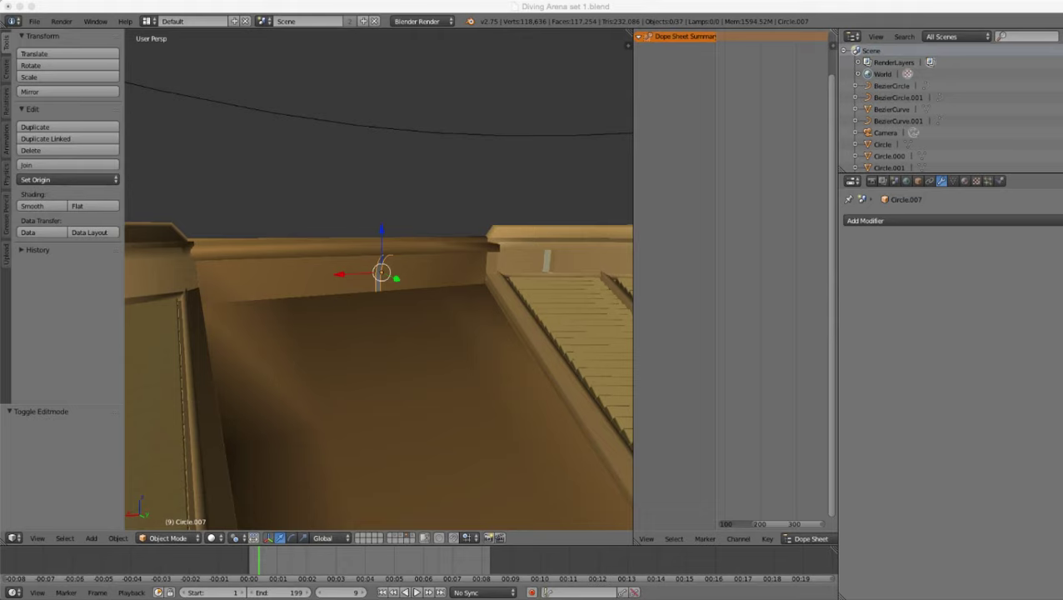
left_click(423, 356)
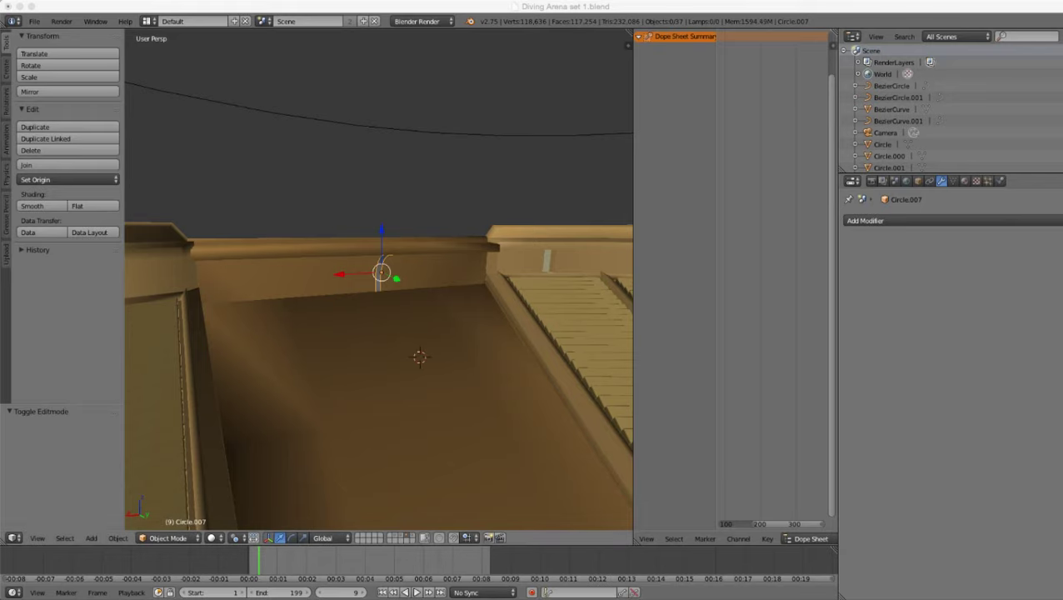
scroll(423, 356, "up", 8)
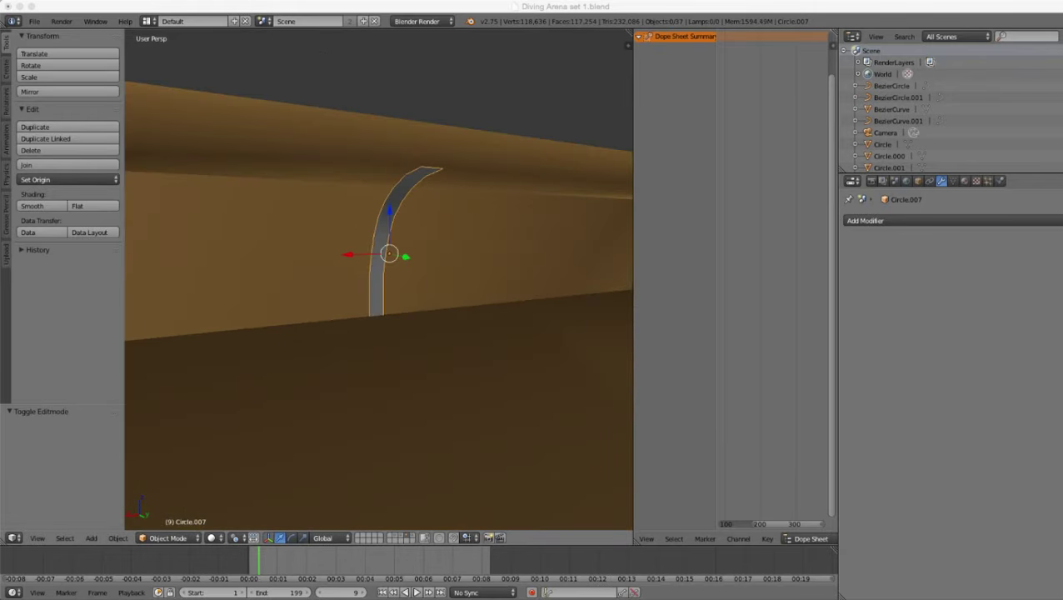
middle_click_drag(423, 356, 388, 341)
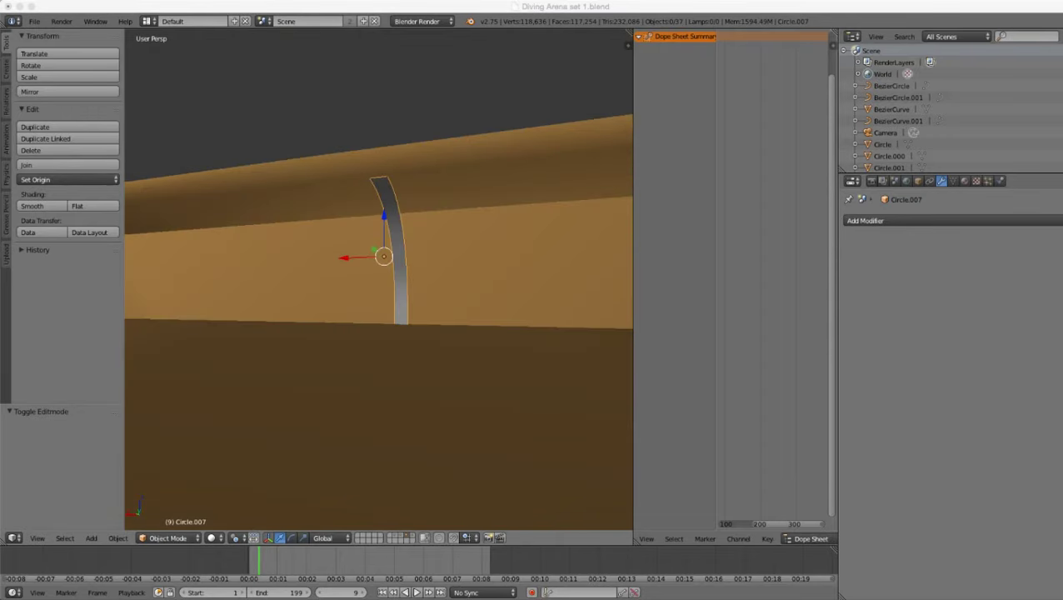
middle_click_drag(383, 333, 437, 367)
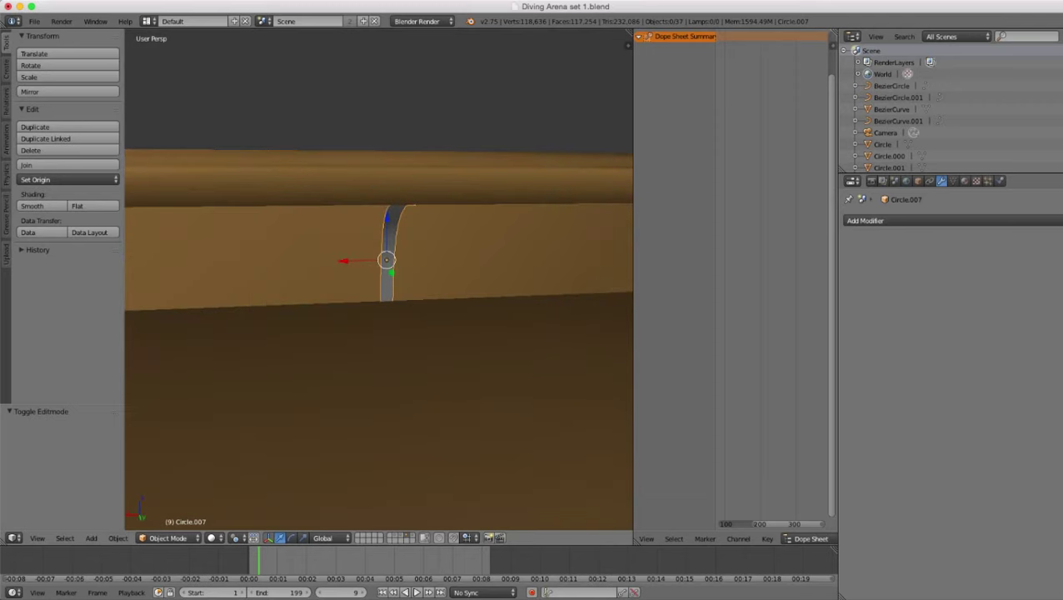
left_click(904, 220)
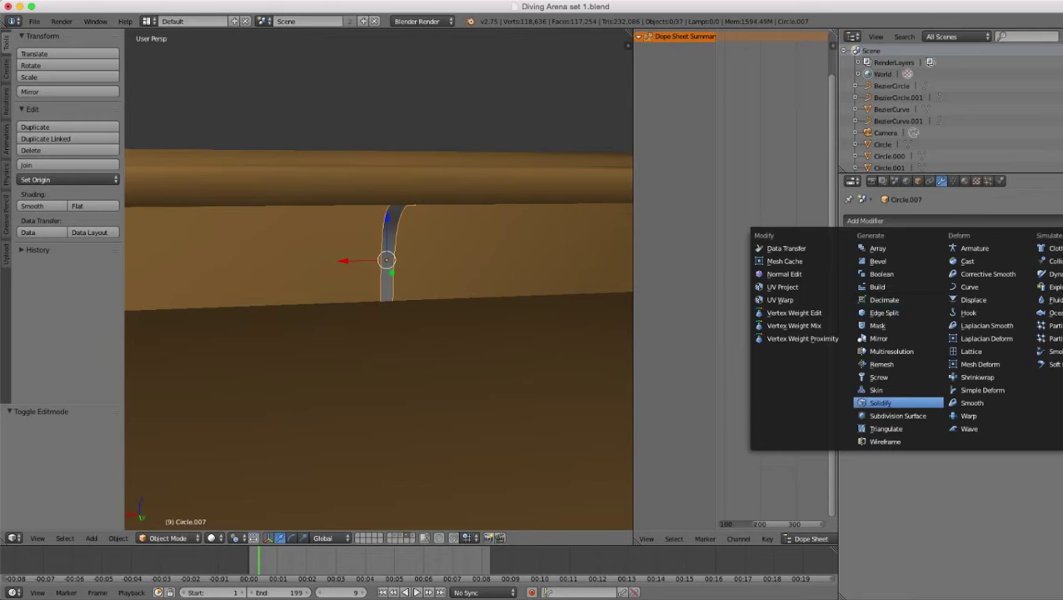
left_click(882, 403)
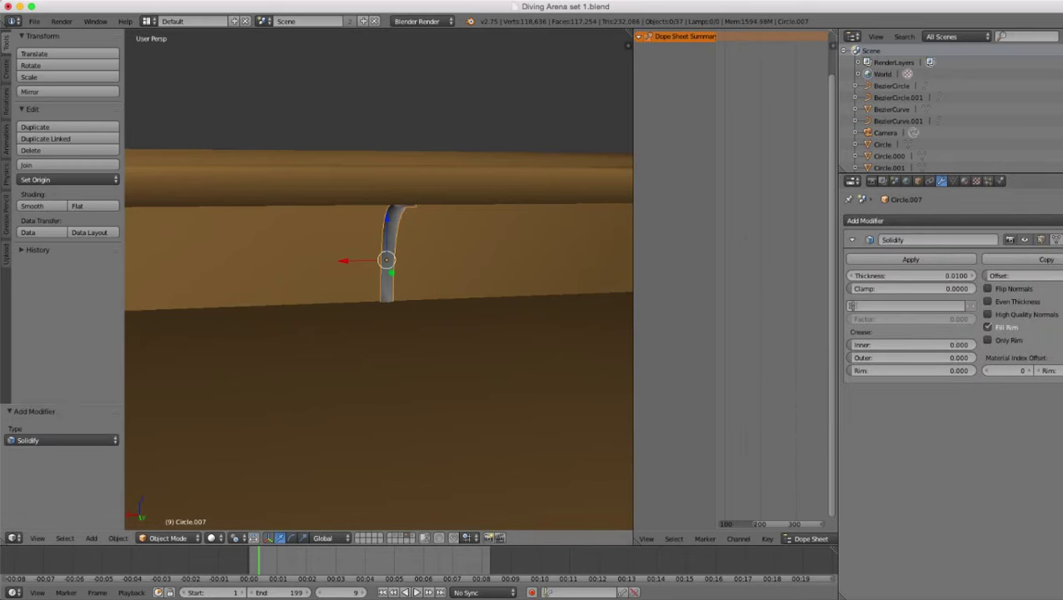
middle_click_drag(391, 275, 446, 271)
scroll(416, 271, "up", 4)
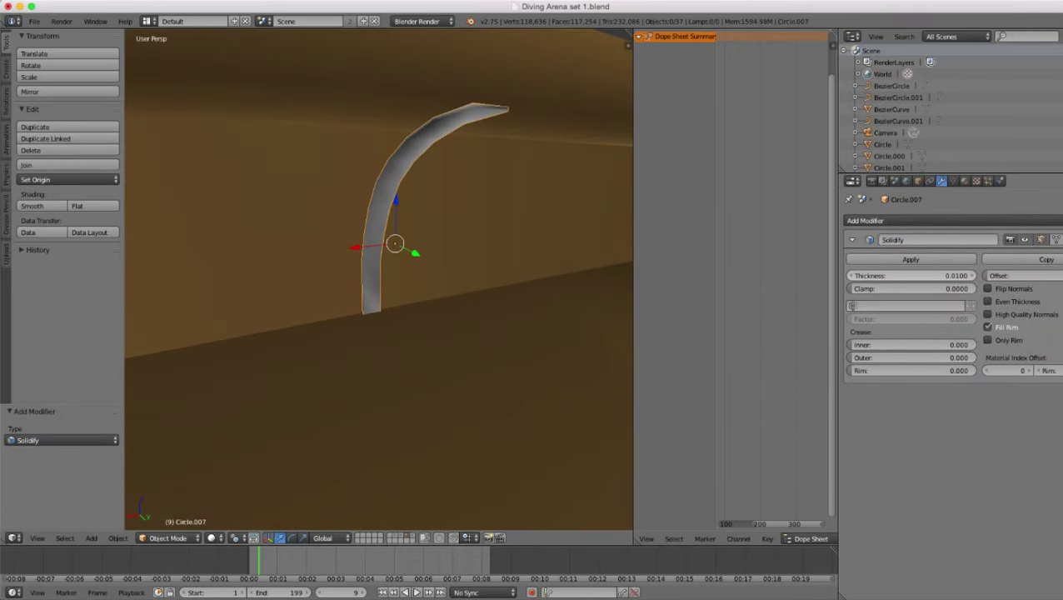
left_click_drag(911, 276, 949, 275)
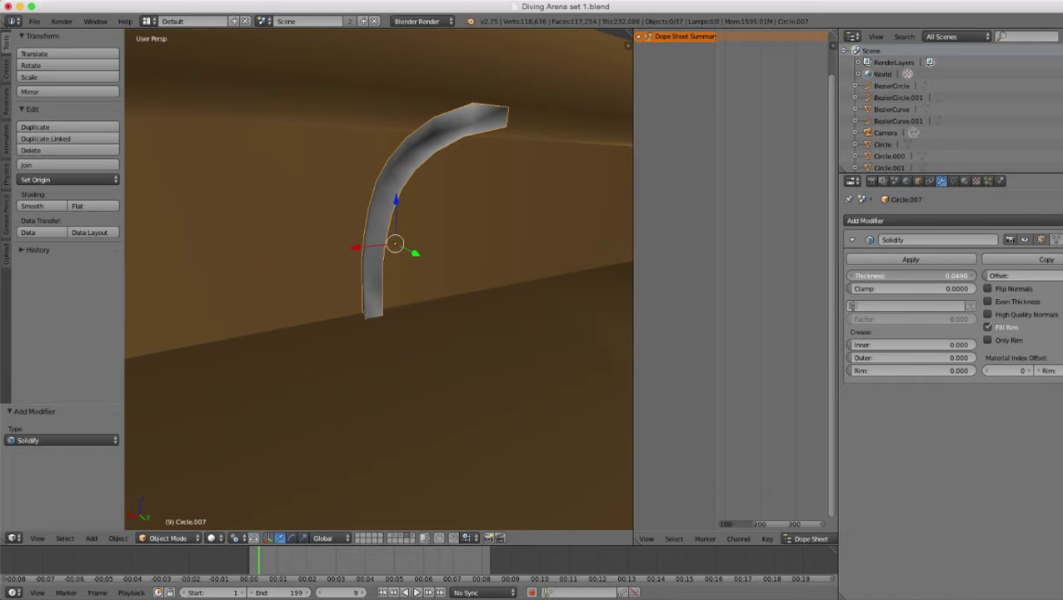
- Add an Array modifier to the curved strip and set its relative X offset to 0
scroll(416, 271, "down", 4)
middle_click_drag(434, 271, 366, 271)
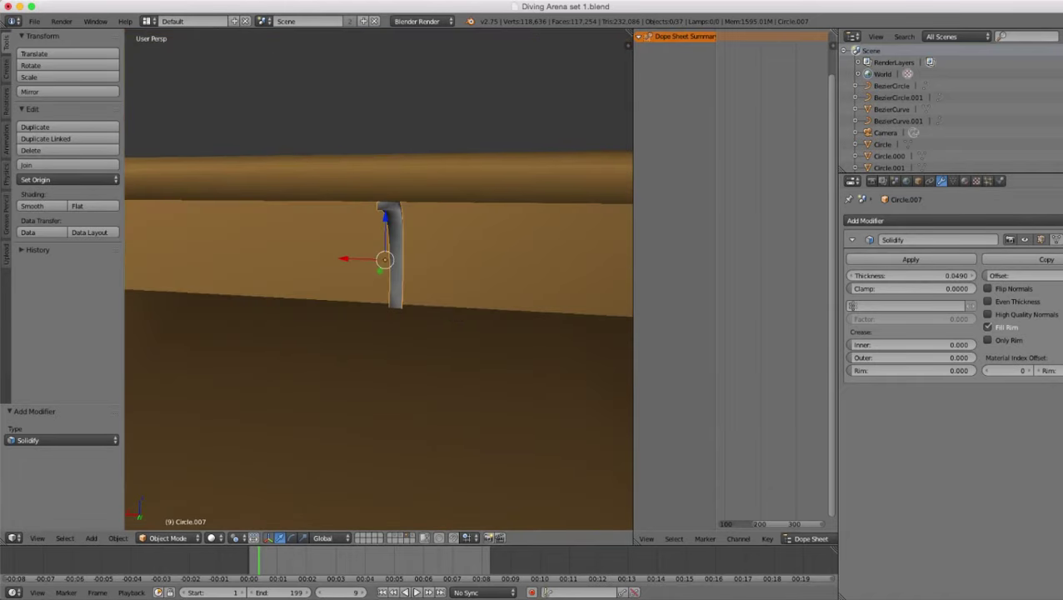
left_click(900, 220)
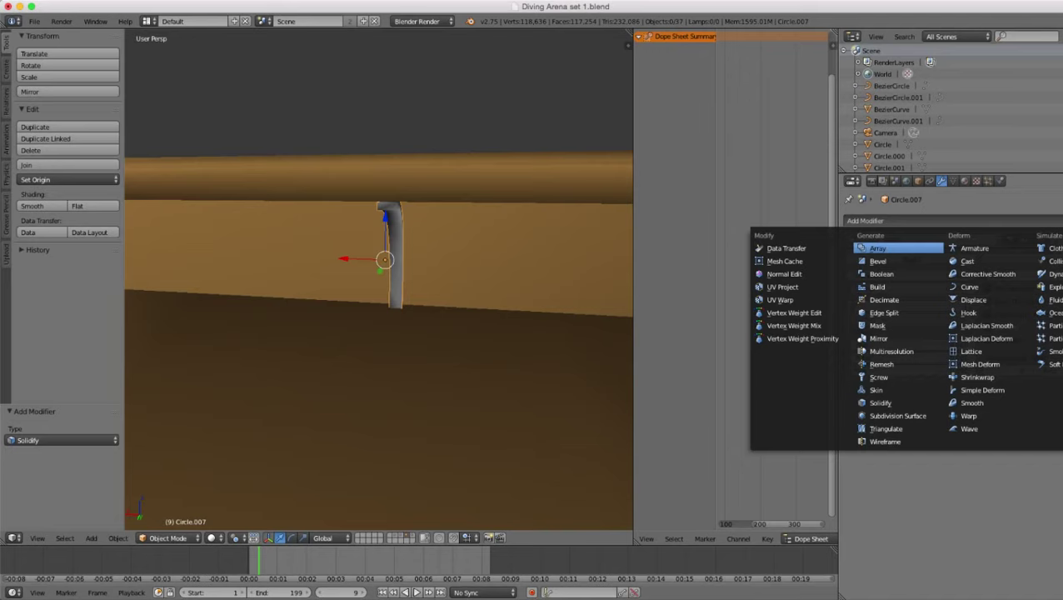
left_click(885, 248)
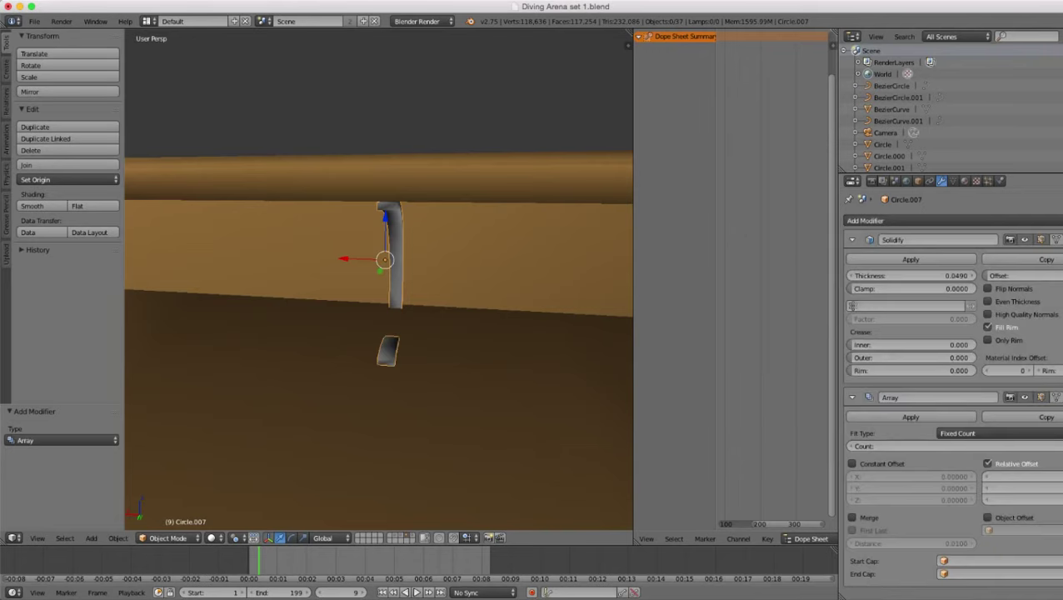
scroll(416, 275, "down", 5)
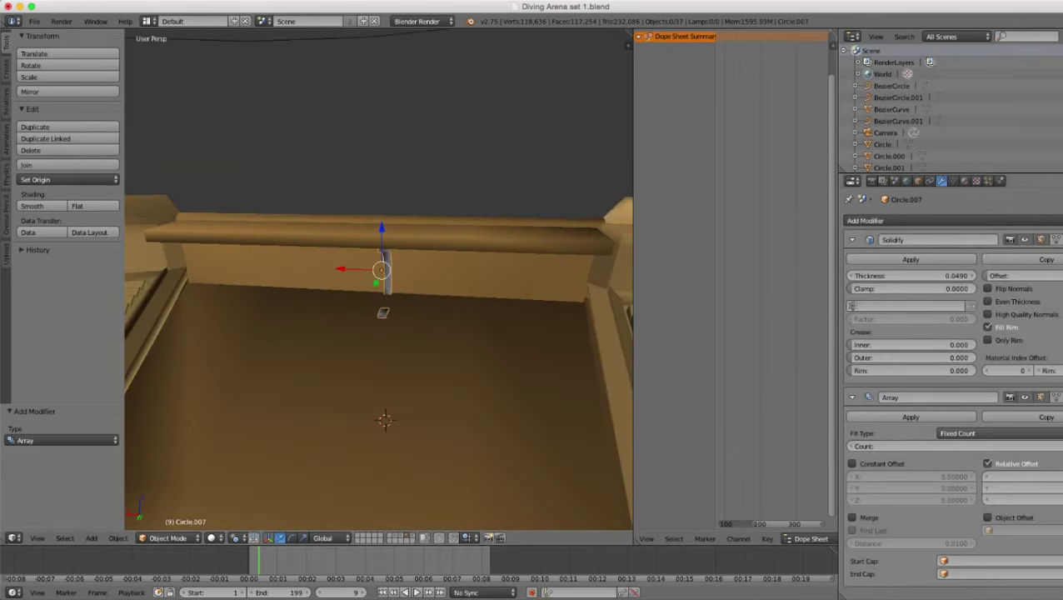
left_click(1029, 477)
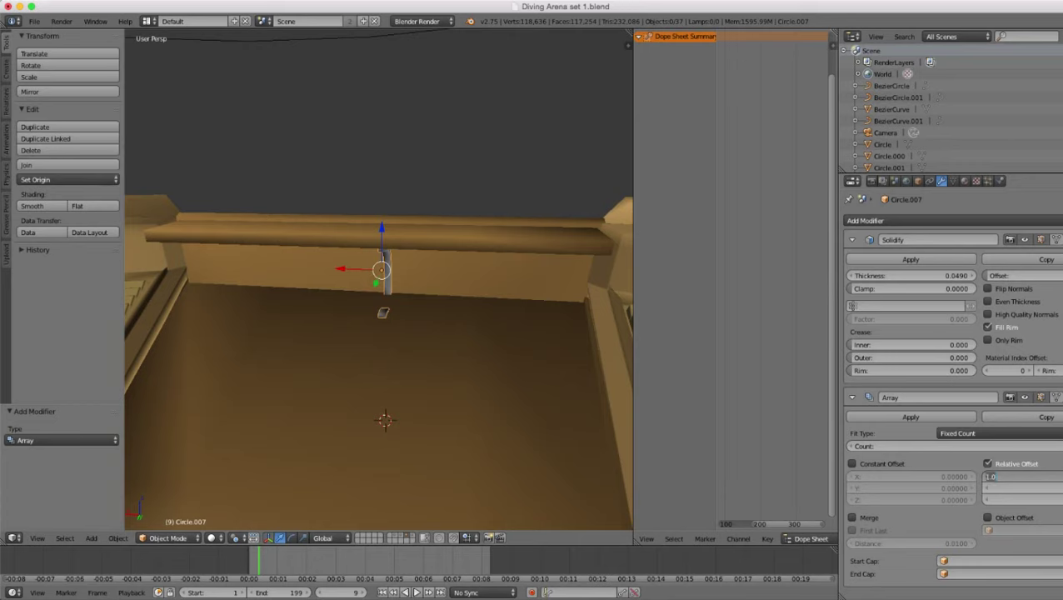
type("0")
key("Return")
- Try a relative Y offset of 1 on the strip's array, and reset it to 0
left_click(1029, 489)
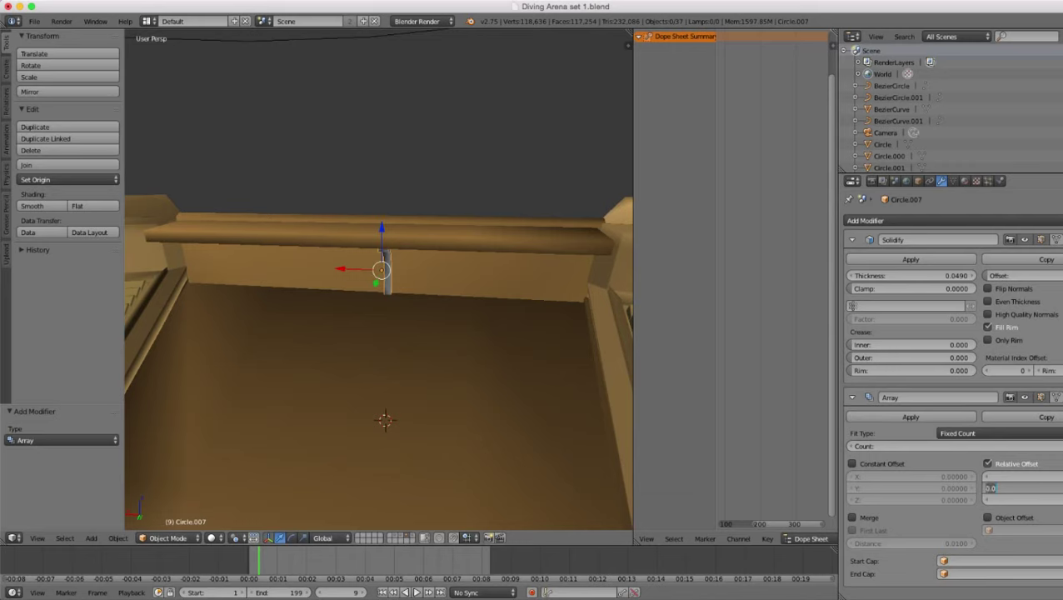
type("1")
key("Return")
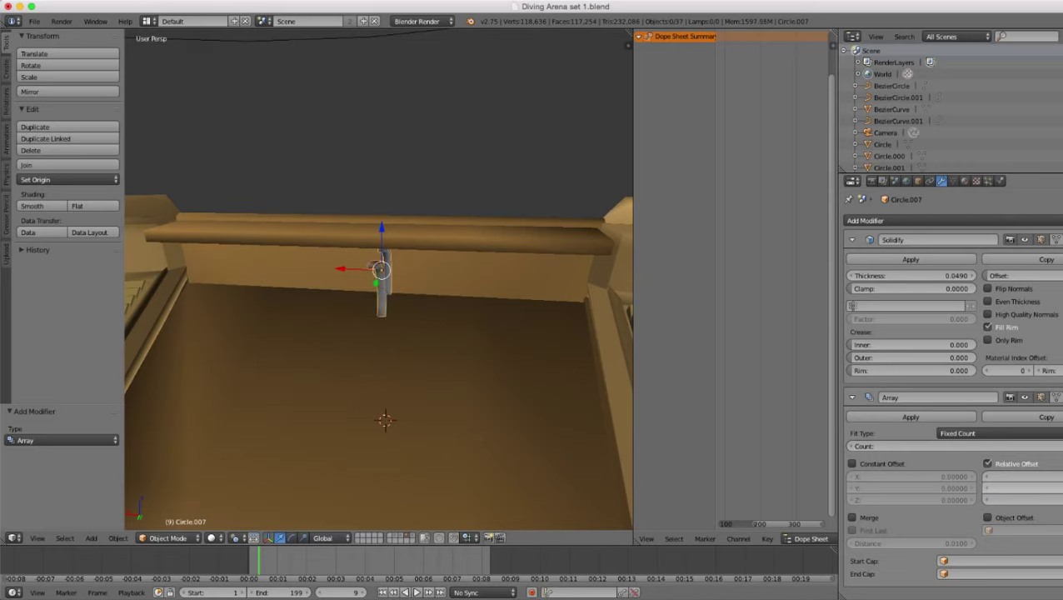
left_click(1029, 488)
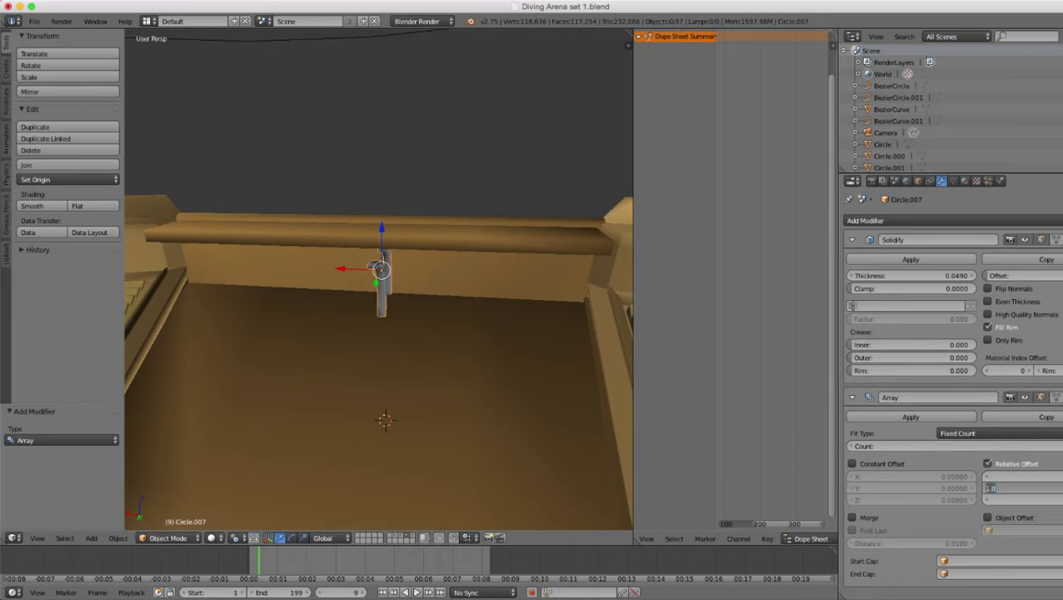
type("0")
key("Return")
- Set the array's relative Z offset to 1 and increase it further to space the two strips apart along the wall
left_click(1029, 500)
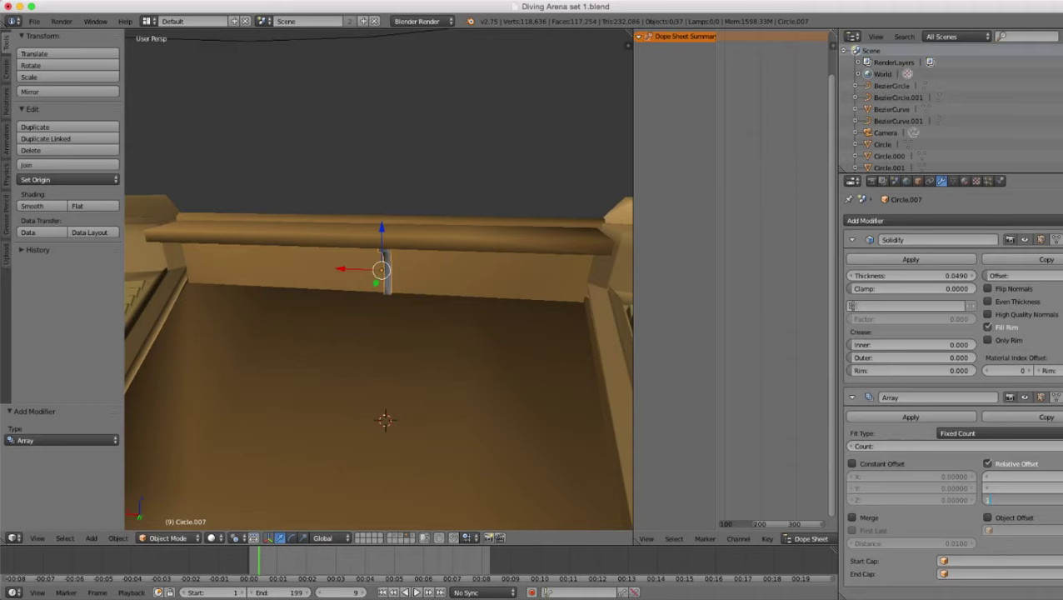
key("Return")
scroll(379, 280, "up", 4)
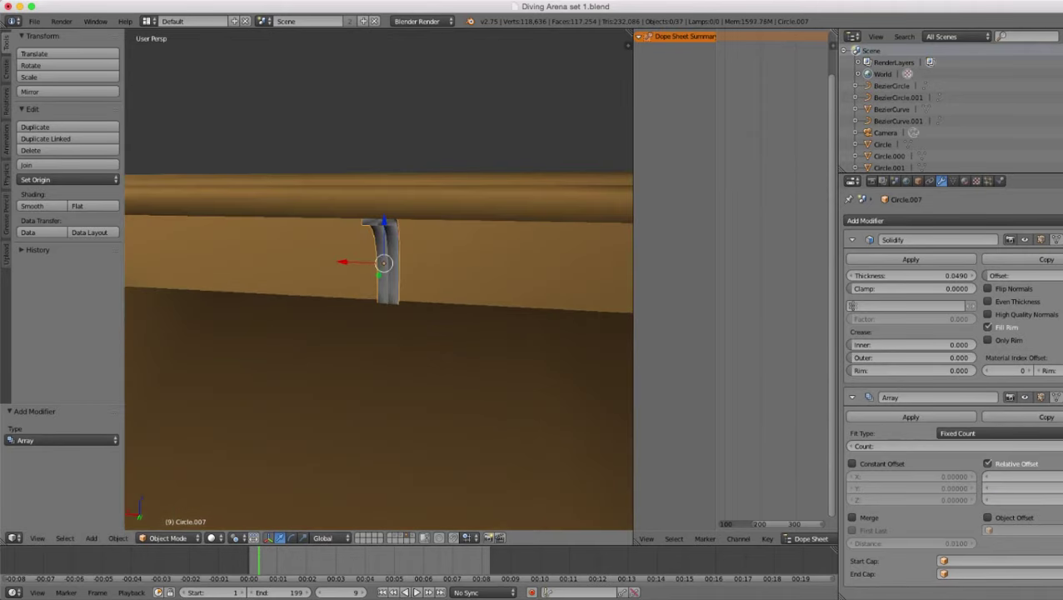
left_click_drag(1021, 500, 1062, 500)
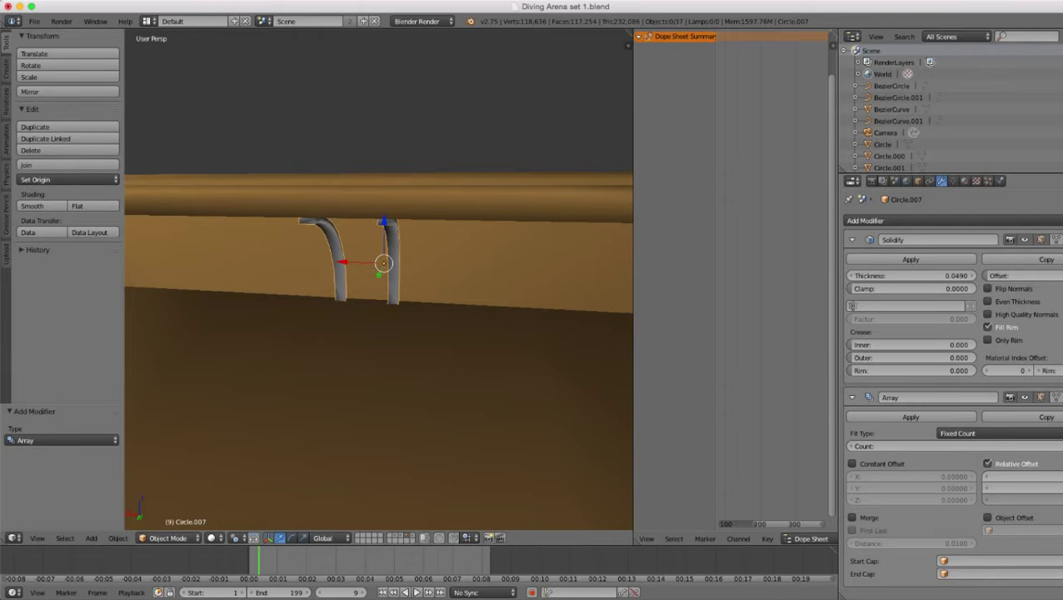
- Remove every material slot from the overhanging ledge above the strips
scroll(379, 280, "down", 5)
middle_click_drag(379, 280, 397, 258)
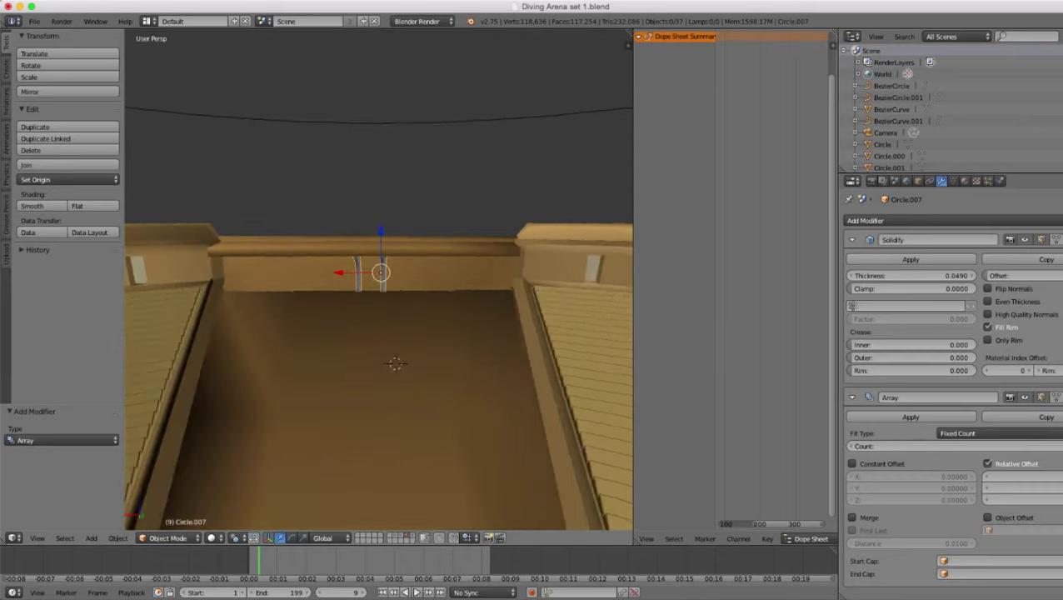
scroll(380, 280, "up", 4)
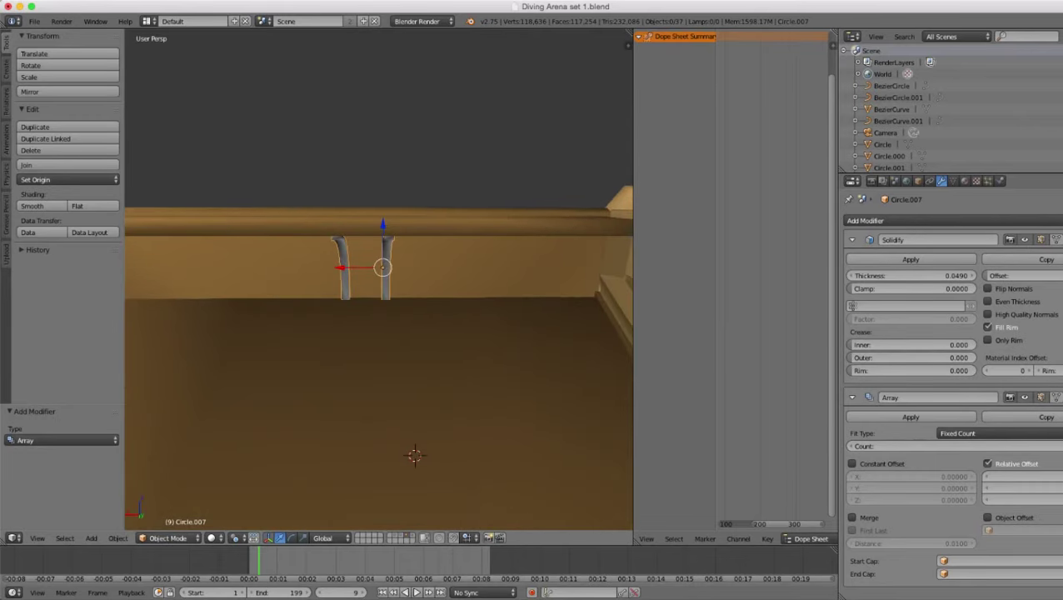
right_click(379, 226)
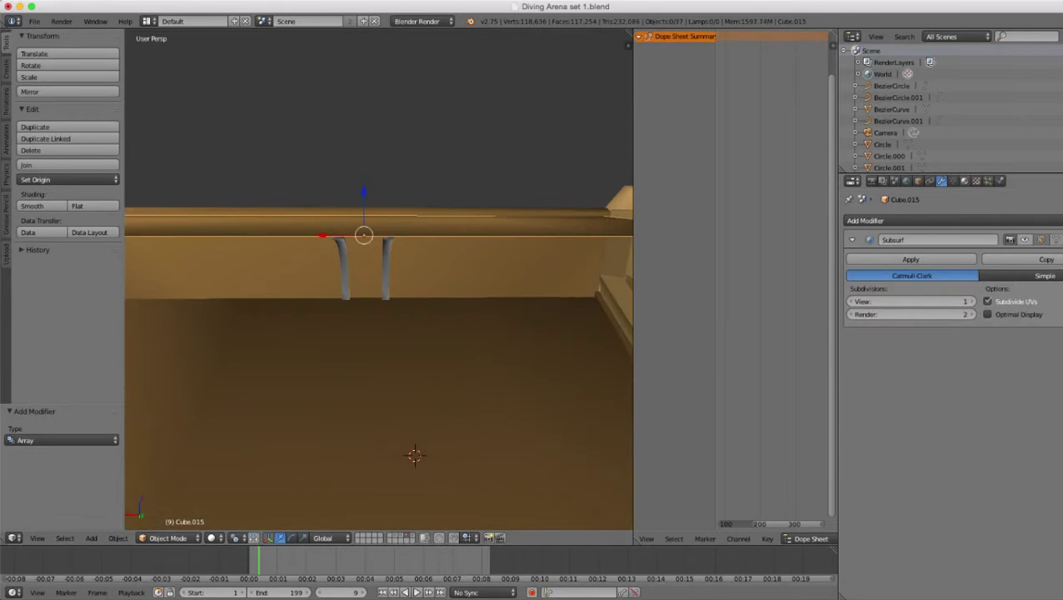
left_click(964, 181)
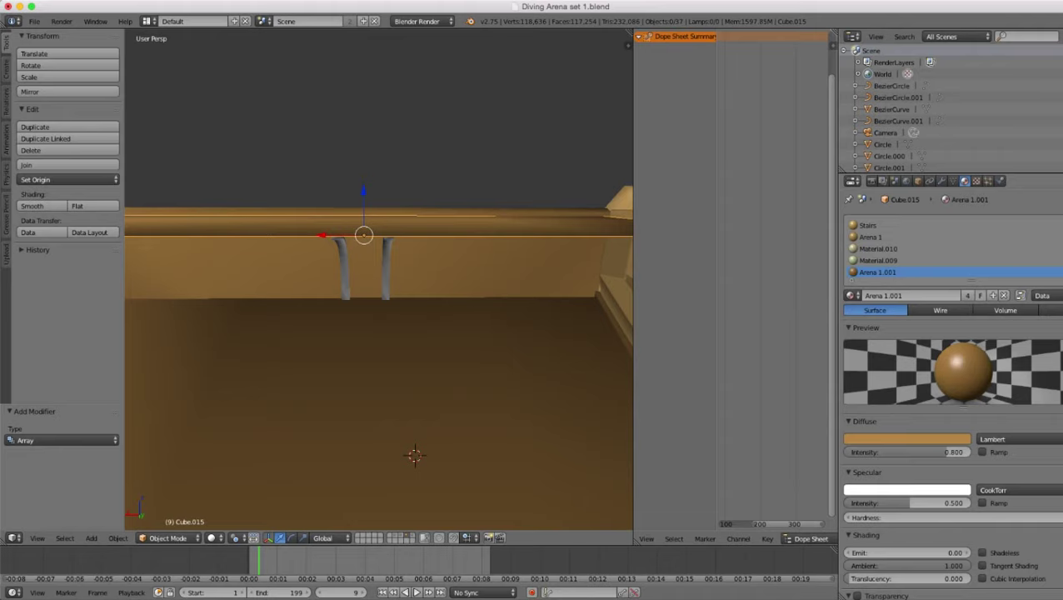
left_click(1062, 237)
left_click(1062, 236)
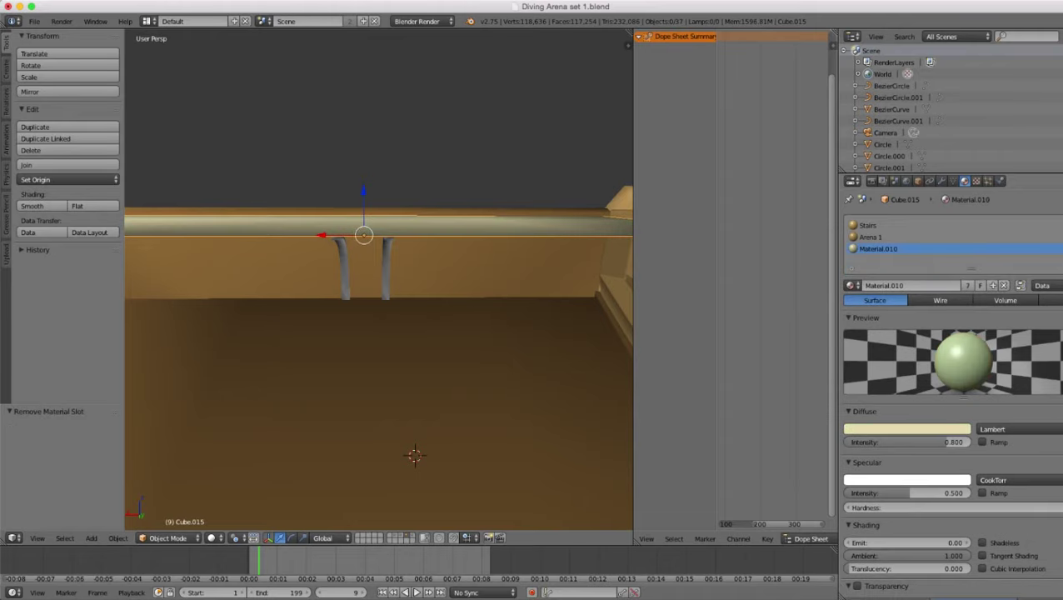
left_click(1058, 240)
left_click(1059, 240)
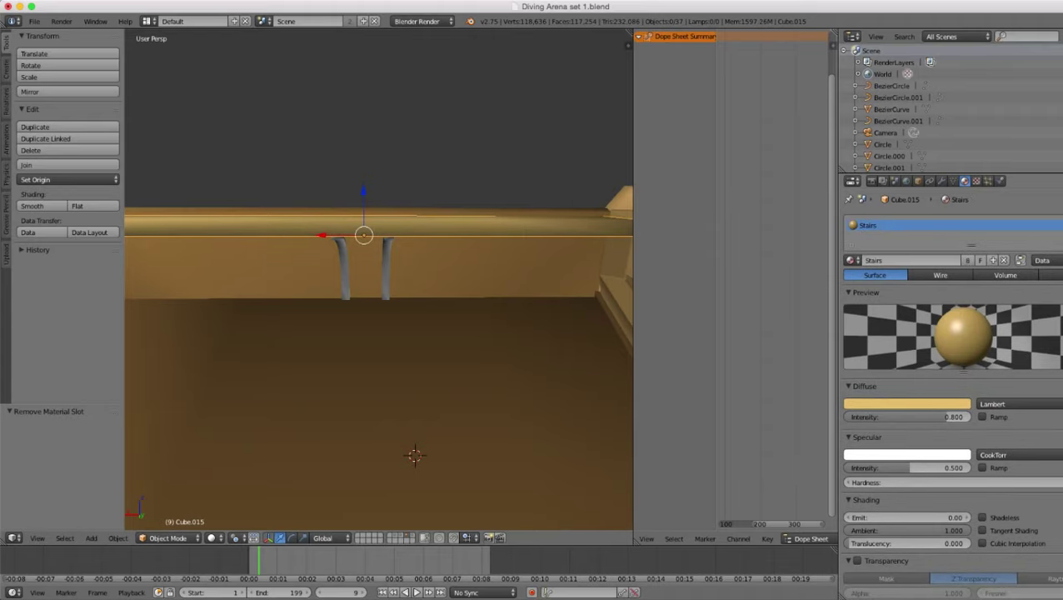
left_click(1058, 239)
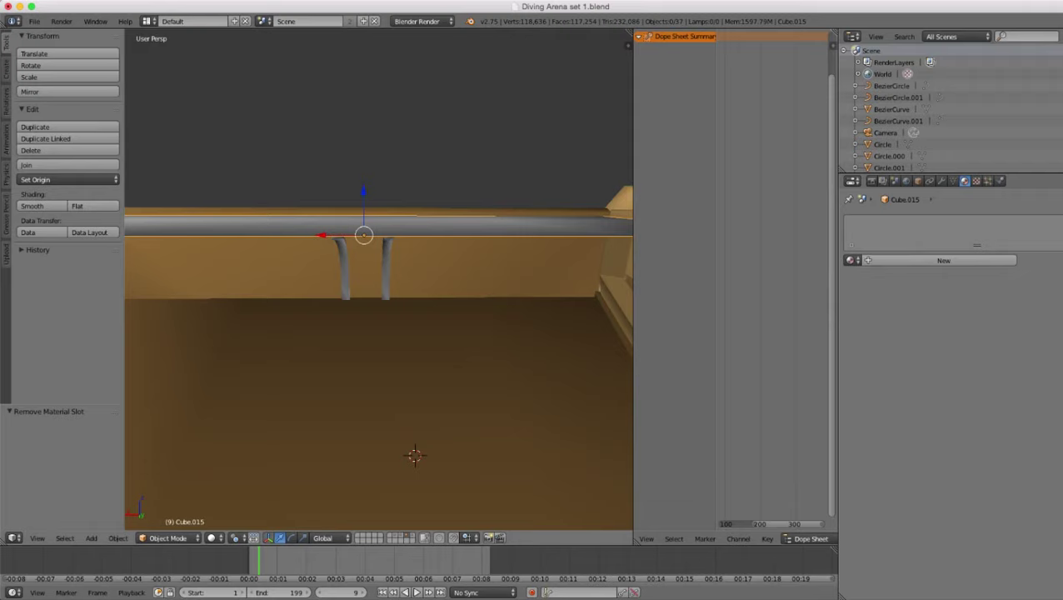
- Create a new material for the curved strips and name it "Archway thing"
right_click(386, 268)
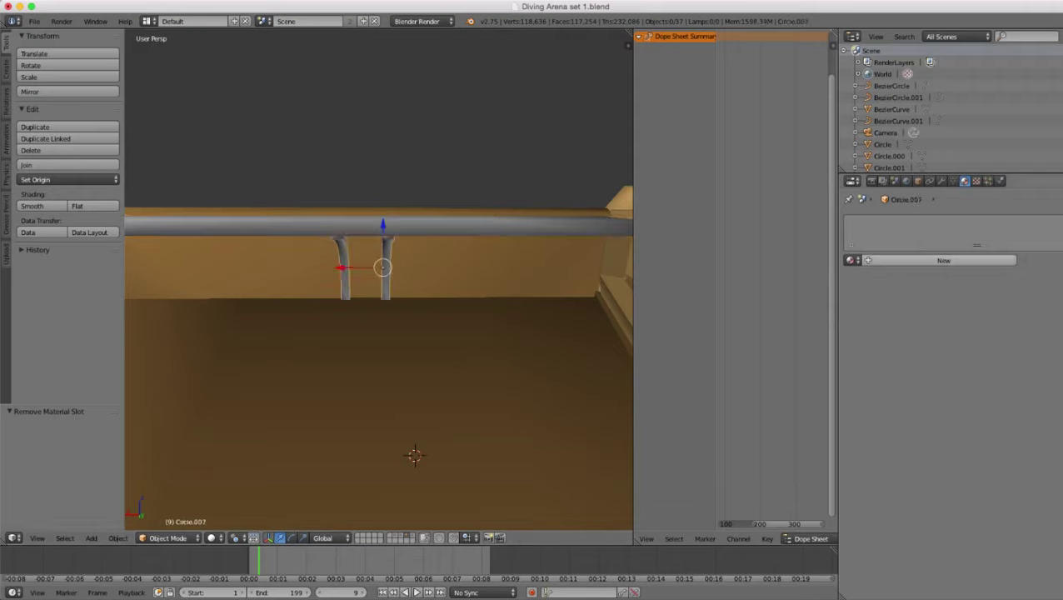
left_click(942, 260)
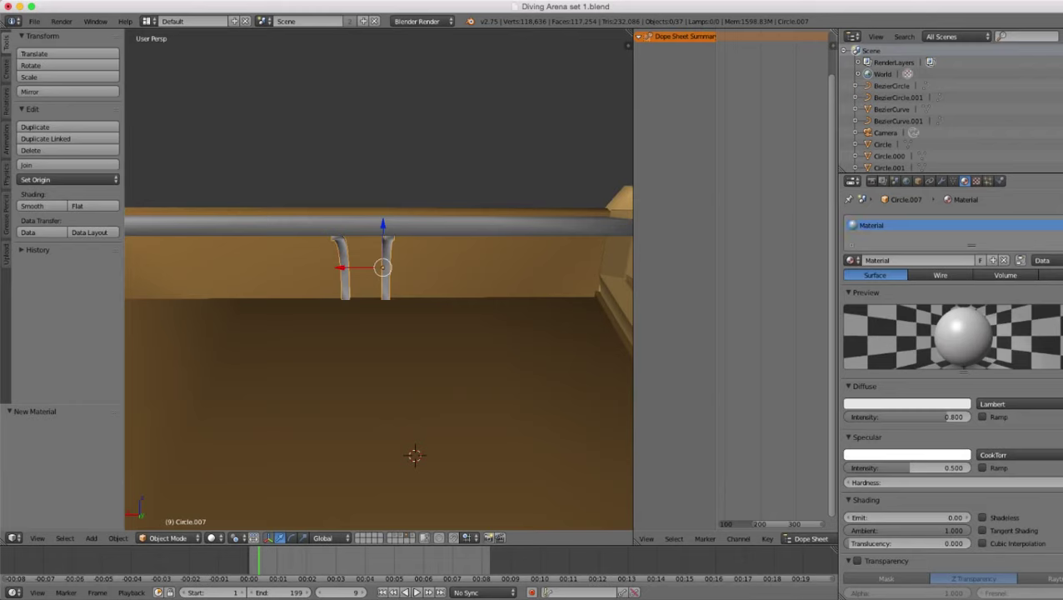
left_click(920, 261)
type("Al")
type("chway thing")
key("Return")
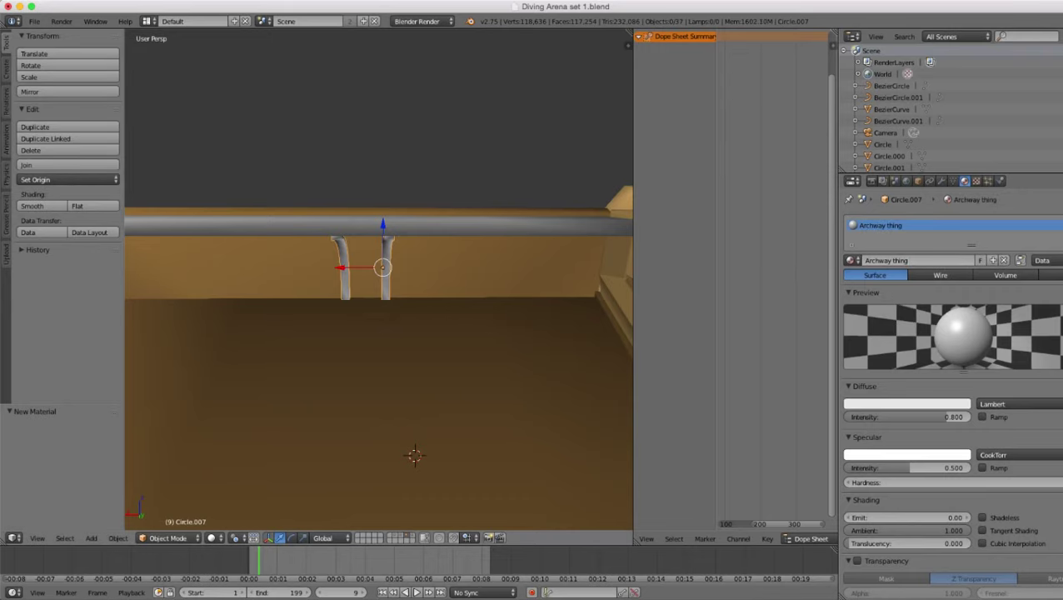
- Raise the curved strips about 0.008 along Z so their tips meet the underside of the ledge
middle_click_drag(382, 283, 288, 265)
scroll(379, 280, "up", 5)
middle_click_drag(367, 280, 421, 281)
key("g")
key("z")
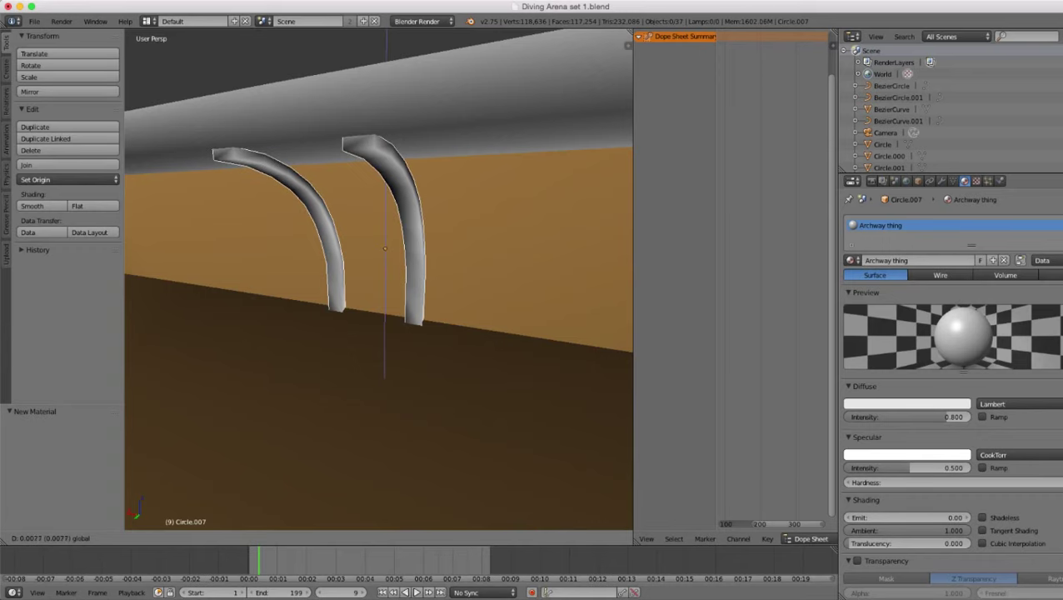
left_click(400, 275)
- Nudge the curved strips 0.003 along Y
scroll(400, 275, "down", 3)
middle_click_drag(400, 275, 523, 265)
scroll(379, 279, "down", 2)
left_click_drag(430, 252, 432, 253)
- Move the curved strips -2.454 along X to the corner at the end of the recessed wall
scroll(432, 253, "down", 4)
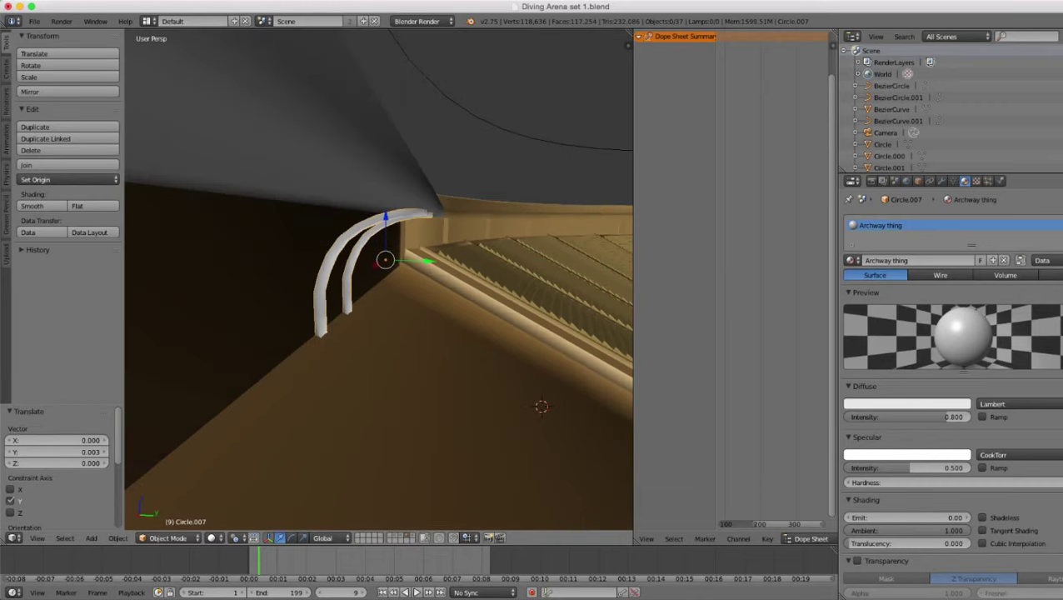
middle_click_drag(432, 253, 182, 249)
scroll(285, 256, "down", 4)
scroll(181, 248, "up", 4)
left_click_drag(139, 259, 337, 251)
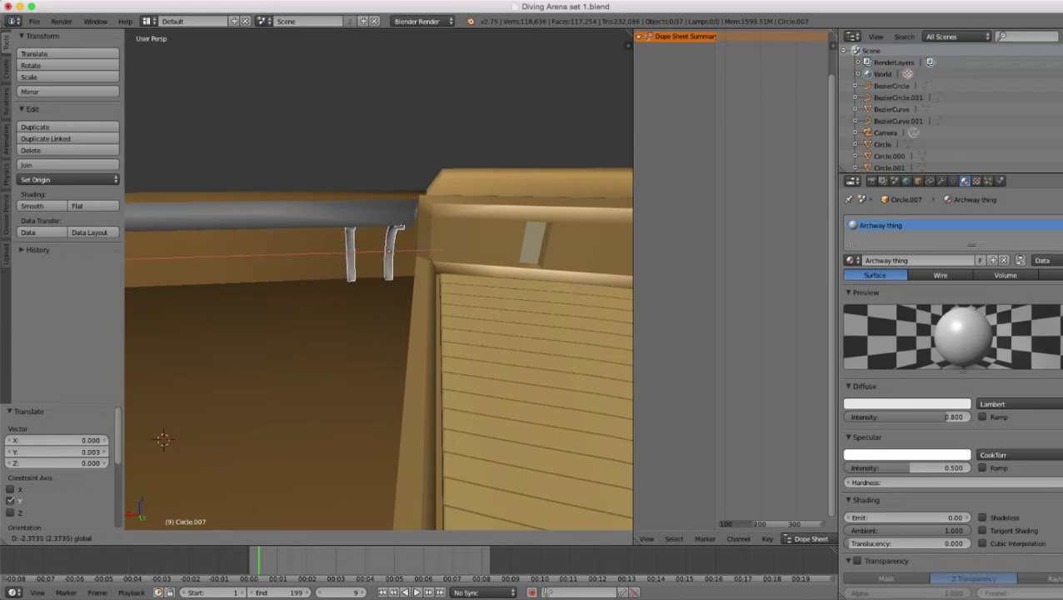
left_click_drag(344, 252, 345, 251)
scroll(344, 252, "up", 4)
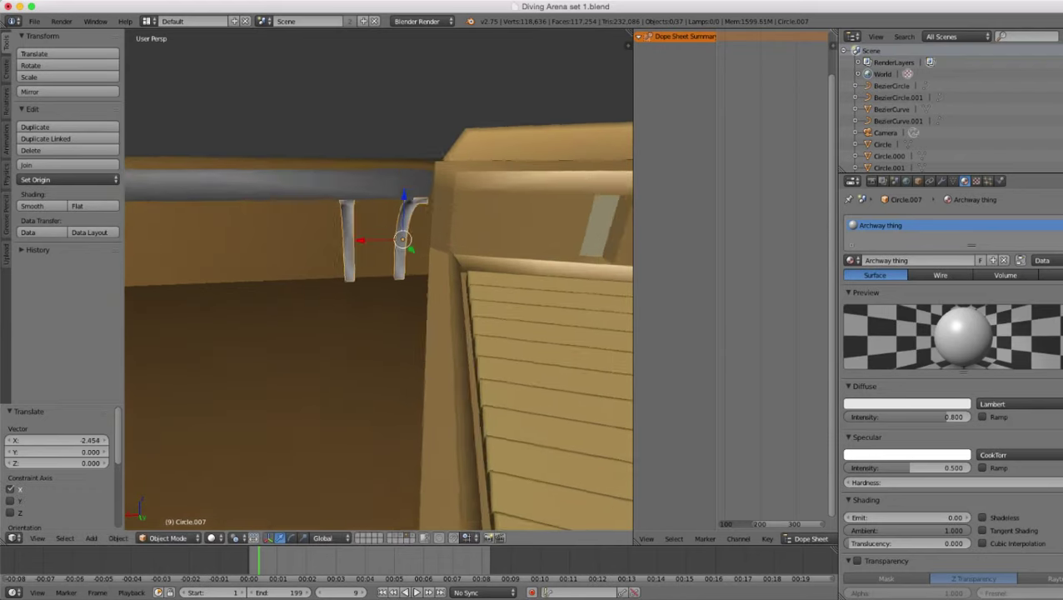
middle_click_drag(345, 251, 388, 442)
scroll(388, 442, "down", 3)
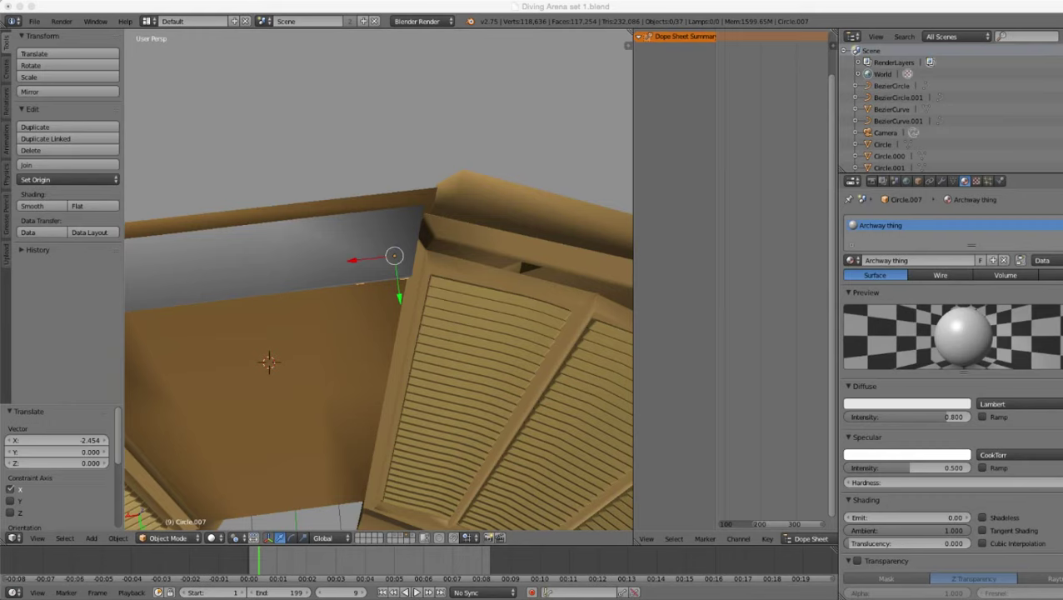
- Lower the curved strips 0.012 along Z beneath the ledge
left_click(346, 322)
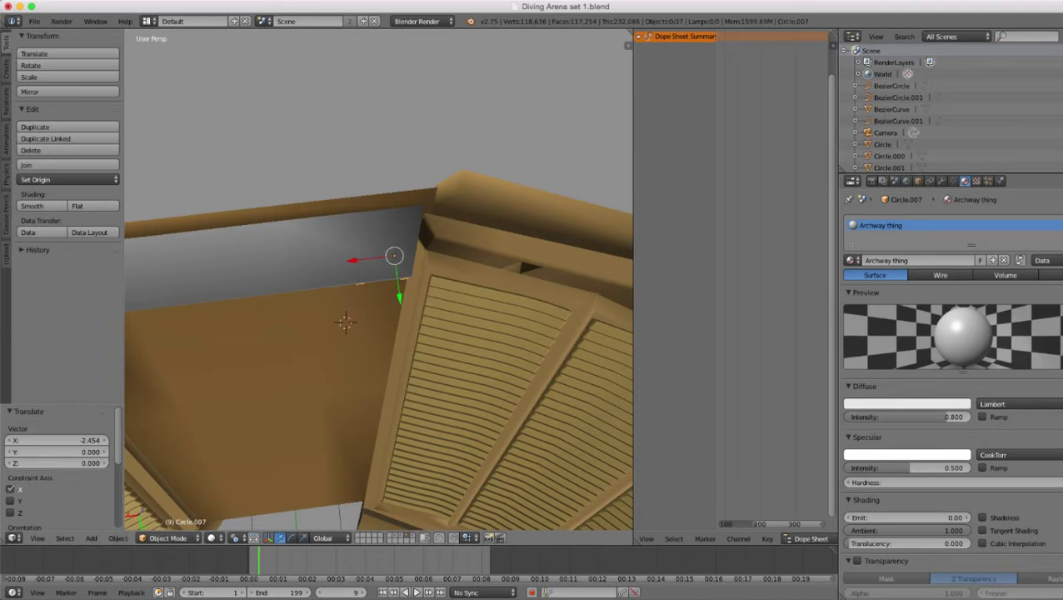
middle_click_drag(345, 322, 279, 212)
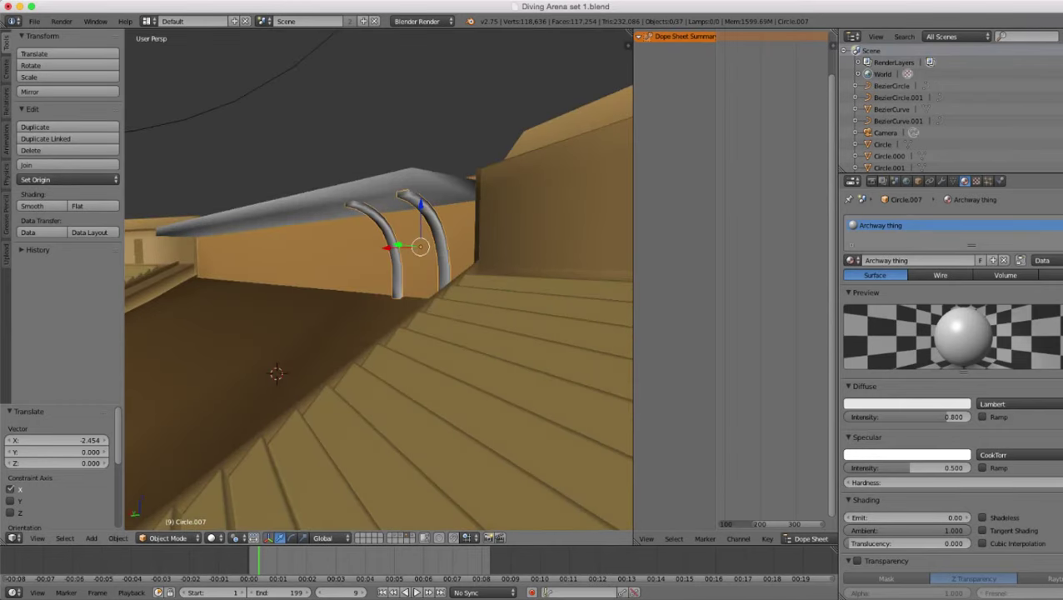
scroll(378, 280, "up", 2)
middle_click_drag(379, 280, 443, 288)
scroll(443, 288, "up", 1)
key("g")
key("z")
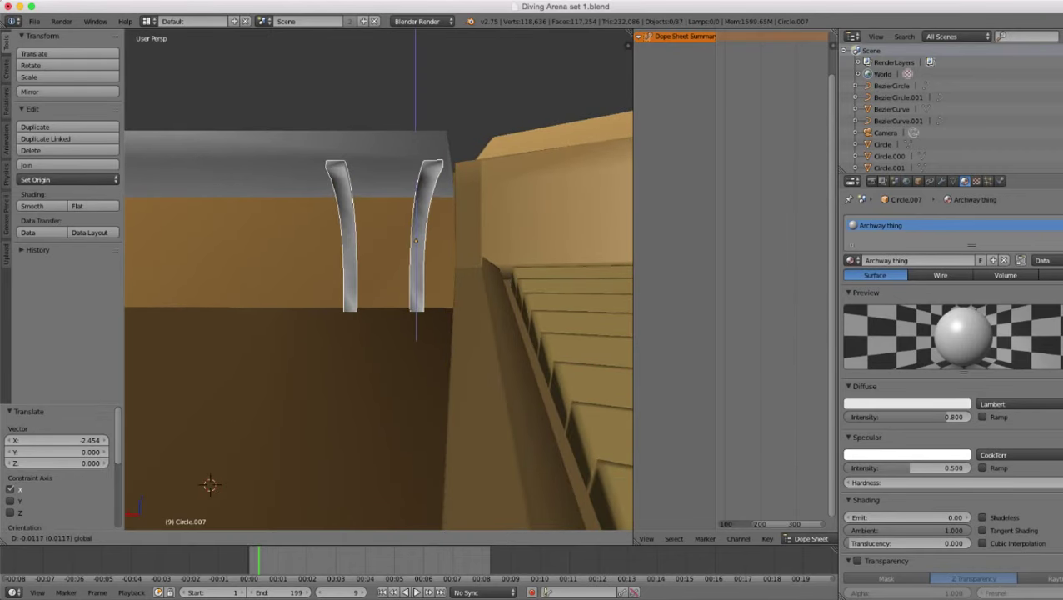
key("Return")
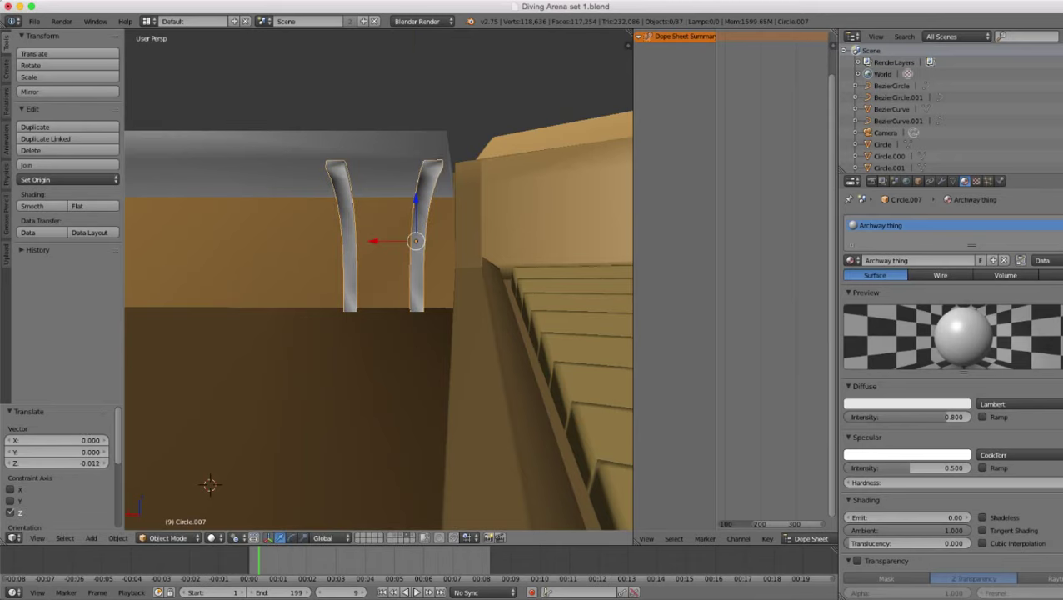
- Shift the curved strips 0.026 along X, away from the corner of the recessed wall
middle_click_drag(400, 275, 378, 285)
key("g")
key("x")
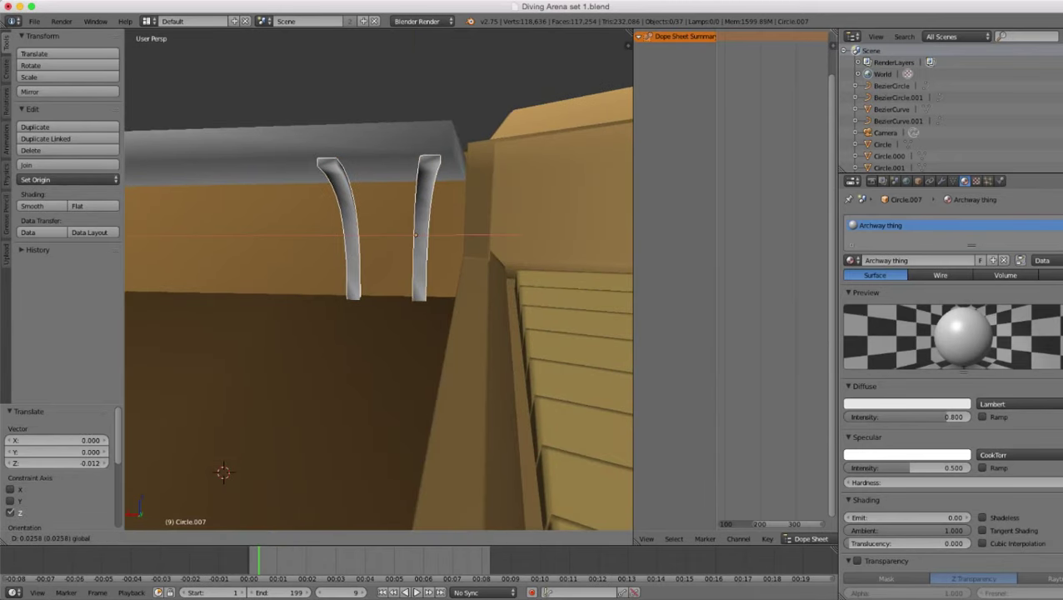
key("Return")
- Widen the Array modifier's relative Z offset slightly and raise its count to four strips
left_click(953, 181)
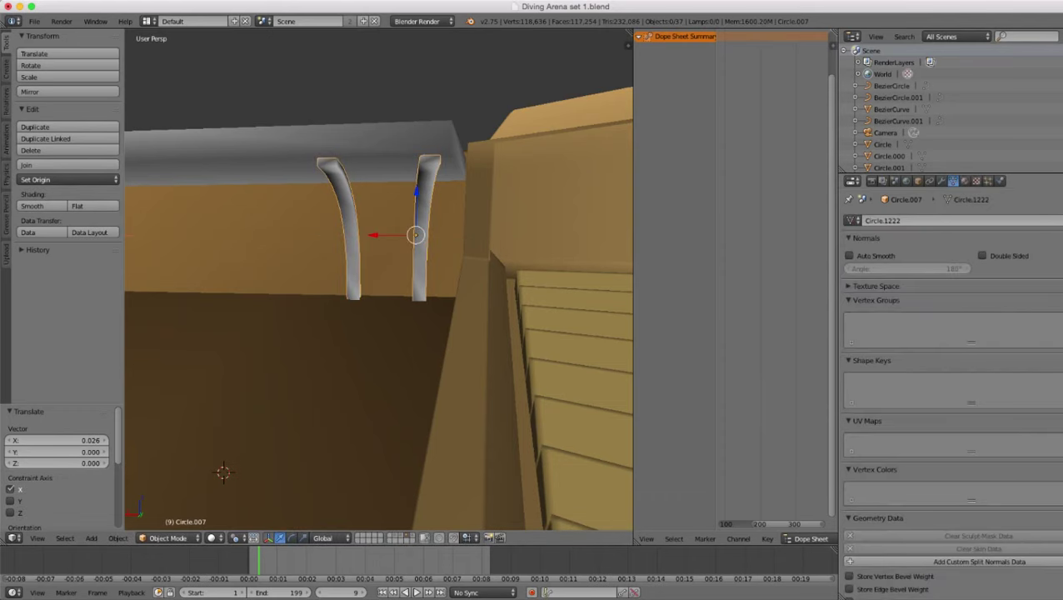
left_click(941, 181)
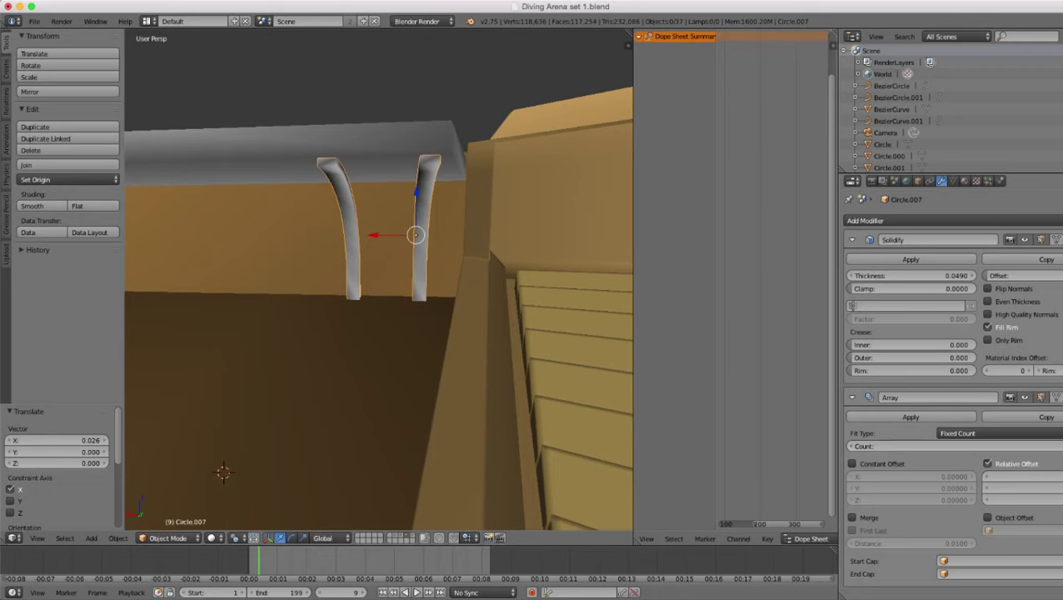
left_click(987, 499)
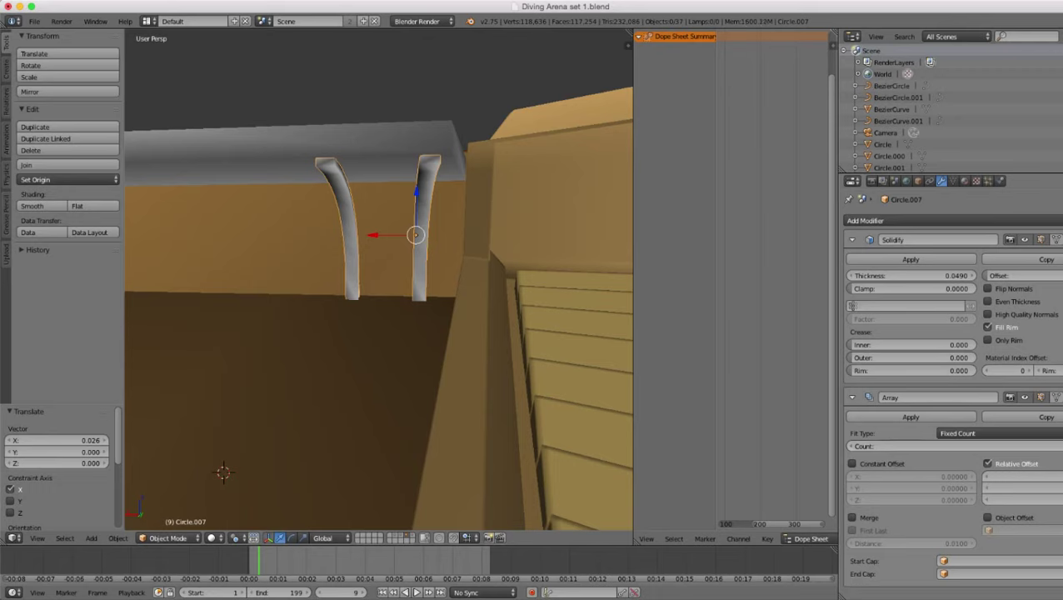
left_click(1058, 447)
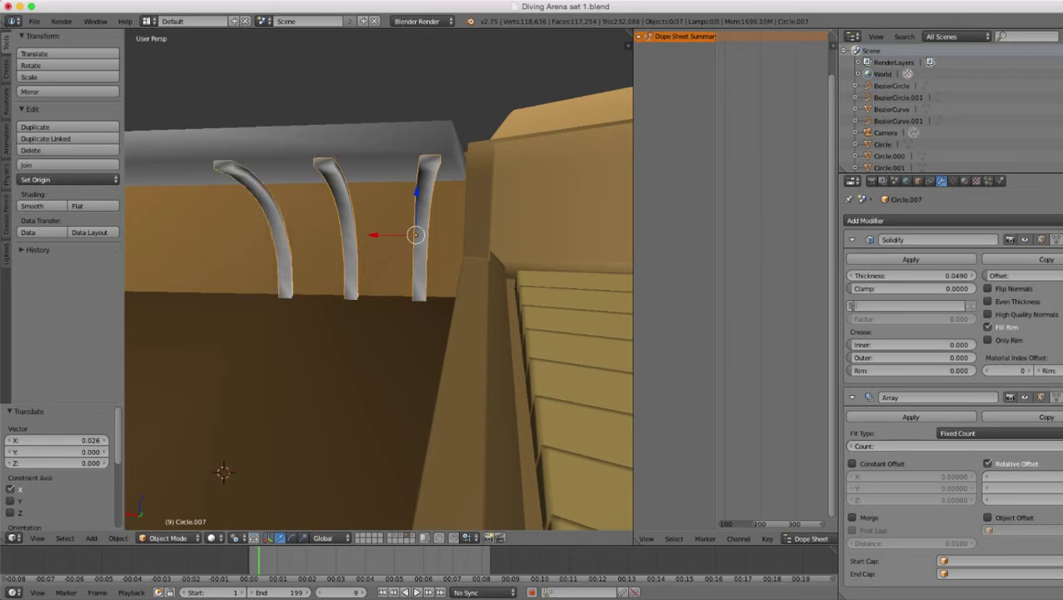
left_click(1058, 446)
scroll(379, 283, "down", 3)
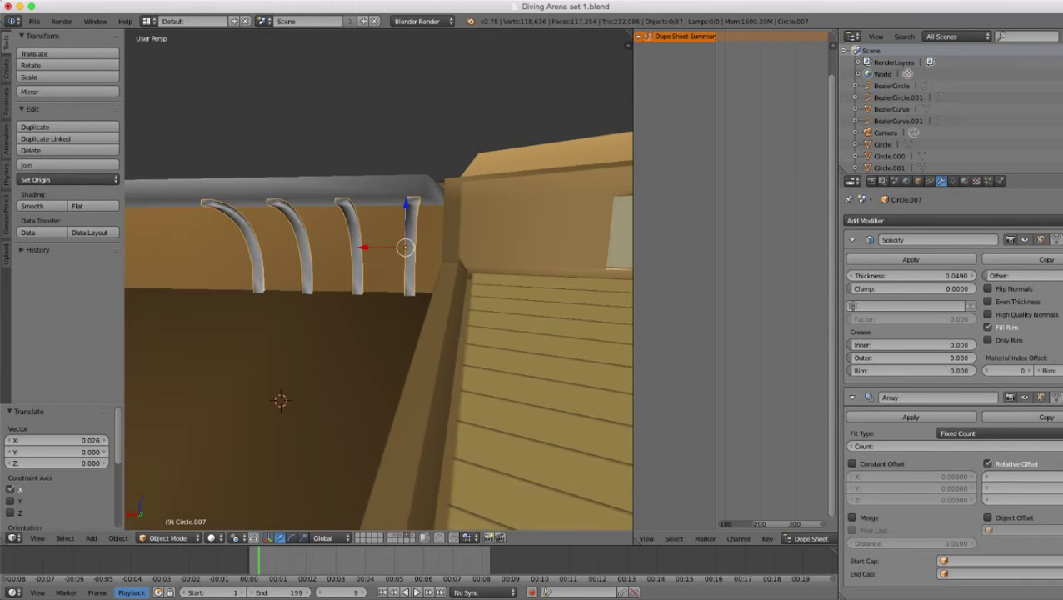
- Set the Array modifier's relative Z offset to 7 to space the strips farther apart
key("super+Tab")
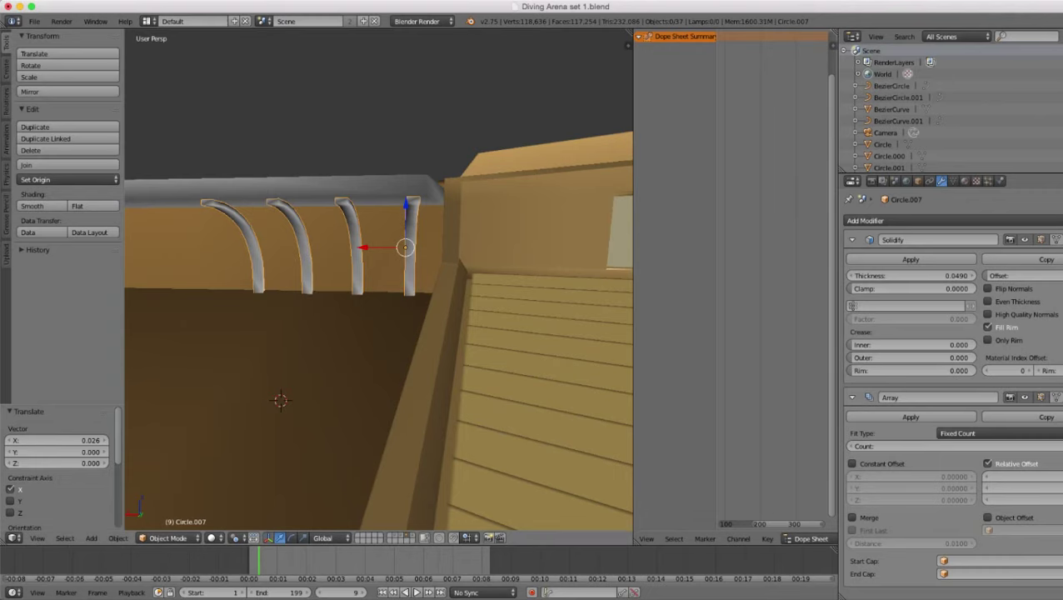
middle_click_drag(379, 284, 521, 319)
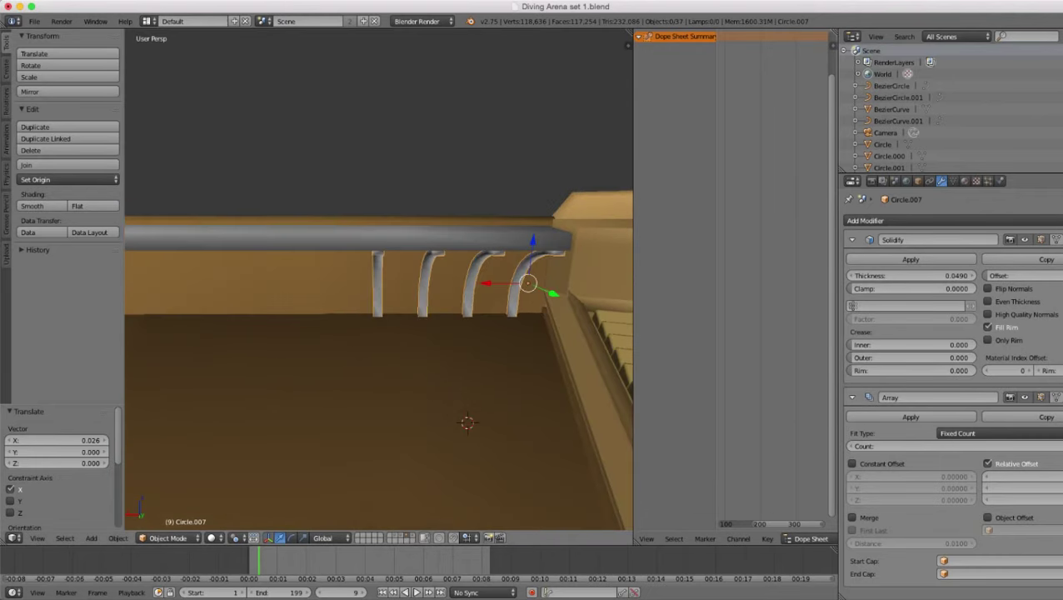
scroll(379, 283, "down", 5)
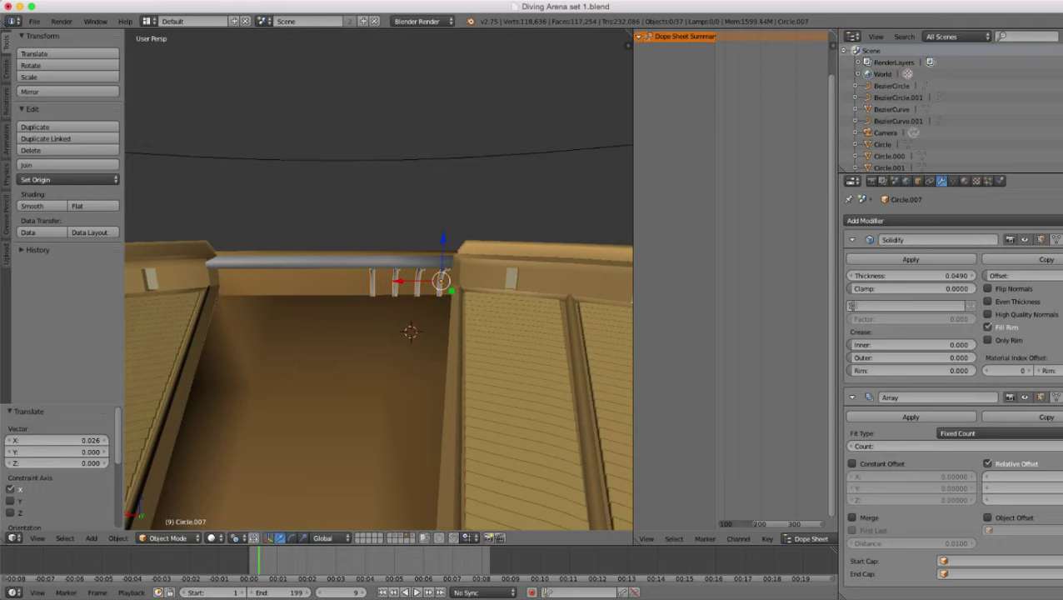
double_click(1056, 500)
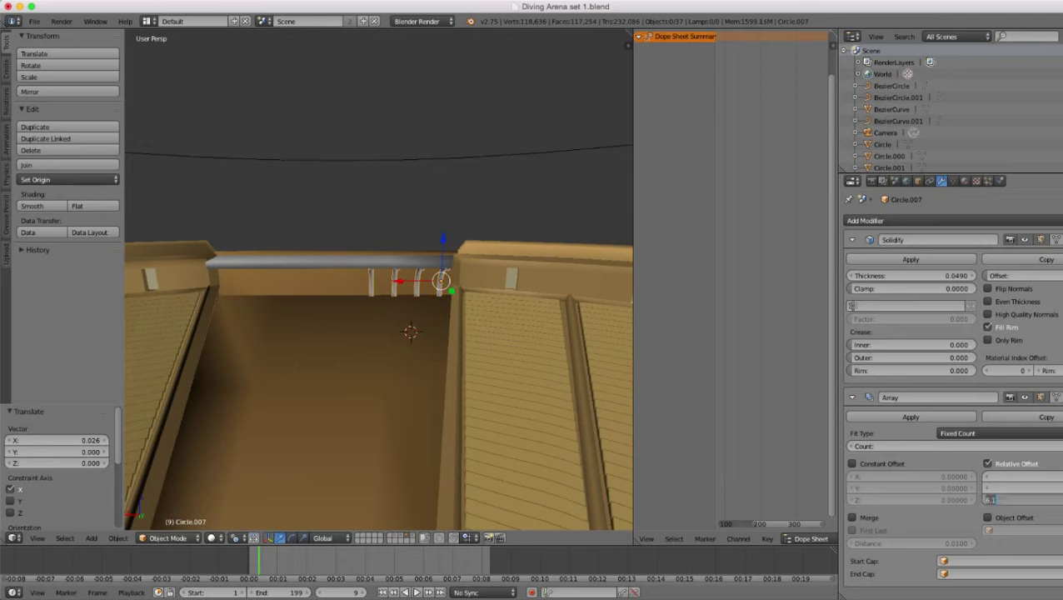
type("7")
key("Return")
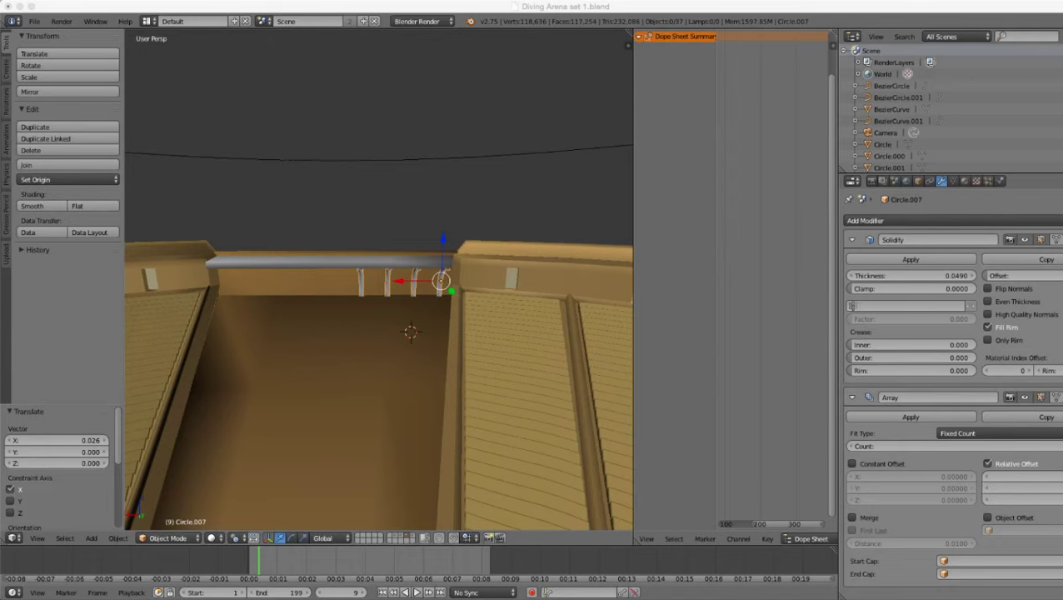
- Raise the Array modifier's count to seven strips along the recessed wall
scroll(380, 279, "down", 3)
scroll(379, 280, "up", 7)
middle_click_drag(379, 280, 515, 279)
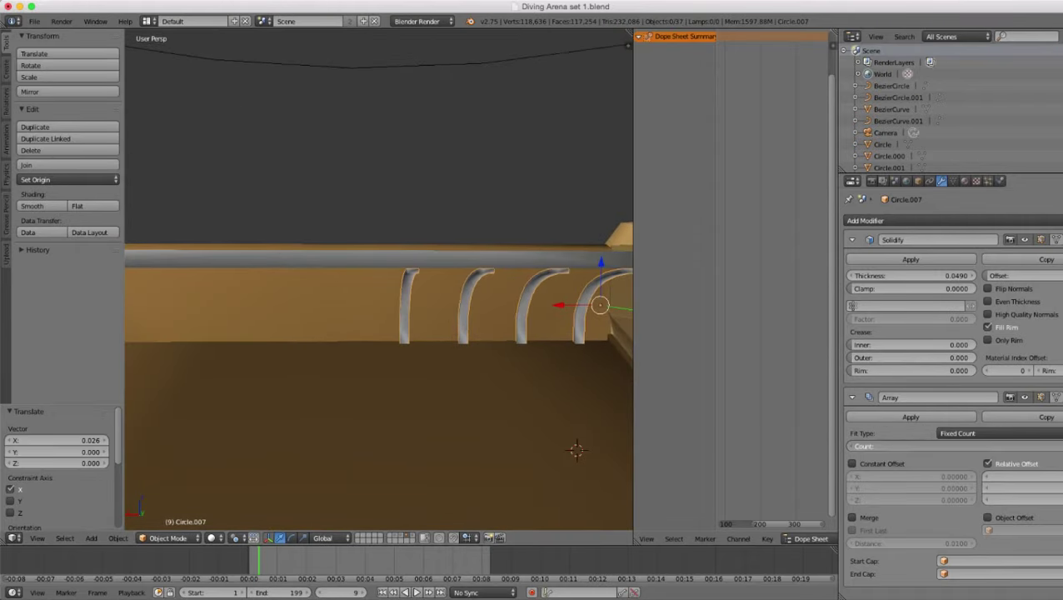
left_click(1059, 445)
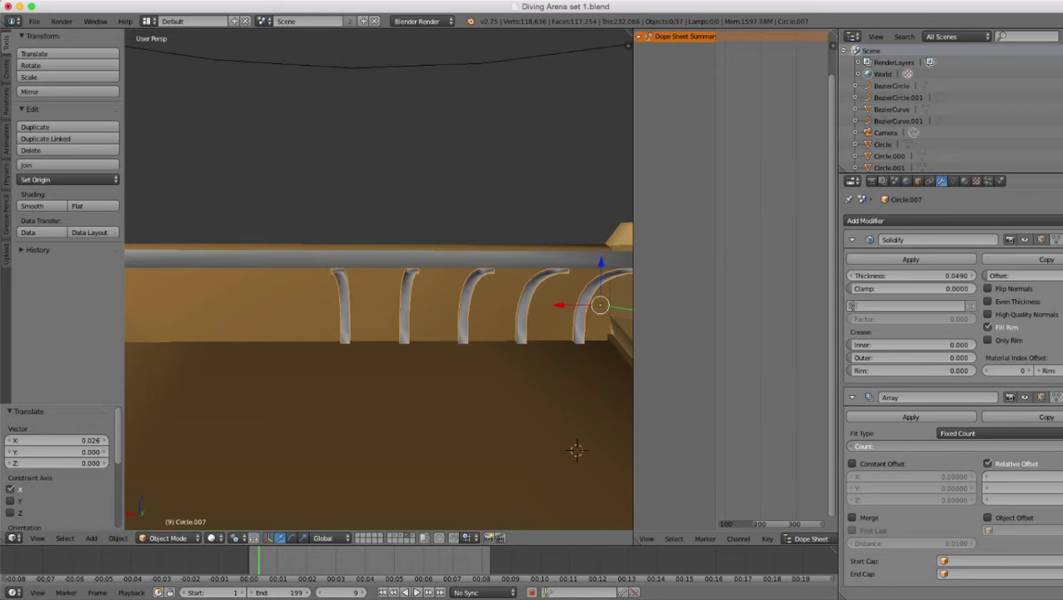
left_click(1058, 446)
scroll(379, 280, "down", 5)
scroll(379, 283, "up", 1)
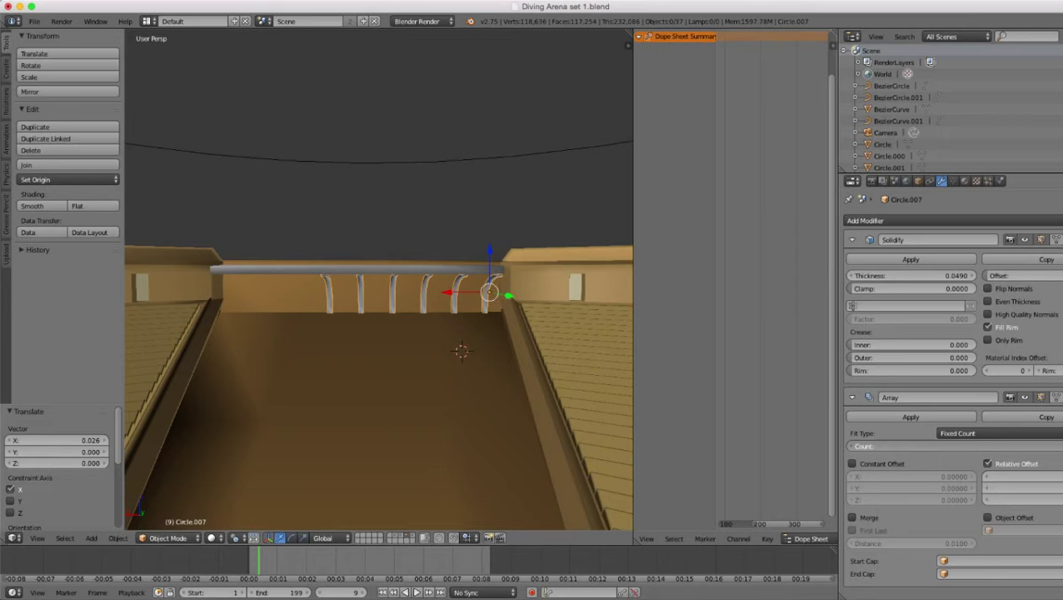
left_click(1058, 445)
- Increase the Array modifier's relative Z offset so the seven strips span the full width of the recessed wall
left_click(1033, 500)
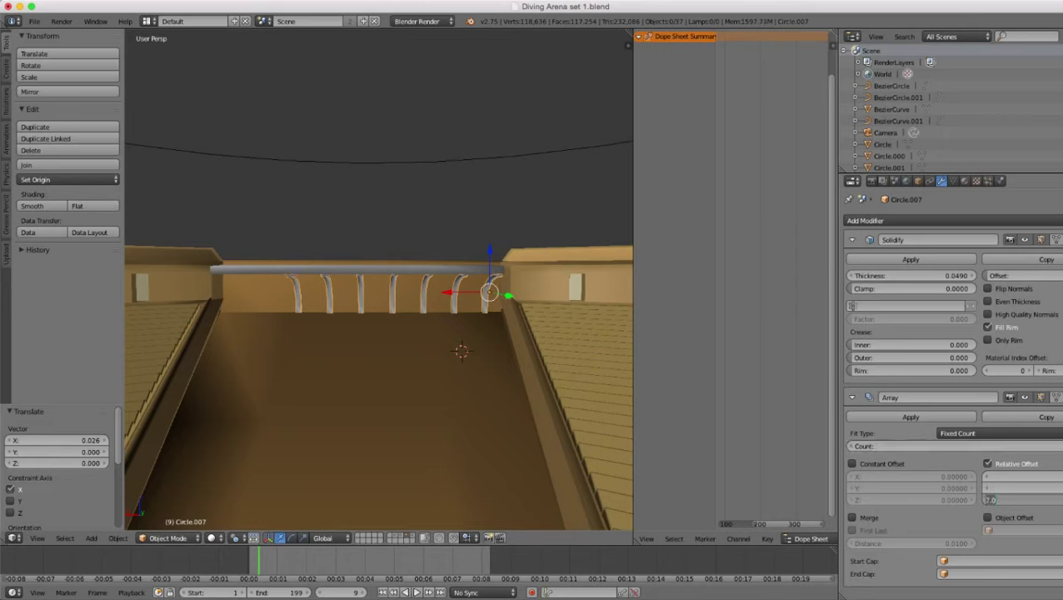
key("BackSpace")
key("Return")
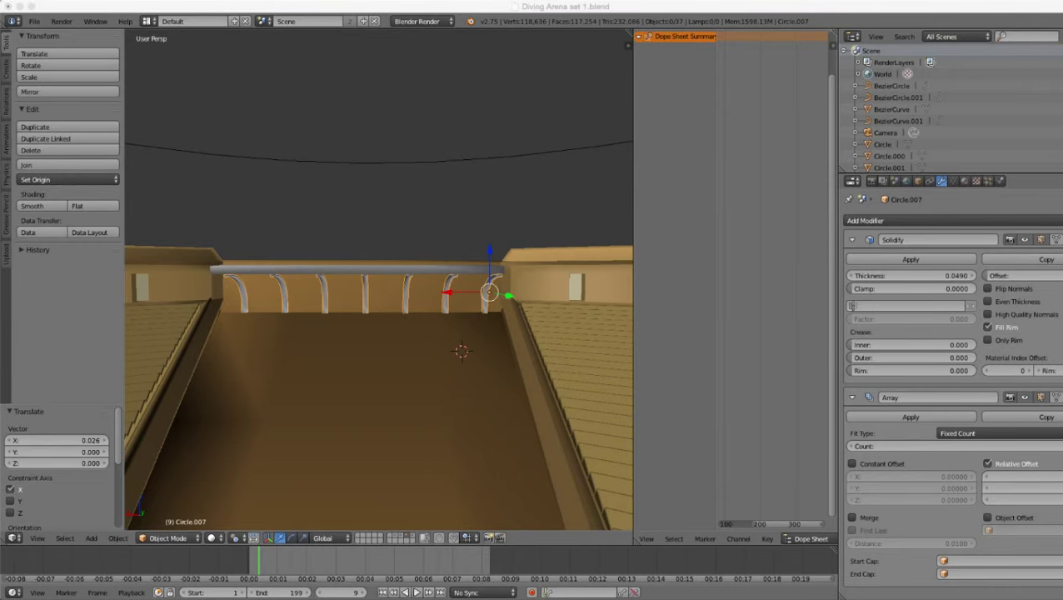
- Examine the spacing of the strip row at both ends of the recessed wall and from across the arena
scroll(379, 280, "down", 1)
scroll(379, 279, "up", 3)
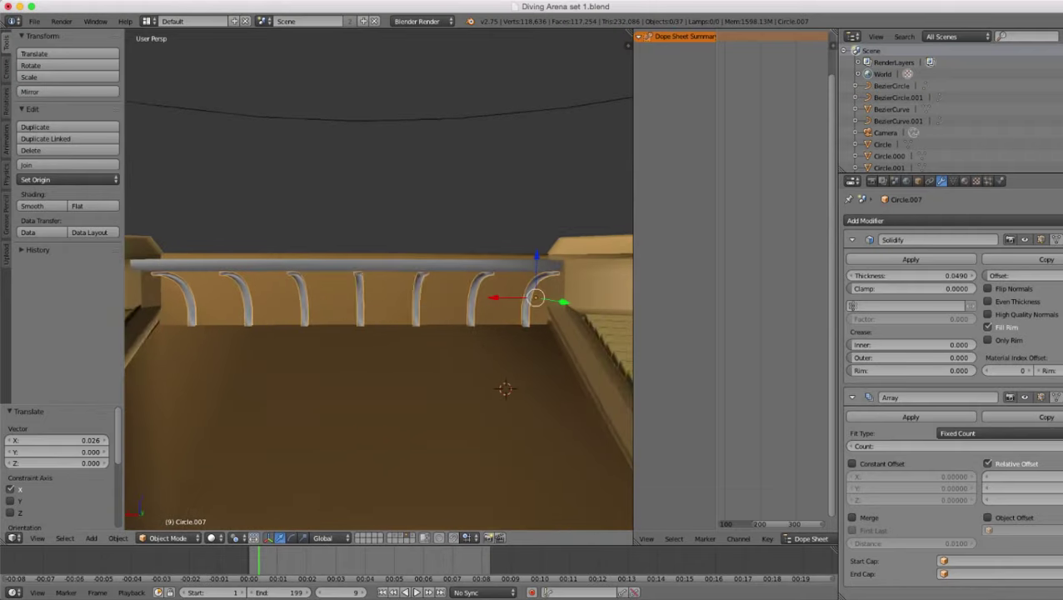
middle_click_drag(379, 280, 408, 283, "shift")
scroll(379, 280, "up", 1)
scroll(379, 279, "up", 2)
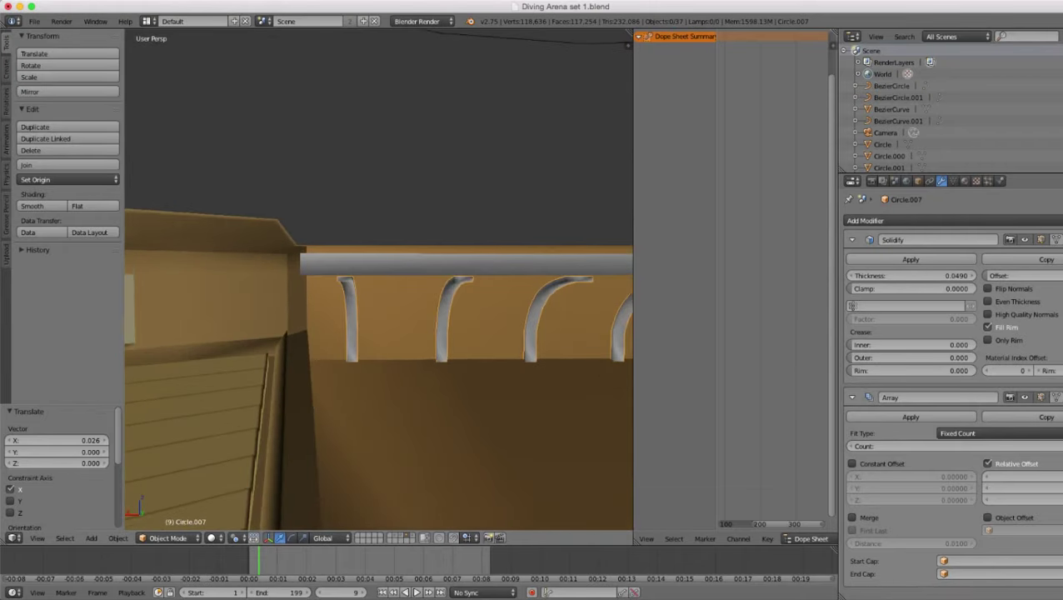
scroll(379, 279, "down", 8)
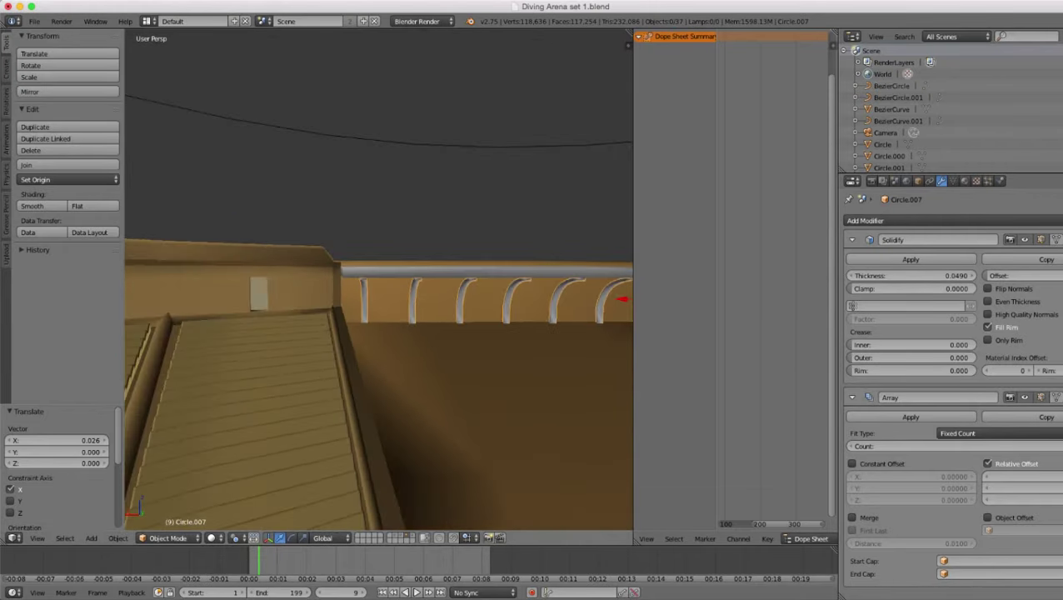
middle_click_drag(379, 279, 287, 292)
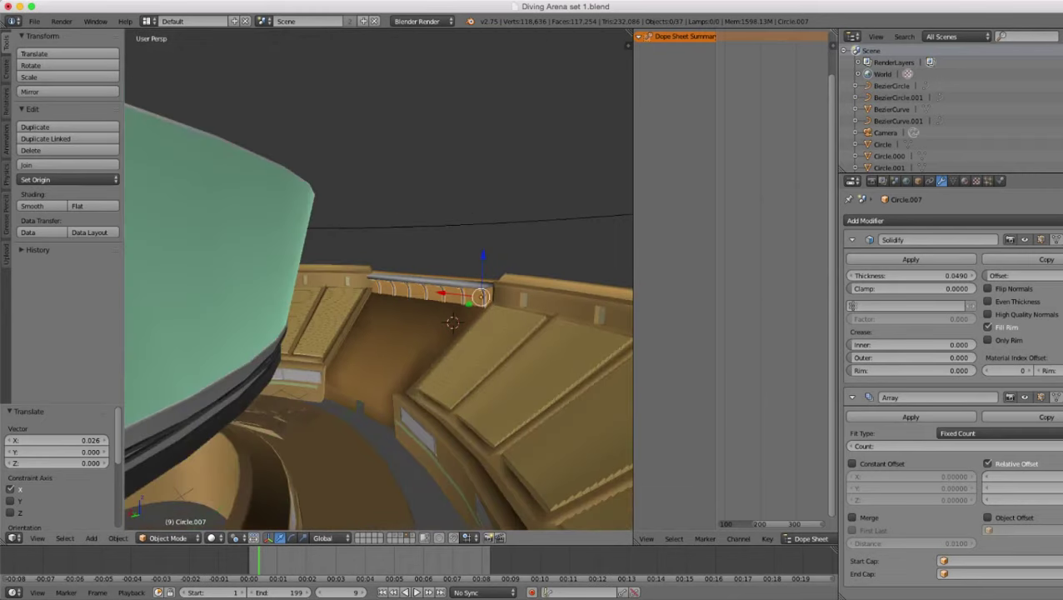
scroll(379, 279, "down", 4)
middle_click_drag(379, 279, 425, 267)
scroll(337, 305, "up", 3)
scroll(379, 279, "up", 5)
scroll(379, 279, "down", 5)
scroll(379, 279, "up", 5)
- Add an eighth strip by raising the Array modifier's count to 8
left_click(955, 446)
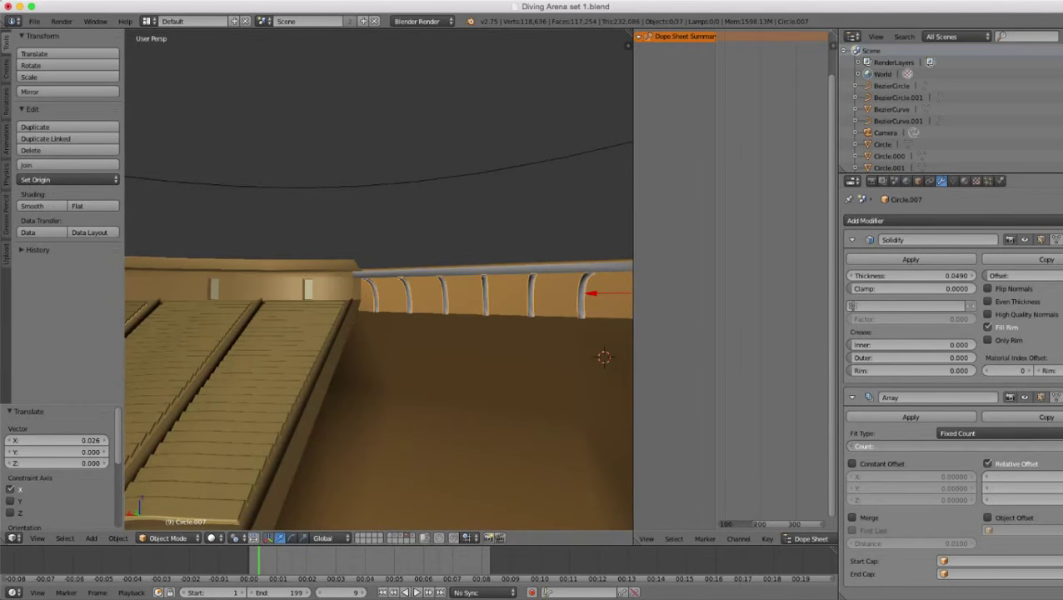
scroll(379, 280, "down", 3)
middle_click_drag(379, 280, 425, 279)
scroll(425, 279, "up", 3)
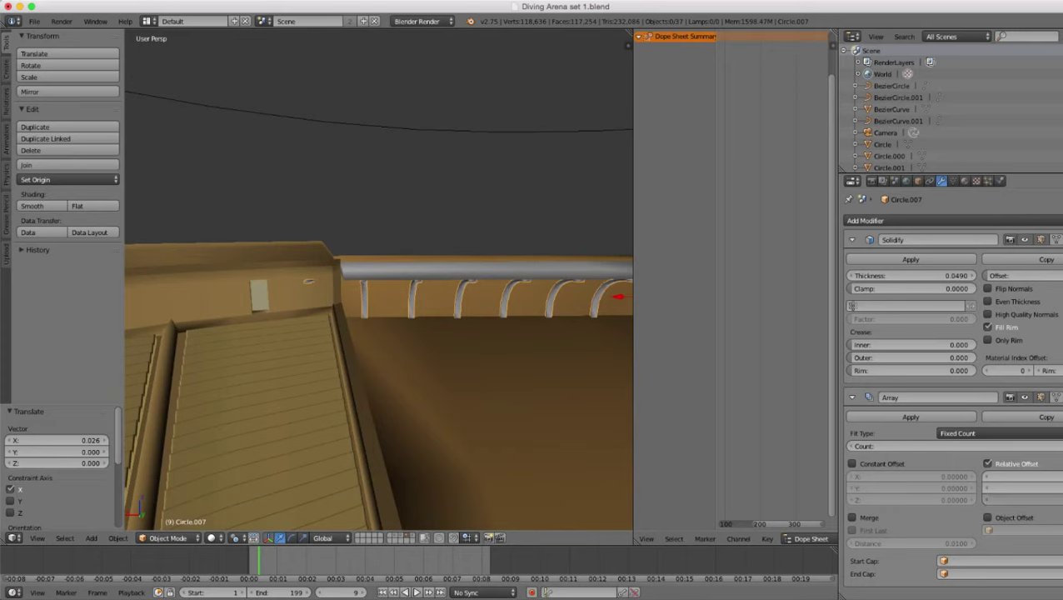
- Reduce the Array modifier's relative Z offset in small increments until the eighth strip sits just inside the far wall corner
left_click(989, 500)
left_click(989, 500)
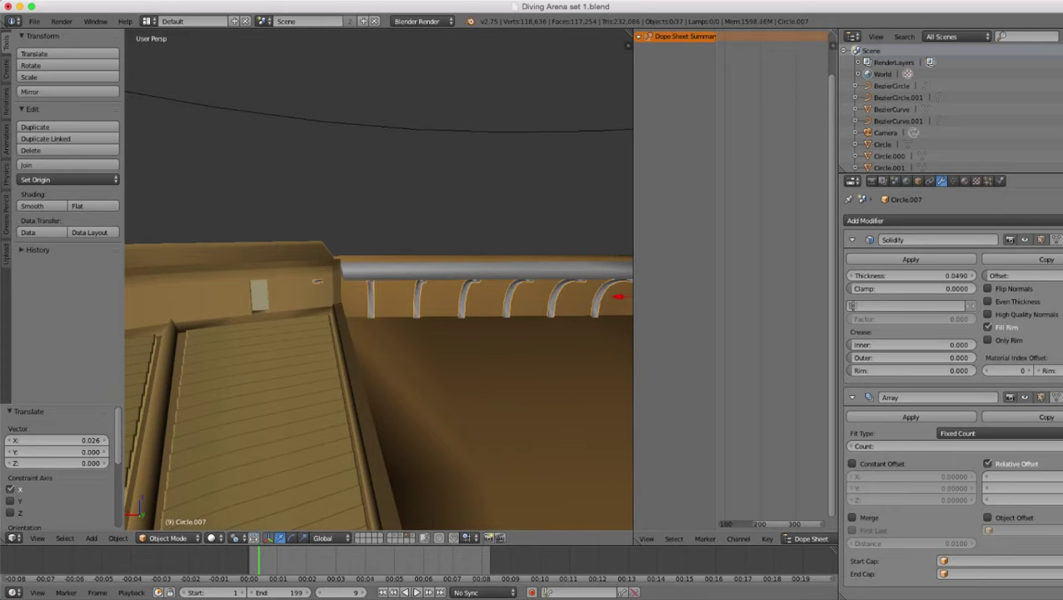
left_click(989, 500)
left_click(989, 500)
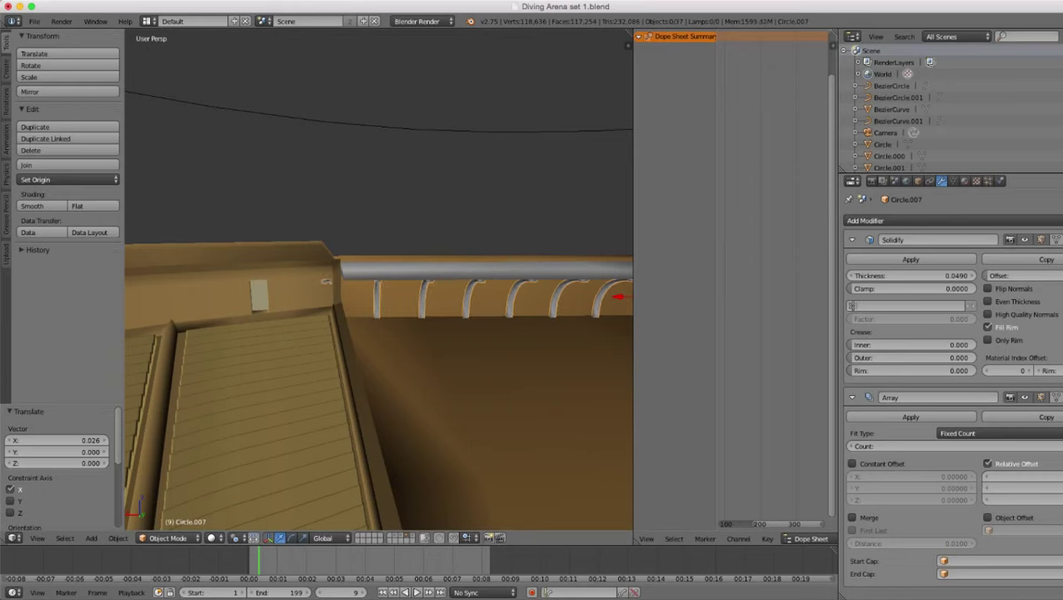
left_click(990, 500)
left_click(989, 500)
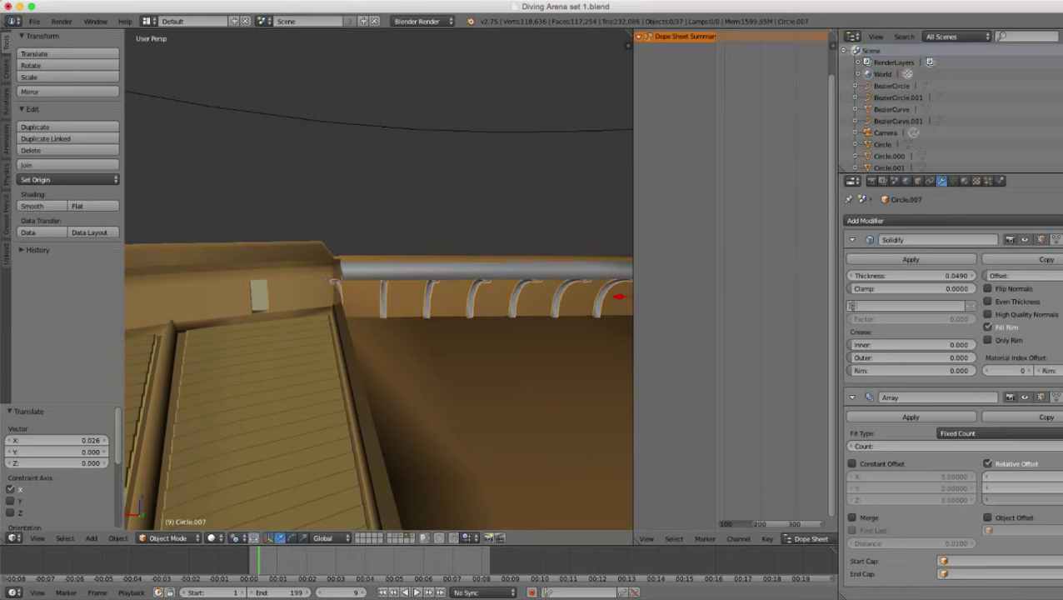
left_click(989, 500)
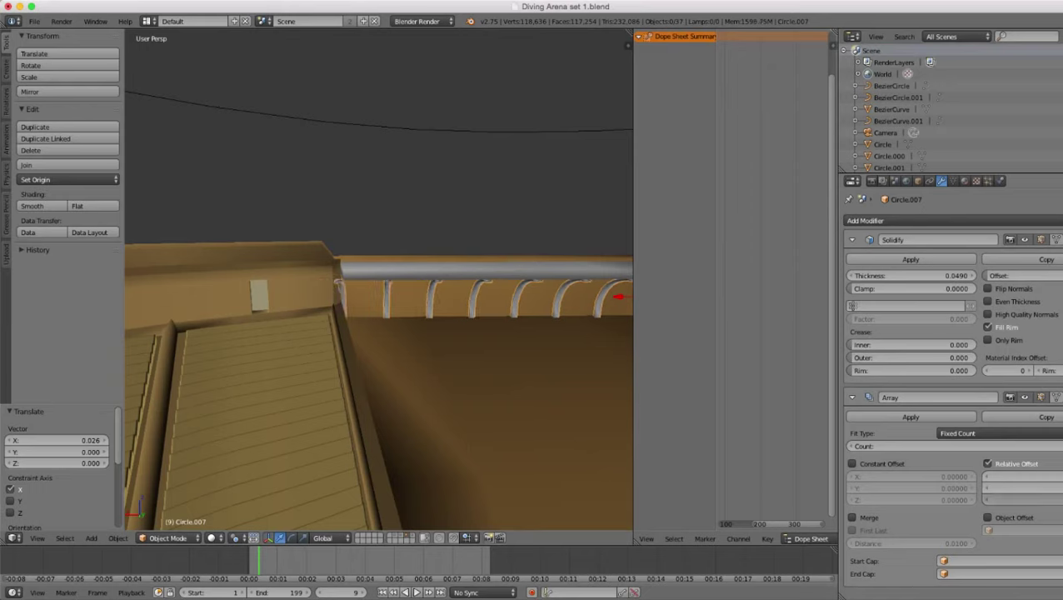
left_click(989, 500)
left_click(989, 500)
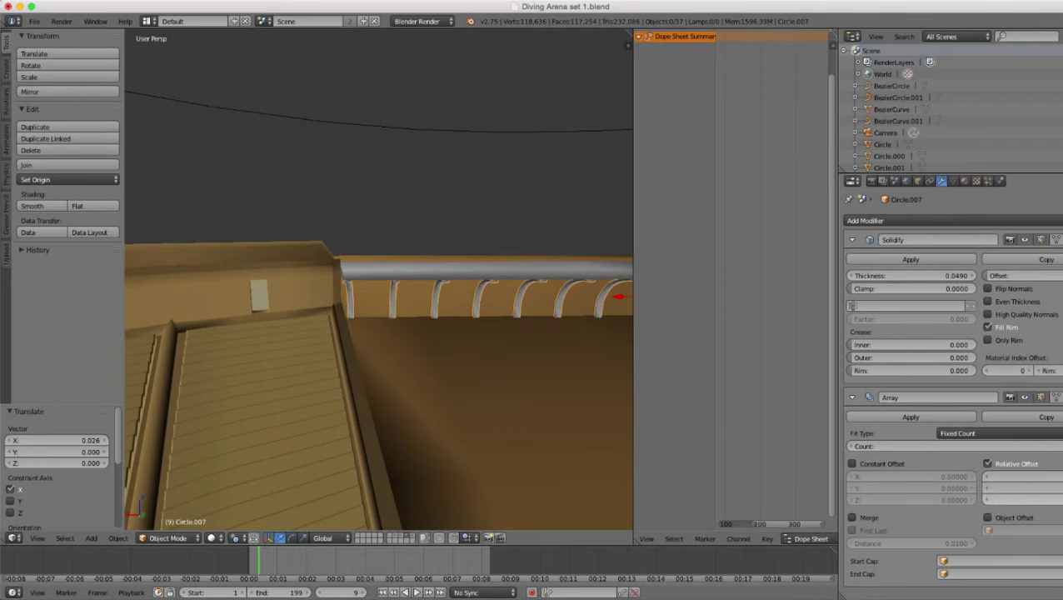
- Raise the row of curved strips 0.010 along Z against the underside of the ledge
scroll(533, 292, "down", 2)
scroll(350, 301, "up", 3)
middle_click_drag(533, 292, 353, 263, "shift")
scroll(379, 283, "up", 4)
scroll(352, 262, "up", 1)
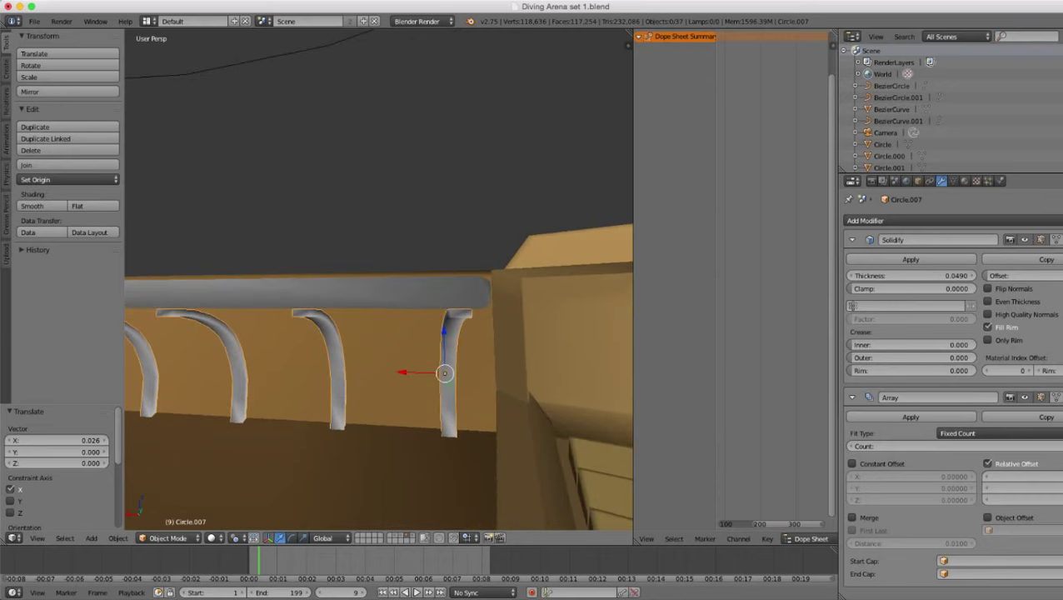
key("g")
key("z")
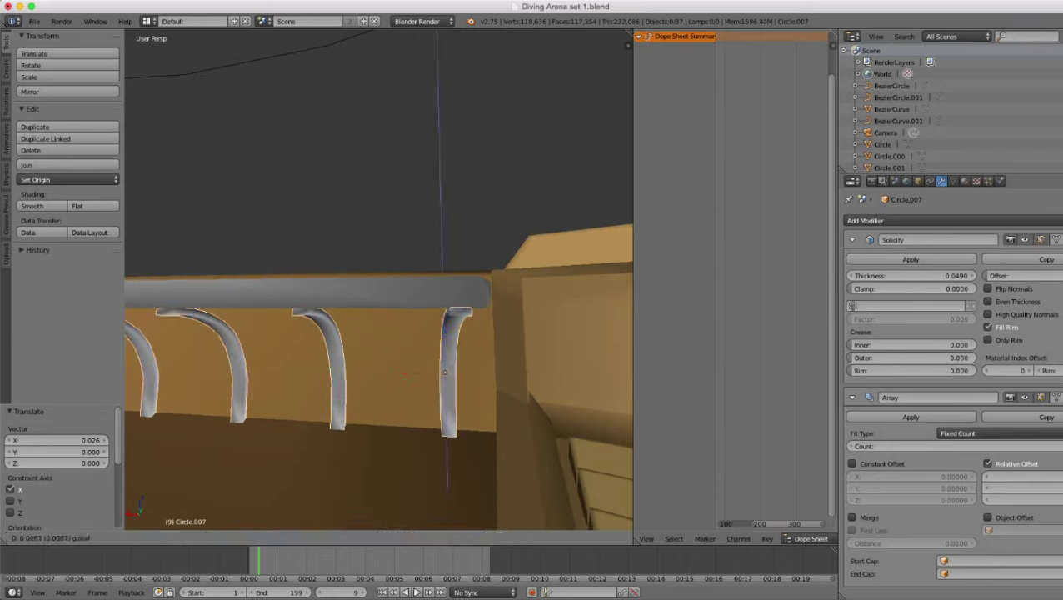
left_click(367, 275)
- Move the row of curved strips -0.011 along Y beneath the overhanging ledge
scroll(367, 275, "down", 4)
middle_click_drag(367, 275, 221, 280)
scroll(379, 279, "up", 4)
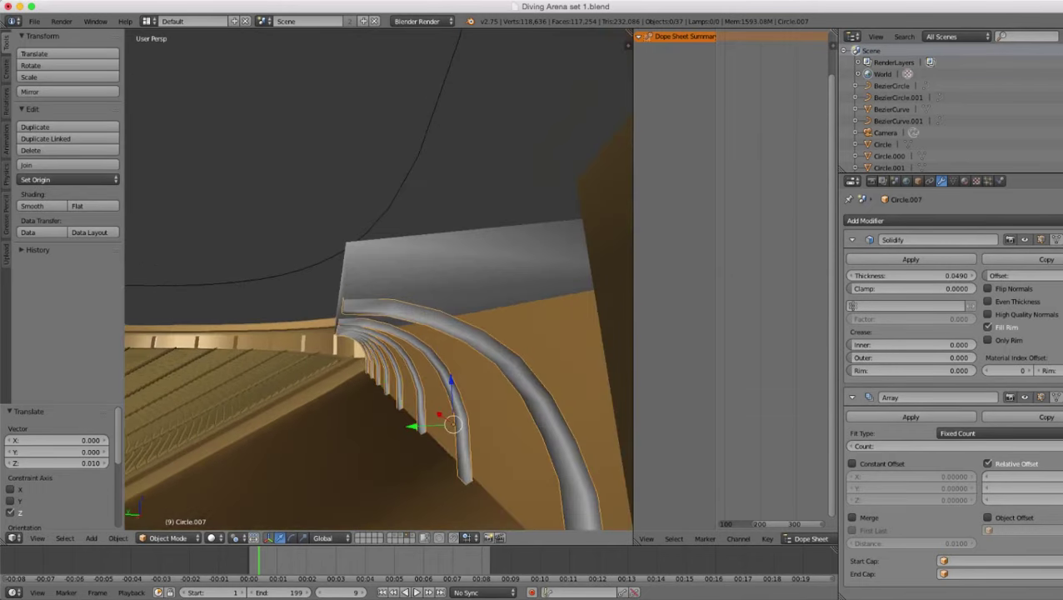
key("g")
key("y")
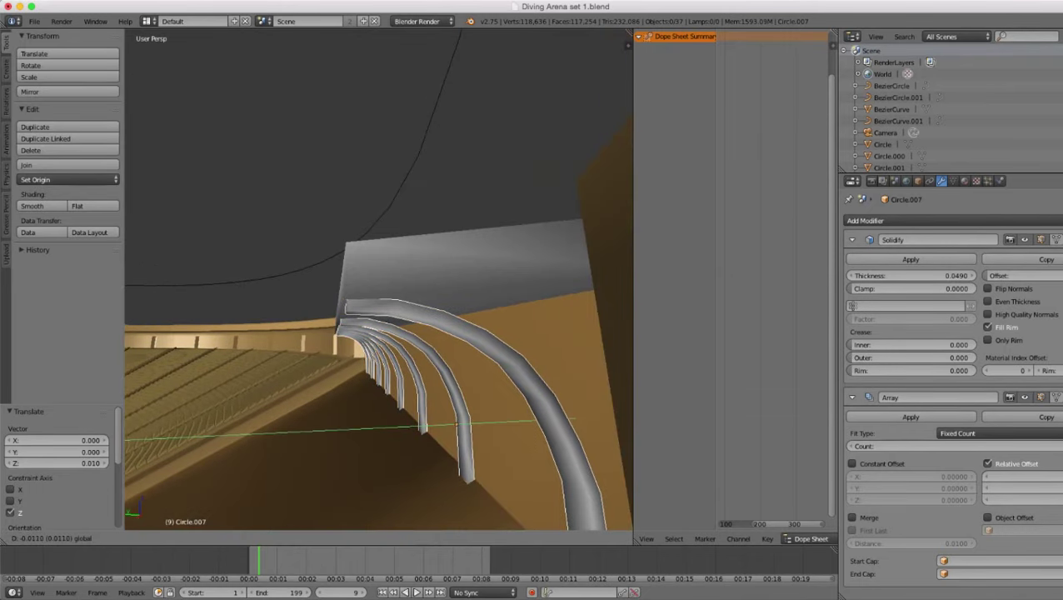
left_click(367, 279)
- Shift the end strip of the row slightly inward from the far wall corner
scroll(366, 279, "down", 4)
middle_click_drag(367, 279, 509, 288)
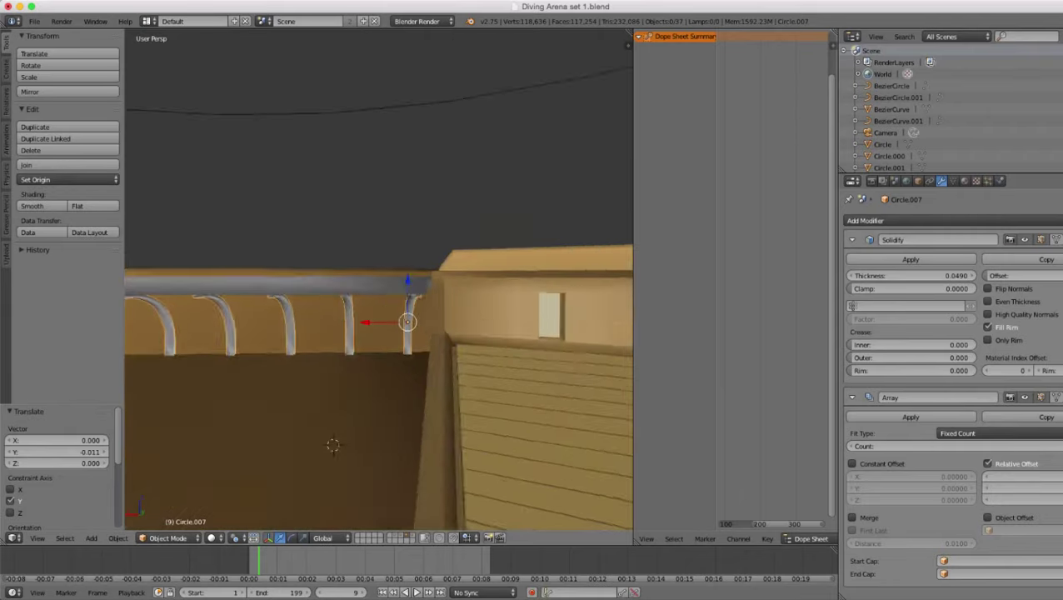
scroll(508, 287, "down", 4)
middle_click_drag(358, 287, 401, 290)
scroll(409, 288, "up", 4)
scroll(475, 293, "up", 4)
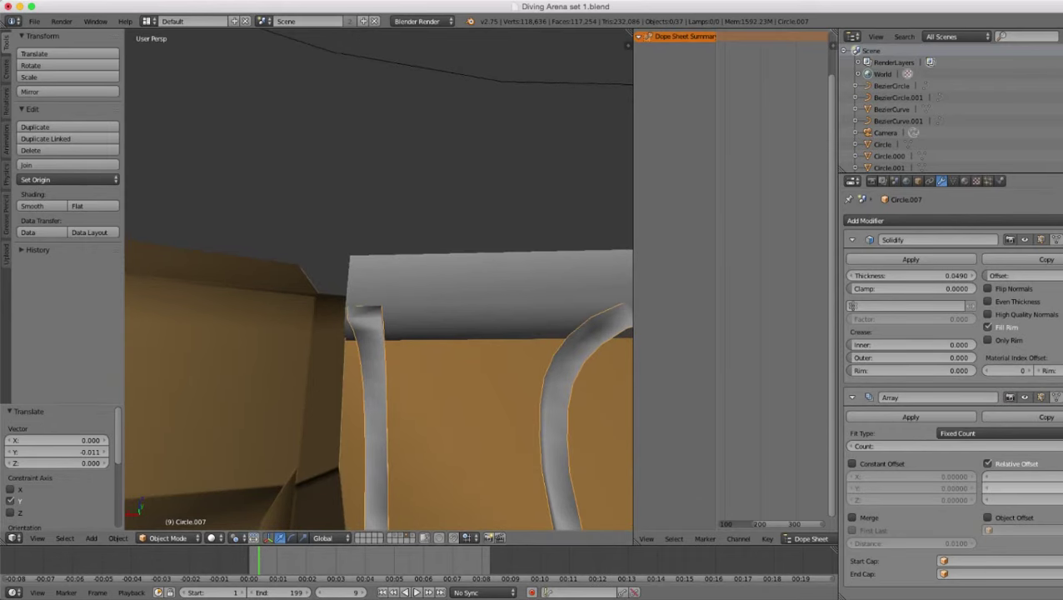
key("ctrl+z")
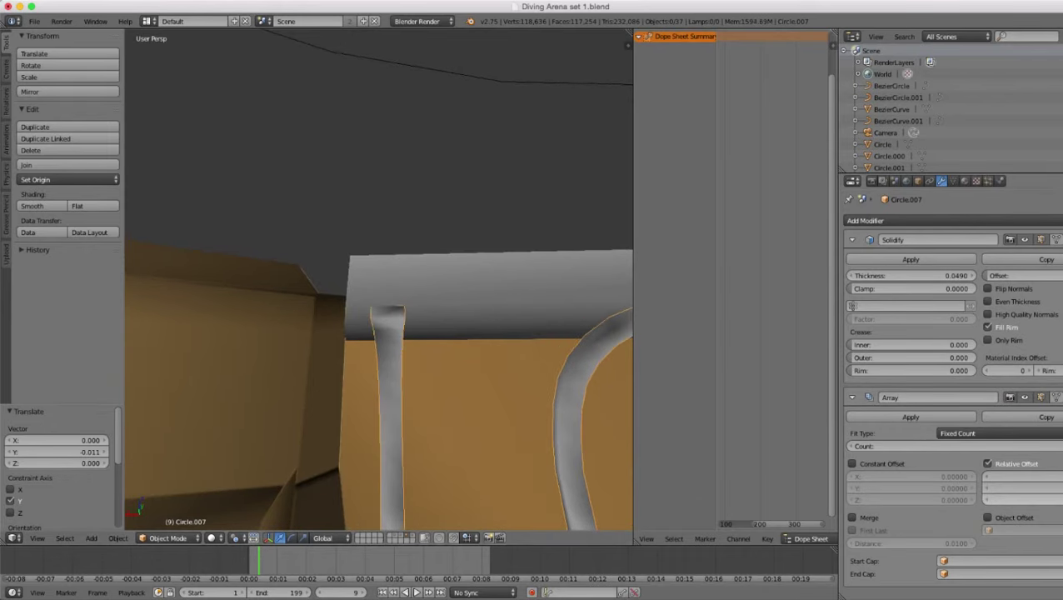
- Deselect the strips and examine how the row meets the ledge and both ends of the recessed wall
scroll(379, 283, "down", 5)
middle_click_drag(533, 325, 332, 340, "shift")
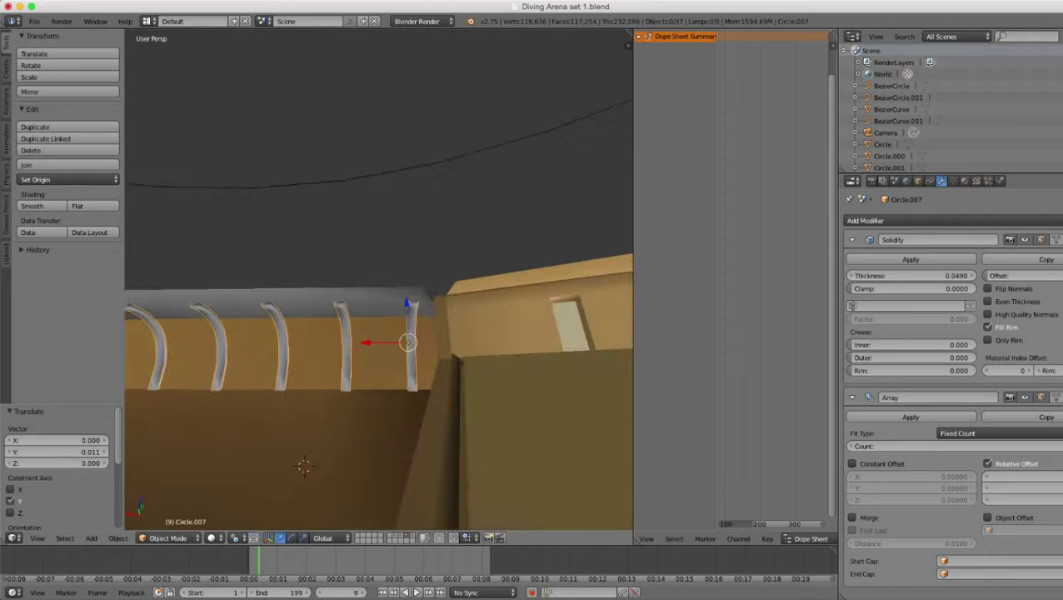
scroll(379, 334, "up", 3)
scroll(379, 316, "down", 6)
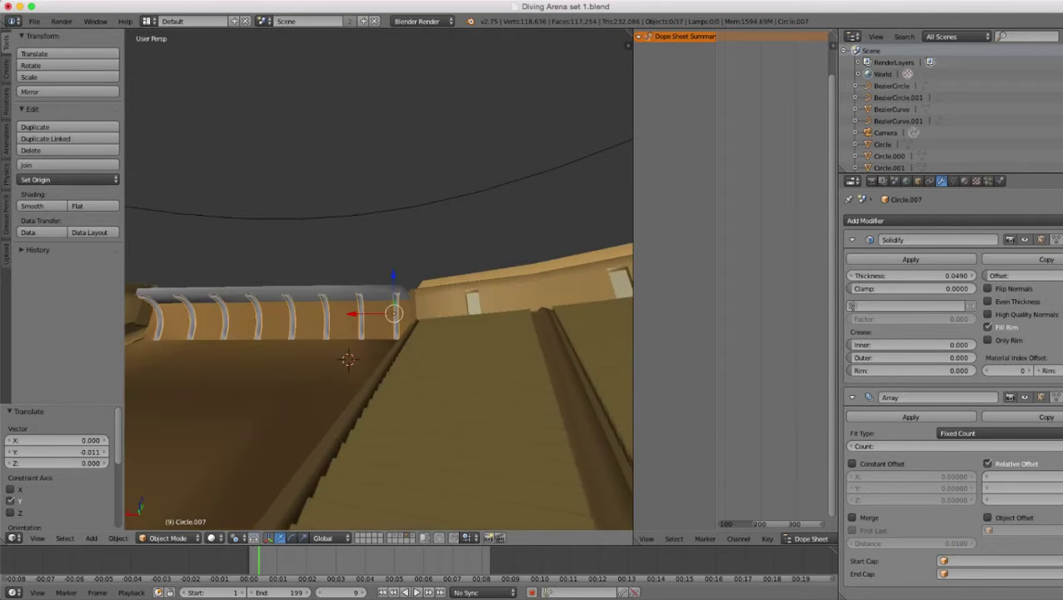
middle_click_drag(379, 300, 458, 321)
scroll(380, 334, "down", 5)
scroll(442, 317, "up", 2)
key("a")
scroll(379, 316, "up", 4)
scroll(379, 325, "down", 3)
scroll(379, 325, "up", 5)
scroll(379, 325, "down", 8)
scroll(380, 325, "up", 8)
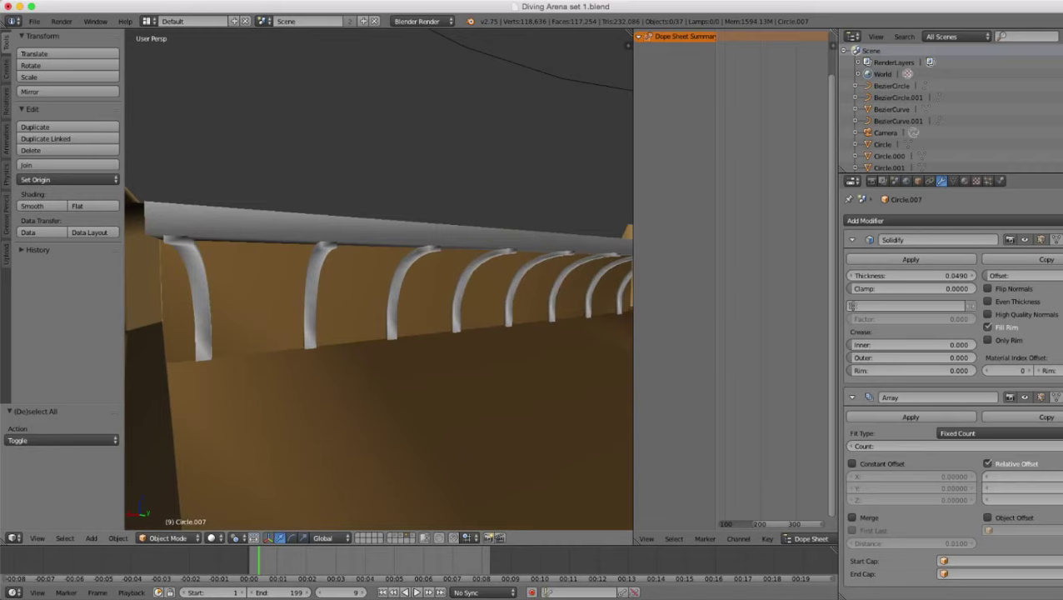
- Duplicate the overhanging ledge and lower the copy 1.015 along Z to the foot of the curved strips
right_click(384, 231)
middle_click_drag(379, 316, 437, 300, "shift")
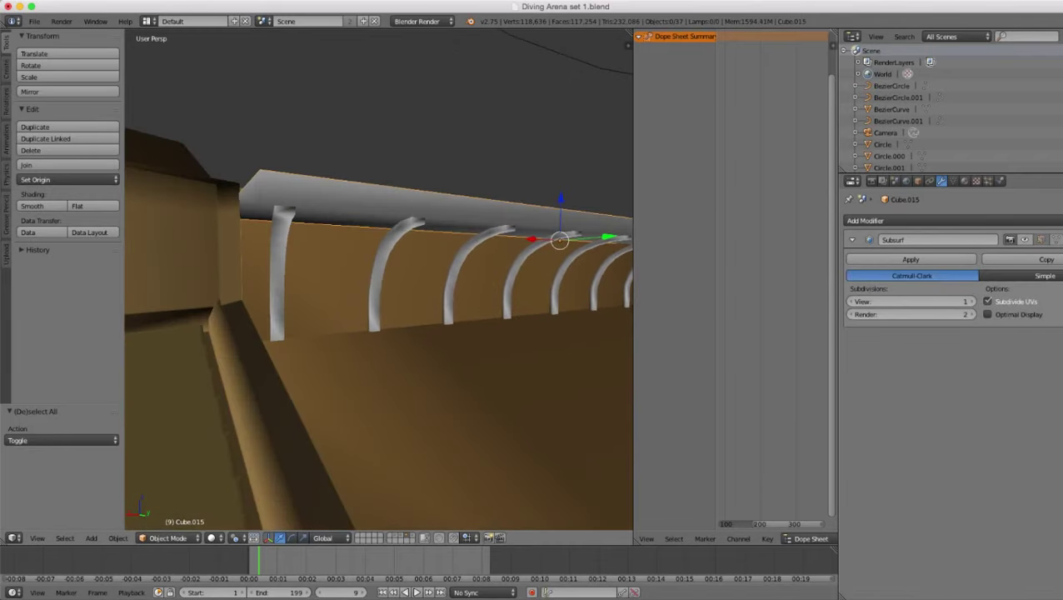
key("shift+d")
key("z")
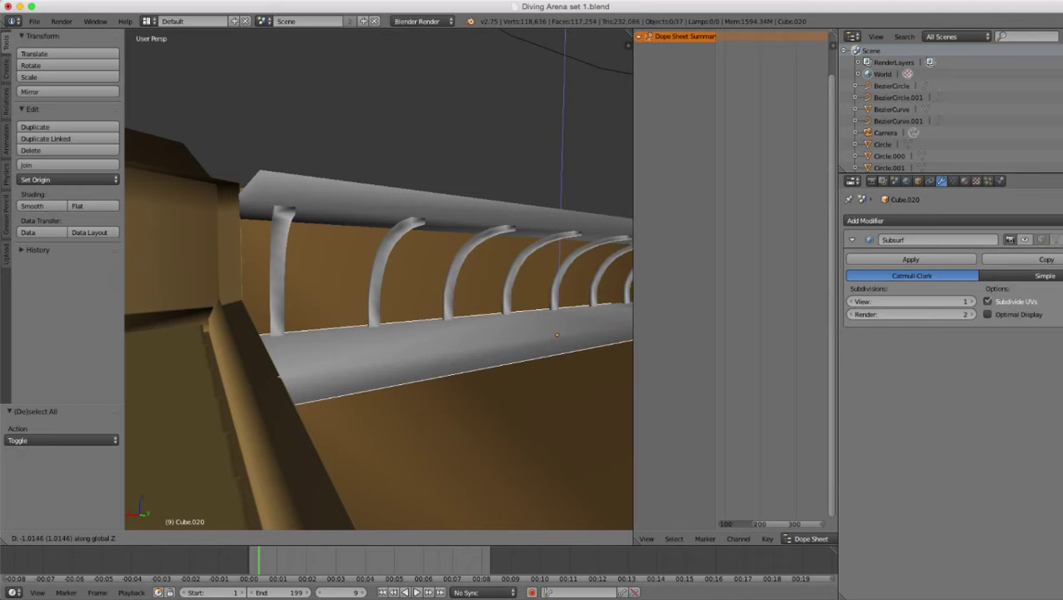
left_click(541, 283)
- Rotate the lower ledge copy -0.351° about Z to line it up with the recessed wall
middle_click_drag(542, 284, 431, 260)
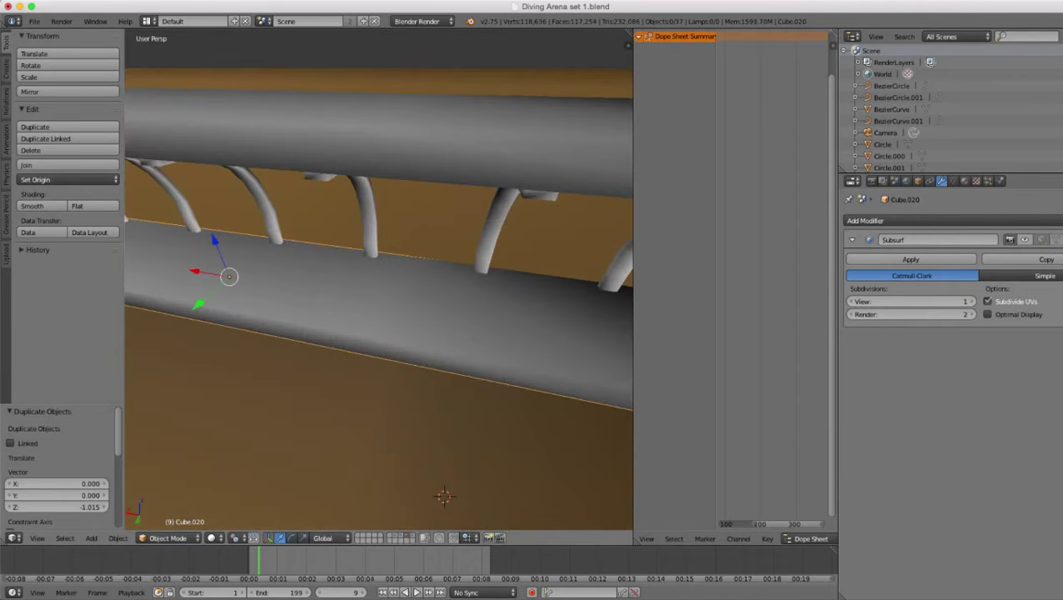
middle_click_drag(333, 360, 421, 401, "shift")
scroll(421, 401, "up", 2)
key("r")
key("z")
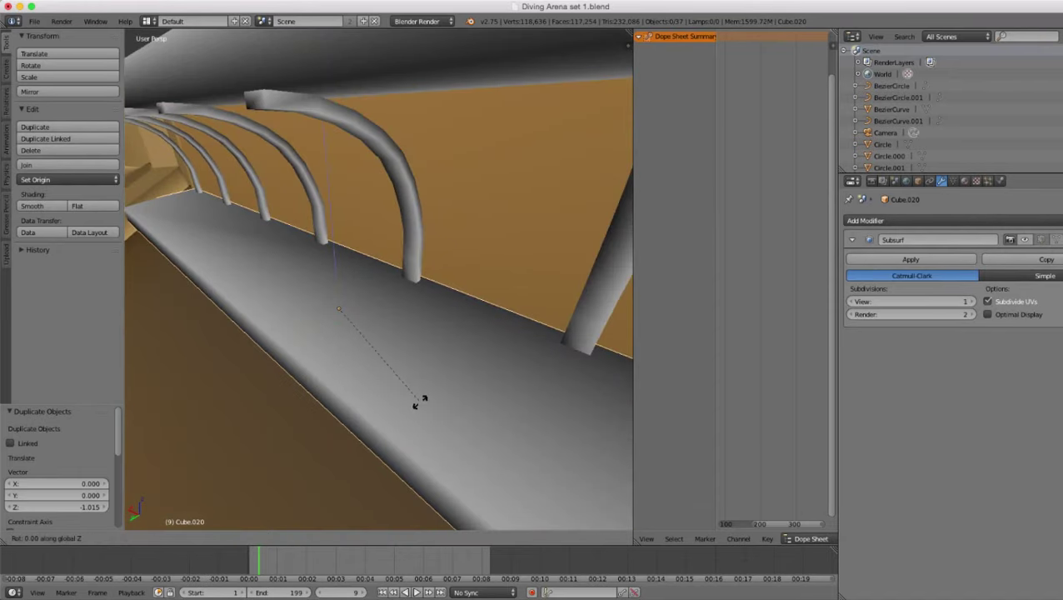
left_click(421, 402)
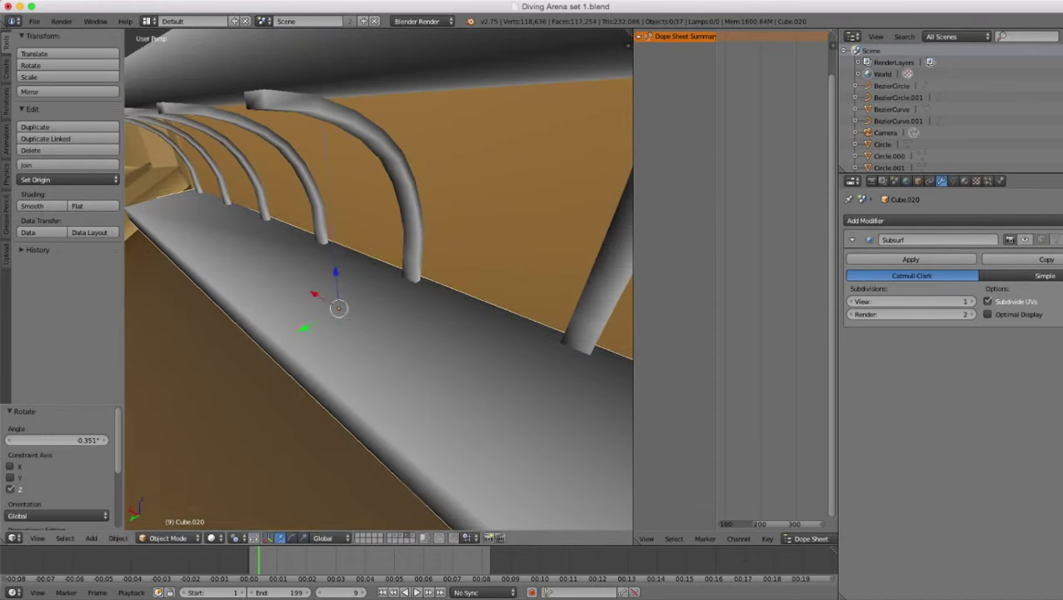
- Rotate the lower ledge slightly about Z once more and move it -0.013 along Y
scroll(421, 401, "down", 4)
middle_click_drag(421, 402, 321, 379, "shift")
scroll(321, 379, "up", 3)
key("r")
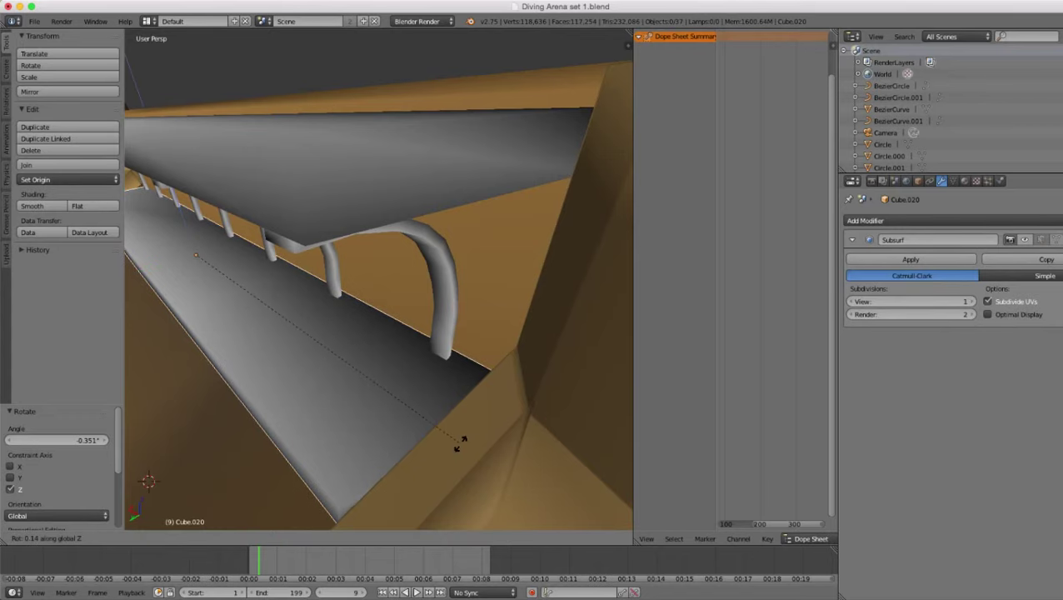
left_click(460, 443)
middle_click_drag(375, 333, 275, 300)
left_click_drag(177, 239, 180, 239)
scroll(378, 280, "down", 6)
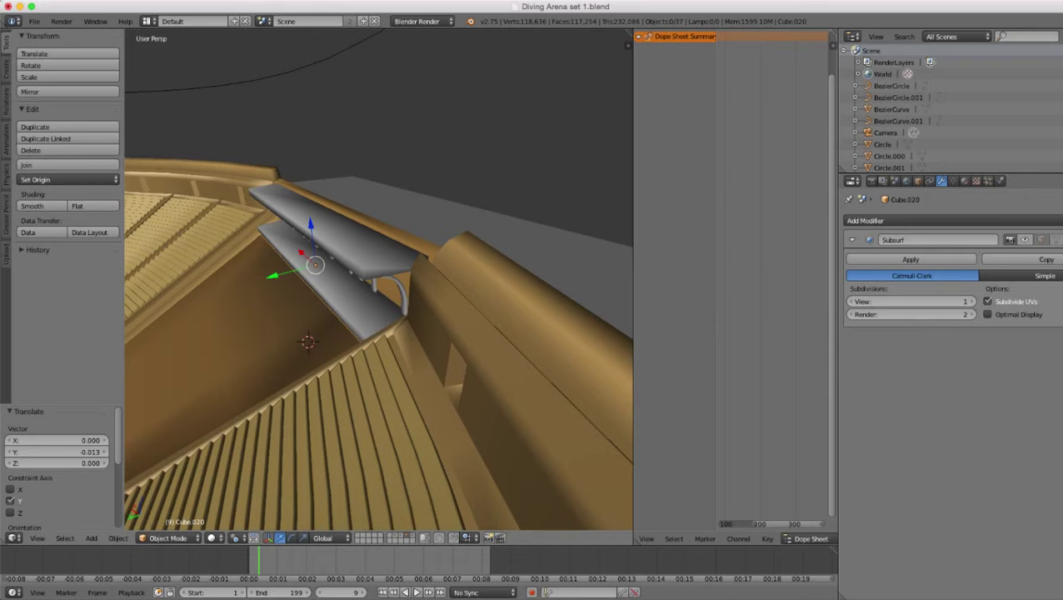
- Narrow the lower ledge into a thin rail by moving its front vertices -0.598 along Y in Edit Mode
mouse_move(292, 313)
middle_mouse_down()
mouse_move(408, 300)
mouse_move(380, 333)
middle_mouse_up()
scroll(378, 287, "up", 3)
key("Tab")
scroll(378, 287, "down", 2)
scroll(378, 287, "down", 4)
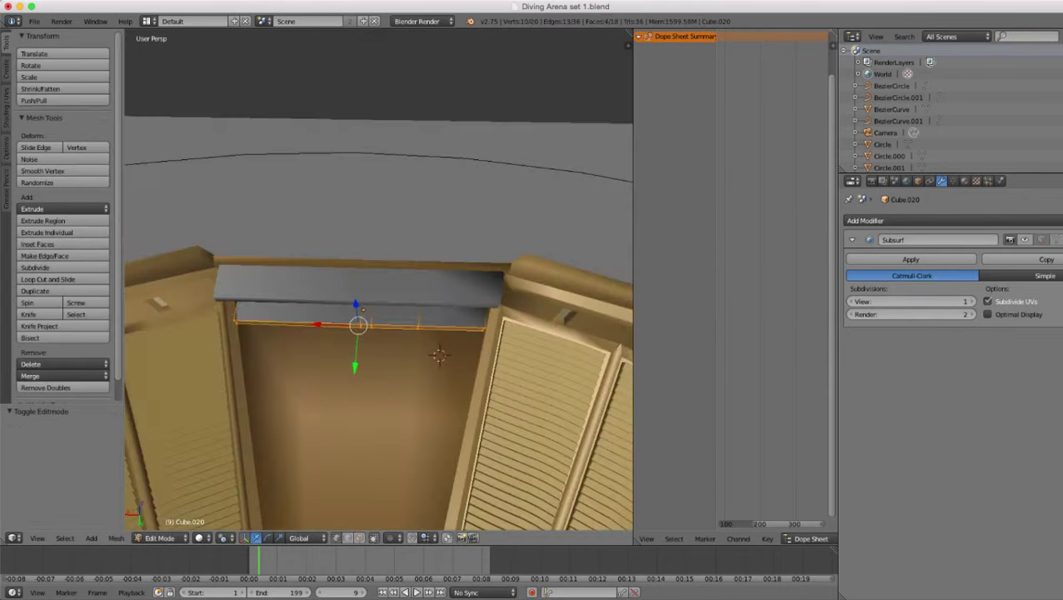
key("z")
scroll(379, 287, "up", 2)
mouse_move(379, 287)
middle_mouse_down()
mouse_move(346, 325)
mouse_move(379, 324)
middle_mouse_up()
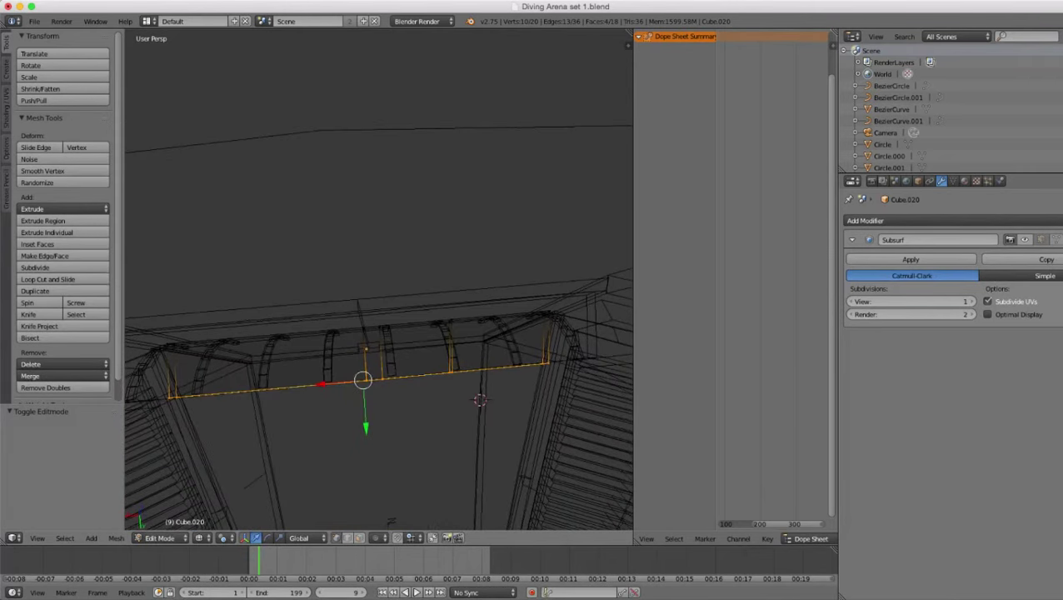
key("g")
key("y")
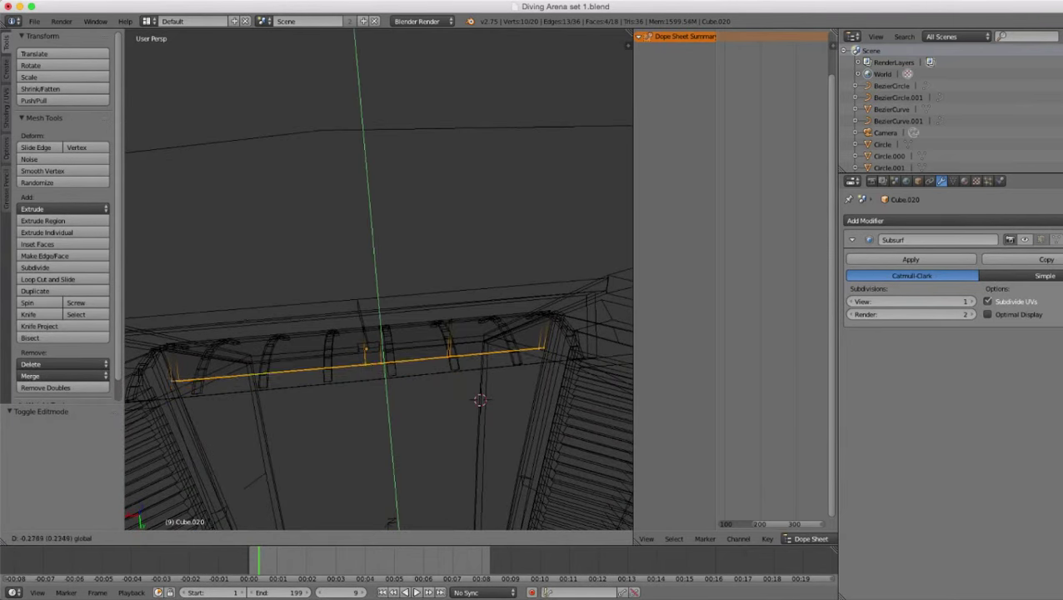
mouse_move(384, 392)
left_mouse_down()
mouse_move(383, 381)
mouse_move(363, 386)
left_mouse_up()
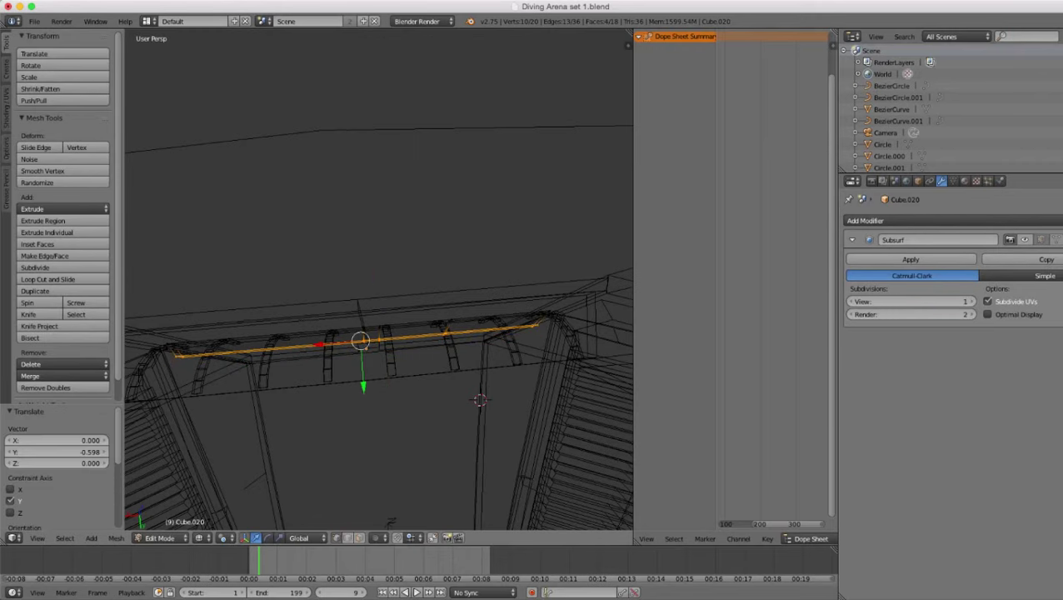
- Widen the rail's front vertices by scaling them 1.061 along X
mouse_move(364, 386)
middle_mouse_down()
mouse_move(288, 258)
mouse_move(292, 292)
middle_mouse_up()
key("z")
scroll(584, 281, "up", 2)
key("s")
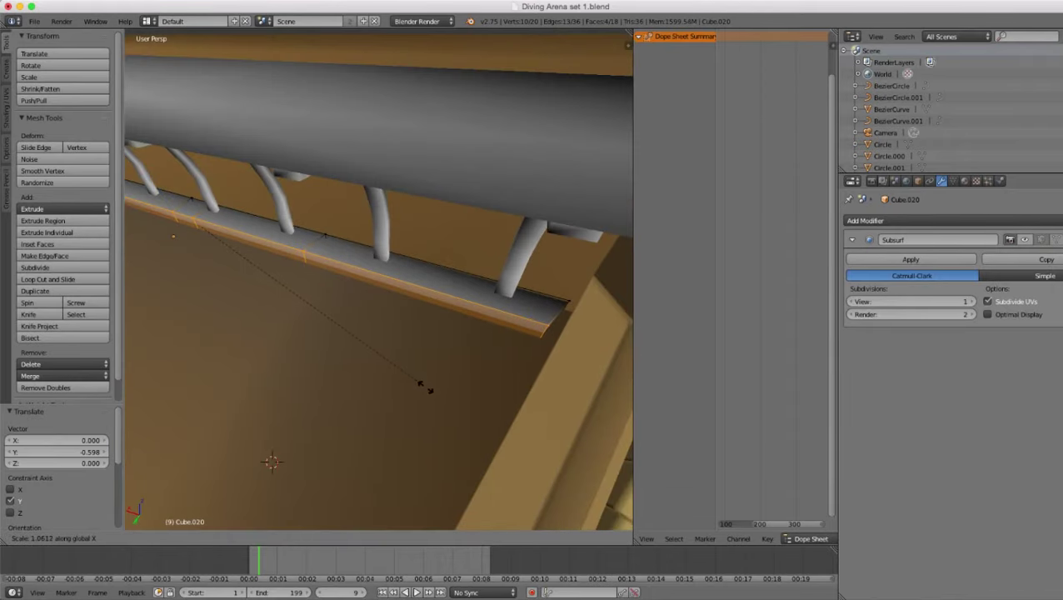
left_click(426, 387)
- Scale the rail's front vertices 0.983 along X to fit inside the wall corner
scroll(426, 387, "down", 4)
mouse_move(426, 388)
middle_mouse_down()
mouse_move(517, 392)
mouse_move(579, 366)
mouse_move(621, 400)
mouse_move(546, 433)
mouse_move(540, 415)
middle_mouse_up()
key("z")
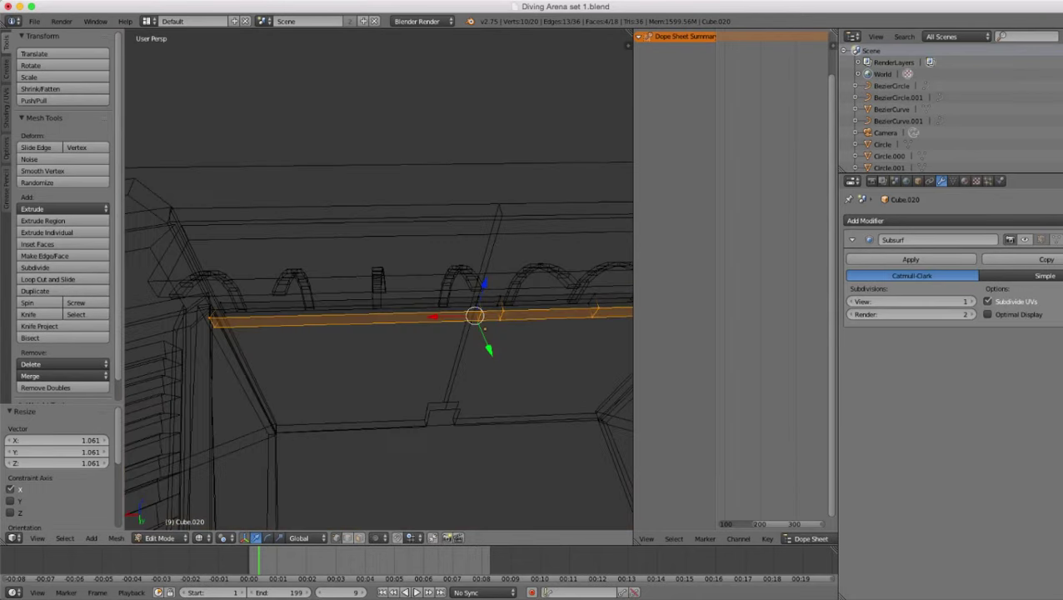
scroll(587, 354, "down", 1)
middle_click_drag(587, 354, 452, 351, "shift")
scroll(451, 351, "up", 1)
key("s")
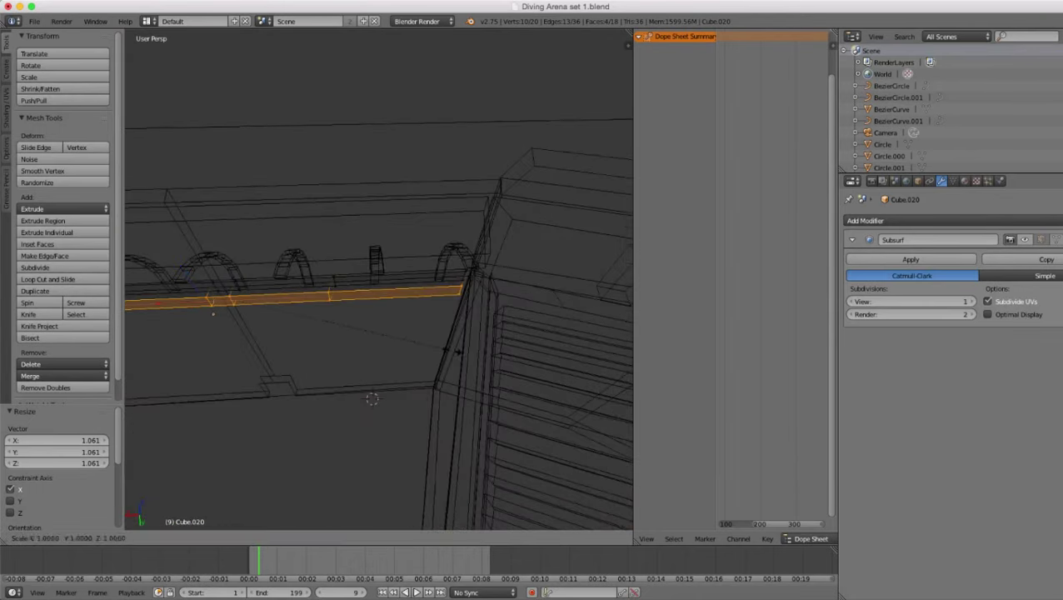
left_click(449, 349)
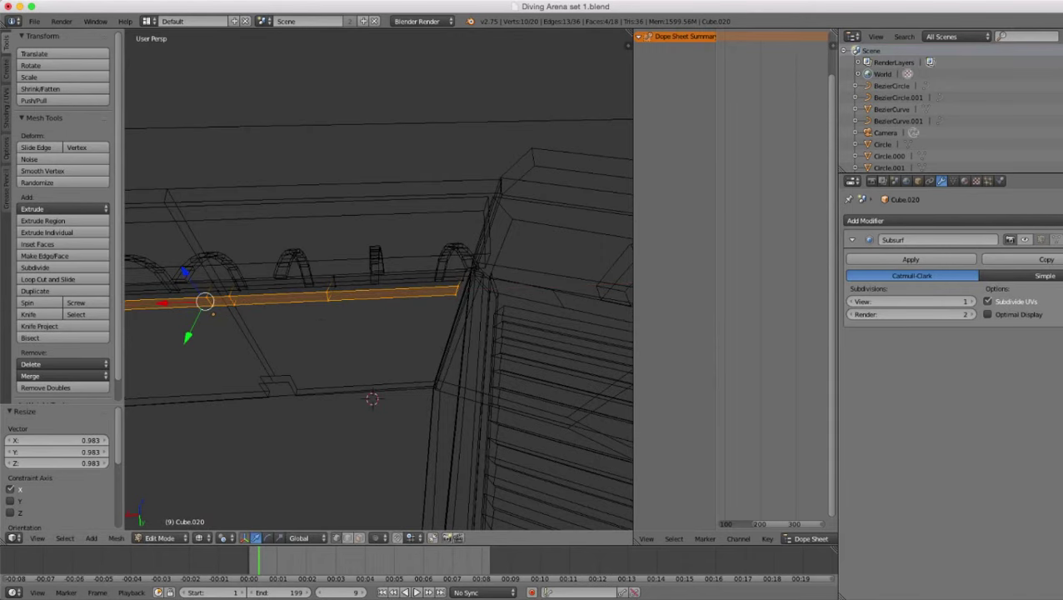
- Move the rail's front vertices -0.106 along X toward the wall corner
key("g")
key("x")
left_click(455, 349)
scroll(455, 349, "down", 3)
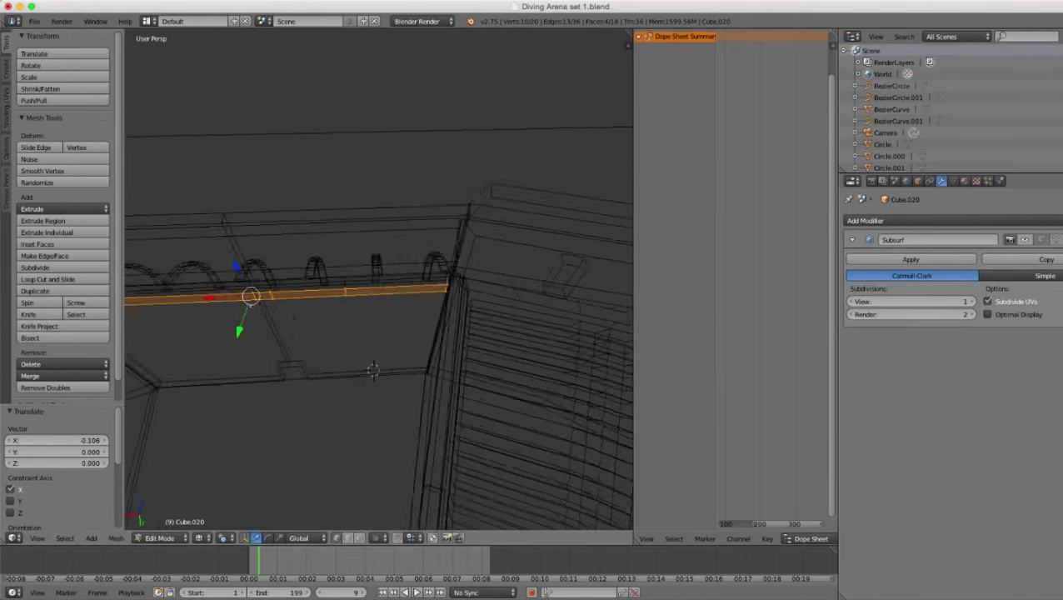
- Scale the rail's front vertices 1.018 along X to reach the opposite end of the recess
middle_click_drag(455, 350, 612, 340, "shift")
scroll(473, 387, "up", 3)
mouse_move(500, 379)
middle_mouse_down()
mouse_move(472, 386)
mouse_move(533, 337)
middle_mouse_up()
key("s")
key("x")
left_click(472, 389)
- Slim the rail further by moving its front vertices -0.064 along Y, and return to Object Mode
key("z")
key("g")
key("y")
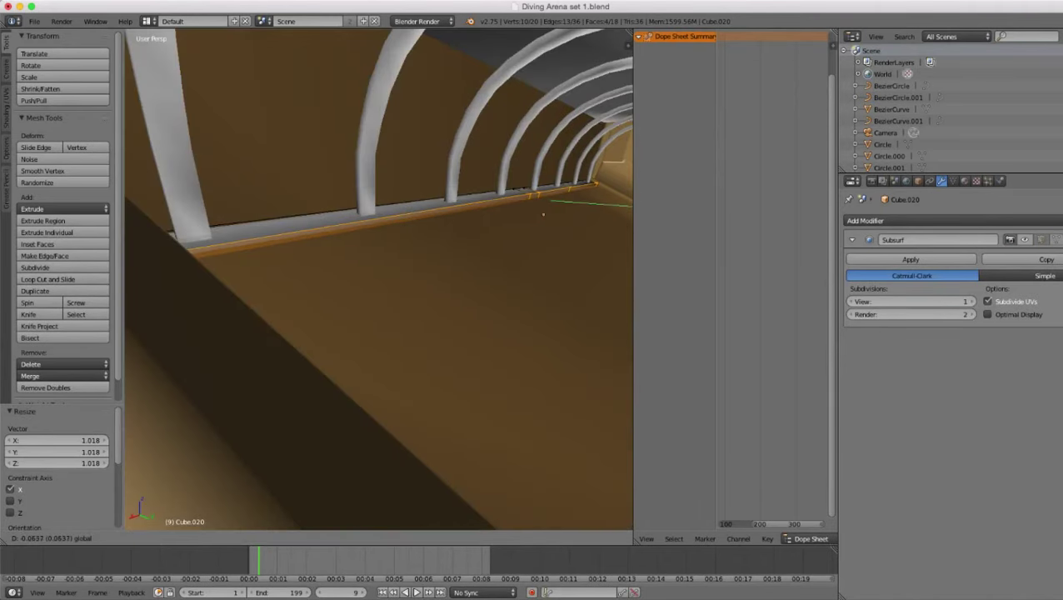
left_click(544, 214)
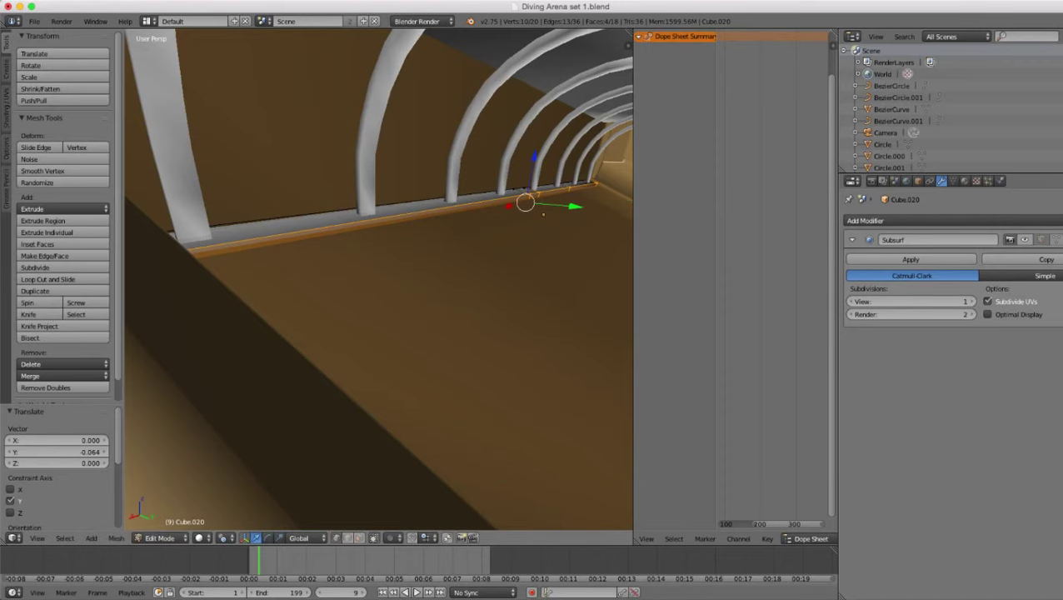
key("Tab")
- Deselect the rail and examine the railing of strips, ledge and base from across the arena
scroll(543, 214, "down", 6)
middle_click_drag(544, 214, 429, 202)
scroll(567, 233, "down", 5)
scroll(429, 202, "up", 4)
key("a")
scroll(379, 279, "down", 2)
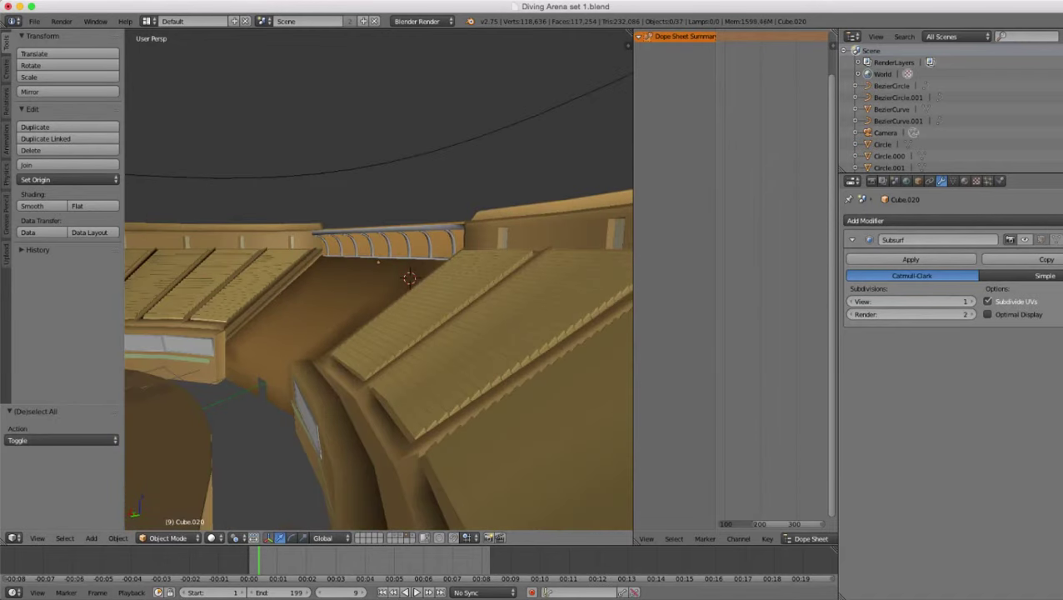
scroll(380, 279, "up", 3)
middle_click_drag(379, 279, 441, 287)
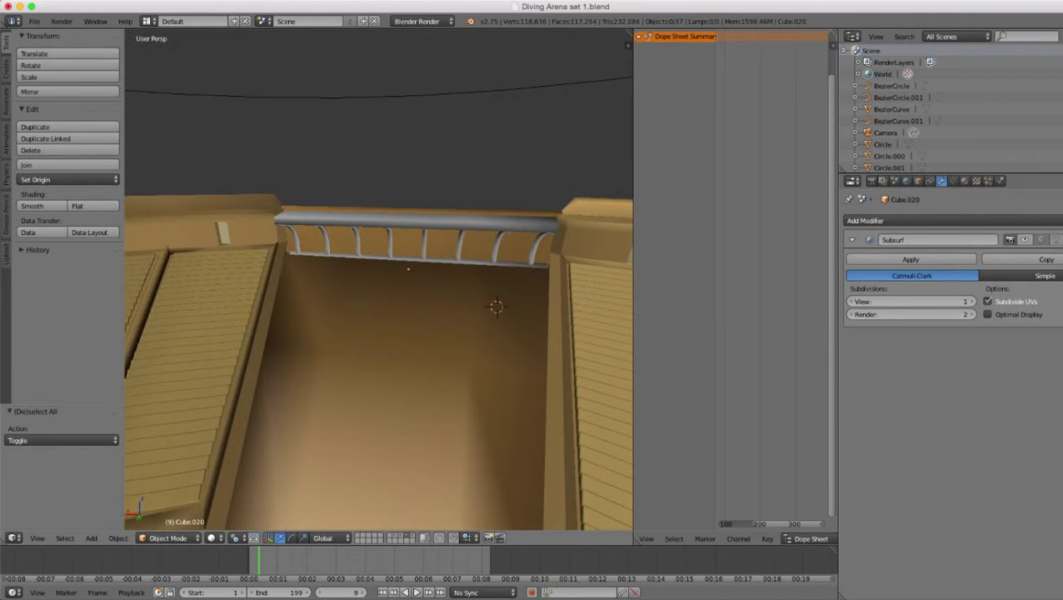
- Select the row of curved strips
right_click(535, 247)
middle_click_drag(535, 247, 508, 309)
scroll(400, 250, "up", 5)
key("Tab")
scroll(521, 287, "up", 7)
key("z")
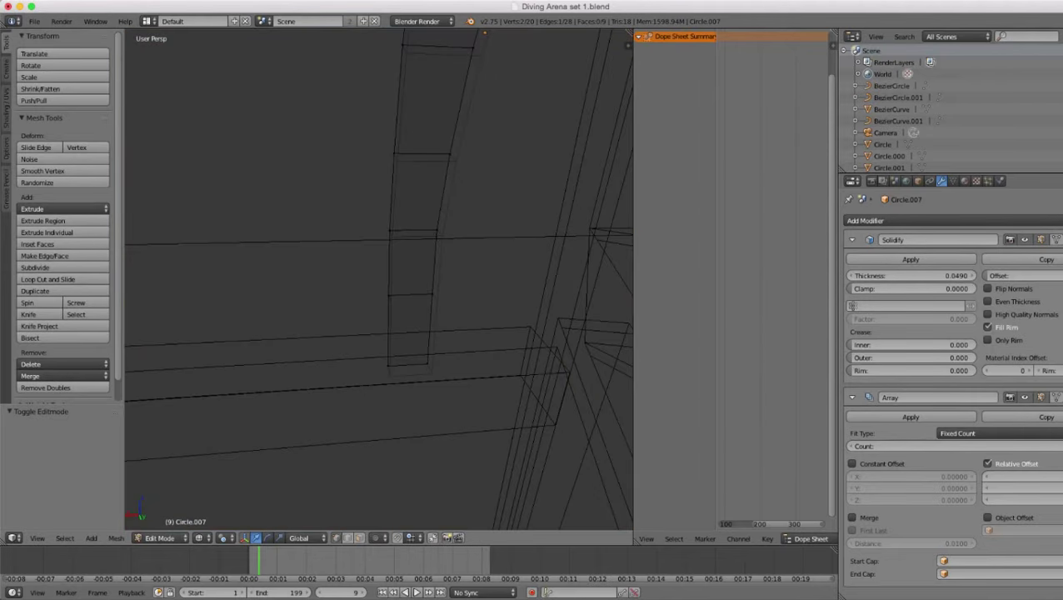
key("z")
key("Tab")
- Apply the Solidify modifier to the curved strips, leaving the Array modifier in place
scroll(379, 279, "down", 7)
left_click(911, 259)
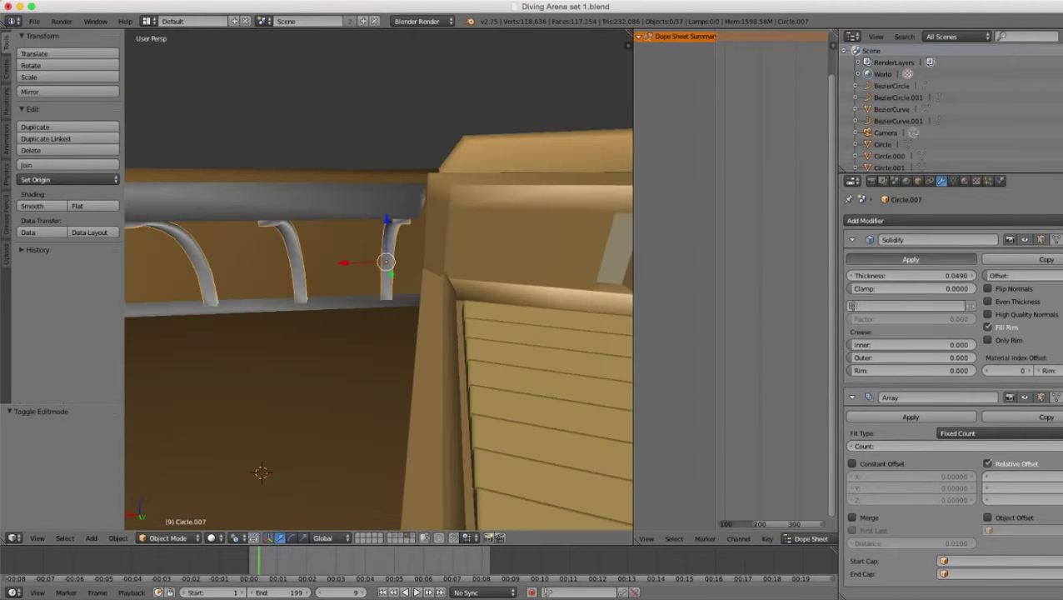
left_click(911, 259)
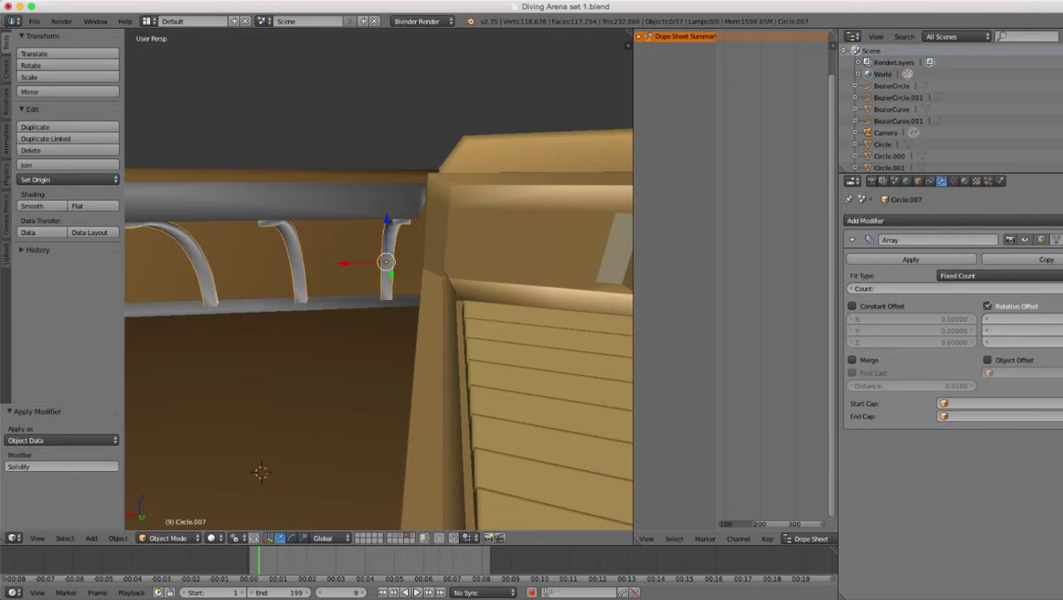
- Add a lengthwise loop cut along the middle of the curved strip's mesh in Edit Mode
key("Tab")
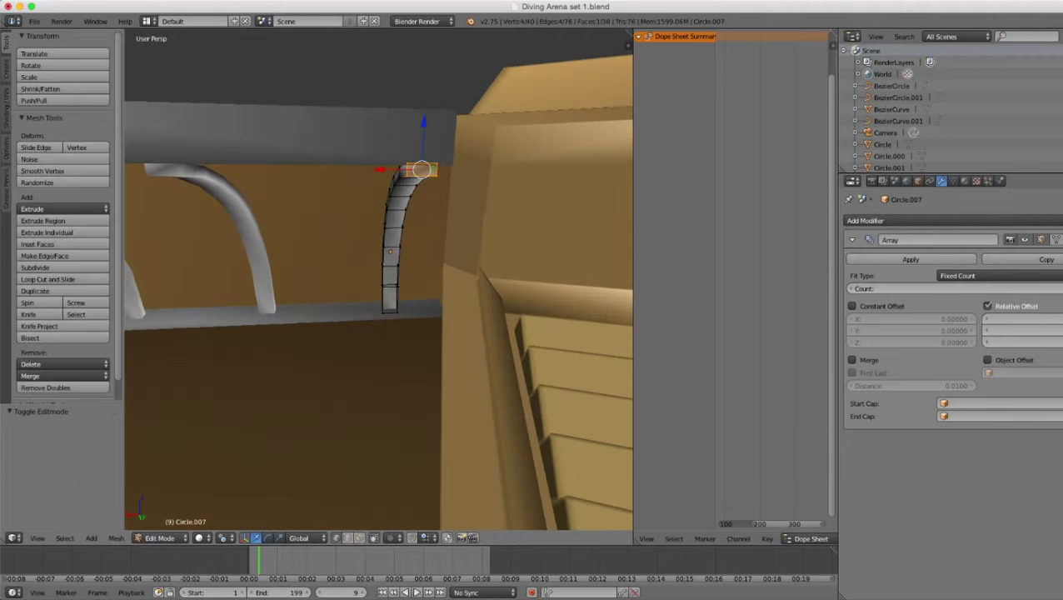
scroll(378, 279, "up", 5)
middle_click_drag(378, 279, 325, 279)
scroll(325, 279, "down", 4)
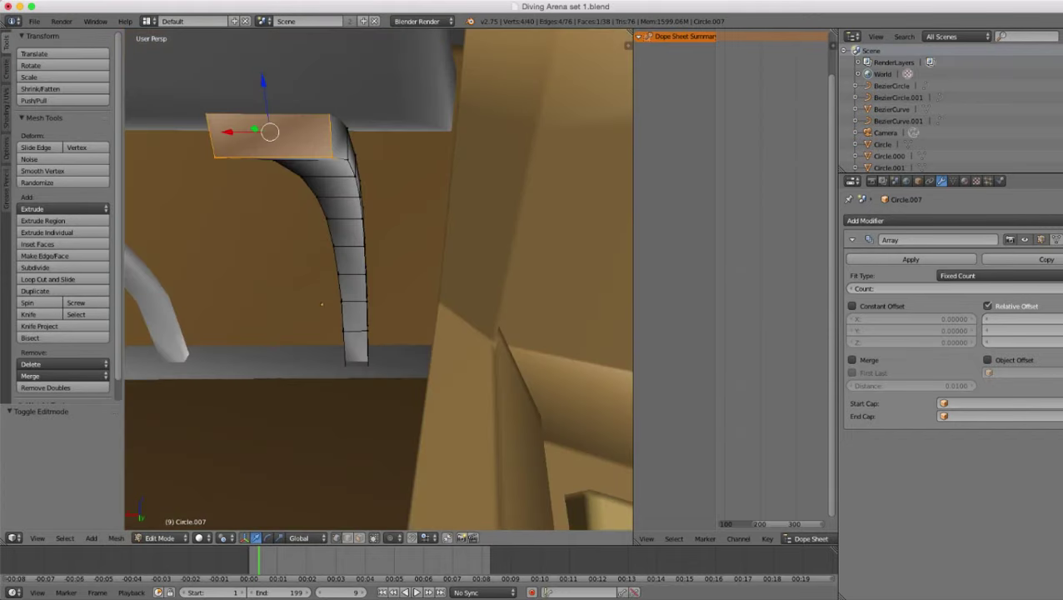
key("ctrl+r")
left_click(354, 330)
left_click(354, 330)
- Add a second lengthwise loop cut to the curved strip and slide it fully to the strip's edge
middle_click_drag(354, 330, 441, 337)
key("ctrl+r")
left_click(394, 279)
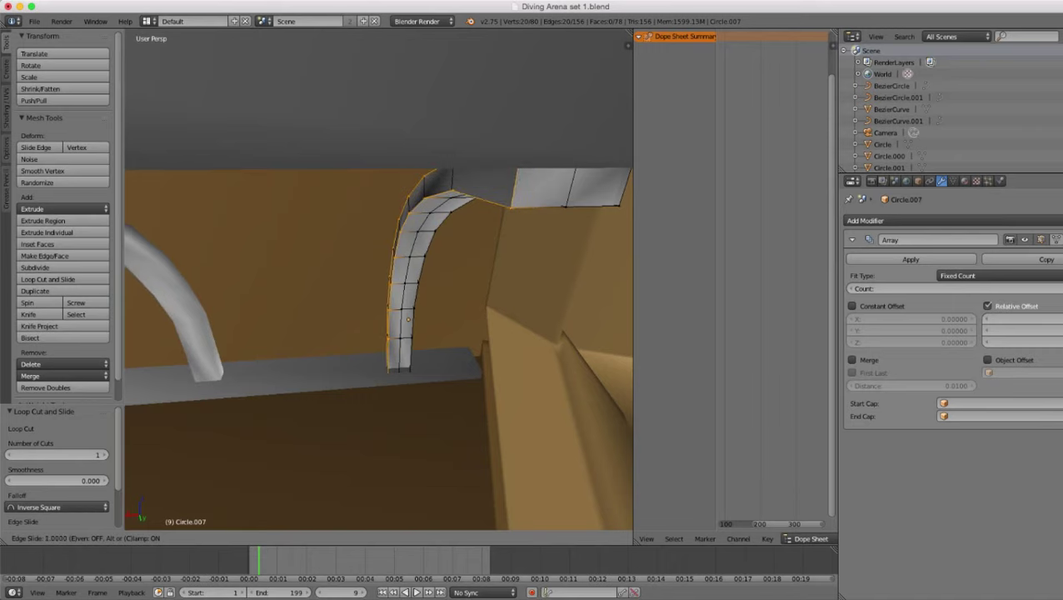
left_click(391, 281)
middle_click_drag(392, 281, 283, 279)
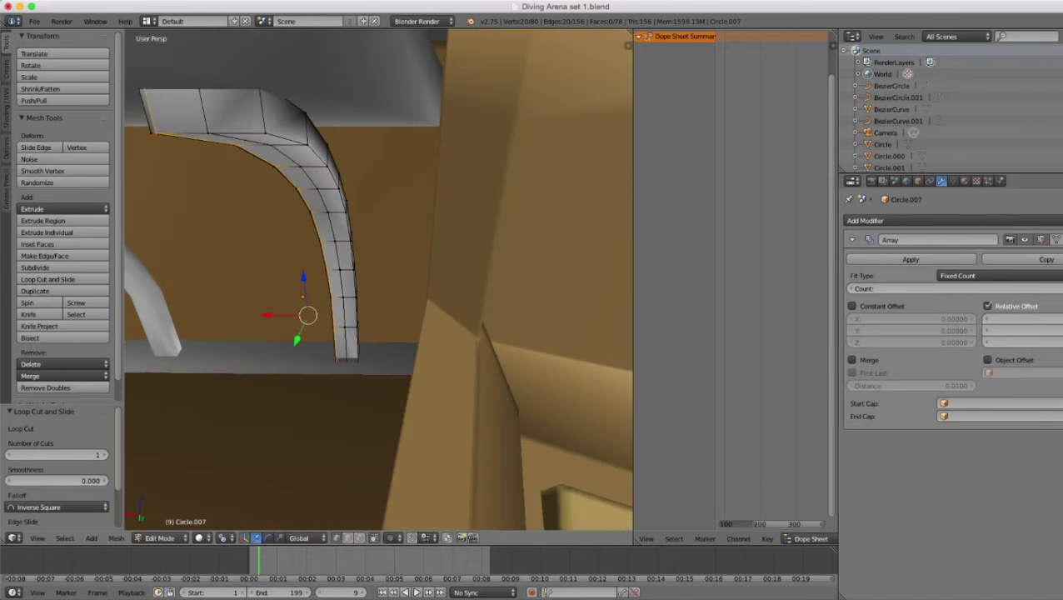
- Add another lengthwise loop cut to the curved strip and slide it close to the strip's opposite edge
key("ctrl+r")
left_click(344, 250)
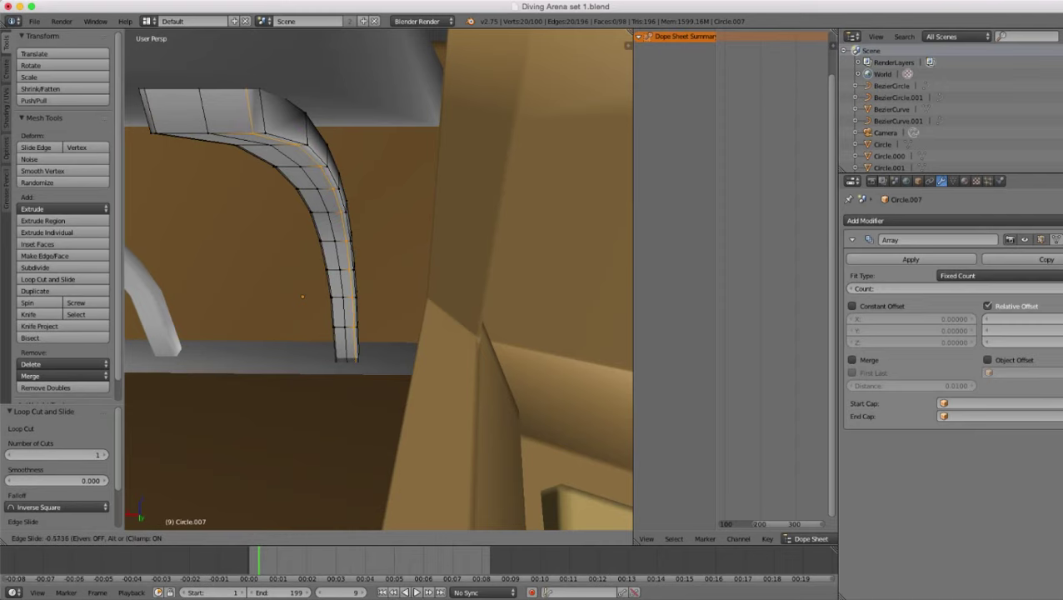
left_click(352, 252)
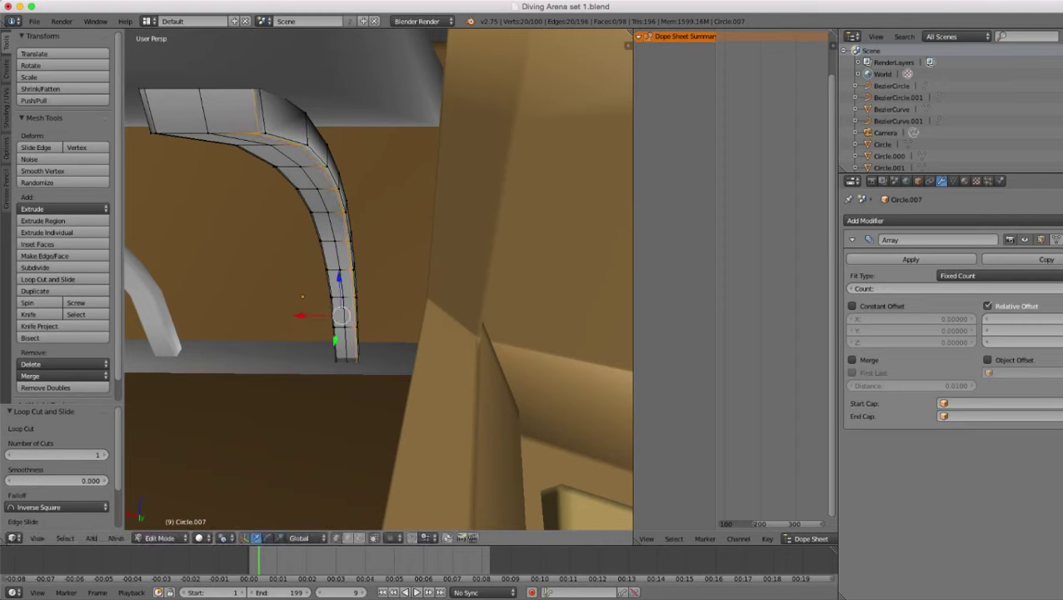
- Add lengthwise loop cuts to the curved strip's side face, one in the middle and one near each edge, and leave Edit Mode
key("ctrl+r")
left_click(265, 113)
left_click(265, 110)
key("ctrl+r")
left_click(265, 122)
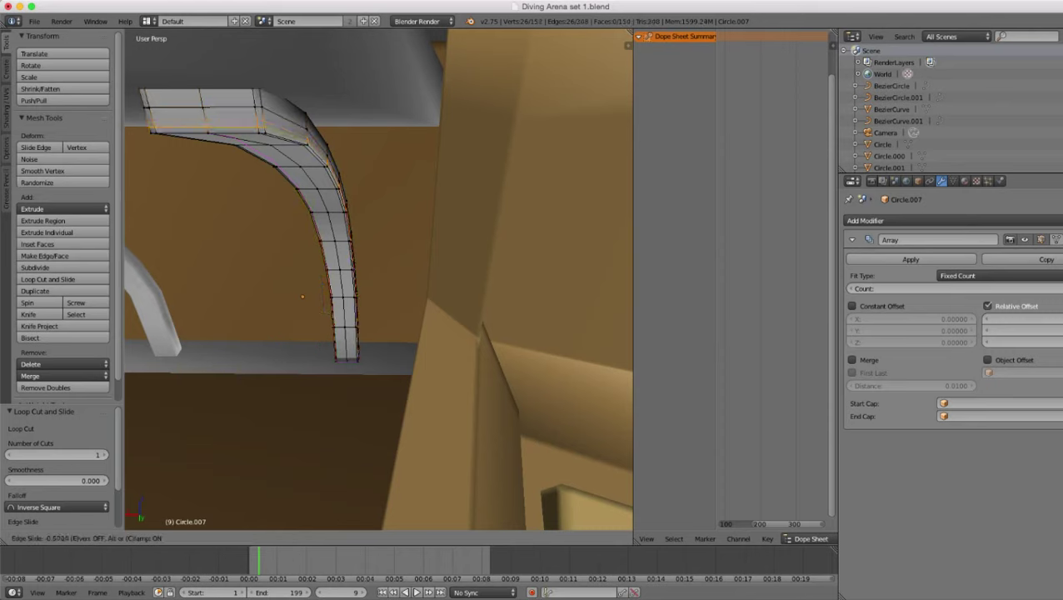
key("Escape")
key("ctrl+r")
left_click(264, 99)
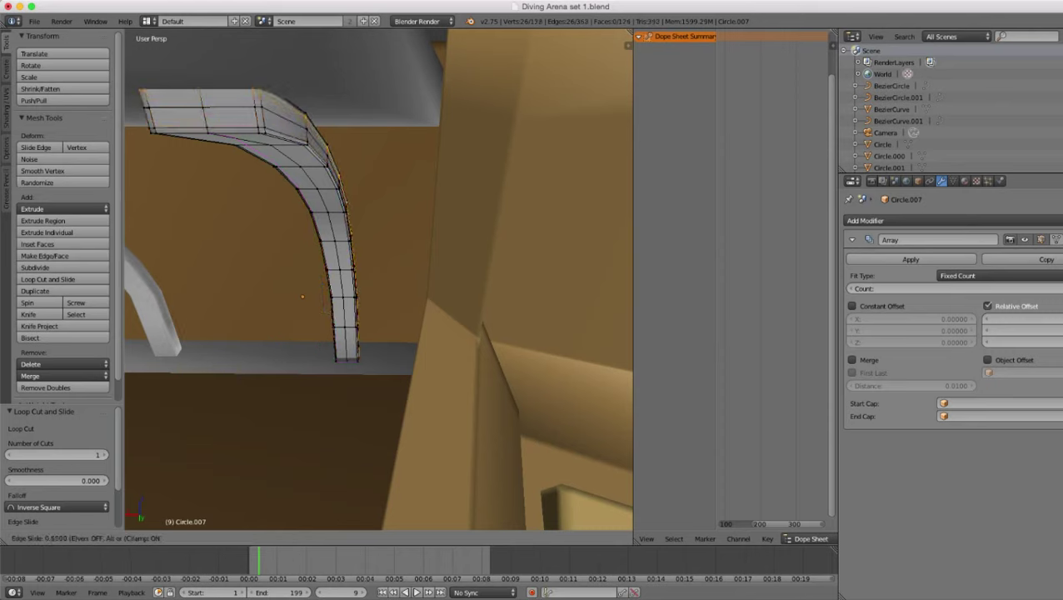
left_click(261, 92)
key("Tab")
- Move the row of curved strips 0.012 up along Z and deselect everything
mouse_move(303, 266)
middle_mouse_down()
mouse_move(322, 219)
mouse_move(297, 279)
middle_mouse_up()
key("g")
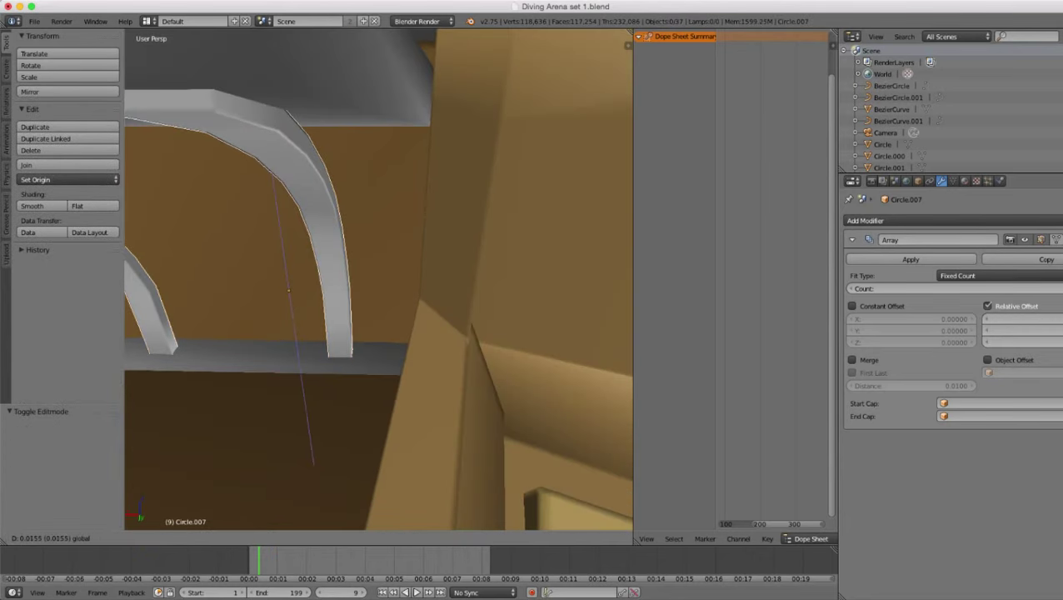
left_click_drag(282, 242, 283, 244)
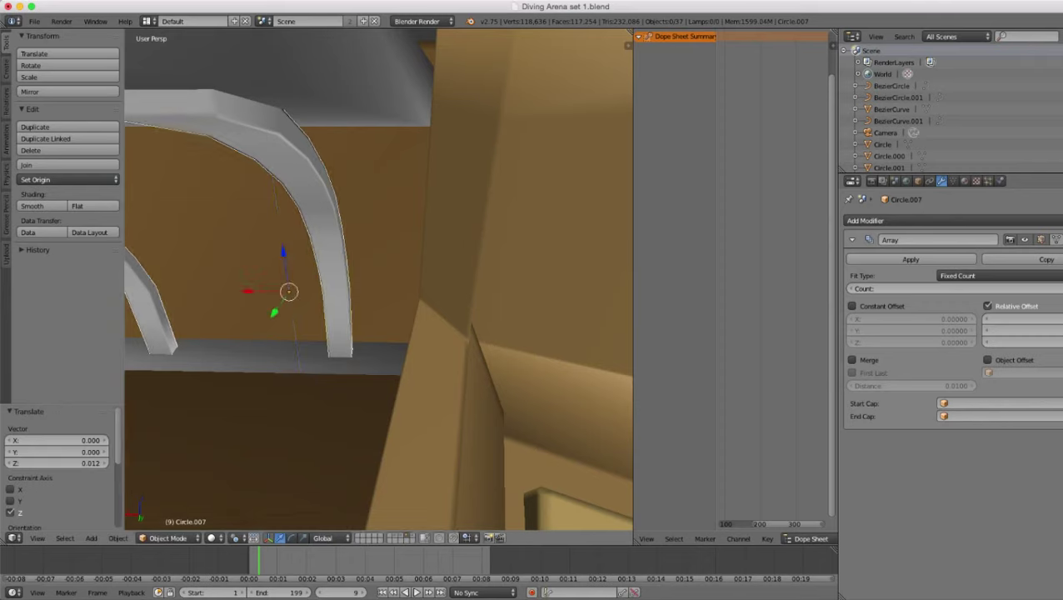
scroll(288, 250, "down", 8)
middle_click_drag(288, 250, 344, 211, "shift")
scroll(344, 211, "up", 3)
scroll(380, 279, "up", 3)
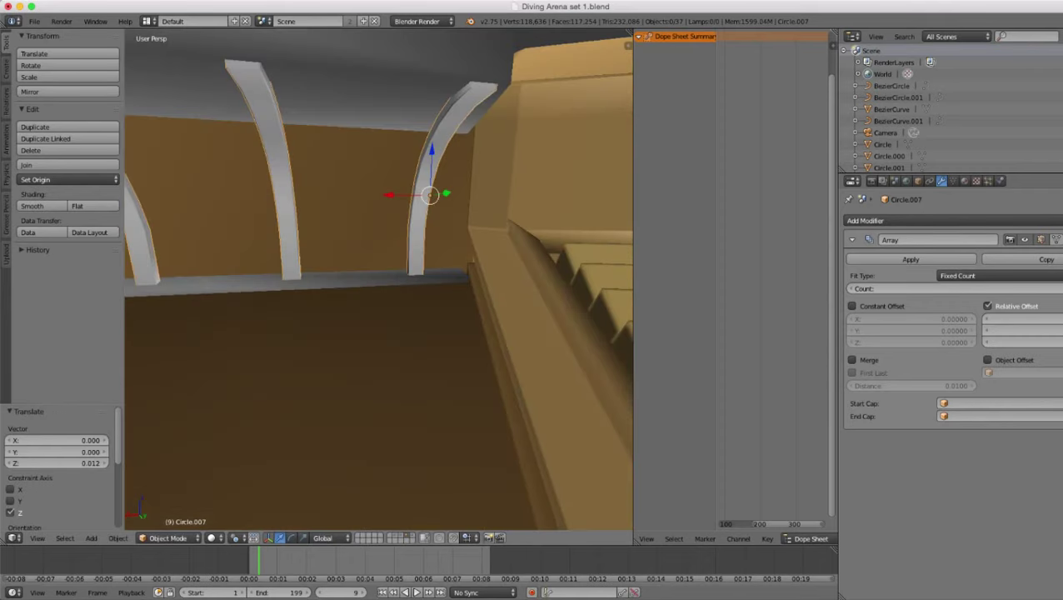
key("a")
scroll(379, 279, "down", 8)
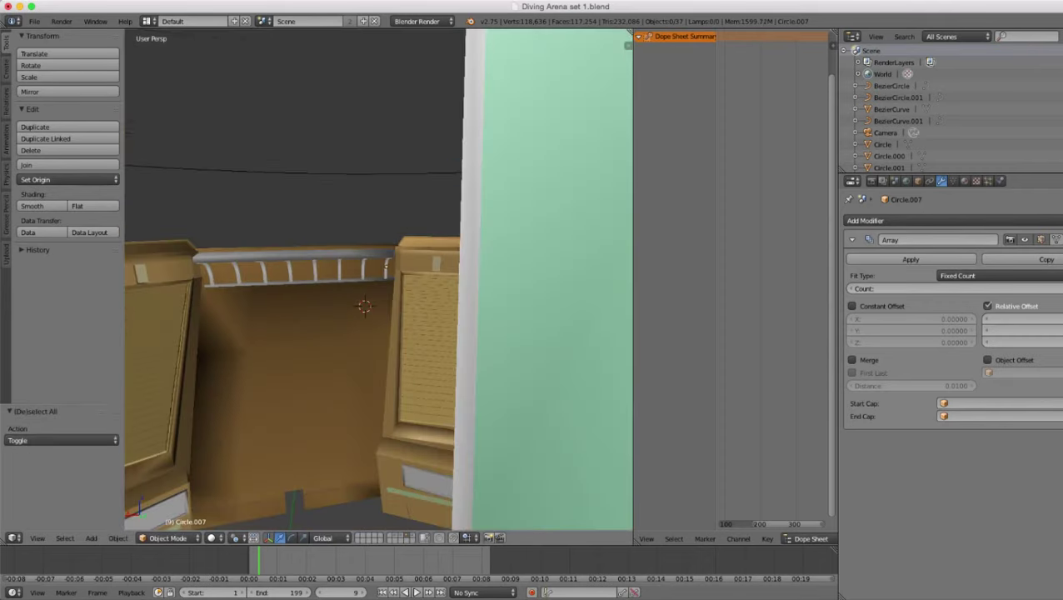
- Add a lengthwise loop cut along the middle of the overhanging ledge in Edit Mode
middle_click_drag(379, 279, 392, 325)
scroll(334, 312, "up", 5)
scroll(391, 325, "up", 3)
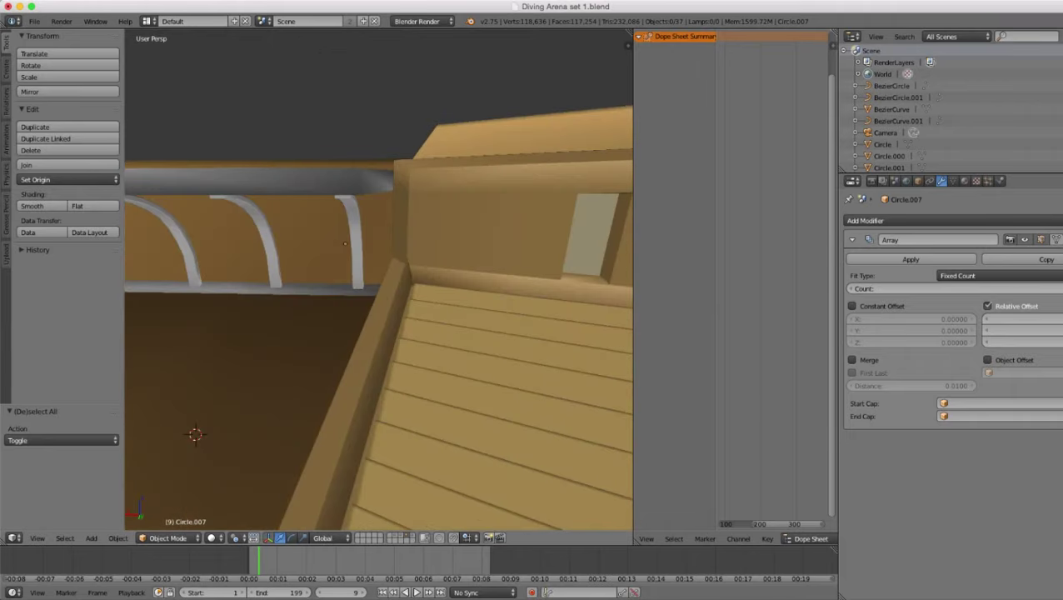
right_click(275, 181)
middle_click_drag(275, 181, 287, 242)
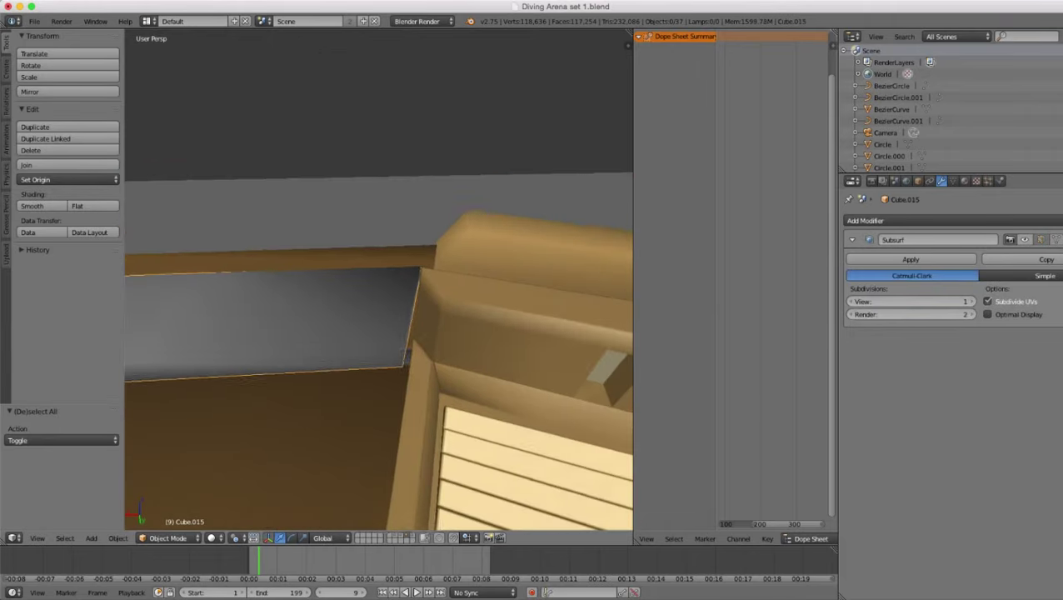
key("Tab")
scroll(379, 283, "down", 4)
middle_click_drag(379, 283, 382, 313)
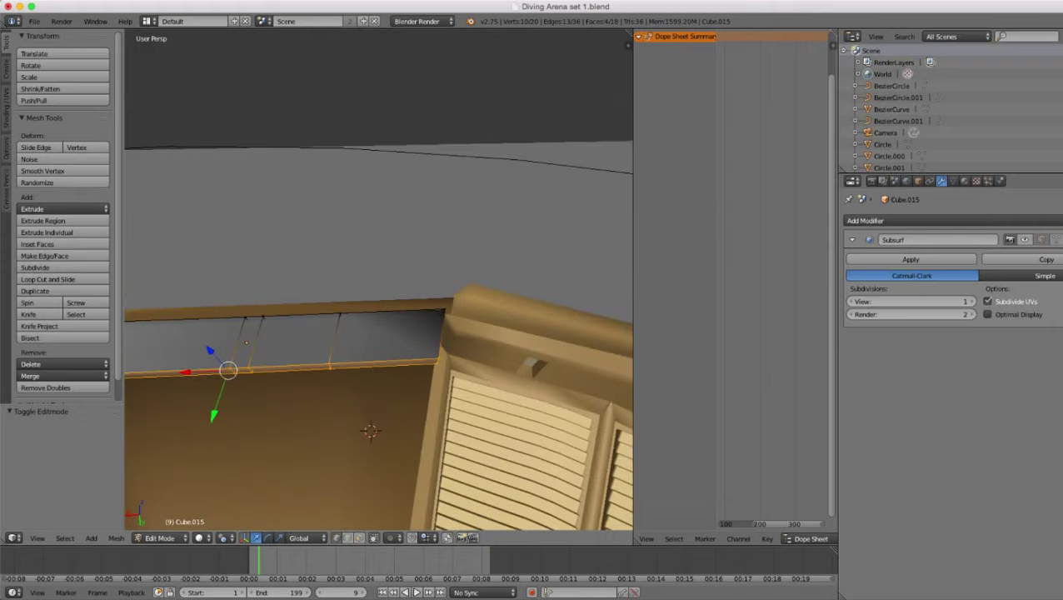
scroll(467, 358, "up", 3)
middle_click_drag(467, 366, 360, 321, "shift")
key("ctrl+r")
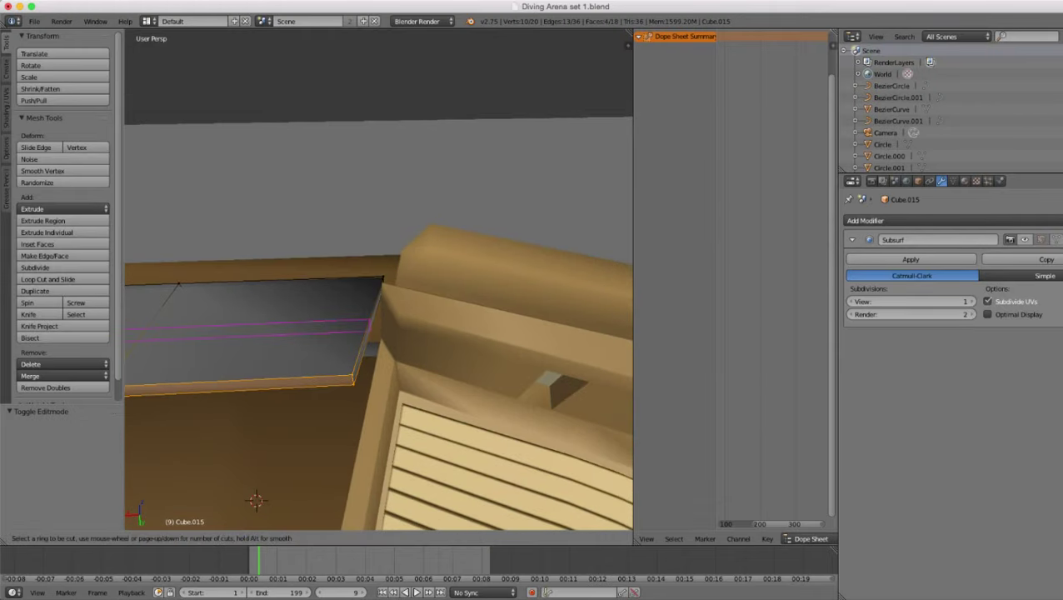
left_click(360, 325)
left_click(360, 325)
- Add a crosswise loop cut to the ledge and slide it close to the near end beside the pillar
scroll(360, 325, "up", 3)
scroll(359, 325, "down", 3)
key("ctrl+r")
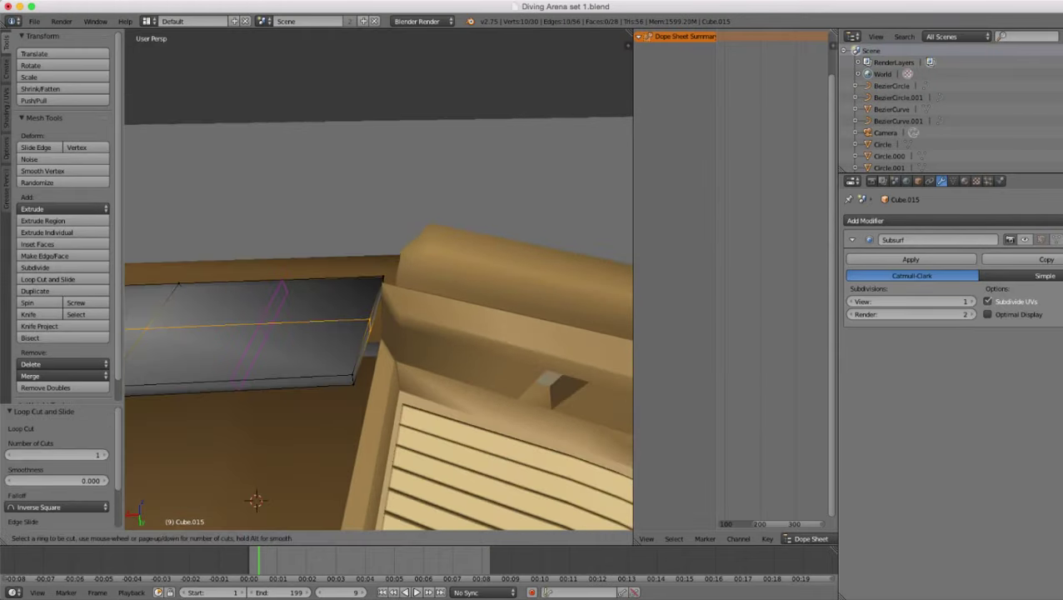
left_click(282, 323)
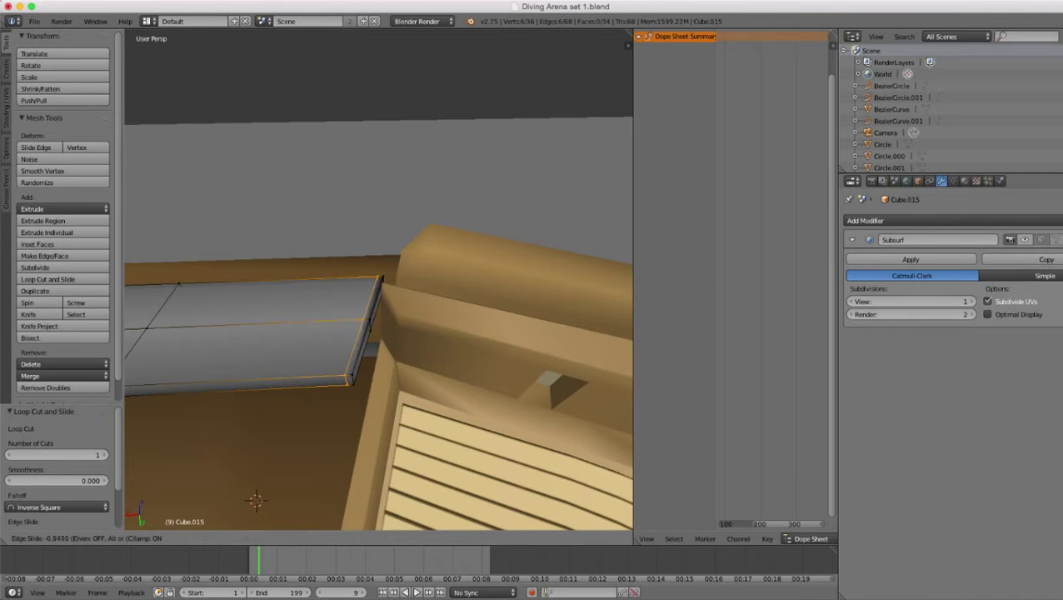
left_click(367, 323)
- Add a crosswise loop cut at the ledge's opposite end and slide it close to the end face
middle_click_drag(363, 325, 616, 314, "shift")
middle_click_drag(275, 321, 575, 310, "shift")
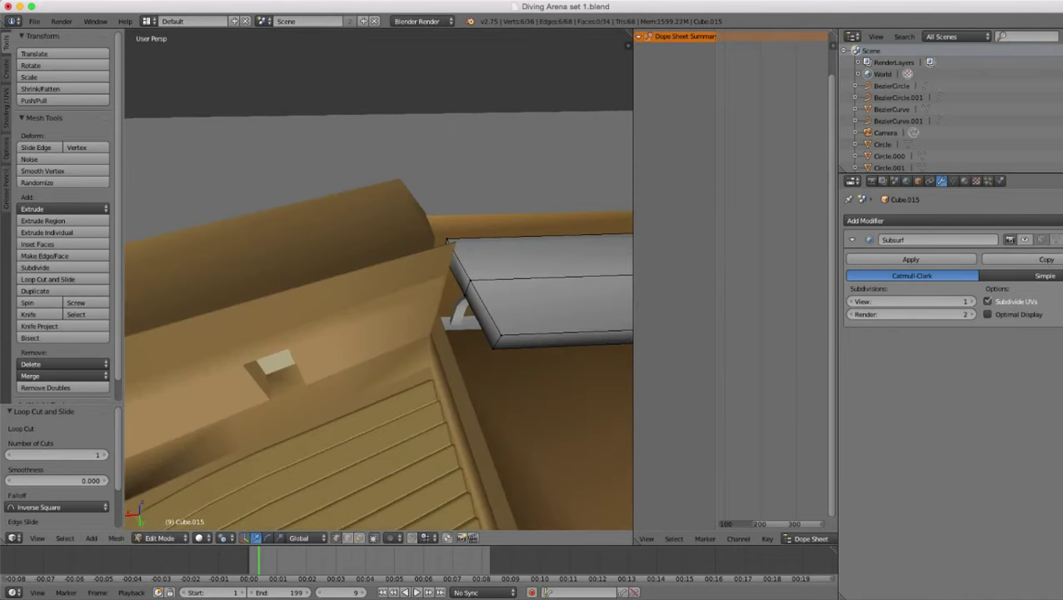
key("ctrl+r")
left_click(574, 311)
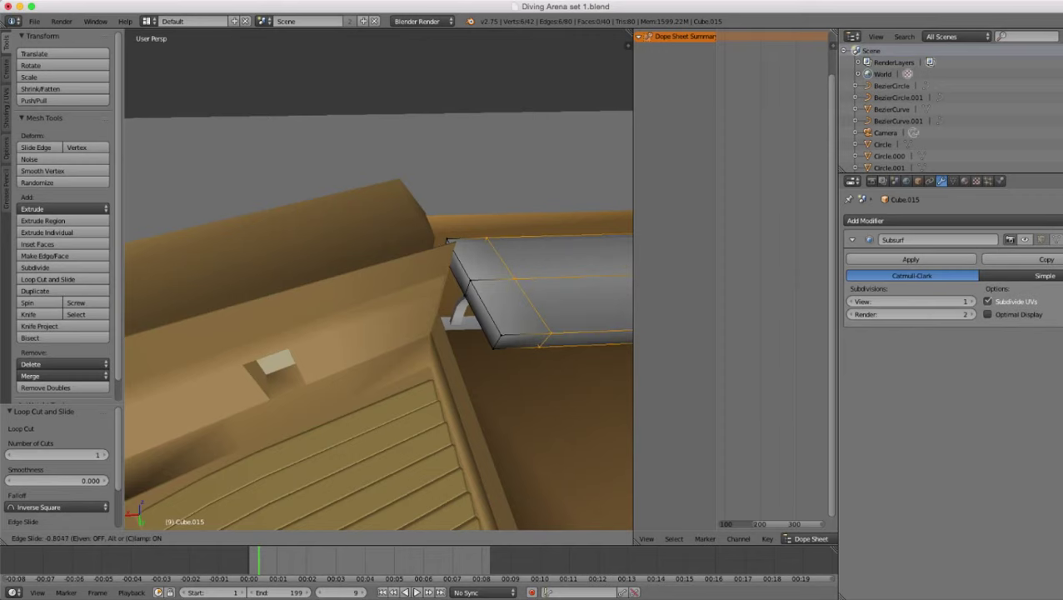
left_click(500, 313)
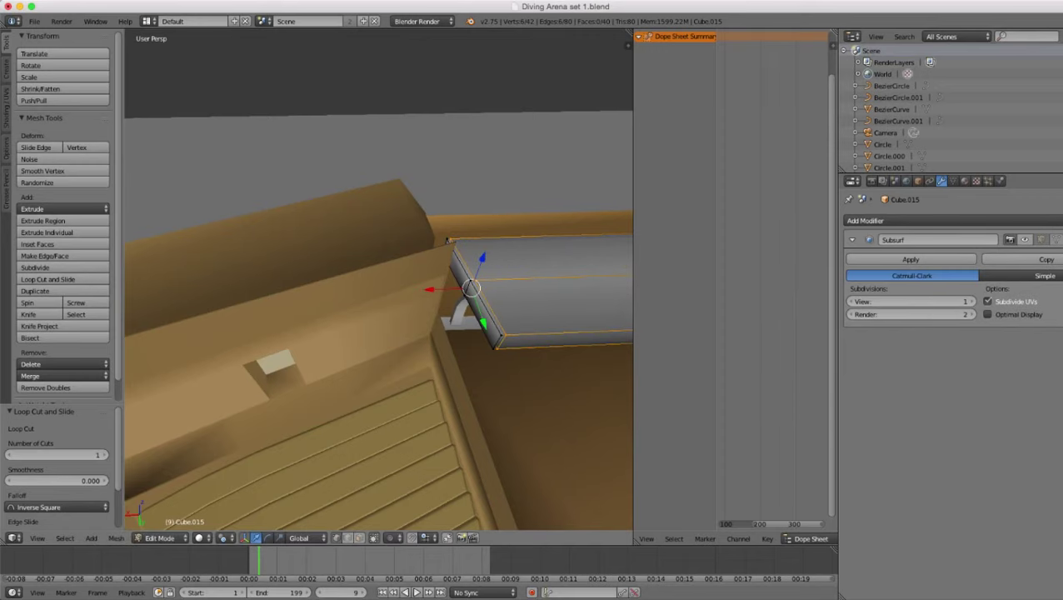
- Add three loop cuts around the ledge's thickness: one in the middle, one near the upper edge and one near the lower edge
middle_click_drag(498, 313, 491, 279)
key("ctrl+r")
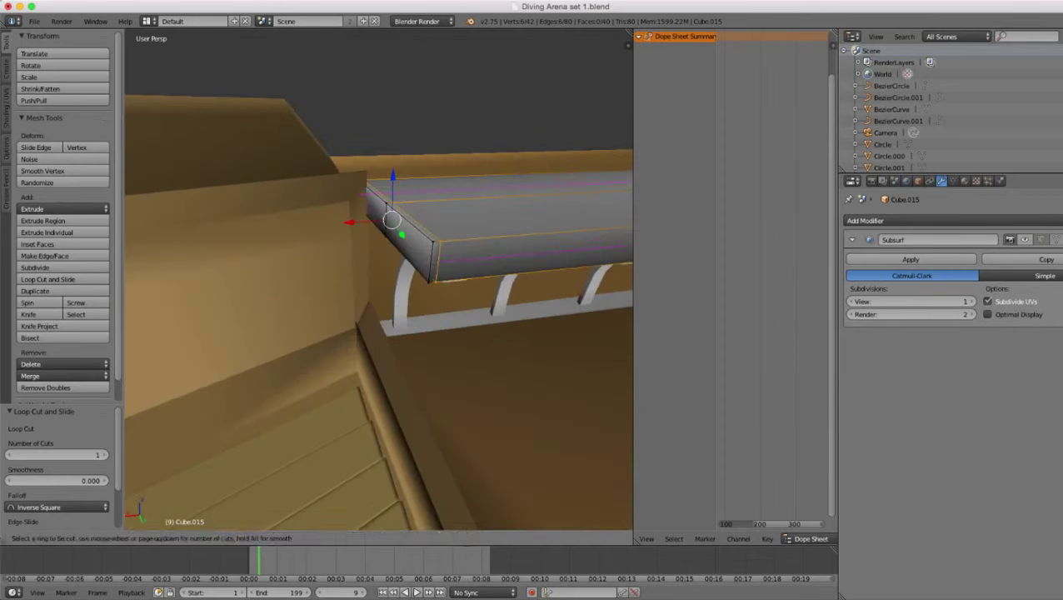
double_click(439, 261)
key("ctrl+r")
left_click(438, 253)
left_click(437, 244)
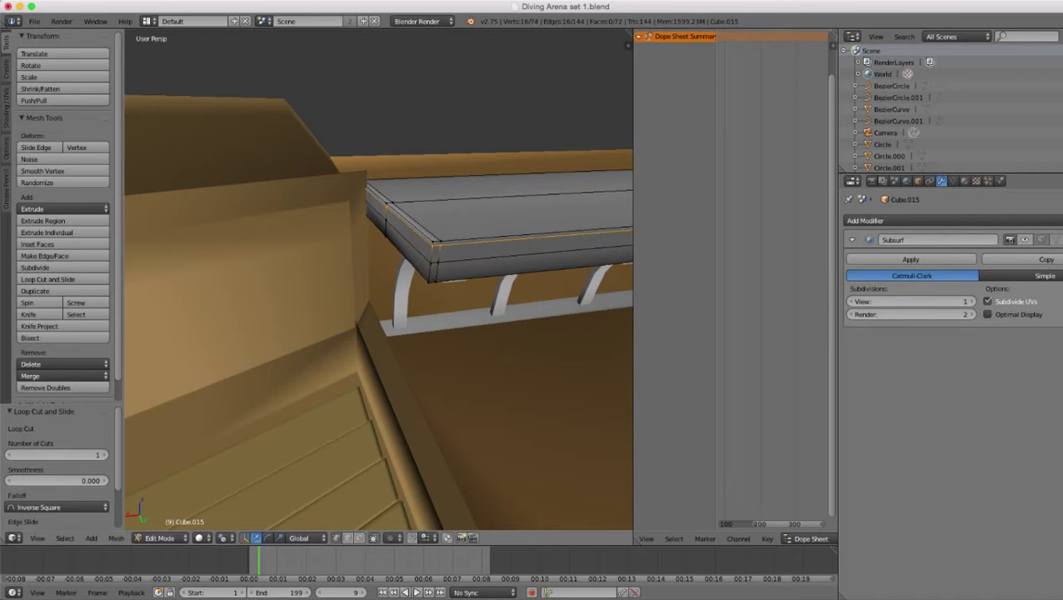
middle_click_drag(436, 244, 422, 235)
key("ctrl+r")
left_click(410, 254)
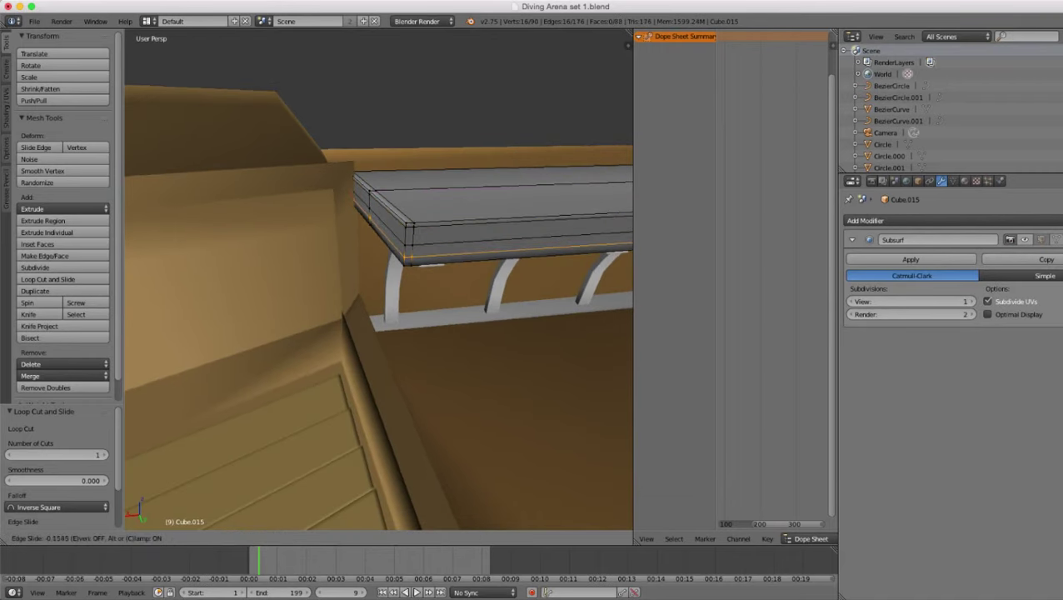
left_click(410, 262)
- Add a lengthwise loop cut to the ledge and slide it close to the long front edge facing the arena
scroll(410, 262, "down", 4)
middle_click_drag(410, 262, 483, 292)
key("Tab")
scroll(308, 210, "down", 4)
key("a")
scroll(410, 257, "up", 3)
scroll(484, 291, "up", 3)
right_click(373, 288)
key("Tab")
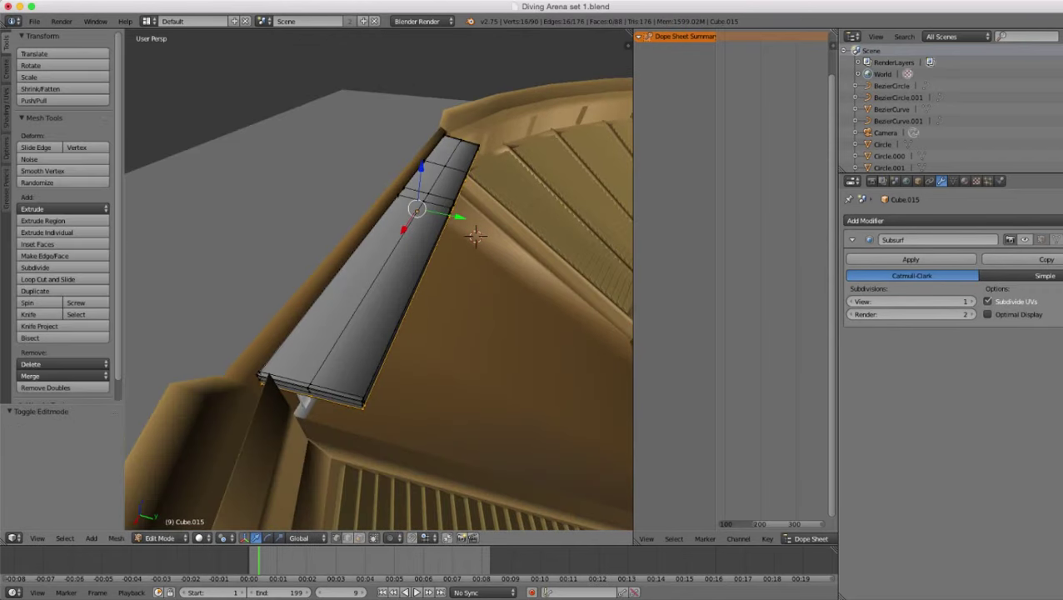
middle_click_drag(373, 288, 381, 241)
key("ctrl+r")
left_click(477, 236)
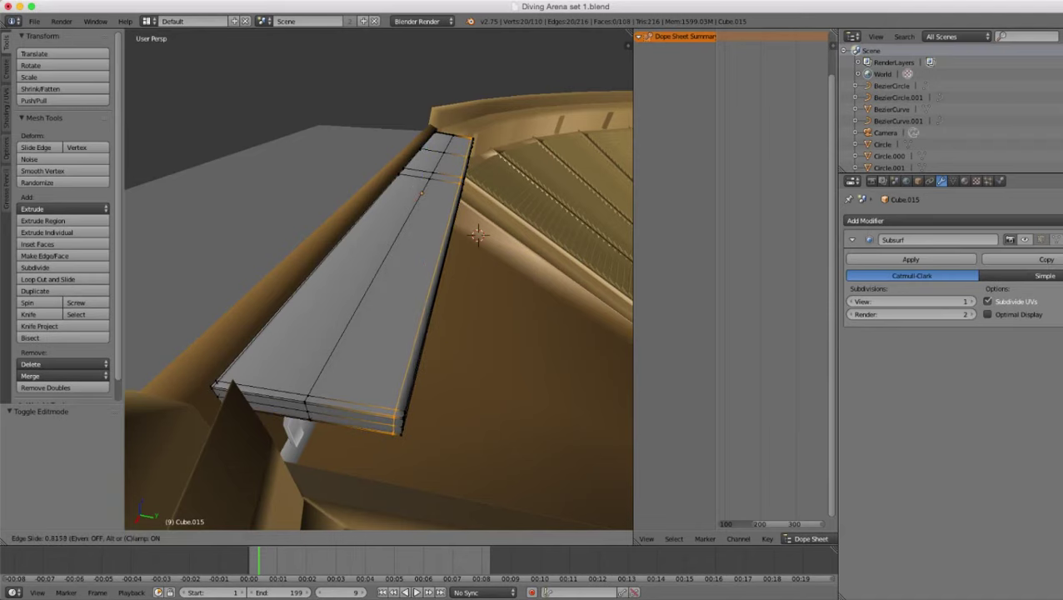
left_click(477, 235)
- Add a lengthwise loop cut to the ledge and slide it close to the long wall-side edge
middle_click_drag(478, 236, 533, 237)
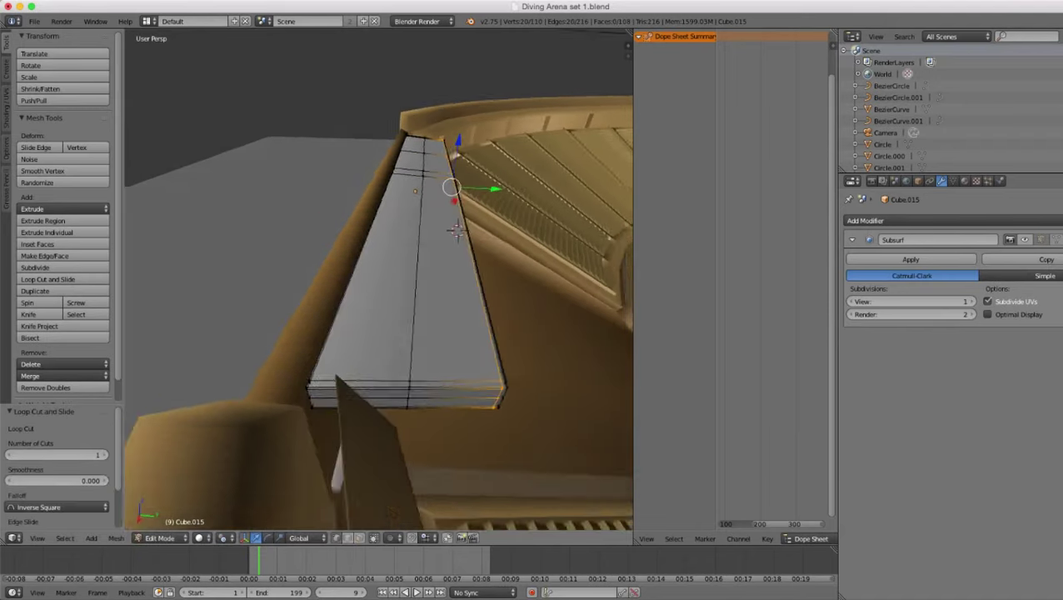
scroll(534, 237, "up", 2)
key("z")
key("z")
right_click(320, 304, "alt")
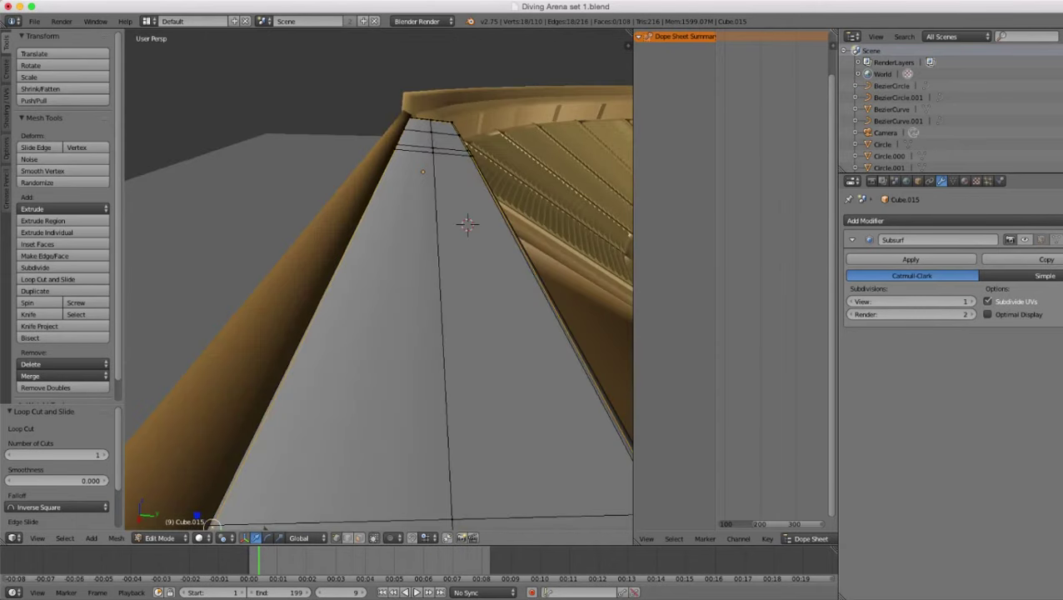
middle_click_drag(379, 284, 377, 307)
scroll(379, 283, "down", 3)
key("ctrl+r")
left_click(389, 325)
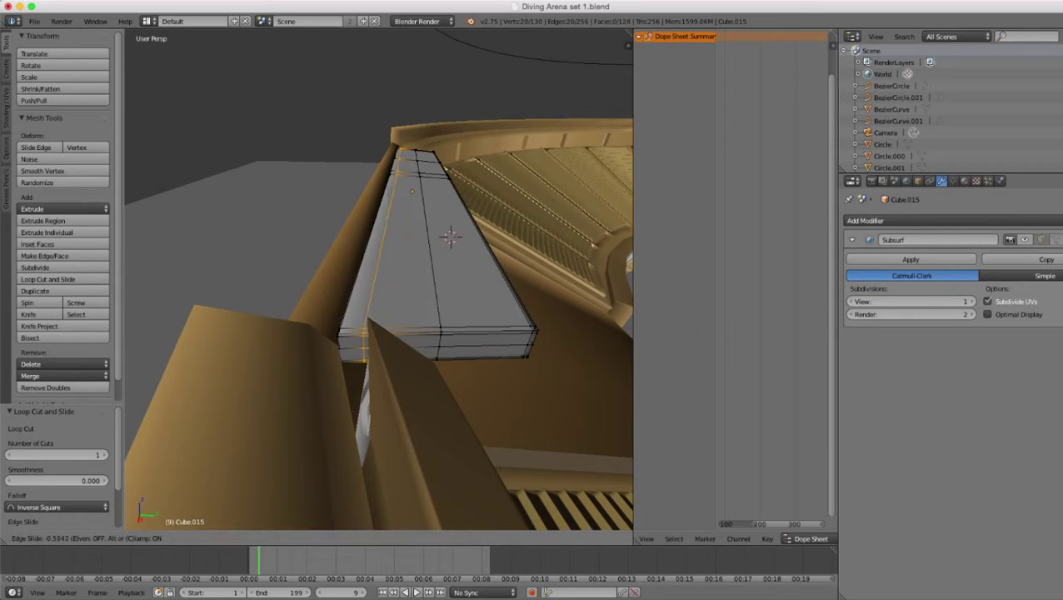
left_click(348, 325)
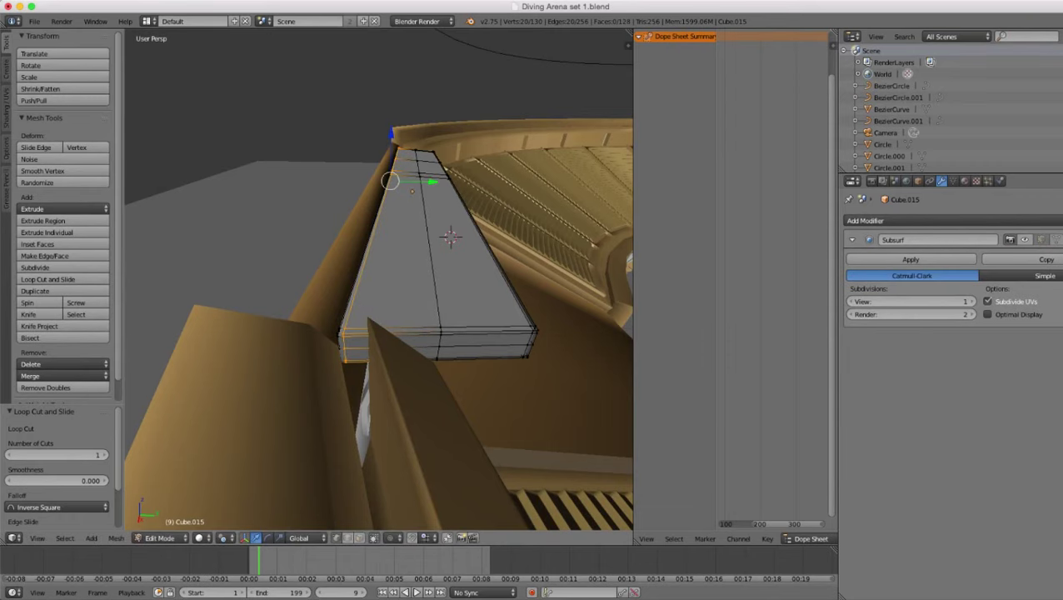
- Circle-select the vertices along the ledge's wall-side edge in wireframe, move them -0.027 along Y and leave Edit Mode
key("Tab")
scroll(379, 283, "down", 3)
middle_click_drag(379, 283, 375, 338)
key("z")
key("Tab")
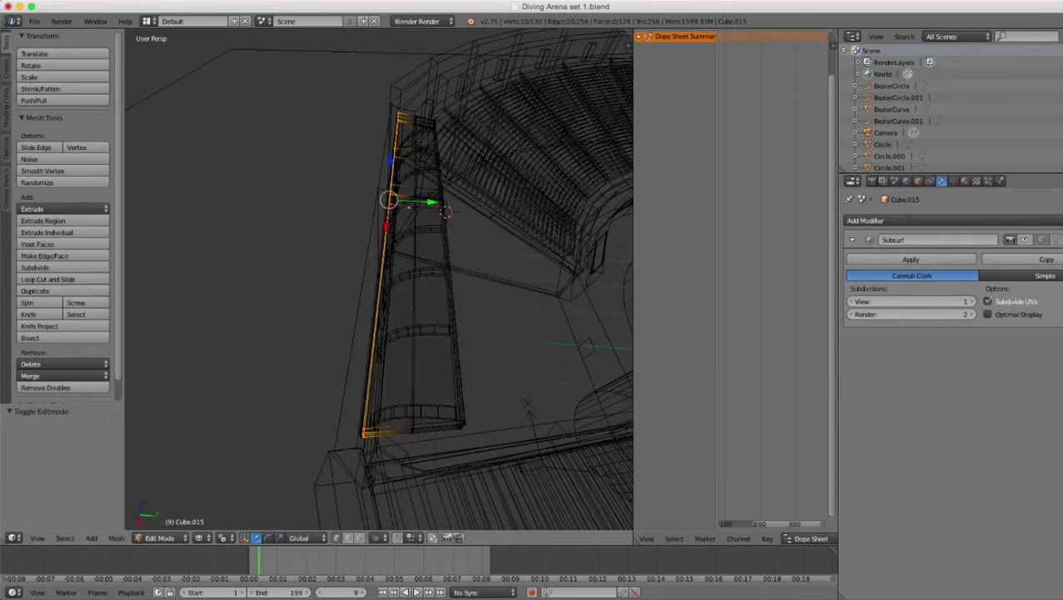
middle_click_drag(417, 154, 381, 126)
key("c")
left_click(400, 115)
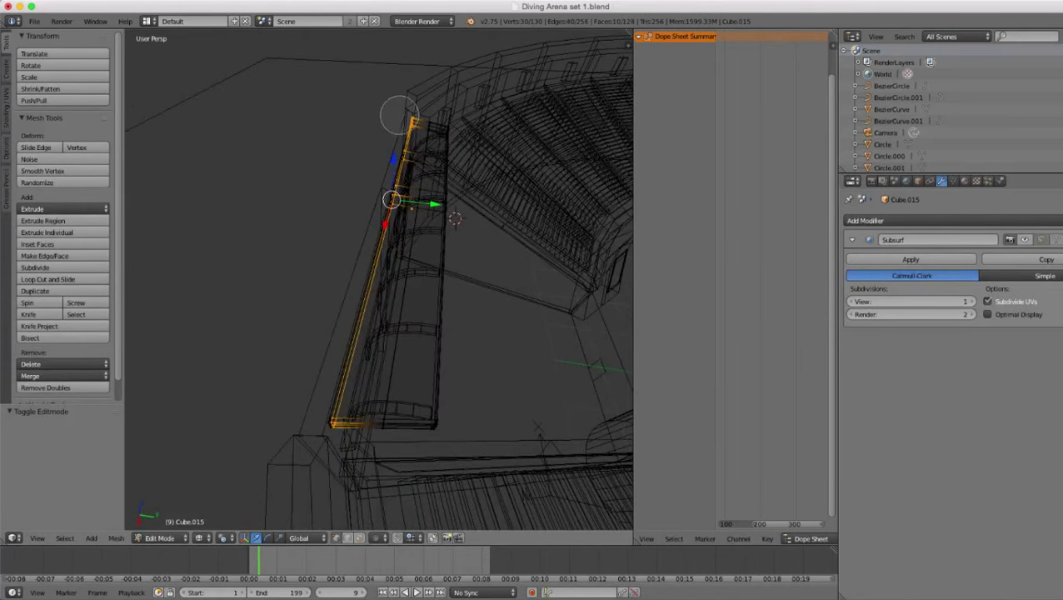
left_click_drag(399, 125, 343, 410)
key("Escape")
key("z")
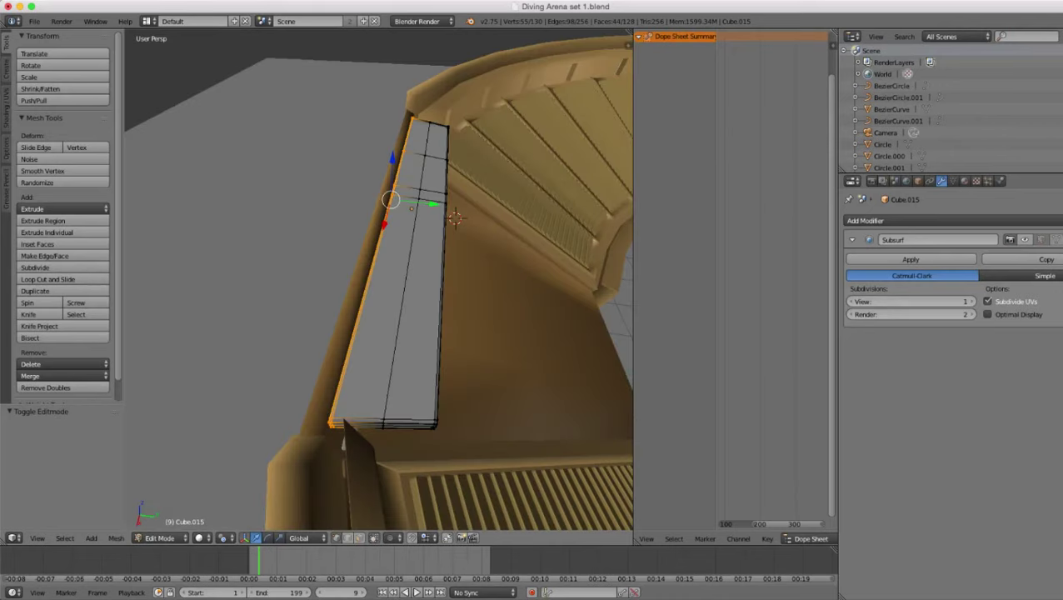
key("g")
key("y")
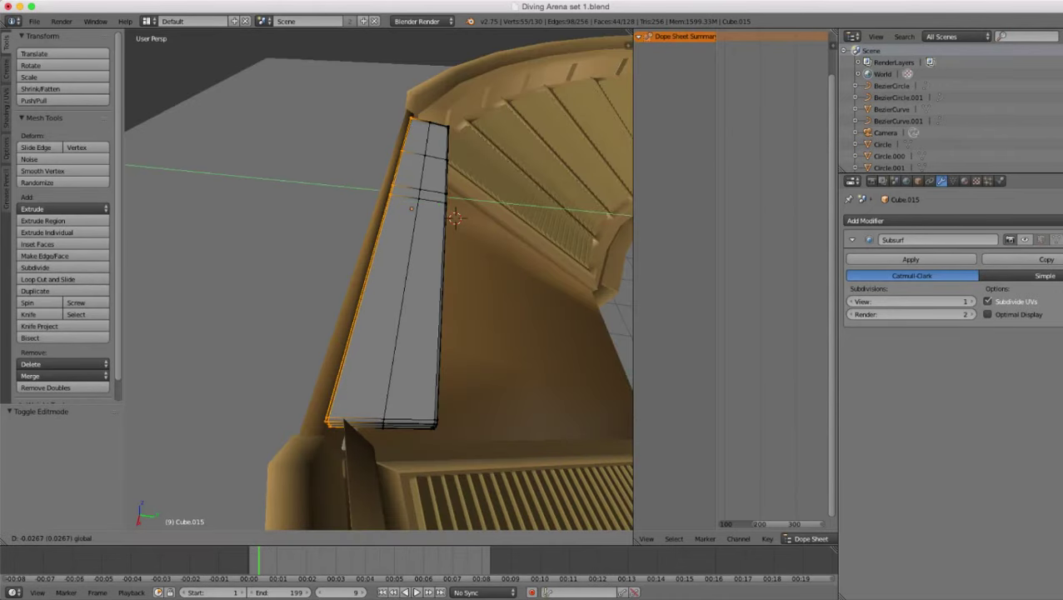
key("Return")
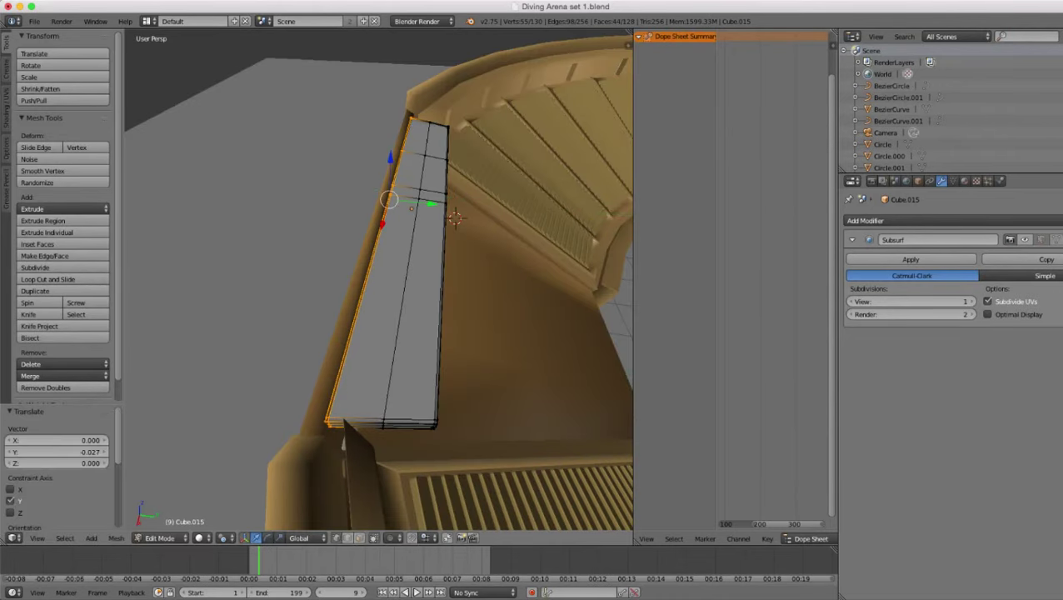
key("Tab")
- Scale the overhanging ledge to 0.509 along Z
scroll(380, 280, "down", 2)
middle_click_drag(379, 280, 383, 209)
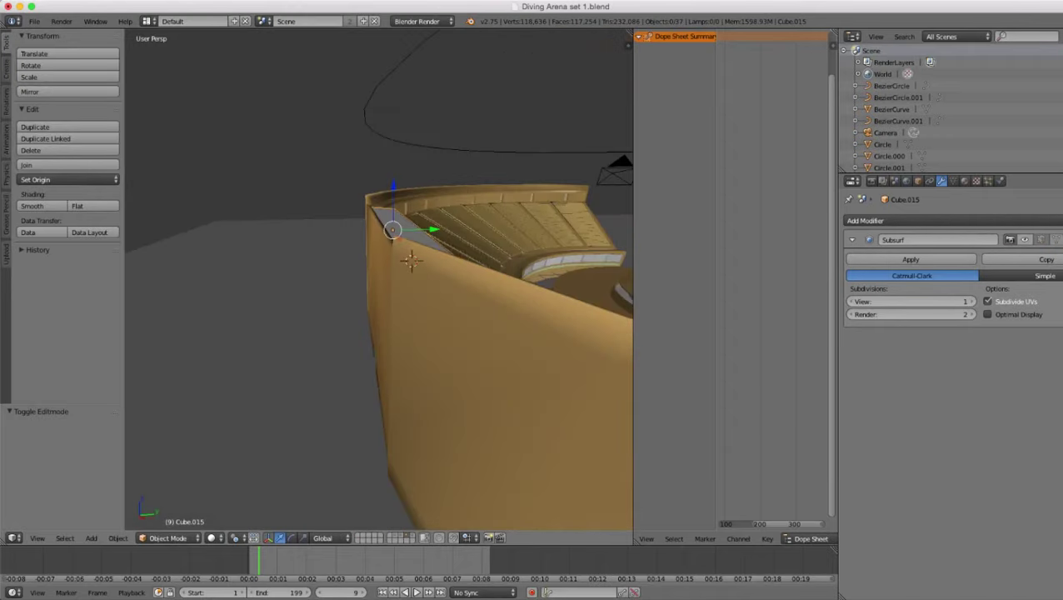
middle_click_drag(467, 267, 291, 263)
scroll(379, 280, "up", 3)
middle_click_drag(400, 283, 340, 305)
scroll(379, 280, "up", 1)
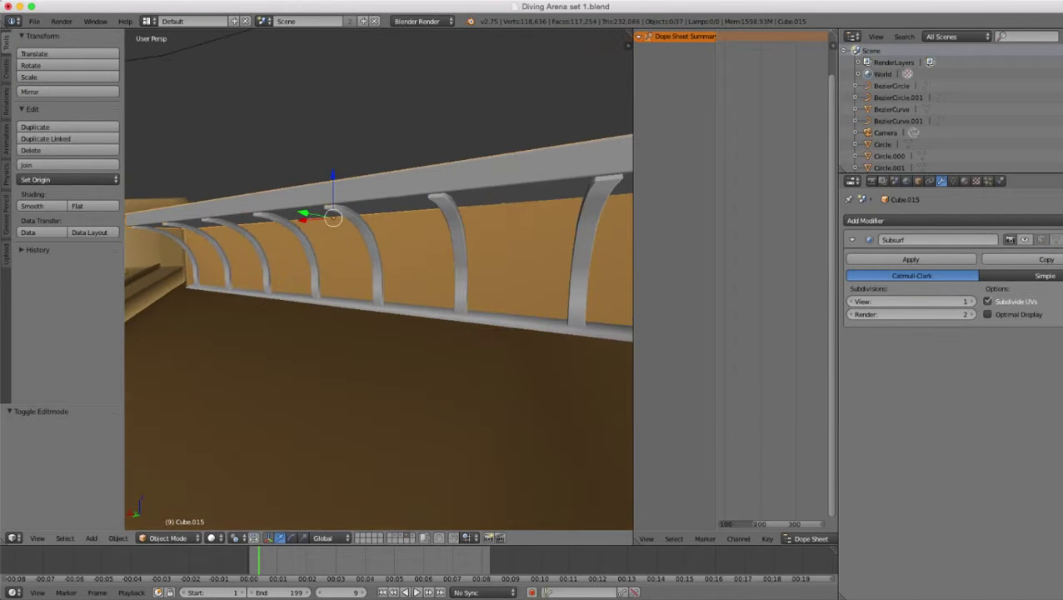
left_click(405, 250)
middle_click_drag(405, 250, 598, 305)
scroll(406, 249, "down", 3)
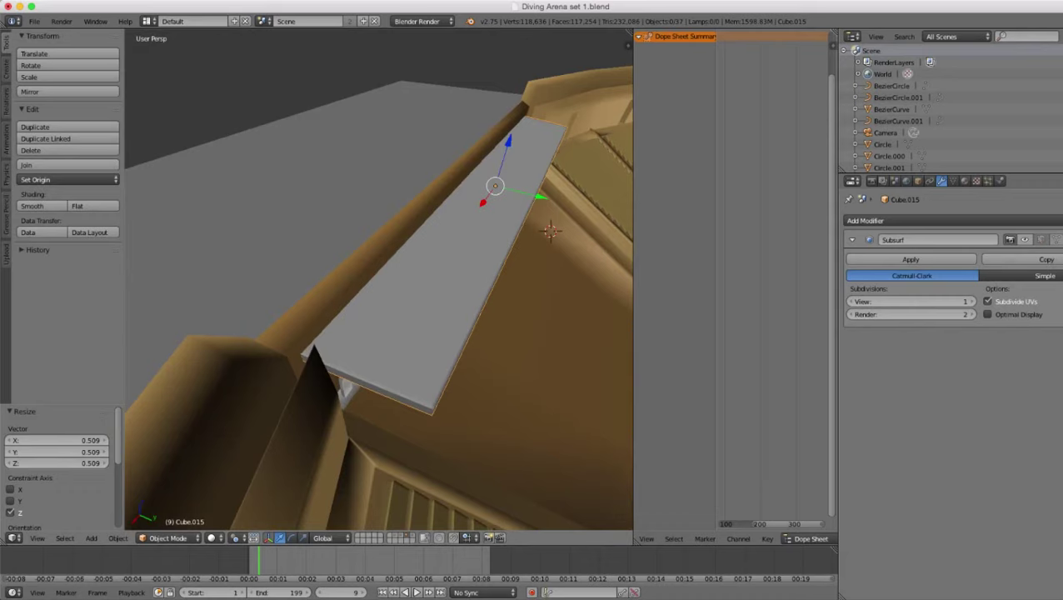
- Rotate the overhanging ledge -0.202° about the global Z axis to line it up with the wall
middle_click_drag(484, 279, 500, 271)
key("r")
key("z")
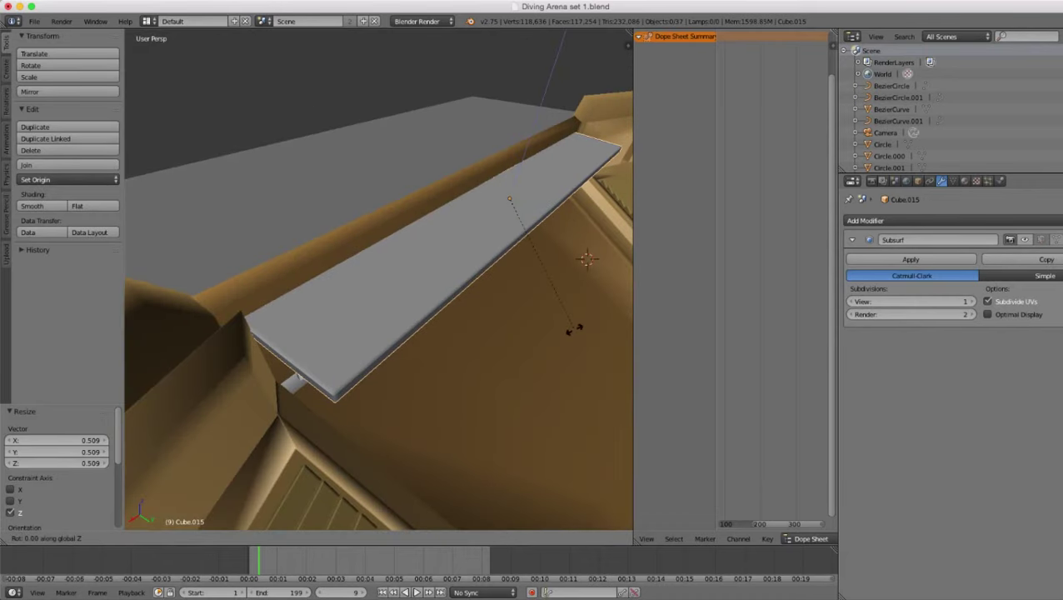
left_click(575, 331)
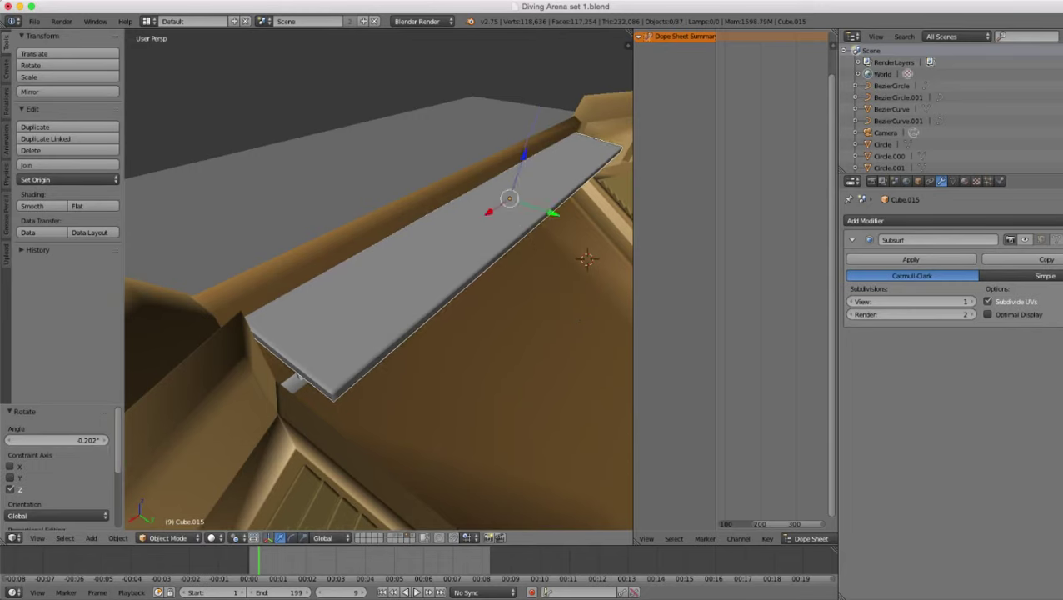
- Raise the ledge 0.010 along Z over the tops of the curved strips
middle_click_drag(575, 330, 464, 321)
scroll(496, 258, "up", 3)
scroll(464, 321, "up", 2)
key("g")
key("z")
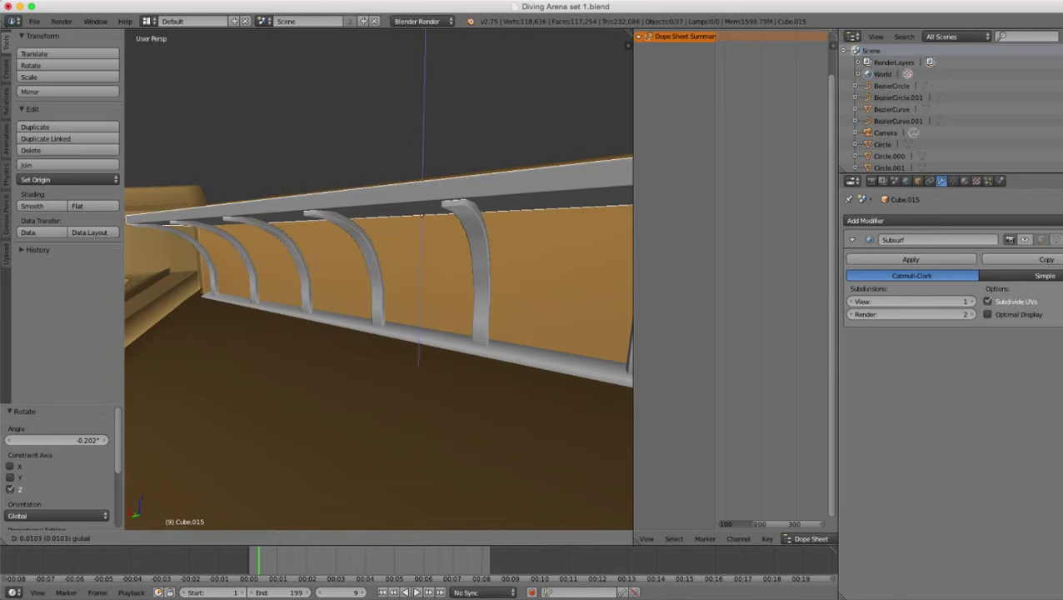
left_click(464, 321)
scroll(465, 321, "down", 4)
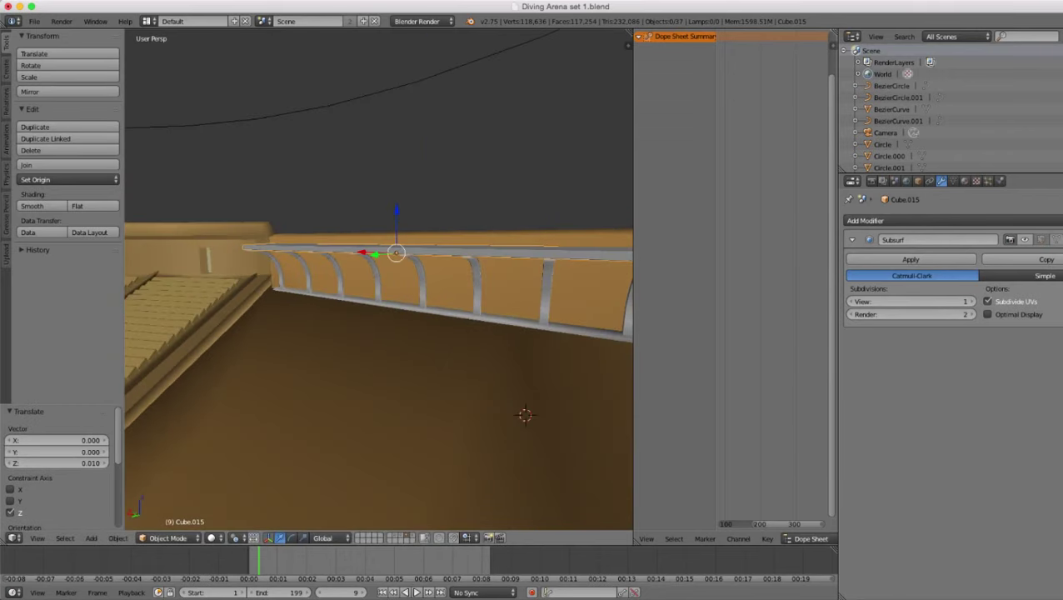
- Deselect everything and examine how the ledge and curved strips fit the recessed wall from near and far
key("a")
scroll(464, 321, "down", 5)
middle_click_drag(464, 321, 425, 321)
scroll(435, 342, "down", 4)
scroll(429, 308, "down", 5)
scroll(425, 333, "up", 5)
scroll(420, 321, "down", 6)
scroll(396, 325, "up", 5)
scroll(400, 342, "up", 3)
scroll(400, 329, "up", 5)
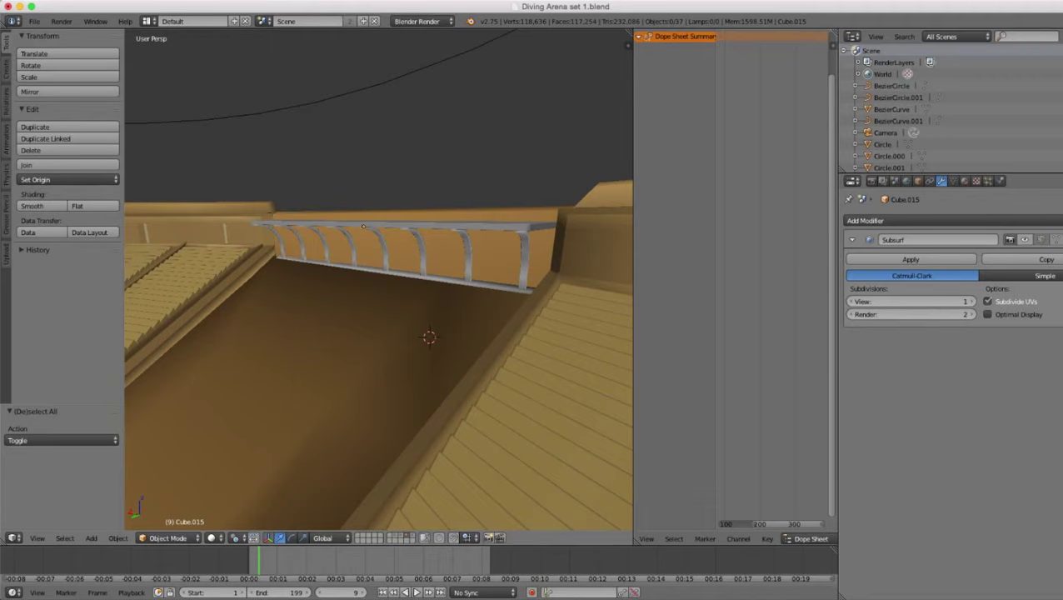
- Give the overhanging ledge a new material with a very dark grey diffuse colour
right_click(392, 226)
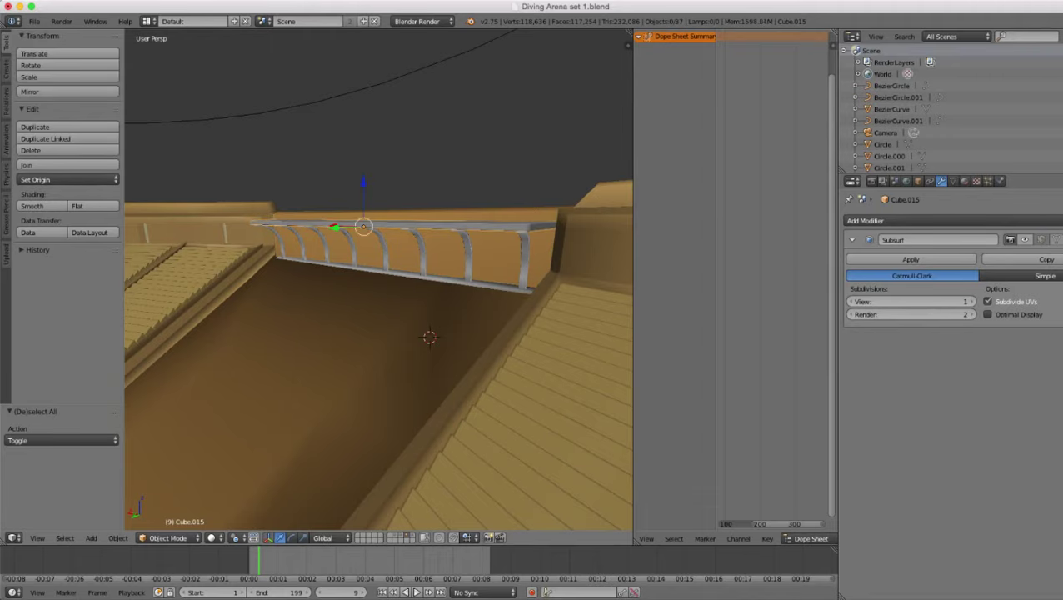
middle_click_drag(391, 250, 484, 334)
scroll(392, 279, "down", 3)
middle_click_drag(417, 333, 325, 246)
scroll(380, 279, "up", 6)
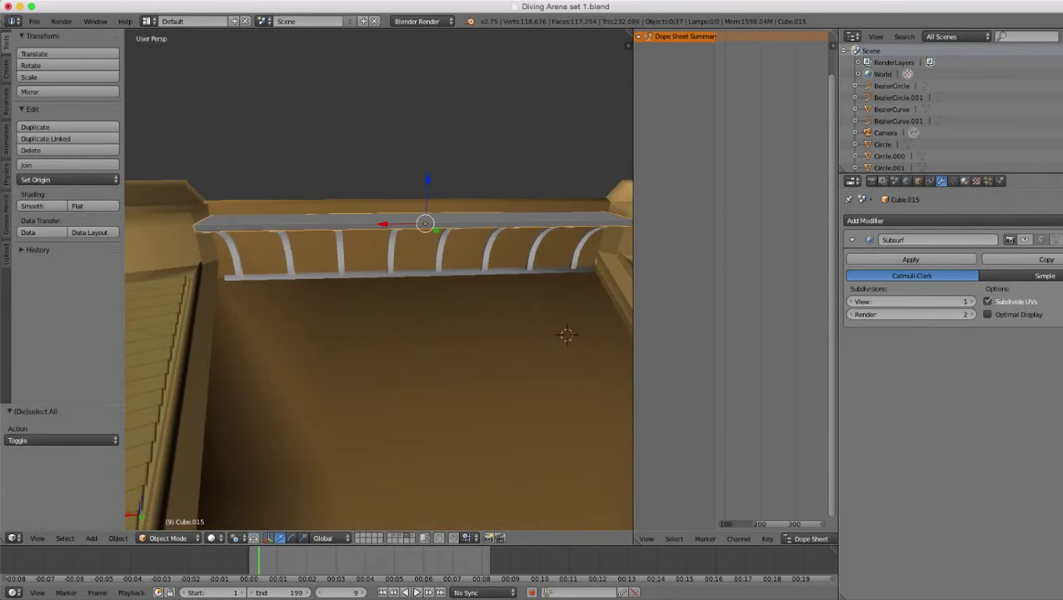
left_click(965, 180)
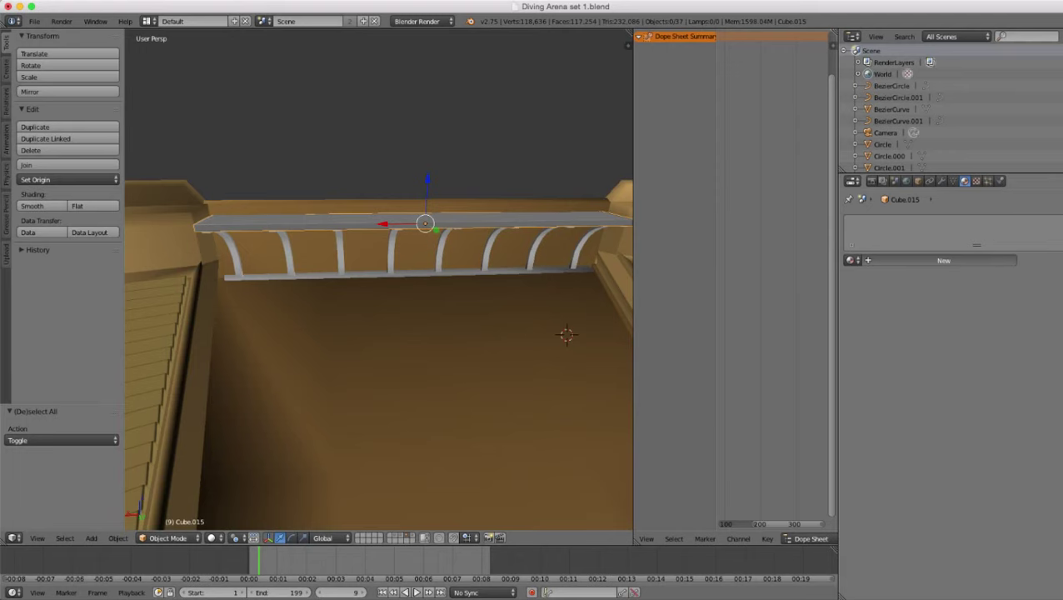
left_click(944, 261)
left_click(908, 405)
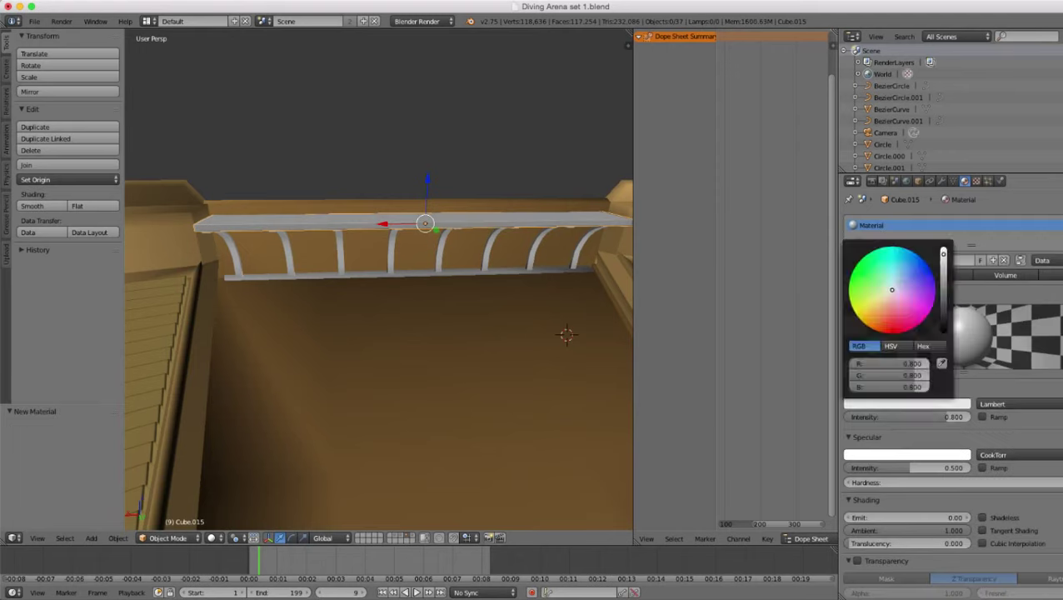
left_click(943, 306)
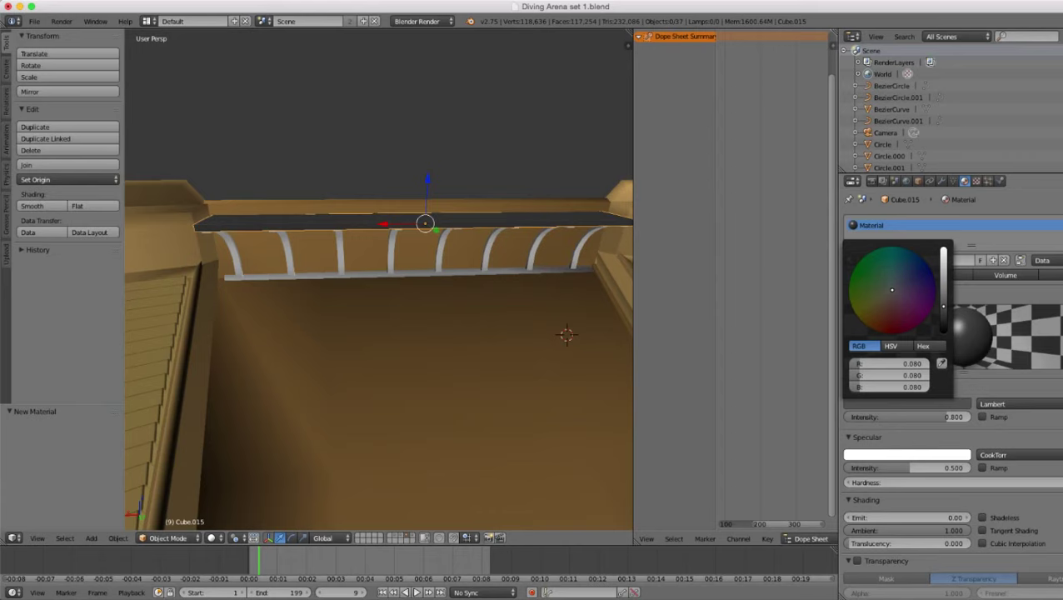
left_click_drag(944, 306, 944, 310)
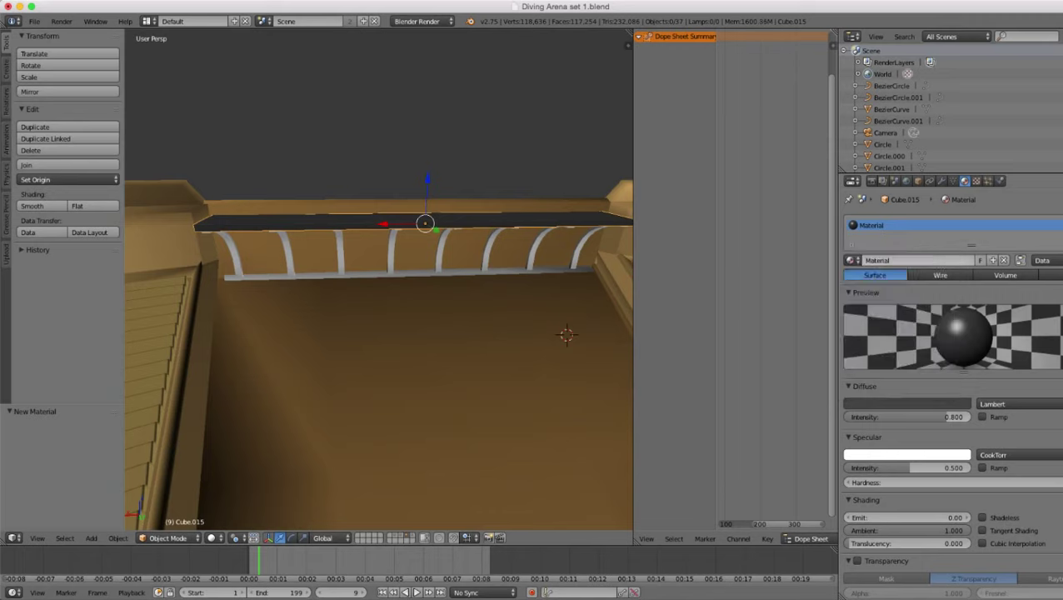
- Darken the diffuse colour of the curved strips' Archway thing material to a near-black grey
right_click(535, 248)
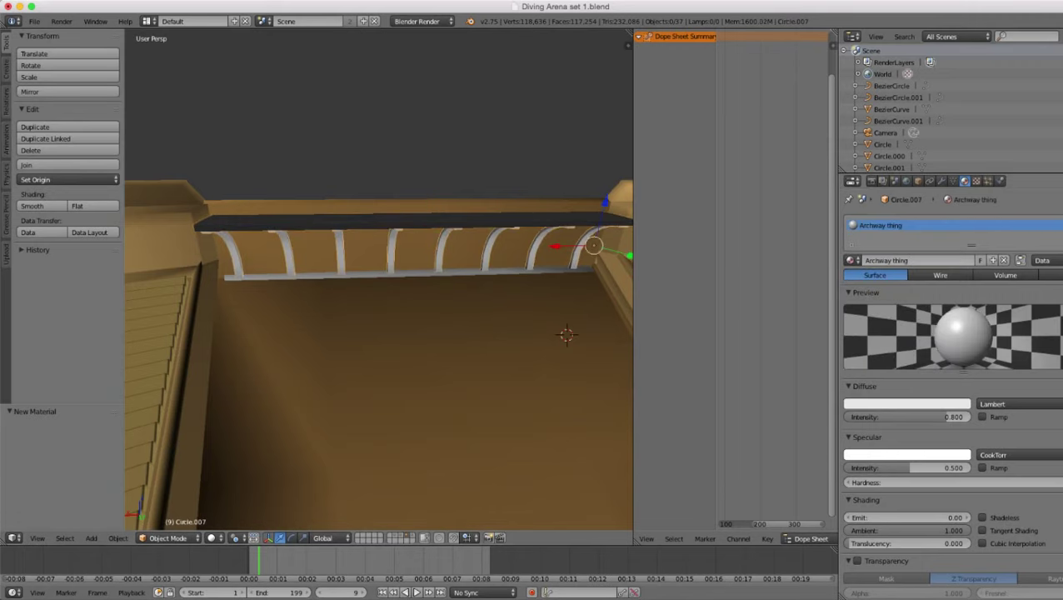
left_click(907, 404)
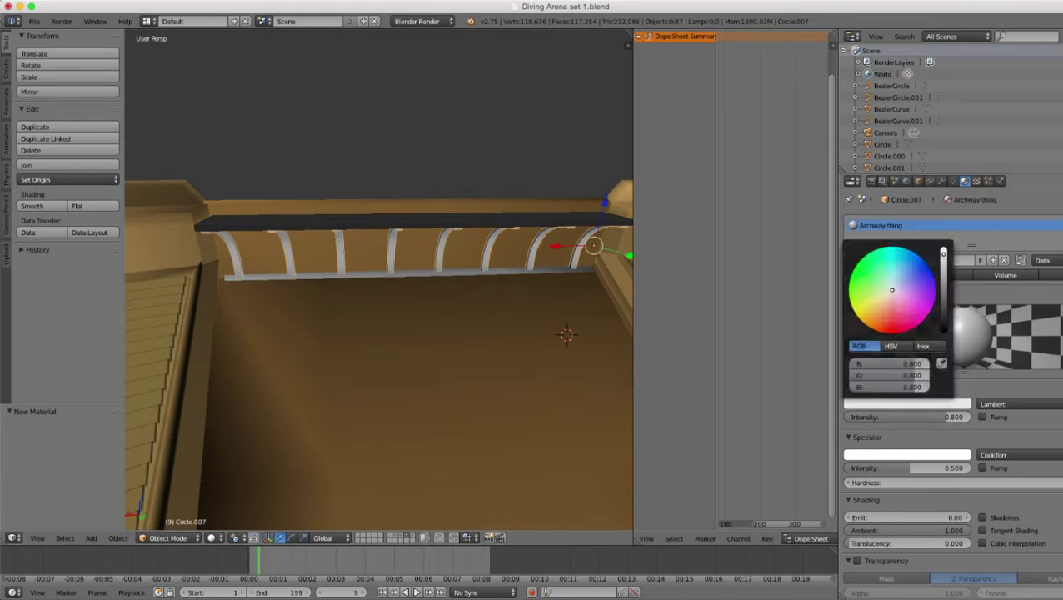
left_click(944, 315)
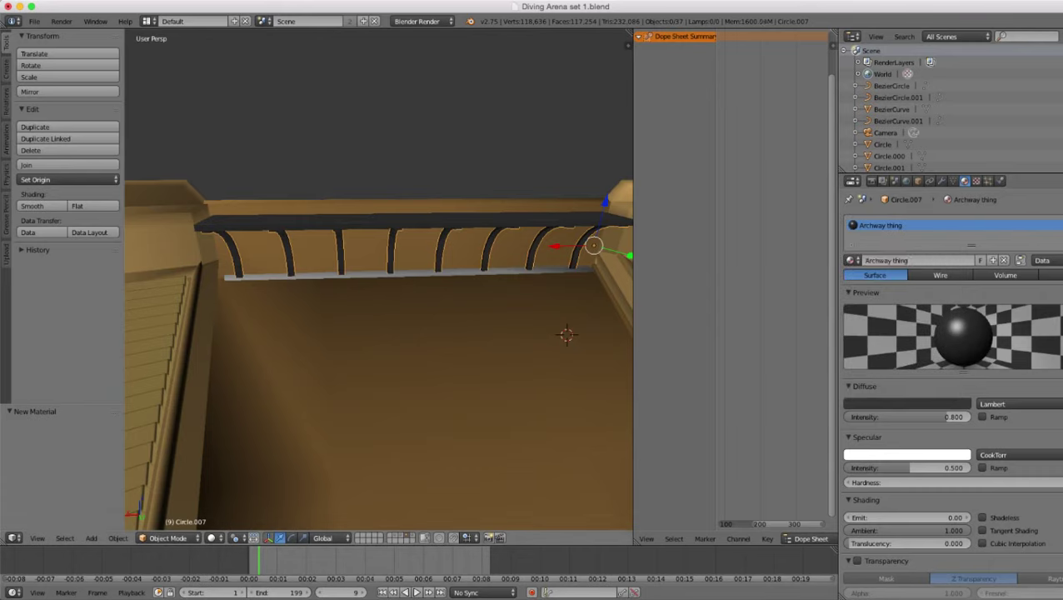
- Replace the ledge's material with the existing Archway thing material
right_click(425, 221)
left_click(854, 260)
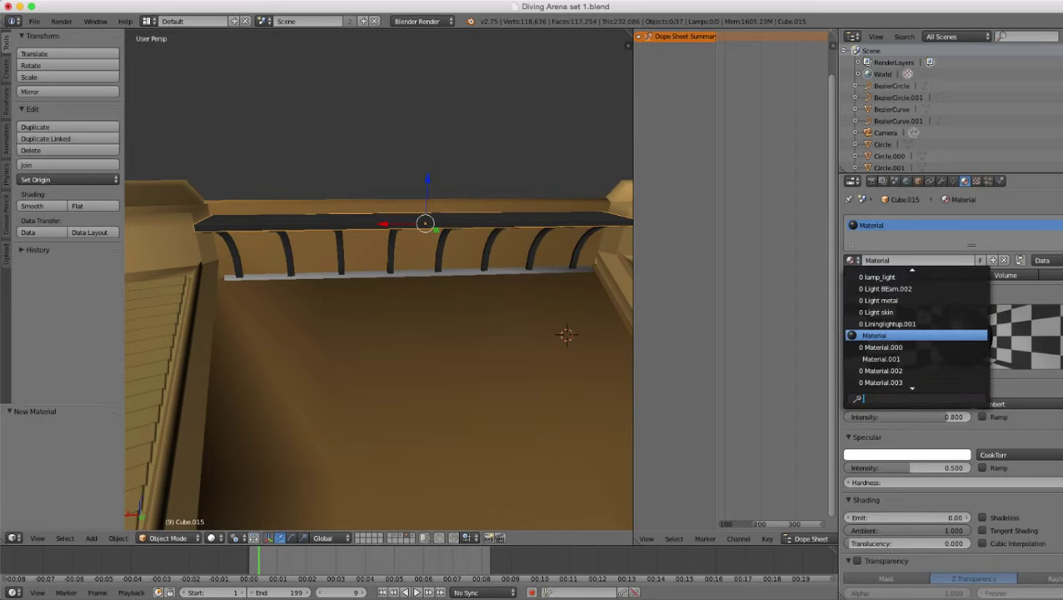
type("ar")
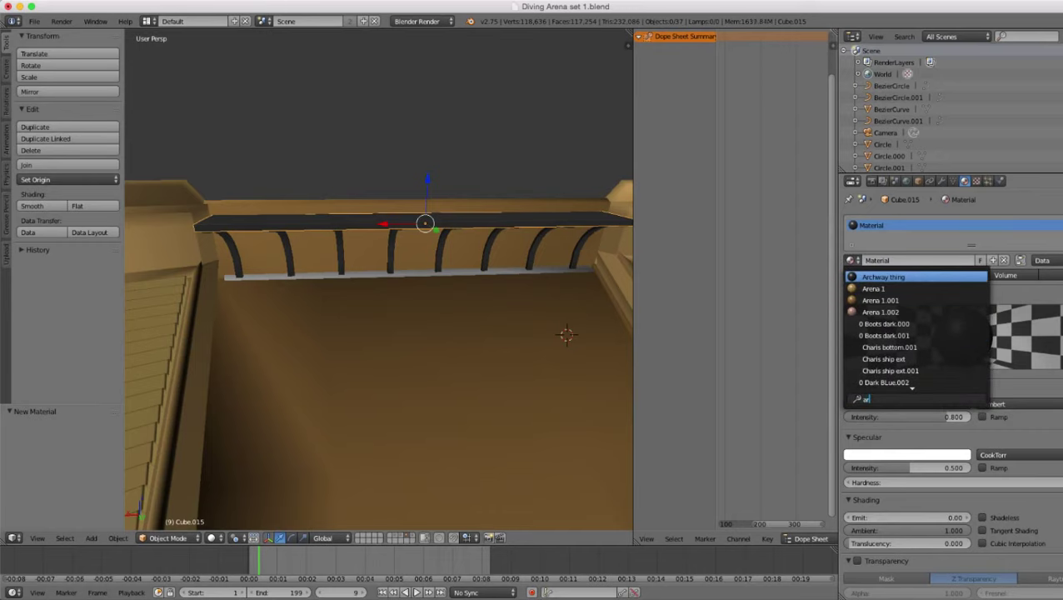
key("Return")
- Hide the bent pipe mounted beside the pillar at the end of the seating stands
scroll(379, 280, "down", 9)
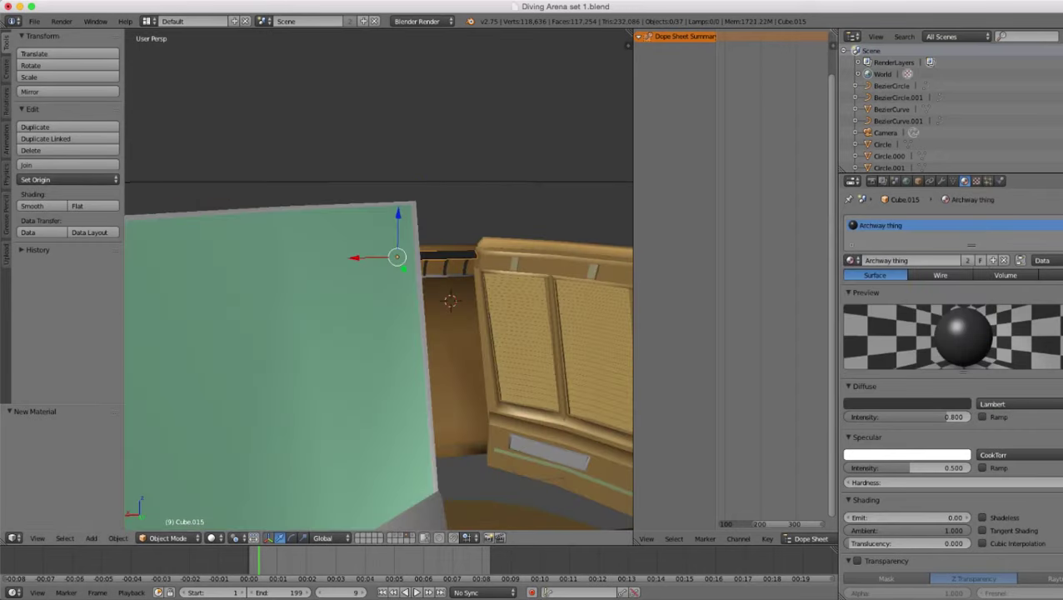
scroll(379, 280, "down", 6)
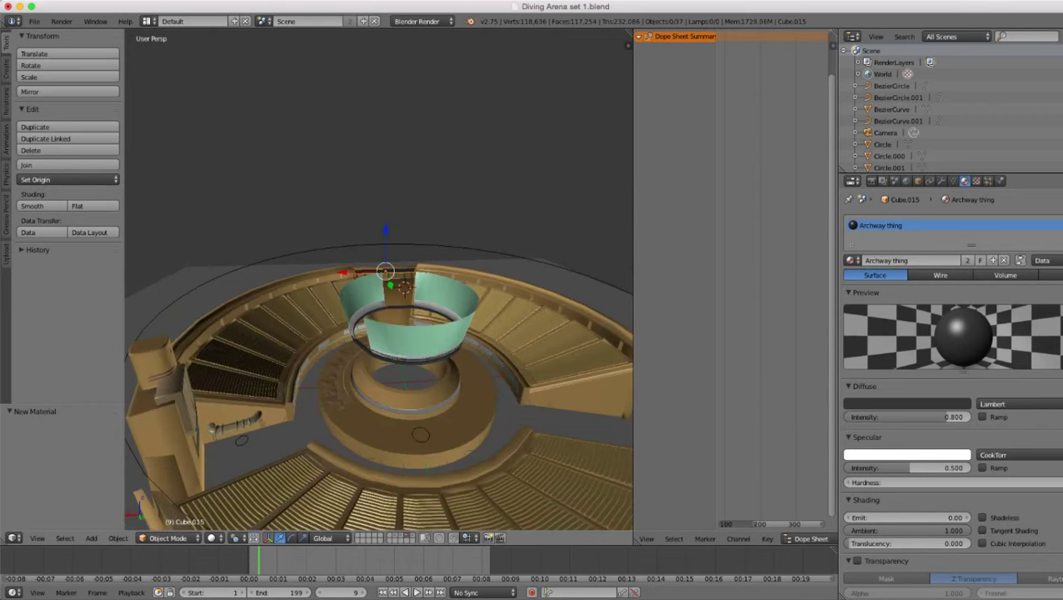
right_click(391, 492)
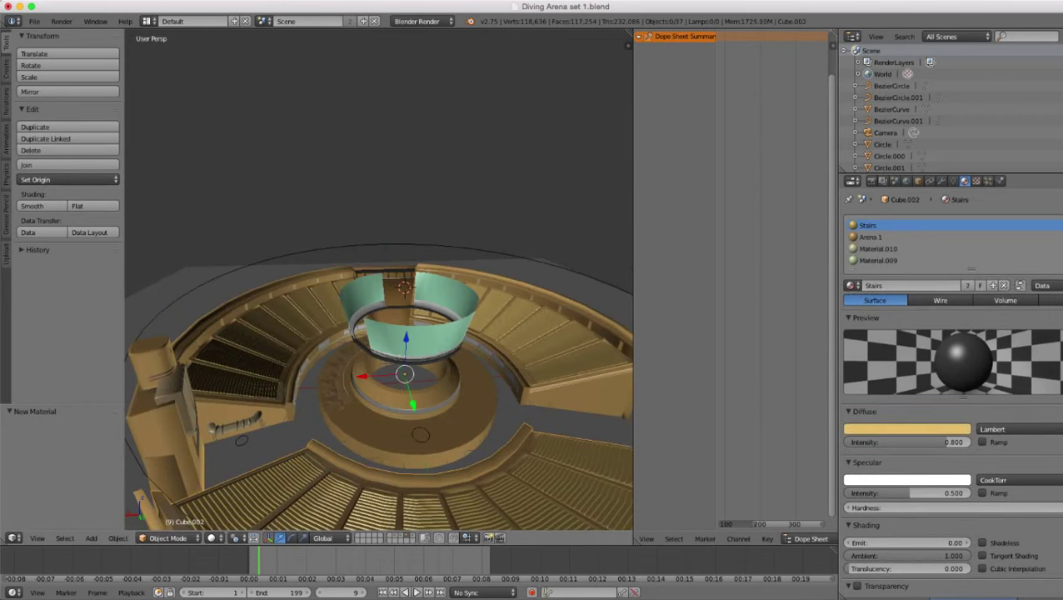
mouse_move(383, 400)
middle_mouse_down()
mouse_move(517, 350)
mouse_move(283, 409)
mouse_move(492, 370)
mouse_move(383, 387)
middle_mouse_up()
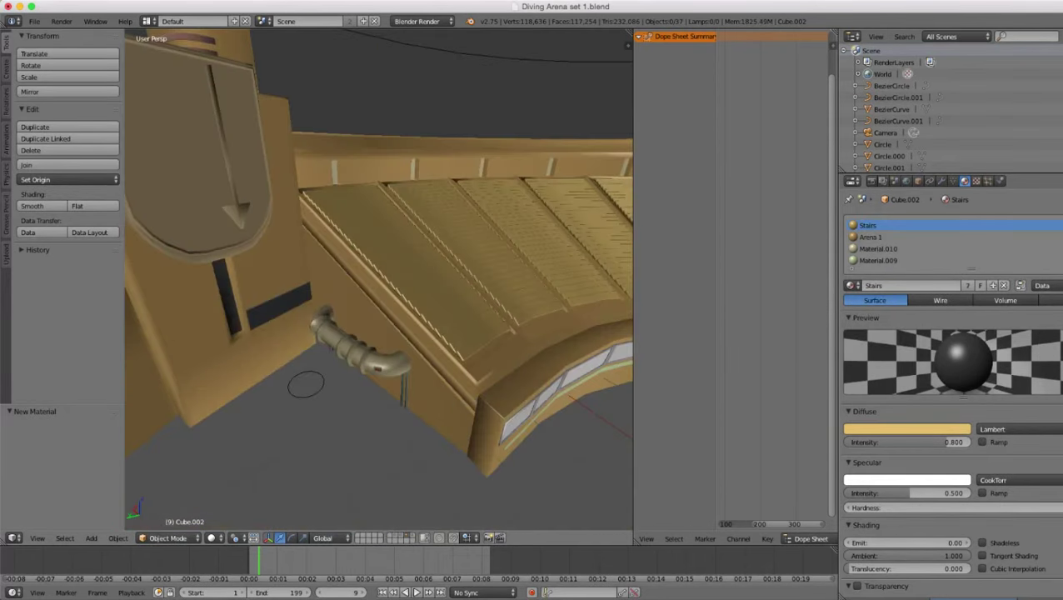
right_click(363, 354)
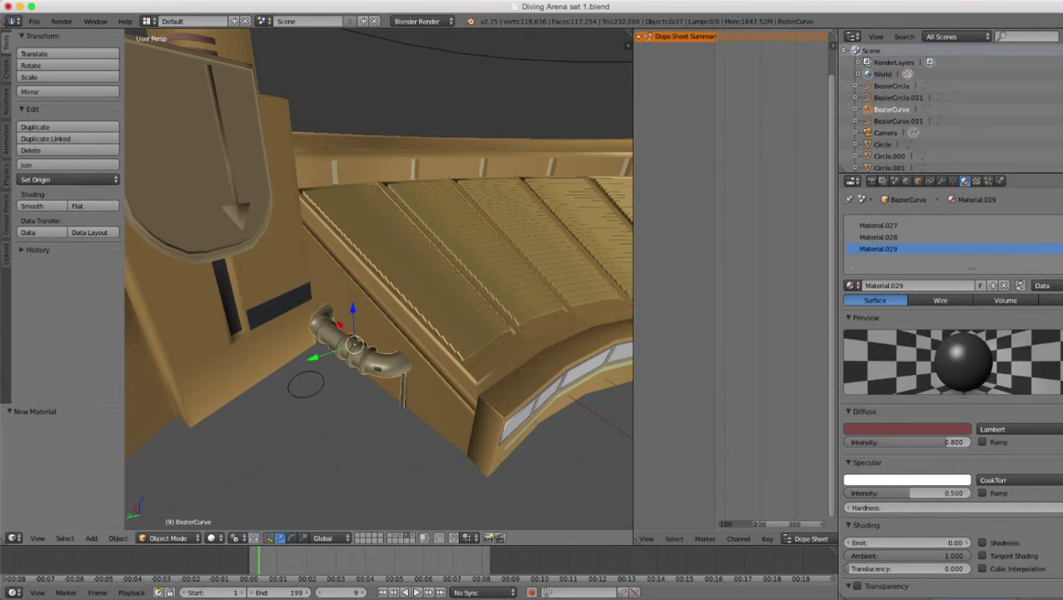
middle_click_drag(363, 353, 410, 385)
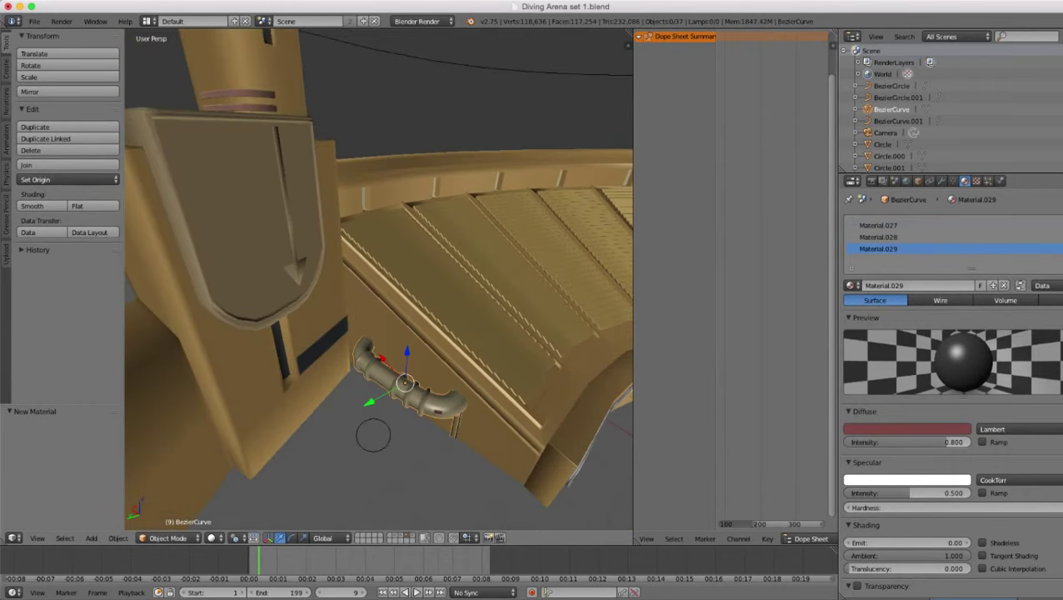
key("h")
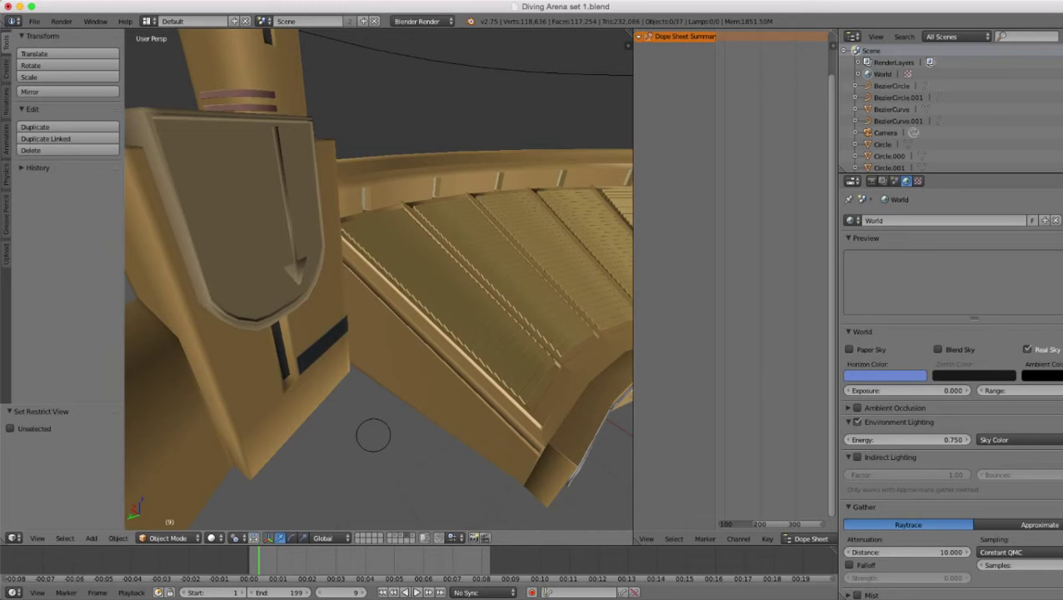
- Hide the pillar's main body and the rounded block at its top
right_click(310, 358)
scroll(333, 358, "down", 3)
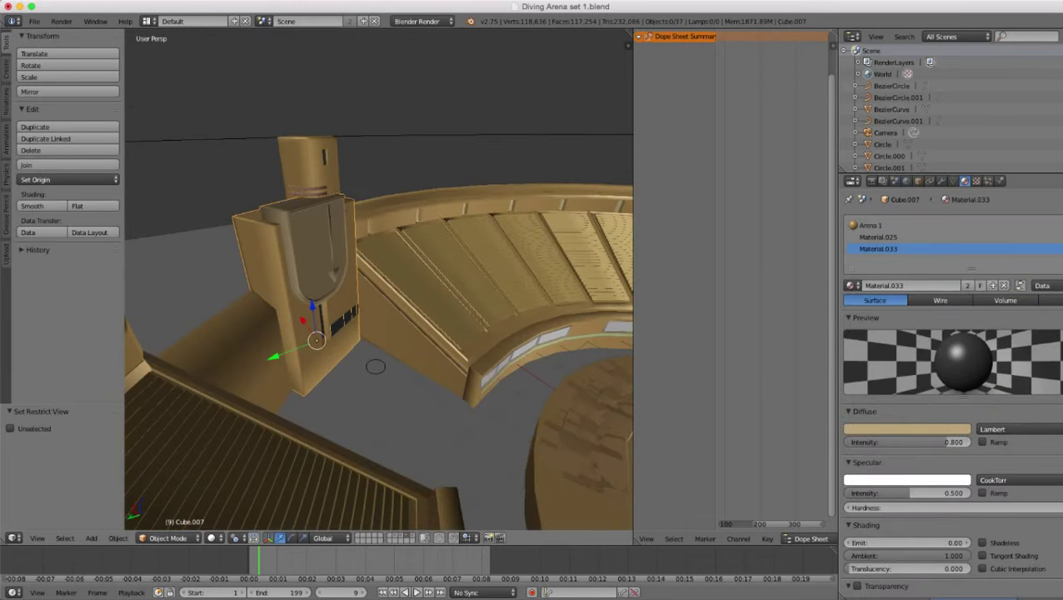
key("h")
scroll(363, 354, "down", 4)
middle_click_drag(363, 353, 400, 375)
scroll(400, 375, "up", 5)
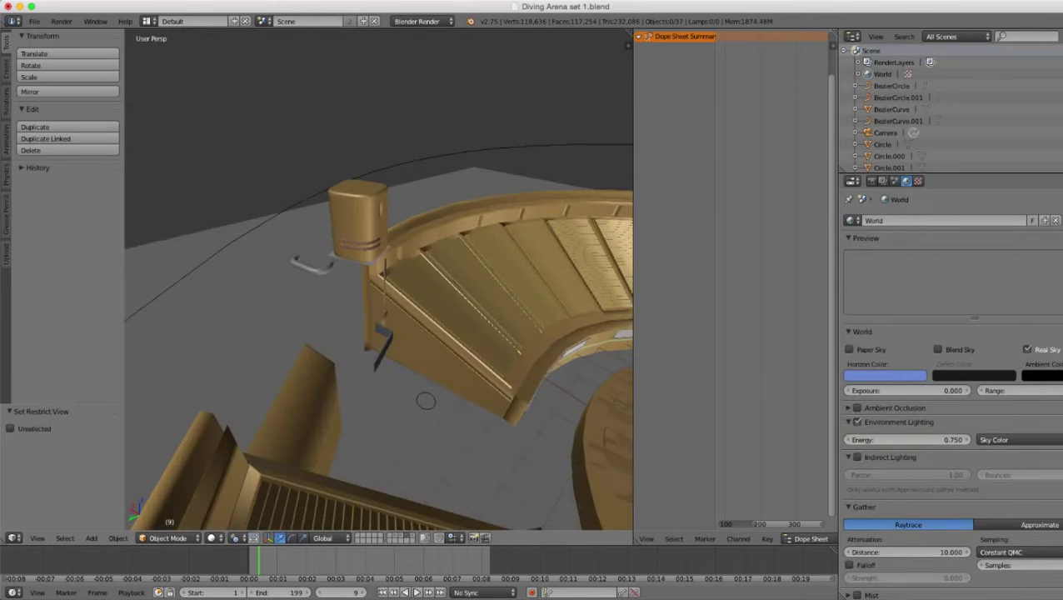
right_click(359, 222)
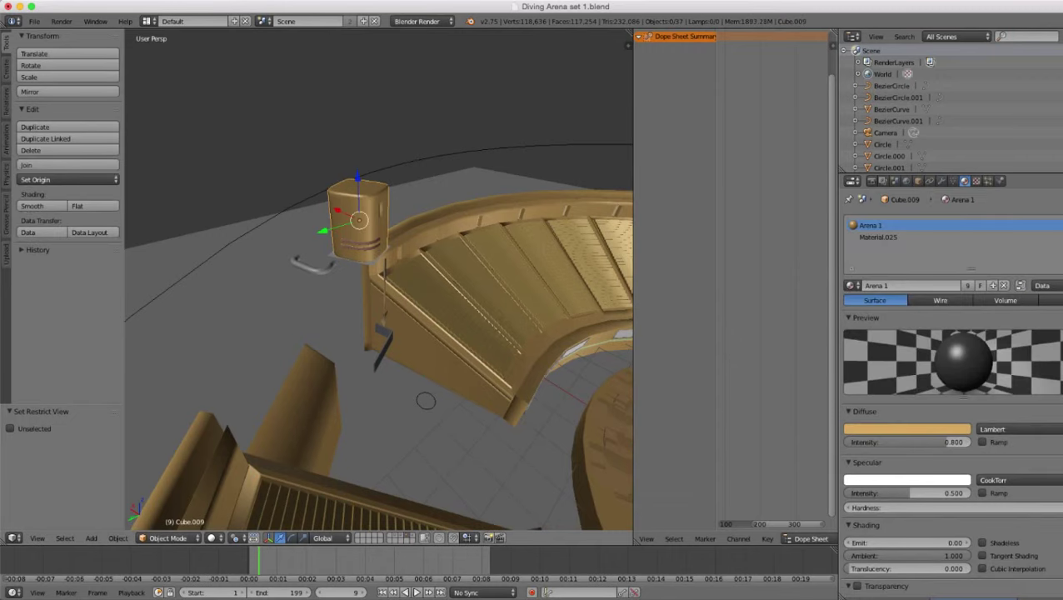
key("h")
- Hide the separate seating stand section Cube.002 on the near side of the arena
scroll(360, 233, "down", 7)
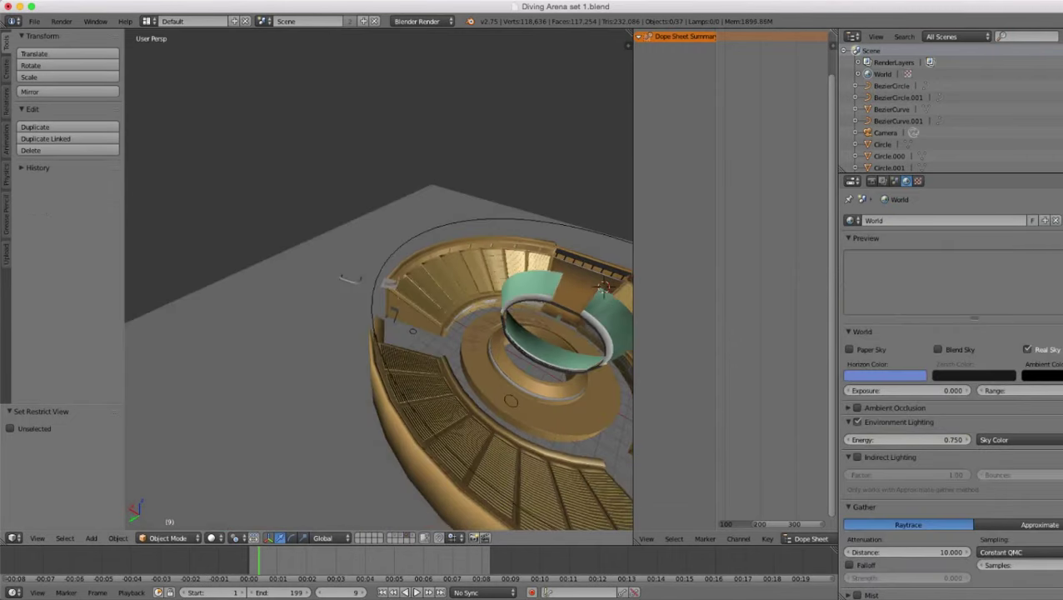
middle_click_drag(359, 233, 255, 196)
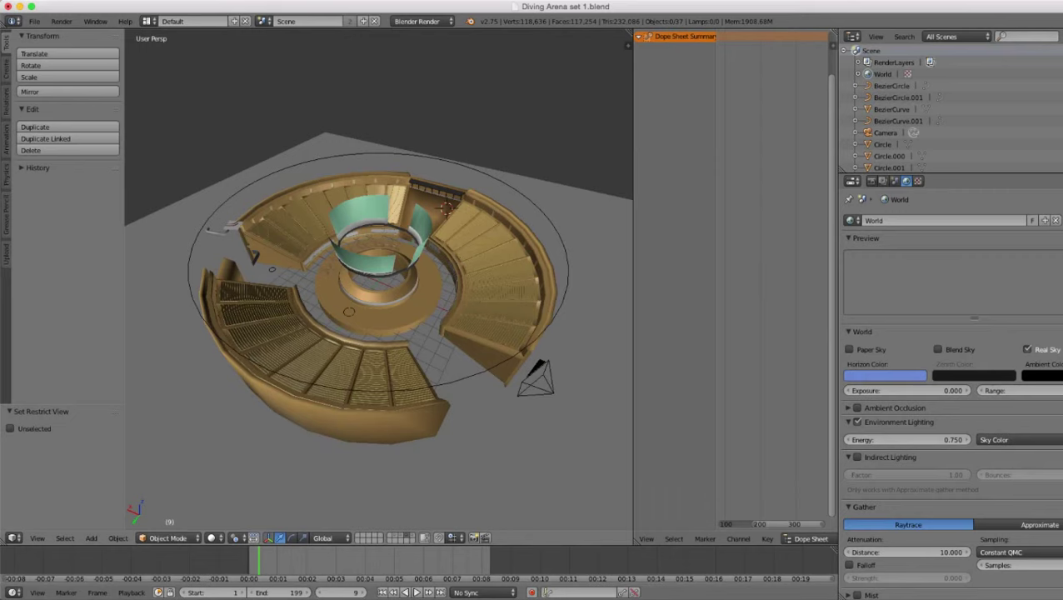
right_click(334, 354)
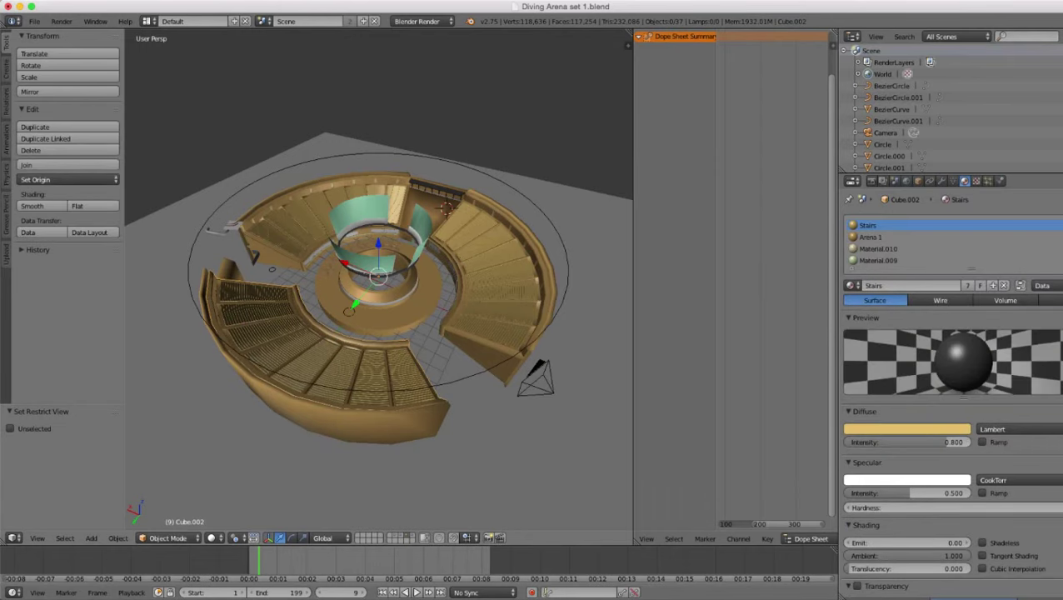
key("h")
- Select the seating stands object Cube beside the sloped recess and show its modifiers
scroll(379, 279, "up", 6)
middle_click_drag(378, 292, 529, 131, "shift")
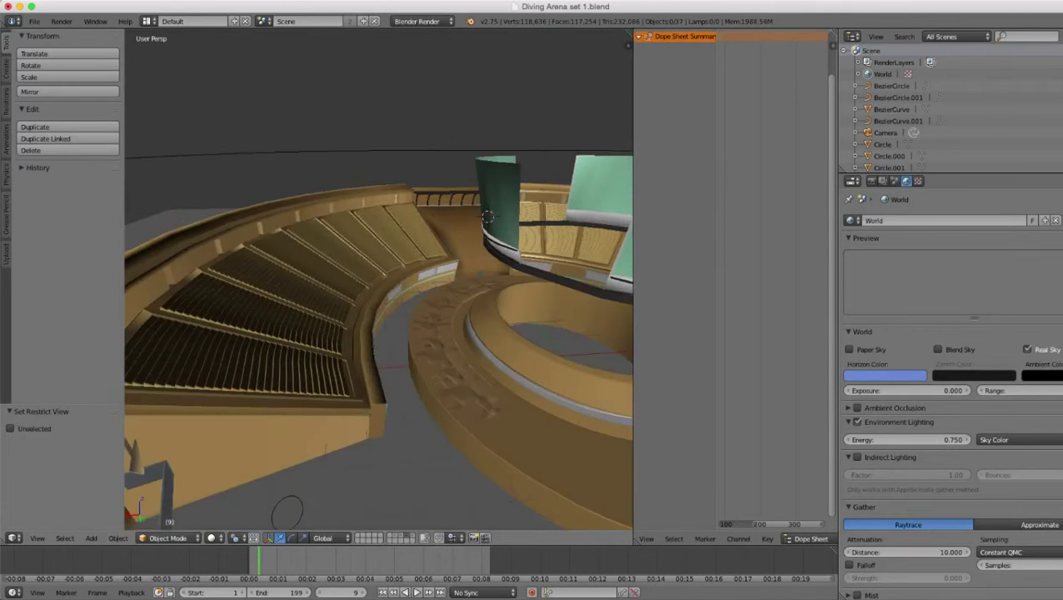
right_click(334, 275)
key("z")
key("z")
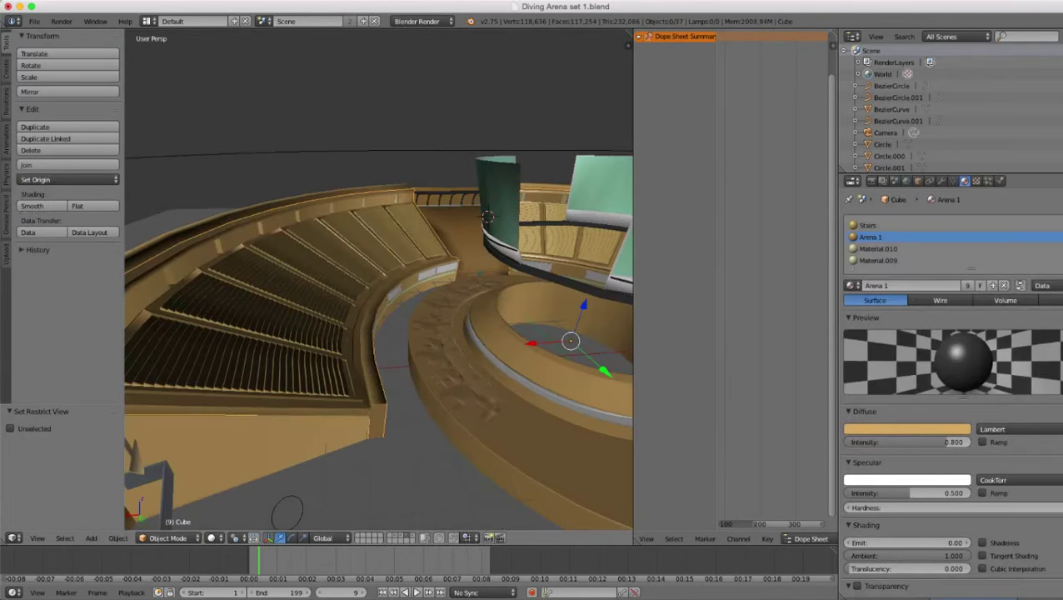
scroll(378, 280, "down", 4)
middle_click_drag(400, 241, 259, 287)
scroll(378, 280, "up", 5)
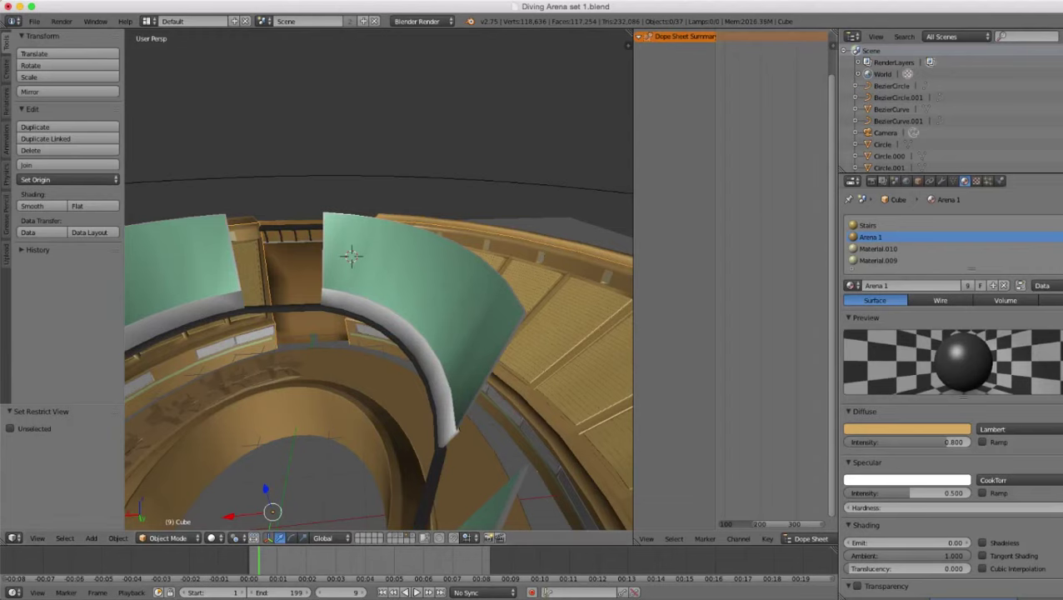
left_click(942, 181)
middle_click_drag(459, 292, 380, 242)
scroll(380, 241, "up", 2)
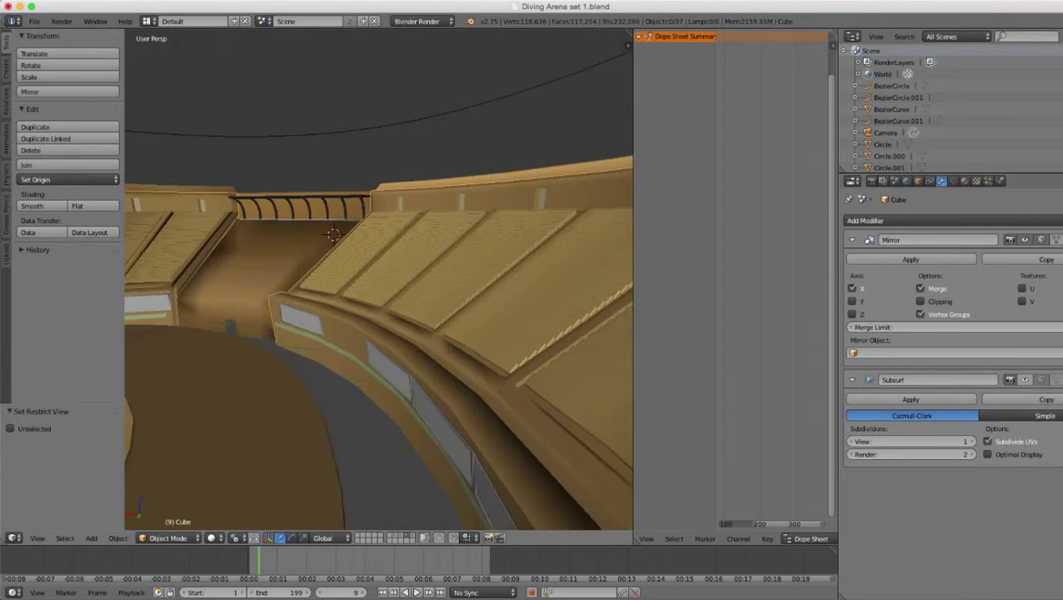
- Turn off the viewport display of the Mirror modifier on the seating stands
key("Tab")
scroll(379, 279, "up", 6)
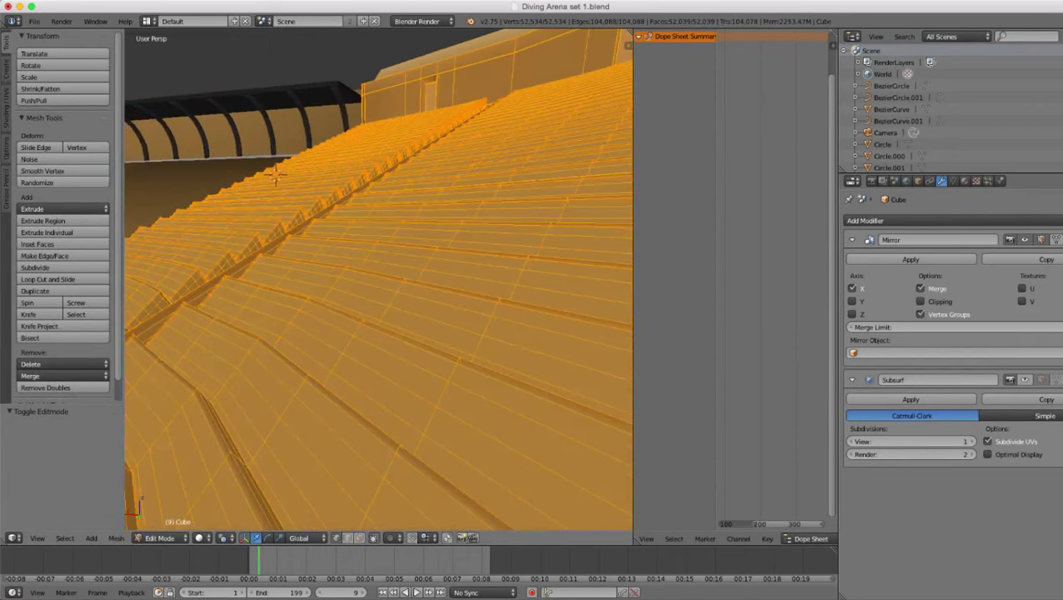
scroll(379, 279, "down", 5)
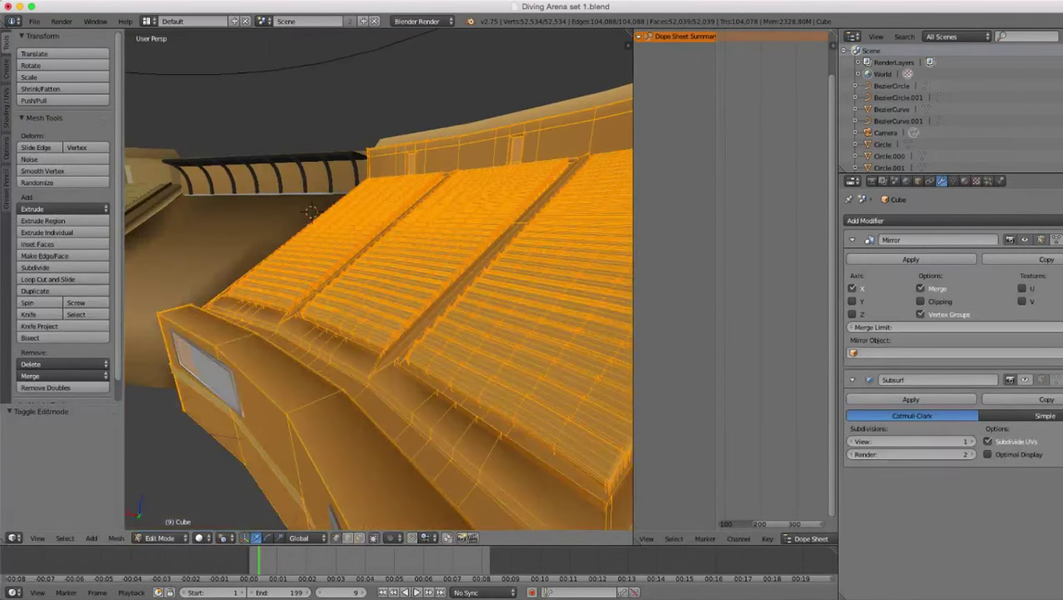
key("Tab")
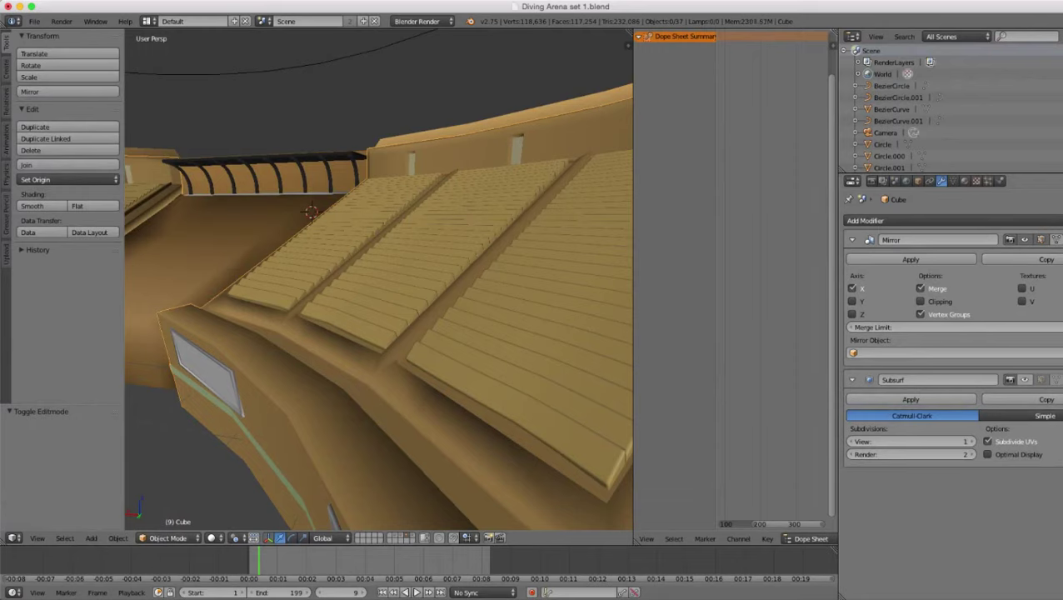
left_click(1025, 240)
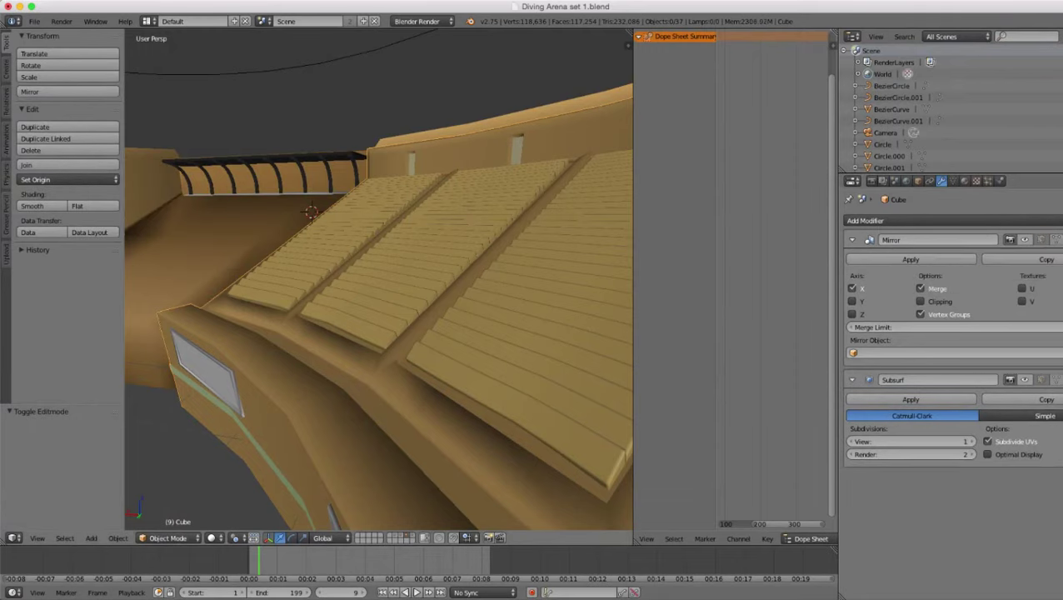
- Assign the existing Archway thing material to the thin light strip running beneath the railing's curved bars
scroll(378, 279, "down", 4)
middle_click_drag(378, 279, 392, 425)
scroll(379, 279, "up", 4)
scroll(378, 279, "up", 4)
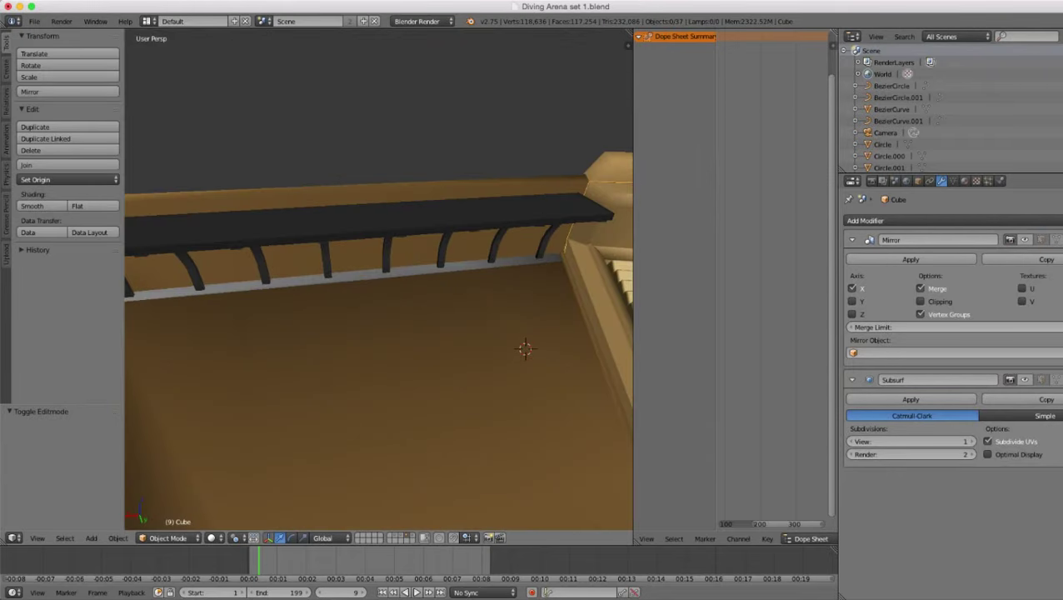
right_click(400, 219)
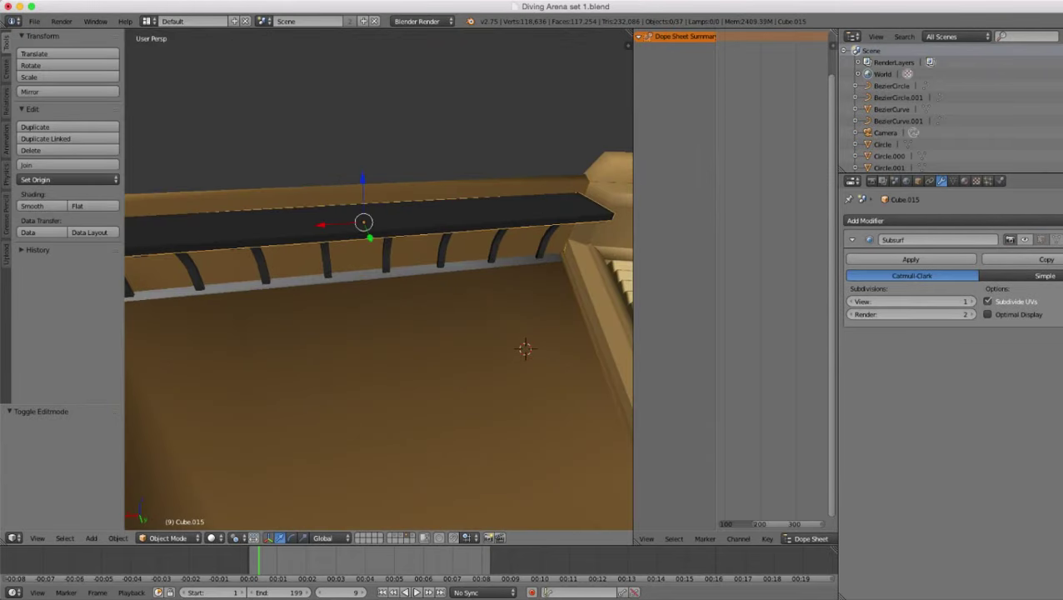
right_click(398, 274)
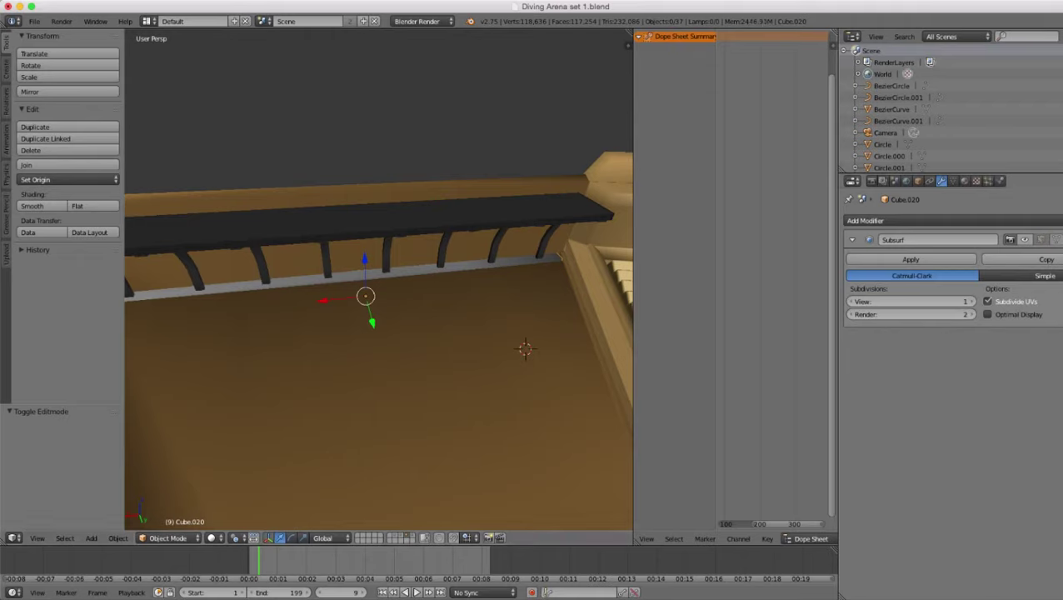
left_click(965, 180)
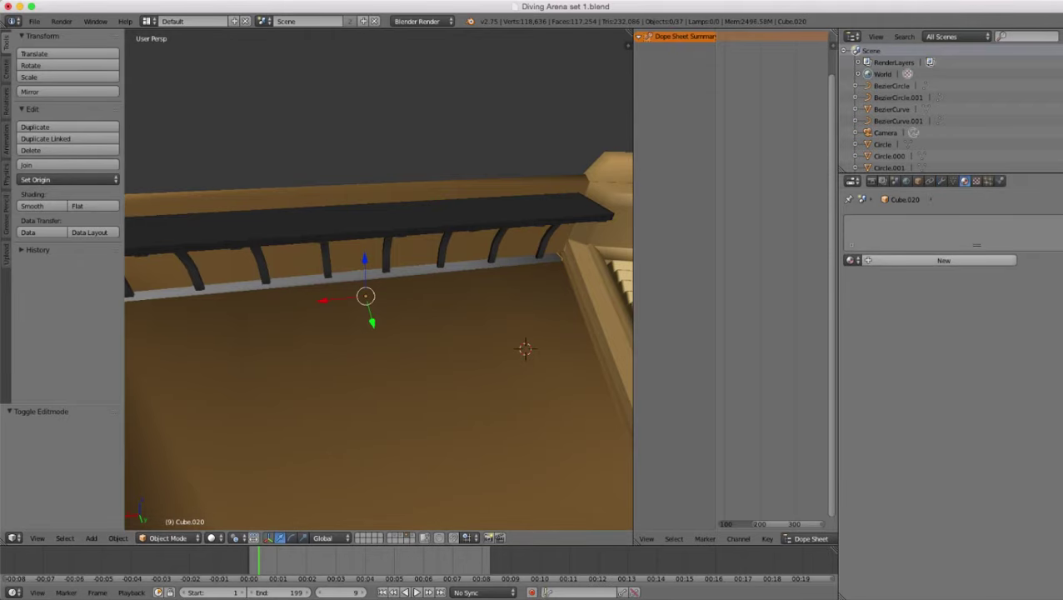
left_click(851, 261)
type("ar")
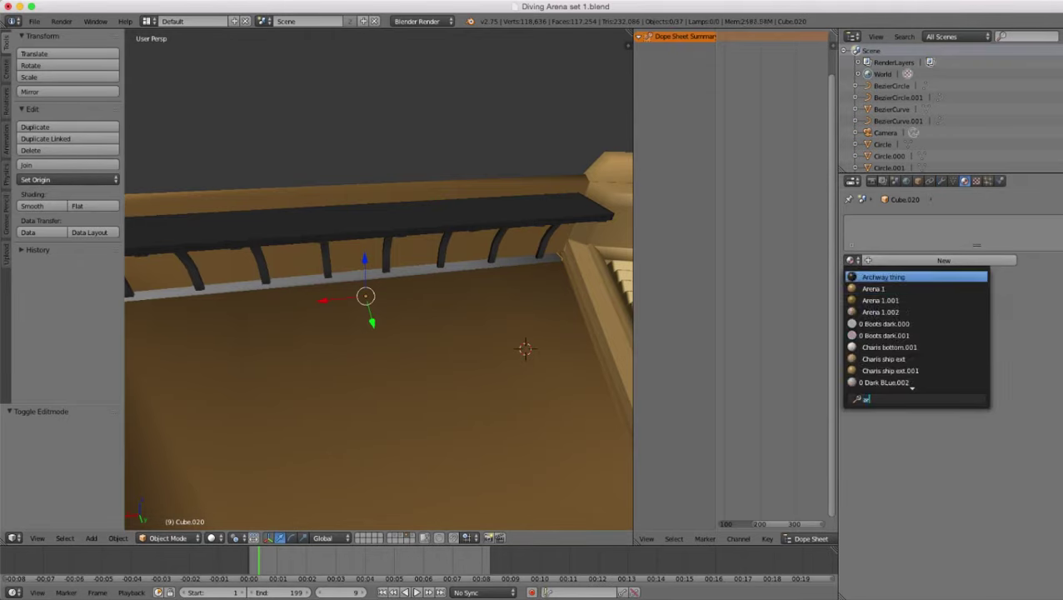
left_click(885, 277)
- Deselect everything and examine the recess railing from farther away and up close
scroll(379, 280, "down", 6)
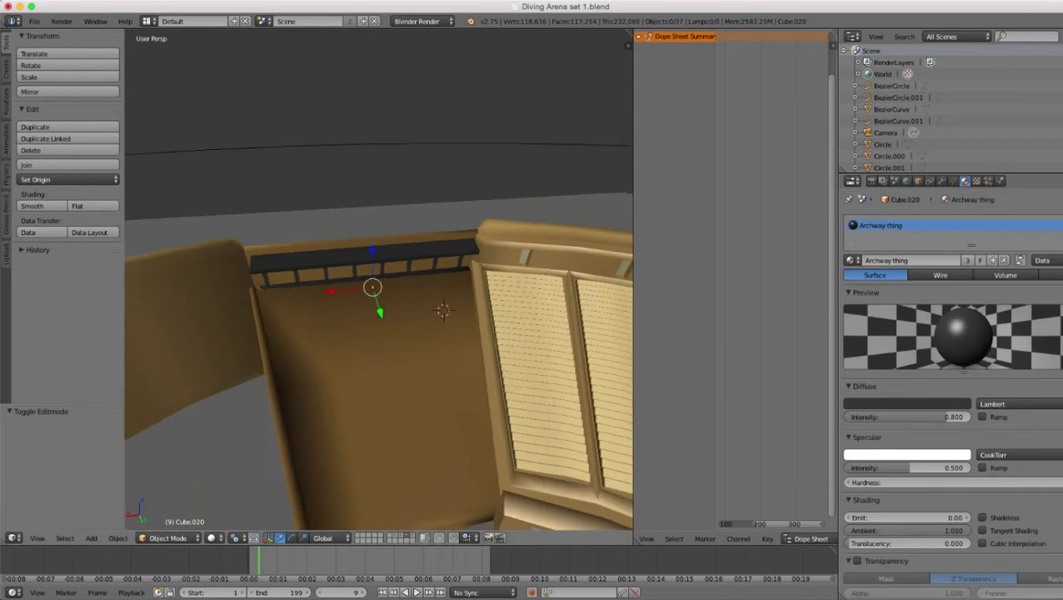
middle_click_drag(379, 325, 312, 273)
scroll(378, 280, "down", 4)
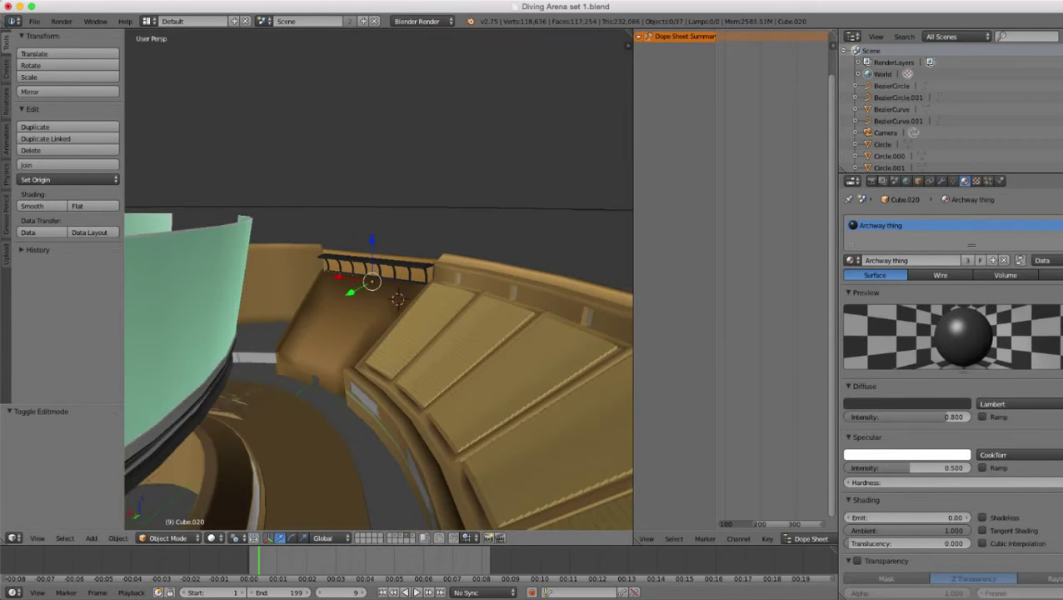
key("a")
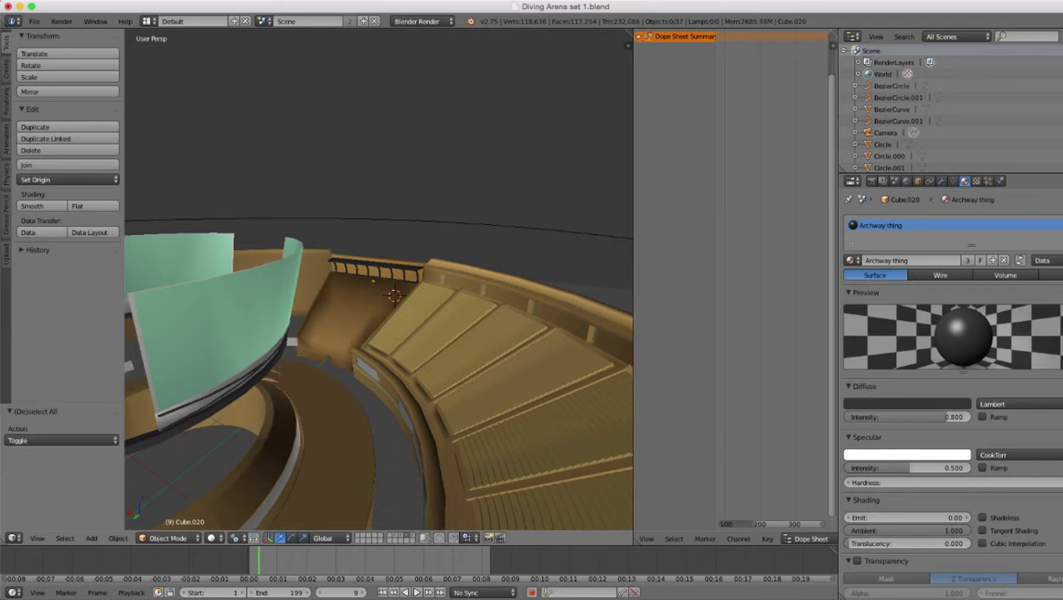
scroll(379, 280, "up", 5)
middle_click_drag(380, 280, 456, 289)
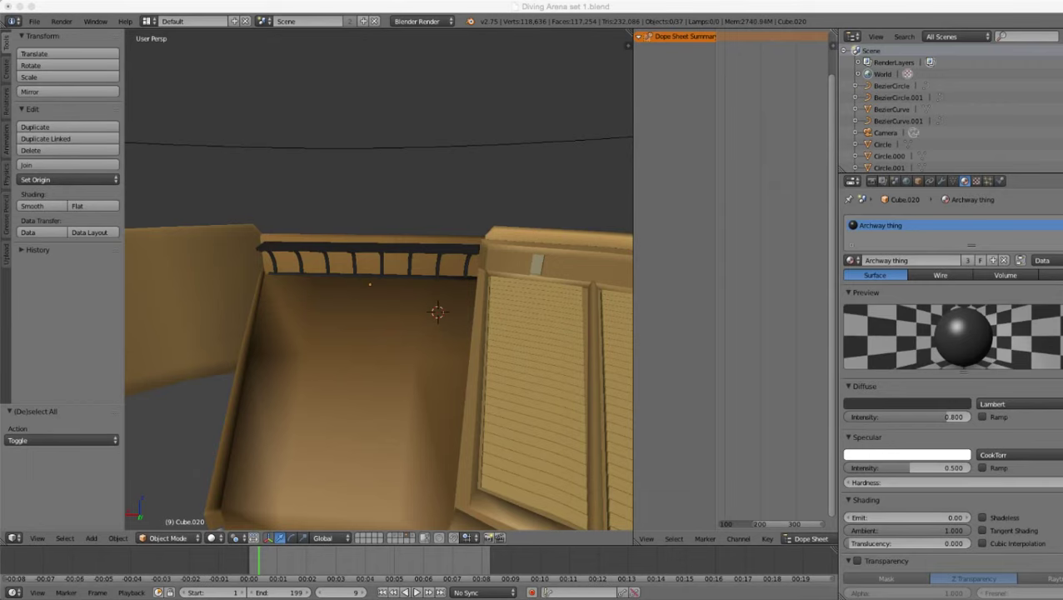
scroll(379, 280, "down", 5)
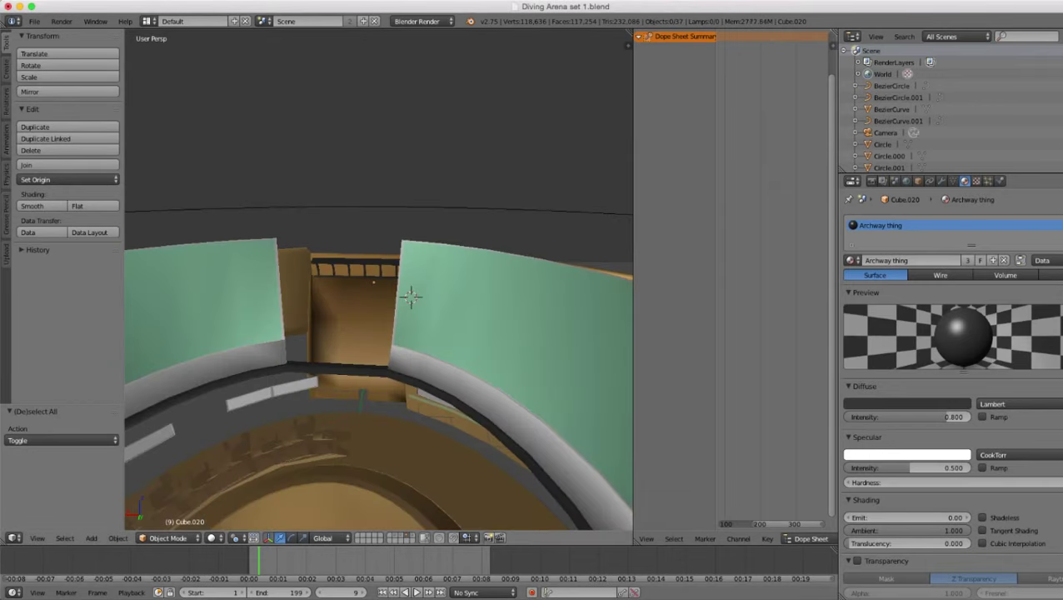
scroll(379, 280, "up", 4)
scroll(379, 280, "up", 2)
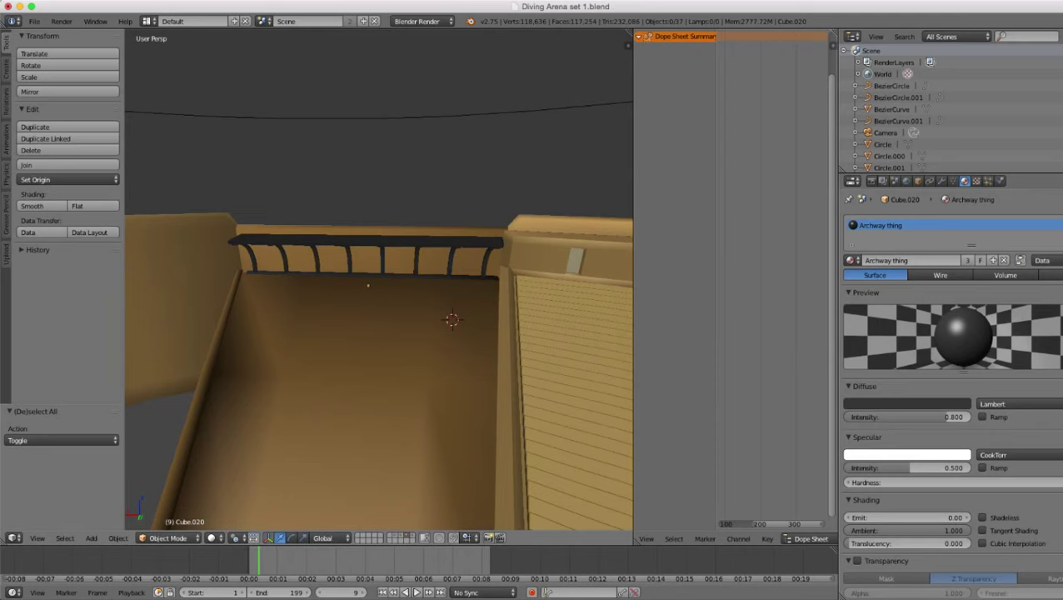
- Add an edge loop to the sloped recess block Cube.006, slid close to its upper edge beneath the railing
right_click(375, 342)
scroll(375, 333, "down", 1)
middle_click_drag(375, 333, 467, 300)
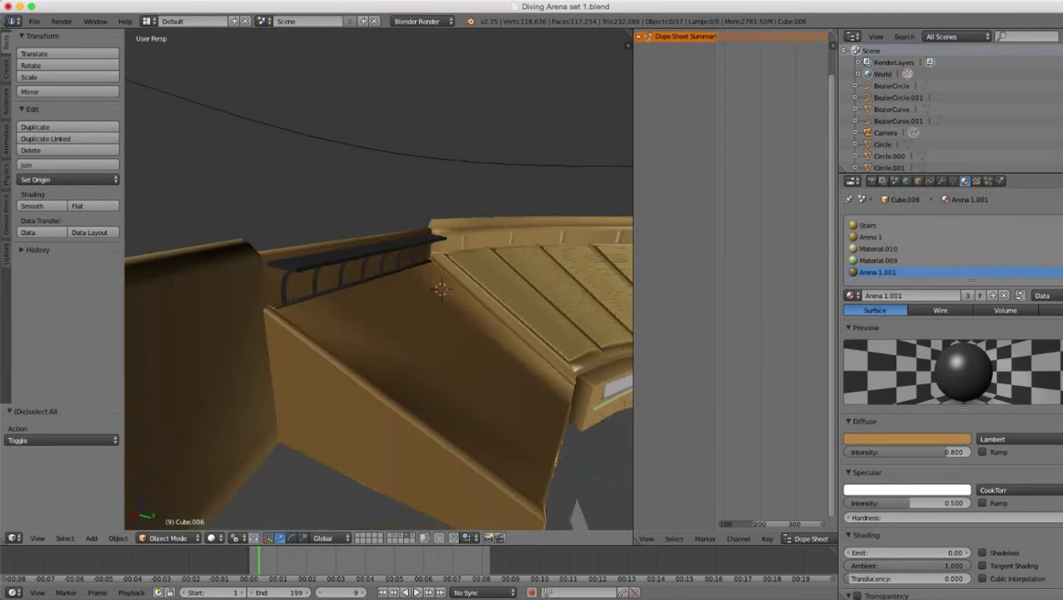
scroll(379, 280, "up", 1)
key("Tab")
scroll(379, 280, "up", 1)
middle_click_drag(379, 280, 385, 279)
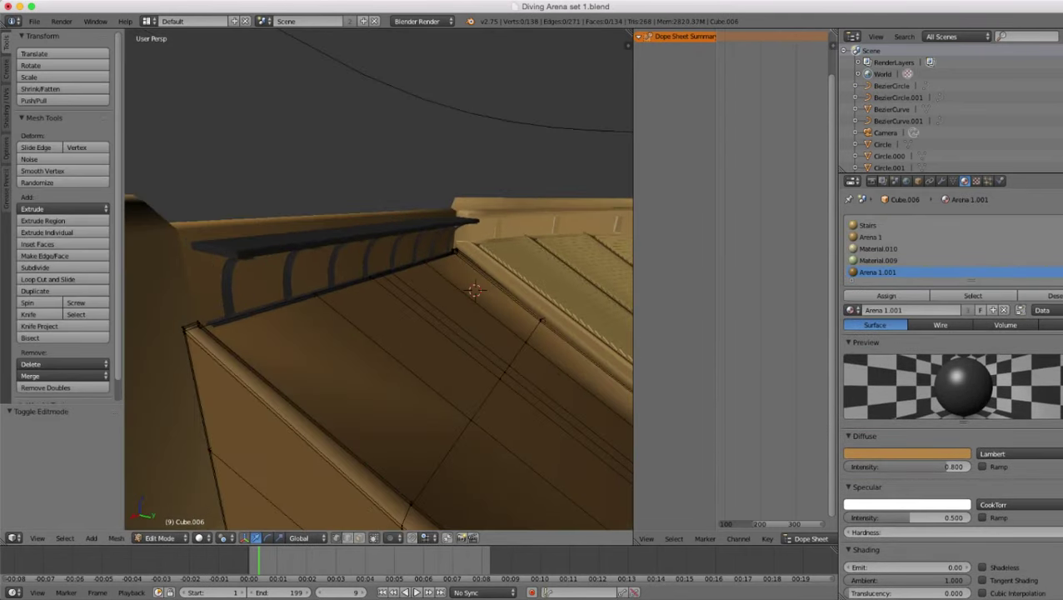
key("ctrl+r")
left_click(375, 342)
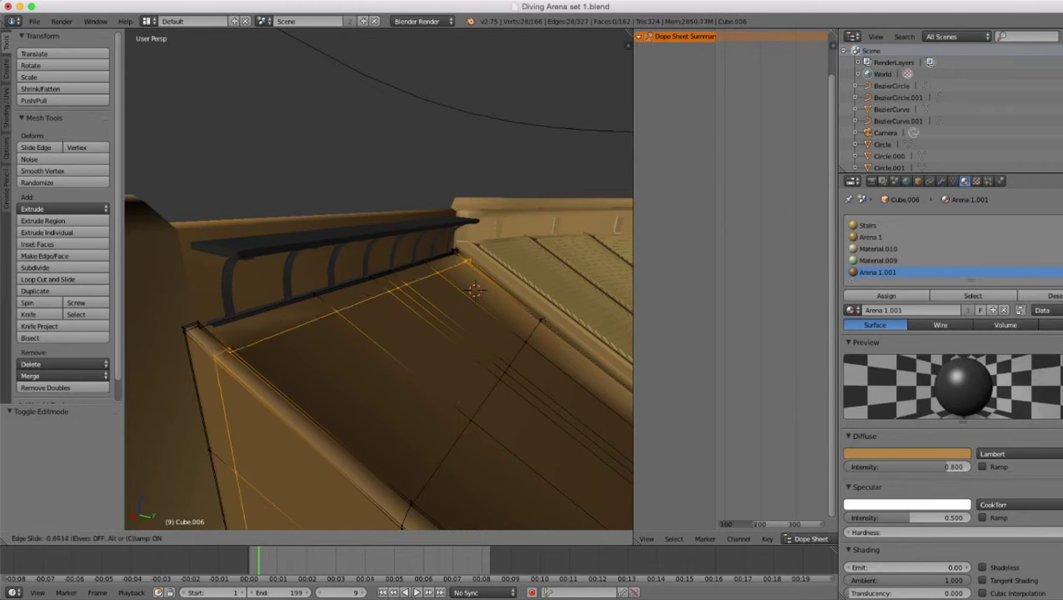
left_click(375, 333)
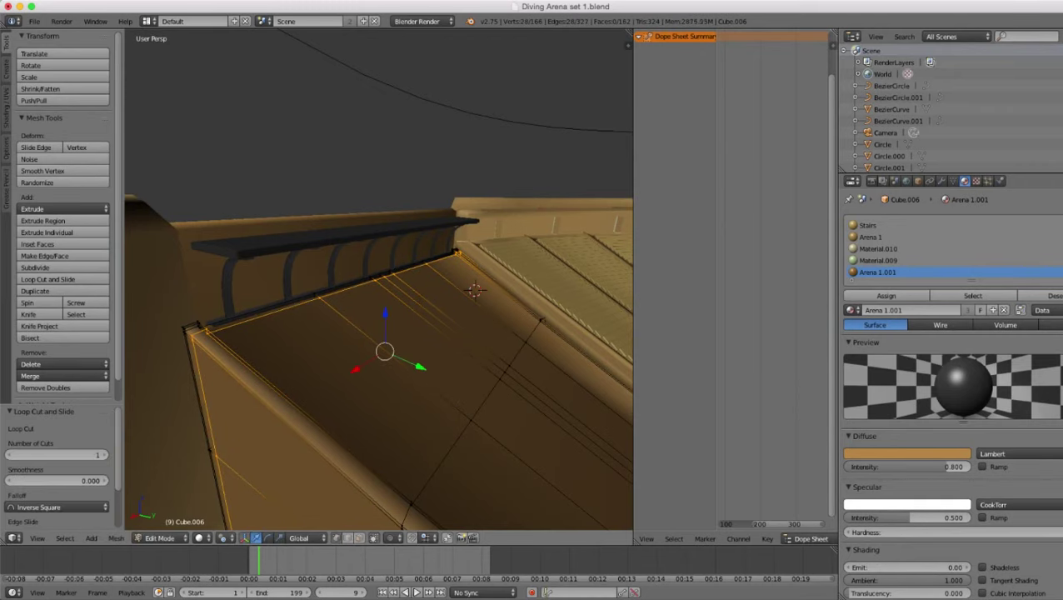
- Add an edge loop across the sloped block, slid close to the lower front edge of the slope
scroll(379, 280, "down", 1)
scroll(379, 280, "down", 1)
middle_click_drag(379, 280, 275, 160, "shift")
middle_click_drag(379, 280, 342, 287)
scroll(379, 280, "up", 1)
key("ctrl+r")
left_click(315, 245)
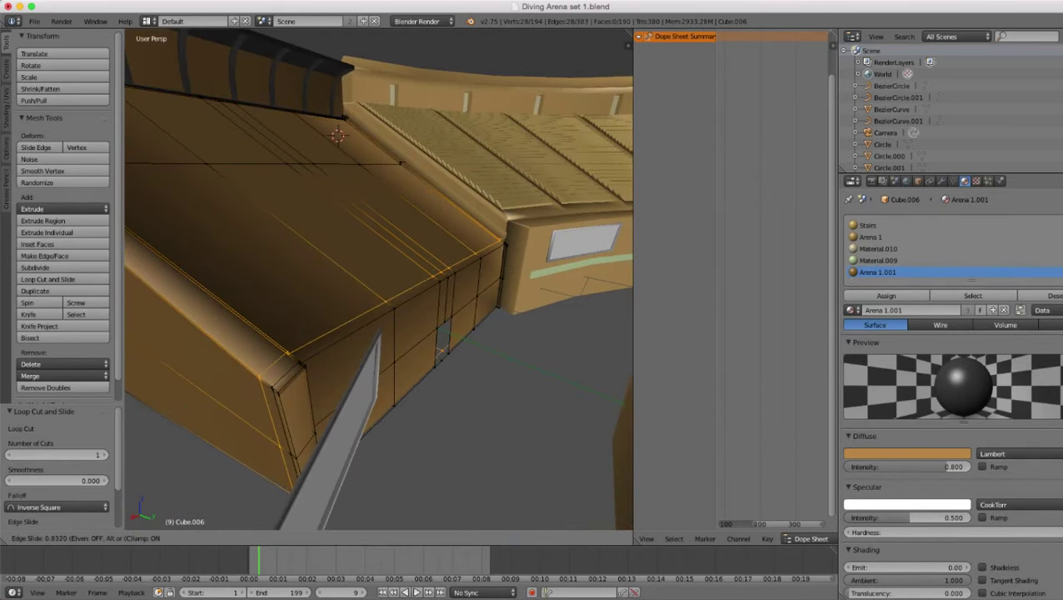
left_click(388, 302)
- Add a lengthwise edge loop on the slope, slid against the side rim farthest from the ribbed seating
scroll(380, 280, "down", 4)
middle_click_drag(379, 280, 246, 288)
scroll(379, 280, "up", 3)
scroll(379, 280, "up", 2)
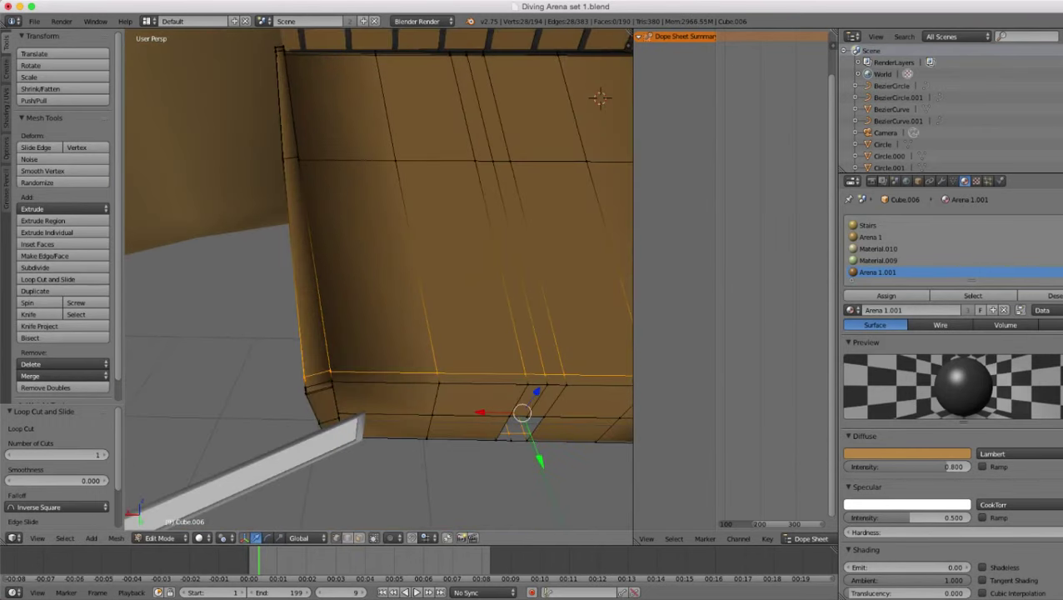
key("ctrl+r")
left_click(356, 250)
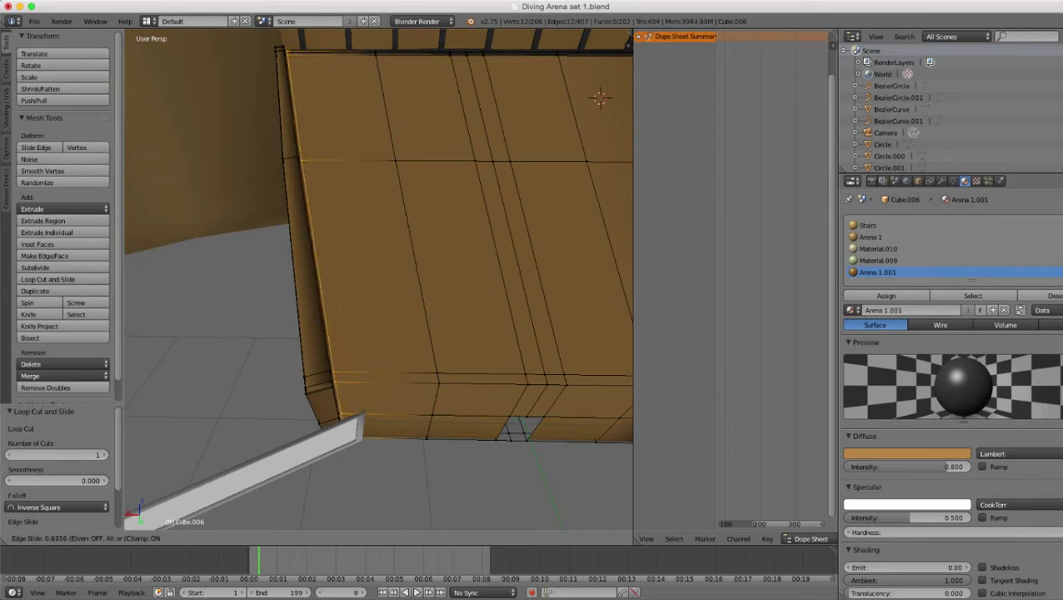
key("Return")
- Add supporting edge loops along the narrow raised rim at that same side of the slope
key("ctrl+r")
key("Return")
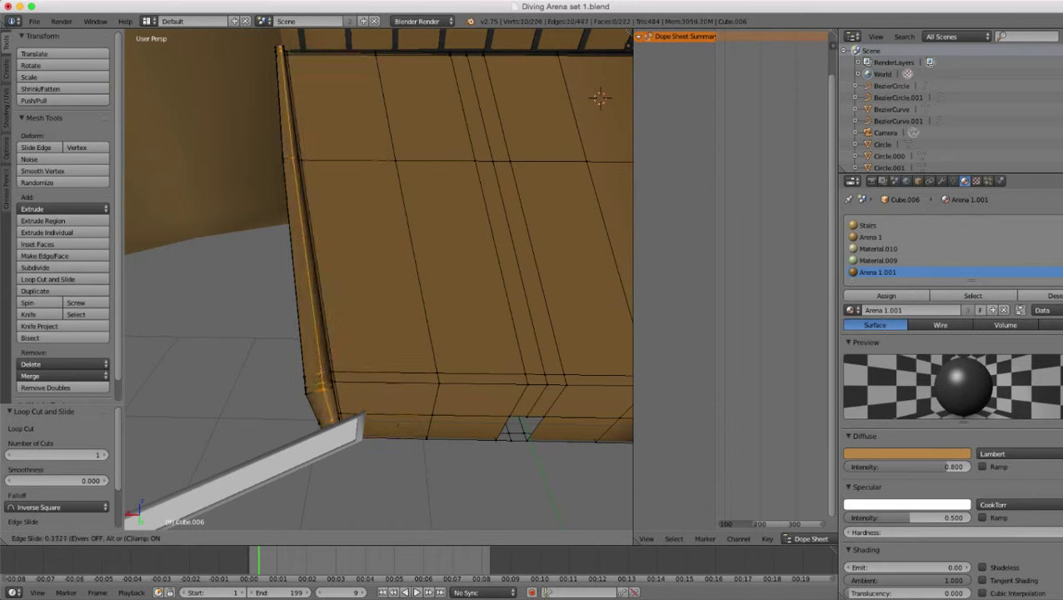
key("Return")
key("ctrl+r")
key("Return")
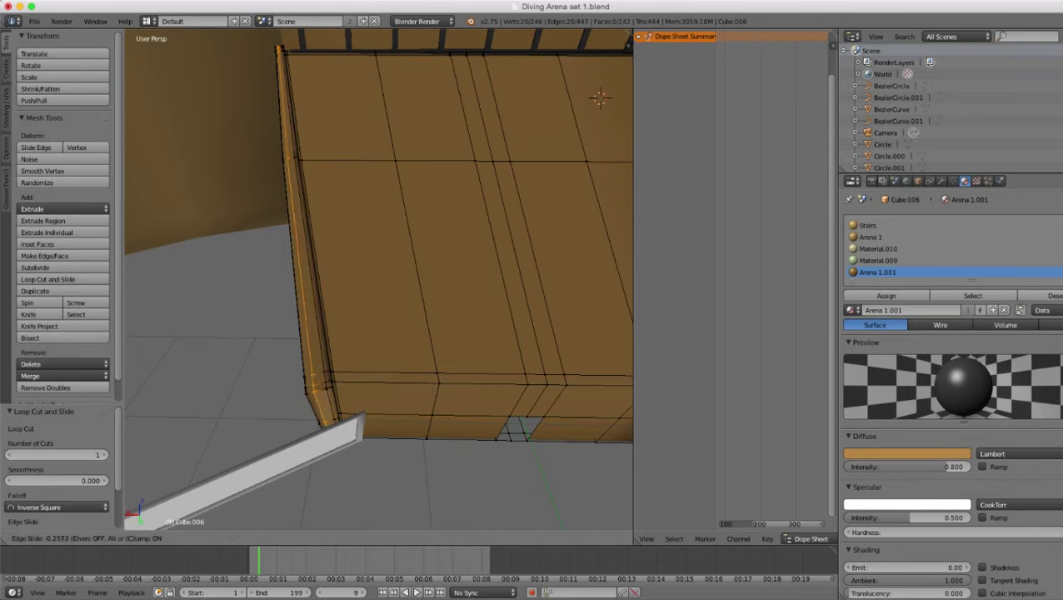
key("Return")
- Add a lengthwise edge loop on the slope, slid against the side bordering the ribbed seating
scroll(379, 279, "down", 1)
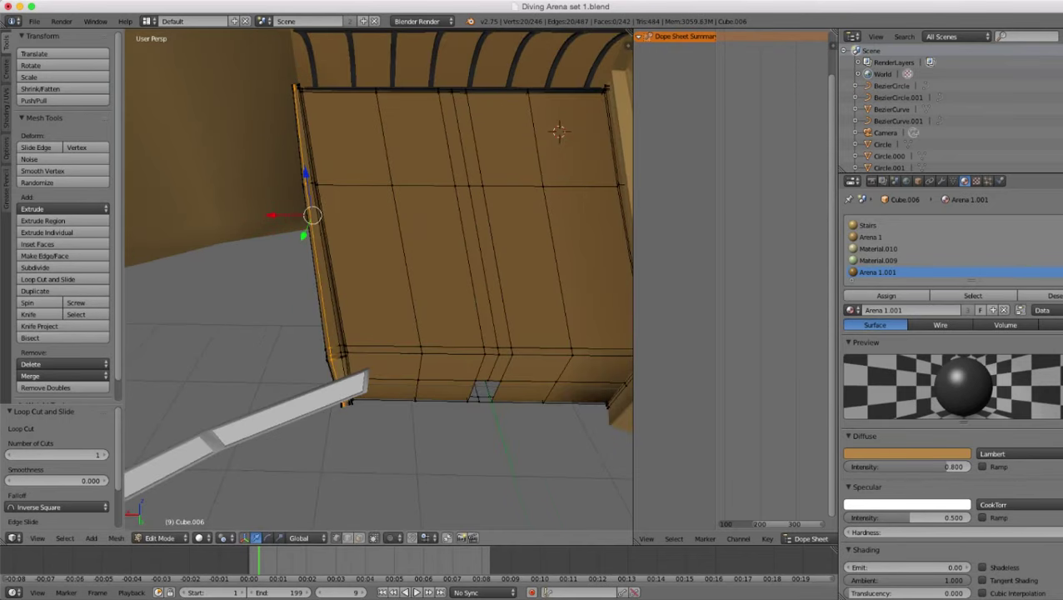
middle_click_drag(379, 279, 288, 275)
scroll(379, 279, "up", 2)
middle_click_drag(379, 279, 425, 287)
key("ctrl+r")
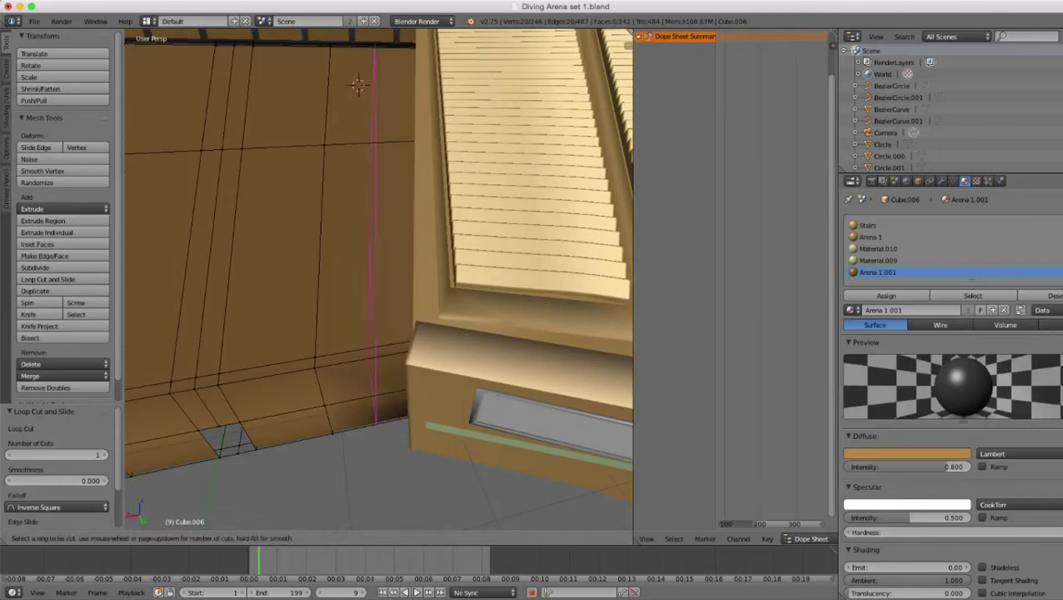
key("Return")
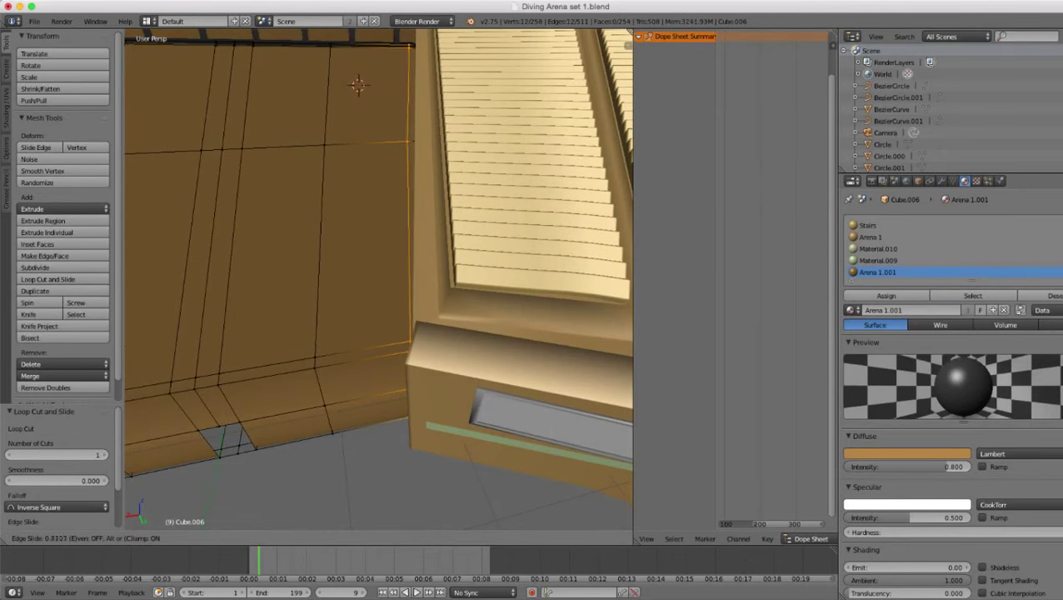
key("Return")
- Check the block's shading outside Edit Mode, then add an edge loop on its front wall just below the slope's lower edge
scroll(380, 279, "down", 2)
middle_click_drag(379, 280, 467, 325)
key("Tab")
scroll(380, 279, "down", 4)
middle_click_drag(379, 279, 404, 325)
scroll(379, 279, "up", 3)
key("Tab")
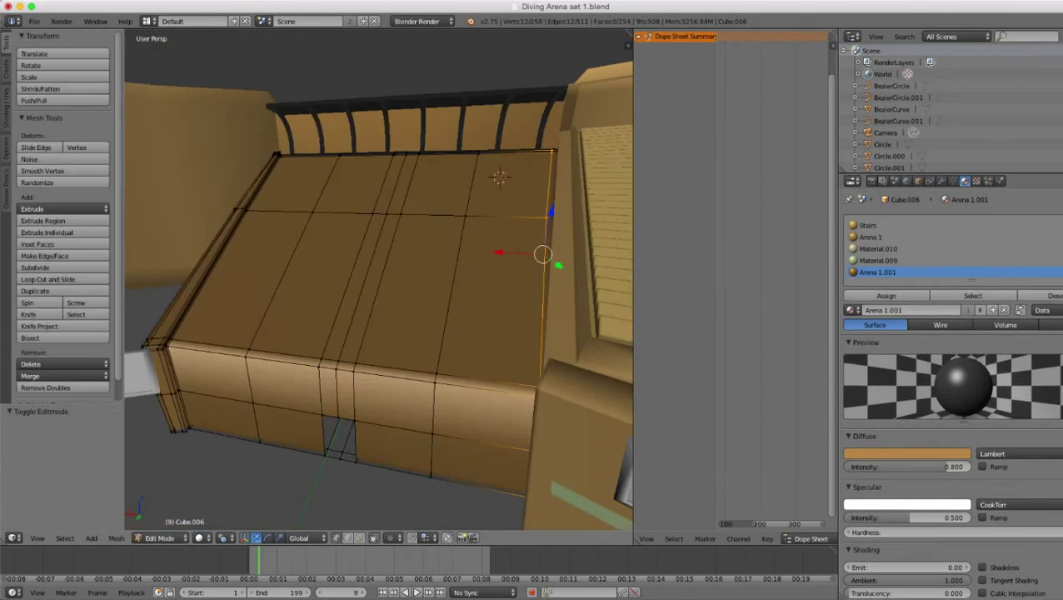
middle_click_drag(379, 279, 396, 271)
scroll(379, 280, "up", 2)
key("ctrl+r")
left_click(335, 412)
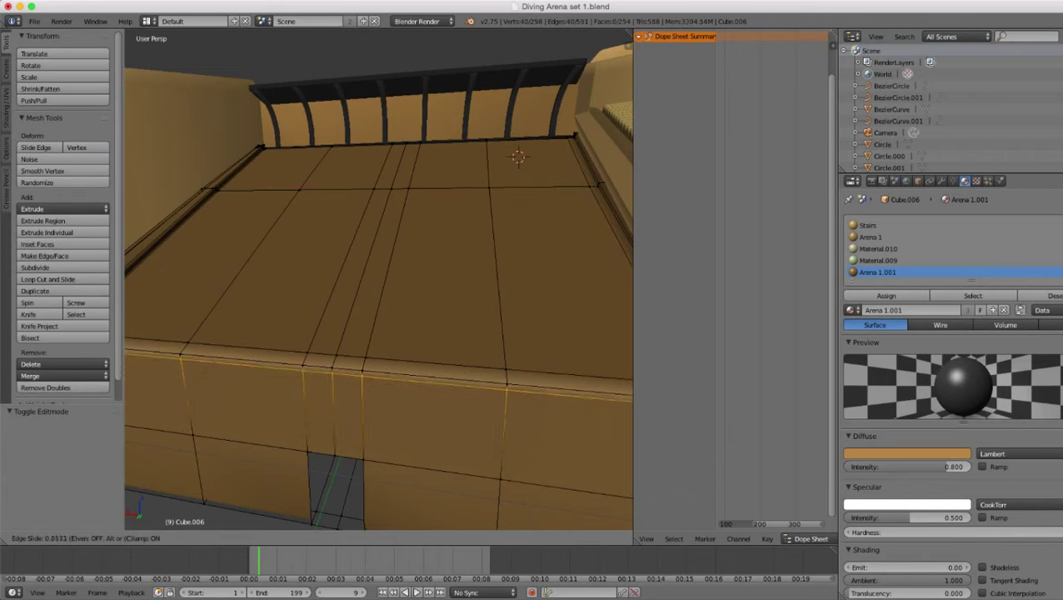
left_click(335, 377)
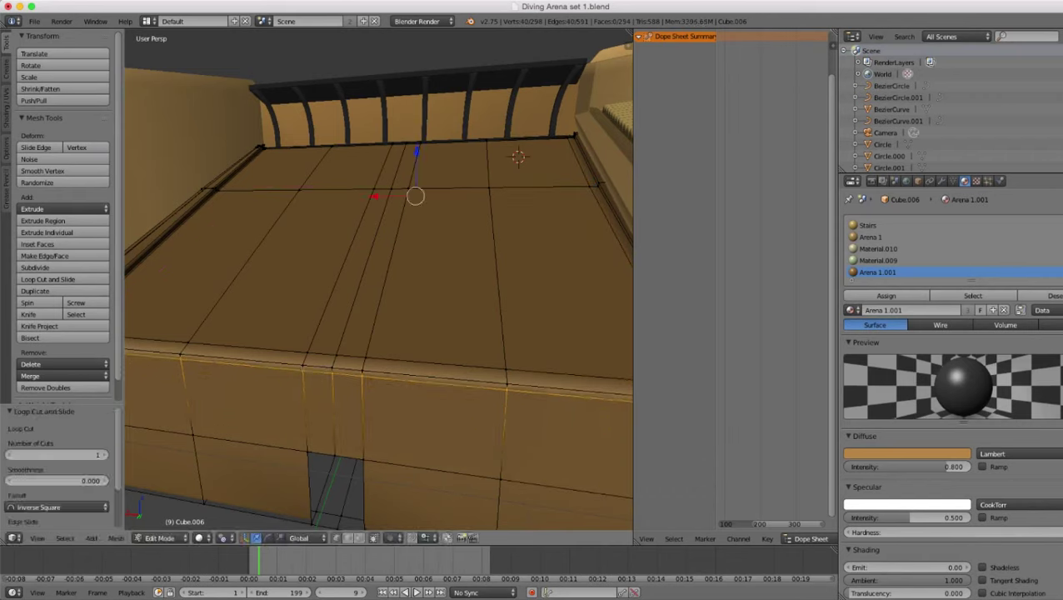
- Add two horizontal edge loops across the lower part of the block's front wall, crossing both sides of the doorway opening
scroll(379, 284, "down", 4)
middle_click_drag(367, 292, 338, 269)
scroll(379, 279, "up", 6)
key("ctrl+r")
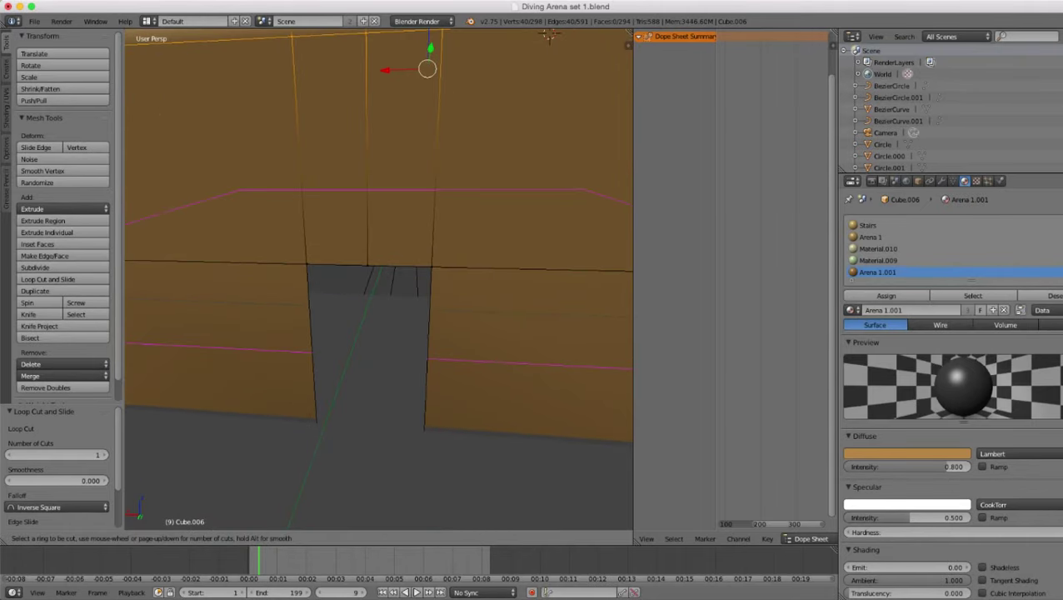
left_click(315, 353)
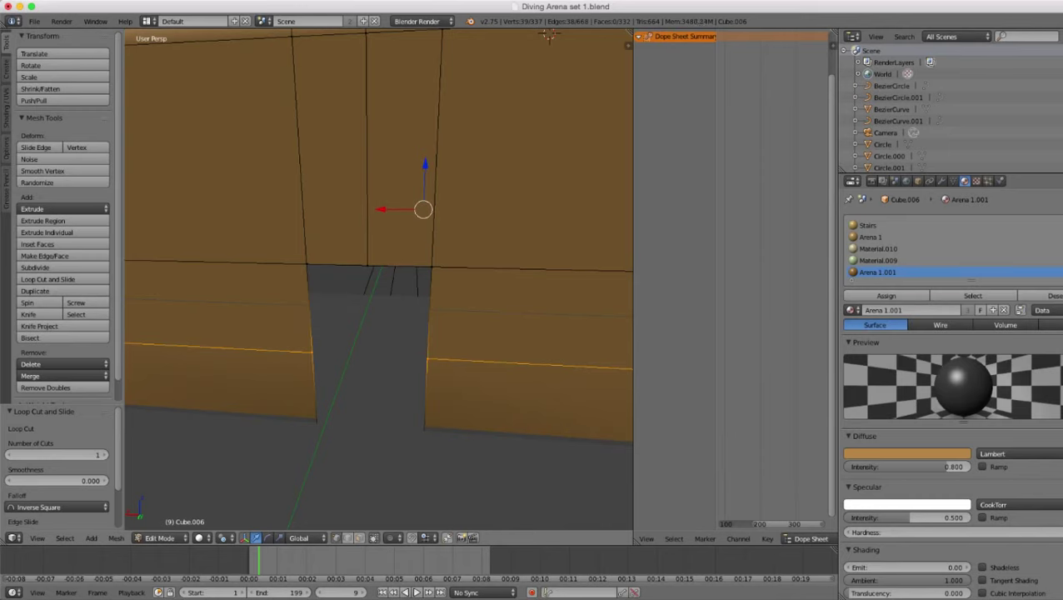
key("ctrl+r")
left_click(311, 311)
- Select the two upper corner vertices of the doorway opening and try to scale them together
right_click(306, 264)
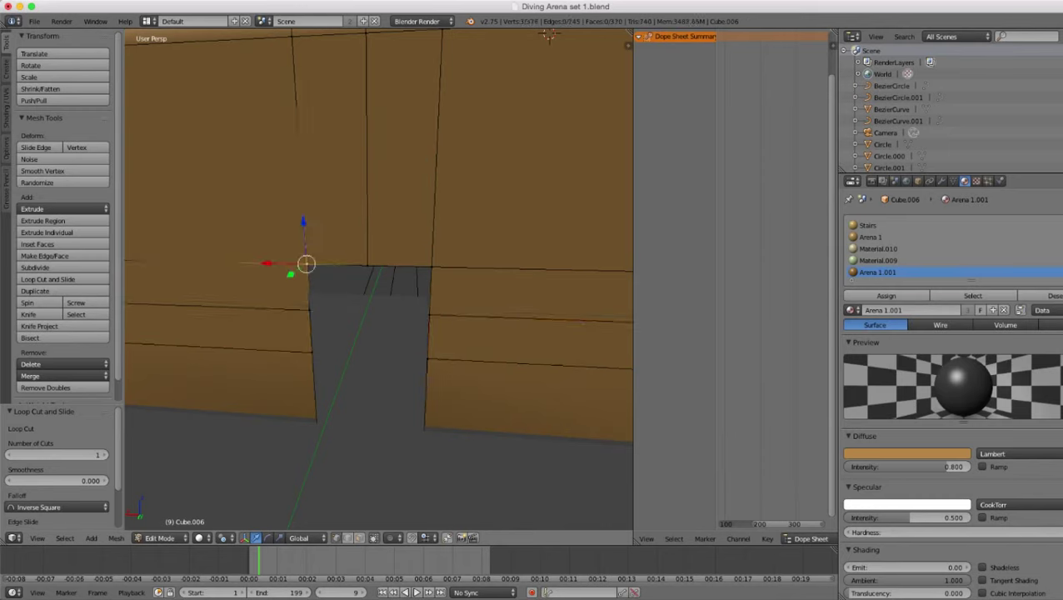
right_click(432, 267, "shift")
middle_click_drag(432, 267, 439, 273)
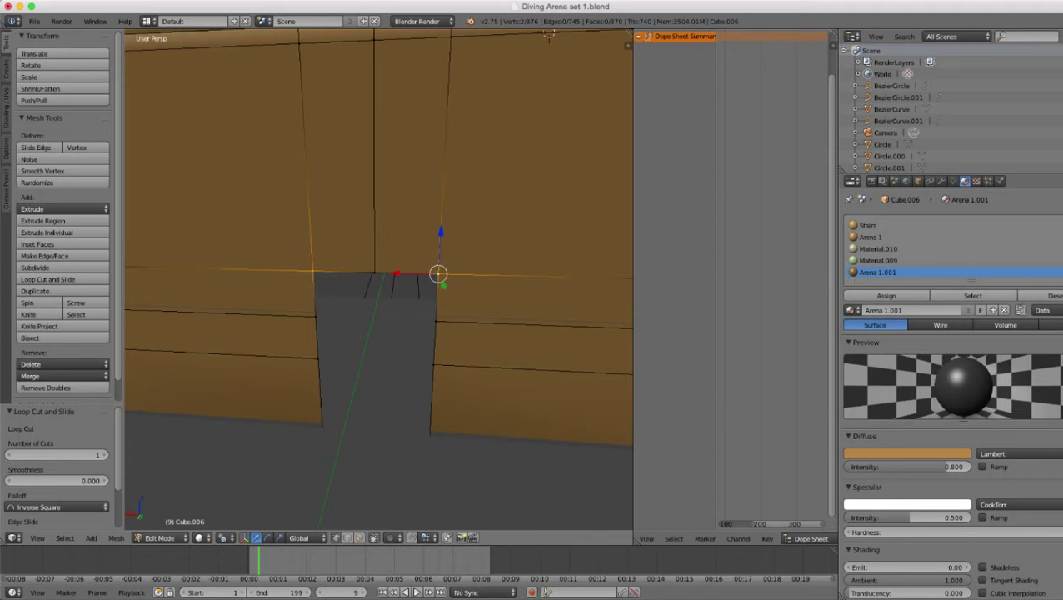
key("s")
right_click(484, 360)
key("z")
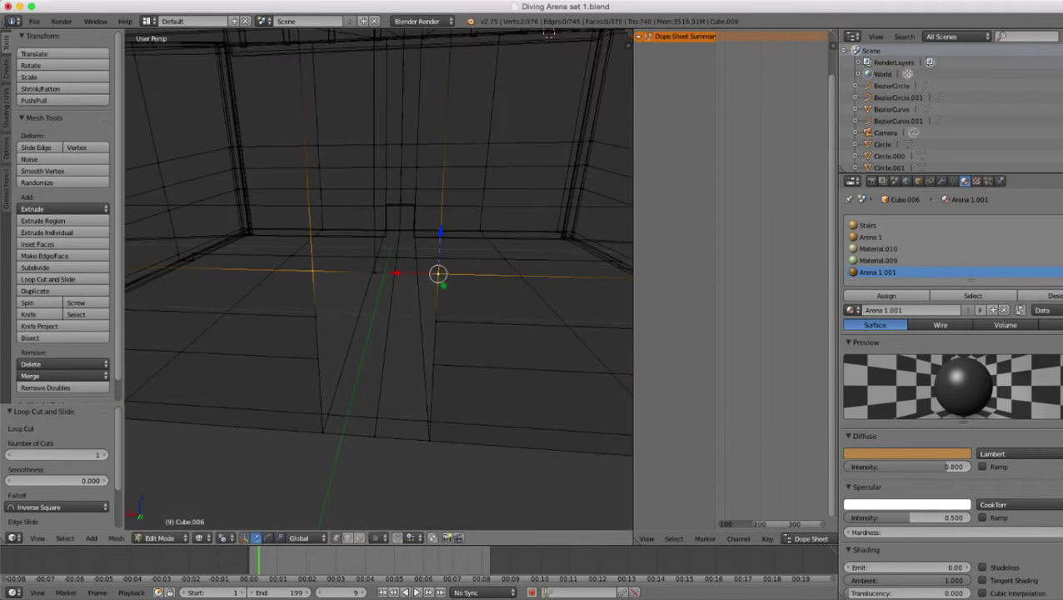
scroll(379, 280, "down", 4)
key("z")
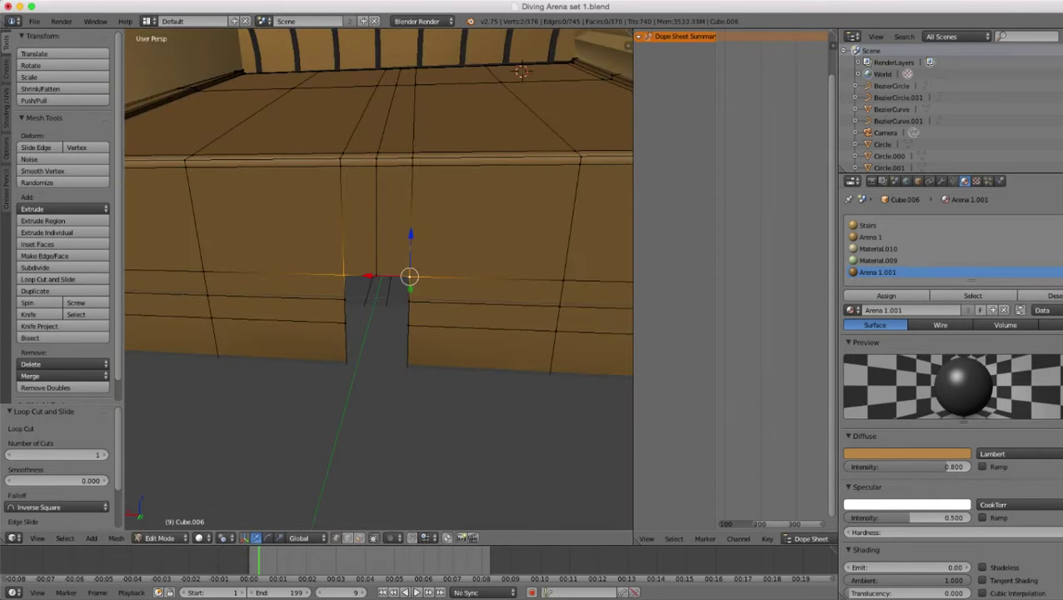
- Show the block's modifier settings and set the transform pivot to Median Point
left_click(953, 181)
left_click(942, 180)
key("z")
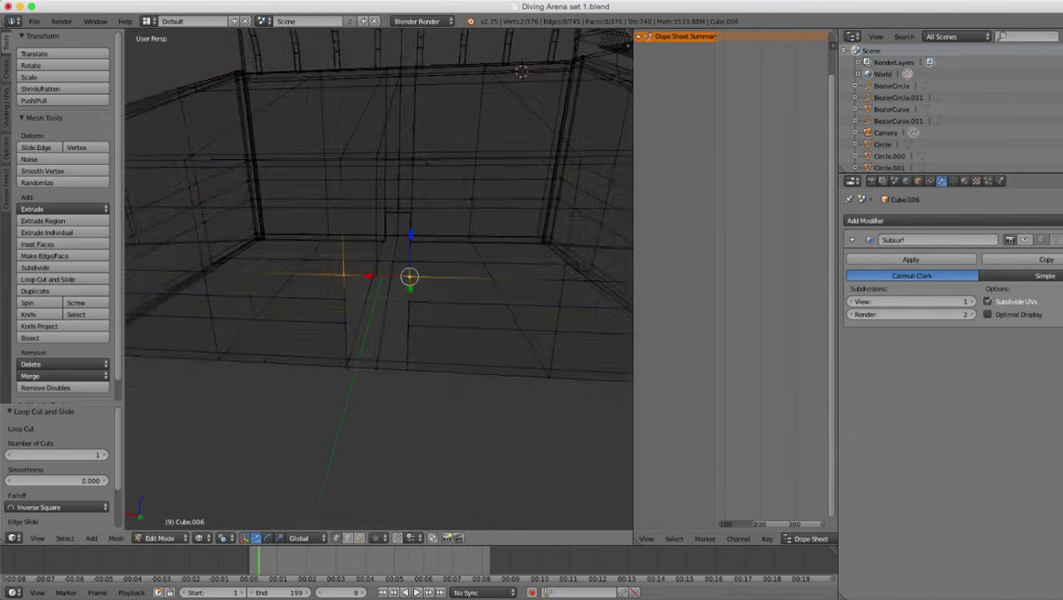
middle_click_drag(380, 279, 416, 307)
left_click(226, 538)
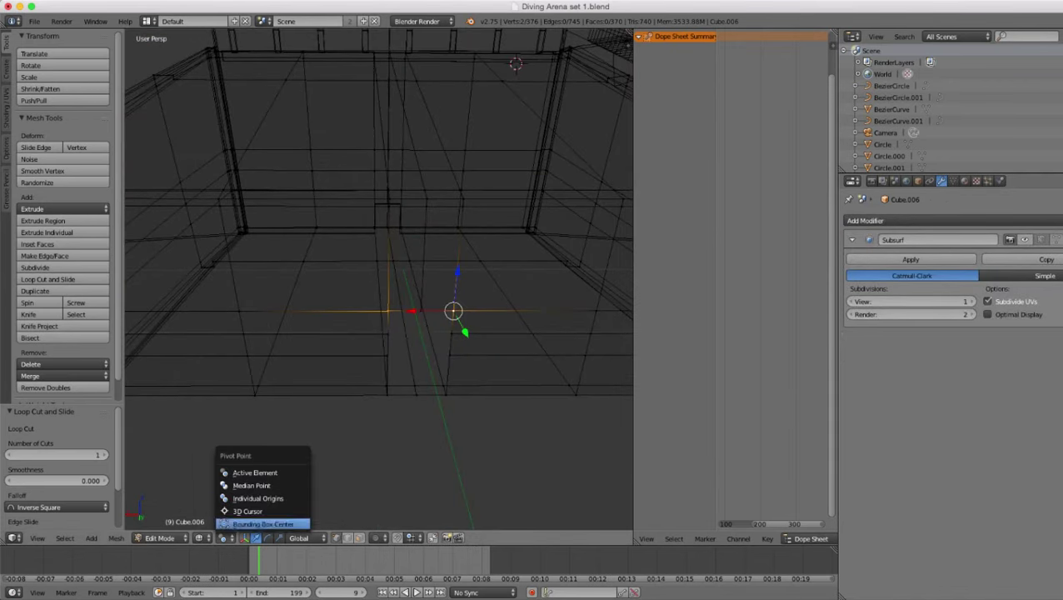
left_click(241, 498)
left_click(226, 538)
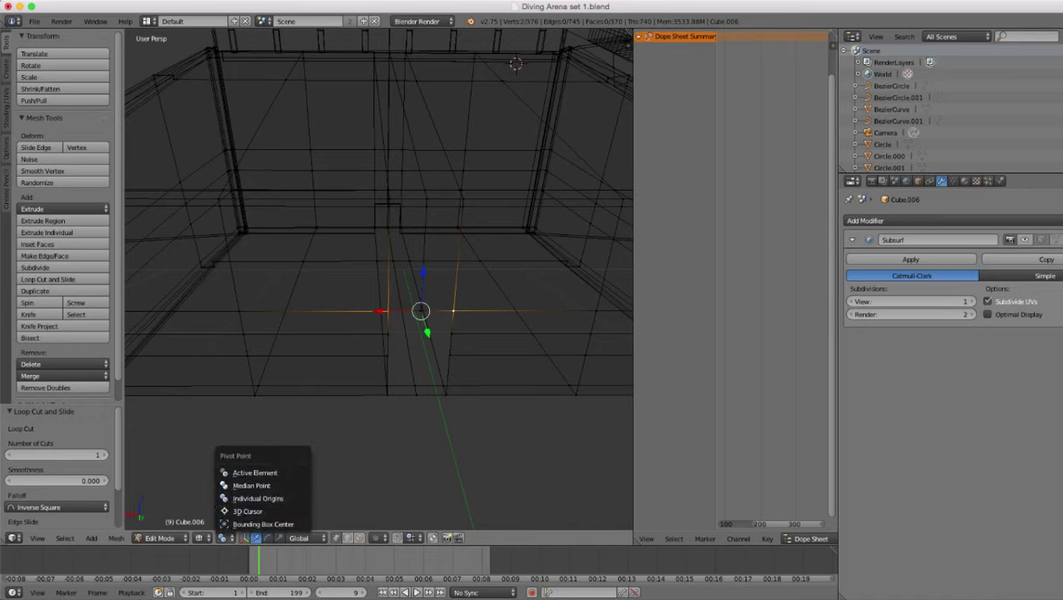
left_click(241, 484)
- Scale the doorway's two upper corner vertices toward each other by 0.207
key("z")
middle_click_drag(384, 334, 360, 322)
middle_click_drag(517, 395, 482, 379)
scroll(481, 380, "up", 3)
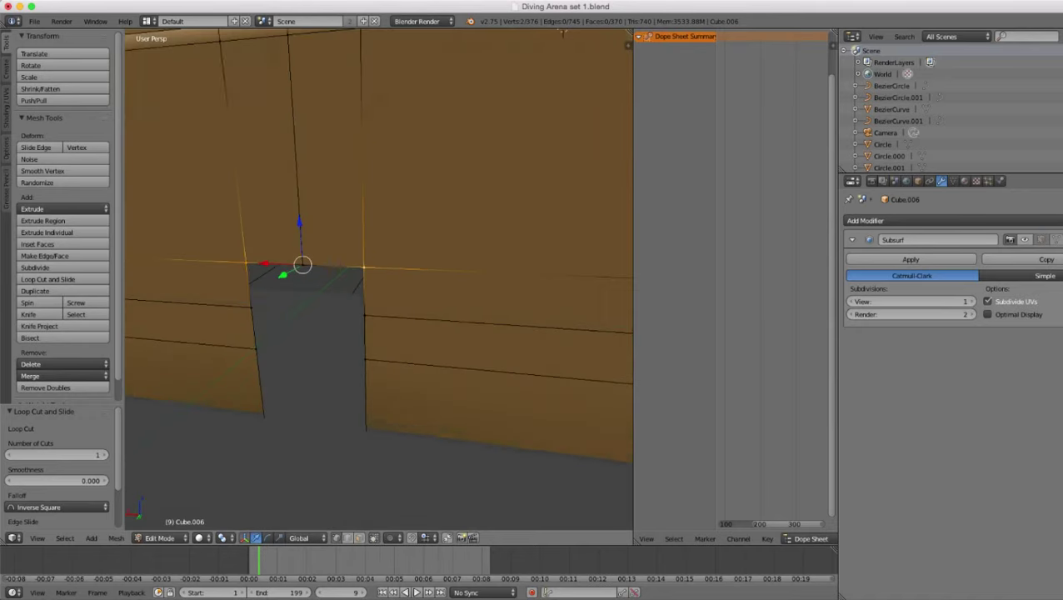
key("s")
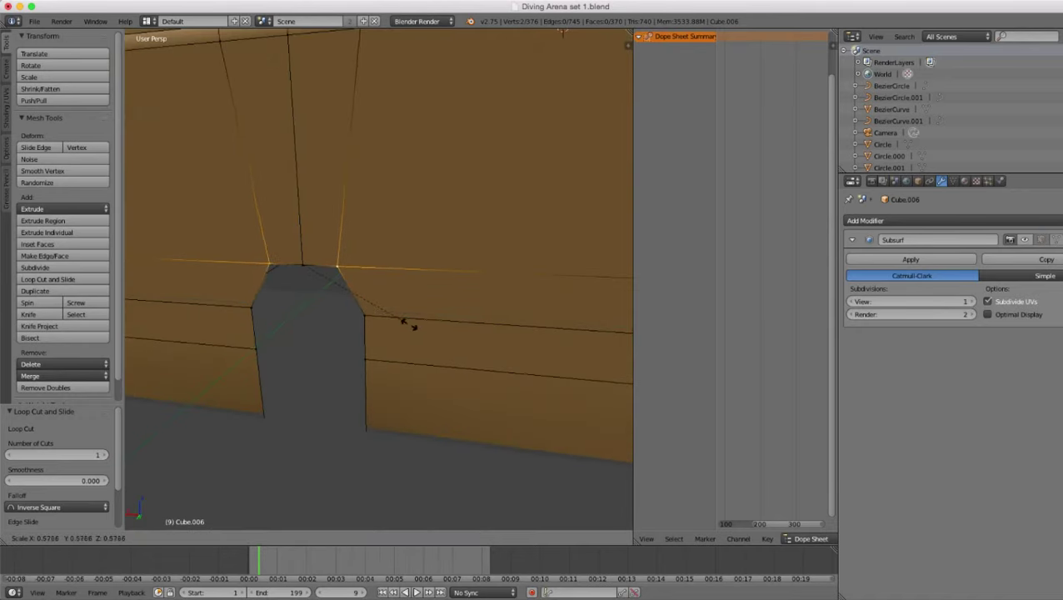
left_click(342, 281)
middle_click_drag(342, 282, 395, 287)
- Scale the vertex pair just below the doorway's top inward to about 0.77 and check the arch outside Edit Mode
right_click(347, 324)
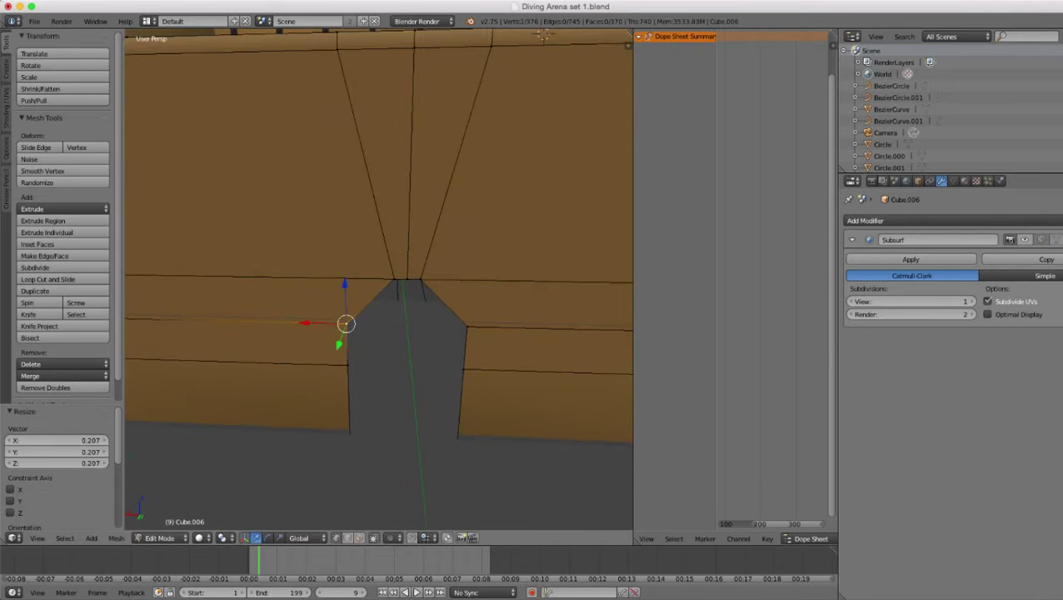
right_click(467, 326, "shift")
middle_click_drag(467, 326, 461, 315)
key("s")
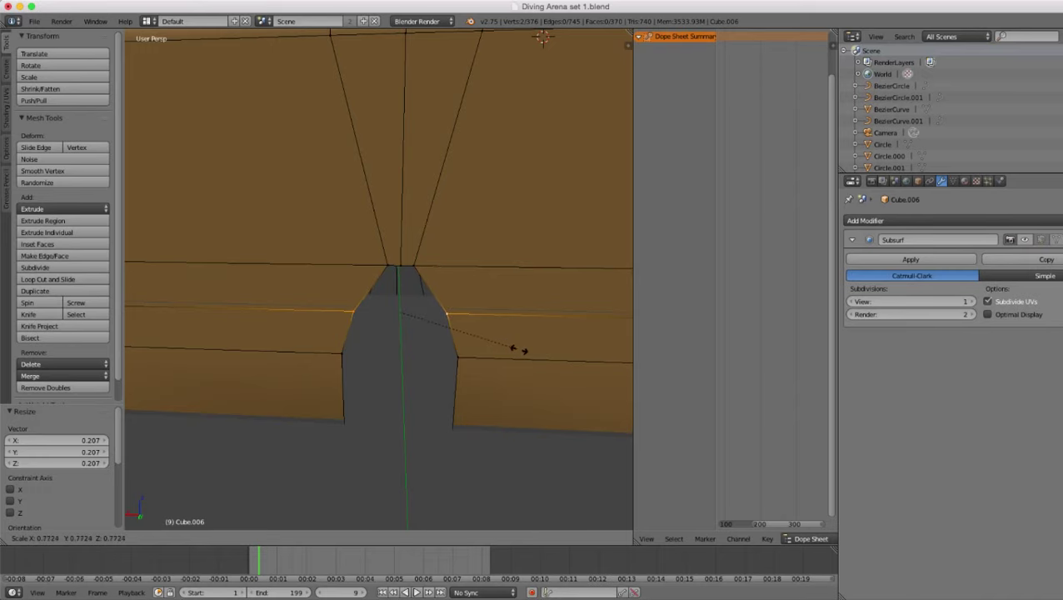
left_click(521, 351)
scroll(521, 351, "down", 3)
key("Tab")
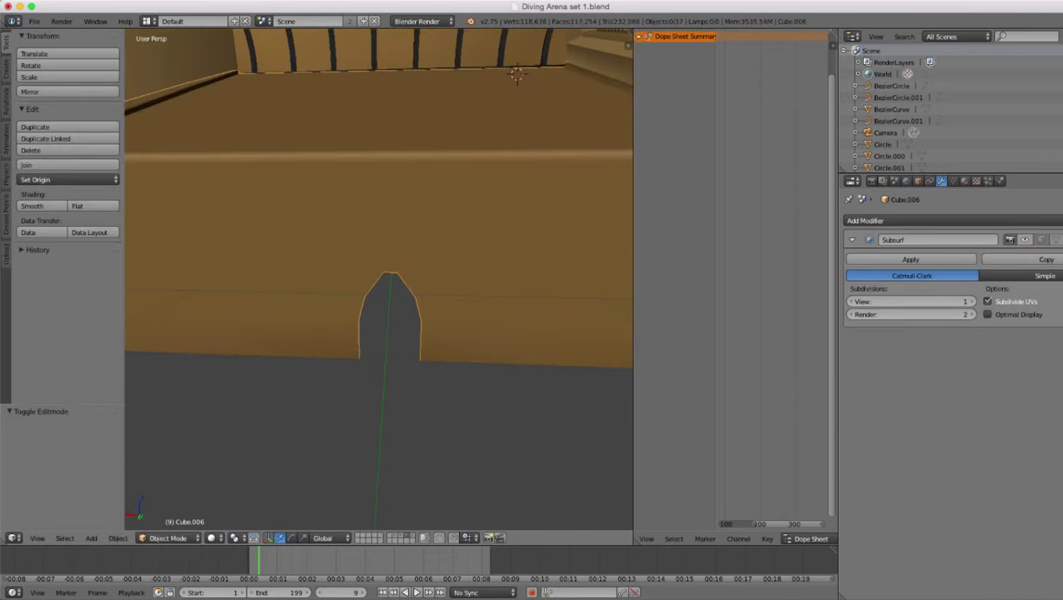
scroll(521, 351, "down", 4)
scroll(379, 280, "up", 6)
scroll(379, 280, "down", 3)
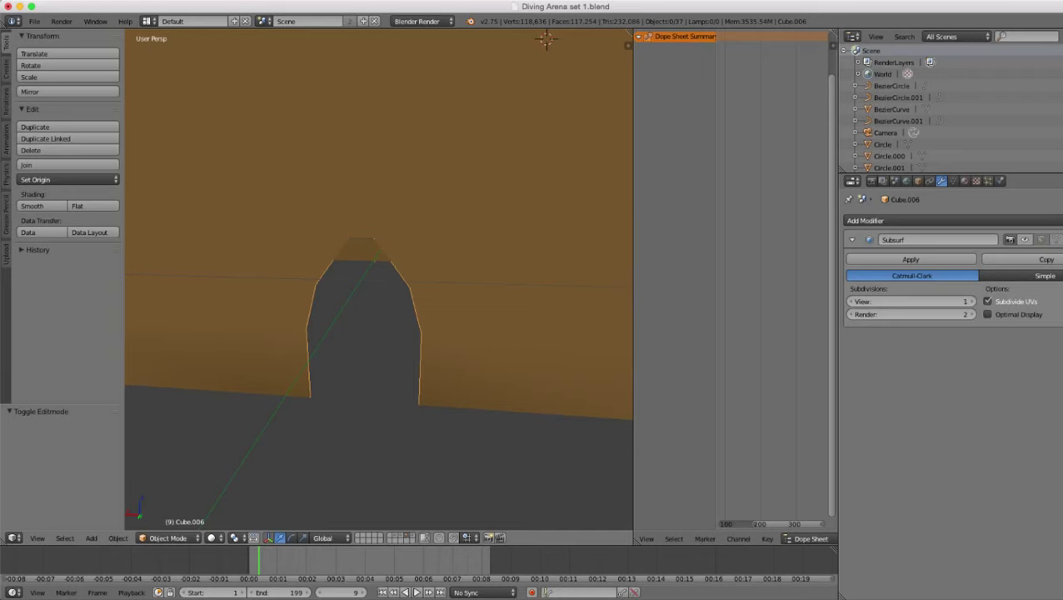
- Add an edge loop between the arch's top two vertex levels and scale its two vertices at the opening by 1.137
key("Tab")
key("ctrl+r")
left_click(395, 265)
left_click(395, 265)
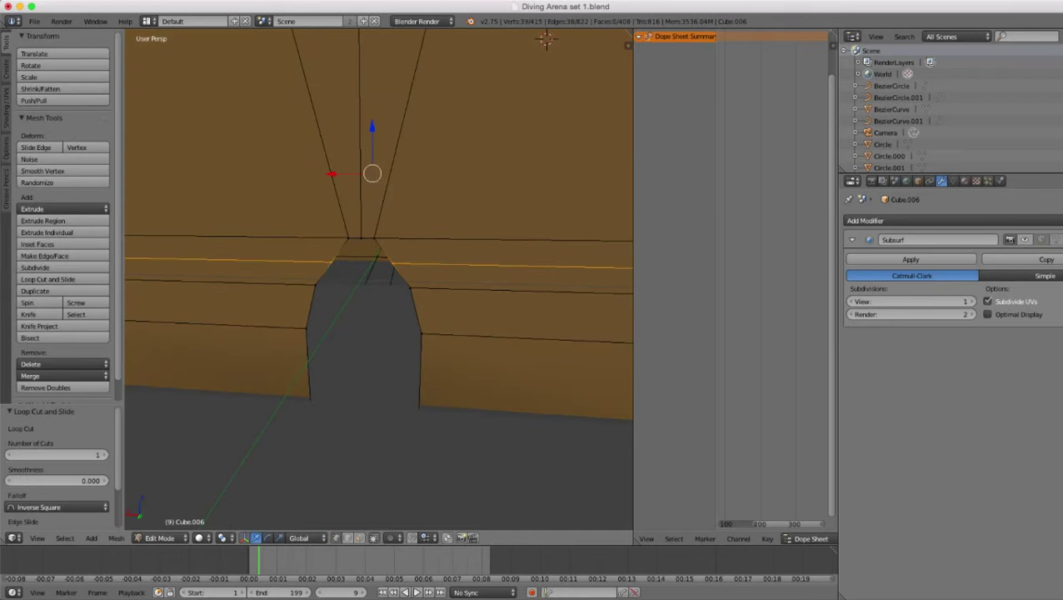
right_click(393, 263)
key("s")
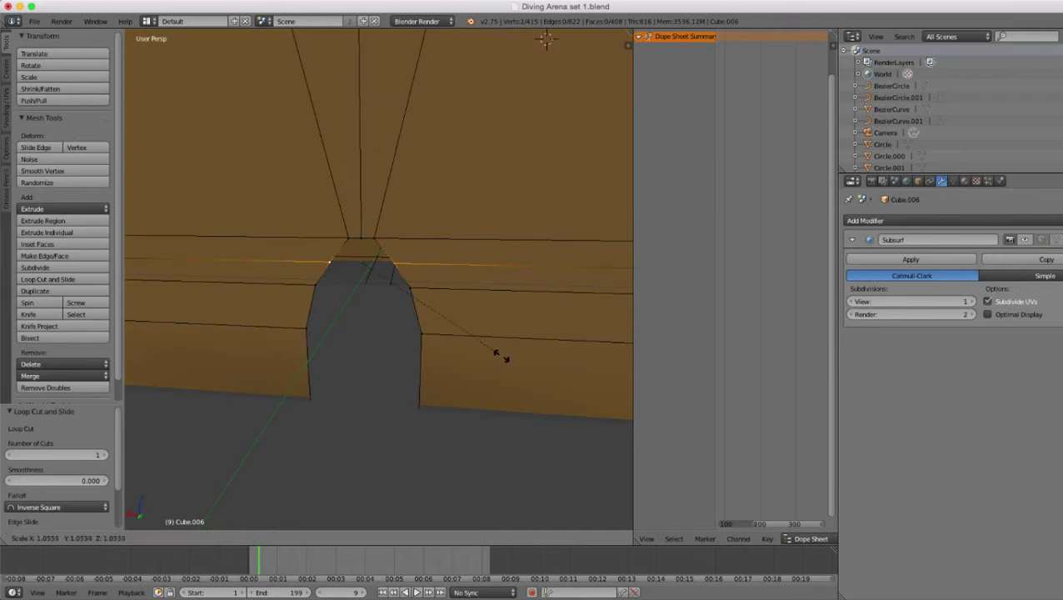
left_click(512, 364)
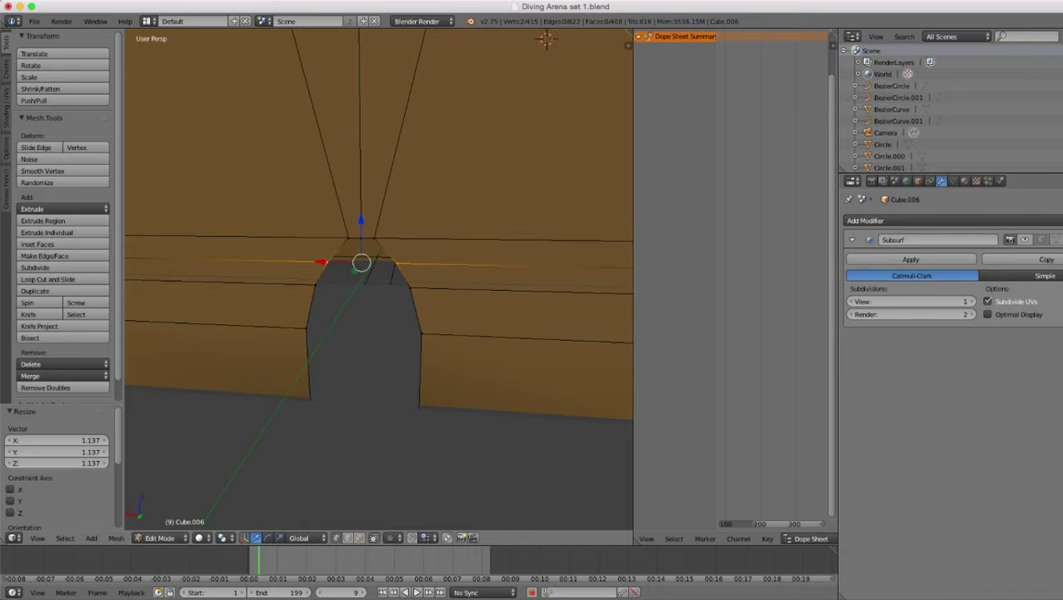
- Add an edge loop between the arch's next two lower levels and scale its two vertices at the opening by 1.042
key("ctrl+r")
left_click(417, 312)
left_click(416, 312)
right_click(415, 312)
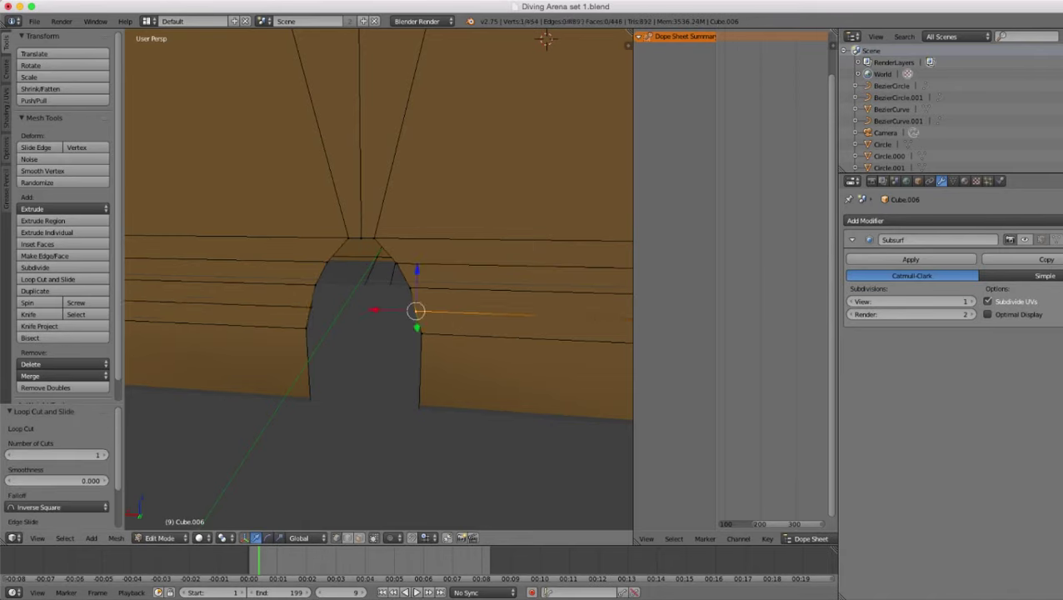
key("s")
left_click(498, 384)
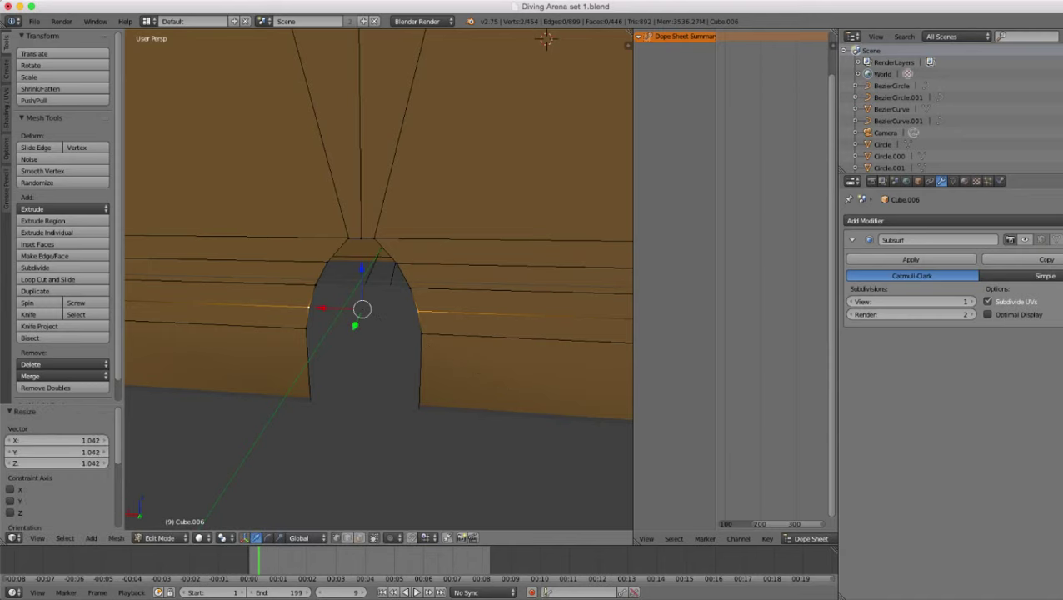
- Examine the arched doorway's shape outside Edit Mode from near and far
key("Tab")
scroll(380, 280, "down", 8)
middle_click_drag(498, 384, 492, 425)
scroll(379, 280, "up", 7)
scroll(379, 280, "down", 8)
scroll(379, 280, "up", 5)
scroll(379, 280, "down", 7)
scroll(379, 280, "up", 8)
- Select the edge loop around the block at the arch's peak, including the peak's middle vertex
key("Tab")
middle_click_drag(480, 375, 462, 329)
scroll(379, 280, "up", 4)
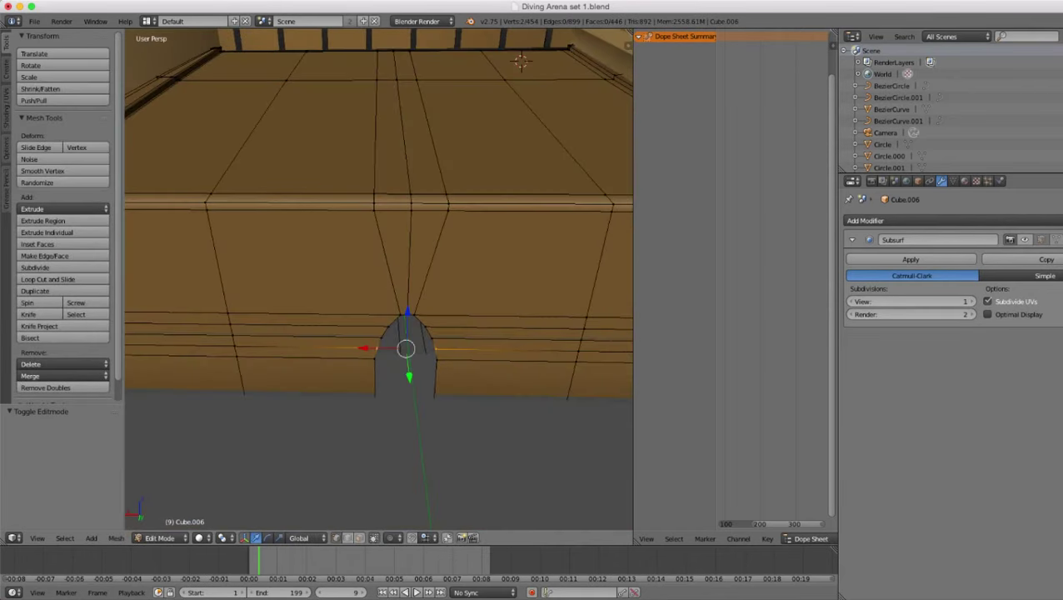
right_click(448, 316, "alt")
scroll(379, 280, "up", 4)
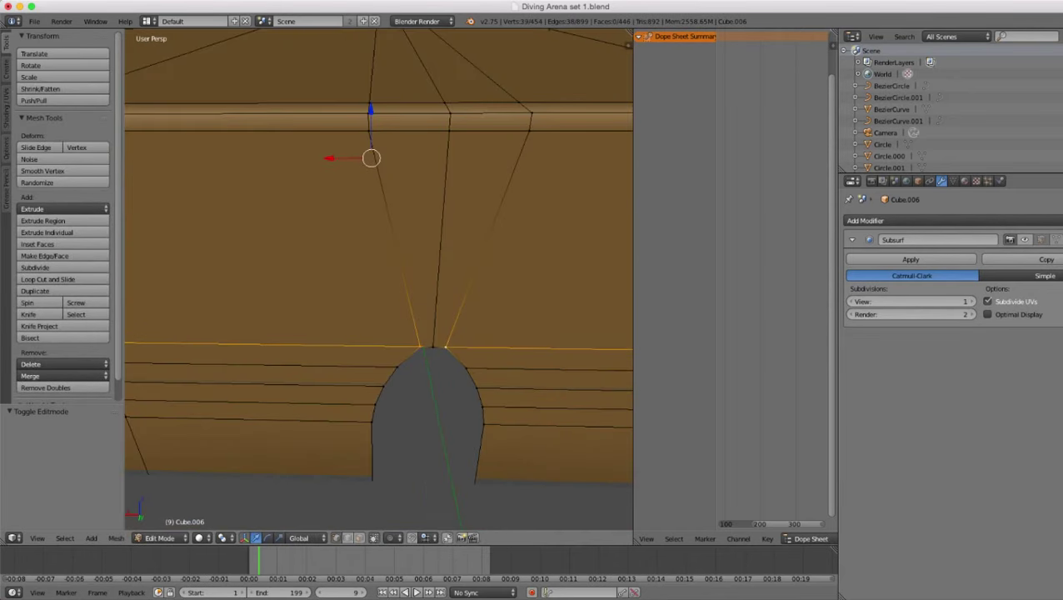
right_click(433, 346, "shift")
key("z")
scroll(433, 347, "down", 6)
middle_click_drag(433, 347, 423, 308)
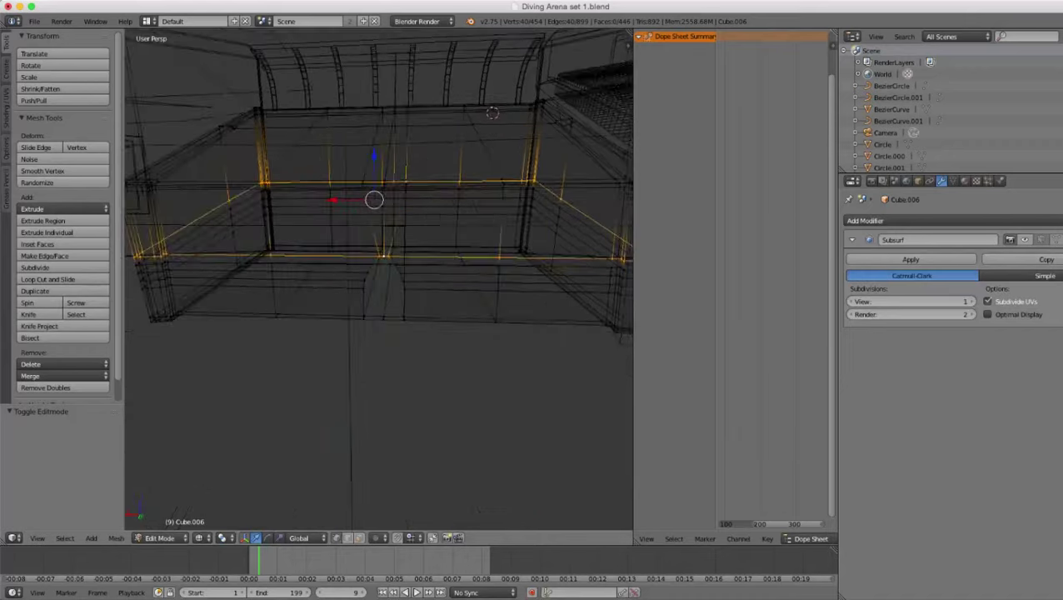
key("z")
scroll(379, 280, "up", 5)
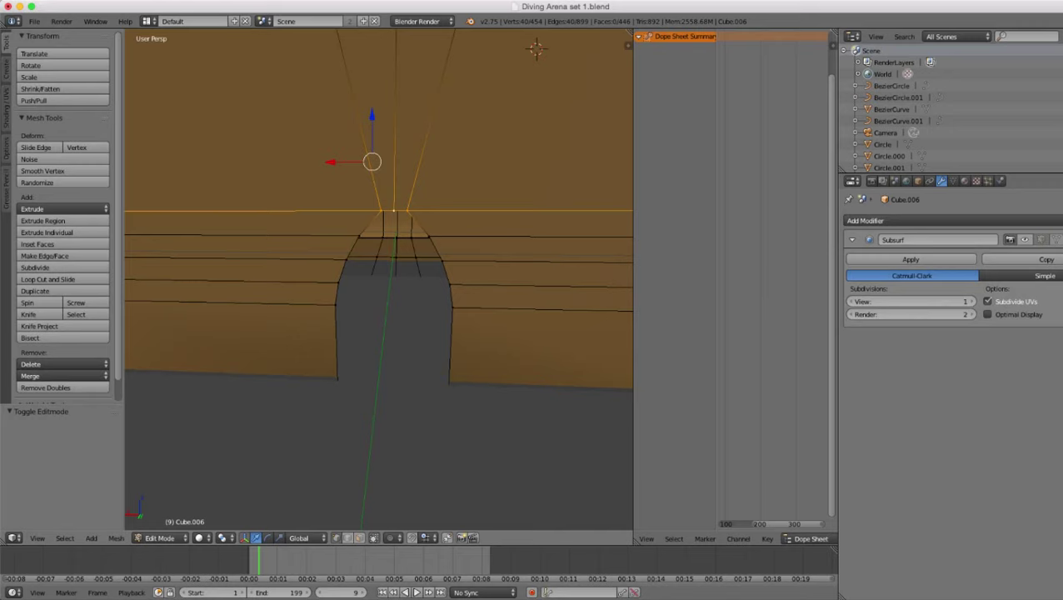
- Inspect the arched doorway and block against the surrounding arena, both inside and outside Edit Mode
key("ctrl+e")
scroll(379, 280, "down", 7)
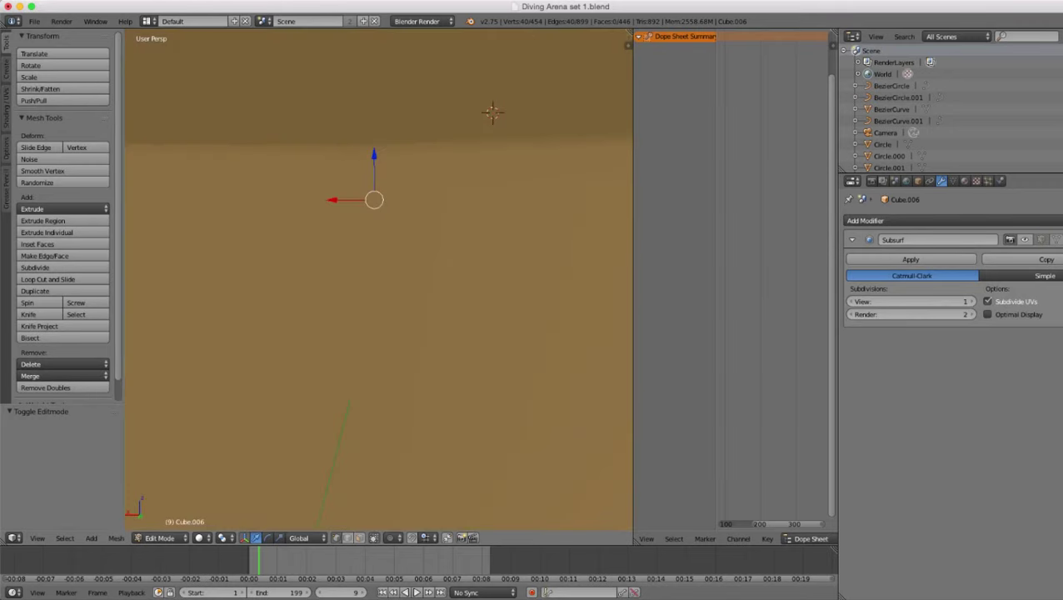
middle_click_drag(379, 279, 287, 312)
scroll(379, 279, "up", 6)
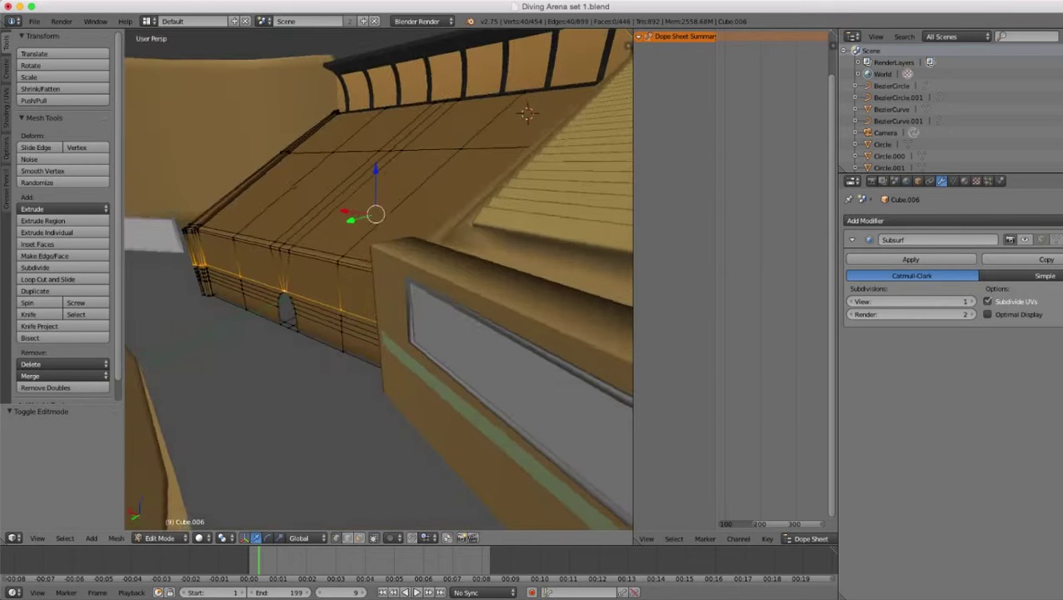
middle_click_drag(379, 279, 421, 246)
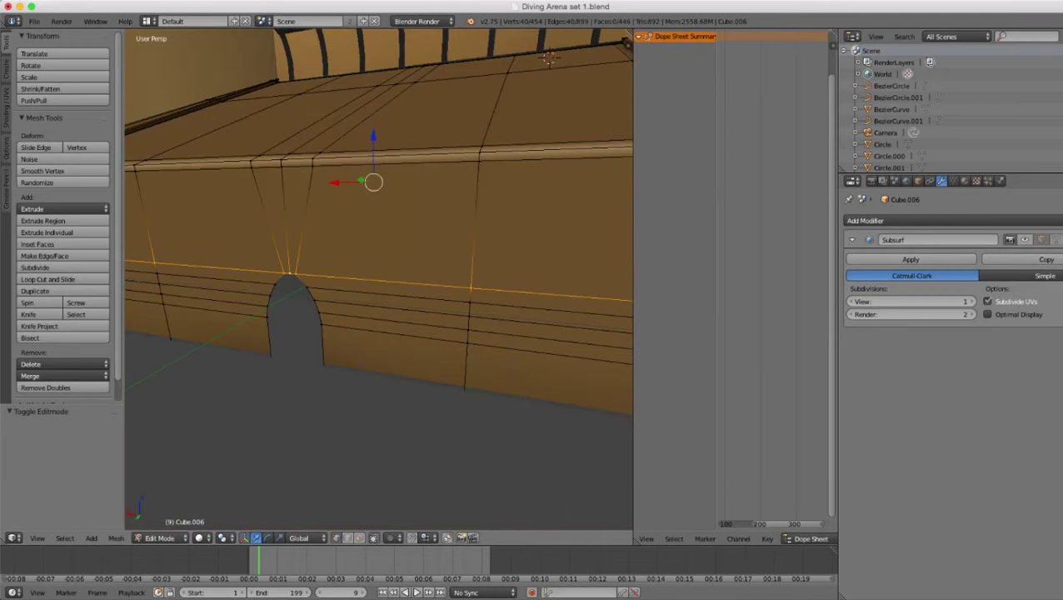
key("Tab")
scroll(379, 279, "down", 7)
middle_click_drag(379, 279, 458, 313)
scroll(379, 279, "down", 3)
scroll(380, 280, "up", 9)
- Select the boundary loop around the arched opening and view it in wireframe
key("Tab")
scroll(380, 279, "up", 2)
right_click(443, 333, "alt")
key("z")
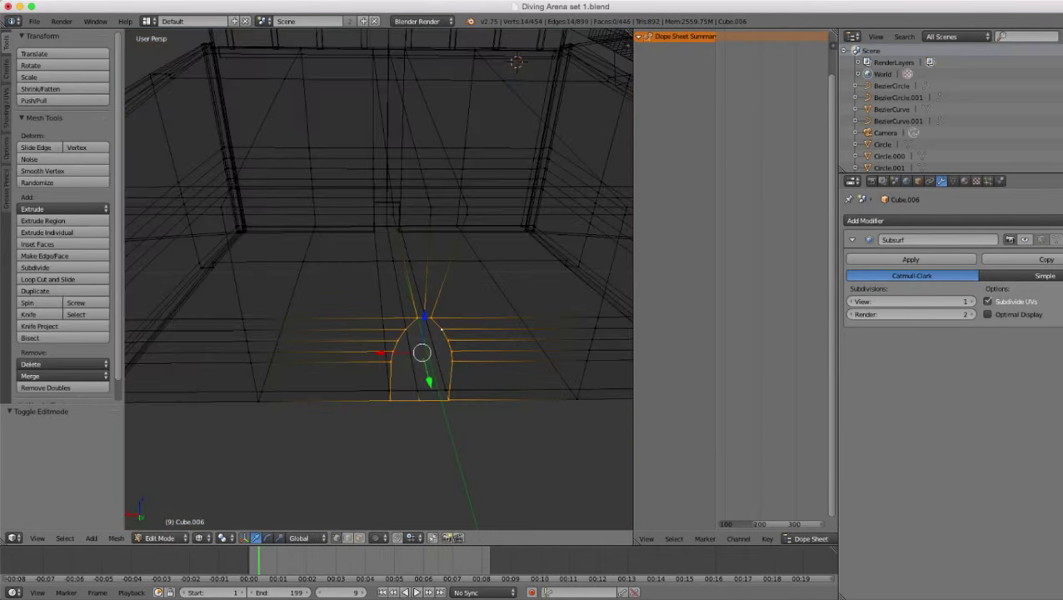
middle_click_drag(379, 279, 400, 260)
scroll(380, 279, "up", 3)
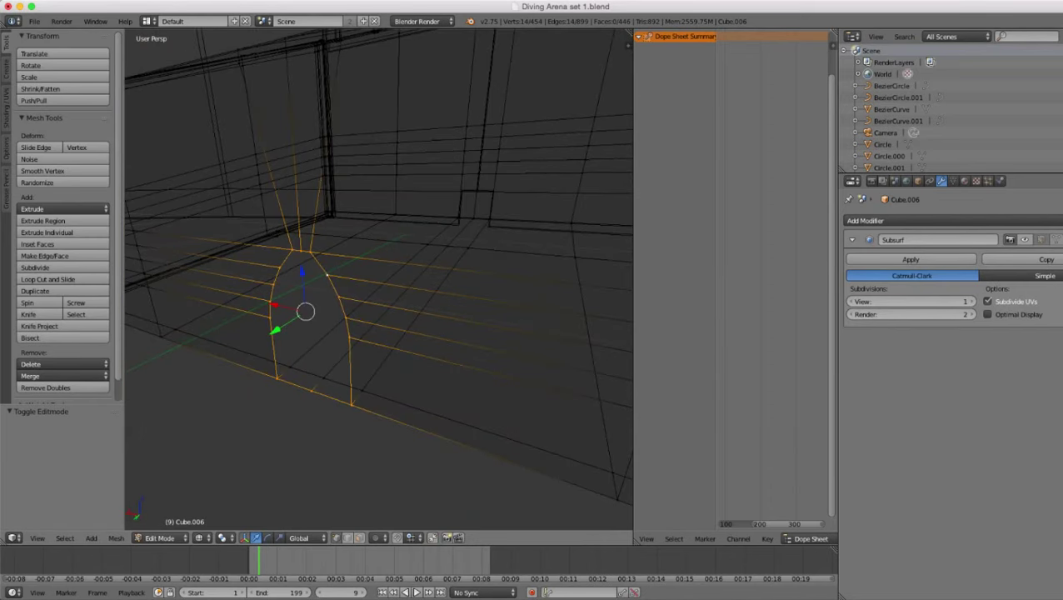
- Drop the middle vertex of the opening's base from the selection, keeping the arch outline with both base corners
key("c")
middle_click_drag(351, 419, 280, 383)
right_click(280, 383)
scroll(280, 384, "up", 4)
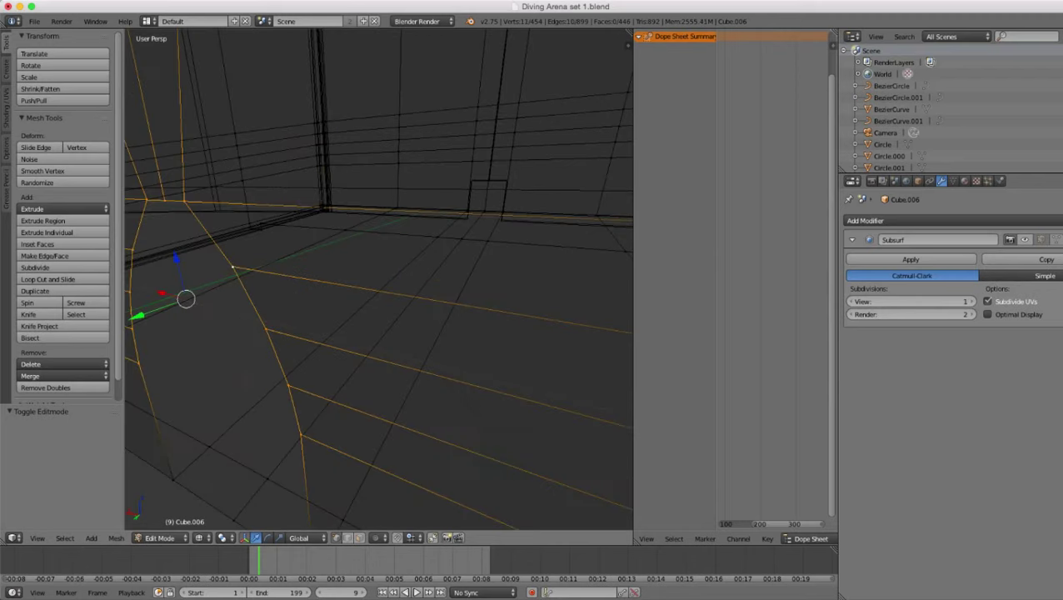
scroll(280, 381, "down", 4)
key("z")
key("z")
right_click(278, 379, "shift")
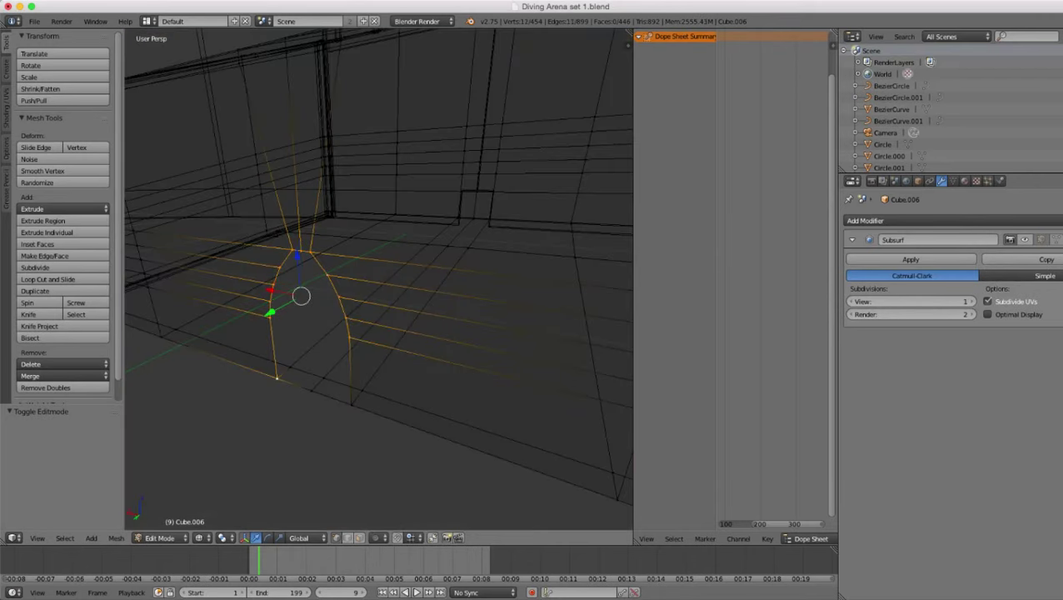
right_click(352, 405, "shift")
- Extrude the arch outline into the block along Y by -0.652, and again by -1.042
key("e")
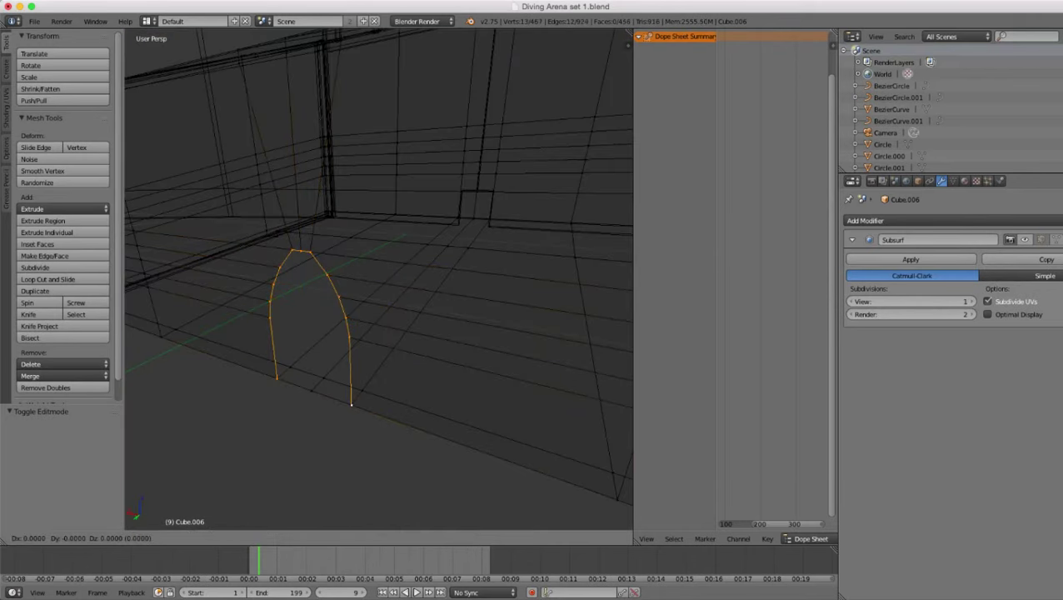
key("y")
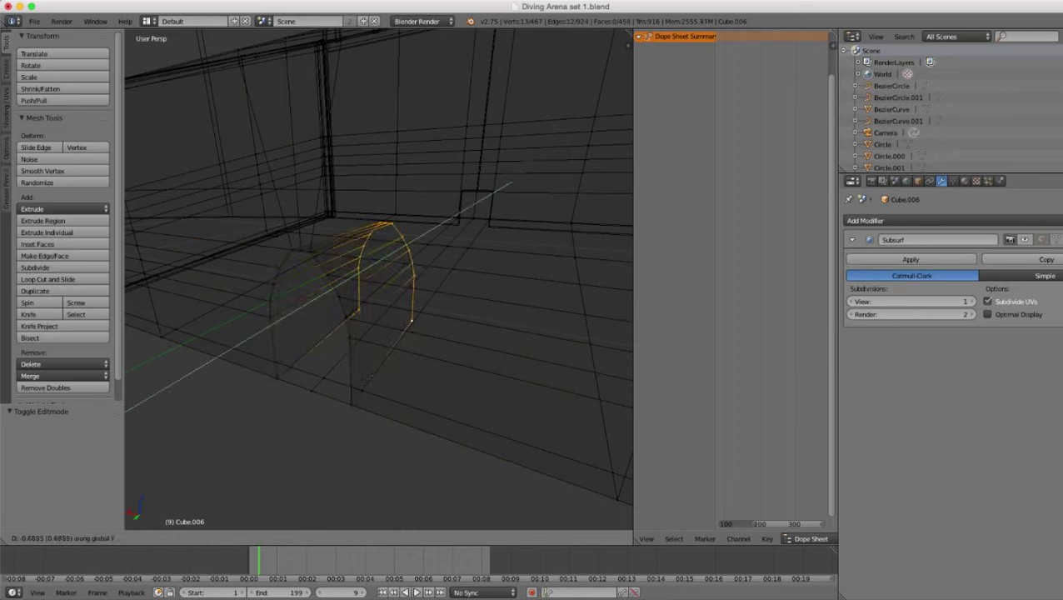
left_click(366, 380)
key("e")
key("y")
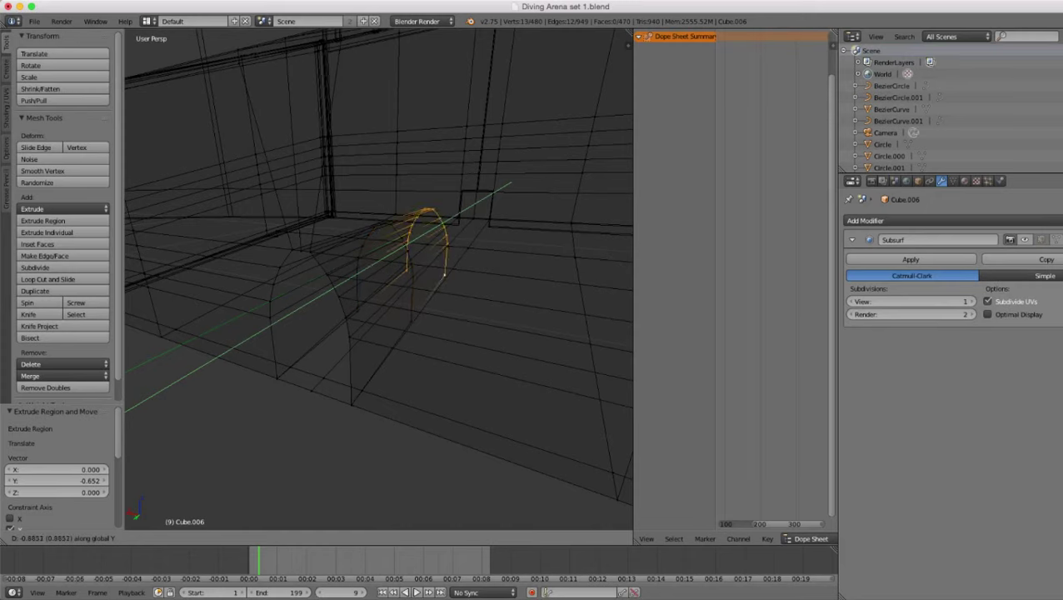
left_click(417, 338)
- Add an edge loop inside the arched passage and slide it fully to the passage's front opening
key("z")
key("ctrl+r")
left_click(323, 298)
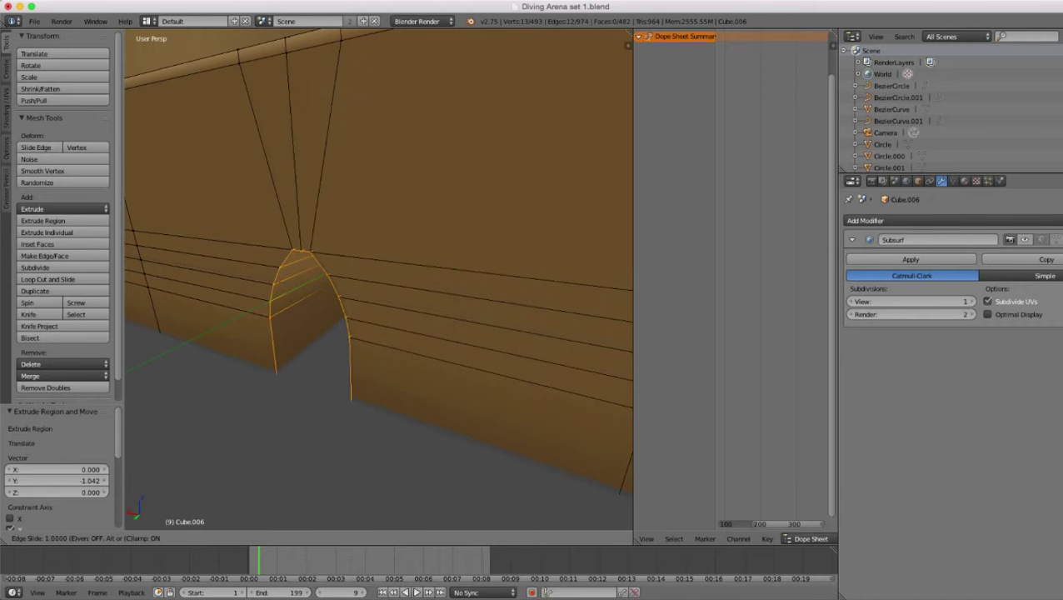
left_click(323, 298)
key("z")
- Scale the edge loop at the passage's front opening down to about 0.97 and leave Edit Mode
middle_click_drag(323, 298, 425, 265)
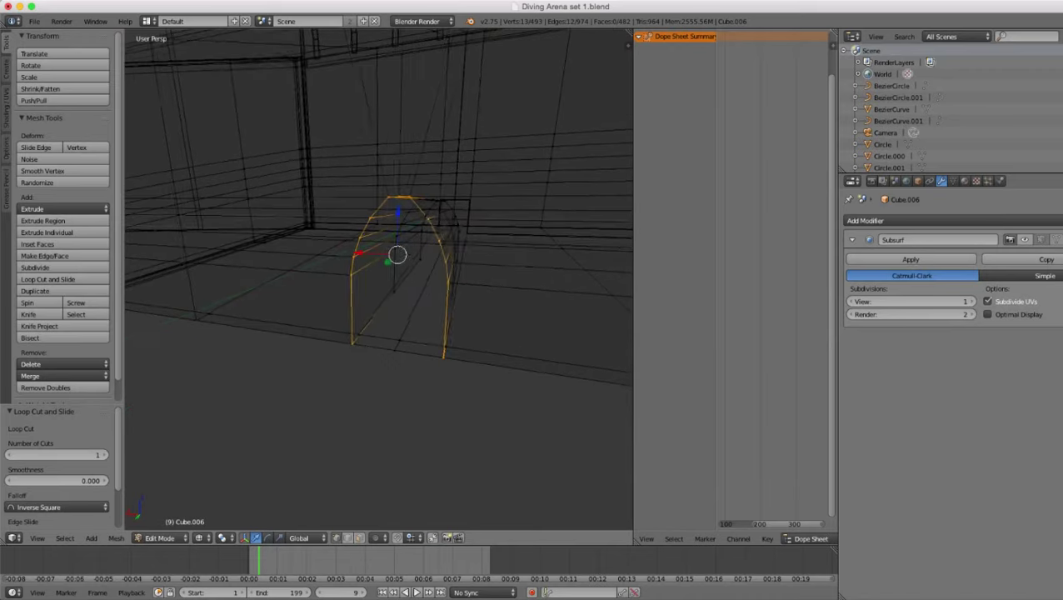
scroll(392, 266, "up", 5)
key("z")
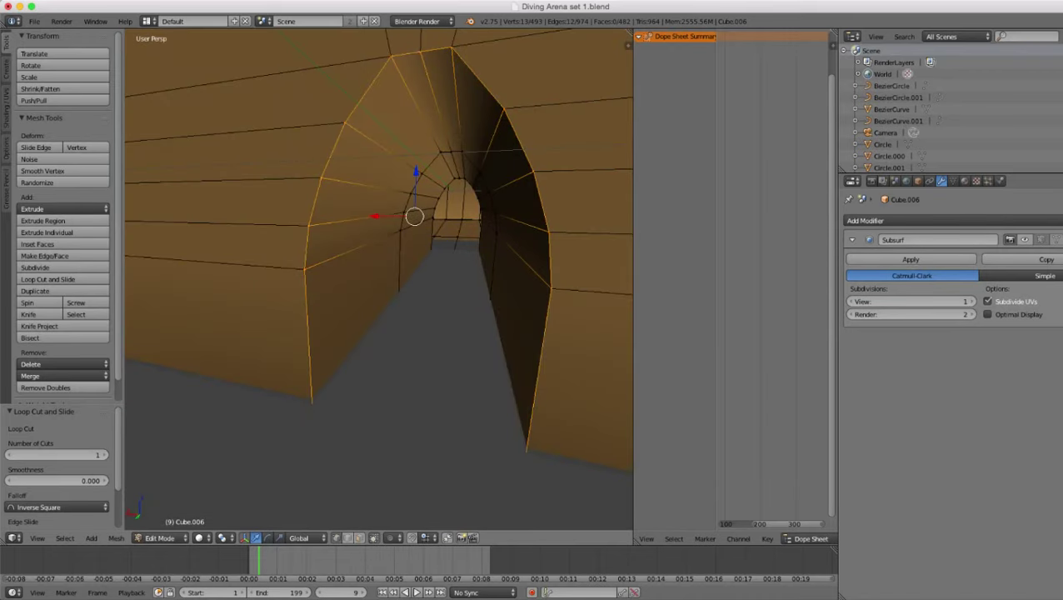
key("s")
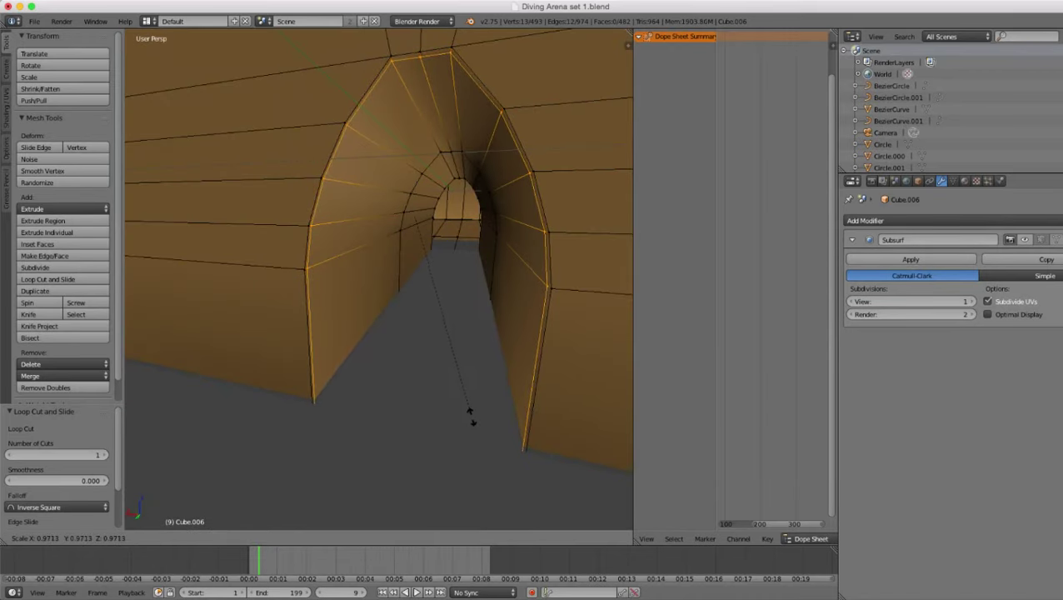
left_click(472, 416)
key("Tab")
- Select the vertical edge loop running through the peak of the arch and show the block in wireframe
scroll(472, 416, "down", 8)
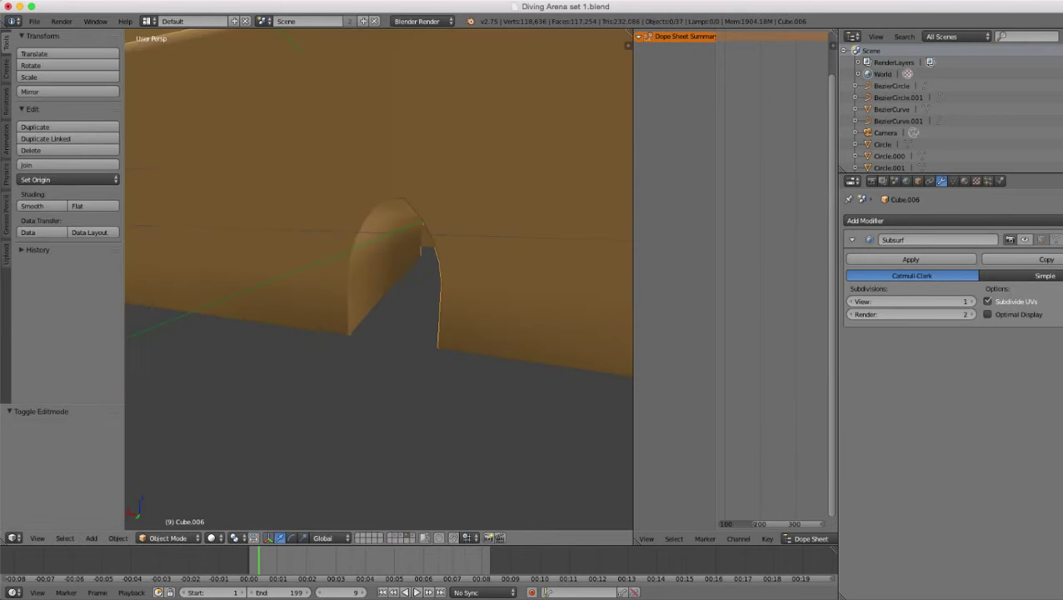
mouse_move(471, 350)
middle_mouse_down()
mouse_move(450, 353)
mouse_move(400, 408)
mouse_move(502, 390)
mouse_move(483, 367)
mouse_move(408, 367)
mouse_move(462, 383)
mouse_move(346, 328)
middle_mouse_up()
scroll(450, 353, "down", 4)
scroll(484, 366, "up", 10)
key("Tab")
key("z")
right_click(414, 250, "alt")
key("z")
scroll(414, 366, "down", 8)
key("z")
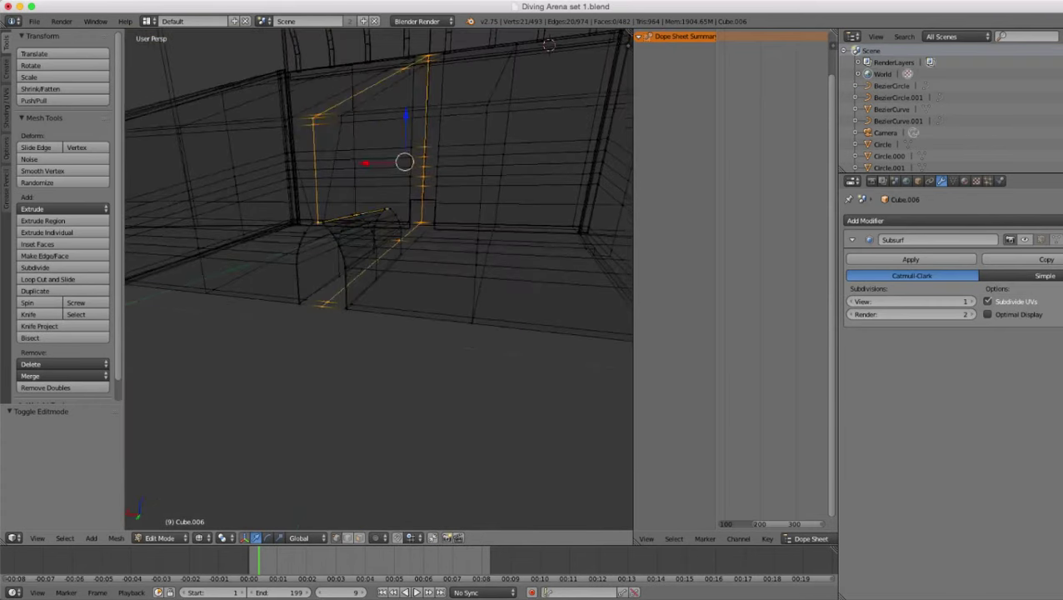
- Deselect the loop's floor, passage and far-side vertices, keeping only the short edge strip above the arch's peak
key("c")
middle_click(325, 310)
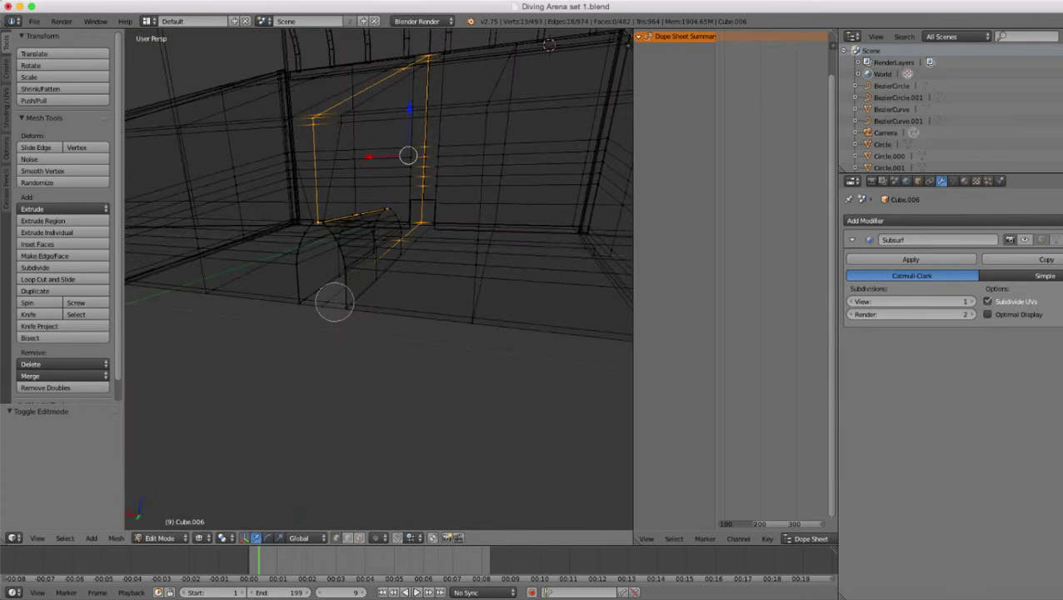
middle_click(408, 249)
key("Escape")
key("c")
scroll(433, 232, "down", 3)
middle_click(446, 225)
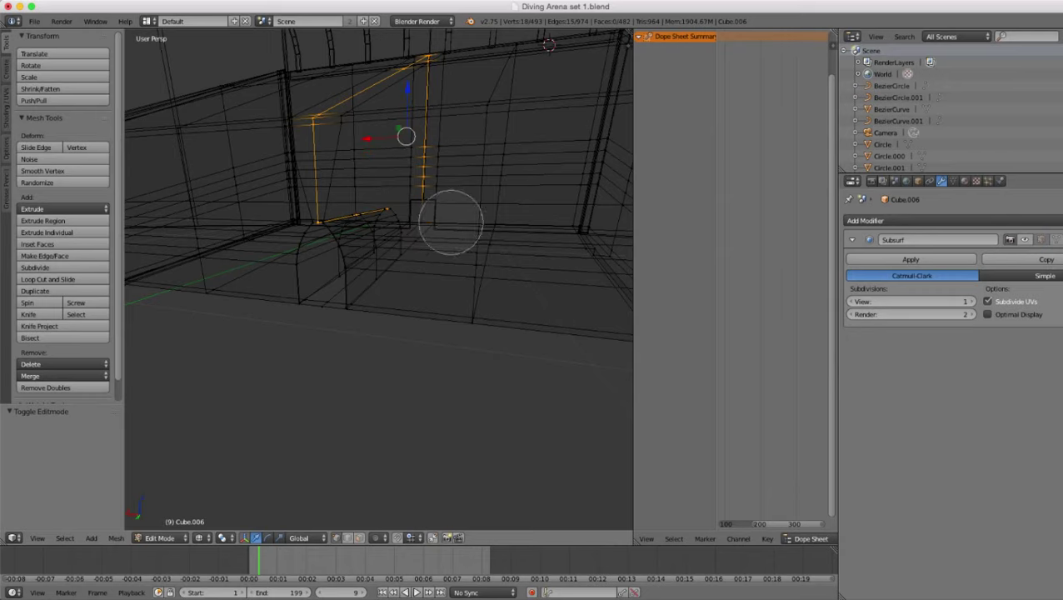
middle_click(453, 175)
mouse_move(452, 175)
middle_mouse_down()
mouse_move(327, 114)
mouse_move(444, 71)
mouse_move(433, 85)
mouse_move(412, 85)
mouse_move(550, 32)
middle_mouse_up()
key("Escape")
- Move the selected vertices above the arch's peak slightly in solid view, then return to Object Mode
scroll(413, 84, "up", 3)
key("z")
key("g")
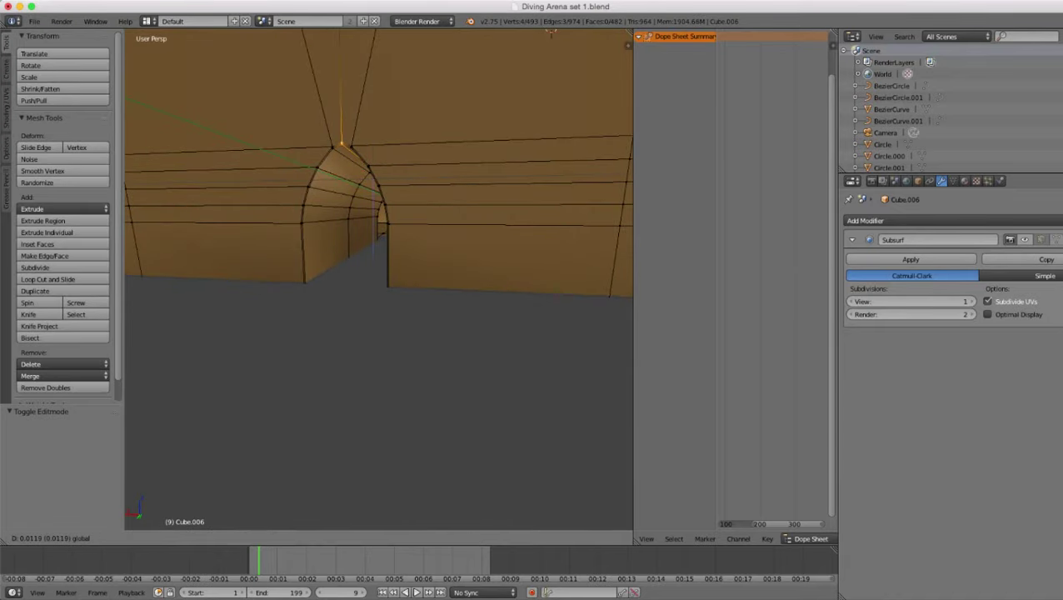
left_click(550, 32)
key("Tab")
- Select the spectator stands and examine an opening in their back wall in Edit Mode
scroll(379, 279, "down", 5)
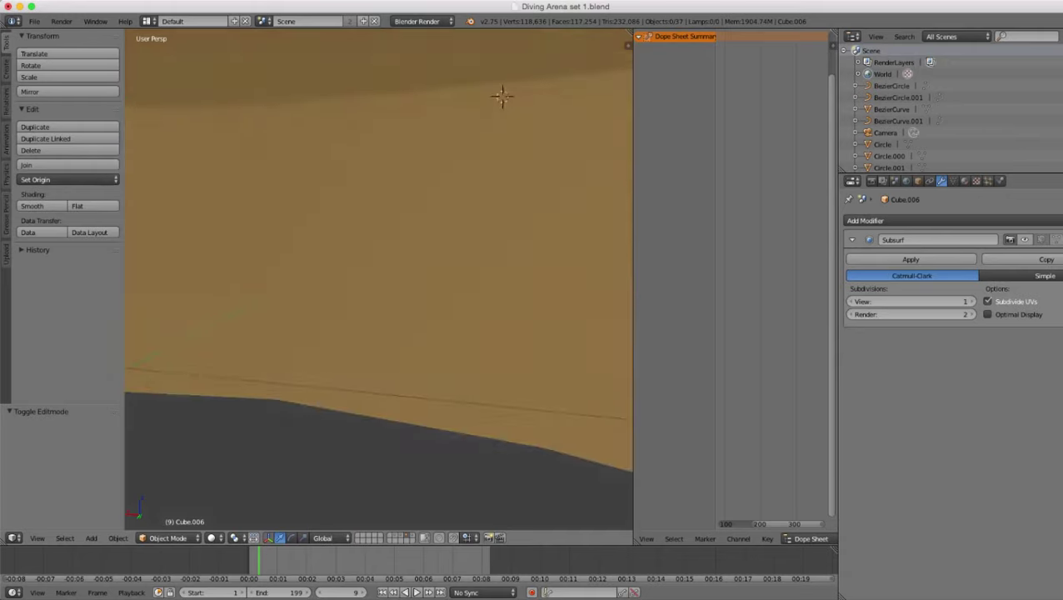
middle_click_drag(392, 250, 342, 354)
scroll(379, 280, "down", 6)
middle_click_drag(341, 283, 325, 313)
scroll(379, 279, "up", 5)
scroll(379, 279, "up", 5)
scroll(379, 279, "up", 2)
right_click(417, 204)
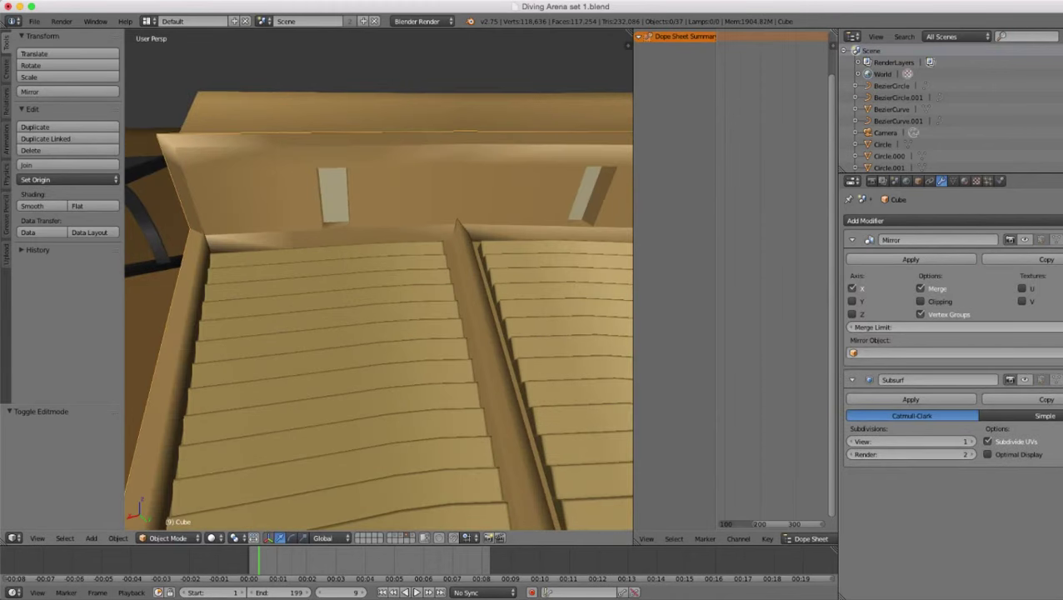
key("Tab")
middle_click_drag(417, 300, 317, 258)
scroll(379, 280, "up", 7)
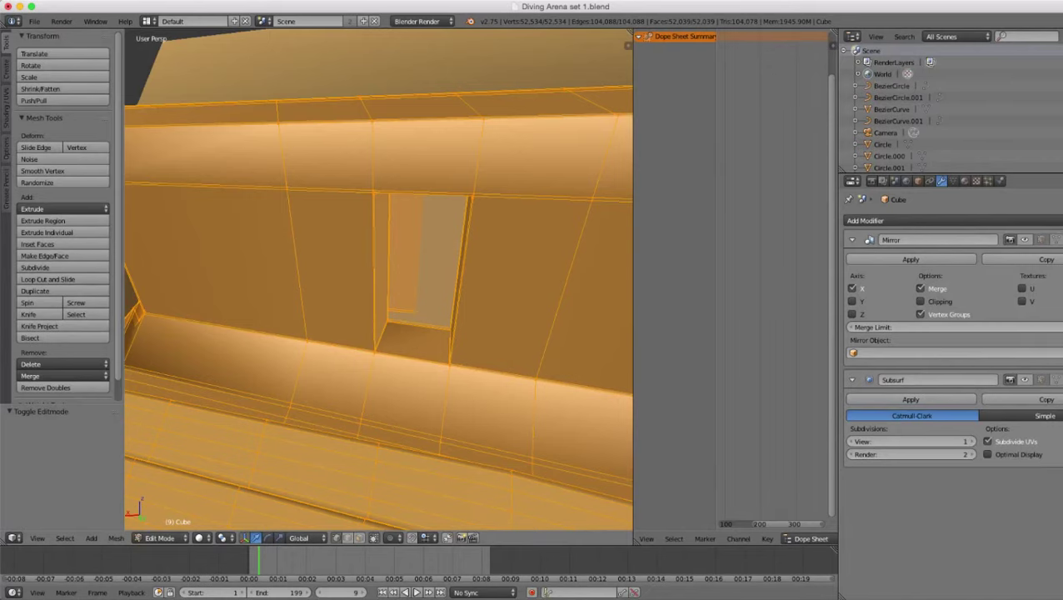
- Return the stands to Object Mode and turn on viewport display of their Subsurf modifier
key("Tab")
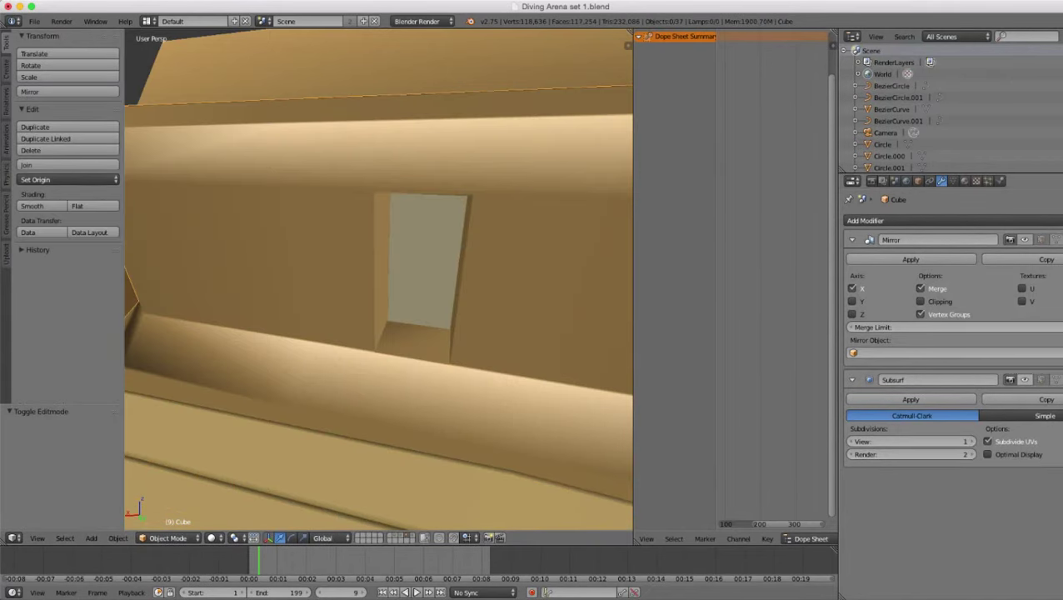
key("ctrl+z")
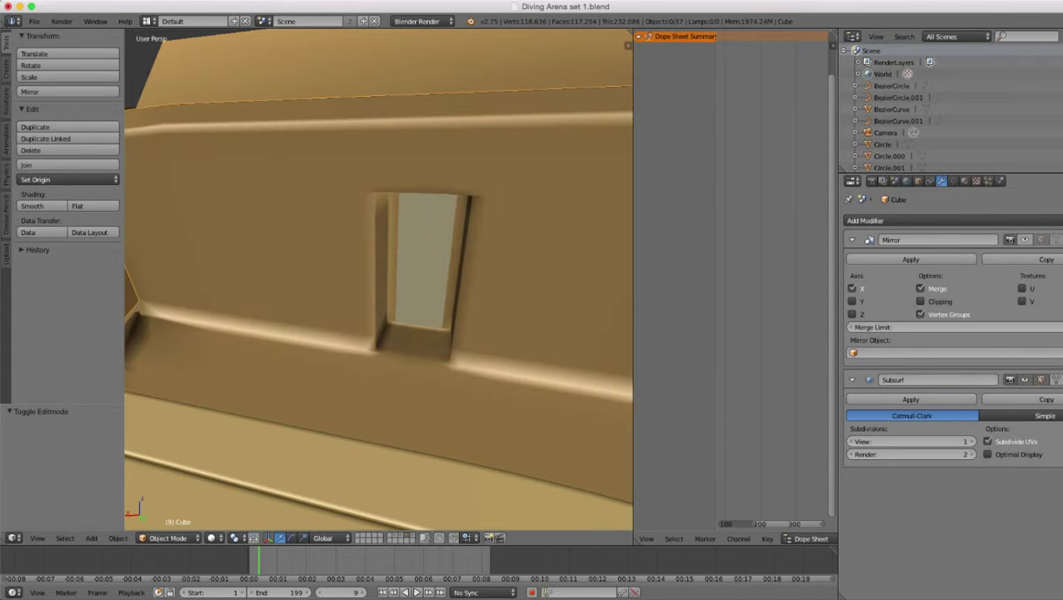
left_click(1025, 380)
- Examine the smoothed stands and their row of wall openings from several angles
scroll(379, 279, "down", 8)
mouse_move(379, 279)
middle_mouse_down()
mouse_move(400, 321)
mouse_move(438, 287)
mouse_move(454, 337)
mouse_move(491, 336)
middle_mouse_up()
scroll(379, 280, "up", 5)
scroll(379, 280, "down", 7)
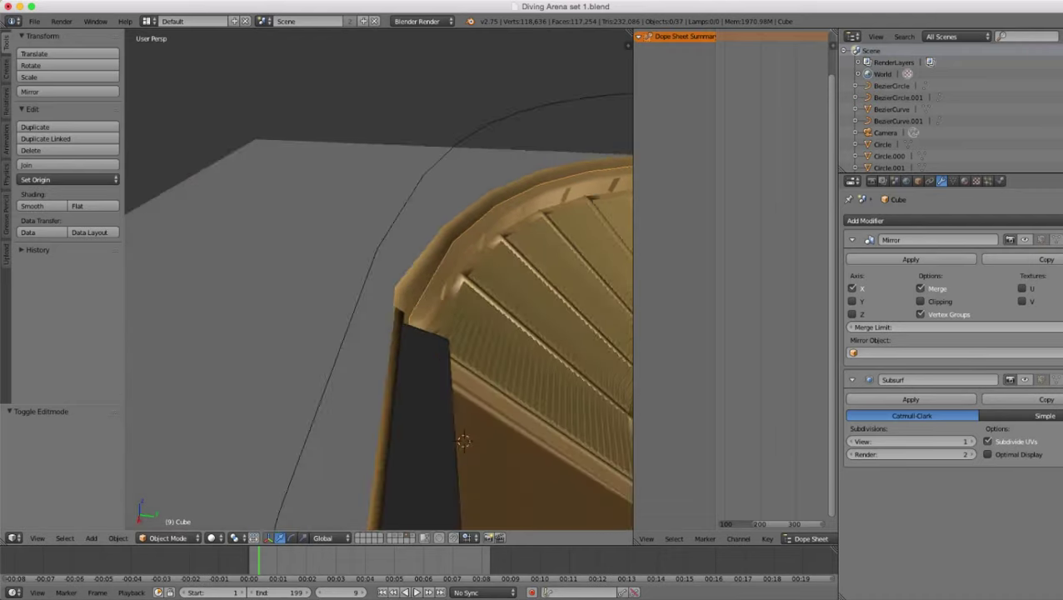
middle_click_drag(416, 288, 363, 288)
scroll(380, 279, "up", 4)
scroll(379, 279, "down", 7)
scroll(379, 280, "up", 4)
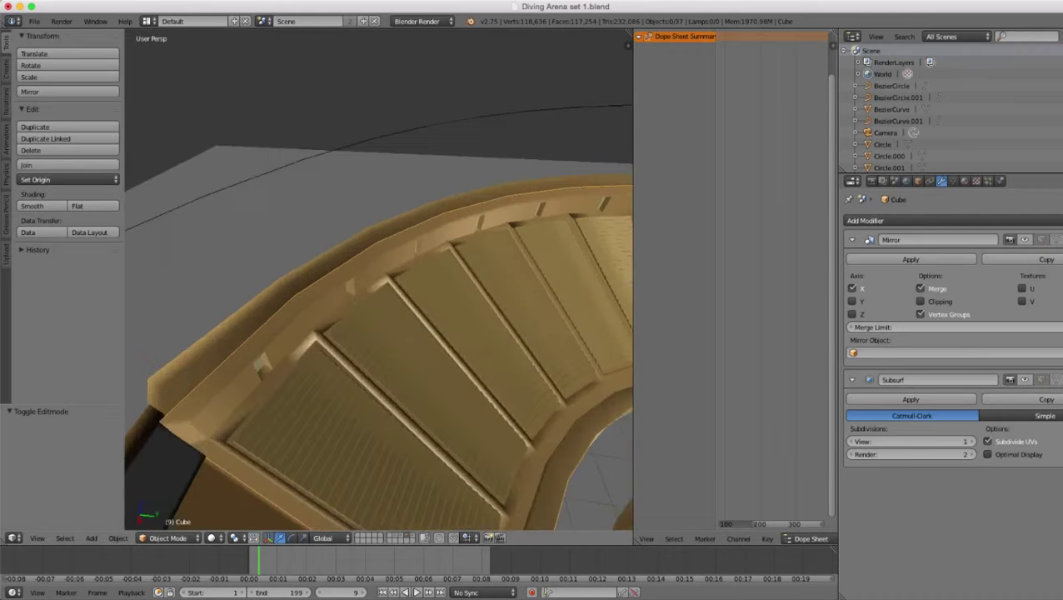
middle_click_drag(417, 333, 340, 282)
scroll(379, 279, "up", 5)
scroll(379, 279, "down", 4)
scroll(380, 279, "up", 5)
- Delete the edge loop running along the top edge of the stands' wall openings
key("Tab")
scroll(379, 279, "up", 3)
middle_click_drag(379, 279, 386, 298)
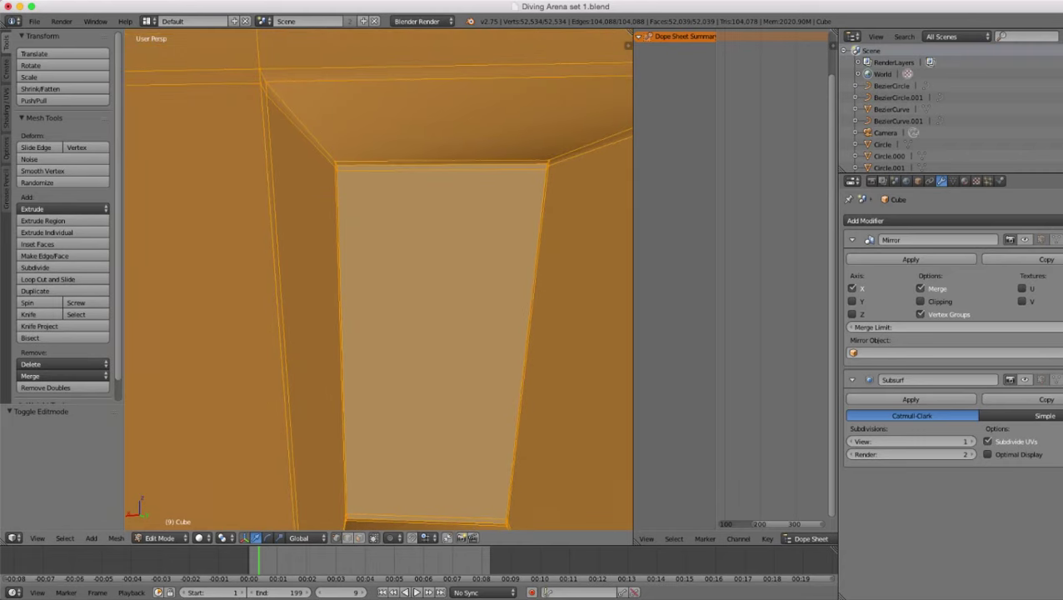
right_click(433, 166, "alt")
scroll(434, 208, "down", 10)
key("z")
middle_click_drag(421, 238, 445, 258)
key("x")
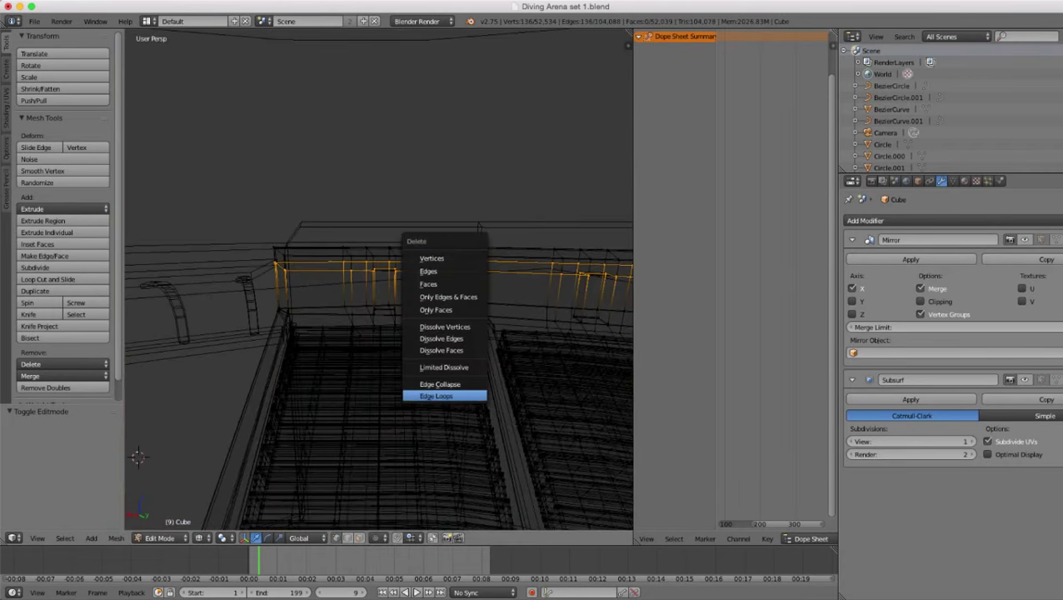
left_click(437, 396)
scroll(436, 396, "up", 4)
key("z")
scroll(437, 396, "up", 5)
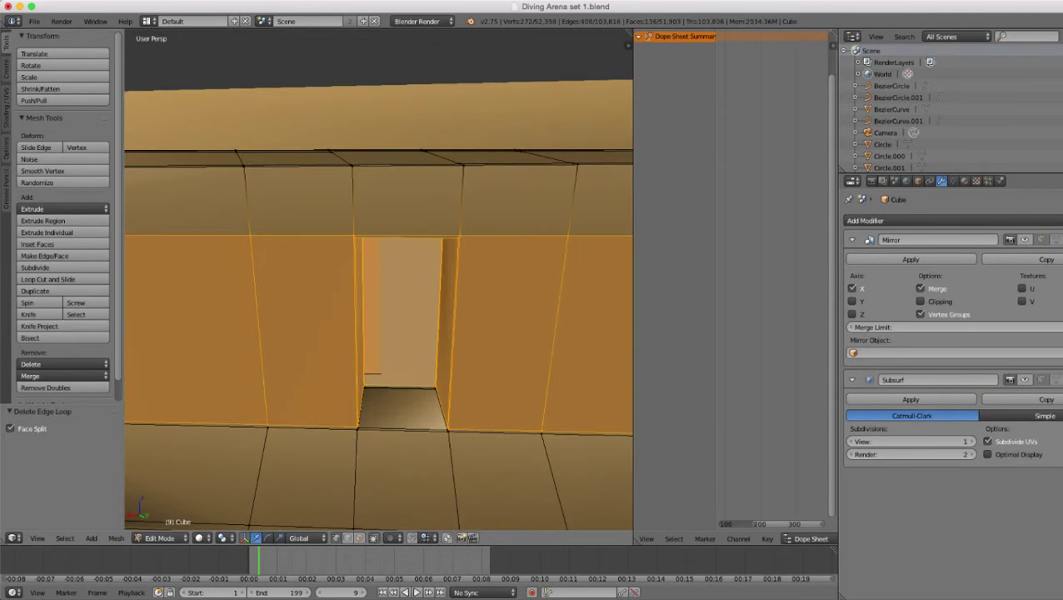
- Add a horizontal loop cut around the wall through the window opening, sliding it to just below the opening's mid-height
key("Tab")
key("Tab")
key("ctrl+r")
left_click(453, 335)
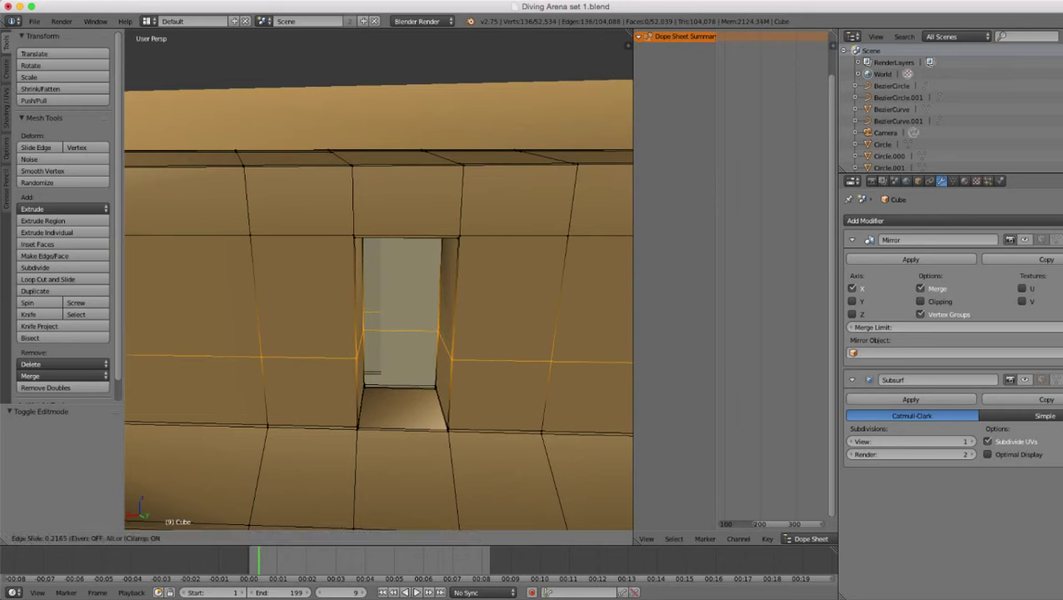
left_click(453, 360)
scroll(452, 360, "down", 4)
middle_click_drag(452, 360, 447, 350)
scroll(447, 350, "up", 6)
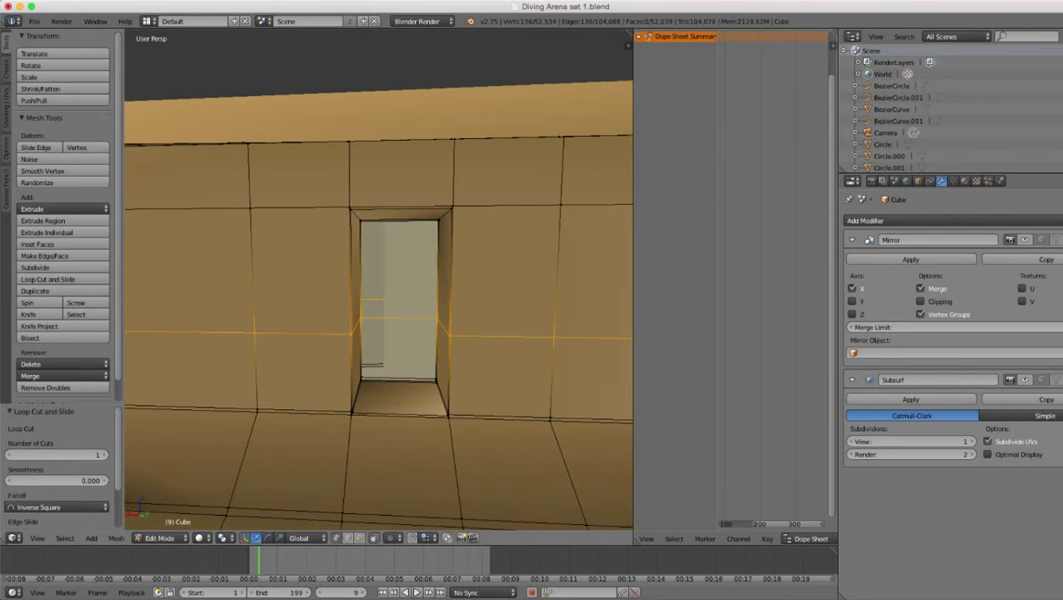
scroll(379, 280, "up", 3)
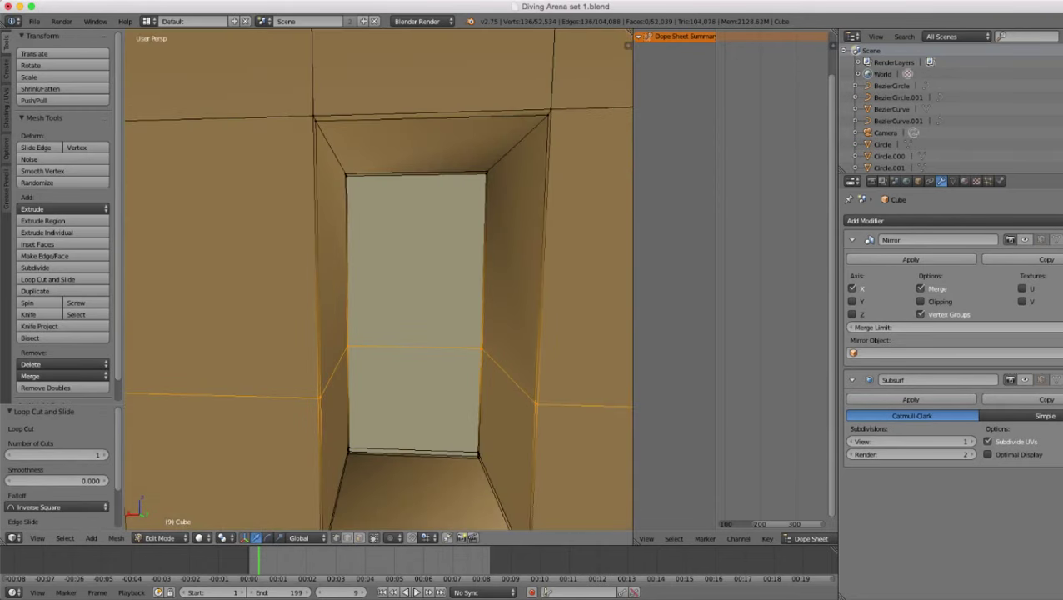
- Select all the corner vertices along the top of the window opening, including those on the outer and inner rims
right_click(316, 122)
right_click(346, 173, "shift")
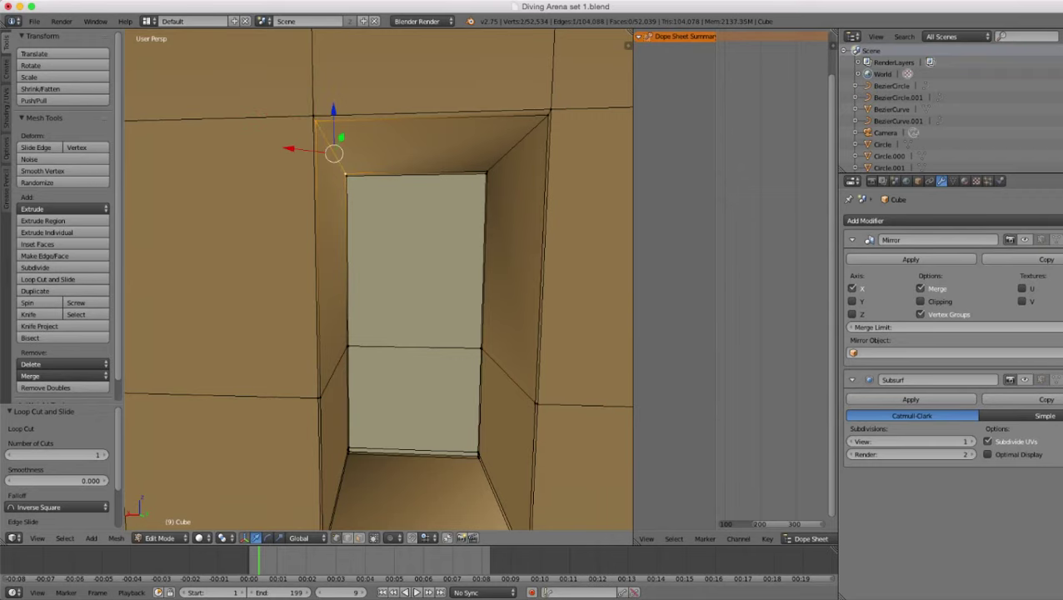
key("z")
scroll(379, 280, "down", 2)
middle_click_drag(366, 179, 376, 210)
key("c")
scroll(354, 219, "up", 3)
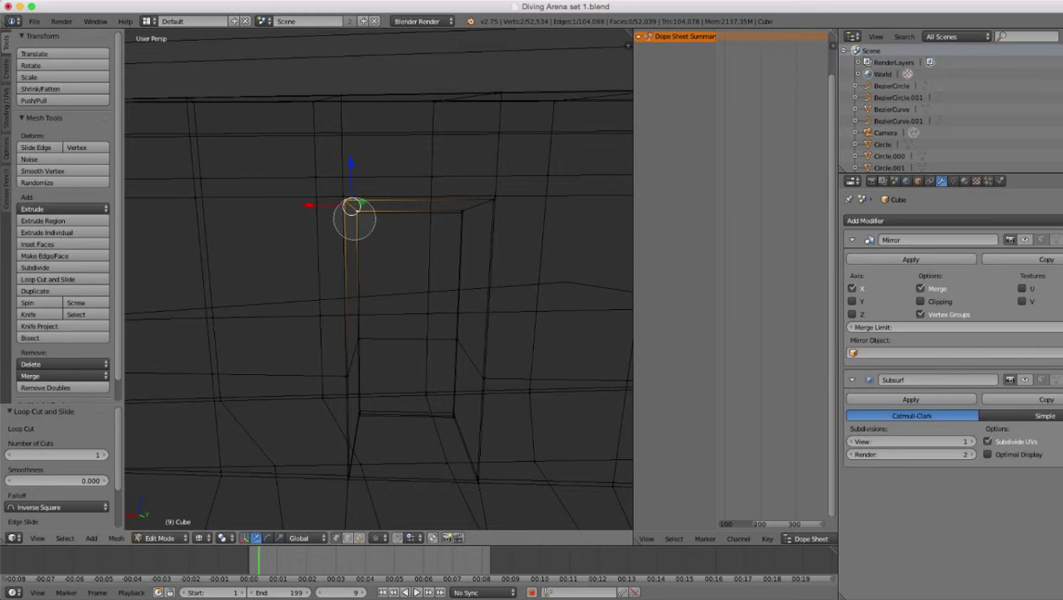
left_click_drag(353, 217, 350, 213)
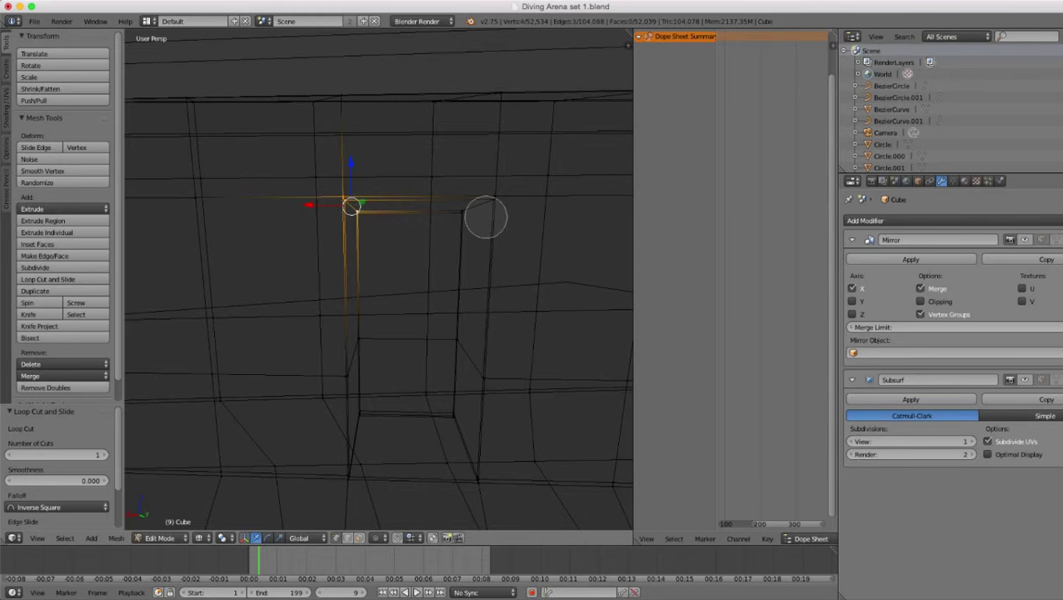
mouse_move(488, 213)
left_mouse_down()
mouse_move(499, 205)
mouse_move(467, 220)
left_mouse_up()
key("Escape")
key("z")
scroll(469, 225, "down", 2)
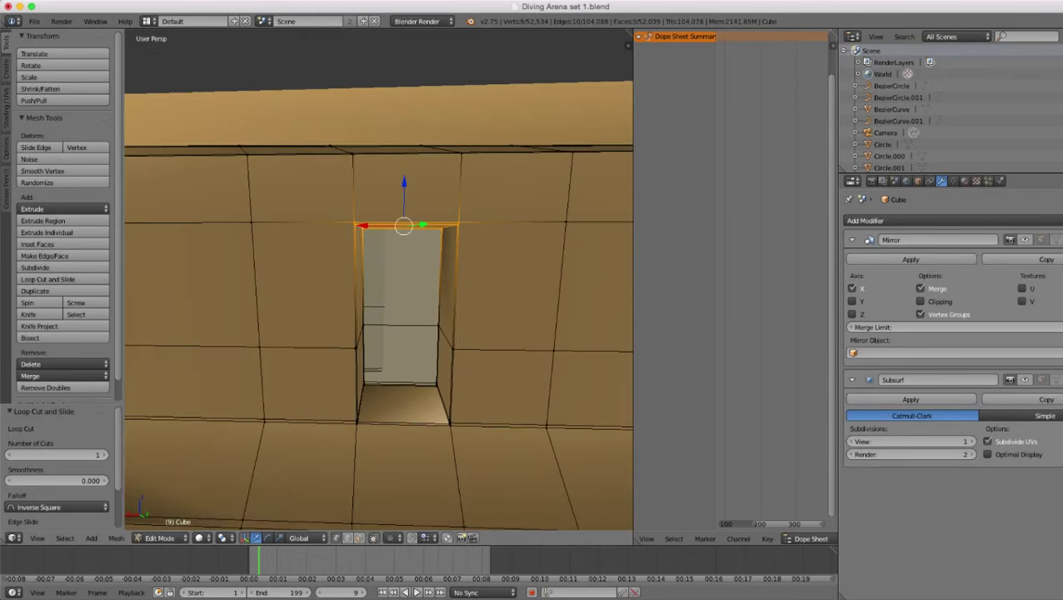
middle_click_drag(492, 305, 500, 272)
scroll(500, 271, "up", 4)
key("s")
key("x")
key("x")
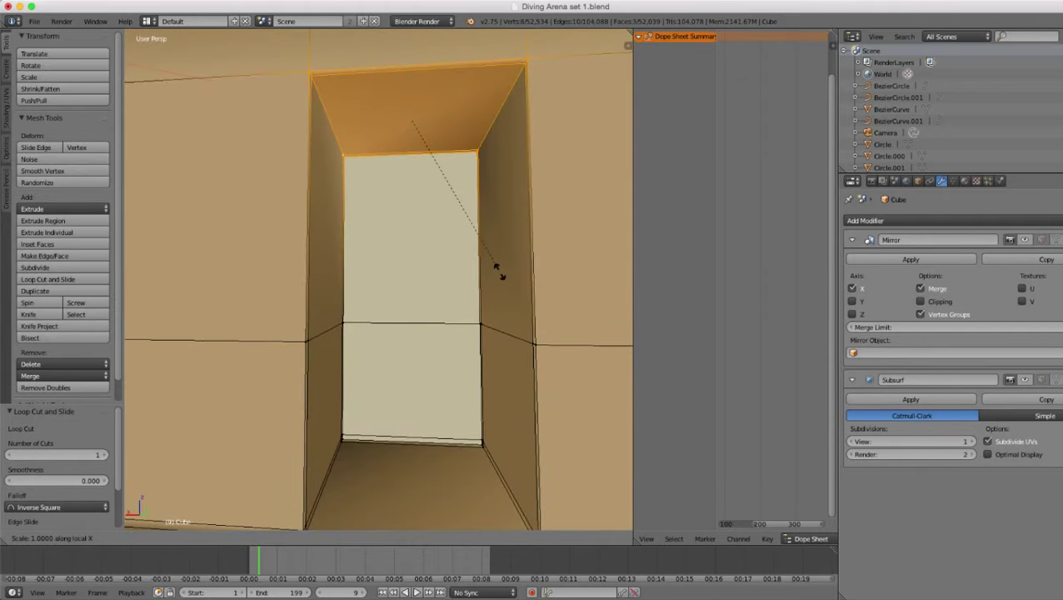
key("z")
key("z")
key("y")
key("y")
right_click(499, 271)
- Try to flatten the window opening's top face by scaling it to 0 along Z in face selection mode
key("z")
middle_click_drag(498, 272, 500, 292)
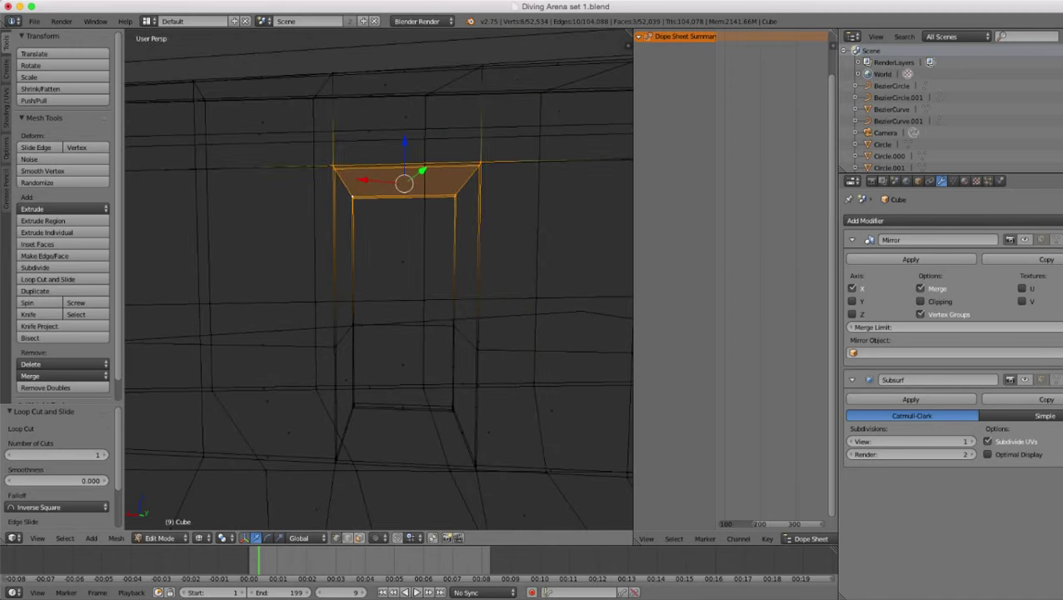
left_click(359, 538)
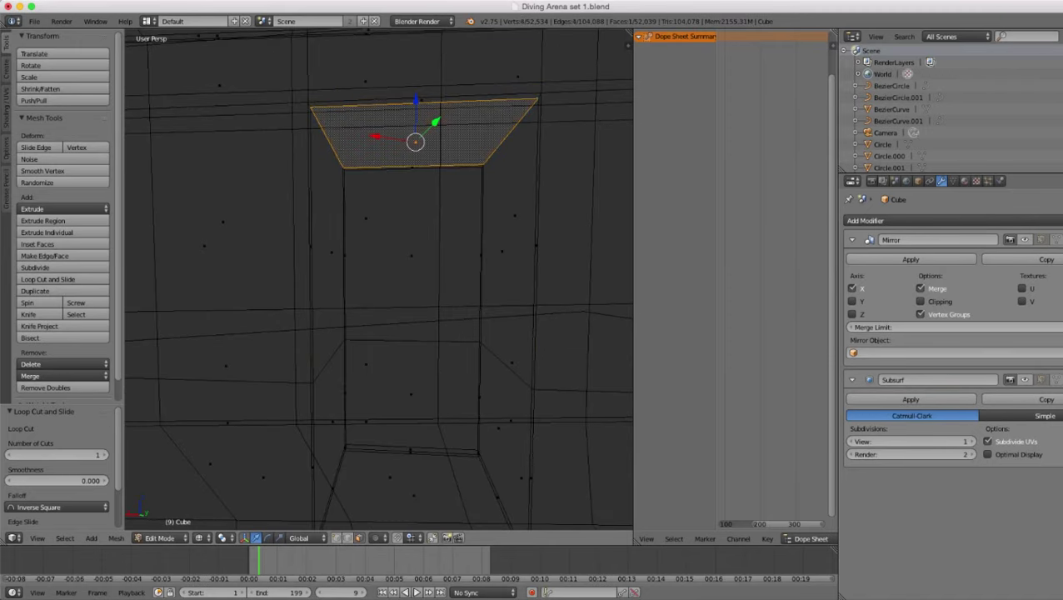
type("sz0")
key("Return")
key("z")
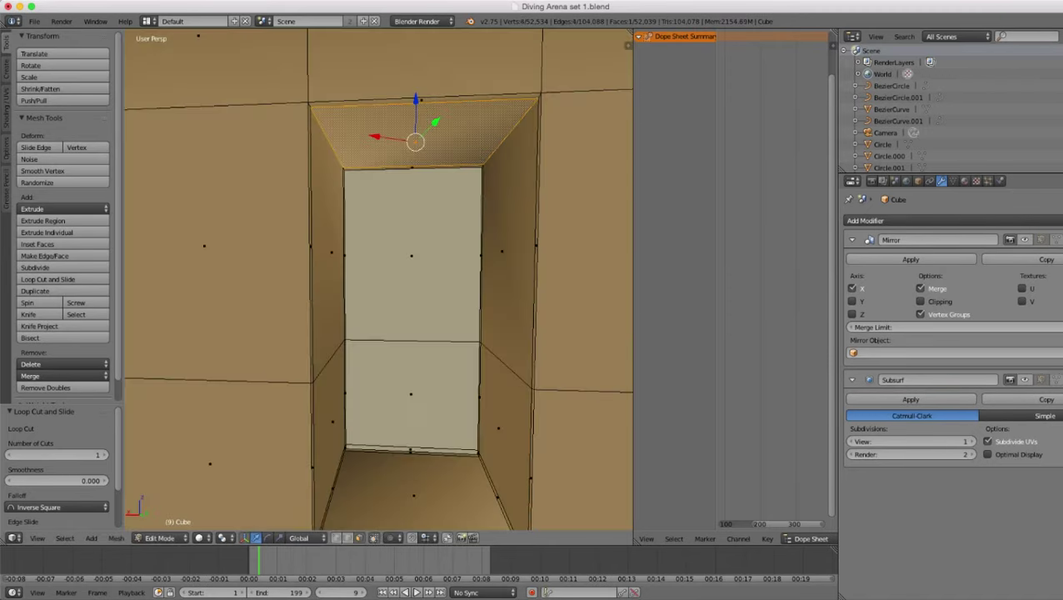
scroll(379, 279, "down", 3)
scroll(379, 279, "up", 3)
- In vertex mode, scale the front inner pair of the window opening's top corners together to about 0.172
left_click(337, 538)
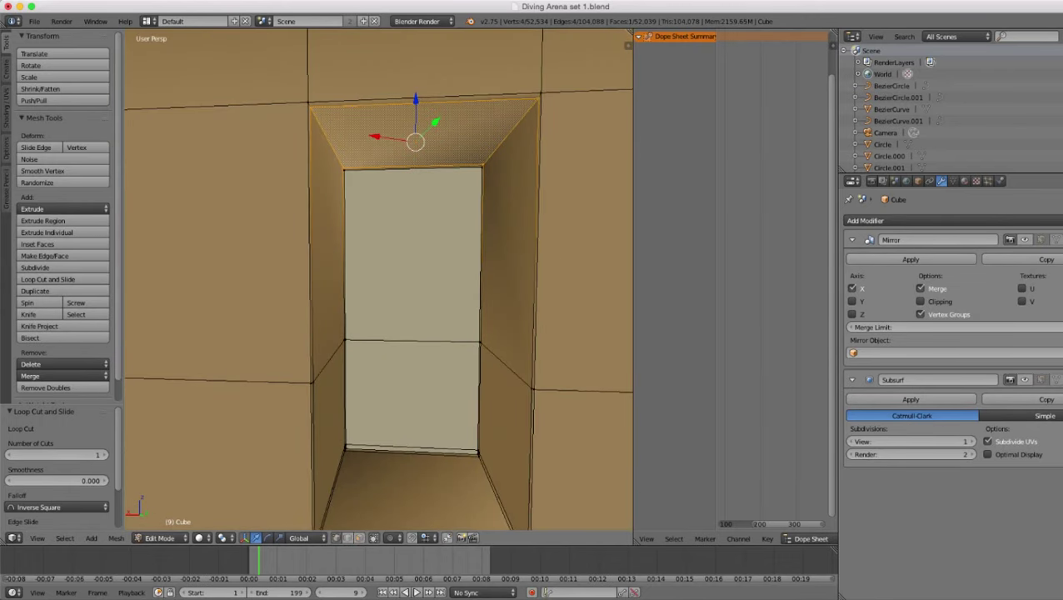
right_click(538, 98)
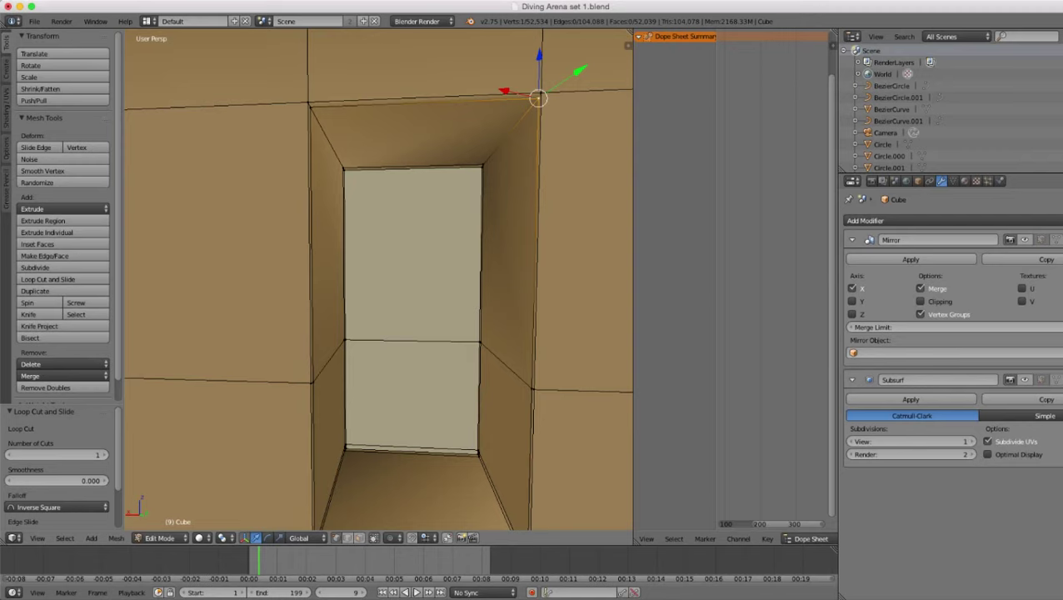
right_click(311, 107, "shift")
key("s")
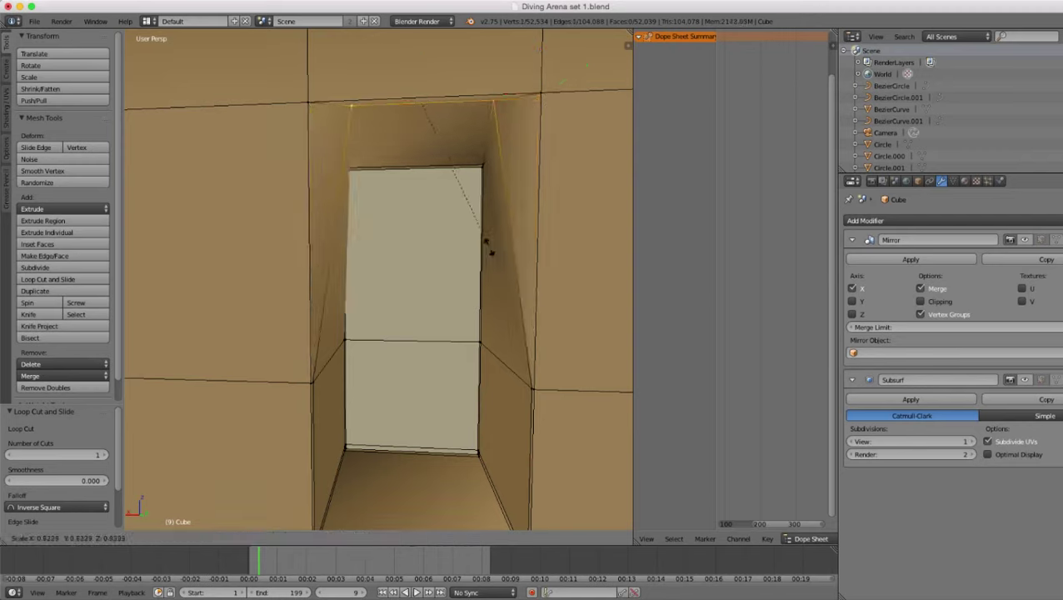
left_click(433, 143)
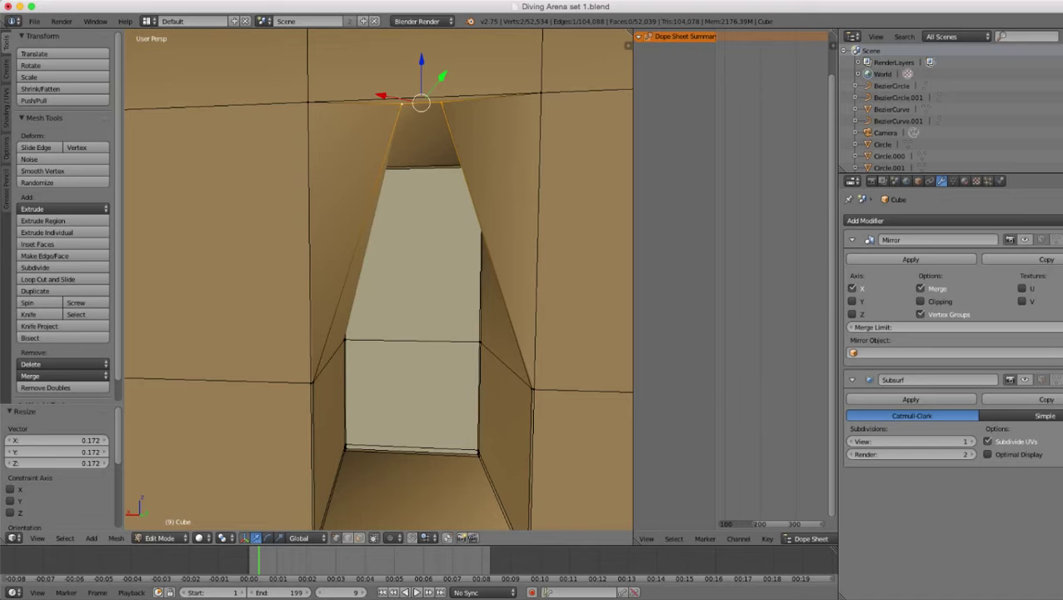
- Scale the front outer pair of wall vertices above the window opening to about 0.205 so they meet the narrowed rim
right_click(307, 103)
right_click(541, 93, "shift")
key("s")
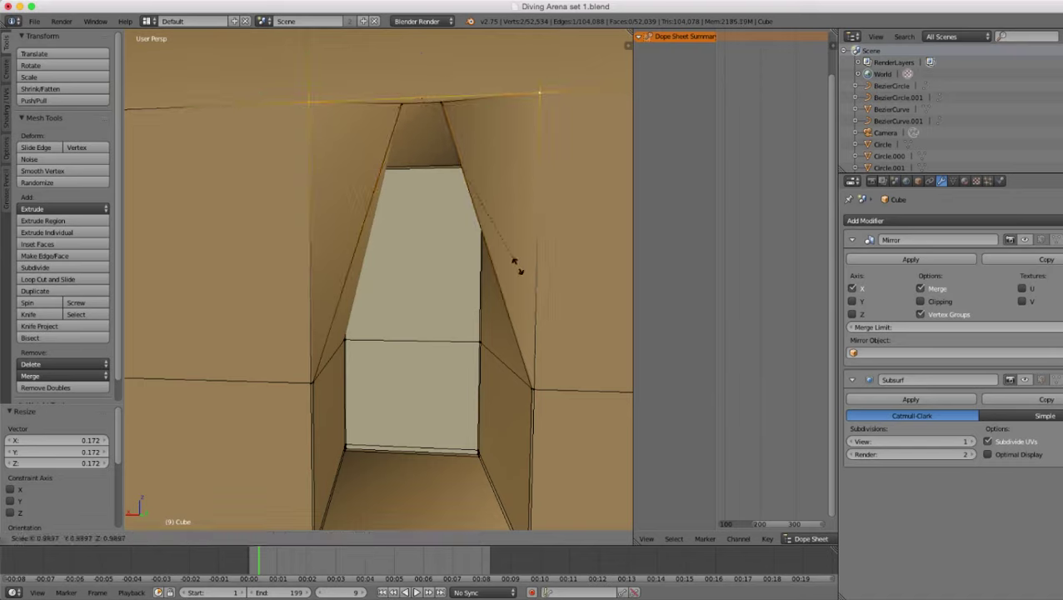
left_click(453, 125)
scroll(452, 125, "down", 3)
scroll(452, 125, "up", 7)
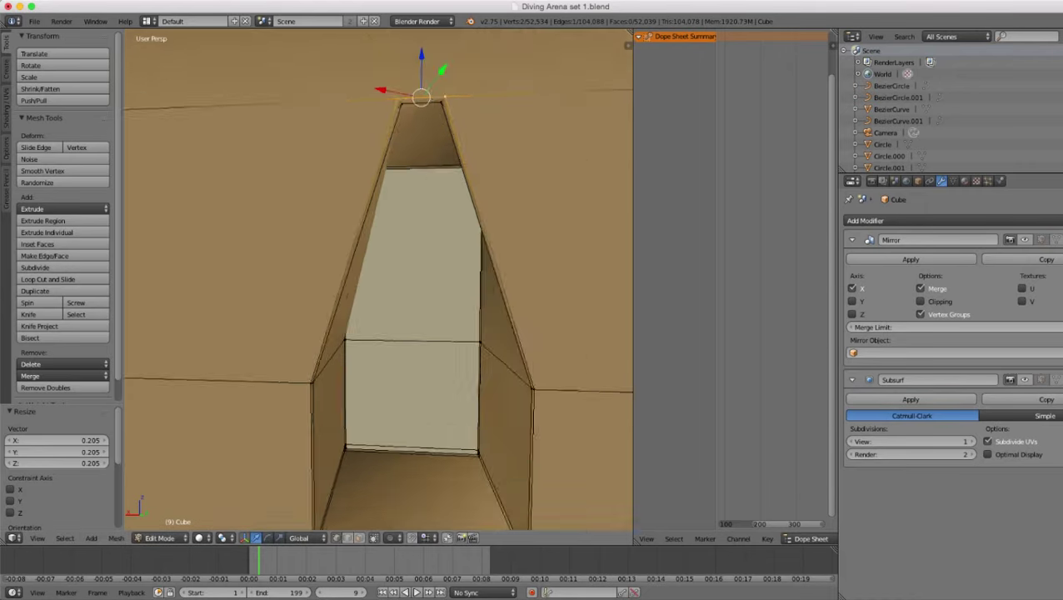
- Narrow one pair of the window opening's rear top corner vertices by scaling them together, finishing with a 0.860 scale
middle_click_drag(453, 125, 432, 126)
key("z")
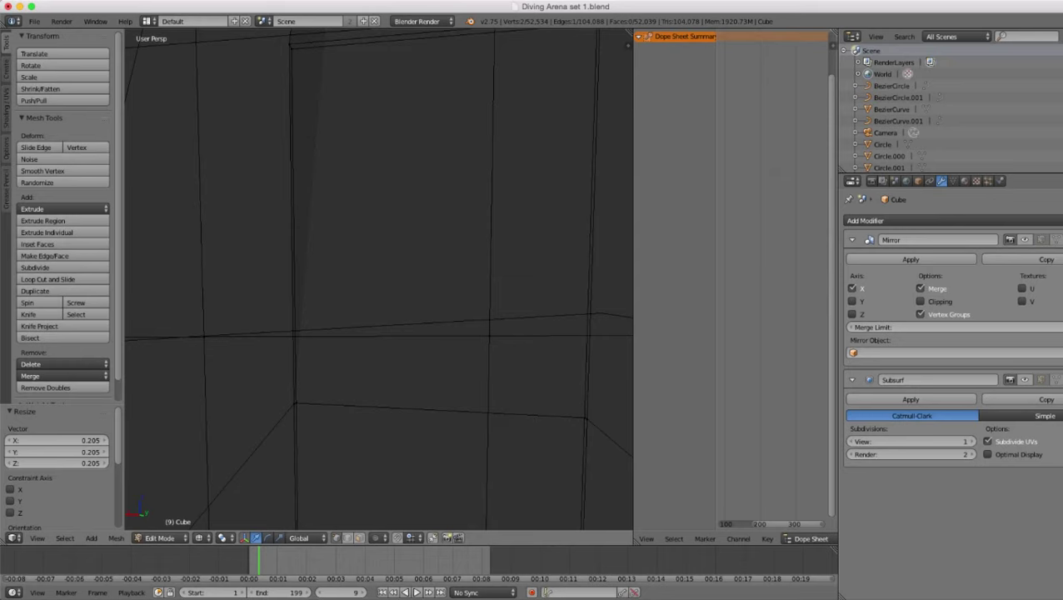
right_click(291, 47)
scroll(291, 47, "down", 4)
scroll(383, 291, "up", 2)
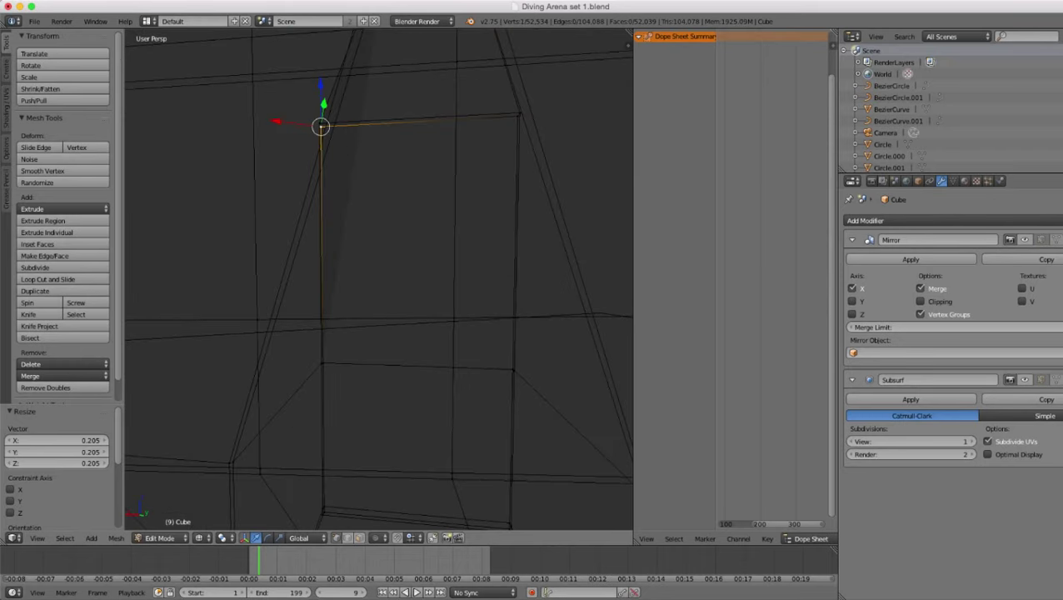
right_click(517, 117, "shift")
key("s")
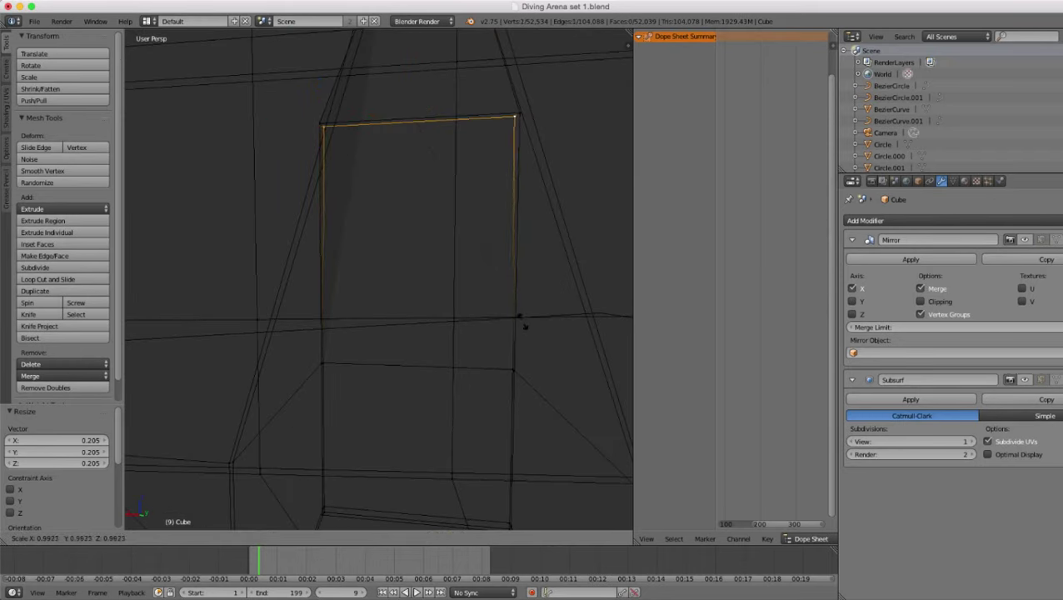
left_click(442, 192)
key("s")
left_click(493, 174)
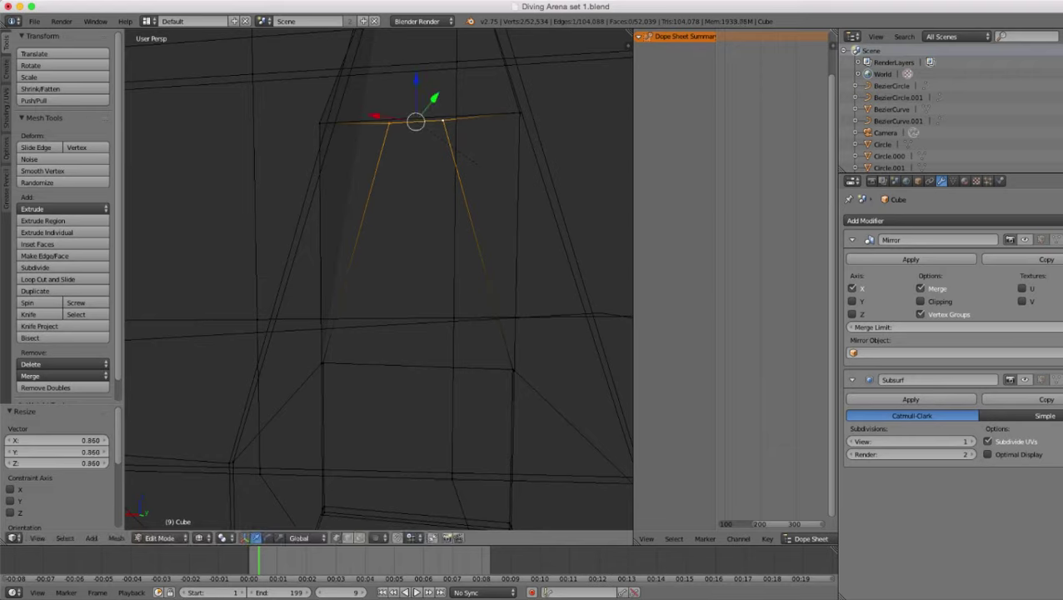
- Scale the remaining pair of rear top corner vertices to about 0.304 and check the tapered window in Object Mode
right_click(521, 113)
right_click(320, 124, "shift")
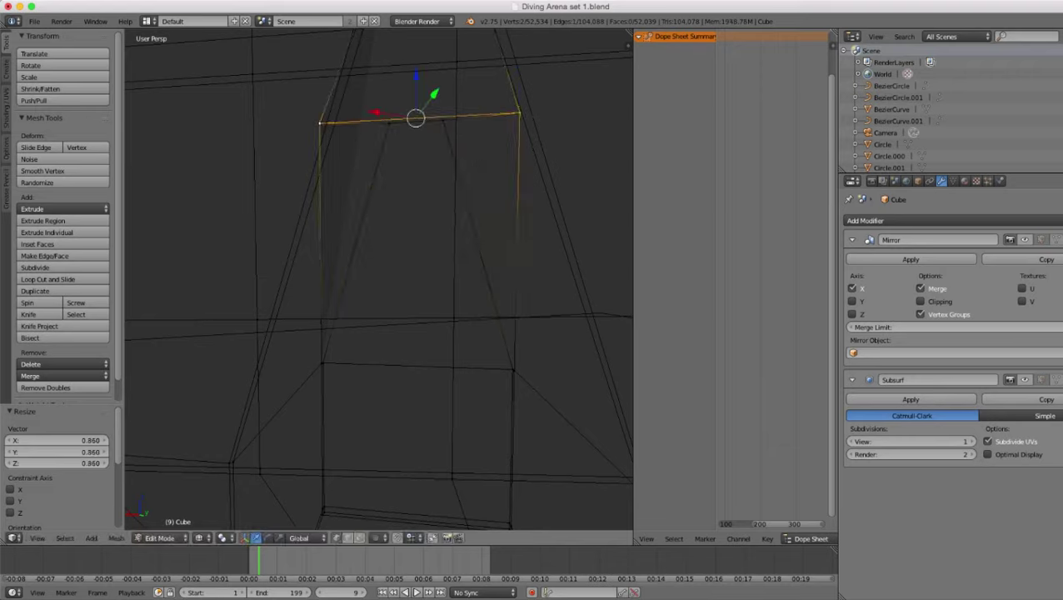
key("s")
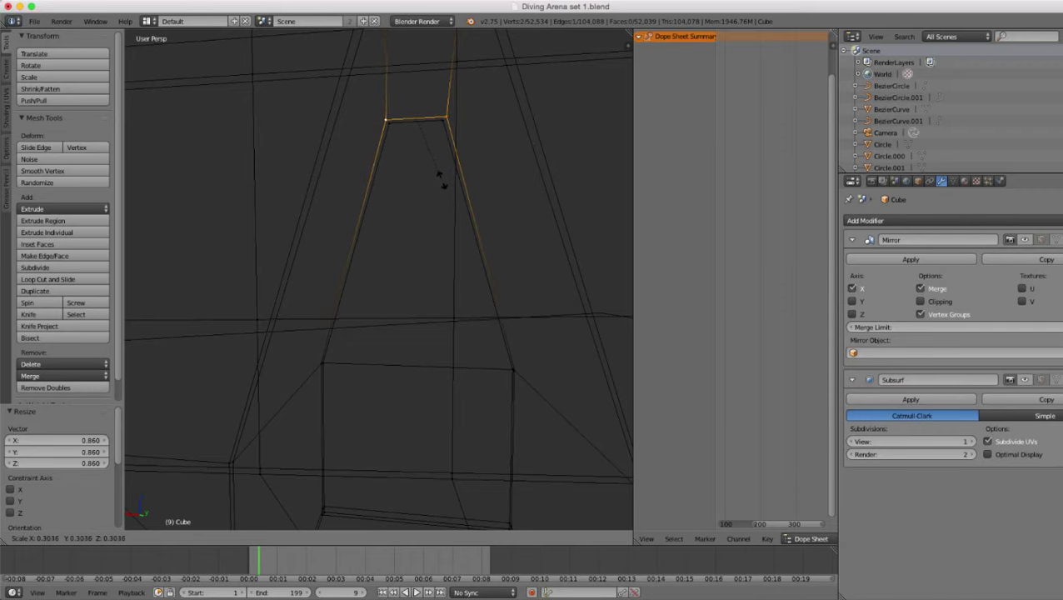
left_click(442, 179)
key("z")
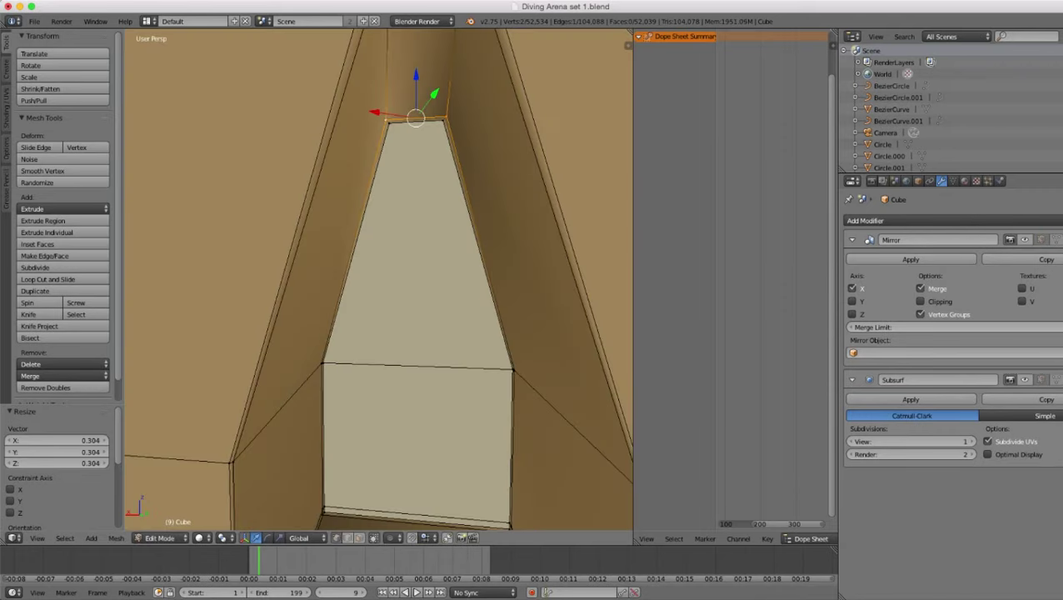
key("Tab")
scroll(380, 280, "down", 9)
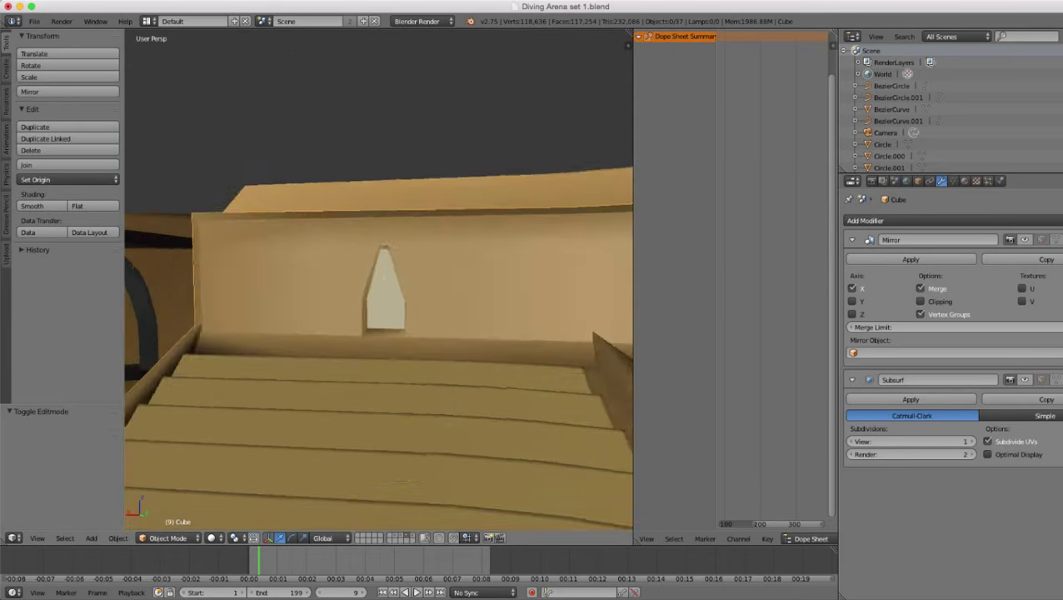
scroll(383, 288, "up", 4)
- Back in Edit Mode, select the horizontal edge loop running along the wall at the height of the window tops
key("Tab")
scroll(383, 288, "down", 4)
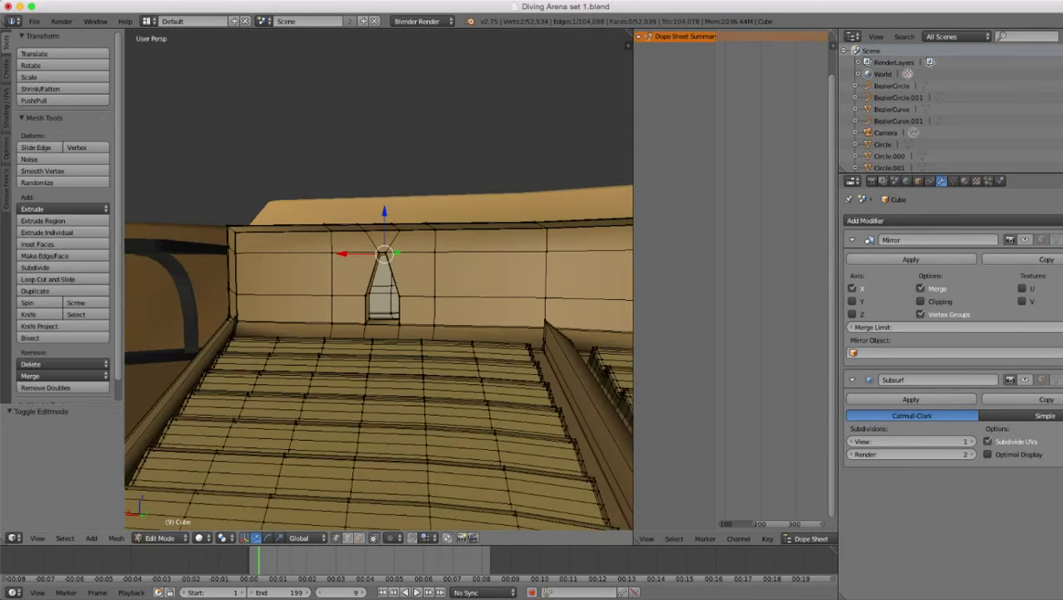
mouse_move(384, 288)
middle_mouse_down()
mouse_move(387, 304)
mouse_move(454, 313)
mouse_move(500, 284)
mouse_move(379, 289)
middle_mouse_up()
scroll(500, 284, "down", 2)
scroll(379, 288, "up", 3)
key("z")
key("z")
right_click(288, 245, "alt")
key("z")
scroll(391, 289, "up", 4)
scroll(379, 289, "down", 5)
key("z")
middle_click_drag(466, 289, 267, 289, "shift")
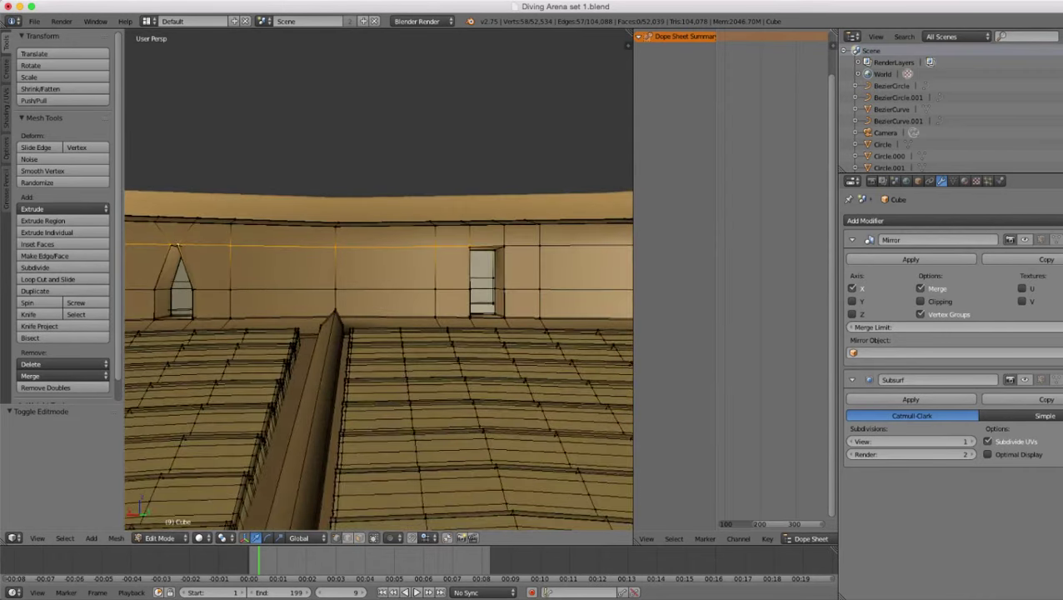
- Circle-select the top vertices of the tapered window and the neighbouring rectangular window, adding them to the edge loop selection
scroll(387, 266, "up", 4)
key("c")
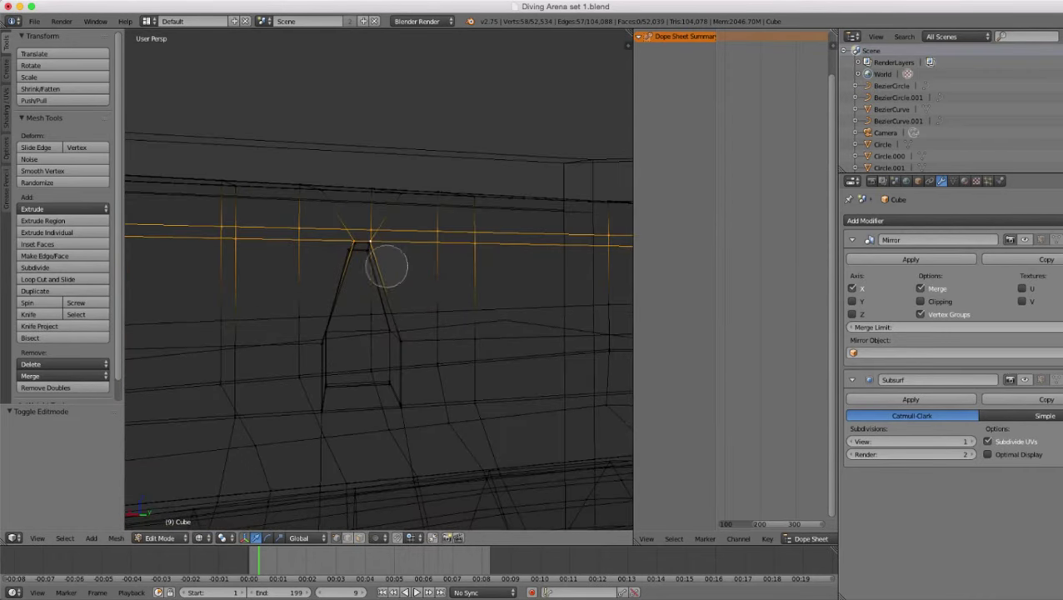
key("Escape")
scroll(352, 247, "down", 3)
middle_click_drag(352, 248, 292, 257)
key("ctrl+z")
scroll(422, 297, "up", 4)
key("c")
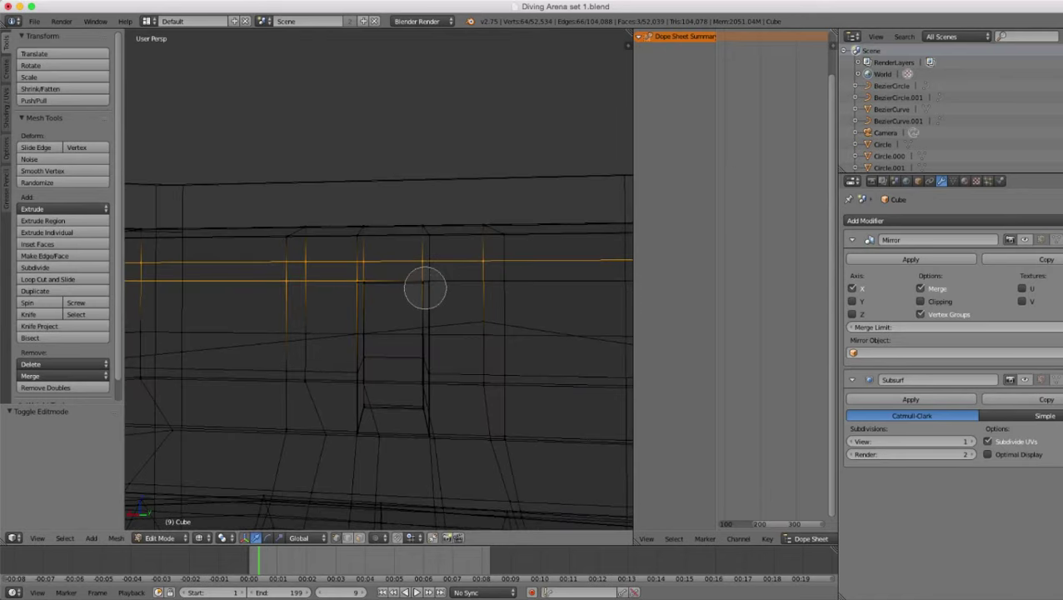
scroll(380, 279, "down", 5)
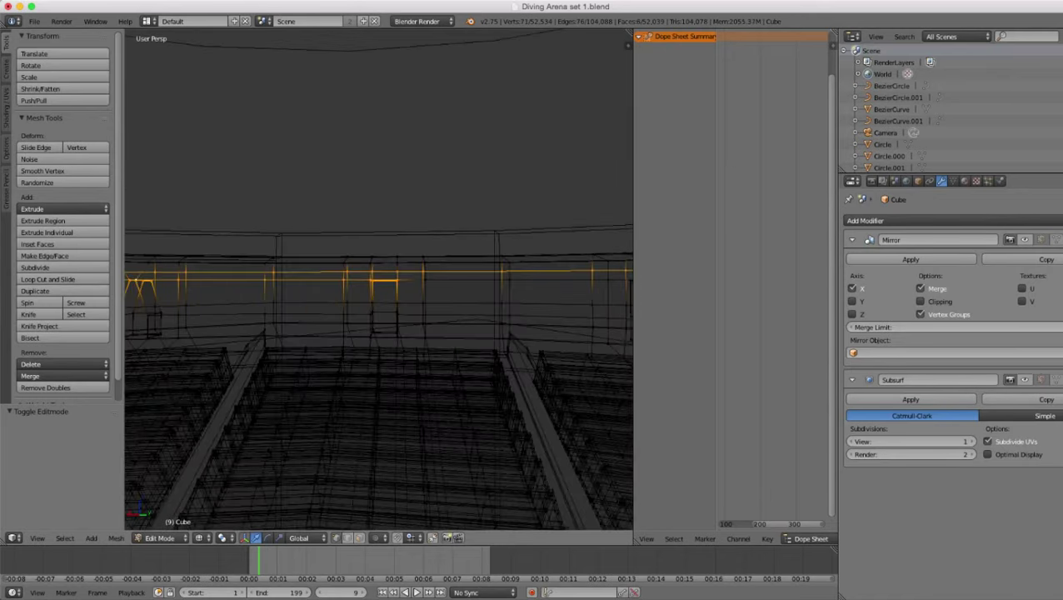
- Add the top corner vertices of the next rectangular window along the wall to the selection
middle_click_drag(383, 280, 243, 270, "shift")
middle_click_drag(383, 280, 269, 283, "shift")
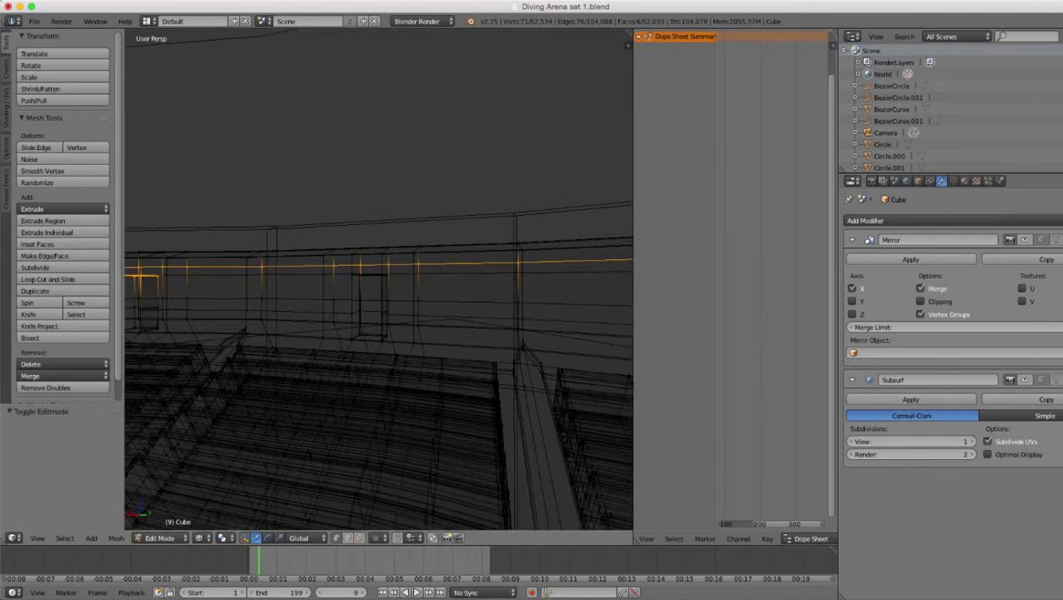
scroll(379, 280, "up", 4)
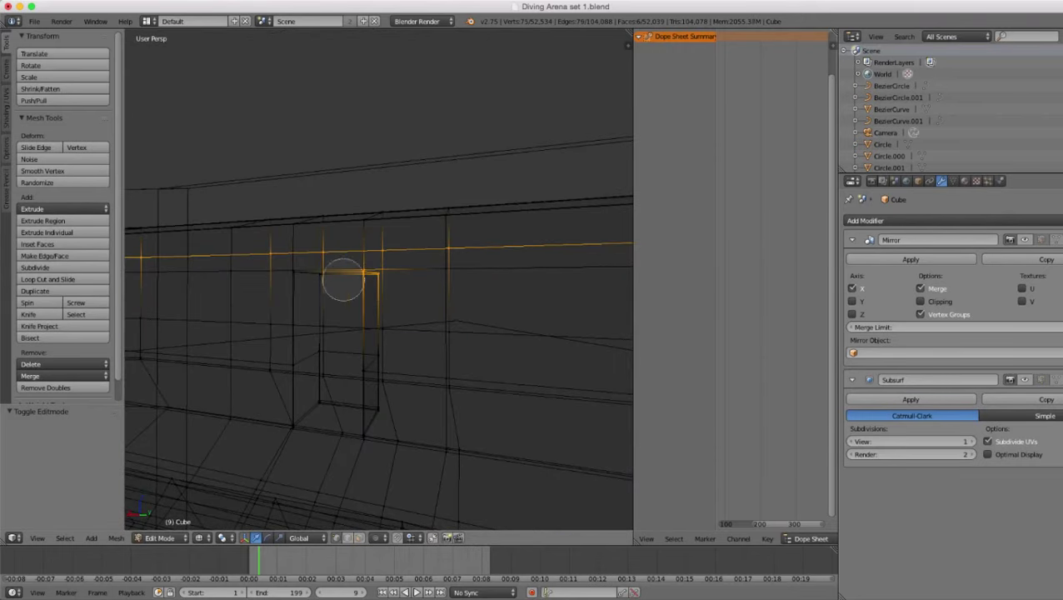
middle_click_drag(379, 280, 458, 283)
scroll(379, 280, "down", 3)
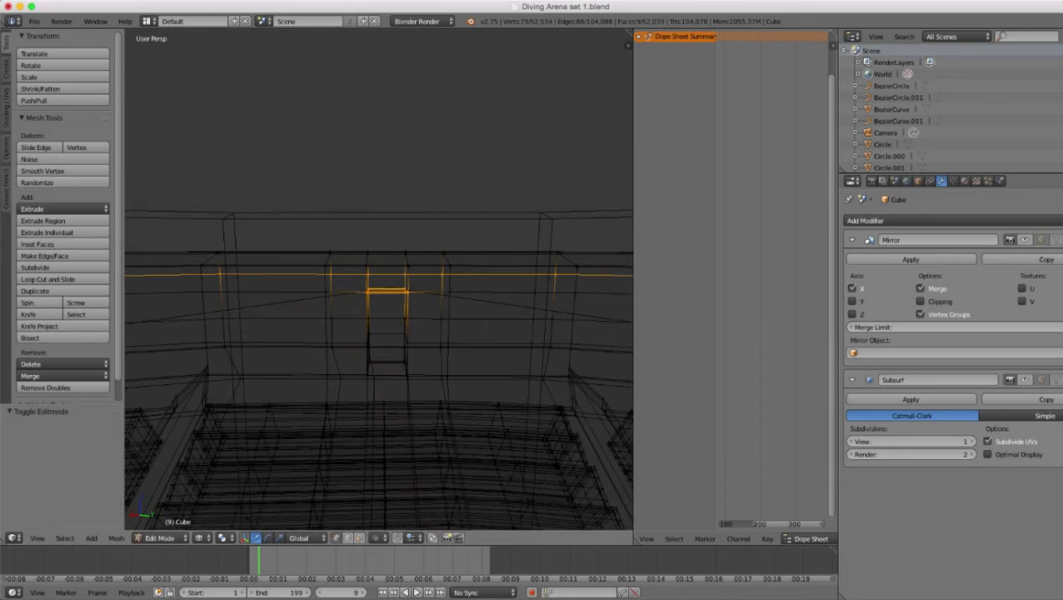
- Move on to the following wall section and add its rectangular window's top corner vertices to the selection
scroll(379, 280, "up", 2)
scroll(379, 280, "down", 3)
key("z")
scroll(379, 280, "down", 1)
middle_click_drag(379, 280, 138, 260, "shift")
scroll(379, 280, "up", 4)
key("z")
middle_click_drag(379, 280, 446, 282)
scroll(379, 280, "up", 2)
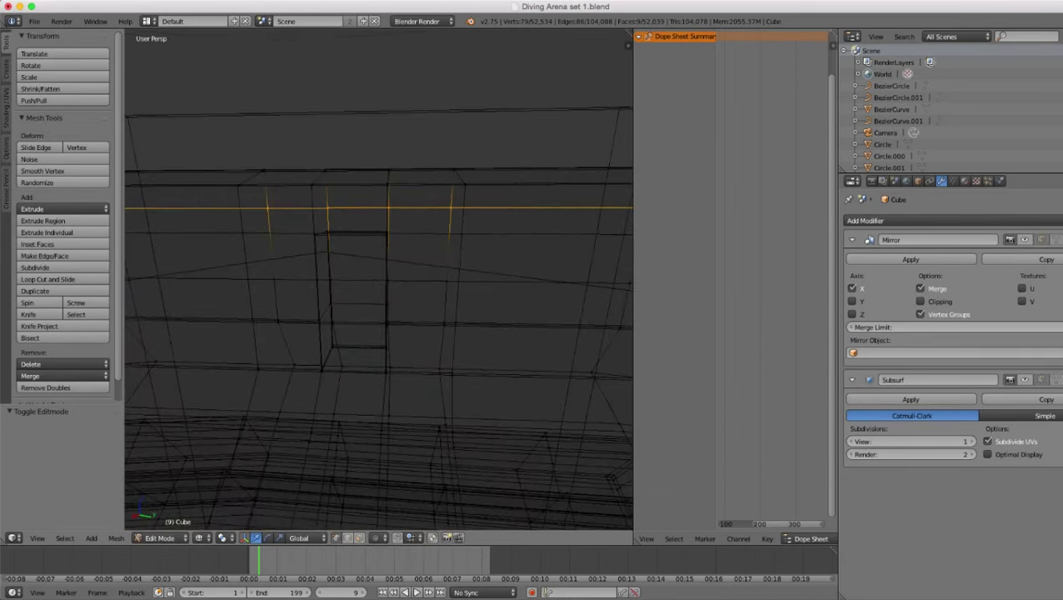
left_click(327, 239)
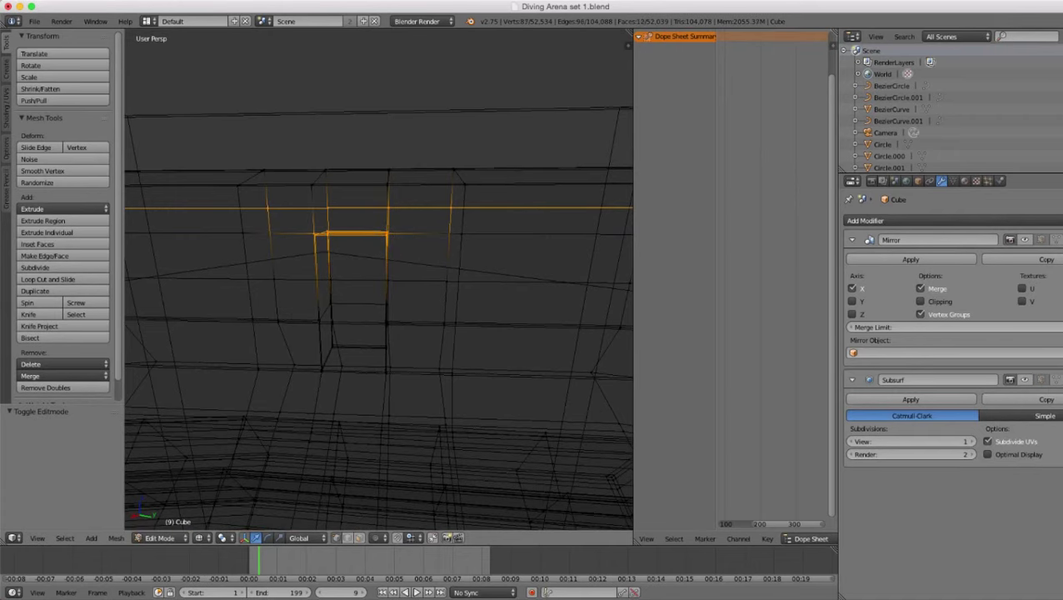
- Circle-select the top corner vertices of the window opening in the next wall section, adding them to the selection
scroll(379, 280, "down", 6)
key("z")
mouse_move(379, 280)
middle_mouse_down()
mouse_move(429, 284)
mouse_move(305, 270)
middle_mouse_up()
key("z")
scroll(379, 280, "up", 3)
key("z")
middle_click_drag(379, 280, 425, 292)
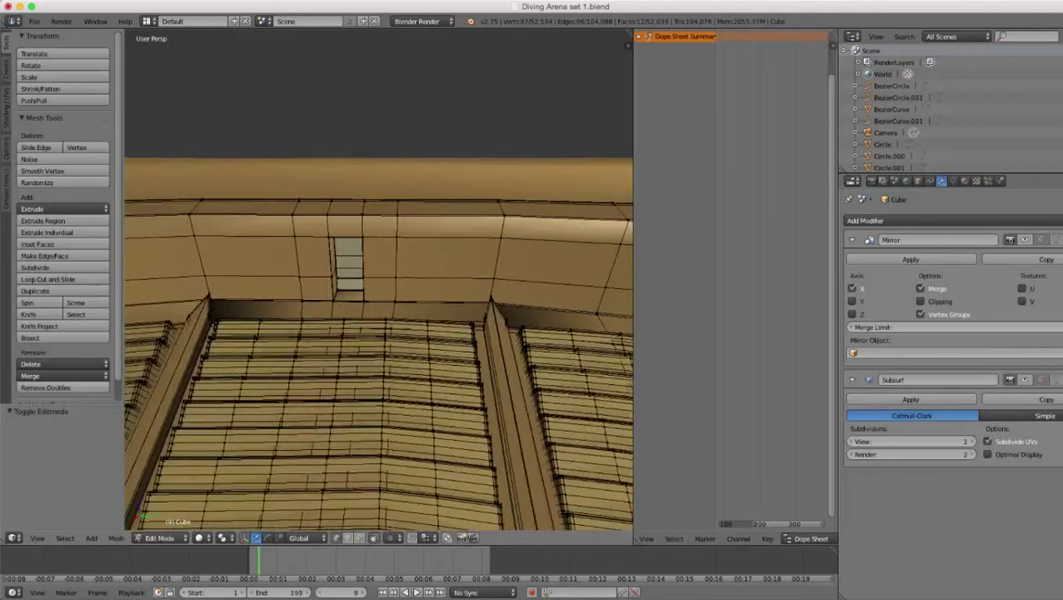
scroll(367, 282, "up", 3)
key("z")
scroll(367, 282, "up", 2)
scroll(367, 281, "down", 2)
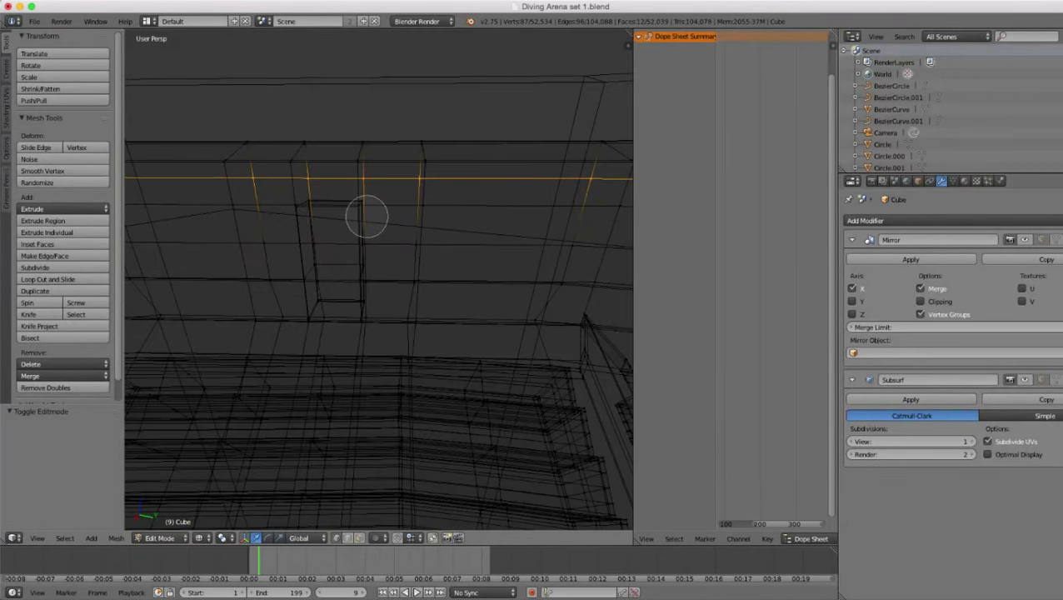
left_click_drag(341, 209, 289, 211)
key("Escape")
scroll(289, 211, "down", 6)
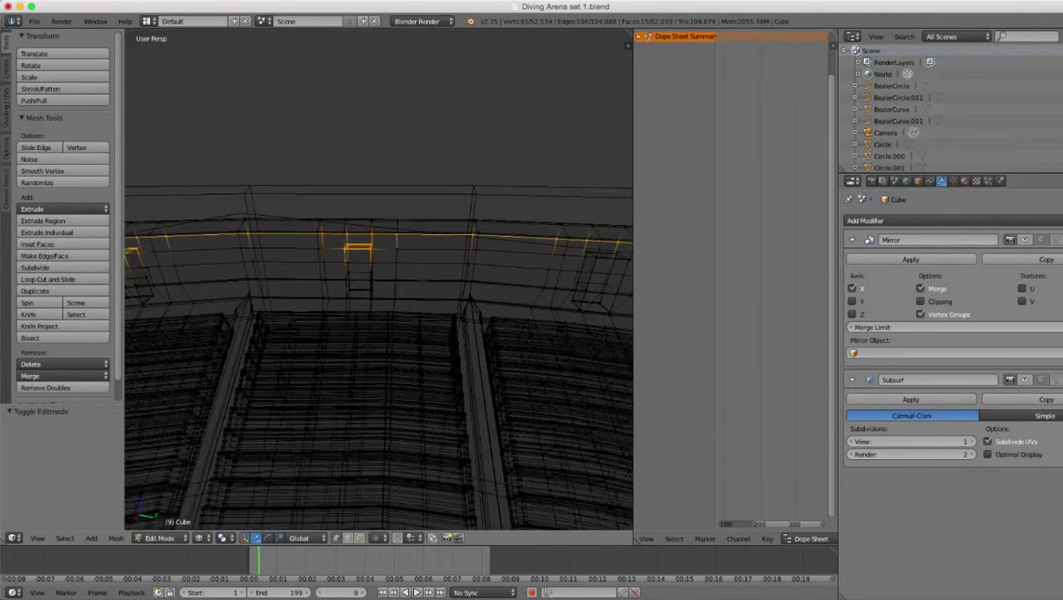
- Continue to the neighbouring wall section and add both top corners of its rectangular window to the selection
middle_click_drag(358, 246, 146, 236, "shift")
scroll(379, 250, "up", 3)
key("z")
middle_click_drag(442, 225, 401, 204)
scroll(400, 204, "up", 2)
key("z")
key("c")
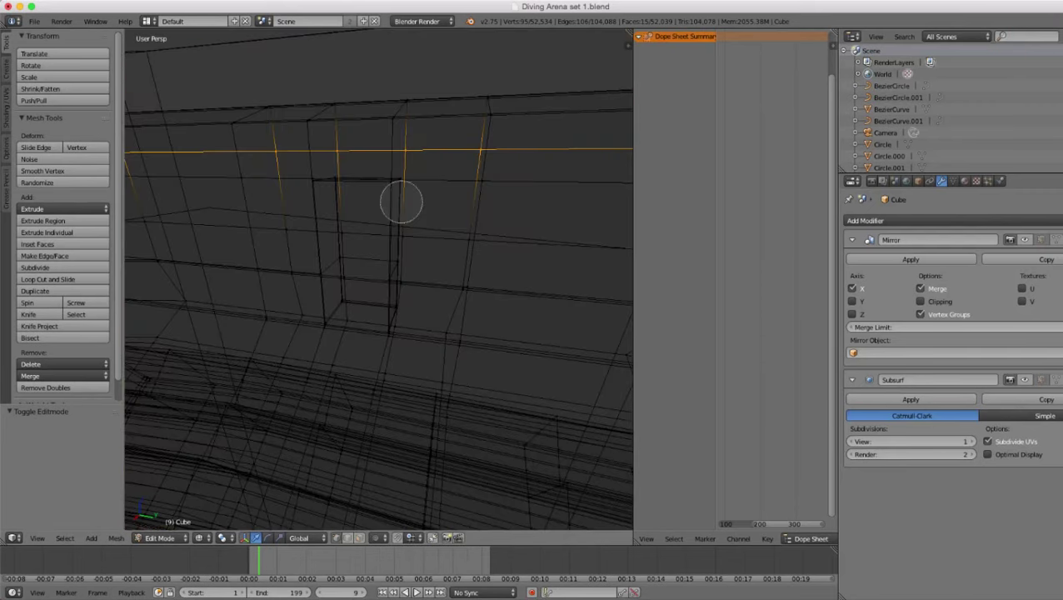
left_click(396, 191)
left_click(318, 183)
key("Escape")
- Add the horizontal window-top edge segment between that window and the next one to the selection
scroll(313, 180, "down", 6)
key("z")
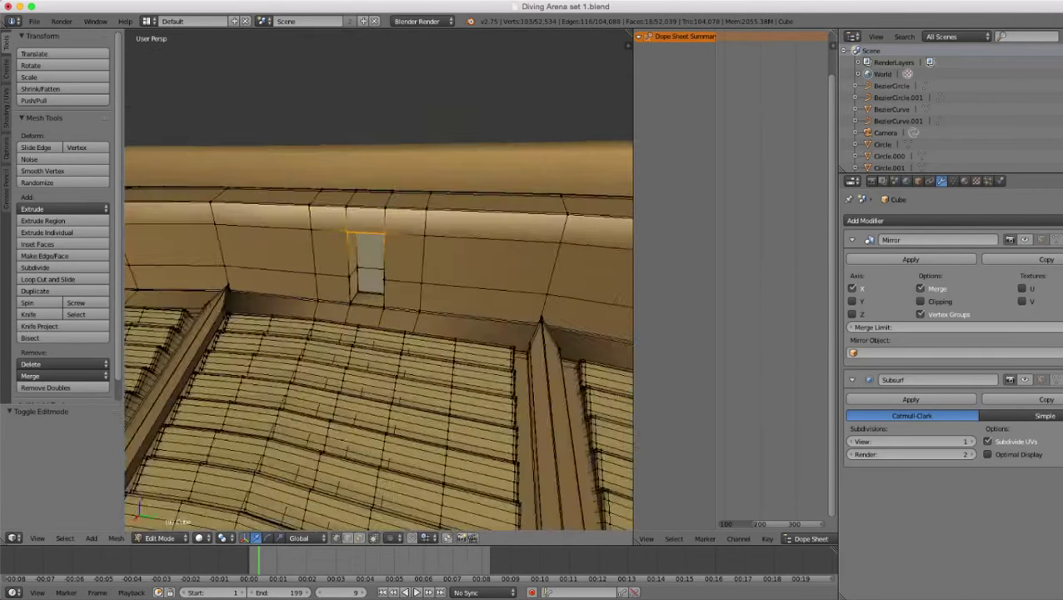
middle_click_drag(313, 181, 391, 190)
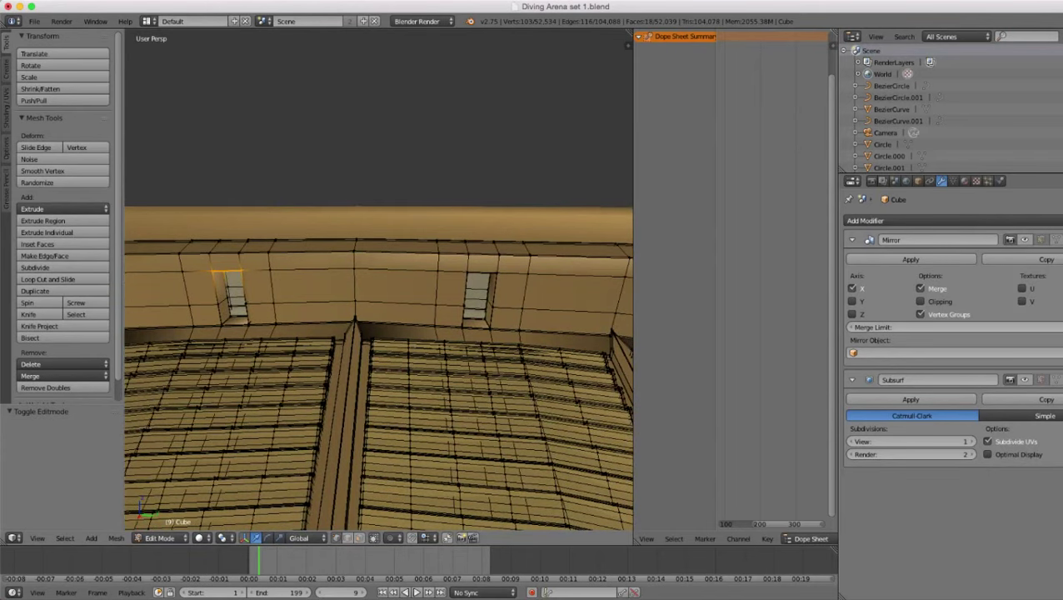
scroll(379, 281, "up", 2)
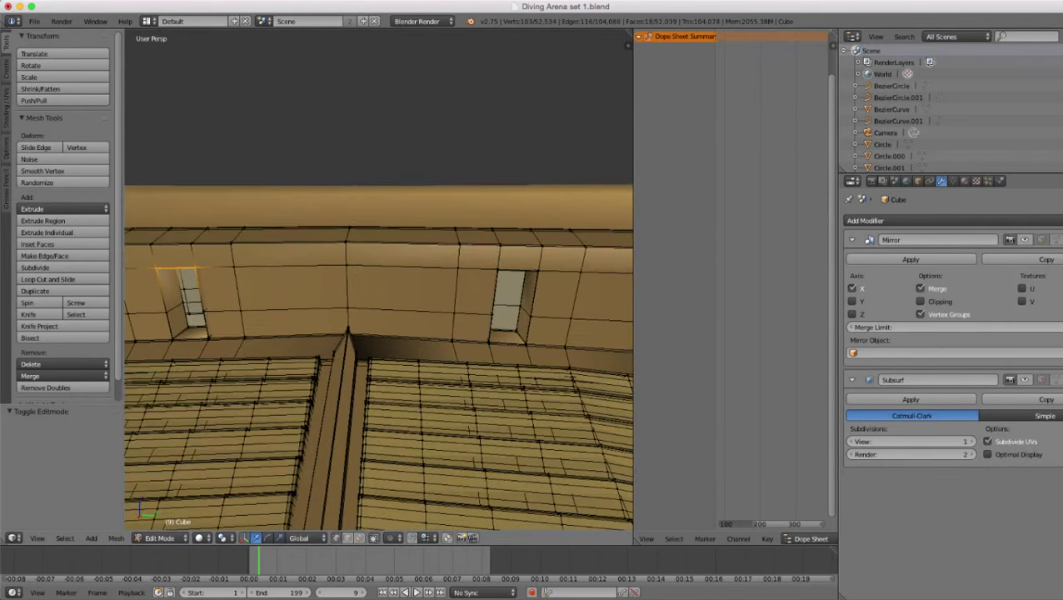
right_click(347, 265, "alt+shift")
middle_click_drag(347, 266, 293, 264)
scroll(380, 281, "up", 3)
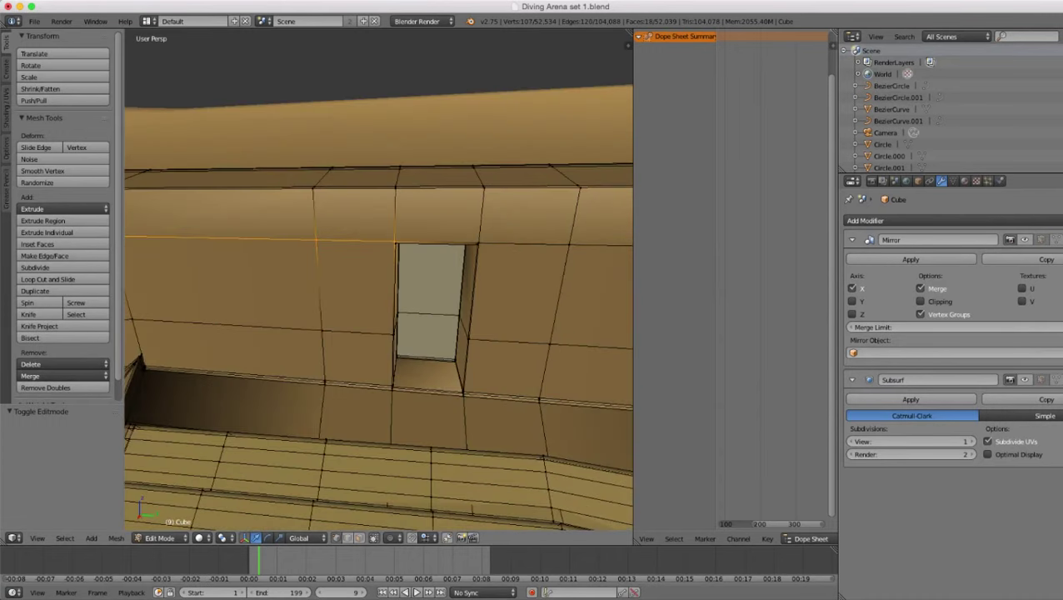
- Circle-select the inner and outer top corner vertices of the window where the added edge segment ends
scroll(379, 281, "up", 2)
key("z")
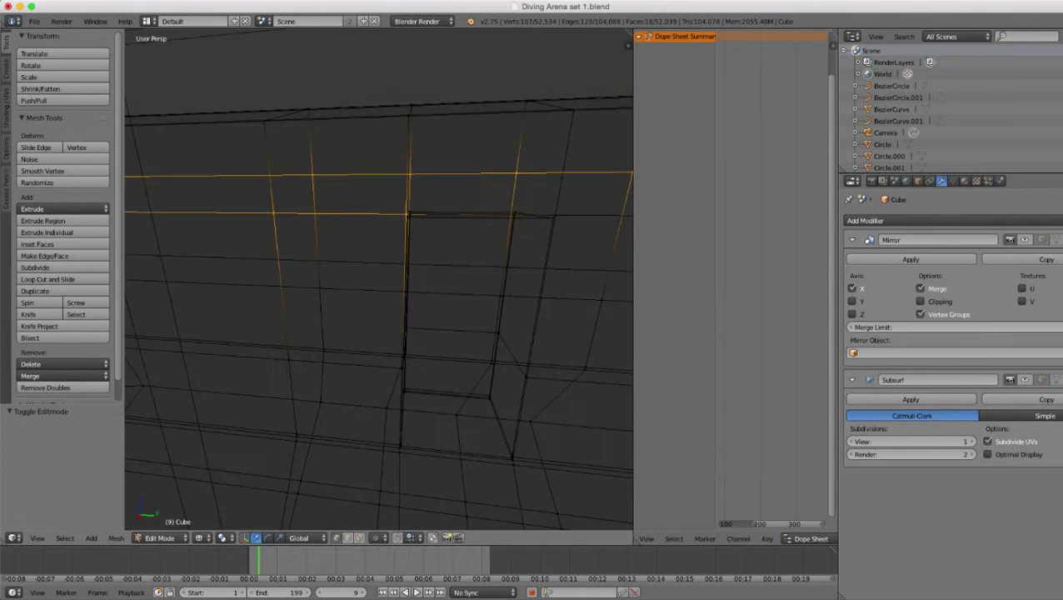
middle_click_drag(432, 188, 414, 180)
key("c")
left_click_drag(366, 171, 386, 185)
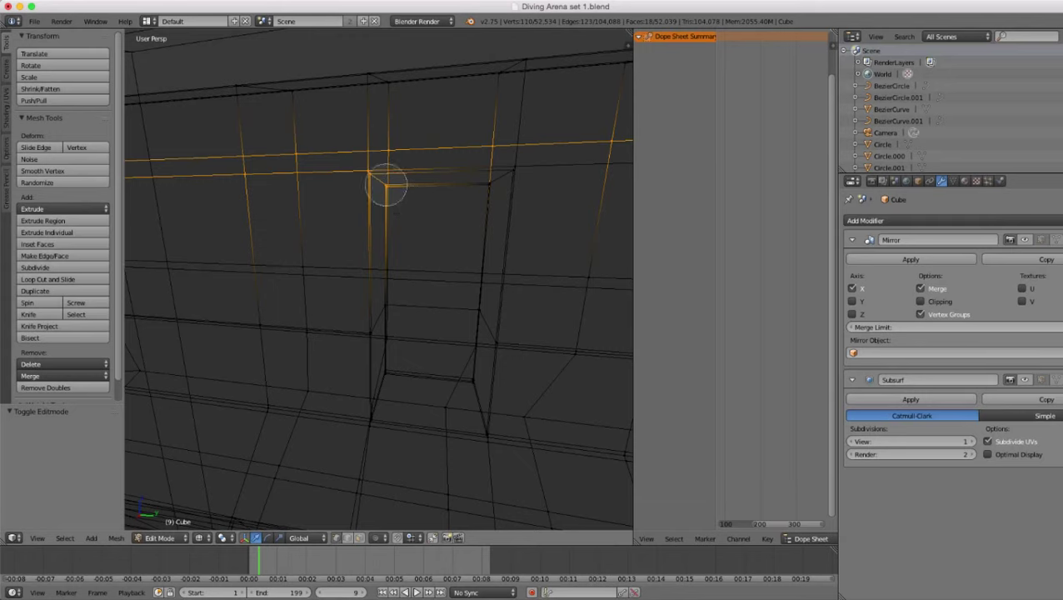
left_click_drag(493, 178, 507, 165)
right_click(508, 166)
scroll(508, 166, "down", 6)
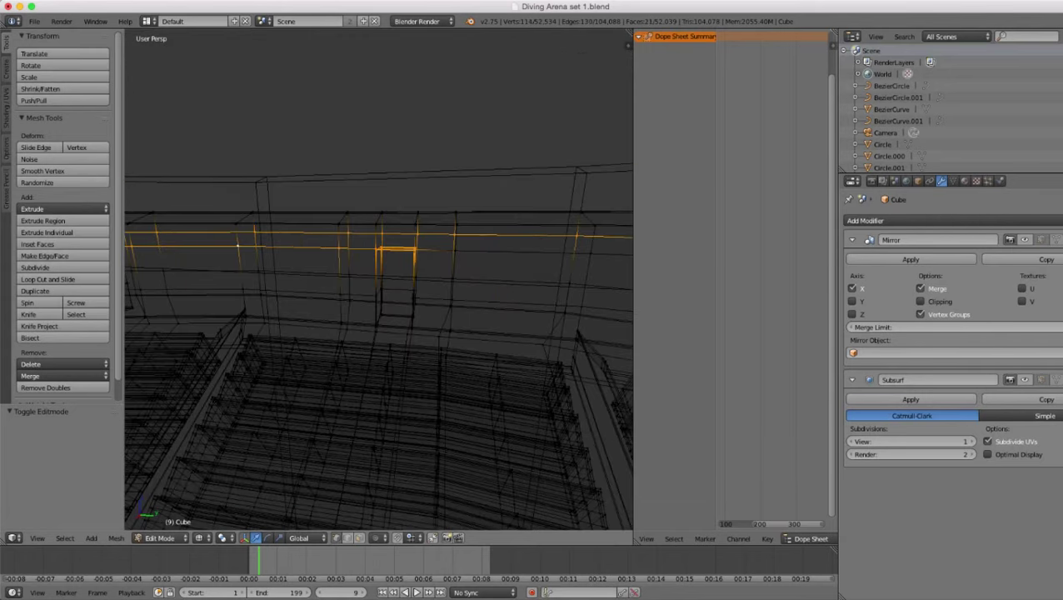
- Add the window-top edge segment crossing the next pillar, beyond the last selected window, to the selection
middle_click_drag(491, 178, 575, 183)
scroll(379, 281, "up", 2)
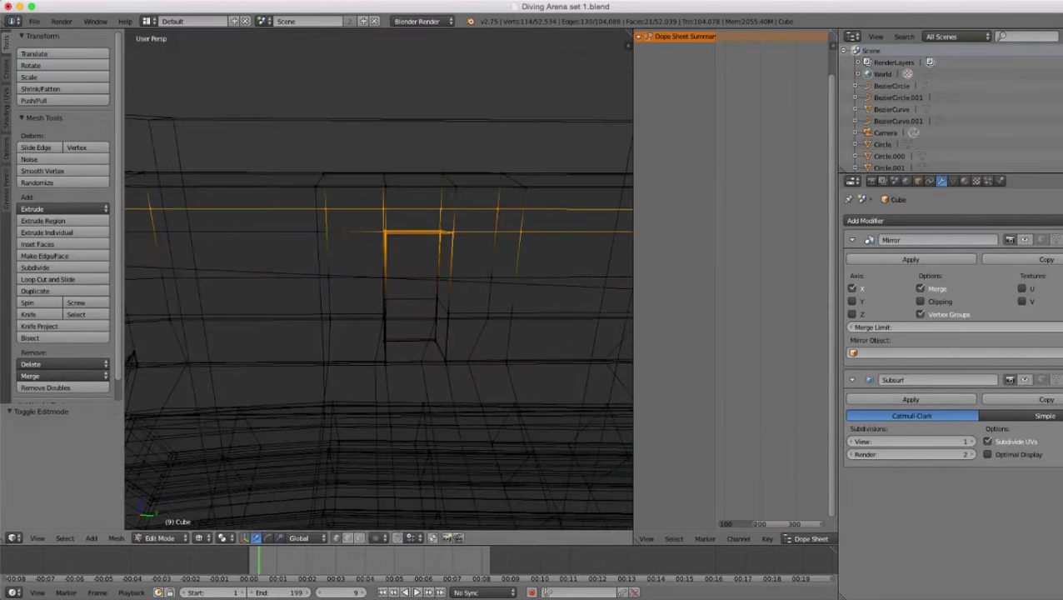
scroll(379, 281, "down", 6)
middle_click_drag(417, 280, 260, 281, "shift")
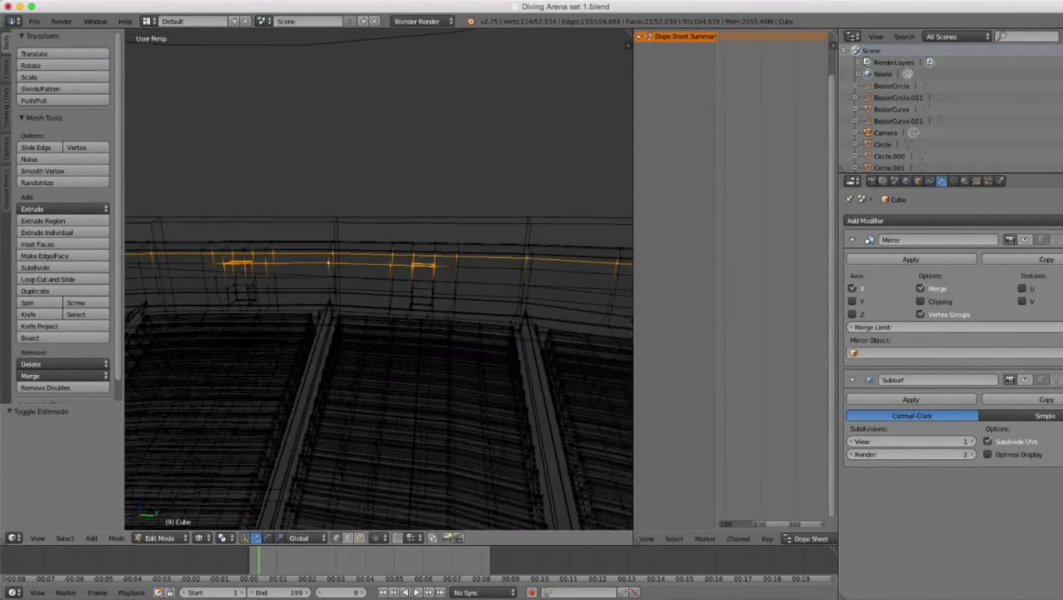
scroll(379, 281, "up", 3)
middle_click_drag(417, 281, 338, 281, "shift")
scroll(380, 280, "up", 3)
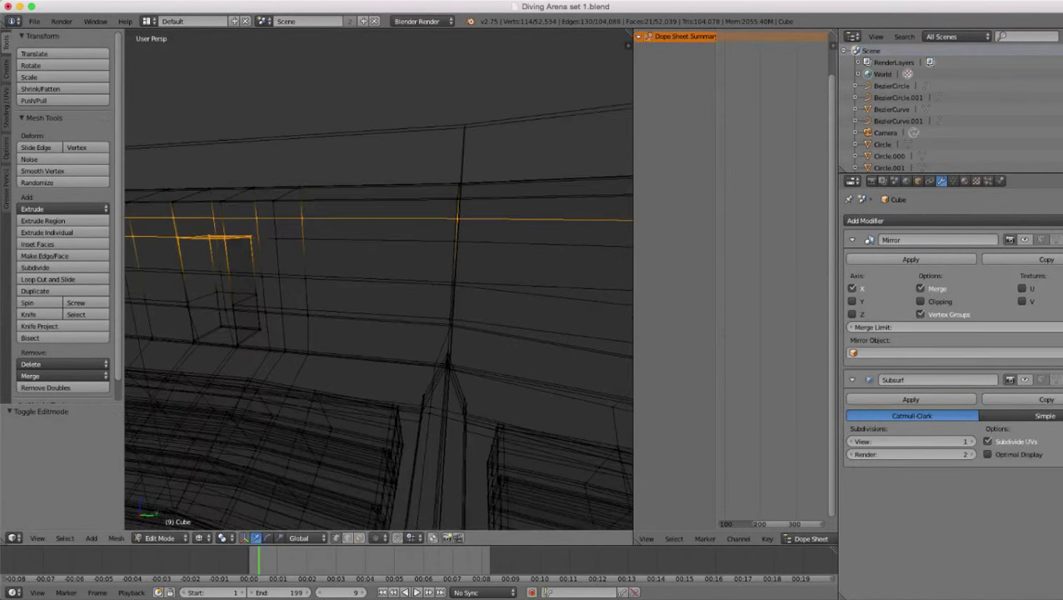
right_click(453, 241, "alt+shift")
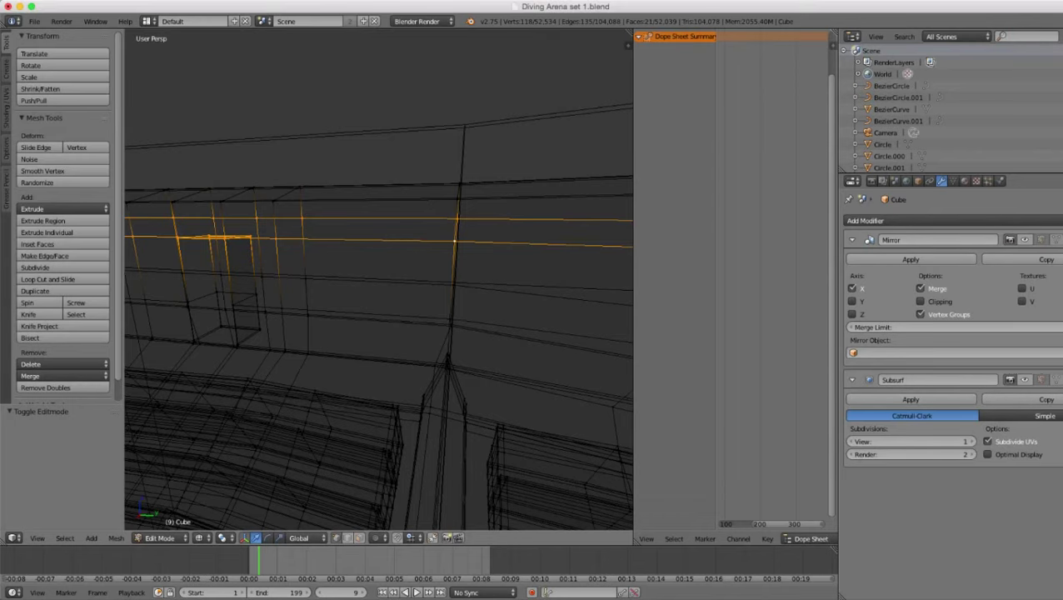
- Add the top vertices of the last window, nearest the end of the wall, to the selection
scroll(379, 279, "up", 3)
key("z")
scroll(379, 279, "down", 4)
mouse_move(379, 279)
middle_mouse_down()
mouse_move(366, 296)
mouse_move(408, 288)
mouse_move(408, 263)
mouse_move(396, 258)
middle_mouse_up()
key("z")
middle_click_drag(467, 267, 250, 287, "shift")
scroll(379, 279, "up", 2)
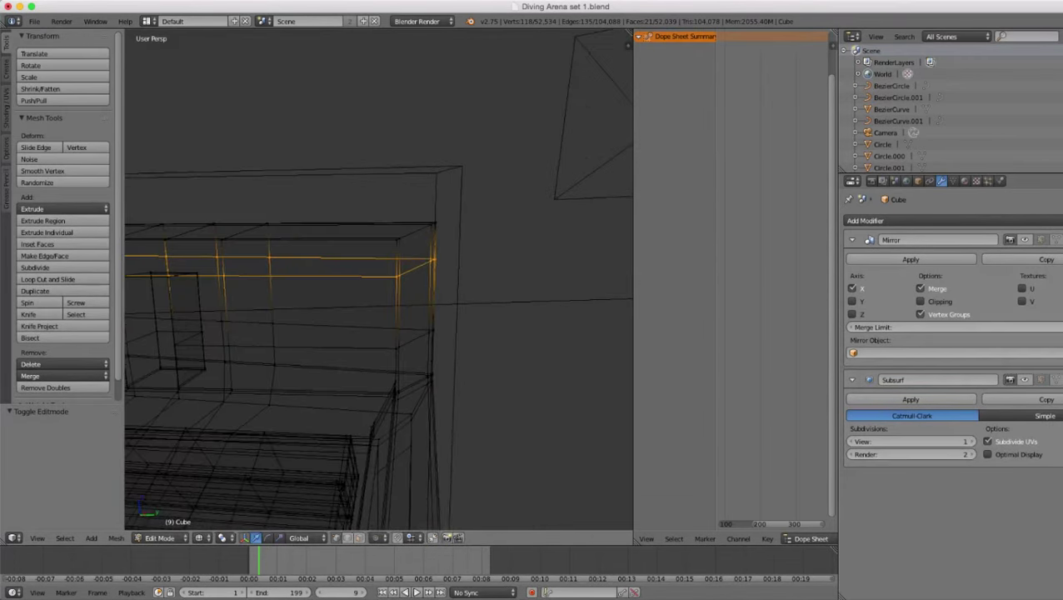
middle_click_drag(333, 279, 483, 271, "shift")
scroll(379, 279, "up", 2)
mouse_move(326, 280)
left_mouse_down()
mouse_move(311, 266)
mouse_move(219, 273)
mouse_move(259, 268)
left_mouse_up()
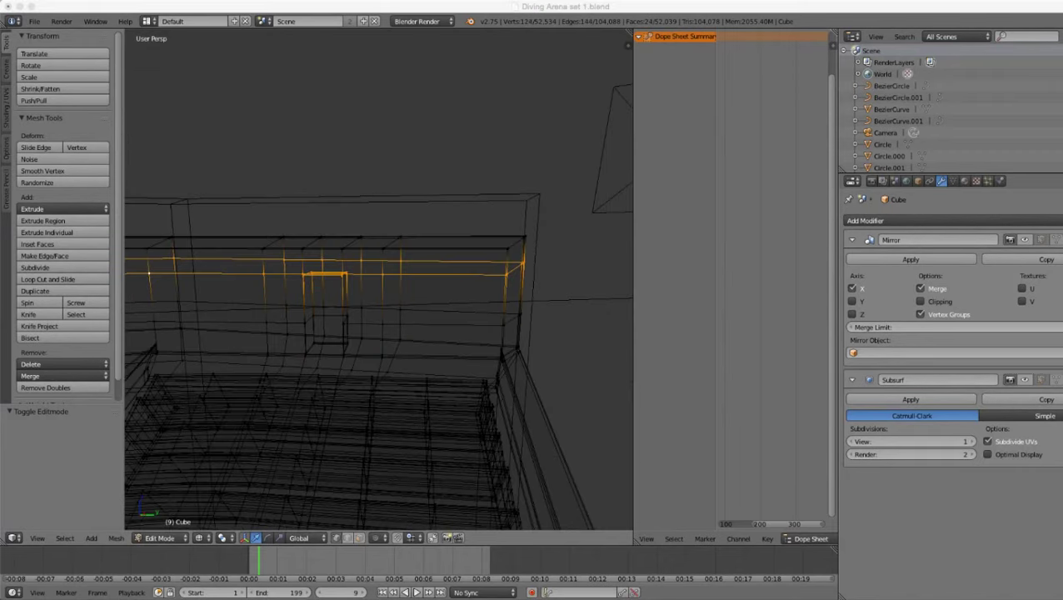
- Try to move the selected window-top edges with Edge Slide
middle_click_drag(400, 279, 312, 280)
key("z")
middle_click_drag(201, 261, 224, 262)
key("z")
key("ctrl+e")
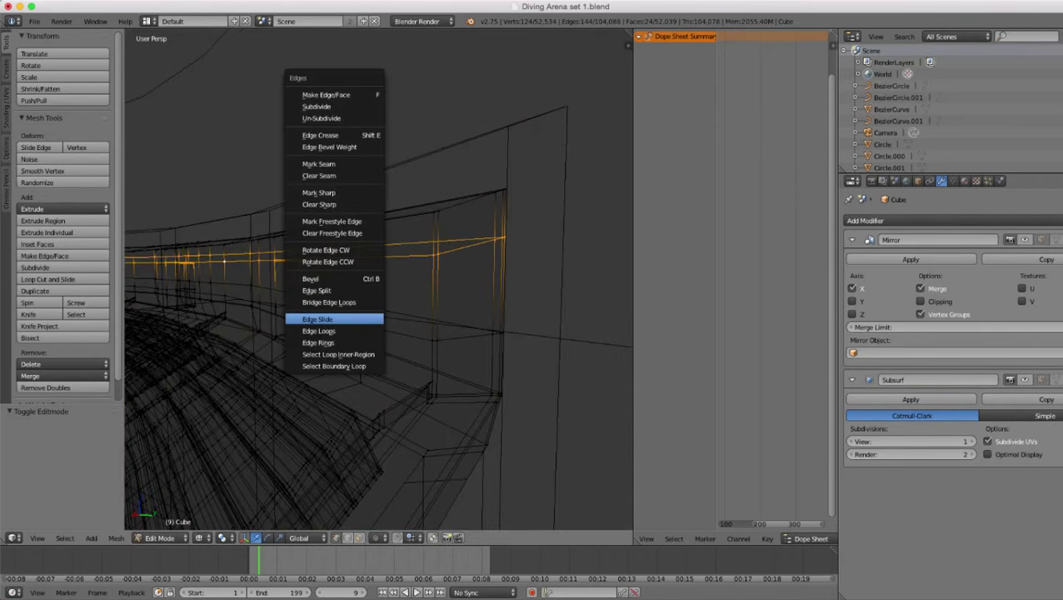
left_click(329, 319)
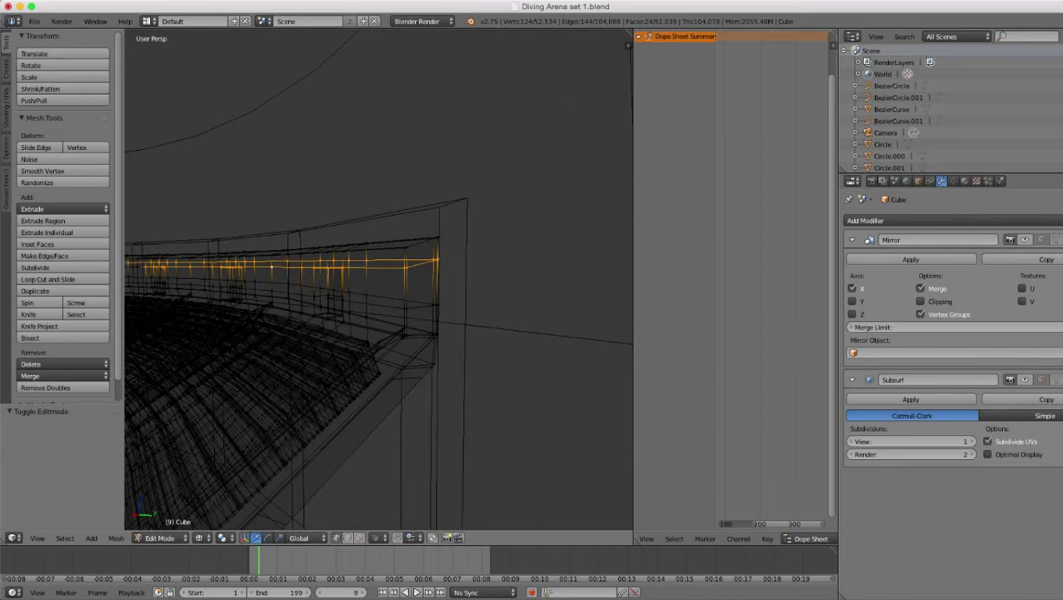
- Lower the selected window-top vertices about 0.25 along global Z and view the wall in Object Mode
key("z")
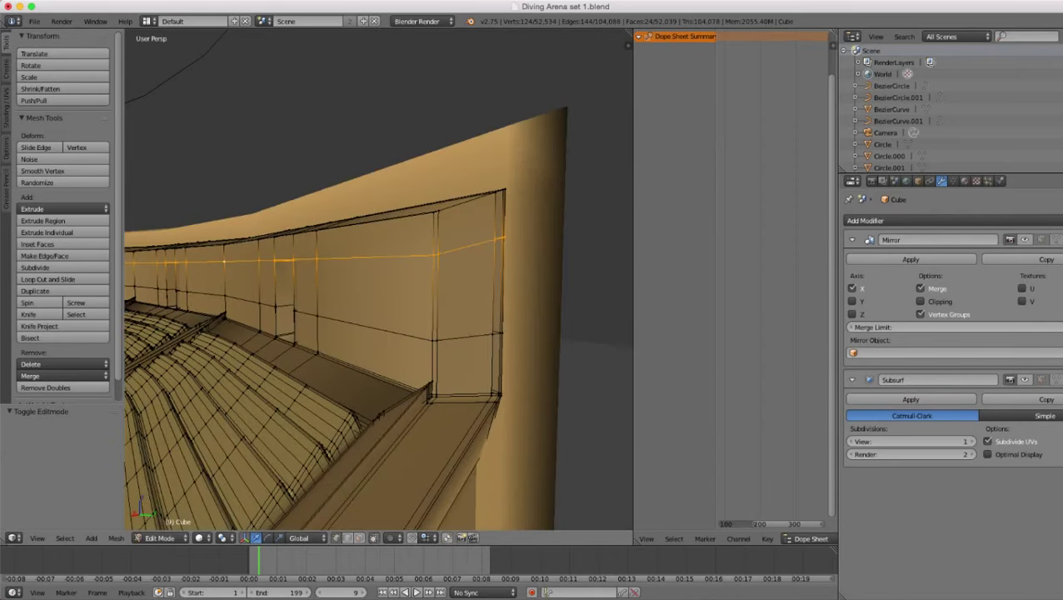
scroll(379, 279, "up", 2)
key("g")
key("z")
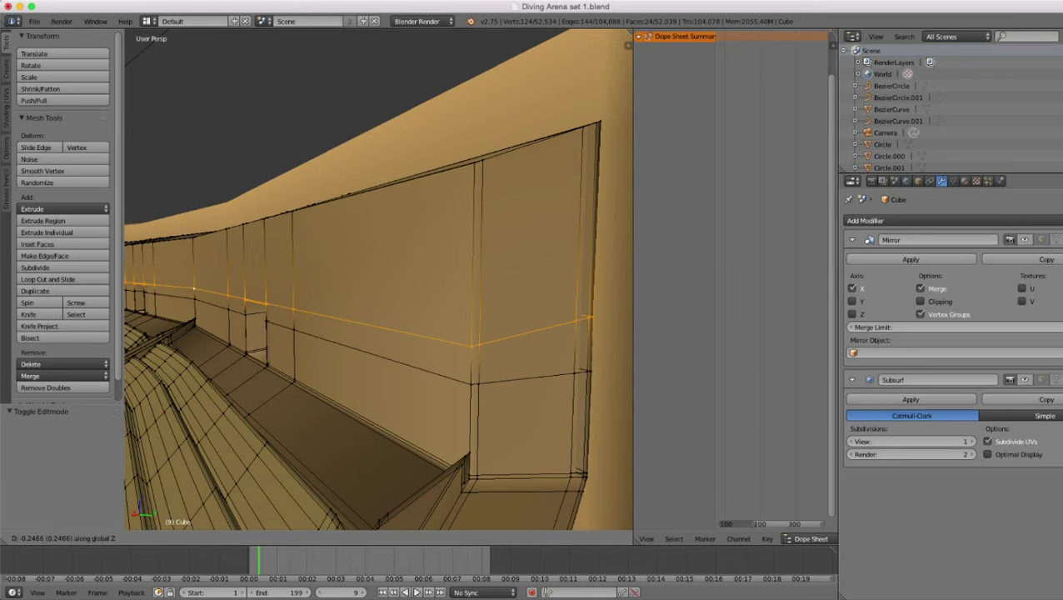
key("Return")
scroll(379, 280, "down", 6)
middle_click_drag(378, 280, 450, 307)
key("Tab")
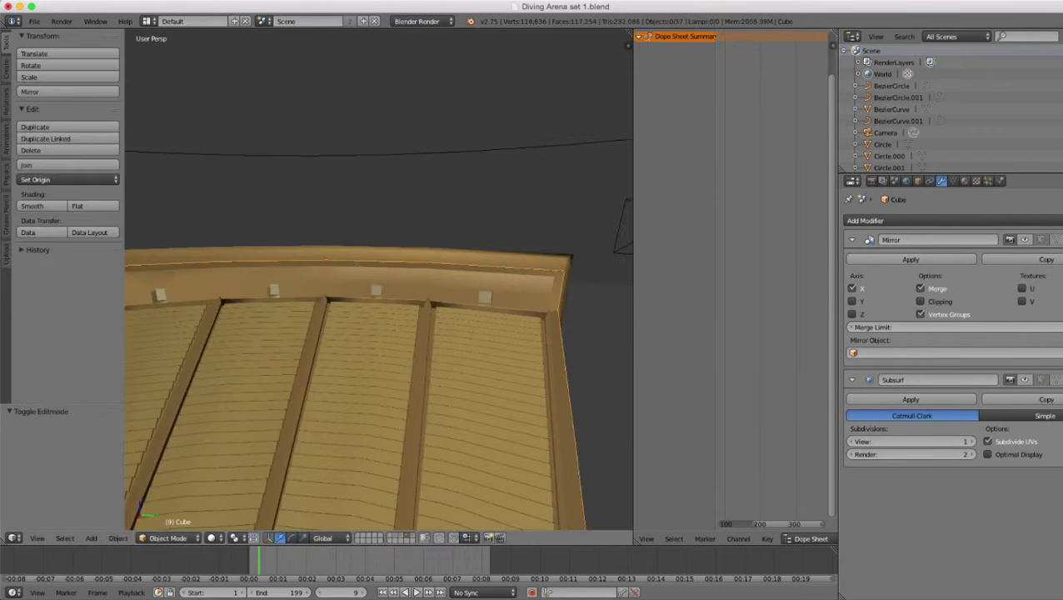
middle_click_drag(378, 307, 442, 306)
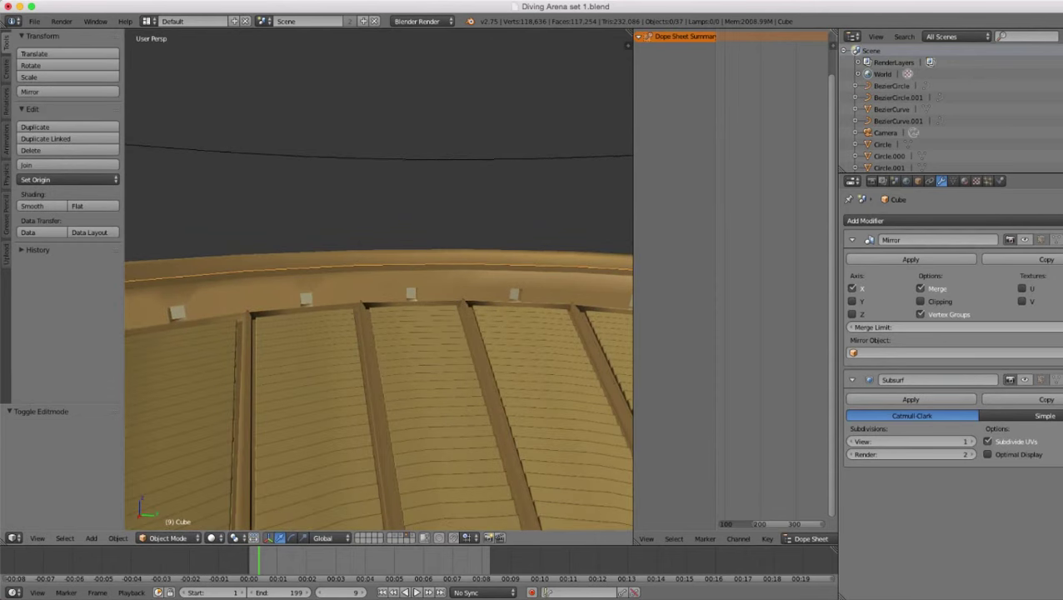
- In Edit Mode, select the edge segment left higher between two windows and deselect its end vertices at the window corners
key("Tab")
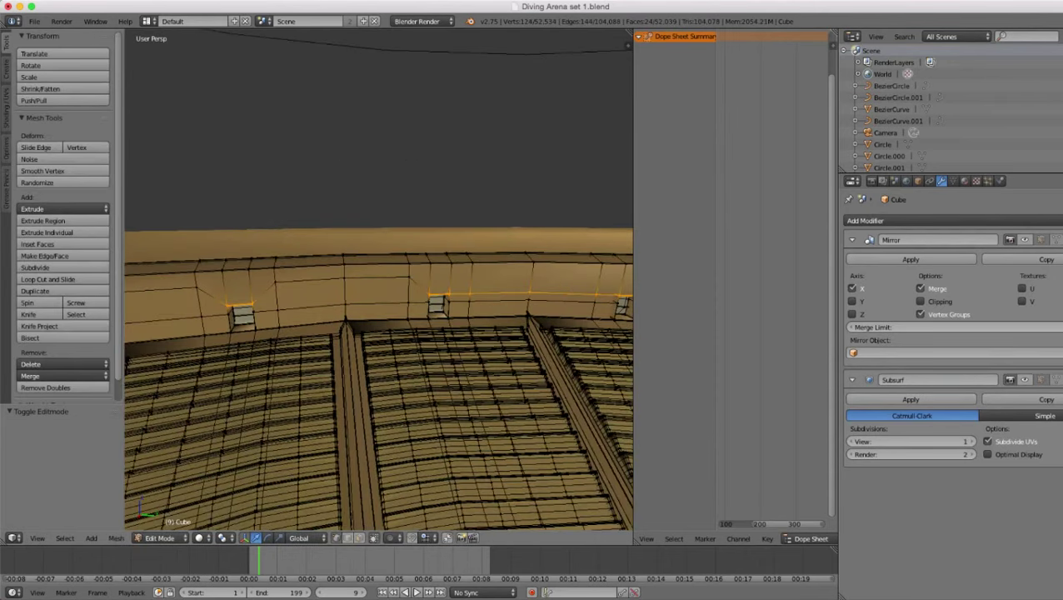
right_click(376, 277, "alt")
scroll(377, 278, "down", 2)
middle_click_drag(377, 278, 533, 279)
key("z")
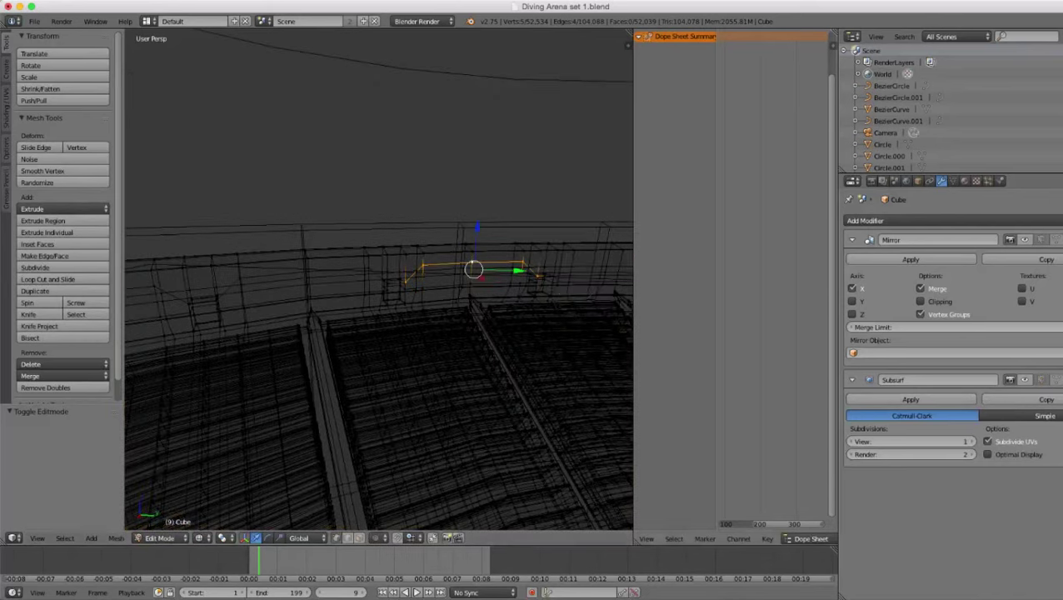
key("c")
middle_click(549, 287)
right_click(549, 288)
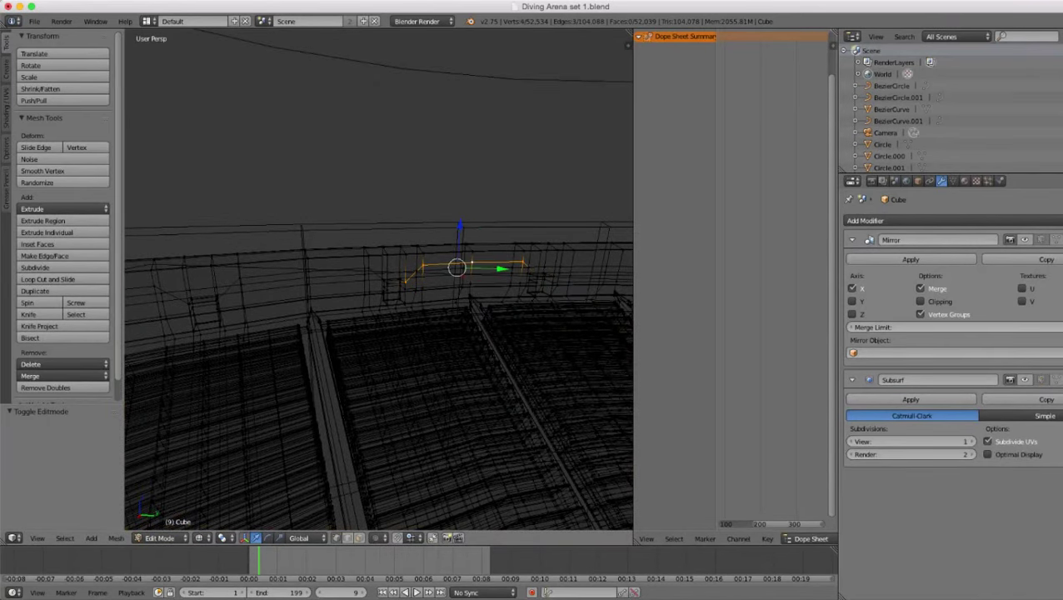
key("z")
key("z")
key("c")
middle_click(402, 290)
right_click(402, 290)
- Add the neighbouring higher edge segment to the selection and deselect its two vertices at the window corners
key("z")
right_click(374, 272, "alt+shift")
key("z")
key("c")
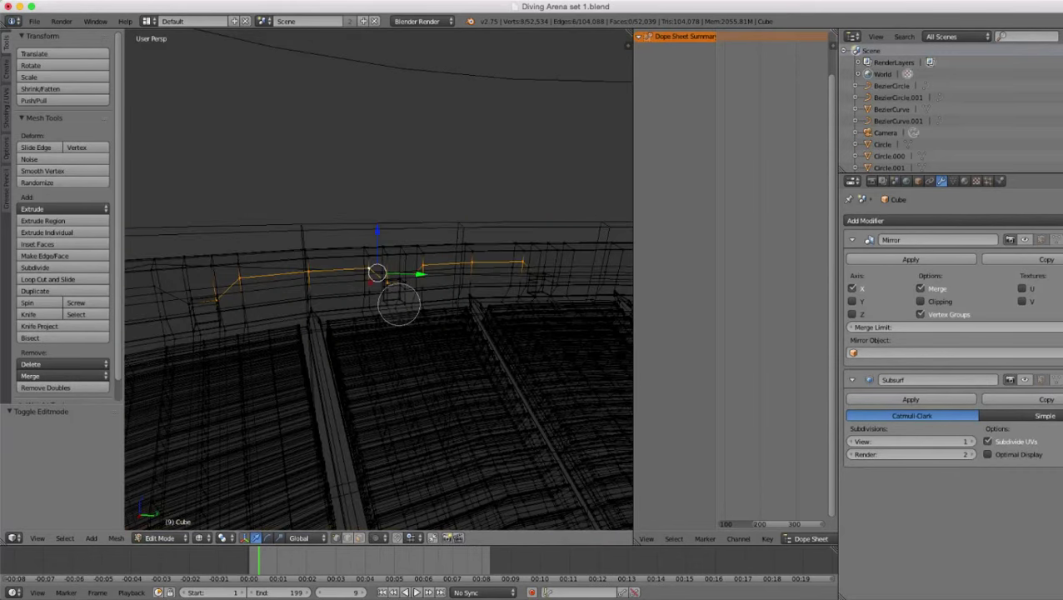
middle_click(394, 298)
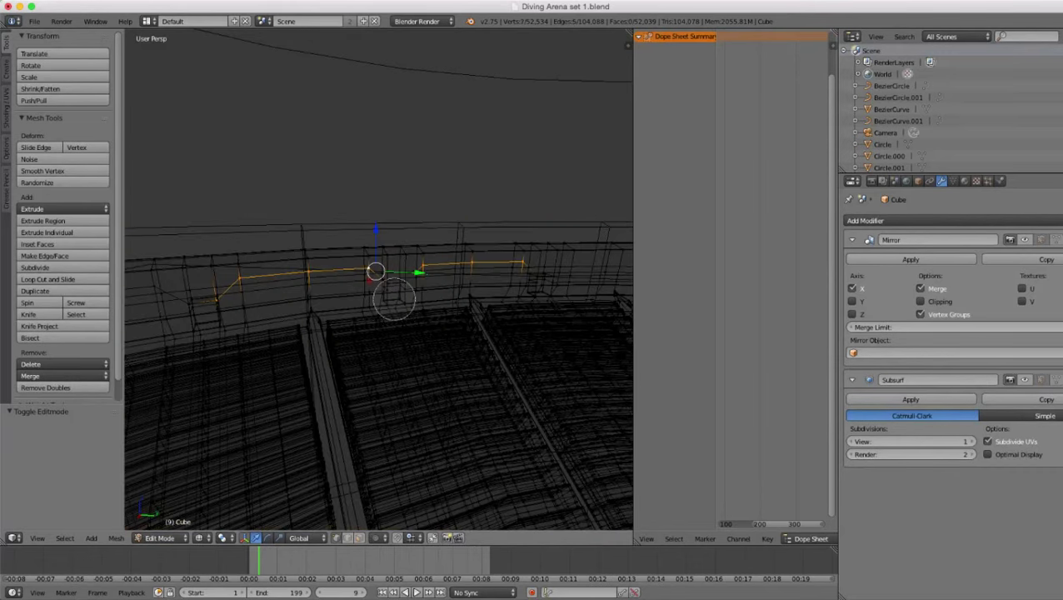
middle_click(207, 308)
right_click(207, 307)
- Extend the selection with the following wall section's higher edge segment, excluding its end vertices at the windows
scroll(207, 308, "down", 3)
key("z")
middle_click_drag(206, 307, 310, 297, "shift")
right_click(321, 277, "alt+shift")
key("z")
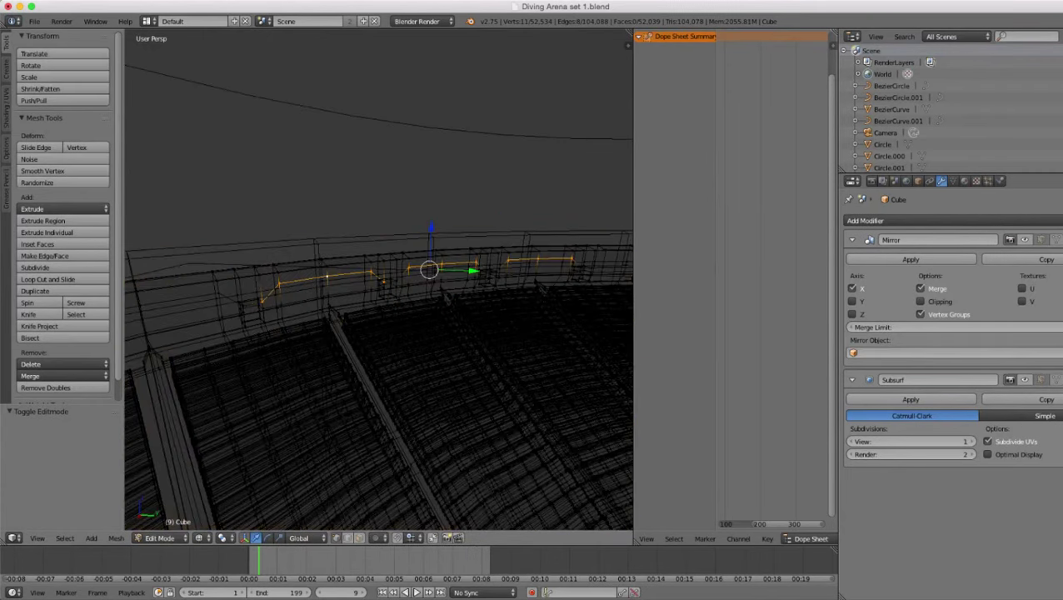
key("c")
middle_click(394, 298)
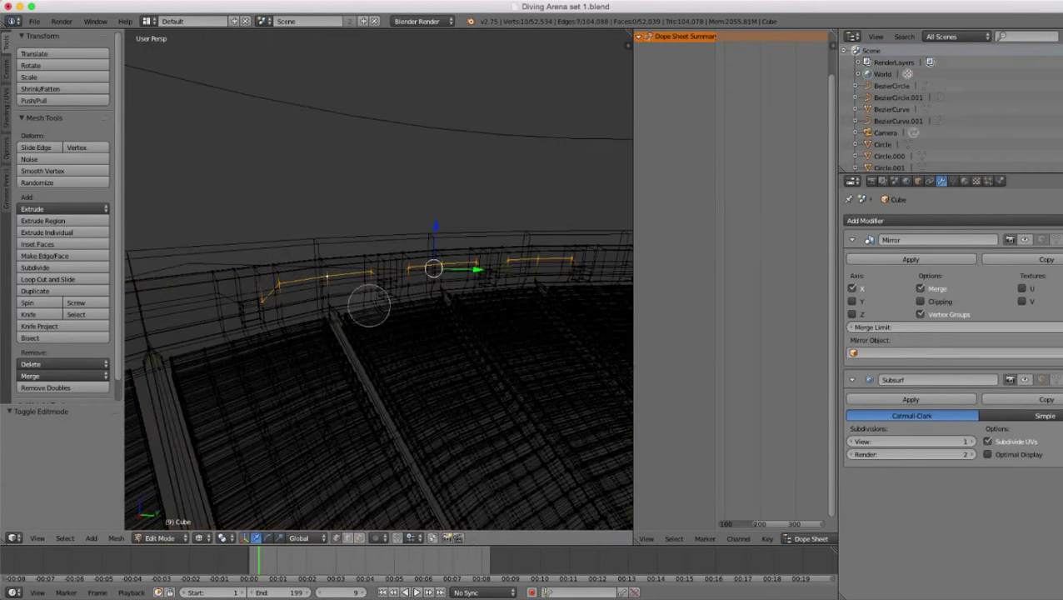
middle_click(262, 311)
right_click(262, 311)
- Add a fourth higher edge segment further along the wall and deselect its end vertices at the adjoining windows
scroll(261, 311, "down", 1)
middle_click_drag(262, 311, 363, 296)
key("z")
key("ctrl+z")
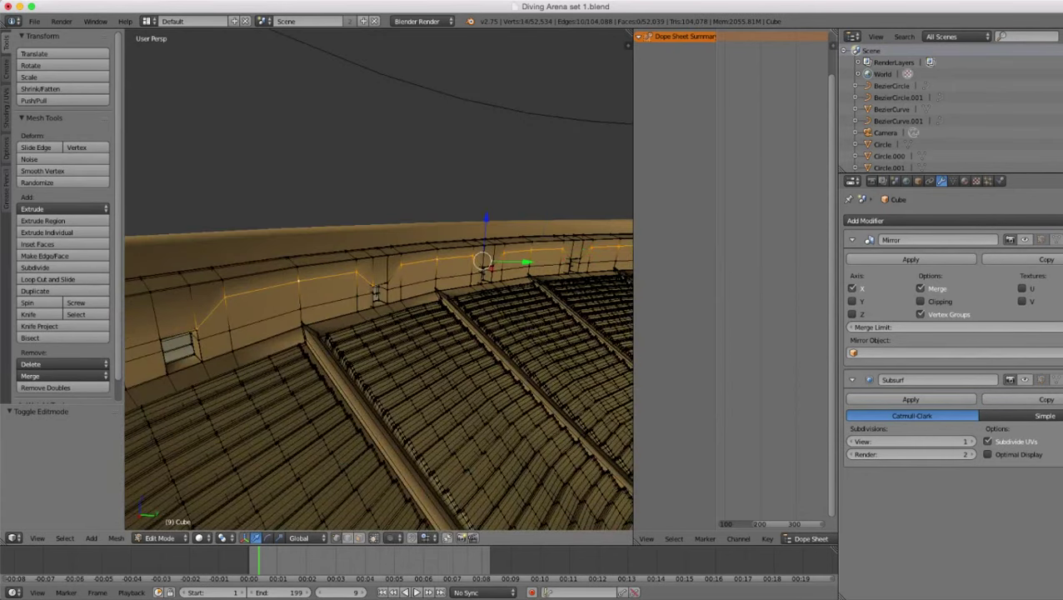
key("z")
key("c")
middle_click(195, 348)
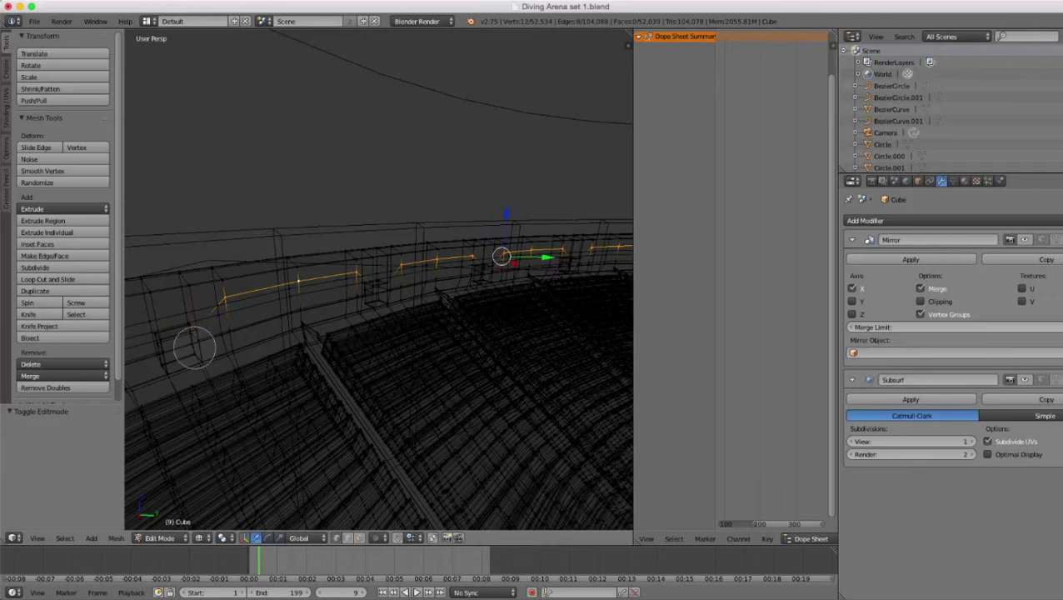
right_click(194, 348)
scroll(194, 348, "down", 3)
key("z")
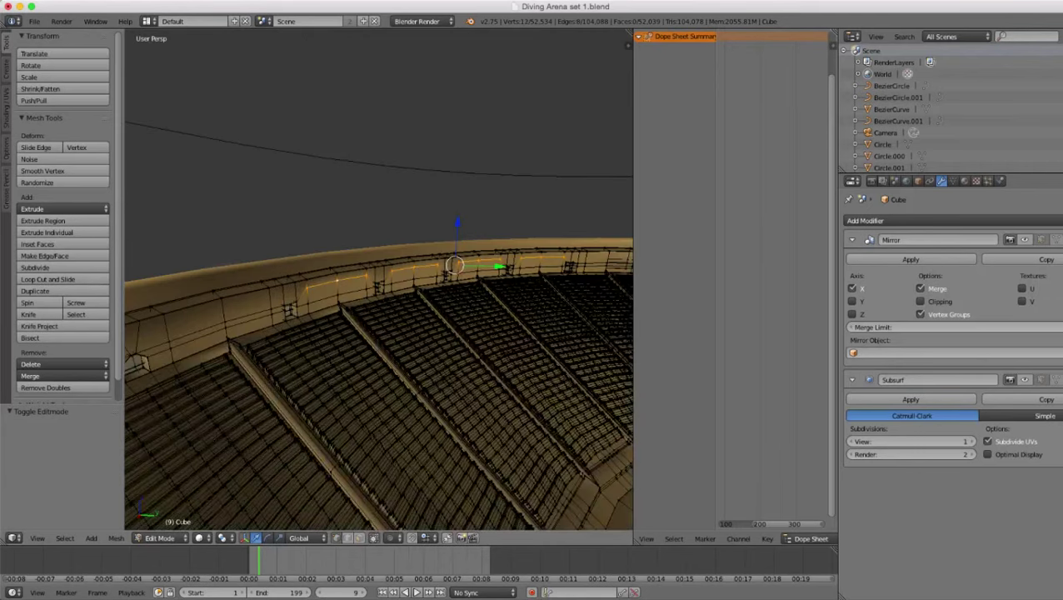
- Move the selected higher edge segments down 0.221 along Z, into line with the lowered edge loop between the windows
scroll(379, 280, "up", 3)
scroll(378, 280, "down", 1)
scroll(378, 279, "up", 2)
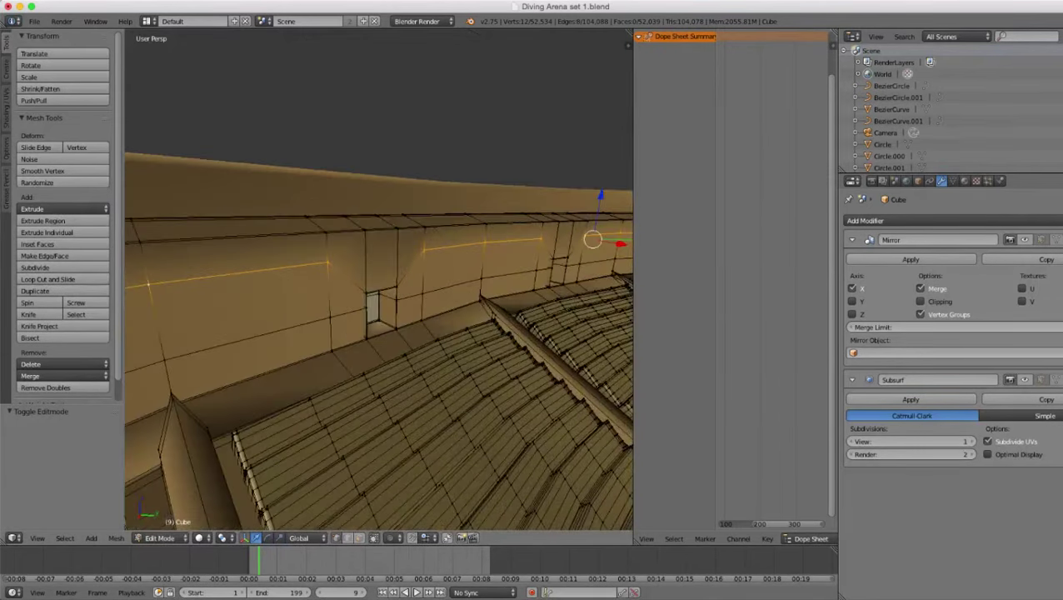
key("g")
key("z")
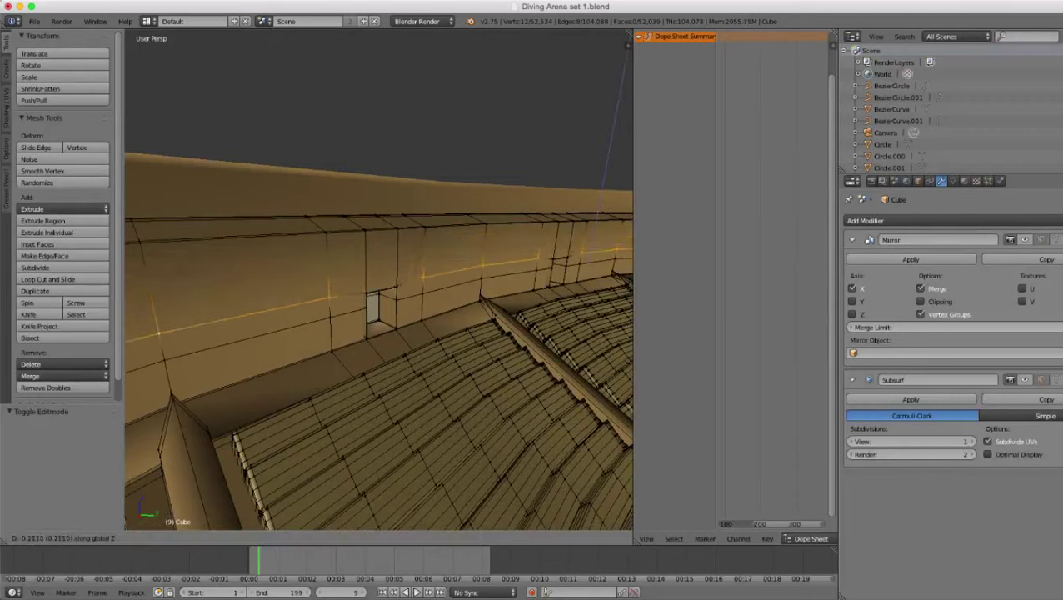
key("Return")
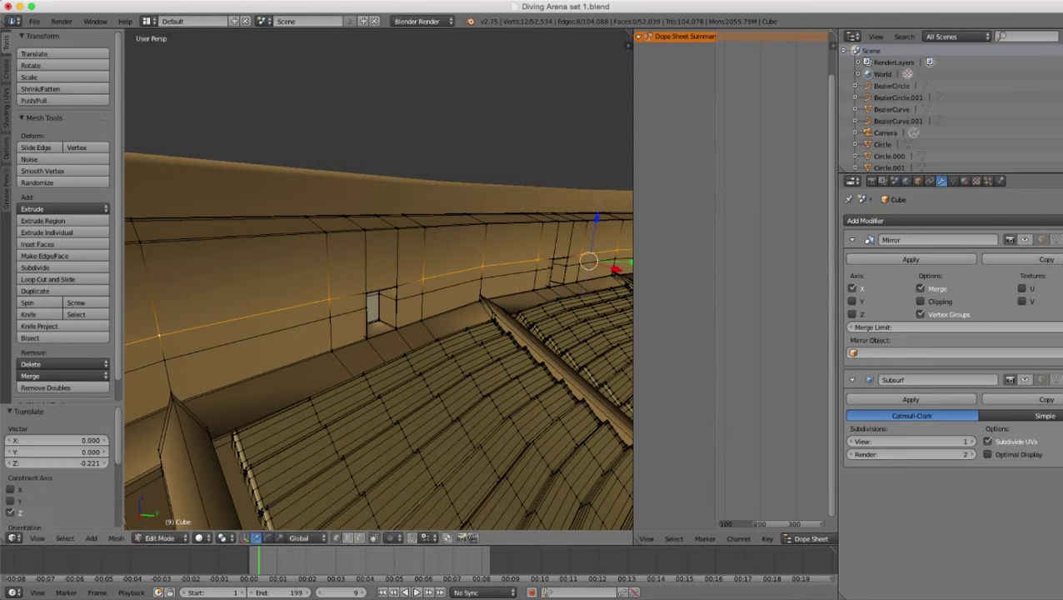
- Add a single horizontal loop cut around the wall above the windows and slide it close to the wall's upper edge
key("ctrl+r")
left_click(588, 262)
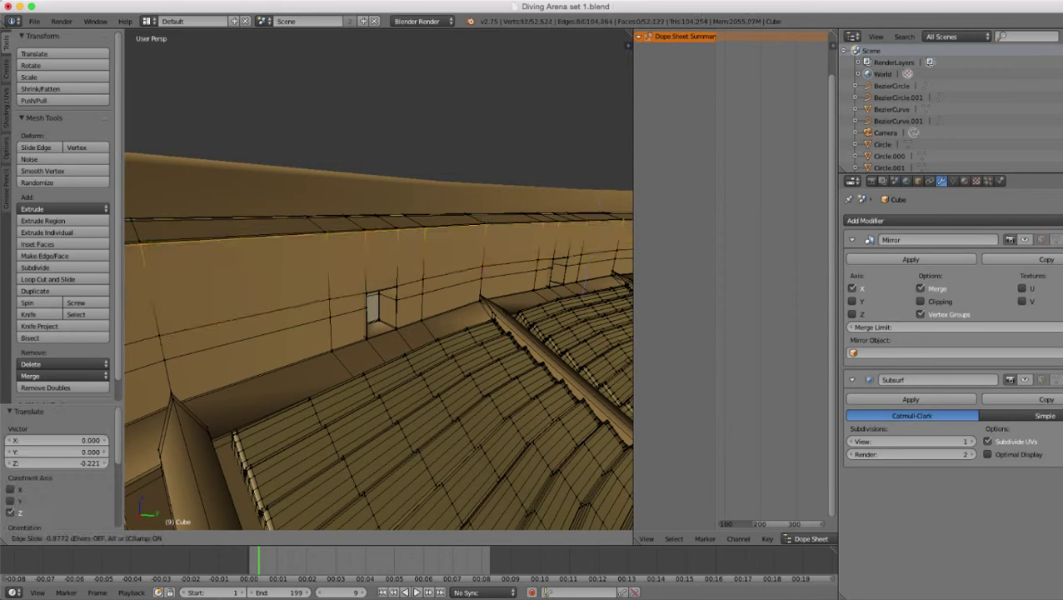
left_click(598, 206)
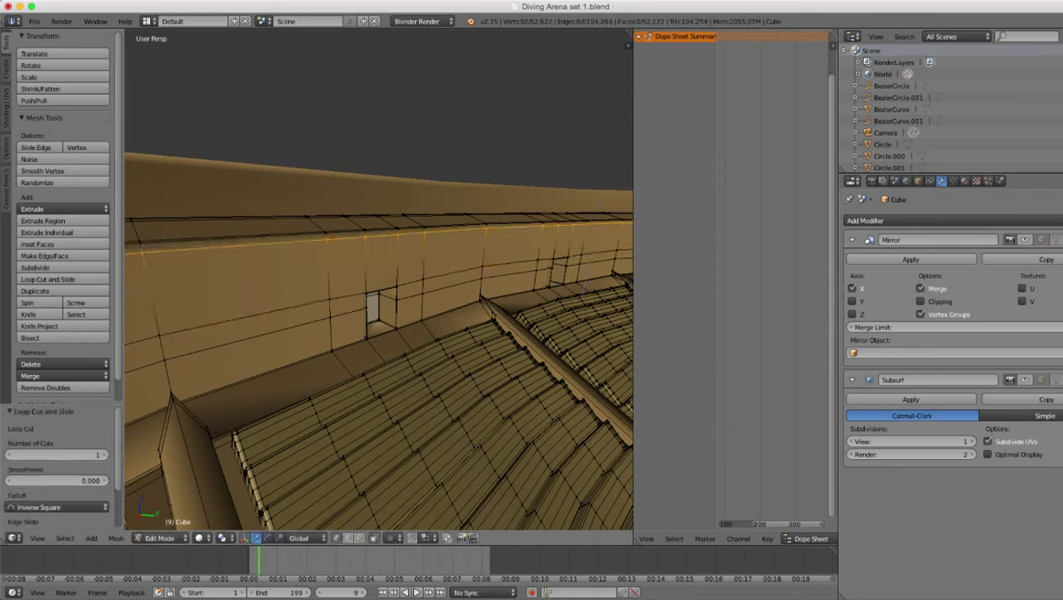
scroll(379, 280, "down", 4)
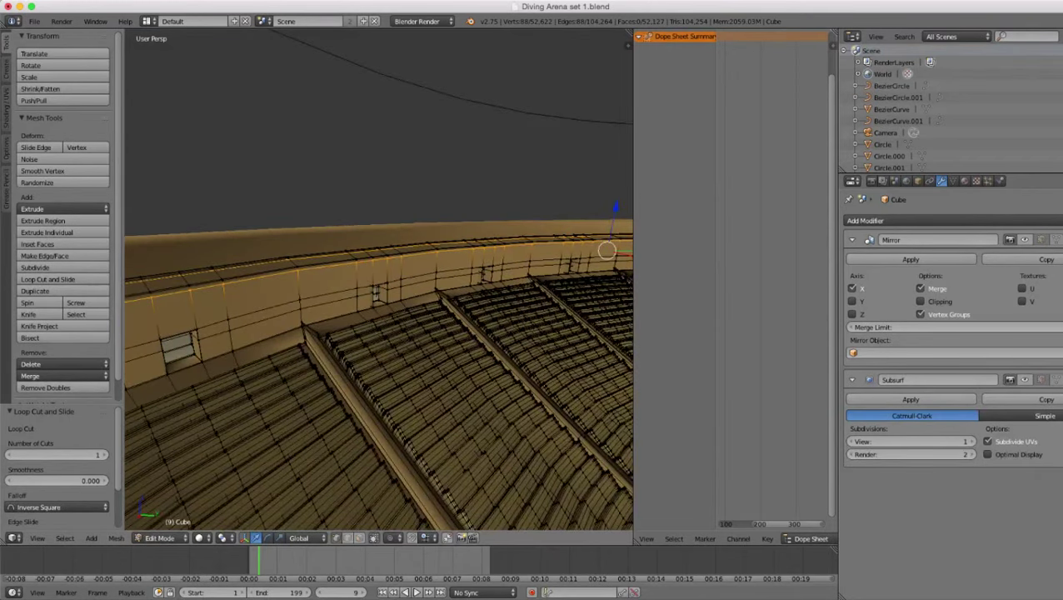
- Check the smoothed window openings along the wall in Object Mode and return to Edit Mode at the first peaked window
key("Tab")
scroll(380, 280, "down", 4)
middle_click_drag(379, 280, 421, 280)
scroll(380, 280, "up", 3)
scroll(380, 280, "up", 2)
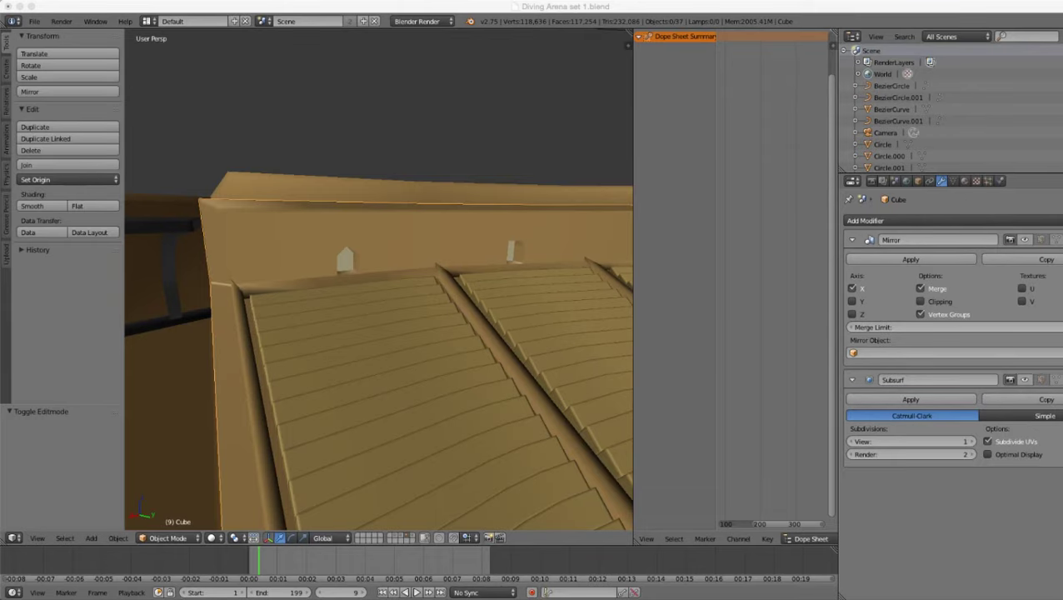
scroll(379, 280, "up", 5)
scroll(380, 280, "down", 8)
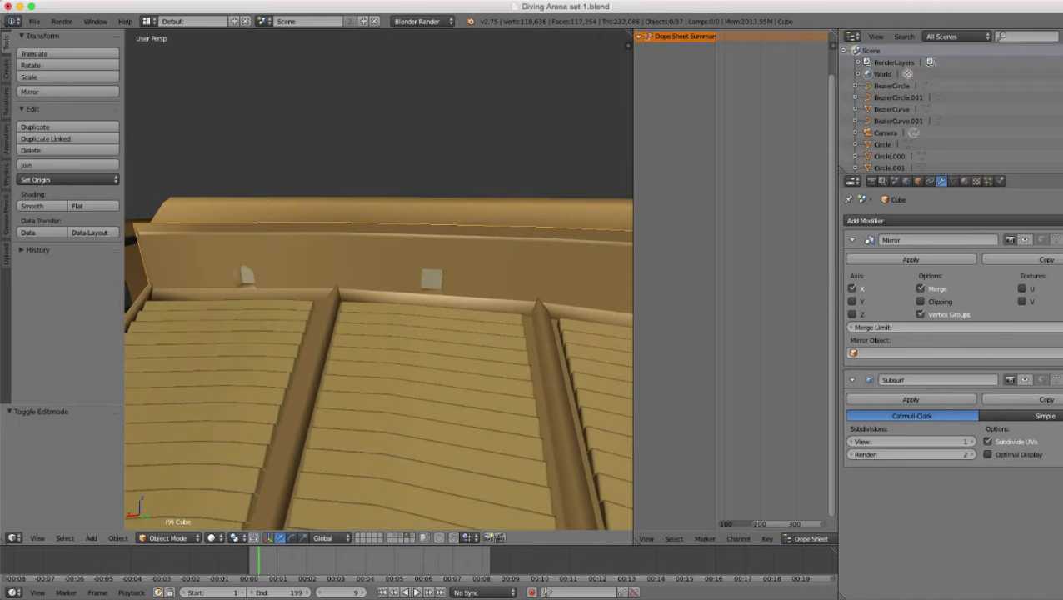
middle_click_drag(379, 280, 235, 261)
scroll(379, 280, "up", 9)
key("Tab")
scroll(379, 280, "up", 5)
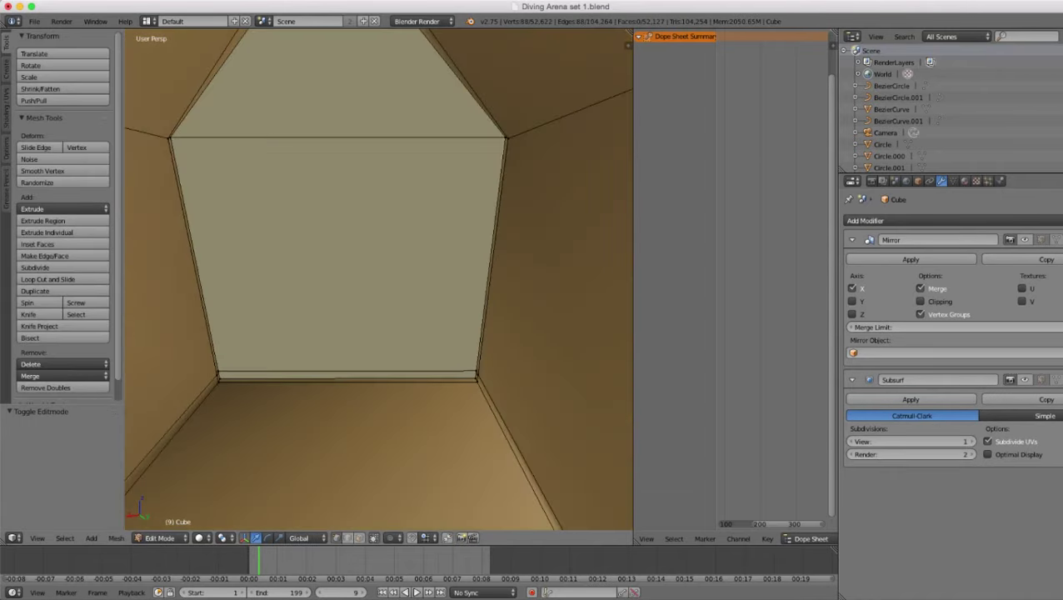
- Select the edge loop crossing the windows' sides, examine its course through the neighbouring openings, and drop the loop selection
scroll(331, 295, "down", 4)
right_click(297, 261, "alt")
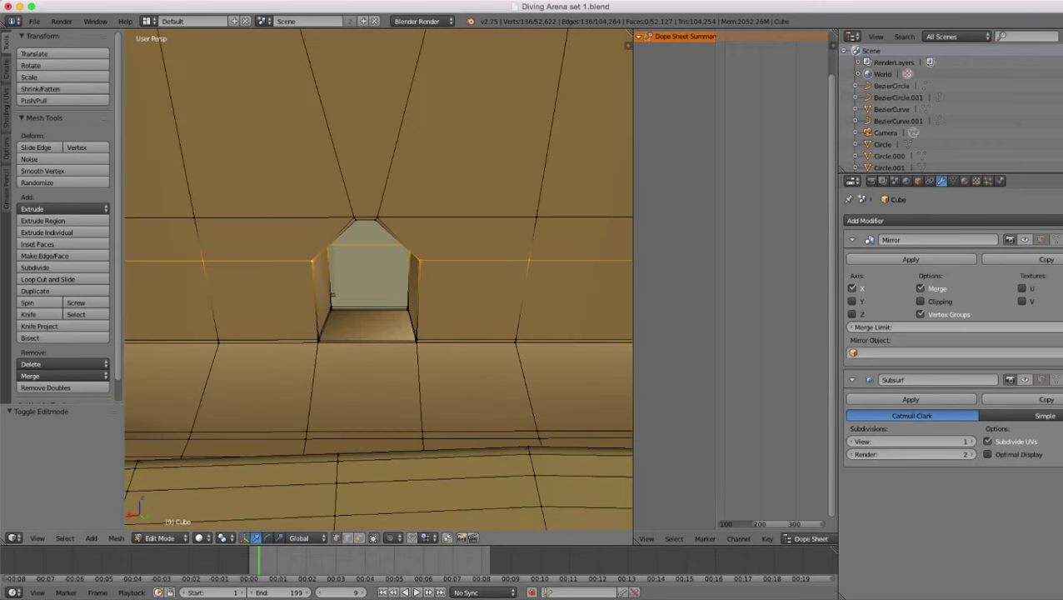
key("z")
key("z")
scroll(331, 283, "down", 7)
middle_click_drag(375, 279, 325, 255, "shift")
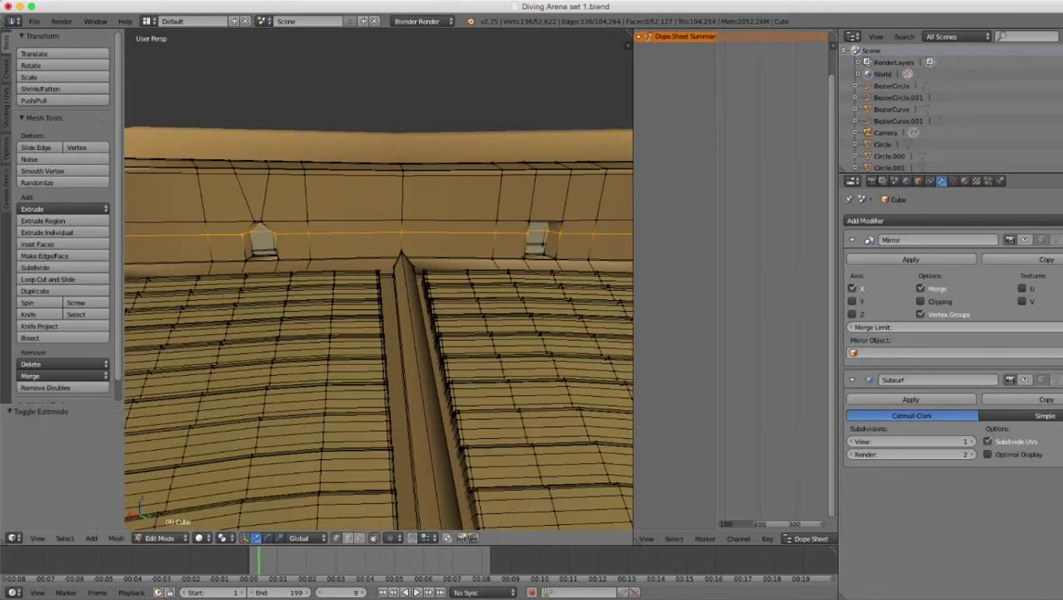
key("z")
key("z")
middle_click_drag(500, 250, 359, 302, "shift")
scroll(360, 301, "up", 7)
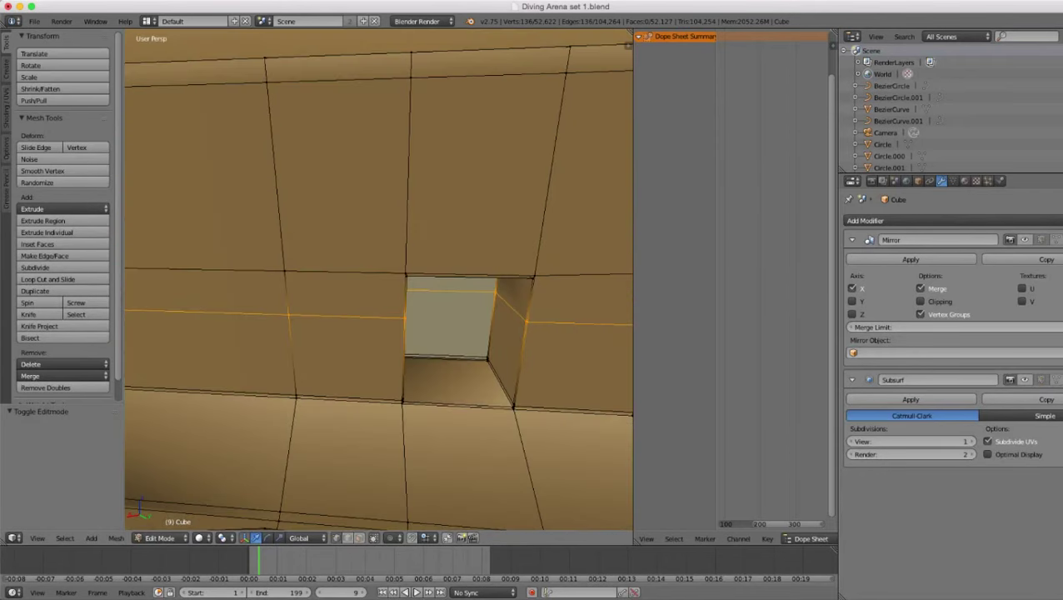
scroll(379, 284, "down", 11)
right_click(414, 361)
scroll(414, 360, "up", 5)
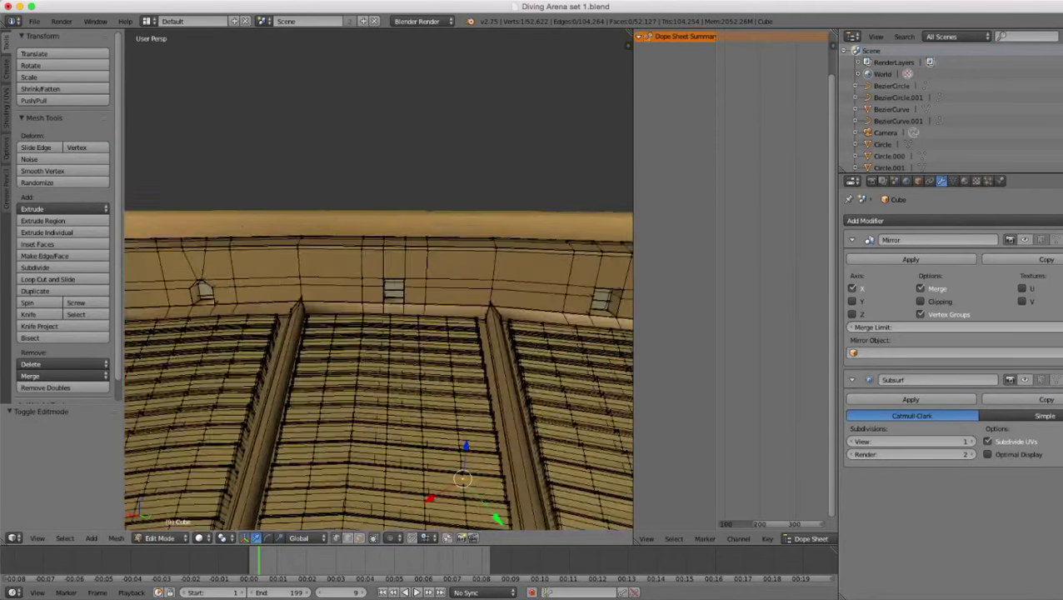
- Select all faces assigned to the Stairs material and hide them
scroll(379, 282, "up", 2)
left_click(965, 181)
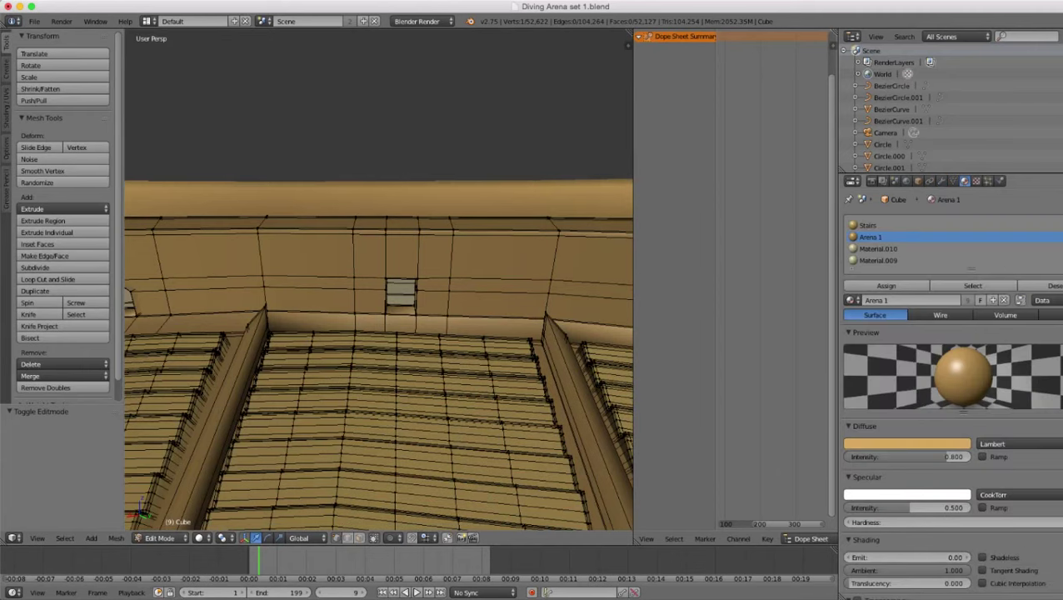
left_click(868, 225)
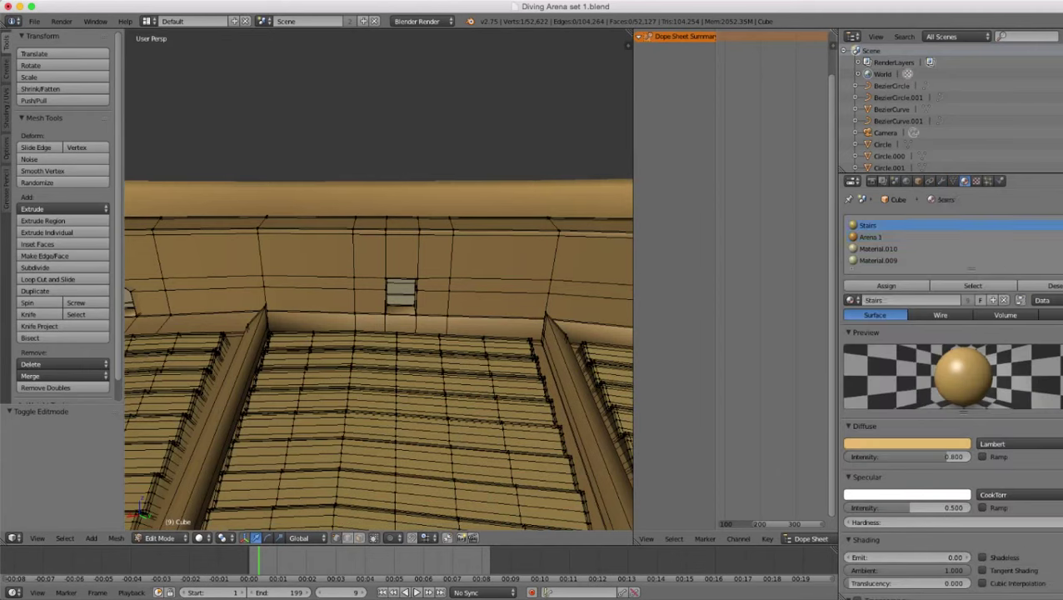
left_click(972, 286)
scroll(379, 282, "down", 7)
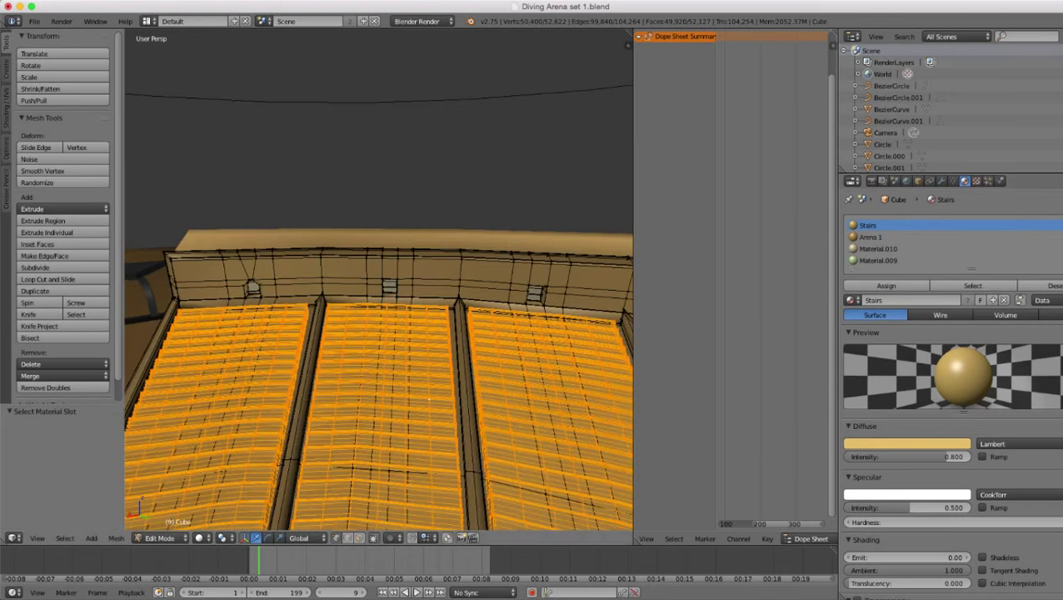
key("h")
scroll(379, 283, "up", 2)
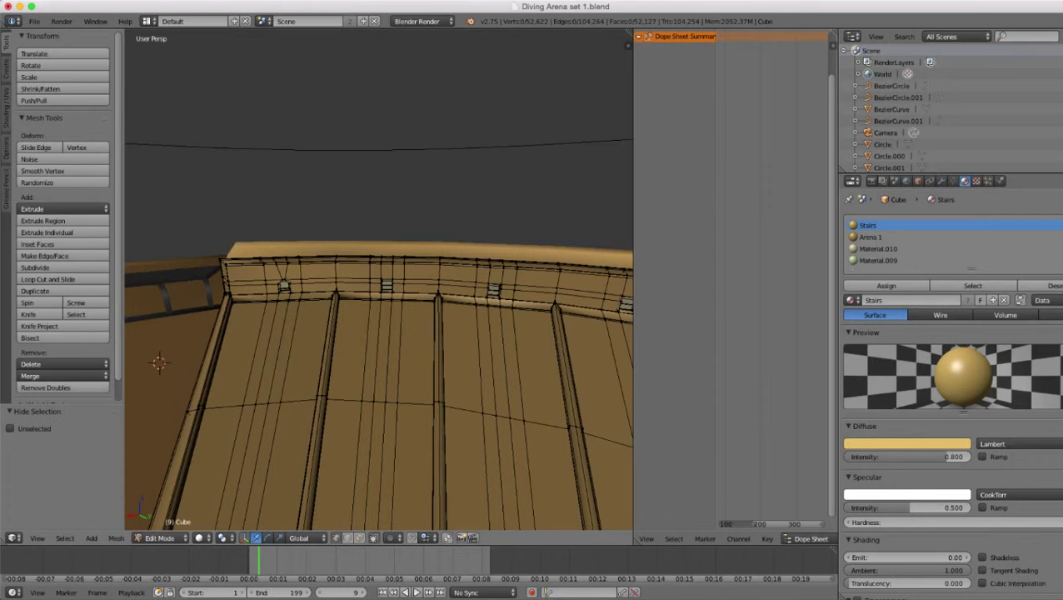
- Examine the square window openings in the wall up close with the stairs hidden
scroll(380, 282, "up", 2)
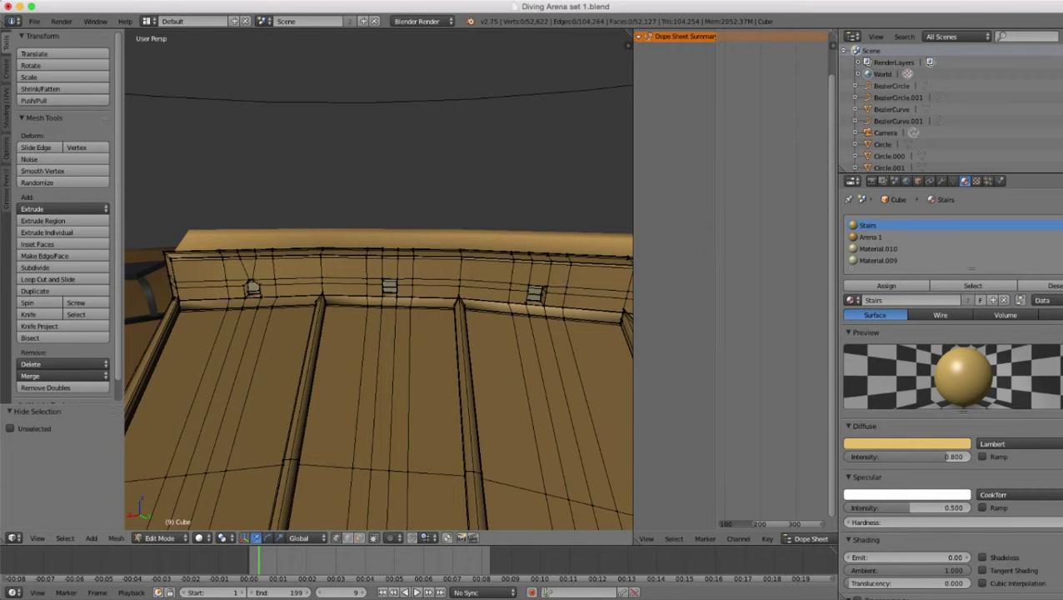
scroll(379, 280, "up", 4)
middle_click_drag(379, 282, 437, 277)
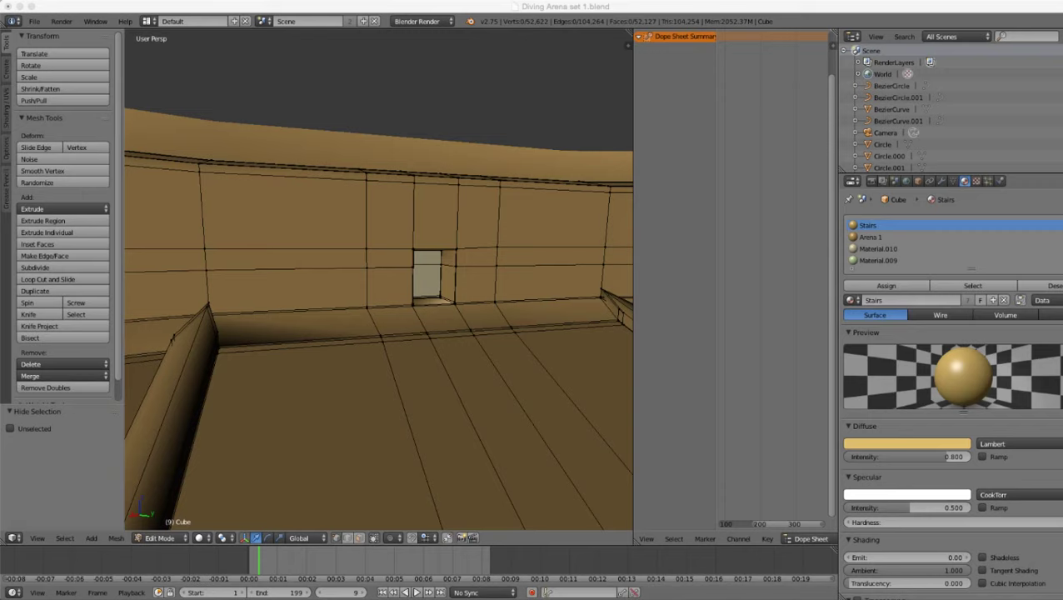
scroll(379, 279, "up", 4)
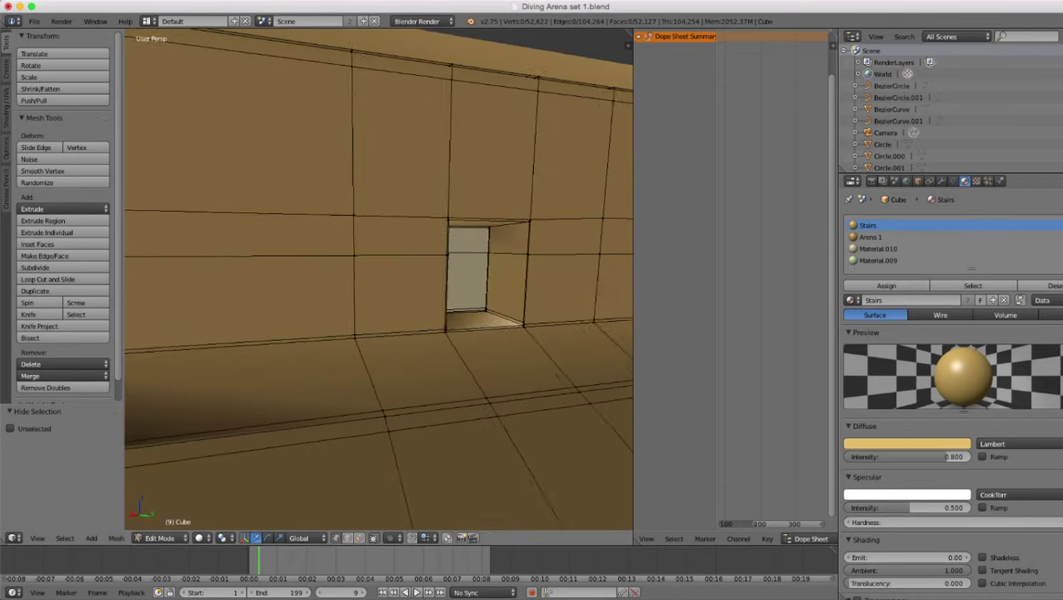
middle_click_drag(486, 272, 372, 265, "shift")
scroll(379, 279, "up", 7)
scroll(379, 279, "down", 5)
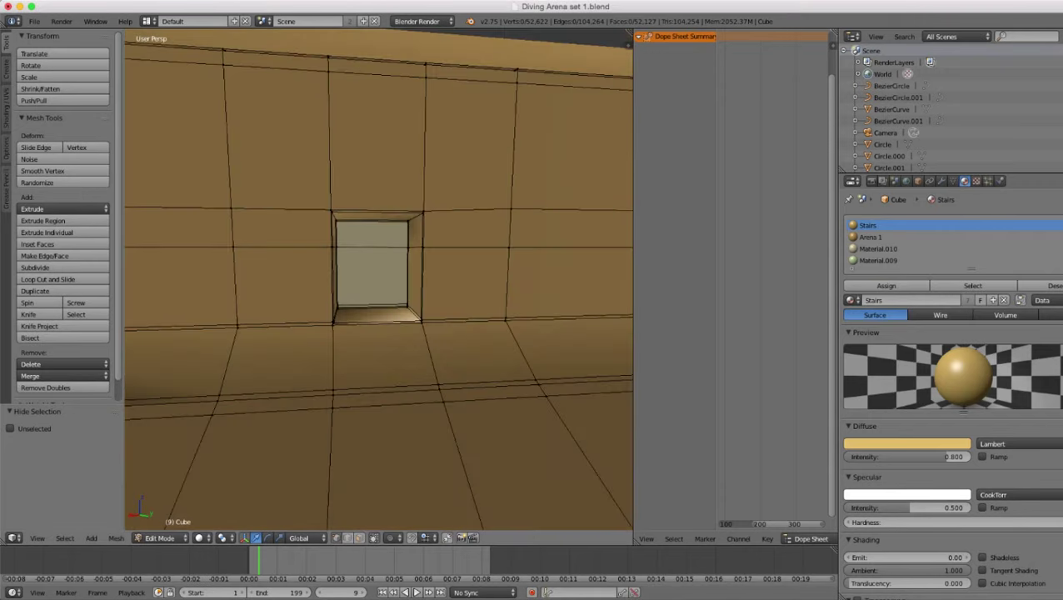
key("super+Tab")
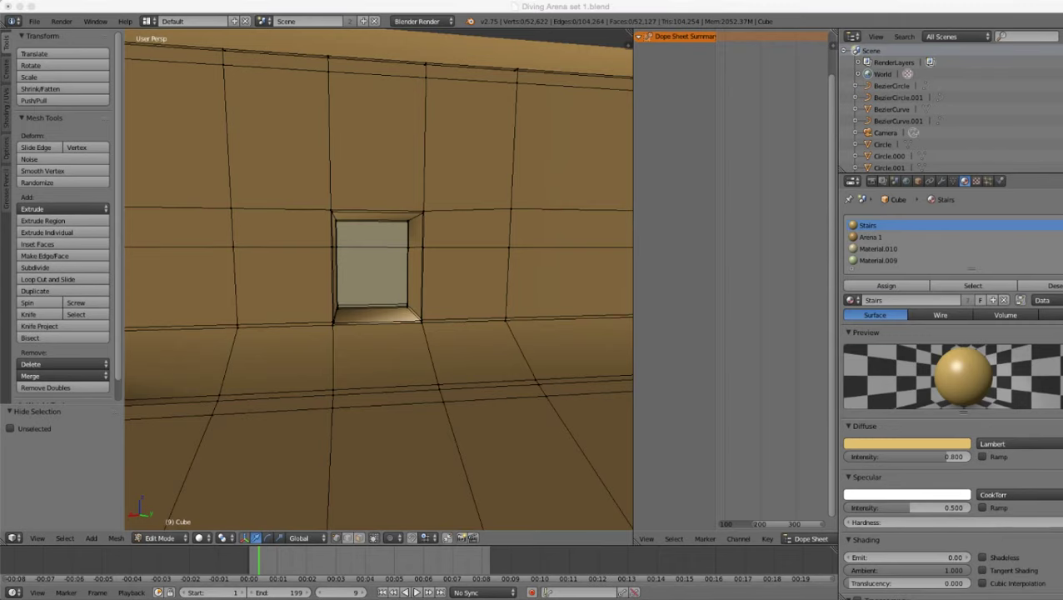
key("super+Tab")
- Select the two top front corner vertices of the square window recess and scale them together to 0.193
scroll(379, 279, "up", 5)
scroll(379, 279, "down", 5)
middle_click_drag(379, 279, 321, 279)
scroll(379, 279, "up", 5)
scroll(379, 279, "down", 5)
scroll(379, 280, "down", 5)
scroll(379, 279, "up", 8)
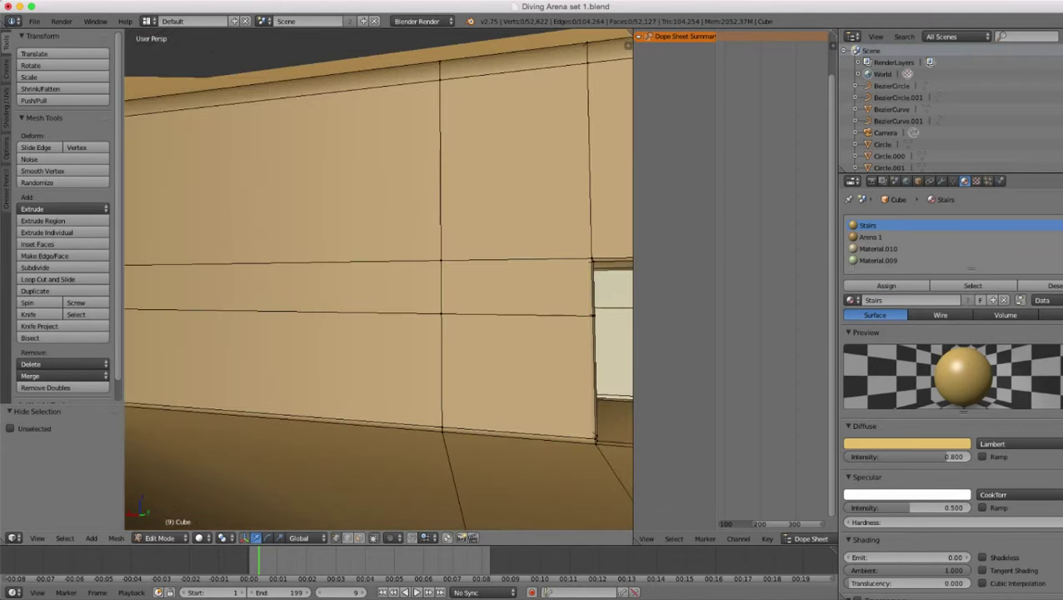
right_click(354, 283)
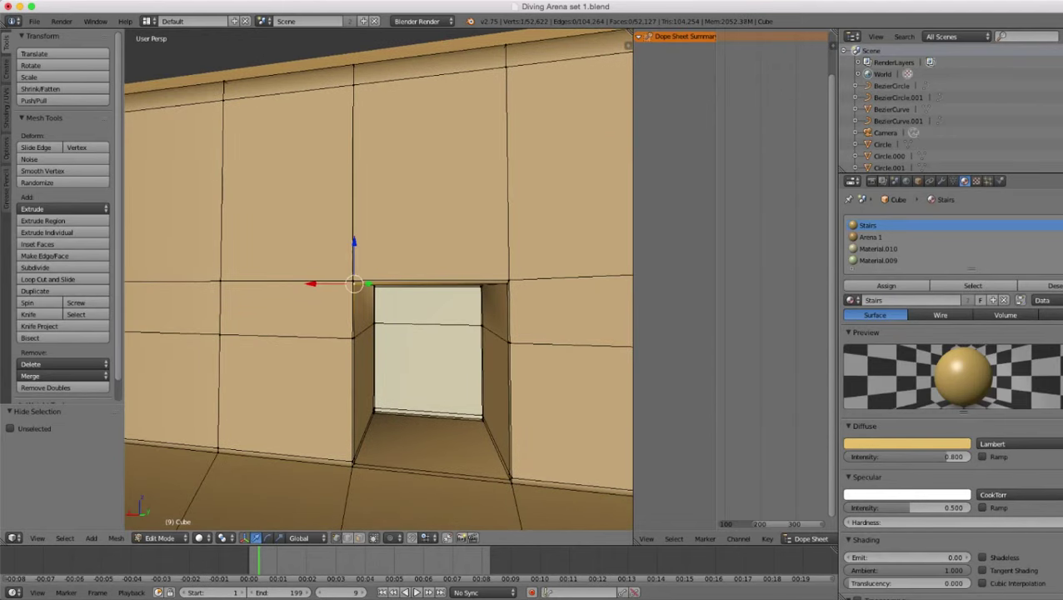
right_click(509, 283, "shift")
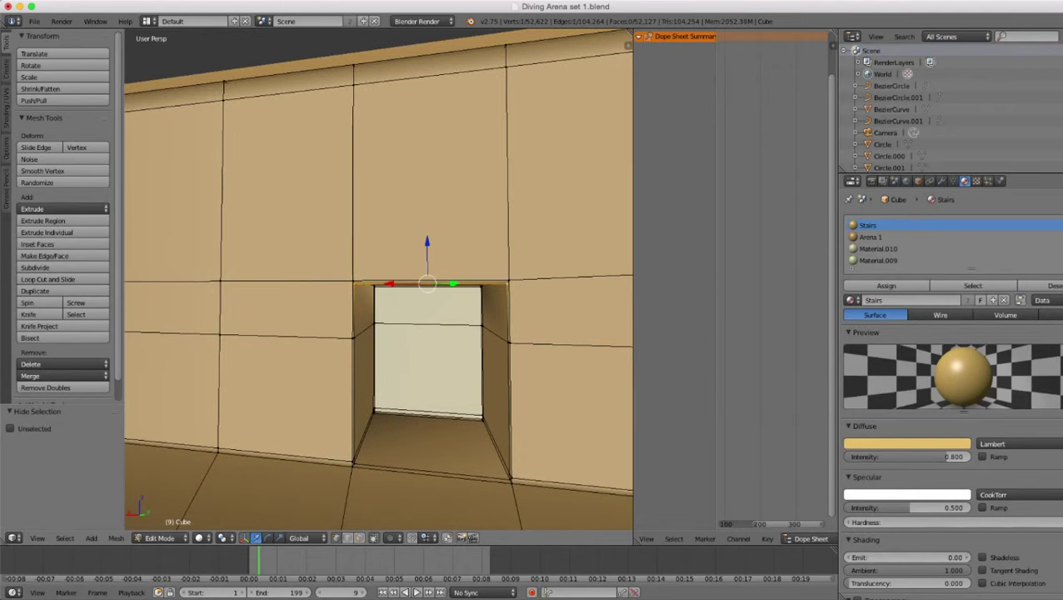
middle_click_drag(508, 284, 473, 252)
scroll(379, 279, "up", 4)
scroll(379, 279, "down", 4)
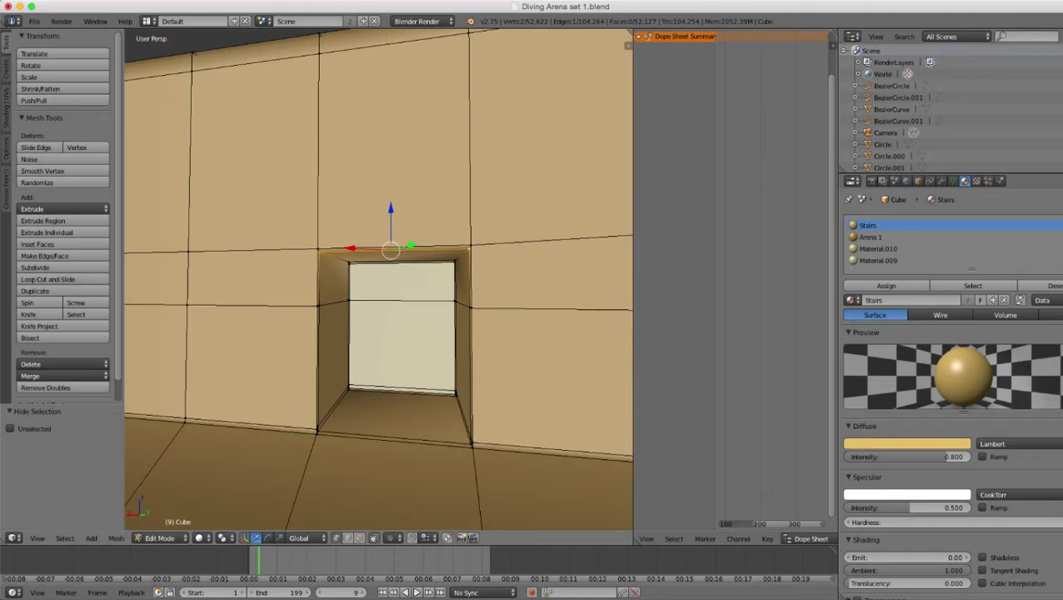
key("s")
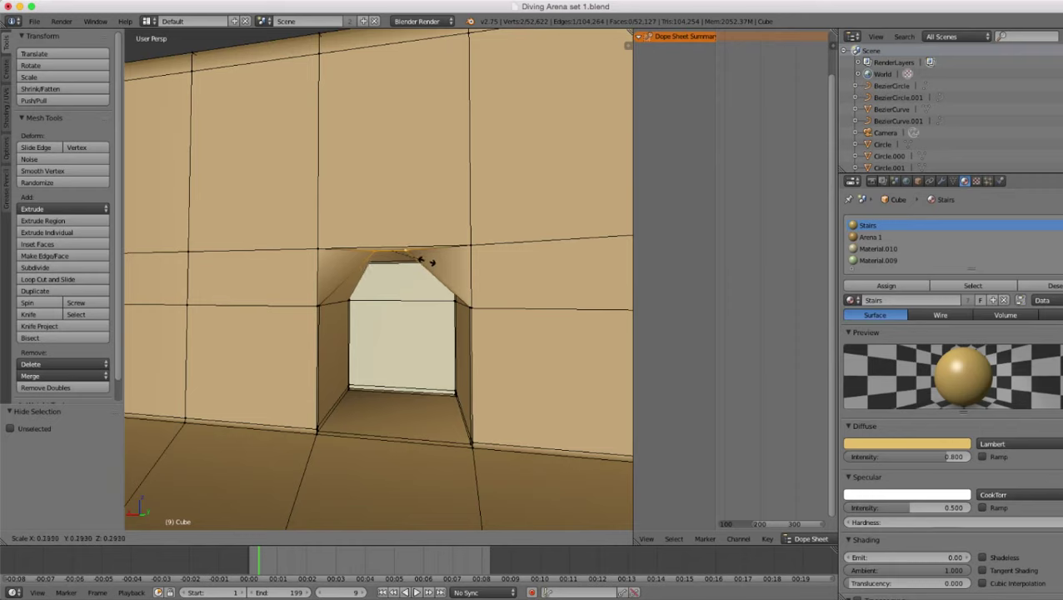
left_click(426, 261)
- Select the wall's two vertices at the window's original top corners and scale them together to 0.240 to match the peak
right_click(471, 245)
right_click(318, 249, "shift")
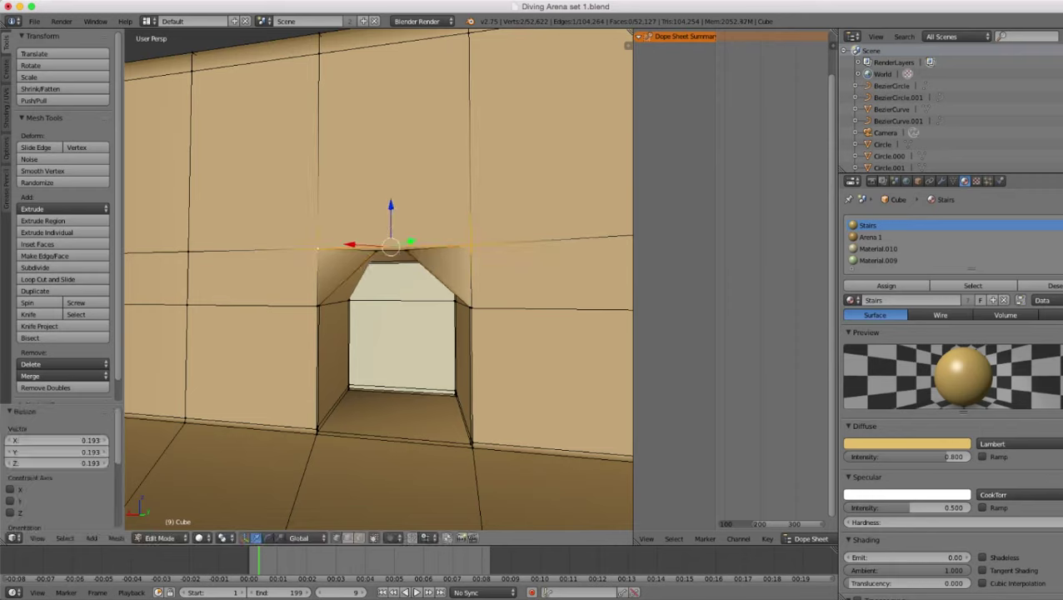
key("s")
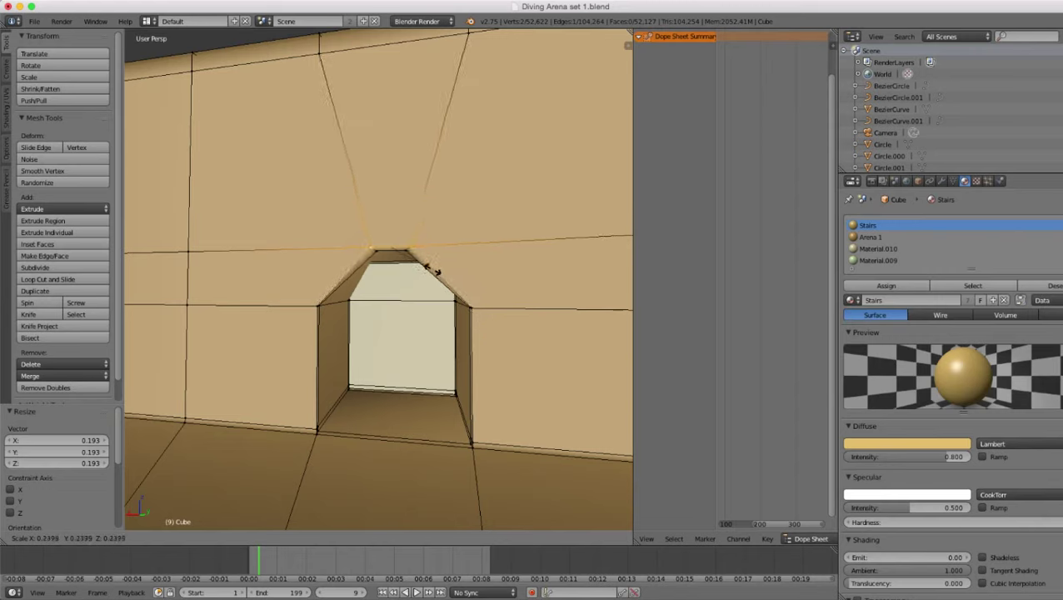
left_click(432, 270)
- In wireframe display, select the two top rear corner vertices of the window recess and scale them together to 0.176
middle_click_drag(433, 270, 393, 253)
key("z")
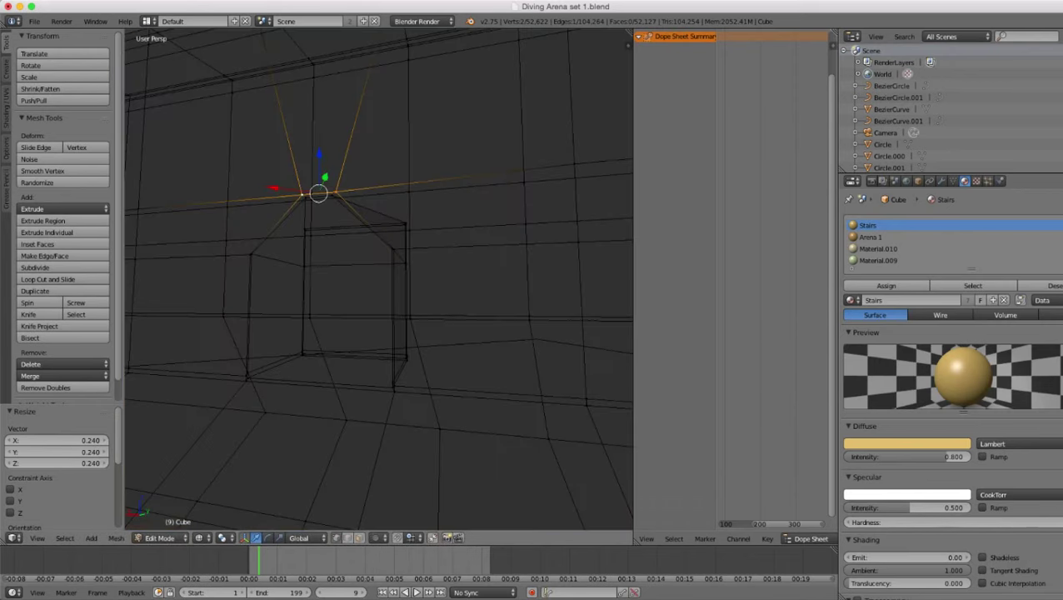
right_click(304, 228)
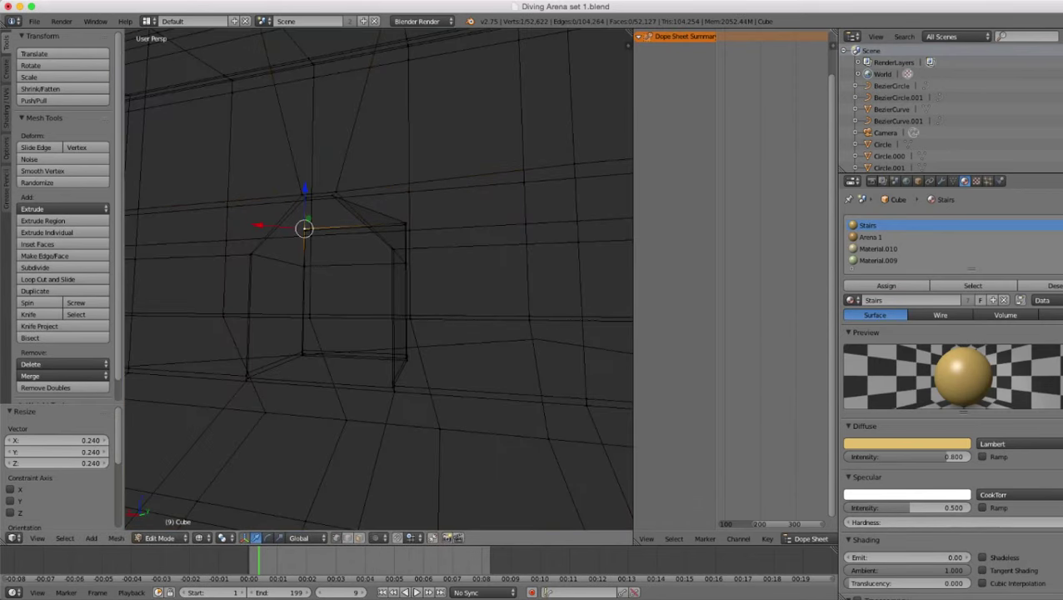
right_click(406, 224, "shift")
key("s")
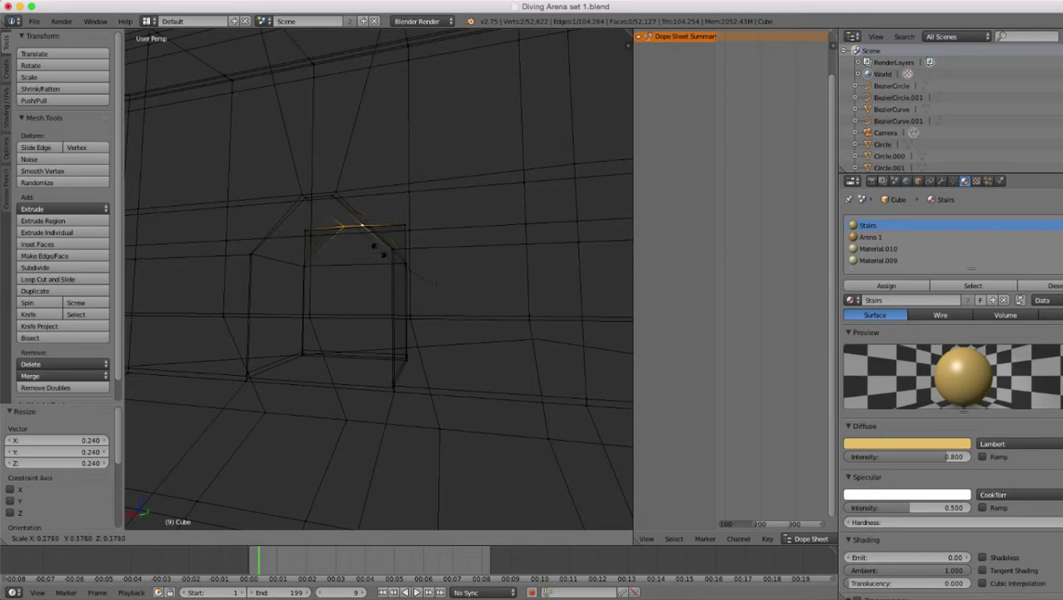
left_click(379, 250)
- Scale the remaining pair of top rear corner vertices together to 0.178 and return to solid display
right_click(405, 225)
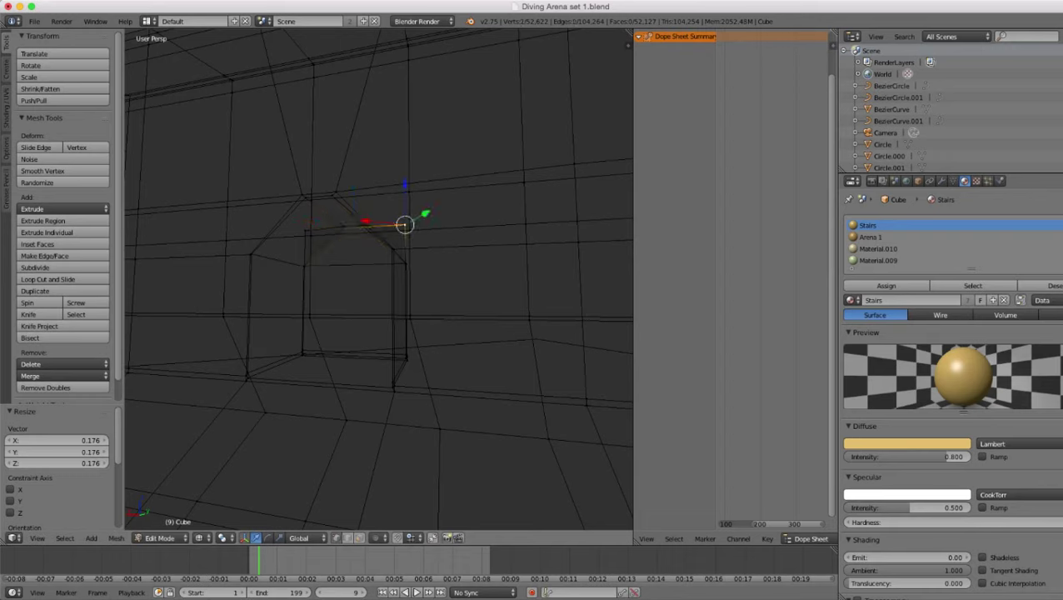
right_click(306, 231, "shift")
key("s")
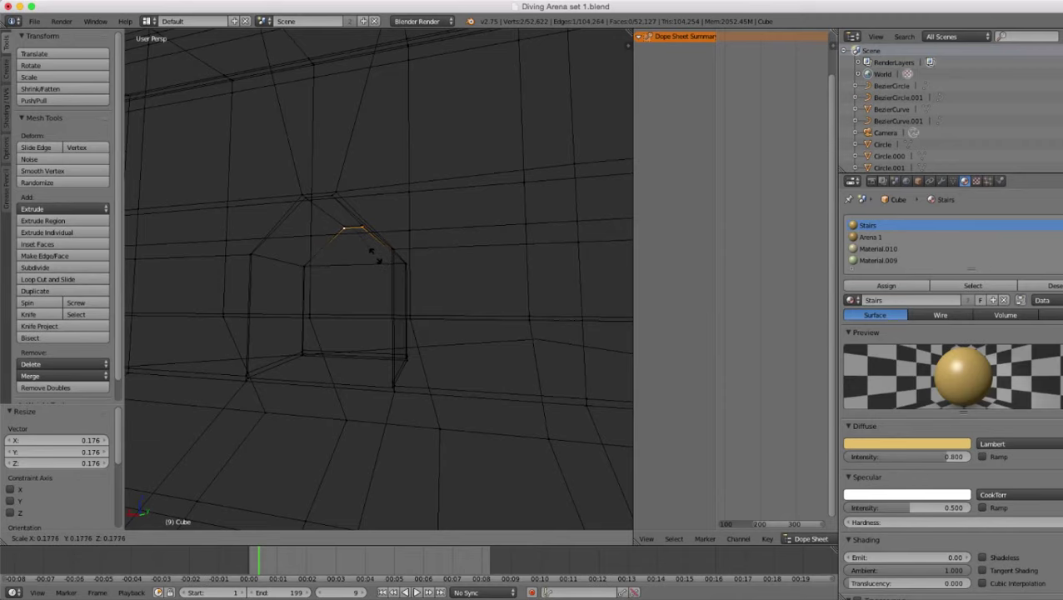
left_click(375, 256)
key("z")
middle_click_drag(375, 256, 479, 250)
scroll(442, 262, "down", 8)
middle_click_drag(456, 284, 385, 281, "shift")
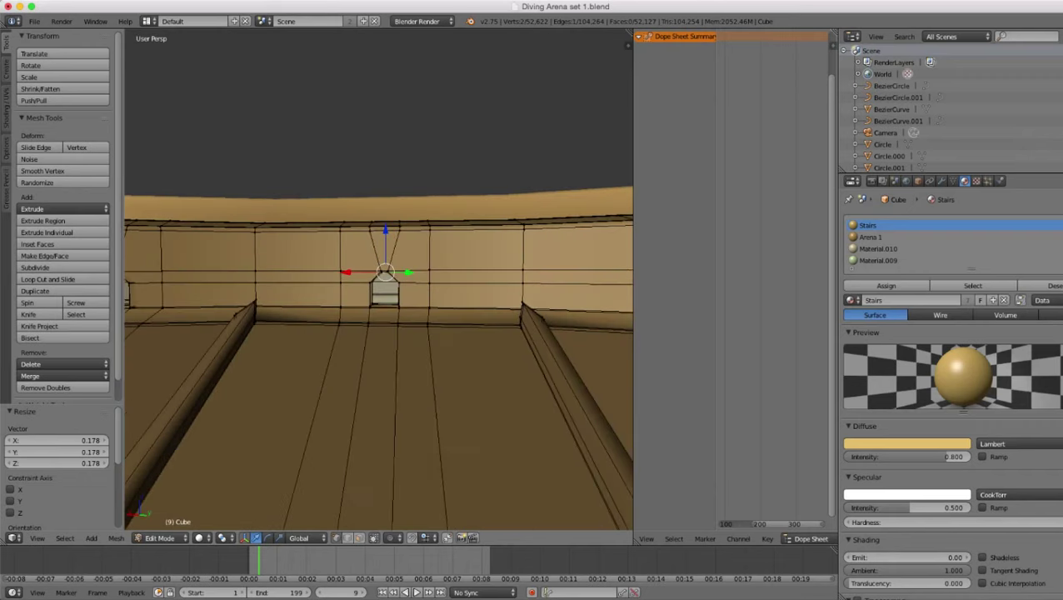
- Add one horizontal loop cut along the wall through the middle of the windows' straight sides, below their sloped tops
scroll(379, 279, "up", 9)
key("ctrl+r")
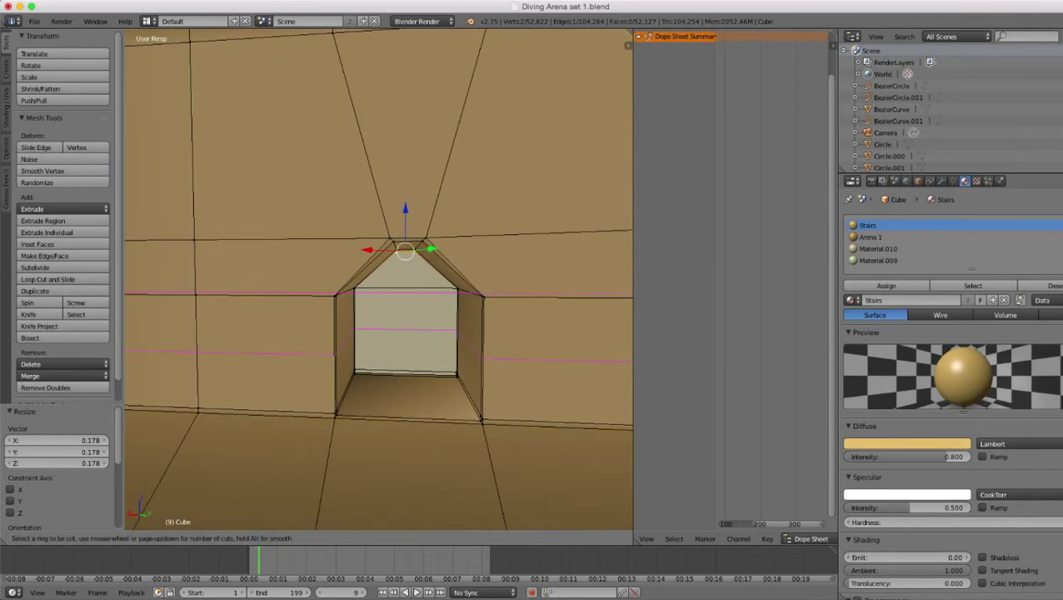
left_click(358, 330)
left_click(358, 330)
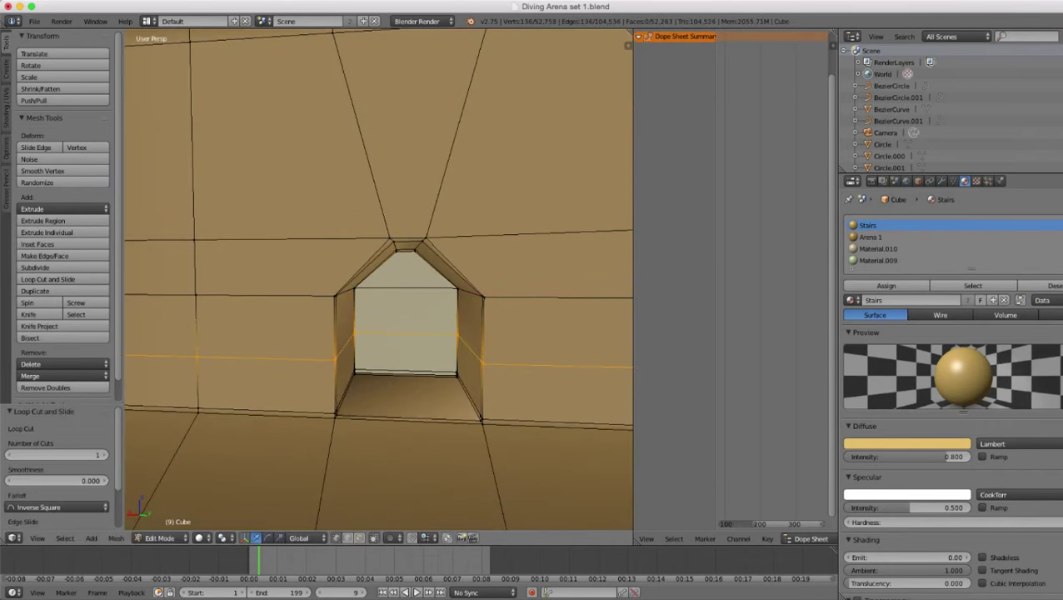
key("z")
scroll(379, 317, "up", 5)
scroll(366, 284, "down", 5)
key("z")
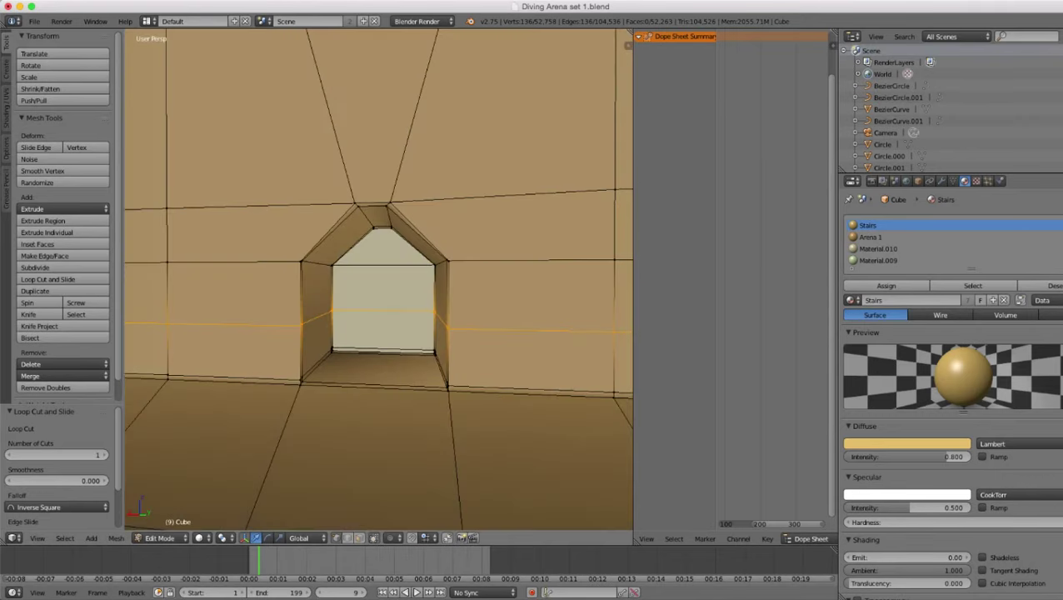
- Try to delete the edge loop around the window recess's front rim and undo the deletion
right_click(302, 260)
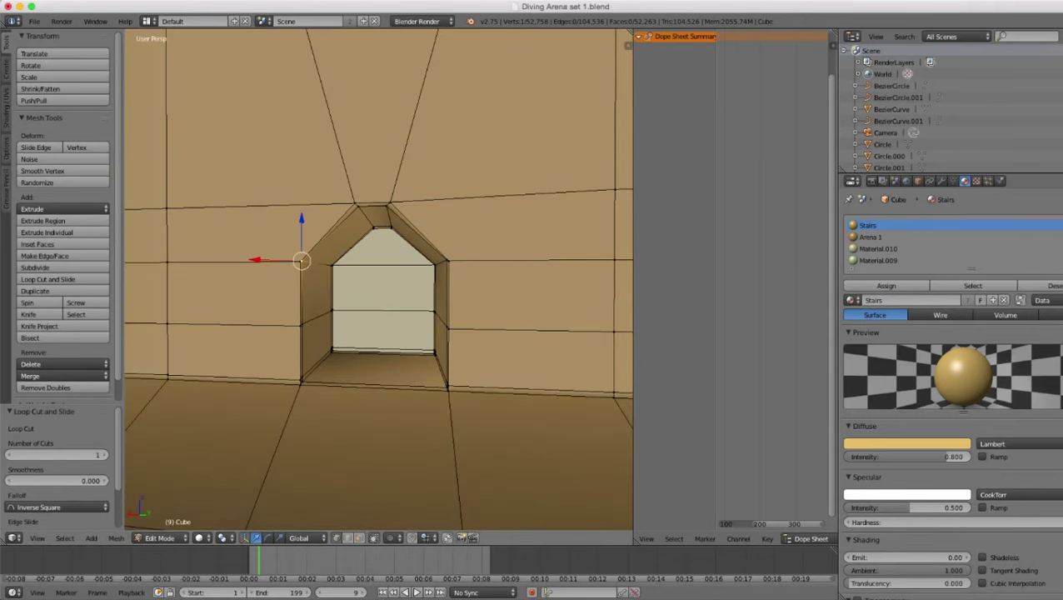
right_click(302, 313, "alt")
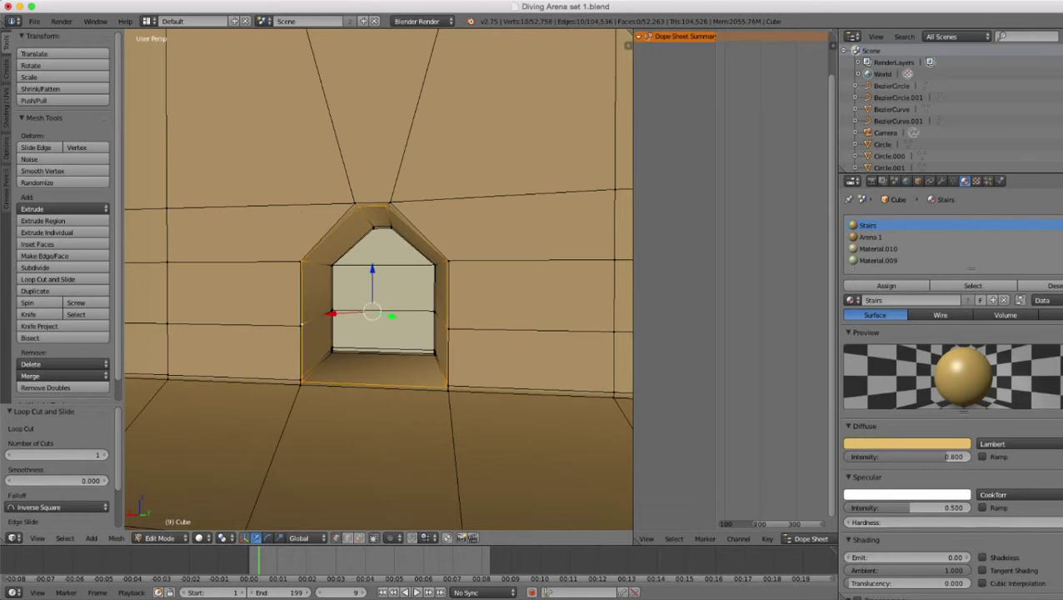
middle_click_drag(373, 292, 406, 298)
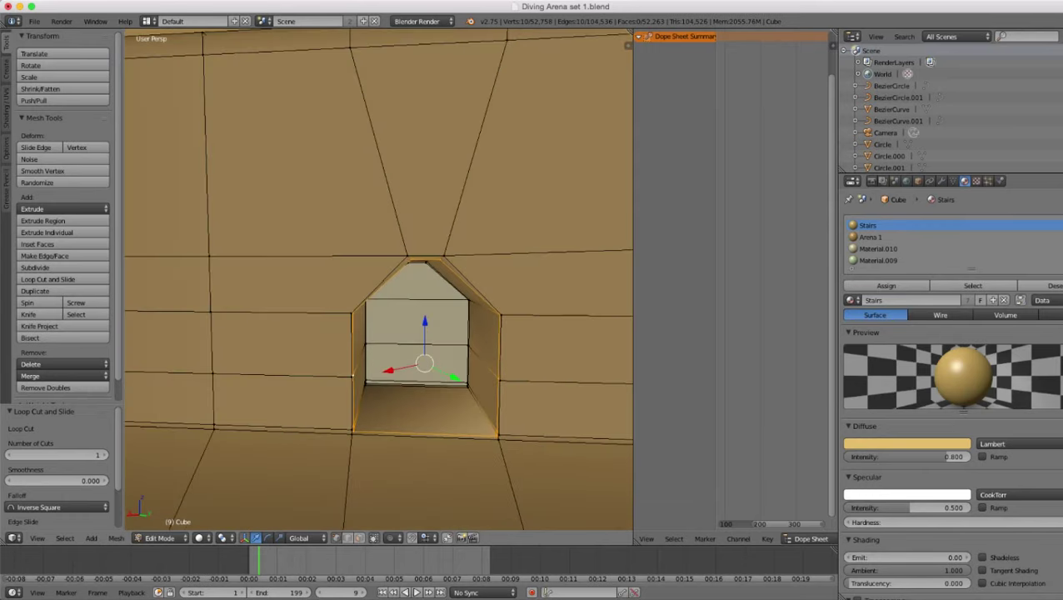
key("x")
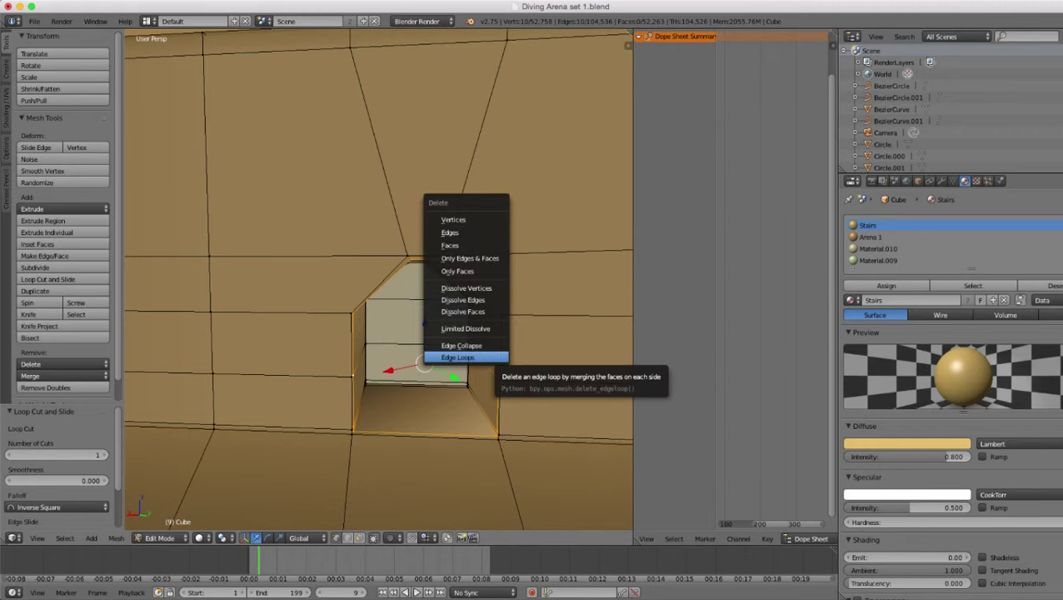
left_click(495, 358)
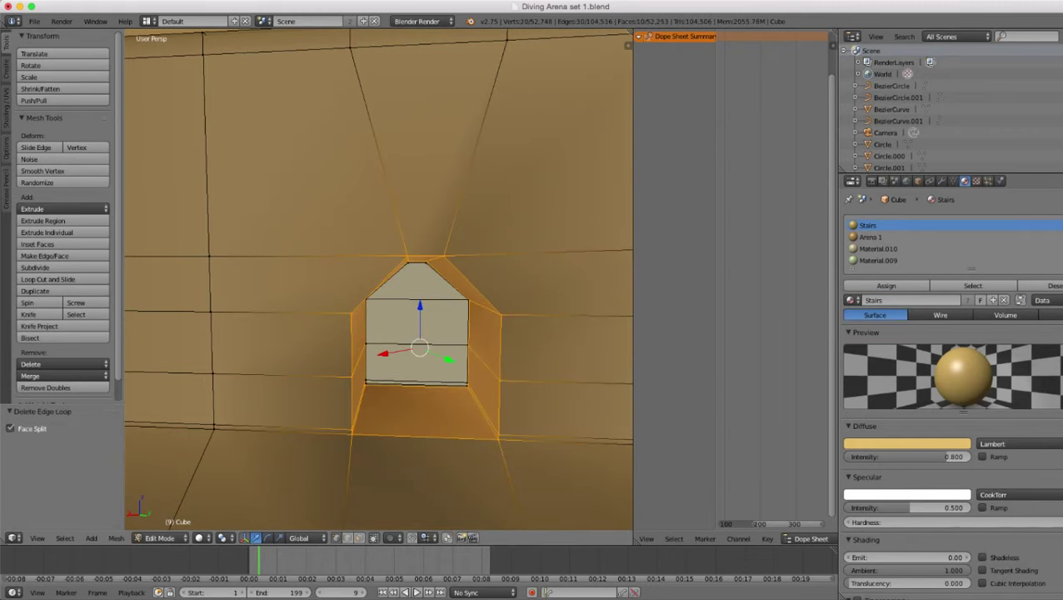
right_click(469, 364, "alt")
middle_click_drag(469, 364, 428, 335)
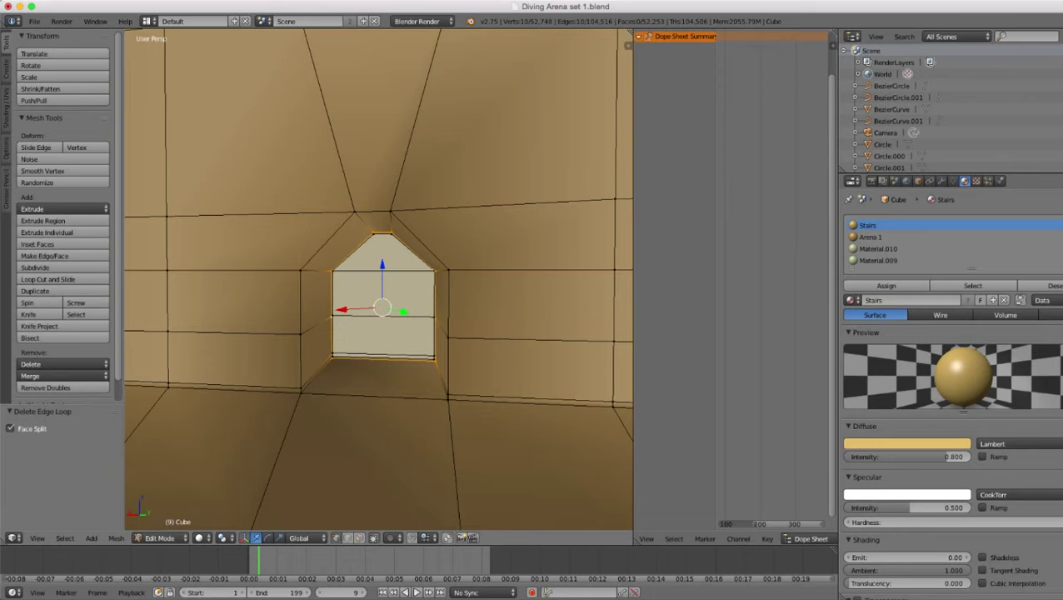
key("ctrl+z")
key("ctrl+z")
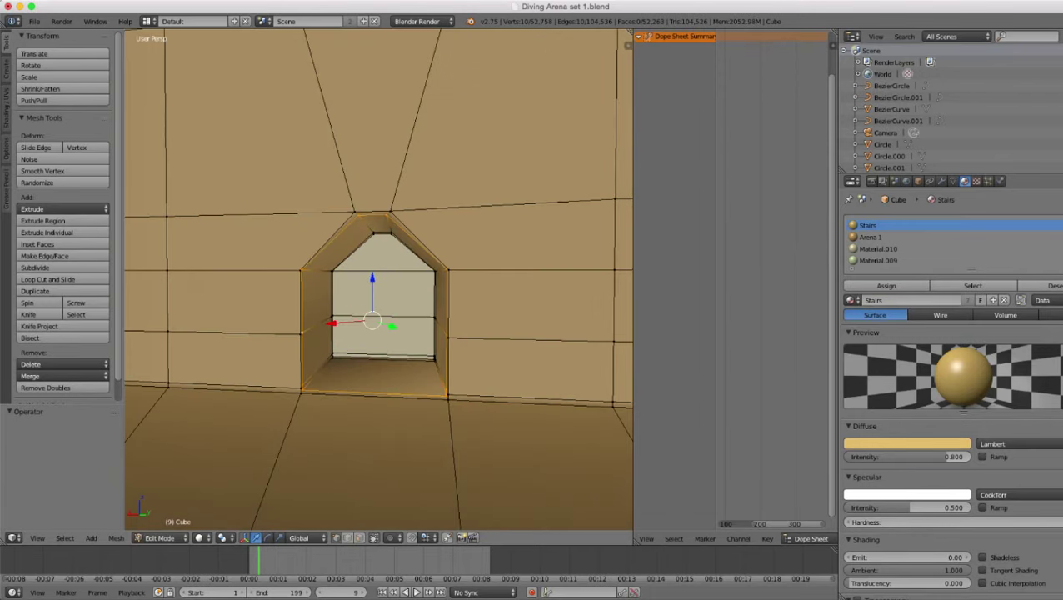
- Select the two front shoulder vertices where the recess's sloped top meets its sides and scale them together to 0.727
key("Tab")
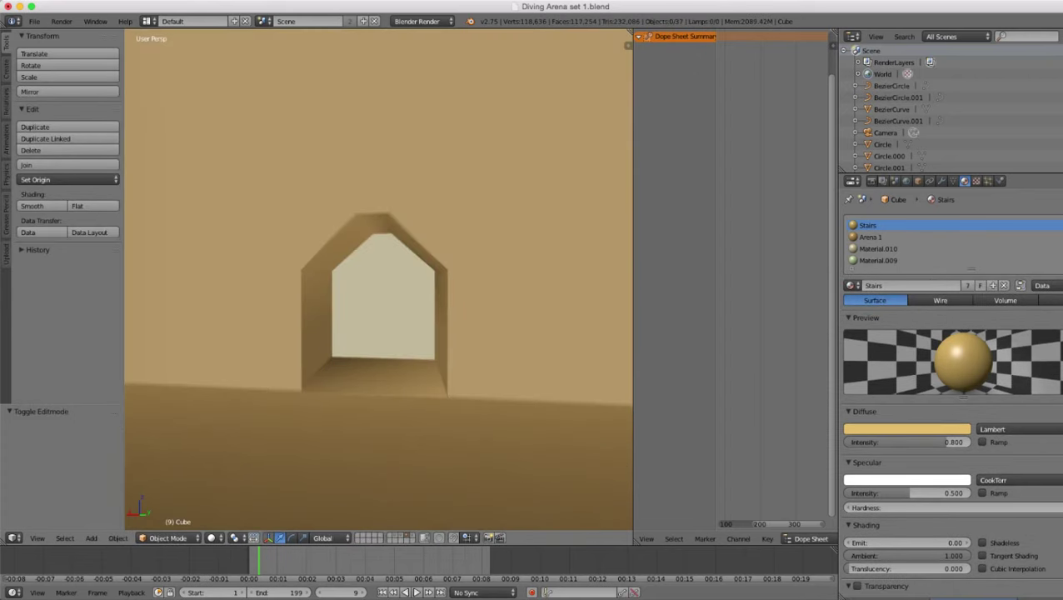
key("Tab")
right_click(300, 270)
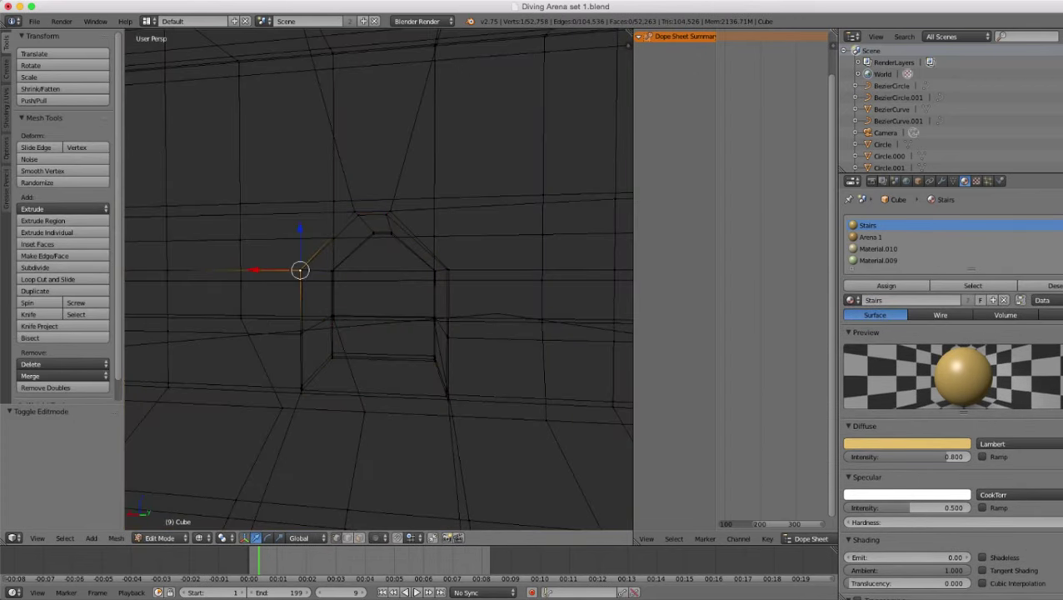
key("z")
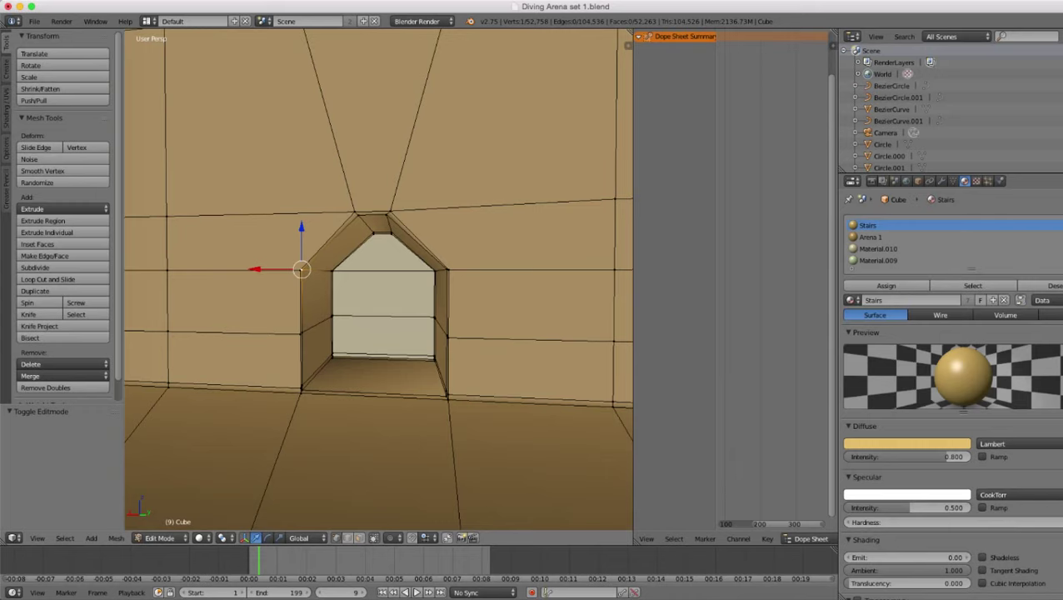
right_click(448, 270, "shift")
key("z")
key("z")
key("z")
key("z")
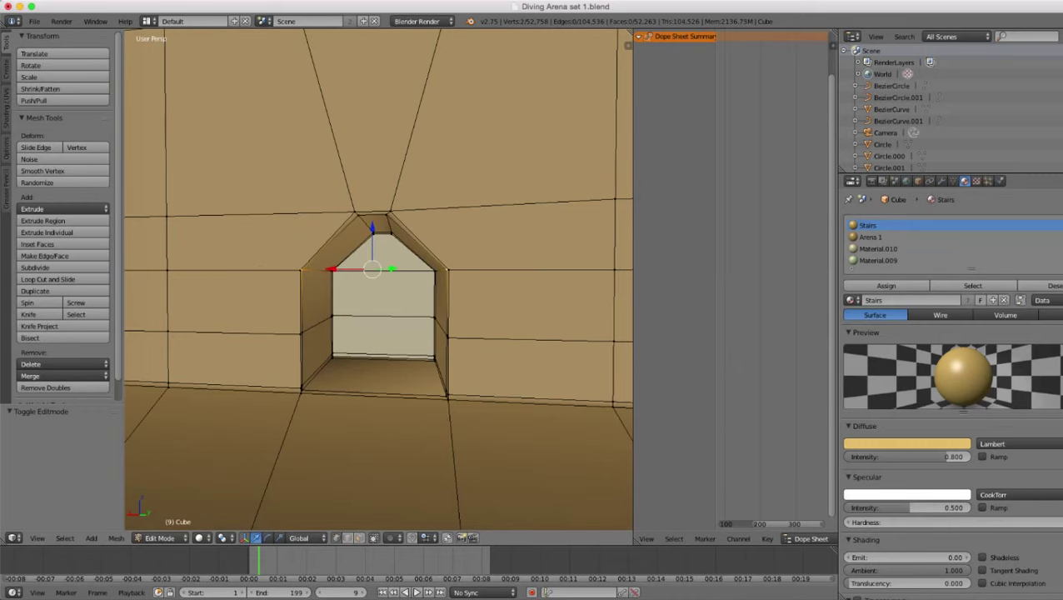
key("s")
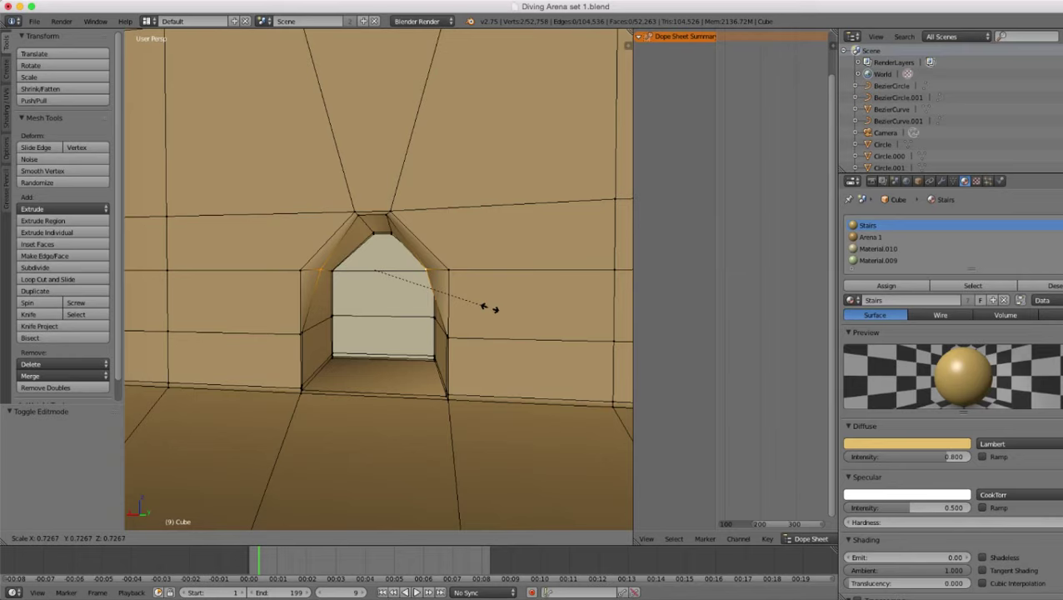
left_click(490, 308)
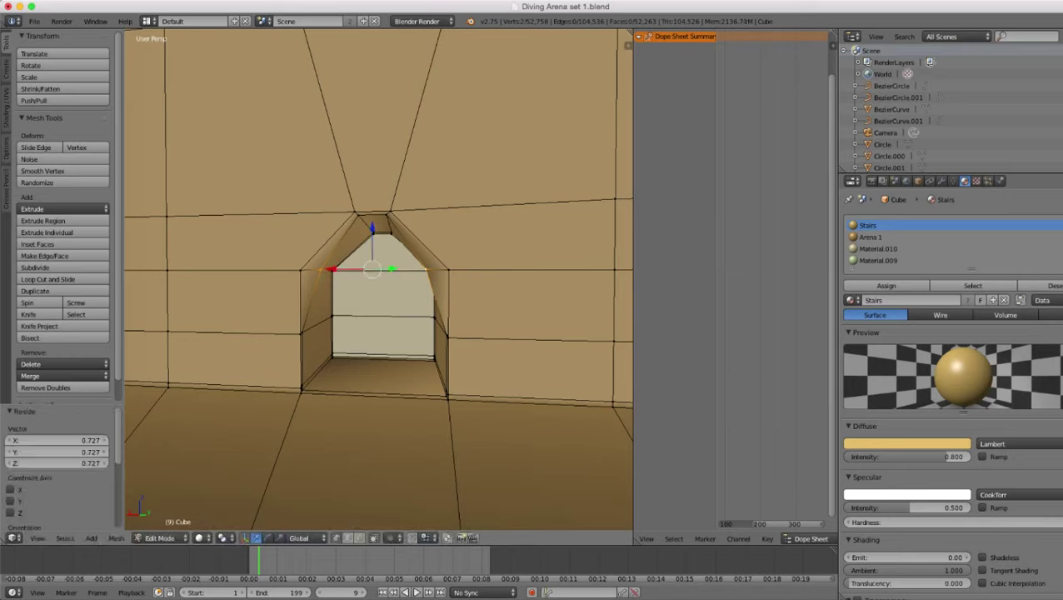
- Select the wall's two vertices at the window's original shoulders and scale them together to 0.785 to match the recess
right_click(448, 270)
right_click(300, 270, "shift")
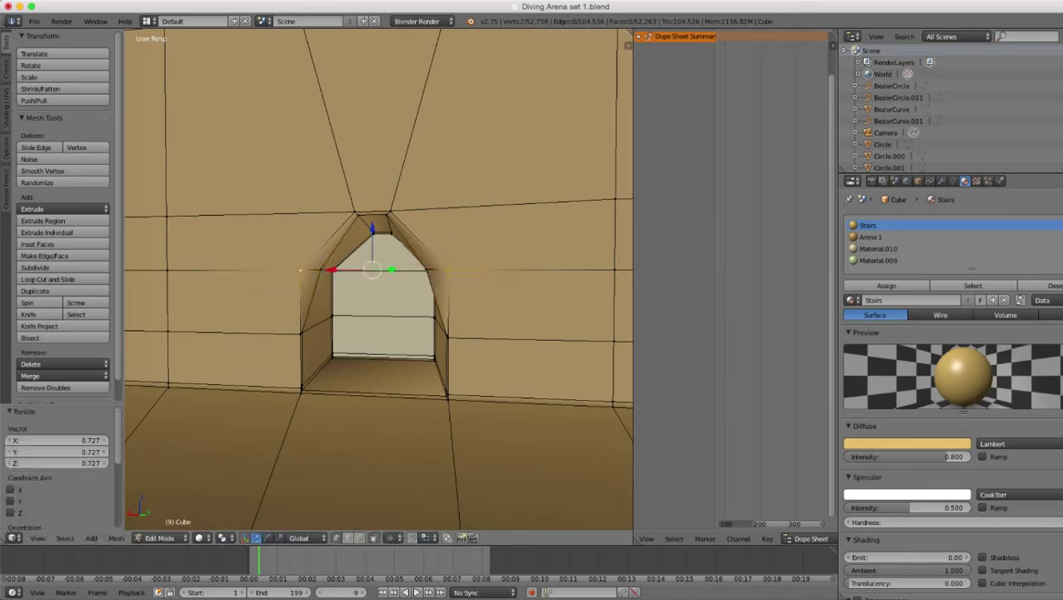
key("s")
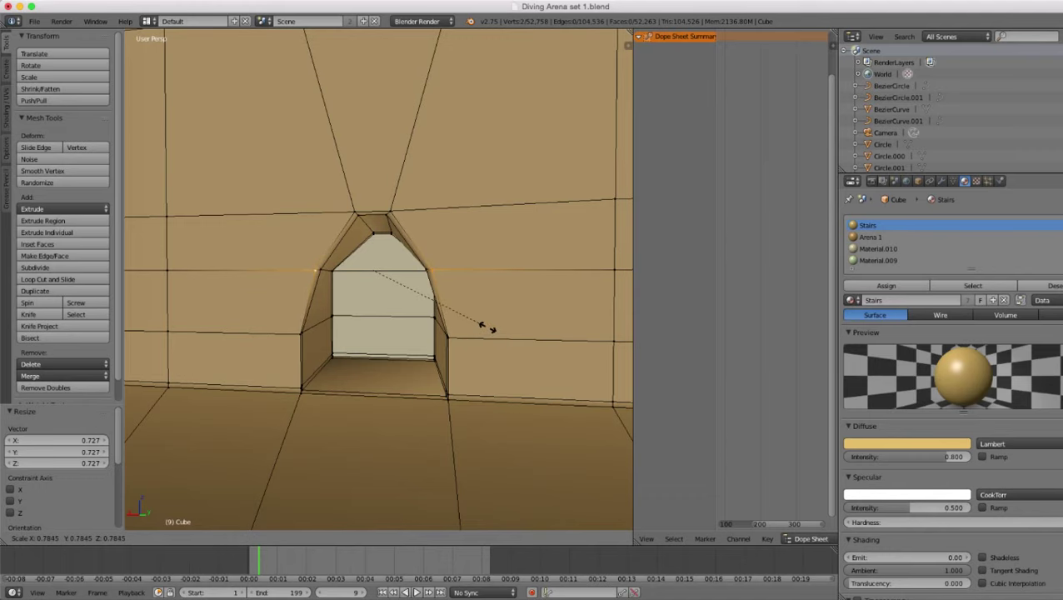
left_click(488, 328)
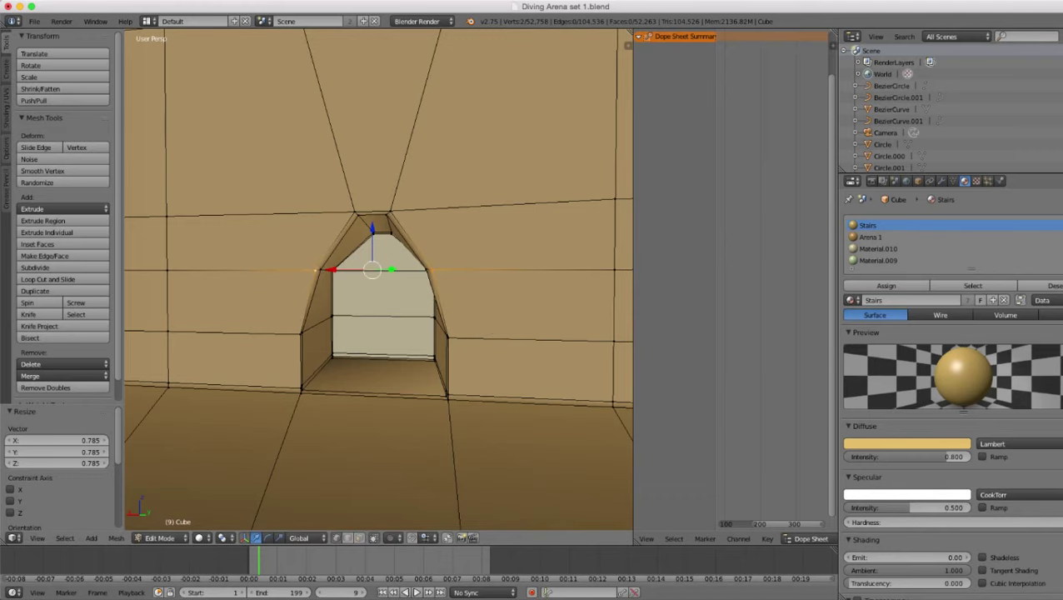
- Select the two rear shoulder vertices joined by the back panel's edge and scale them together to 0.725
right_click(333, 269)
middle_click_drag(334, 269, 364, 280)
right_click(464, 277, "shift")
middle_click_drag(464, 276, 430, 250, "shift")
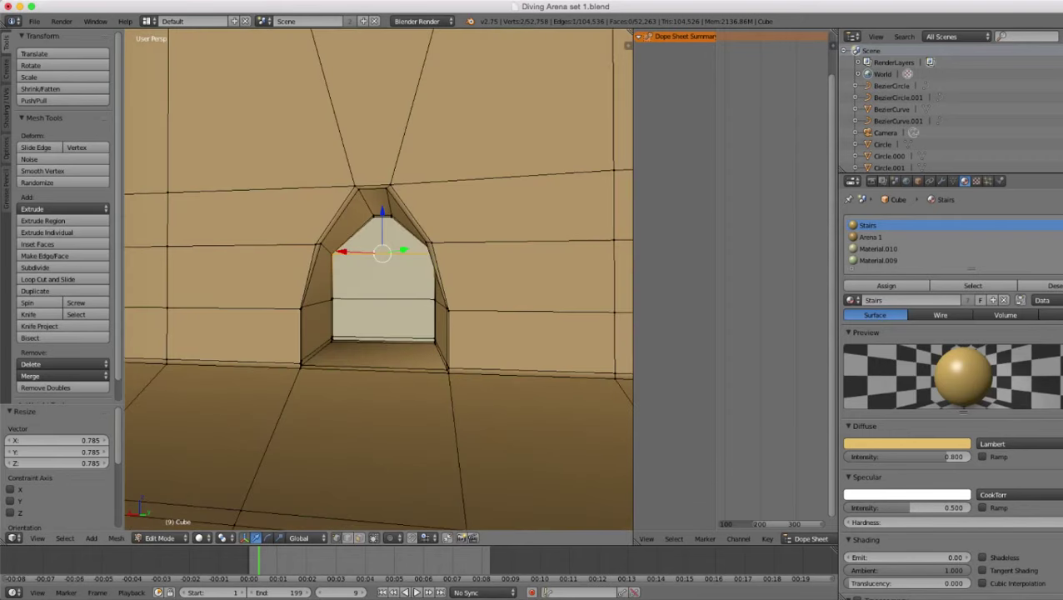
key("s")
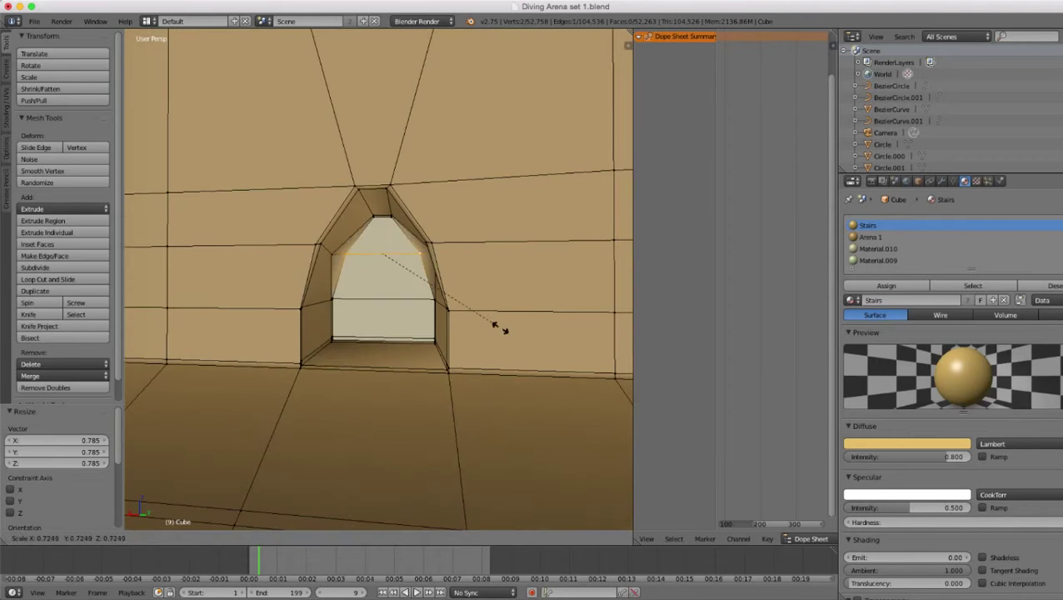
left_click(500, 327)
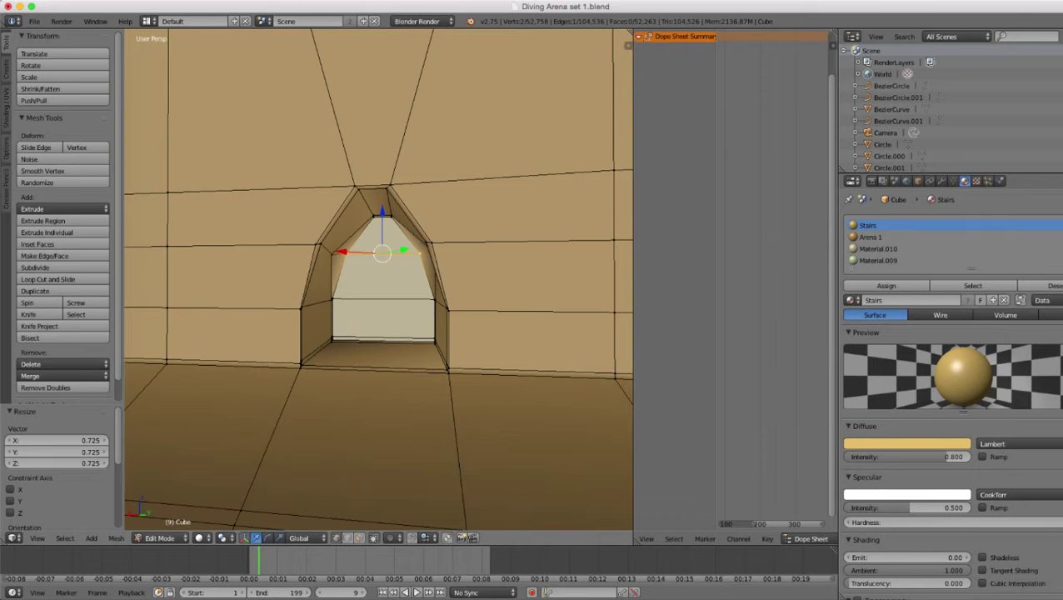
- Scale the remaining pair of rear shoulder vertices together to 0.741 and return to Object Mode
right_click(333, 254)
middle_click_drag(332, 254, 375, 256)
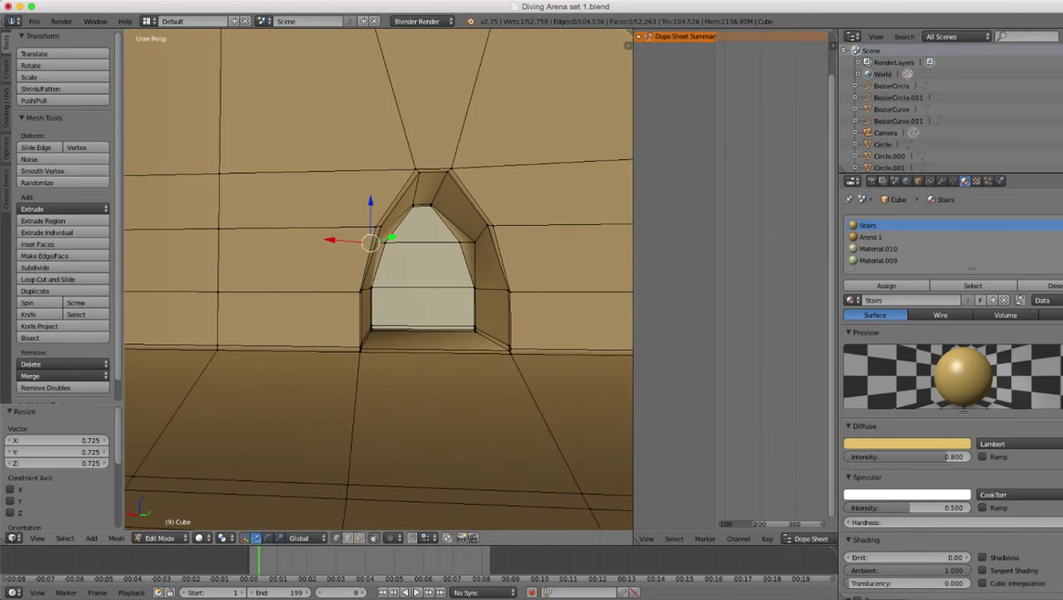
right_click(475, 242, "shift")
middle_click_drag(475, 243, 454, 242)
key("s")
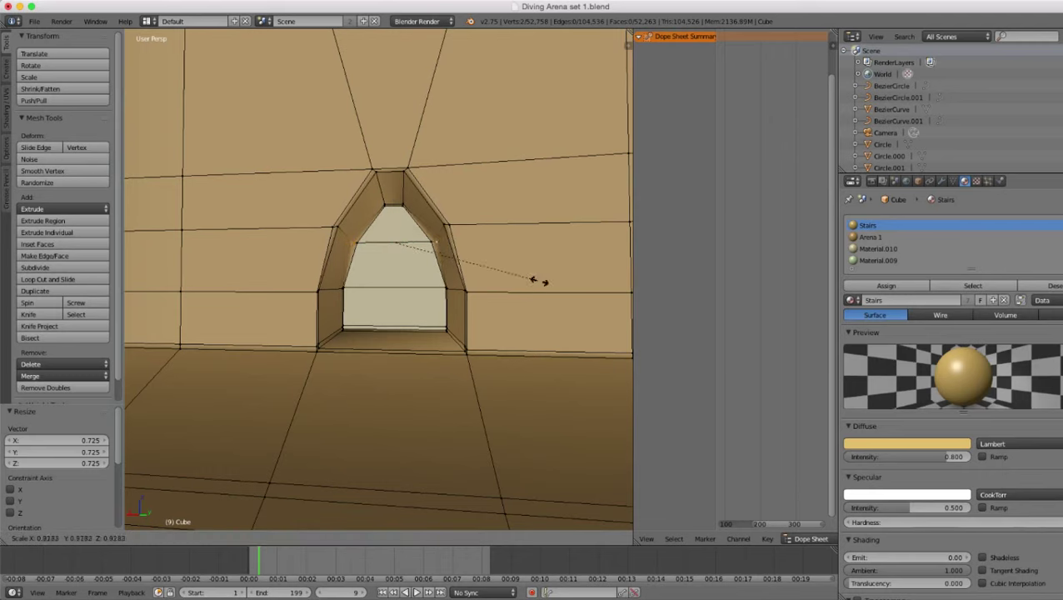
left_click(528, 267)
scroll(527, 267, "down", 6)
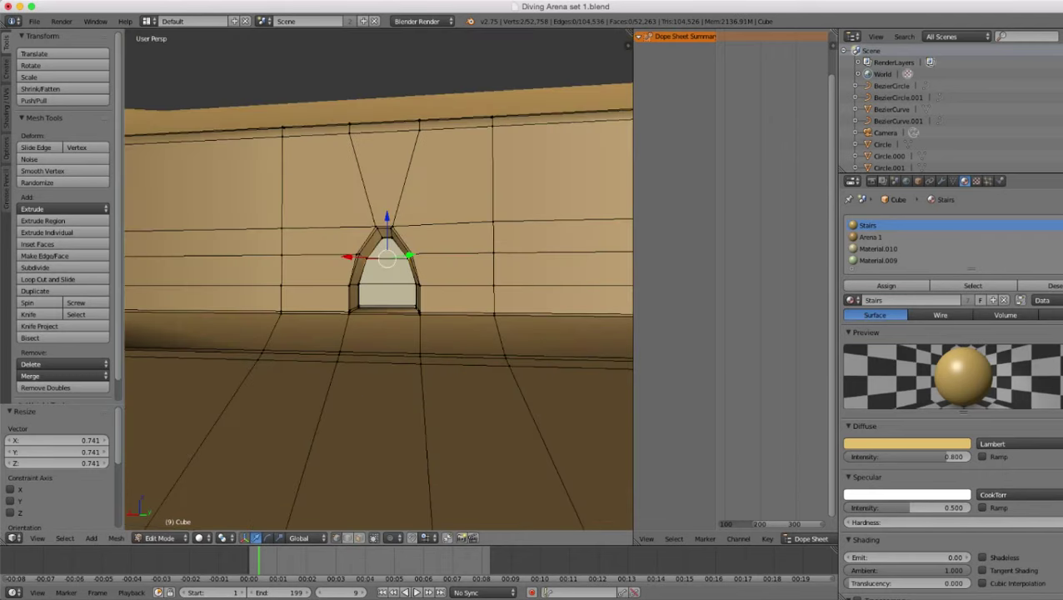
key("Tab")
scroll(528, 268, "down", 5)
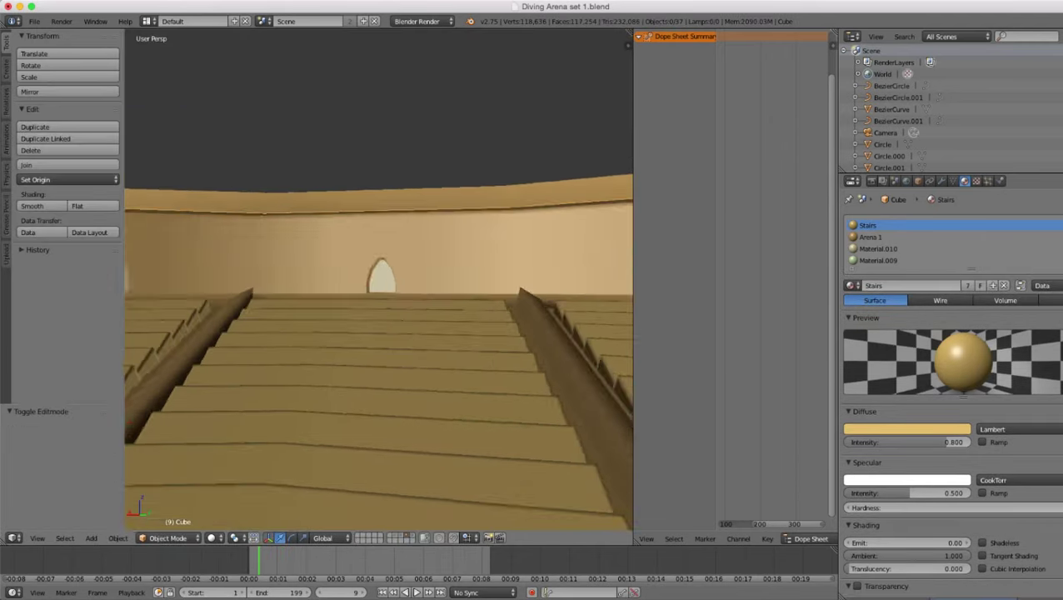
- In Edit Mode, select the back panel's two shoulder vertices in the neighbouring peaked window and scale them together to 0.730
middle_click_drag(528, 268, 521, 310)
middle_click_drag(400, 310, 458, 297, "shift")
scroll(409, 276, "down", 2)
scroll(408, 277, "up", 2)
scroll(380, 279, "up", 3)
scroll(379, 279, "up", 3)
middle_click_drag(379, 279, 348, 302, "shift")
scroll(379, 279, "up", 3)
scroll(379, 279, "up", 4)
scroll(379, 280, "down", 4)
scroll(379, 279, "up", 4)
key("Tab")
right_click(313, 237)
middle_click_drag(314, 237, 356, 265, "shift")
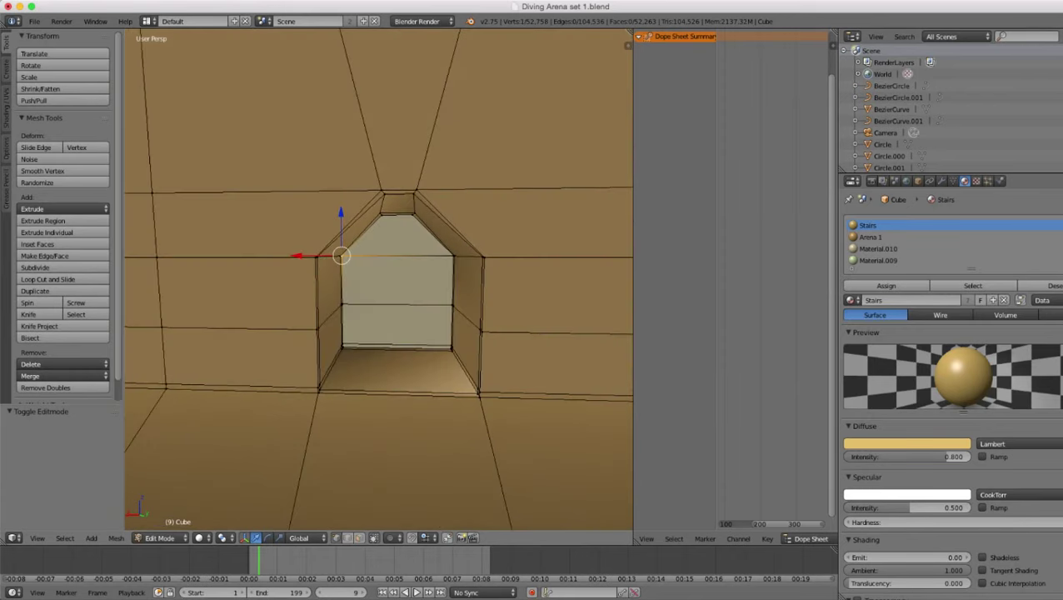
right_click(454, 255, "shift")
scroll(454, 255, "down", 12)
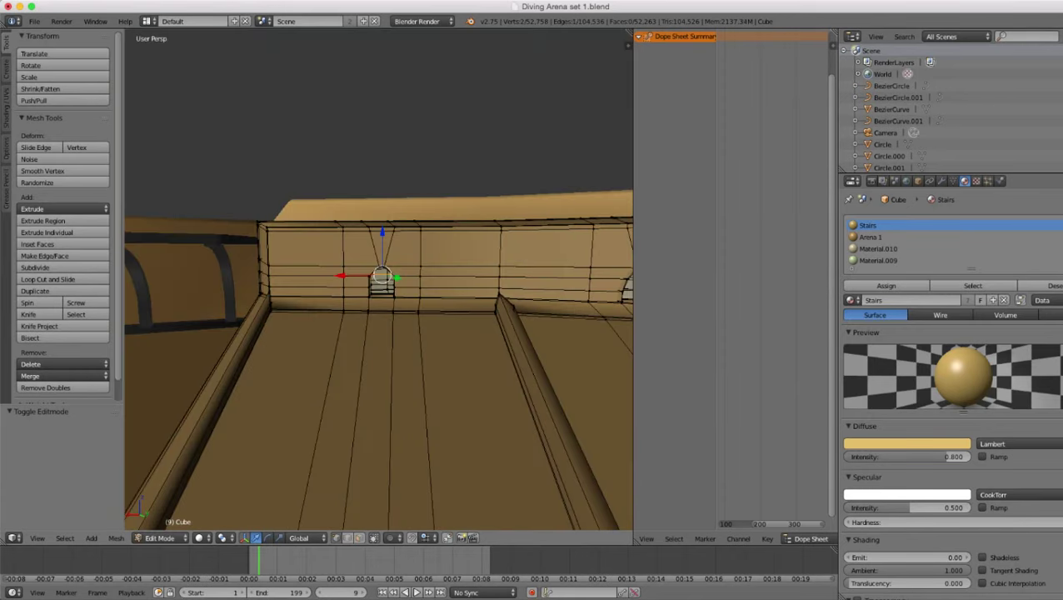
middle_click_drag(454, 255, 458, 346, "shift")
scroll(379, 283, "down", 6)
scroll(416, 288, "up", 6)
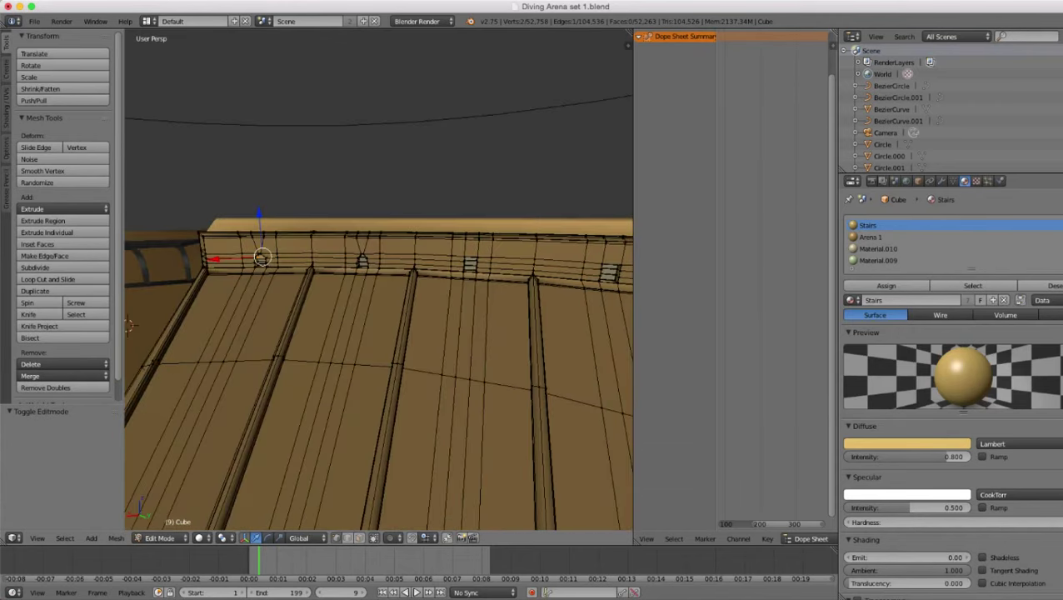
middle_click_drag(379, 304, 352, 260)
scroll(379, 279, "up", 8)
scroll(380, 279, "up", 4)
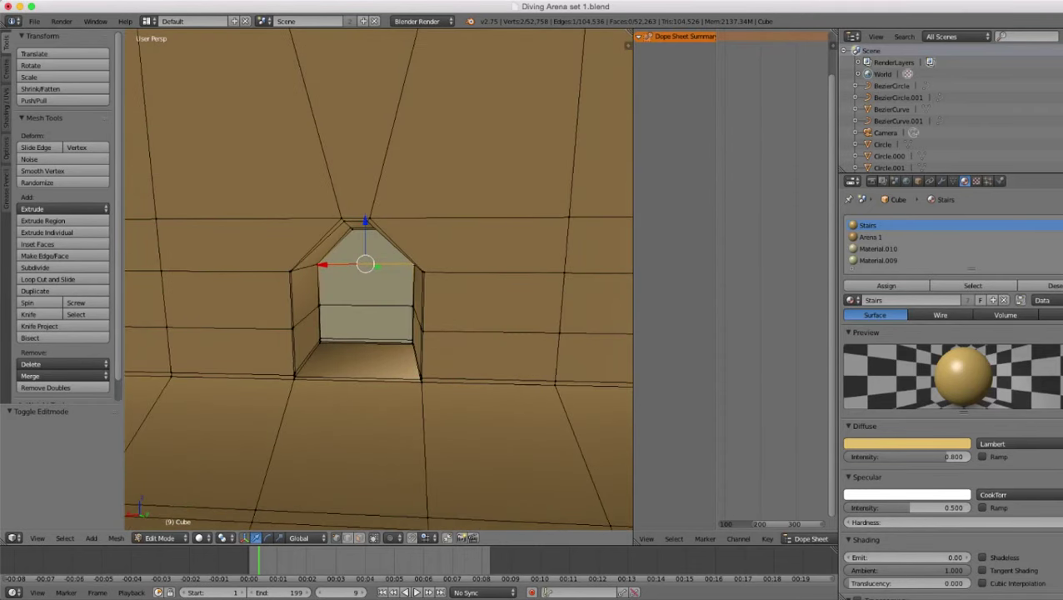
scroll(379, 280, "up", 3)
key("s")
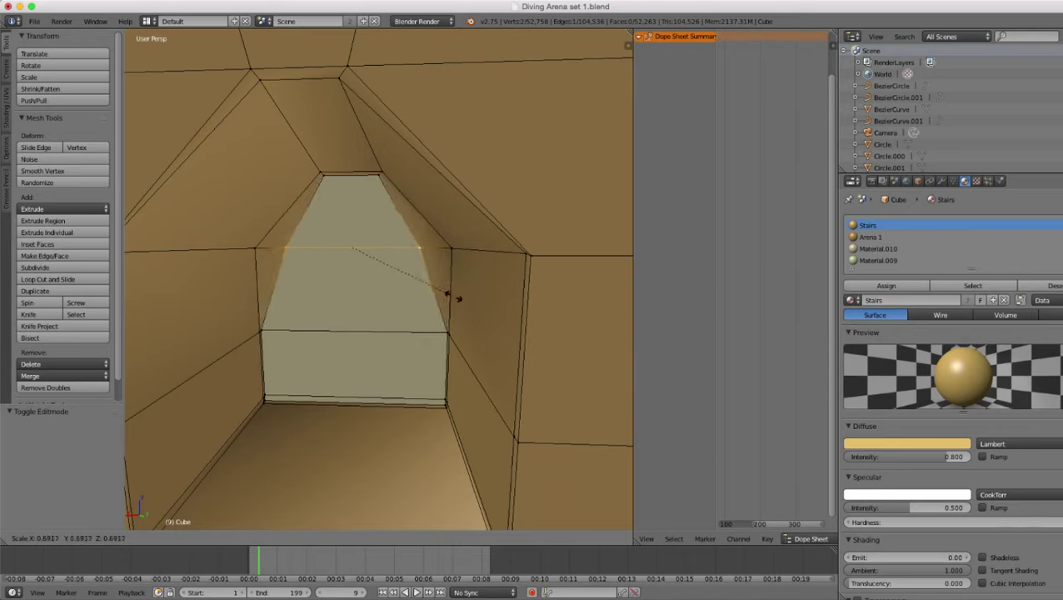
left_click(460, 302)
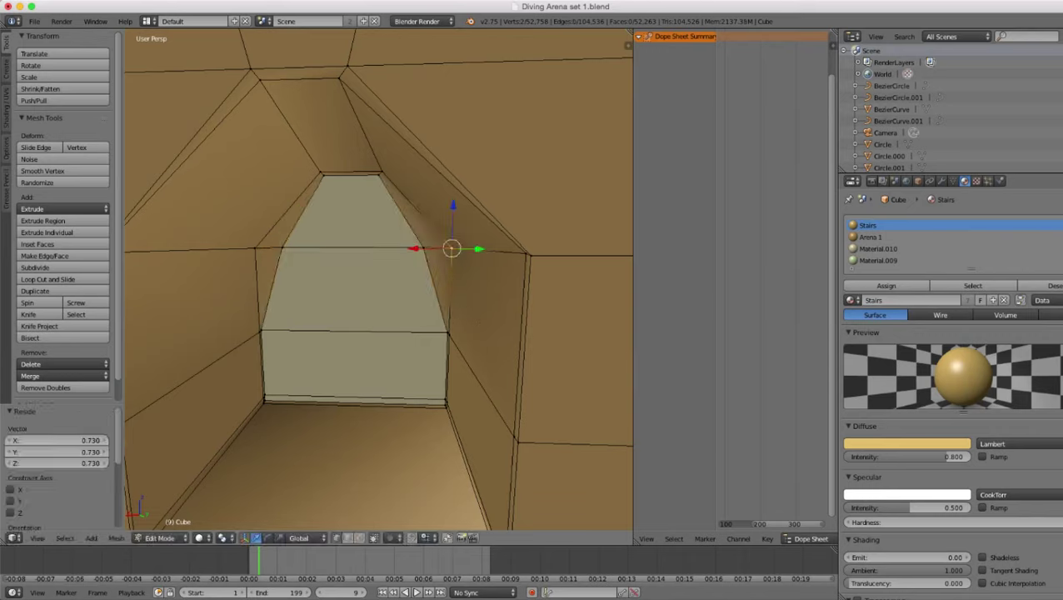
- Select the neighbouring window's remaining pair of rear shoulder vertices and scale them together to 0.755
right_click(255, 249, "shift")
key("s")
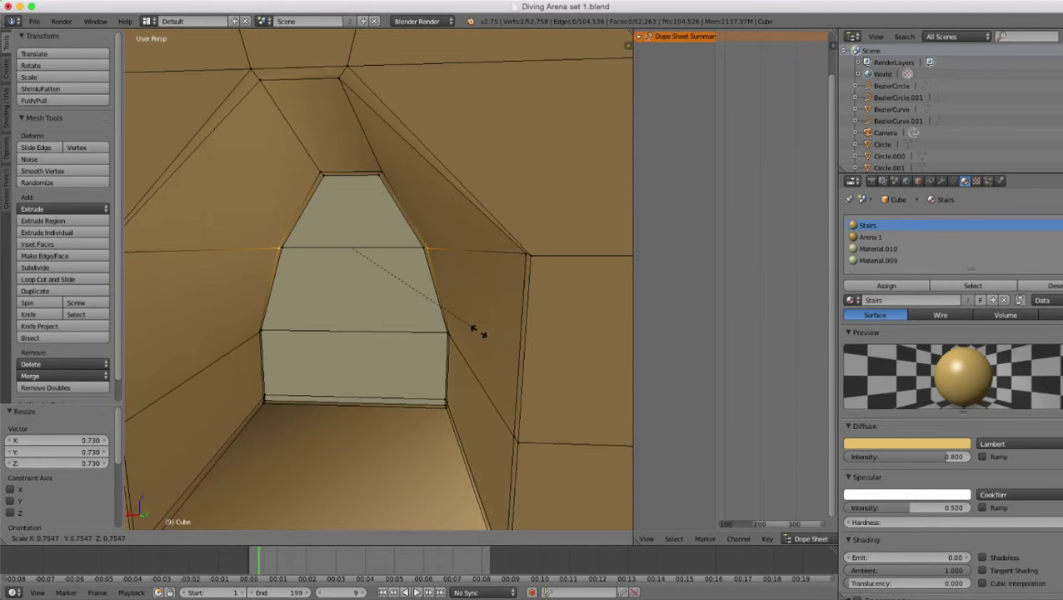
left_click(478, 331)
scroll(478, 332, "down", 4)
middle_click_drag(479, 331, 495, 350, "shift")
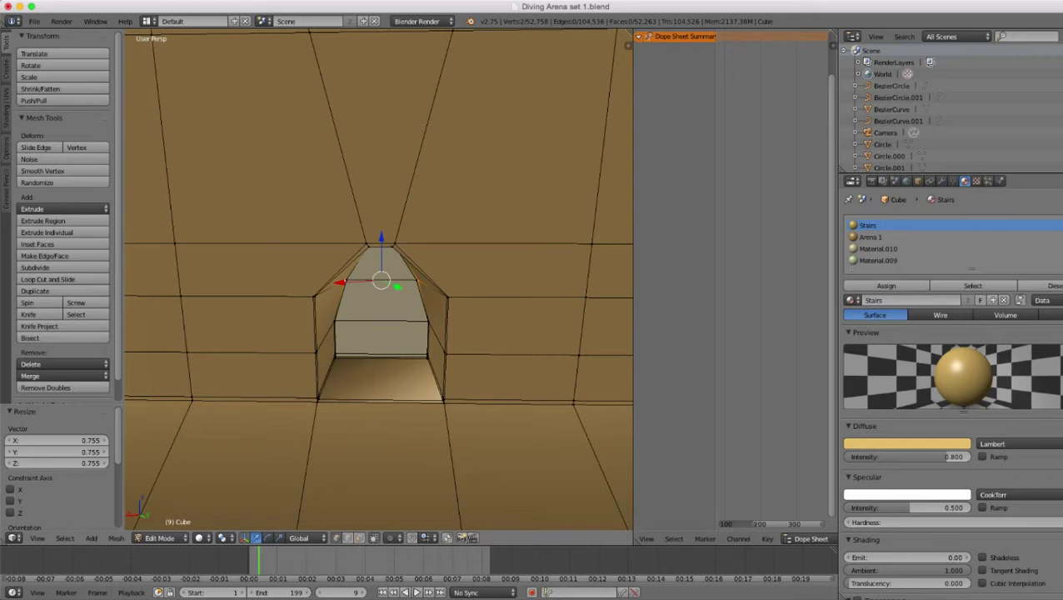
- Select the inner pair of front shoulder vertices in the peaked window and scale them together to 0.728
right_click(315, 297)
middle_click_drag(315, 297, 280, 259, "shift")
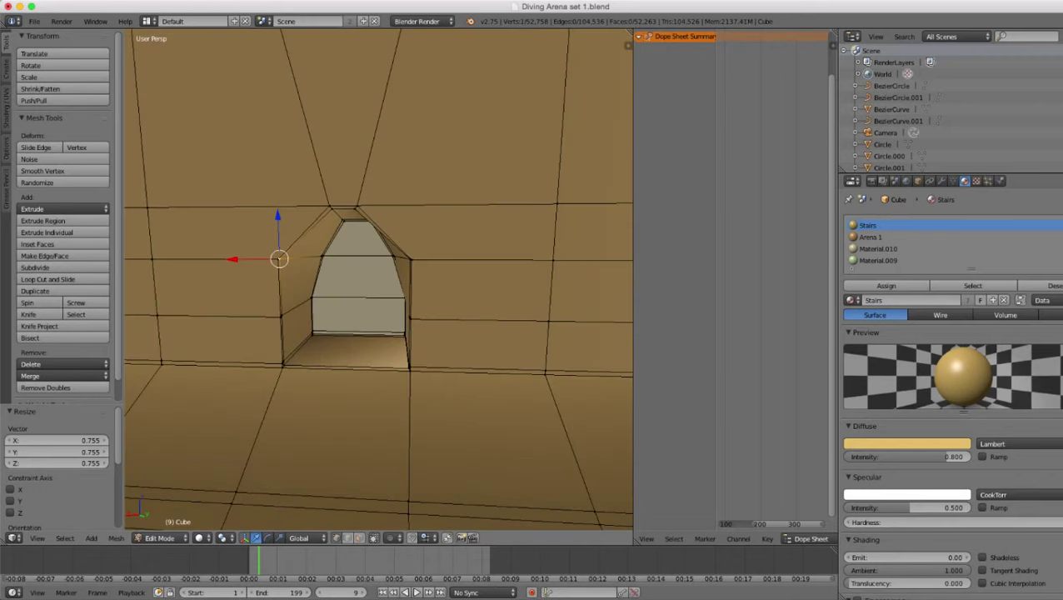
right_click(411, 260, "shift")
middle_click_drag(410, 259, 424, 269)
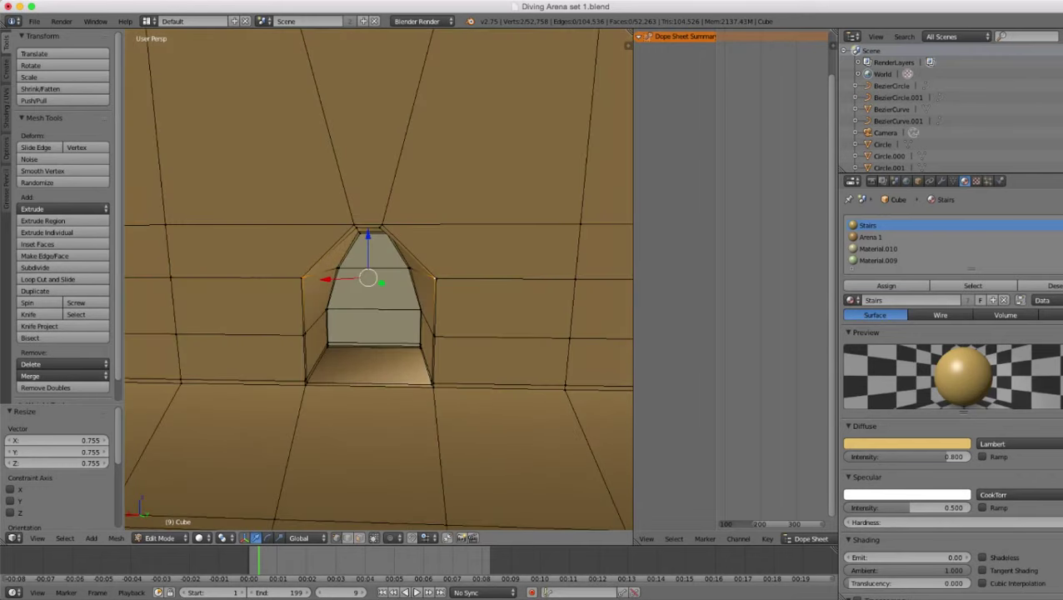
key("s")
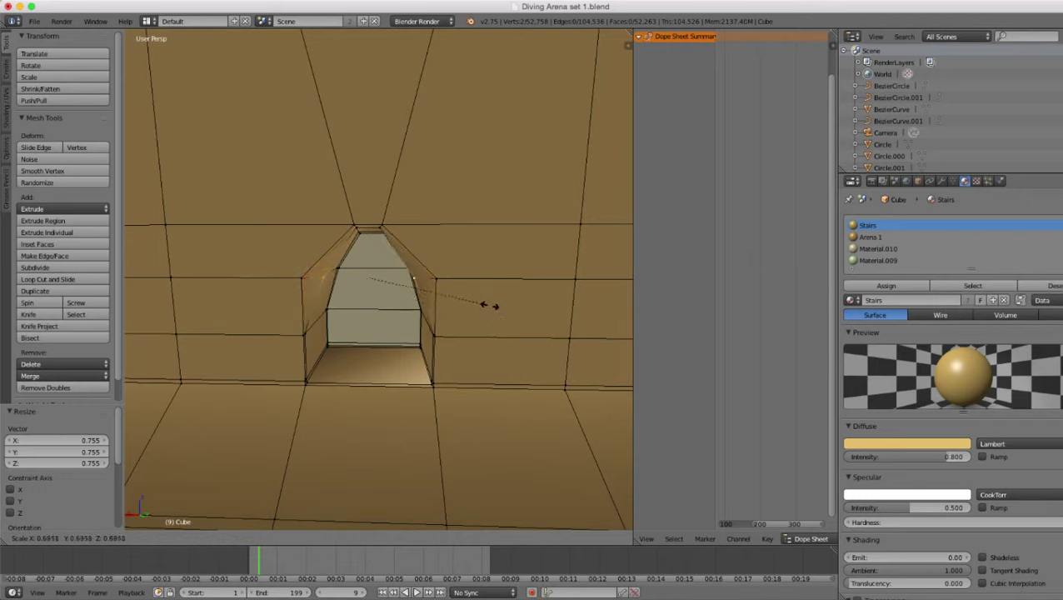
left_click(492, 308)
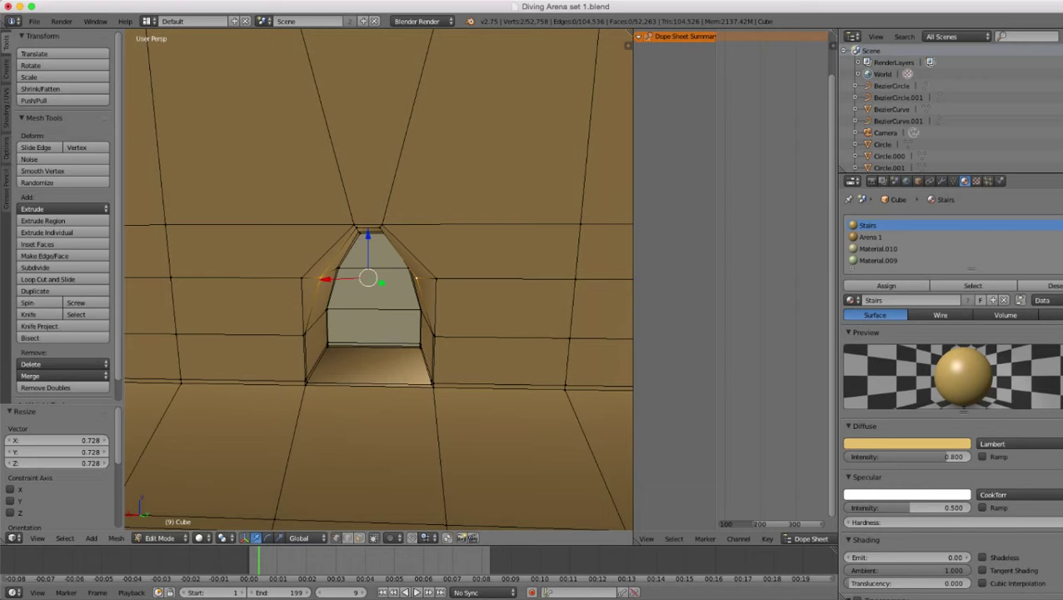
- Scale the outer pair of front shoulder vertices on the wall face to about 0.747 and return to Object Mode
right_click(436, 278)
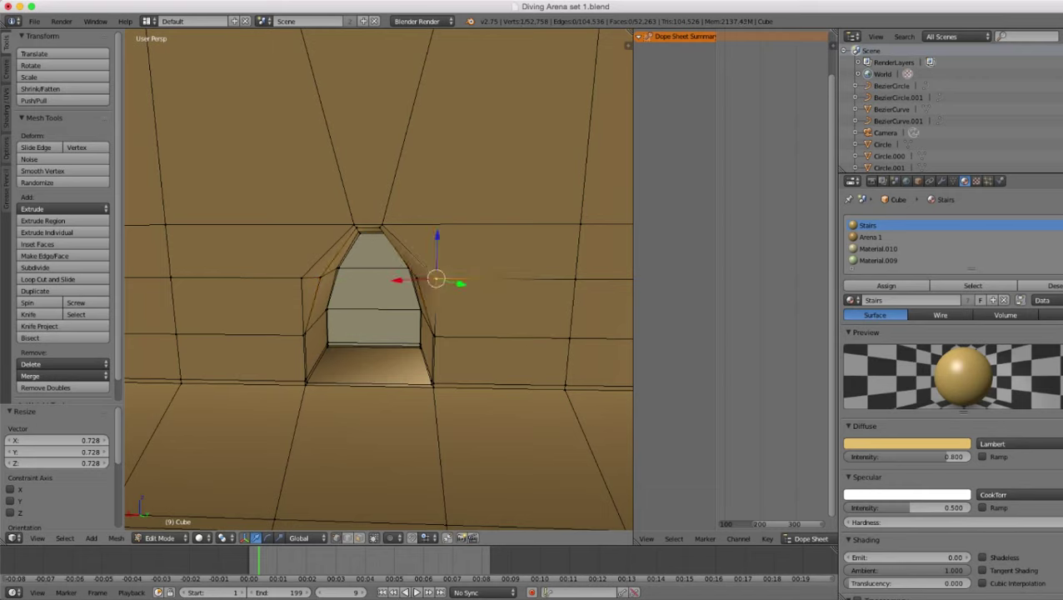
right_click(301, 278, "shift")
key("s")
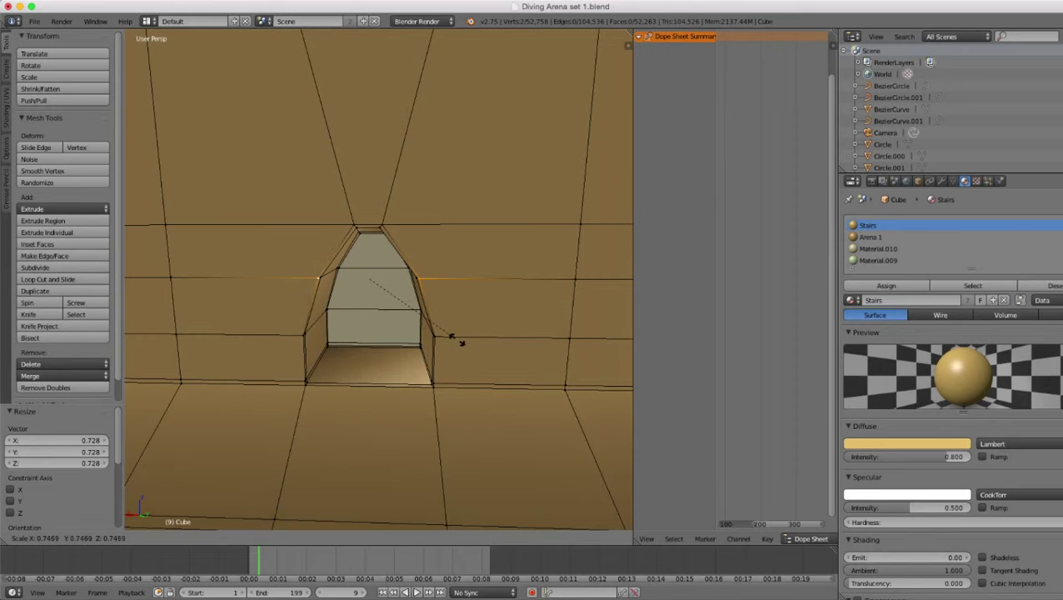
left_click(456, 340)
scroll(457, 340, "down", 9)
middle_click_drag(457, 340, 229, 409)
key("Tab")
- In Edit Mode, select the back panel's two top corner vertices in the next square window and scale them together to 0.171
scroll(226, 311, "down", 3)
scroll(257, 327, "up", 6)
scroll(245, 346, "up", 3)
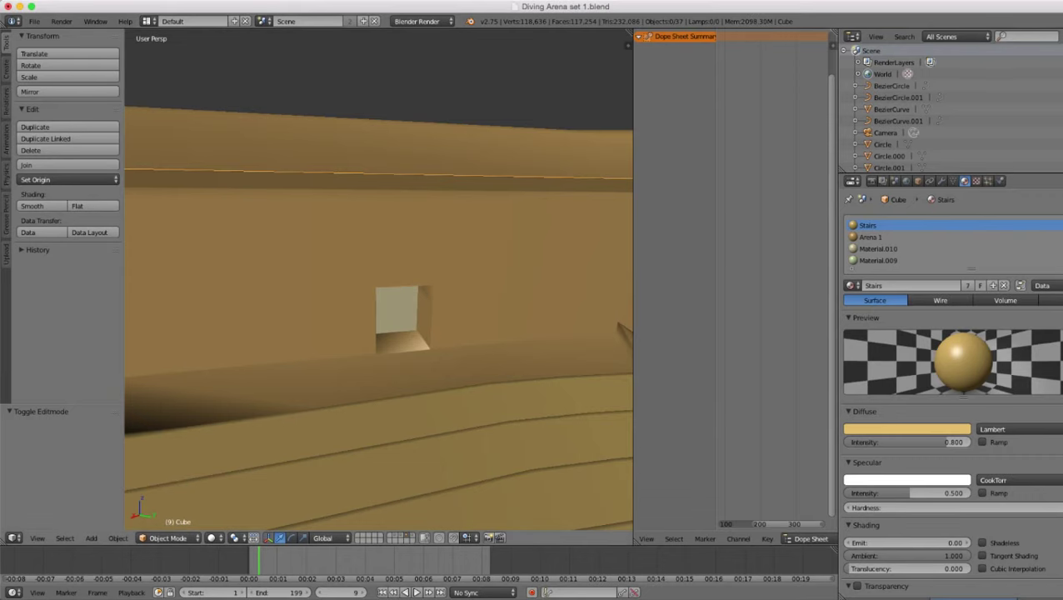
middle_click_drag(379, 283, 383, 319)
key("Tab")
scroll(379, 279, "up", 9)
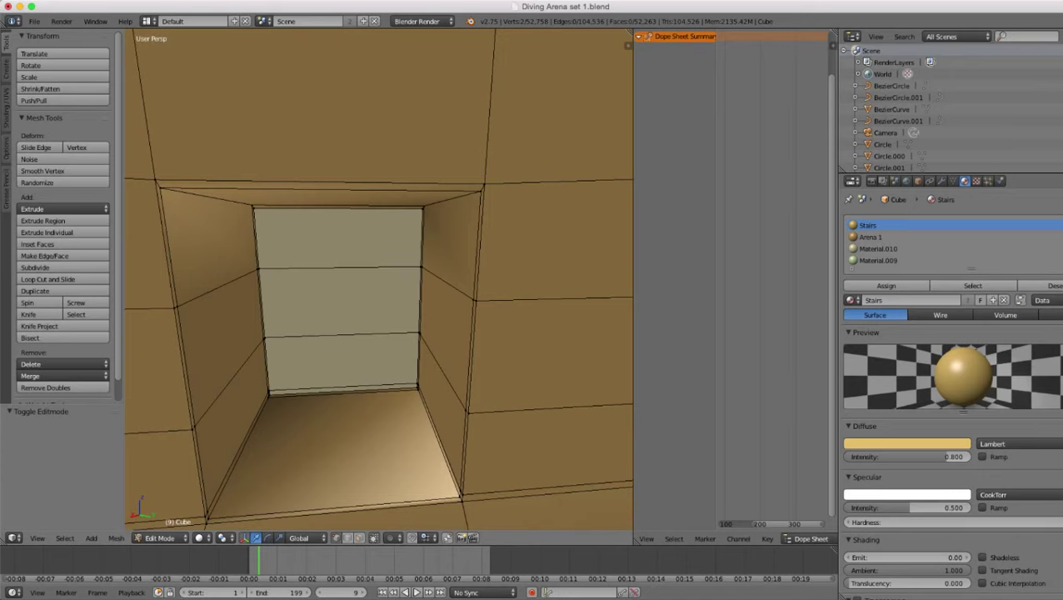
right_click(423, 208)
right_click(253, 207, "shift")
middle_click_drag(266, 225, 245, 204, "shift")
key("s")
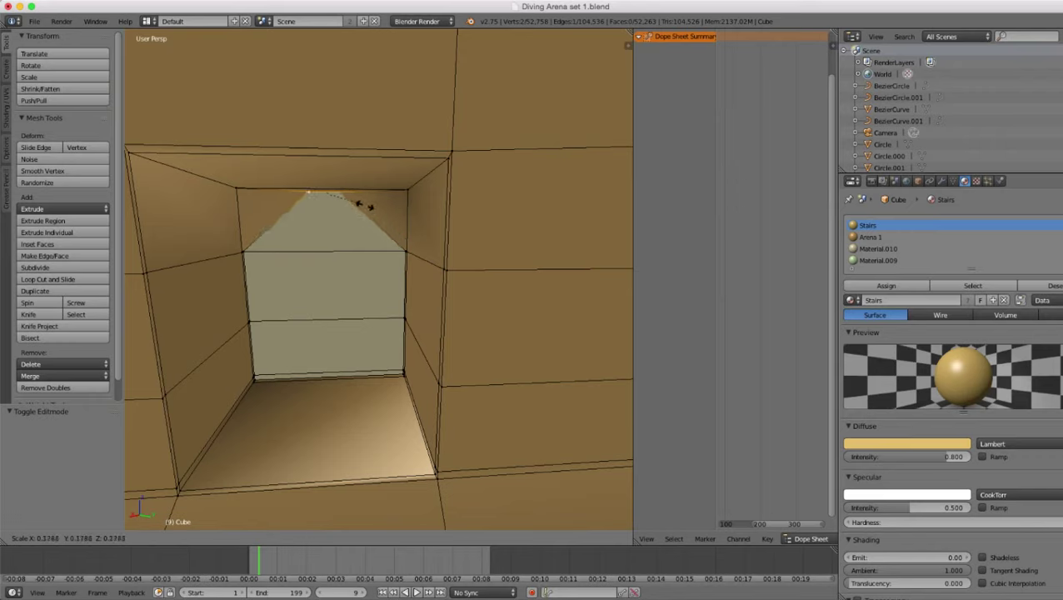
left_click(362, 205)
- Select the window's remaining pair of rear top corner vertices and scale them together to 0.188
right_click(407, 191)
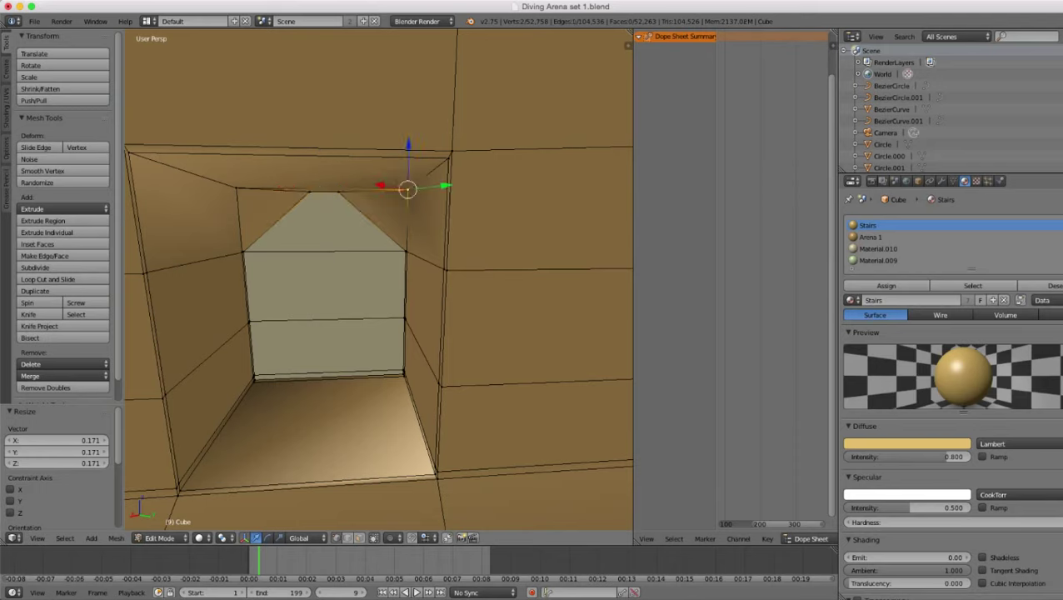
right_click(238, 189, "shift")
key("s")
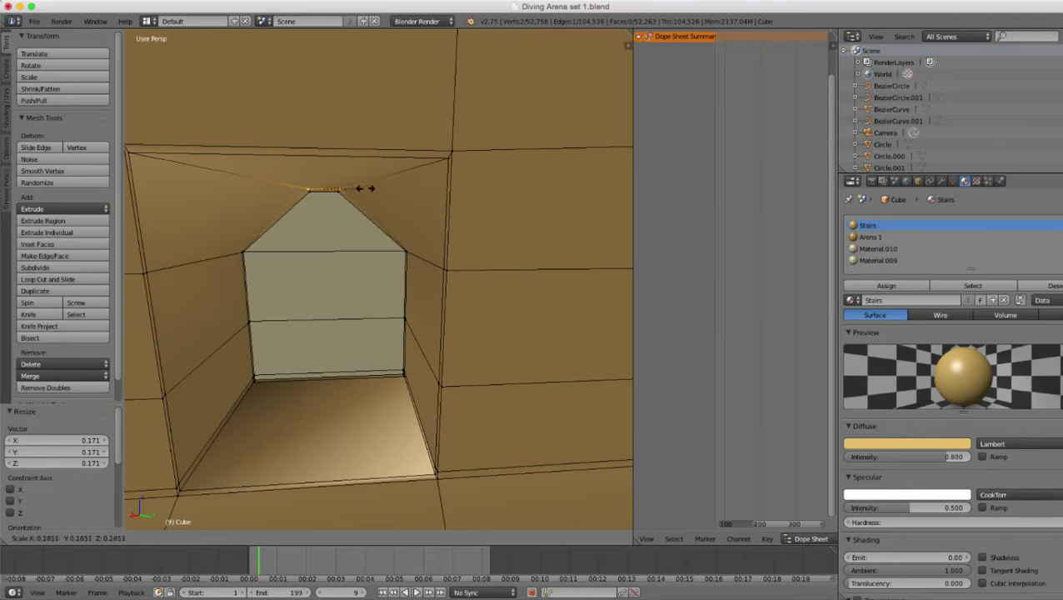
left_click(365, 188)
mouse_move(365, 188)
middle_mouse_down()
mouse_move(346, 172)
mouse_move(367, 192)
middle_mouse_up()
- Select the inner pair of front top corner vertices of the same window and scale them together to 0.176
right_click(450, 160)
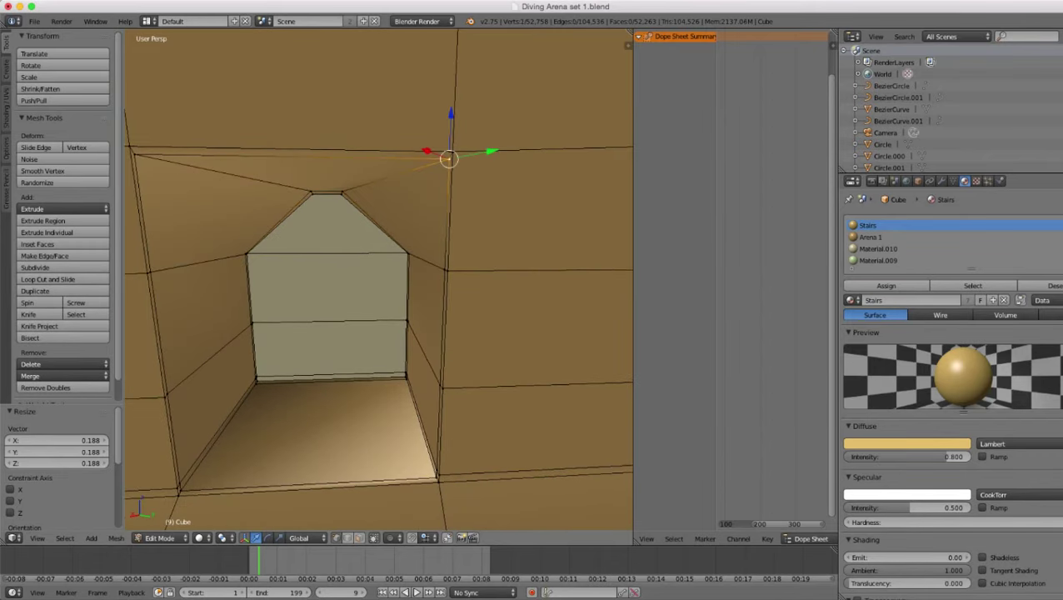
right_click(134, 155, "shift")
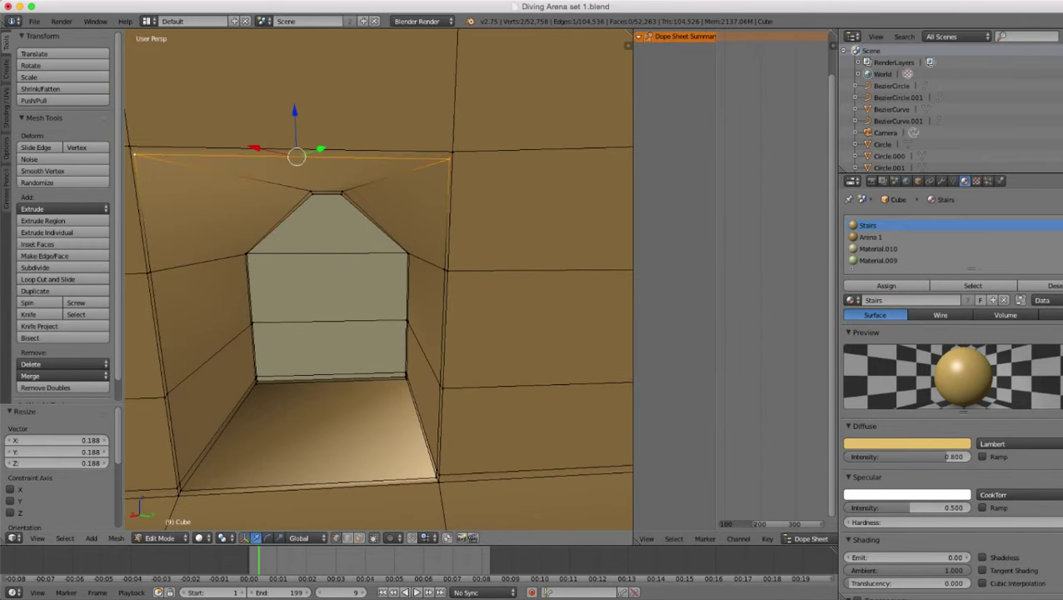
key("s")
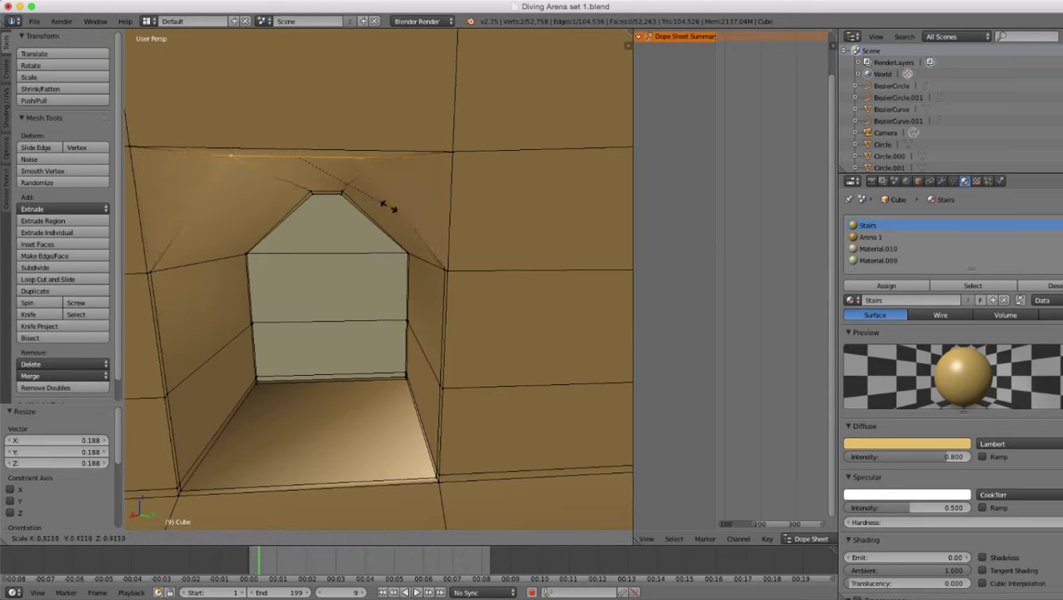
left_click(329, 183)
- Select the outer pair of front top corner vertices on the wall face and scale them together to 0.187
right_click(453, 151)
middle_click_drag(453, 152, 485, 184, "shift")
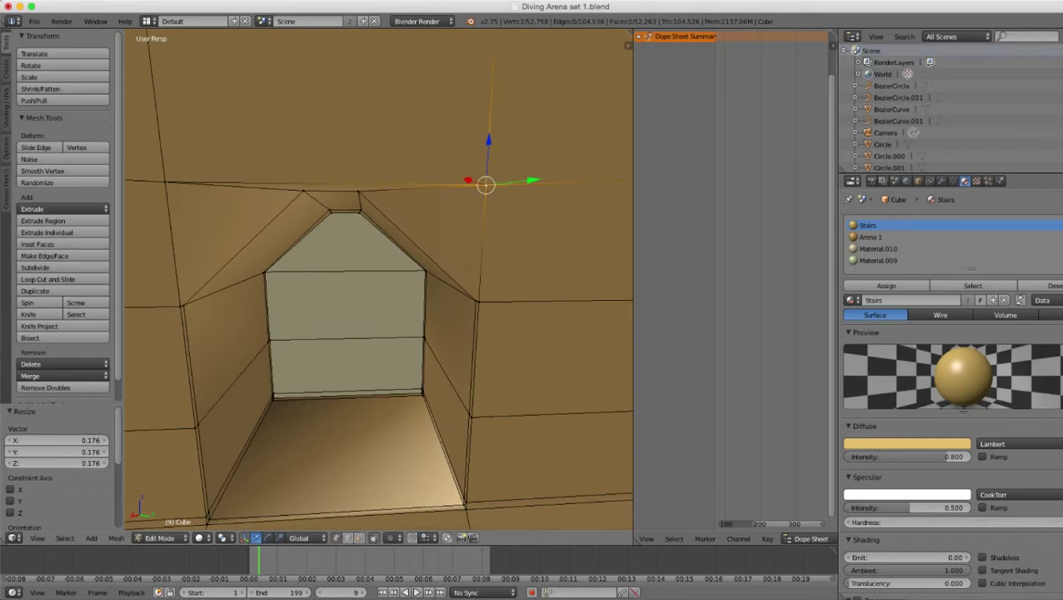
right_click(165, 181, "shift")
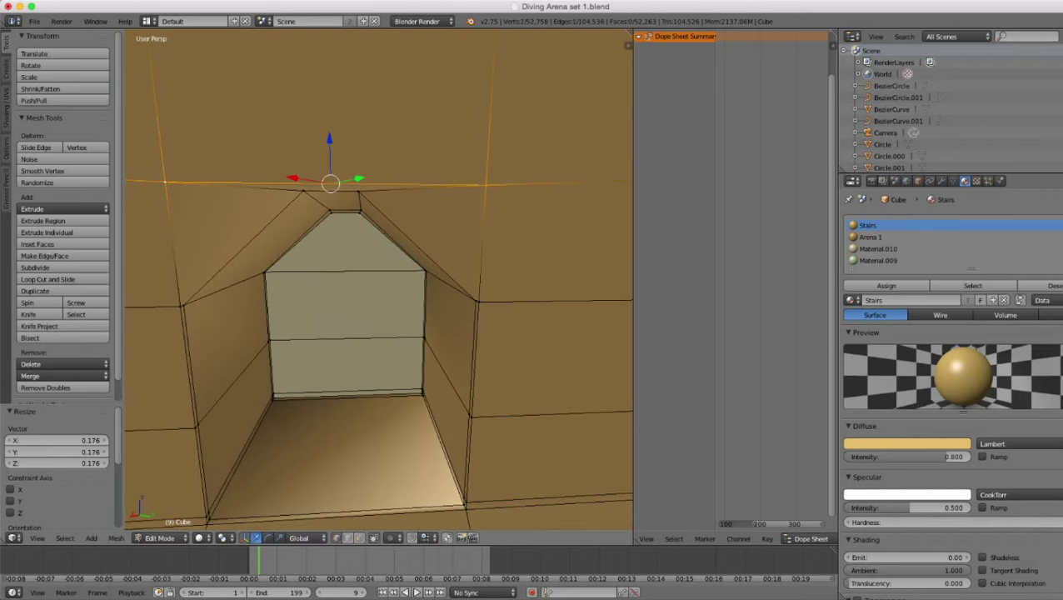
key("s")
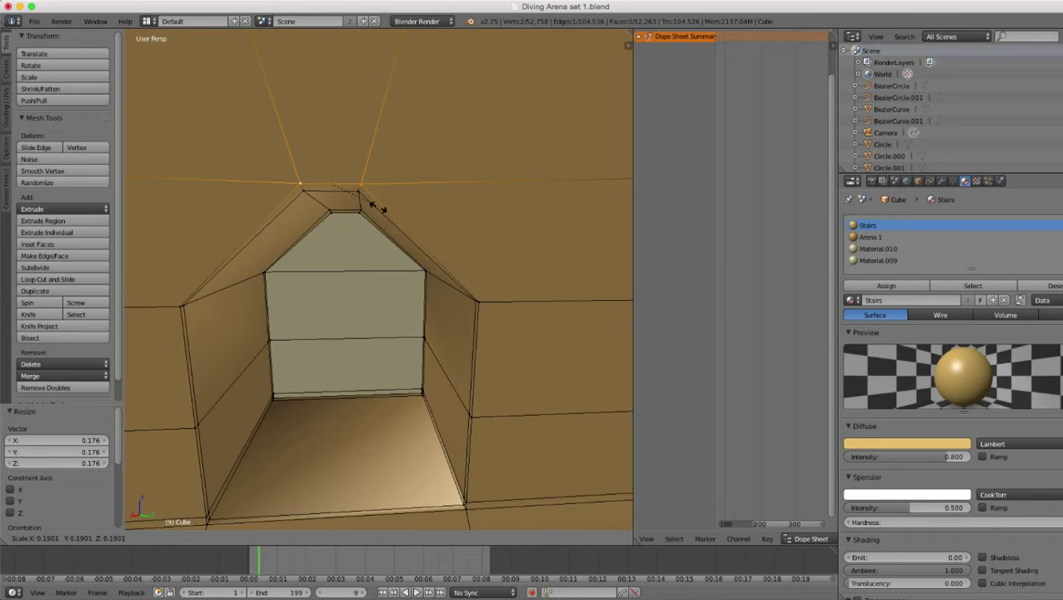
left_click(376, 207)
- Select the inner pair of front shoulder vertices below the new peak and scale them together to 0.689
middle_click_drag(375, 207, 412, 185)
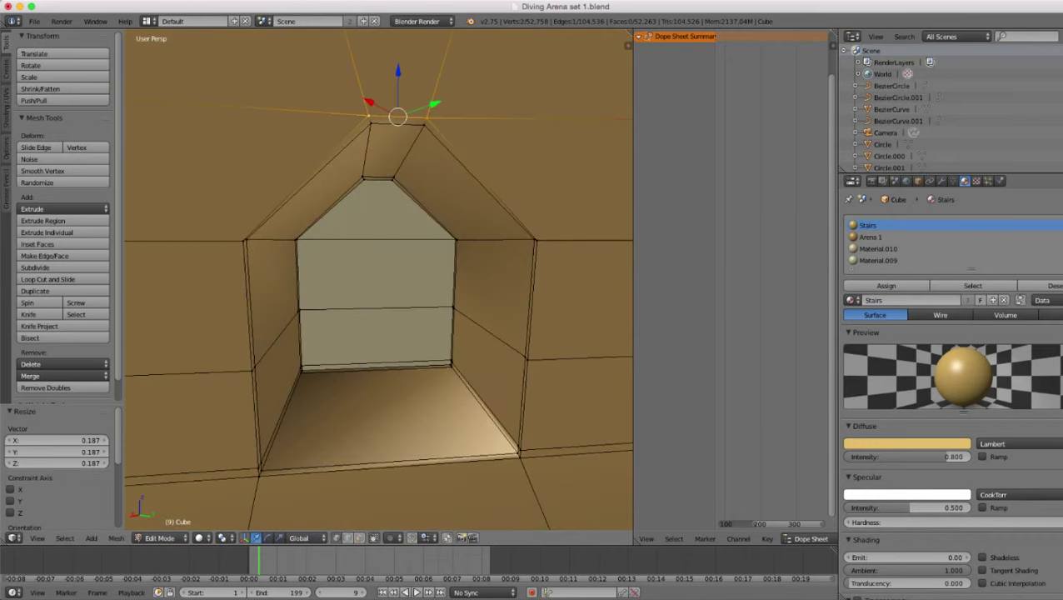
right_click(535, 240)
right_click(246, 241, "shift")
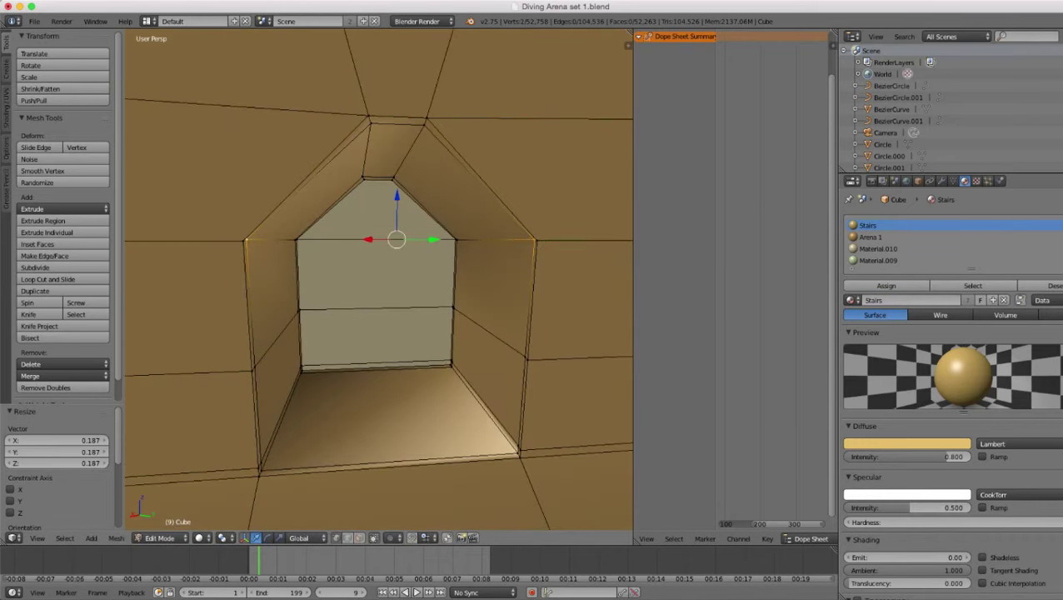
middle_click_drag(246, 240, 235, 241)
key("s")
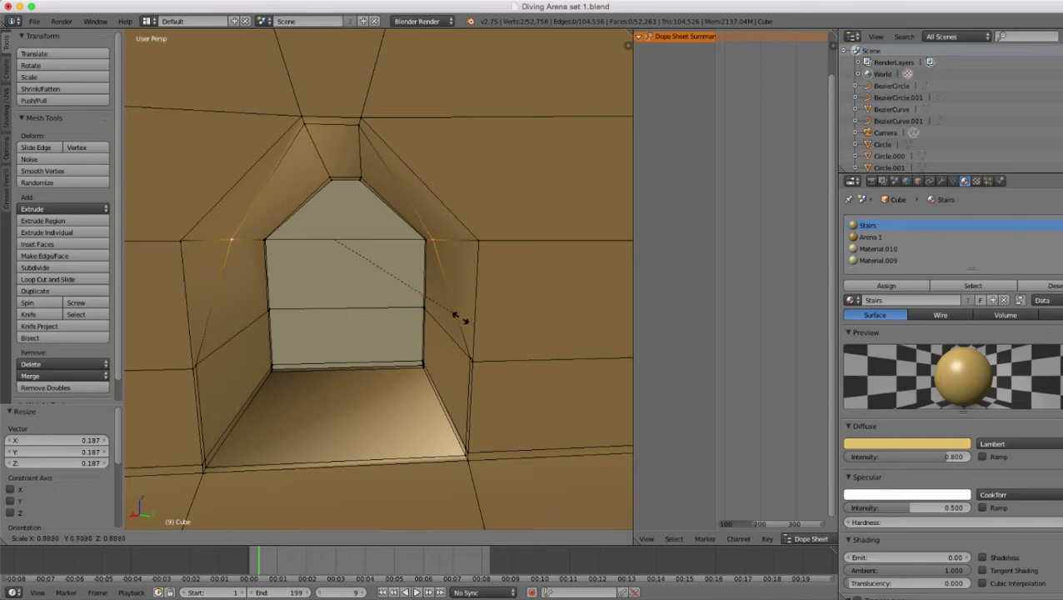
left_click(460, 318)
- Select the outer pair of front shoulder vertices on the wall face and scale them together to 0.712
right_click(478, 241)
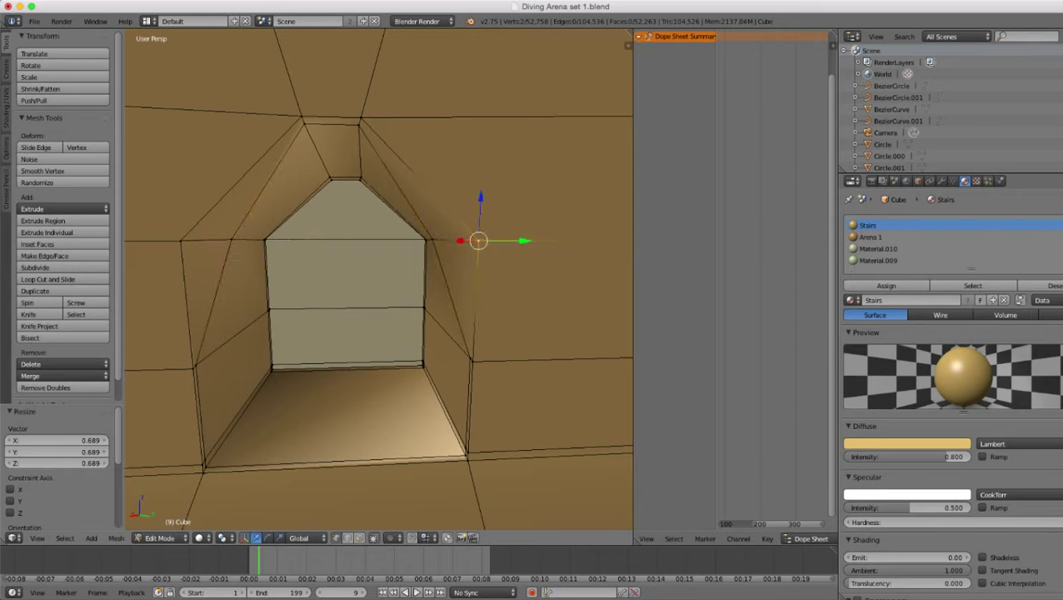
right_click(181, 242, "shift")
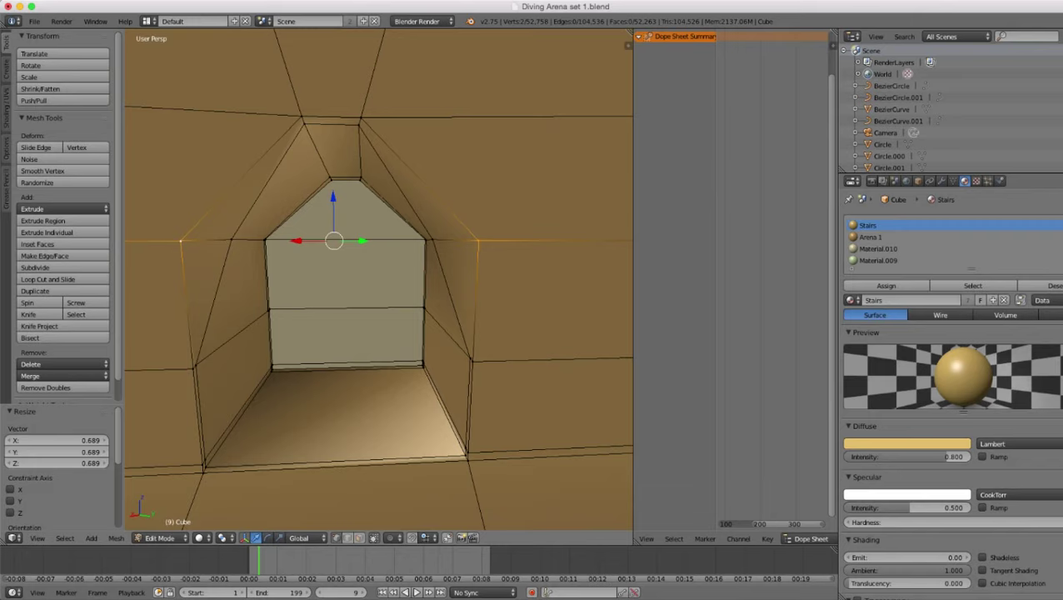
key("s")
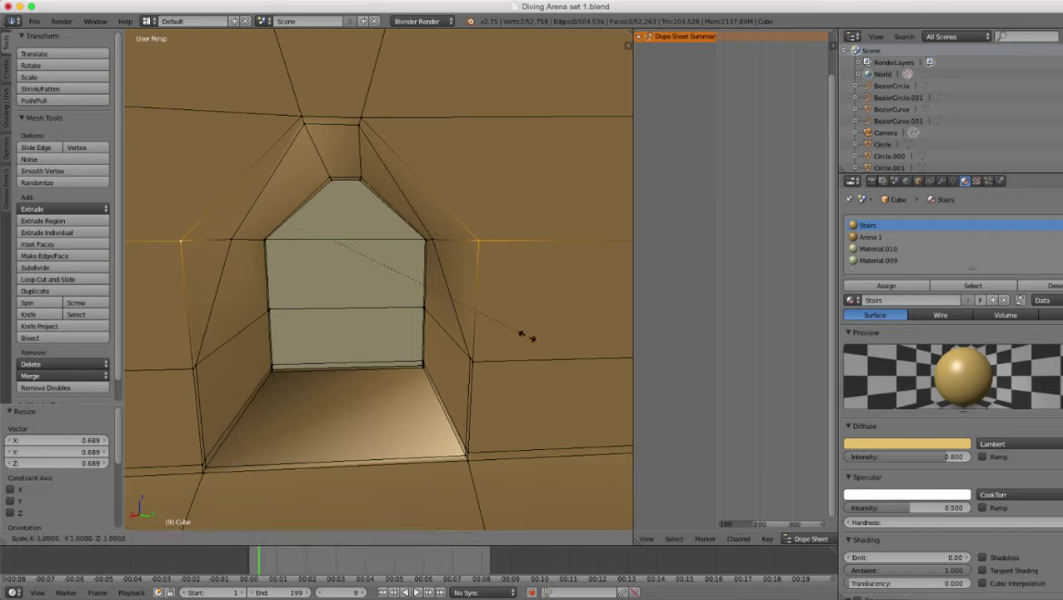
left_click(478, 294)
- Select the back panel's two shoulder vertices in this window and scale them together to 0.706
right_click(265, 240)
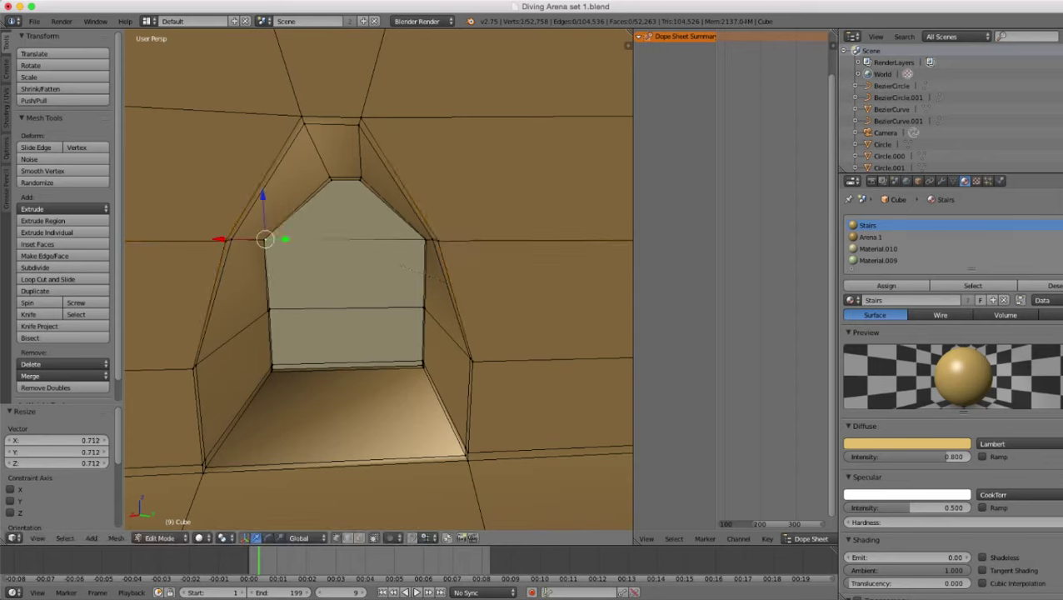
right_click(426, 241, "shift")
key("s")
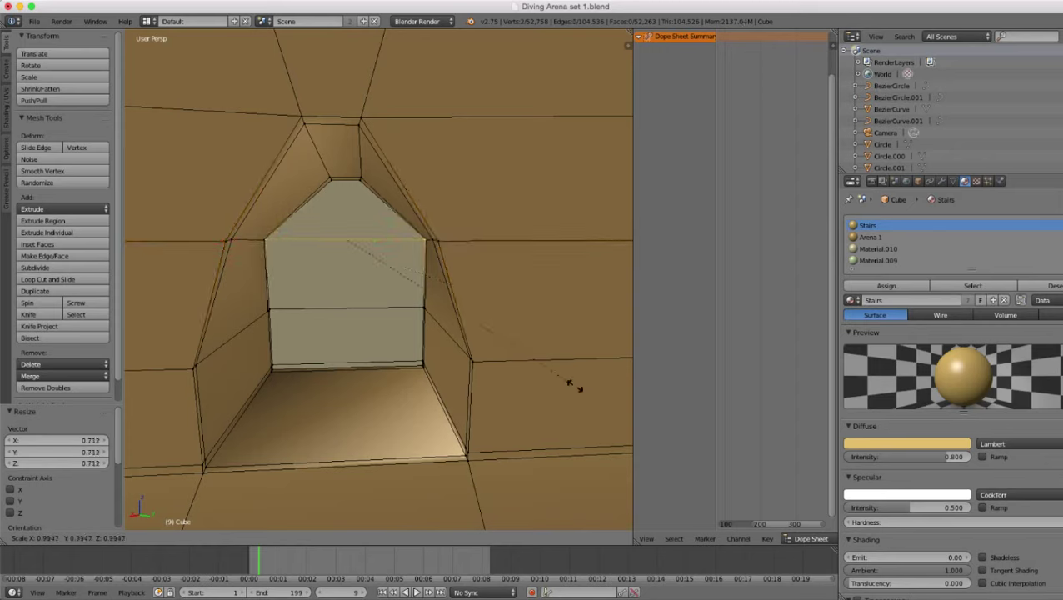
left_click(521, 312)
- Select this window's remaining pair of rear shoulder vertices and scale them together to 0.726
right_click(427, 240)
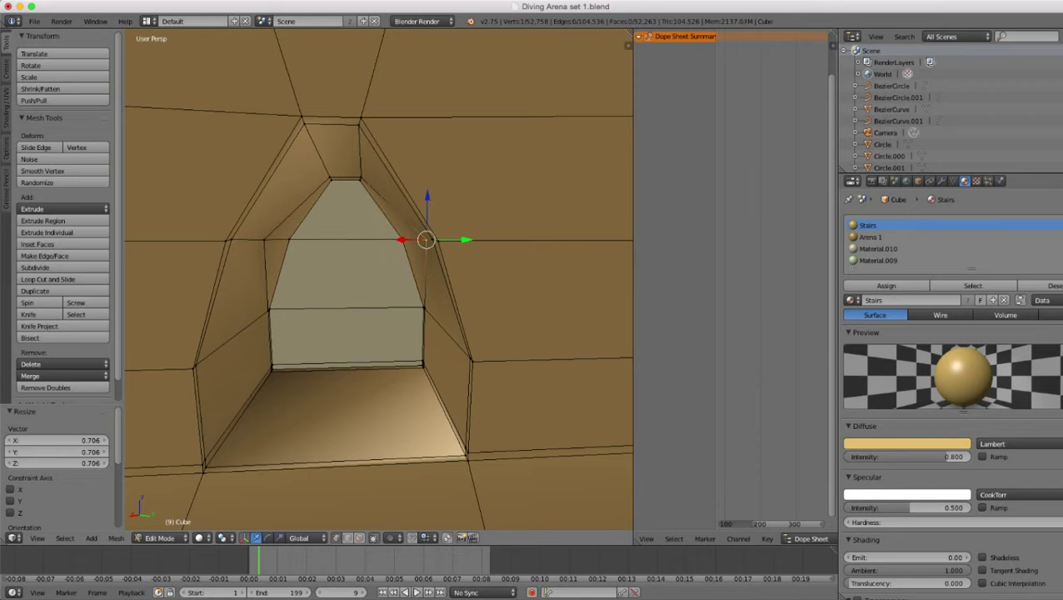
right_click(264, 240, "shift")
key("s")
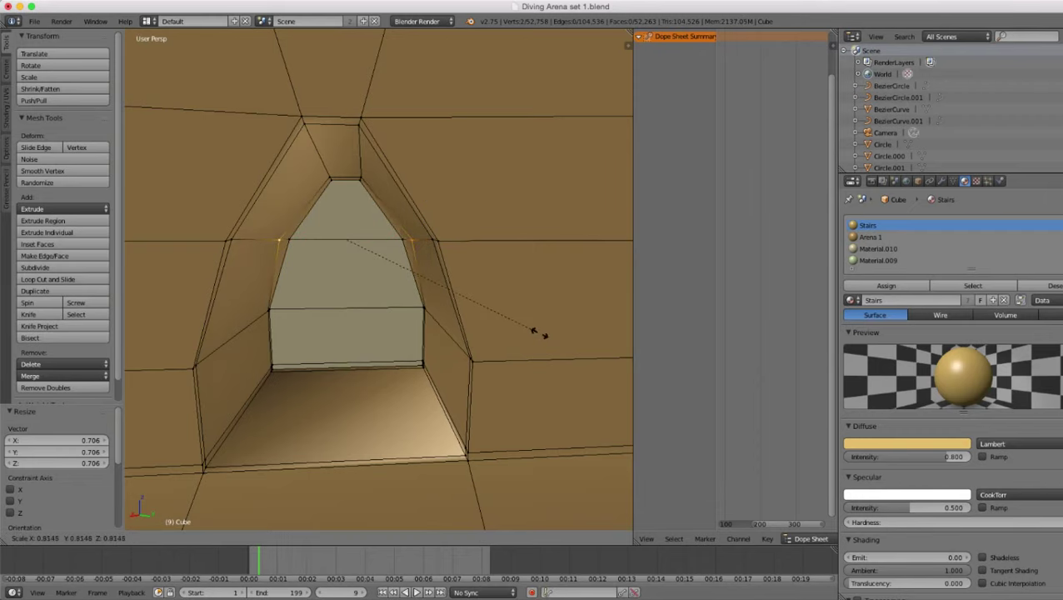
left_click(522, 314)
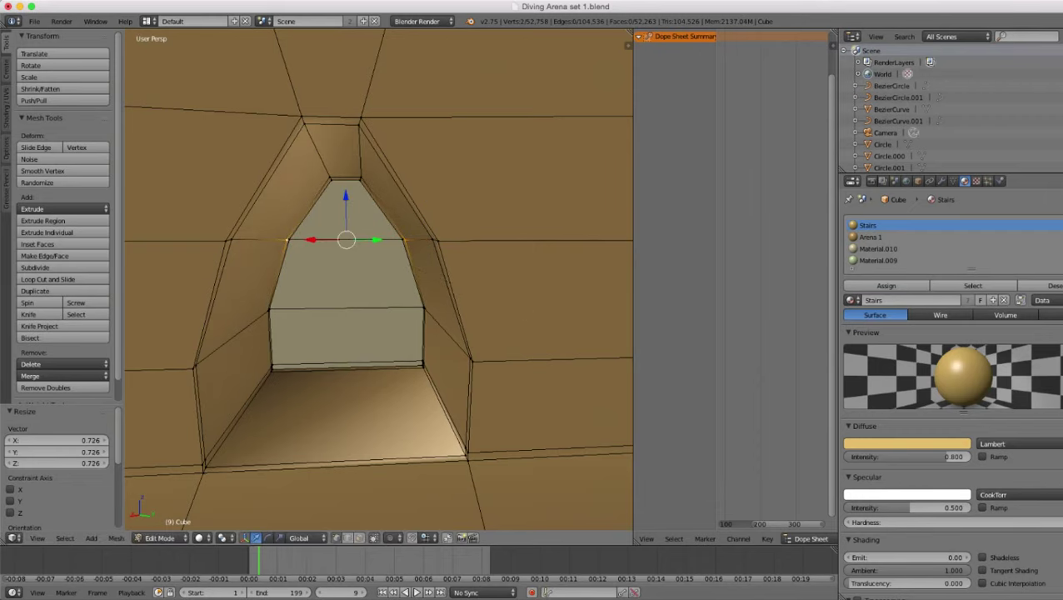
- Select the back panel's two top corner vertices in another still-square window and scale them together to 0.171
scroll(523, 314, "down", 10)
middle_click_drag(523, 314, 621, 350)
scroll(554, 313, "down", 7)
scroll(605, 362, "up", 6)
scroll(526, 371, "up", 5)
middle_click_drag(517, 359, 504, 379)
scroll(424, 333, "down", 3)
middle_click_drag(424, 333, 457, 327)
scroll(457, 326, "up", 8)
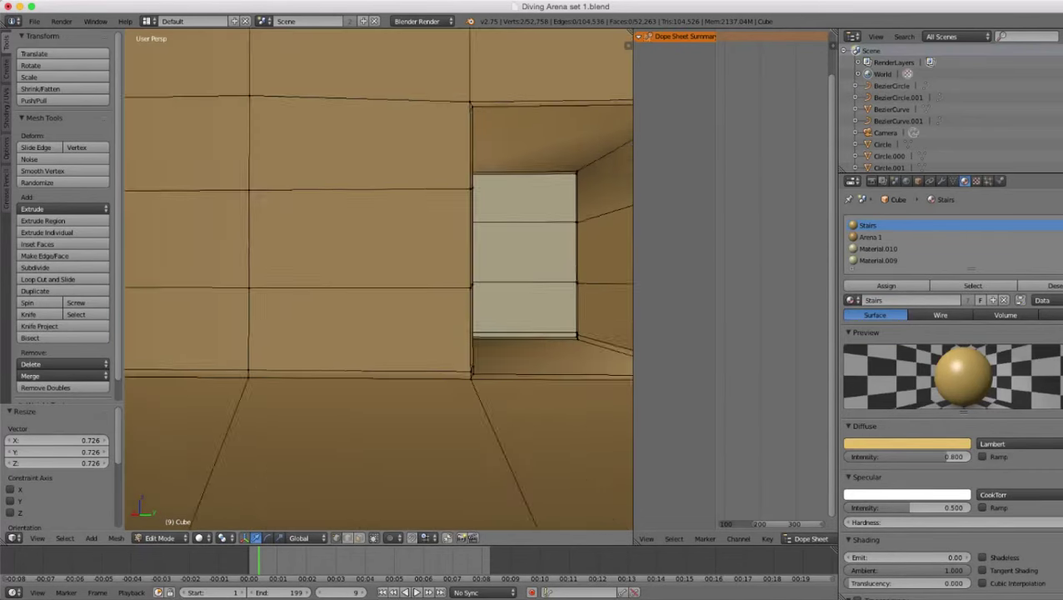
middle_click_drag(533, 266, 383, 338, "shift")
right_click(328, 222)
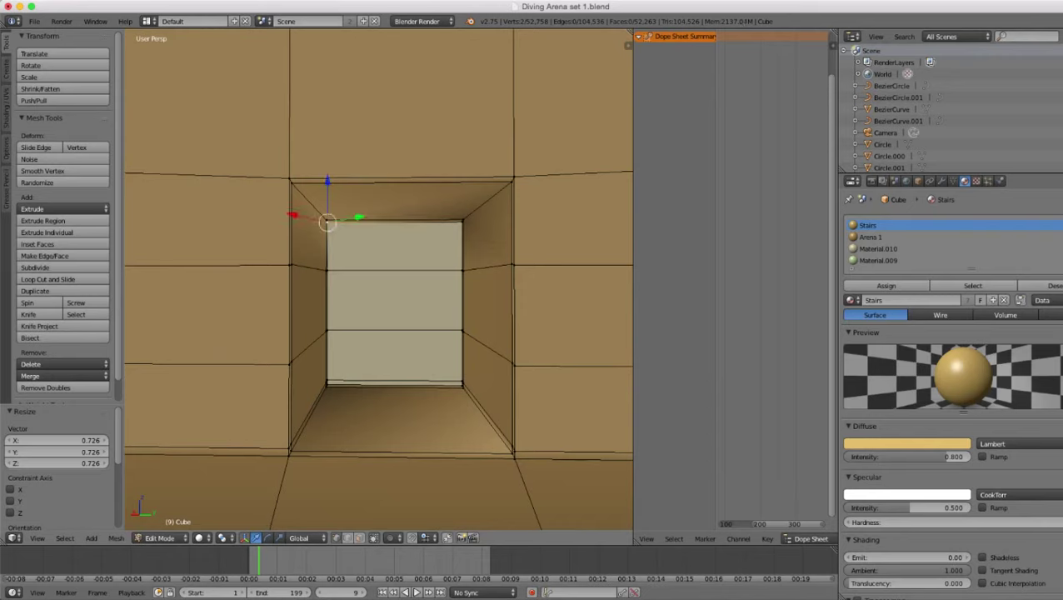
right_click(463, 221, "shift")
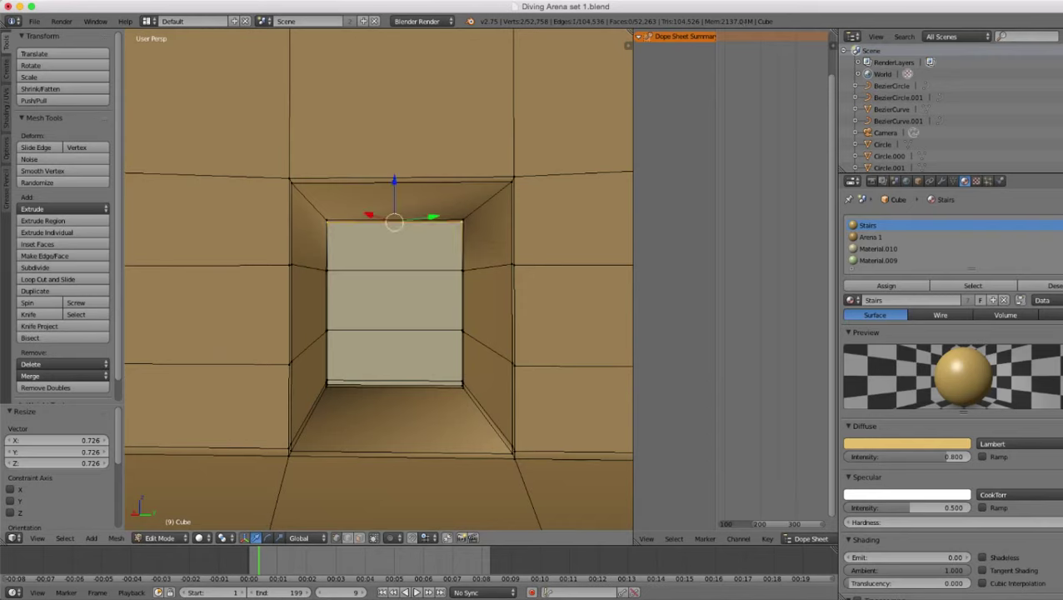
key("s")
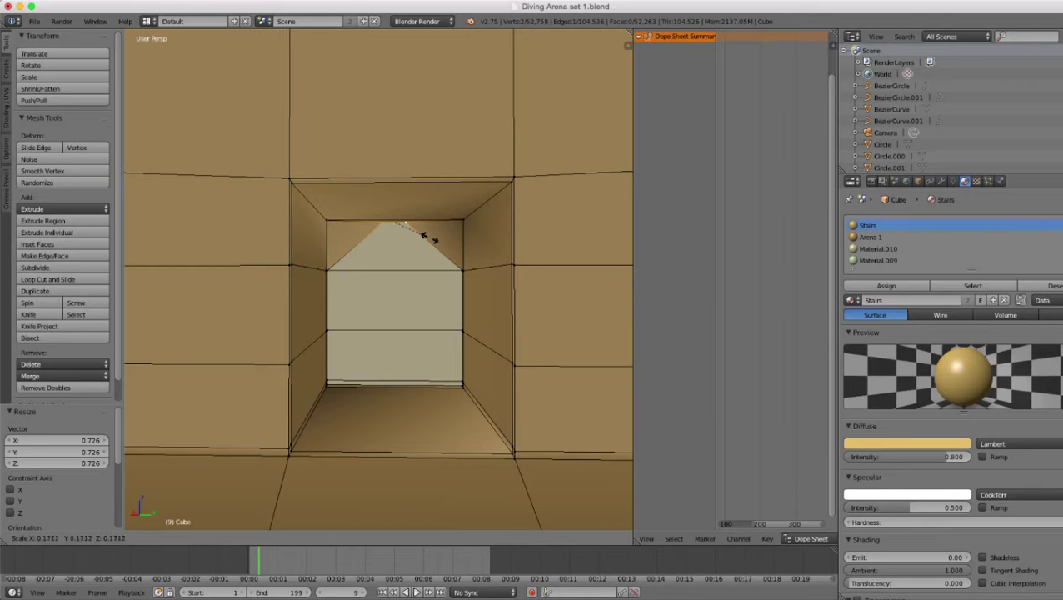
left_click(428, 237)
- Select this window's remaining pair of rear top corner vertices and scale them together to 0.197
right_click(463, 222)
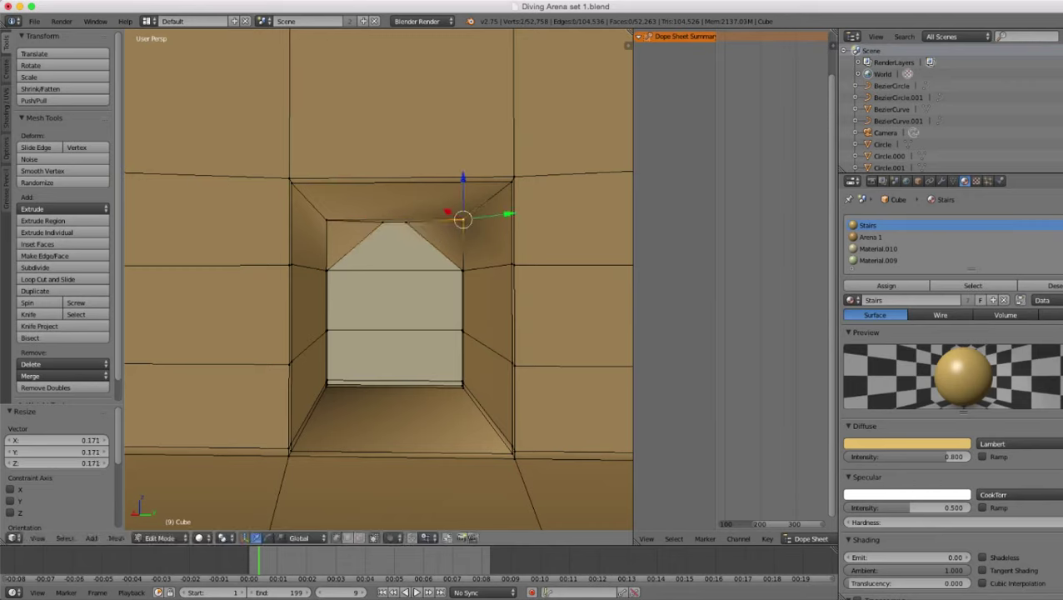
right_click(326, 220, "shift")
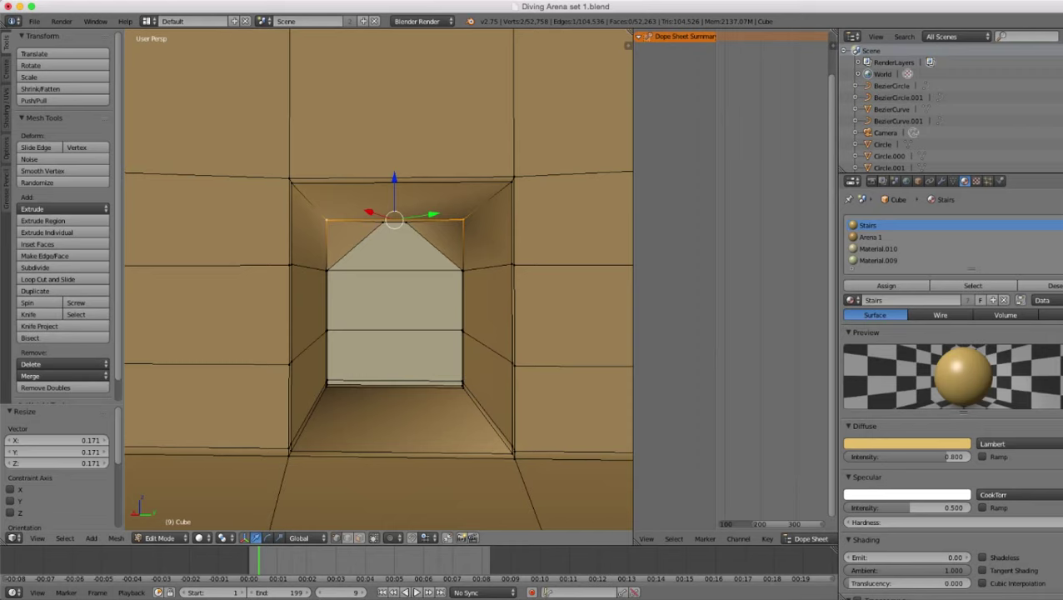
key("s")
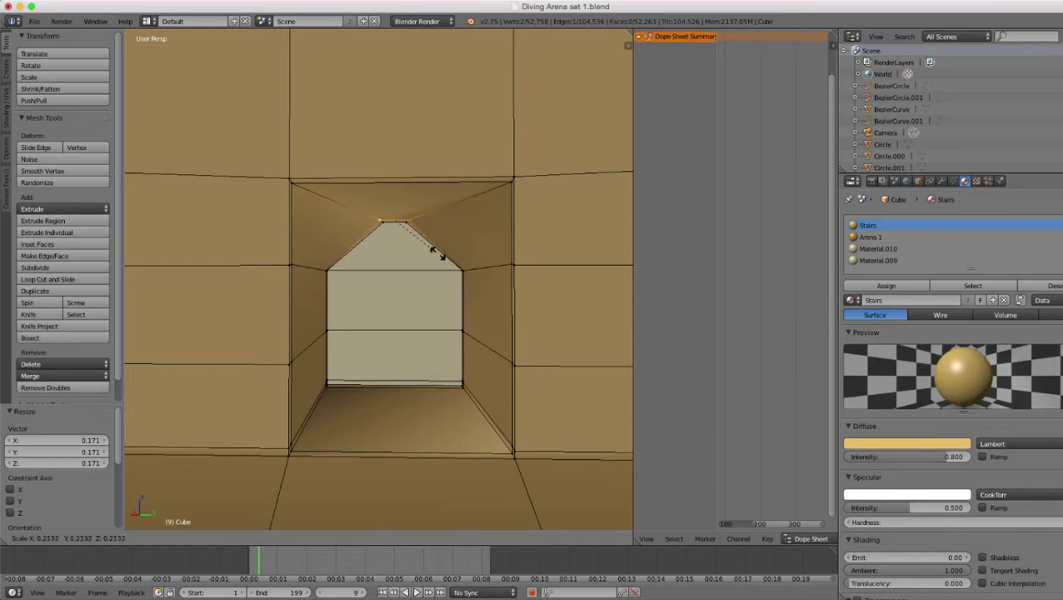
left_click(434, 250)
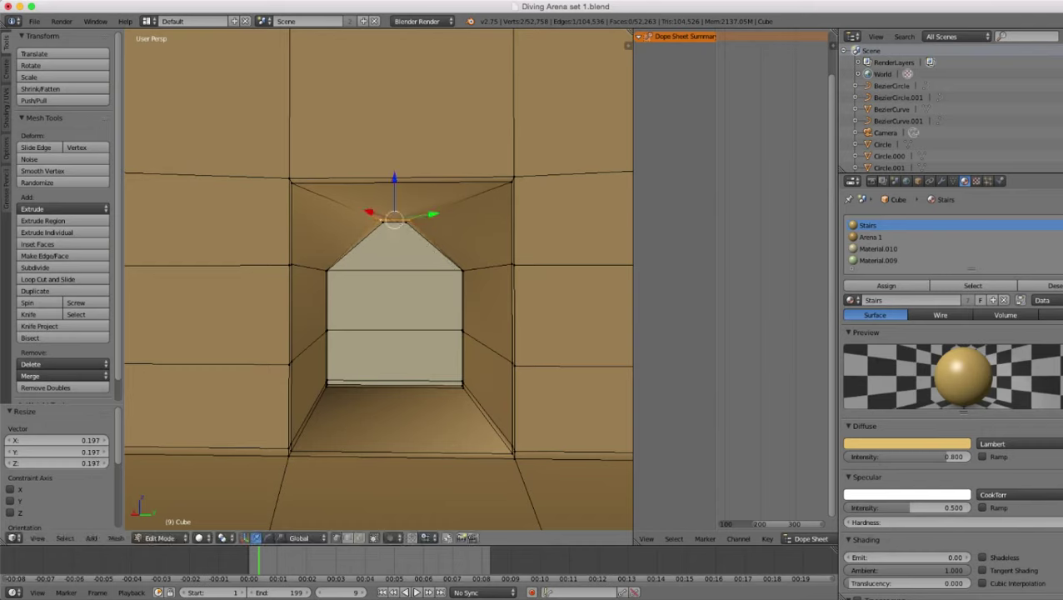
- Select the two top corner vertices on the front opening's inner rim and scale them together to 0.178
right_click(292, 182)
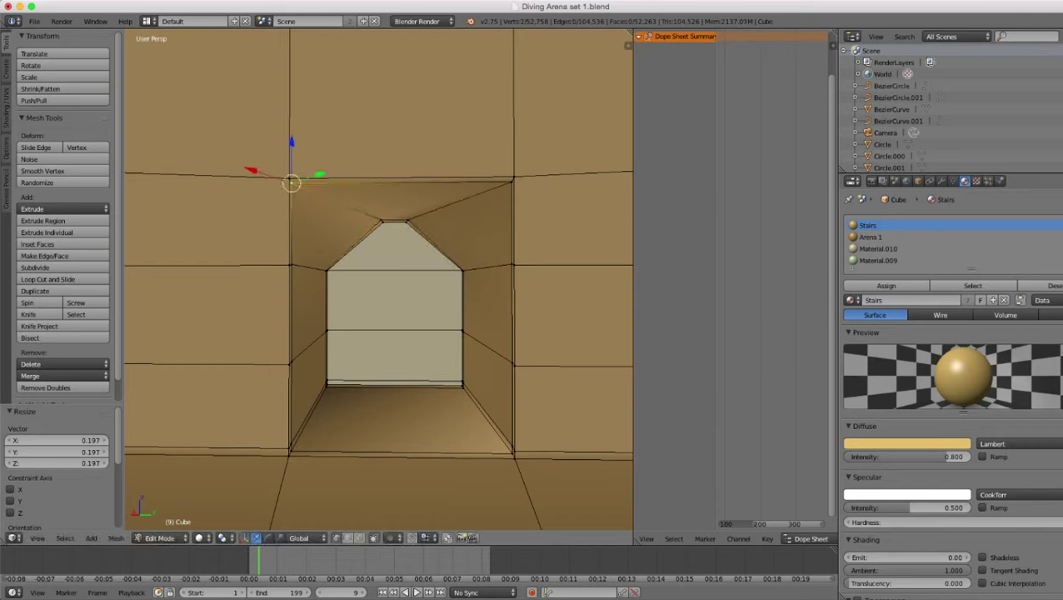
right_click(512, 181, "shift")
key("s")
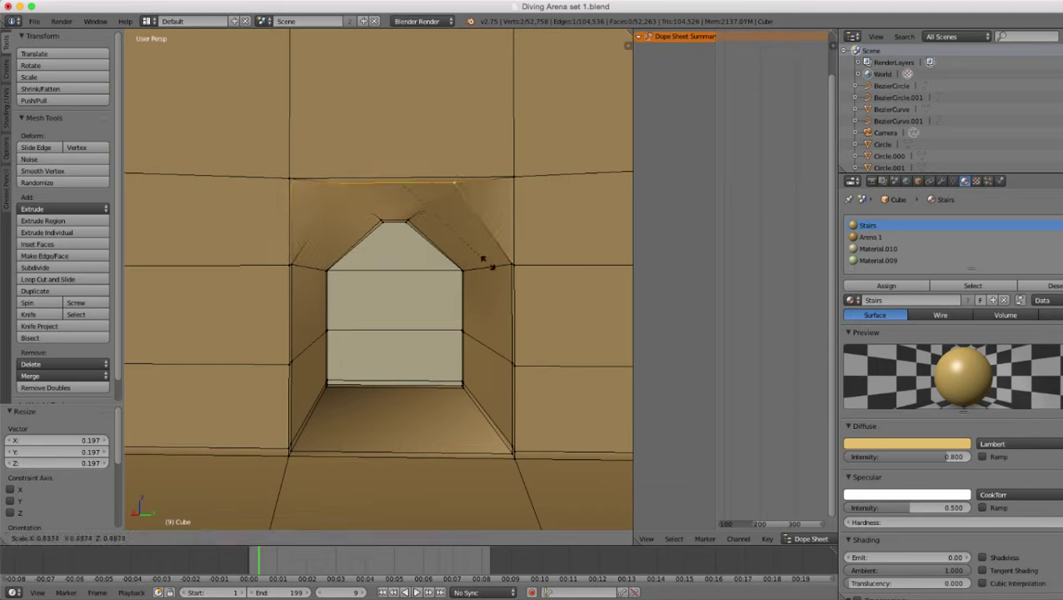
left_click(432, 209)
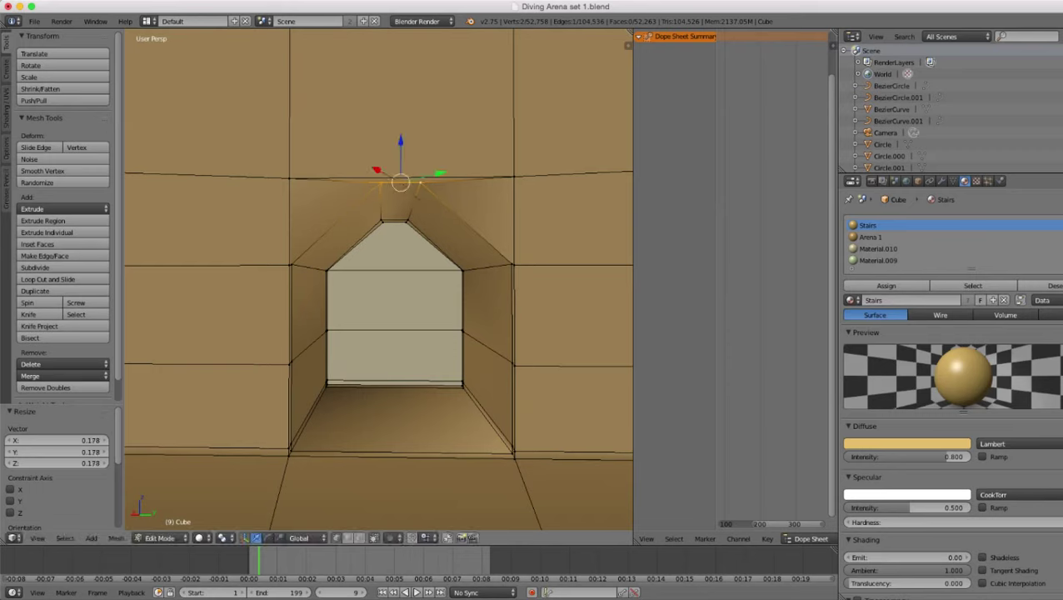
- Select the outer pair of front top corner vertices on the wall face and scale them together to 0.178
right_click(514, 176)
right_click(290, 178, "shift")
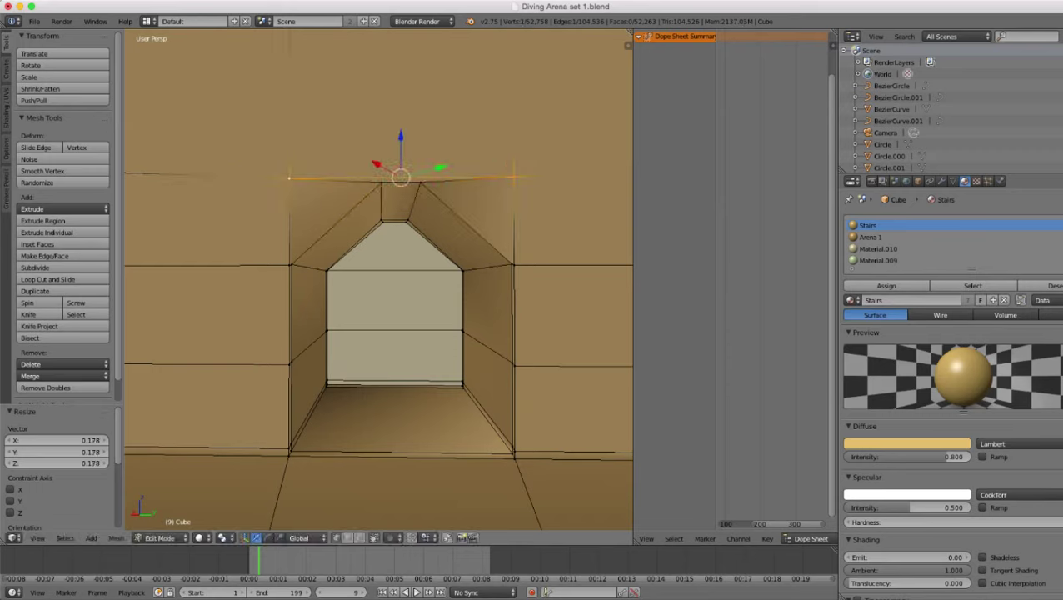
key("s")
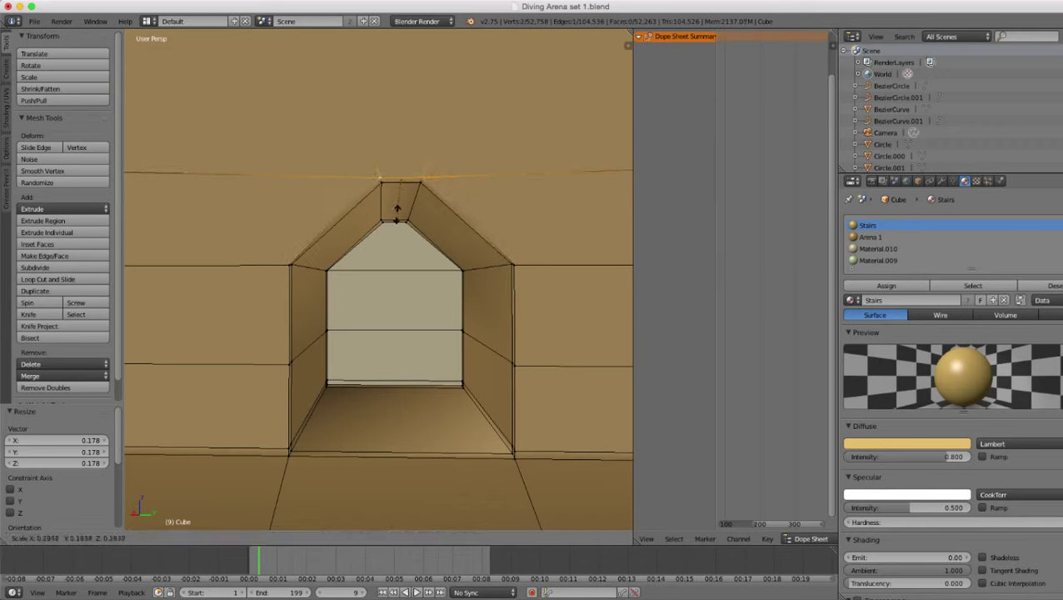
left_click(396, 209)
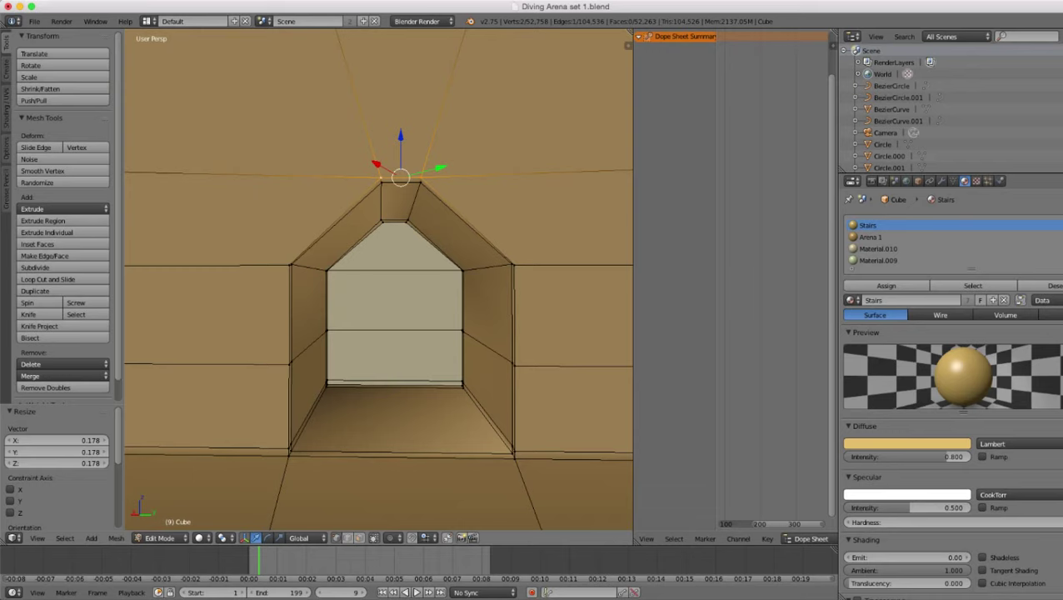
- Select the back panel's two shoulder vertices in this window and scale them together to 0.705
right_click(328, 270)
right_click(463, 270, "shift")
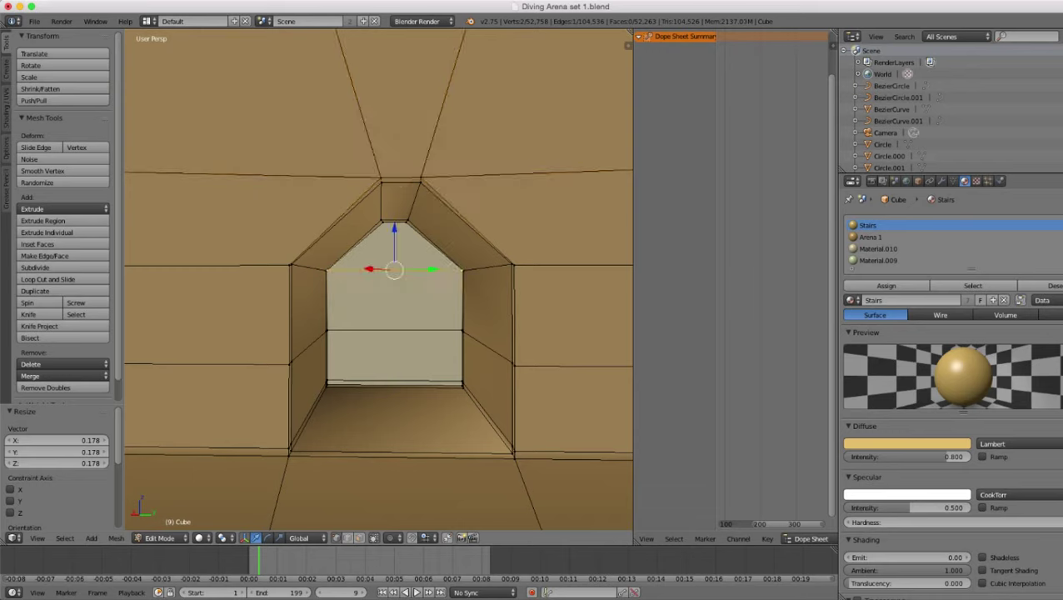
key("s")
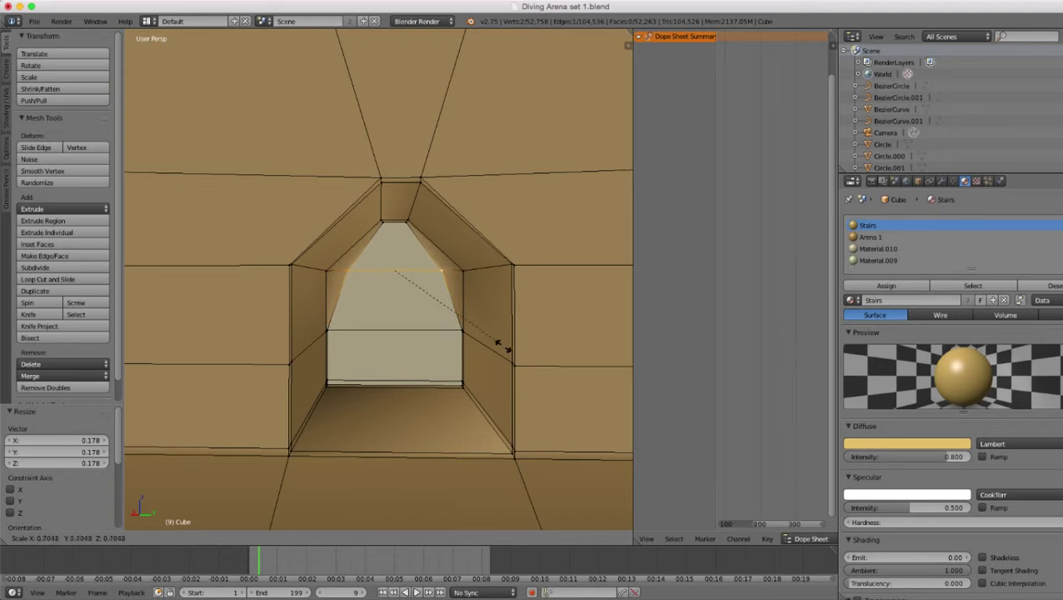
left_click(499, 344)
- Select this window's remaining pair of rear shoulder vertices and scale them together to 0.707
right_click(325, 270, "shift")
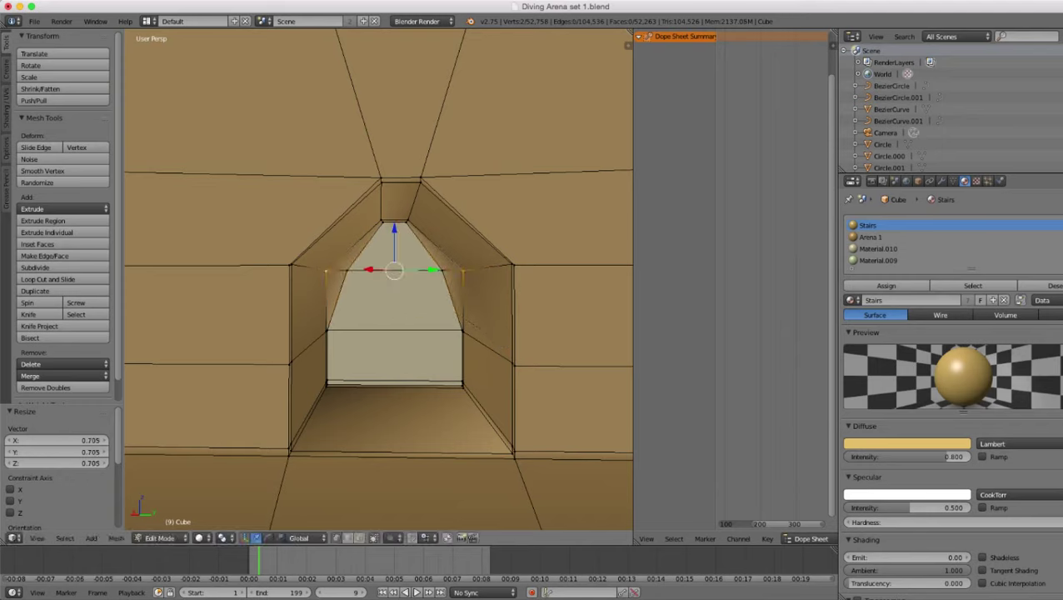
key("s")
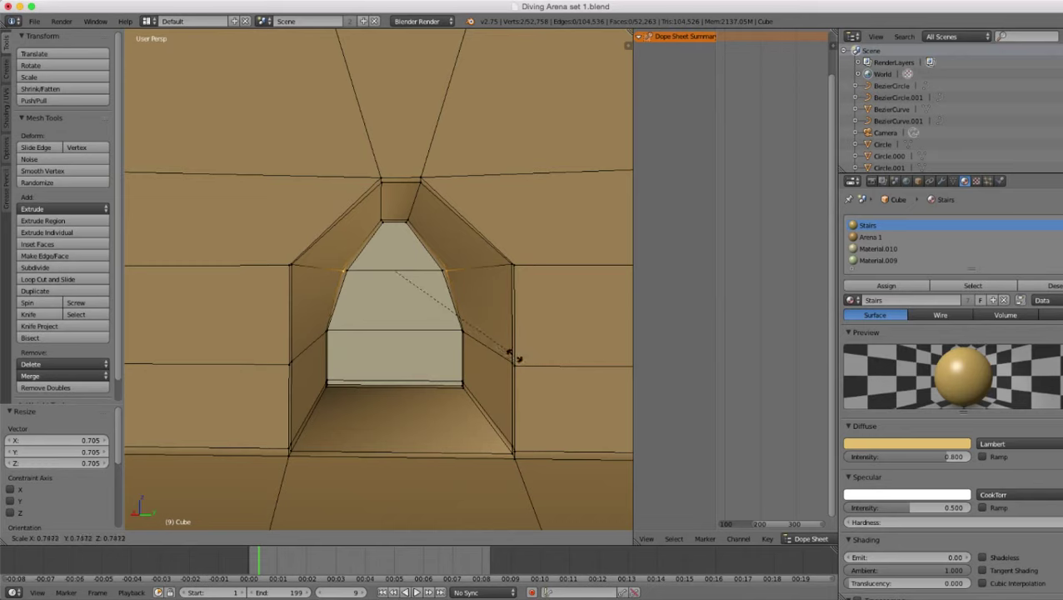
left_click(505, 349)
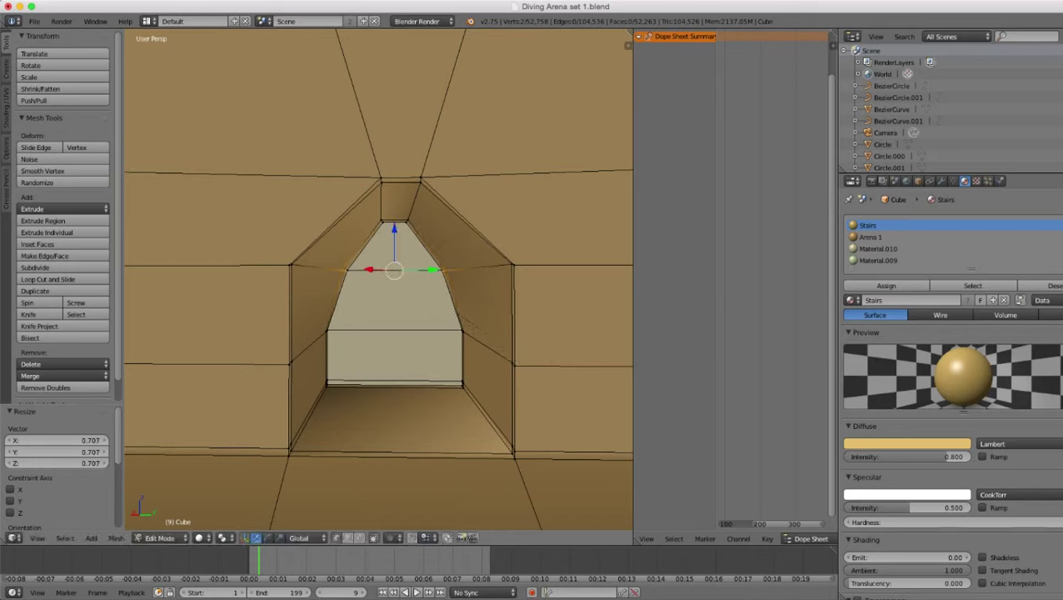
- Select the two shoulder vertices on the front opening's inner rim and scale them together to 0.700
right_click(511, 264)
right_click(291, 265, "shift")
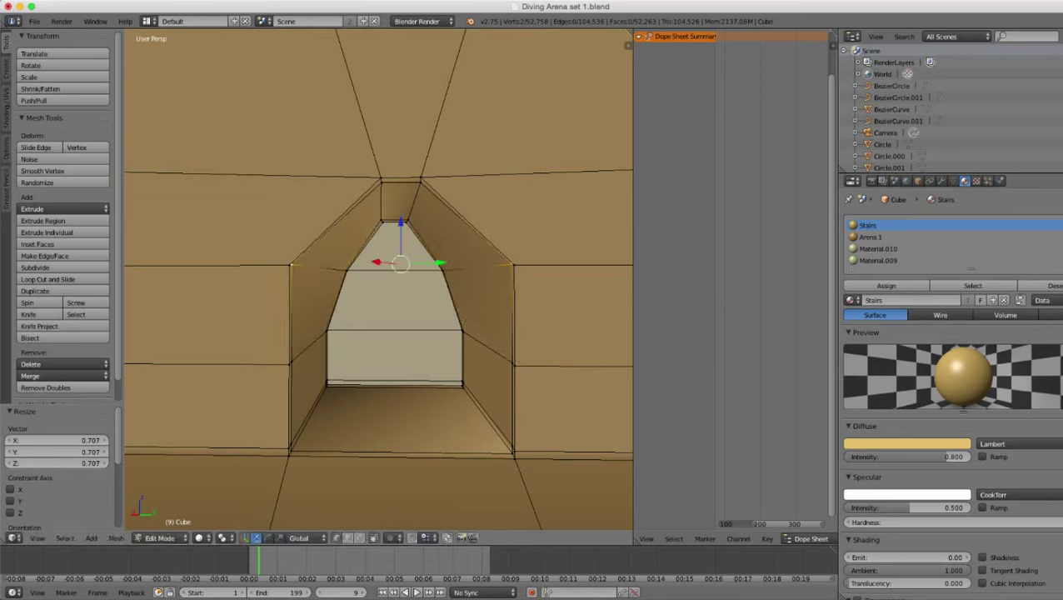
key("s")
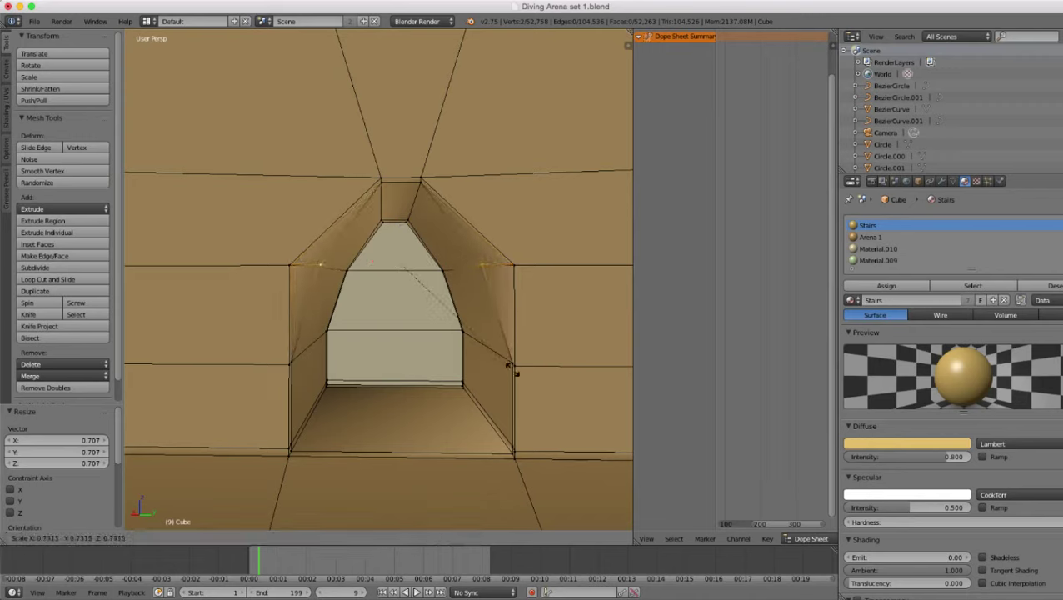
left_click(508, 363)
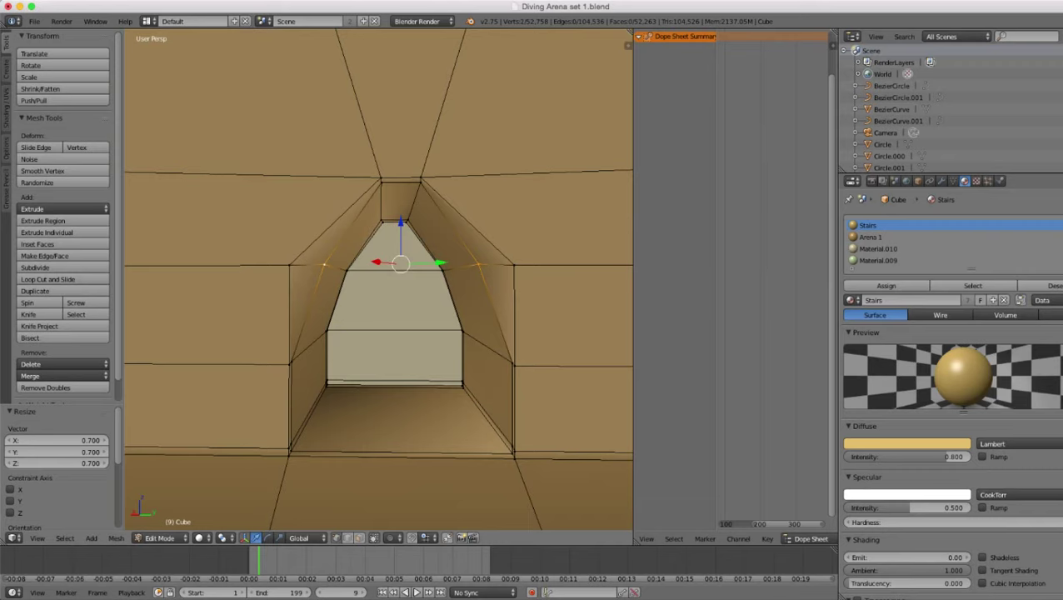
- Select the outer pair of front shoulder vertices on the wall face and scale them together to 0.722
right_click(514, 265)
right_click(289, 265, "shift")
key("s")
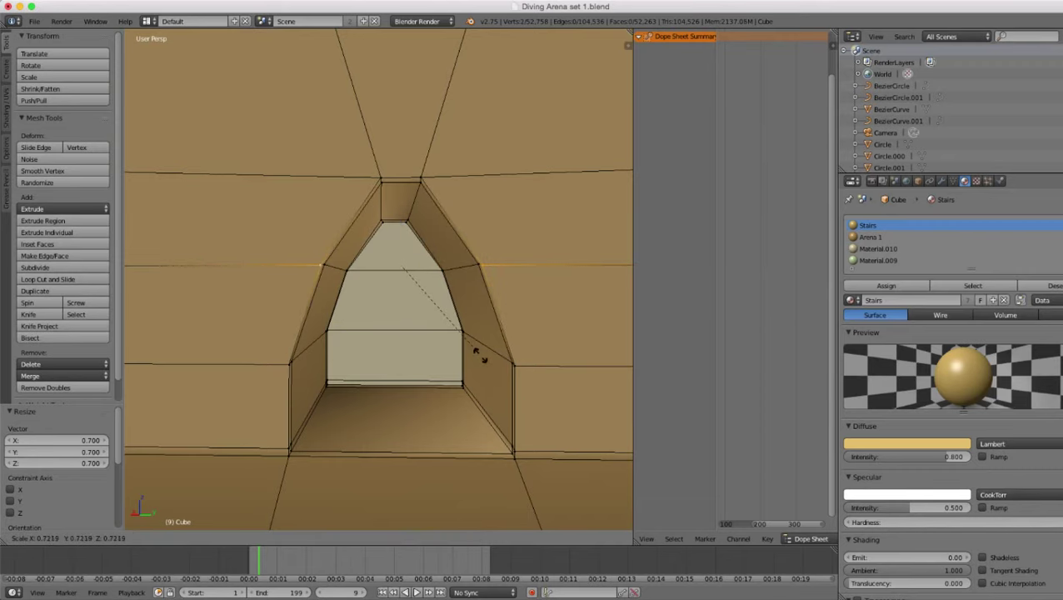
left_click(481, 357)
- In the next still-square window along the wall, scale the front inner rim's two top corner vertices together to 0.175
scroll(481, 357, "down", 12)
middle_click_drag(481, 356, 518, 368)
scroll(379, 280, "down", 3)
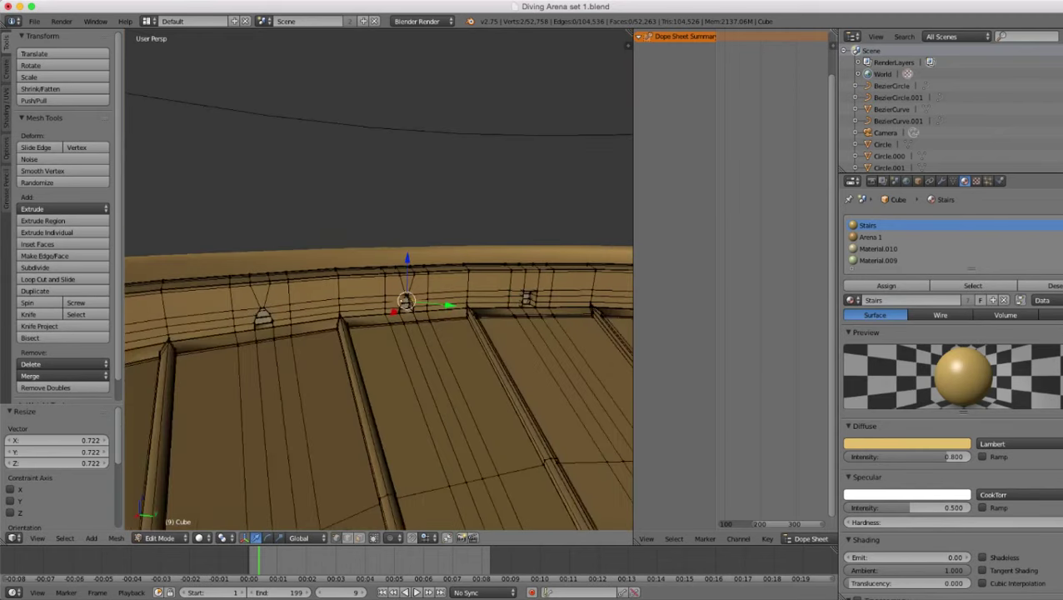
scroll(379, 280, "up", 2)
middle_click_drag(476, 292, 272, 277, "shift")
scroll(379, 280, "up", 2)
scroll(379, 280, "down", 2)
middle_click_drag(379, 280, 454, 283)
scroll(379, 280, "up", 8)
scroll(379, 280, "up", 4)
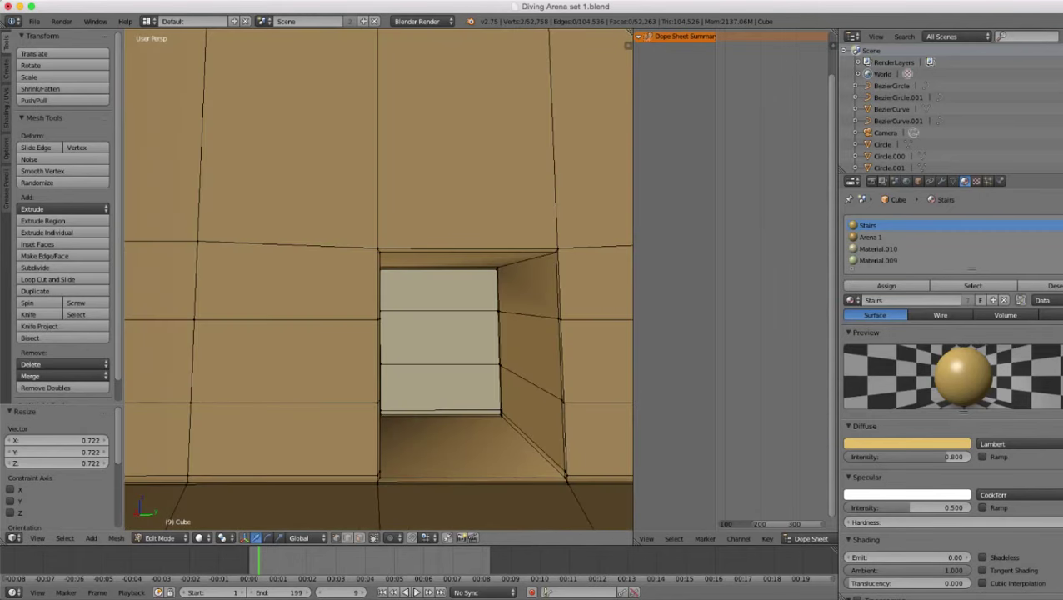
right_click(380, 251)
middle_click_drag(380, 252, 333, 249)
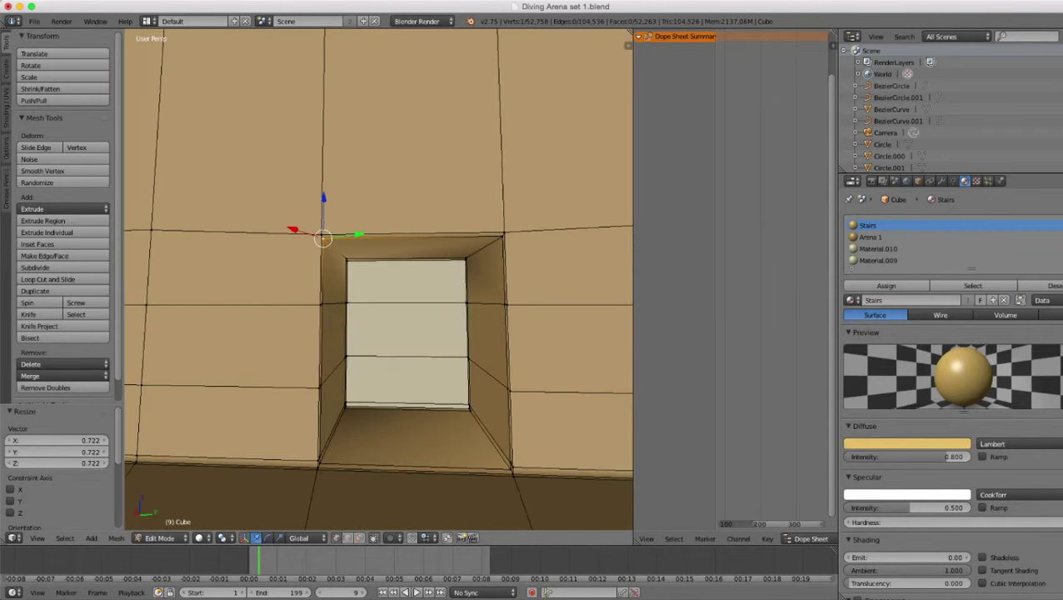
right_click(503, 237, "shift")
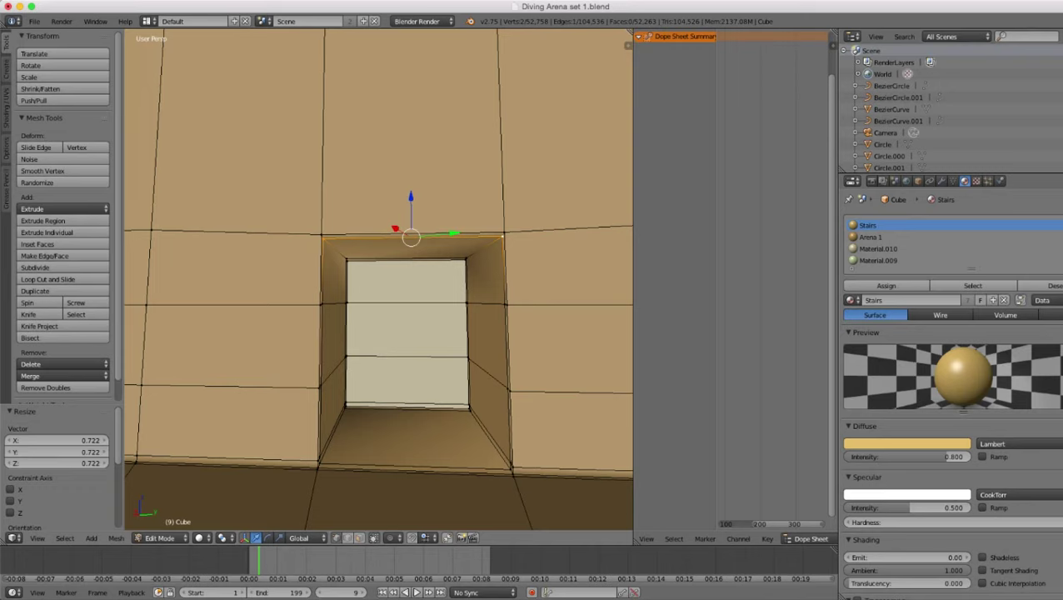
key("s")
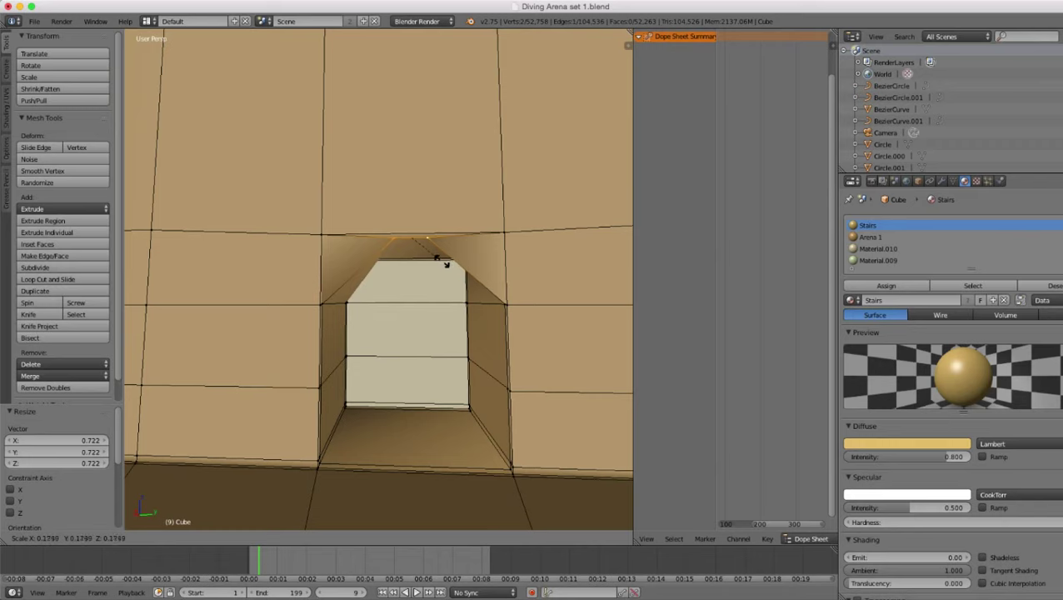
left_click(442, 260)
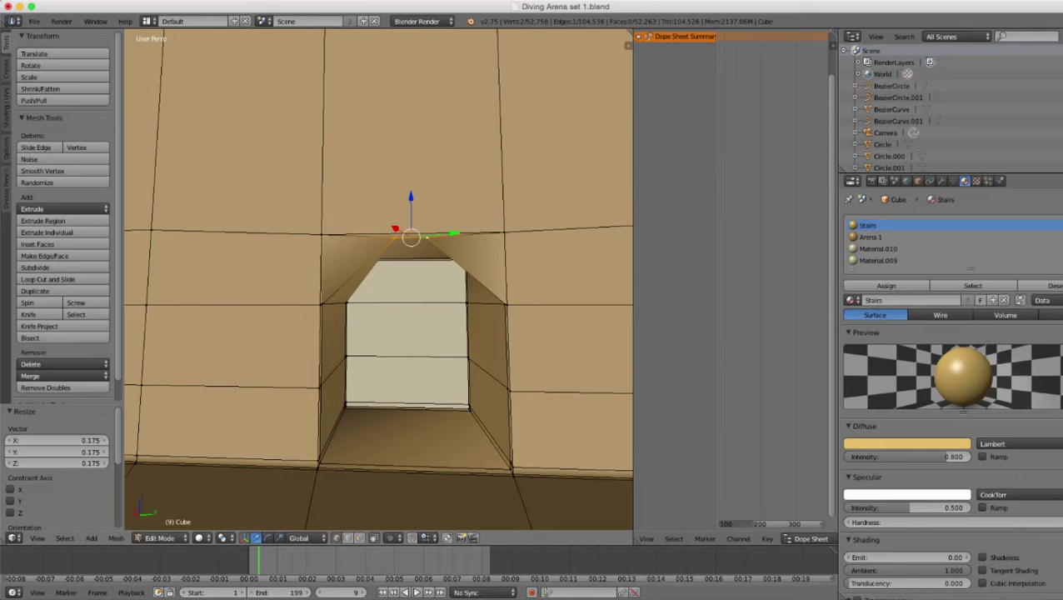
- Scale this window's outer pair of front top corner vertices on the wall face inward to match the narrowed inner rim
right_click(322, 235)
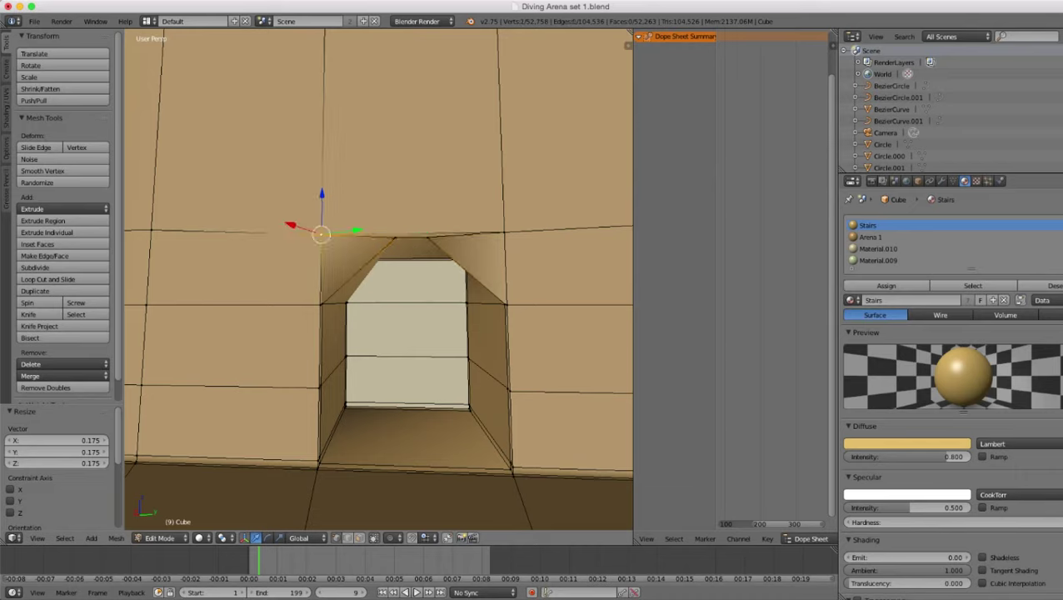
right_click(504, 232, "shift")
key("s")
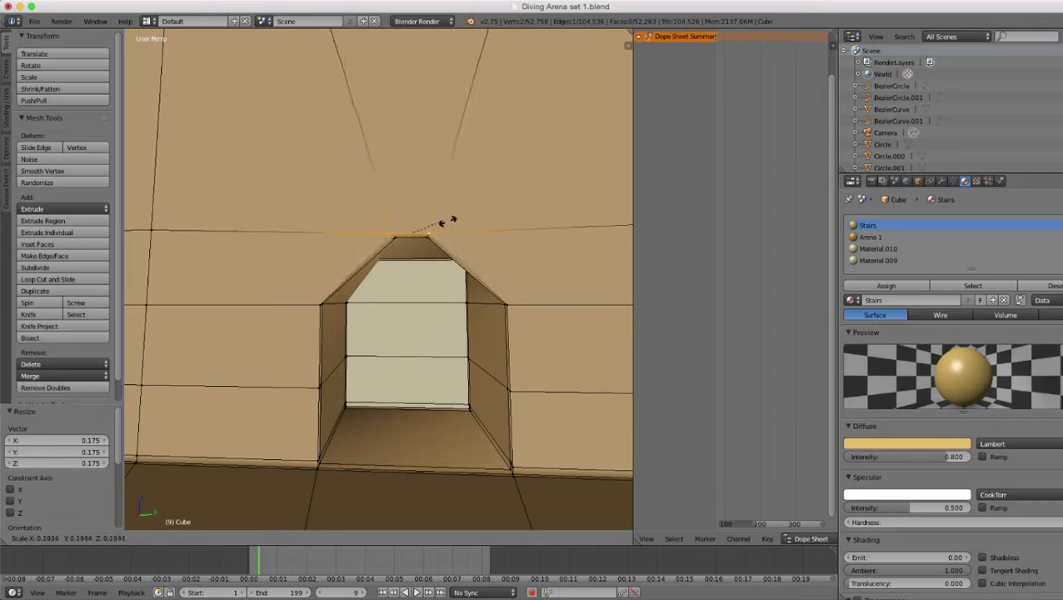
left_click(448, 224)
- Inspect the partly reshaped window opening in Object Mode and return to Edit Mode
key("Tab")
scroll(448, 223, "down", 7)
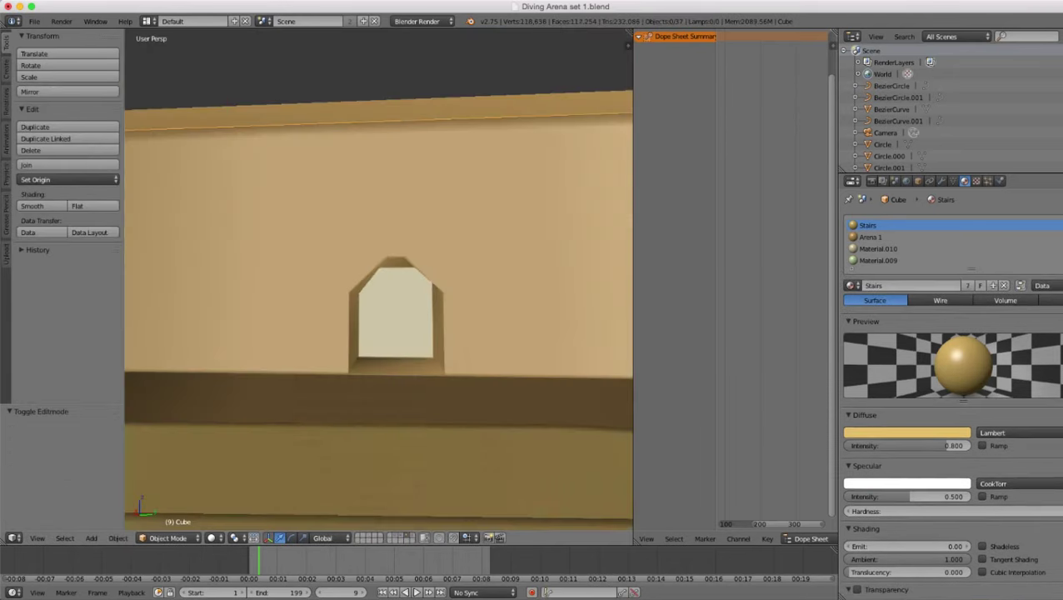
mouse_move(448, 223)
middle_mouse_down()
mouse_move(379, 218)
mouse_move(429, 222)
middle_mouse_up()
scroll(429, 222, "up", 5)
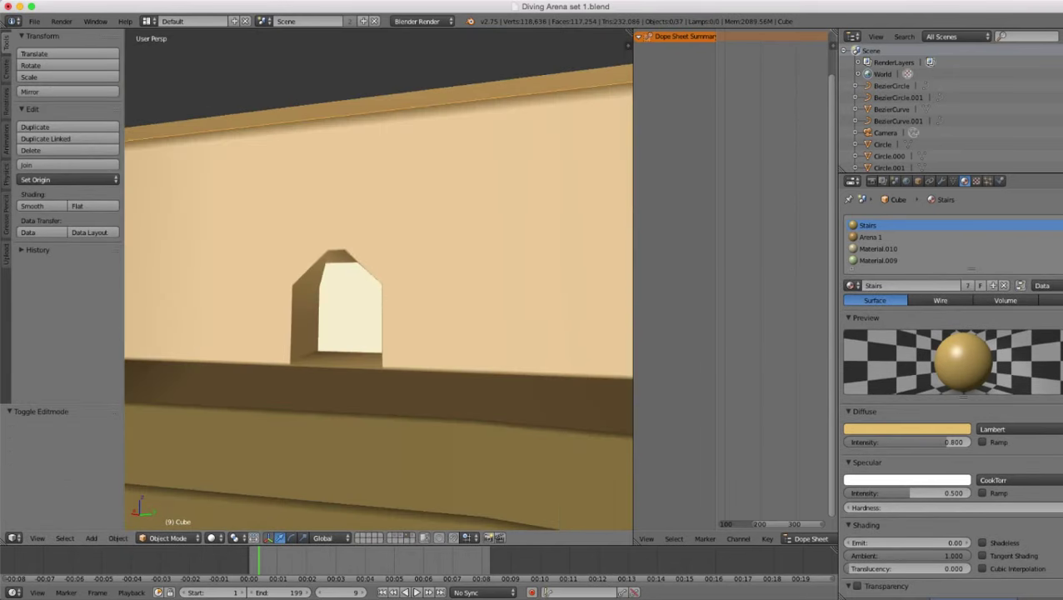
key("Tab")
scroll(379, 283, "up", 6)
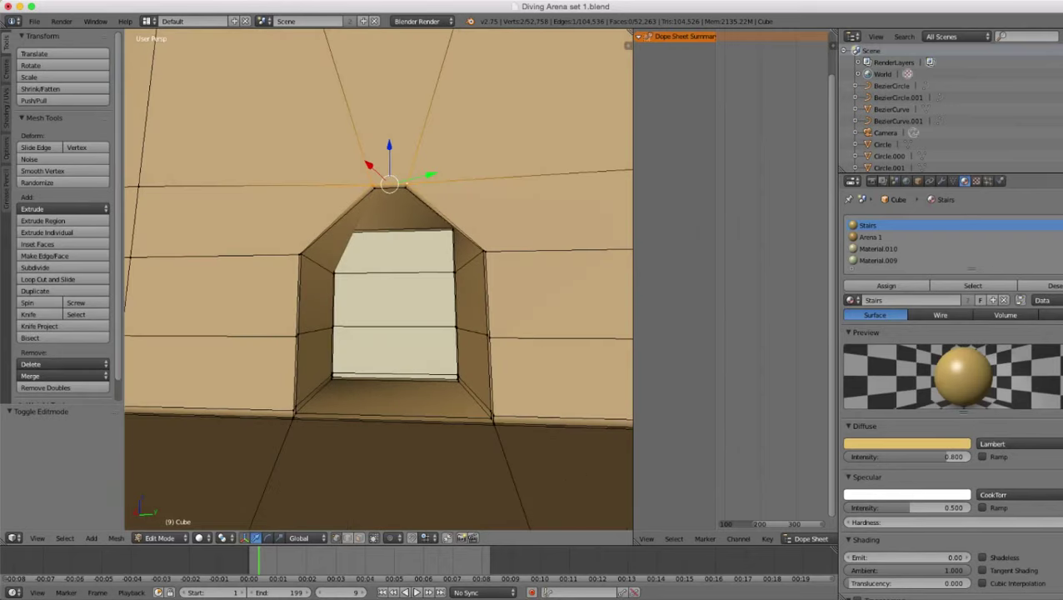
scroll(379, 284, "up", 4)
scroll(379, 284, "down", 6)
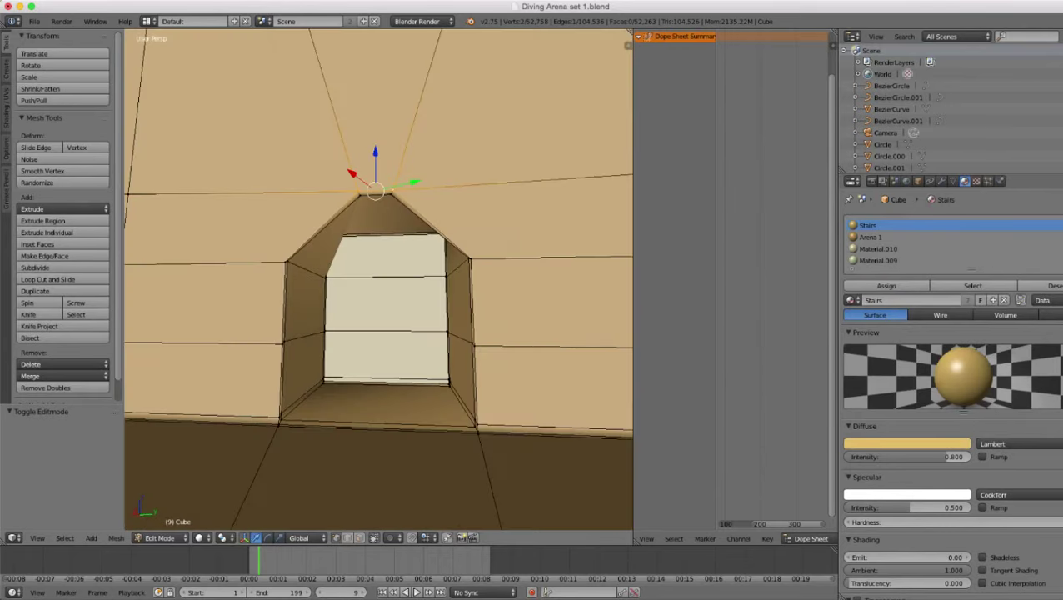
- Scale the back panel's two top corner vertices in this window together to 0.170 and switch the view to wireframe
middle_click_drag(379, 284, 354, 267)
scroll(354, 267, "up", 6)
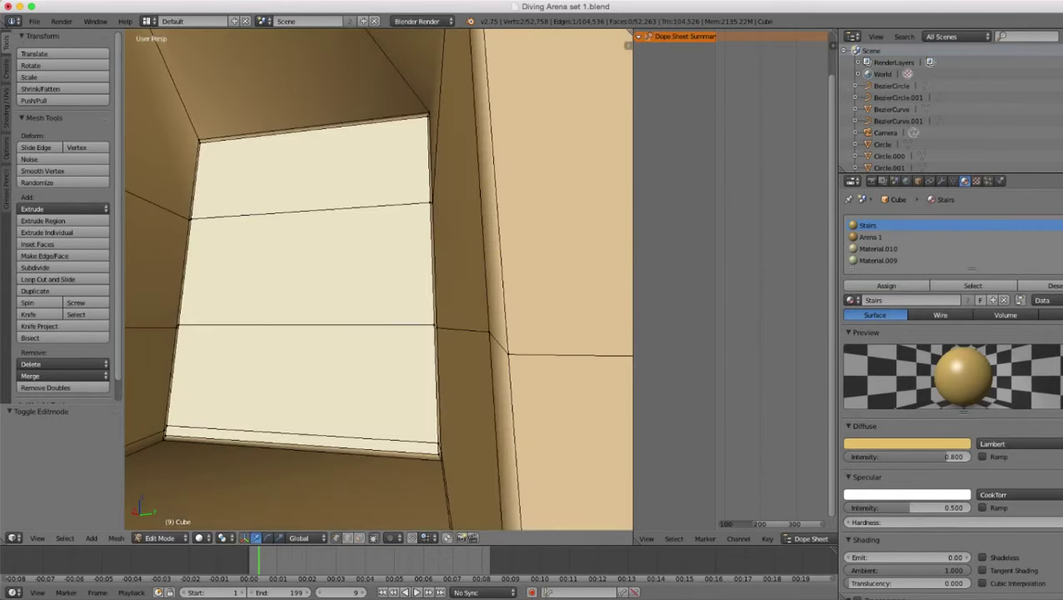
right_click(198, 140)
middle_click_drag(333, 250, 391, 291)
right_click(510, 135, "shift")
scroll(379, 279, "down", 6)
scroll(380, 279, "up", 5)
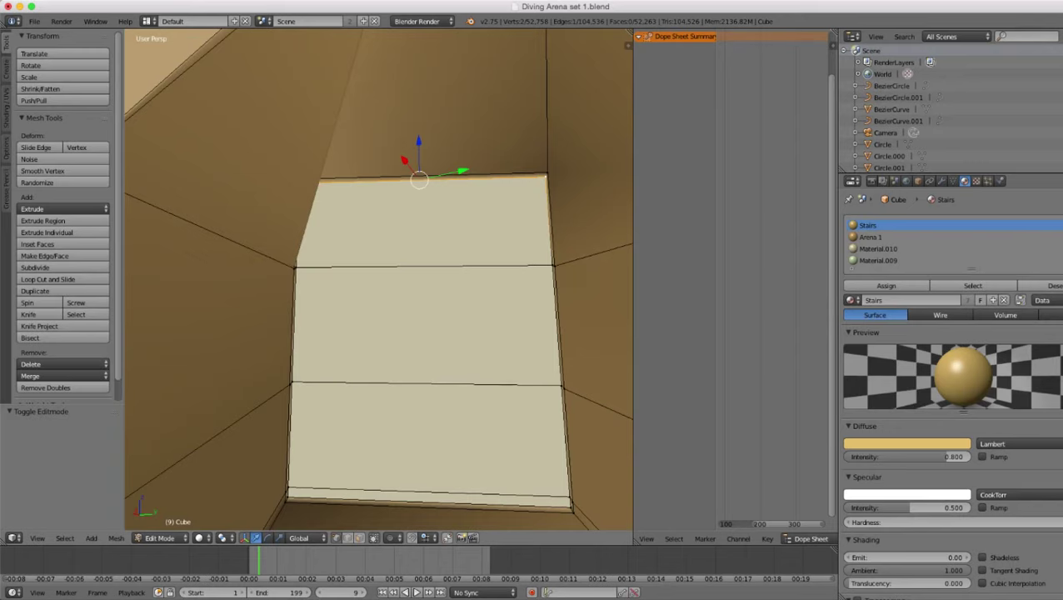
key("s")
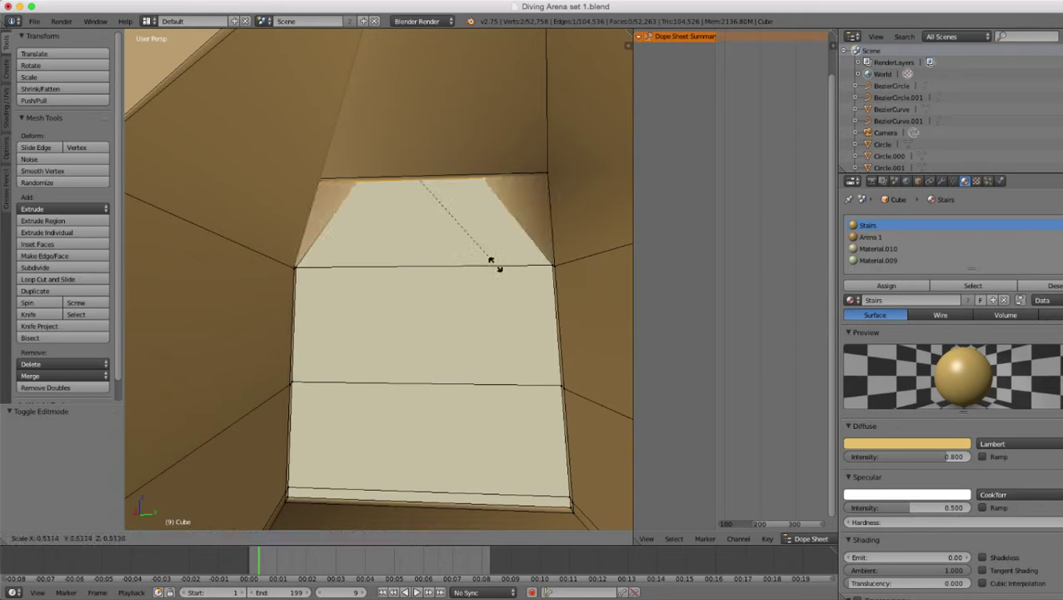
left_click(447, 204)
key("z")
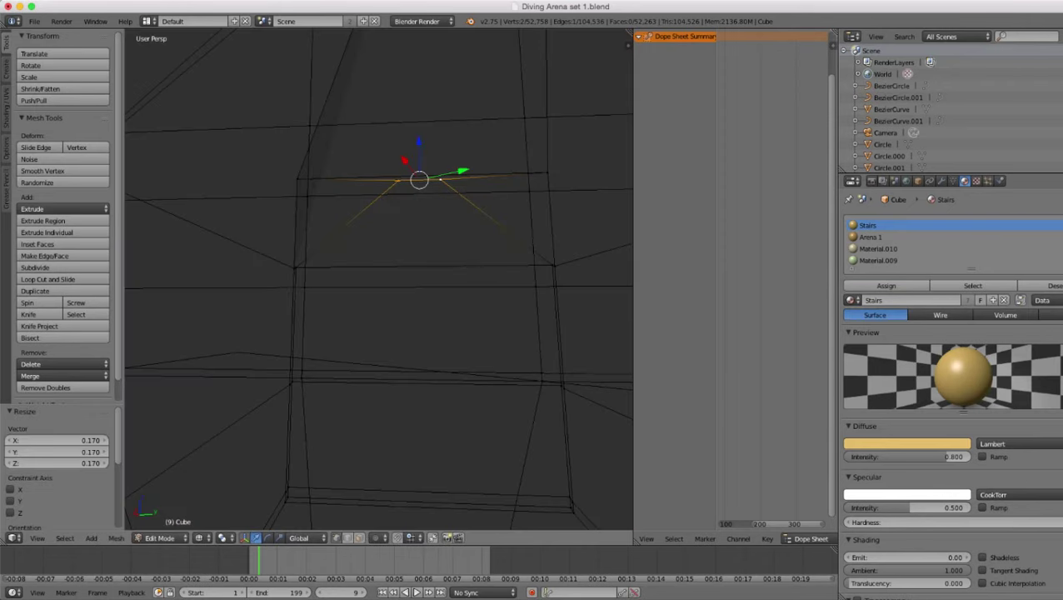
- Return to solid shading and scale the rear rim's two outer top corner vertices together to 0.186 around the window's back panel
right_click(297, 179)
key("z")
right_click(547, 172, "shift")
key("s")
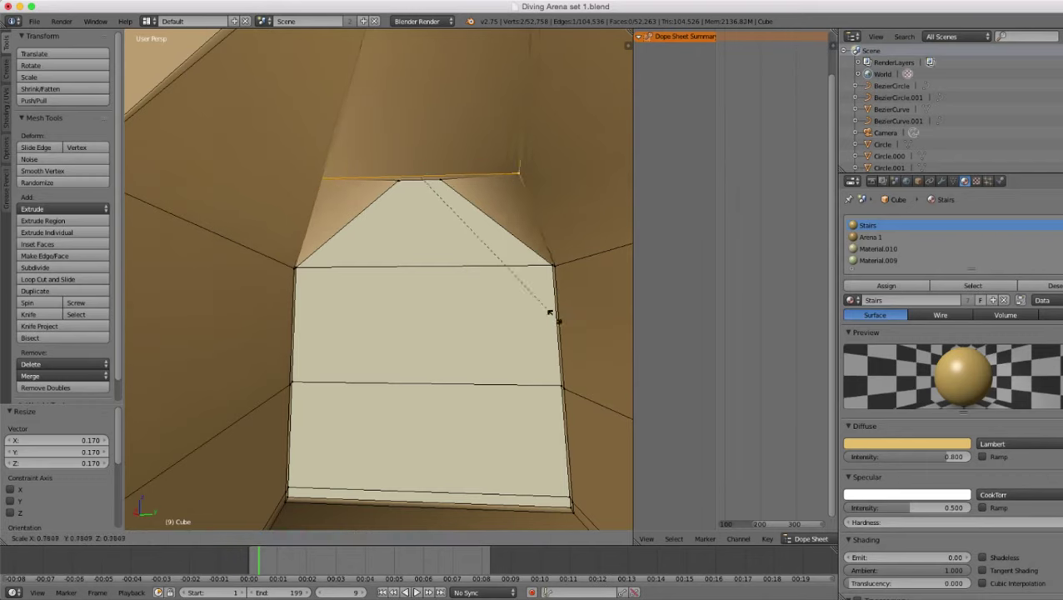
left_click(458, 199)
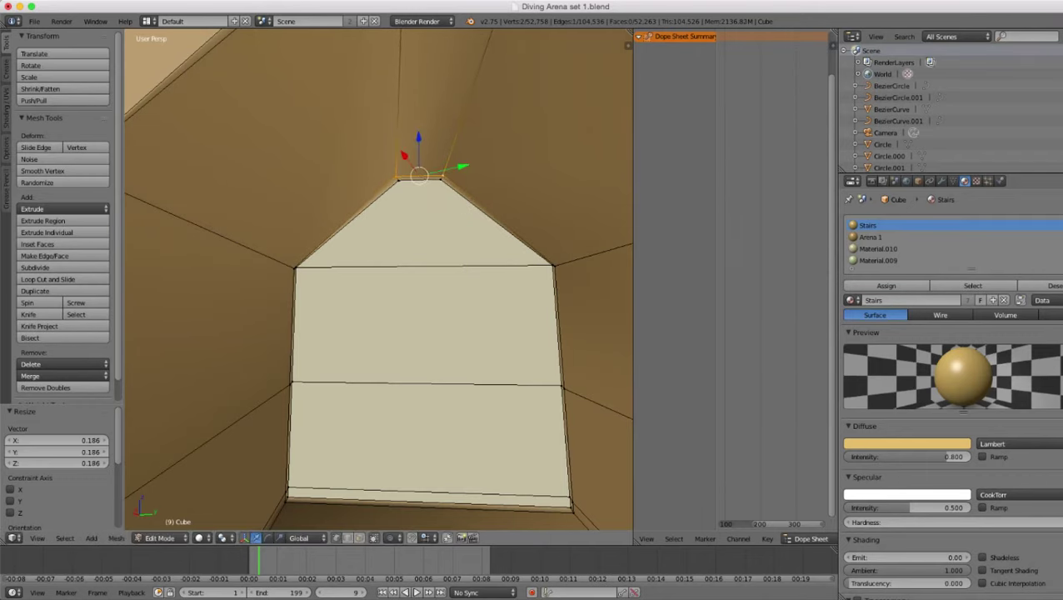
scroll(458, 199, "down", 4)
scroll(378, 279, "up", 4)
- Scale the back panel's two shoulder vertices to 0.707 and the surrounding rear rim's shoulder pair to 0.726
right_click(295, 268)
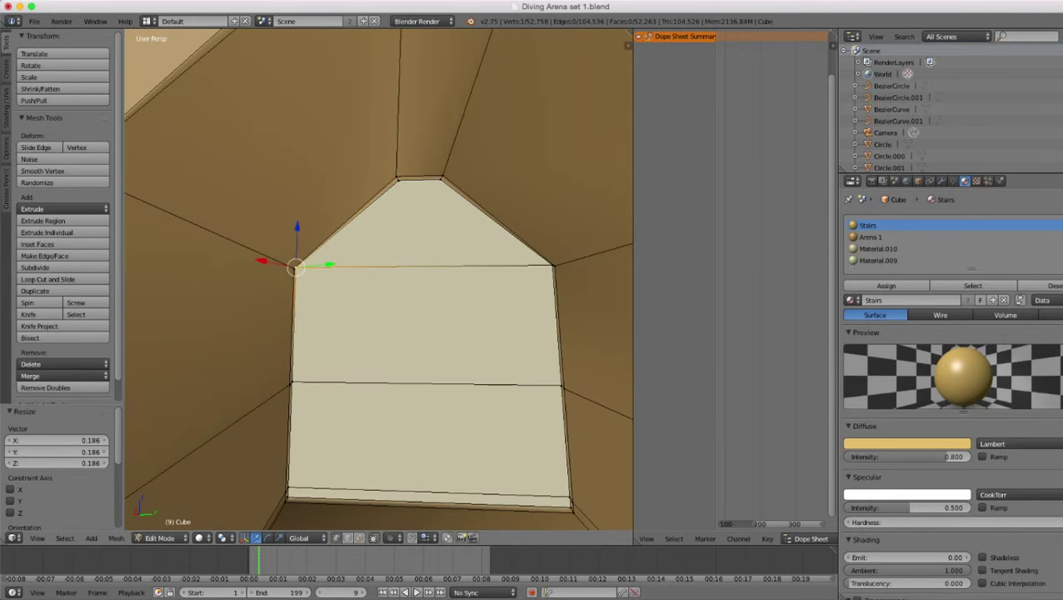
right_click(554, 265, "shift")
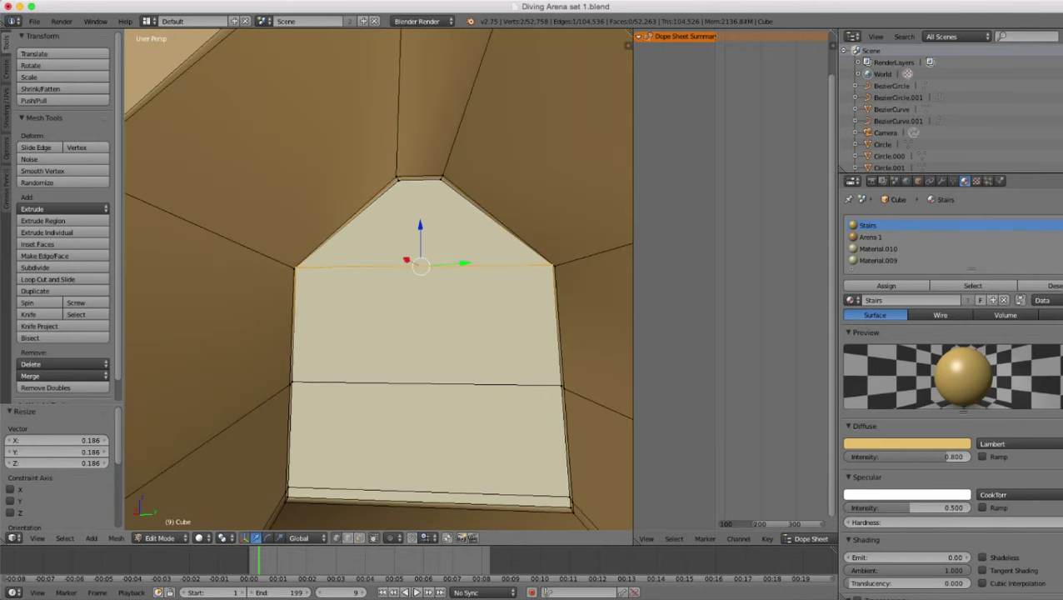
left_click(525, 328)
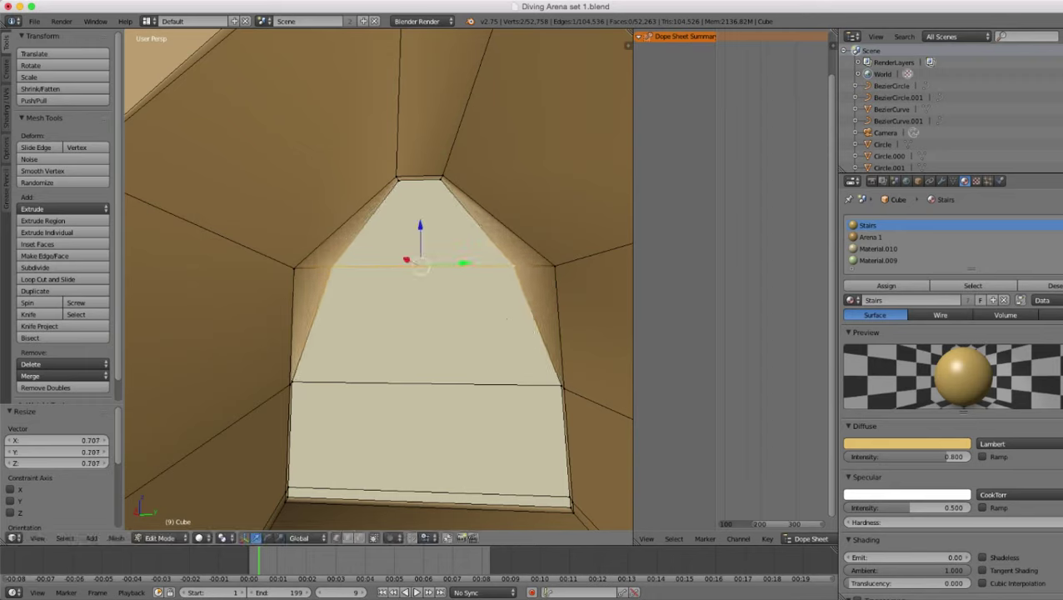
right_click(555, 266)
right_click(294, 269, "shift")
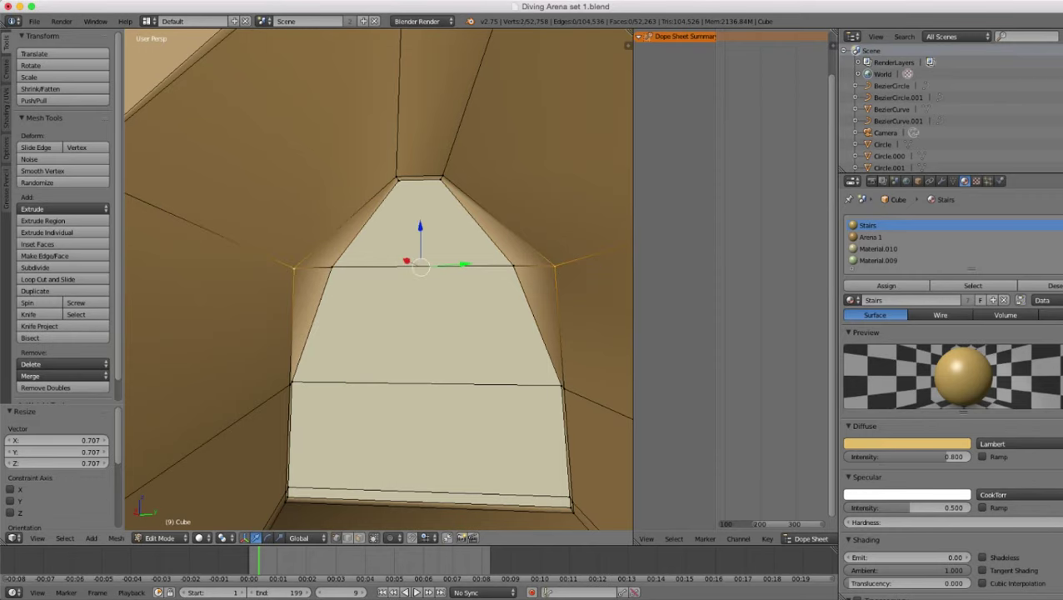
key("s")
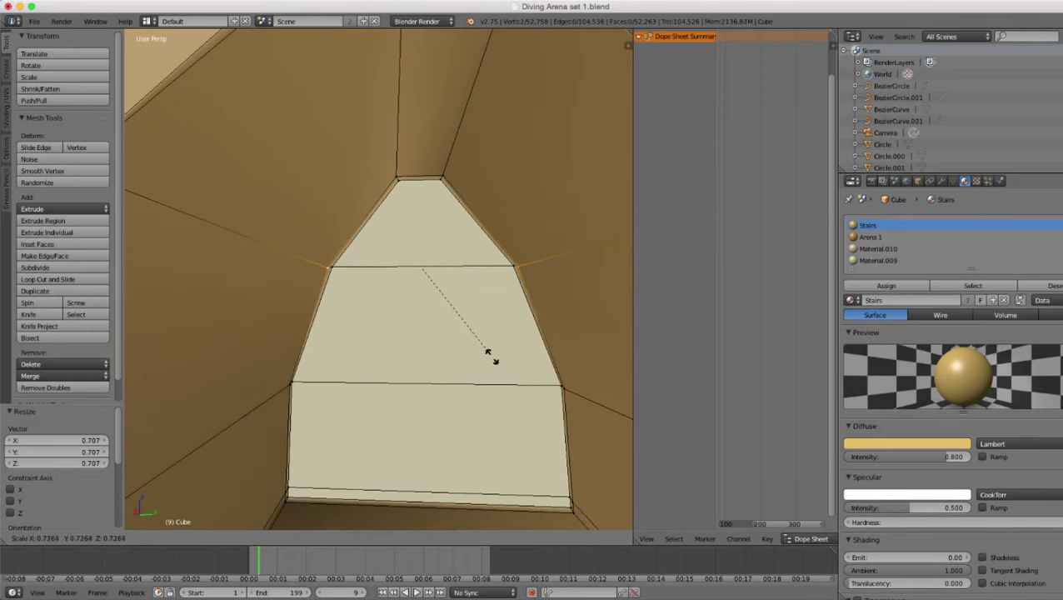
left_click(491, 356)
- Scale the front inner rim's two shoulder vertices to 0.709 and the outer wall-face shoulder pair to about 0.75
scroll(379, 279, "down", 4)
right_click(312, 255)
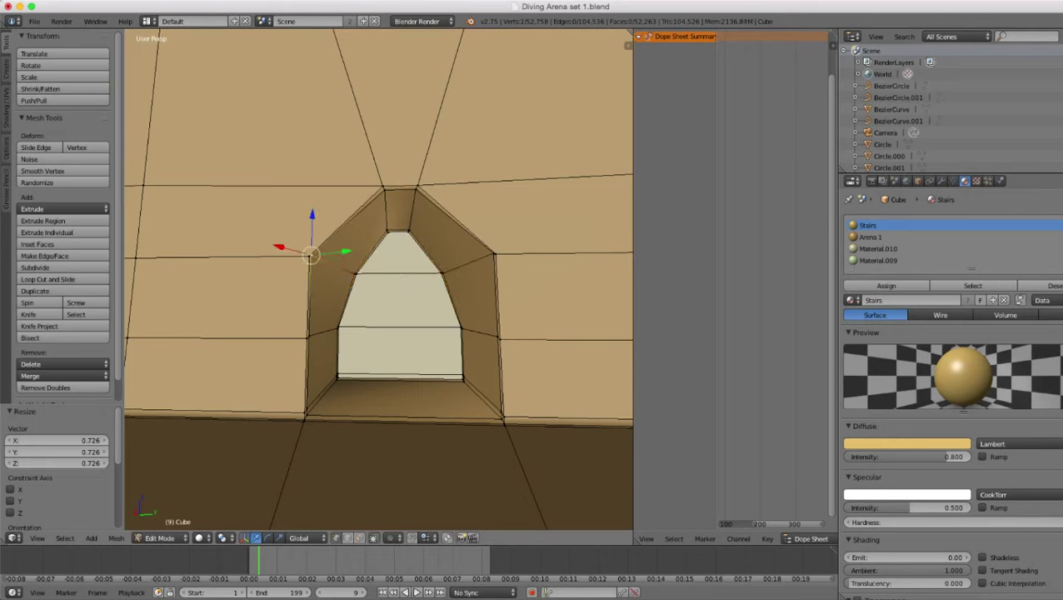
right_click(495, 254, "shift")
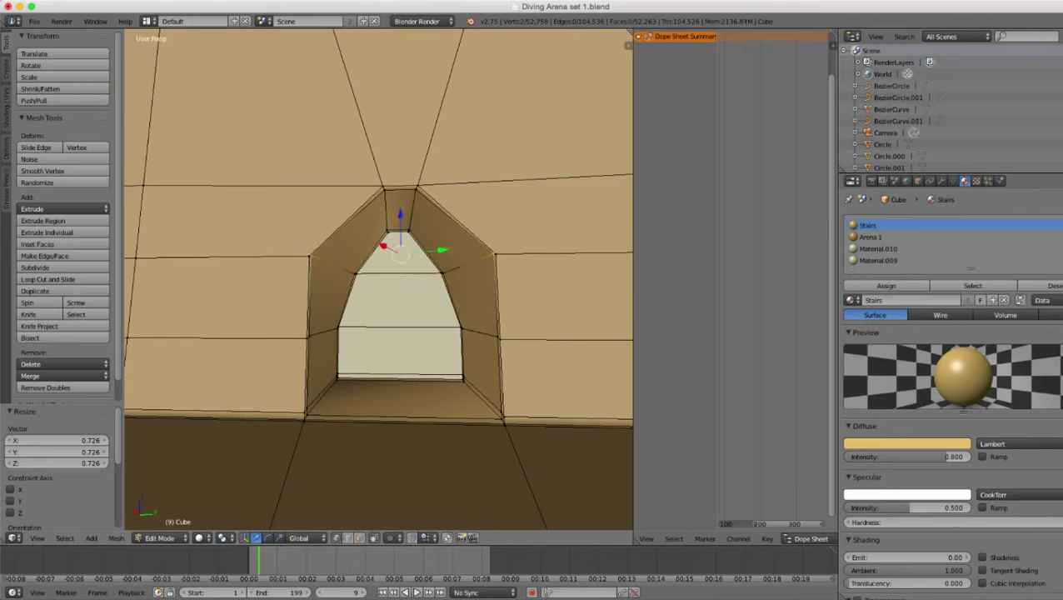
key("s")
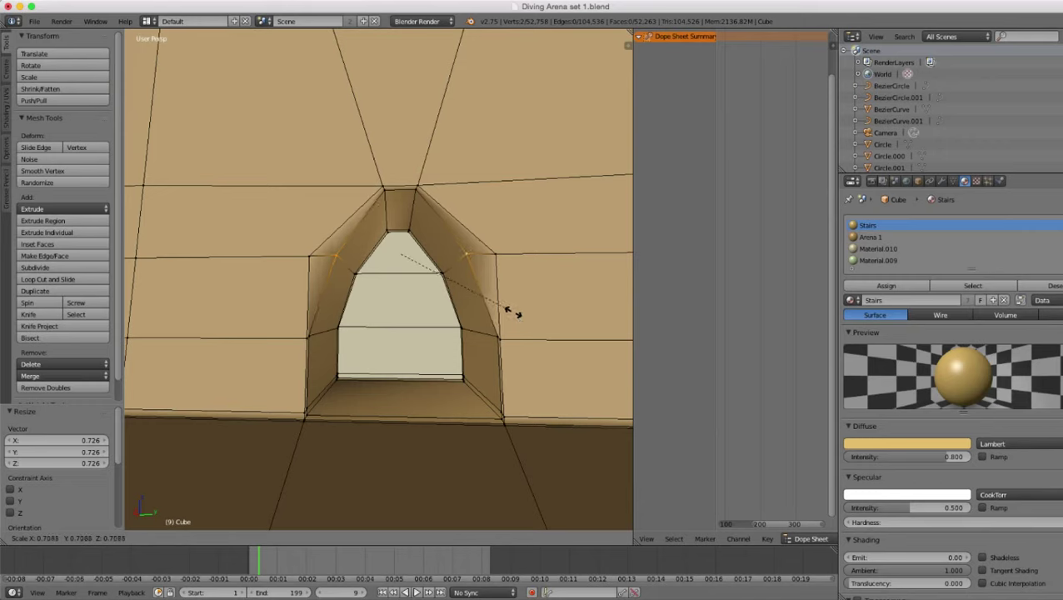
left_click(512, 313)
right_click(495, 254)
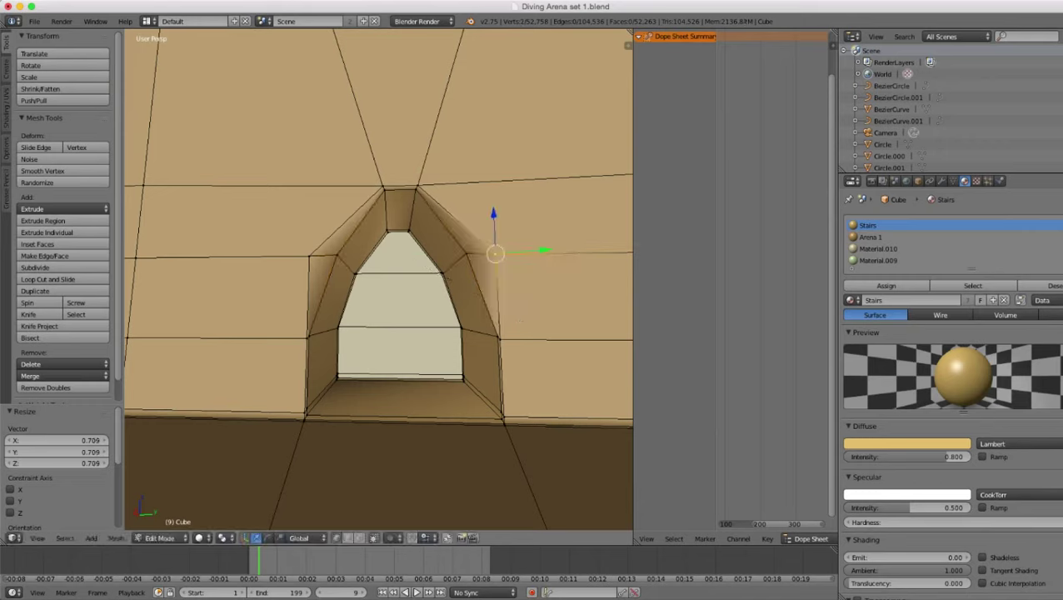
right_click(309, 256, "shift")
key("s")
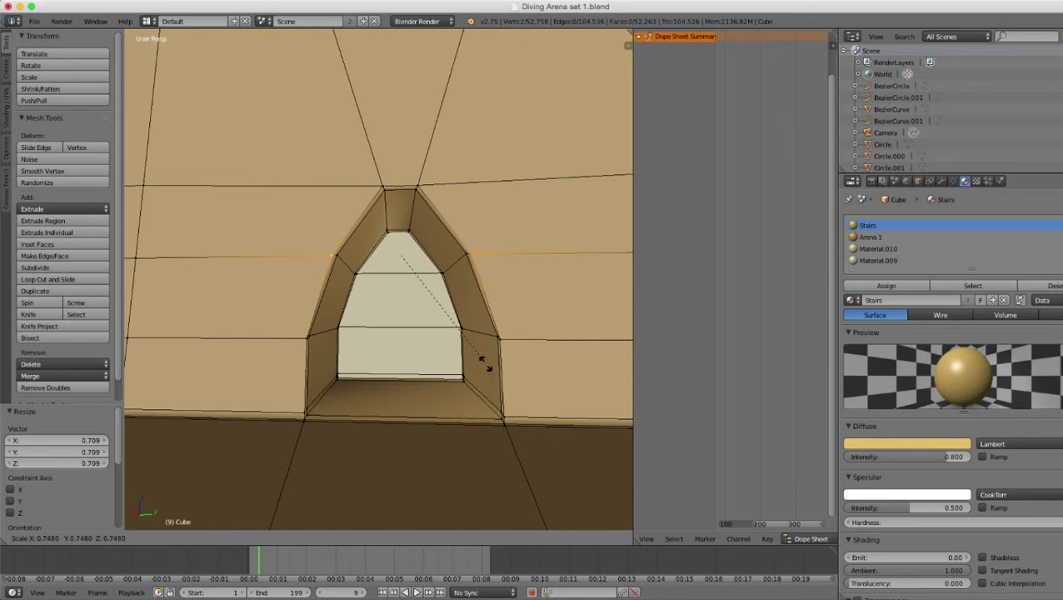
left_click(484, 363)
- In the next still-square window along the wall, scale the back panel's two top corner vertices together to 0.175
scroll(484, 362, "down", 9)
middle_click_drag(484, 362, 163, 374)
scroll(177, 381, "up", 5)
middle_click_drag(379, 279, 408, 258)
scroll(379, 279, "up", 2)
scroll(379, 279, "up", 3)
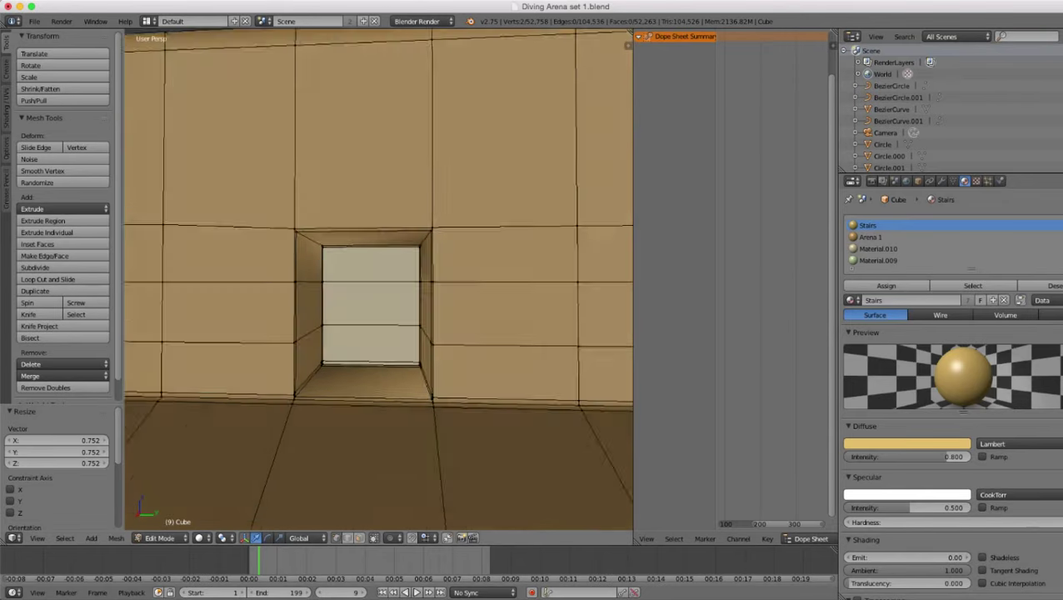
scroll(379, 279, "up", 4)
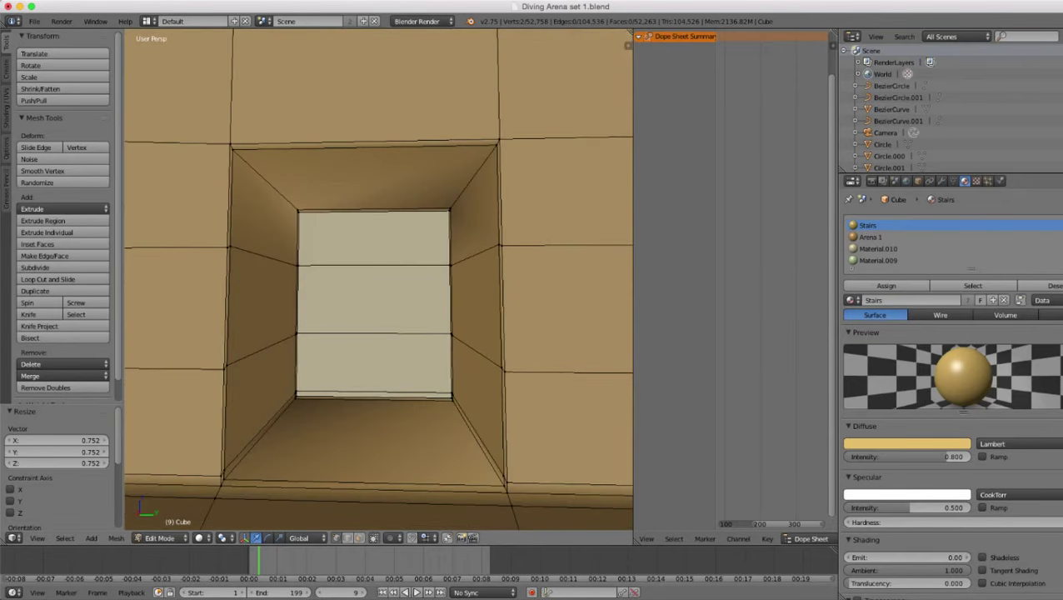
right_click(298, 212)
right_click(450, 210, "shift")
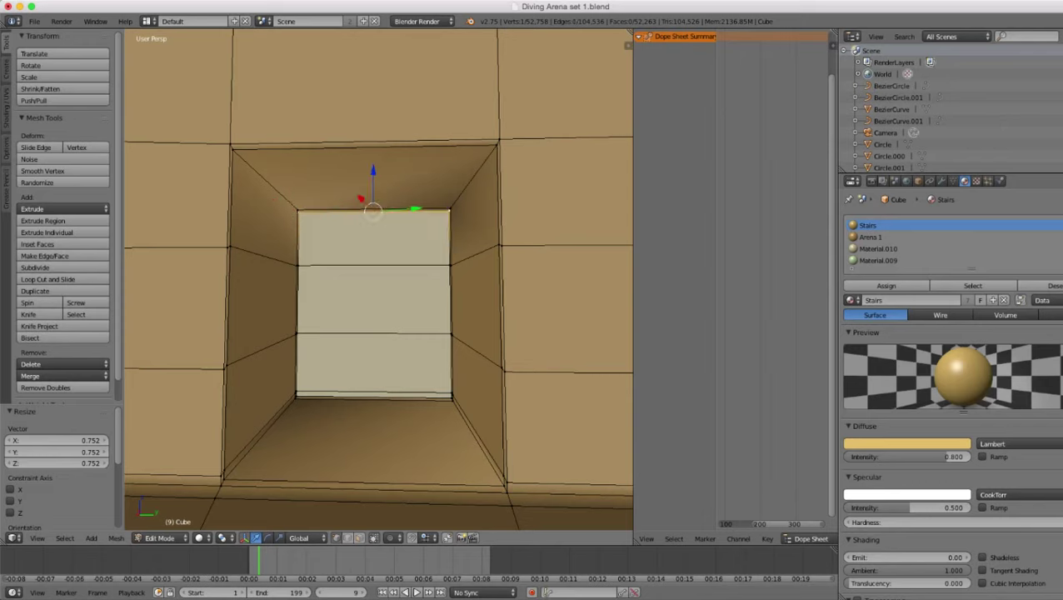
key("s")
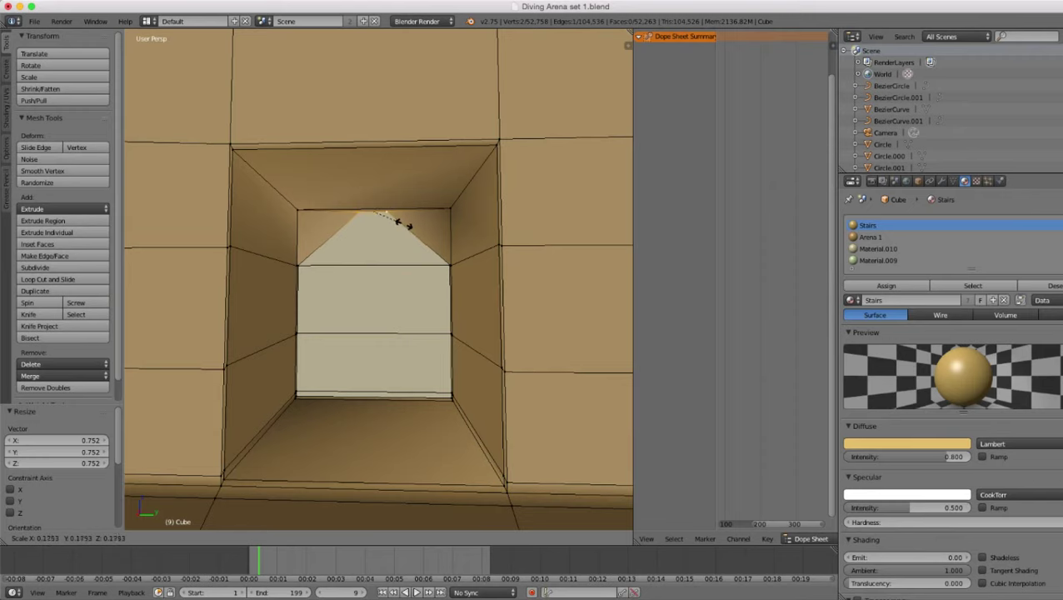
left_click(402, 223)
- Scale the rear rim's outer pair of top corner vertices in this window together to 0.208
right_click(298, 210)
right_click(450, 209, "shift")
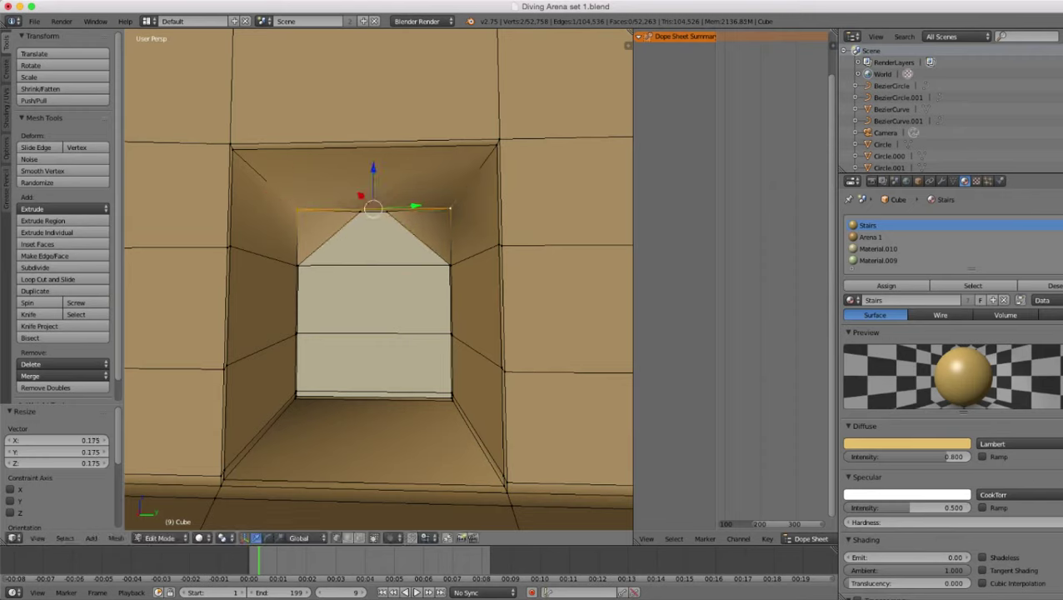
key("s")
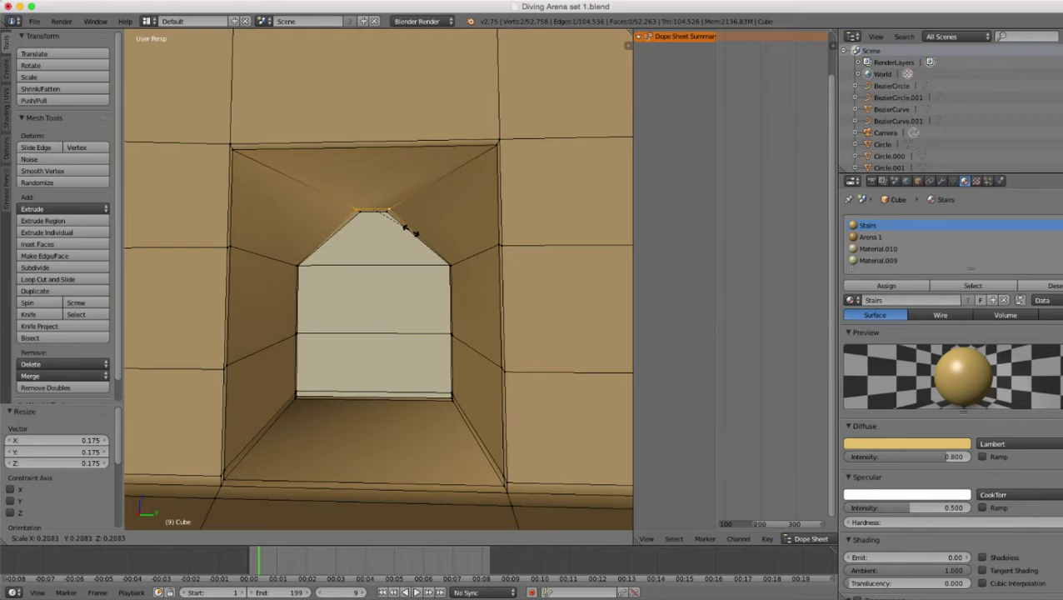
left_click(408, 229)
scroll(379, 279, "down", 4)
scroll(379, 279, "up", 4)
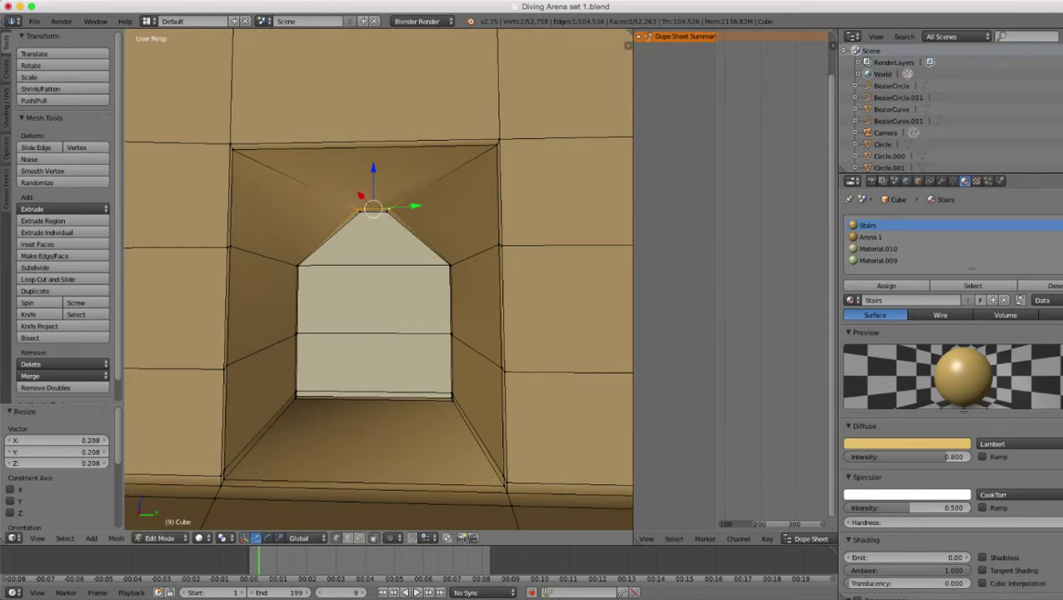
- Select all four front top corner vertices of this window, covering both the inner rim and the wall face
right_click(233, 150)
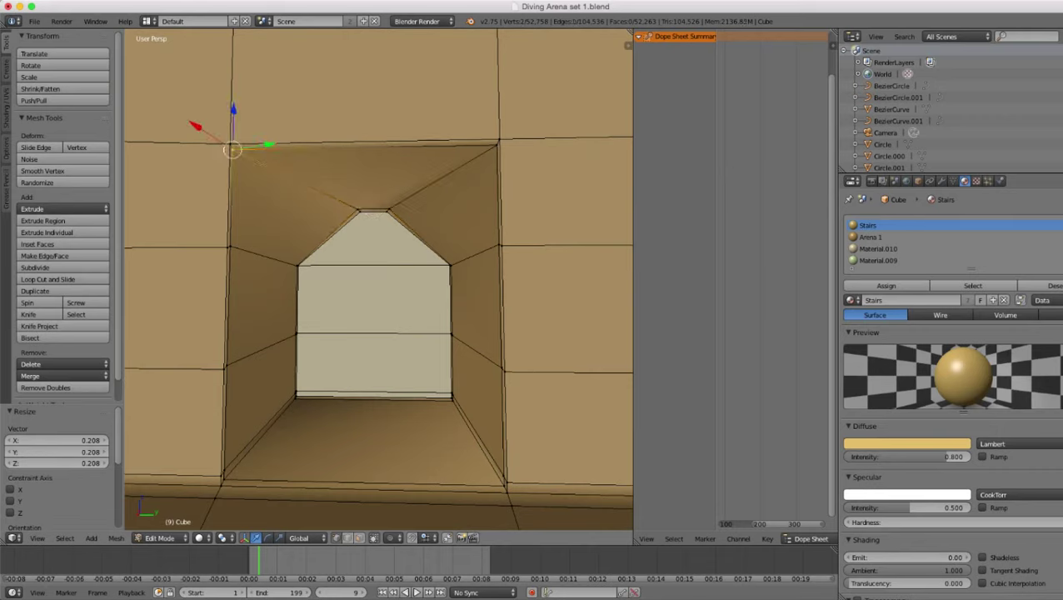
right_click(498, 145, "shift")
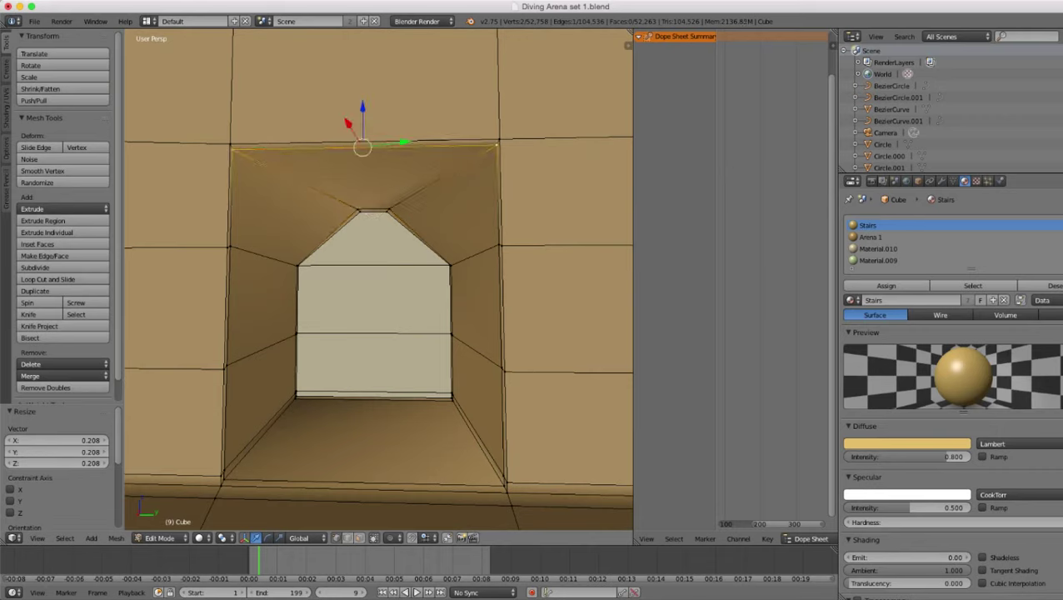
right_click(499, 139, "shift")
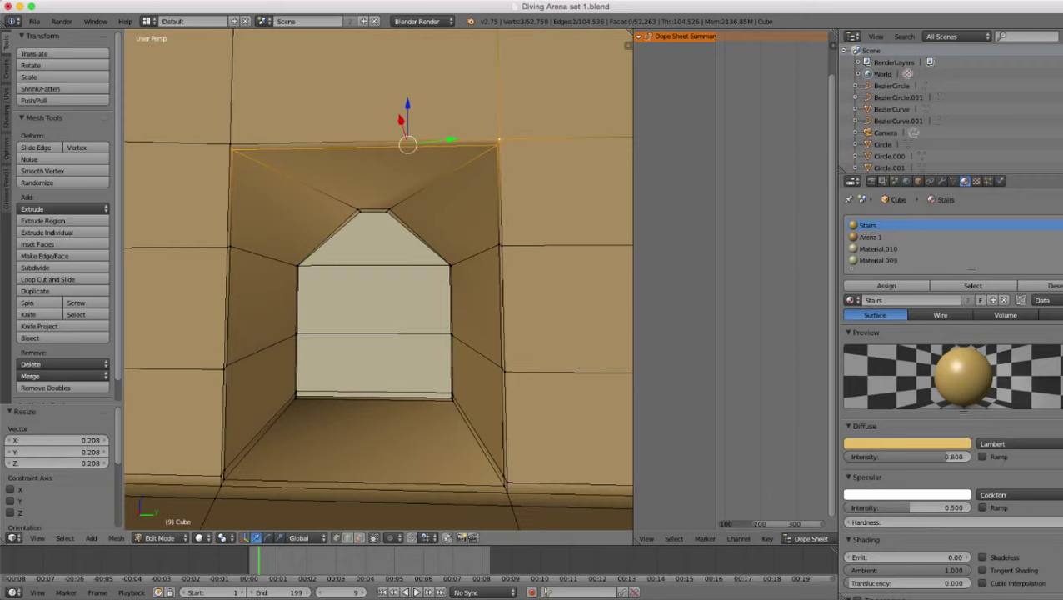
right_click(231, 143, "shift")
key("s")
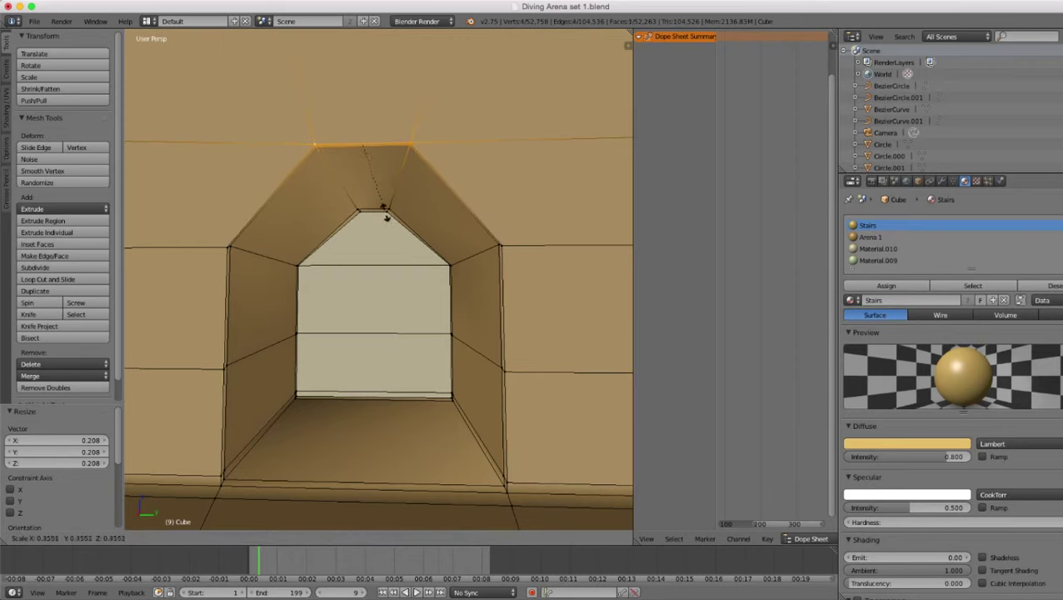
right_click(351, 190)
key("z")
scroll(350, 190, "down", 4)
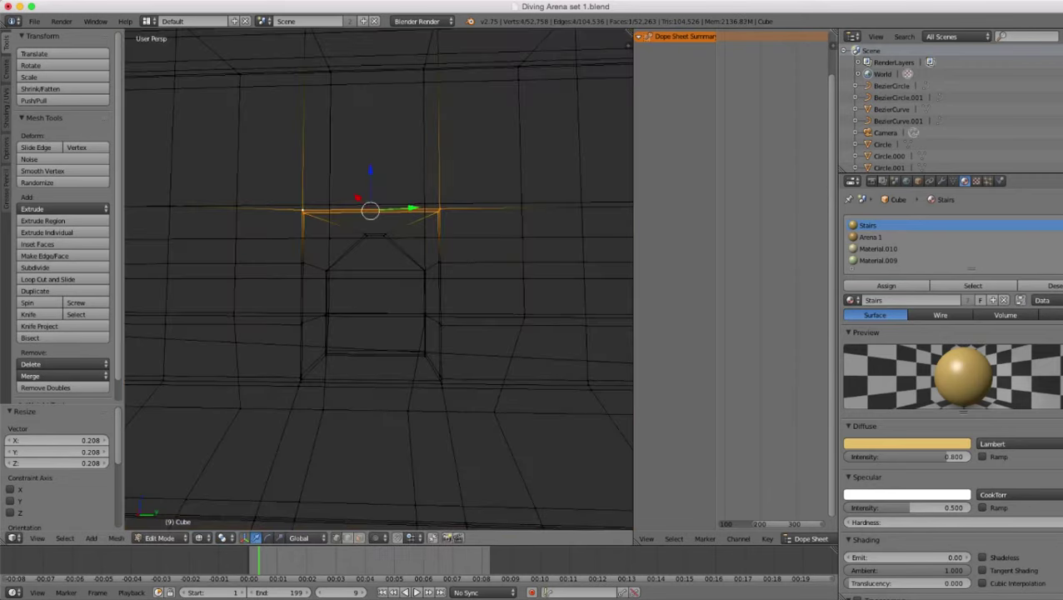
middle_click_drag(351, 190, 338, 283)
key("z")
key("s")
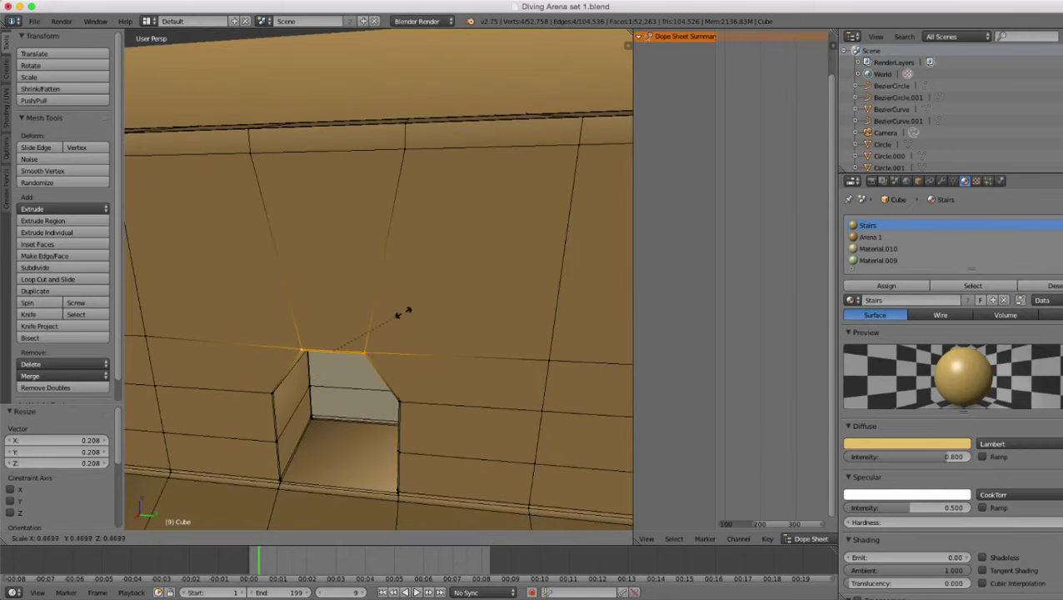
right_click(407, 310)
middle_click_drag(406, 310, 430, 235)
scroll(450, 268, "up", 4)
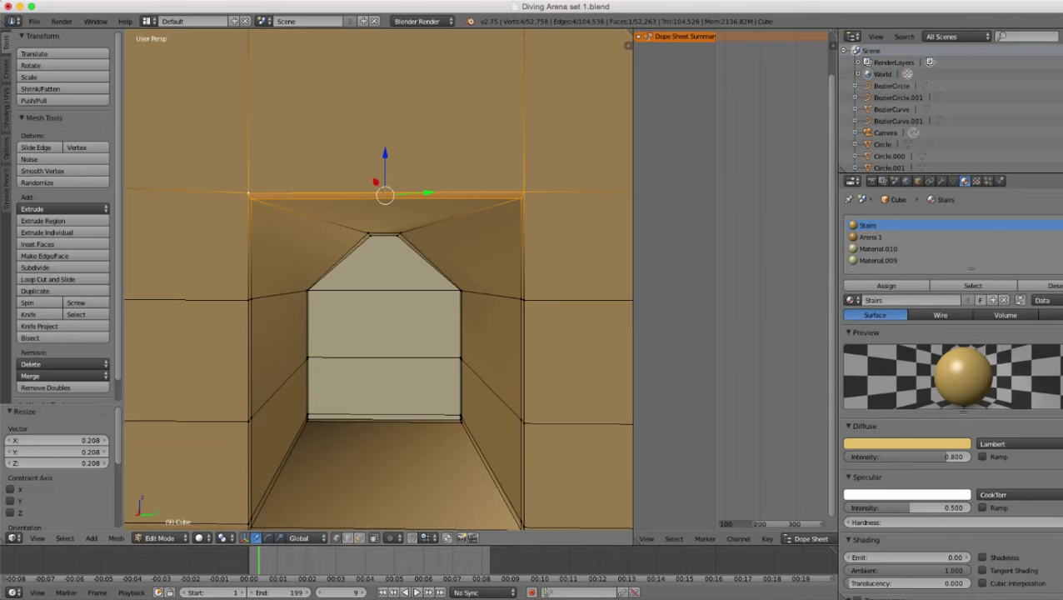
key("s")
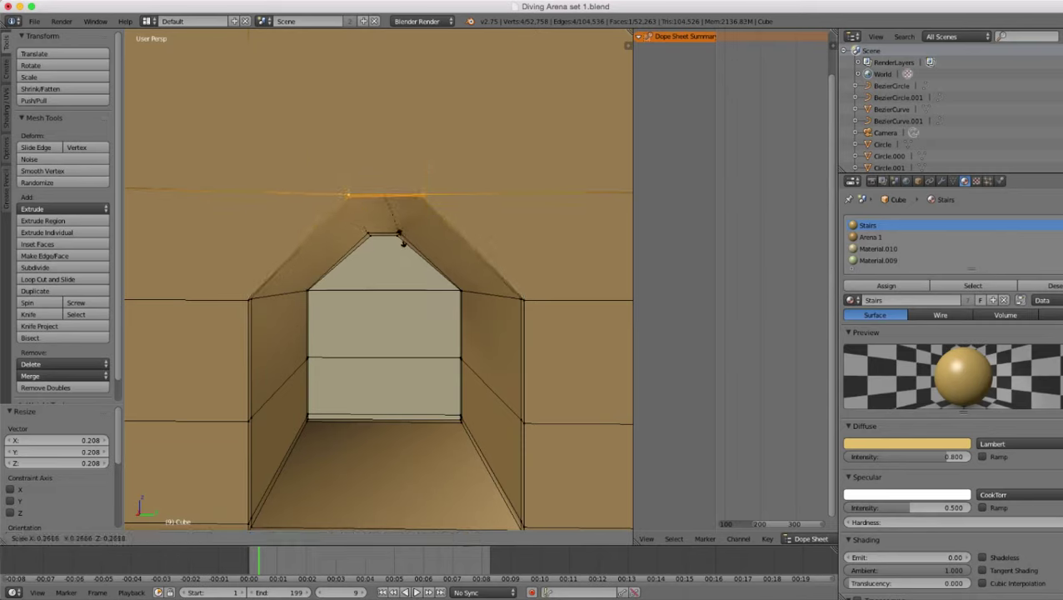
key("Escape")
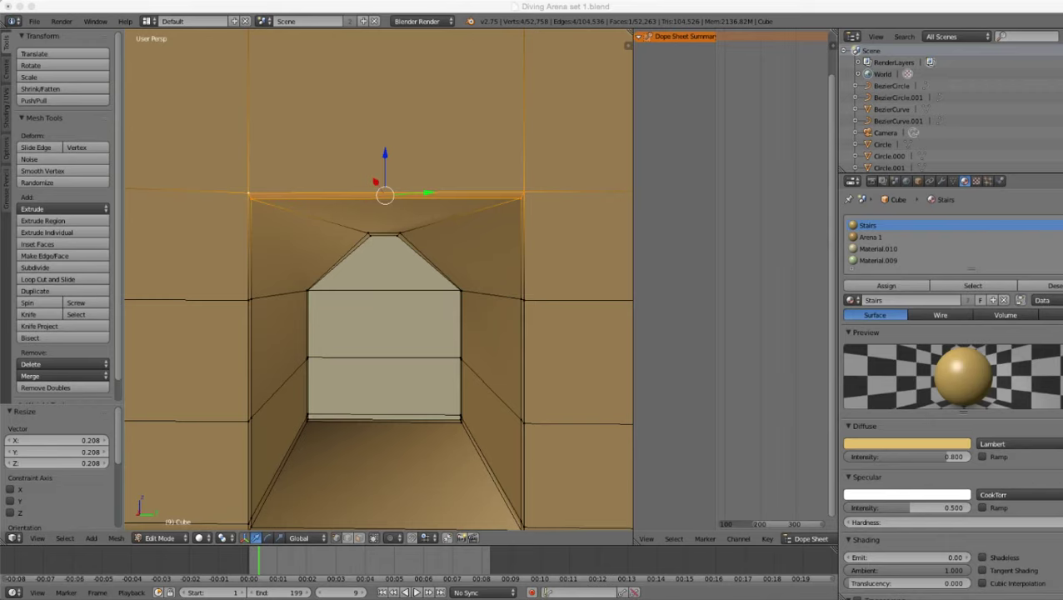
- Scale the four selected front top corner vertices together to 0.171
key("s")
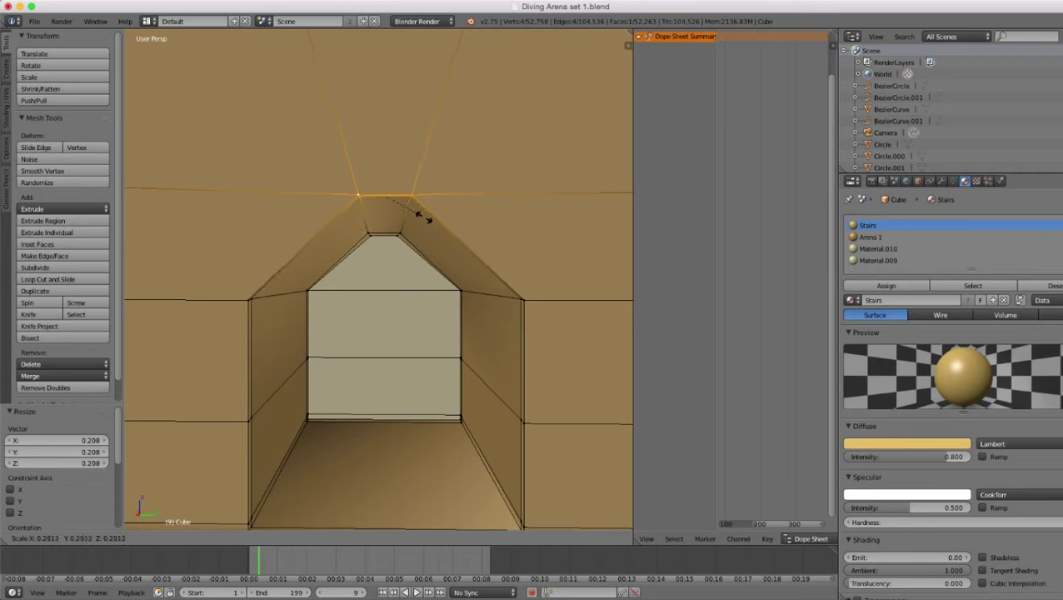
left_click(420, 214)
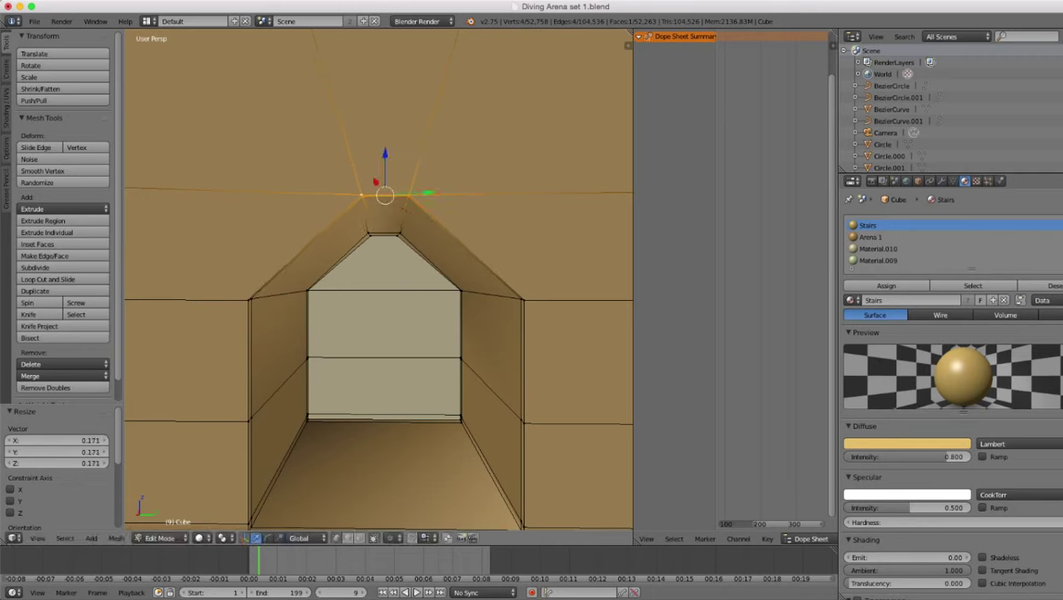
- Scale the window's four front shoulder vertices, inner rim and wall face on both sides, together to 0.734
right_click(522, 299)
right_click(525, 300, "shift")
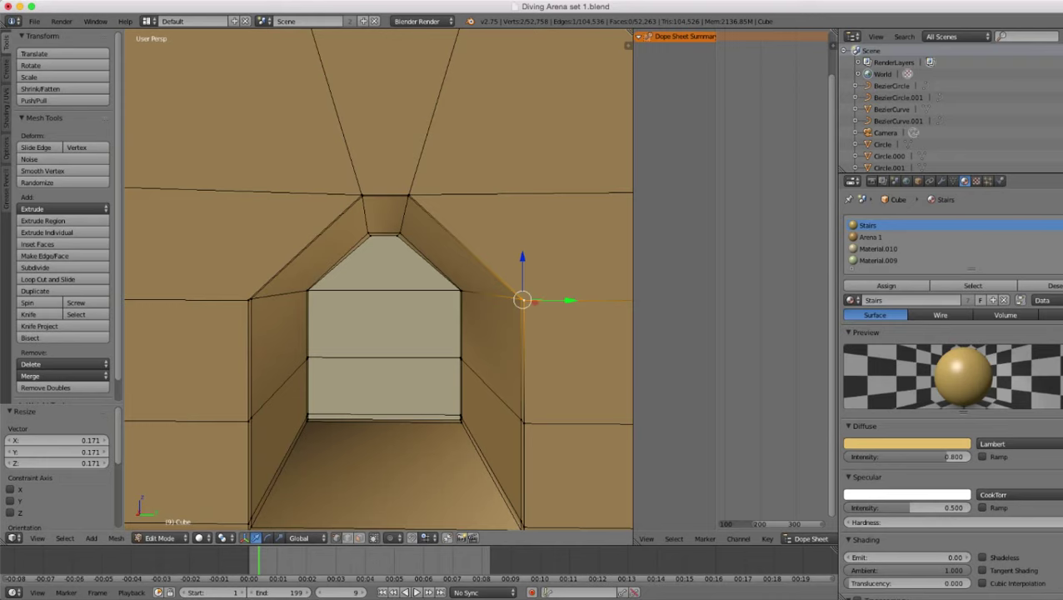
right_click(251, 300, "shift")
right_click(249, 300, "shift")
key("s")
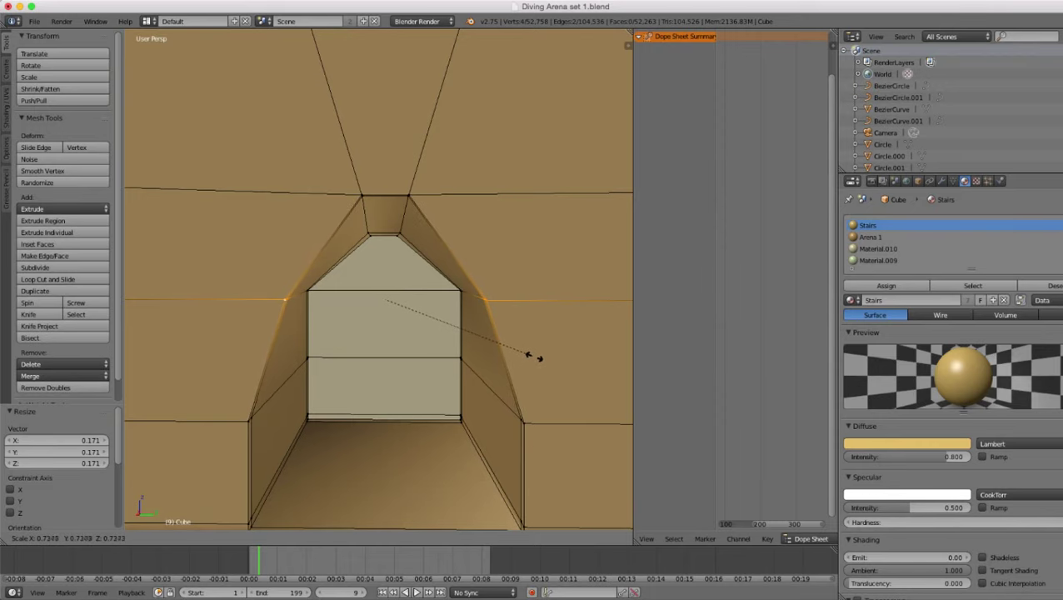
left_click(535, 356)
- Inspect the window's arched front opening in Object Mode, then return to Edit Mode close to its back panel
scroll(535, 356, "down", 6)
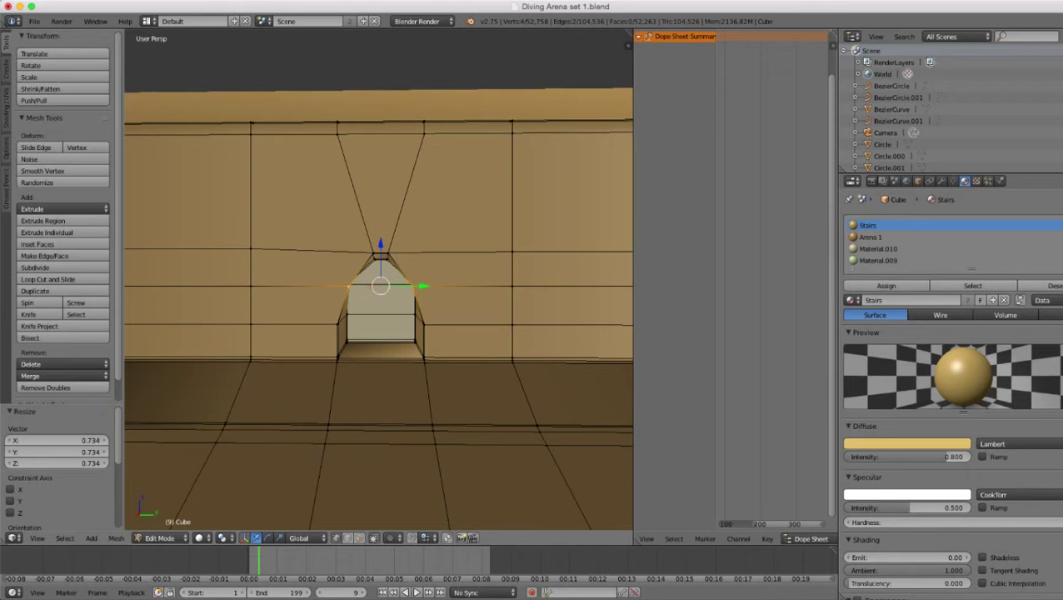
key("Tab")
scroll(535, 356, "down", 10)
middle_click_drag(535, 356, 528, 335)
scroll(560, 358, "up", 4)
scroll(528, 335, "up", 9)
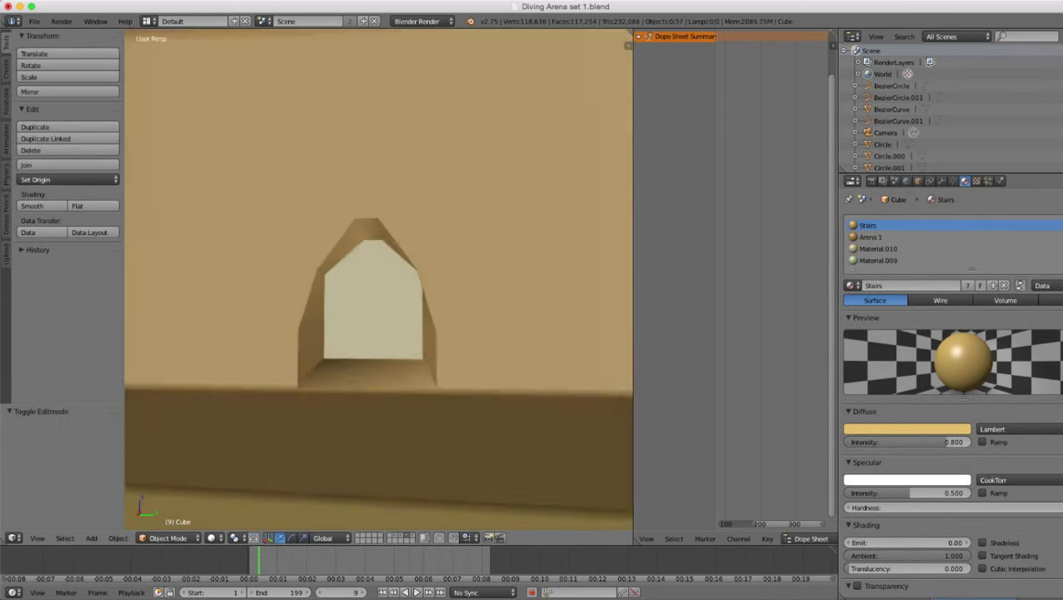
scroll(380, 283, "up", 3)
key("Tab")
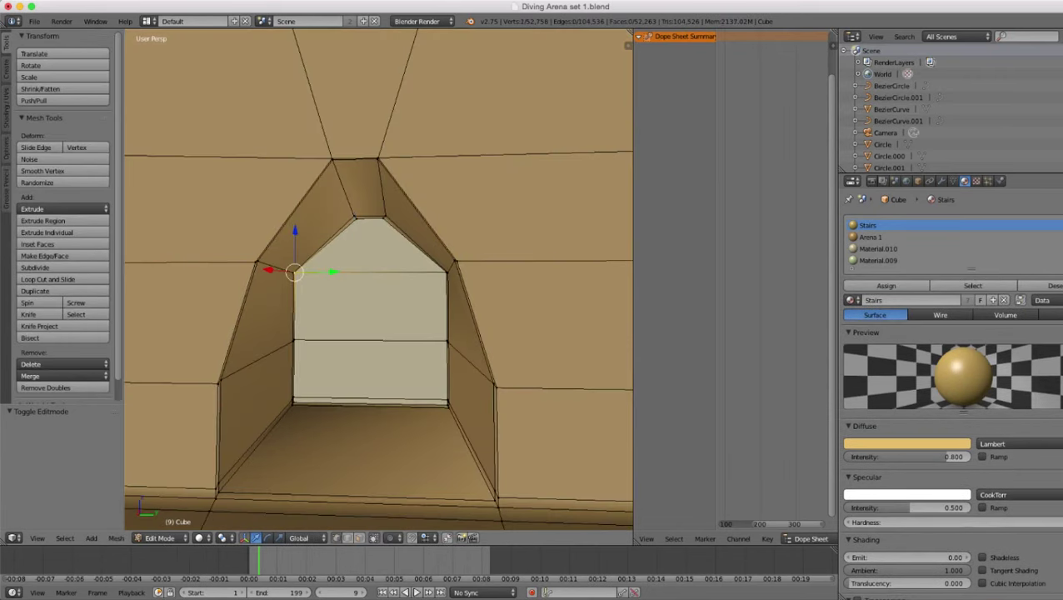
- Scale the window's four back shoulder vertices, on both sides of the opening's back rim, together to 0.690
right_click(293, 273, "shift")
right_click(447, 272, "shift")
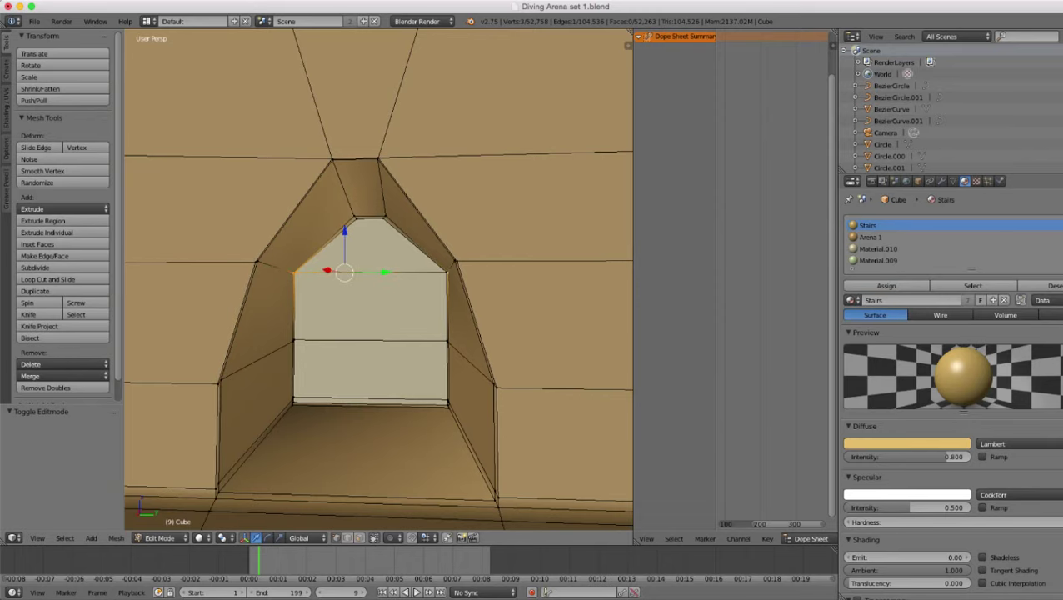
middle_click_drag(448, 272, 455, 272)
key("z")
right_click(455, 272, "shift")
key("z")
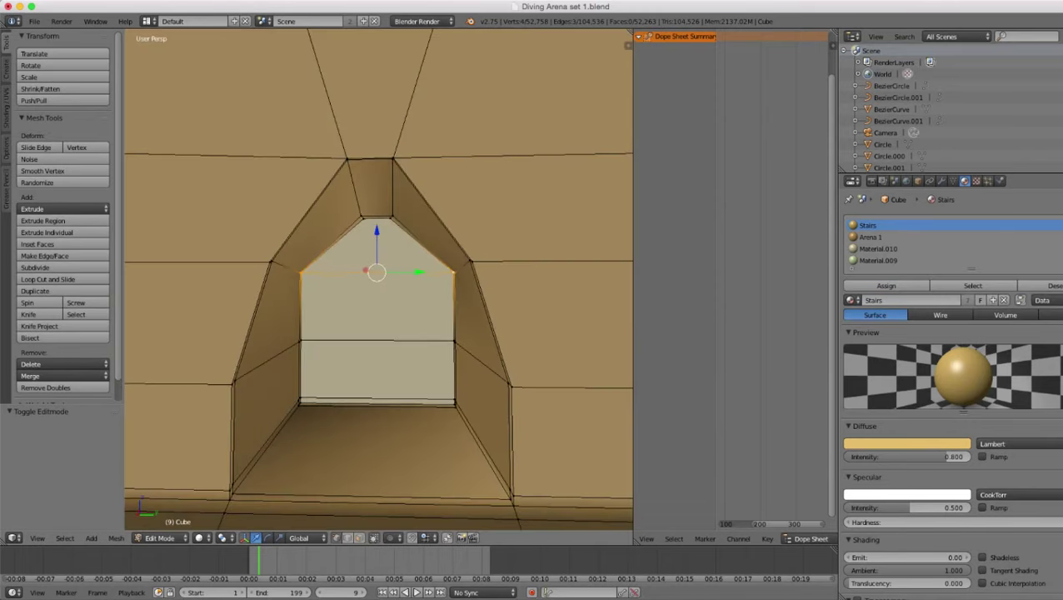
key("s")
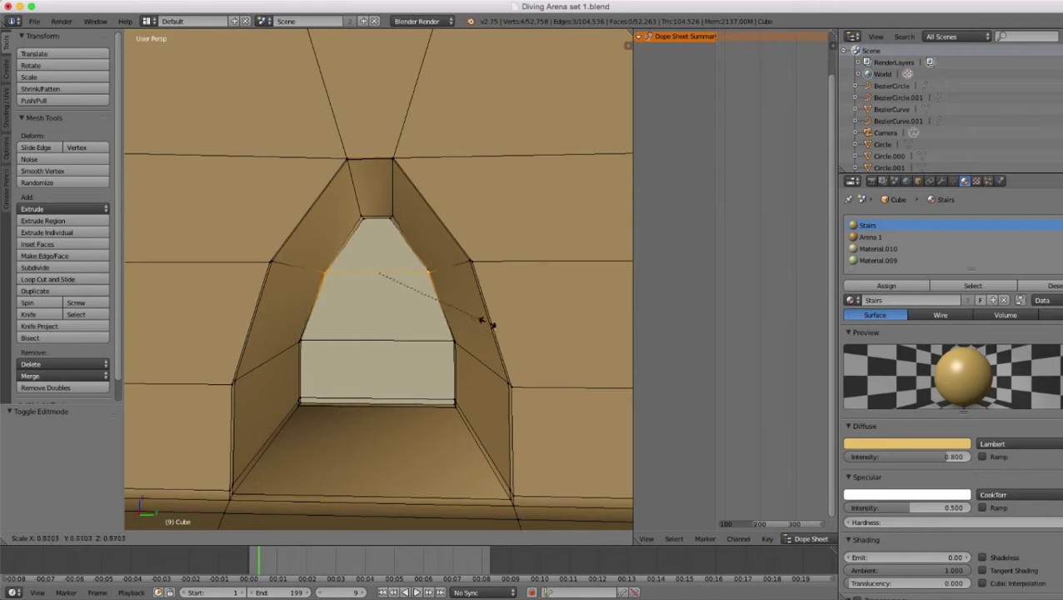
left_click(492, 327)
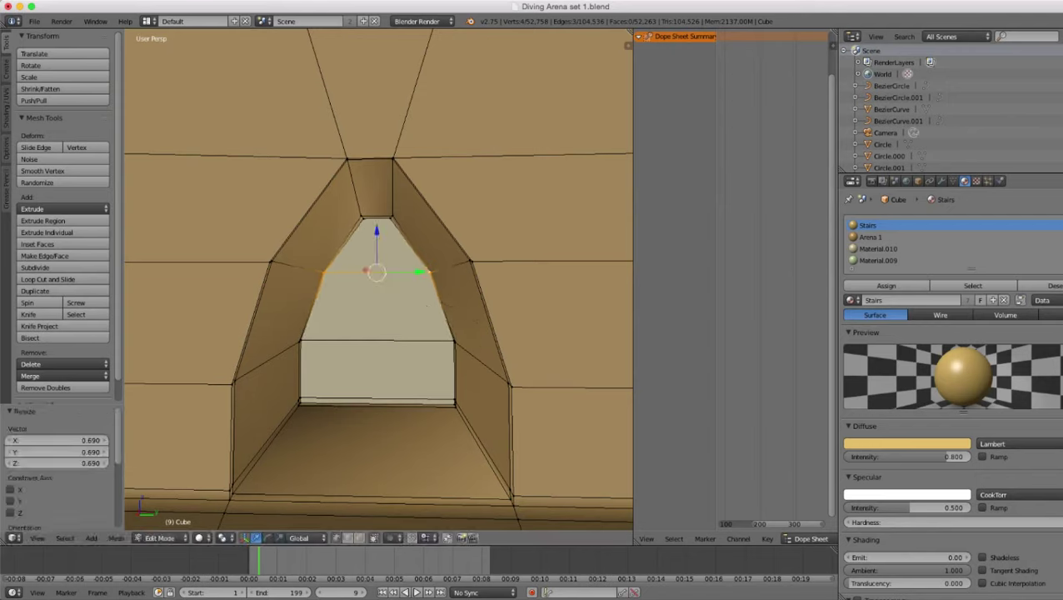
- On the next square window along the wall, scale the four front top corner vertices, inner rim and wall face, together to 0.175
scroll(379, 279, "down", 14)
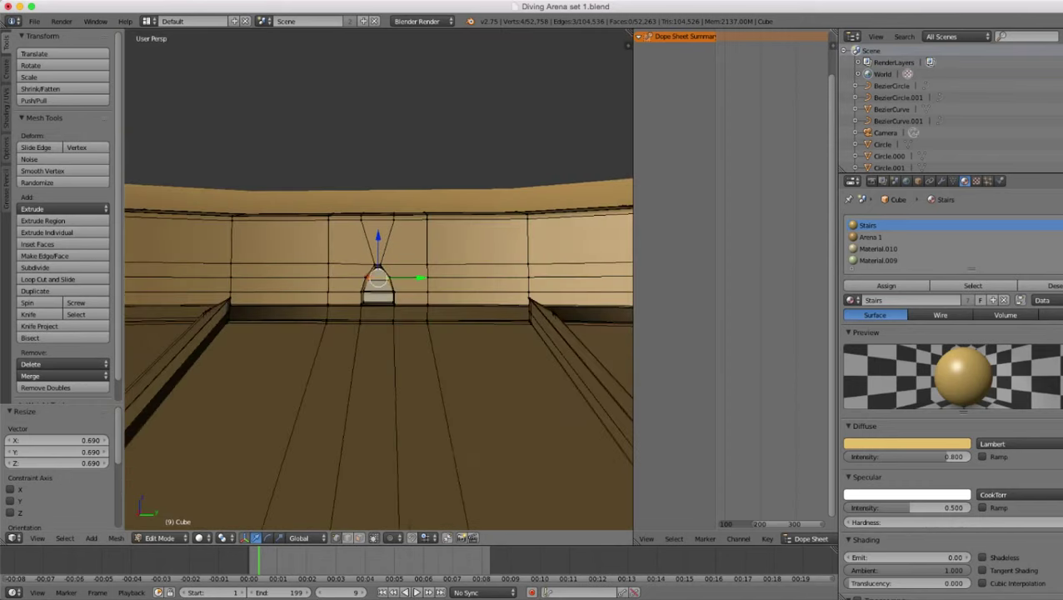
middle_click_drag(379, 279, 247, 251)
scroll(379, 279, "up", 4)
scroll(379, 279, "up", 4)
scroll(379, 279, "up", 6)
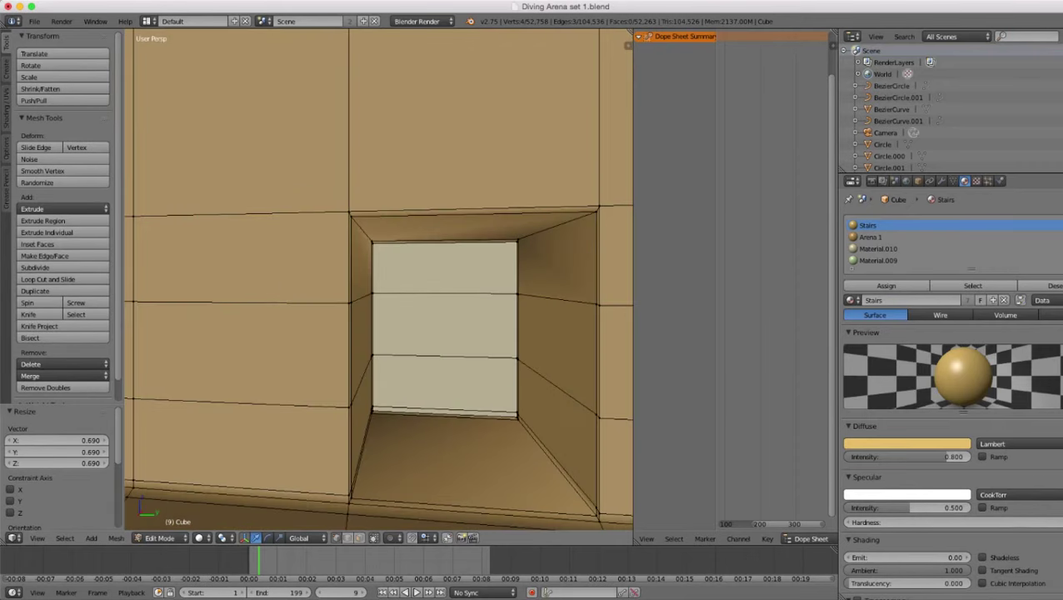
right_click(351, 217)
right_click(349, 212, "shift")
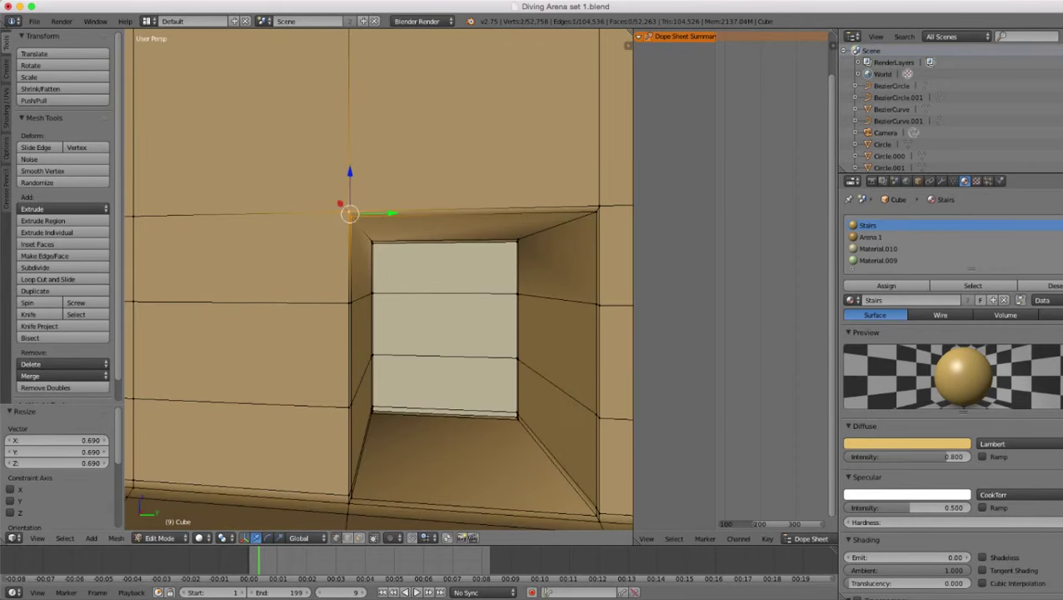
right_click(597, 213, "shift")
right_click(600, 205, "shift")
middle_click_drag(600, 205, 554, 192, "shift")
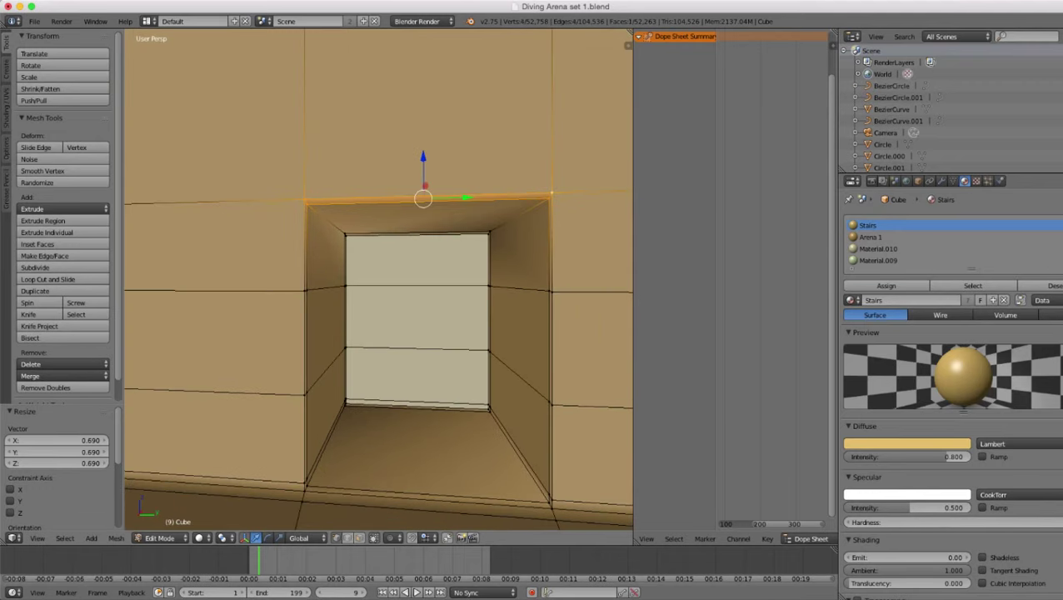
key("s")
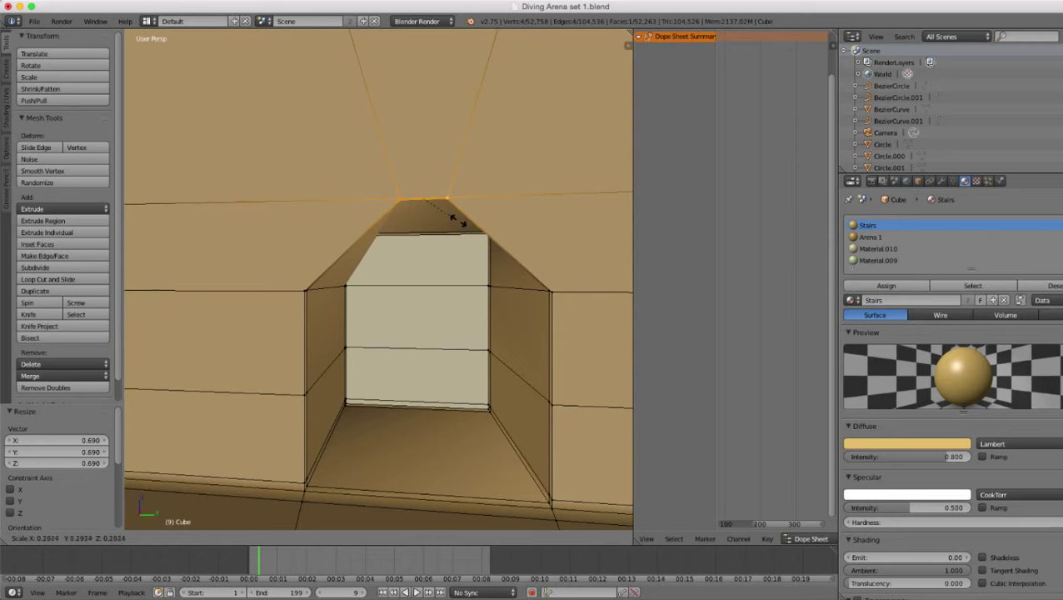
left_click(455, 219)
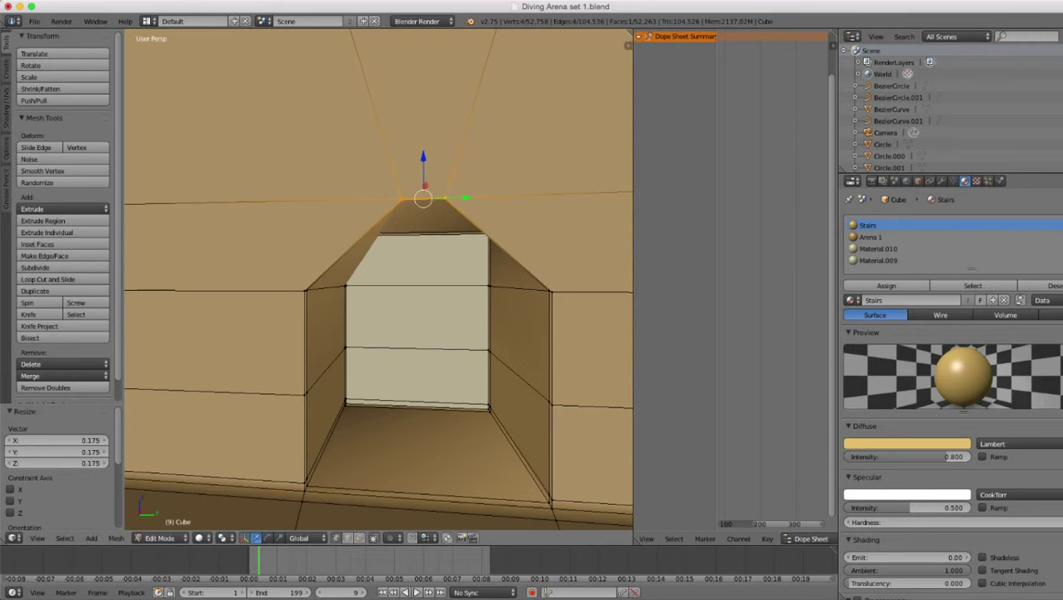
- Scale the same window's four back top corner vertices together to 0.181 to narrow the rear peak
middle_click_drag(455, 219, 434, 190)
right_click(472, 191)
right_click(472, 191, "shift")
key("z")
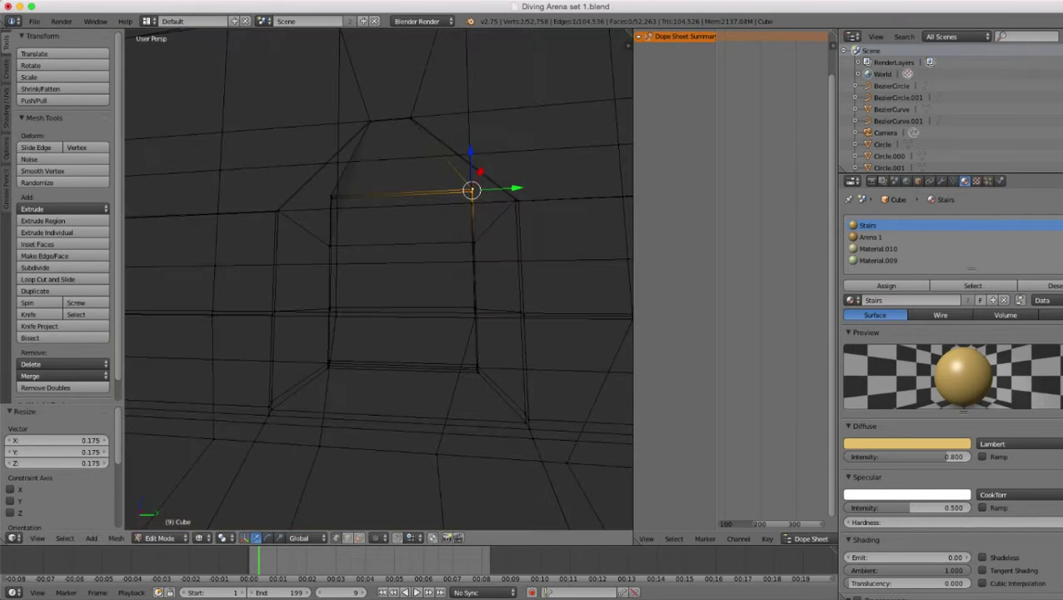
right_click(332, 196, "shift")
right_click(331, 197, "shift")
key("z")
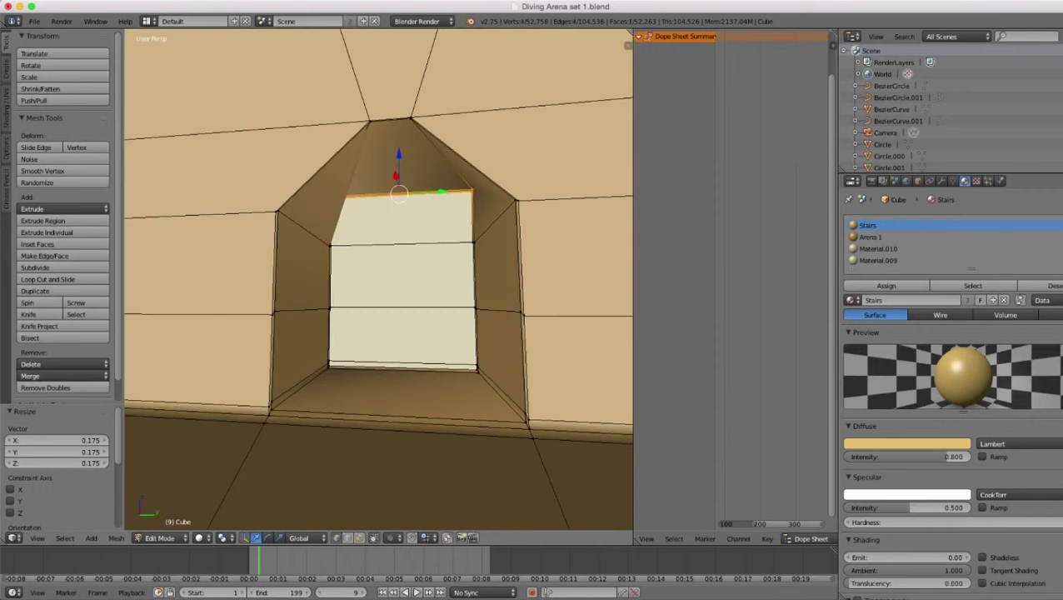
key("s")
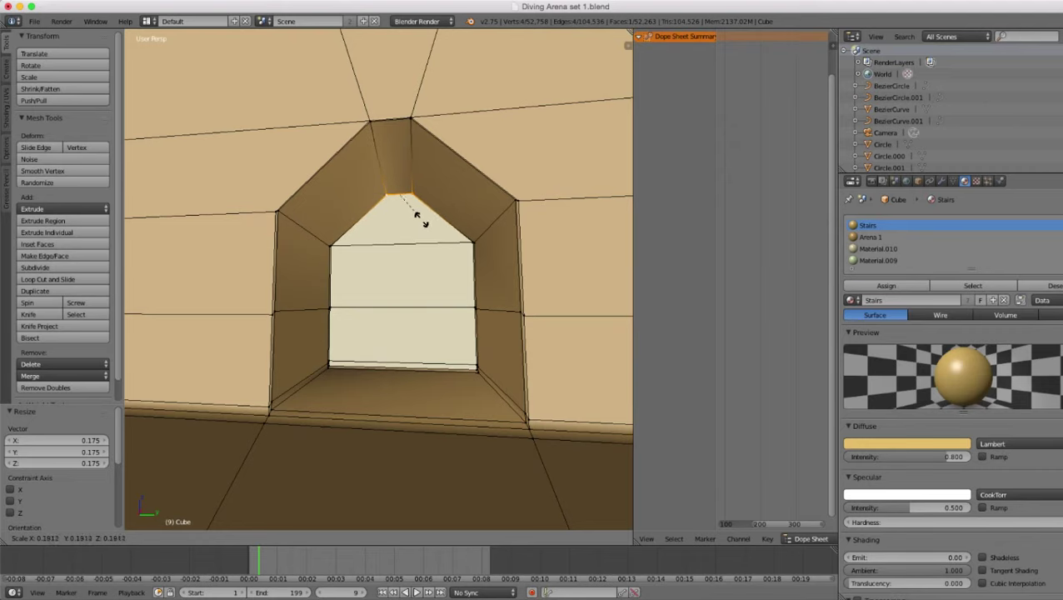
left_click(422, 220)
- Scale this window's four back shoulder vertices, just below the rear peak, together to 0.711
right_click(330, 246)
key("z")
right_click(331, 246, "shift")
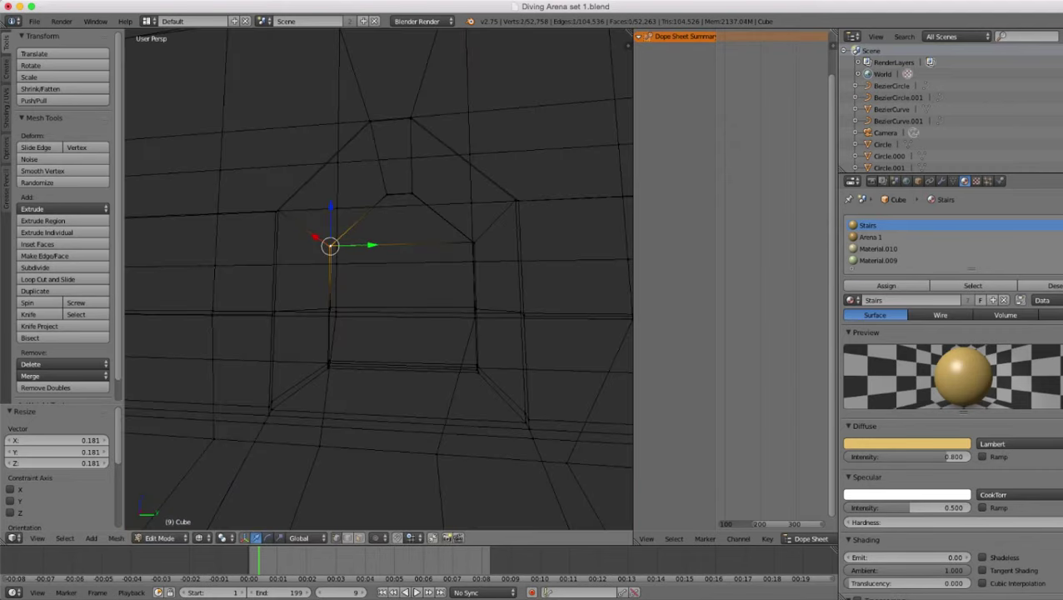
right_click(473, 243, "shift")
right_click(474, 242, "shift")
key("z")
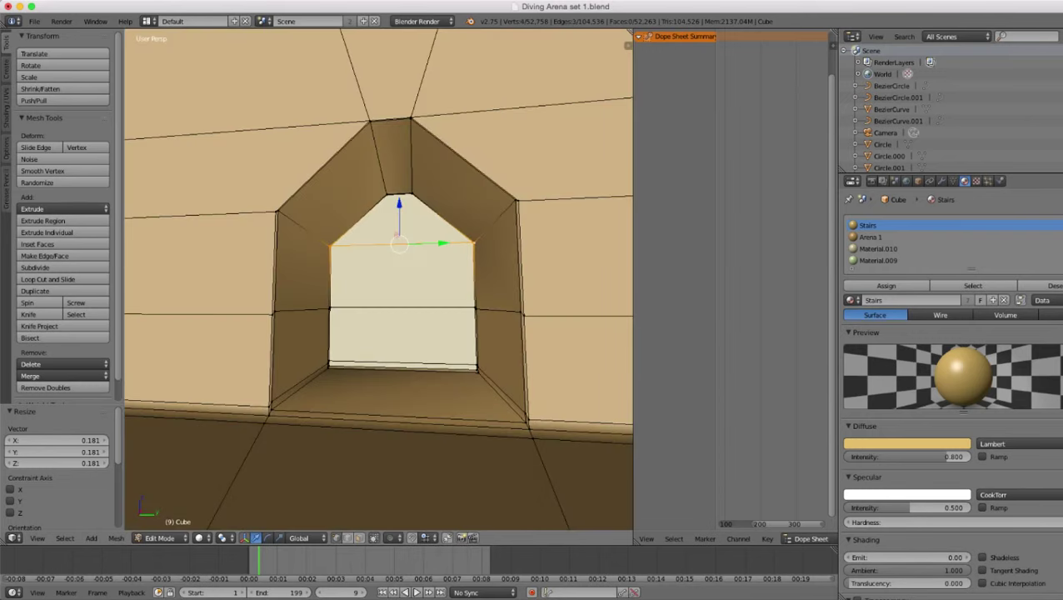
key("s")
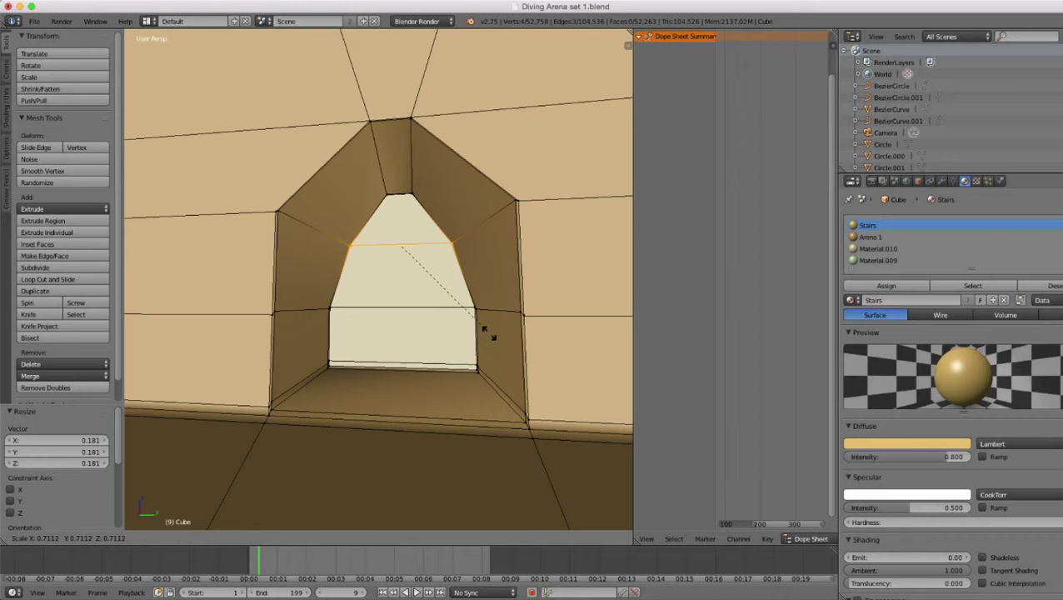
left_click(483, 329)
- Scale this window's front shoulder vertices on both sides of the opening together to 0.724
right_click(278, 211)
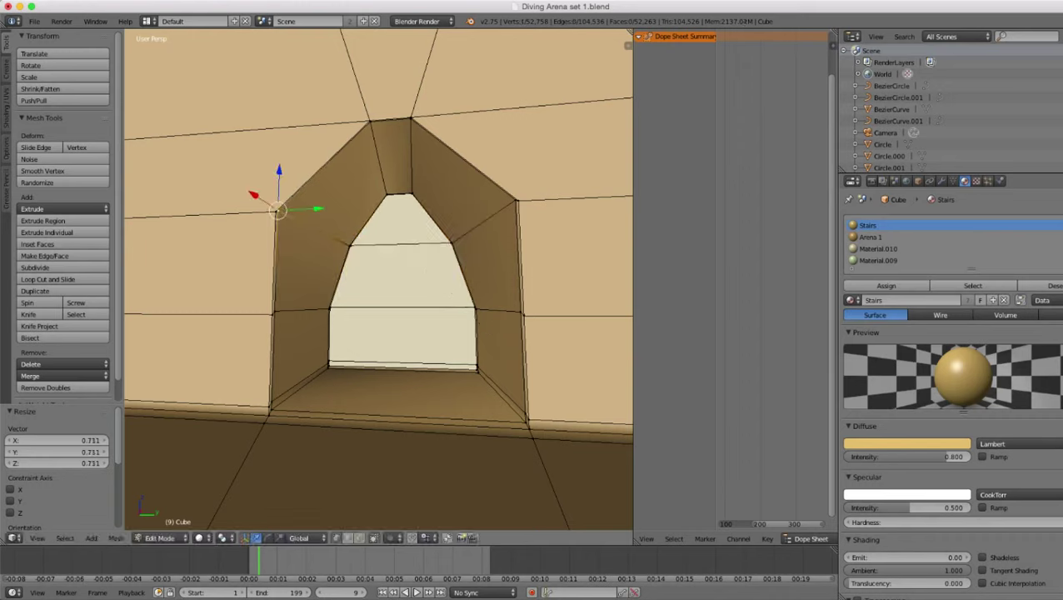
right_click(516, 201, "shift")
right_click(516, 201, "shift")
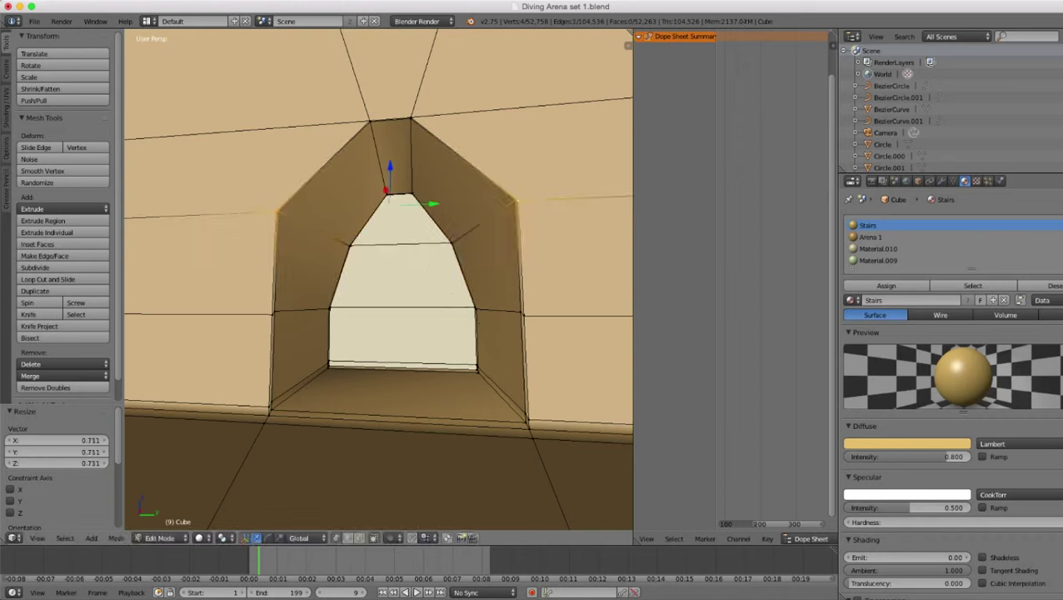
key("s")
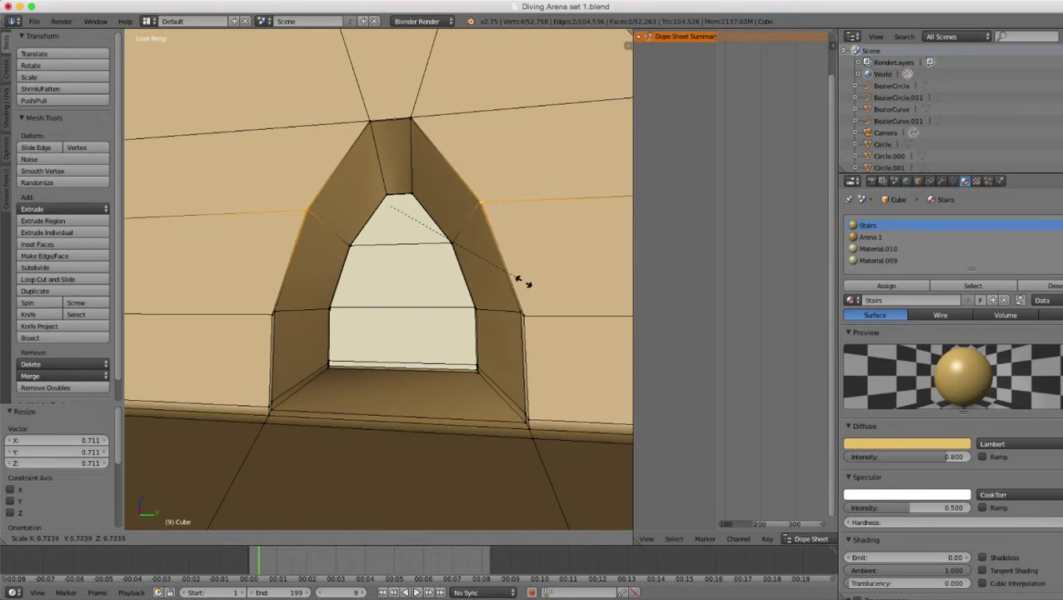
left_click(523, 282)
- On the next unshaped square window, scale the four back top corner vertices together to 0.179
scroll(523, 281, "down", 10)
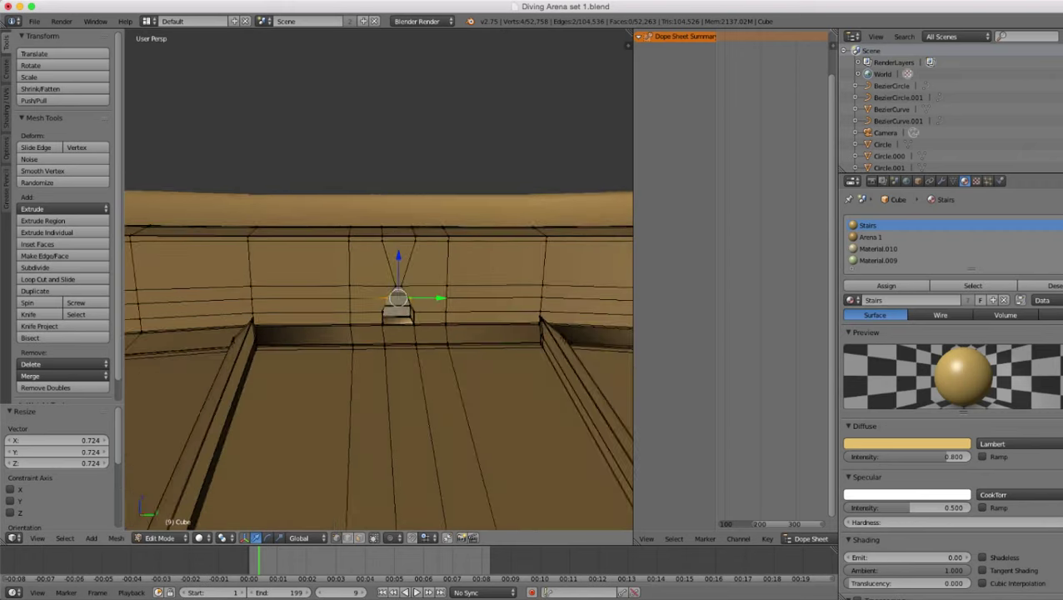
middle_click_drag(524, 282, 275, 233, "shift")
scroll(379, 279, "up", 3)
middle_click_drag(380, 279, 327, 320, "shift")
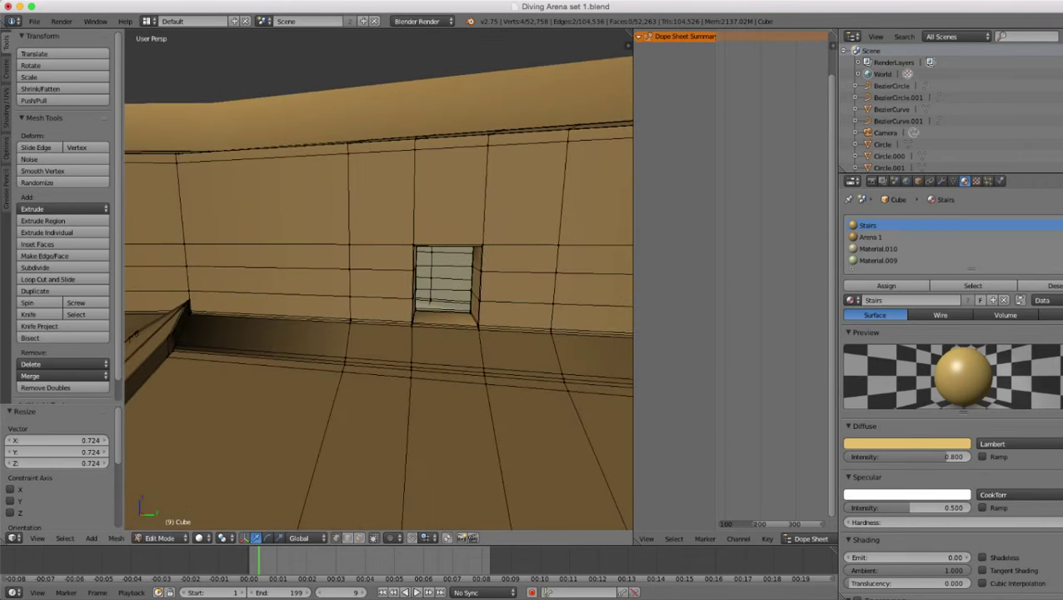
scroll(327, 320, "up", 3)
middle_click_drag(467, 287, 375, 271, "shift")
scroll(380, 279, "up", 3)
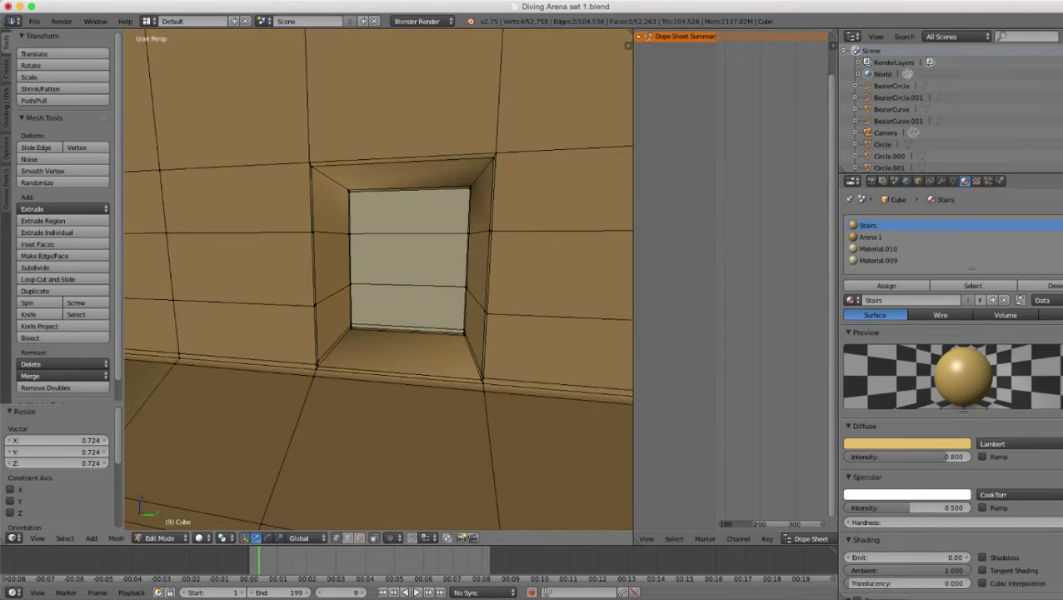
right_click(349, 192)
right_click(349, 191, "shift")
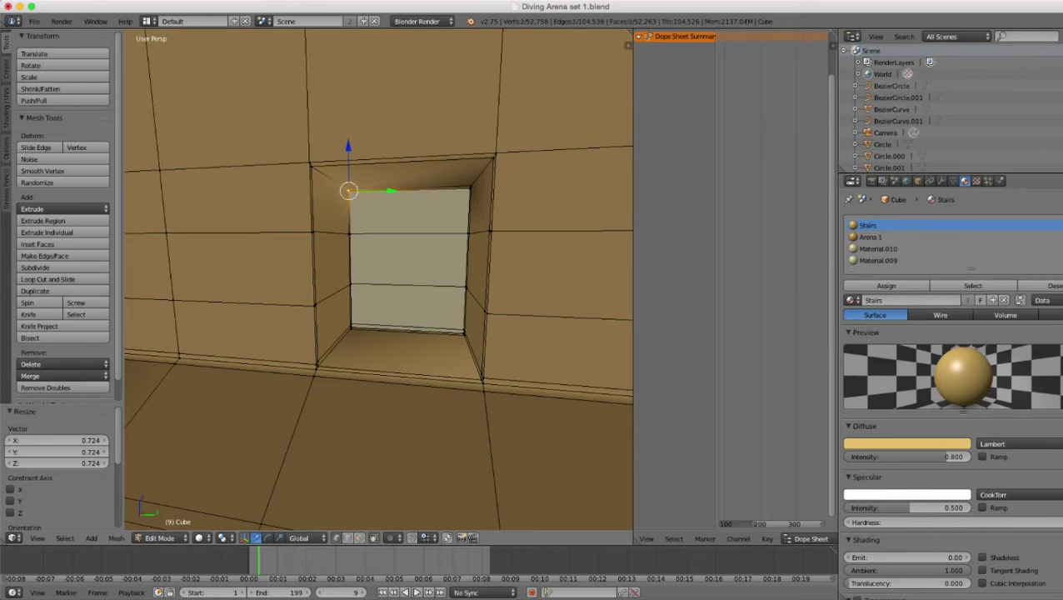
right_click(470, 188, "shift")
right_click(471, 188, "shift")
middle_click_drag(518, 275, 560, 257)
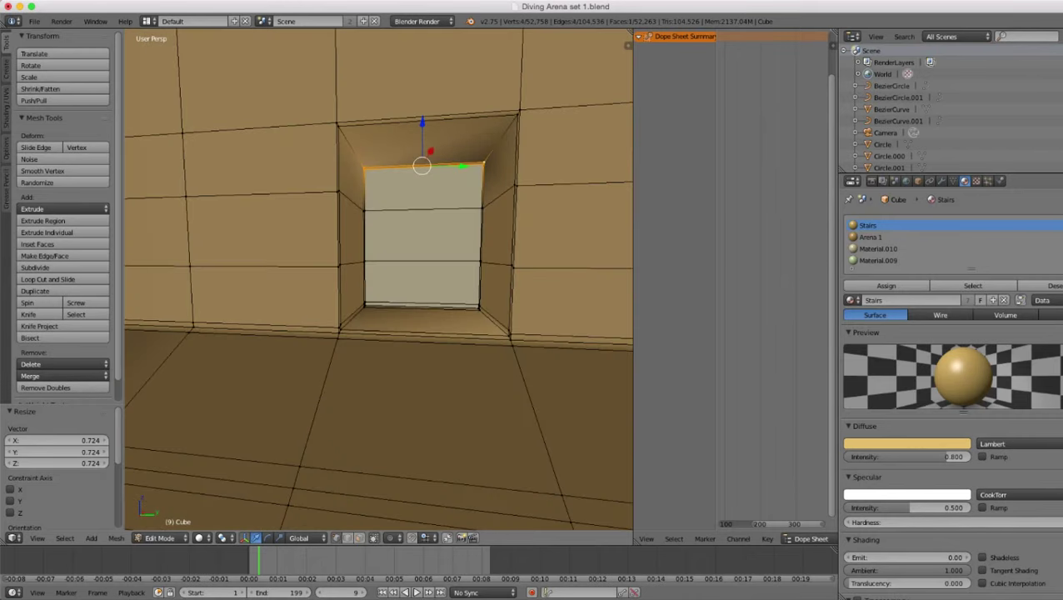
key("s")
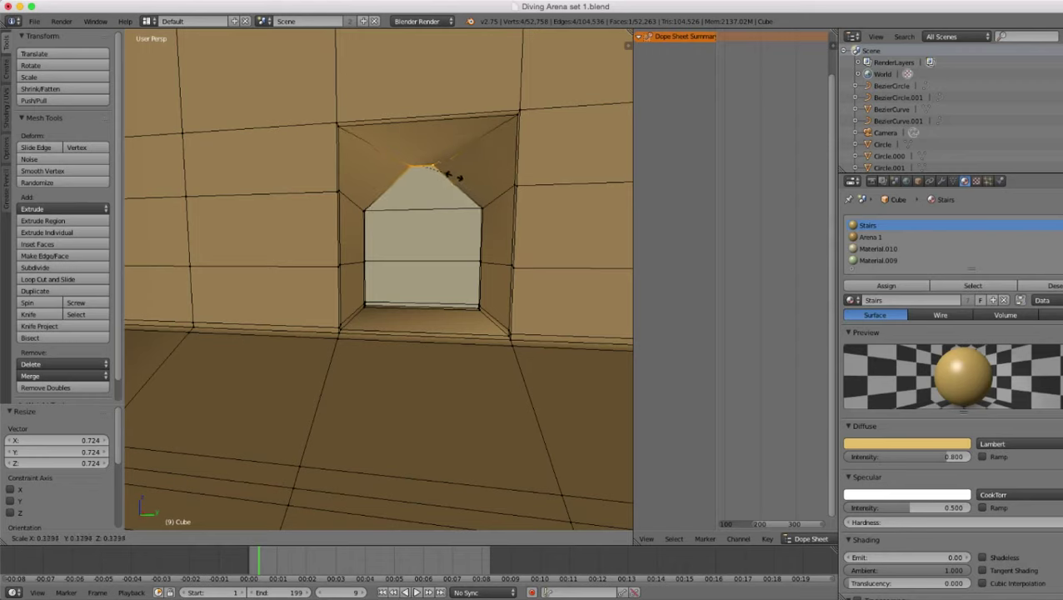
left_click(442, 173)
- Scale this window's front top corner vertices, inner rim and wall face on both sides, together to 0.175
right_click(518, 115)
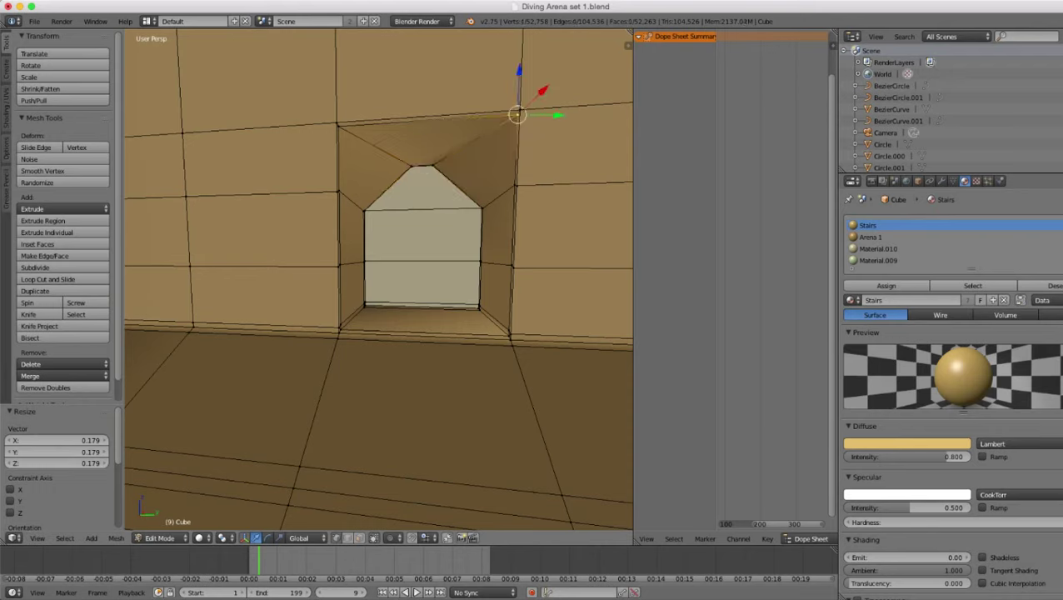
right_click(520, 110, "shift")
right_click(337, 127, "shift")
right_click(336, 122, "shift")
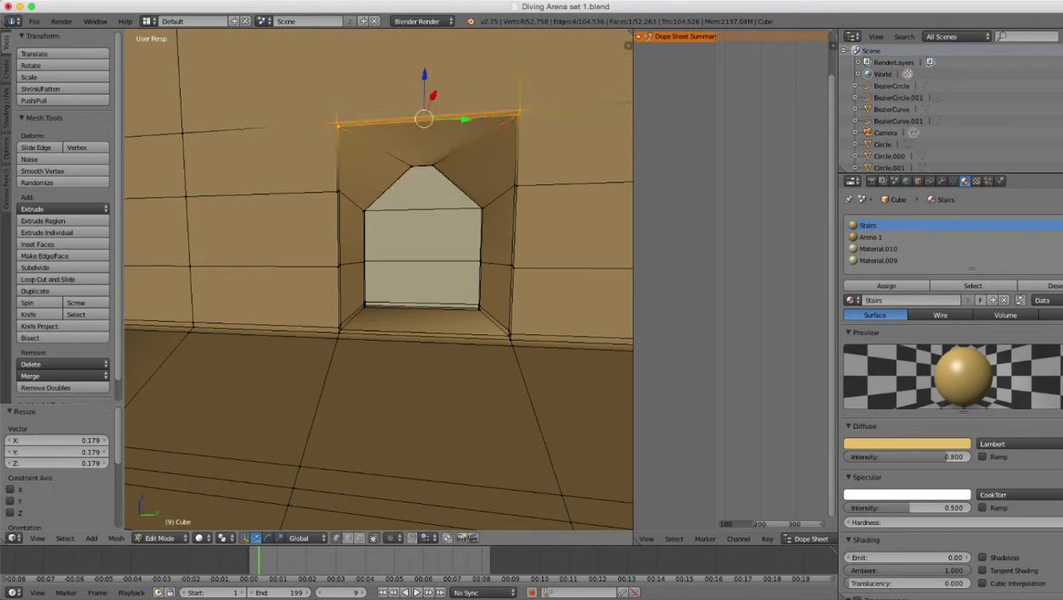
key("s")
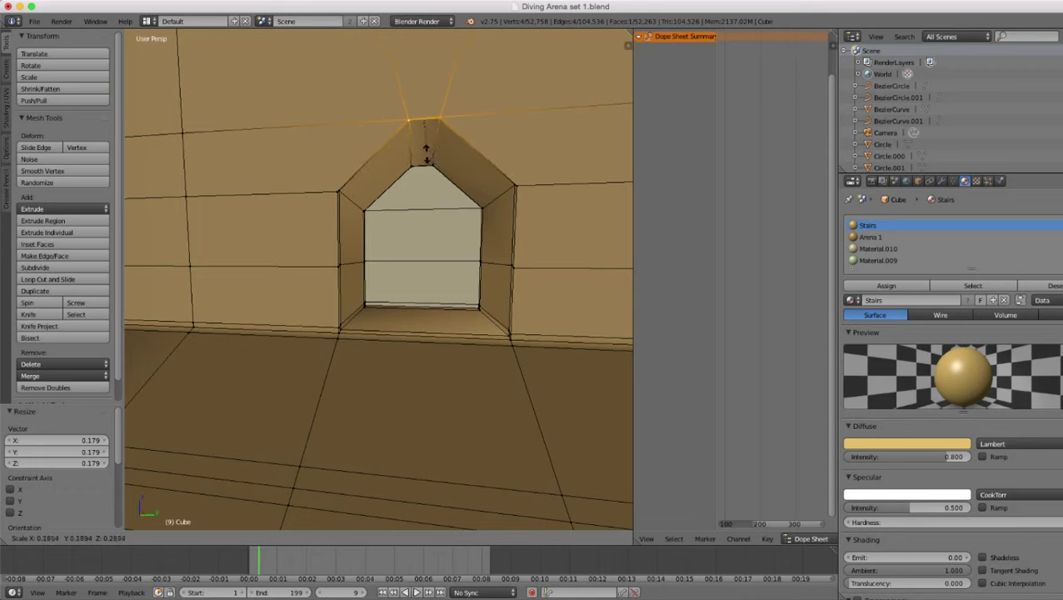
left_click(425, 149)
- Clear the selection, then scale this window's four front shoulder vertices together to 0.714
right_click(517, 185)
key("a")
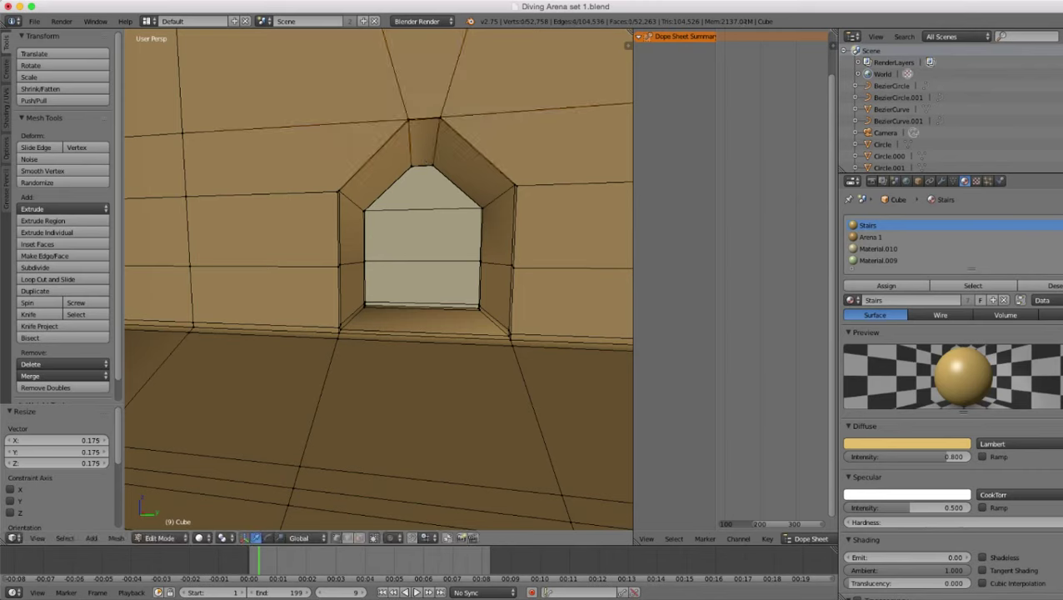
right_click(515, 185)
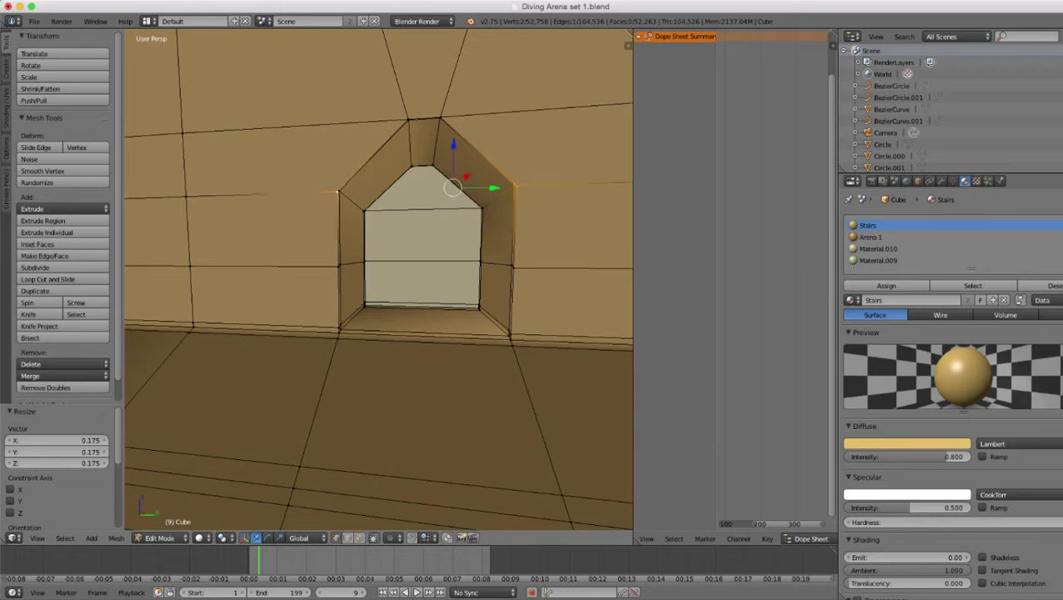
right_click(340, 192, "shift")
right_click(339, 191, "shift")
key("s")
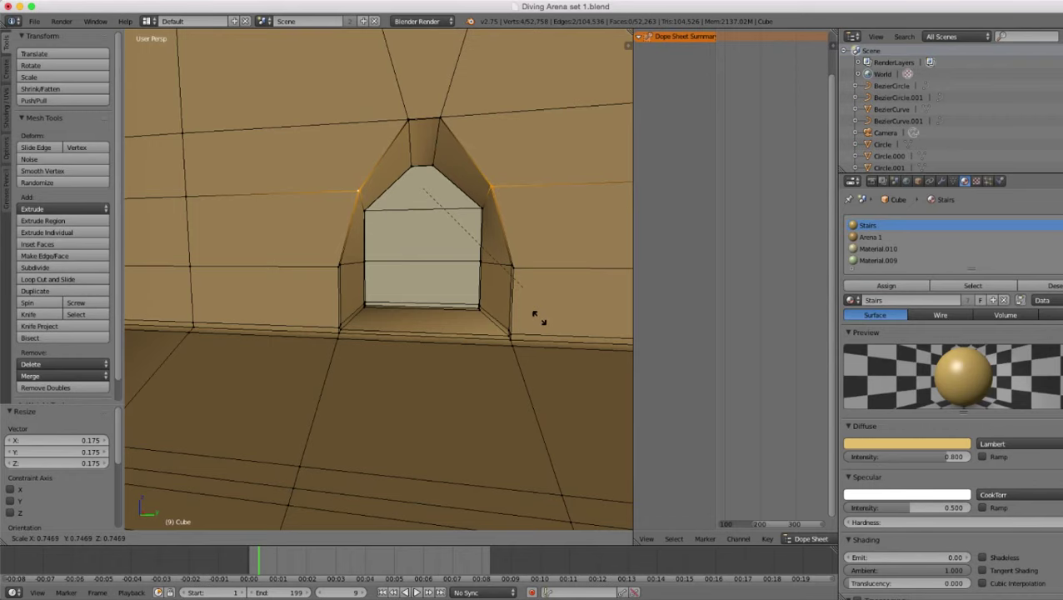
left_click(538, 316)
- Scale this window's four back shoulder vertices together to 0.705 to complete the rear arch
right_click(483, 209)
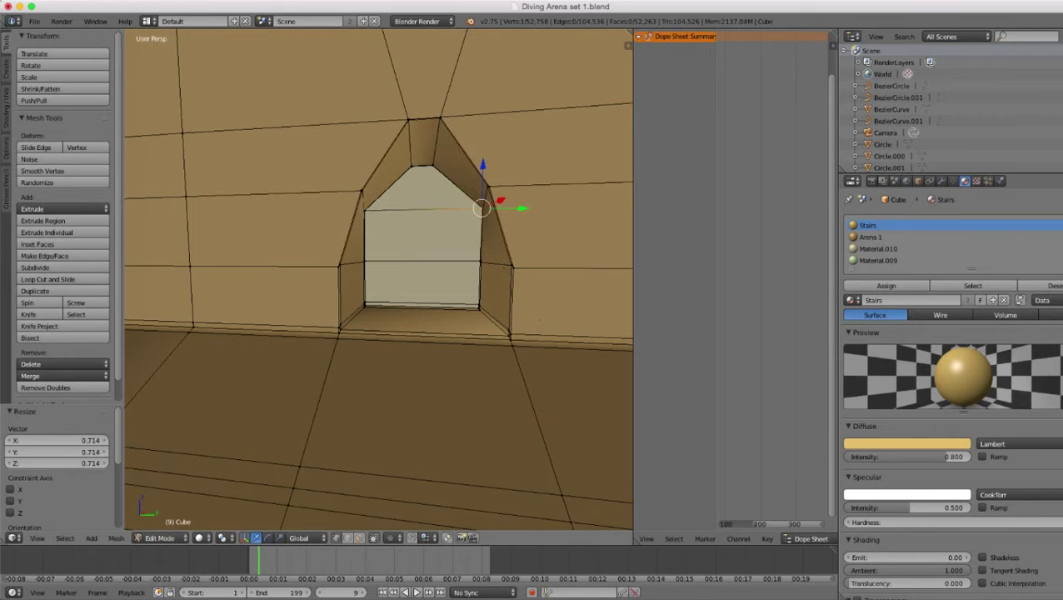
key("z")
right_click(482, 209, "shift")
key("z")
mouse_move(400, 241)
middle_mouse_down()
mouse_move(358, 212)
mouse_move(377, 226)
middle_mouse_up()
key("z")
right_click(342, 193, "shift")
key("z")
key("s")
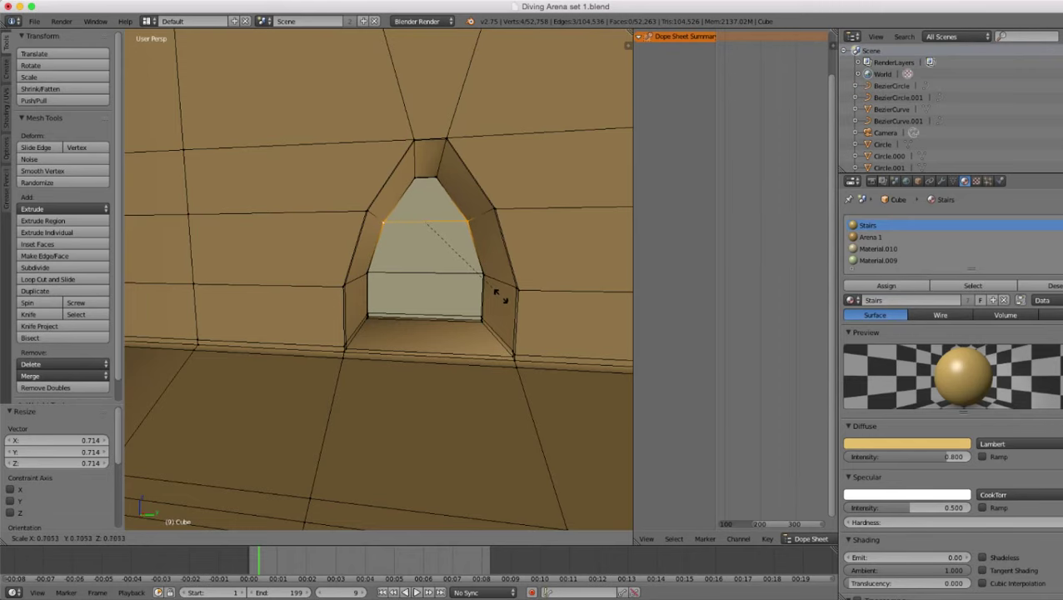
left_click(500, 297)
- Return to Object Mode and view the arena from farther away
scroll(500, 297, "down", 10)
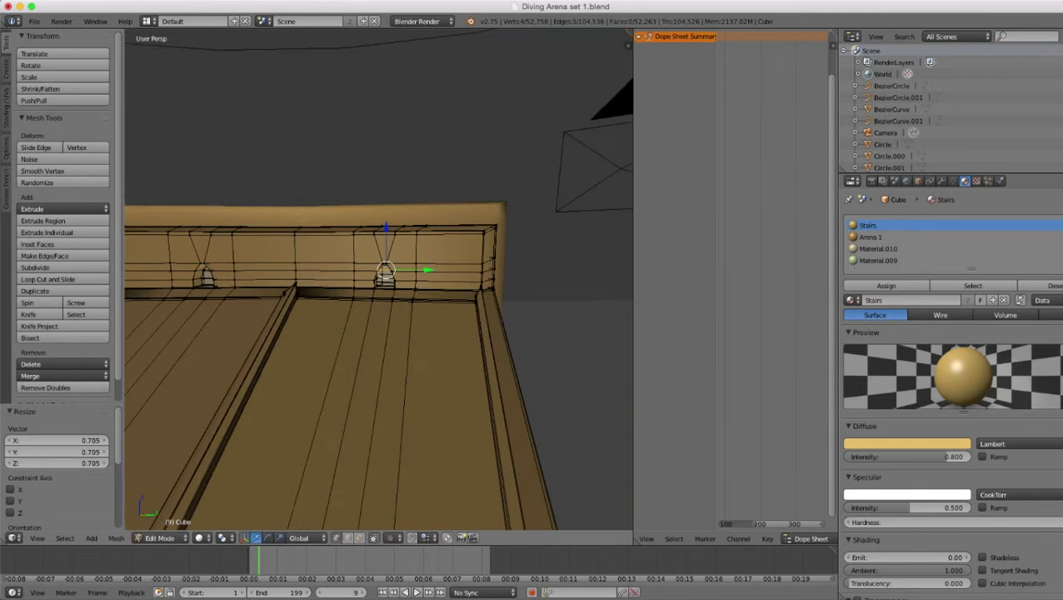
key("Tab")
scroll(379, 279, "down", 12)
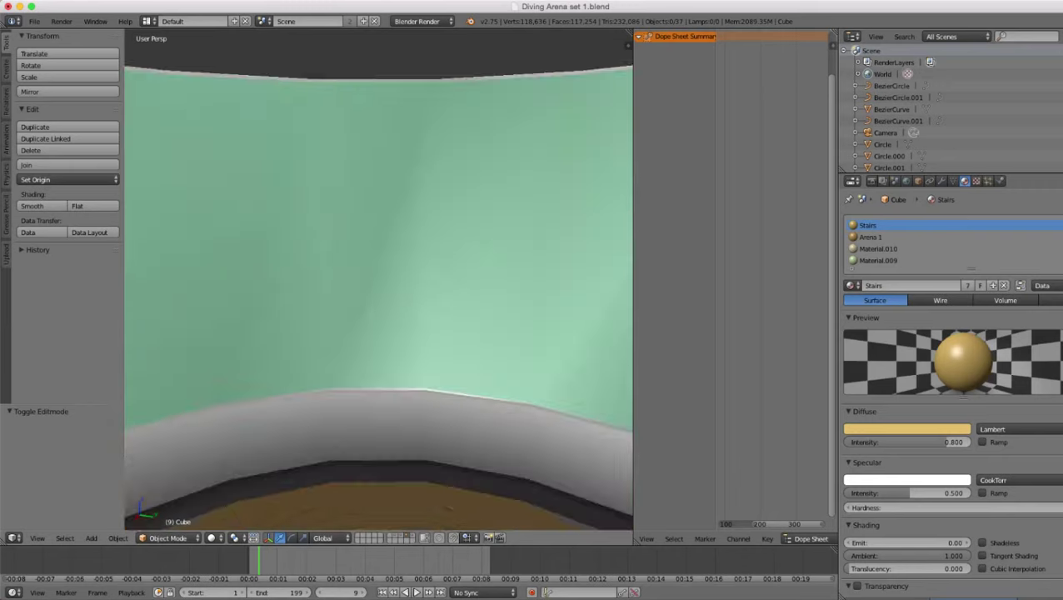
- Examine the whole diving arena from several angles, including the central ring, the stands and the railed sloping platform beside the stairs
scroll(379, 279, "down", 5)
middle_click_drag(416, 275, 238, 291)
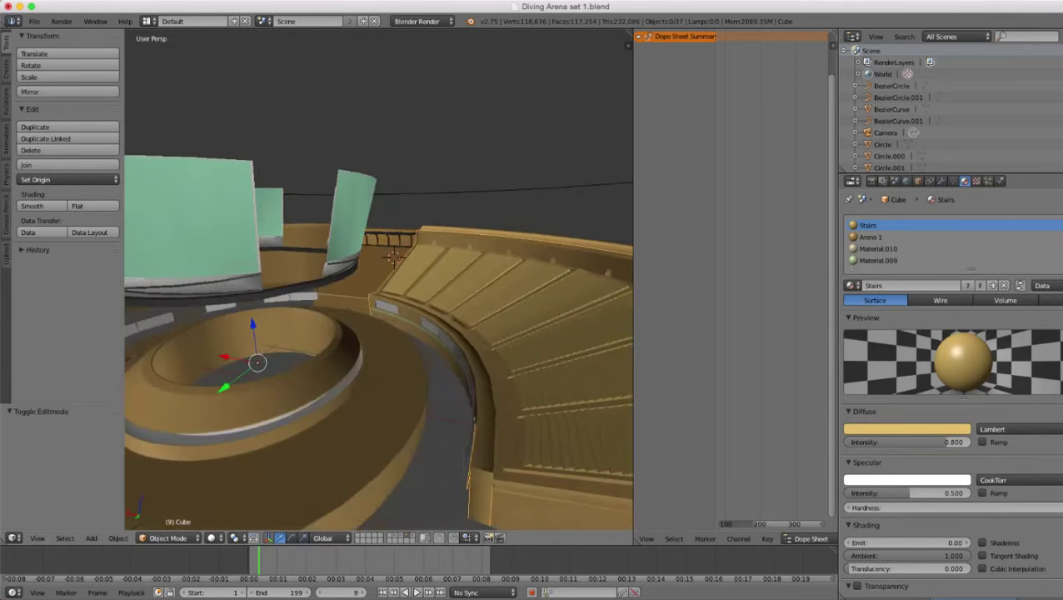
scroll(379, 280, "down", 4)
scroll(379, 279, "up", 4)
scroll(379, 279, "down", 7)
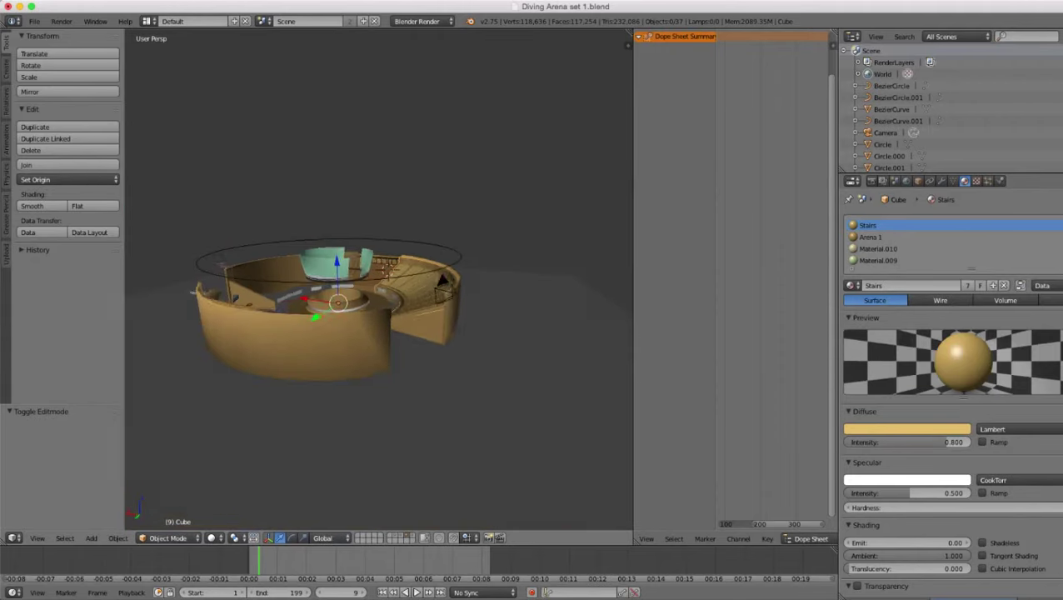
middle_click_drag(379, 279, 321, 313)
scroll(379, 279, "up", 5)
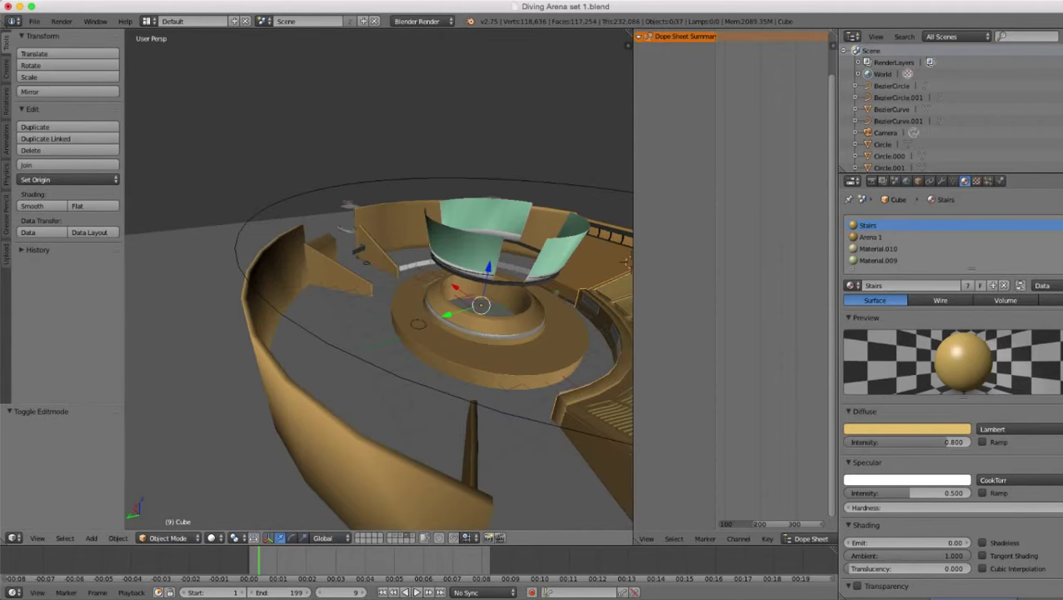
scroll(379, 279, "down", 6)
middle_click_drag(379, 279, 459, 270)
scroll(379, 279, "up", 7)
scroll(380, 279, "down", 3)
middle_click_drag(379, 279, 387, 333)
scroll(379, 279, "down", 5)
scroll(379, 279, "down", 2)
scroll(379, 279, "up", 5)
scroll(380, 279, "up", 3)
scroll(379, 279, "down", 3)
middle_click_drag(379, 280, 409, 263)
scroll(379, 279, "up", 4)
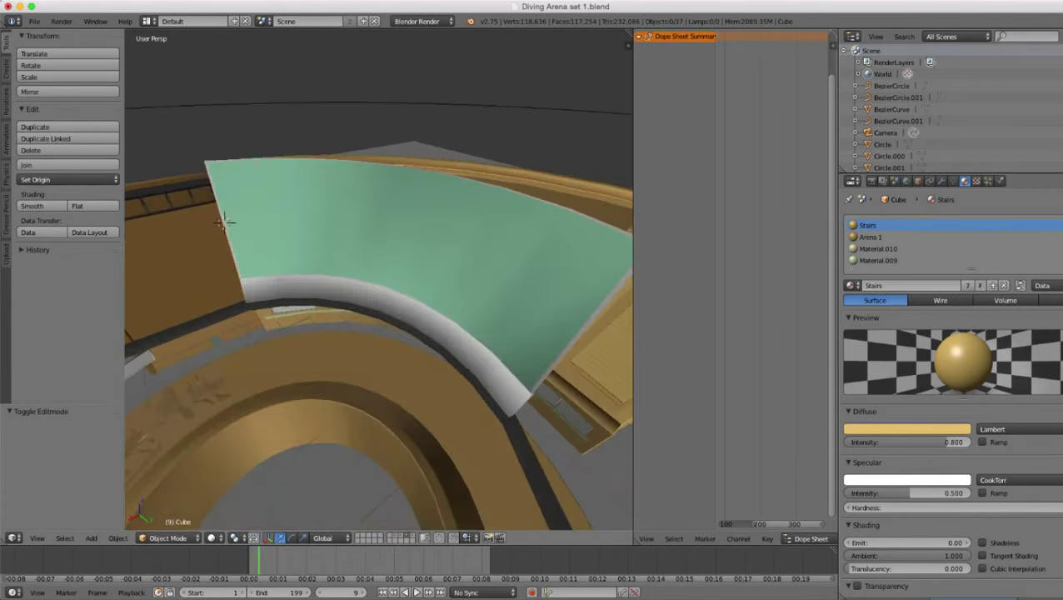
middle_click_drag(223, 220, 342, 225)
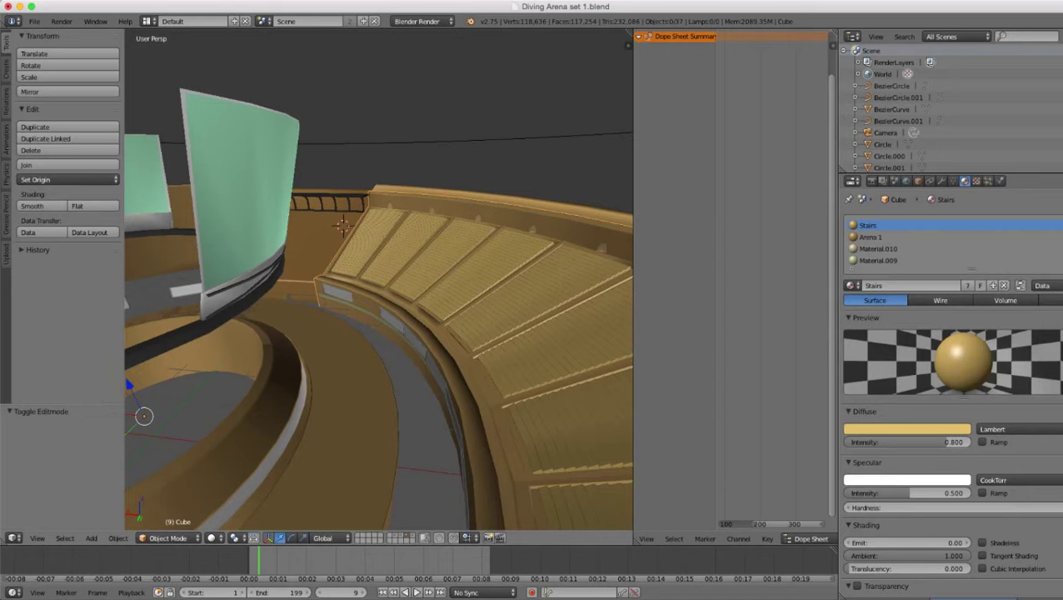
scroll(379, 280, "down", 5)
middle_click_drag(379, 280, 559, 283)
scroll(379, 280, "up", 5)
middle_click_drag(379, 280, 275, 291)
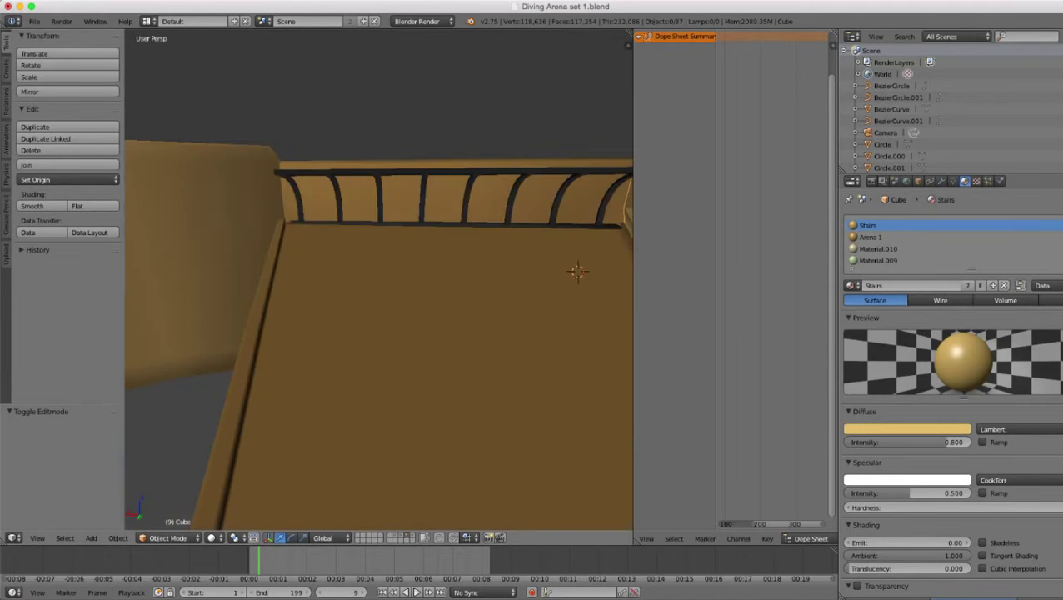
- Select the sloping brown platform in front of the black railing and open it in Edit Mode
right_click(379, 333)
scroll(379, 280, "down", 3)
scroll(379, 280, "up", 3)
middle_click_drag(379, 280, 358, 280)
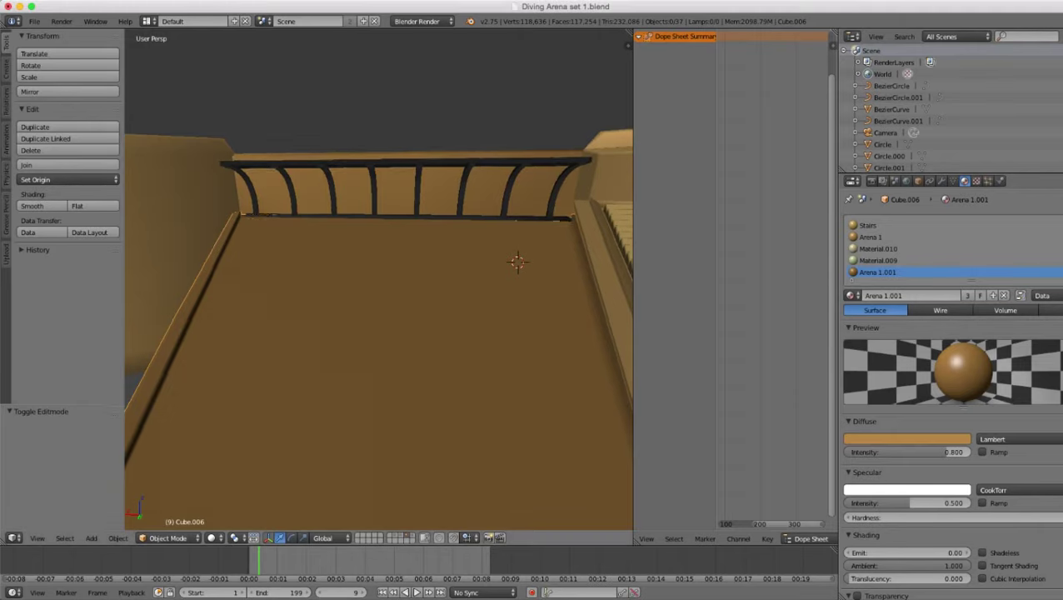
mouse_move(391, 283)
middle_mouse_down()
mouse_move(387, 317)
mouse_move(395, 305)
middle_mouse_up()
key("Tab")
scroll(380, 283, "up", 1)
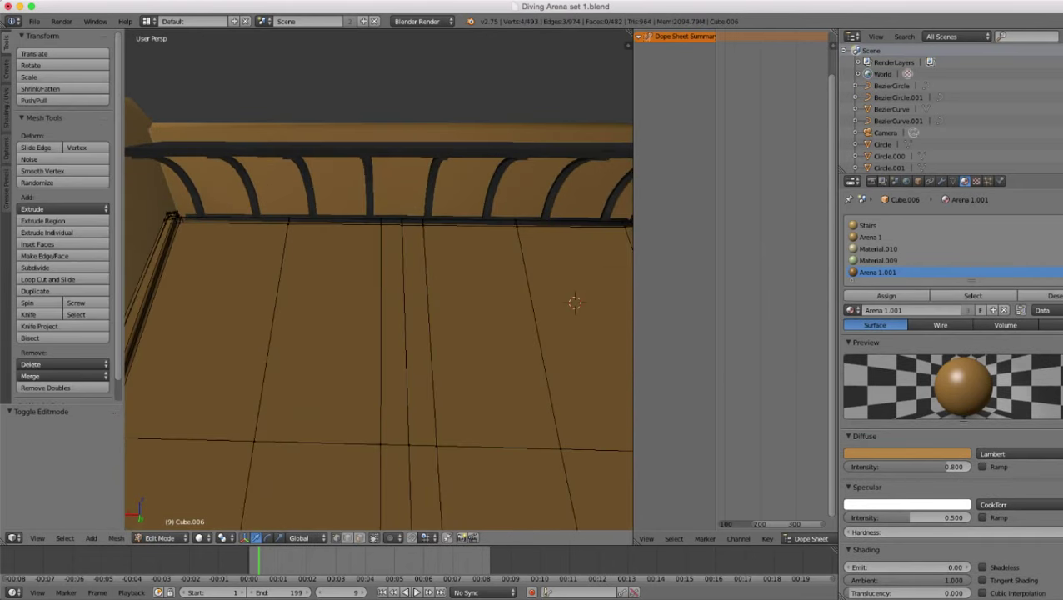
- In face selection mode, select the five adjoining faces of the platform's railing-side row, from the second wide face to the stair-side border
left_click(359, 538)
right_click(330, 317)
right_click(394, 309, "shift")
right_click(418, 309, "shift")
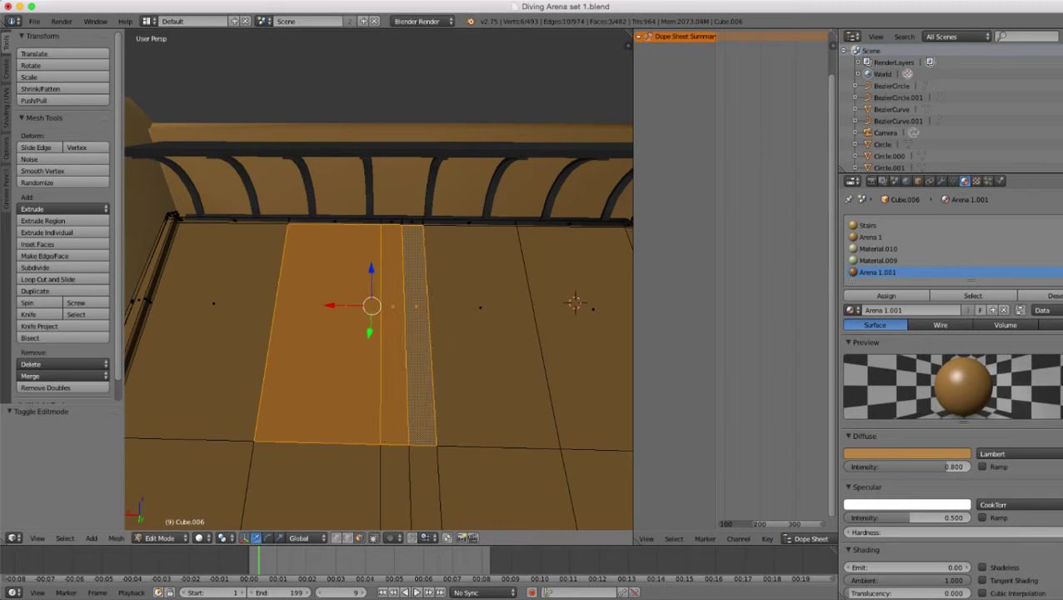
right_click(481, 310, "shift")
middle_click_drag(480, 310, 408, 309, "shift")
right_click(510, 307, "shift")
middle_click_drag(510, 308, 563, 246)
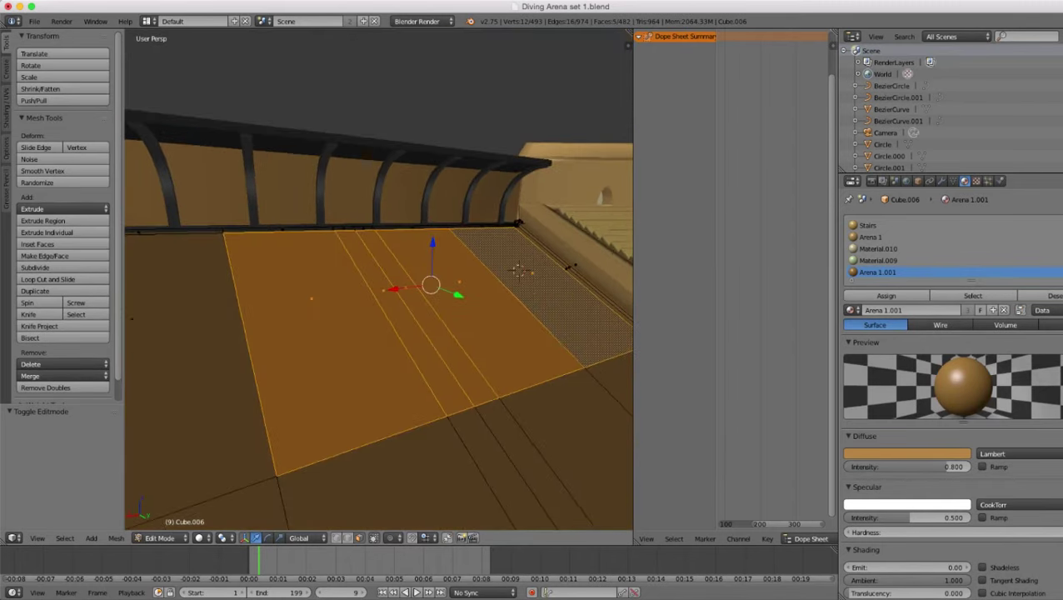
key("g")
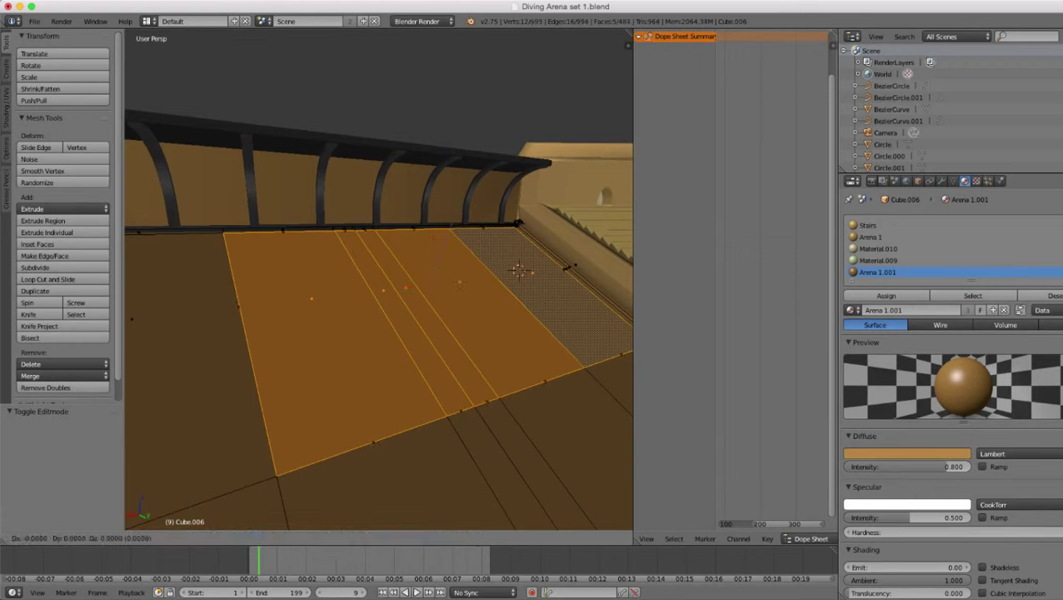
key("Escape")
key("ctrl+z")
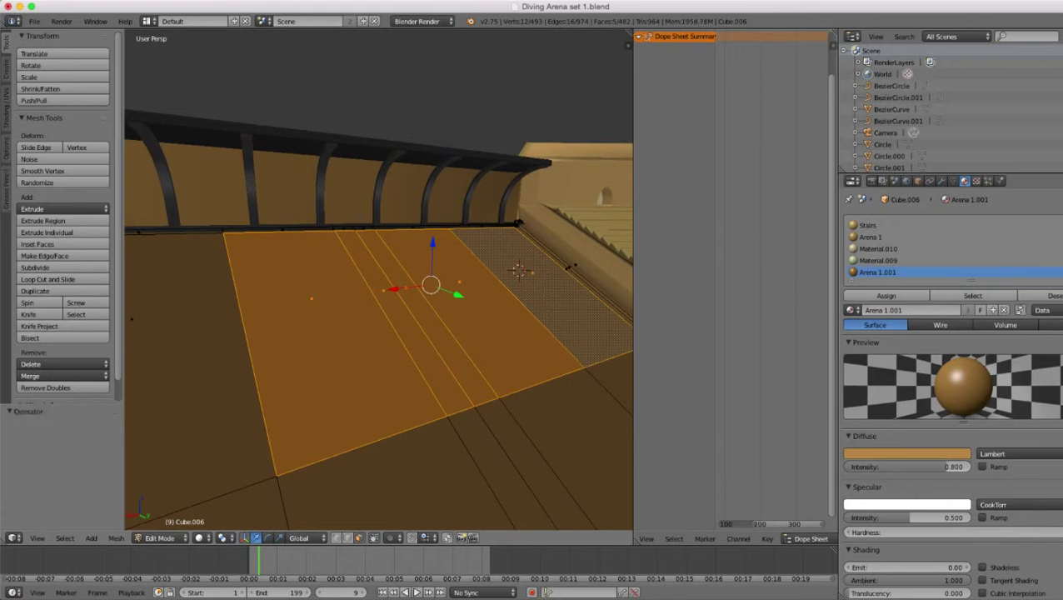
key("e")
key("Escape")
key("ctrl+z")
- Duplicate the five selected faces in place and deselect the vertices along the railing, keeping only the duplicate's front edge selected
key("shift+d")
key("Escape")
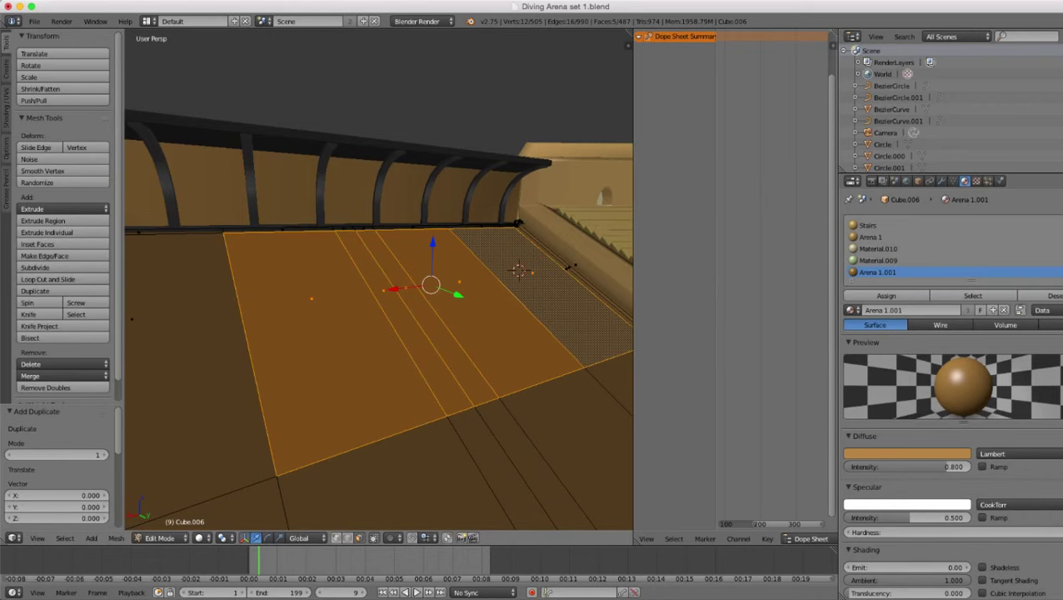
key("z")
key("c")
scroll(216, 251, "down", 8)
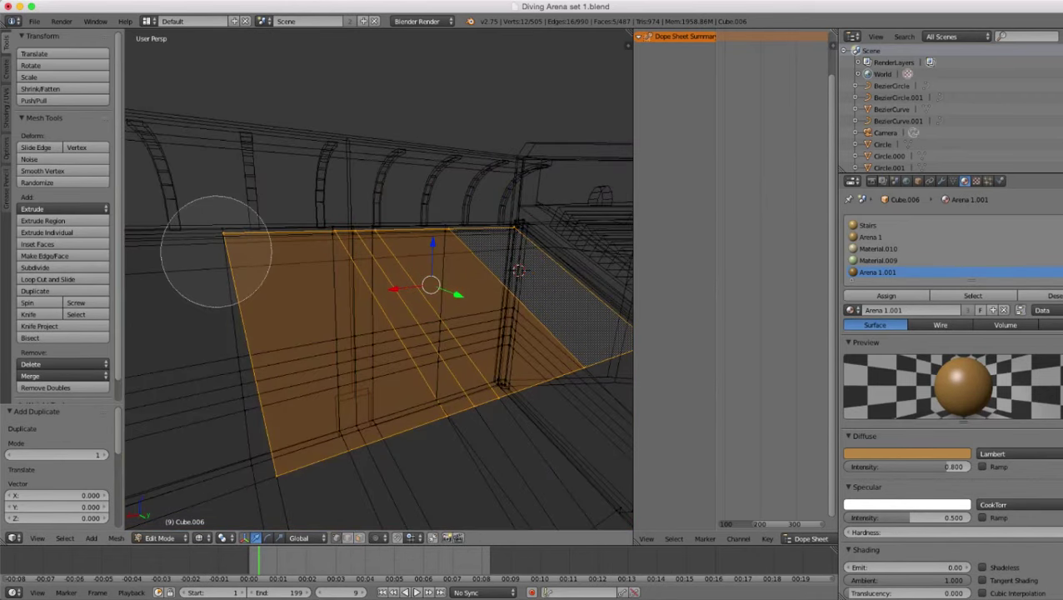
mouse_move(215, 251)
middle_mouse_down()
mouse_move(392, 221)
mouse_move(462, 221)
mouse_move(508, 229)
mouse_move(488, 235)
mouse_move(479, 260)
mouse_move(489, 270)
middle_mouse_up()
key("Escape")
key("z")
- Edge Slide the duplicate's front edge toward the railing by a factor of 0.492
key("ctrl+e")
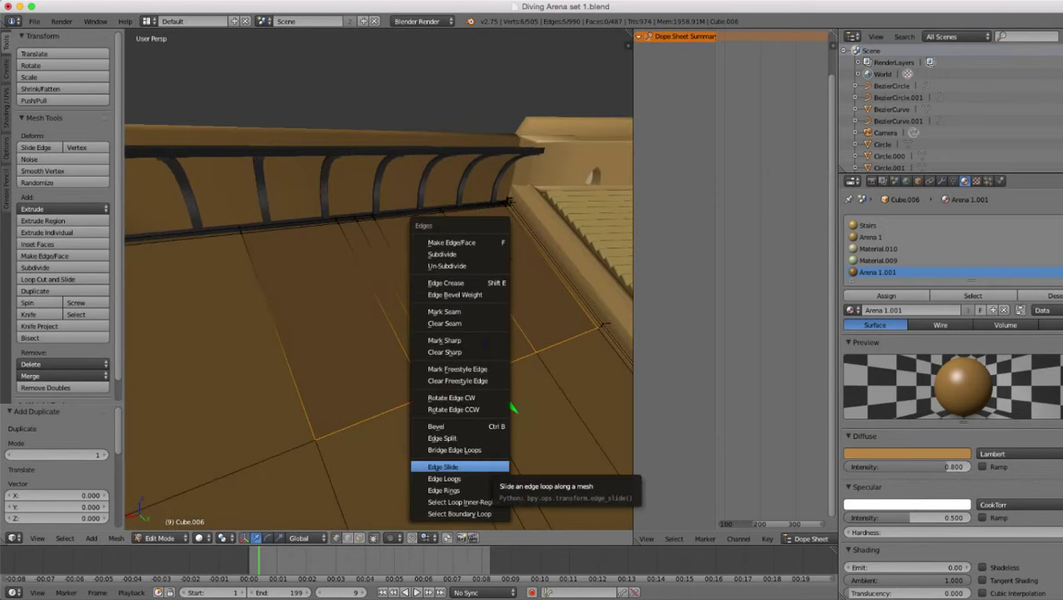
left_click(483, 467)
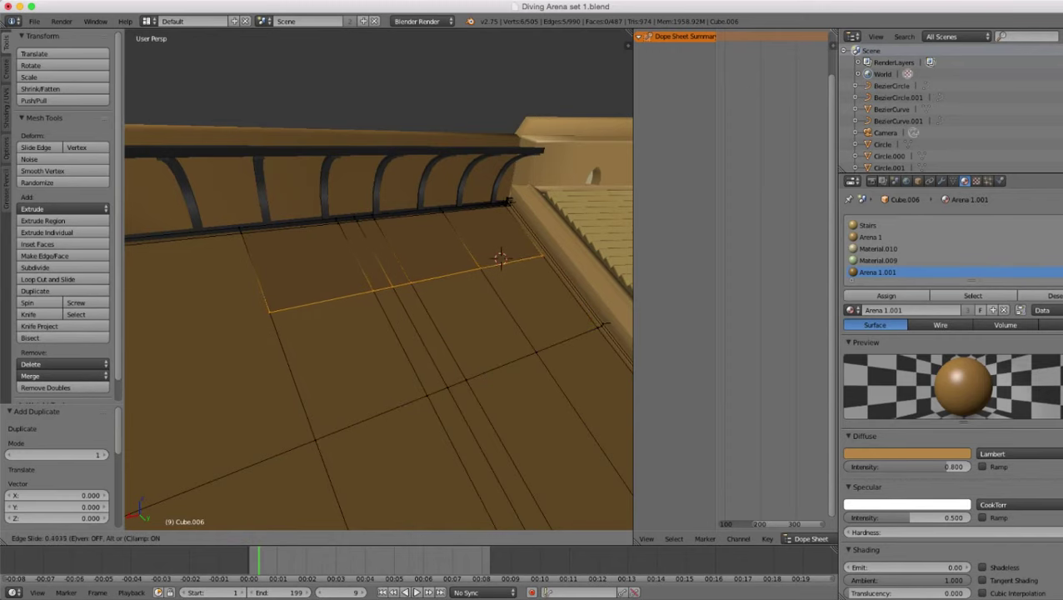
left_click(450, 358)
scroll(450, 358, "down", 2)
middle_click_drag(450, 358, 456, 383)
scroll(380, 280, "up", 3)
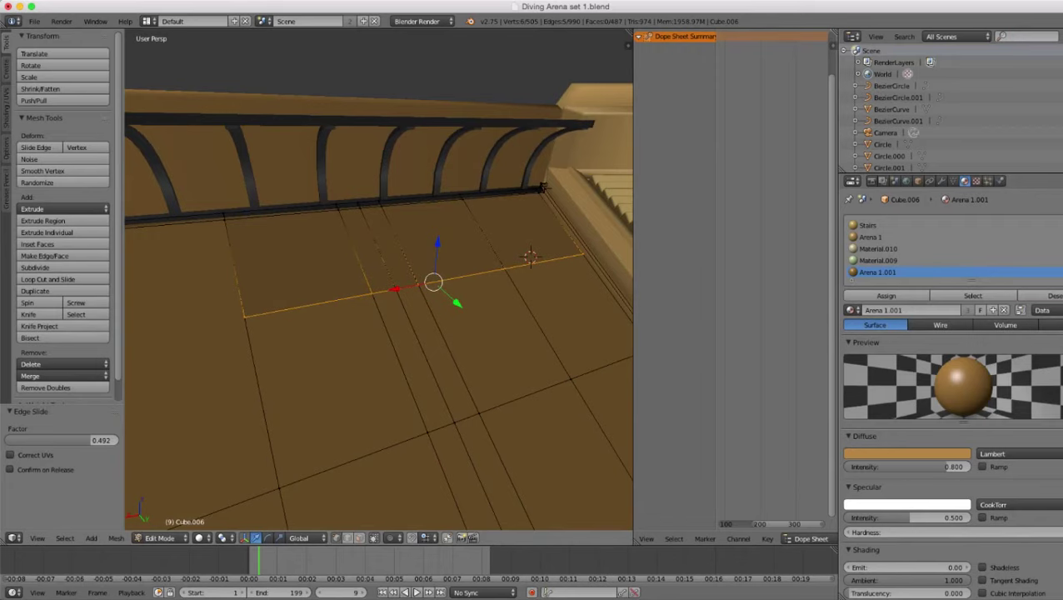
- Select the whole linked duplicate strip, extrude it about 0.070 in Z and 0.031 in Y, and check the slab in Object Mode
key("ctrl+l")
middle_click_drag(379, 281, 437, 246)
scroll(379, 281, "up", 2)
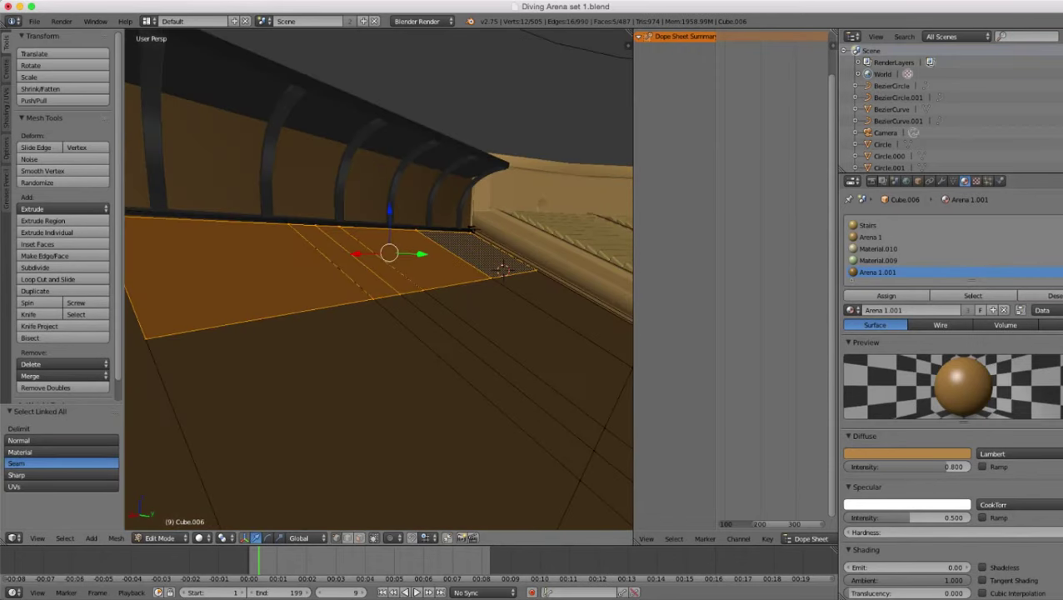
key("e")
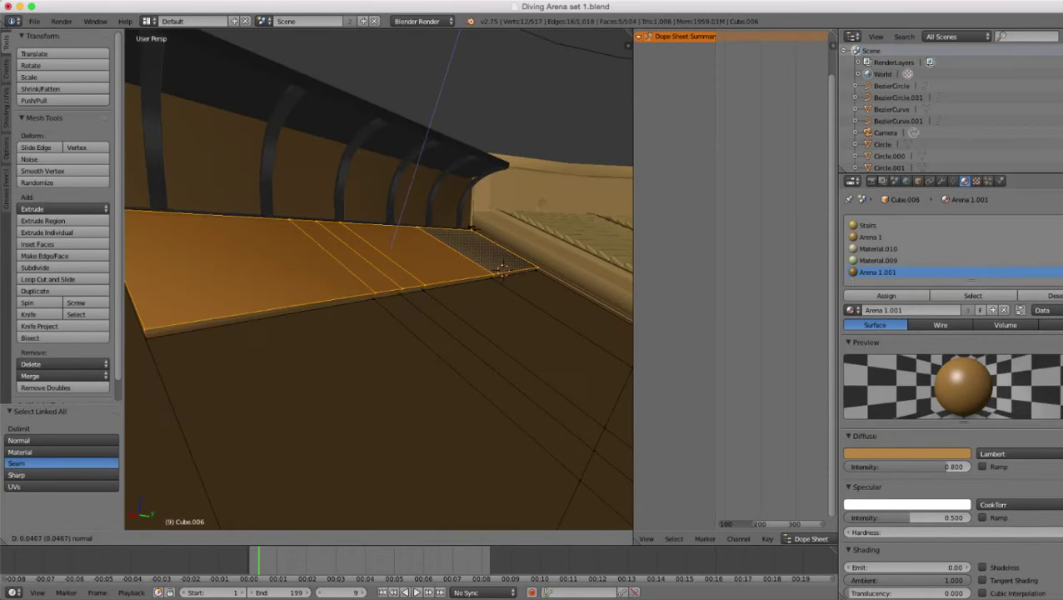
left_click(404, 241)
middle_click_drag(404, 242, 341, 296)
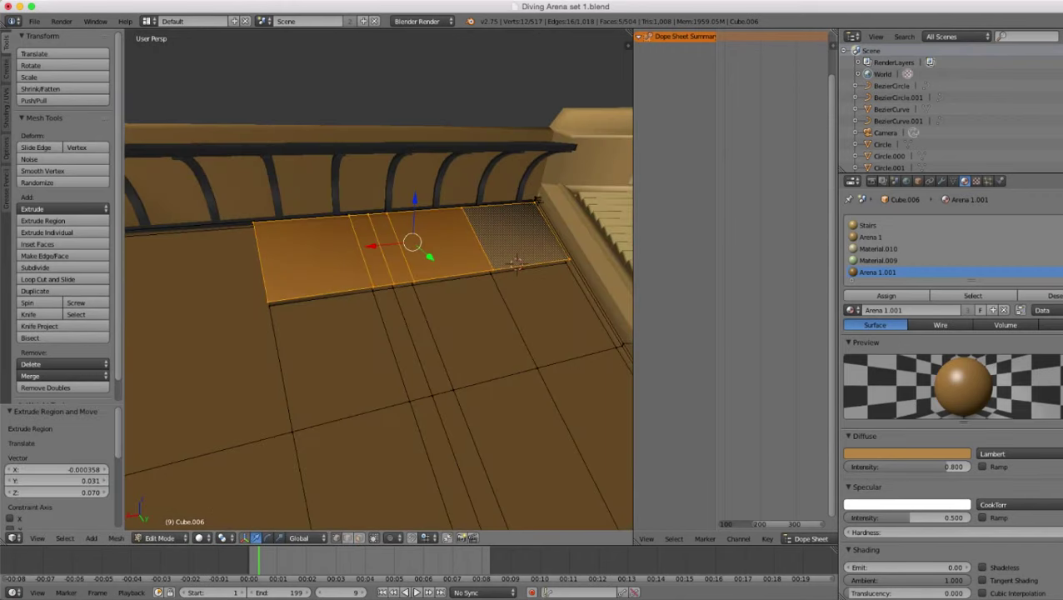
key("Tab")
middle_click_drag(516, 263, 488, 280)
scroll(379, 280, "up", 3)
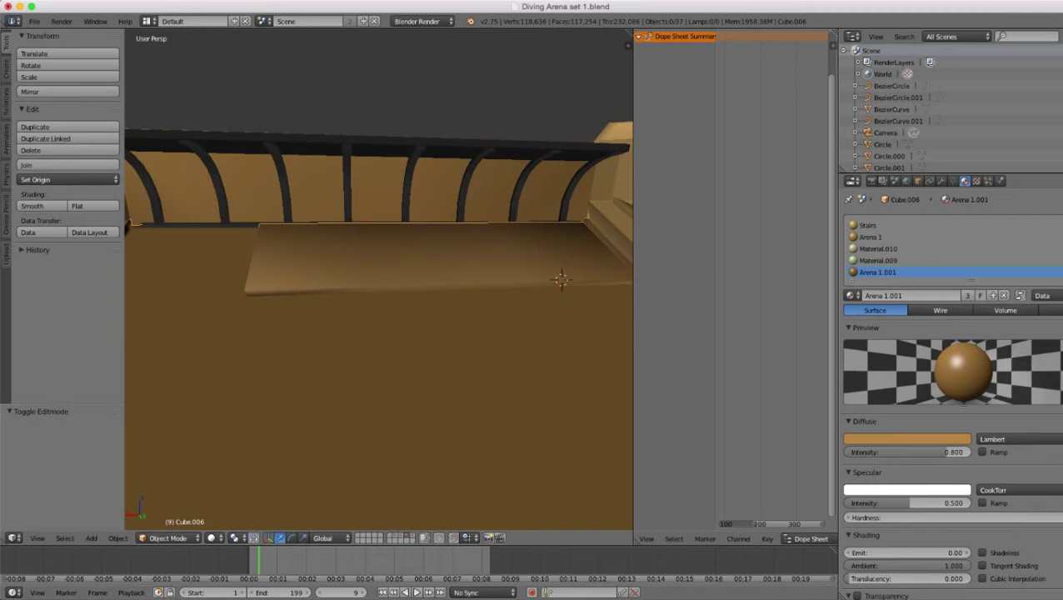
scroll(380, 280, "down", 1)
- Select all the raised slab's linked geometry in Edit Mode, separate the selection into its own object, and return to Object Mode
key("Tab")
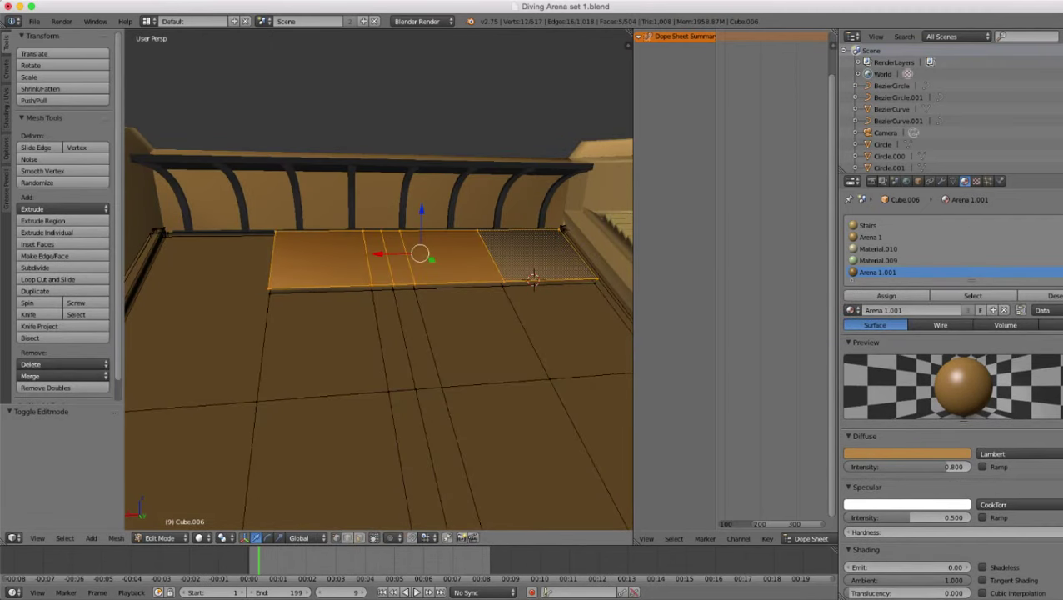
key("ctrl+l")
key("p")
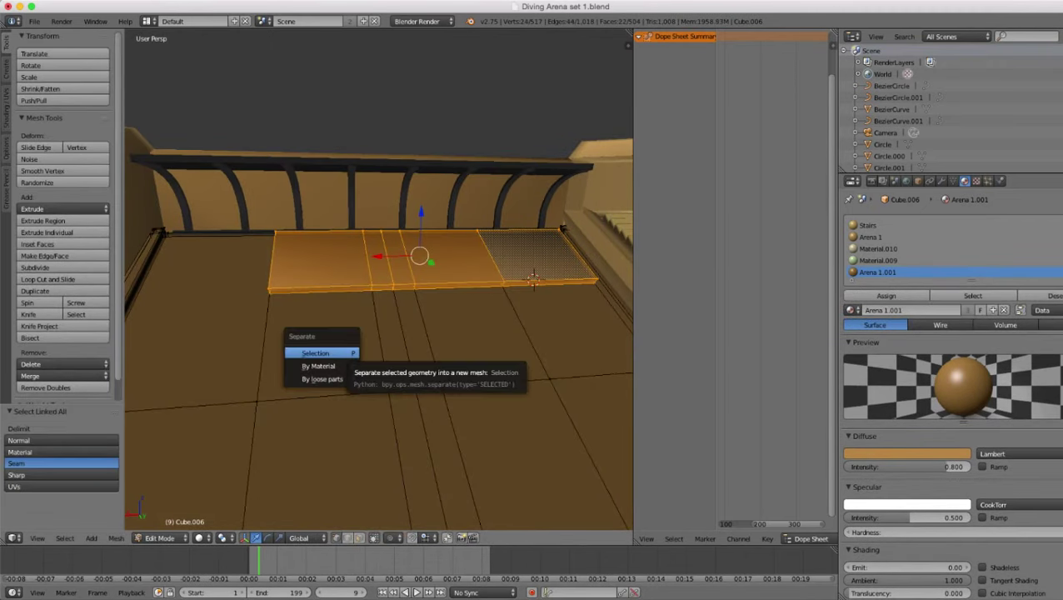
left_click(347, 353)
key("Tab")
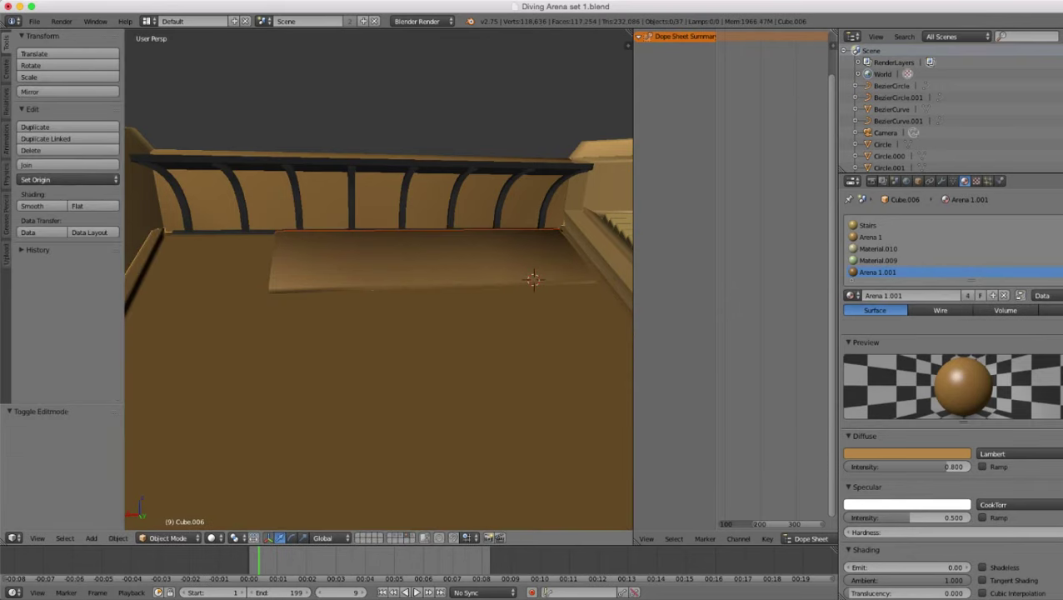
scroll(379, 280, "down", 2)
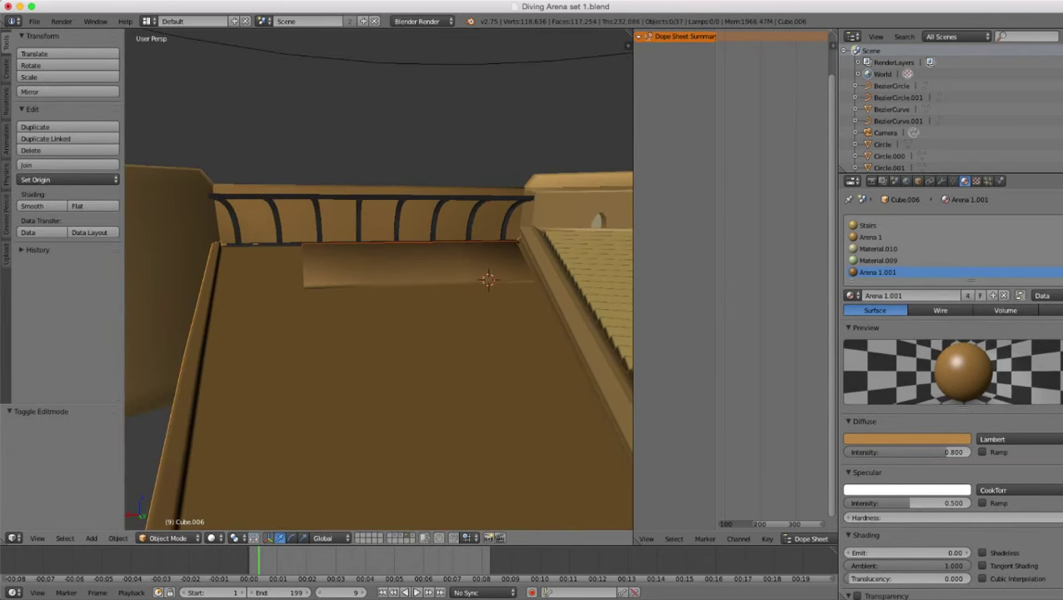
- Reselect the sloping platform and reopen it in Edit Mode, with its surface and the slab's front edge in view
right_click(379, 220)
scroll(379, 280, "up", 1)
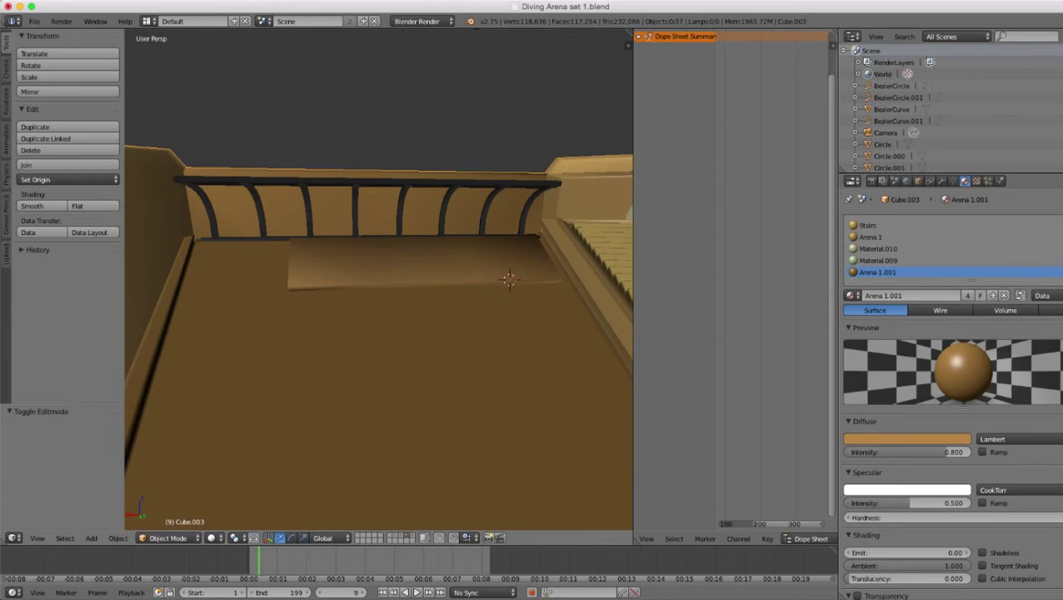
right_click(379, 350)
key("Tab")
scroll(379, 280, "down", 1)
middle_click_drag(379, 333, 379, 348)
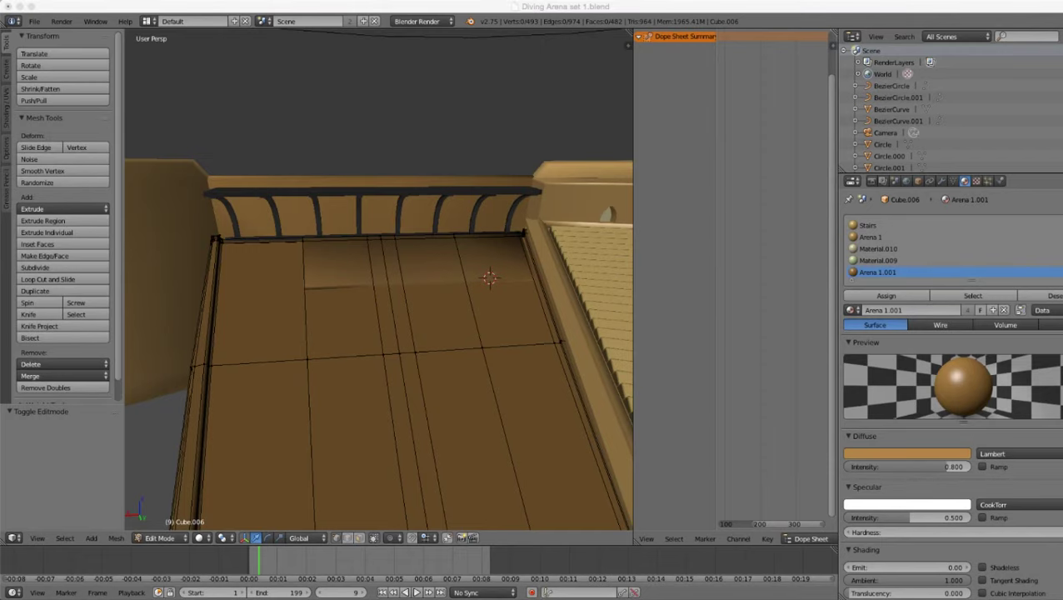
middle_click_drag(490, 278, 413, 246)
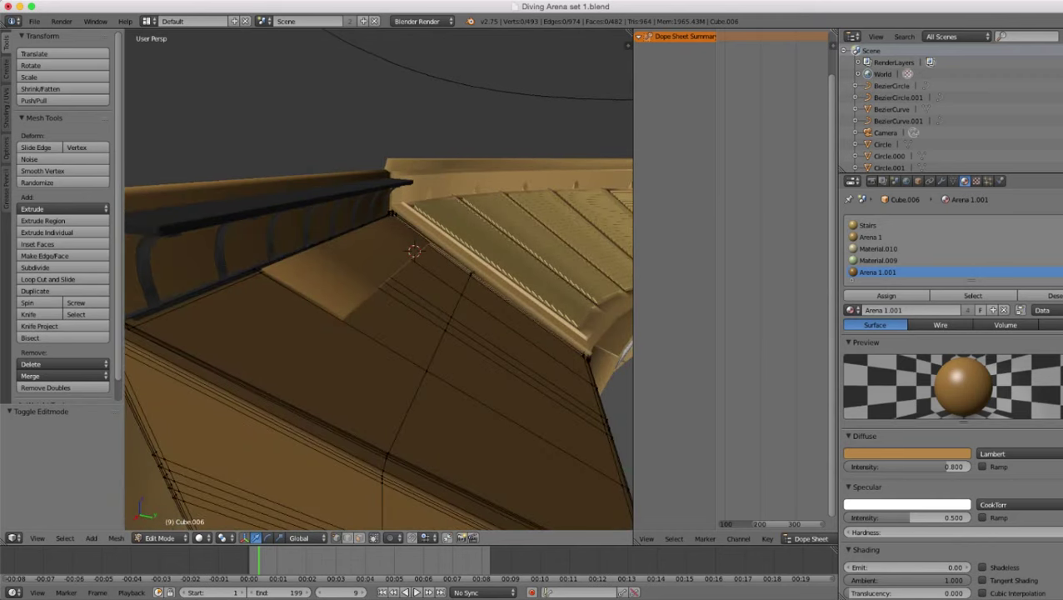
- Add a single loop cut across the platform's railing-side row, close to the separated slab's front edge
key("ctrl+r")
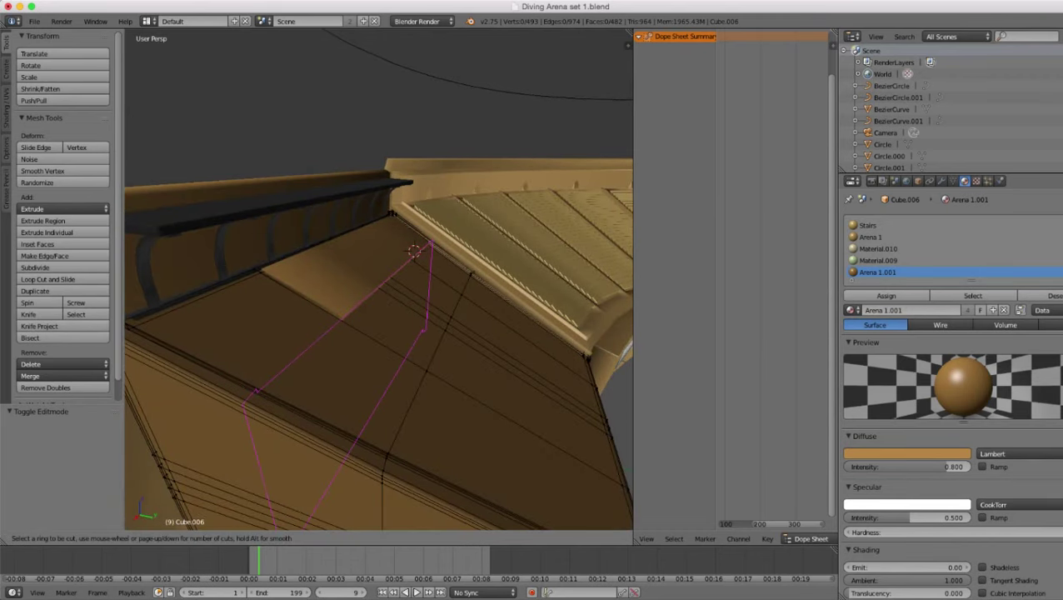
left_click(414, 251)
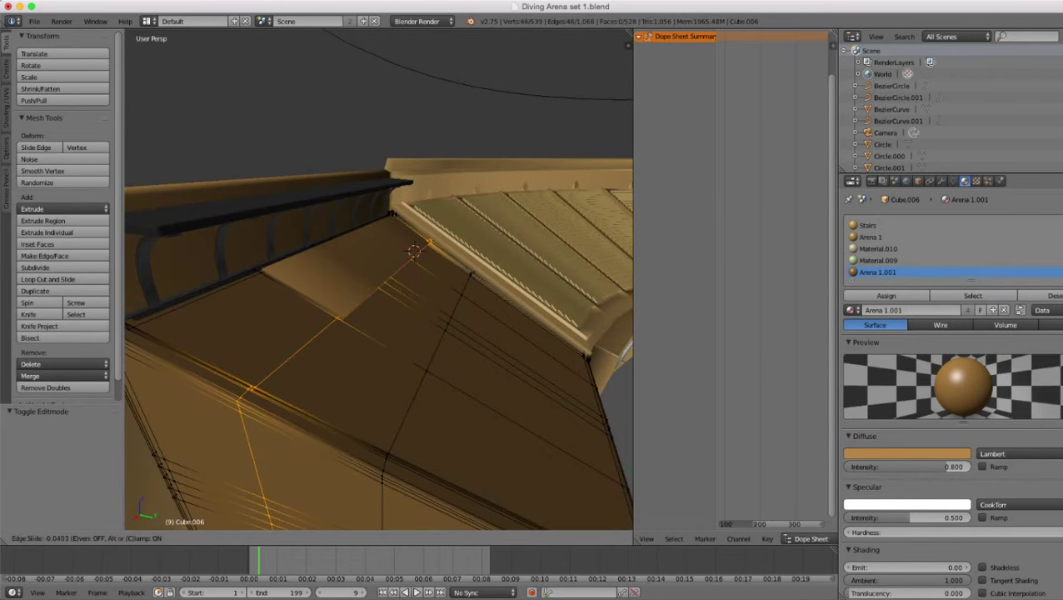
left_click(414, 251)
middle_click_drag(414, 252, 366, 291)
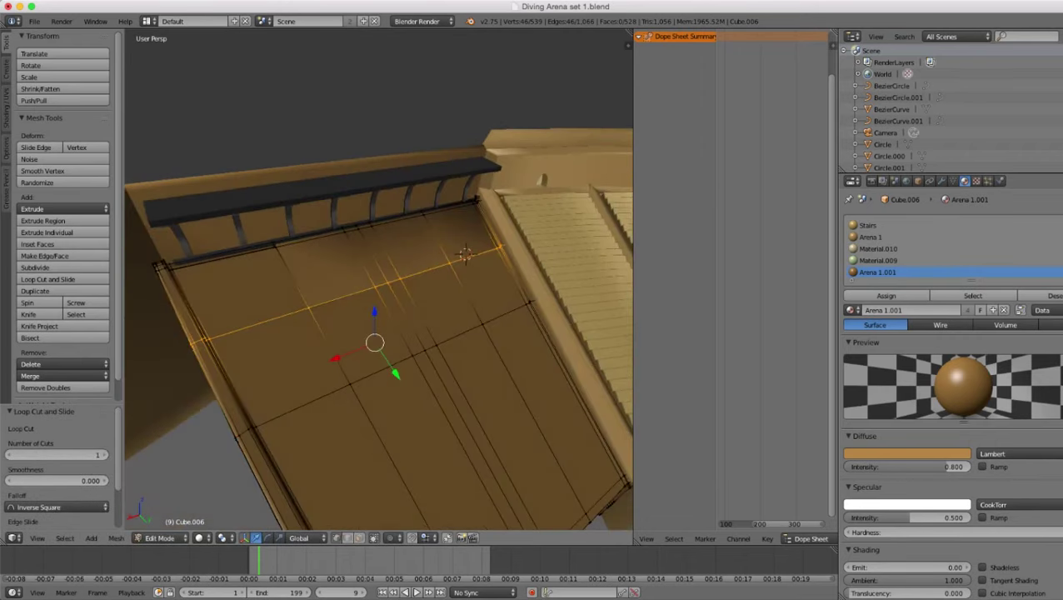
scroll(367, 292, "down", 3)
scroll(379, 281, "up", 1)
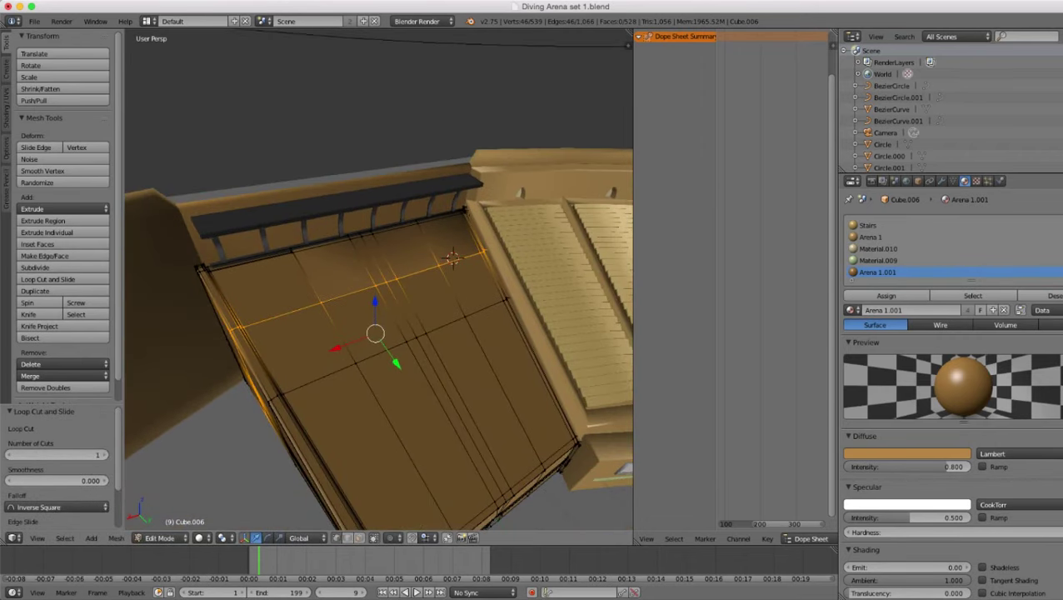
- Add two single loop cuts across the lower half of the sloping platform, one midway and one closer to its front end
key("ctrl+r")
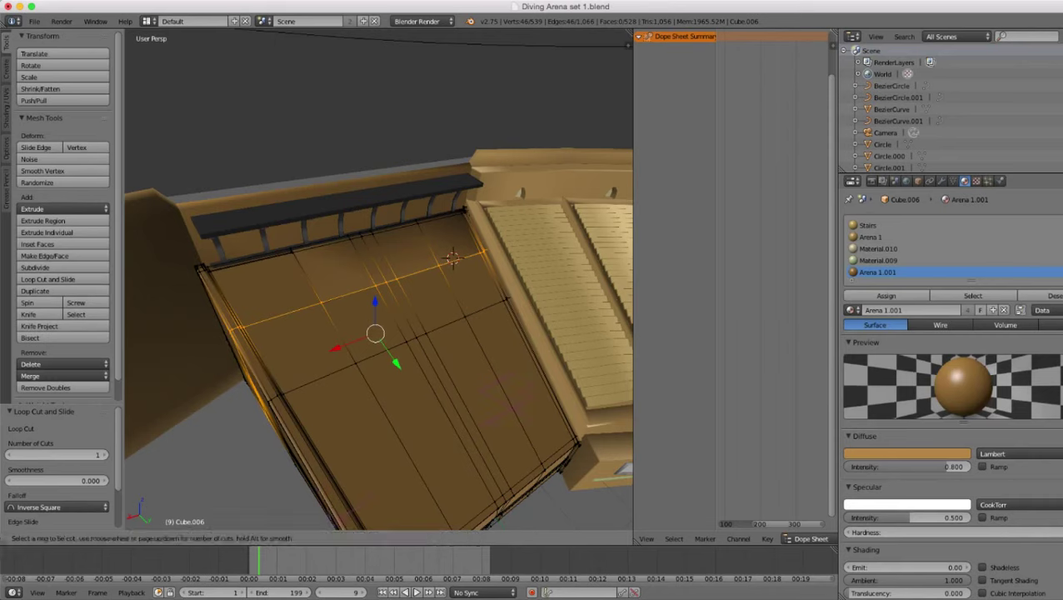
double_click(450, 409)
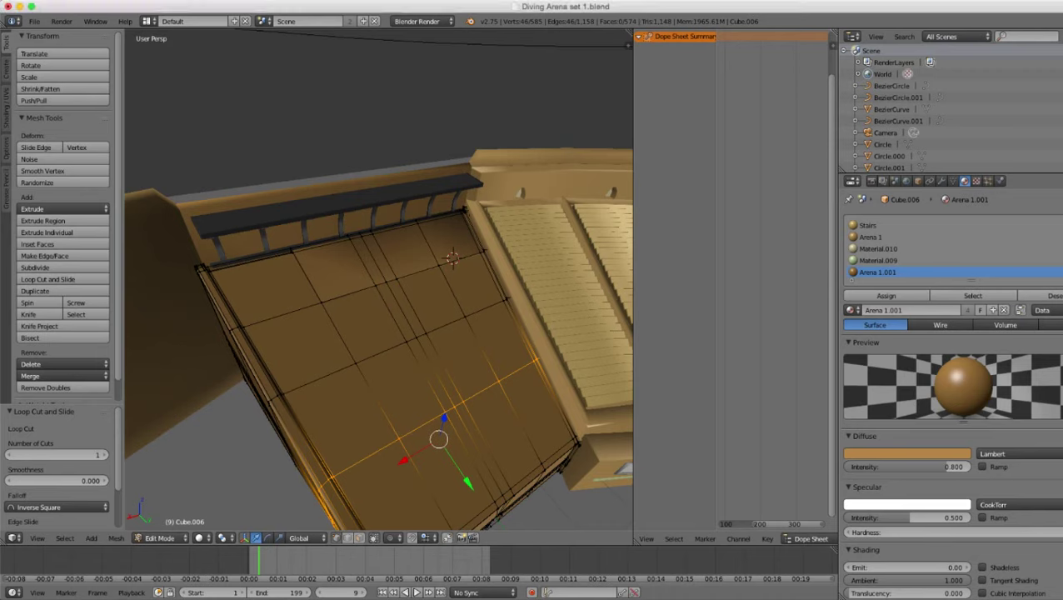
key("ctrl+r")
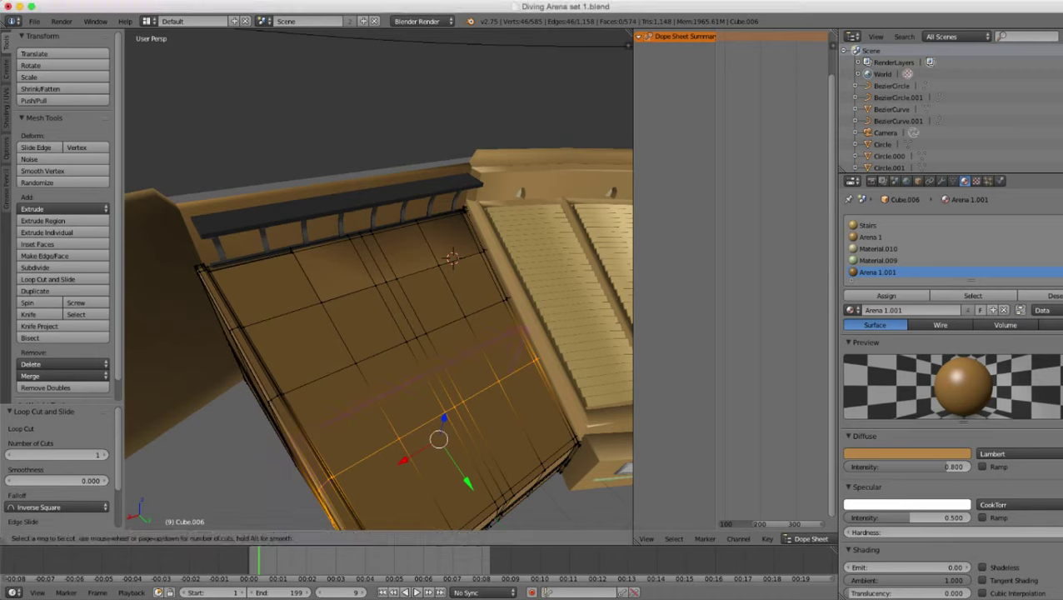
left_click(429, 370)
left_click(429, 369)
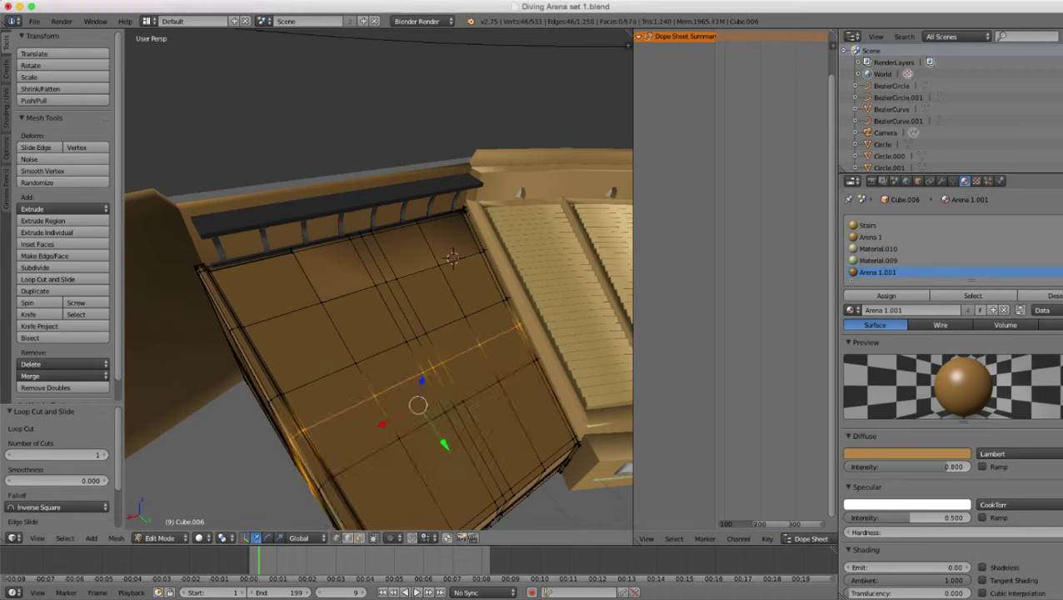
- In face selection mode, select the two rows of platform faces in front of the slab, including the narrow faces along the stair-side edge
left_click(359, 538)
middle_click_drag(433, 408, 359, 379)
scroll(417, 358, "up", 2)
right_click(471, 335)
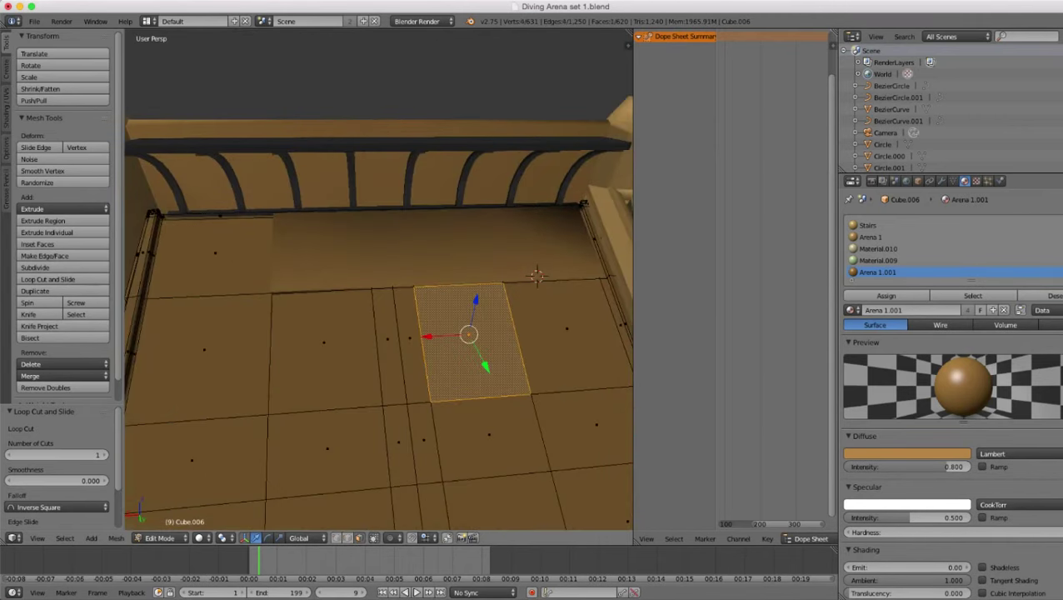
scroll(367, 359, "down", 1)
key("c")
mouse_move(287, 363)
left_mouse_down()
mouse_move(289, 372)
mouse_move(411, 380)
mouse_move(530, 359)
left_mouse_up()
key("Escape")
mouse_move(530, 358)
middle_mouse_down()
mouse_move(505, 334)
mouse_move(425, 330)
middle_mouse_up()
scroll(425, 330, "up", 1)
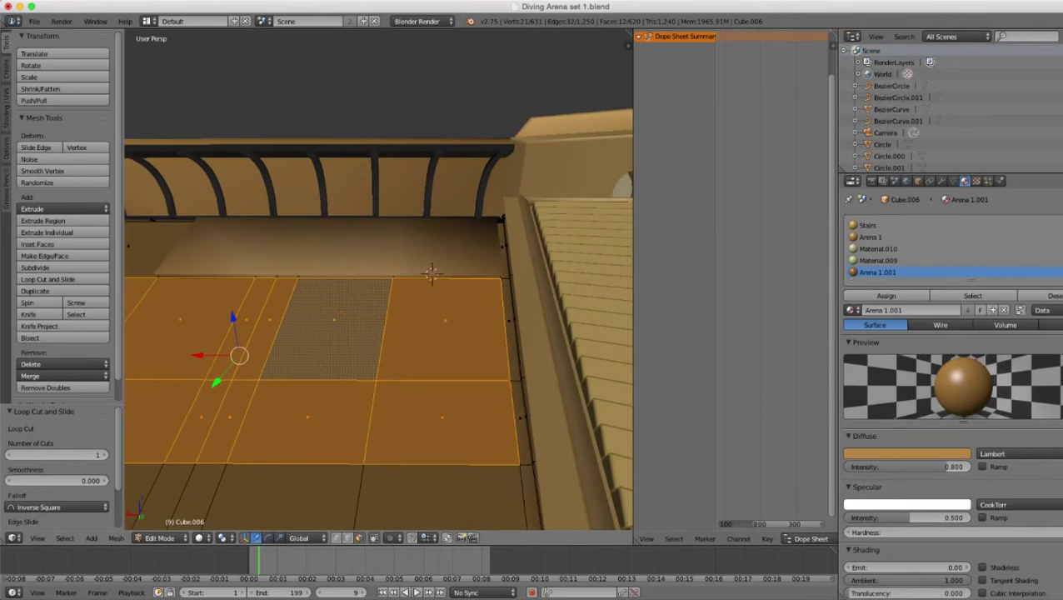
right_click(510, 322, "shift")
right_click(522, 418, "shift")
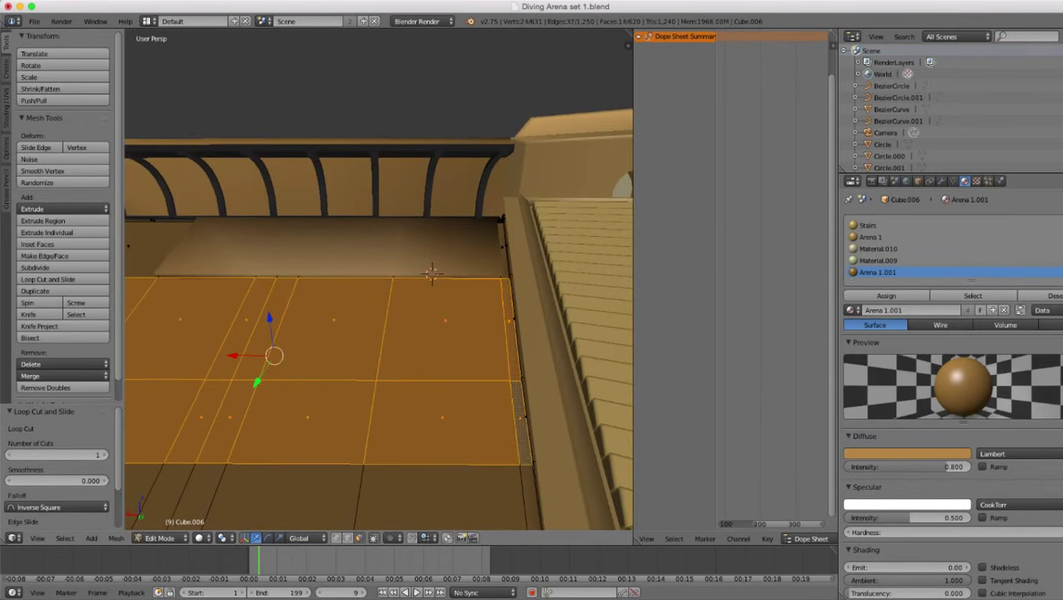
- Duplicate the selected platform faces in place and raise the copy about 0.007 along Z
scroll(522, 418, "down", 2)
middle_click_drag(522, 418, 596, 414)
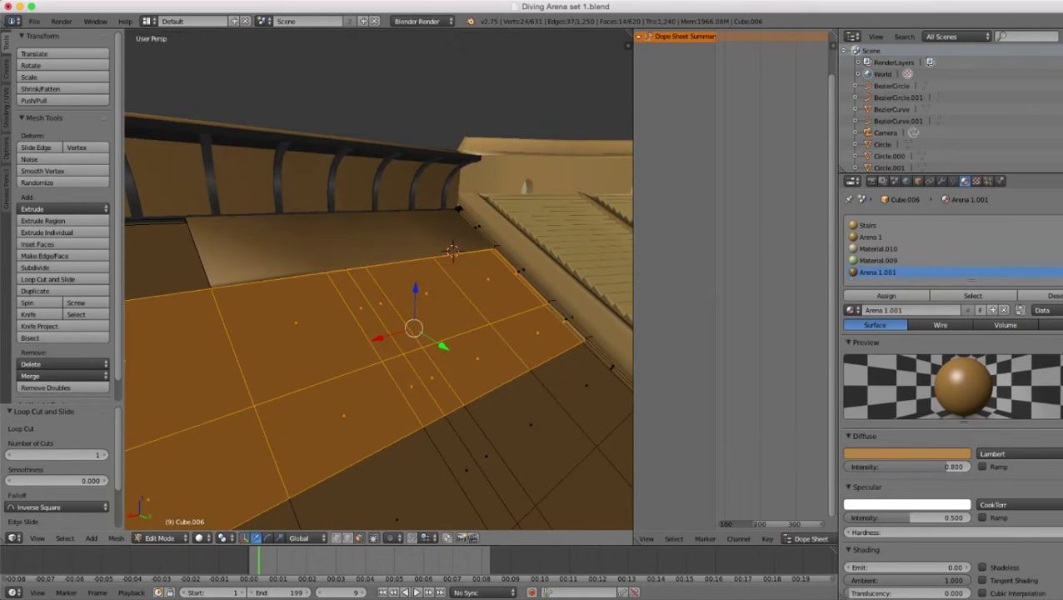
key("shift+d")
key("Escape")
scroll(379, 279, "down", 3)
scroll(380, 279, "up", 2)
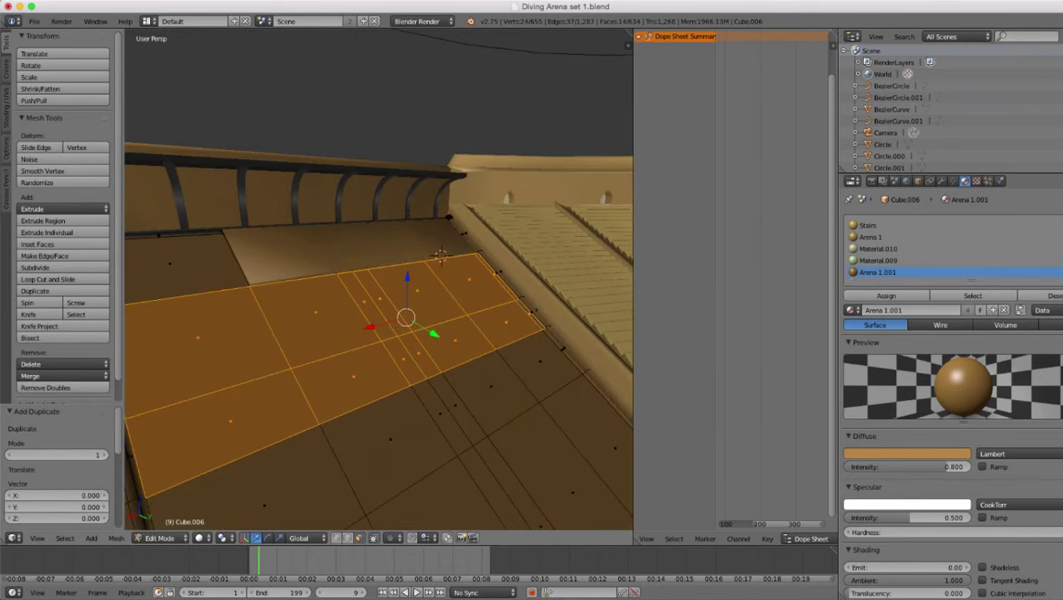
key("g")
key("z")
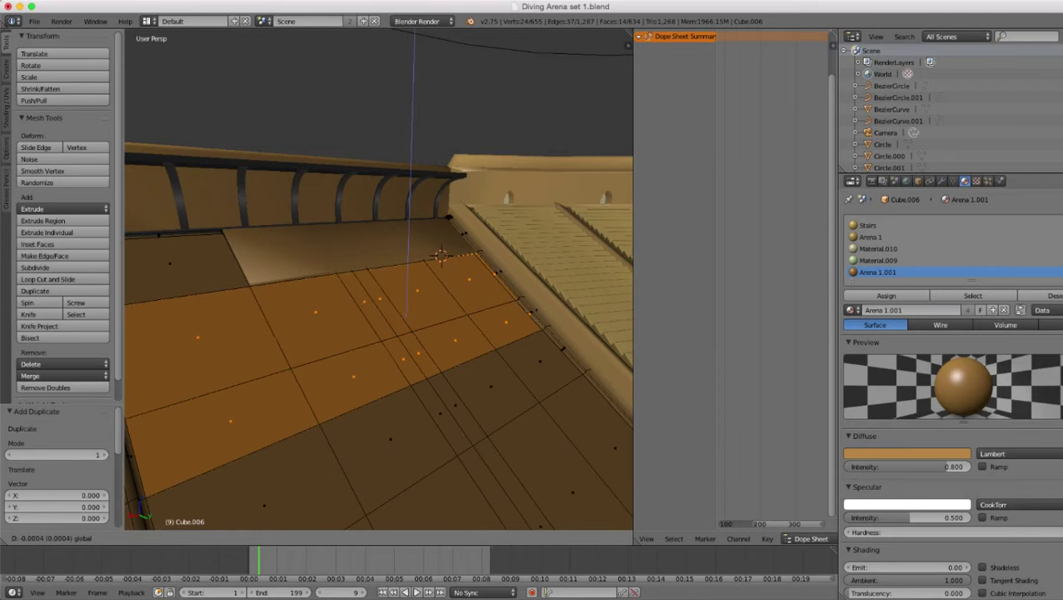
left_click(379, 291)
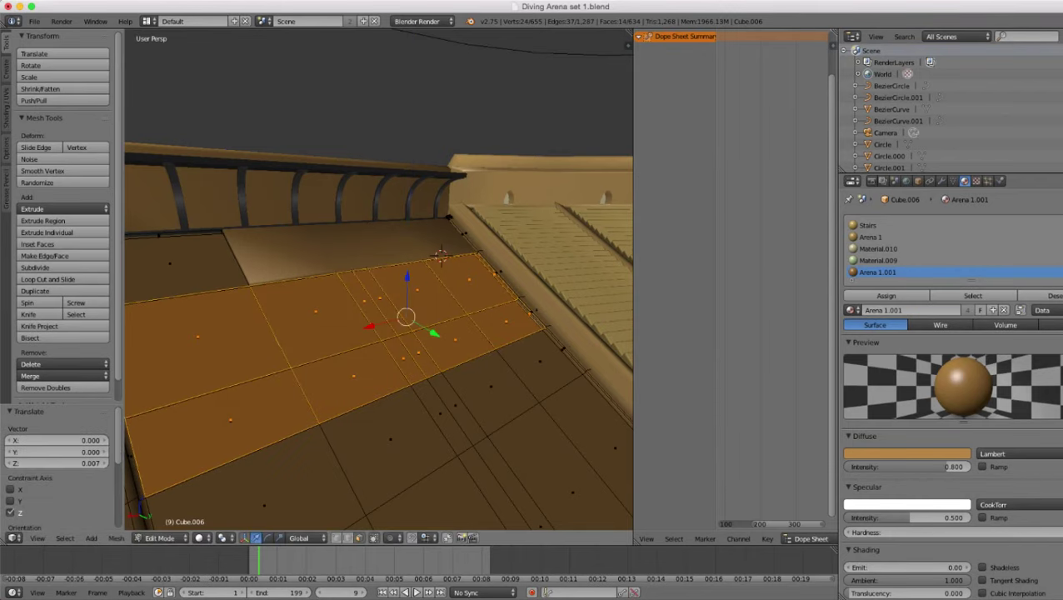
- Separate the raised duplicate faces into their own object and select that new panel in Object Mode
key("p")
left_click(380, 291)
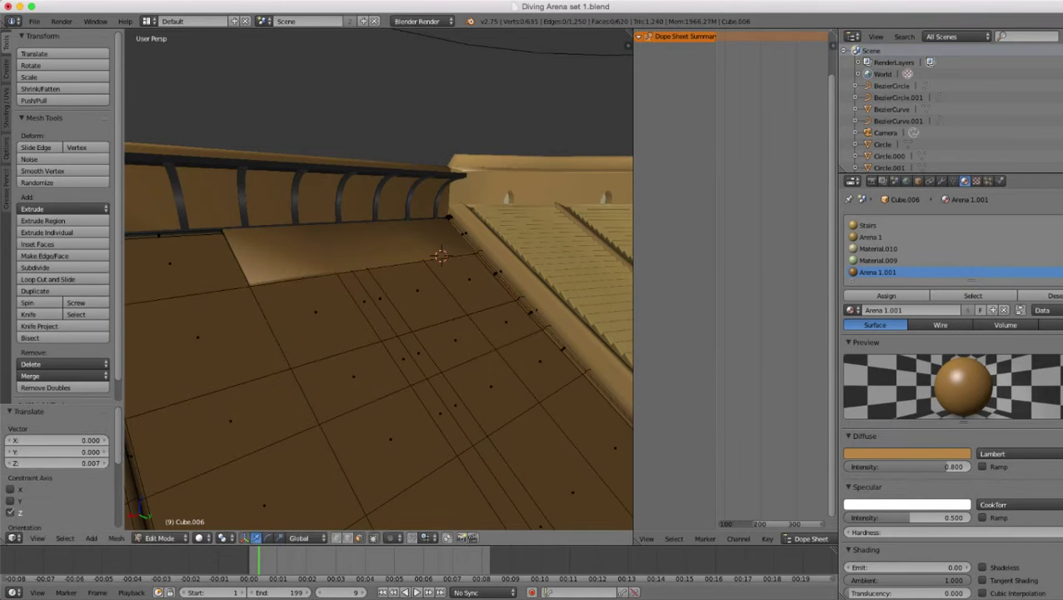
key("Tab")
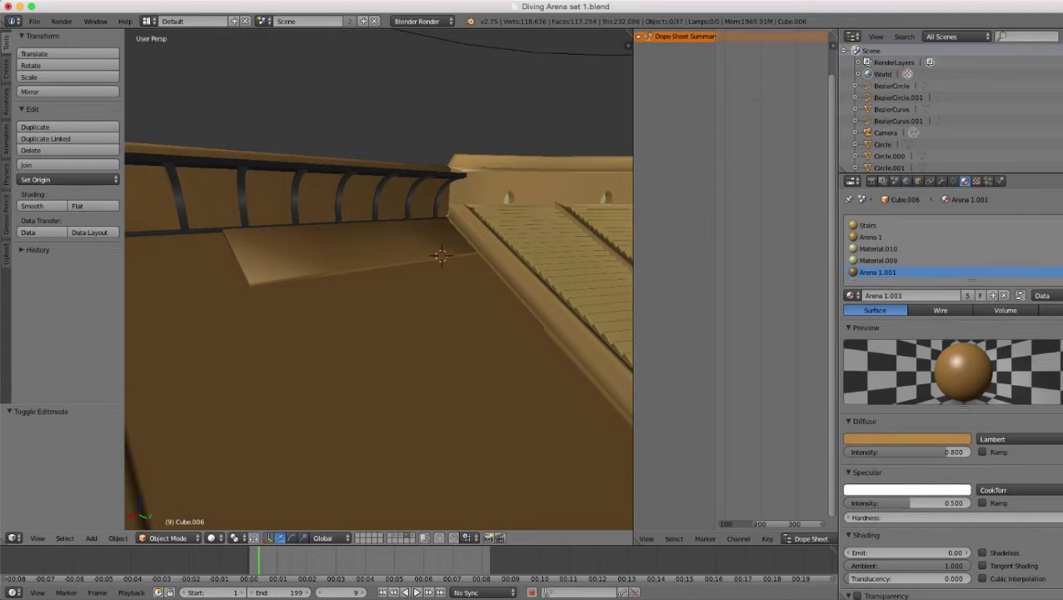
scroll(342, 342, "down", 1)
right_click(342, 341)
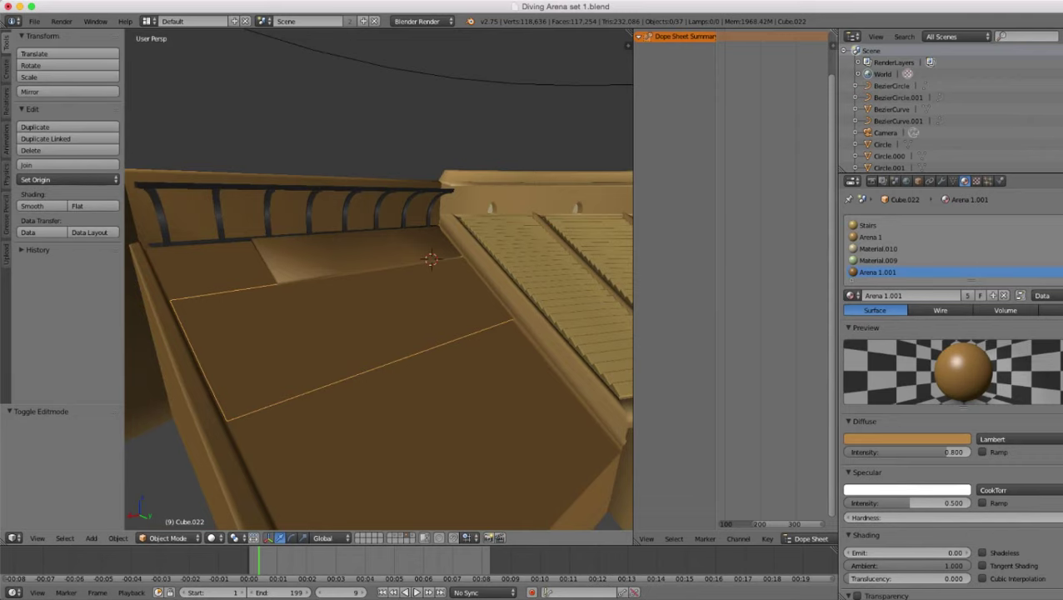
- Open the new panel in Edit Mode and delete the wide and narrow faces at its front corner beside the stairs
scroll(342, 342, "down", 2)
middle_click_drag(342, 342, 233, 368)
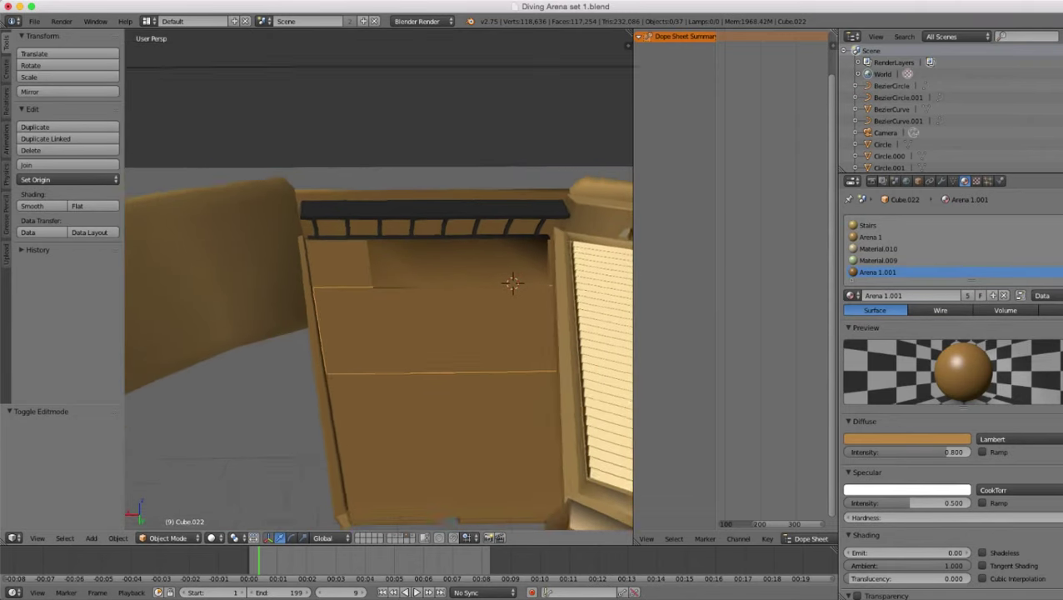
scroll(332, 241, "up", 4)
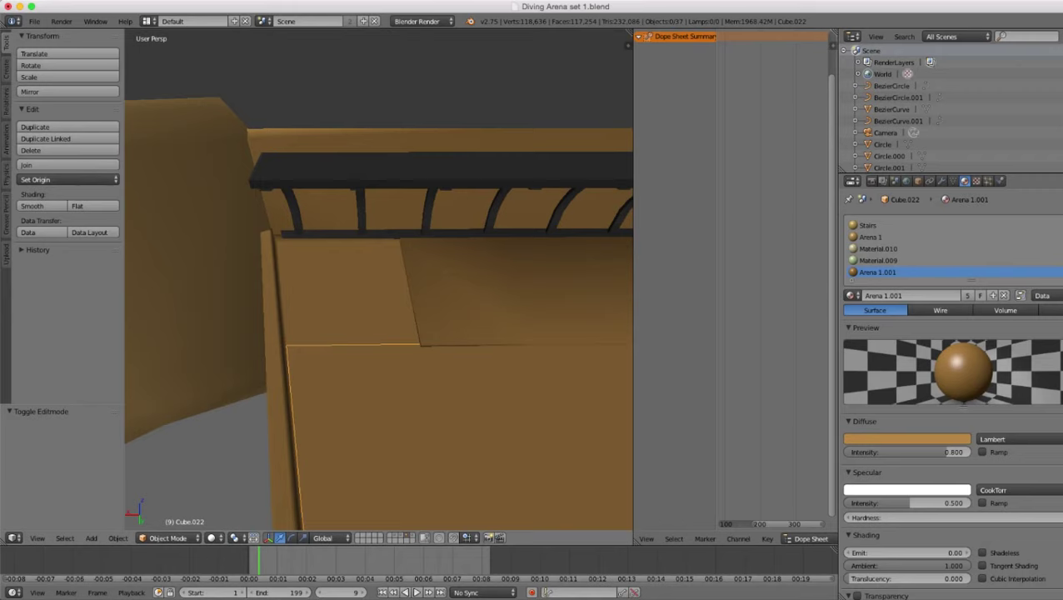
scroll(331, 291, "down", 5)
middle_click_drag(332, 292, 292, 241)
scroll(350, 257, "up", 1)
key("Tab")
scroll(379, 279, "up", 1)
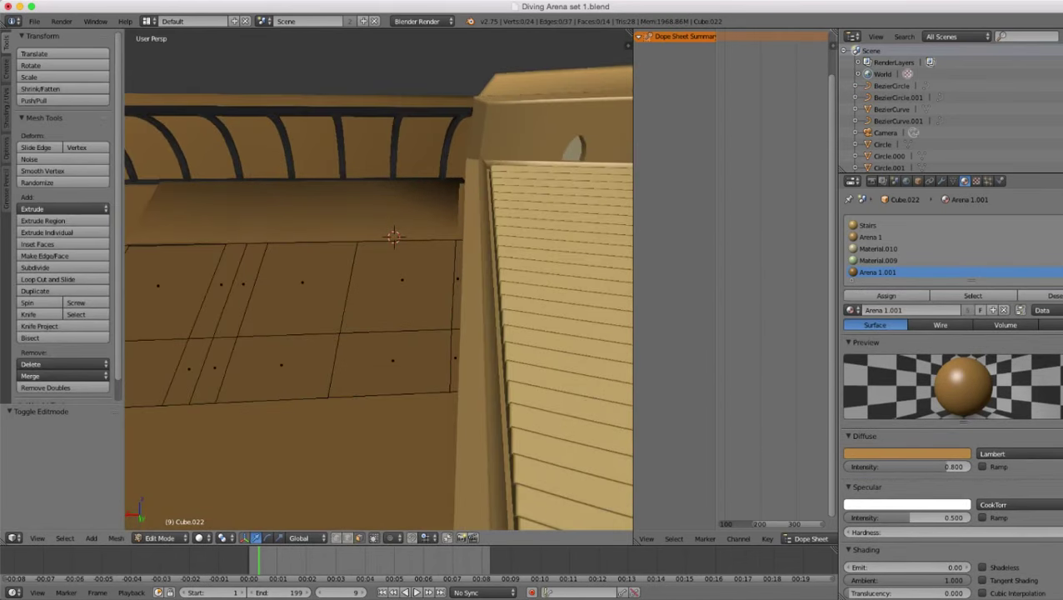
right_click(394, 358)
middle_click_drag(394, 359, 433, 373)
key("x")
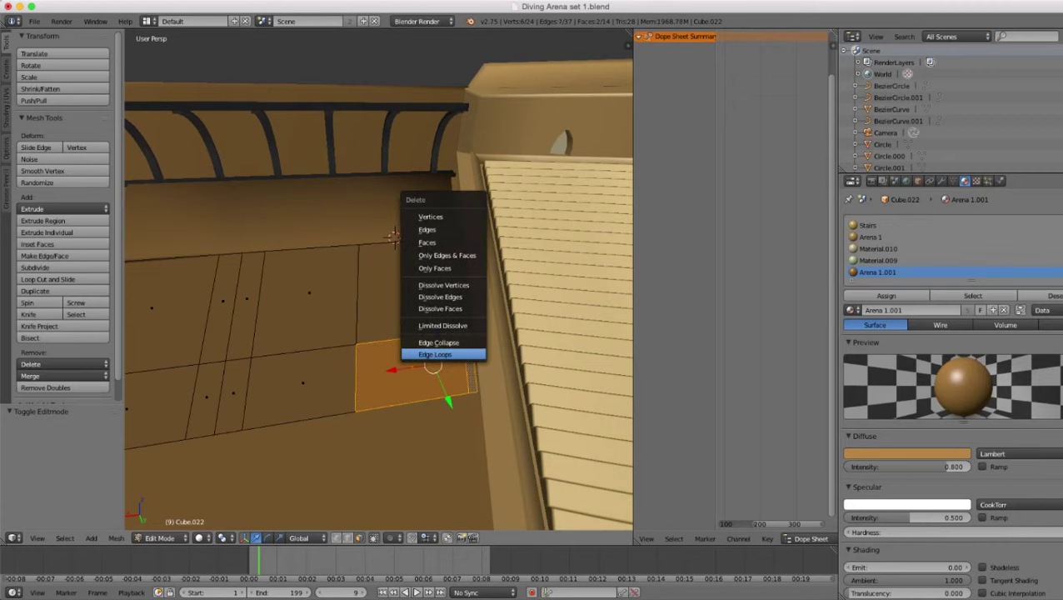
left_click(428, 240)
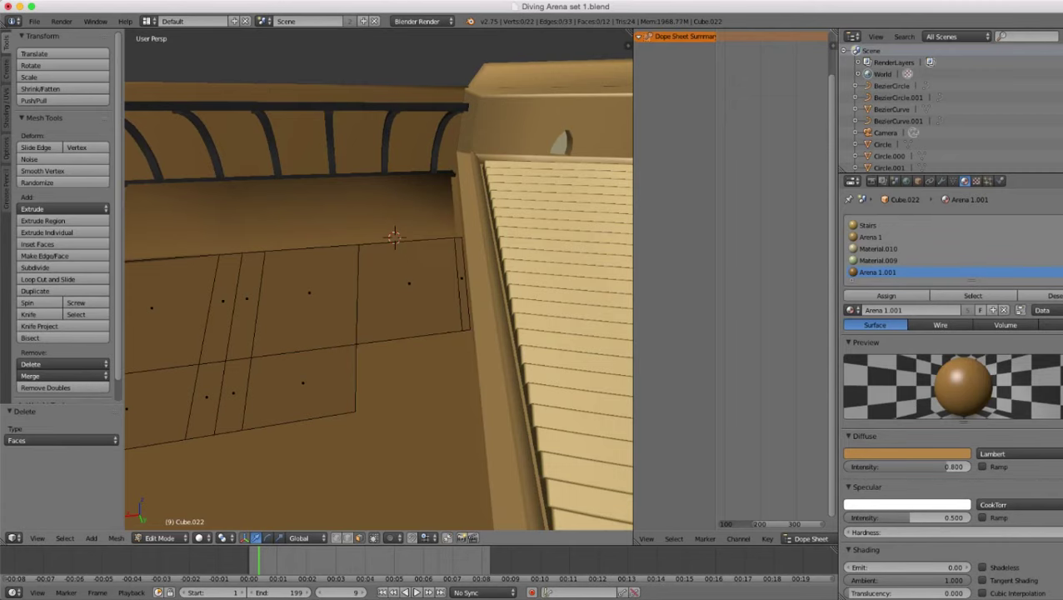
- In vertex selection mode, fill the stair-side corner gap with an angled face through the three middle-row vertices and the remaining front vertex
left_click(336, 538)
scroll(380, 279, "up", 1)
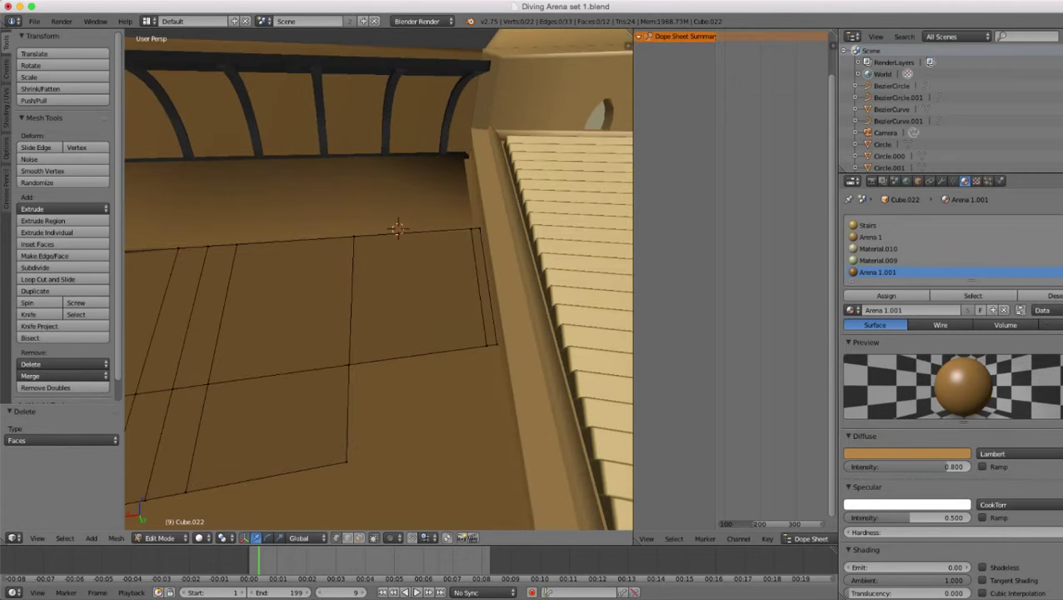
right_click(487, 346)
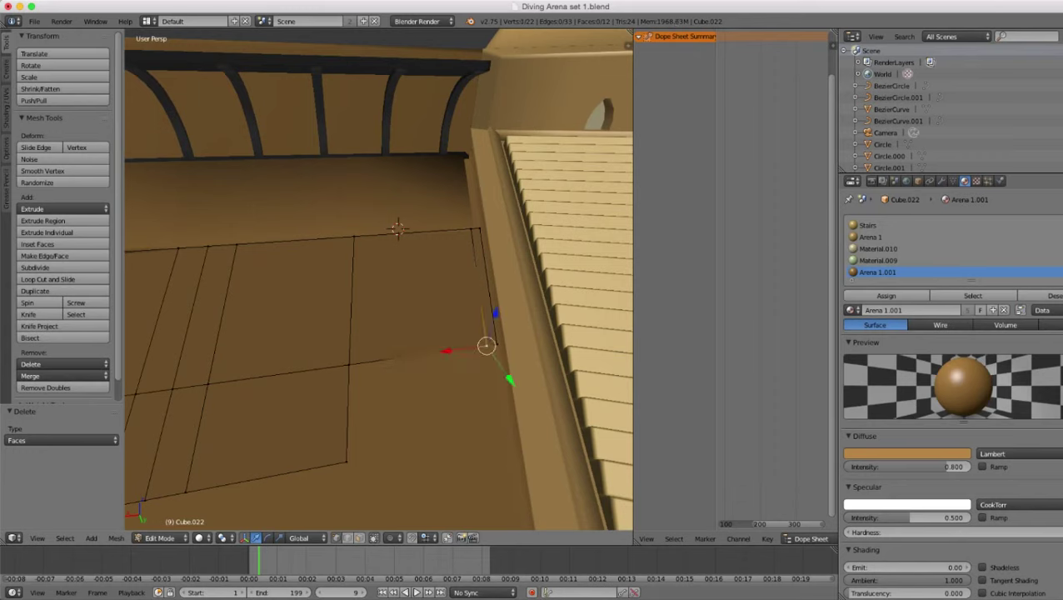
middle_click_drag(450, 333, 483, 279)
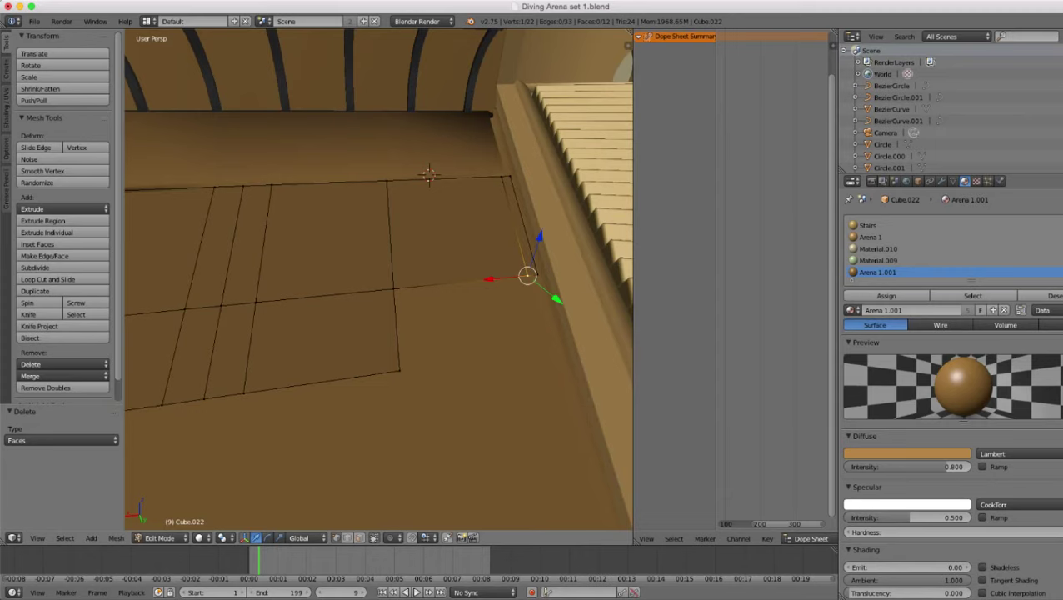
scroll(379, 279, "up", 2)
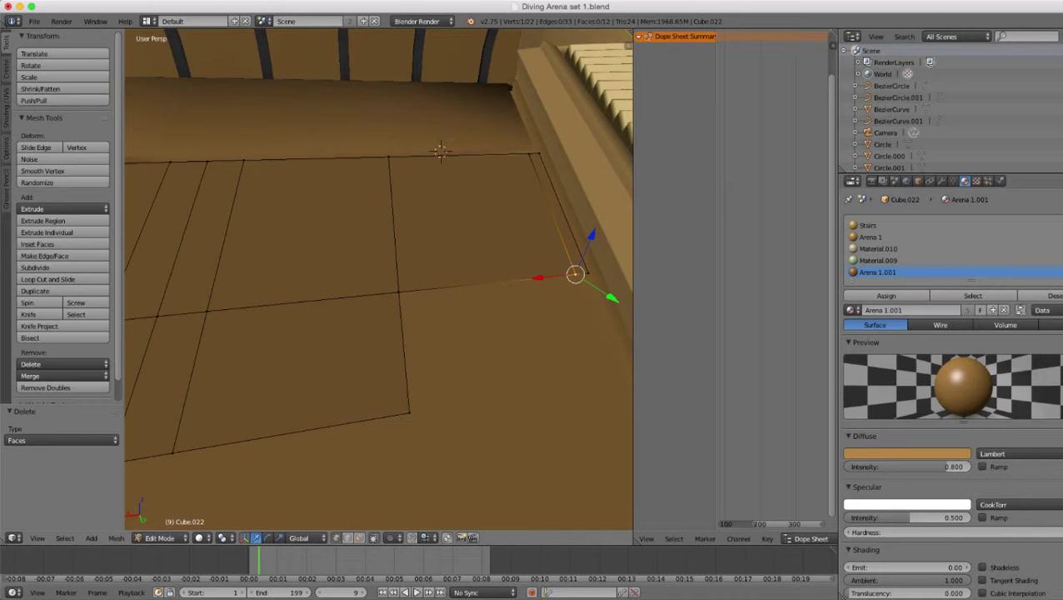
right_click(588, 273, "shift")
right_click(398, 291, "shift")
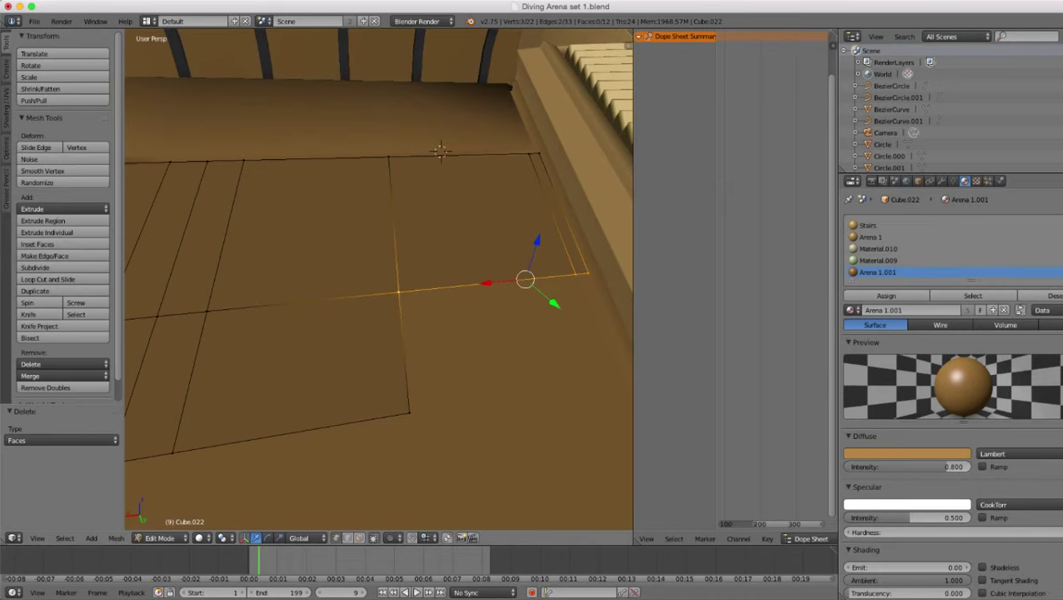
right_click(409, 412, "shift")
key("f")
- Examine the new angled corner up close and check the panel's outline in Object Mode
scroll(410, 412, "down", 2)
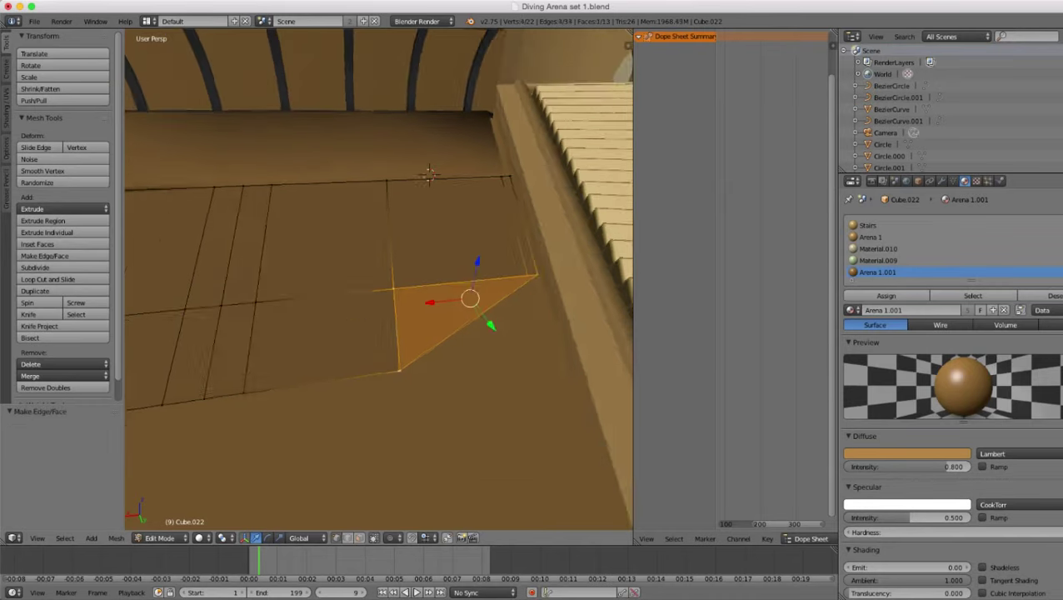
middle_click_drag(410, 412, 393, 431)
scroll(392, 432, "up", 2)
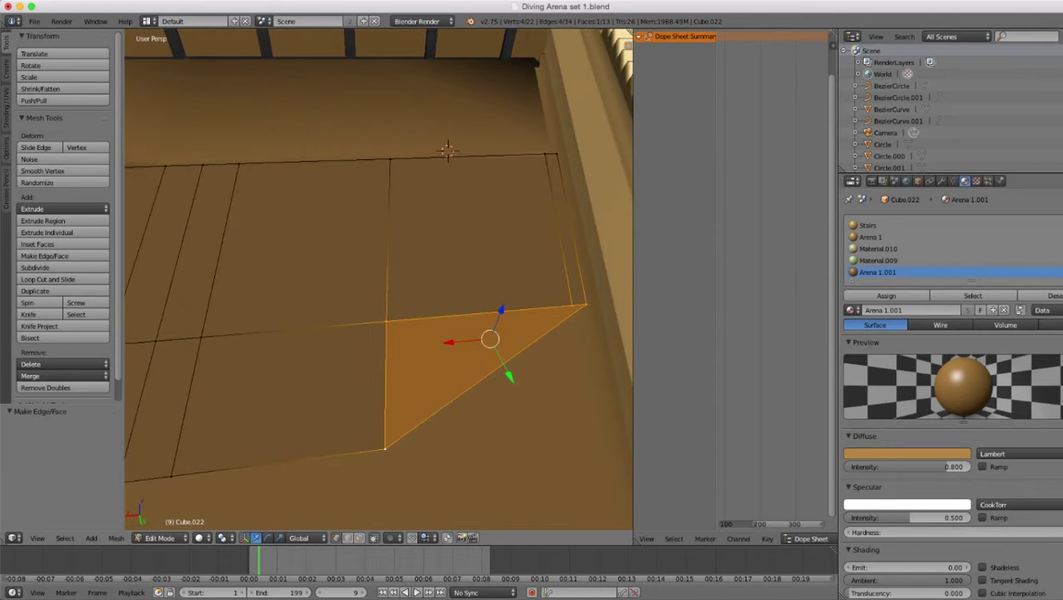
right_click(572, 305)
scroll(572, 305, "down", 3)
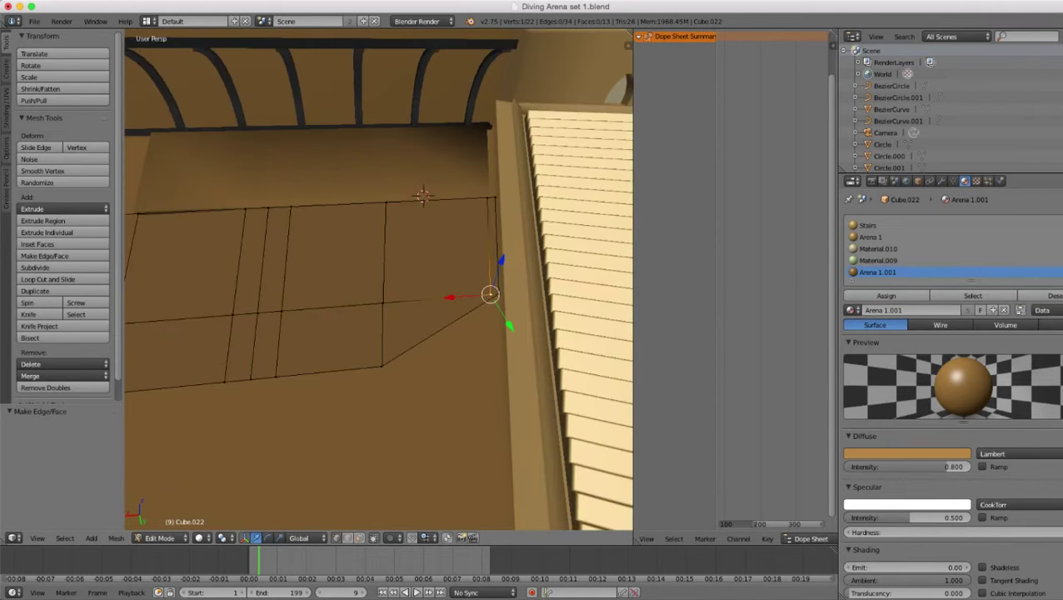
key("Tab")
mouse_move(571, 305)
middle_mouse_down()
mouse_move(588, 262)
mouse_move(605, 291)
mouse_move(585, 302)
mouse_move(562, 270)
mouse_move(587, 263)
mouse_move(546, 283)
mouse_move(571, 273)
middle_mouse_up()
key("z")
key("z")
scroll(545, 283, "down", 2)
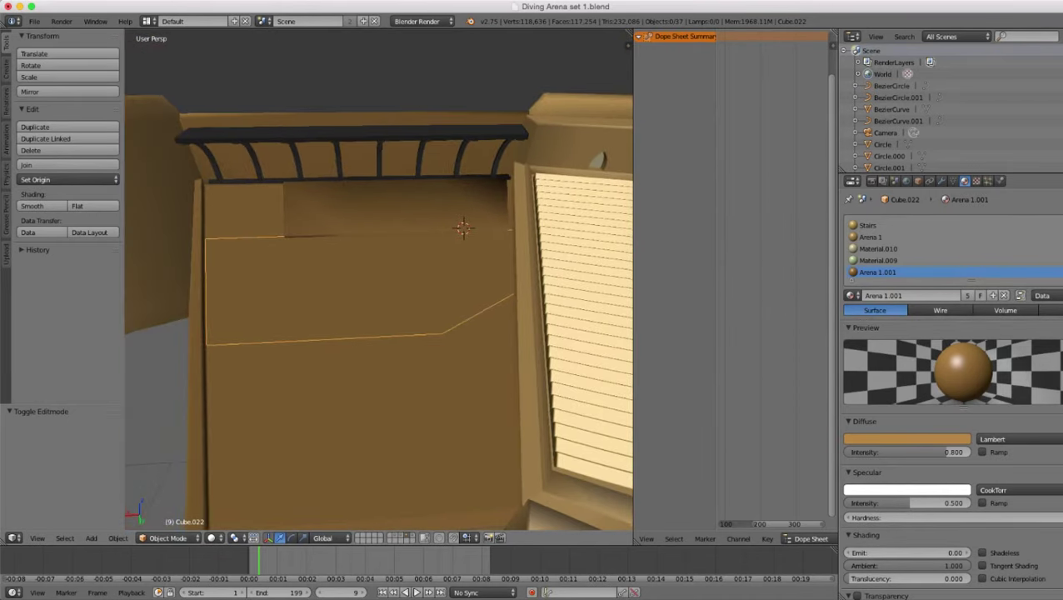
- Reopen the panel in Edit Mode and add a lengthwise loop cut near its side opposite the stairs, slid about 0.36 toward that edge
key("Tab")
scroll(379, 280, "up", 3)
scroll(379, 280, "down", 4)
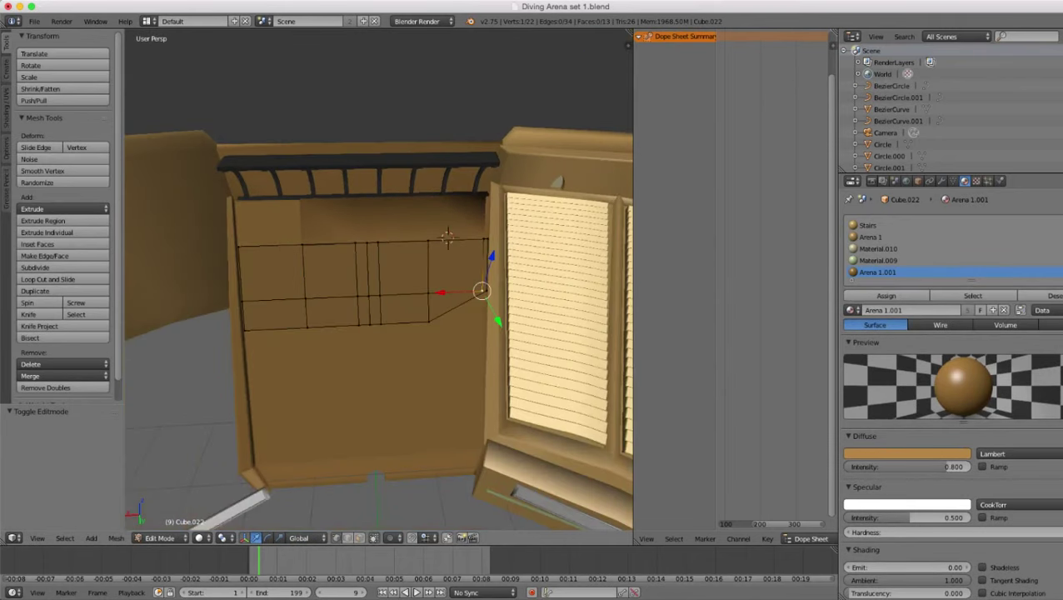
scroll(379, 280, "up", 2)
middle_click_drag(379, 280, 381, 246)
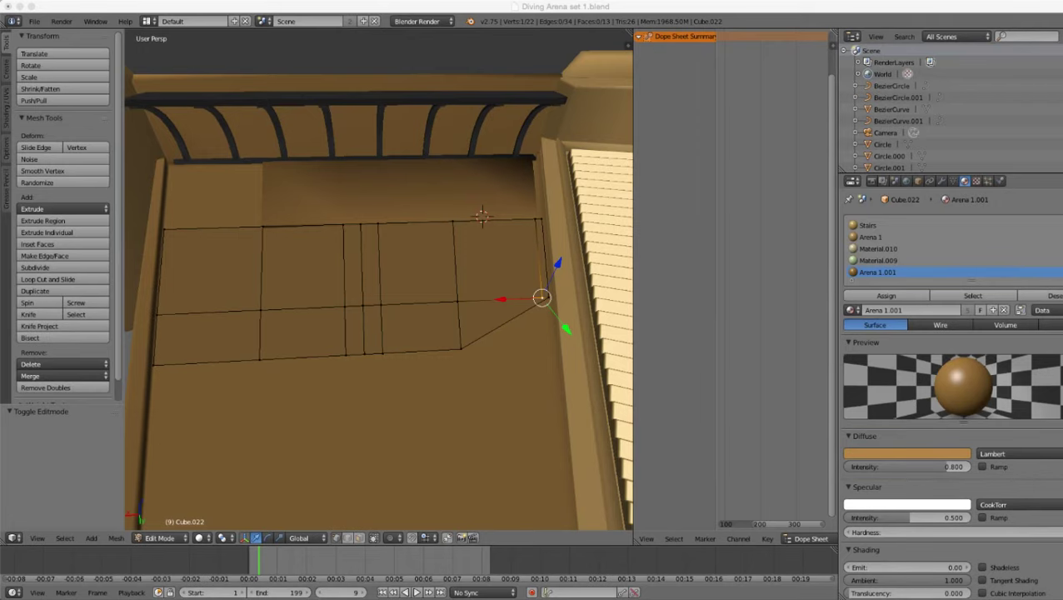
scroll(379, 280, "down", 3)
middle_click_drag(379, 280, 442, 280, "shift")
scroll(442, 279, "up", 3)
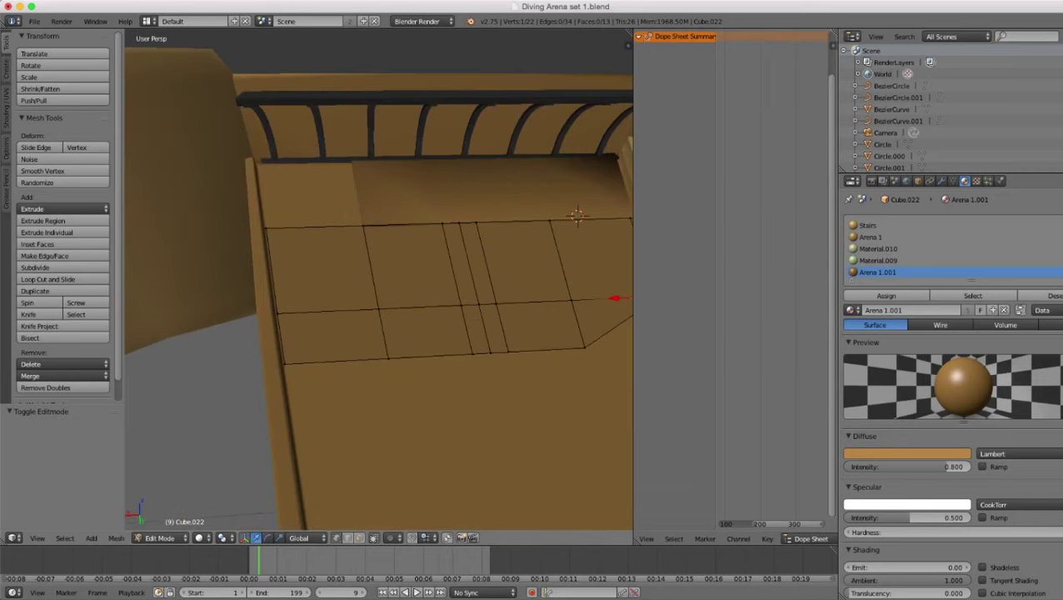
key("ctrl+r")
left_click(328, 311)
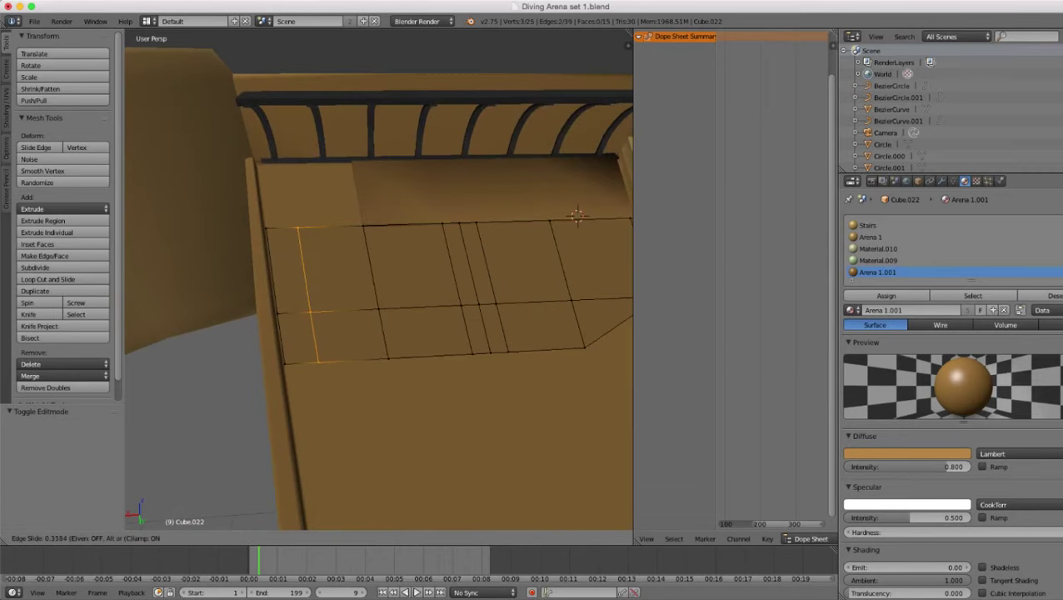
left_click(309, 311)
- Add a single loop cut across the panel's front row, about midway between its middle edge and front edge
scroll(309, 311, "up", 1)
key("ctrl+r")
left_click(297, 354)
left_click(297, 354)
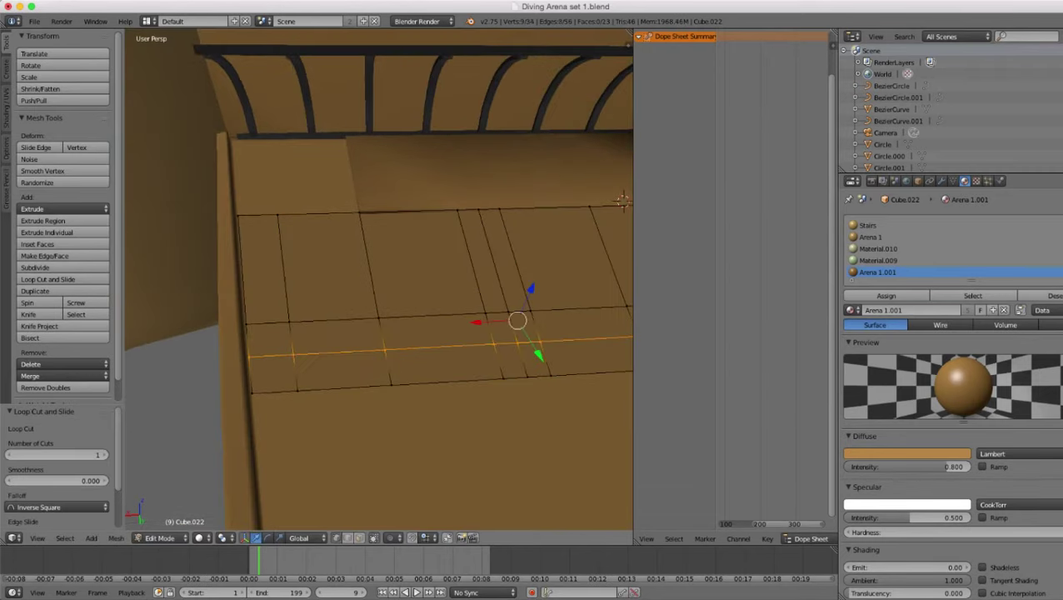
- Delete the panel's outermost front corner vertex on the side opposite the stairs
scroll(296, 354, "down", 1)
scroll(379, 287, "down", 1)
scroll(379, 288, "up", 1)
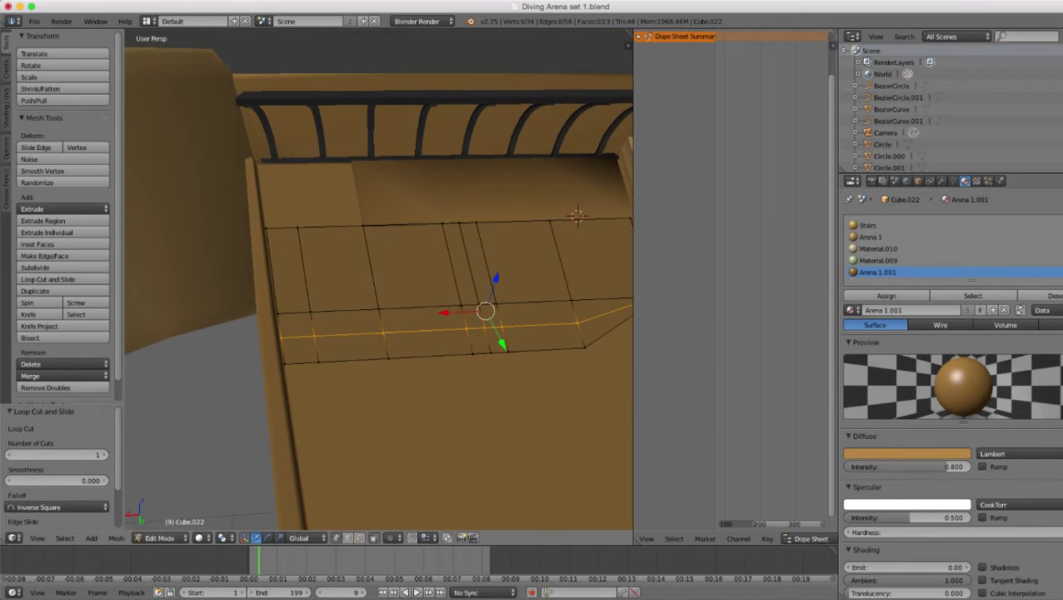
right_click(284, 365)
key("x")
left_click(366, 314)
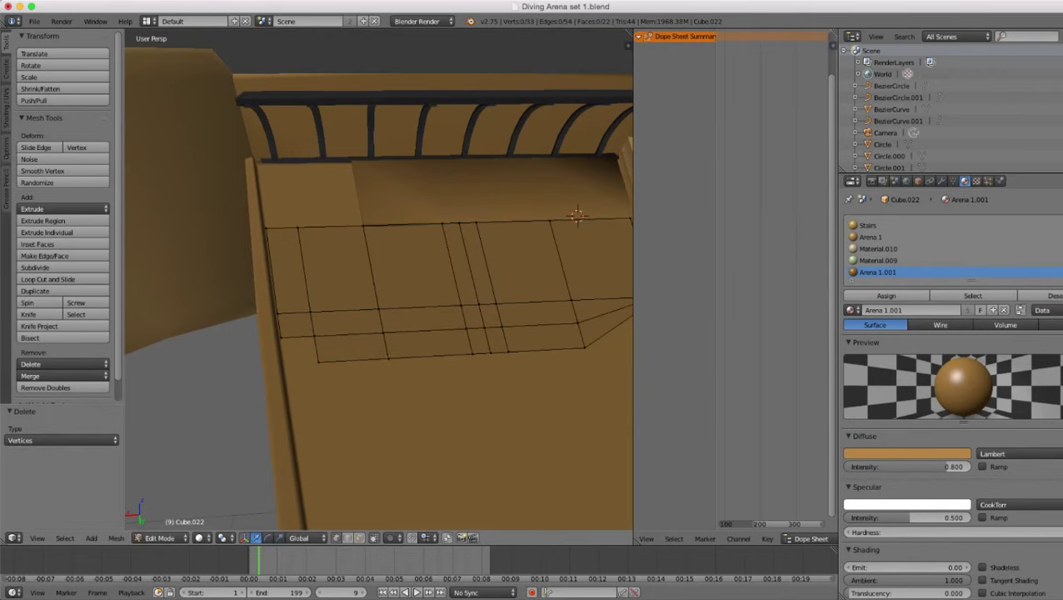
- Fill a triangular face between the three vertices at the panel's cut front corner opposite the stairs and return to Object Mode
scroll(379, 280, "down", 1)
scroll(379, 280, "up", 2)
right_click(298, 390)
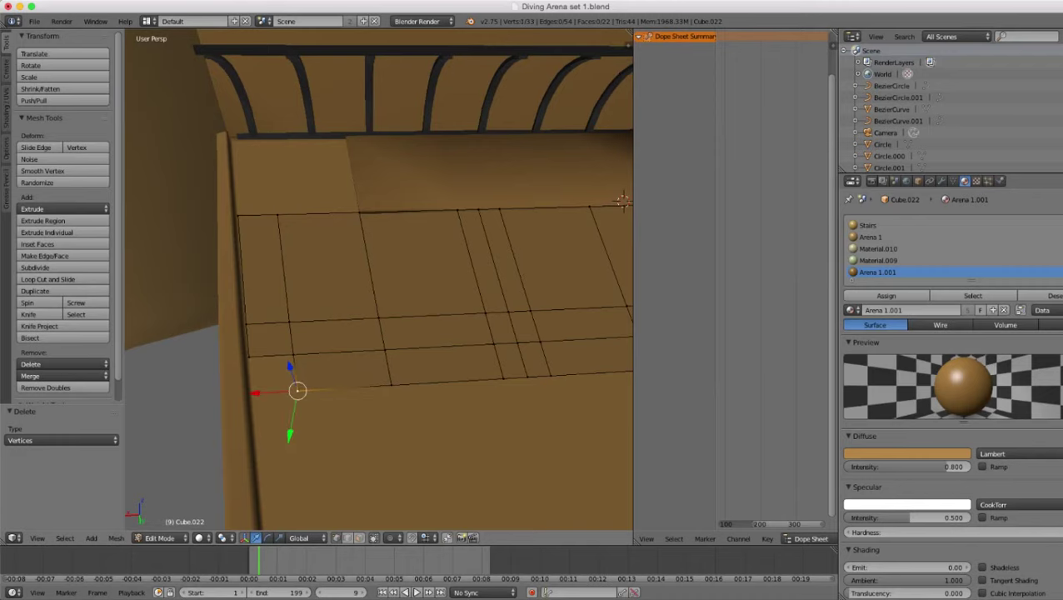
right_click(293, 355, "shift")
right_click(249, 357, "shift")
key("f")
key("Tab")
- Examine the panel's outline and both angled front corners from several angles, close up and from farther away
scroll(379, 280, "down", 1)
middle_click_drag(379, 280, 384, 217)
scroll(379, 280, "down", 5)
scroll(380, 280, "up", 4)
middle_click_drag(379, 280, 313, 350)
key("Tab")
key("Tab")
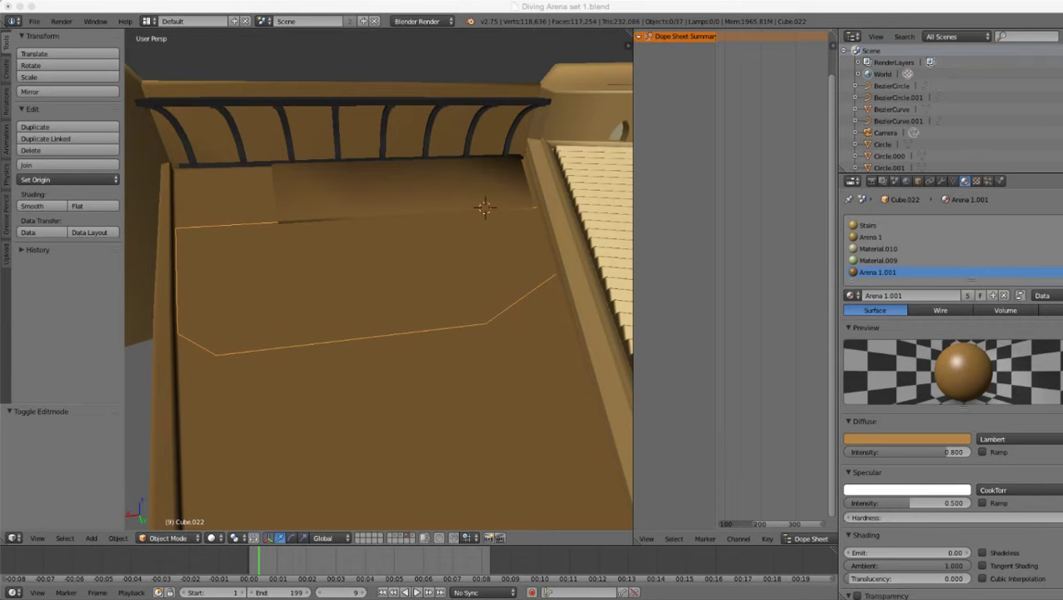
scroll(379, 283, "down", 5)
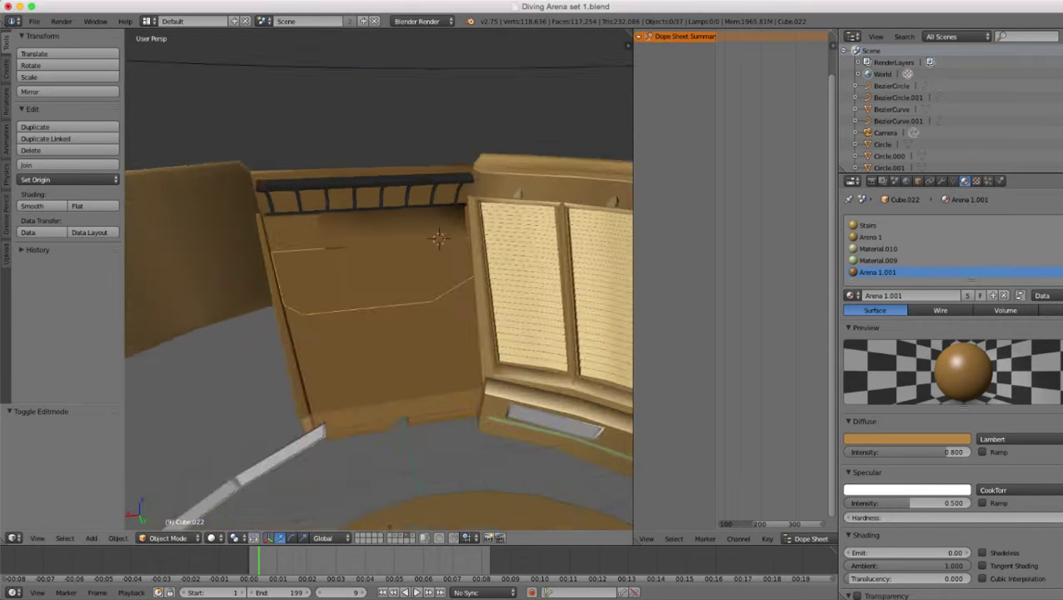
middle_click_drag(379, 284, 417, 284)
scroll(379, 283, "up", 5)
scroll(379, 284, "down", 5)
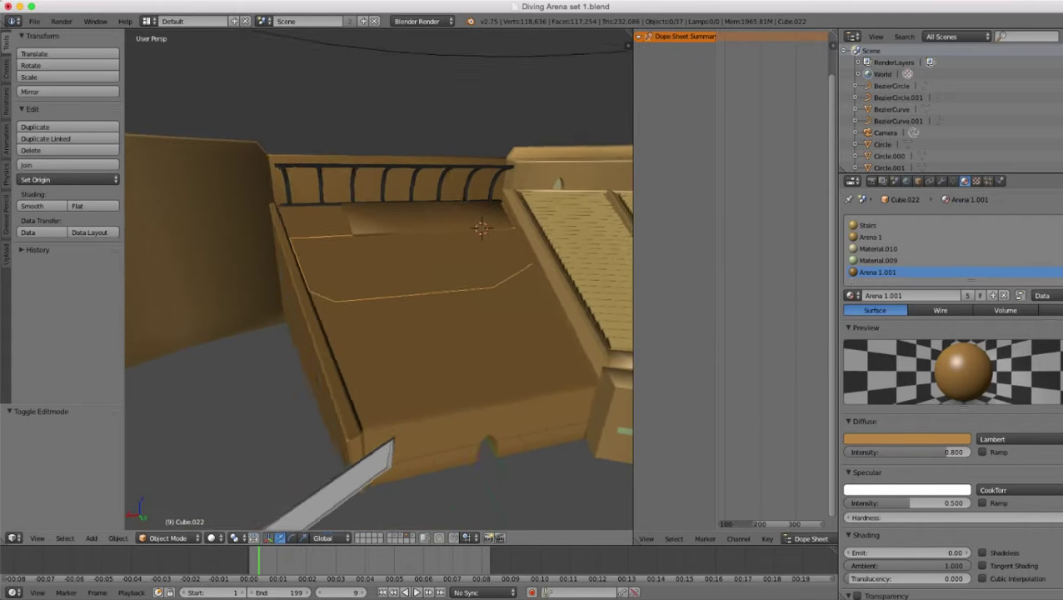
scroll(379, 283, "up", 4)
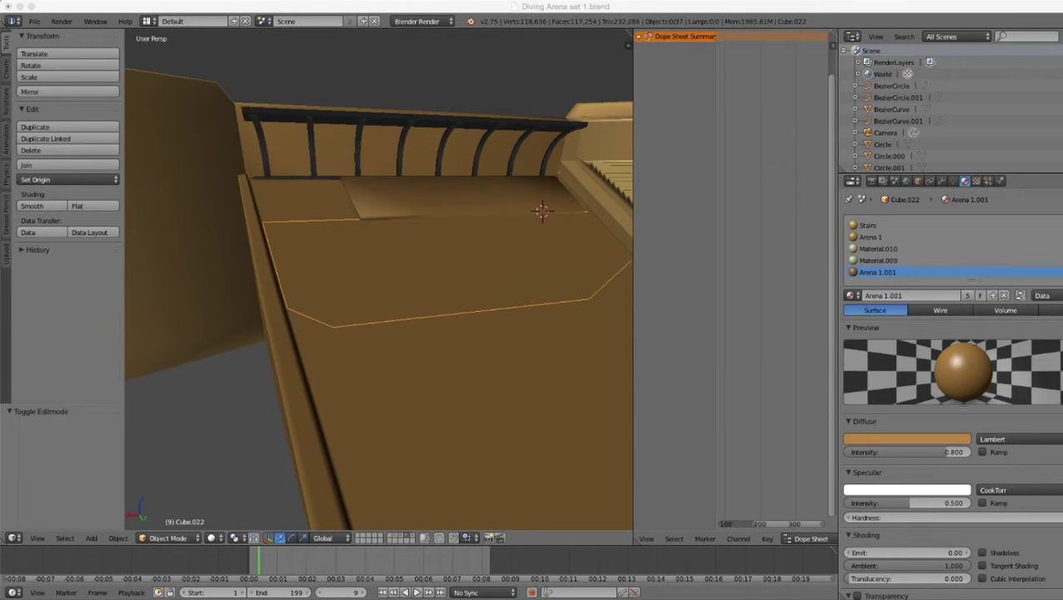
middle_click_drag(379, 279, 356, 291)
scroll(379, 279, "down", 3)
scroll(379, 279, "up", 4)
key("Tab")
scroll(379, 280, "down", 3)
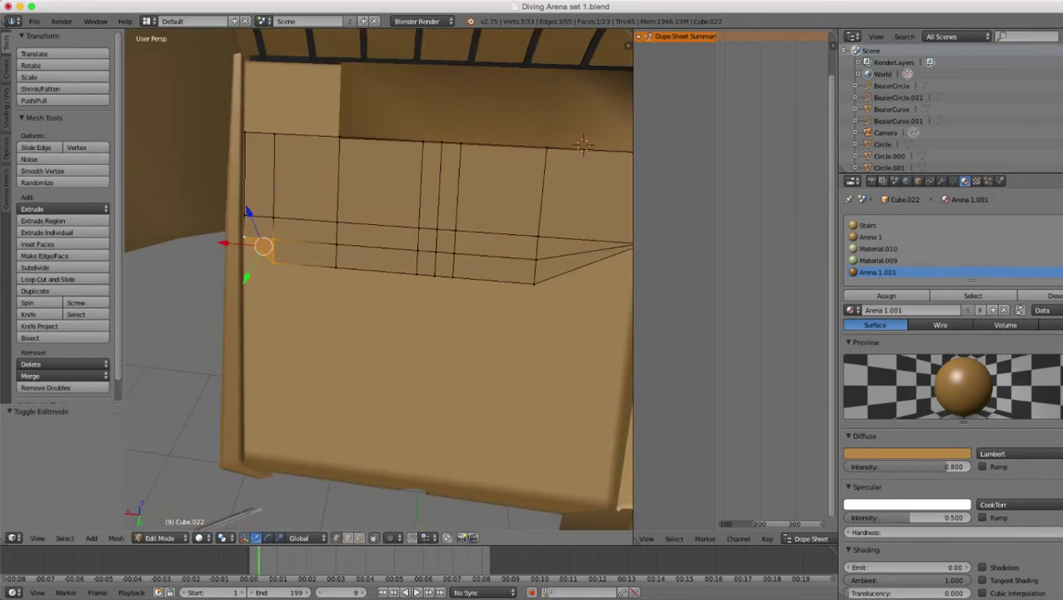
key("Tab")
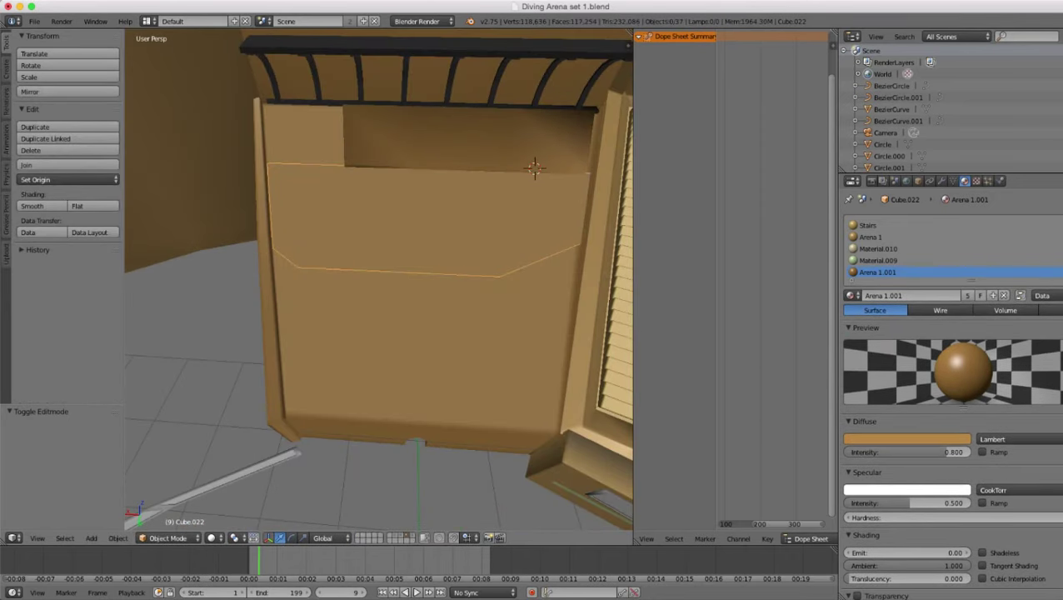
- Open the sloping platform in Edit Mode with face selection and select the six main faces across the row just above its front row
right_click(408, 350)
scroll(379, 280, "down", 5)
middle_click_drag(379, 279, 296, 259)
key("Tab")
scroll(379, 279, "down", 3)
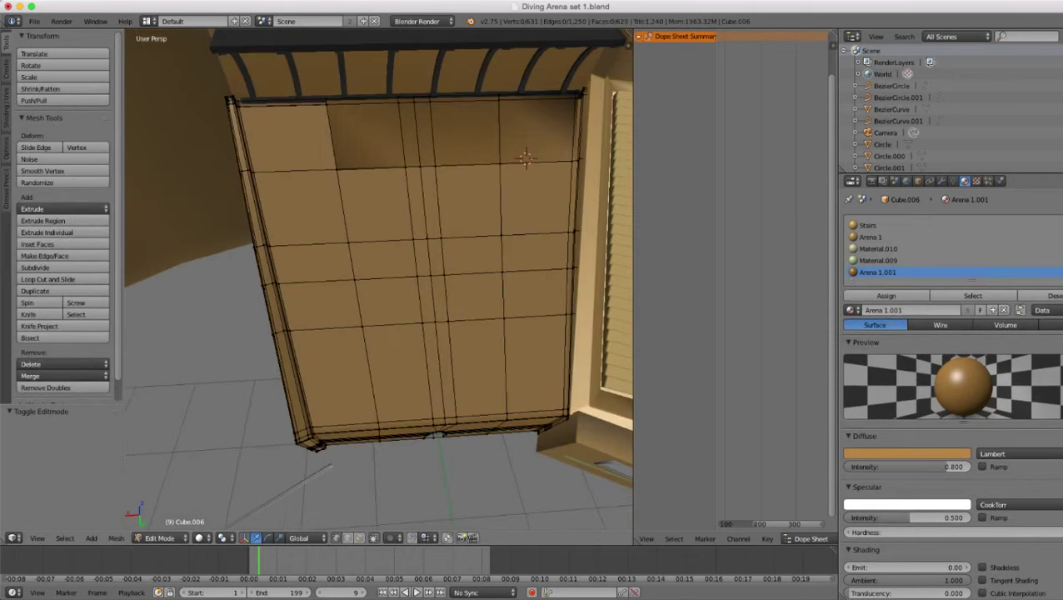
left_click(359, 538)
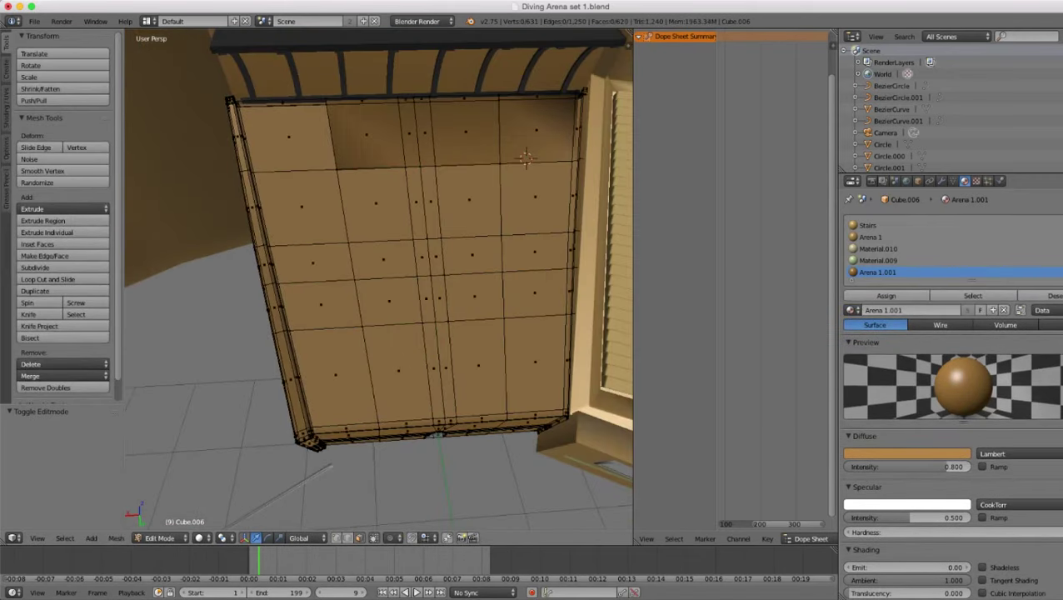
right_click(321, 305)
right_click(389, 300, "shift")
right_click(427, 298, "shift")
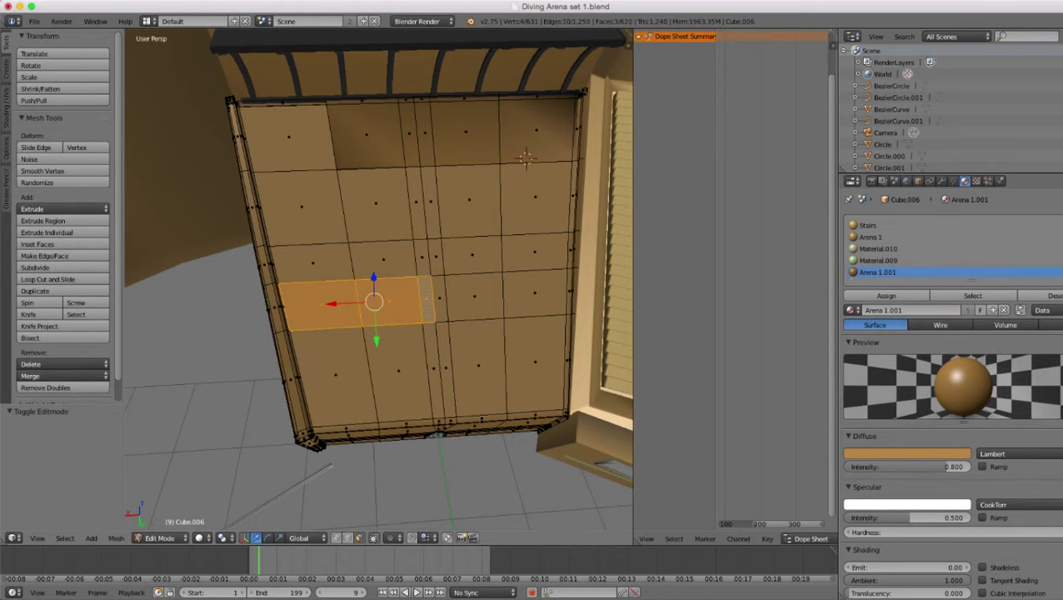
right_click(440, 298, "shift")
right_click(474, 296, "shift")
right_click(534, 293, "shift")
- Check the platform from the side and in wireframe display, then bring it back to solid display in Edit Mode
middle_click_drag(534, 292, 615, 243)
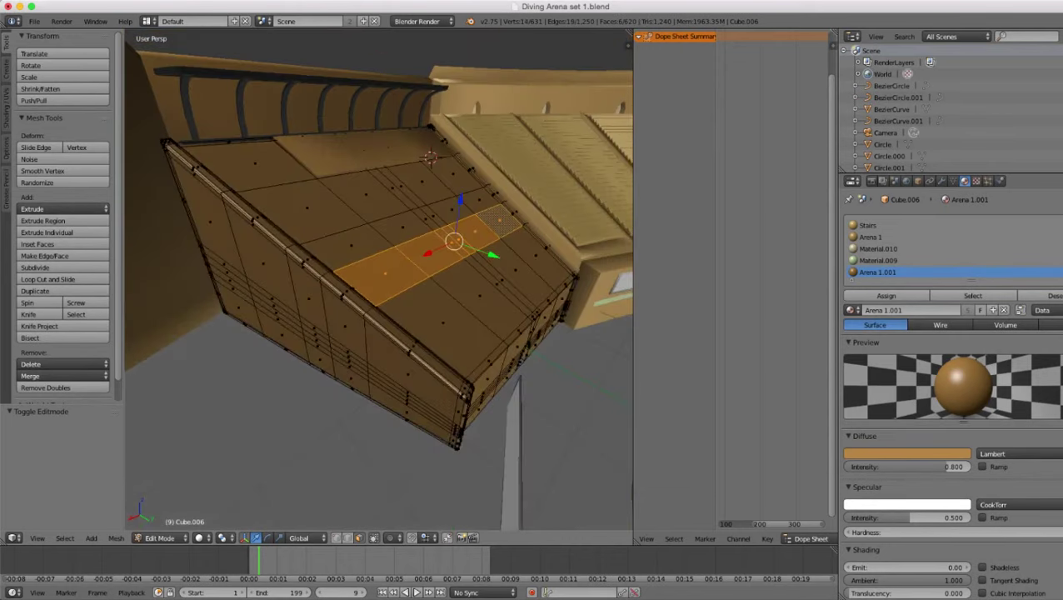
key("Tab")
key("z")
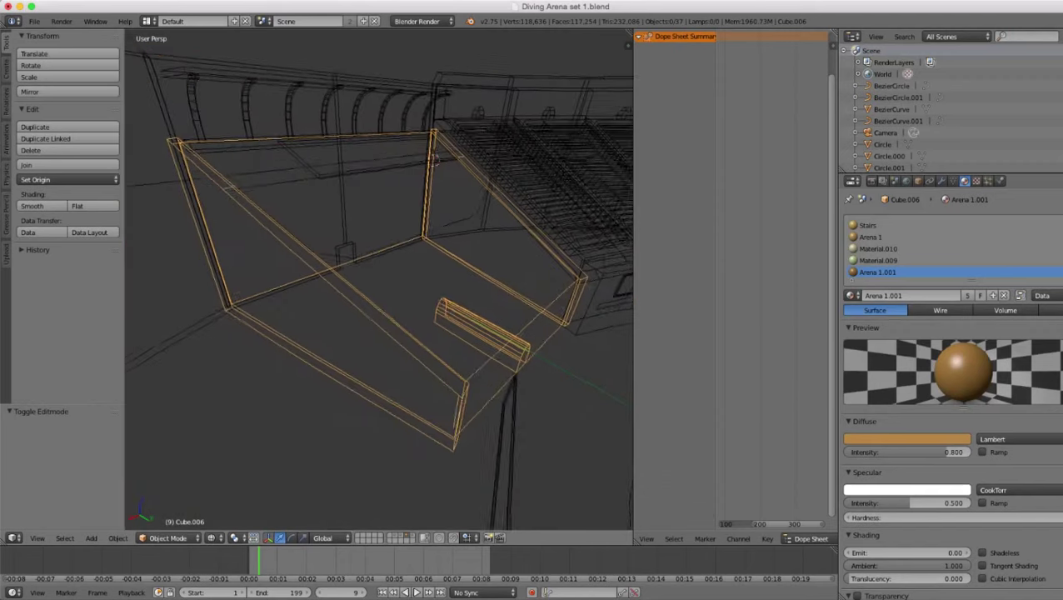
key("z")
middle_click_drag(533, 267, 431, 325)
key("a")
key("Tab")
scroll(466, 308, "down", 1)
scroll(432, 325, "up", 2)
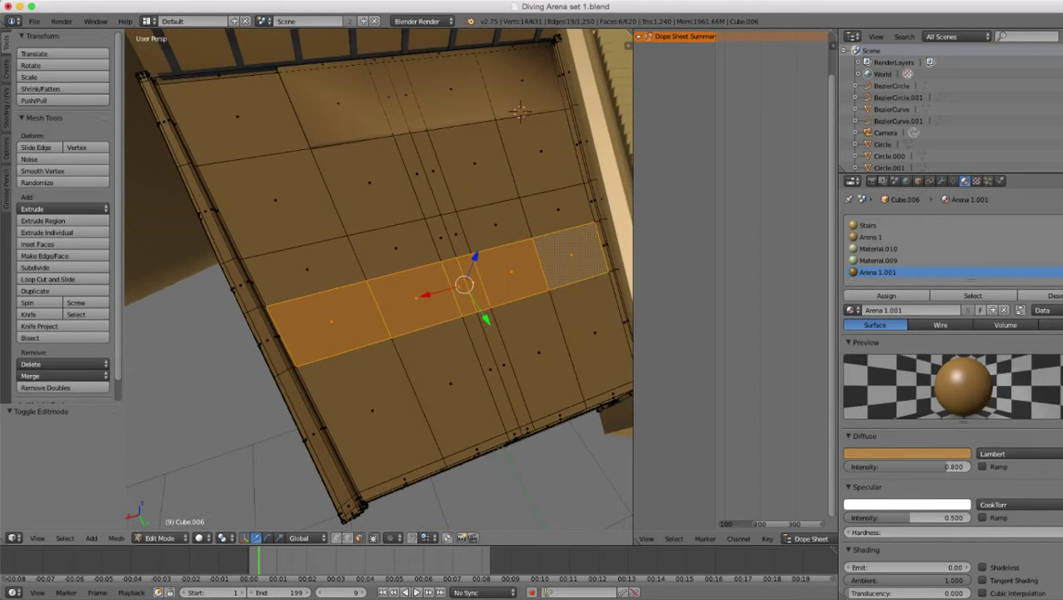
- Extend the face selection with the platform's whole front row and the two narrow faces beside the stairs
right_click(451, 383, "shift")
right_click(373, 410, "shift")
right_click(490, 369, "shift")
right_click(504, 365, "shift")
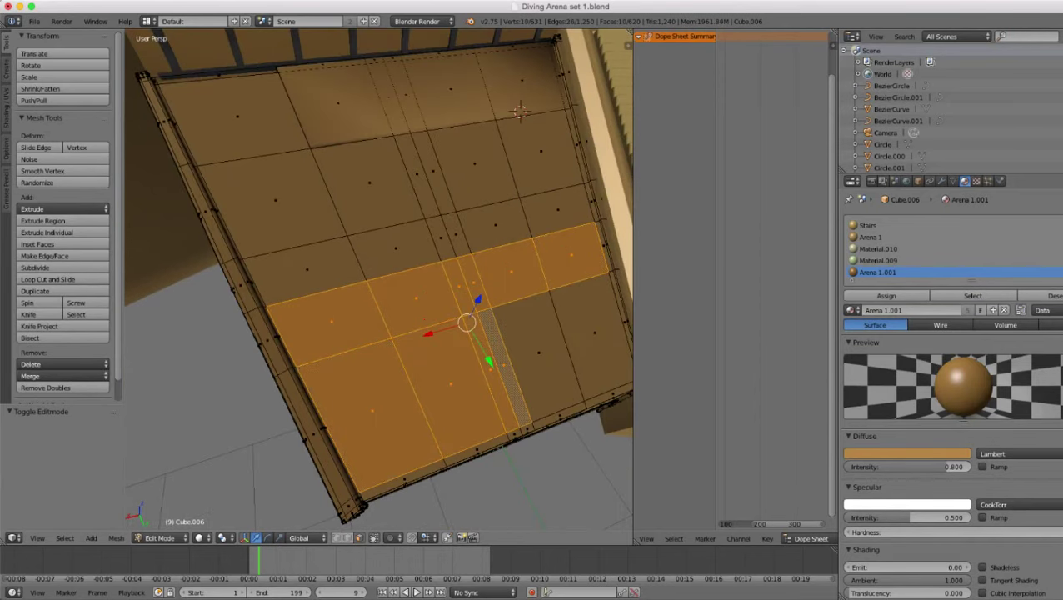
right_click(539, 353, "shift")
right_click(594, 333, "shift")
scroll(380, 279, "up", 3)
middle_click_drag(500, 308, 262, 281, "shift")
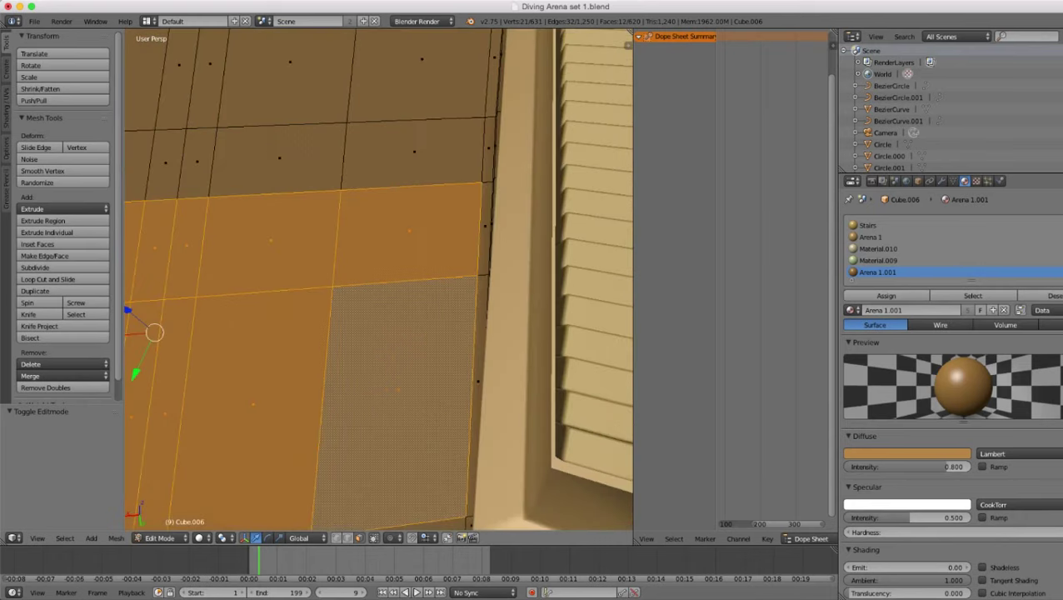
right_click(485, 225, "shift")
right_click(479, 382, "shift")
scroll(478, 381, "down", 7)
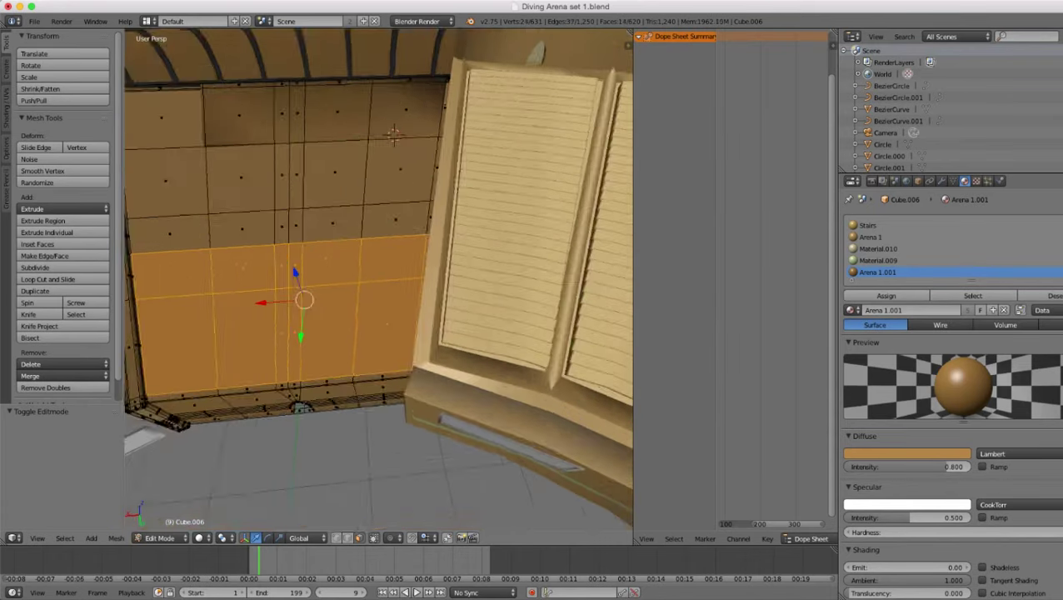
middle_click_drag(466, 366, 566, 300, "shift")
scroll(500, 300, "up", 2)
scroll(379, 280, "up", 2)
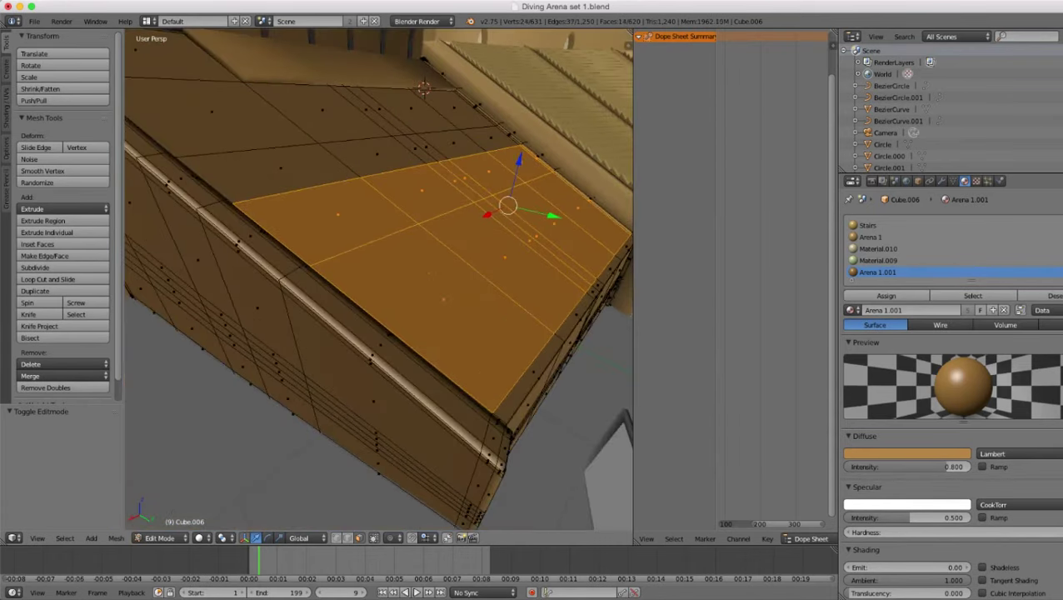
- Duplicate the selected platform faces, raise the copy 0.002 along Z, and separate it into its own object
key("shift+d")
left_click(520, 161)
left_click_drag(520, 159, 520, 158)
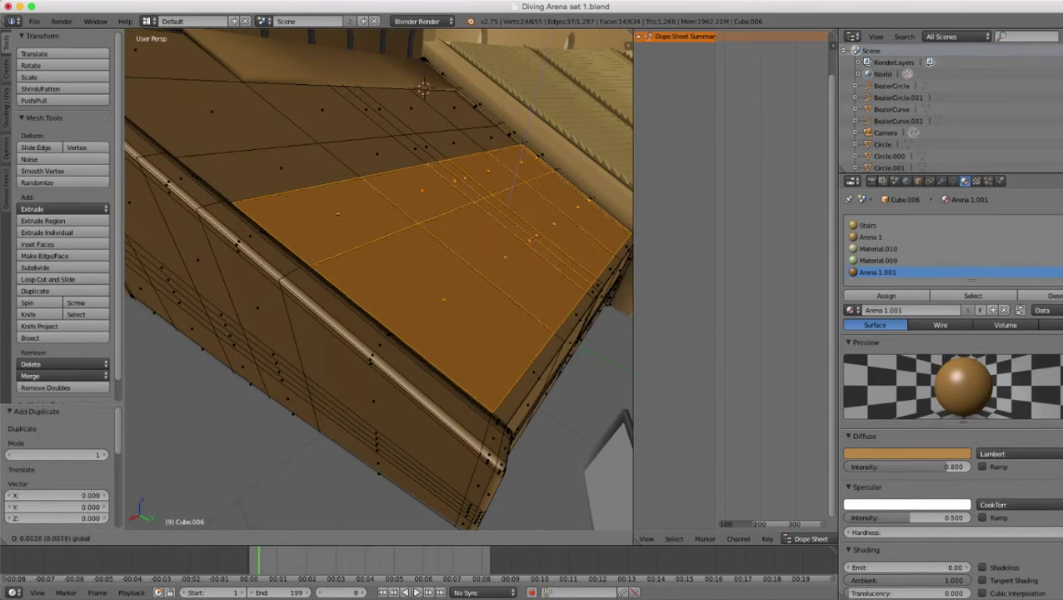
key("Return")
key("p")
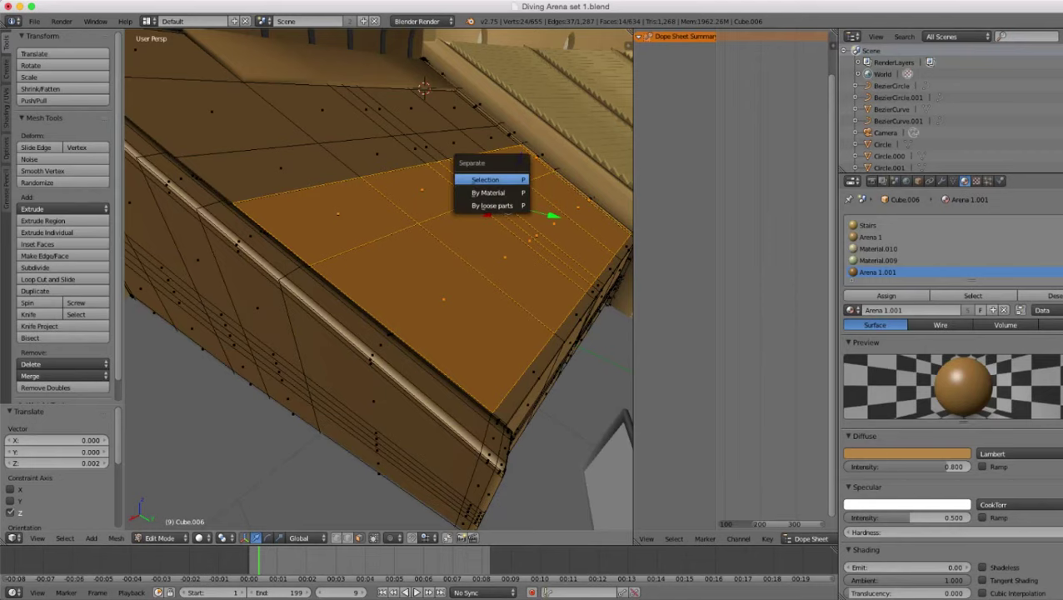
left_click(510, 180)
key("Tab")
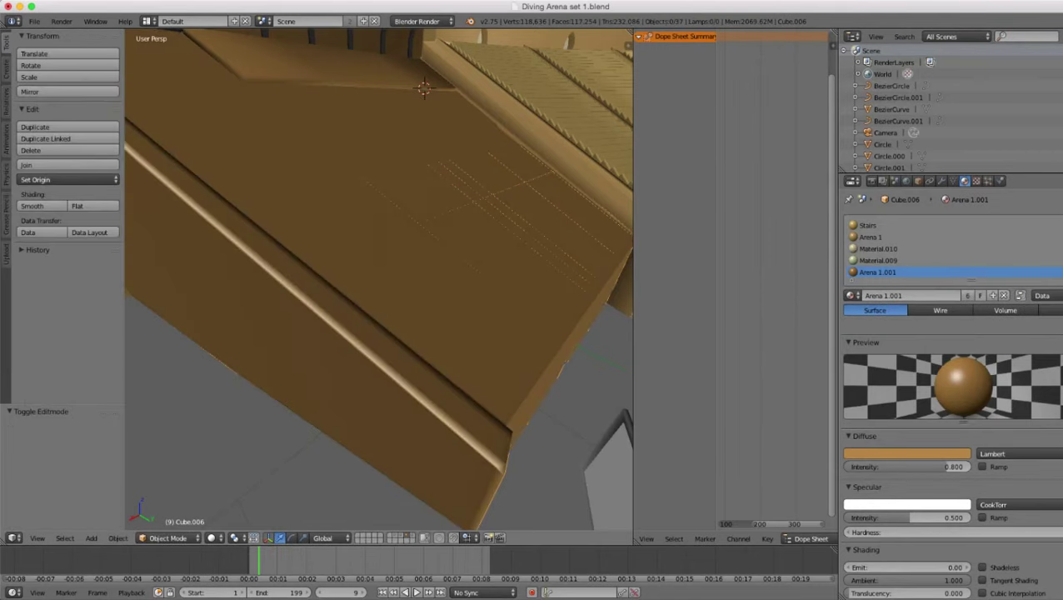
- Open the new front panel in Edit Mode with vertex selection and slide its front edge loop back by about 0.496
right_click(446, 258)
scroll(446, 258, "down", 5)
middle_click_drag(446, 259, 354, 283)
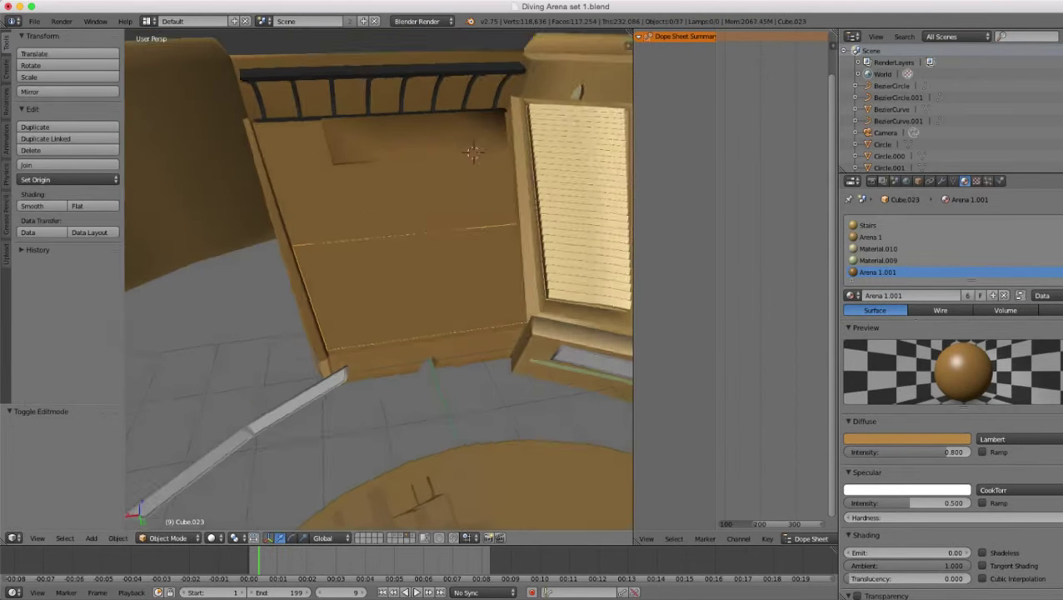
scroll(379, 279, "up", 4)
key("Tab")
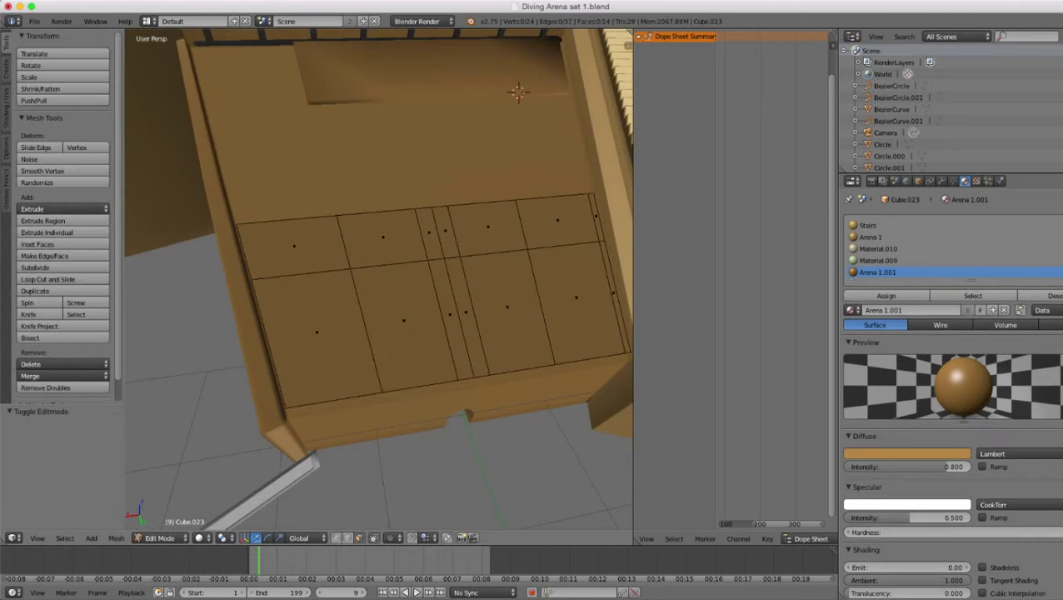
left_click(337, 538)
right_click(423, 386, "alt")
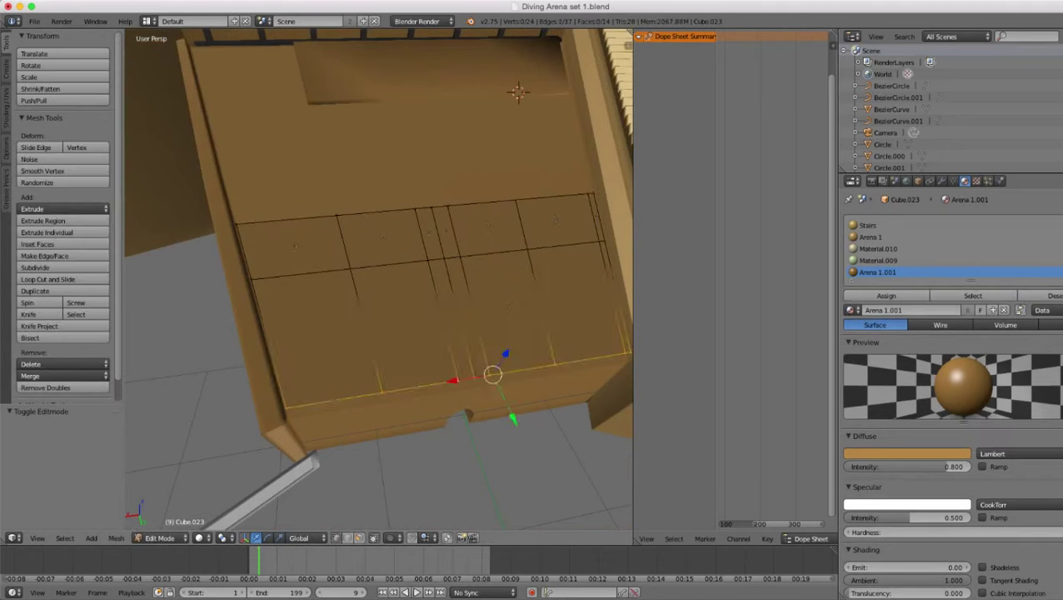
key("ctrl+e")
left_click(477, 457)
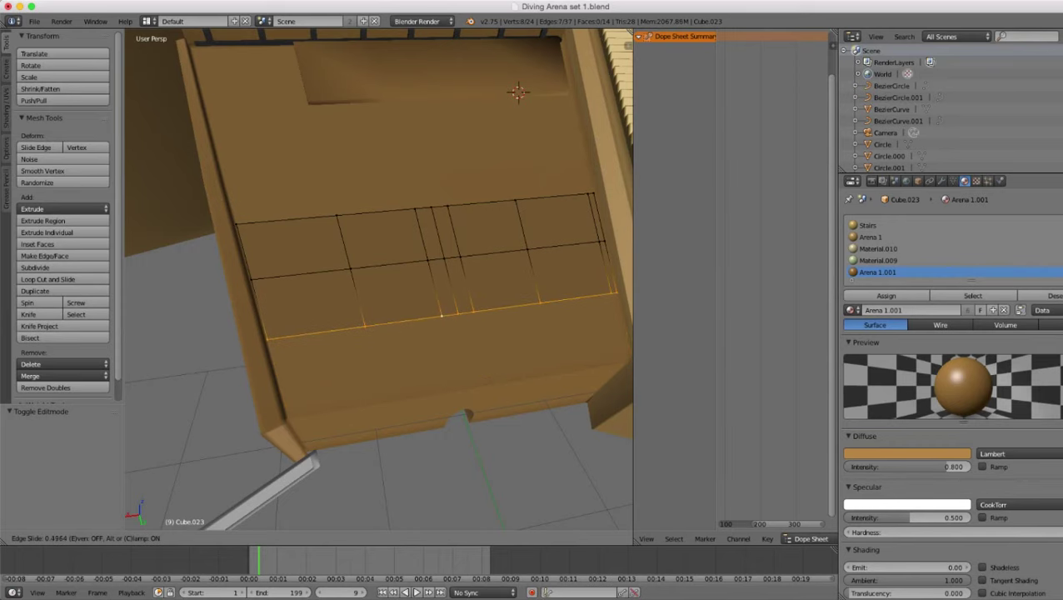
key("Return")
scroll(379, 279, "down", 3)
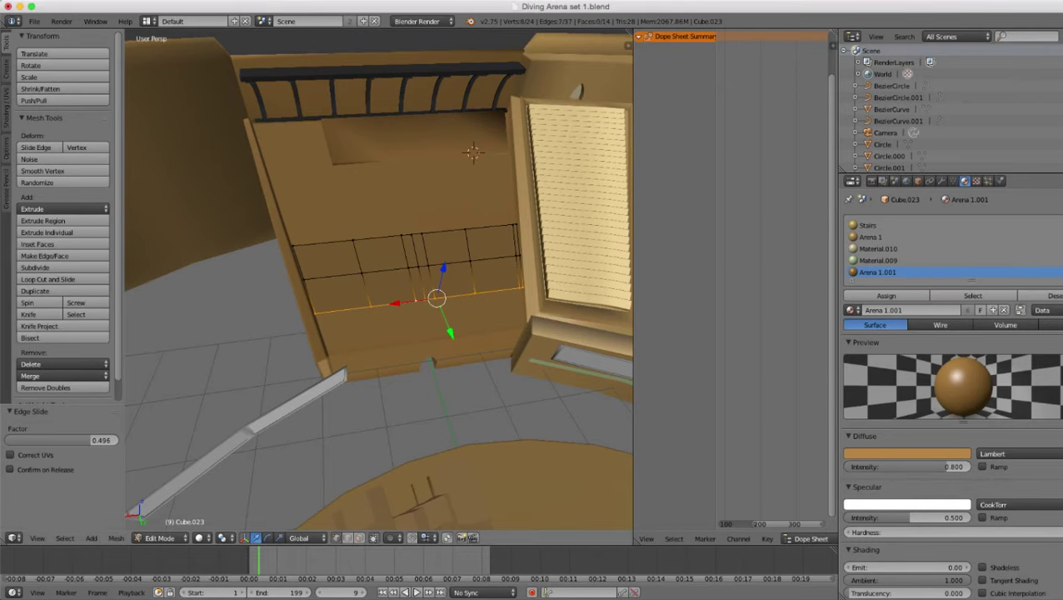
scroll(379, 280, "up", 3)
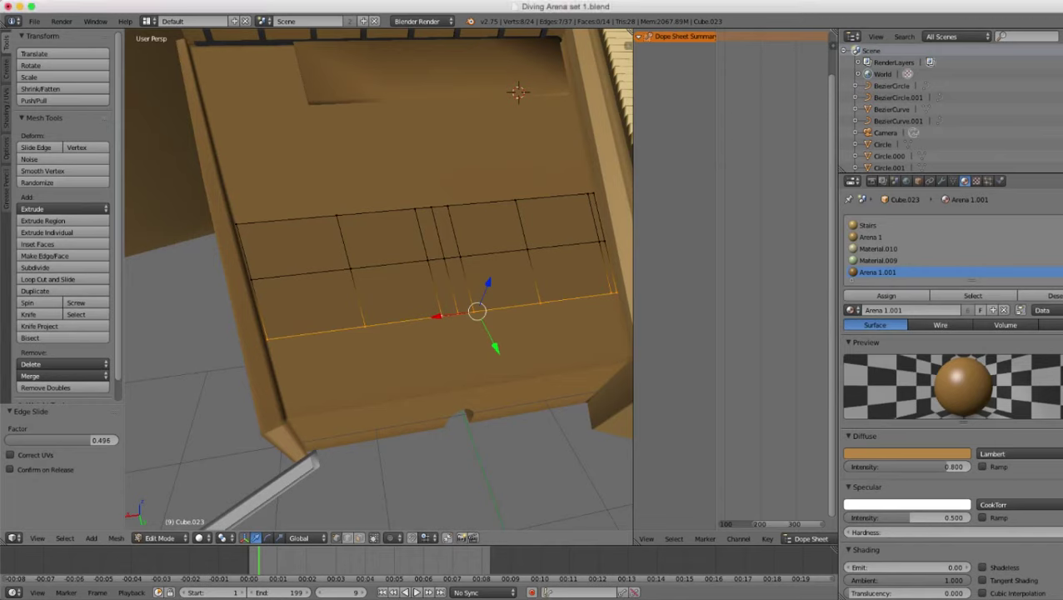
- Add a single lengthwise loop cut in the panel's outer column opposite the stairs, slid toward the outer edge
scroll(379, 279, "down", 3)
middle_click_drag(379, 279, 359, 287)
scroll(379, 279, "up", 3)
middle_click_drag(400, 350, 354, 288, "shift")
key("ctrl+r")
left_click(375, 328)
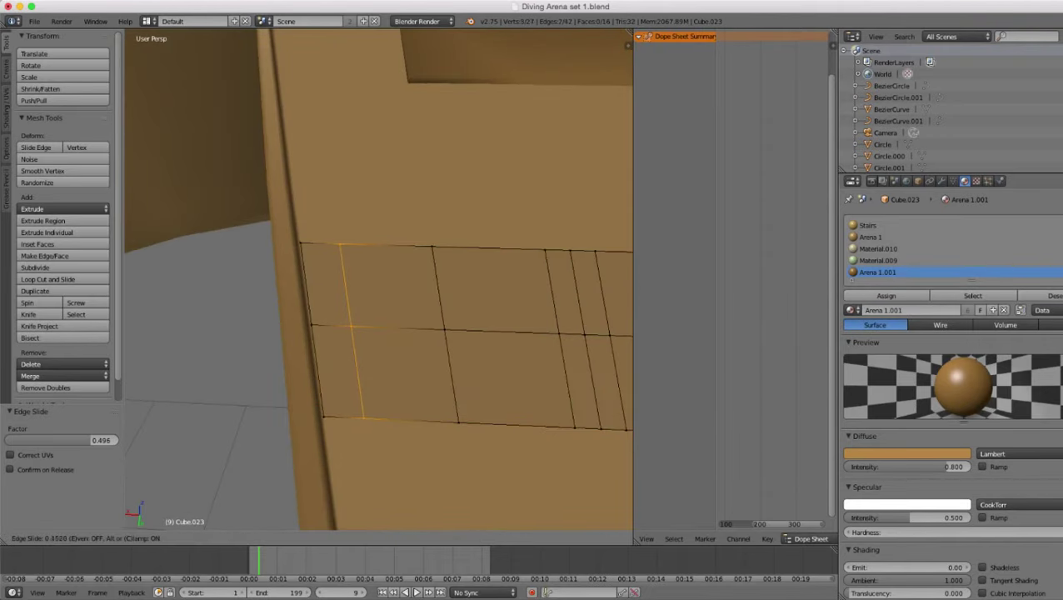
left_click(344, 327)
middle_click_drag(344, 326, 363, 328)
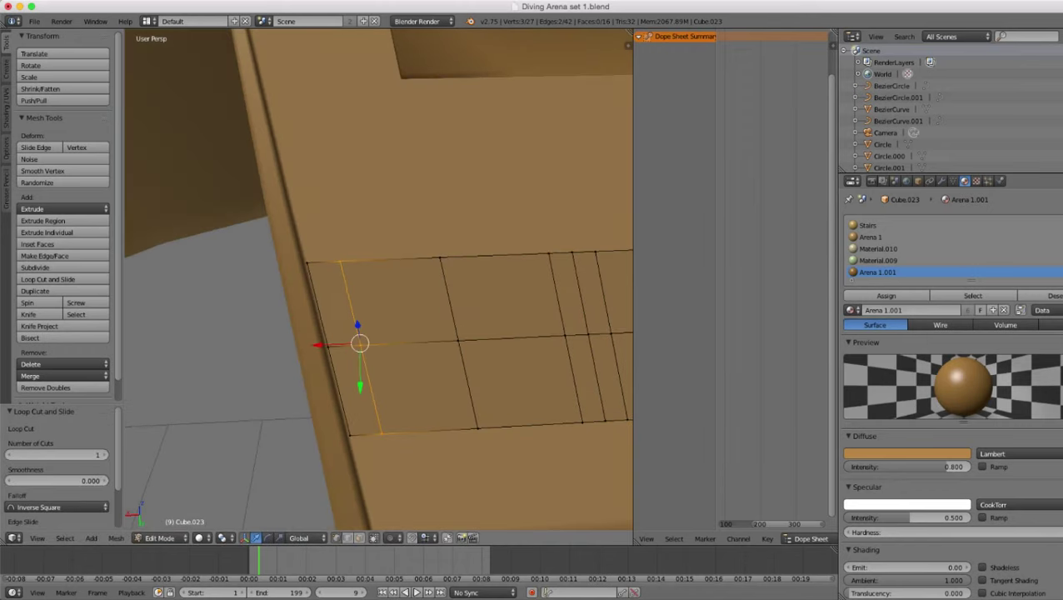
- Add a single loop cut across the panel's rear row, slid about 0.15 toward the rear edge
key("ctrl+r")
left_click(343, 304)
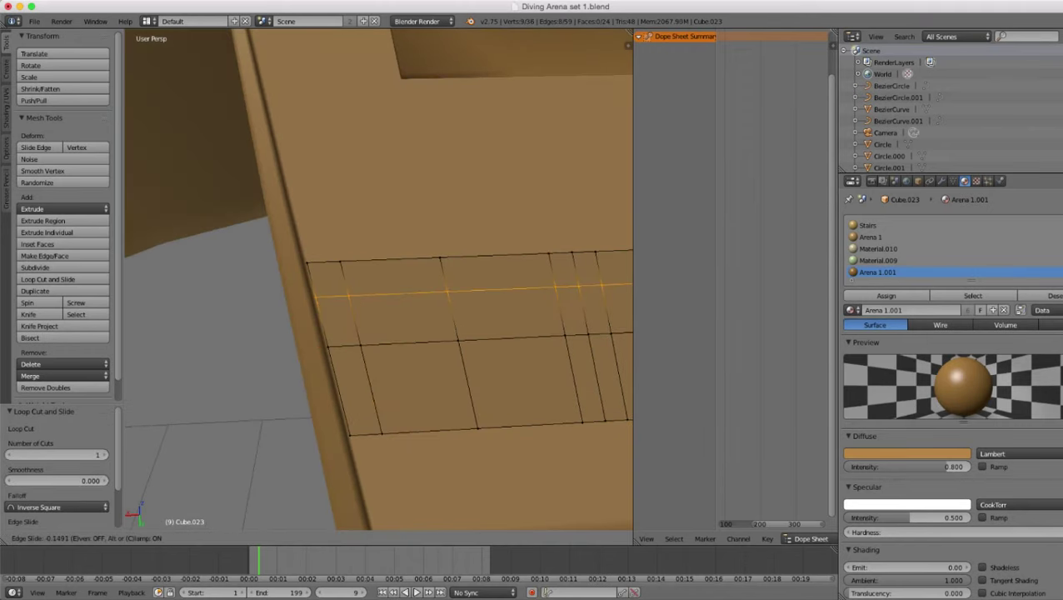
left_click(342, 296)
- Delete the panel's outermost rear corner vertex opposite the stairs and fill a triangular face between the three neighbouring vertices
key("x")
left_click(305, 260)
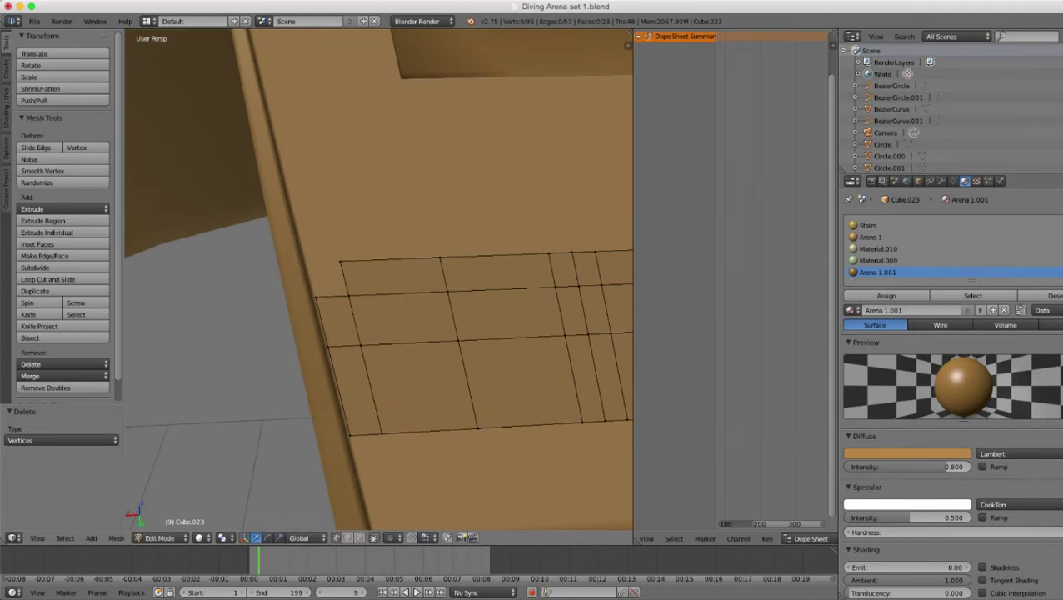
right_click(340, 262)
right_click(349, 296, "shift")
right_click(315, 298, "shift")
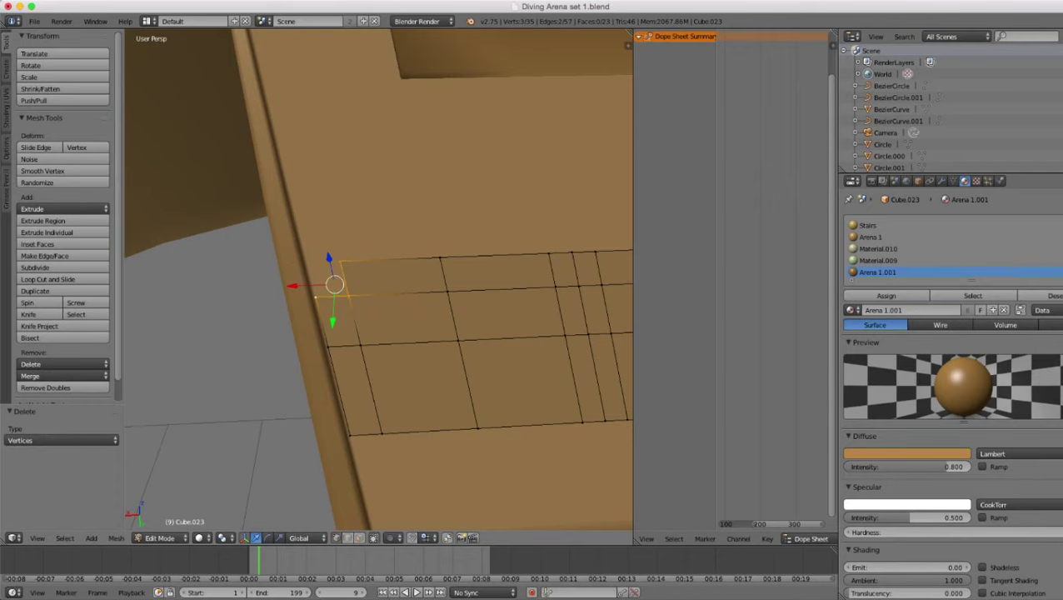
key("f")
scroll(315, 298, "down", 2)
middle_click_drag(316, 297, 228, 261, "shift")
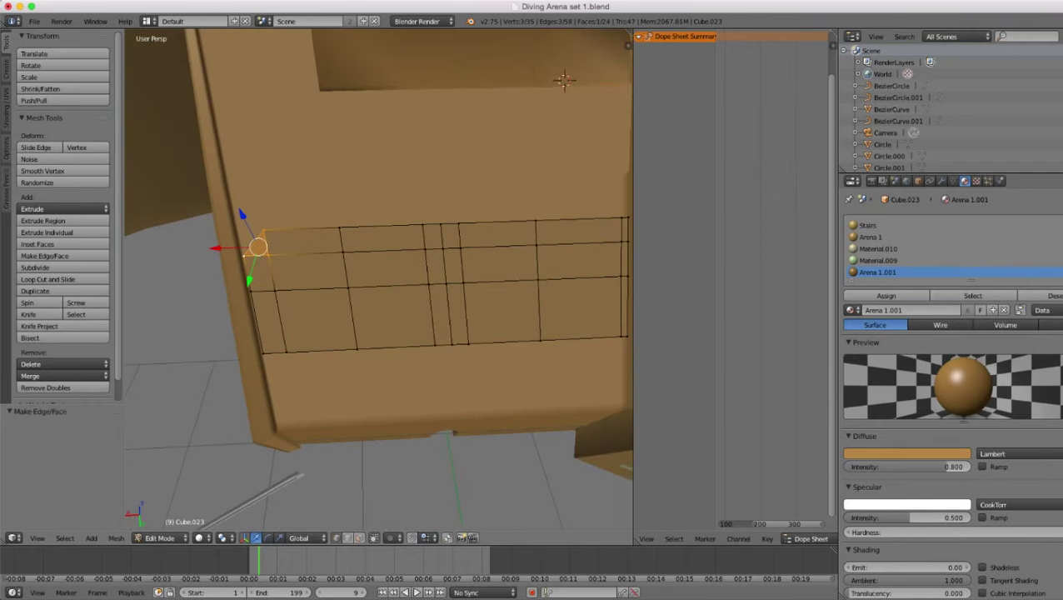
- Add a single loop cut across the panel's front row, slid toward the front edge
right_click(286, 352)
key("ctrl+r")
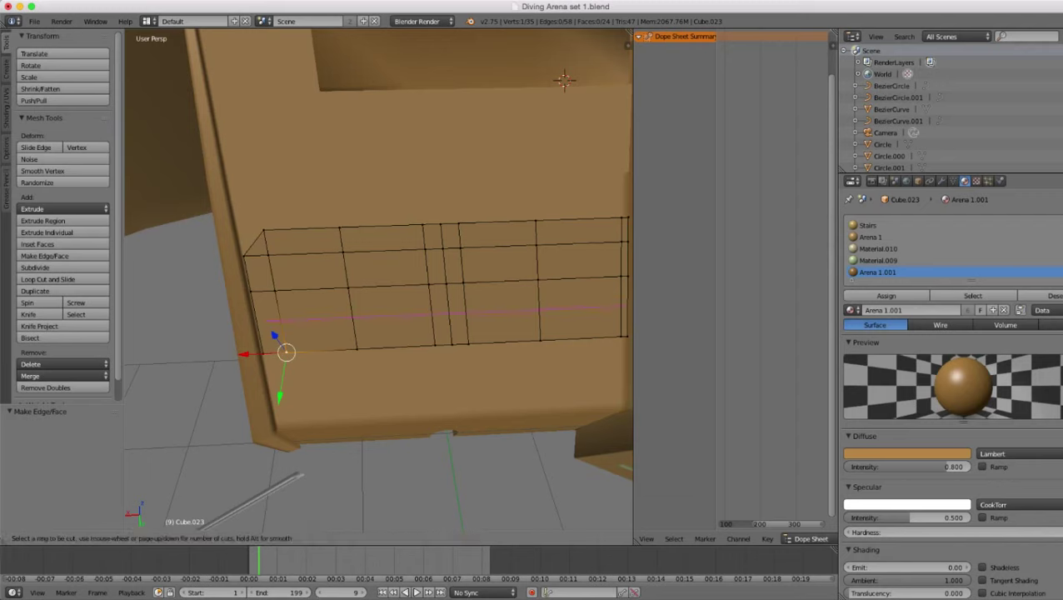
left_click(282, 323)
left_click(284, 332)
- Delete the panel's outermost front corner vertex opposite the stairs and fill a triangular face between the three neighbouring vertices
right_click(264, 352)
key("x")
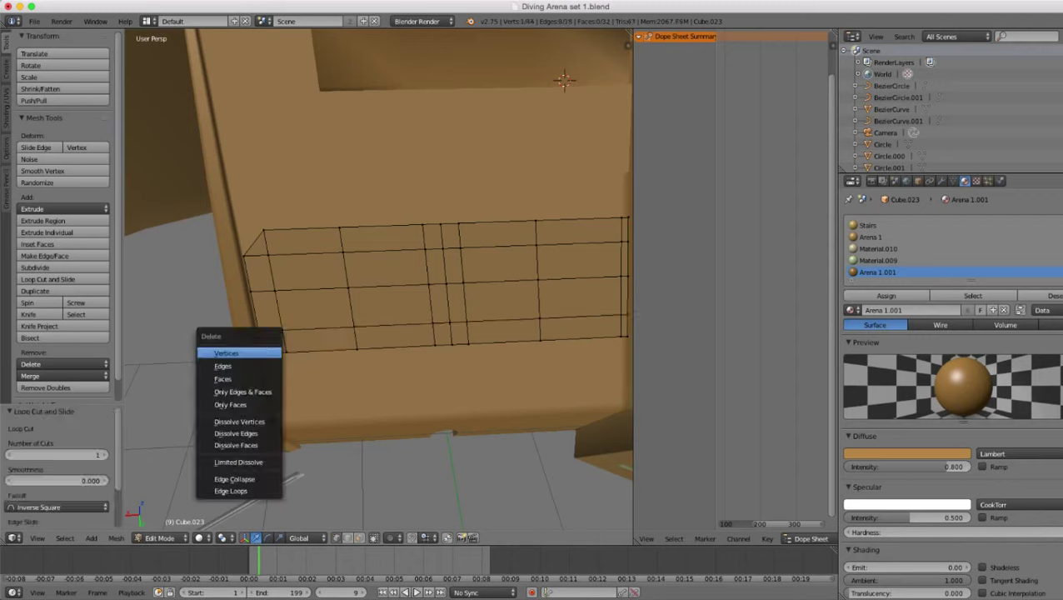
left_click(265, 353)
right_click(286, 352)
right_click(282, 331, "shift")
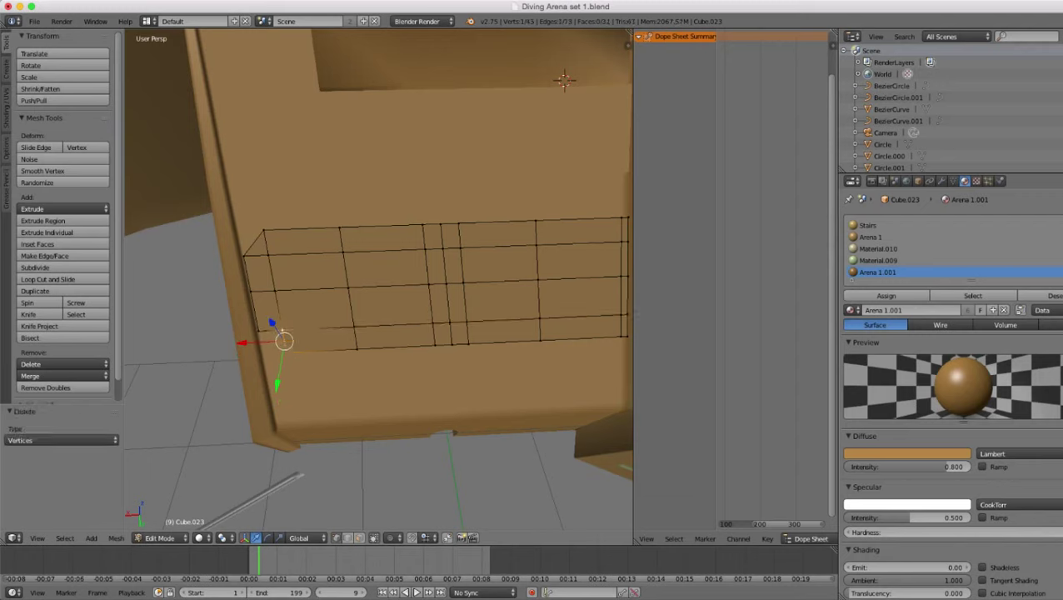
right_click(258, 332, "shift")
key("f")
scroll(379, 279, "down", 1)
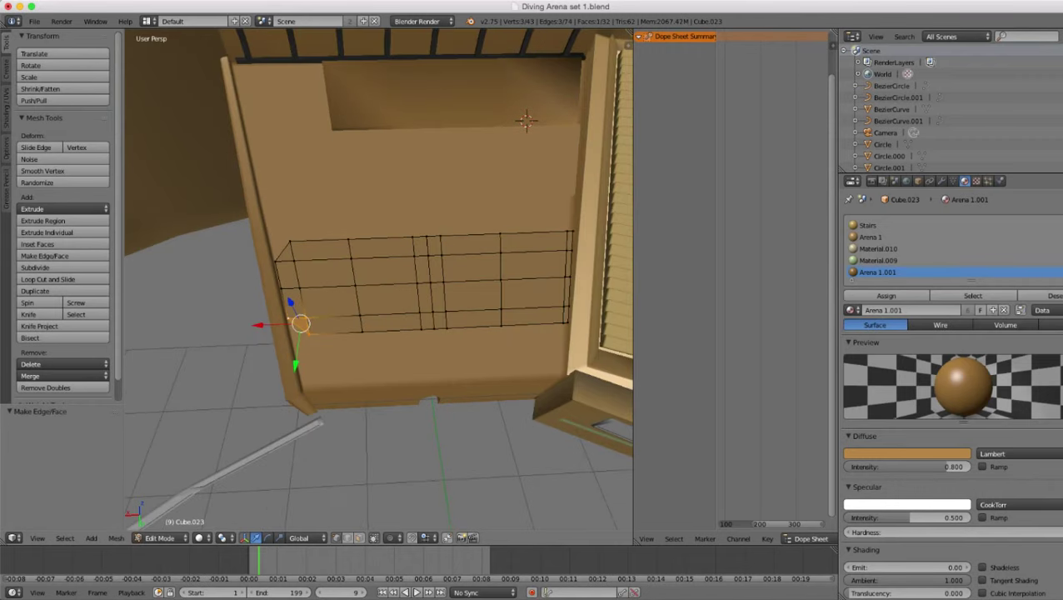
key("Tab")
middle_click_drag(379, 279, 304, 272, "shift")
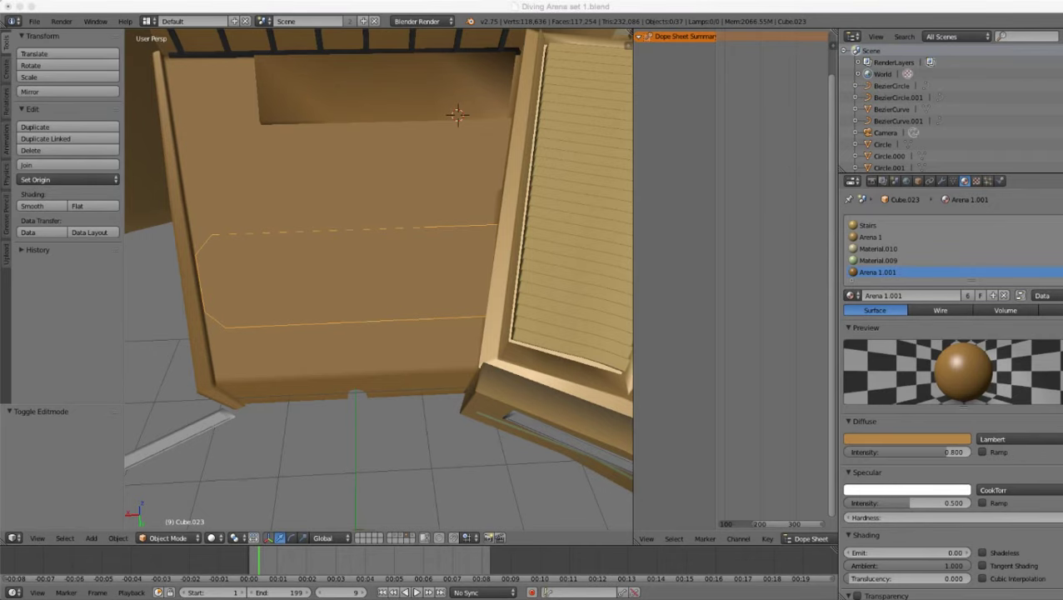
- Remove all material slots from the larger angled panel on the upper part of the sloping platform
scroll(379, 279, "up", 1)
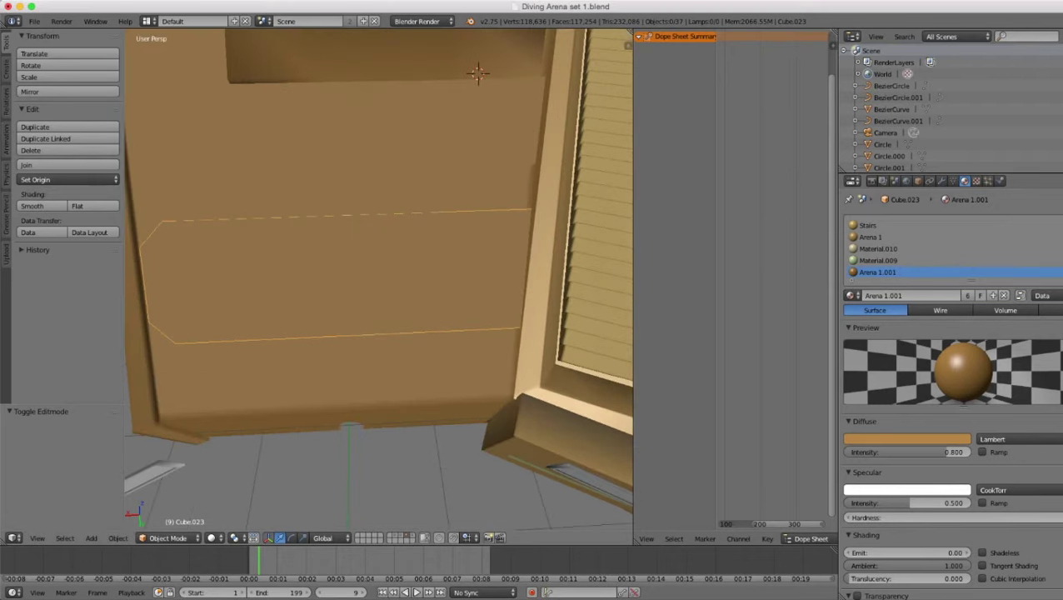
right_click(478, 73)
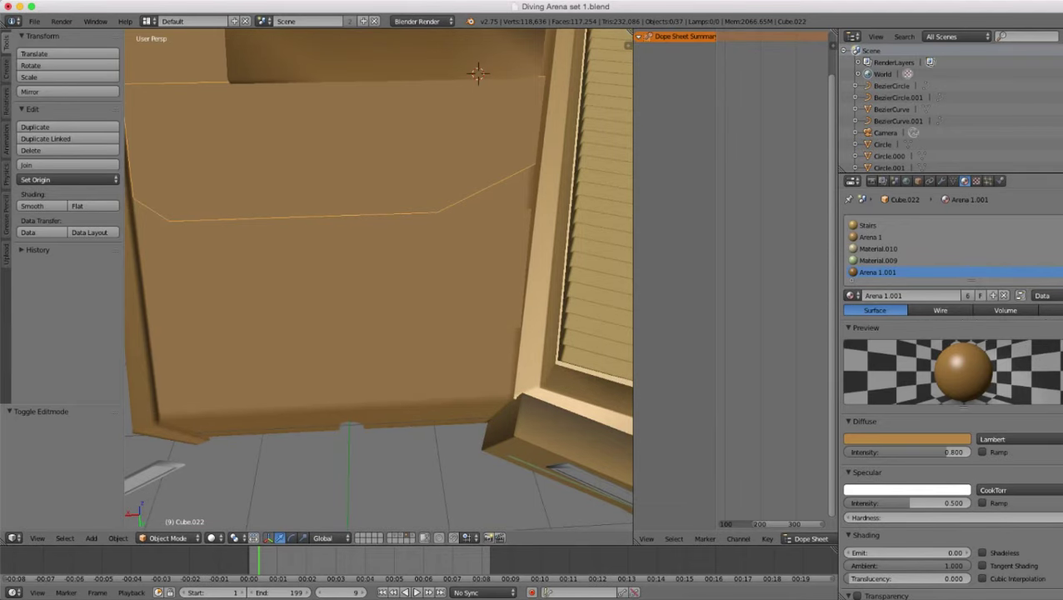
left_click(1062, 237)
left_click(1062, 237)
left_click(1062, 236)
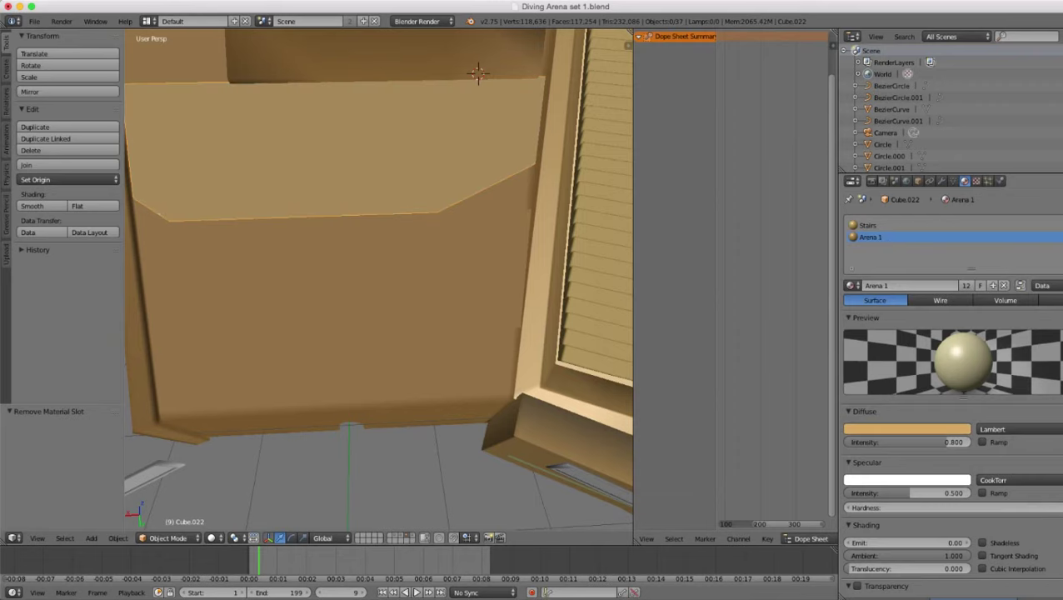
key("shift+r")
key("shift+r")
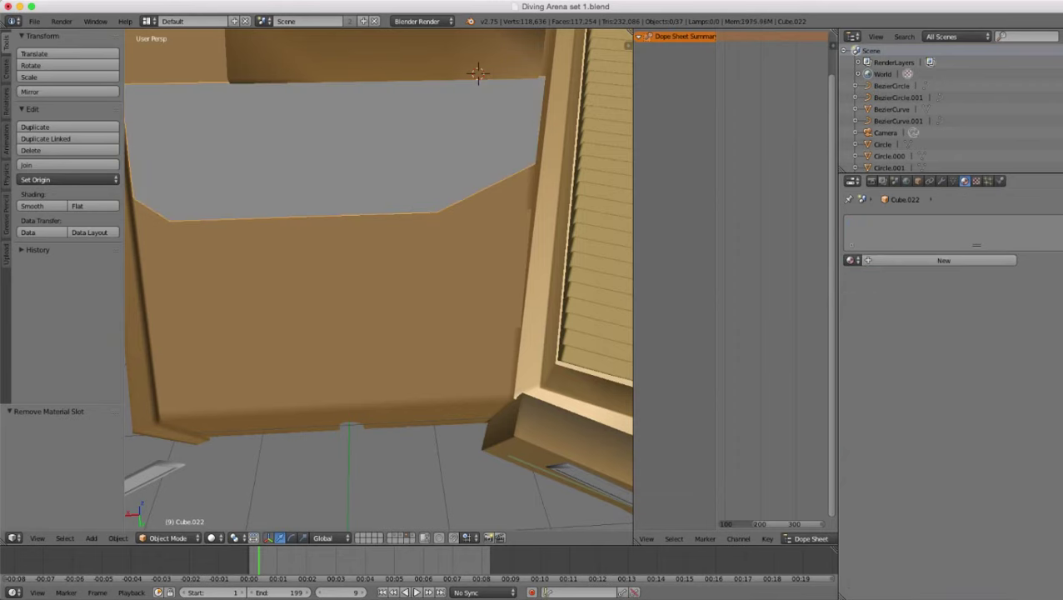
- Remove all material slots from the lower panel with the angled corners on the sloping platform
scroll(379, 279, "down", 3)
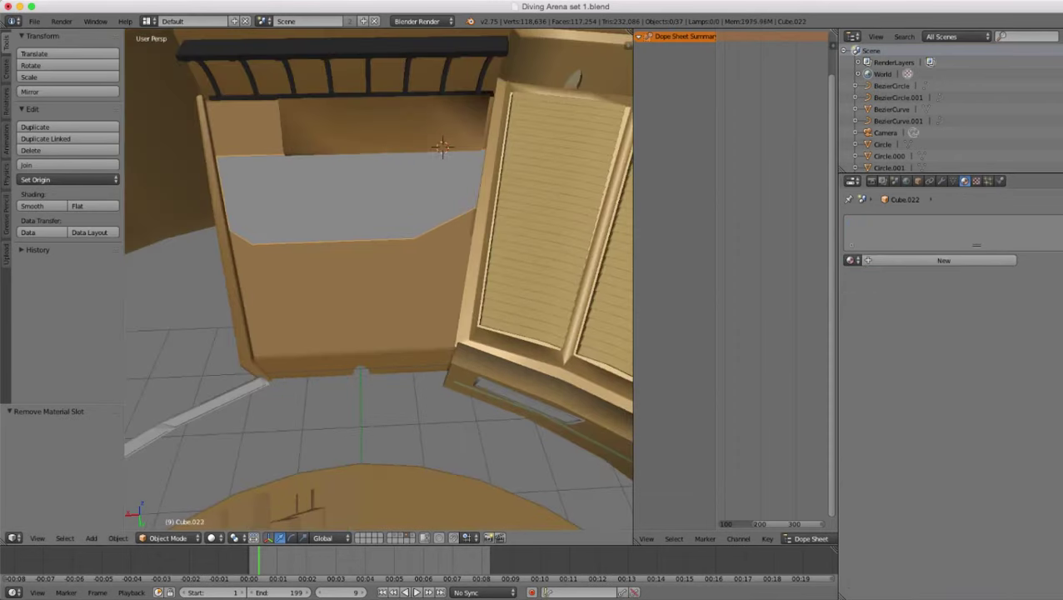
right_click(358, 279)
scroll(358, 280, "up", 2)
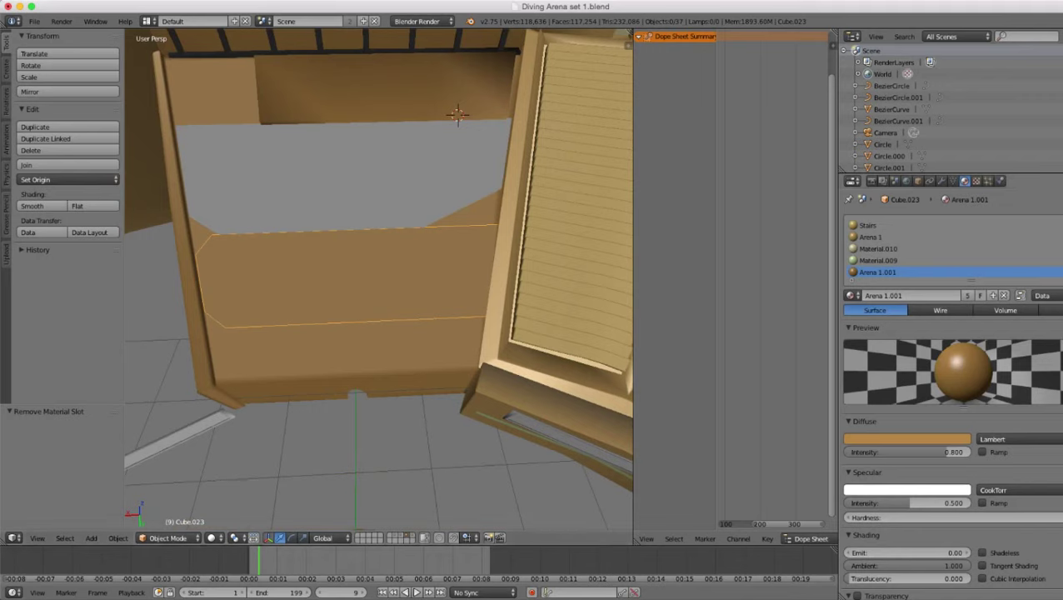
key("shift+r")
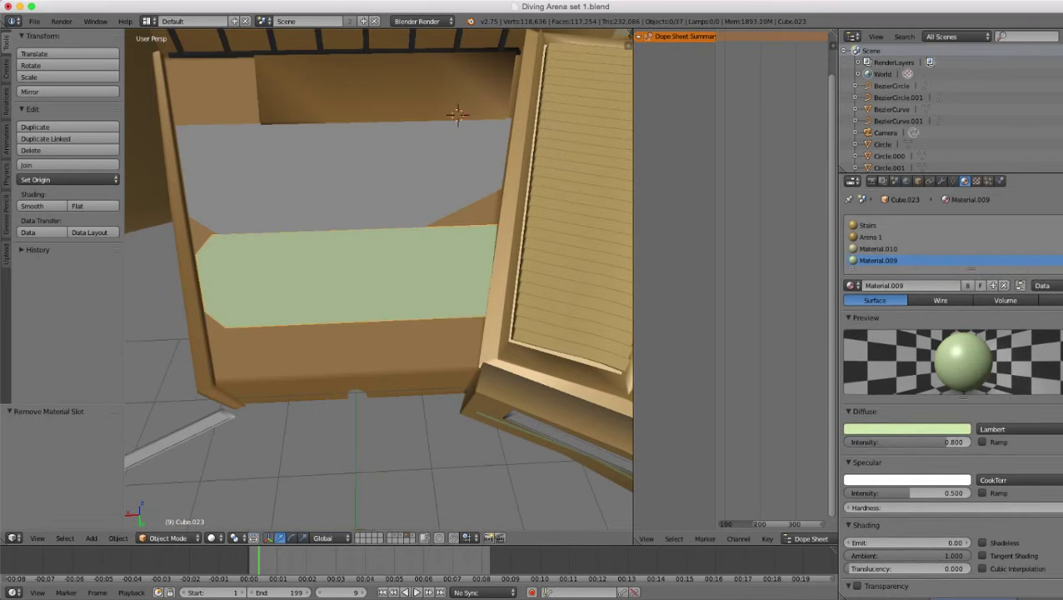
key("shift+r")
key("shift+r")
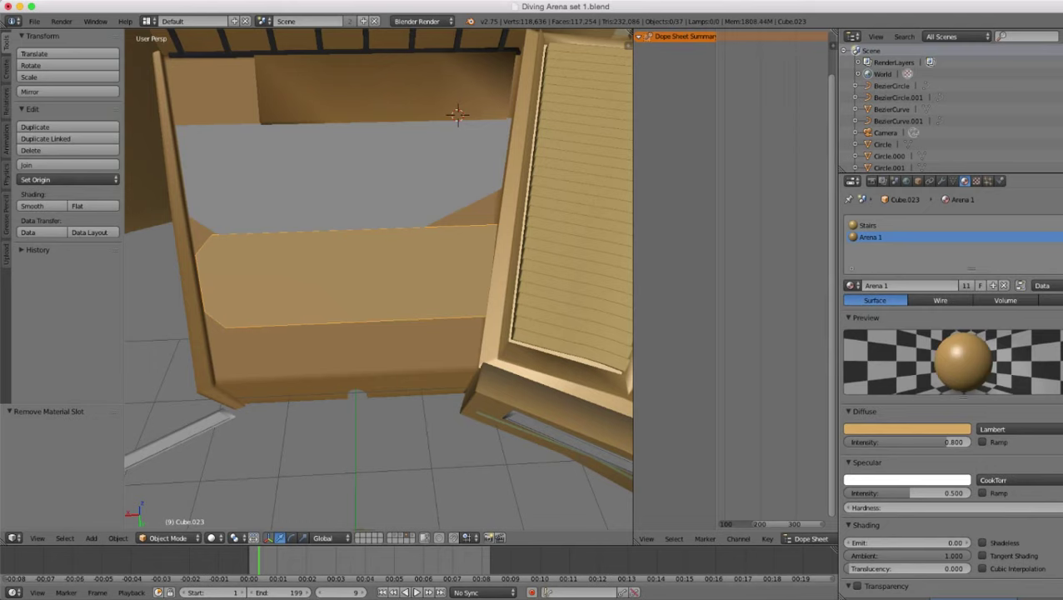
key("shift+r")
key("shift+r")
scroll(378, 279, "up", 2)
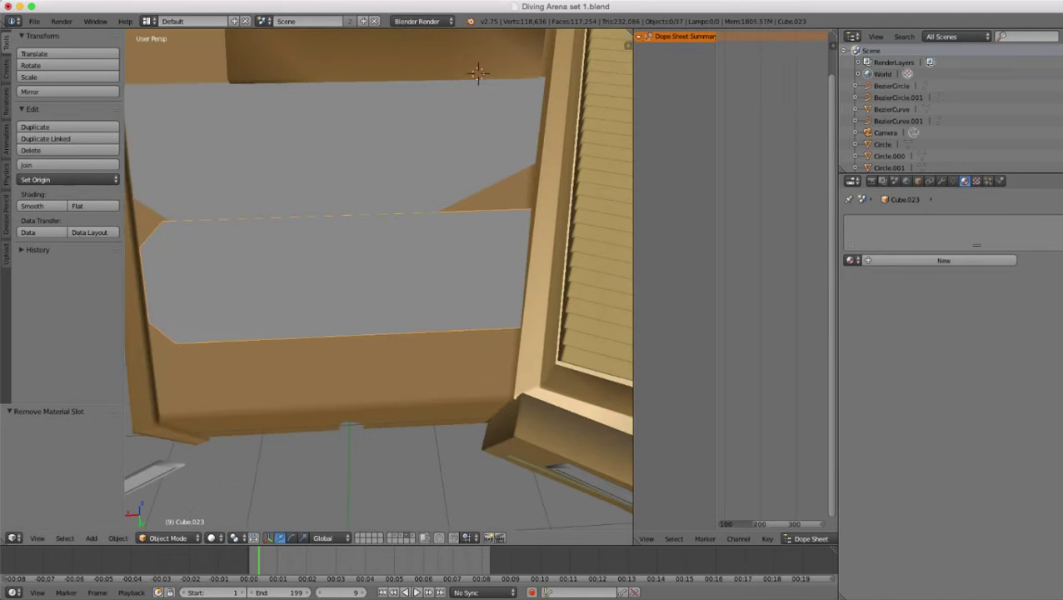
- Try to straighten the lower panel's slanted edge loop nearest the stairs by scaling it to 0 along X
key("Tab")
scroll(378, 279, "down", 2)
middle_click_drag(396, 279, 379, 279)
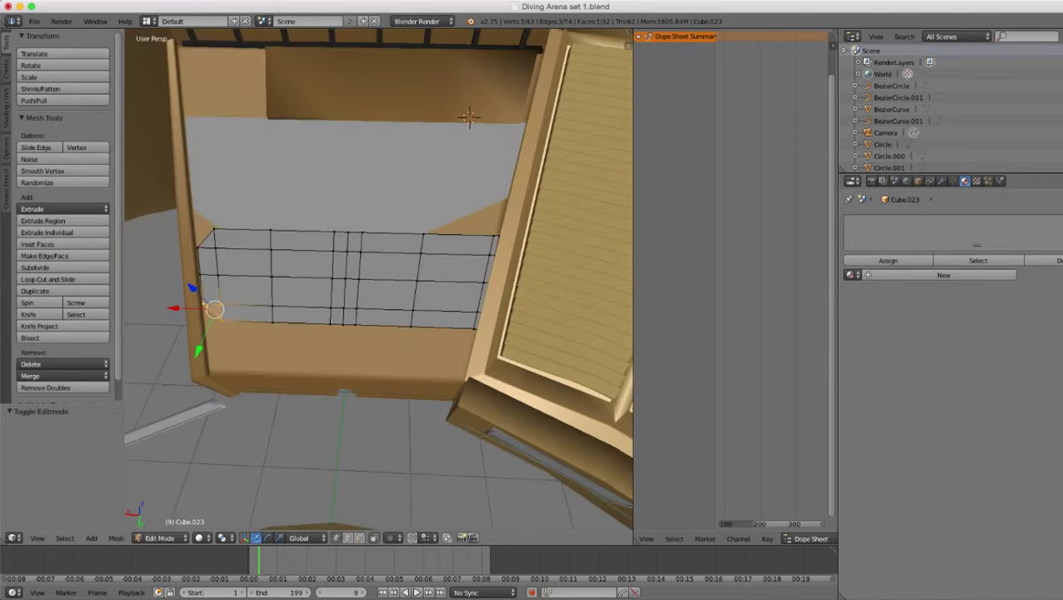
scroll(378, 279, "up", 2)
right_click(427, 296, "alt")
type("sx")
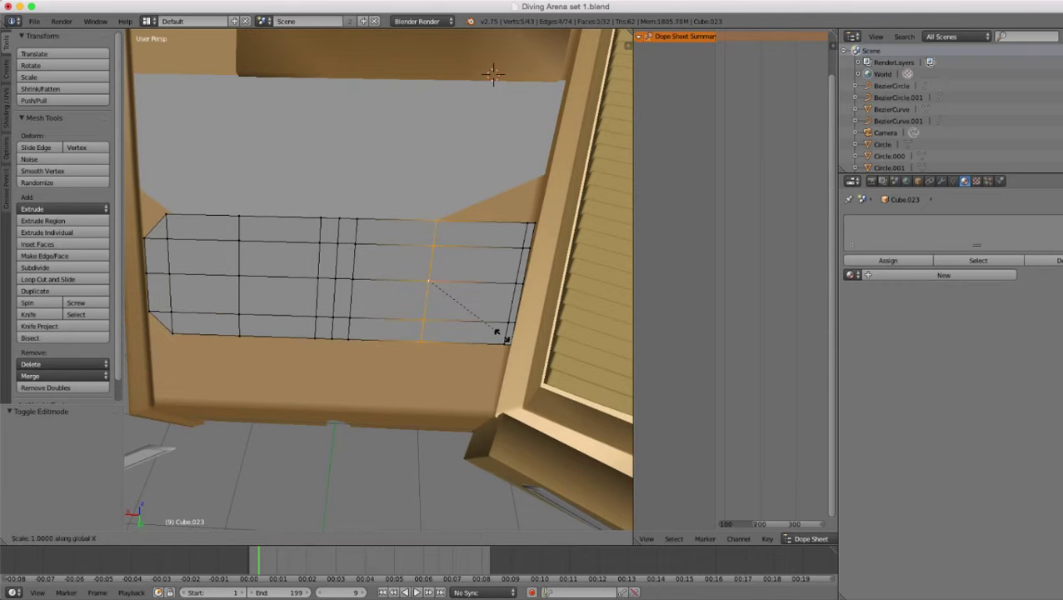
type("0")
key("Return")
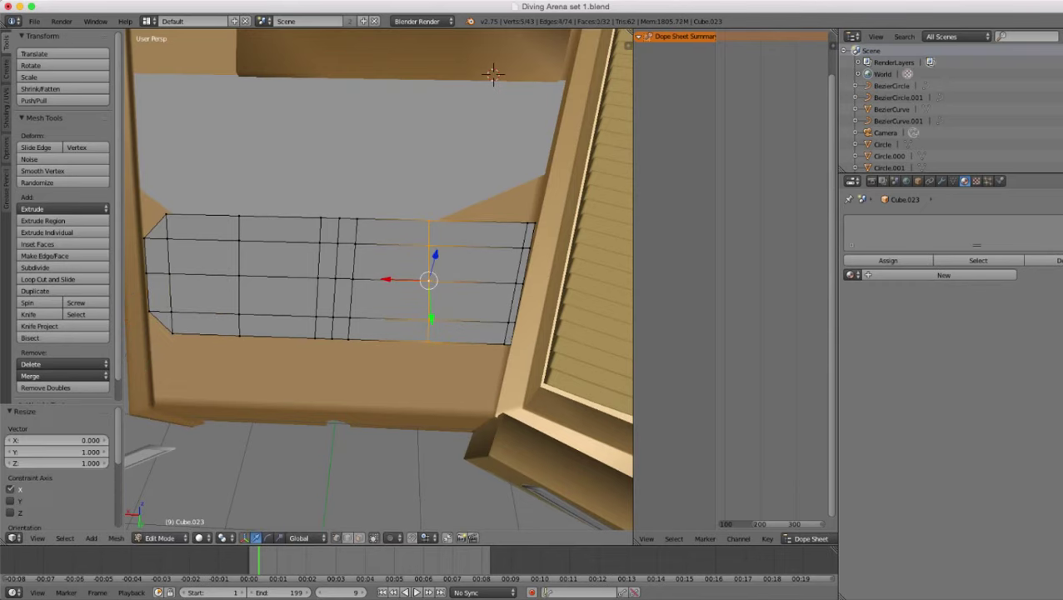
key("Tab")
scroll(379, 280, "down", 4)
mouse_move(379, 333)
middle_mouse_down()
mouse_move(396, 258)
mouse_move(375, 335)
middle_mouse_up()
scroll(379, 325, "up", 4)
key("Tab")
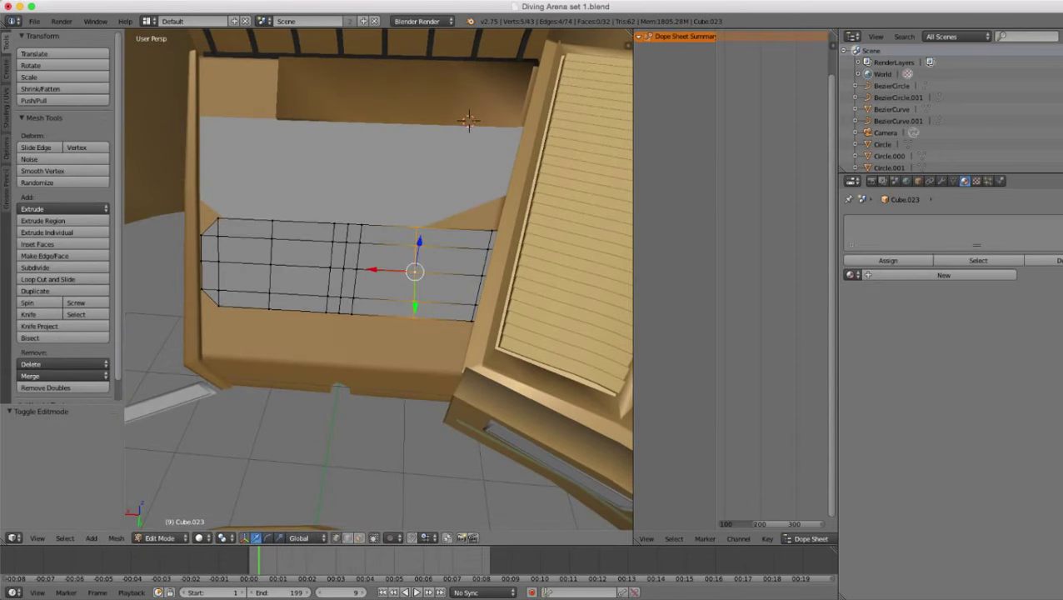
key("ctrl+z")
- Delete the vertices of the lower panel's two outermost edge loops on the stairs side, shortening the panel to the next slanted loop
right_click(486, 261, "alt")
right_click(492, 261, "alt+shift")
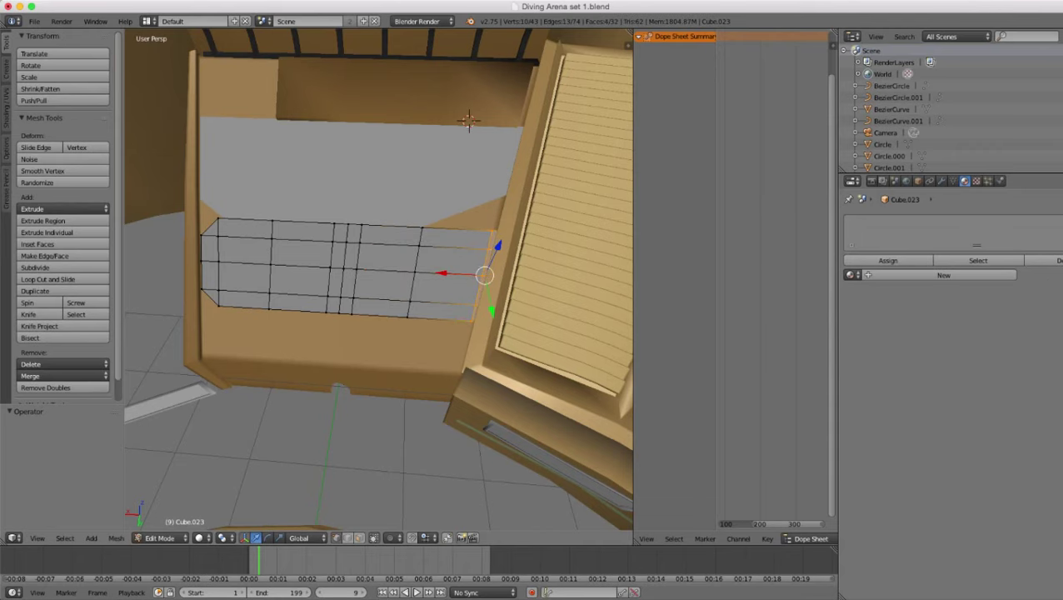
key("z")
key("x")
left_click(468, 261)
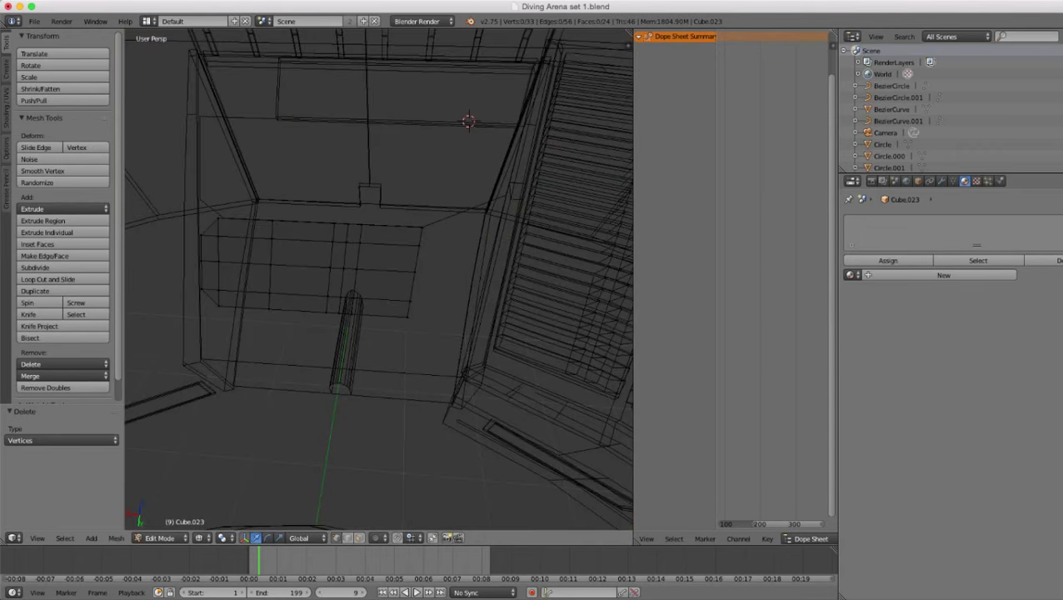
key("Tab")
scroll(379, 279, "down", 2)
scroll(379, 280, "up", 2)
key("z")
scroll(379, 279, "up", 1)
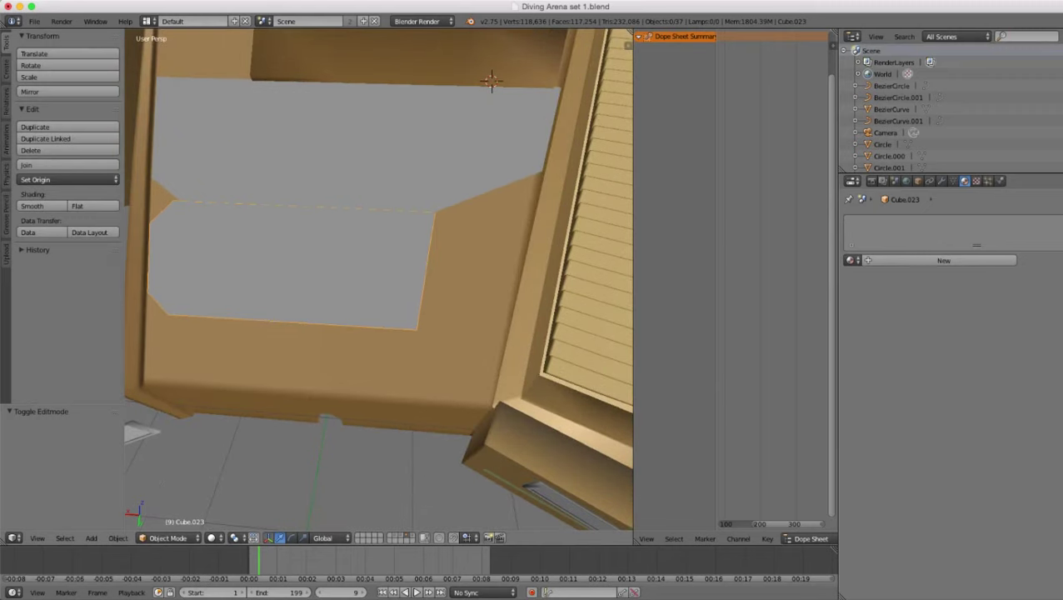
key("Tab")
key("ctrl+e")
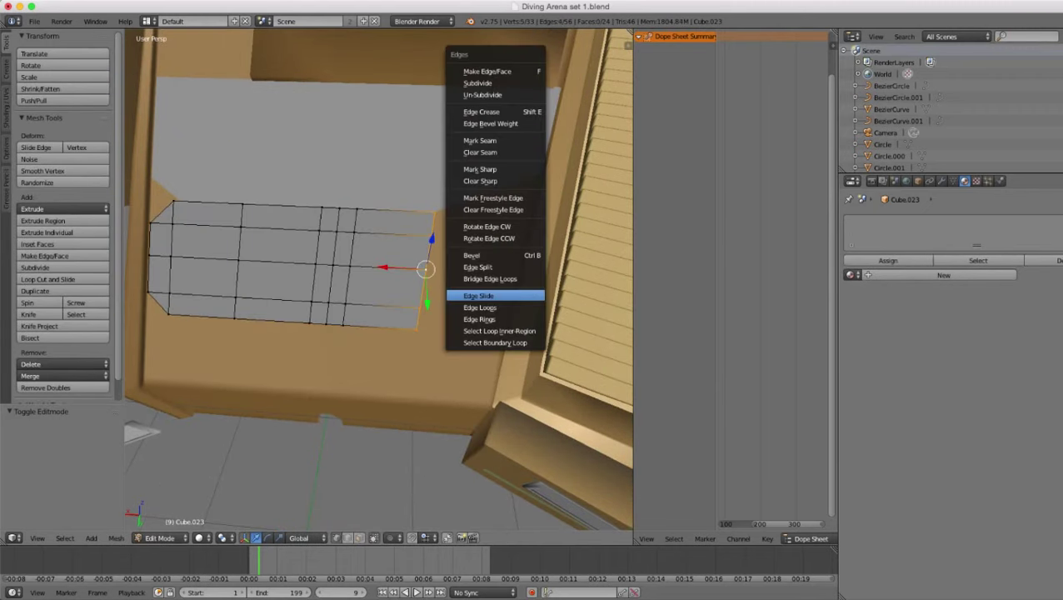
left_click(526, 296)
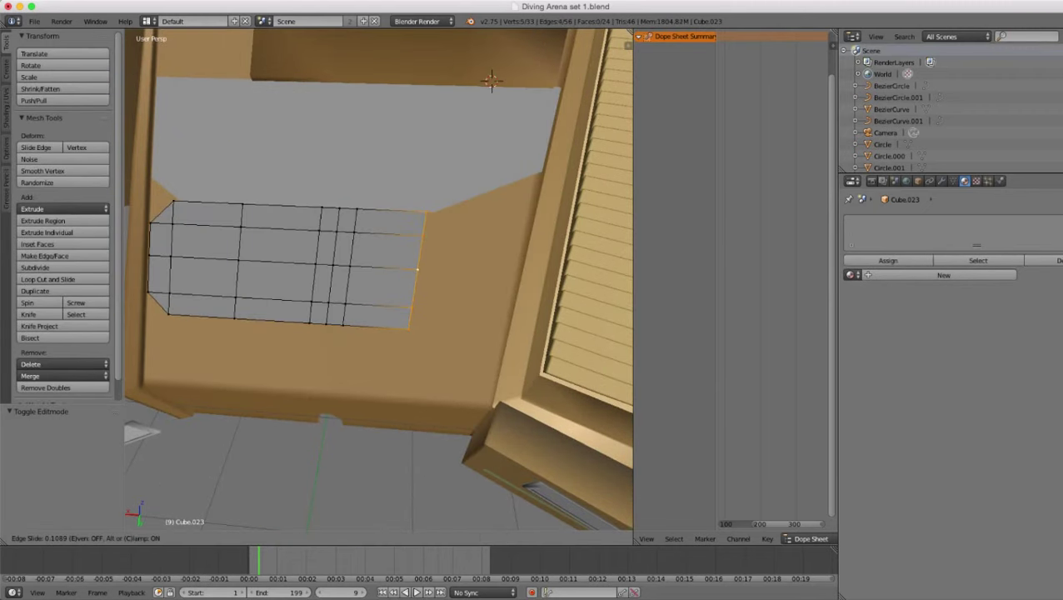
key("Escape")
key("Tab")
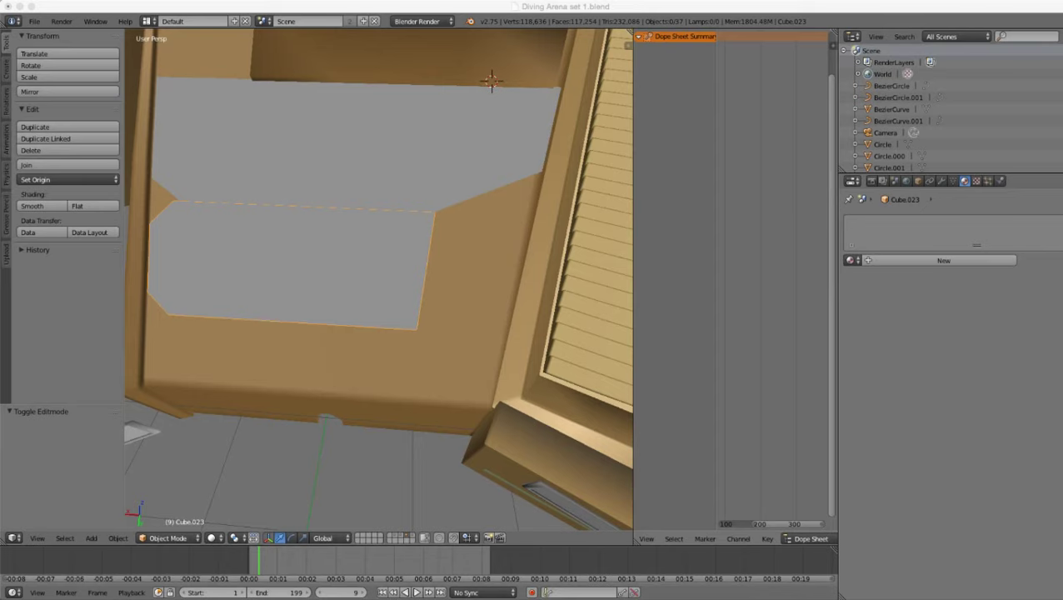
- Open the upper gray wall panel for mesh editing and select its lower corner vertex at the slanted edge
middle_click_drag(400, 266, 325, 271, "shift")
middle_click_drag(420, 127, 428, 118)
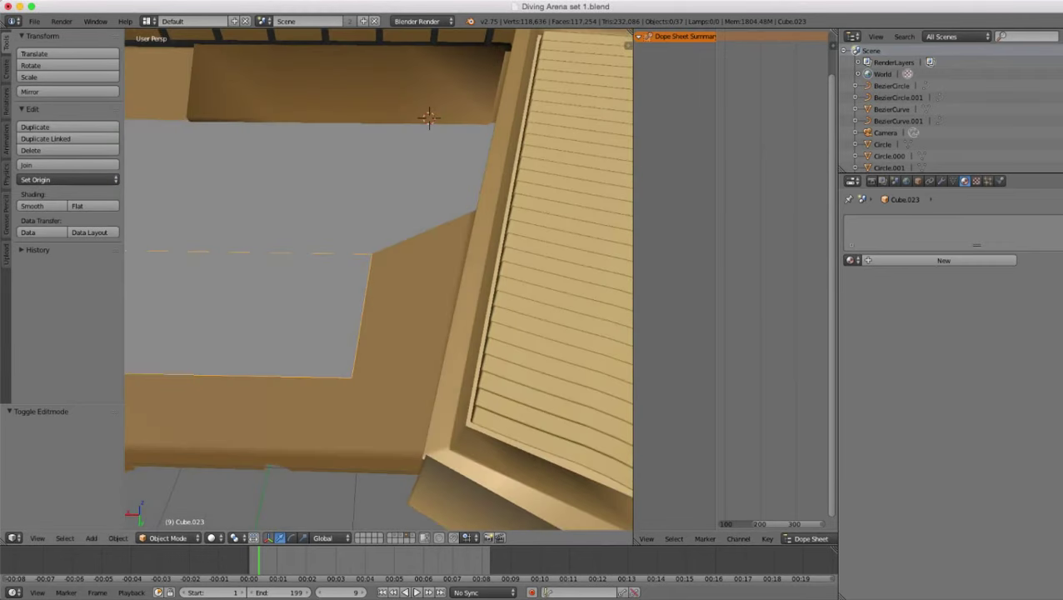
right_click_drag(350, 183, 348, 198)
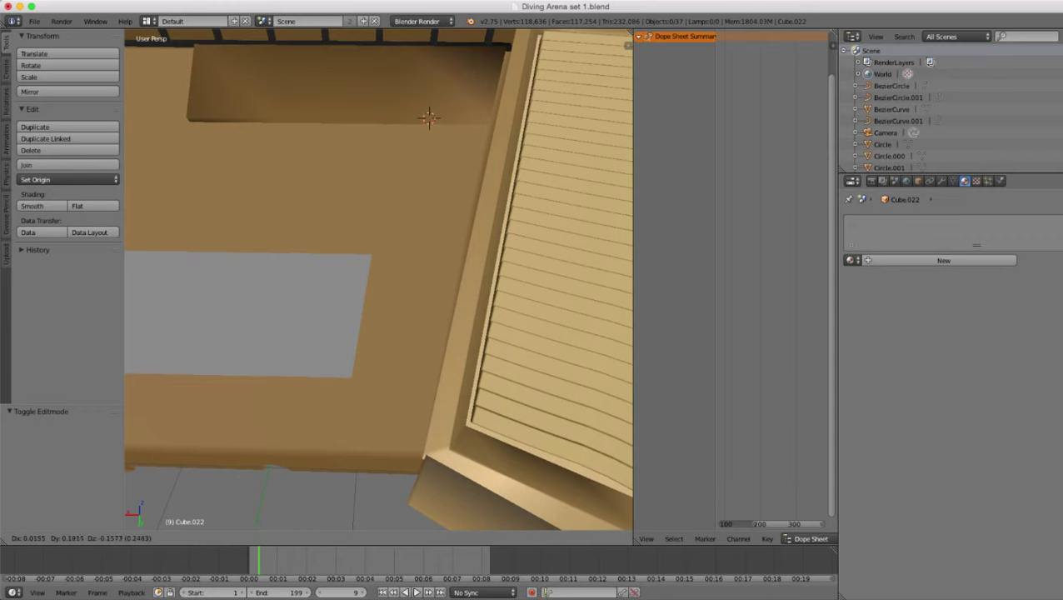
right_click(349, 198)
scroll(349, 198, "down", 4)
middle_click_drag(348, 198, 341, 171)
scroll(359, 200, "up", 3)
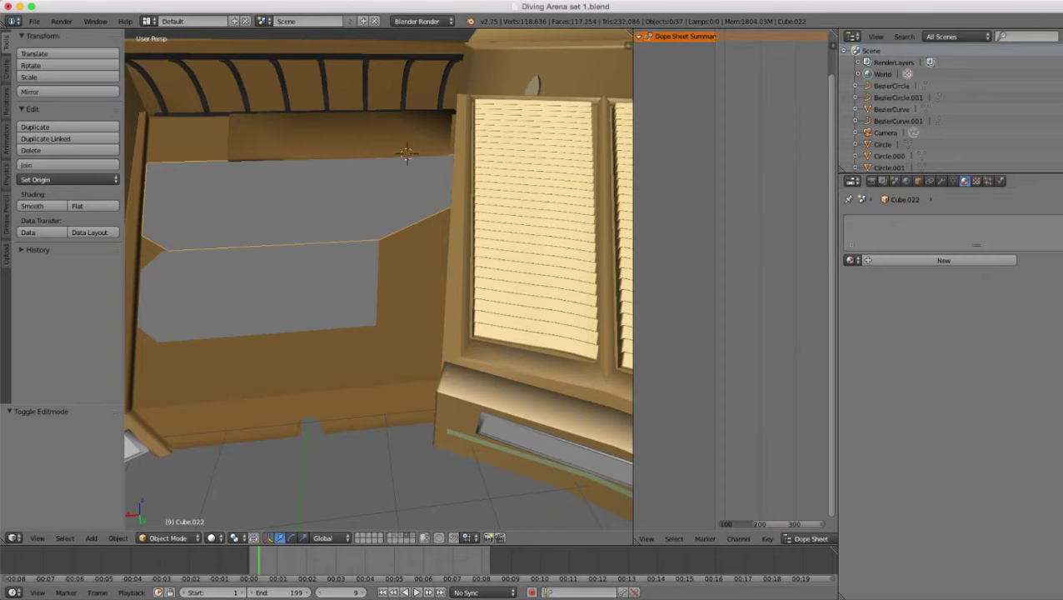
scroll(379, 279, "down", 5)
middle_click_drag(379, 280, 442, 304)
scroll(442, 304, "up", 6)
middle_click_drag(364, 254, 315, 325)
key("Tab")
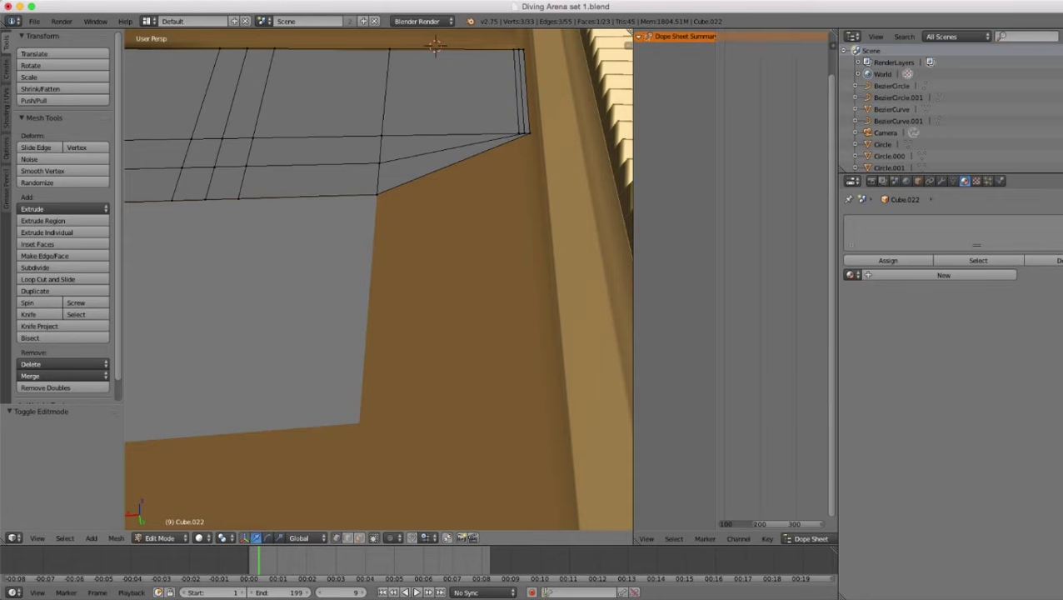
right_click(377, 194, "alt")
scroll(378, 195, "down", 2)
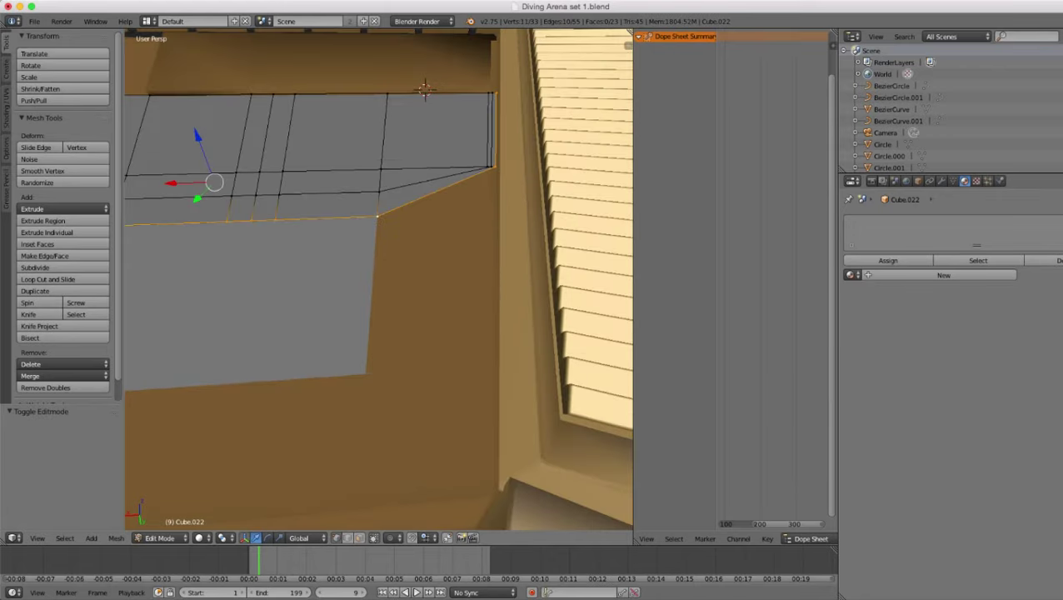
right_click(378, 216)
middle_click_drag(377, 217, 288, 325)
scroll(288, 326, "up", 3)
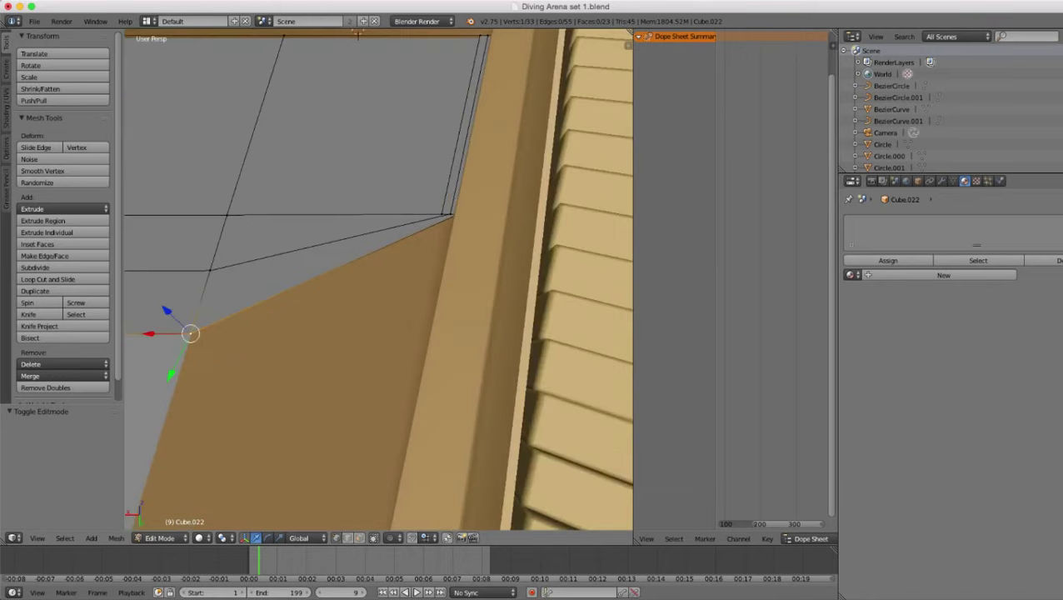
- Add the vertex at the outer end of the slanted edge to the selection
right_click(451, 215, "shift")
right_click(452, 217, "shift")
right_click(452, 217, "shift")
scroll(455, 223, "down", 3)
key("z")
scroll(456, 223, "up", 3)
key("c")
middle_click(462, 220)
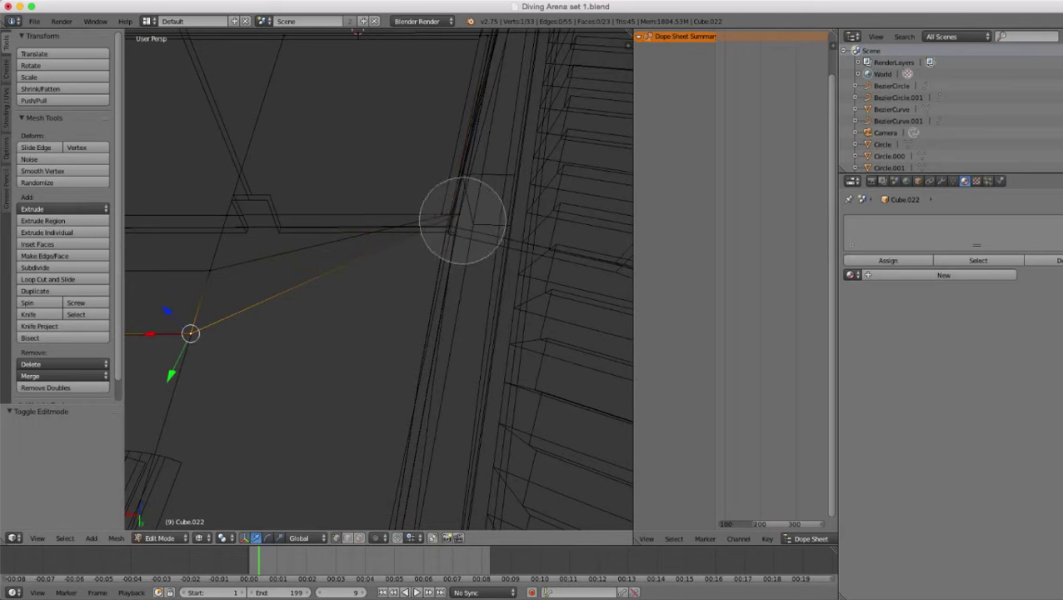
right_click(461, 220)
right_click(460, 216, "shift")
key("z")
middle_click_drag(461, 219, 532, 176)
scroll(500, 200, "up", 2)
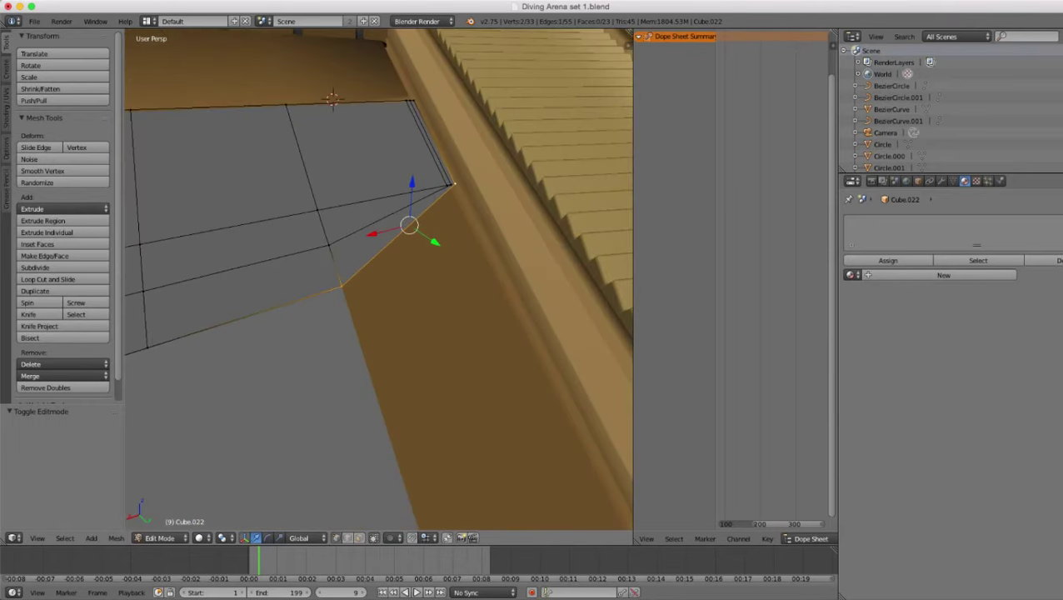
- Duplicate the slanted edge in place and separate the copy into its own object
key("shift+d")
key("Escape")
key("p")
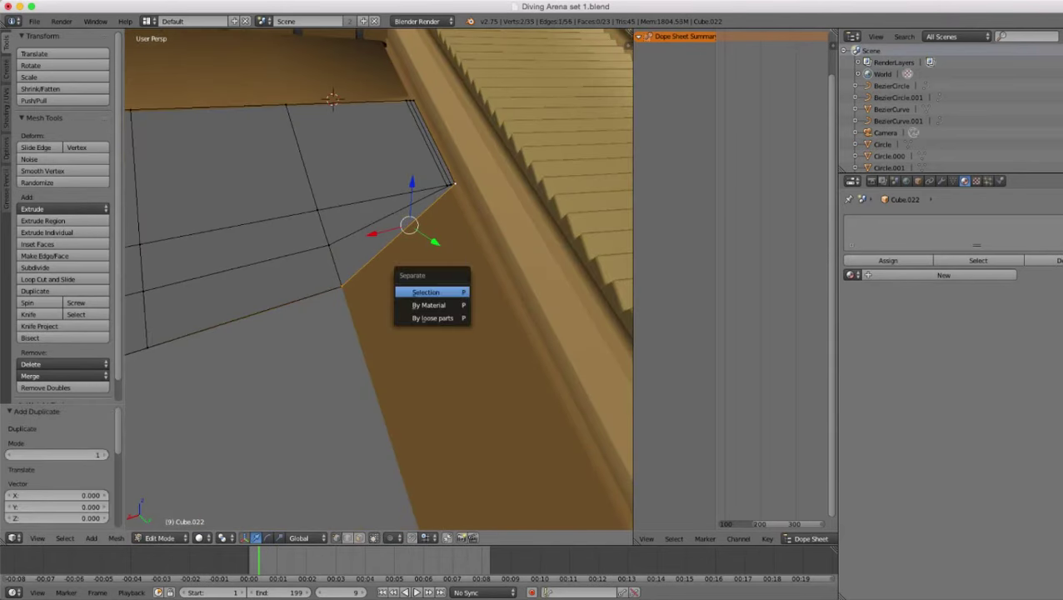
left_click(430, 291)
key("Tab")
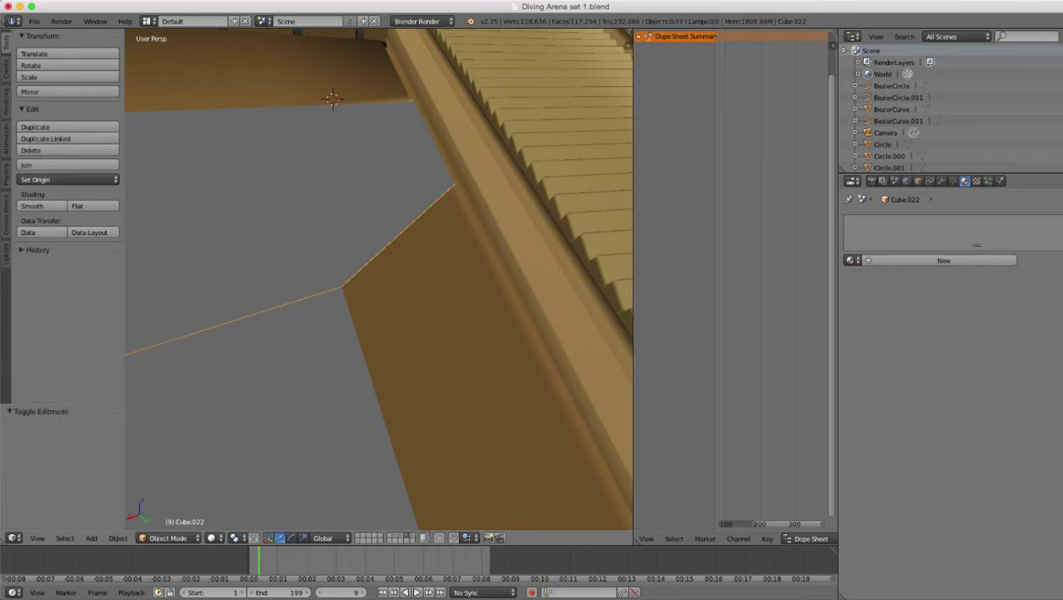
- Duplicate the lower gray panel's side edge facing the slatted wall in place and separate the copy into its own object
right_click(362, 391)
key("Tab")
scroll(362, 392, "down", 1)
scroll(380, 279, "down", 9)
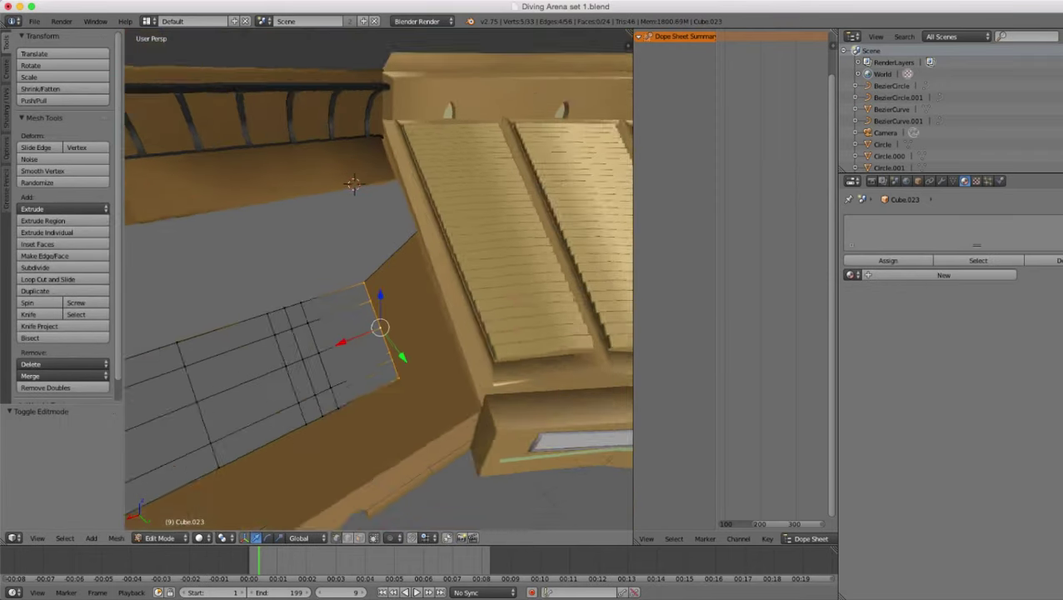
scroll(379, 279, "up", 5)
key("shift+d")
key("Escape")
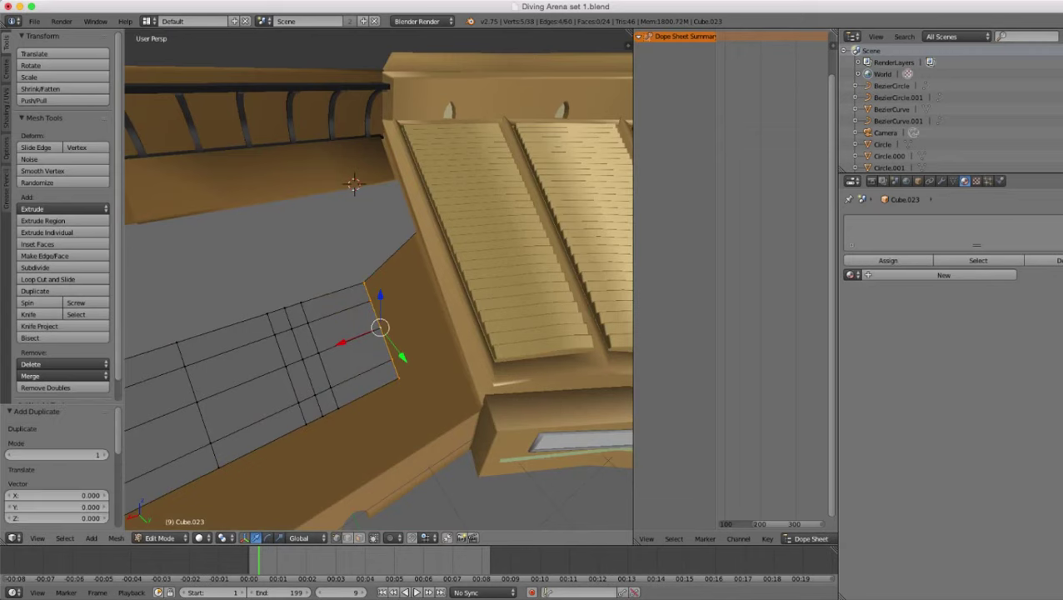
key("p")
left_click(447, 323)
scroll(447, 323, "up", 4)
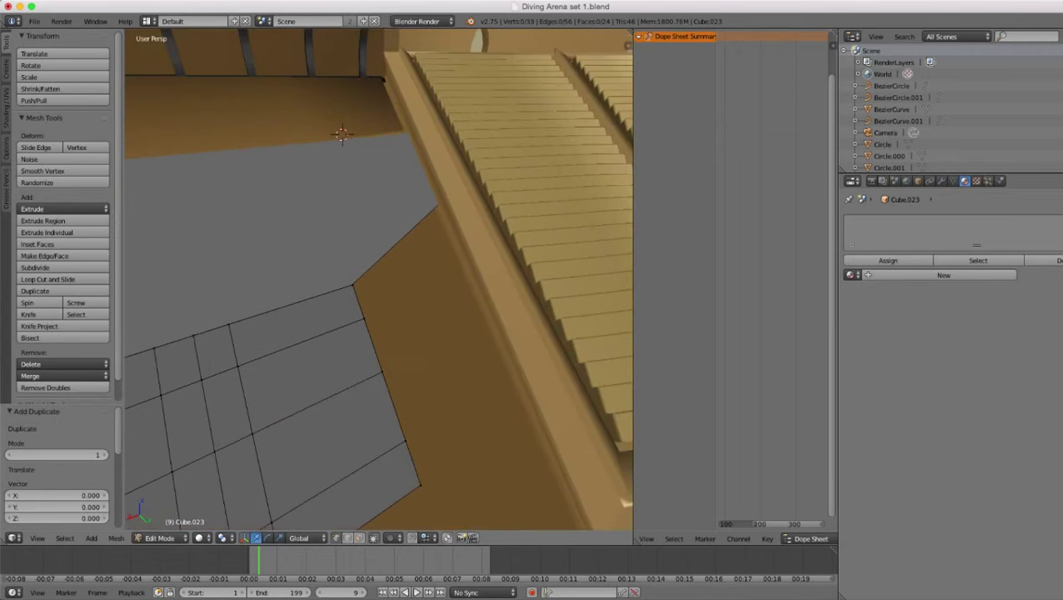
key("Tab")
- Join the separated side edge and slanted edge into a single object
middle_click_drag(447, 323, 408, 326)
key("z")
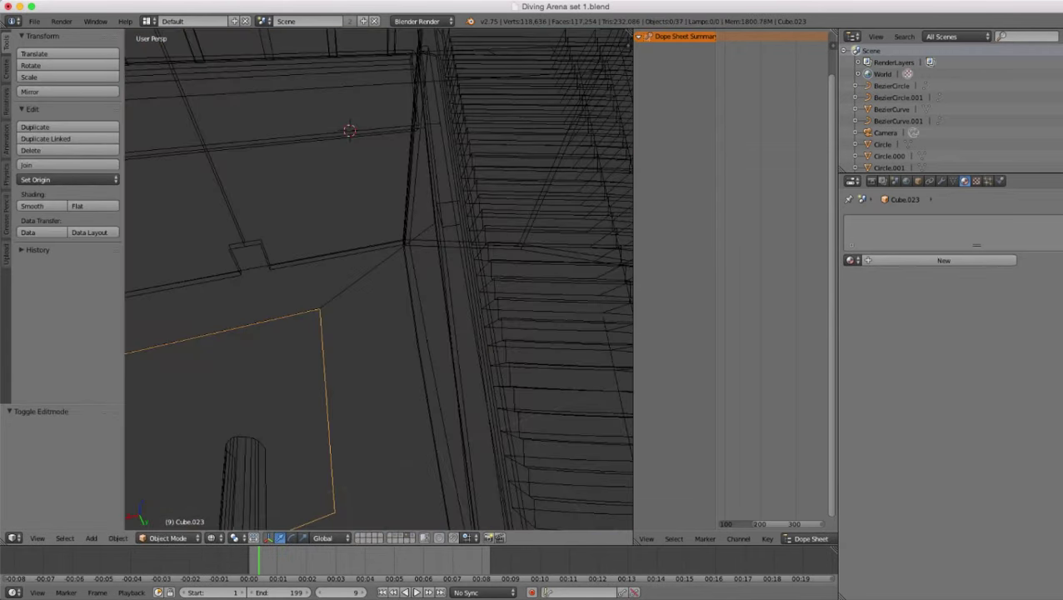
right_click(365, 275)
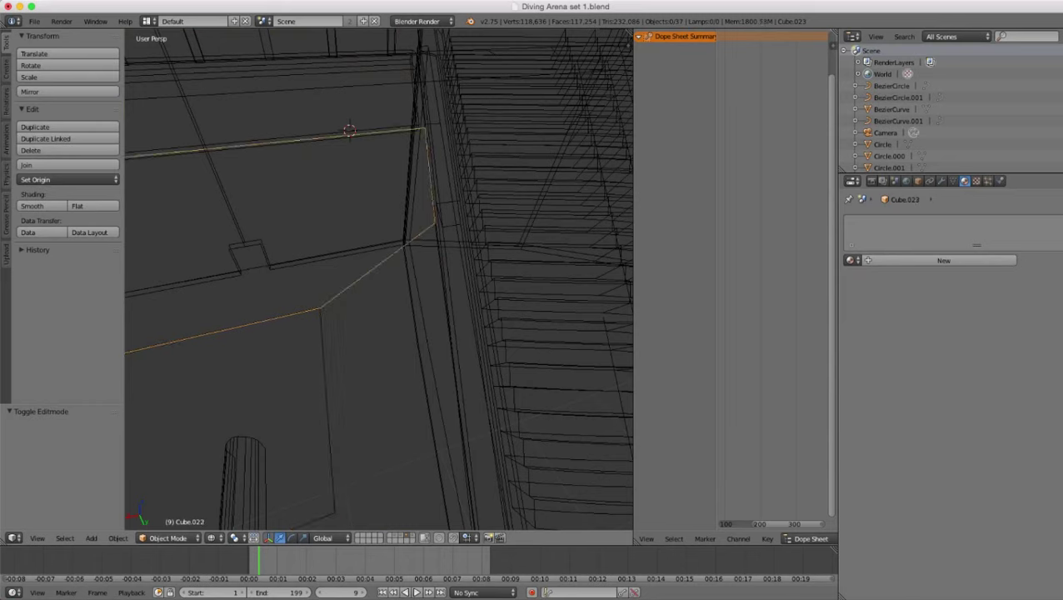
right_click(365, 275)
right_click(329, 307)
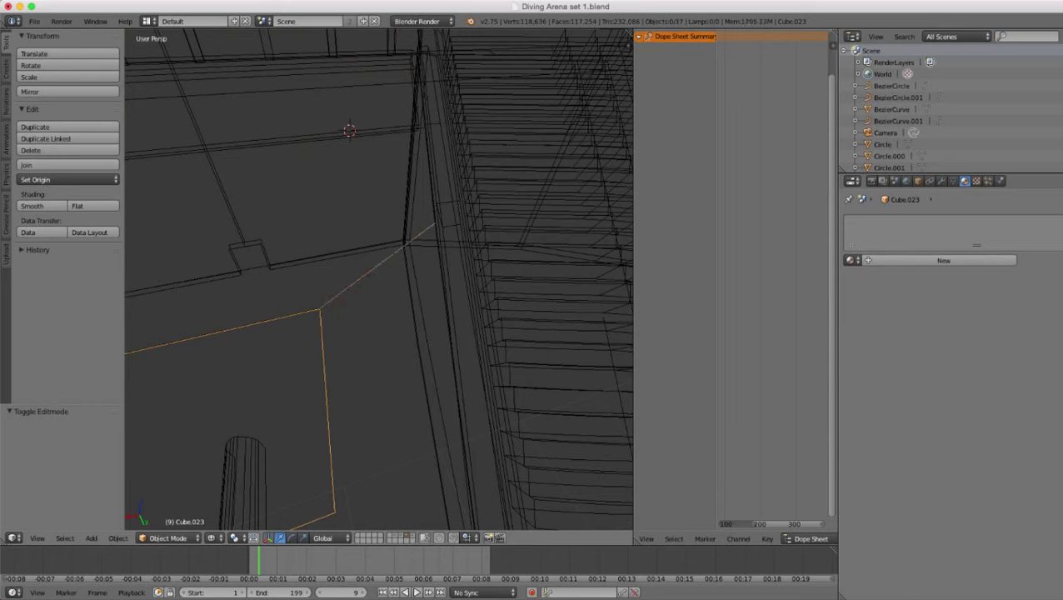
right_click(325, 367)
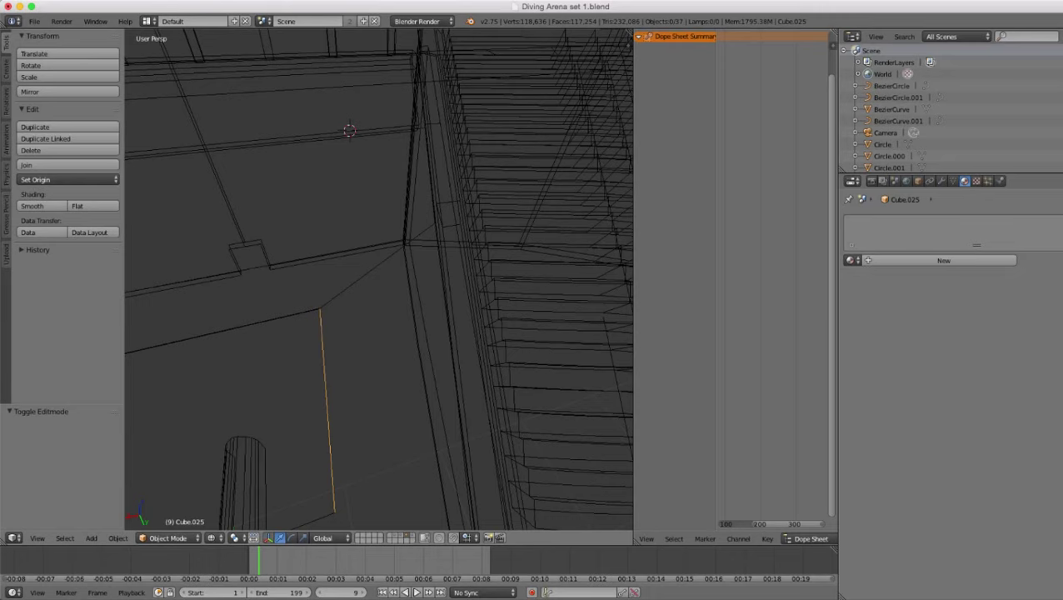
right_click(365, 275, "shift")
scroll(365, 275, "down", 5)
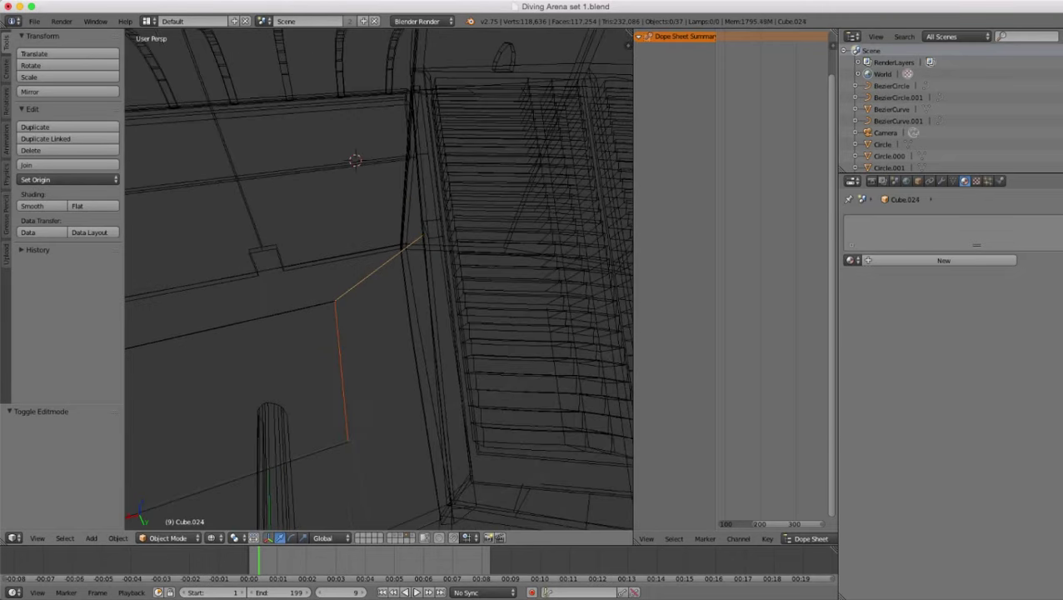
scroll(379, 266, "up", 5)
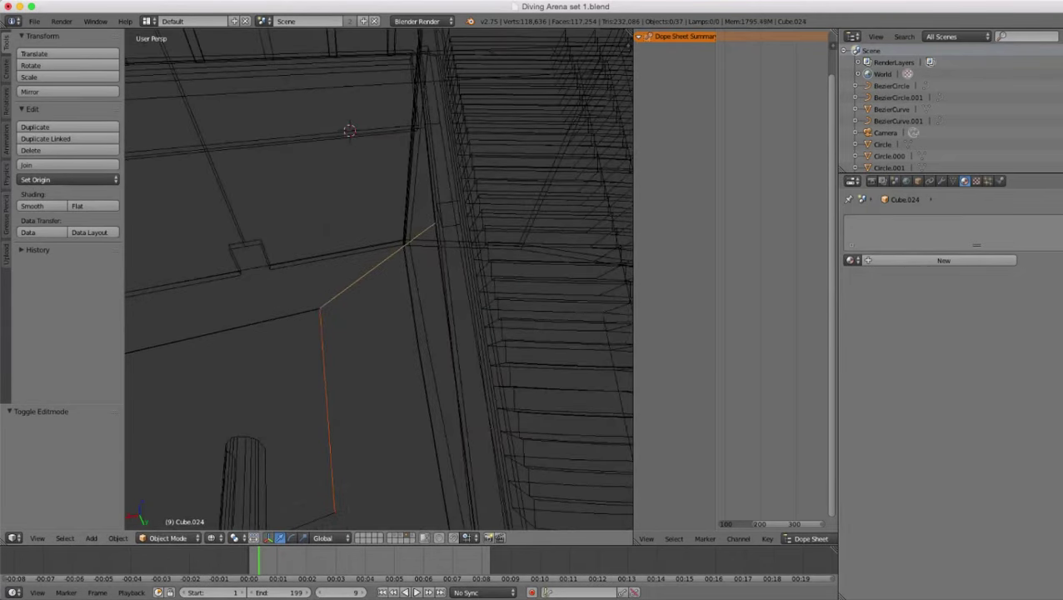
key("ctrl+j")
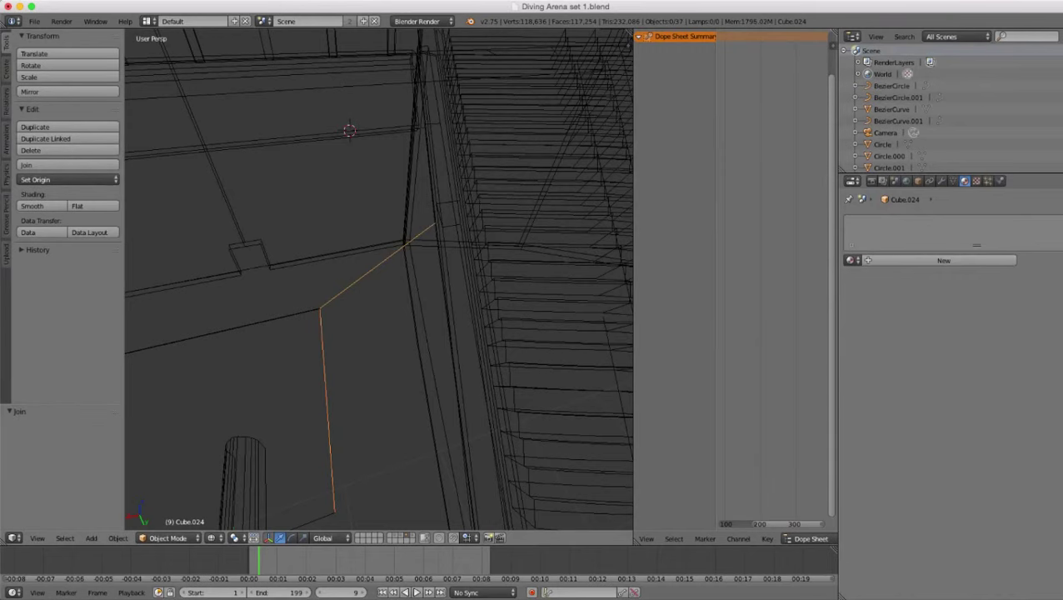
- Merge at center the two overlapping vertices where the slanted edge meets the side edge
key("Tab")
key("z")
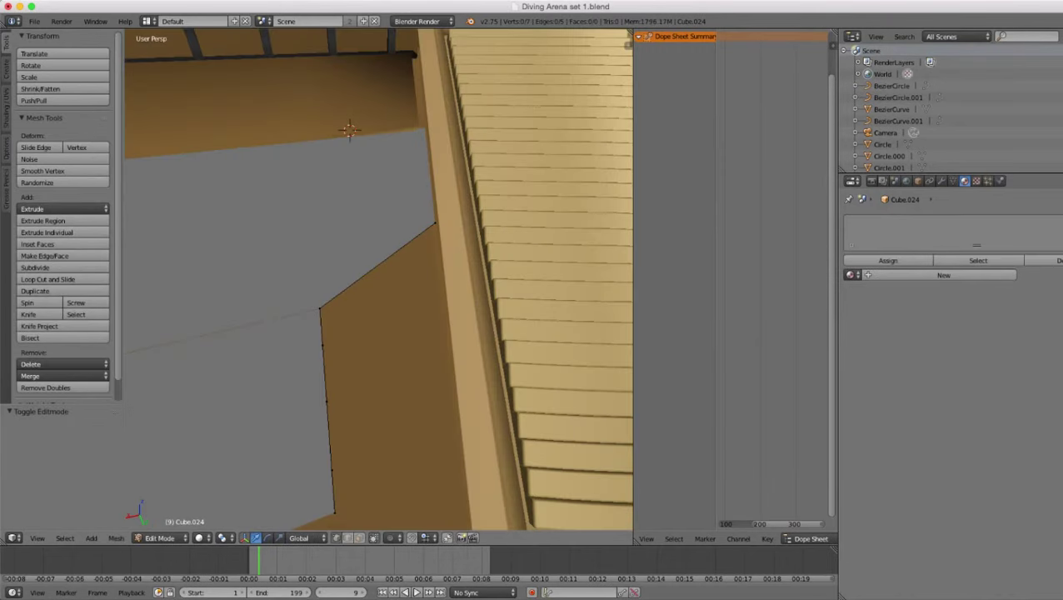
key("z")
right_click(320, 309)
key("z")
key("z")
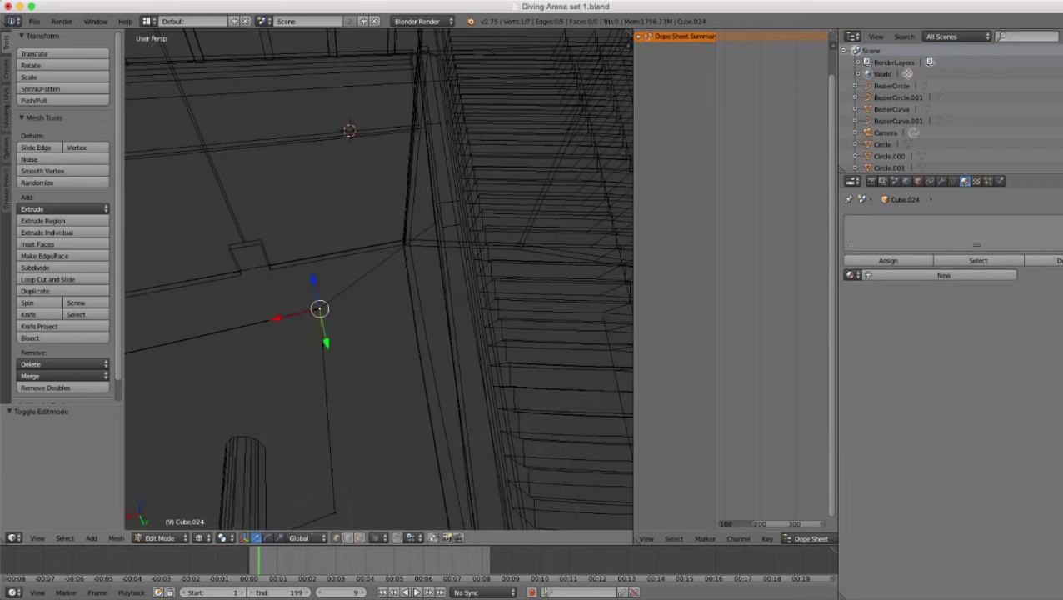
right_click(320, 309, "shift")
key("alt+m")
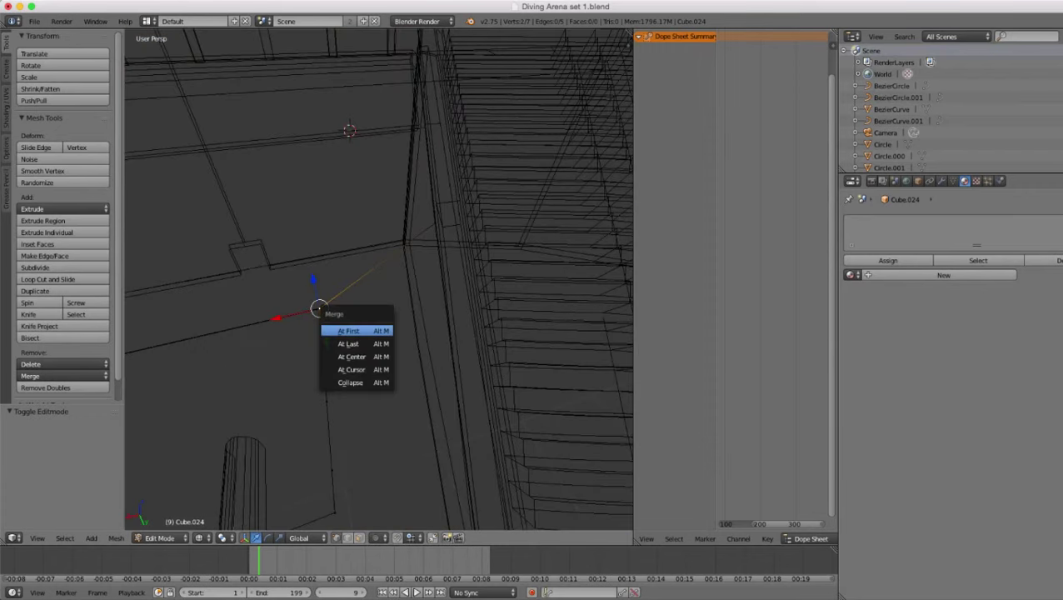
left_click(353, 357)
key("z")
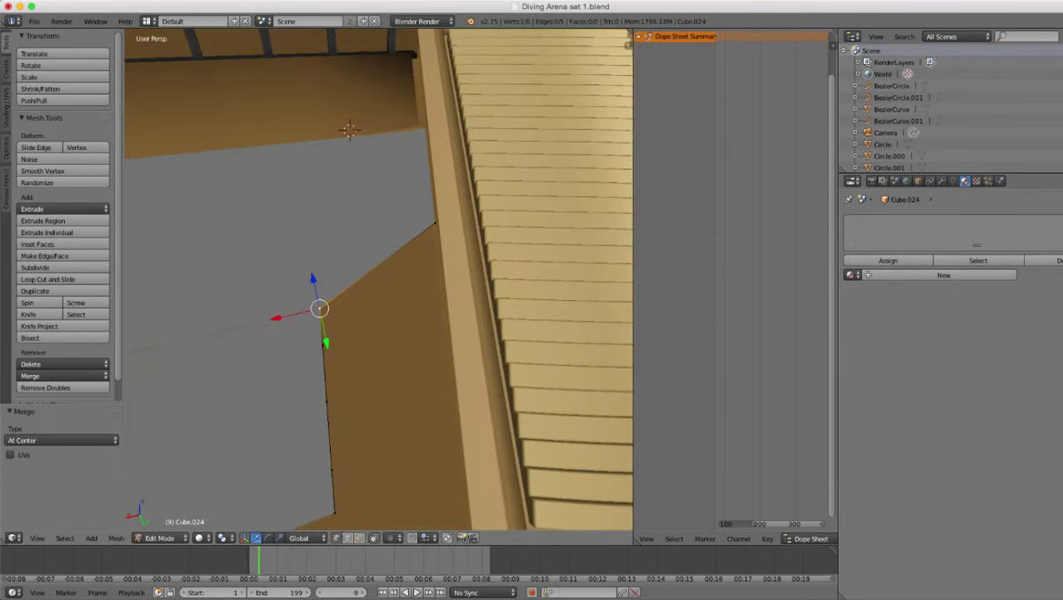
middle_click_drag(353, 357, 377, 330)
scroll(377, 330, "up", 3)
scroll(379, 280, "down", 5)
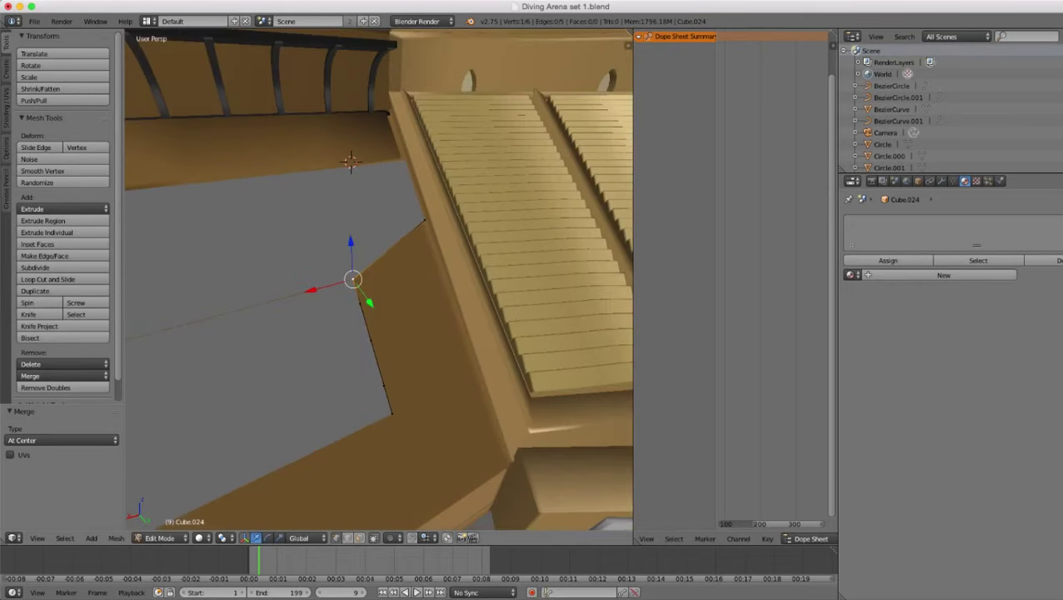
scroll(379, 280, "up", 3)
key("a")
key("a")
scroll(379, 280, "down", 3)
middle_click_drag(380, 280, 360, 293)
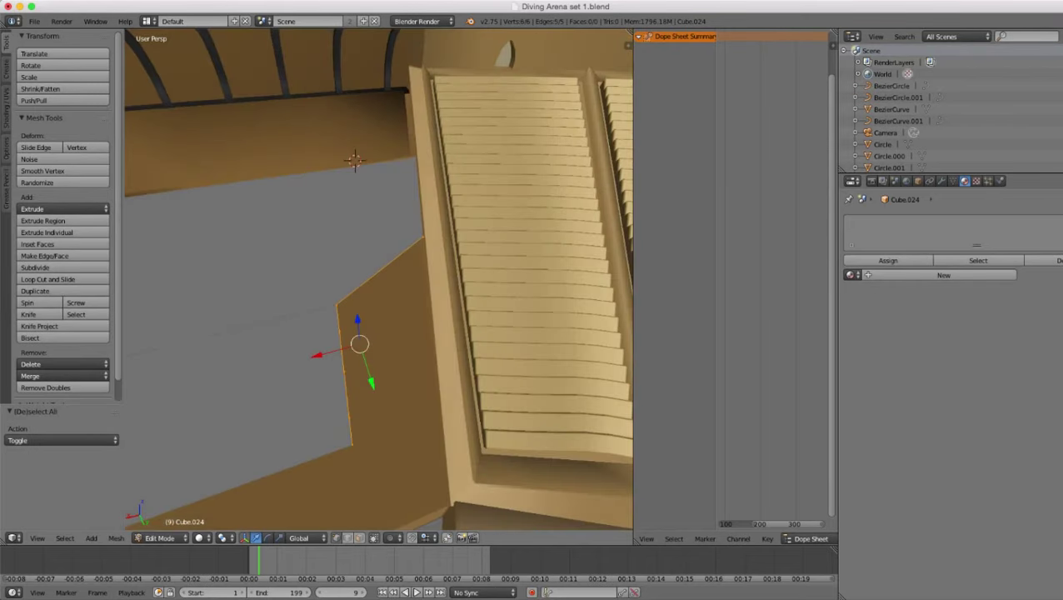
- Extrude the joined object's side edge chain along the X axis by about -0.955, toward the adjacent wall frame
key("z")
right_click(336, 305)
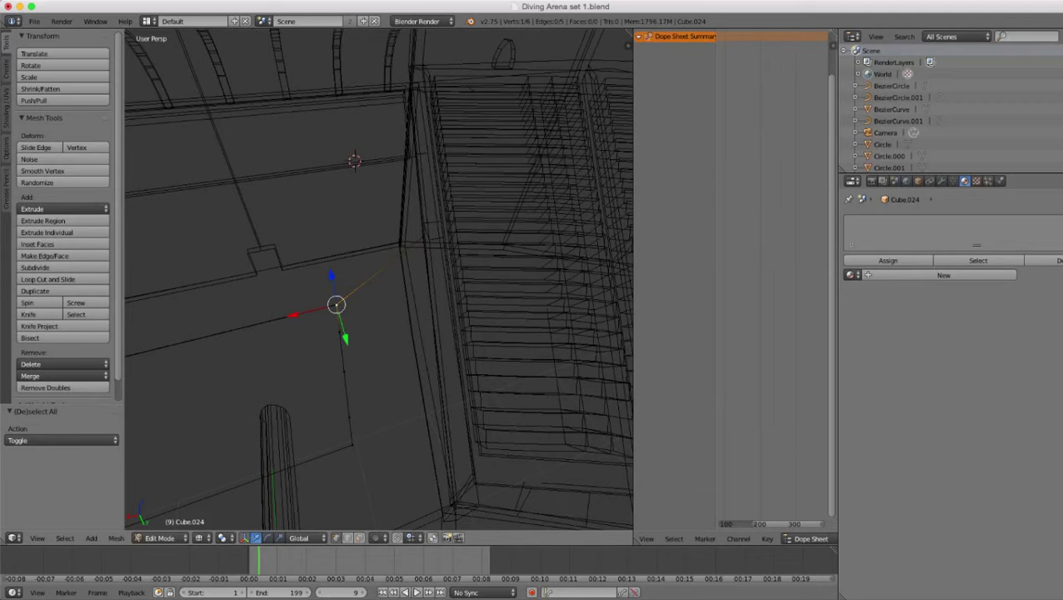
key("c")
left_click_drag(351, 343, 361, 421)
right_click(361, 420)
key("z")
mouse_move(360, 421)
middle_mouse_down()
mouse_move(347, 423)
mouse_move(351, 406)
middle_mouse_up()
scroll(351, 384, "up", 2)
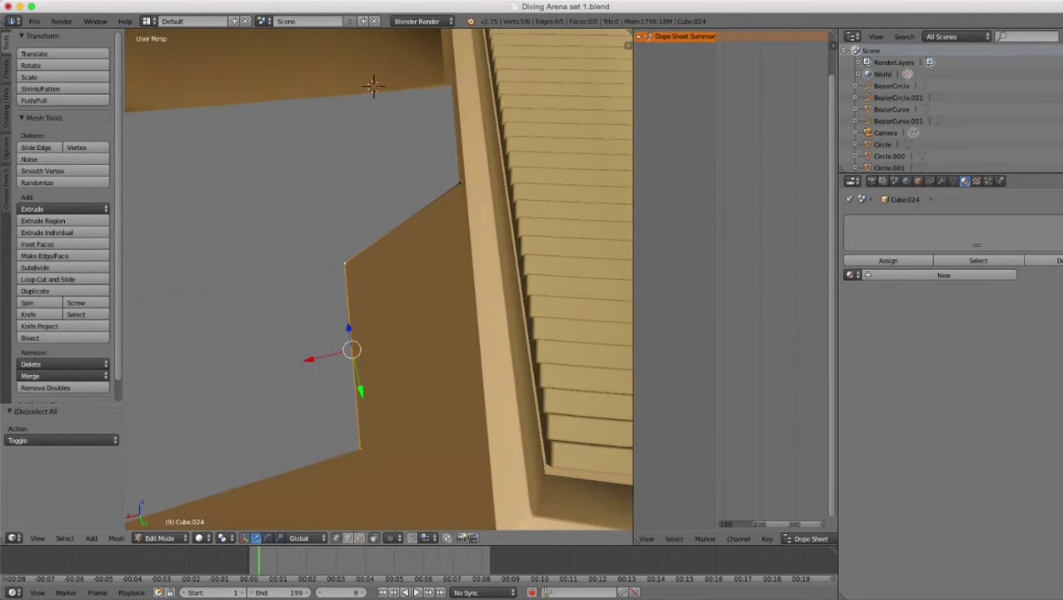
key("e")
key("x")
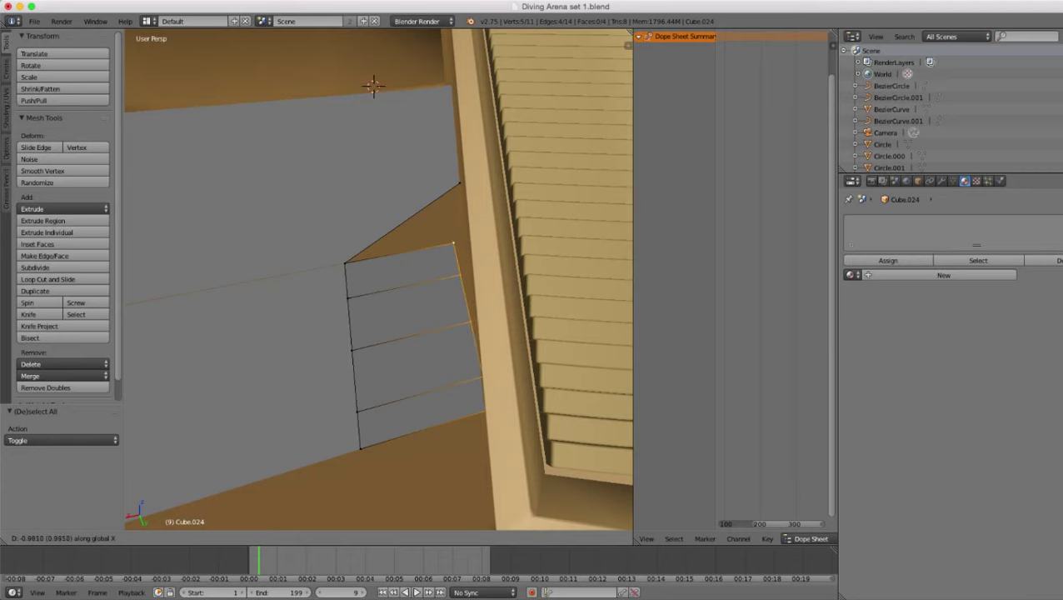
key("Return")
key("r")
key("z")
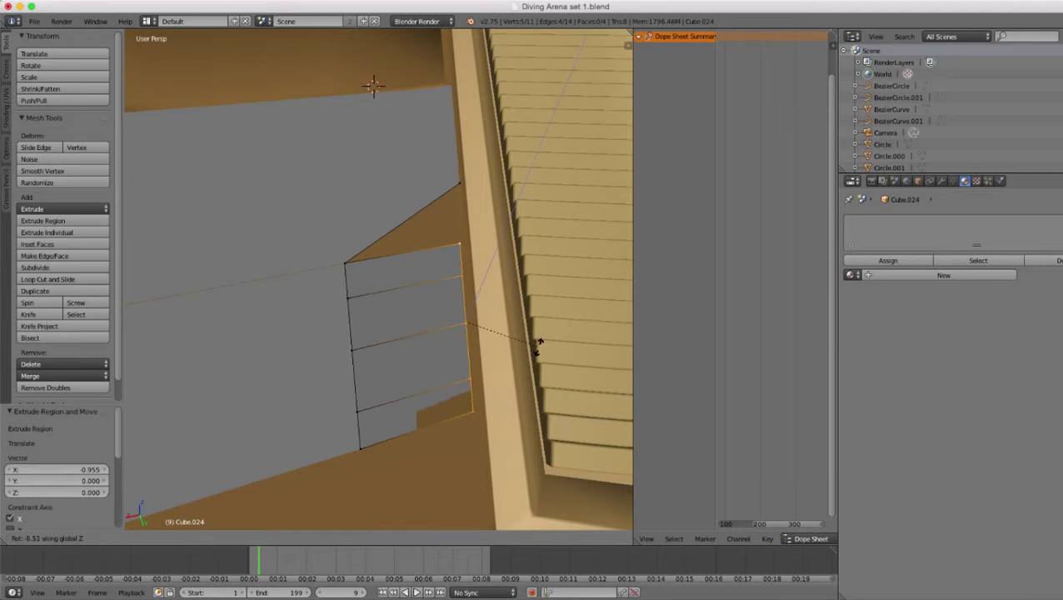
right_click(539, 342)
- Rotate the extruded edge chain about 5.3° in the view plane and shift it about -0.077 along X toward the wall frame
mouse_move(540, 341)
middle_mouse_down()
mouse_move(604, 279)
mouse_move(525, 367)
mouse_move(496, 375)
mouse_move(542, 329)
mouse_move(596, 321)
mouse_move(517, 388)
middle_mouse_up()
scroll(541, 330, "up", 2)
key("z")
scroll(379, 279, "down", 2)
key("z")
key("z")
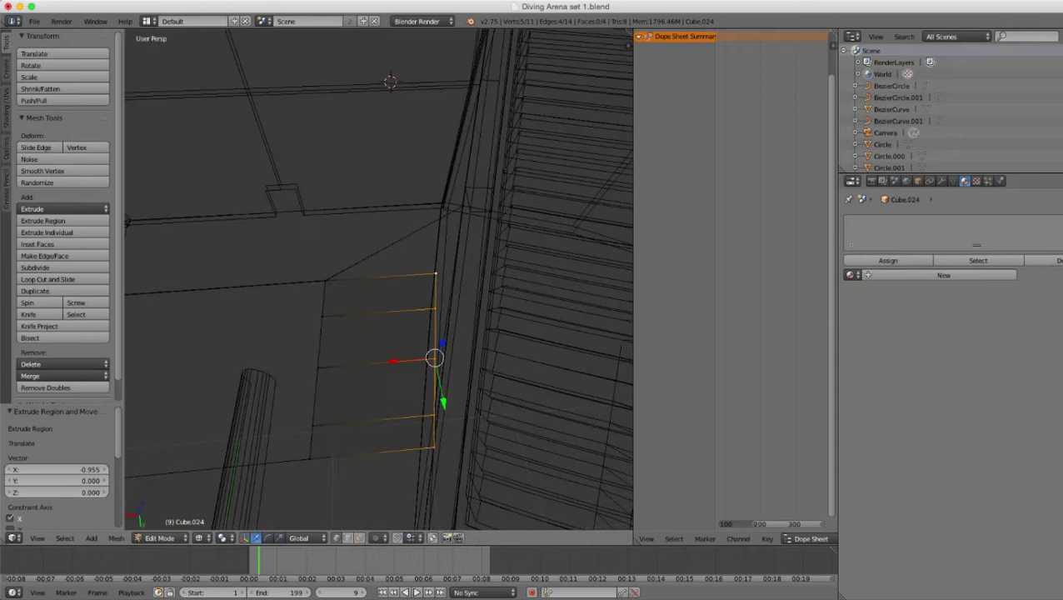
mouse_move(379, 279)
middle_mouse_down()
mouse_move(342, 284)
mouse_move(329, 325)
mouse_move(333, 284)
mouse_move(329, 300)
mouse_move(384, 293)
middle_mouse_up()
key("r")
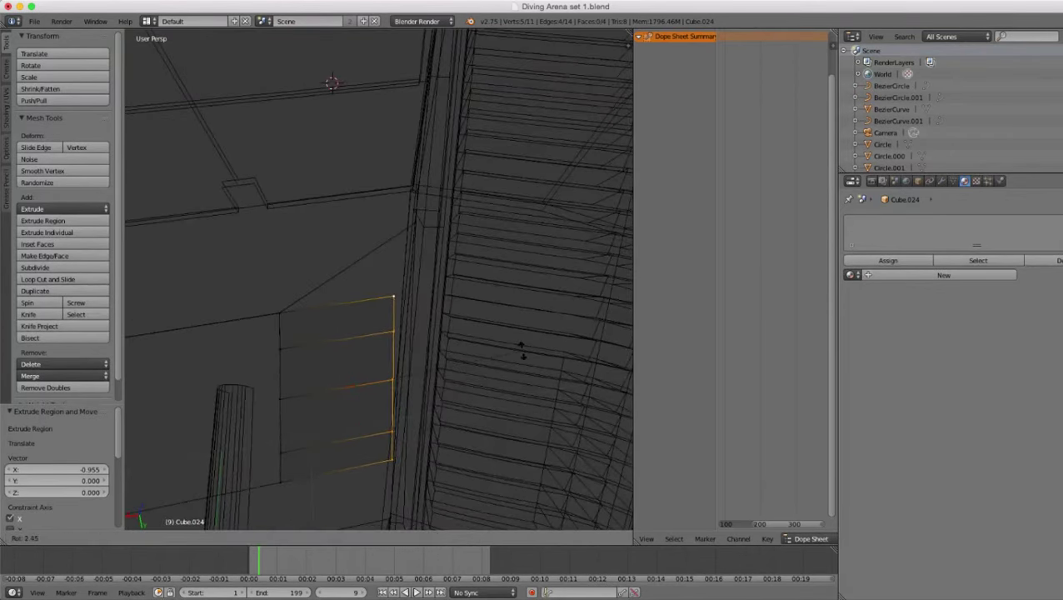
left_click(524, 359)
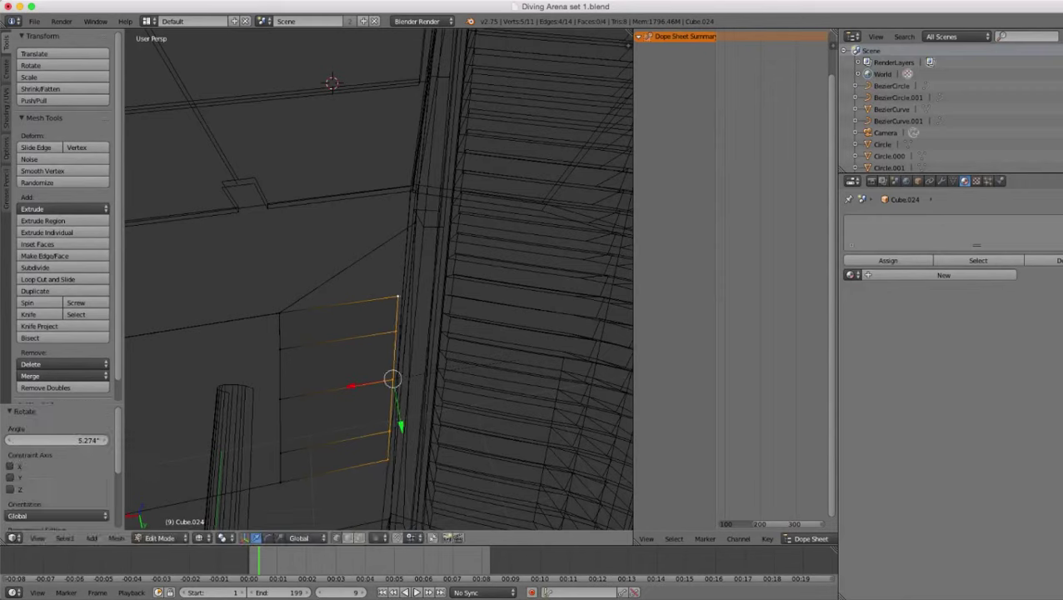
left_click_drag(351, 386, 360, 385)
- Rotate the extruded edge chain about -2.6° around global Z and about 1.07° around global X to follow the wall frame
mouse_move(359, 385)
middle_mouse_down()
mouse_move(363, 358)
mouse_move(416, 332)
middle_mouse_up()
key("z")
key("r")
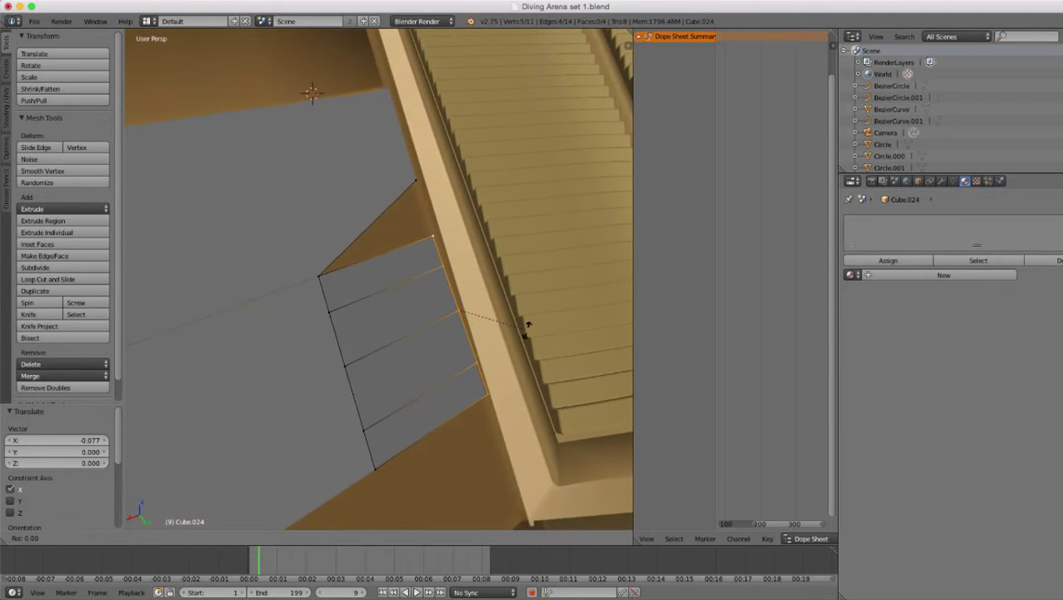
key("z")
left_click(526, 334)
middle_click_drag(526, 333, 573, 333)
key("r")
key("x")
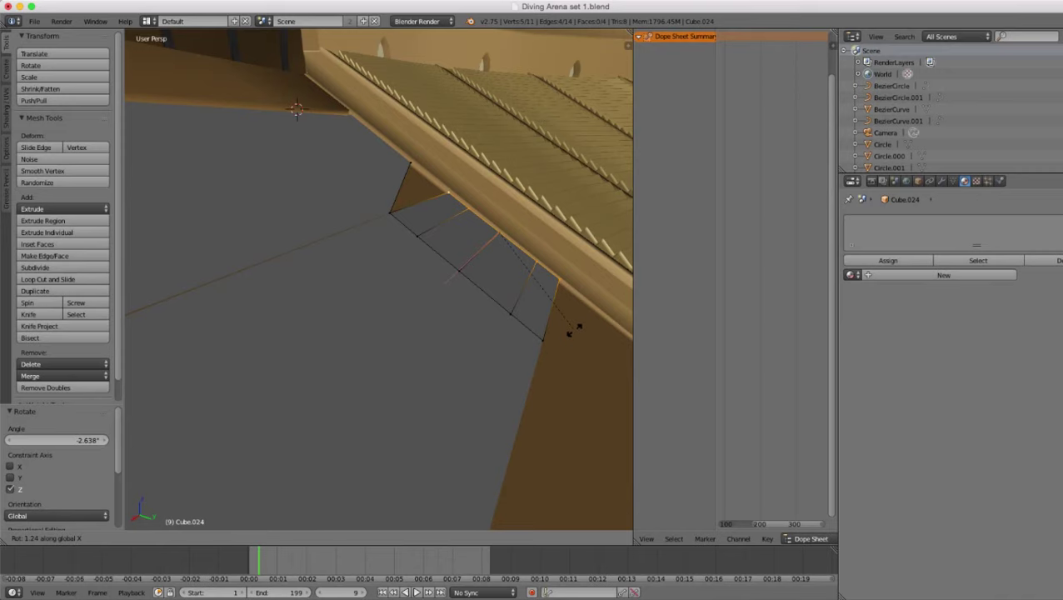
left_click(575, 331)
- Fill the triangular gap between the slanted edge and the new panel's upper edge with a face
middle_click_drag(575, 331, 525, 367)
scroll(525, 367, "up", 2)
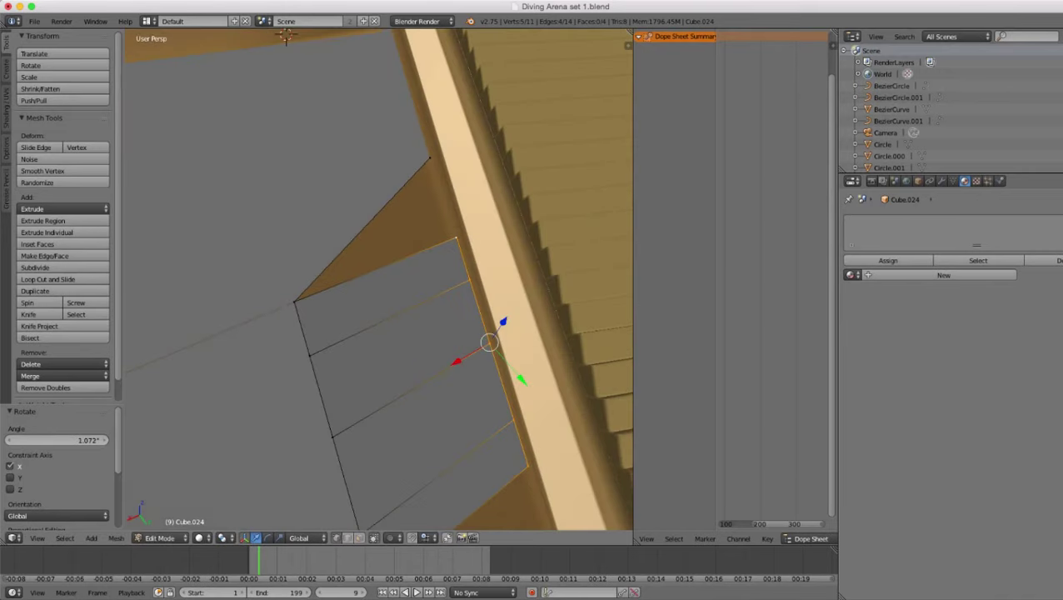
right_click(455, 238)
right_click(430, 157, "shift")
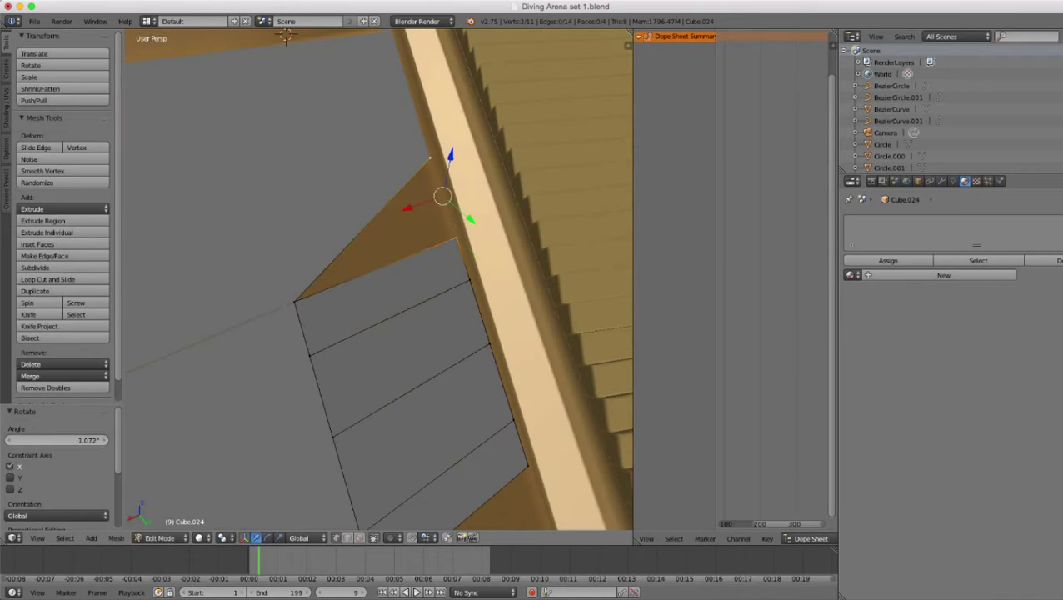
right_click(294, 301, "shift")
key("f")
scroll(334, 162, "down", 3)
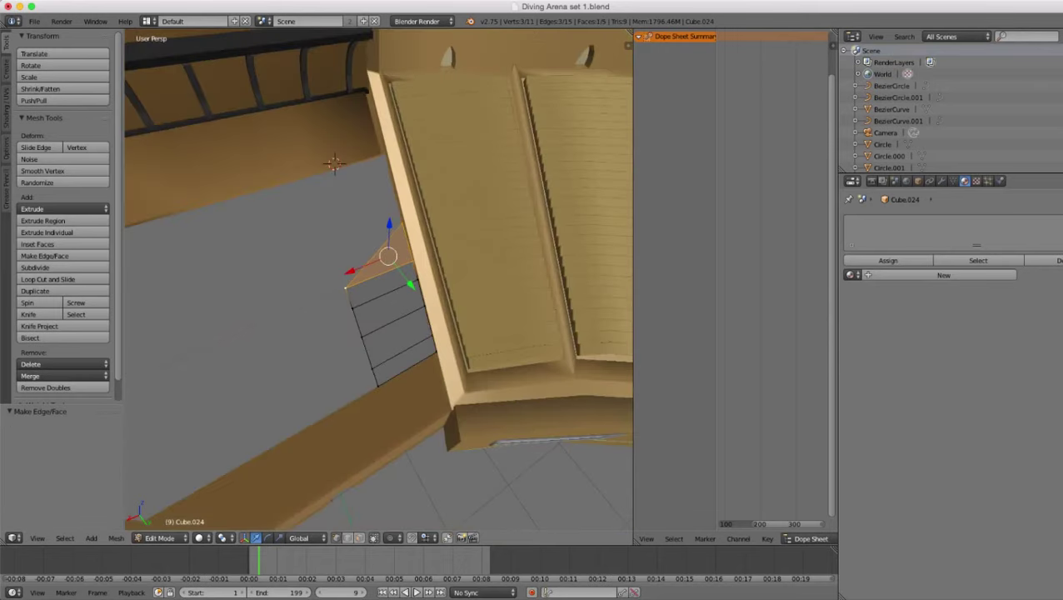
- Extrude all faces of the new side panel slightly along their normal to give it thickness
key("Tab")
scroll(379, 279, "down", 3)
middle_click_drag(379, 317, 446, 242)
key("Tab")
key("a")
key("a")
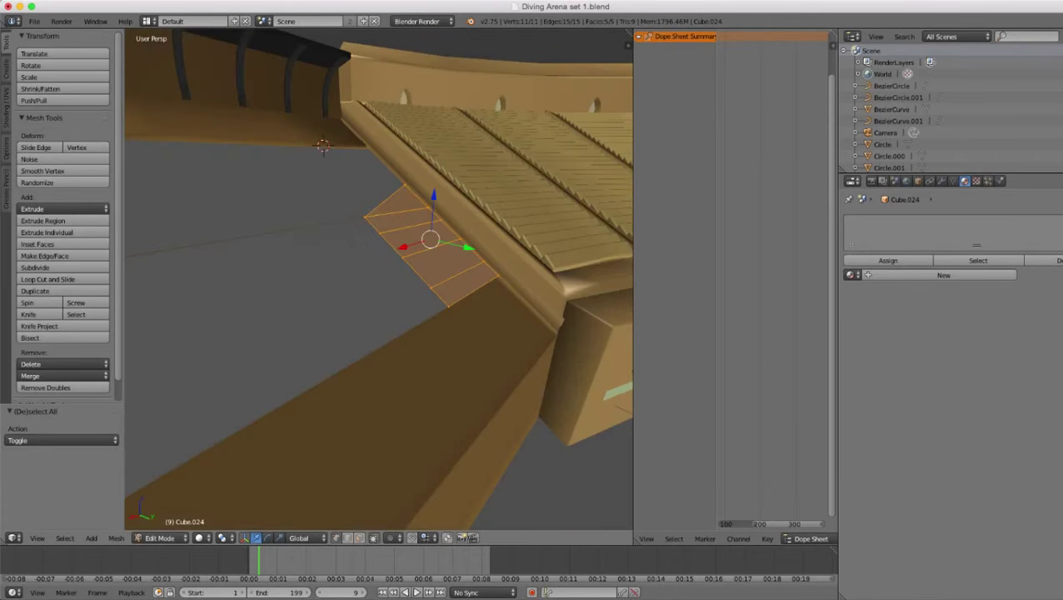
key("e")
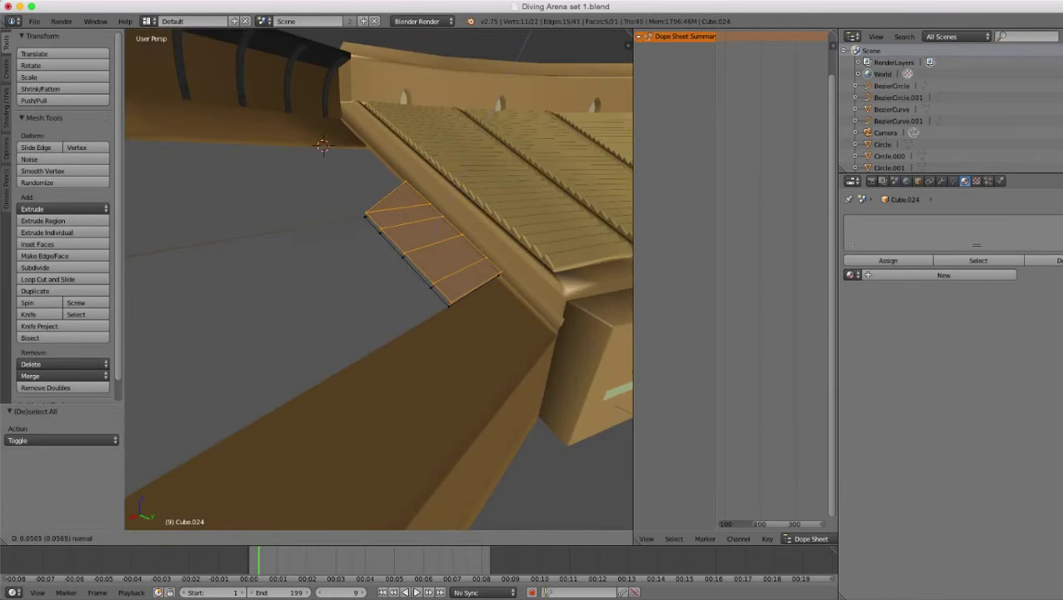
left_click(446, 229)
middle_click_drag(446, 229, 444, 277)
key("Tab")
- Extrude all faces of the lower gray panel by about 0.018 in Y and 0.040 in Z to give it thickness
scroll(479, 204, "down", 5)
right_click(334, 334)
key("Tab")
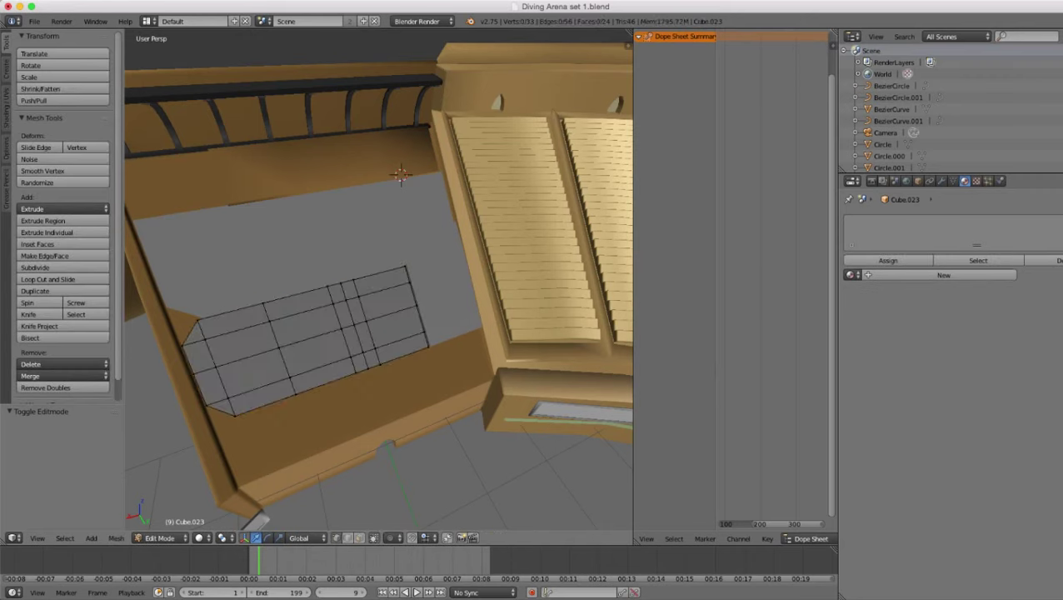
key("a")
middle_click_drag(333, 334, 358, 250)
key("e")
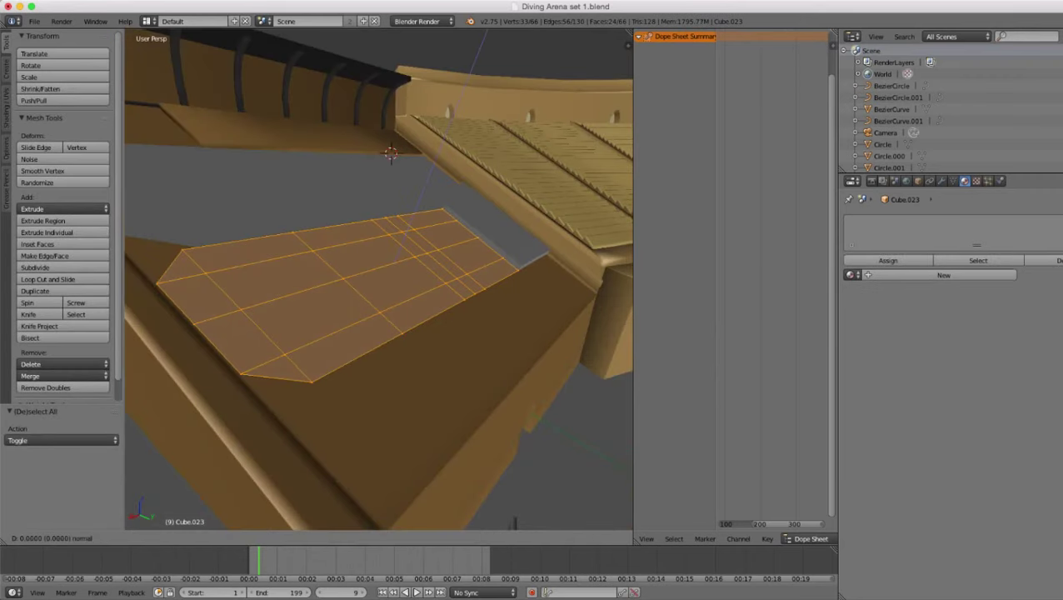
key("Return")
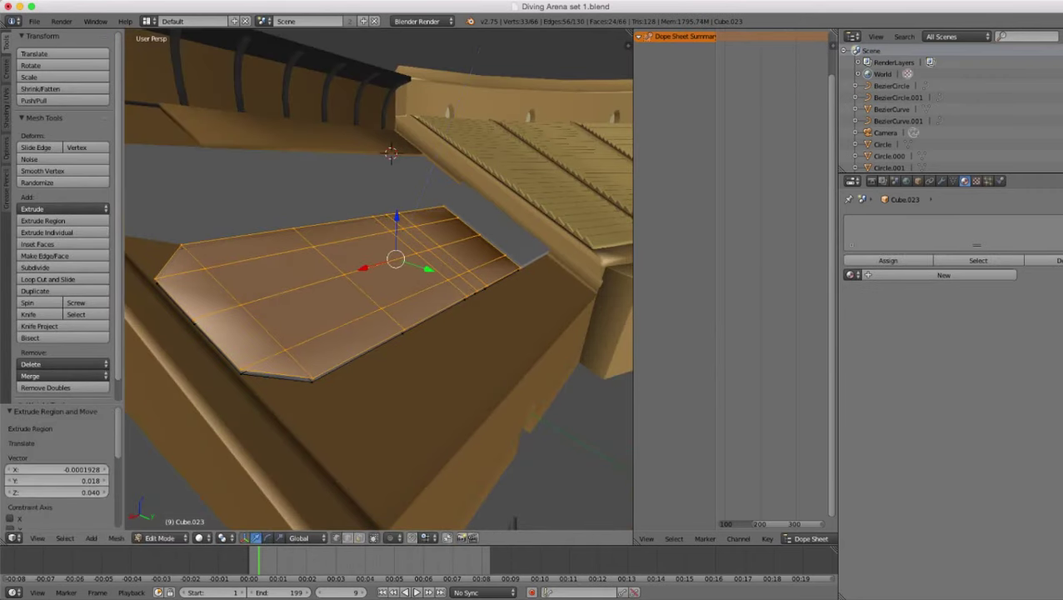
key("Tab")
- Extrude all faces of the upper gray panel slightly along their normal to give it thickness
middle_click_drag(391, 154, 400, 201)
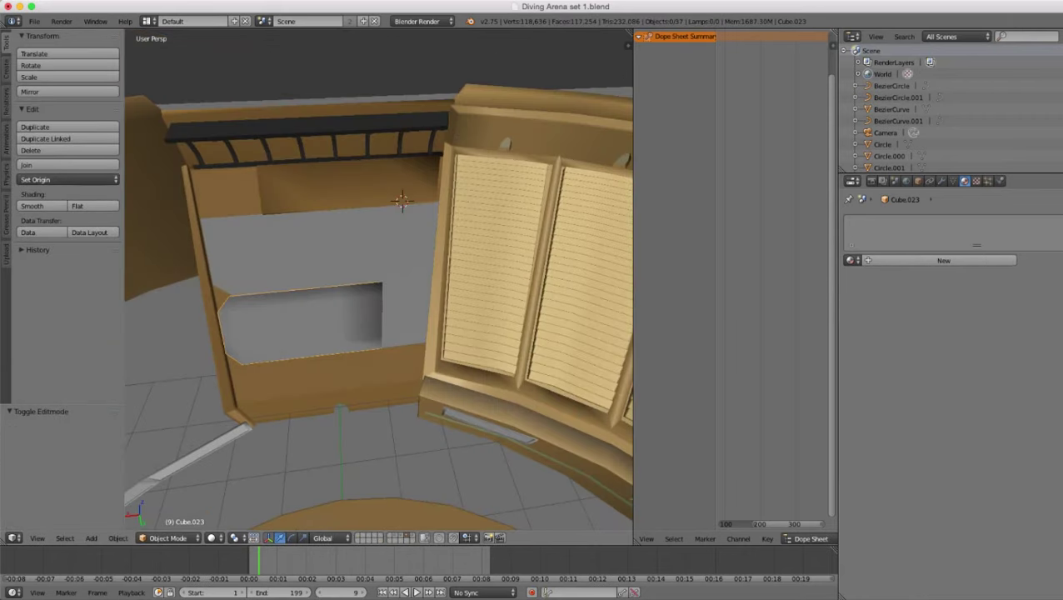
right_click(310, 253)
scroll(310, 252, "up", 2)
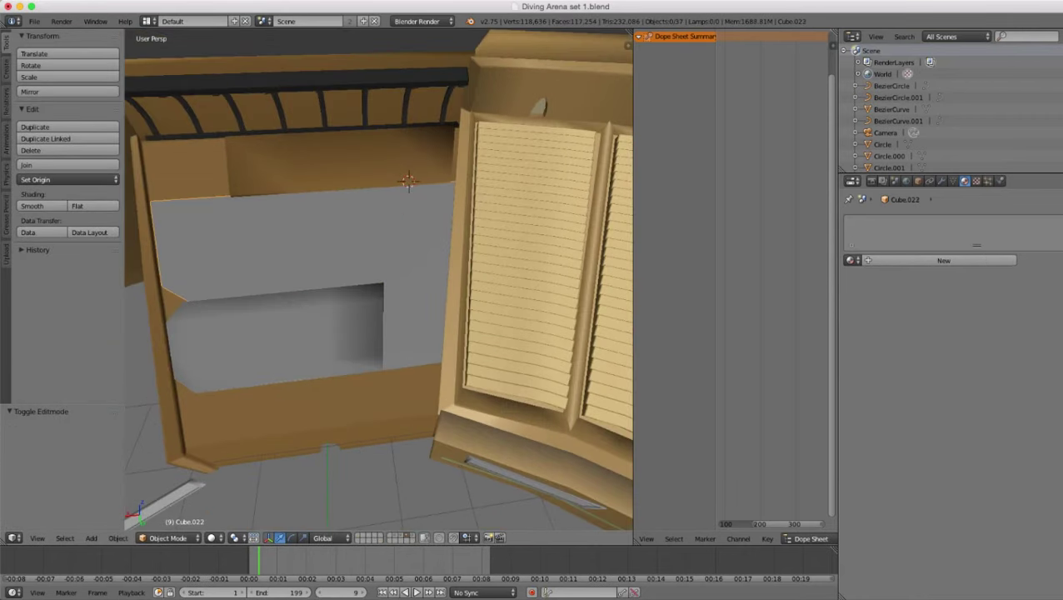
key("Tab")
key("a")
middle_click_drag(310, 253, 341, 229)
middle_click_drag(401, 173, 388, 188)
key("e")
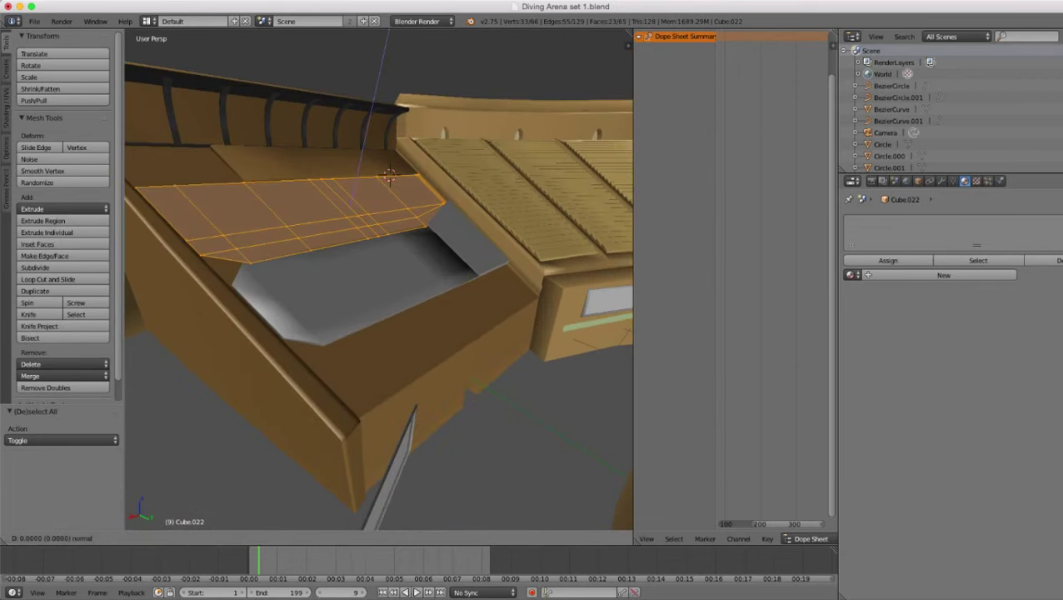
left_click(389, 175)
key("Tab")
- Apply flat shading to the upper gray panel and the lower gray panel
middle_click_drag(389, 176, 226, 247)
scroll(363, 208, "up", 4)
key("Tab")
scroll(226, 247, "up", 4)
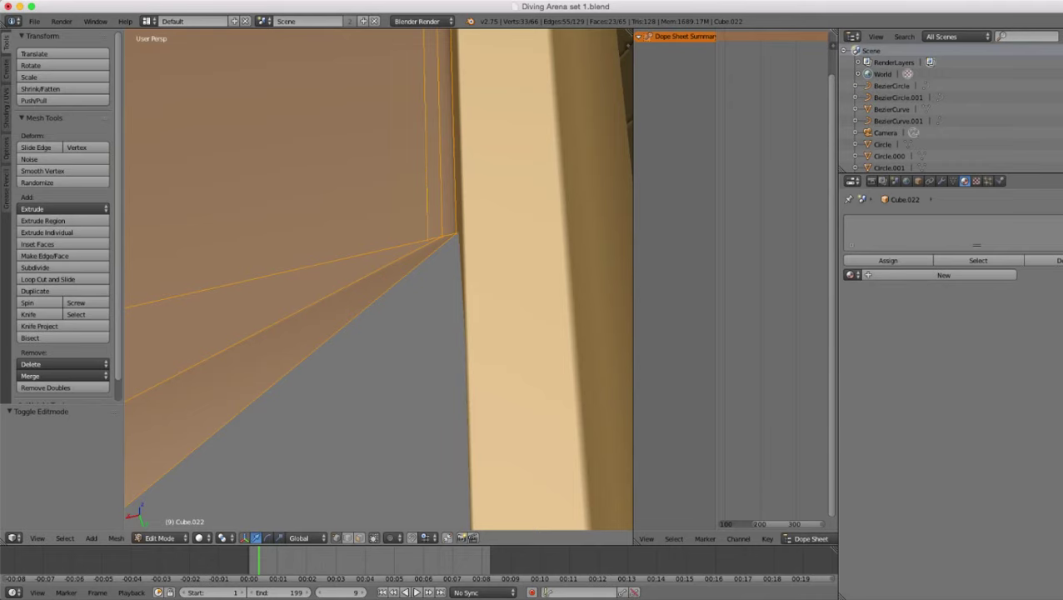
scroll(378, 279, "down", 10)
middle_click_drag(378, 317, 358, 220)
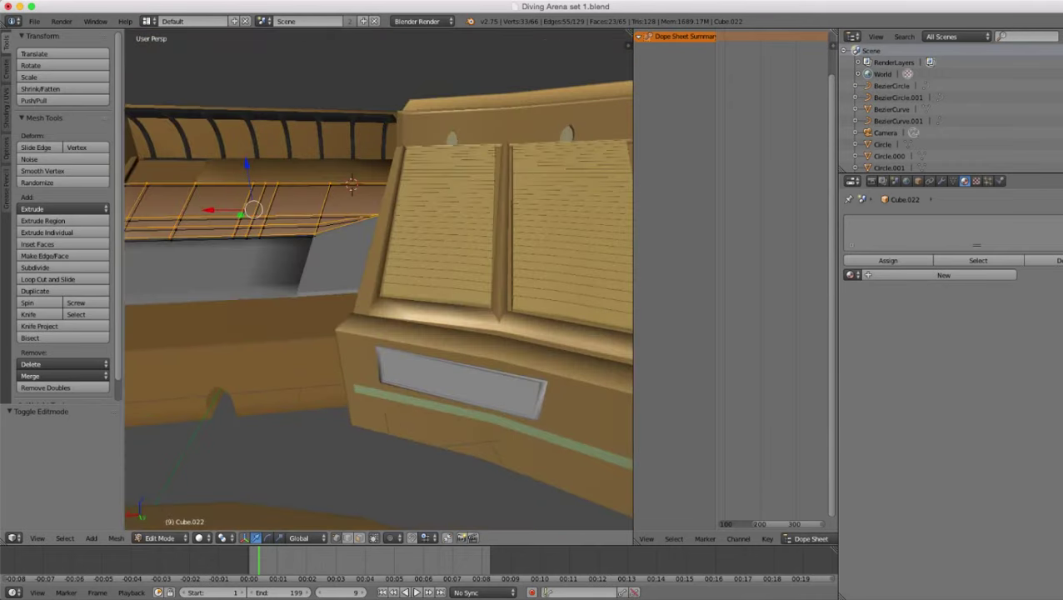
middle_click_drag(292, 250, 350, 271)
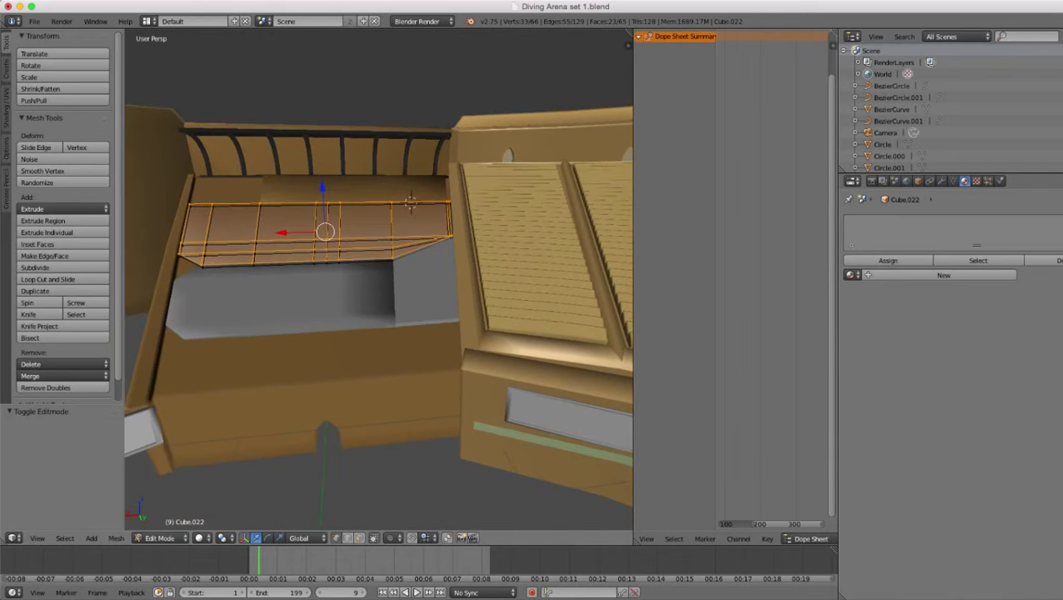
key("Tab")
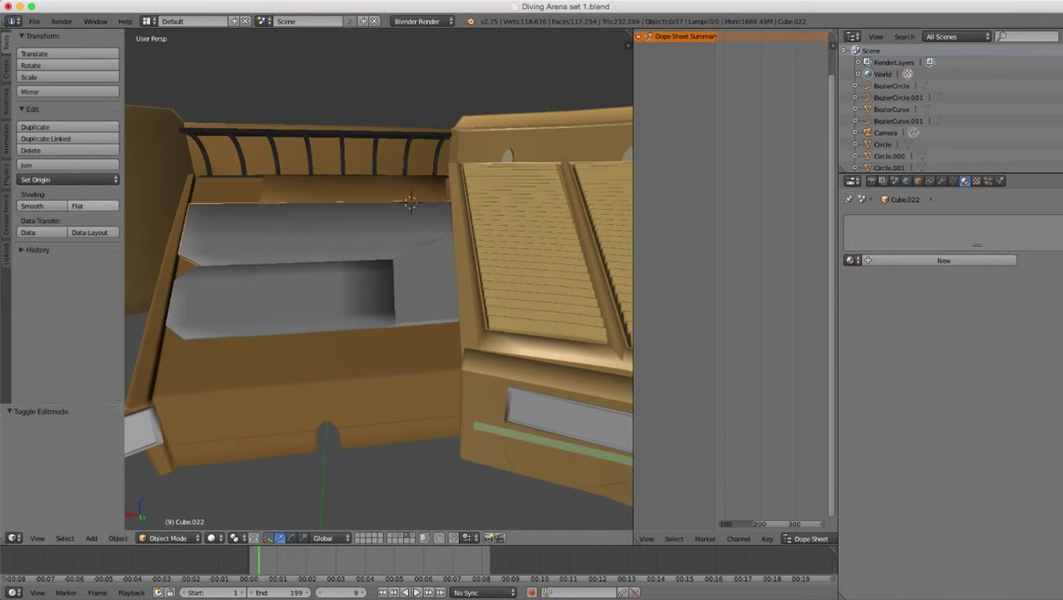
left_click(92, 206)
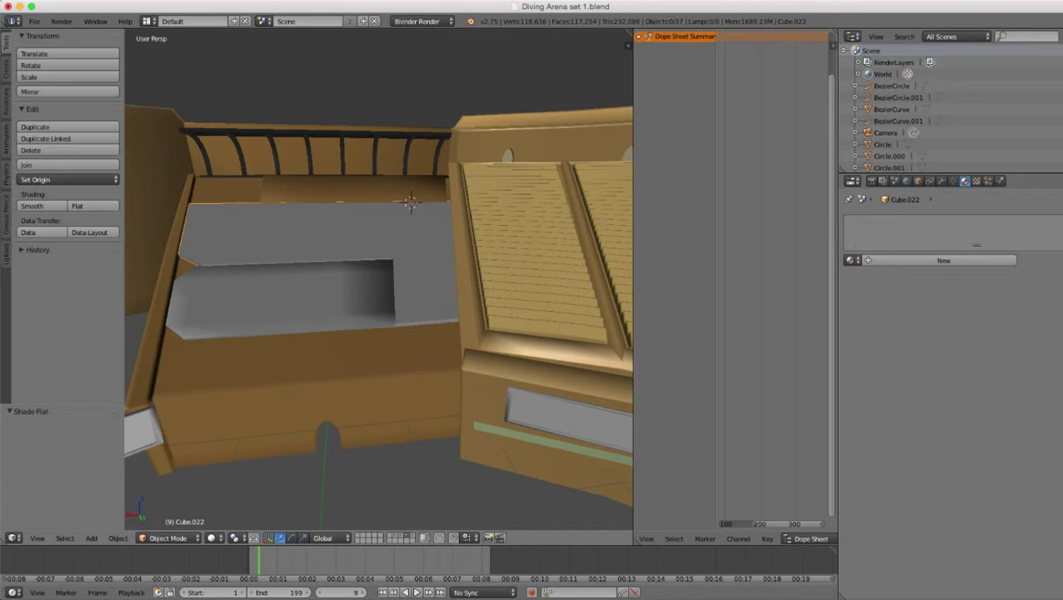
right_click(259, 298)
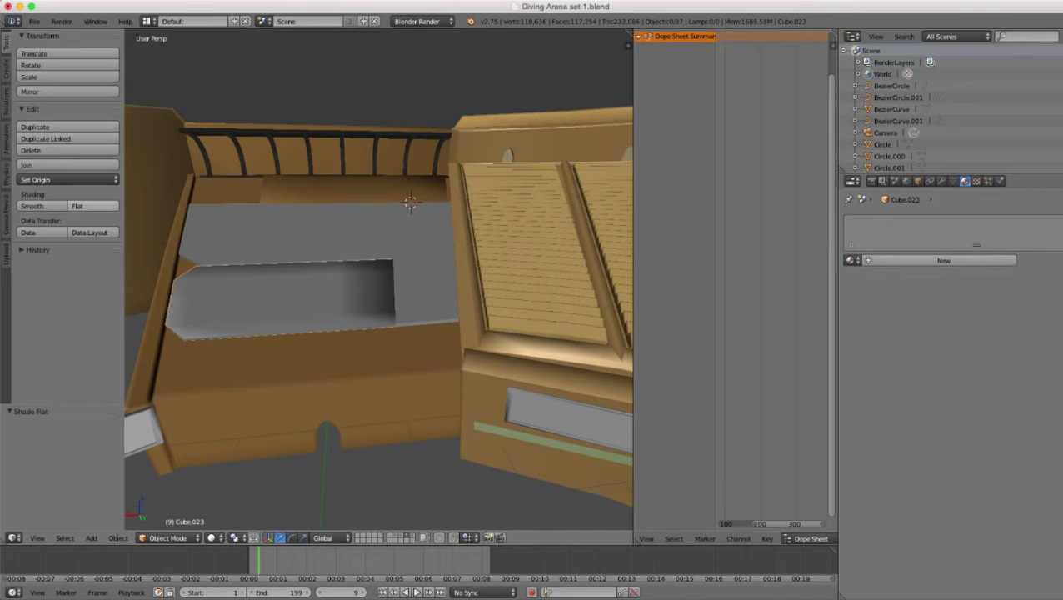
left_click(91, 206)
middle_click_drag(358, 283, 462, 246)
scroll(369, 310, "up", 2)
key("a")
scroll(368, 310, "down", 3)
scroll(463, 246, "up", 3)
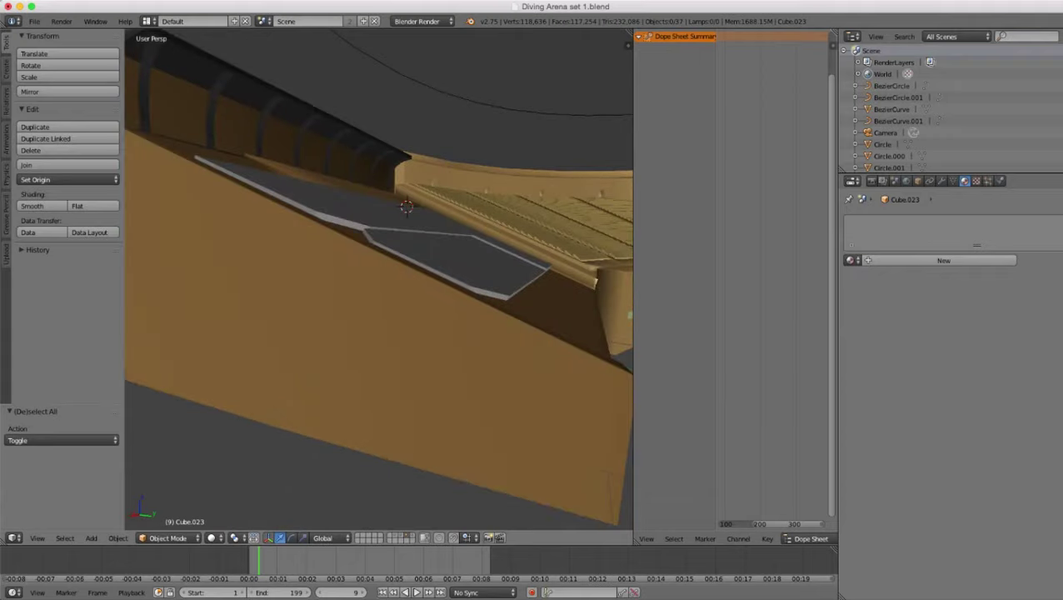
right_click(350, 205)
key("g")
key("z")
key("z")
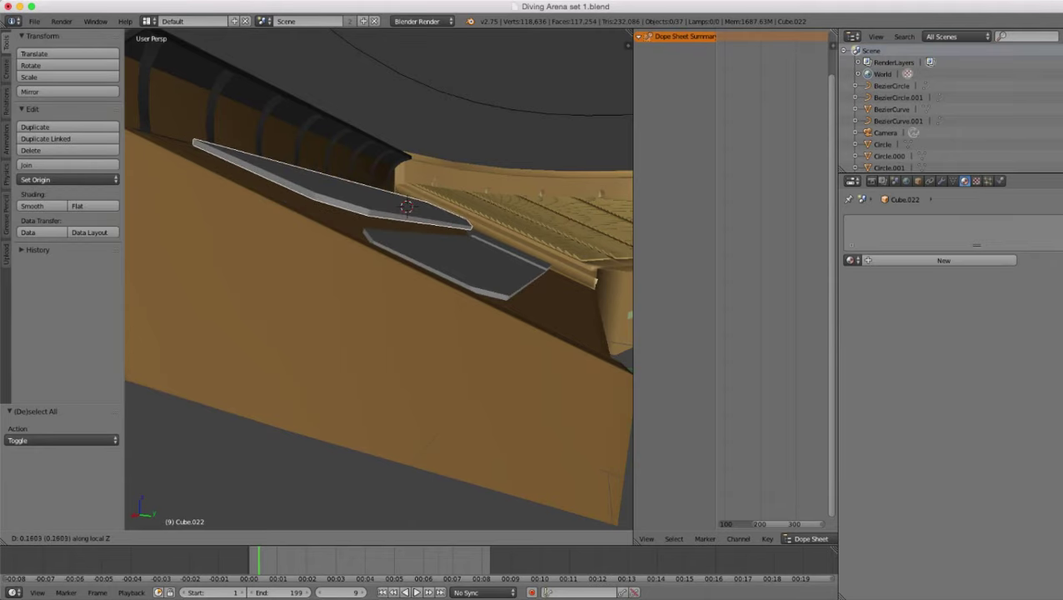
left_click(350, 211)
- Move the upper gray panel by about -0.038 along its local Z axis
middle_click_drag(350, 211, 397, 245)
scroll(397, 245, "down", 4)
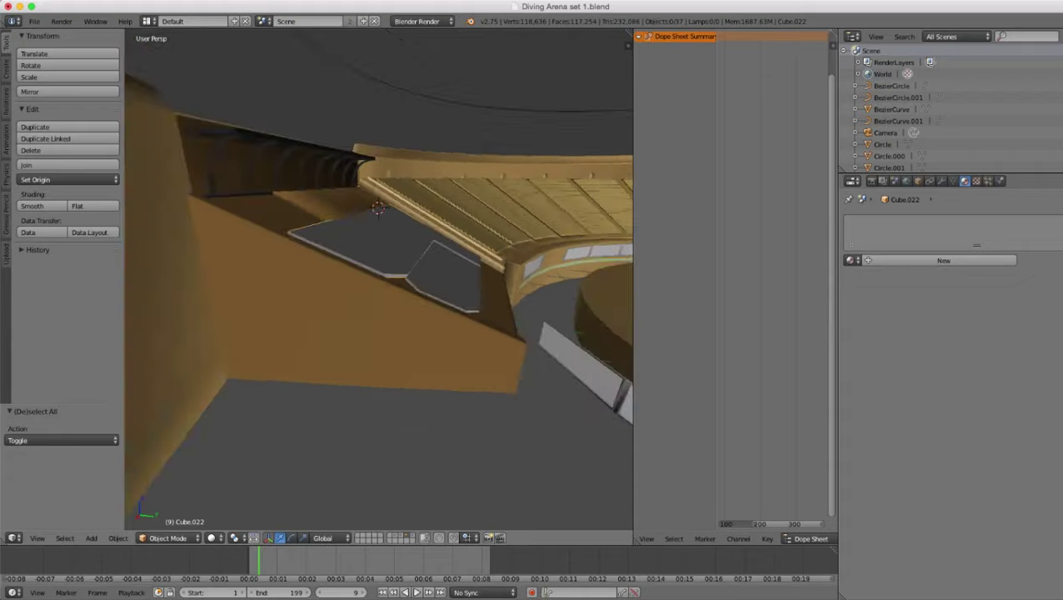
scroll(396, 245, "up", 4)
key("g")
key("z")
key("z")
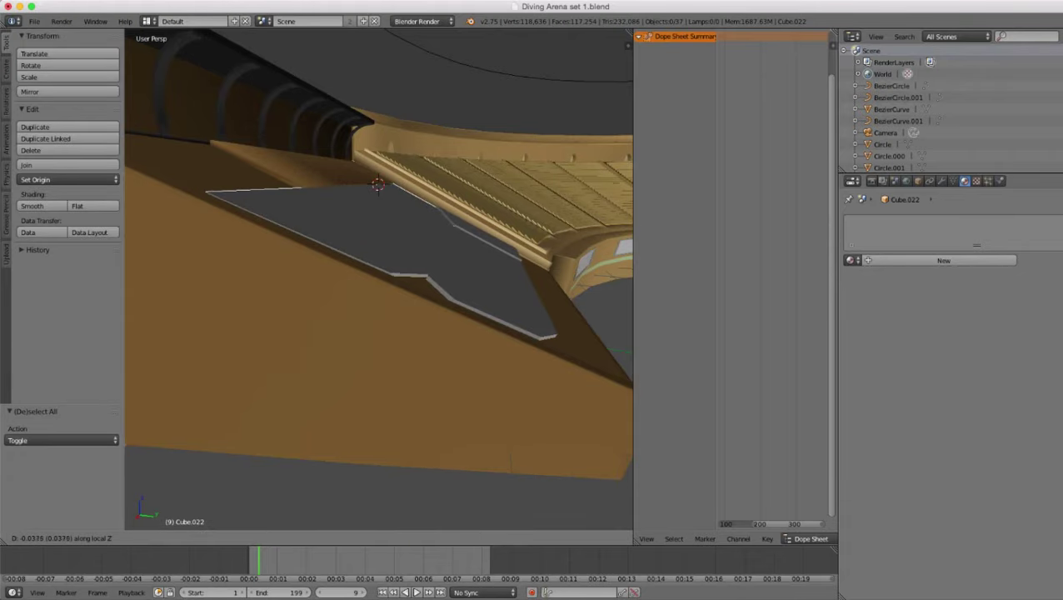
key("Return")
middle_click_drag(397, 245, 258, 325)
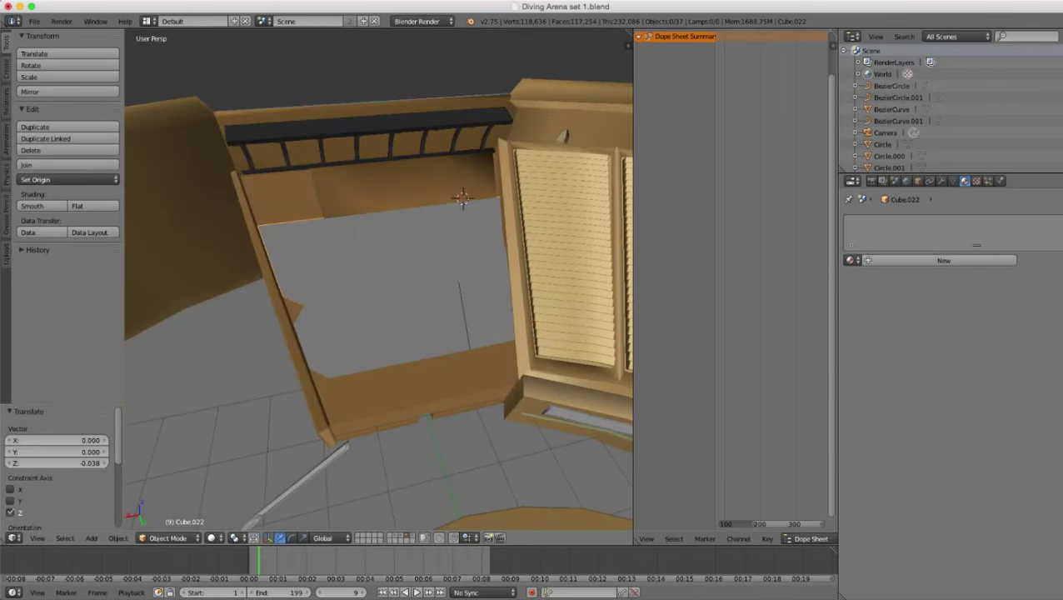
key("a")
middle_click_drag(333, 267, 488, 196)
middle_click_drag(458, 272, 408, 258)
scroll(361, 300, "up", 2)
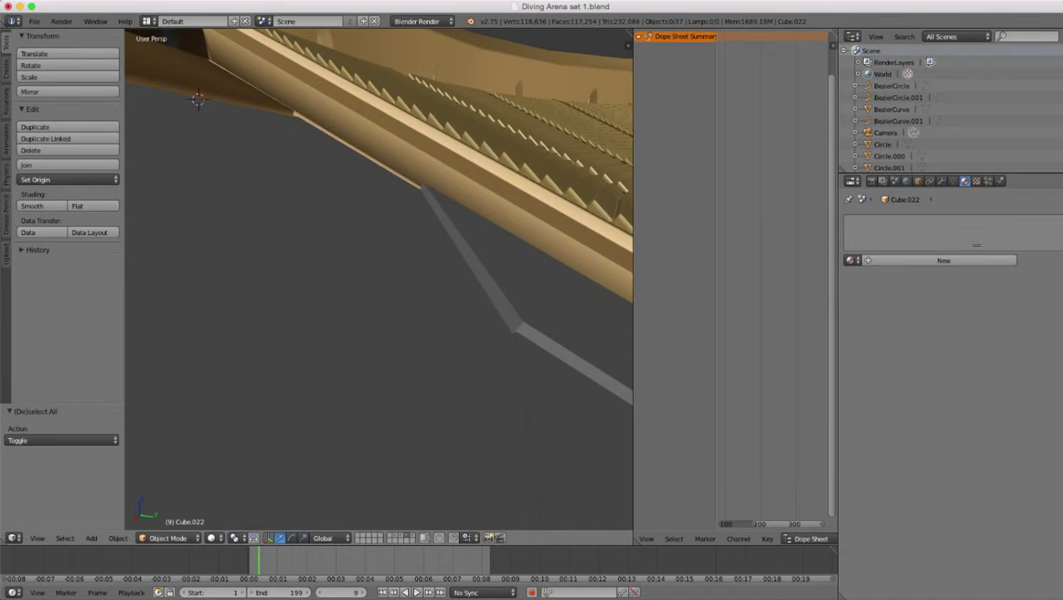
right_click(525, 288)
key("Tab")
middle_click_drag(525, 287, 478, 268)
scroll(478, 269, "down", 4)
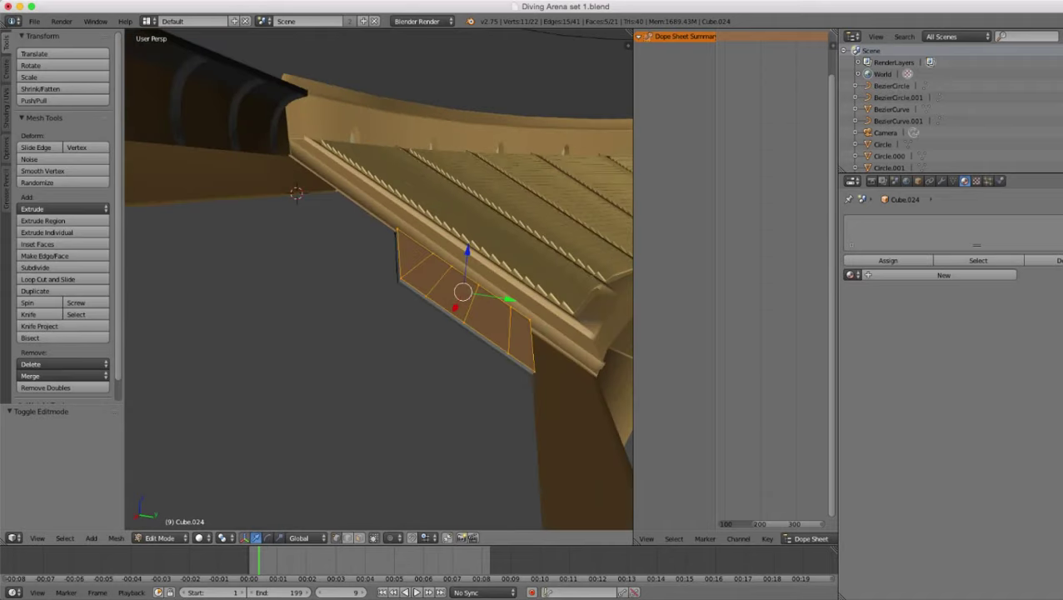
scroll(380, 280, "up", 2)
key("g")
key("z")
key("z")
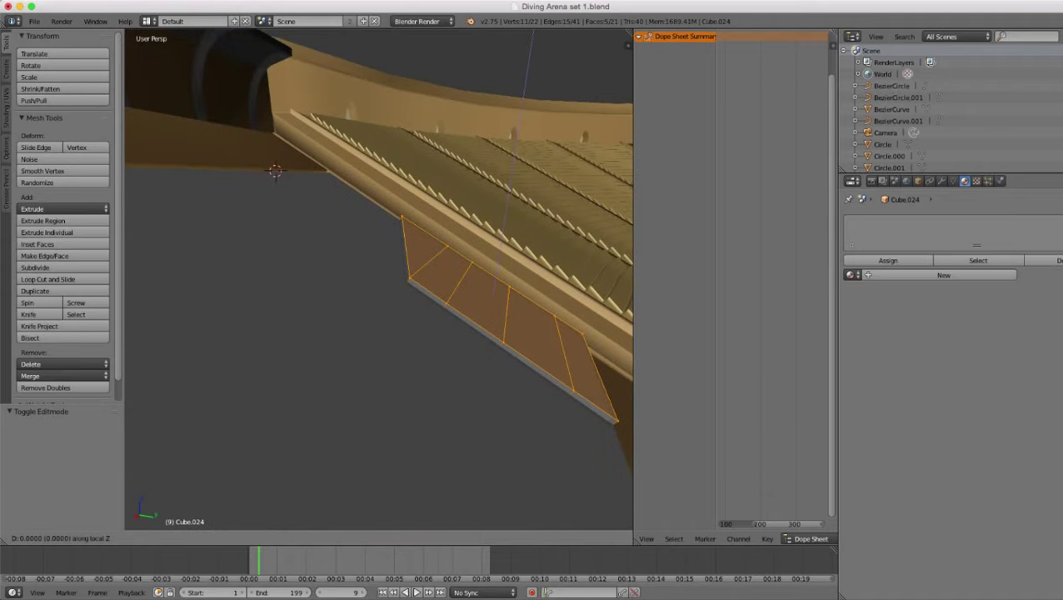
key("y")
key("y")
key("x")
key("x")
key("z")
key("z")
key("Escape")
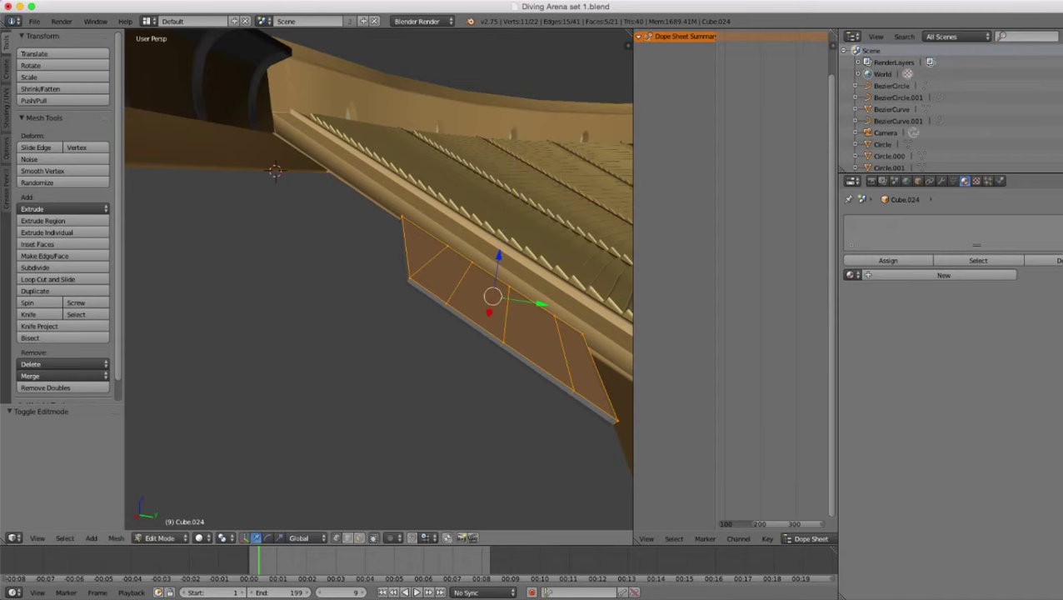
scroll(379, 279, "down", 6)
key("Tab")
scroll(380, 279, "down", 4)
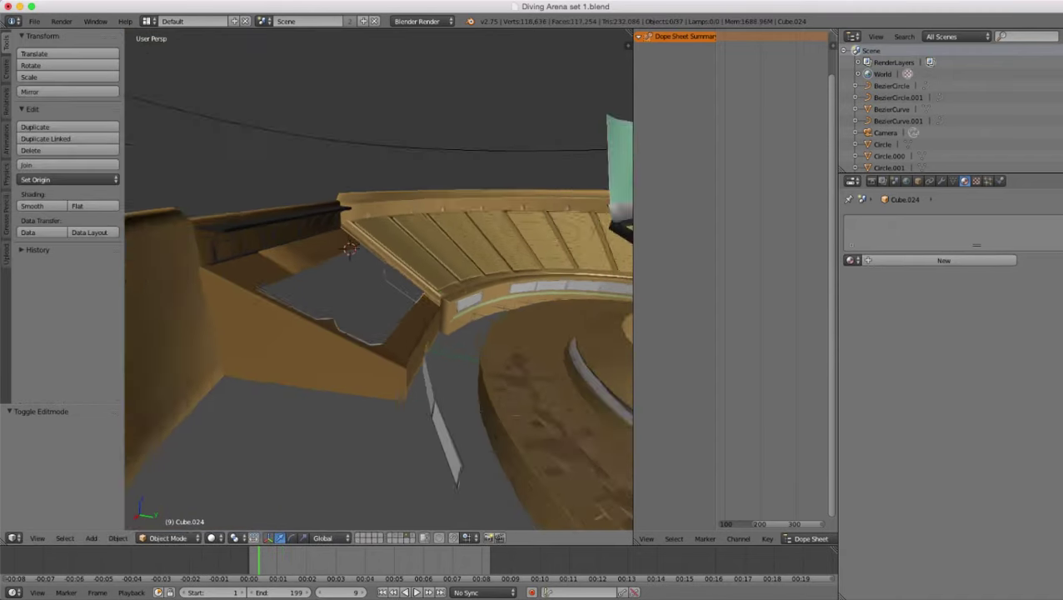
- Select the two adjacent faces of the brown wall below the gray panels, at the end nearest the slatted wall, in face select mode
middle_click_drag(433, 279, 320, 292)
key("a")
scroll(379, 279, "up", 5)
middle_click_drag(433, 280, 358, 288)
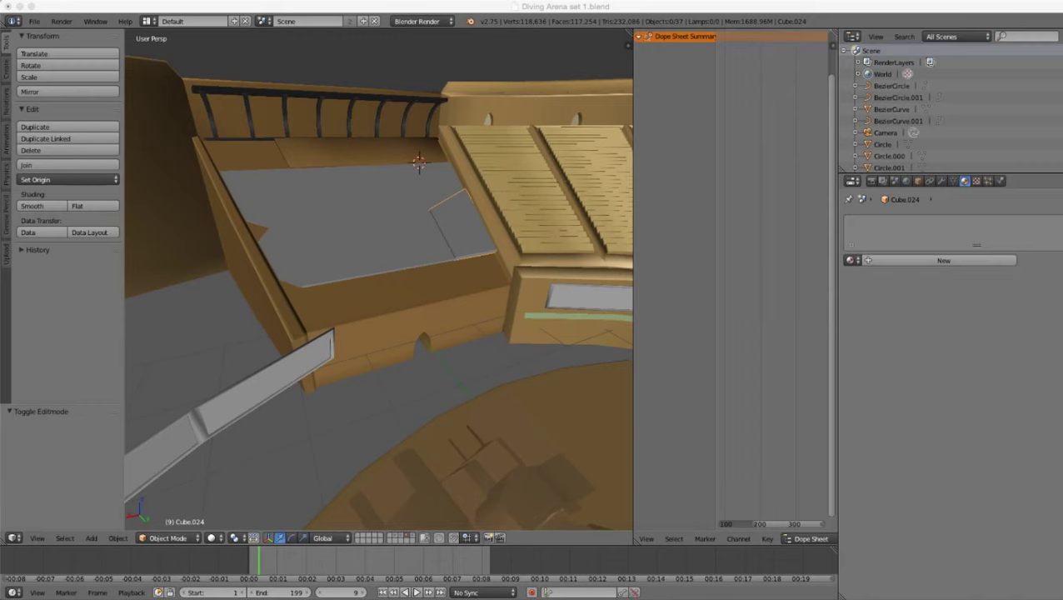
middle_click_drag(391, 284, 337, 317)
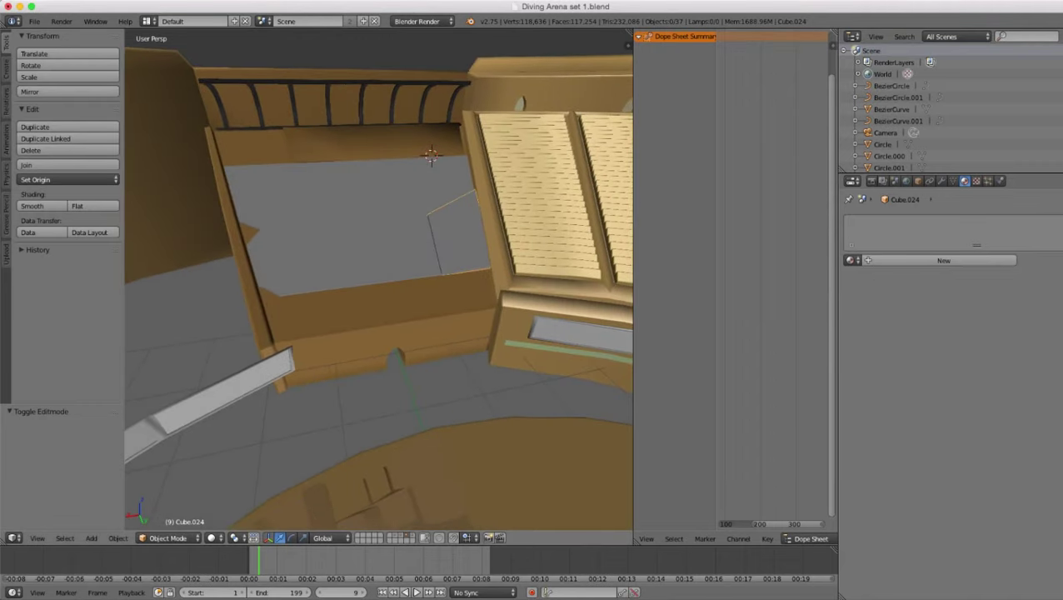
scroll(338, 316, "up", 1)
right_click(366, 308)
scroll(366, 309, "up", 3)
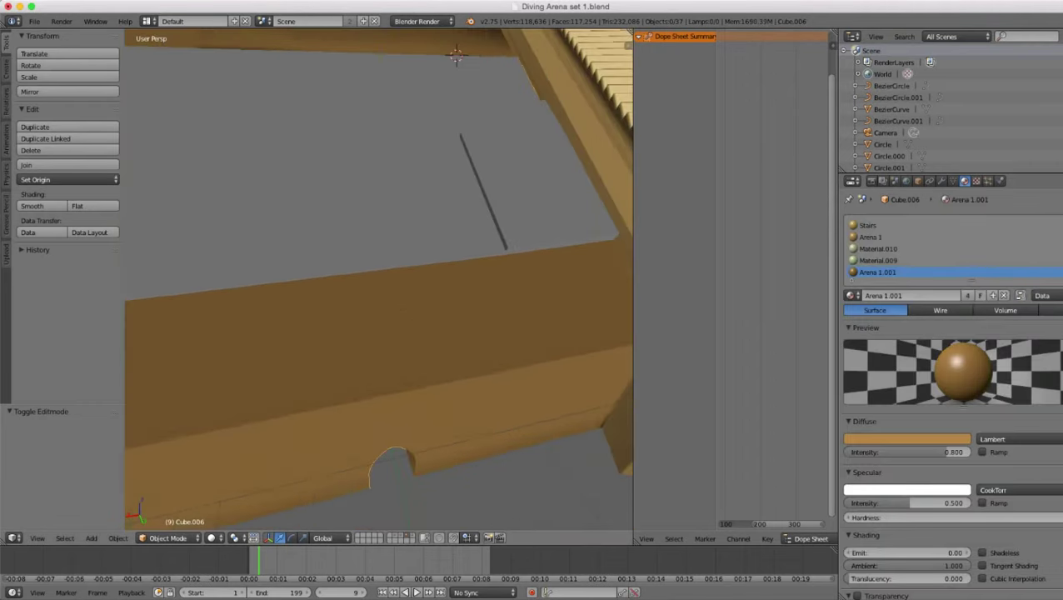
key("Tab")
scroll(367, 309, "down", 1)
middle_click_drag(366, 308, 331, 319)
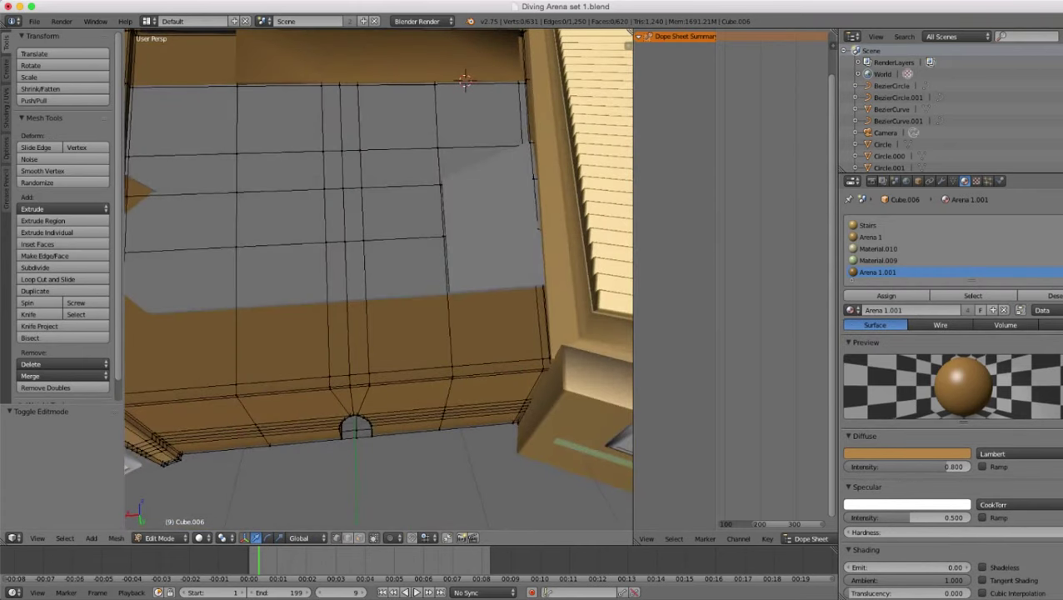
left_click(360, 539)
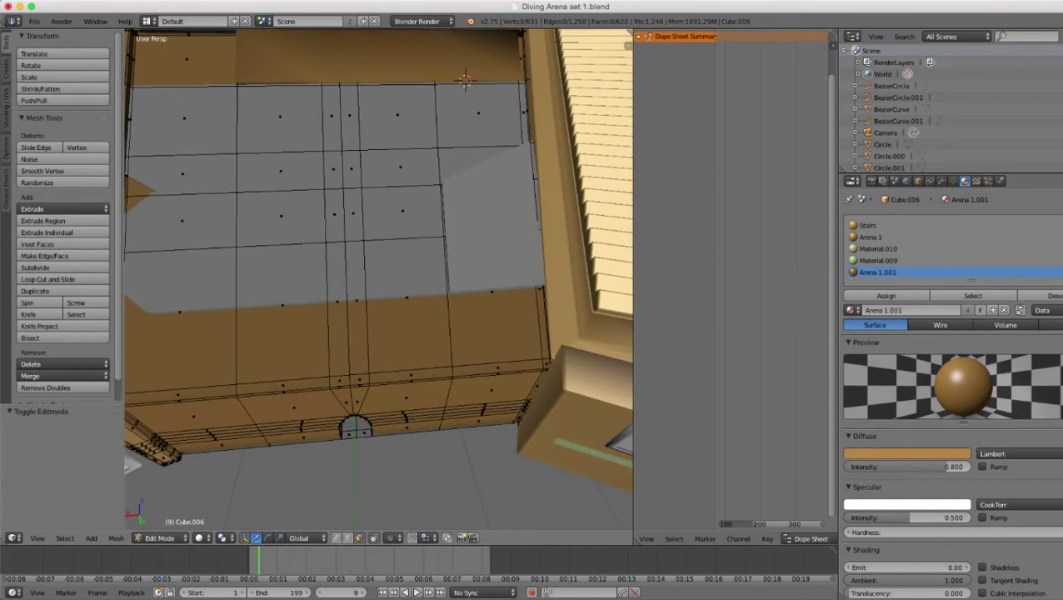
right_click(407, 298)
scroll(379, 280, "up", 3)
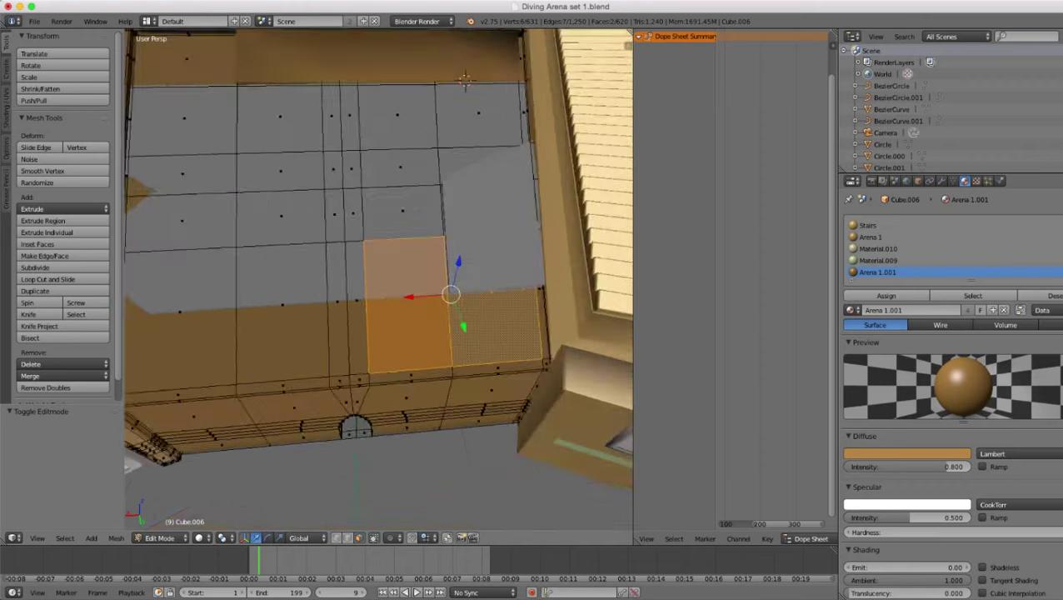
- Duplicate the two selected wall faces in place, raise the copy 0.003 in Z and separate it into its own object
scroll(379, 279, "down", 1)
key("shift+d")
key("Escape")
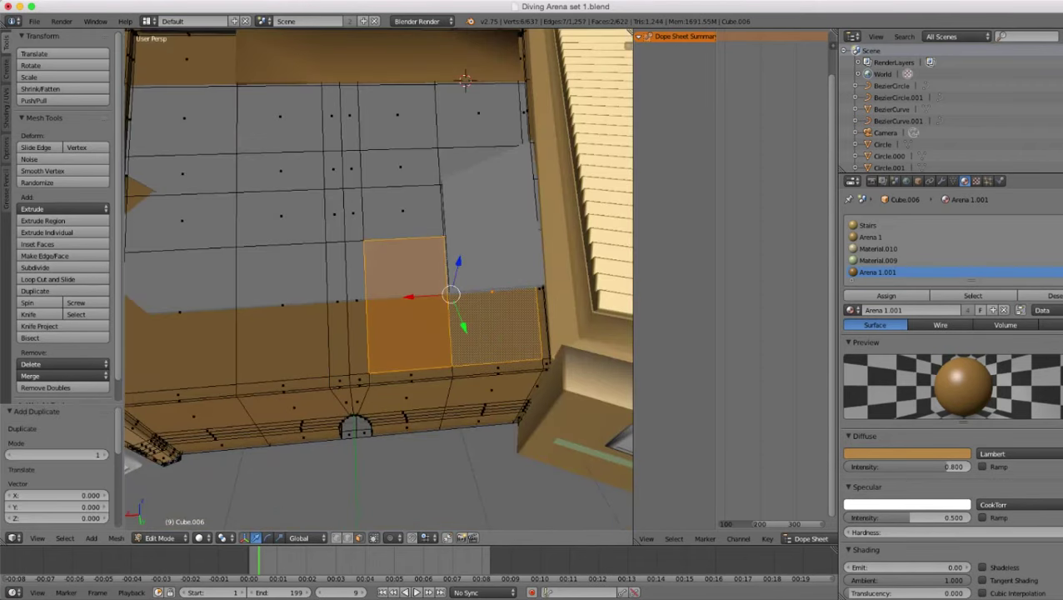
middle_click_drag(379, 280, 429, 195)
scroll(380, 280, "up", 4)
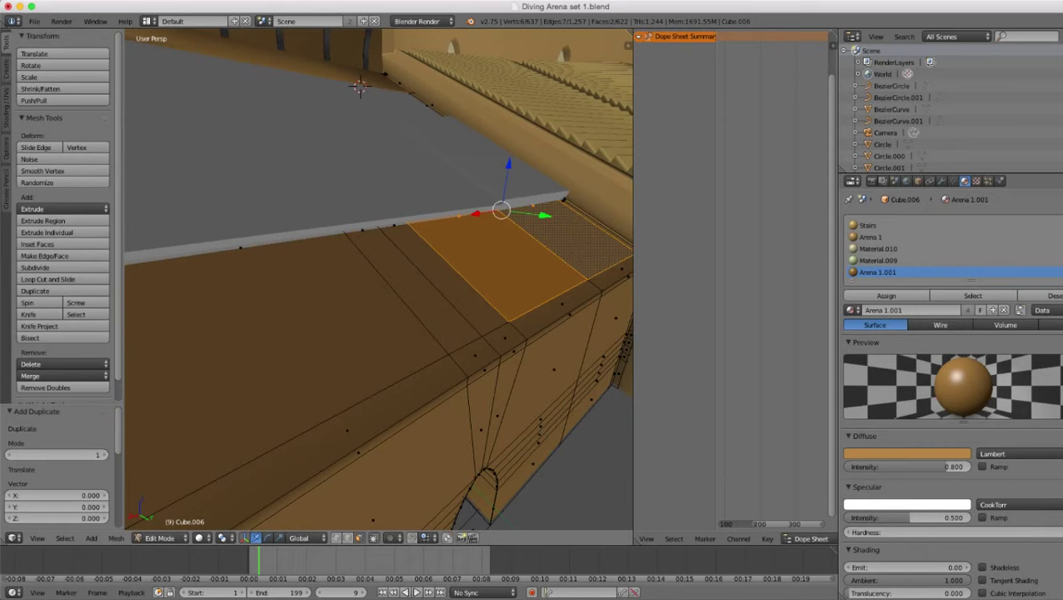
left_click_drag(509, 164, 509, 164)
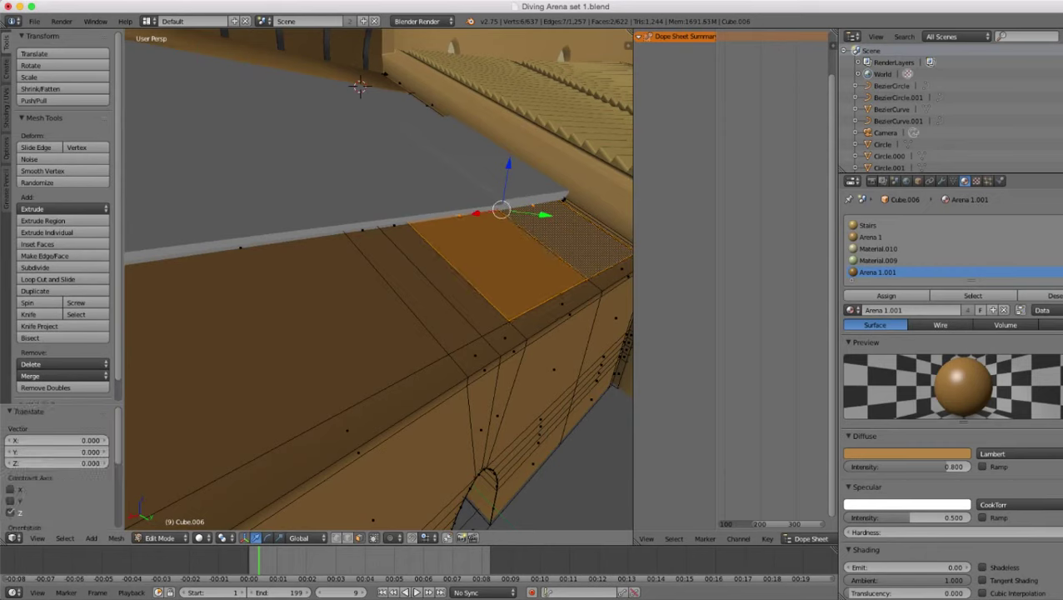
key("p")
left_click(507, 211)
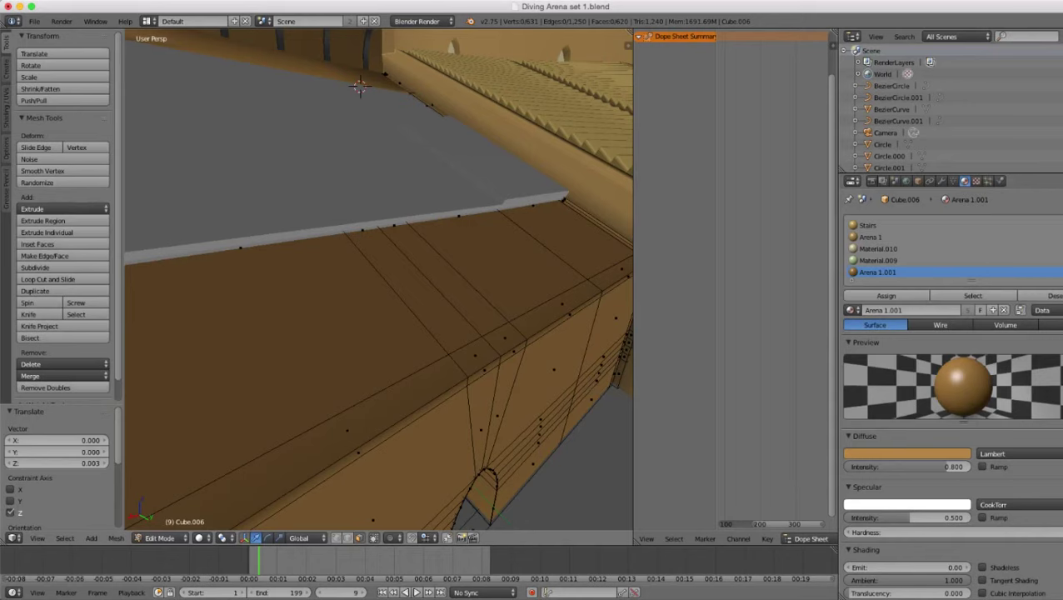
key("Tab")
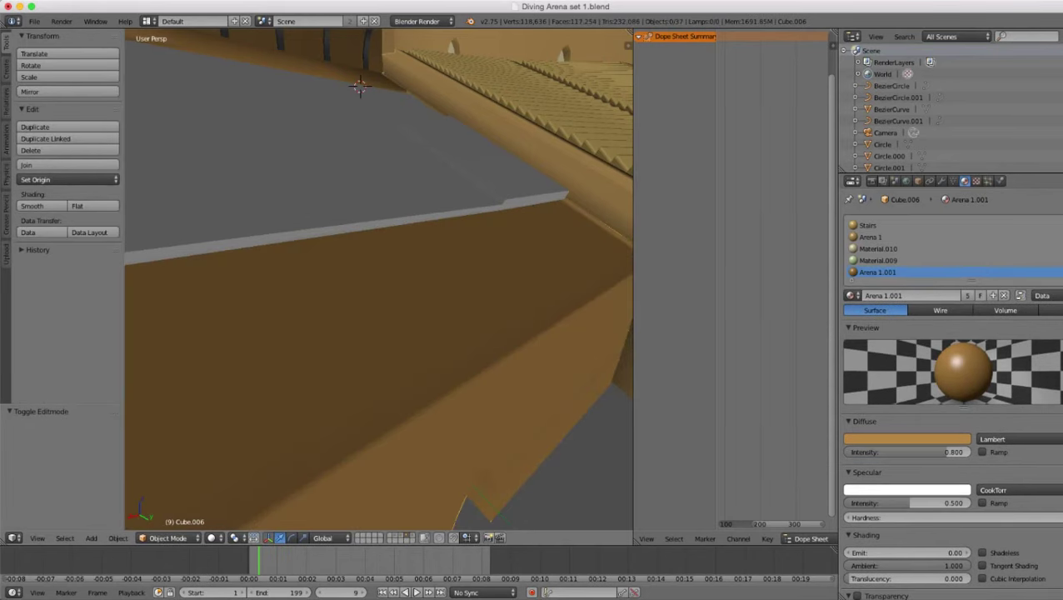
- Edge-slide the separated piece's upper edge loop by a factor of about 0.507 down to the lower border of the gray panels
right_click(518, 265)
scroll(518, 265, "down", 4)
middle_click_drag(518, 265, 534, 334)
key("Tab")
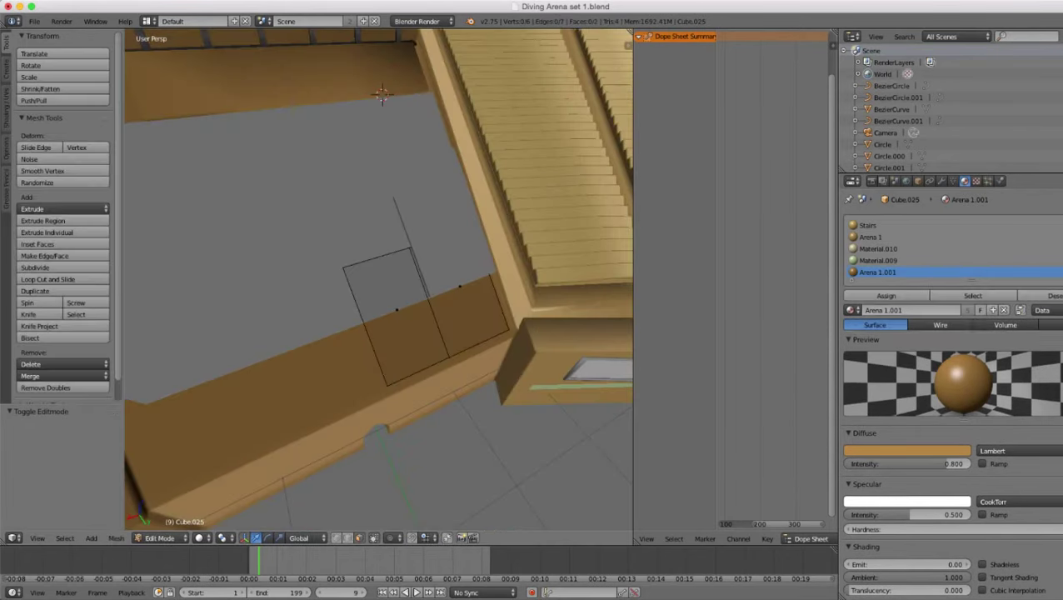
key("z")
scroll(379, 279, "up", 2)
left_click(336, 537)
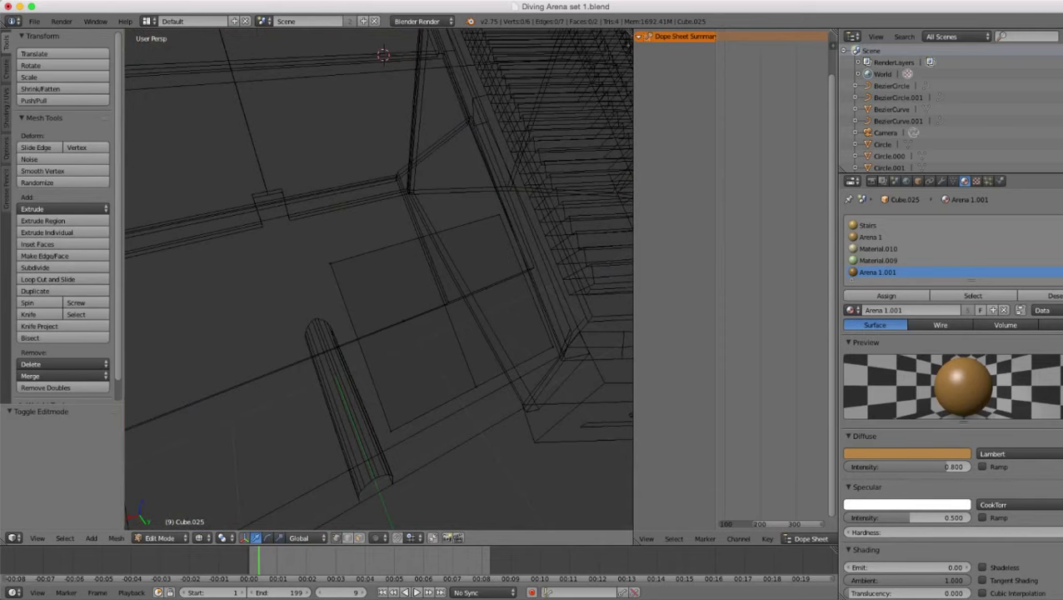
right_click(435, 233, "alt")
key("z")
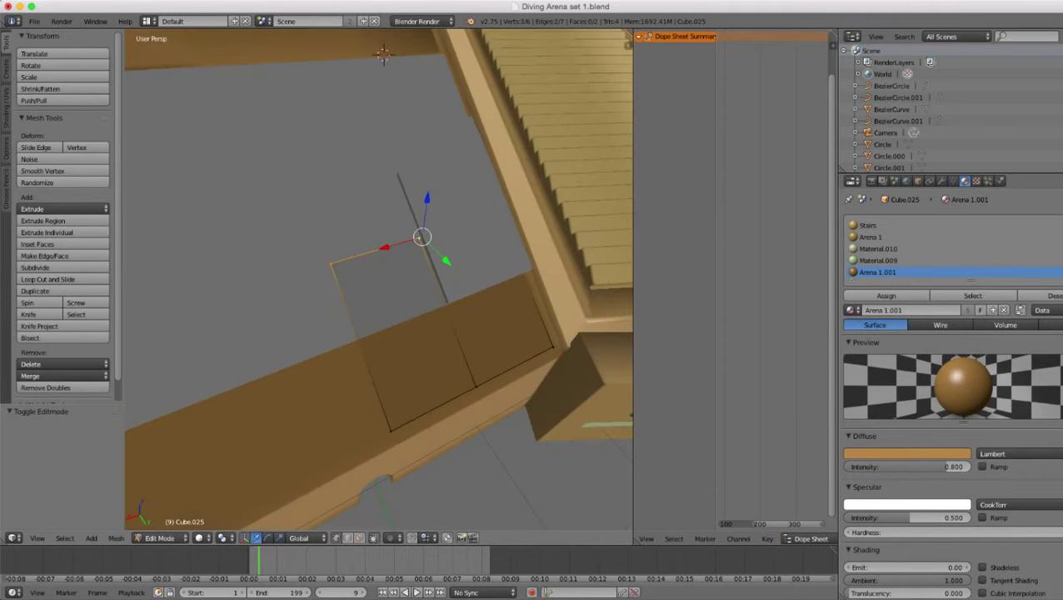
middle_click_drag(454, 360, 466, 329)
scroll(467, 328, "up", 2)
key("ctrl+e")
left_click(466, 328)
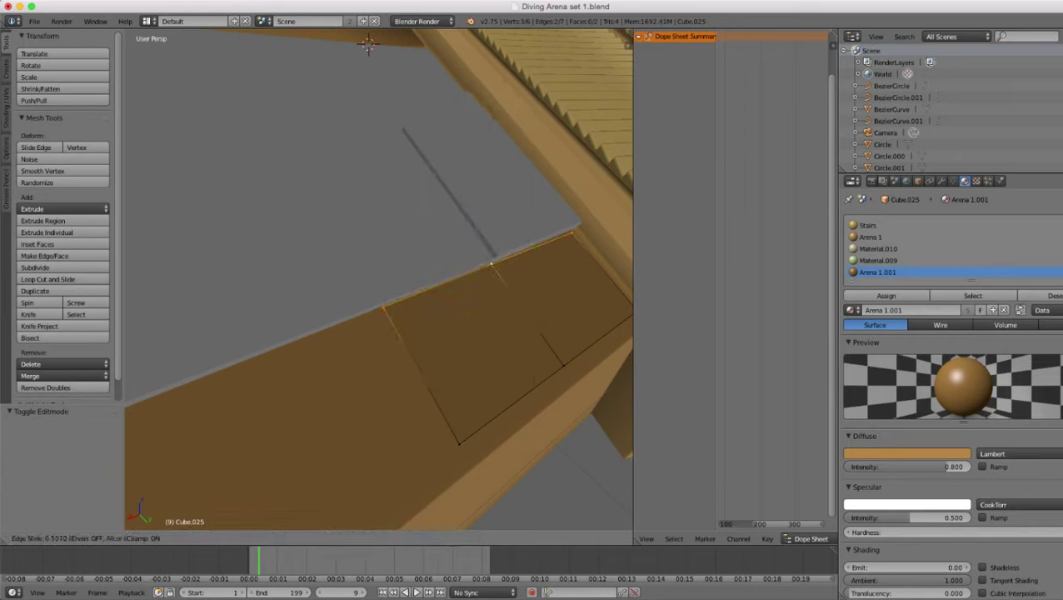
left_click(491, 265)
- Add two lengthwise loop cuts across the separated piece and delete the middle band of faces to leave two parallel strips
scroll(492, 265, "down", 5)
middle_click_drag(491, 265, 433, 271)
scroll(416, 258, "up", 5)
scroll(510, 258, "up", 4)
scroll(491, 271, "down", 3)
scroll(483, 270, "down", 5)
scroll(434, 271, "up", 4)
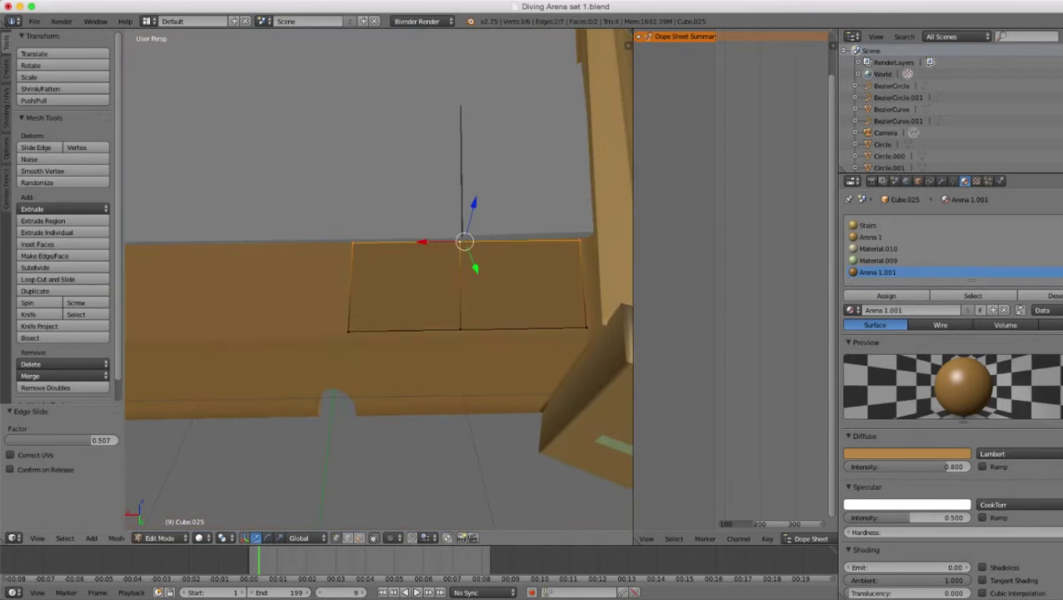
right_click(450, 330, "alt")
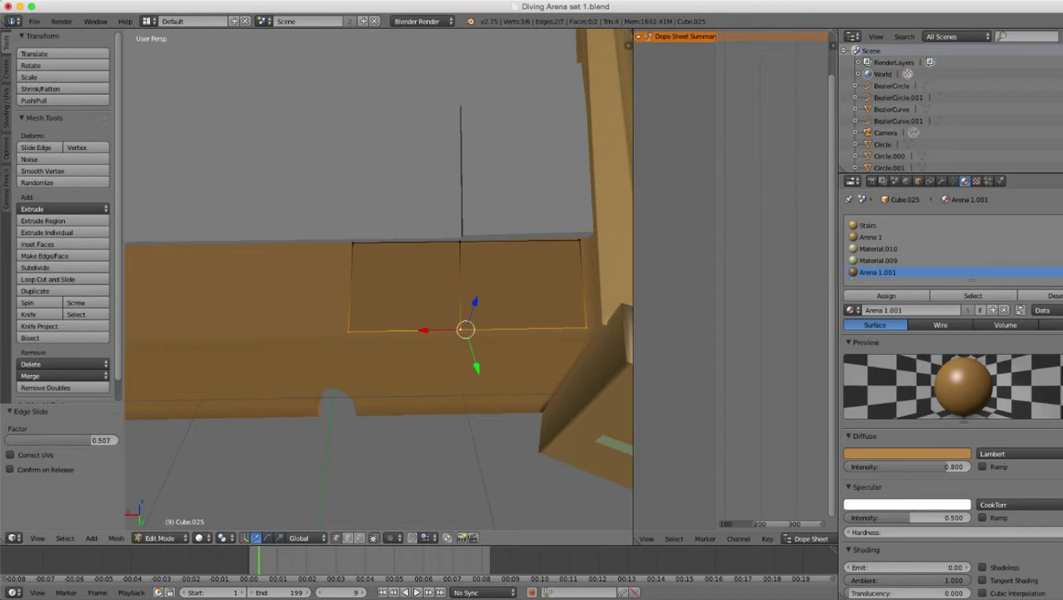
key("ctrl+r")
scroll(460, 294, "up", 1)
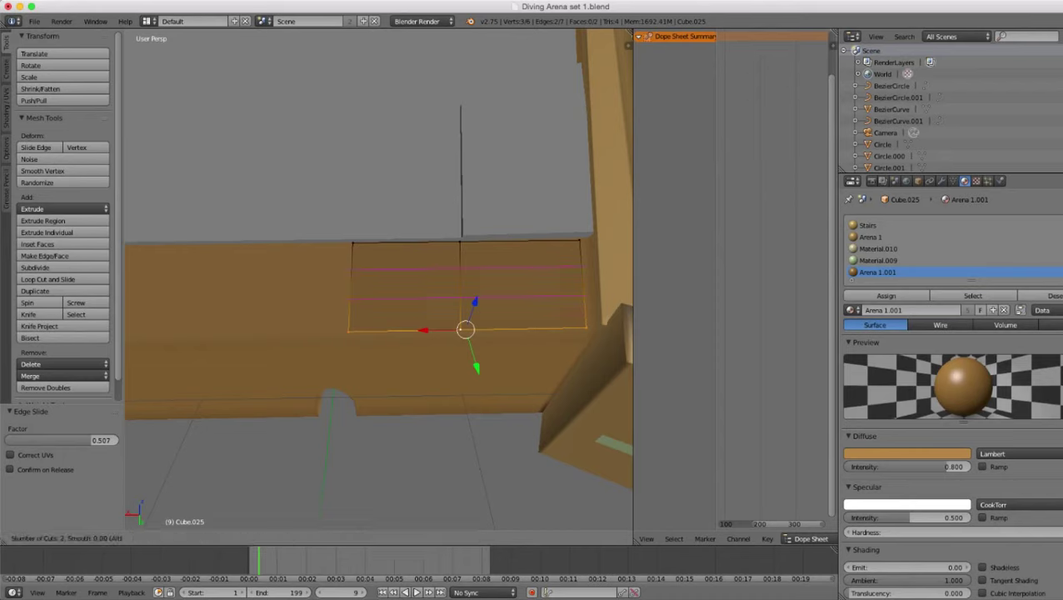
left_click(460, 293)
left_click(460, 294)
key("x")
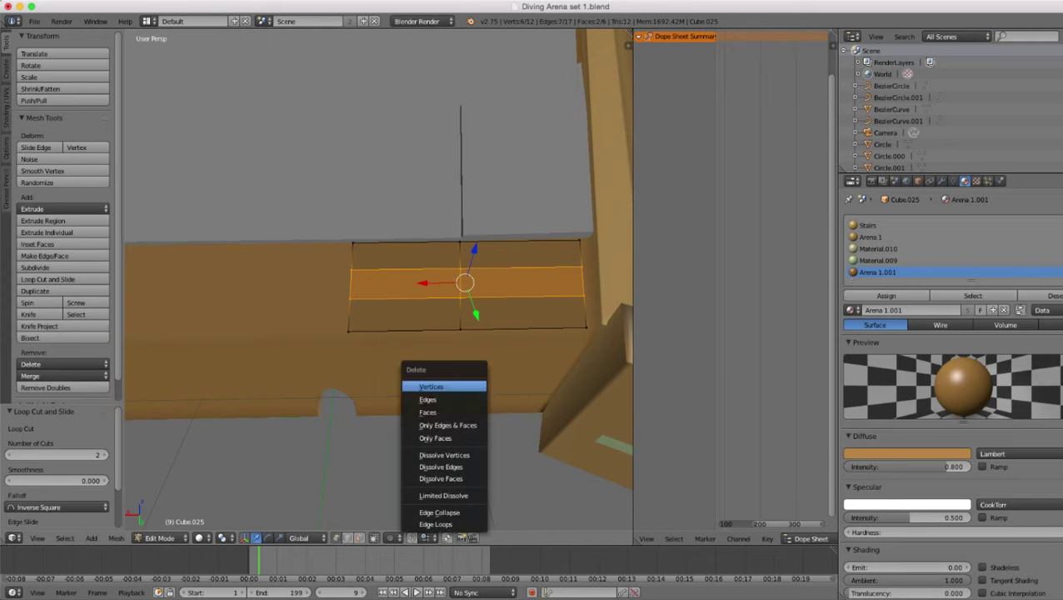
left_click(433, 411)
scroll(433, 411, "down", 4)
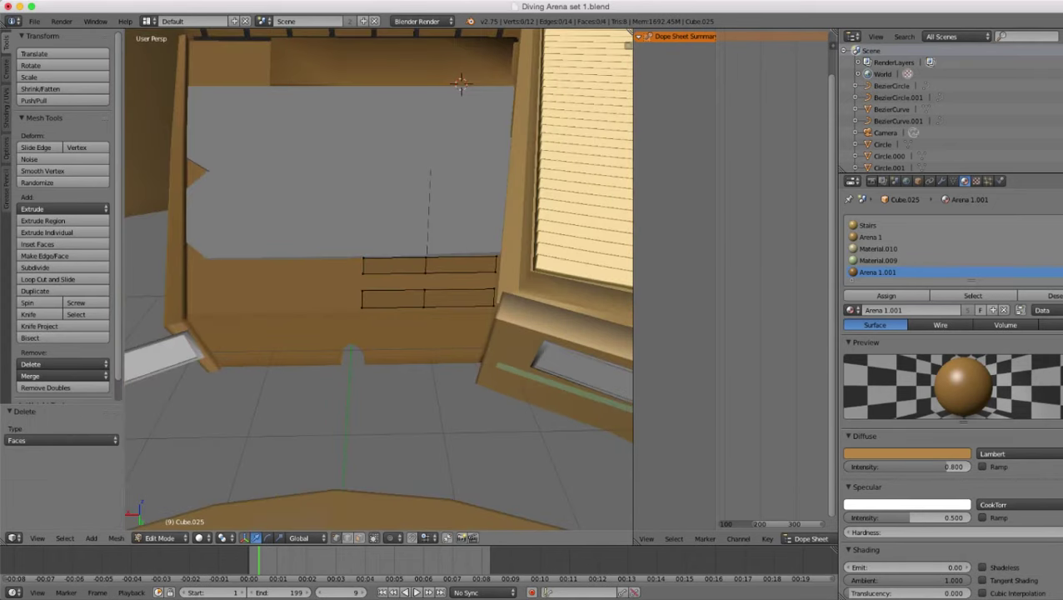
key("Tab")
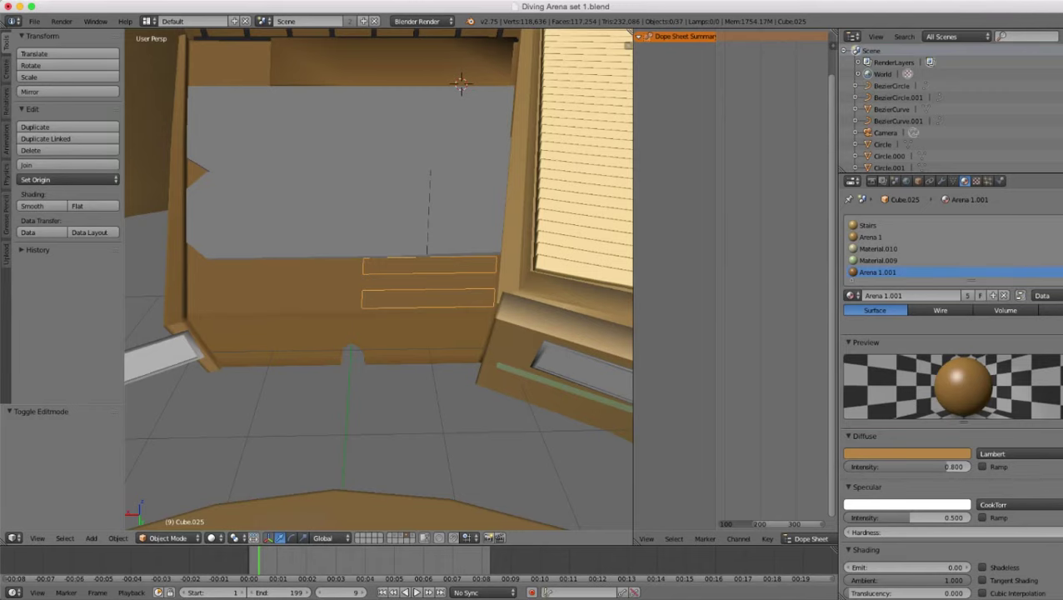
- Remove all five material slots from the two strips, from Arena 1.001 through Stairs, and deselect the object
scroll(379, 279, "down", 4)
scroll(379, 279, "up", 5)
scroll(379, 279, "down", 3)
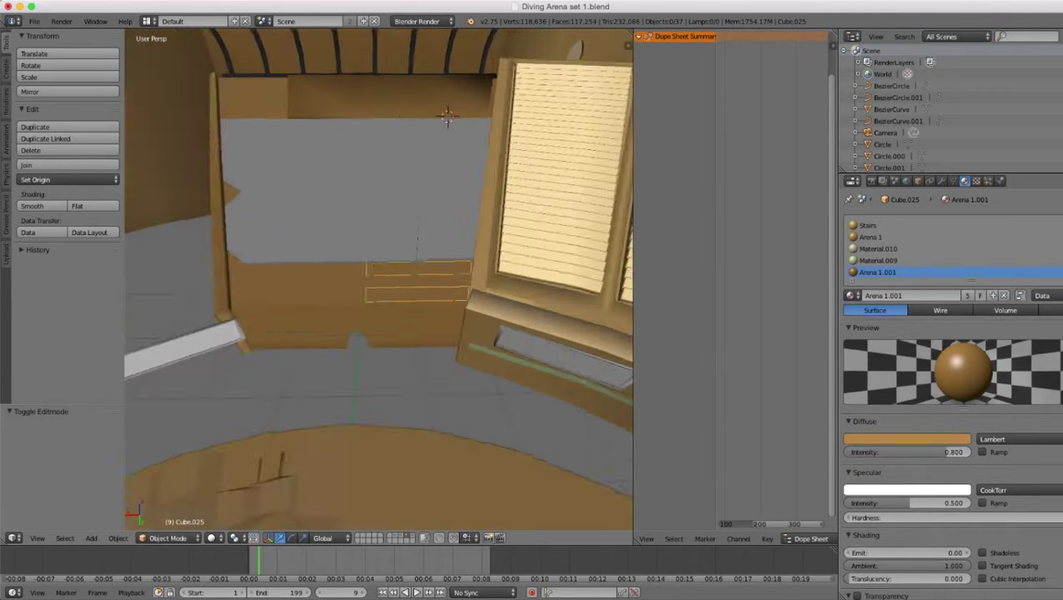
middle_click_drag(379, 280, 488, 280)
scroll(379, 279, "up", 3)
middle_click_drag(380, 279, 304, 279)
scroll(379, 279, "up", 4)
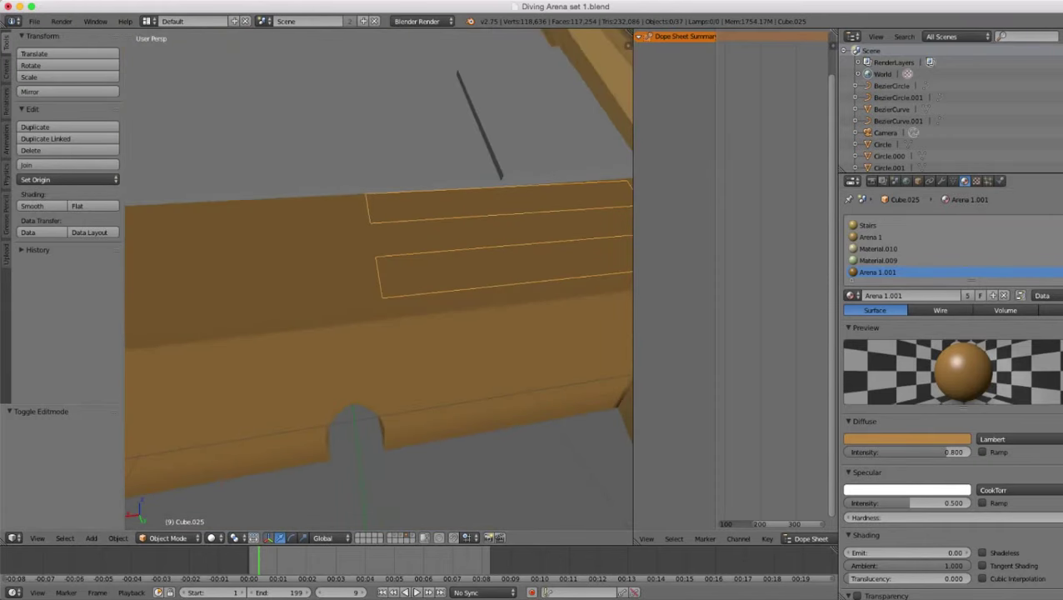
left_click(1062, 237)
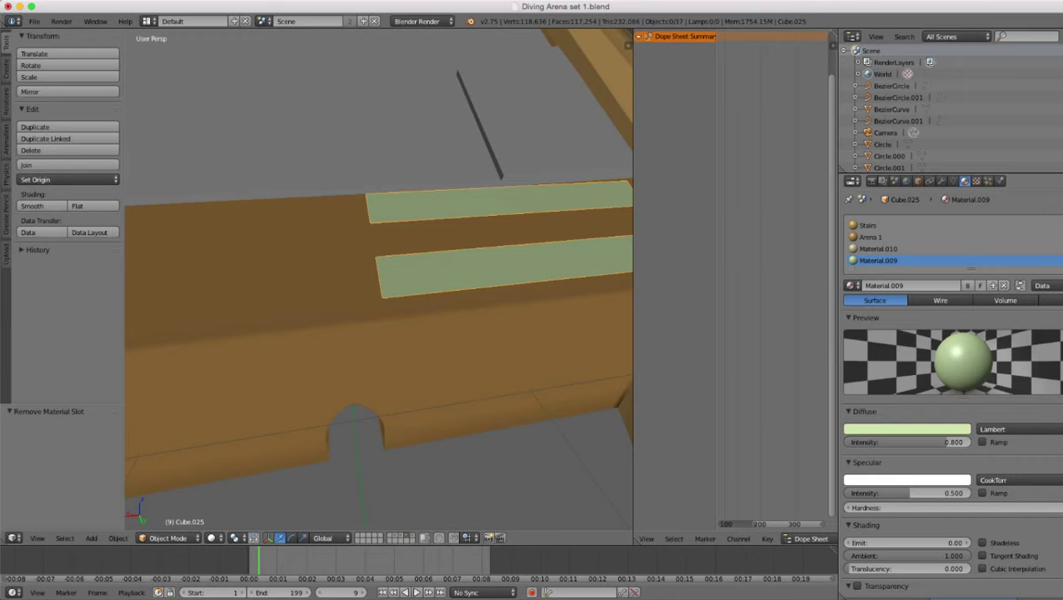
left_click(1062, 237)
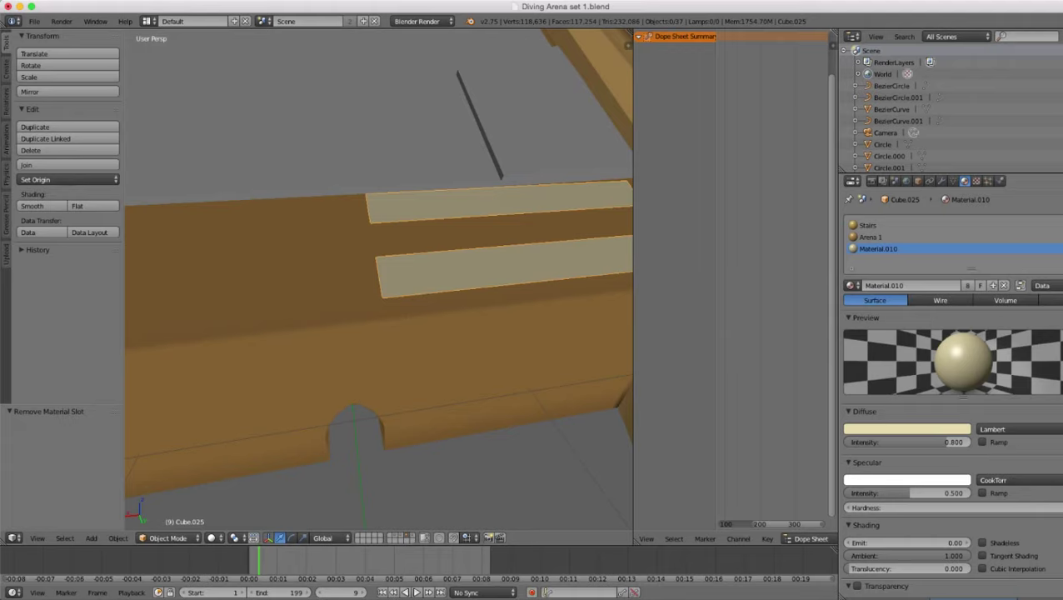
left_click(1062, 237)
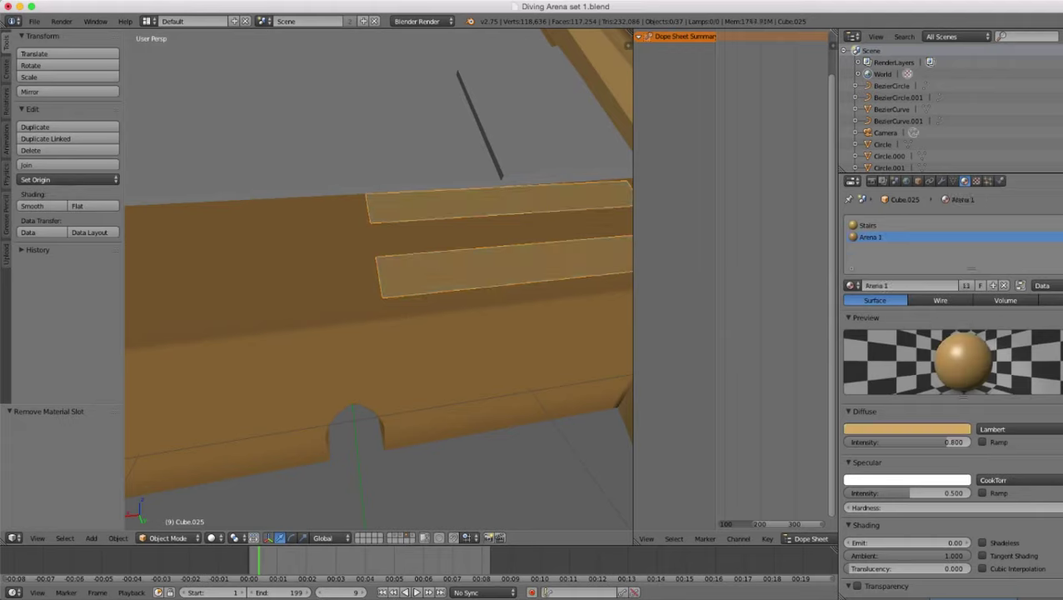
left_click(1062, 237)
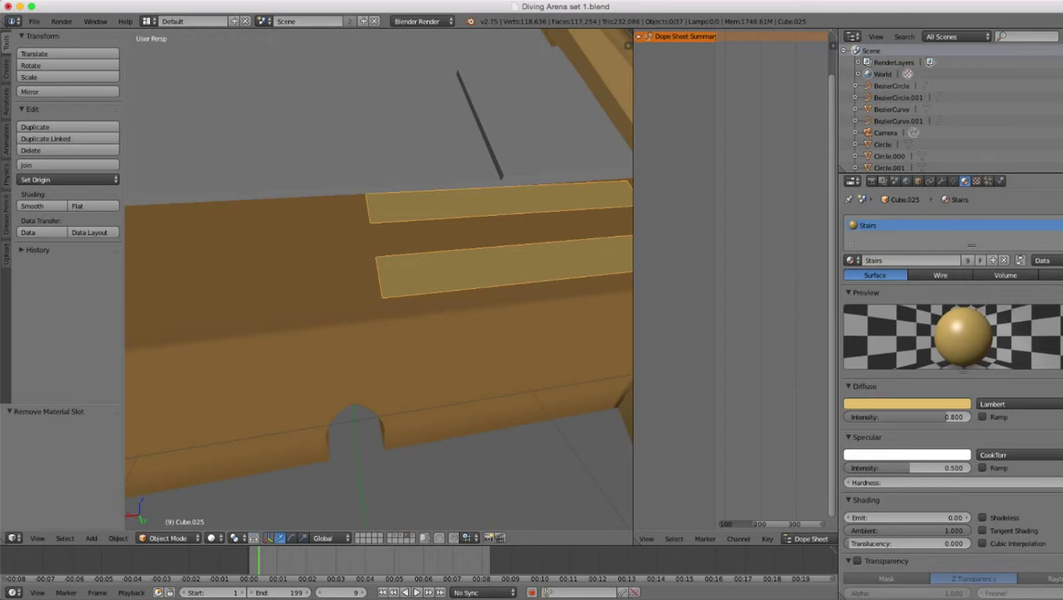
left_click(1062, 237)
scroll(379, 280, "down", 10)
scroll(379, 280, "up", 5)
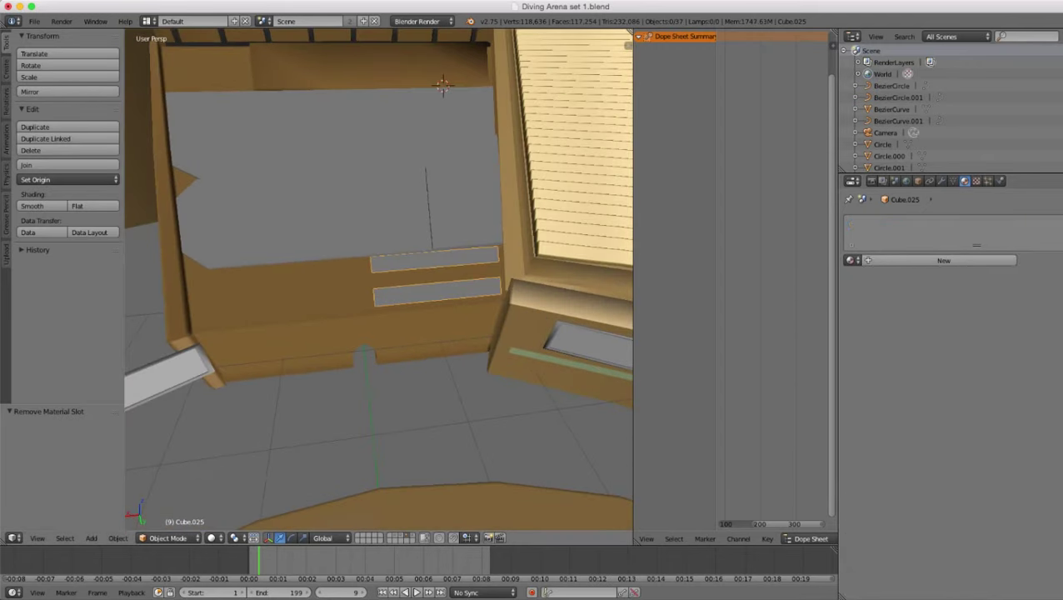
key("a")
- Try moving the upper gray panel by about -0.069 along its local Z axis, and undo that move
middle_click_drag(379, 279, 312, 242)
scroll(354, 288, "up", 3)
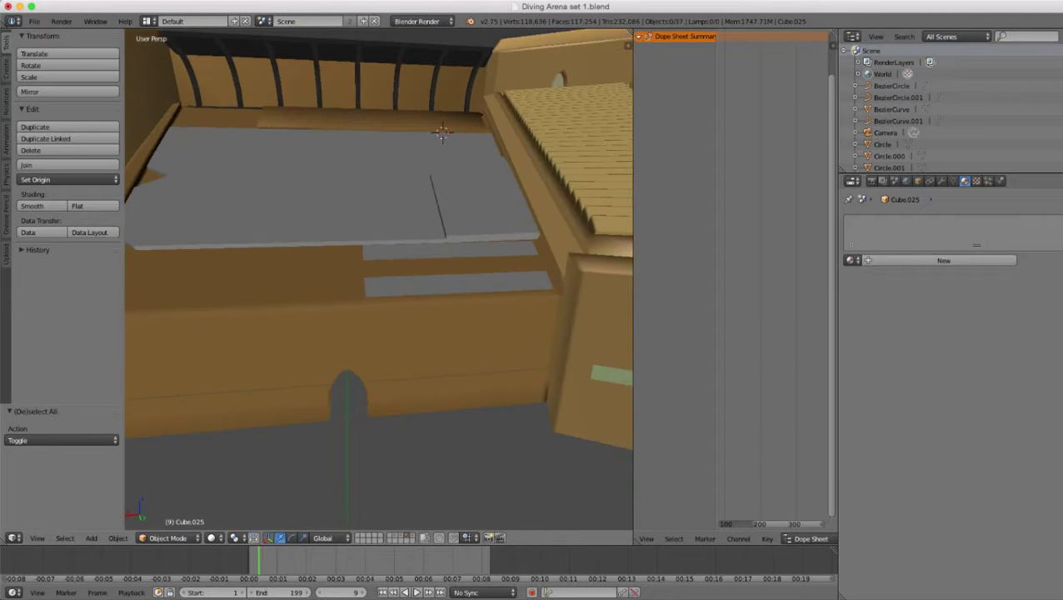
scroll(379, 279, "up", 2)
right_click(510, 185)
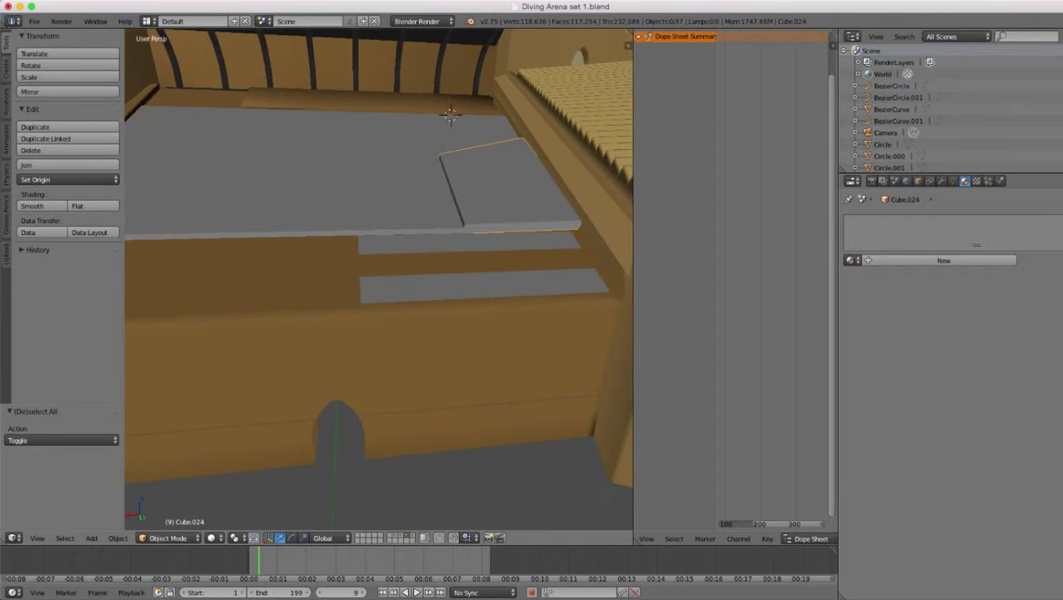
key("g")
key("z")
key("z")
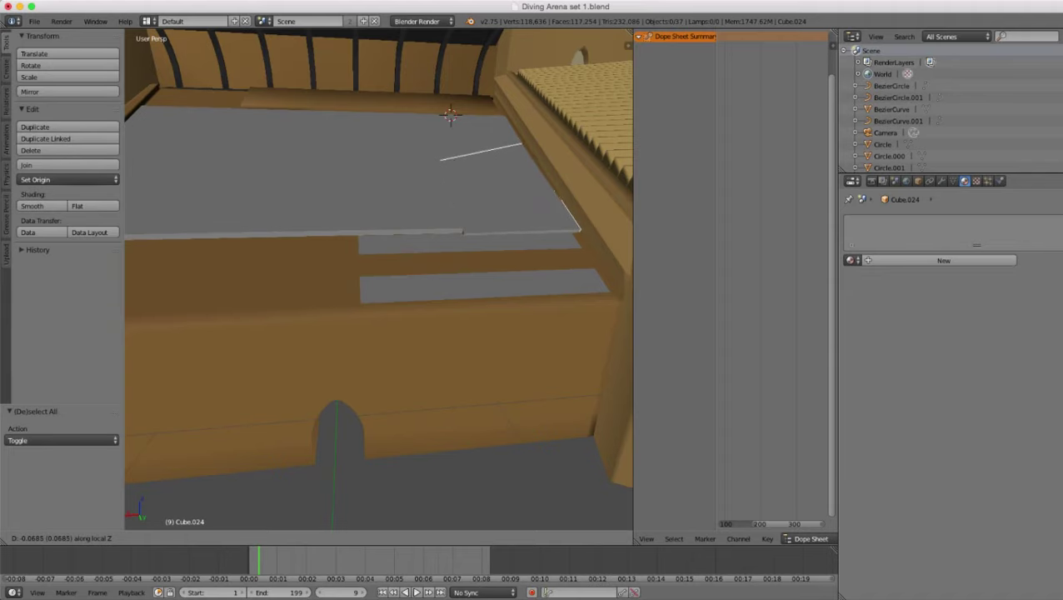
left_click(510, 204)
middle_click_drag(467, 250, 429, 279)
scroll(417, 258, "up", 2)
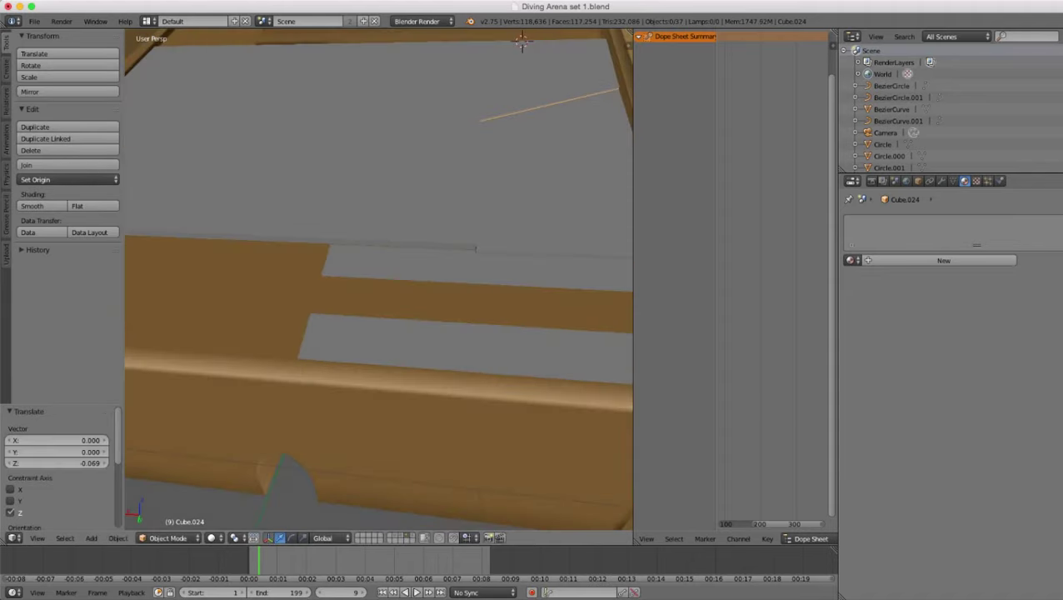
scroll(379, 279, "down", 3)
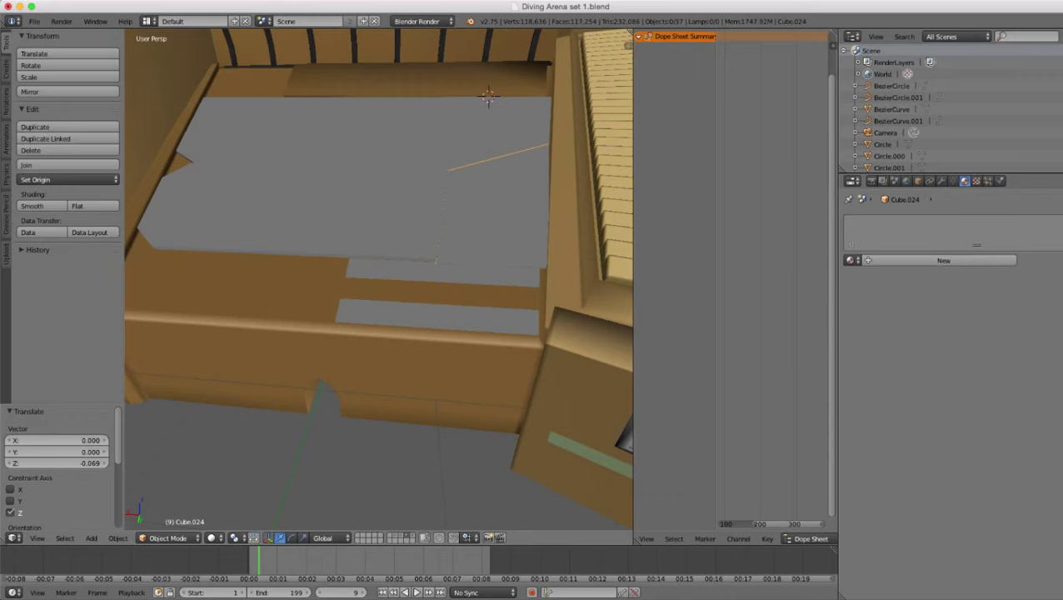
key("ctrl+z")
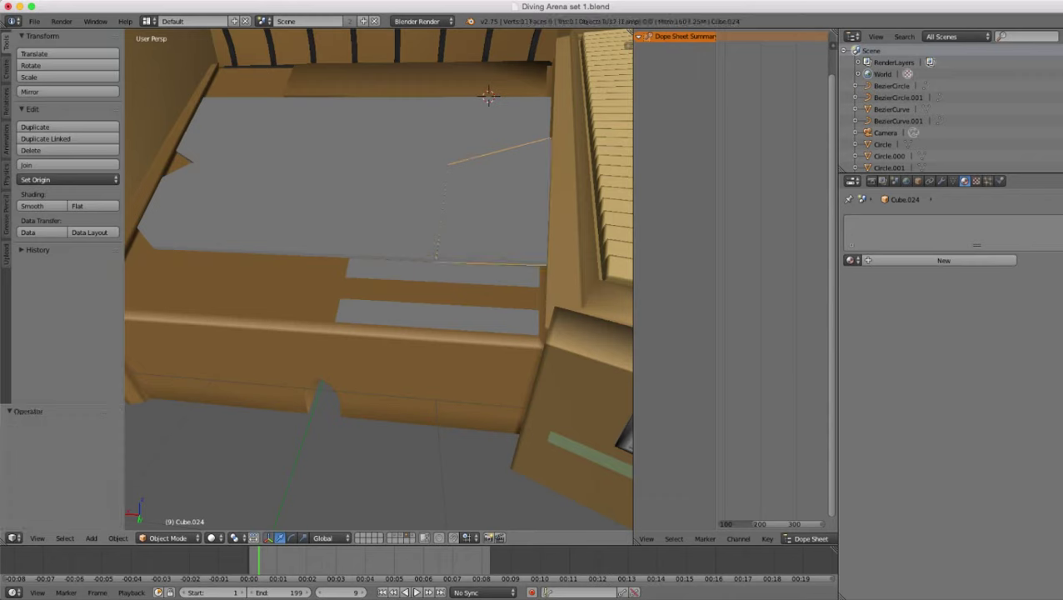
scroll(379, 279, "down", 3)
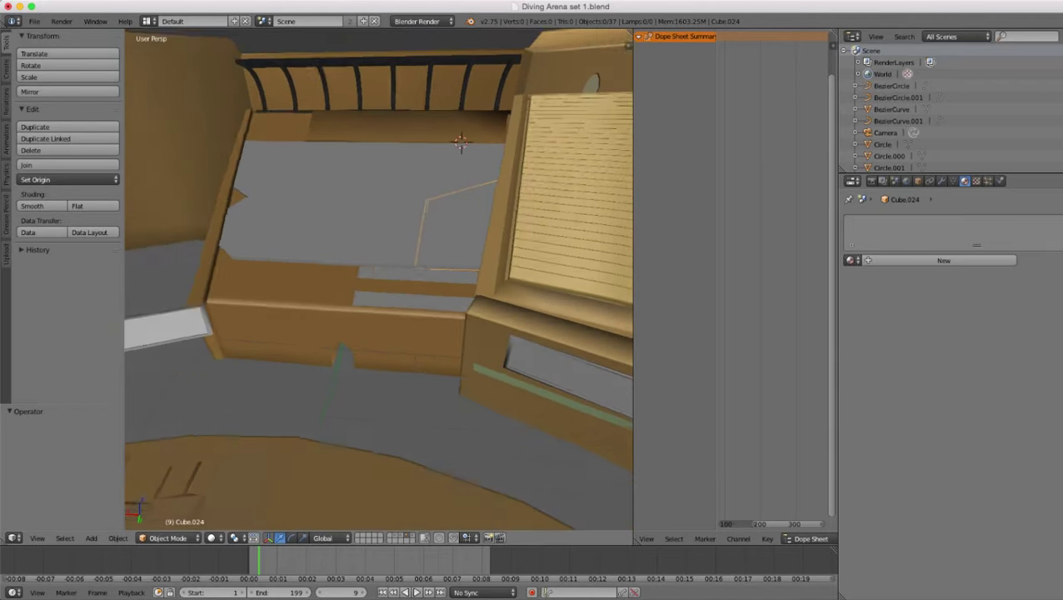
- Add a centred lengthwise loop cut to the lower gray strip and a crosswise loop cut near its end beside the slatted wall
middle_click_drag(379, 279, 425, 250)
scroll(379, 279, "up", 4)
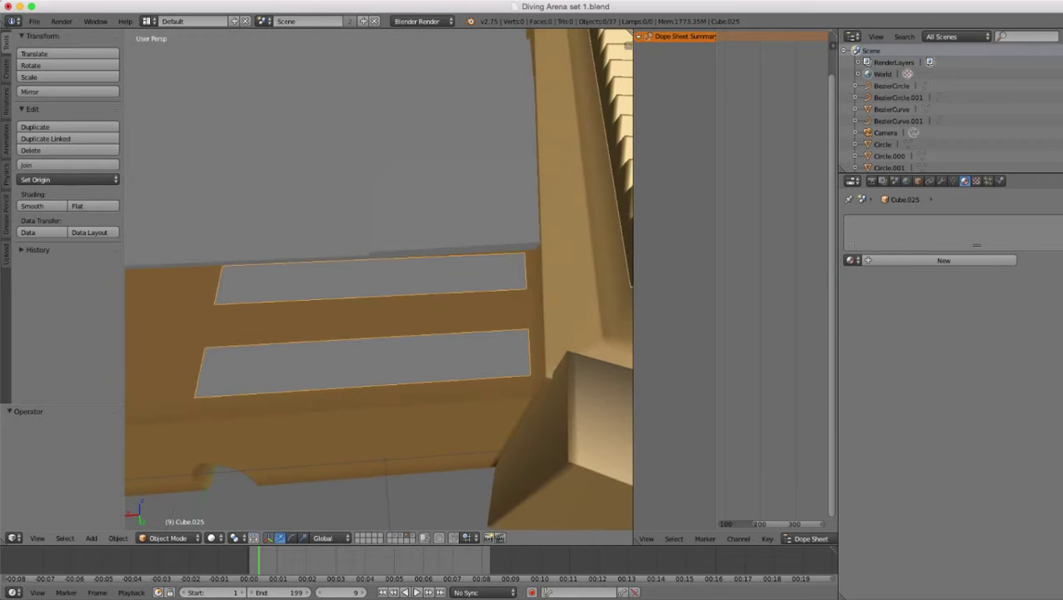
key("Tab")
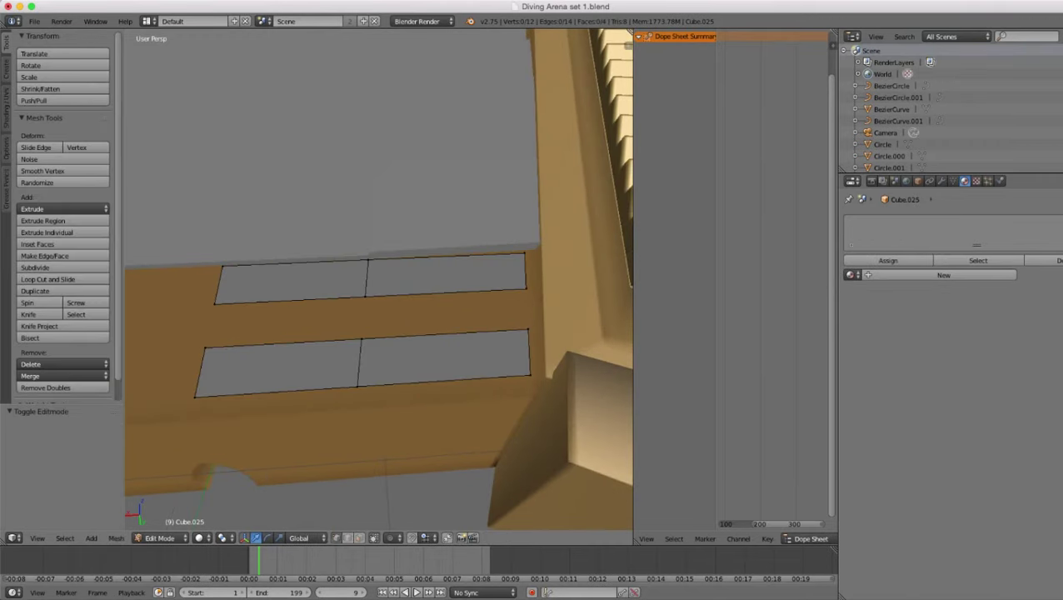
key("ctrl+r")
key("Return")
key("Return")
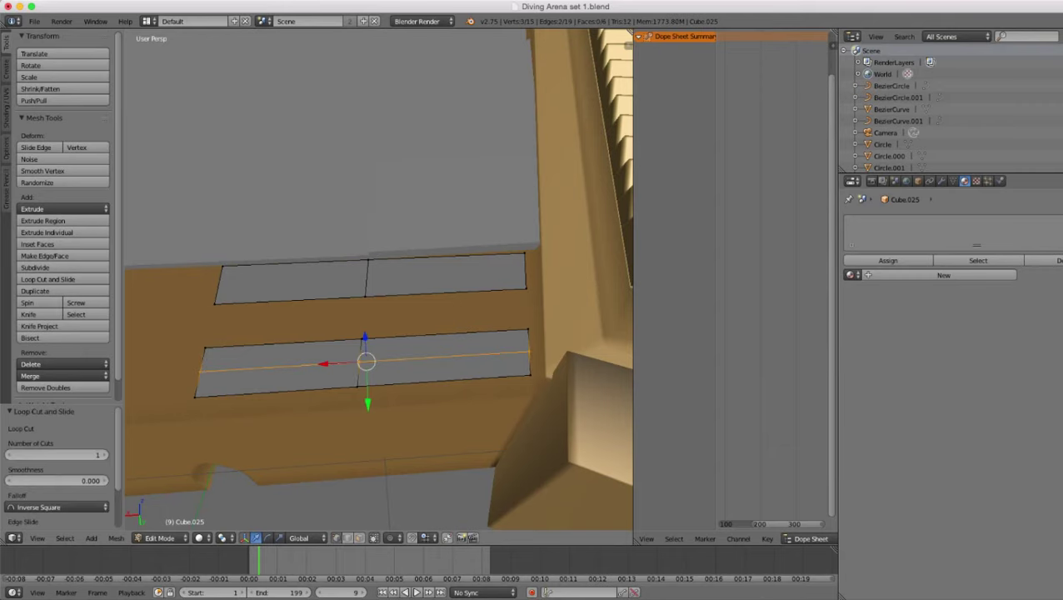
key("ctrl+r")
left_click(451, 356)
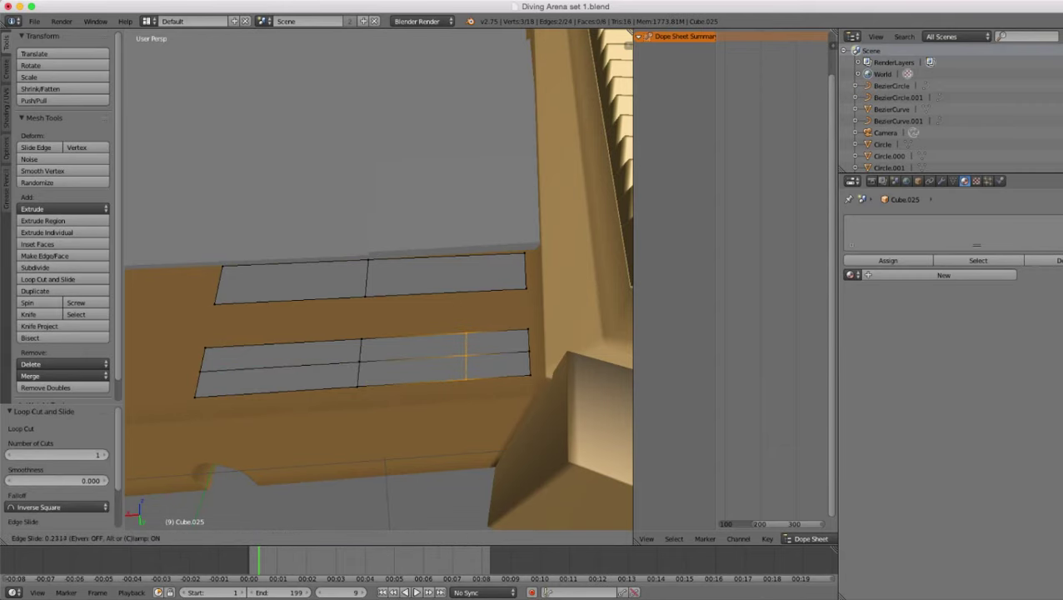
left_click(473, 355)
- Delete the lower strip's bottom corner vertex beside the slatted wall and fill a triangular face to chamfer that corner
key("x")
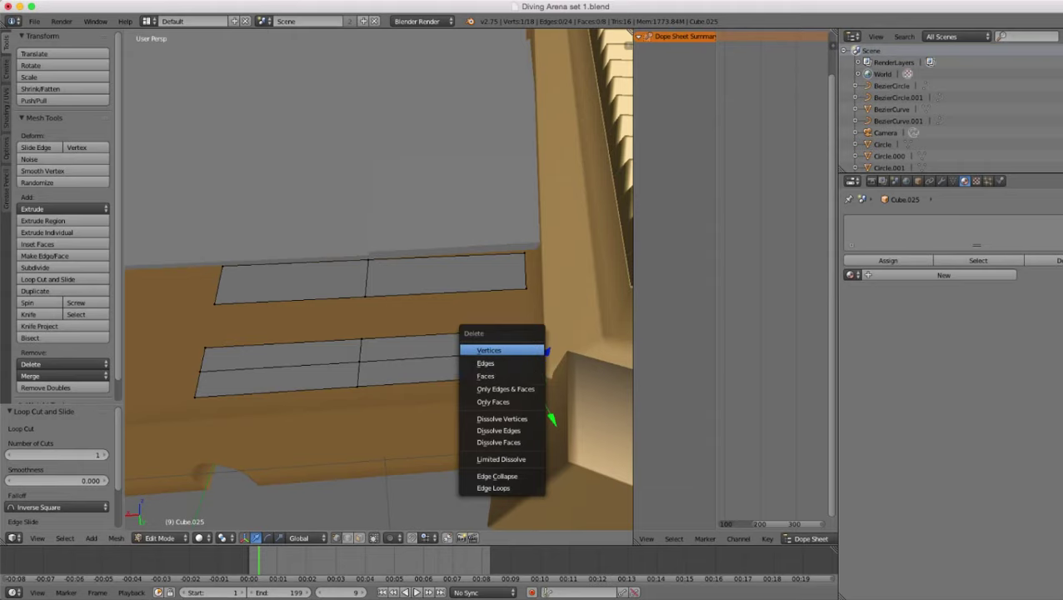
left_click(515, 350)
right_click(529, 351)
right_click(473, 355, "shift")
right_click(472, 379, "shift")
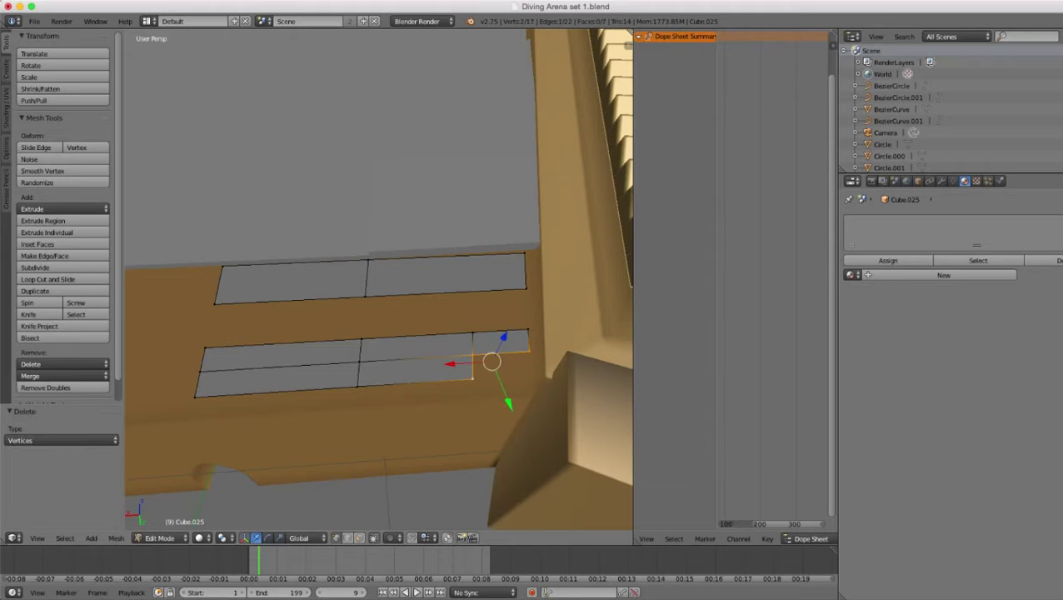
key("f")
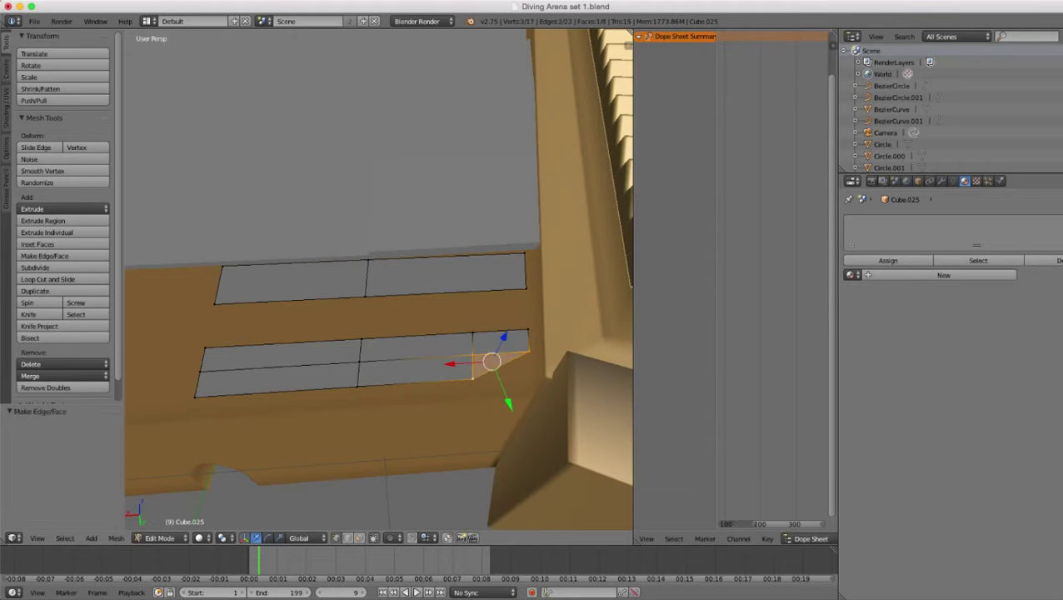
key("Tab")
scroll(379, 279, "down", 3)
middle_click_drag(379, 279, 379, 292)
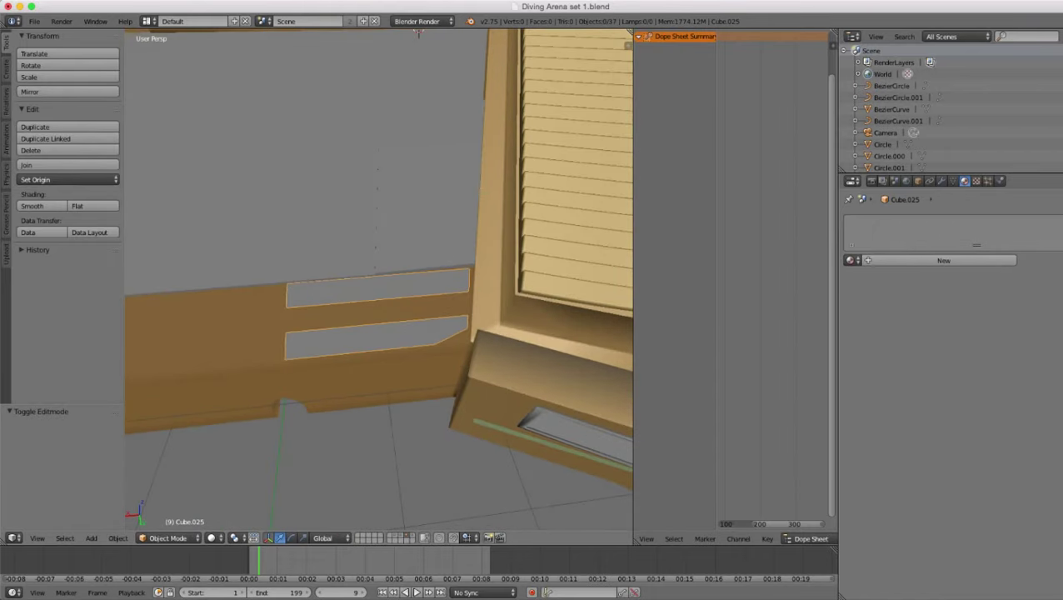
- Add a centred lengthwise loop cut to the upper gray strip and a crosswise loop cut near its slatted-wall end
scroll(379, 279, "up", 4)
key("Tab")
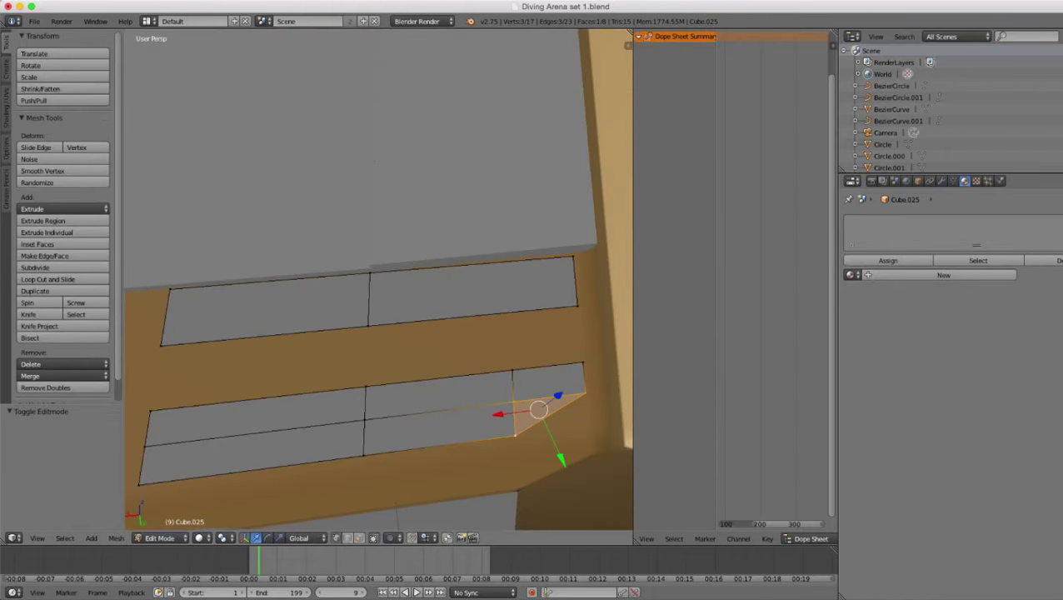
key("ctrl+r")
left_click(370, 299)
left_click(370, 299)
key("ctrl+r")
left_click(473, 289)
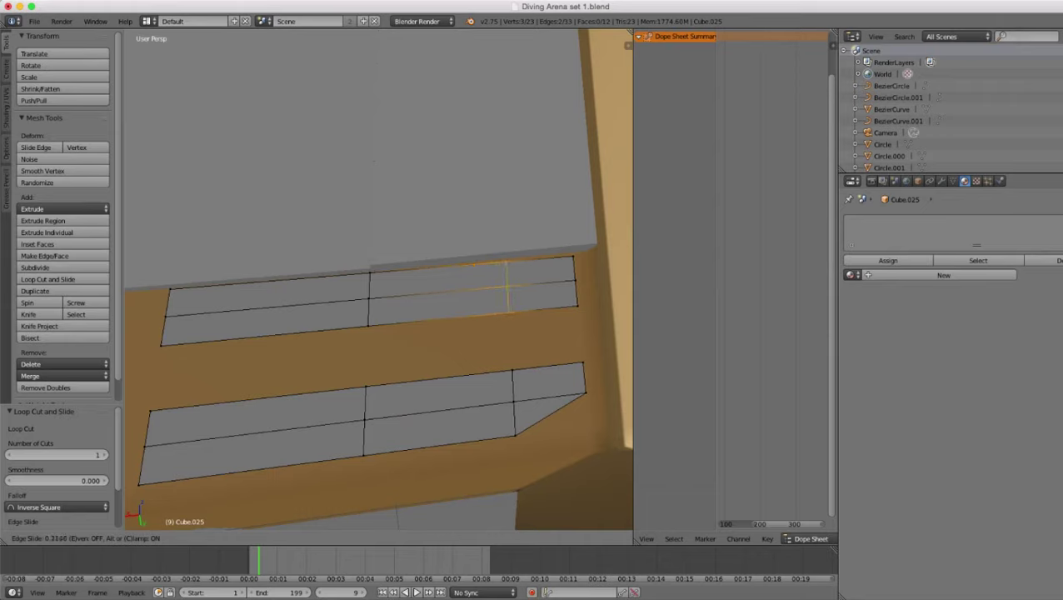
left_click(509, 287)
- Delete the upper strip's bottom corner vertex beside the slatted wall and fill a triangle to chamfer the corner like the lower strip
right_click(577, 305)
key("x")
left_click(573, 304)
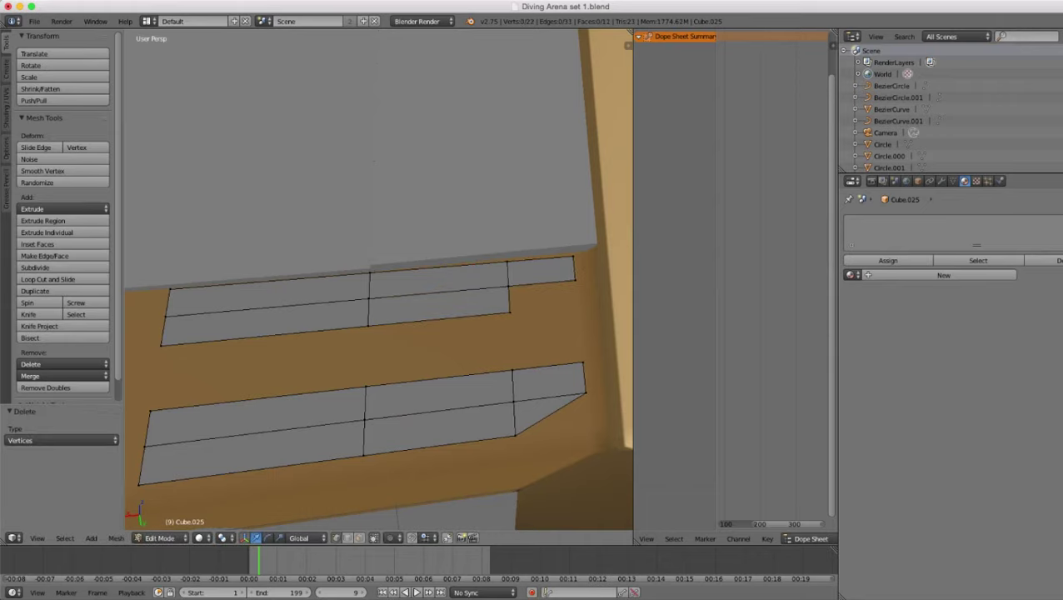
right_click(575, 281)
right_click(509, 287, "shift")
right_click(510, 313, "shift")
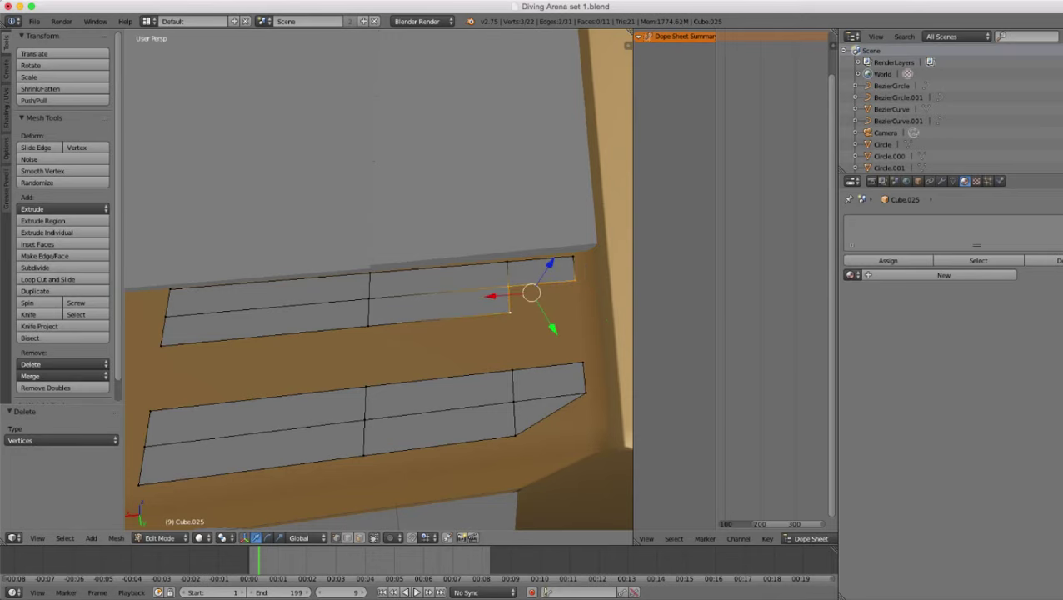
key("f")
scroll(379, 279, "down", 2)
key("Tab")
scroll(380, 279, "down", 7)
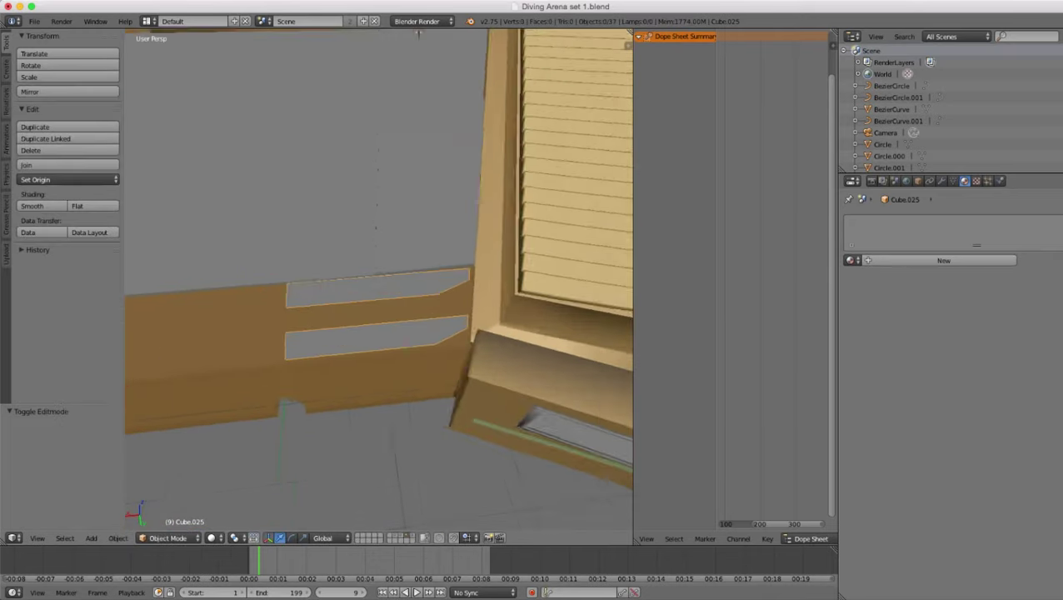
- Extrude all faces of both gray strips along their normals by about 0.02 to give them thickness
middle_click_drag(409, 134, 516, 31)
scroll(517, 31, "up", 4)
mouse_move(380, 279)
middle_mouse_down()
mouse_move(471, 287)
mouse_move(382, 271)
middle_mouse_up()
scroll(379, 279, "down", 4)
scroll(379, 280, "up", 4)
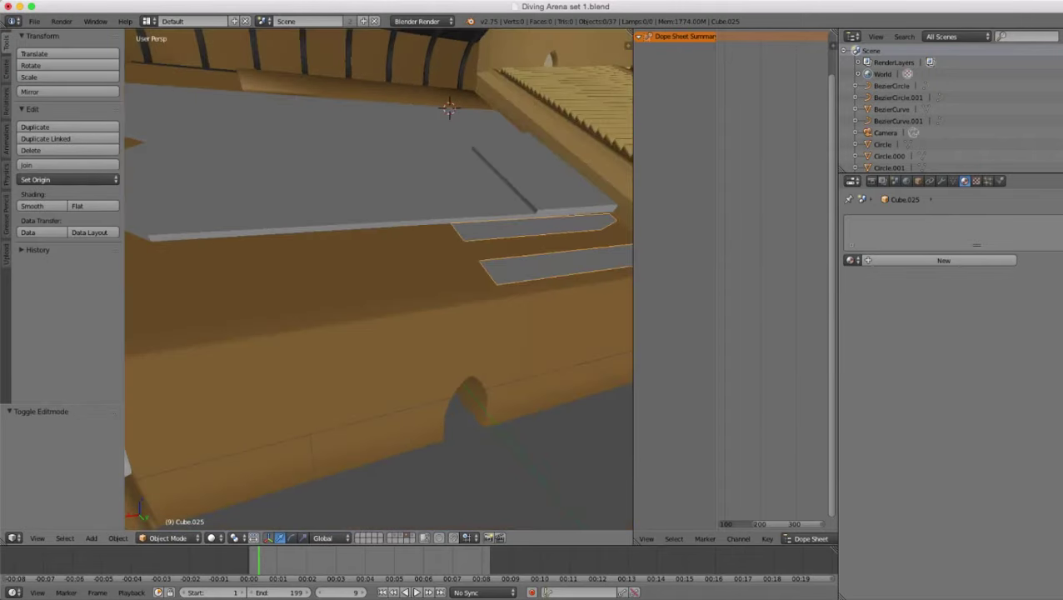
key("Tab")
key("a")
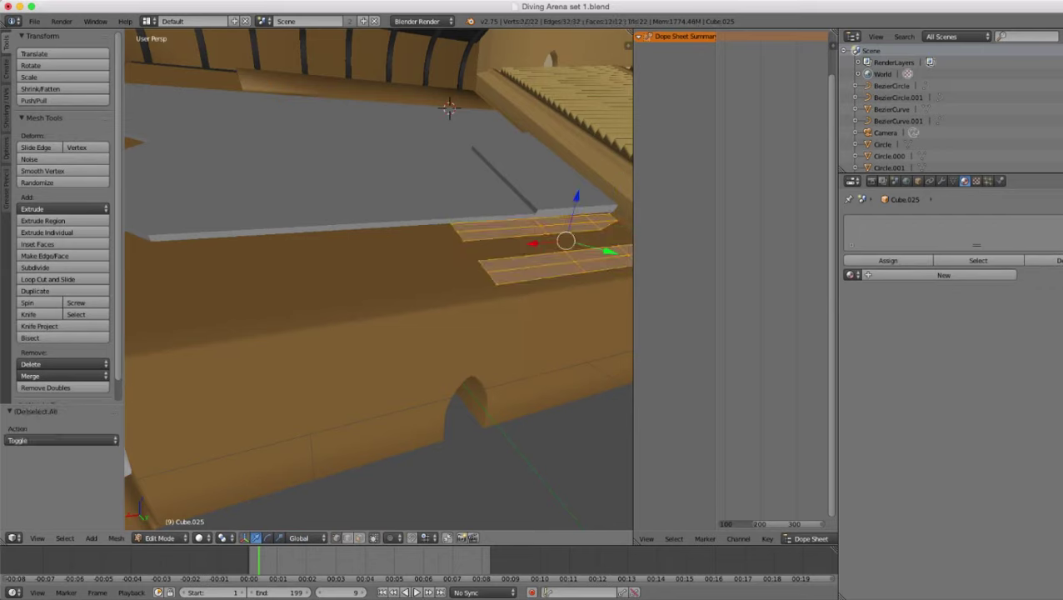
key("e")
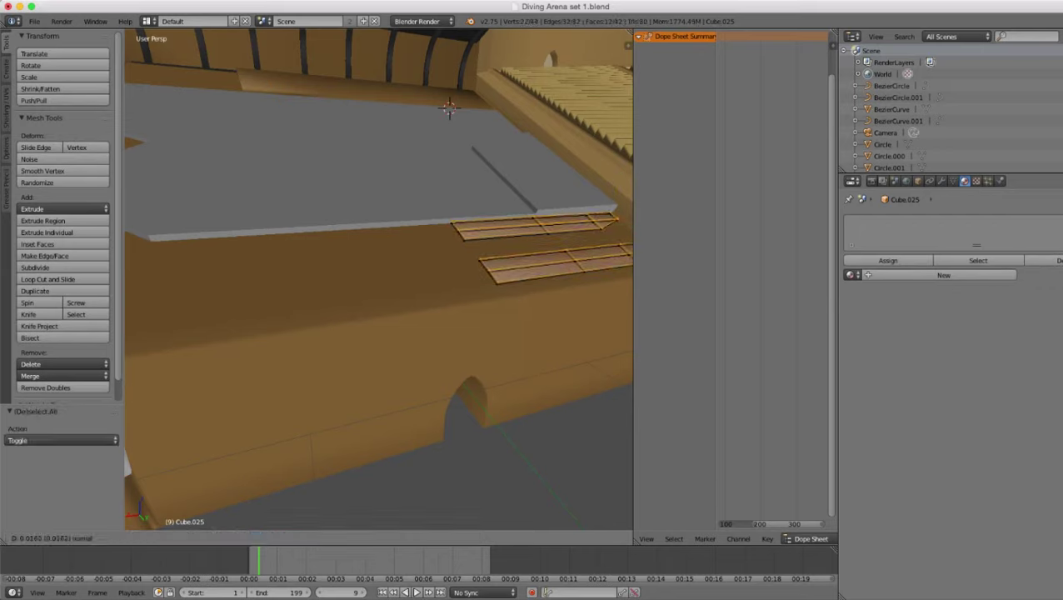
key("Return")
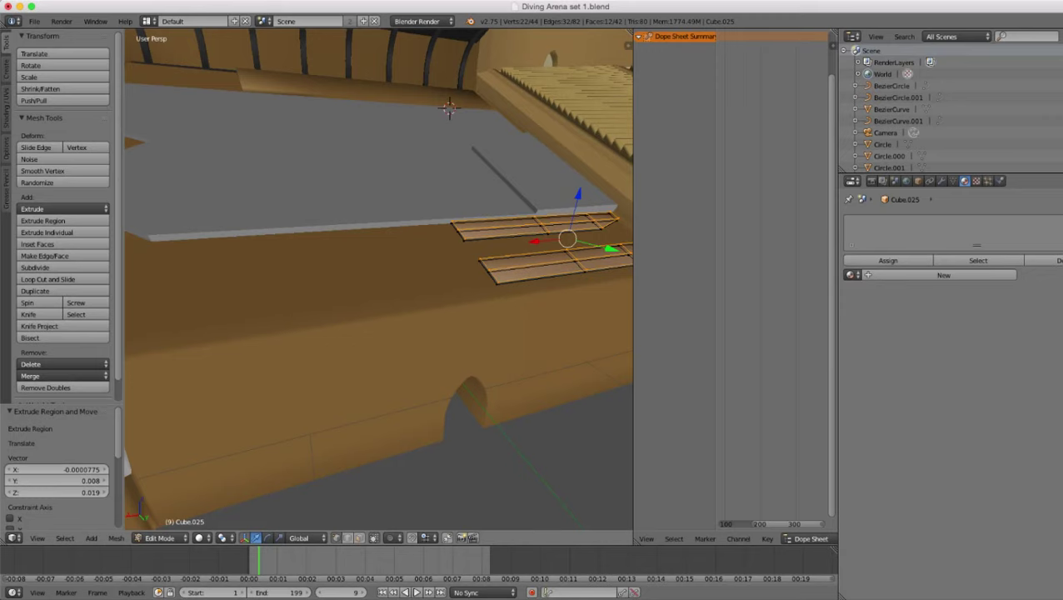
key("Tab")
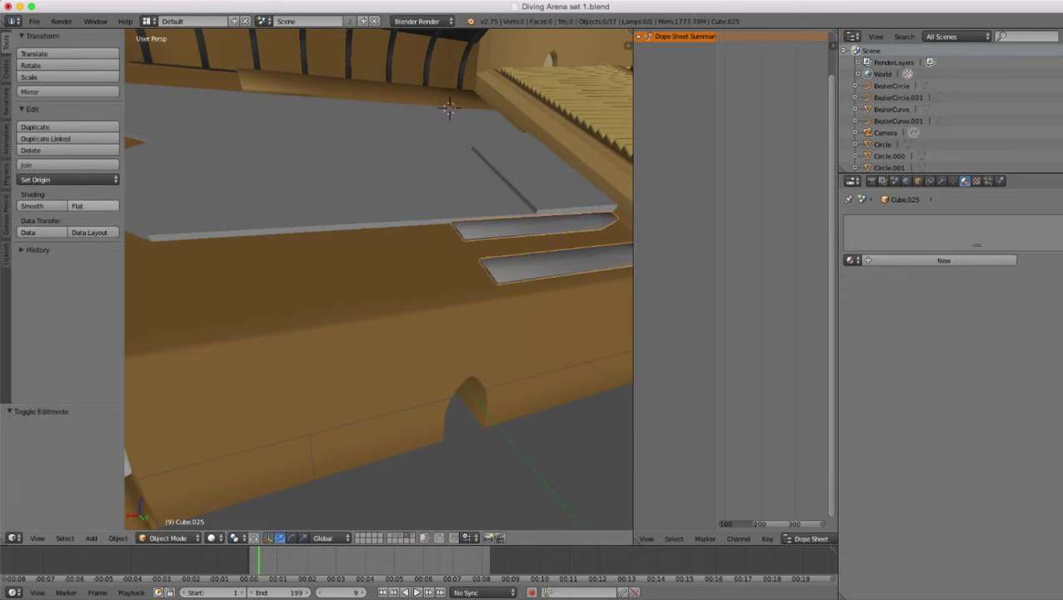
- Apply flat shading to the two extruded strips and deselect them
left_click(93, 206)
scroll(379, 279, "down", 5)
middle_click_drag(379, 279, 321, 237)
key("a")
scroll(379, 279, "up", 1)
middle_click_drag(379, 280, 412, 293)
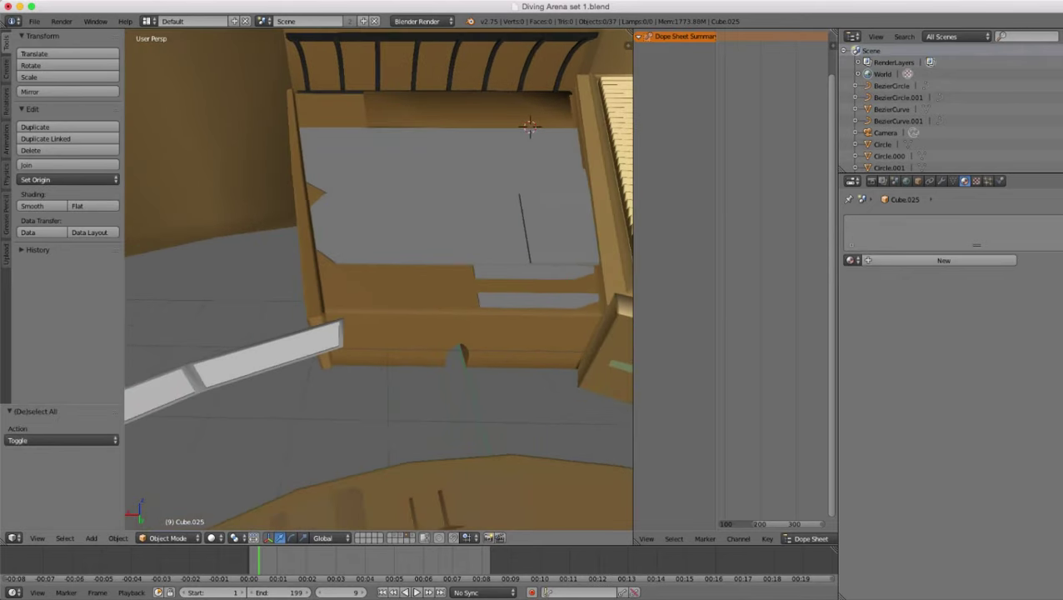
scroll(380, 279, "up", 2)
scroll(379, 279, "down", 1)
scroll(380, 279, "up", 3)
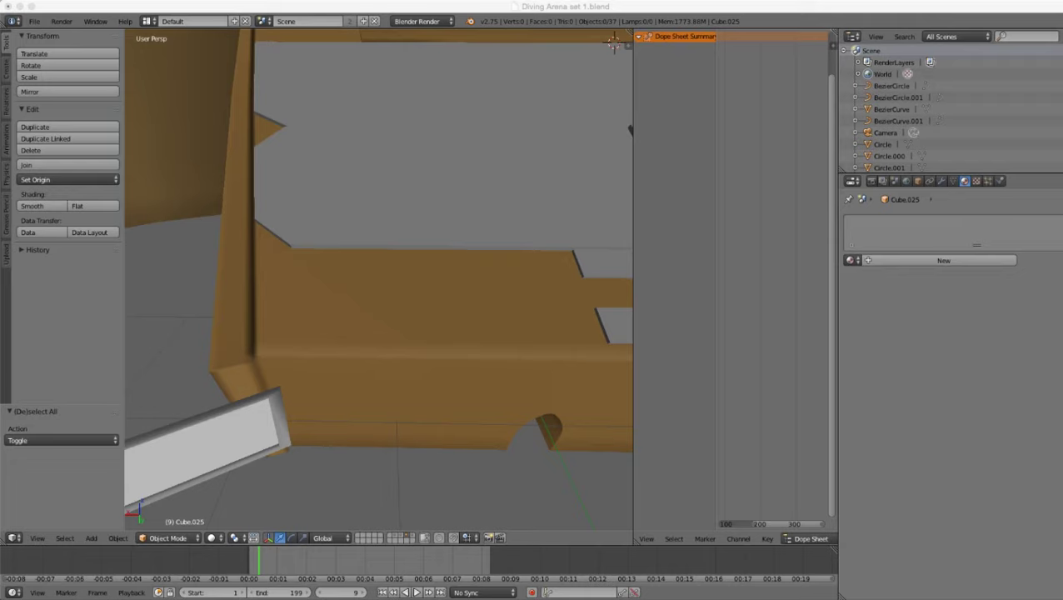
scroll(379, 279, "down", 2)
middle_click_drag(379, 280, 391, 329)
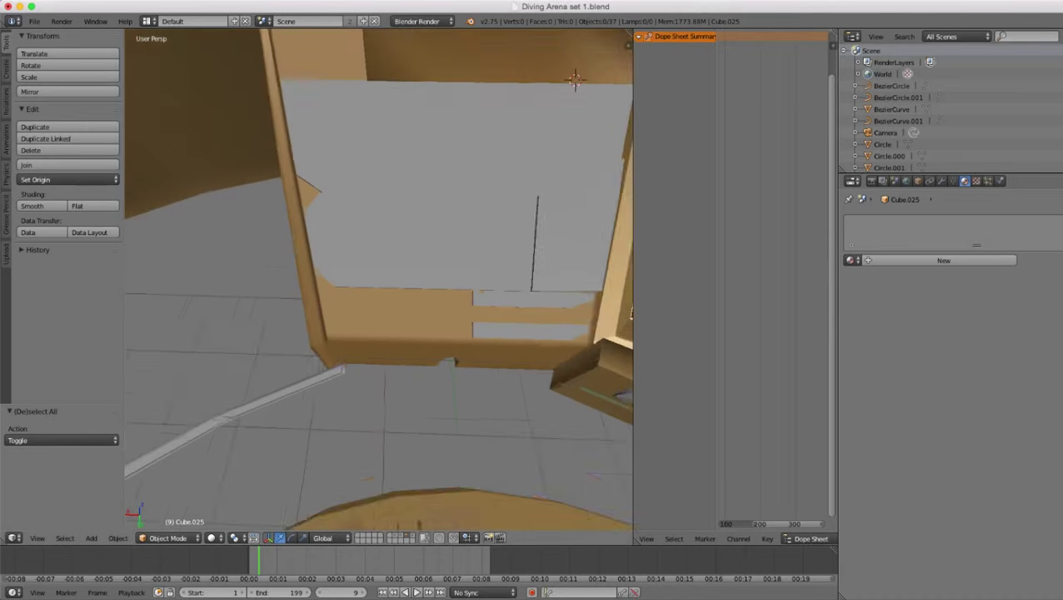
scroll(380, 279, "down", 1)
scroll(379, 279, "down", 1)
middle_click_drag(379, 279, 367, 237)
scroll(379, 279, "up", 3)
scroll(379, 280, "up", 1)
key("Tab")
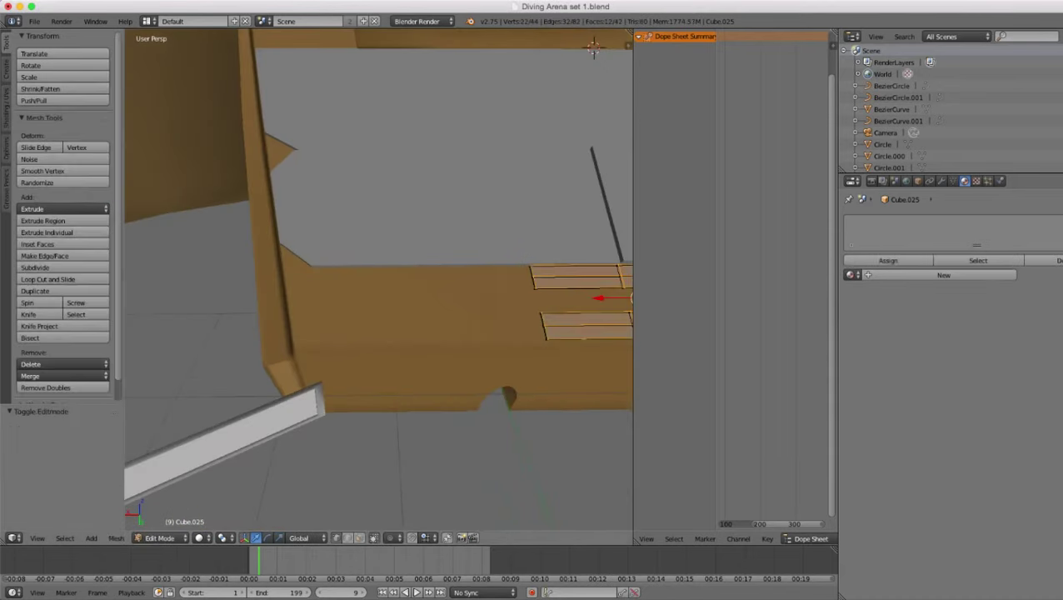
key("Tab")
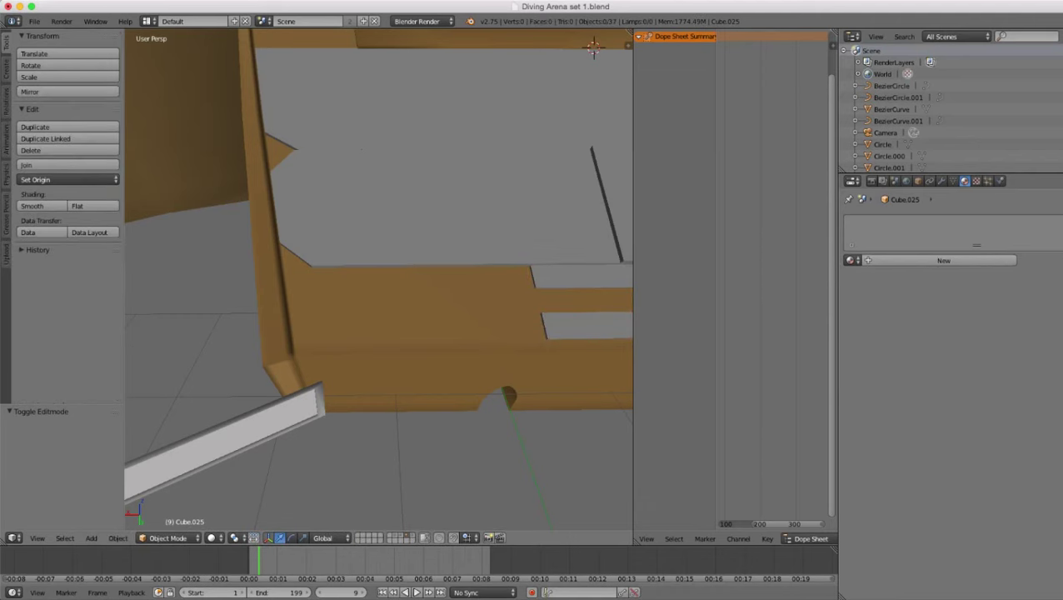
- Duplicate in place the four wall faces behind the bare area beneath the large gray panel, beside the two strips
right_click(391, 304)
key("Tab")
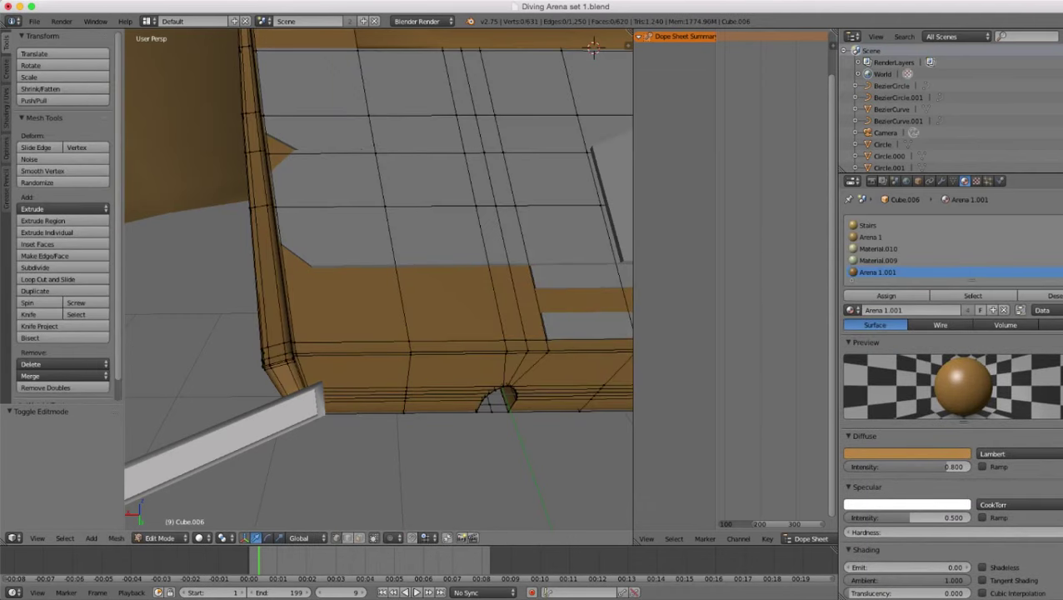
left_click(359, 539)
right_click(342, 279)
right_click(444, 279, "shift")
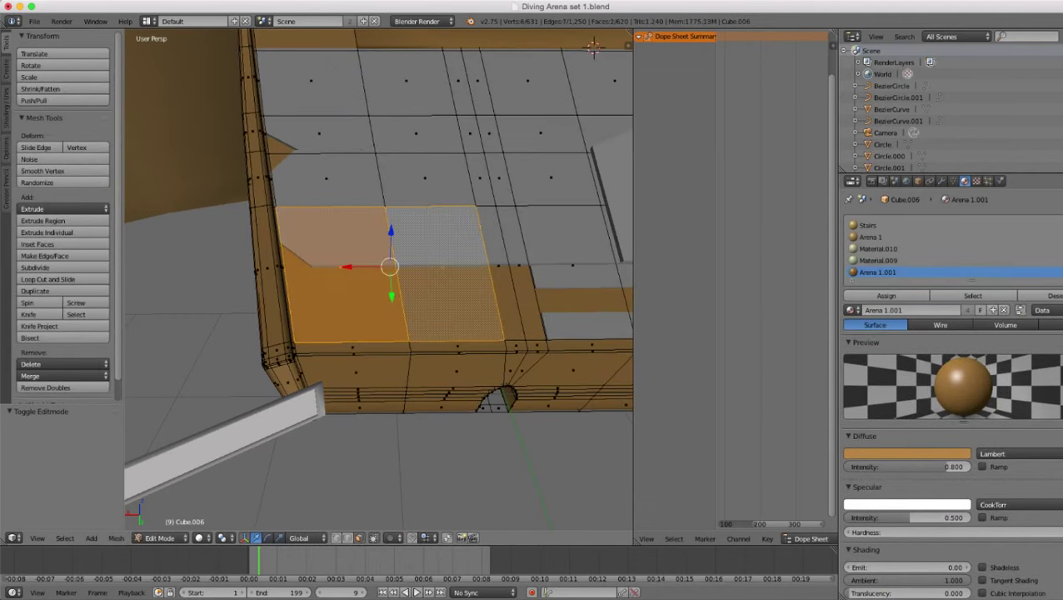
right_click(500, 279, "shift")
right_click(520, 271, "shift")
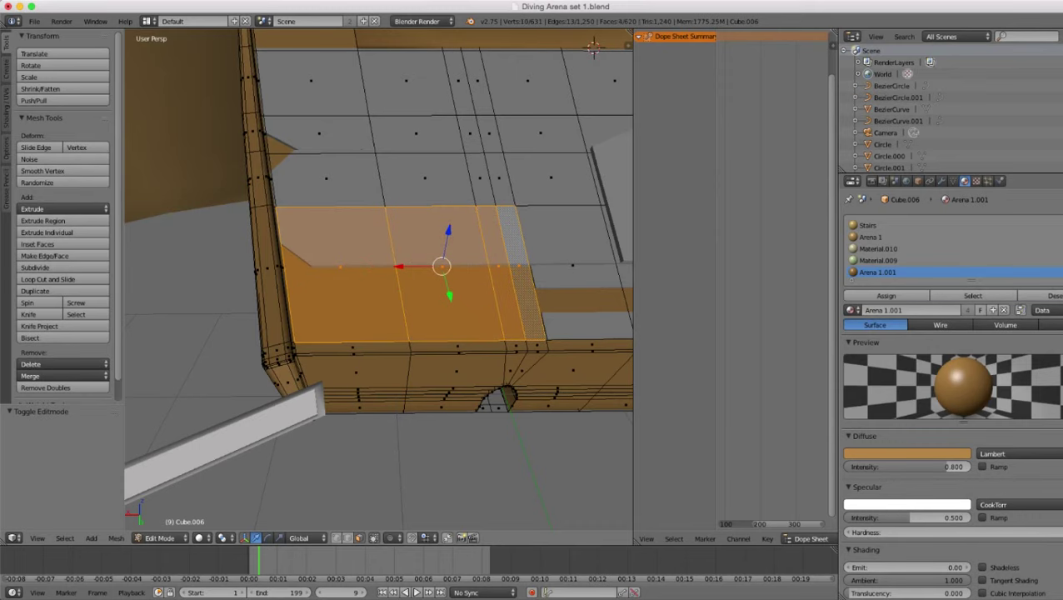
key("shift+d")
key("Escape")
- Move the duplicated faces 0.004 along the global Z axis, separate them into their own object and select that object
middle_click_drag(520, 270, 575, 221)
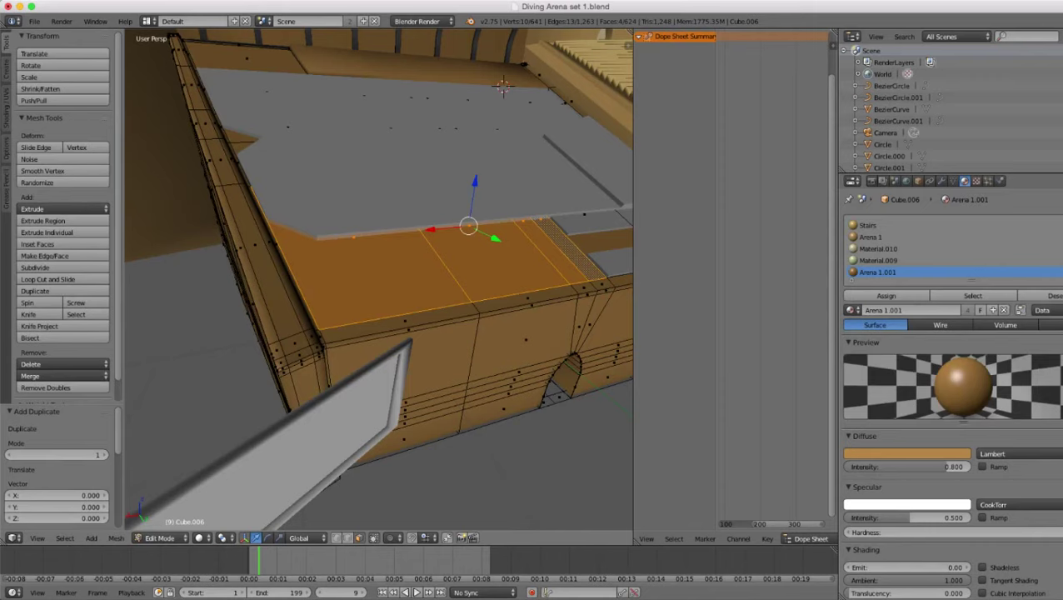
left_click_drag(475, 181, 475, 183)
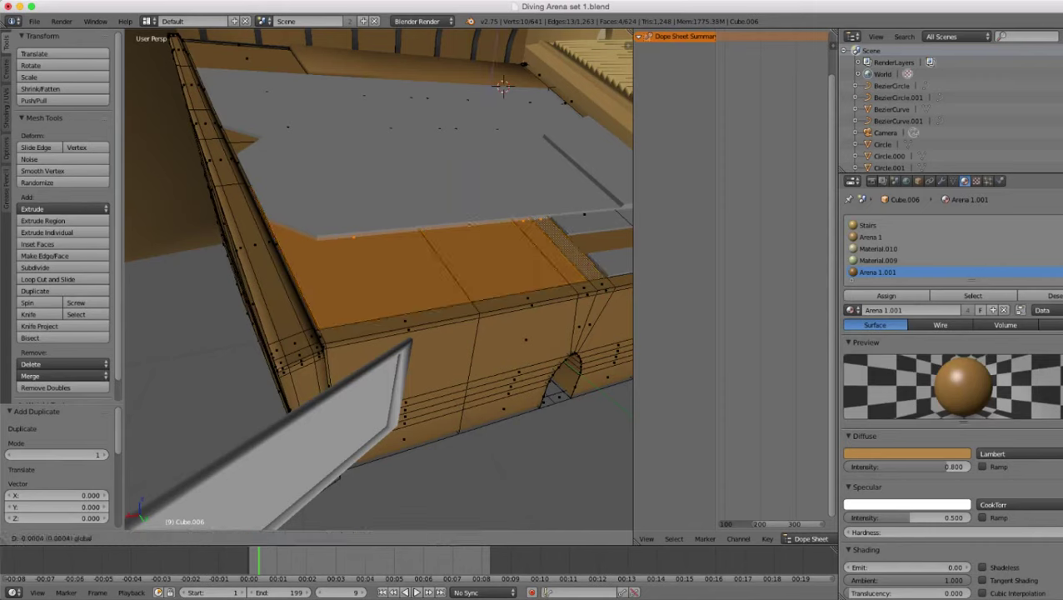
left_click_drag(475, 181, 475, 180)
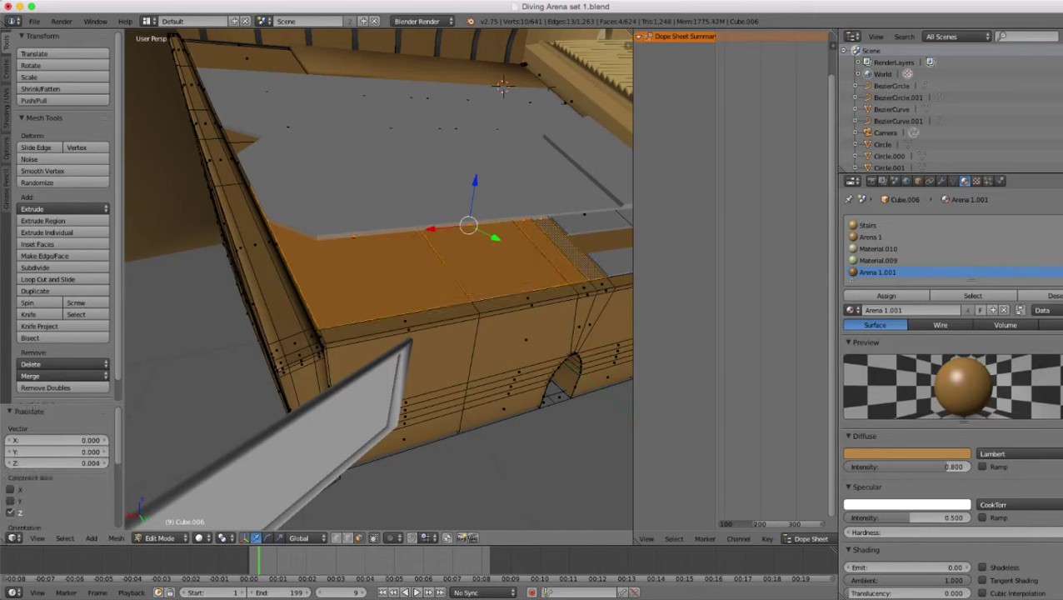
key("p")
left_click(475, 181)
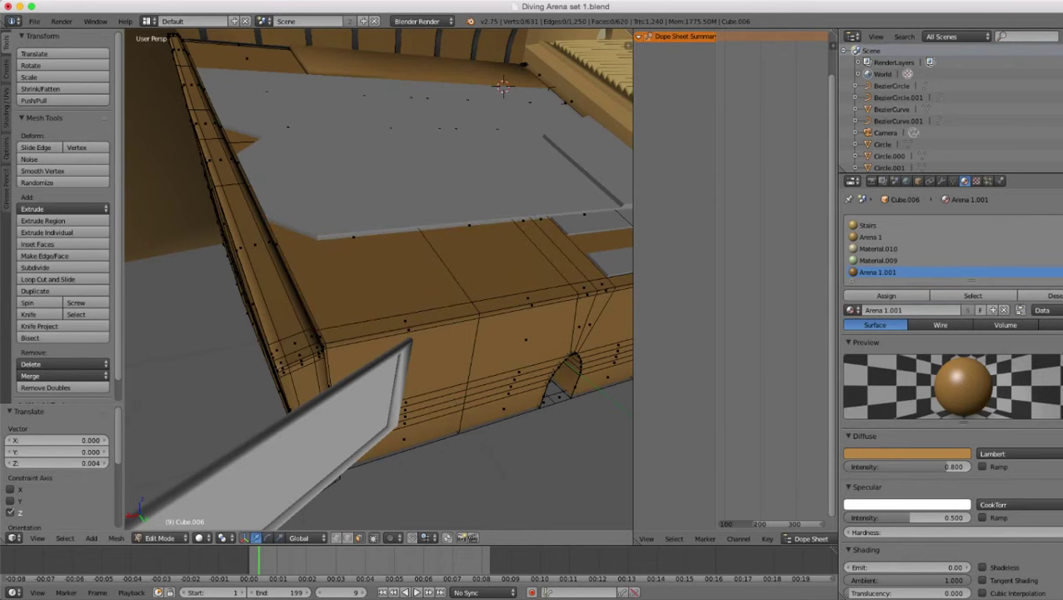
key("Tab")
right_click(441, 262)
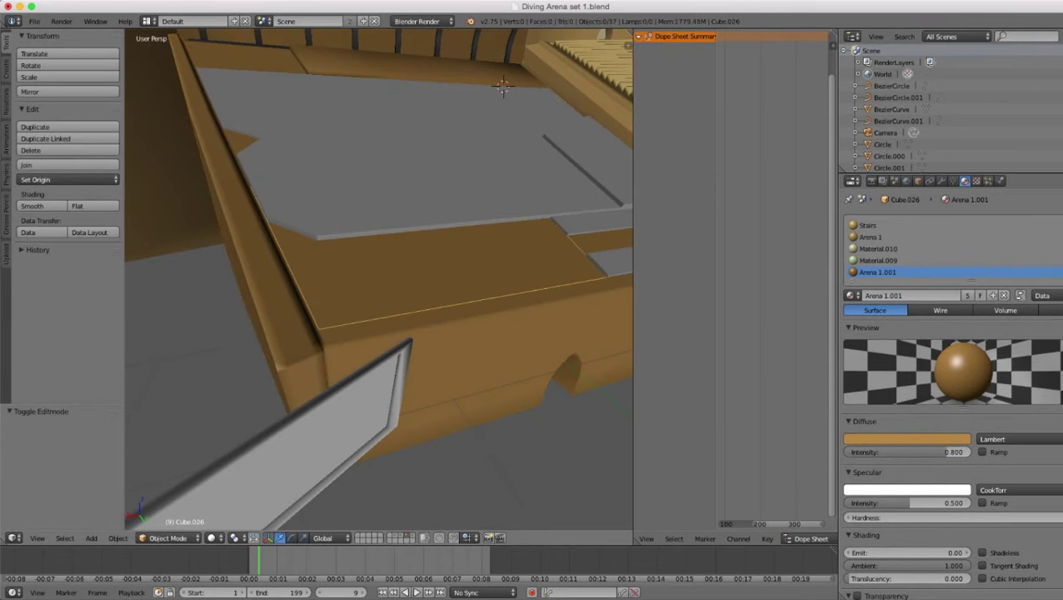
- Slide the upper edge loop of the separated piece down by a factor of about 0.52, to the large gray panel's lower edge
scroll(441, 262, "down", 1)
key("Tab")
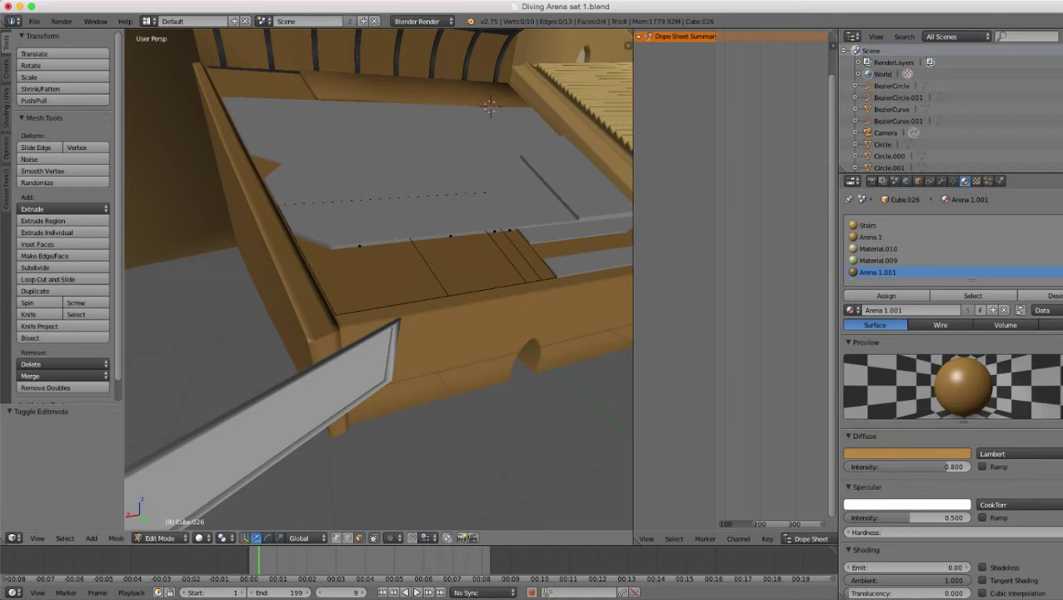
left_click(336, 538)
right_click(383, 198, "alt")
scroll(383, 198, "up", 1)
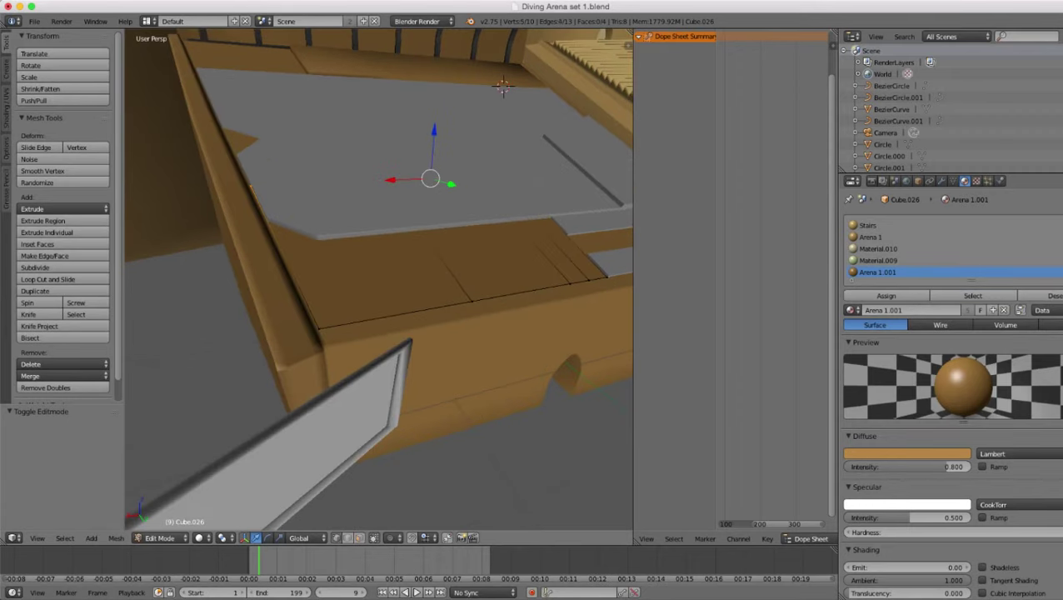
middle_click_drag(384, 199, 402, 237)
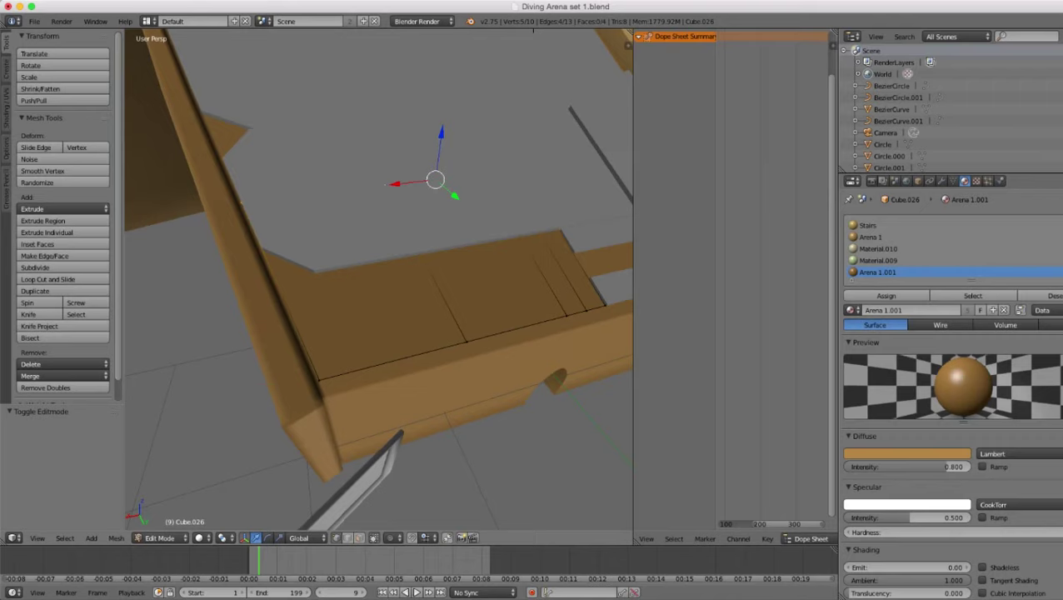
key("ctrl+e")
left_click(506, 354)
key("ctrl+e")
left_click(485, 325)
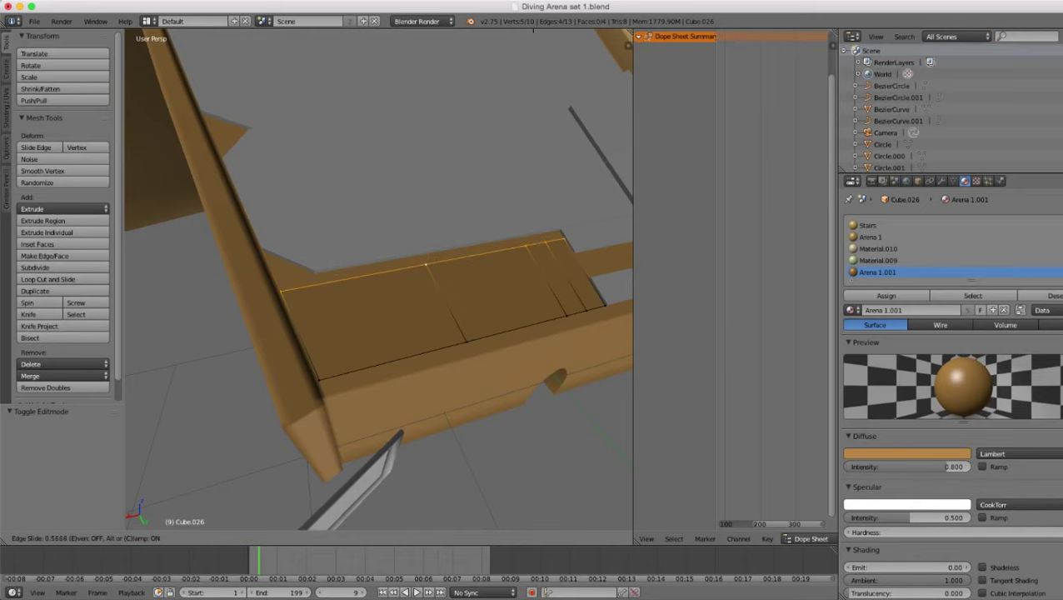
left_click(533, 30)
- Add a lengthwise loop cut across the separated piece and slide it by about 0.32 towards its lower edge
middle_click_drag(534, 33, 463, 77)
scroll(379, 279, "down", 1)
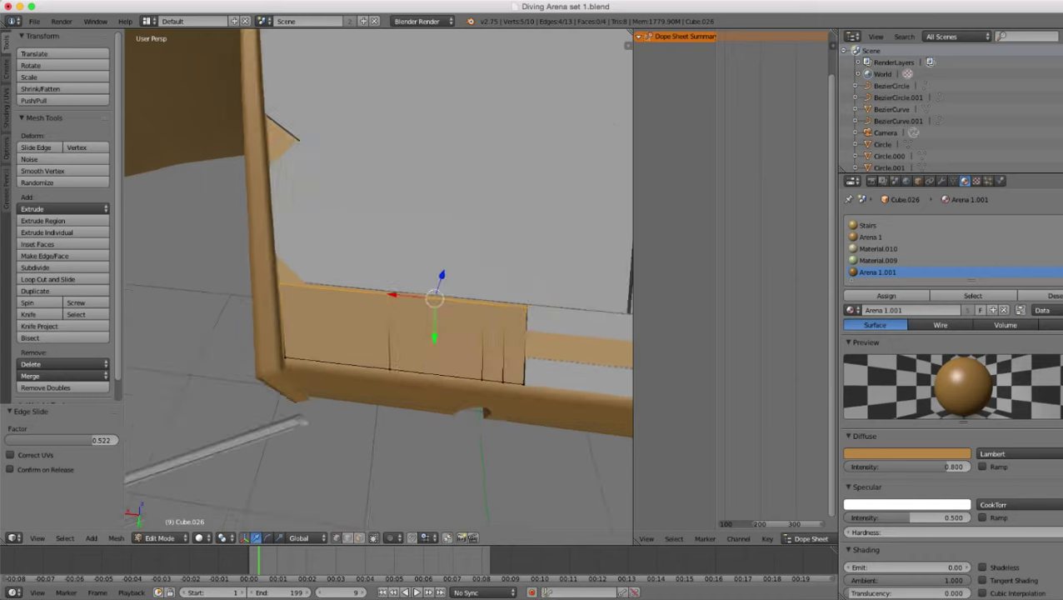
middle_click_drag(379, 279, 417, 195)
scroll(417, 196, "up", 1)
middle_click_drag(543, 85, 613, 48)
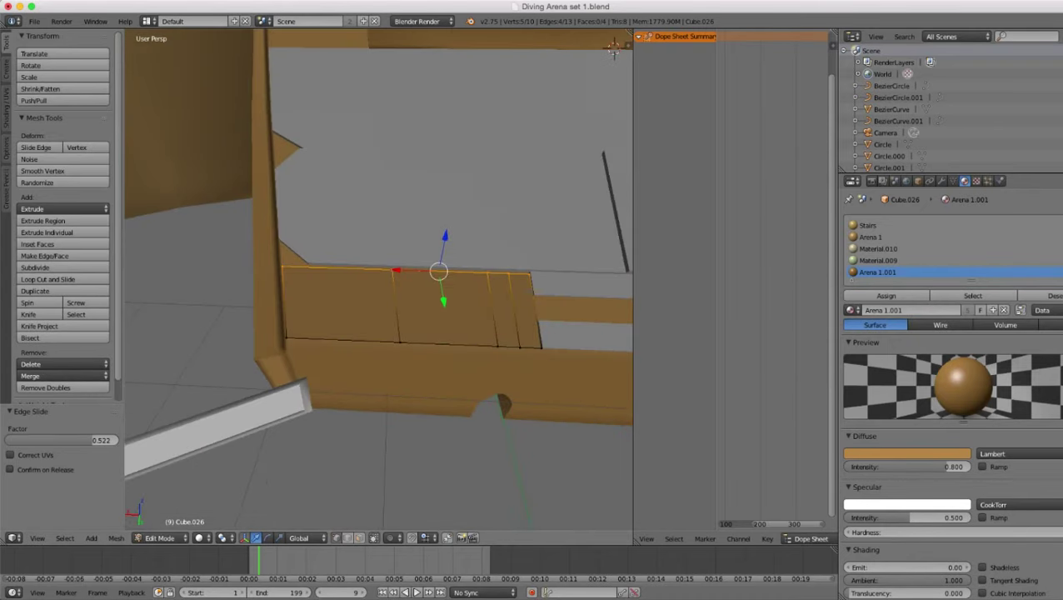
scroll(379, 279, "down", 2)
scroll(379, 279, "up", 2)
key("g")
key("g")
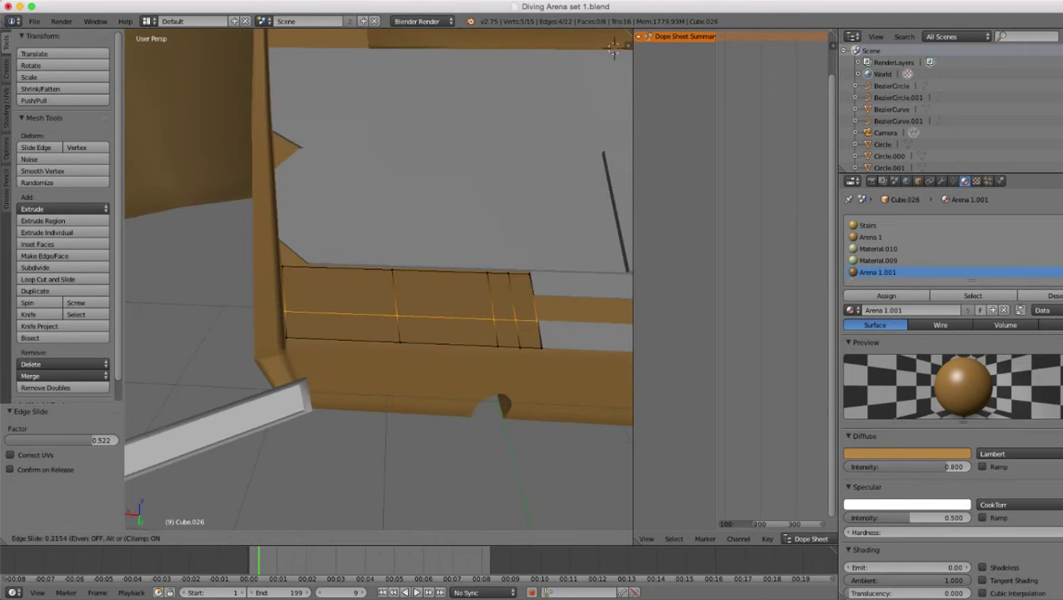
key("Return")
- Add a crosswise loop cut near the piece's outer end, slid by about 0.54 towards the arena's corner
mouse_move(379, 279)
middle_mouse_down()
mouse_move(391, 298)
mouse_move(382, 289)
middle_mouse_up()
scroll(379, 279, "down", 3)
scroll(379, 279, "up", 1)
key("ctrl+r")
left_click(355, 319)
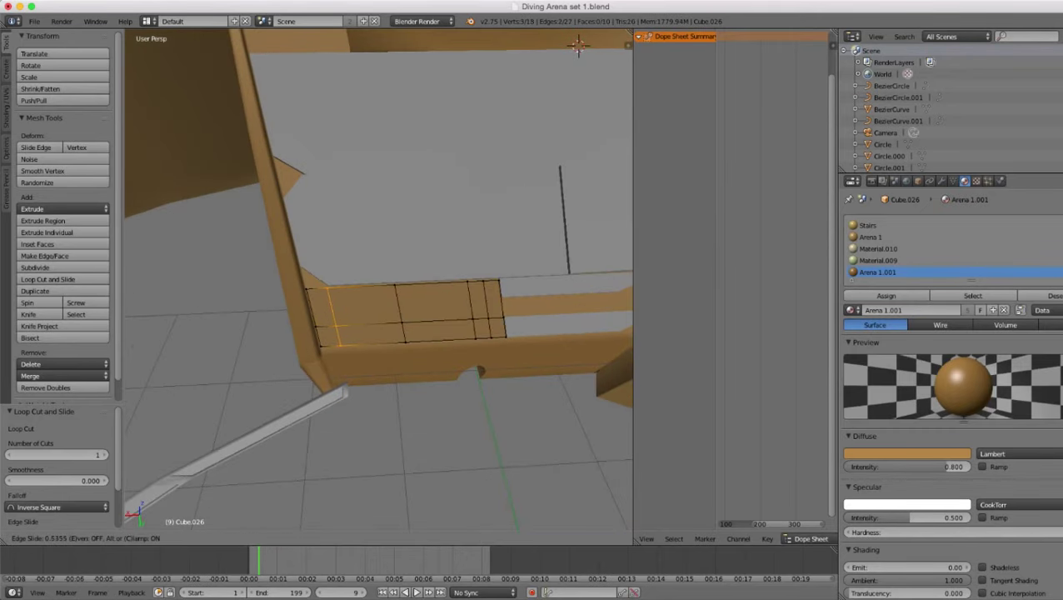
left_click(335, 320)
- Delete the piece's lower outer corner vertex and fill a triangular face between the three neighbouring vertices to chamfer the corner
right_click(321, 345)
key("x")
left_click(367, 339)
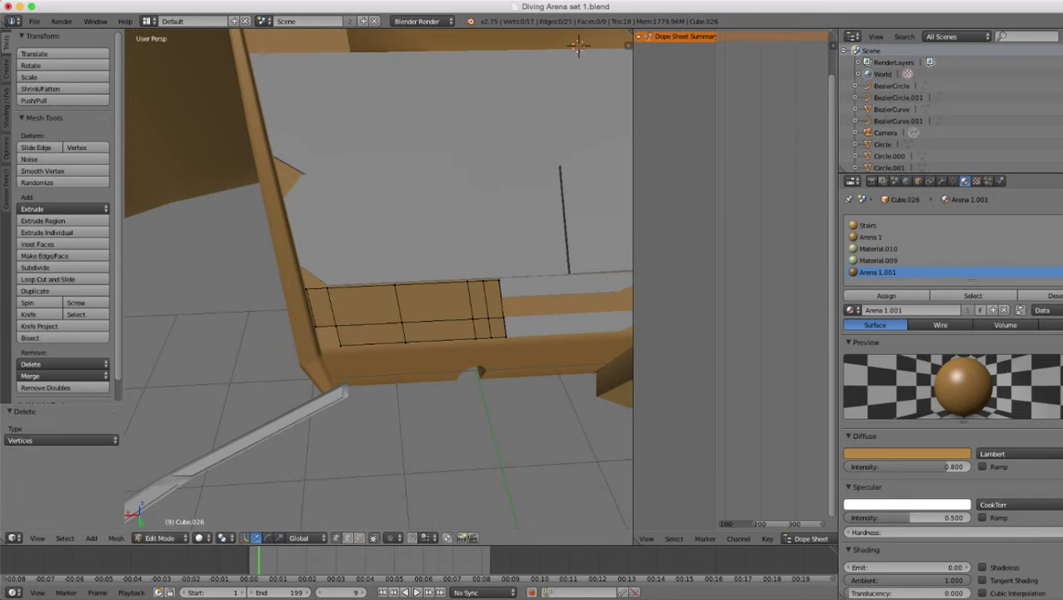
right_click(340, 345)
right_click(337, 325, "shift")
right_click(316, 326, "shift")
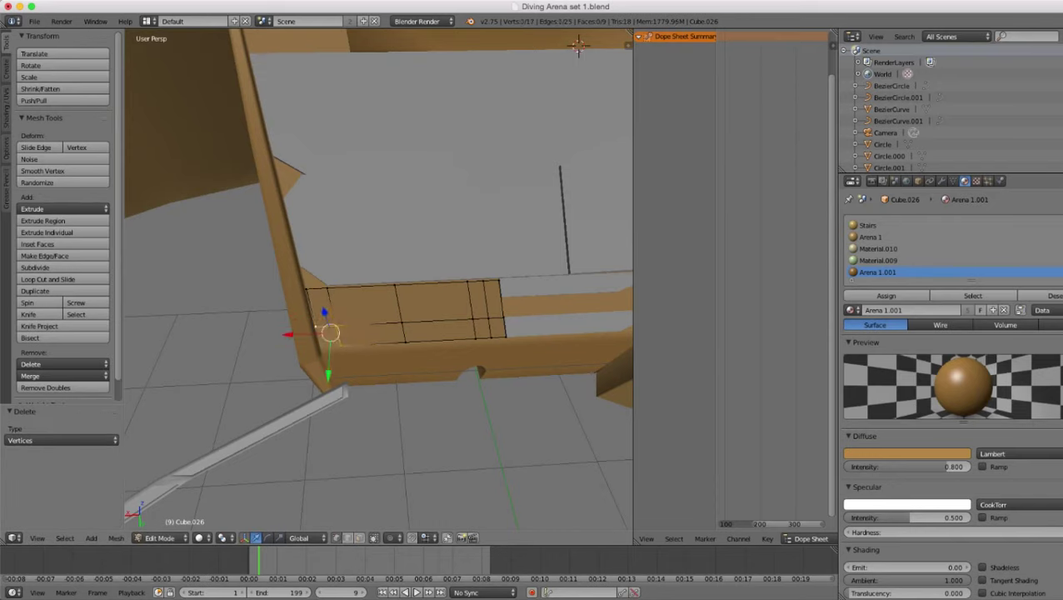
key("f")
key("a")
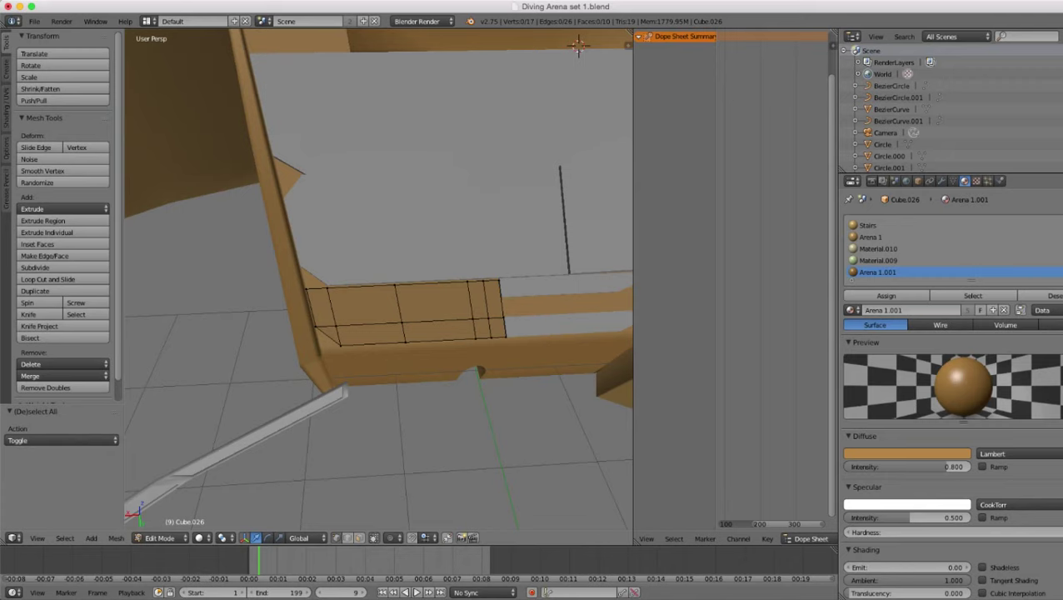
- Examine the chamfered piece against the surrounding panels and strips from several angles in Object Mode
key("Tab")
scroll(379, 280, "down", 4)
middle_click_drag(358, 317, 208, 288)
scroll(321, 288, "down", 6)
scroll(379, 279, "up", 9)
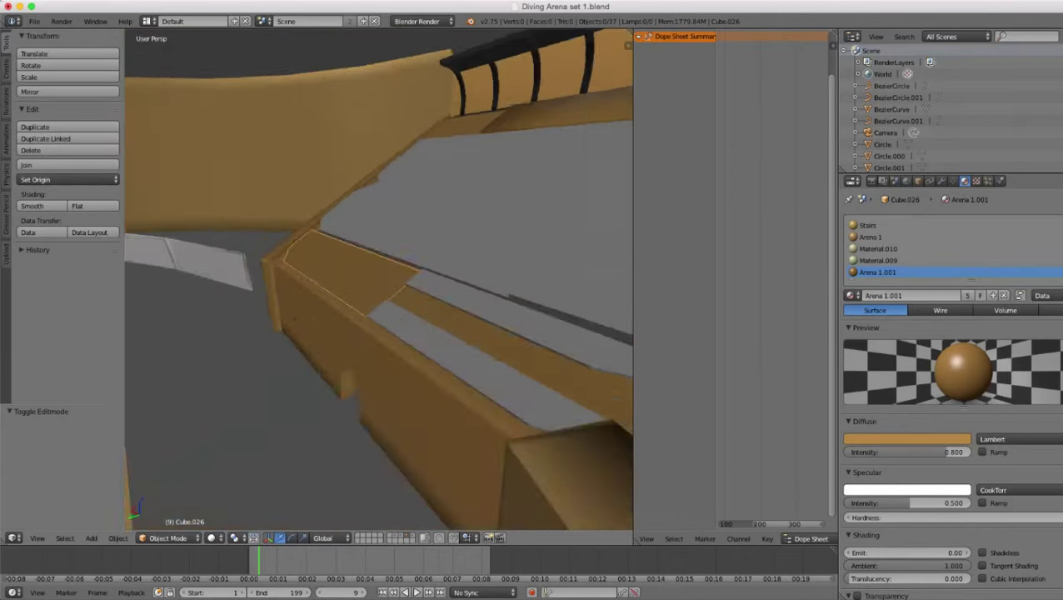
middle_click_drag(379, 279, 480, 296)
scroll(475, 287, "down", 4)
scroll(479, 296, "up", 6)
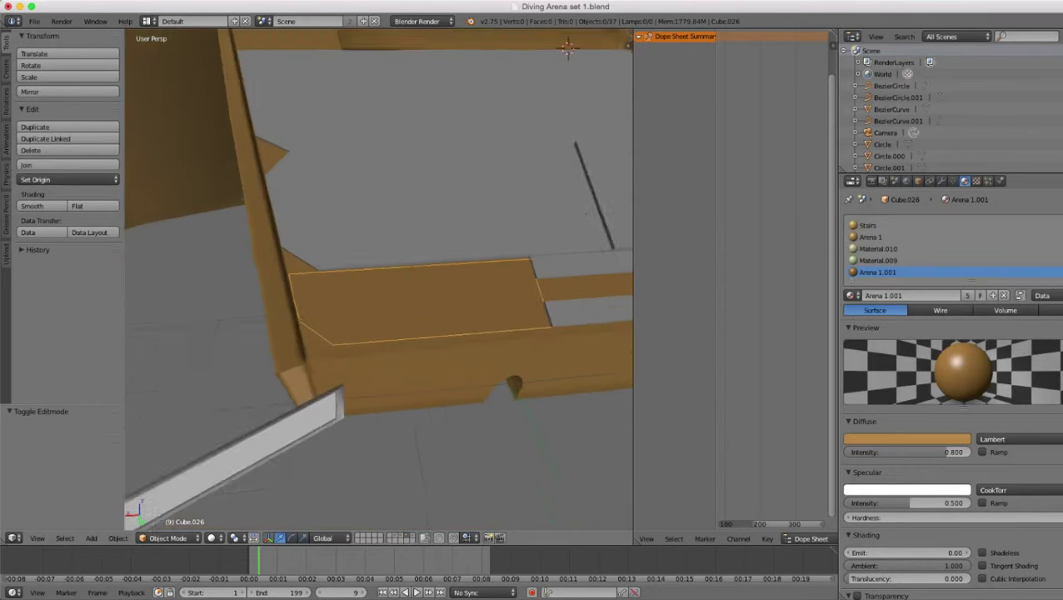
scroll(380, 279, "up", 3)
- Remove all five material slots from the chamfered piece
key("Tab")
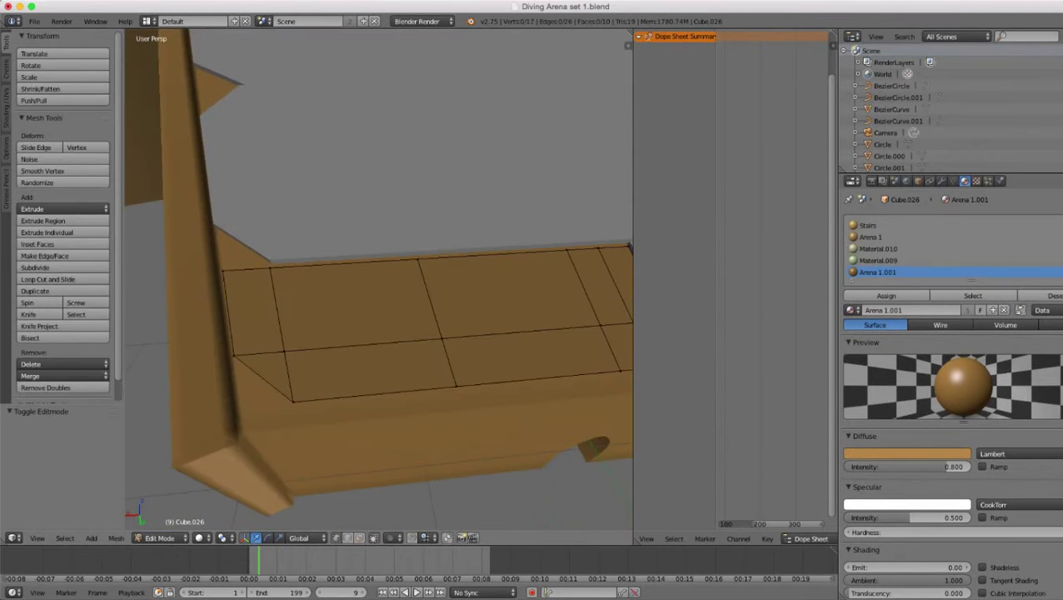
key("Tab")
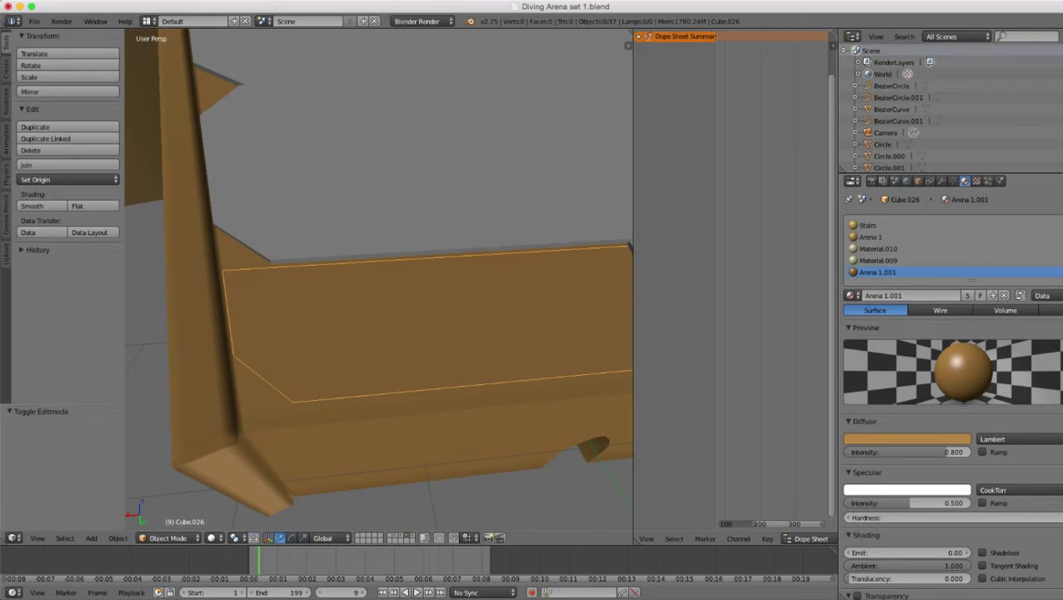
left_click(1062, 237)
left_click(1062, 238)
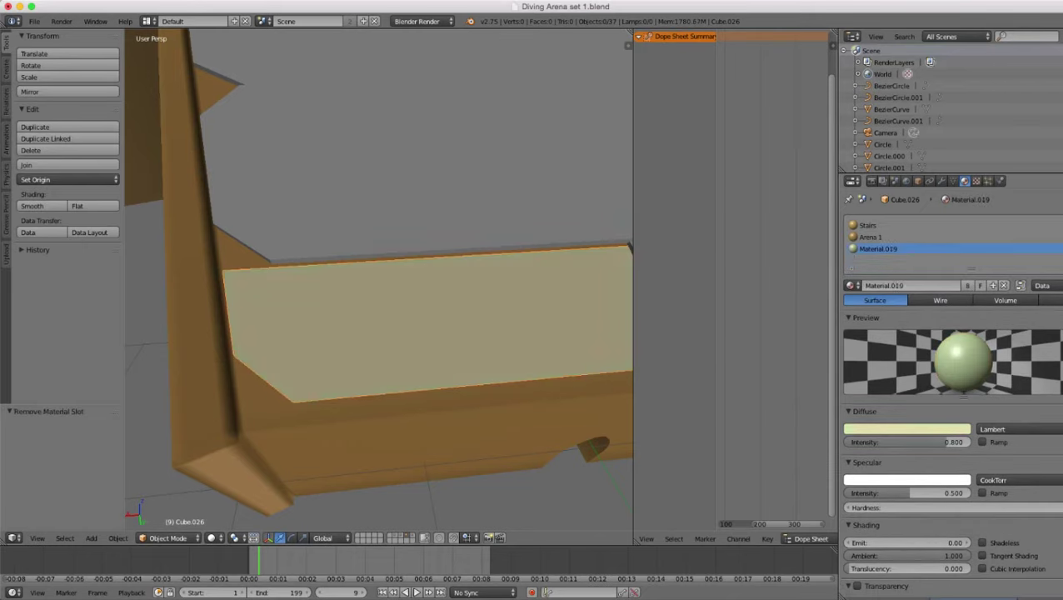
left_click(1061, 238)
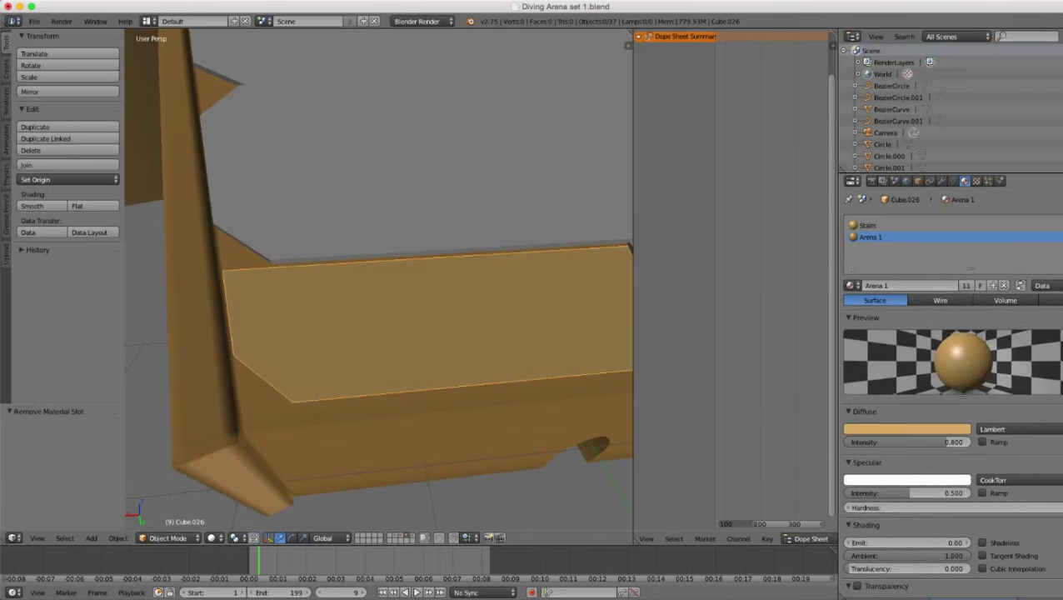
left_click(1062, 237)
left_click(1062, 238)
- Extrude all faces of the chamfered piece along their normals by about 0.058 and apply flat shading
scroll(380, 279, "down", 5)
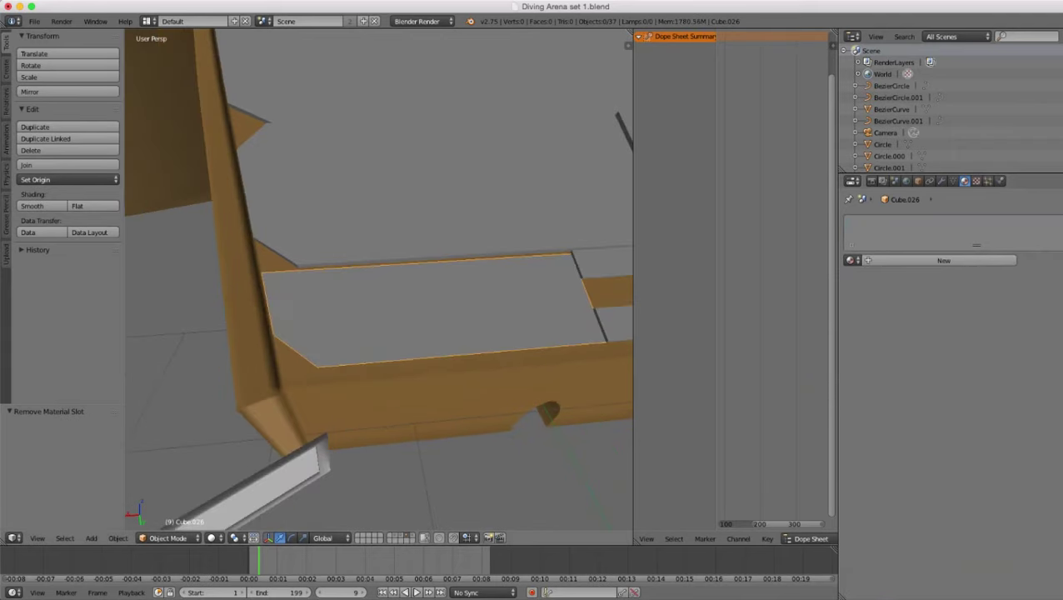
scroll(379, 279, "up", 3)
key("Tab")
middle_click_drag(379, 279, 450, 246)
key("a")
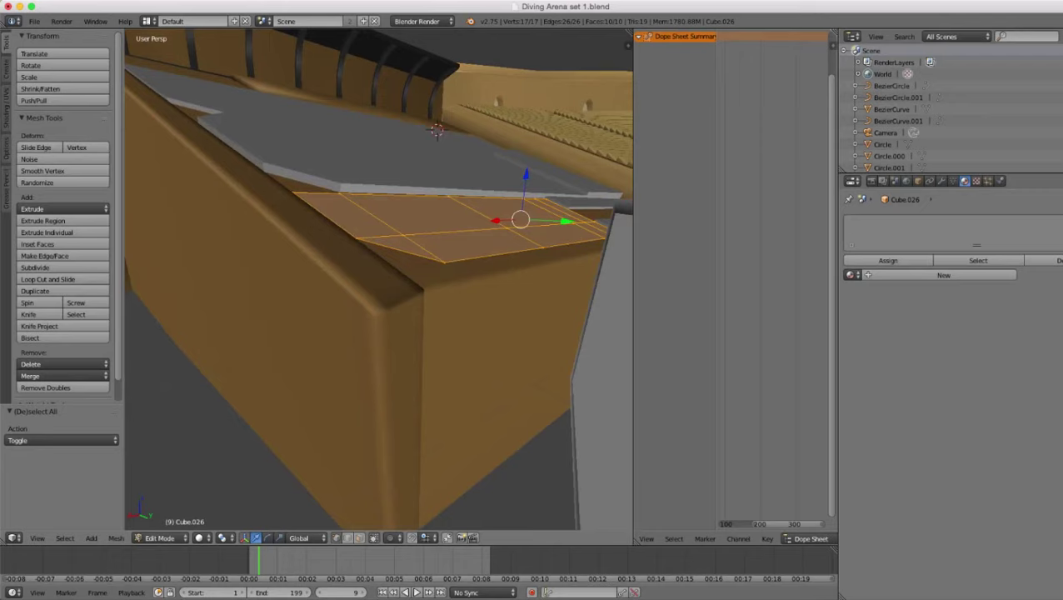
key("e")
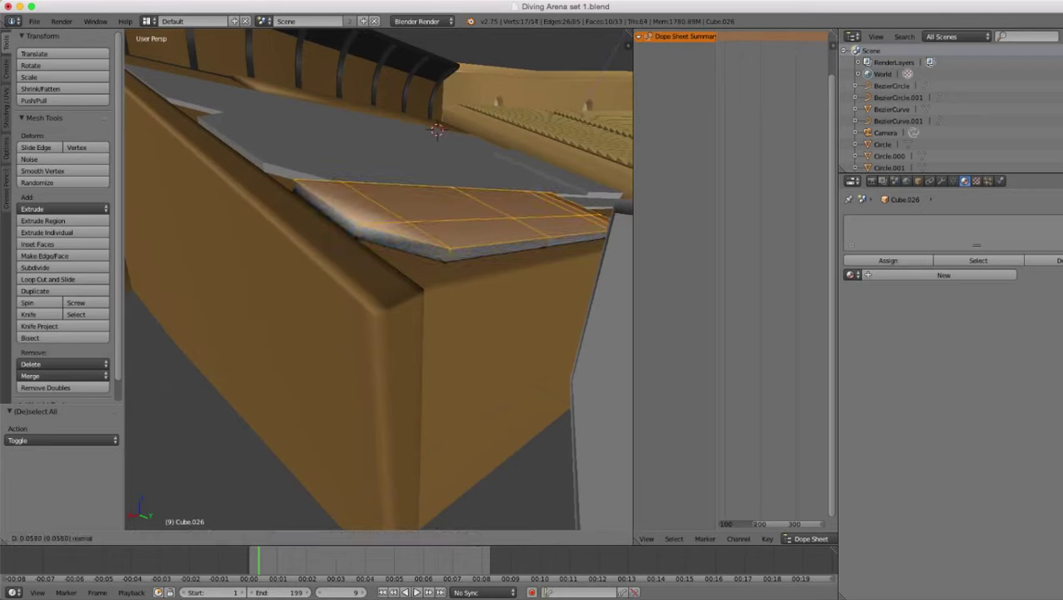
key("Return")
key("Tab")
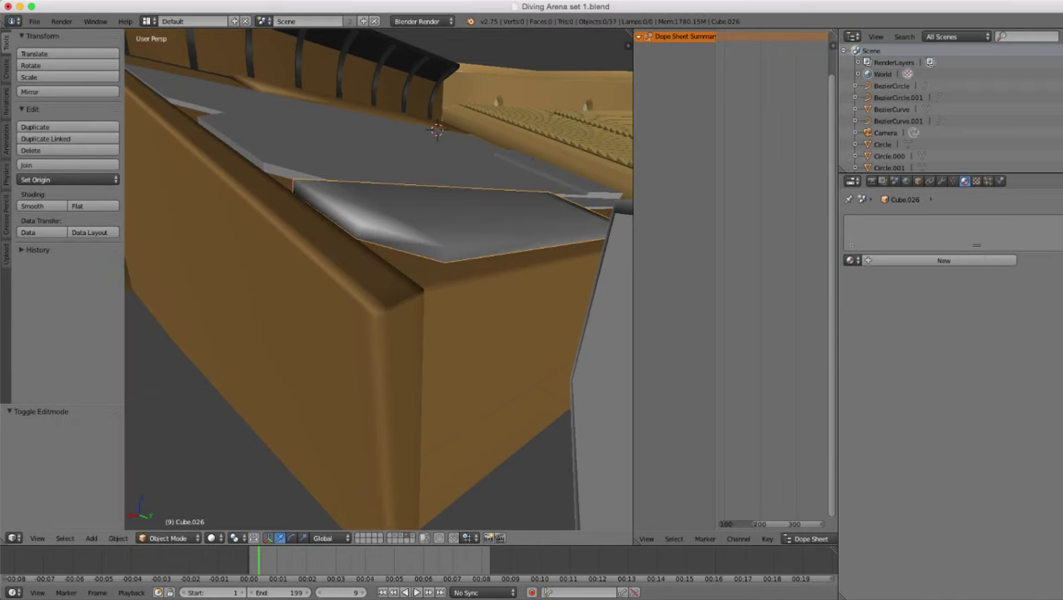
left_click(93, 206)
- Move the extruded piece -0.012 along the global Z axis
middle_click_drag(434, 267, 292, 242)
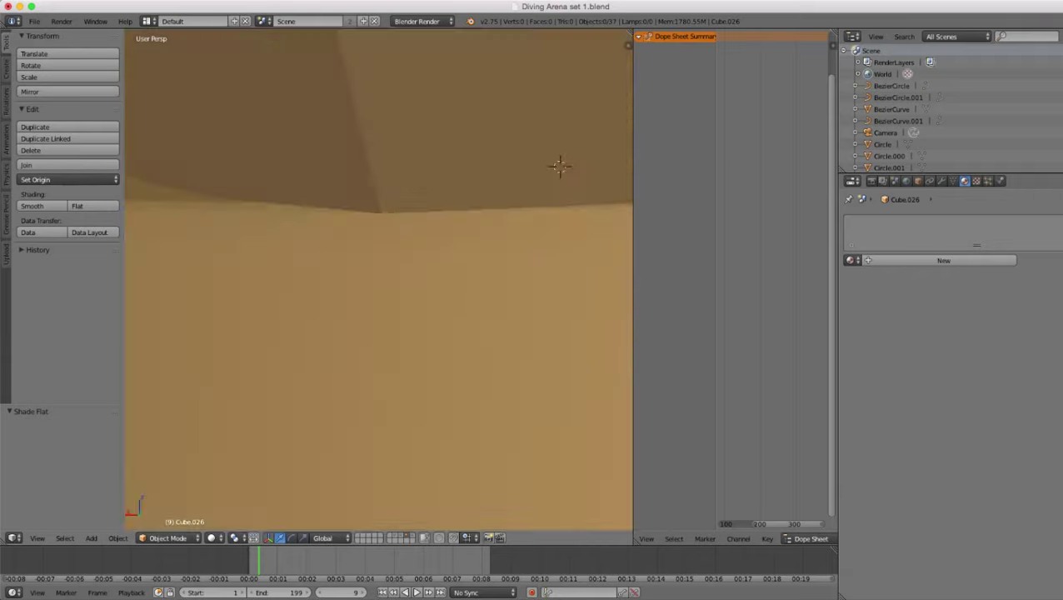
scroll(379, 281, "up", 1)
key("g")
key("z")
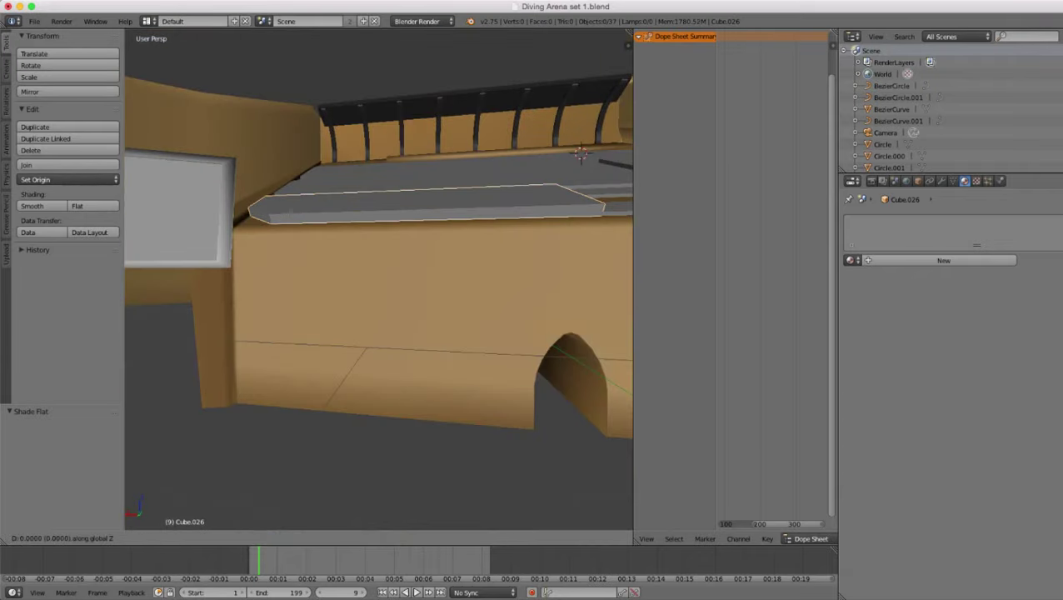
key("Return")
- Move the extruded piece about -0.03 along the global Y axis to meet the large gray panel
middle_click_drag(380, 281, 269, 334)
scroll(379, 280, "up", 2)
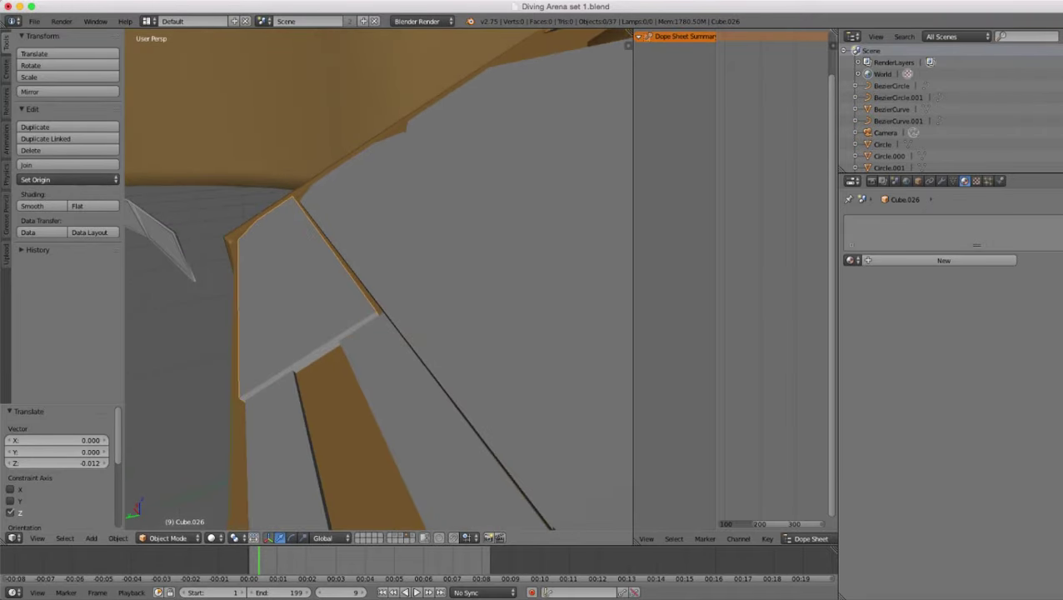
key("g")
key("y")
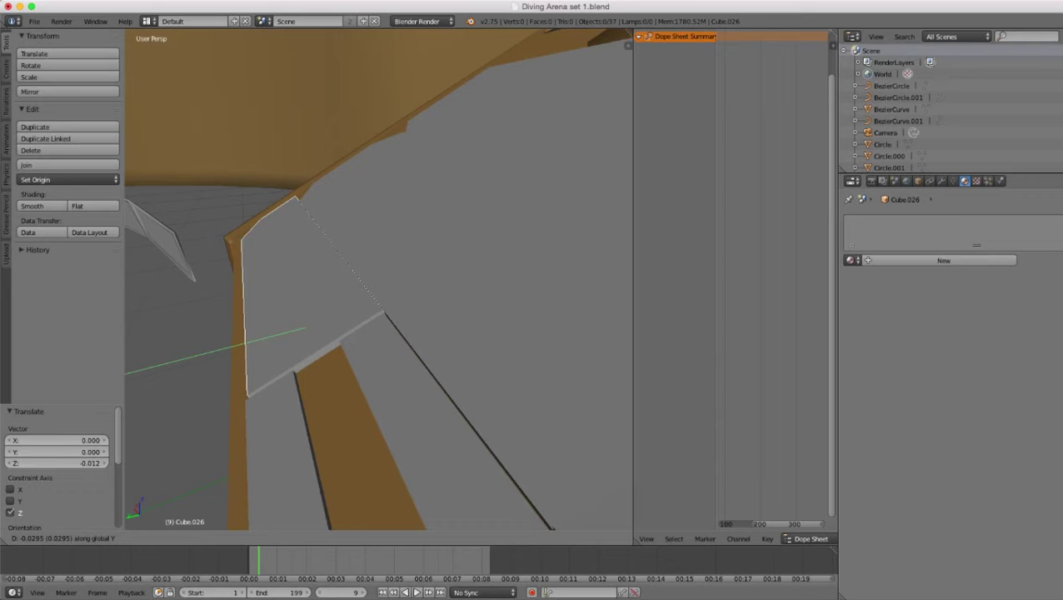
key("Return")
- Deselect everything and examine the joints between the new piece, the two gray strips and the large panel
middle_click_drag(275, 334, 475, 313)
key("a")
scroll(379, 279, "down", 5)
scroll(475, 313, "down", 2)
scroll(379, 279, "up", 4)
middle_click_drag(409, 283, 284, 279)
scroll(379, 279, "up", 3)
scroll(379, 279, "up", 2)
middle_click_drag(358, 279, 425, 286, "shift")
scroll(380, 279, "up", 4)
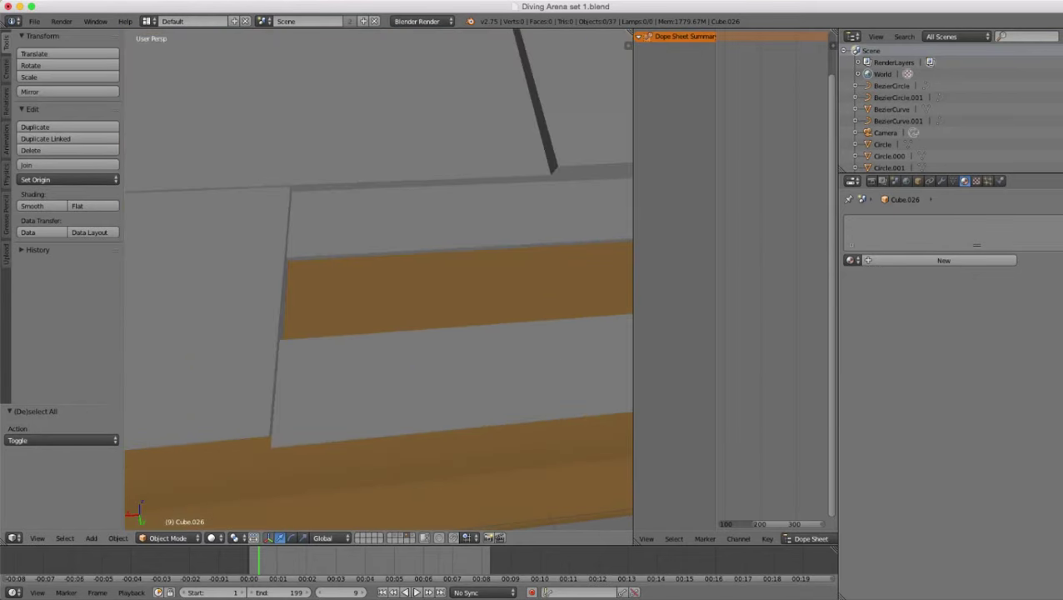
- Select the brown arena wall and open its mesh for editing around the two gray strips
key("z")
key("z")
scroll(379, 279, "down", 2)
right_click(400, 408)
scroll(379, 280, "down", 4)
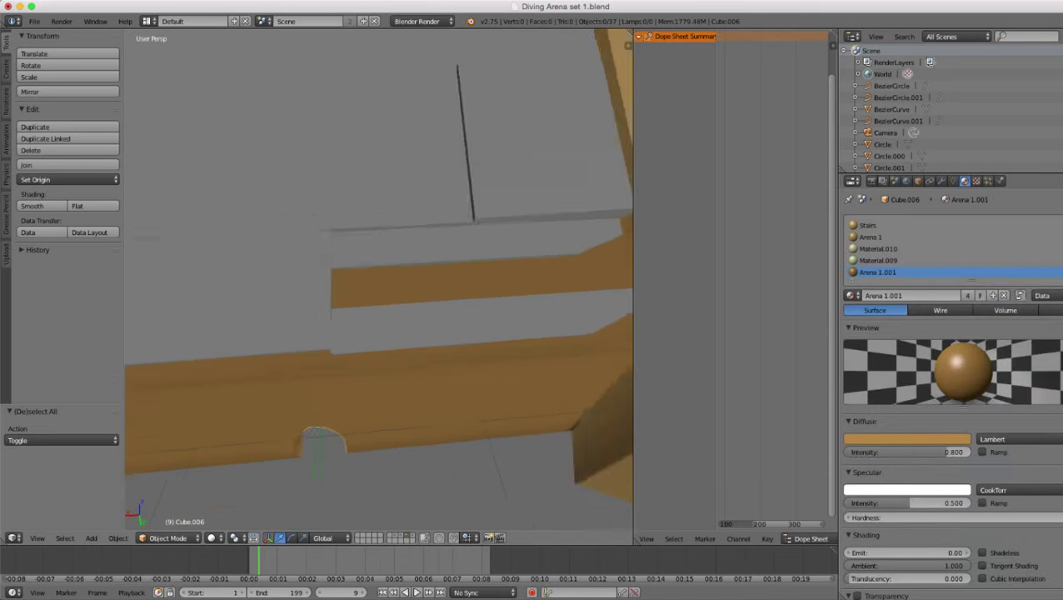
middle_click_drag(379, 300, 392, 271)
scroll(379, 279, "up", 1)
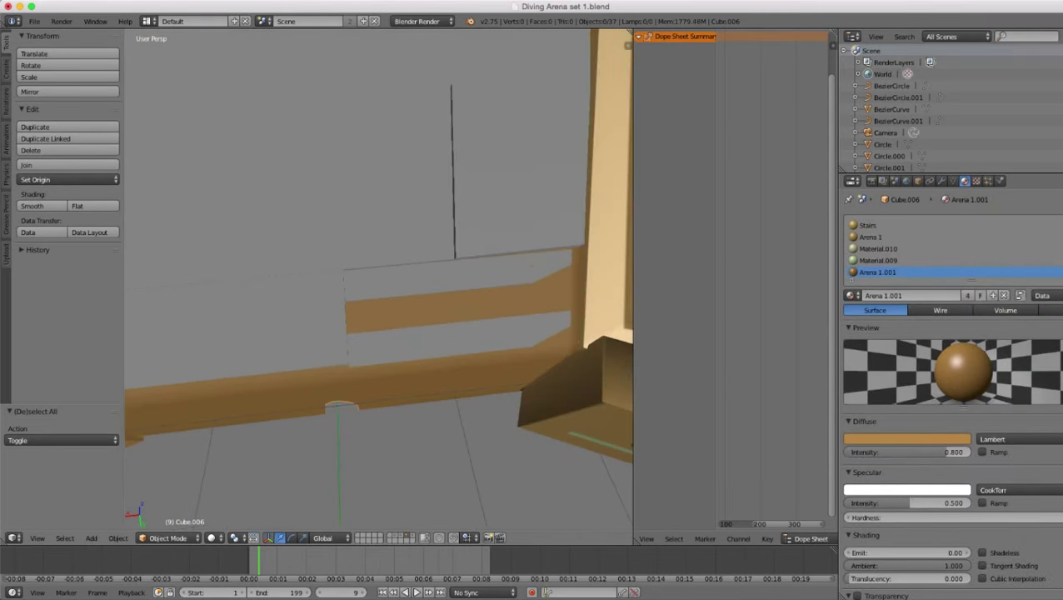
key("Tab")
scroll(379, 279, "up", 1)
key("z")
key("z")
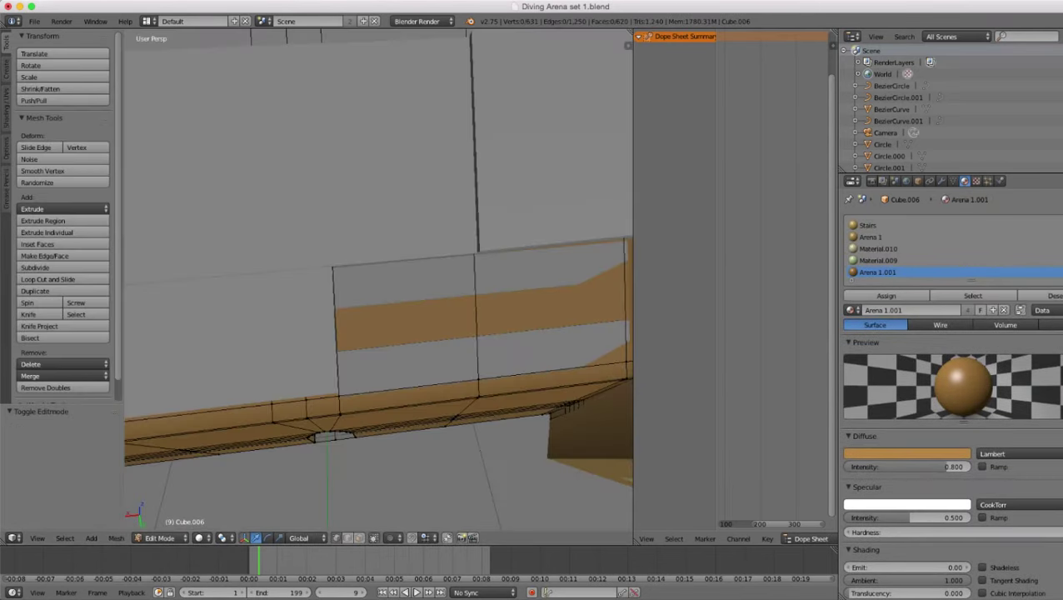
- Duplicate in place the wall face behind the inner ends of the two strips and separate the copy into its own object
left_click(359, 538)
right_click(406, 323)
scroll(379, 280, "down", 1)
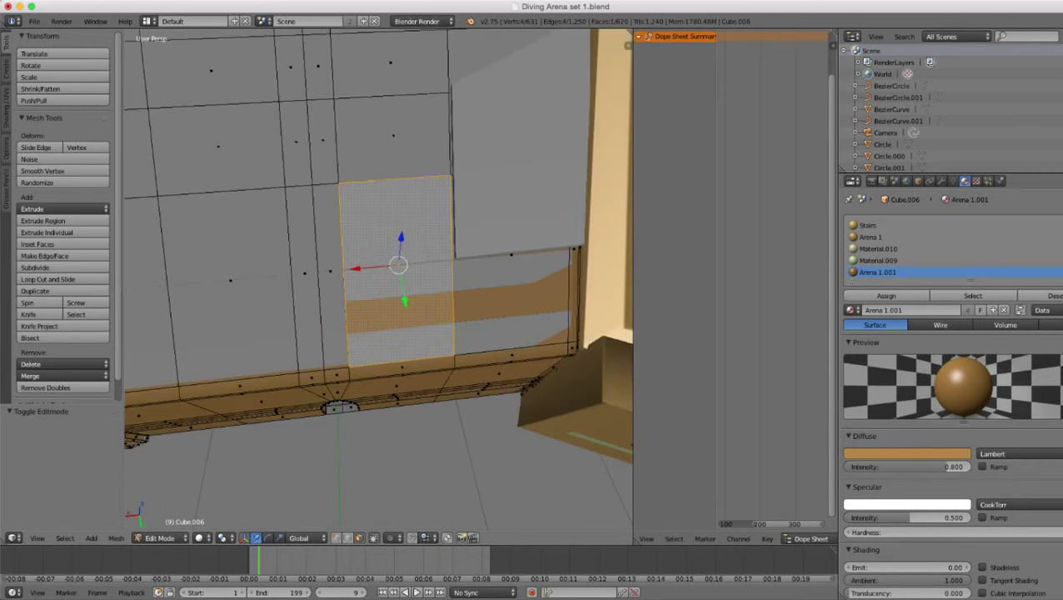
key("z")
key("z")
key("shift+d")
key("Escape")
key("p")
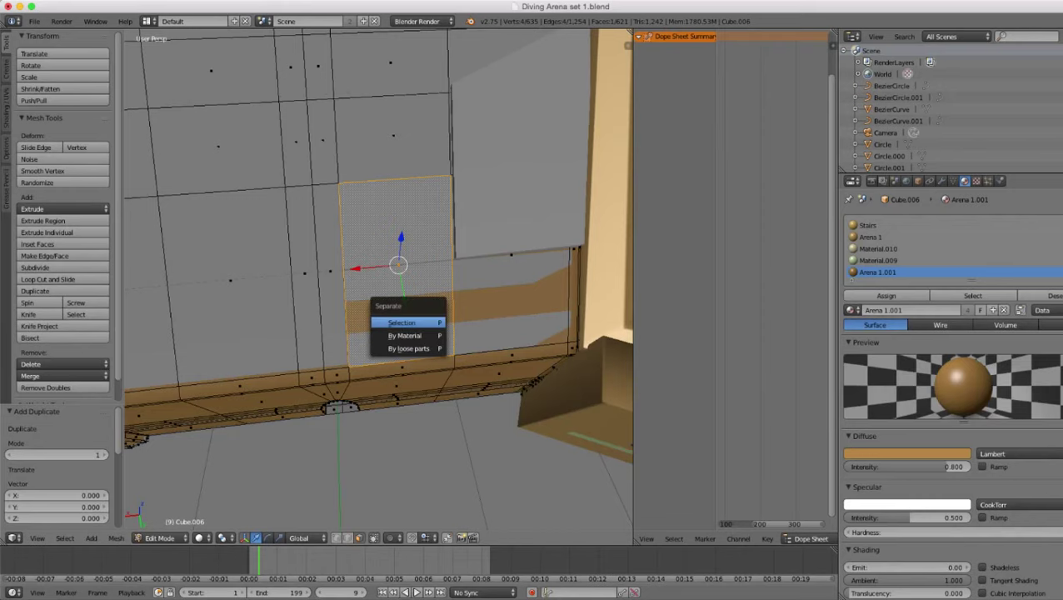
left_click(407, 323)
- Select the separated rectangular face behind the strips in wireframe display and open its mesh for editing
key("Tab")
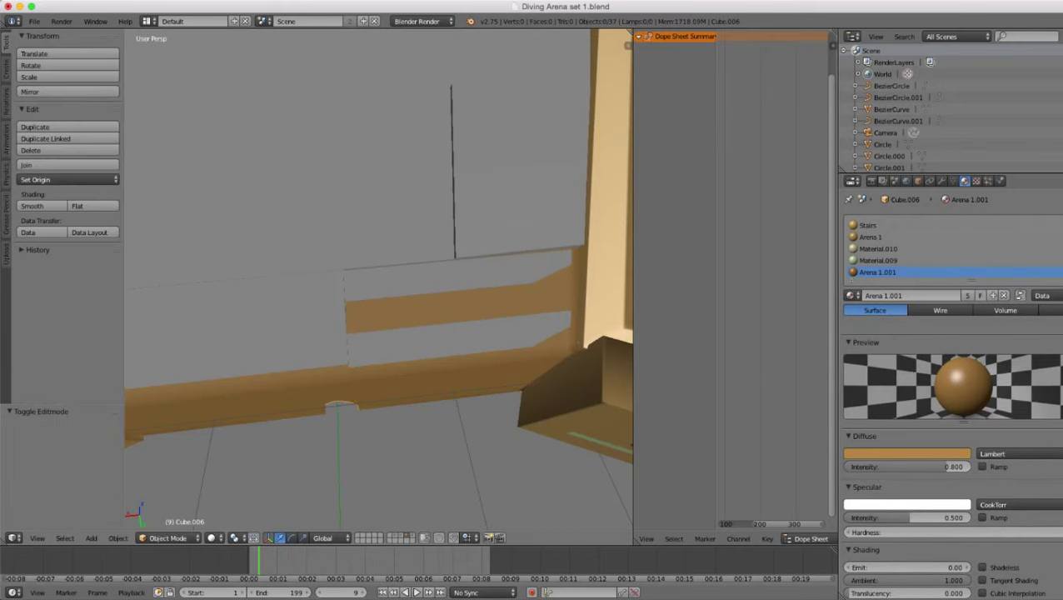
key("z")
right_click(410, 324)
key("z")
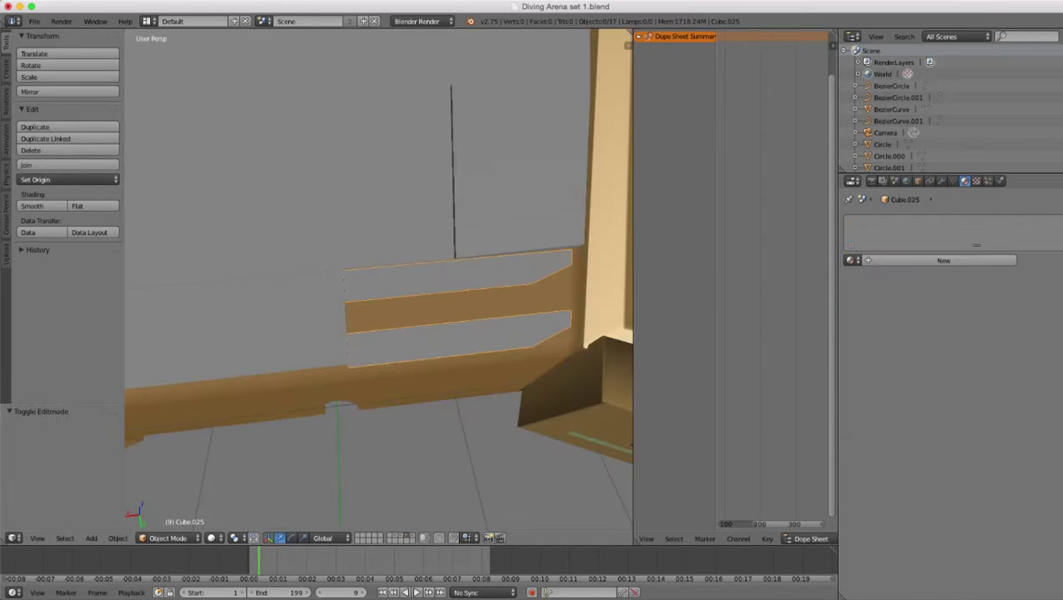
right_click(410, 324)
key("z")
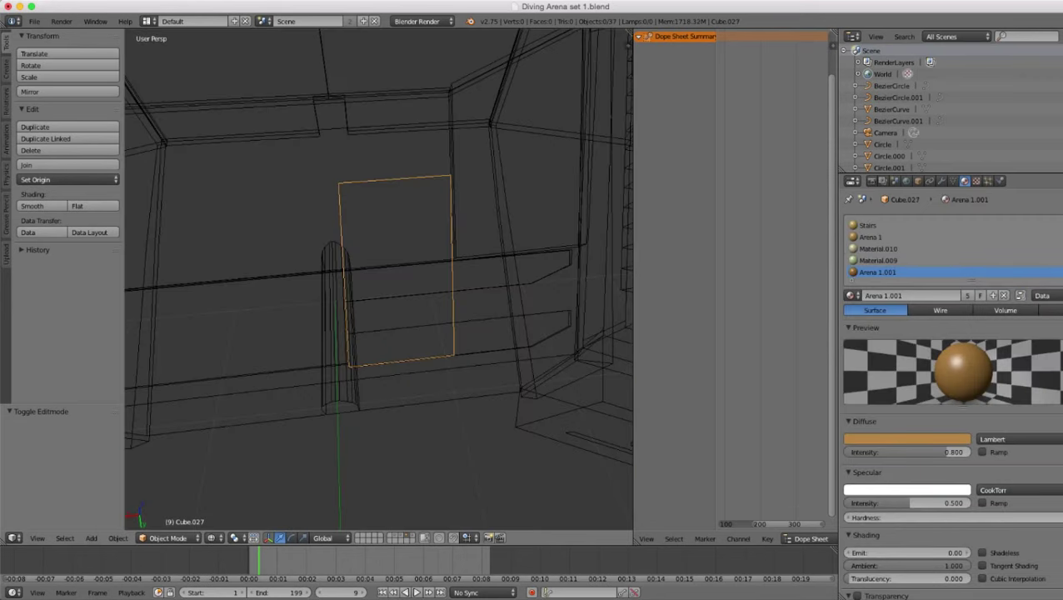
key("Tab")
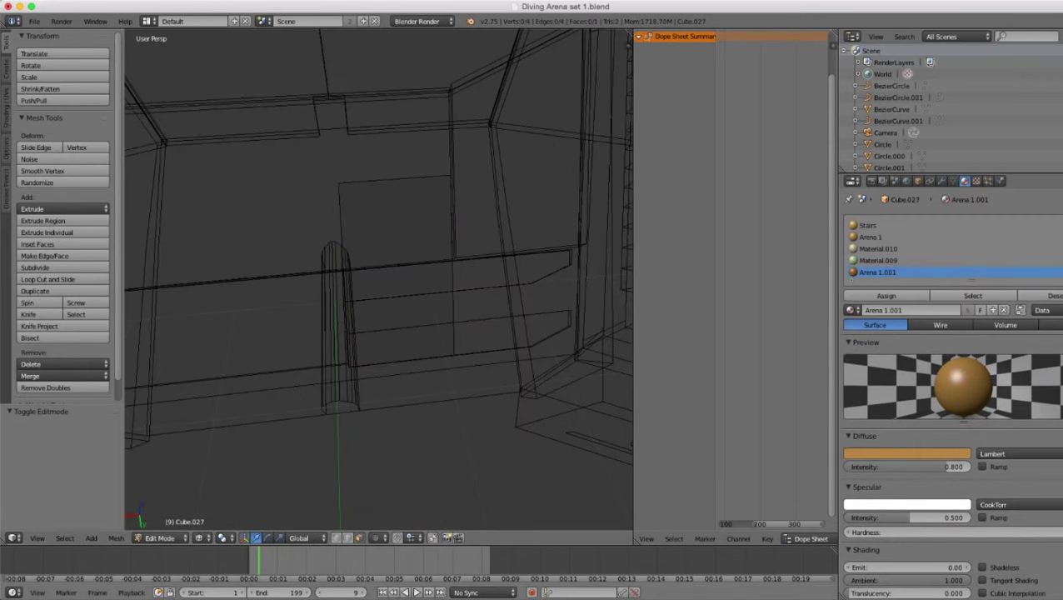
- Slide the upper edge of the separated wall face down to the lower edge of the upper gray strip
right_click(395, 180)
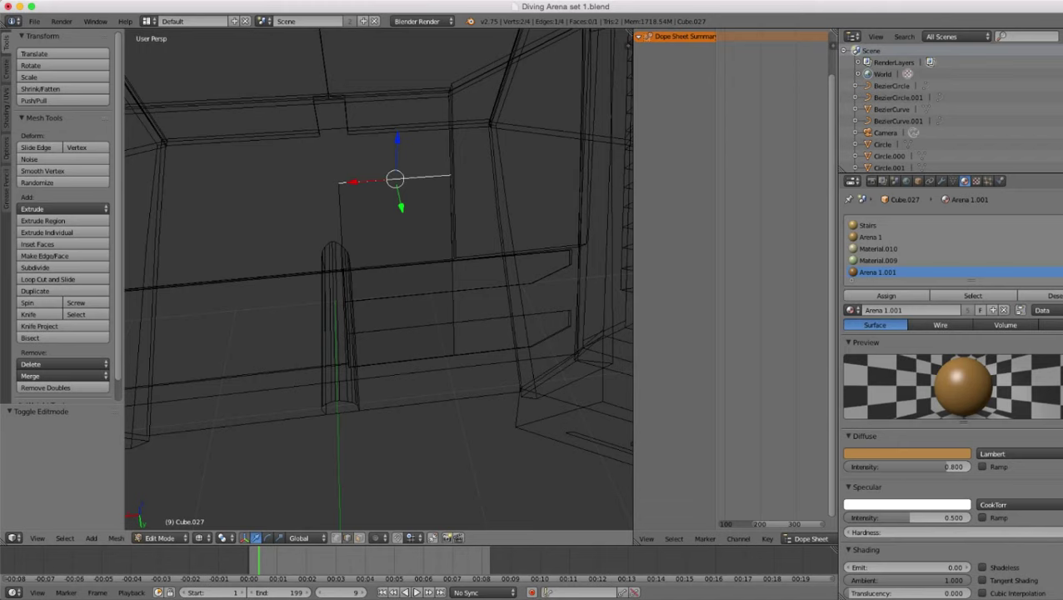
scroll(380, 279, "up", 2)
key("ctrl+e")
left_click(455, 317)
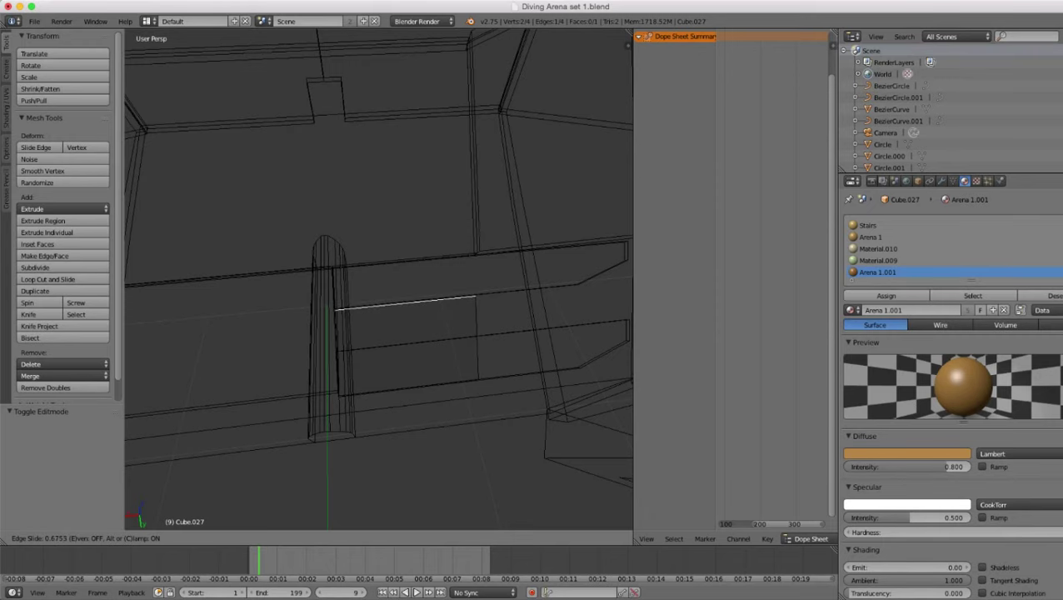
left_click(458, 350)
- Slide the face's lower edge up to the upper edge of the lower gray strip and return to solid display
right_click(454, 382)
middle_click_drag(470, 387, 492, 427)
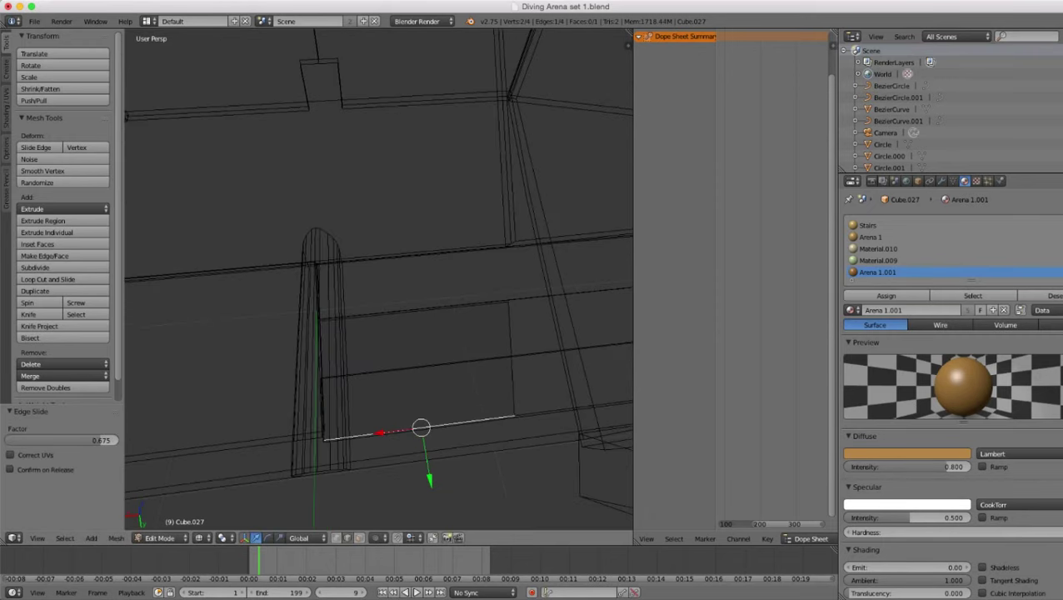
key("ctrl+e")
left_click(466, 426)
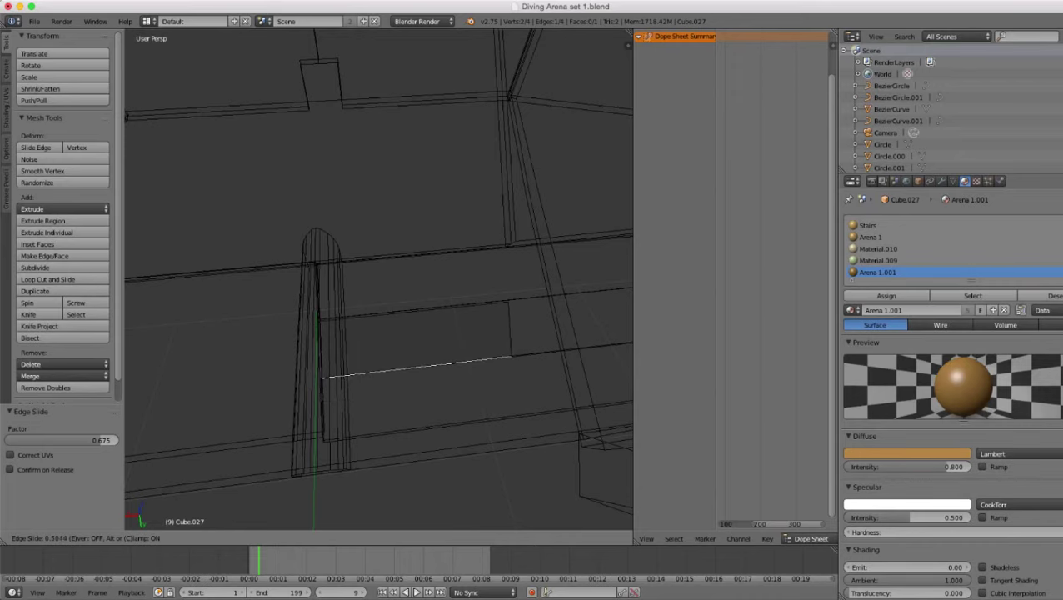
left_click(466, 371)
key("z")
mouse_move(467, 370)
middle_mouse_down()
mouse_move(442, 335)
mouse_move(432, 383)
middle_mouse_up()
scroll(442, 335, "up", 2)
scroll(441, 335, "down", 2)
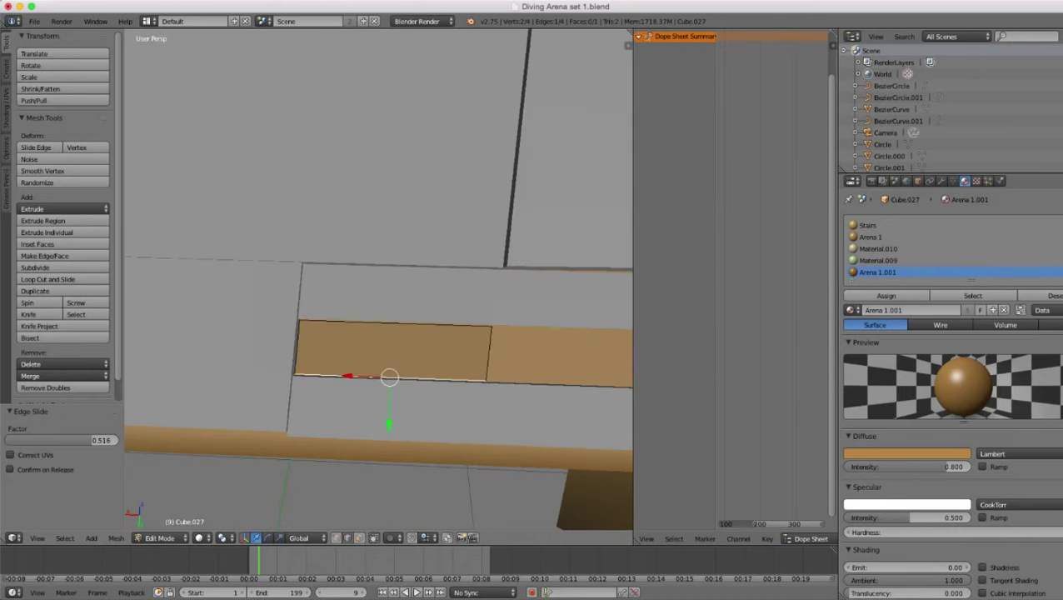
- Slide the face's inner end edge toward the opposite end by a factor of about 0.945, leaving a narrow vertical bar
right_click(297, 348)
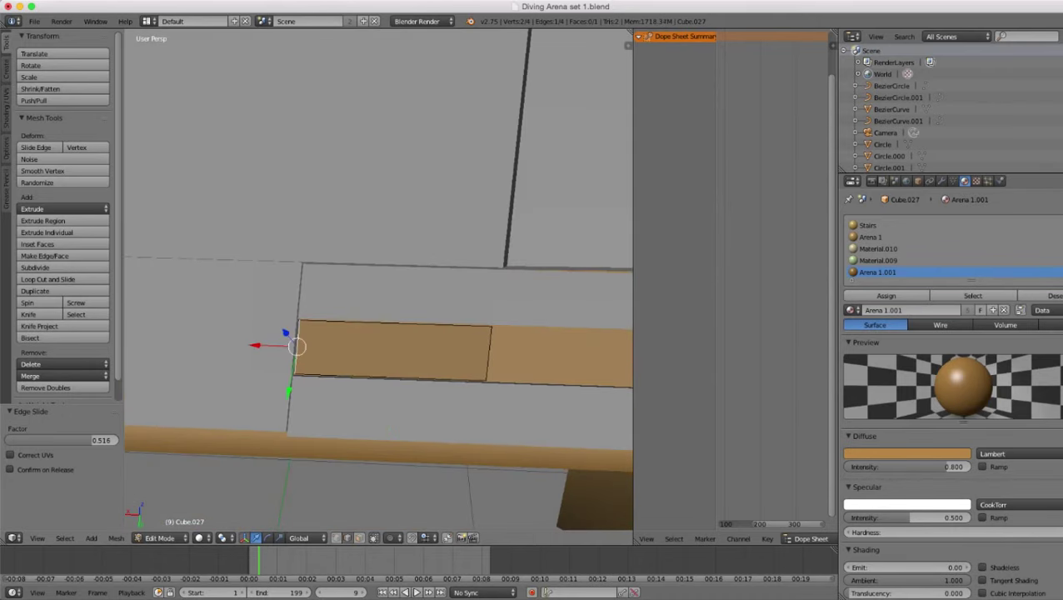
key("ctrl+e")
left_click(308, 364)
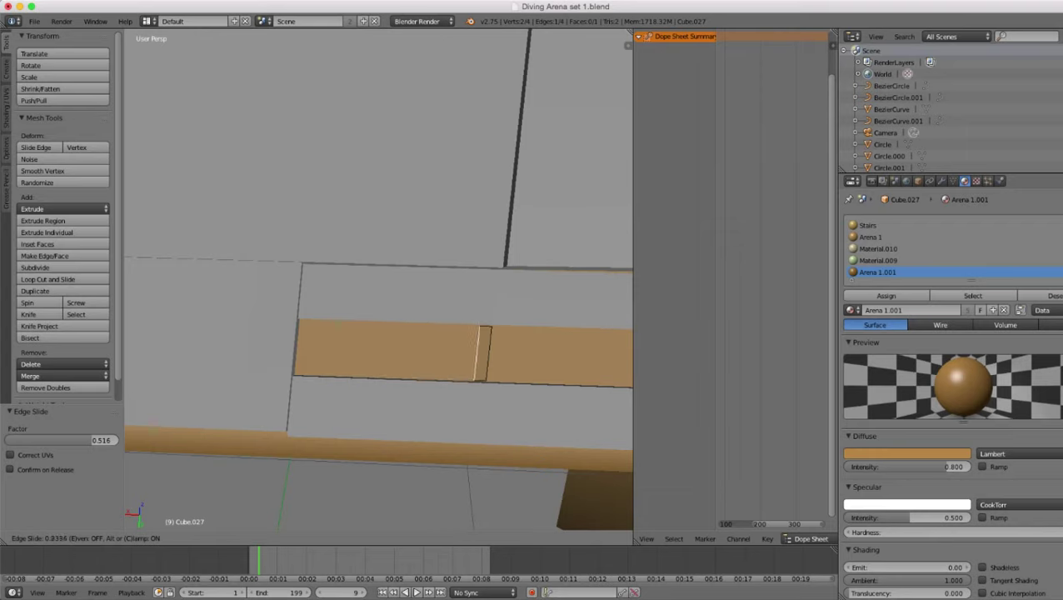
left_click(502, 353)
middle_click_drag(512, 345, 554, 308)
scroll(555, 307, "up", 2)
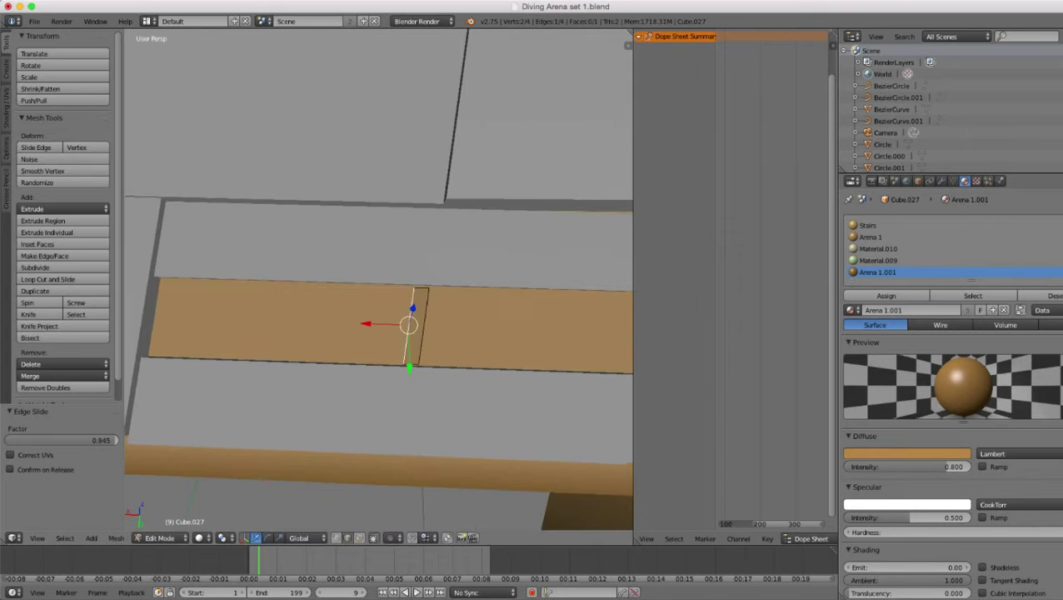
- Shift the narrow bar's upper short edge slightly along X to slant the bar, and finish mesh editing
right_click(422, 289)
left_click_drag(380, 287, 387, 288)
scroll(388, 287, "down", 4)
key("Tab")
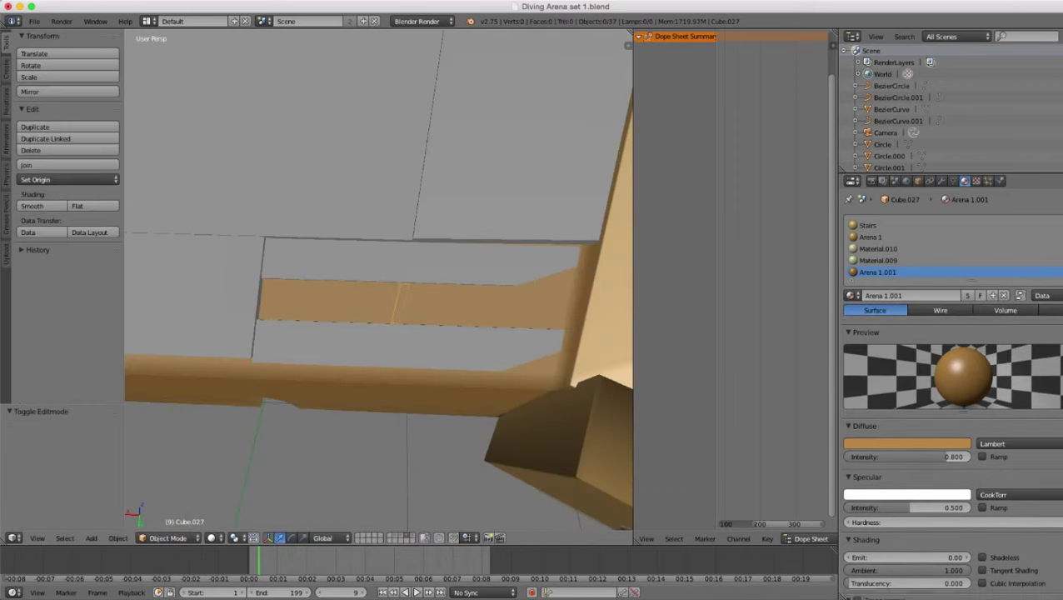
- Set the slanted bar's origin to its geometry and save the file
scroll(380, 281, "up", 4)
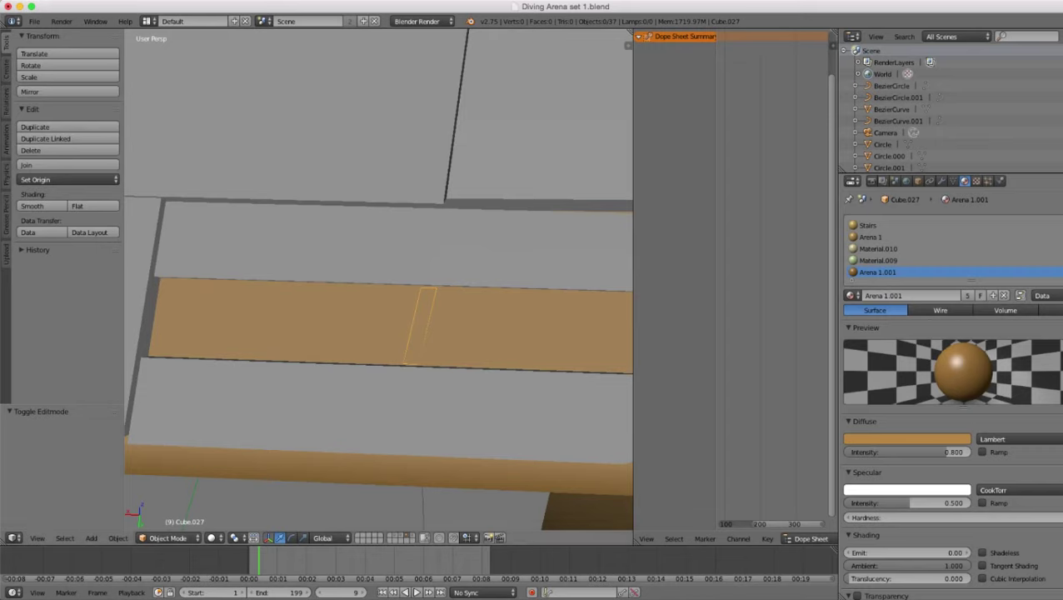
left_click(69, 179)
left_click(60, 206)
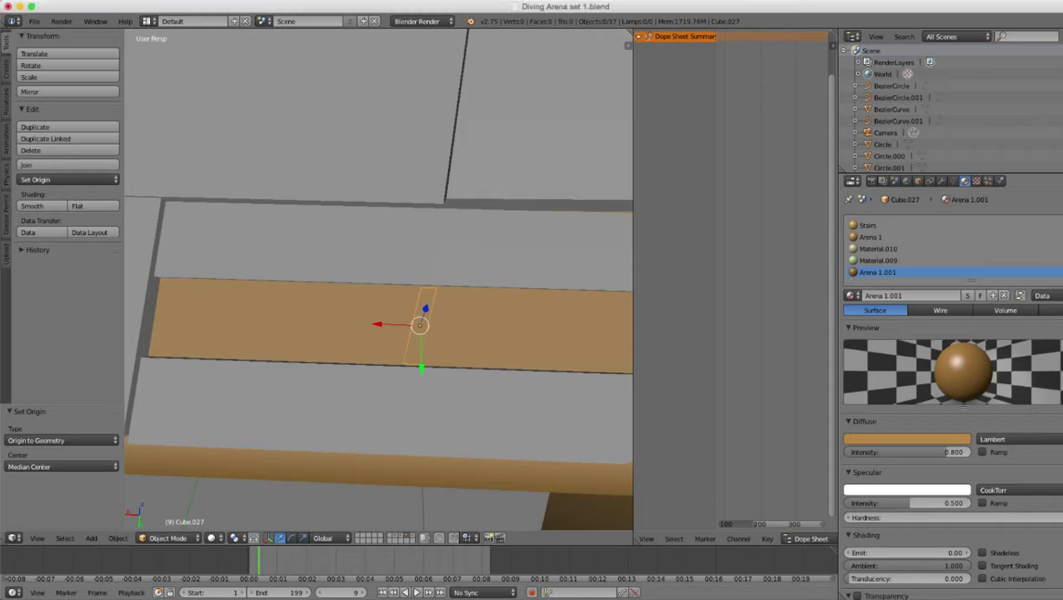
left_click(35, 22)
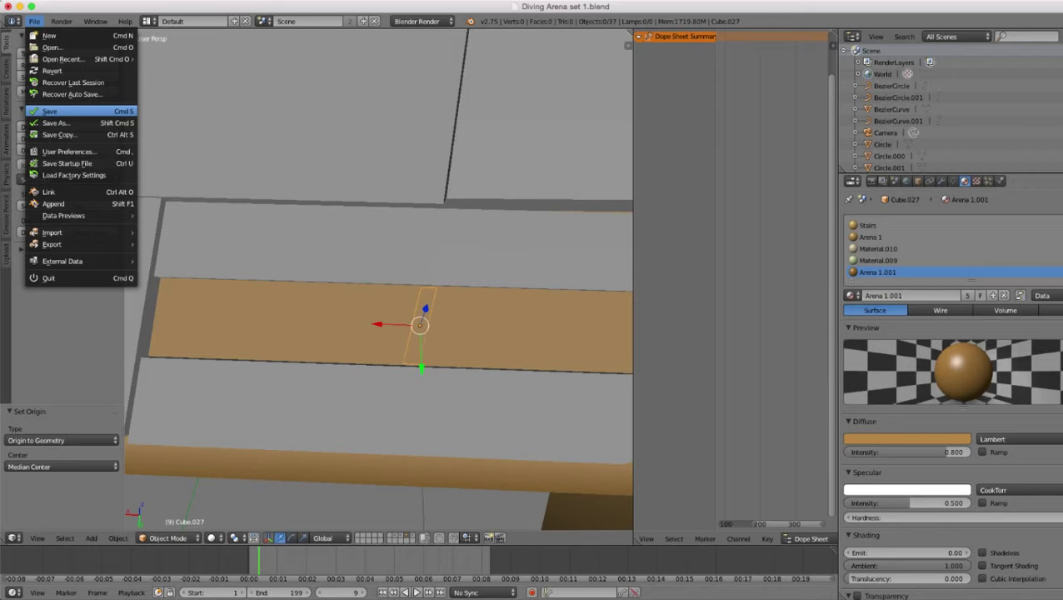
left_click(81, 111)
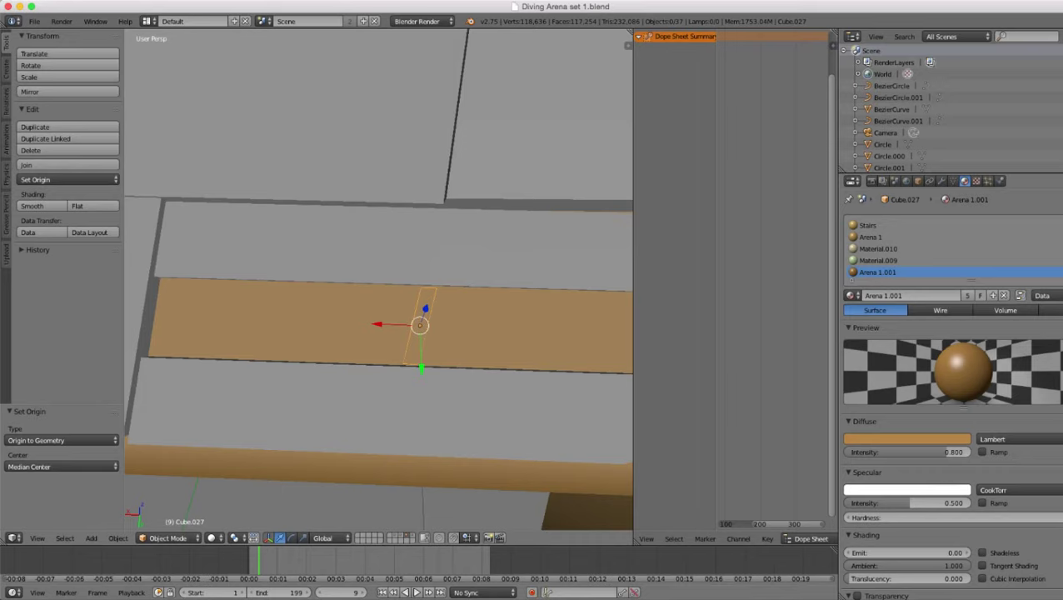
- Remove all material slots from the slanted bar between the two gray strips
scroll(379, 279, "down", 4)
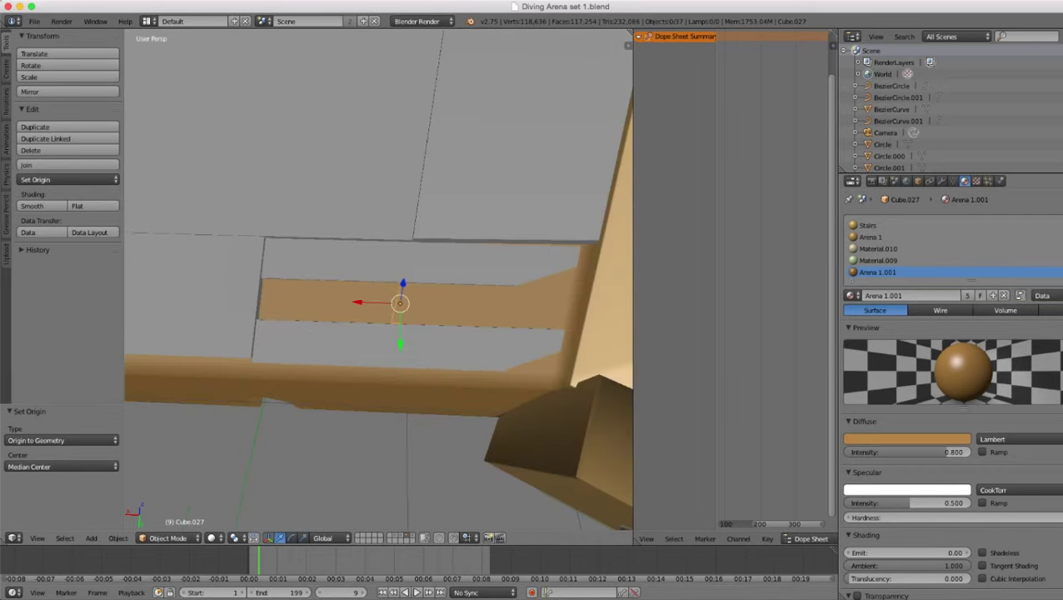
middle_click_drag(380, 279, 421, 208)
scroll(420, 208, "up", 3)
scroll(379, 280, "up", 2)
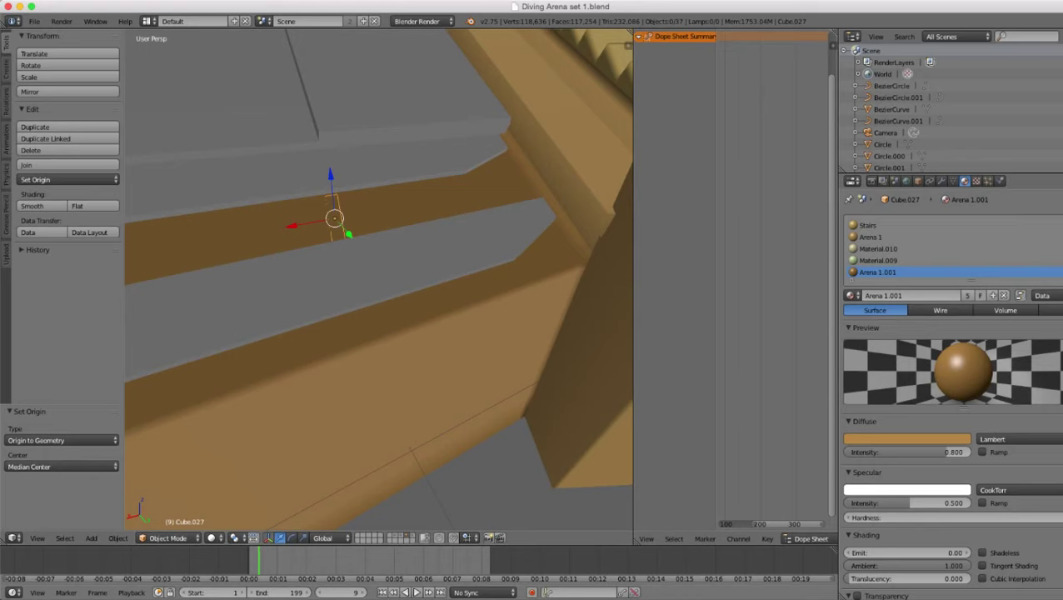
key("super+Tab")
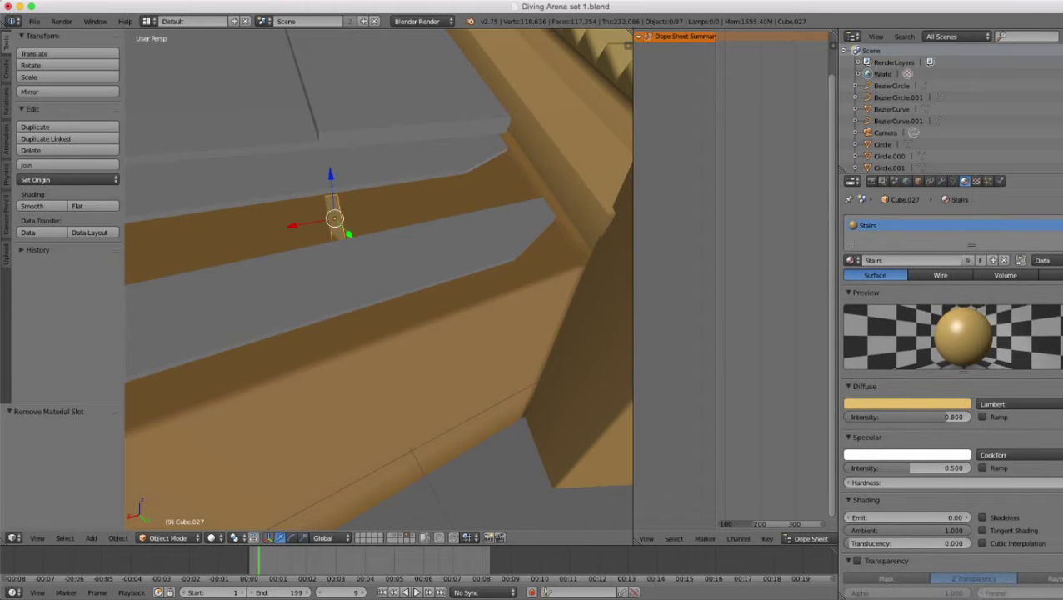
middle_click_drag(379, 279, 362, 304)
scroll(379, 279, "up", 5)
scroll(380, 279, "down", 2)
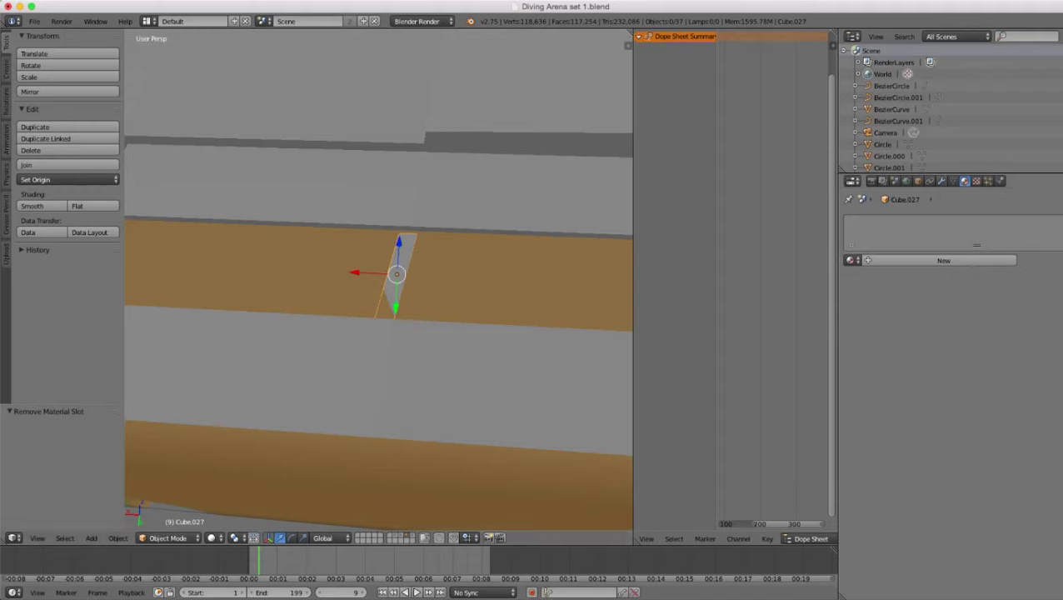
- Add an Array modifier to the slanted bar and raise its count to show three bars
left_click(942, 181)
left_click(898, 221)
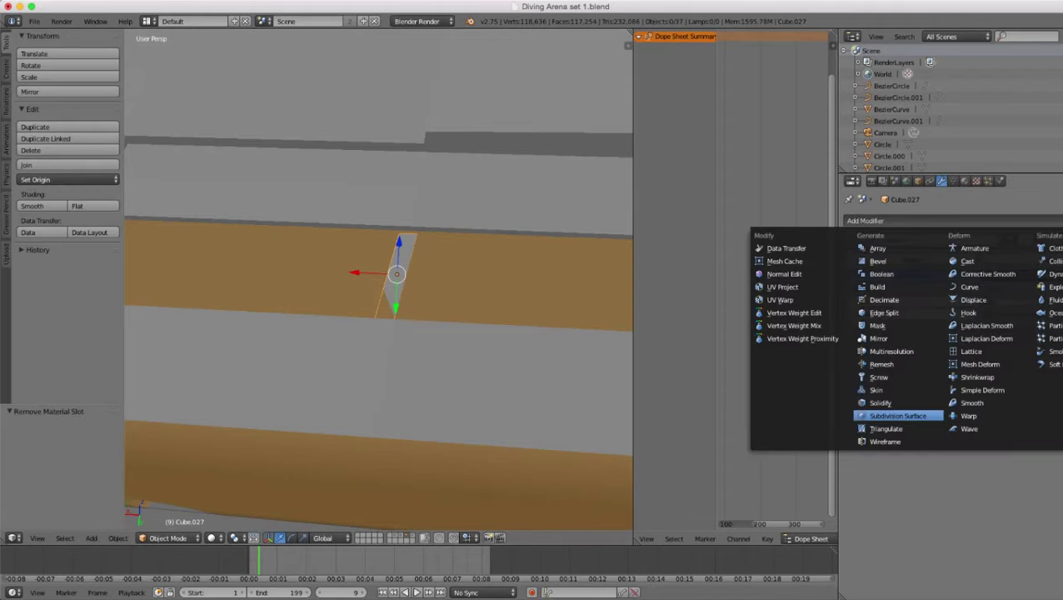
left_click(880, 248)
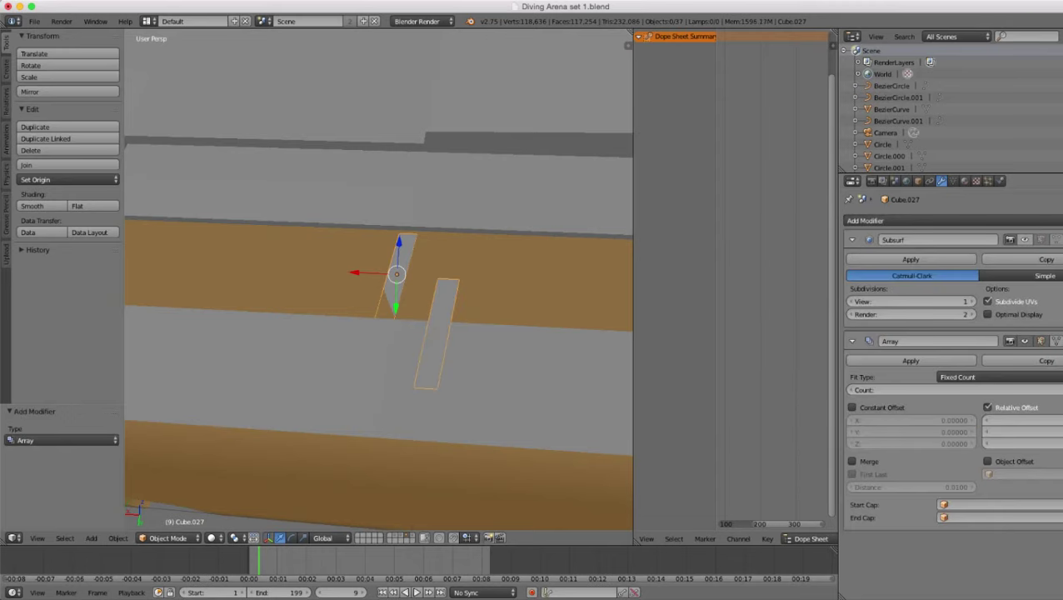
scroll(379, 279, "down", 4)
scroll(379, 279, "up", 6)
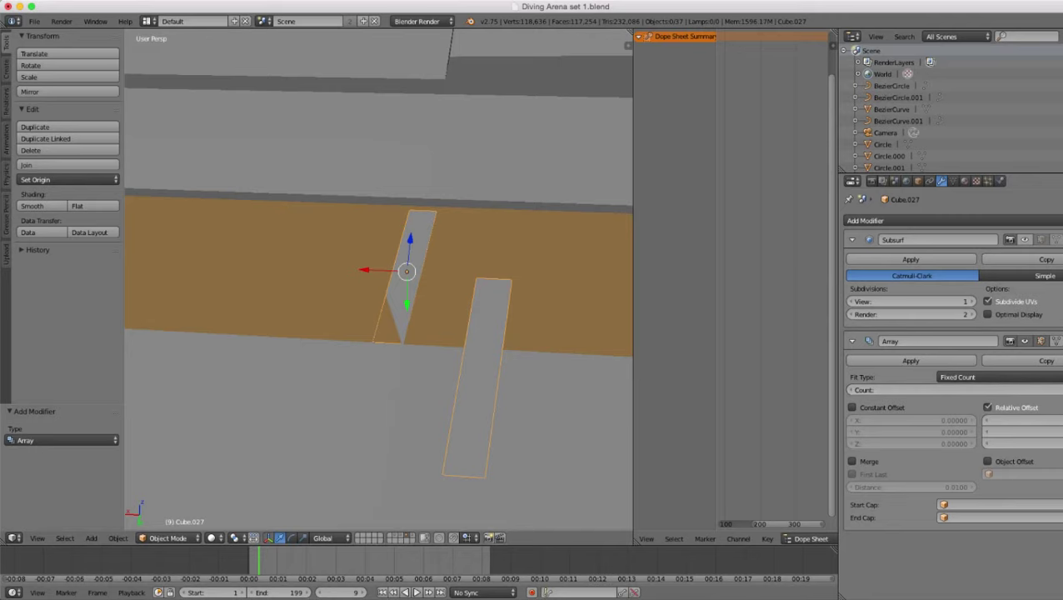
scroll(379, 279, "down", 10)
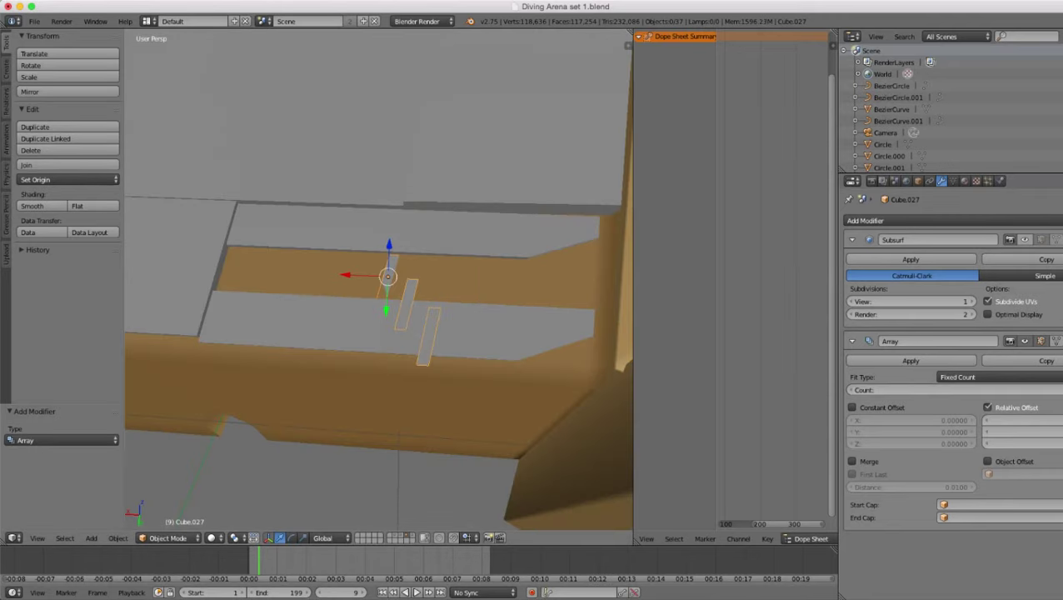
middle_click_drag(379, 279, 379, 308)
scroll(380, 279, "up", 4)
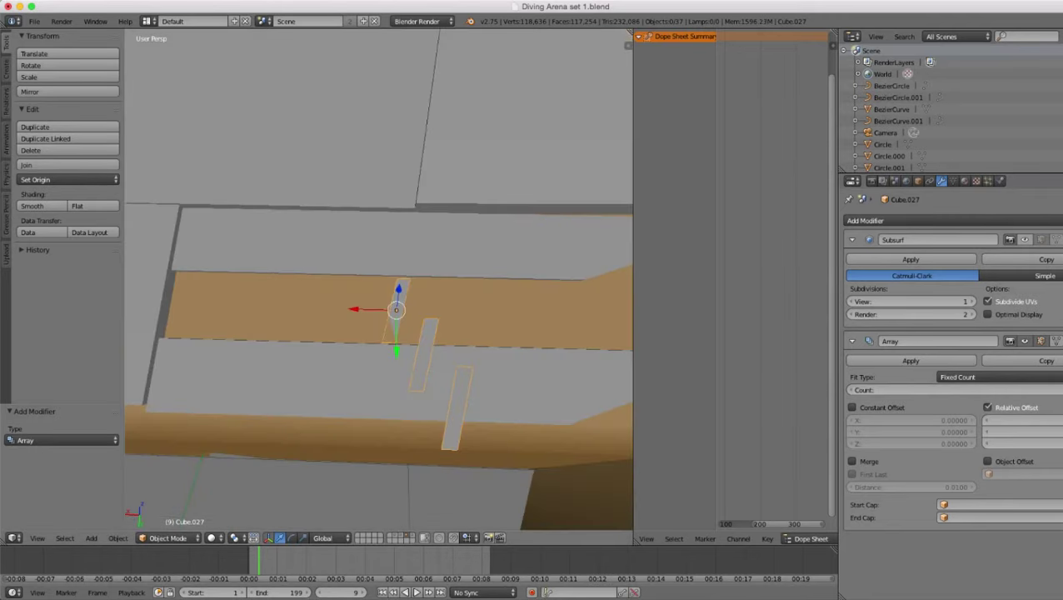
- Apply the slanted bar's location, rotation and scale to the object
left_click(37, 538)
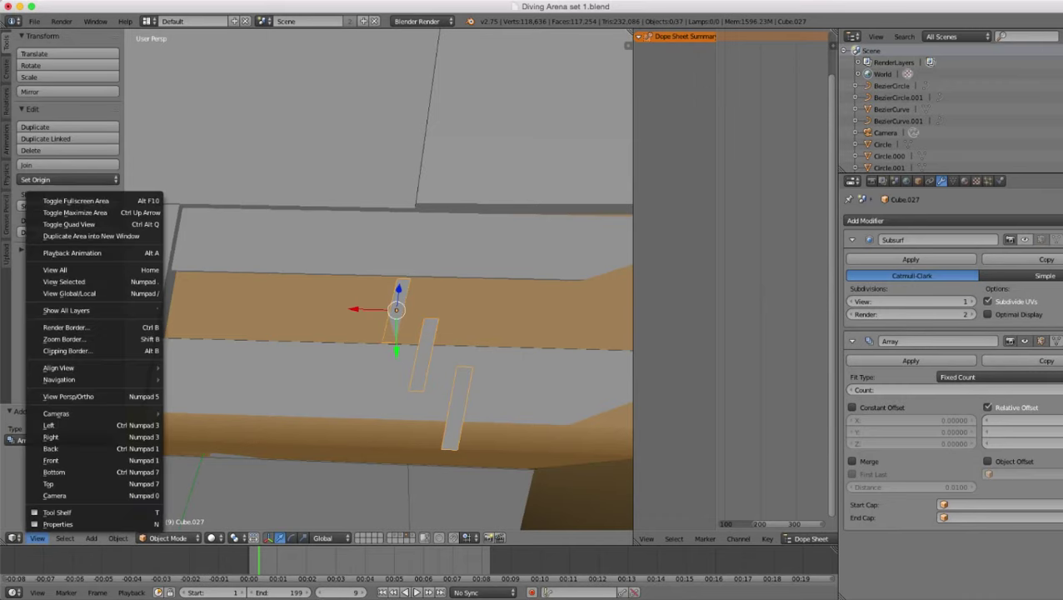
left_click(118, 538)
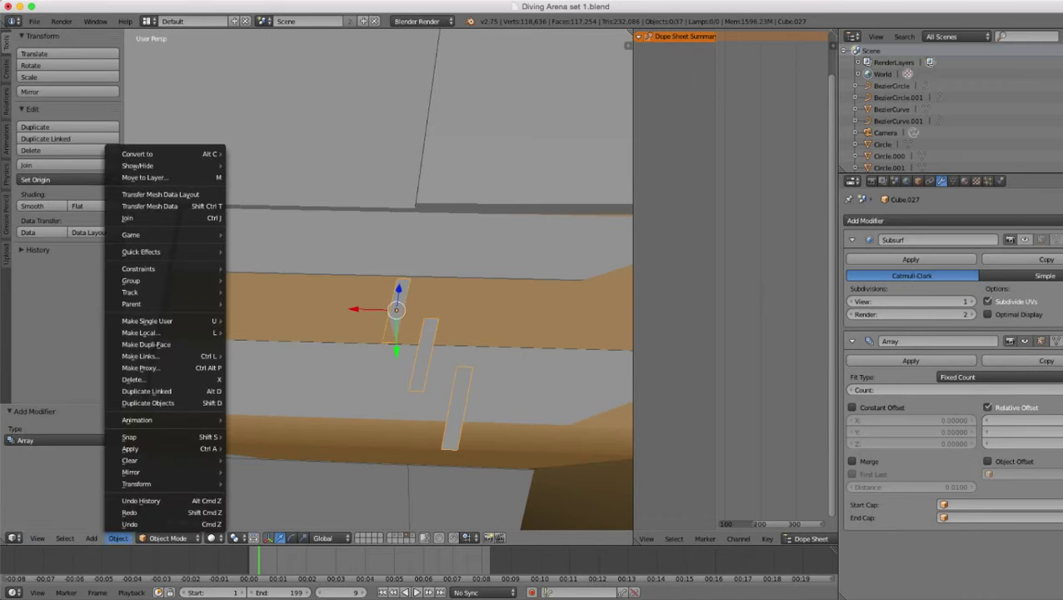
mouse_move(134, 448)
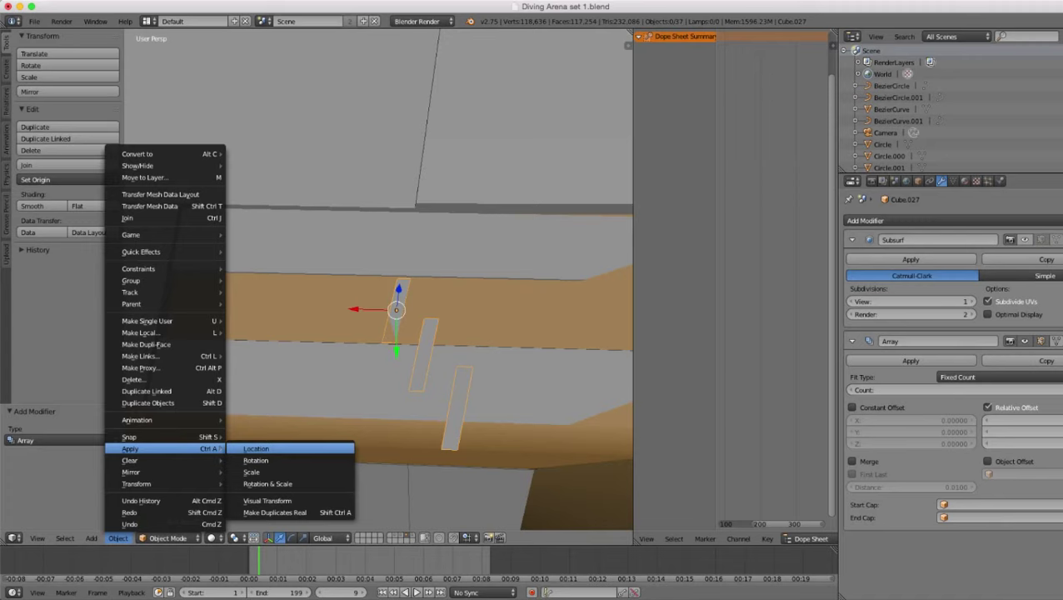
left_click(256, 448)
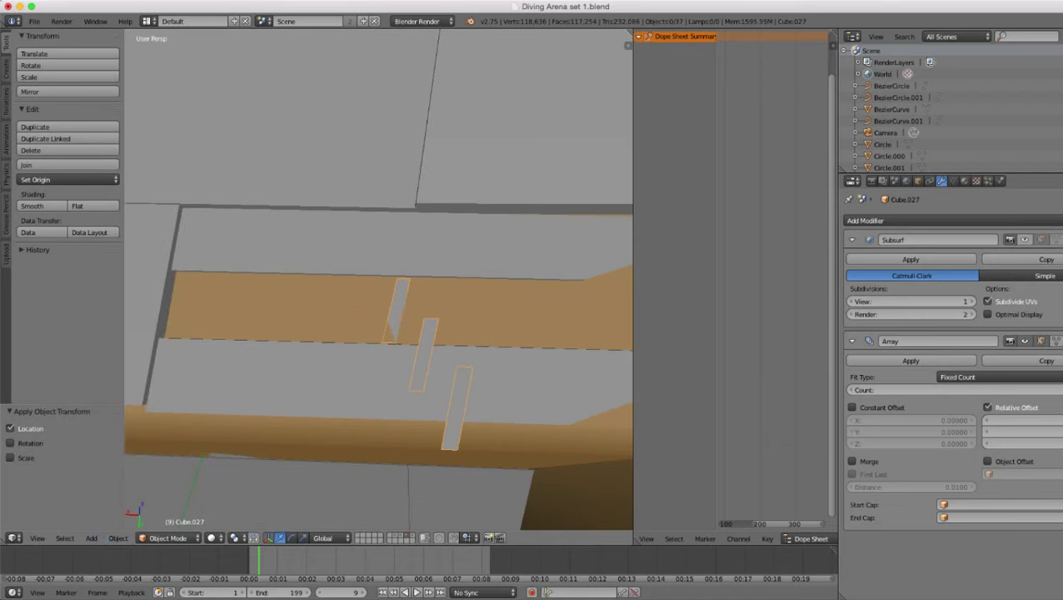
left_click(118, 538)
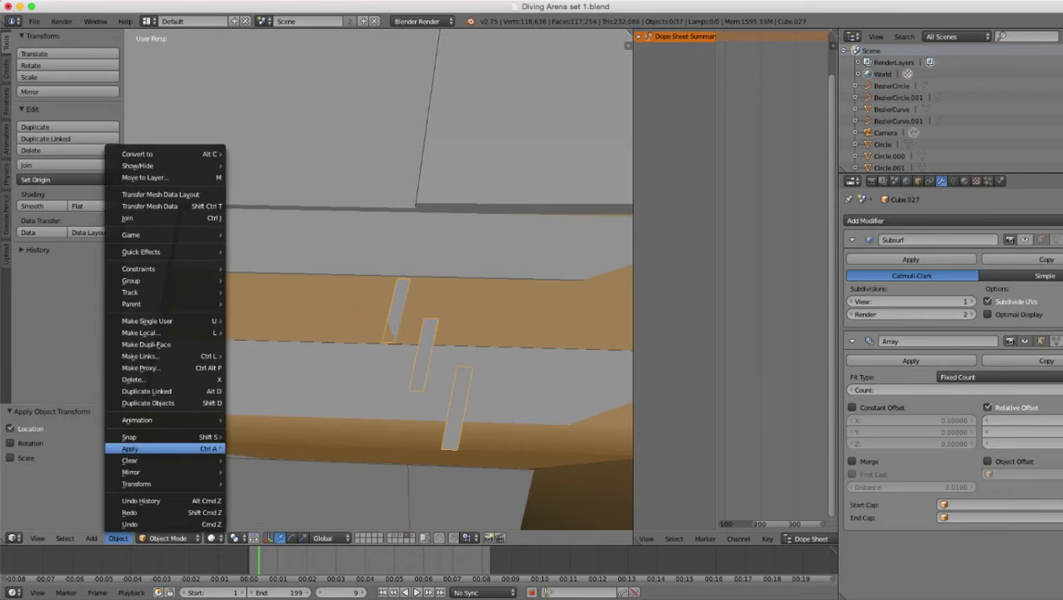
mouse_move(167, 449)
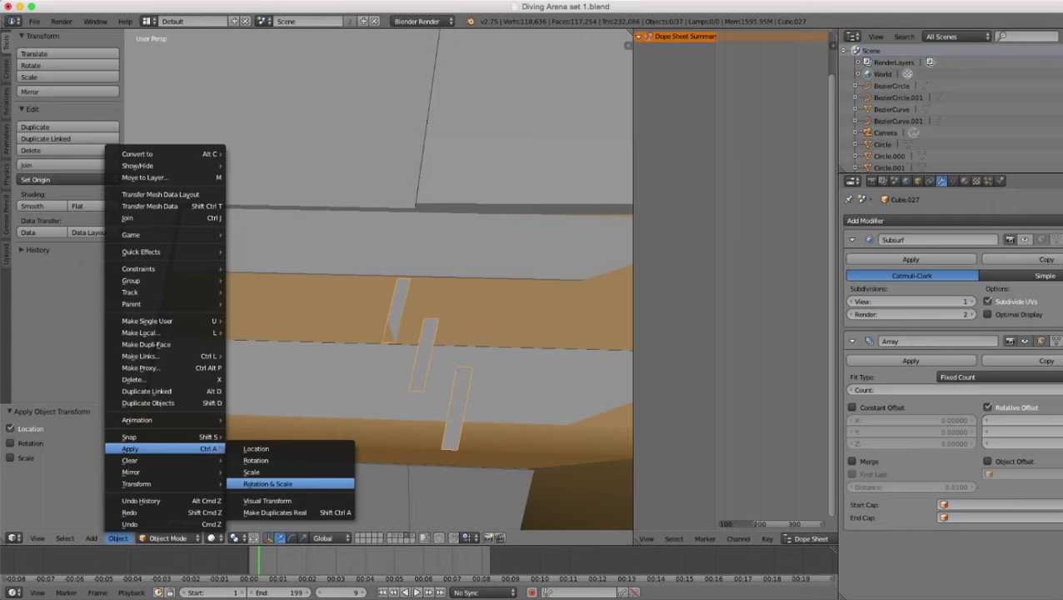
left_click(267, 483)
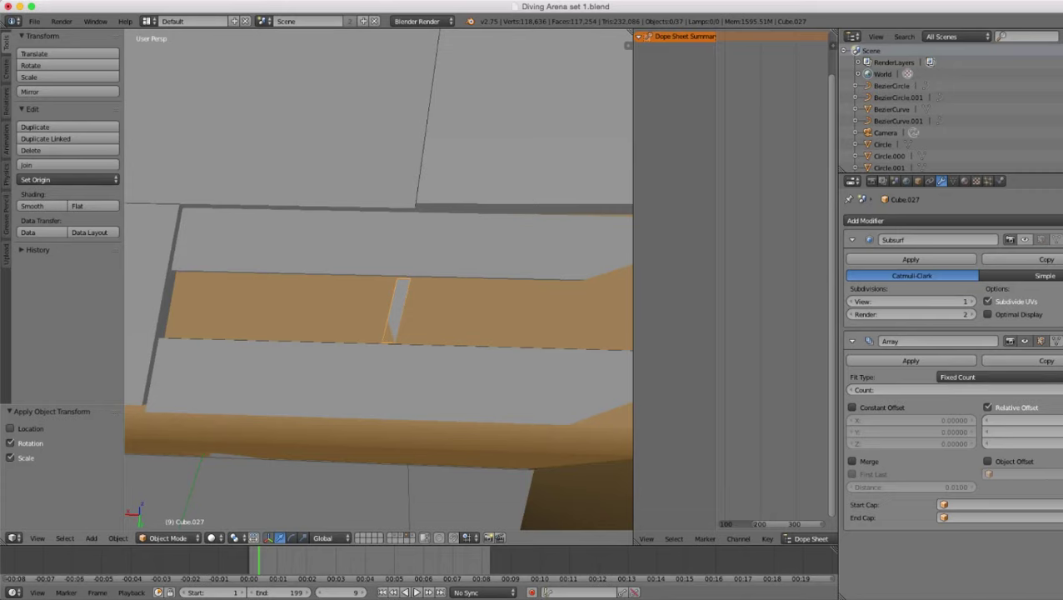
left_click(11, 429)
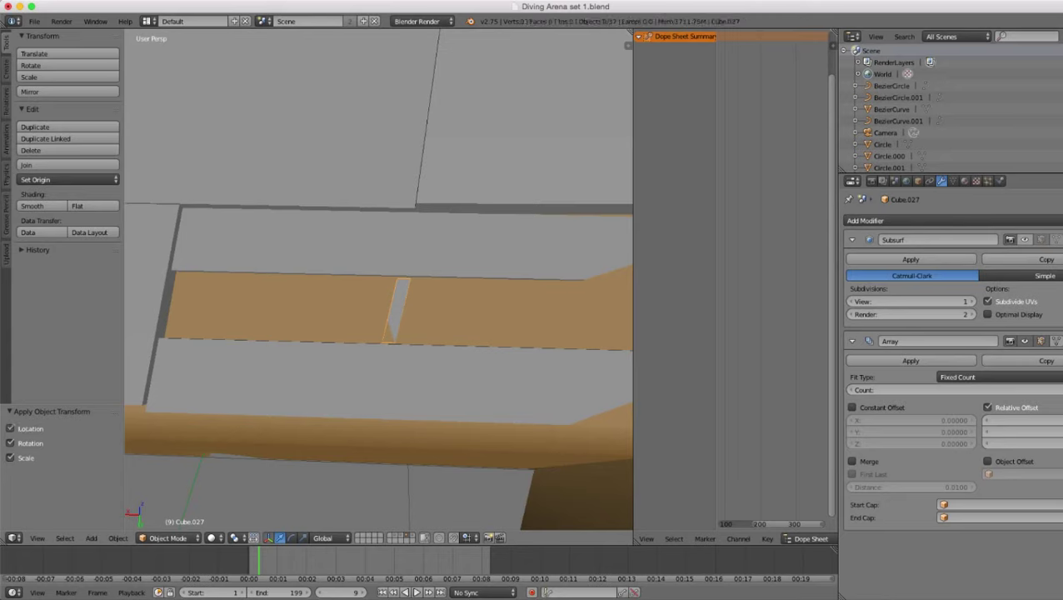
- Set the origin of the slanted bar to its geometry again and check it in wireframe
left_click(67, 179)
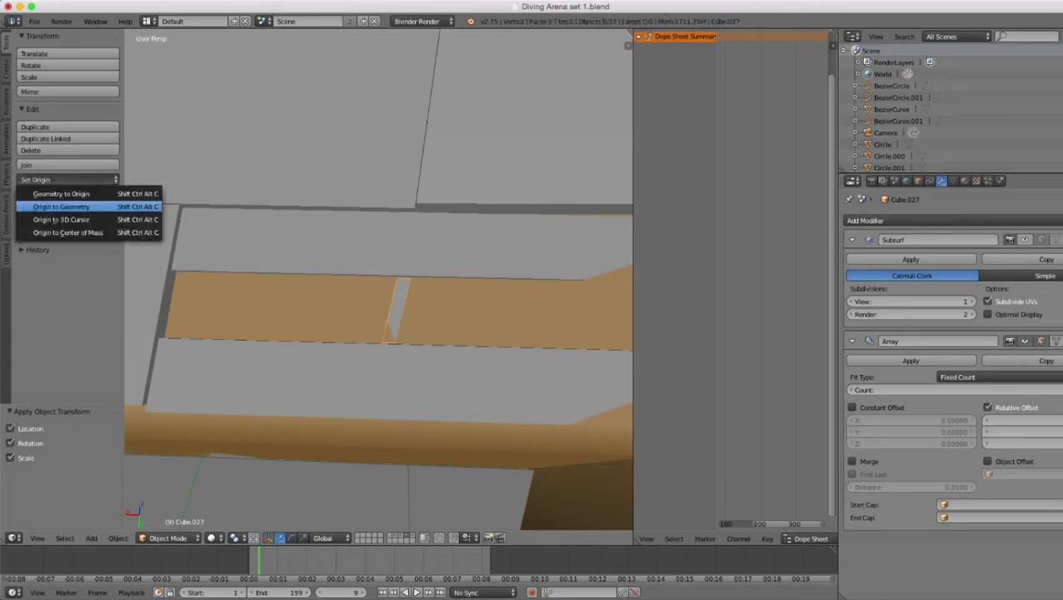
left_click(62, 206)
scroll(379, 280, "down", 2)
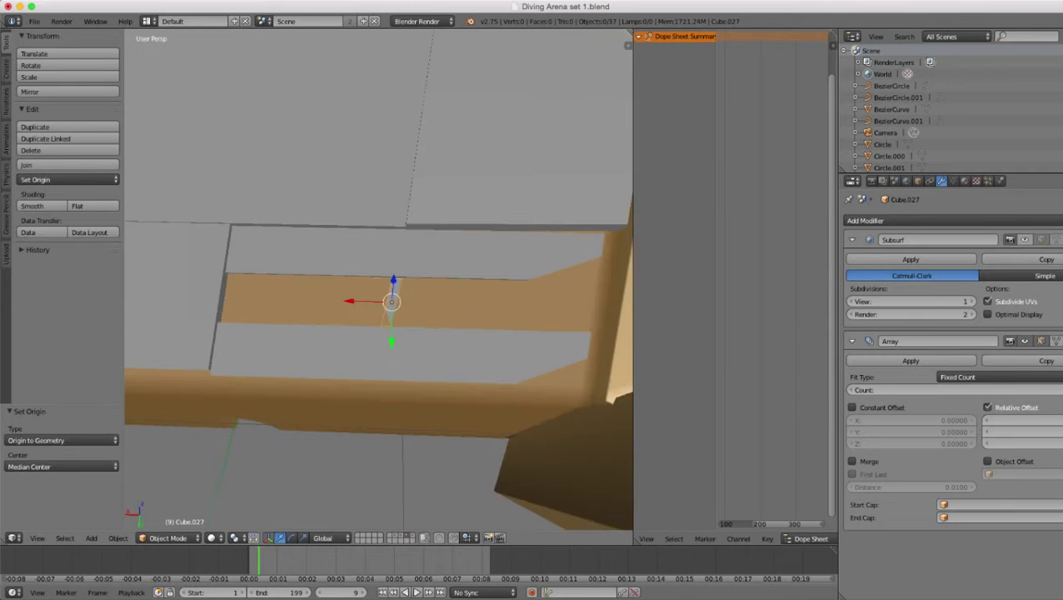
scroll(379, 280, "up", 2)
key("z")
key("z")
mouse_move(379, 280)
middle_mouse_down()
mouse_move(381, 206)
mouse_move(380, 236)
mouse_move(395, 260)
mouse_move(400, 218)
middle_mouse_up()
scroll(380, 280, "up", 4)
key("r")
key("y")
key("y")
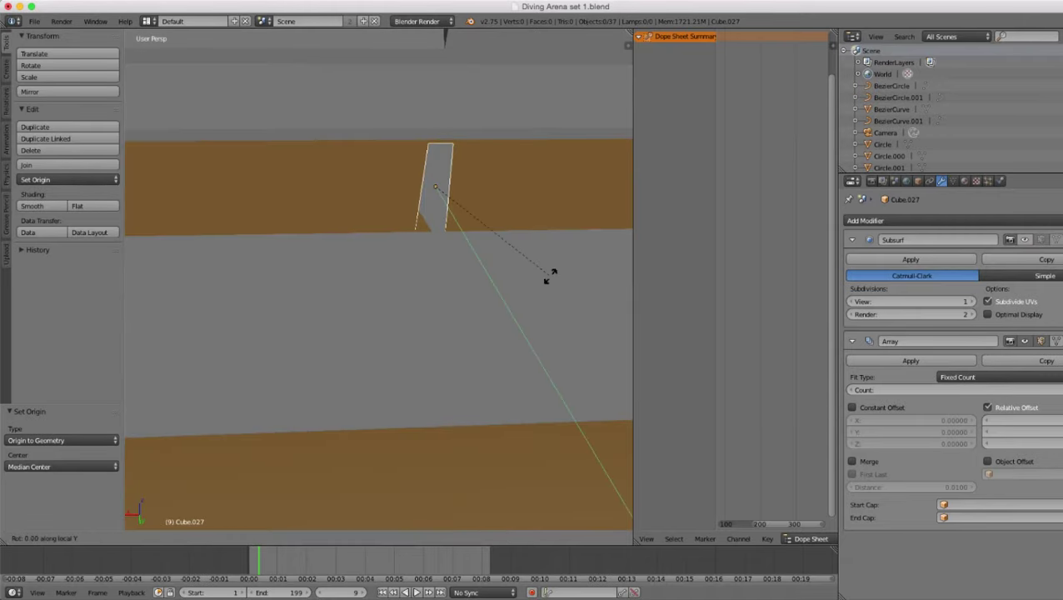
key("Escape")
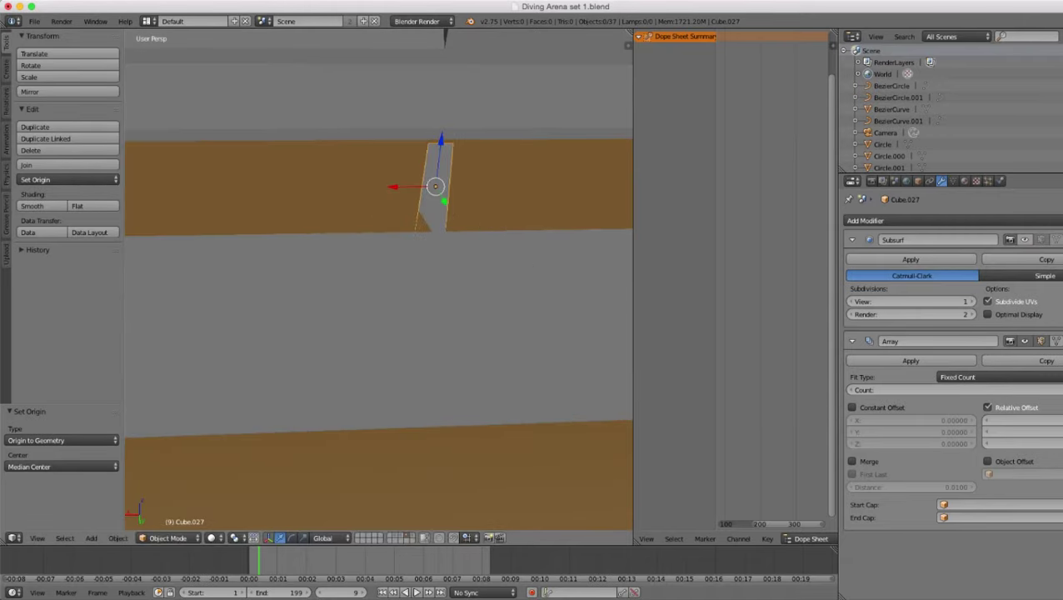
- Extrude the slanted bar's face about 0.02 along its normal to give the arrayed bars thickness
key("Tab")
key("a")
key("e")
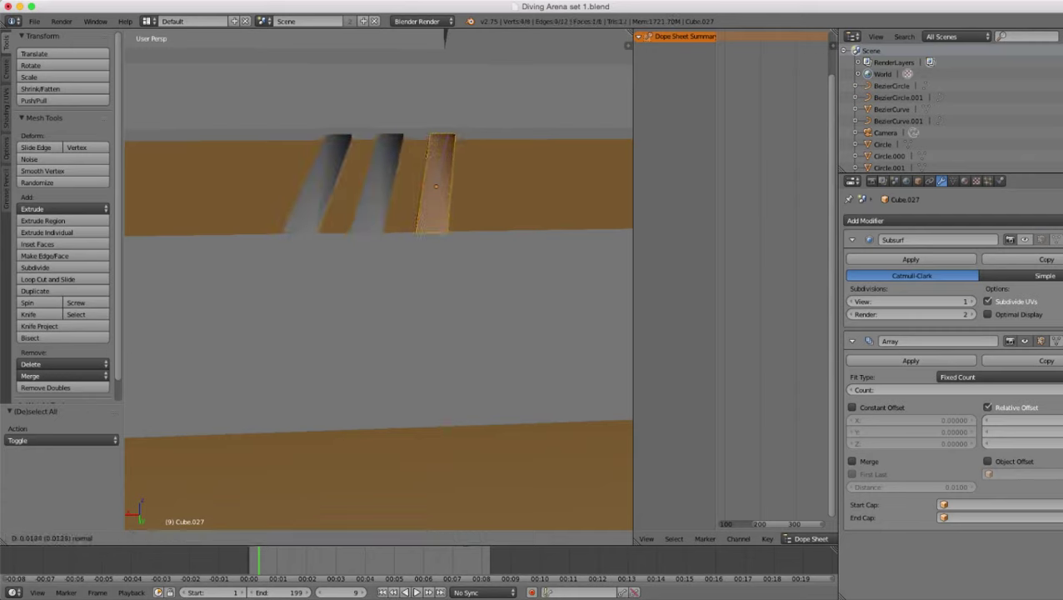
key("Return")
scroll(379, 280, "down", 4)
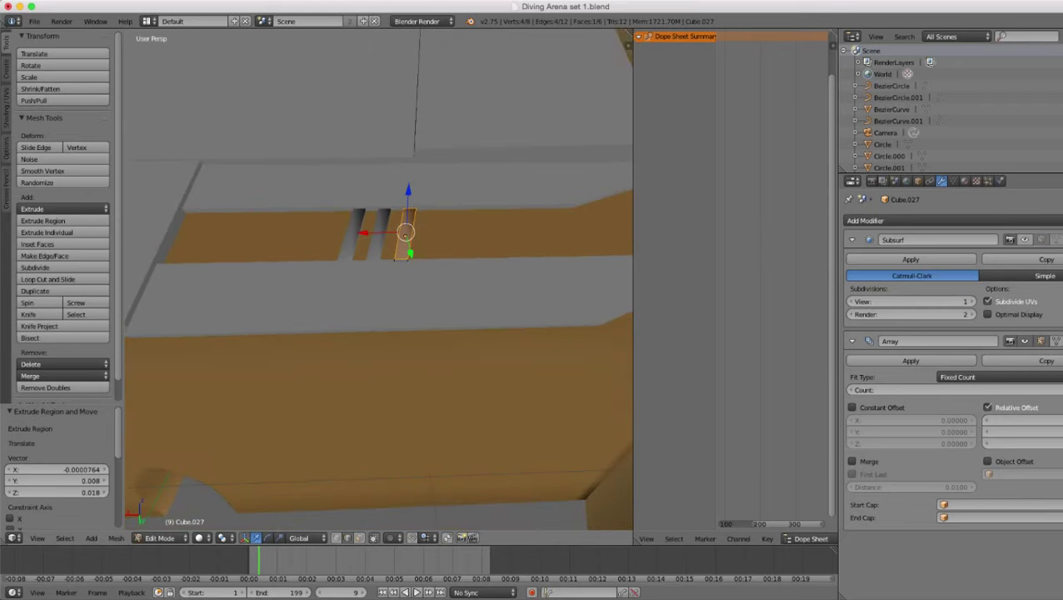
key("Tab")
scroll(379, 280, "down", 5)
middle_click_drag(379, 280, 380, 322)
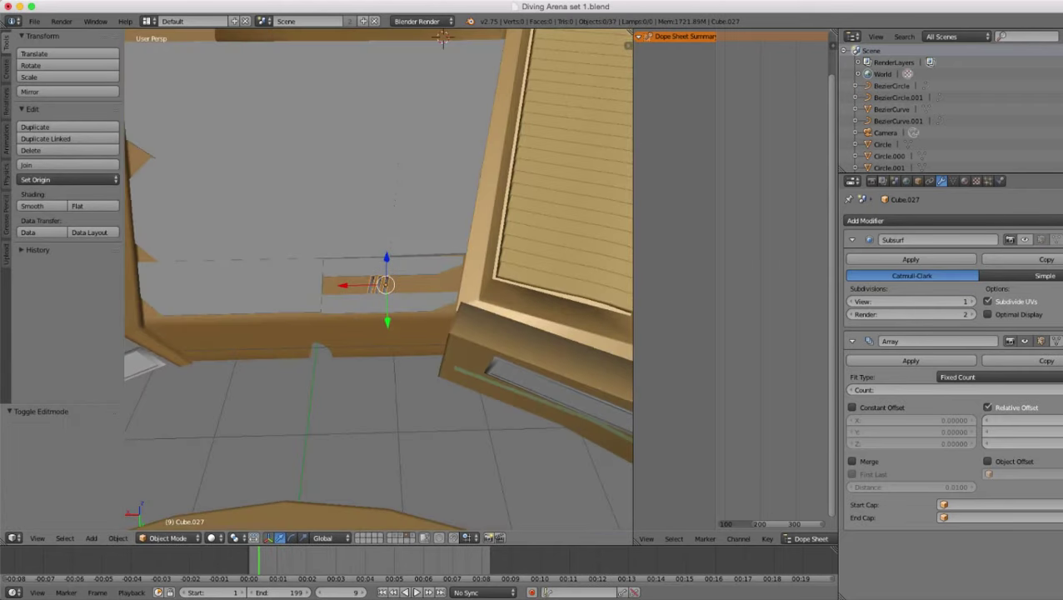
key("a")
scroll(379, 280, "down", 5)
scroll(380, 280, "up", 8)
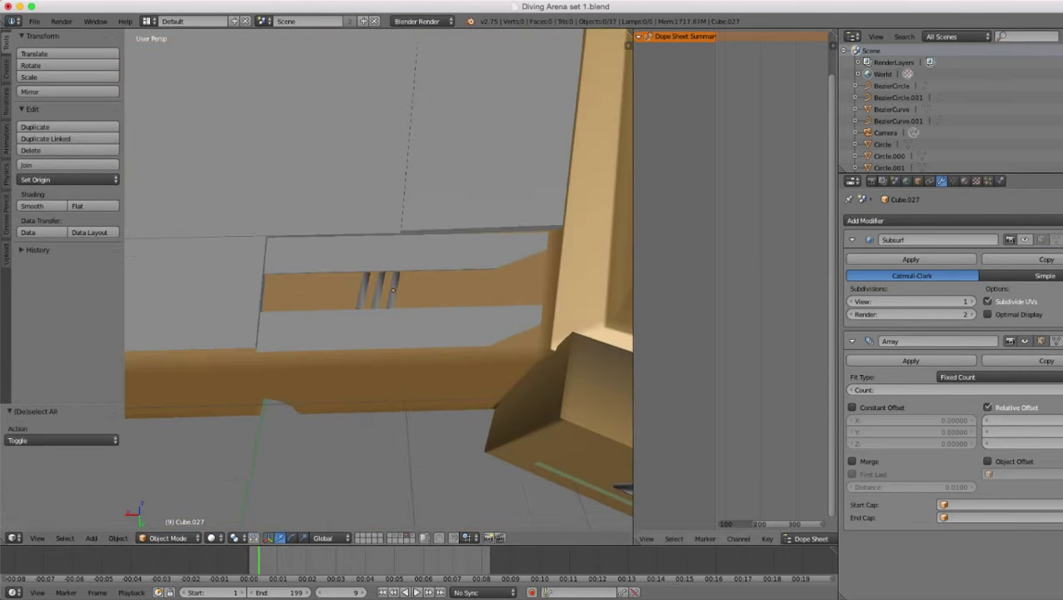
- Raise the Array modifier's count to show five slanted bars in the gap
left_click(1060, 390)
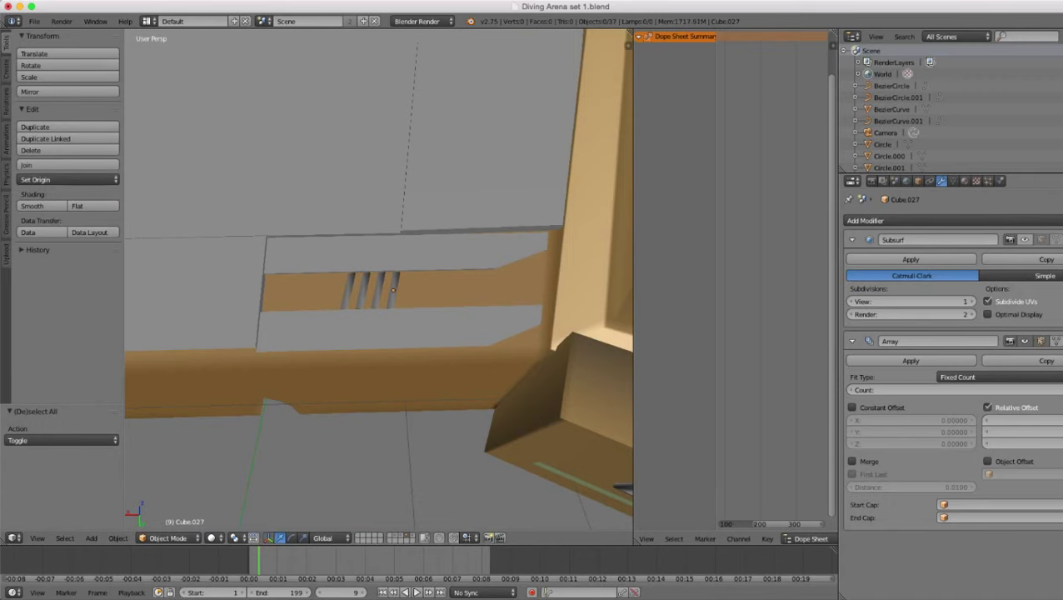
left_click(1060, 390)
scroll(379, 280, "down", 5)
scroll(371, 234, "up", 3)
middle_click_drag(379, 280, 405, 250)
scroll(391, 258, "down", 4)
scroll(367, 271, "up", 7)
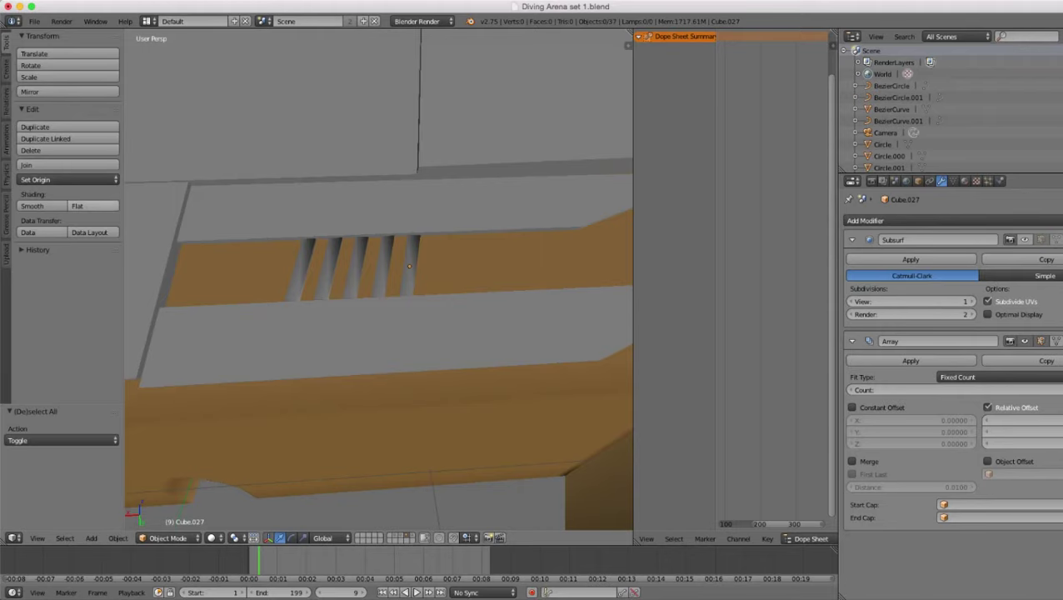
- Apply flat shading to the row of slanted bars
left_click(94, 206)
scroll(379, 280, "down", 2)
scroll(379, 280, "down", 2)
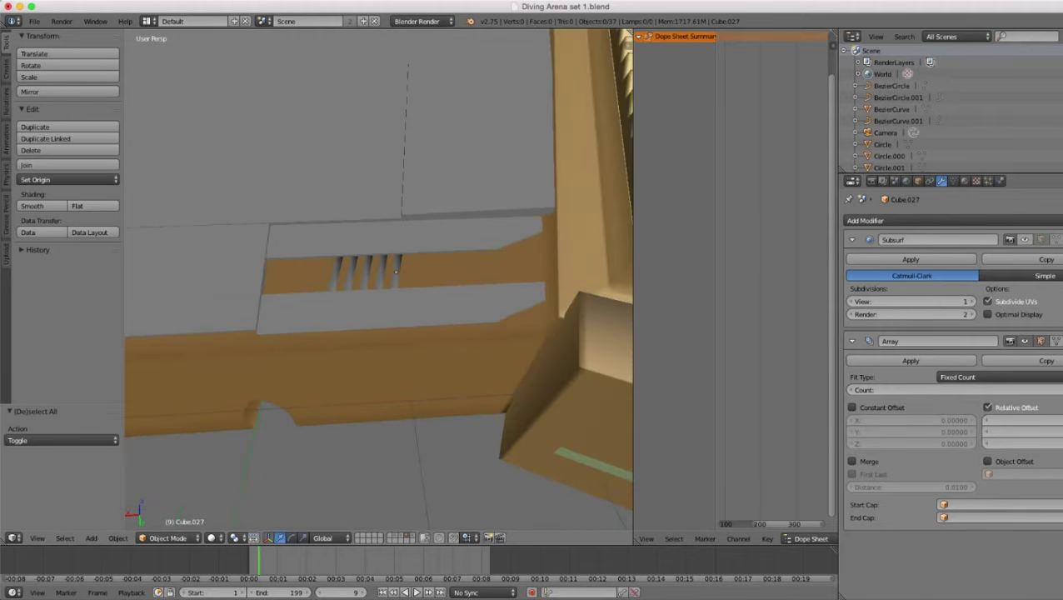
right_click(368, 274)
left_click(93, 206)
scroll(379, 280, "down", 3)
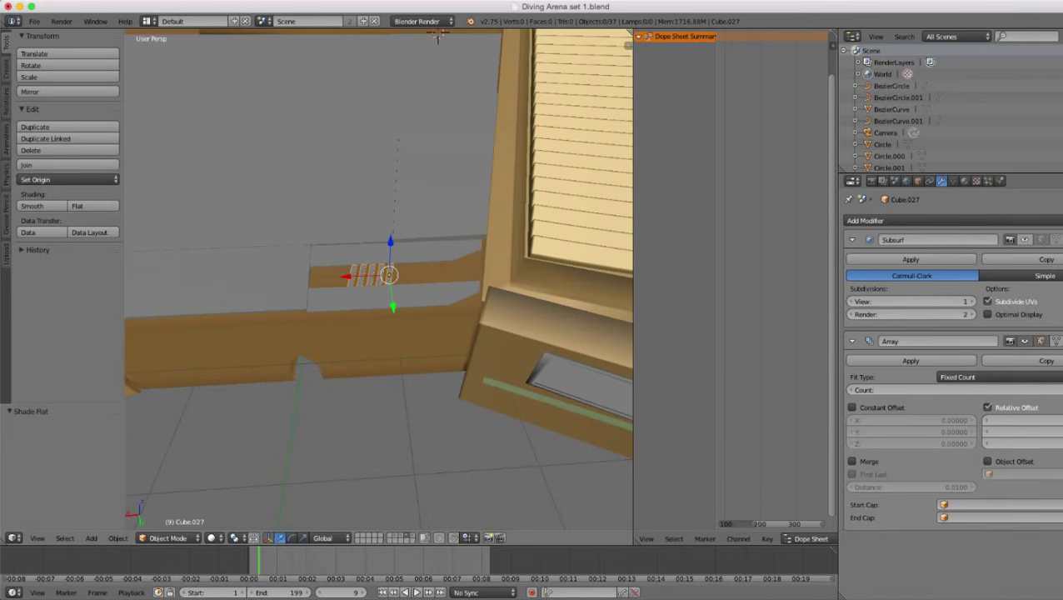
- Undo the flat shading and added selections, and apply smooth shading to the gray wall panels
right_click(393, 254, "shift")
right_click(426, 274, "shift")
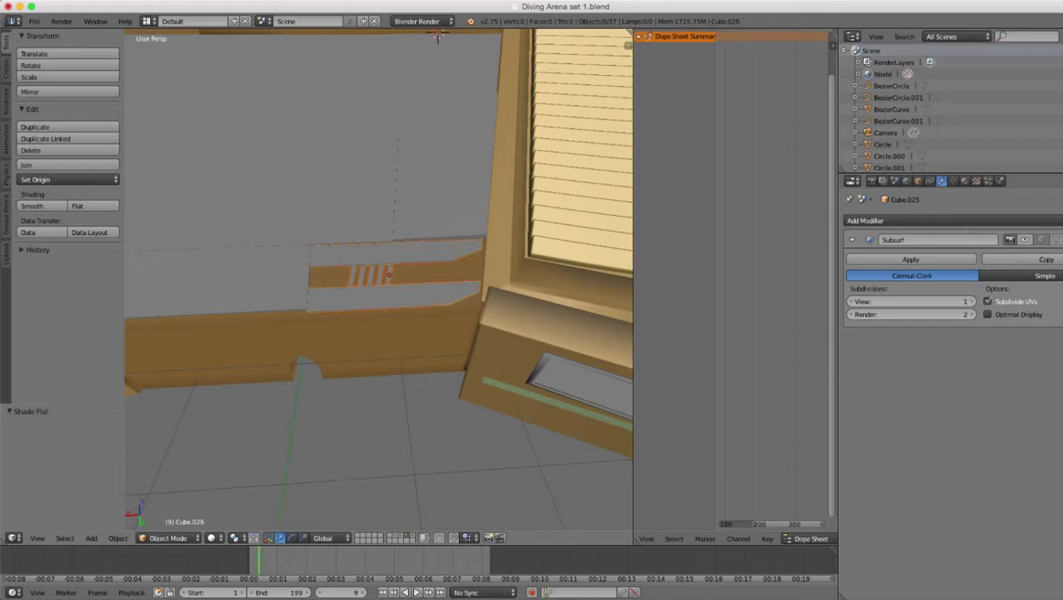
key("ctrl+z")
key("ctrl+z")
key("ctrl+z")
left_click(42, 205)
scroll(379, 279, "down", 6)
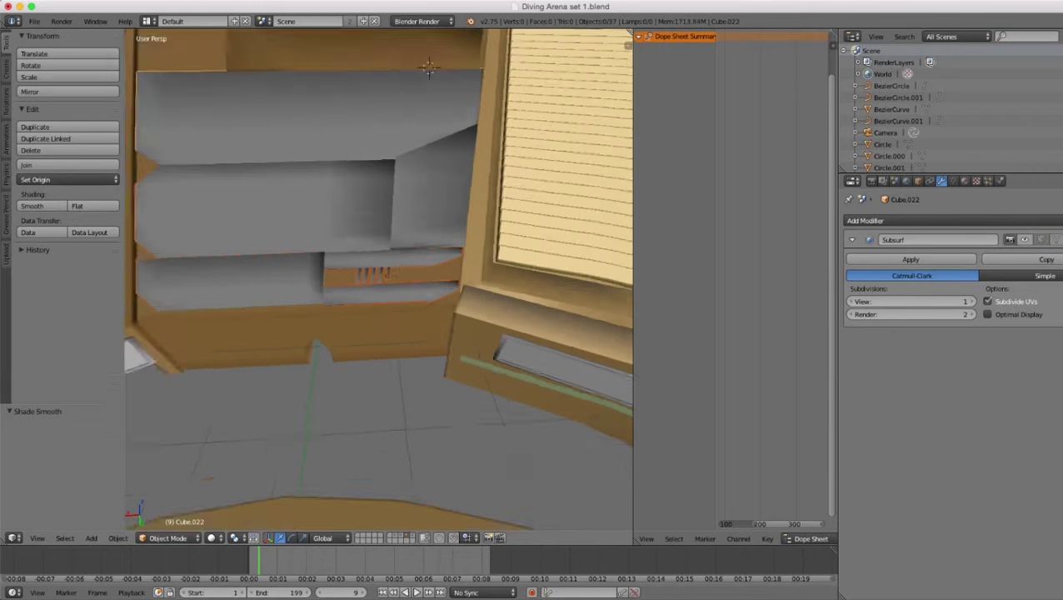
- Examine the smooth-shaded gray panels and the slanted bars from several angles around the arena
mouse_move(350, 267)
middle_mouse_down()
mouse_move(445, 333)
mouse_move(375, 233)
mouse_move(325, 209)
middle_mouse_up()
key("a")
scroll(379, 279, "down", 5)
middle_click_drag(333, 250, 458, 354)
middle_click_drag(308, 197, 307, 197)
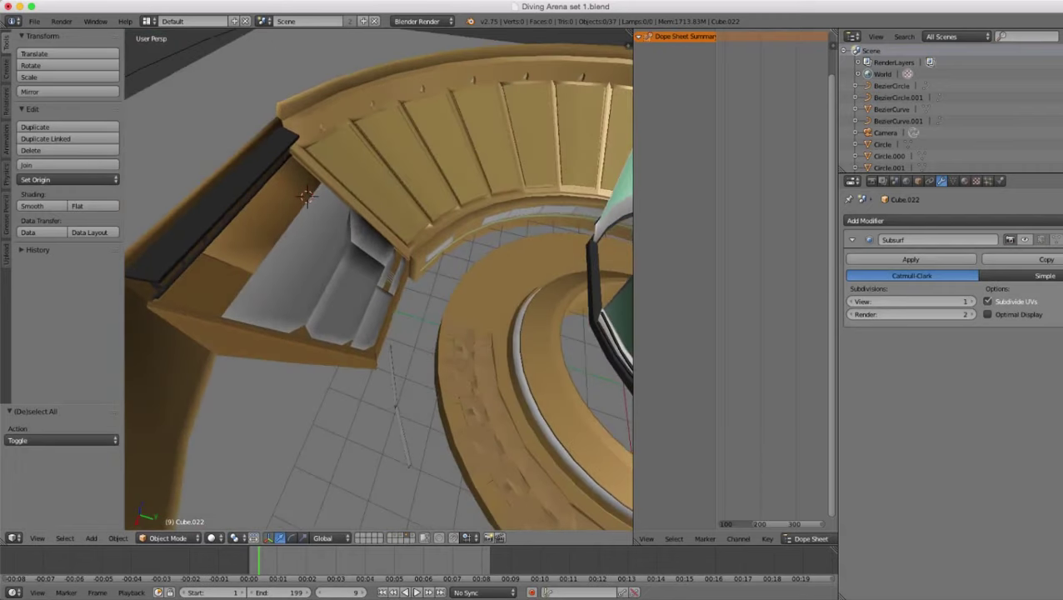
middle_click_drag(375, 334, 321, 237)
scroll(379, 280, "down", 4)
scroll(379, 279, "up", 7)
middle_click_drag(379, 279, 392, 292)
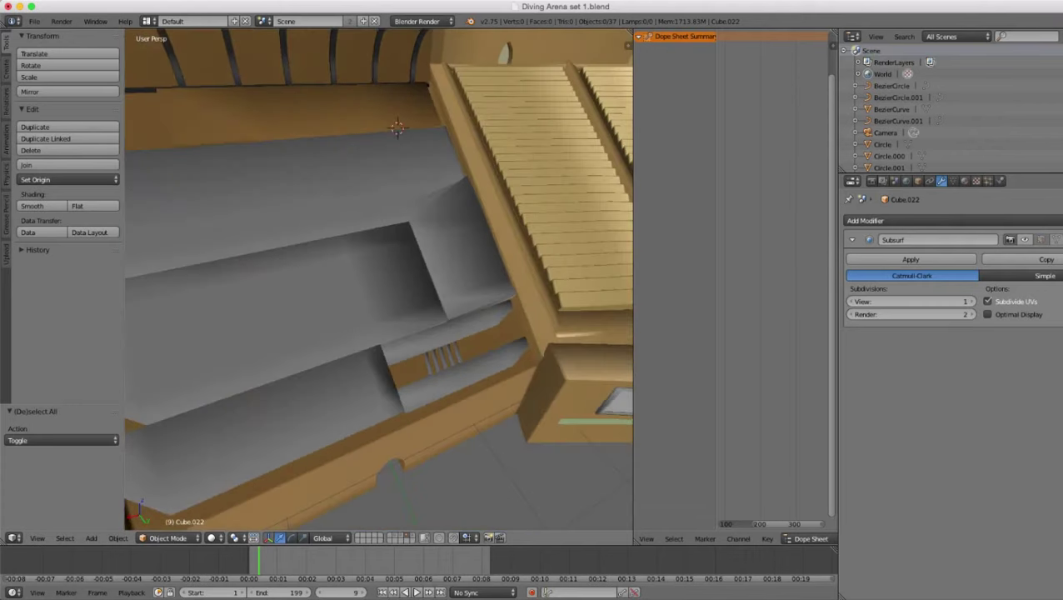
scroll(391, 291, "down", 3)
scroll(438, 307, "up", 6)
- Snap the 3D cursor to the row of slanted bars
key("z")
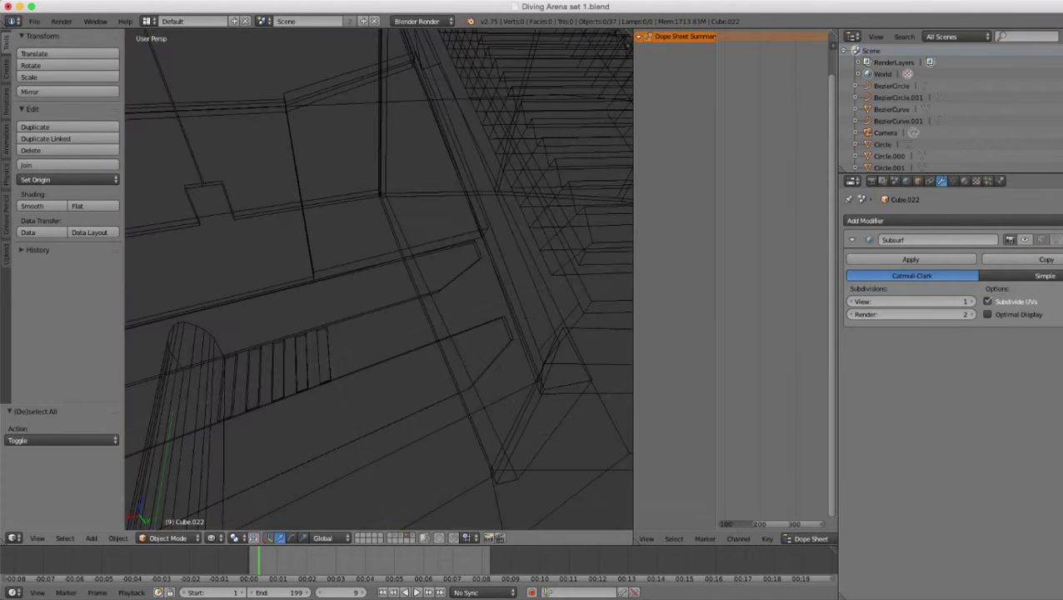
key("z")
right_click(288, 355)
key("shift+s")
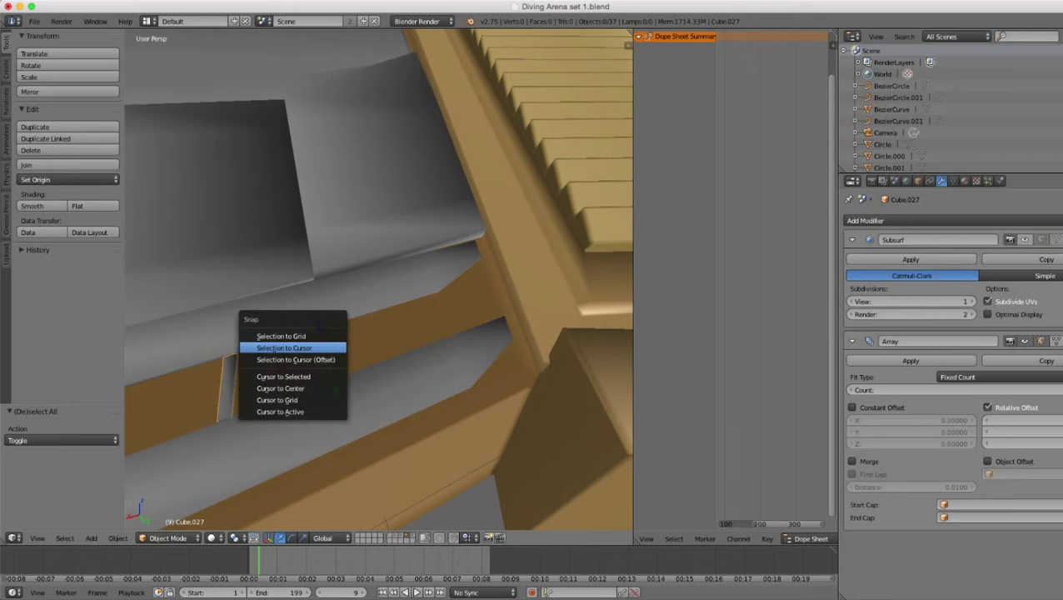
left_click(287, 377)
scroll(287, 377, "down", 7)
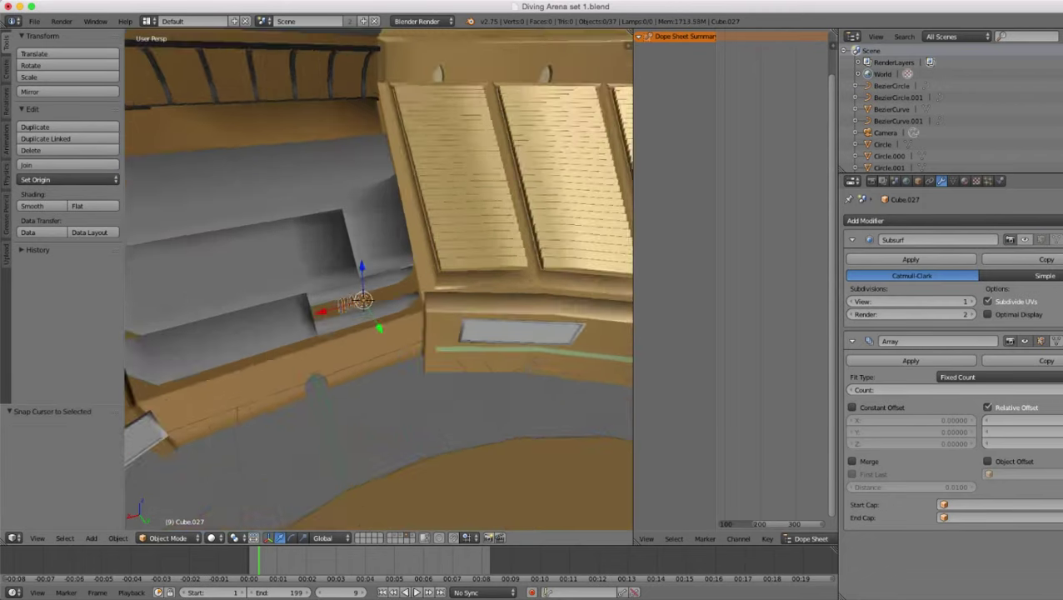
scroll(287, 377, "up", 4)
- Add a cylinder mesh at the 3D cursor with 32 vertices, radius 1 and depth 2
key("shift+a")
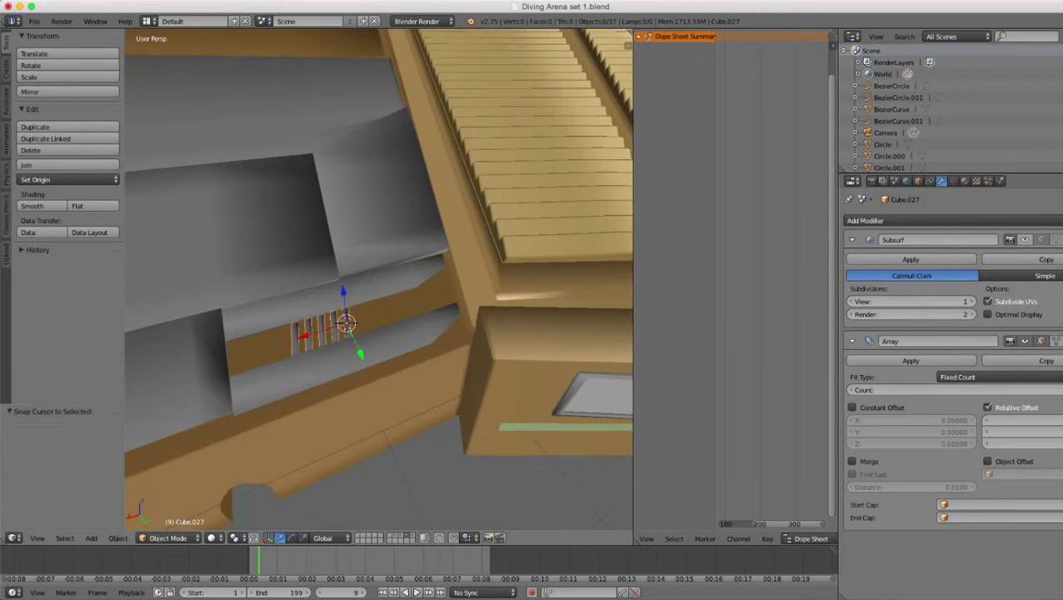
middle_click_drag(358, 300, 510, 498, "shift")
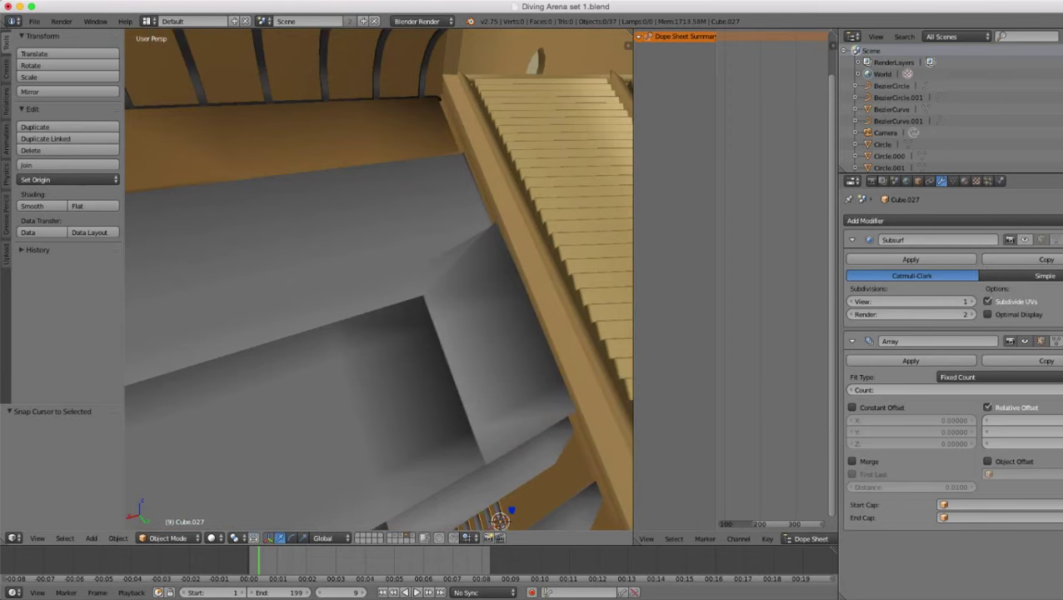
right_click(350, 133)
scroll(350, 267, "down", 7)
middle_click_drag(350, 267, 271, 189)
scroll(379, 279, "up", 4)
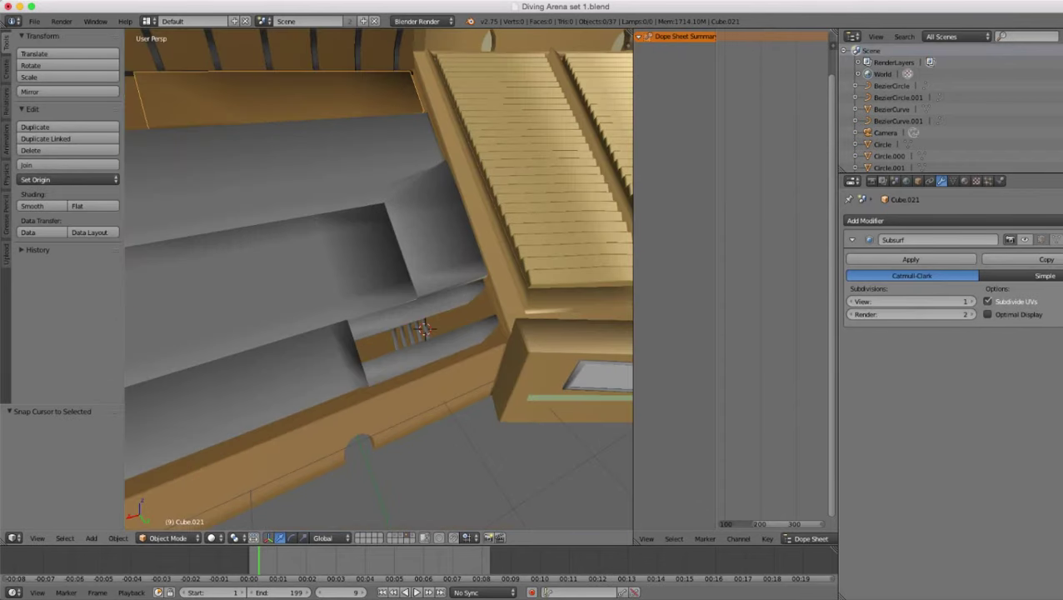
middle_click_drag(509, 350, 451, 320)
scroll(451, 319, "up", 2)
key("shift+a")
mouse_move(452, 319)
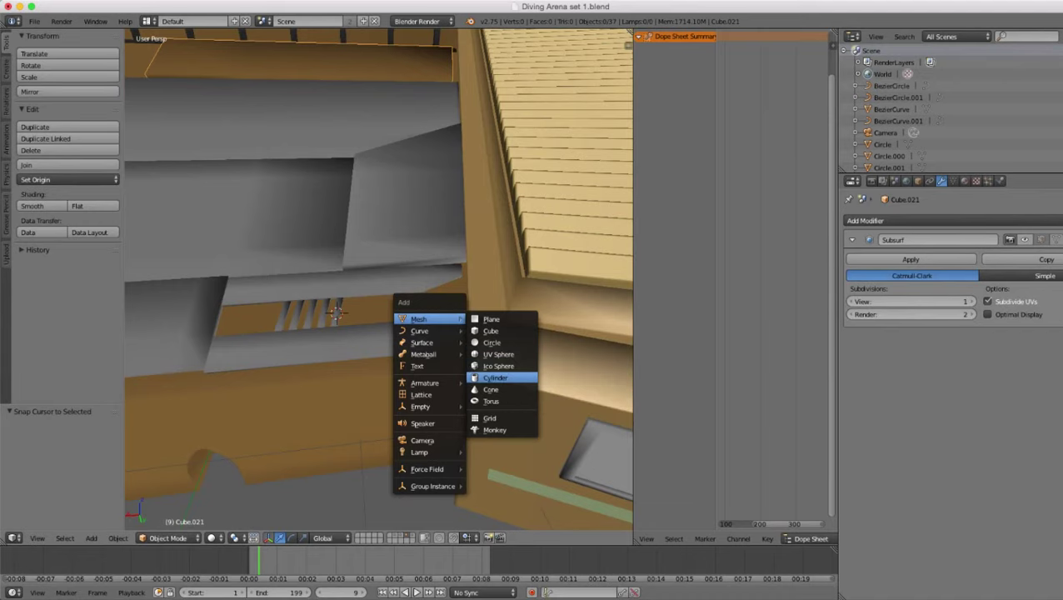
left_click(500, 377)
scroll(500, 378, "down", 4)
middle_click_drag(500, 378, 502, 414)
scroll(502, 415, "up", 2)
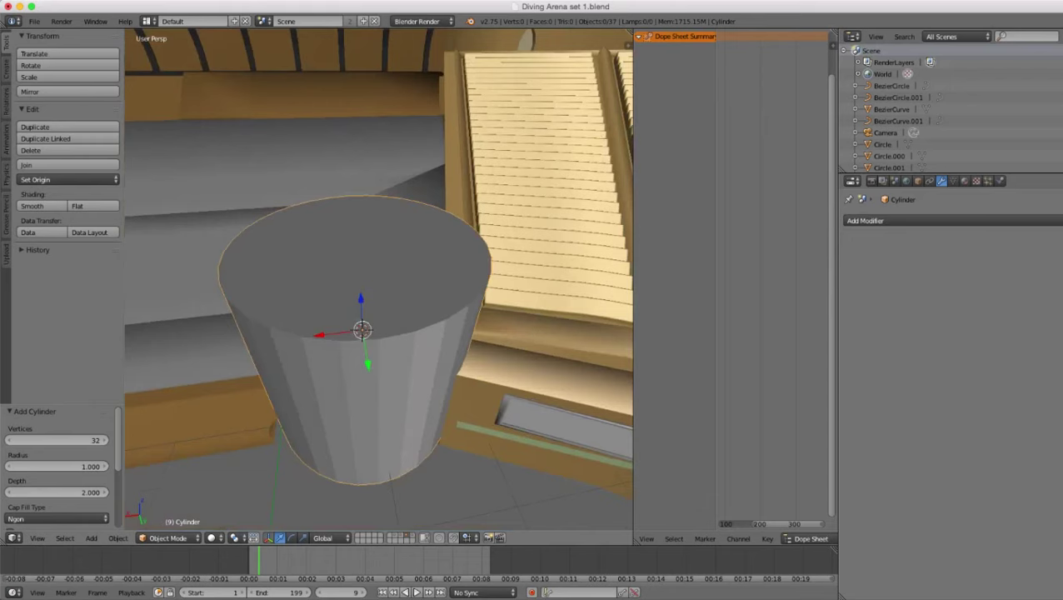
- Extrude the cylinder's top face in place and scale it inward to about 0.641
key("Tab")
right_click(397, 337, "alt")
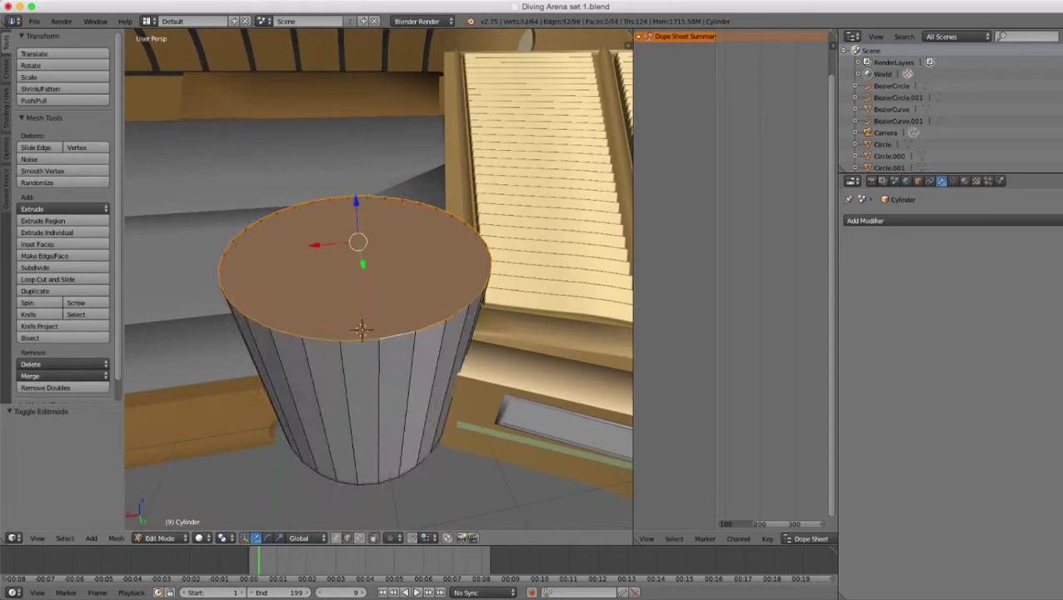
left_click(337, 538)
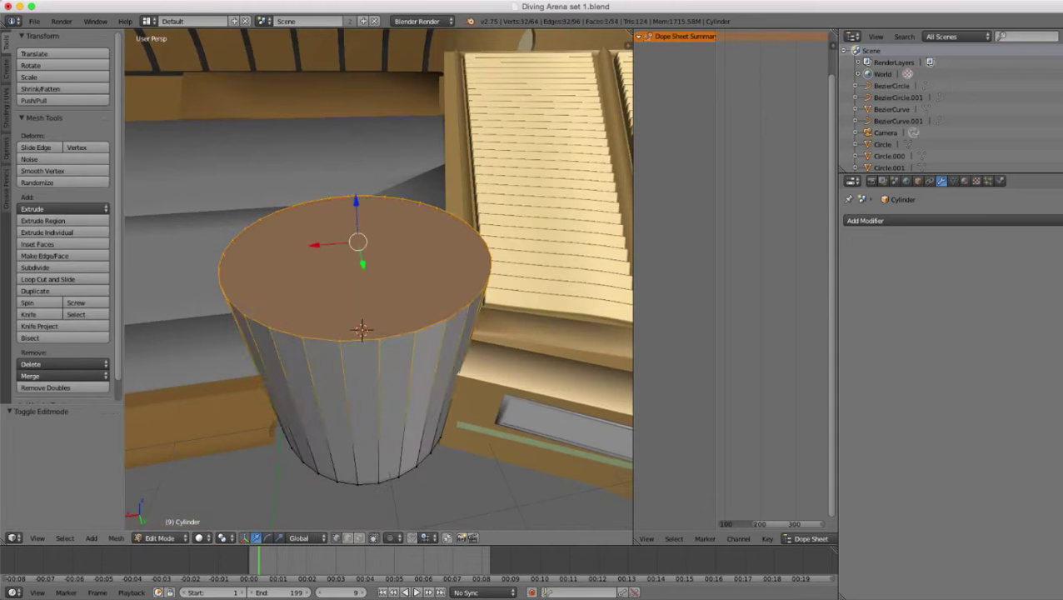
key("e")
left_click(556, 395)
middle_click_drag(556, 395, 559, 438)
key("s")
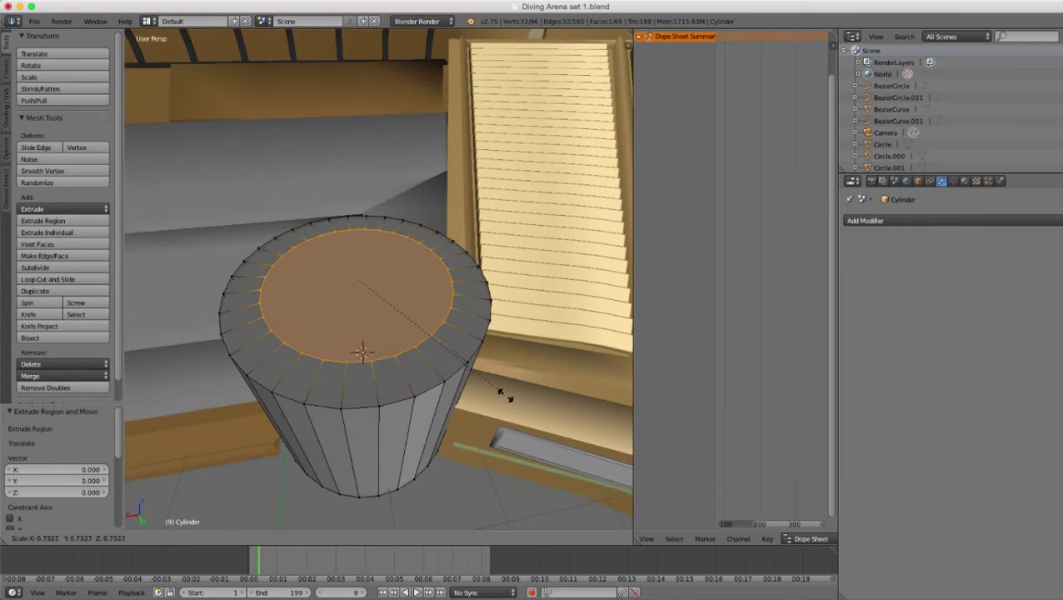
left_click(489, 376)
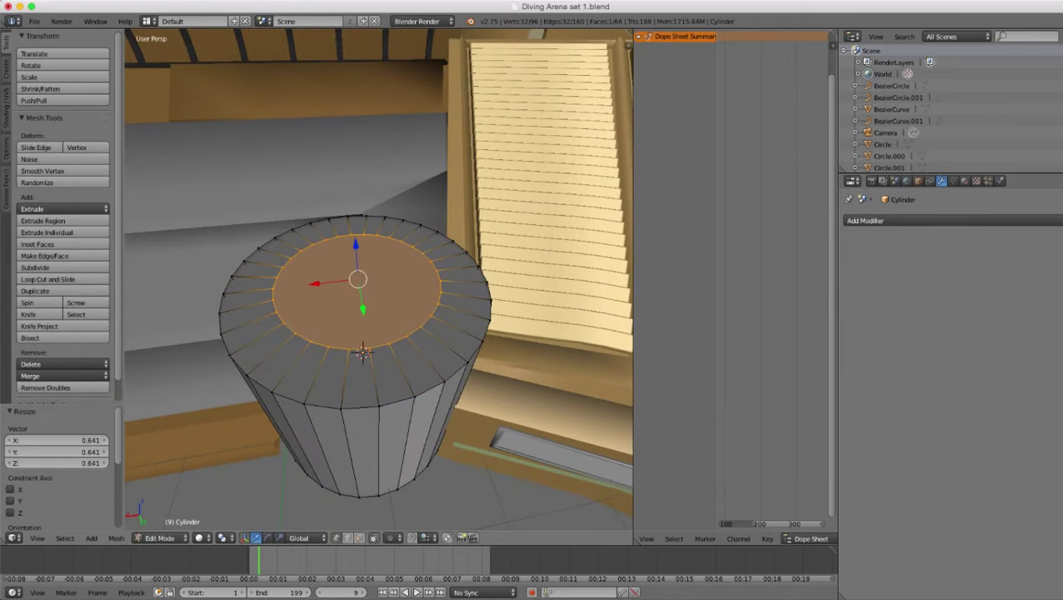
- Delete the vertices of the cylinder's bottom loop, leaving only the flat top disc
middle_click_drag(489, 376, 494, 305)
key("z")
right_click(409, 416, "alt")
key("x")
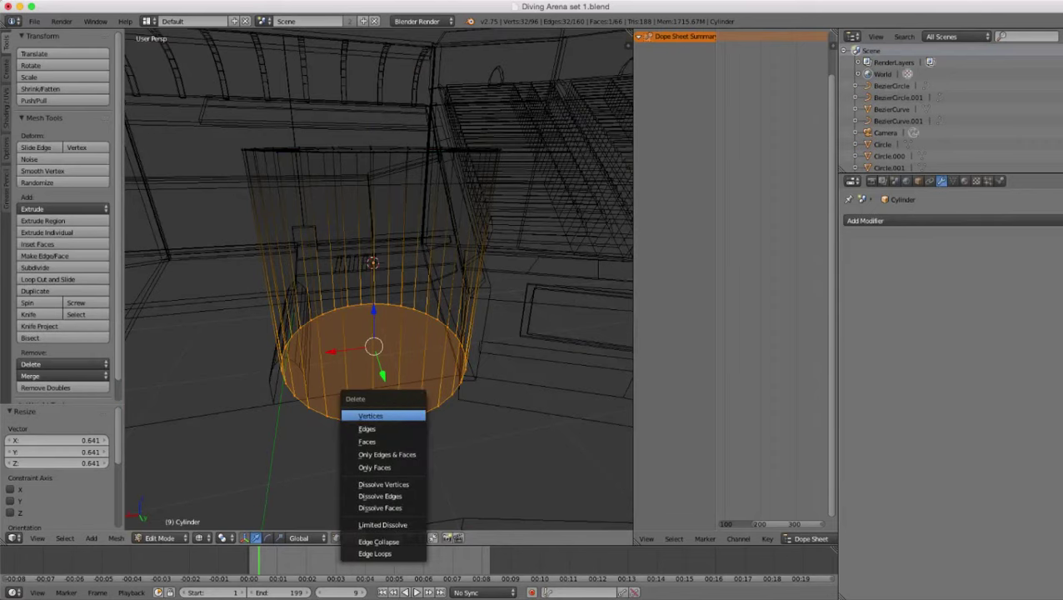
left_click(409, 416)
middle_click_drag(409, 415, 413, 468)
key("z")
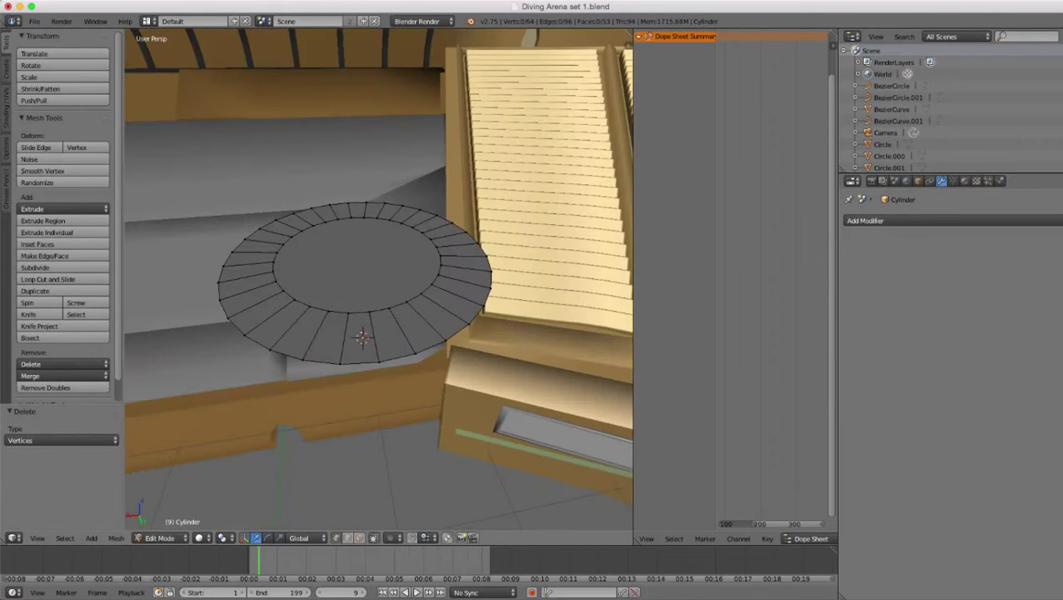
- Delete the disc's inner circular face to leave an open flat ring
left_click(359, 538)
right_click(364, 285)
key("x")
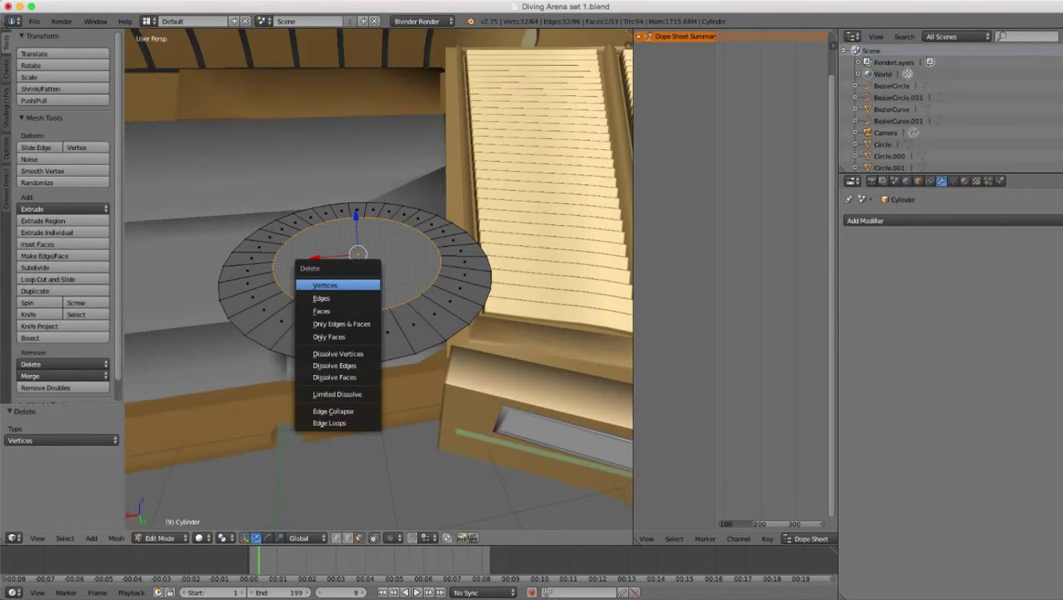
left_click(323, 311)
middle_click_drag(361, 336, 356, 360)
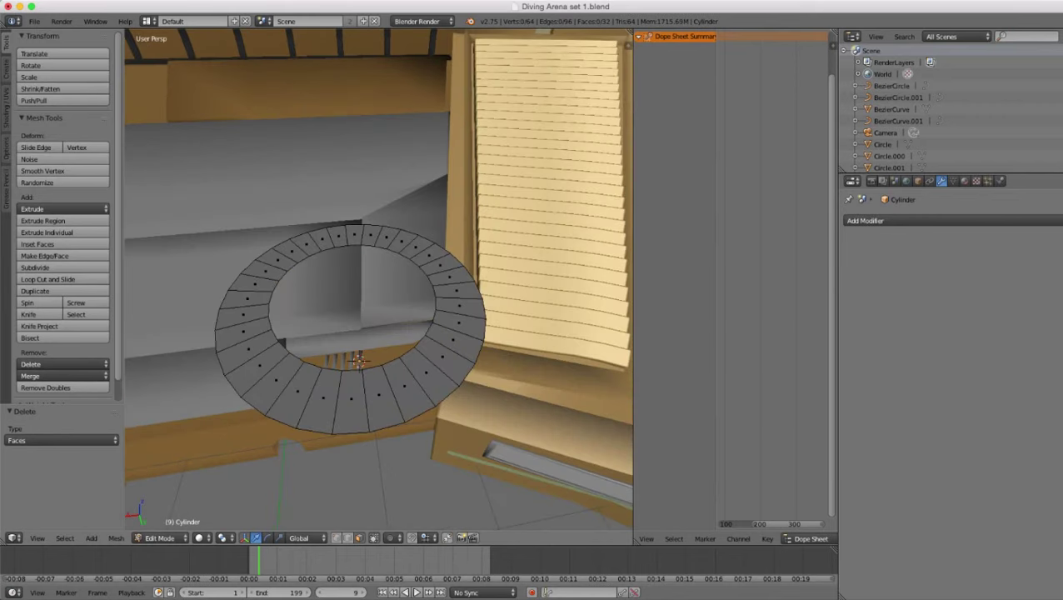
- Select every other face of the ring with Checker Deselect and delete those faces
left_click(65, 538)
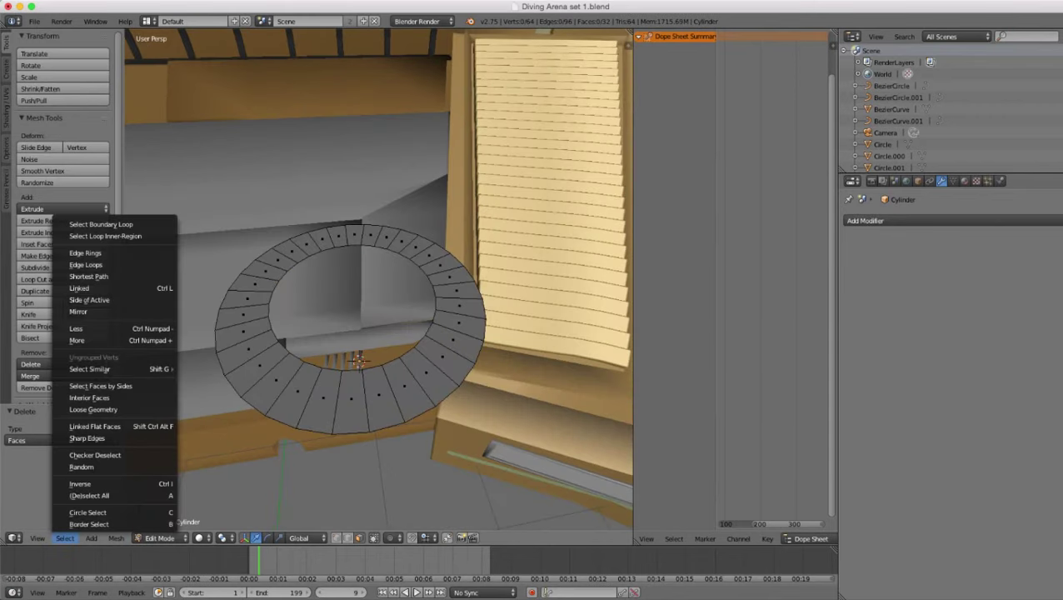
left_click(85, 496)
left_click(65, 537)
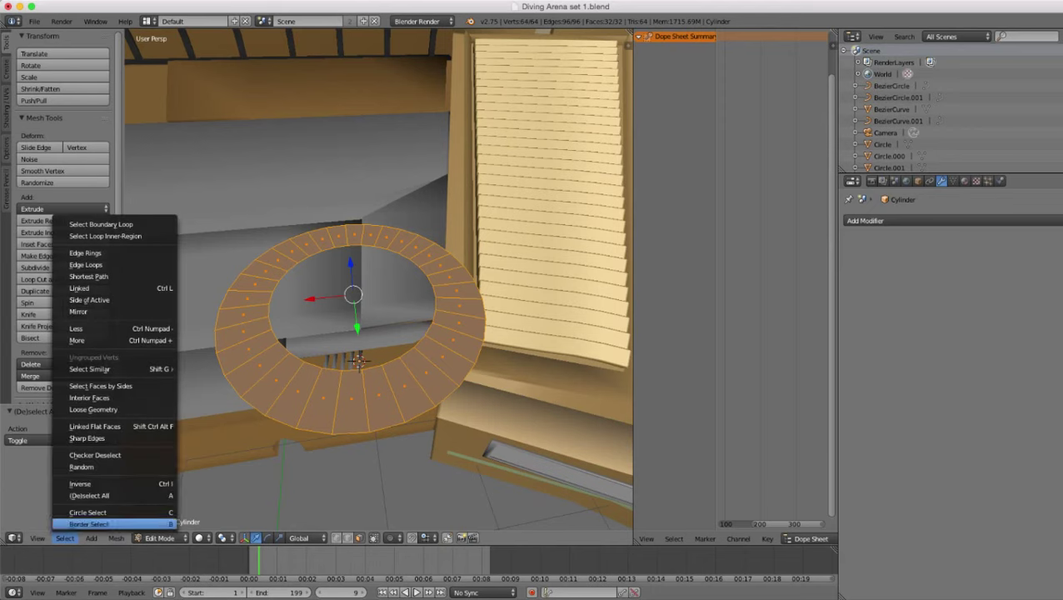
left_click(83, 453)
scroll(363, 380, "down", 3)
middle_click_drag(364, 380, 346, 415)
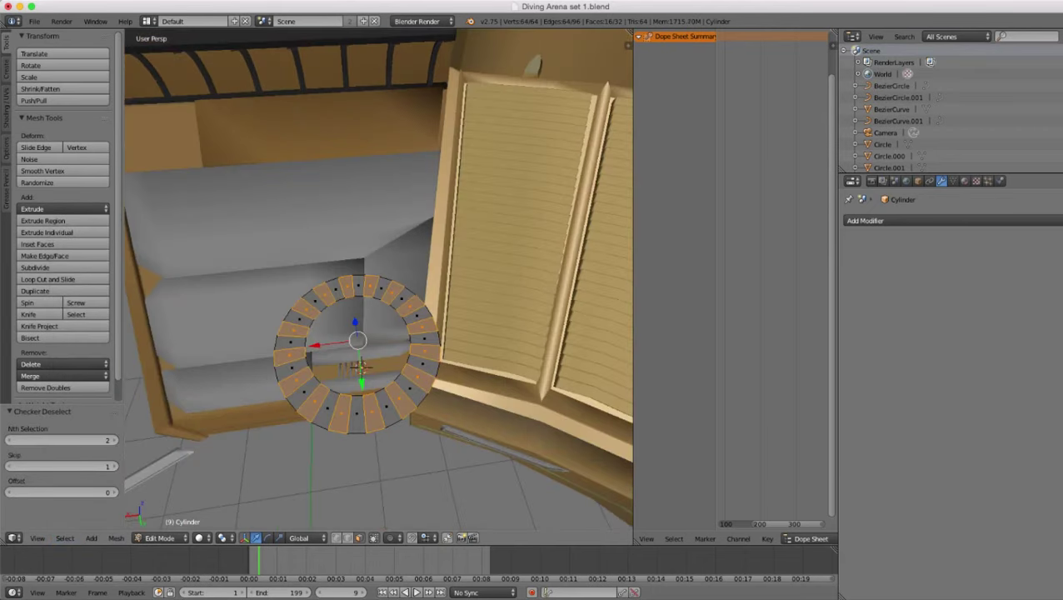
key("x")
left_click(346, 415)
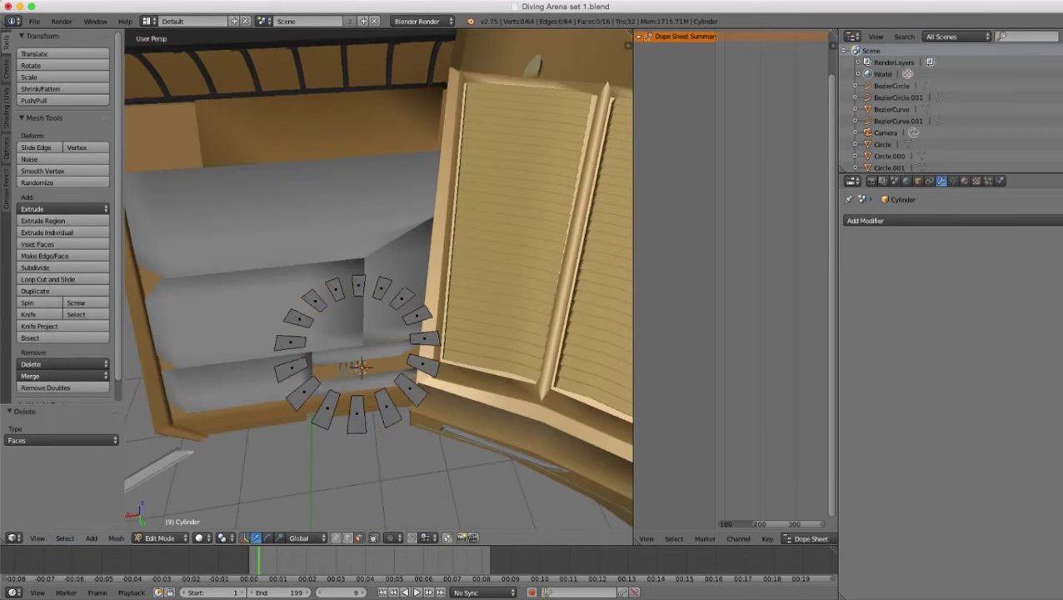
key("Tab")
scroll(347, 415, "down", 3)
middle_click_drag(347, 415, 365, 361)
- Undo the deletion of the ring's alternate faces
key("Tab")
scroll(366, 361, "up", 4)
key("ctrl+z")
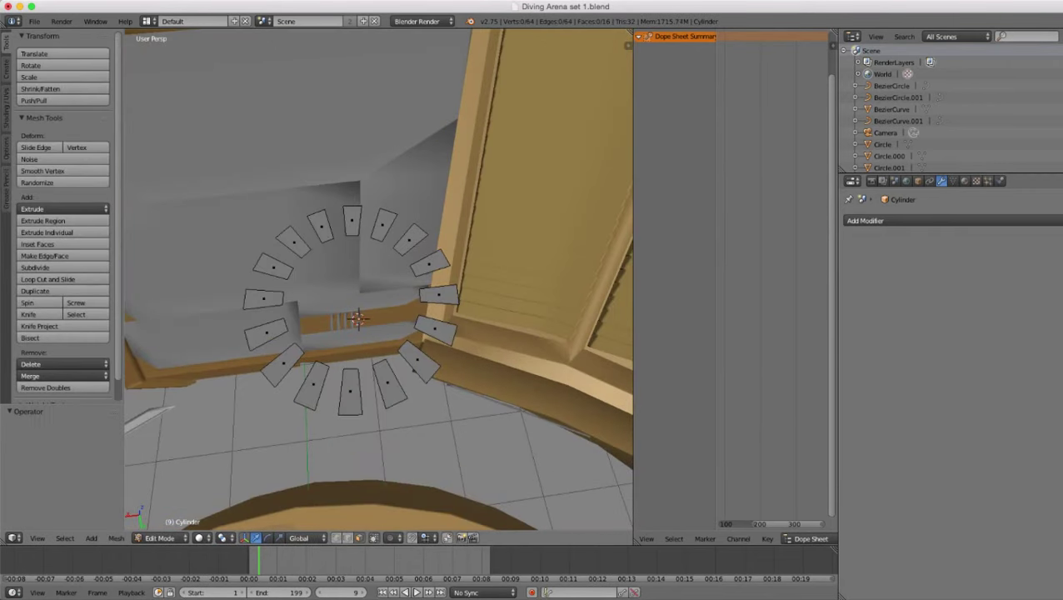
key("ctrl+z")
- Select all faces of the ring and duplicate them in place
key("a")
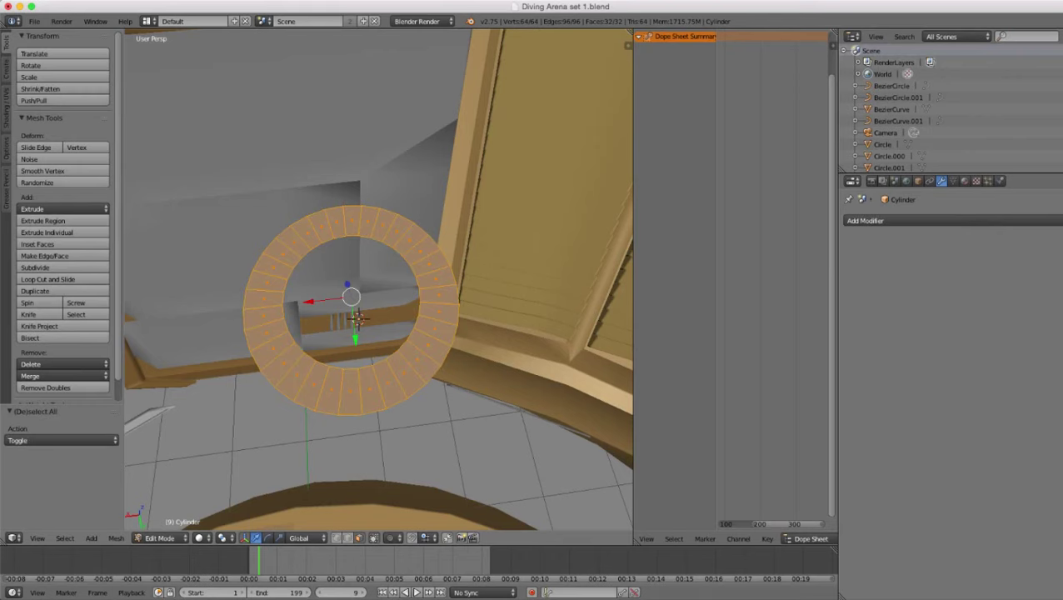
scroll(379, 279, "up", 3)
key("shift+d")
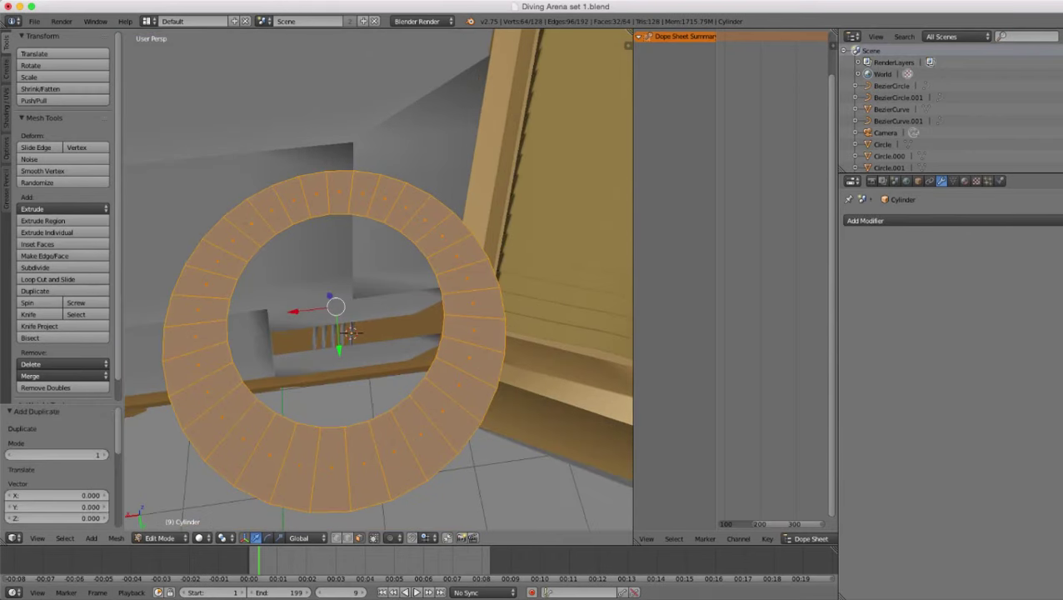
- Scale the duplicated ring to 1.11 and scale its inner edge loop to 0.792 so it overlaps the original on both sides
key("s")
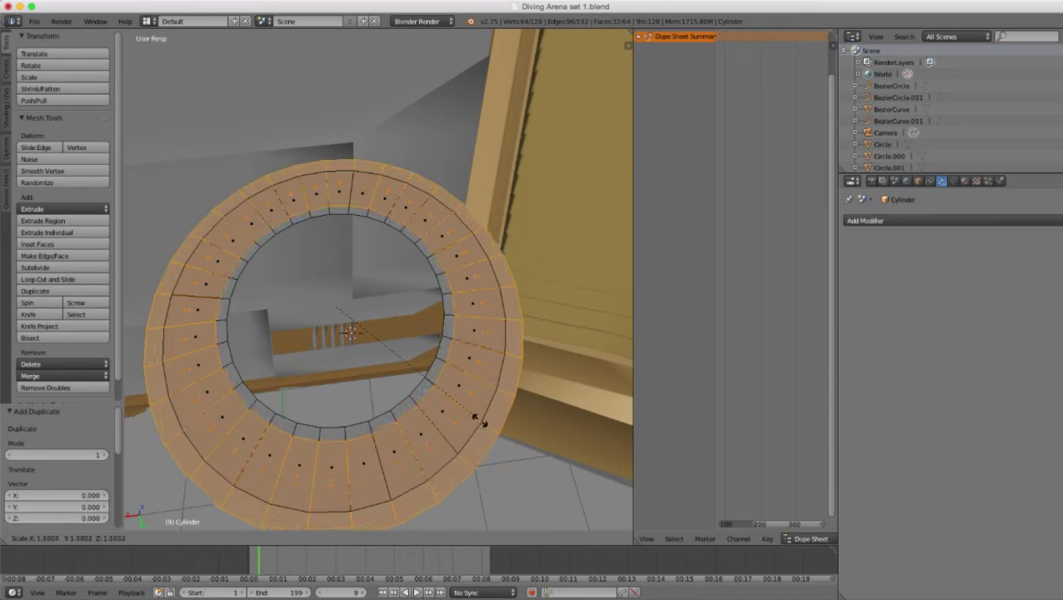
left_click(490, 428)
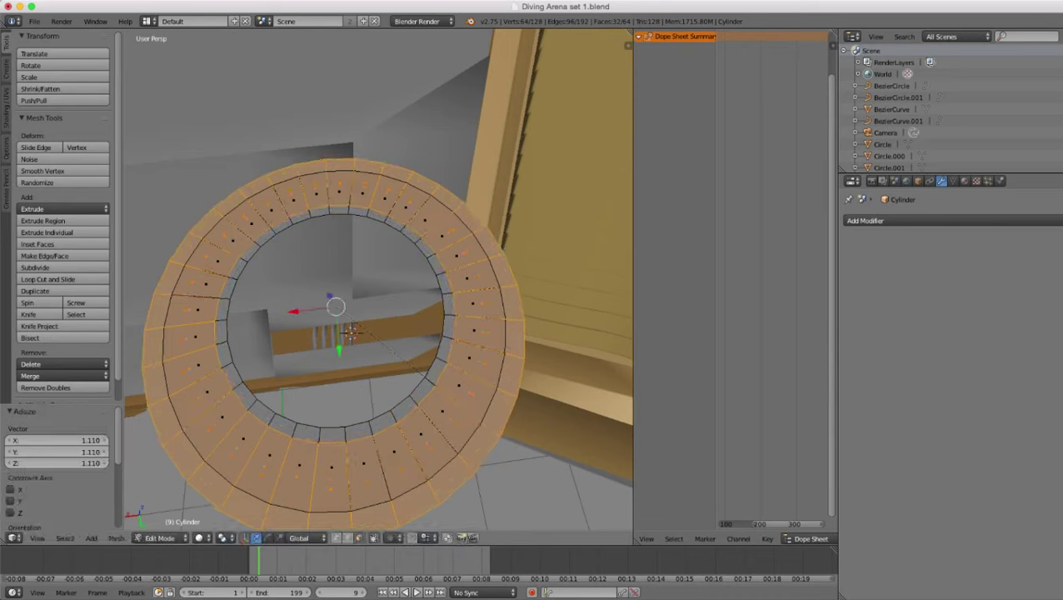
left_click(336, 538)
right_click(434, 387, "alt")
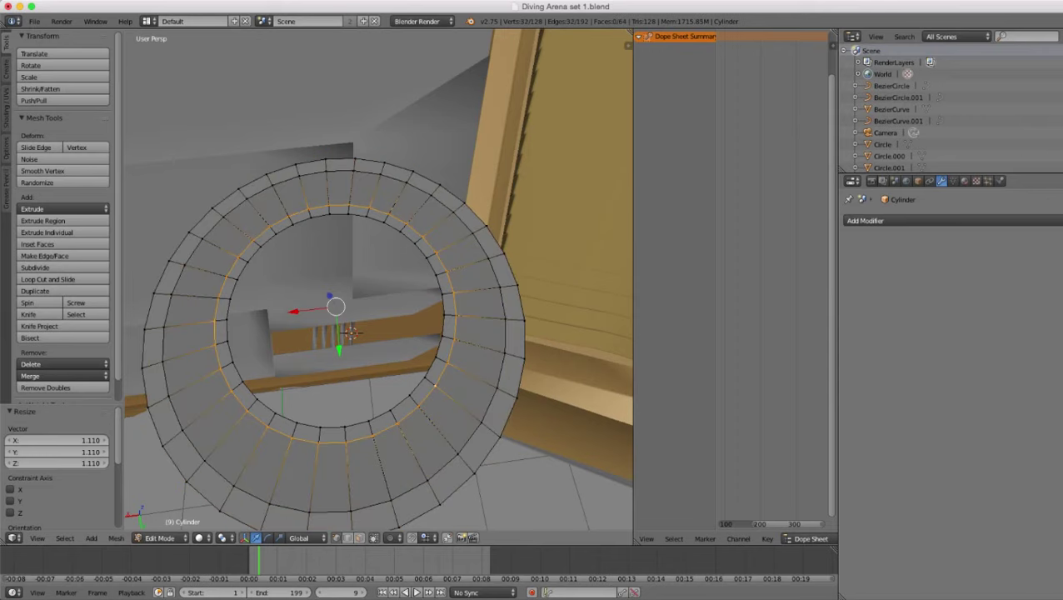
key("s")
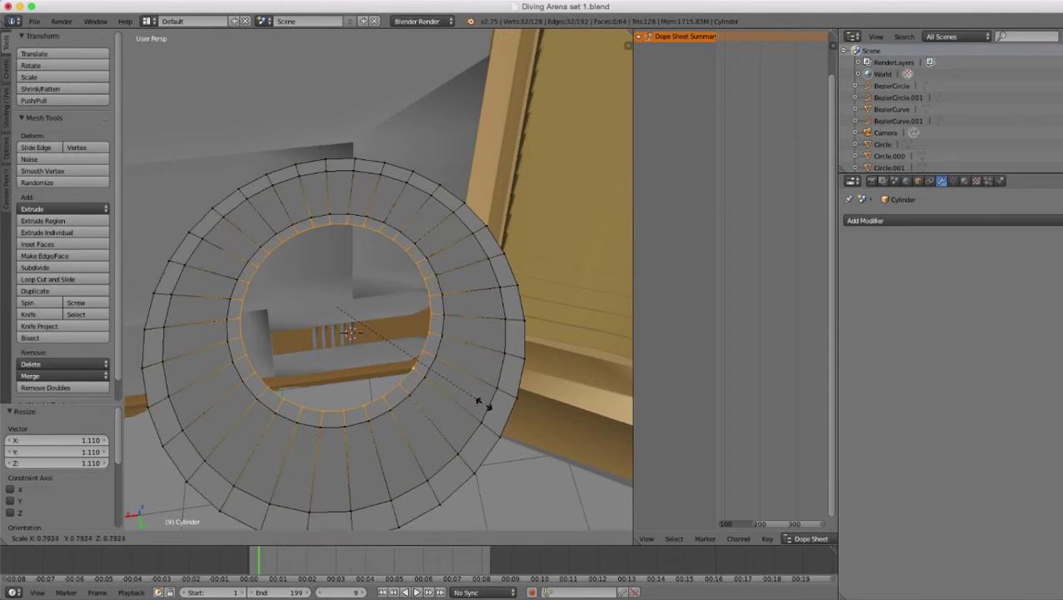
left_click(484, 404)
scroll(483, 404, "down", 3)
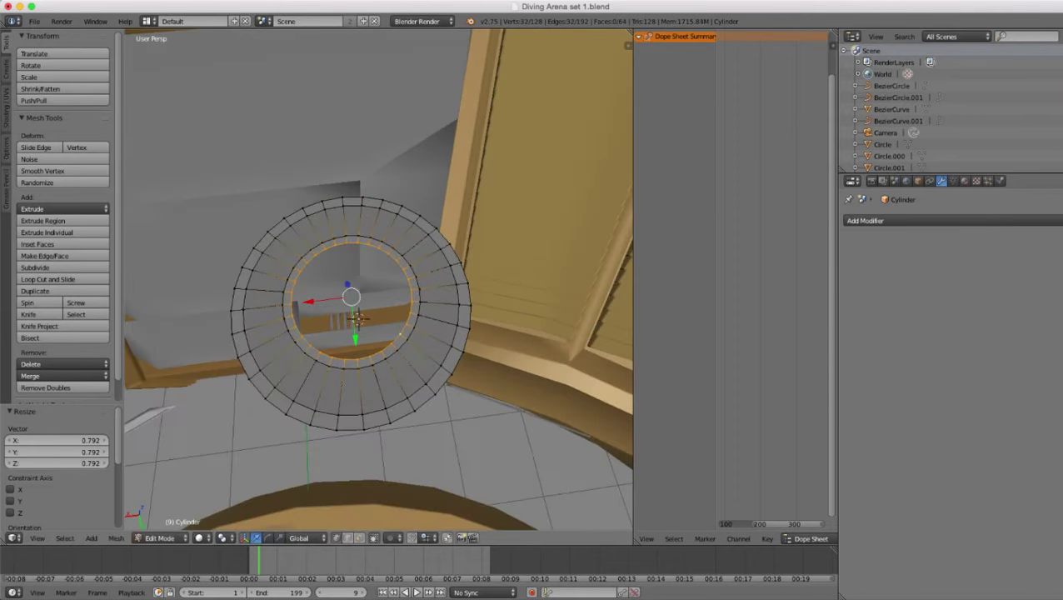
scroll(379, 279, "up", 3)
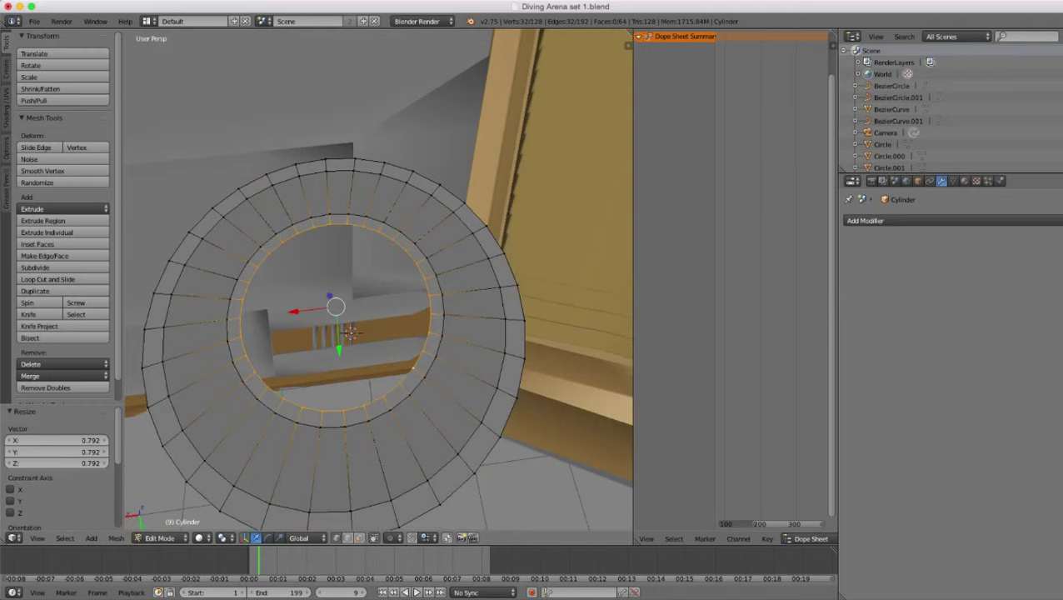
- Select the original ring's linked faces, reduce them to every other face with Checker Deselect, and delete those faces
right_click(444, 315)
key("ctrl+l")
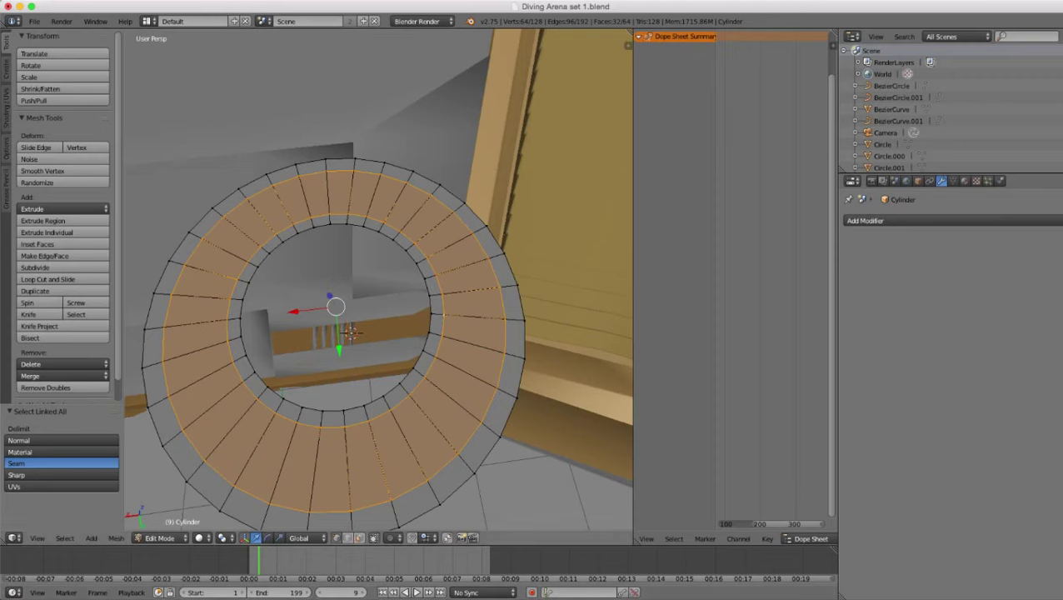
left_click(359, 539)
left_click(65, 538)
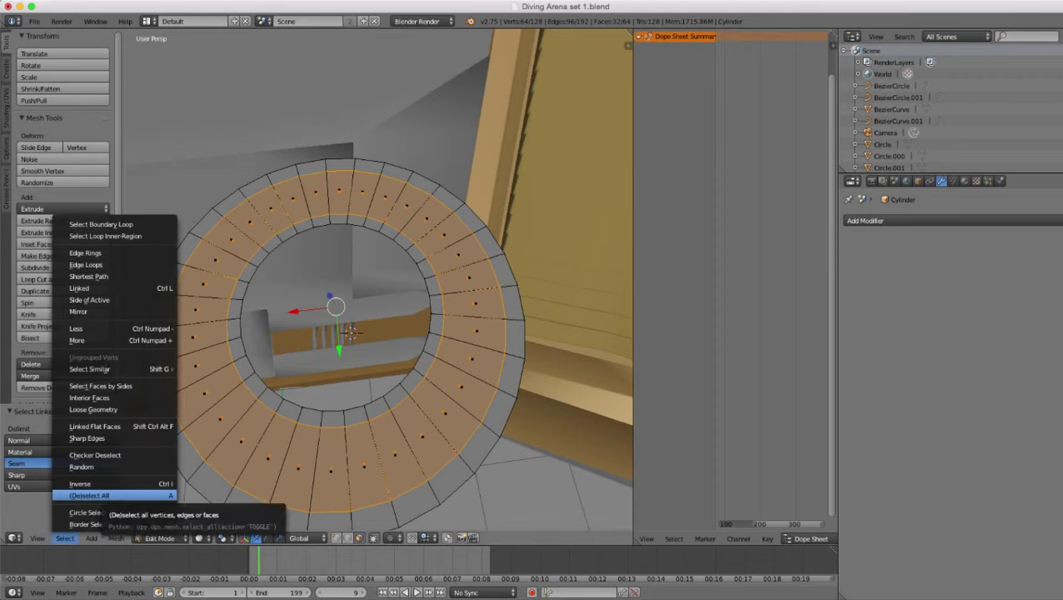
left_click(94, 455)
key("x")
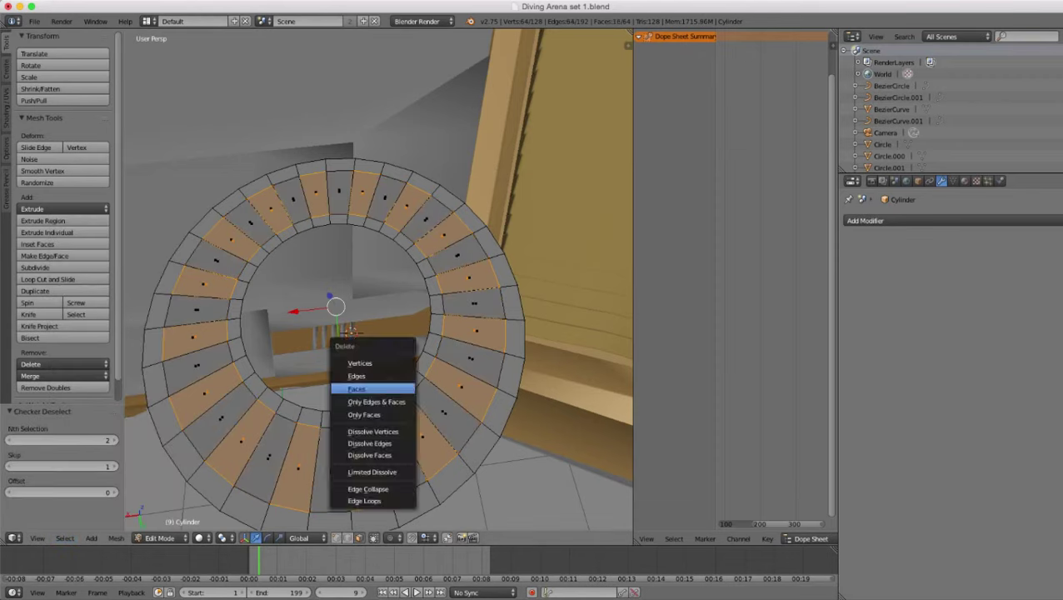
left_click(367, 386)
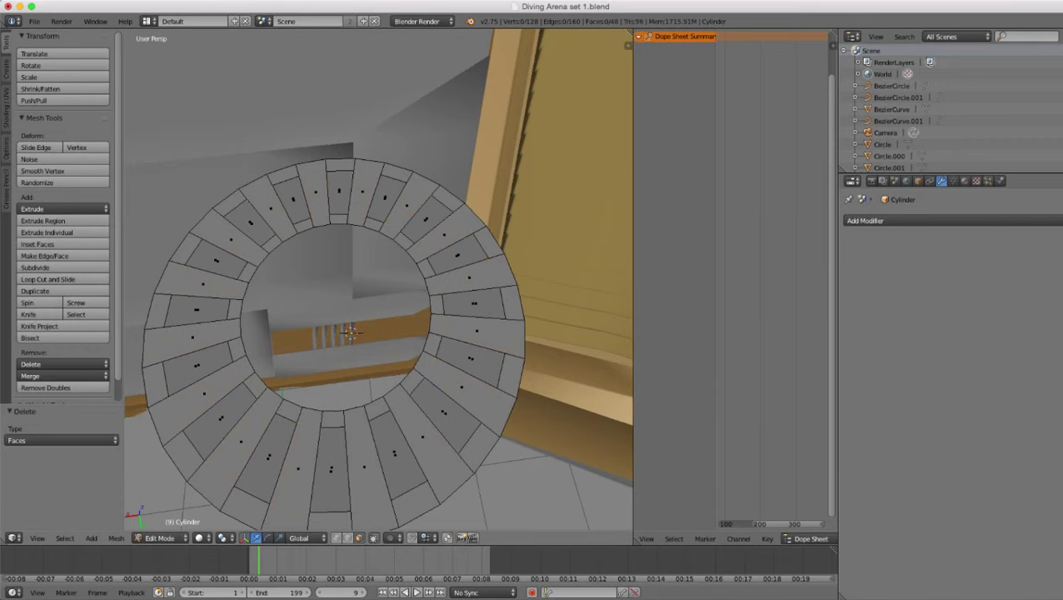
- Add a loop cut around the wider ring and slide it near the inner ends of the segments
key("ctrl+r")
left_click(357, 446)
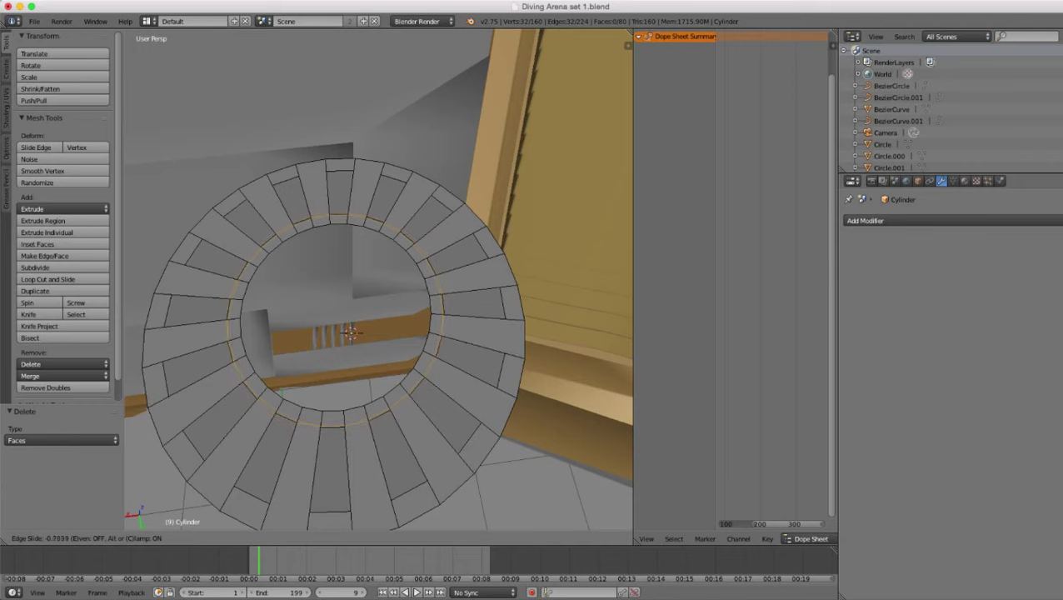
left_click(344, 429)
middle_click_drag(344, 429, 296, 435)
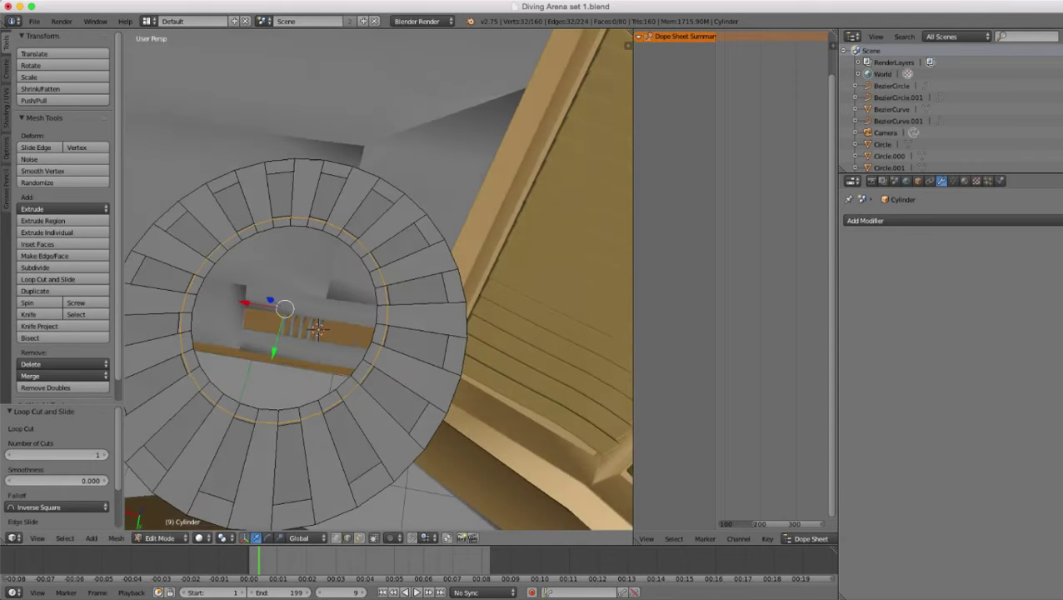
- Add a second loop cut around the wider ring and slide it near the outer ends of the segments
scroll(378, 279, "up", 3)
key("ctrl+r")
left_click(433, 375)
key("g")
key("g")
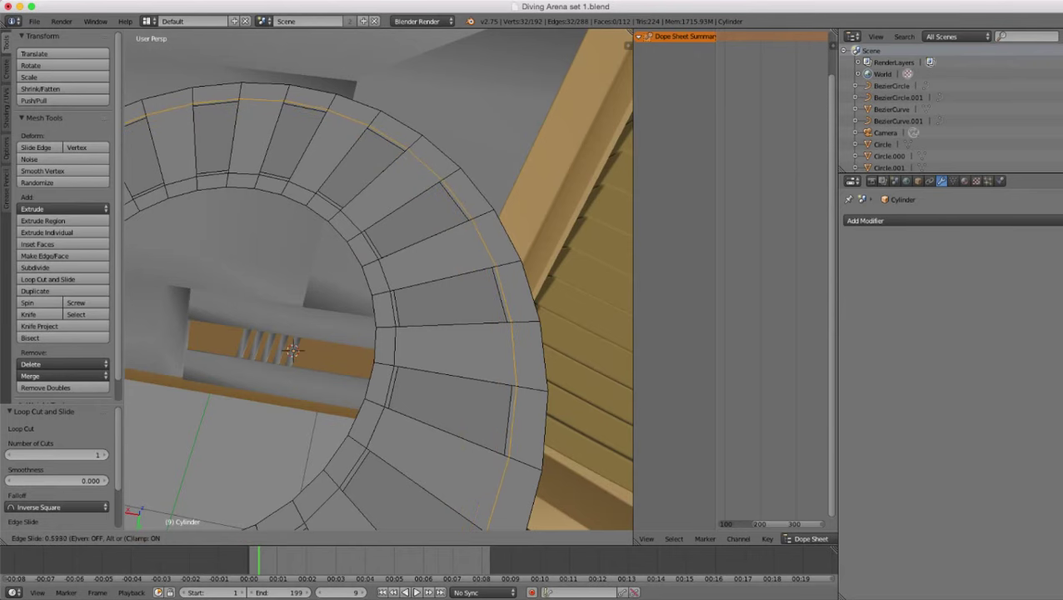
left_click(479, 375)
scroll(378, 279, "down", 6)
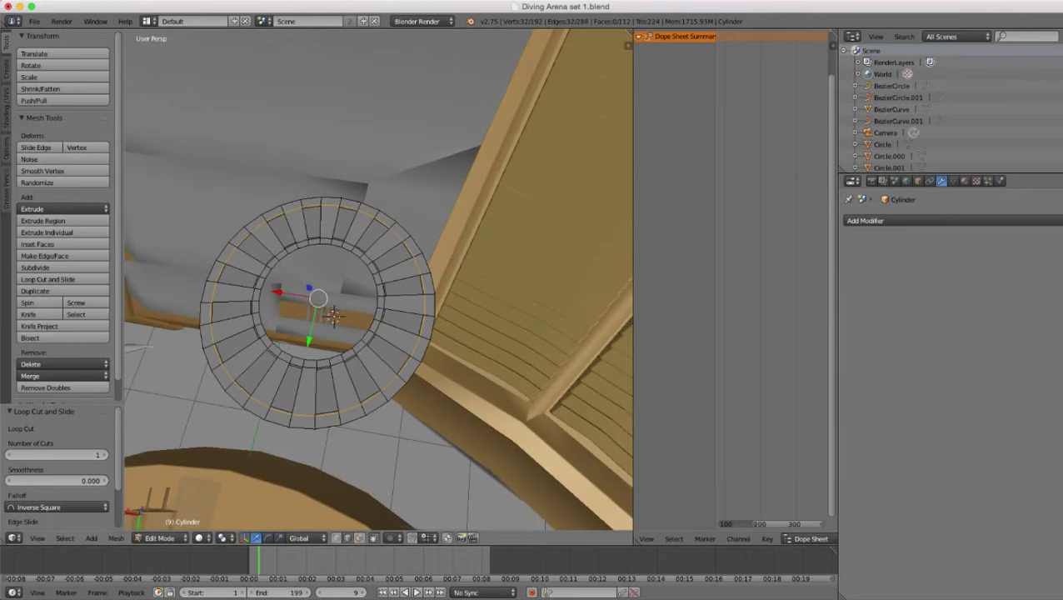
- Delete the wider ring's middle face loop, leaving two narrow rims around the alternating segments
left_click(359, 538)
scroll(378, 279, "up", 3)
right_click(419, 322, "alt")
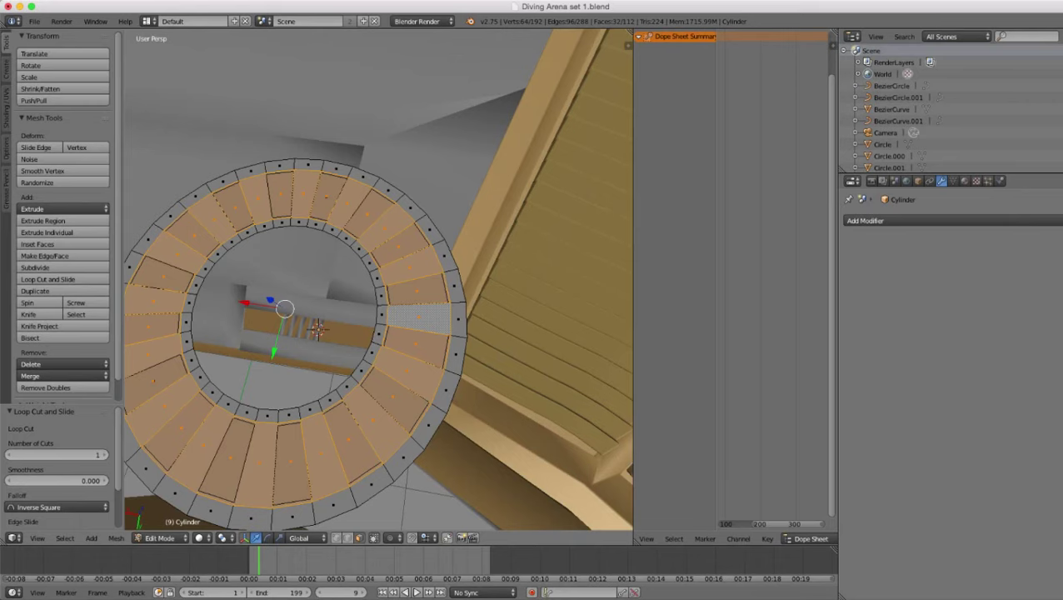
middle_click_drag(421, 363, 425, 317)
key("x")
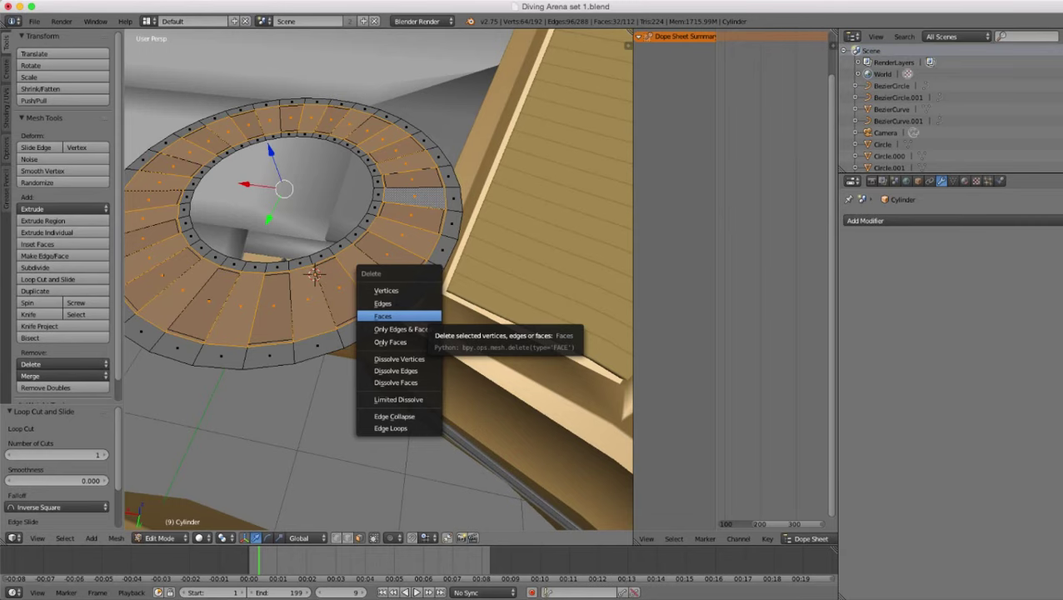
left_click(424, 317)
scroll(424, 317, "down", 5)
scroll(379, 279, "down", 2)
middle_click_drag(379, 279, 379, 200)
scroll(379, 279, "up", 6)
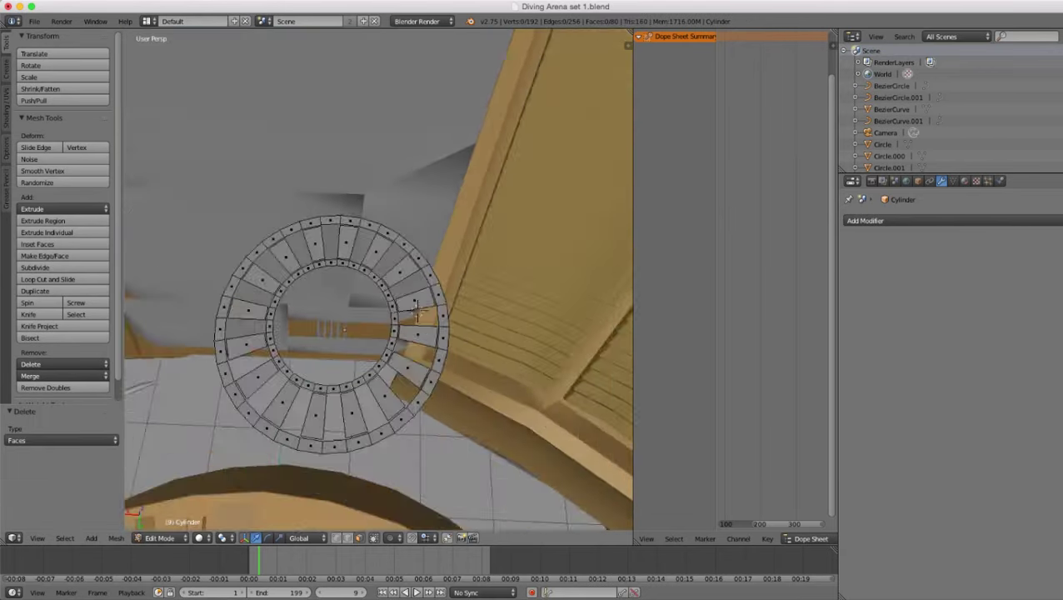
- Edge Slide the outer rim's outermost edge loop inward by a factor of about 0.66 to thin the rim
key("2")
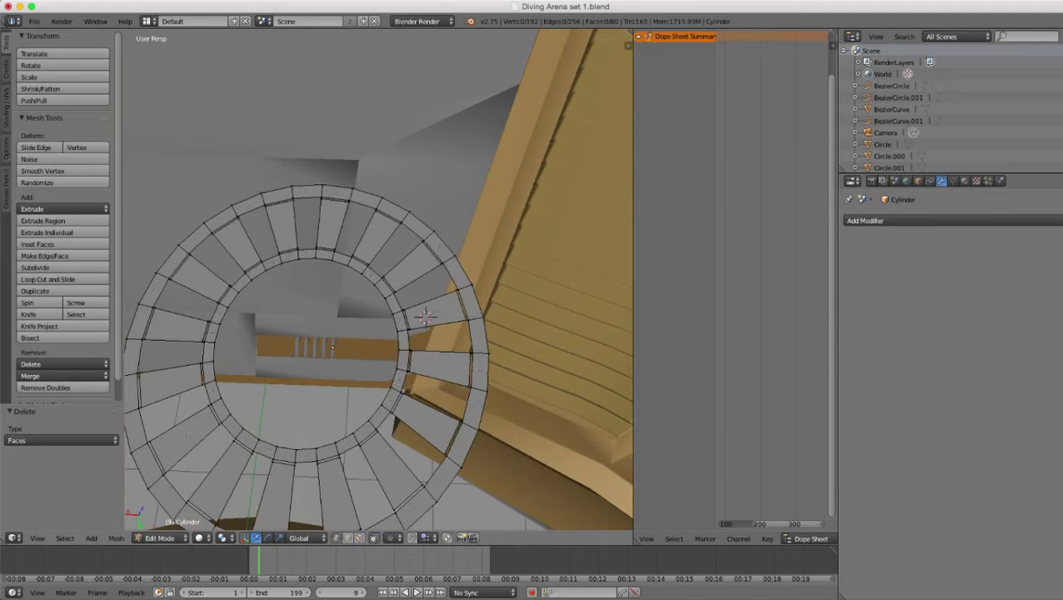
right_click(479, 427, "alt")
key("ctrl+e")
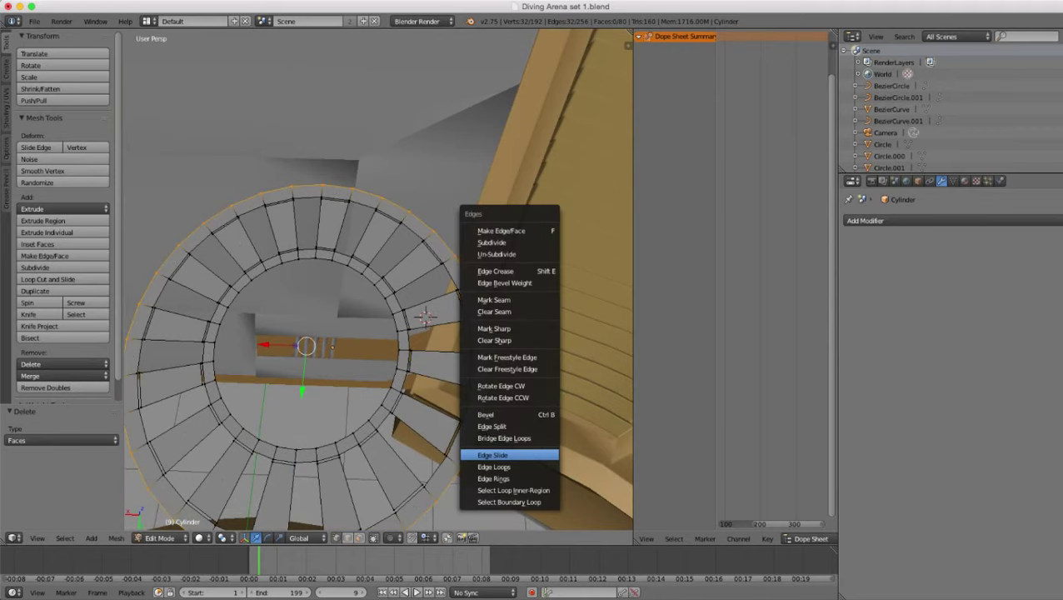
left_click(502, 455)
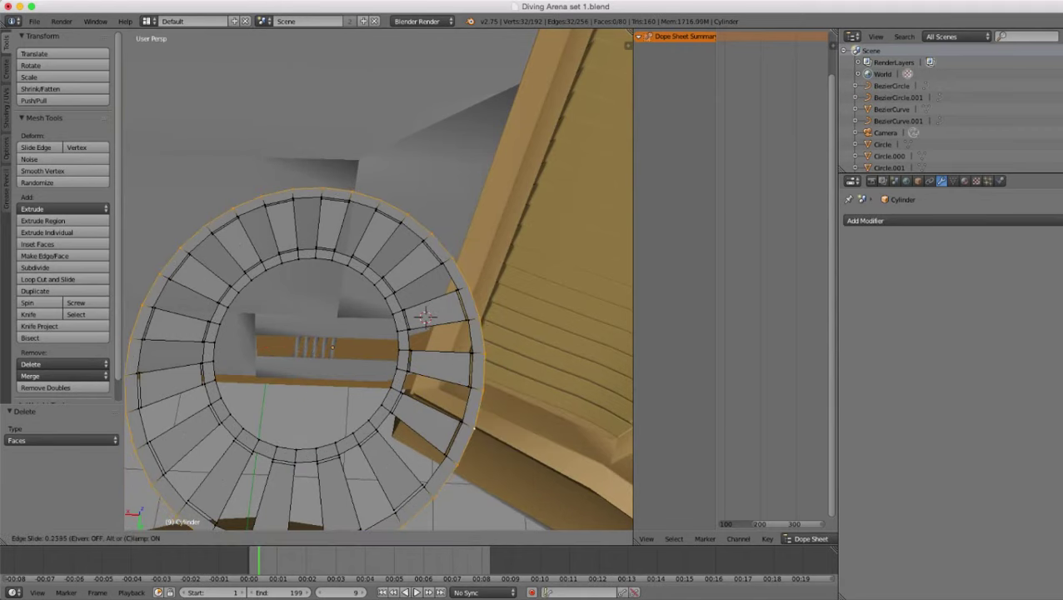
left_click(425, 316)
- Edge Slide the inner rim's innermost edge loop outward by a factor of 0.67 to thin that rim
right_click(397, 335, "alt")
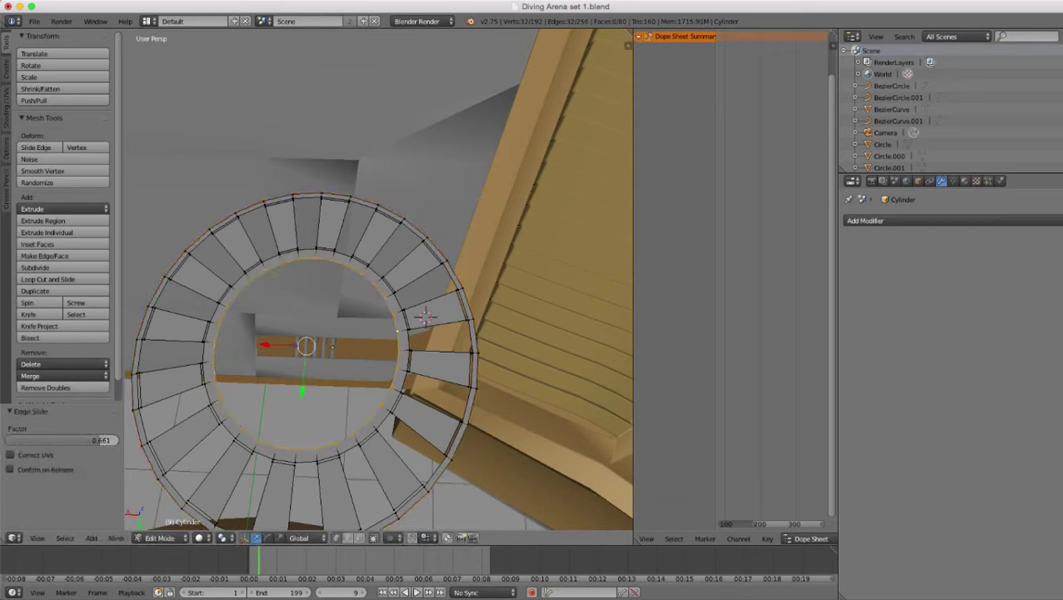
key("ctrl+e")
left_click(442, 406)
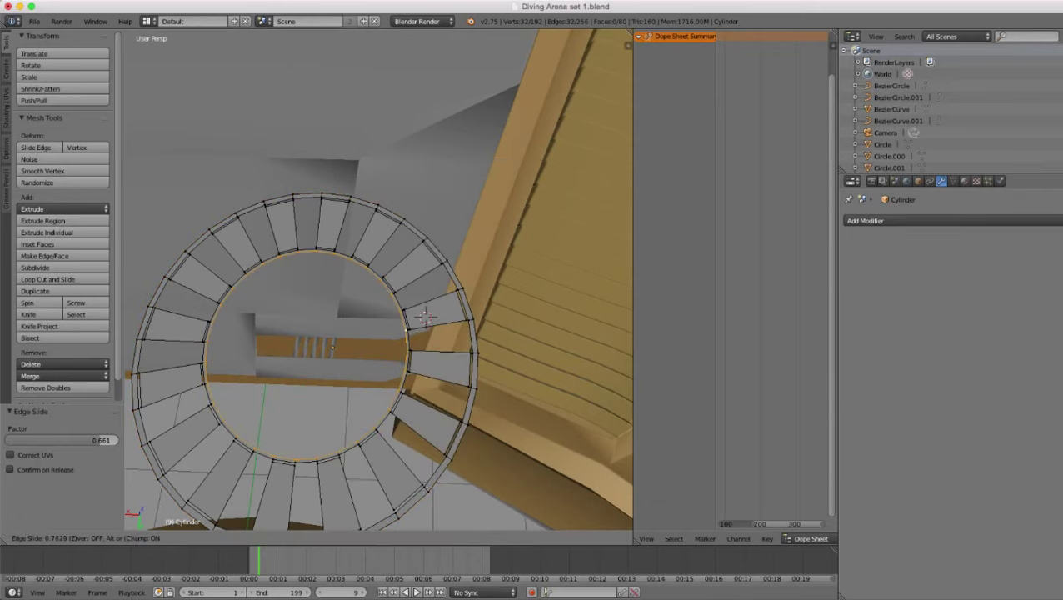
left_click(425, 315)
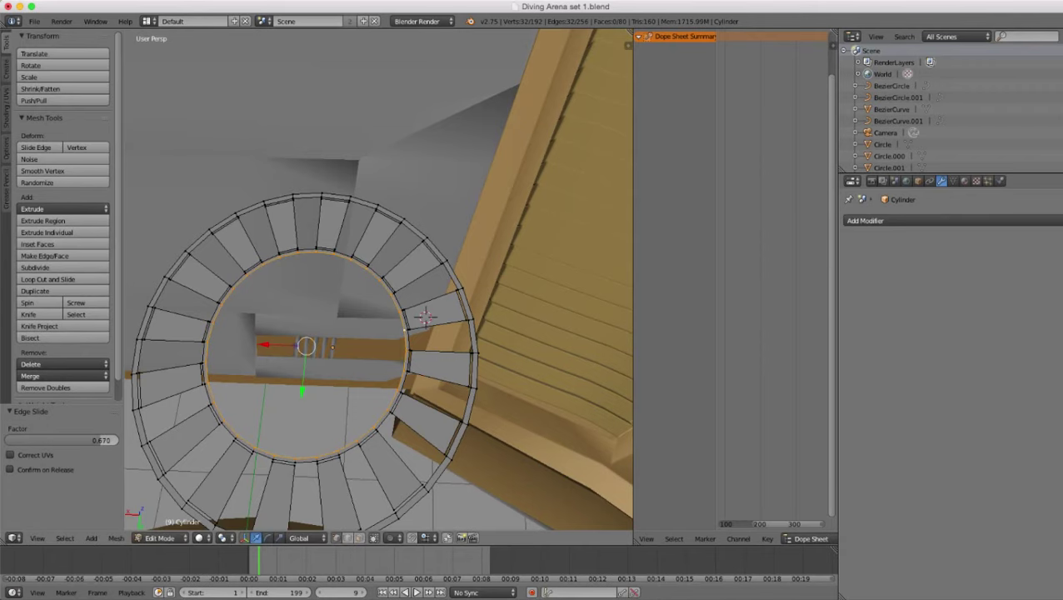
key("Tab")
scroll(379, 280, "down", 7)
mouse_move(392, 317)
middle_mouse_down()
mouse_move(430, 310)
mouse_move(467, 259)
mouse_move(409, 316)
middle_mouse_up()
scroll(417, 288, "up", 7)
key("Tab")
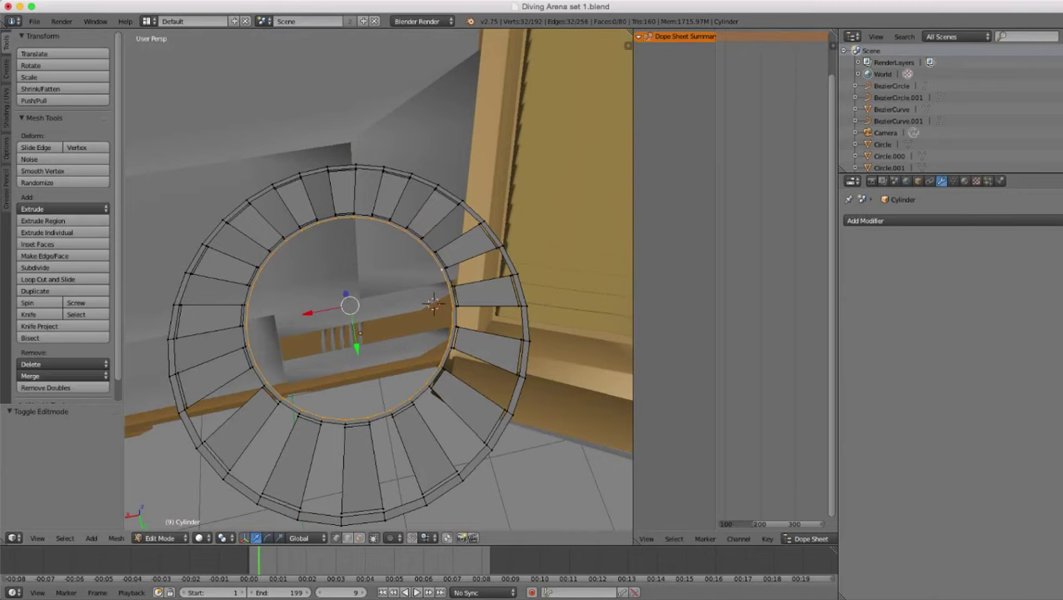
- Select the whole mesh and deselect the inner and outer rims so only the segment faces stay selected
right_click(336, 215)
right_click(318, 220)
key("a")
key("a")
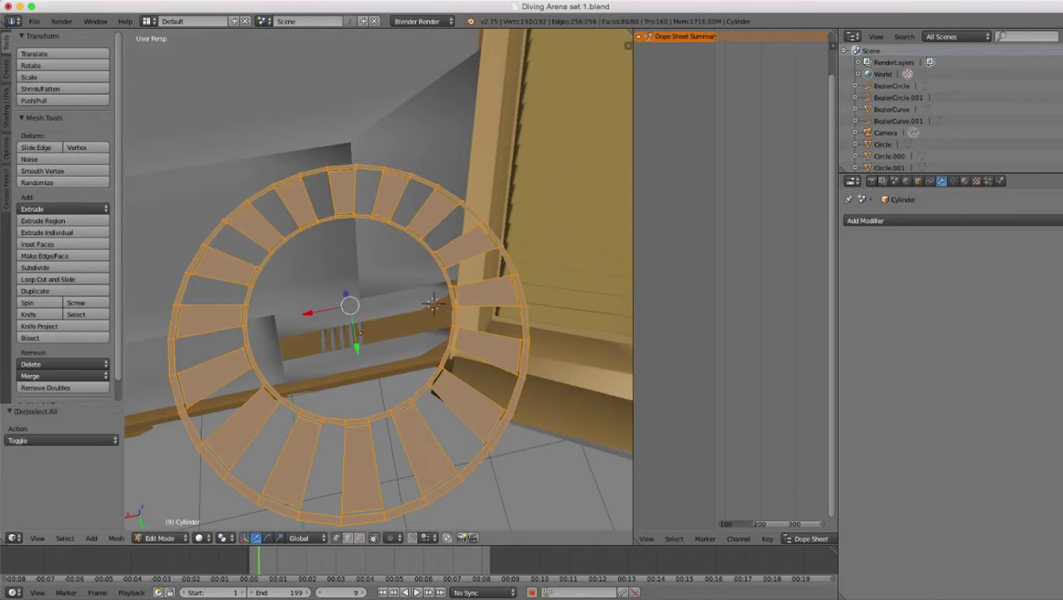
right_click(419, 246, "alt+shift")
right_click(420, 241, "alt+shift")
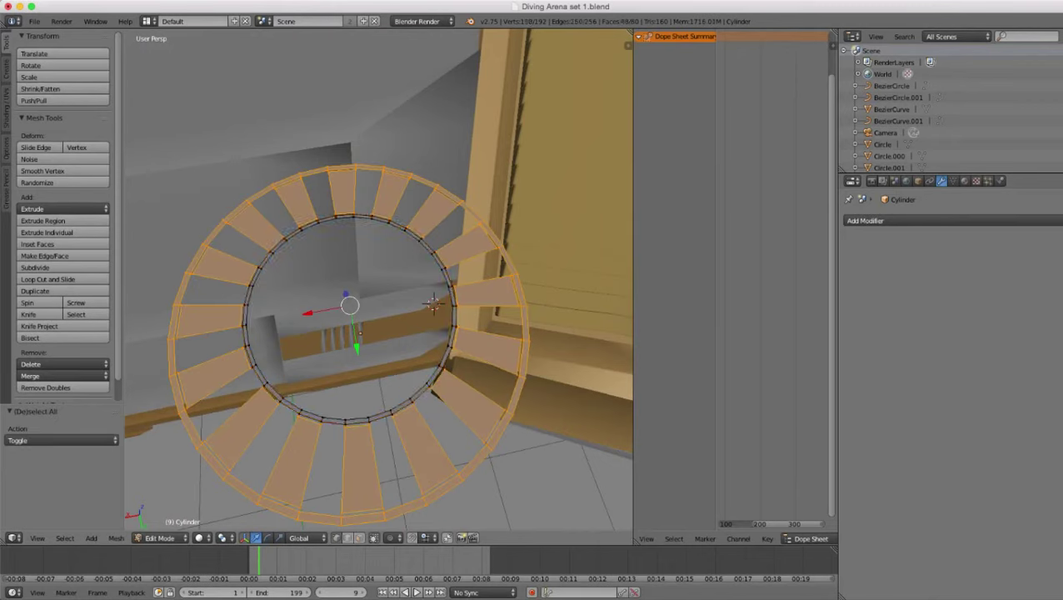
right_click(454, 198, "alt+shift")
right_click(455, 195, "alt+shift")
key("z")
middle_click_drag(450, 200, 421, 238)
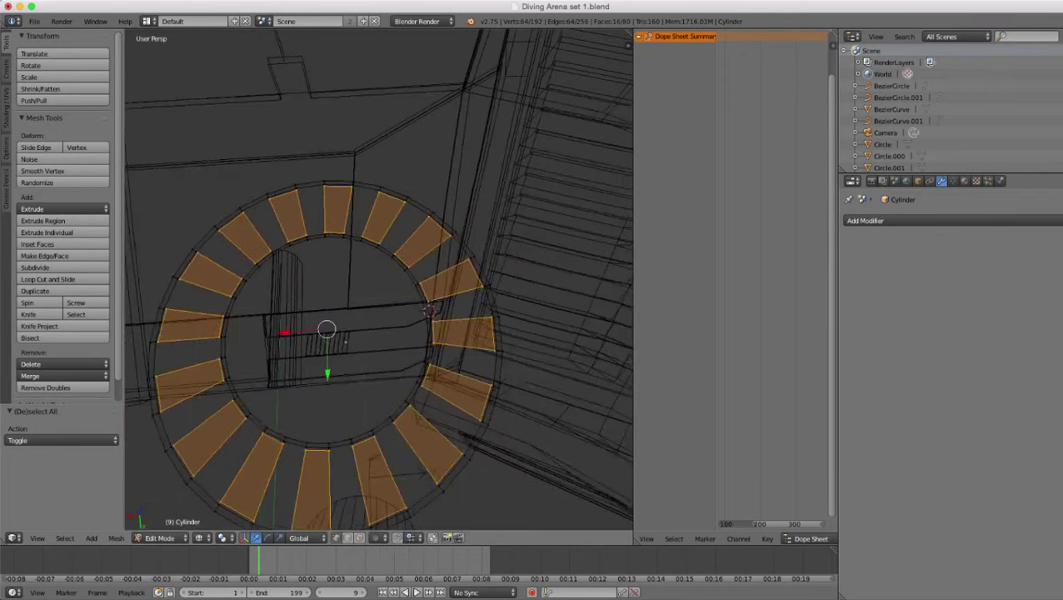
key("z")
scroll(379, 279, "down", 3)
scroll(379, 279, "up", 3)
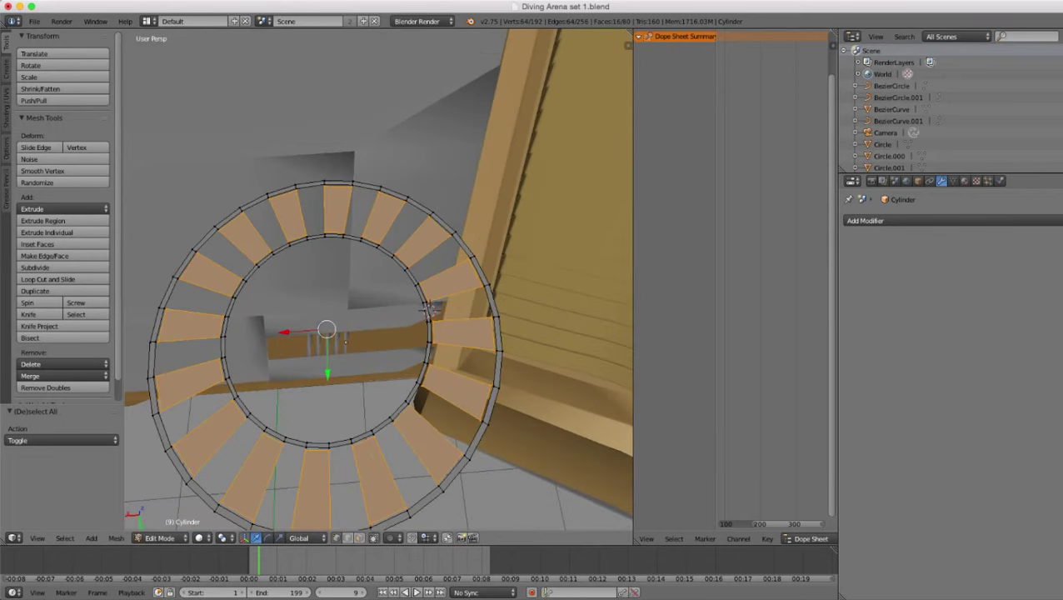
scroll(431, 308, "down", 2)
scroll(430, 308, "up", 2)
key("Escape")
middle_click_drag(334, 468, 337, 409)
- Try to deselect single edges of the bottom and top segments with border selection, and add them back to the selection
key("c")
scroll(338, 409, "down", 5)
scroll(340, 412, "up", 5)
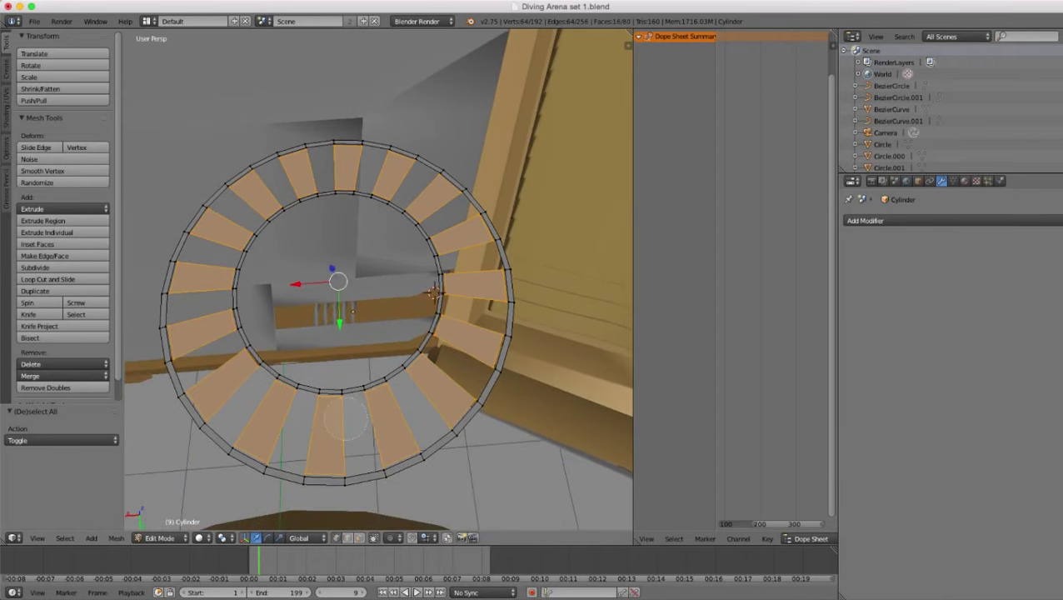
key("b")
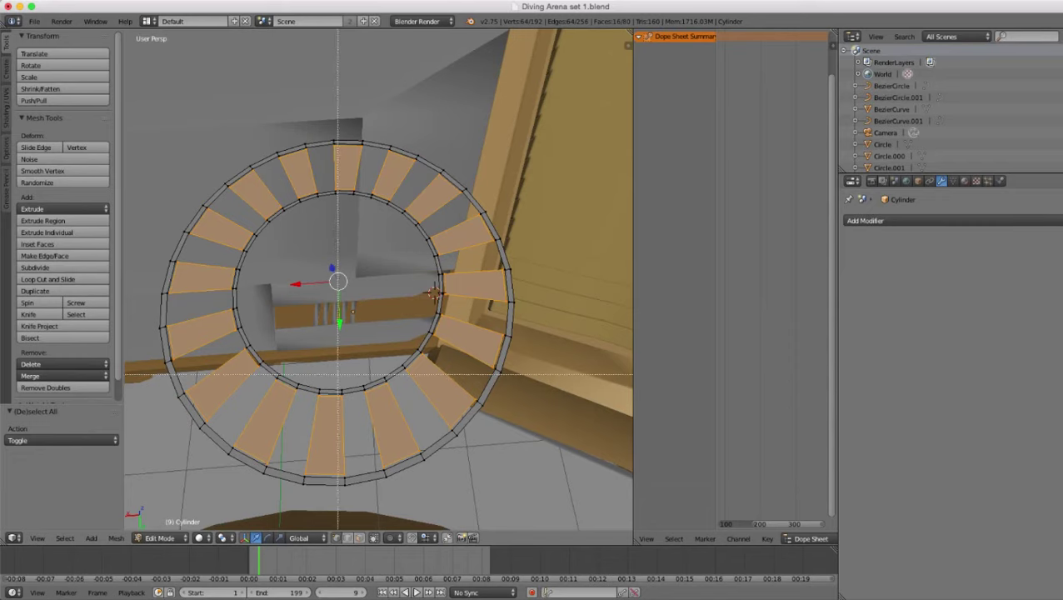
middle_click_drag(337, 374, 358, 519)
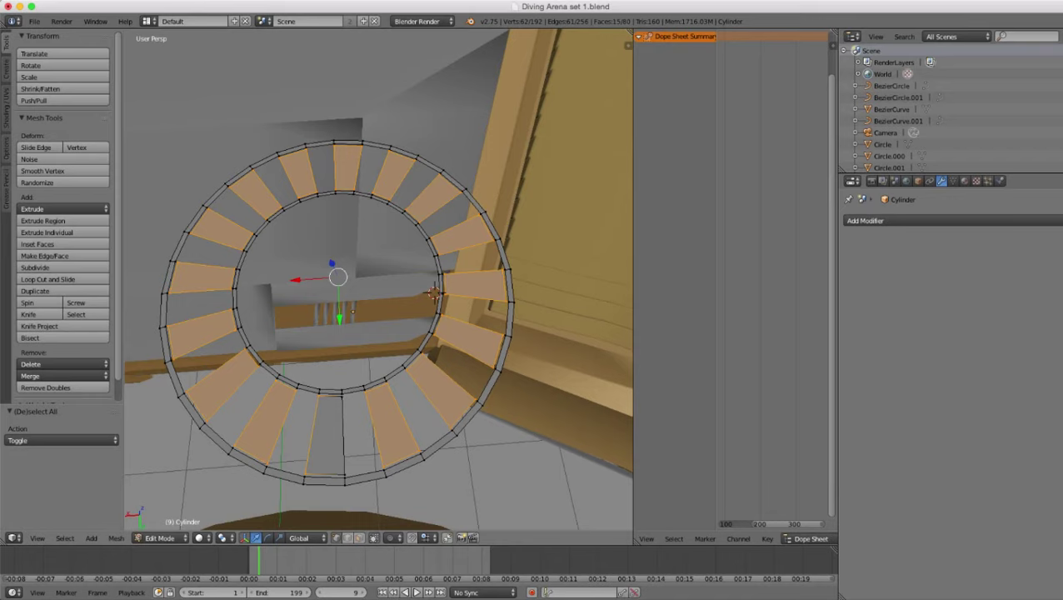
key("b")
middle_click_drag(345, 123, 368, 209)
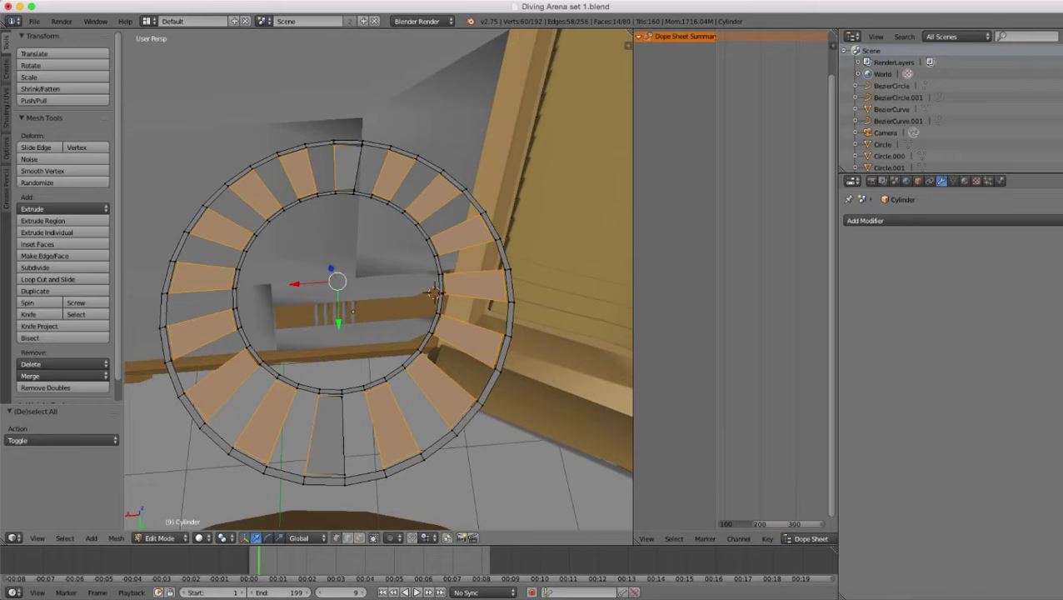
right_click(354, 167, "shift")
right_click(343, 435, "shift")
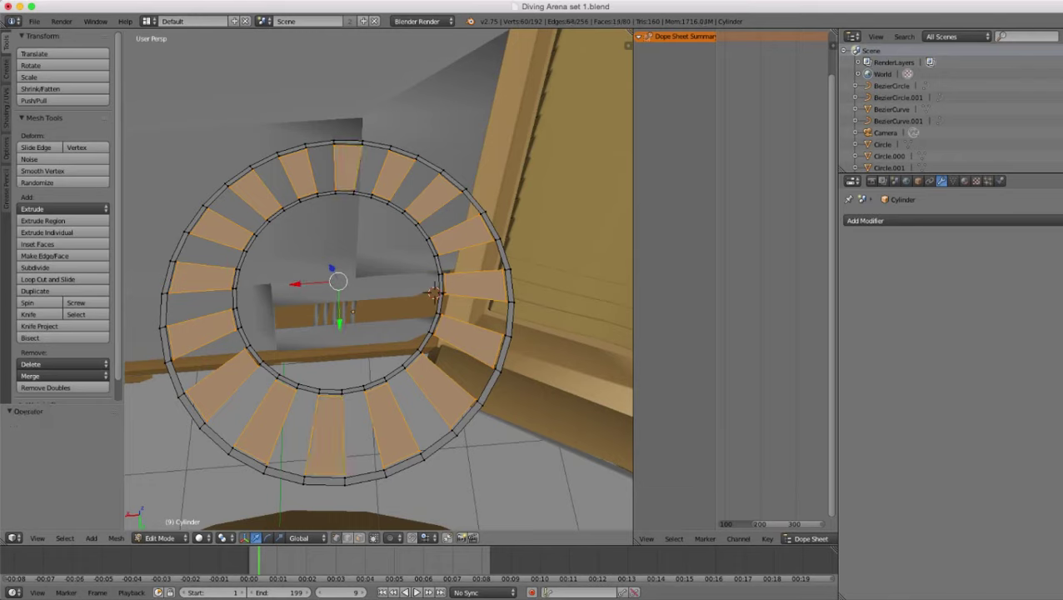
- Try Checker Deselect on the selected segment faces, restoring the full segment selection between attempts
left_click(65, 539)
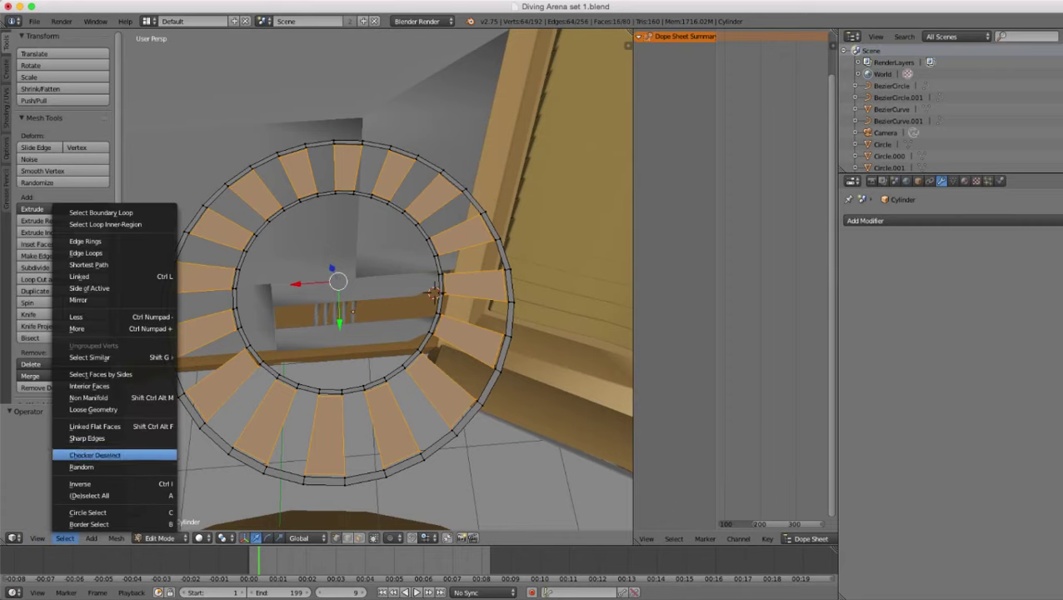
left_click(88, 454)
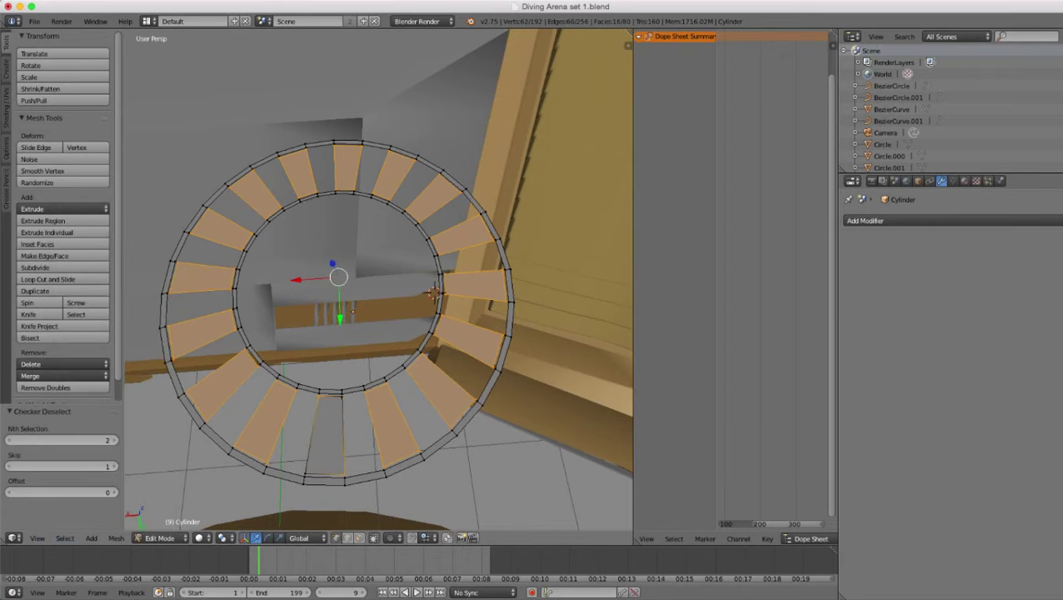
key("ctrl+z")
left_click(65, 537)
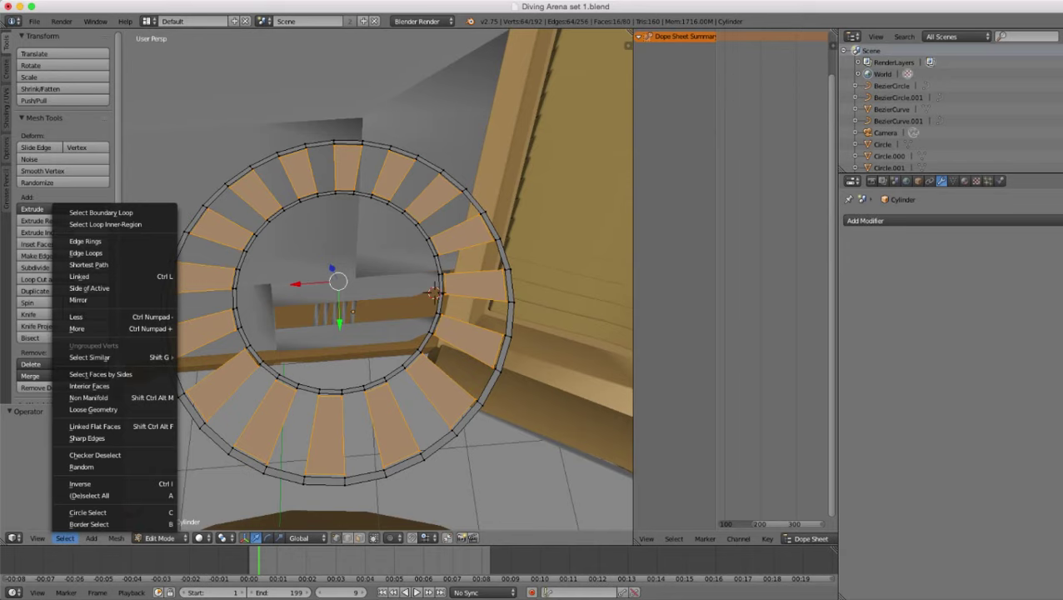
left_click(95, 455)
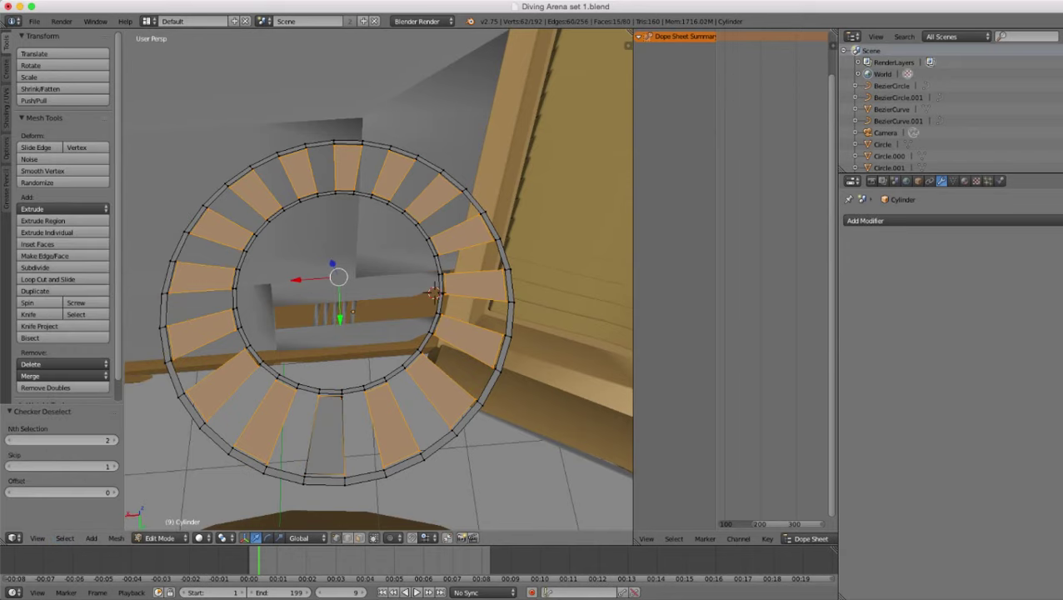
key("ctrl+l")
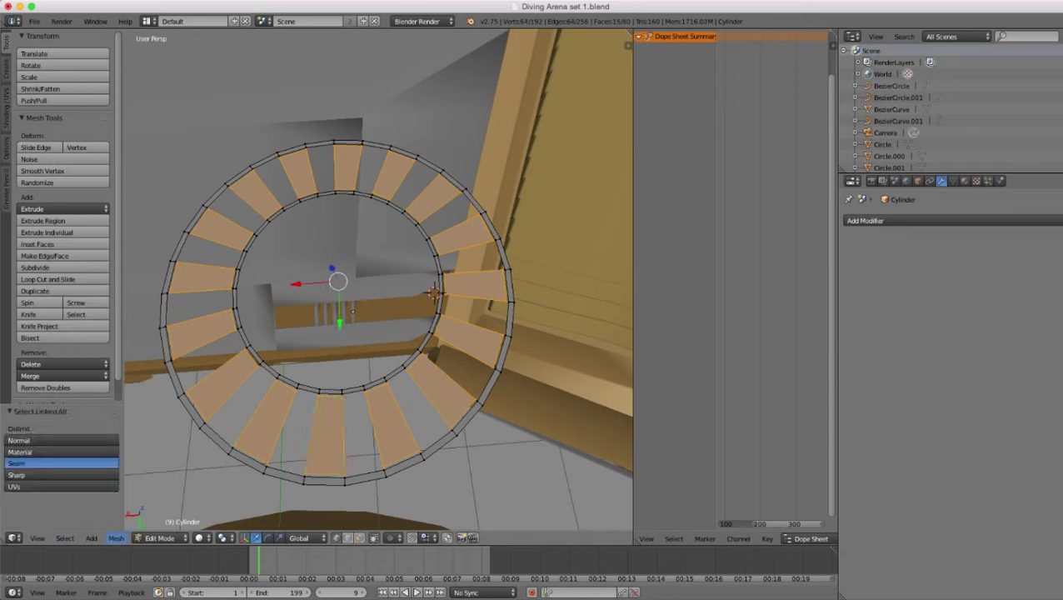
left_click(92, 538)
mouse_move(65, 539)
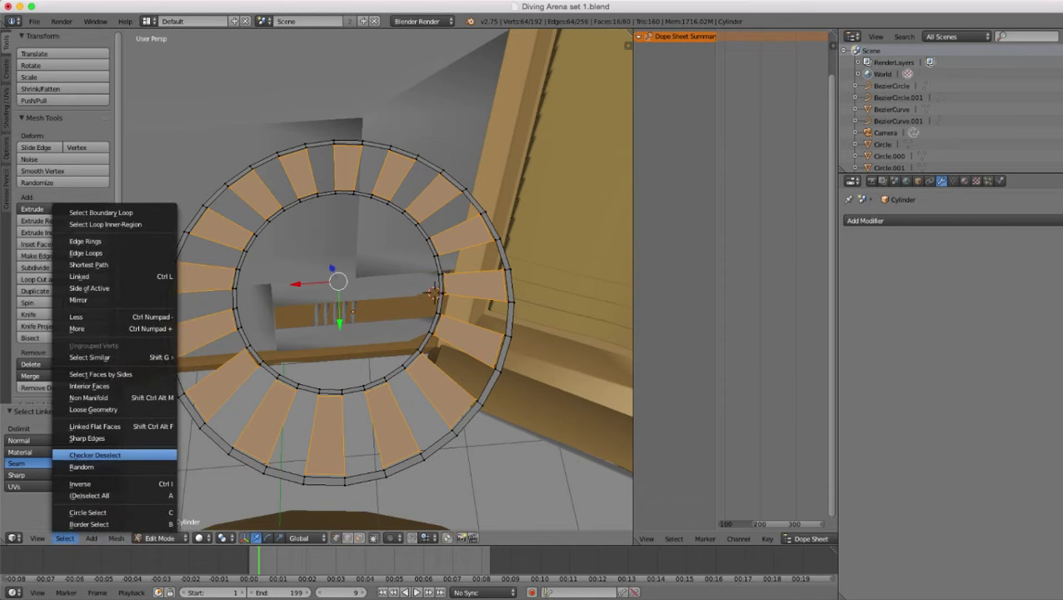
left_click(95, 455)
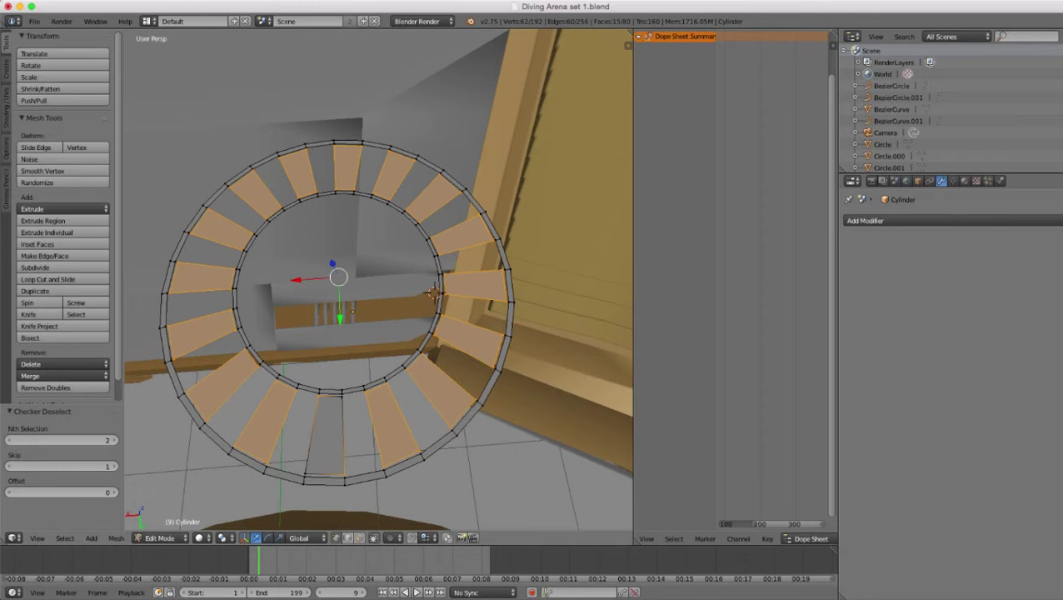
- Select one matching side edge on each of the 16 segments and rotate them about 6.86° around global Z to narrow the segments into bars
left_click(347, 538)
right_click(312, 434)
right_click(256, 414, "shift")
right_click(215, 371, "shift")
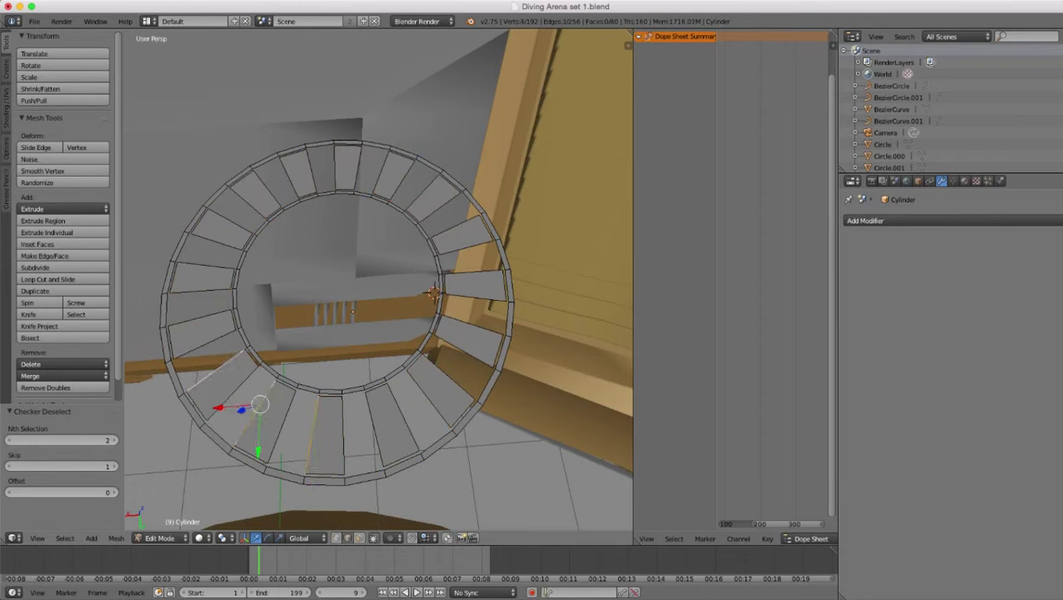
right_click(200, 319, "shift")
right_click(205, 266, "shift")
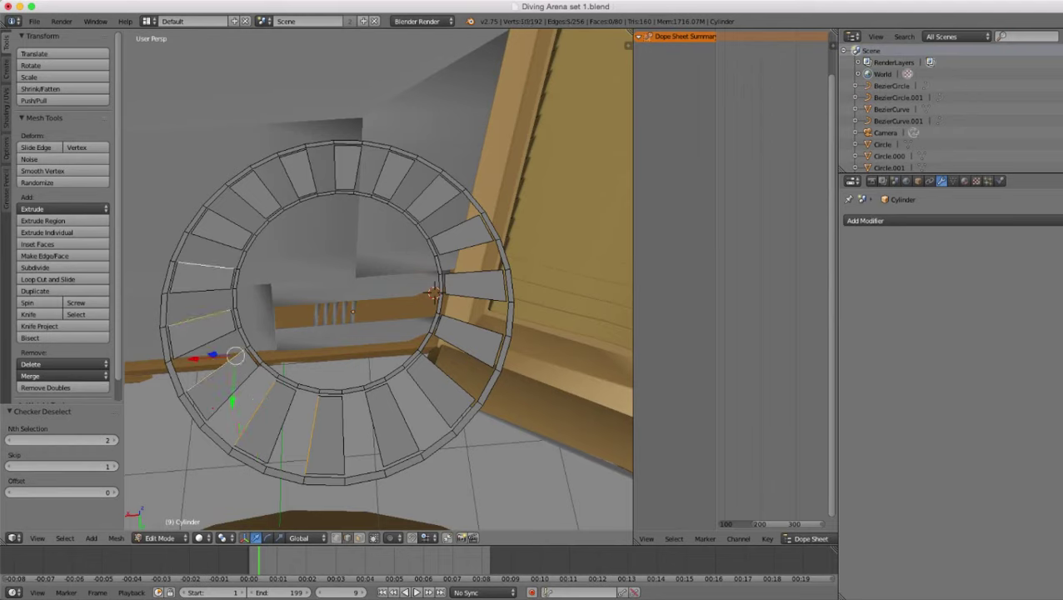
right_click(229, 220, "shift")
right_click(267, 190, "shift")
right_click(312, 171, "shift")
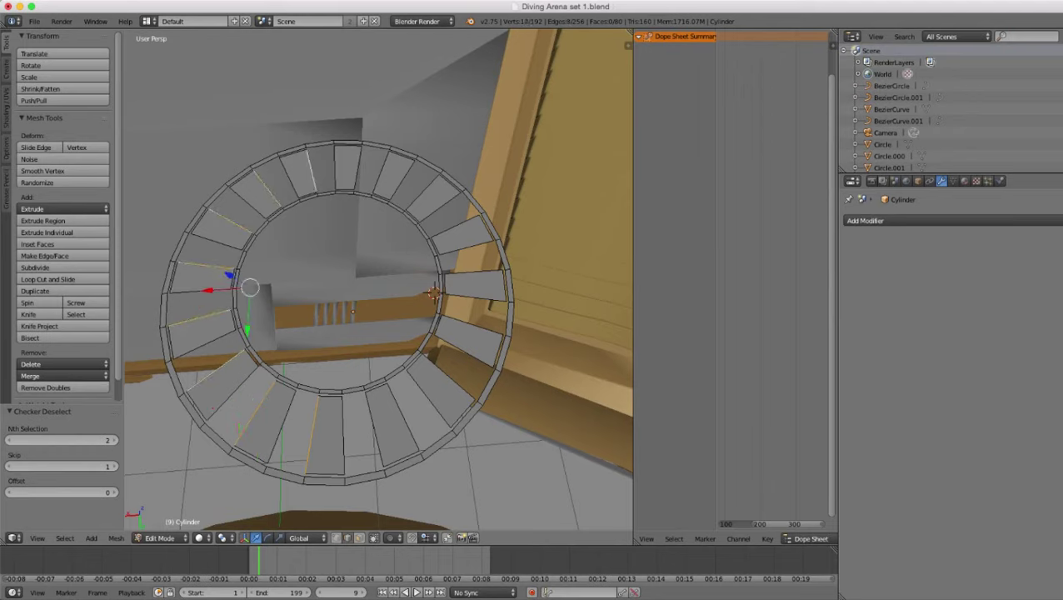
right_click(358, 169, "shift")
right_click(402, 180, "shift")
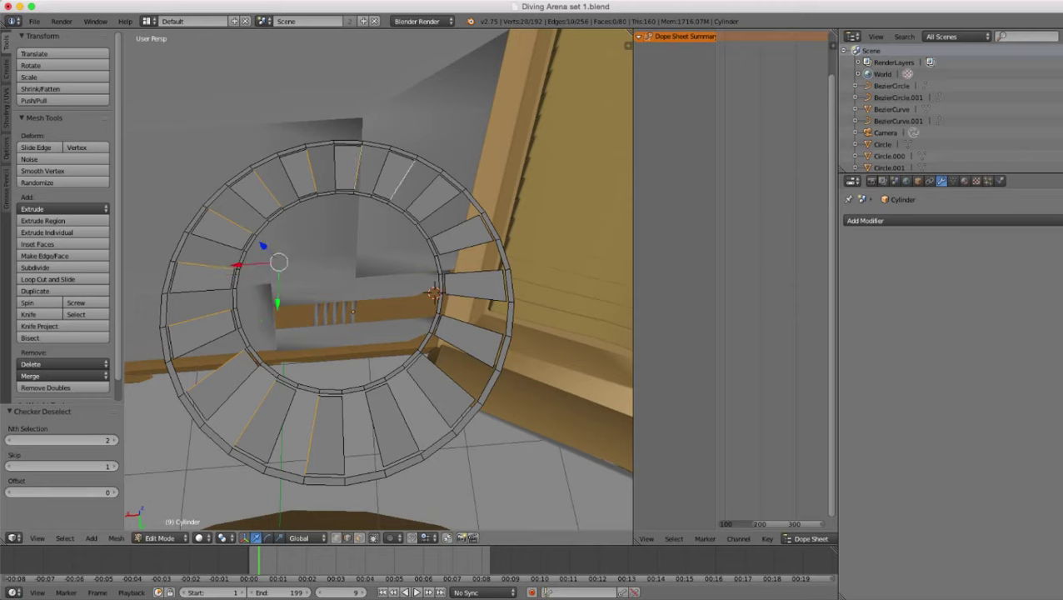
right_click(440, 207, "shift")
right_click(465, 248, "shift")
right_click(475, 297, "shift")
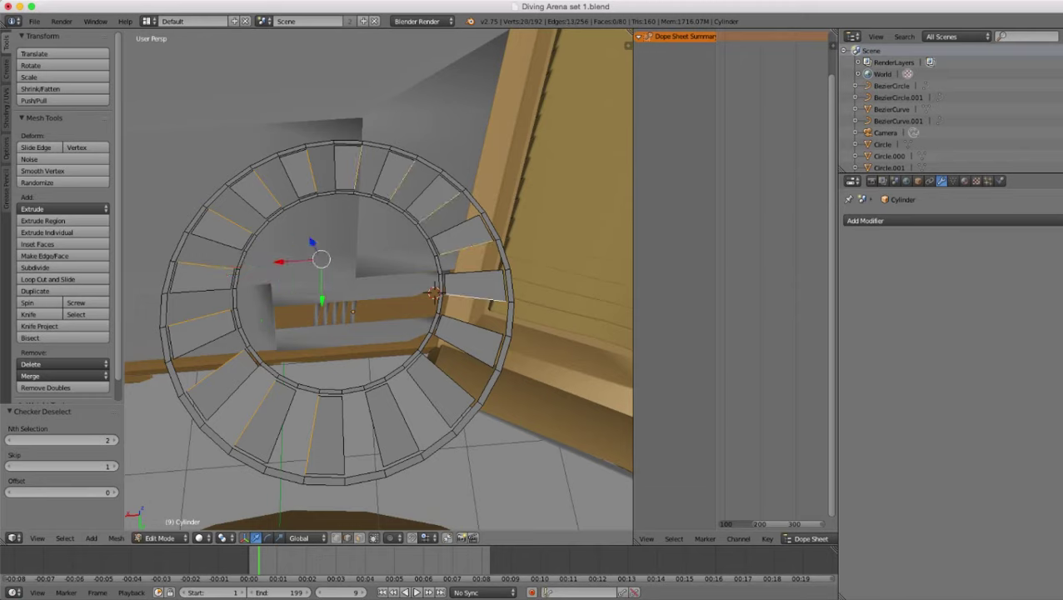
right_click(463, 351, "shift")
right_click(430, 399, "shift")
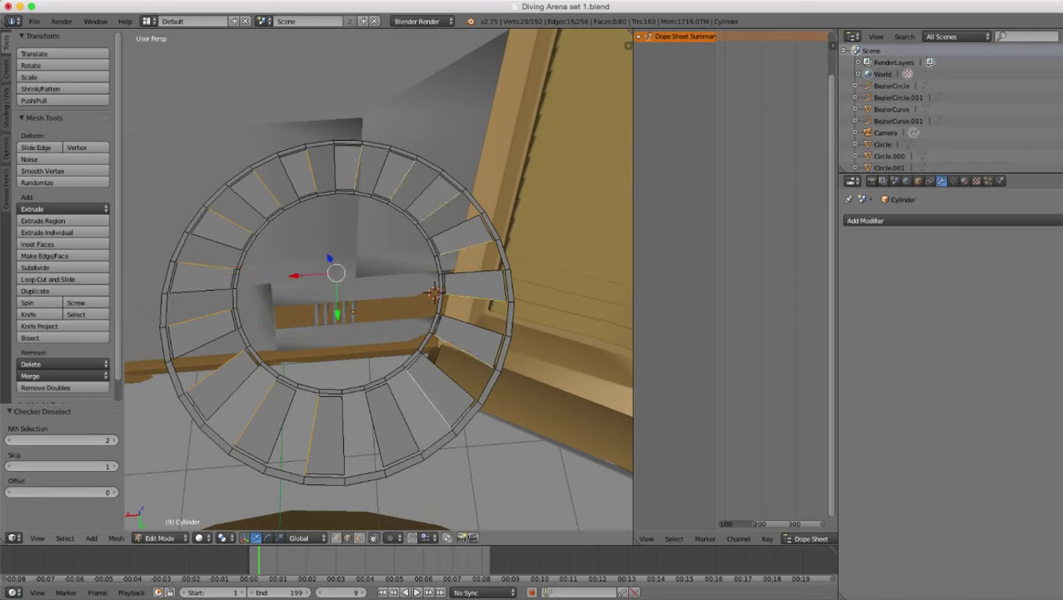
right_click(374, 429, "shift")
middle_click_drag(374, 428, 377, 388)
key("r")
key("z")
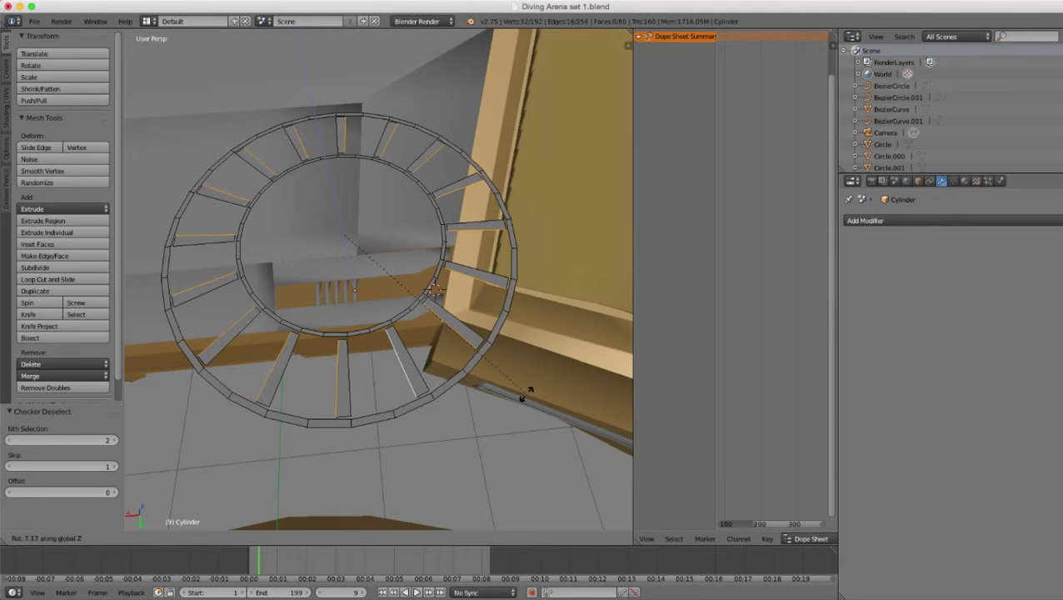
left_click(527, 395)
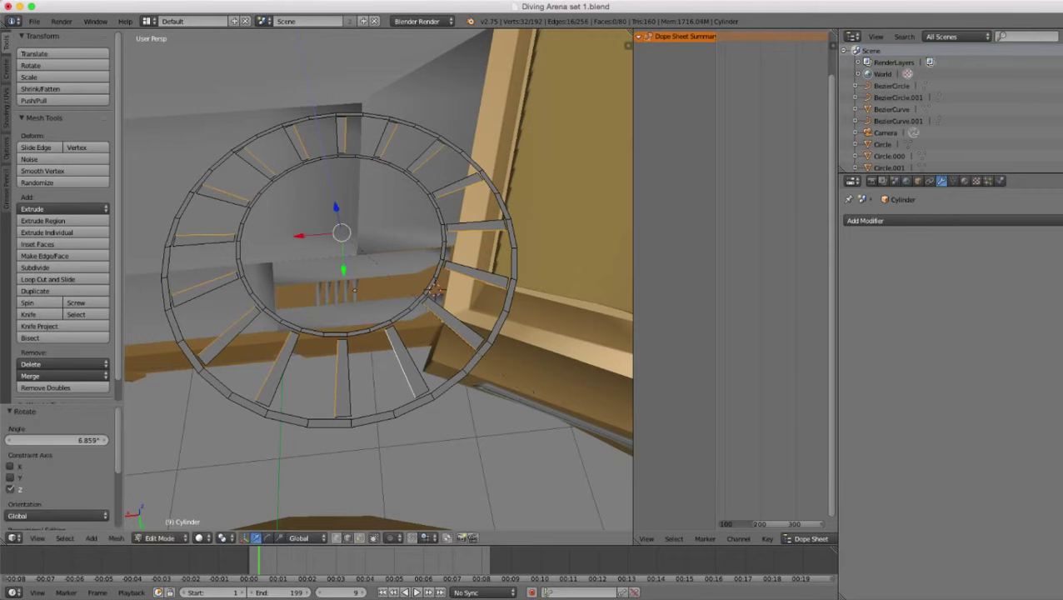
scroll(526, 394, "down", 4)
middle_click_drag(527, 395, 525, 417)
scroll(525, 416, "up", 4)
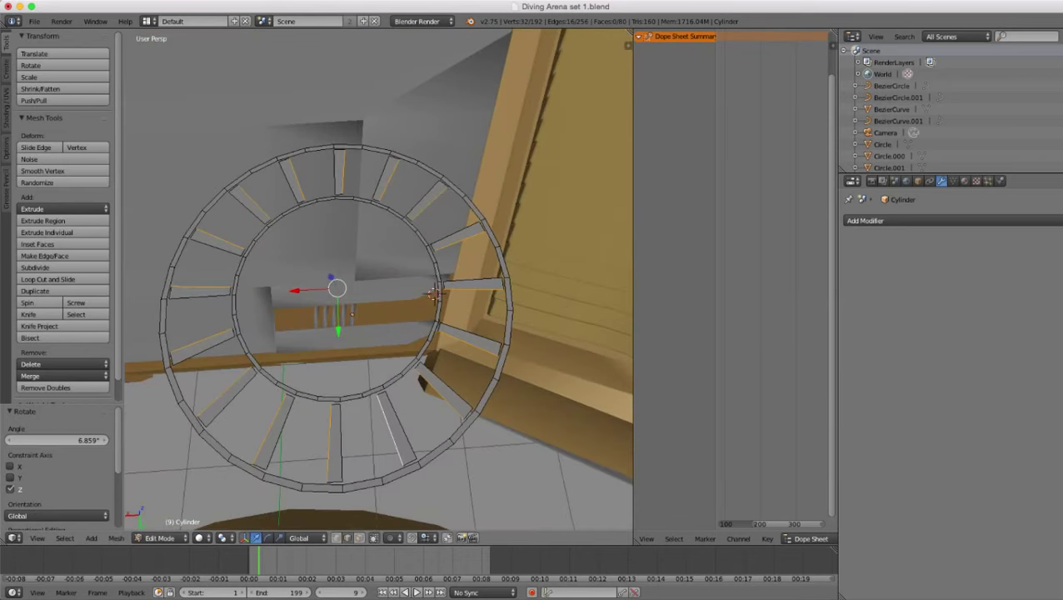
right_click(418, 365)
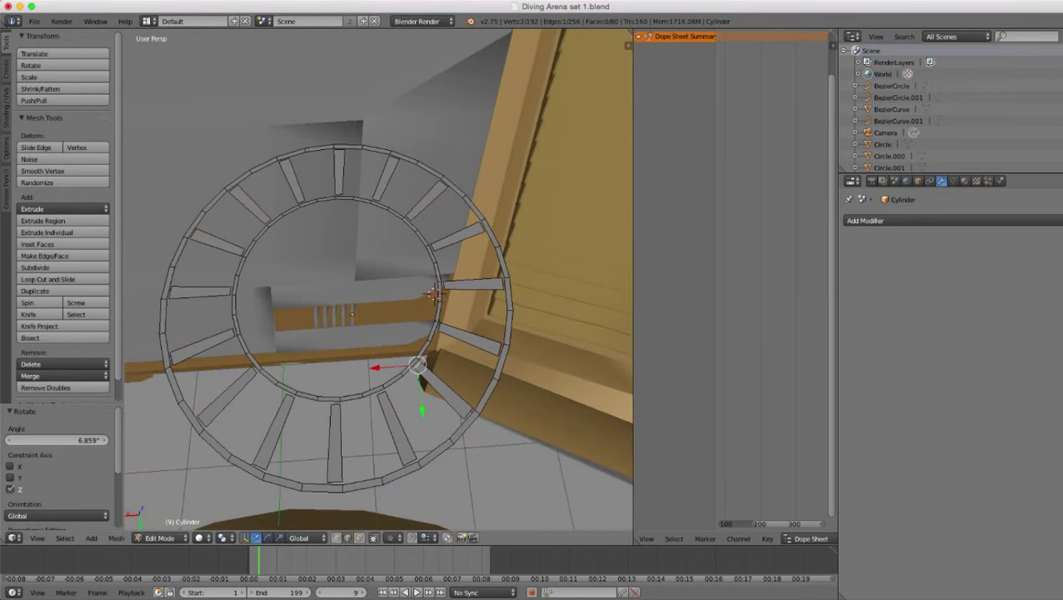
right_click(385, 394, "shift")
middle_click_drag(385, 393, 400, 364, "shift")
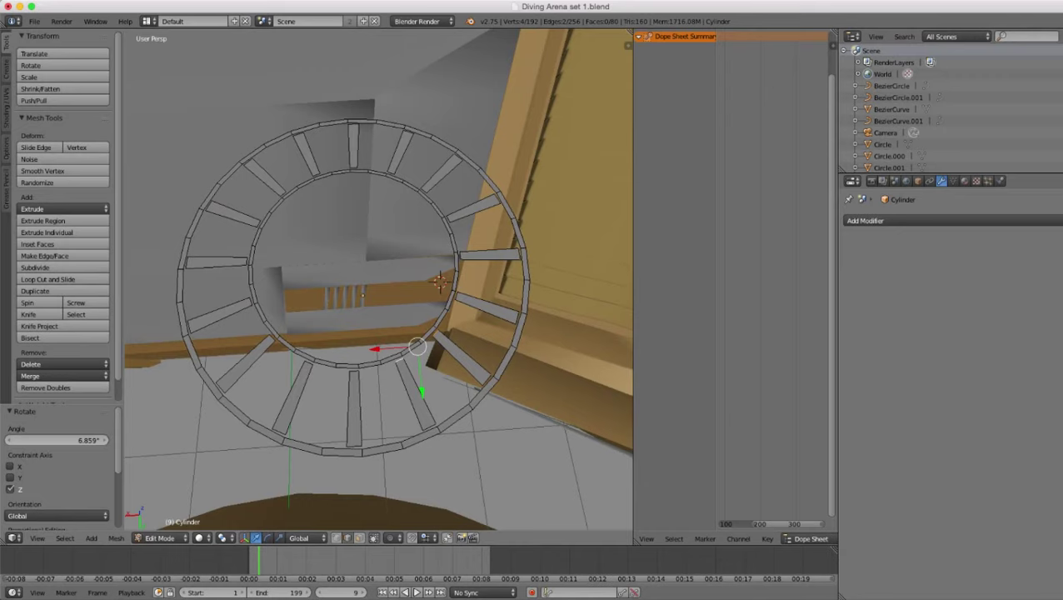
right_click(349, 367, "shift")
right_click(348, 368, "shift")
right_click(355, 371, "shift")
- Select the whole mesh and deselect the inner and outer rims so only the narrow bars stay selected
key("a")
key("a")
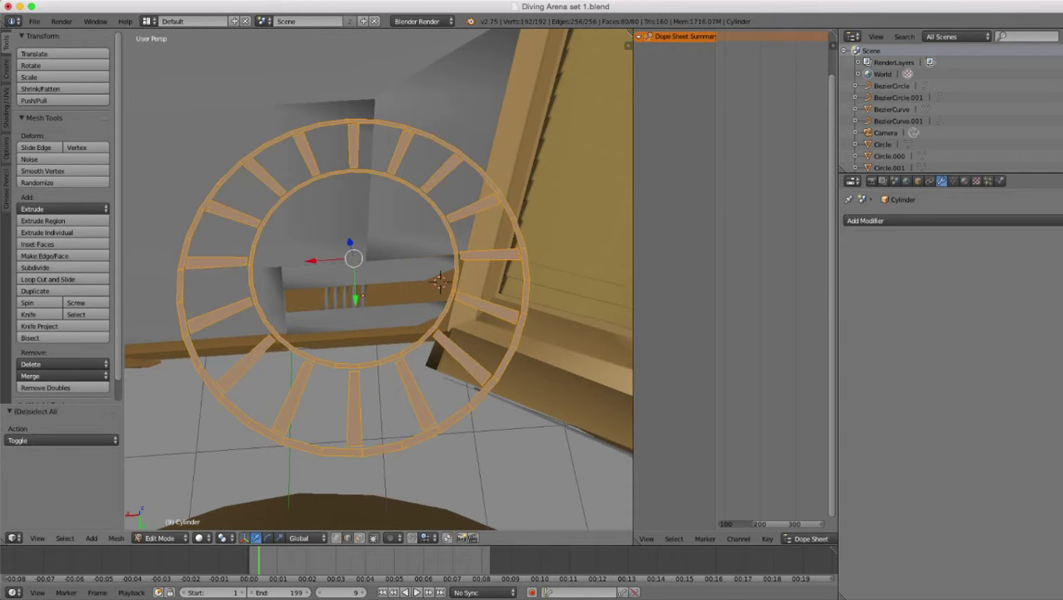
left_click(337, 538)
right_click(347, 364, "alt+shift")
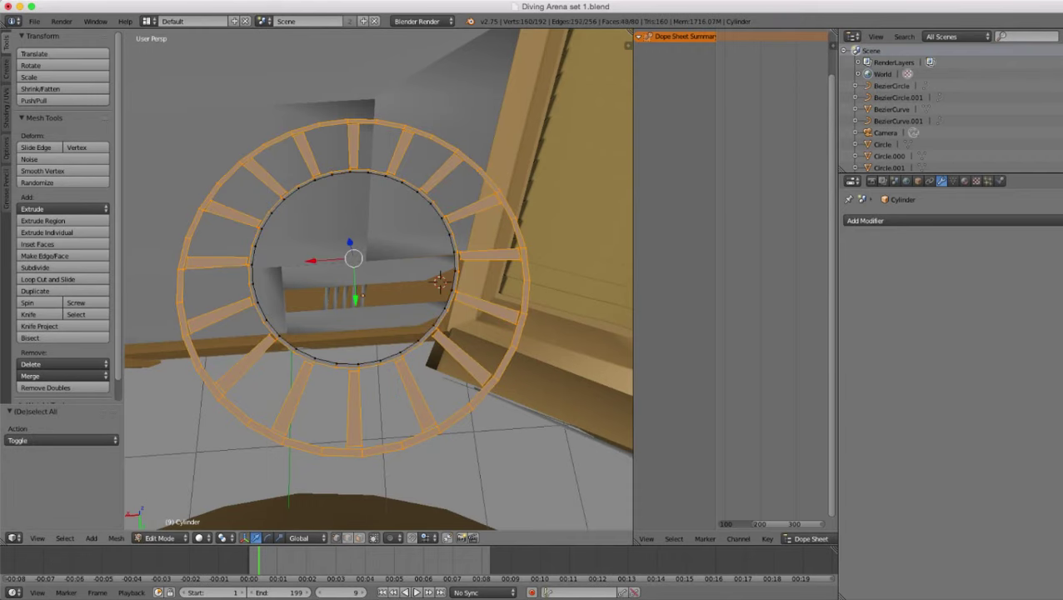
right_click(349, 366, "alt+shift")
scroll(350, 367, "down", 3)
middle_click_drag(349, 367, 349, 390)
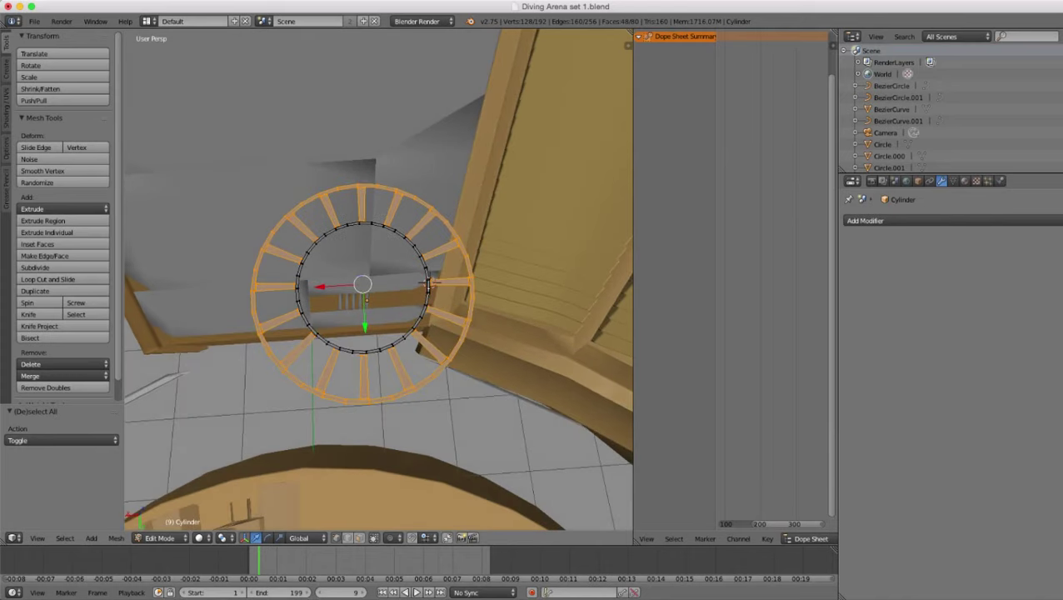
scroll(430, 285, "up", 3)
key("ctrl+minus")
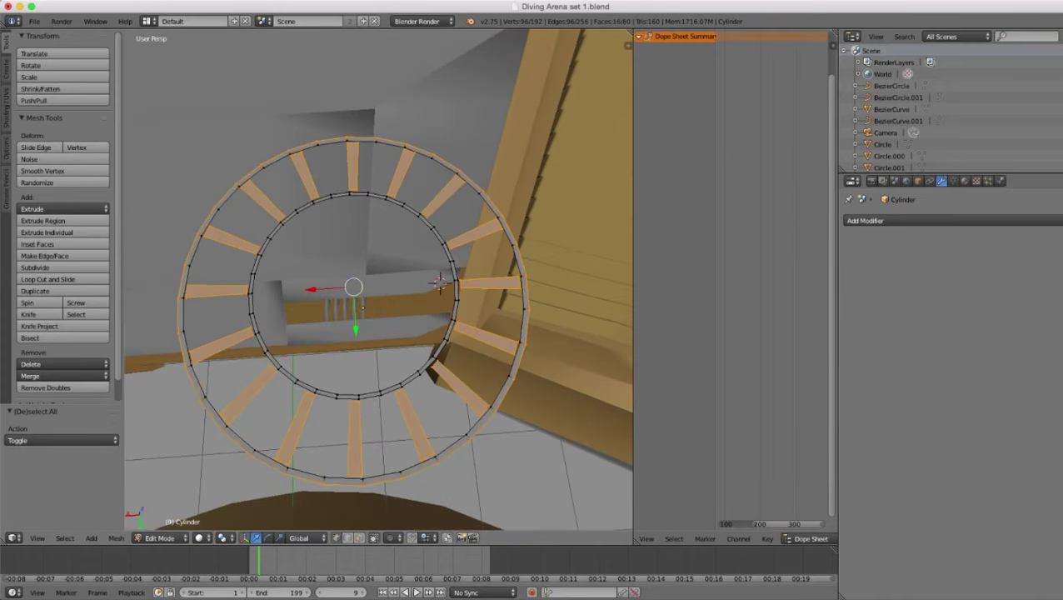
right_click(526, 329, "alt+shift")
key("c")
mouse_move(545, 356)
middle_mouse_down()
mouse_move(475, 458)
mouse_move(356, 493)
middle_mouse_up()
key("Escape")
key("ctrl+z")
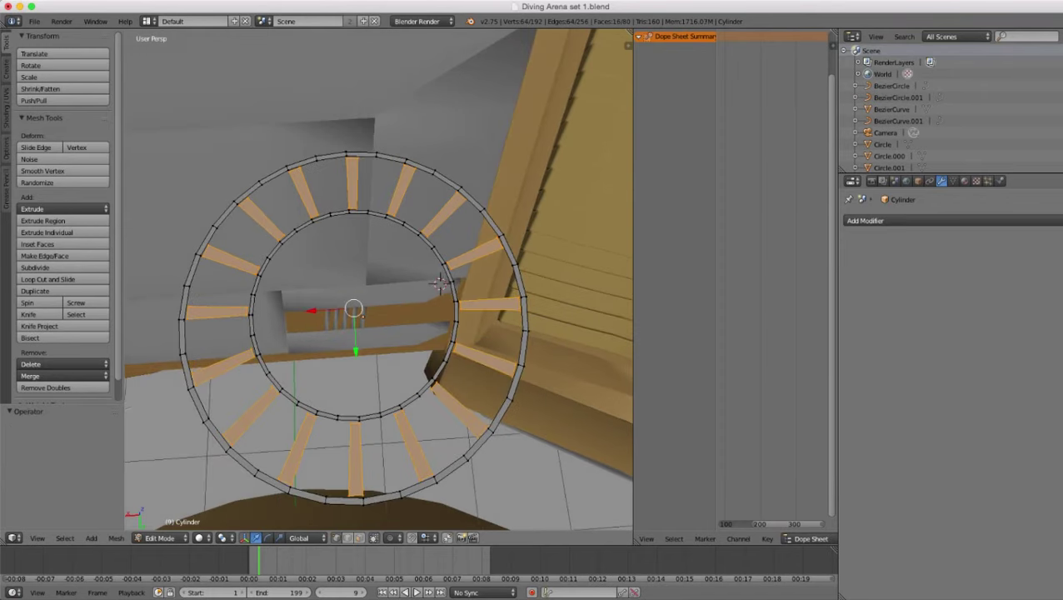
- Deselect the bars' inner ends with Circle Select and Edge Slide their outer end edges by a factor of 0.557
key("c")
scroll(352, 314, "down", 13)
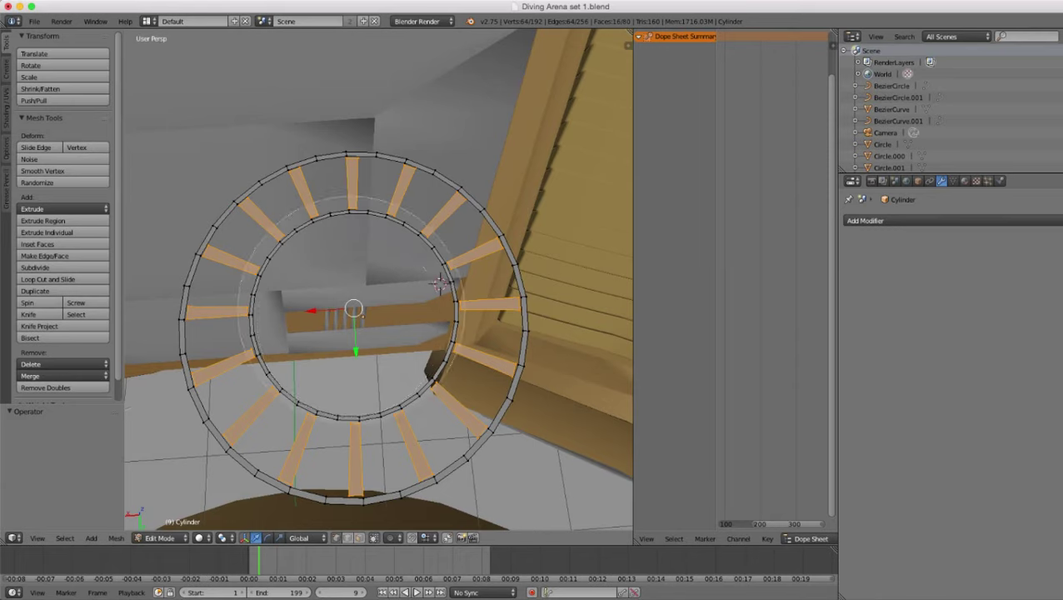
middle_click(352, 314)
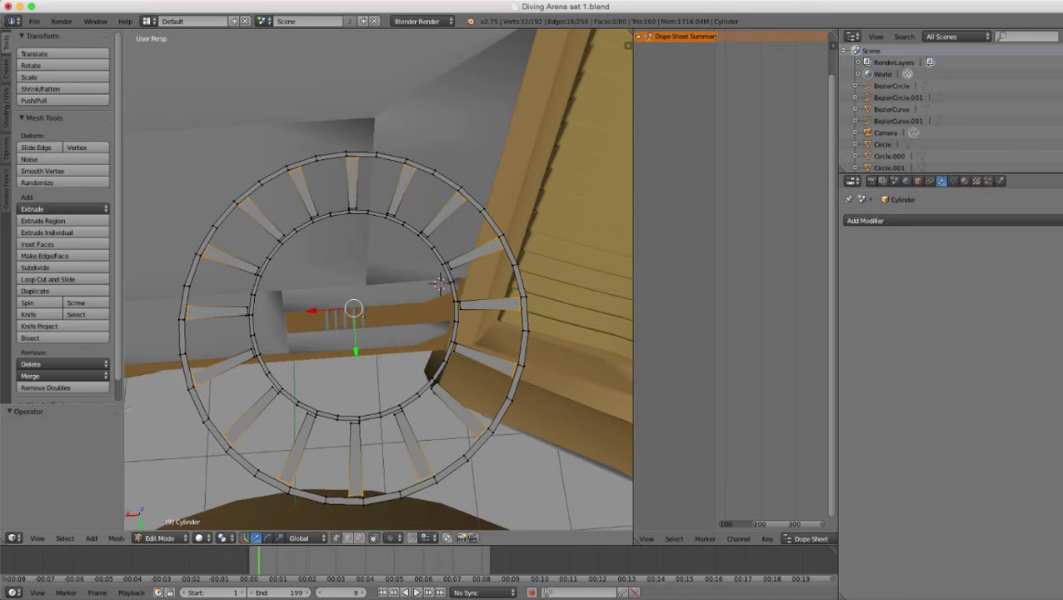
key("ctrl+e")
left_click(534, 407)
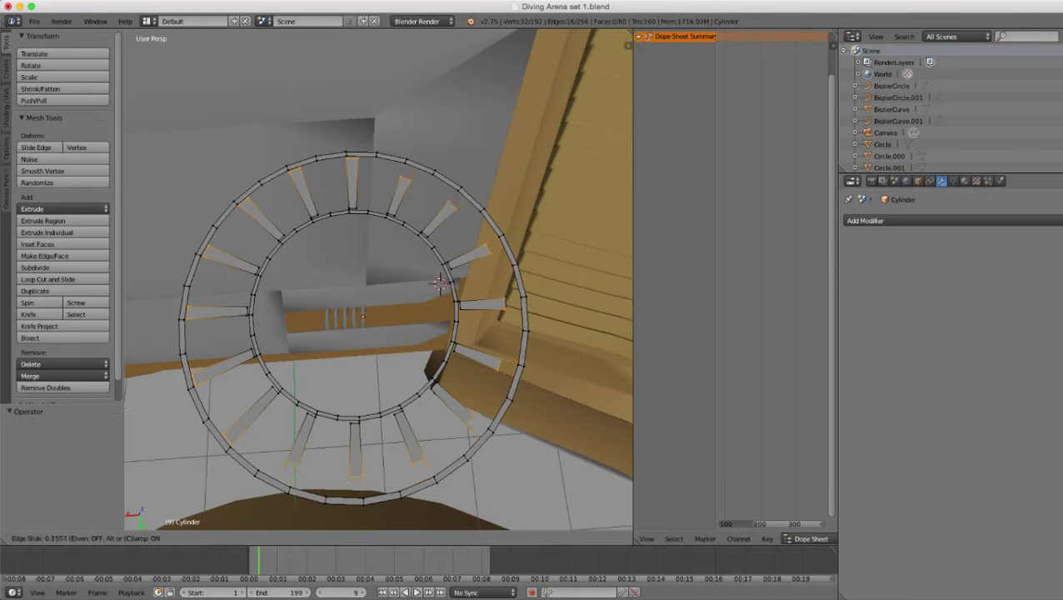
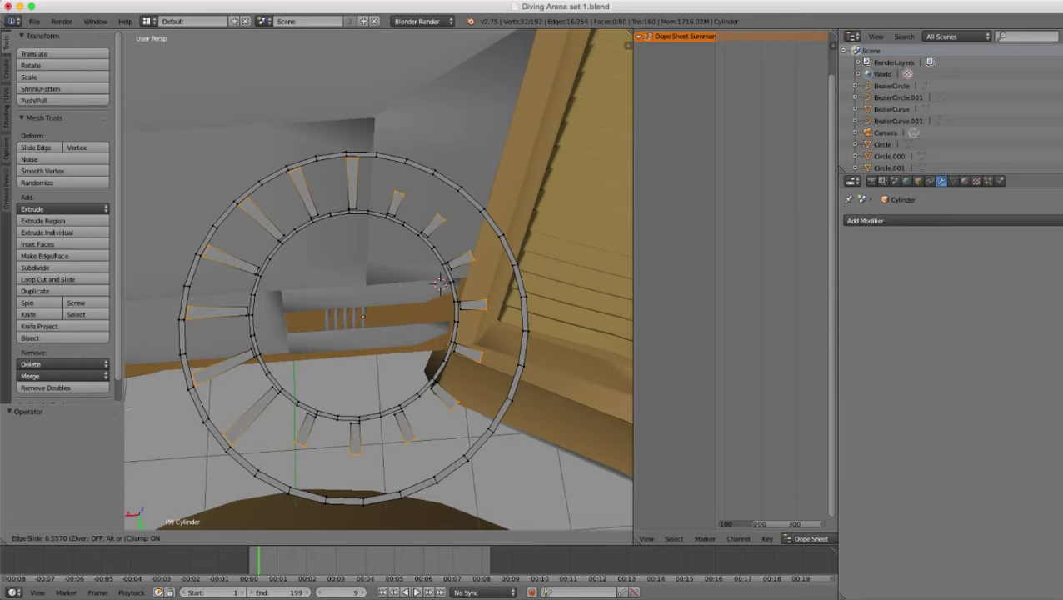
key("Return")
- Duplicate the whole outer rim in place and scale the copy to about 0.791 so it sits between the two rims
scroll(379, 280, "down", 6)
scroll(378, 280, "up", 9)
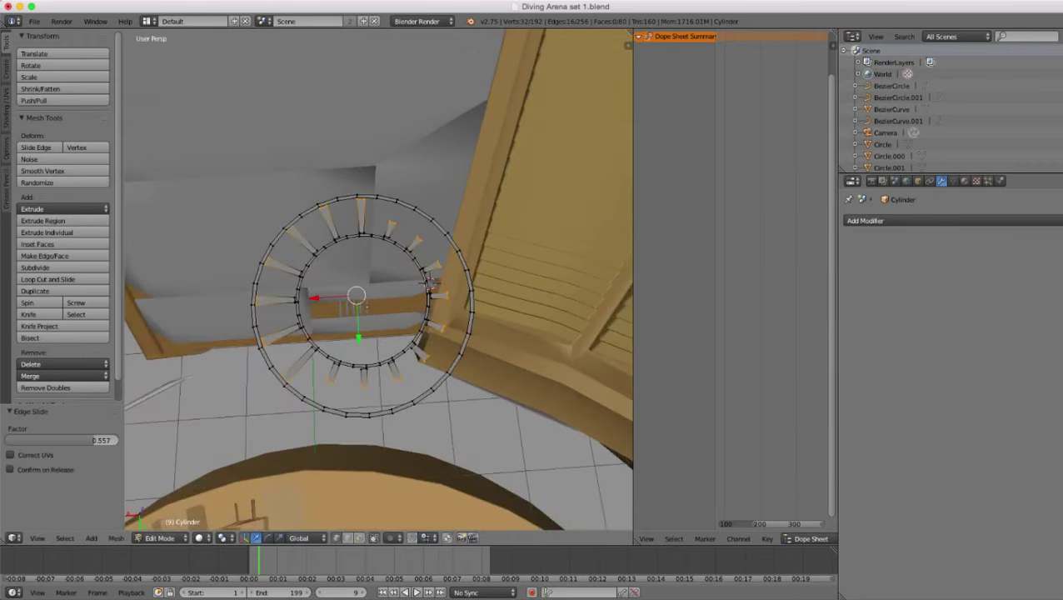
scroll(378, 280, "down", 6)
scroll(431, 281, "up", 2)
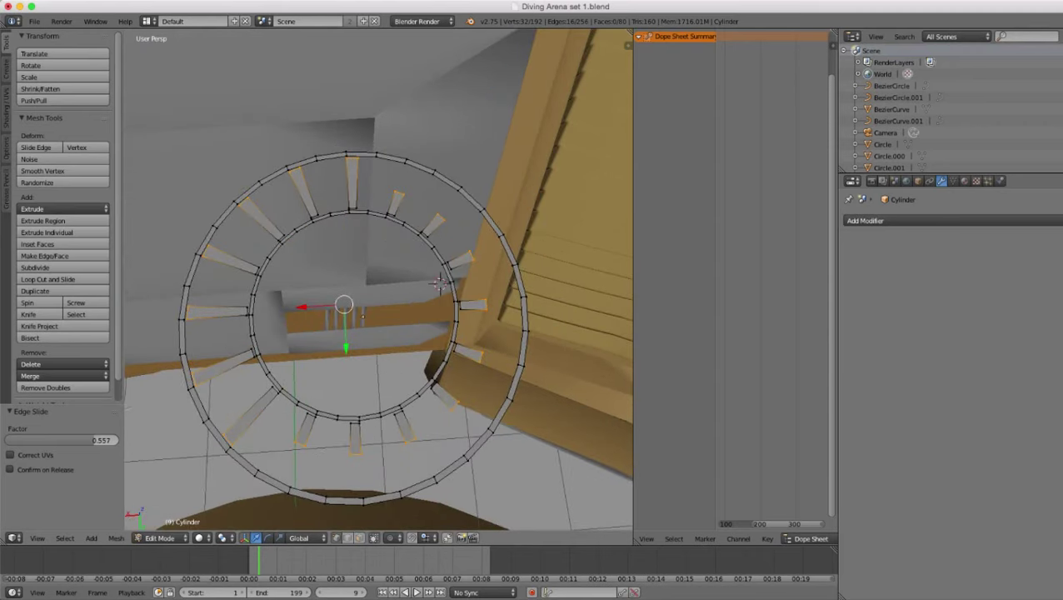
scroll(379, 280, "up", 3)
scroll(380, 280, "down", 3)
middle_click_drag(380, 280, 378, 292)
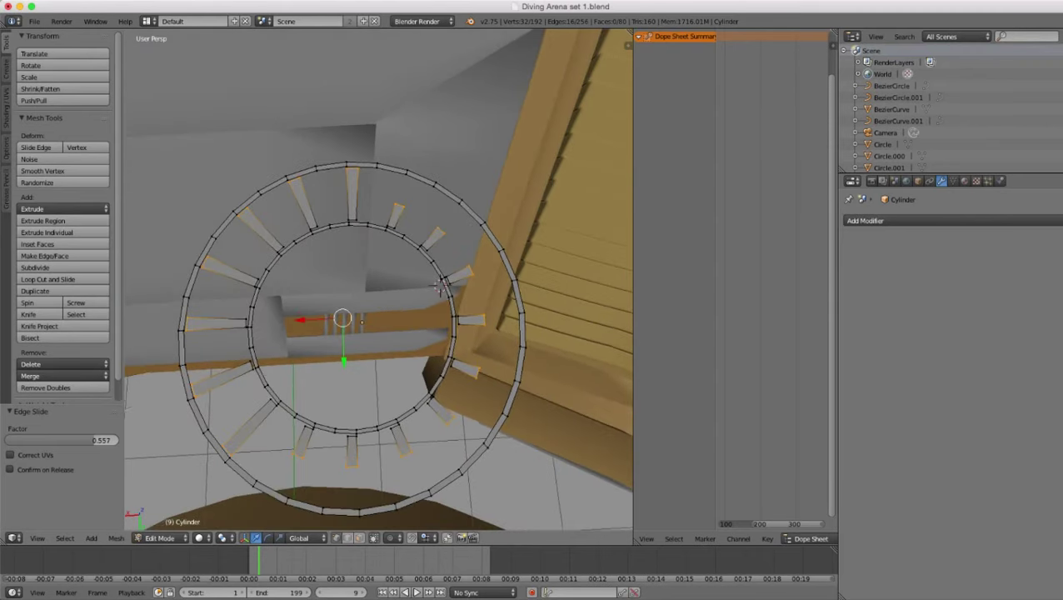
right_click(377, 166)
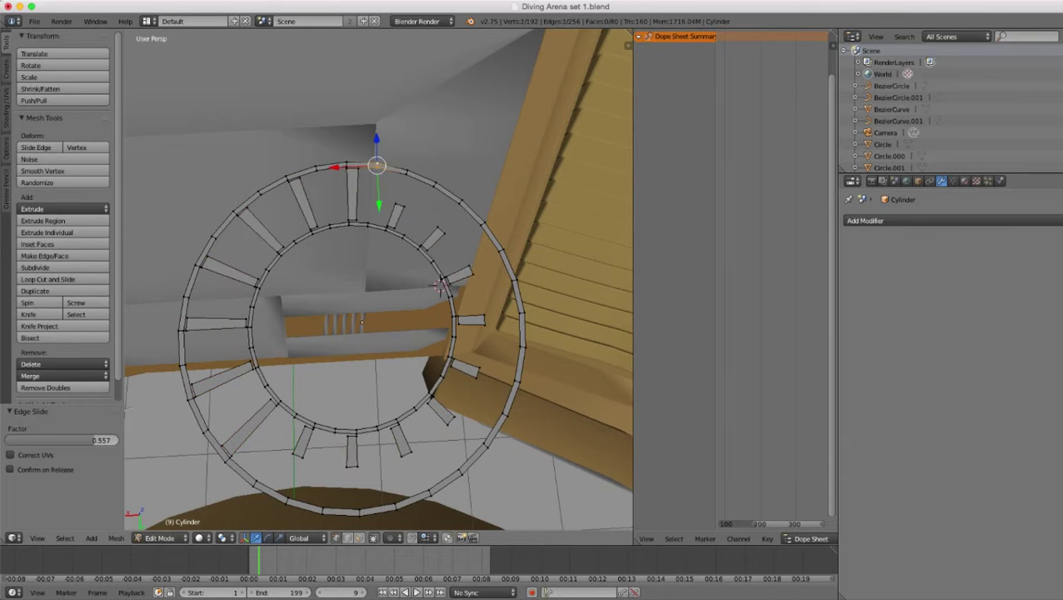
key("ctrl+l")
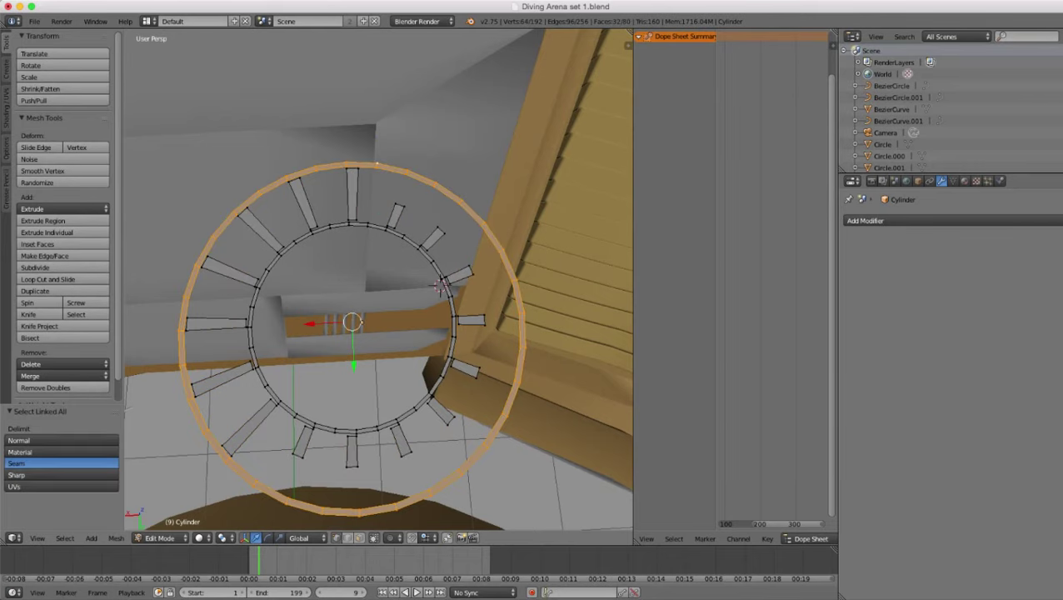
key("shift+d")
key("Escape")
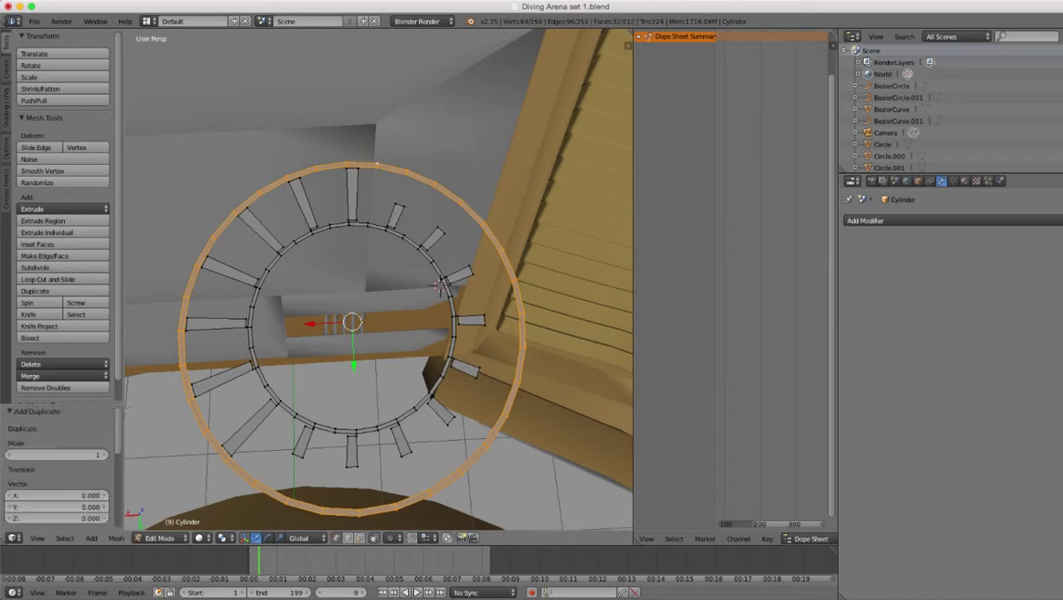
key("s")
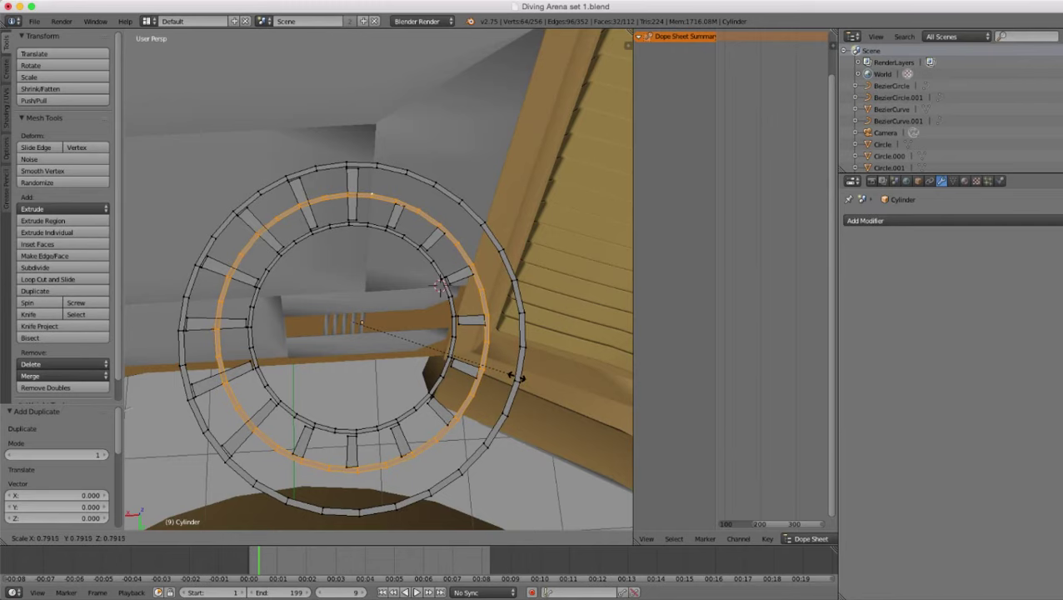
left_click(516, 377)
scroll(516, 377, "down", 3)
scroll(517, 377, "up", 3)
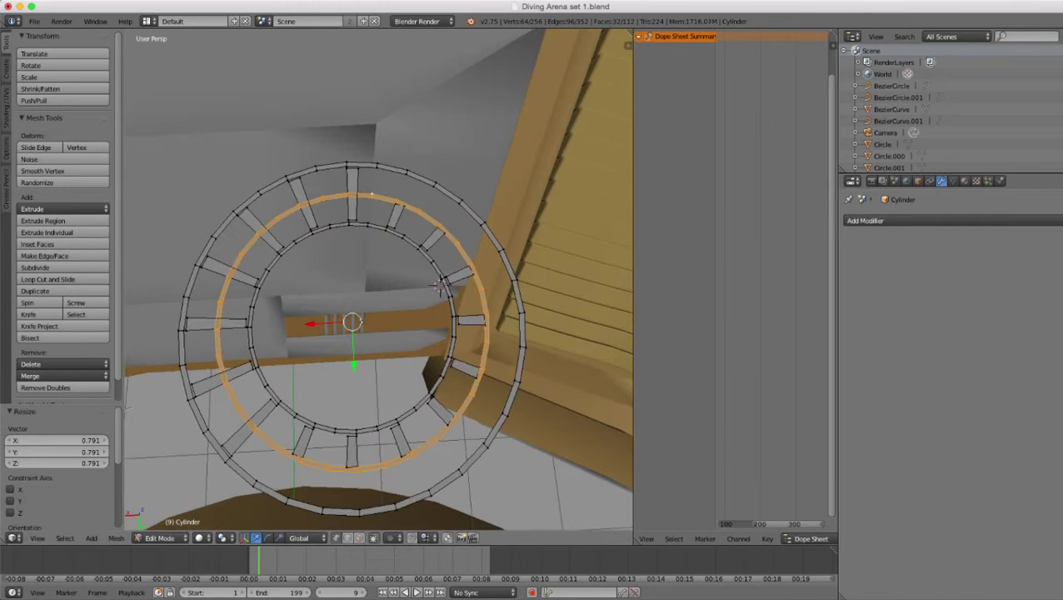
key("z")
key("c")
scroll(241, 234, "up", 4)
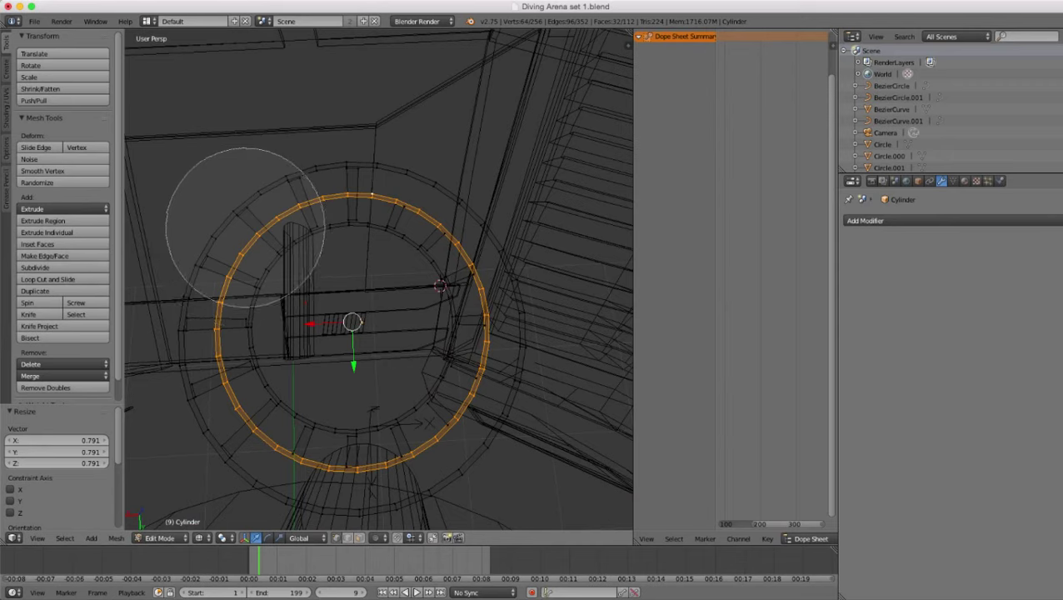
mouse_move(245, 226)
middle_mouse_down()
mouse_move(217, 286)
mouse_move(223, 334)
middle_mouse_up()
key("Escape")
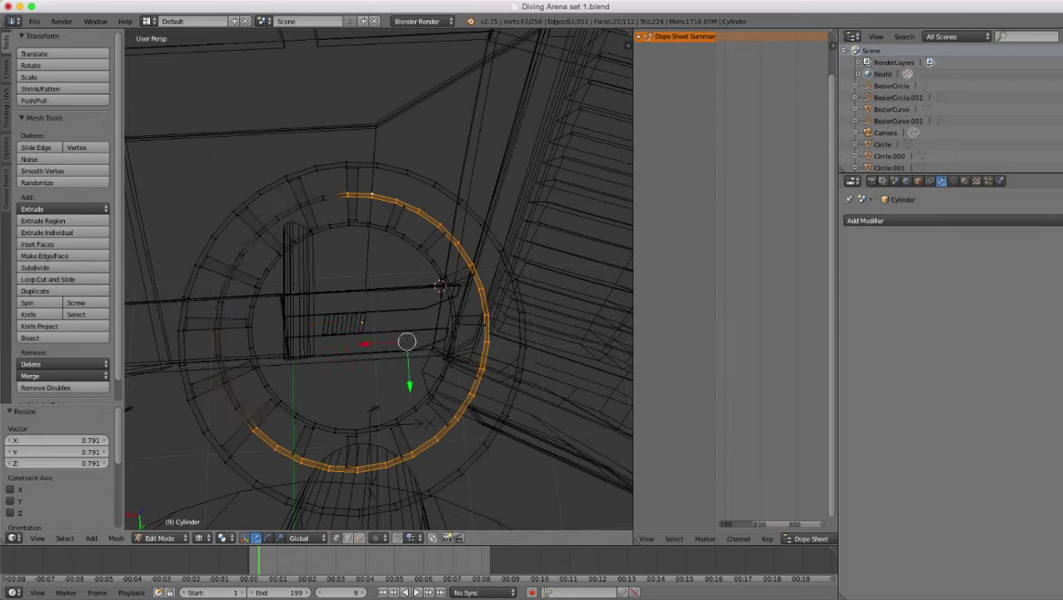
key("ctrl+i")
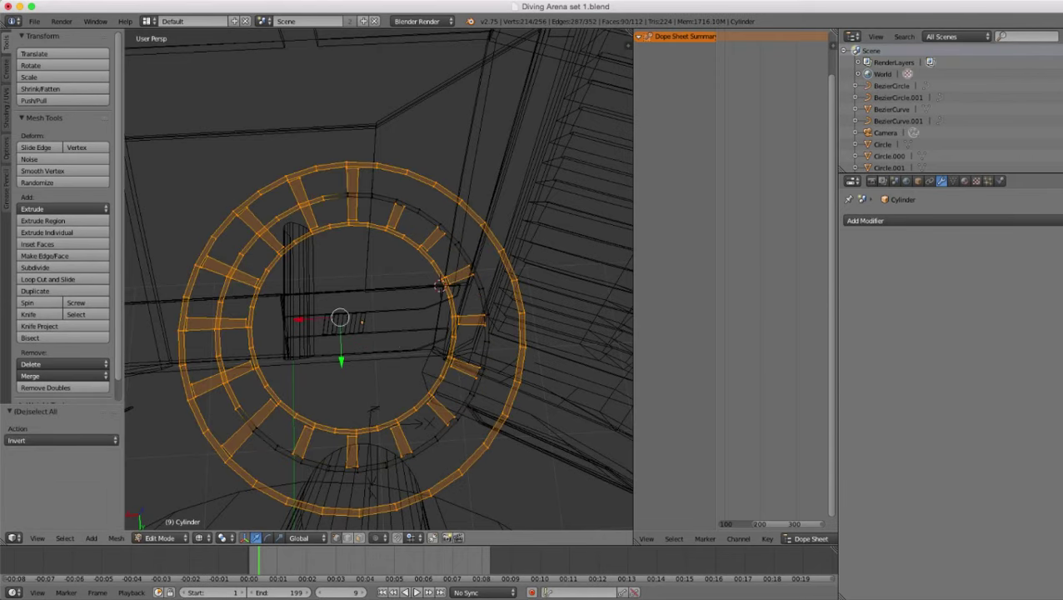
key("ctrl+z")
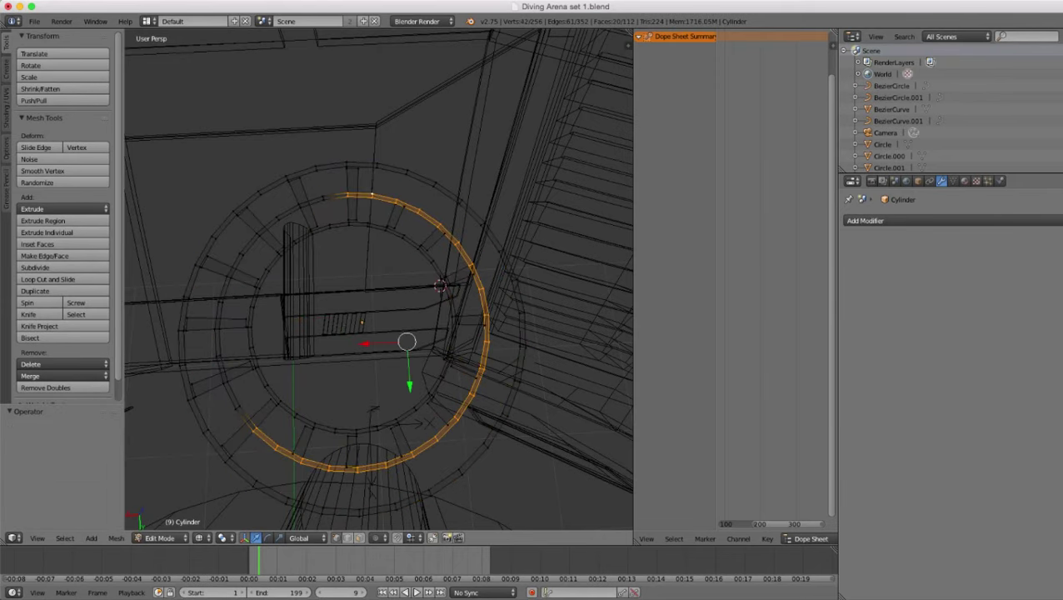
key("z")
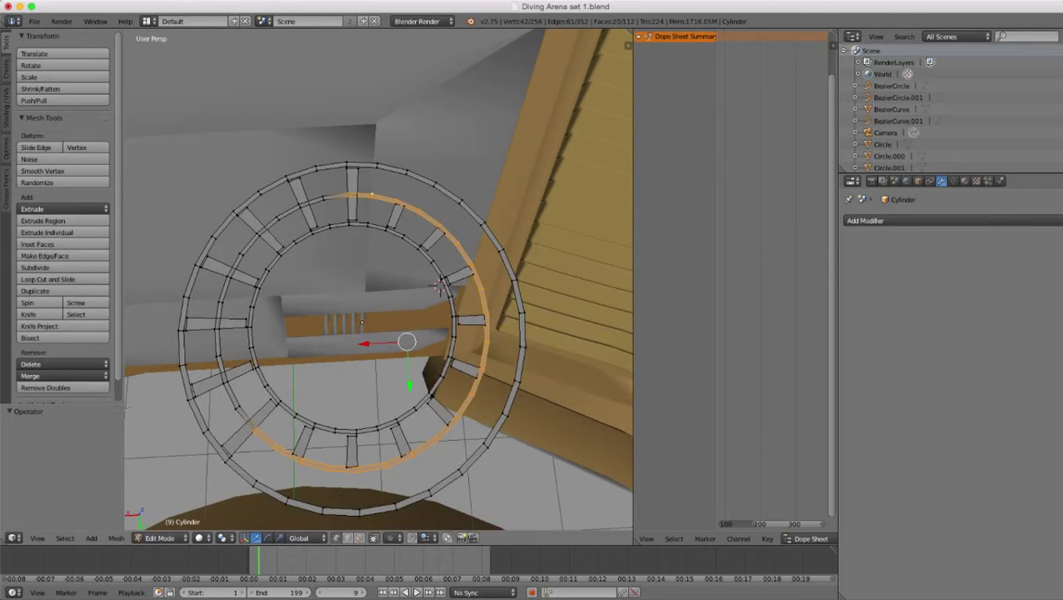
- Select the whole middle rim, deselect all but the arc crossing the long radial bars, and delete that arc's faces
key("ctrl+l")
key("c")
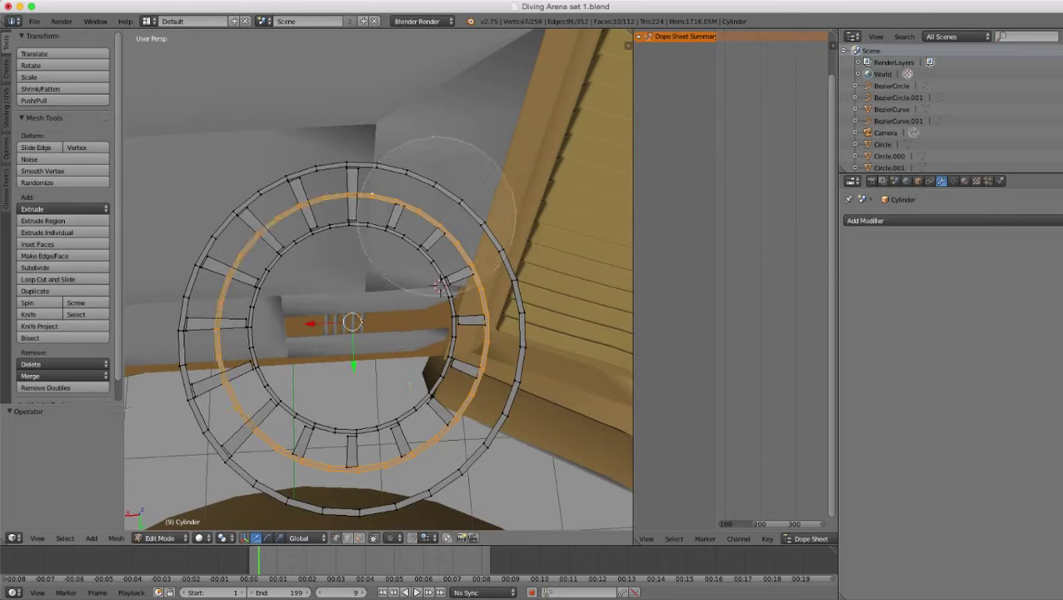
mouse_move(437, 209)
middle_mouse_down()
mouse_move(474, 342)
mouse_move(402, 431)
mouse_move(375, 448)
mouse_move(326, 449)
middle_mouse_up()
key("Escape")
key("x")
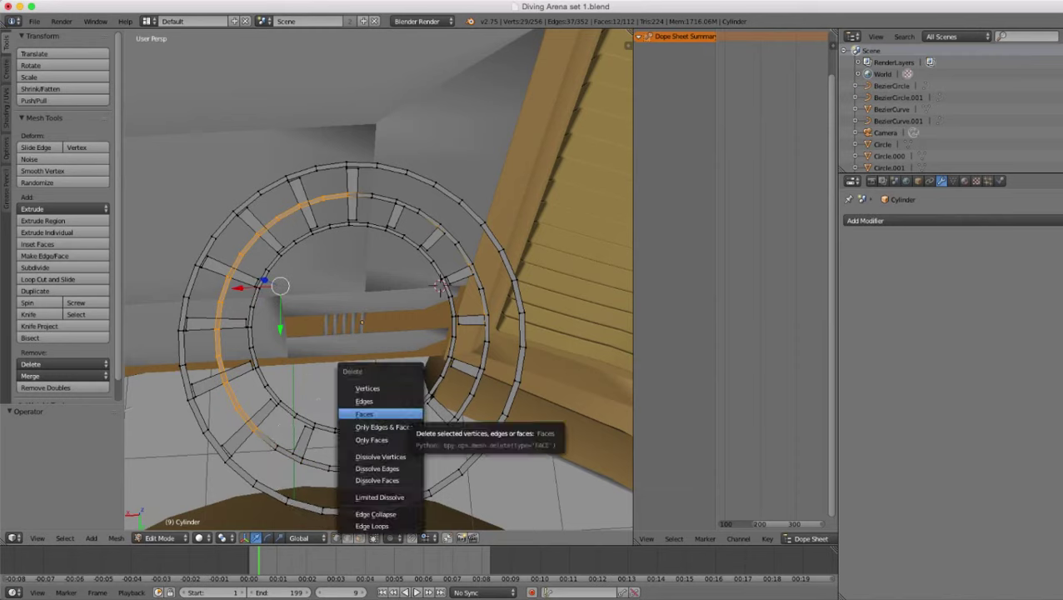
left_click(407, 414)
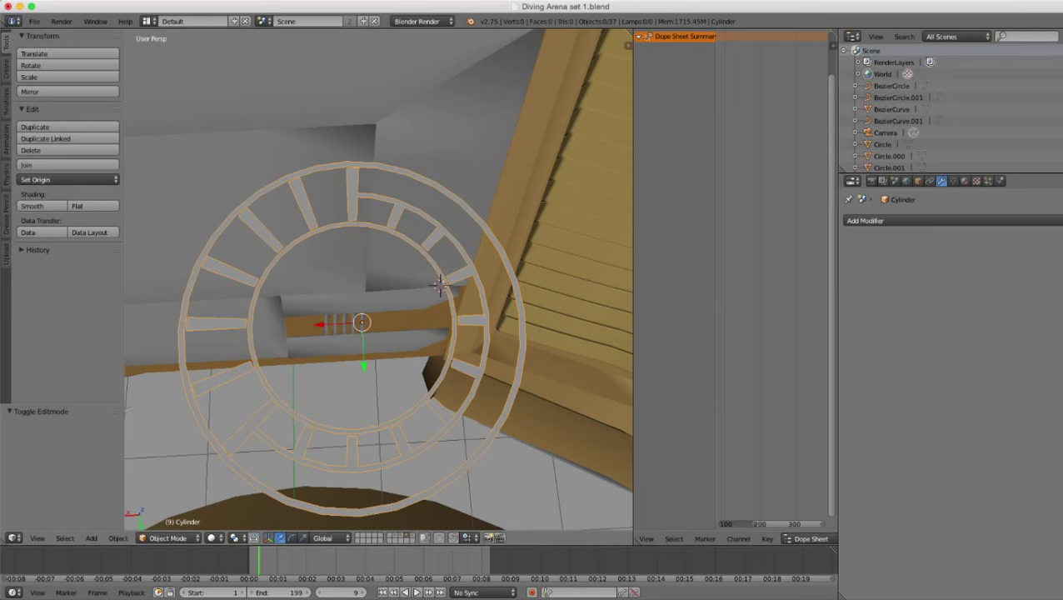
- Edge Slide the middle rim's open end edge at the uppermost radial bar by a factor of 0.381
key("Tab")
right_click(347, 194)
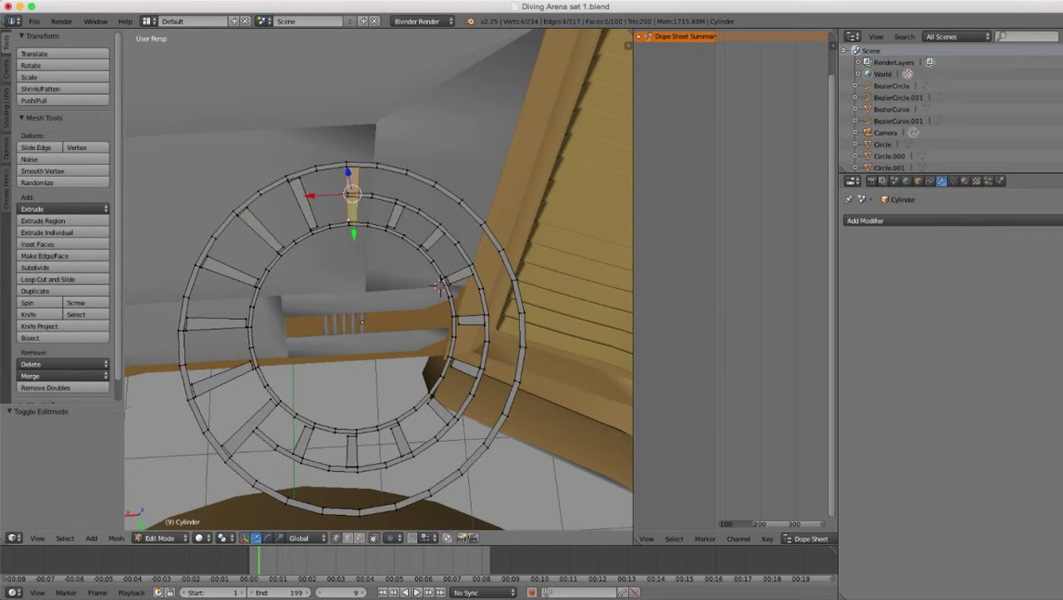
key("z")
key("z")
key("ctrl+e")
left_click(461, 377)
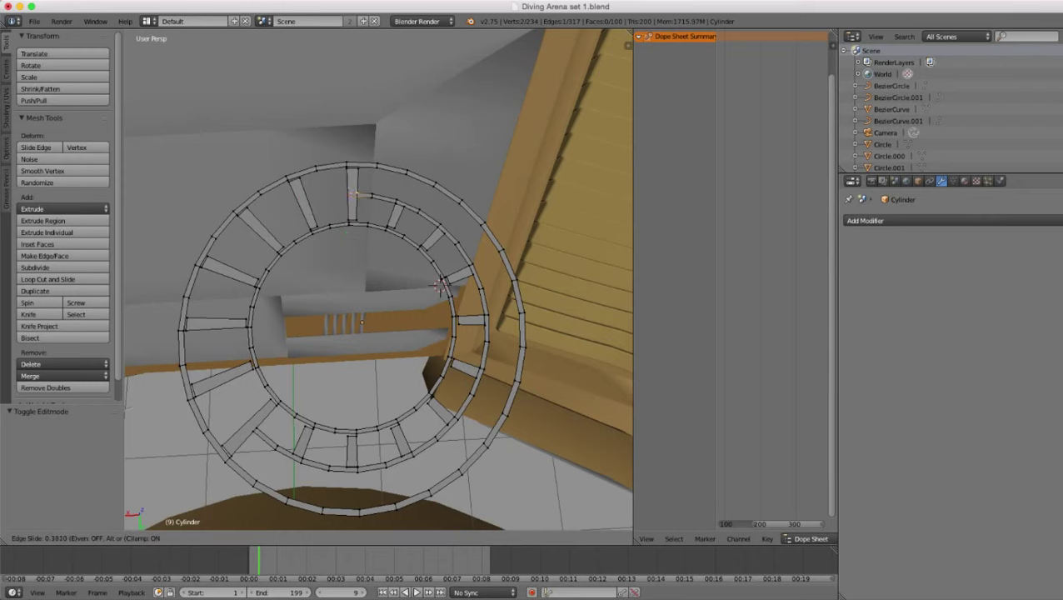
left_click(440, 286)
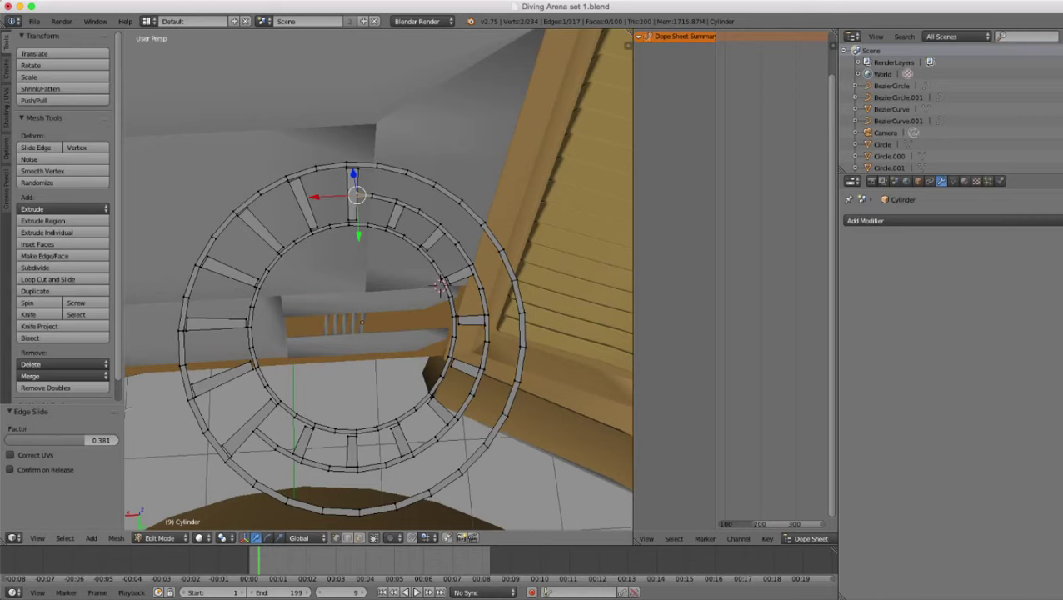
key("Tab")
- Set the ring's origin to its geometry
scroll(379, 280, "down", 5)
scroll(379, 280, "up", 5)
middle_click_drag(379, 317, 392, 271)
scroll(379, 280, "down", 5)
scroll(379, 279, "up", 4)
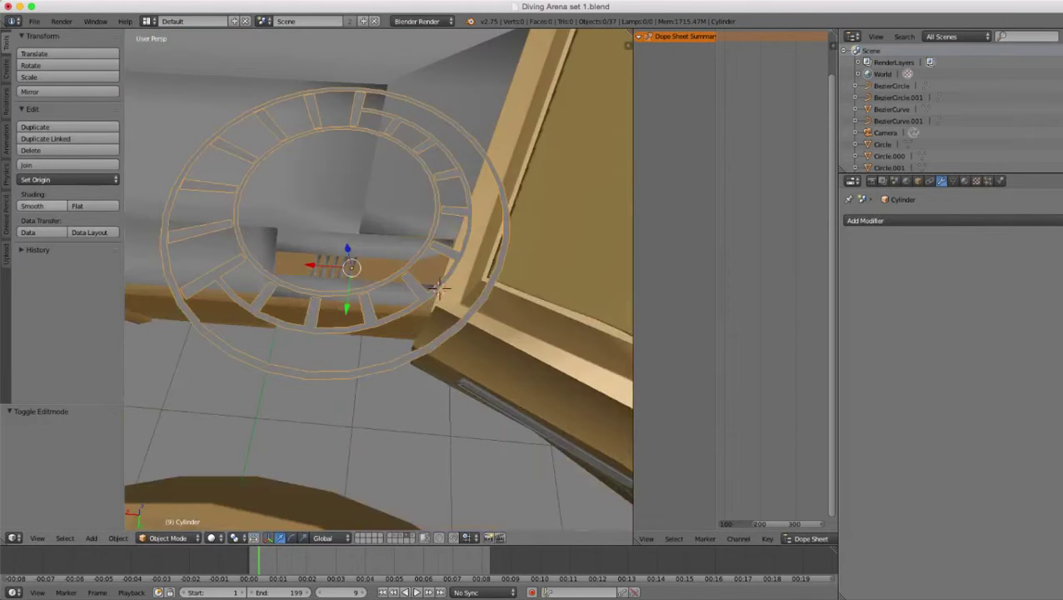
left_click(67, 180)
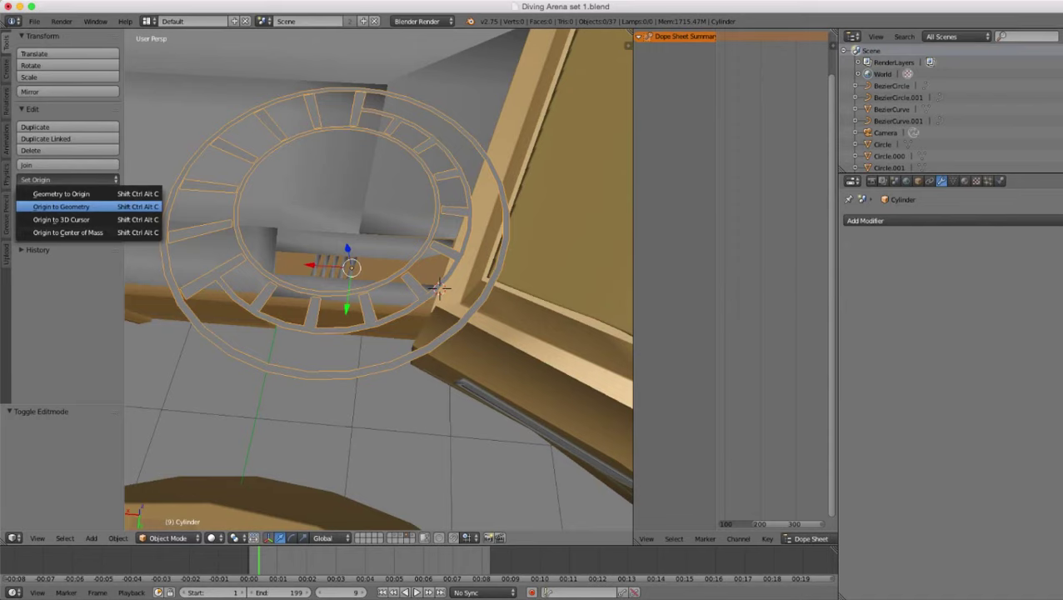
left_click(60, 208)
- Duplicate the ring and place the copy 2.75 away along global Y
scroll(379, 280, "down", 3)
middle_click_drag(417, 316, 308, 317)
scroll(379, 280, "up", 3)
middle_click_drag(380, 317, 525, 293)
middle_click_drag(400, 292, 542, 288)
middle_click_drag(400, 267, 405, 318)
scroll(398, 294, "down", 3)
scroll(408, 258, "up", 3)
scroll(400, 258, "down", 4)
scroll(408, 358, "down", 2)
scroll(408, 356, "down", 1)
scroll(433, 340, "up", 4)
scroll(433, 340, "down", 1)
key("shift+d")
key("y")
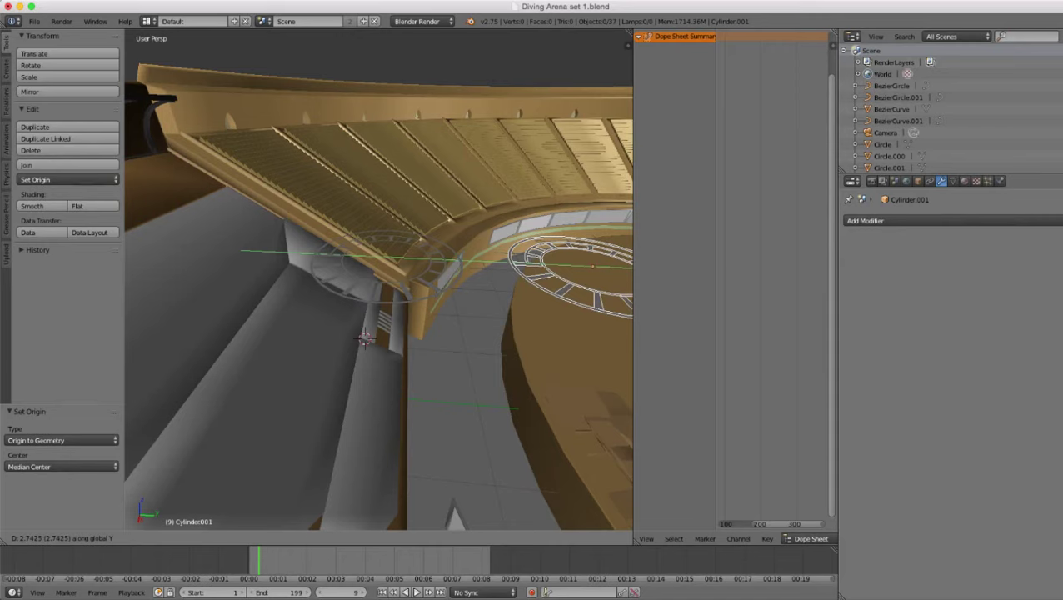
left_click(584, 428)
- Select the original ring and rotate it about -31.19° around global X
scroll(583, 428, "up", 2)
right_click(434, 292)
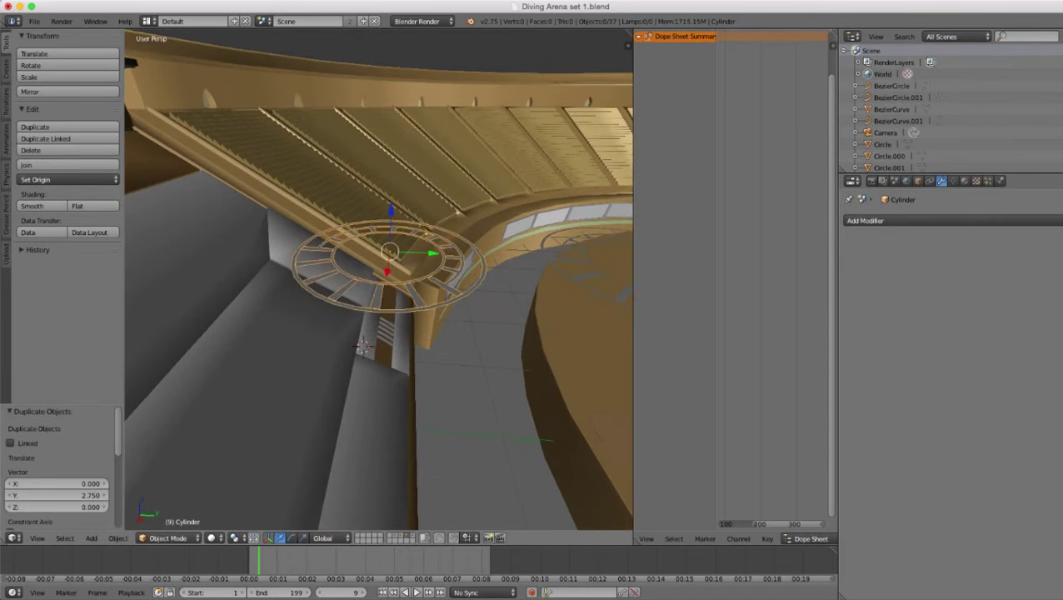
middle_click_drag(433, 292, 437, 240)
key("r")
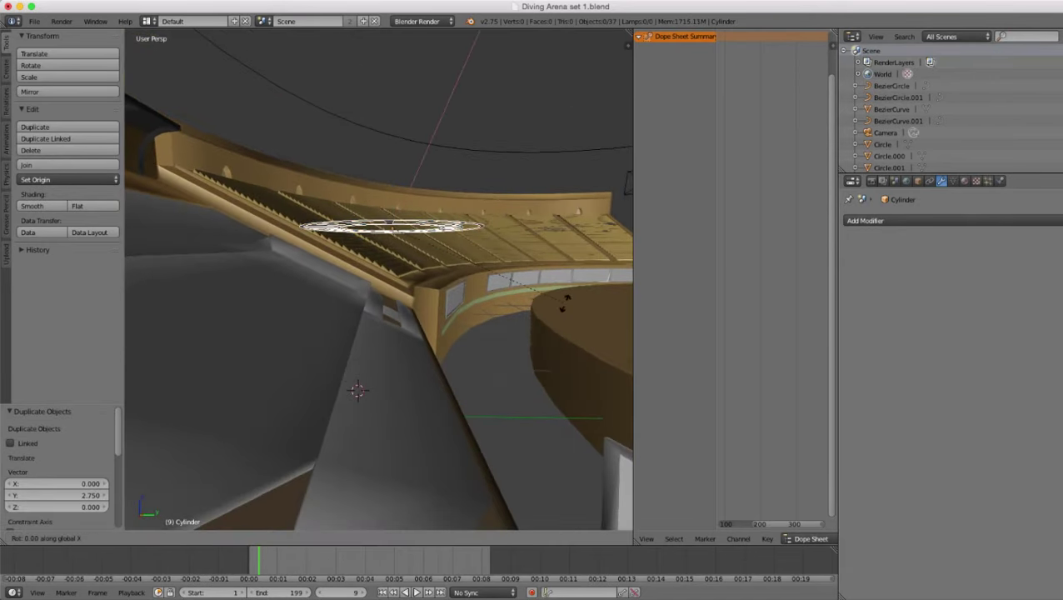
key("x")
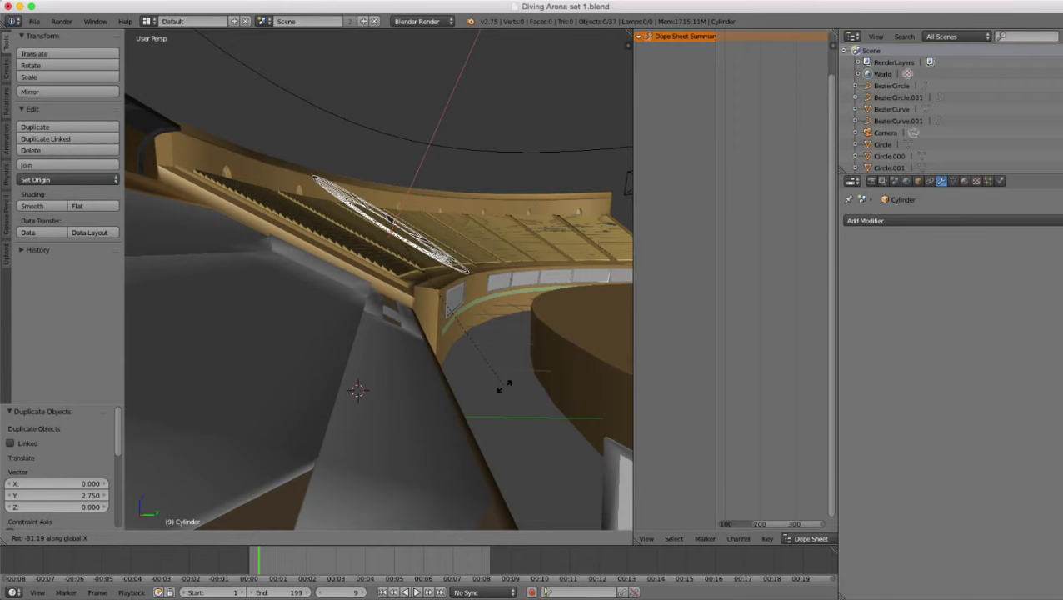
left_click(505, 387)
- Extrude the ring's whole mesh by -0.019 in Y and -0.031 in Z to give it thickness
middle_click_drag(505, 387, 434, 442)
scroll(433, 442, "up", 4)
key("Tab")
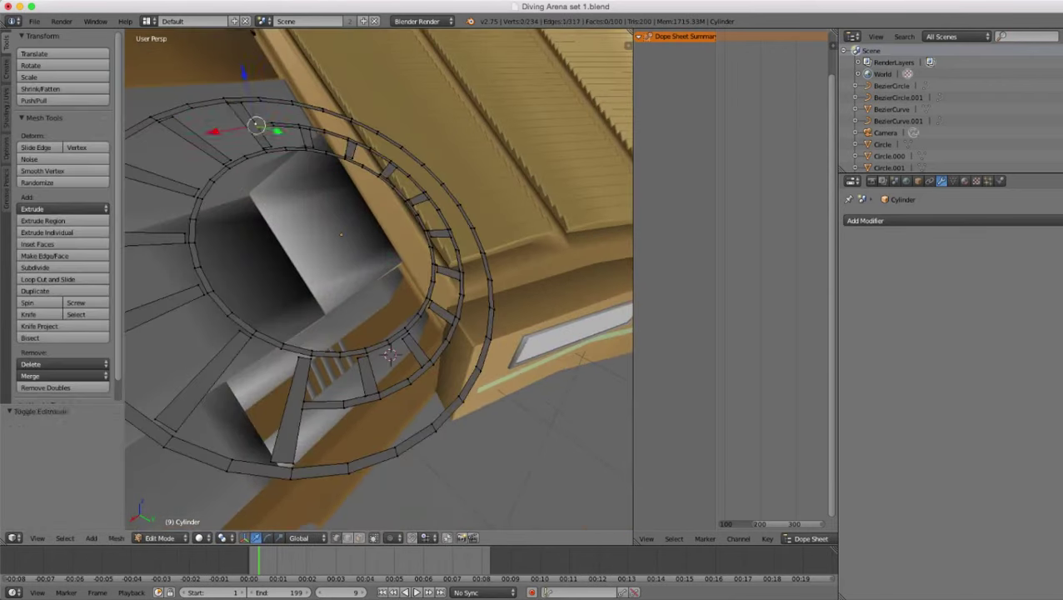
key("a")
key("a")
key("e")
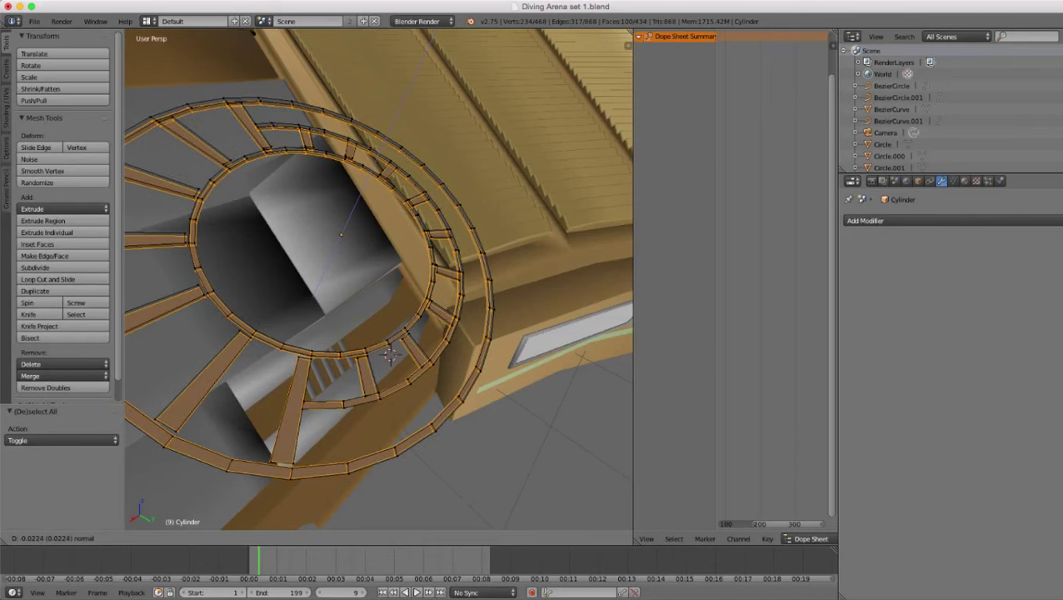
key("Return")
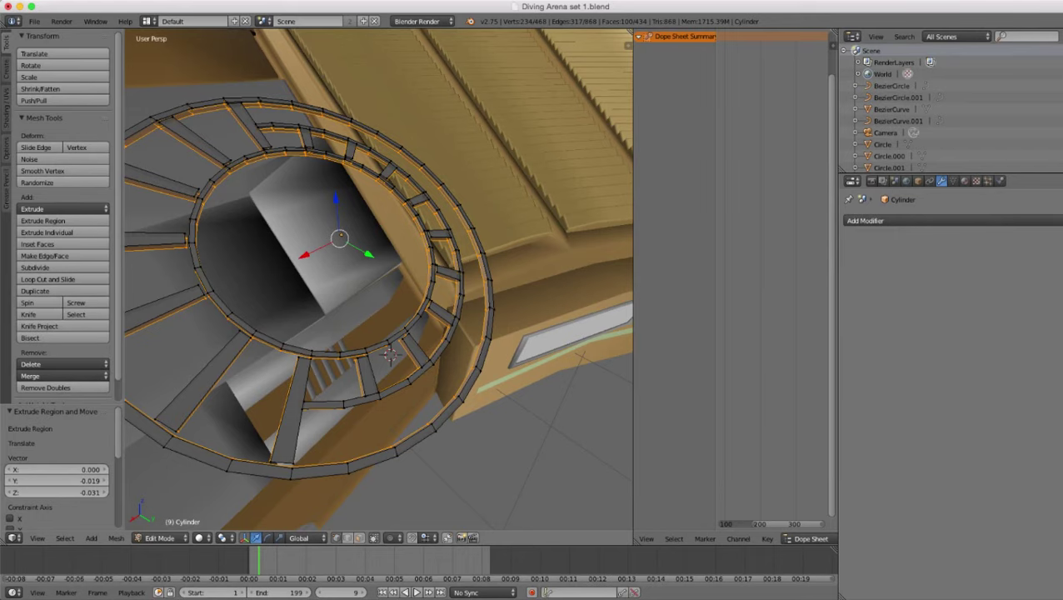
key("Tab")
- Move the ring -0.986 along global Z towards the recess between the gray wall panels
scroll(379, 279, "down", 2)
middle_click_drag(400, 300, 313, 221)
scroll(379, 279, "up", 2)
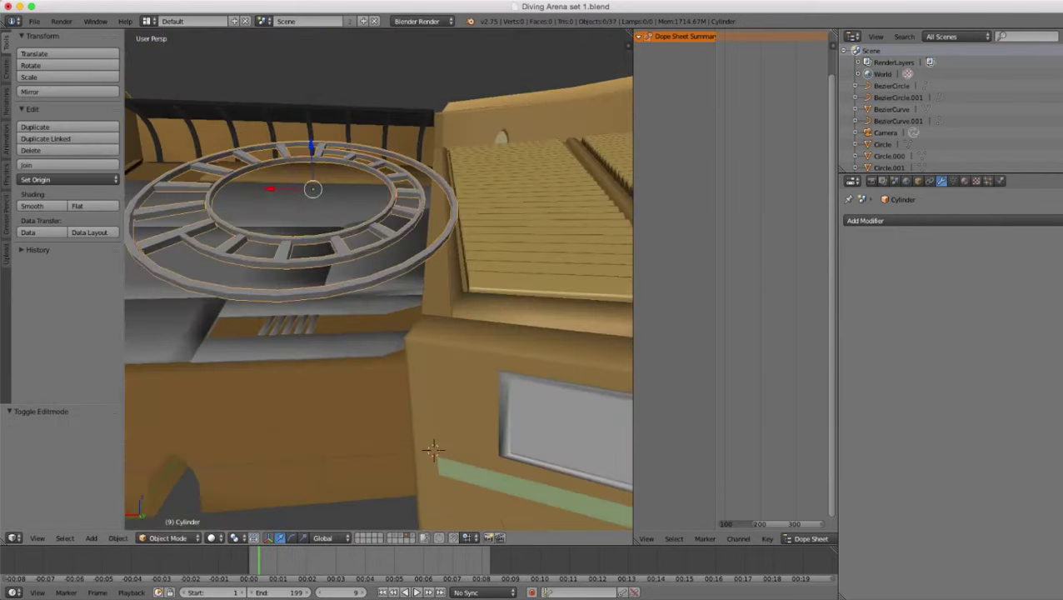
key("g")
key("z")
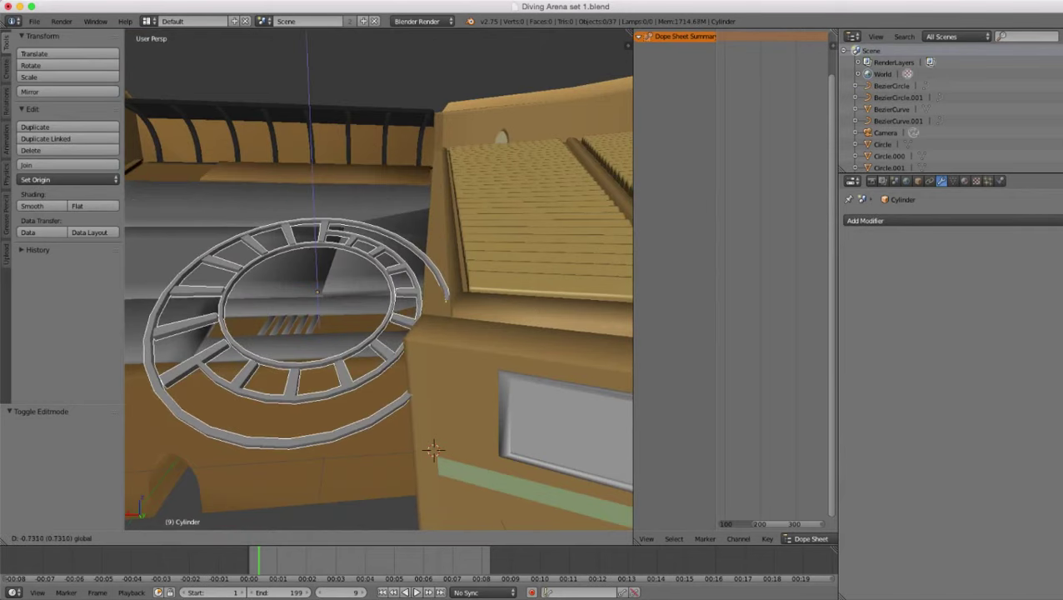
left_click(509, 270)
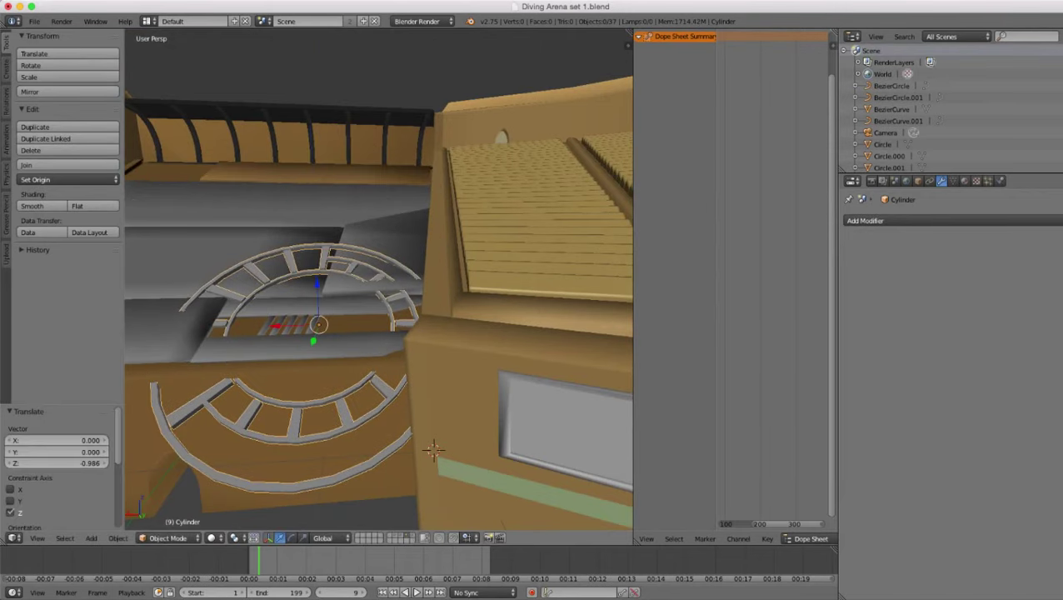
- Scale the ring down to 0.177 of its size
middle_click_drag(508, 271, 539, 323)
key("s")
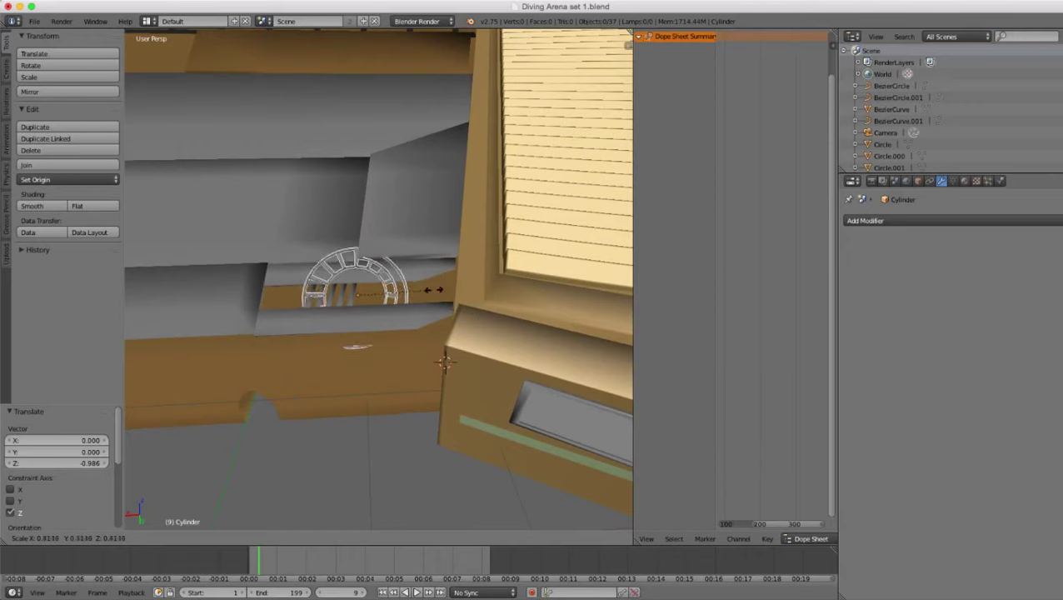
left_click(388, 281)
- Move the ring along global X by -0.248 and another -0.392, past the slanted bars to the far end of the recess
scroll(388, 281, "up", 7)
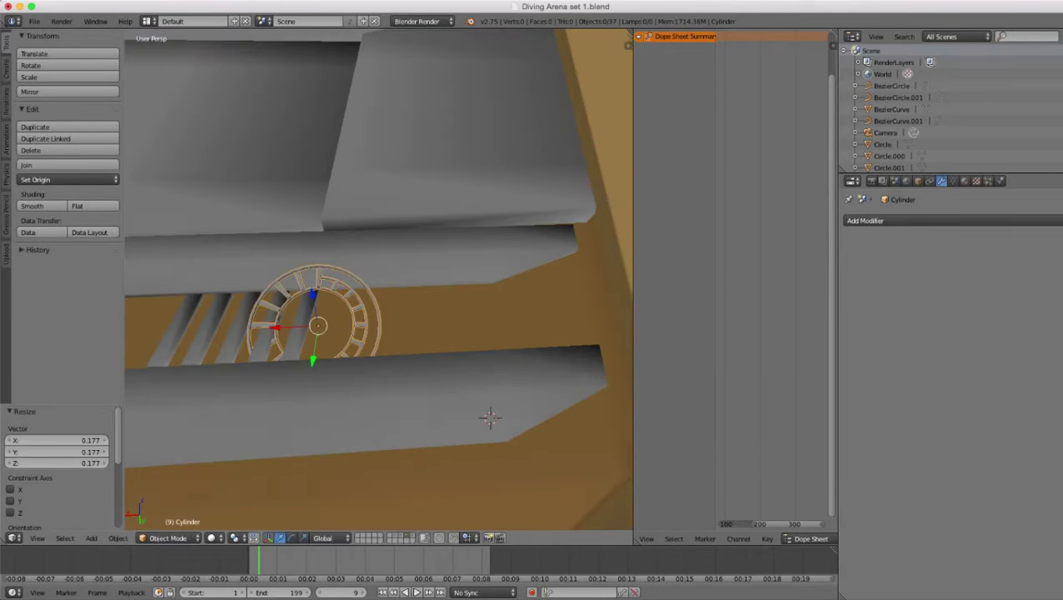
key("g")
key("x")
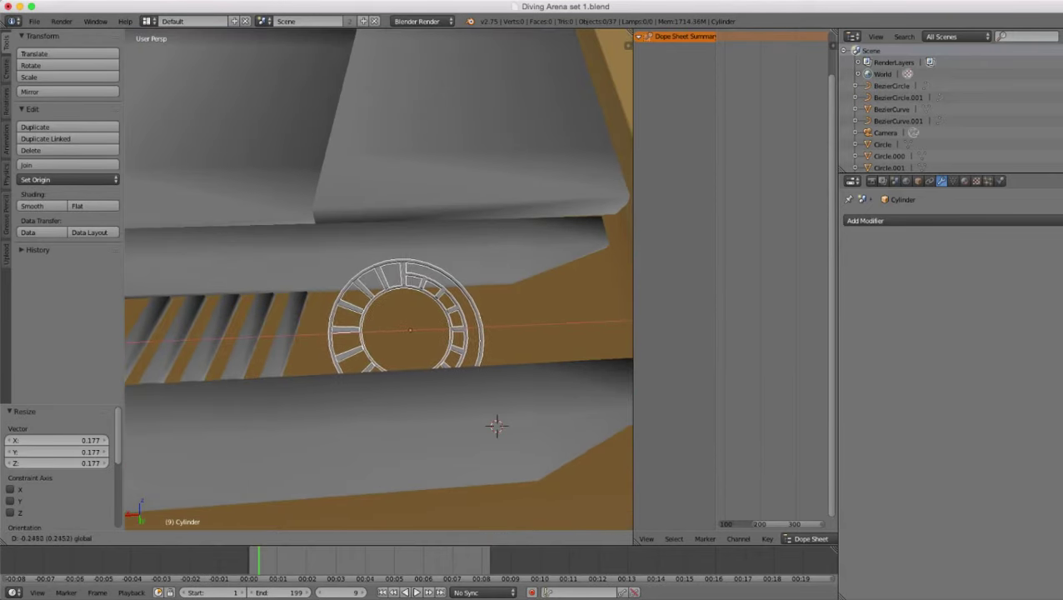
left_click(496, 426)
scroll(471, 354, "down", 3)
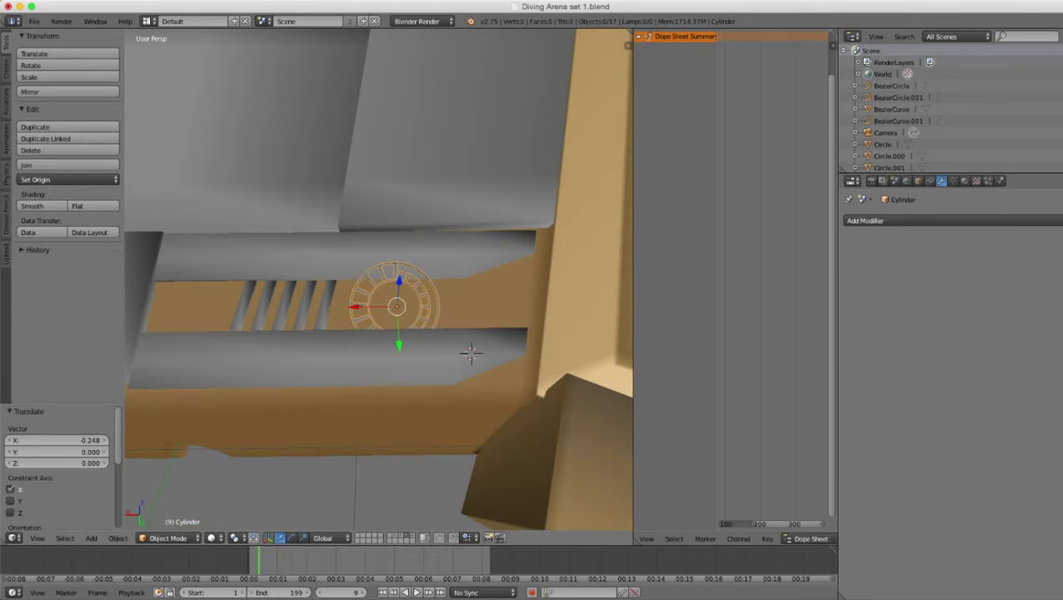
left_click_drag(355, 307, 449, 306)
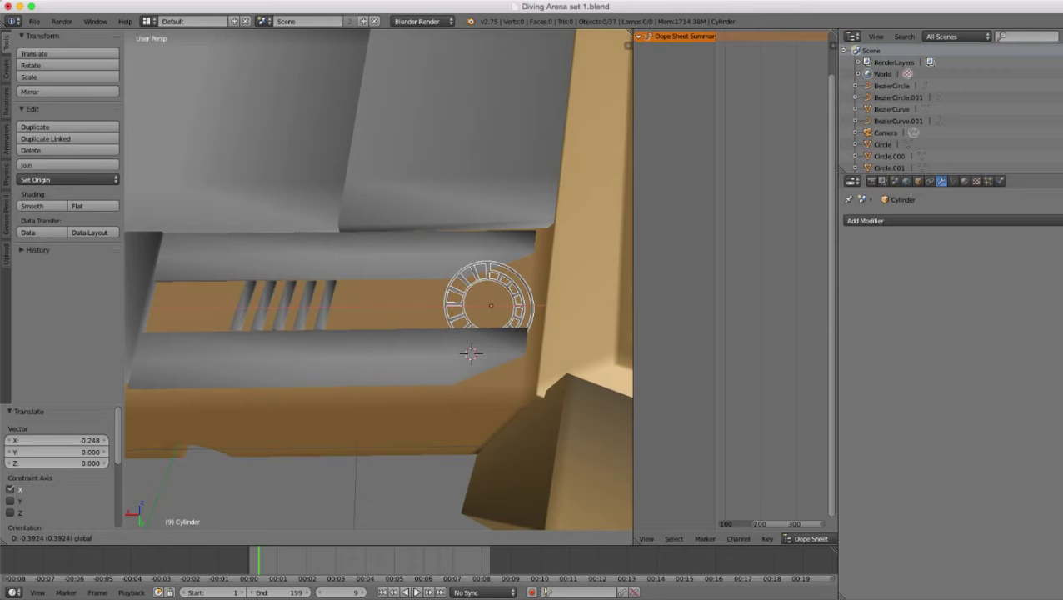
- Rotate the ring 7.446° around global X to align it with the sloping wall
middle_click_drag(450, 307, 616, 265)
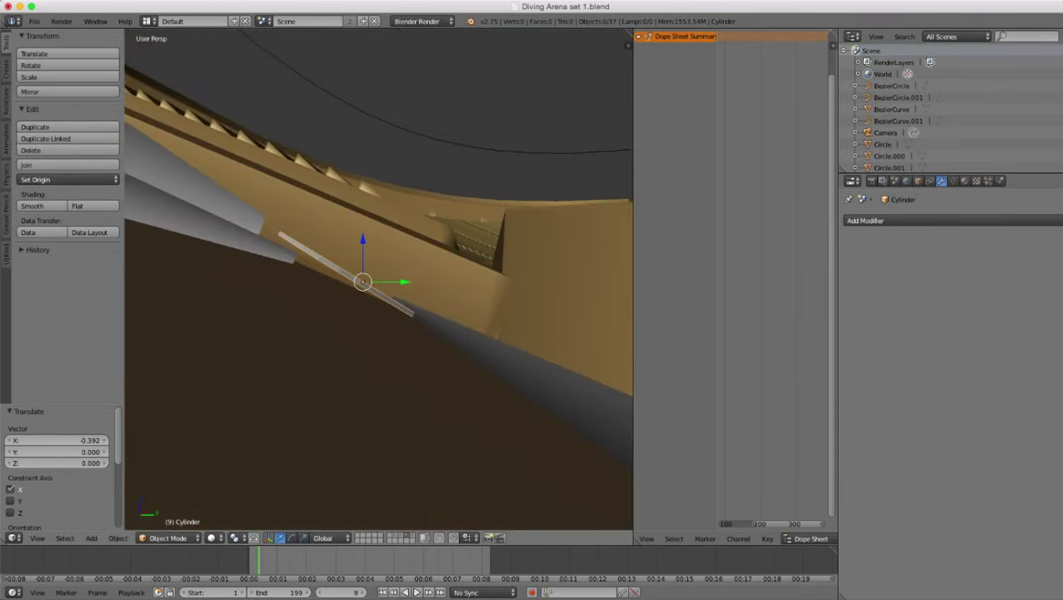
key("r")
key("x")
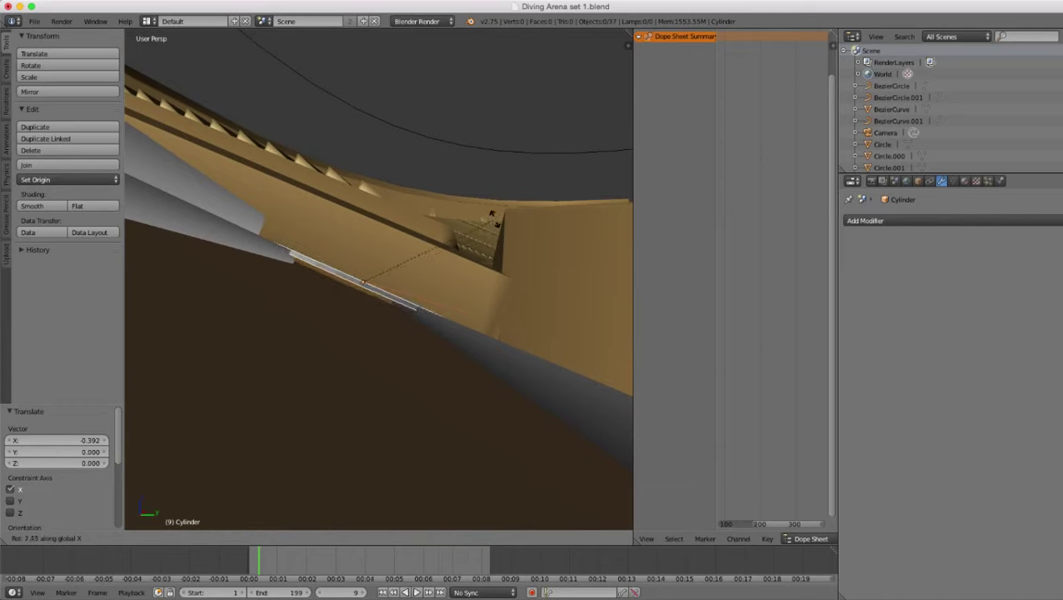
left_click(495, 219)
- Fit the ring between the gray panels by moving it -0.025 in Y, -0.053 in X and 0.005 in Y
middle_click_drag(496, 219, 442, 313)
scroll(443, 314, "up", 1)
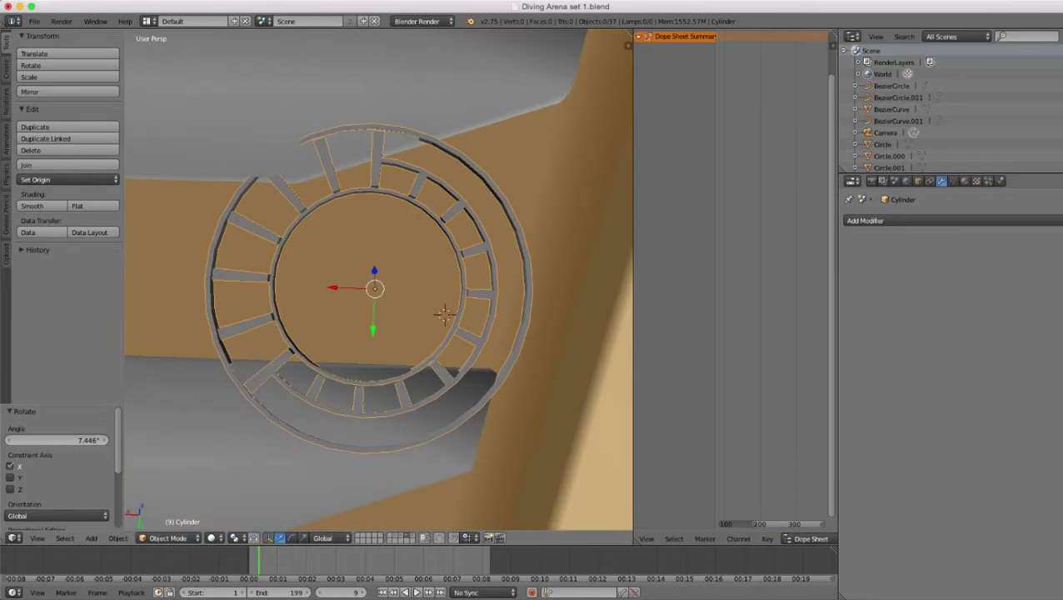
key("g")
key("y")
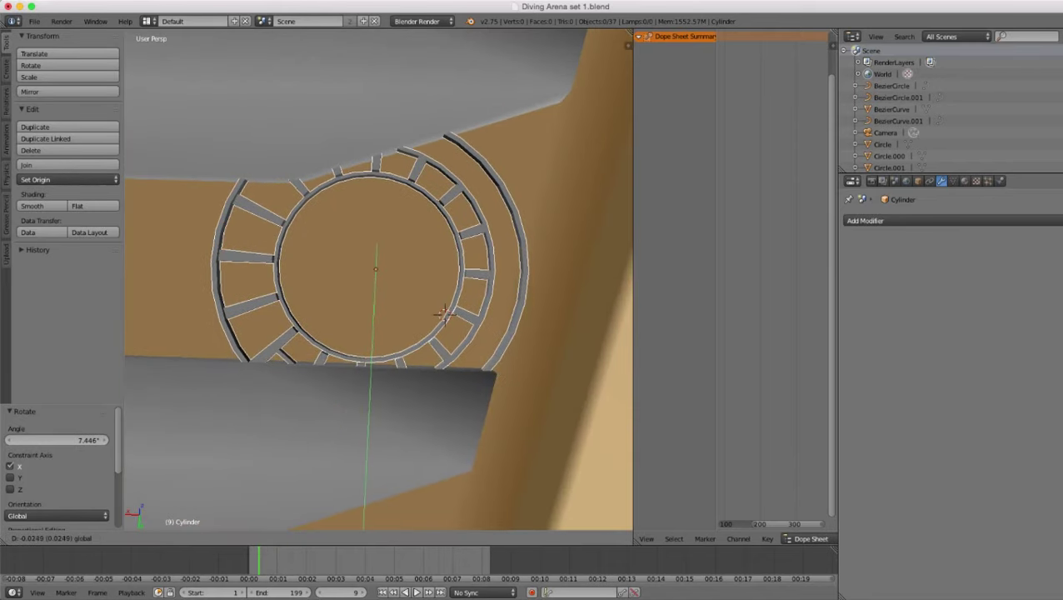
left_click(442, 314)
key("g")
key("x")
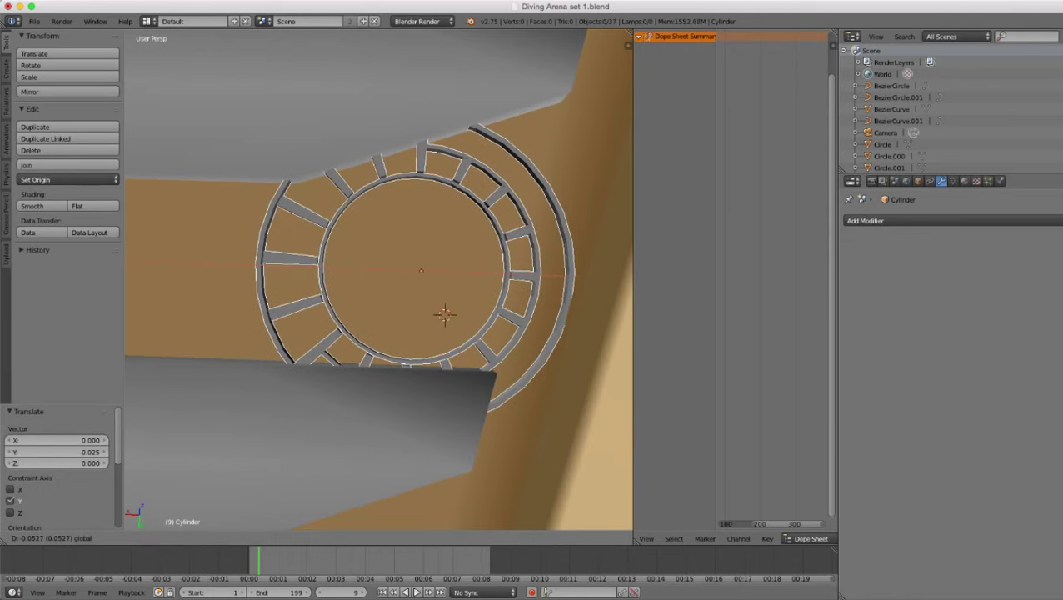
left_click(445, 314)
key("g")
key("y")
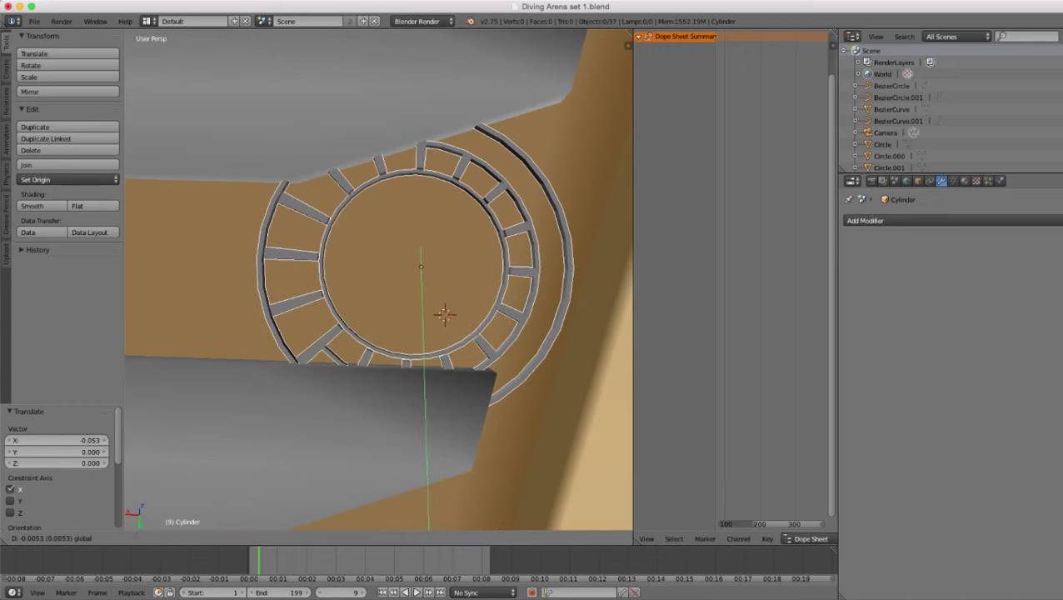
left_click(527, 366)
scroll(526, 366, "down", 1)
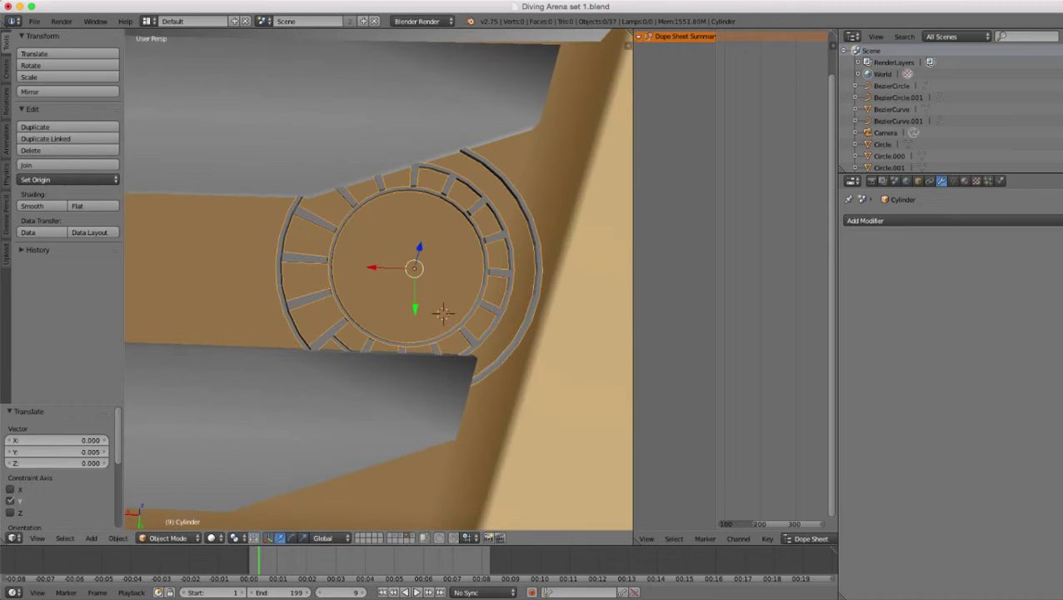
- Scale the ring to 0.660 of its size and shift it about -0.009 in Y and -0.010 in X between the gray panels
key("s")
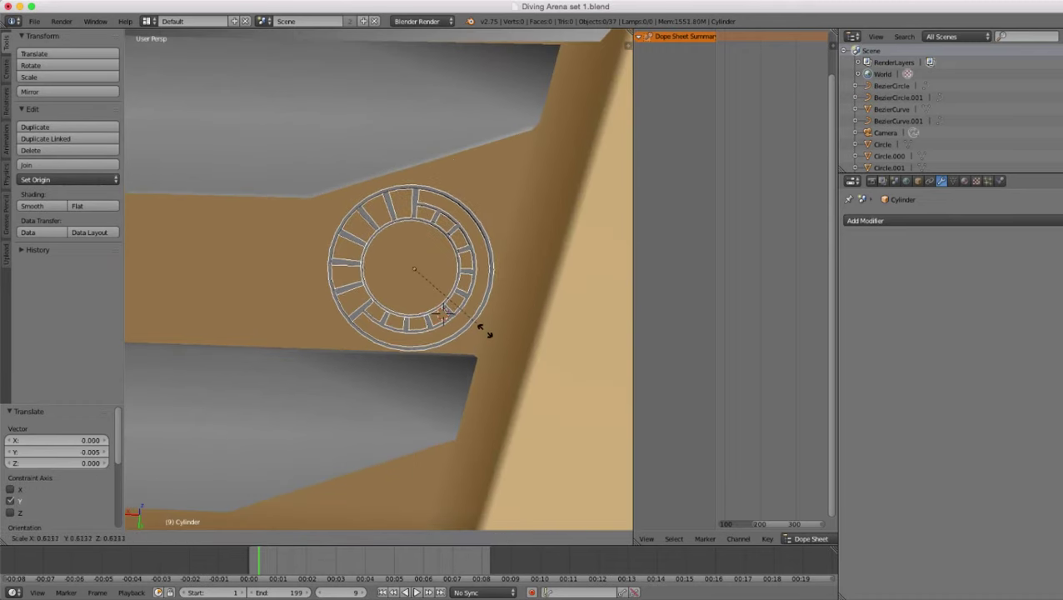
left_click(491, 334)
scroll(491, 334, "up", 2)
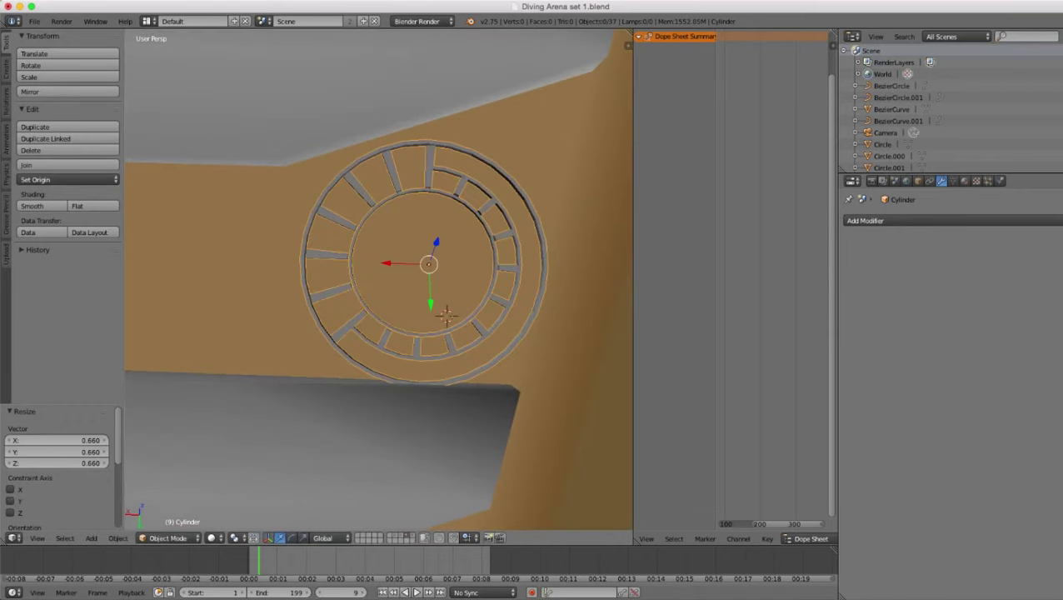
key("g")
key("y")
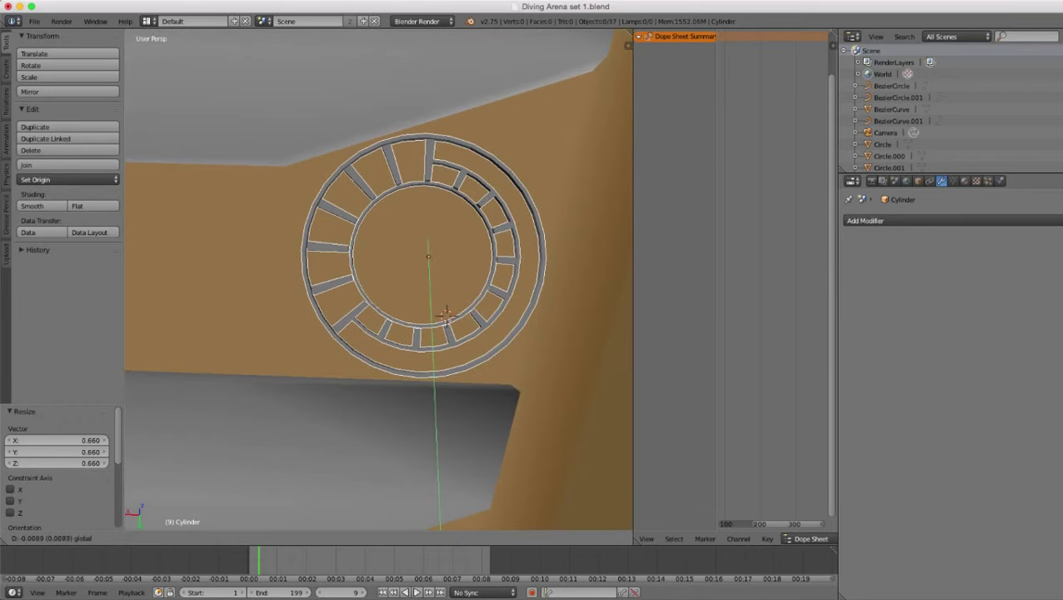
left_click_drag(431, 295, 432, 294)
left_click_drag(387, 255, 397, 255)
- Lower the ring onto the sloping wall surface by moving it -0.005 along global Z
scroll(398, 255, "down", 5)
middle_click_drag(397, 255, 546, 200)
scroll(500, 284, "up", 5)
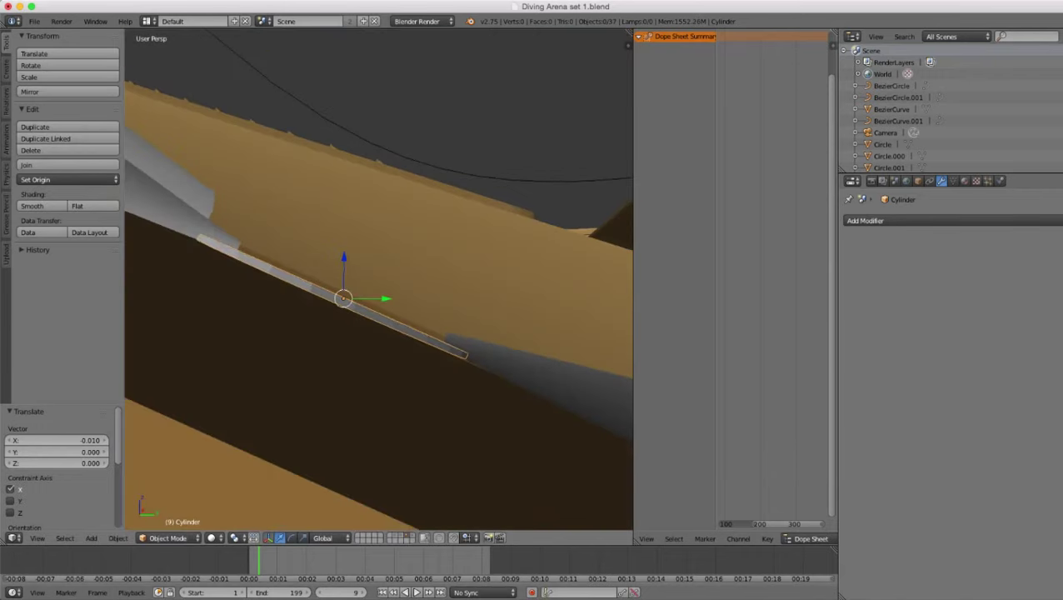
key("g")
key("z")
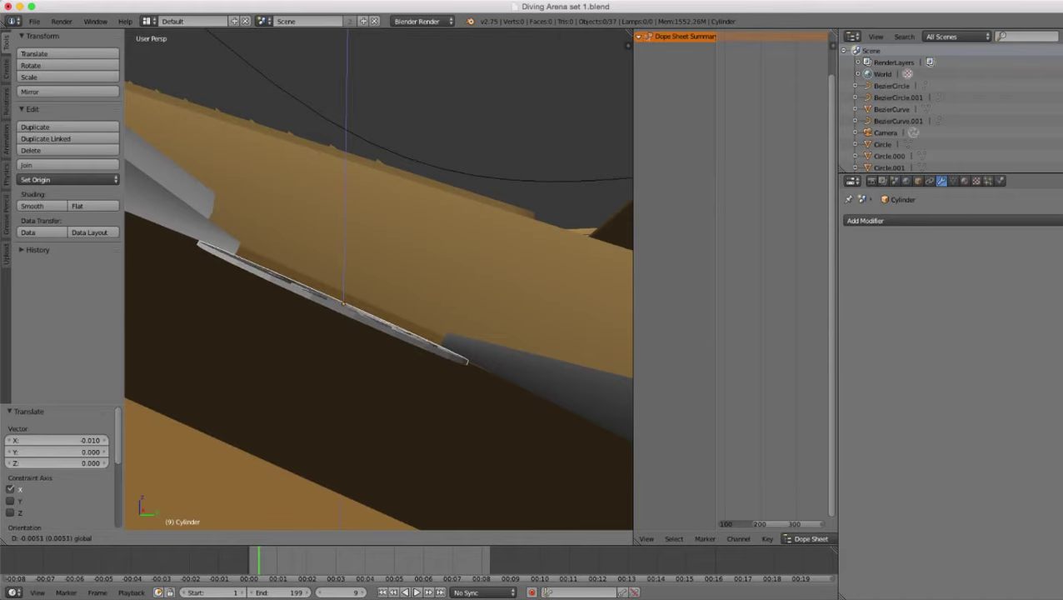
key("Return")
- Scale the ring down to about 0.8 of its size at the end of the recess and deselect everything
middle_click_drag(400, 250, 334, 366)
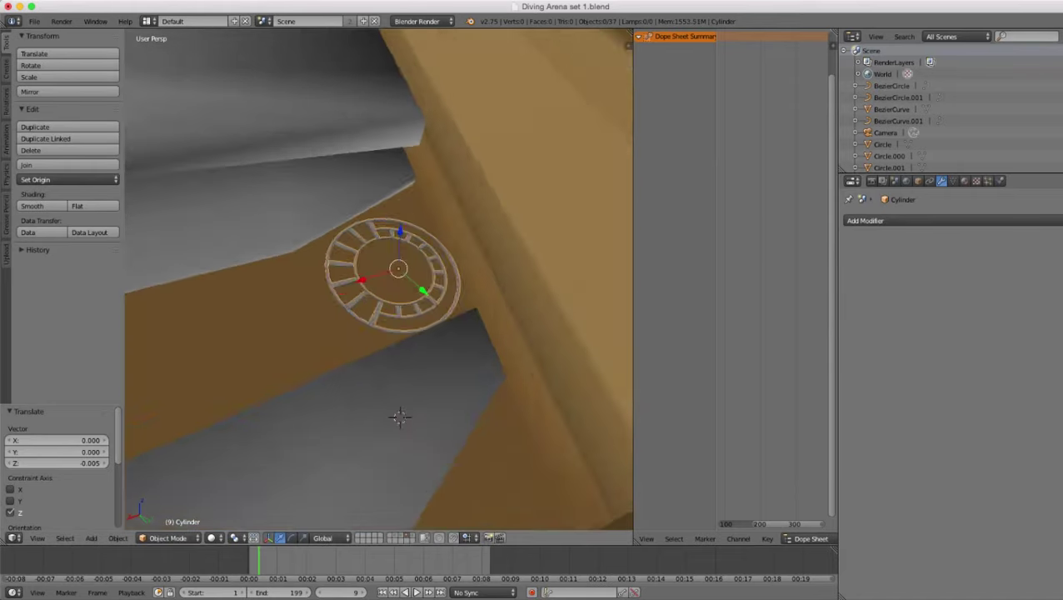
scroll(380, 279, "down", 5)
middle_click_drag(379, 279, 308, 267)
mouse_move(416, 303)
middle_mouse_down()
mouse_move(399, 299)
mouse_move(423, 307)
middle_mouse_up()
key("s")
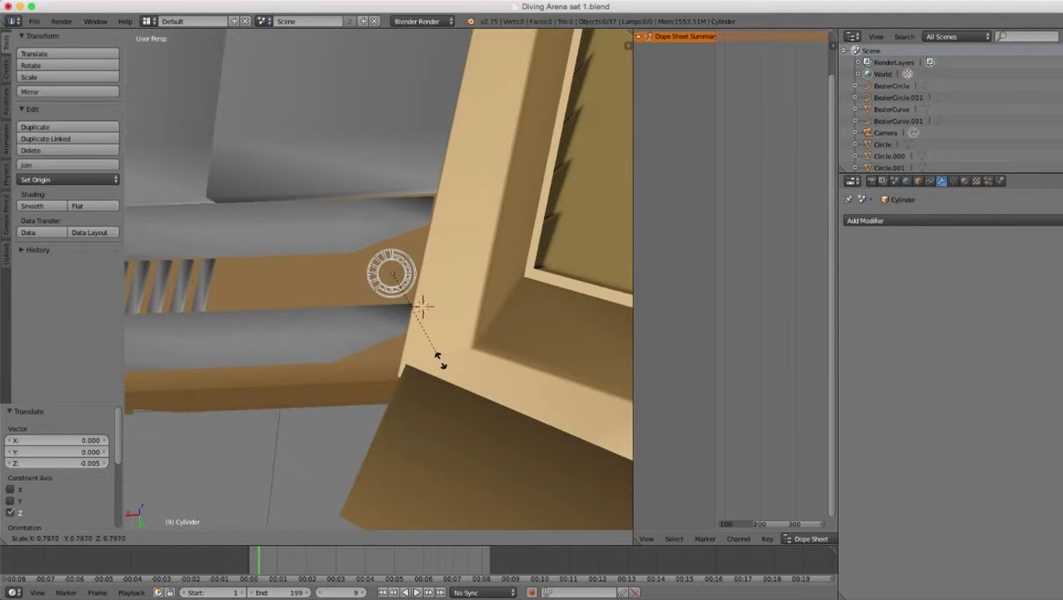
left_click(441, 361)
key("a")
middle_click_drag(422, 307, 451, 374)
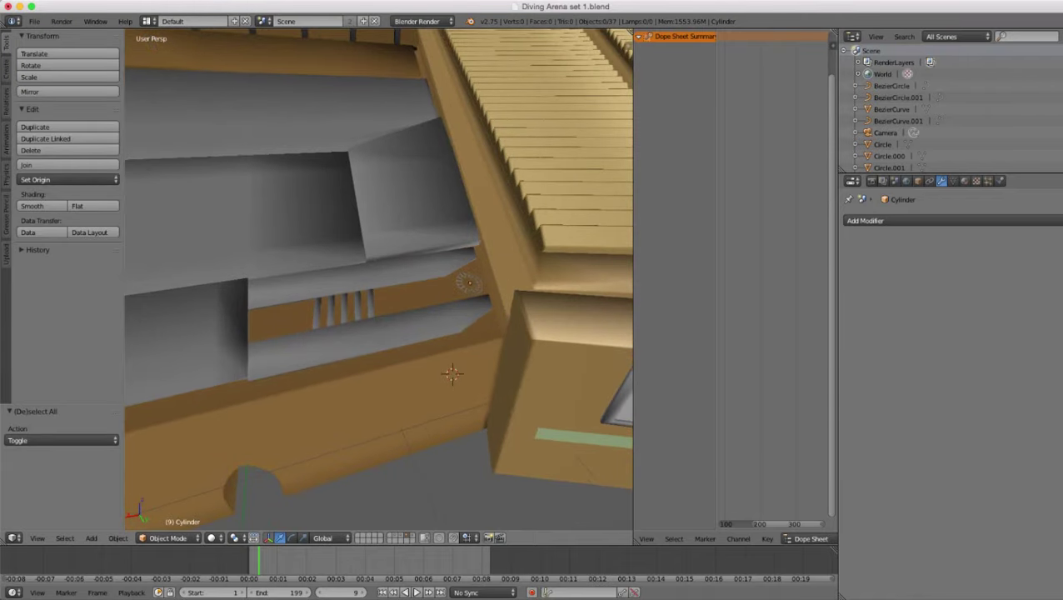
- Duplicate the ring along its local Y axis up to the wooden strip below the black railing, offset -3.951 in Y and 1.738 in Z
right_click(469, 284)
scroll(469, 283, "down", 6)
middle_click_drag(469, 284, 533, 329)
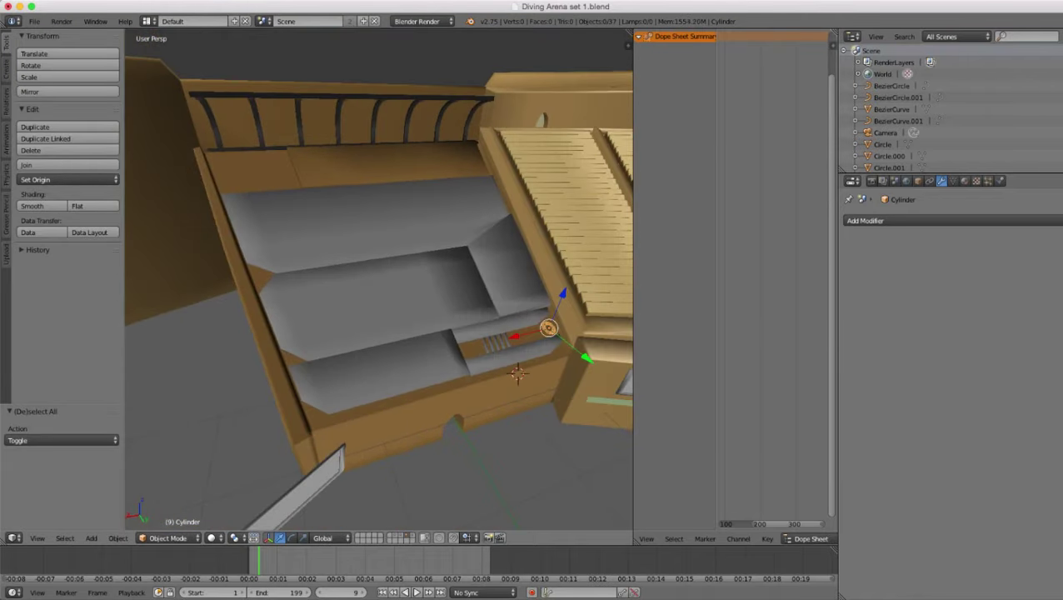
key("shift+d")
key("y")
key("y")
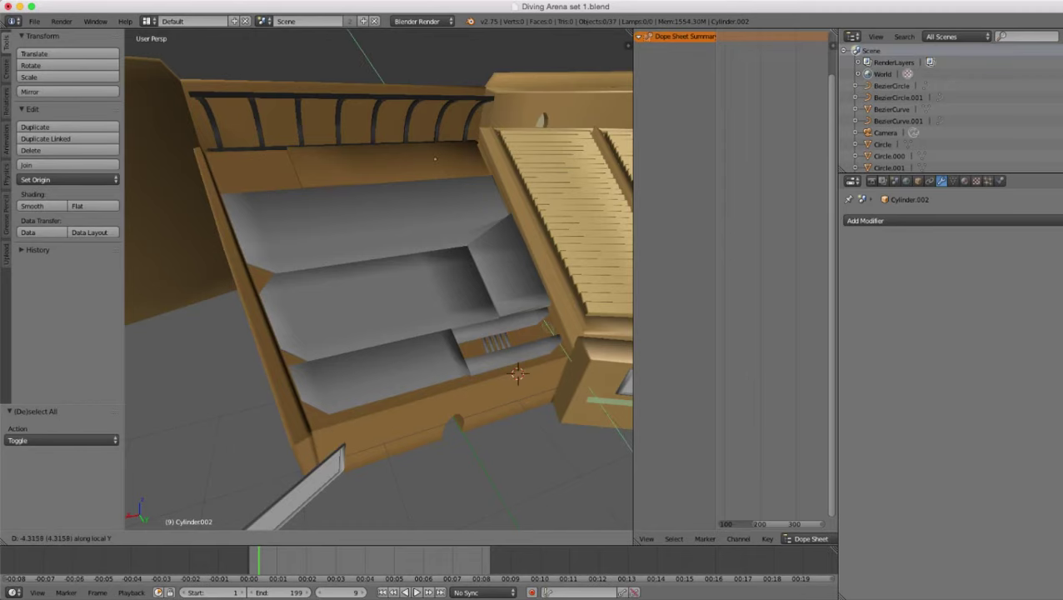
key("Return")
- Move the duplicated ring 3.810 along global X onto the square wooden panel at the strip's far end
middle_click_drag(441, 250, 475, 300)
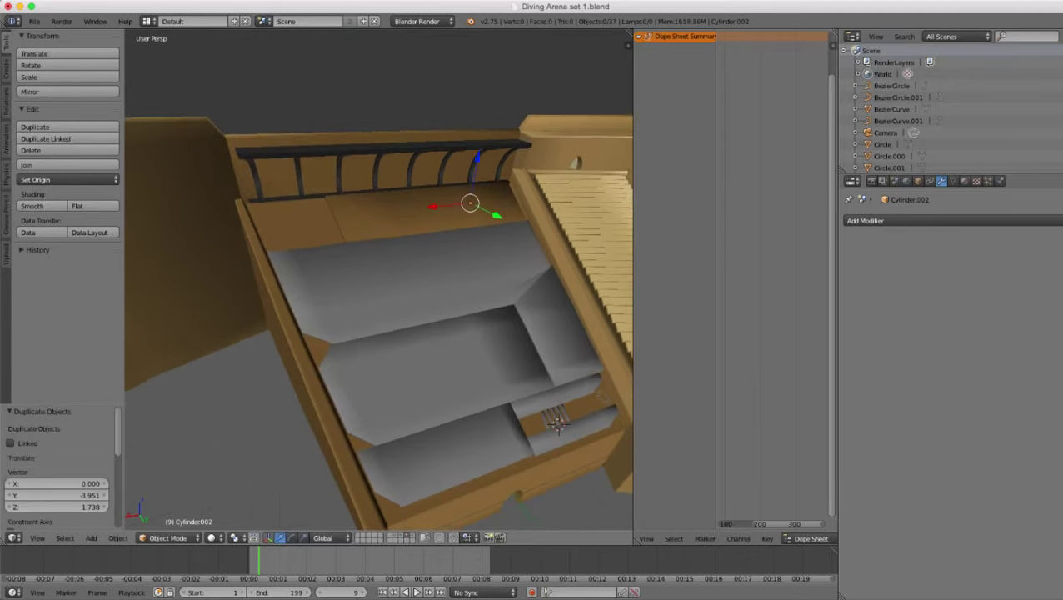
scroll(475, 300, "up", 2)
key("g")
key("x")
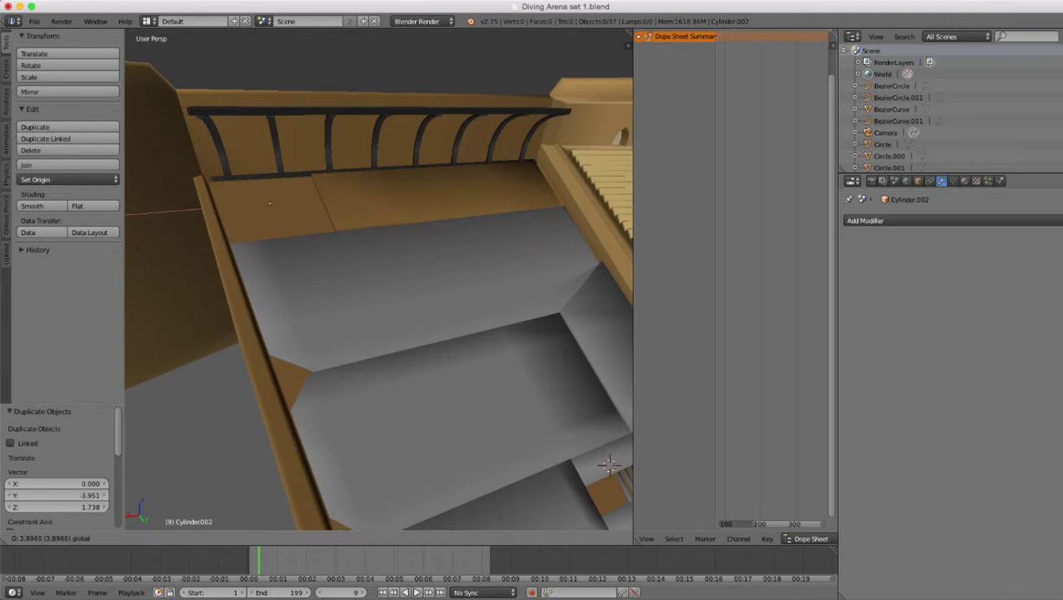
key("Return")
- Scale the duplicated ring by 1.932 and raise it 0.047 along global Z out of the wooden panel
middle_click_drag(334, 275, 471, 212)
key("s")
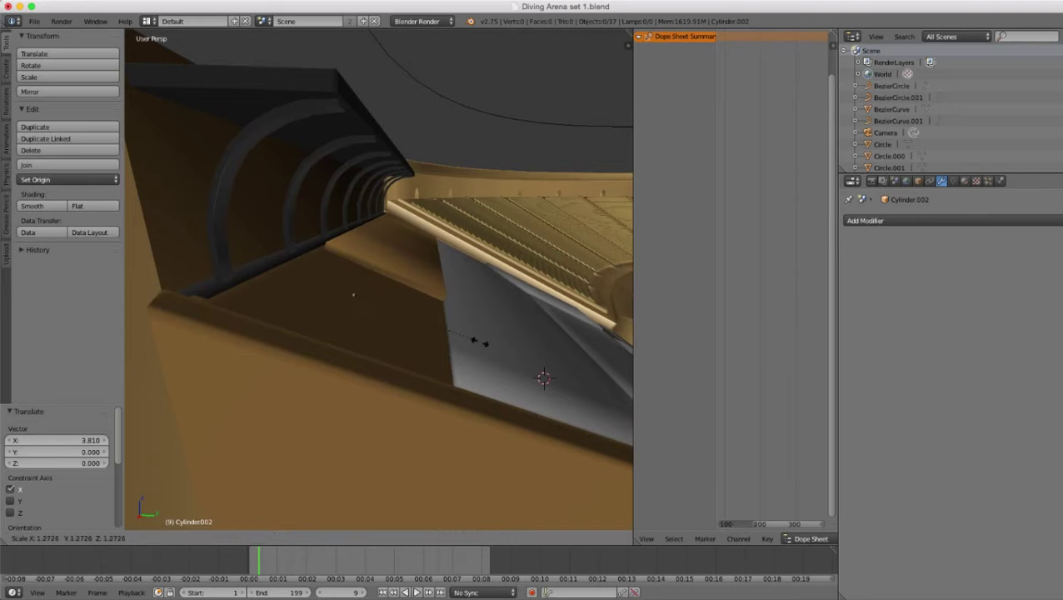
left_click(547, 356)
key("z")
key("z")
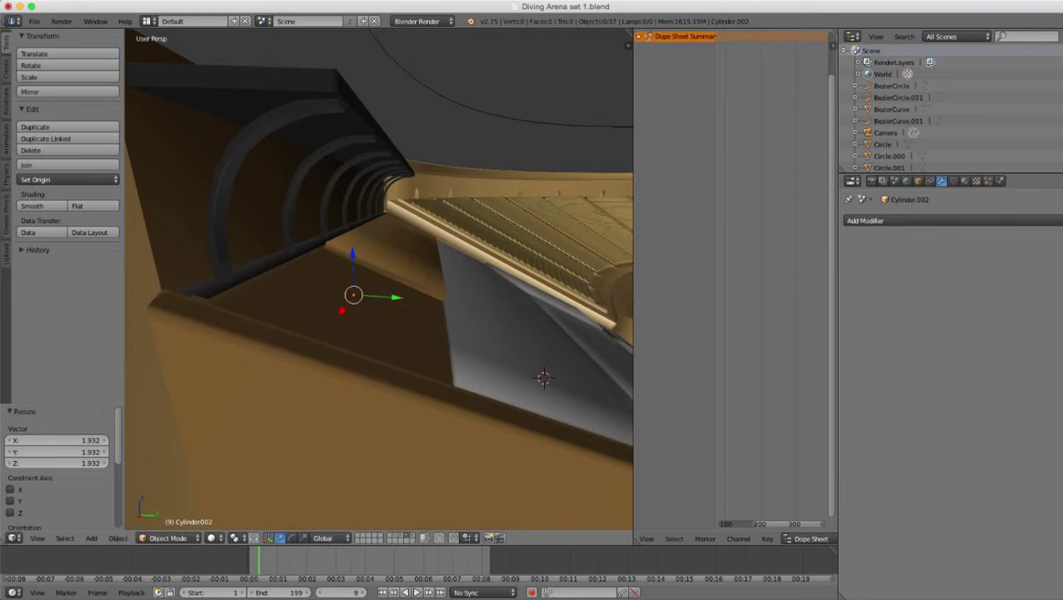
key("g")
key("z")
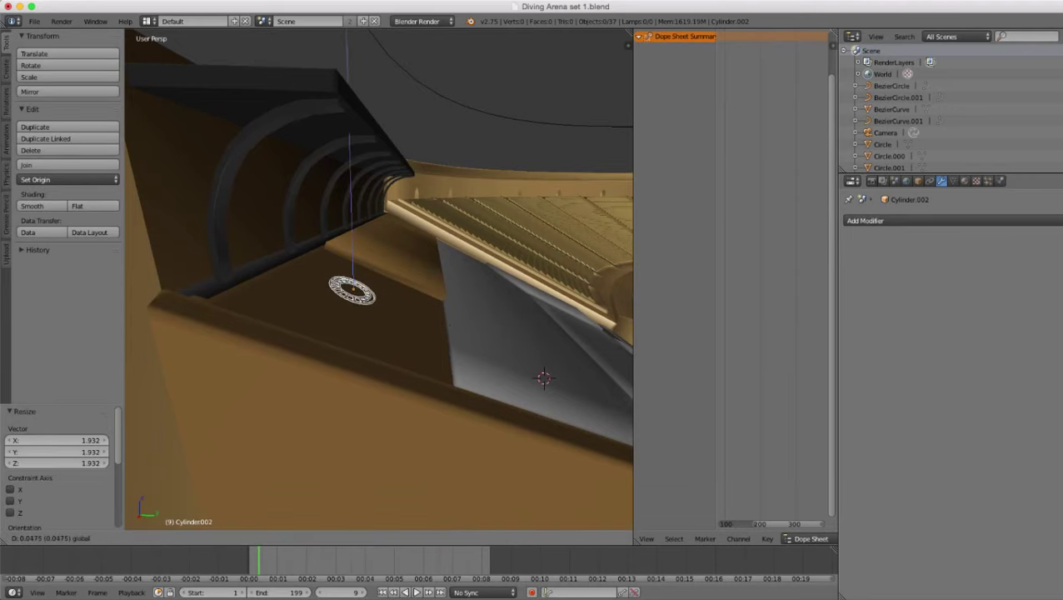
left_click(350, 250)
- Deselect everything and examine the duplicated ring's size and position on the square wooden panel from several distances
scroll(351, 250, "down", 2)
middle_click_drag(351, 250, 167, 305)
scroll(167, 305, "down", 2)
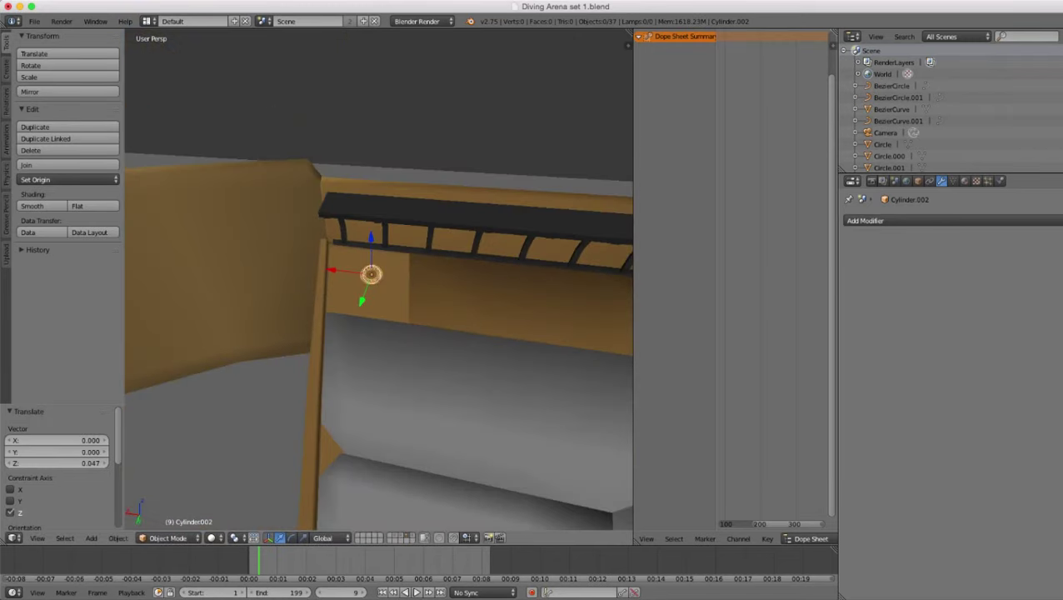
key("a")
scroll(379, 279, "down", 7)
scroll(379, 279, "up", 7)
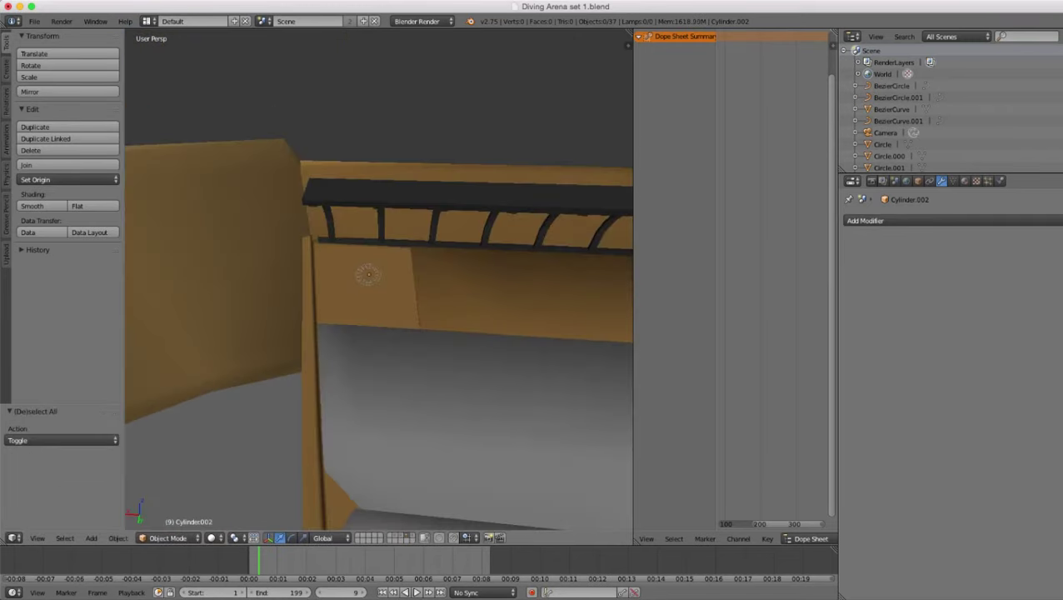
middle_click_drag(379, 280, 404, 234)
scroll(404, 233, "up", 4)
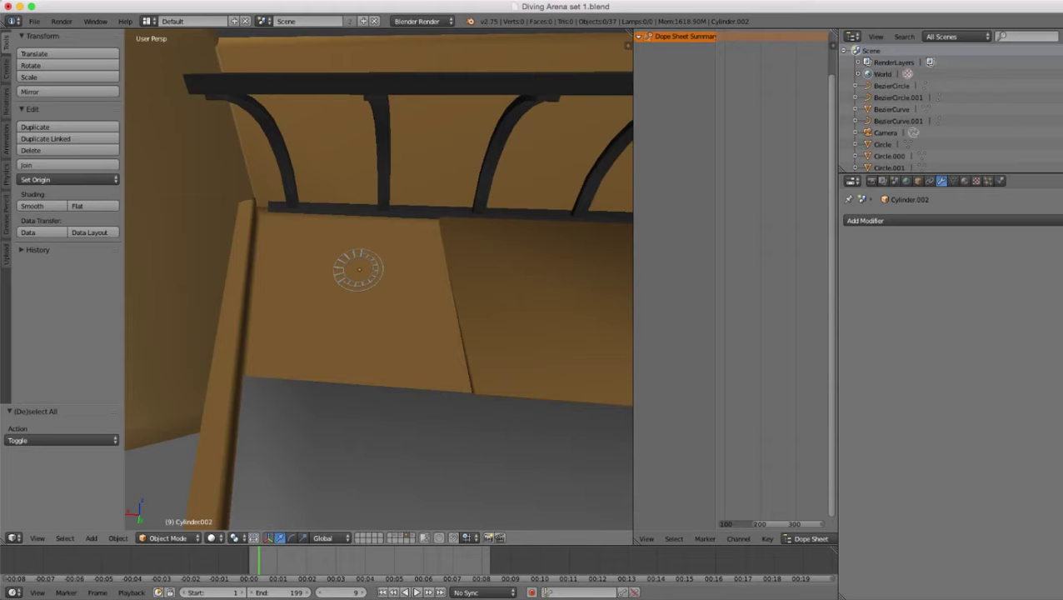
scroll(379, 279, "down", 4)
scroll(379, 279, "up", 3)
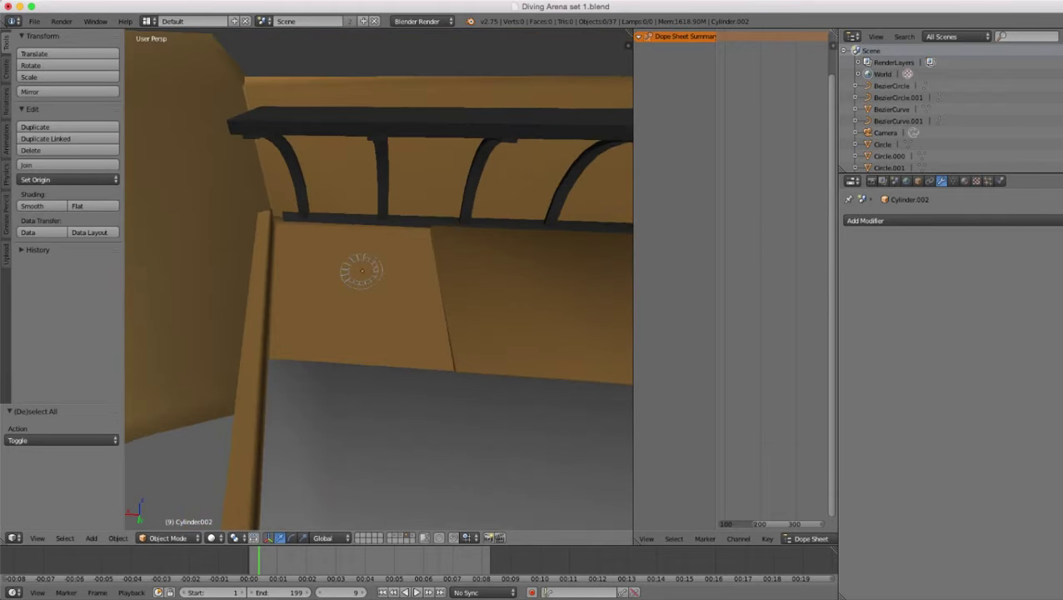
- Scale the duplicated ring up by 3.942 so it spans the square wooden panel
right_click(361, 271)
key("s")
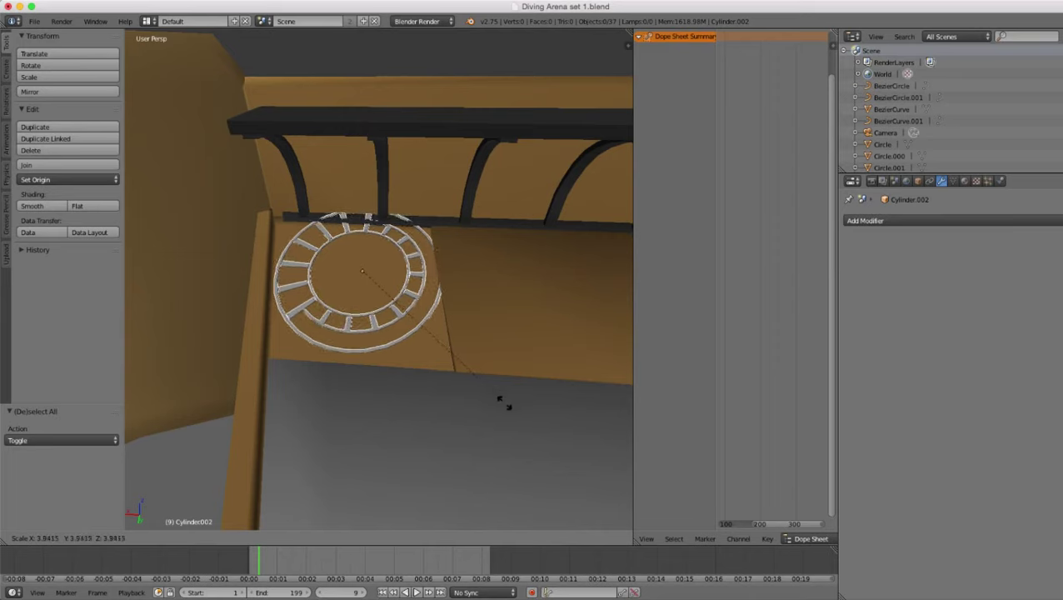
left_click(501, 403)
- Slide the enlarged ring down along its local Y by 0.161 in Y and -0.071 in Z, plus another 0.080 and -0.035
key("g")
key("y")
key("y")
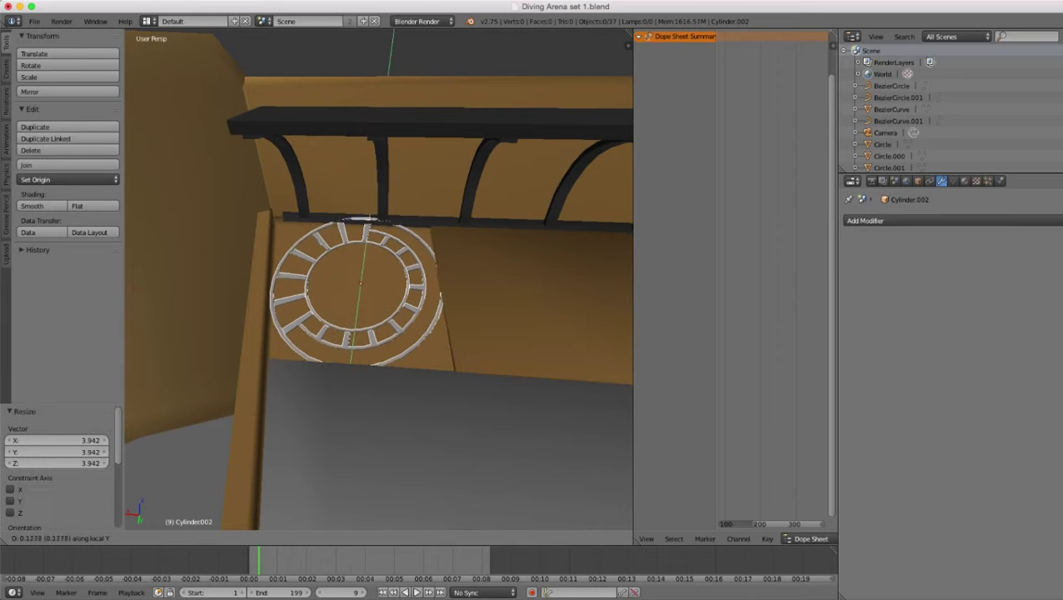
key("Return")
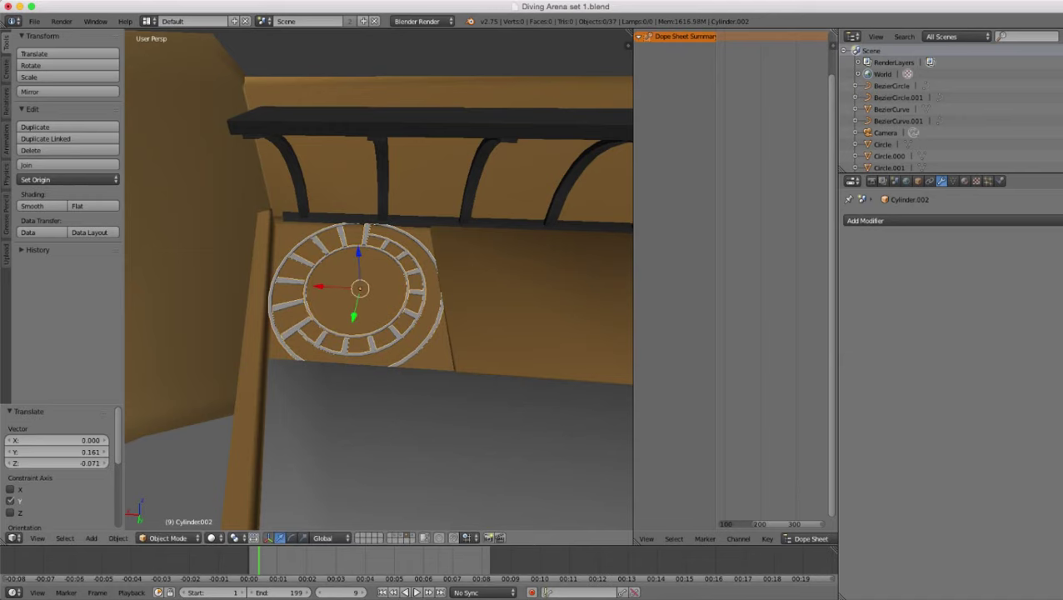
middle_click_drag(417, 333, 433, 368)
key("g")
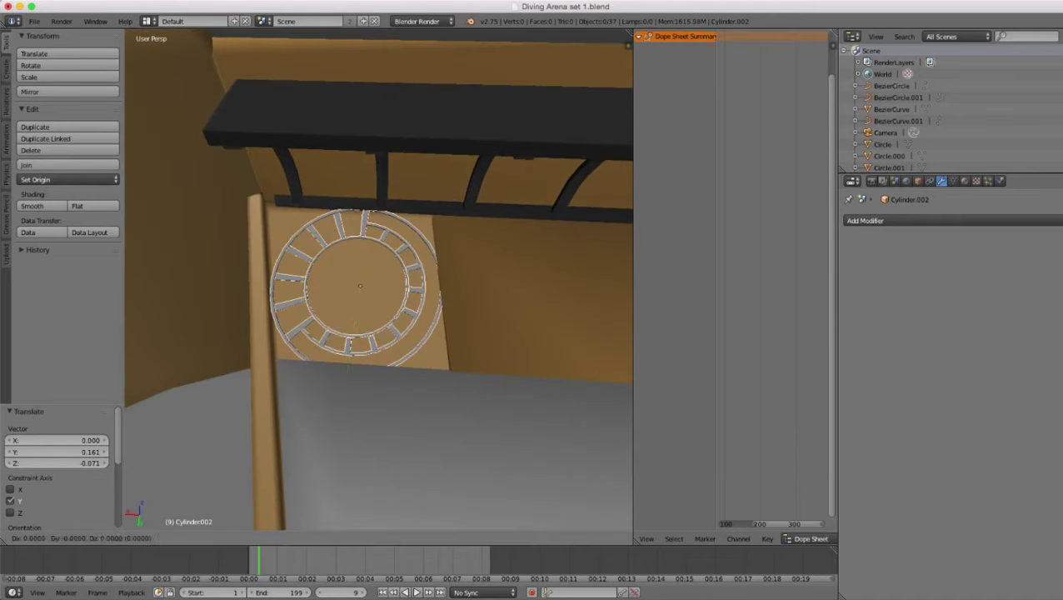
key("y")
key("y")
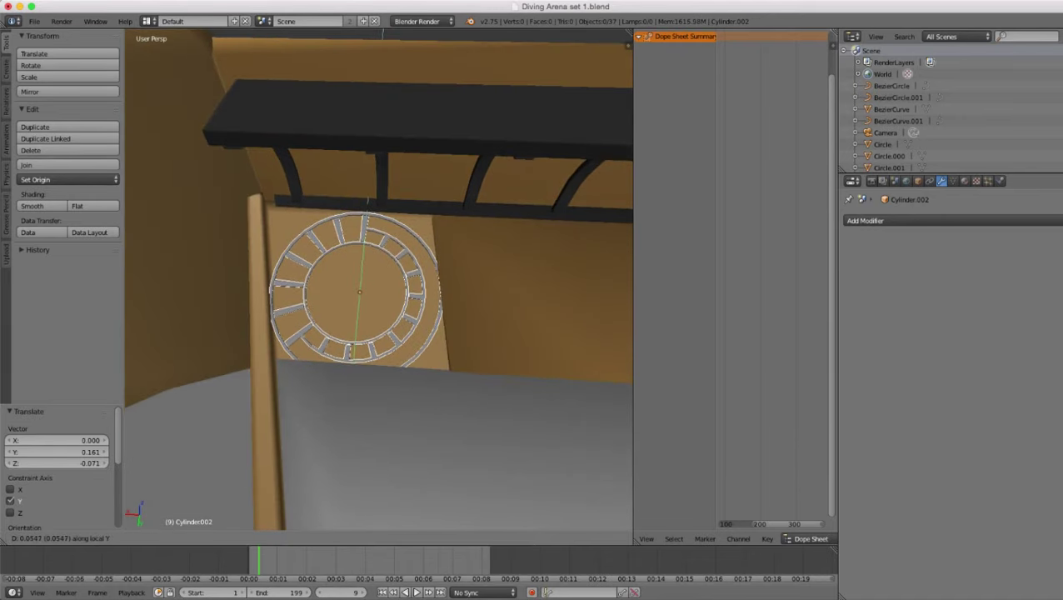
key("Return")
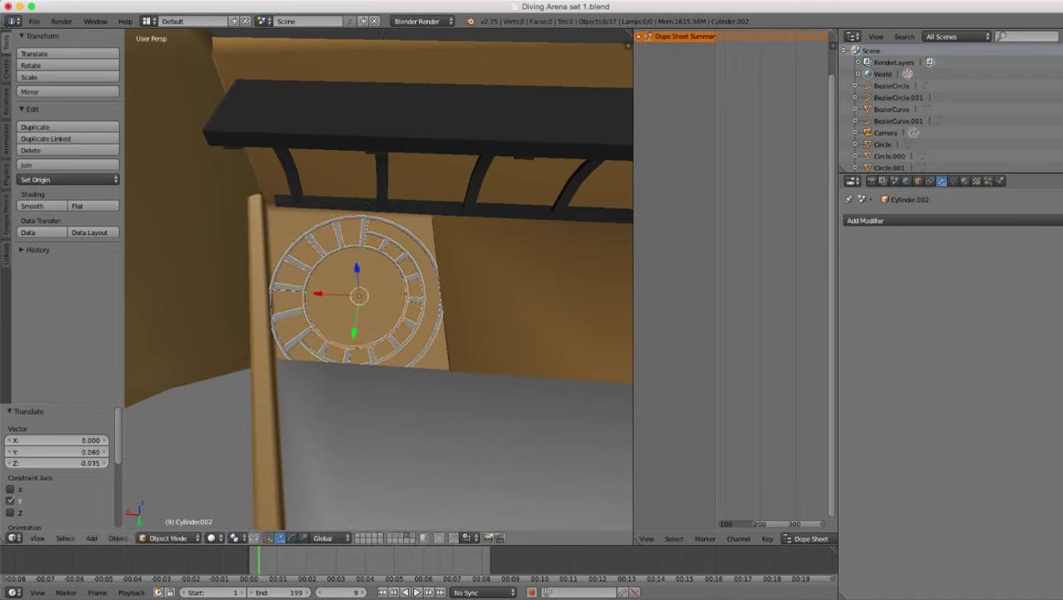
- Move the enlarged ring -0.071 along global X, away from the wall's side rail
key("g")
key("x")
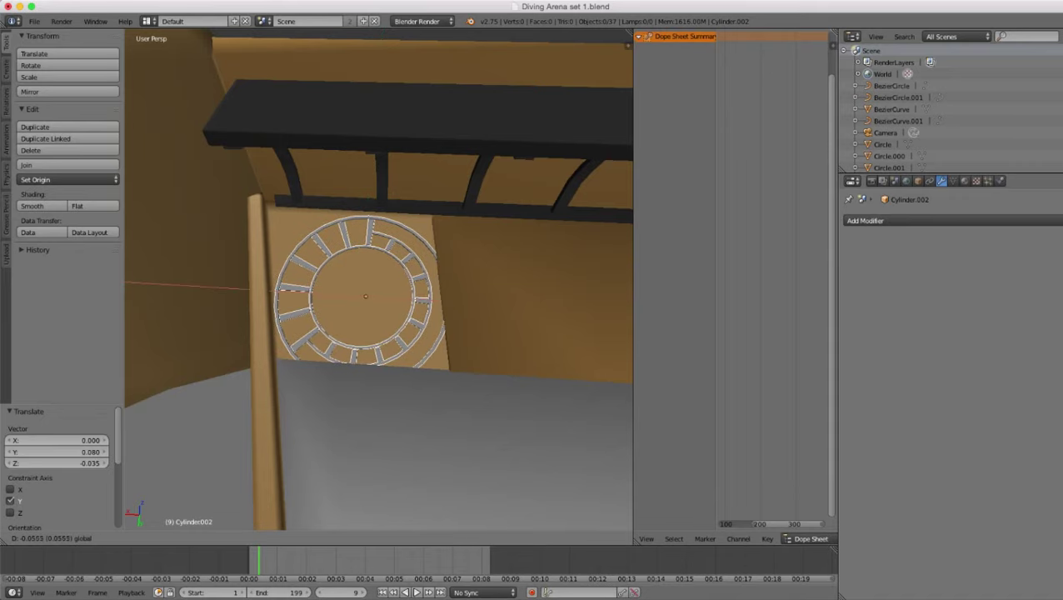
left_click_drag(322, 294, 322, 294)
- Examine how the enlarged ring fits between the side rail, the railing and the neighboring wooden panel
scroll(367, 292, "down", 6)
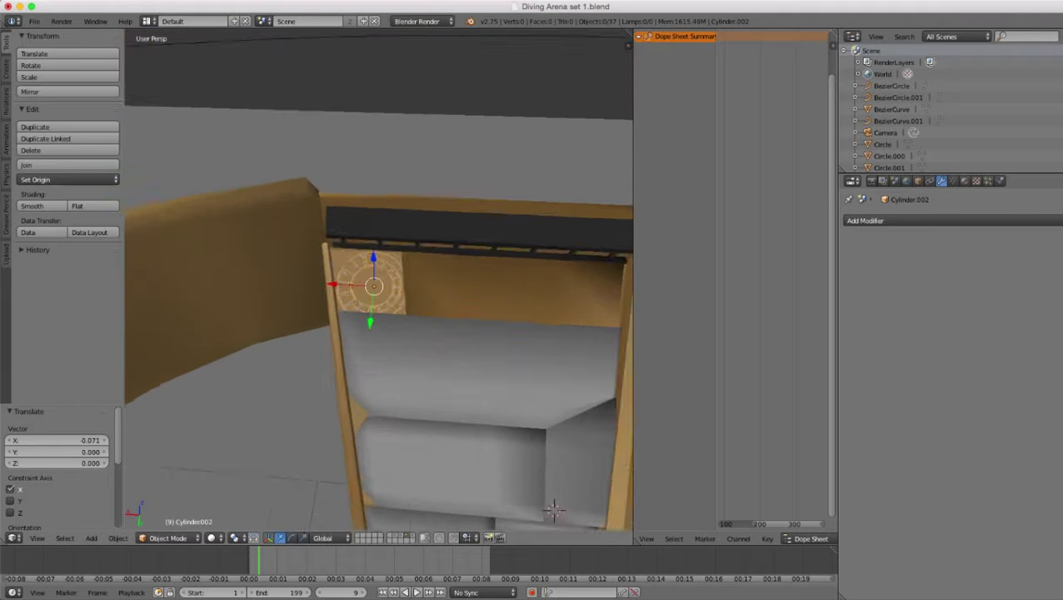
scroll(366, 292, "up", 3)
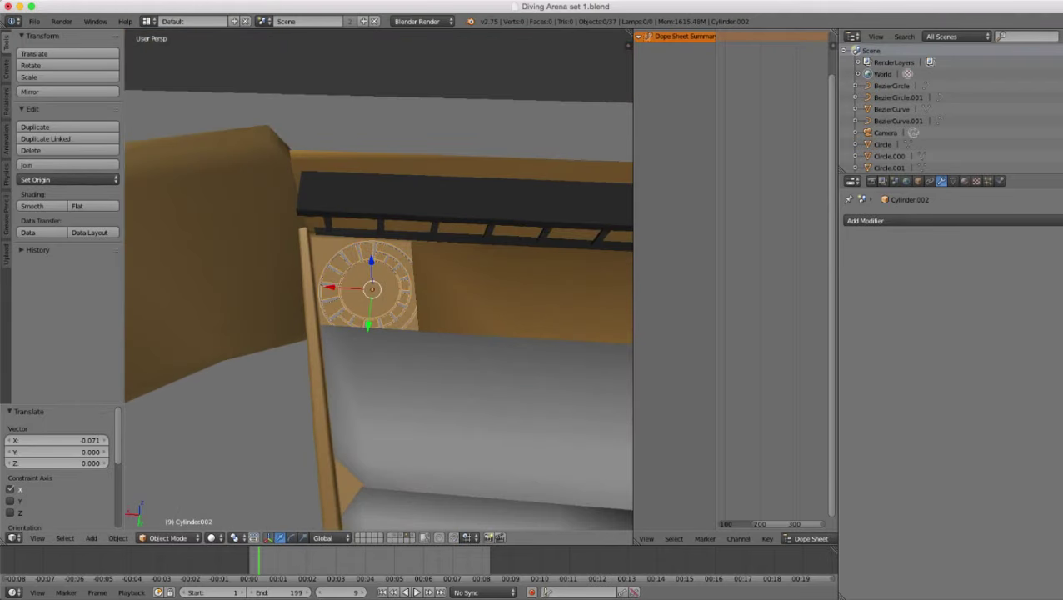
scroll(372, 292, "down", 3)
middle_click_drag(371, 334, 388, 287)
scroll(378, 287, "down", 5)
scroll(378, 288, "up", 5)
scroll(378, 287, "up", 2)
scroll(379, 288, "up", 2)
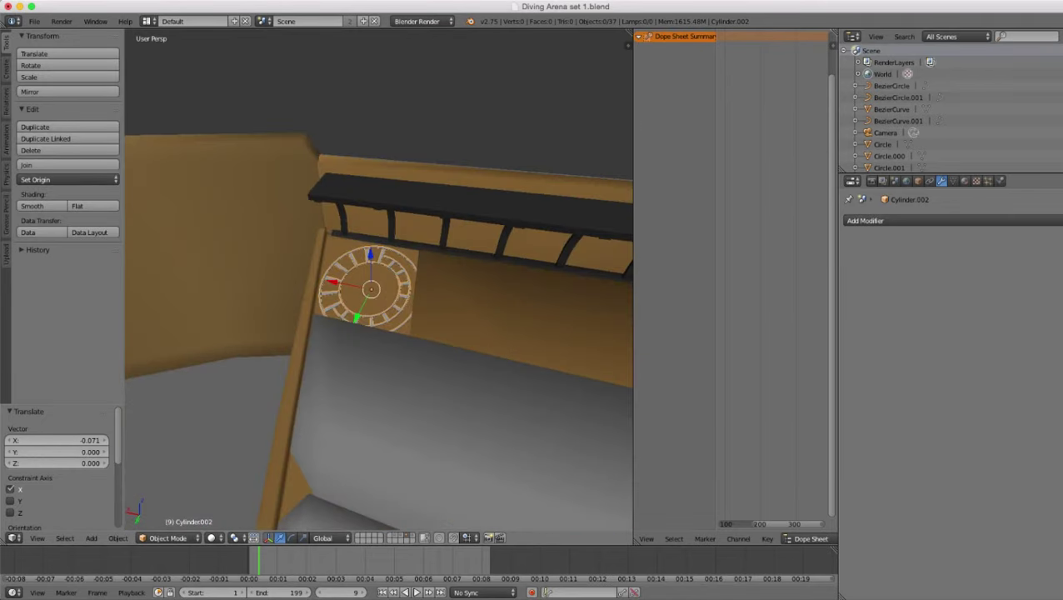
- Open the long wooden panel beside the enlarged ring for mesh editing in wireframe display
right_click(463, 297)
key("Tab")
key("z")
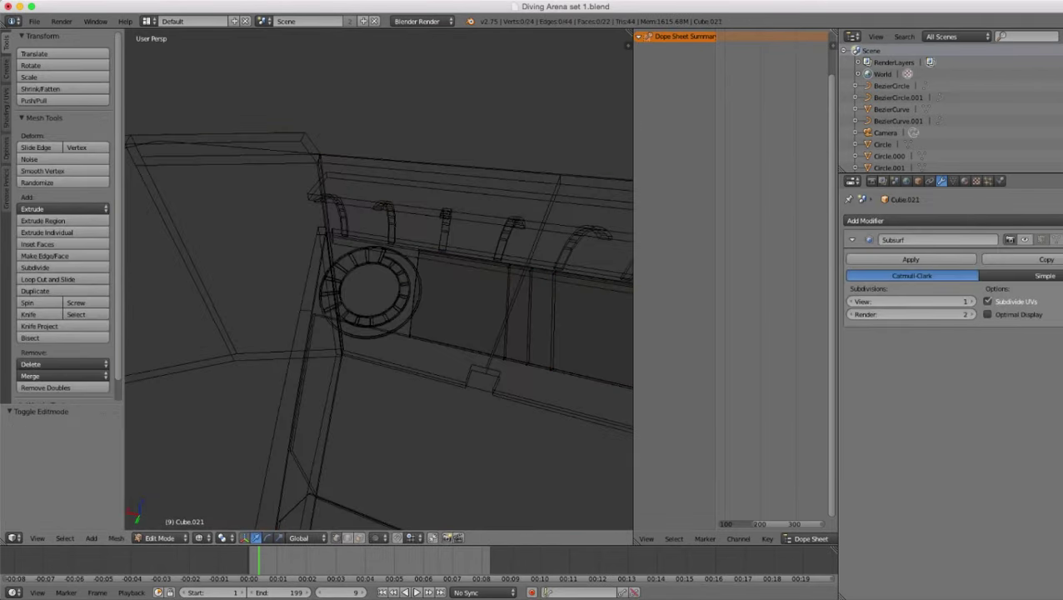
scroll(378, 288, "down", 6)
scroll(378, 287, "up", 5)
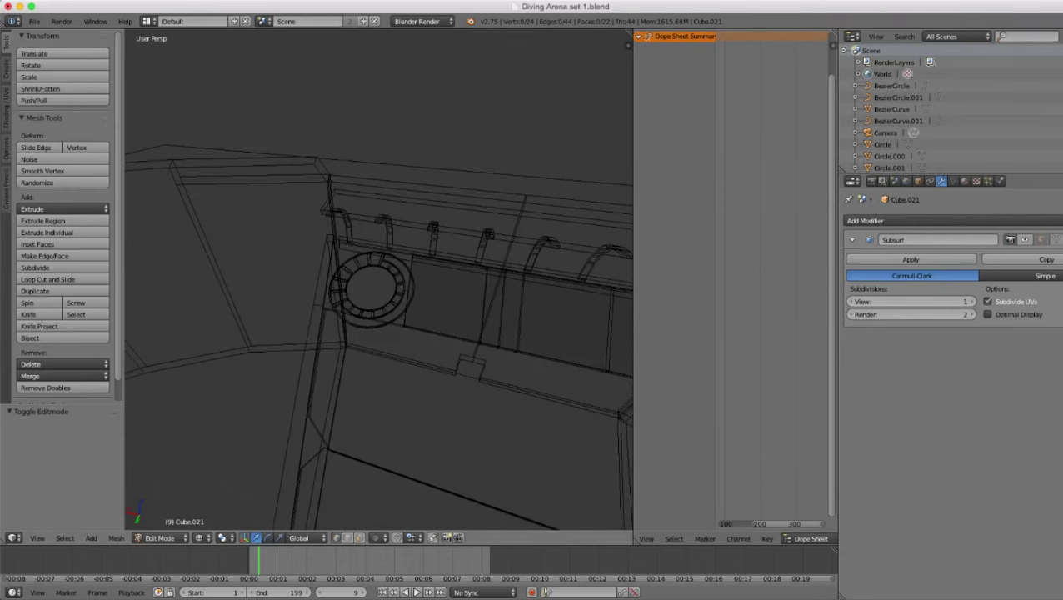
key("Tab")
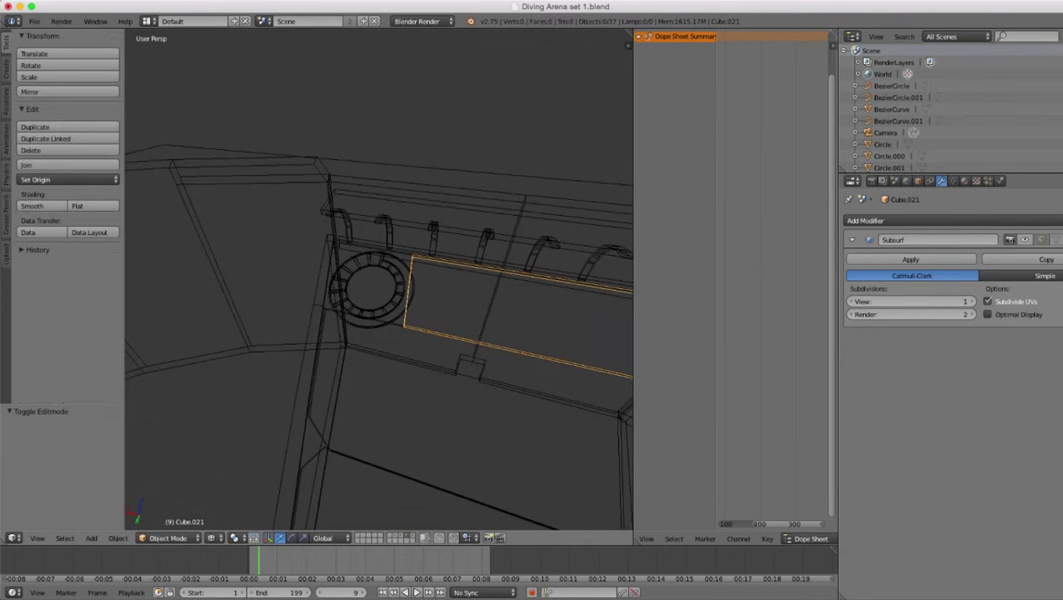
key("Tab")
key("z")
key("z")
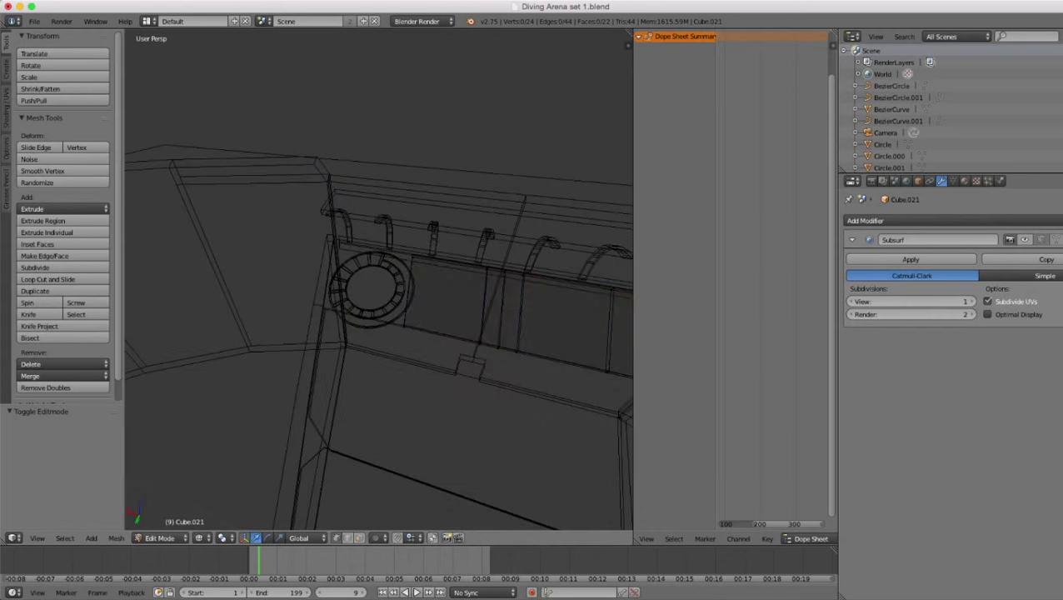
- Circle-select the four vertices at the long panel's end next to the ring and return to solid display
key("a")
key("a")
key("c")
left_click(408, 255)
scroll(401, 292, "up", 3)
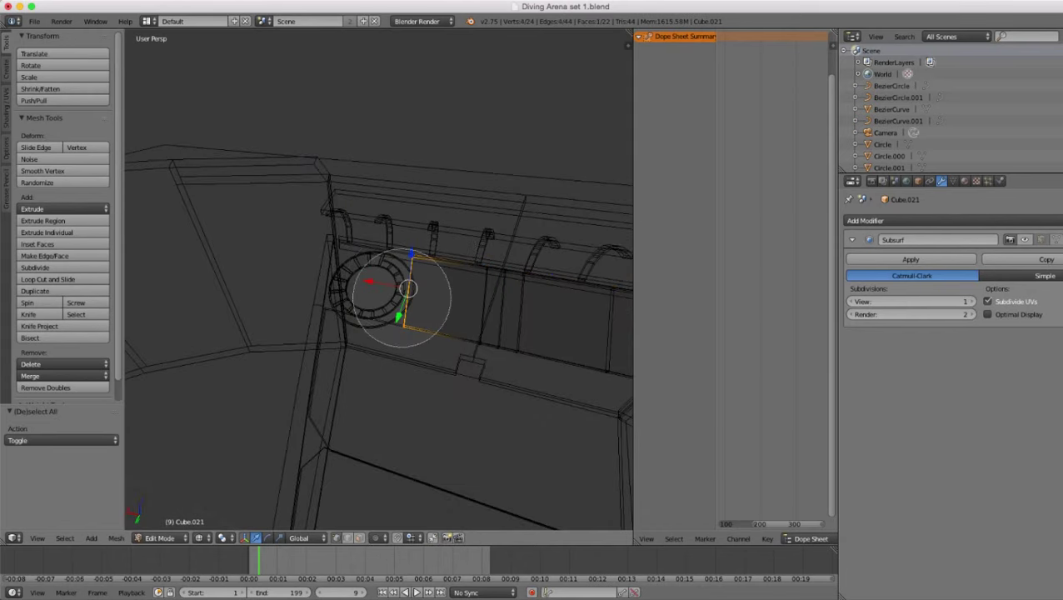
key("Escape")
key("z")
scroll(400, 301, "up", 1)
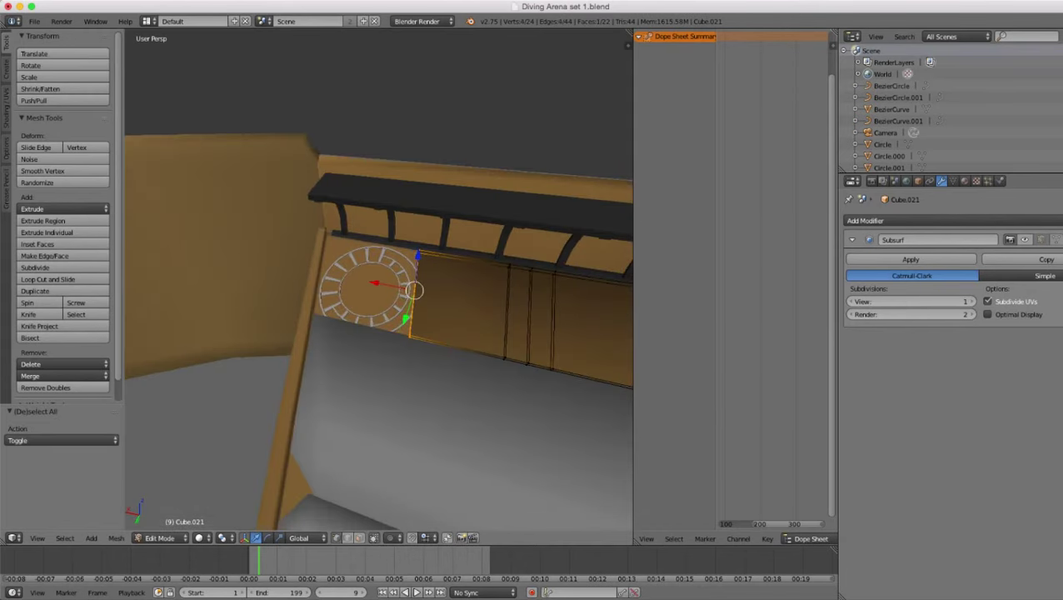
- Move the selected end vertices of the long panel -0.171 along global X, away from the ring, and leave mesh editing
key("g")
key("x")
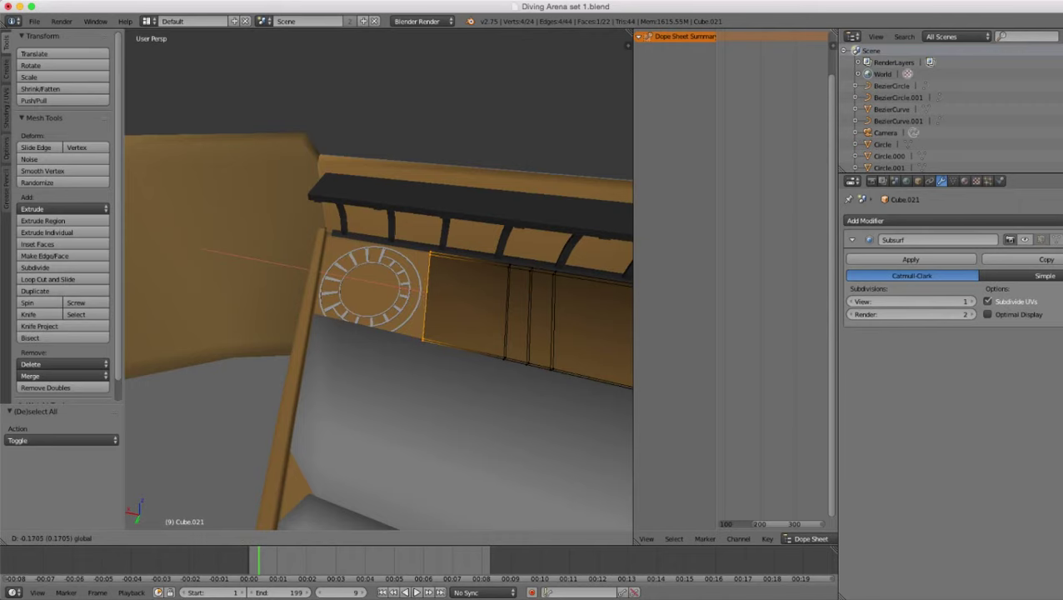
left_click(400, 292)
middle_click_drag(400, 292, 455, 317)
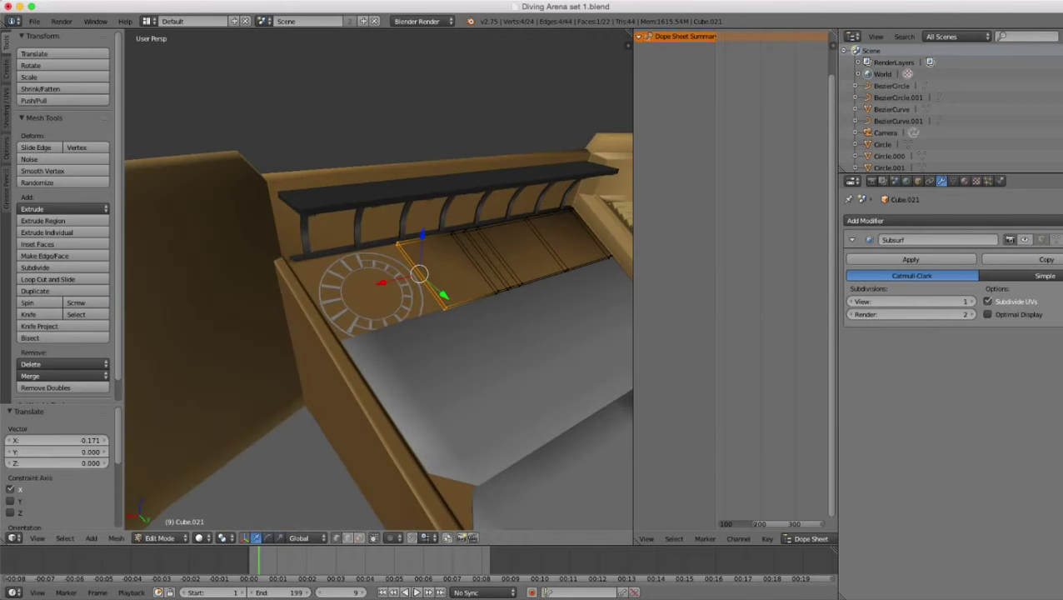
key("Tab")
- Open the gray panel below the ring for mesh editing and examine how its upper edge meets the ring
key("Tab")
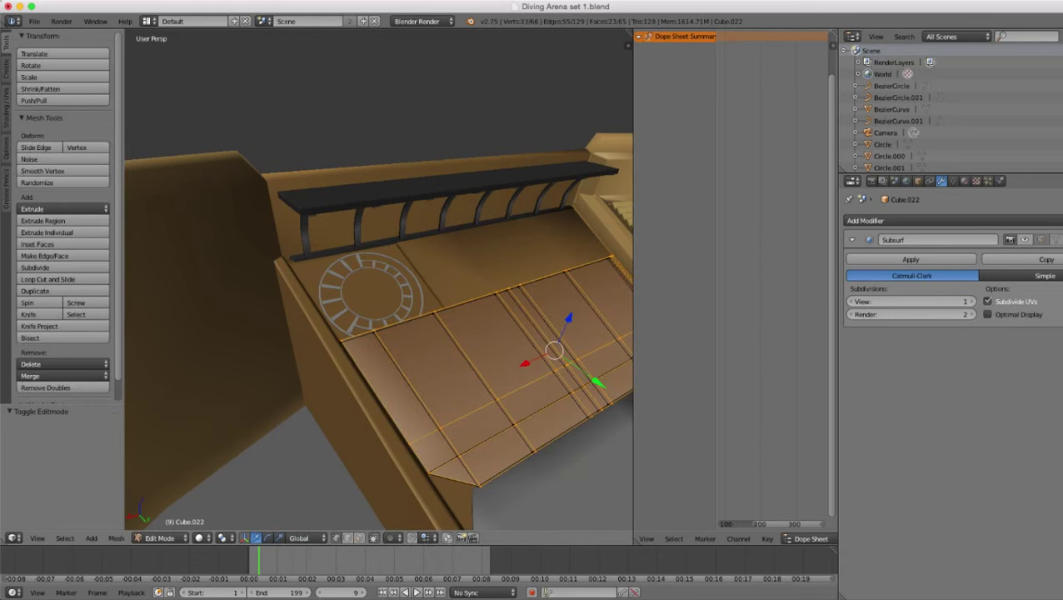
scroll(379, 279, "up", 3)
middle_click_drag(379, 279, 315, 310)
scroll(440, 302, "down", 3)
scroll(314, 310, "up", 2)
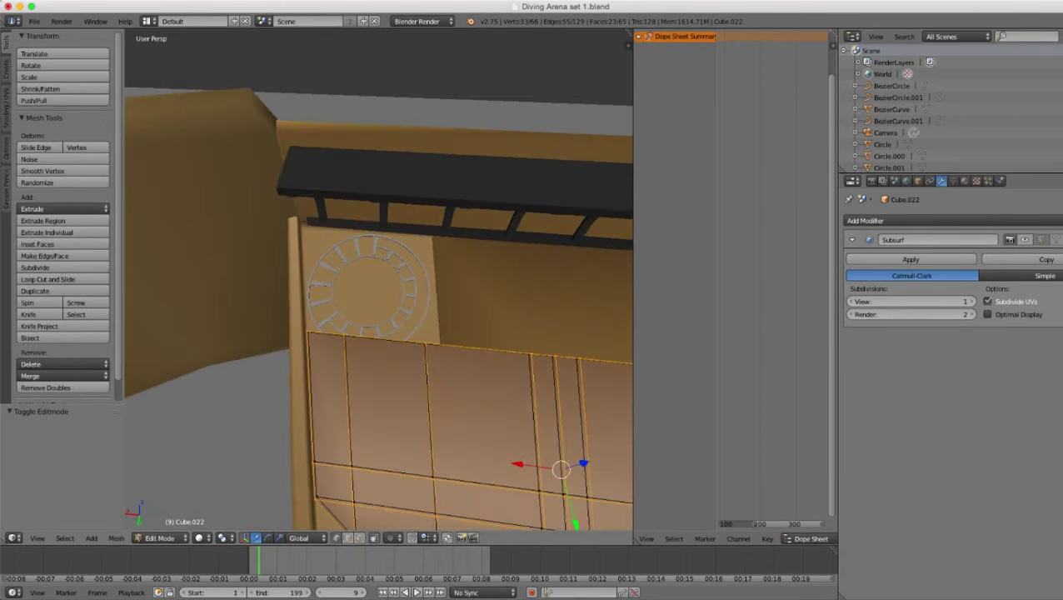
scroll(379, 279, "down", 1)
scroll(379, 279, "down", 5)
scroll(379, 279, "up", 4)
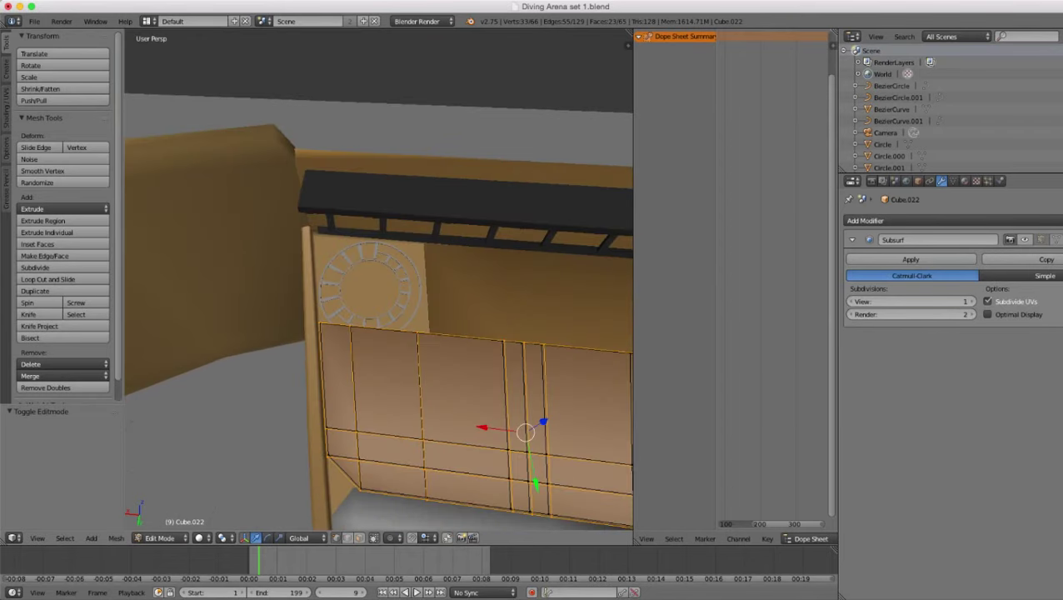
key("Tab")
- Select the ring ornament on the upper wooden panel and scale it uniformly to 0.817
right_click(370, 288)
scroll(370, 287, "up", 2)
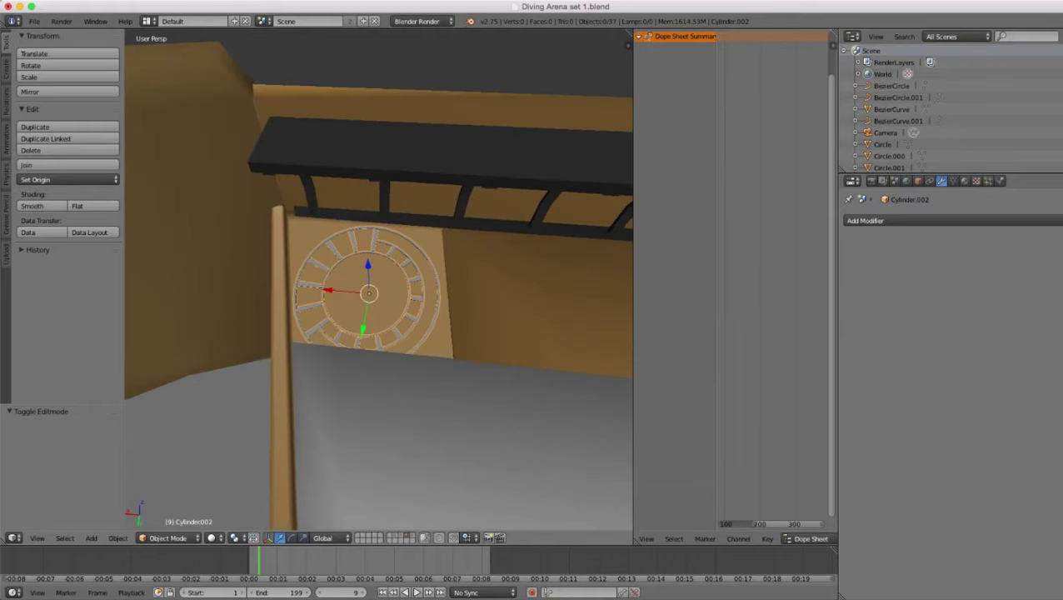
scroll(370, 287, "up", 1)
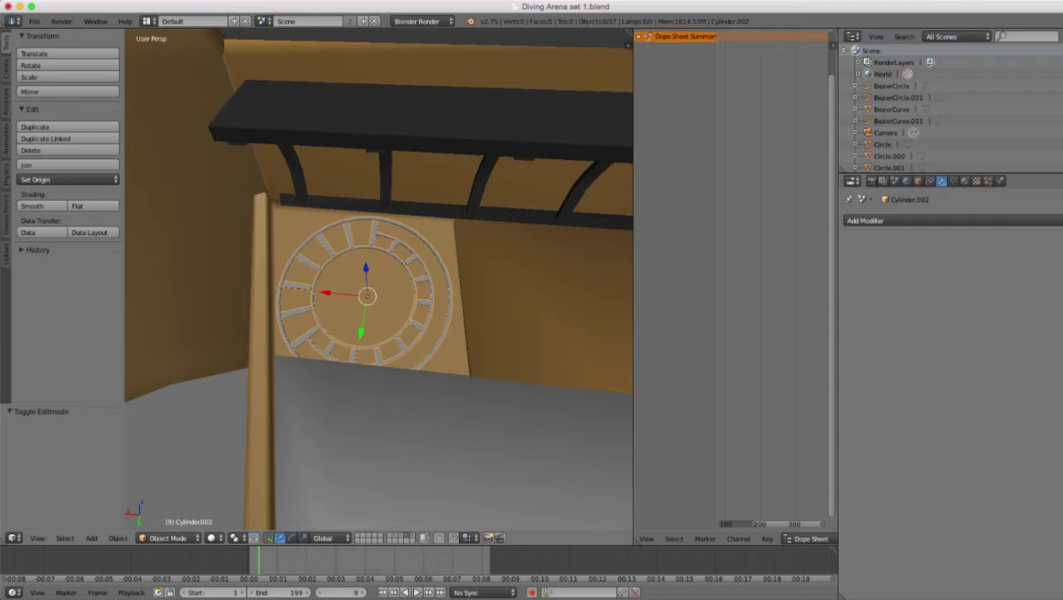
key("s")
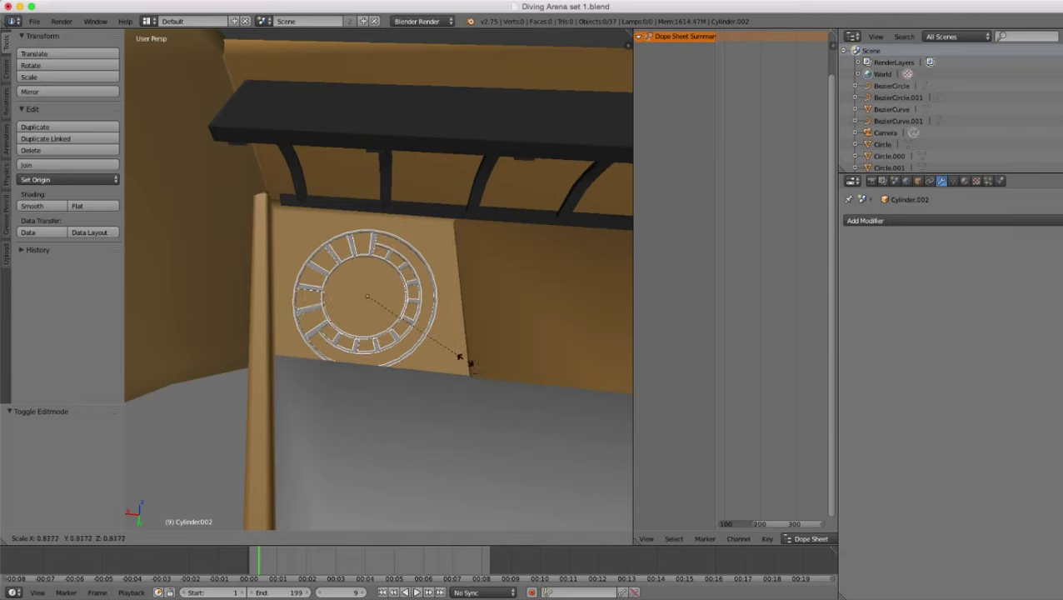
left_click(465, 360)
- Move the ring along its local Y axis, up the sloped panel, by -0.095 in Y and 0.042 in Z
key("g")
key("y")
key("y")
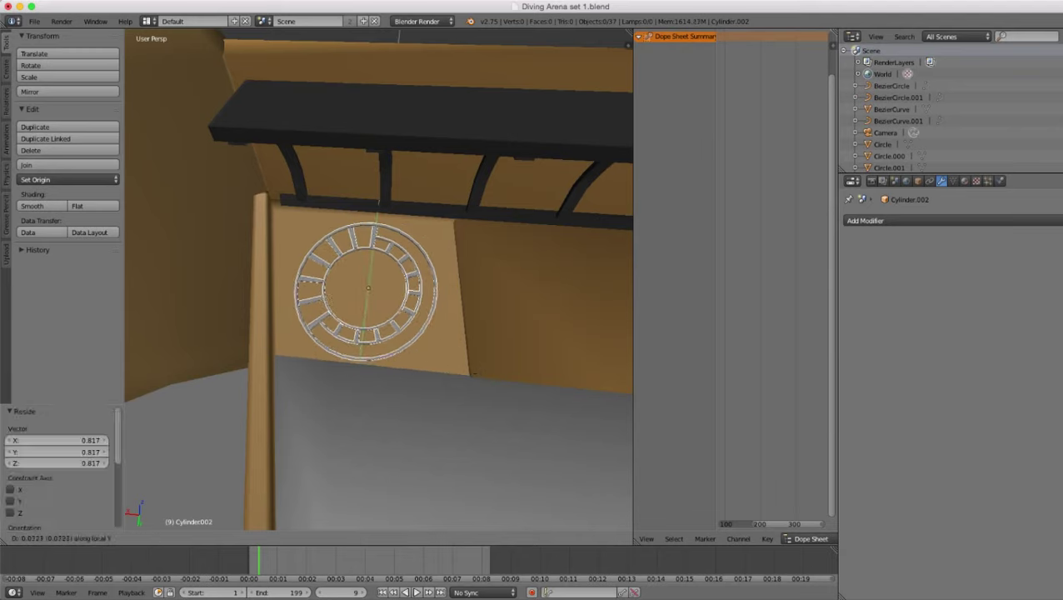
left_click(463, 354)
scroll(463, 354, "down", 1)
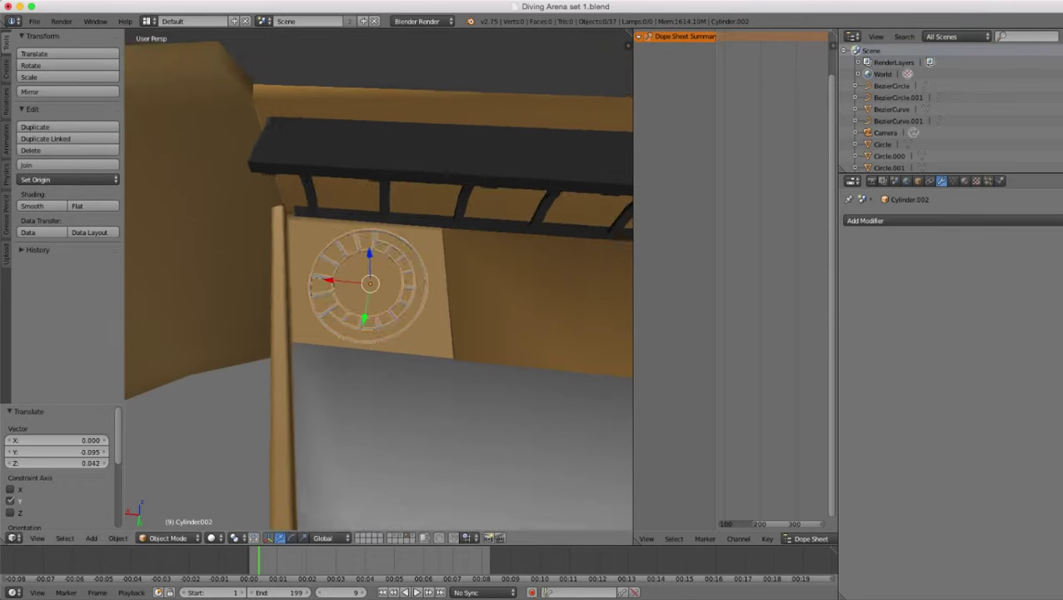
- Move the ring 0.133 along global X, toward the wall's side rail
key("g")
key("x")
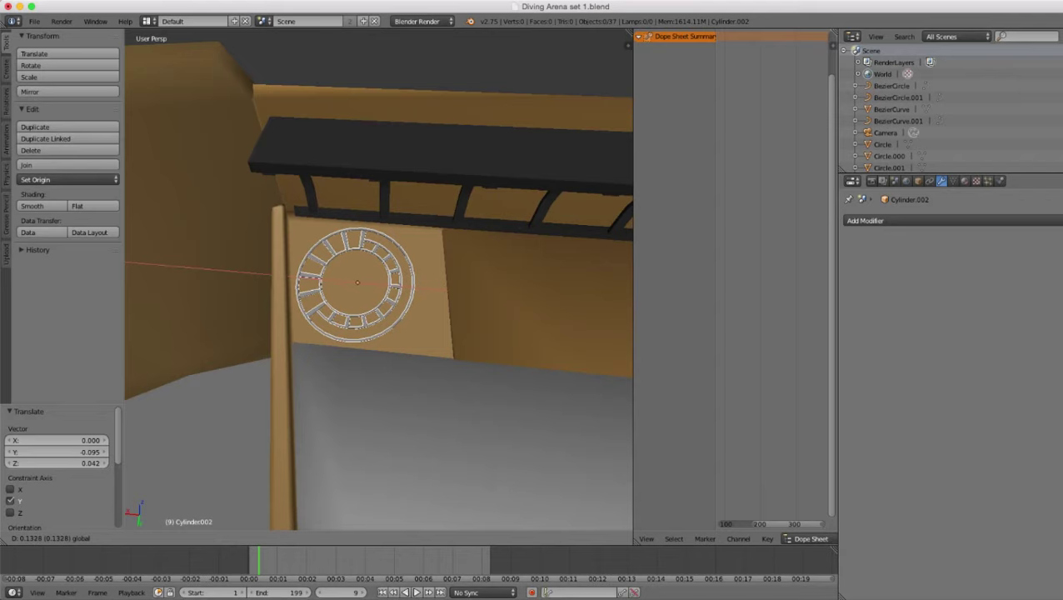
left_click(380, 282)
scroll(379, 281, "down", 7)
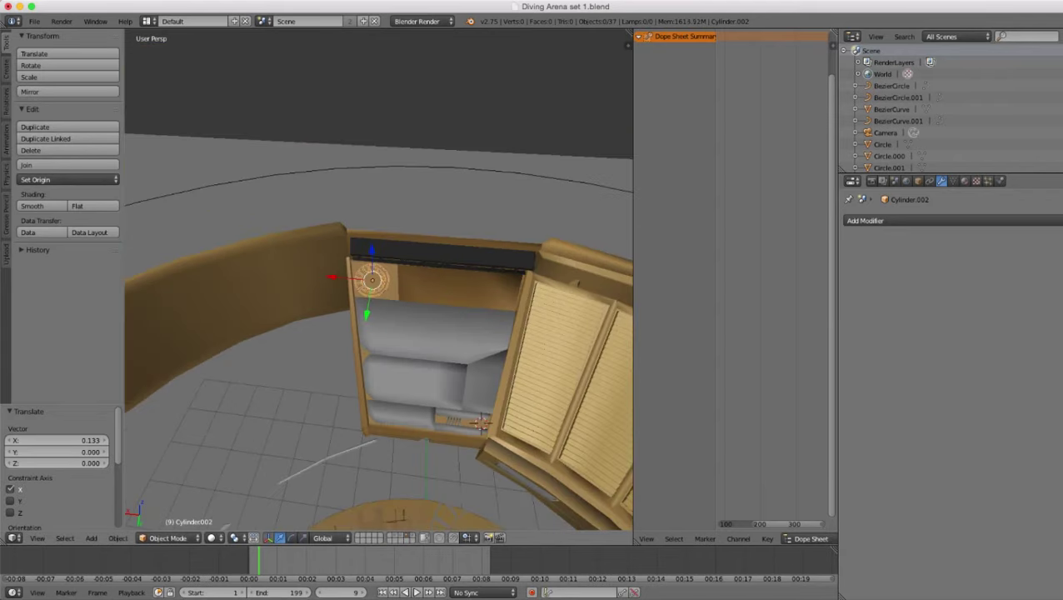
- Remove every material slot from the long wooden panel beside the ring, from Arena 1.001 through Stairs, and save the file
scroll(379, 282, "up", 4)
right_click(475, 292)
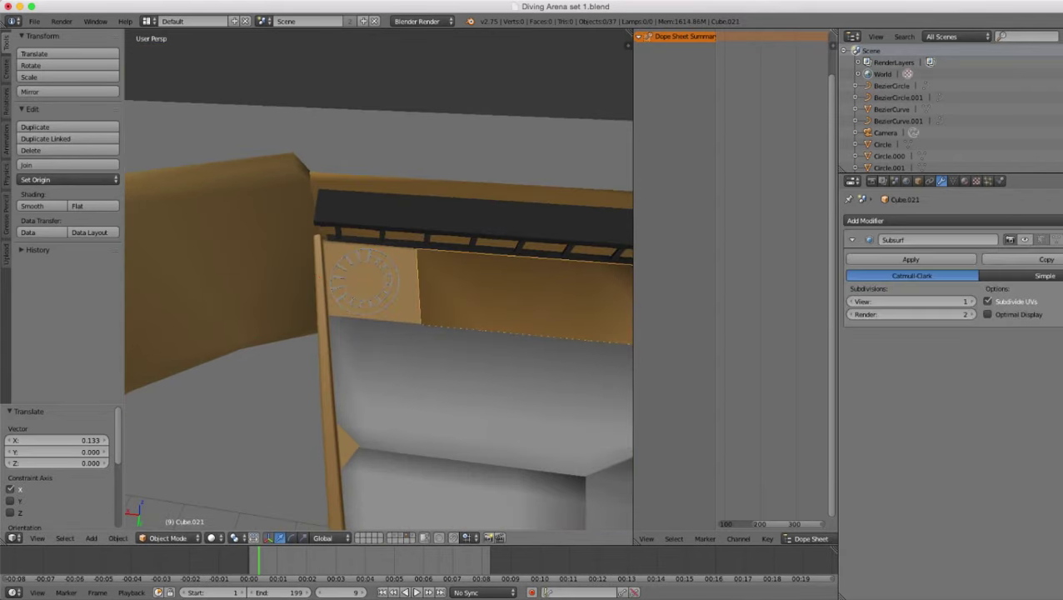
left_click(964, 181)
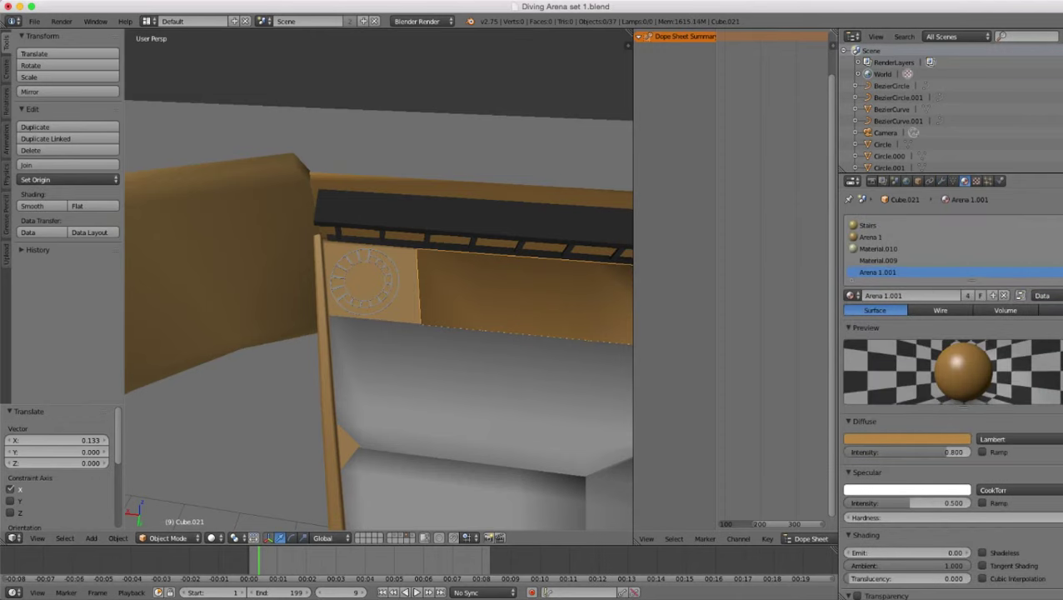
left_click(1061, 237)
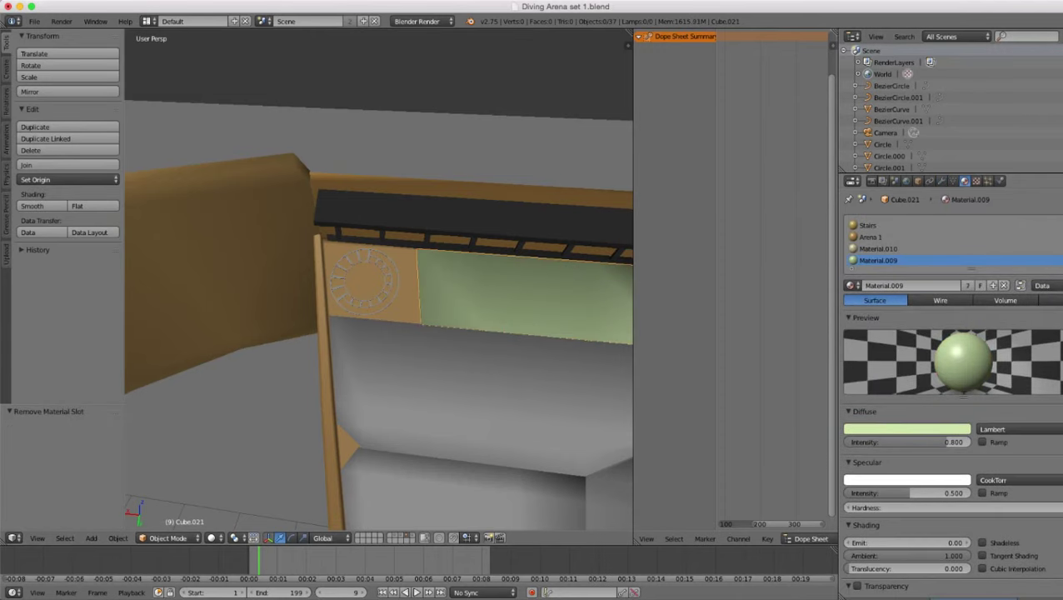
left_click(1062, 236)
left_click(1057, 239)
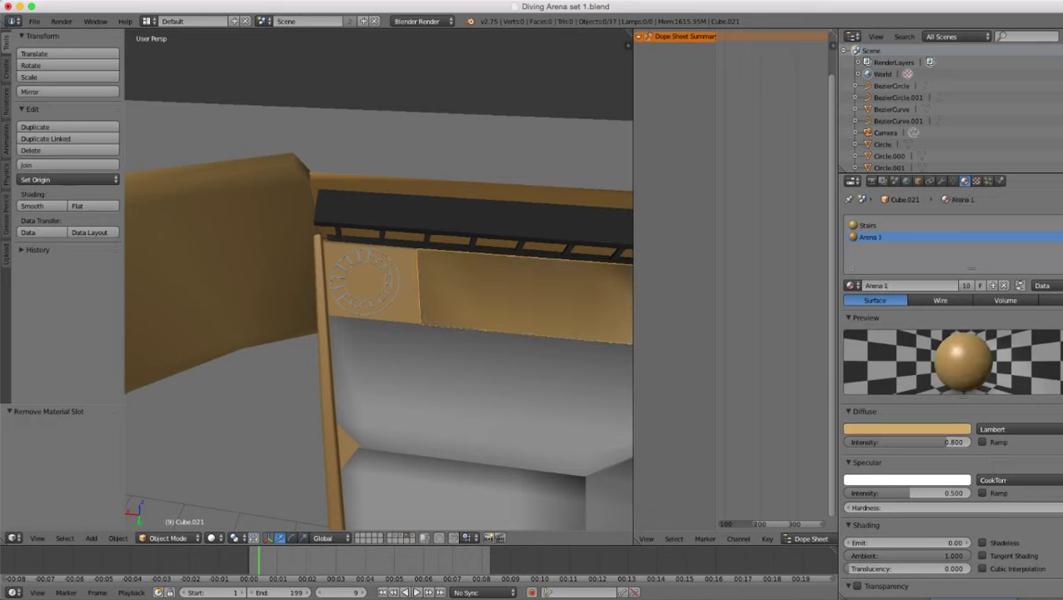
left_click(1060, 237)
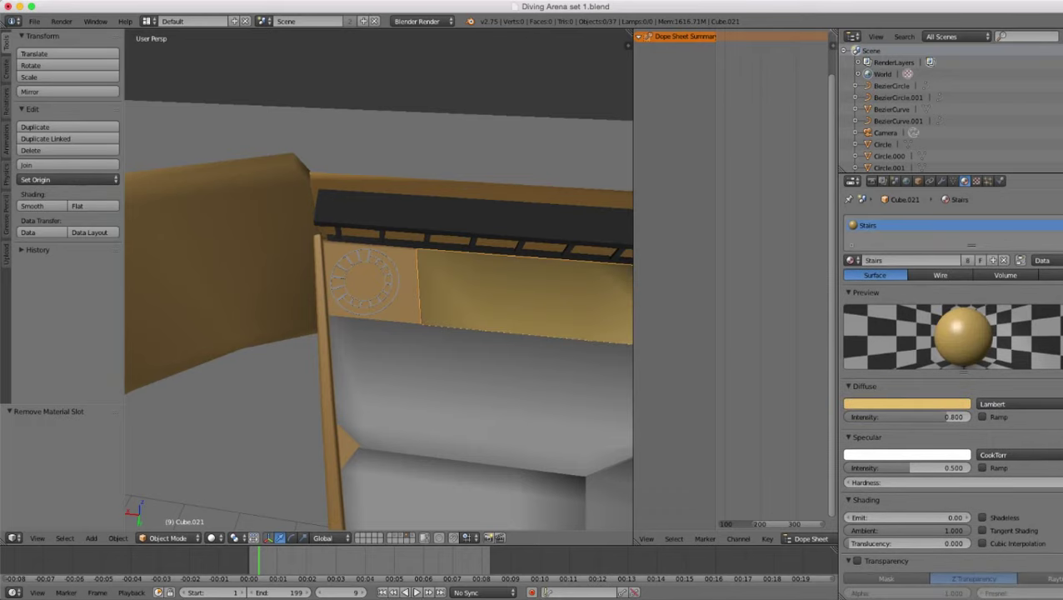
left_click(1057, 239)
left_click(34, 21)
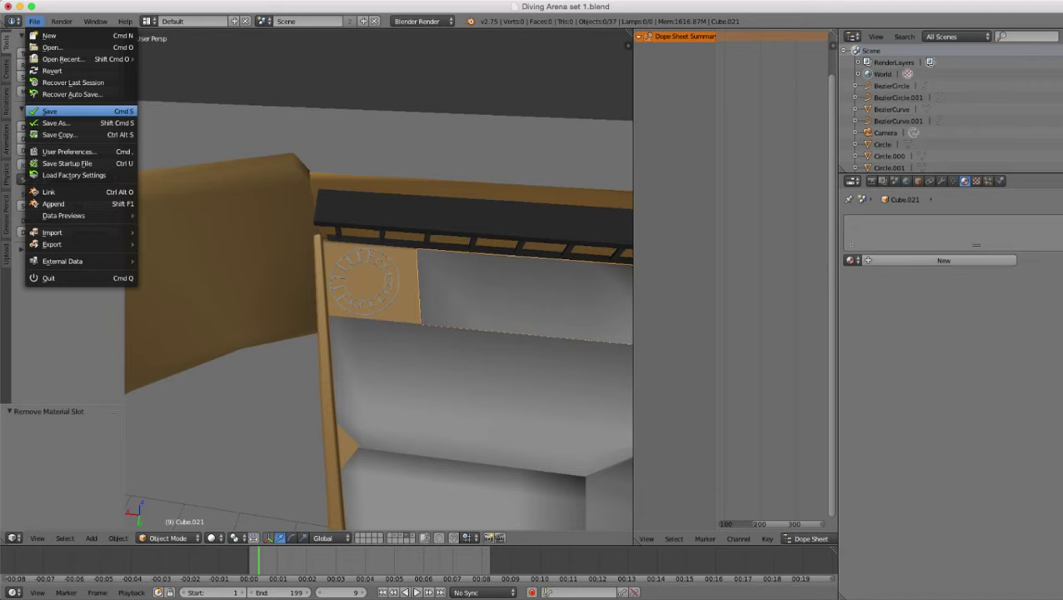
left_click(50, 111)
- Open the long panel for mesh editing in face select mode and circle-select its front faces, starting beside the ring
mouse_move(379, 283)
middle_mouse_down()
mouse_move(358, 284)
mouse_move(367, 258)
mouse_move(379, 300)
middle_mouse_up()
scroll(379, 283, "down", 5)
scroll(379, 284, "up", 6)
key("Tab")
scroll(379, 283, "up", 1)
left_click(359, 539)
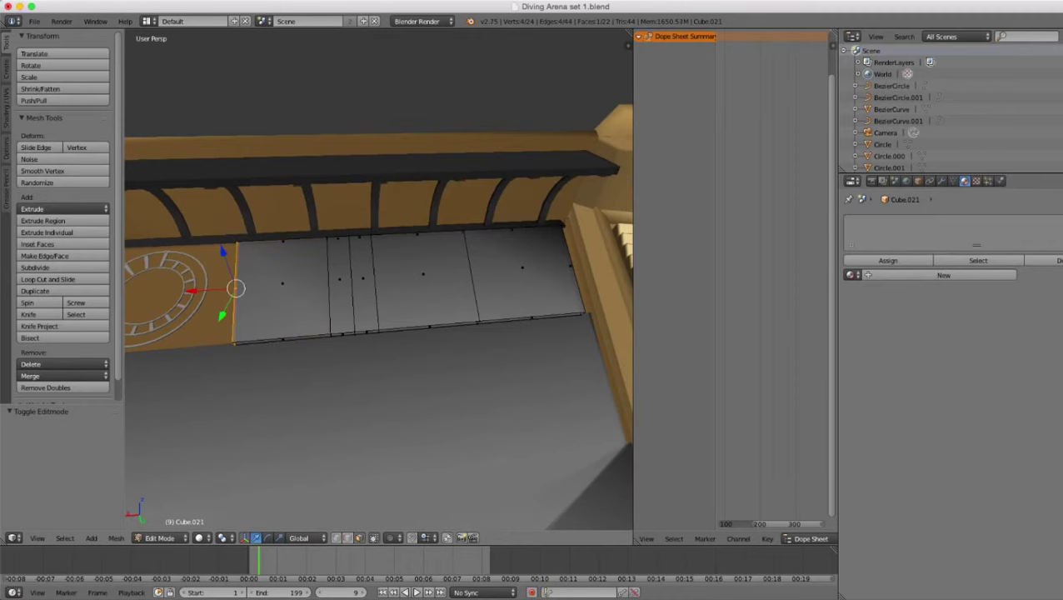
right_click(285, 284)
key("c")
scroll(360, 274, "up", 2)
scroll(358, 274, "up", 3)
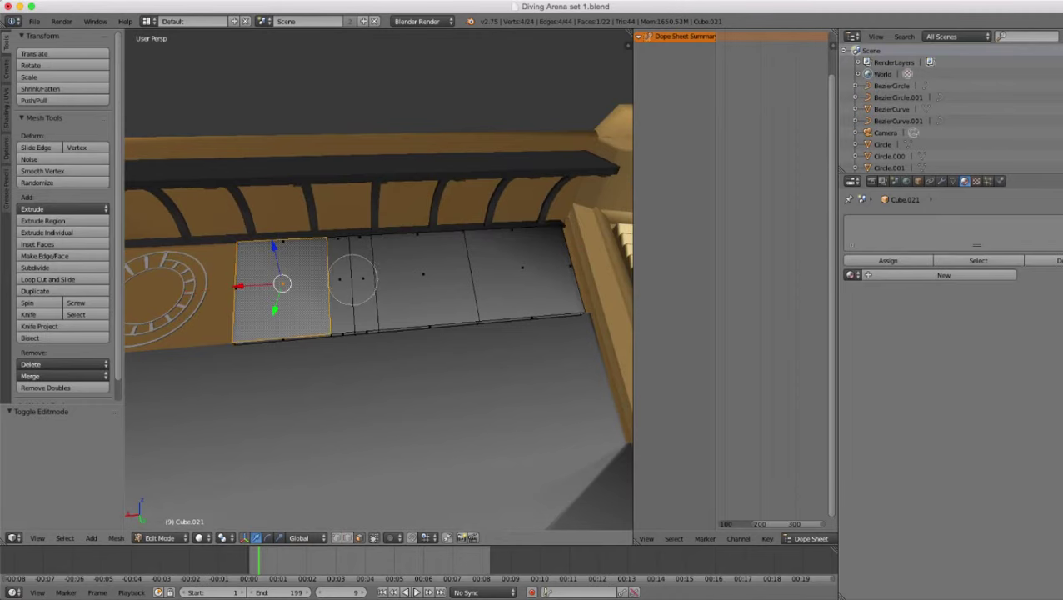
- Select the remaining front faces of the upper panel, extrude them in place and scale the extruded faces to about 0.959
left_click_drag(353, 280, 500, 273)
key("Escape")
scroll(380, 283, "up", 1)
middle_click_drag(379, 283, 379, 268)
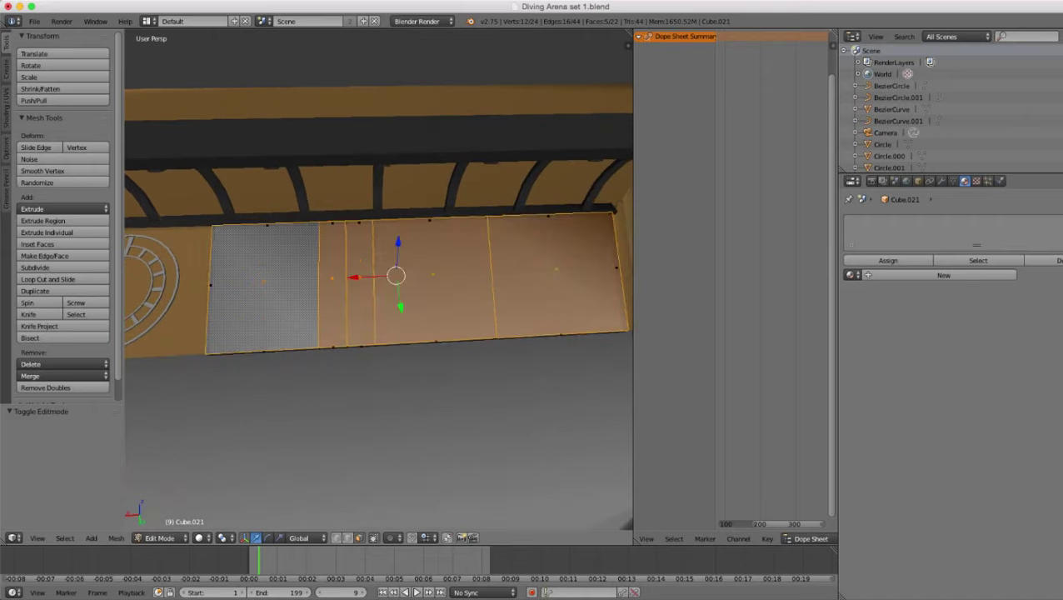
key("e")
key("Escape")
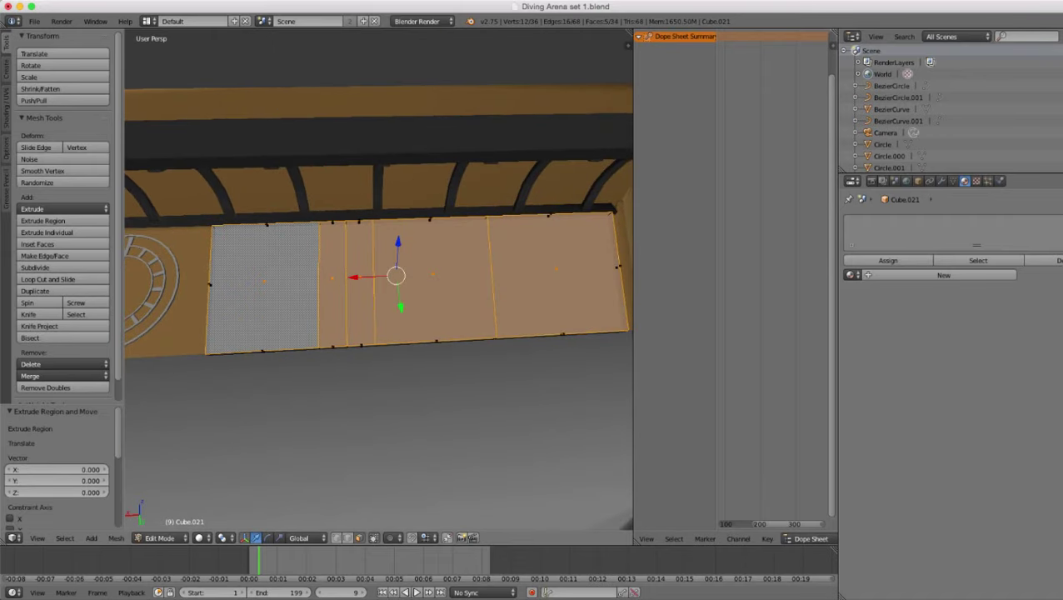
key("s")
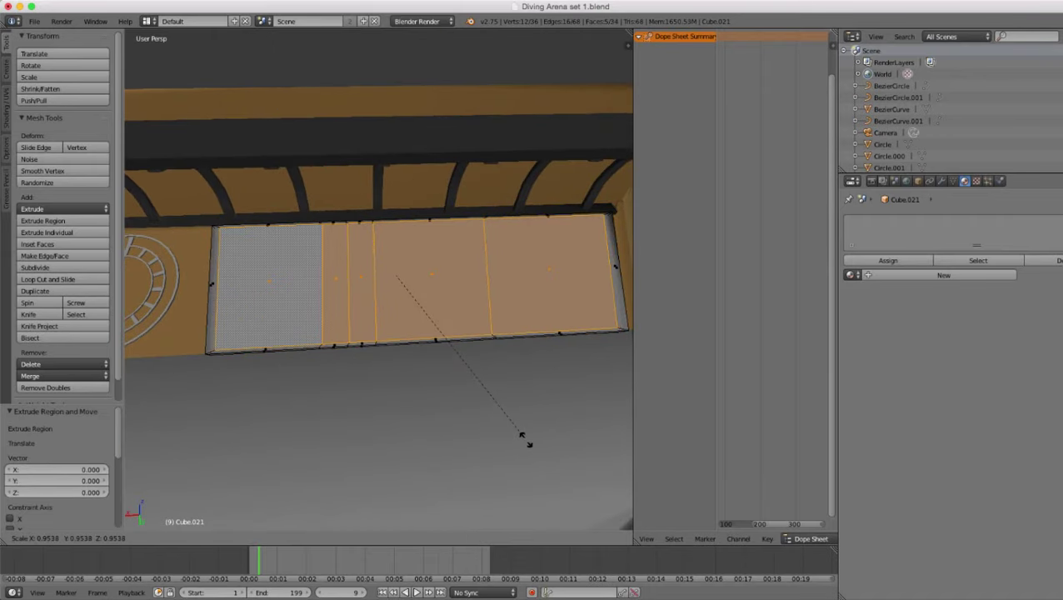
left_click(527, 442)
middle_click_drag(526, 442, 631, 494)
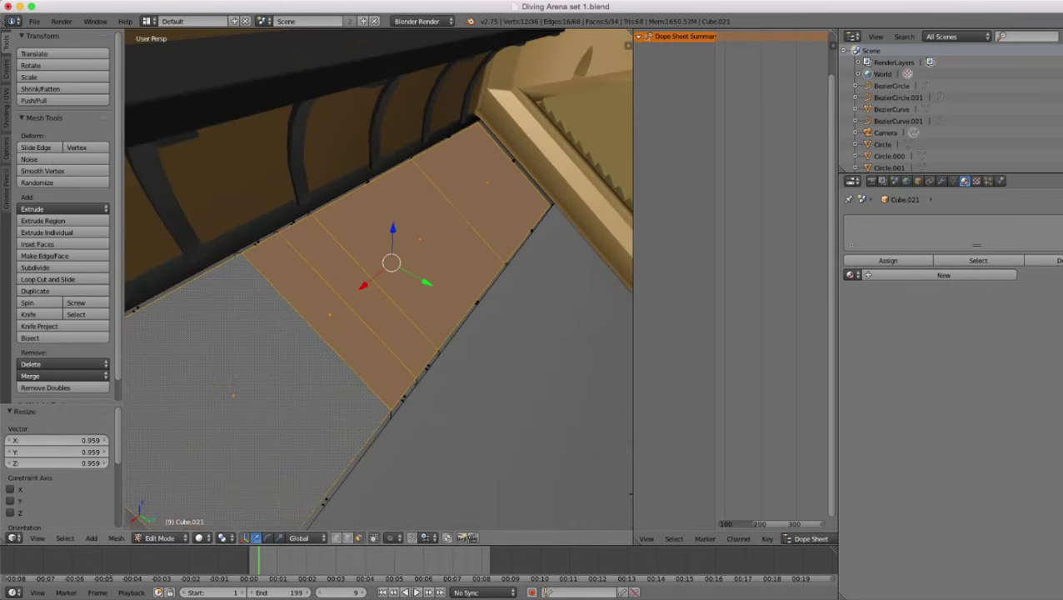
key("s")
key("y")
key("y")
key("z")
key("z")
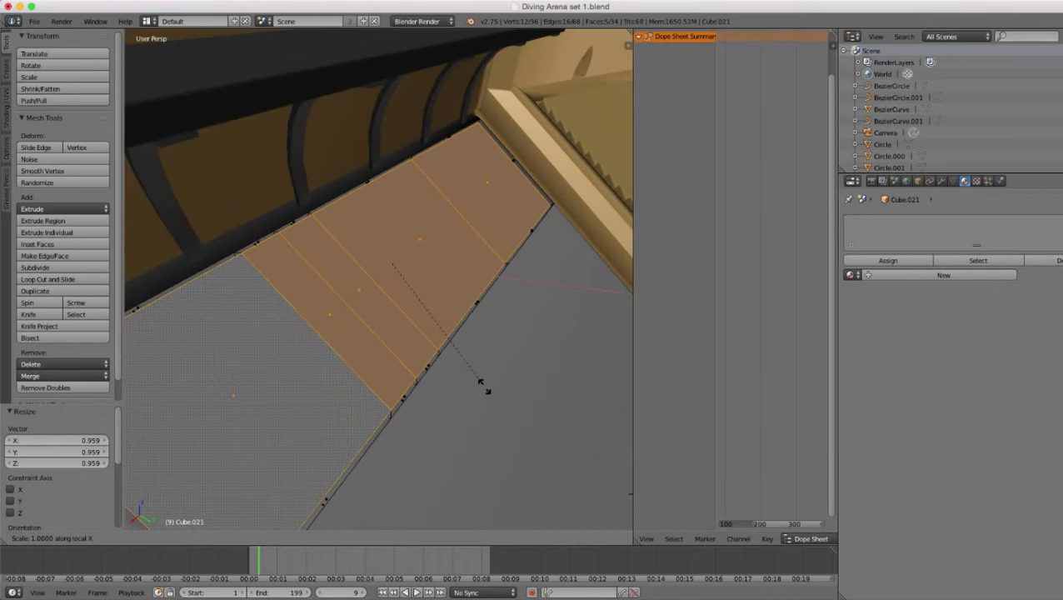
right_click(483, 387)
- Scale the upper panel's inset faces to about 1.015 along X, and then uniformly to about 0.983
middle_click_drag(483, 387, 356, 388)
scroll(526, 335, "down", 2)
key("z")
key("z")
scroll(356, 388, "down", 1)
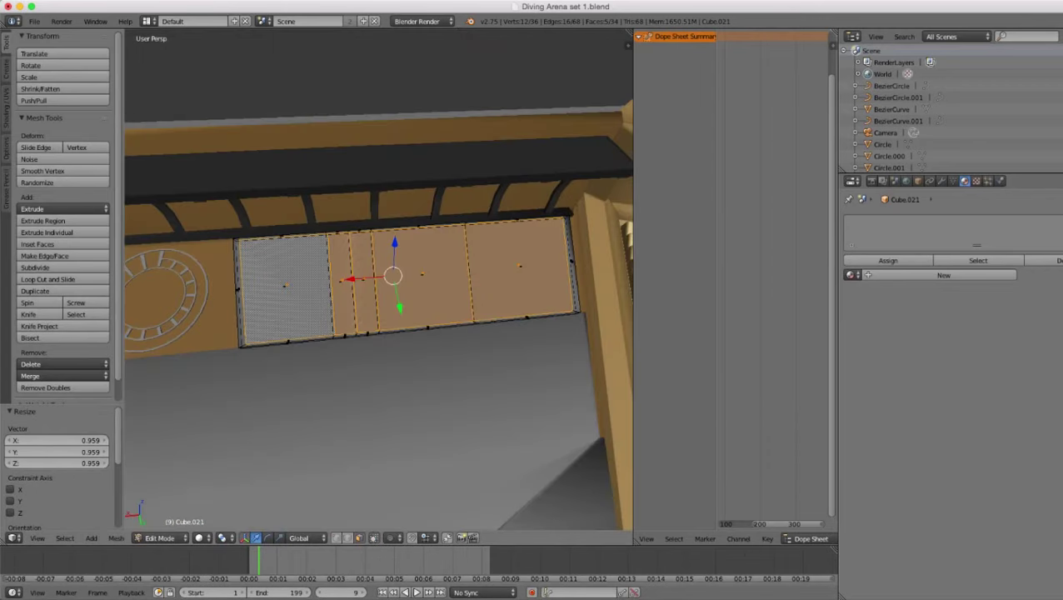
scroll(467, 385, "up", 1)
key("s")
key("x")
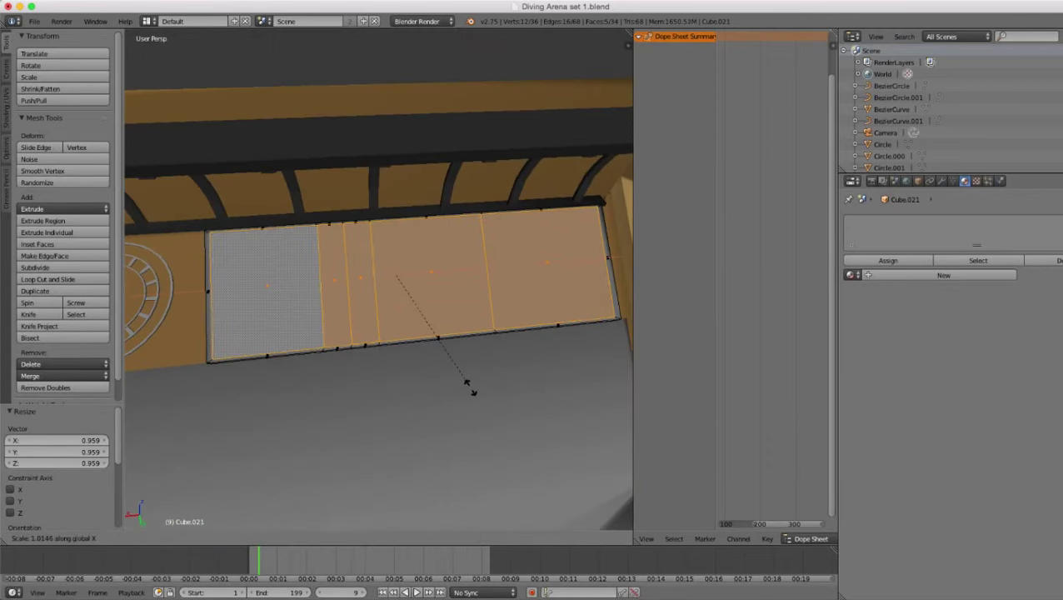
left_click(467, 384)
key("s")
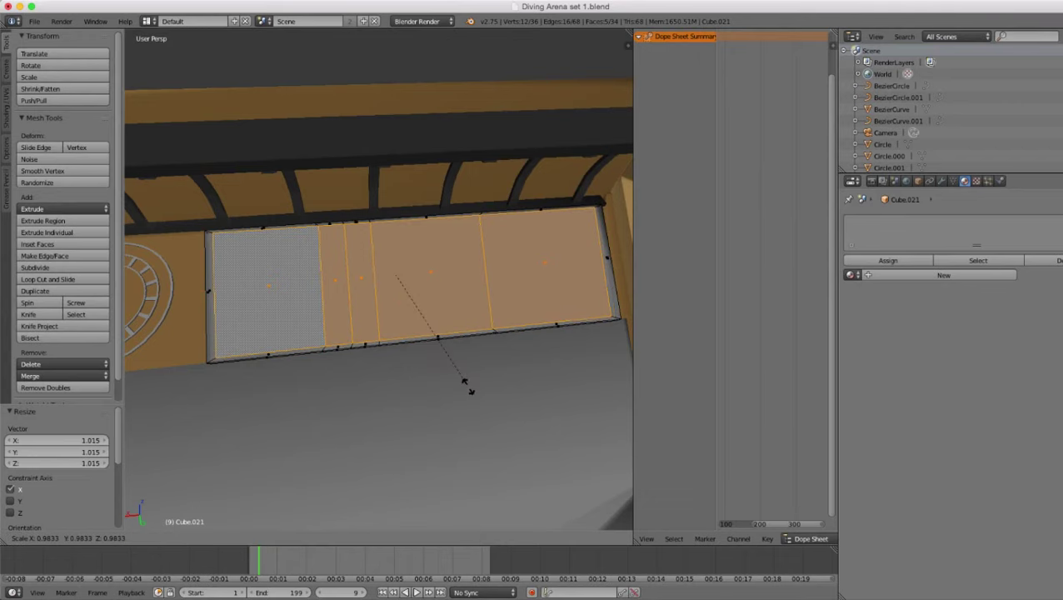
left_click(468, 386)
scroll(469, 389, "down", 3)
scroll(469, 388, "up", 3)
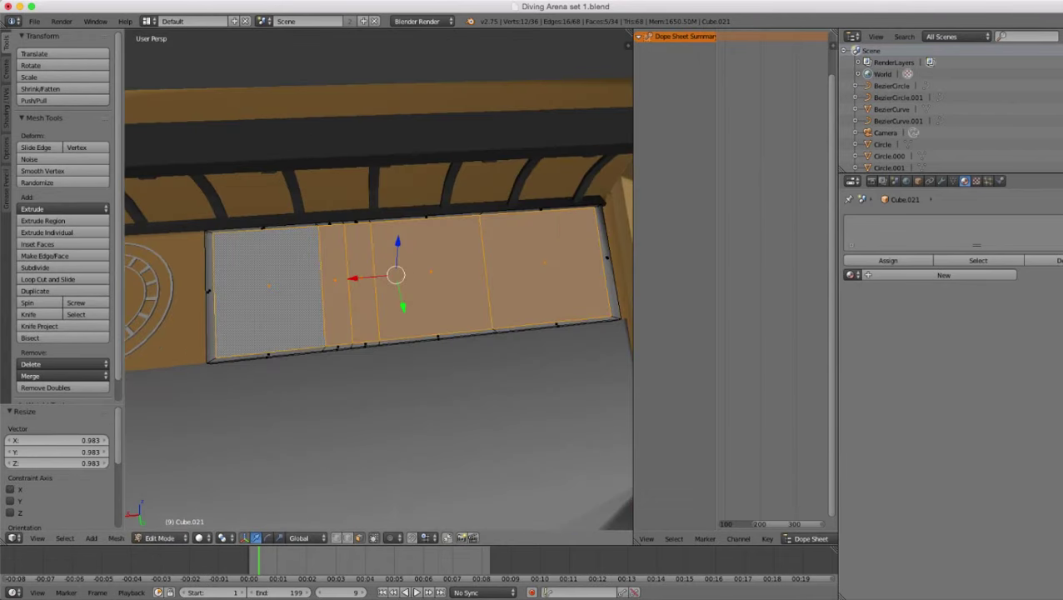
- Extrude the ring of border faces around the upper panel's inset outward twice to form a raised frame, and leave mesh editing
right_click(323, 348, "alt")
middle_click_drag(323, 347, 508, 308)
key("e")
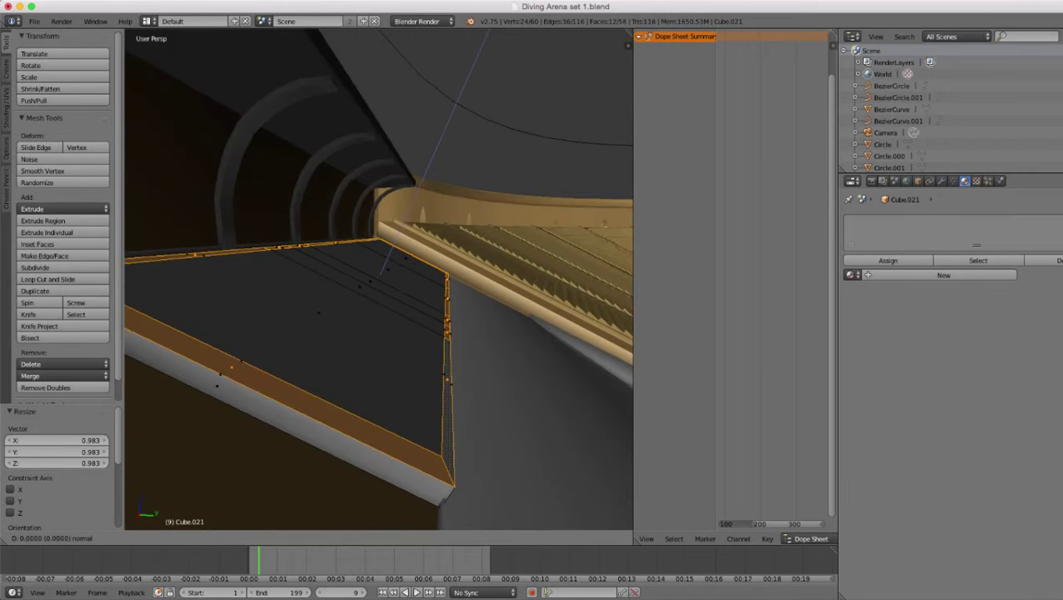
key("Return")
key("e")
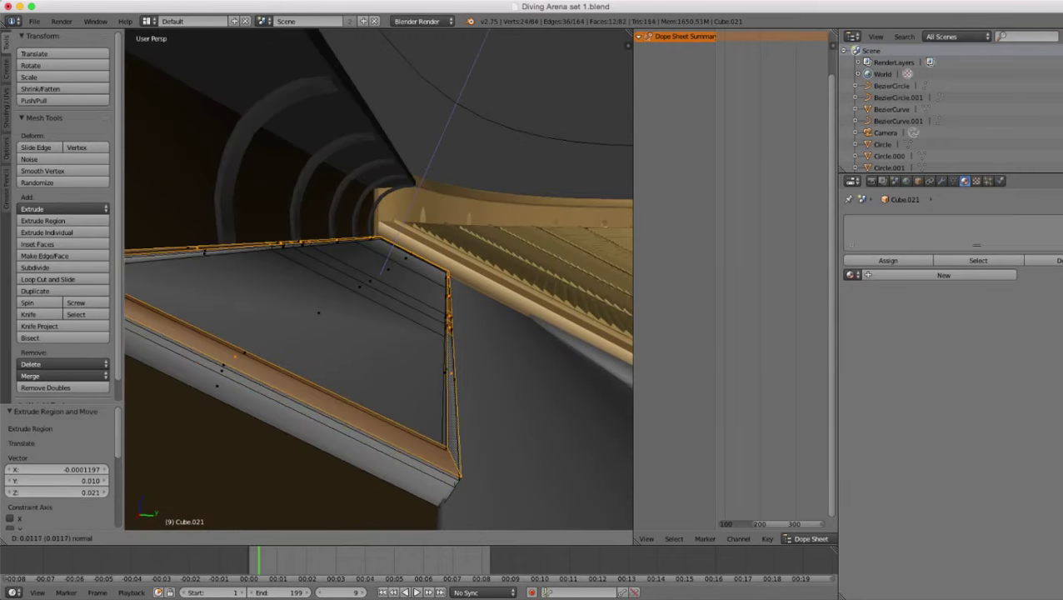
key("Return")
scroll(379, 279, "down", 10)
key("Tab")
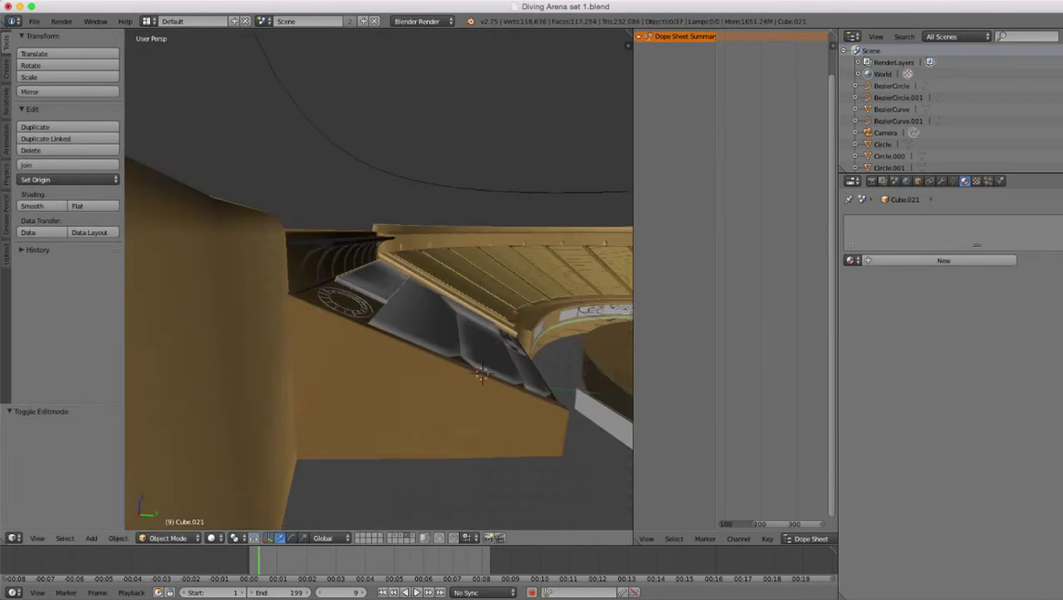
- Select the large panel below the framed one and open its mesh for editing
middle_click_drag(380, 279, 312, 341)
scroll(379, 279, "up", 5)
middle_click_drag(379, 279, 312, 291)
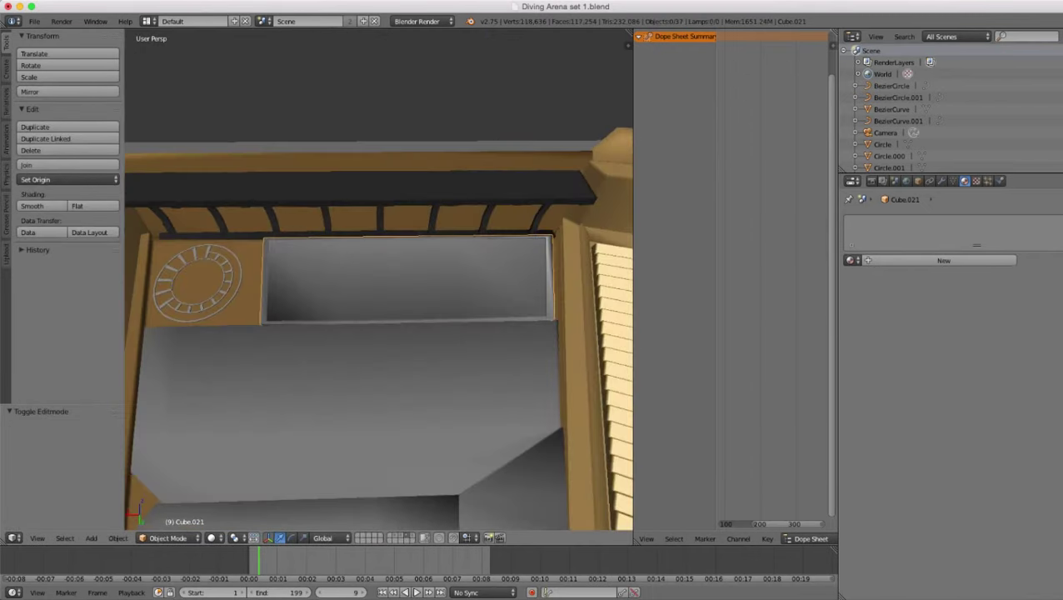
right_click(358, 400)
key("Tab")
scroll(379, 279, "up", 1)
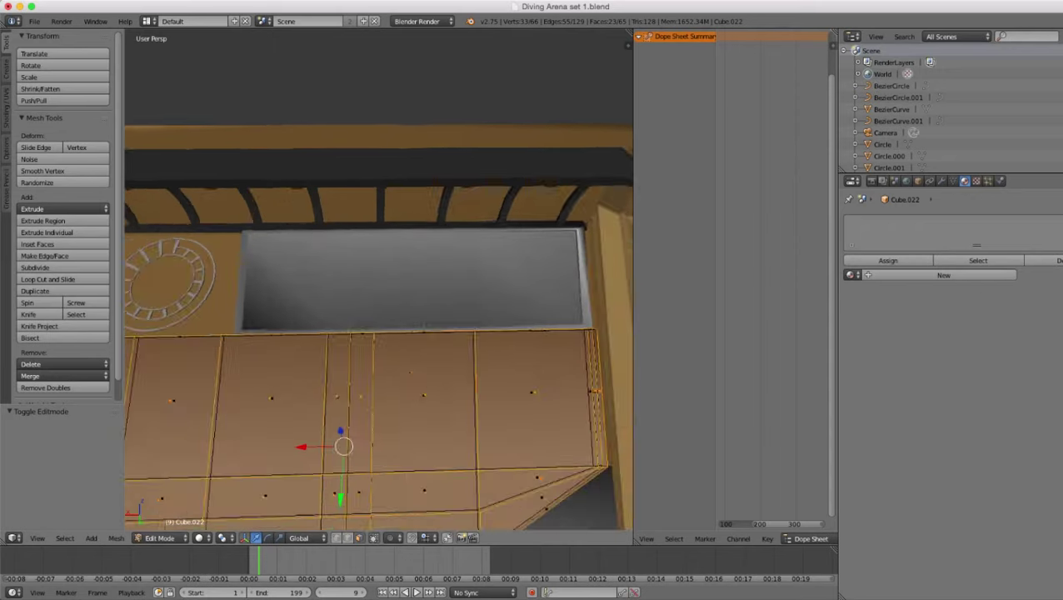
- Try to inset the large lower panel's front faces by extruding them in place and scaling them to about 0.970
scroll(379, 279, "down", 2)
mouse_move(358, 375)
middle_mouse_down()
mouse_move(346, 279)
mouse_move(344, 325)
mouse_move(400, 332)
middle_mouse_up()
key("z")
key("z")
key("e")
key("Escape")
scroll(555, 393, "up", 2)
key("s")
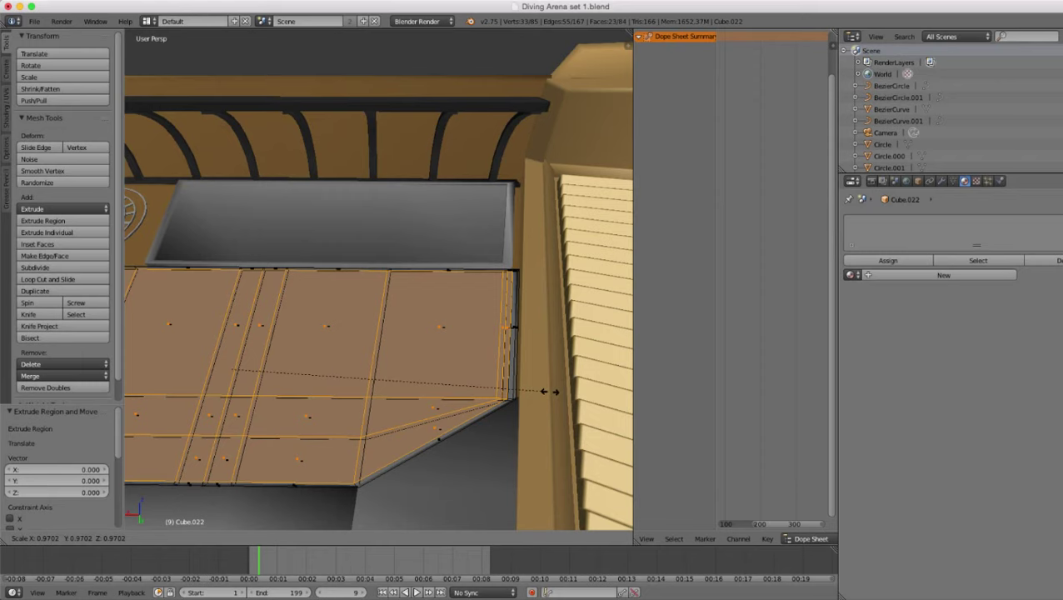
left_click(550, 392)
scroll(550, 392, "down", 3)
middle_click_drag(416, 383, 598, 353, "shift")
middle_click_drag(533, 358, 494, 349)
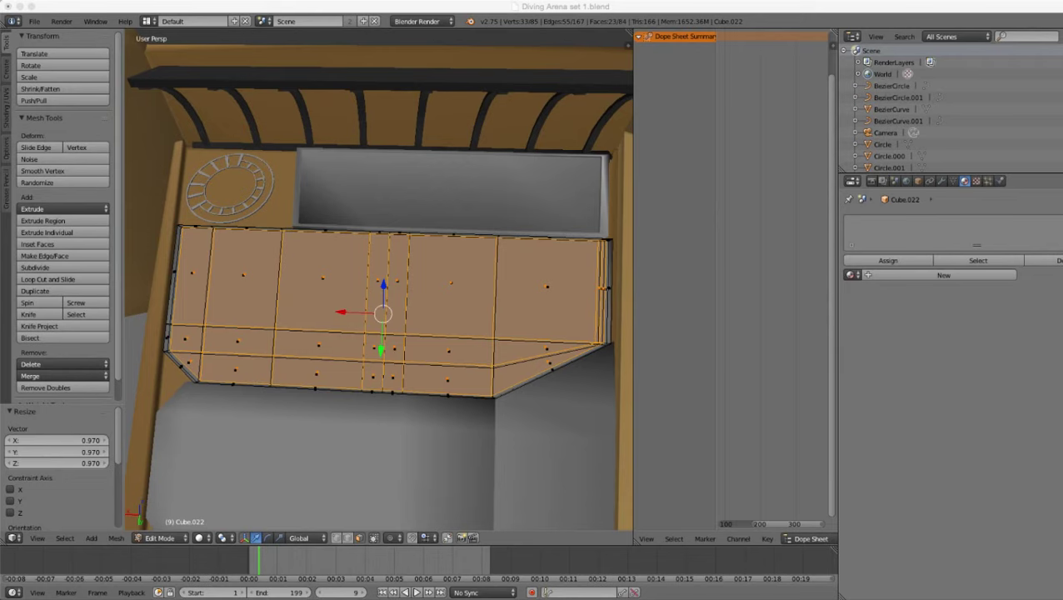
- Undo the scaling and the in-place extrusion of the lower panel's front faces
scroll(379, 280, "down", 5)
scroll(379, 280, "up", 5)
key("ctrl+z")
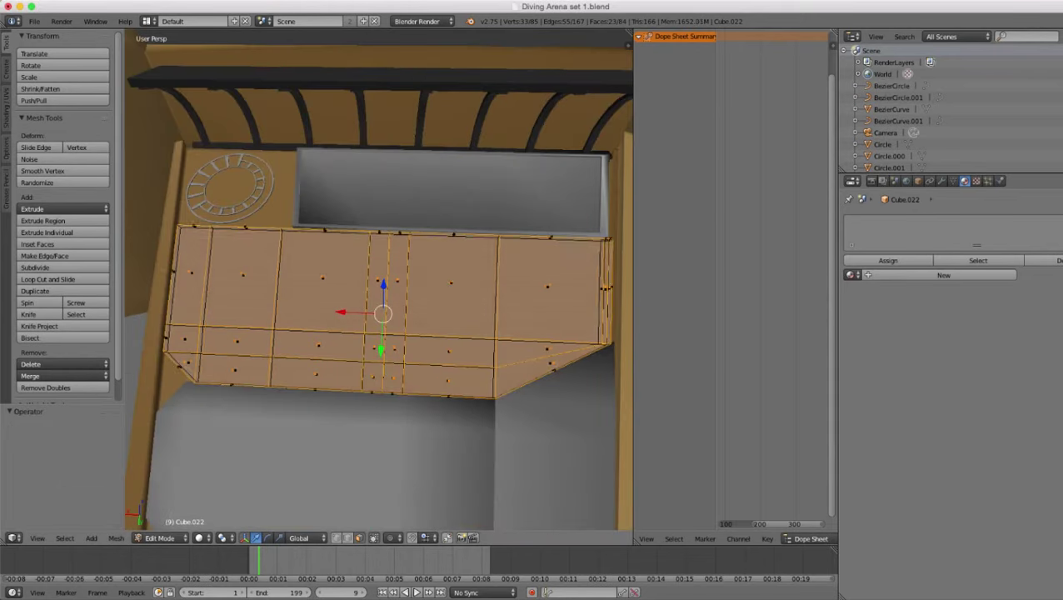
key("ctrl+z")
- Add one centred vertical loop cut through the second face column at the dial end of the lower panel
mouse_move(379, 280)
middle_mouse_down()
mouse_move(433, 271)
mouse_move(455, 238)
mouse_move(364, 275)
middle_mouse_up()
scroll(379, 280, "up", 2)
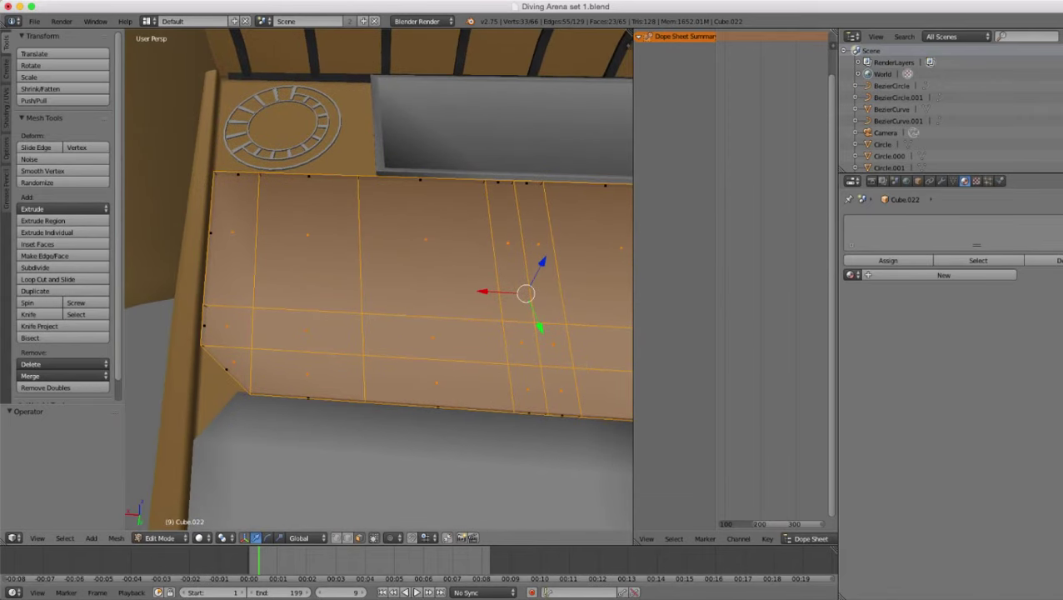
key("z")
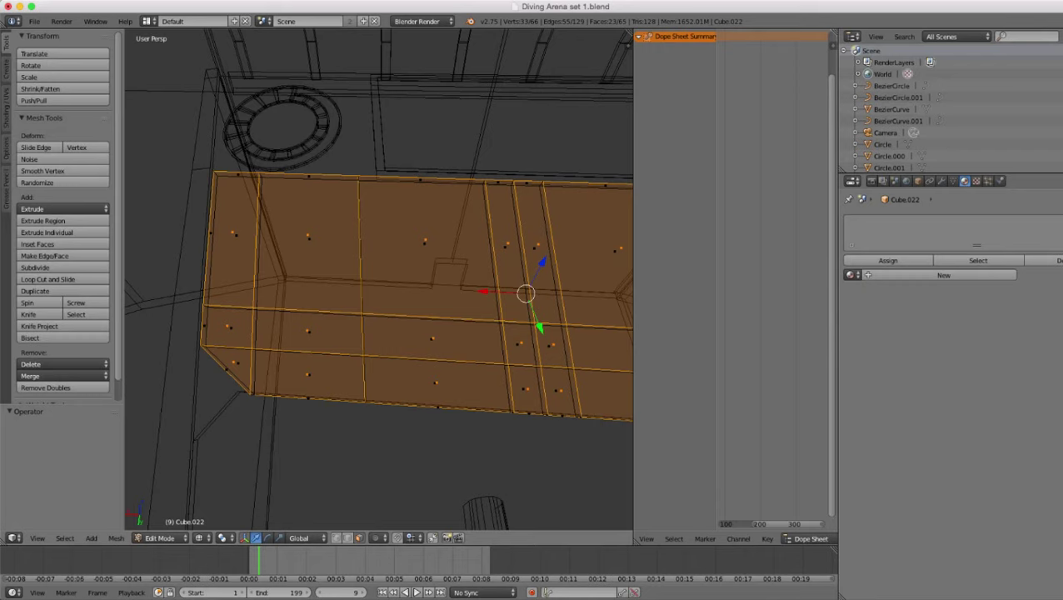
key("z")
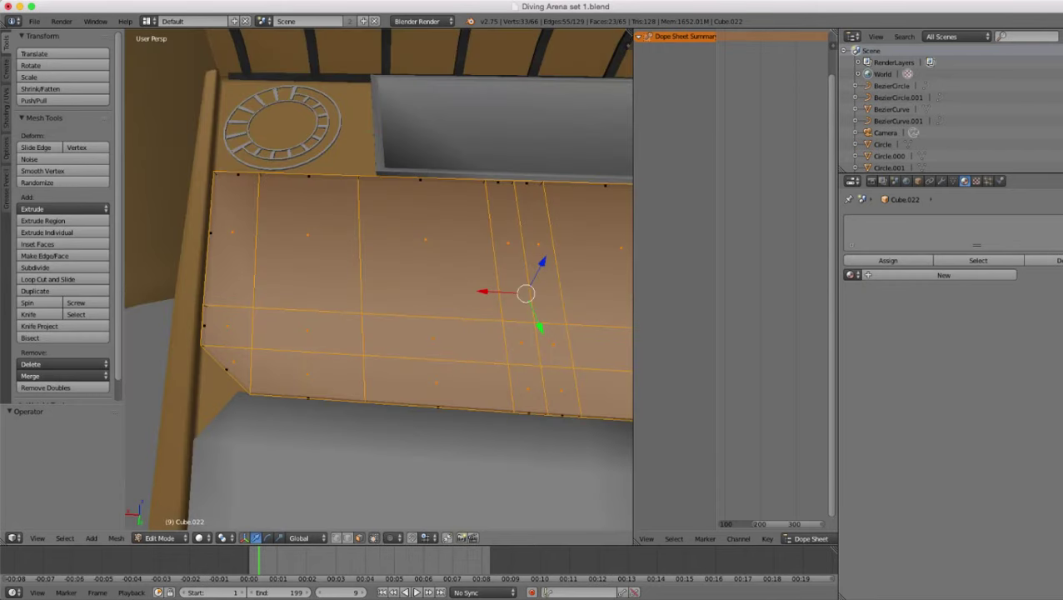
key("ctrl+r")
left_click(309, 310)
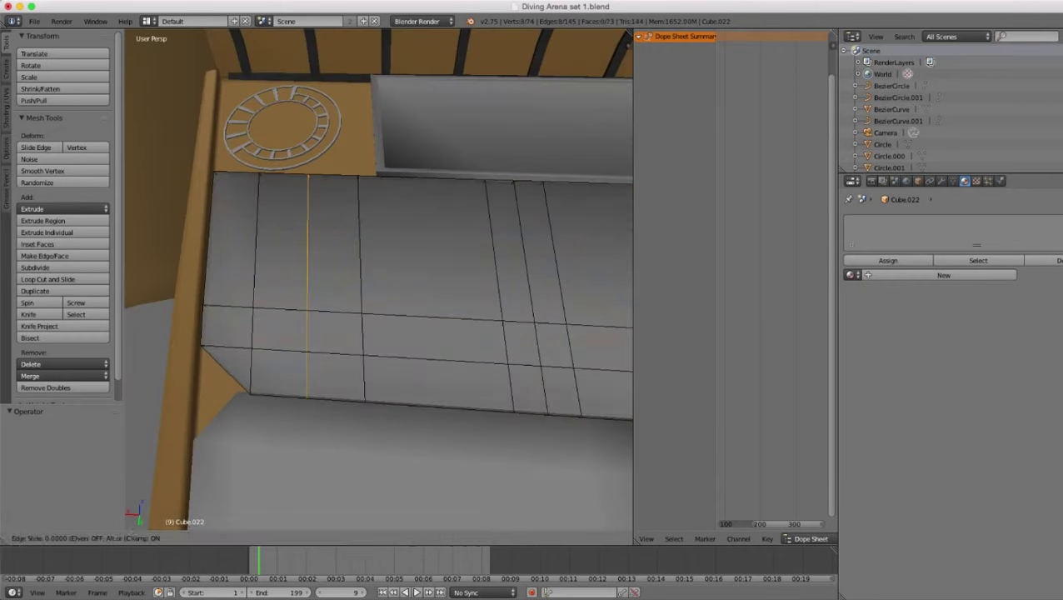
left_click(308, 310)
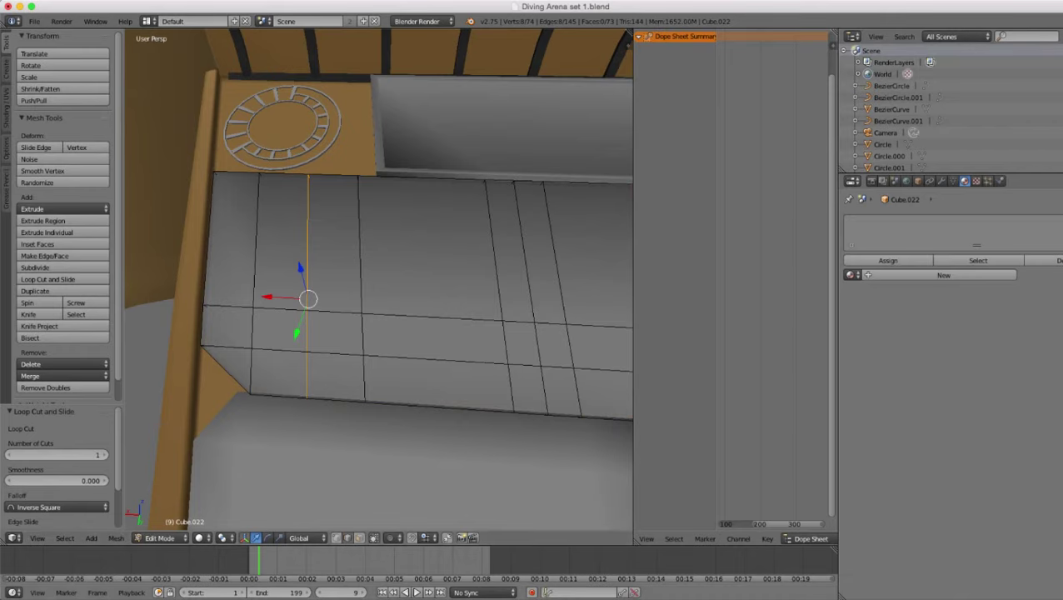
- Delete the four bottom-edge vertices bounding the lower panel's wide middle section to open a gap in its bottom row
key("z")
middle_click_drag(367, 400, 335, 393)
key("a")
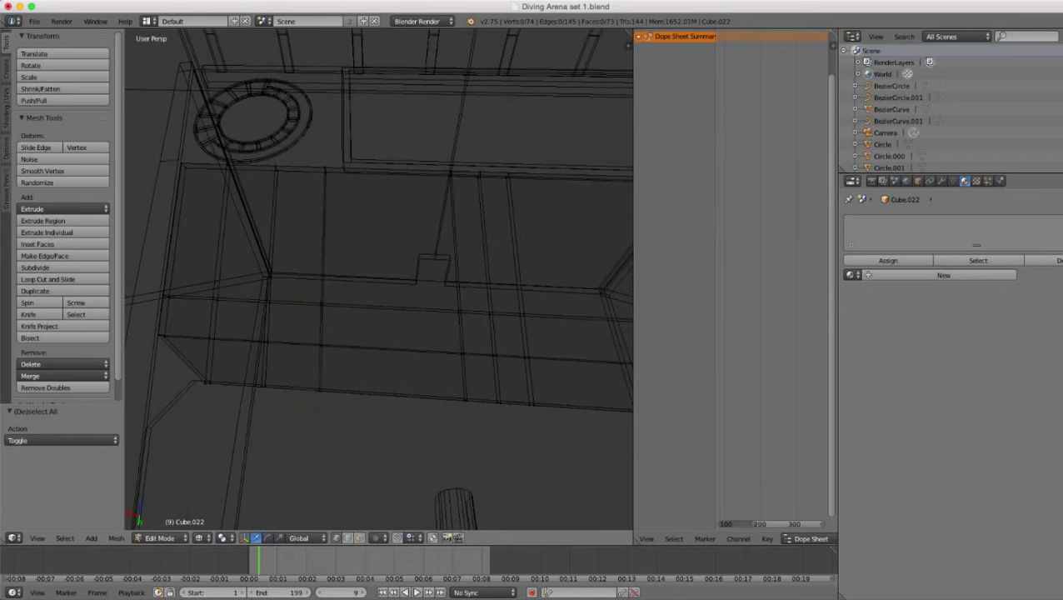
key("c")
left_click(318, 395)
left_click(443, 401)
right_click(448, 401)
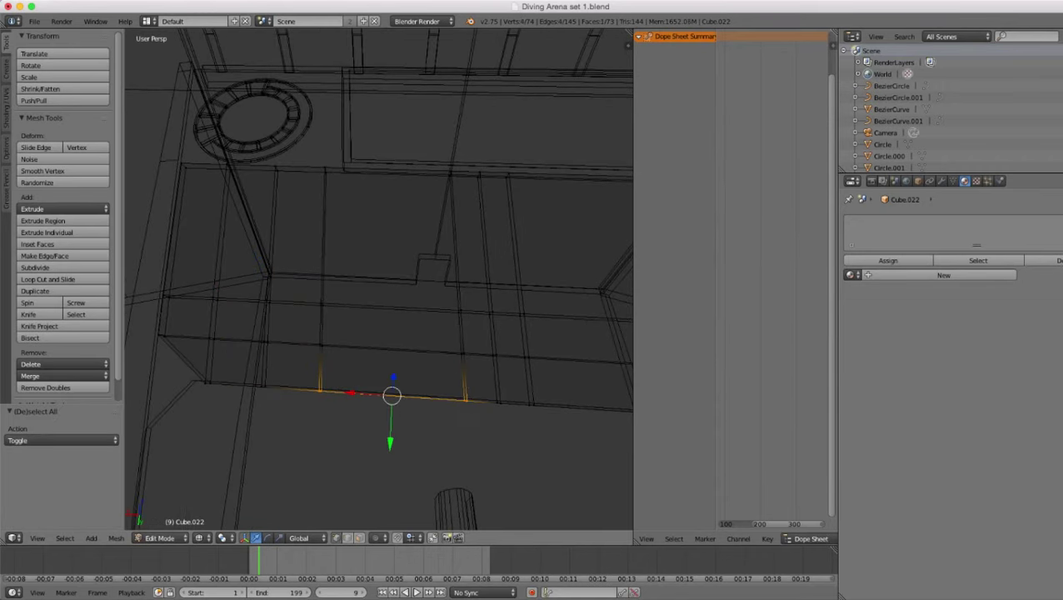
key("x")
left_click(423, 377)
key("z")
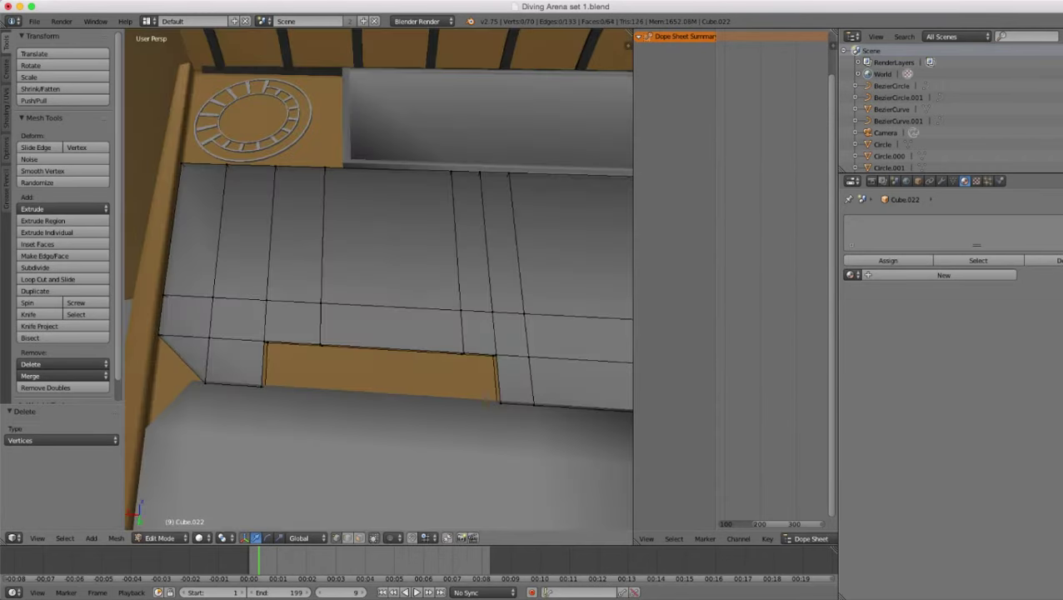
- Delete the two bottom-edge vertices of the added loop cut to widen the gap toward the panel's dial-side corner
middle_click_drag(423, 380, 454, 381)
key("c")
right_click(310, 399)
key("z")
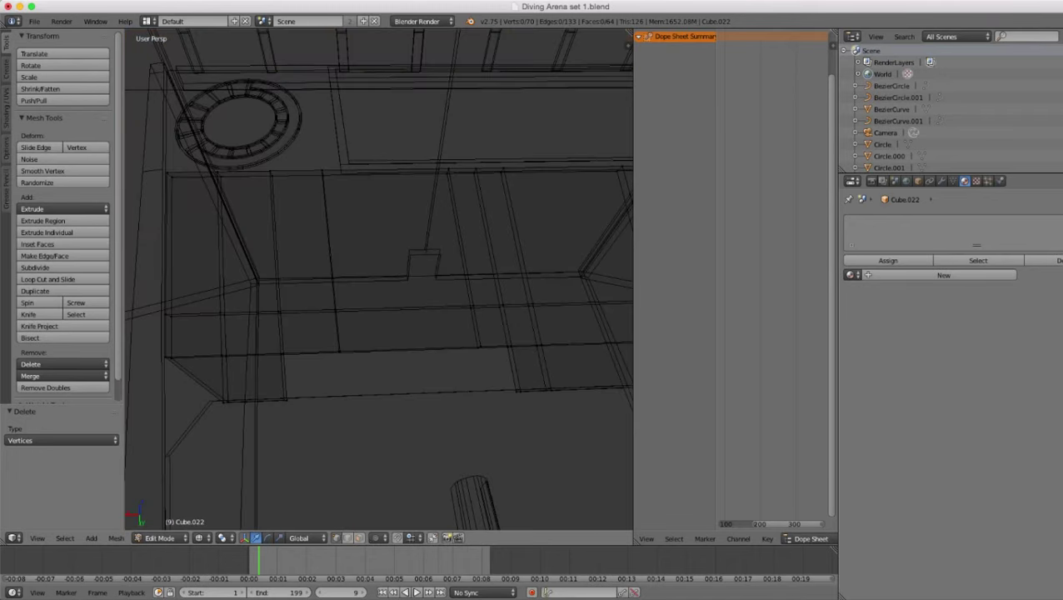
key("c")
left_click(300, 405)
right_click(300, 405)
key("x")
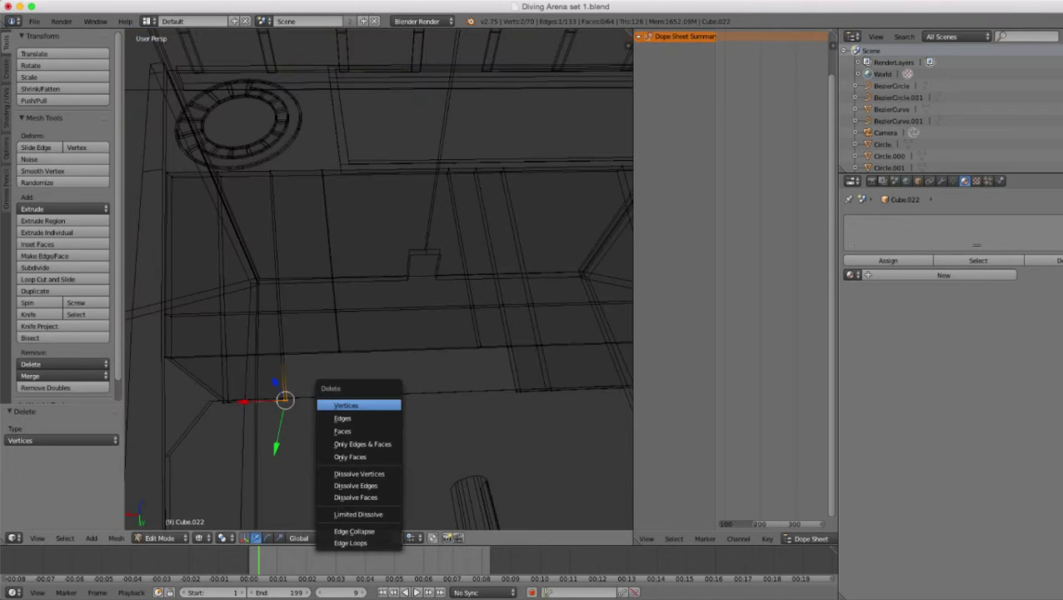
left_click(386, 406)
key("z")
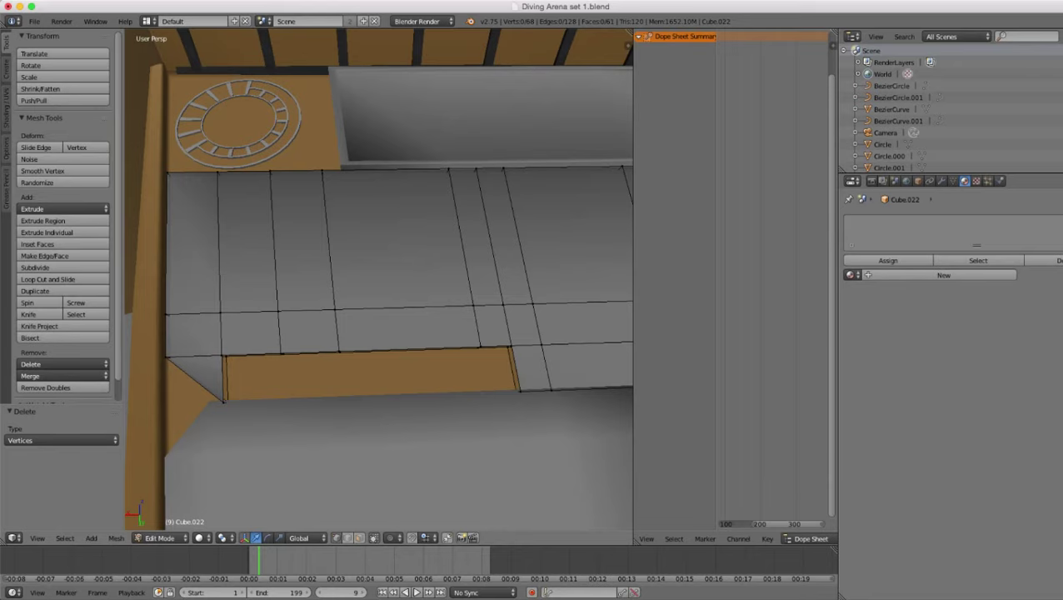
- Fill a narrow diagonal face between the bottom corner's vertex pair and the added loop's vertex pair on the gap's upper edge
mouse_move(296, 375)
middle_mouse_down()
mouse_move(305, 525)
mouse_move(301, 329)
middle_mouse_up()
key("z")
right_click(271, 377)
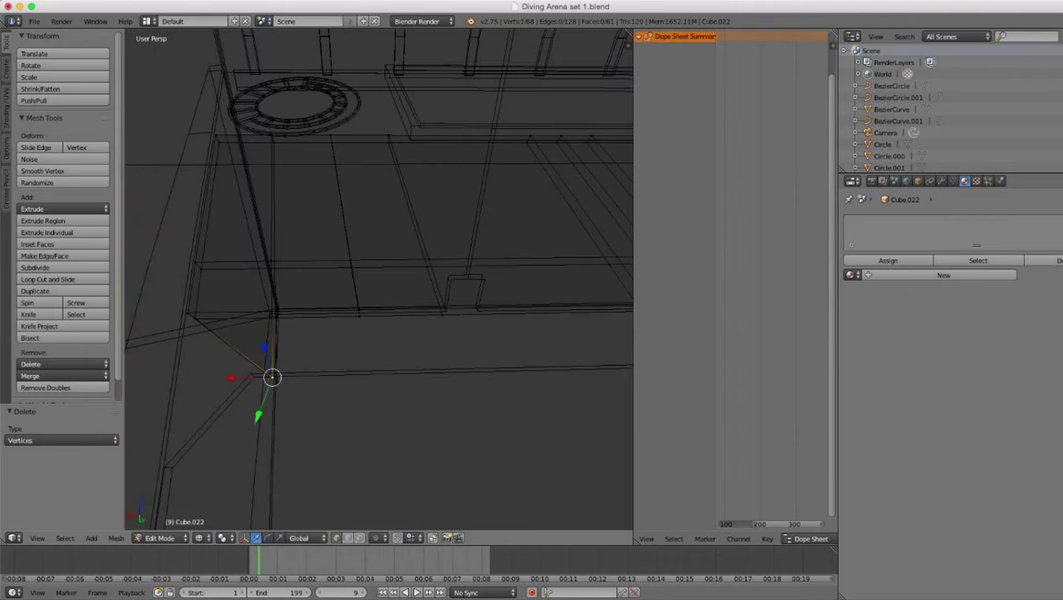
right_click(274, 382, "shift")
mouse_move(277, 383)
middle_mouse_down()
mouse_move(302, 340)
mouse_move(294, 360)
mouse_move(309, 372)
middle_mouse_up()
key("z")
key("z")
right_click(385, 319, "shift")
right_click(384, 331, "shift")
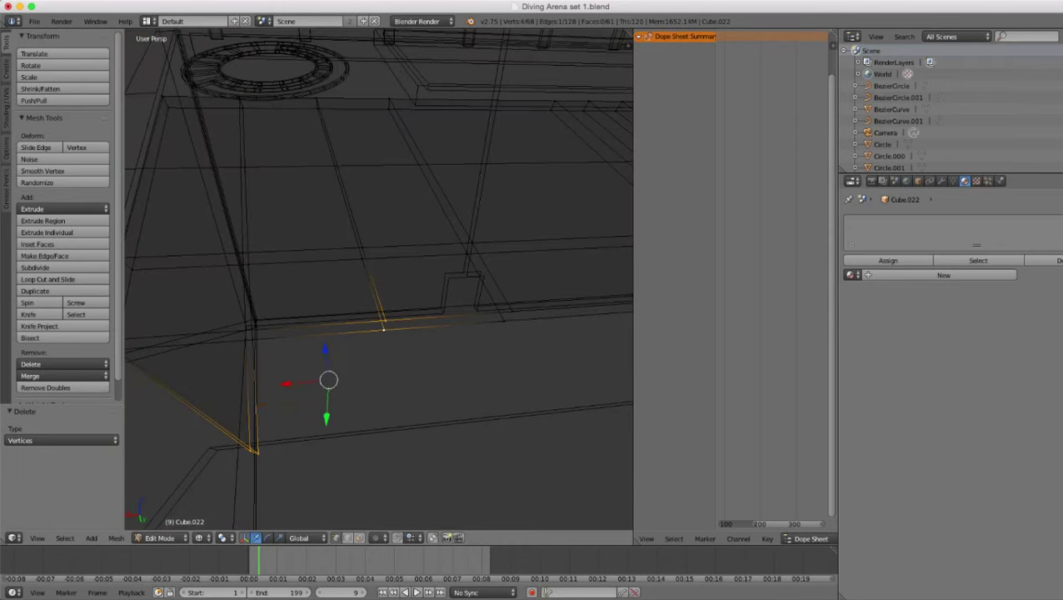
key("z")
middle_click_drag(384, 330, 357, 353)
scroll(357, 354, "down", 3)
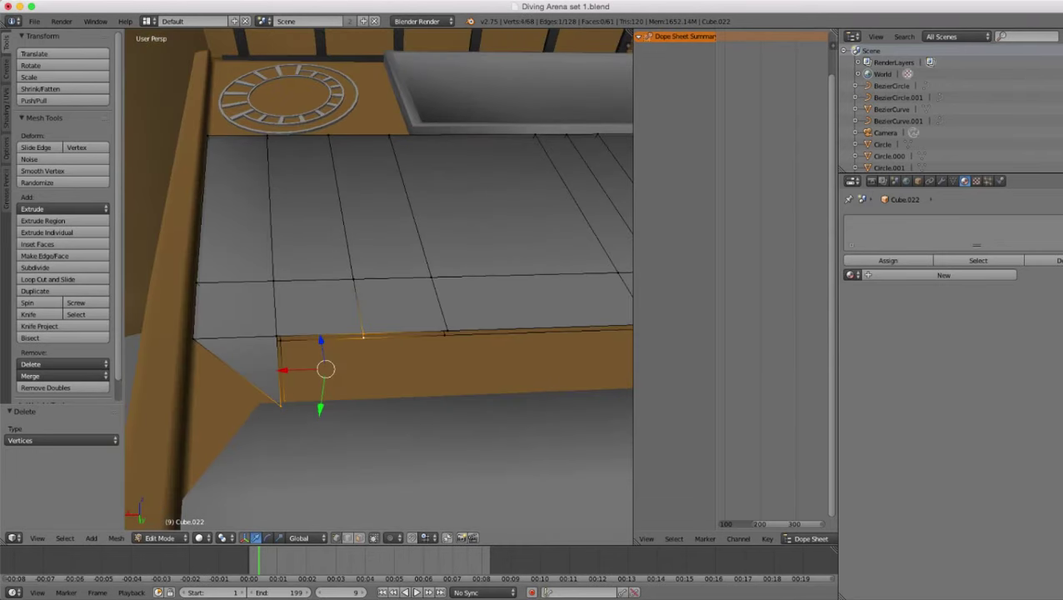
key("f")
key("z")
key("KP_8")
key("z")
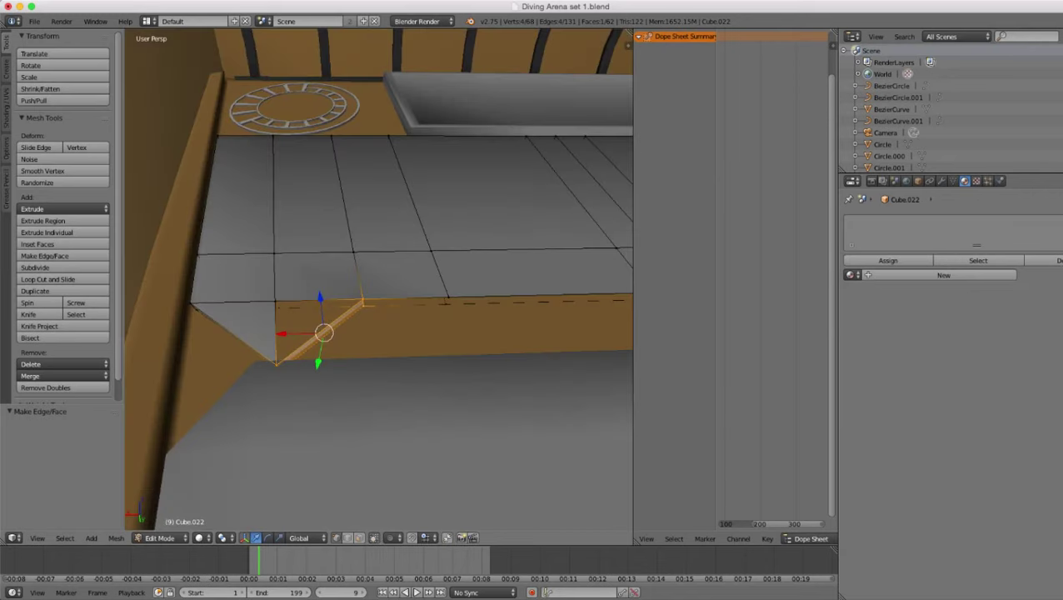
- Fill the triangular front face between the diagonal wall's two front vertices and the vertex at the gap's upper corner
right_click(363, 299)
right_click(275, 301, "shift")
right_click(276, 364, "shift")
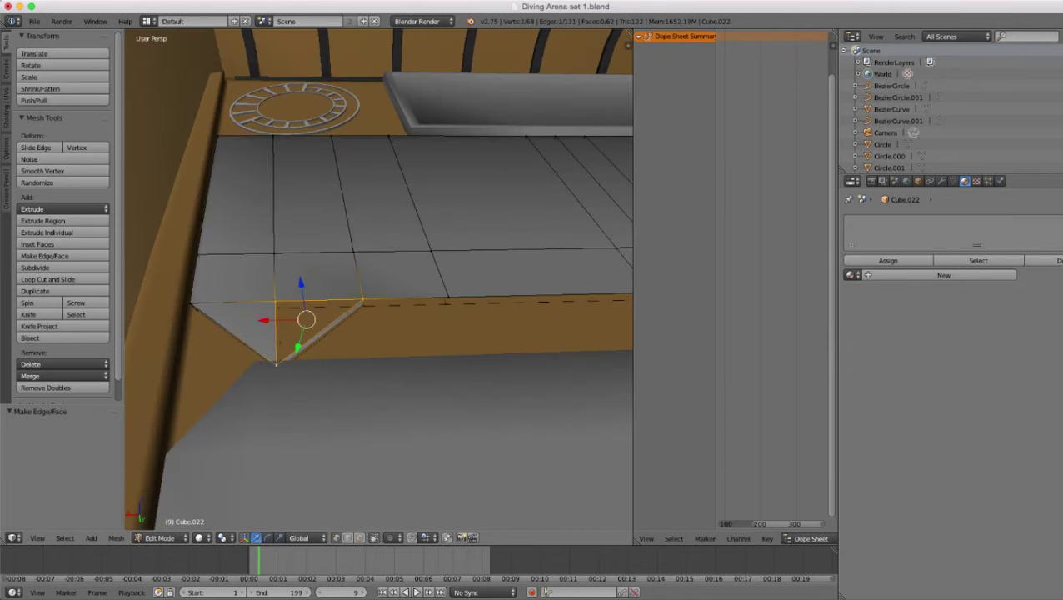
key("f")
scroll(276, 364, "down", 2)
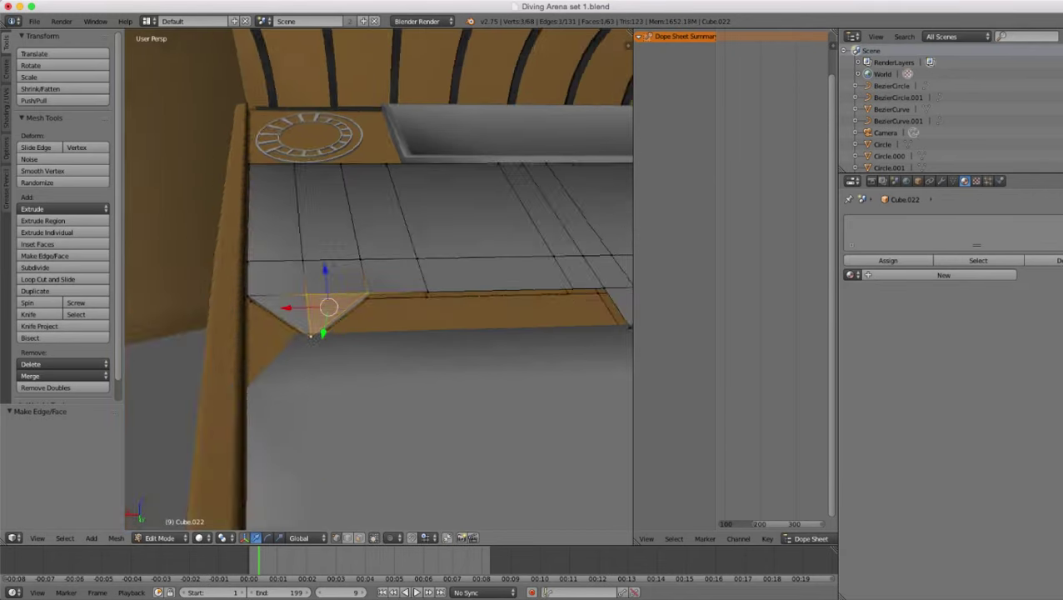
- Inspect the filled corner and the remaining gap of the lower panel in wireframe and solid shading
key("z")
mouse_move(277, 364)
middle_mouse_down()
mouse_move(221, 362)
mouse_move(325, 346)
mouse_move(346, 329)
mouse_move(225, 321)
mouse_move(259, 334)
mouse_move(271, 354)
middle_mouse_up()
key("z")
scroll(277, 365, "up", 4)
scroll(276, 364, "down", 2)
key("z")
key("z")
key("z")
key("z")
scroll(225, 321, "down", 2)
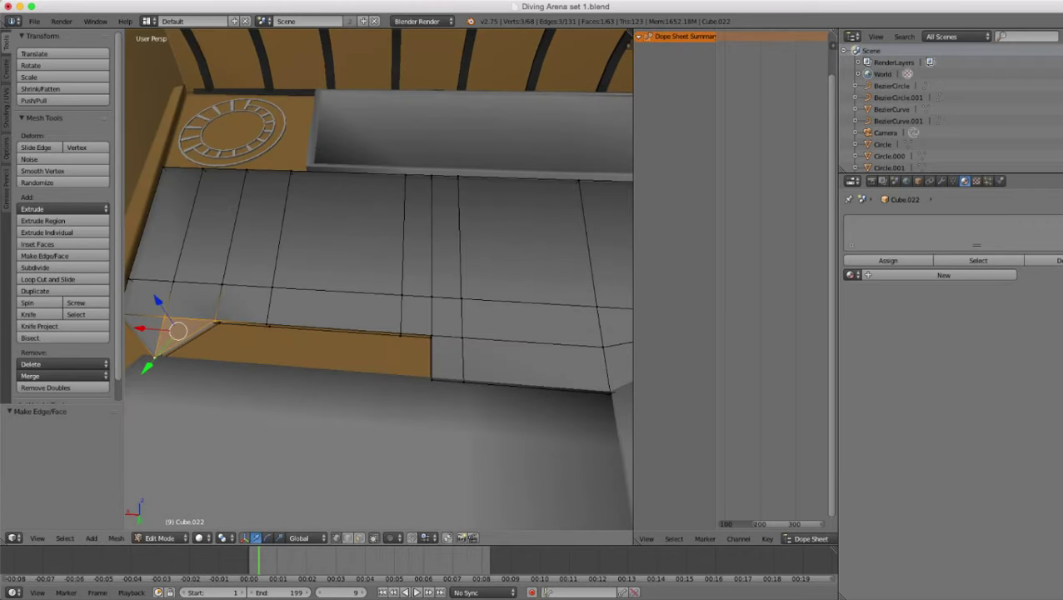
- Select the edge loop at the gap's end away from the dial, including its bottom vertices, and shift it about -0.136 along X
right_click(403, 254, "alt")
scroll(403, 255, "down", 2)
middle_click_drag(404, 254, 406, 230)
scroll(406, 230, "up", 2)
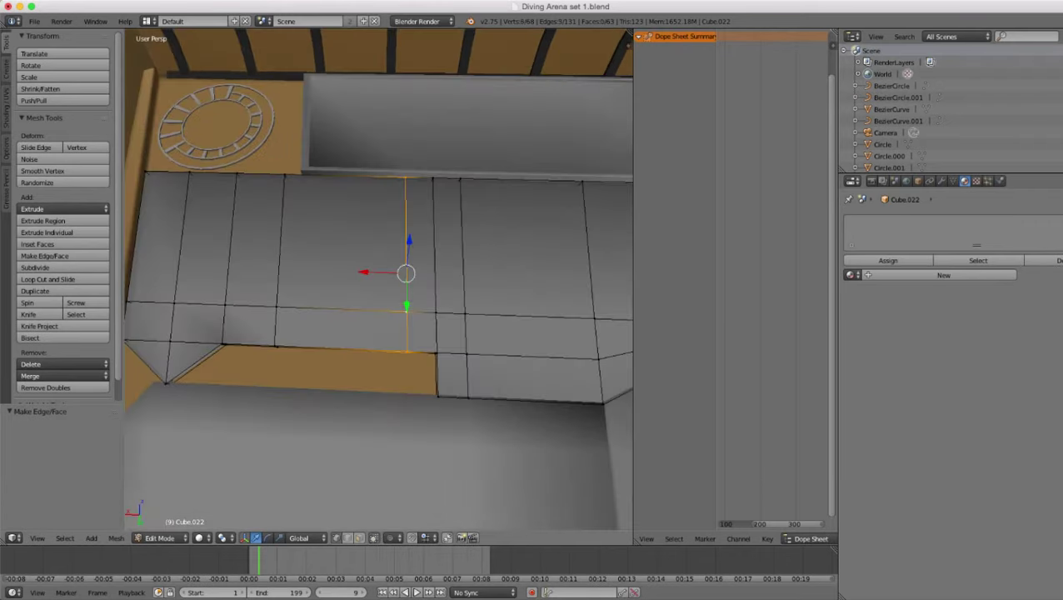
right_click(436, 335, "alt")
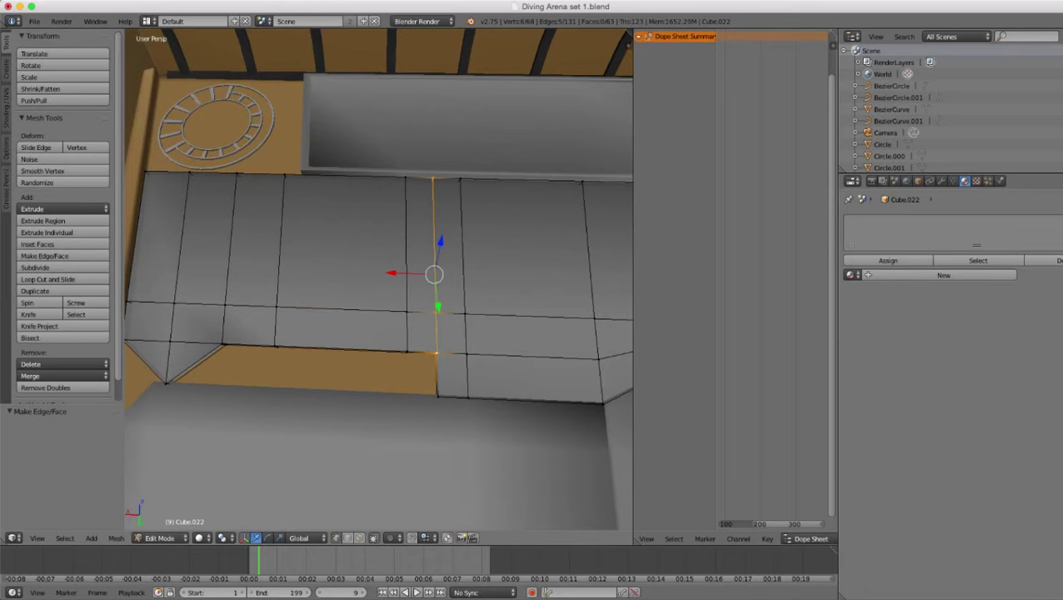
key("z")
key("c")
left_click(435, 401)
right_click(435, 401)
key("z")
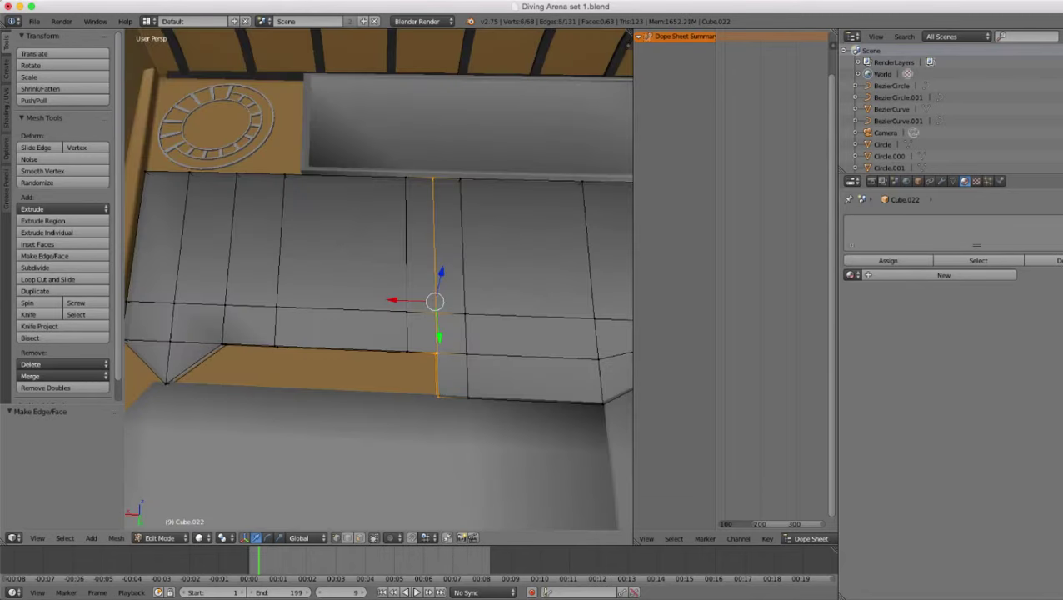
left_click_drag(391, 300, 406, 300)
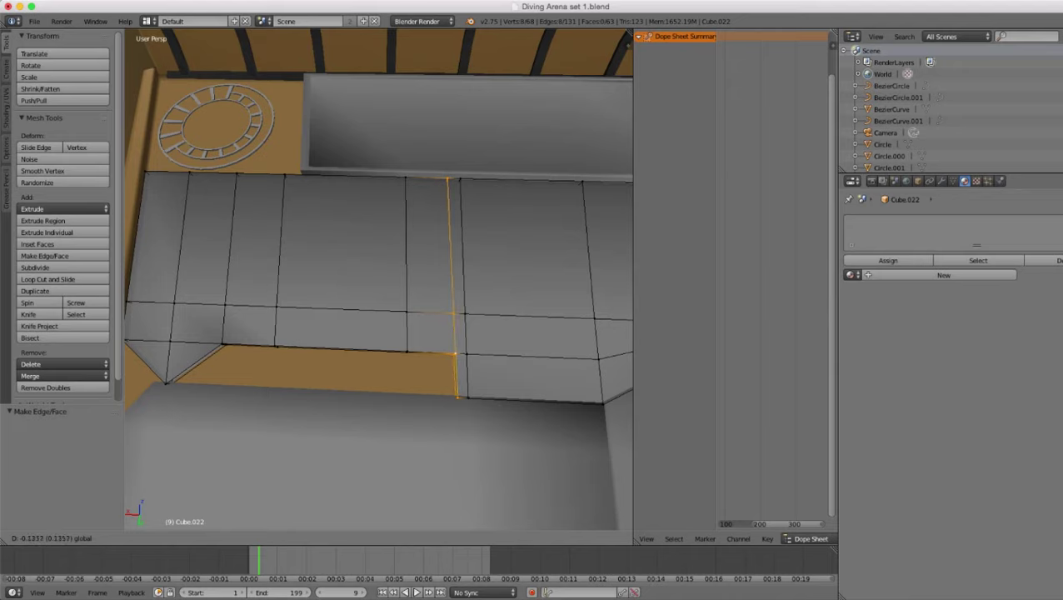
left_click_drag(415, 300, 415, 300)
- Fill a narrow diagonal face between the shifted bottom corner's vertex pair and the neighbouring loop's vertex pair on the gap's upper edge
right_click(457, 397)
key("z")
right_click(456, 397, "shift")
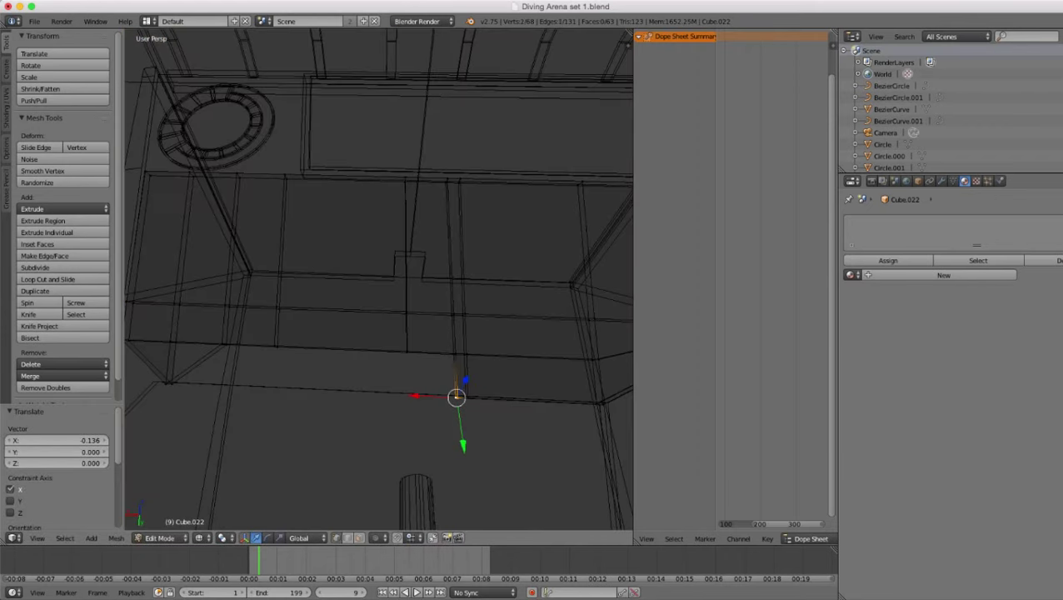
key("z")
middle_click_drag(457, 397, 457, 376)
key("z")
right_click(406, 333, "shift")
right_click(406, 333, "shift")
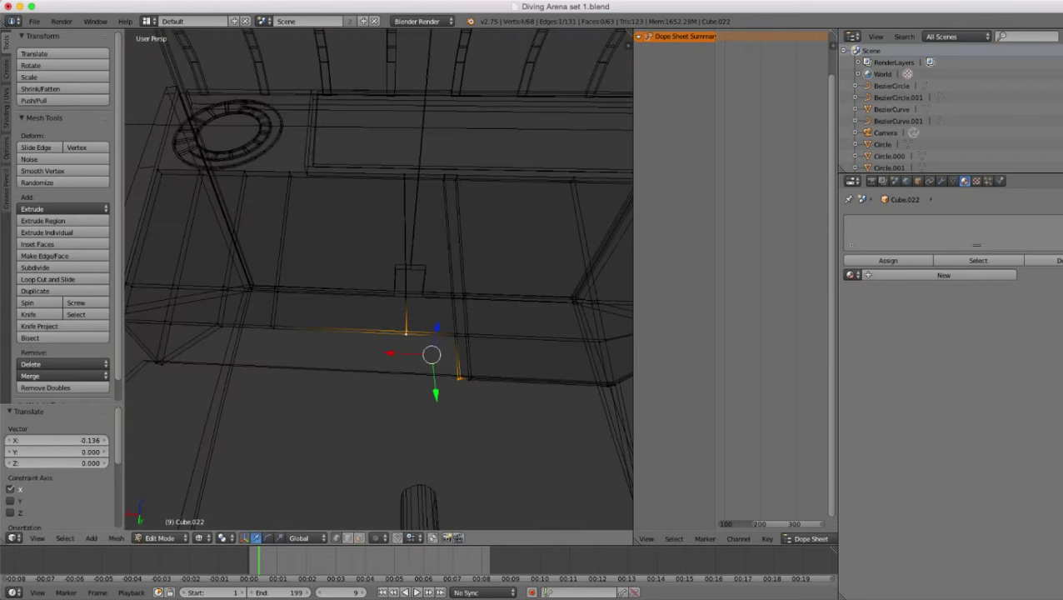
scroll(379, 279, "up", 2)
key("f")
key("z")
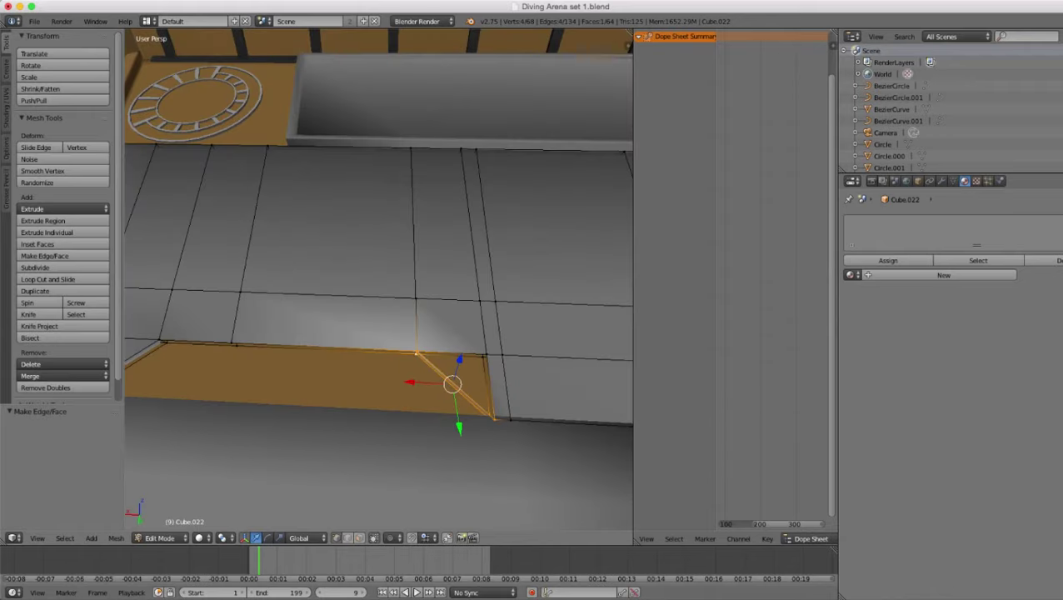
- Fill the triangular front face between the new diagonal wall's two front vertices and the shifted loop's vertex at the gap's upper corner
right_click(486, 355)
right_click(509, 419, "shift")
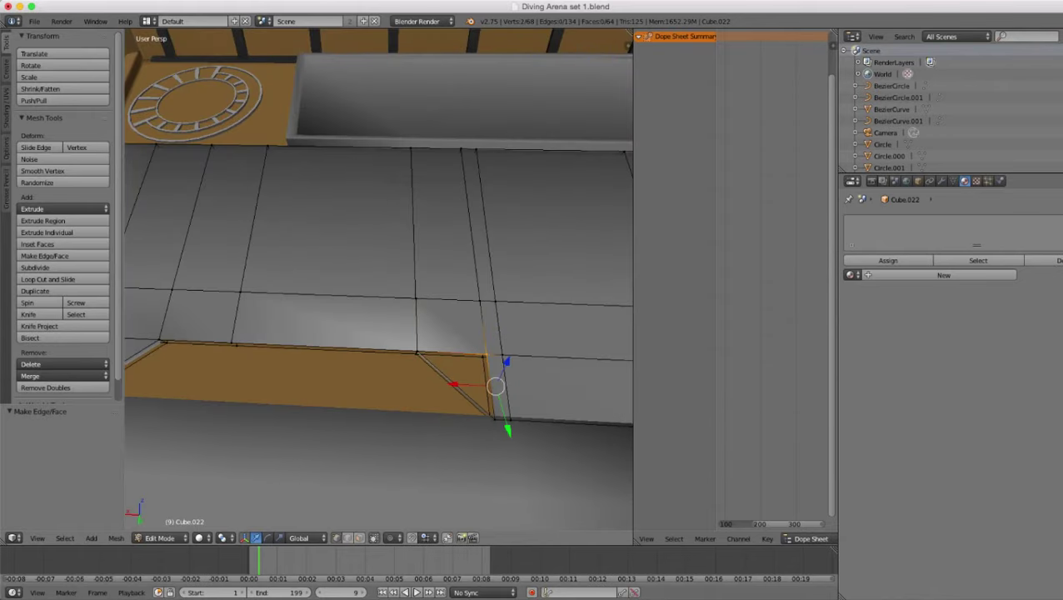
right_click(494, 419, "shift")
right_click(509, 419)
right_click(494, 420)
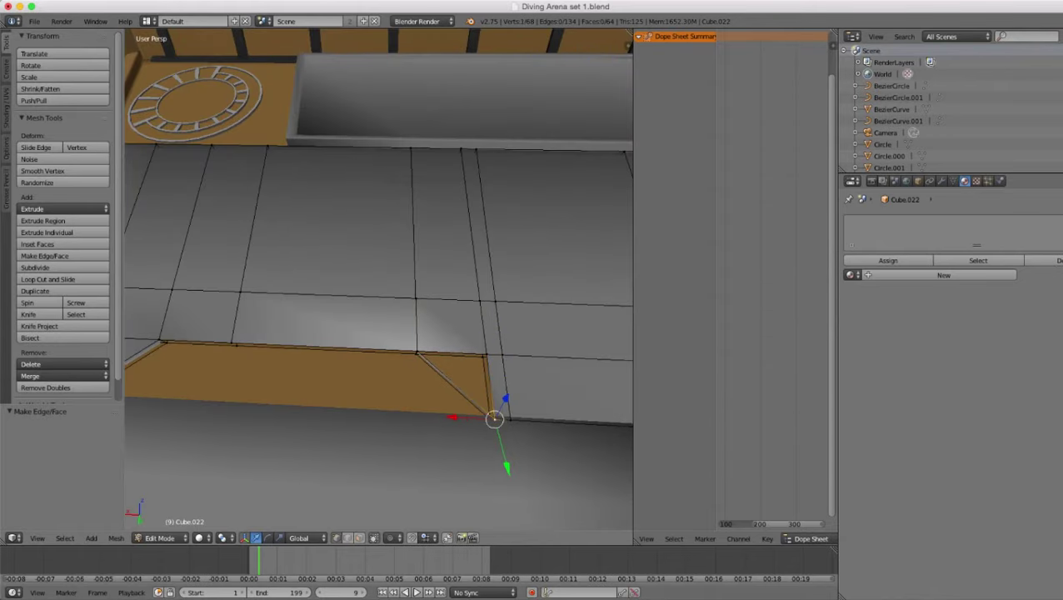
right_click(487, 355, "shift")
right_click(416, 353, "shift")
middle_click_drag(416, 353, 454, 304)
key("f")
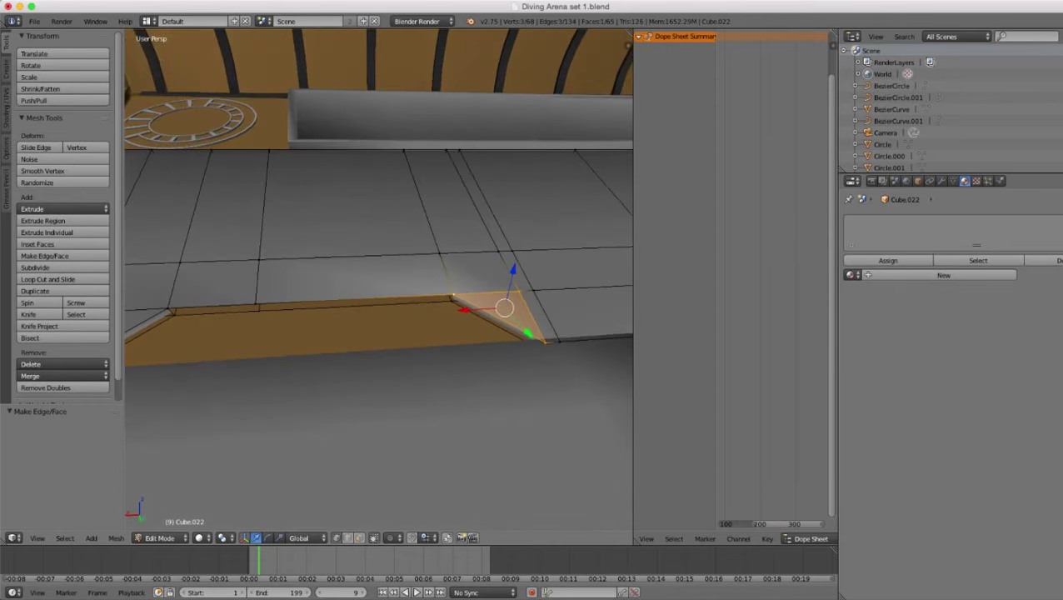
- Fill the long narrow face along the gap's upper edge, from the new diagonal wall to the next loop's vertex pair
key("z")
key("z")
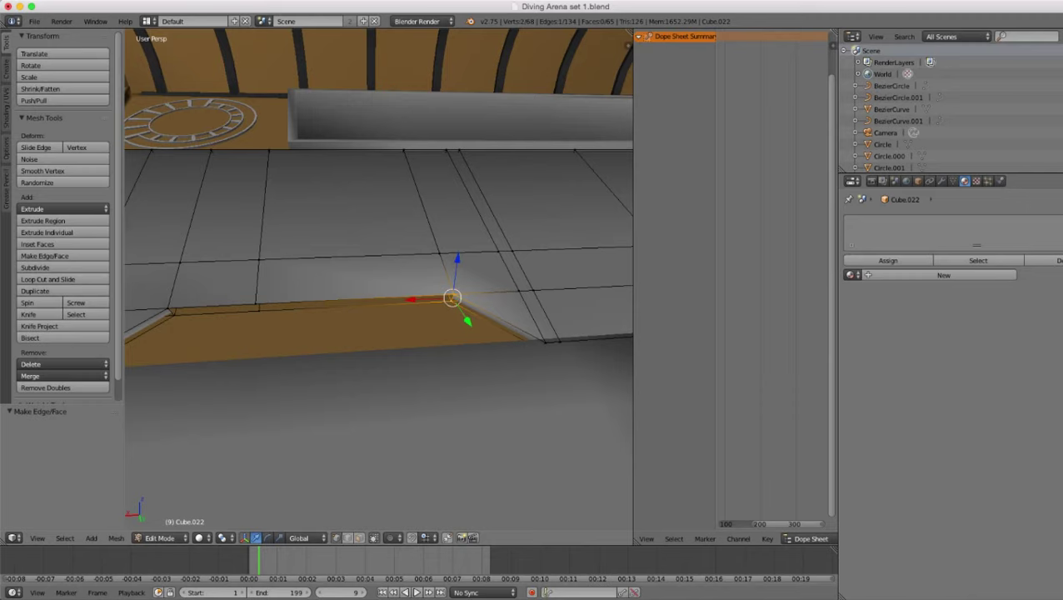
right_click(259, 312, "shift")
right_click(255, 304, "shift")
key("f")
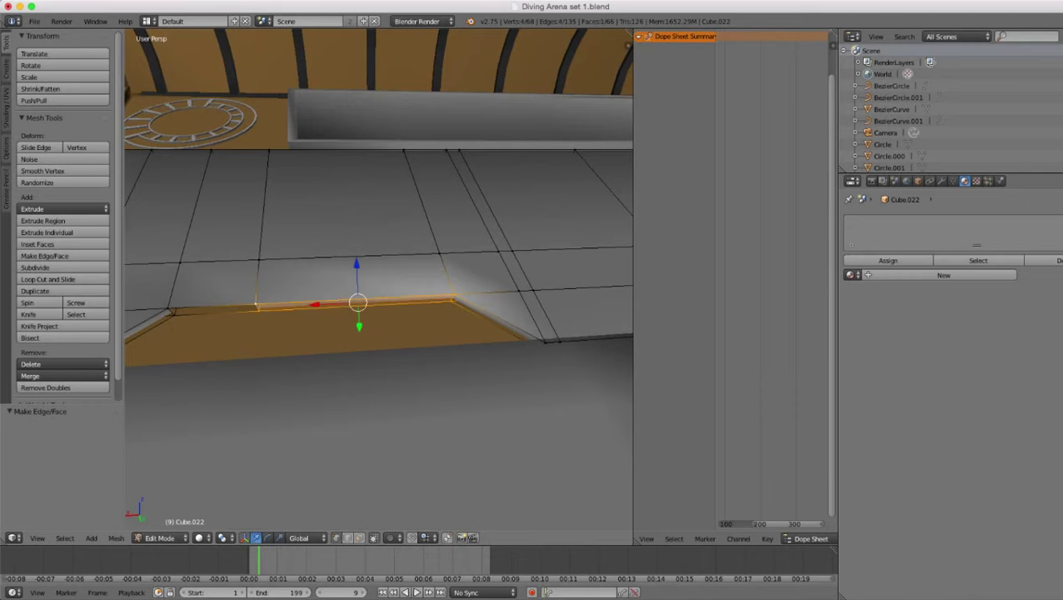
- Close the remaining short stretch of the gap's upper edge with a narrow face reaching the dial-side diagonal wall
right_click(250, 306, "alt")
scroll(187, 353, "down", 2)
key("z")
key("c")
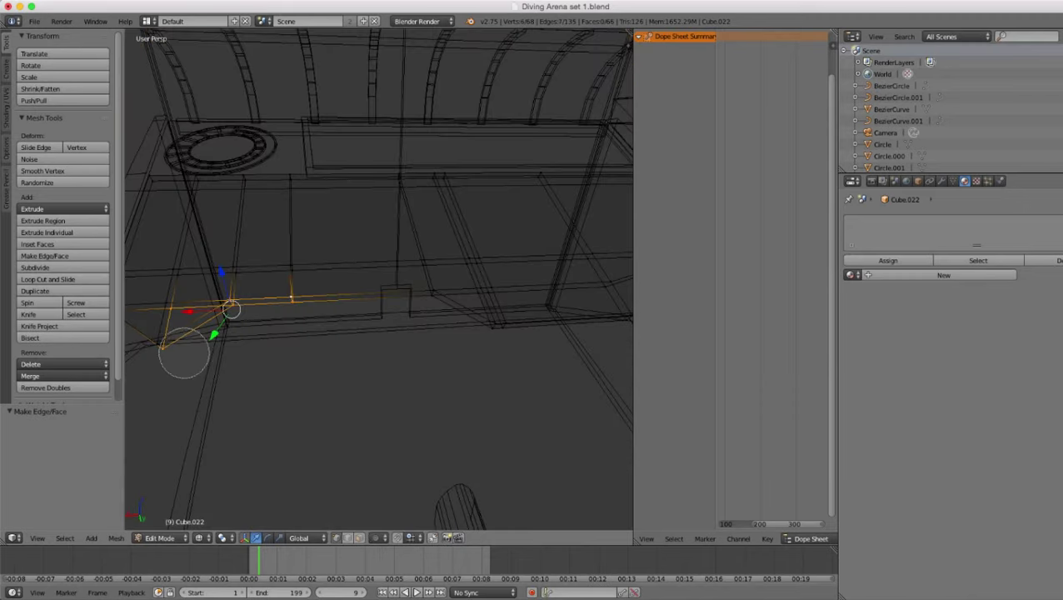
middle_click(167, 354)
right_click(167, 354)
key("c")
middle_click(172, 307)
right_click(171, 304)
key("z")
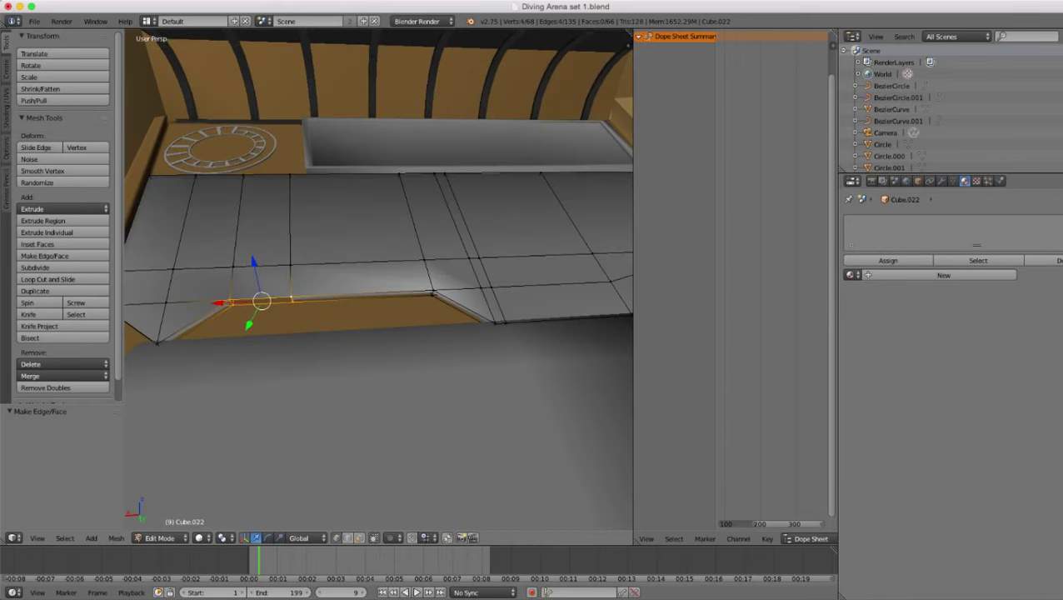
key("f")
- Examine the dial-side corner of the gap in solid and wireframe shading for missing faces
key("z")
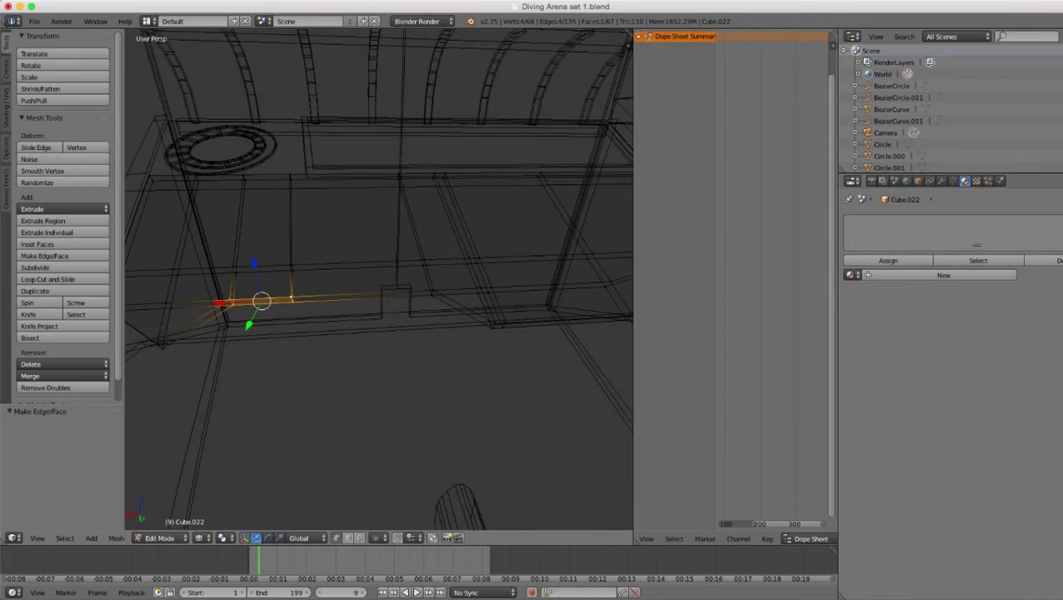
key("Tab")
scroll(250, 309, "down", 2)
middle_click_drag(250, 308, 408, 294)
key("z")
scroll(250, 347, "up", 2)
key("z")
key("z")
scroll(408, 294, "up", 3)
key("z")
key("Tab")
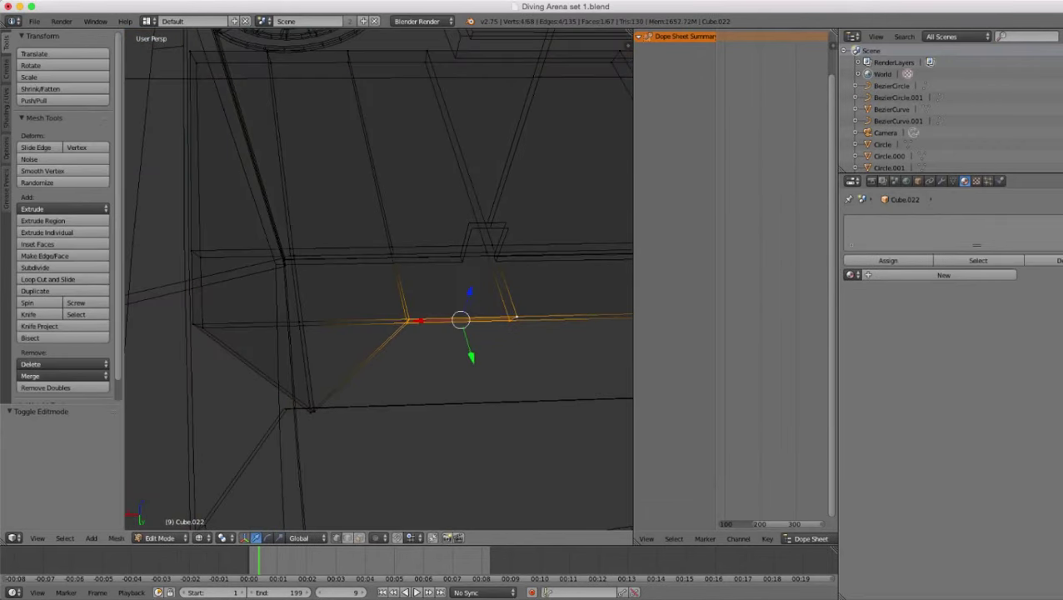
- Fill the triangular rear face at the gap's dial-side corner from its three back vertices
right_click(299, 317, "alt")
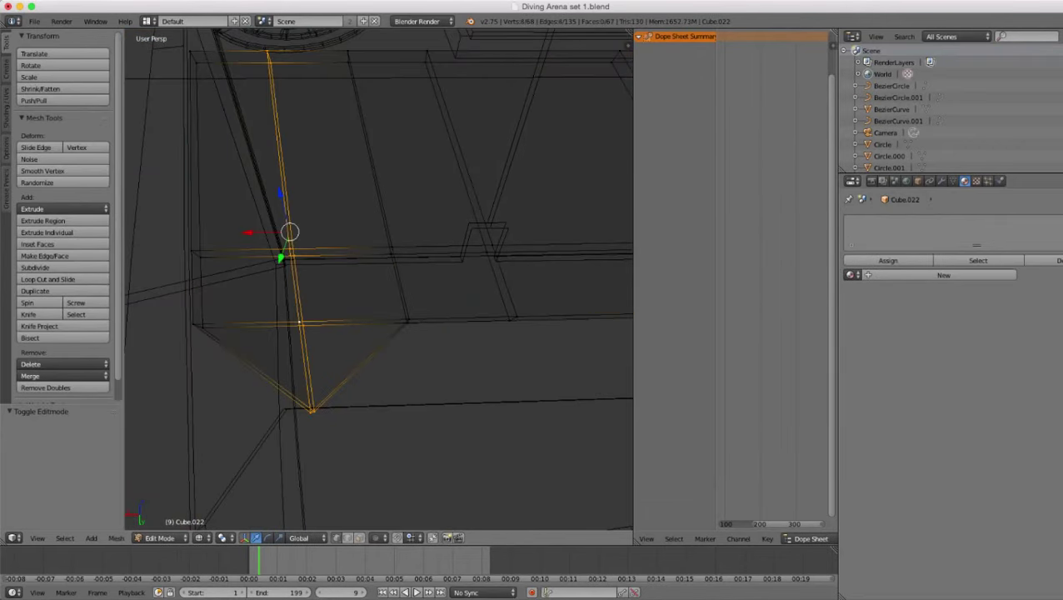
right_click(311, 330, "alt")
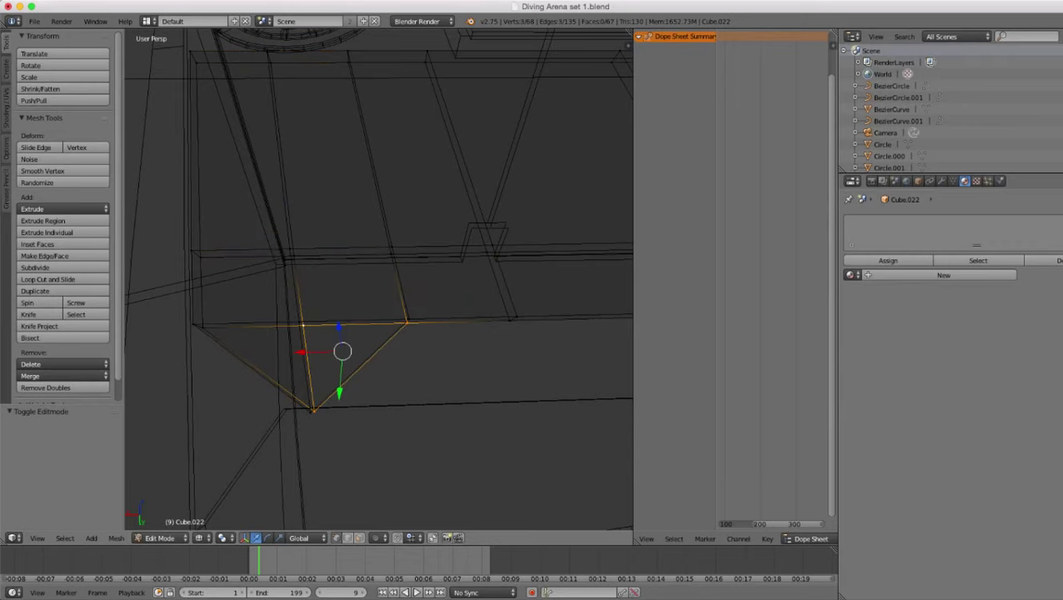
scroll(379, 279, "down", 2)
key("f")
- Fill the triangular rear face at the gap's opposite corner from its three back vertices
middle_click_drag(500, 325, 221, 329, "shift")
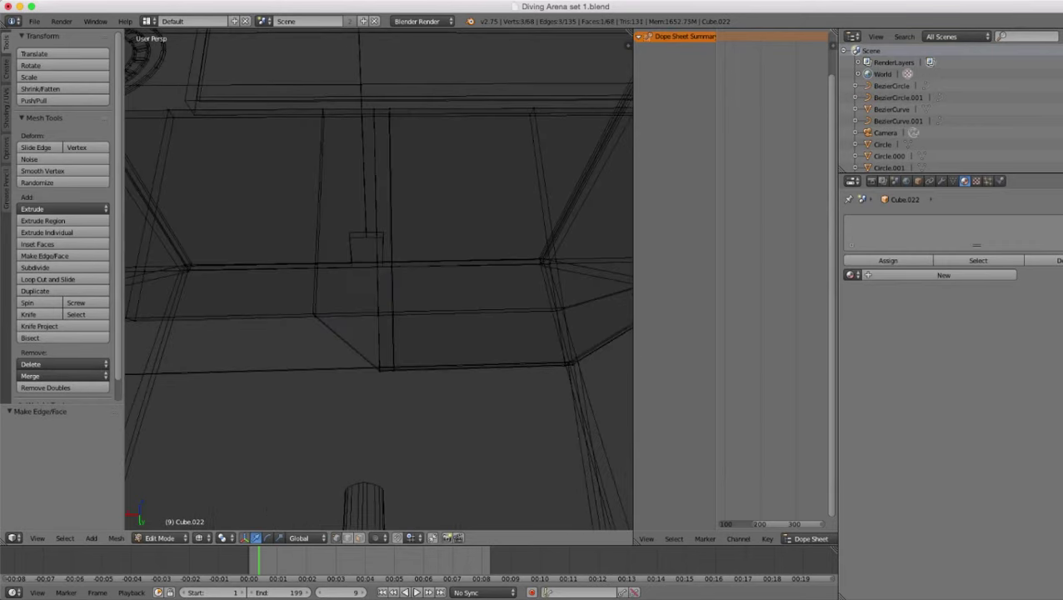
right_click(392, 324, "alt")
scroll(392, 323, "up", 3)
right_click(381, 392, "alt")
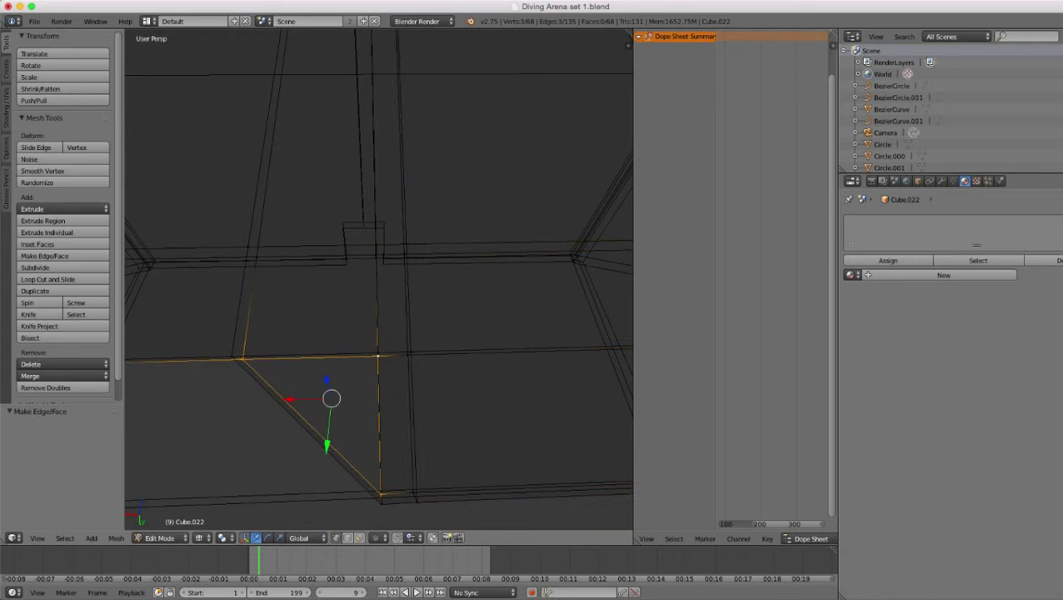
scroll(381, 391, "down", 6)
scroll(380, 391, "up", 1)
key("f")
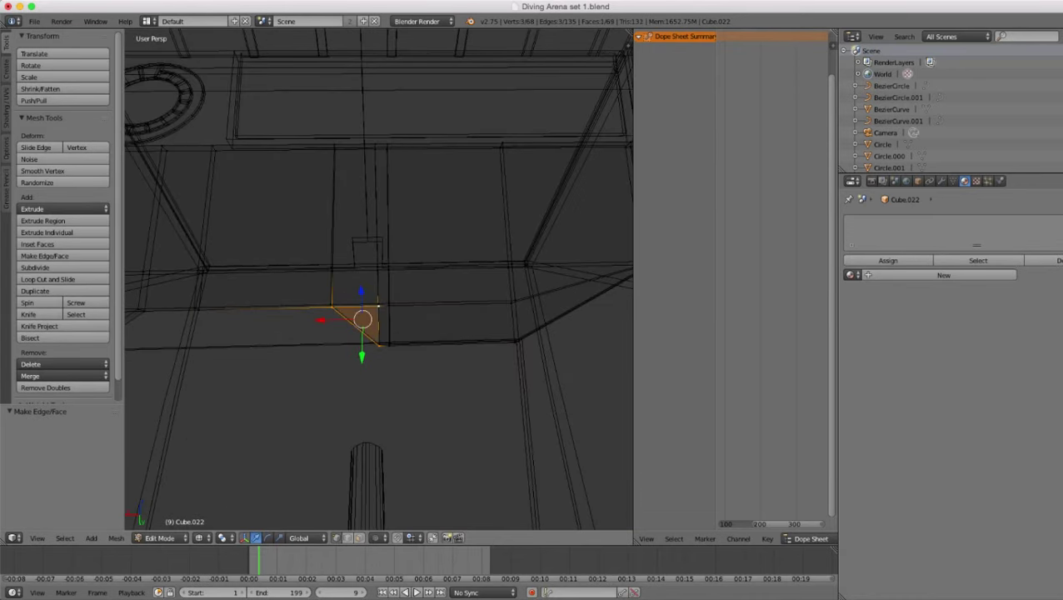
- Examine the panel's reshaped lower edge in solid shading, with and without the mesh edges displayed
key("z")
middle_click_drag(380, 392, 429, 385)
scroll(430, 385, "up", 2)
scroll(380, 280, "down", 5)
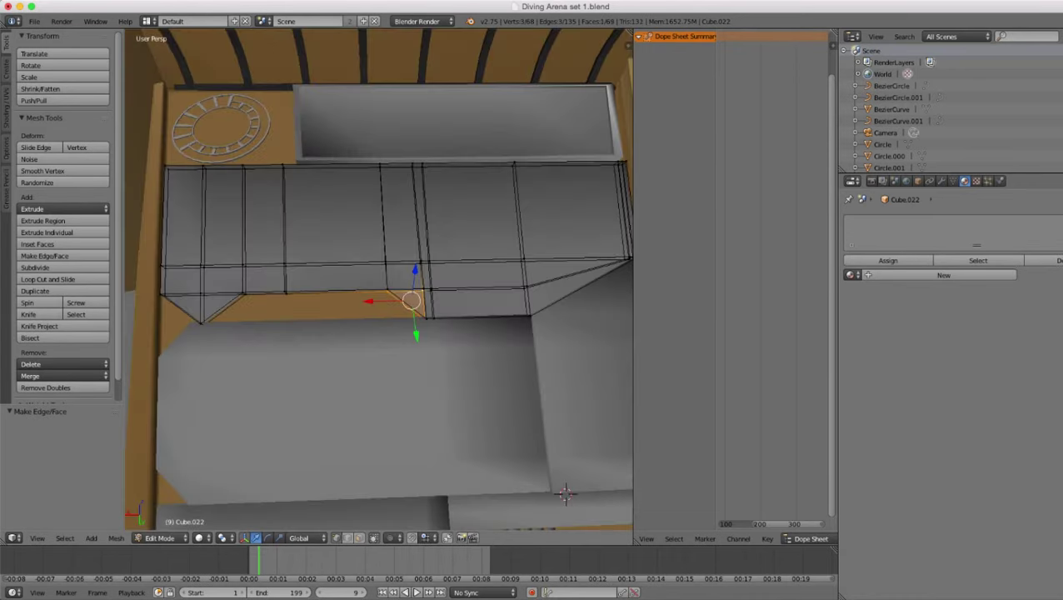
scroll(379, 280, "up", 3)
scroll(379, 280, "down", 2)
key("Tab")
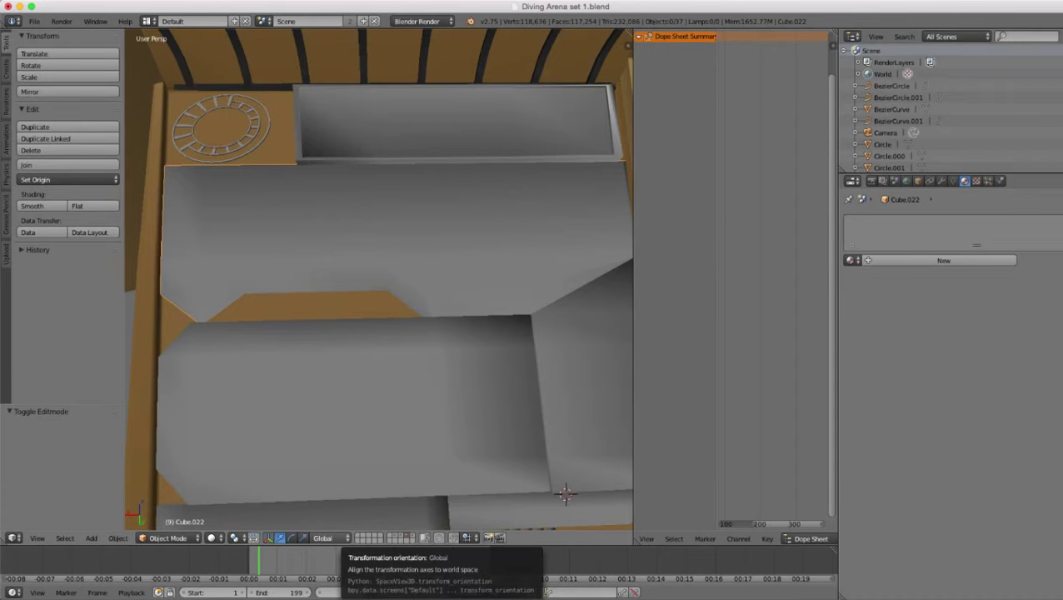
key("Tab")
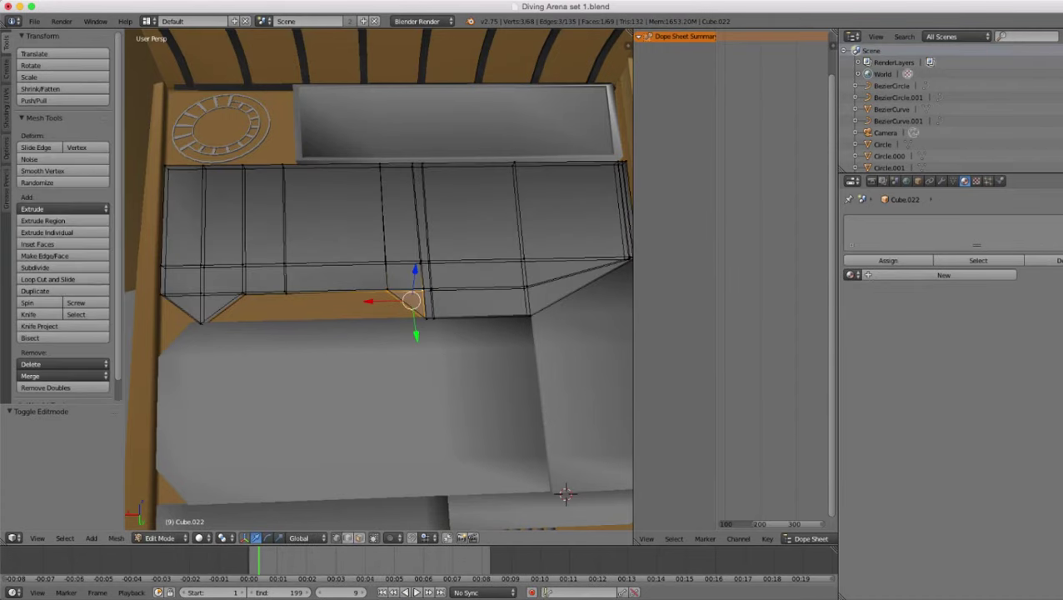
- Switch to face selection and select the panel's front faces from the dial-side end through the section above the gap
left_click(359, 537)
middle_click_drag(375, 400, 377, 321)
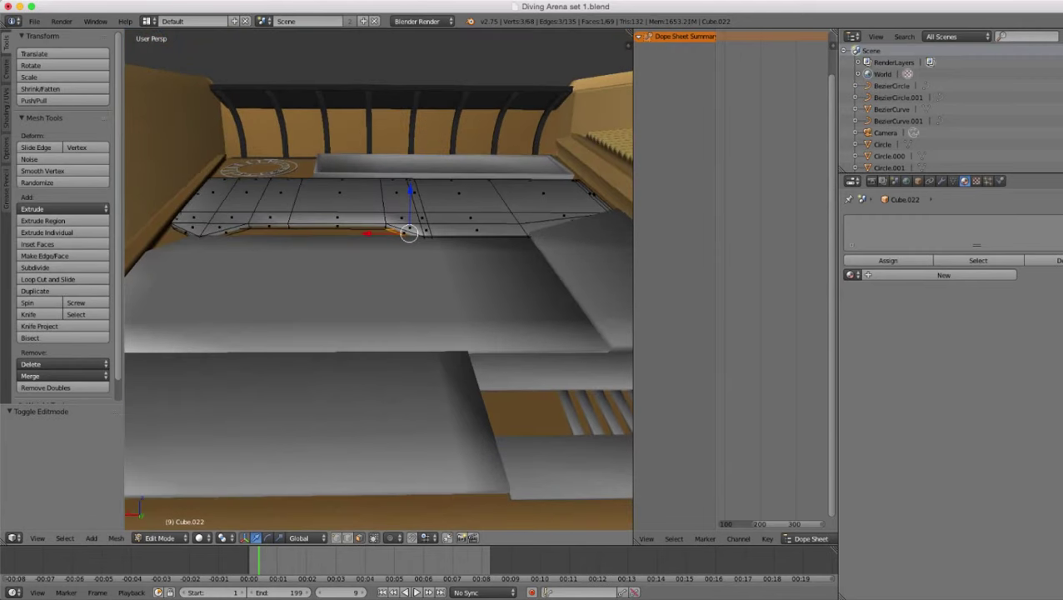
right_click(339, 193)
right_click(338, 217, "shift")
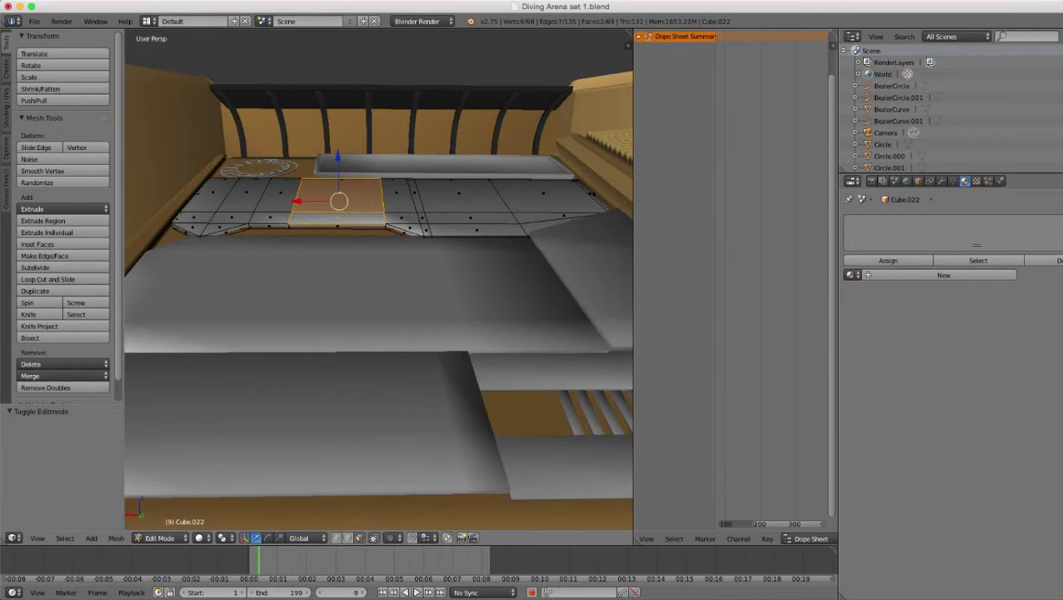
right_click(269, 217, "shift")
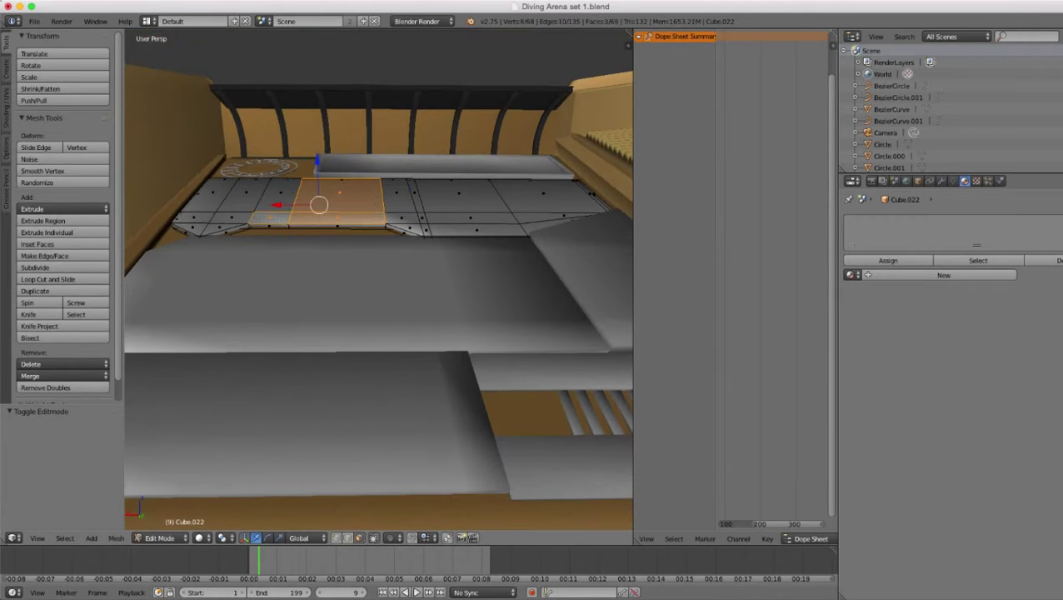
left_click(212, 209)
right_click(255, 197)
right_click(280, 193, "shift")
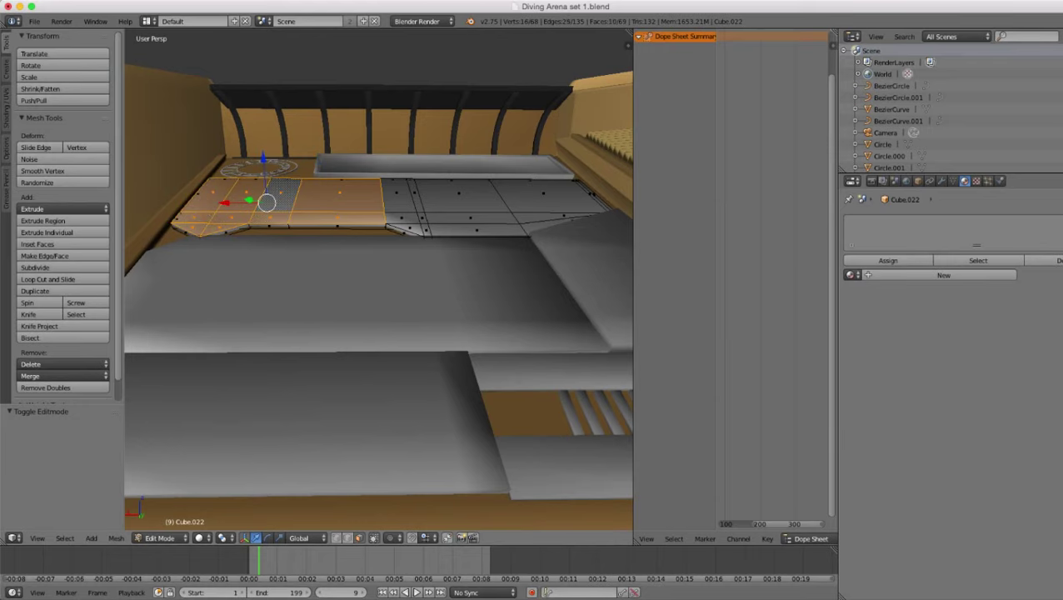
- Add the remaining front faces beyond the gap to the selection, including the two narrow strips at the panel's far end
right_click(397, 193, "shift")
key("c")
left_click_drag(429, 210, 474, 214)
key("Escape")
middle_click_drag(474, 213, 471, 242)
right_click(569, 243, "shift")
right_click(570, 231, "shift")
right_click(555, 196, "shift")
middle_click_drag(555, 197, 612, 185)
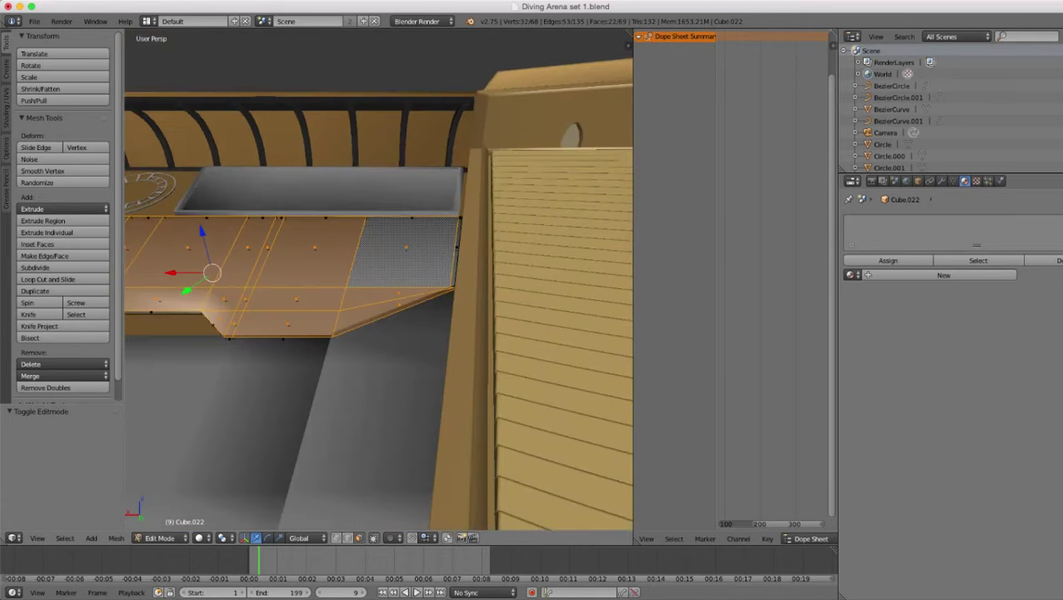
scroll(406, 248, "up", 5)
middle_click_drag(406, 248, 400, 279)
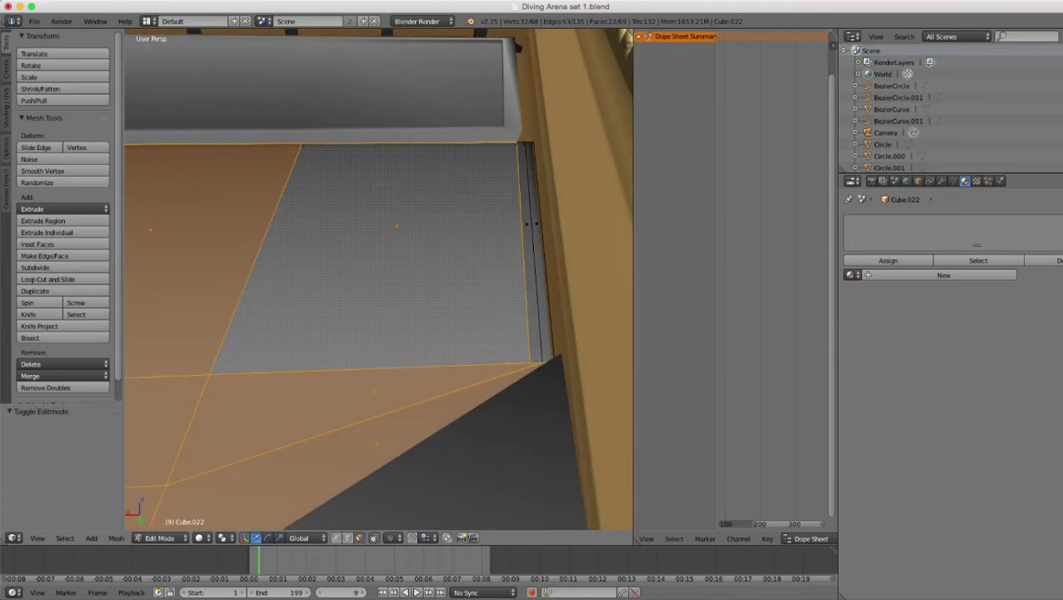
right_click(526, 225, "shift")
right_click(537, 224, "shift")
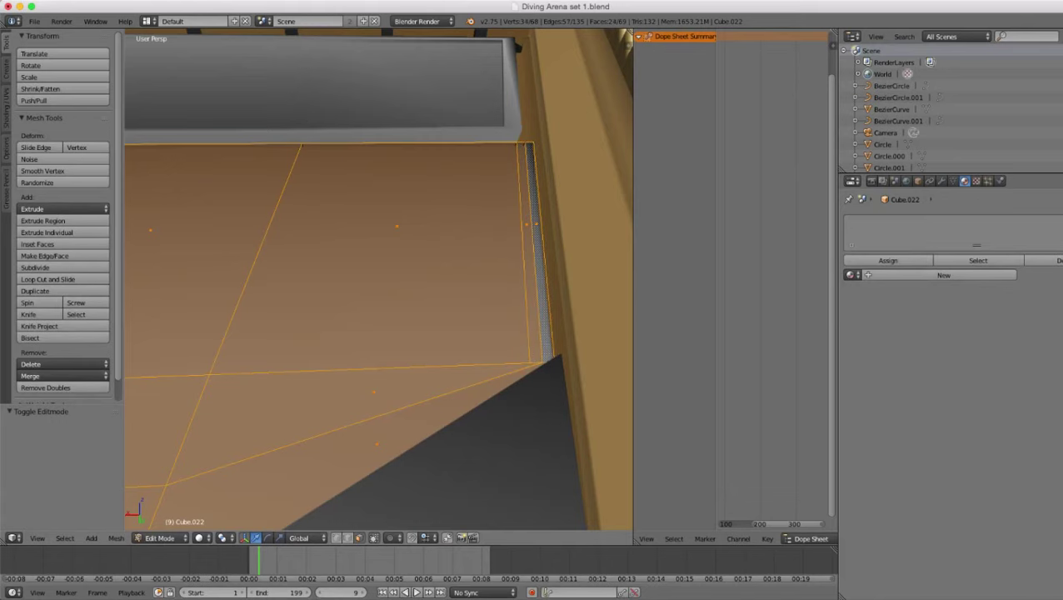
- Extrude the selected front faces in place and scale the new faces uniformly to 0.952 to form an inset border
scroll(537, 224, "down", 6)
key("z")
middle_click_drag(537, 224, 563, 208)
key("z")
middle_click_drag(500, 229, 575, 232)
scroll(575, 232, "up", 4)
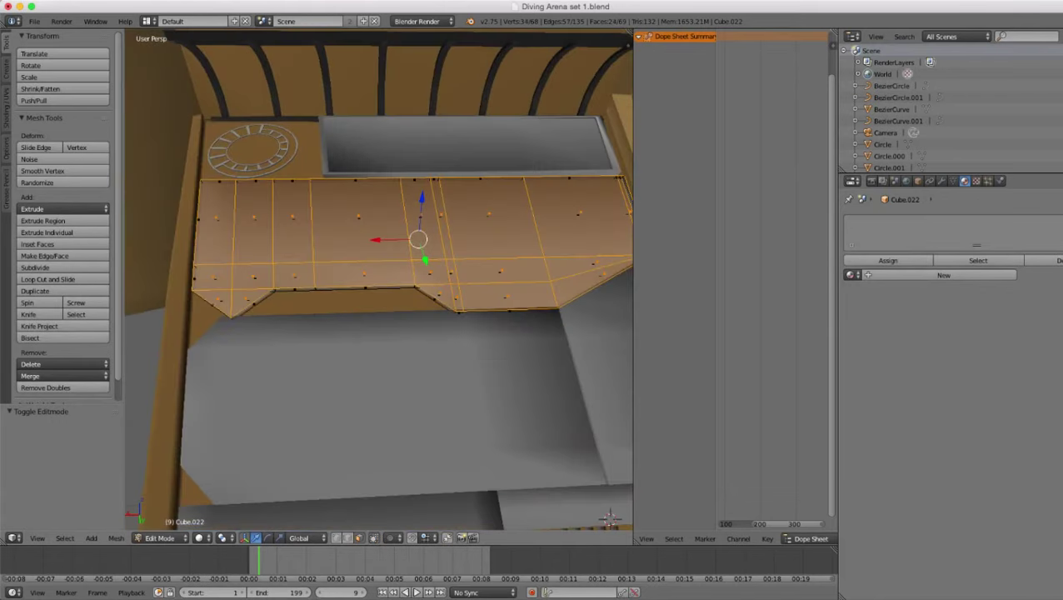
key("e")
key("Escape")
middle_click_drag(429, 266, 396, 255)
key("s")
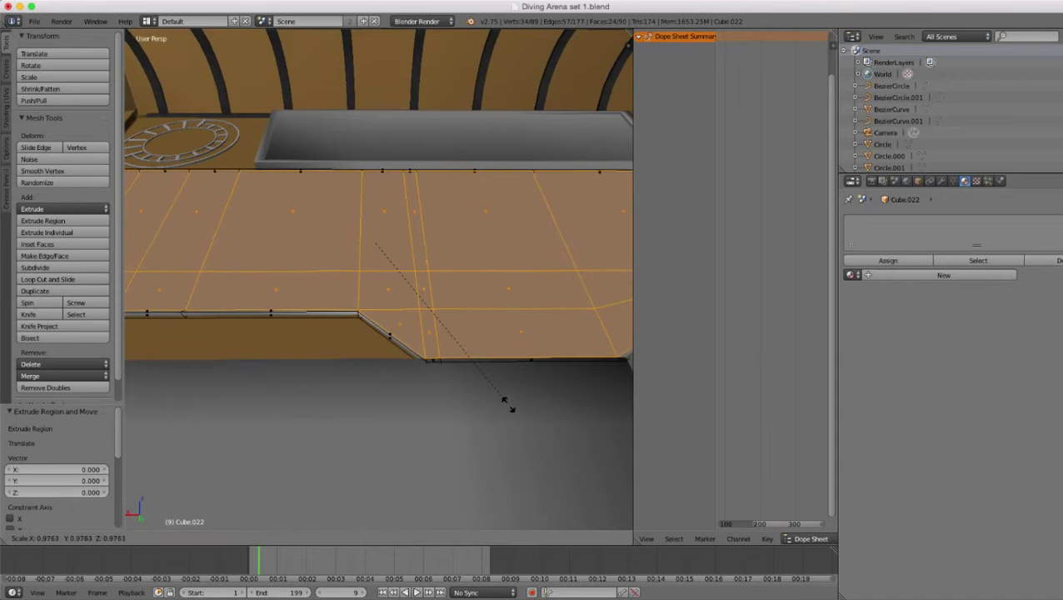
left_click(503, 400)
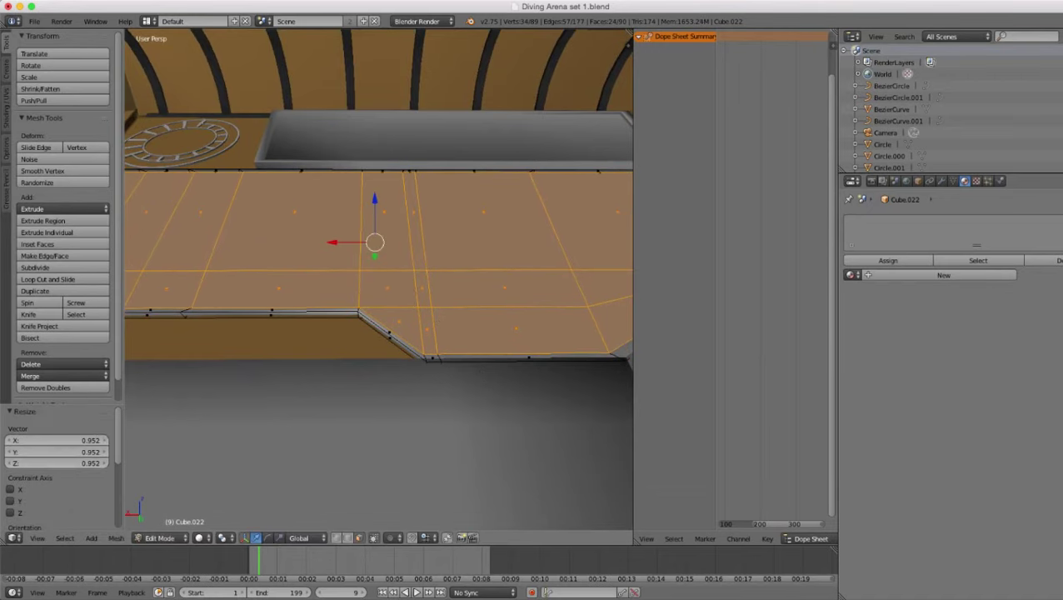
scroll(504, 400, "down", 3)
middle_click_drag(503, 399, 515, 455)
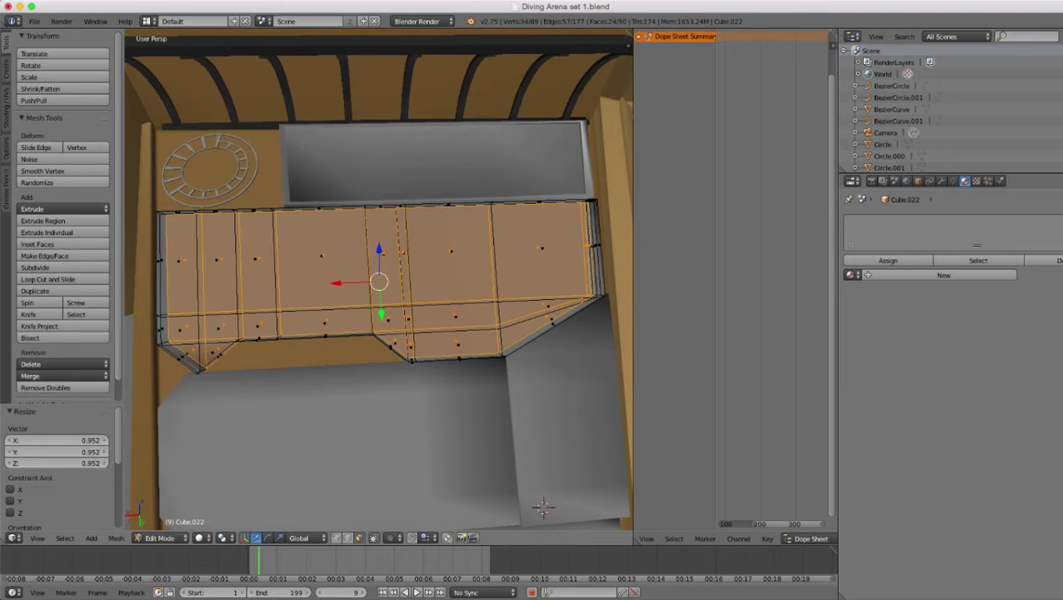
- Scale the inset front faces to 1.031 along the global X axis
key("s")
key("x")
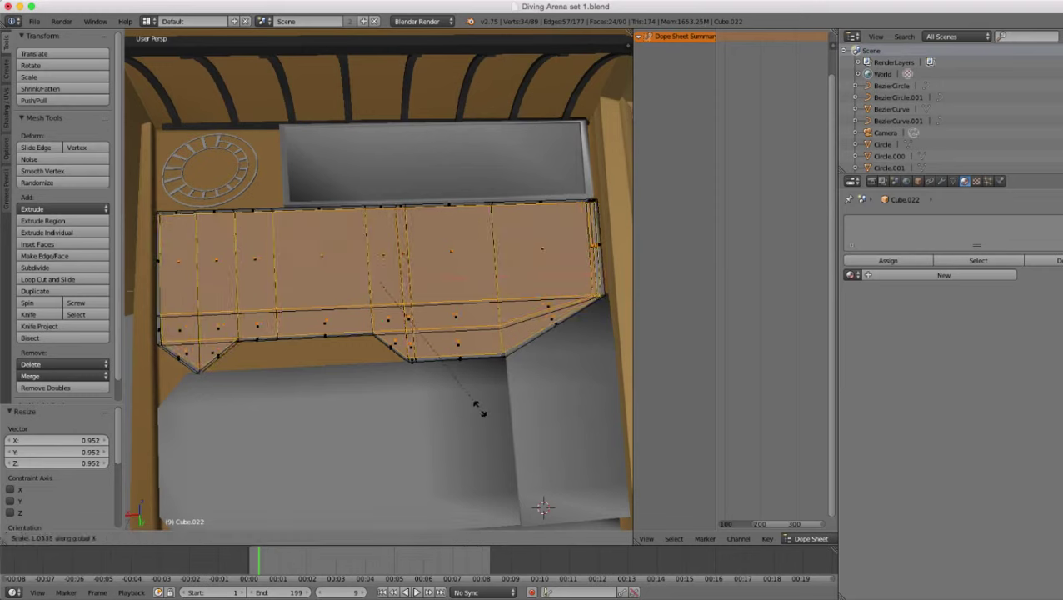
left_click(479, 408)
mouse_move(479, 408)
middle_mouse_down()
mouse_move(520, 404)
mouse_move(562, 375)
mouse_move(550, 363)
mouse_move(513, 373)
mouse_move(463, 392)
mouse_move(458, 410)
mouse_move(358, 396)
mouse_move(212, 404)
middle_mouse_up()
scroll(563, 375, "up", 4)
scroll(463, 391, "down", 5)
key("z")
key("z")
scroll(213, 405, "up", 5)
scroll(334, 367, "up", 2)
middle_click_drag(334, 367, 358, 367)
scroll(359, 366, "down", 5)
middle_click_drag(391, 505, 519, 473)
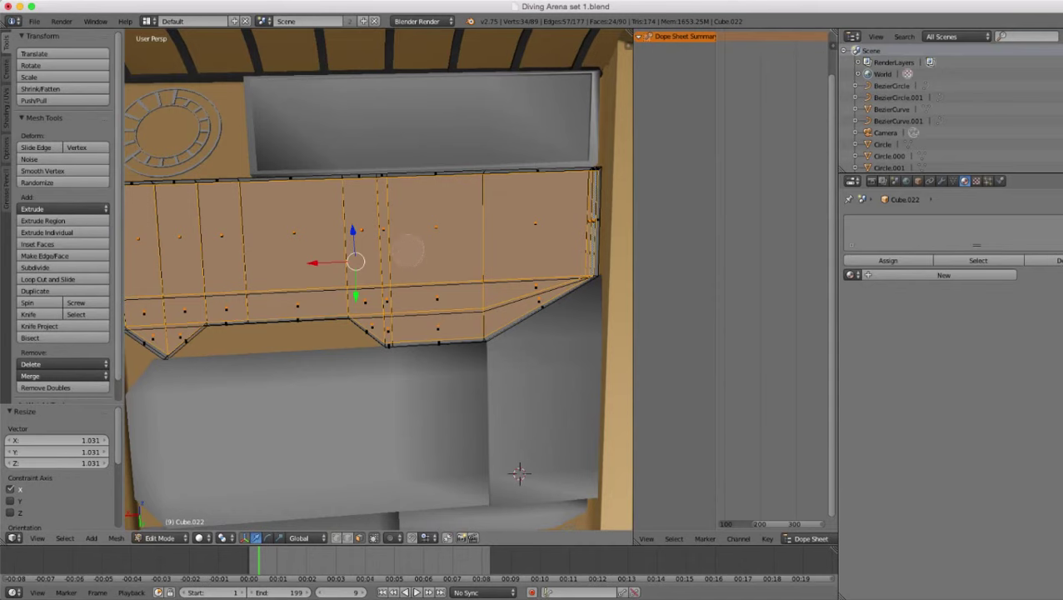
- Reduce the selection to the four inset faces above the gap and scale them to 1.030 along the global X axis
scroll(402, 246, "down", 6)
mouse_move(402, 246)
middle_mouse_down()
mouse_move(407, 313)
mouse_move(444, 329)
mouse_move(550, 227)
mouse_move(514, 219)
mouse_move(541, 219)
mouse_move(540, 232)
middle_mouse_up()
key("Escape")
key("z")
key("c")
mouse_move(268, 234)
middle_mouse_down()
mouse_move(286, 314)
mouse_move(278, 213)
middle_mouse_up()
key("Escape")
key("z")
scroll(277, 233, "up", 3)
key("s")
key("x")
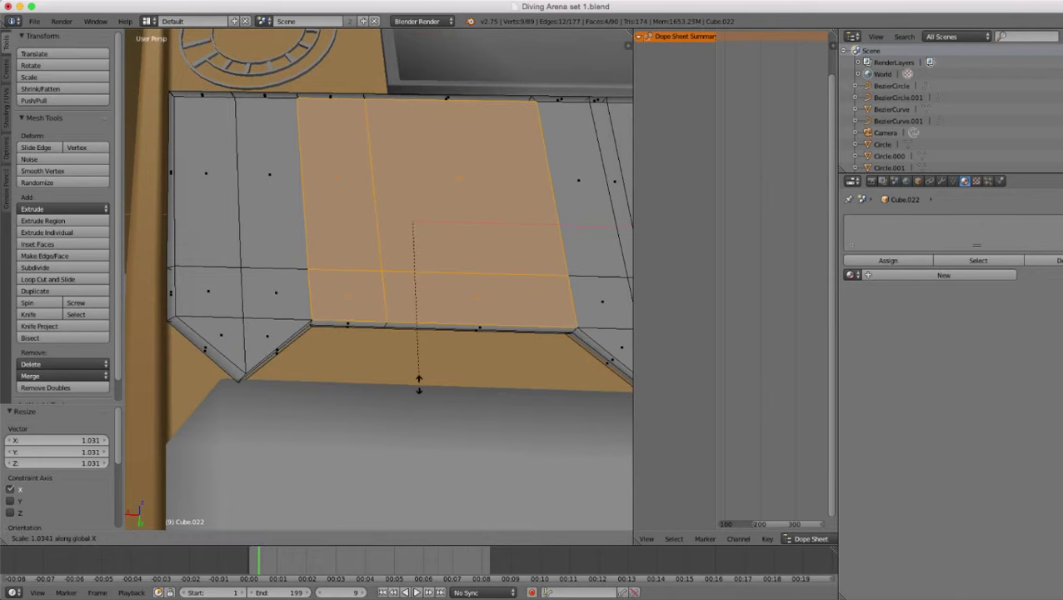
left_click(420, 384)
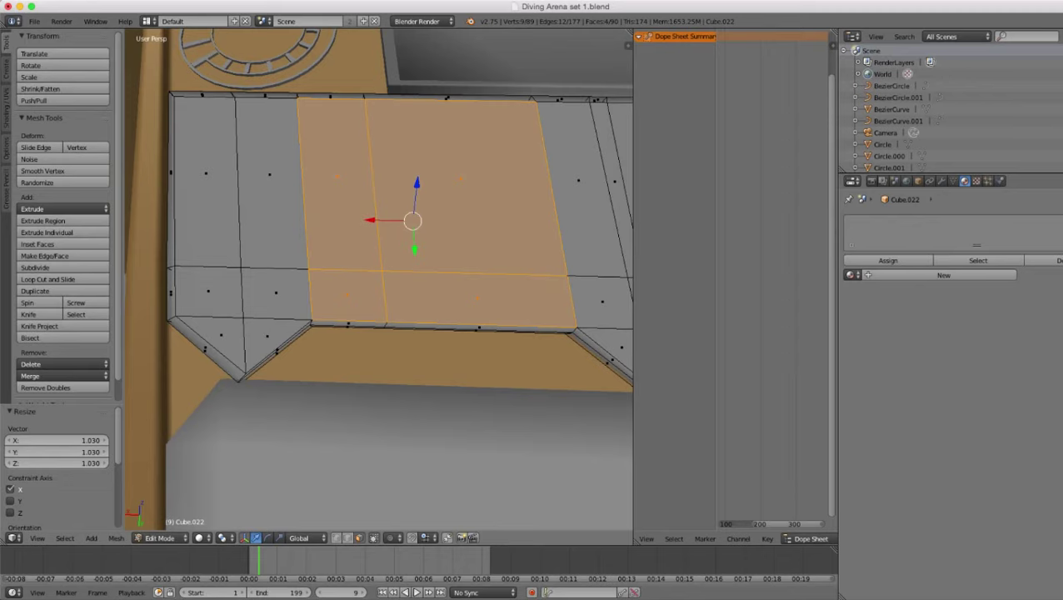
- Move the four faces above the gap 0.017 along X and scale them to 1.009 along X
middle_click_drag(419, 383, 279, 309)
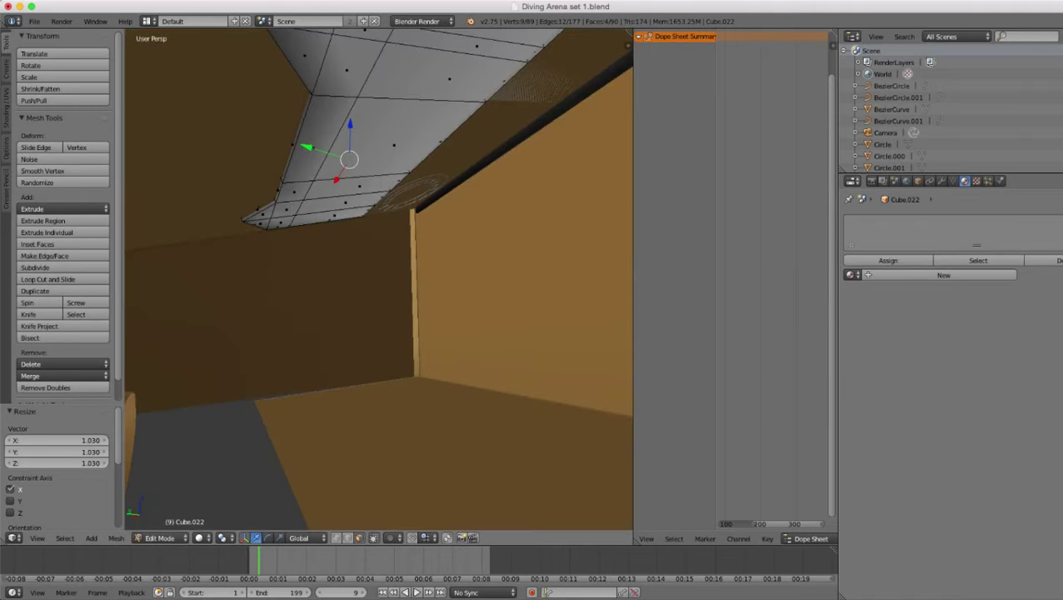
middle_click_drag(179, 98, 243, 159)
scroll(272, 170, "up", 2)
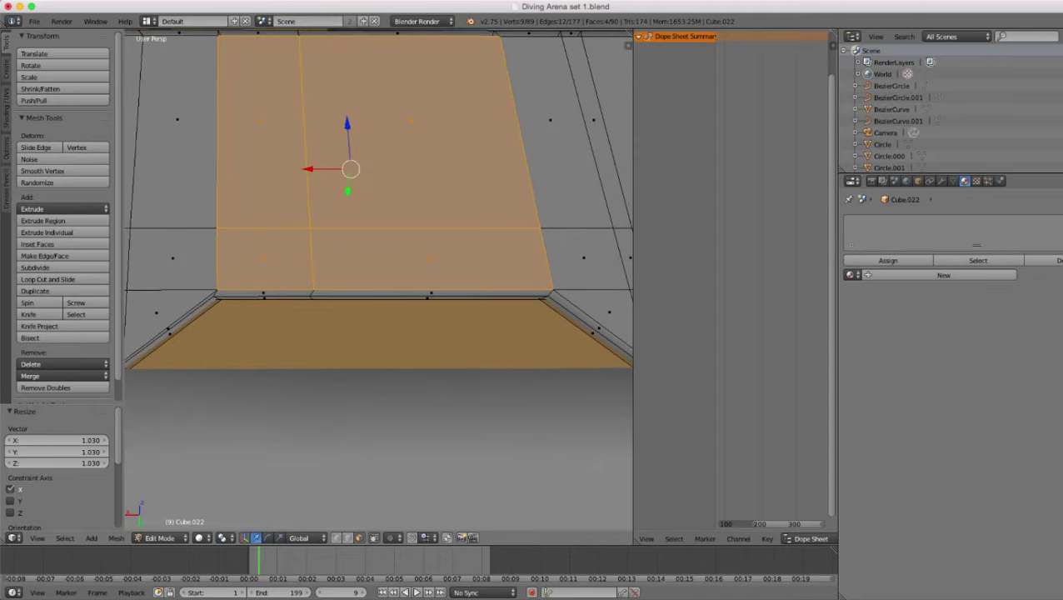
left_click_drag(309, 169, 304, 170)
key("s")
key("x")
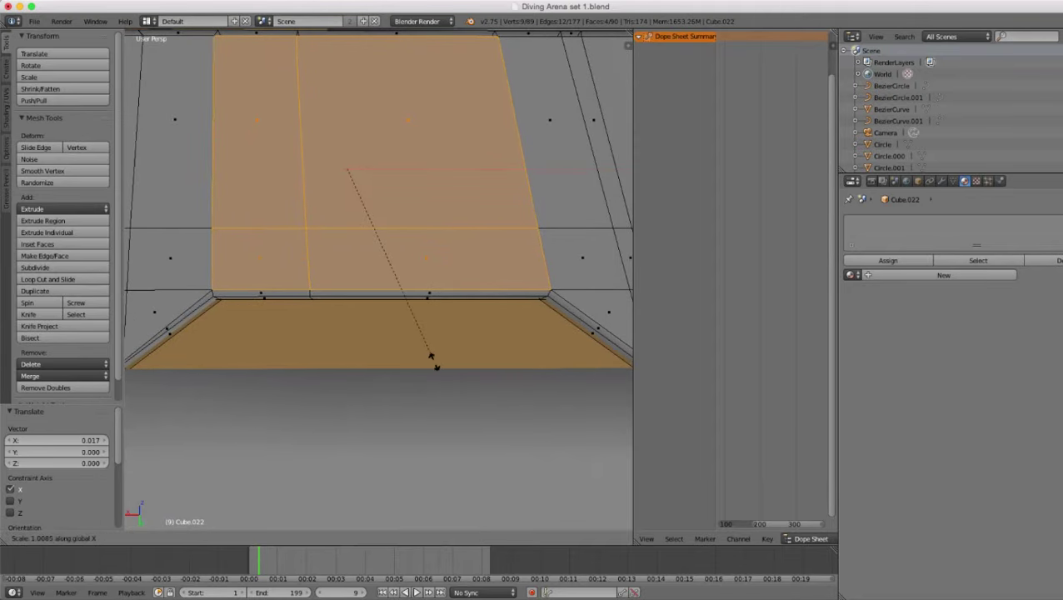
left_click(435, 362)
middle_click_drag(435, 362, 485, 375)
scroll(498, 350, "up", 2)
right_click(413, 273)
key("z")
scroll(413, 272, "down", 2)
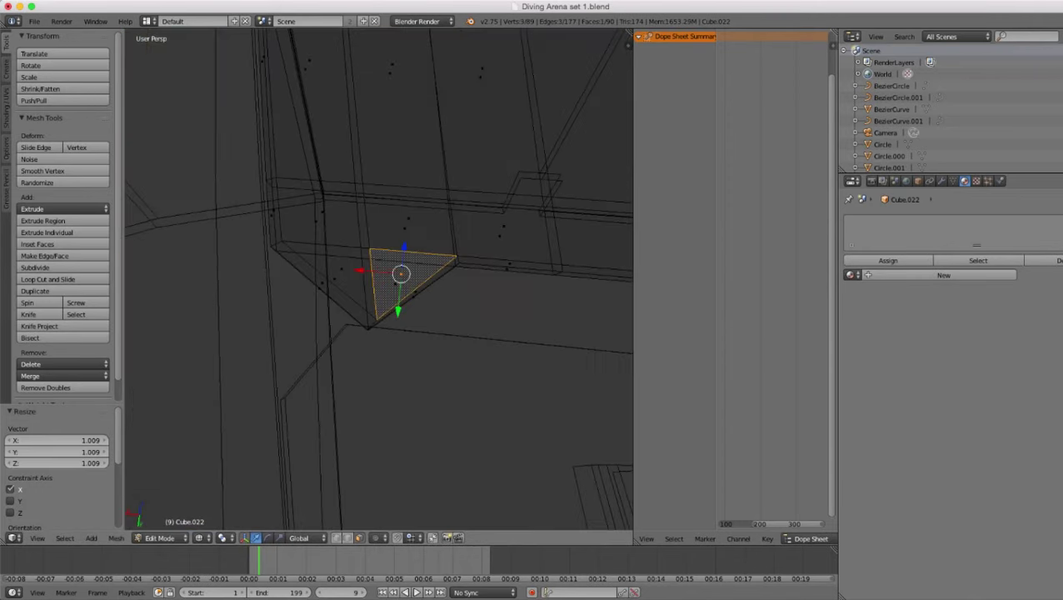
key("z")
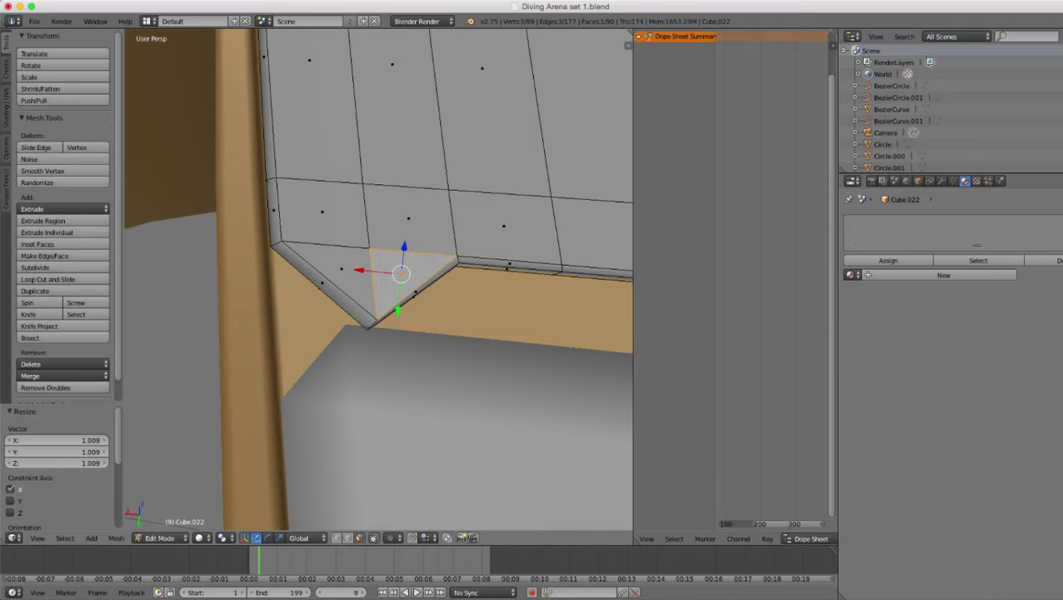
scroll(408, 273, "down", 2)
scroll(409, 273, "up", 2)
left_click(349, 538)
key("z")
right_click(320, 288)
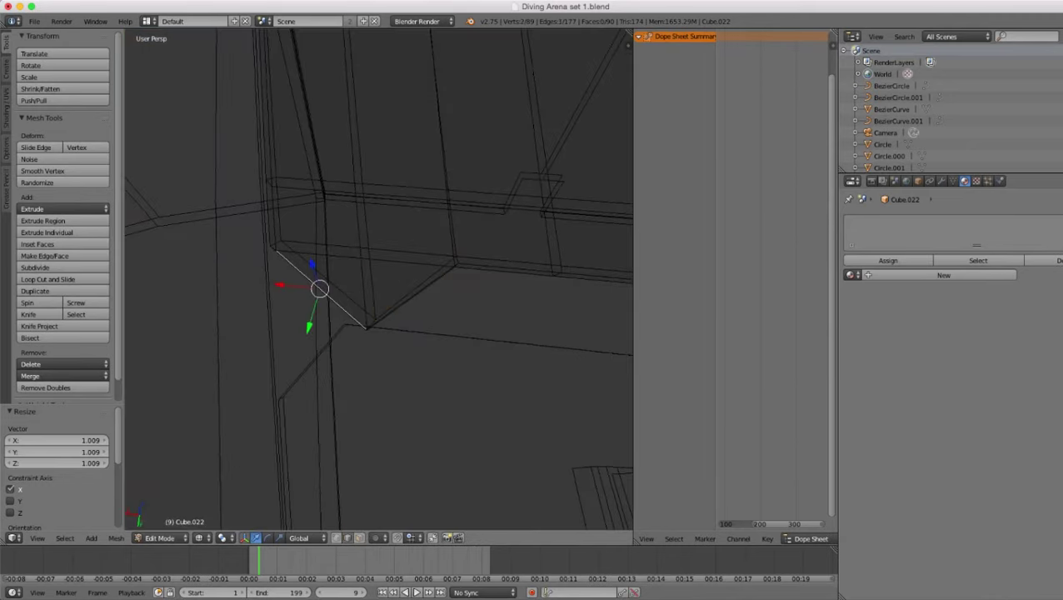
middle_click_drag(320, 288, 302, 285)
right_click(349, 326)
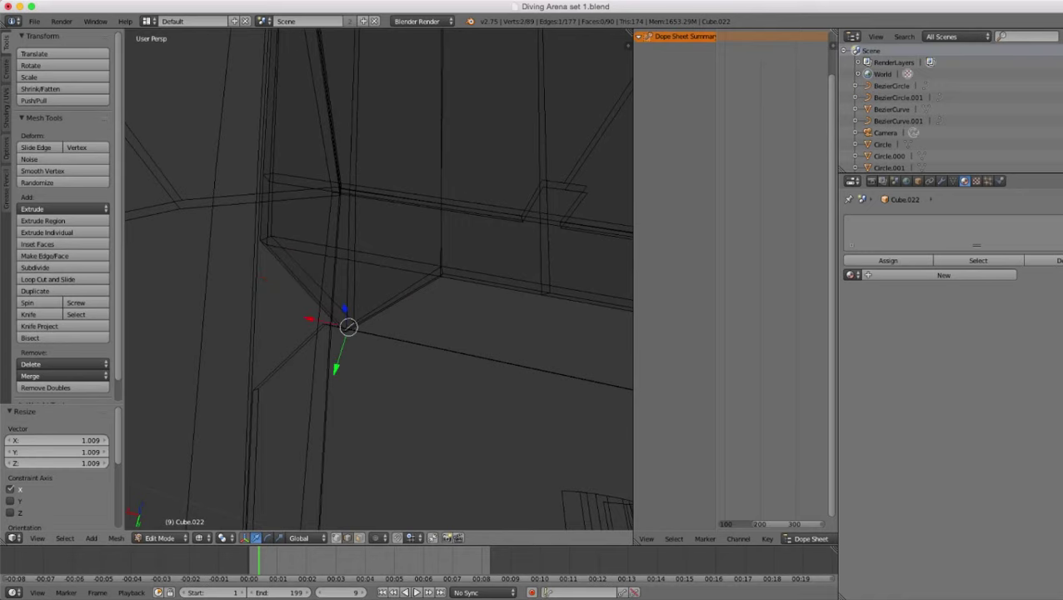
- Switch to vertex selection, select the two outer vertices at the lower tip near the dial side, and move them -0.026 along X
left_click(336, 538)
key("z")
middle_click_drag(342, 329, 335, 360)
right_click(333, 339)
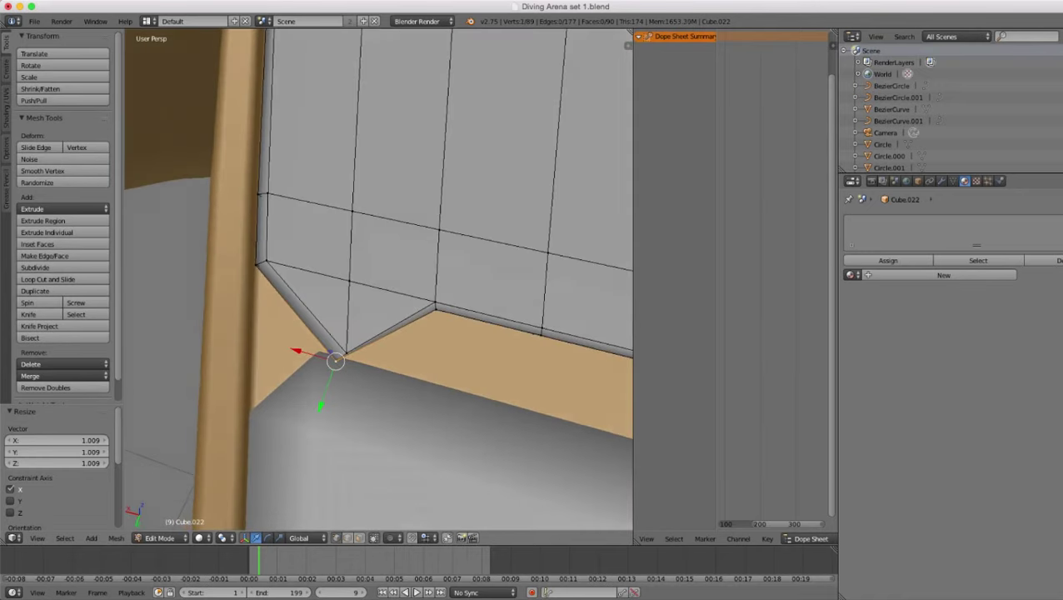
key("z")
key("g")
key("x")
key("Escape")
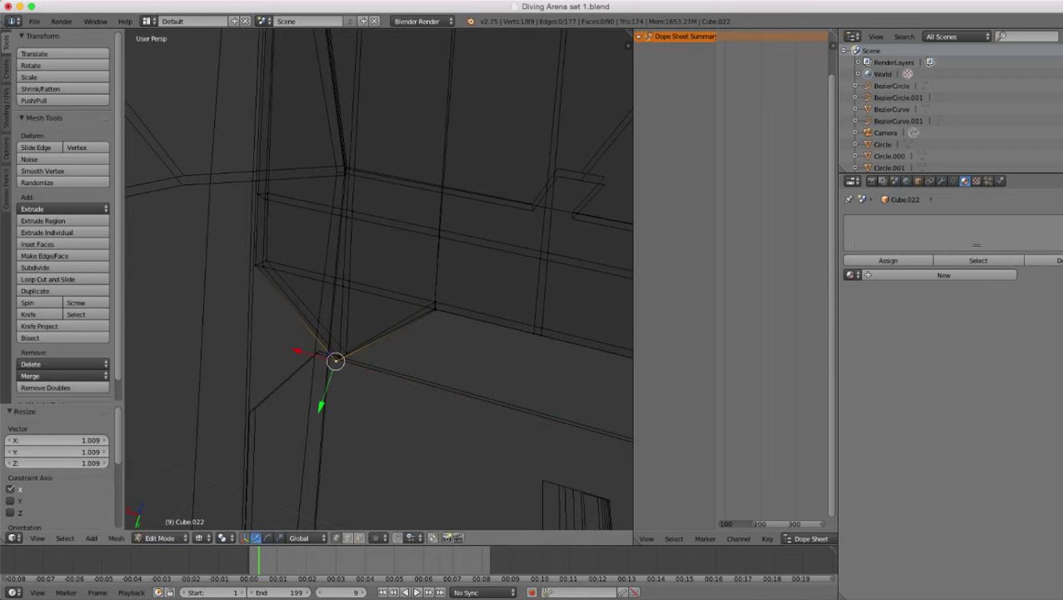
right_click(335, 359, "shift")
key("z")
left_click_drag(298, 351, 307, 354)
scroll(622, 482, "down", 5)
mouse_move(622, 482)
middle_mouse_down()
mouse_move(615, 498)
mouse_move(581, 506)
mouse_move(615, 493)
middle_mouse_up()
scroll(581, 506, "up", 5)
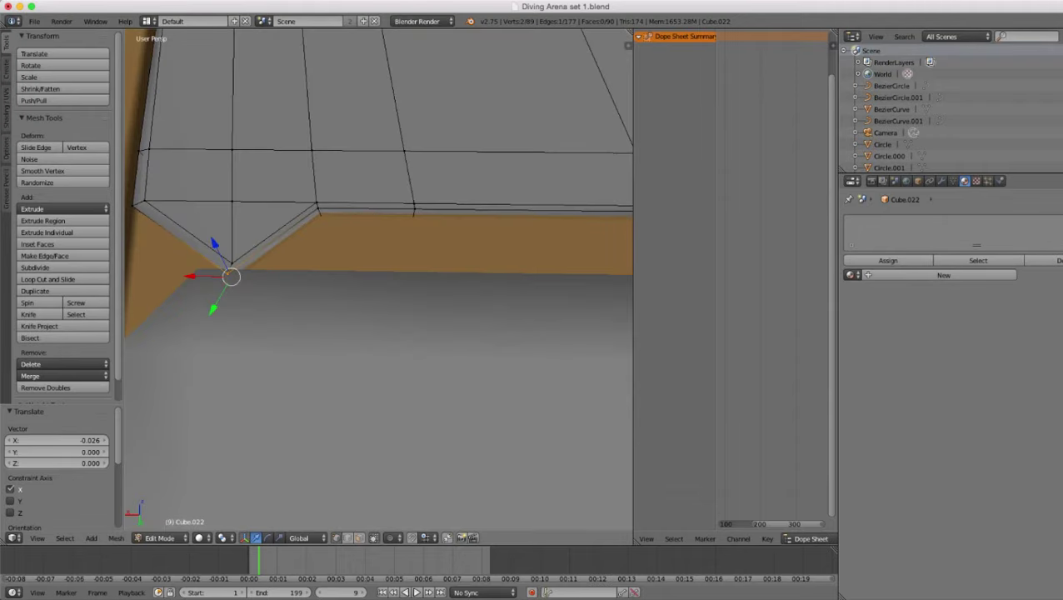
- Select the border loops around the panel's front, covering the notched lower edge, both ends and the upper edge
right_click(354, 210, "alt")
right_click(350, 204, "alt+shift")
right_click(271, 236, "alt+shift")
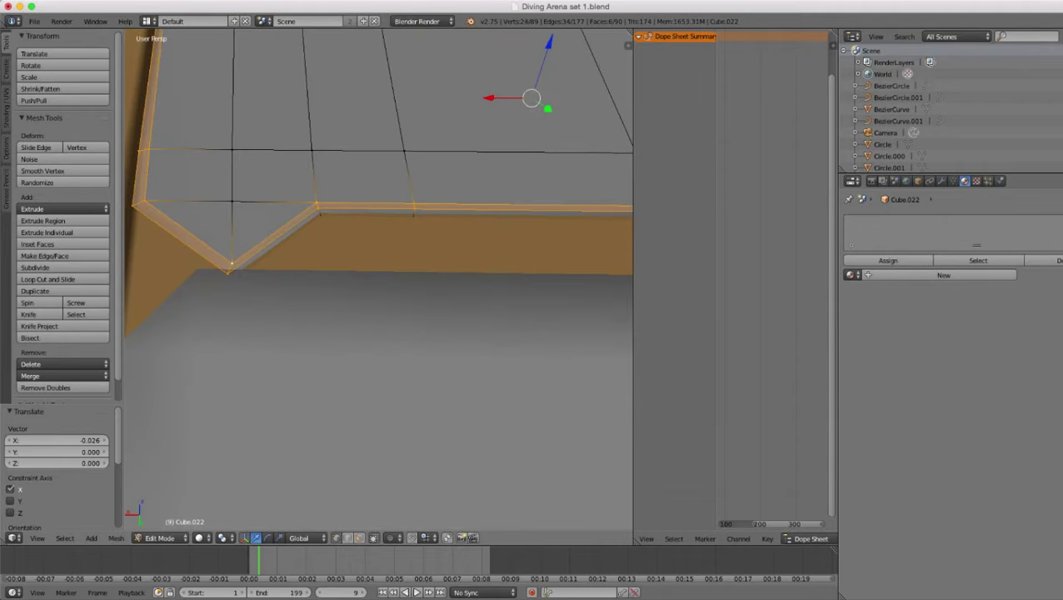
scroll(583, 462, "down", 5)
middle_click_drag(621, 462, 393, 564, "shift")
scroll(499, 520, "up", 3)
right_click(315, 404, "alt+shift")
scroll(501, 518, "down", 3)
scroll(394, 525, "up", 4)
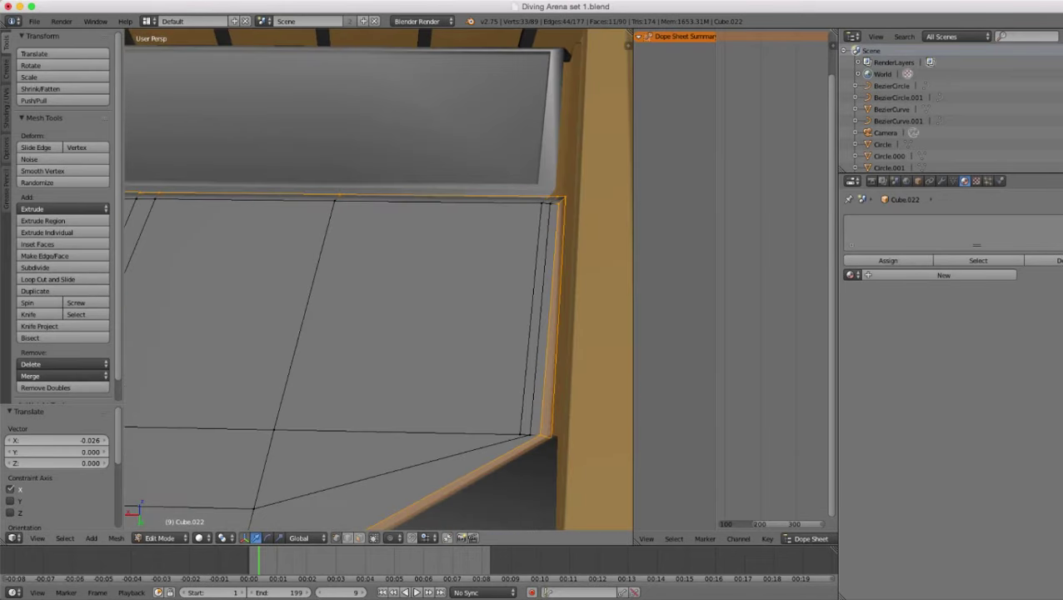
right_click(287, 200, "alt+shift")
- Extrude the selected border outward along its normal twice, by about 0.009 and about 0.025 in Z, to form a raised frame
scroll(287, 200, "down", 5)
middle_click_drag(287, 199, 379, 171, "shift")
scroll(625, 175, "up", 3)
middle_click_drag(442, 450, 565, 396)
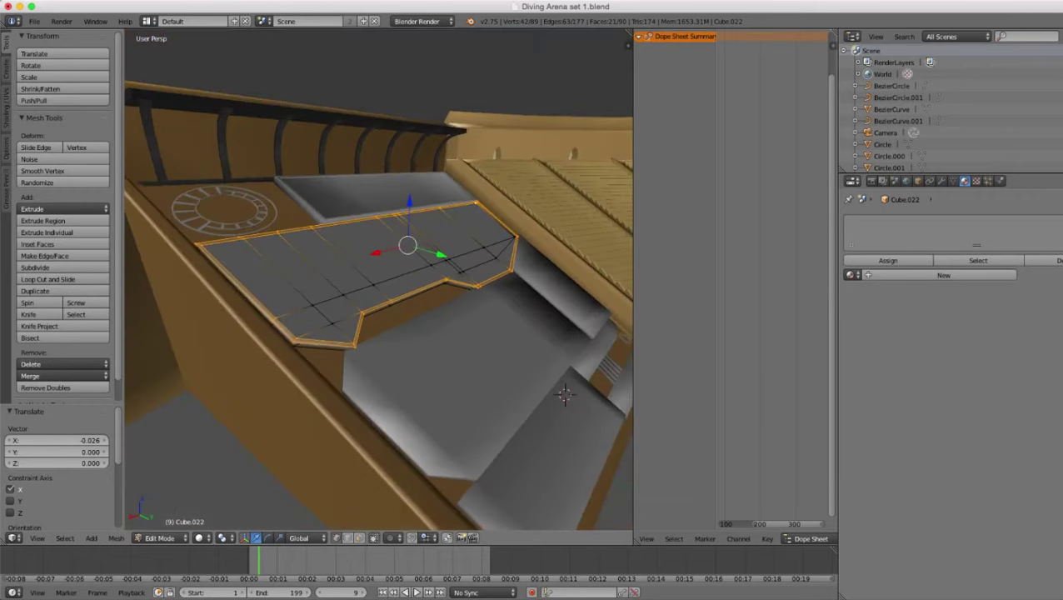
scroll(565, 397, "up", 4)
key("e")
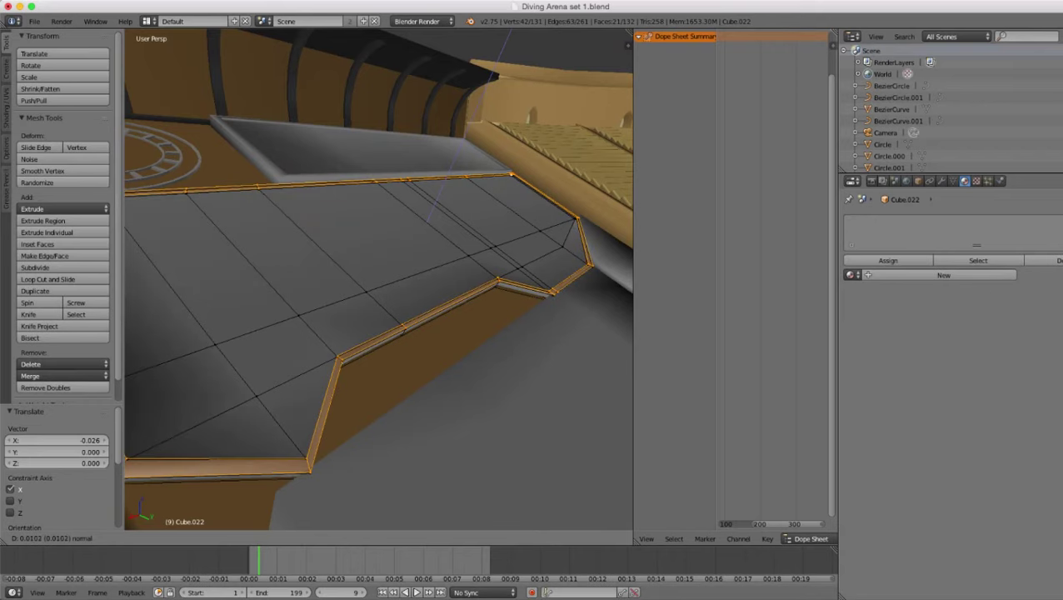
key("Return")
key("e")
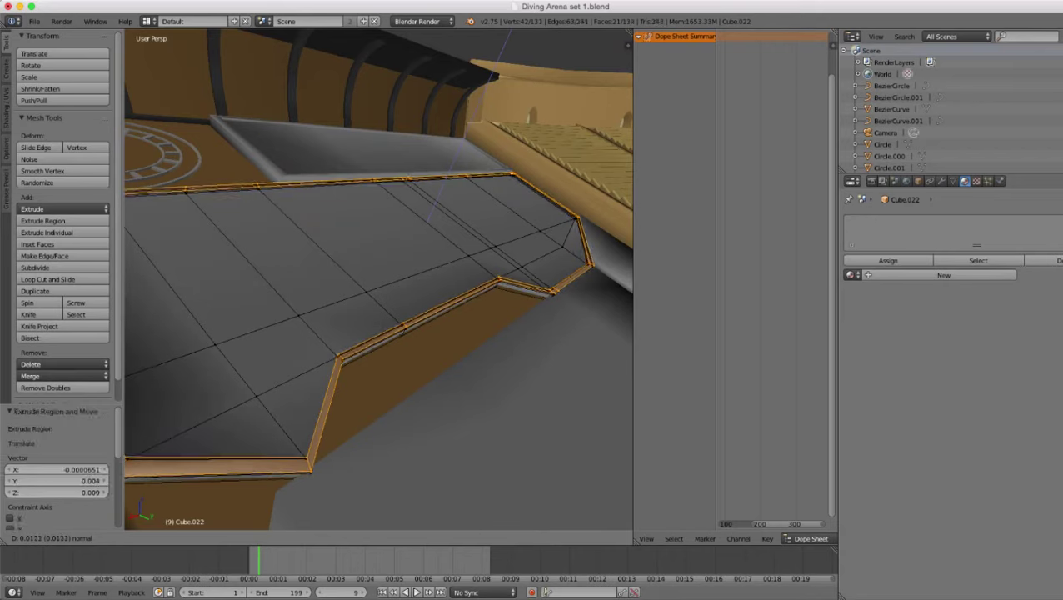
key("Return")
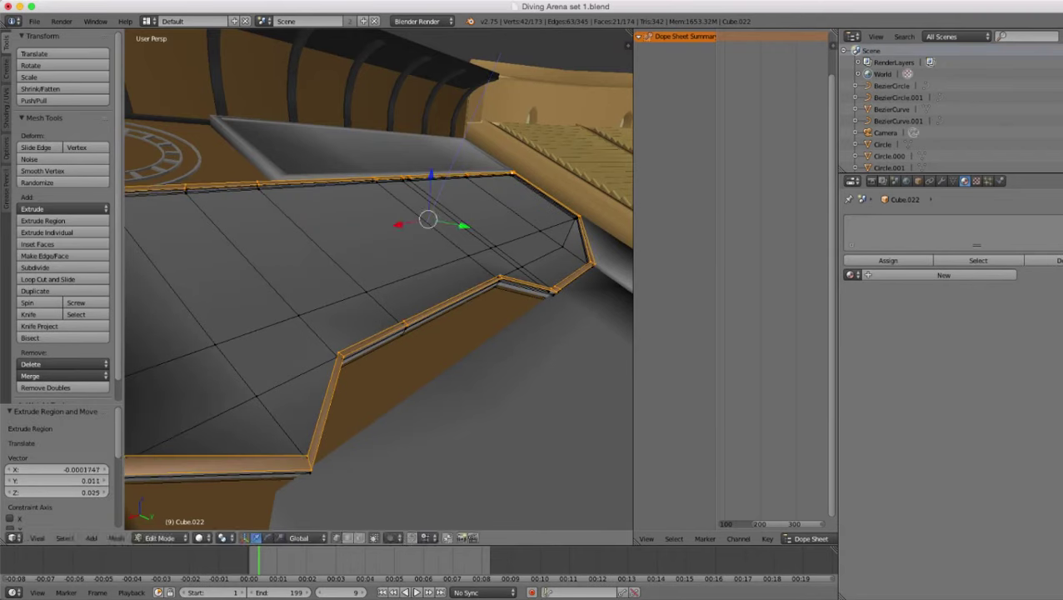
- Leave mesh editing and examine the panel's raised frame from several angles alongside the neighbouring panels
key("Tab")
scroll(379, 280, "down", 5)
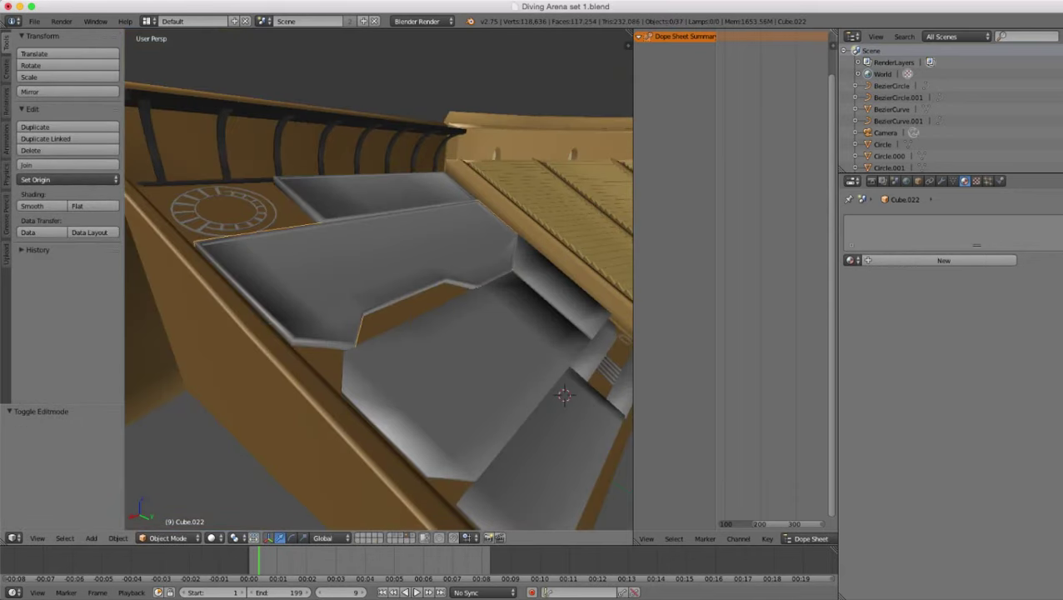
scroll(379, 279, "down", 5)
middle_click_drag(380, 279, 280, 308)
scroll(379, 279, "up", 5)
scroll(380, 279, "down", 4)
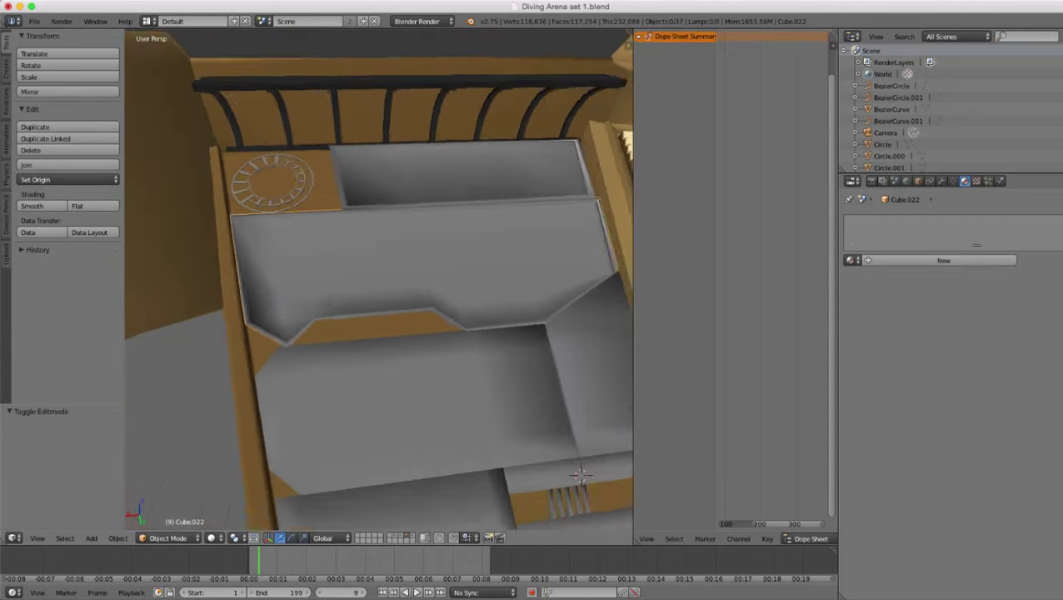
scroll(379, 279, "up", 4)
key("Tab")
middle_click_drag(379, 279, 312, 259)
scroll(379, 279, "down", 1)
key("Tab")
scroll(380, 279, "down", 6)
scroll(379, 279, "down", 2)
scroll(379, 280, "up", 5)
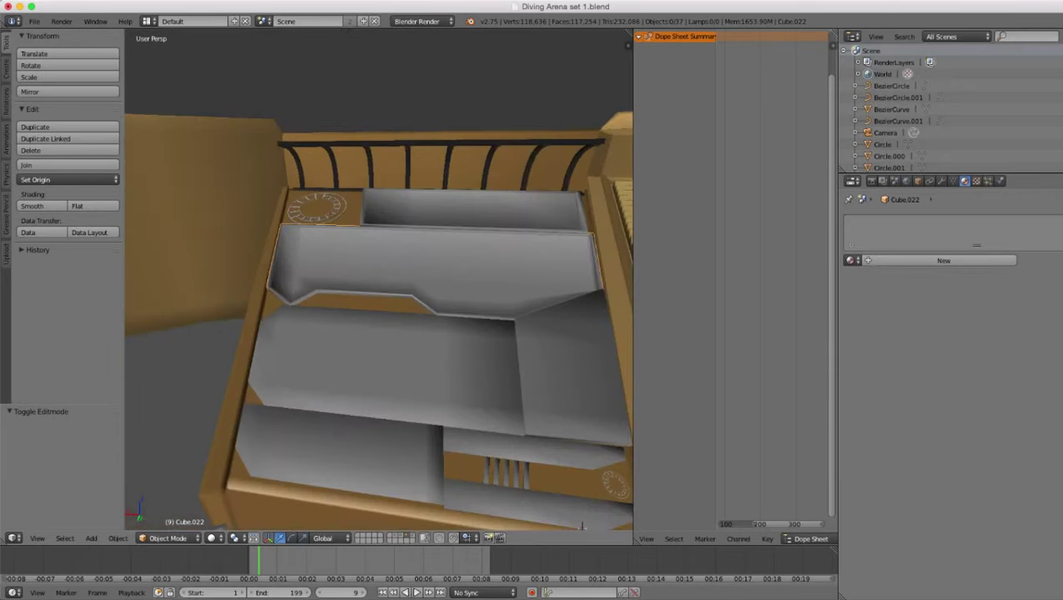
- Open the next panel below for mesh editing, extrude its front faces in place and scale them uniformly to 0.994
right_click(383, 358)
middle_click_drag(384, 359, 379, 329)
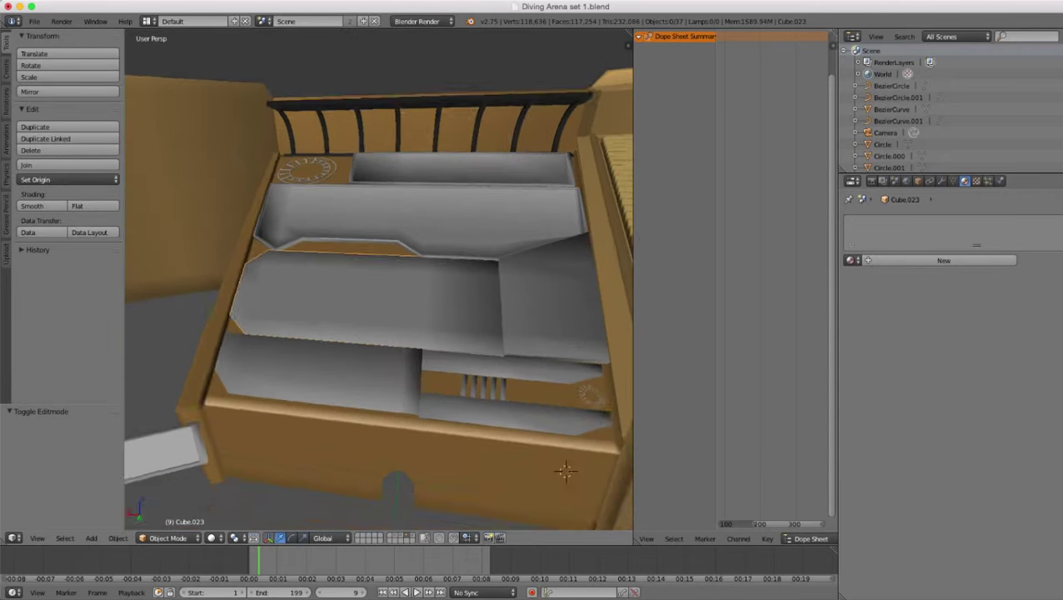
scroll(379, 279, "up", 3)
key("Tab")
scroll(379, 280, "down", 2)
key("z")
key("z")
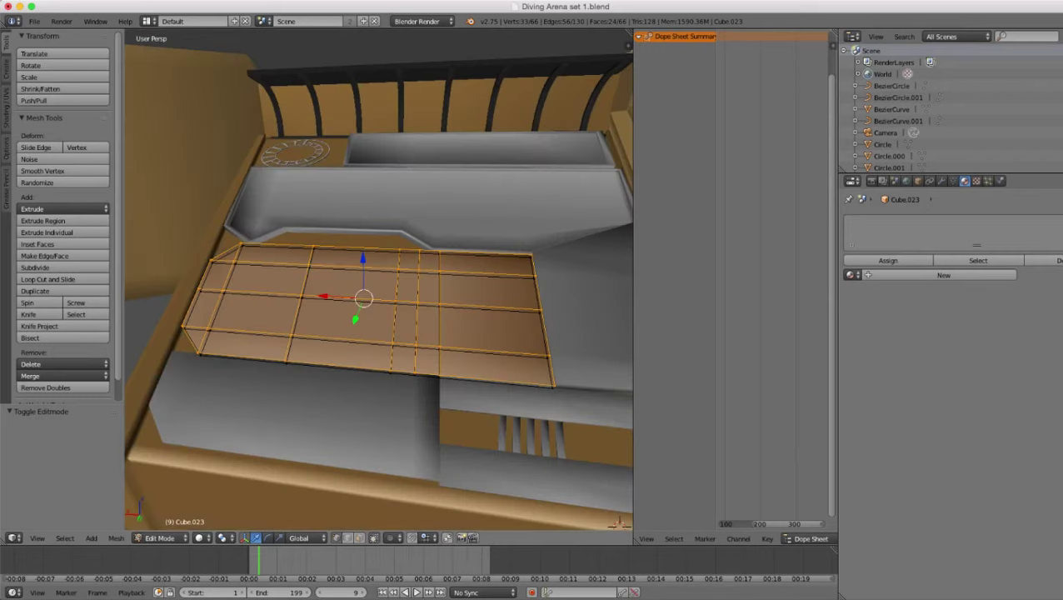
key("e")
key("Escape")
key("s")
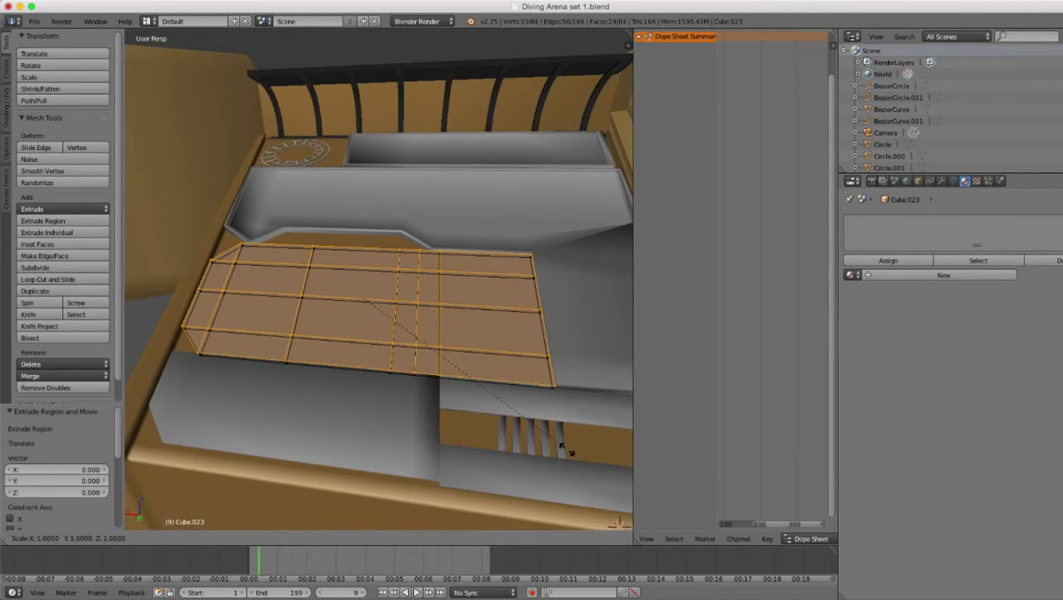
left_click(566, 449)
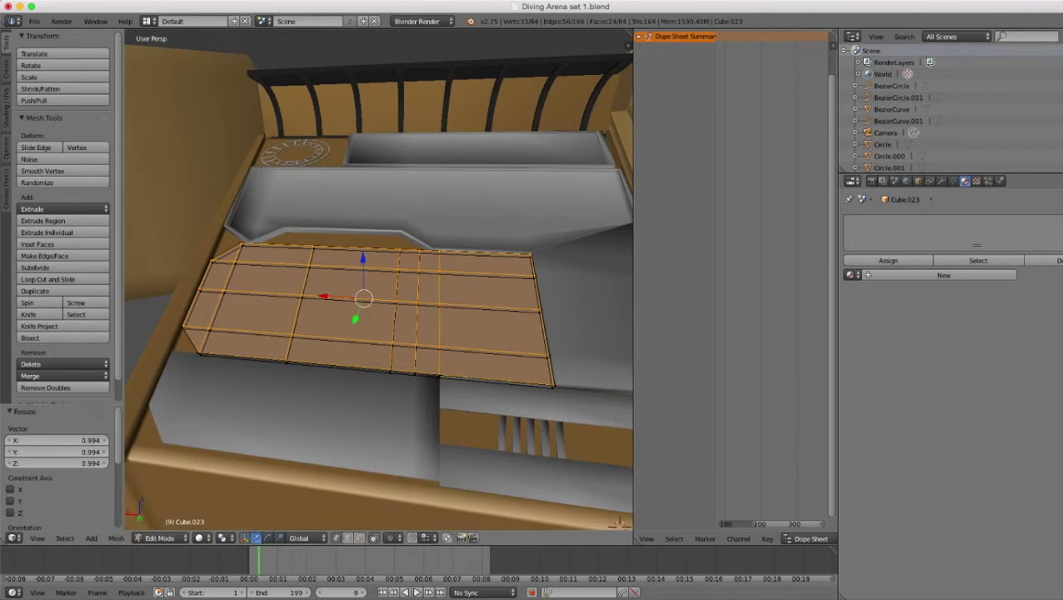
- Extrude the front faces in place again, scale them uniformly to 0.976, and check the inset border
key("e")
left_click(566, 448)
key("s")
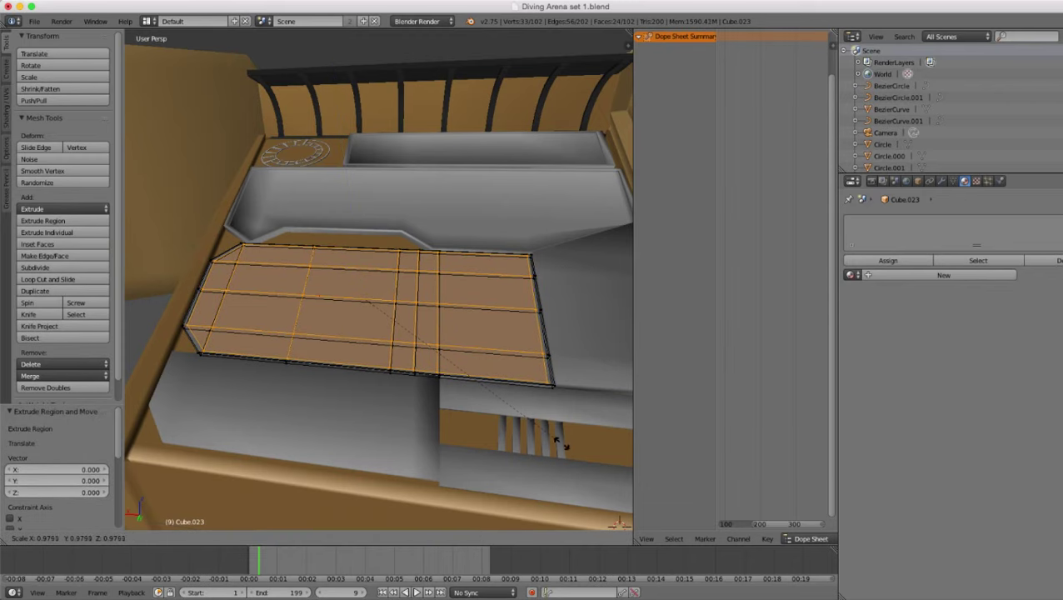
left_click(562, 443)
middle_click_drag(562, 443, 605, 493)
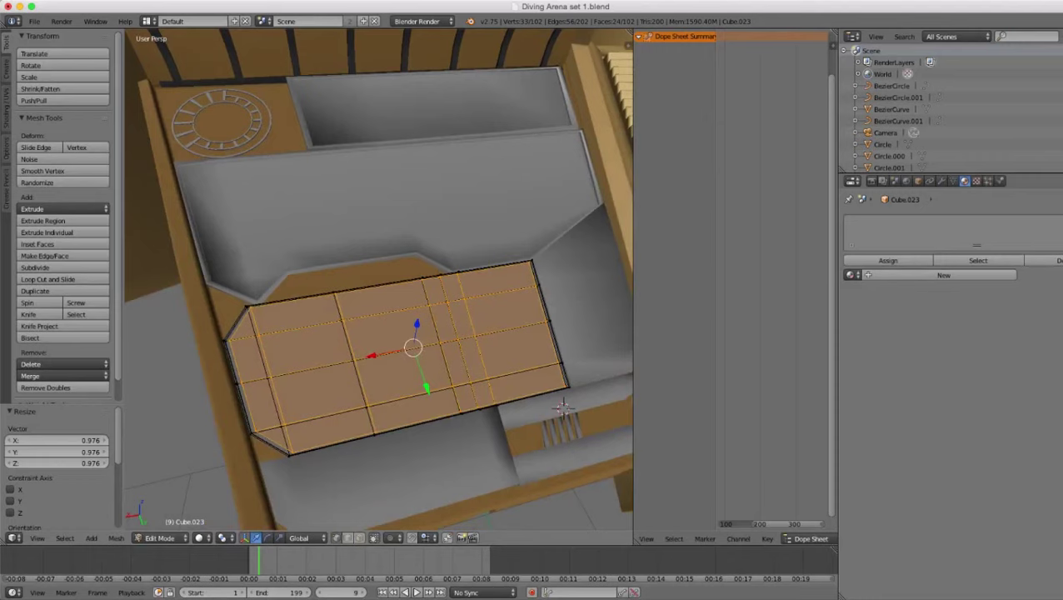
key("Tab")
middle_click_drag(416, 350, 467, 309)
key("Tab")
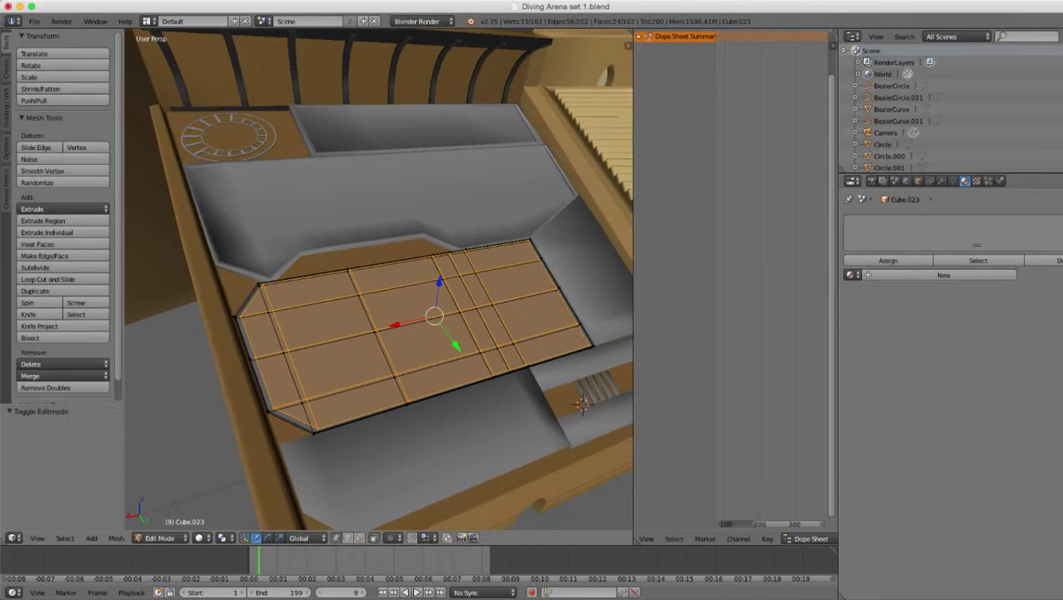
- Switch to face selection, select the face loops forming the lower panel's border, and extrude them outward about 0.005 in Y and 0.011 in Z
scroll(379, 309, "up", 4)
middle_click_drag(379, 308, 429, 329)
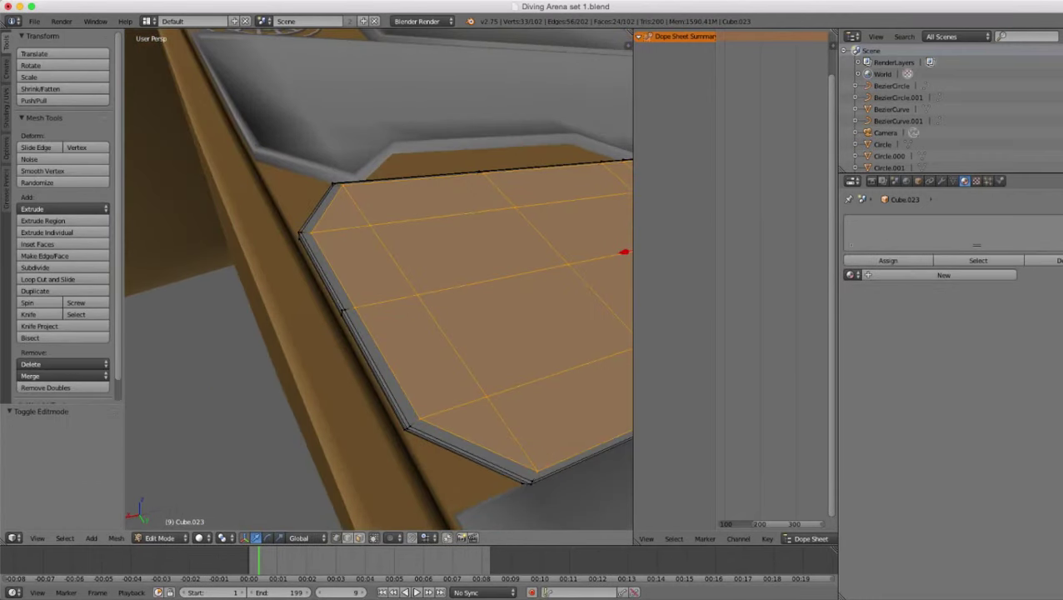
scroll(379, 279, "up", 2)
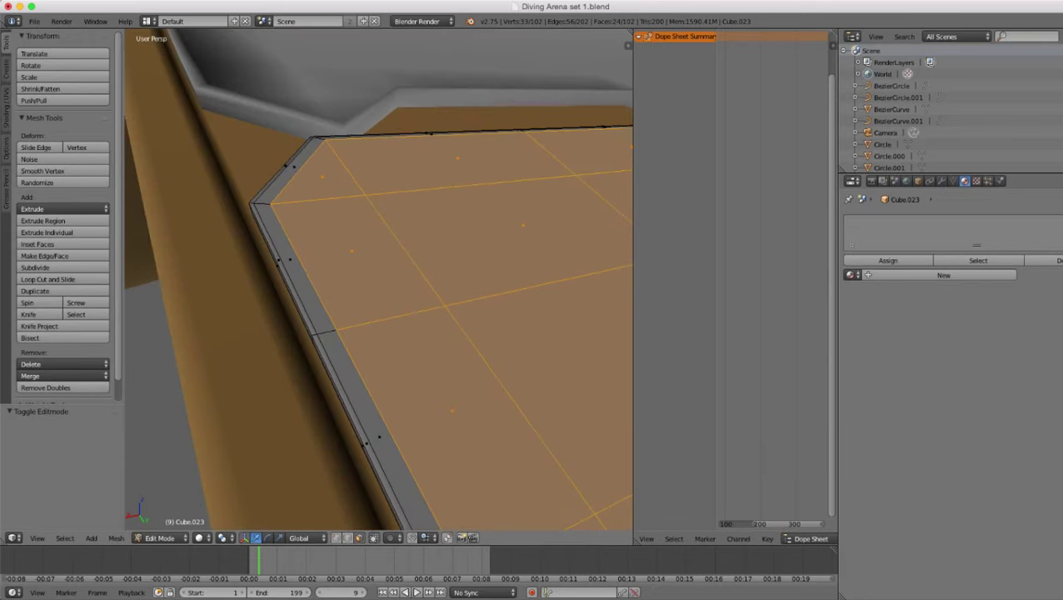
middle_click_drag(379, 308, 371, 280)
right_click(371, 363, "alt")
right_click(307, 267, "alt")
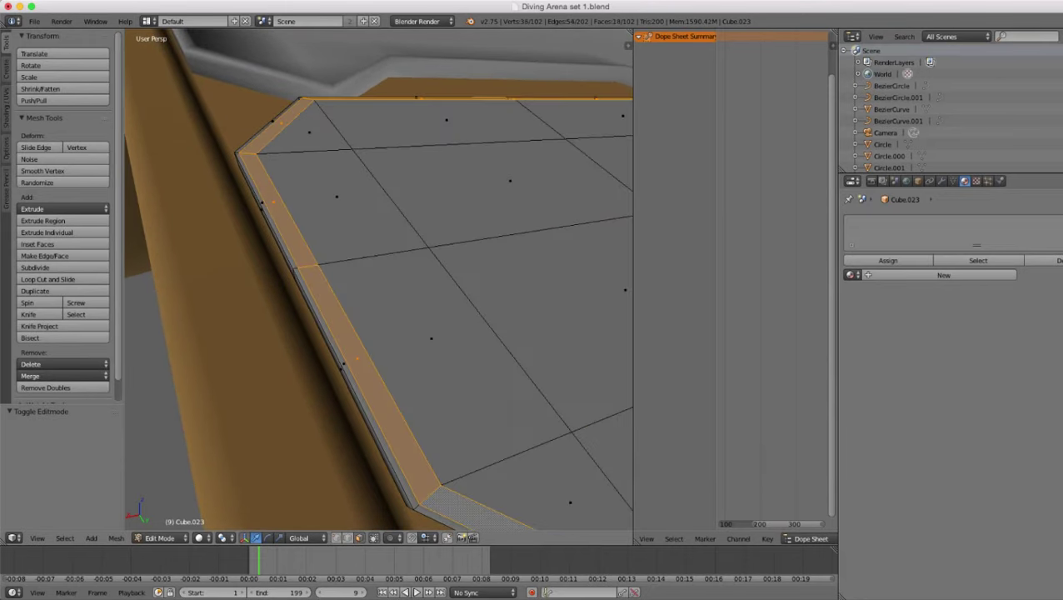
right_click(296, 269, "alt+shift")
scroll(379, 279, "down", 5)
middle_click_drag(483, 279, 413, 269, "shift")
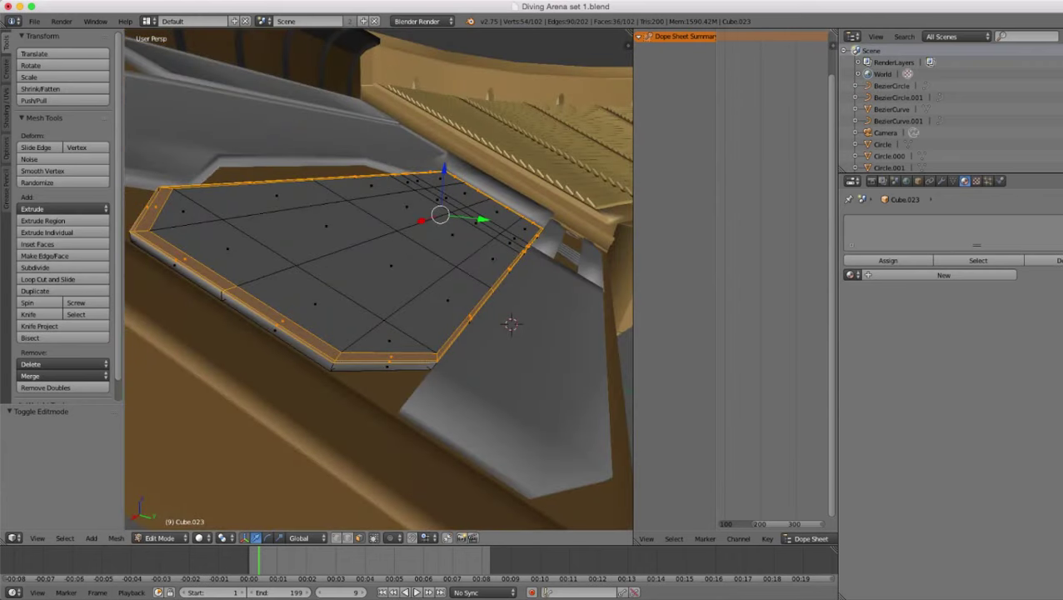
key("e")
key("Return")
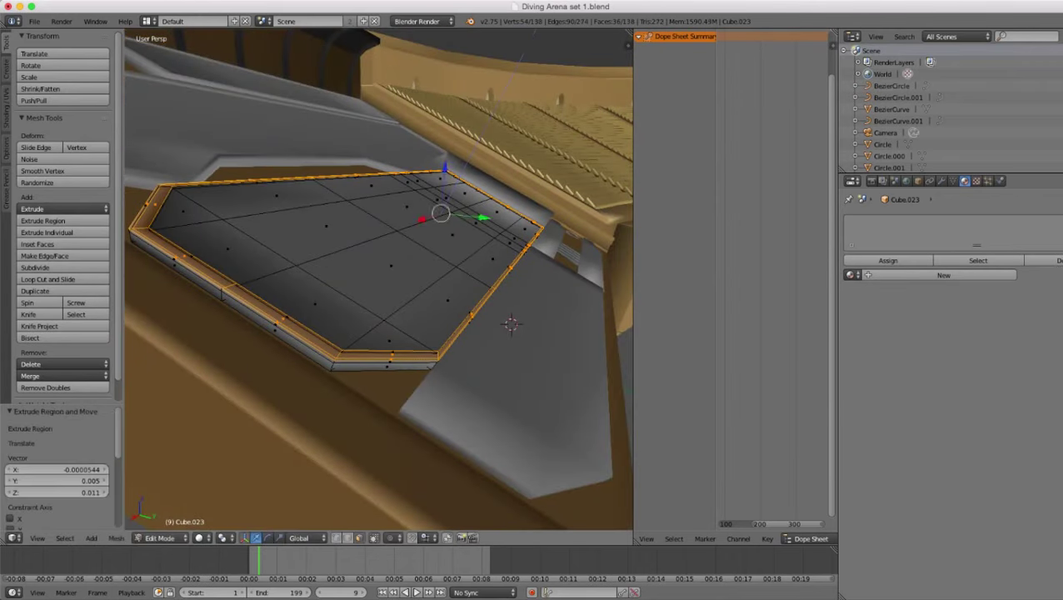
- Extrude the lower panel's border faces outward again about 0.006 in Y and 0.013 in Z, and leave mesh editing
key("e")
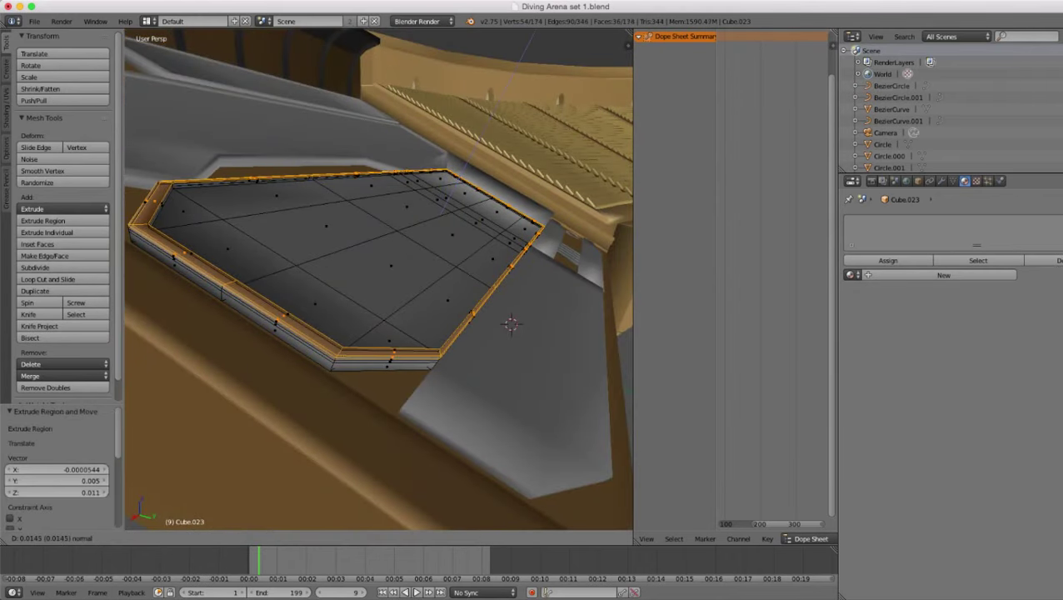
key("Return")
scroll(380, 279, "down", 4)
middle_click_drag(379, 279, 271, 333)
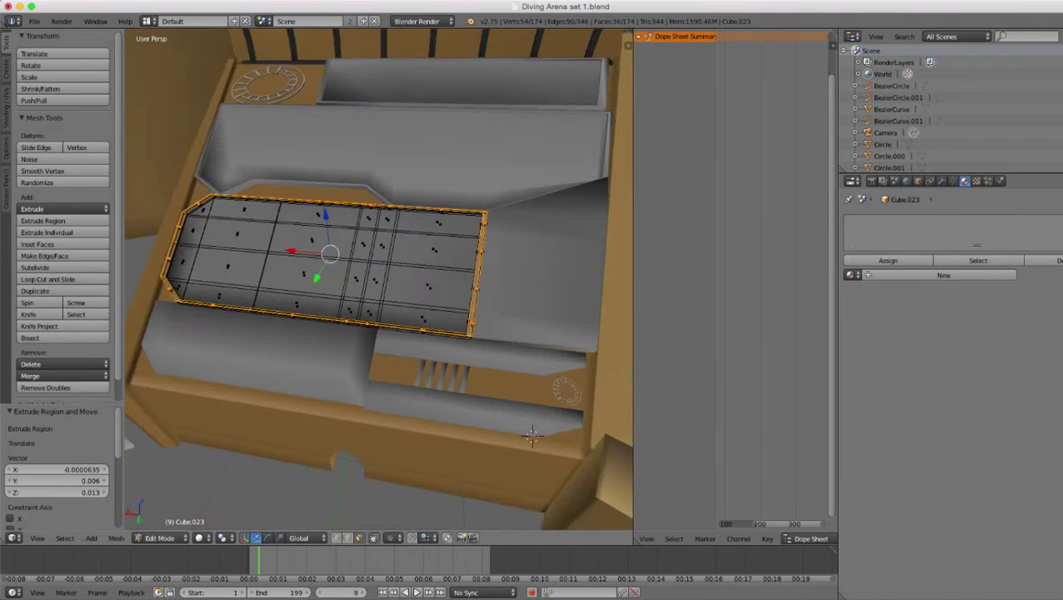
key("Tab")
middle_click_drag(379, 279, 246, 296)
scroll(380, 279, "up", 3)
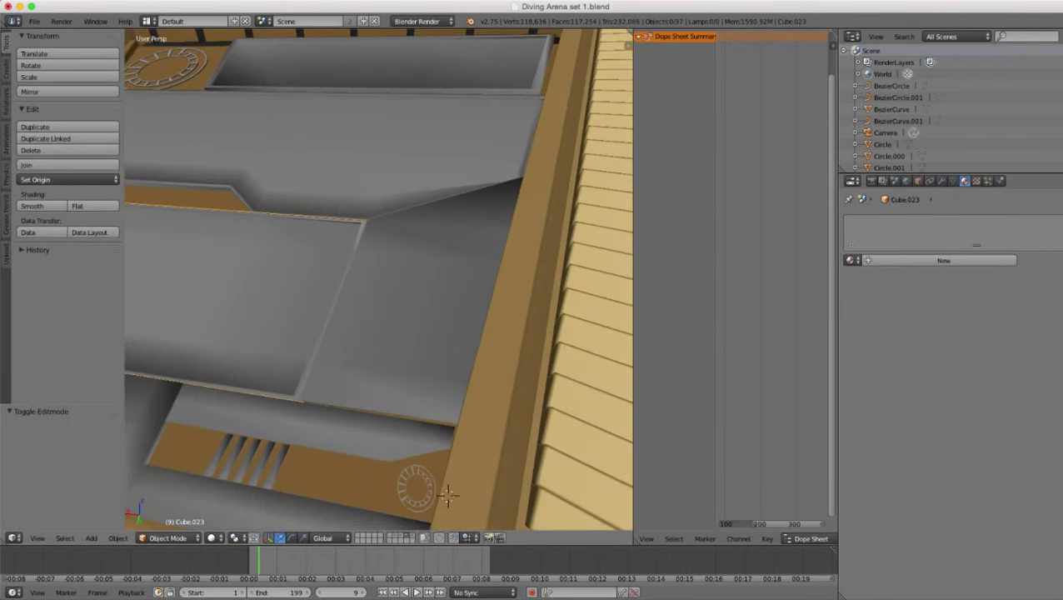
- Open the adjoining slanted end panel for mesh editing, extrude its front faces in place and scale them uniformly to 0.955, followed by 0.990
right_click(417, 329)
middle_click_drag(417, 329, 521, 427)
key("s")
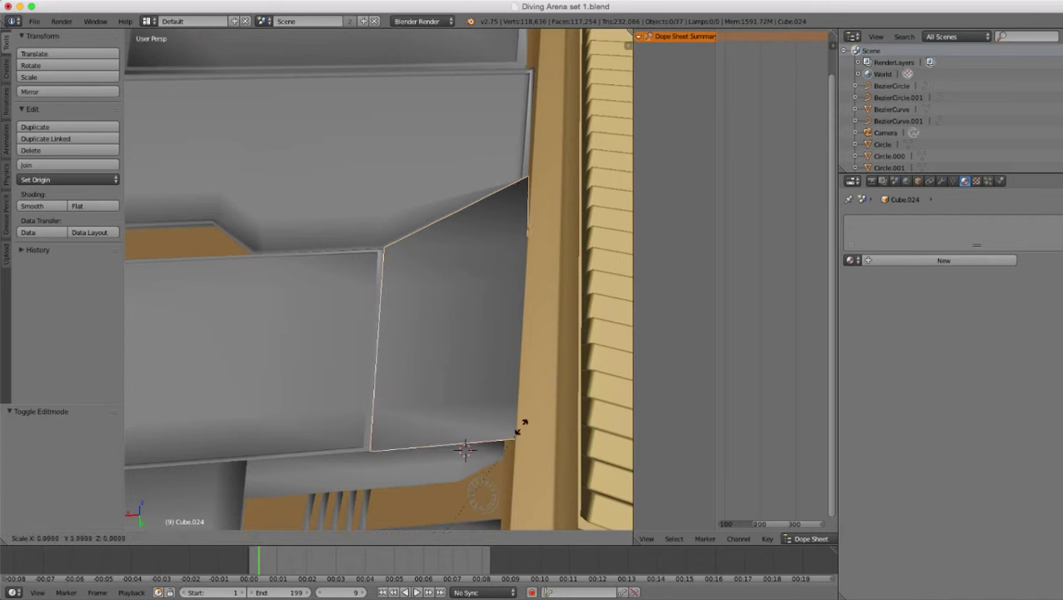
key("Escape")
key("Tab")
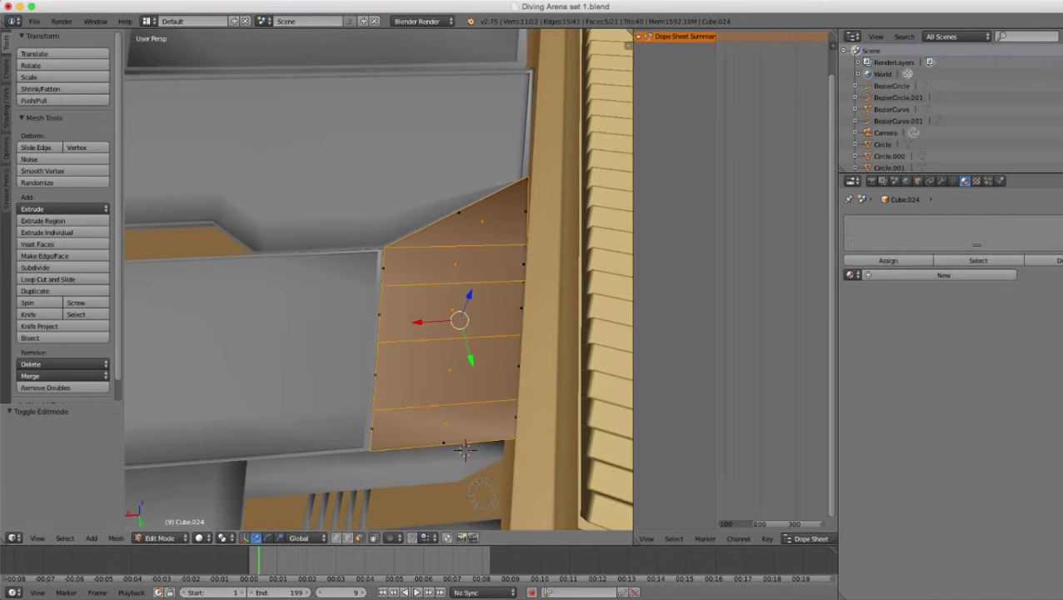
middle_click_drag(465, 450, 503, 472)
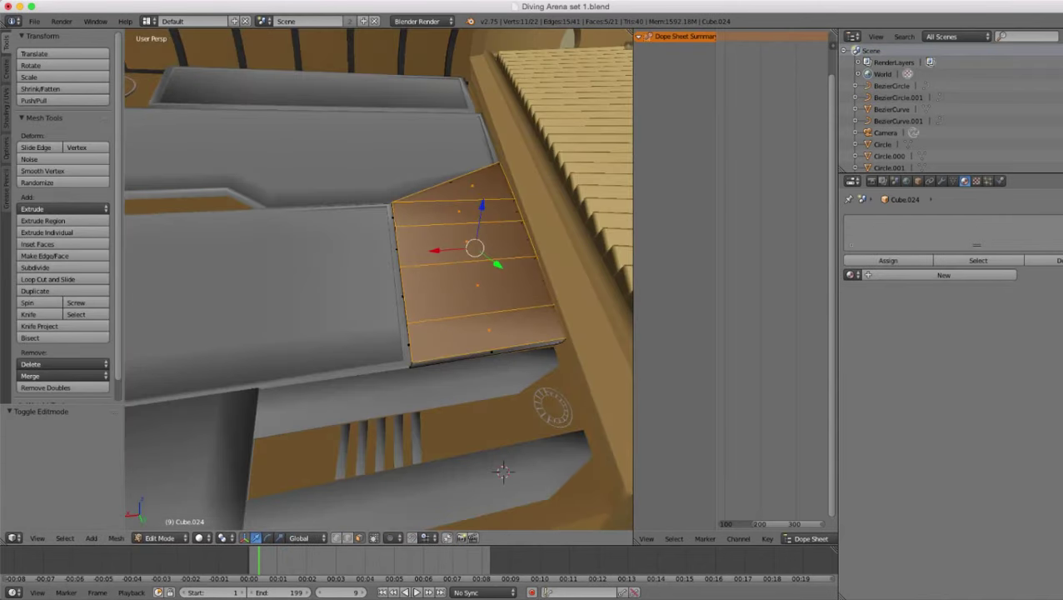
key("e")
key("Escape")
key("s")
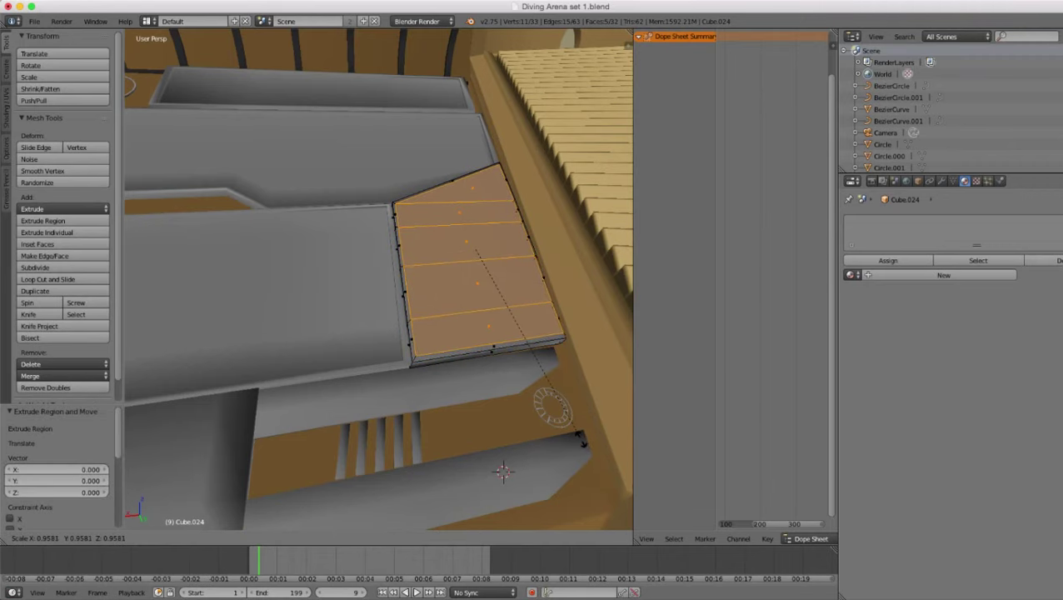
left_click(581, 439)
middle_click_drag(581, 440, 554, 469)
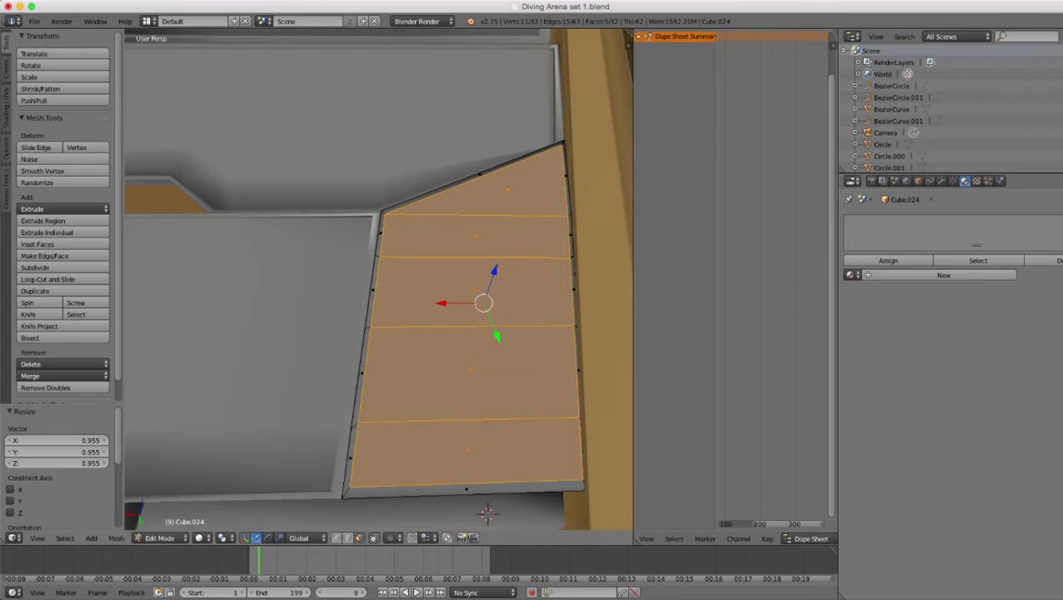
key("s")
left_click(565, 434)
- Select the end panel's border face loop, extrude it outward about 0.009 in Y and 0.021 in Z, and extrude it slightly once more
right_click(579, 419, "alt")
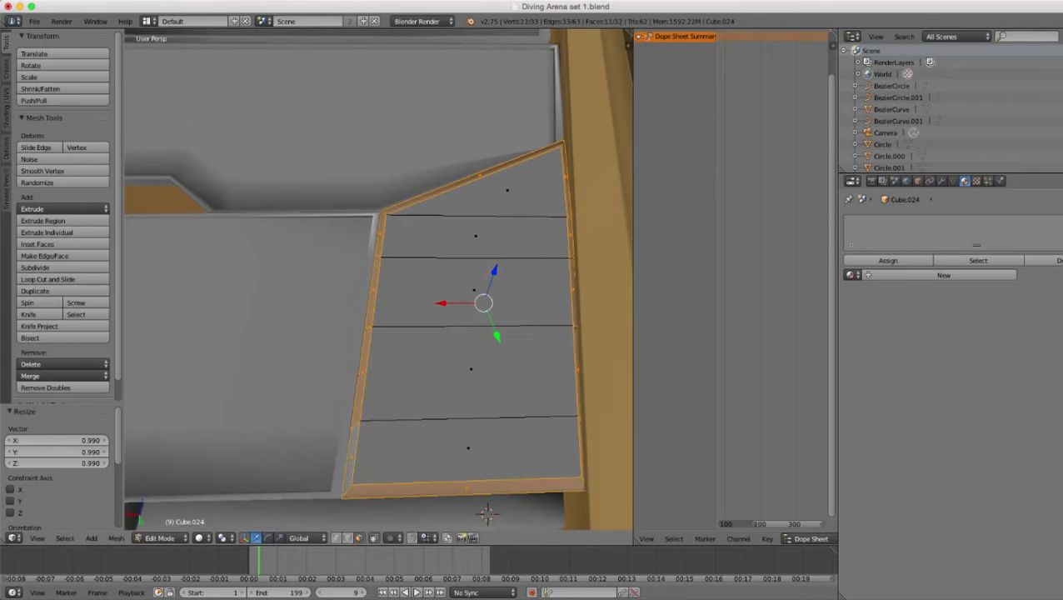
middle_click_drag(533, 400, 600, 317)
key("e")
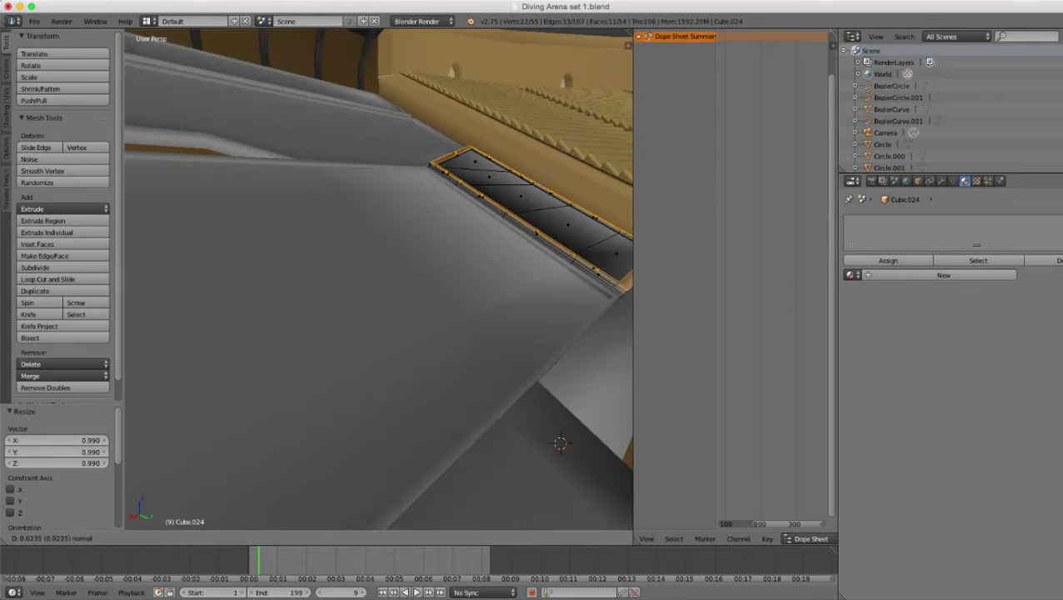
left_click(598, 308)
key("e")
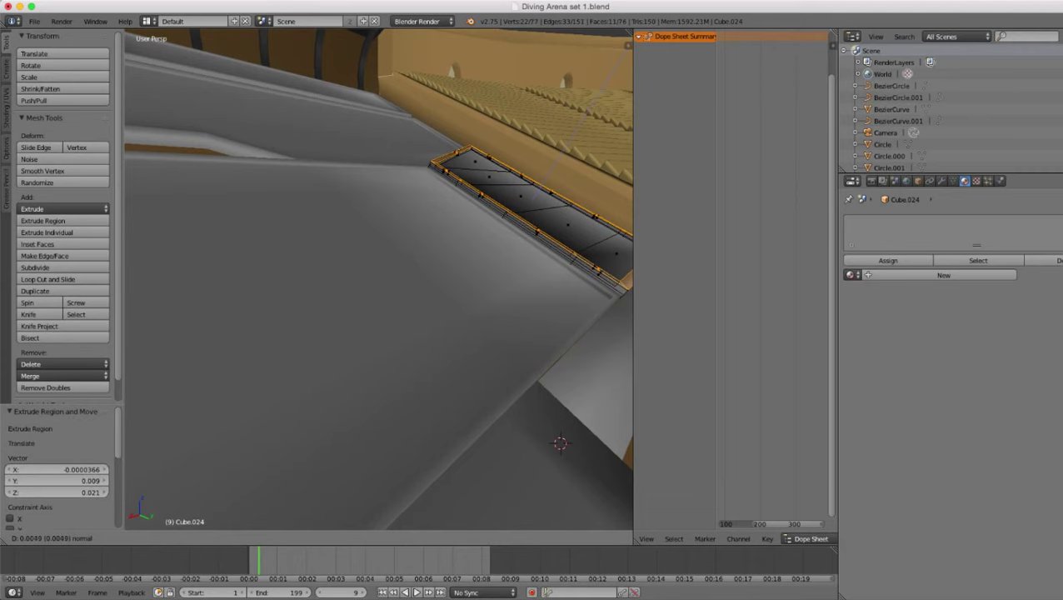
left_click(560, 444)
key("Tab")
scroll(379, 284, "down", 8)
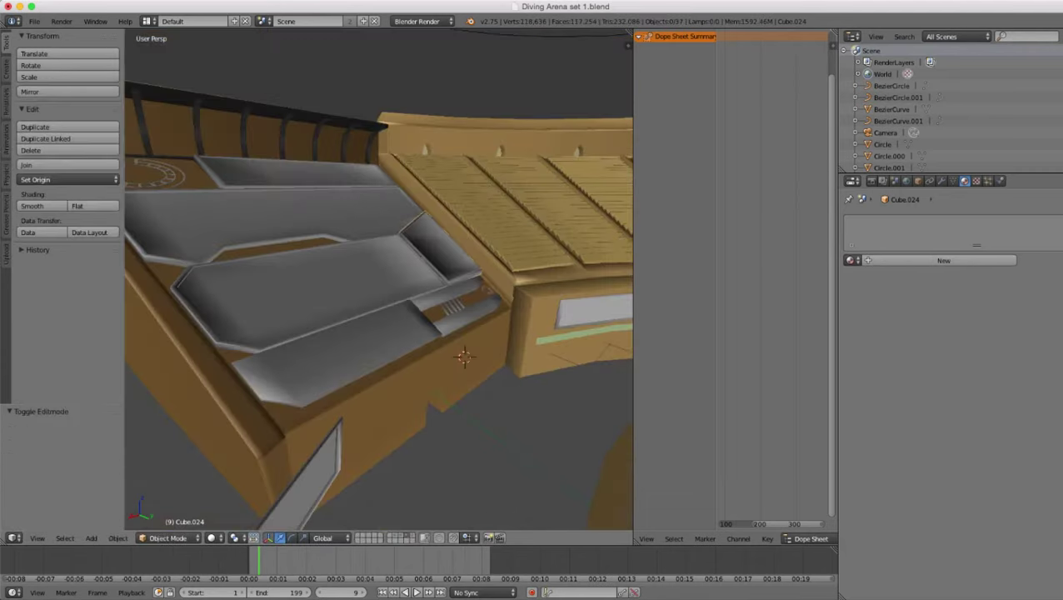
middle_click_drag(467, 292, 346, 342)
scroll(379, 283, "up", 4)
key("Tab")
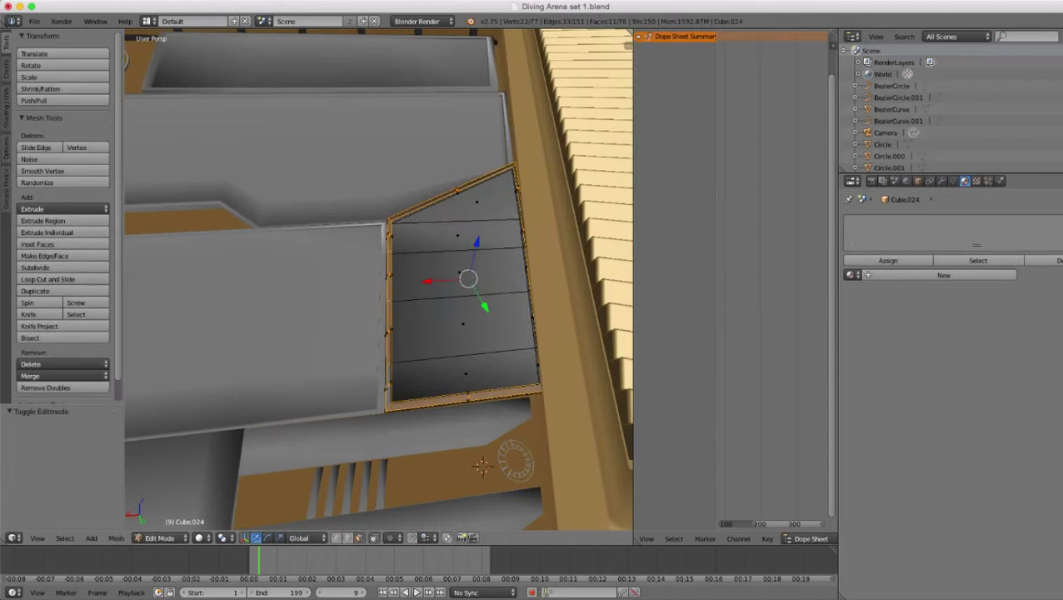
key("ctrl+r")
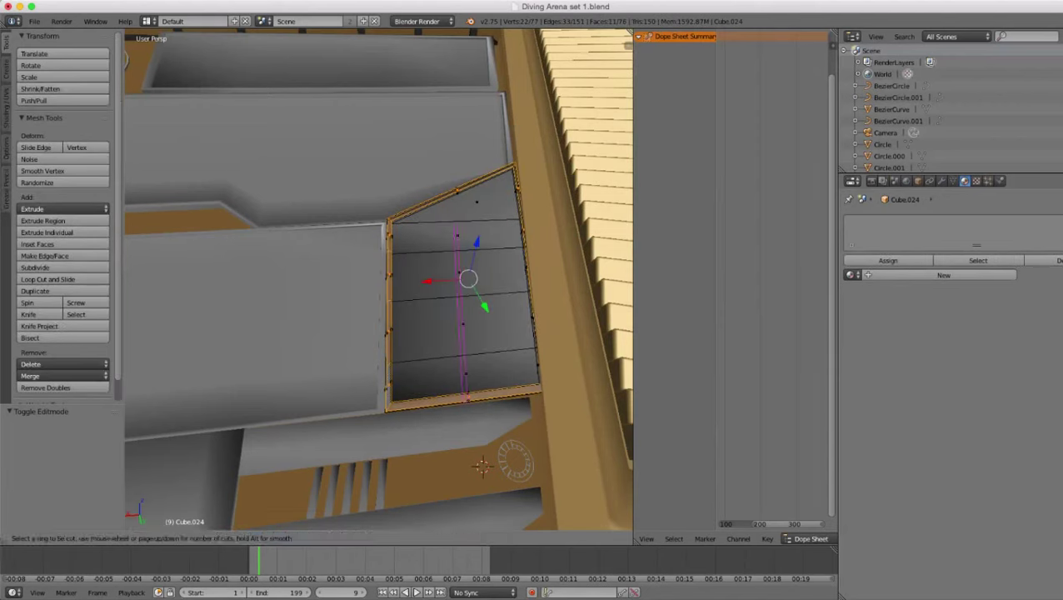
key("Escape")
middle_click_drag(463, 283, 460, 315)
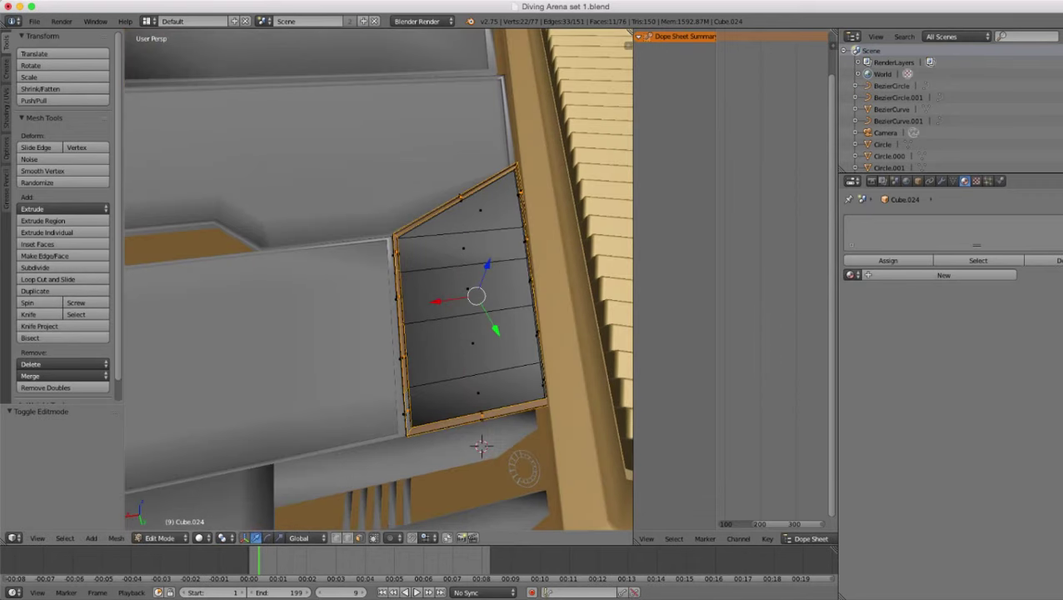
key("Tab")
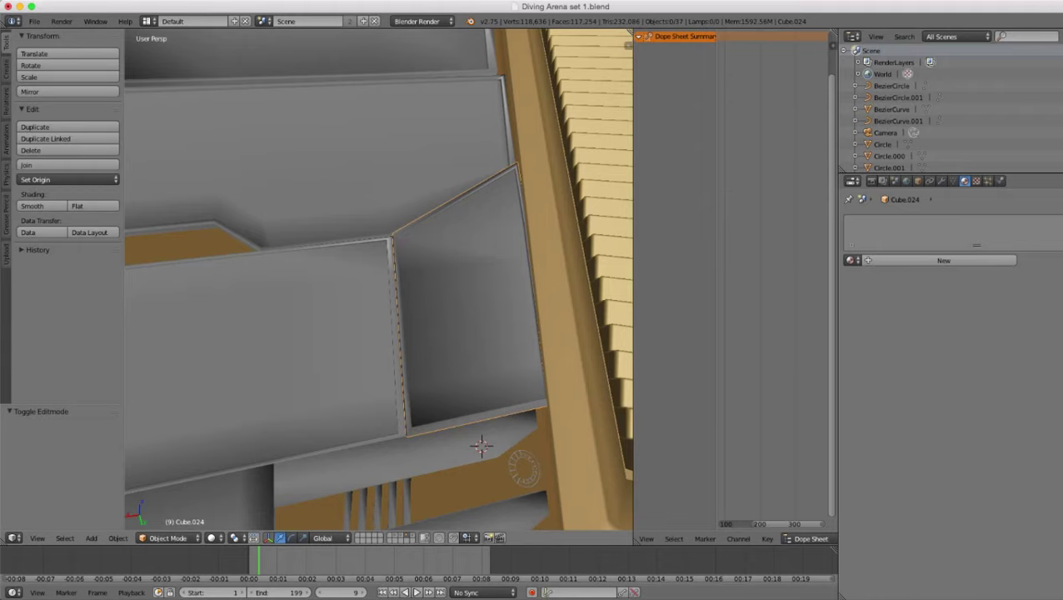
- Set the slanted end panel's origin to its geometry and scale the panel uniformly to 0.987
scroll(379, 279, "down", 5)
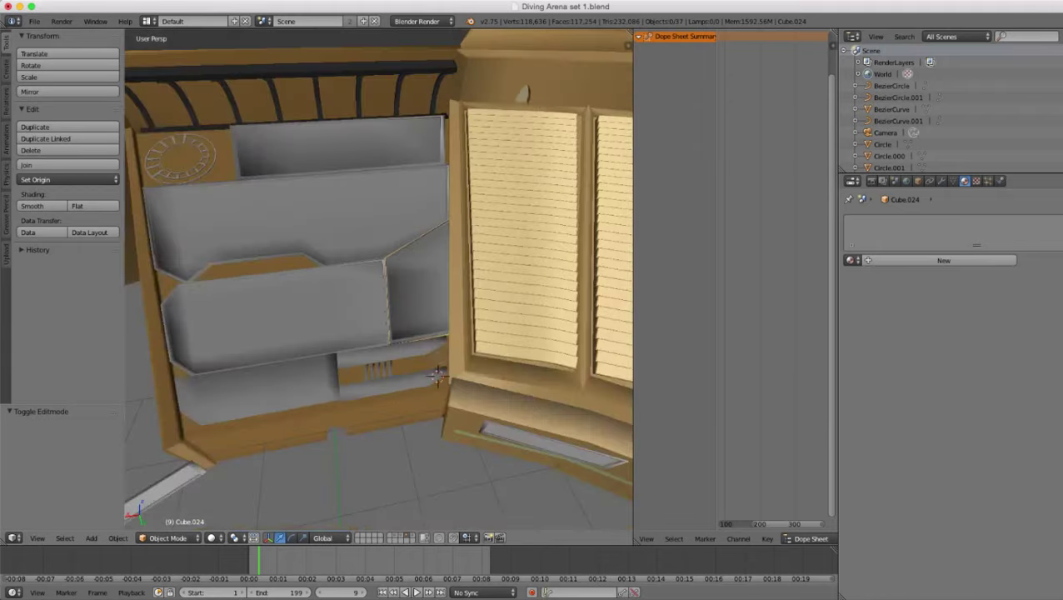
scroll(379, 279, "up", 5)
middle_click_drag(380, 279, 321, 254)
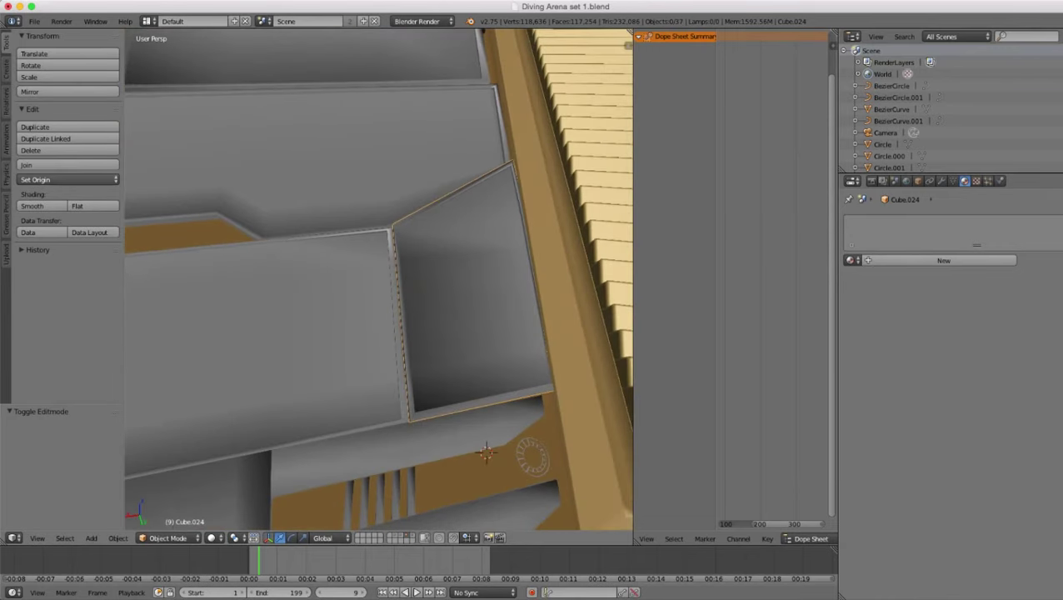
left_click(67, 179)
left_click(66, 207)
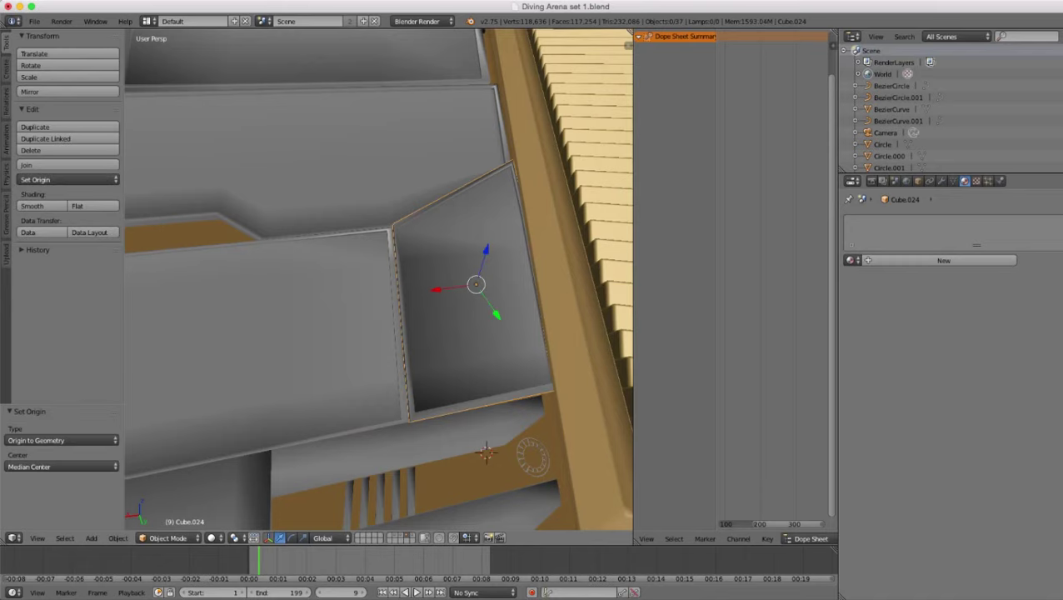
key("s")
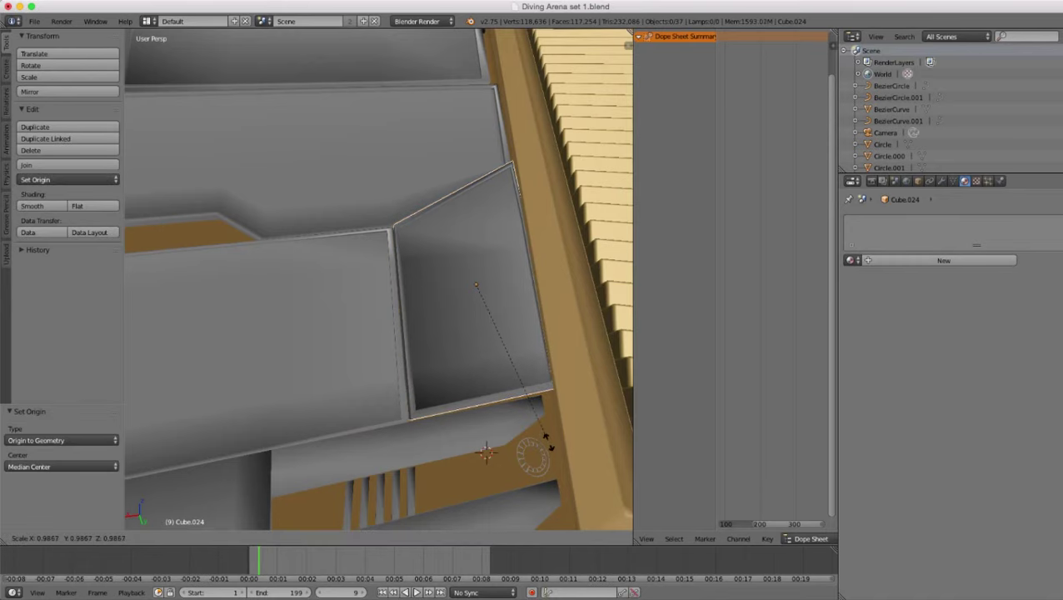
left_click(545, 436)
key("g")
key("y")
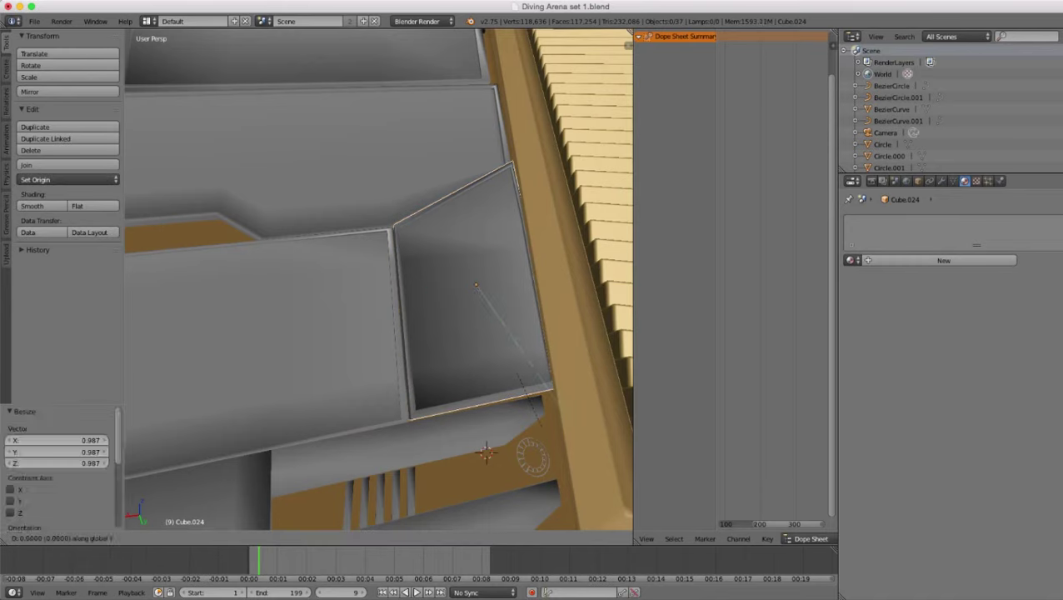
key("y")
key("Escape")
- Lower the slanted end panel by about 0.030 along Z and deselect it
middle_click_drag(543, 430, 535, 349)
scroll(535, 348, "up", 2)
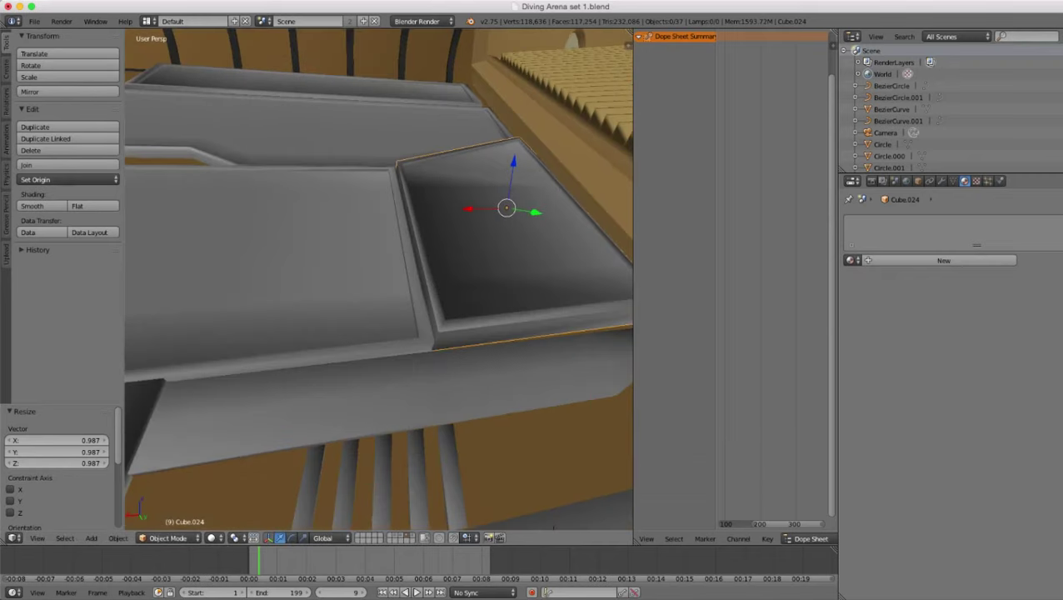
left_click_drag(513, 161, 513, 166)
middle_click_drag(512, 167, 457, 262)
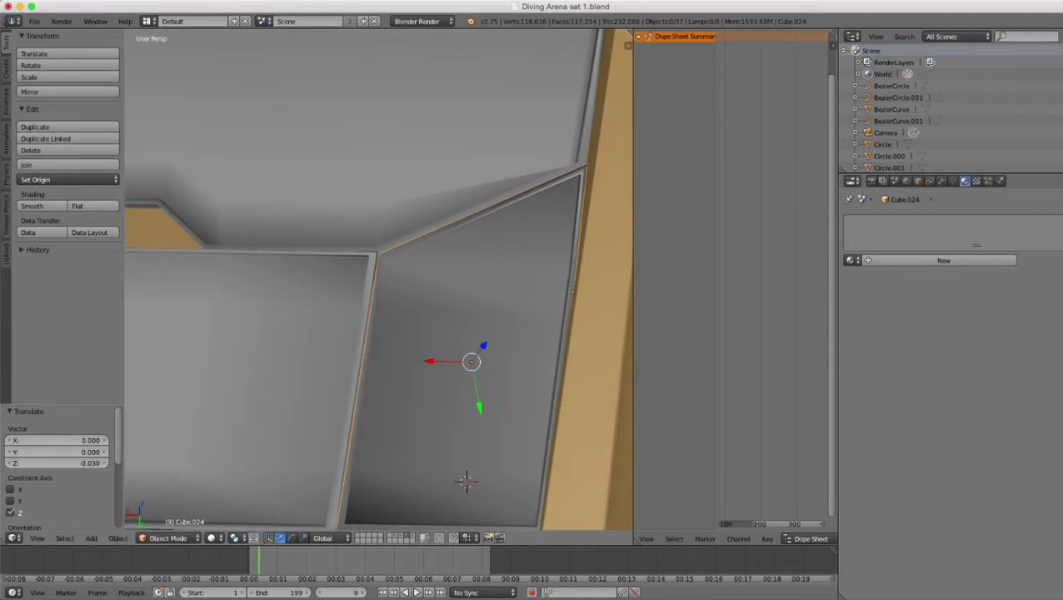
middle_click_drag(467, 482, 453, 450)
key("a")
scroll(453, 333, "down", 8)
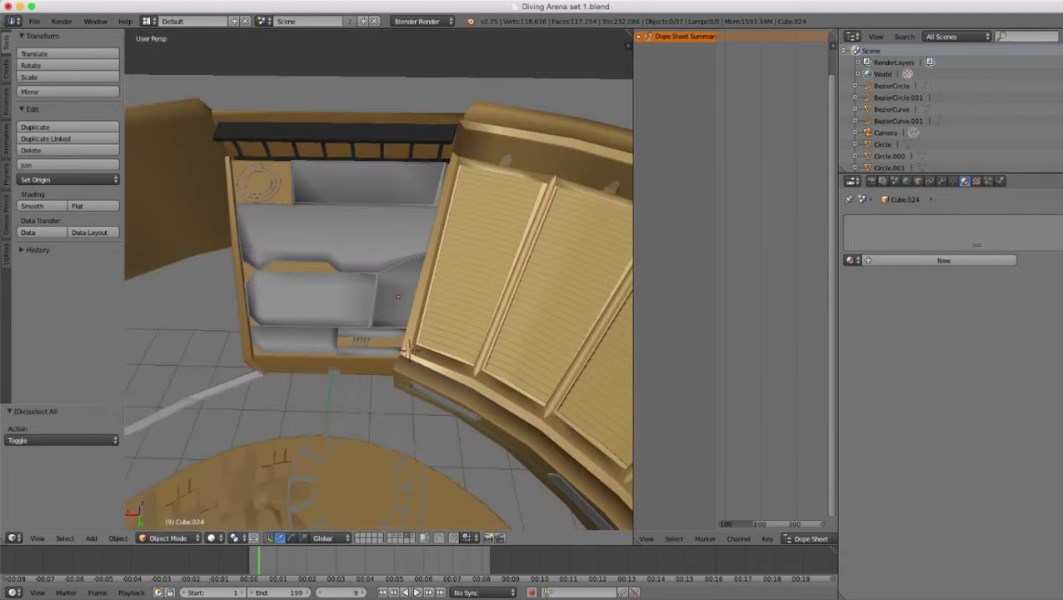
- Set the origin of the long panel beside the slanted one to its geometry and scale the panel uniformly to 0.989
middle_click_drag(452, 334, 442, 296)
middle_click_drag(543, 350, 408, 293)
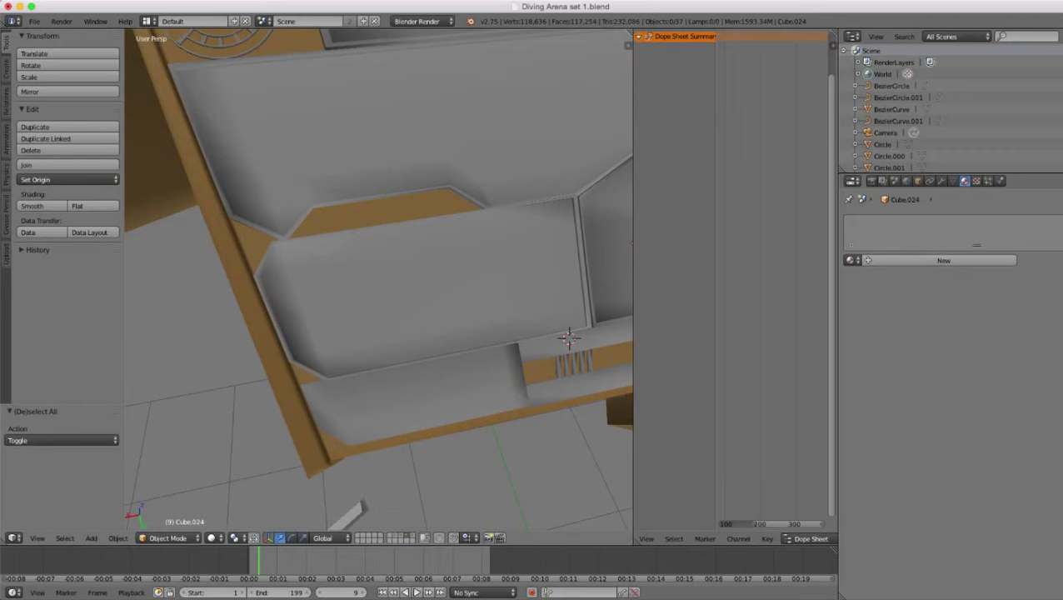
right_click(569, 337)
key("s")
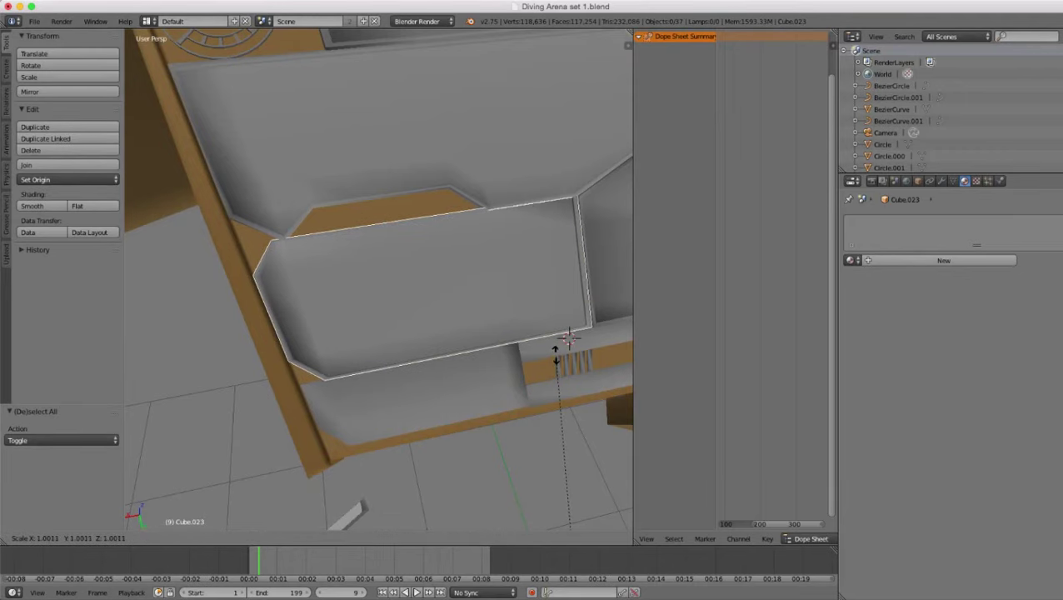
right_click(556, 358)
left_click(63, 180)
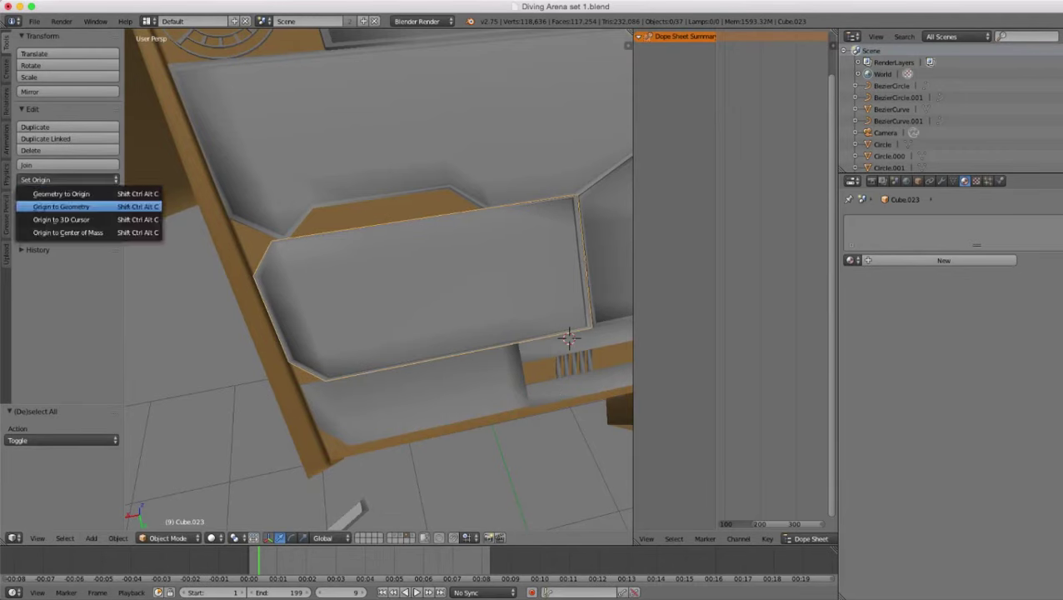
left_click(61, 206)
key("s")
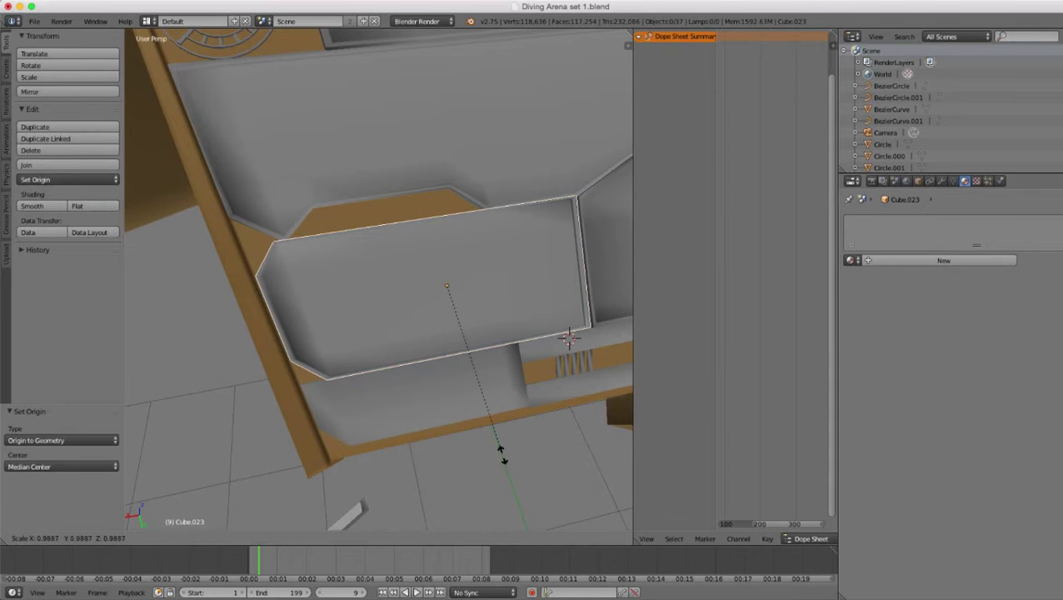
left_click(503, 454)
- Lower the long panel by about 0.013 along Z and deselect it
middle_click_drag(503, 454, 366, 341)
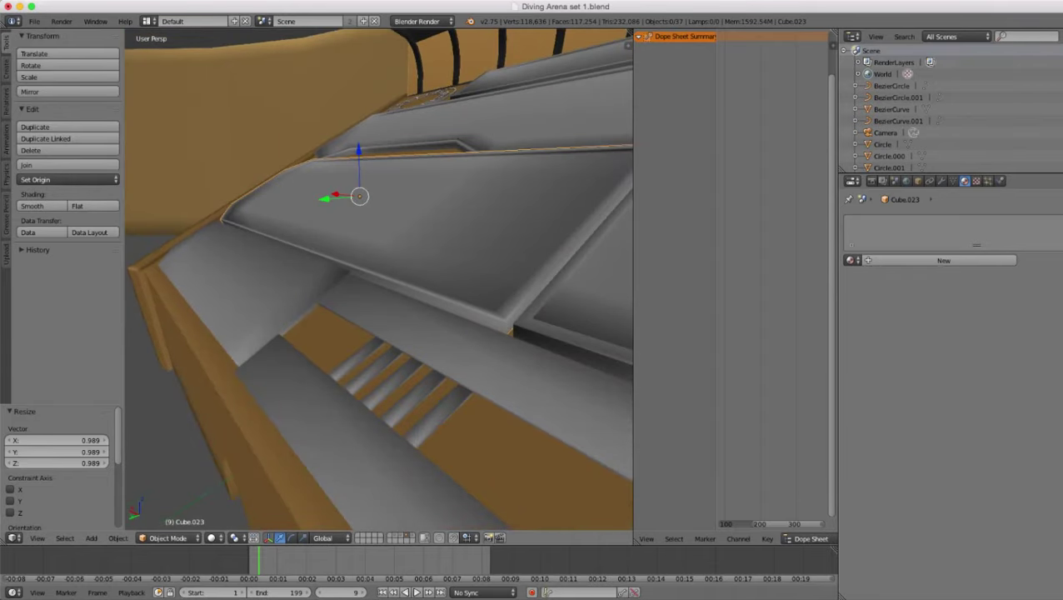
left_click_drag(359, 151, 359, 153)
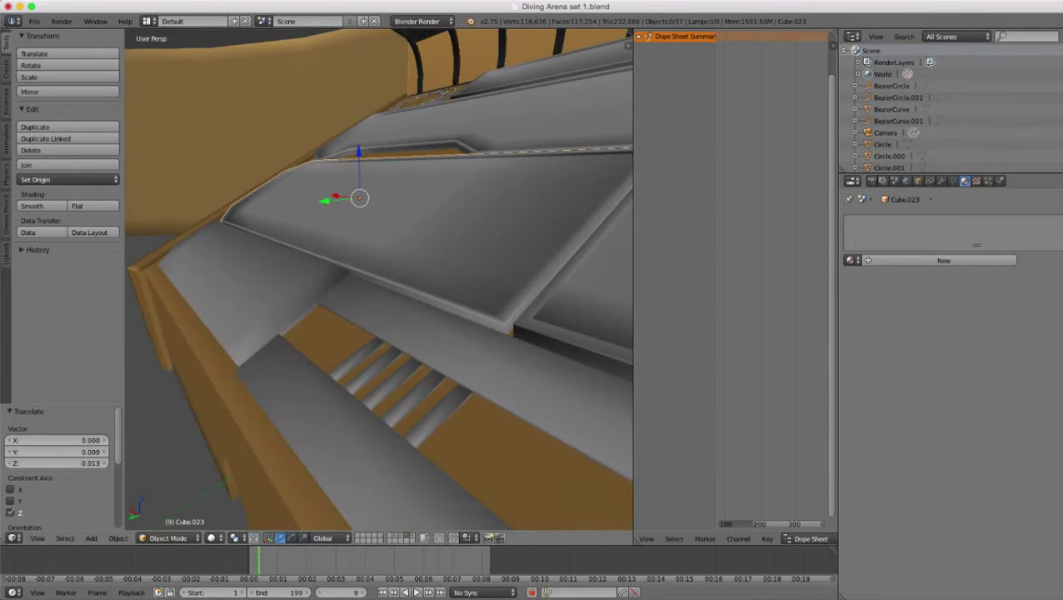
middle_click_drag(359, 158, 463, 213)
scroll(450, 275, "down", 6)
scroll(462, 212, "up", 4)
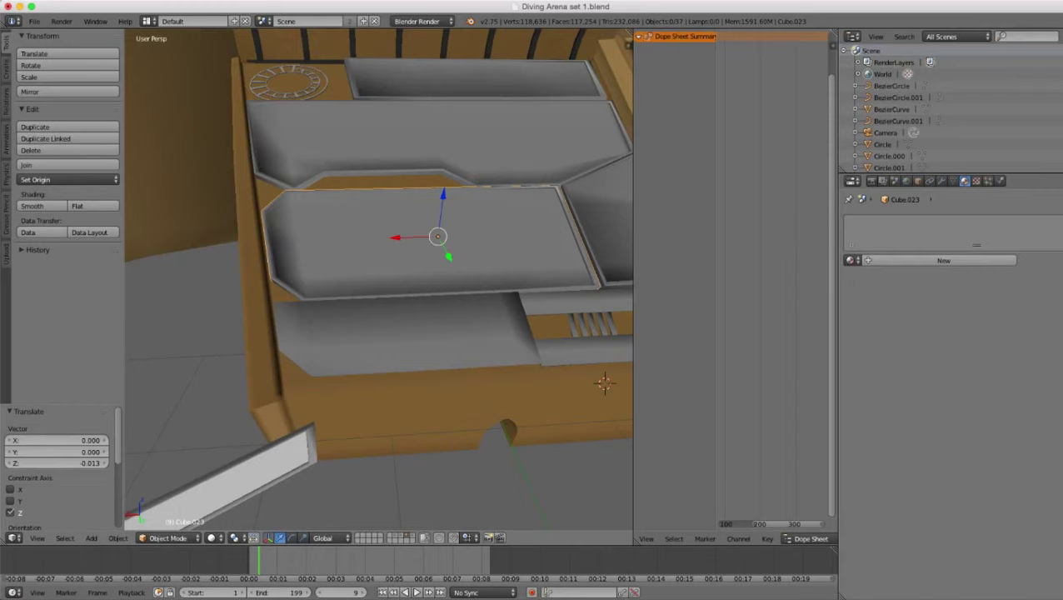
key("a")
- Open the wide panel directly below for mesh editing, extrude its front faces in place and scale them uniformly to 0.978
mouse_move(400, 333)
middle_mouse_down()
mouse_move(396, 305)
mouse_move(400, 321)
middle_mouse_up()
right_click(400, 313)
scroll(400, 313, "up", 4)
key("Tab")
scroll(400, 312, "down", 3)
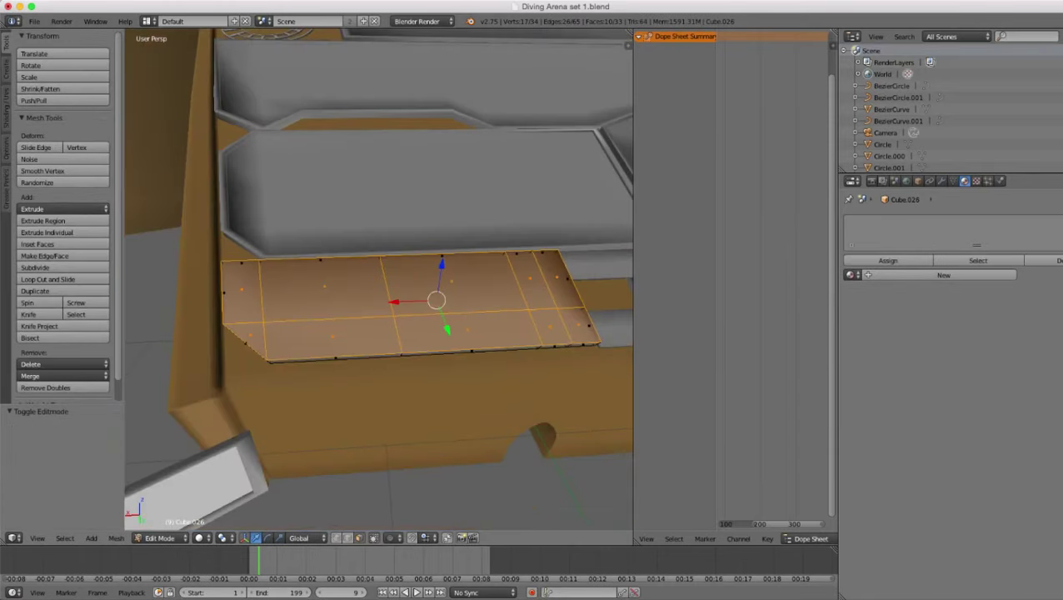
middle_click_drag(629, 399, 591, 403)
scroll(591, 404, "up", 5)
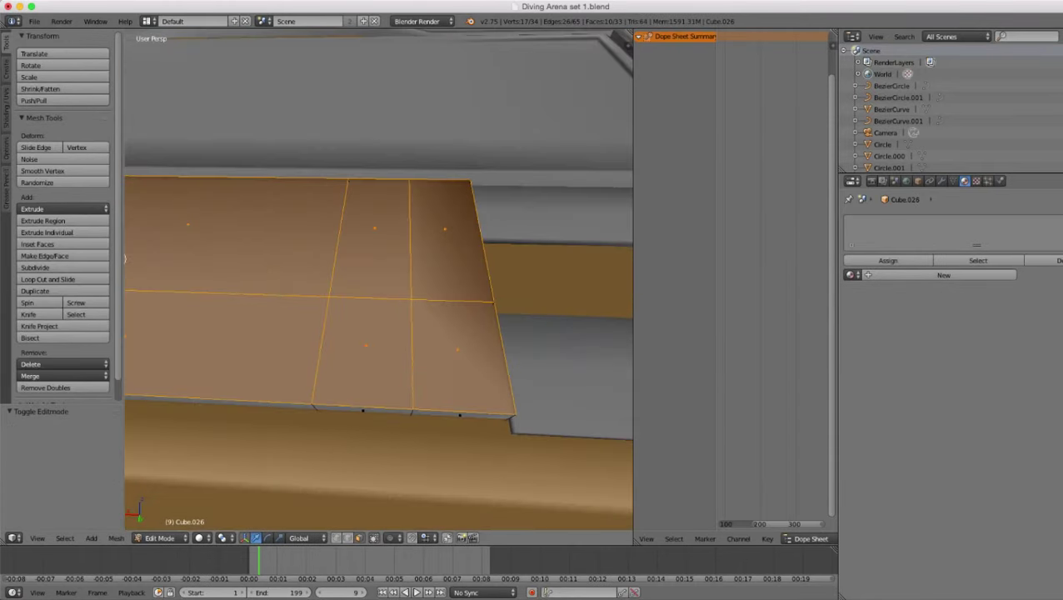
key("e")
right_click(554, 371)
key("s")
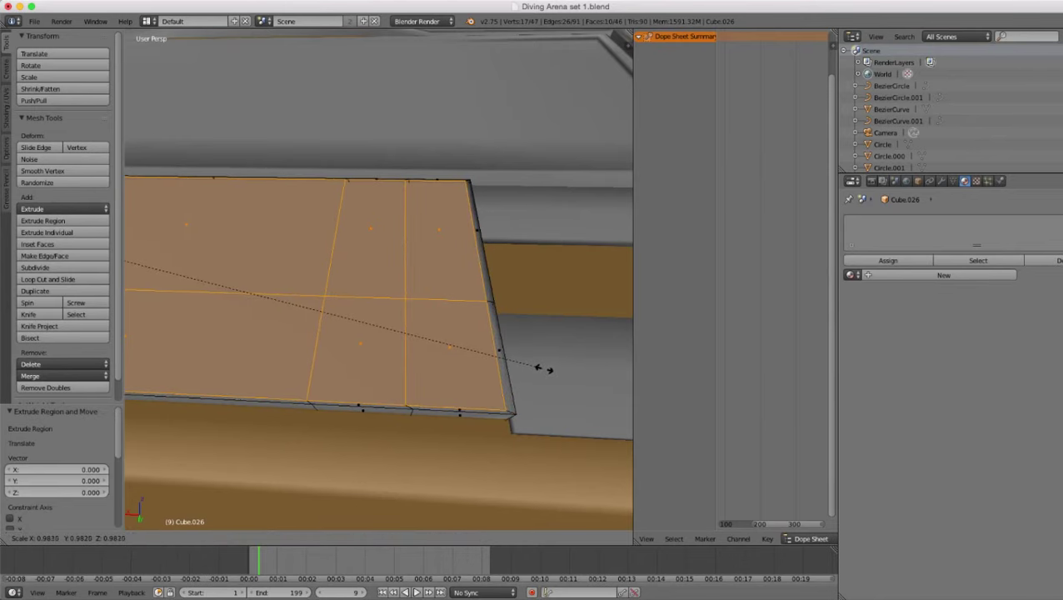
left_click(542, 369)
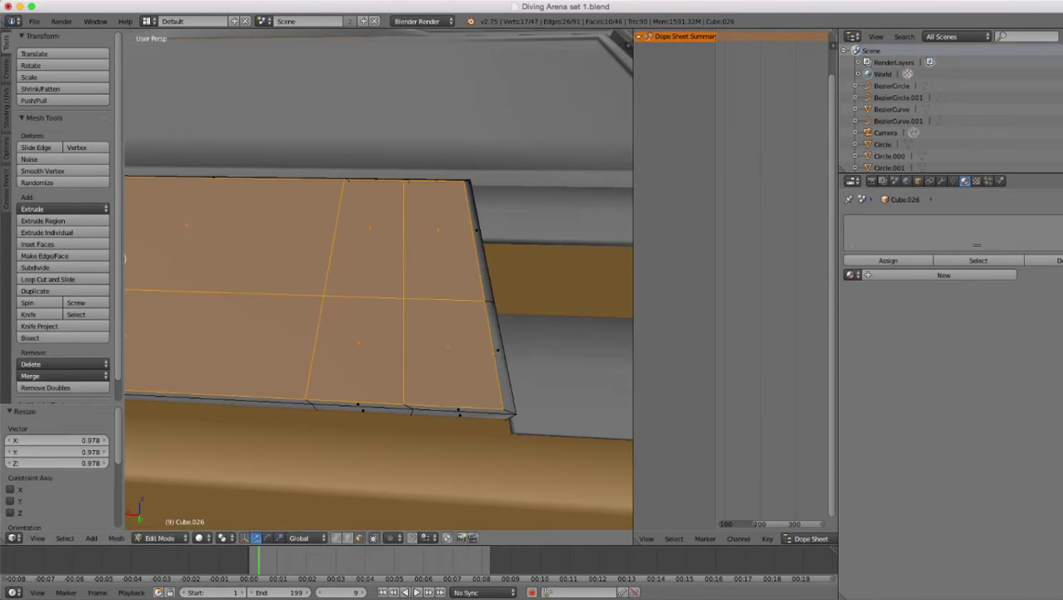
- Select the ring of border faces around the lower wide panel and extrude it outward about 0.009 in Y and 0.021 in Z
scroll(543, 369, "down", 6)
middle_click_drag(542, 368, 623, 375)
scroll(379, 280, "up", 5)
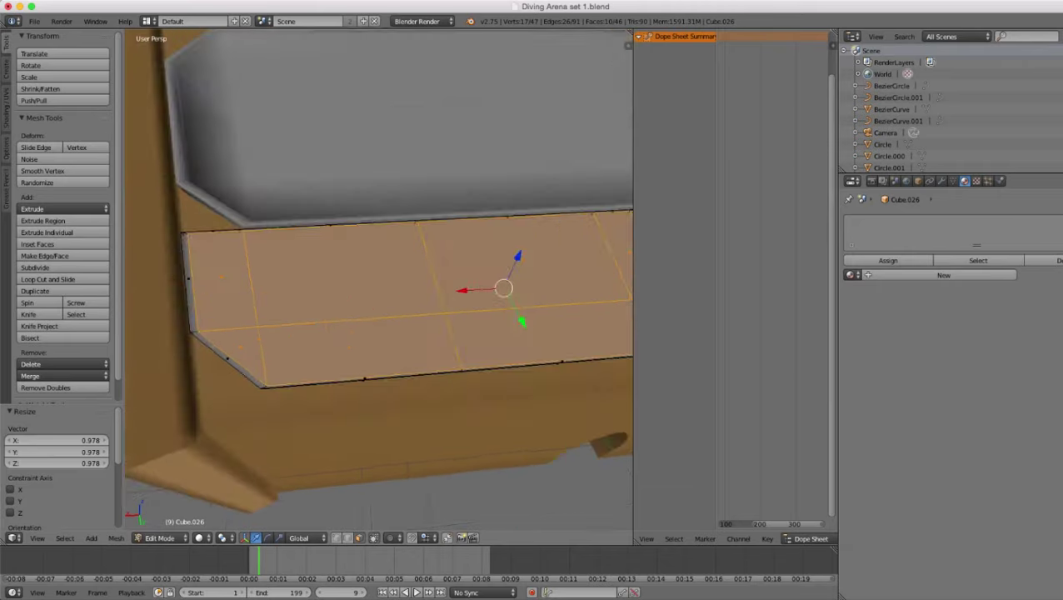
middle_click_drag(379, 279, 417, 241)
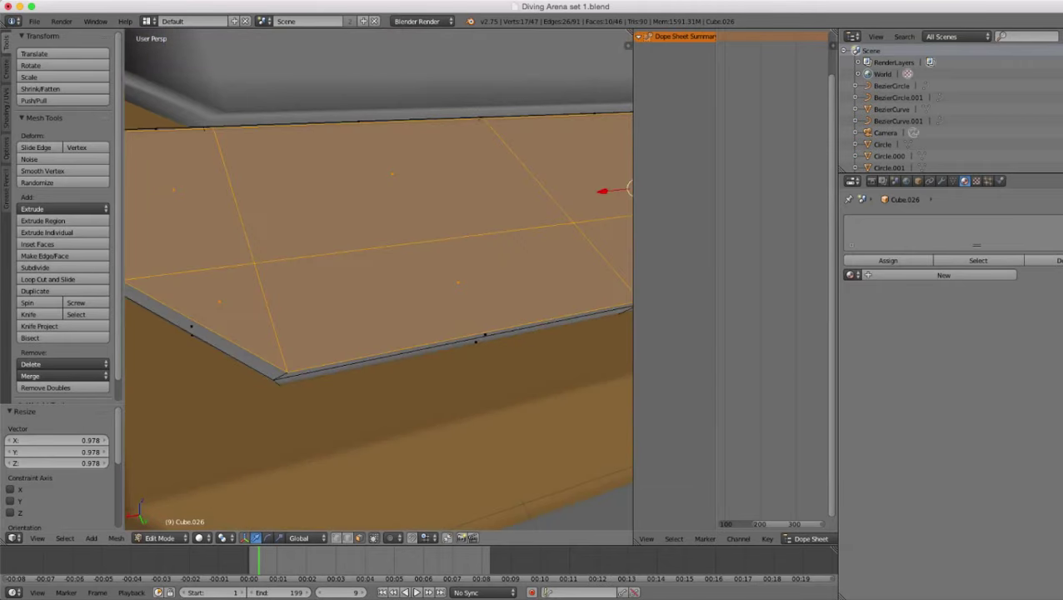
right_click(281, 376, "alt")
scroll(380, 279, "down", 5)
middle_click_drag(379, 279, 429, 320)
scroll(380, 280, "up", 3)
key("e")
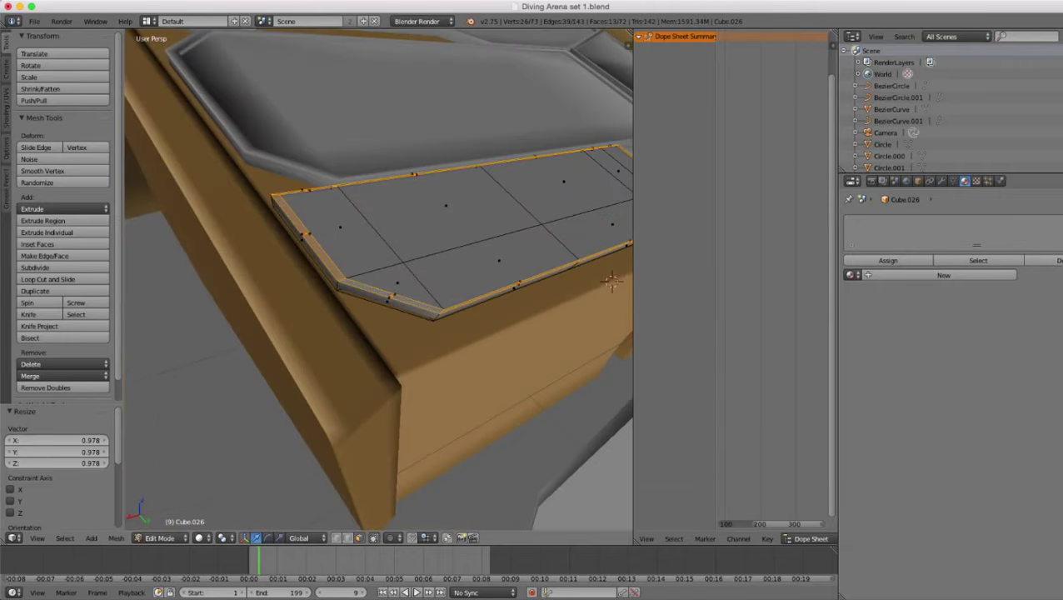
key("e")
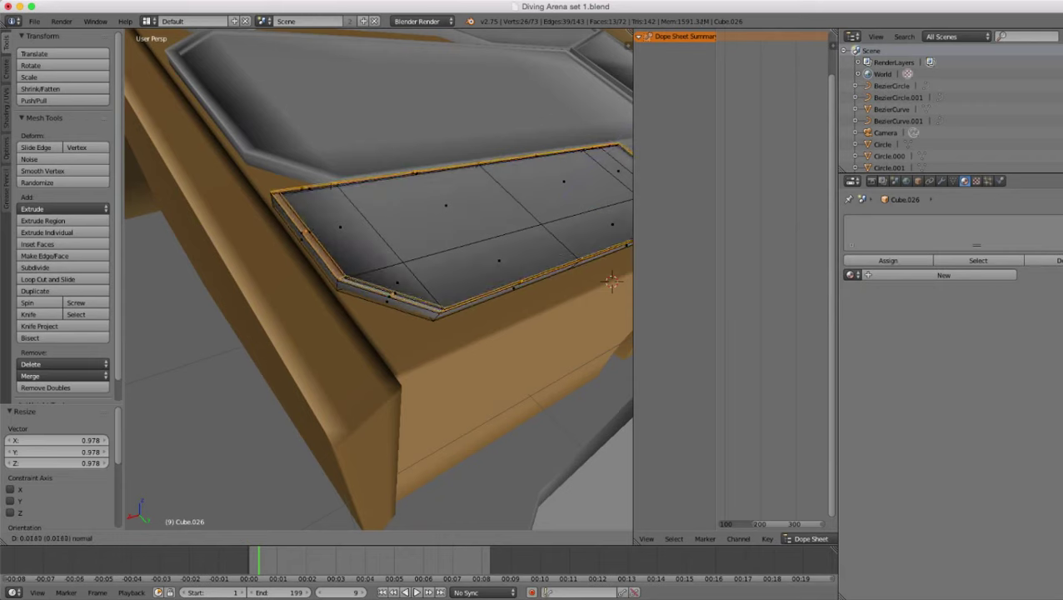
key("Return")
- Extrude the same border ring outward again, about 0.004 in Y and 0.008 in Z, and leave mesh editing
key("e")
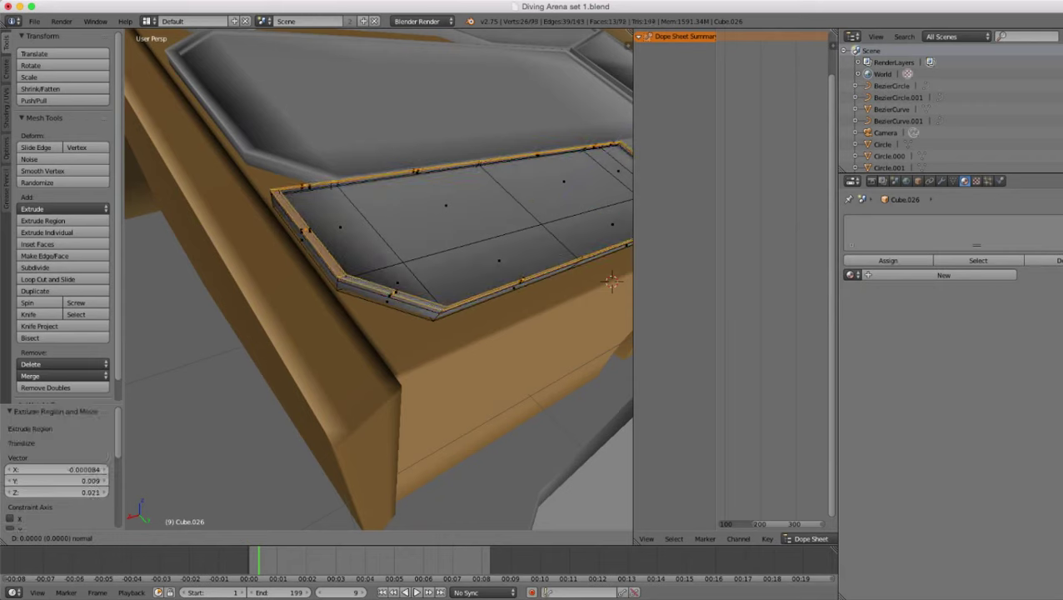
left_click(611, 281)
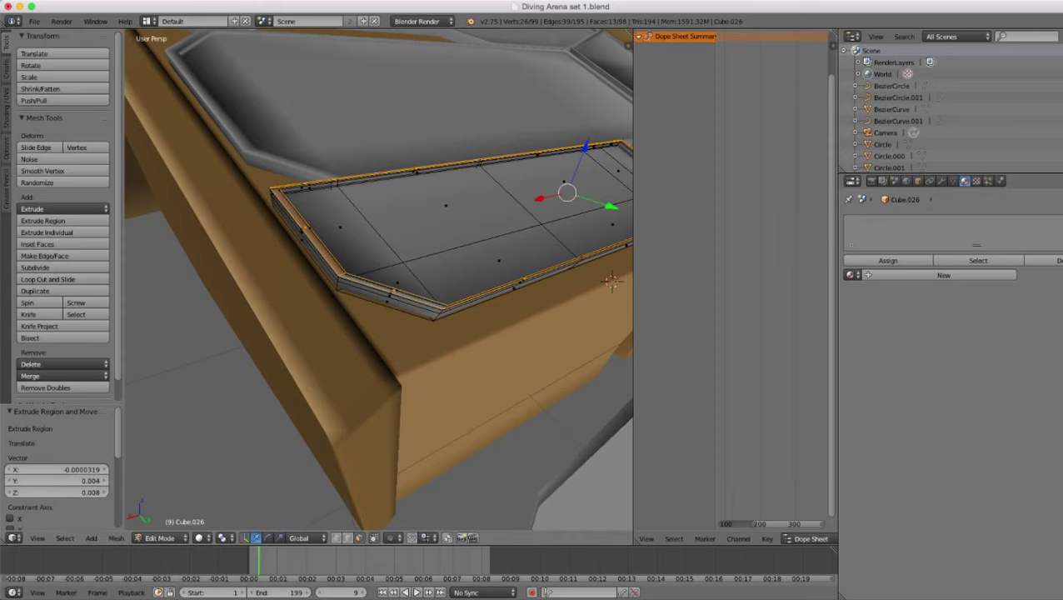
key("Tab")
- Lower the newly framed wide panel by about 0.028 along Z and check its fit against the base from close up
middle_click_drag(610, 282, 429, 208)
scroll(500, 284, "up", 2)
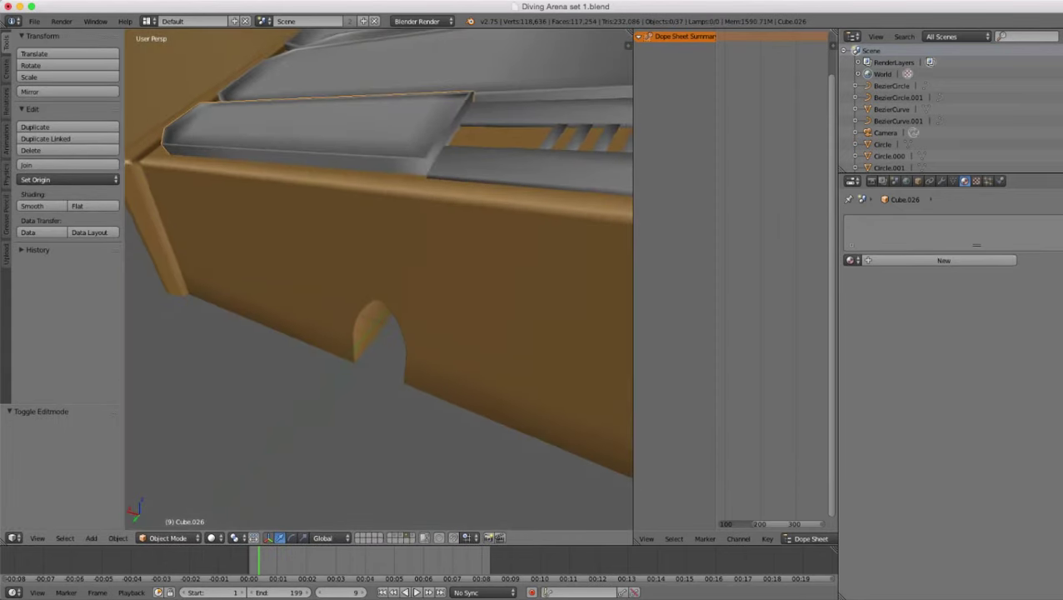
scroll(379, 279, "up", 2)
key("g")
key("z")
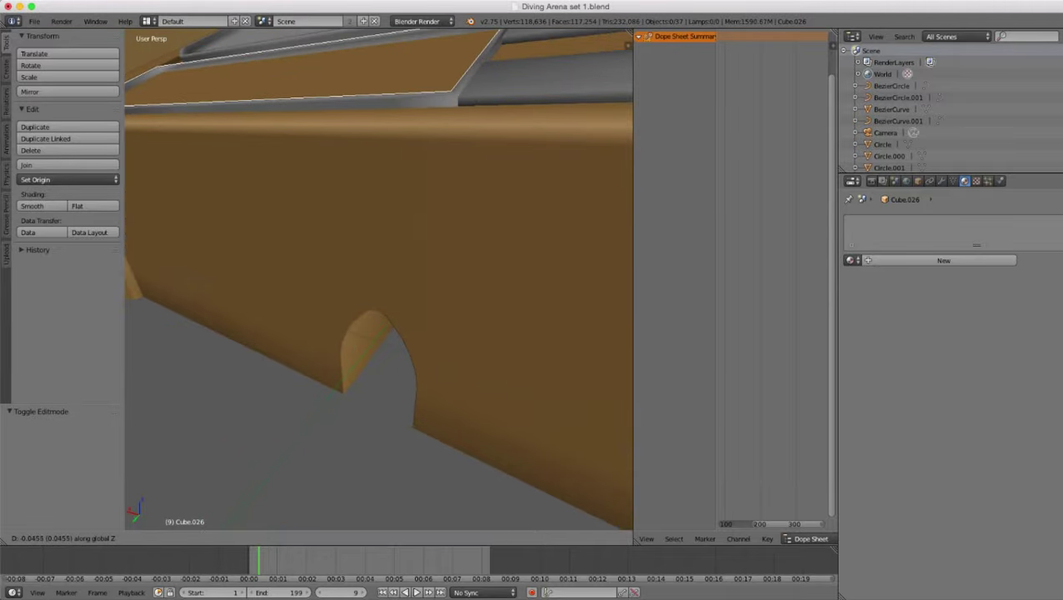
left_click(379, 259)
middle_click_drag(379, 259, 334, 321)
scroll(425, 379, "down", 2)
scroll(380, 280, "down", 2)
scroll(379, 280, "up", 8)
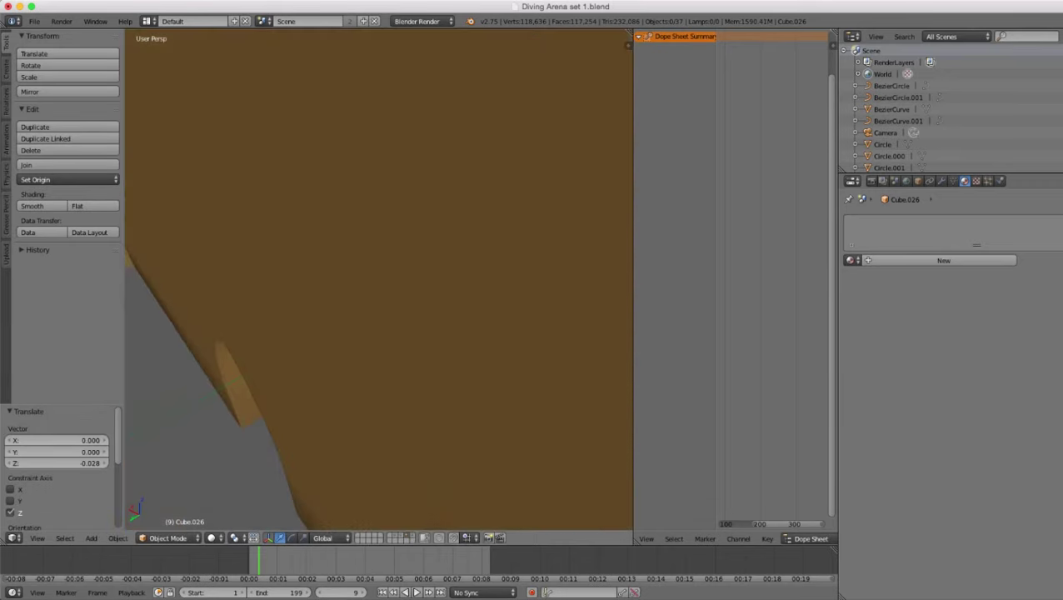
scroll(379, 279, "down", 2)
middle_click_drag(379, 279, 384, 304)
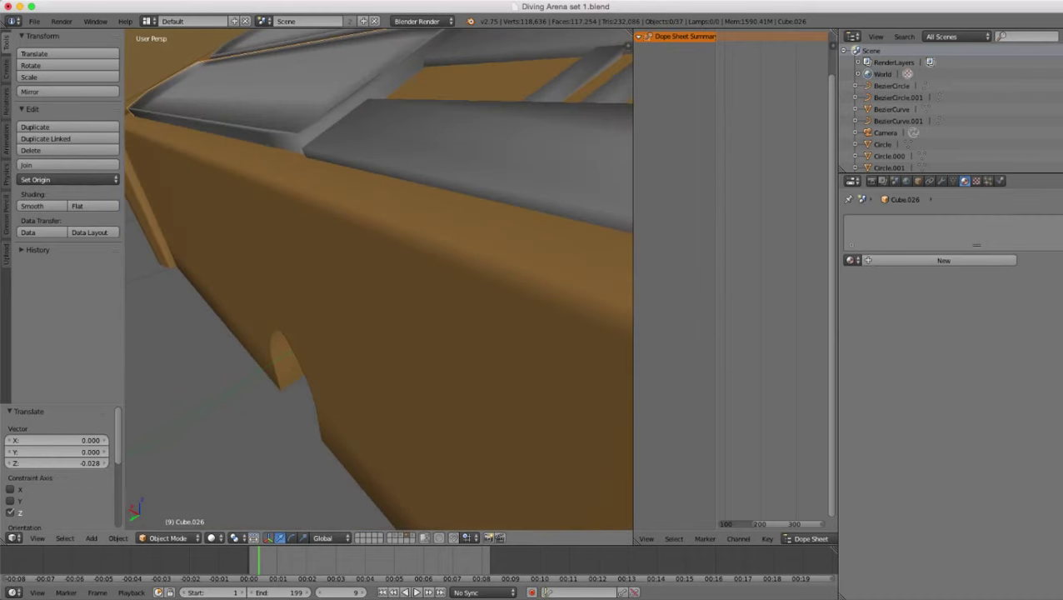
key("g")
key("y")
key("Escape")
- Set the lower wide panel's origin to its geometry and move the panel about 0.014 along Y
scroll(379, 280, "down", 3)
middle_click_drag(380, 279, 392, 329)
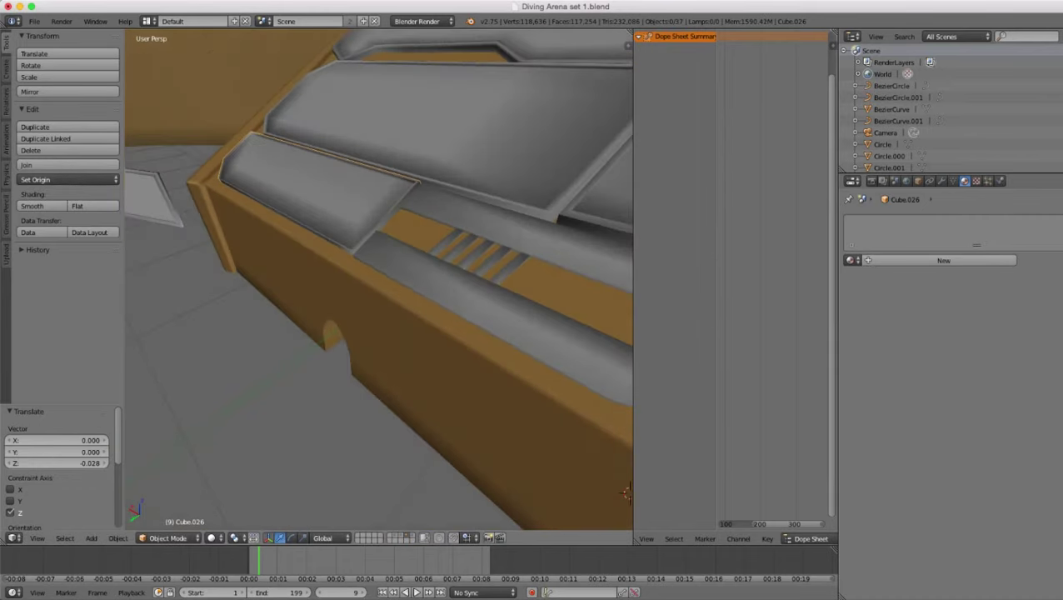
scroll(379, 280, "down", 2)
left_click(67, 180)
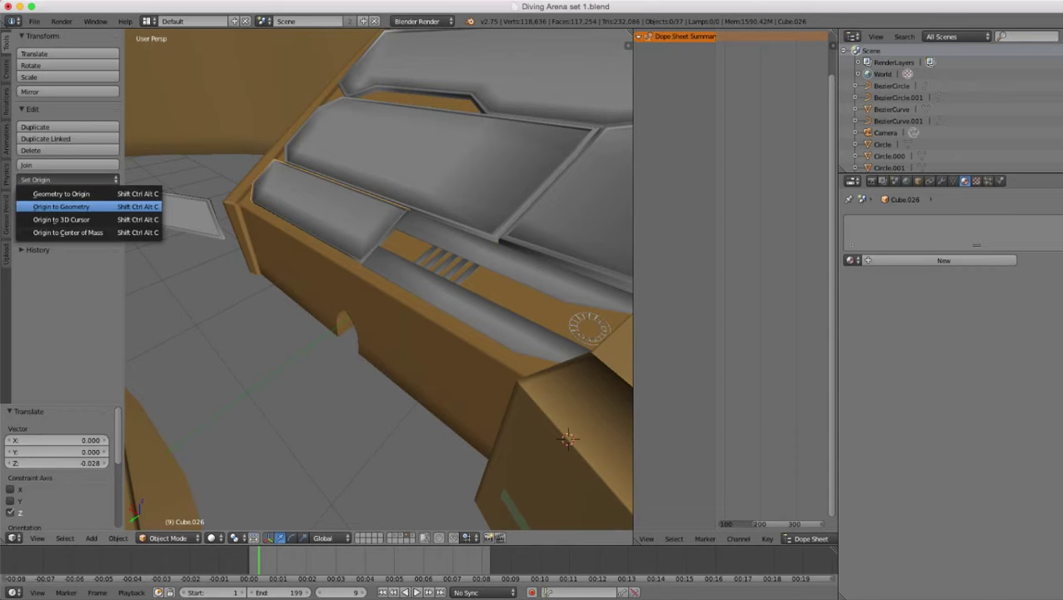
left_click(62, 206)
scroll(379, 279, "up", 3)
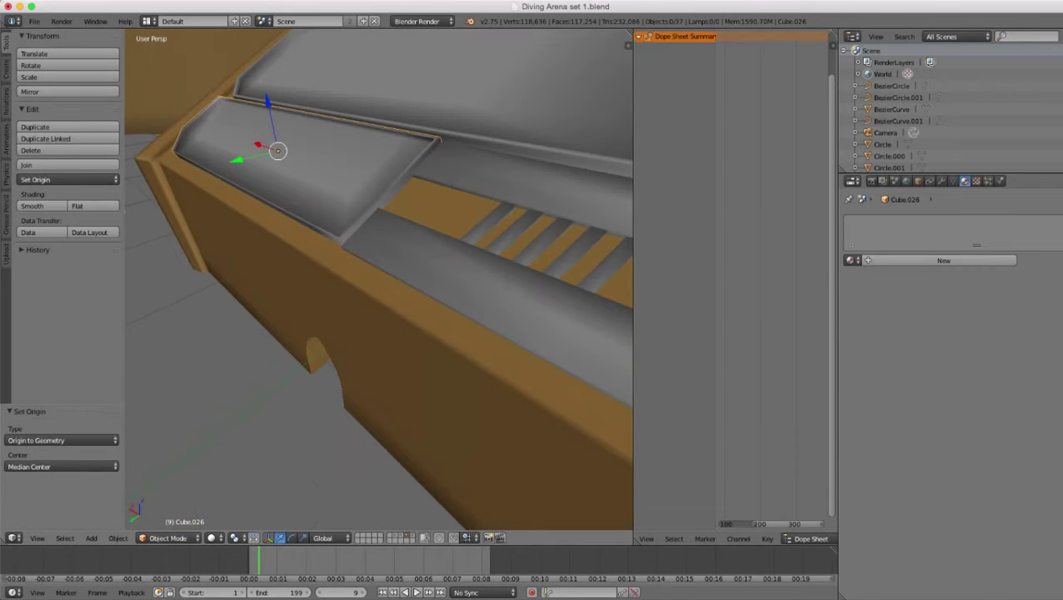
left_click_drag(238, 160, 235, 161)
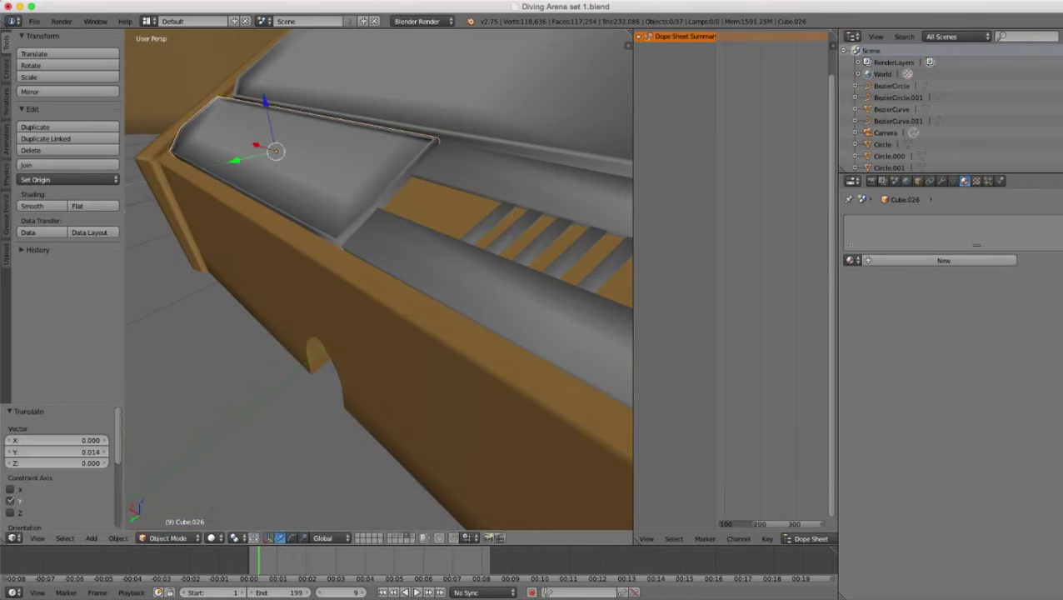
- Clear the selection and examine the whole wall of framed panels from several angles
scroll(235, 161, "down", 4)
middle_click_drag(235, 161, 303, 170)
middle_click_drag(561, 314, 497, 314)
scroll(379, 279, "down", 5)
right_click(383, 252)
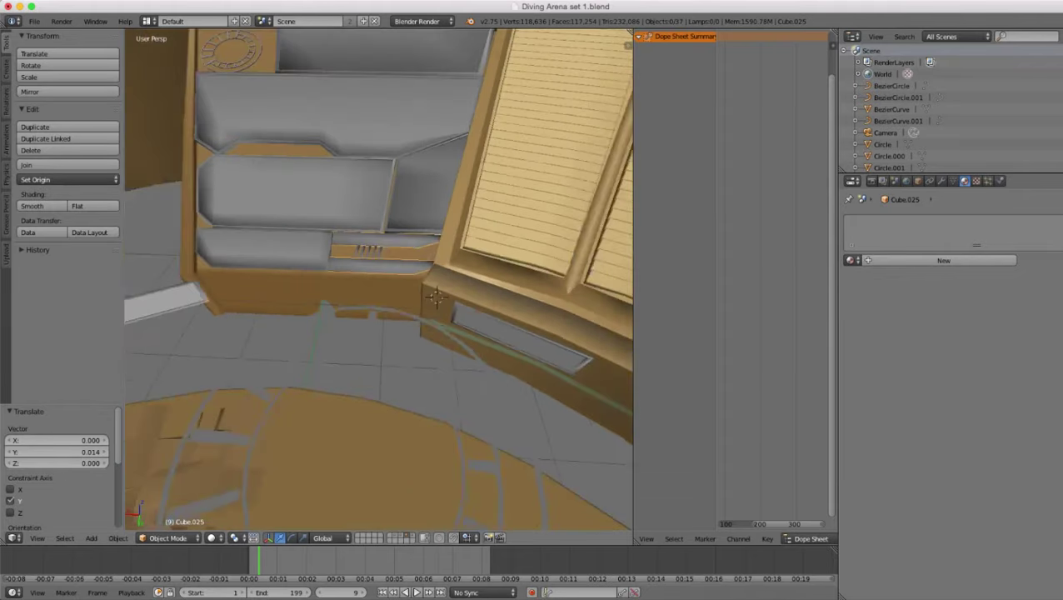
key("a")
scroll(383, 252, "down", 5)
middle_click_drag(384, 252, 566, 225)
scroll(475, 225, "up", 7)
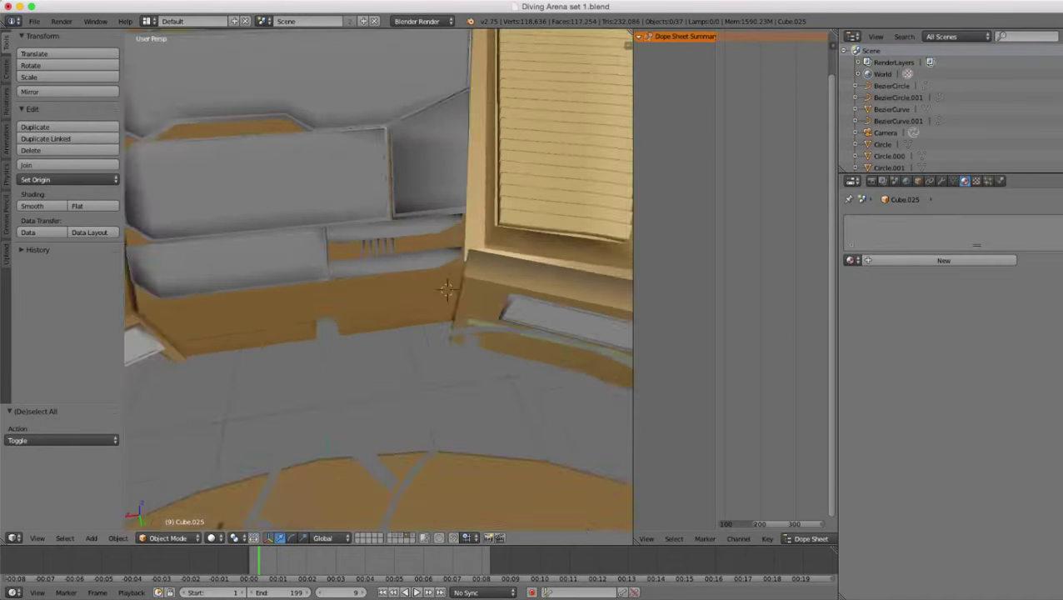
middle_click_drag(459, 290, 375, 337)
scroll(460, 302, "up", 3)
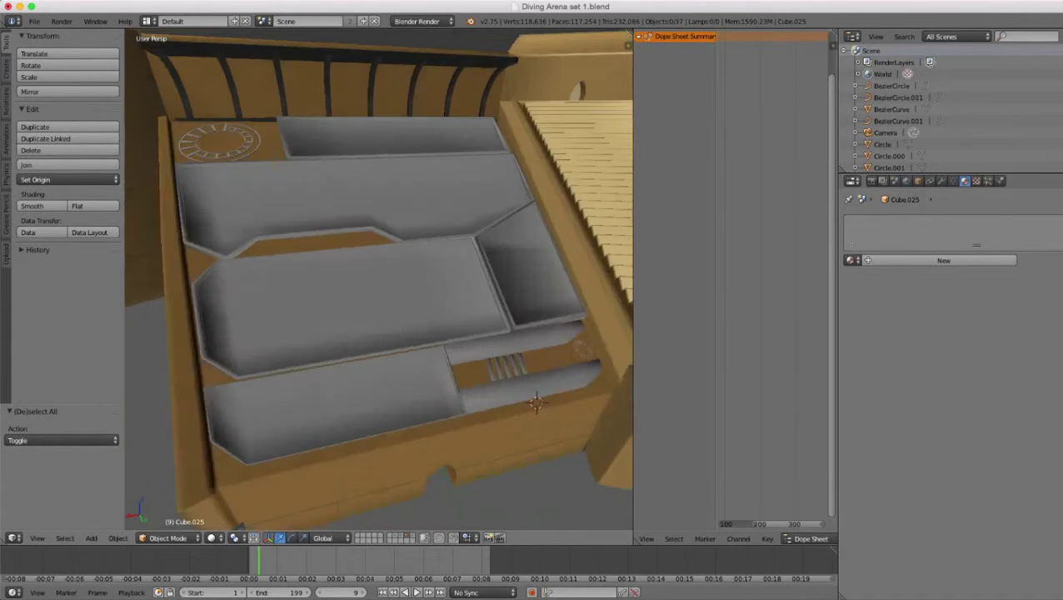
- Give the large middle panel with the angled corners a new material named "Side panel thing"
scroll(375, 337, "up", 2)
right_click(367, 312)
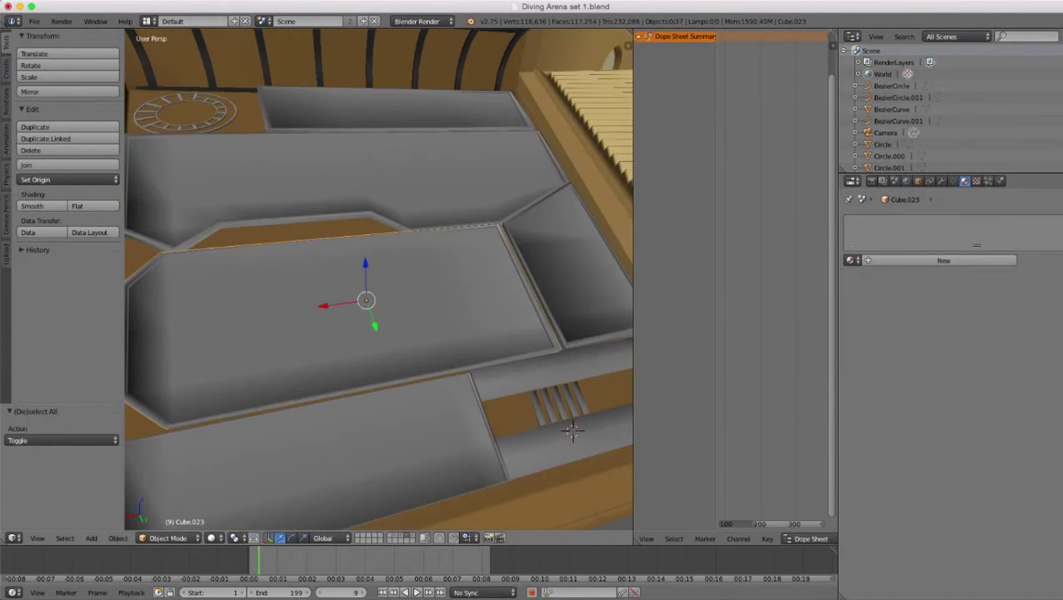
left_click(920, 261)
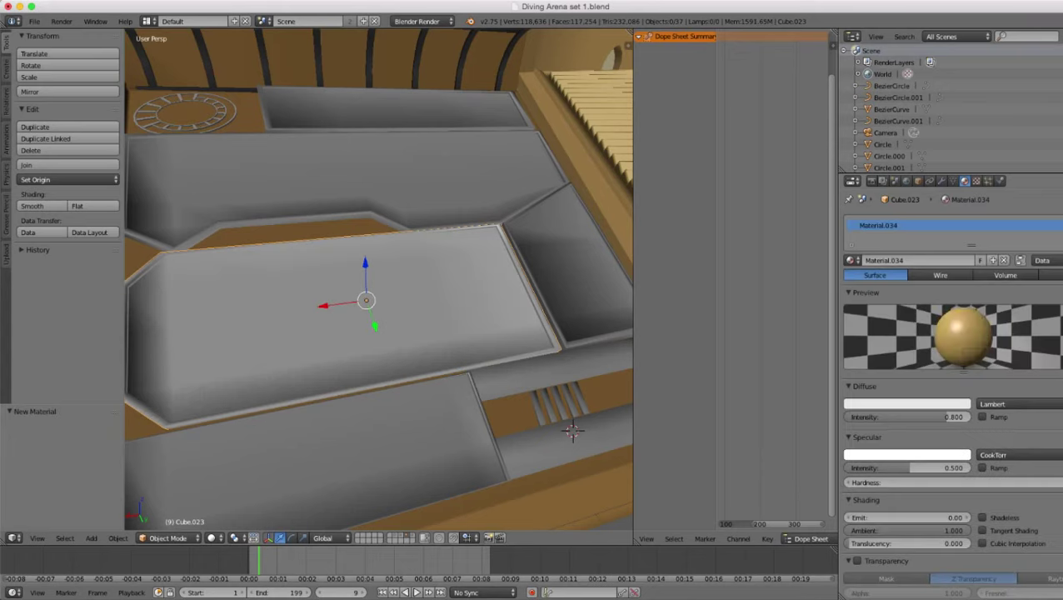
left_click(921, 260)
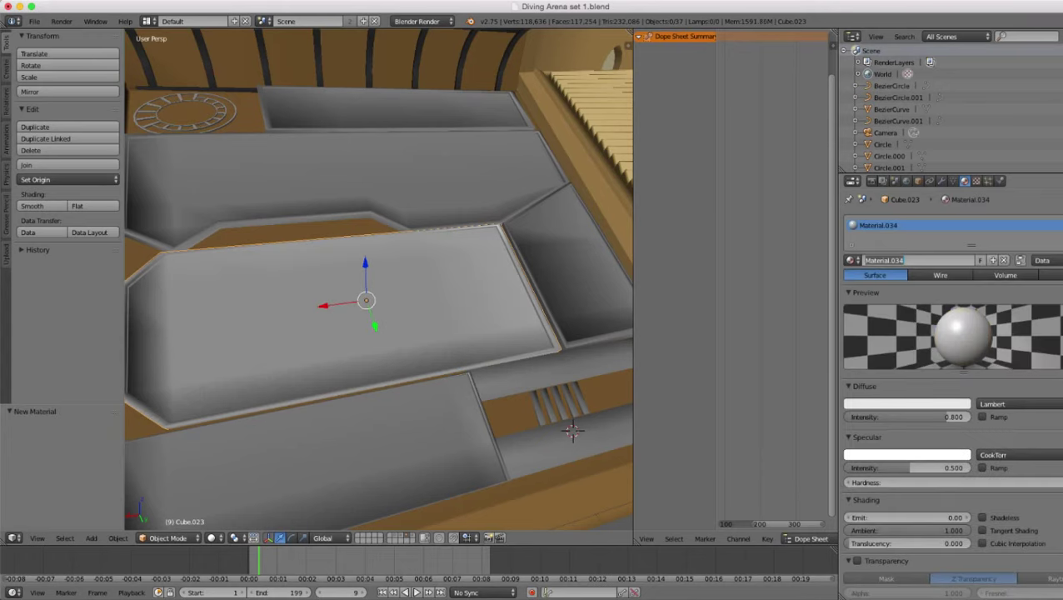
key("BackSpace")
type("Sub panel thing")
key("Return")
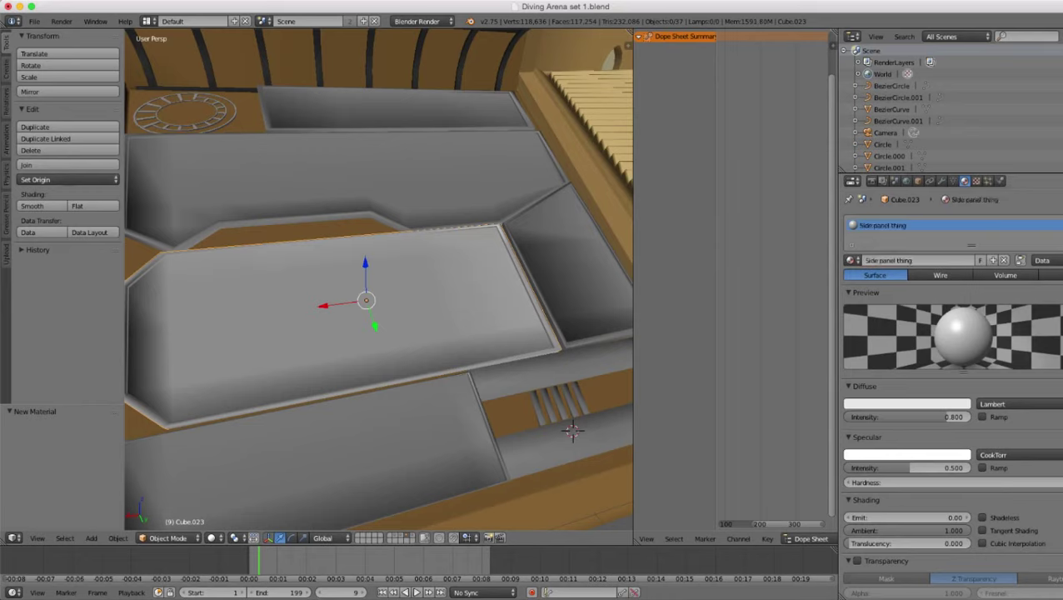
- Add a second material slot to the middle panel, load "Side panel thing" into it and make that material a separate single-user copy
left_click(1062, 225)
left_click(853, 286)
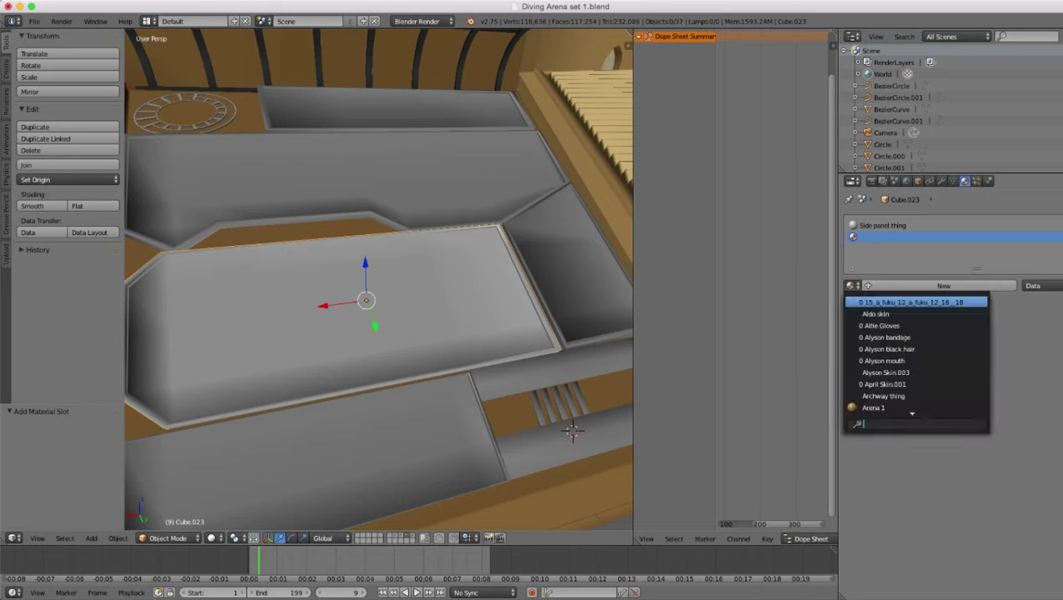
type("sid")
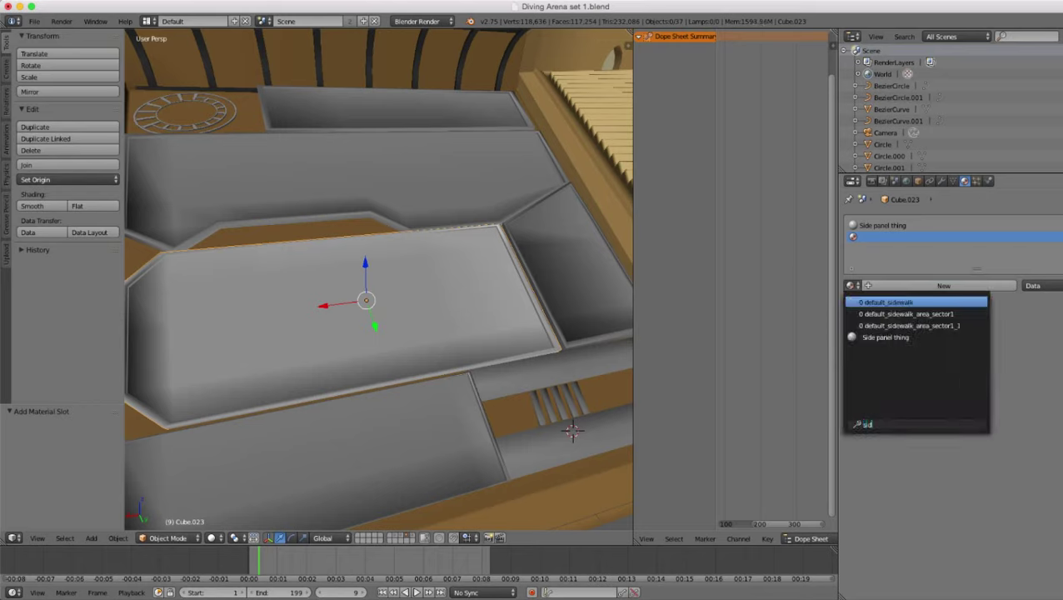
key("Down")
key("Down")
key("Down")
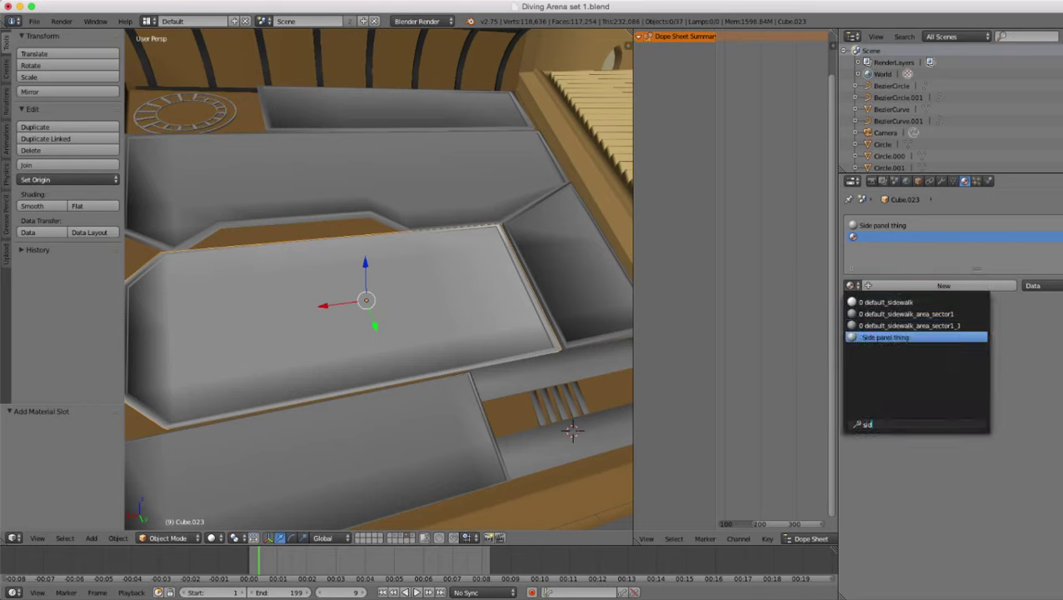
key("Return")
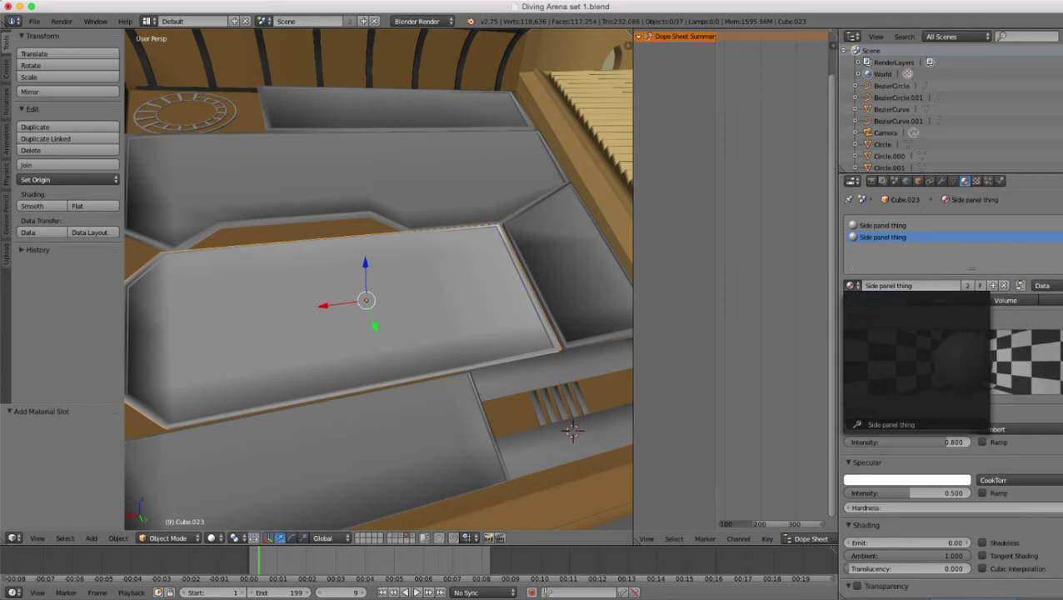
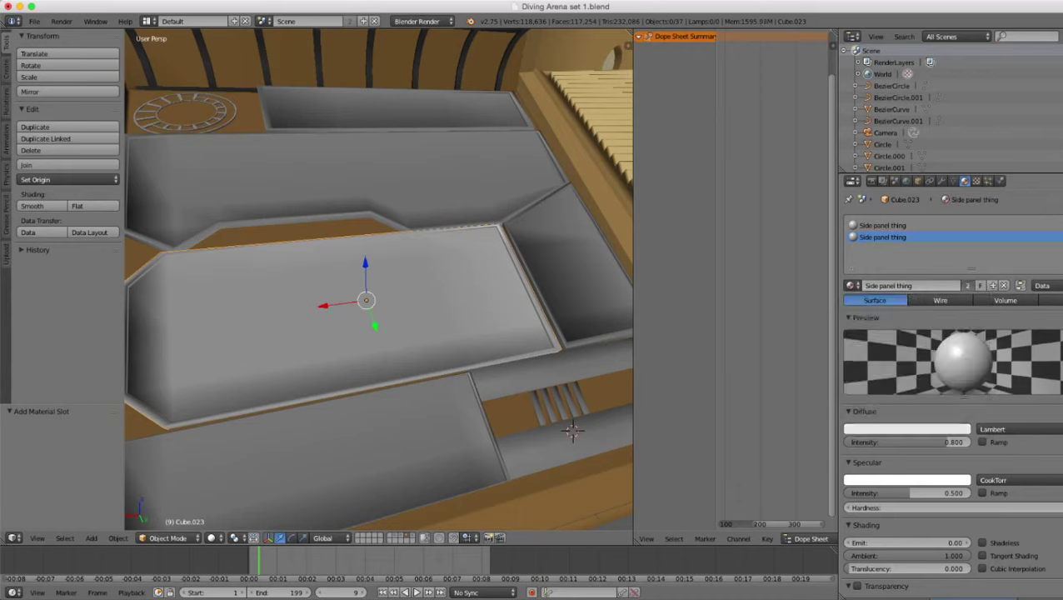
left_click(967, 286)
scroll(375, 281, "down", 4)
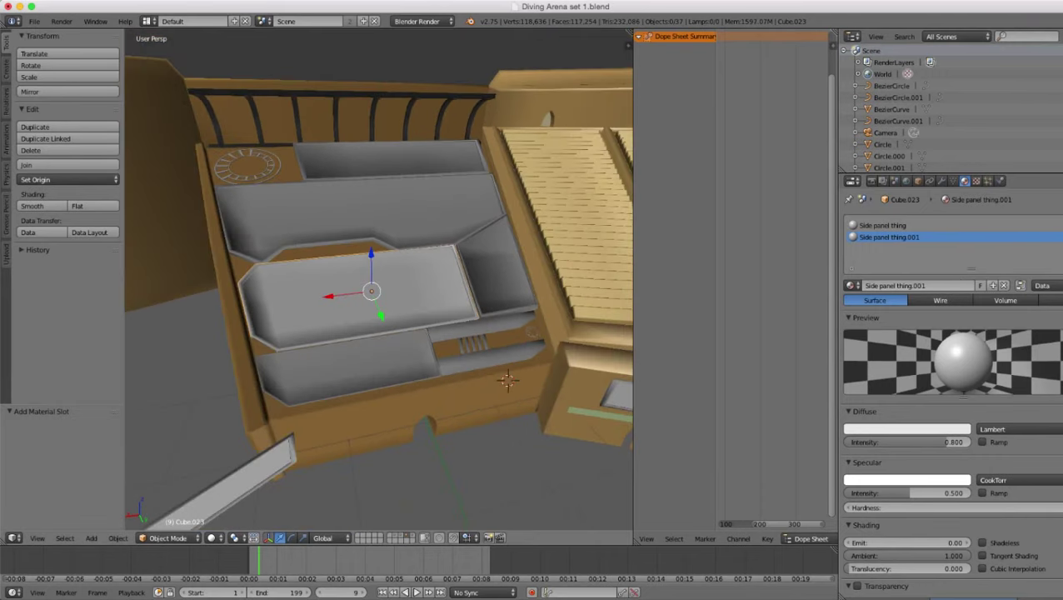
- Open the middle panel for mesh editing, select all face loops of its raised border frame and assign the second slot's material to them
scroll(200, 317, "up", 5)
key("Tab")
middle_click_drag(375, 283, 350, 312)
scroll(367, 292, "up", 3)
scroll(379, 279, "up", 4)
middle_click_drag(379, 279, 242, 446, "shift")
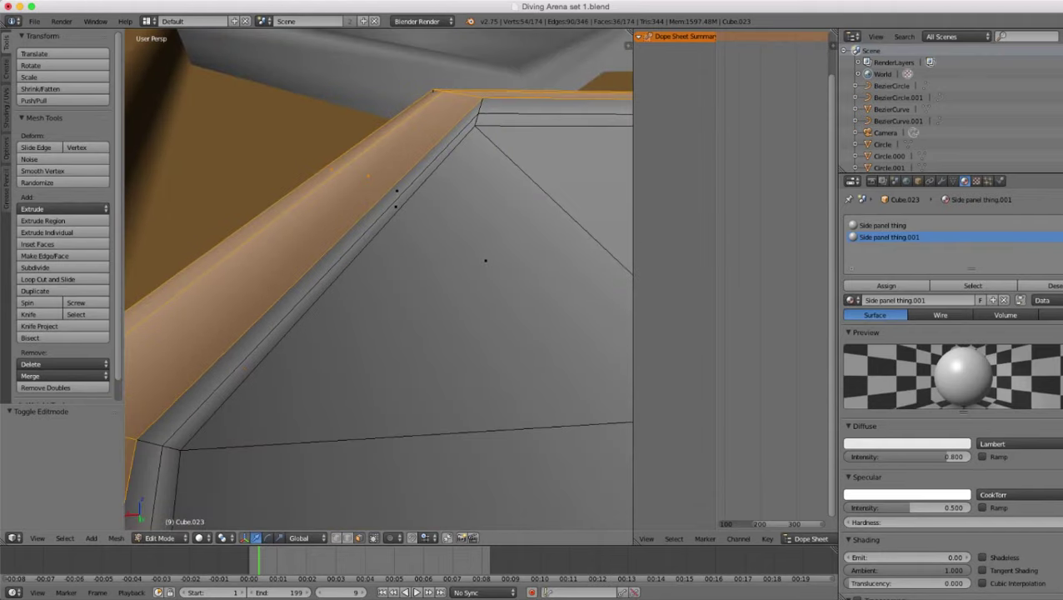
right_click(151, 443, "alt+shift")
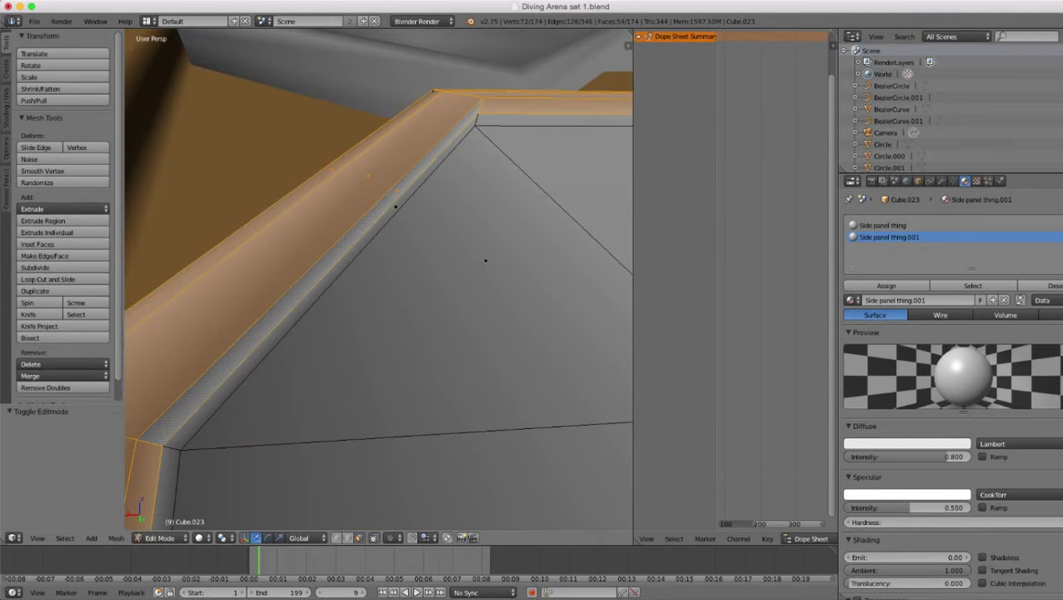
right_click(172, 448, "alt+shift")
middle_click_drag(172, 449, 322, 450)
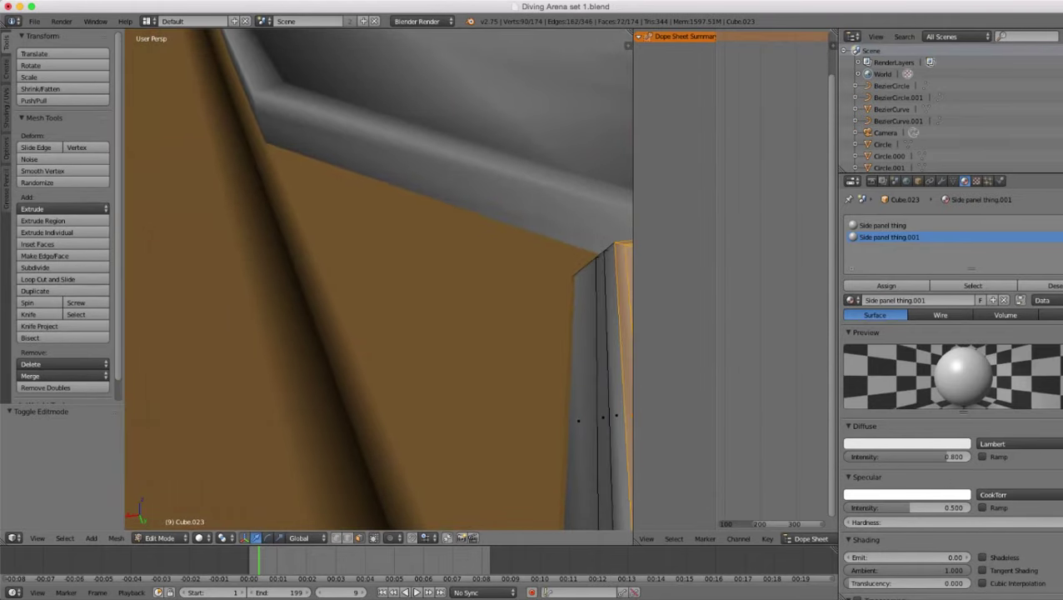
right_click(610, 248, "alt+shift")
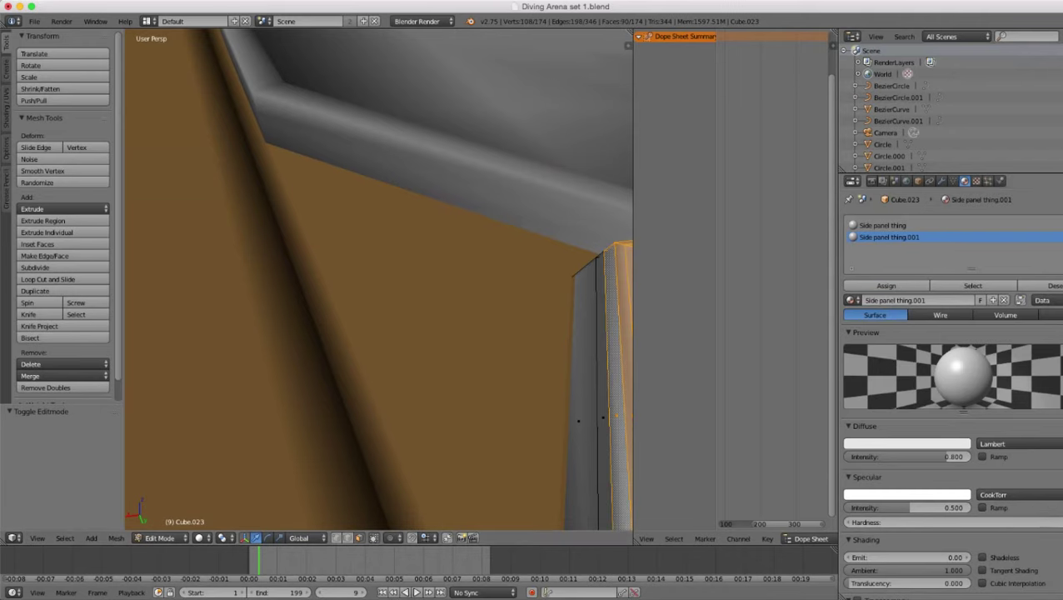
left_click(886, 285)
- Darken the frame material's diffuse color to a light grey and leave mesh editing
scroll(379, 280, "down", 6)
middle_click_drag(417, 283, 338, 279)
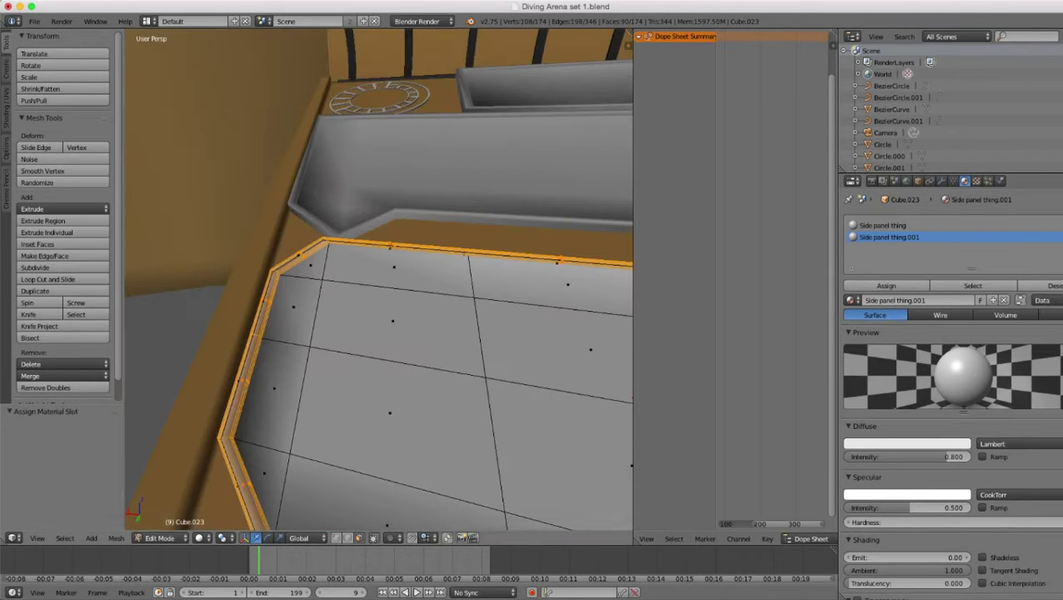
left_click(907, 444)
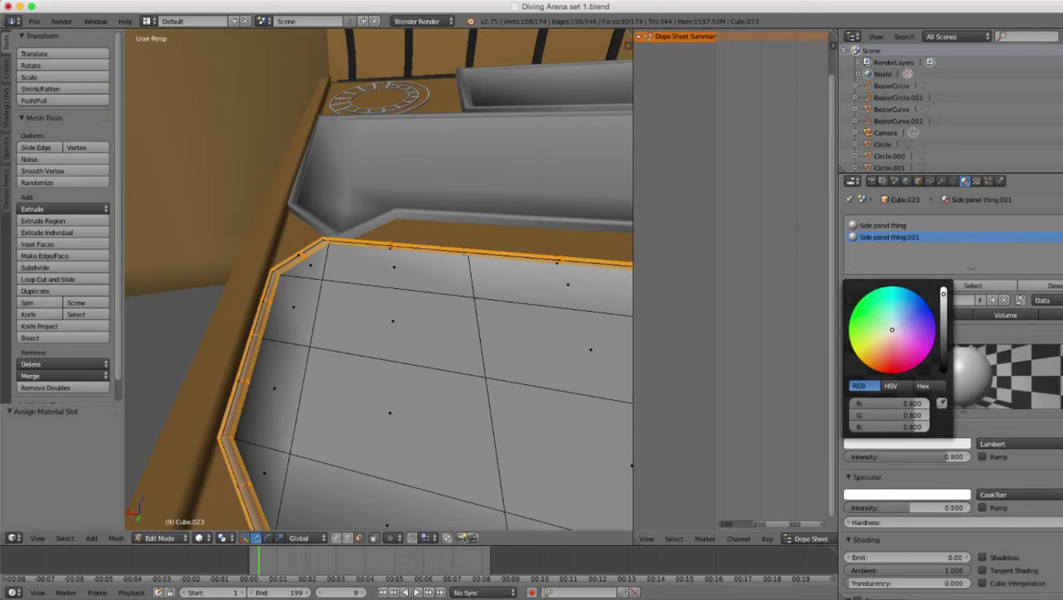
left_click_drag(943, 294, 943, 312)
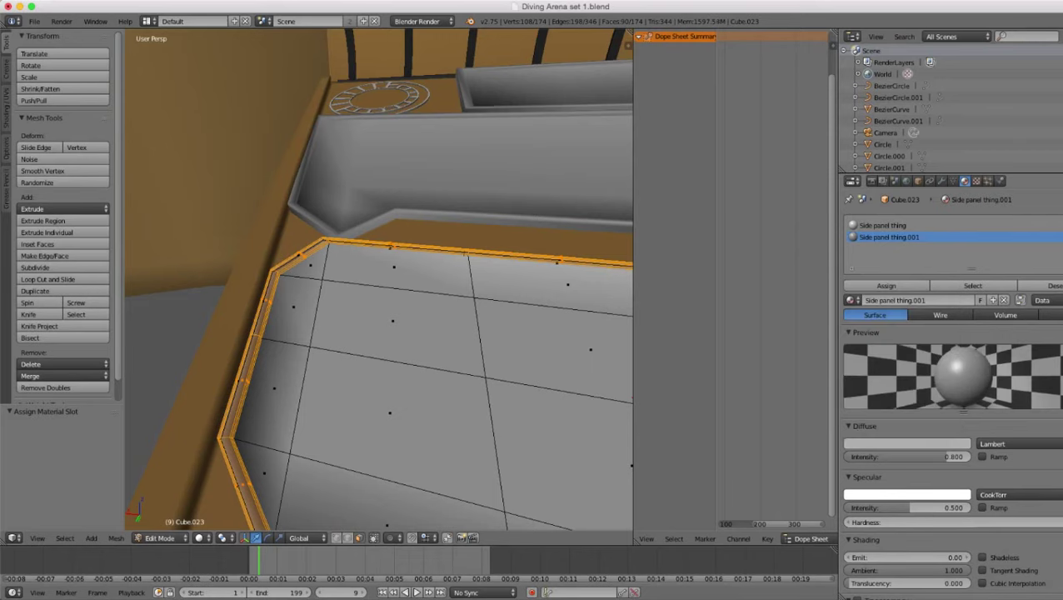
scroll(379, 280, "down", 5)
key("Tab")
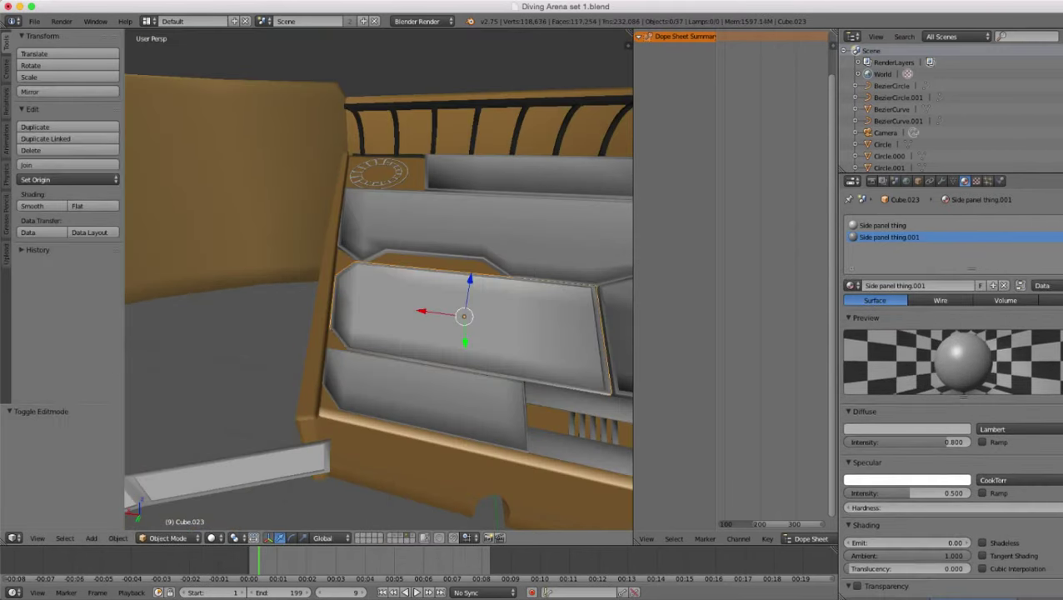
- Darken the diffuse color of the frame material "Side panel thing.001" to a dark grey with RGB values of 0.142
scroll(379, 280, "down", 5)
middle_click_drag(416, 275, 367, 300)
scroll(379, 280, "up", 6)
scroll(379, 280, "down", 4)
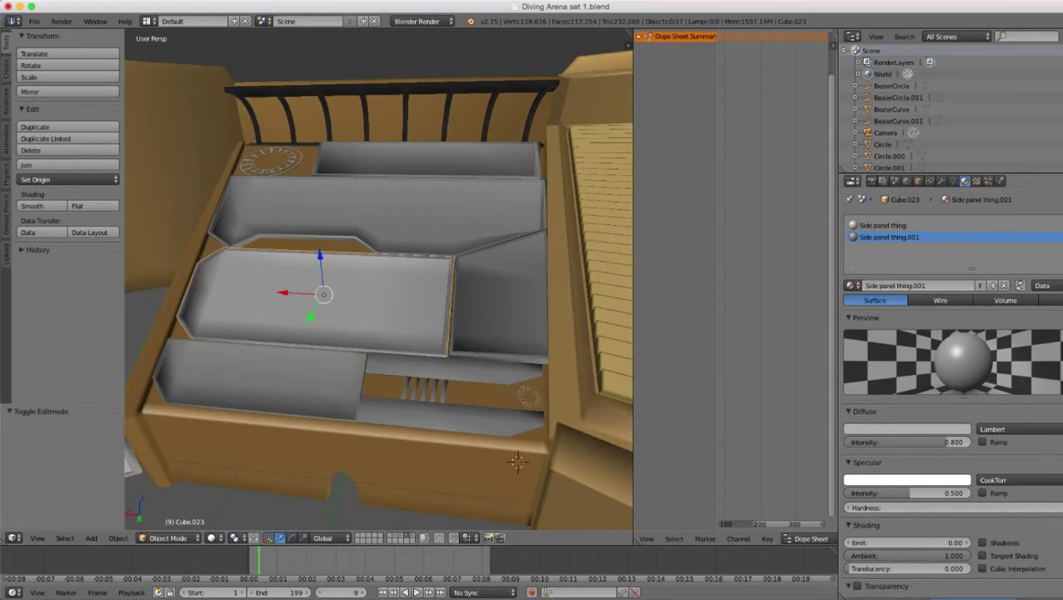
left_click(916, 429)
left_click_drag(943, 308, 943, 322)
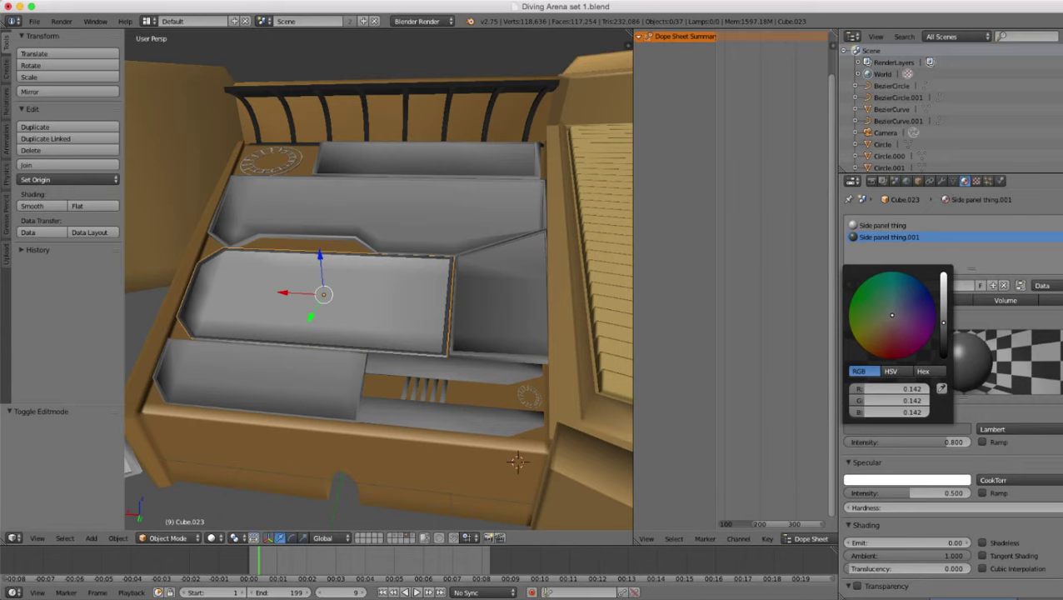
scroll(379, 280, "down", 2)
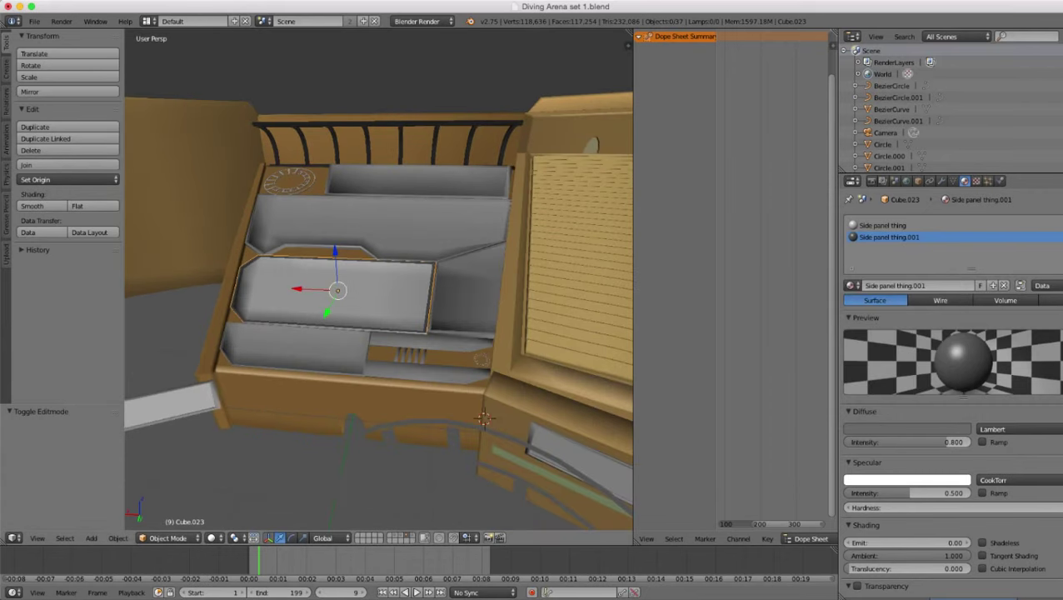
- Select the large panel directly above the middle one, add a material slot and load "Side panel thing" into it
right_click_drag(380, 223, 393, 225)
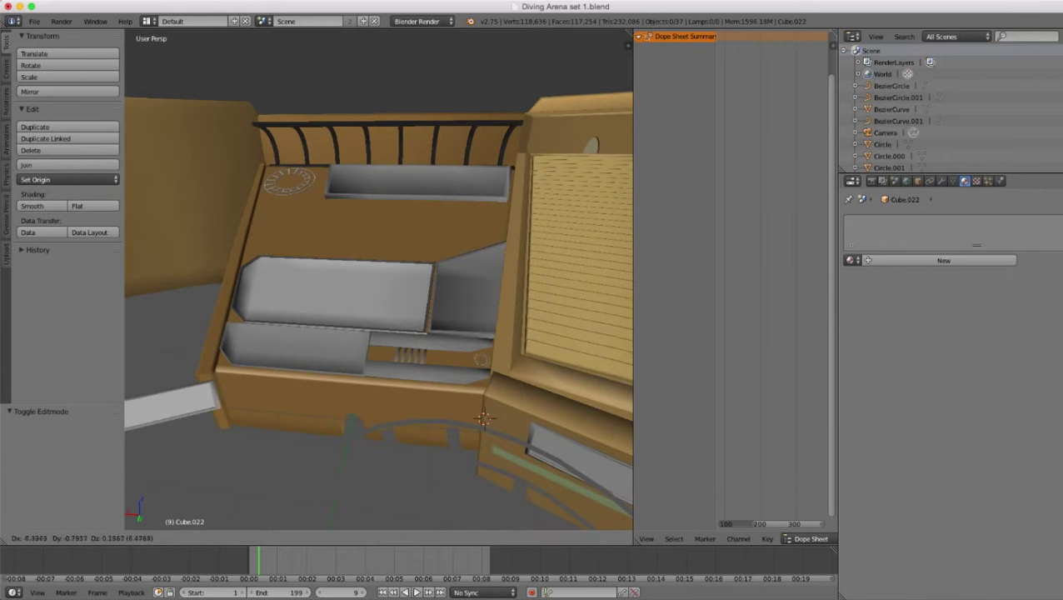
key("Escape")
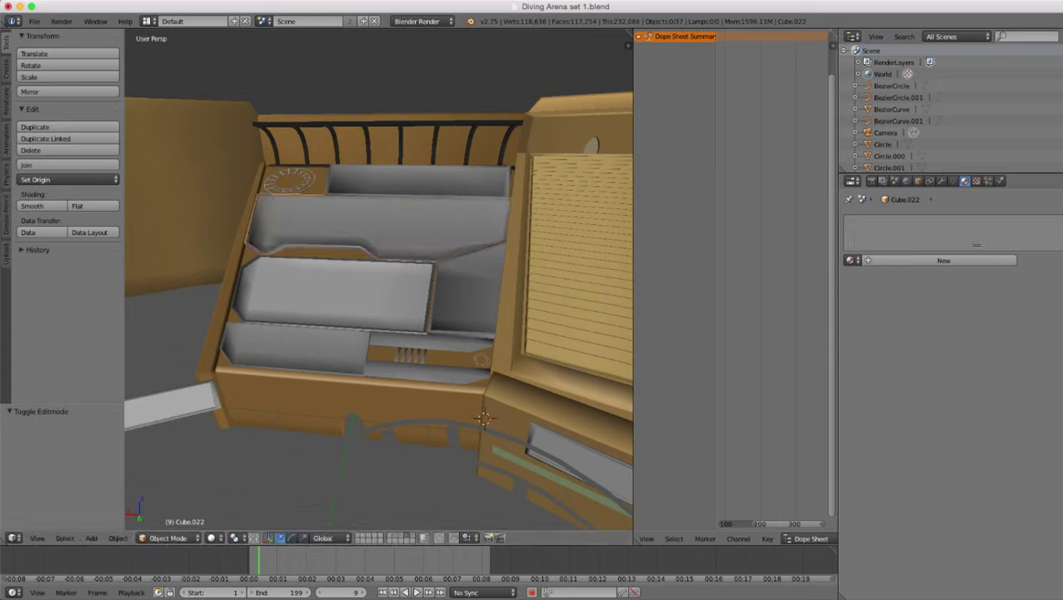
left_click(1061, 224)
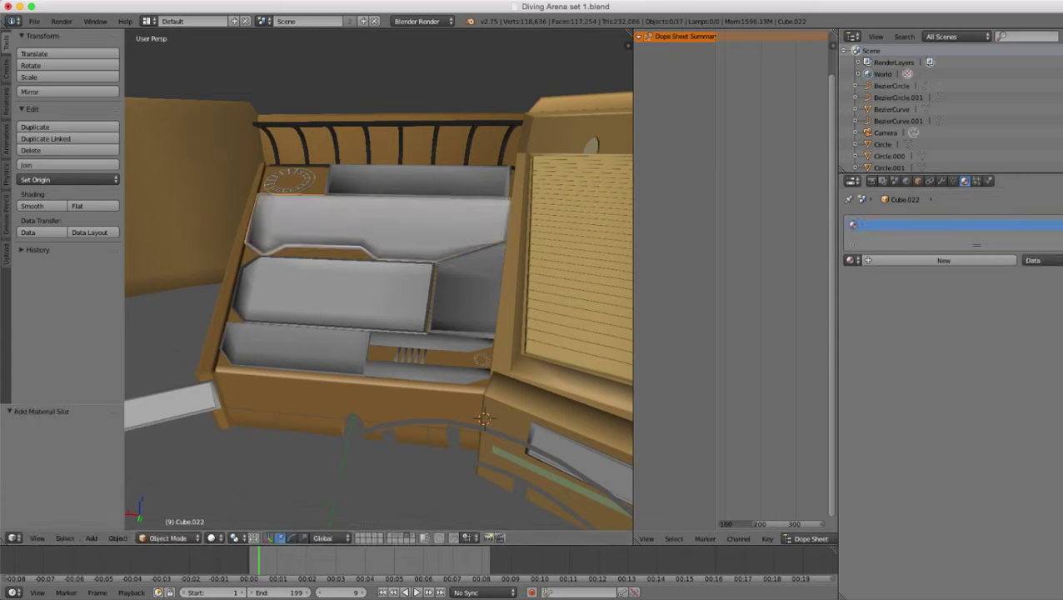
left_click(852, 261)
type("l")
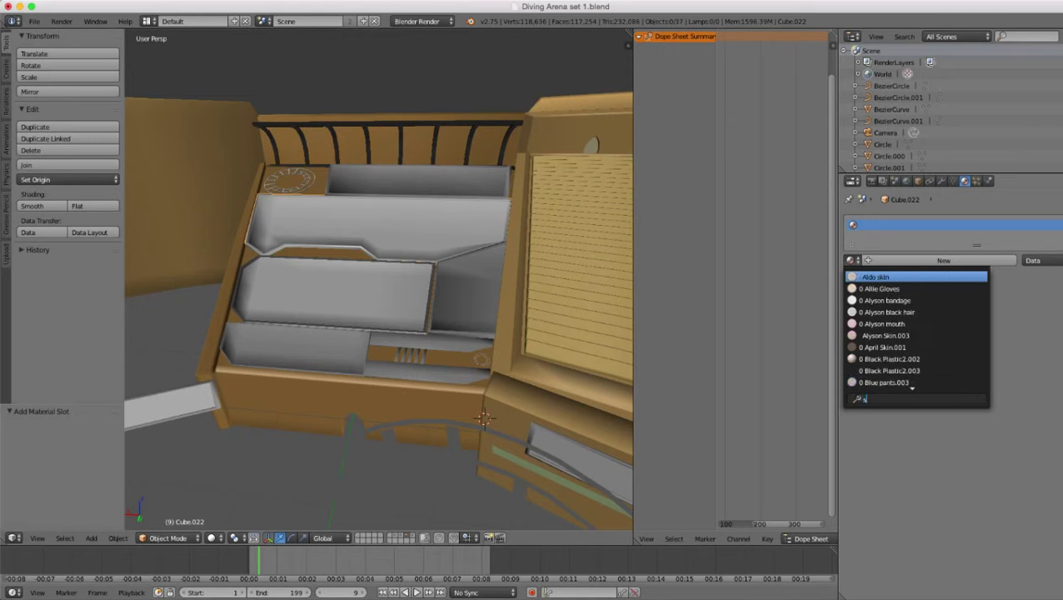
type("i")
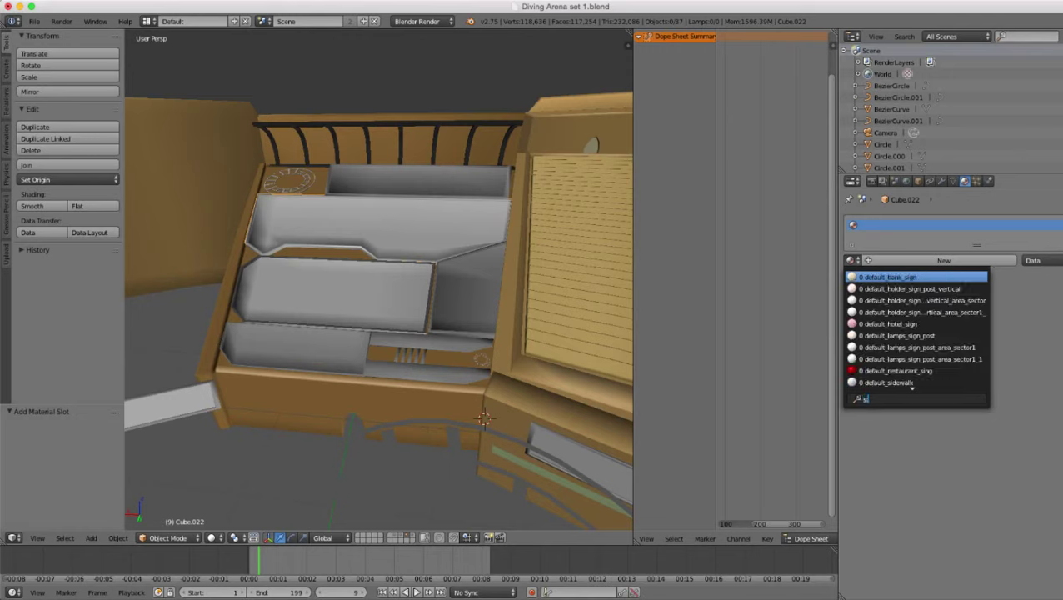
type("d")
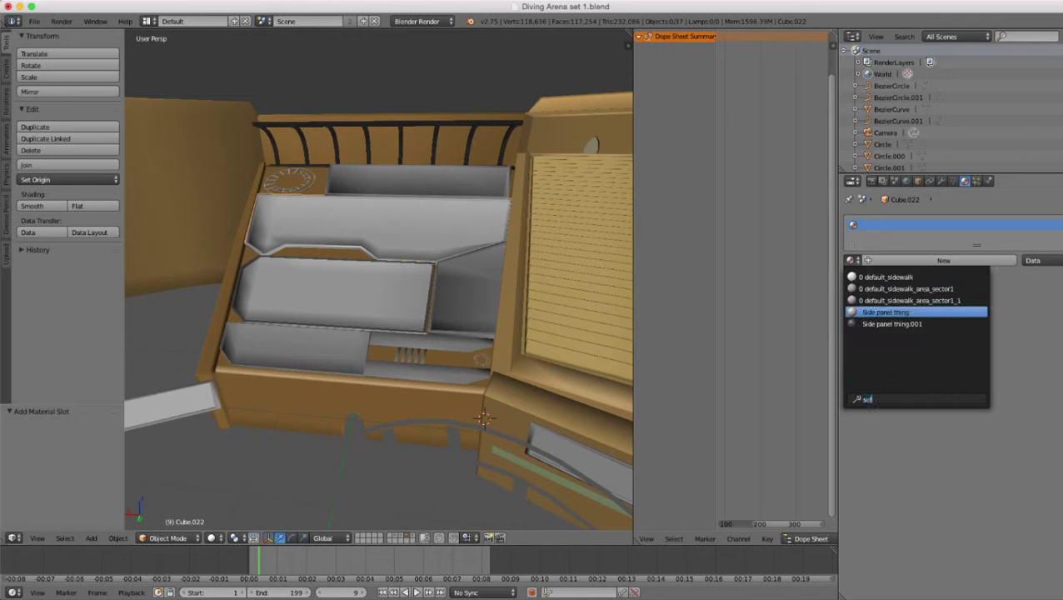
key("Return")
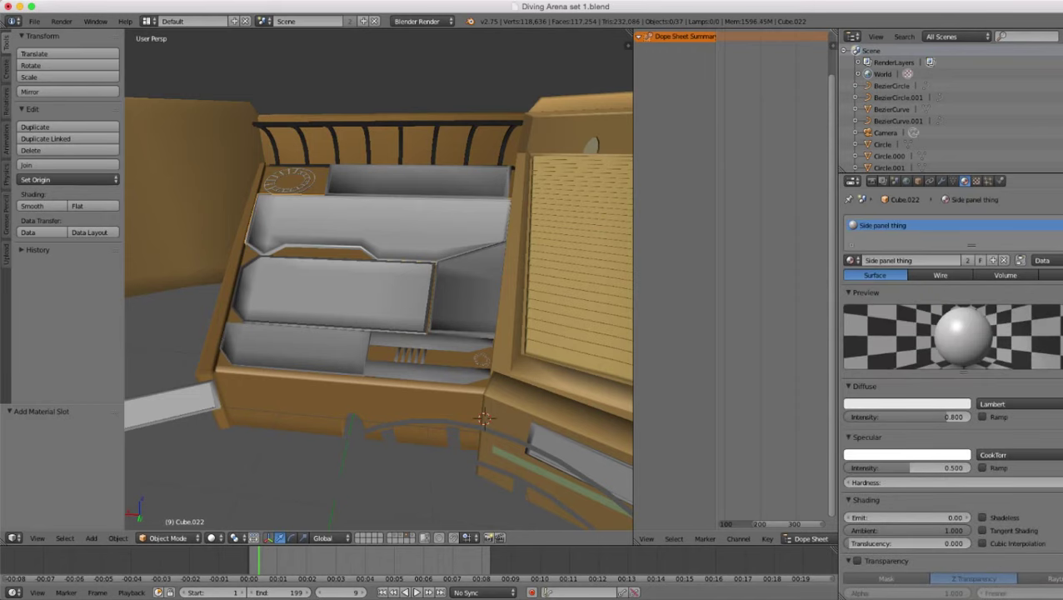
- Add a second material slot to the upper panel and select the face loops of its raised border frame in mesh editing
left_click(1061, 226)
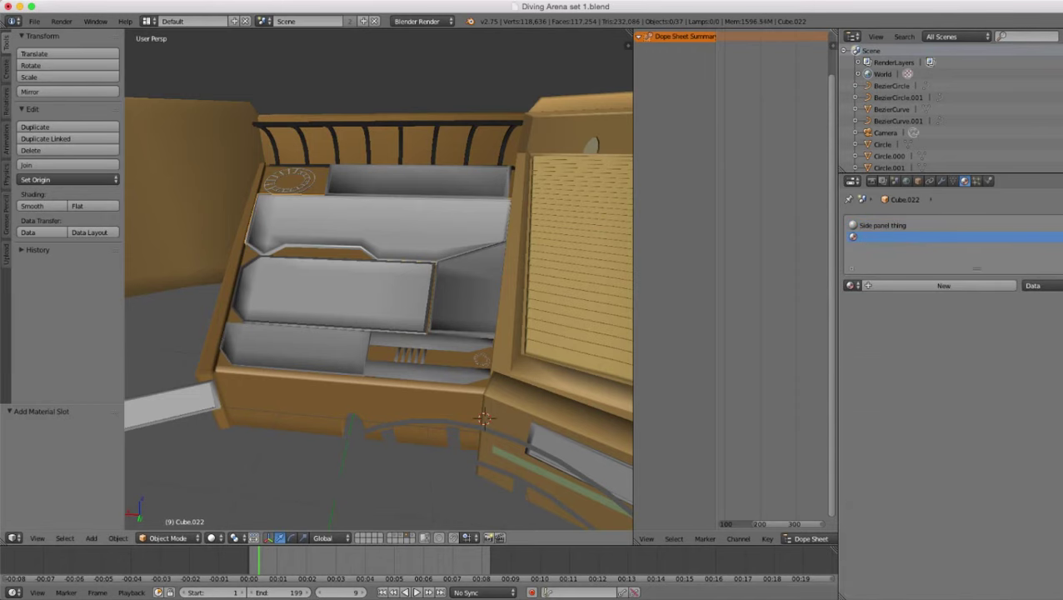
middle_click_drag(379, 250, 425, 292, "shift")
scroll(379, 279, "up", 5)
middle_click_drag(379, 279, 350, 292)
scroll(380, 280, "up", 3)
scroll(379, 279, "up", 4)
scroll(379, 279, "up", 2)
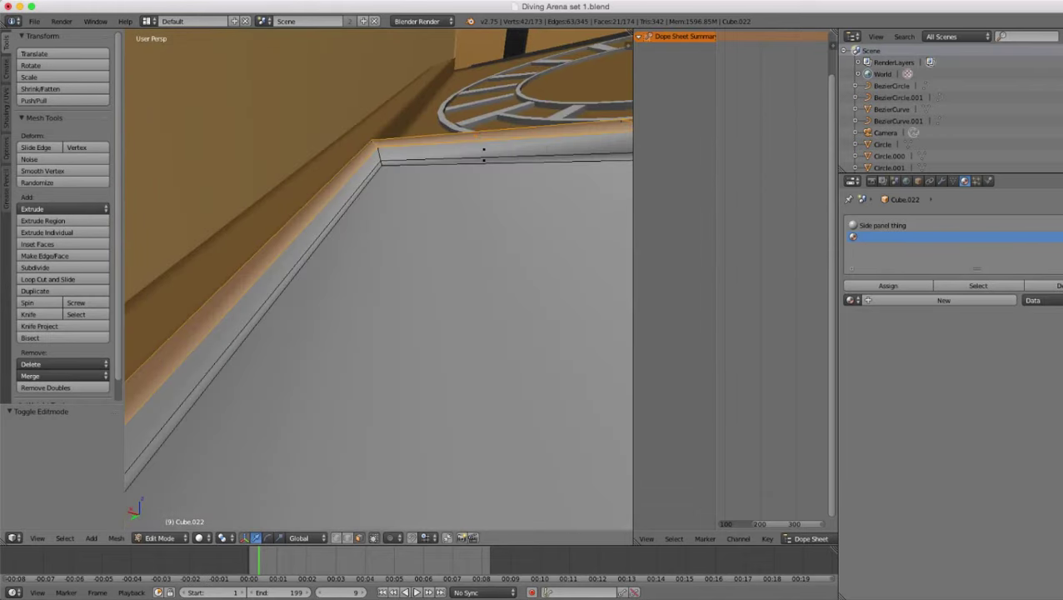
right_click(380, 155, "alt+shift")
middle_click_drag(380, 156, 484, 190)
right_click(380, 155, "alt+shift")
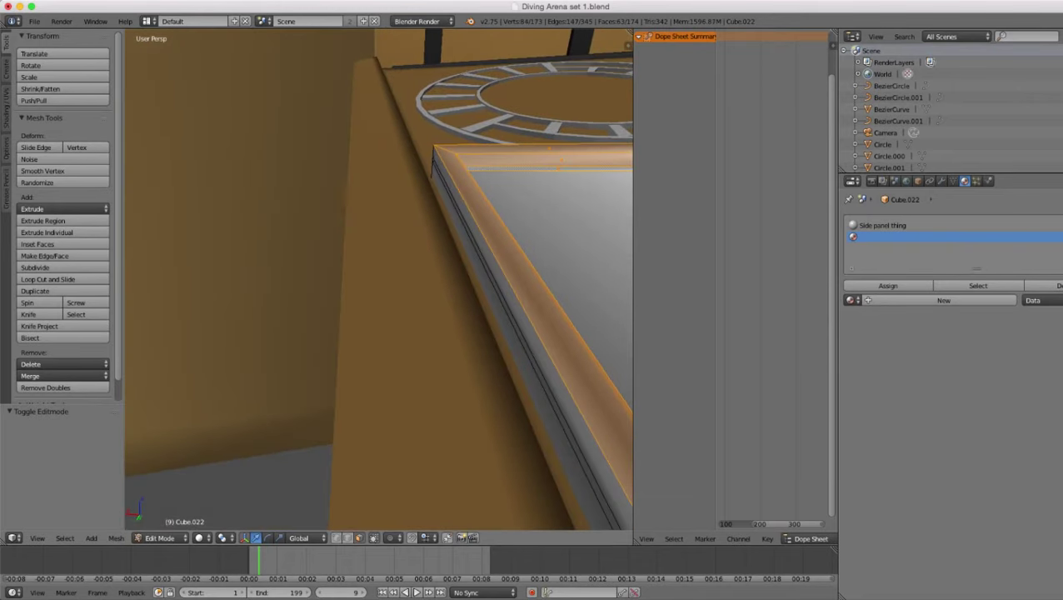
key("ctrl+KP_Add")
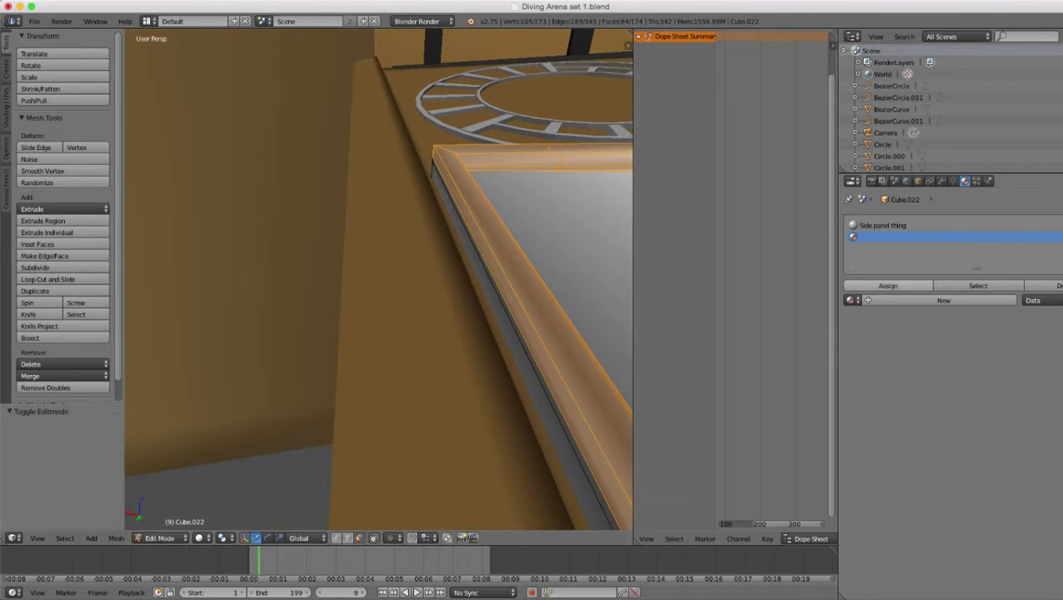
- Load "Side panel thing.001" into the upper panel's second slot, assign it to the selected frame faces and leave mesh editing
left_click(944, 300)
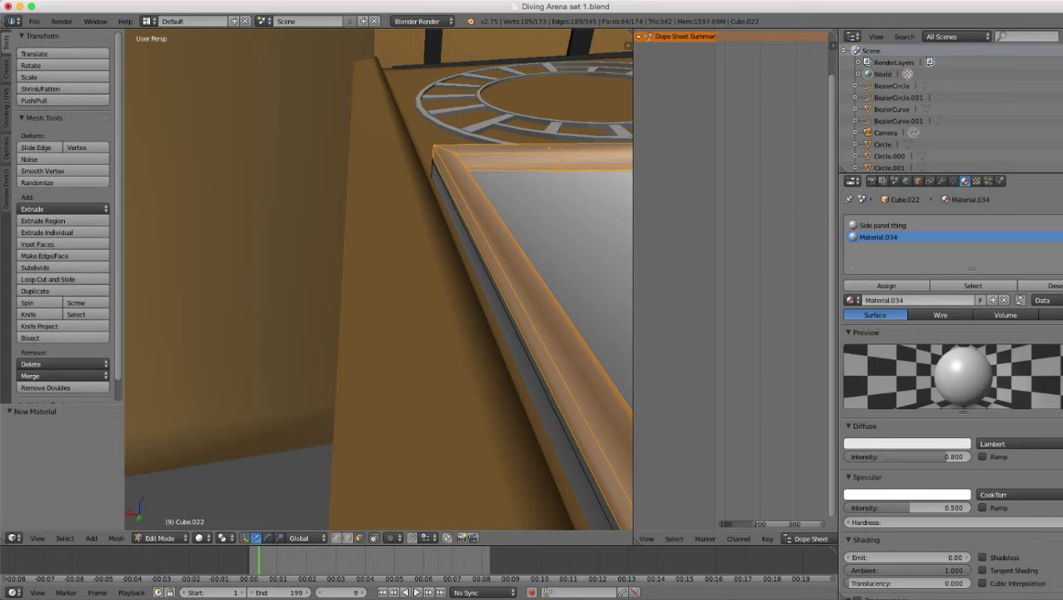
left_click(854, 300)
type("s")
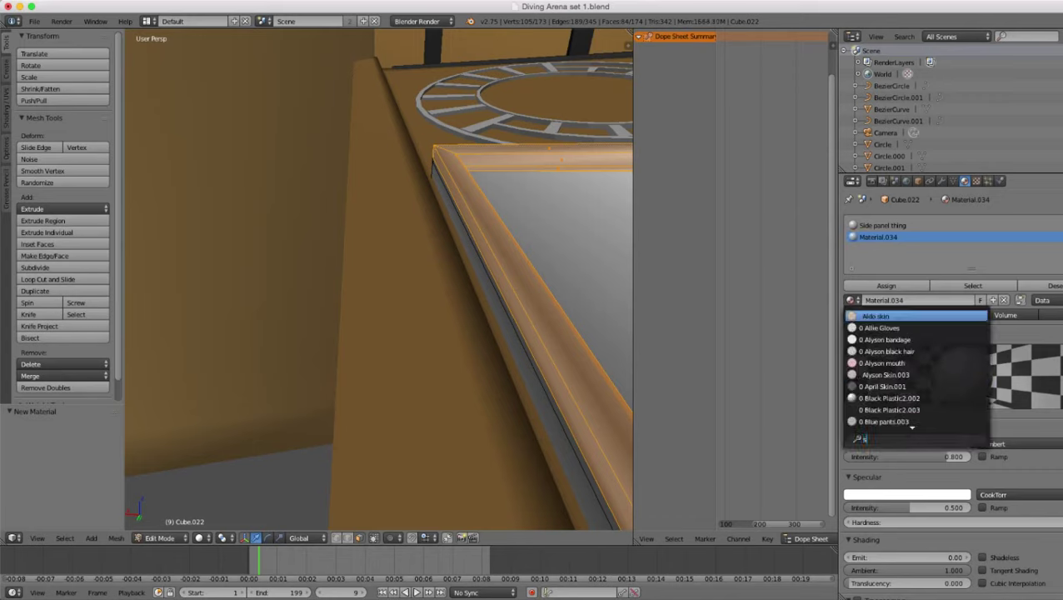
type("id")
key("Down")
key("Down")
key("Down")
key("Down")
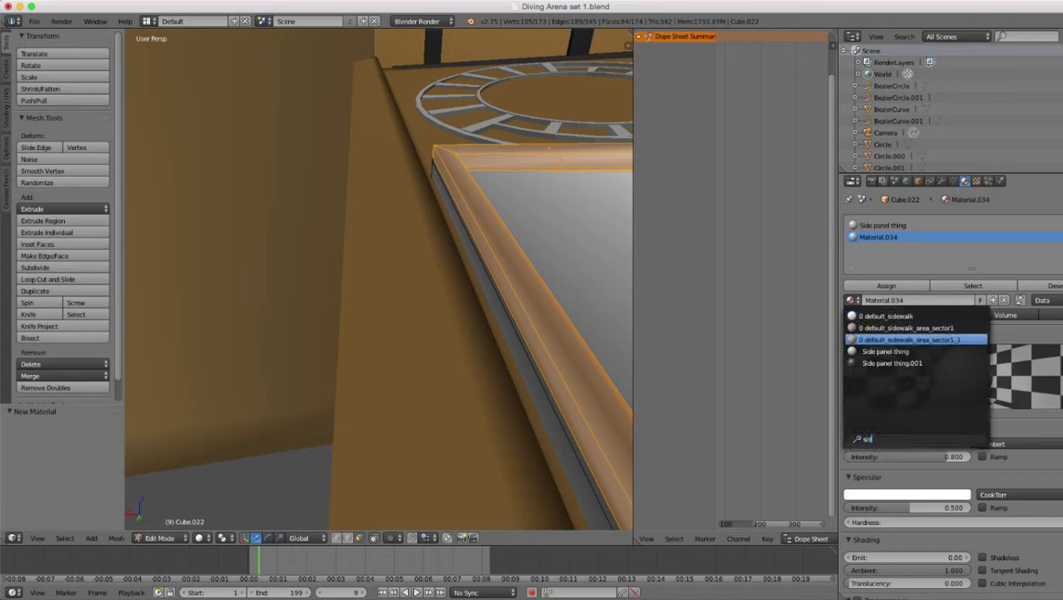
key("Return")
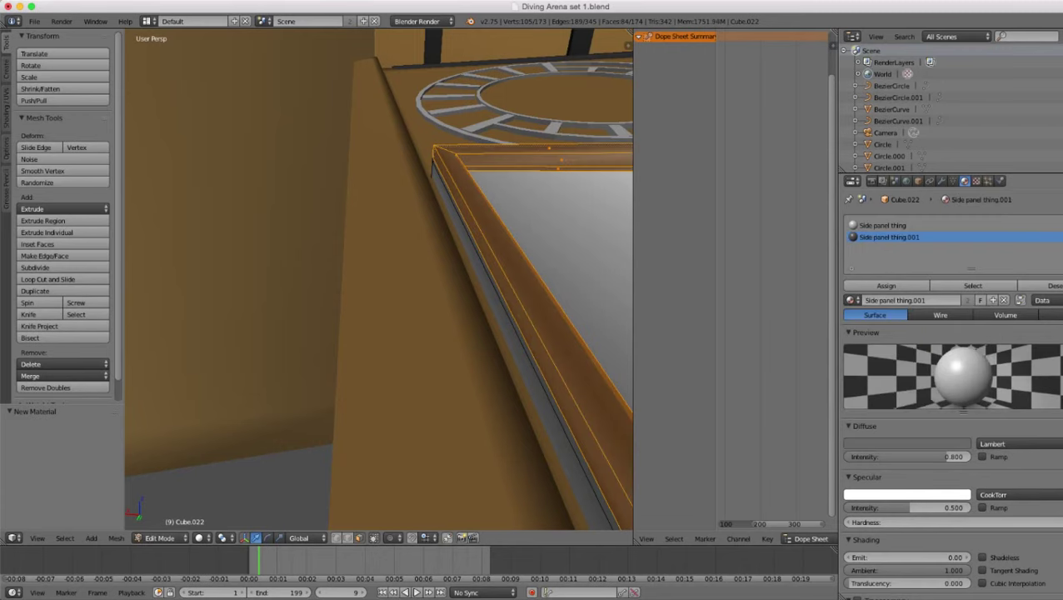
scroll(379, 279, "down", 7)
scroll(379, 279, "down", 3)
middle_click_drag(416, 283, 442, 279)
key("Tab")
- Open the narrow panel below the railing for mesh editing and add the outer side face loop of its frame to the selection
scroll(379, 279, "down", 10)
scroll(380, 279, "up", 8)
scroll(379, 279, "up", 5)
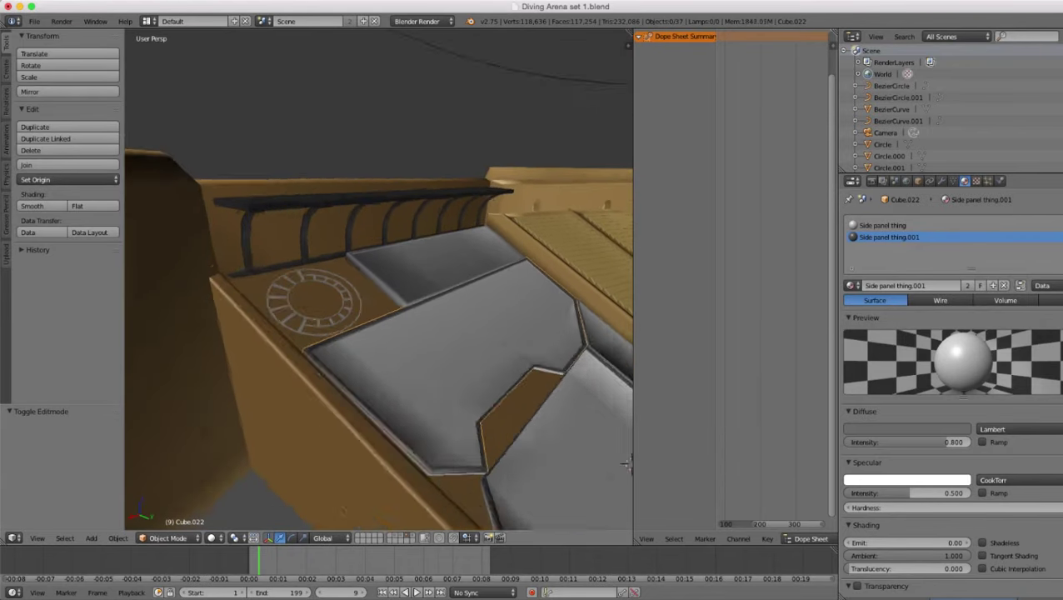
scroll(379, 279, "up", 2)
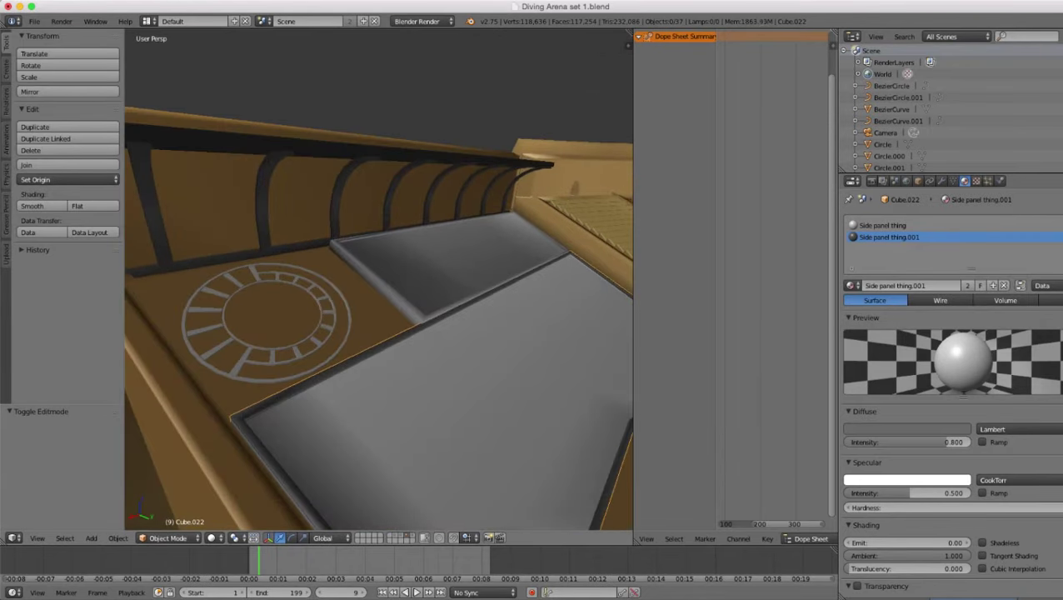
right_click(450, 265)
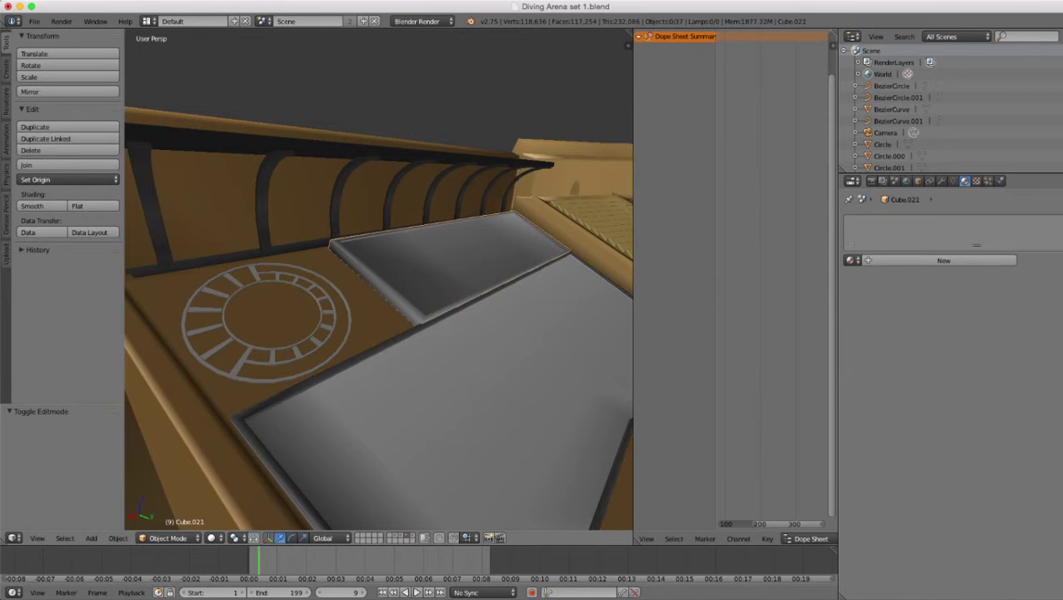
middle_click_drag(450, 275, 508, 262)
scroll(379, 279, "up", 3)
key("Tab")
scroll(379, 279, "up", 3)
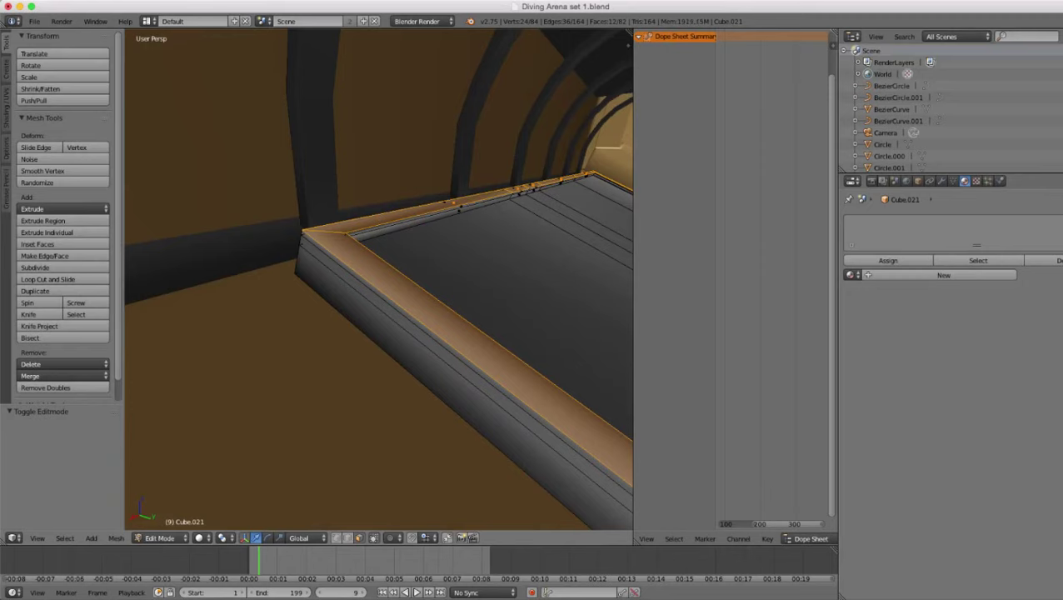
right_click(300, 242, "alt+shift")
middle_click_drag(301, 241, 304, 200)
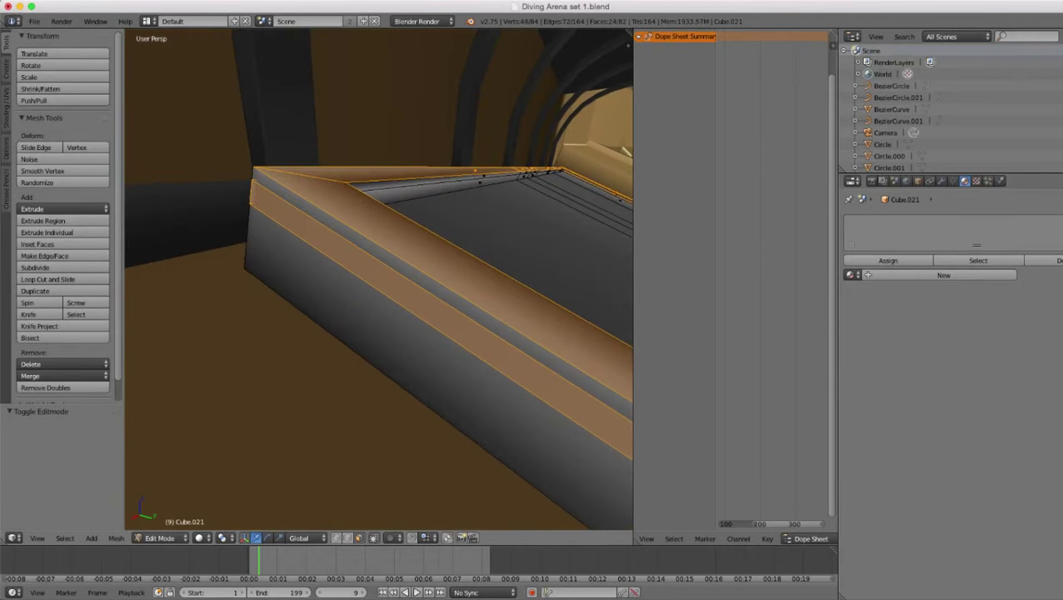
- Add the thin outer edge loop and both inner face loops of the narrow panel's frame to the selection, excluding the flat center faces
right_click(255, 176, "alt+shift")
middle_click_drag(255, 175, 163, 210)
right_click(237, 200, "alt+shift")
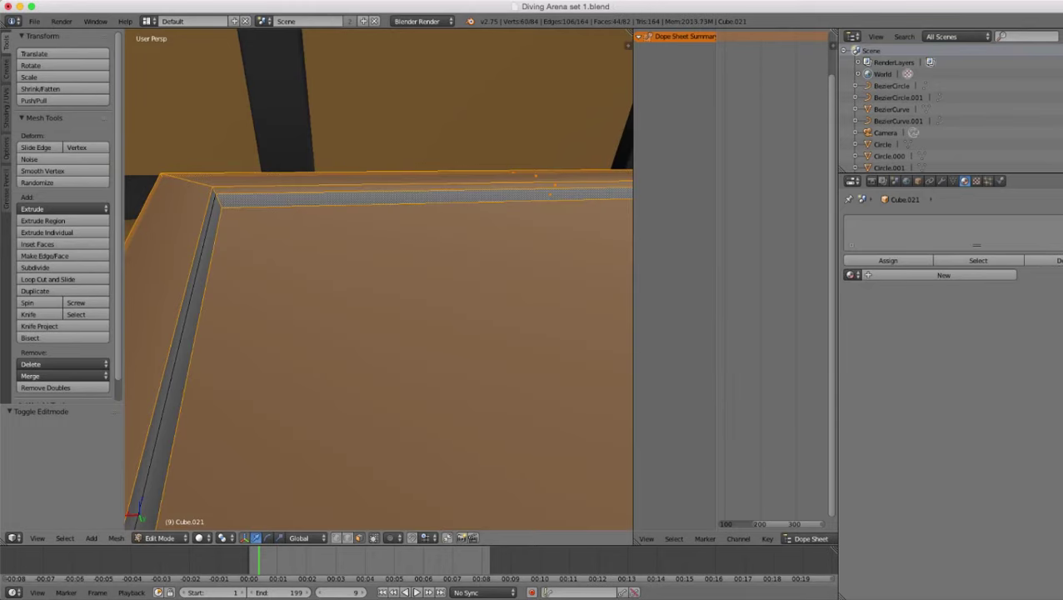
key("ctrl+z")
right_click(220, 201, "alt+shift")
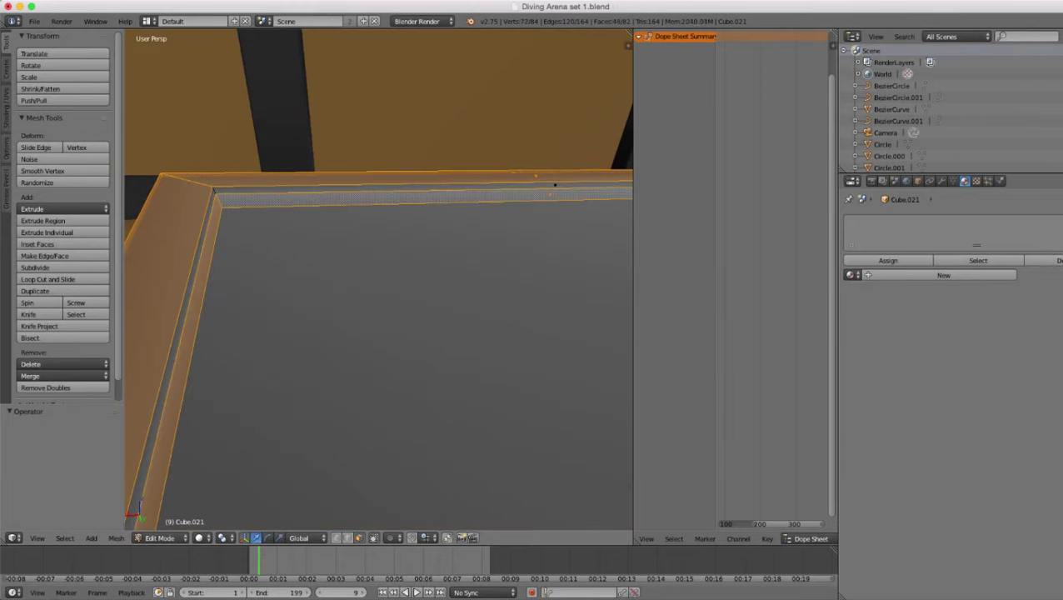
right_click(215, 193, "alt+shift")
scroll(215, 194, "down", 10)
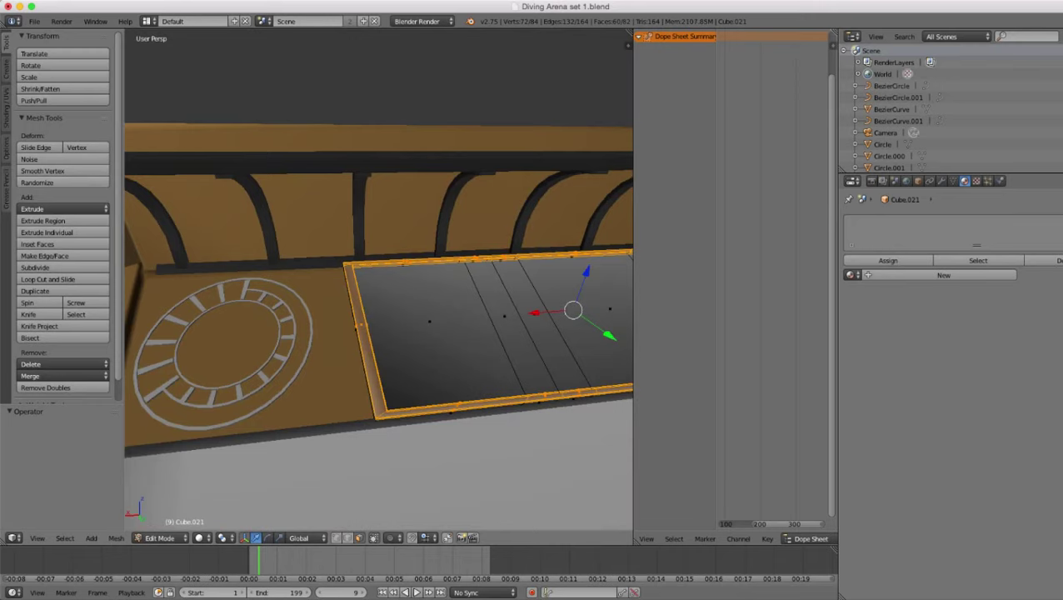
- Load the existing material "Side panel thing" onto the narrow panel below the railing
left_click(851, 275)
type("s")
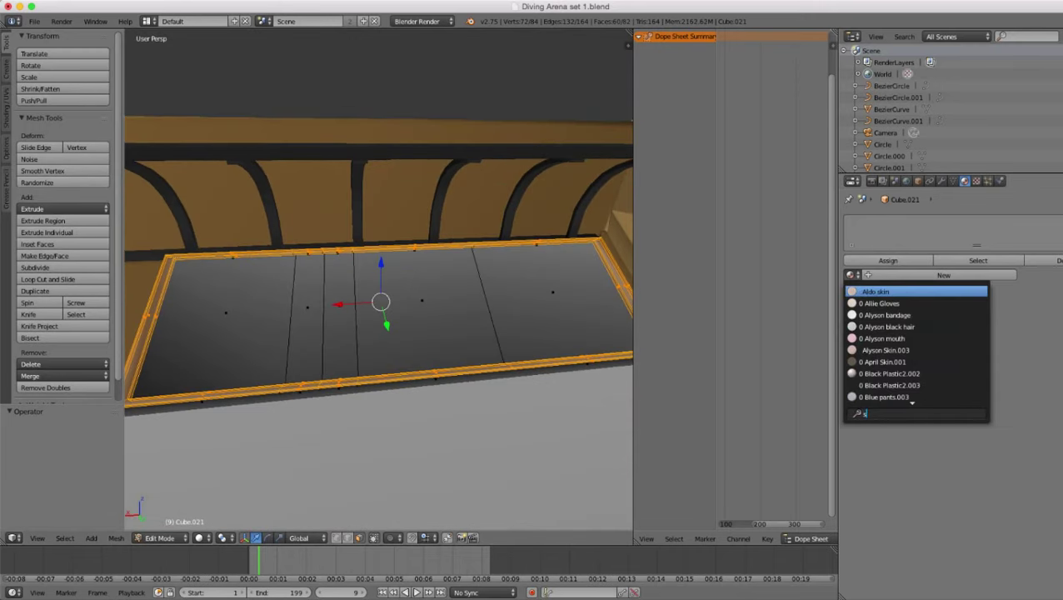
type("ide")
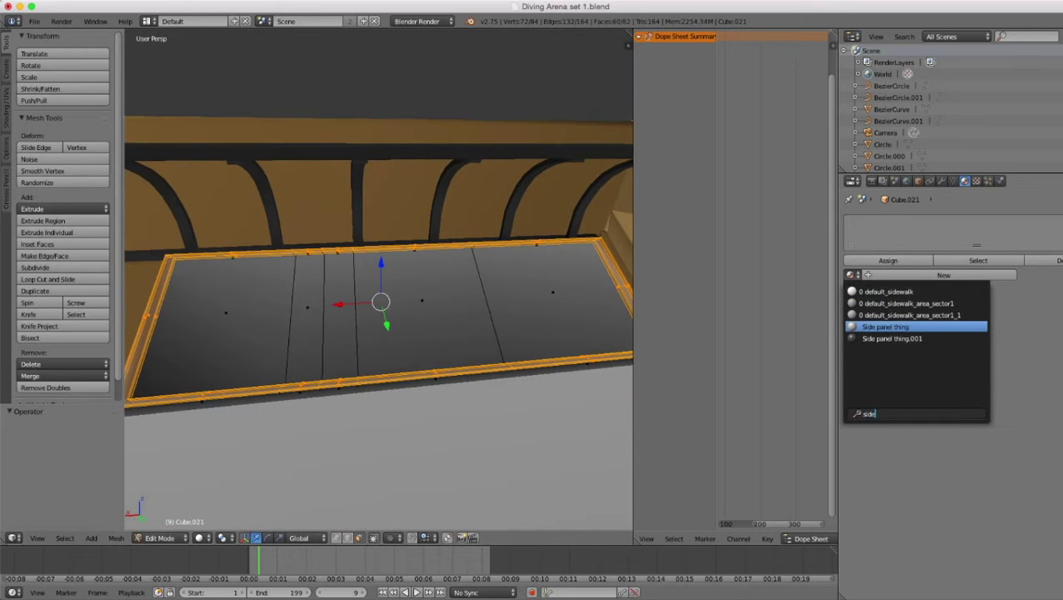
left_click(892, 326)
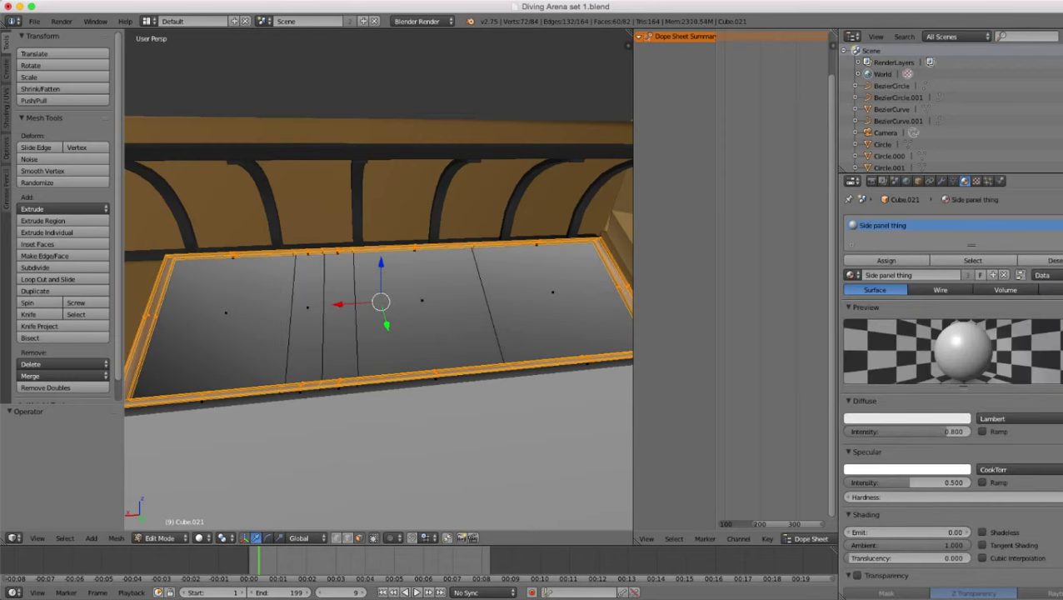
- Add a second slot with "Side panel thing.001" to the narrow panel, assign it to the selected frame faces and leave mesh editing
left_click(1061, 224)
left_click(852, 300)
type("s")
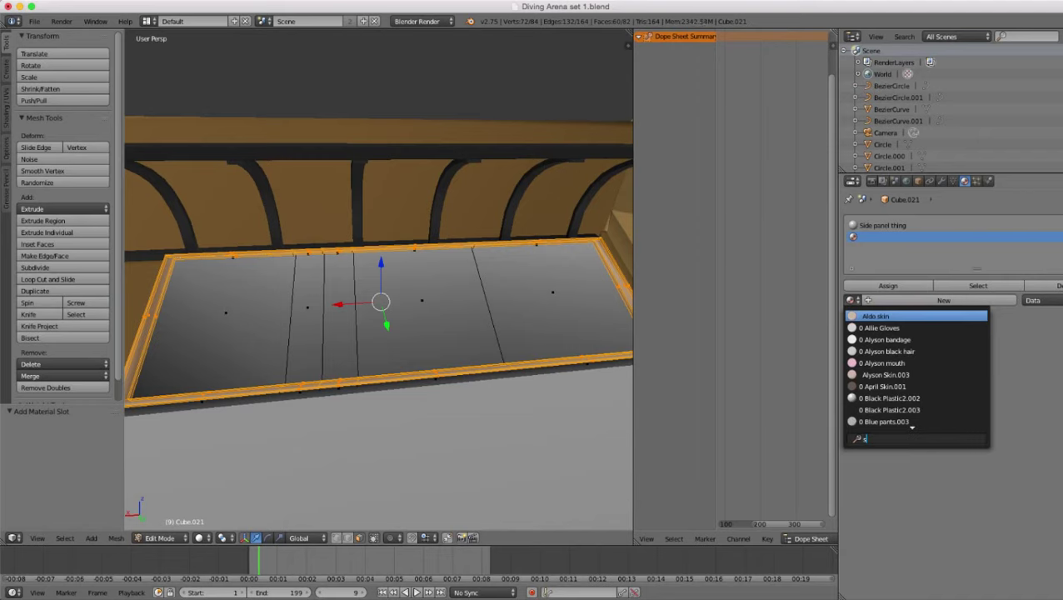
type("sid")
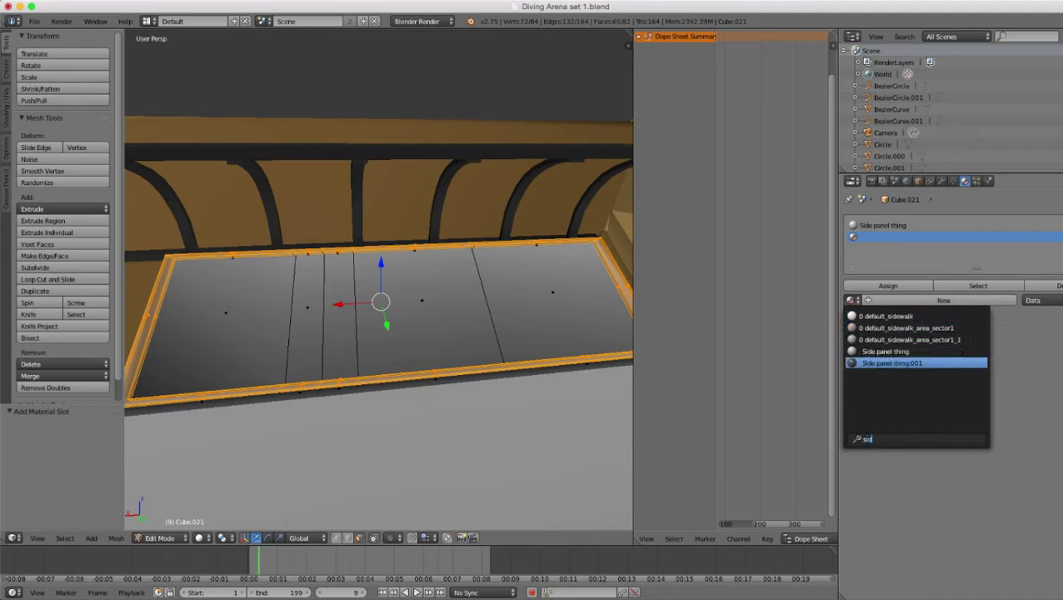
left_click(893, 363)
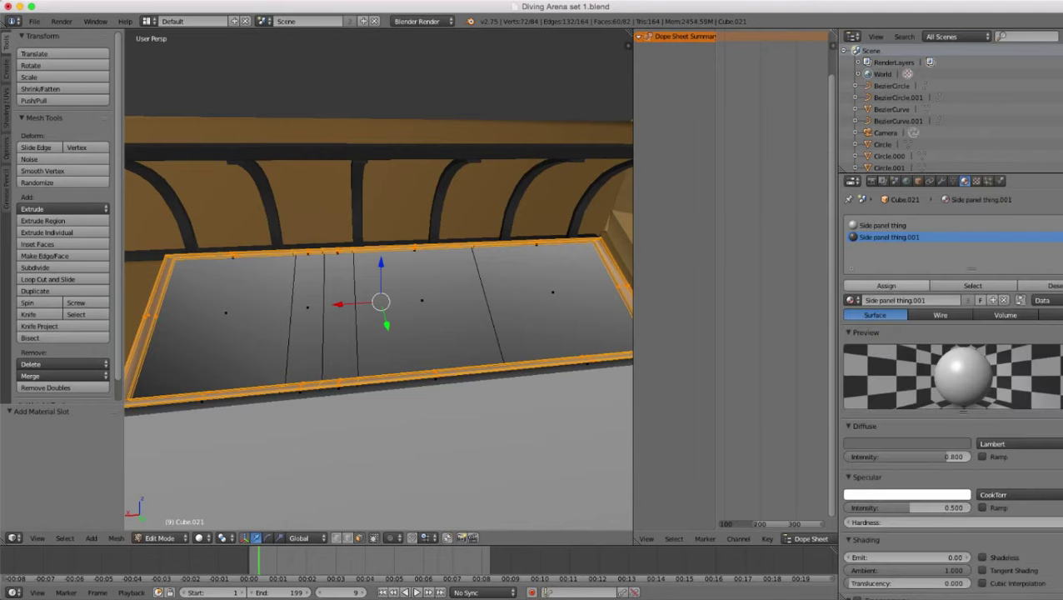
left_click(886, 286)
scroll(379, 284, "down", 2)
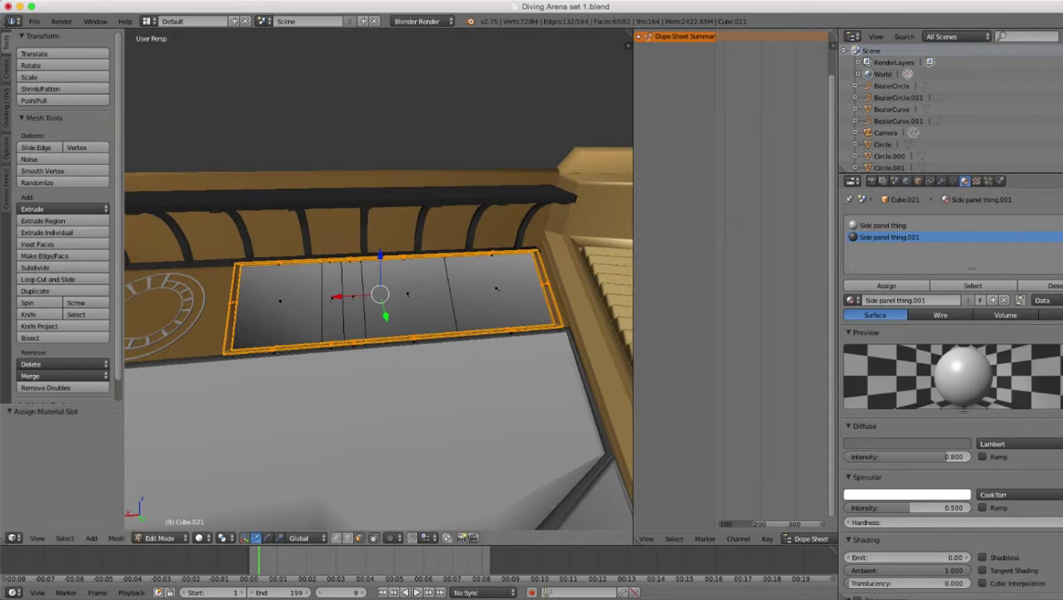
key("Tab")
- Open the small four-sided panel beside the yellow steps for mesh editing and add the outer face loops of its frame to the selection
scroll(379, 284, "down", 5)
middle_click_drag(379, 283, 329, 283)
scroll(392, 321, "up", 1)
scroll(379, 284, "up", 5)
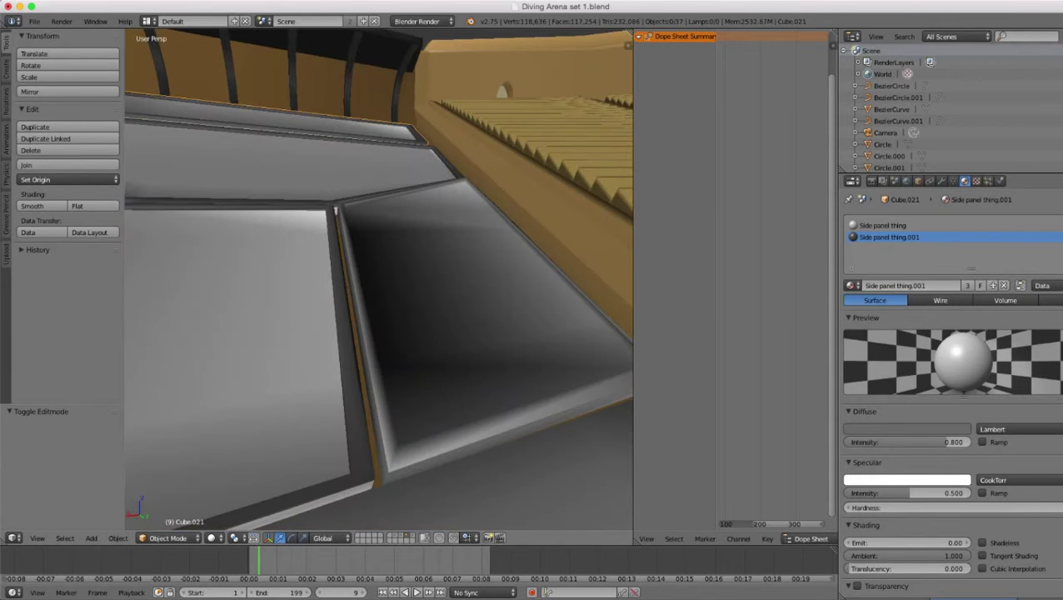
right_click(433, 300)
key("Tab")
middle_click_drag(434, 300, 437, 262)
scroll(437, 234, "up", 4)
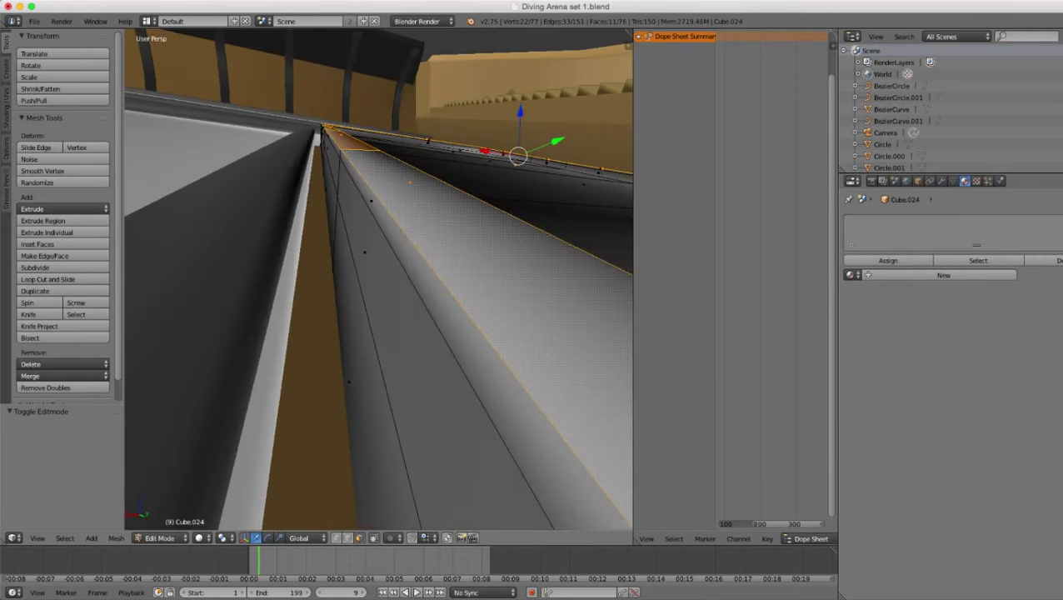
right_click(341, 190, "alt+shift")
right_click(334, 229, "alt+shift")
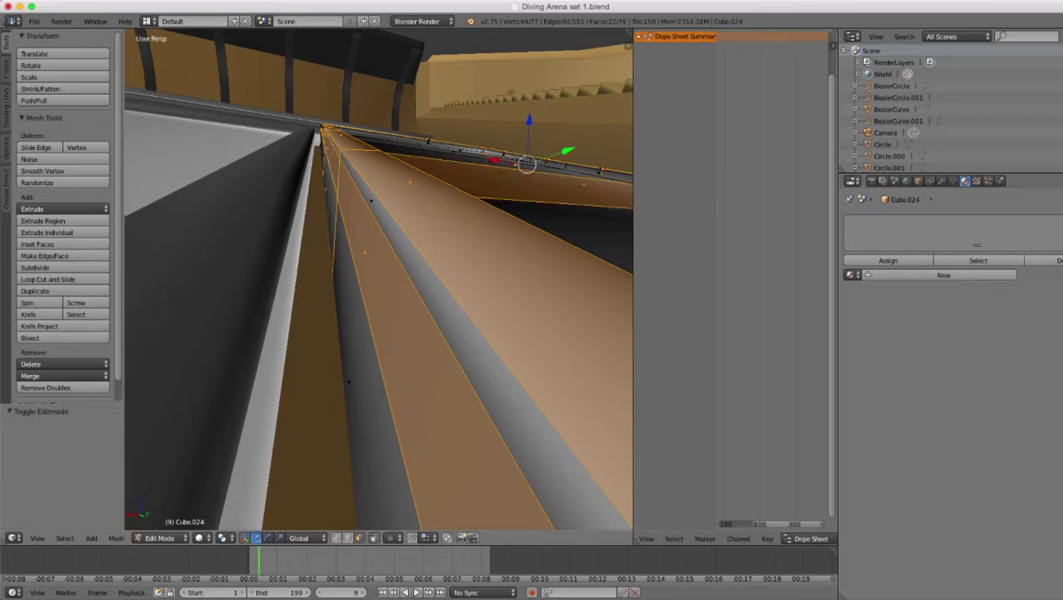
key("ctrl+z")
right_click(336, 244, "alt+shift")
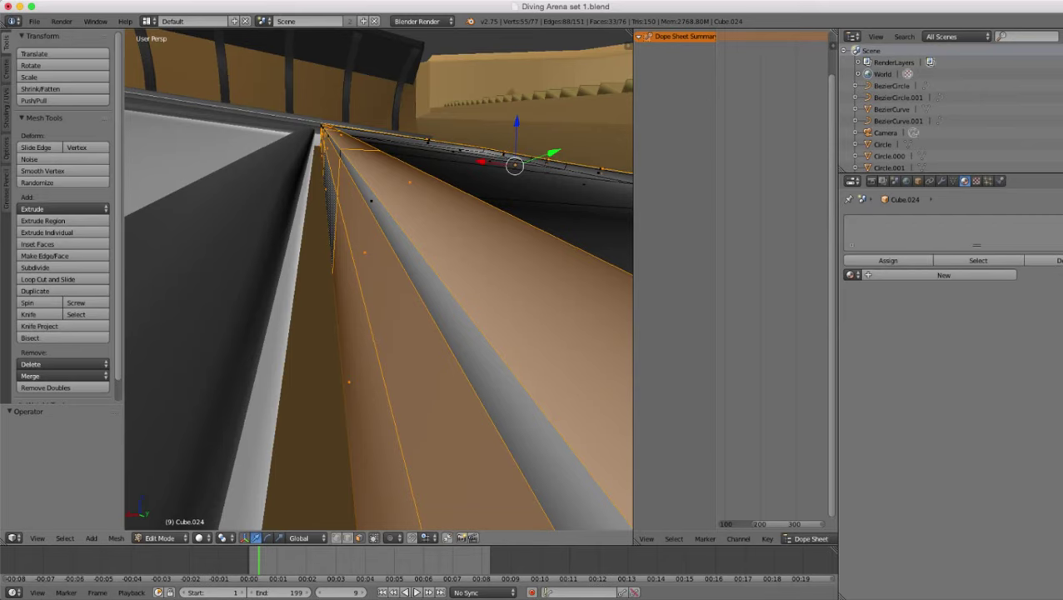
right_click(343, 155, "alt+shift")
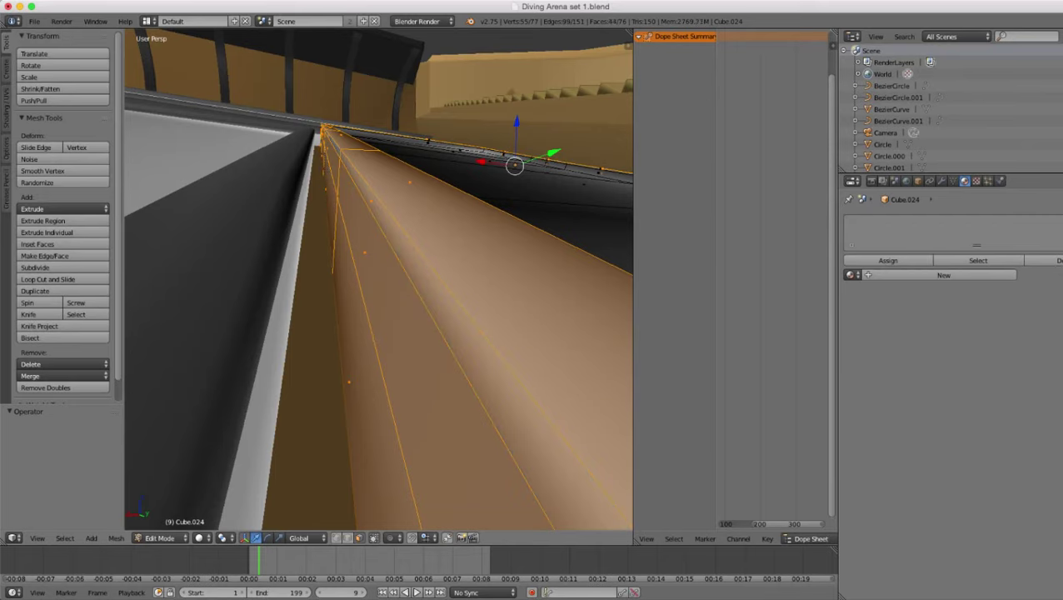
- Add the inner face loops of the four-sided panel's frame to the selection, excluding the flat center faces
middle_click_drag(379, 250, 267, 275)
middle_click_drag(351, 275, 429, 270, "shift")
right_click(202, 199, "alt+shift")
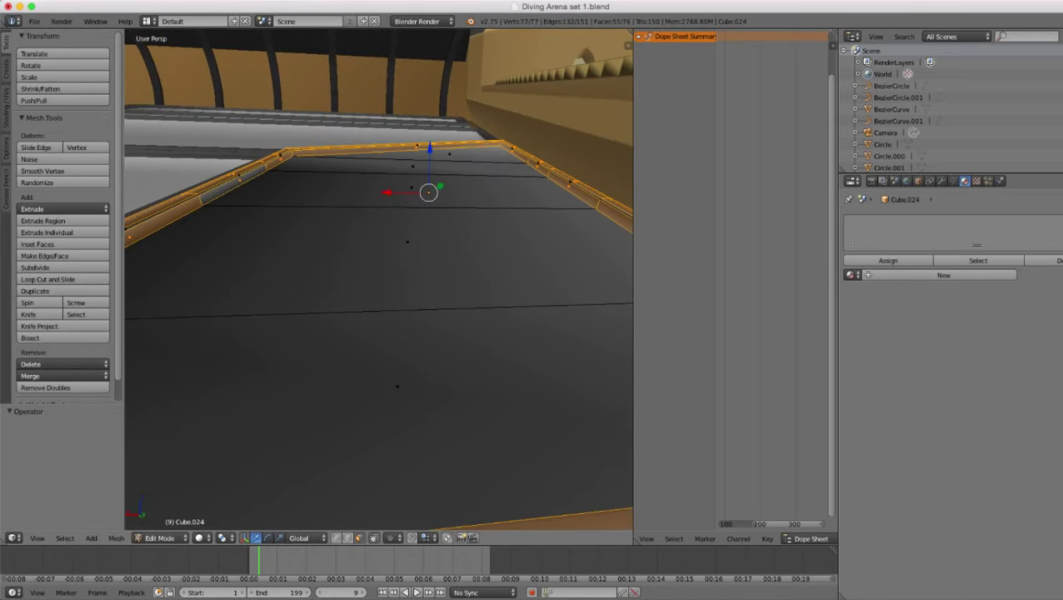
middle_click_drag(202, 199, 316, 229, "shift")
scroll(309, 229, "up", 5)
right_click(215, 107, "alt+shift")
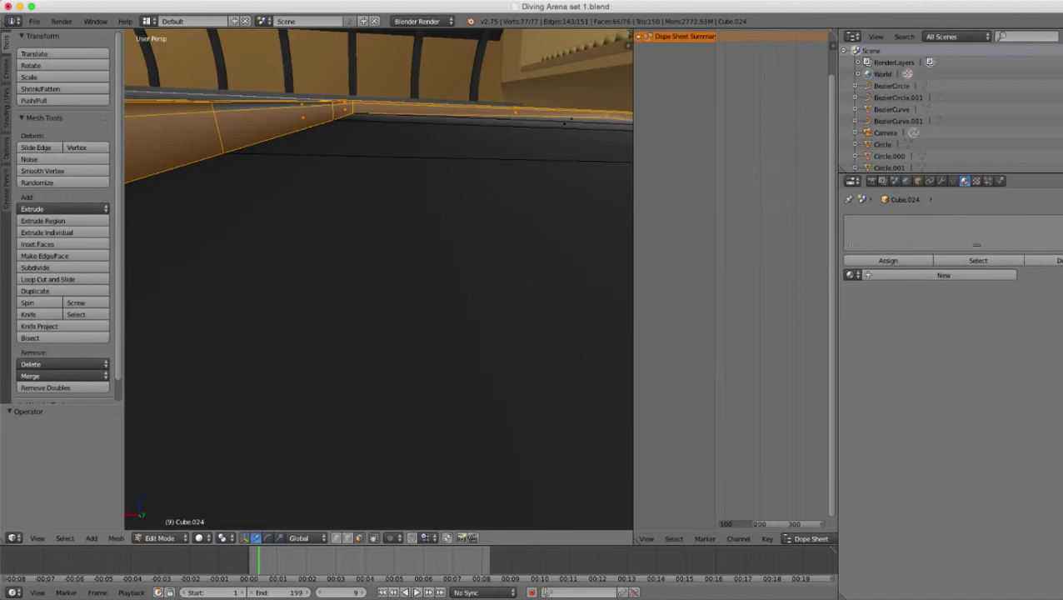
- Load the existing material "Side panel thing" onto the four-sided panel beside the yellow steps
scroll(379, 279, "down", 10)
left_click(852, 275)
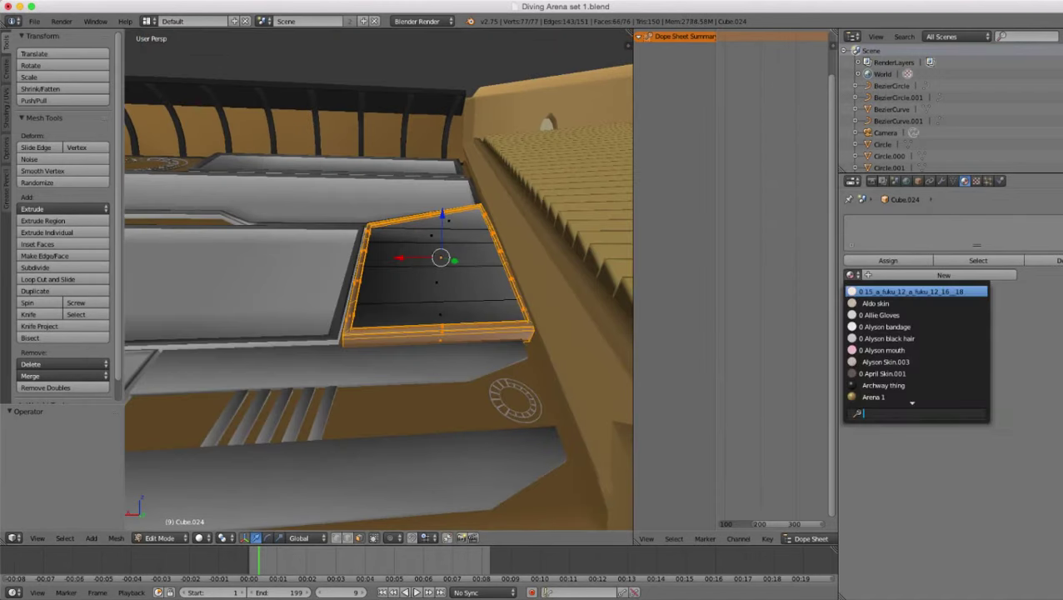
type("si")
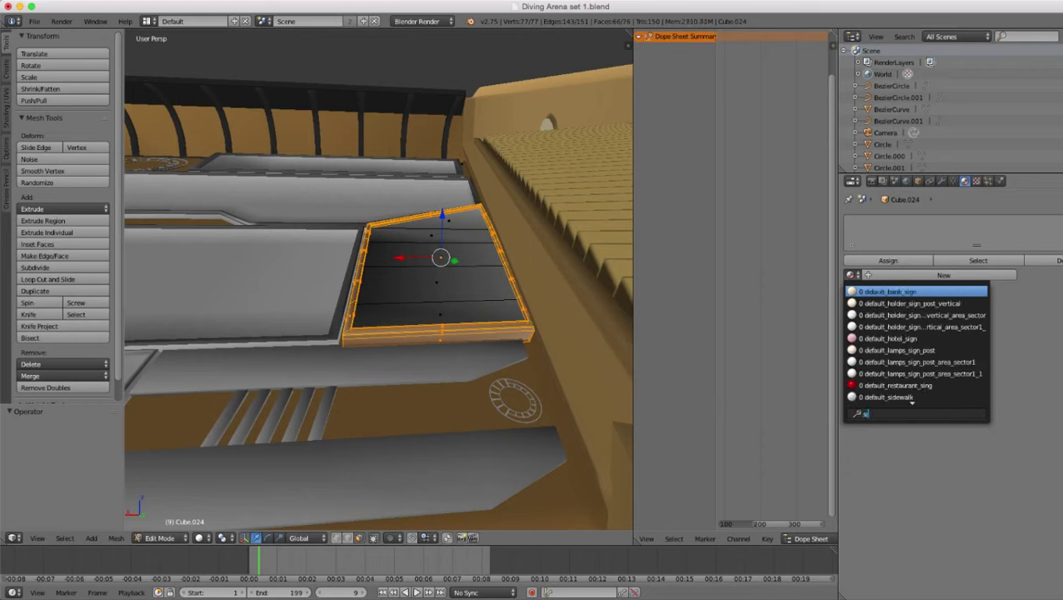
type("ide")
key("Down")
key("Down")
key("Down")
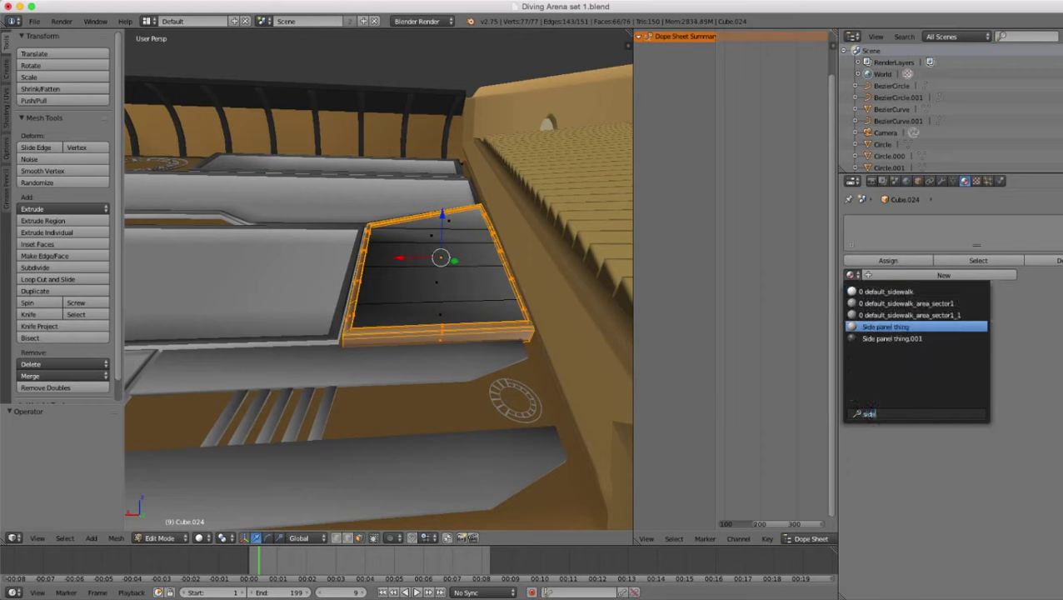
key("Return")
- Add a second slot with "Side panel thing.001" to the four-sided panel, assign it to the selected frame faces and leave mesh editing
left_click(1062, 225)
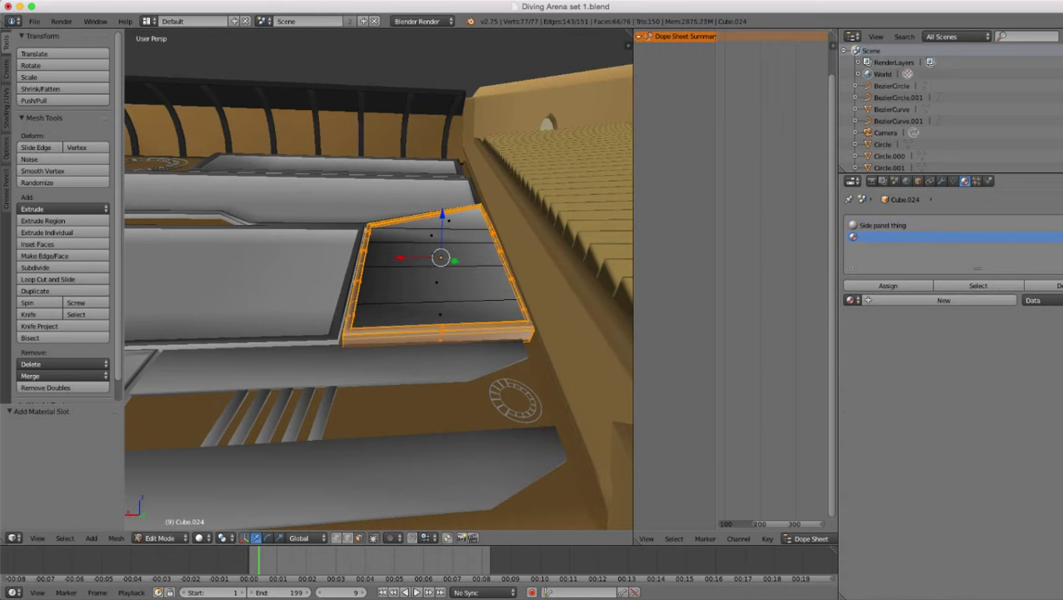
left_click(852, 300)
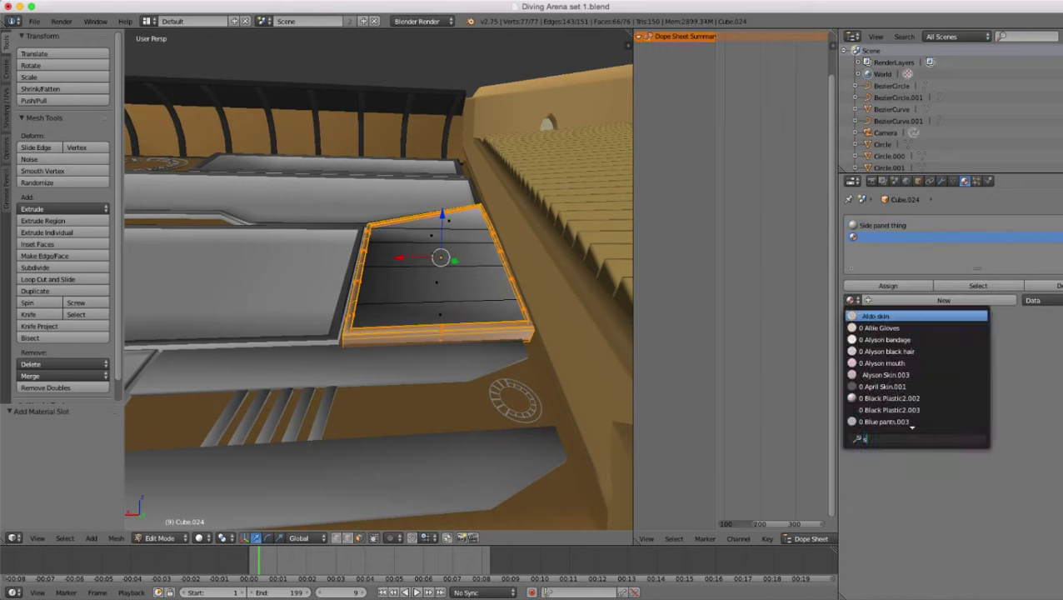
type("side")
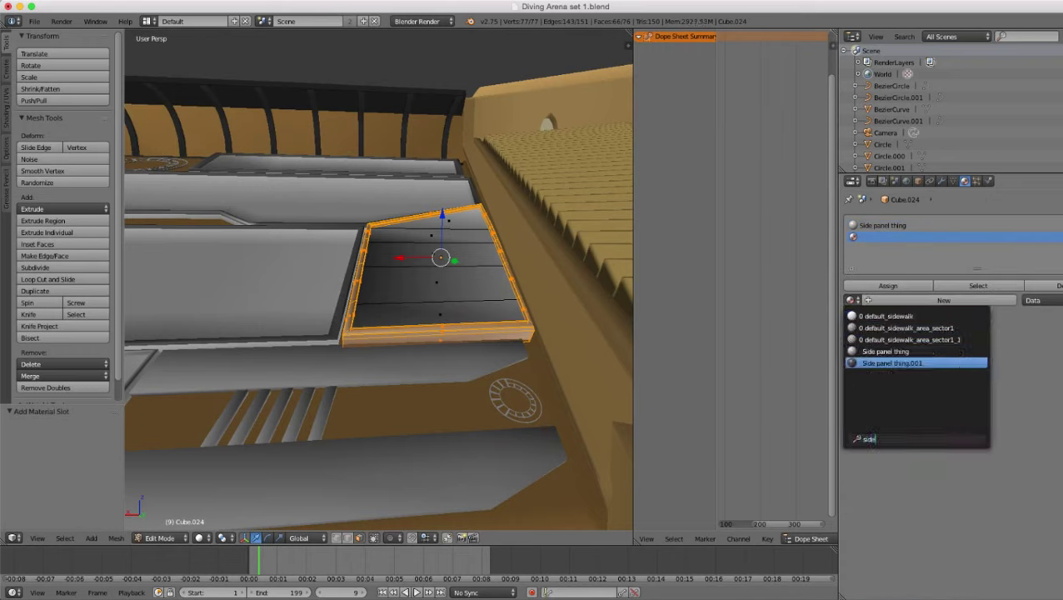
key("Return")
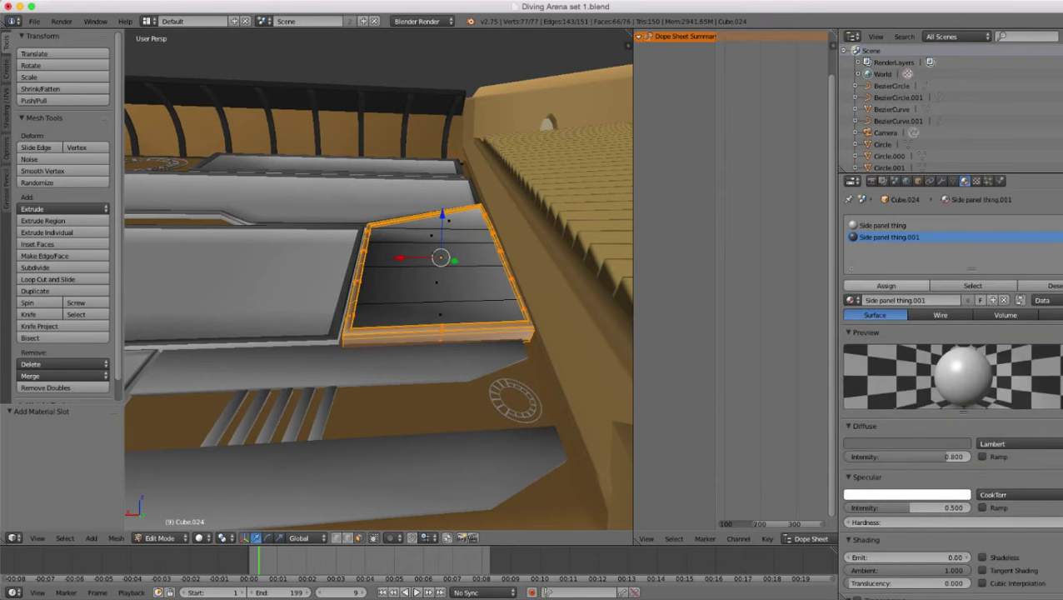
left_click(886, 286)
scroll(379, 281, "down", 4)
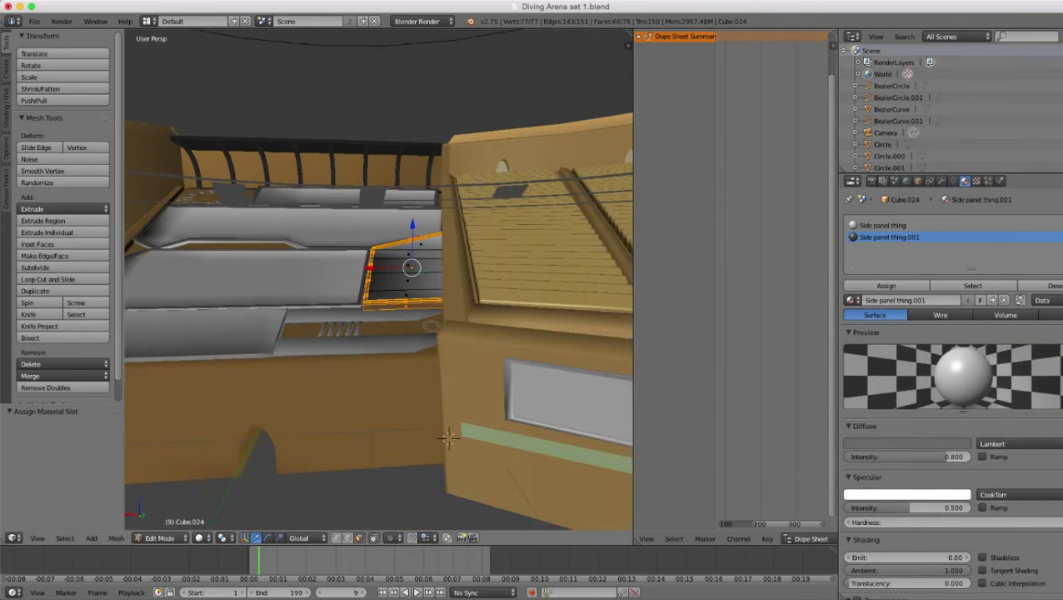
key("Tab")
- Select the two outer side face loops of the long middle panel's frame and assign "Side panel thing.001" to them, leaving mesh editing
middle_click_drag(379, 281, 338, 292)
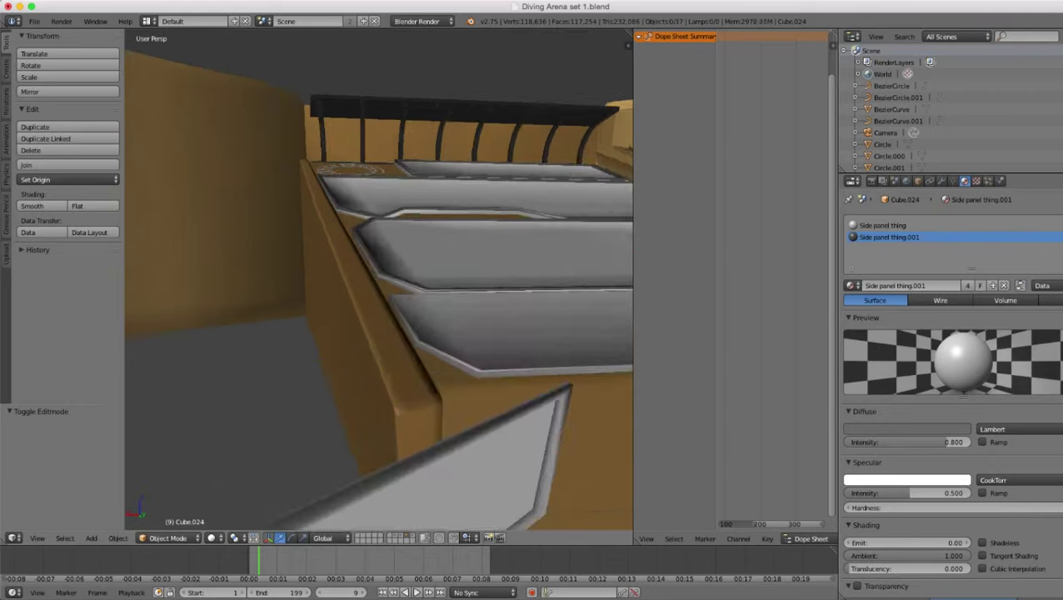
scroll(379, 281, "up", 4)
right_click(495, 280)
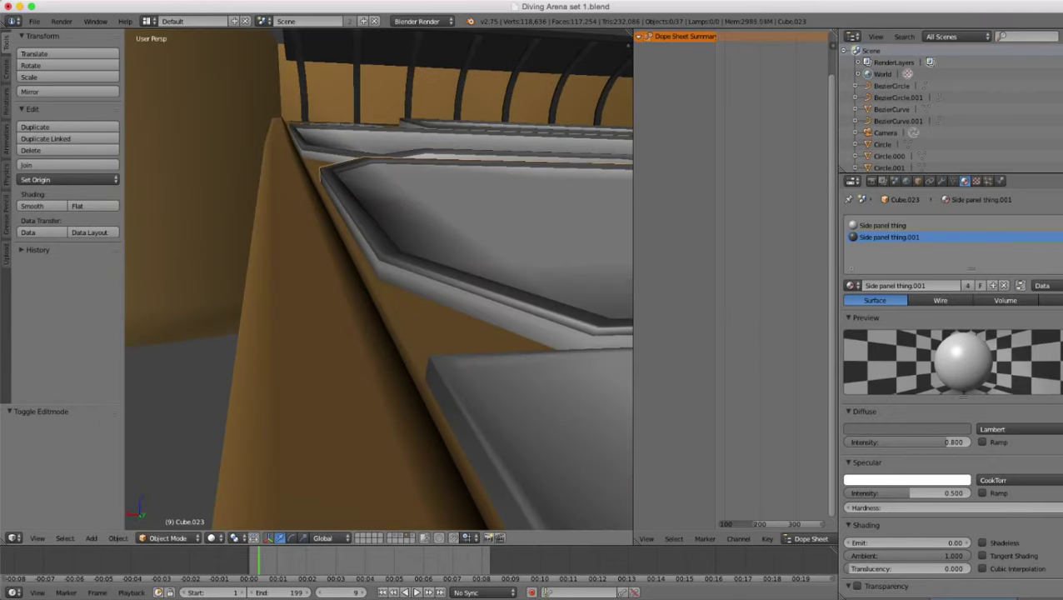
scroll(495, 280, "up", 3)
key("Tab")
scroll(495, 280, "down", 3)
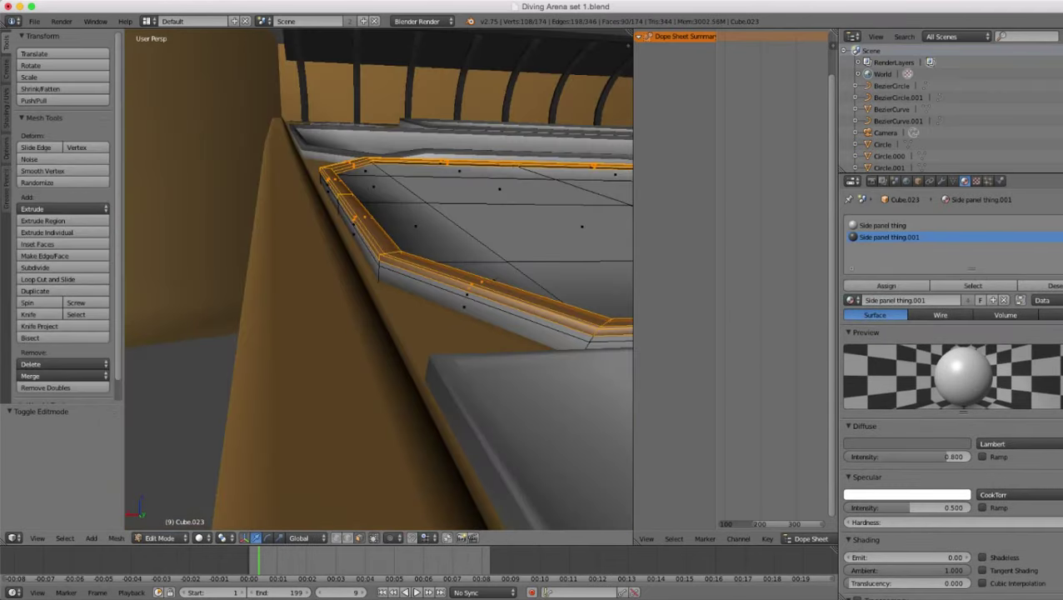
right_click(587, 338, "alt")
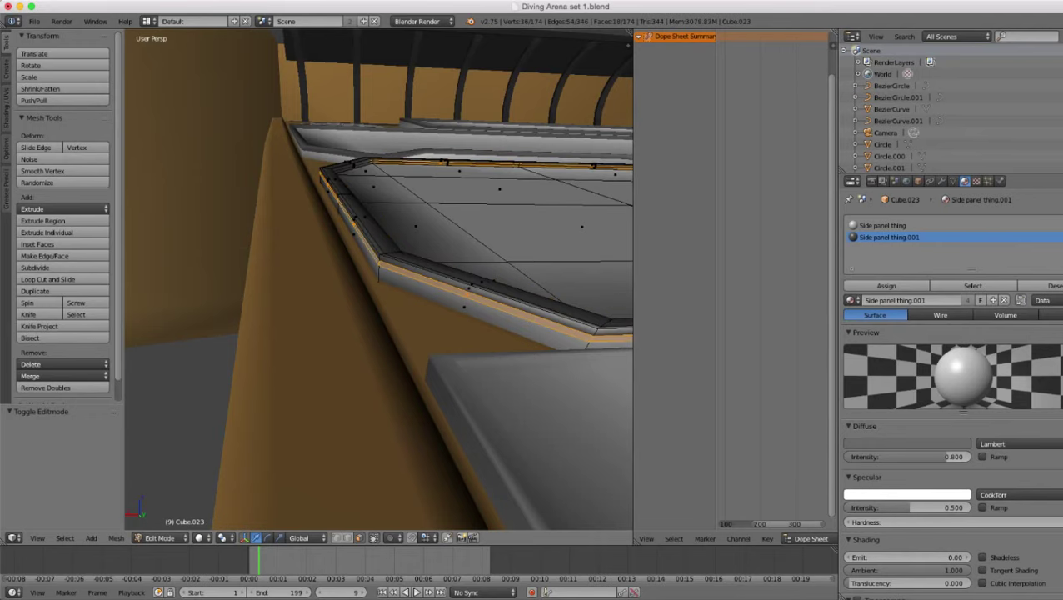
right_click(379, 274, "alt+shift")
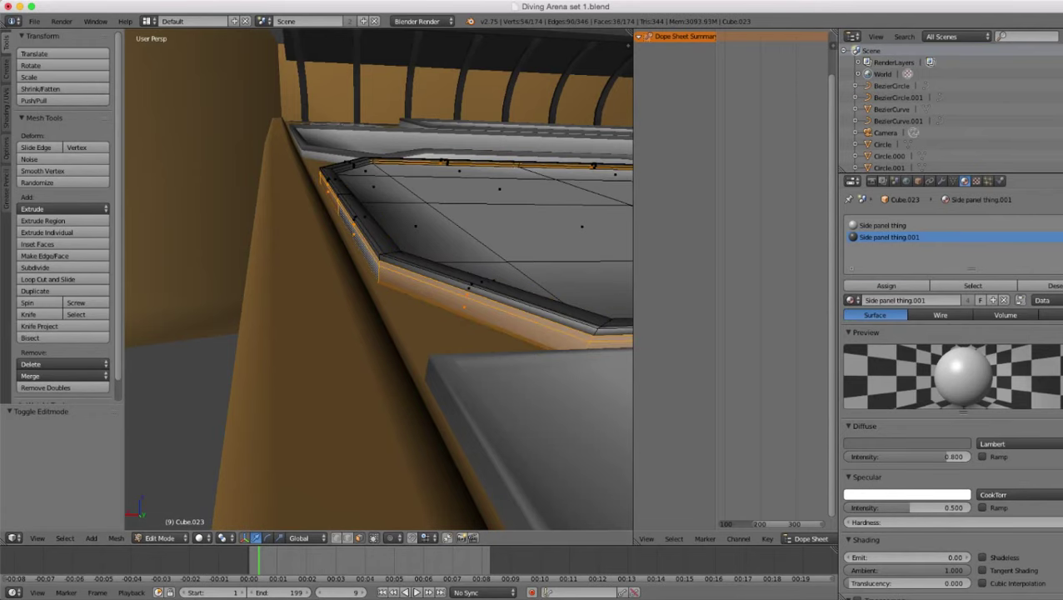
left_click(885, 286)
scroll(379, 279, "down", 4)
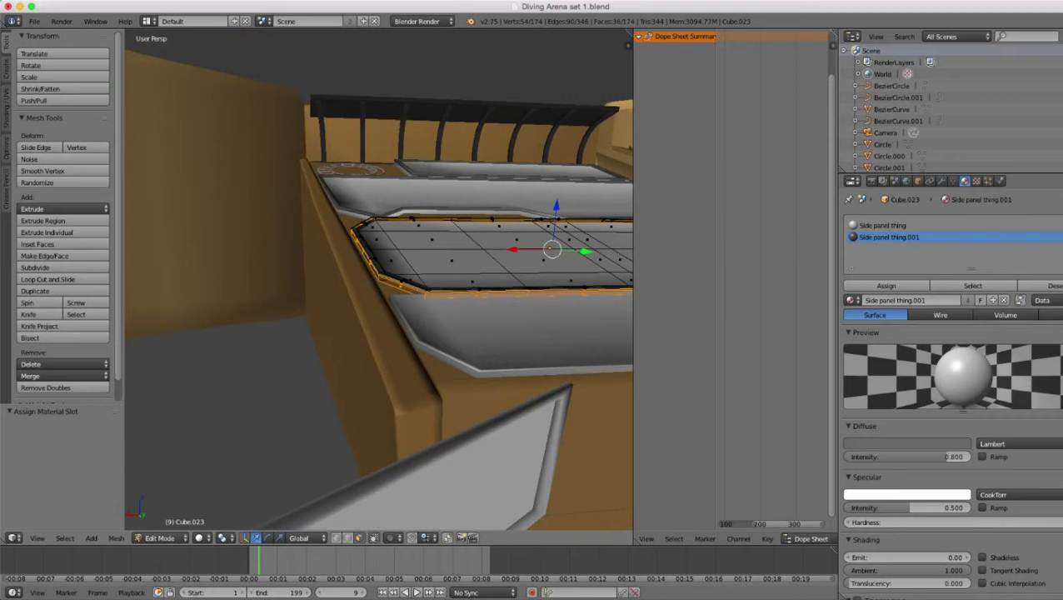
key("Tab")
- Open the lowest wide wall panel for mesh editing and add the outer side face loops of its frame to the selection
scroll(379, 279, "down", 3)
middle_click_drag(379, 279, 292, 293)
scroll(379, 279, "up", 3)
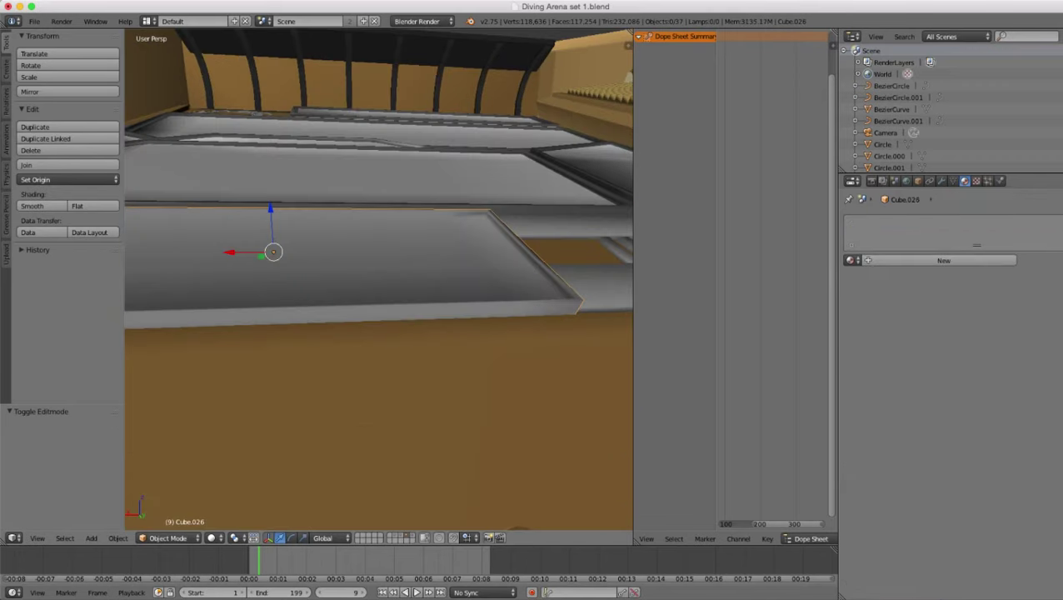
key("Tab")
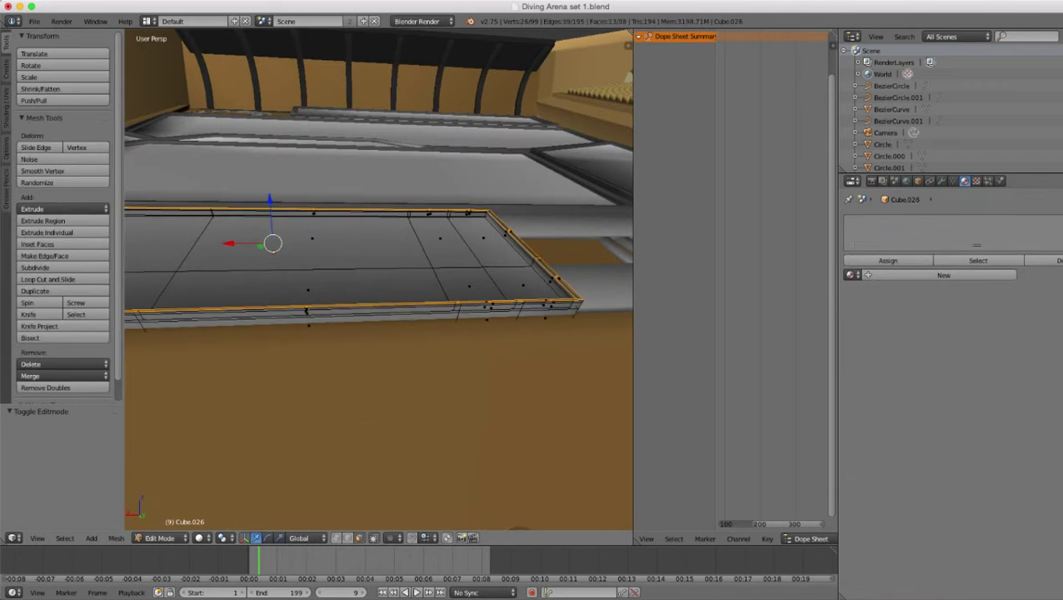
middle_click_drag(379, 279, 354, 179)
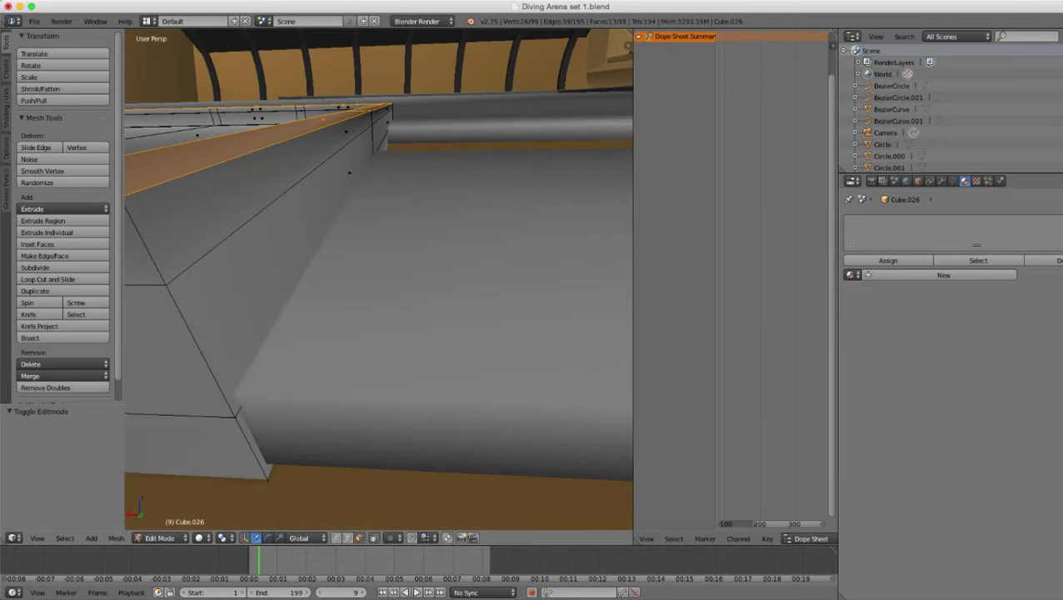
right_click(147, 249, "alt+shift")
key("ctrl+KP_Add")
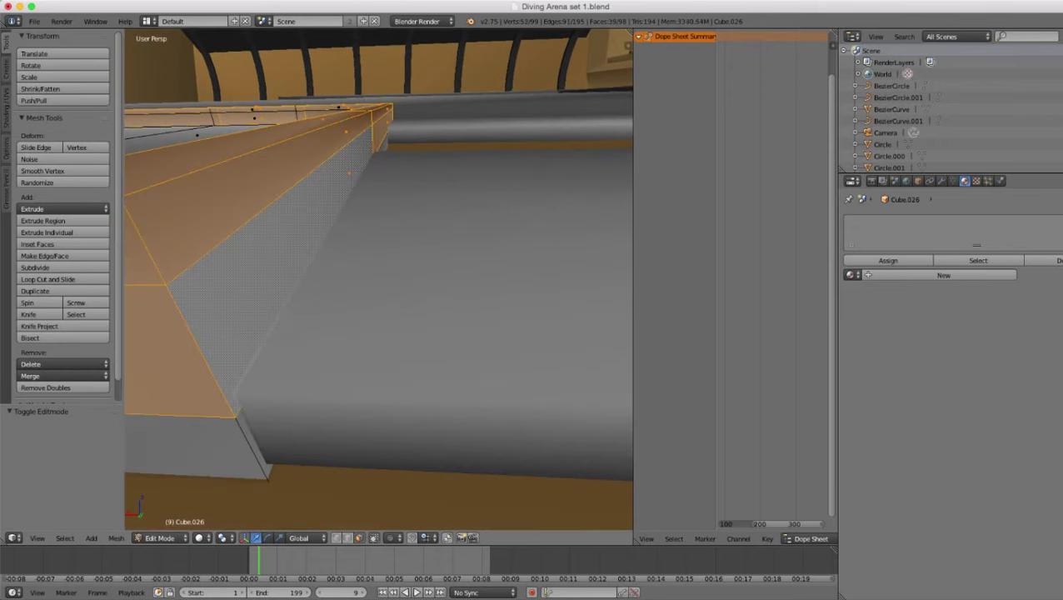
key("ctrl+KP_Add")
- Add the inner face loops of the lowest wide panel's frame to the selection, excluding the flat center faces
middle_click_drag(334, 275, 433, 250, "shift")
middle_click_drag(379, 275, 384, 321)
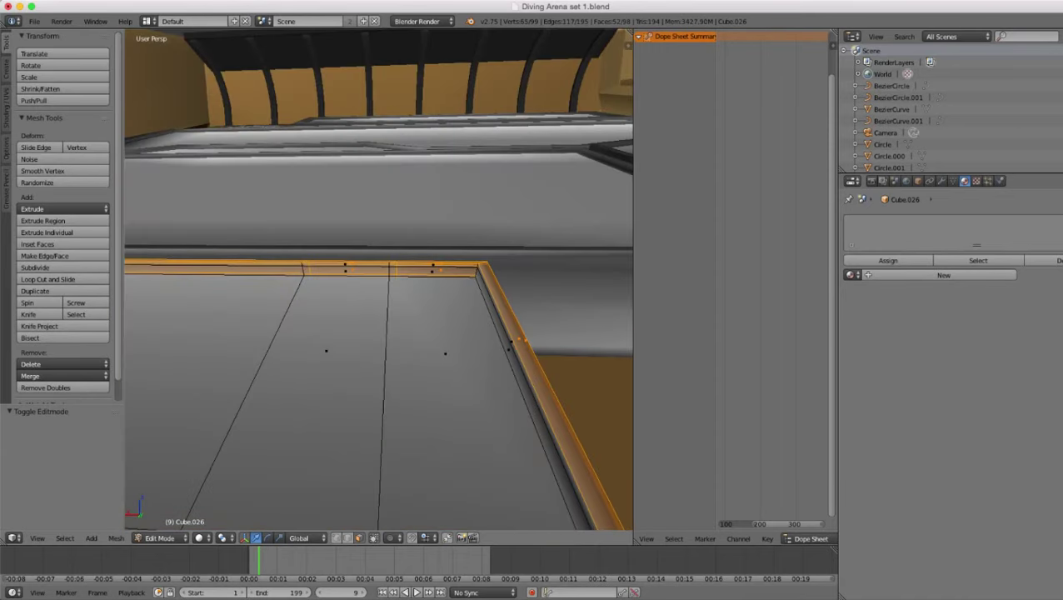
key("ctrl+KP_Add")
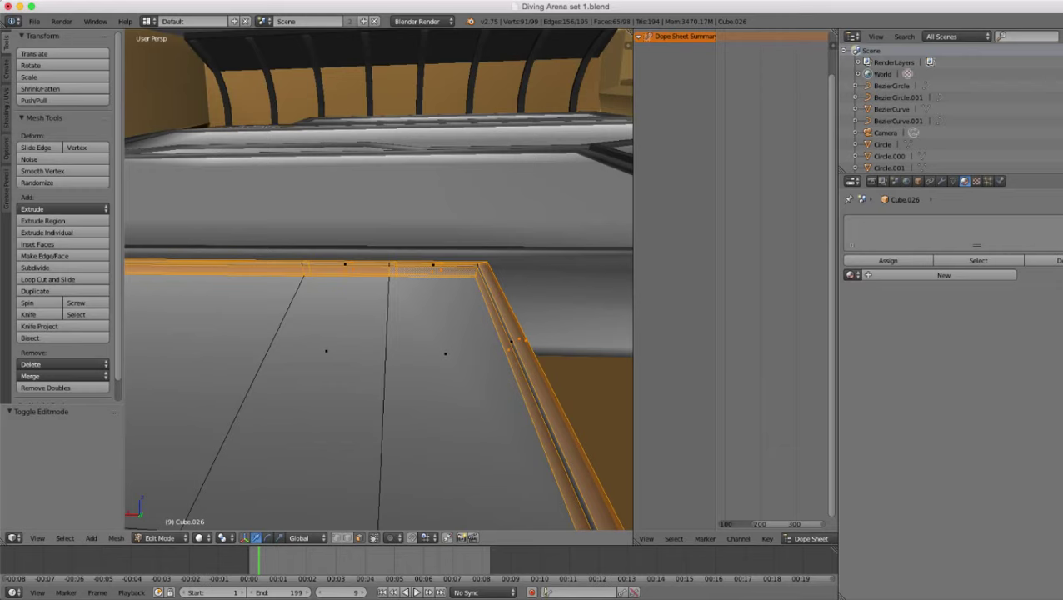
right_click(435, 270, "alt+shift")
key("ctrl+z")
middle_click_drag(380, 316, 405, 302)
middle_click_drag(462, 283, 295, 305, "shift")
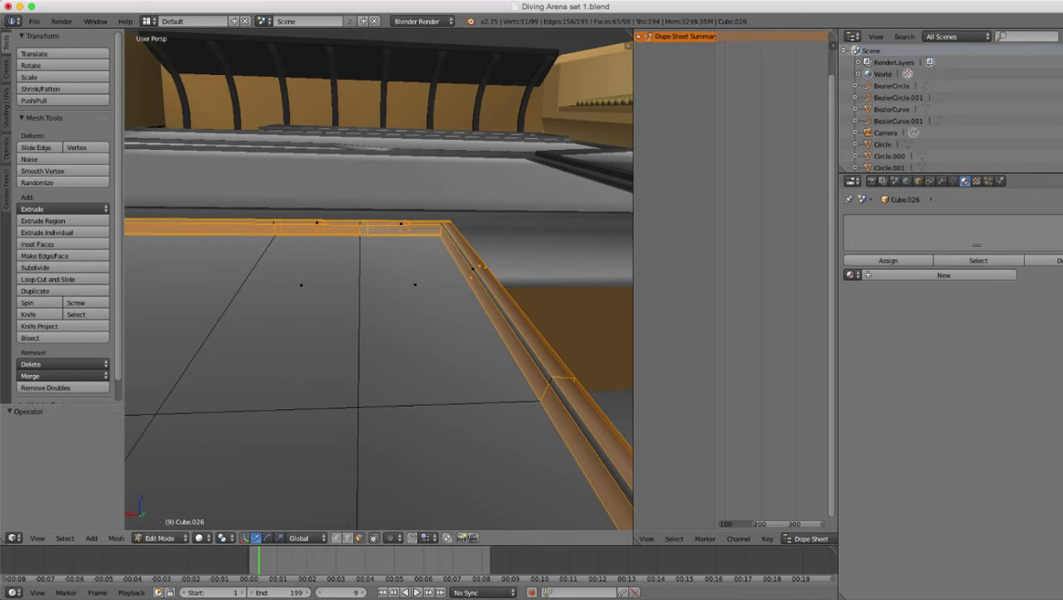
right_click(545, 375, "alt+shift")
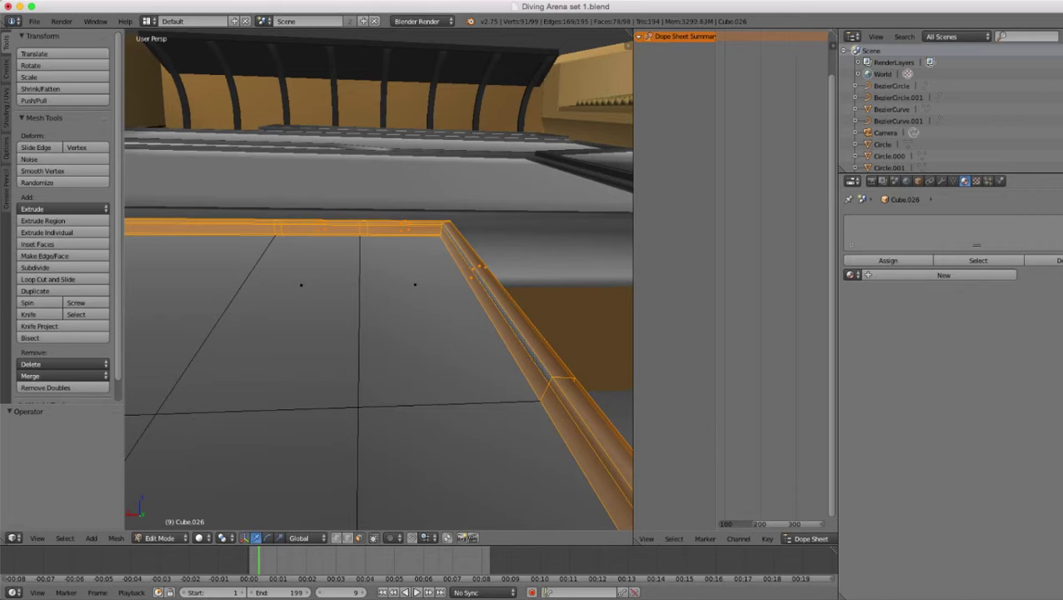
- Add two material slots to the lowest wide panel and load "Side panel thing" into the first one
left_click(1062, 224)
left_click(1062, 224)
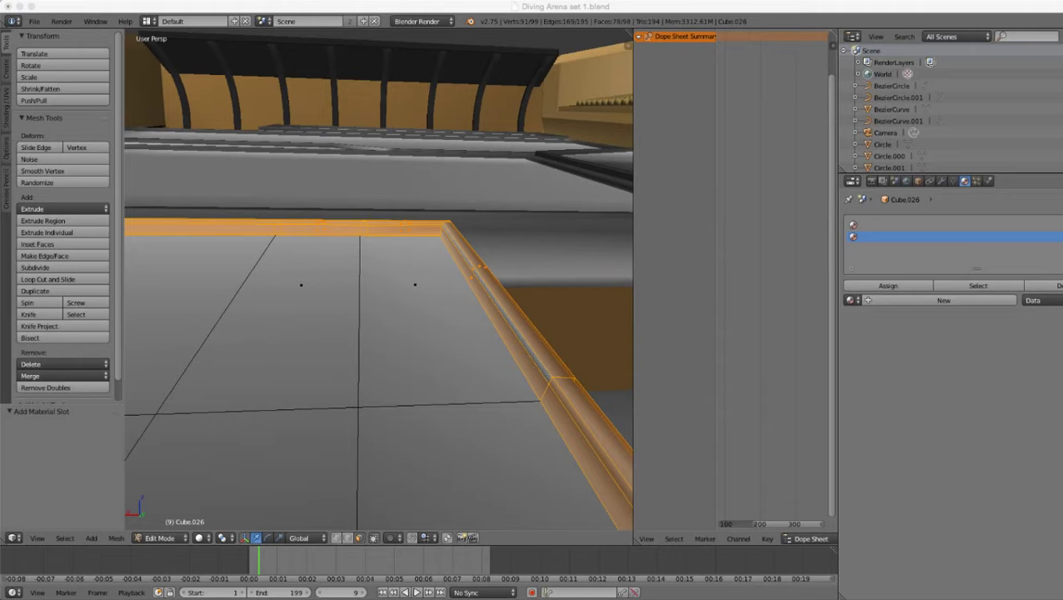
key("super+Tab")
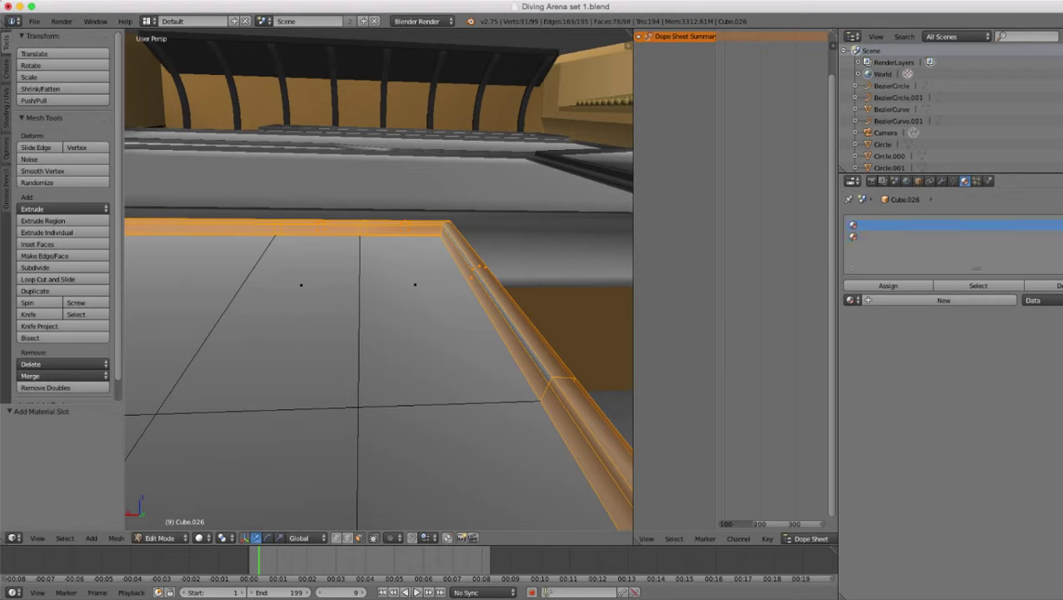
left_click(853, 300)
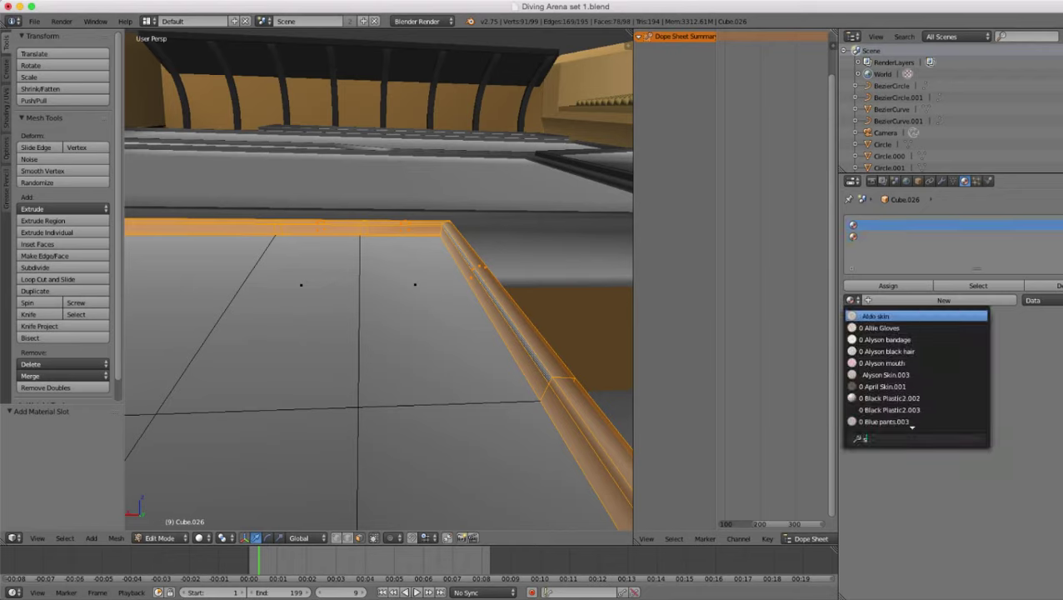
type("side")
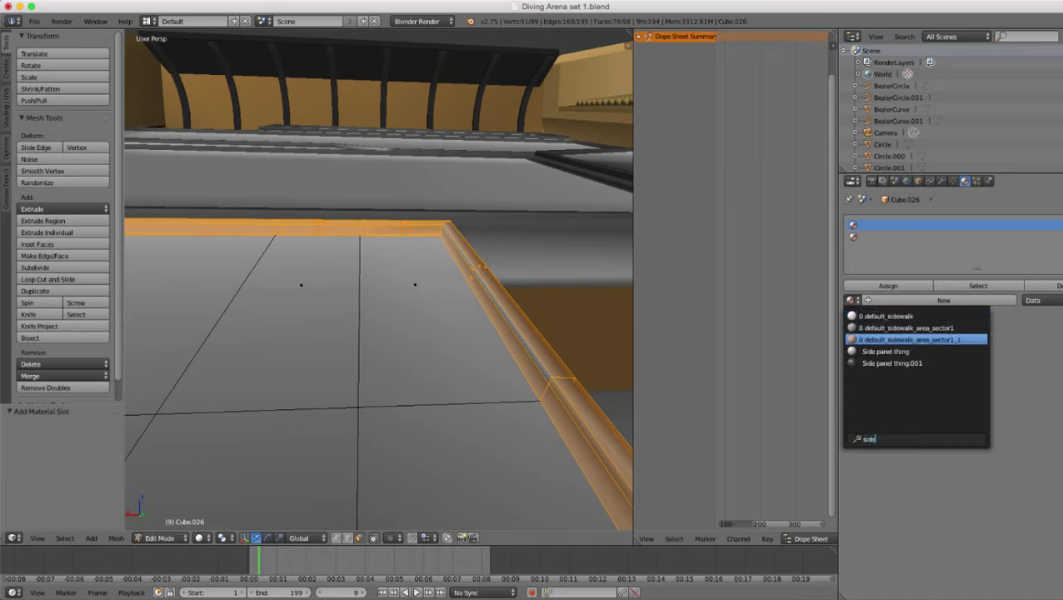
key("Return")
- Load "Side panel thing.001" into the lowest wide panel's second slot, assign it to the selected frame faces, and leave mesh editing
left_click(900, 237)
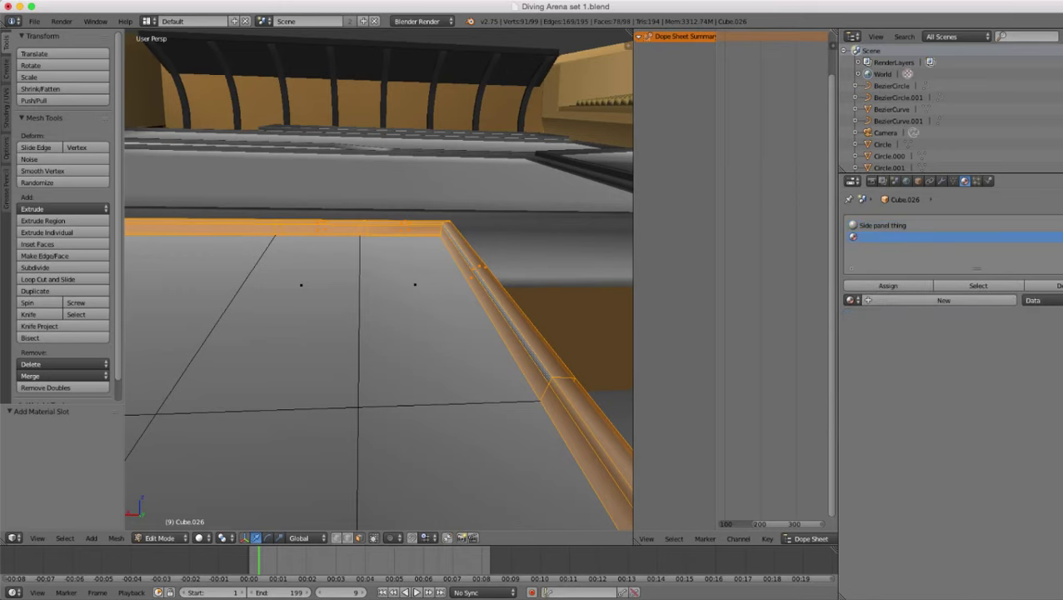
left_click(853, 301)
type("side")
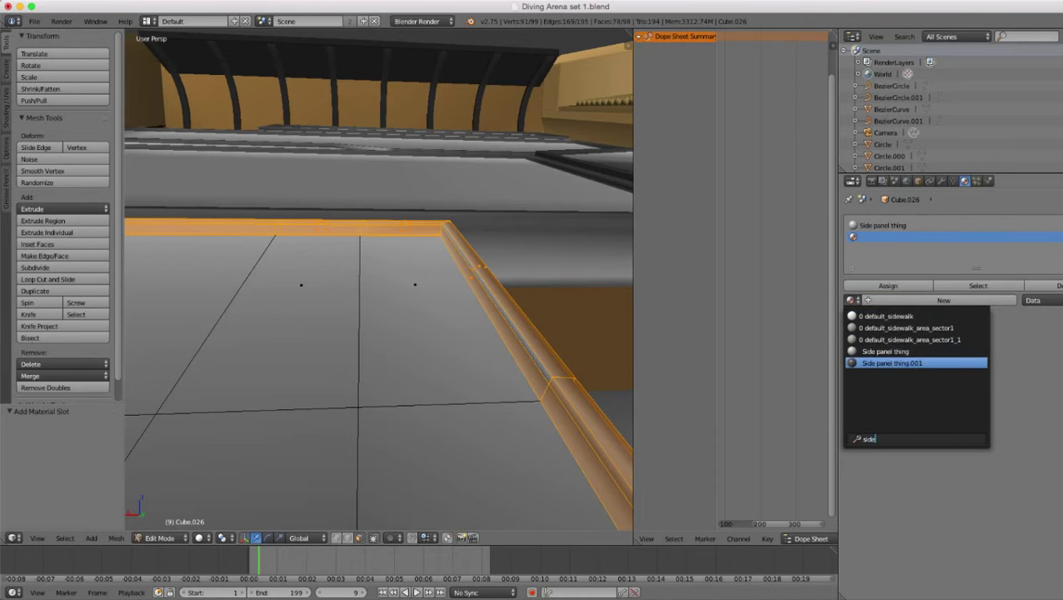
left_click(893, 364)
left_click(886, 286)
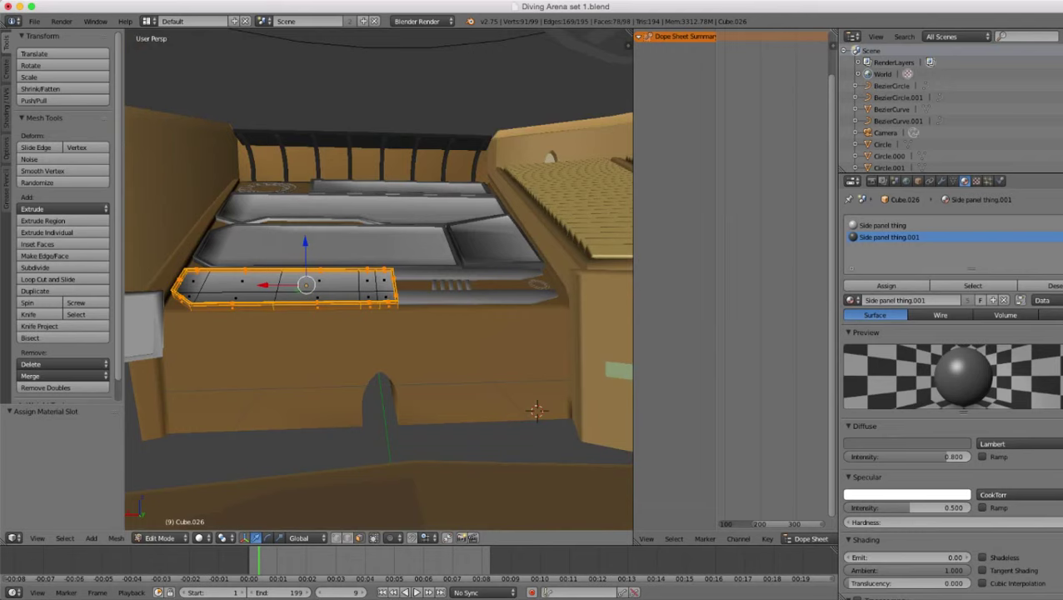
key("Tab")
- Give the two-pronged panel beside the lowest wide panel the existing "Side panel thing.001" material
scroll(379, 283, "down", 6)
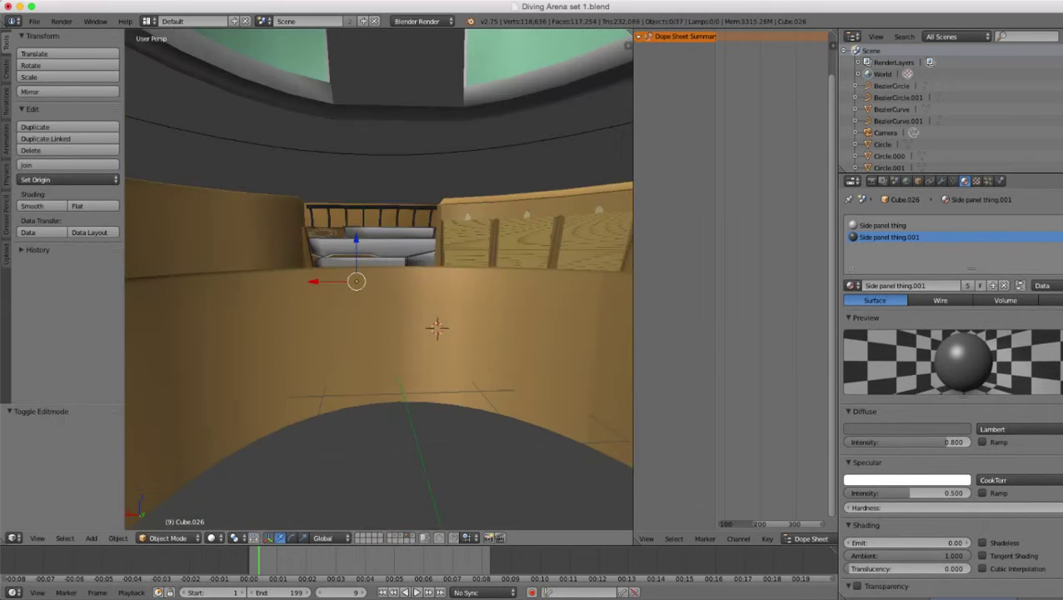
middle_click_drag(379, 283, 379, 350)
scroll(379, 284, "up", 3)
scroll(379, 283, "up", 3)
middle_click_drag(379, 283, 391, 312)
scroll(379, 284, "up", 4)
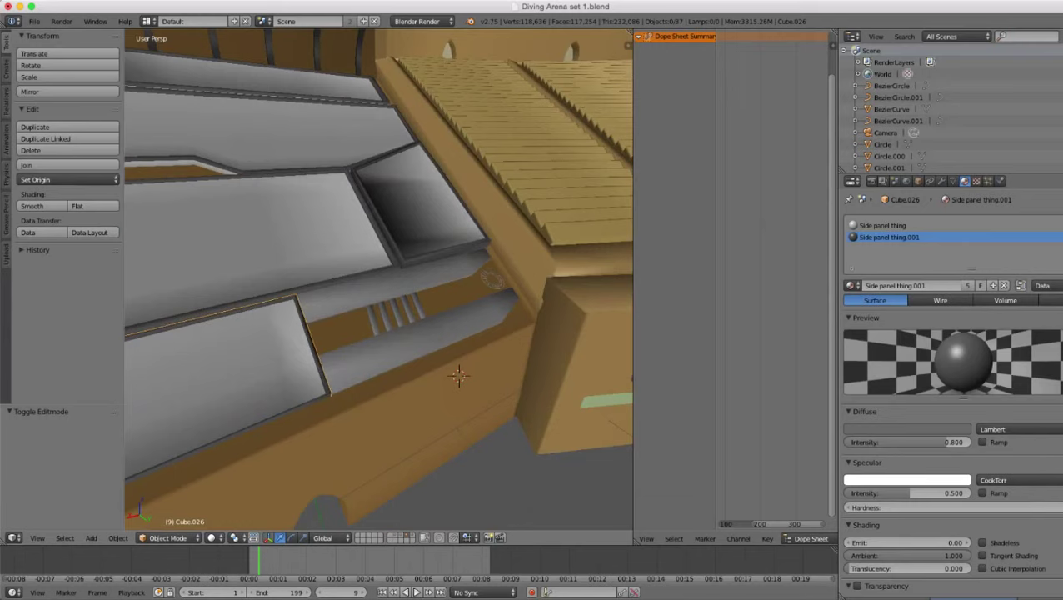
right_click(423, 337)
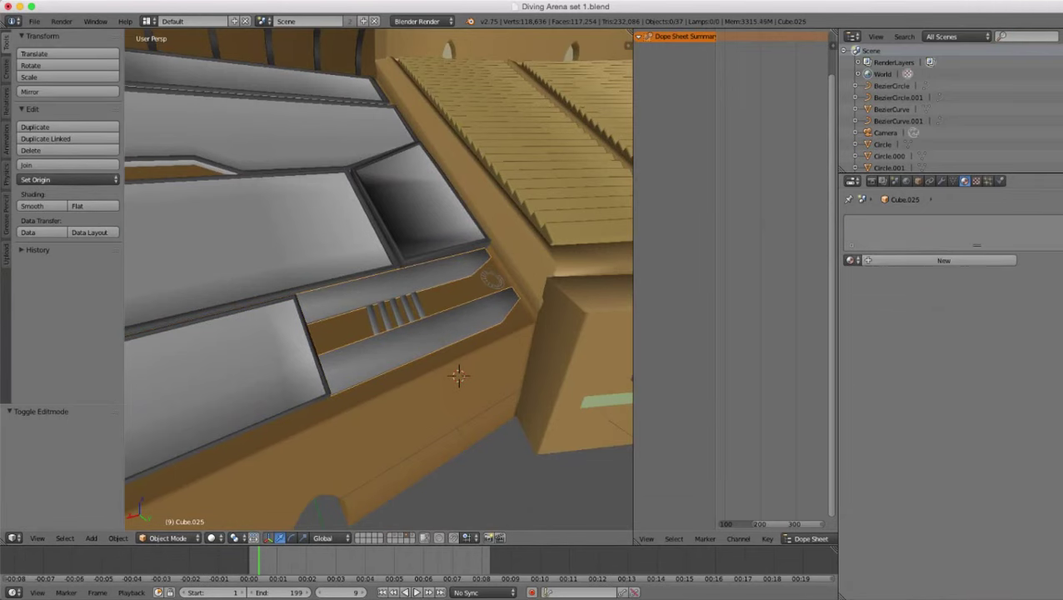
left_click(853, 261)
type("si")
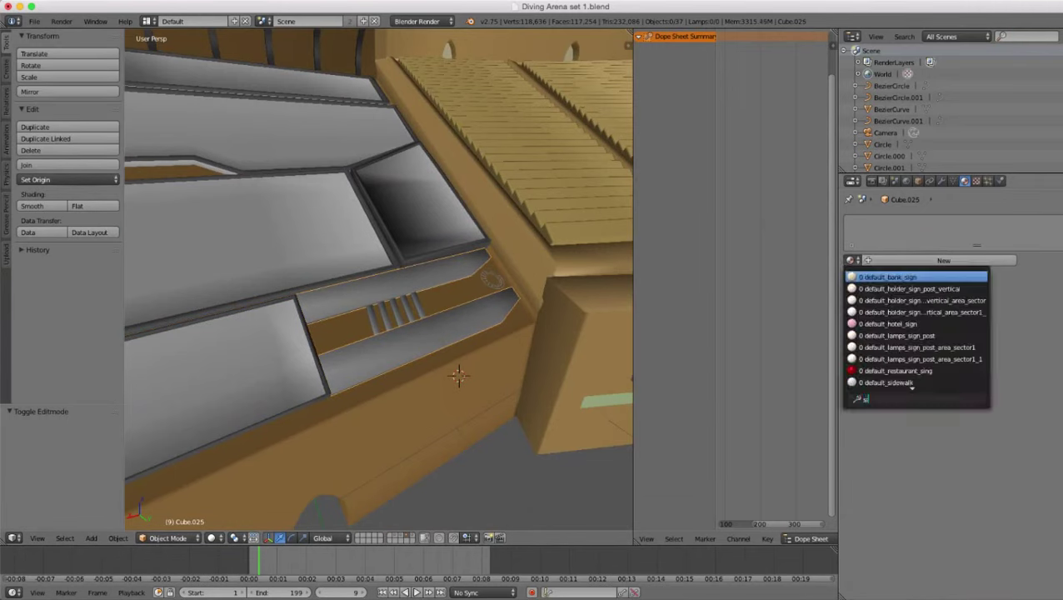
type("d")
key("Down")
key("Down")
key("Down")
key("Down")
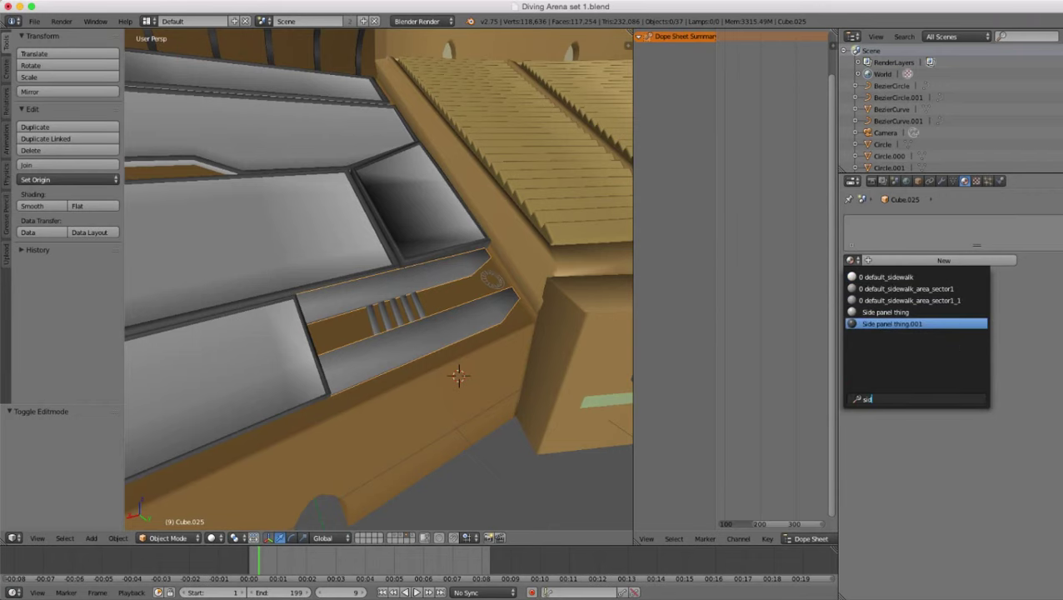
key("Return")
scroll(379, 279, "down", 2)
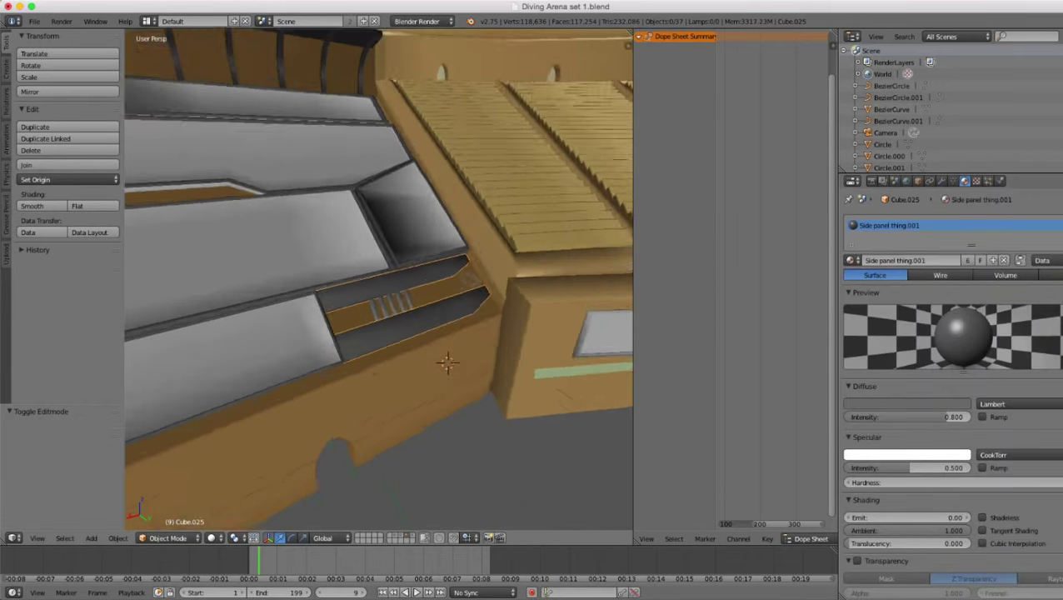
- Give the row of small ribs between the two dark prongs the existing "Side panel thing" material
scroll(379, 279, "up", 3)
right_click(403, 322)
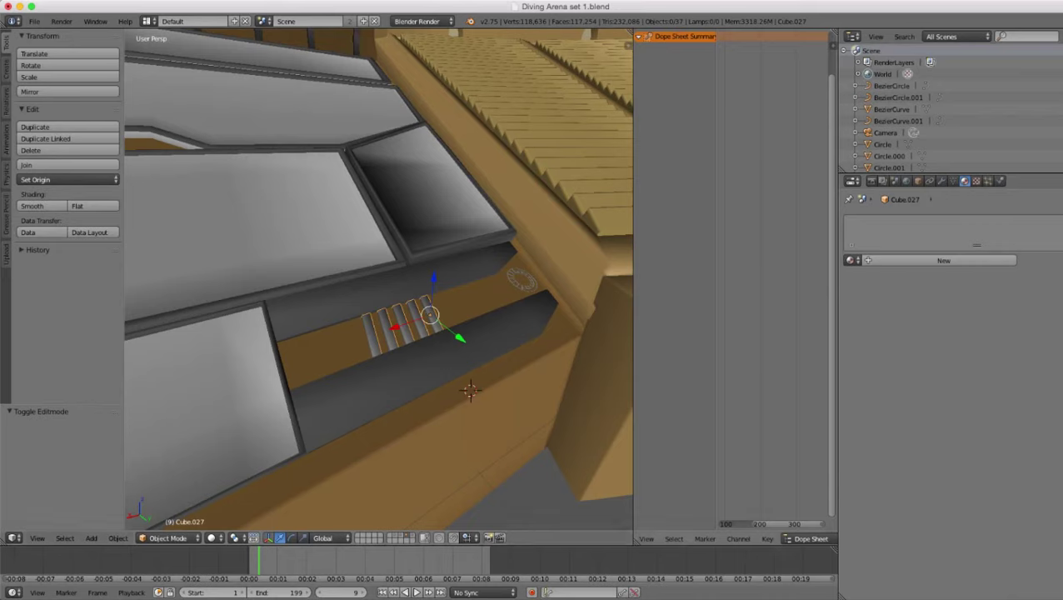
left_click(852, 261)
type("sid")
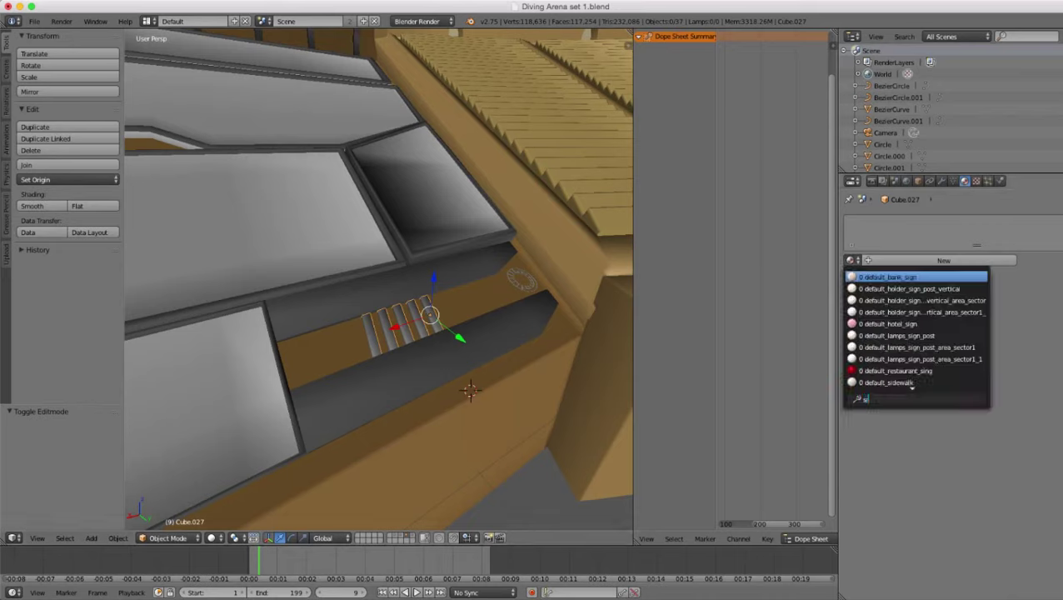
key("Down")
key("Down")
key("Down")
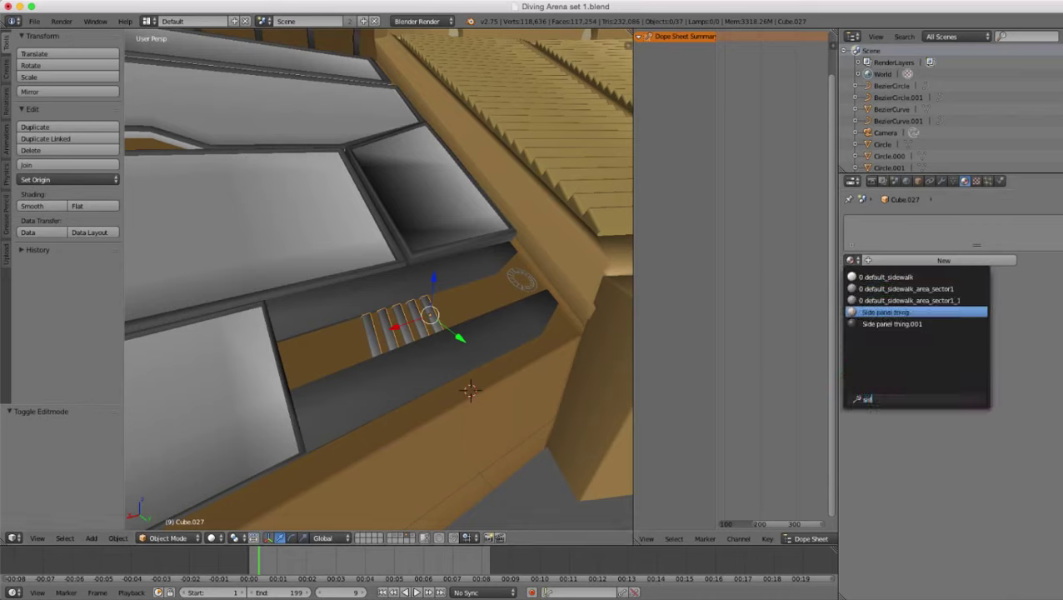
key("Return")
- Create a new material named "Circle thingy" on the small ring at the end of the two-pronged panel
right_click(521, 280)
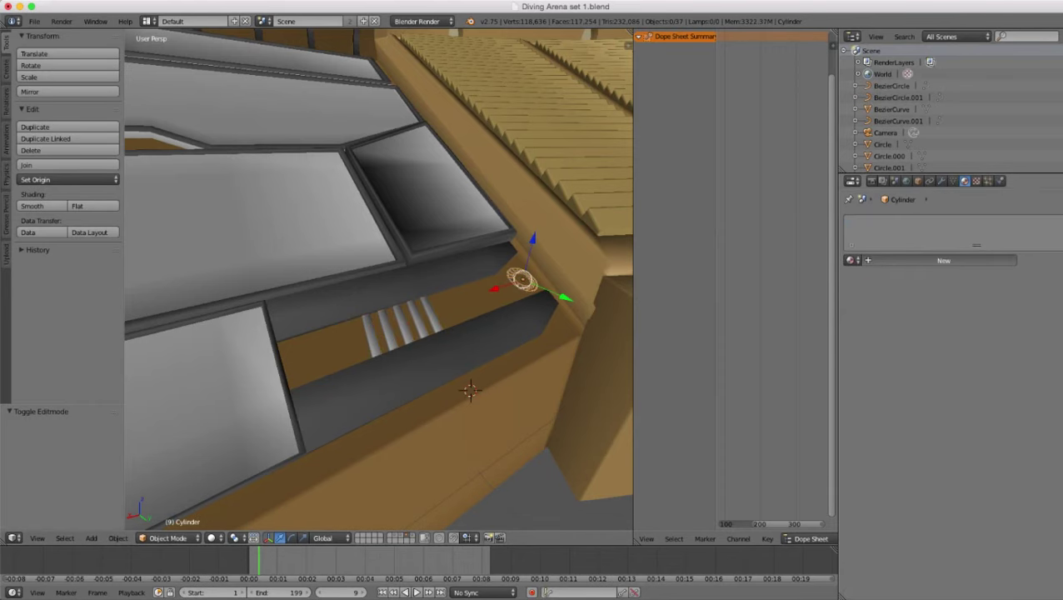
left_click(931, 260)
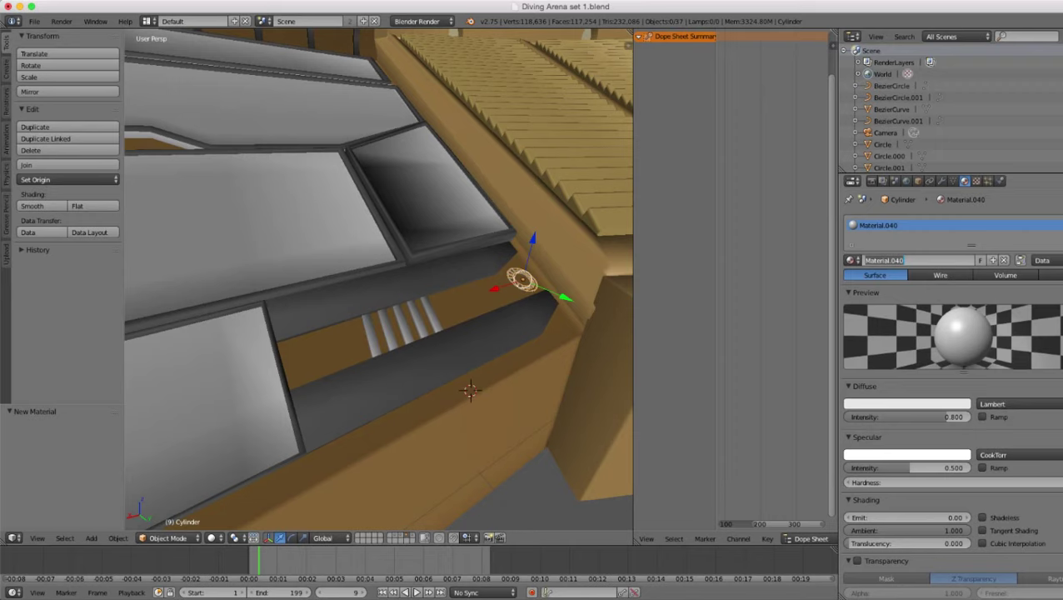
key("BackSpace")
type("Hinge")
key("Return")
- Give the large spoked ring beside the uppermost wall panel the "Circle thingy" material and clear the selection
scroll(379, 280, "down", 5)
middle_click_drag(379, 333, 429, 288)
middle_click_drag(380, 280, 491, 338, "shift")
scroll(379, 280, "up", 6)
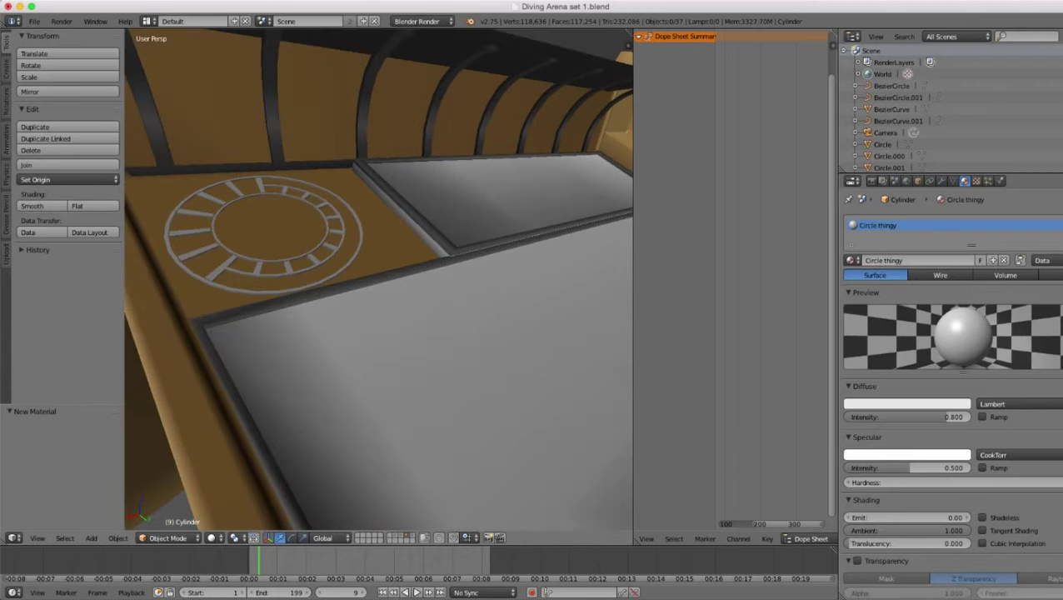
right_click(340, 234)
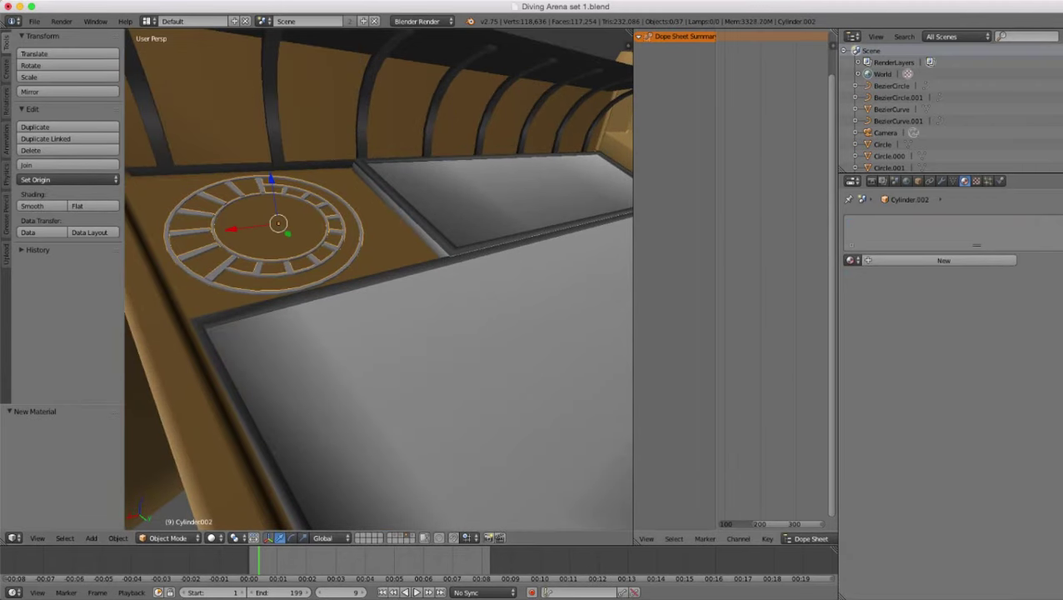
left_click(852, 261)
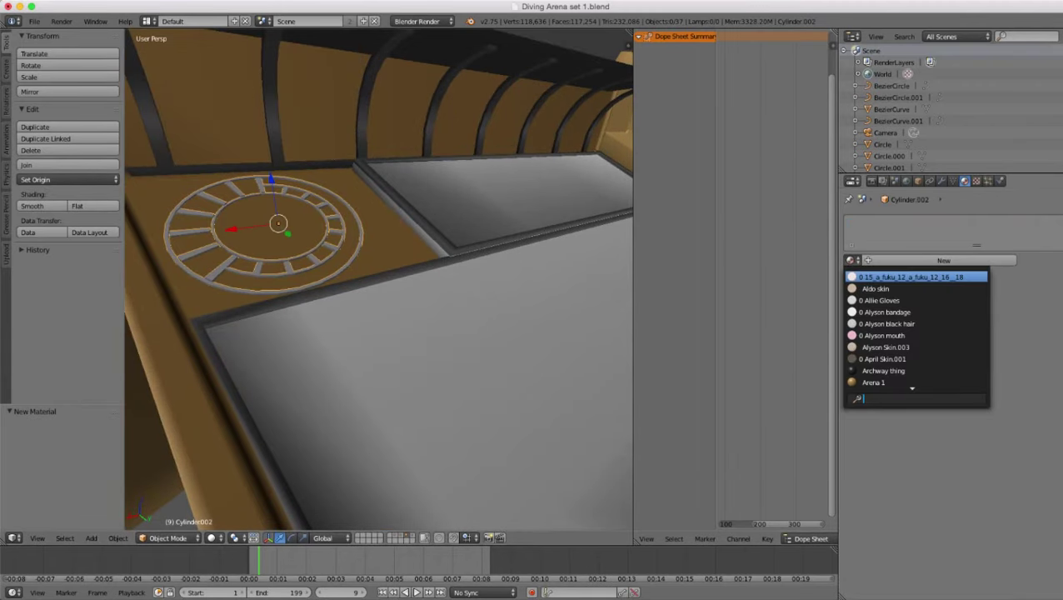
type("cir")
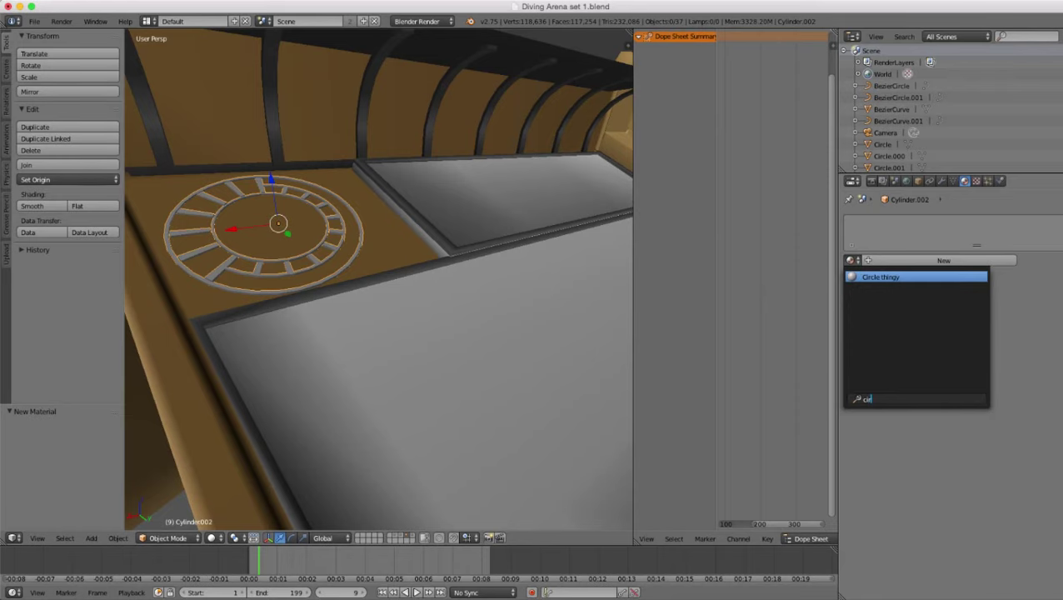
key("Return")
scroll(379, 280, "down", 7)
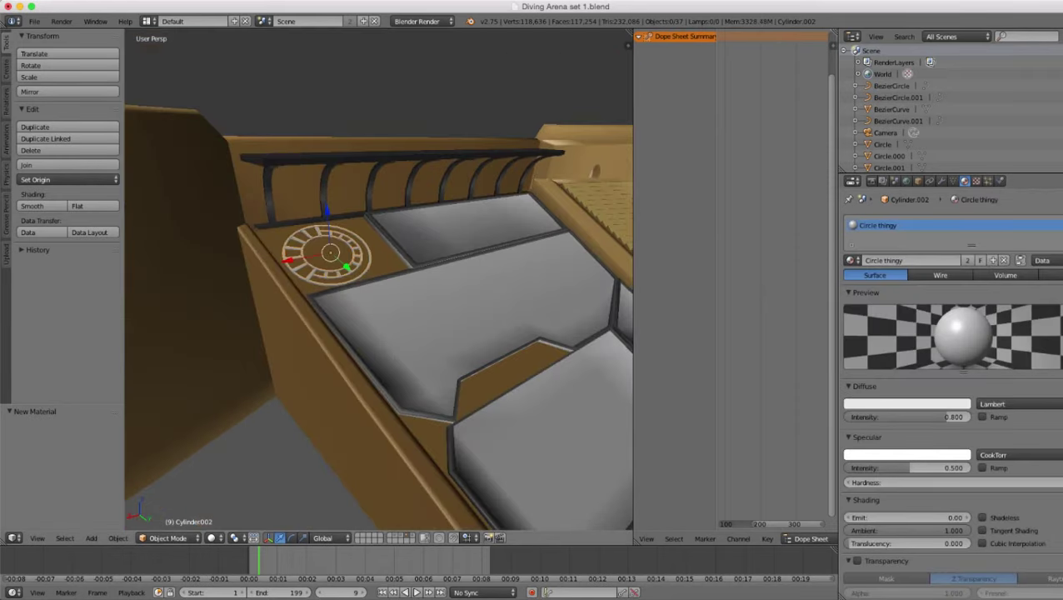
key("a")
- Examine the finished wall panels and the surrounding arena set from several angles
middle_click_drag(379, 280, 196, 212)
middle_click_drag(291, 281, 492, 334)
scroll(379, 280, "down", 6)
scroll(379, 280, "up", 7)
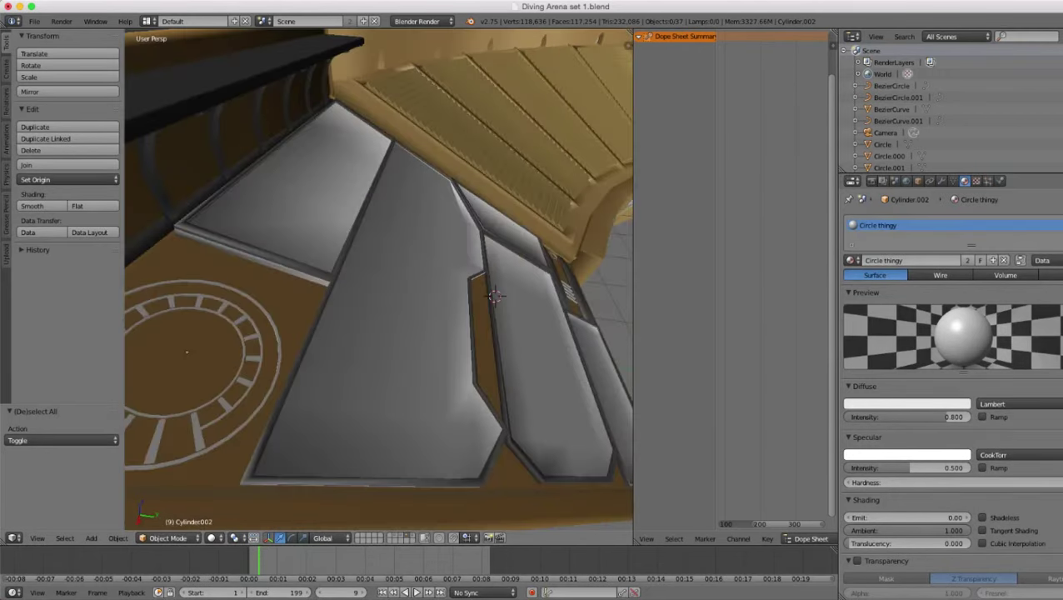
middle_click_drag(380, 280, 377, 240)
scroll(379, 280, "down", 6)
middle_click_drag(450, 297, 245, 299)
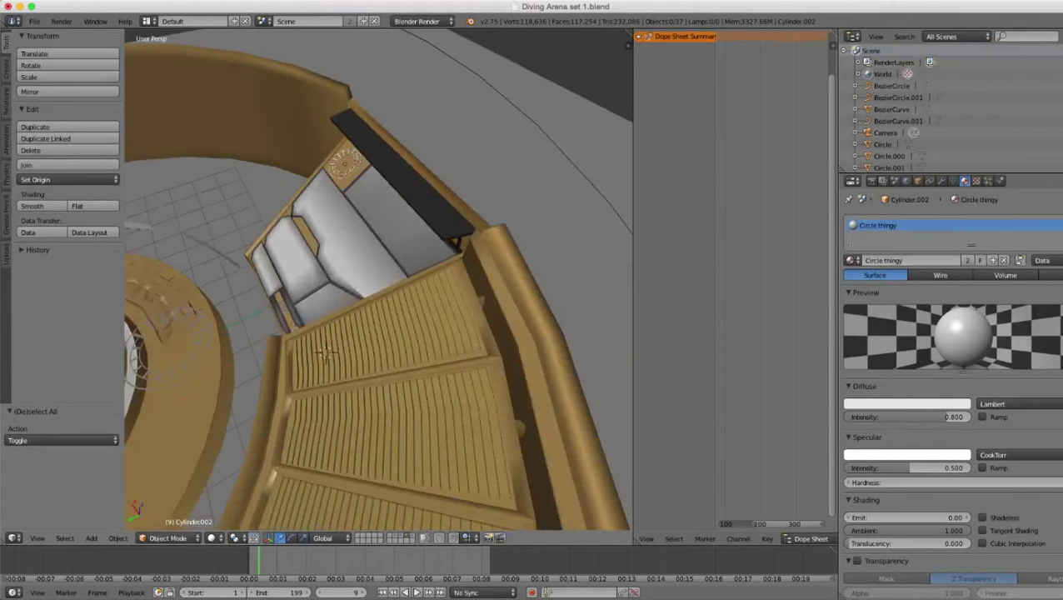
scroll(379, 280, "down", 6)
middle_click_drag(379, 280, 454, 271)
scroll(379, 280, "up", 6)
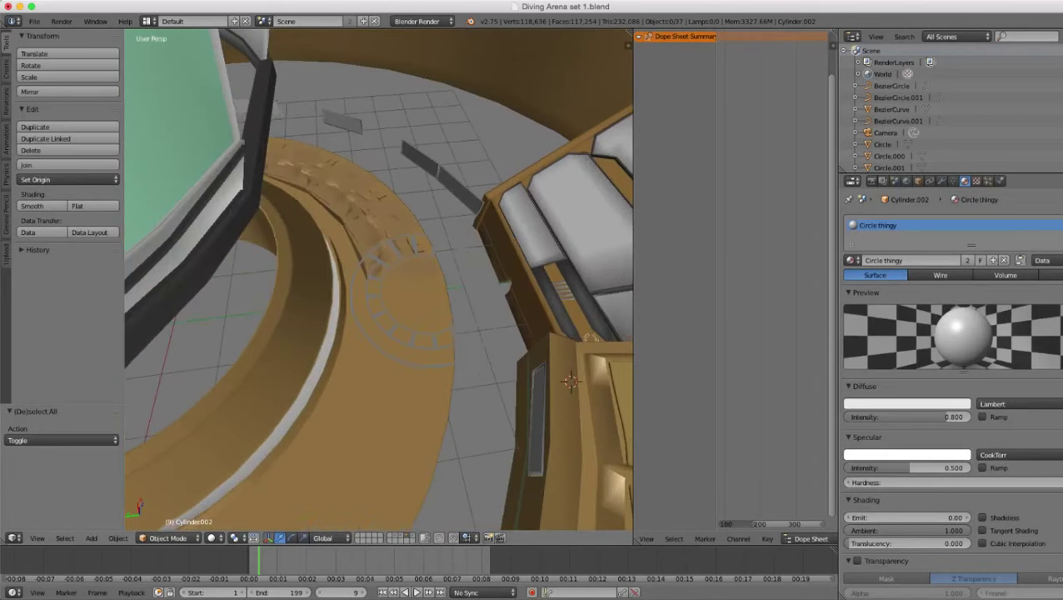
- Open the large spoked ring over the curved inner platform for mesh editing and select four neighboring short spoke faces
right_click(408, 340)
scroll(408, 340, "up", 4)
middle_click_drag(408, 340, 575, 279)
key("Tab")
scroll(533, 311, "up", 4)
right_click(421, 324)
middle_click_drag(422, 324, 330, 325, "shift")
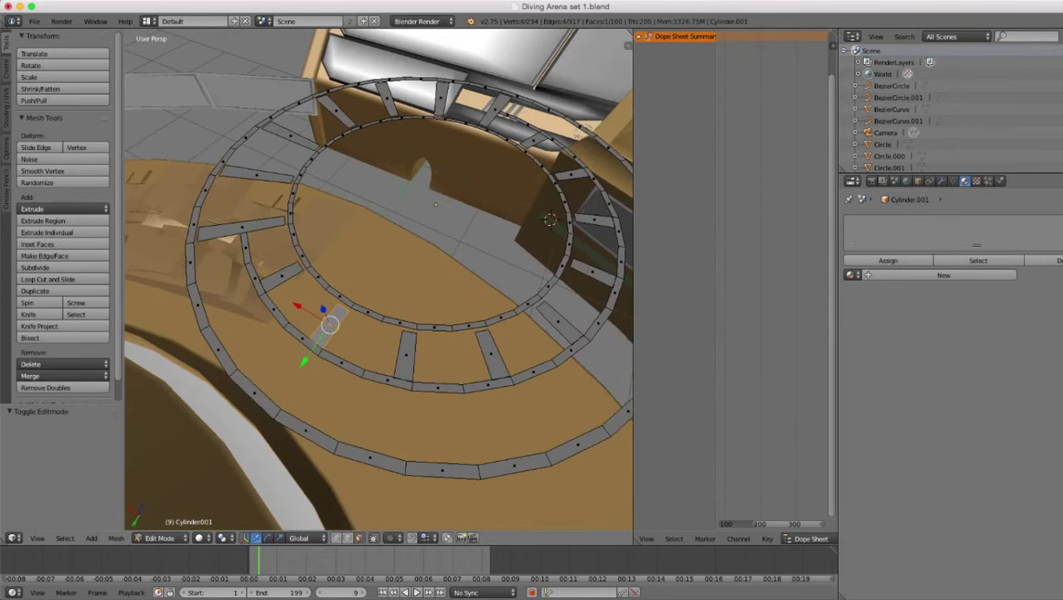
scroll(330, 325, "up", 3)
right_click(434, 428, "shift")
scroll(434, 429, "down", 3)
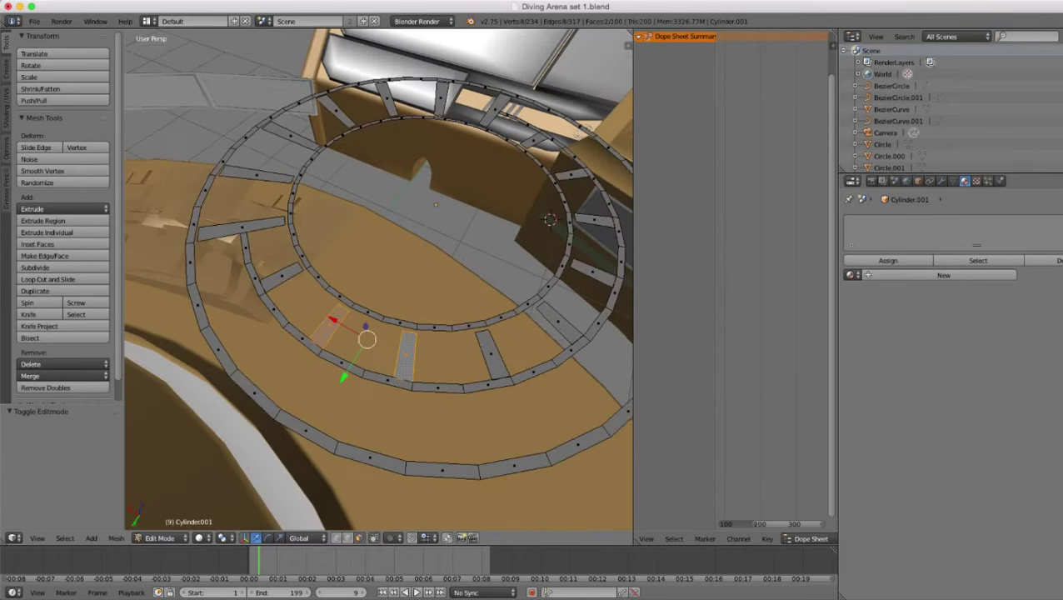
right_click(492, 354, "shift")
right_click(282, 276, "shift")
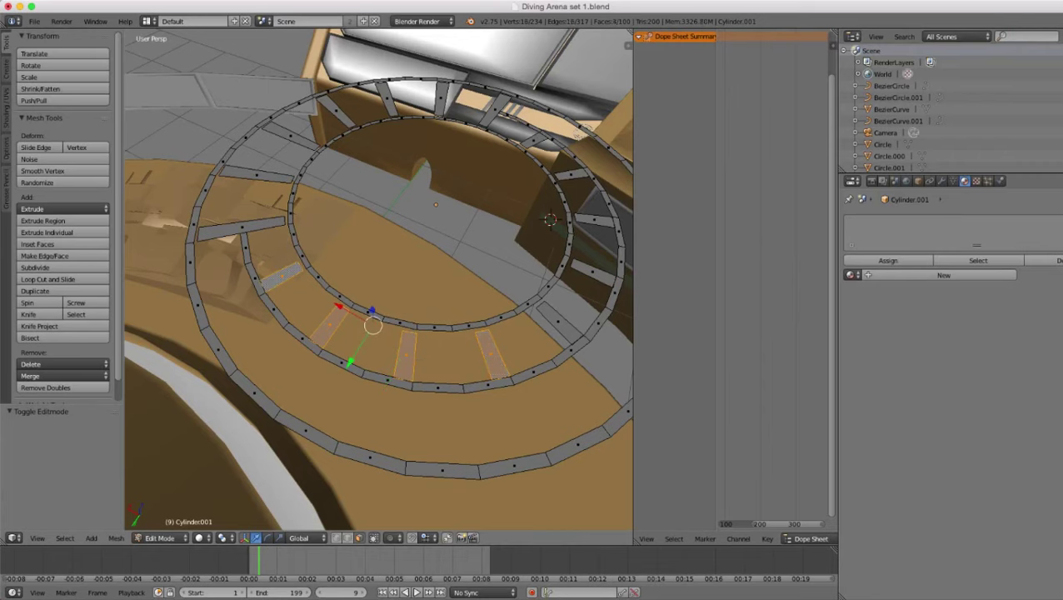
- Add the ring's seven long spoke faces to the selection
right_click(242, 227, "shift")
right_click(257, 175, "shift")
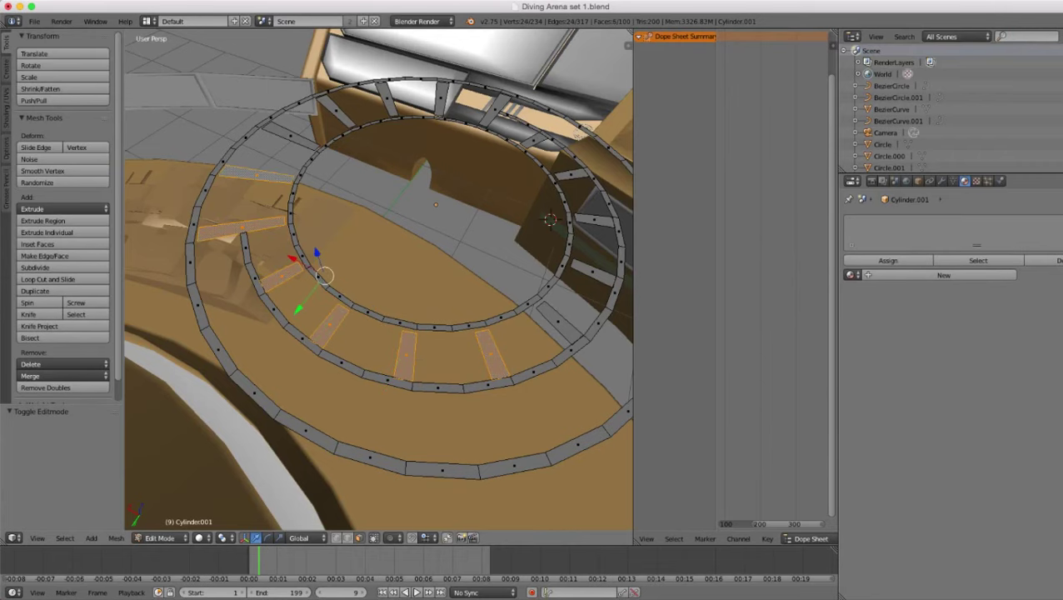
middle_click_drag(256, 175, 242, 240)
right_click(281, 199, "shift")
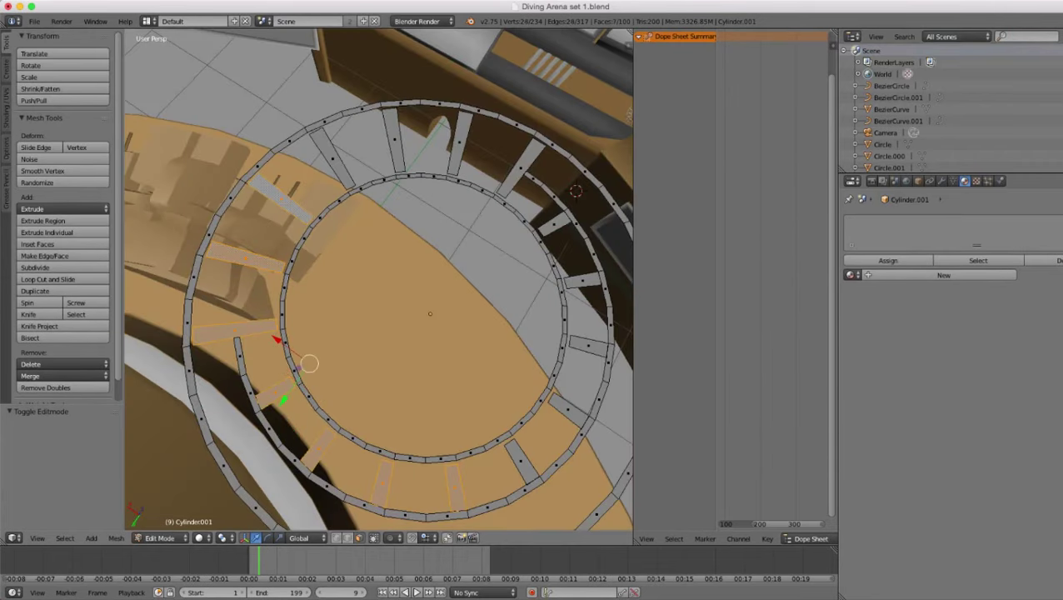
right_click(332, 158, "shift")
right_click(394, 140, "shift")
middle_click_drag(394, 140, 323, 124, "shift")
right_click(395, 129, "shift")
right_click(455, 154, "shift")
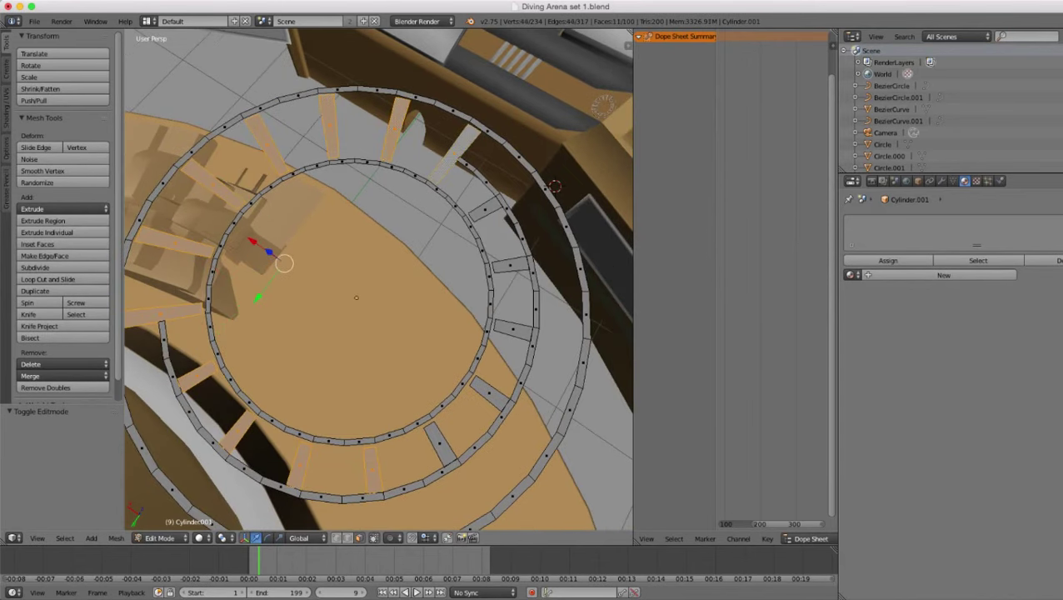
- Add the five remaining short spoke faces of the ring to the selection
right_click(486, 210, "shift")
right_click(510, 265, "shift")
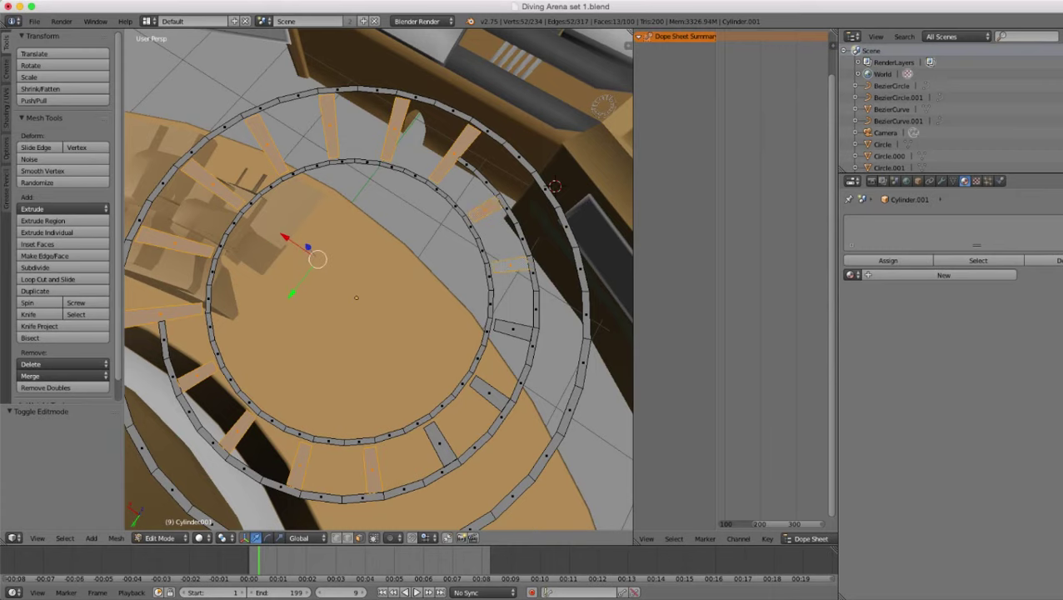
right_click(513, 329, "shift")
right_click(489, 393, "shift")
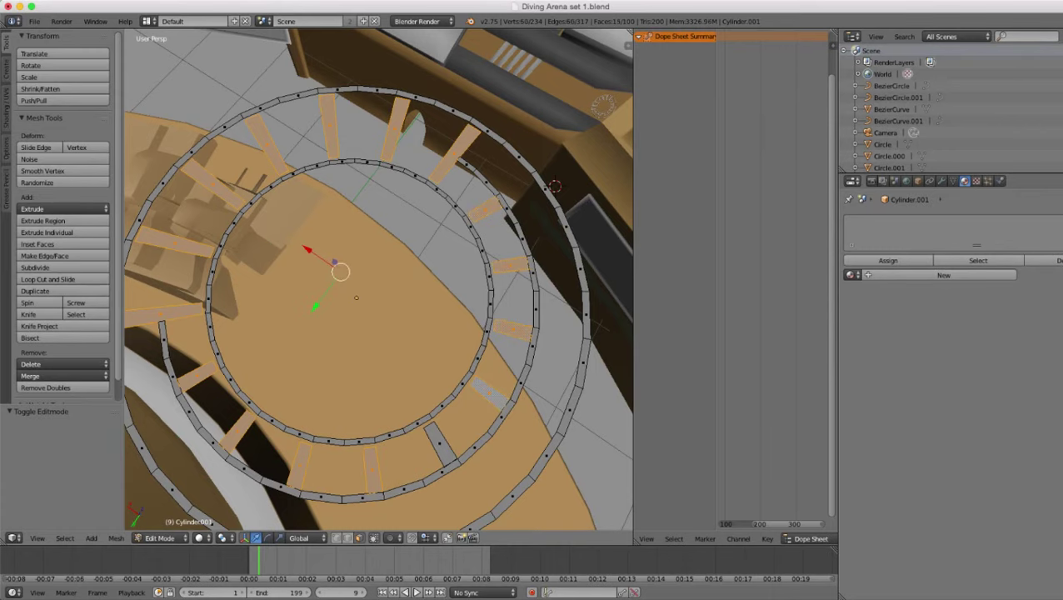
right_click(440, 443, "shift")
- Subdivide all selected spoke faces of the ring twice, using one cut each time
middle_click_drag(440, 443, 426, 377)
key("w")
left_click(414, 319)
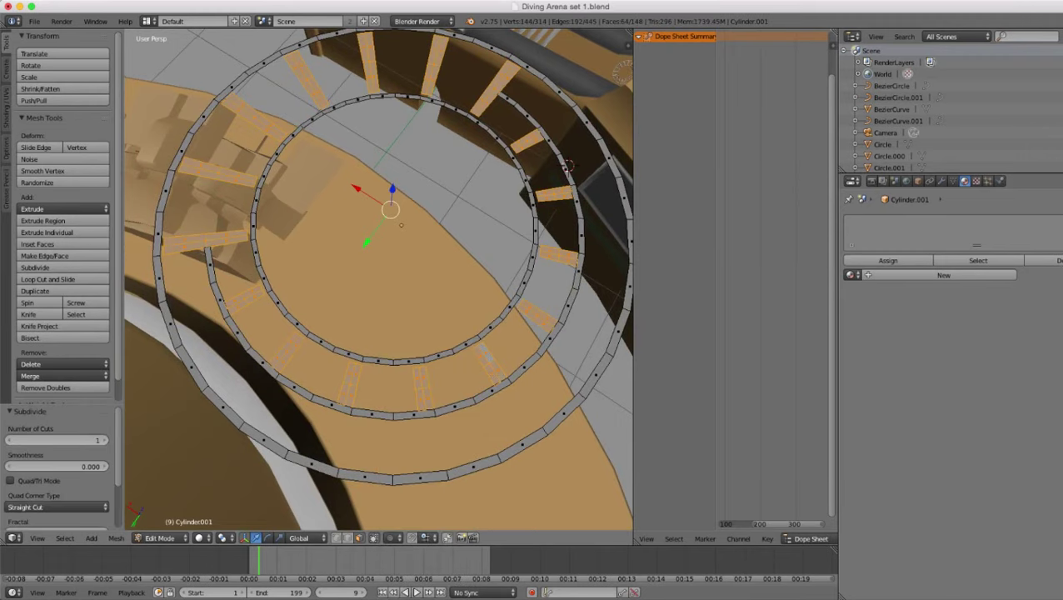
key("w")
left_click(415, 319)
middle_click_drag(414, 319, 460, 281)
scroll(379, 279, "up", 3)
middle_click_drag(379, 279, 517, 226, "shift")
scroll(379, 280, "up", 4)
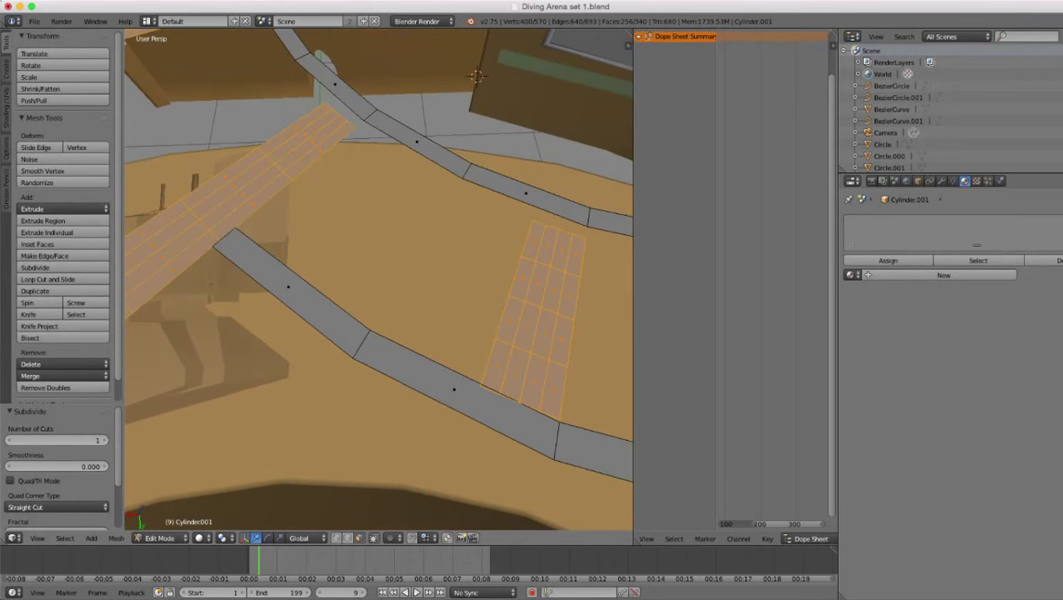
- Clear the selection and select one inner lengthwise face strip on a short spoke and on the three neighboring long spokes
key("a")
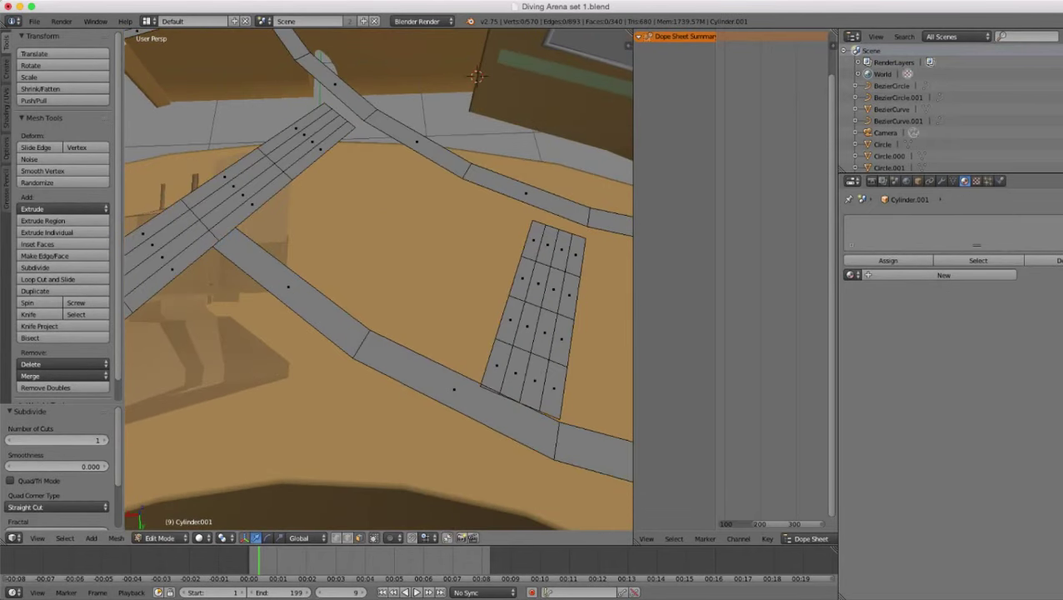
right_click(560, 264, "alt")
right_click(273, 172, "alt+shift")
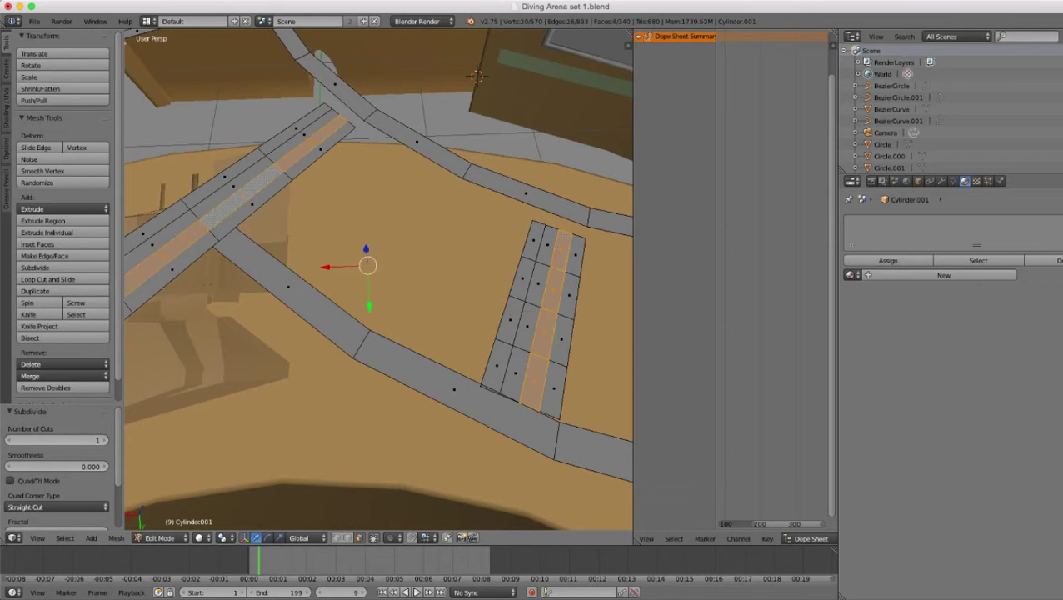
scroll(273, 172, "down", 8)
middle_click_drag(273, 172, 325, 225)
scroll(325, 225, "up", 9)
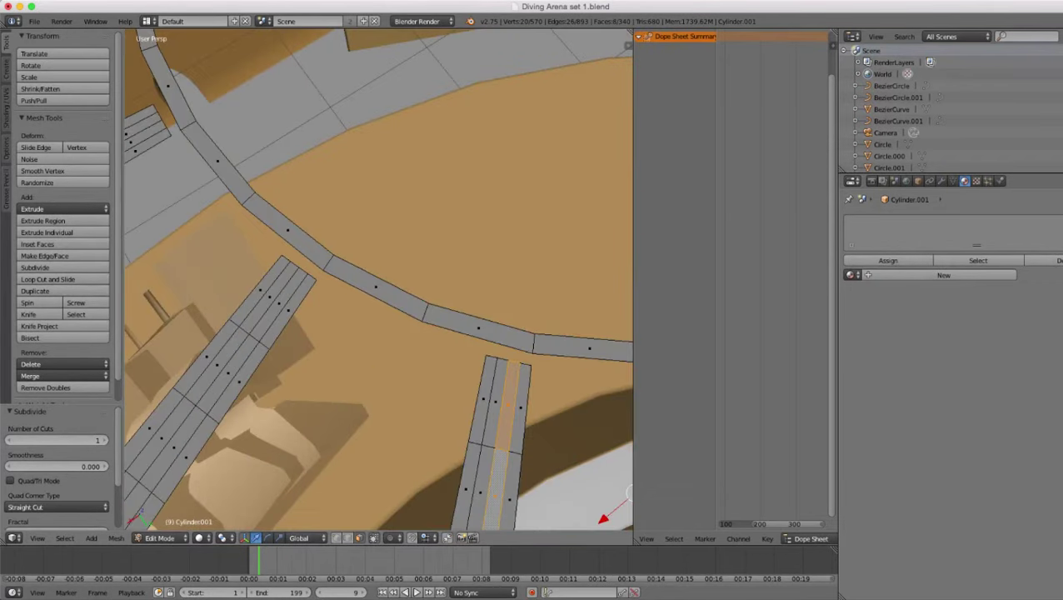
right_click(257, 340, "alt+shift")
scroll(258, 340, "down", 5)
middle_click_drag(257, 340, 454, 319, "shift")
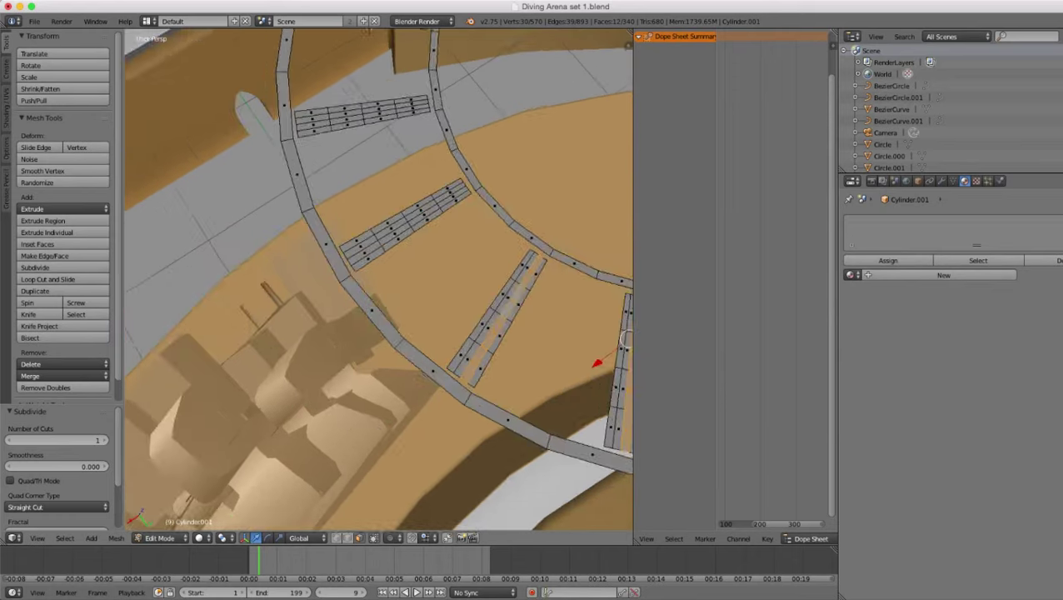
scroll(454, 319, "up", 5)
right_click(384, 205, "alt+shift")
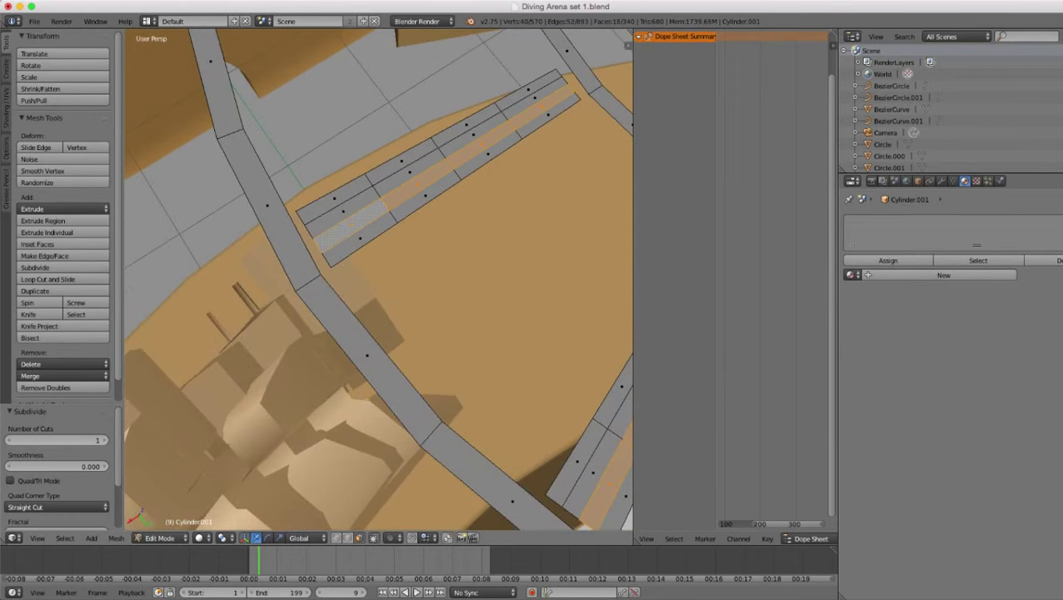
- Add one inner lengthwise face strip on each of the remaining four long spokes to the selection
scroll(385, 205, "down", 6)
middle_click_drag(384, 205, 375, 328, "shift")
scroll(375, 329, "up", 6)
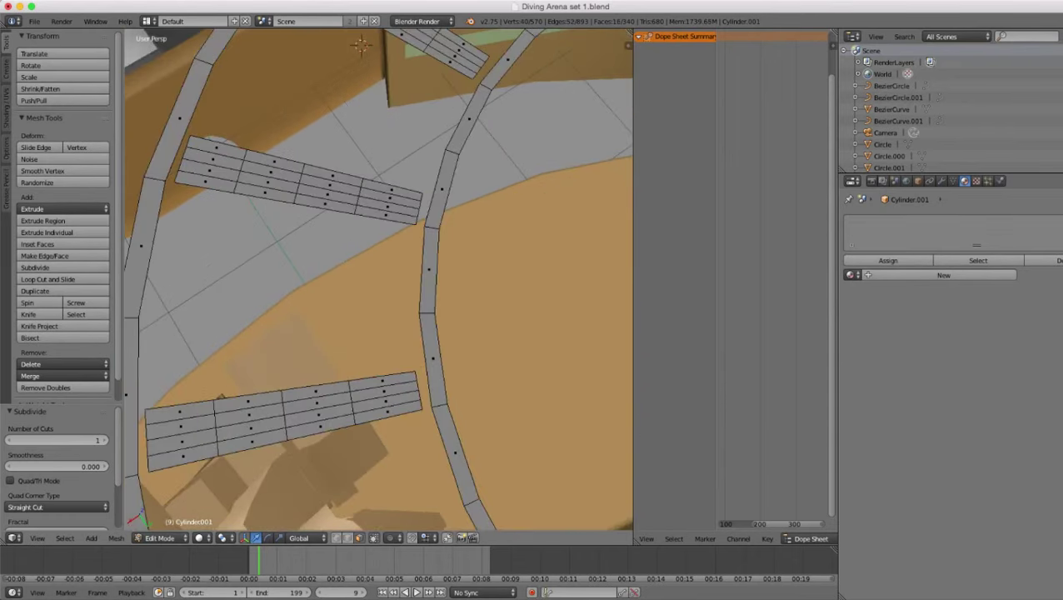
right_click(321, 415, "alt+shift")
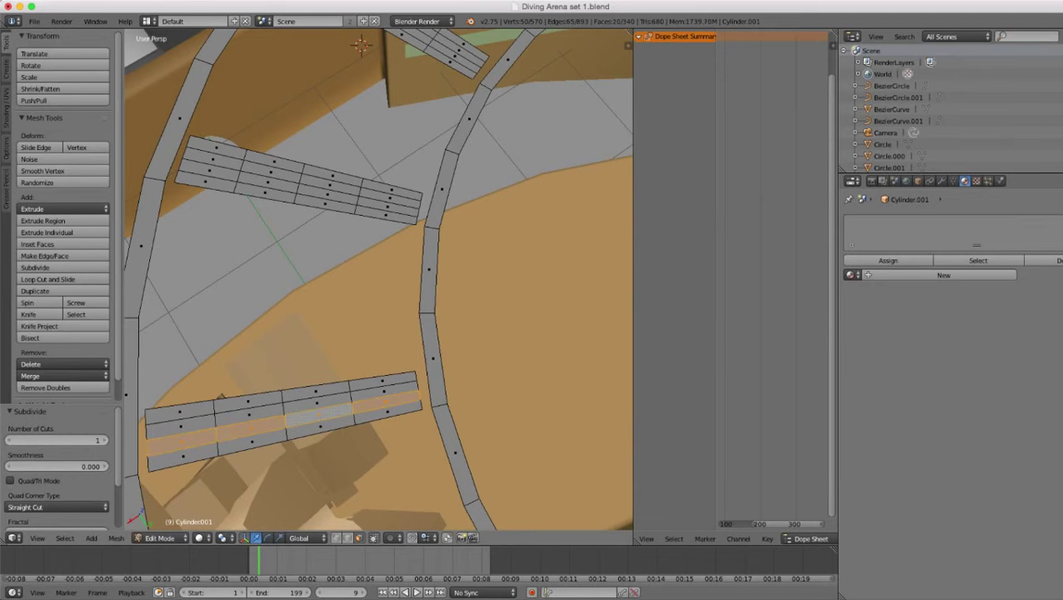
right_click(327, 194, "alt+shift")
scroll(327, 194, "down", 5)
scroll(279, 325, "up", 6)
middle_click_drag(328, 194, 108, 385, "shift")
right_click(408, 121, "alt+shift")
right_click(239, 338, "alt+shift")
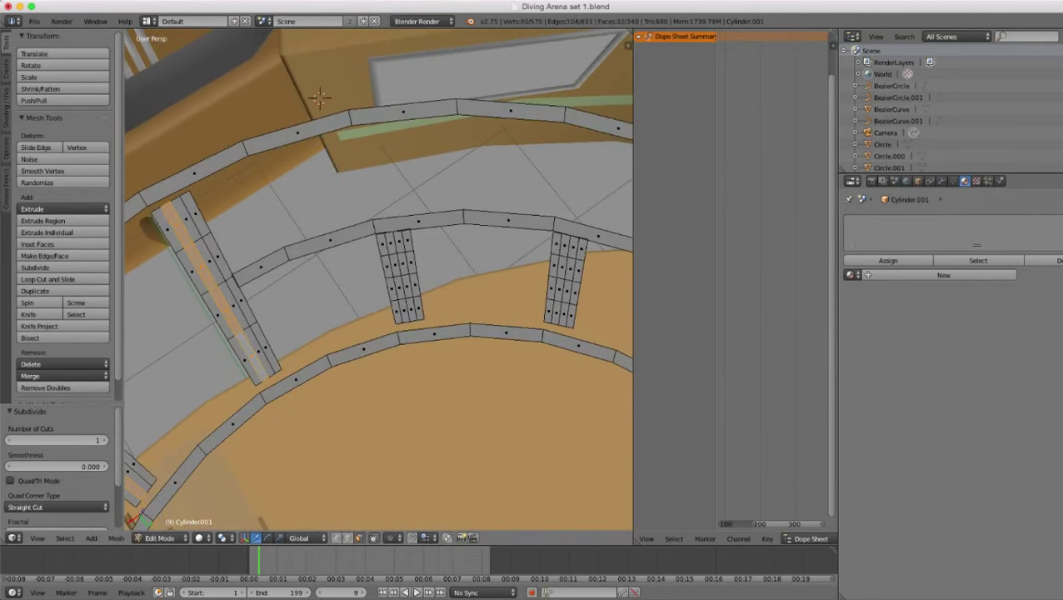
- Add one inner lengthwise face strip on each of the next five short spokes to the selection
right_click(394, 256, "alt+shift")
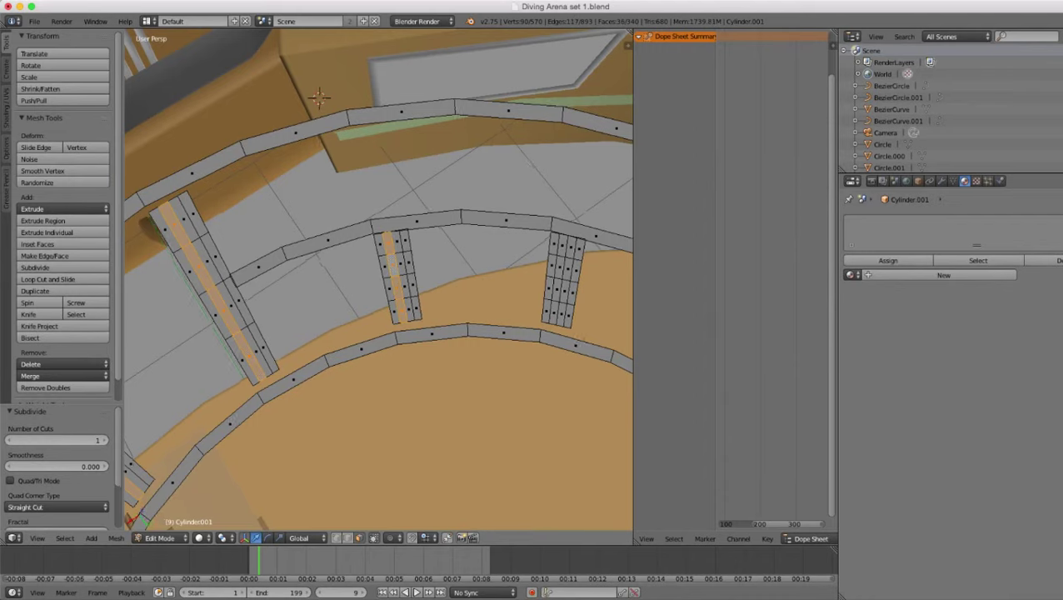
middle_click_drag(394, 256, 147, 231, "shift")
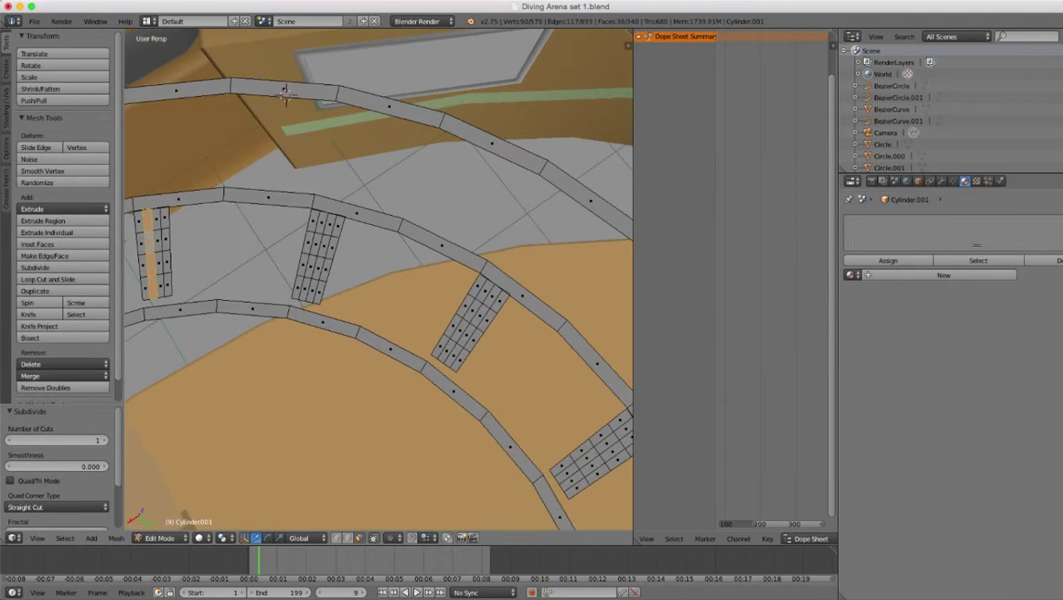
mouse_move(285, 94)
middle_mouse_down()
mouse_move(317, 89)
mouse_move(301, 91)
middle_mouse_up()
right_click(428, 223, "alt+shift")
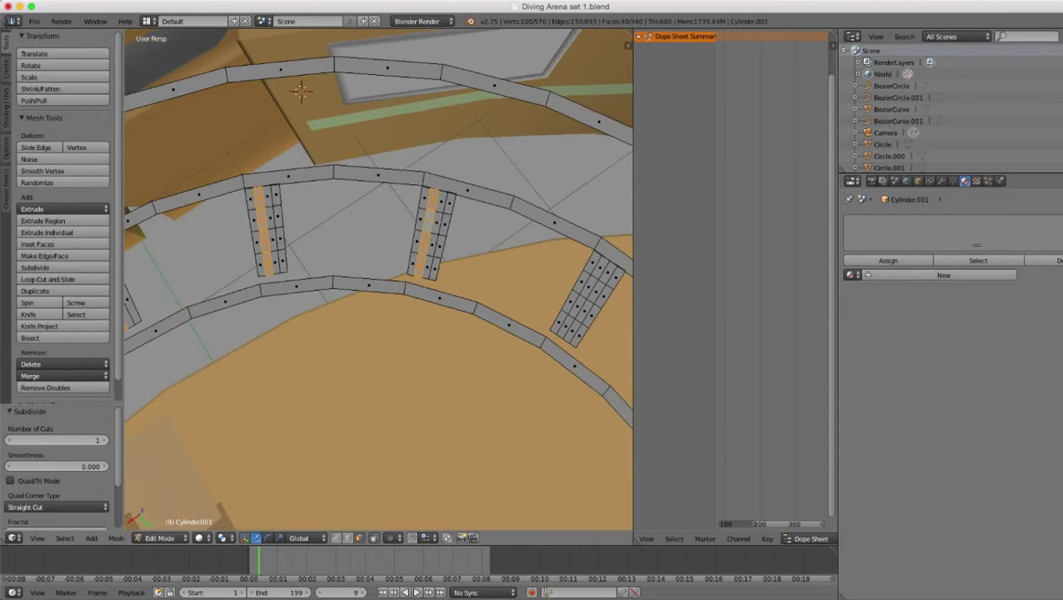
right_click(589, 285, "alt+shift")
middle_click_drag(589, 286, 210, 107, "shift")
right_click(297, 234, "alt+shift")
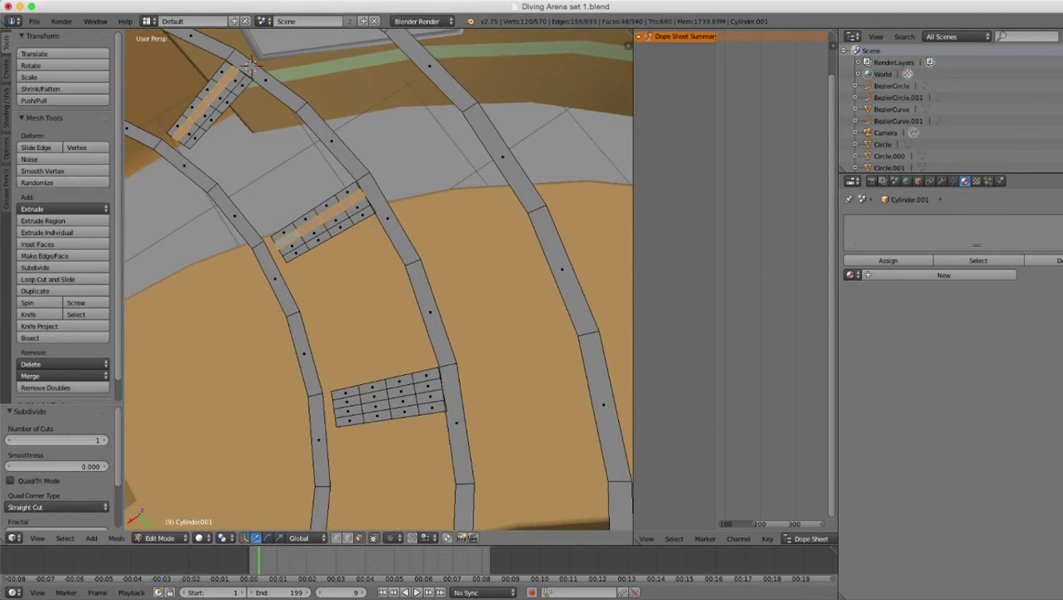
right_click(360, 399, "alt+shift")
- Add the inner strips of the last three short spokes, delete all selected strip faces and return to Object Mode
middle_click_drag(360, 399, 455, 88, "shift")
middle_click_drag(262, 33, 260, 31)
right_click(387, 470, "alt+shift")
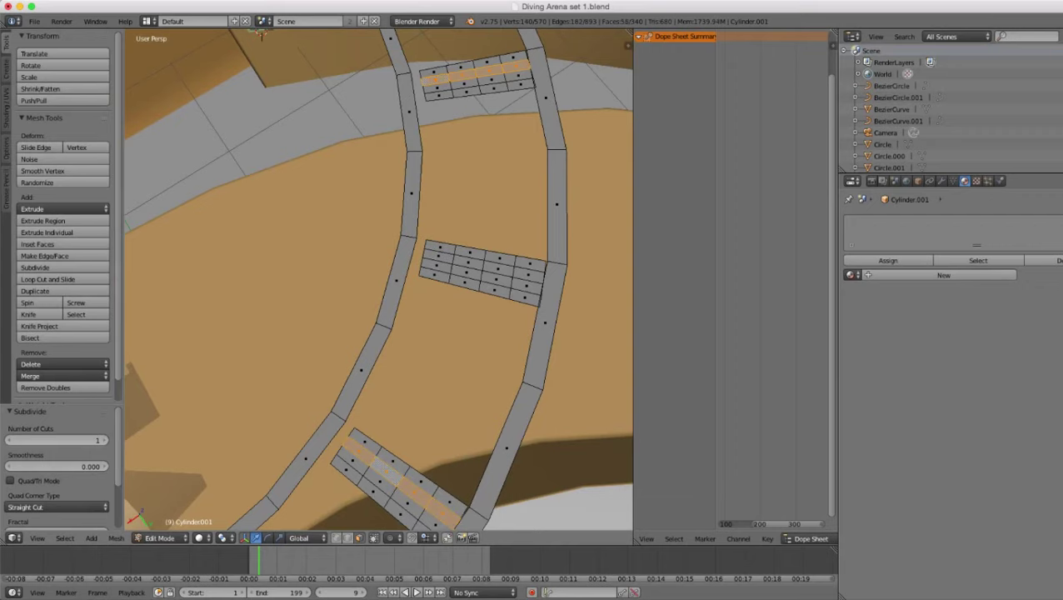
right_click(457, 259, "alt+shift")
middle_click_drag(456, 259, 610, 30, "shift")
right_click(389, 419, "alt+shift")
scroll(389, 419, "down", 9)
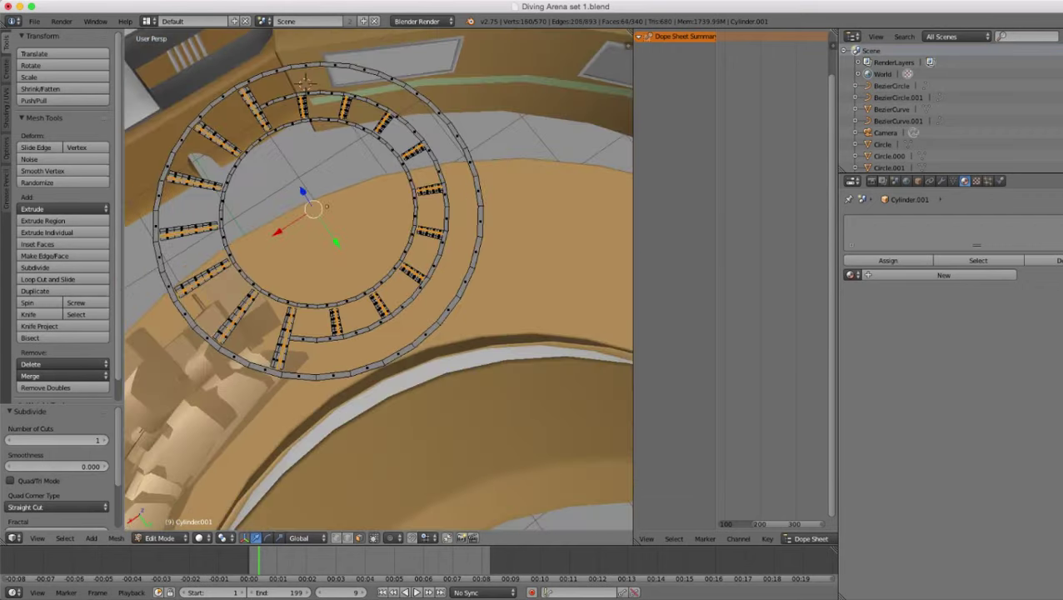
key("x")
left_click(368, 381)
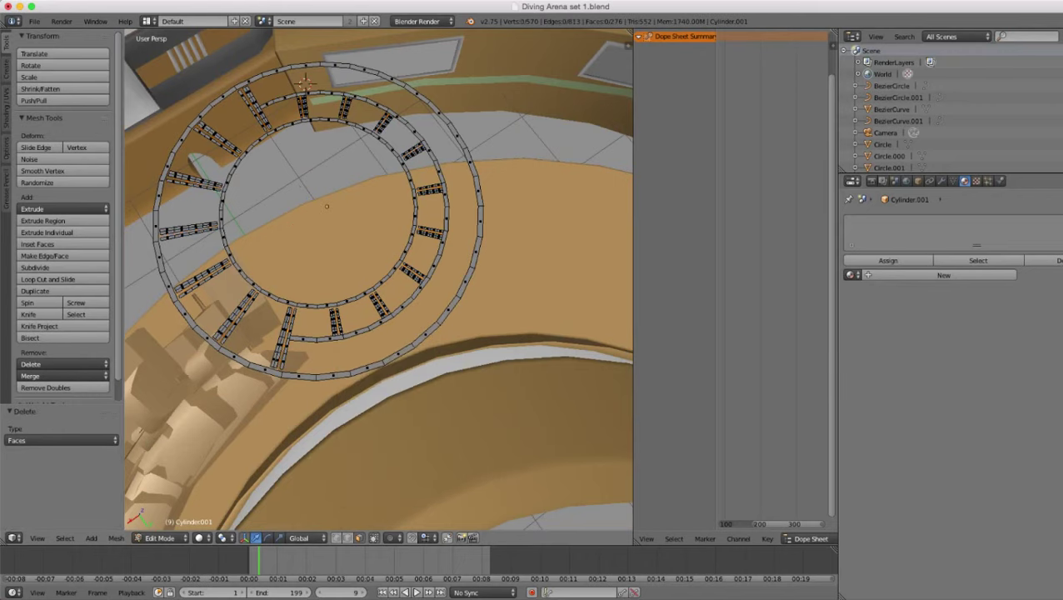
key("Tab")
scroll(369, 382, "down", 4)
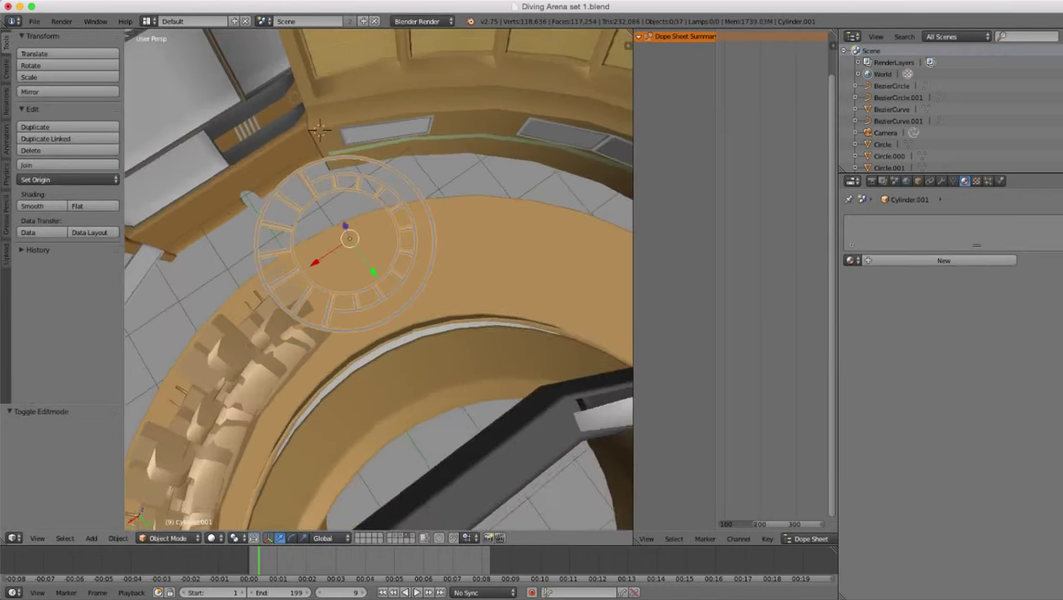
- Snap the 3D cursor to the small circle on the round central platform
mouse_move(368, 381)
middle_mouse_down()
mouse_move(455, 365)
mouse_move(500, 271)
mouse_move(490, 196)
mouse_move(515, 321)
mouse_move(518, 300)
mouse_move(627, 283)
middle_mouse_up()
scroll(443, 366, "up", 7)
scroll(443, 367, "down", 5)
key("z")
scroll(500, 284, "down", 6)
key("z")
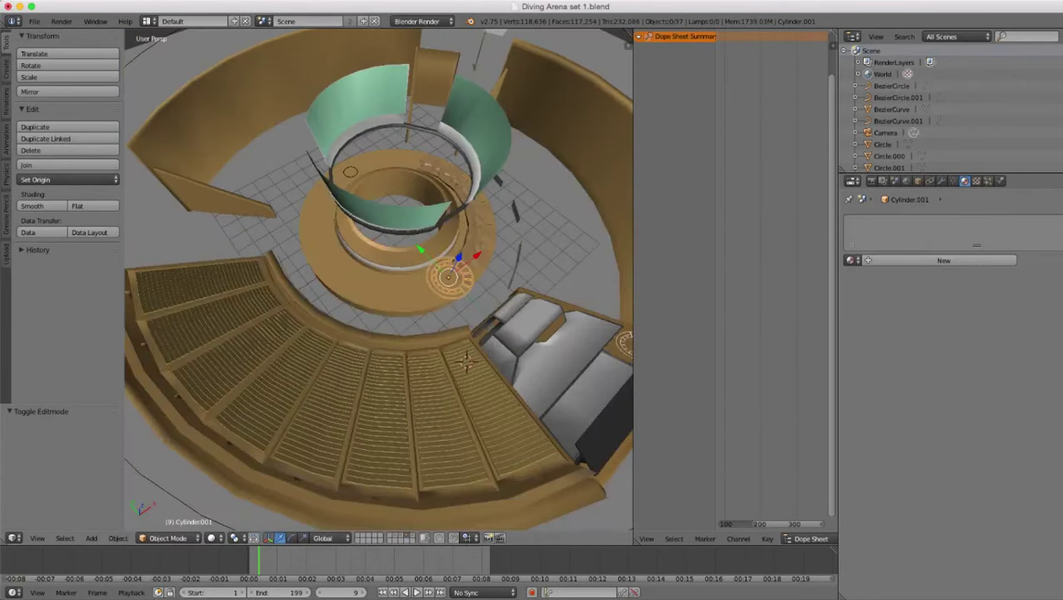
middle_click_drag(400, 283, 558, 246)
key("z")
scroll(379, 279, "up", 2)
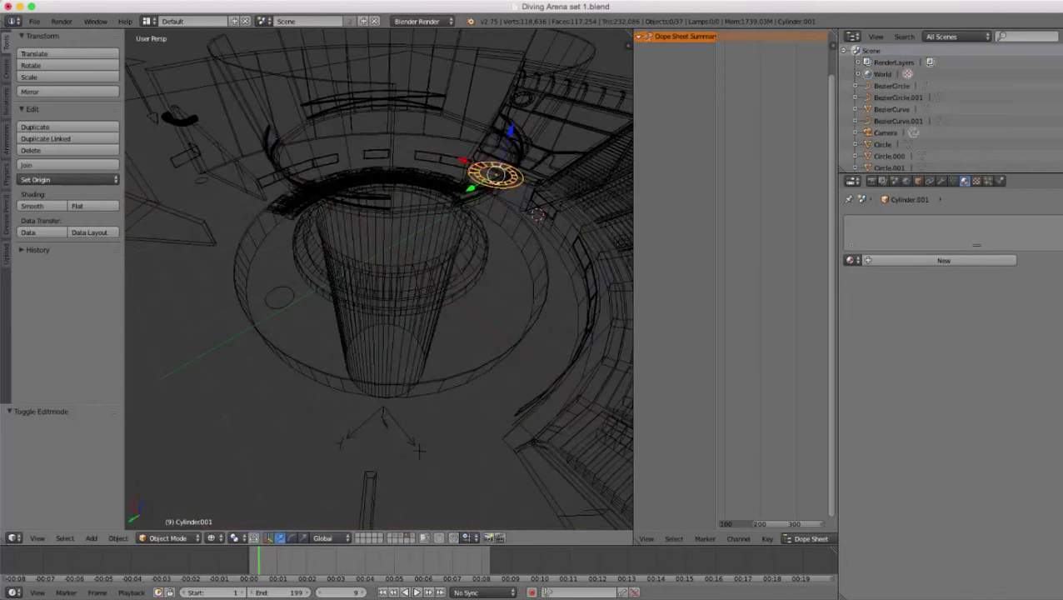
right_click(284, 305)
key("shift+s")
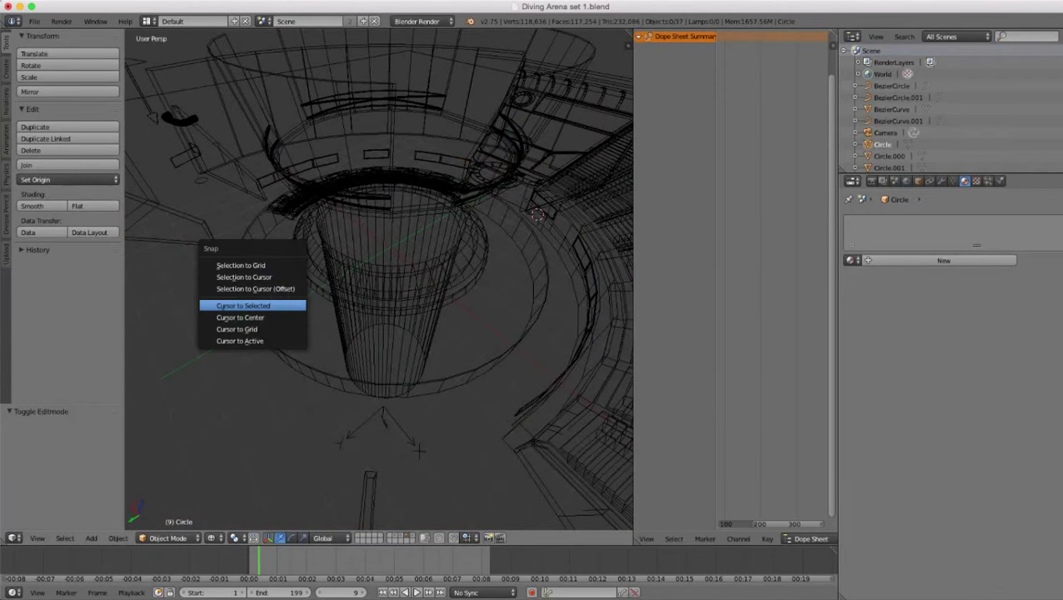
left_click(218, 306)
key("z")
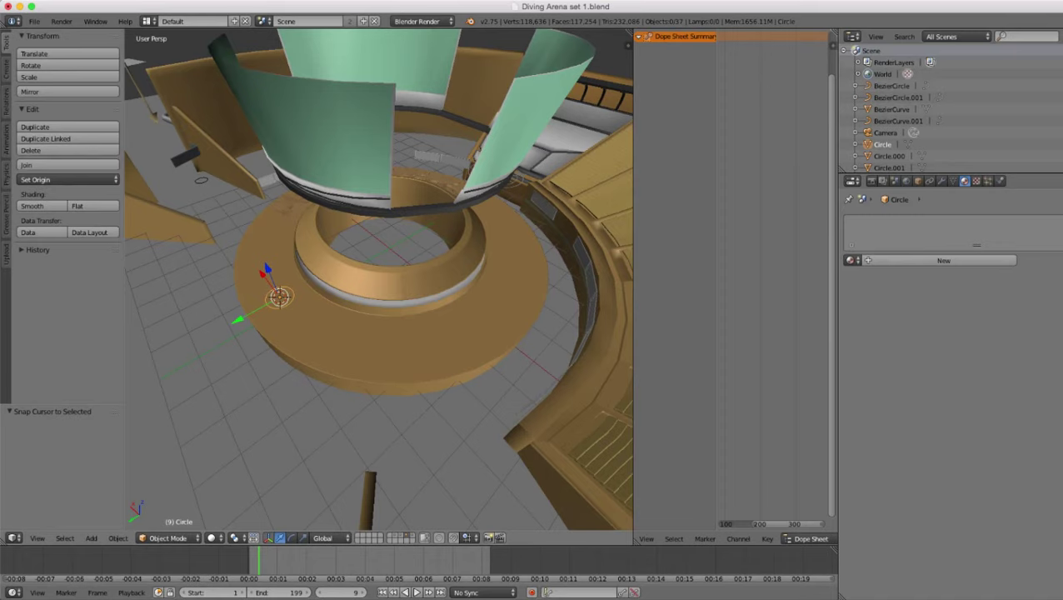
- Snap the spoked ring to the 3D cursor on the round central platform
middle_click_drag(379, 292, 356, 259)
right_click(522, 199)
key("shift+s")
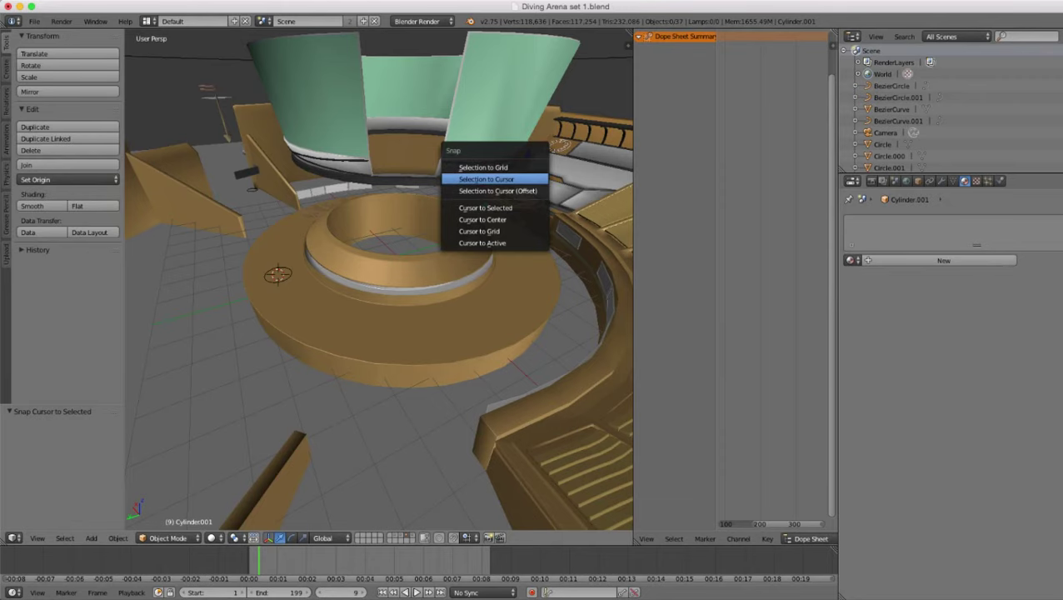
left_click(487, 179)
middle_click_drag(487, 179, 596, 157, "shift")
scroll(500, 179, "up", 4)
middle_click_drag(486, 179, 584, 221)
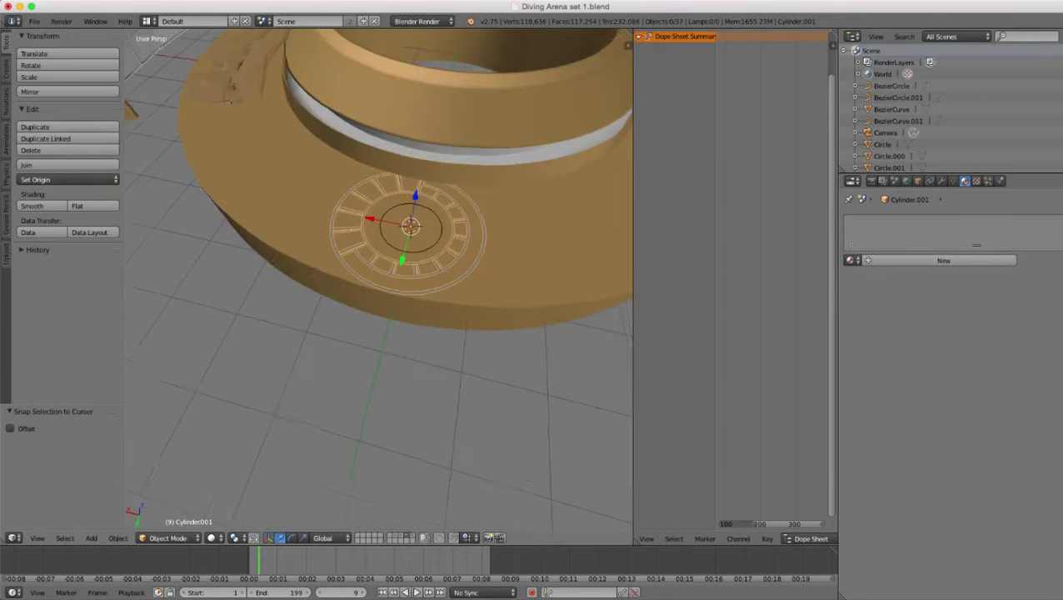
- Scale the spoked ring down uniformly to about 0.411
scroll(446, 210, "up", 4)
key("s")
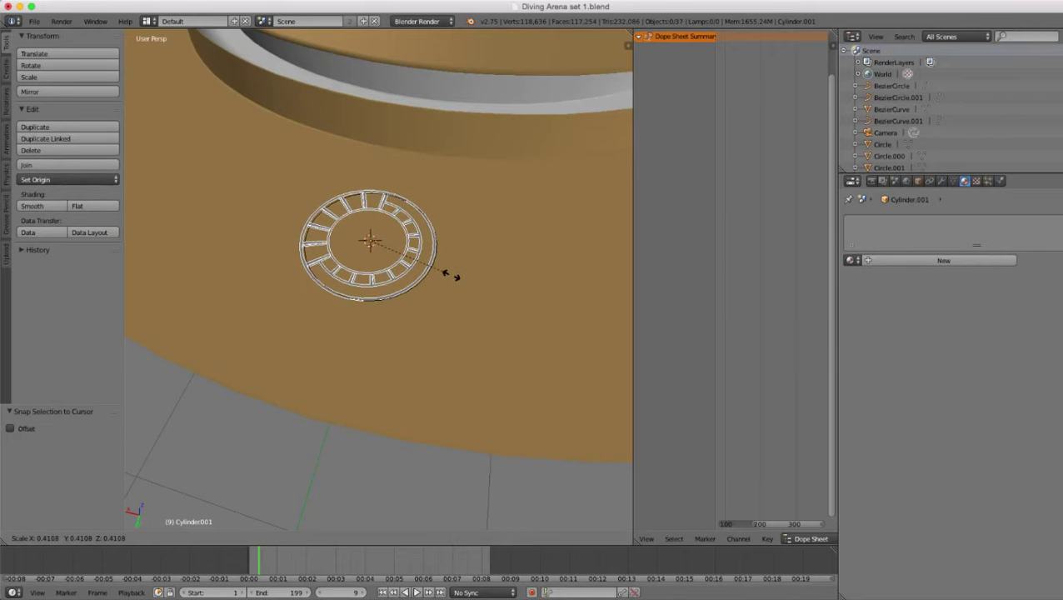
left_click(451, 275)
- Shift the spoked ring about -0.02 along the X axis
scroll(451, 275, "down", 4)
middle_click_drag(451, 275, 514, 350)
scroll(404, 218, "up", 5)
scroll(462, 238, "up", 3)
scroll(510, 325, "down", 3)
key("z")
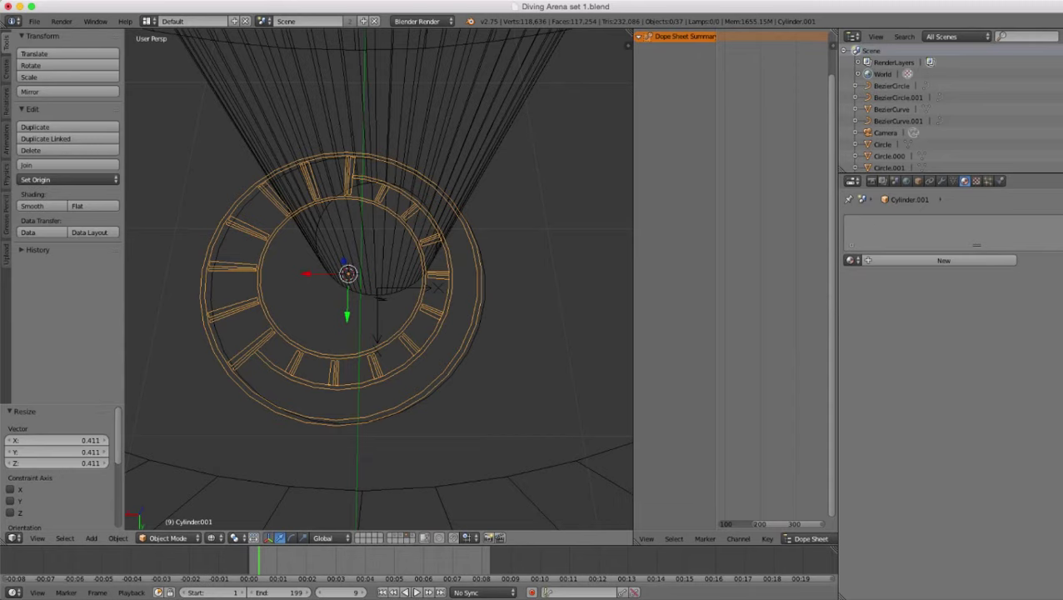
key("g")
key("x")
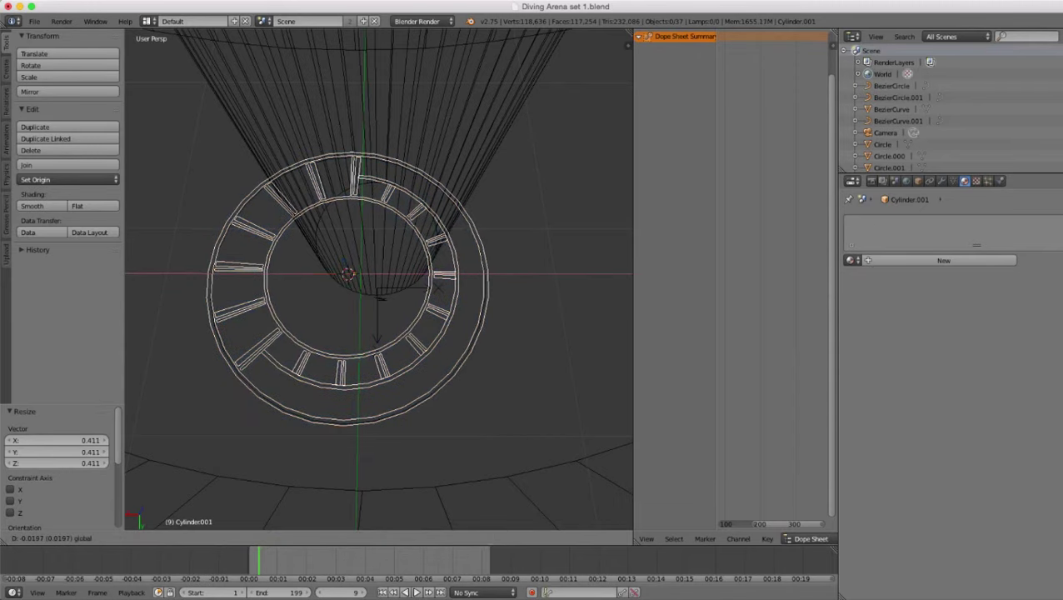
left_click(379, 279)
scroll(379, 279, "down", 3)
key("z")
- Examine the spoked ring's size and fit on the platform surface from close up and from across the arena
scroll(379, 280, "down", 3)
scroll(379, 279, "up", 4)
mouse_move(379, 325)
middle_mouse_down()
mouse_move(313, 280)
mouse_move(306, 265)
mouse_move(358, 246)
mouse_move(385, 295)
mouse_move(373, 268)
mouse_move(340, 258)
middle_mouse_up()
scroll(306, 265, "up", 1)
scroll(358, 246, "down", 6)
scroll(359, 246, "up", 6)
scroll(358, 246, "down", 8)
scroll(385, 296, "up", 5)
scroll(385, 296, "up", 3)
scroll(373, 268, "up", 2)
scroll(340, 258, "up", 2)
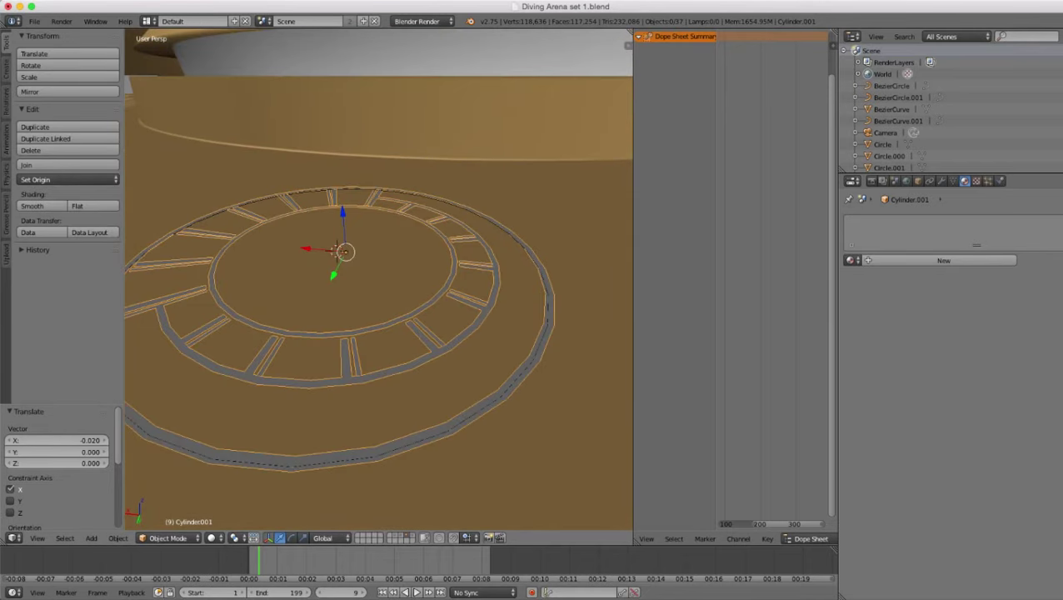
scroll(379, 279, "down", 5)
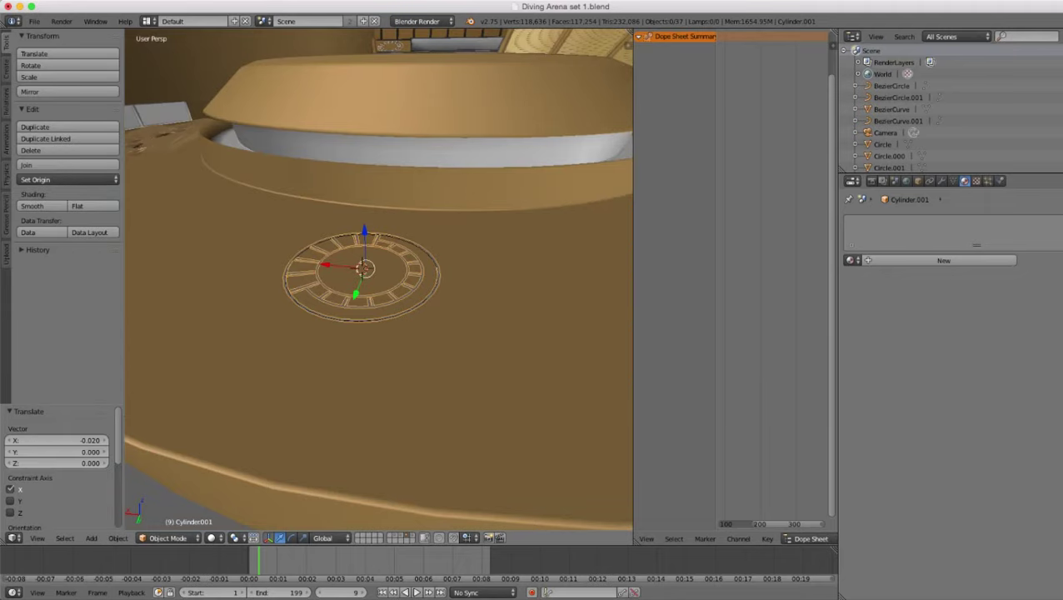
scroll(379, 279, "down", 11)
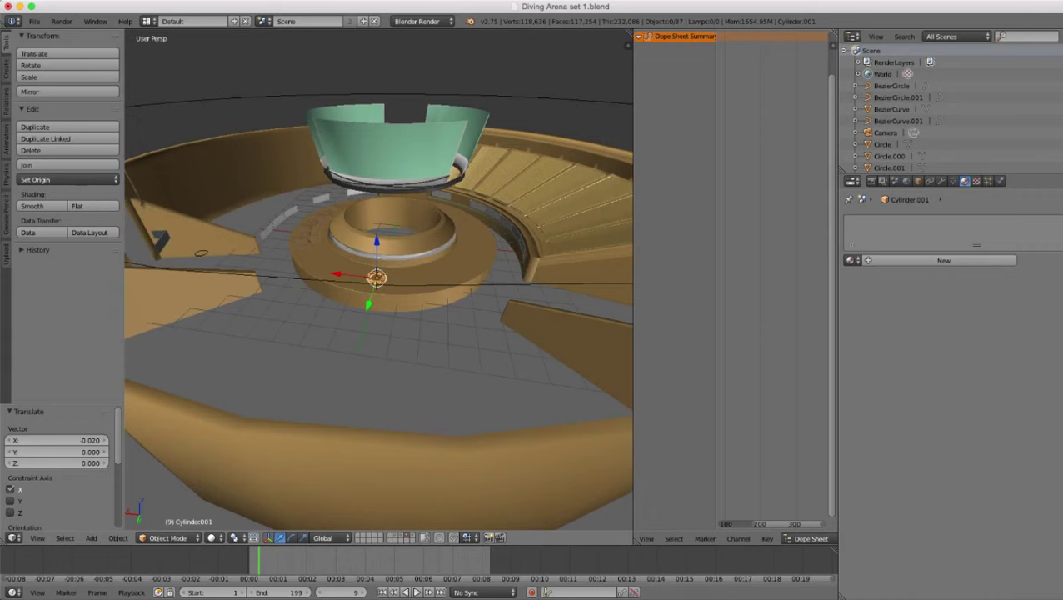
middle_click_drag(379, 279, 213, 287)
scroll(379, 279, "up", 4)
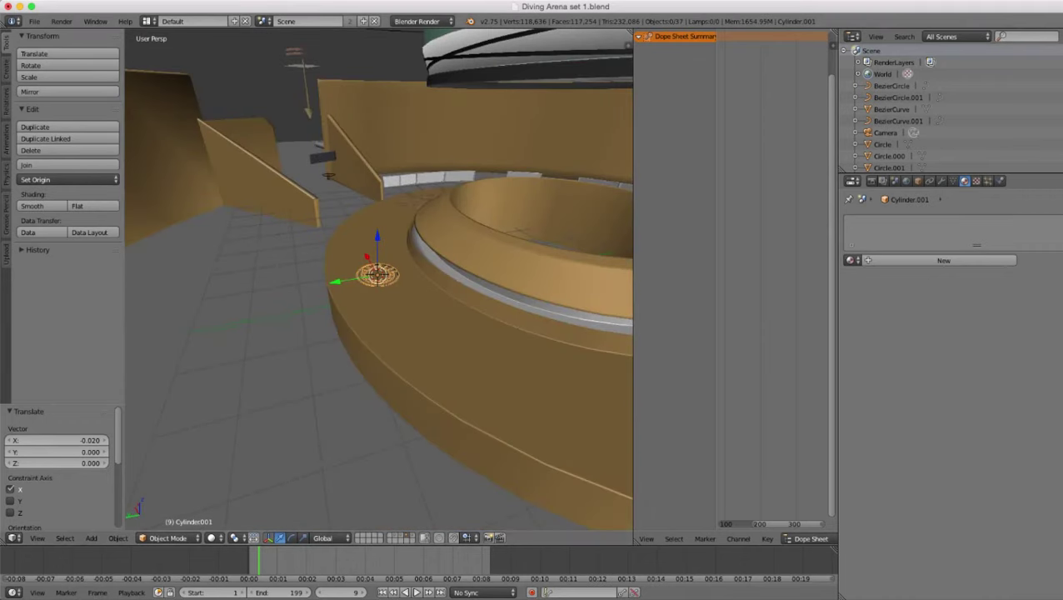
- Save the blend file
left_click(34, 21)
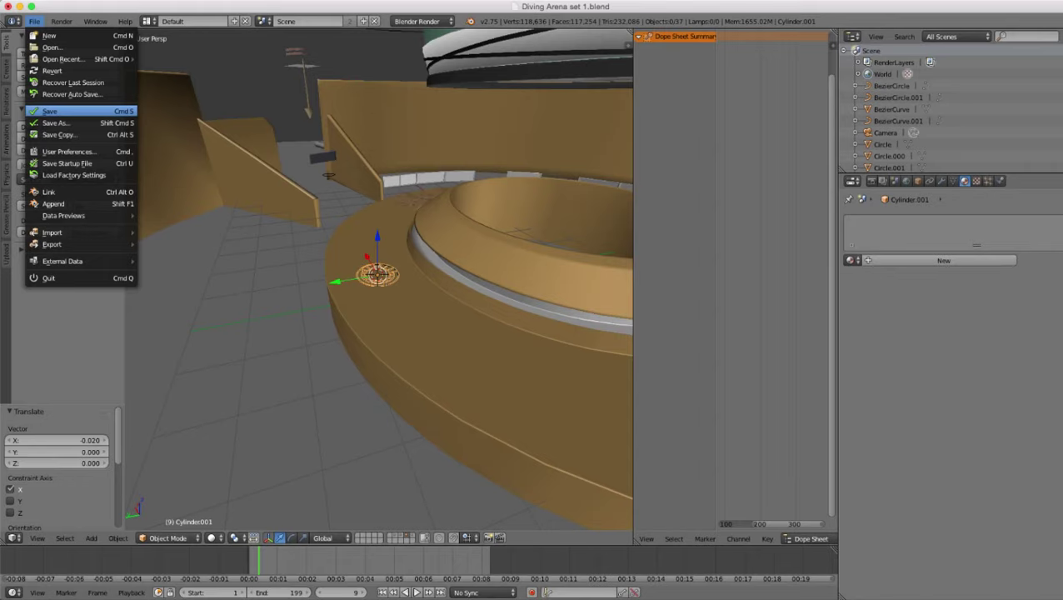
left_click(51, 110)
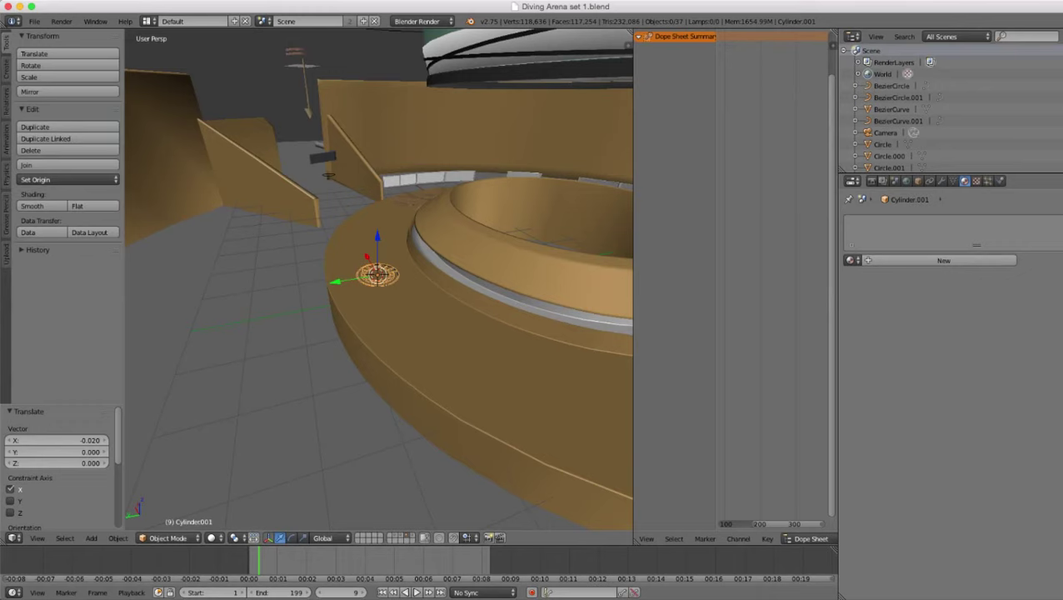
- Open the wide middle side panel with cut corners for mesh editing and select all its faces using the Side panel thing material
scroll(375, 225, "down", 9)
middle_click_drag(435, 258, 475, 284, "shift")
scroll(277, 294, "up", 6)
middle_click_drag(334, 275, 450, 291, "shift")
scroll(416, 292, "up", 3)
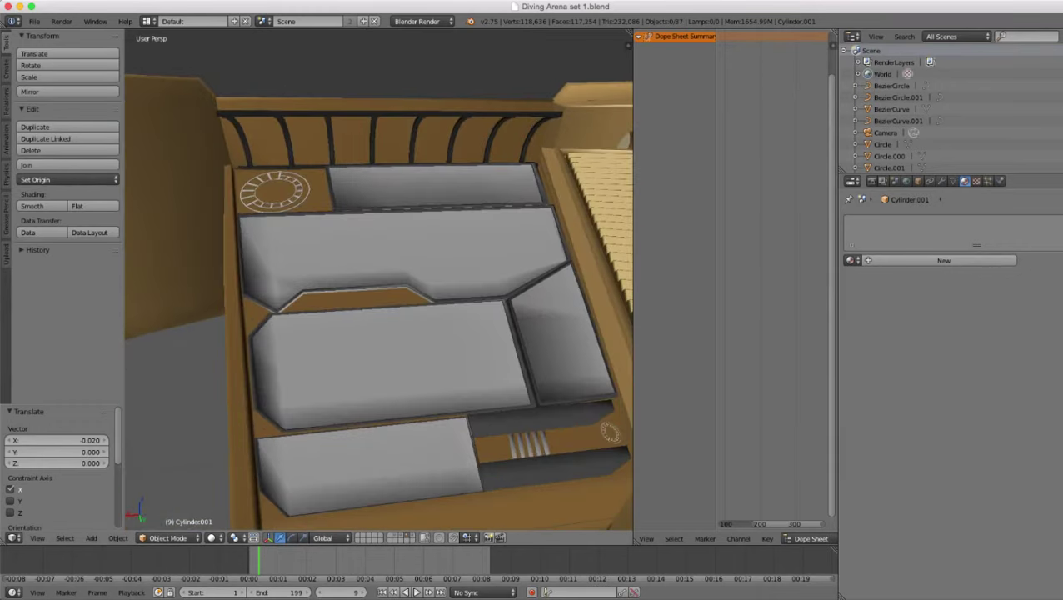
right_click(398, 358)
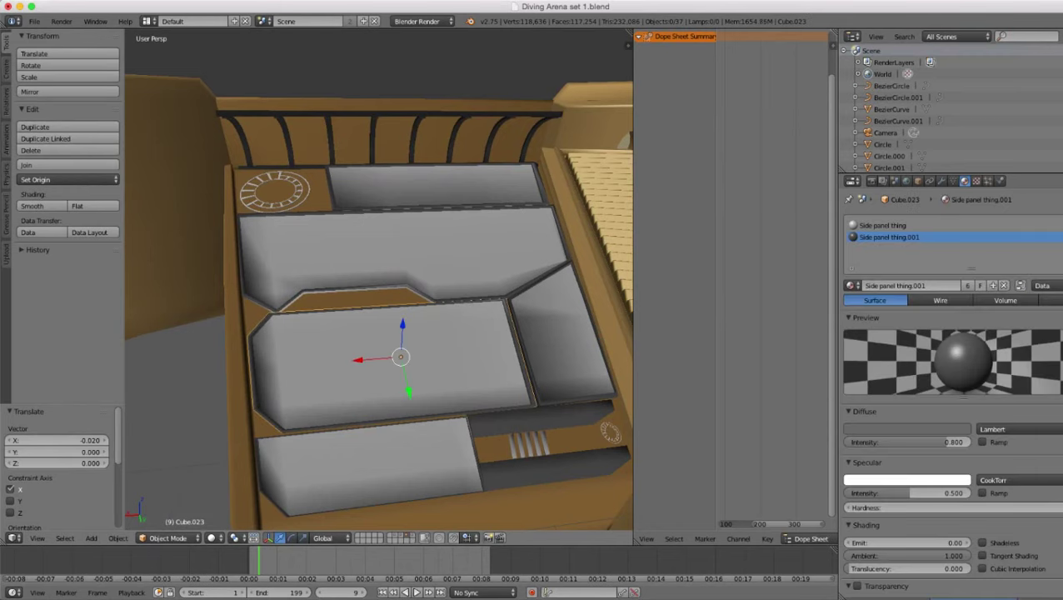
key("Tab")
scroll(402, 354, "up", 2)
middle_click_drag(401, 354, 405, 334)
right_click(406, 342)
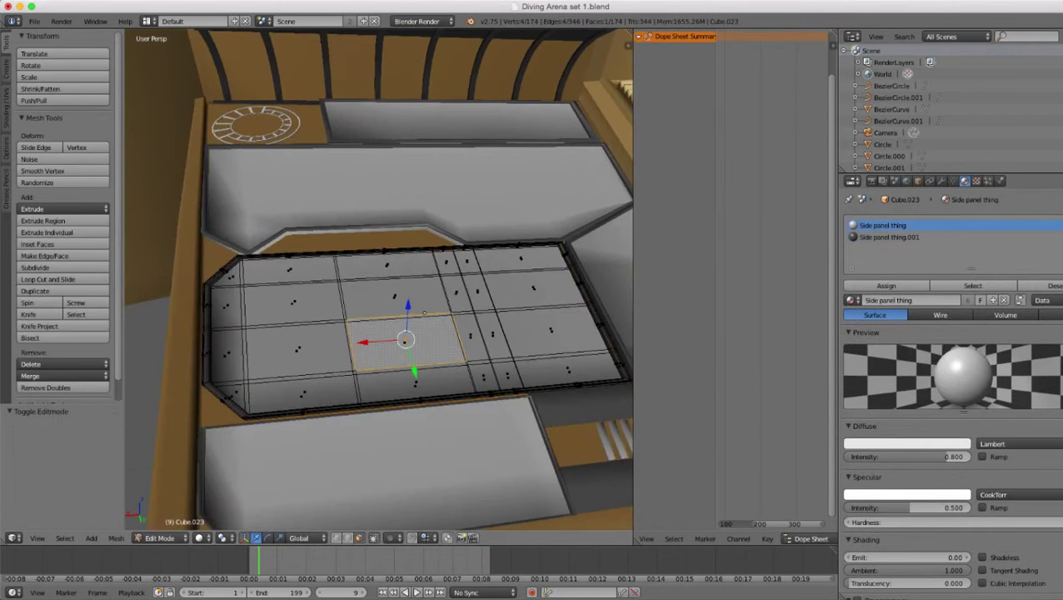
left_click(972, 286)
key("z")
middle_click_drag(424, 313, 422, 221)
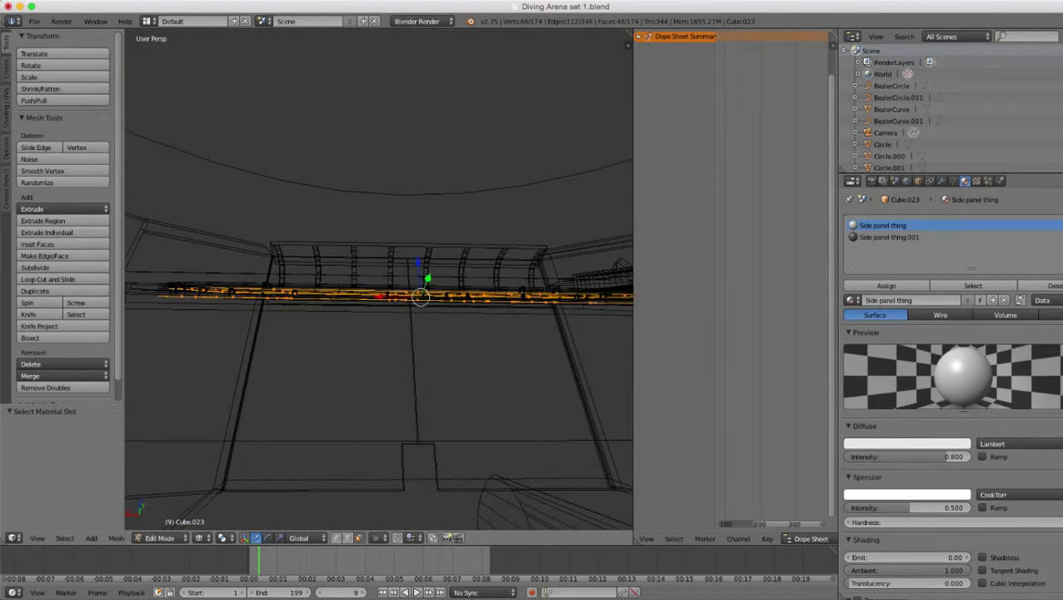
- Box-deselect the back faces of the wide middle side panel, keeping only its front faces selected
middle_click_drag(421, 288, 372, 288, "shift")
scroll(379, 280, "down", 1)
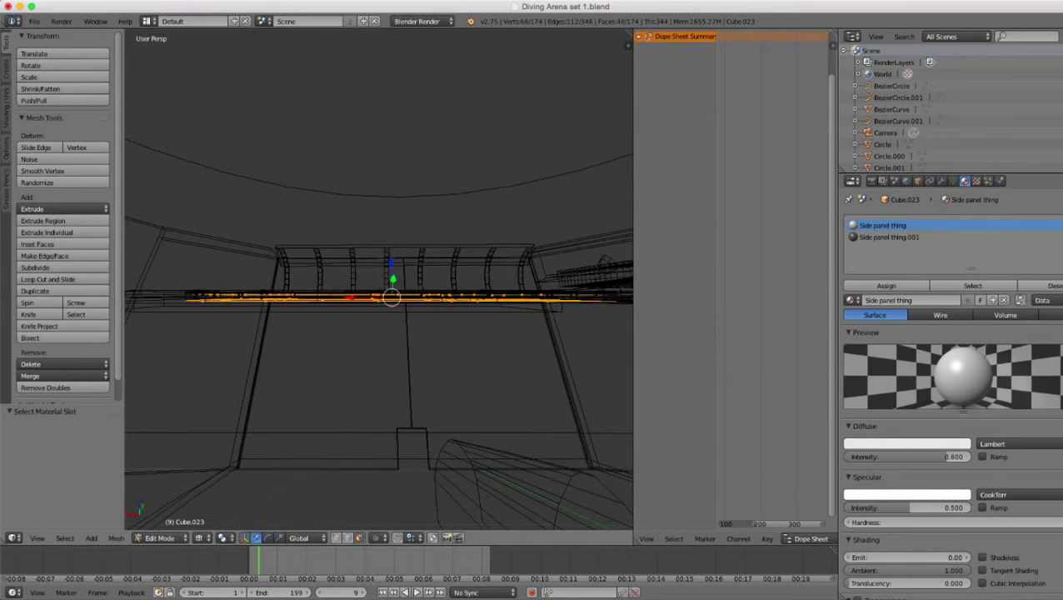
key("b")
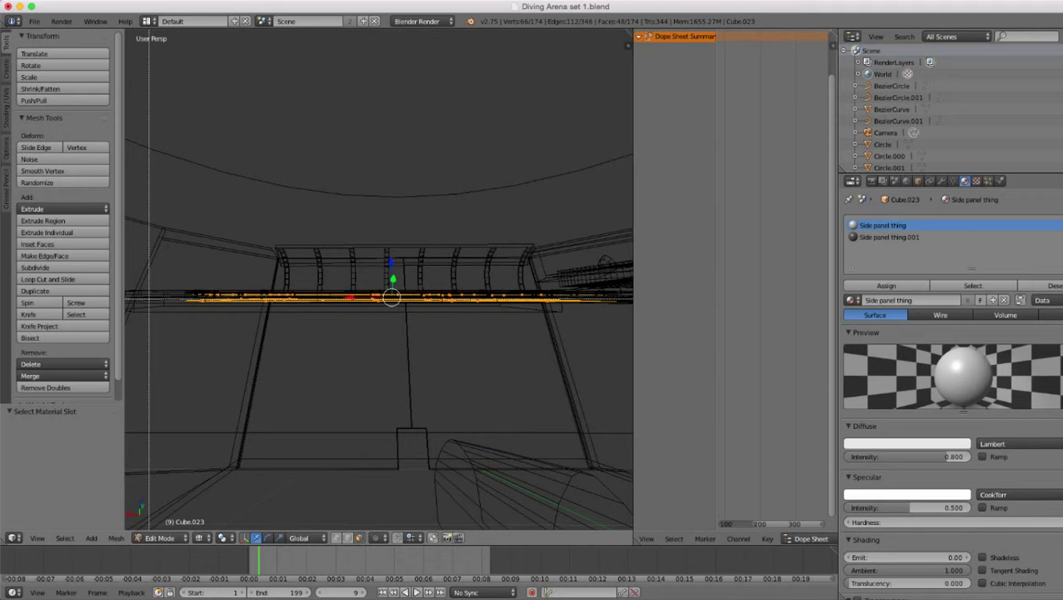
key("Escape")
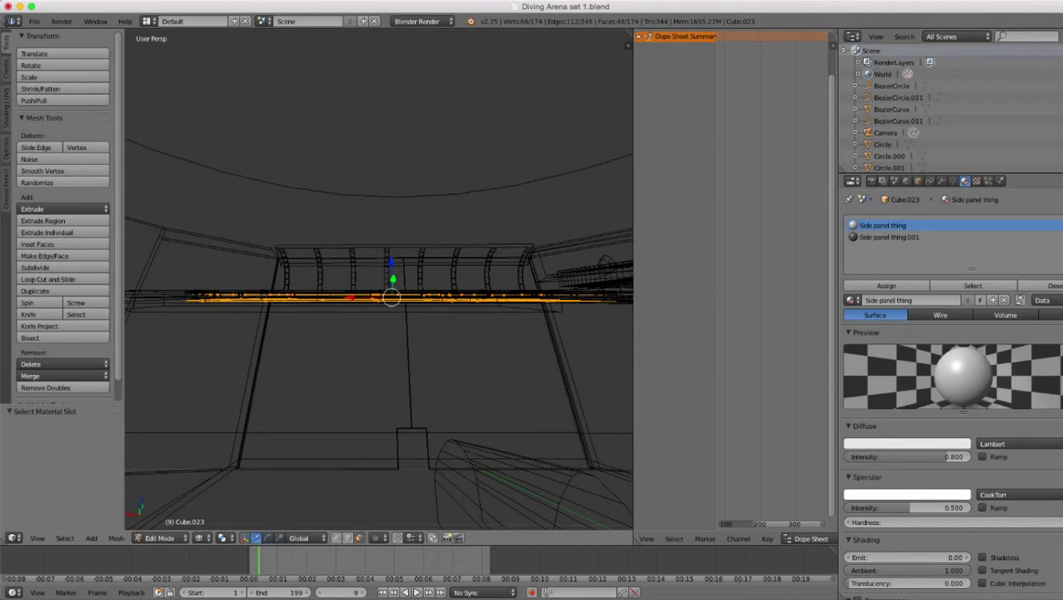
middle_click_drag(148, 298, 616, 445)
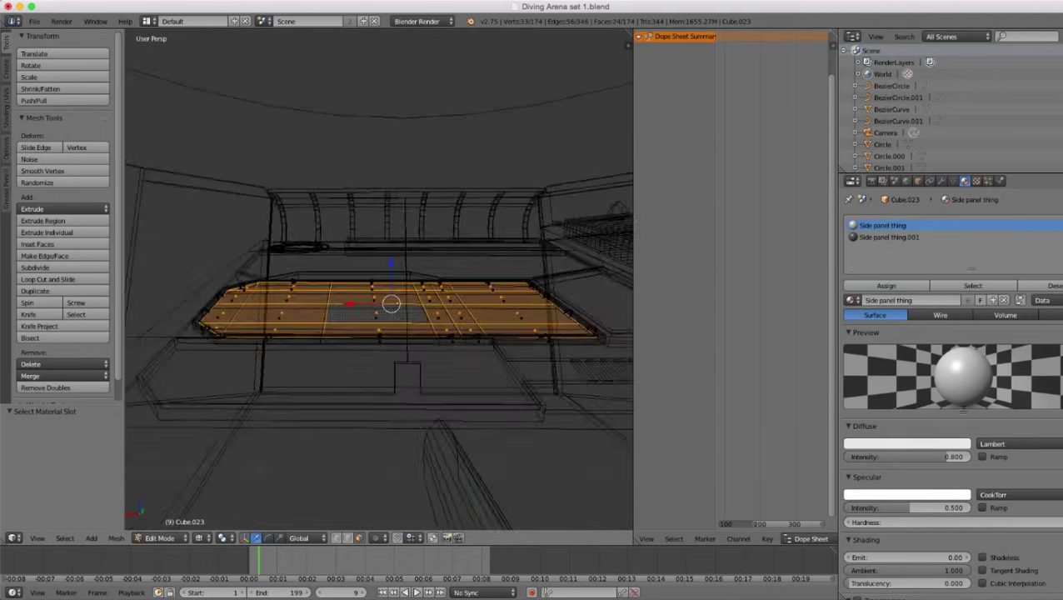
- Extrude the middle panel's front faces in place, scale them to 0.998 and leave mesh editing
key("z")
middle_click_drag(392, 333, 371, 383)
scroll(372, 383, "up", 1)
key("e")
key("Escape")
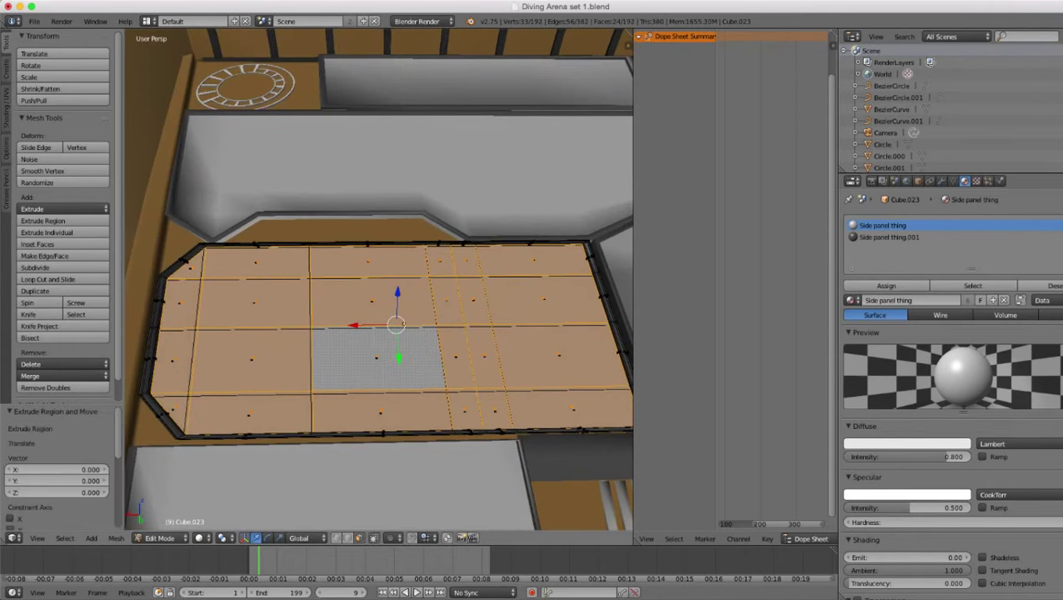
key("s")
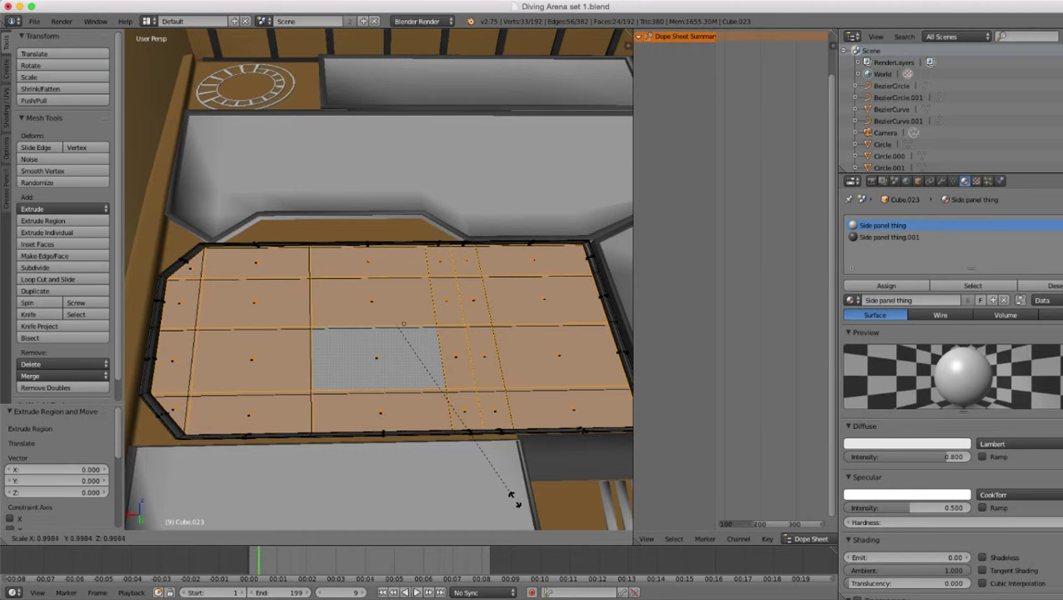
left_click(515, 500)
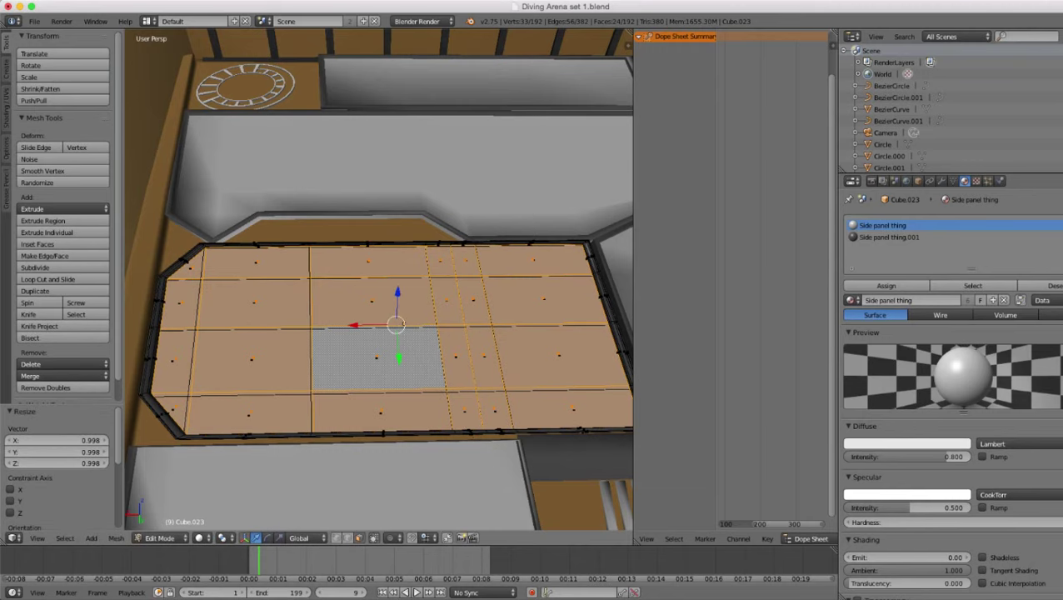
key("Tab")
- Open the notched side panel above for mesh editing and select only the faces using the Side panel thing material
scroll(397, 325, "down", 3)
middle_click_drag(397, 325, 500, 296)
middle_click_drag(397, 300, 449, 348, "shift")
scroll(450, 346, "up", 3)
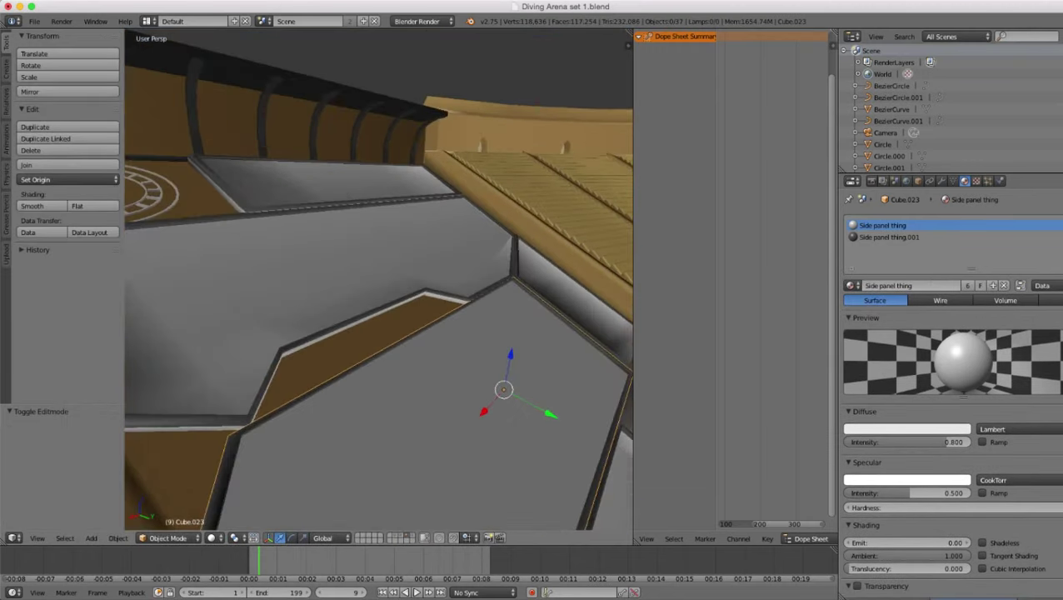
right_click(377, 279)
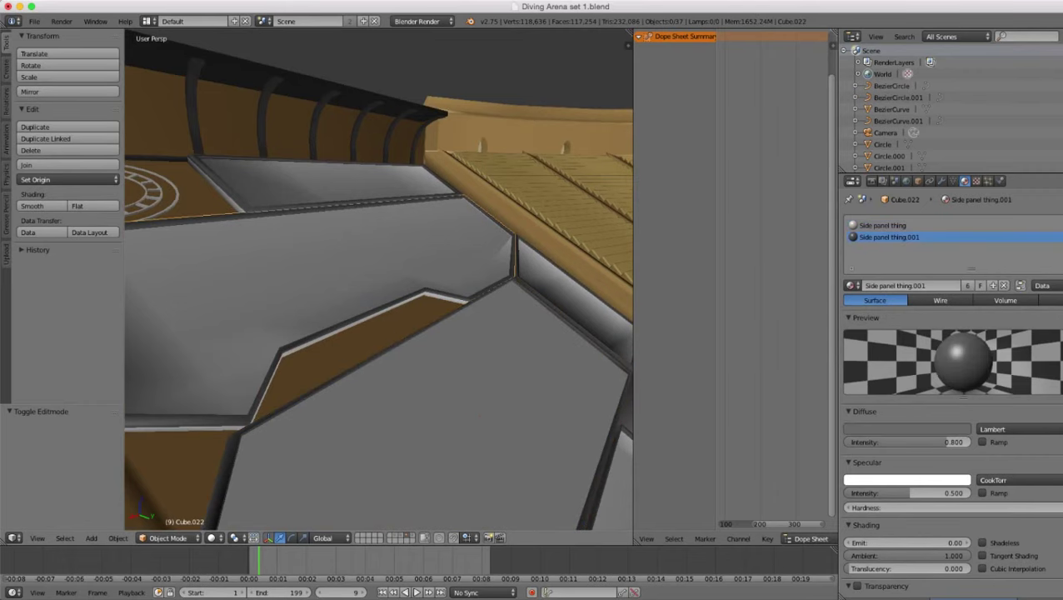
key("Tab")
middle_click_drag(377, 279, 275, 310)
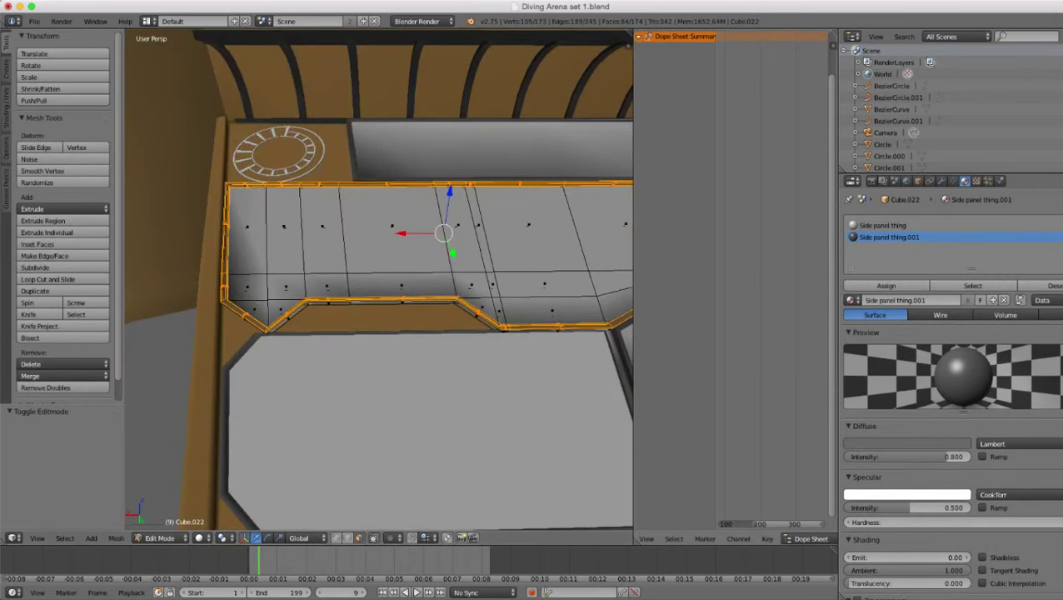
key("a")
left_click(884, 226)
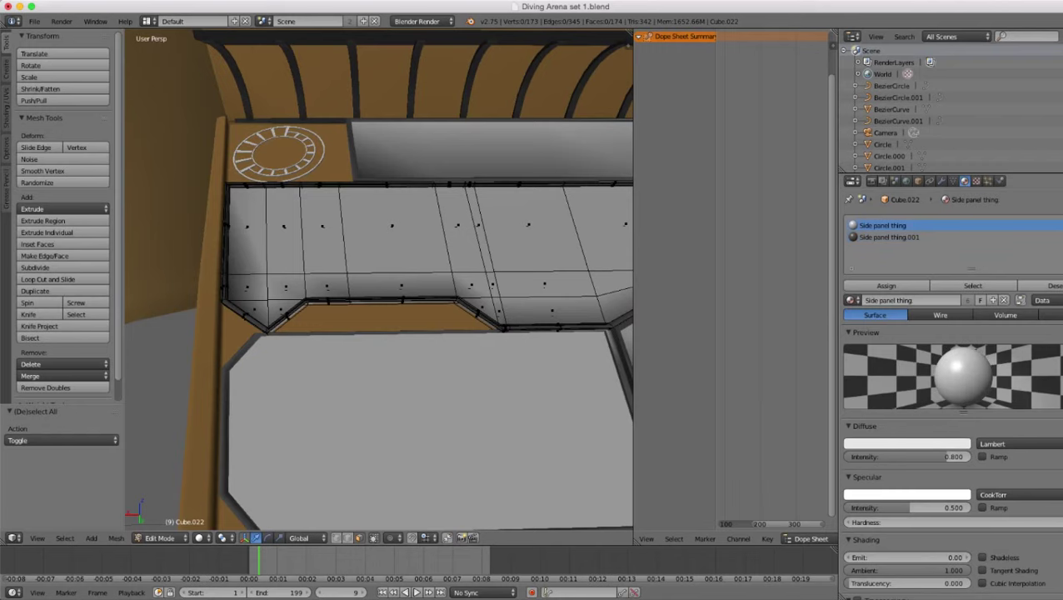
left_click(974, 286)
- Deselect the two face loops running around the notched panel's outer sides
key("z")
mouse_move(467, 292)
middle_mouse_down()
mouse_move(466, 163)
mouse_move(484, 179)
mouse_move(482, 209)
mouse_move(492, 166)
mouse_move(479, 245)
mouse_move(366, 242)
mouse_move(354, 196)
mouse_move(371, 193)
mouse_move(384, 229)
middle_mouse_up()
key("z")
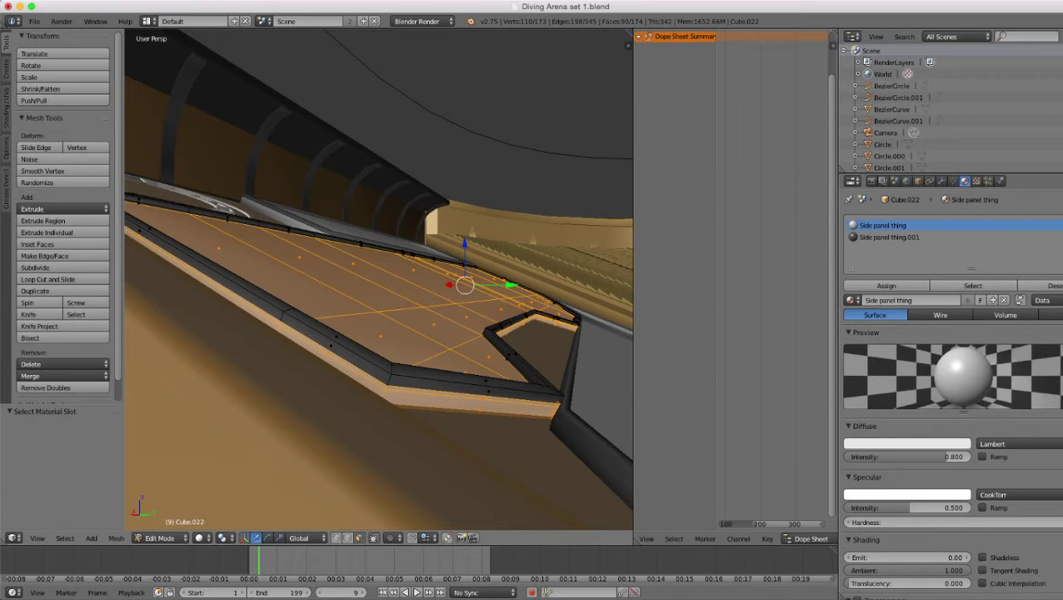
right_click(472, 399, "alt+shift")
right_click(471, 408, "alt+shift")
- Box-deselect the notched panel's back faces so that only its inner front faces stay selected
key("z")
scroll(467, 400, "down", 3)
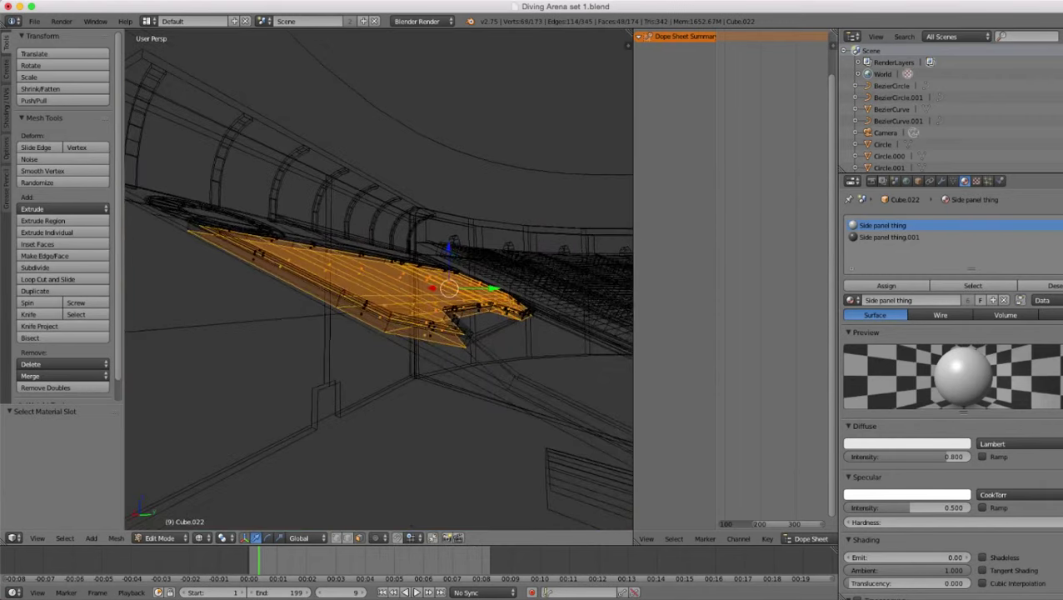
middle_click_drag(467, 400, 278, 354)
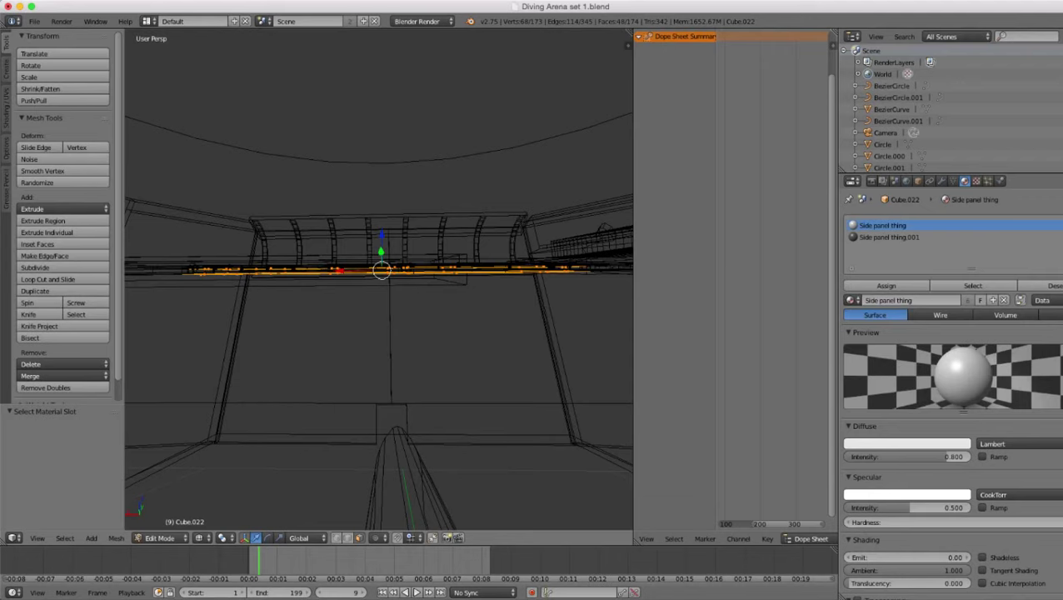
key("b")
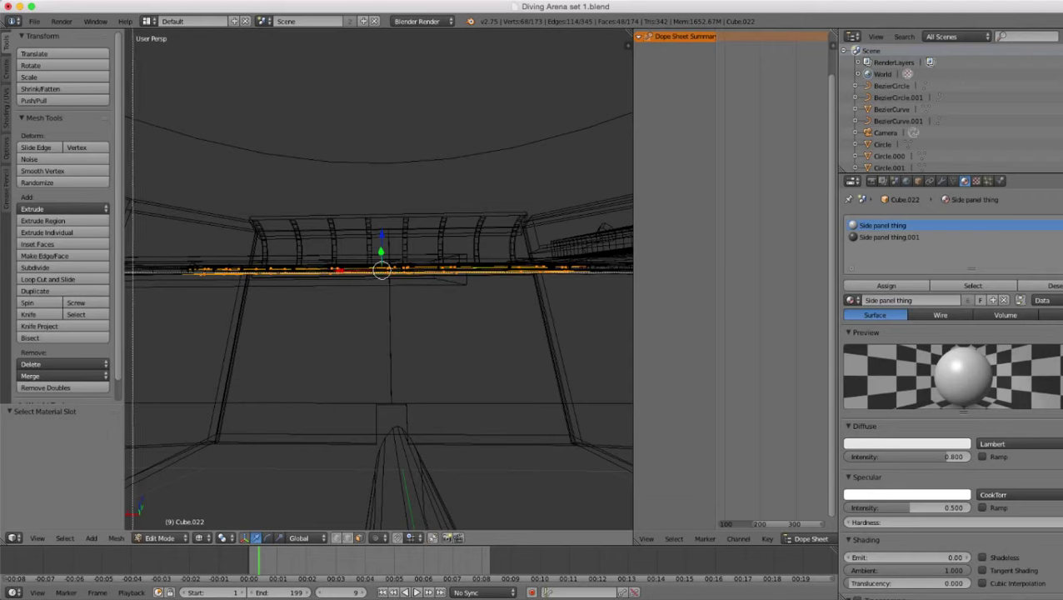
middle_click_drag(131, 272, 637, 342)
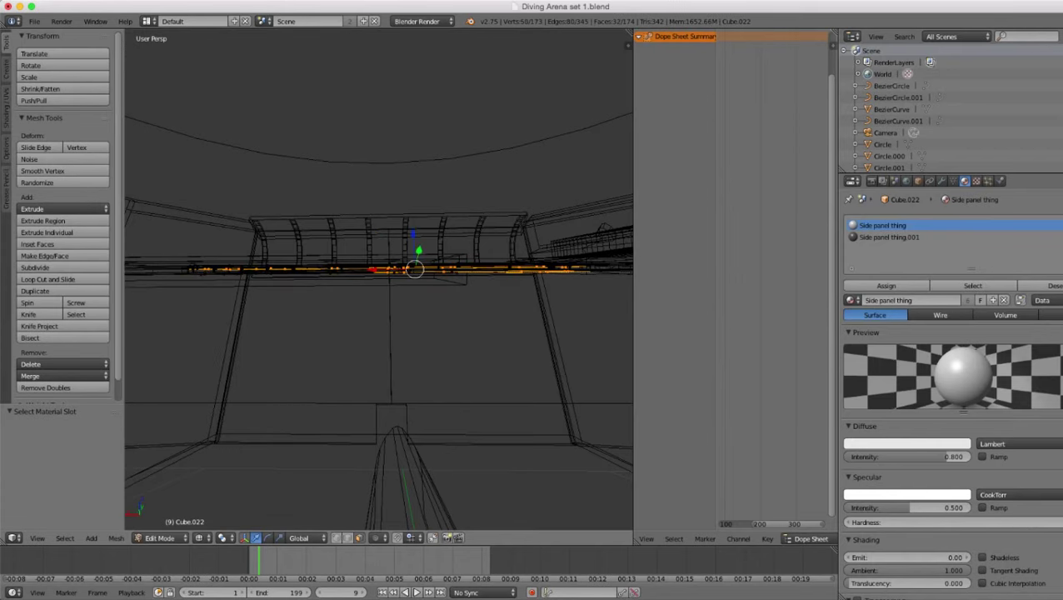
mouse_move(400, 308)
middle_mouse_down()
mouse_move(407, 338)
mouse_move(392, 346)
mouse_move(387, 323)
middle_mouse_up()
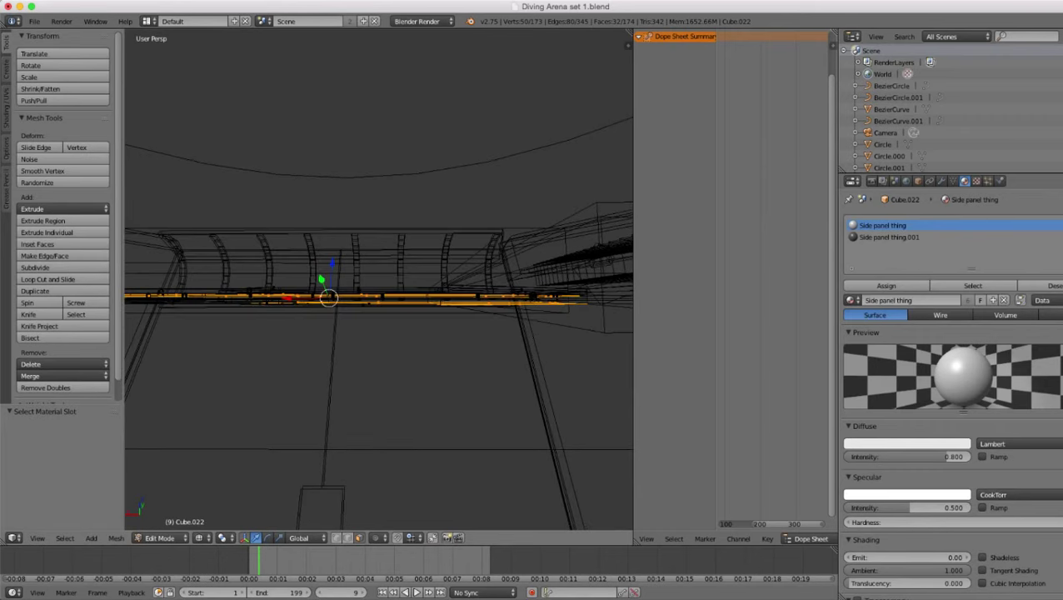
key("b")
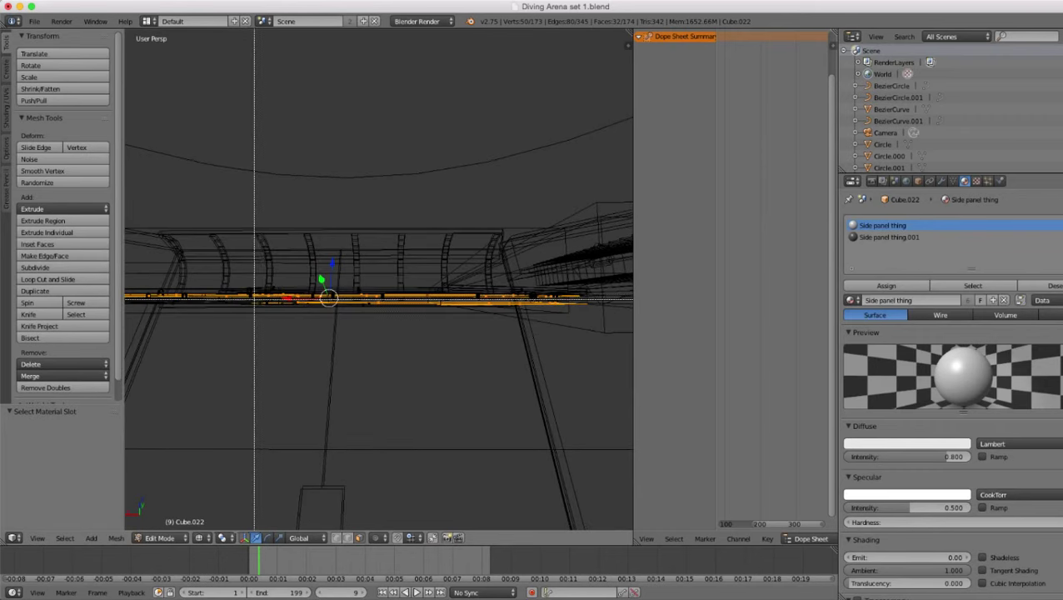
middle_click_drag(237, 300, 639, 372)
middle_click_drag(533, 341, 552, 372)
key("z")
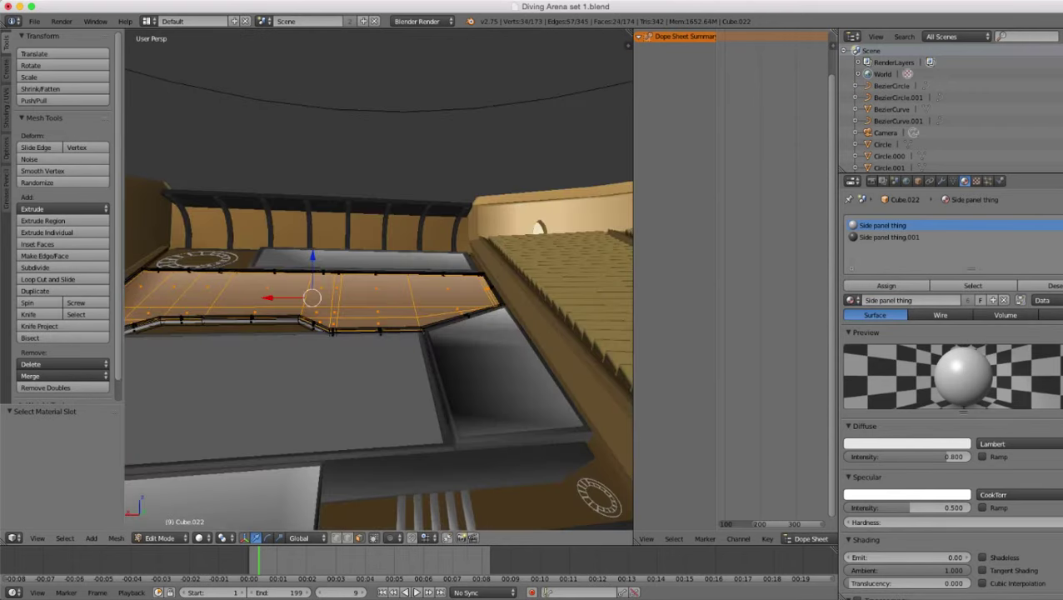
- Extrude the notched panel's front faces in place, scale them to 0.998 and leave mesh editing
middle_click_drag(380, 300, 442, 317)
mouse_move(379, 292)
middle_mouse_down()
mouse_move(388, 333)
mouse_move(367, 292)
mouse_move(377, 312)
middle_mouse_up()
scroll(379, 279, "up", 3)
key("e")
key("Return")
scroll(379, 283, "up", 1)
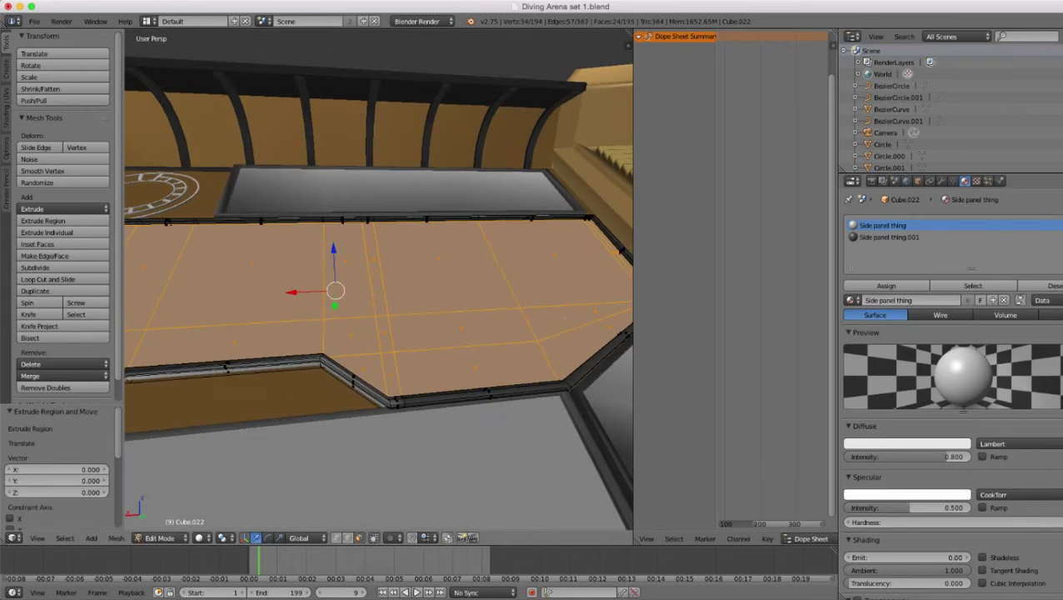
key("s")
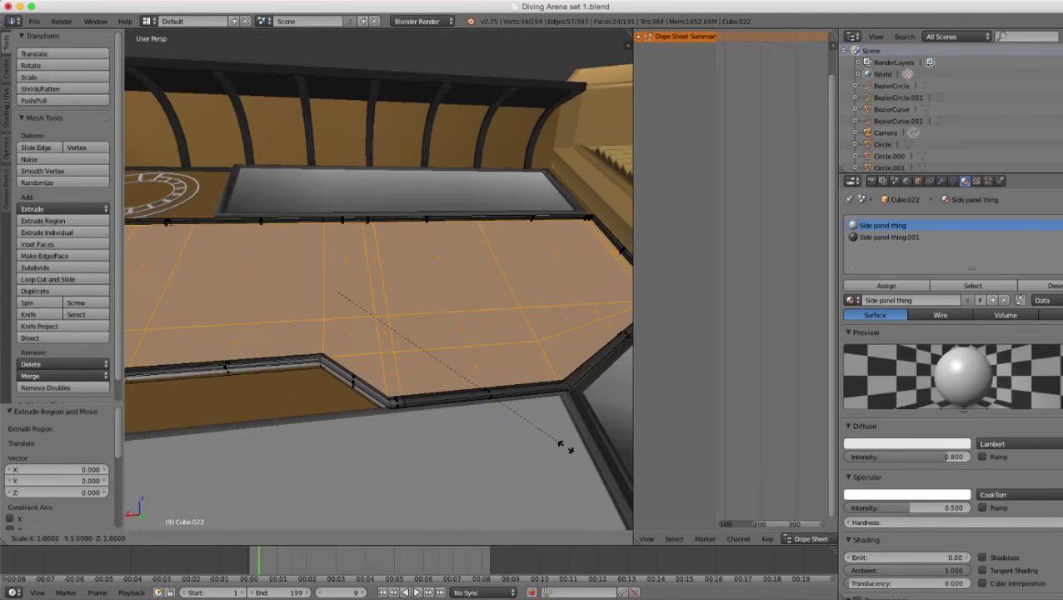
left_click(565, 447)
scroll(565, 447, "down", 3)
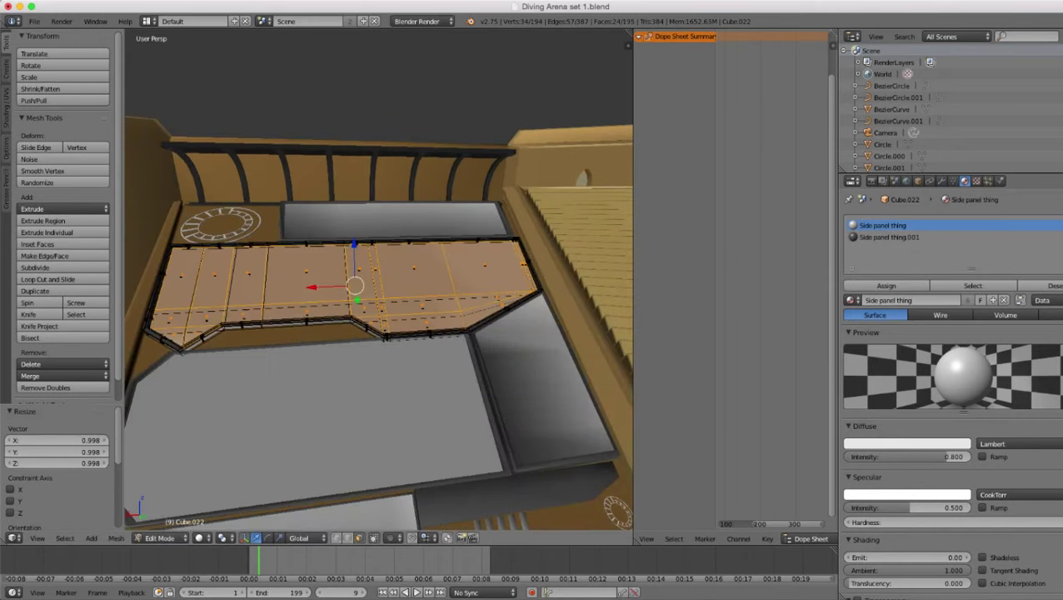
key("Tab")
- Reopen the notched panel for mesh editing and select the light-coloured face loops around its outer sides
scroll(379, 288, "down", 3)
middle_click_drag(379, 288, 375, 321)
scroll(434, 263, "up", 3)
scroll(379, 287, "up", 3)
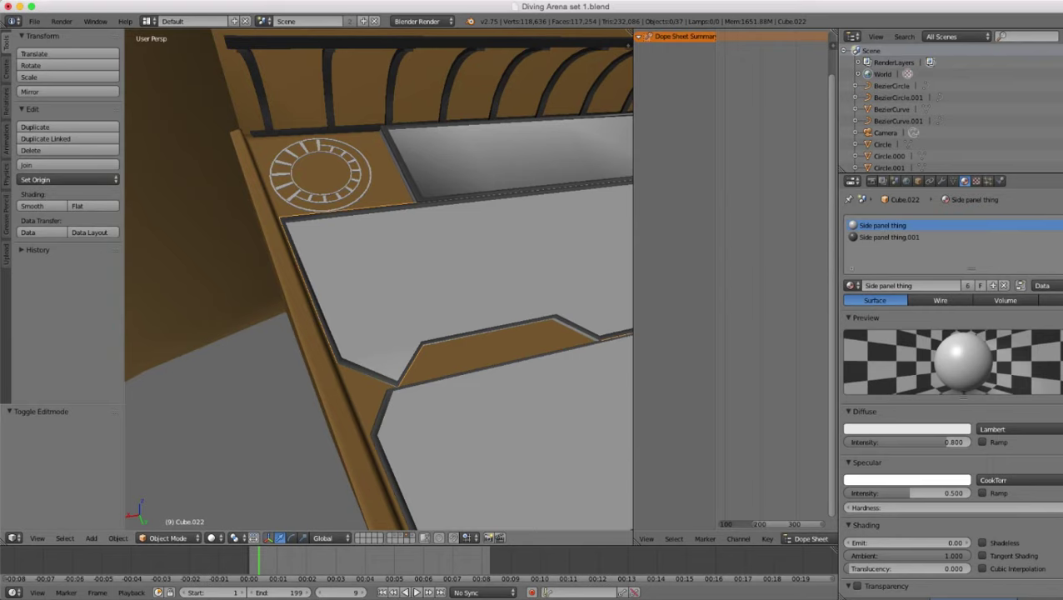
scroll(379, 288, "down", 1)
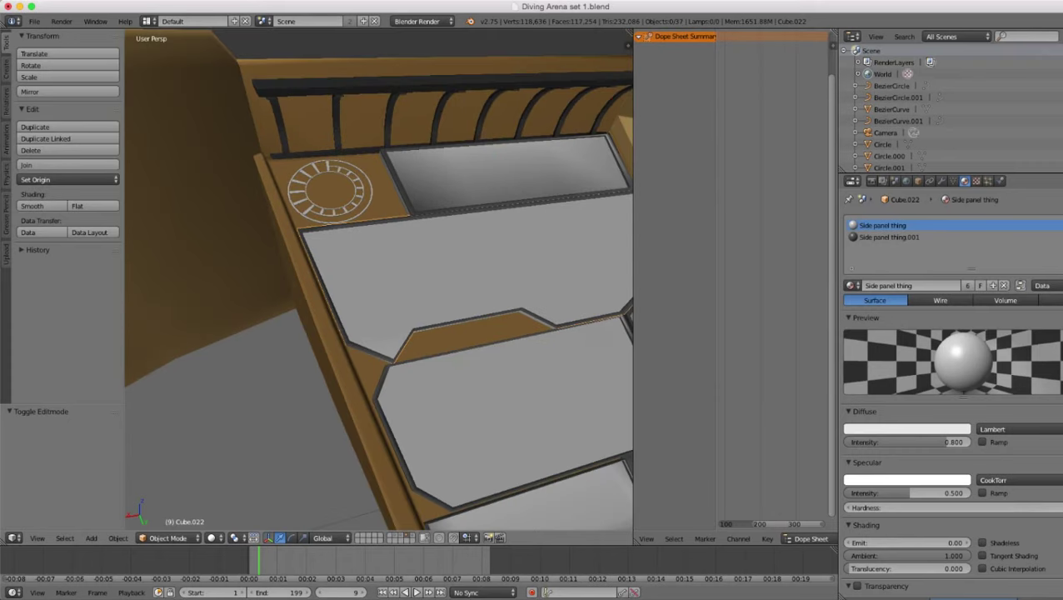
middle_click_drag(379, 288, 446, 246)
scroll(379, 288, "up", 3)
middle_click_drag(379, 288, 354, 271)
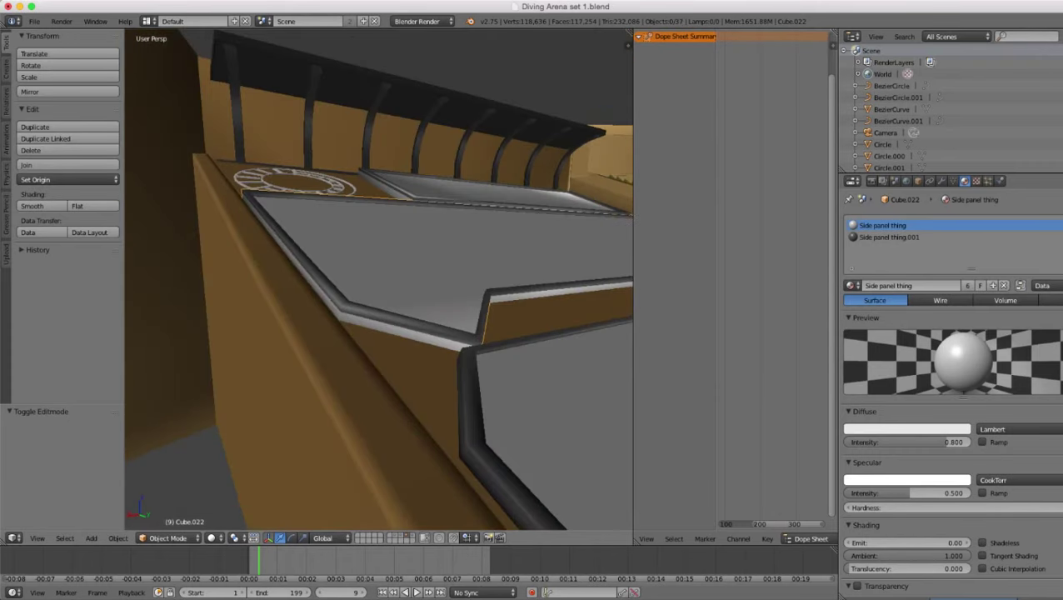
key("Tab")
scroll(379, 279, "up", 2)
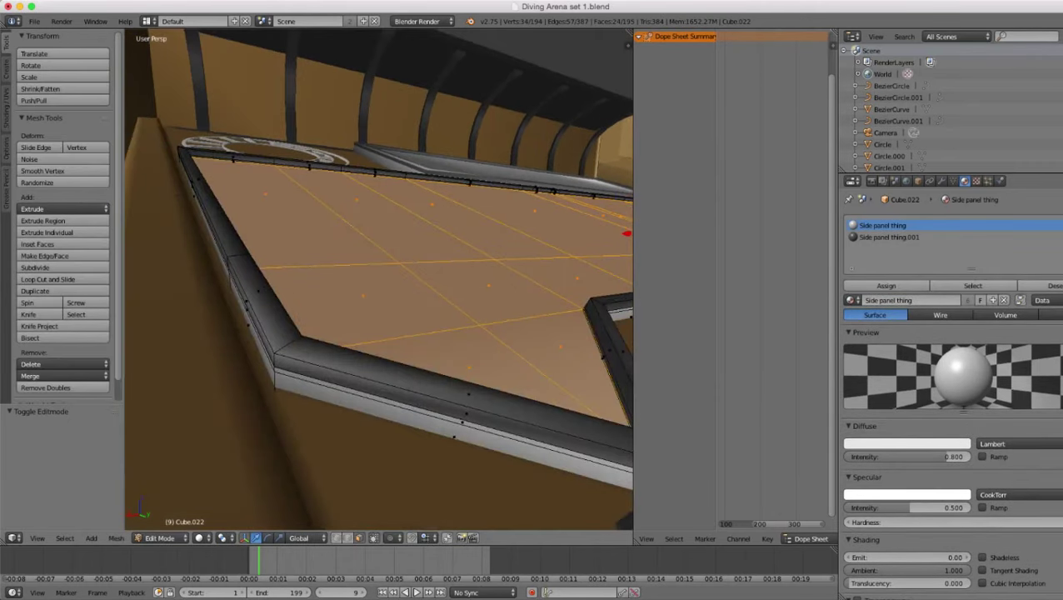
right_click(276, 372, "alt")
right_click(275, 382, "alt+shift")
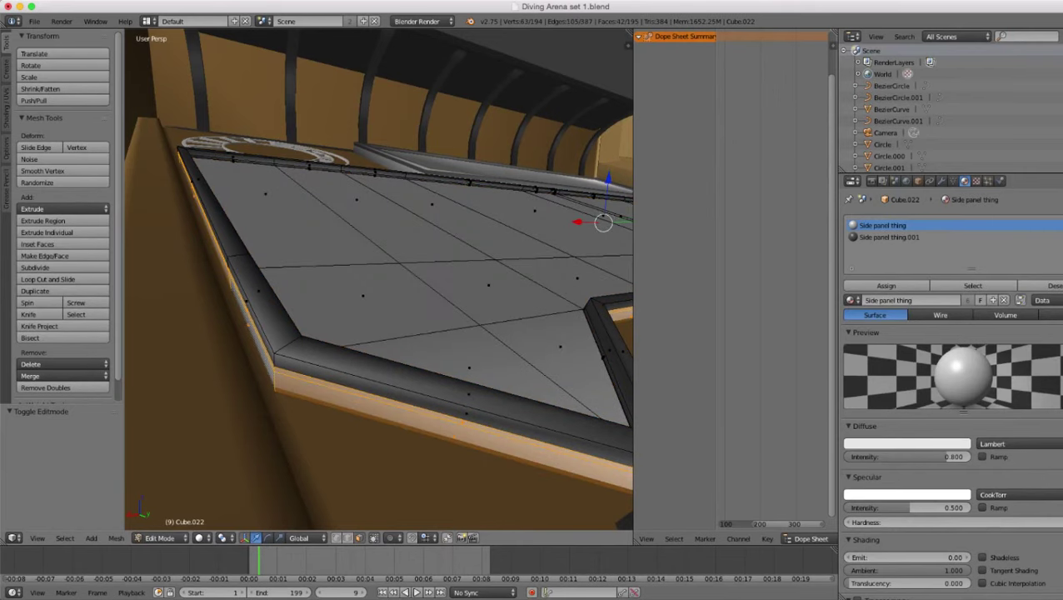
- Assign the Side panel thing.001 material to the selected outer side faces and leave mesh editing
key("z")
scroll(275, 382, "down", 2)
left_click(890, 237)
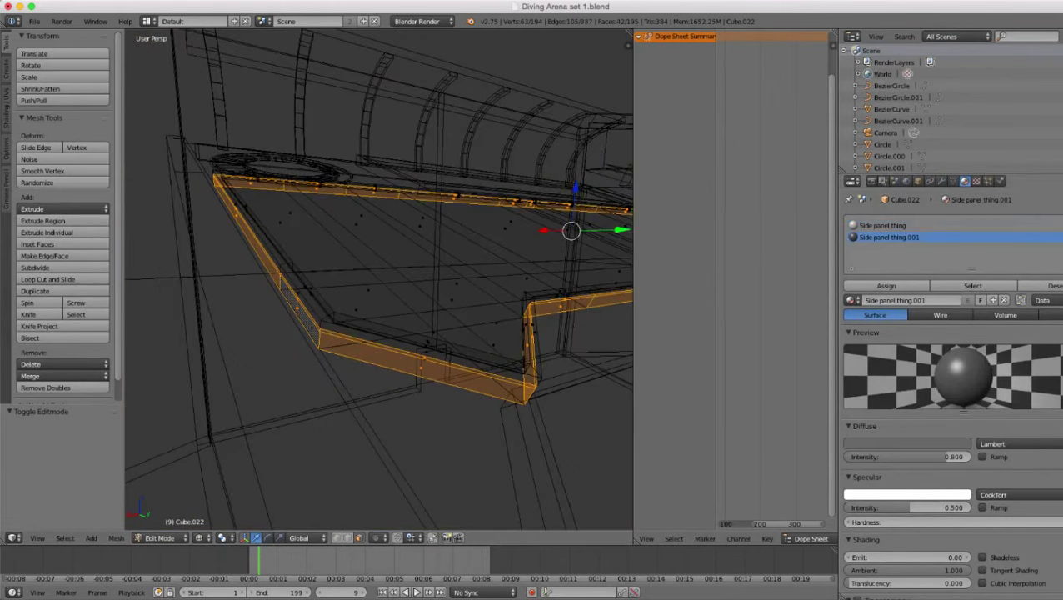
left_click(887, 286)
key("z")
middle_click_drag(500, 333, 467, 304)
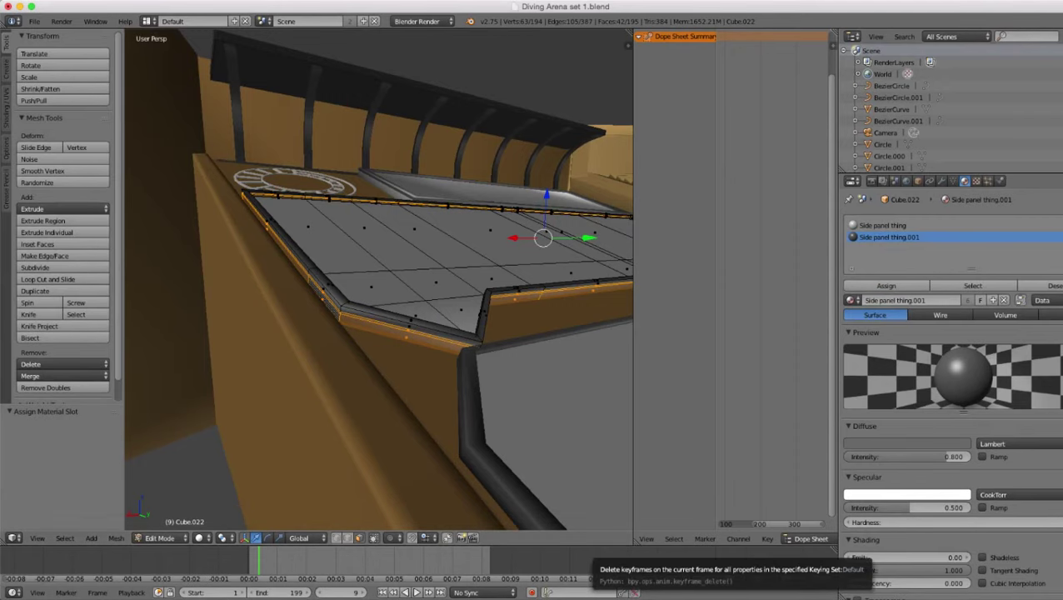
scroll(380, 283, "down", 4)
middle_click_drag(417, 292, 325, 321)
scroll(333, 316, "up", 3)
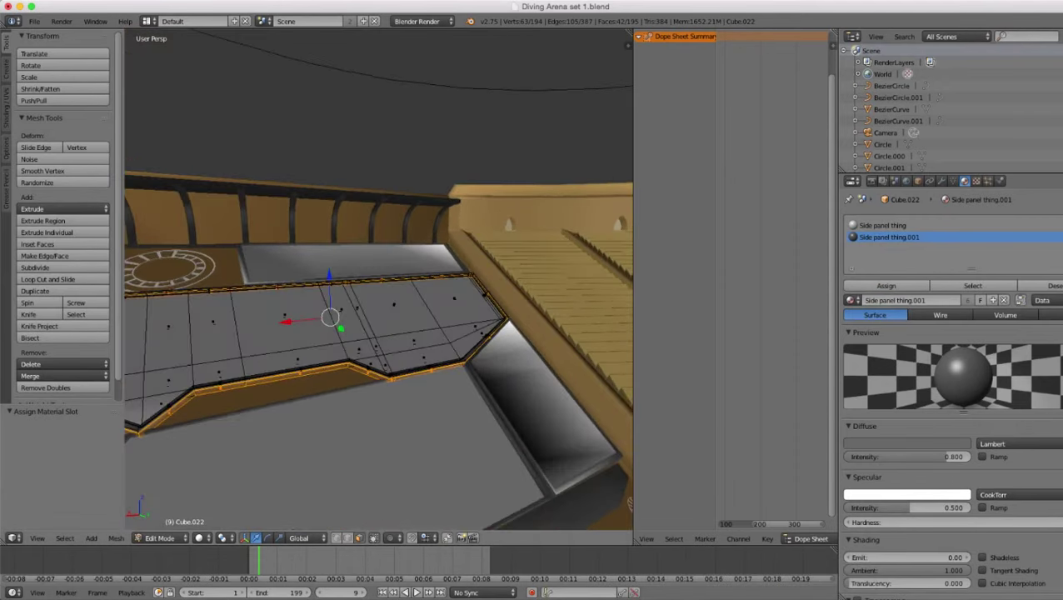
key("Tab")
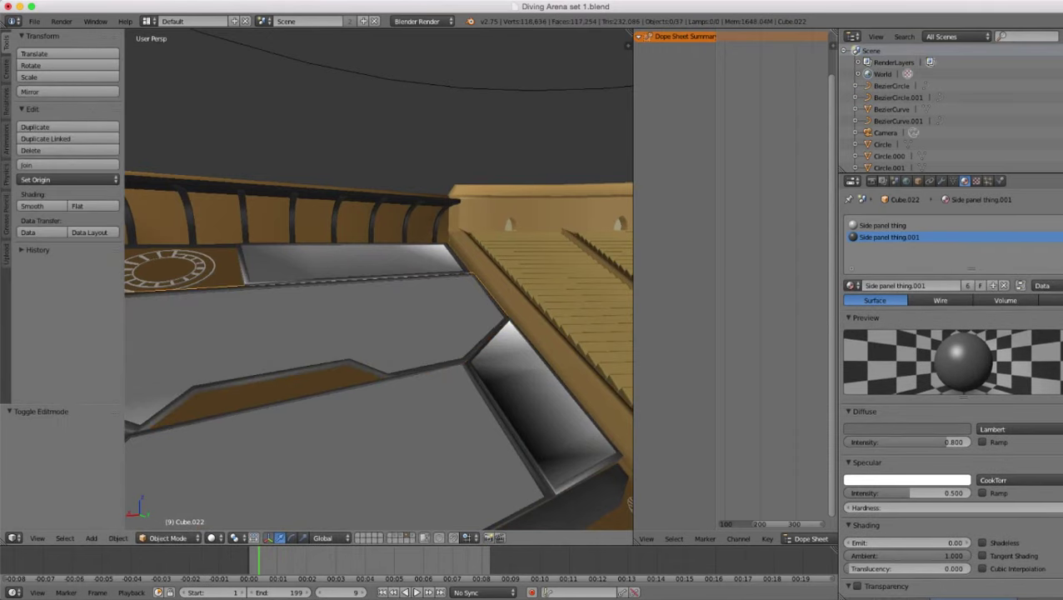
- Open the small angled panel beside the stepped seating for mesh editing
right_click(543, 406)
scroll(534, 400, "down", 3)
middle_click_drag(534, 400, 468, 350)
scroll(468, 350, "up", 2)
key("Tab")
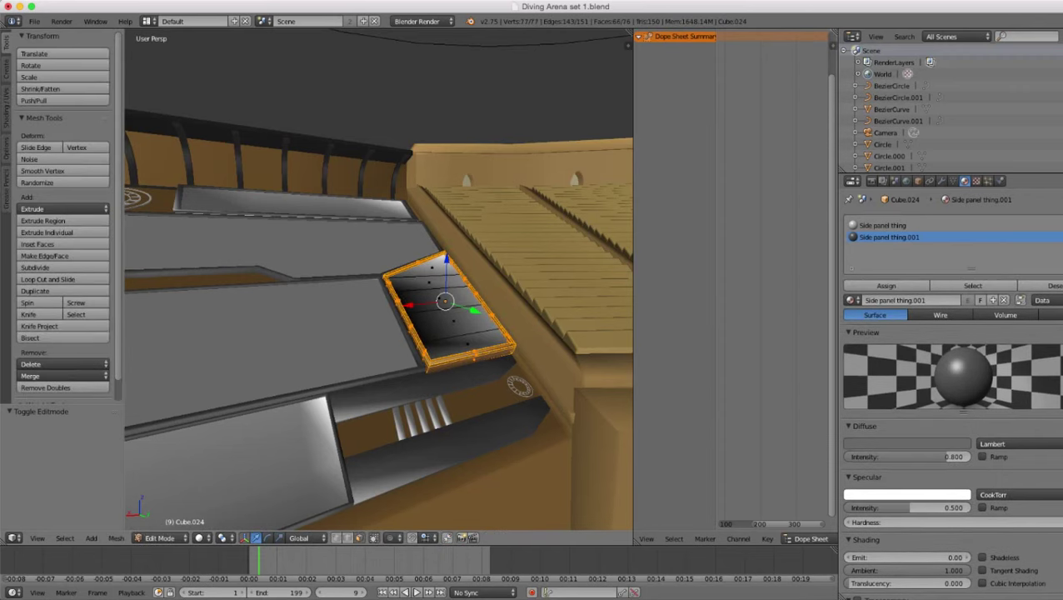
- Select the five inner front faces of the small angled panel inside its dark frame
middle_click_drag(442, 308, 408, 346)
scroll(408, 346, "up", 3)
right_click(410, 340)
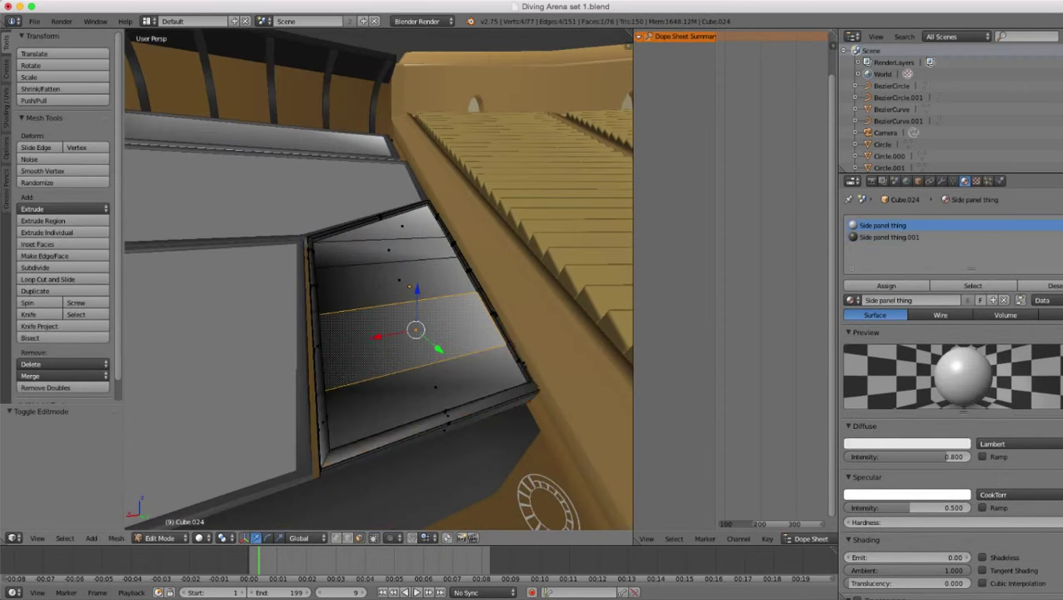
right_click(425, 387, "shift")
right_click(401, 283, "shift")
right_click(390, 252, "shift")
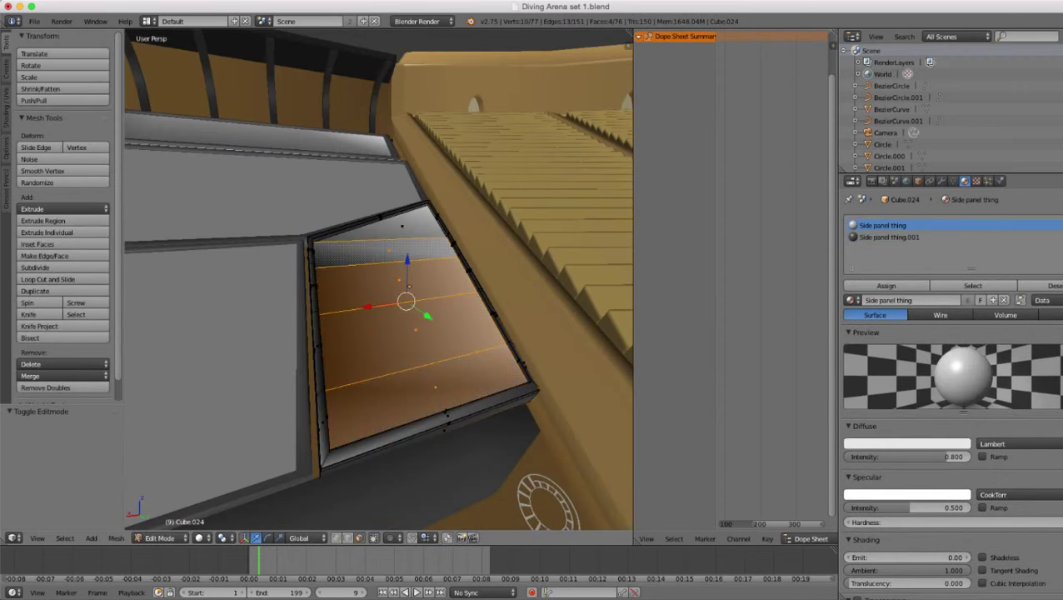
right_click(402, 227, "shift")
middle_click_drag(401, 233, 383, 210)
scroll(383, 210, "up", 1)
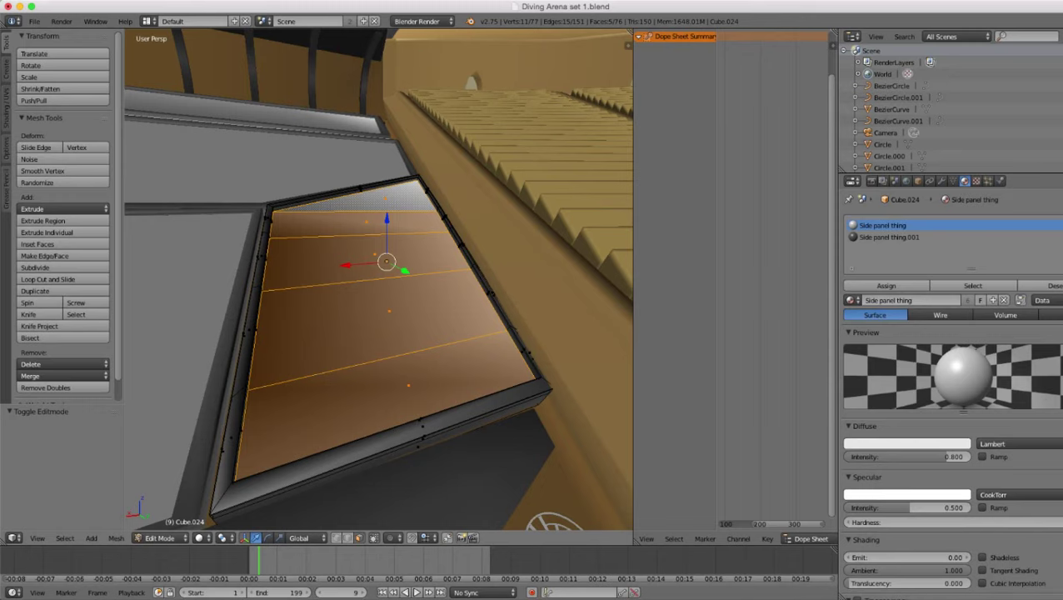
- Extrude the selected inner faces in place, scale them to 0.995, then leave mesh editing and deselect the panel
key("e")
left_click(592, 449)
key("s")
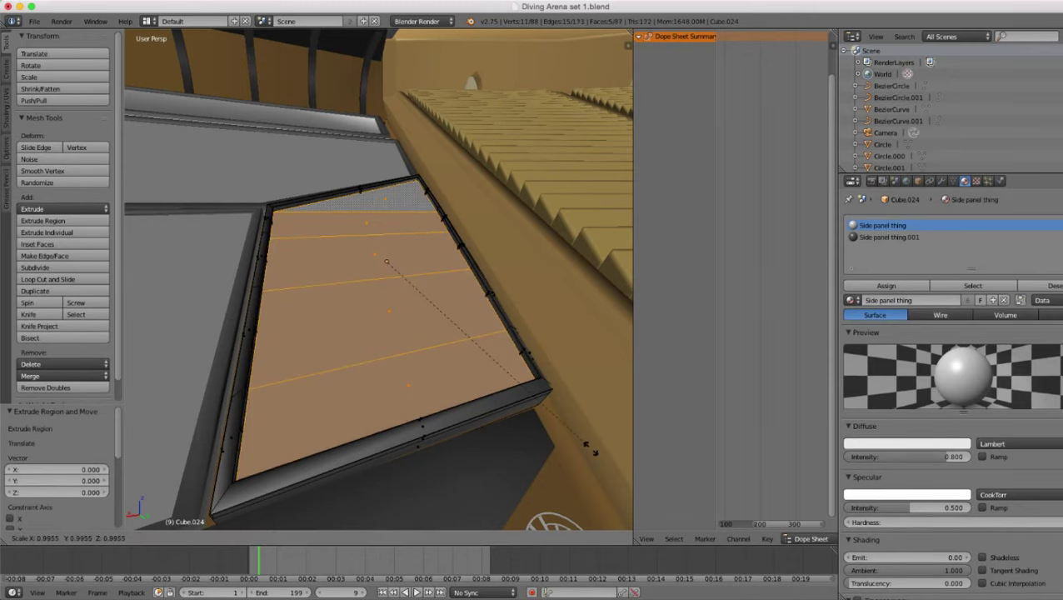
left_click(591, 449)
scroll(591, 448, "down", 6)
middle_click_drag(509, 358, 598, 452, "shift")
scroll(597, 452, "up", 5)
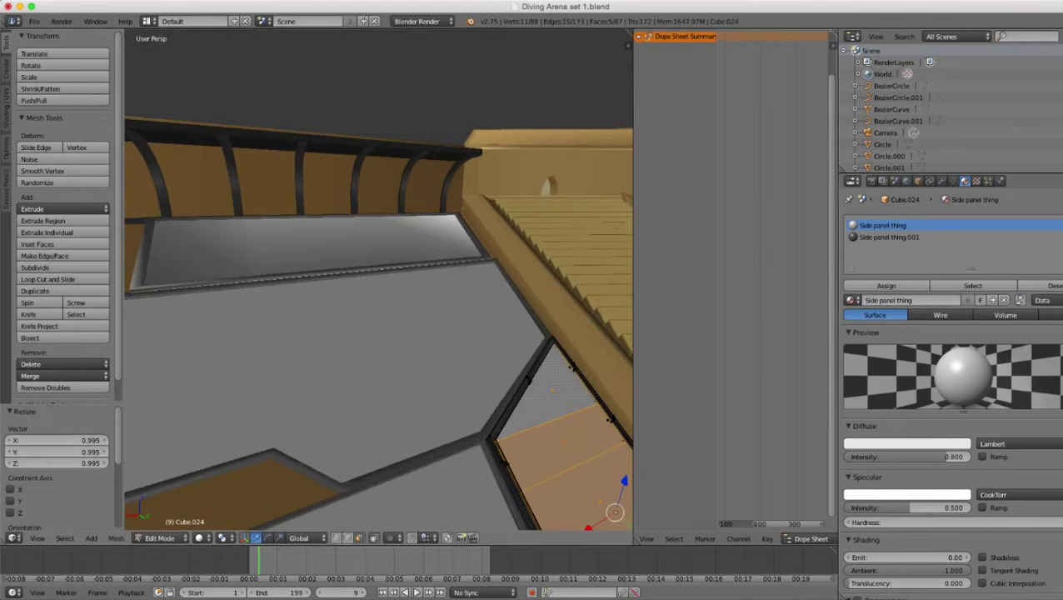
key("Tab")
scroll(597, 452, "down", 2)
key("a")
- Open the long panel below the curved ribs for mesh editing and select its five inner front faces
middle_click_drag(500, 375, 550, 375)
scroll(534, 231, "up", 2)
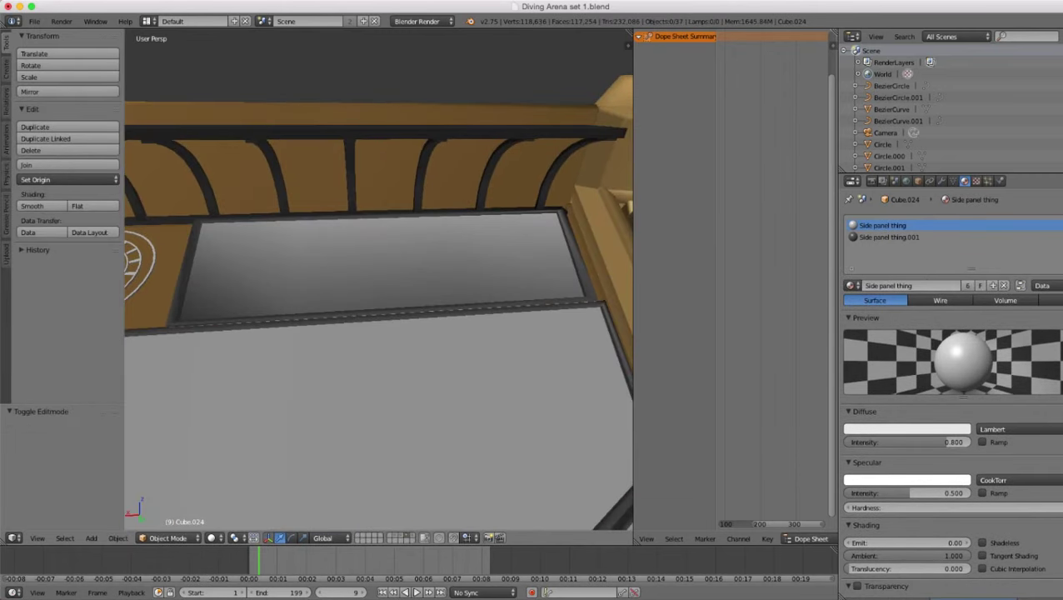
right_click(367, 271)
scroll(366, 271, "up", 1)
middle_click_drag(367, 270, 410, 292, "shift")
key("Tab")
right_click(277, 286)
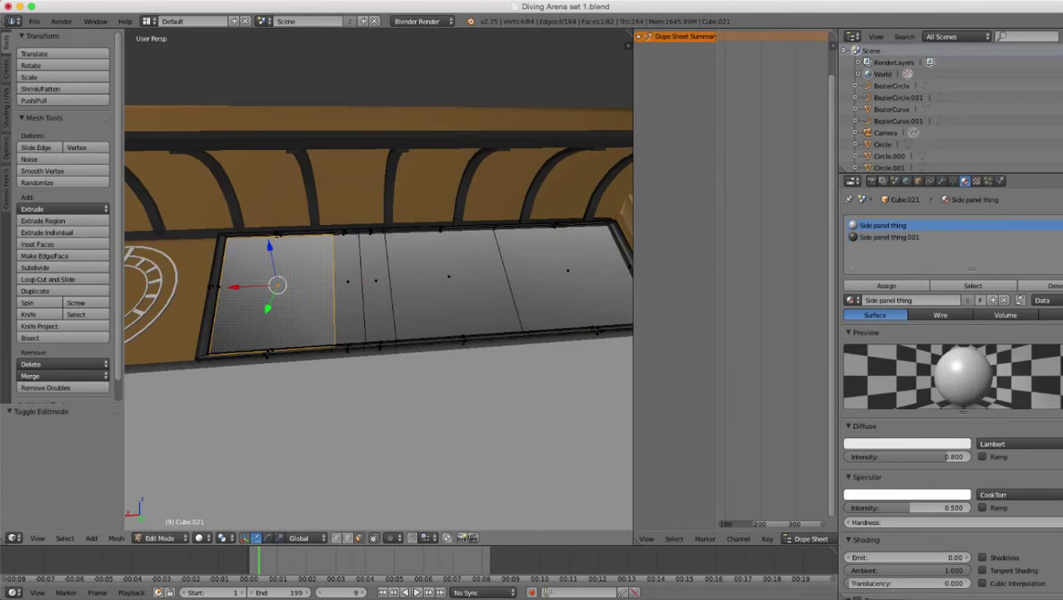
right_click(348, 282, "shift")
right_click(376, 281, "shift")
right_click(450, 276, "shift")
right_click(568, 270, "shift")
middle_click_drag(568, 271, 541, 274)
- Extrude the long panel's selected faces in place, scale them to about 0.996, and leave mesh editing
key("e")
right_click(581, 410)
key("s")
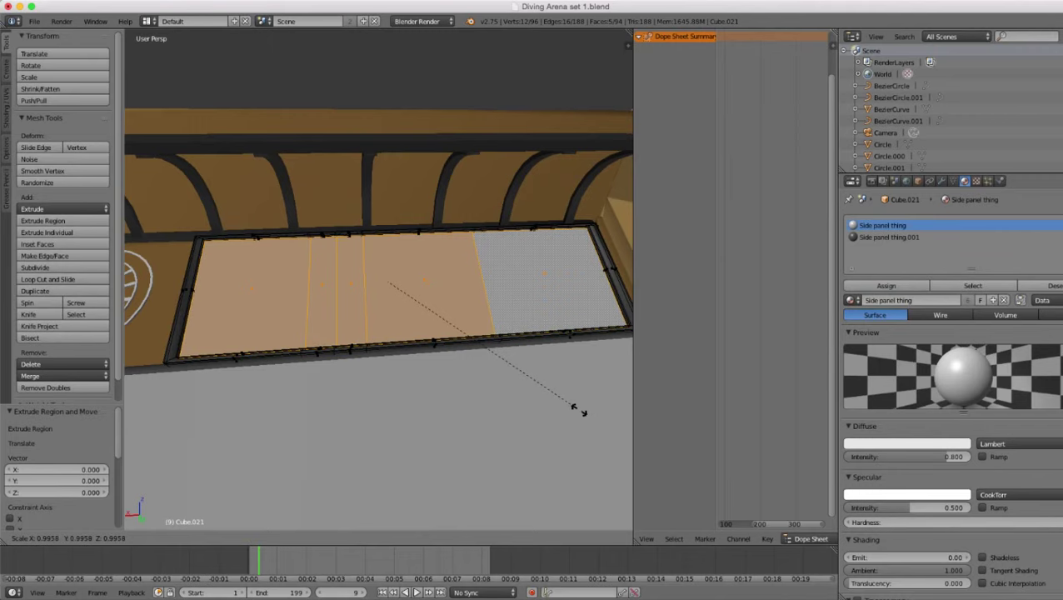
left_click(579, 410)
scroll(579, 410, "down", 1)
key("Tab")
scroll(579, 410, "down", 6)
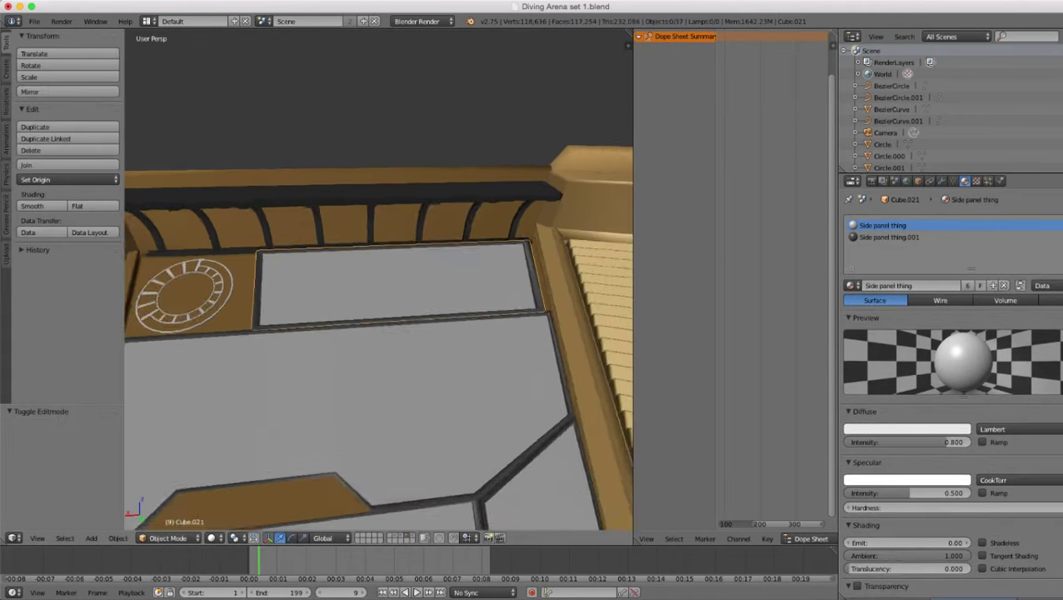
- Open the lowest light-coloured panel, next to the dark bars and slats, for mesh editing
middle_click_drag(579, 410, 575, 321)
scroll(567, 413, "up", 3)
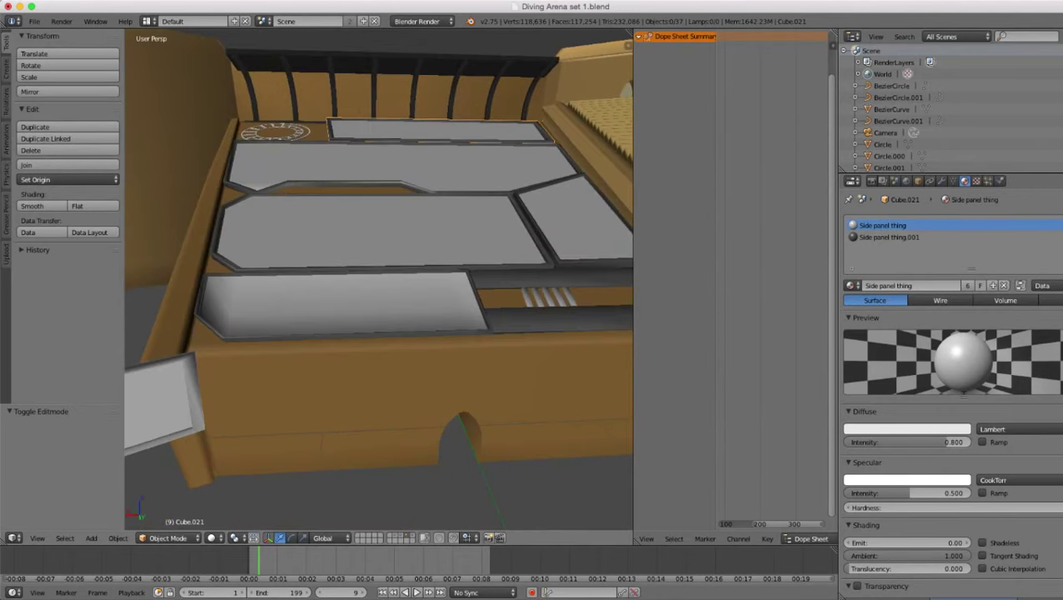
right_click(359, 304)
key("Tab")
scroll(358, 304, "up", 4)
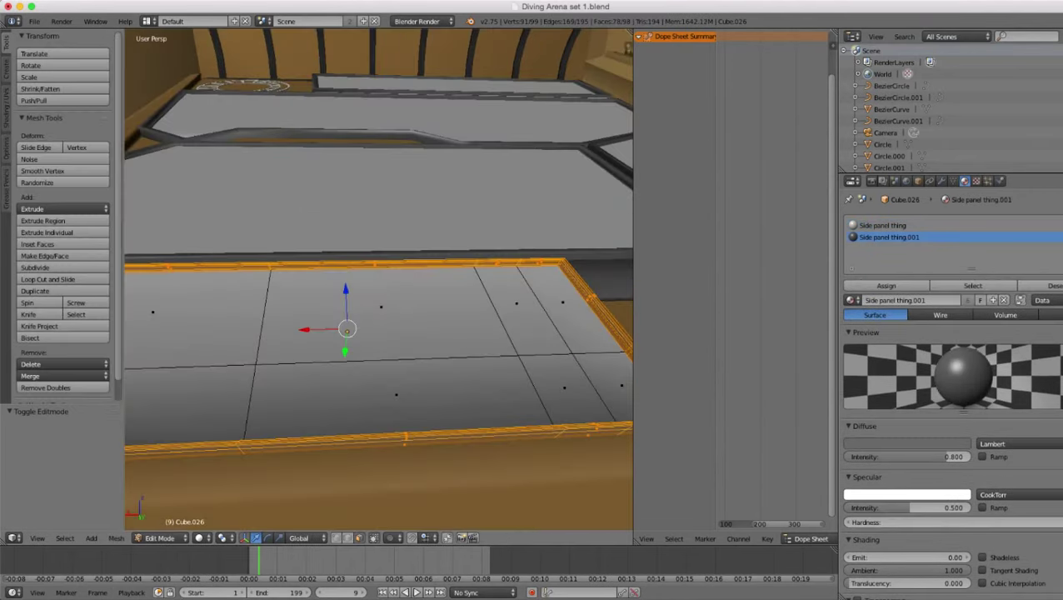
scroll(358, 304, "down", 2)
- Select the ten inner front faces of the lowest panel inside its dark frame
right_click(377, 300)
right_click(147, 302, "shift")
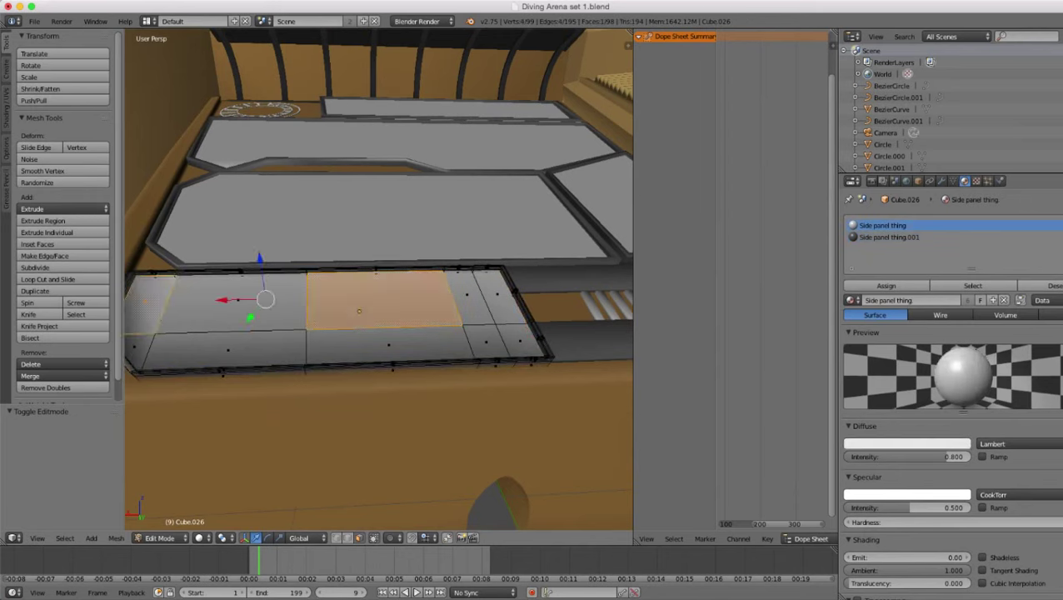
right_click(135, 347, "shift")
right_click(226, 349, "shift")
right_click(238, 300, "shift")
right_click(387, 343, "shift")
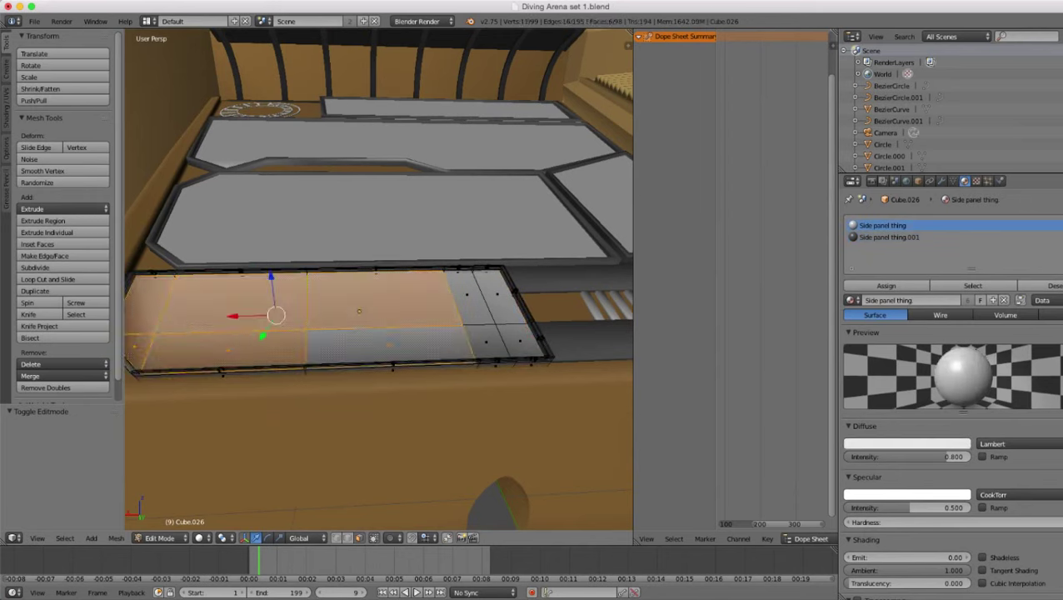
right_click(486, 342, "shift")
right_click(520, 341, "shift")
right_click(499, 295, "shift")
right_click(468, 295, "shift")
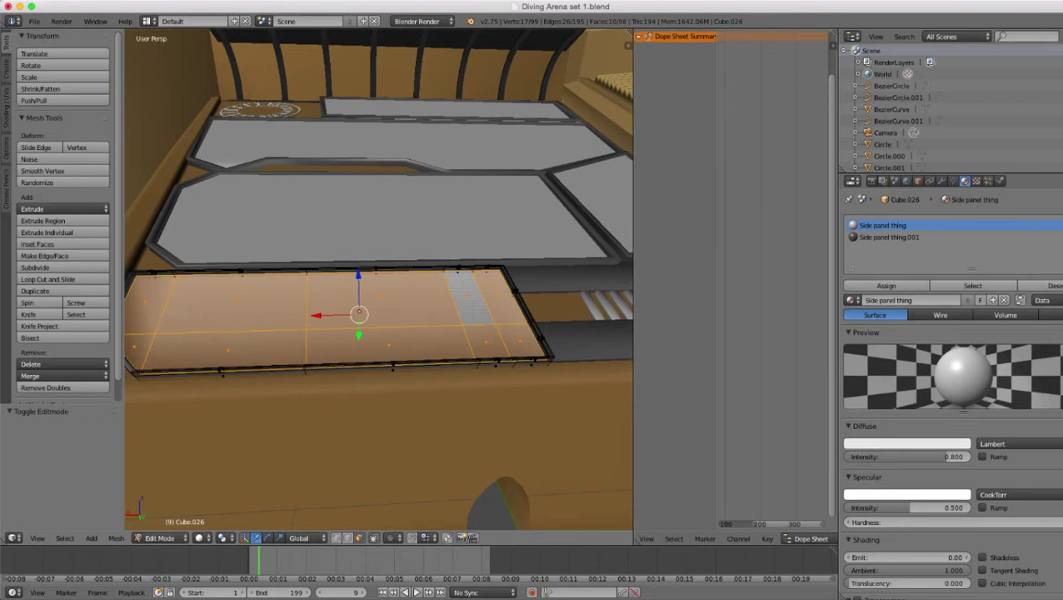
- Extrude the lowest panel's selected faces in place, scale them to 0.991, and leave mesh editing
key("e")
right_click(552, 432)
key("s")
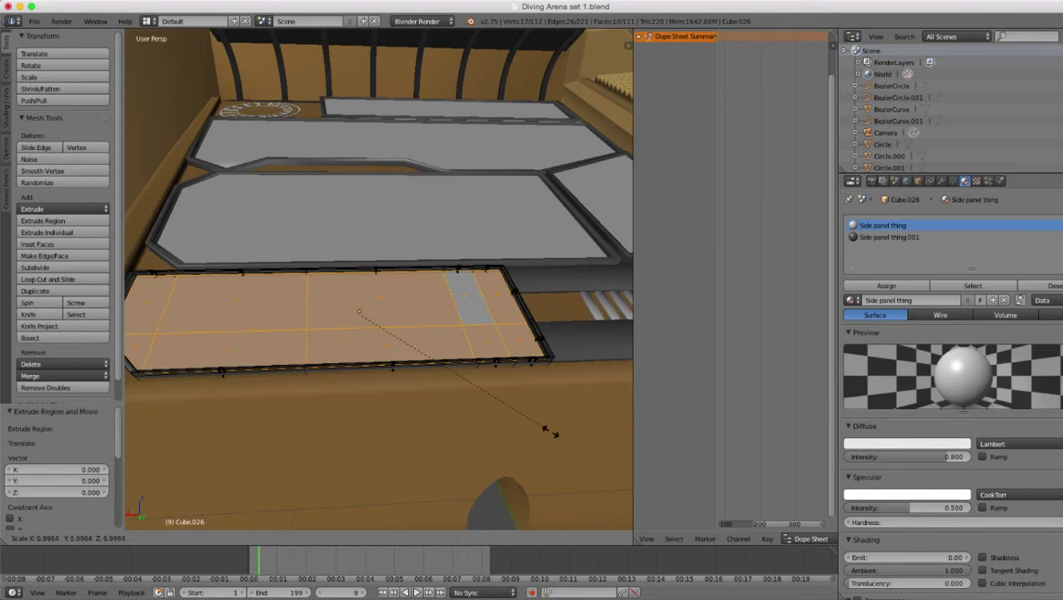
left_click(550, 432)
scroll(550, 432, "down", 2)
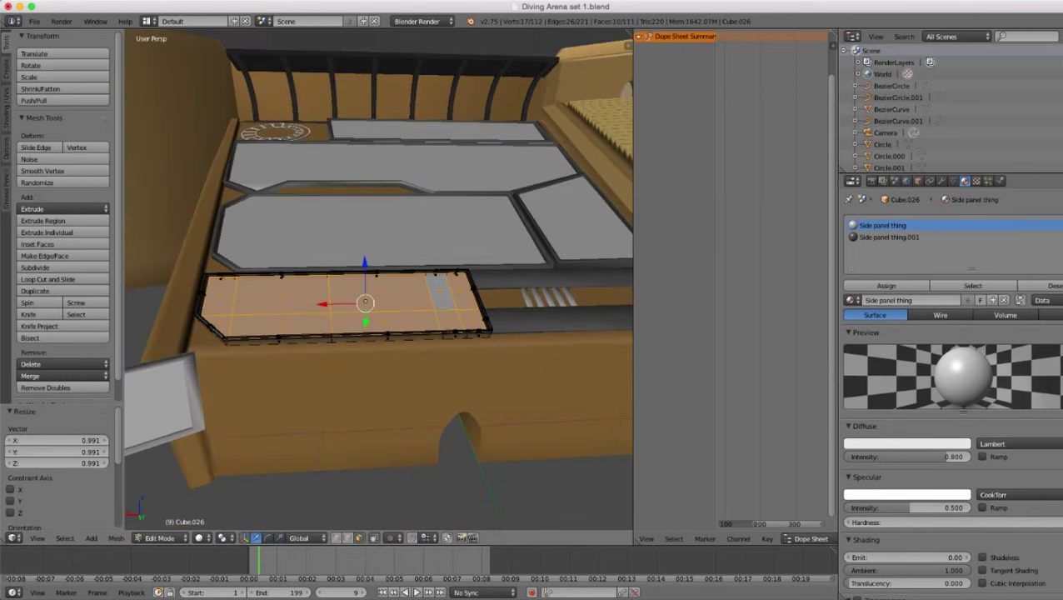
key("Tab")
- Open the pair of dark bars above and below the slats for mesh editing
scroll(379, 282, "down", 6)
scroll(439, 297, "up", 7)
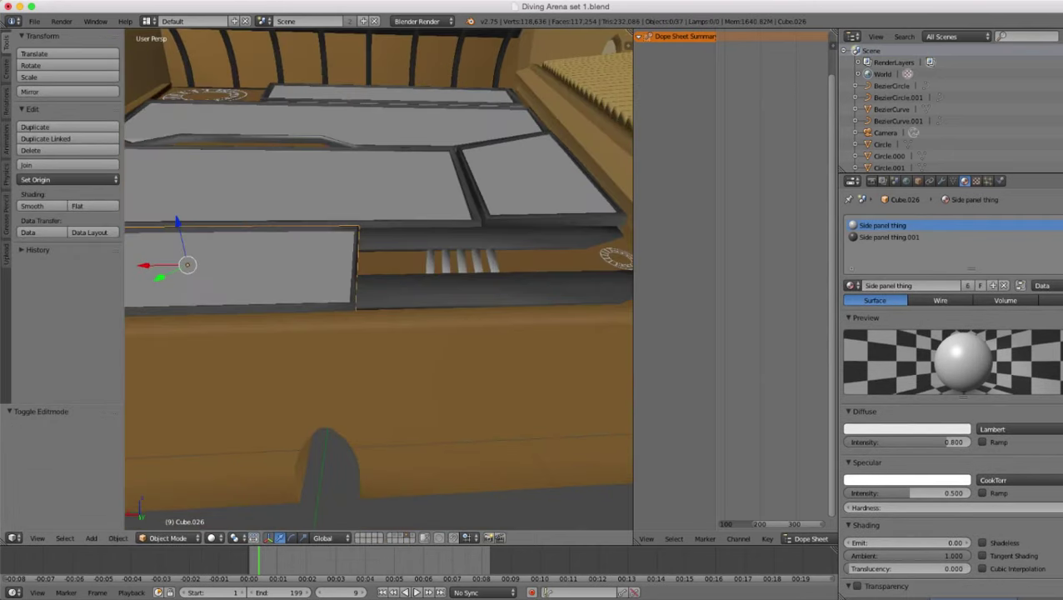
right_click(484, 289)
key("Tab")
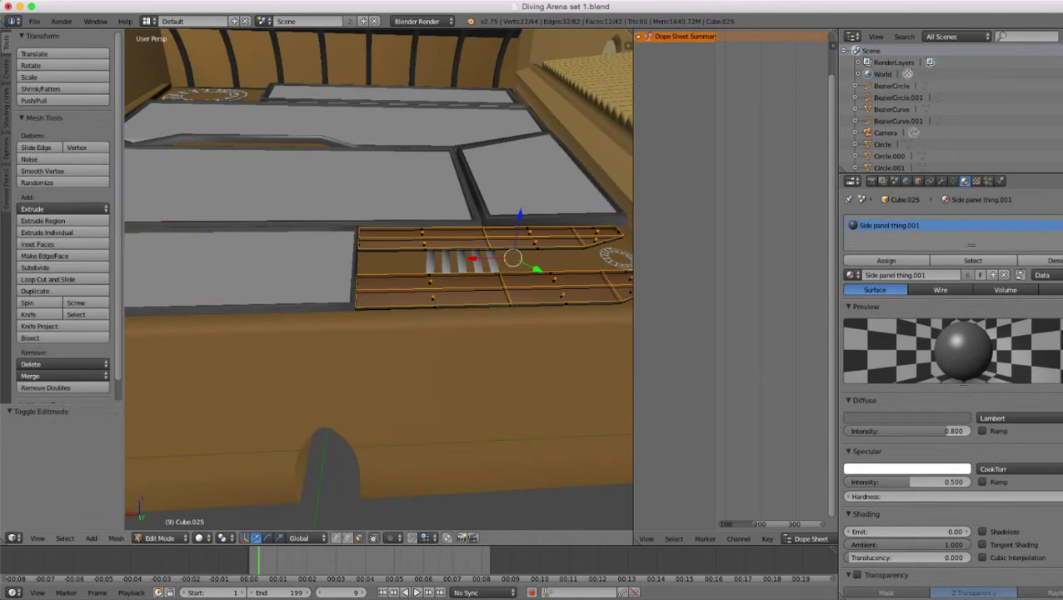
middle_click_drag(483, 289, 446, 291)
scroll(406, 307, "up", 5)
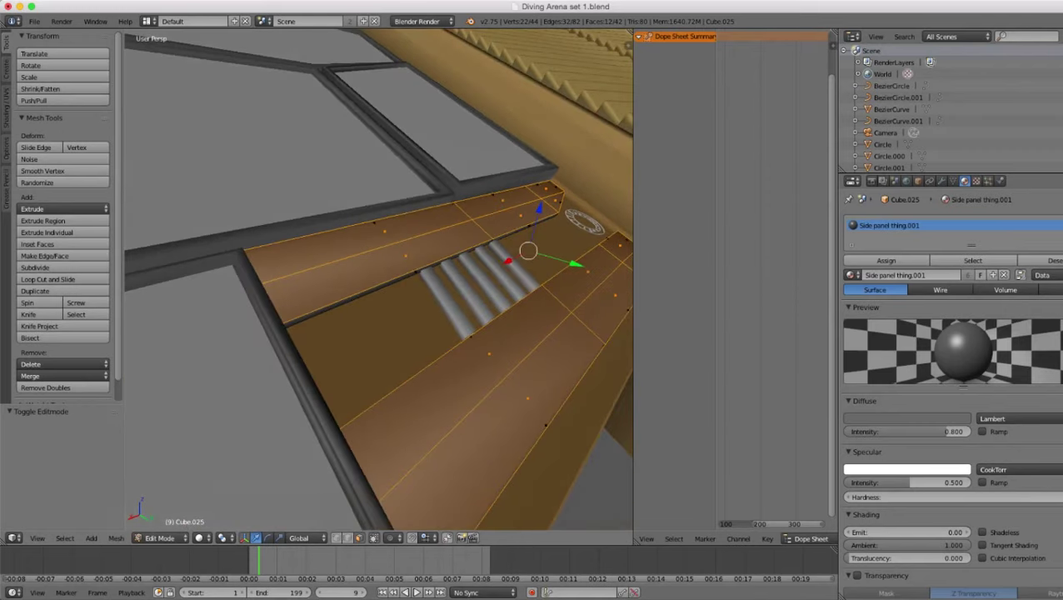
- Add edge loops to the upper dark bar, slid tight against both of its long front edges
scroll(446, 292, "up", 3)
key("ctrl+r")
left_click(546, 199)
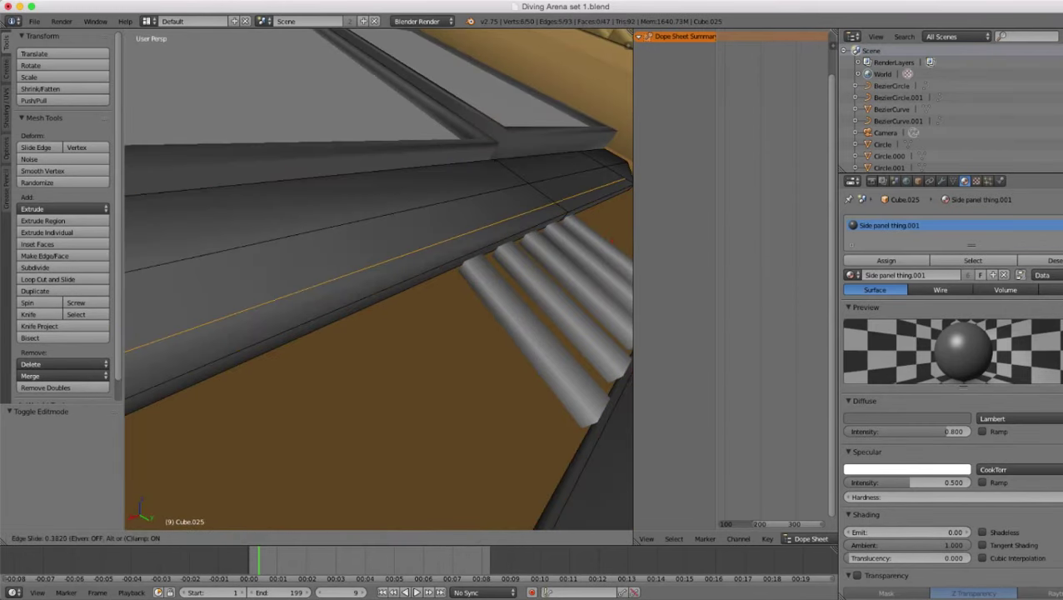
left_click(549, 219)
key("ctrl+r")
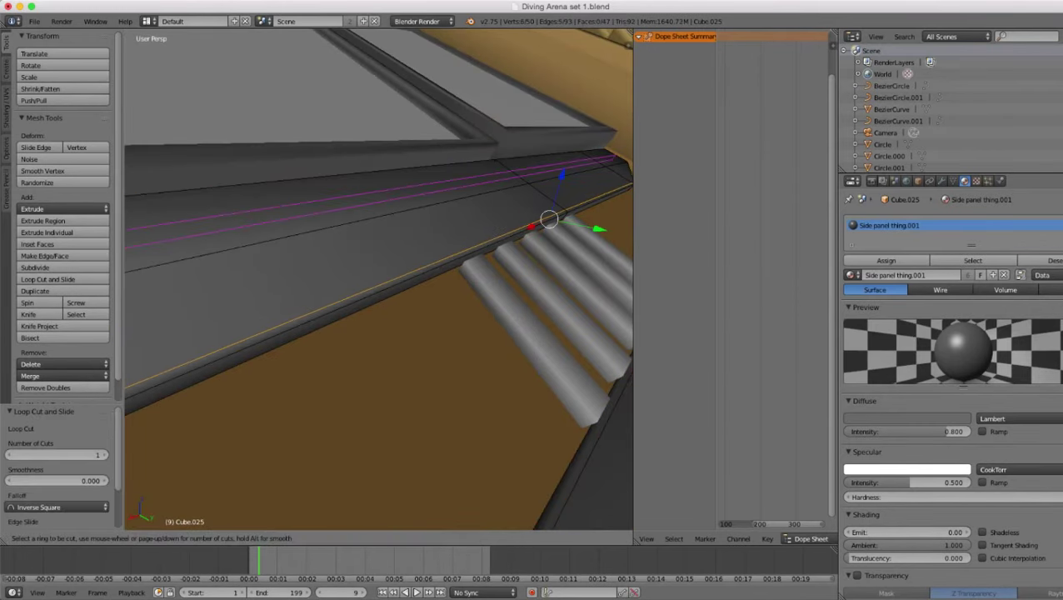
left_click(527, 178)
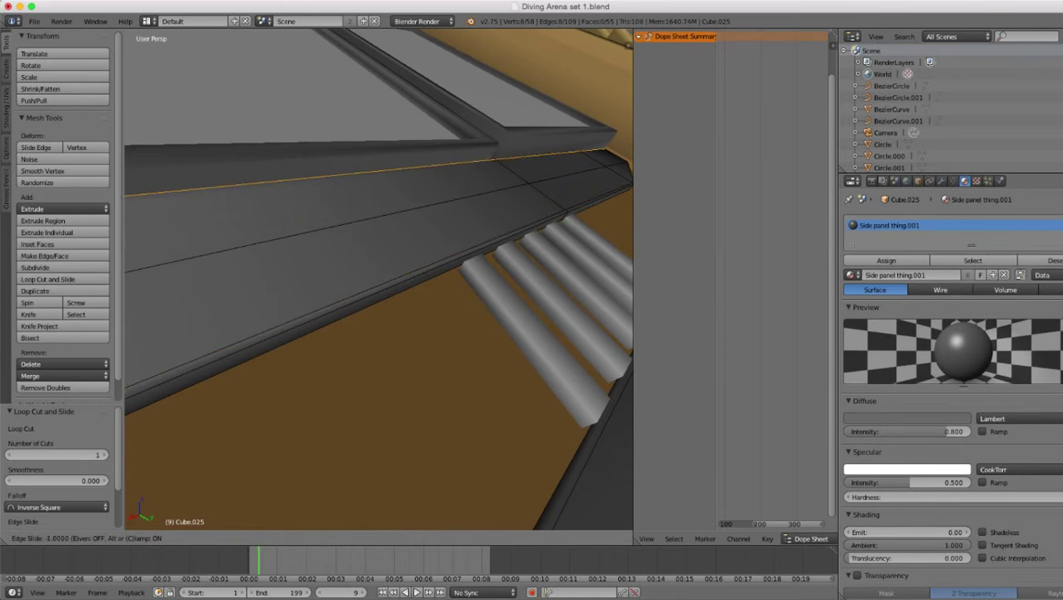
left_click(518, 158)
- Add an edge loop to each dark bar, slid tight against the square end beside the lowest panel
scroll(518, 158, "down", 5)
middle_click_drag(518, 158, 518, 196)
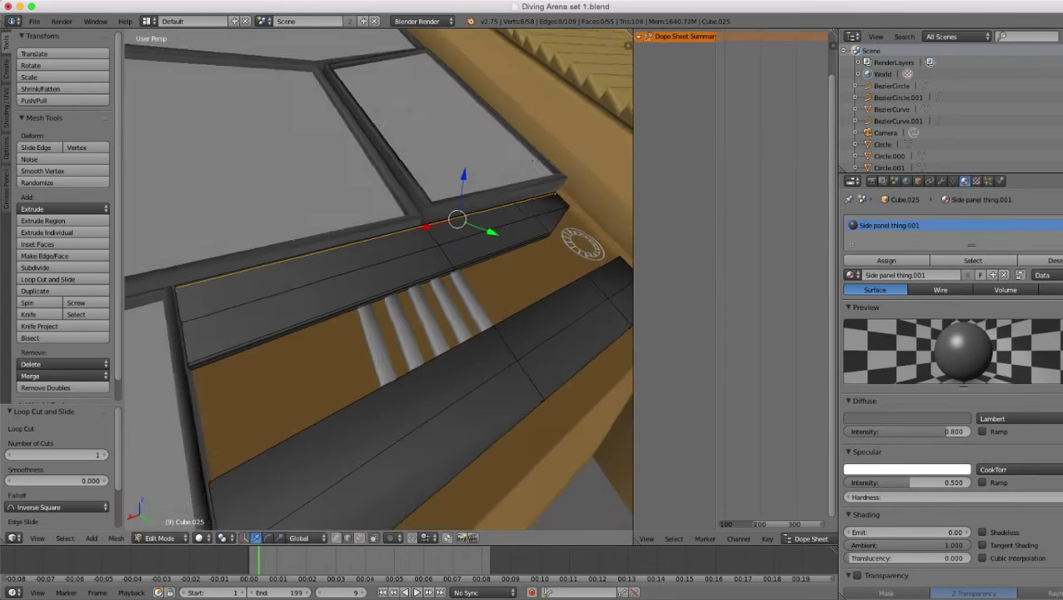
key("ctrl+r")
left_click(332, 282)
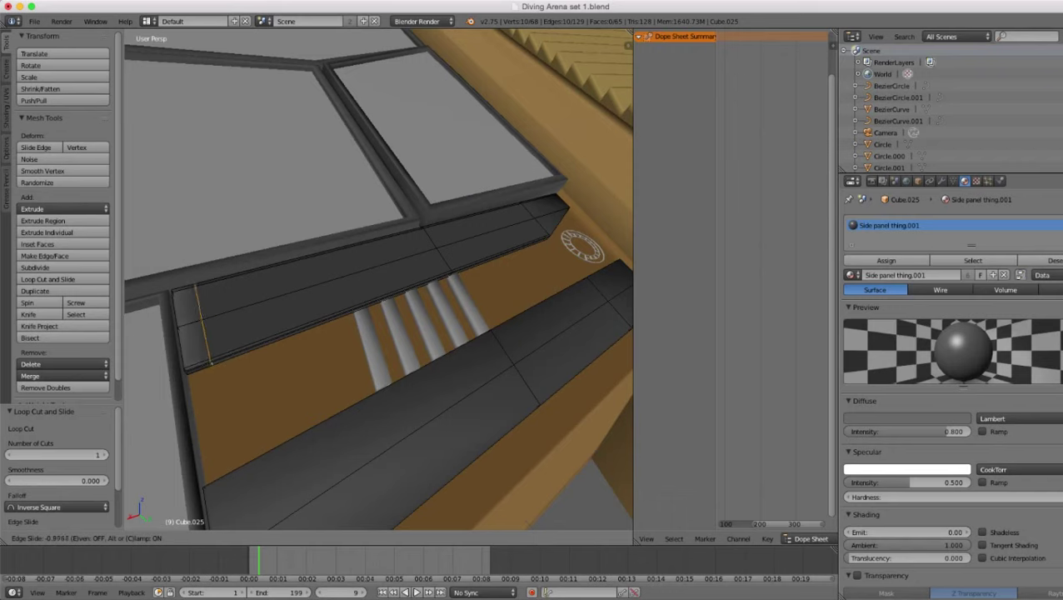
left_click(190, 324)
middle_click_drag(334, 358, 342, 305)
key("ctrl+r")
left_click(399, 298)
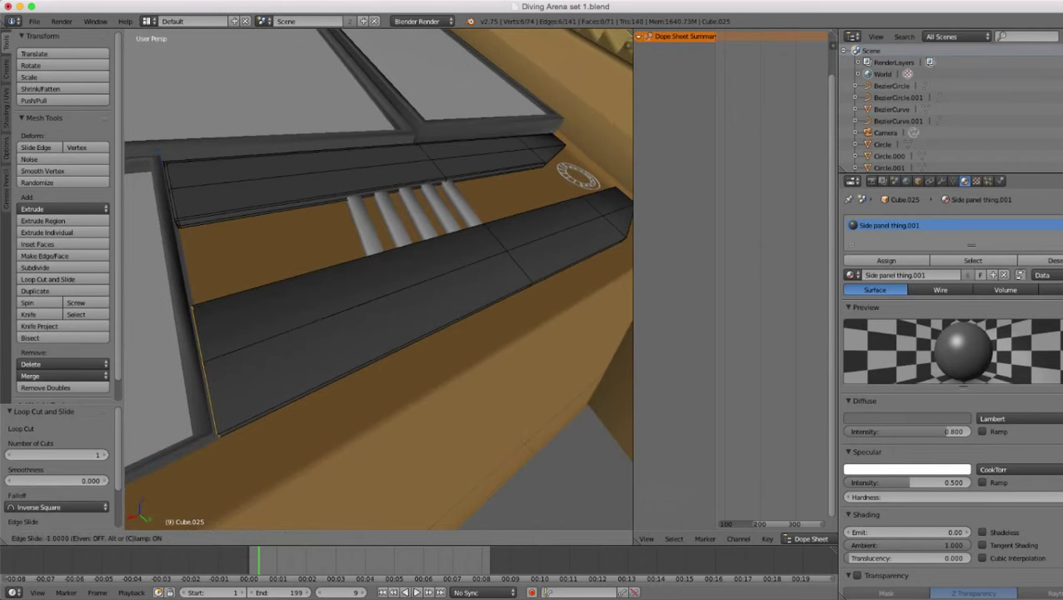
left_click(205, 367)
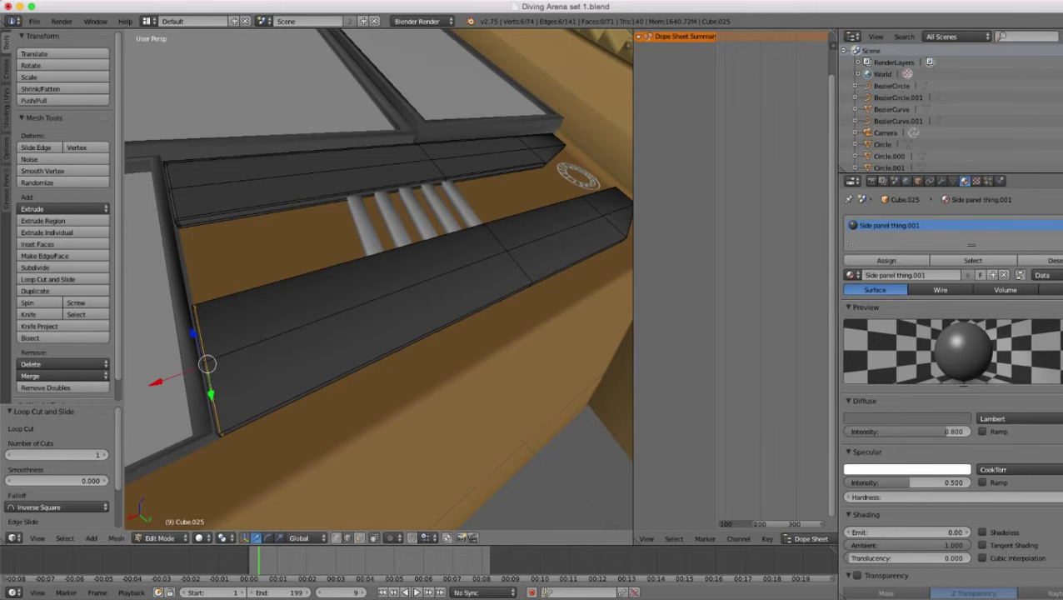
- Add edge loops to the lower dark bar, slid tight against both of its long front edges
key("ctrl+r")
left_click(212, 392)
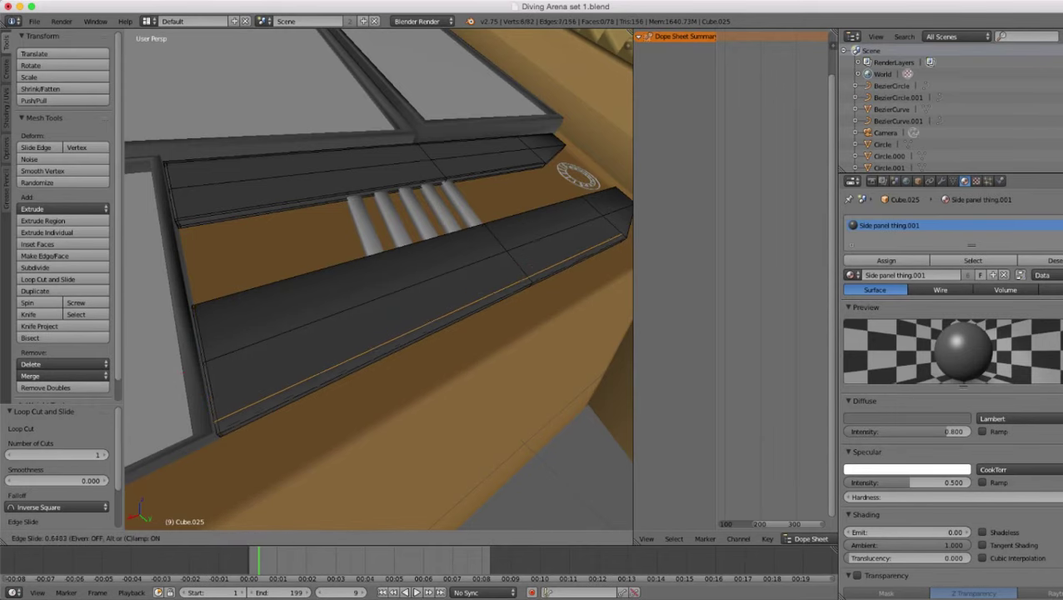
left_click(215, 424)
middle_click_drag(334, 334, 330, 379)
key("ctrl+r")
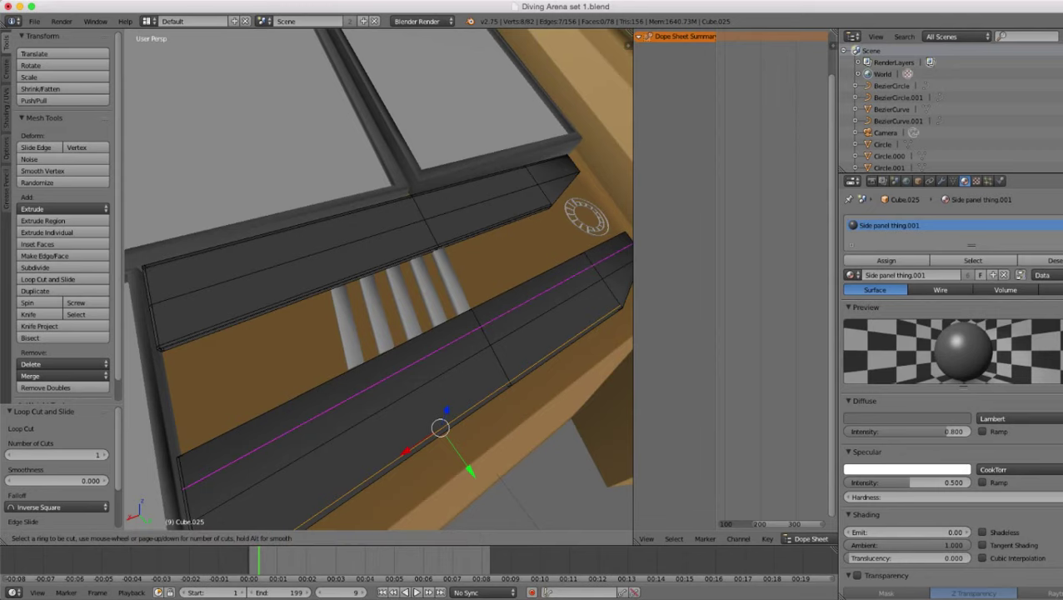
left_click(187, 483)
left_click(181, 463)
scroll(333, 350, "down", 5)
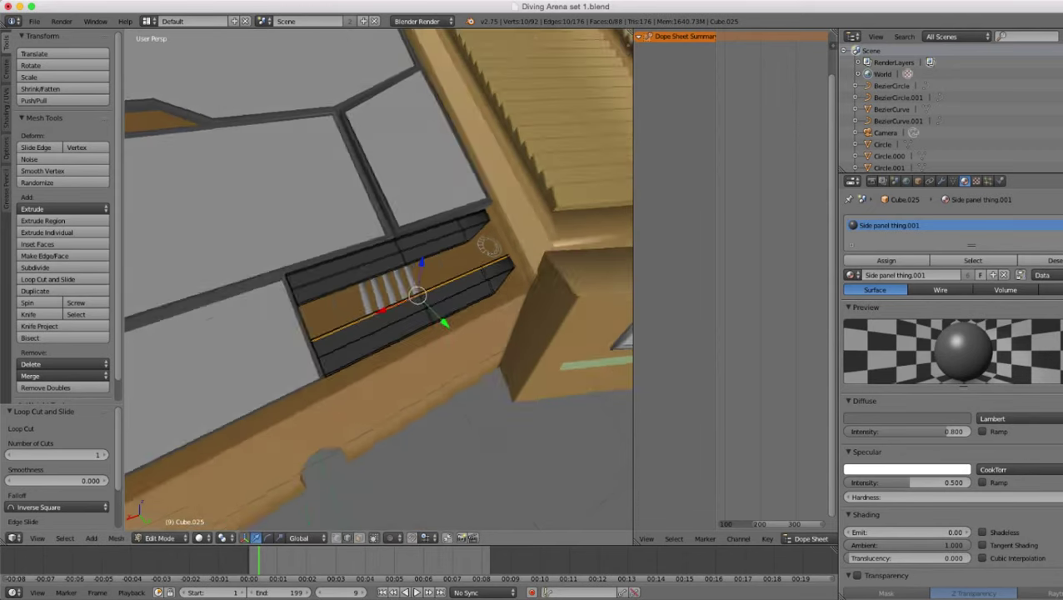
- Add edge loops tight against the angled ends of both dark bars near the ring emblem, and leave mesh editing
middle_click_drag(400, 366, 308, 346)
scroll(350, 358, "up", 4)
key("ctrl+r")
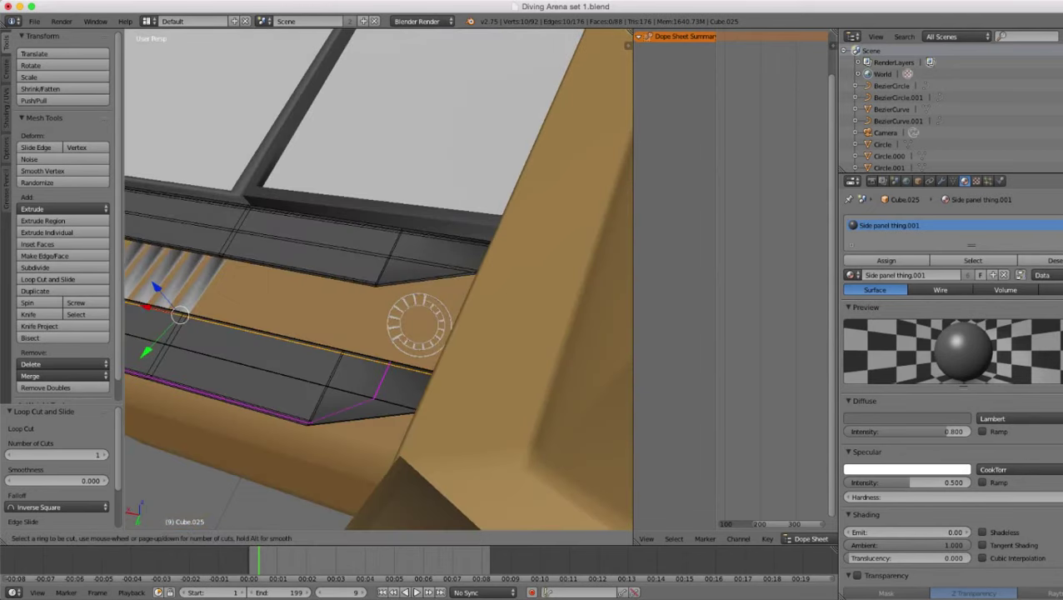
left_click(379, 389)
left_click(422, 395)
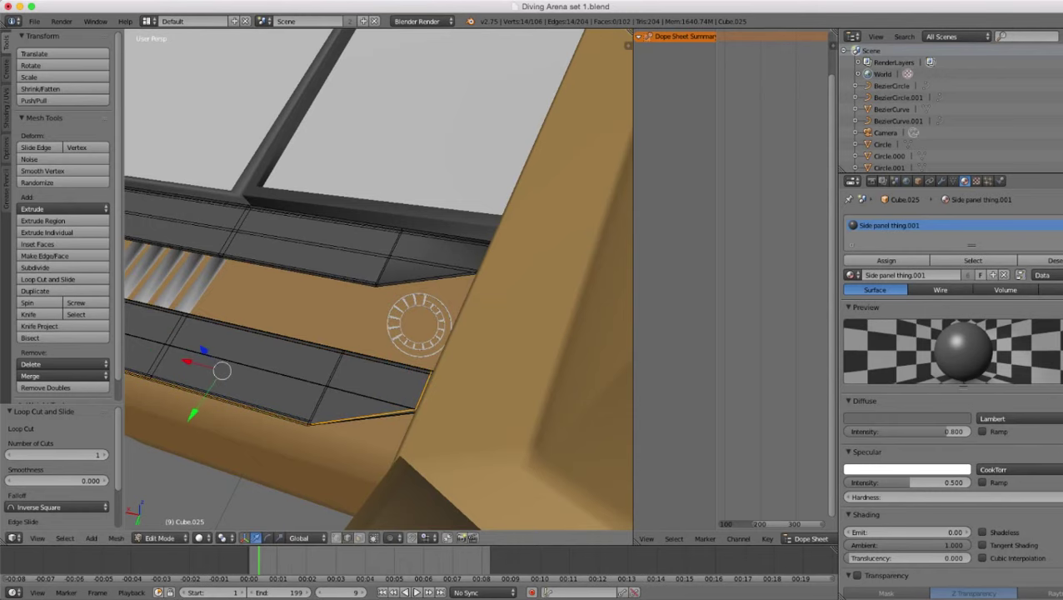
middle_click_drag(422, 395, 463, 418)
scroll(463, 366, "up", 4)
key("ctrl+r")
left_click(505, 311)
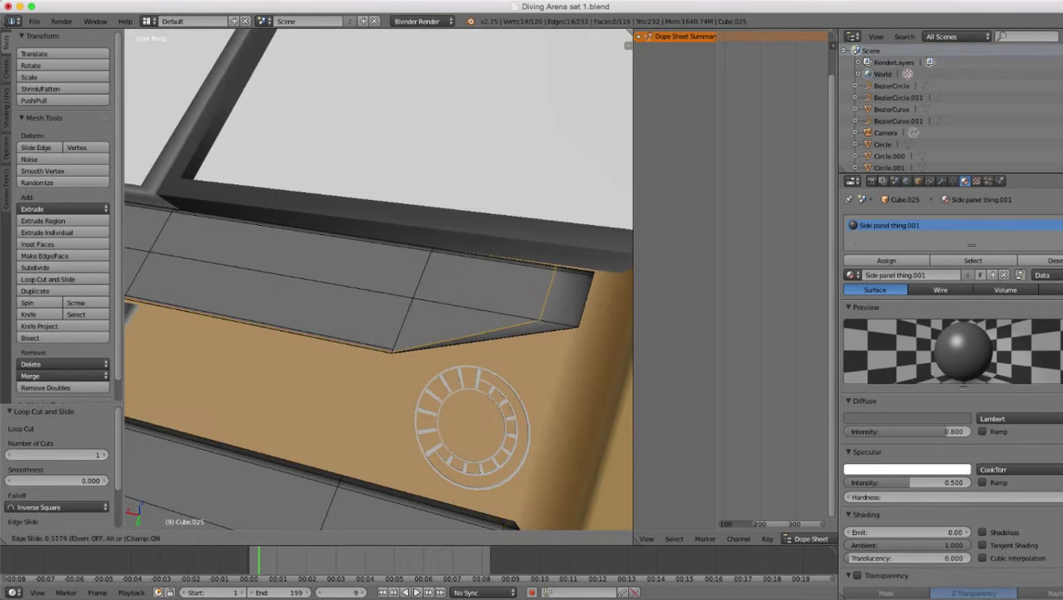
left_click(572, 320)
scroll(572, 320, "down", 6)
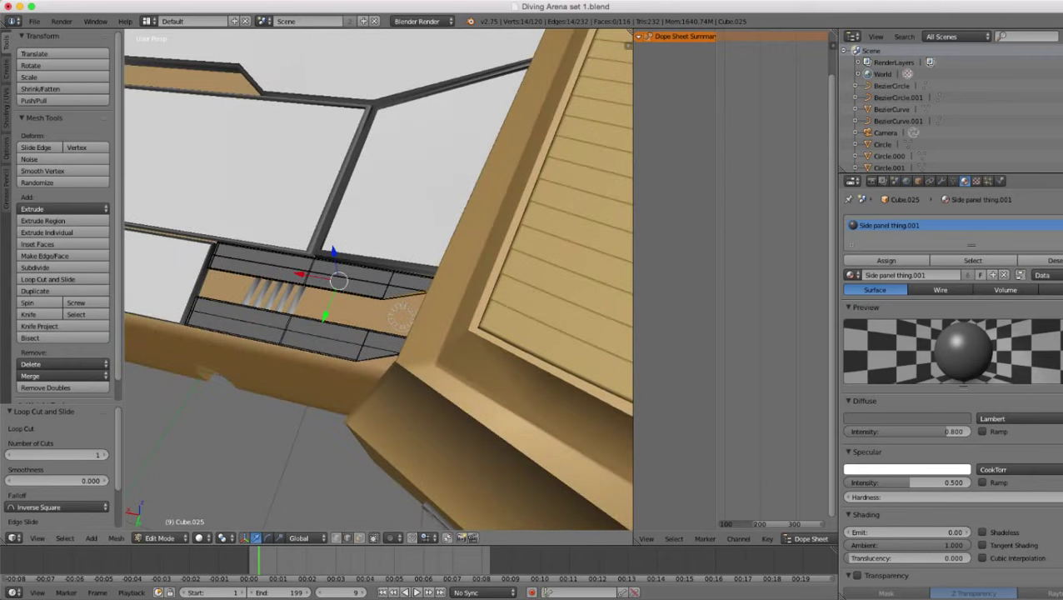
key("Tab")
- Subdivide the front face of the slat nearest the small ring emblem with one cut
middle_click_drag(433, 367, 494, 294)
scroll(493, 294, "up", 5)
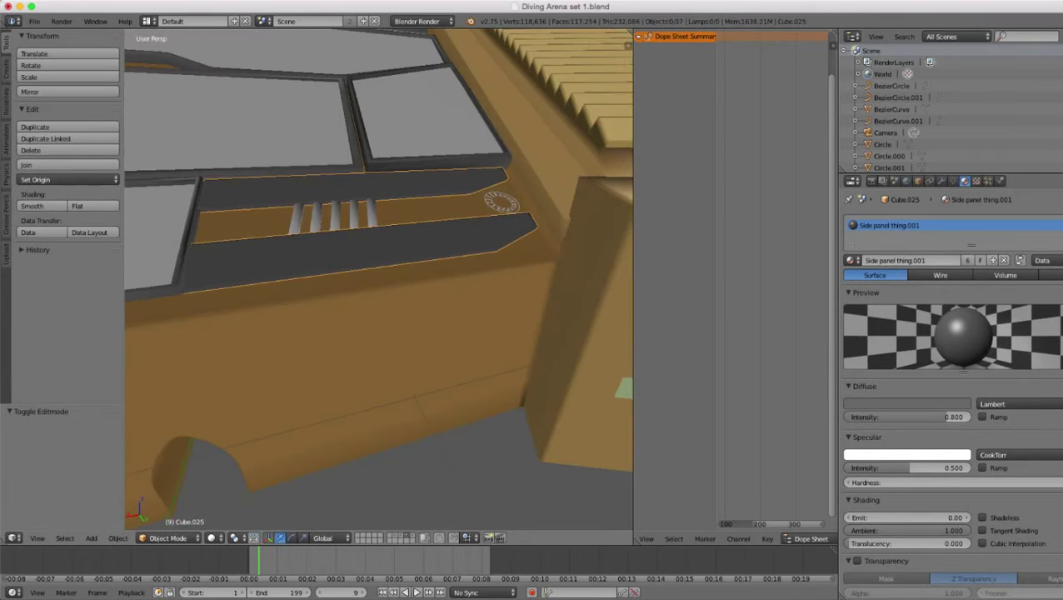
middle_click_drag(380, 279, 398, 310)
scroll(398, 310, "up", 3)
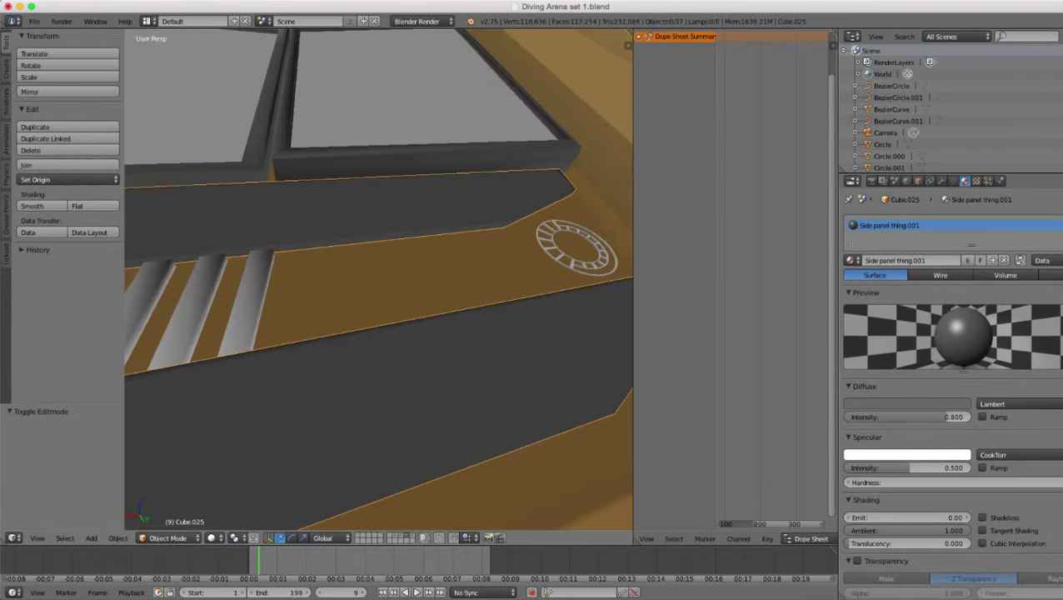
right_click(249, 302)
scroll(248, 302, "down", 5)
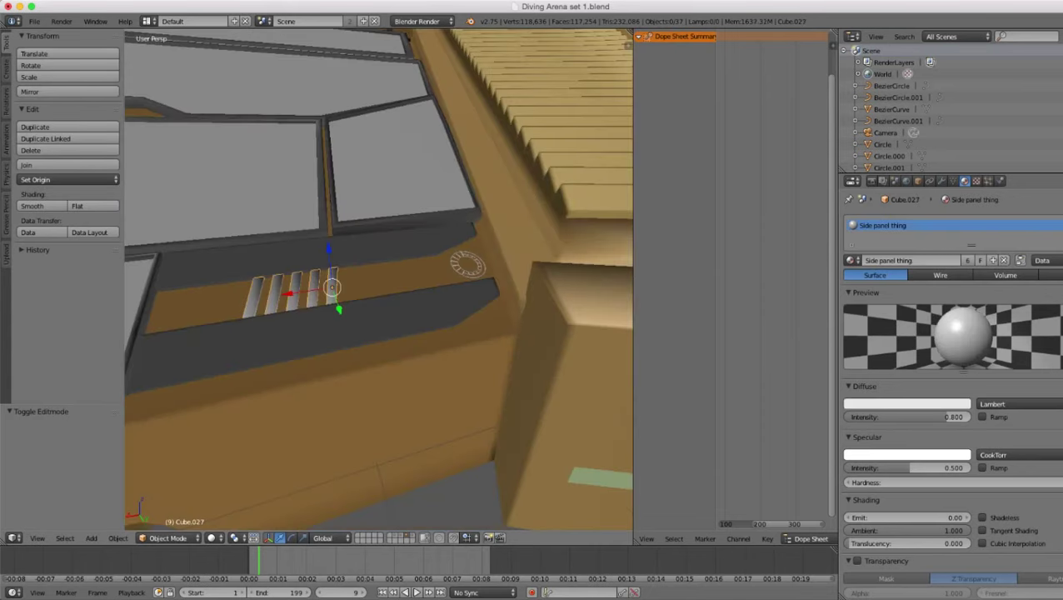
middle_click_drag(249, 301, 308, 293)
scroll(308, 294, "up", 3)
key("Tab")
scroll(308, 294, "up", 4)
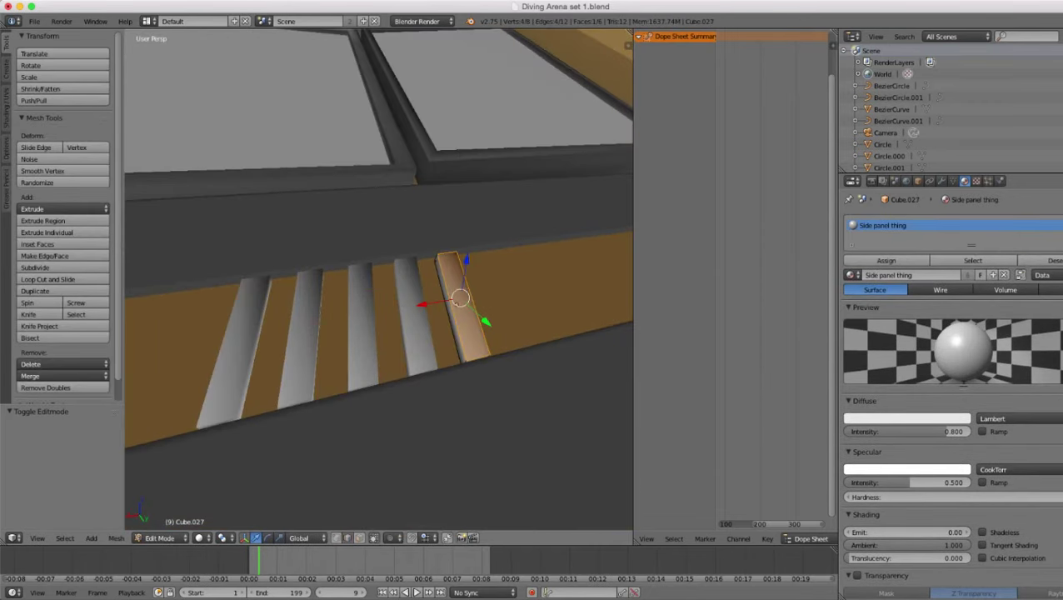
scroll(444, 280, "up", 5)
key("w")
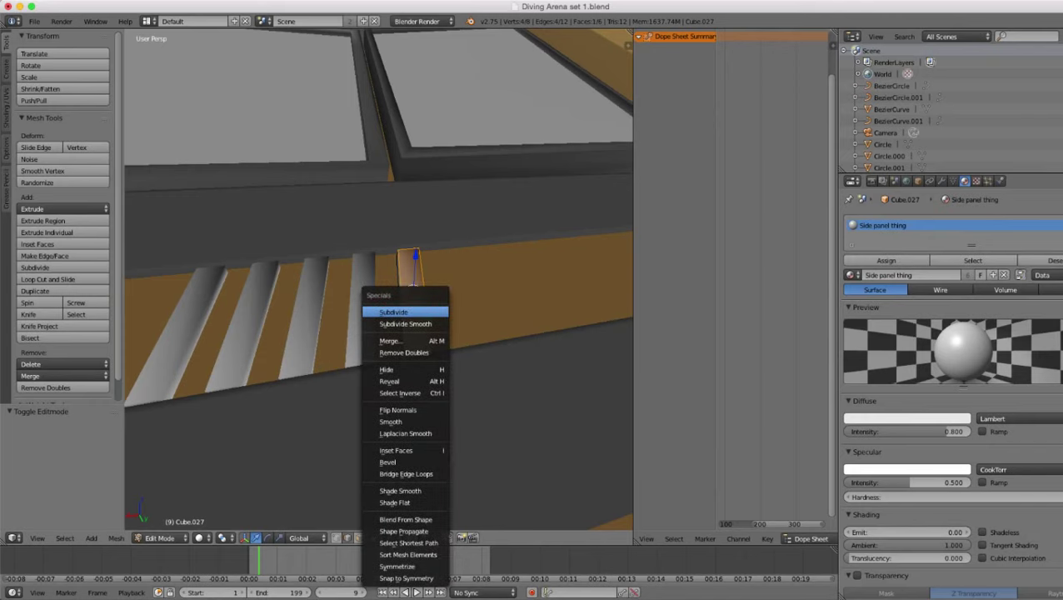
left_click(408, 312)
- Add two lengthwise edge loops to the slat, slid tight against both of its long front edges
key("ctrl+r")
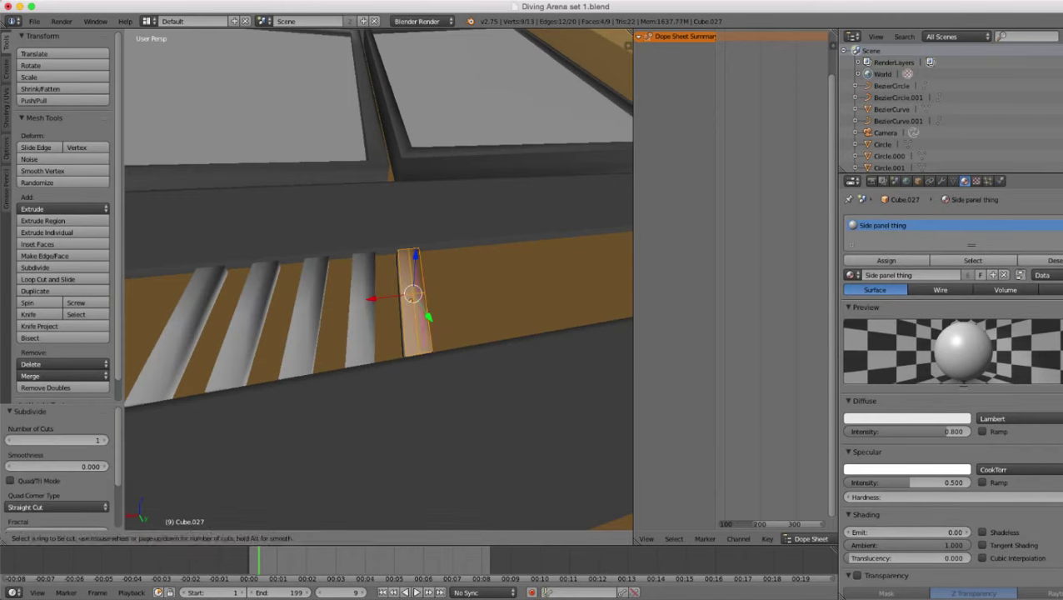
left_click(418, 334)
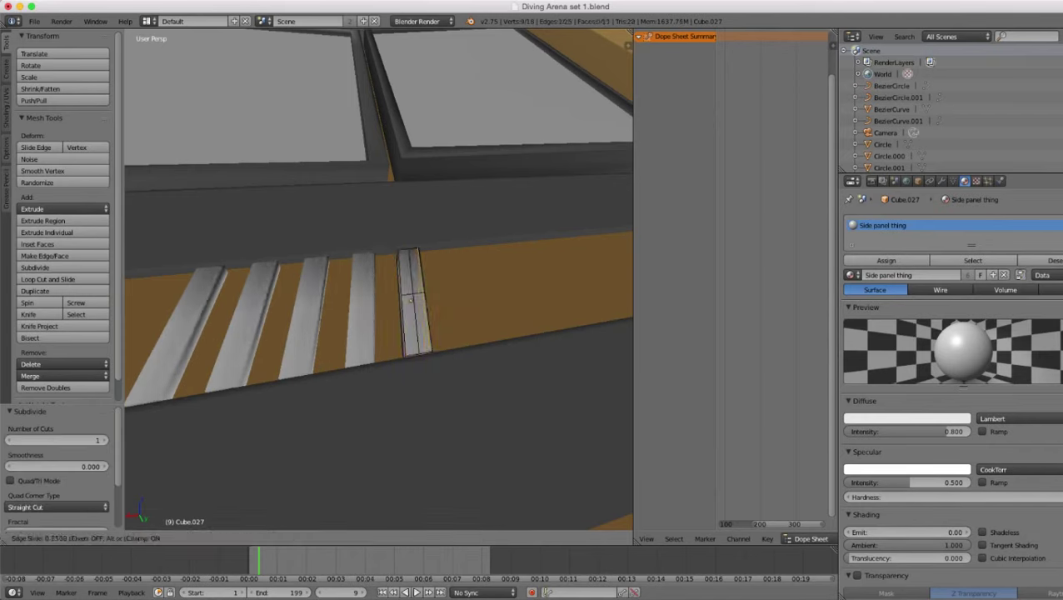
left_click(426, 332)
key("ctrl+r")
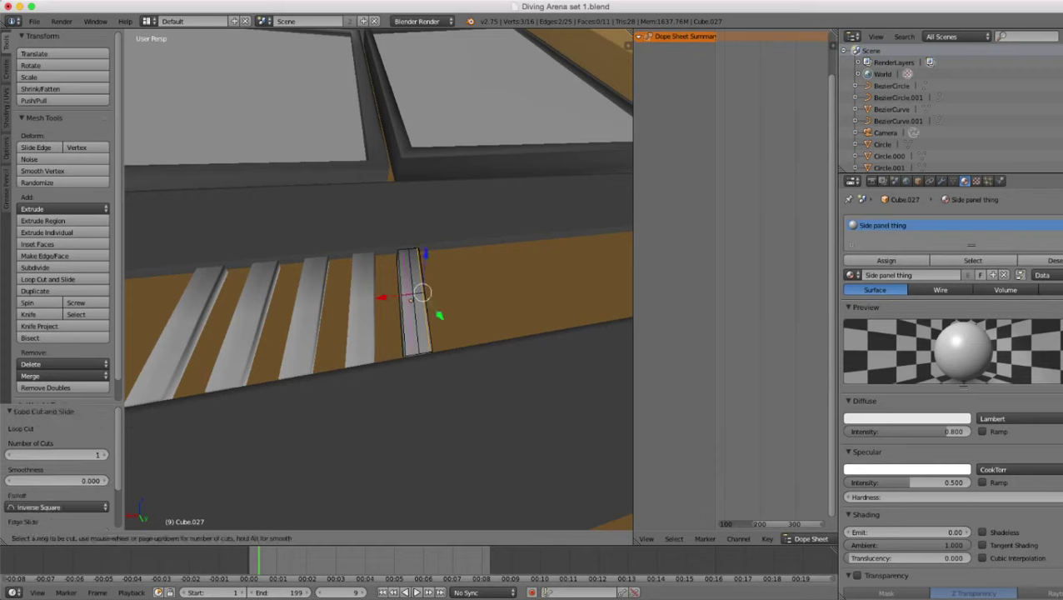
left_click(409, 335)
left_click(403, 332)
- Add crosswise edge loops slid tight against both short ends of the slat, and leave mesh editing
key("ctrl+r")
left_click(412, 278)
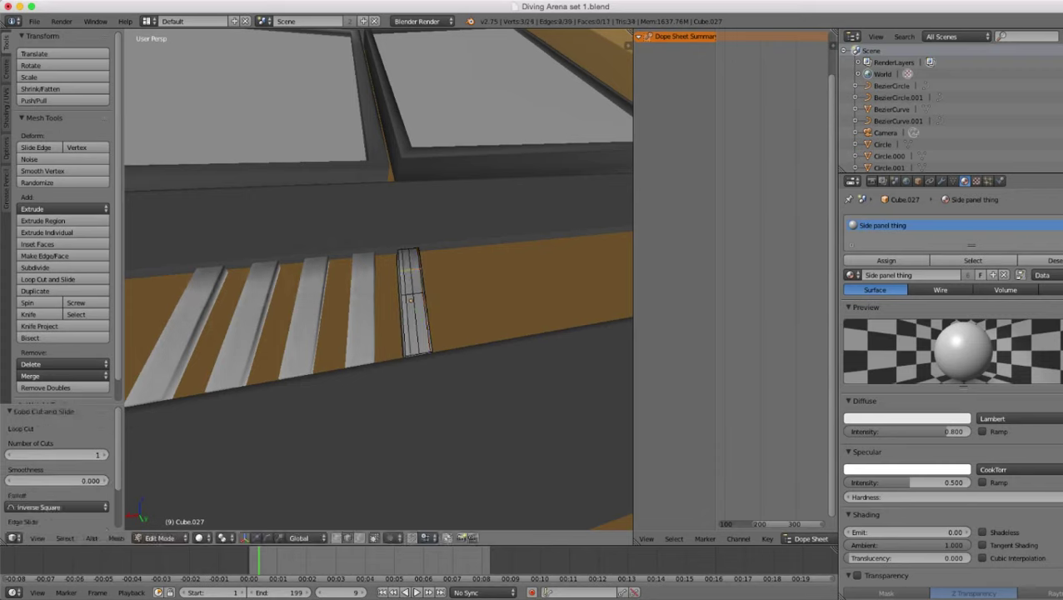
key("Return")
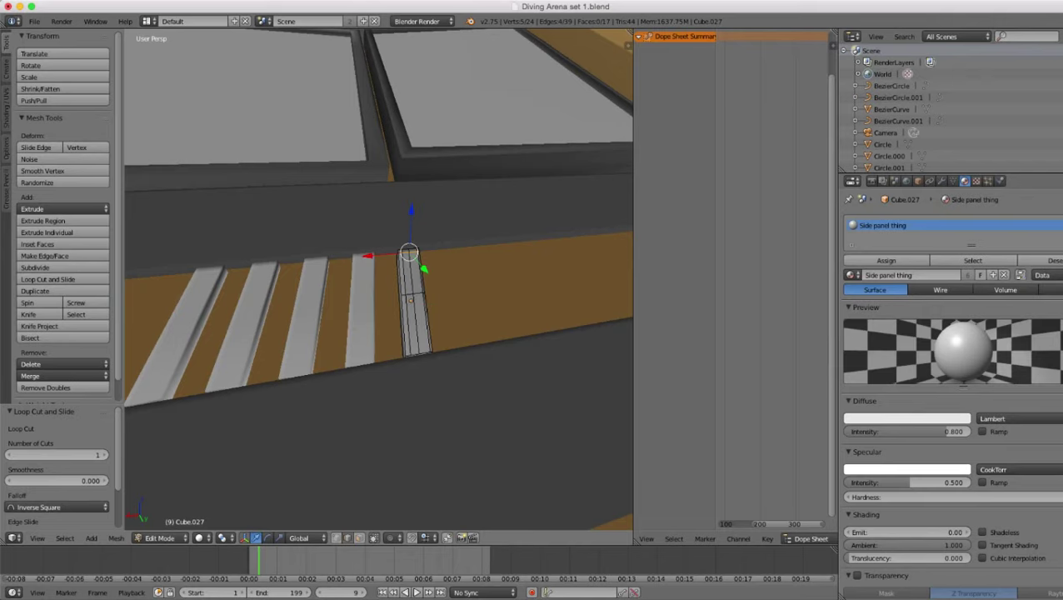
key("g")
key("g")
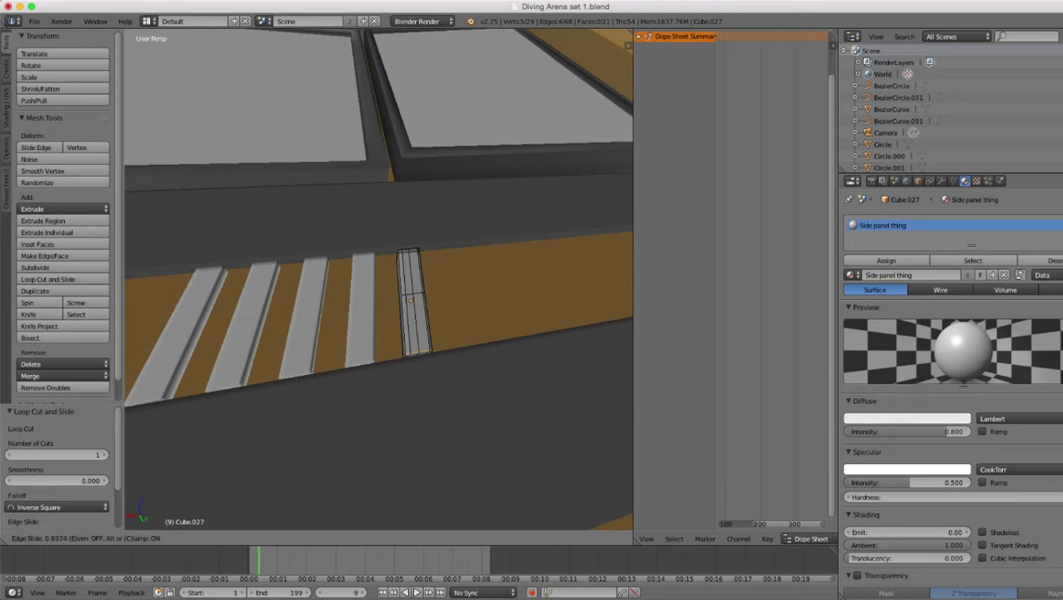
key("Return")
key("Tab")
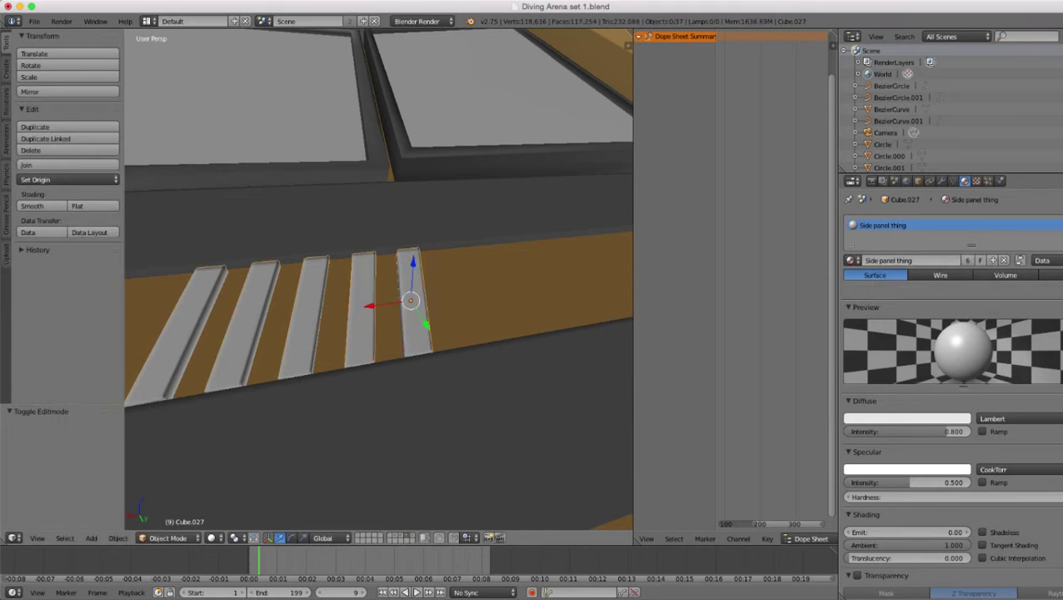
- Examine the detailed wall from several angles with nothing selected, and show the modifiers of the slats
scroll(379, 282, "down", 12)
key("a")
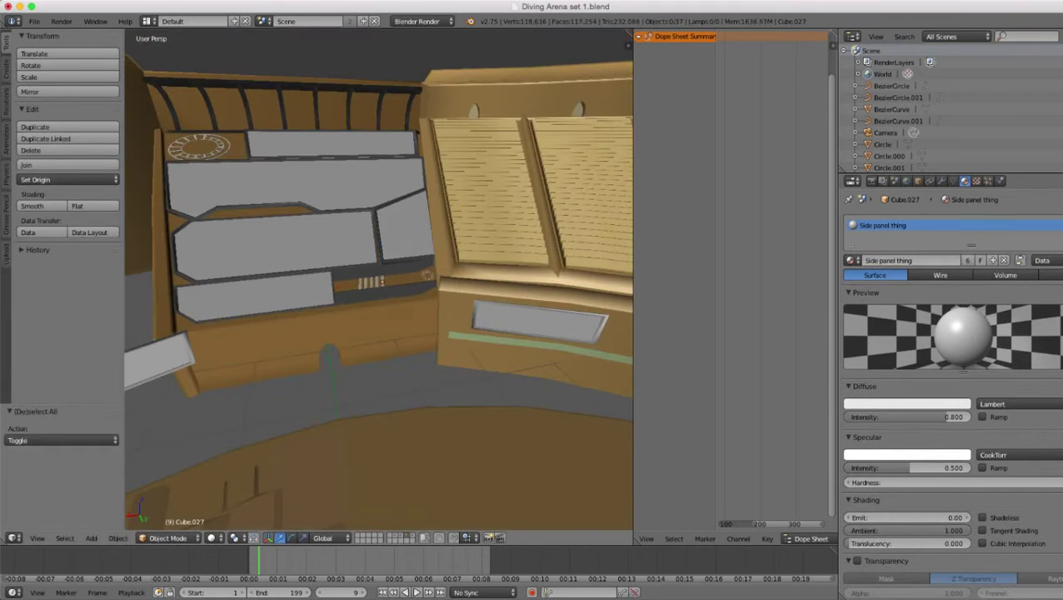
middle_click_drag(379, 282, 467, 334)
scroll(379, 282, "up", 6)
scroll(380, 281, "down", 5)
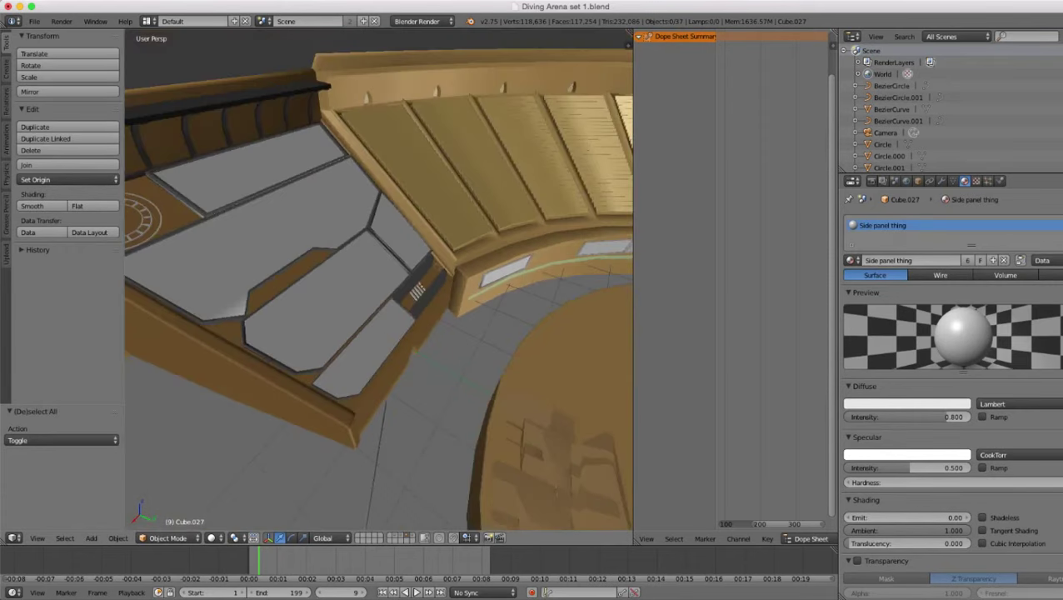
left_click(941, 181)
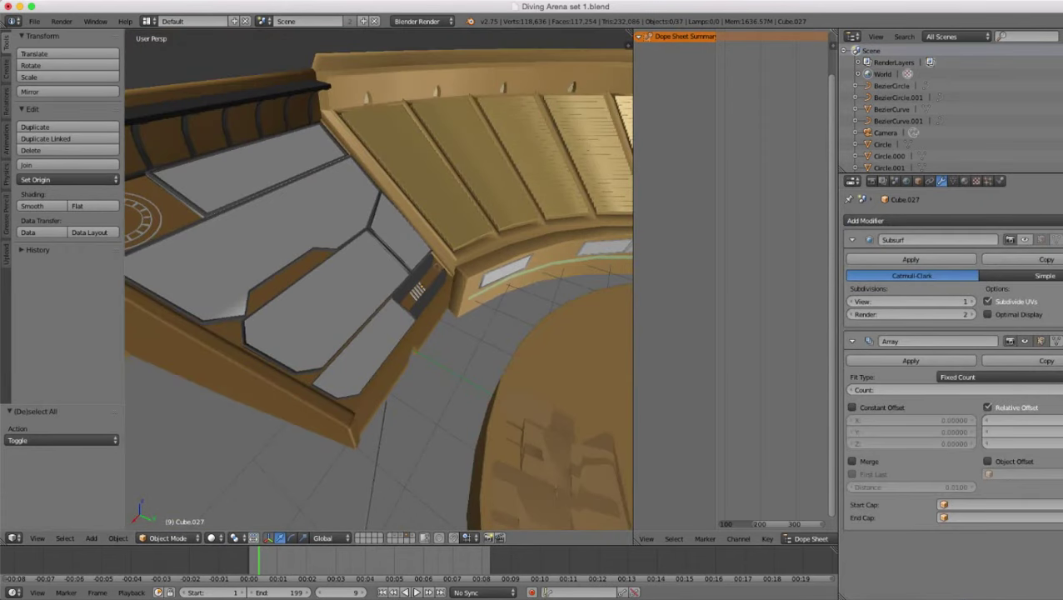
scroll(380, 282, "down", 2)
middle_click_drag(379, 281, 287, 237)
scroll(380, 282, "up", 6)
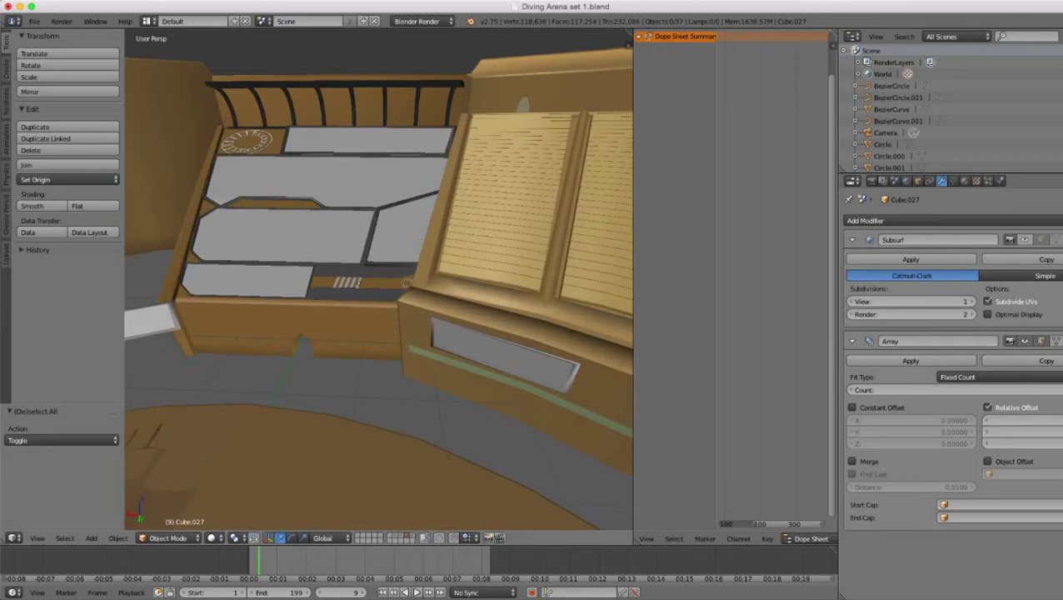
- Review the slats against the whole wall, and select the small angled panel above them to check its modifiers
key("a")
scroll(379, 281, "down", 5)
middle_click_drag(379, 282, 362, 284)
scroll(379, 282, "up", 6)
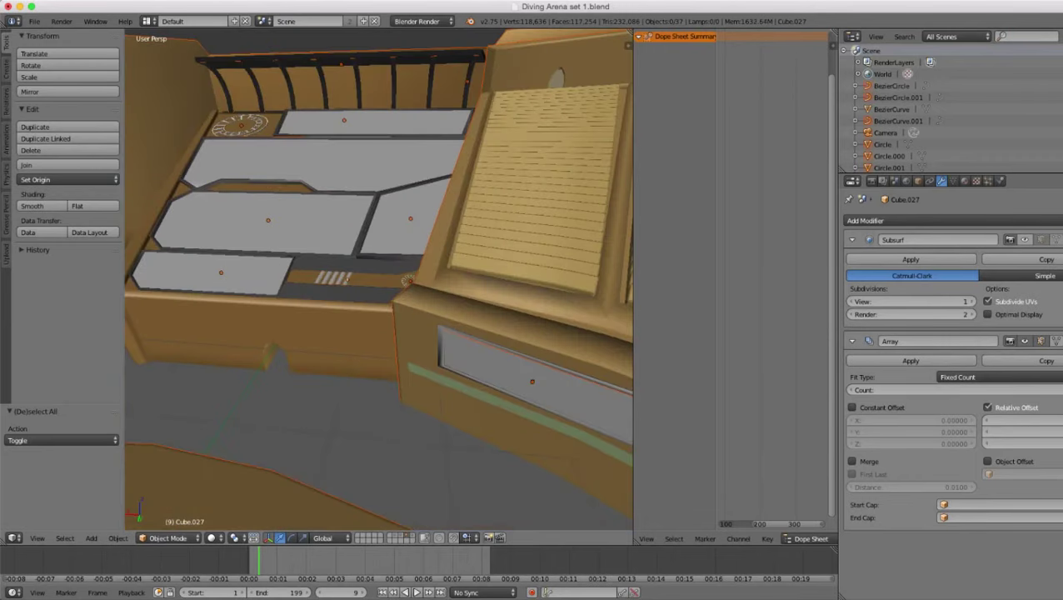
key("a")
scroll(379, 282, "up", 3)
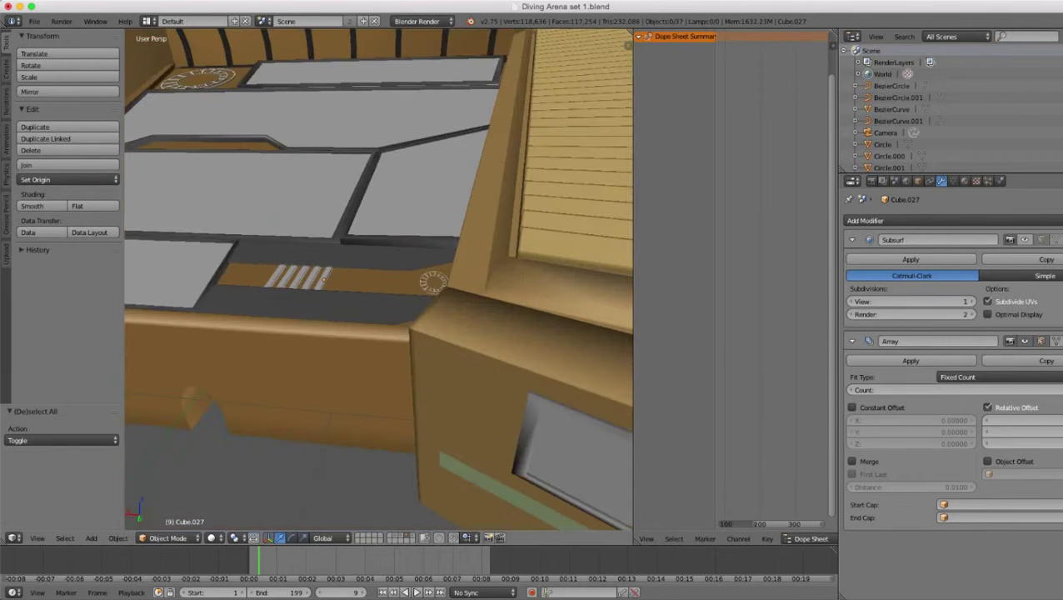
right_click(324, 278)
scroll(324, 279, "down", 7)
middle_click_drag(324, 278, 408, 279)
scroll(370, 271, "up", 4)
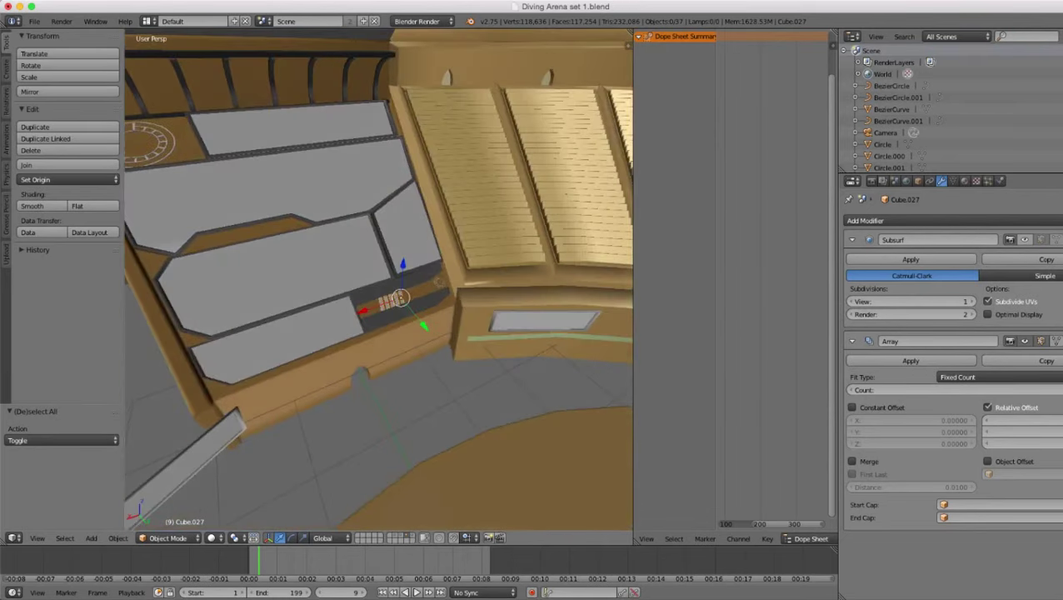
right_click(408, 233)
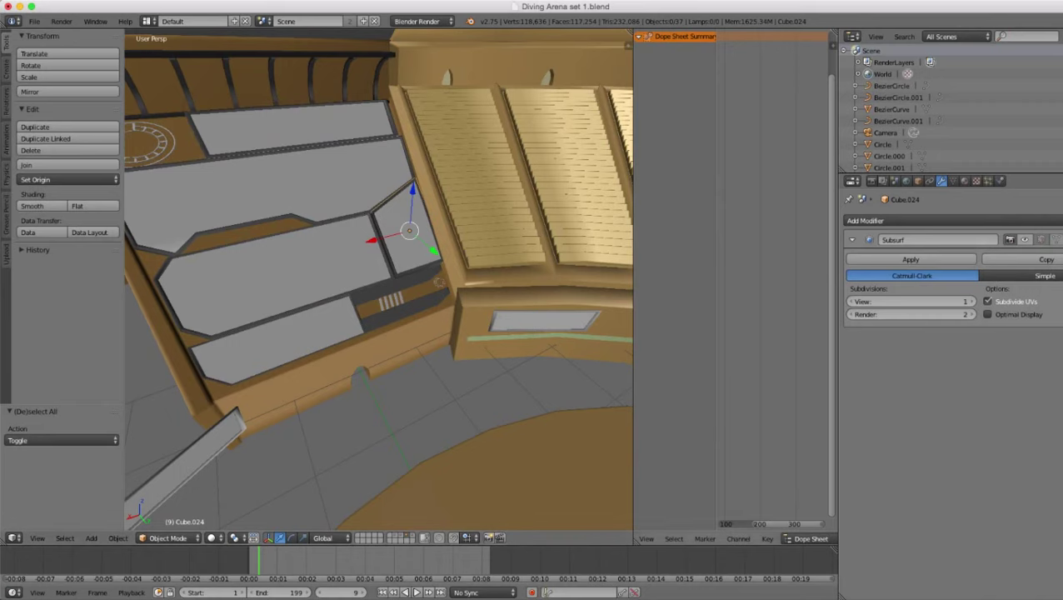
- Set the diffuse colour of the Side panel thing material to a muted brown, R 0.350, G 0.258, B 0.158
left_click(964, 181)
scroll(380, 280, "down", 2)
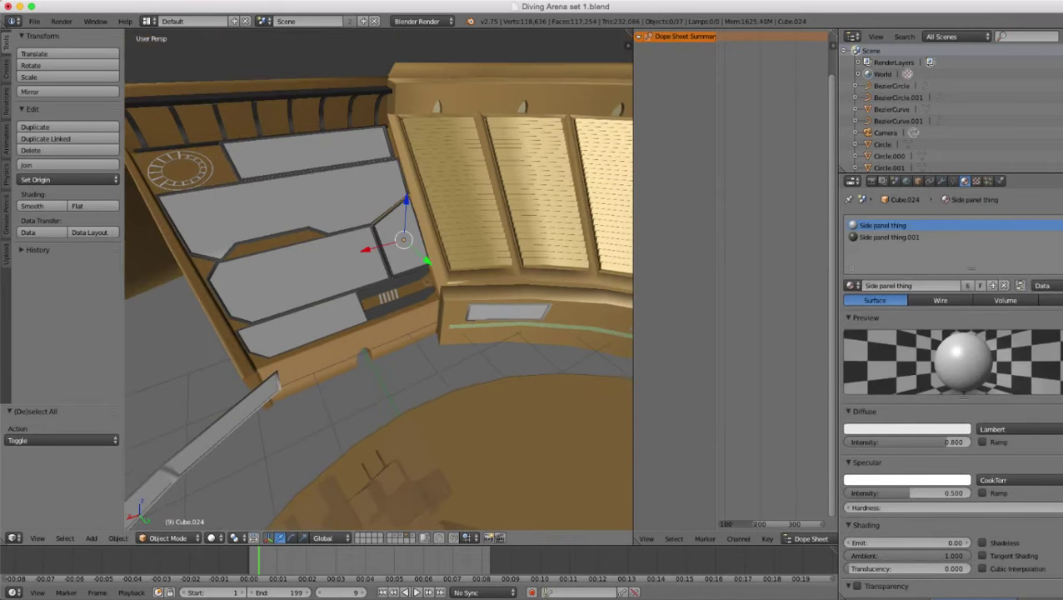
middle_click_drag(379, 280, 309, 275)
scroll(308, 275, "up", 3)
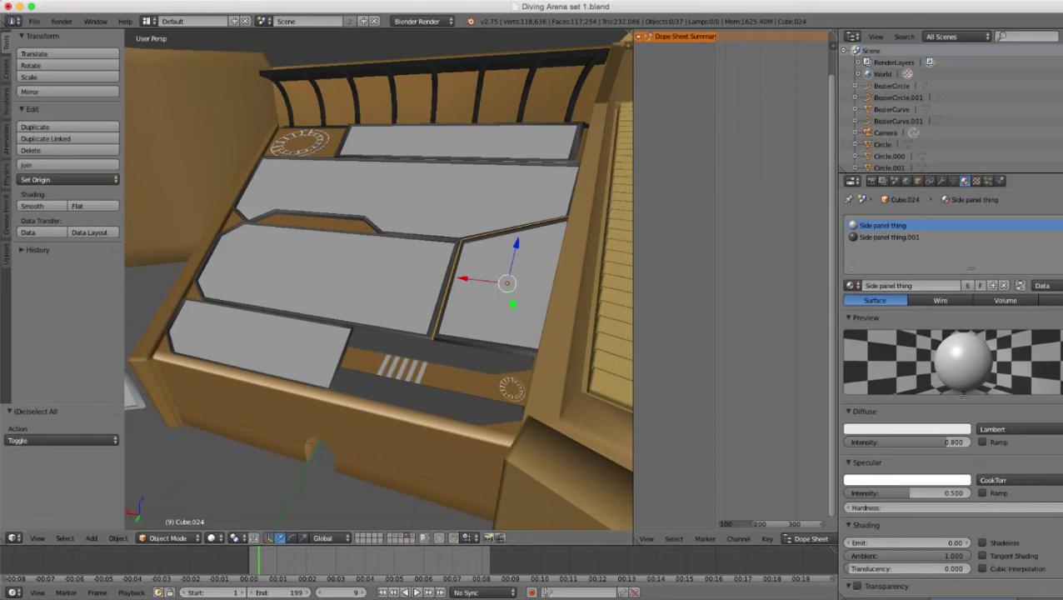
left_click(907, 430)
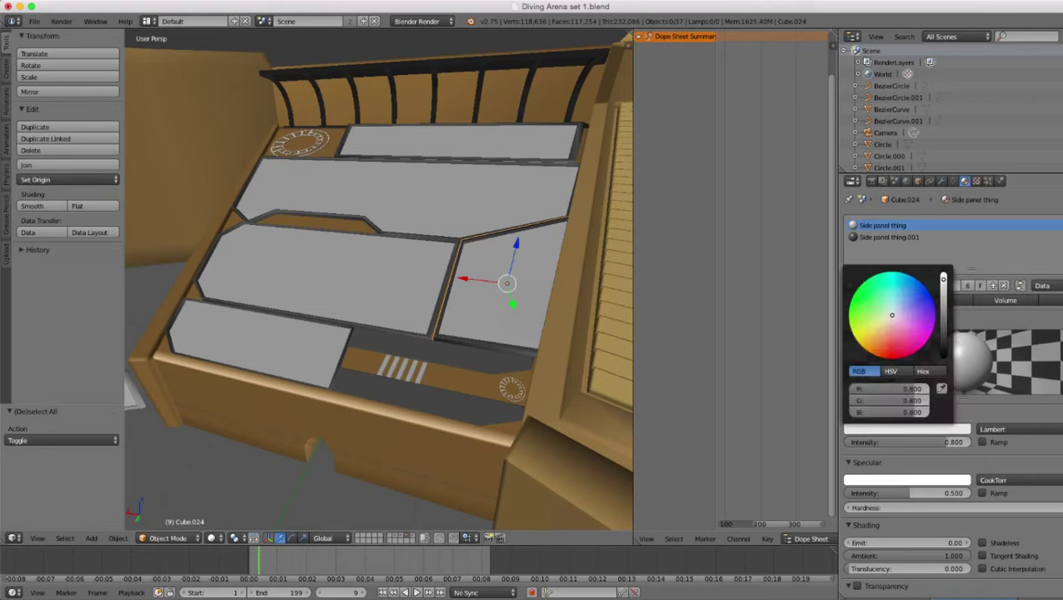
left_click(887, 330)
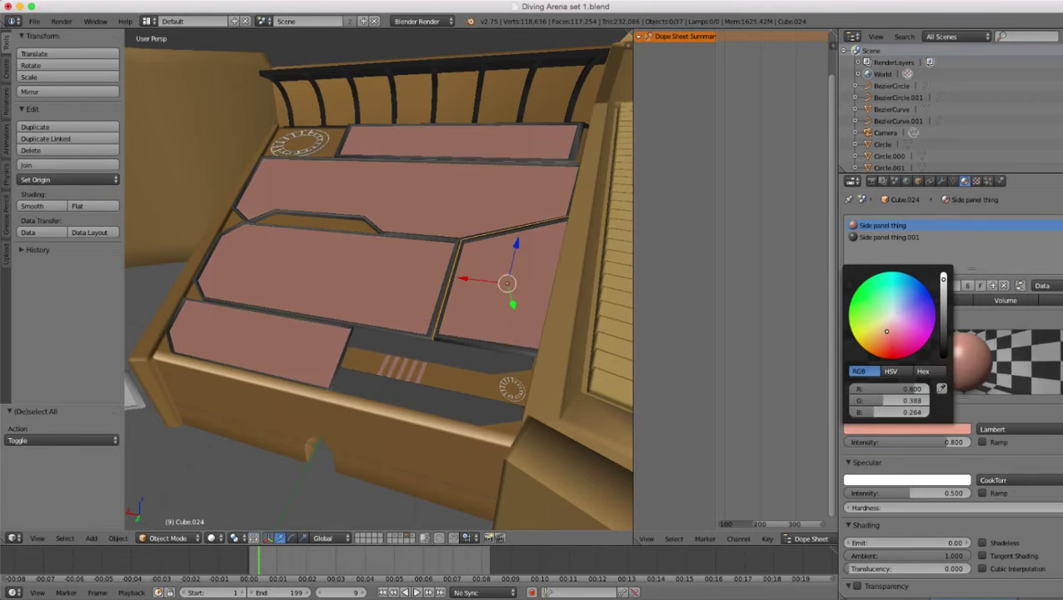
left_click_drag(887, 331, 884, 334)
left_click(944, 304)
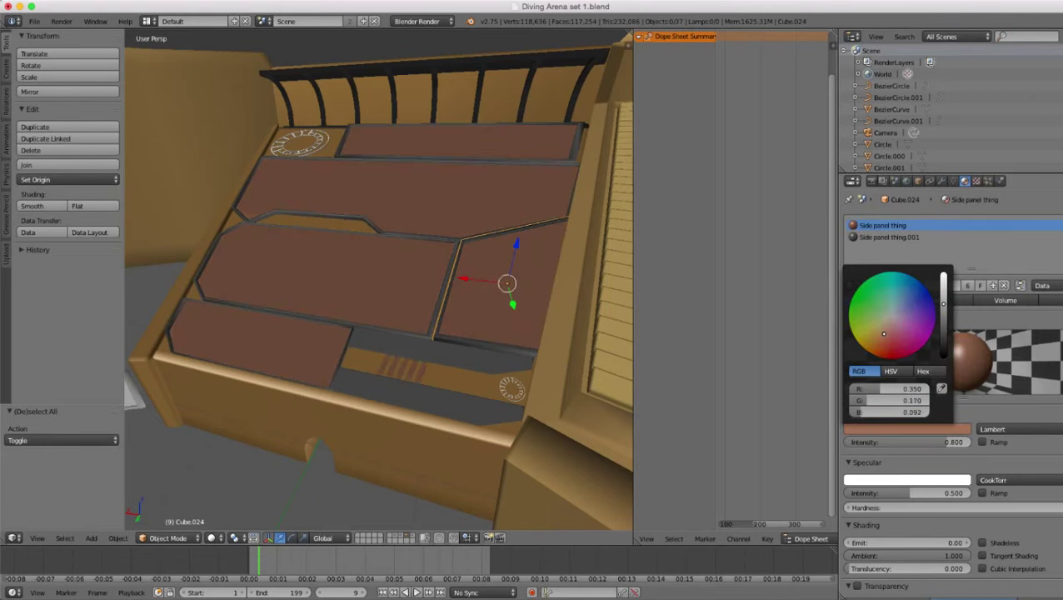
left_click_drag(943, 303, 944, 297)
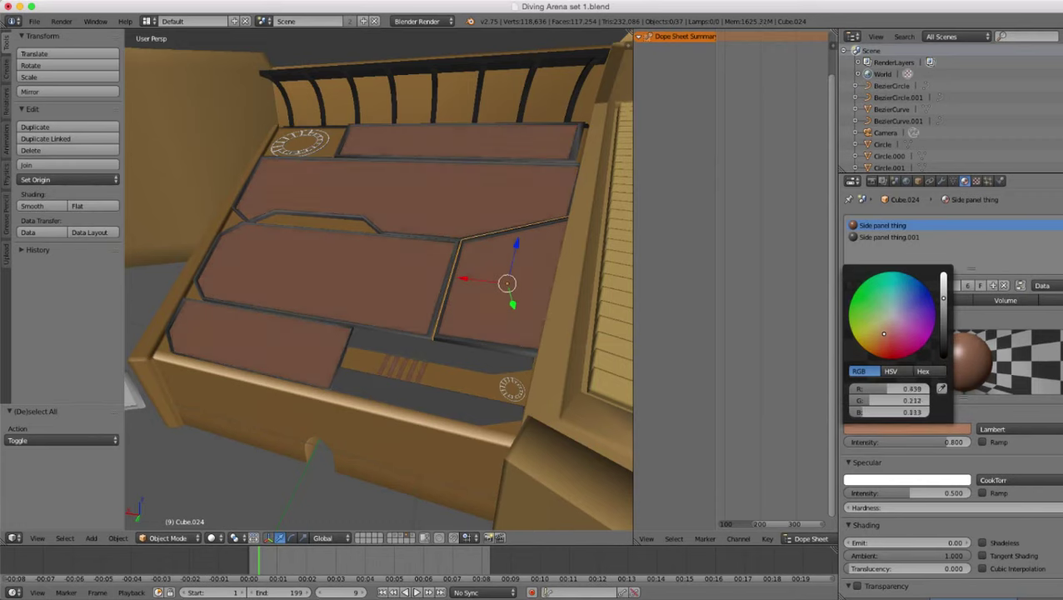
left_click_drag(884, 334, 886, 326)
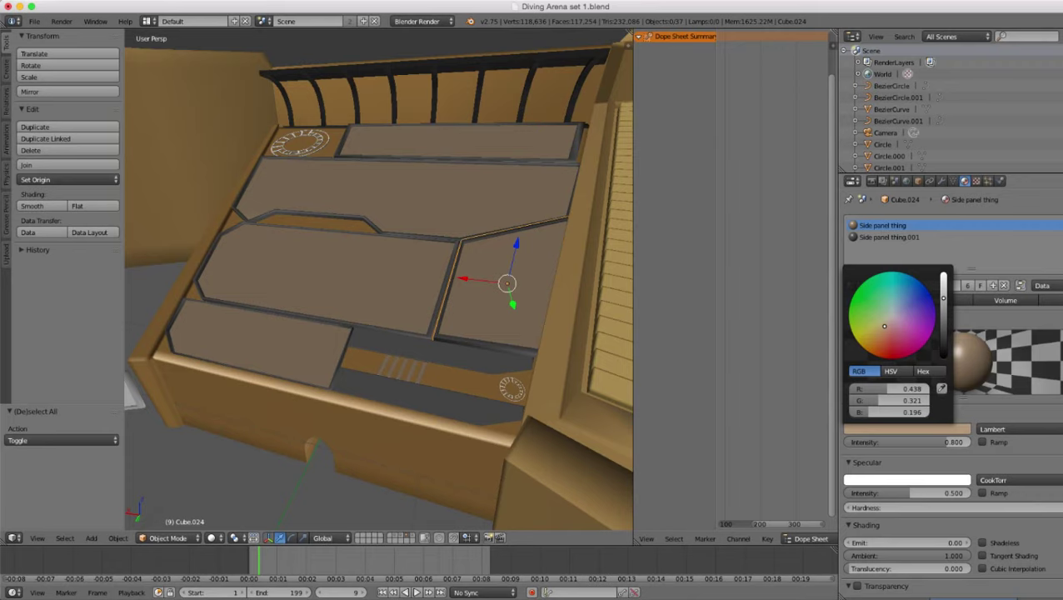
left_click_drag(943, 298, 943, 303)
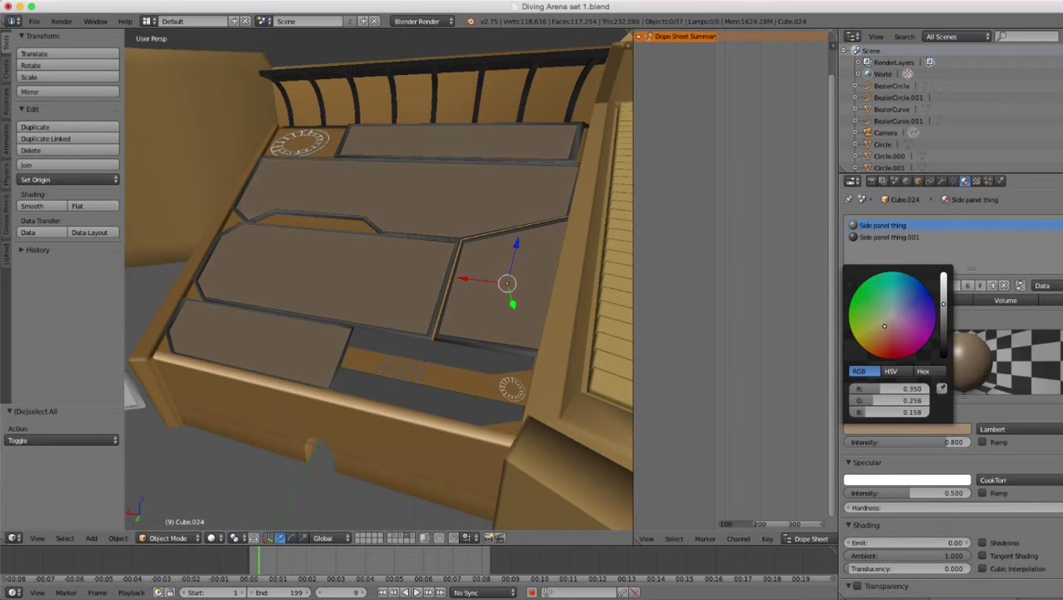
- Examine the recoloured side panels within the arena from far away and close up
scroll(405, 318, "down", 5)
middle_click_drag(405, 318, 333, 315)
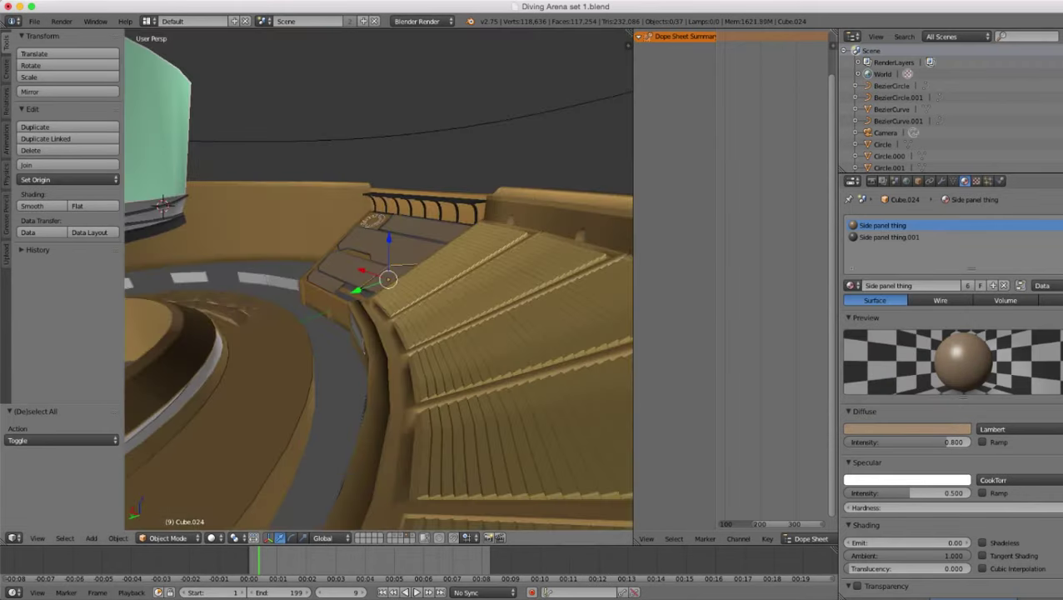
scroll(379, 283, "down", 8)
middle_click_drag(379, 283, 458, 260)
scroll(379, 283, "up", 8)
scroll(380, 279, "up", 8)
middle_click_drag(379, 279, 446, 320)
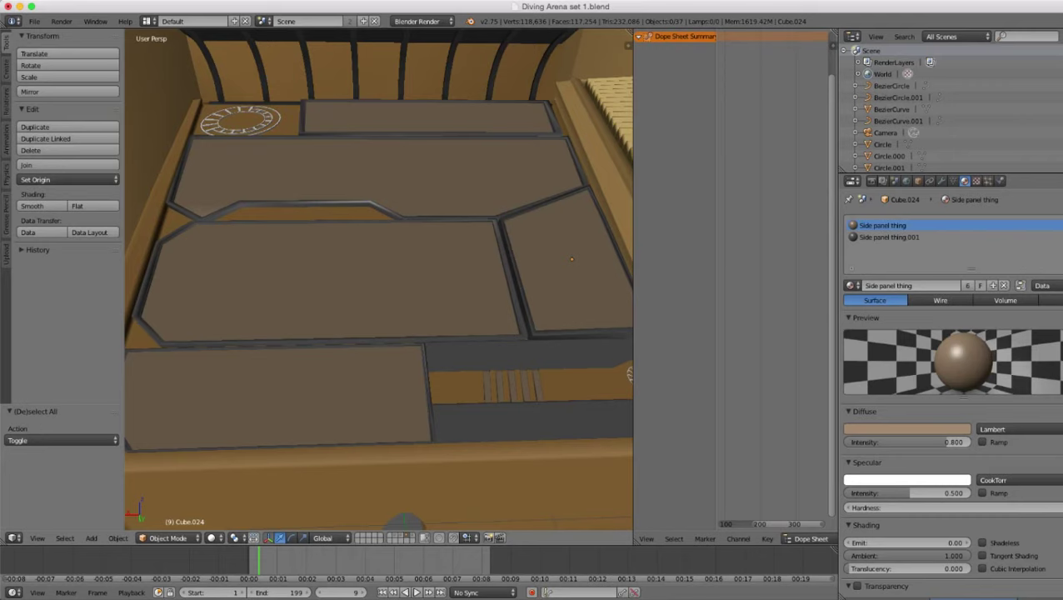
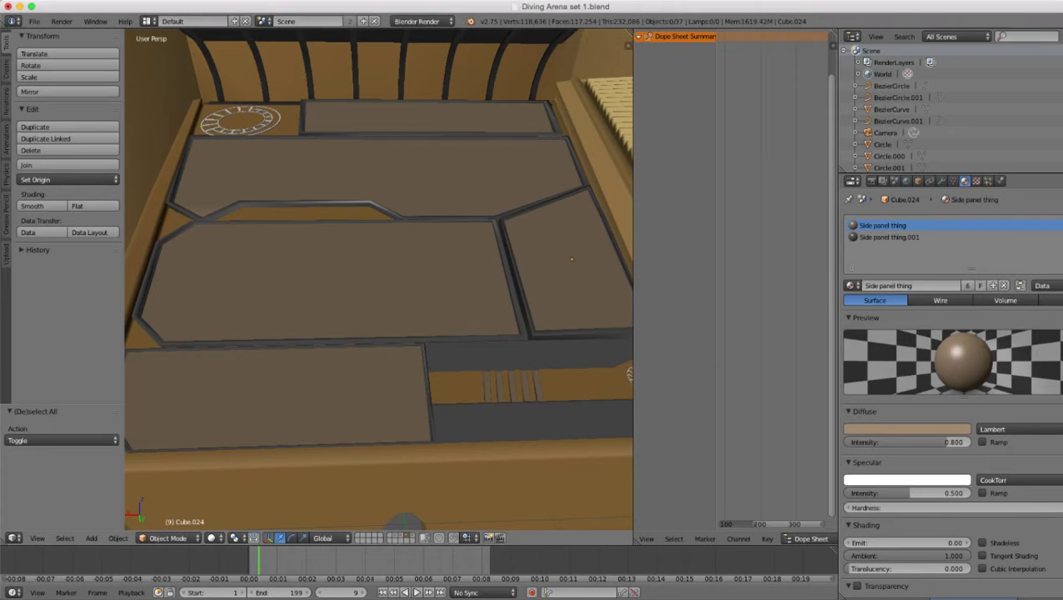
scroll(379, 279, "down", 6)
middle_click_drag(379, 279, 413, 295)
scroll(413, 296, "up", 5)
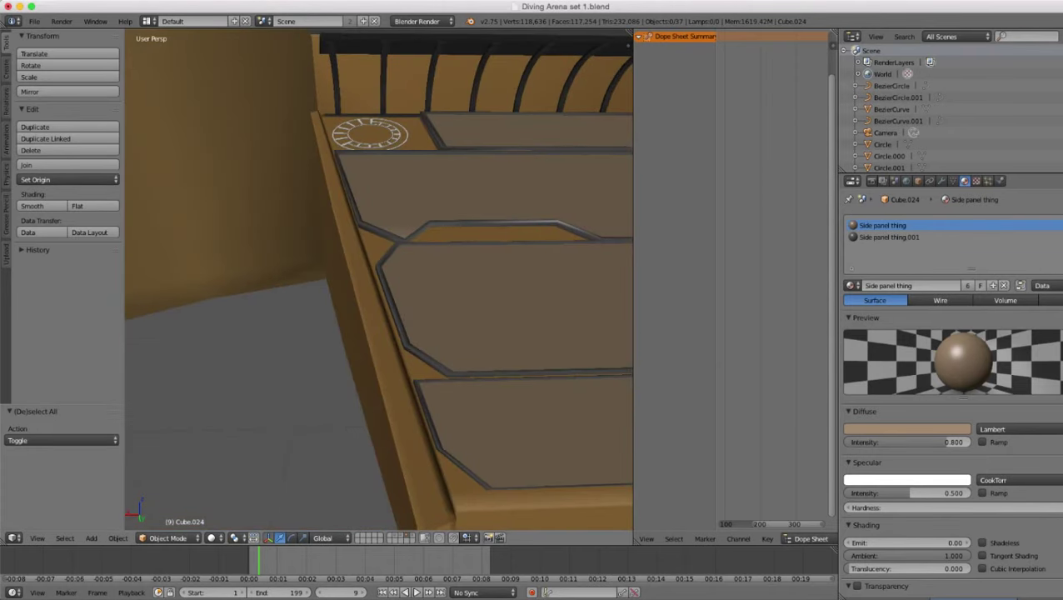
- Open the mesh of the large middle side panel with the angled corners in Edit Mode
right_click(491, 304)
middle_click_drag(492, 304, 462, 302)
scroll(463, 302, "up", 3)
key("Tab")
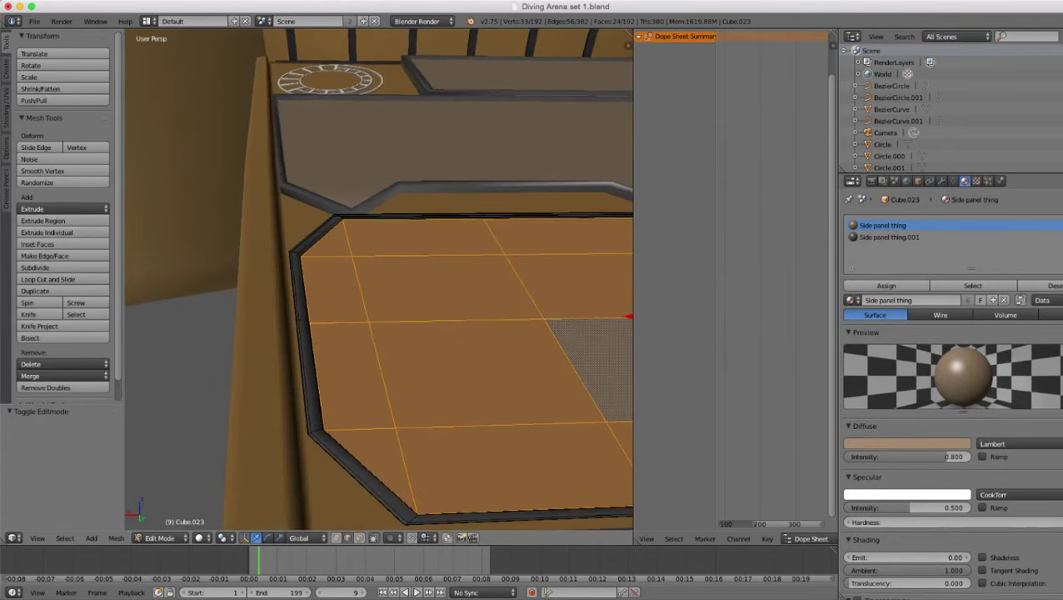
- Duplicate the face at the panel's outer edge, raising the copy 0.062 along Z and shifting it -0.154 along Y
scroll(379, 279, "down", 6)
middle_click_drag(379, 279, 496, 316)
scroll(495, 317, "up", 4)
right_click(415, 388)
middle_click_drag(416, 388, 396, 434)
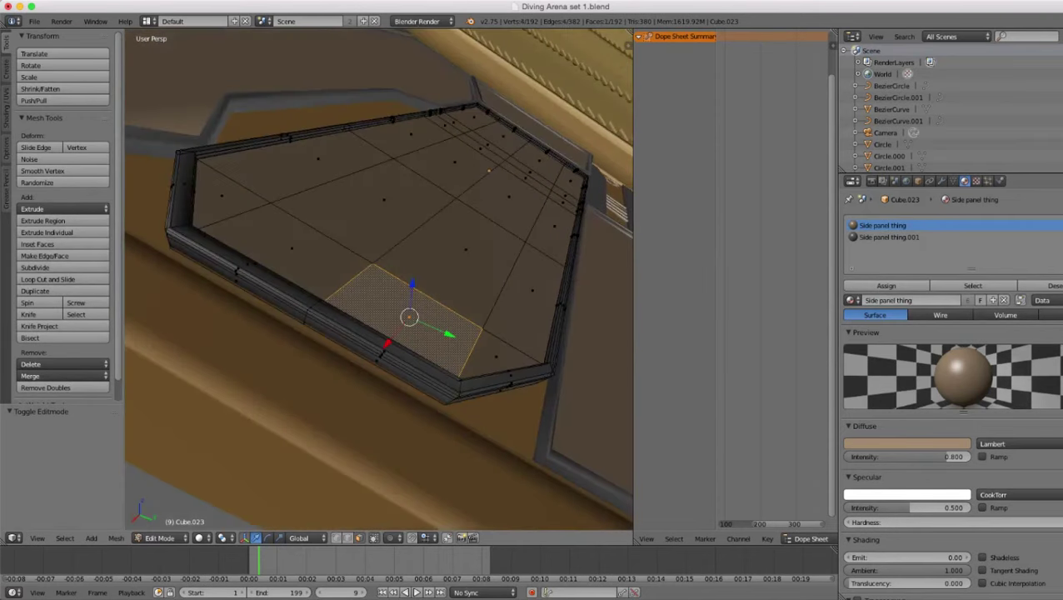
scroll(379, 279, "up", 4)
key("shift+d")
key("z")
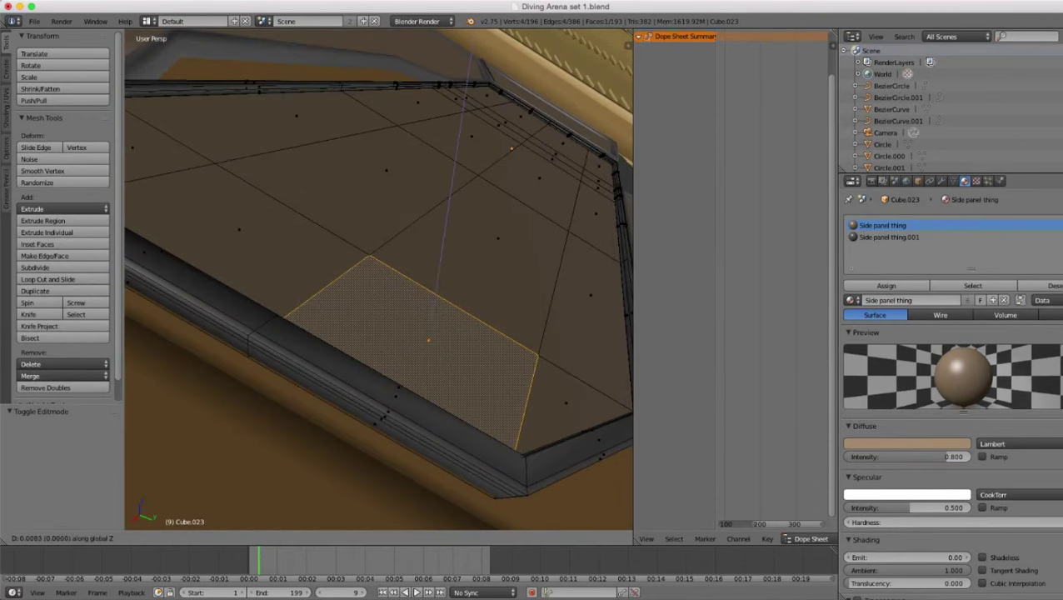
key("Return")
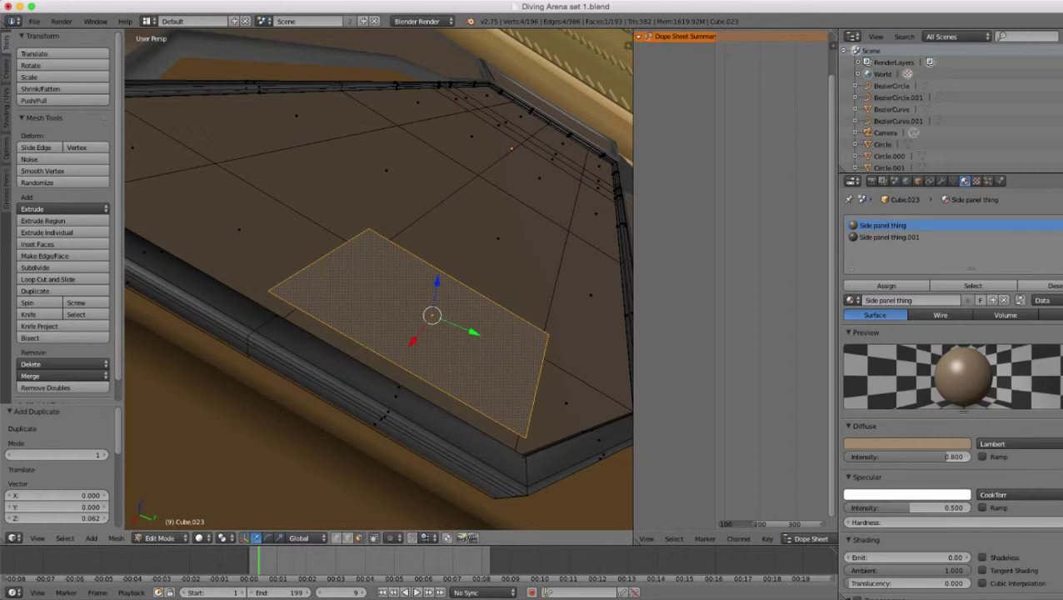
key("g")
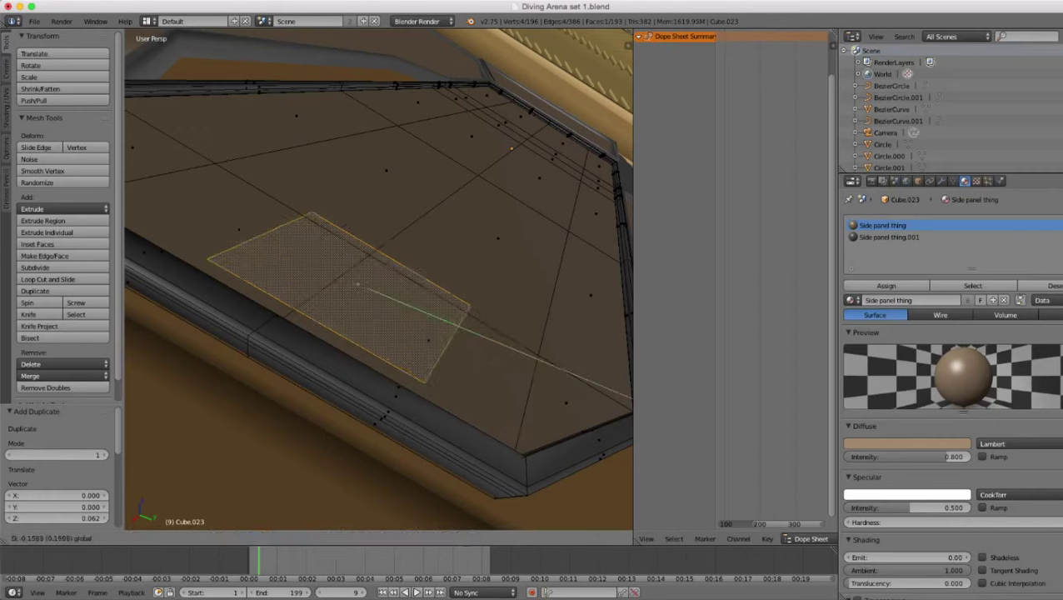
left_click_drag(394, 299, 396, 300)
- Edge-slide one end of the duplicated face inward by a factor of 0.475
left_click(336, 539)
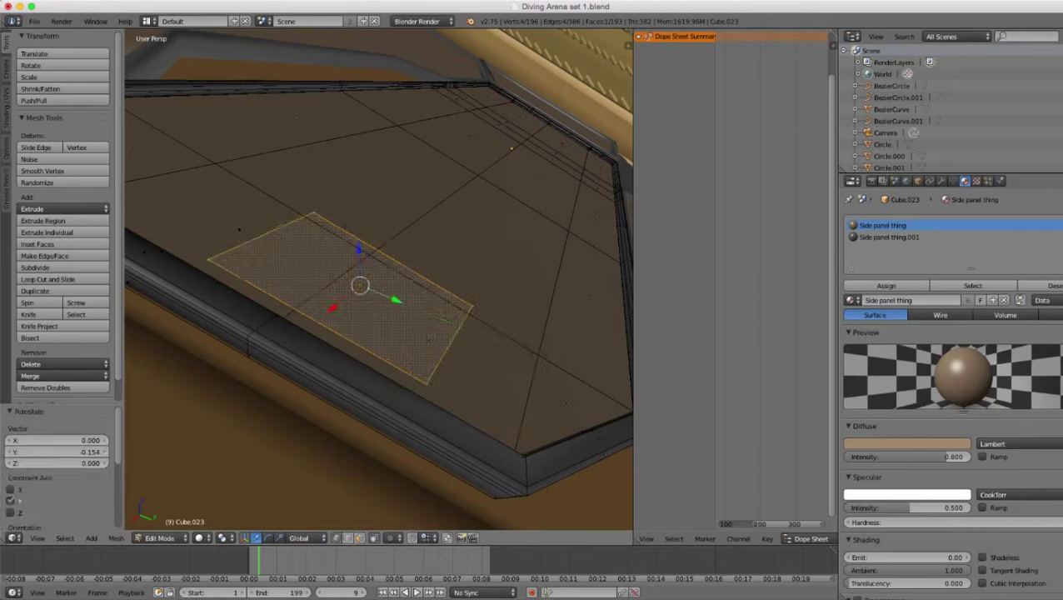
right_click(473, 307)
right_click(427, 384, "shift")
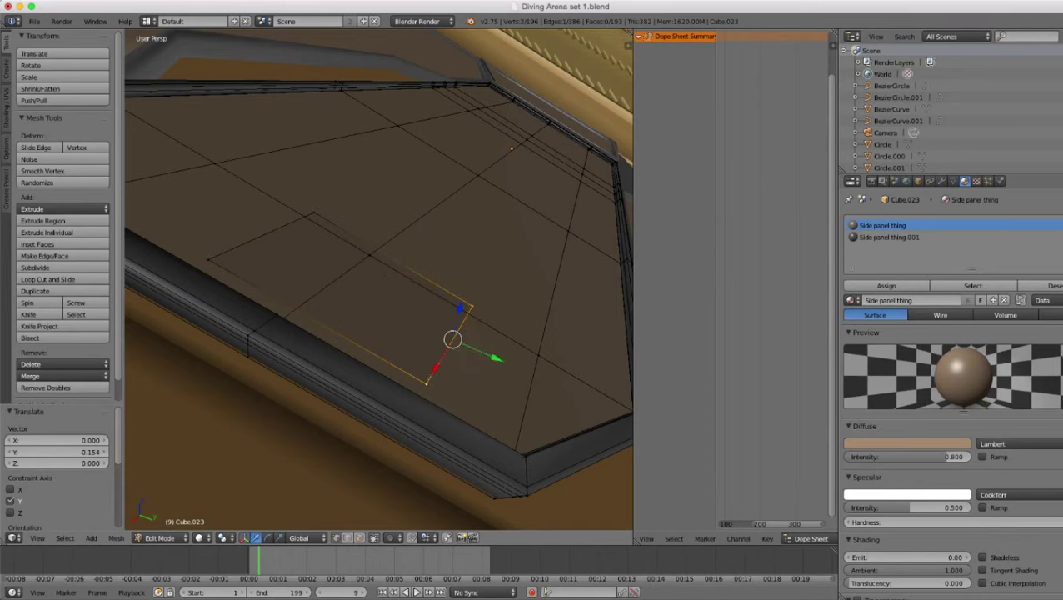
key("ctrl+e")
key("ctrl+e")
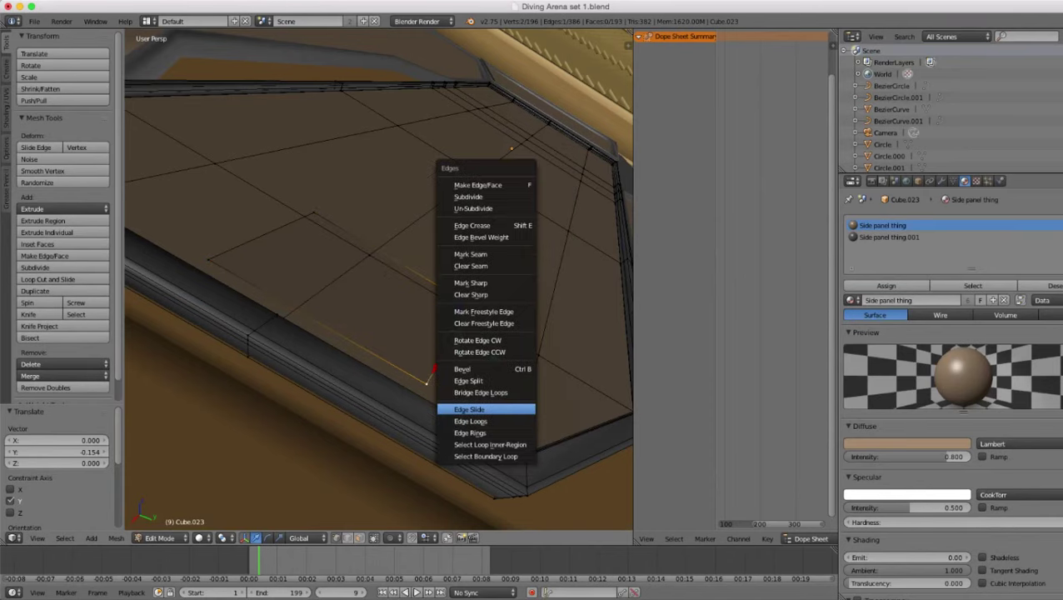
left_click(477, 408)
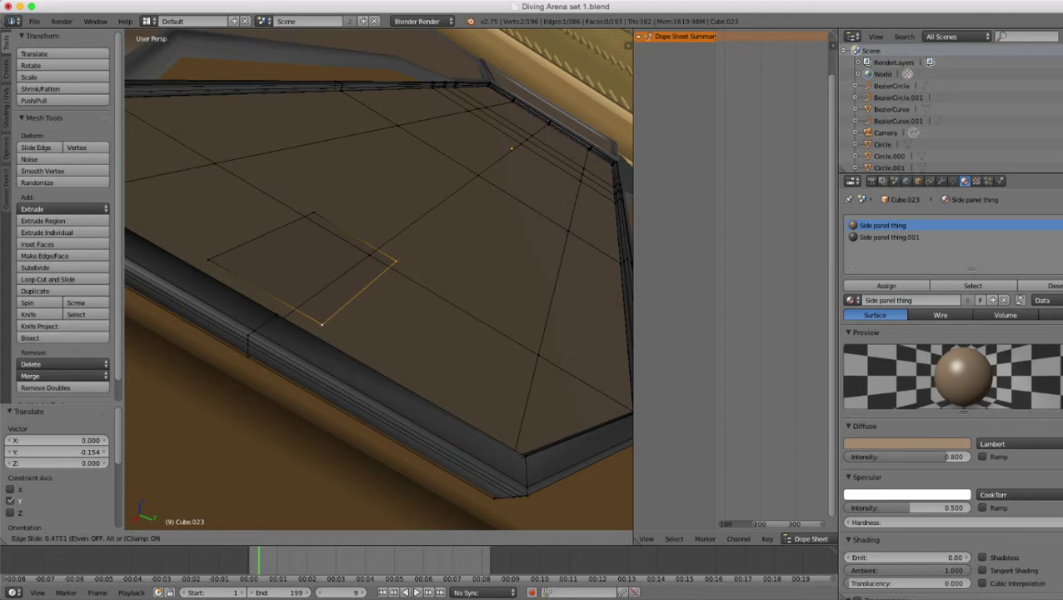
key("Return")
- Edge-slide the opposite end of the duplicated face inward by a factor of 0.648, leaving a narrow strip
right_click(264, 236)
key("ctrl+e")
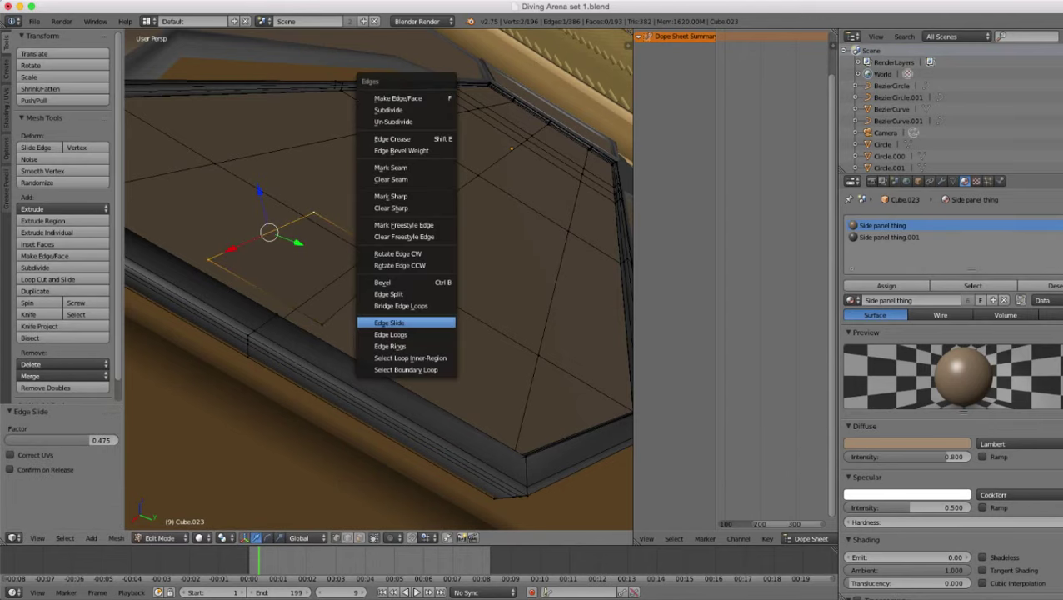
left_click(425, 322)
left_click(369, 287)
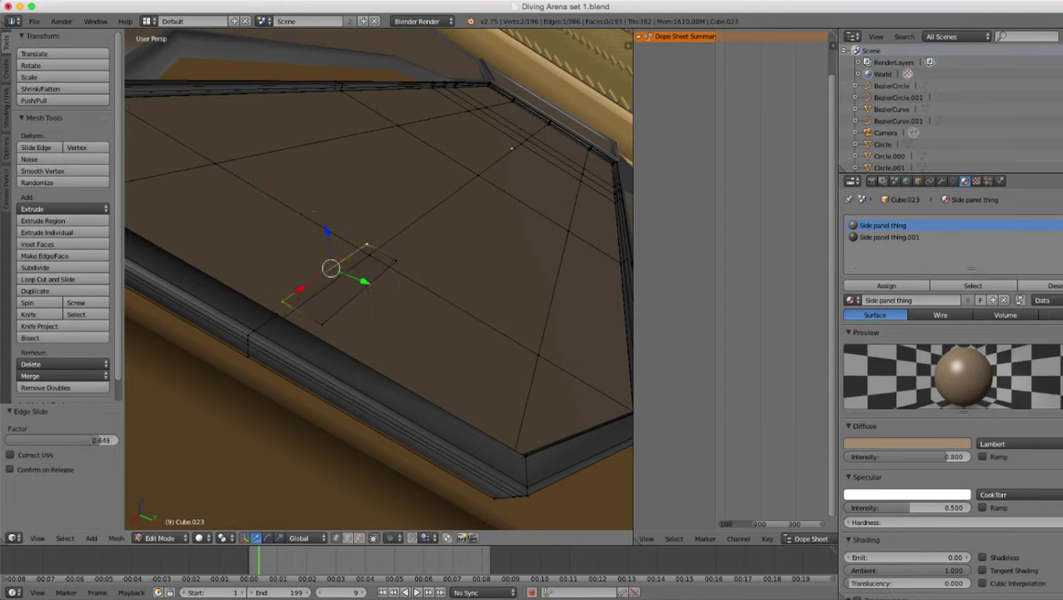
- Select the whole narrow strip and extrude it about 0.005 downward to give it thickness
key("ctrl+l")
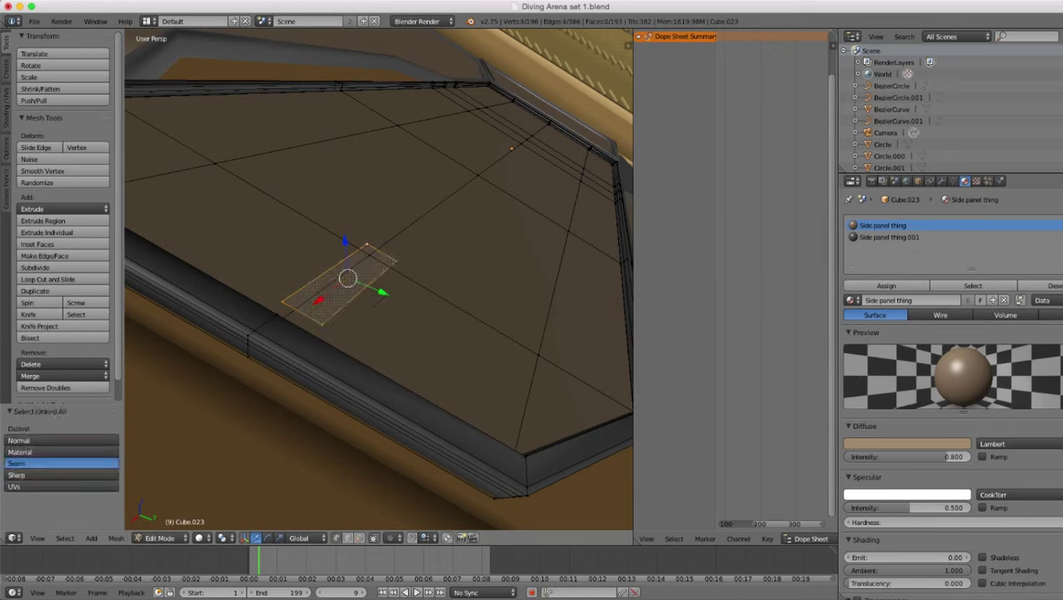
key("e")
left_click(358, 252)
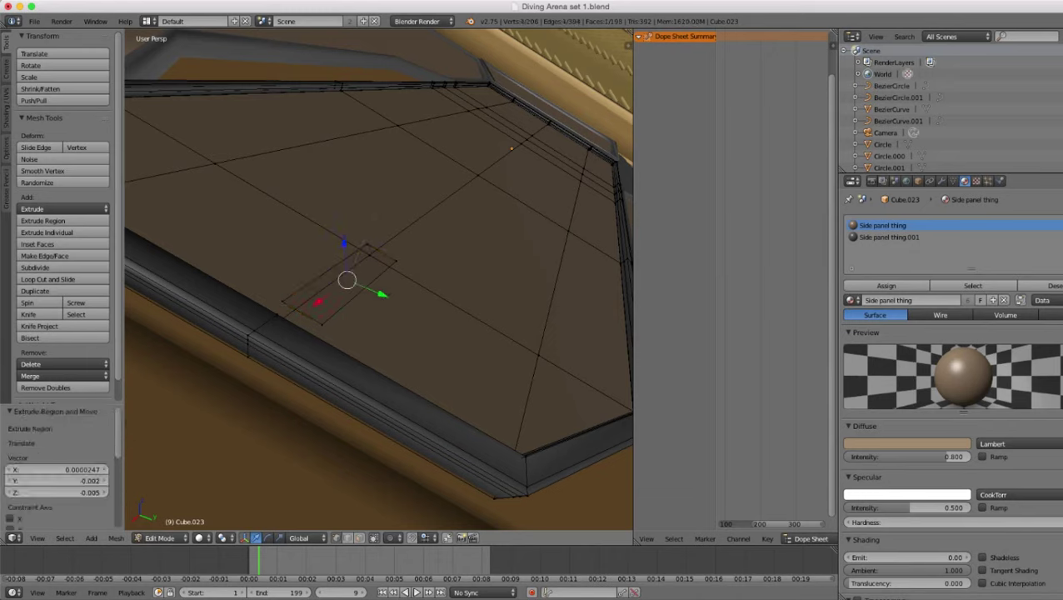
- Assign the whole extruded strip a new shadeless material named "Light for panel things" in its own slot
key("ctrl+l")
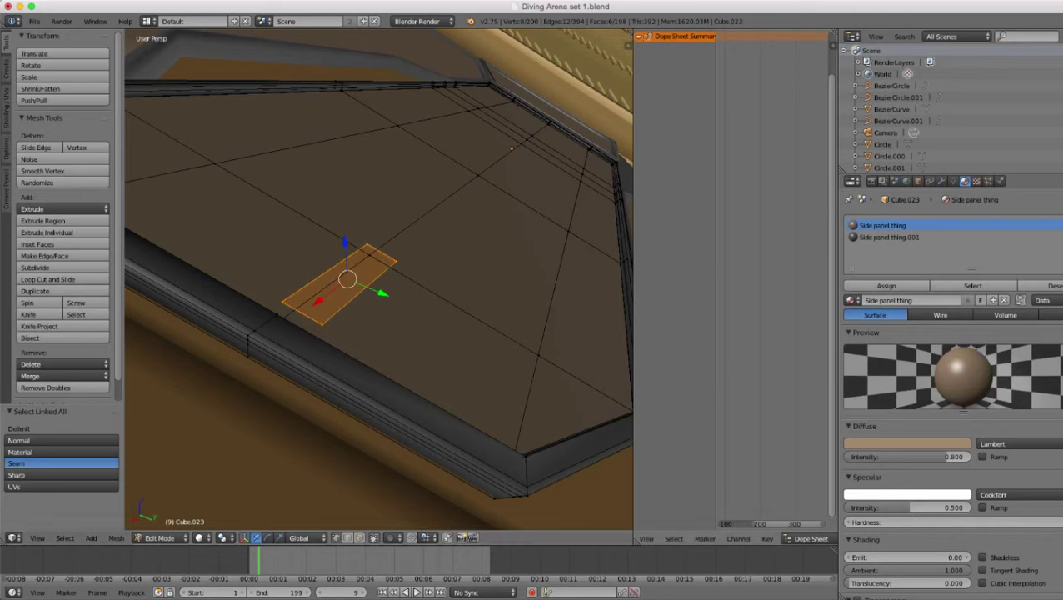
left_click(1062, 225)
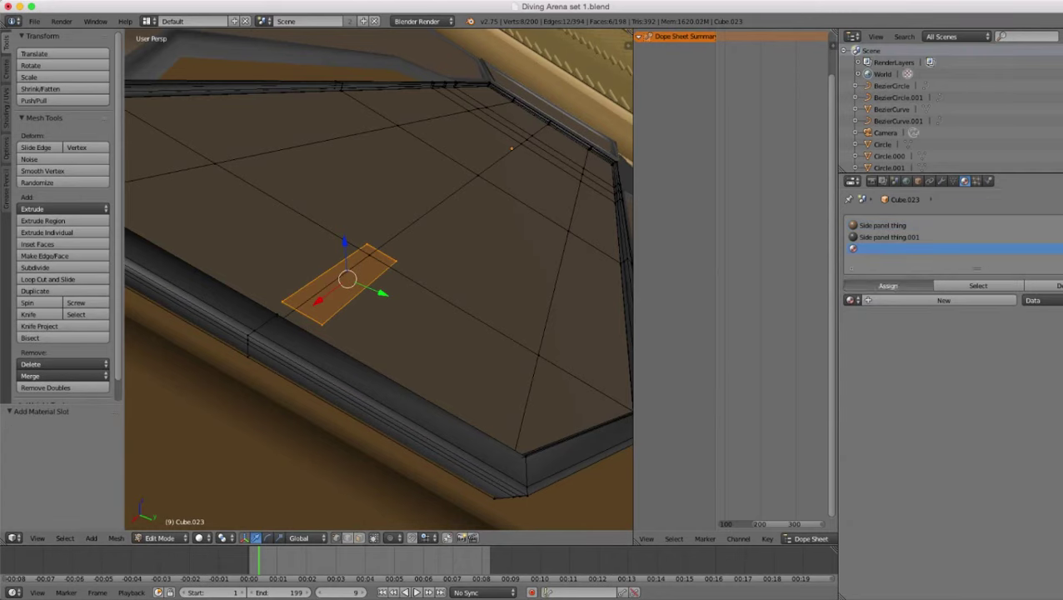
left_click(886, 285)
left_click(939, 301)
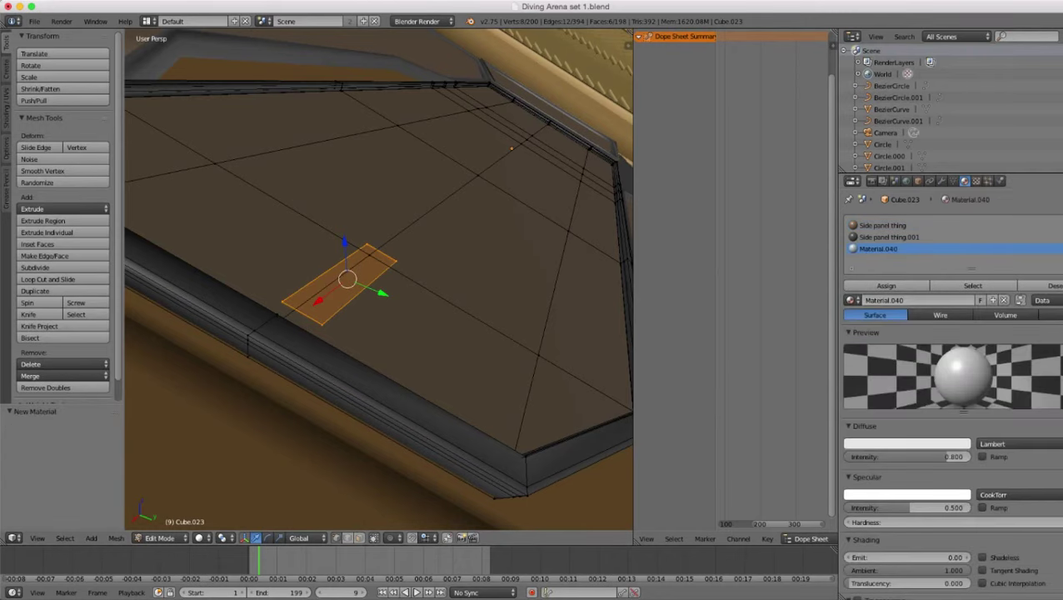
left_click(983, 557)
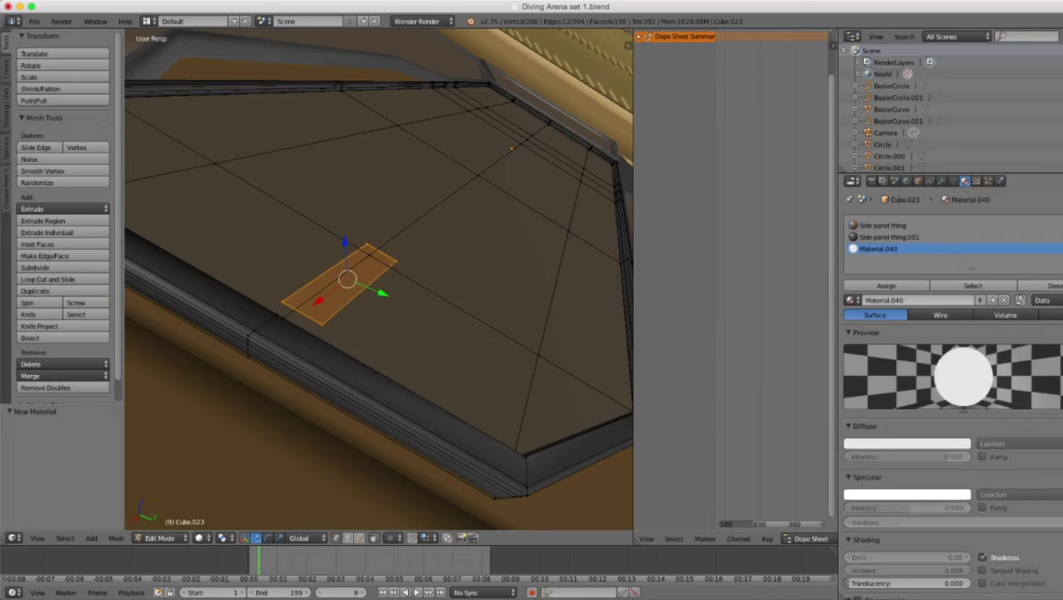
left_click(915, 300)
type("Light")
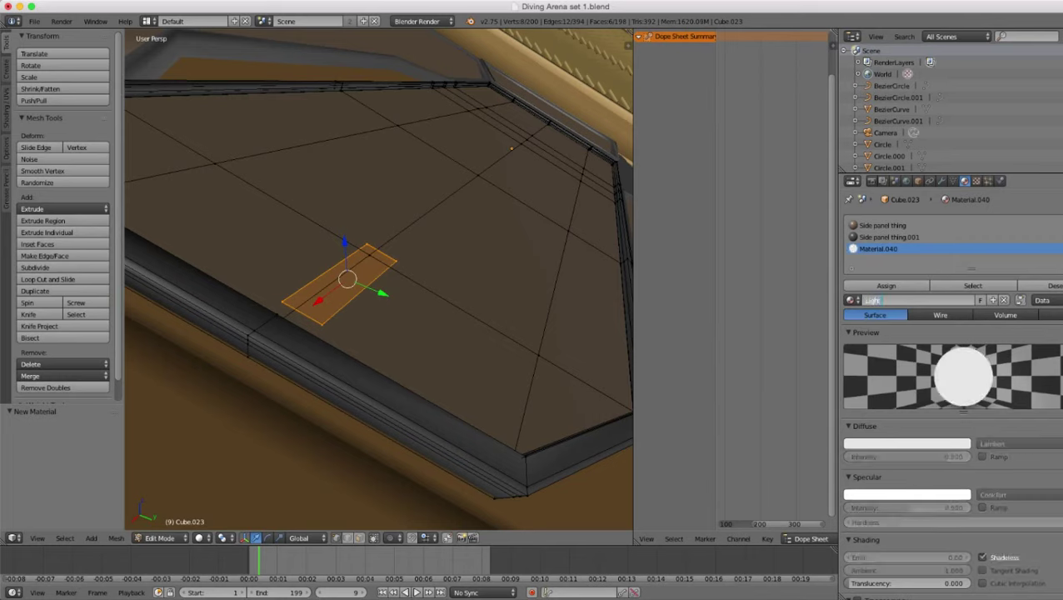
type(" for panel things")
key("Return")
- Raise the light strip 0.006 along Z above the panel surface and check it in Object Mode
key("Tab")
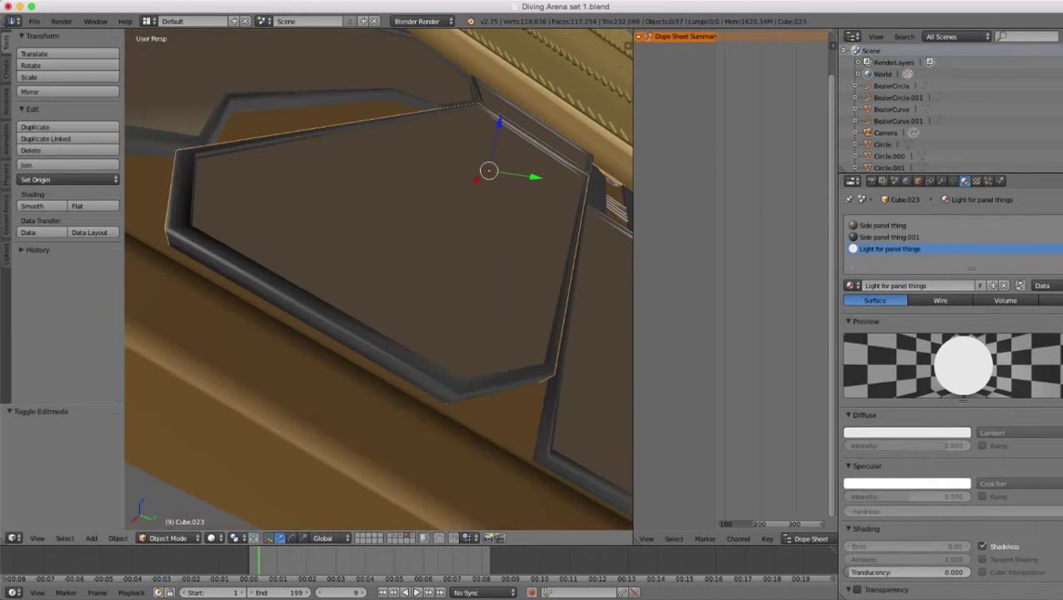
key("Tab")
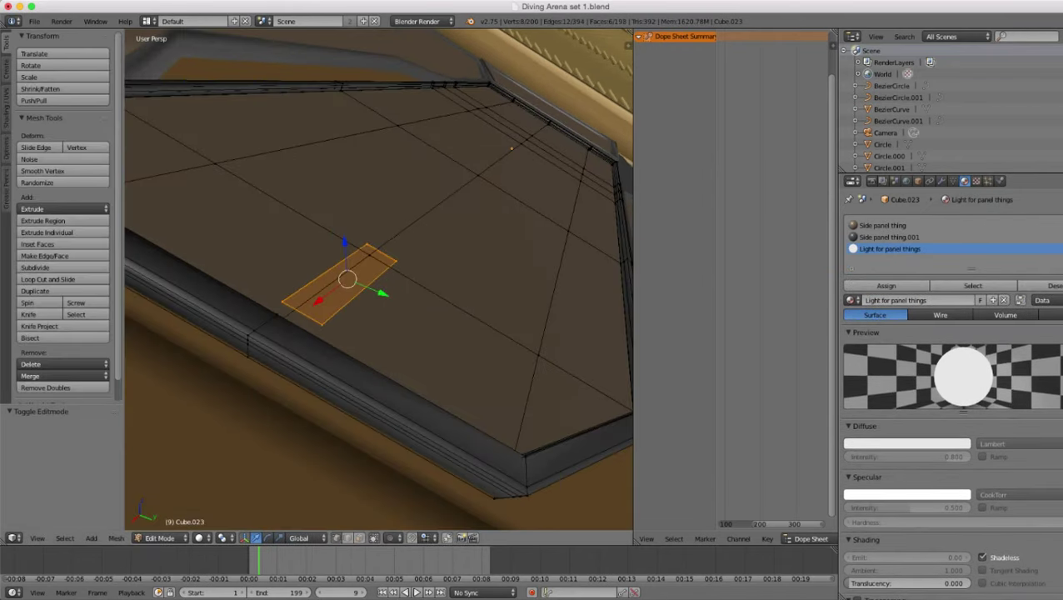
left_click_drag(345, 243, 345, 241)
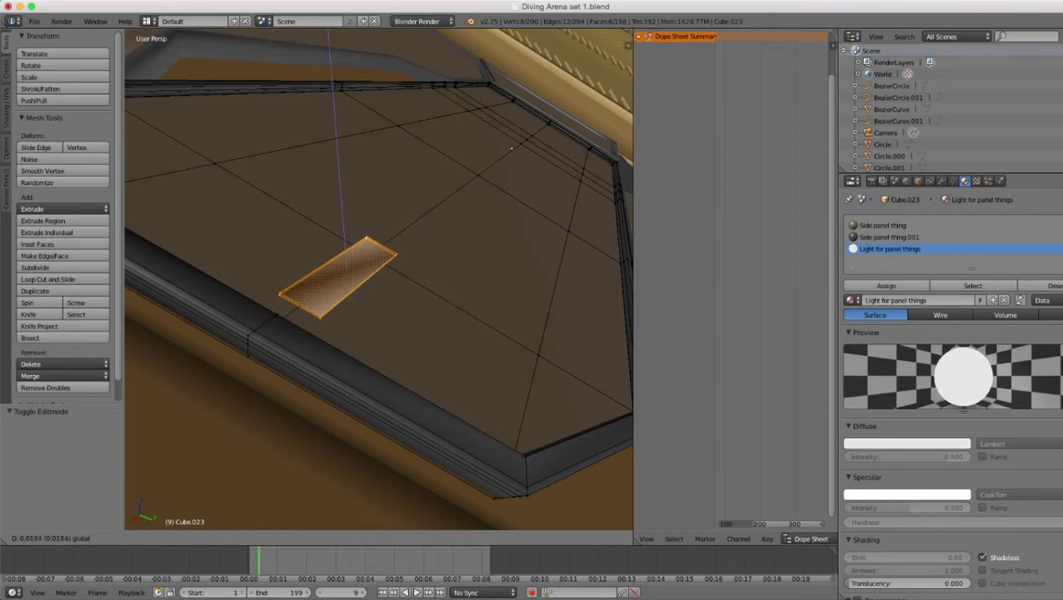
left_click_drag(345, 241, 345, 242)
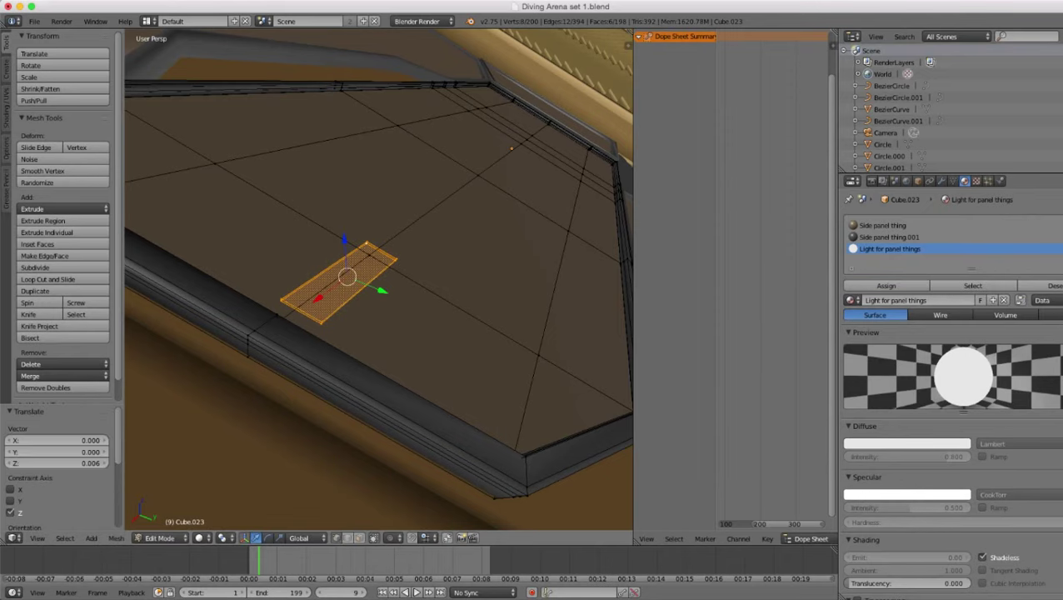
key("Tab")
scroll(379, 279, "down", 3)
middle_click_drag(380, 279, 352, 311)
scroll(351, 311, "up", 4)
key("Tab")
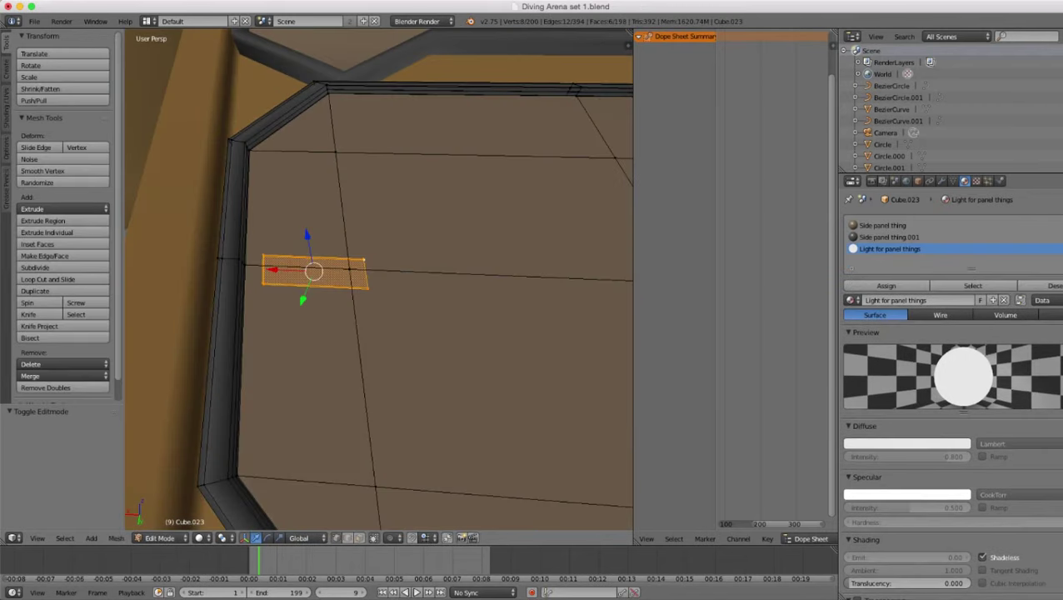
- Reassign the "Light for panel things" material to the whole selected strip on the panel
scroll(351, 311, "up", 2)
left_click(886, 286)
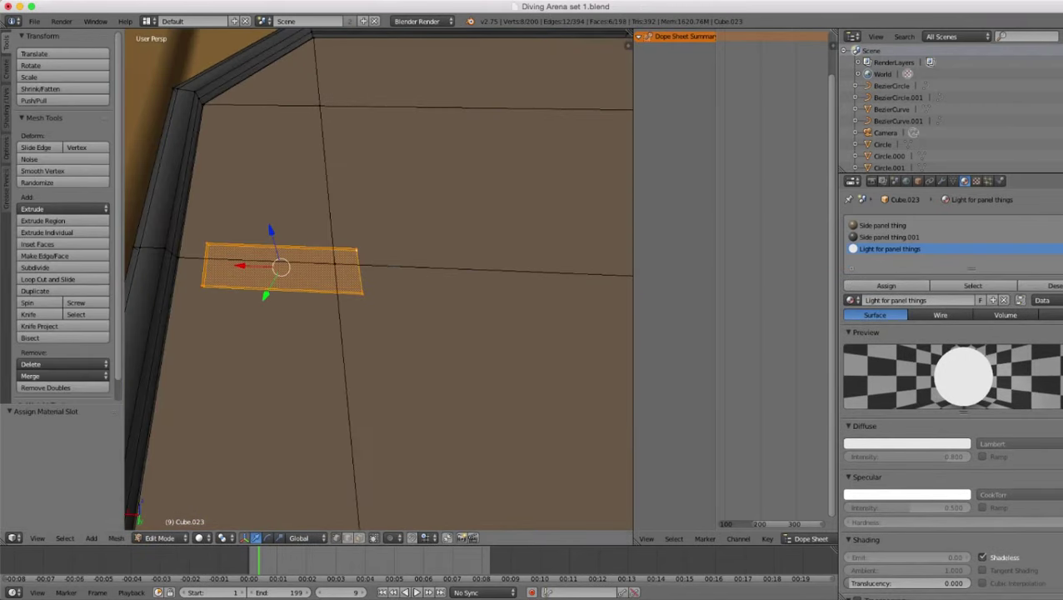
middle_click_drag(367, 308, 387, 238)
scroll(388, 238, "up", 3)
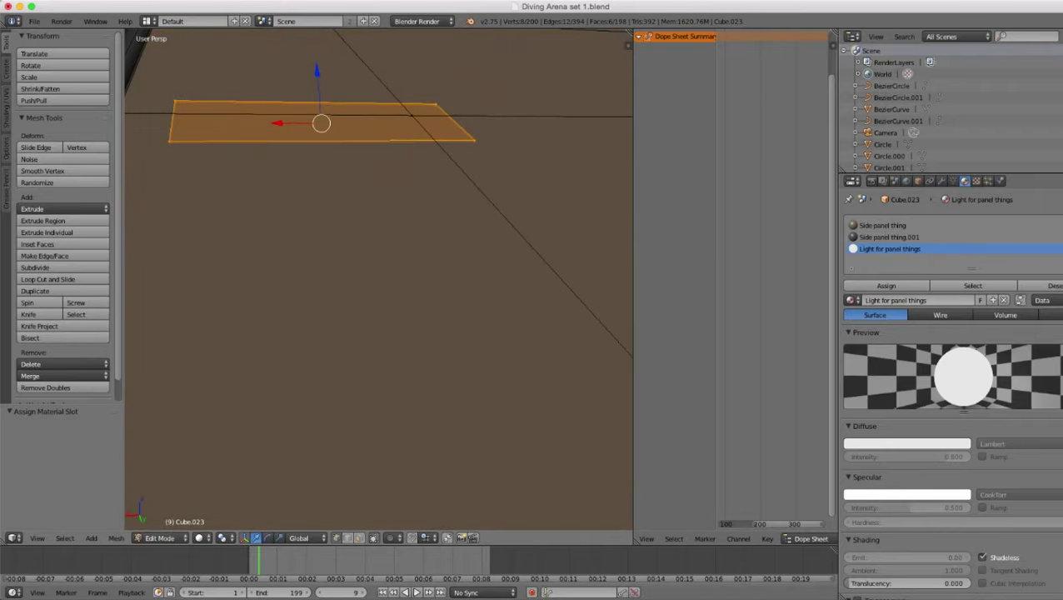
- Select only the strip's outer face in face mode and raise it about 0.0076 along Z to thicken the strip
key("z")
key("z")
left_click(359, 538)
right_click(330, 308)
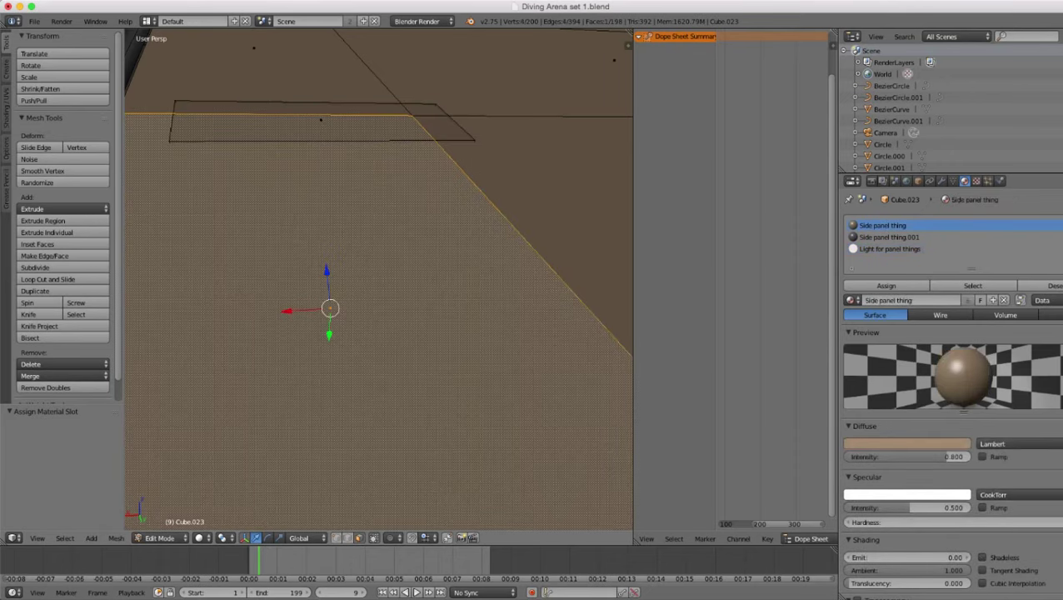
key("z")
right_click(321, 120)
key("z")
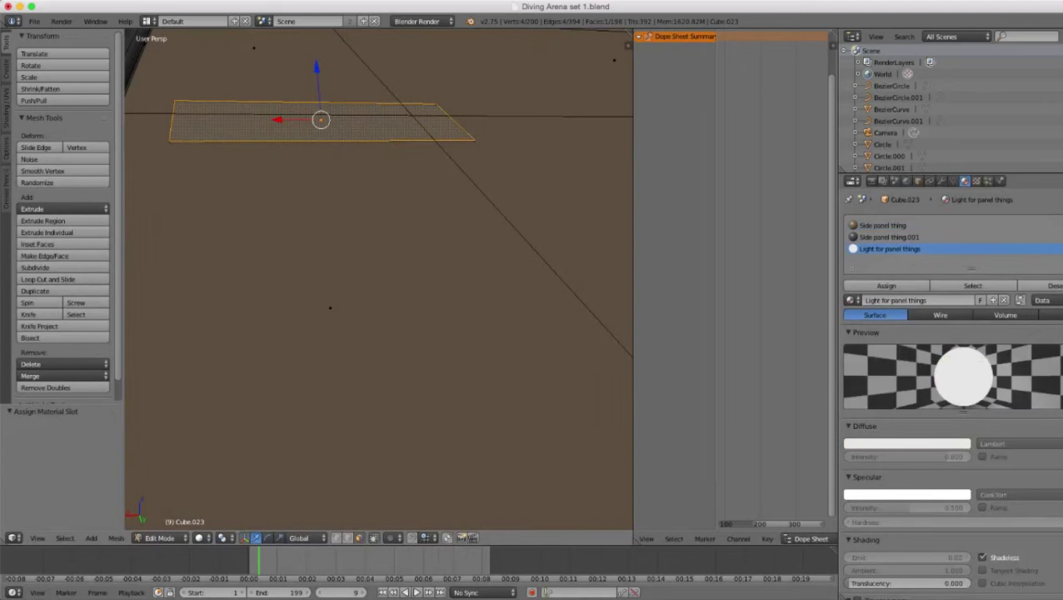
key("e")
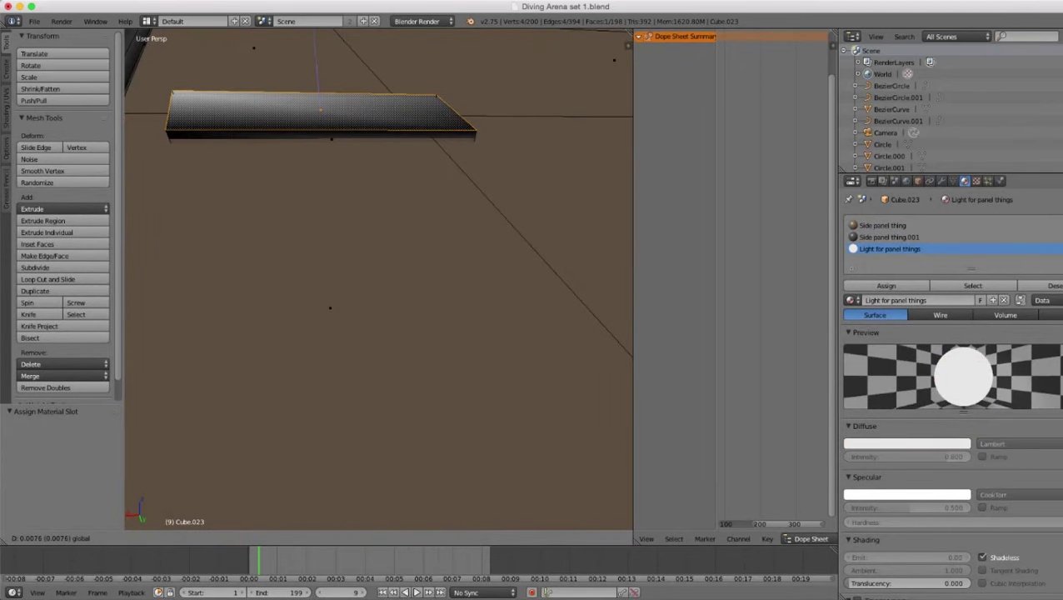
left_click_drag(315, 57, 315, 56)
- Select the whole linked strip, make its normals consistent and give its faces flat shading
key("ctrl+l")
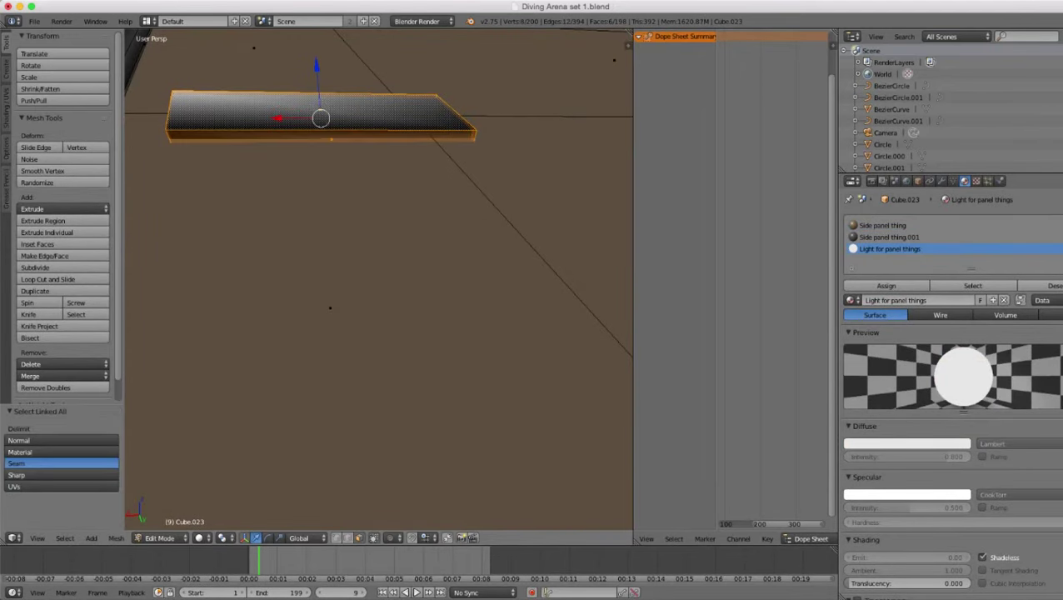
key("ctrl+n")
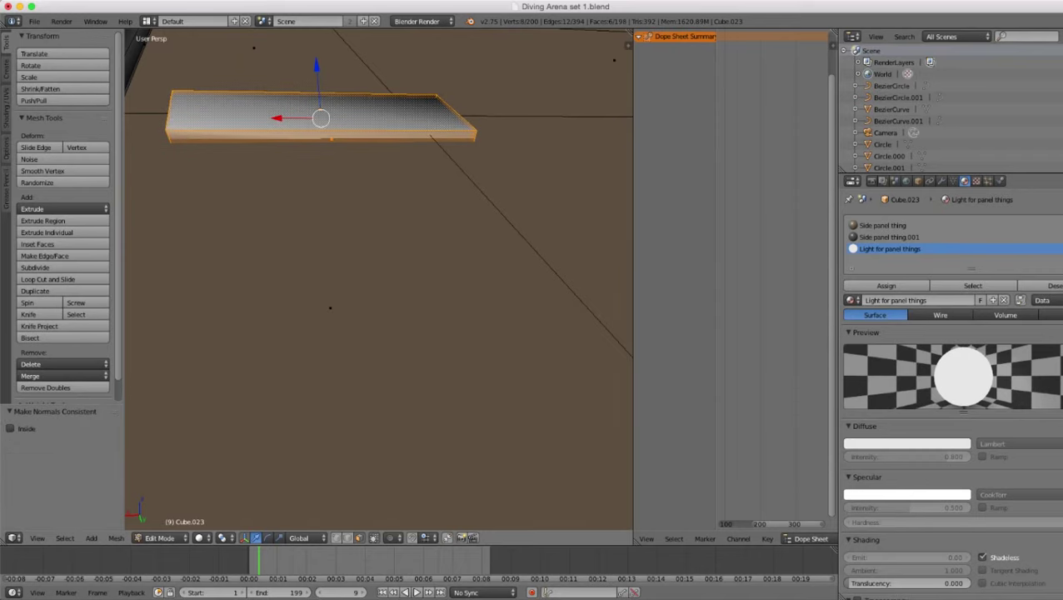
middle_click_drag(333, 216, 371, 291)
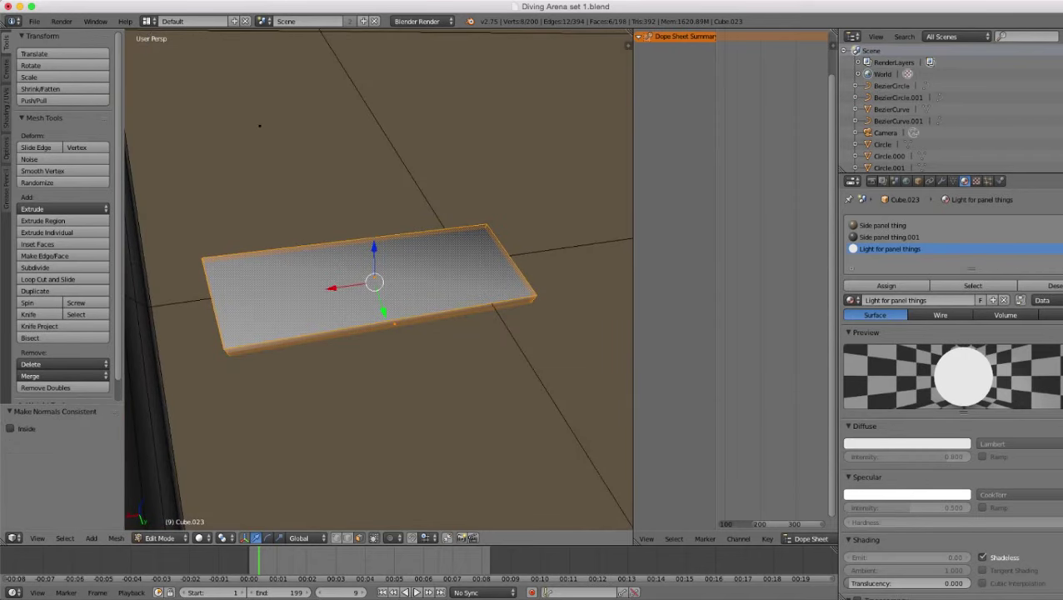
scroll(379, 280, "down", 8)
scroll(380, 280, "up", 5)
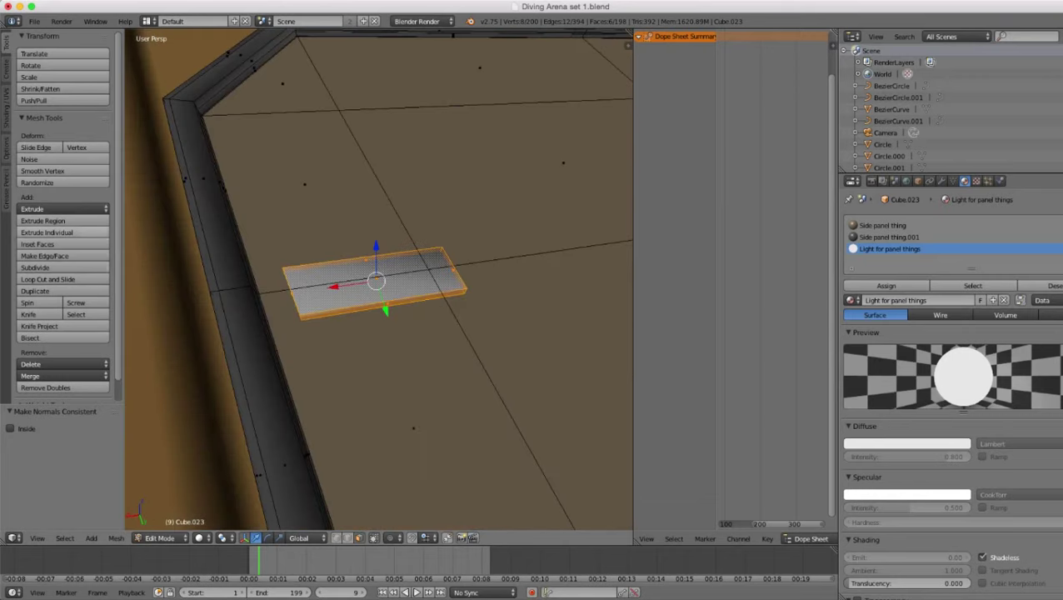
left_click(7, 69)
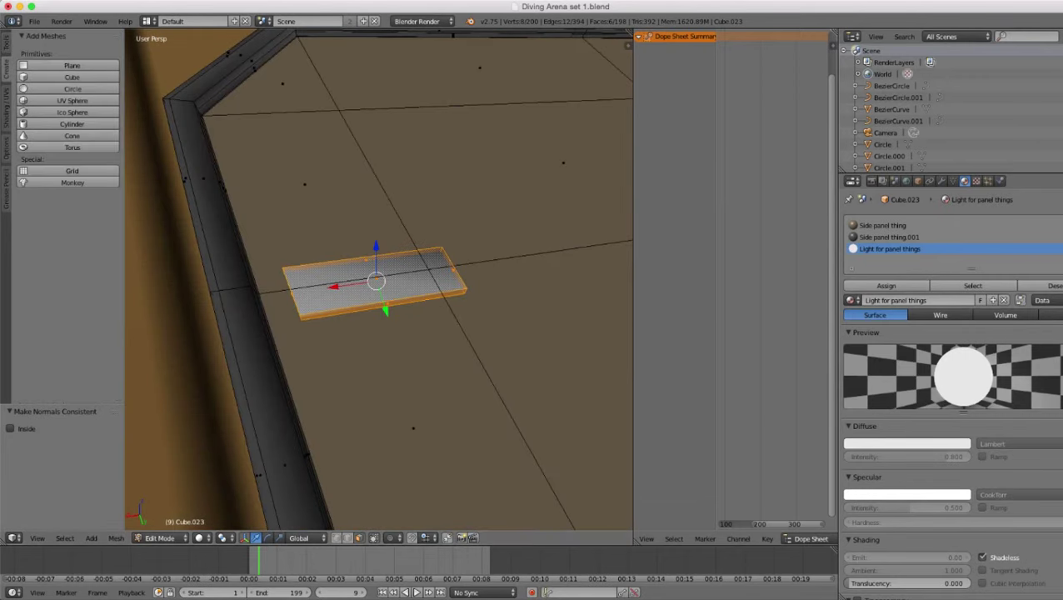
left_click(6, 108)
left_click(93, 65)
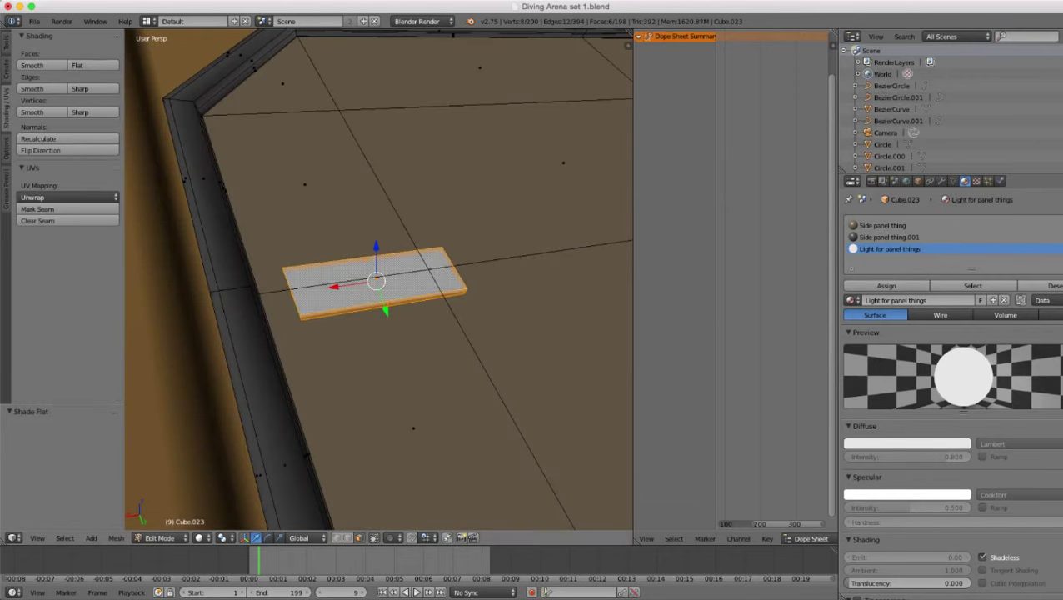
- Examine the finished light strip on the side panel from several angles in Object Mode
key("Tab")
scroll(380, 280, "down", 14)
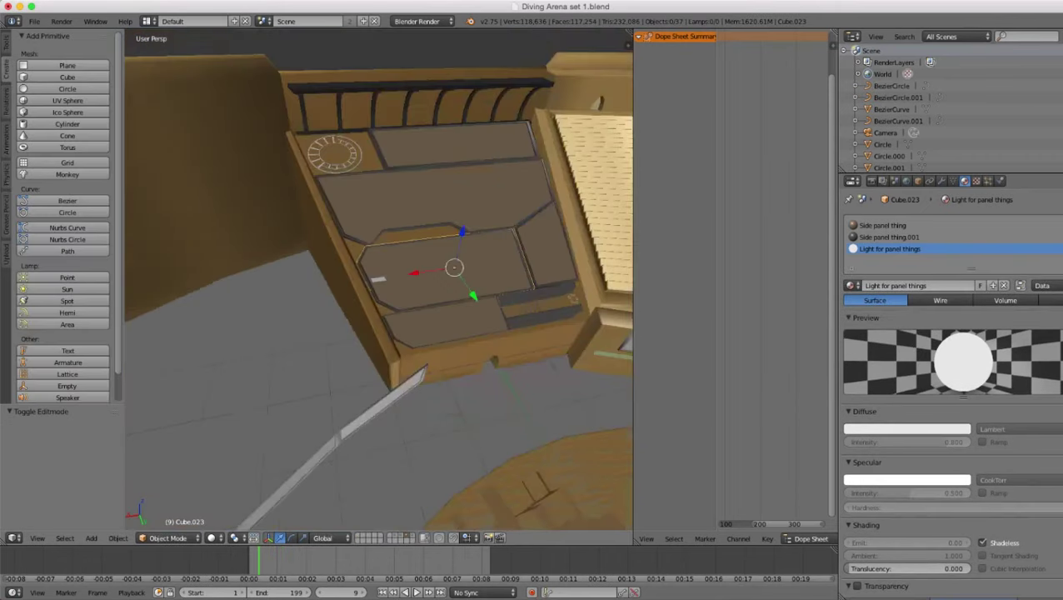
middle_click_drag(379, 280, 354, 242)
scroll(379, 280, "up", 6)
scroll(379, 280, "down", 5)
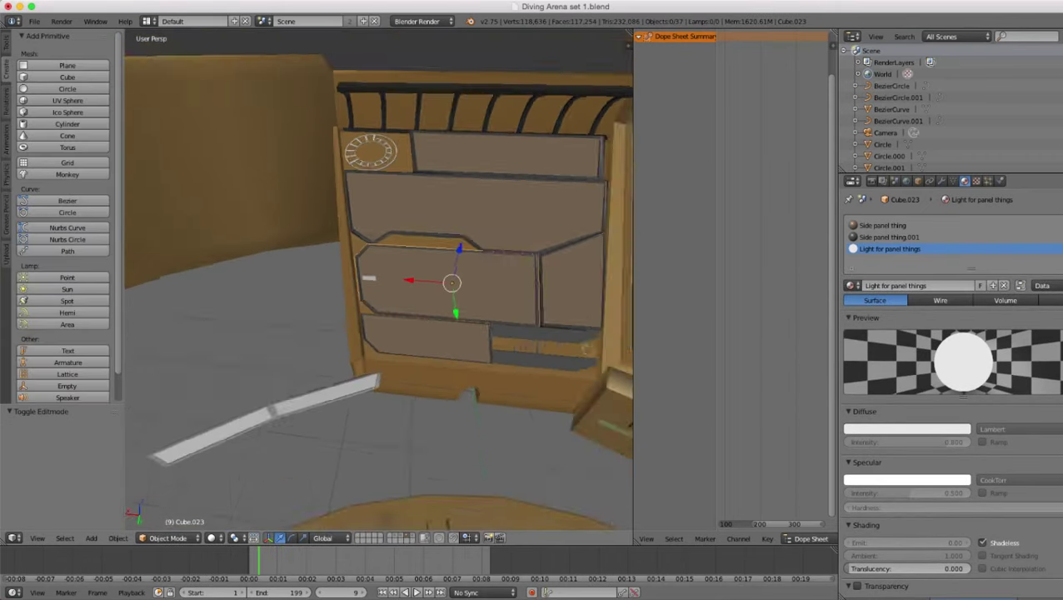
middle_click_drag(379, 280, 492, 318)
scroll(379, 280, "up", 5)
scroll(379, 280, "down", 3)
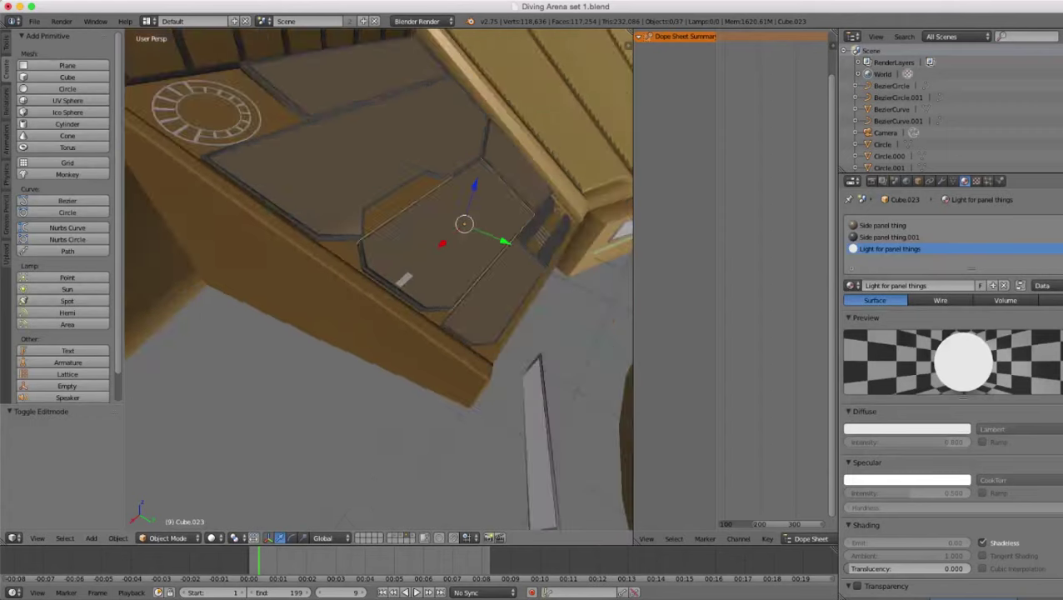
middle_click_drag(379, 280, 279, 229)
- Set the light material's diffuse colour to a bright pale yellow, R 1.000, G 0.912, B 0.442
left_click(906, 429)
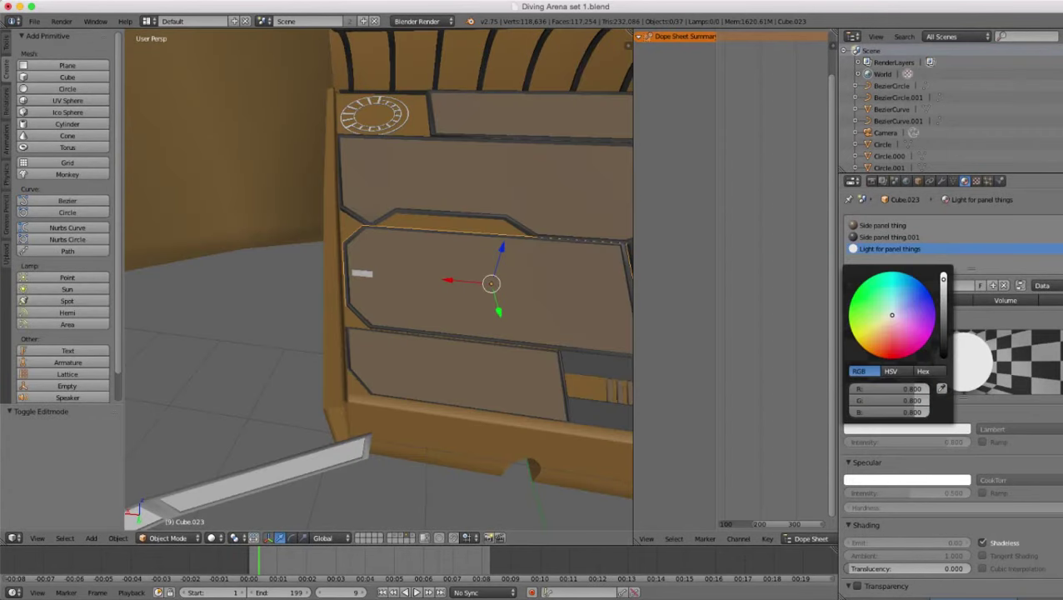
left_click(883, 323)
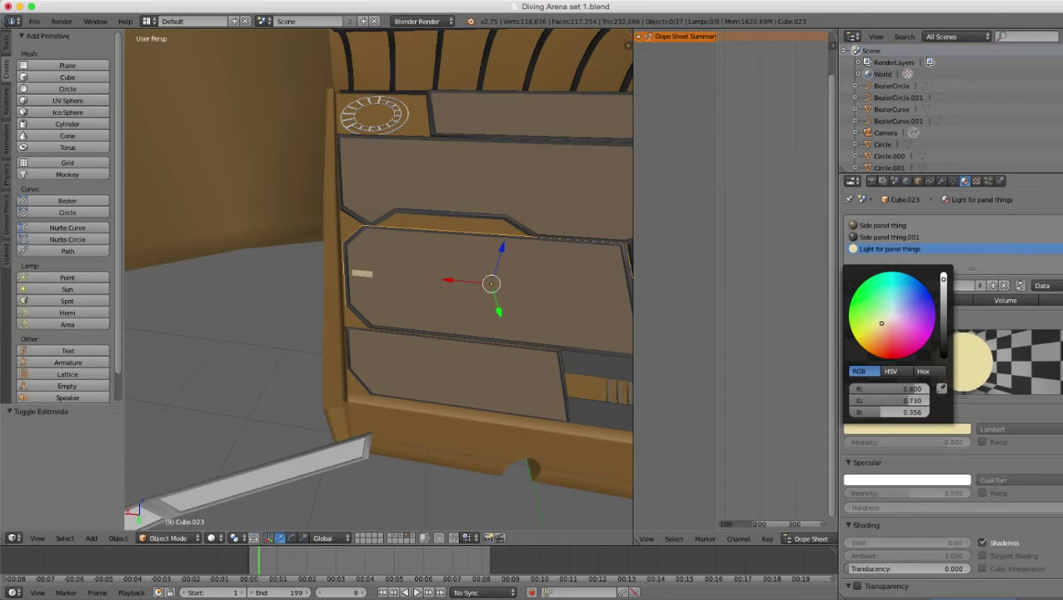
left_click_drag(943, 279, 944, 273)
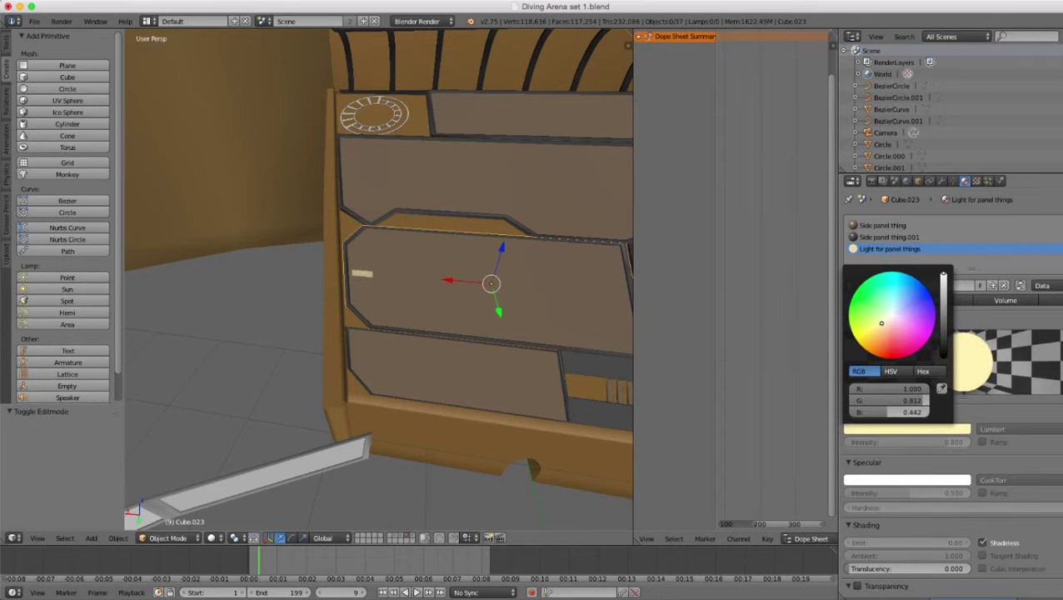
- Duplicate the narrow lower face of the large panel above and move the copy -0.489 along X
scroll(379, 280, "down", 3)
middle_click_drag(434, 283, 359, 334)
scroll(358, 334, "up", 3)
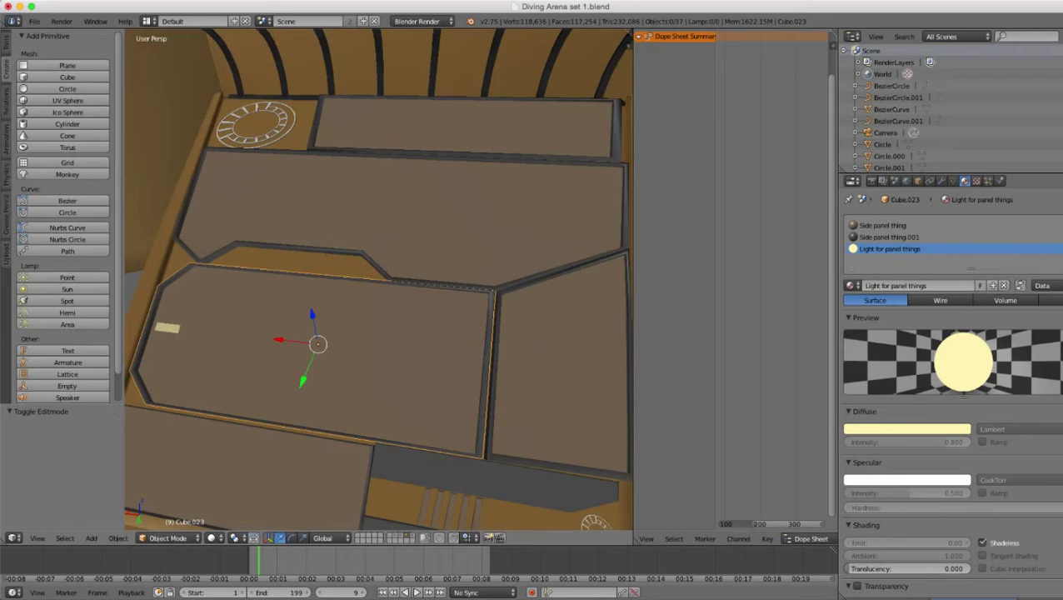
right_click(391, 213)
scroll(392, 212, "up", 2)
middle_click_drag(392, 212, 341, 233)
scroll(379, 279, "up", 2)
key("Tab")
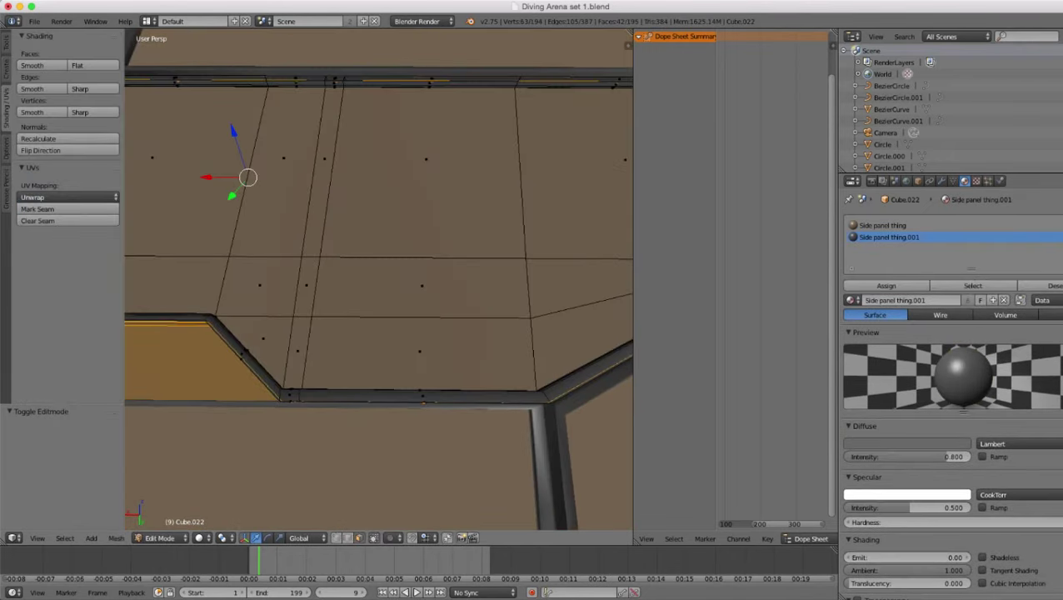
right_click(297, 352)
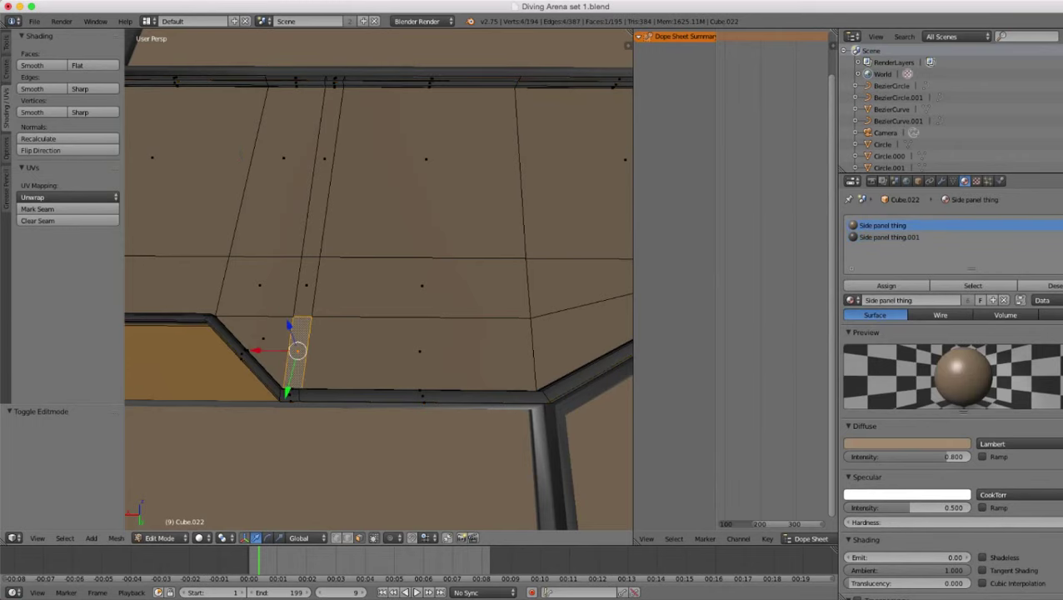
scroll(297, 351, "down", 1)
key("g")
key("x")
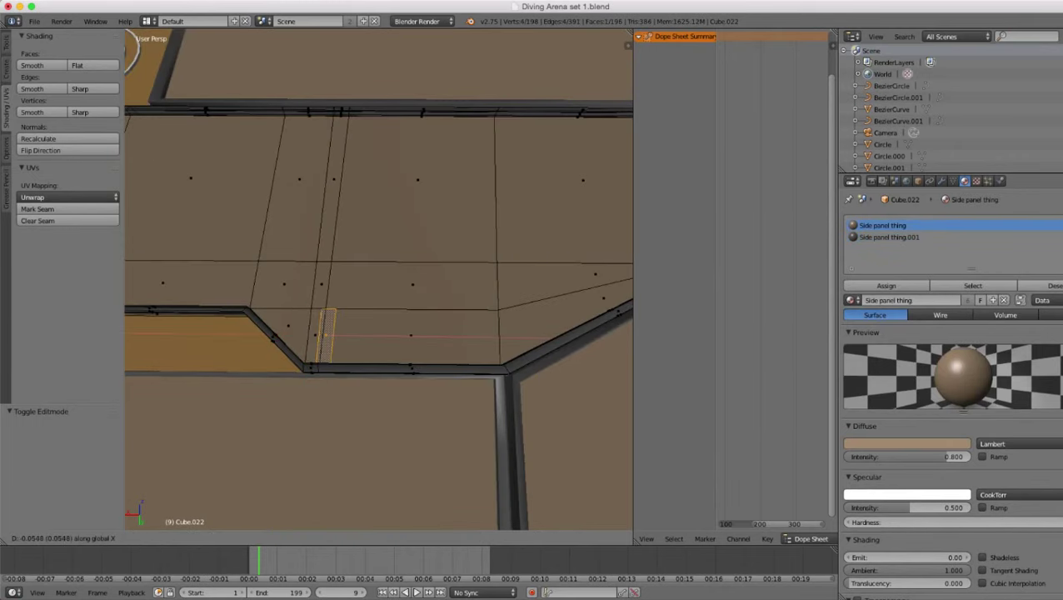
left_click(405, 337)
- Move the duplicated face -0.063 along Y and 0.013 along Z, off the upper panel's surface
middle_click_drag(406, 336, 279, 340)
key("g")
key("y")
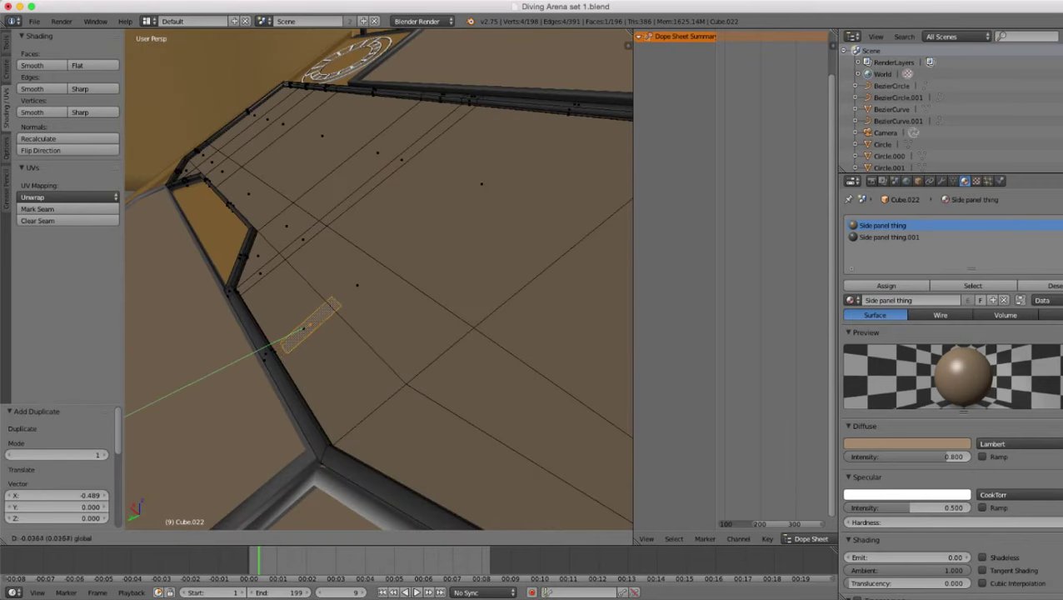
left_click(293, 333)
middle_click_drag(330, 300, 306, 288)
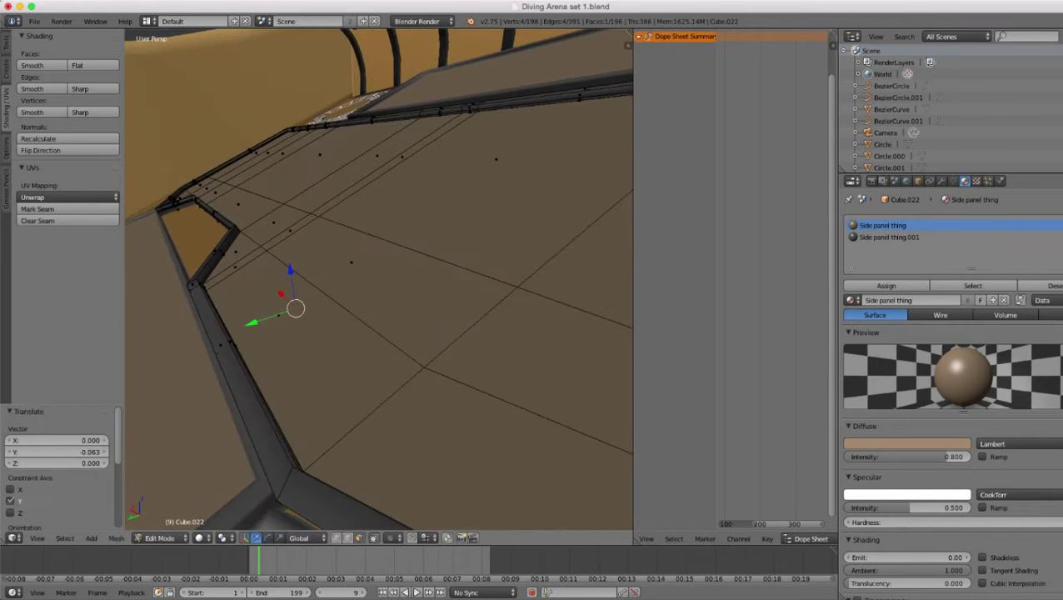
left_click_drag(296, 302, 301, 300)
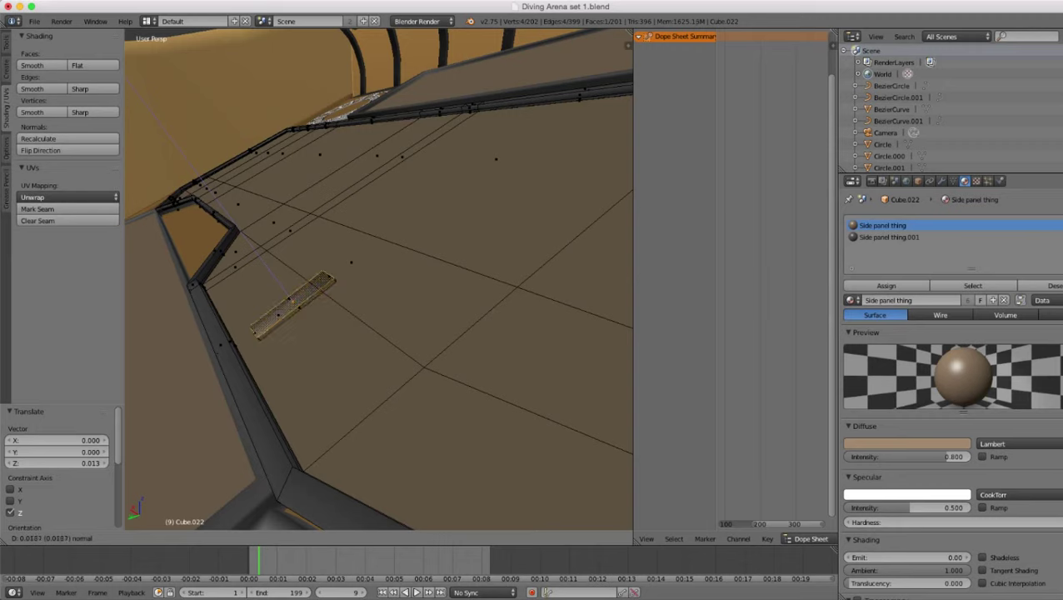
- Extrude the duplicated face along its normal into a thin strip, select the whole strip and adjust its height slightly along Z
key("Return")
key("ctrl+l")
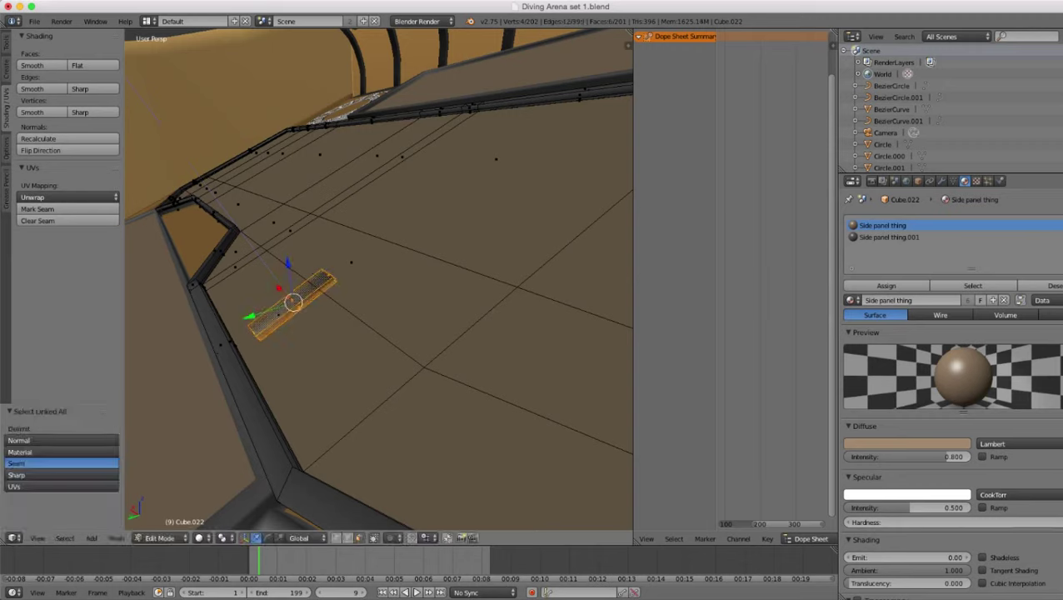
key("g")
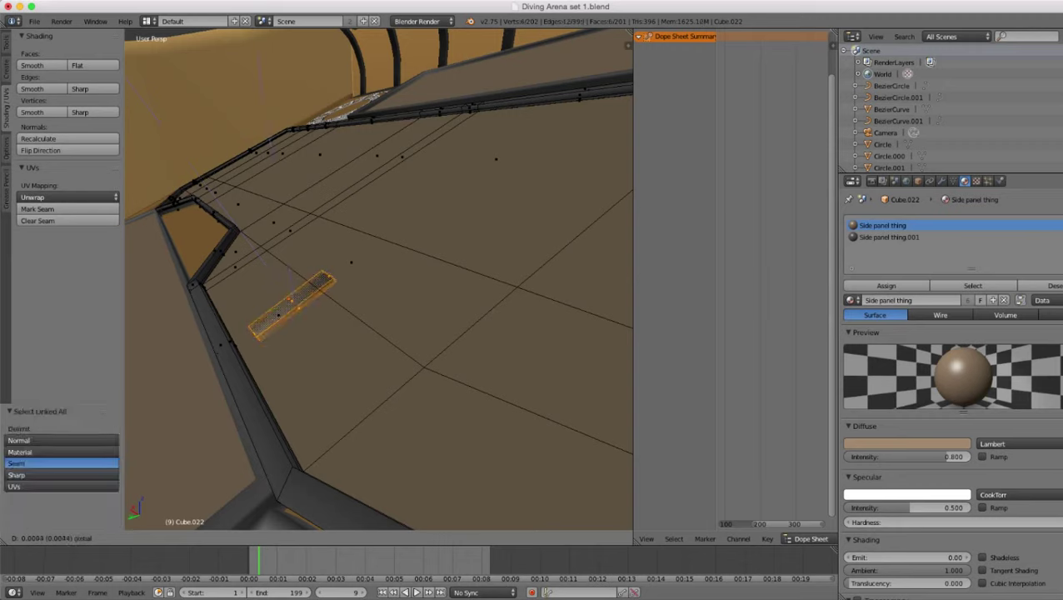
left_click_drag(288, 265, 288, 265)
- Give the upper panel's new strip flat shading and make its normals consistent
left_click(93, 65)
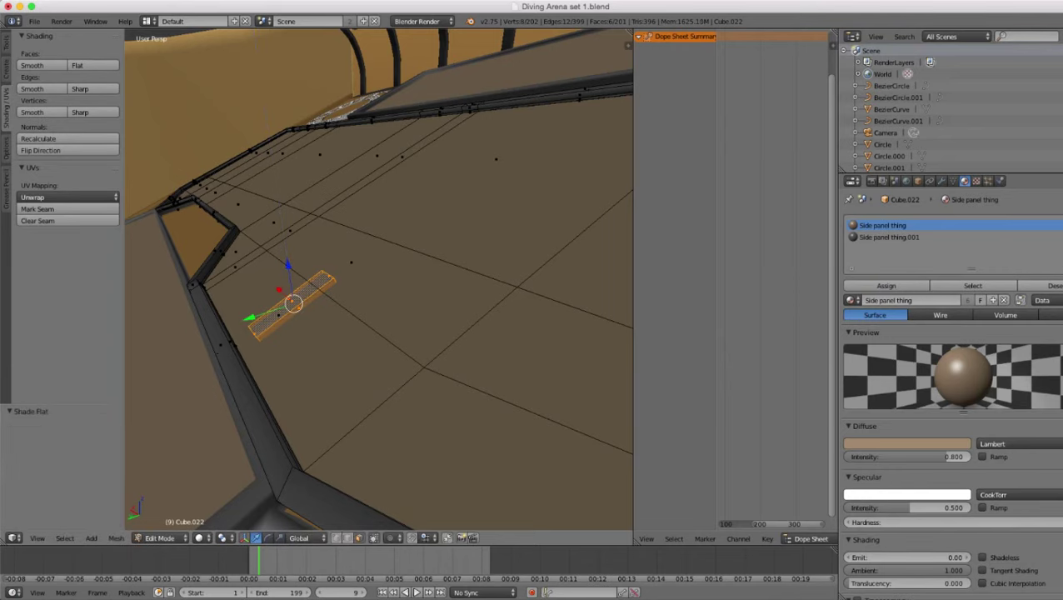
key("ctrl+n")
key("Tab")
key("Tab")
- Add a material slot holding the existing "Light for panel things" material and assign it to the upper panel's strip
left_click(1062, 225)
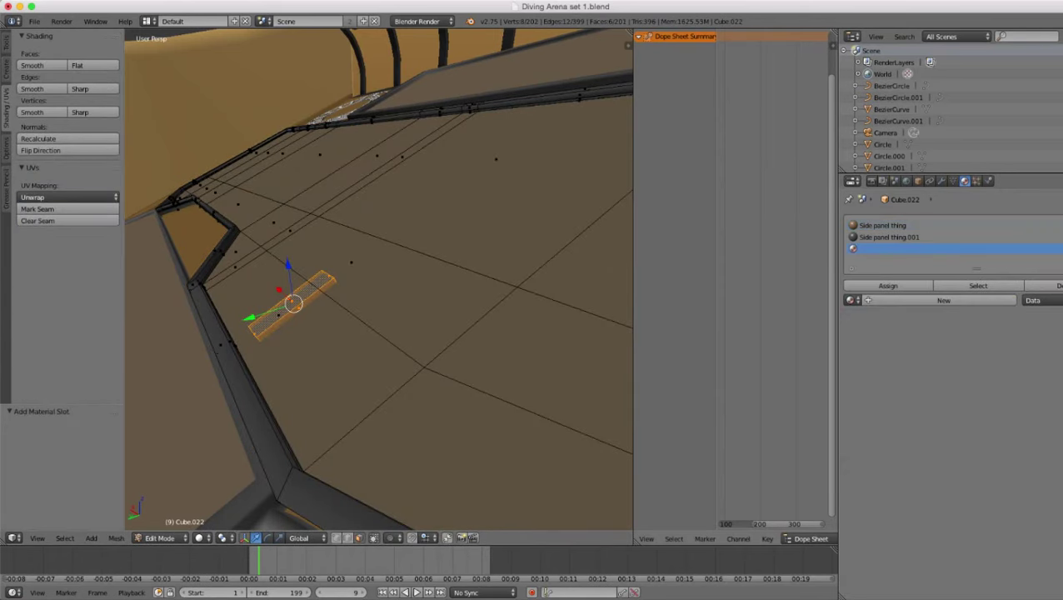
left_click(852, 301)
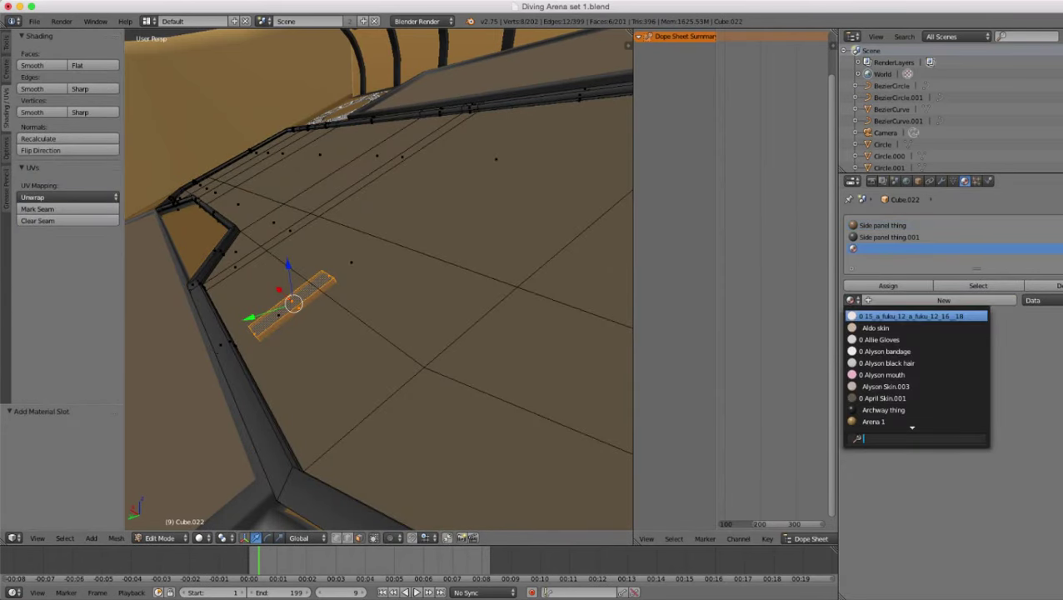
type("li")
key("Down")
key("Down")
key("Down")
key("Down")
key("Down")
key("Down")
key("Down")
key("Down")
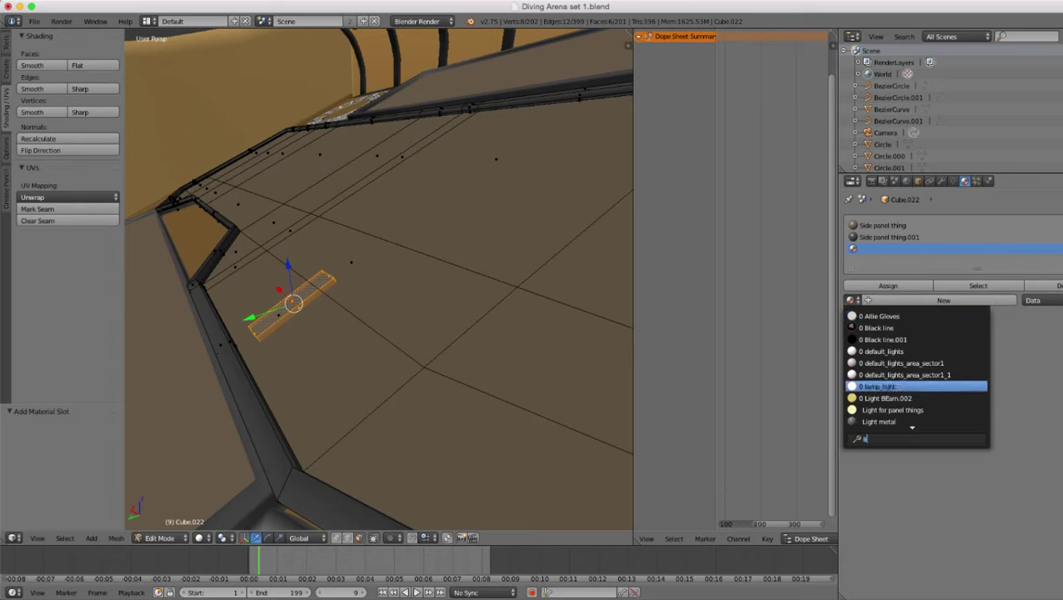
key("Return")
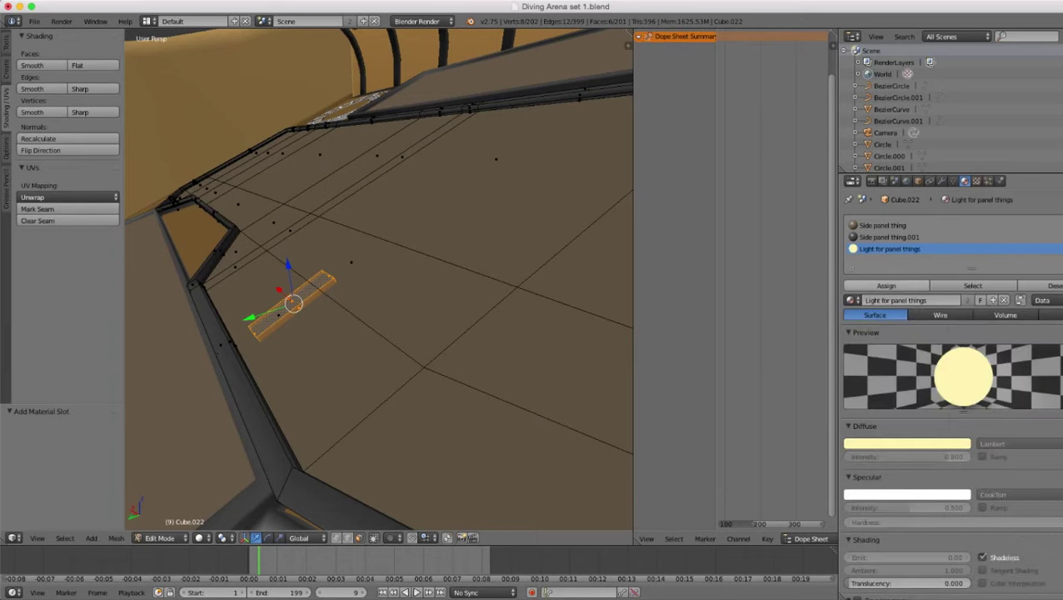
left_click(886, 286)
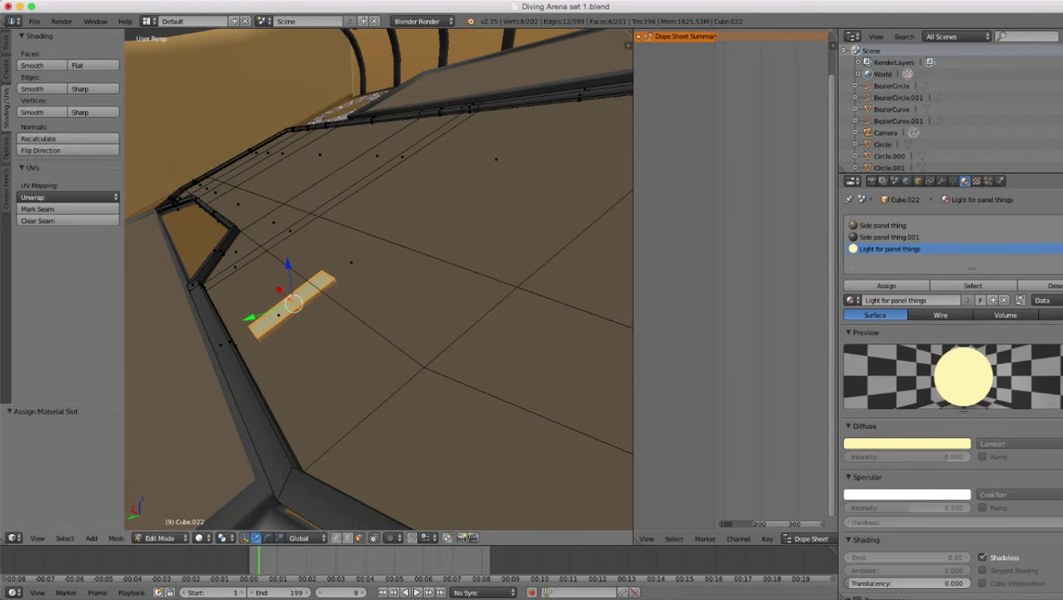
- Examine both light strips on the side panels from several angles in Object Mode
key("Tab")
scroll(378, 283, "down", 6)
middle_click_drag(359, 283, 433, 271)
scroll(378, 283, "down", 4)
scroll(378, 283, "up", 4)
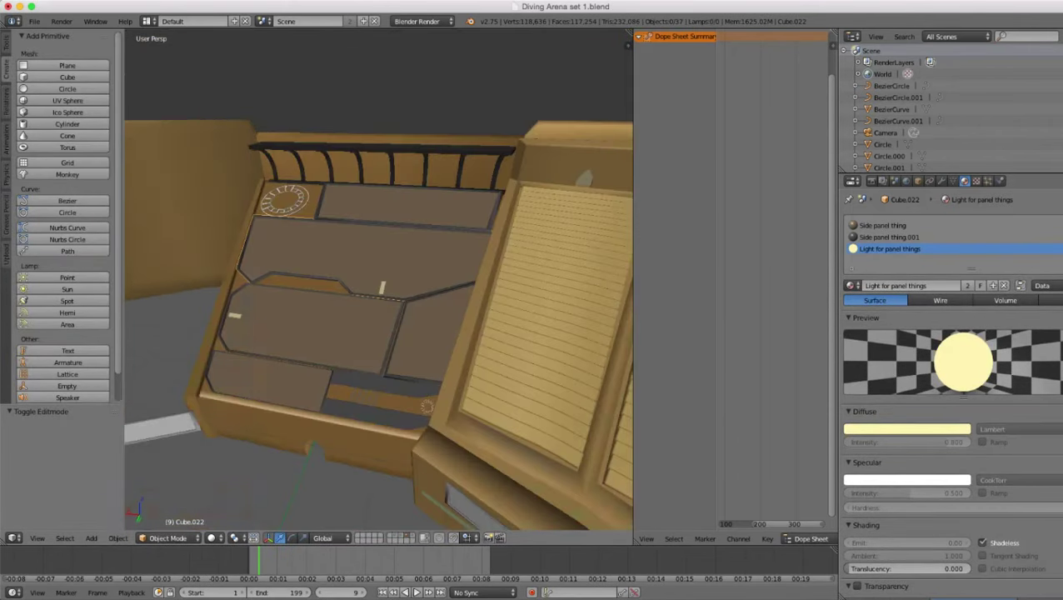
scroll(378, 283, "up", 3)
middle_click_drag(367, 287, 420, 262)
scroll(378, 283, "down", 5)
scroll(378, 283, "up", 5)
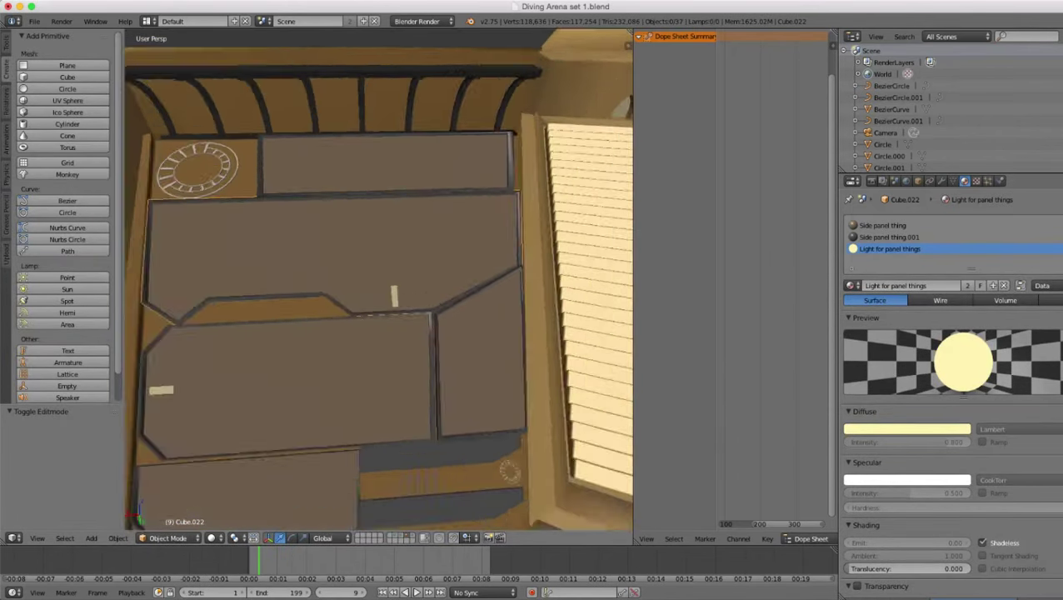
scroll(378, 280, "up", 4)
key("Tab")
key("r")
key("z")
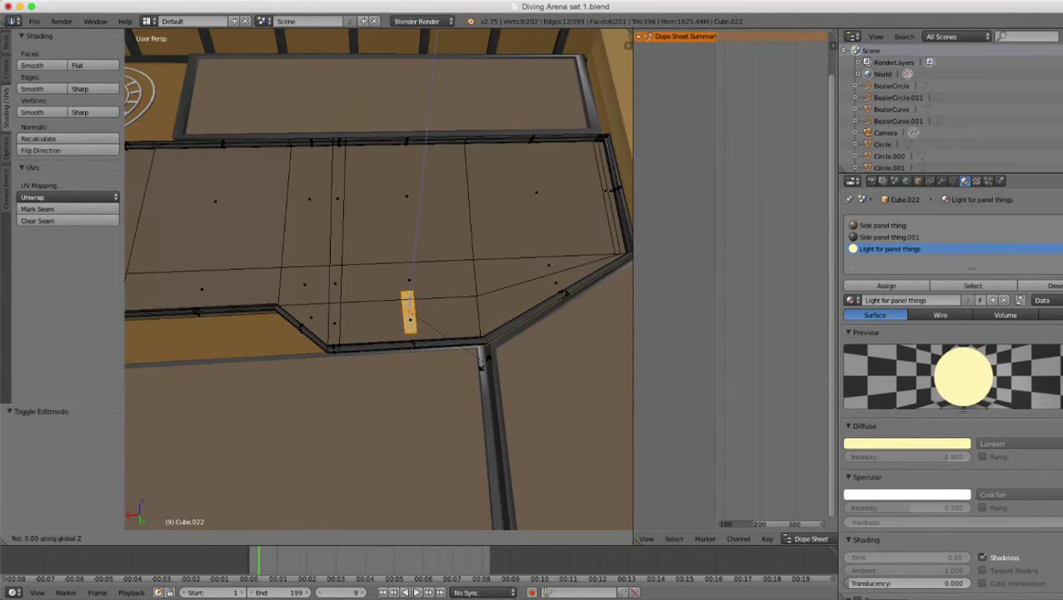
key("z")
type("90")
key("Escape")
middle_click_drag(485, 362, 441, 324)
key("r")
key("Escape")
scroll(441, 323, "down", 8)
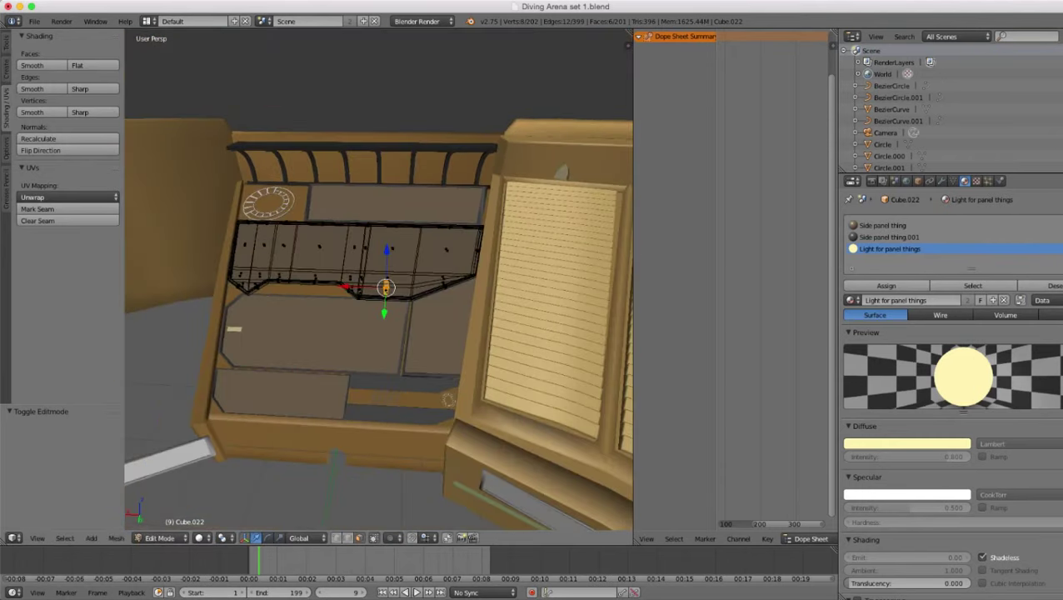
- Narrow the upper panel's light strip by scaling it along X to about 0.358
scroll(441, 323, "up", 8)
key("s")
key("x")
key("Return")
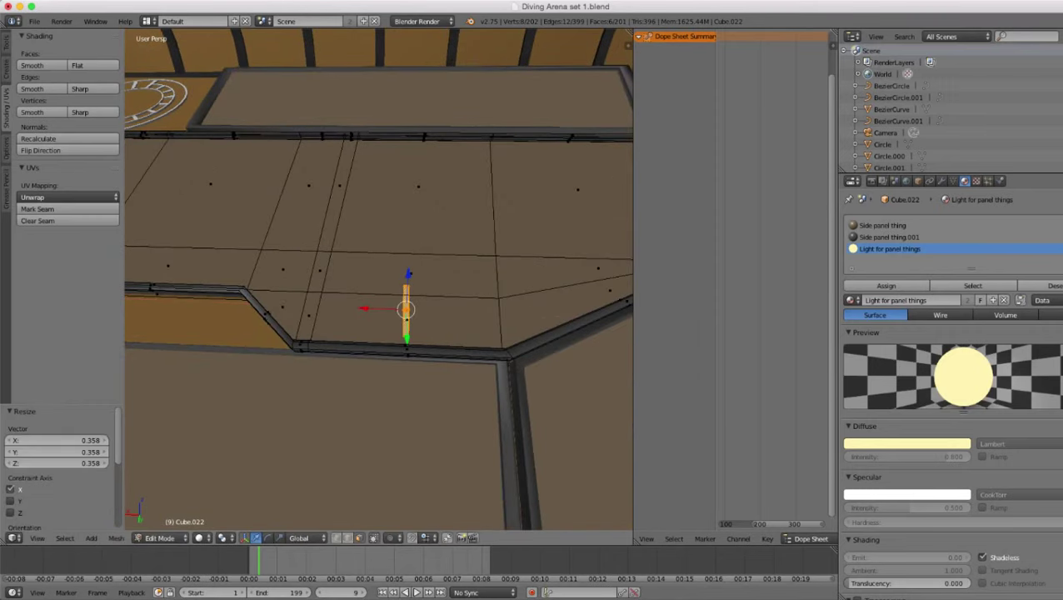
key("Tab")
scroll(441, 323, "down", 3)
scroll(442, 324, "up", 6)
key("Tab")
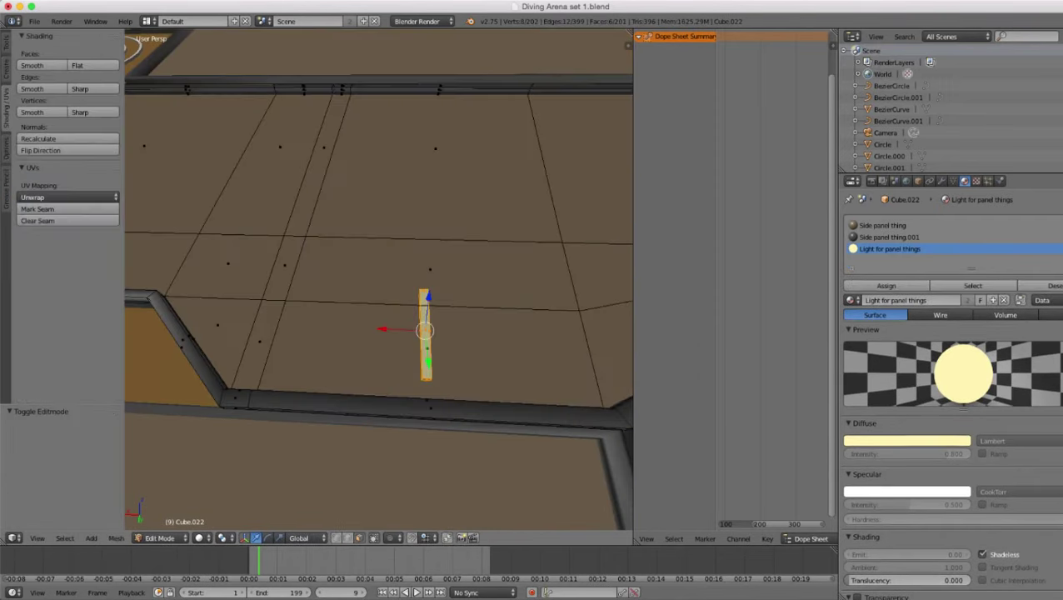
- Duplicate the narrowed strip and offset the copy about -0.037 along X, forming a pair on the upper panel
key("shift+d")
key("x")
key("Return")
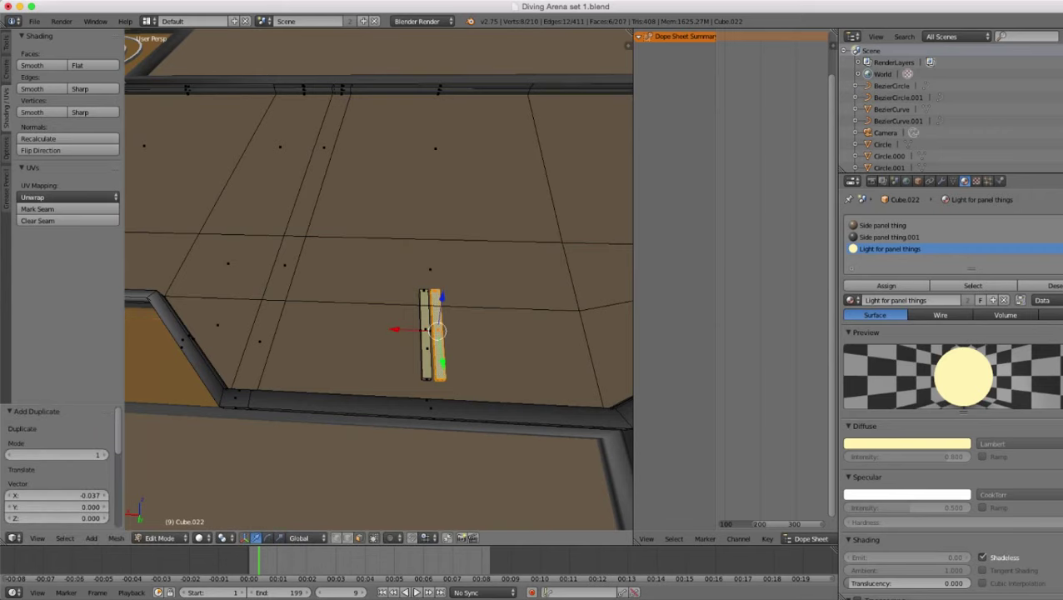
key("Tab")
scroll(441, 324, "down", 14)
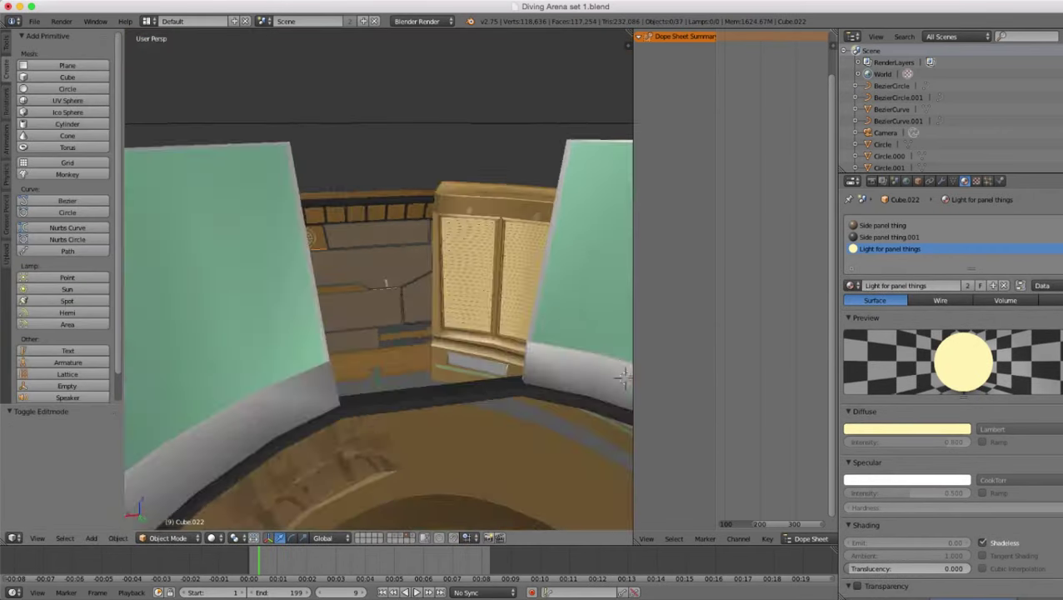
- On the lower panel's light strip, slide the front face's upper edge by a factor of about -0.772 to make the strip thinner
scroll(441, 324, "up", 5)
middle_click_drag(442, 324, 513, 327)
middle_click_drag(379, 308, 471, 304)
scroll(379, 280, "up", 4)
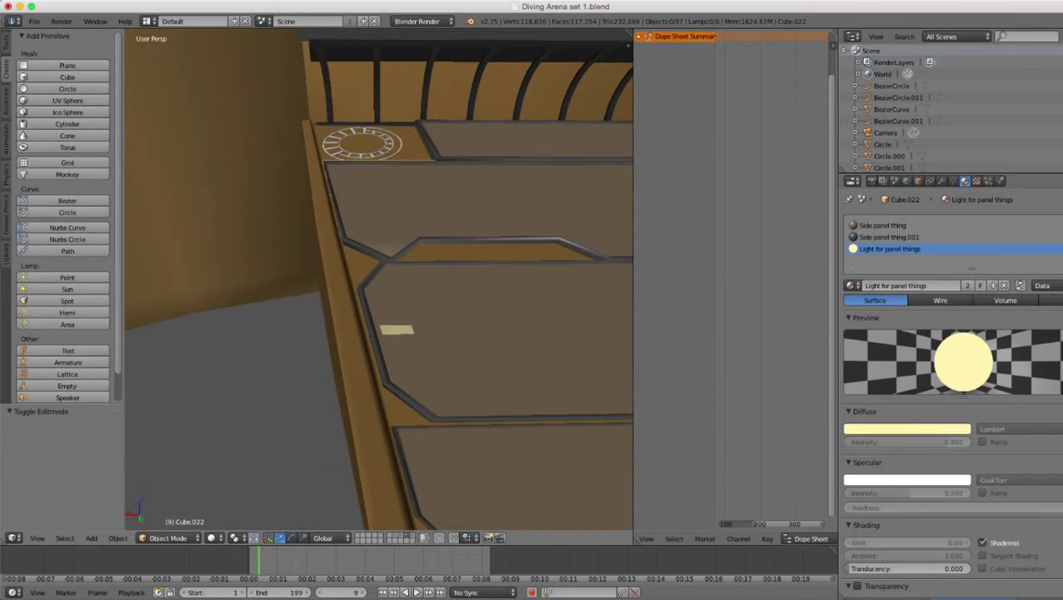
right_click(417, 333)
scroll(380, 280, "up", 1)
middle_click_drag(416, 334, 396, 304)
scroll(380, 280, "up", 4)
key("Tab")
scroll(380, 280, "up", 3)
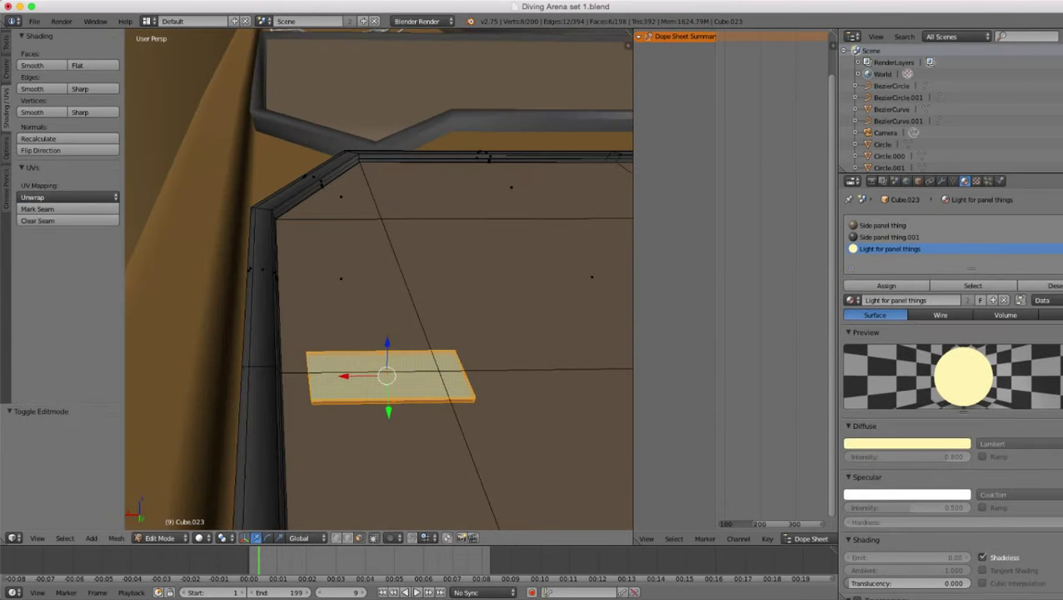
key("z")
right_click(381, 353)
key("z")
key("ctrl+e")
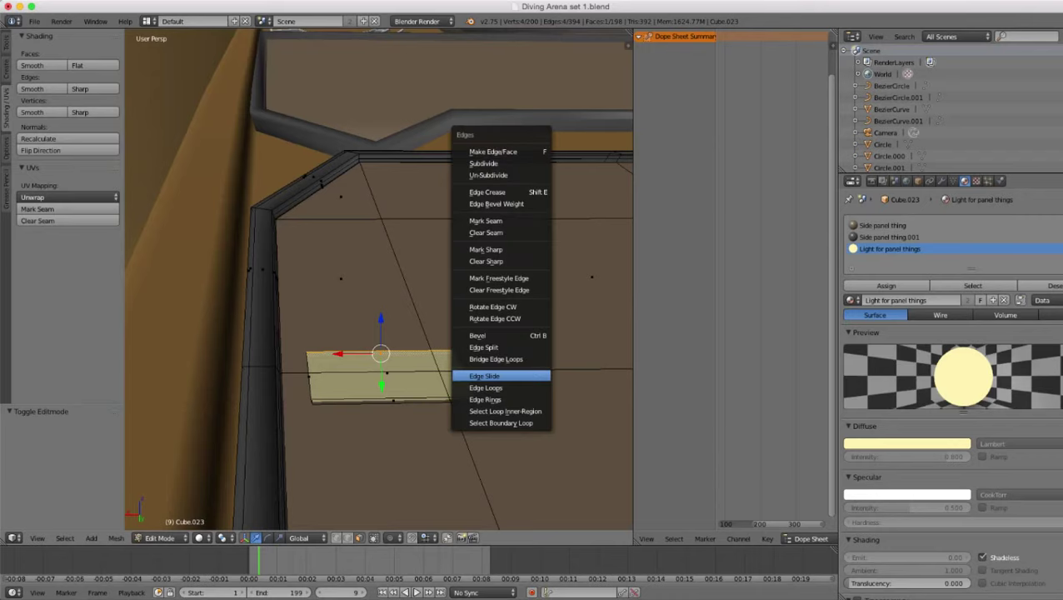
left_click(492, 375)
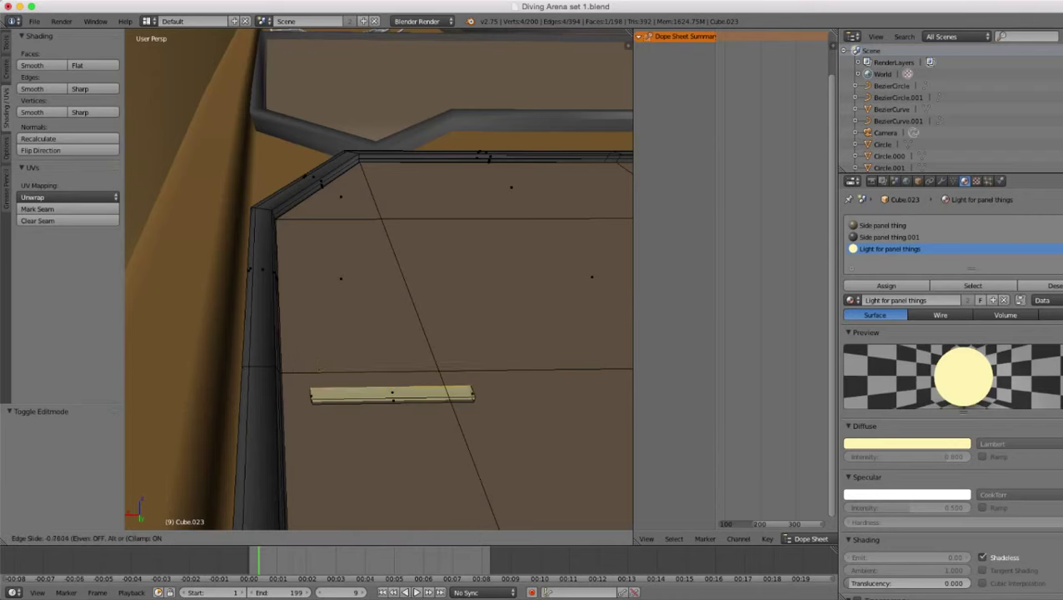
left_click(492, 385)
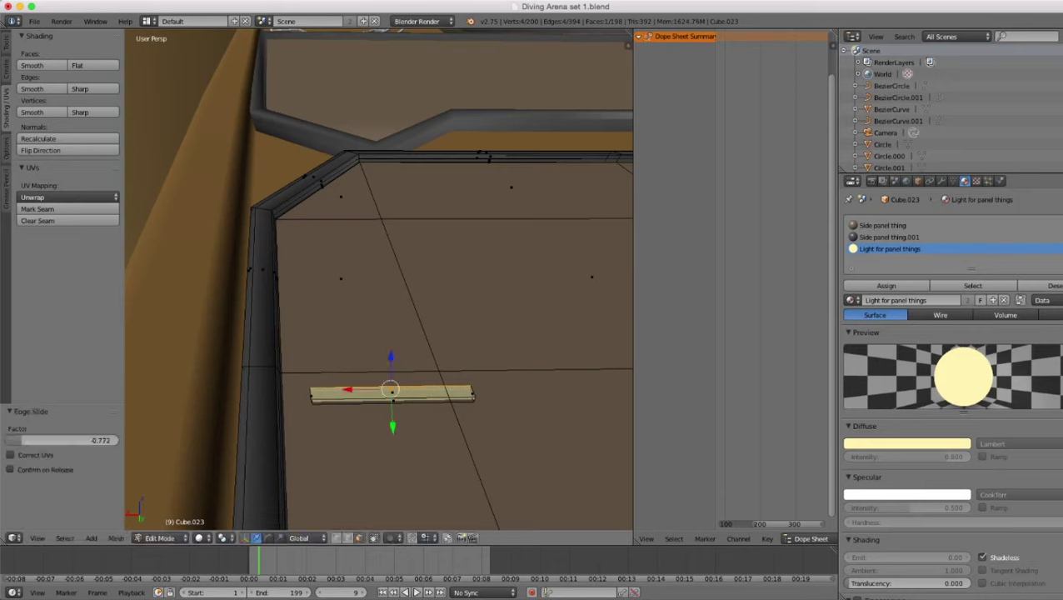
- Select the lower panel's whole strip and duplicate it, offsetting the copy about -0.025 along Y
key("ctrl+l")
key("shift+d")
key("y")
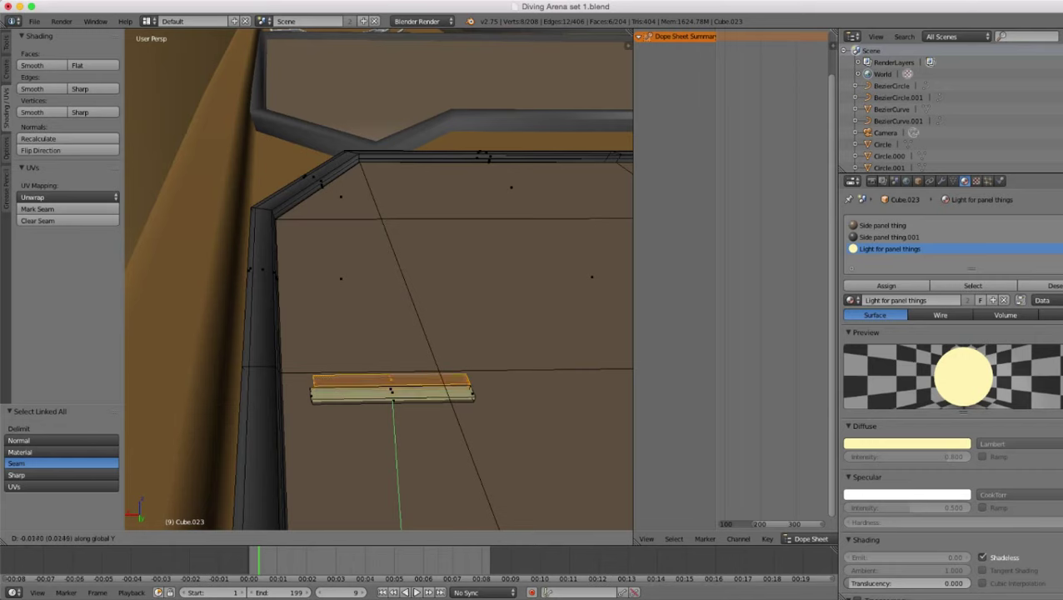
left_click(466, 379)
- Nudge the lower panel's duplicated strip about 0.007 along X and shift it slightly along Z beside the original
middle_click_drag(467, 379, 445, 373)
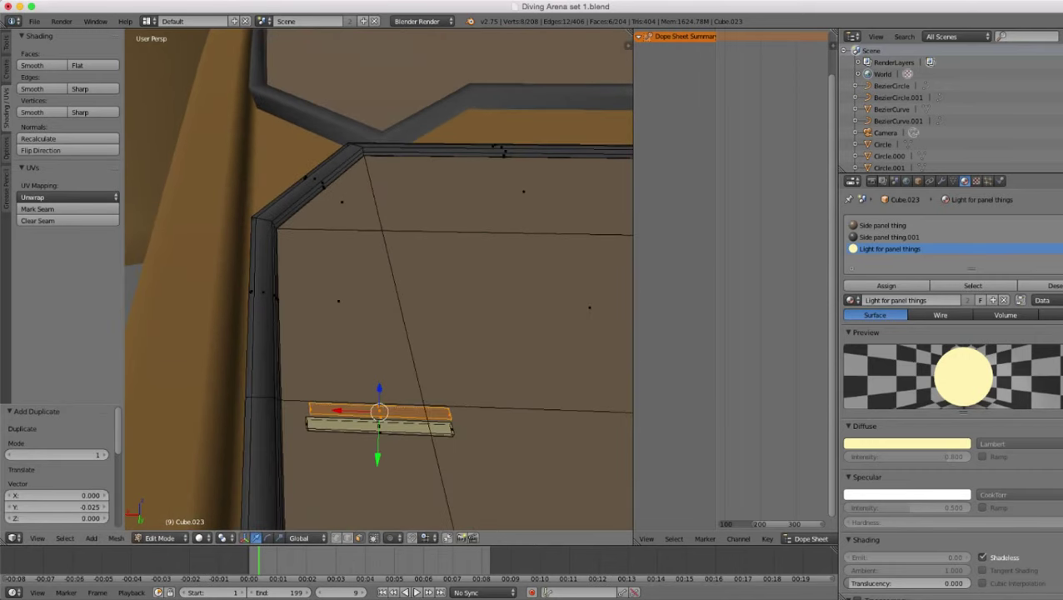
left_click_drag(337, 410, 333, 410)
middle_click_drag(333, 410, 365, 388)
key("g")
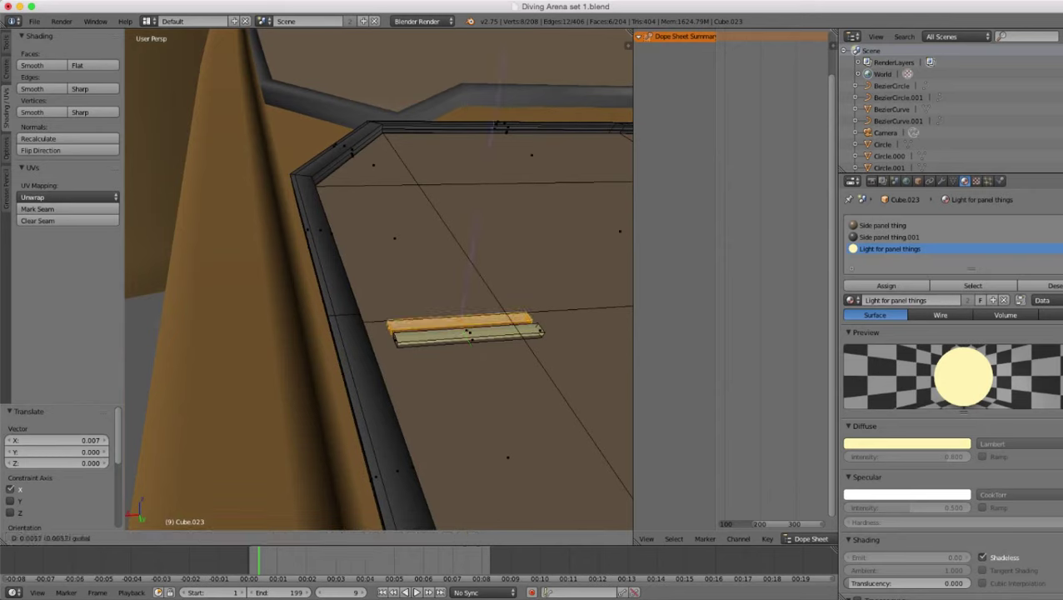
left_click_drag(467, 285, 466, 284)
key("Tab")
scroll(466, 285, "down", 12)
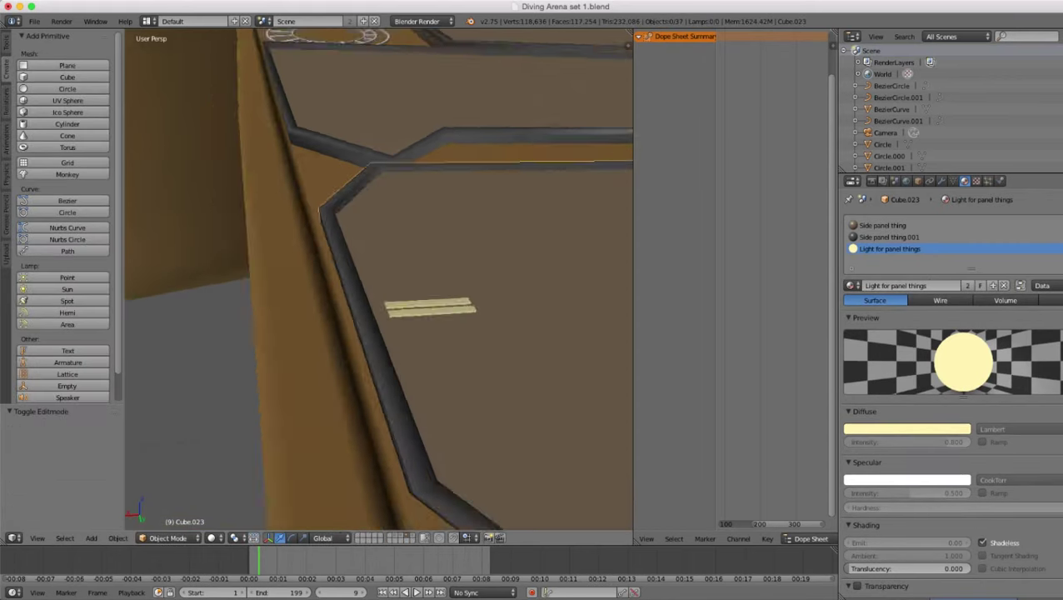
middle_click_drag(466, 284, 355, 361)
scroll(424, 312, "up", 3)
scroll(355, 362, "up", 9)
key("Tab")
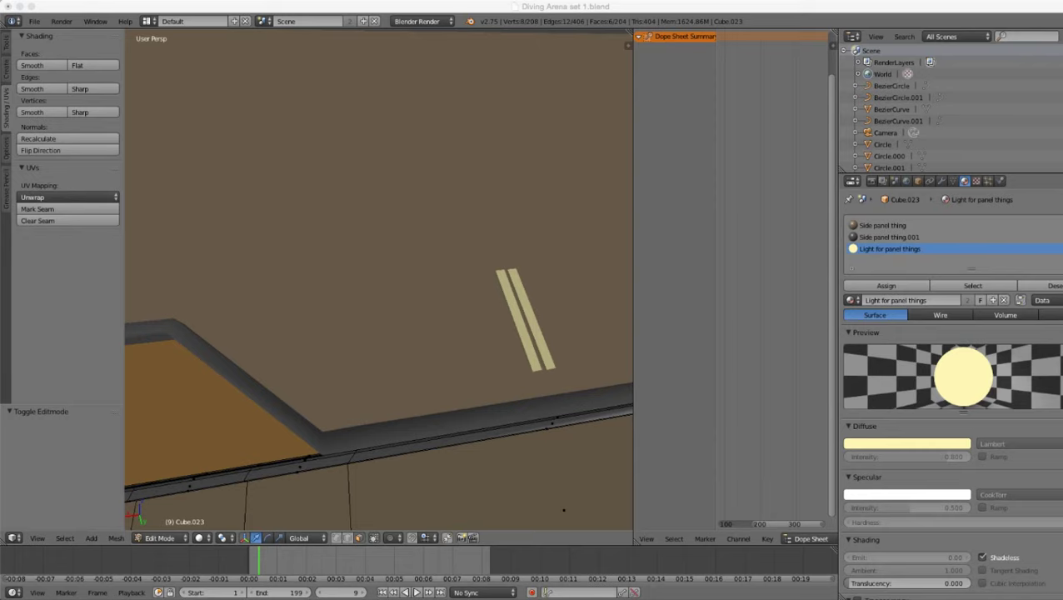
key("super+Tab")
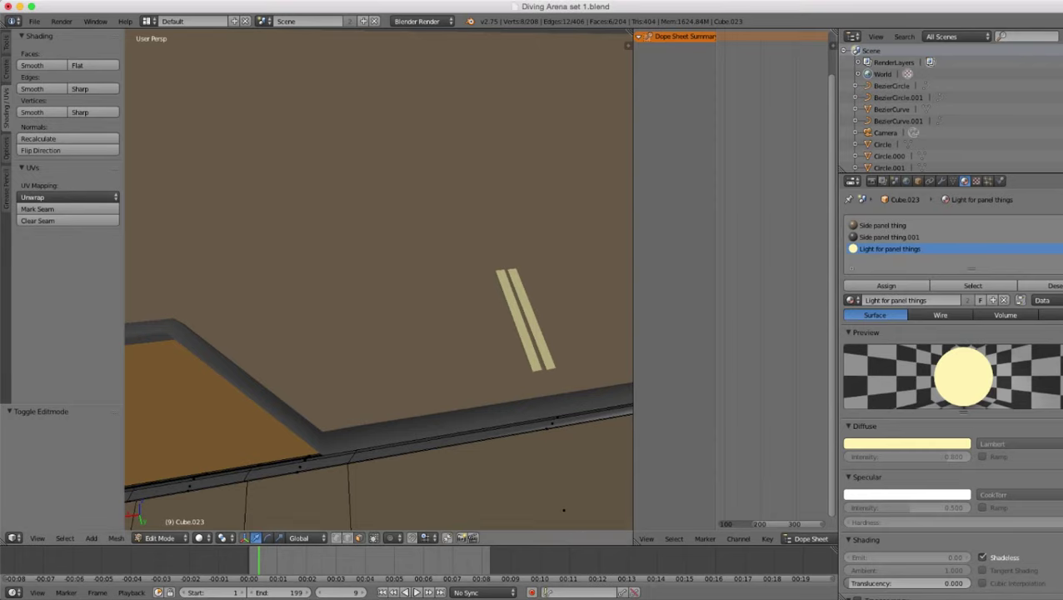
scroll(379, 280, "down", 8)
scroll(380, 279, "up", 4)
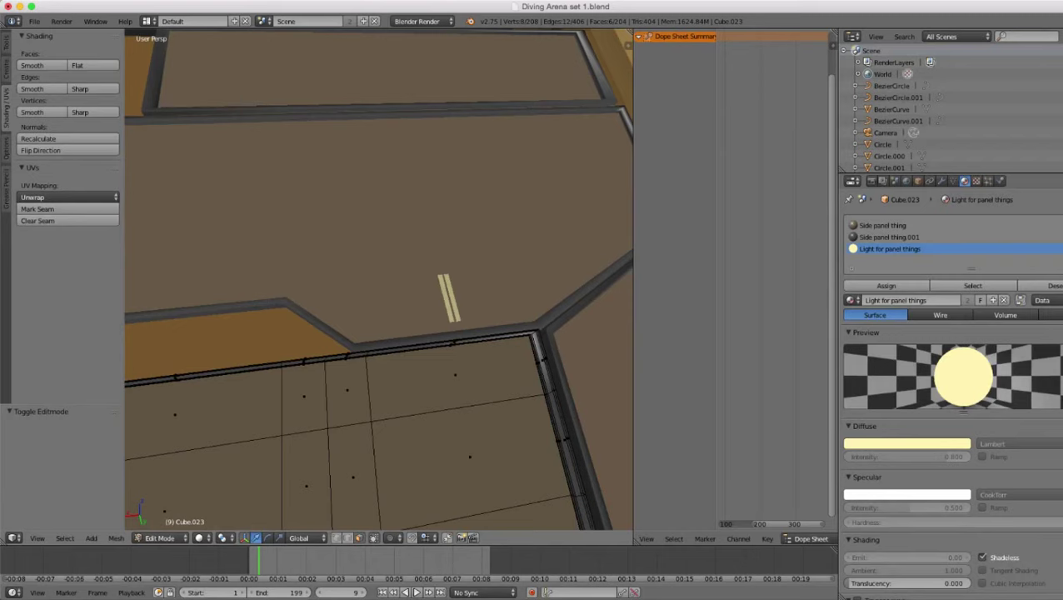
key("Tab")
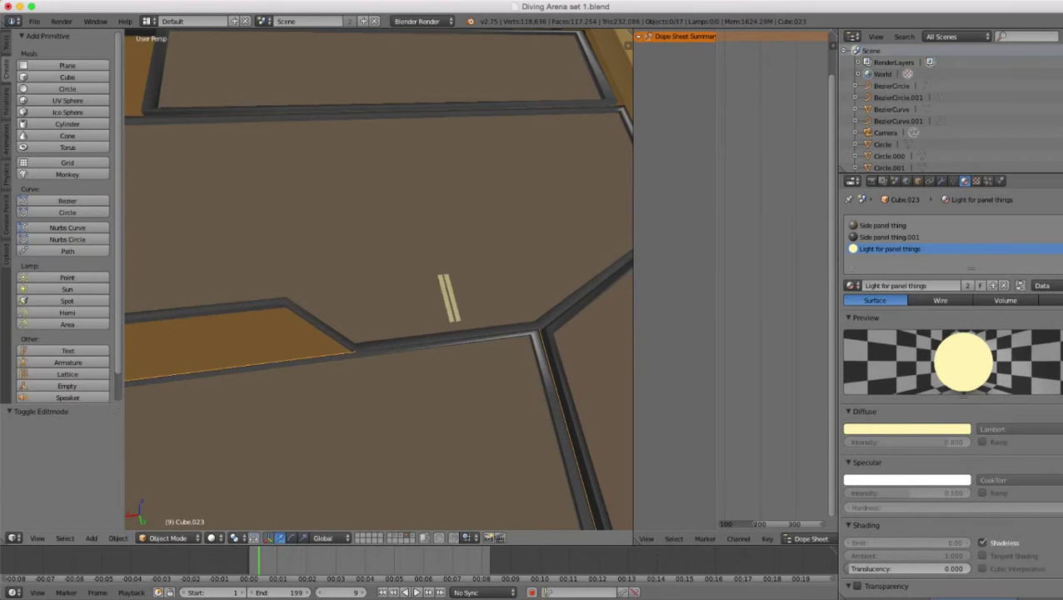
- Select both whole light strips on the upper panel and rotate them about 16.5° around their local Z axis
right_click(450, 298)
key("Tab")
middle_click_drag(450, 302, 415, 312)
scroll(425, 315, "up", 3)
right_click(432, 324, "shift")
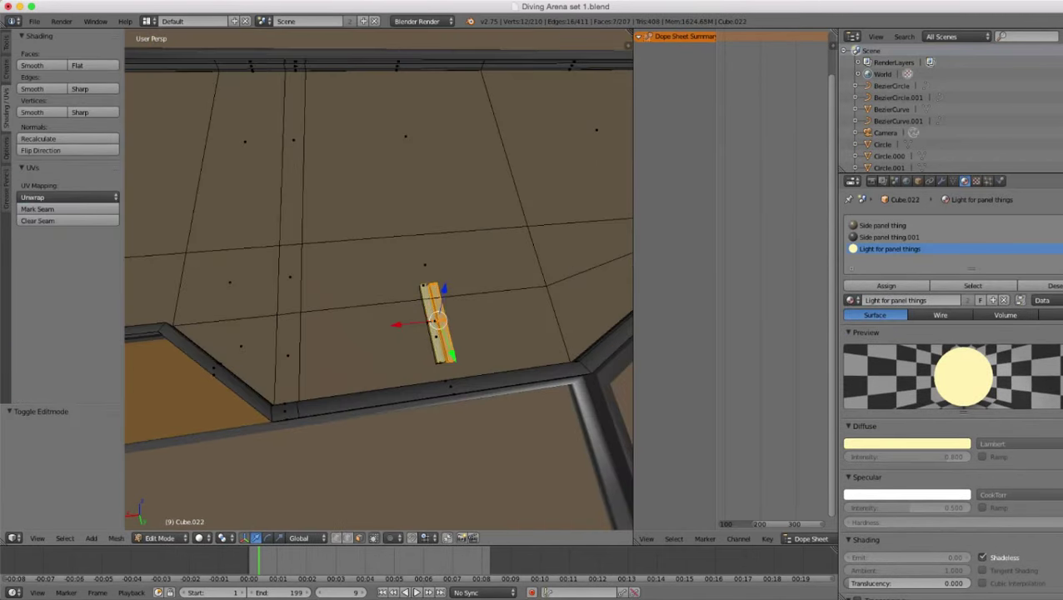
key("ctrl+l")
middle_click_drag(417, 325, 525, 282)
key("r")
key("x")
key("x")
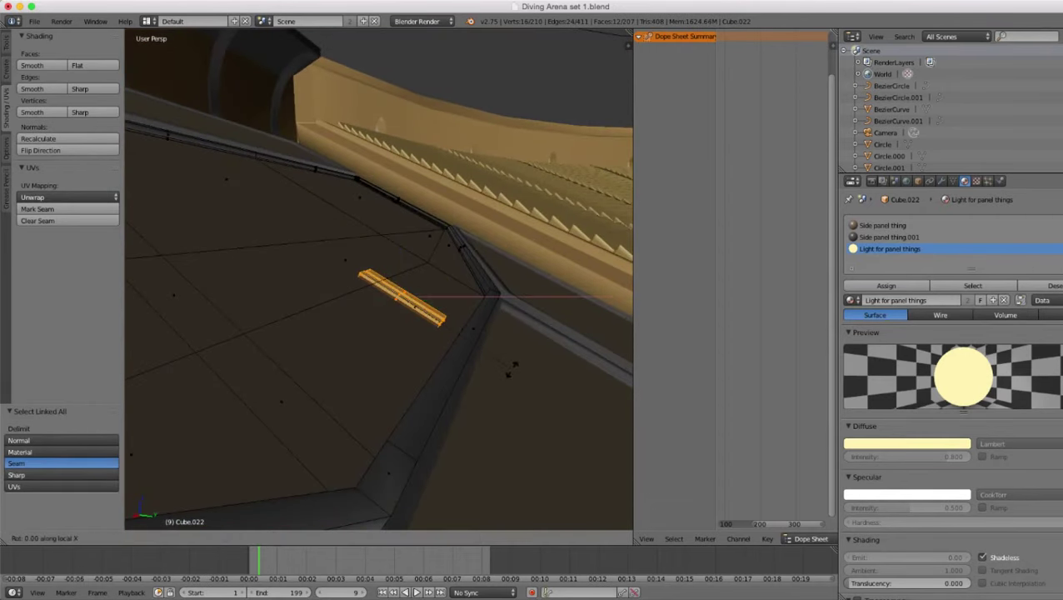
key("z")
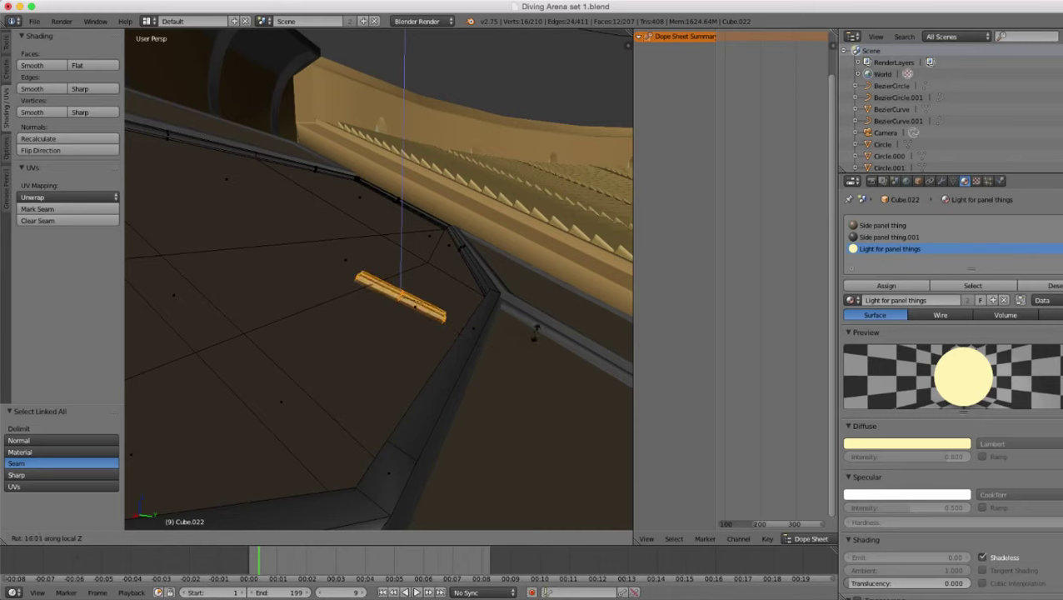
left_click(535, 332)
- Rotate the upper panel's pair of strips 90° in a wireframe view facing the panel, and return to solid shading
middle_click_drag(535, 333, 391, 421)
key("z")
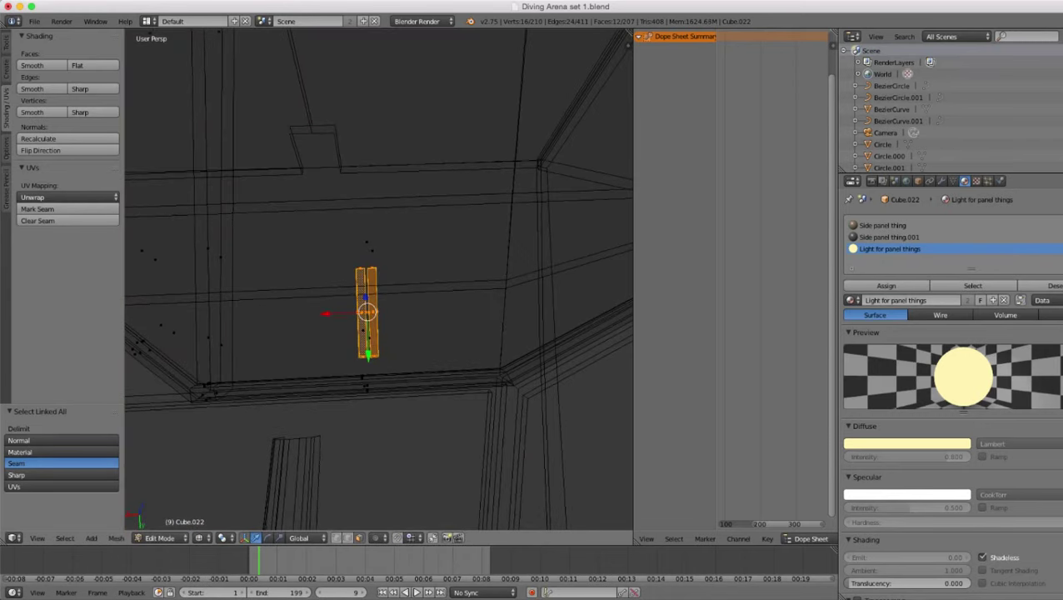
type("r90")
key("Return")
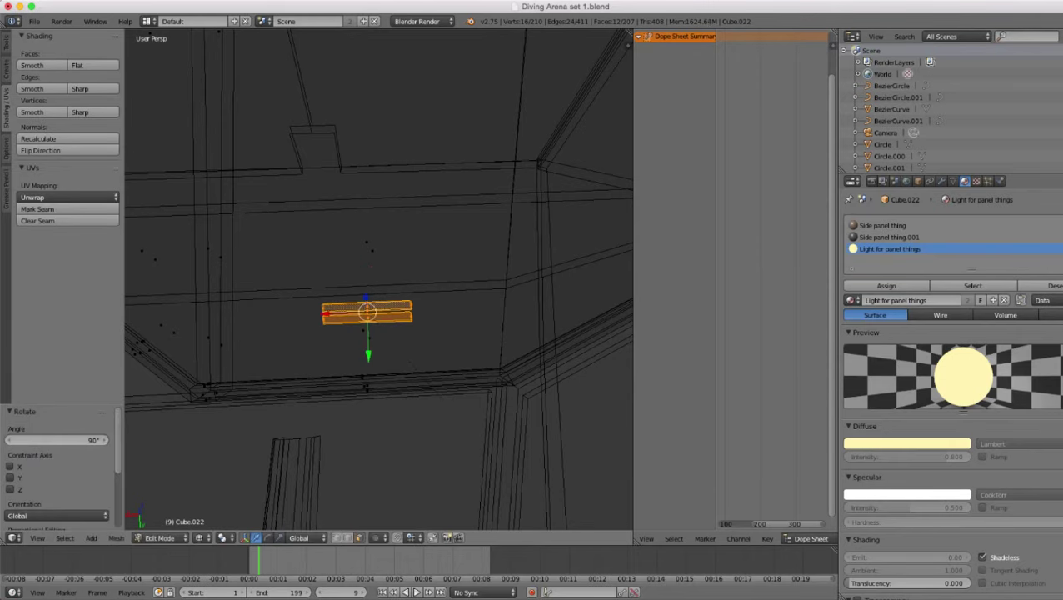
mouse_move(391, 420)
middle_mouse_down()
mouse_move(546, 325)
mouse_move(425, 408)
middle_mouse_up()
key("z")
- Scale the upper panel's pair of strips down to about 0.839 and return to Object Mode
scroll(533, 329, "down", 2)
scroll(546, 325, "down", 3)
scroll(425, 408, "up", 1)
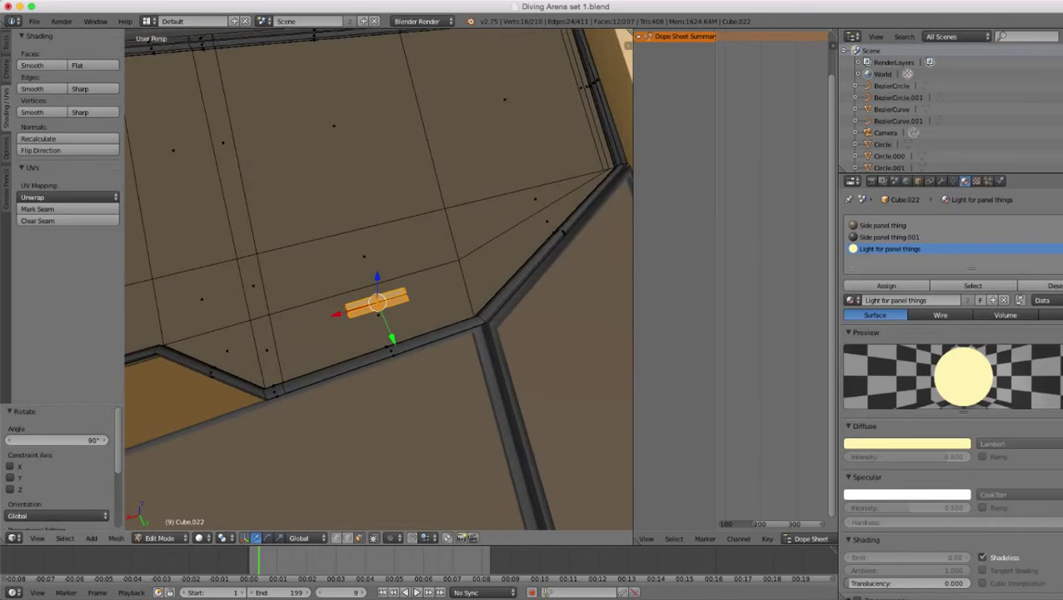
scroll(475, 358, "up", 1)
key("s")
left_click(468, 352)
scroll(467, 353, "down", 4)
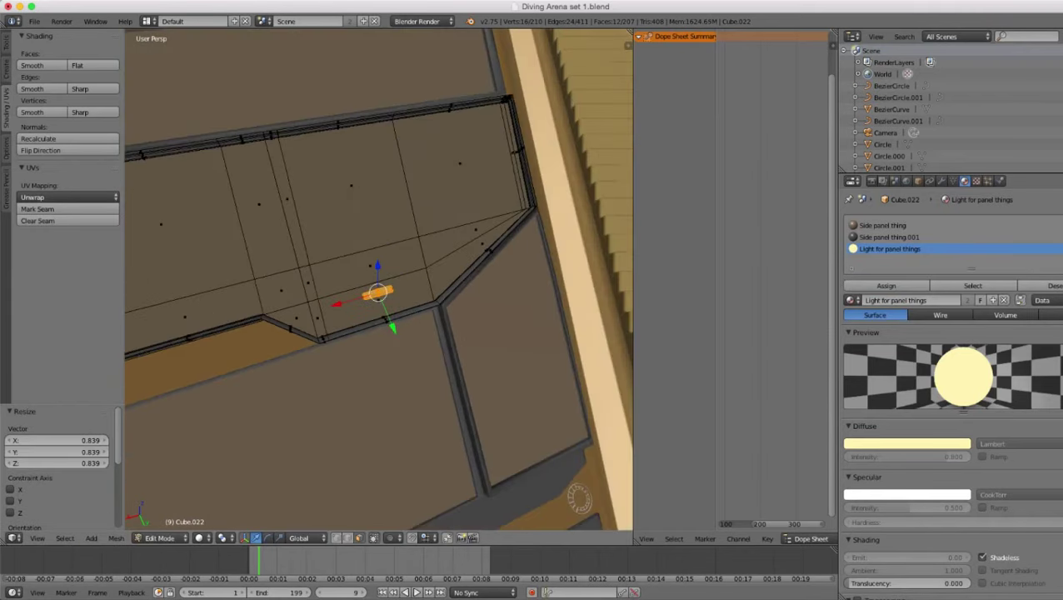
key("Tab")
- Select the small angled panel beside the slatted section and scale it down to about 0.97
scroll(468, 353, "down", 5)
scroll(468, 353, "down", 4)
middle_click_drag(468, 352, 400, 200)
scroll(420, 267, "up", 3)
scroll(419, 237, "up", 2)
scroll(400, 200, "up", 3)
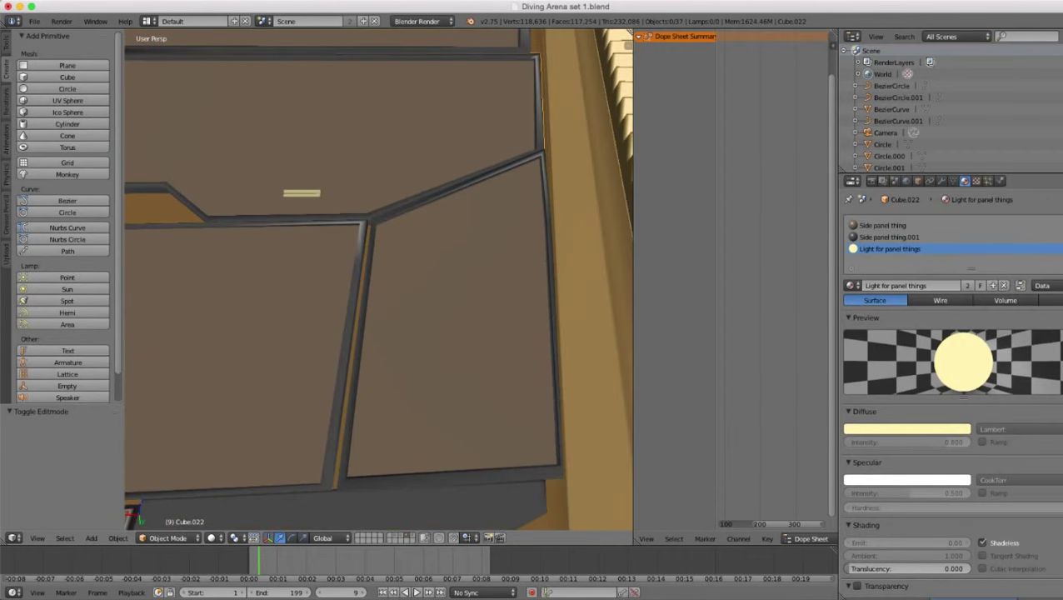
right_click(454, 320)
middle_click_drag(454, 321, 500, 384)
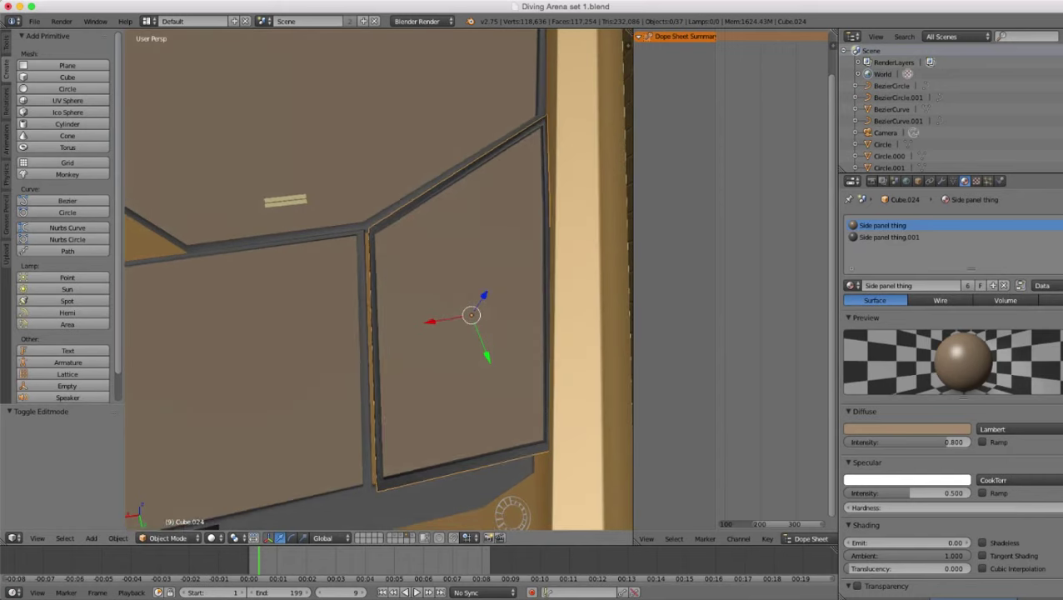
key("s")
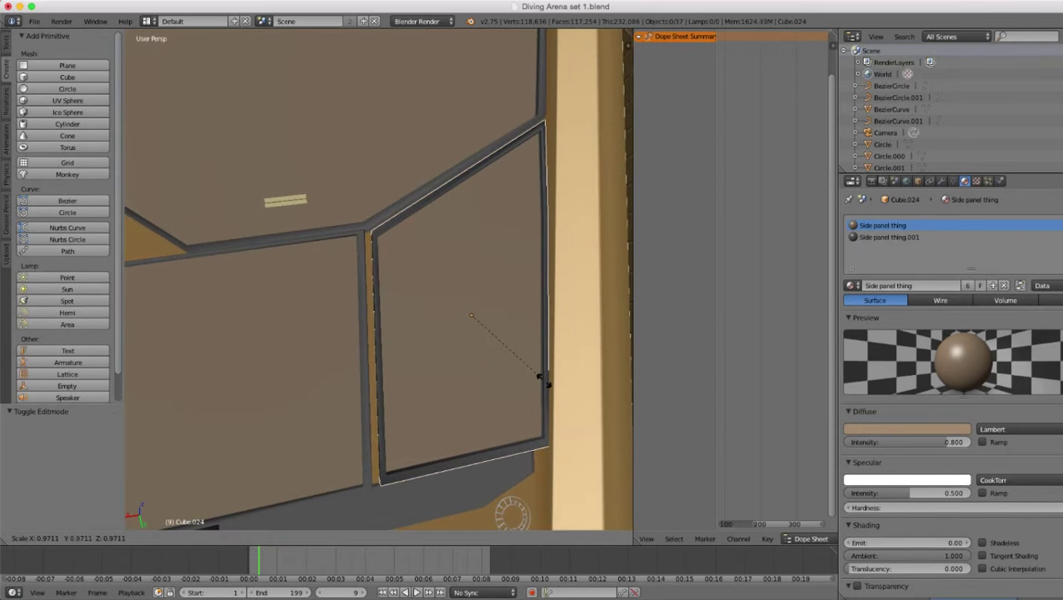
left_click(544, 381)
- Move the small angled panel about -0.028 along Z and about 0.016 along X to even out its gaps
middle_click_drag(544, 381, 532, 312)
left_click_drag(472, 227, 472, 233)
middle_click_drag(472, 233, 450, 360)
key("g")
key("x")
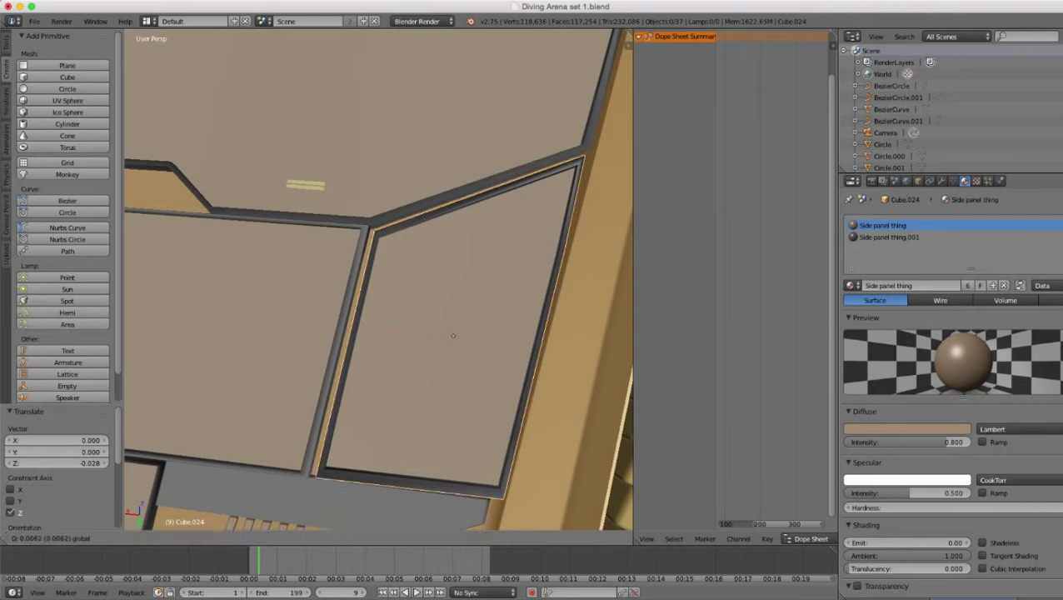
left_click(451, 336)
middle_click_drag(450, 336, 516, 288)
scroll(500, 292, "down", 3)
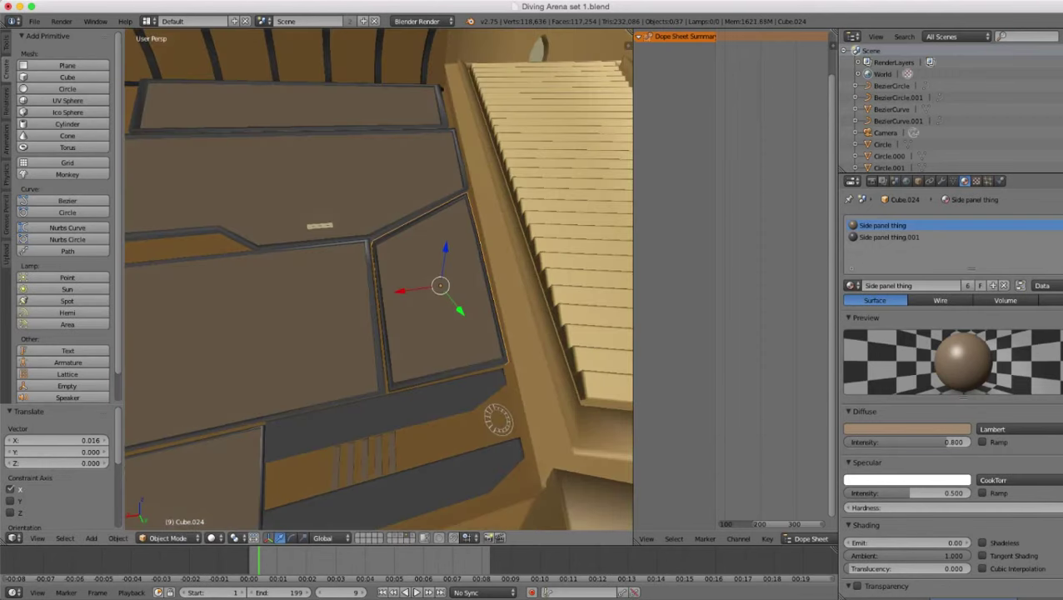
key("Tab")
scroll(473, 289, "up", 3)
right_click(464, 281)
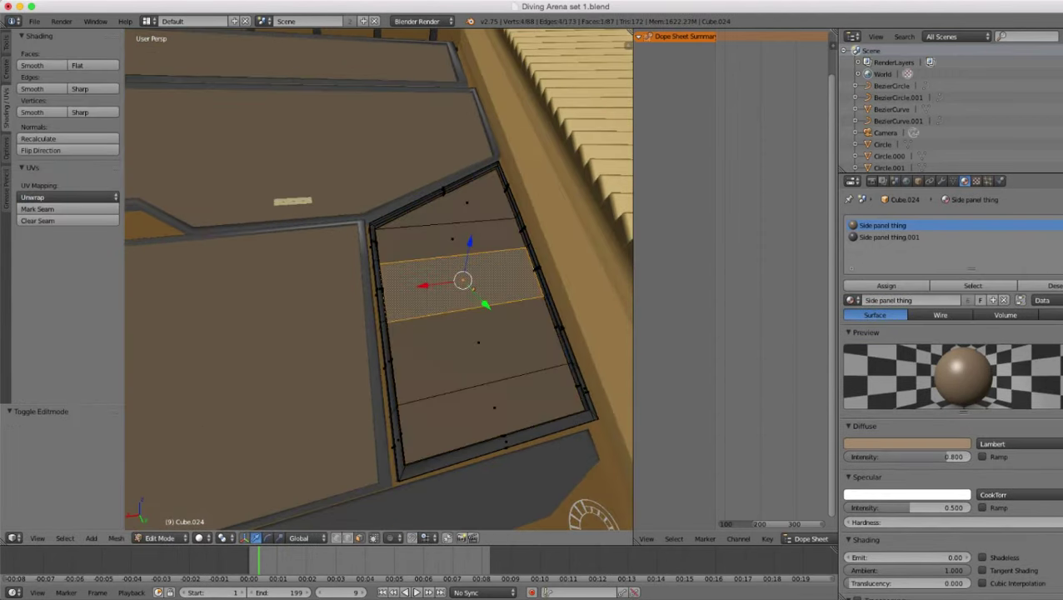
scroll(465, 280, "down", 1)
key("Tab")
scroll(463, 281, "down", 3)
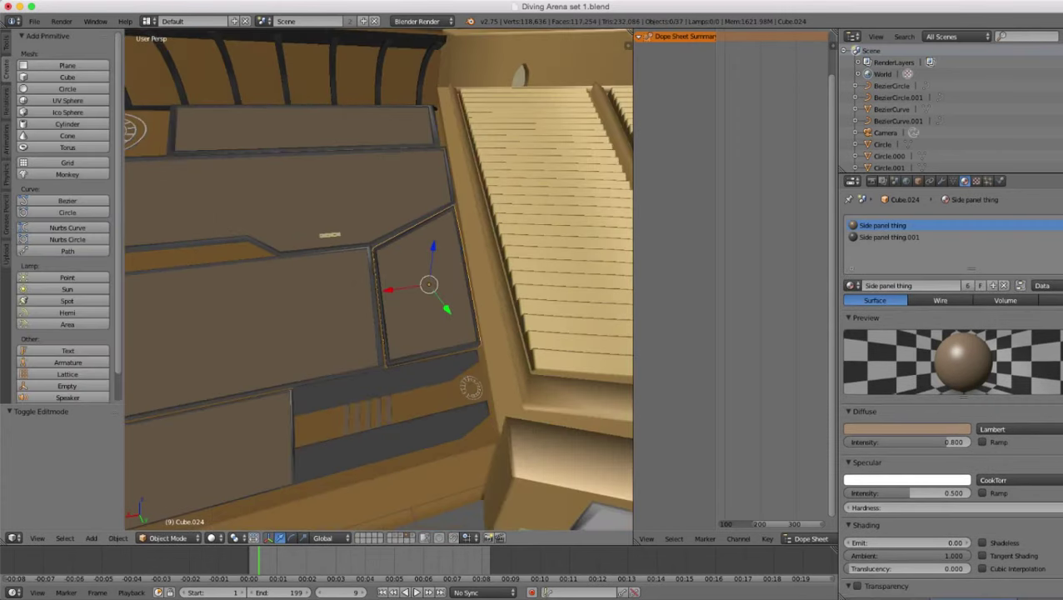
- Snap the 3D cursor to the selected small angled panel
key("shift+s")
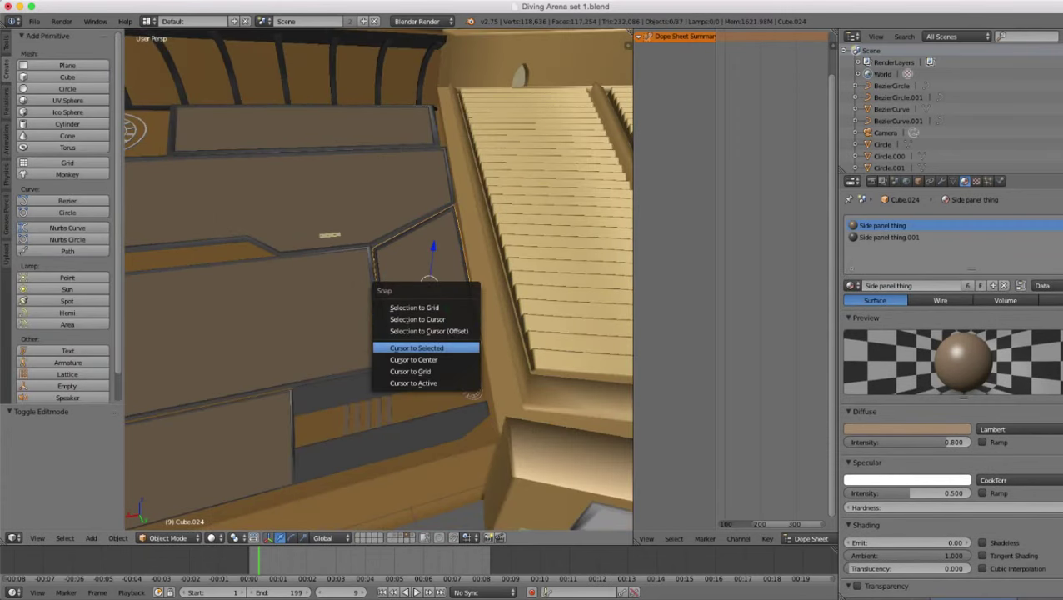
left_click(426, 347)
middle_click_drag(426, 348, 475, 350)
scroll(428, 366, "up", 3)
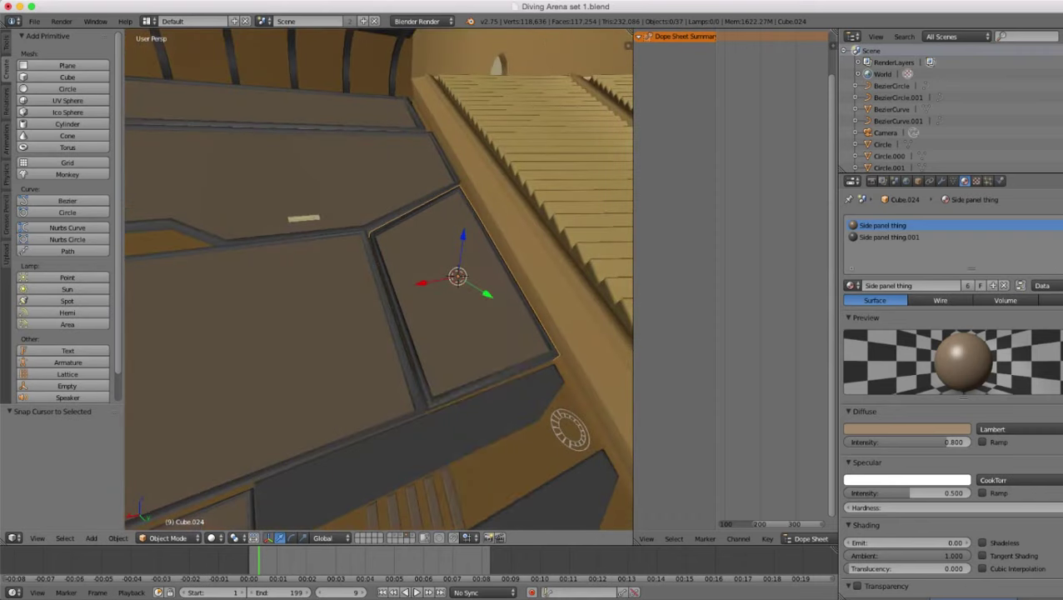
- Add a mesh circle with Triangle Fan fill at the centre of the small angled panel
key("shift+a")
mouse_move(471, 321)
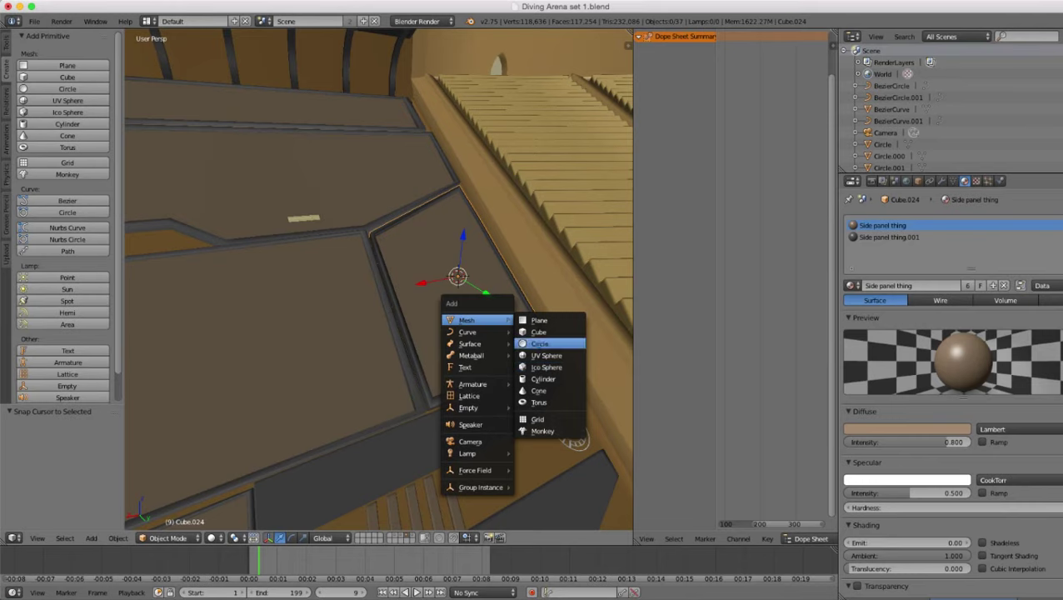
left_click(540, 343)
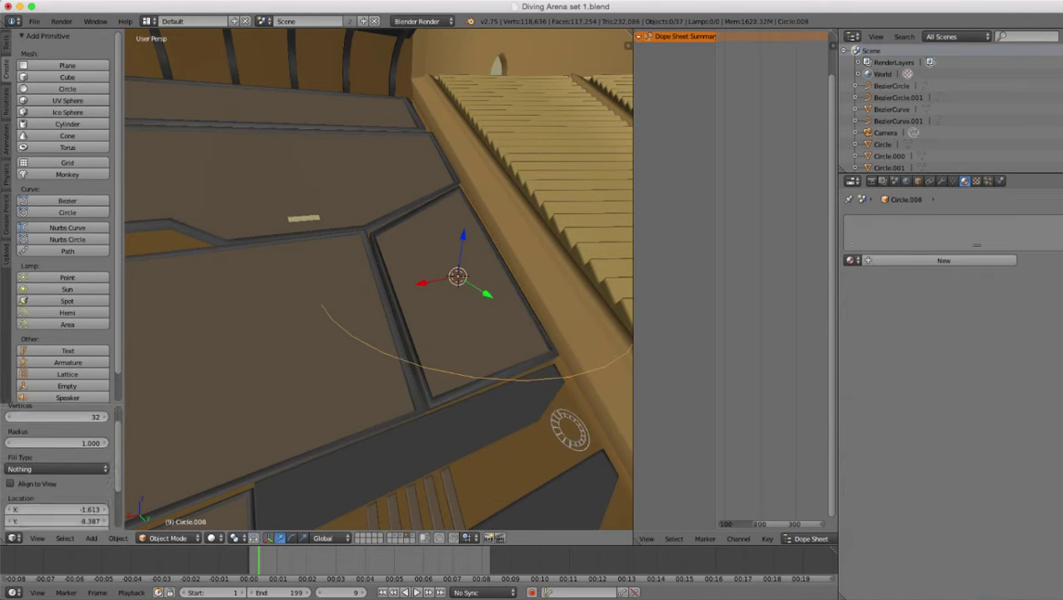
left_click(56, 468)
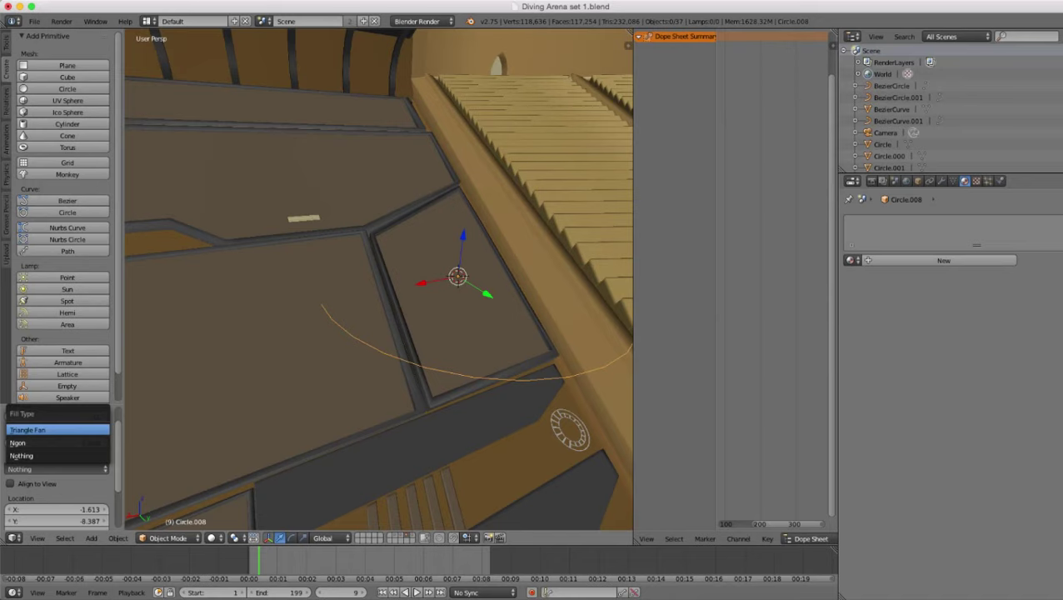
left_click(56, 430)
scroll(380, 280, "down", 1)
middle_click_drag(379, 279, 321, 321)
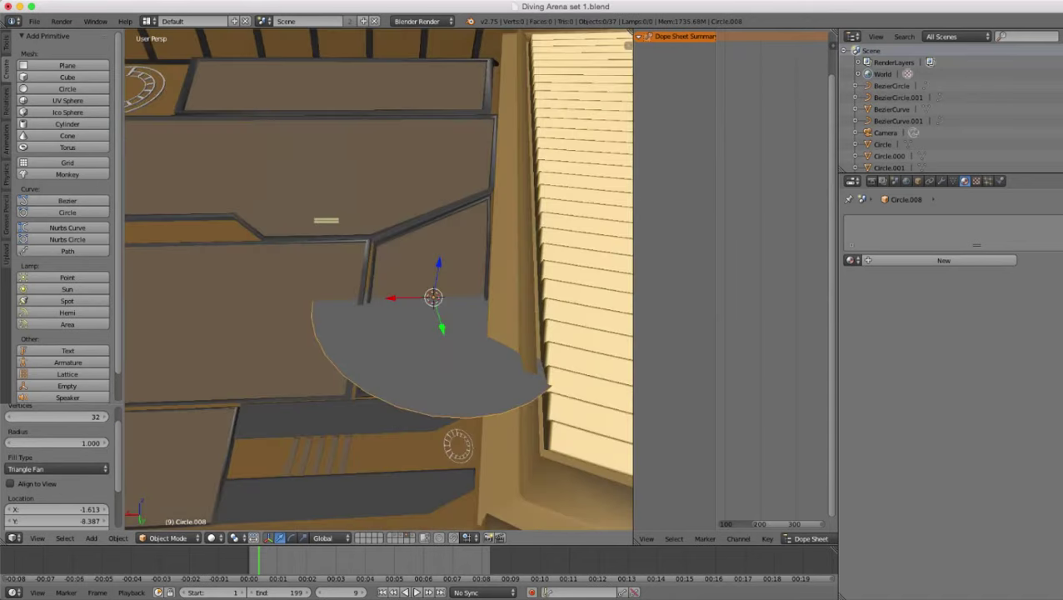
scroll(379, 279, "up", 1)
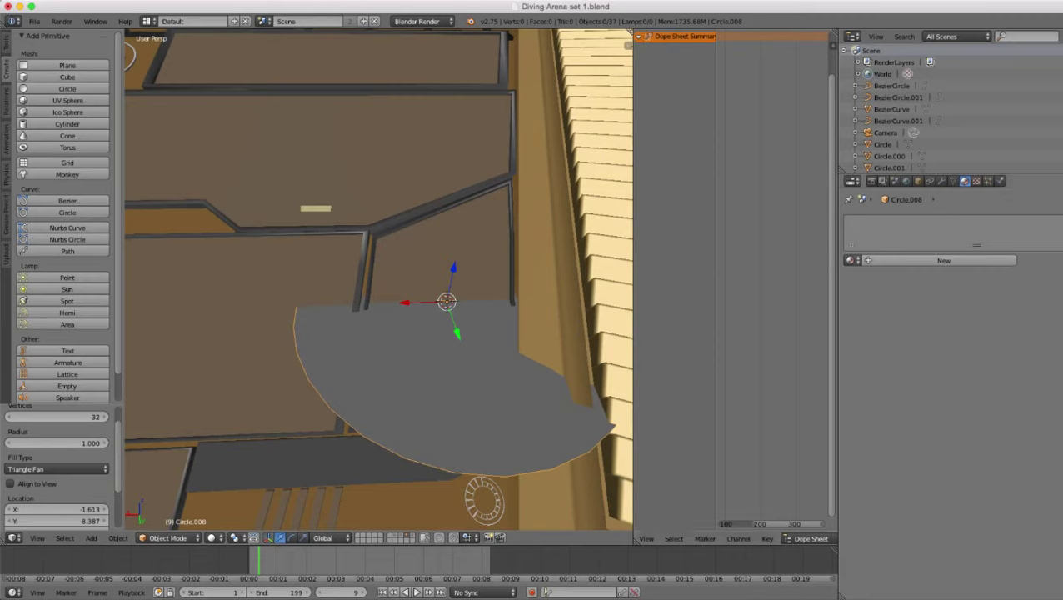
- Assign the existing "Light for panel things" material to the new circle
left_click(850, 260)
type("p")
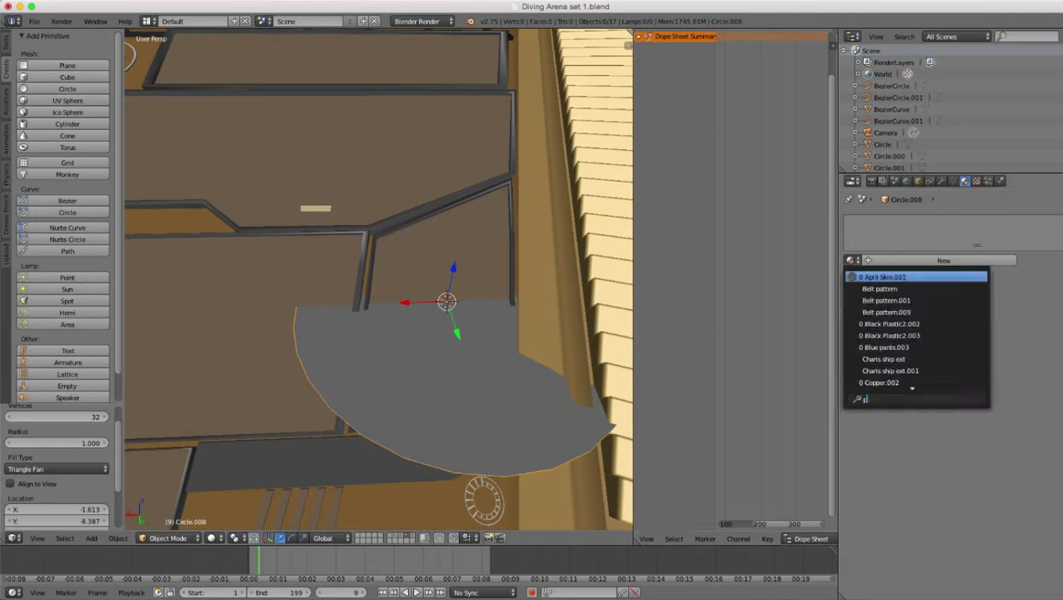
type("ane")
key("Down")
key("Down")
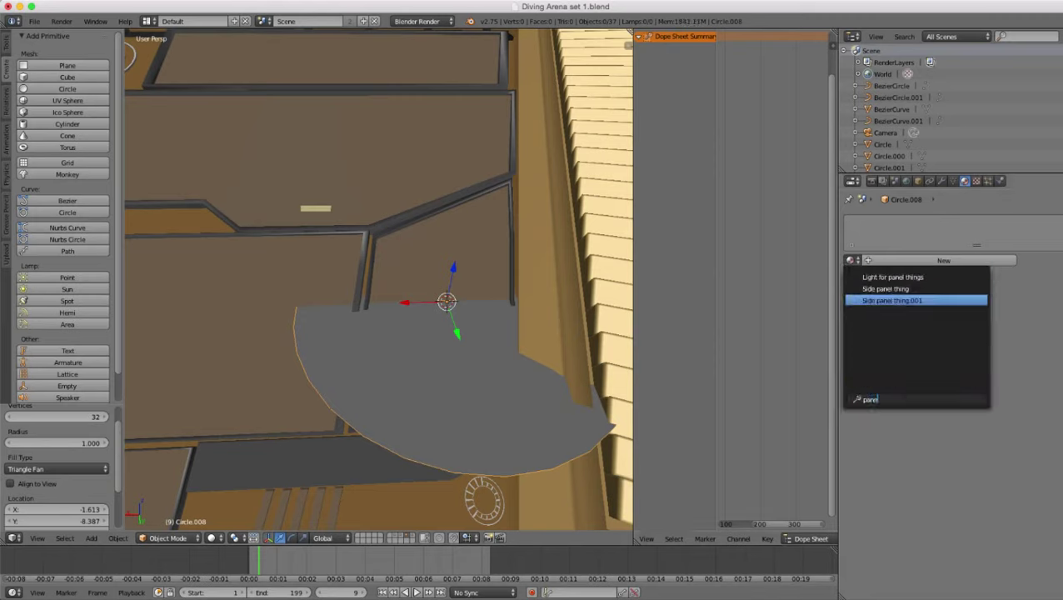
key("Up")
key("Up")
key("Return")
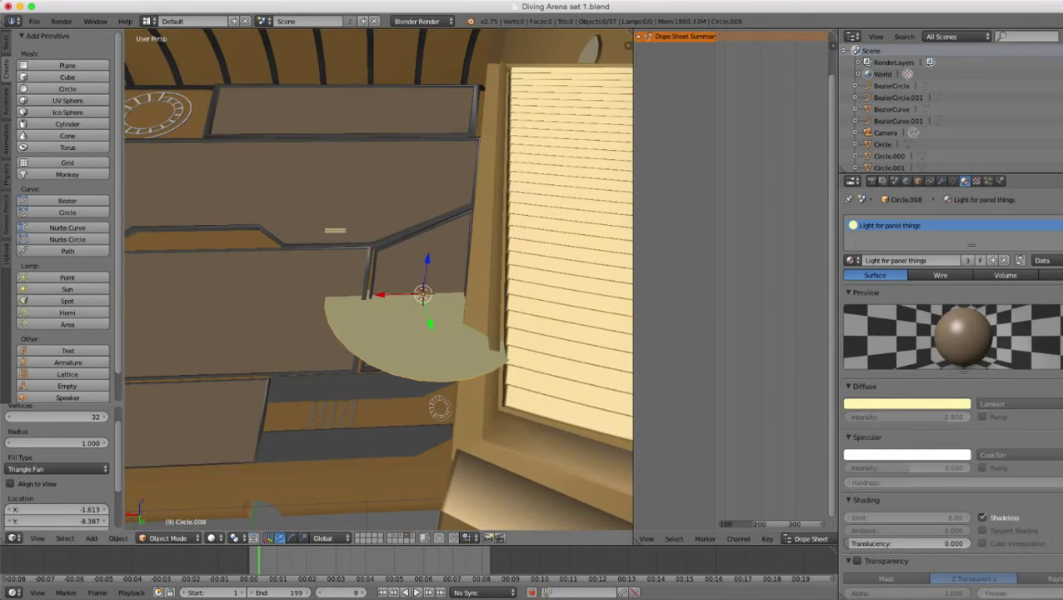
- Scale the circle down to about 0.083 and move it a net of about -0.314 along Y
key("s")
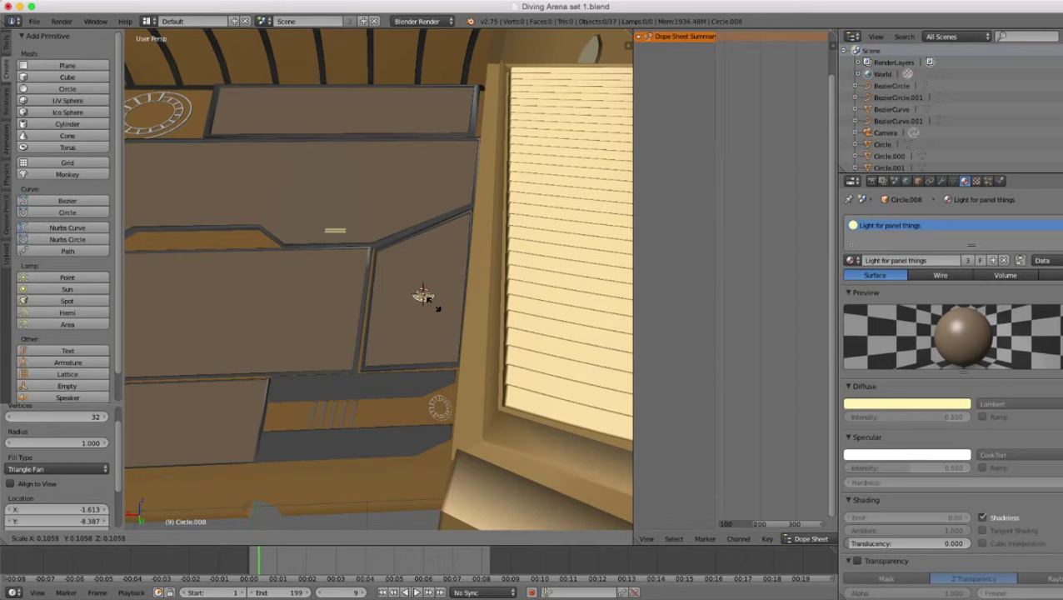
left_click(431, 303)
scroll(431, 302, "up", 2)
middle_click_drag(431, 303, 500, 334)
scroll(500, 333, "up", 2)
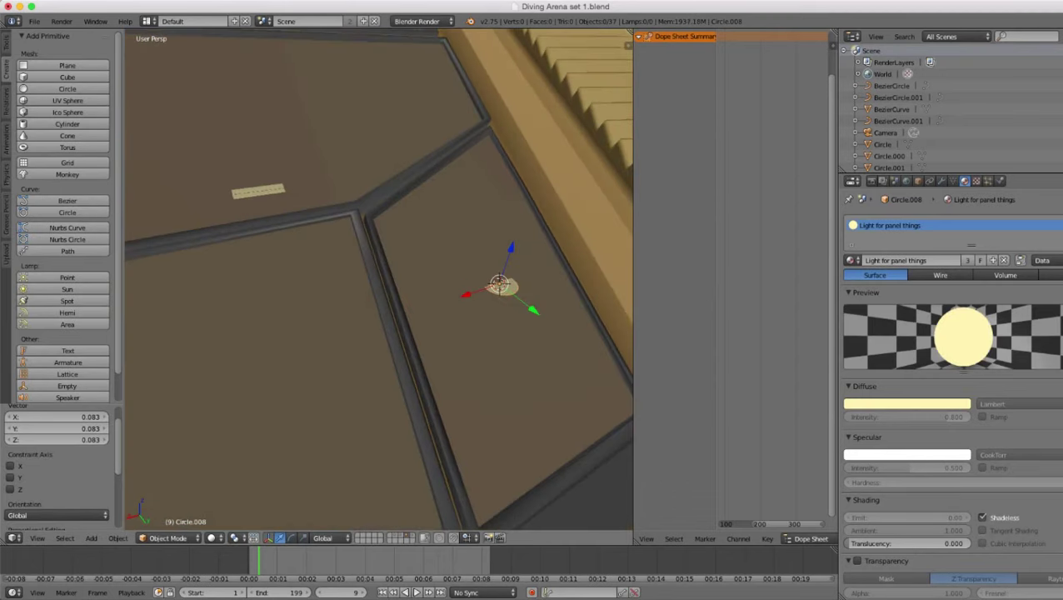
key("g")
key("y")
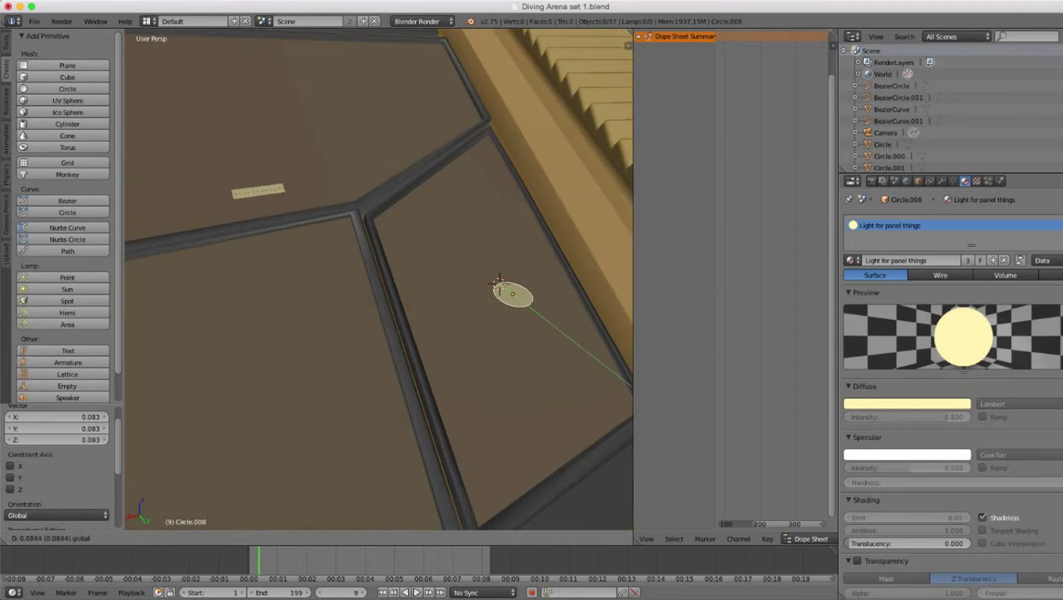
left_click_drag(547, 320, 549, 323)
key("g")
key("y")
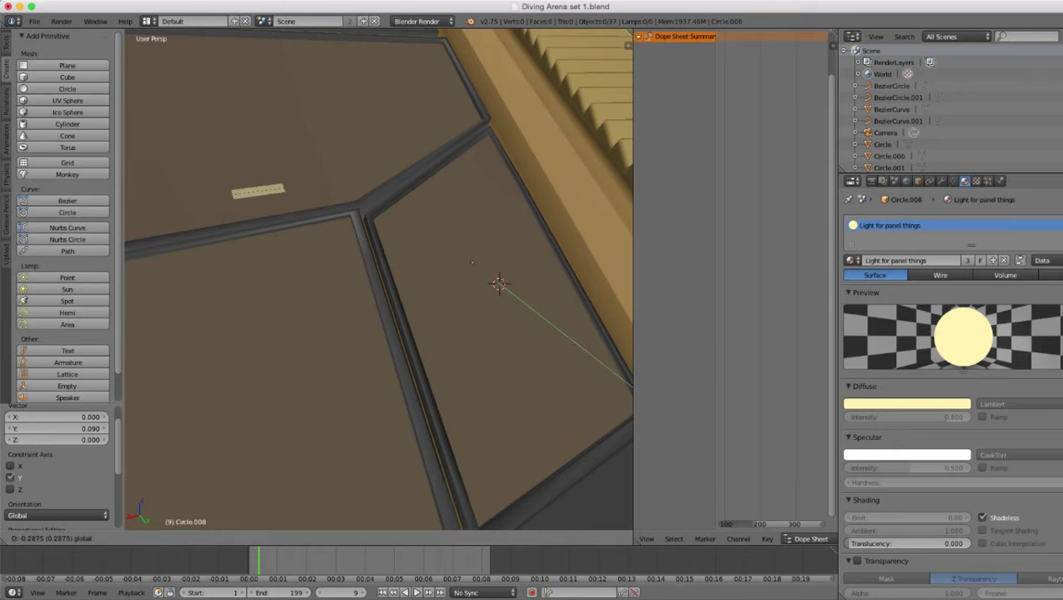
key("Return")
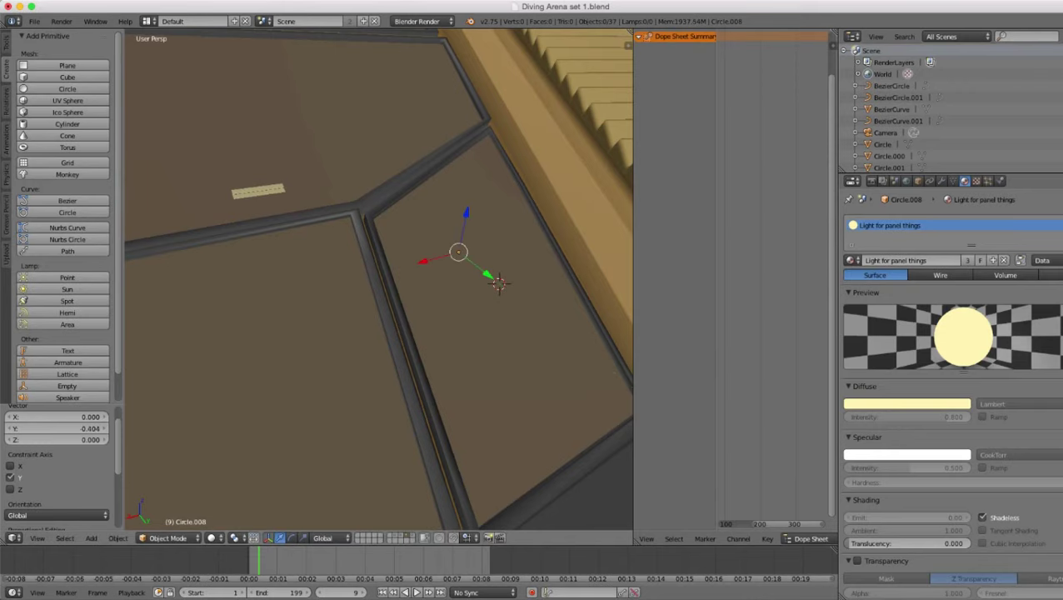
- Raise the small circle about 0.164 and a further 0.028 along Z towards the angled panel's upper edge
key("z")
key("g")
key("z")
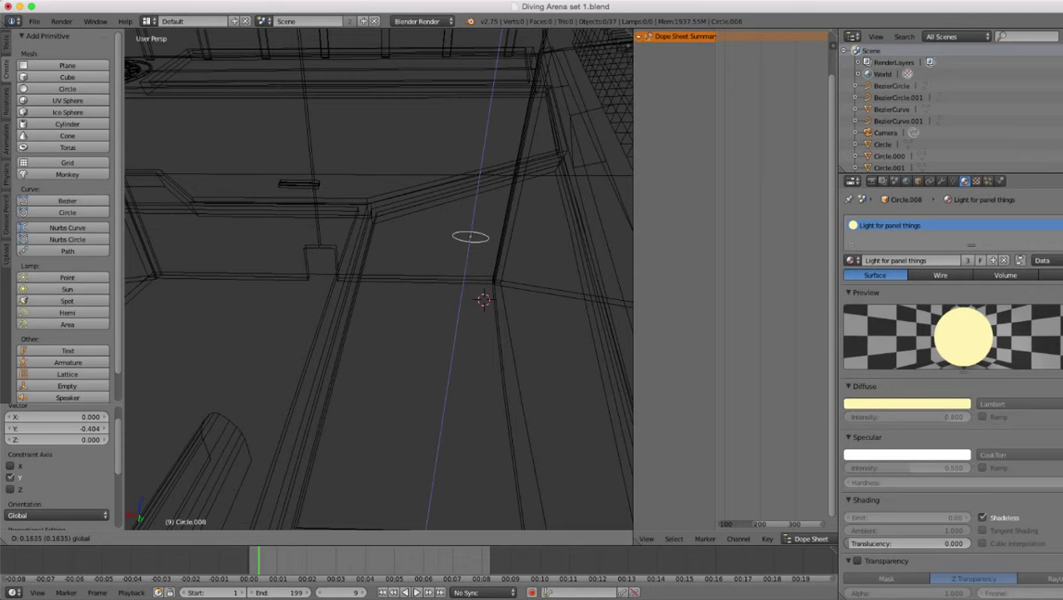
key("Return")
key("z")
left_click(481, 202)
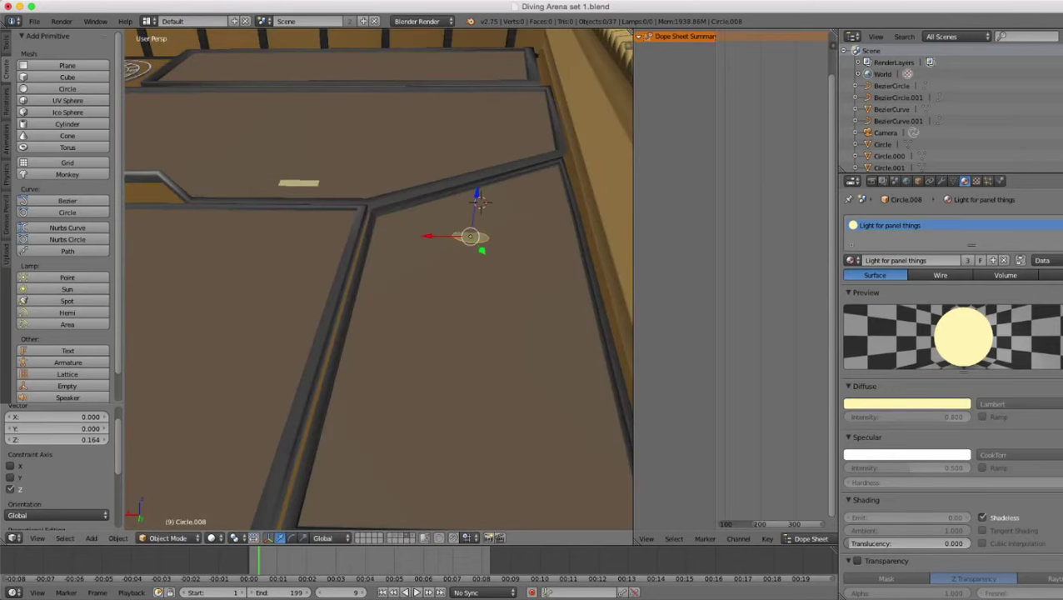
key("g")
key("z")
key("Return")
- Shrink the circle light by about 0.612 and again by about 0.504
middle_click_drag(467, 275, 346, 325)
scroll(379, 279, "up", 1)
key("s")
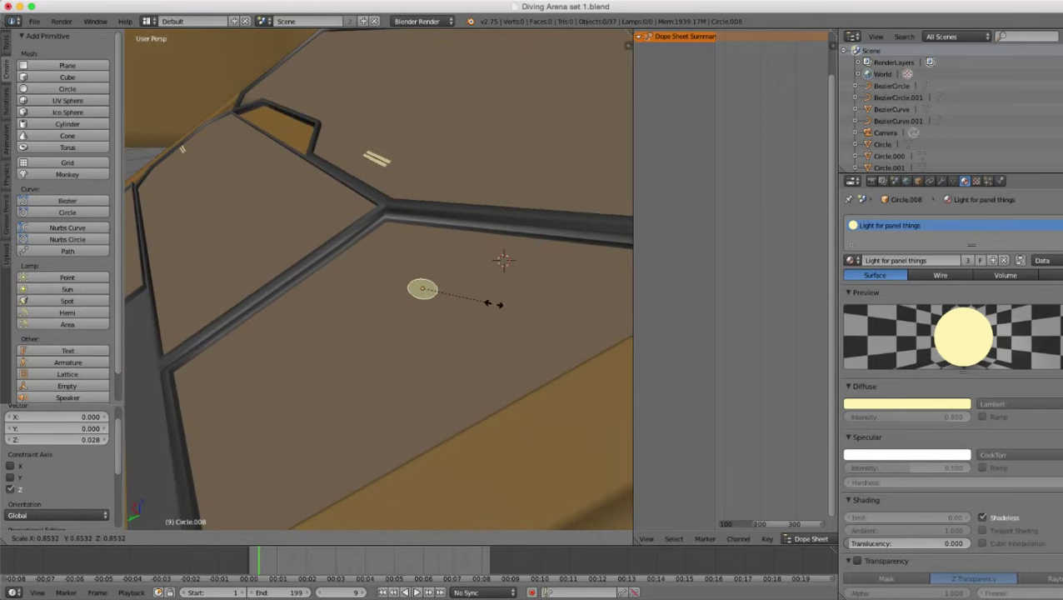
key("Return")
key("s")
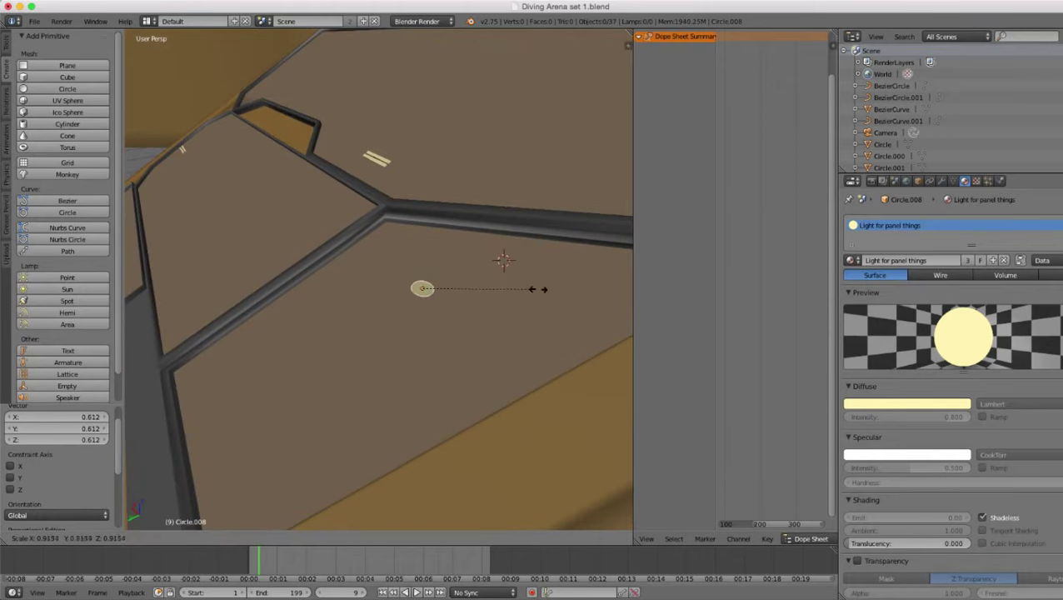
left_click(490, 279)
- Add an Array modifier to the circle light with a relative offset of 0 in X and 1 in Y
left_click(942, 181)
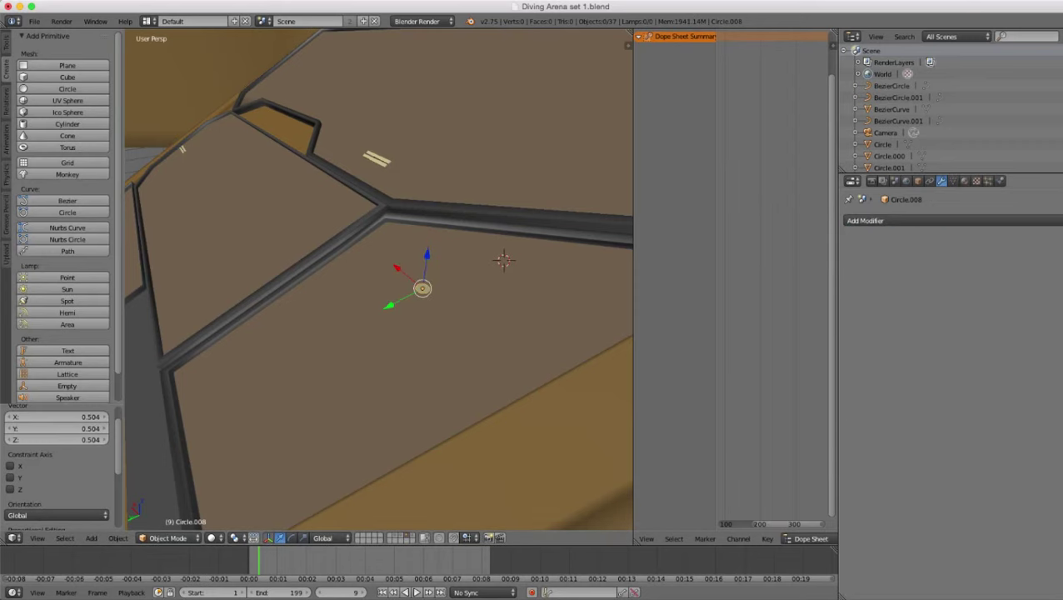
left_click(907, 221)
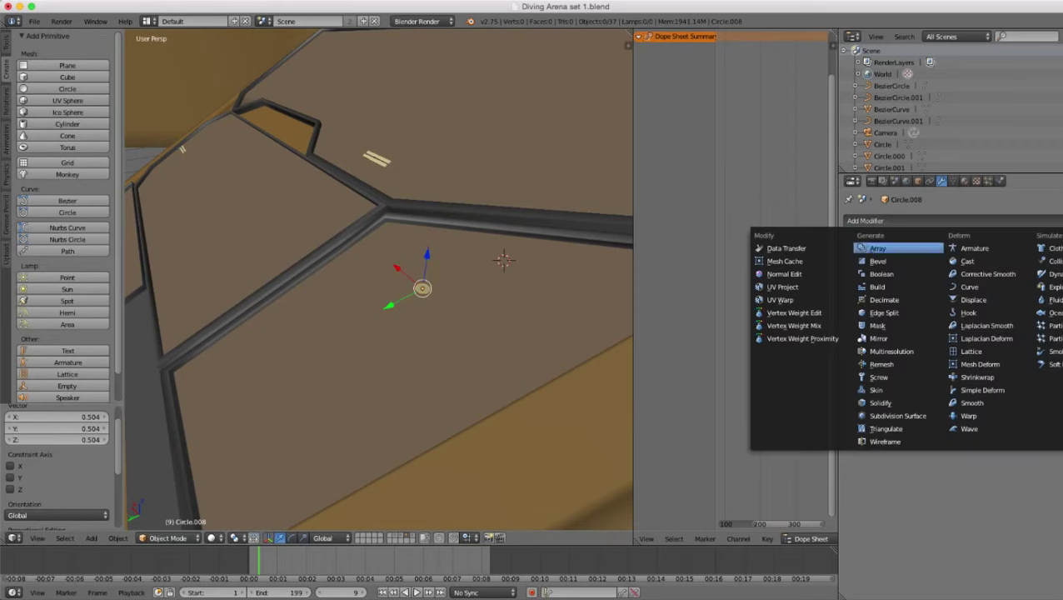
left_click(879, 248)
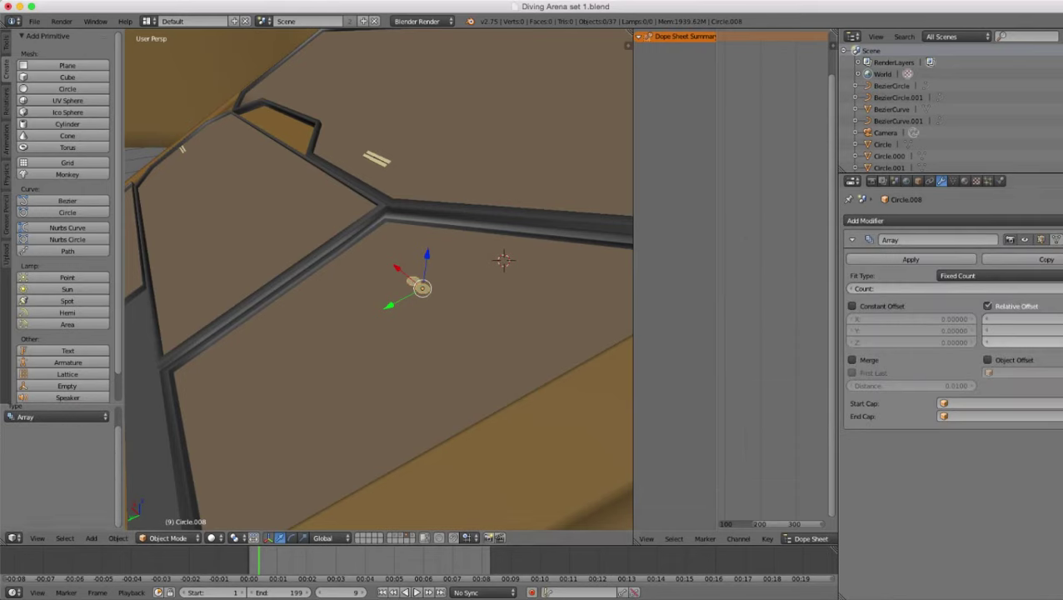
left_click(1033, 319)
type("0")
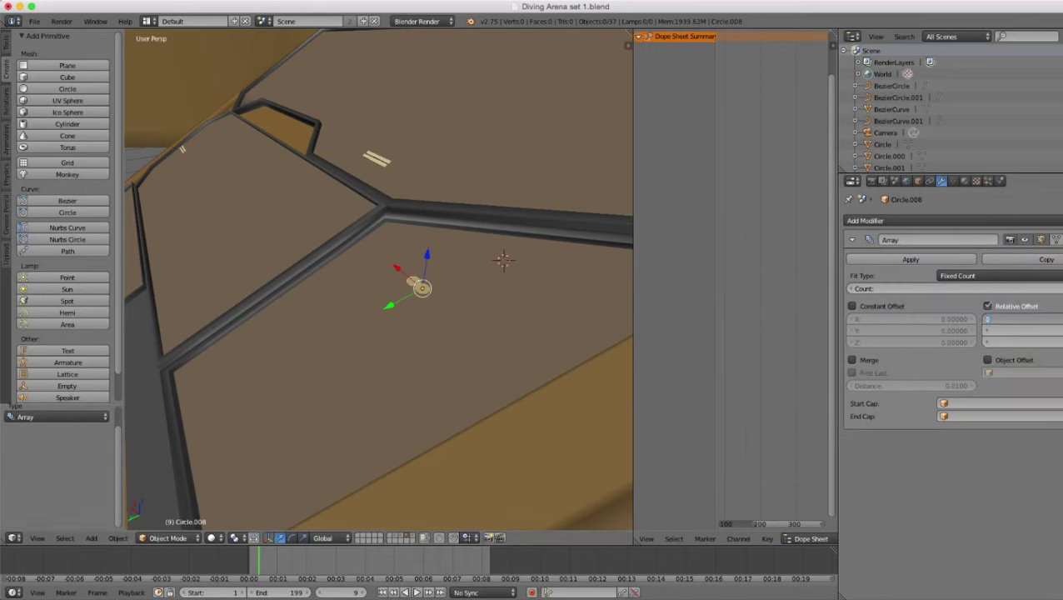
key("Return")
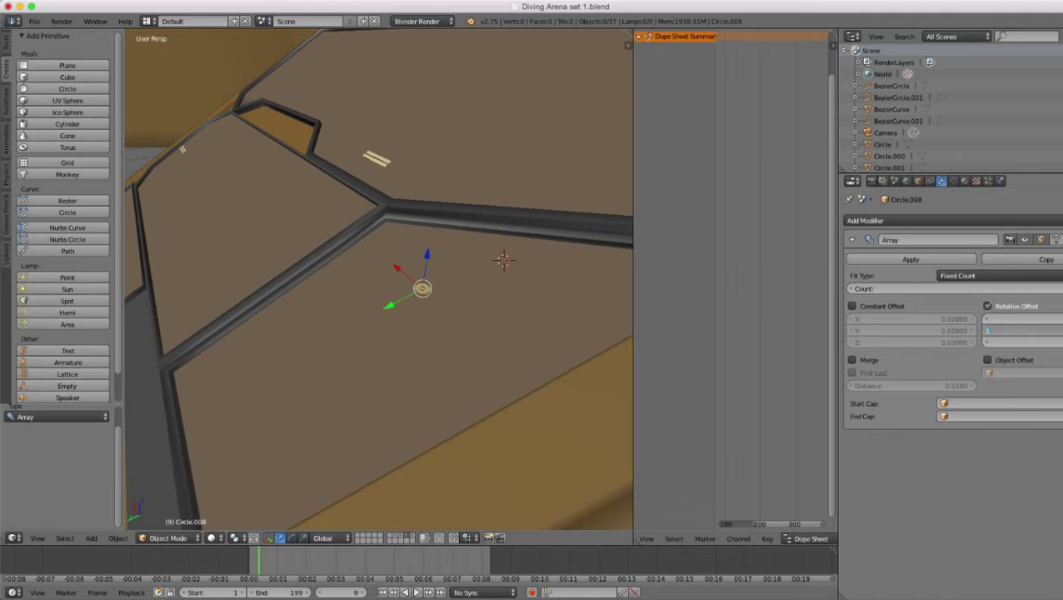
key("Return")
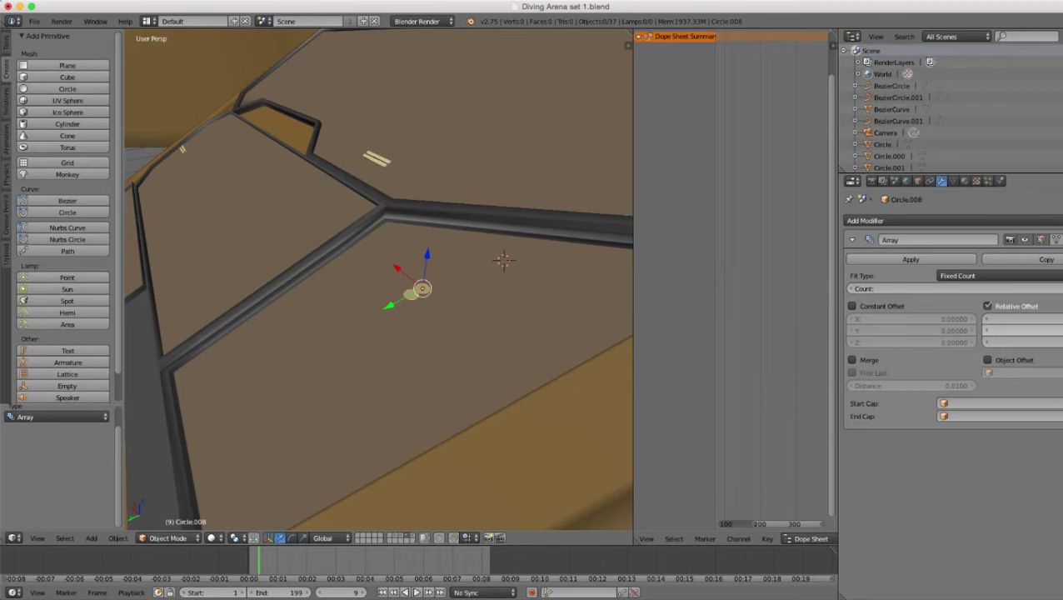
- Set the array's relative Y offset to 2 and adjust its count
left_click(1025, 331)
type("2")
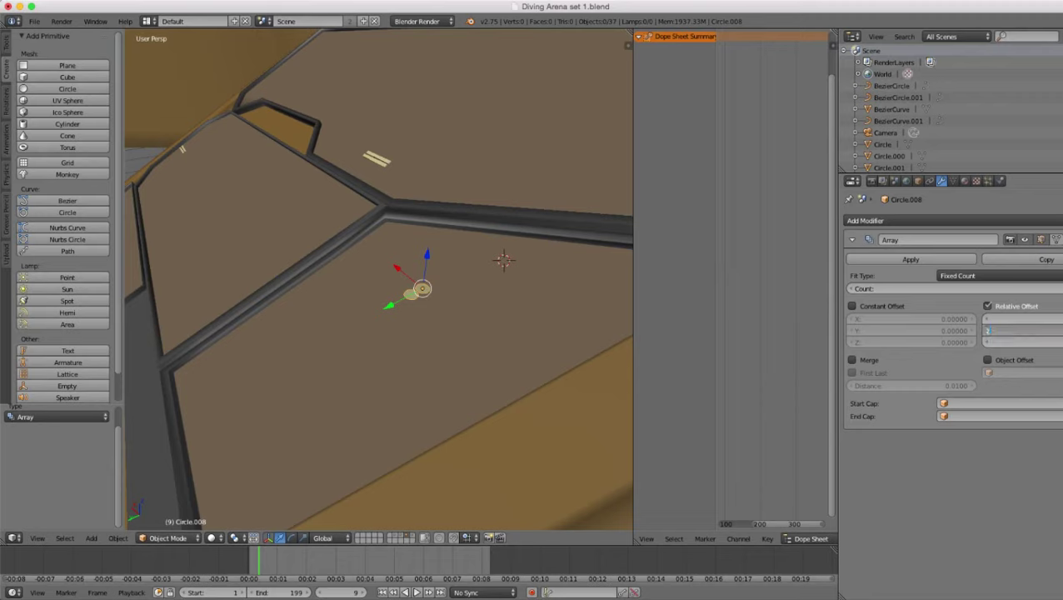
key("Return")
middle_click_drag(533, 300, 485, 304)
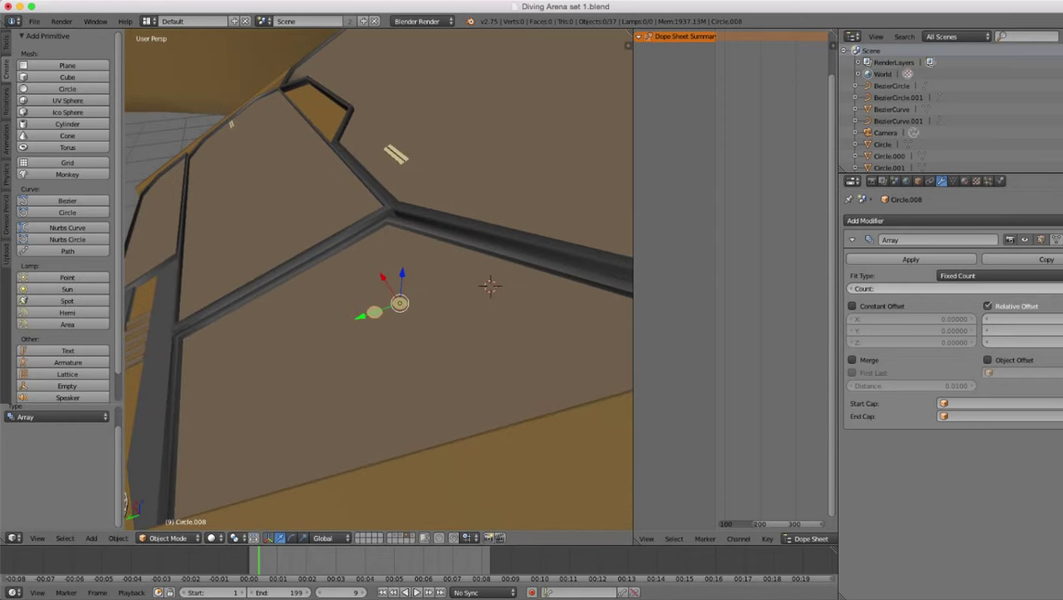
left_click(1000, 288)
- Select both light strips of the large octagonal panel in Edit Mode, including their linked geometry
scroll(380, 280, "down", 3)
middle_click_drag(367, 288, 385, 258)
scroll(379, 280, "up", 5)
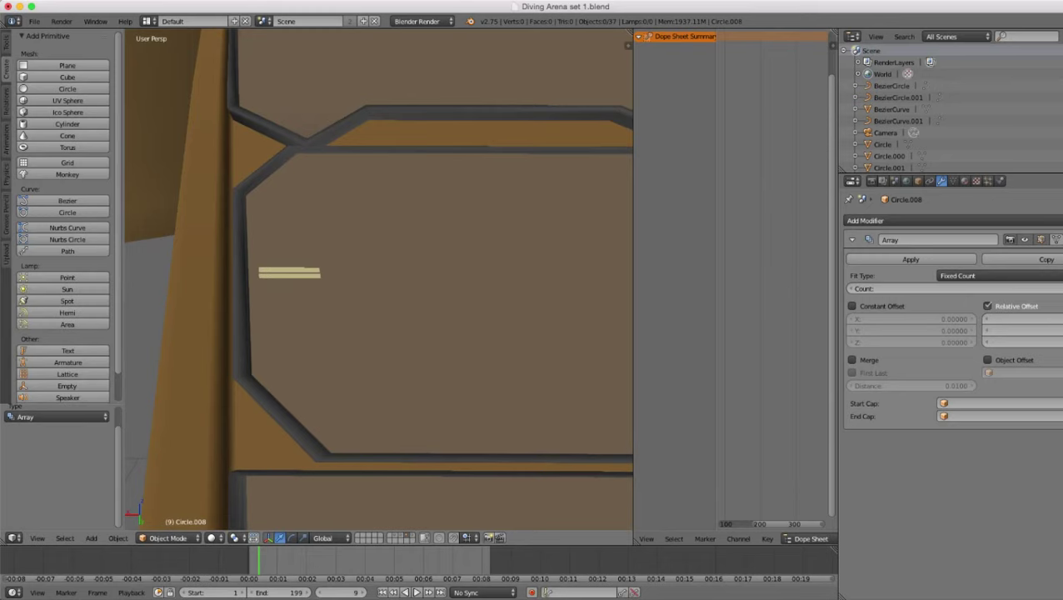
right_click(292, 273)
key("Tab")
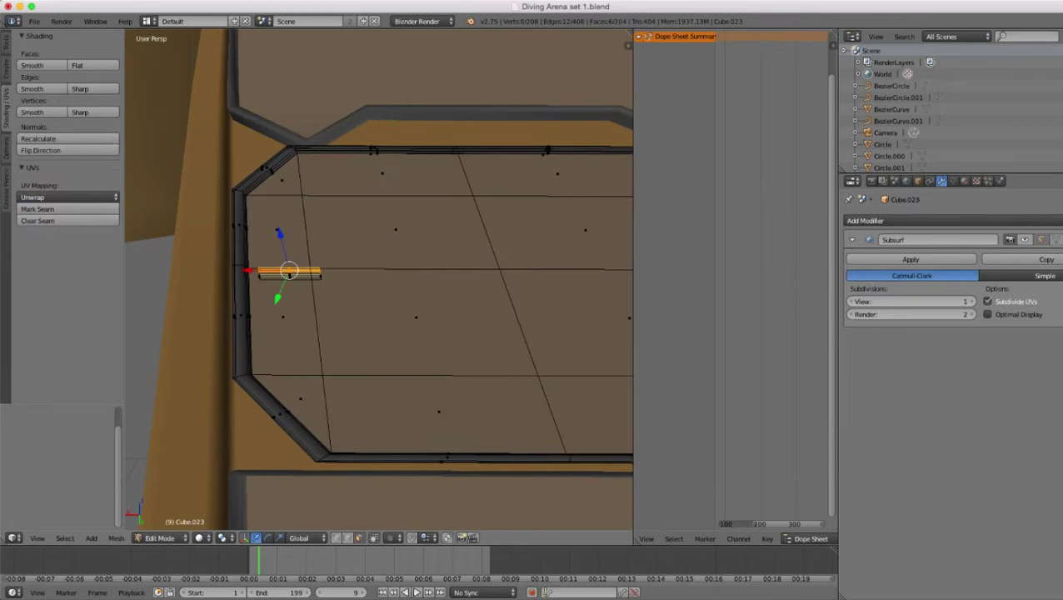
right_click(290, 277, "shift")
key("ctrl+l")
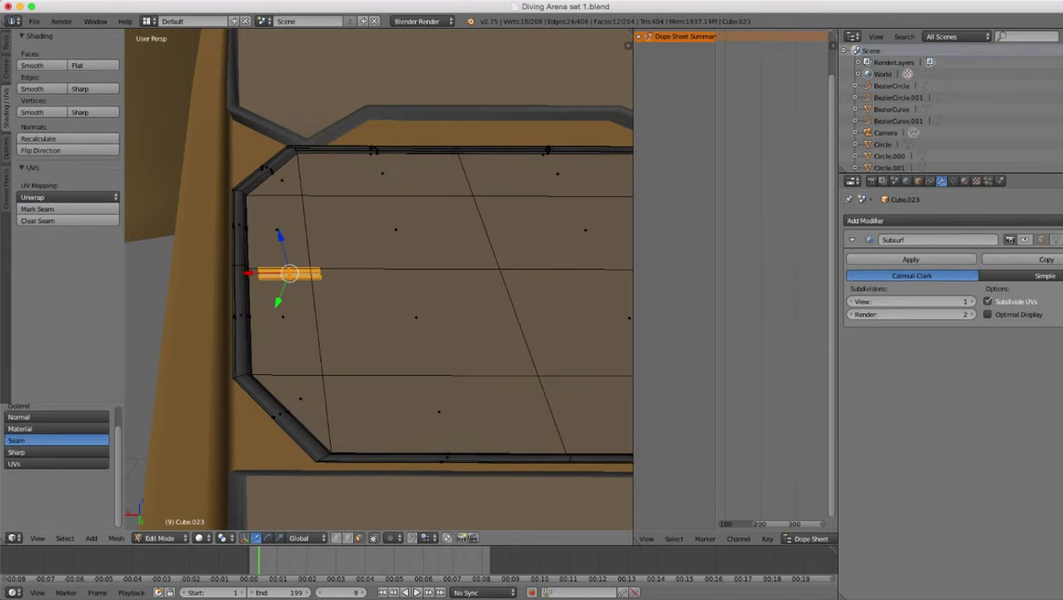
- Move the pair of light strips about 0.294 along Y and about -0.116 along Z towards the panel's lower corner
scroll(290, 276, "down", 4)
middle_click_drag(290, 277, 399, 273)
scroll(379, 279, "up", 6)
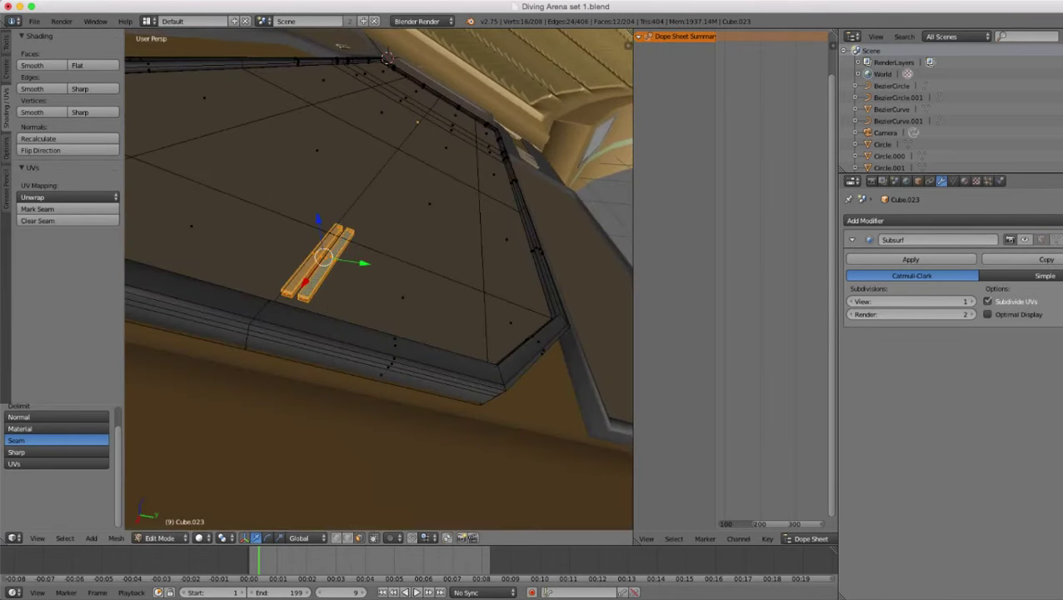
left_click_drag(364, 263, 514, 288)
middle_click_drag(514, 288, 469, 220)
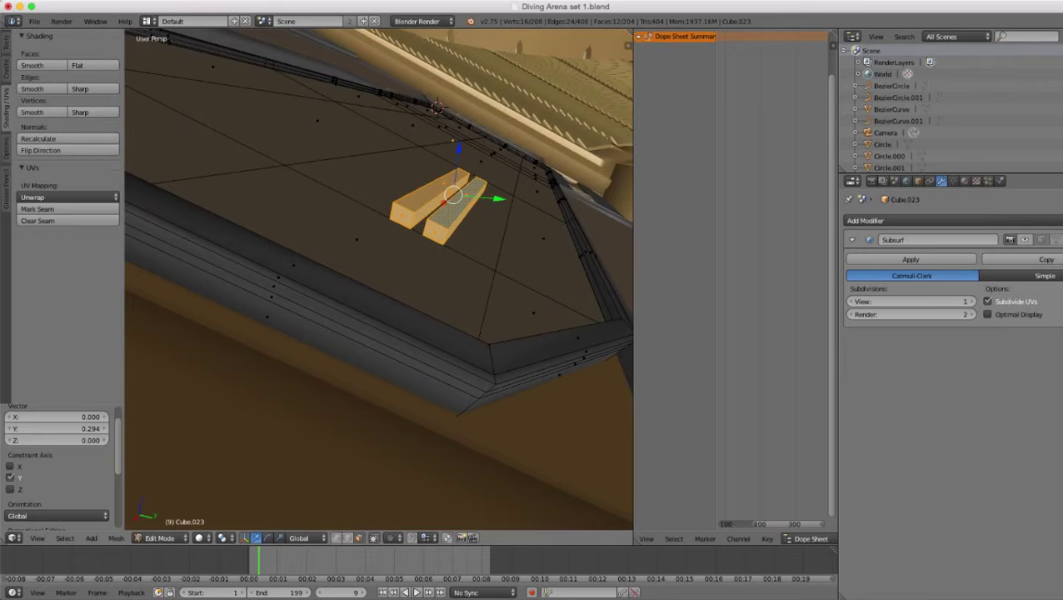
key("g")
key("z")
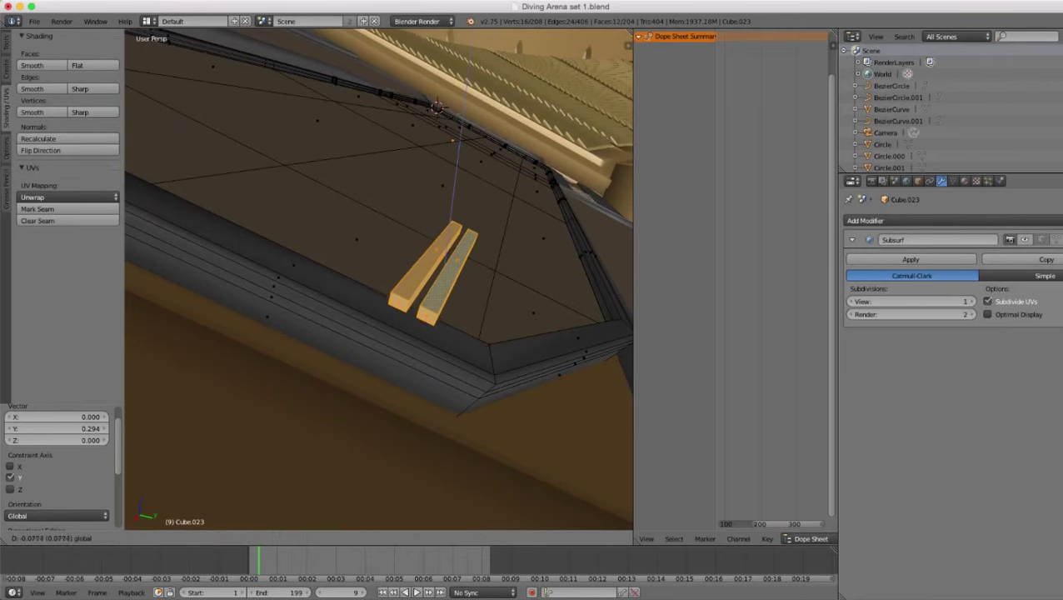
key("Return")
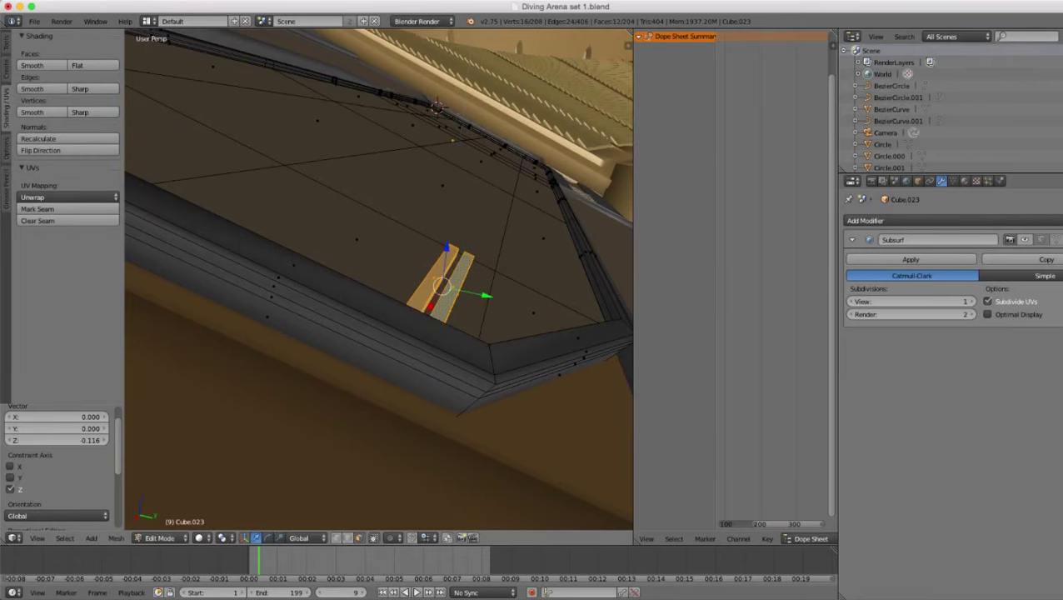
- Move the pair of light strips about -0.059 along X, away from the panel's dark frame
middle_click_drag(468, 267, 341, 354)
key("g")
key("x")
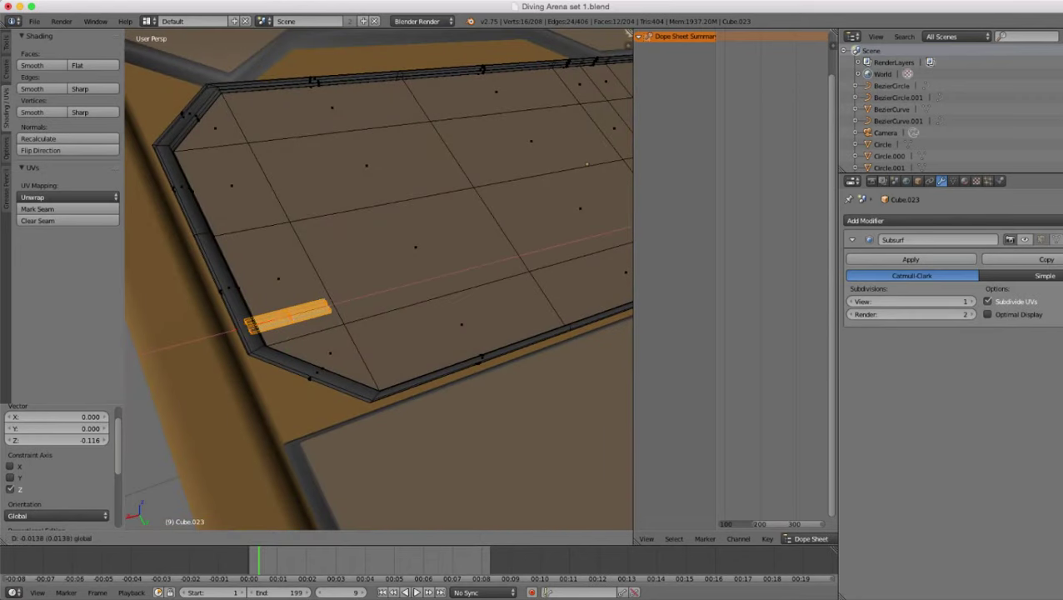
left_click(495, 371)
- Shorten the pair of light strips to about 0.87 along X and return to Object Mode
key("s")
key("x")
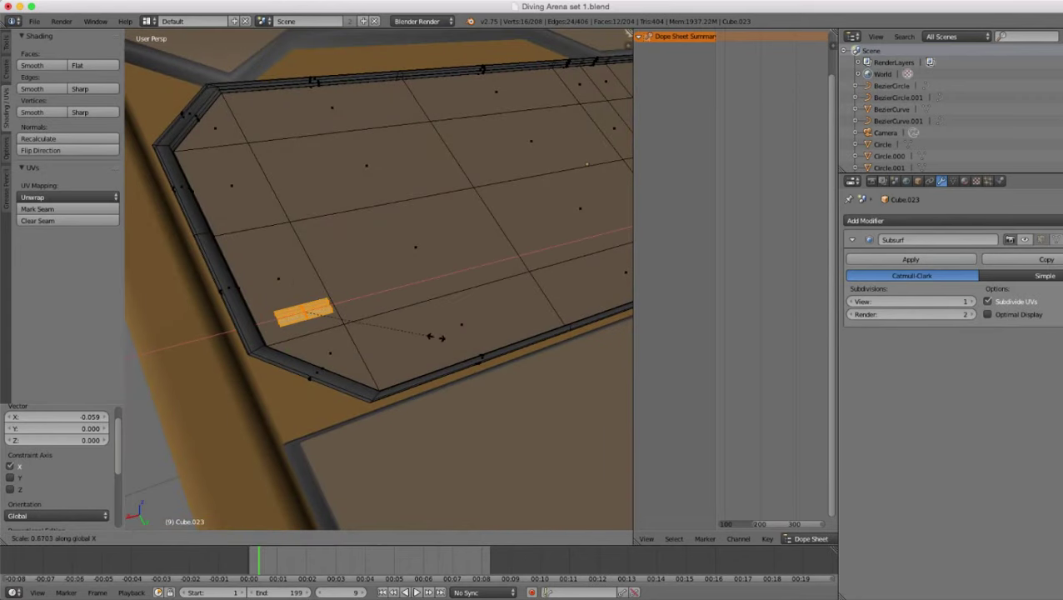
left_click(434, 338)
scroll(434, 338, "down", 4)
key("Tab")
scroll(435, 338, "down", 4)
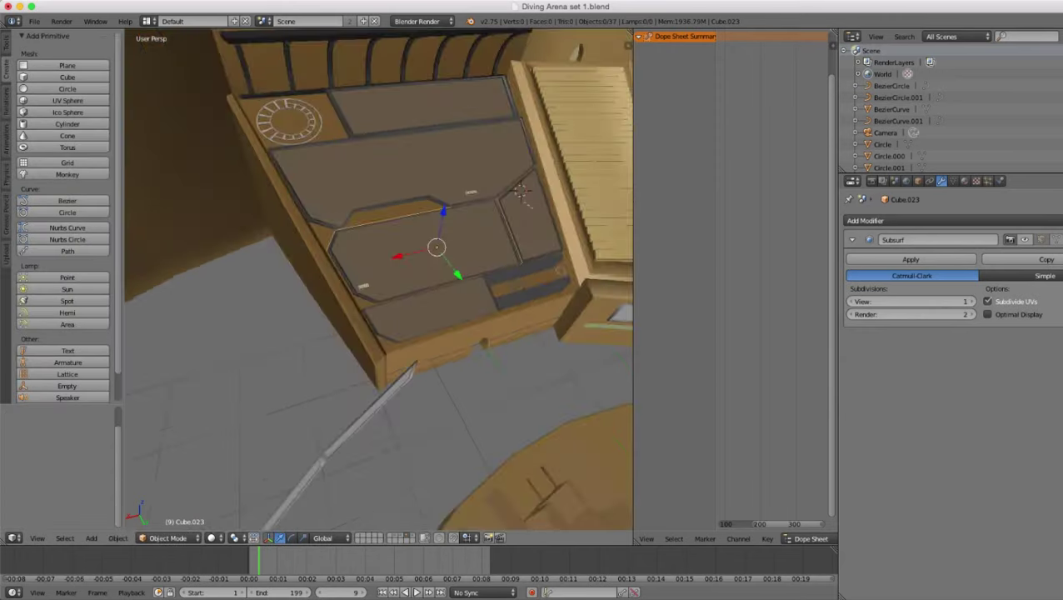
- Move the row of three circles about 0.395 along X, towards the dark frame edge of the small angled panel
middle_click_drag(434, 337, 334, 296)
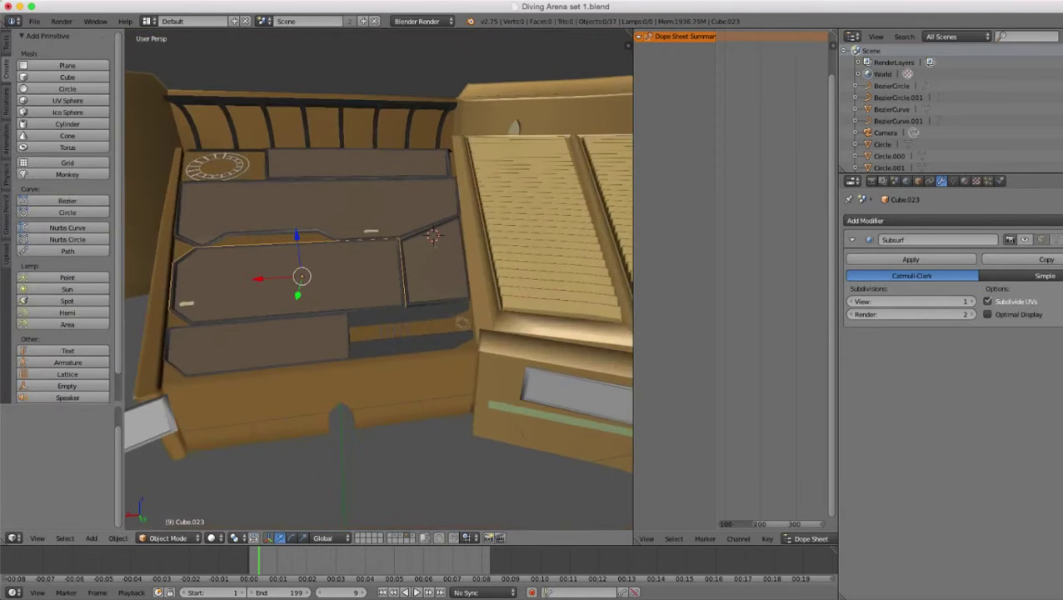
scroll(333, 297, "down", 2)
scroll(425, 241, "up", 10)
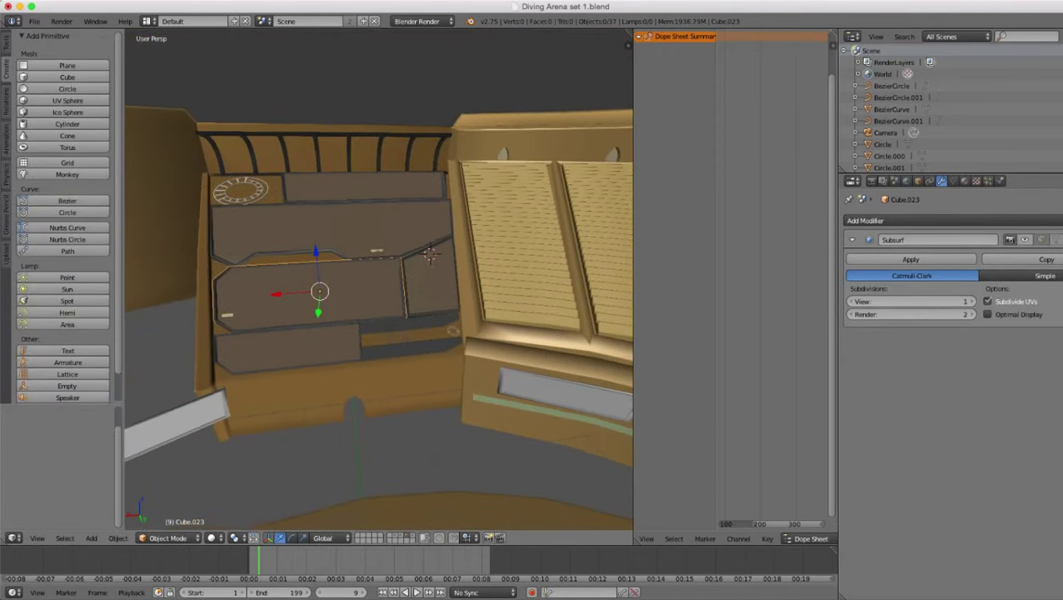
scroll(396, 245, "up", 2)
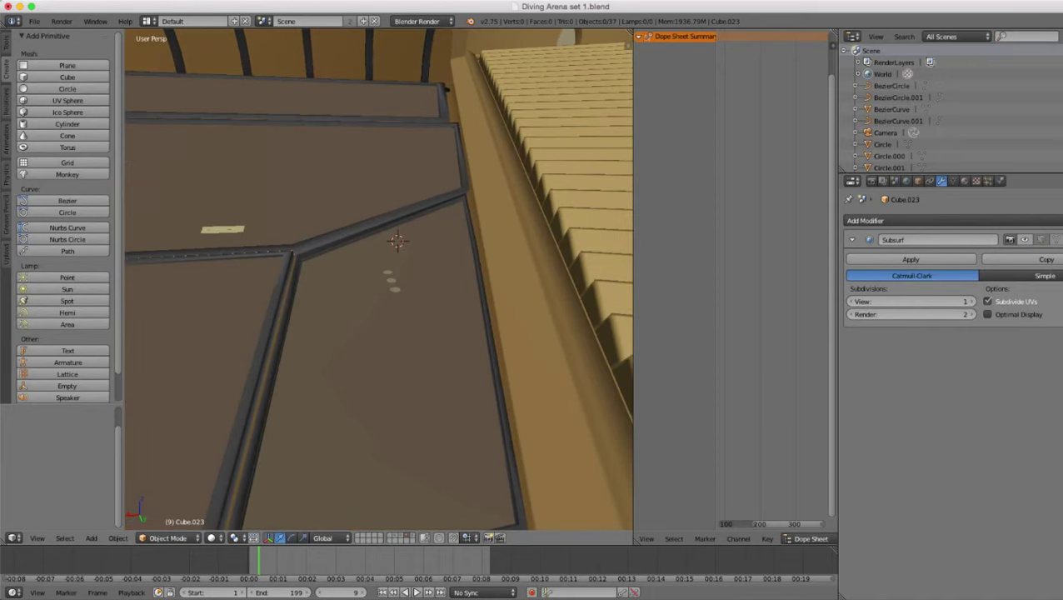
scroll(397, 242, "up", 2)
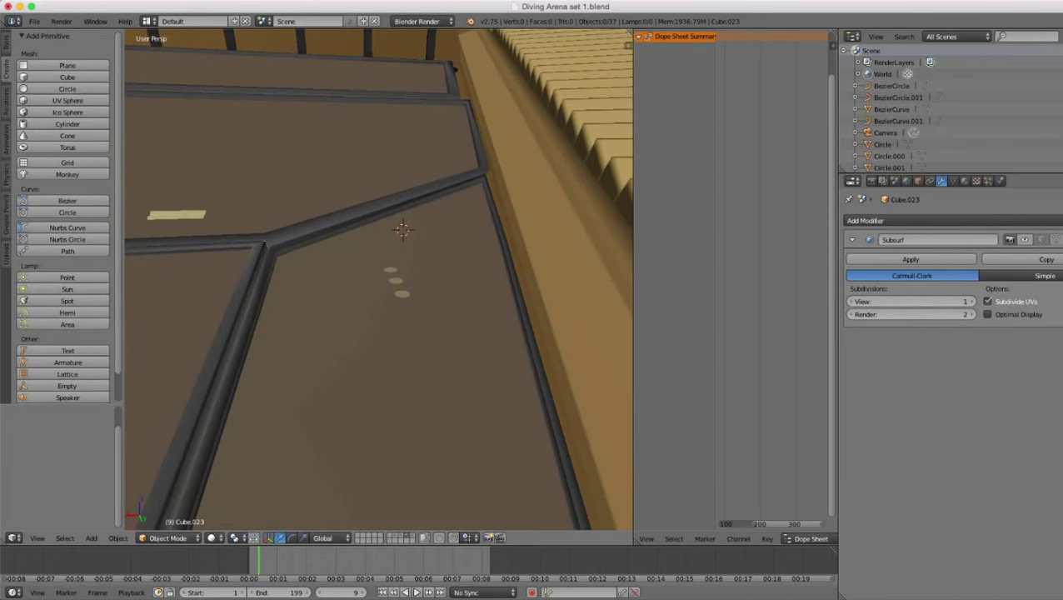
right_click(396, 281)
scroll(396, 281, "down", 3)
middle_click_drag(396, 281, 493, 321)
middle_click_drag(495, 385, 470, 501)
key("g")
key("x")
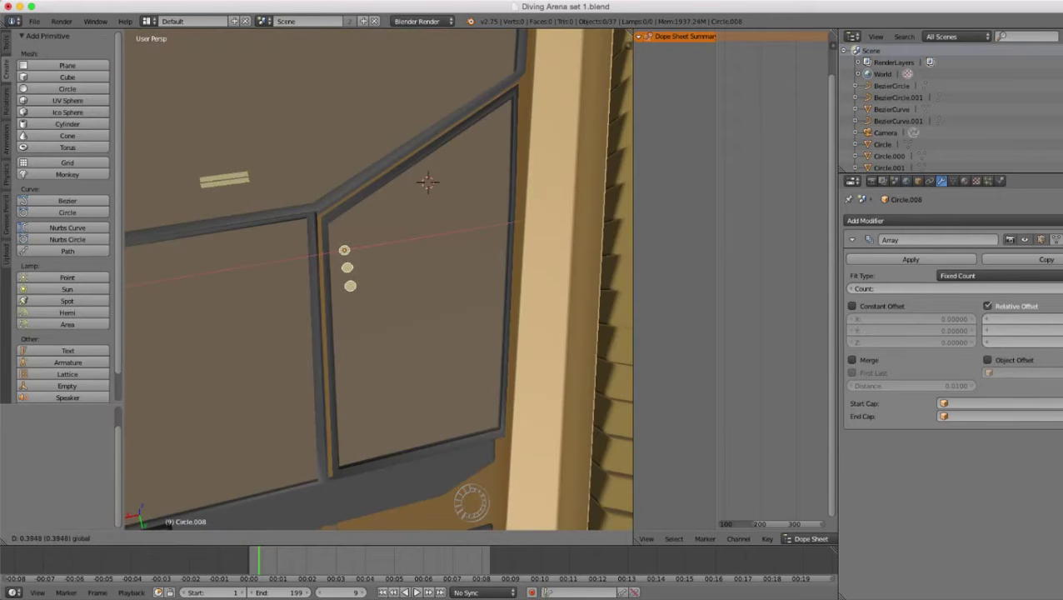
left_click(416, 283)
- Extrude the circle mesh about -0.007 along Z and make the mesh double-sided in Object Mode
middle_click_drag(417, 284, 196, 296)
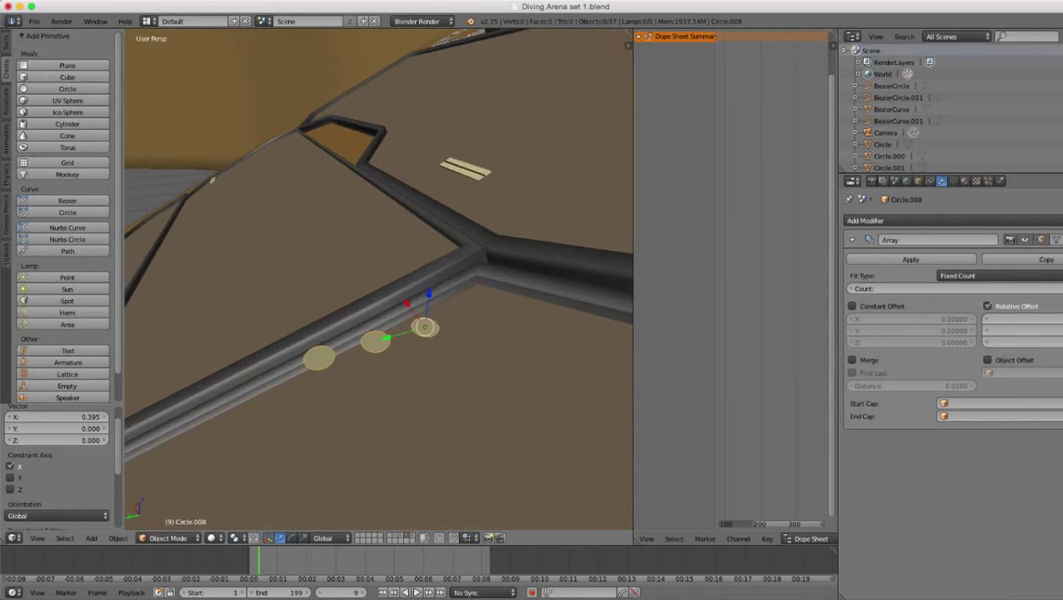
key("Tab")
middle_click_drag(375, 317, 341, 229)
key("a")
key("a")
key("e")
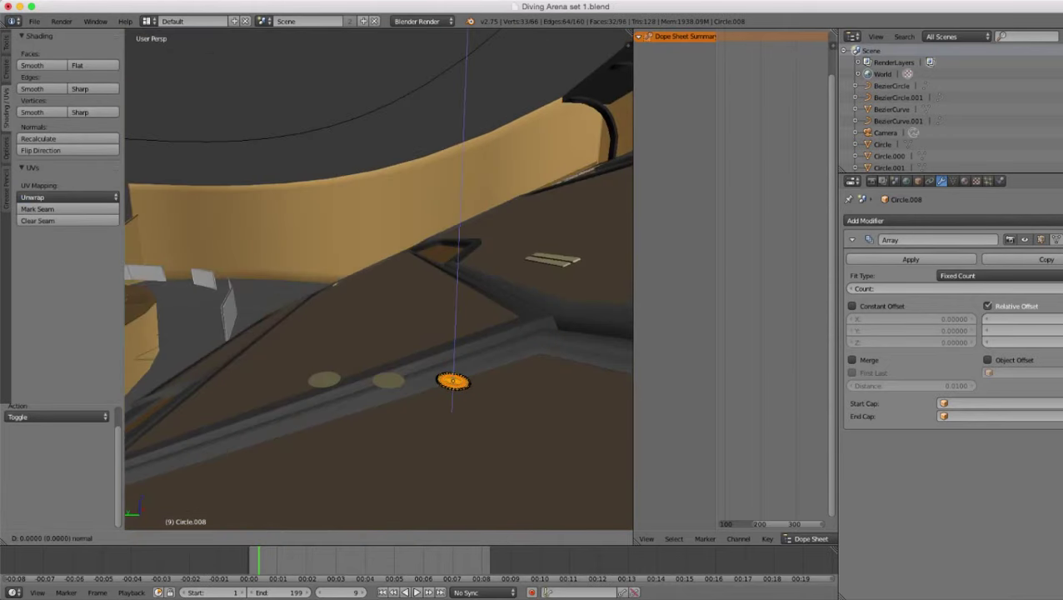
left_click(373, 385)
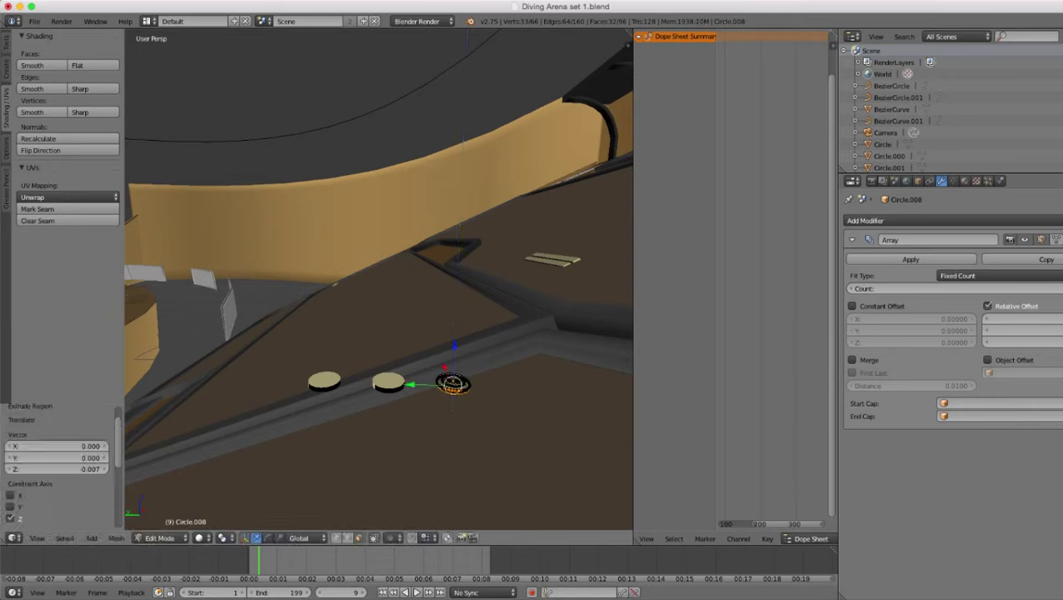
key("Tab")
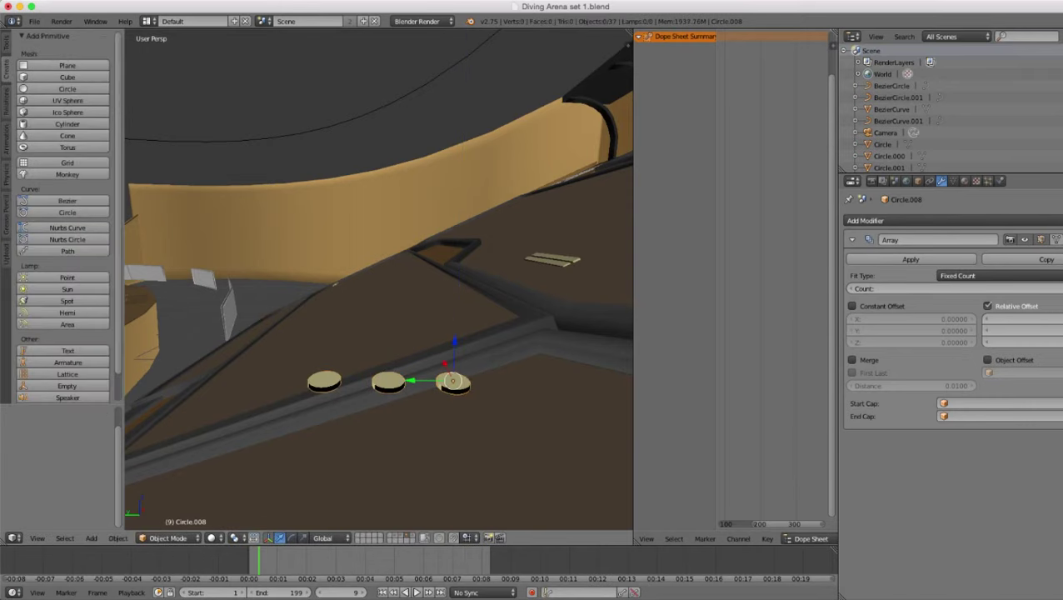
left_click(953, 180)
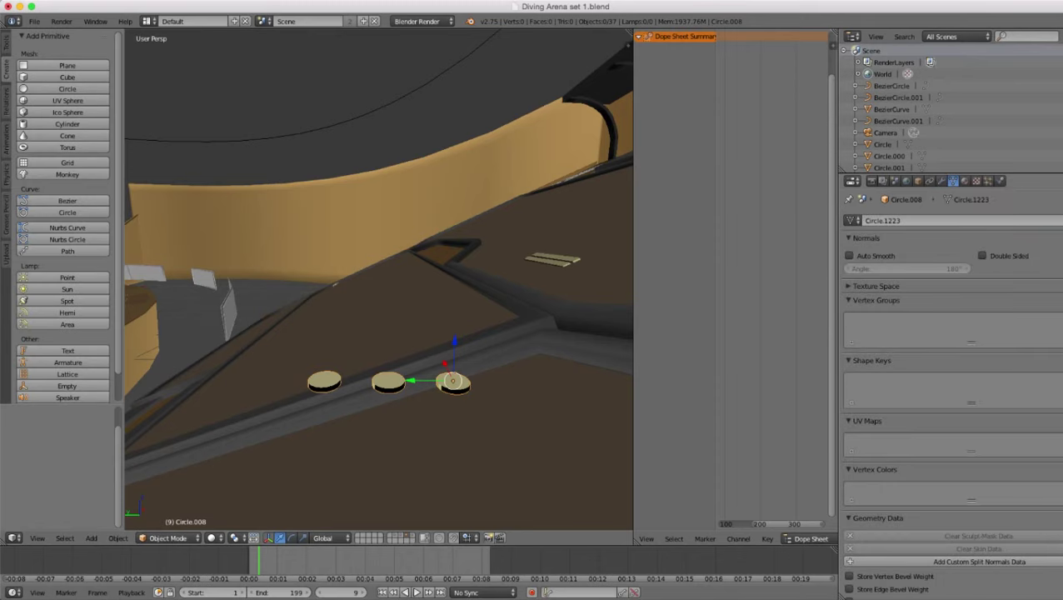
left_click(983, 256)
- Move the row of discs about -0.052 along Z and rotate it about -23.75° around its local X to follow the panel's slope
middle_click_drag(466, 334, 474, 288)
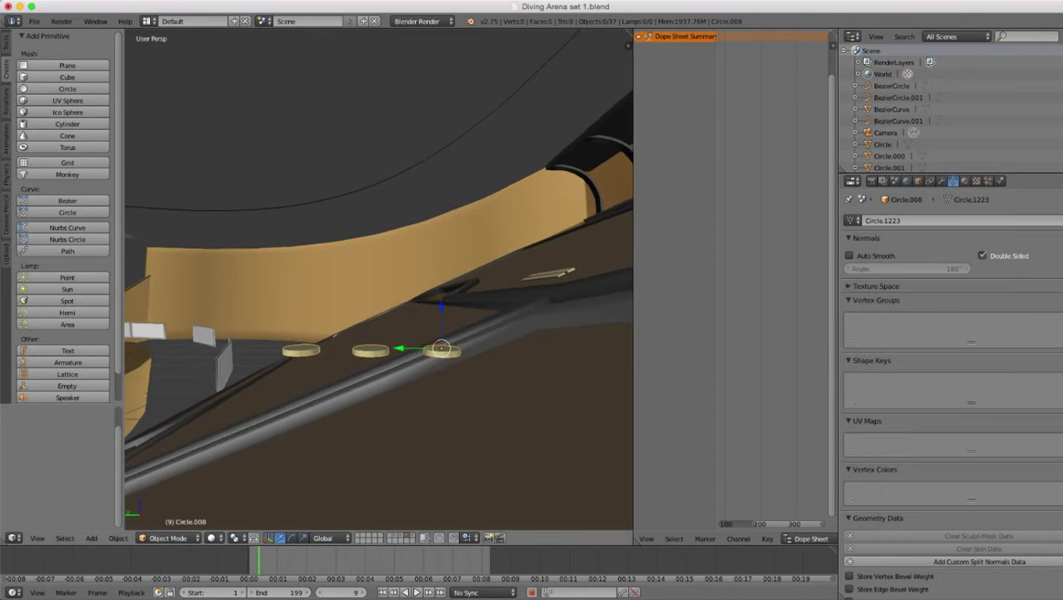
left_click_drag(441, 308, 441, 346)
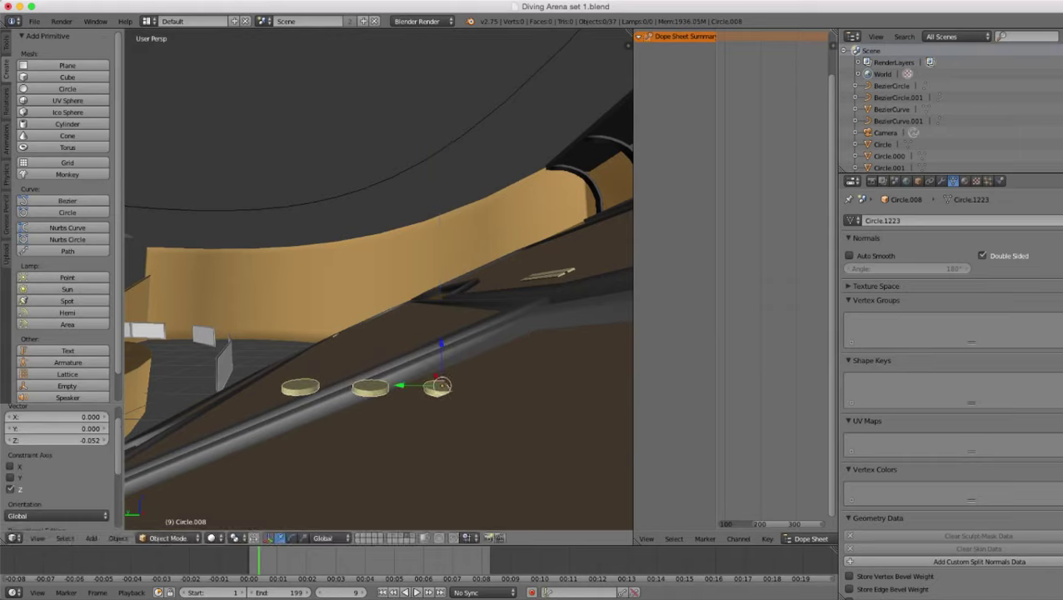
key("r")
key("x")
key("x")
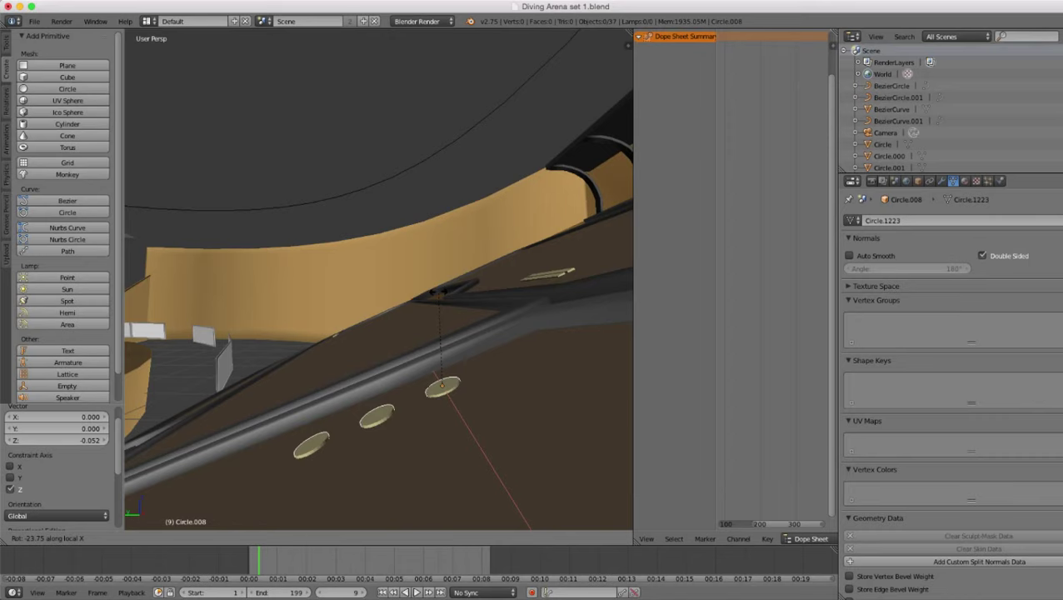
left_click(440, 292)
- Rotate the row of discs about -6.13° around the global Z axis
scroll(439, 292, "down", 4)
middle_click_drag(439, 293, 575, 341)
scroll(439, 293, "down", 7)
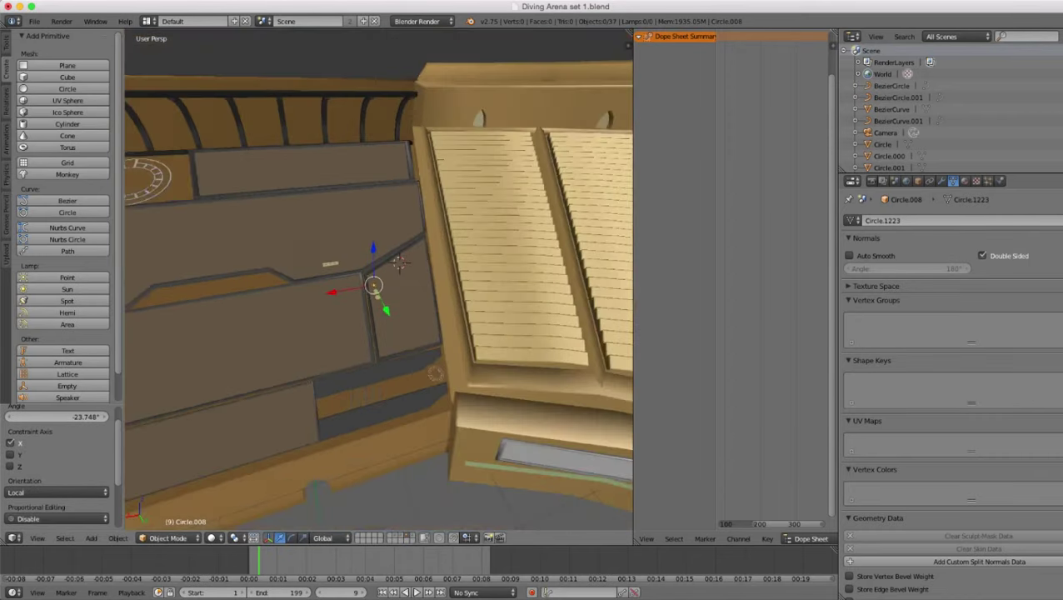
scroll(378, 279, "up", 4)
middle_click_drag(391, 275, 371, 313)
scroll(379, 280, "up", 5)
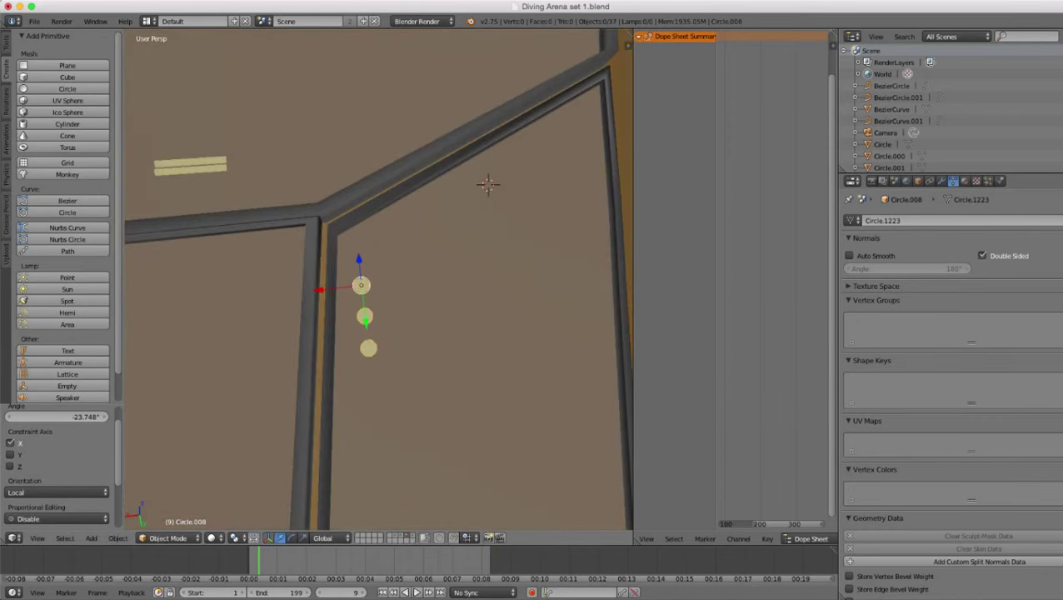
key("r")
key("z")
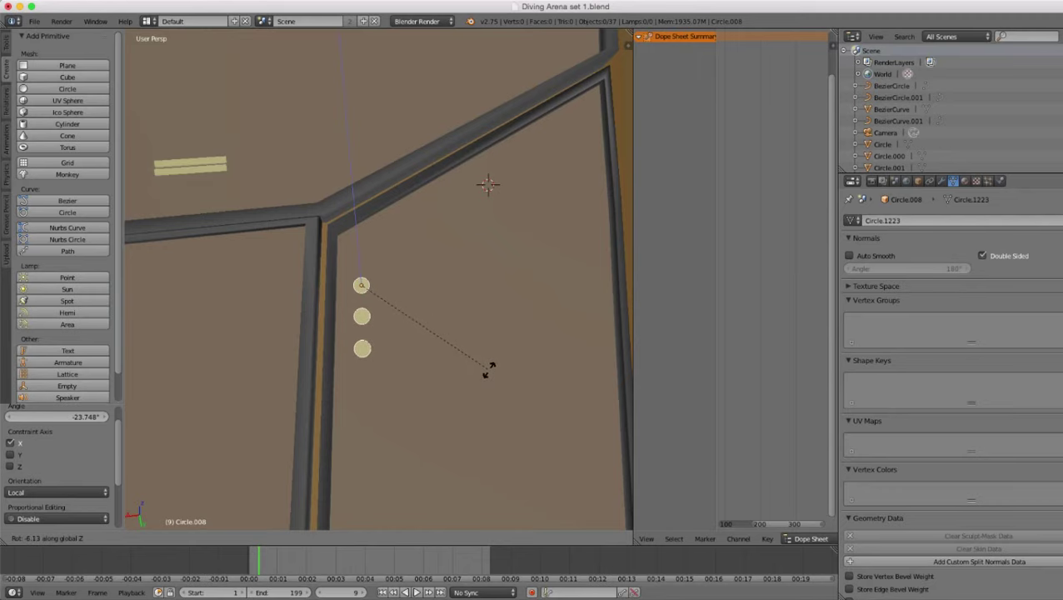
left_click(489, 369)
- Scale the row of discs to about 0.816 and increase the spacing in its Array modifier
scroll(489, 369, "down", 5)
middle_click_drag(489, 369, 496, 341)
scroll(483, 250, "up", 4)
scroll(543, 287, "down", 4)
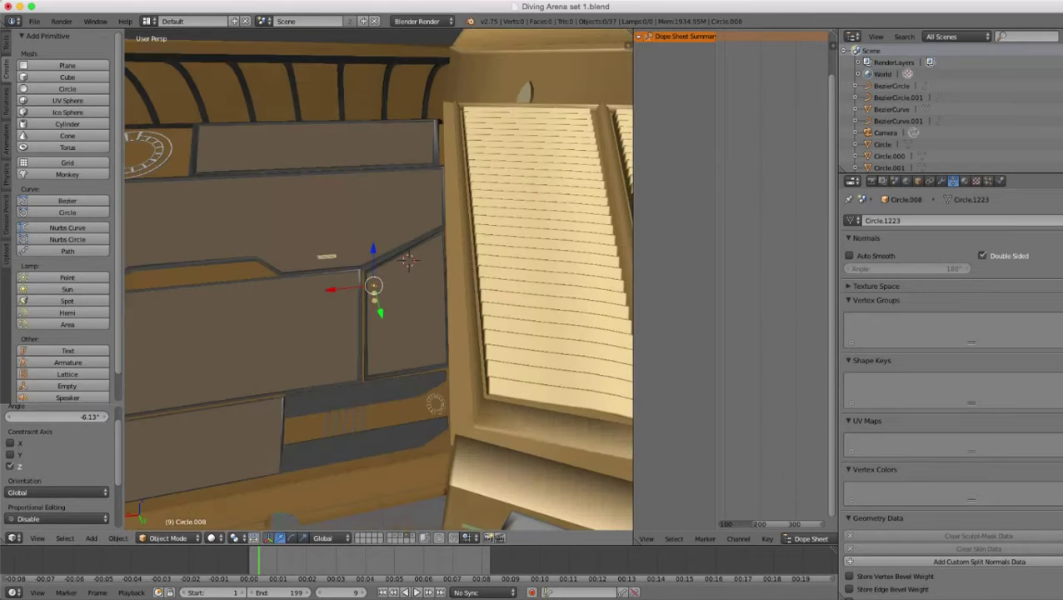
scroll(379, 280, "up", 4)
scroll(379, 279, "down", 6)
scroll(379, 279, "up", 7)
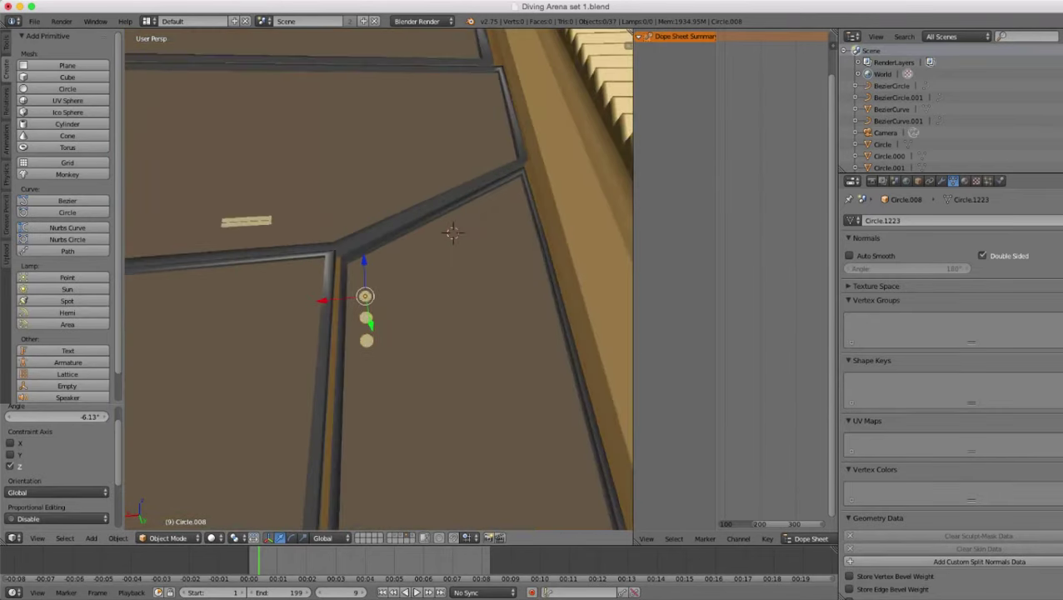
key("s")
left_click(440, 332)
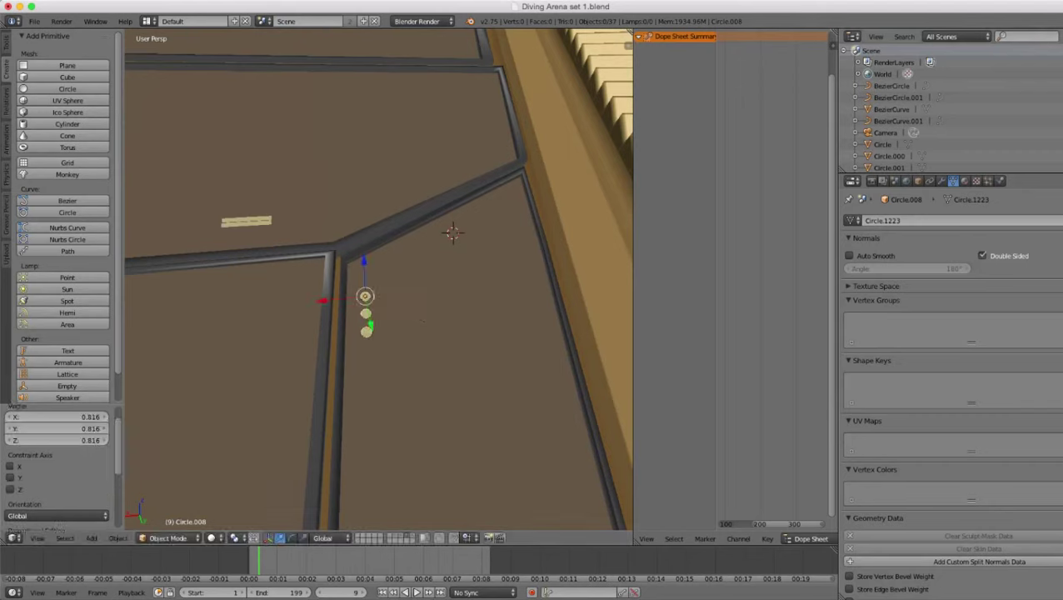
left_click(942, 181)
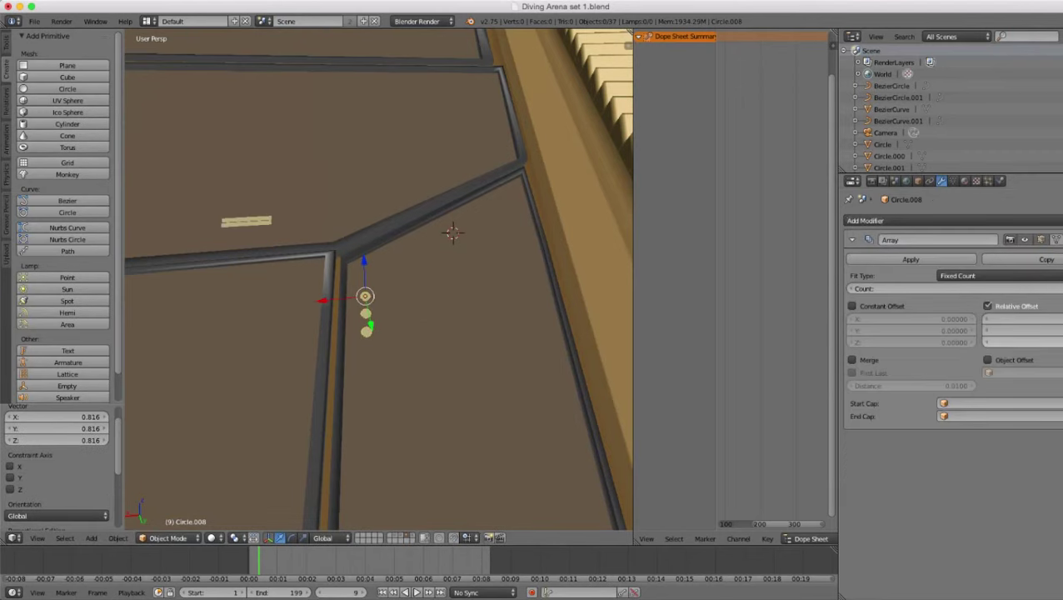
key("Return")
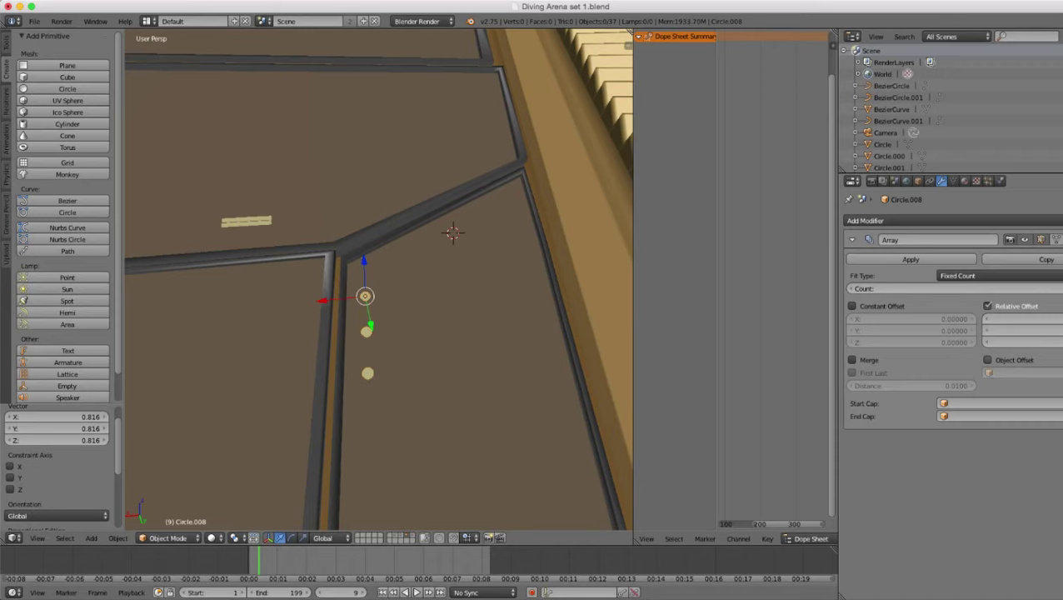
- Rotate the widened row of discs about -0.707° around the global Z axis to fine-tune its alignment with the panel frame
scroll(417, 284, "down", 2)
middle_click_drag(416, 275, 396, 296)
scroll(396, 297, "up", 2)
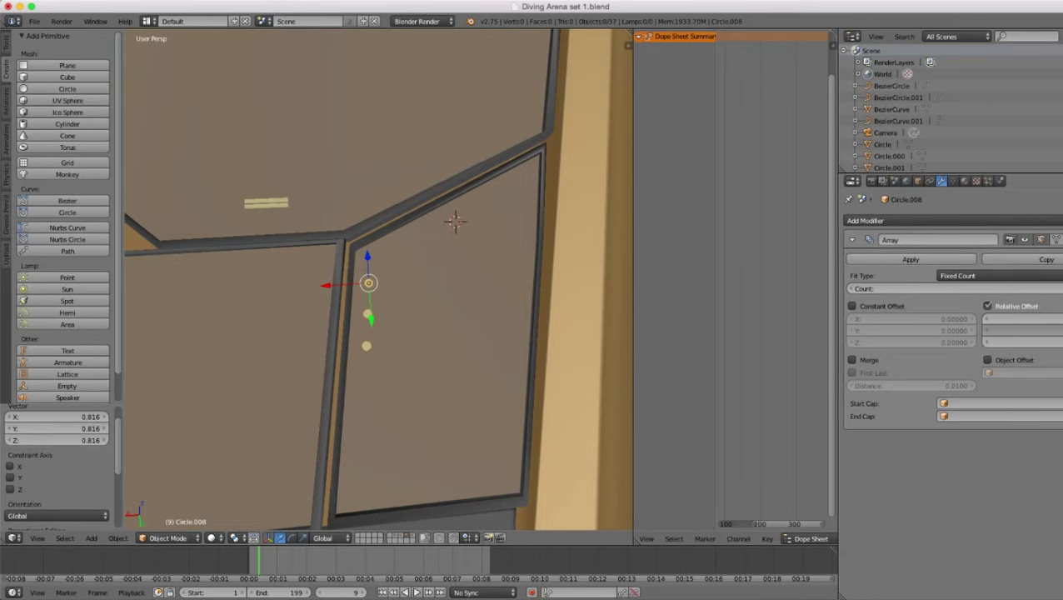
scroll(379, 280, "up", 3)
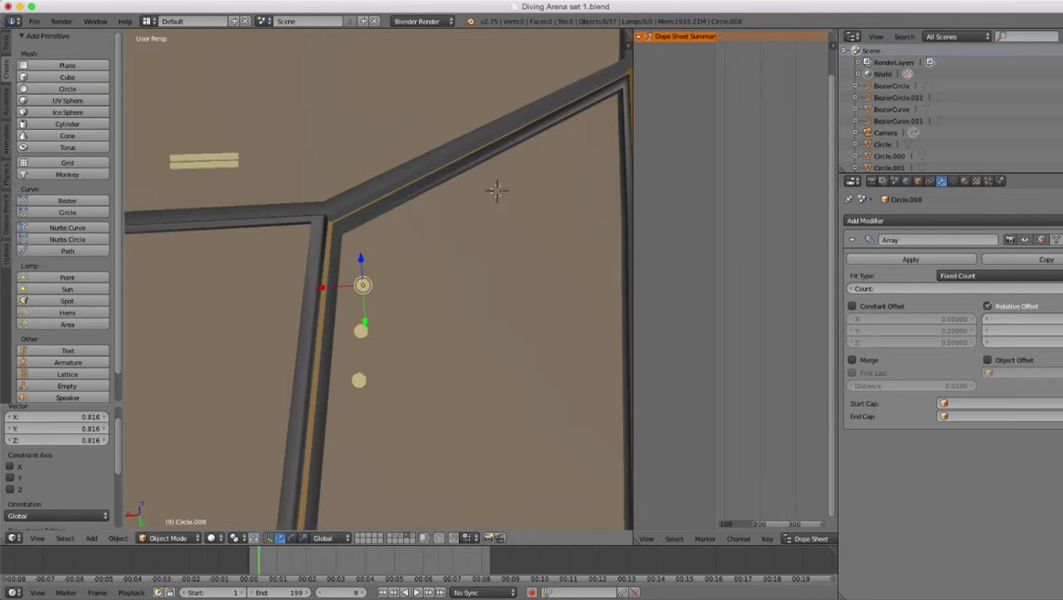
key("r")
key("z")
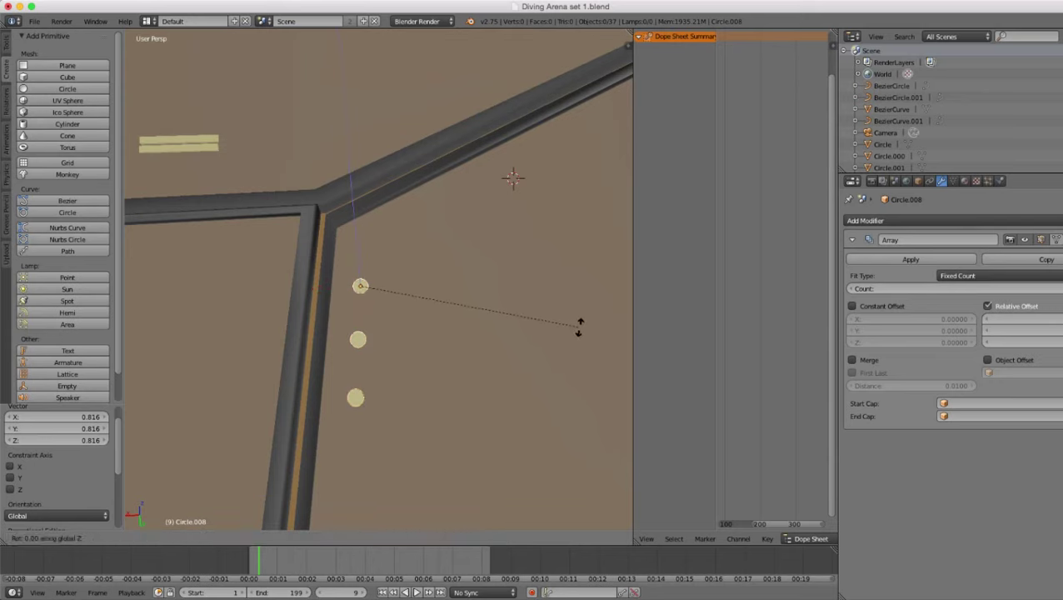
left_click(576, 330)
- Add a second Array modifier to the discs and clear its relative X offset
scroll(577, 330, "down", 7)
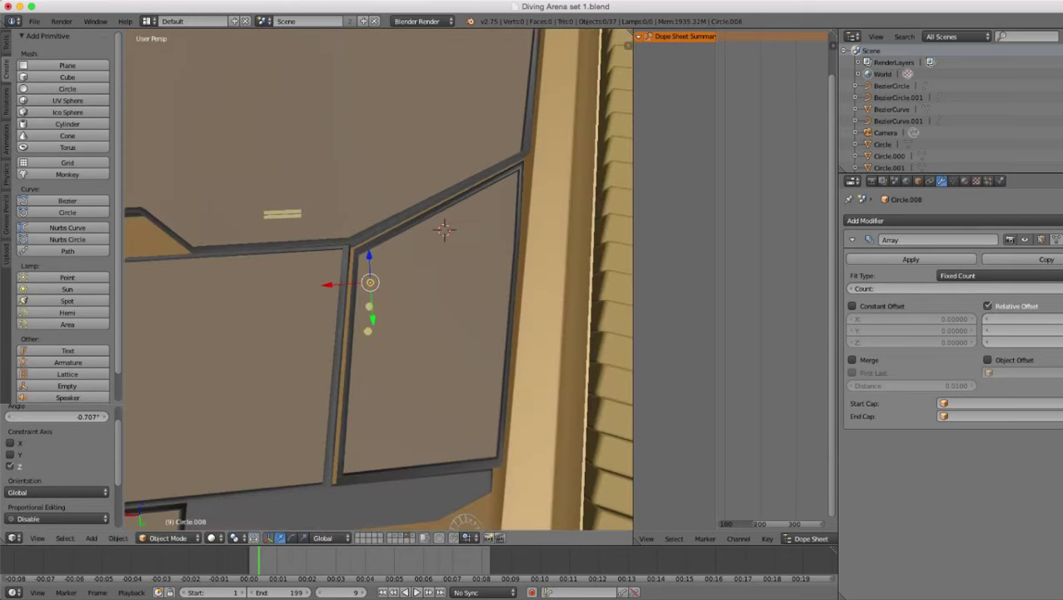
middle_click_drag(577, 330, 613, 266)
scroll(612, 267, "down", 2)
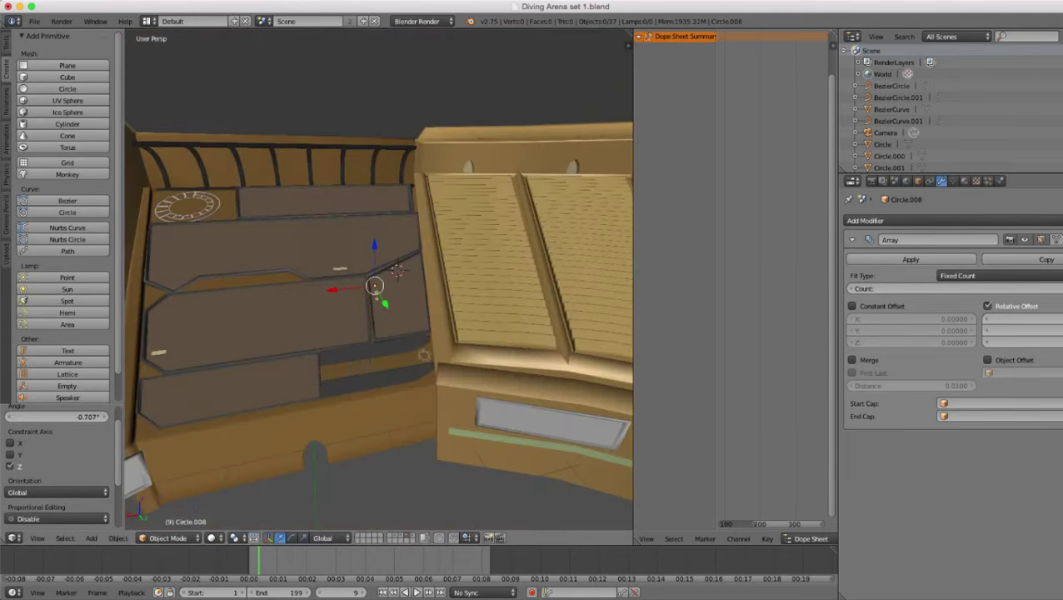
scroll(379, 283, "up", 3)
left_click(934, 220)
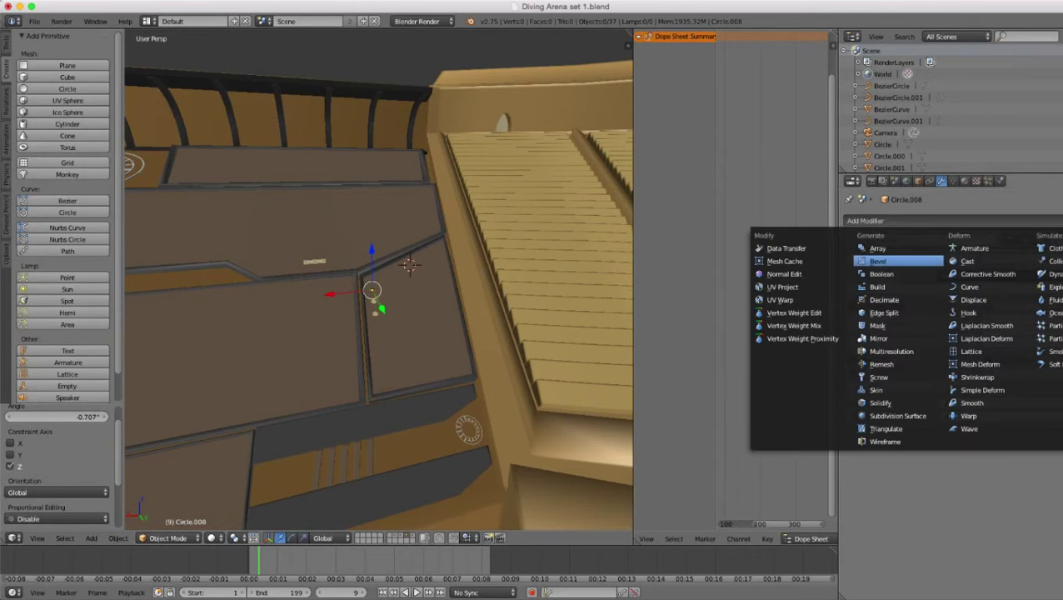
left_click(899, 247)
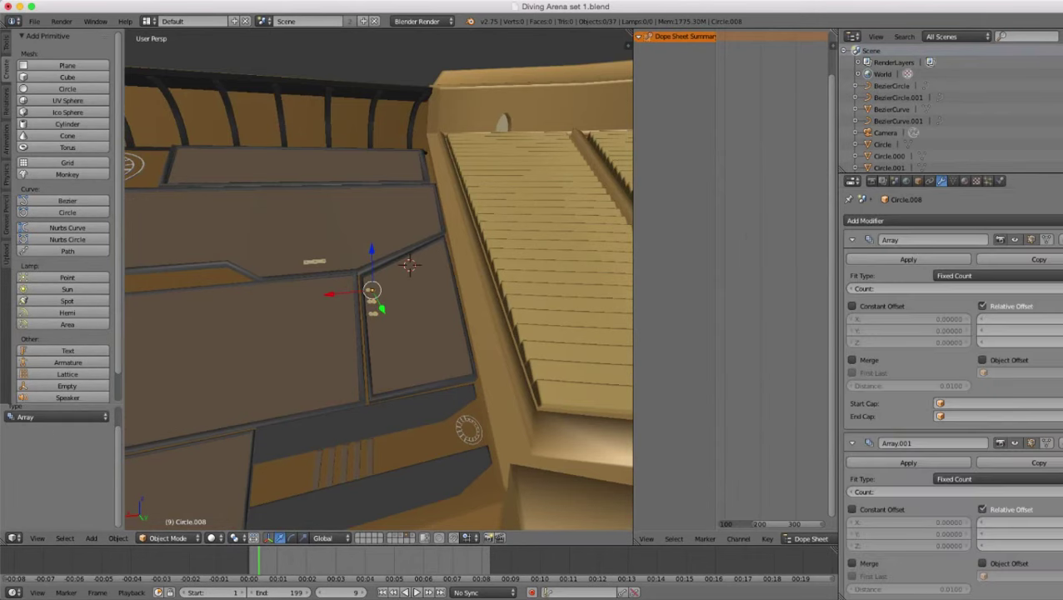
left_click(1023, 523)
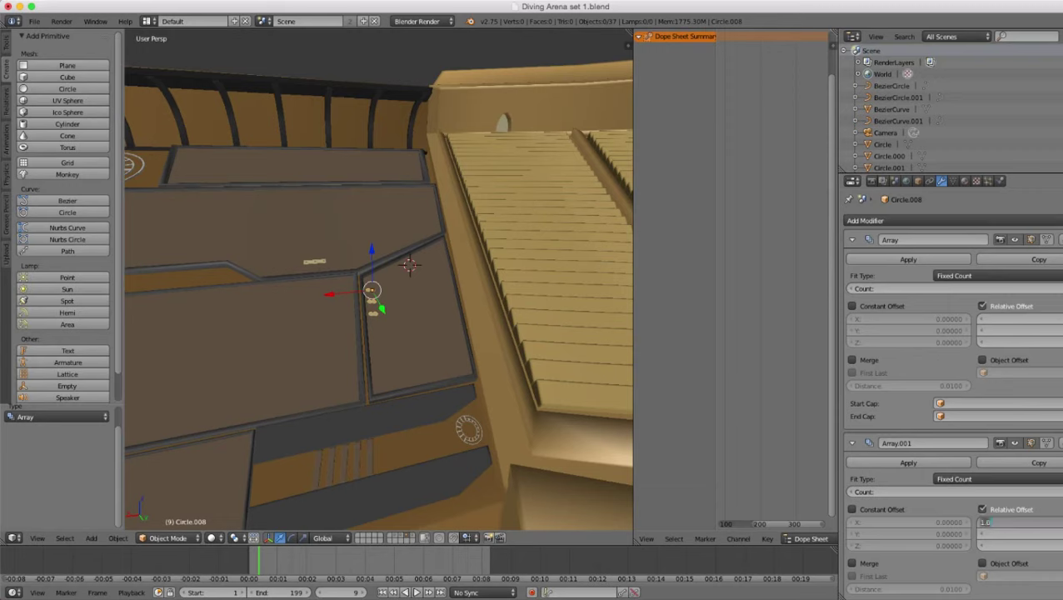
key("Return")
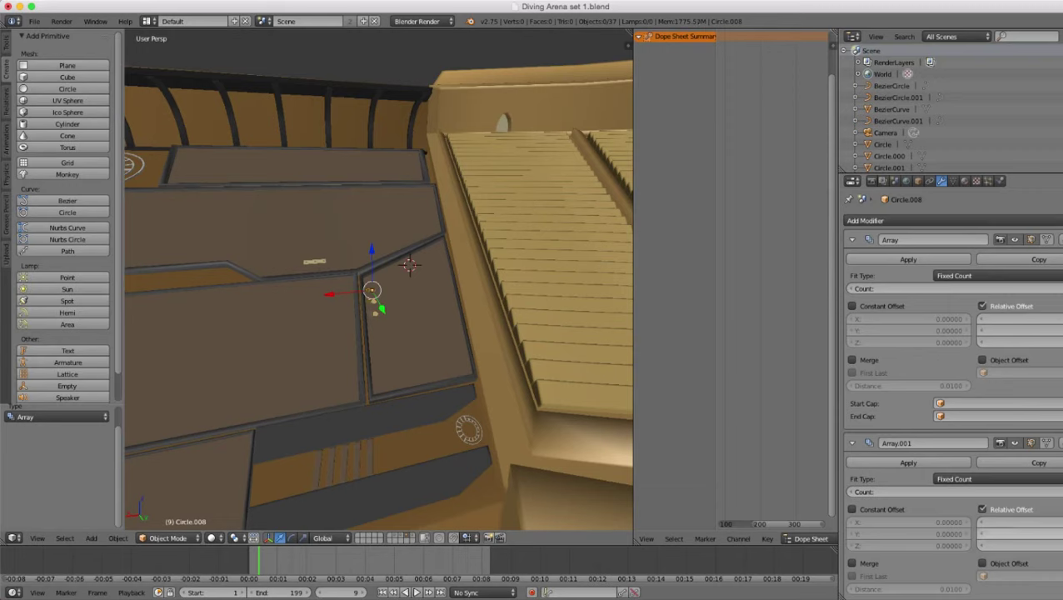
- Set the second Array modifier's relative Y offset to 2 to form a separate second group of discs
left_click(1023, 535)
type("1")
key("Return")
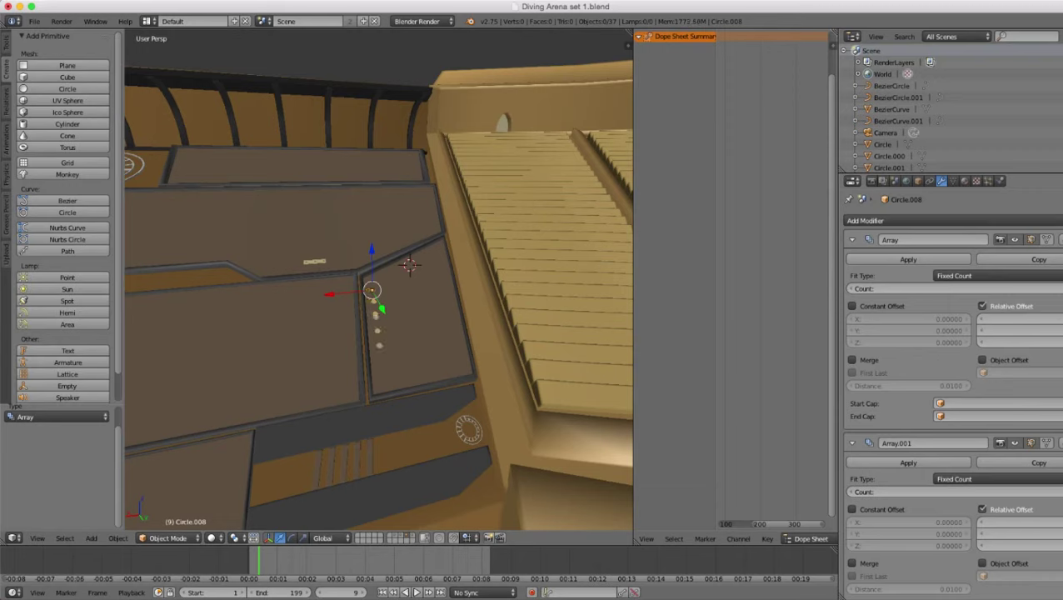
left_click(1023, 534)
type("2")
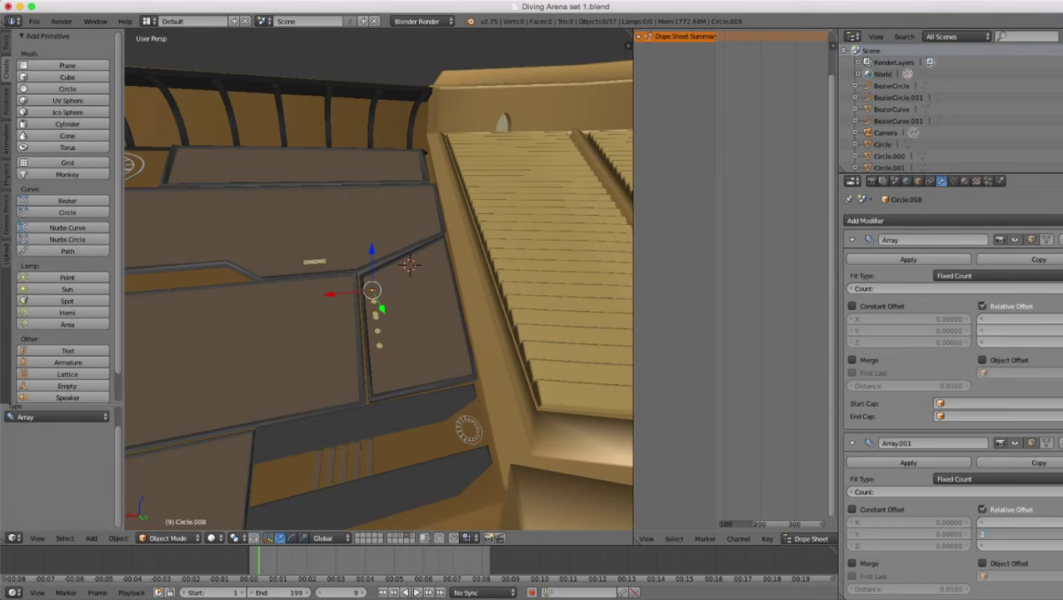
key("Return")
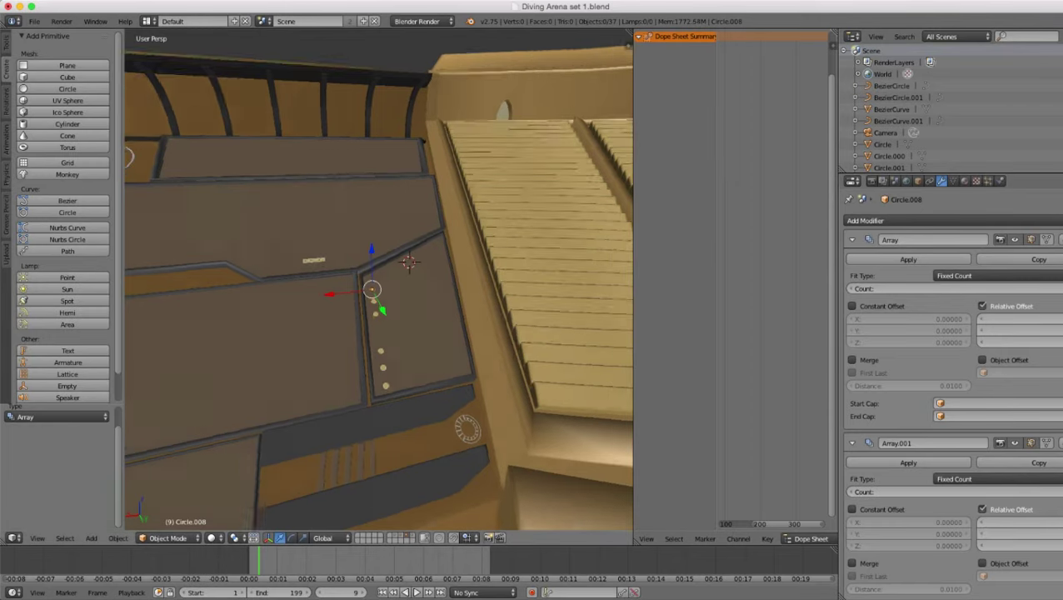
- Scale both groups of discs on the small angled panel down to about 0.851
scroll(379, 284, "up", 3)
middle_click_drag(358, 317, 459, 267)
middle_click_drag(575, 333, 593, 400)
key("s")
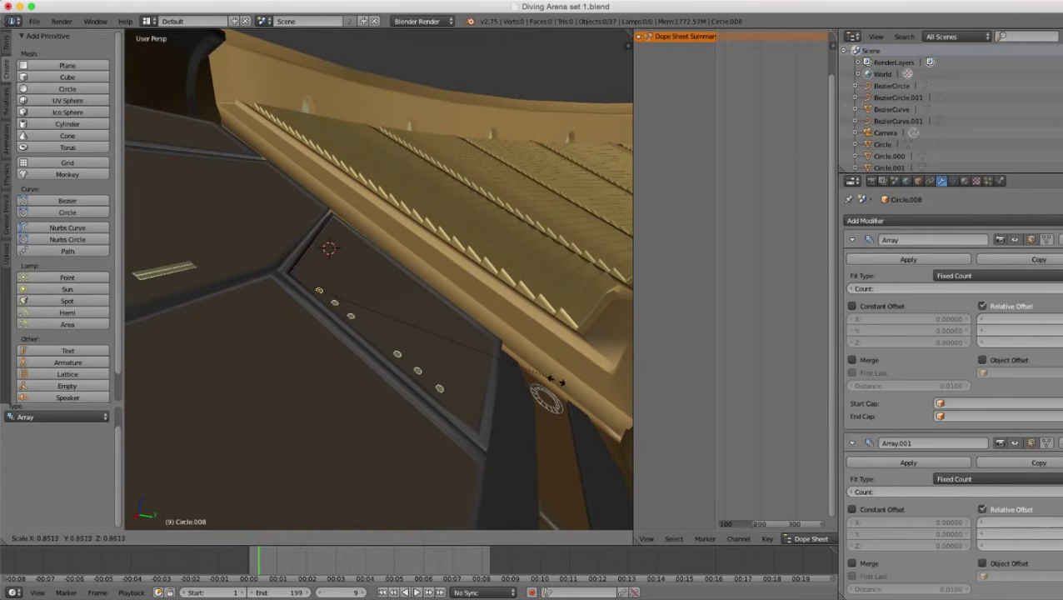
left_click(550, 380)
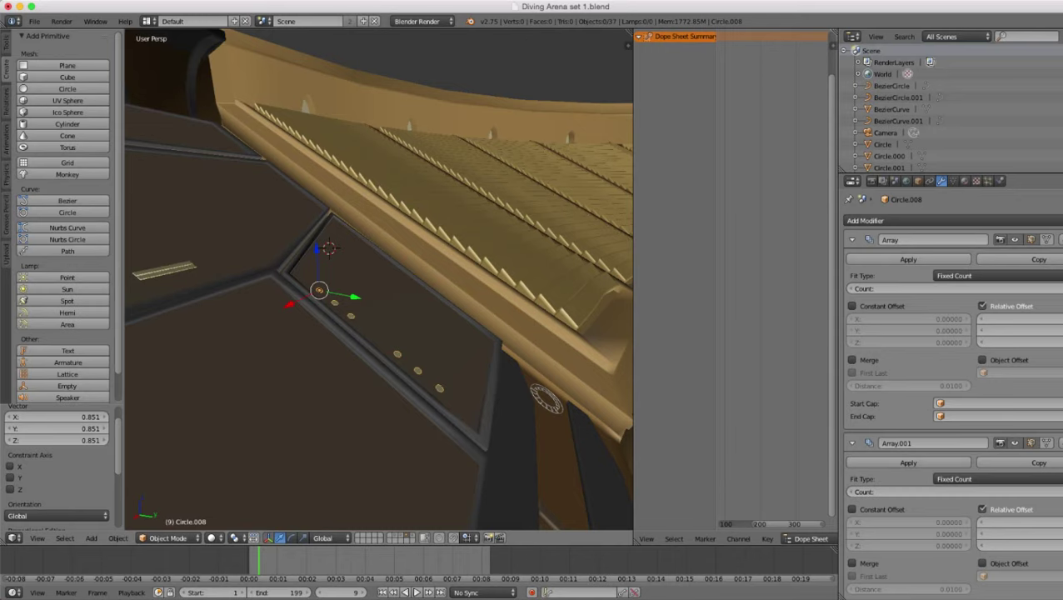
- Deselect the discs and inspect the side wall's panels and lights from several distances and angles
middle_click_drag(417, 275, 294, 329)
scroll(283, 265, "down", 4)
scroll(294, 329, "down", 3)
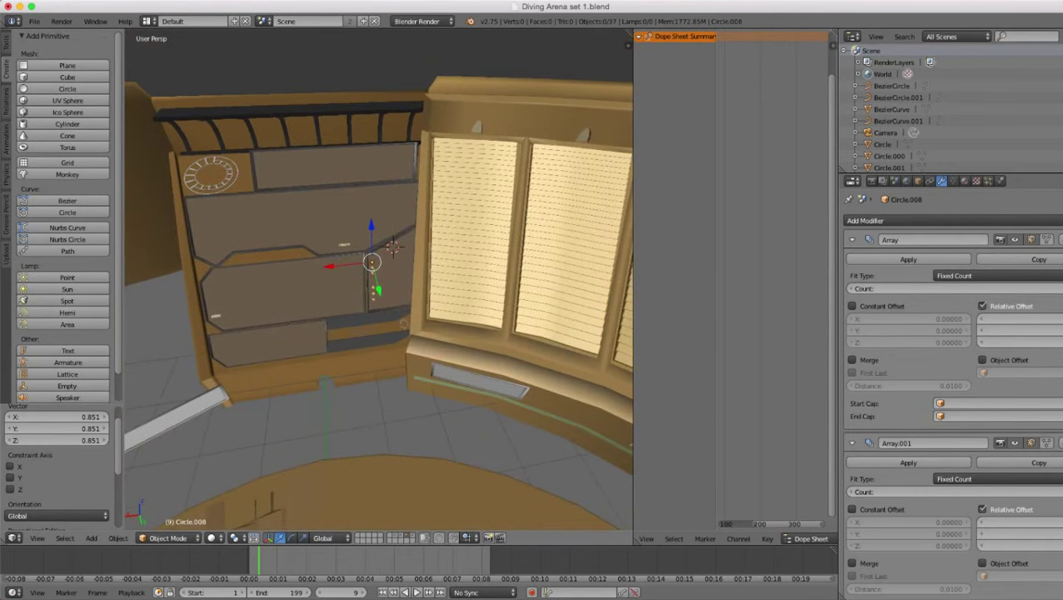
key("a")
scroll(367, 292, "down", 4)
scroll(367, 291, "up", 5)
middle_click_drag(367, 292, 343, 356)
scroll(343, 356, "up", 2)
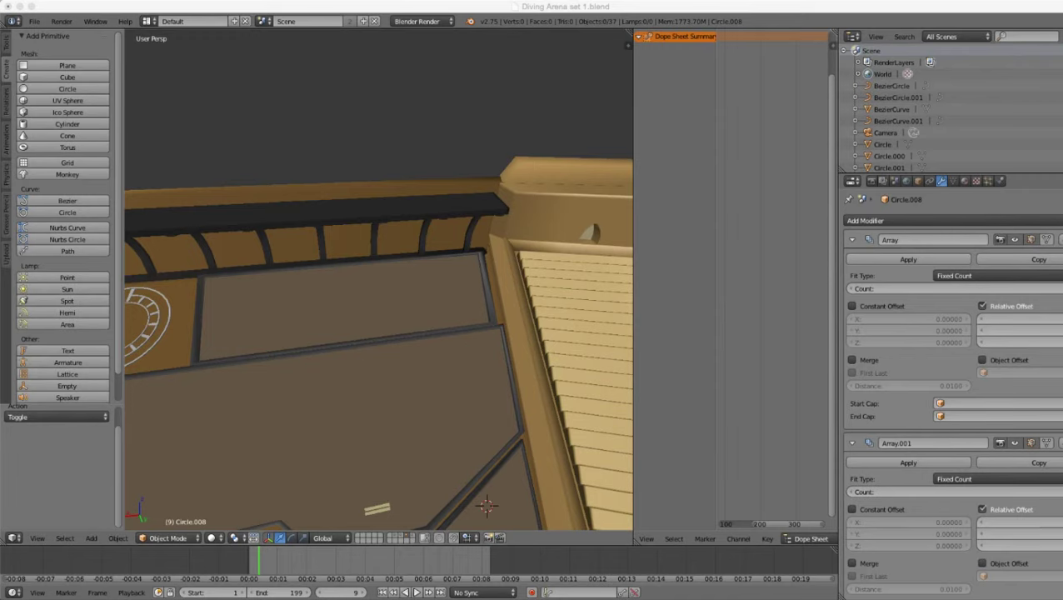
scroll(379, 283, "down", 3)
middle_click_drag(379, 317, 375, 266)
scroll(379, 283, "up", 3)
scroll(380, 283, "up", 3)
middle_click_drag(416, 333, 359, 280, "shift")
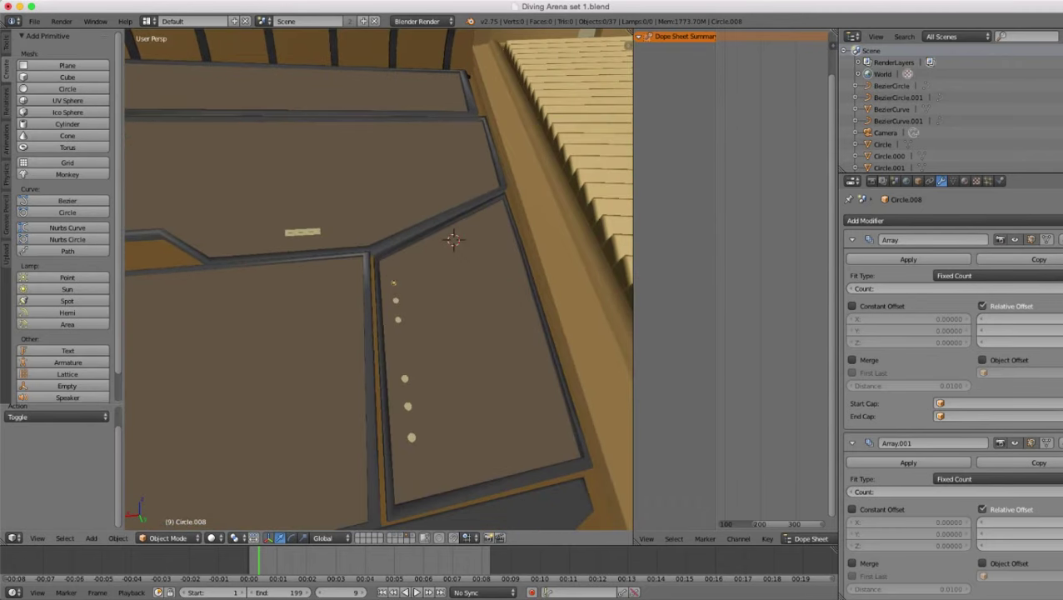
- Select both groups of discs on the small angled panel and move them 0.028 along the global X axis
right_click(467, 334)
key("z")
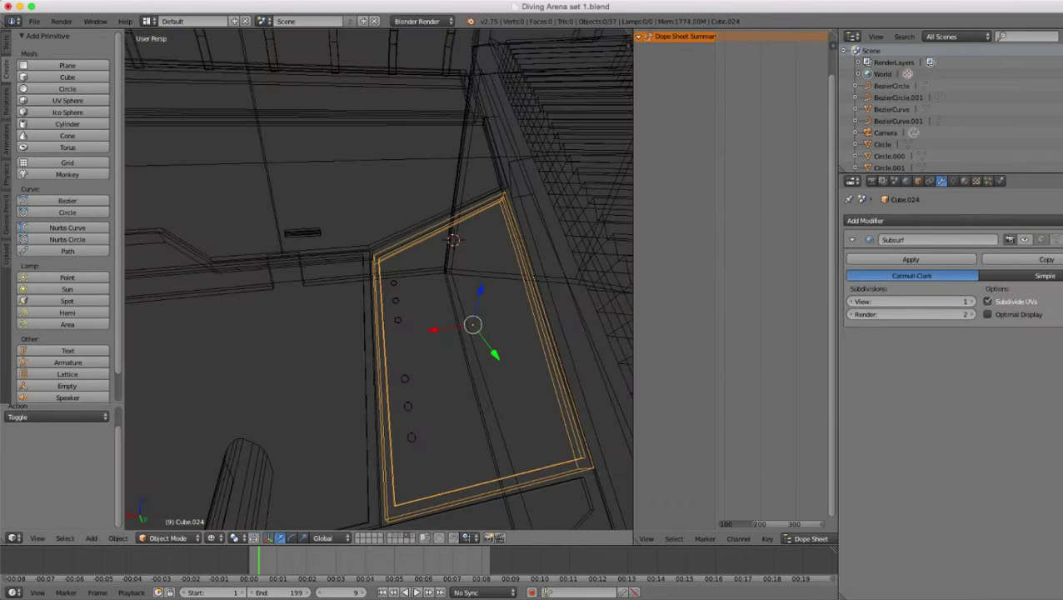
right_click(394, 283)
key("z")
middle_click_drag(394, 283, 400, 325)
scroll(400, 325, "up", 1)
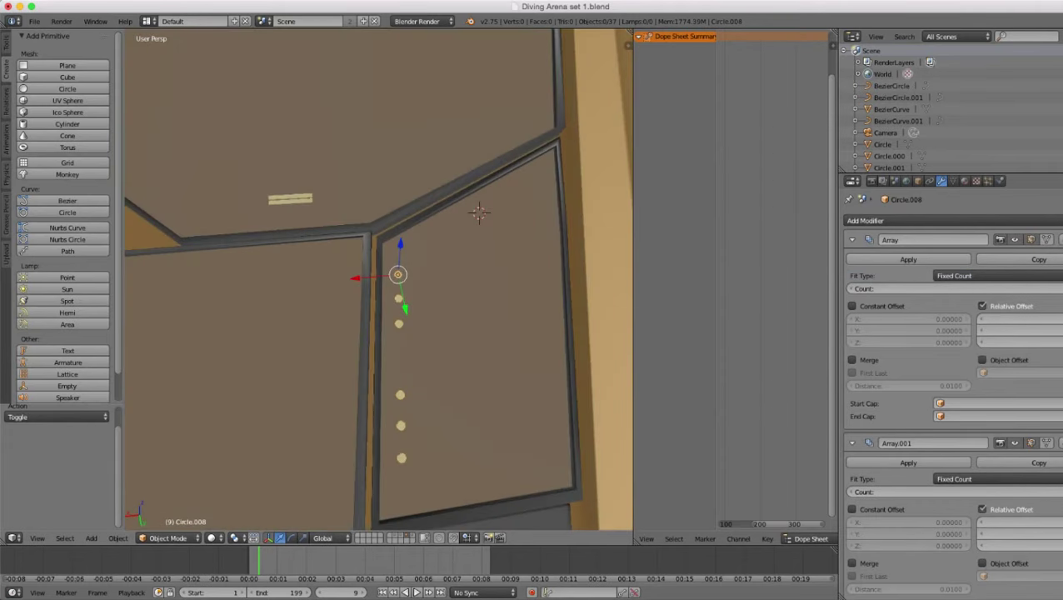
key("g")
key("x")
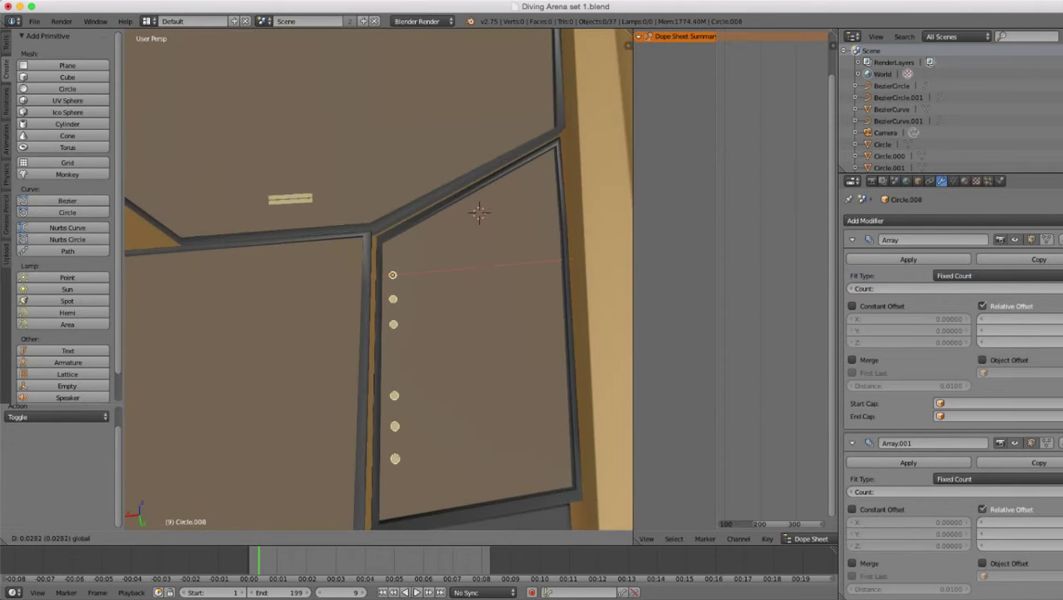
key("Return")
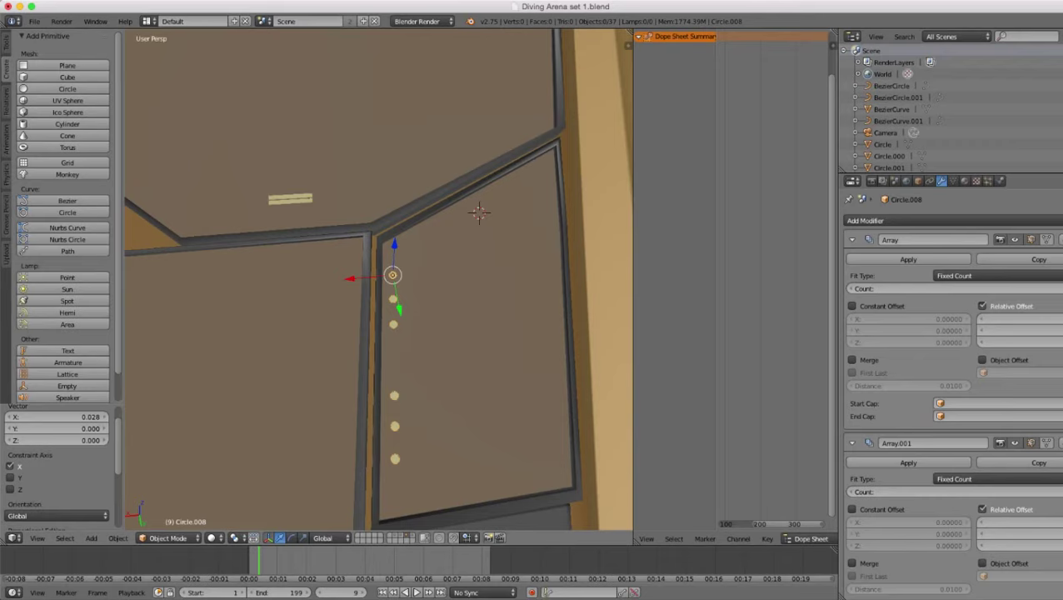
- Rotate the discs -1.015° around the global Z axis to line them up with the panel's frame
key("r")
key("z")
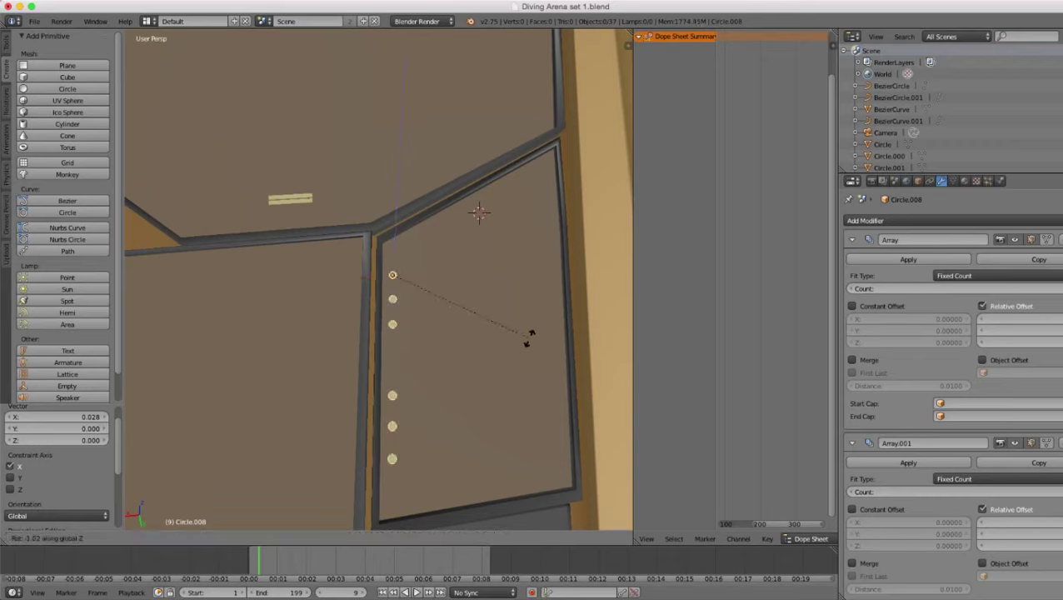
left_click(529, 337)
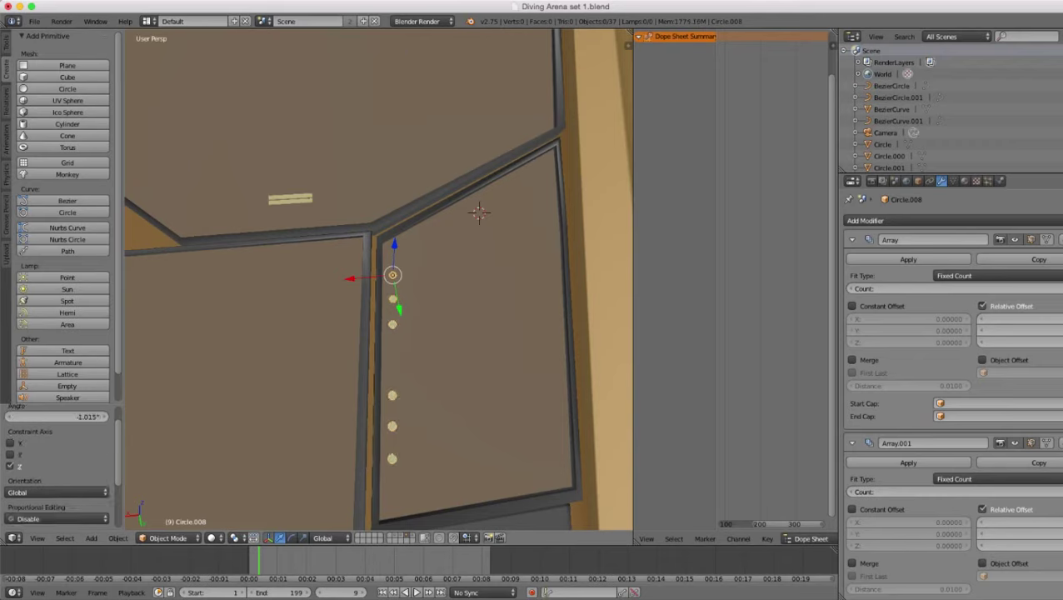
- Open the small angled panel's mesh for editing and select a face of the frame bar beside the discs
right_click(479, 212)
key("Tab")
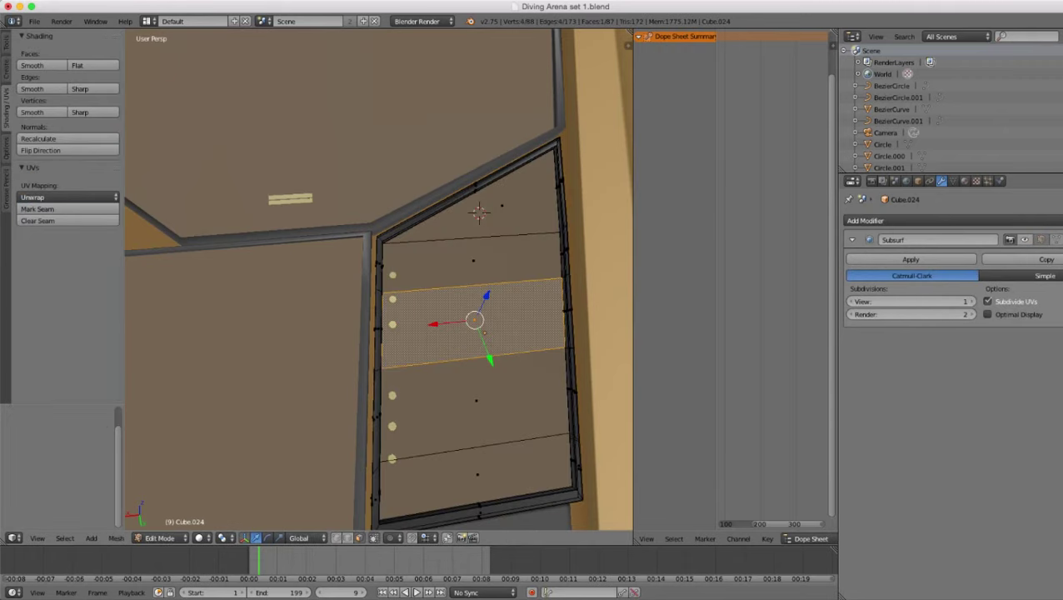
scroll(379, 279, "down", 1)
middle_click_drag(466, 325, 475, 254)
scroll(379, 279, "up", 3)
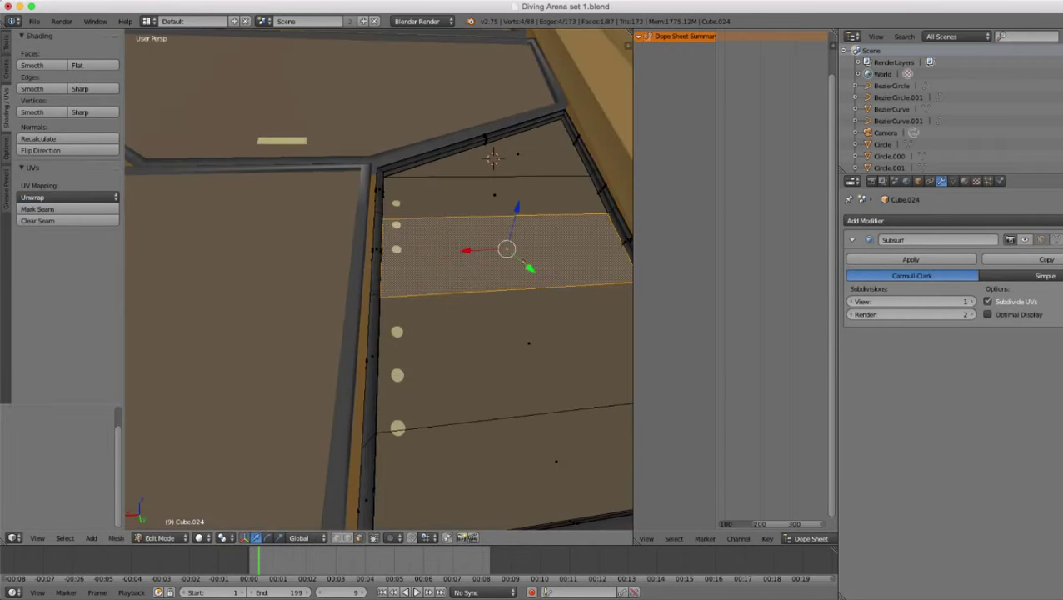
right_click(373, 357)
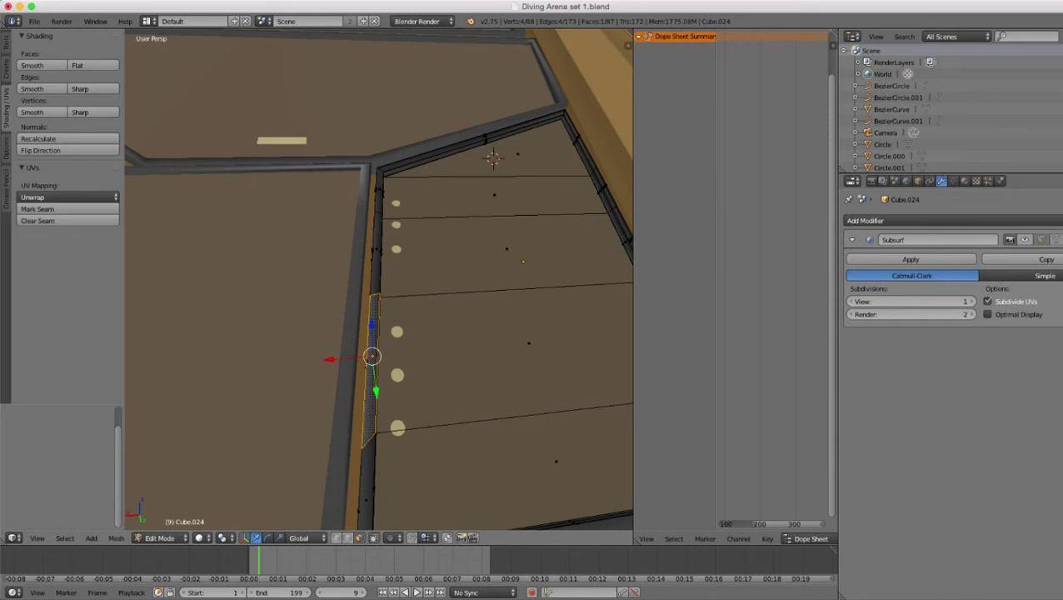
- Extend the selection to the whole linked frame, then deselect everything except the bar running beside the discs
key("ctrl+l")
key("z")
scroll(504, 243, "down", 4)
key("c")
middle_click(469, 193)
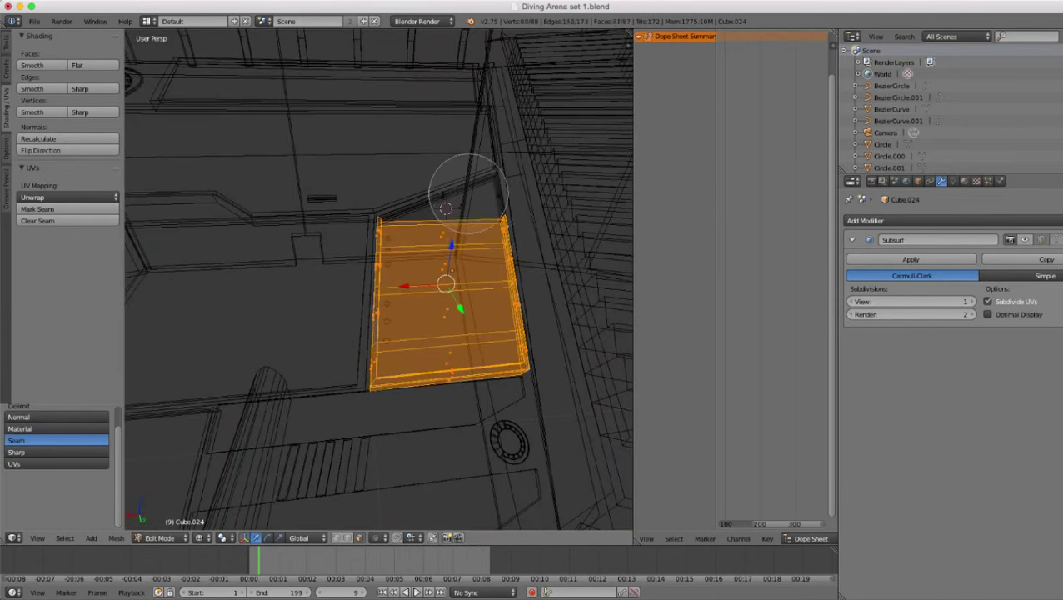
mouse_move(469, 194)
middle_mouse_down()
mouse_move(460, 249)
mouse_move(522, 338)
mouse_move(498, 247)
mouse_move(445, 371)
mouse_move(518, 335)
mouse_move(518, 318)
mouse_move(450, 292)
mouse_move(394, 295)
mouse_move(371, 302)
mouse_move(382, 312)
mouse_move(523, 302)
mouse_move(425, 344)
mouse_move(370, 322)
mouse_move(391, 349)
middle_mouse_up()
key("Escape")
scroll(445, 371, "up", 1)
key("z")
key("z")
key("z")
scroll(389, 325, "up", 1)
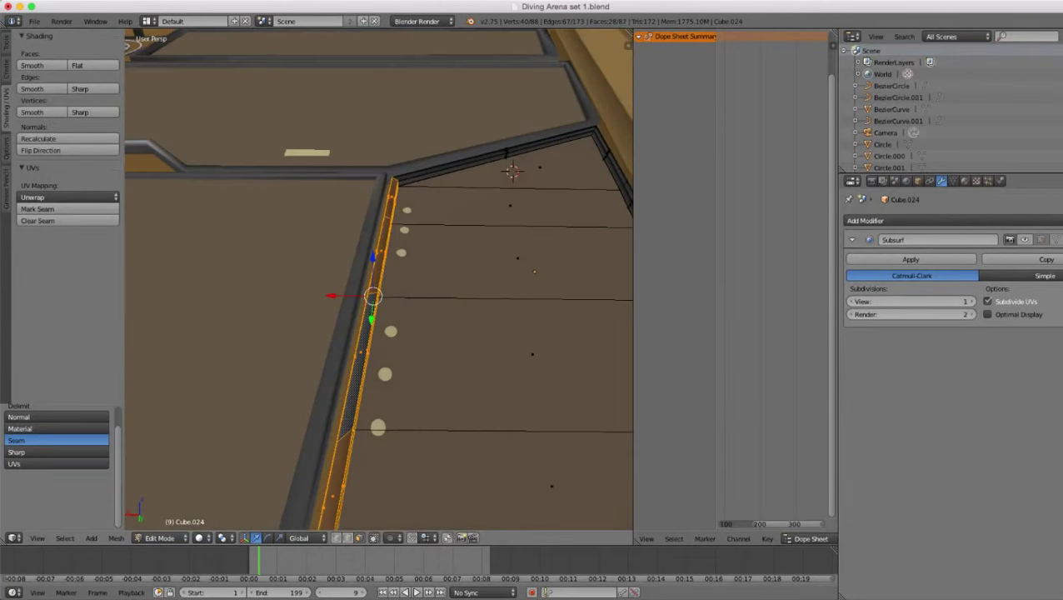
- Duplicate the selected frame bar and move the copy -0.145 along global X to the other side of the discs
key("g")
key("x")
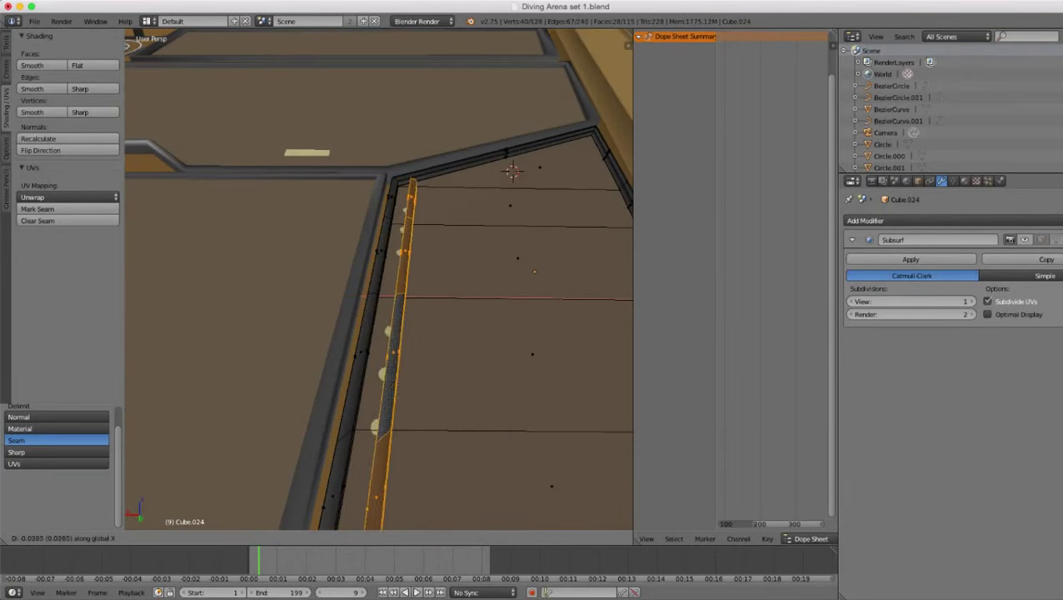
left_click(408, 350)
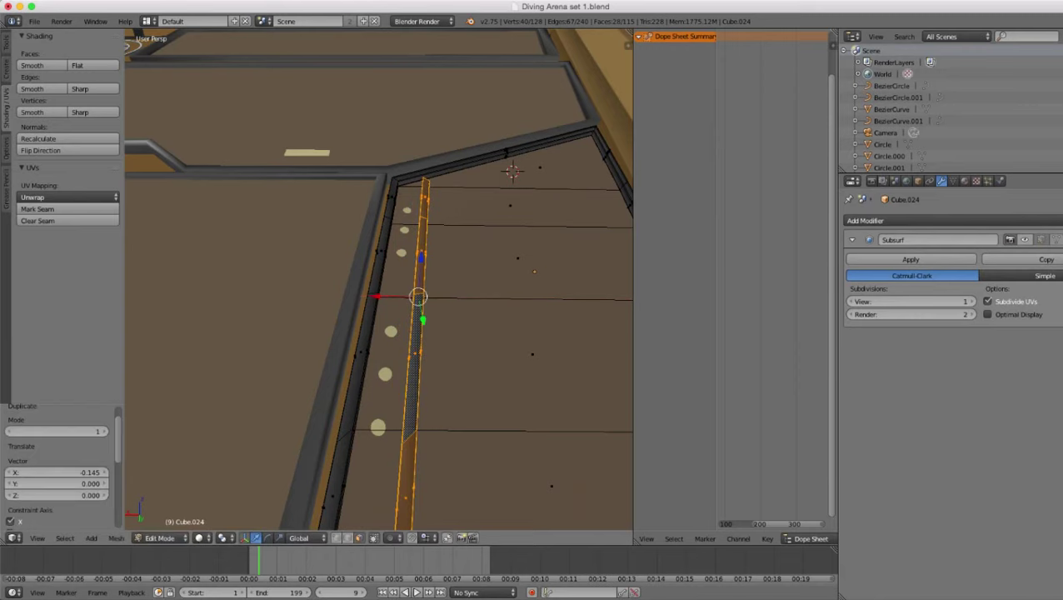
- Move the copied bar -0.009 along the global Z axis to seat it on the panel surface
scroll(408, 350, "down", 4)
middle_click_drag(408, 350, 232, 321)
scroll(385, 395, "up", 2)
scroll(232, 321, "up", 2)
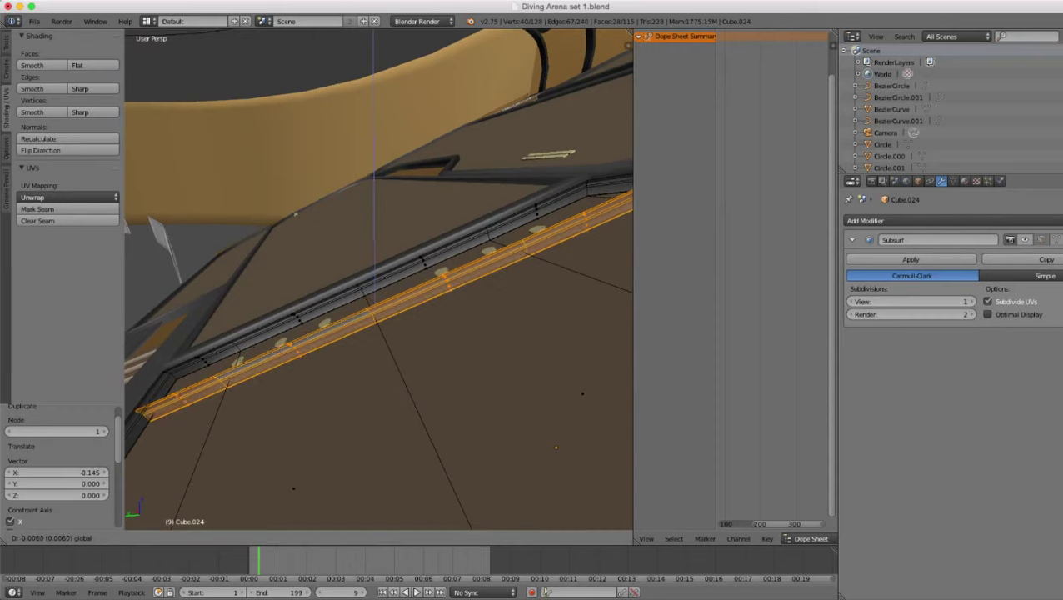
key("Return")
mouse_move(380, 280)
middle_mouse_down()
mouse_move(425, 404)
mouse_move(513, 446)
middle_mouse_up()
- In vertex selection mode, select the copied bar's upper end loop and extrude it toward the panel's slanted frame edge
key("z")
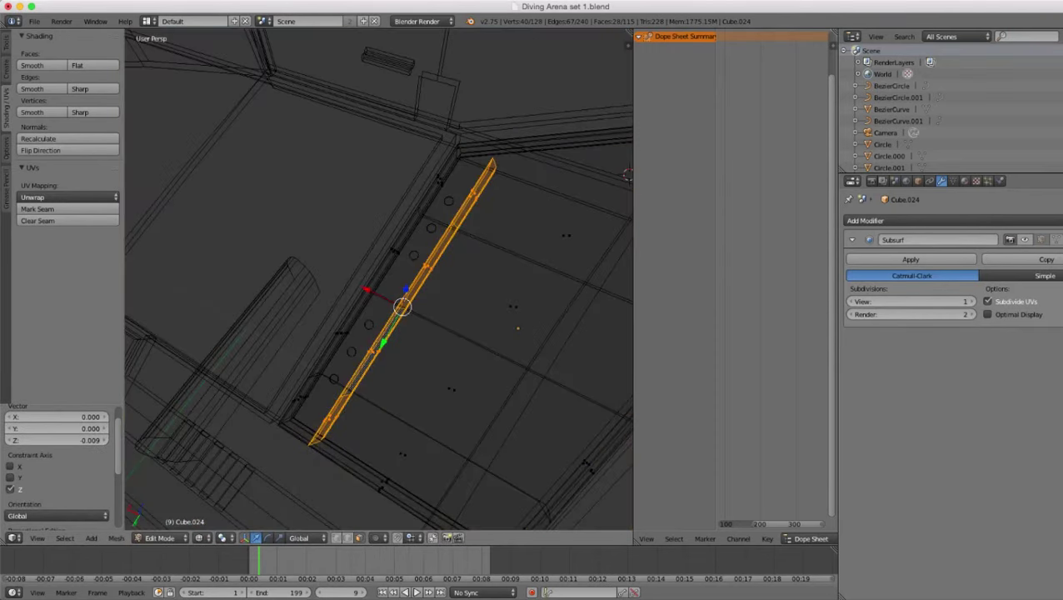
left_click(337, 538)
middle_click_drag(417, 279, 202, 365, "shift")
scroll(295, 458, "up", 2)
key("z")
mouse_move(391, 334)
middle_mouse_down()
mouse_move(363, 338)
mouse_move(484, 388)
mouse_move(446, 367)
mouse_move(392, 287)
mouse_move(396, 271)
mouse_move(378, 264)
middle_mouse_up()
right_click(402, 336, "alt")
key("z")
key("z")
key("e")
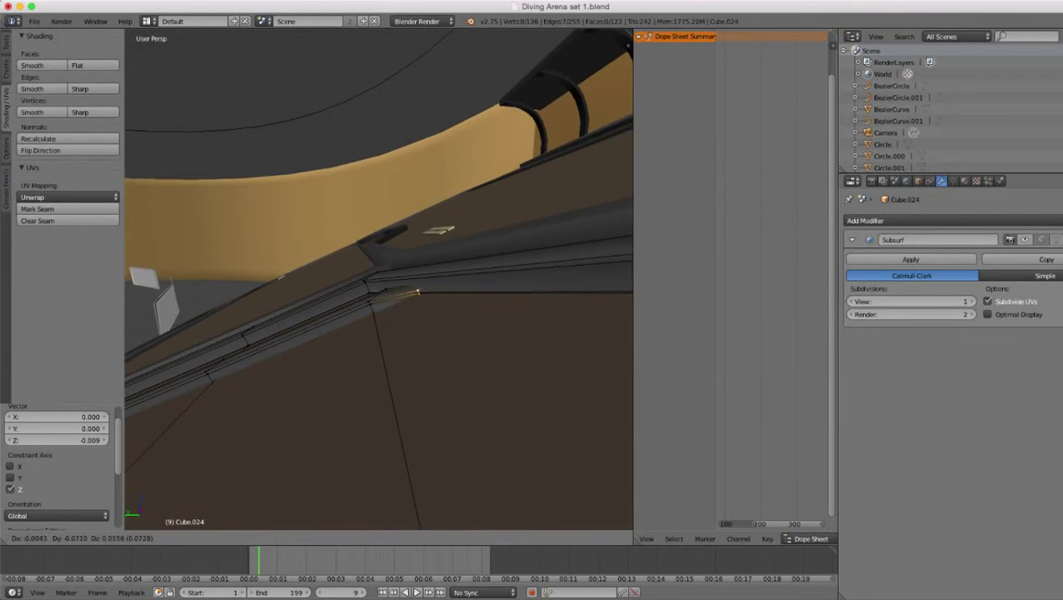
left_click(421, 281)
- Adjust the extruded bar end's position and move it -0.013 along the global Z axis
middle_click_drag(421, 282, 515, 380)
left_click_drag(443, 290, 437, 313)
middle_click_drag(438, 313, 333, 225)
left_click_drag(430, 241, 430, 253)
- Keep only the end vertices facing away from the discs selected and move them into the slanted frame edge
mouse_move(430, 254)
middle_mouse_down()
mouse_move(458, 333)
mouse_move(500, 342)
mouse_move(499, 363)
middle_mouse_up()
key("z")
key("z")
key("z")
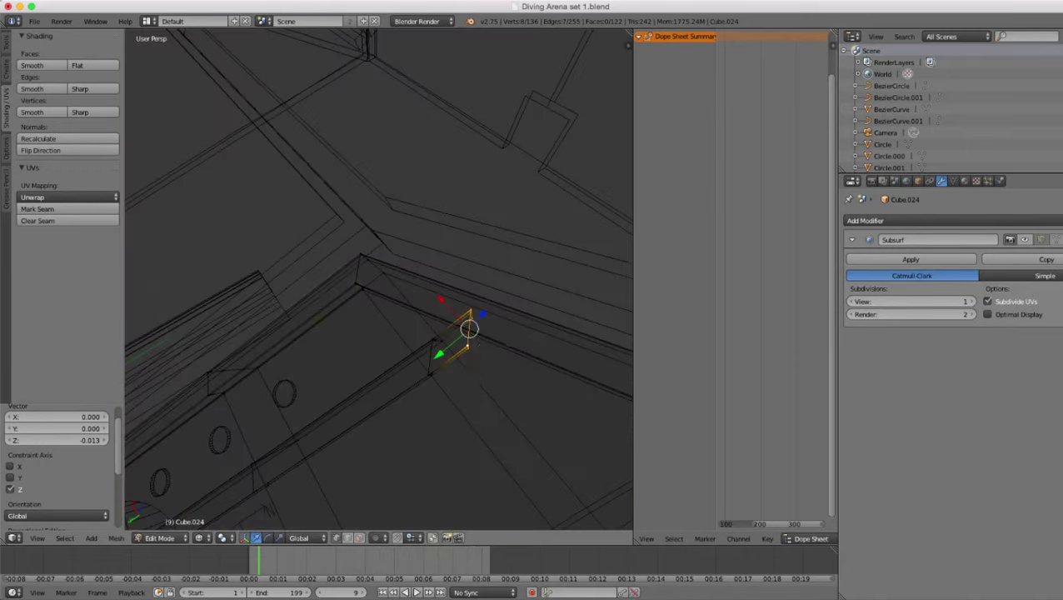
key("c")
middle_click(483, 290)
key("Escape")
key("z")
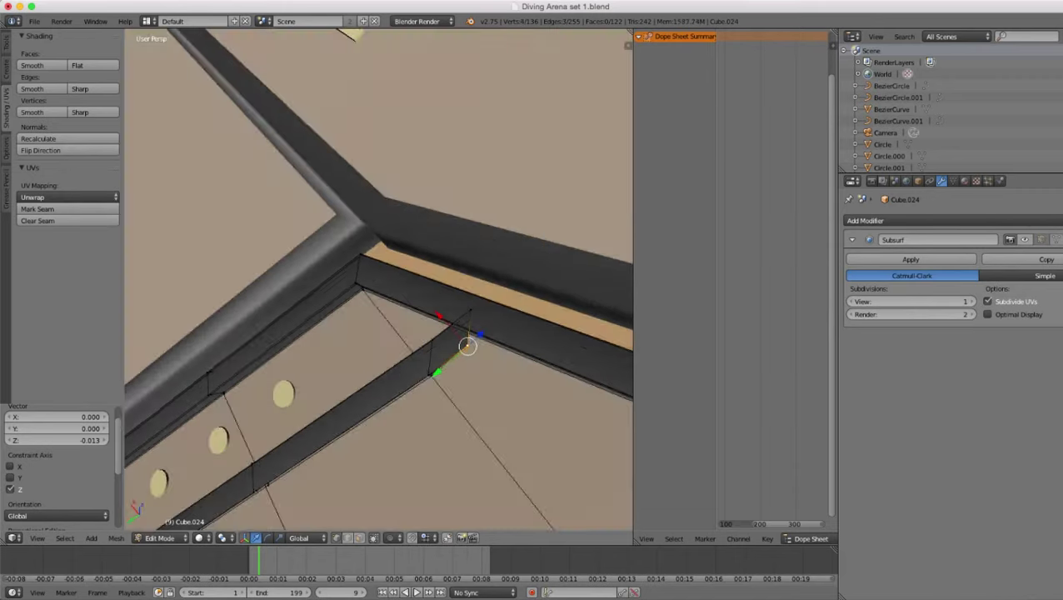
middle_click_drag(481, 290, 445, 164)
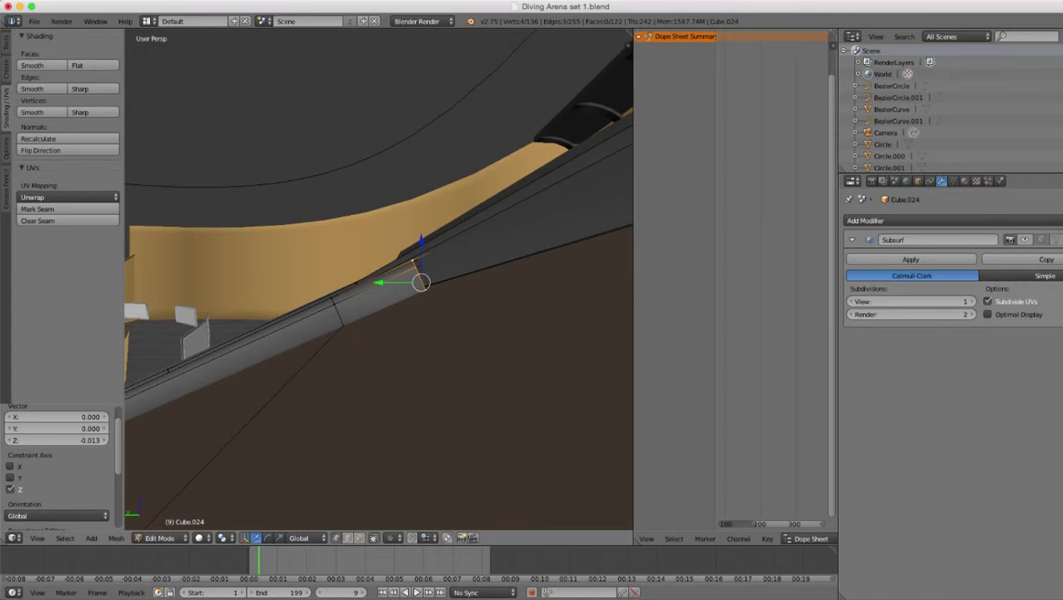
key("g")
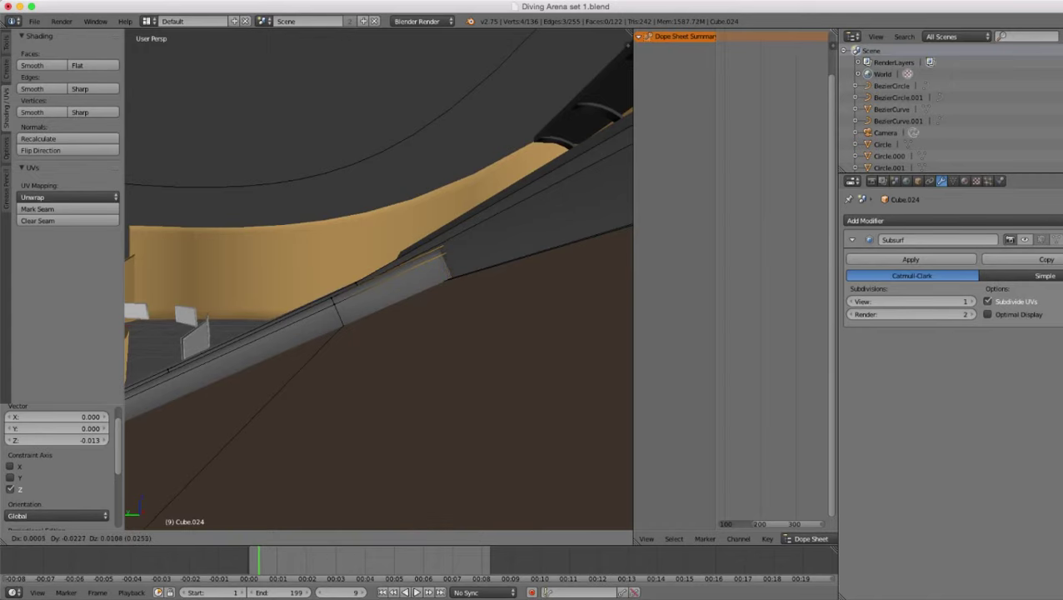
left_click(453, 260)
mouse_move(453, 260)
middle_mouse_down()
mouse_move(509, 299)
mouse_move(612, 325)
middle_mouse_up()
key("z")
key("z")
key("Tab")
scroll(465, 275, "down", 6)
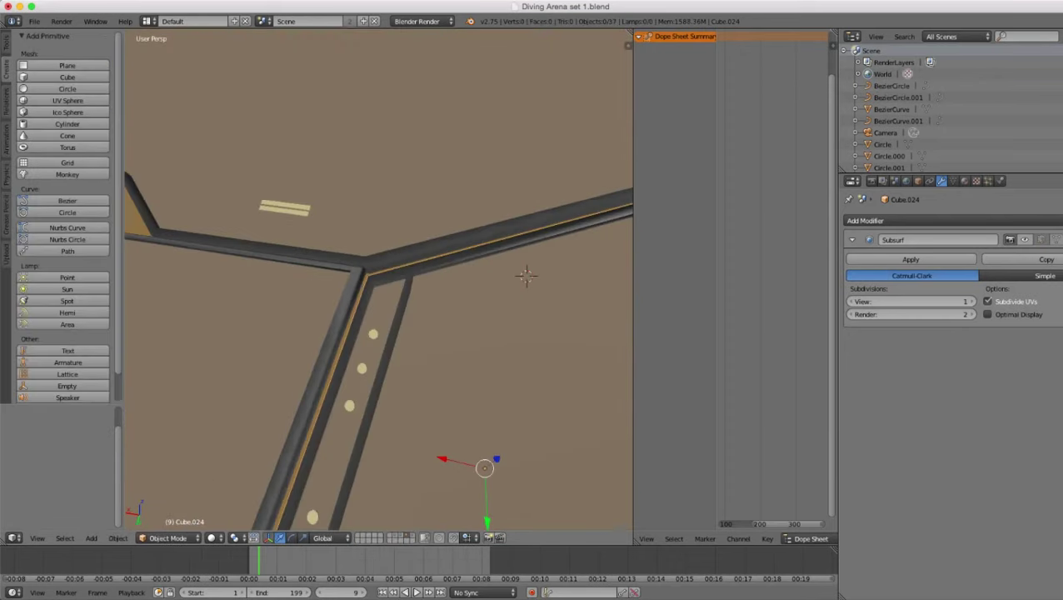
- Move the bar's upper end vertices facing away from the discs -0.006 along the global X axis
middle_click_drag(465, 275, 498, 263)
scroll(379, 279, "up", 4)
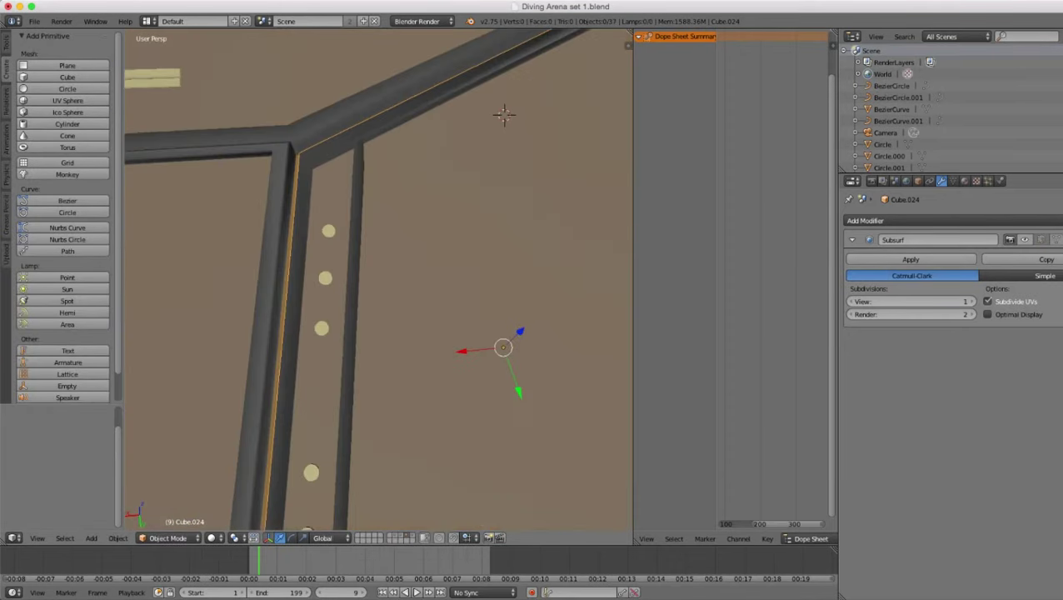
key("Tab")
key("z")
key("g")
key("x")
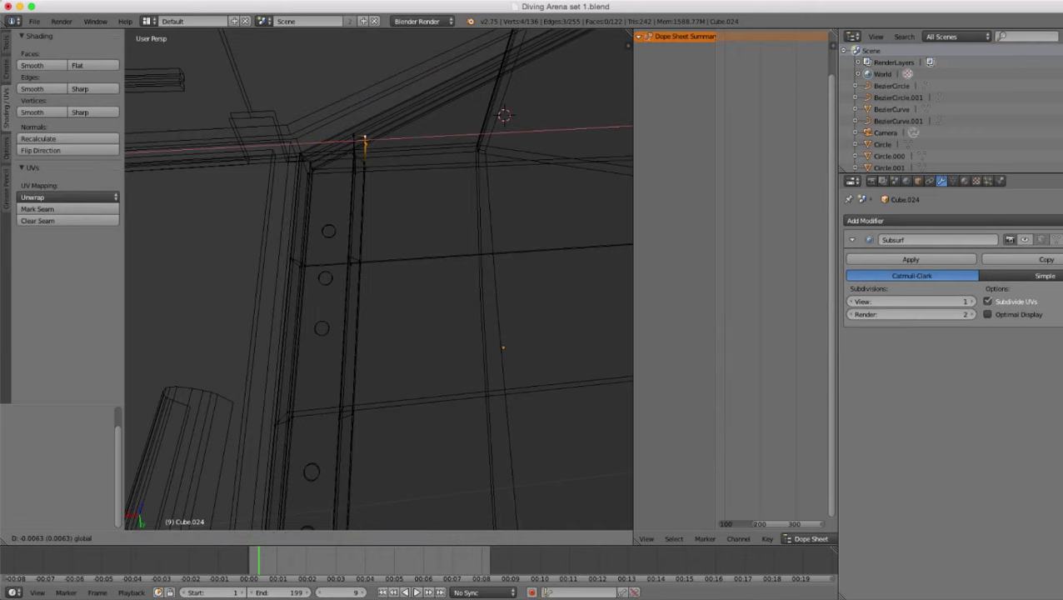
key("z")
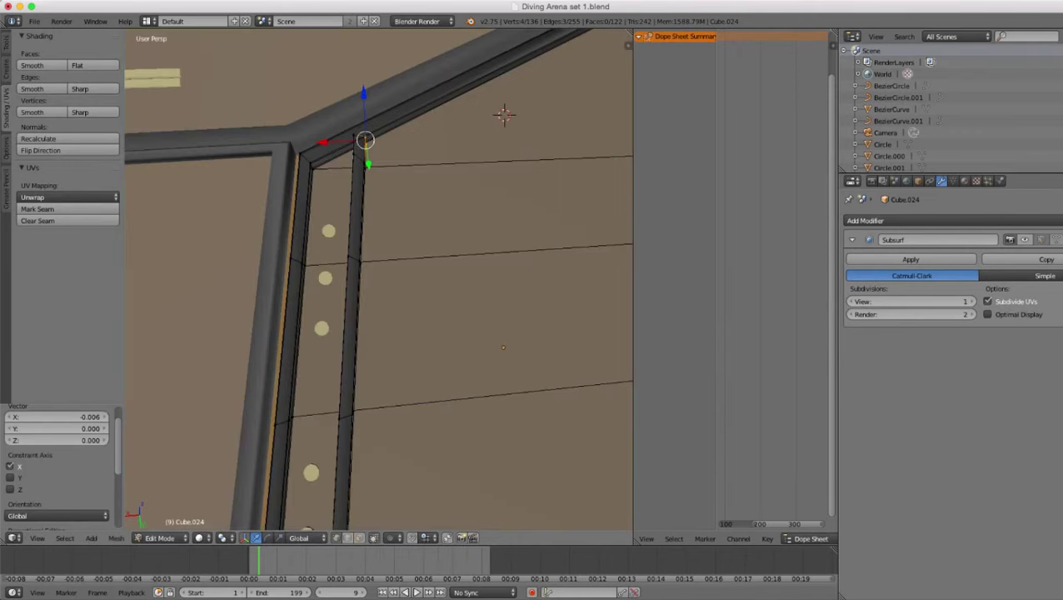
- Select the bar's disc-side upper end vertices, move them -0.003 along the global X axis and leave mesh editing
key("z")
key("a")
key("c")
key("Escape")
mouse_move(333, 126)
middle_mouse_down()
mouse_move(335, 150)
mouse_move(319, 115)
mouse_move(375, 88)
middle_mouse_up()
key("c")
left_click(308, 98)
key("Escape")
key("z")
key("z")
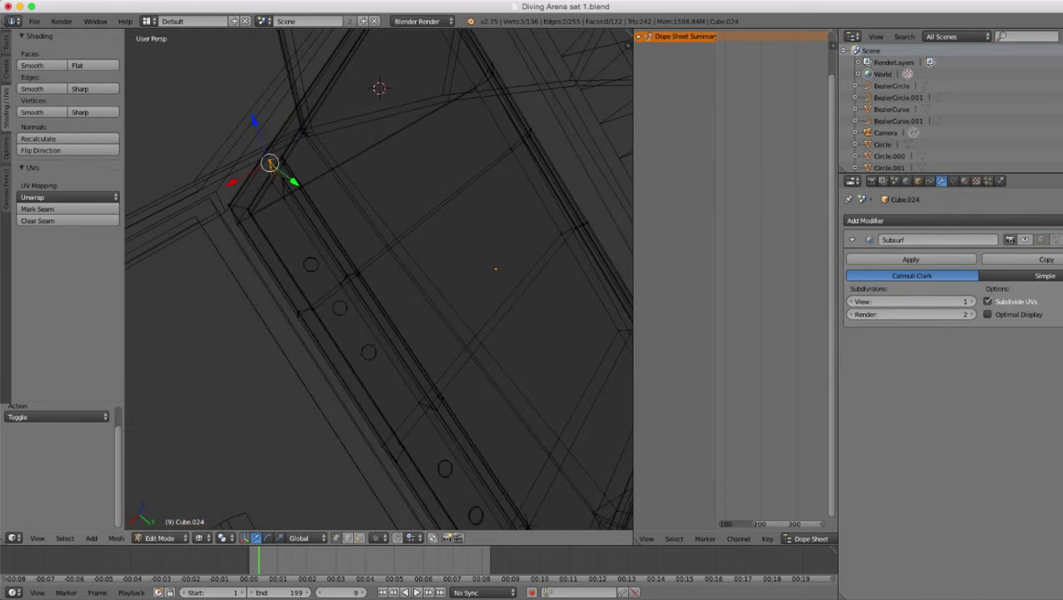
right_click(281, 180, "shift")
mouse_move(280, 181)
middle_mouse_down()
mouse_move(209, 185)
mouse_move(219, 180)
middle_mouse_up()
key("z")
left_click_drag(301, 144, 303, 144)
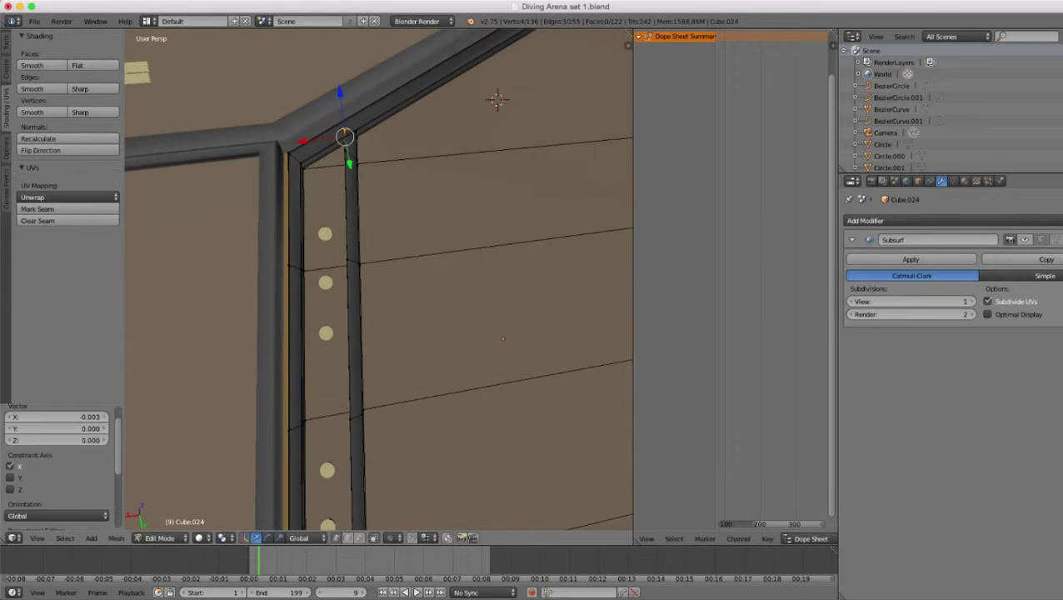
key("Tab")
- Reselect the small angled panel and open its mesh in wireframe to work on the copied bar's lower end
scroll(379, 280, "down", 4)
middle_click_drag(379, 280, 381, 336)
scroll(353, 275, "down", 2)
scroll(358, 213, "up", 4)
scroll(366, 275, "up", 4)
right_click(381, 337)
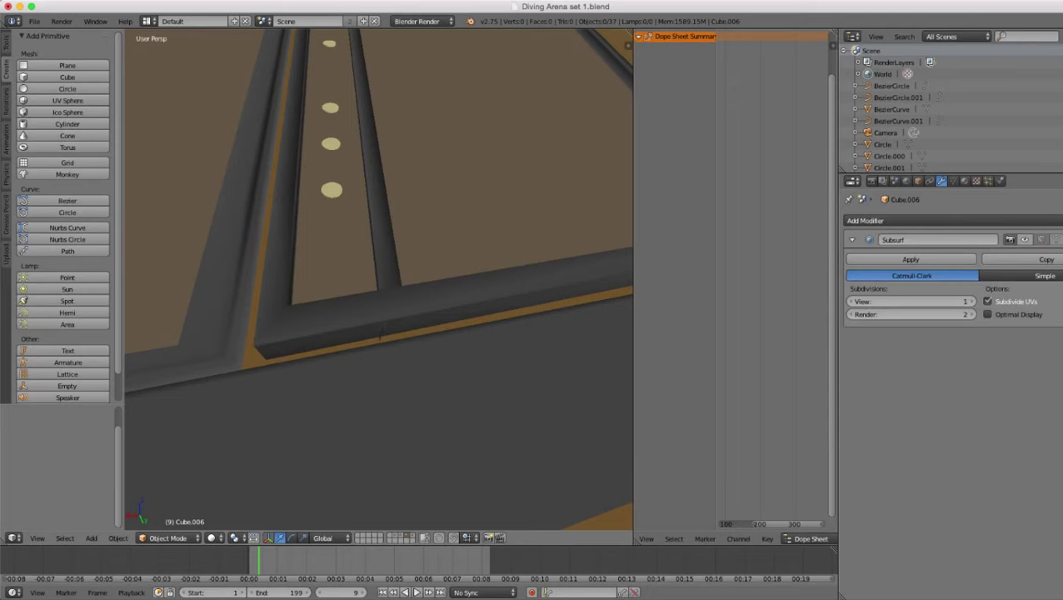
right_click(381, 335)
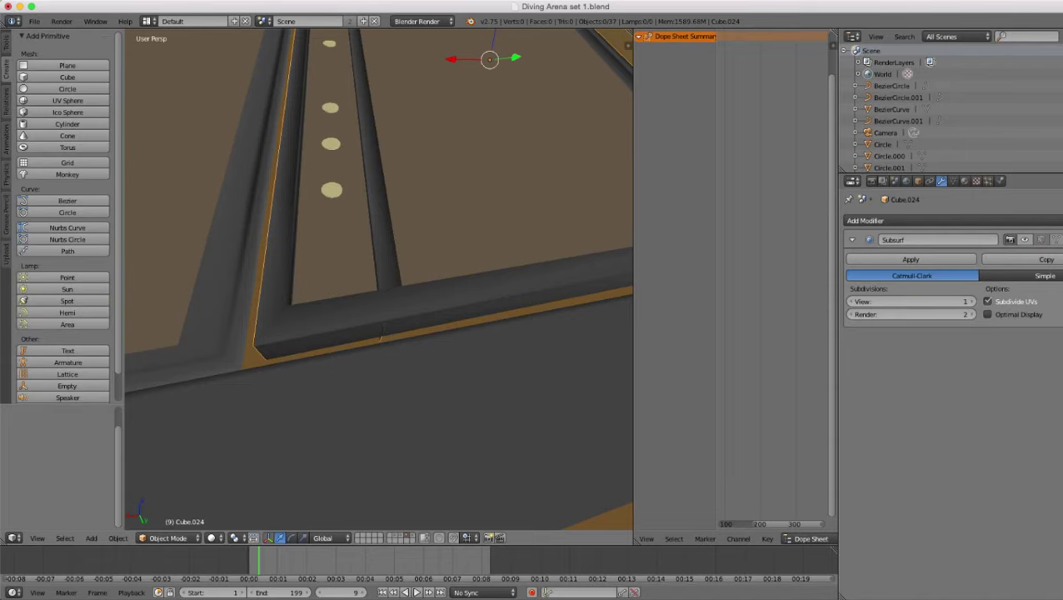
key("Tab")
key("z")
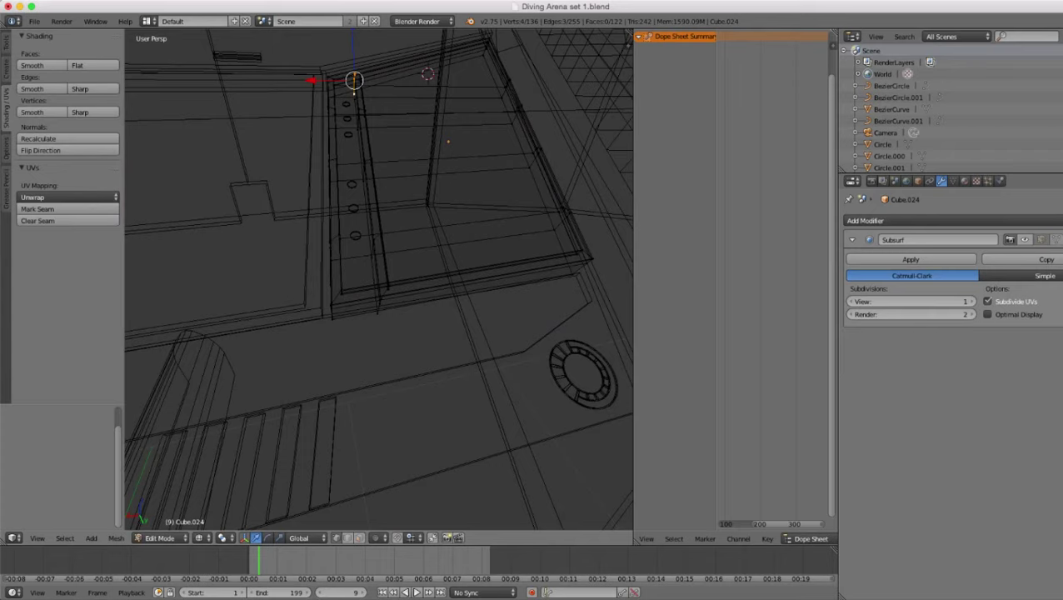
key("z")
key("ctrl+l")
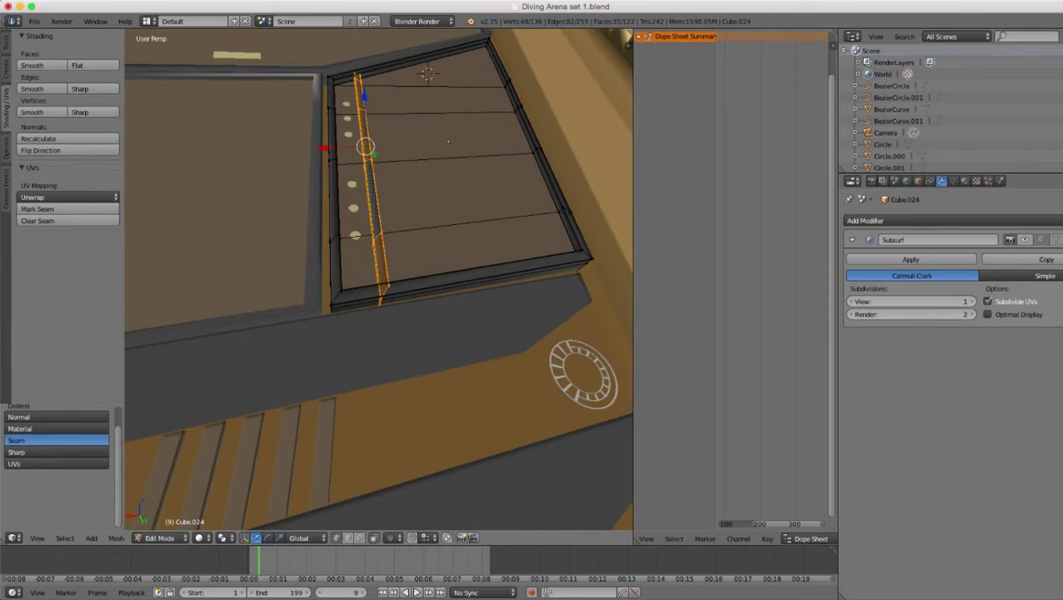
scroll(375, 195, "up", 3)
key("z")
- Select the bar's disc-side lower end vertices, move them by X -0.011, Y -0.029, Z 0.021, and shift them 0.003 along global X
key("a")
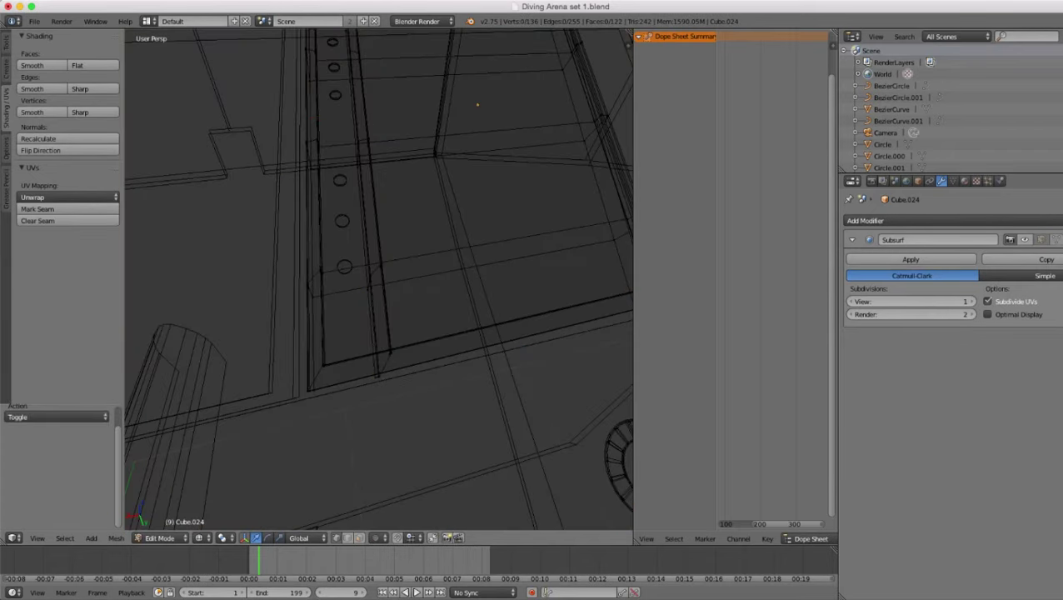
key("c")
left_click(375, 399)
key("Escape")
mouse_move(374, 398)
middle_mouse_down()
mouse_move(333, 429)
mouse_move(375, 418)
middle_mouse_up()
key("z")
key("z")
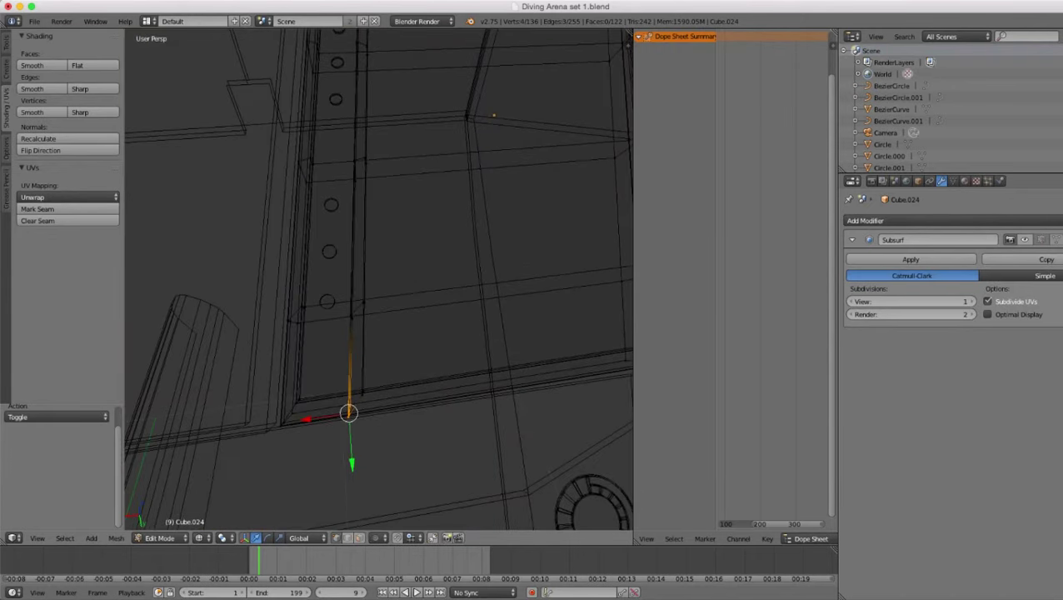
scroll(375, 417, "up", 2)
key("g")
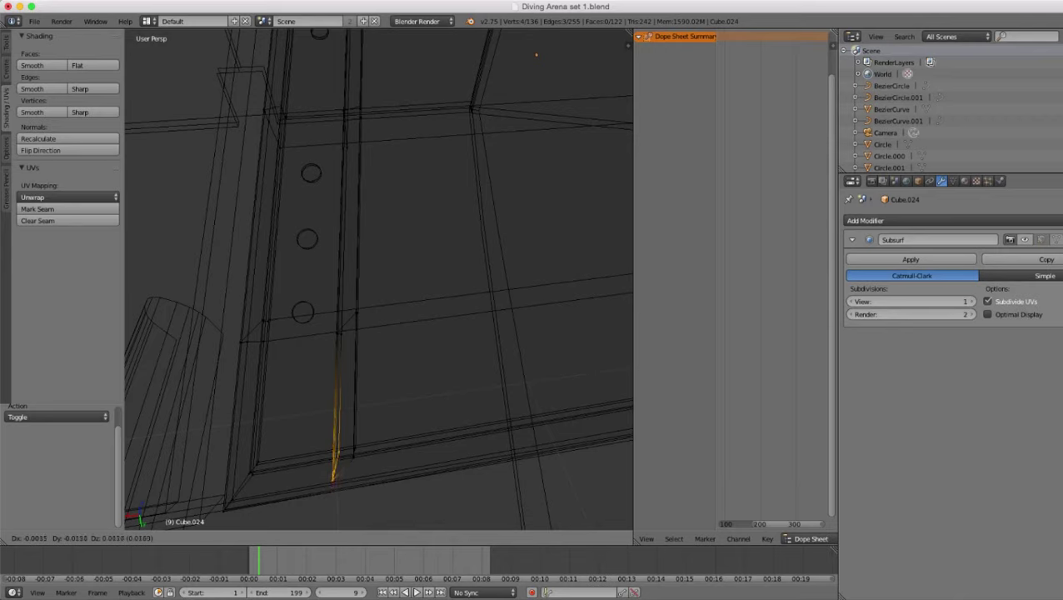
left_click(338, 457)
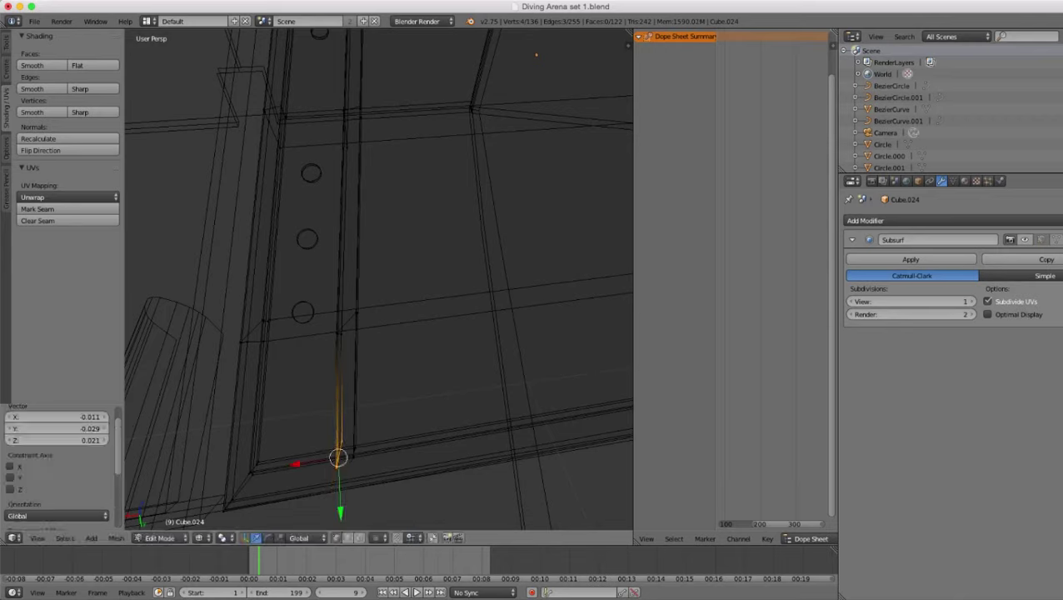
left_click_drag(295, 465, 294, 464)
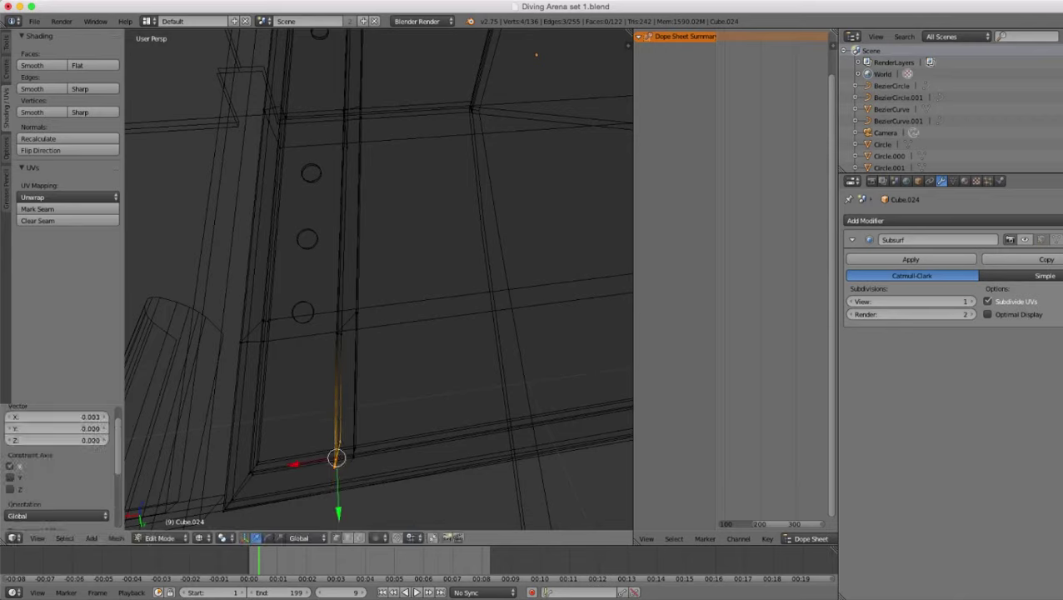
- Select the whole linked divider bar, move it 0.021 along the global X axis and leave mesh editing
key("ctrl+l")
key("z")
left_click_drag(311, 65, 298, 65)
scroll(379, 279, "down", 6)
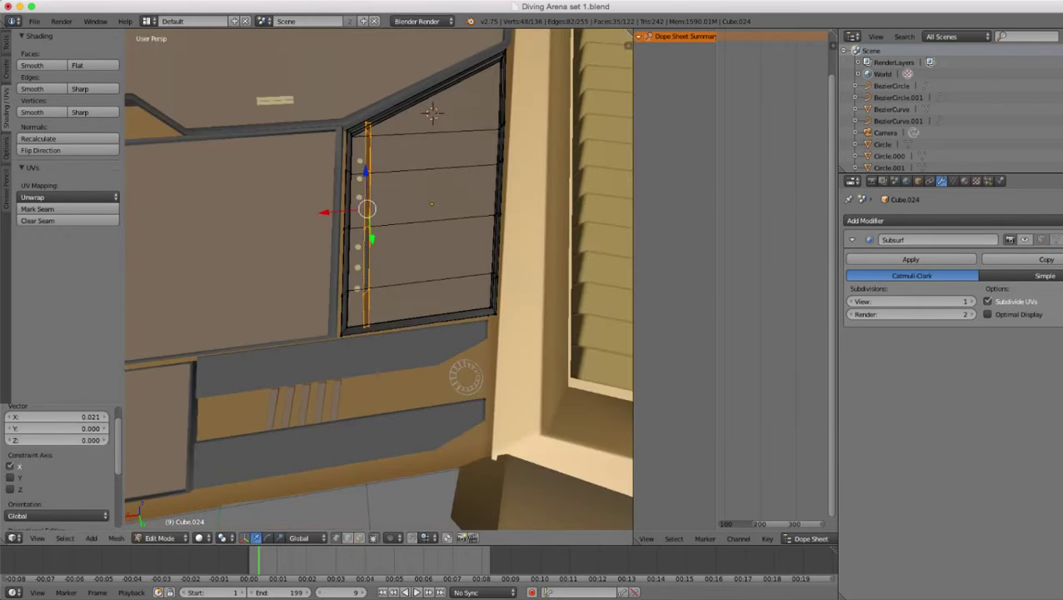
key("Tab")
scroll(379, 279, "down", 7)
mouse_move(379, 279)
middle_mouse_down()
mouse_move(379, 221)
mouse_move(354, 304)
mouse_move(377, 232)
mouse_move(421, 304)
mouse_move(446, 310)
mouse_move(379, 283)
middle_mouse_up()
scroll(379, 279, "up", 4)
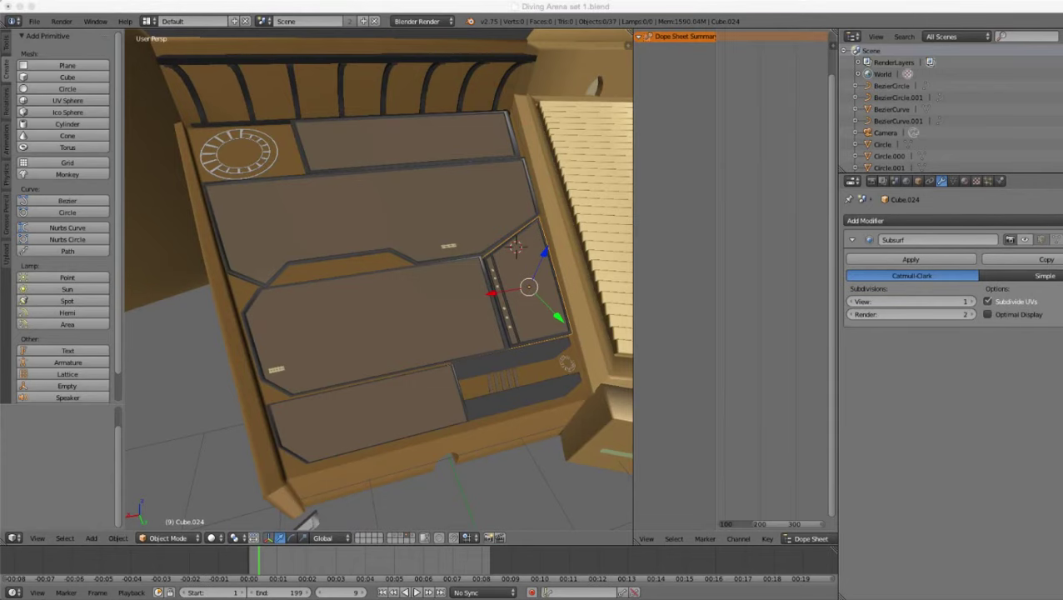
middle_click_drag(379, 284, 304, 321)
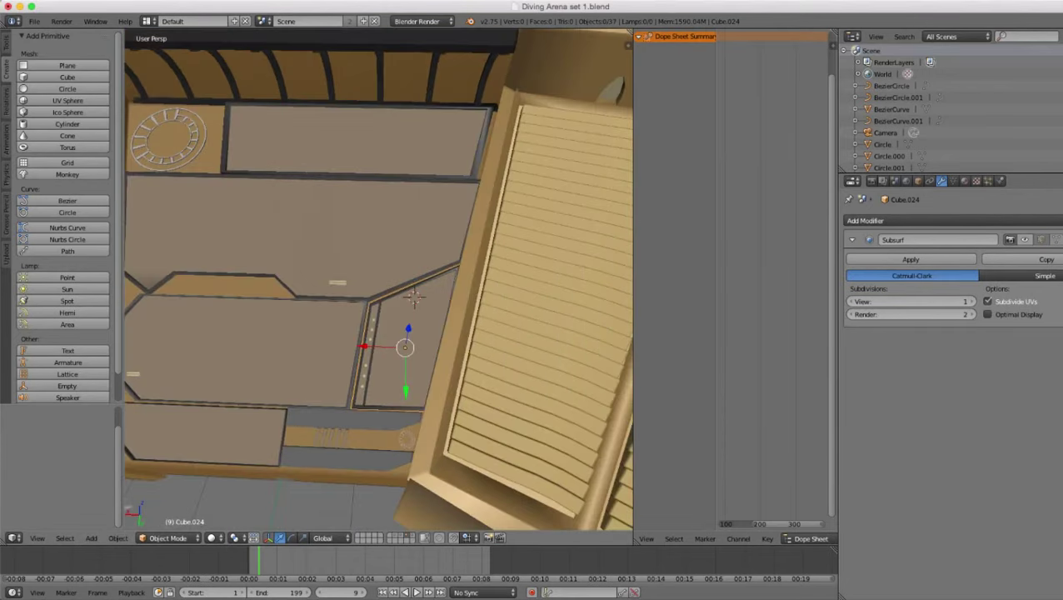
scroll(379, 283, "up", 4)
scroll(380, 281, "up", 3)
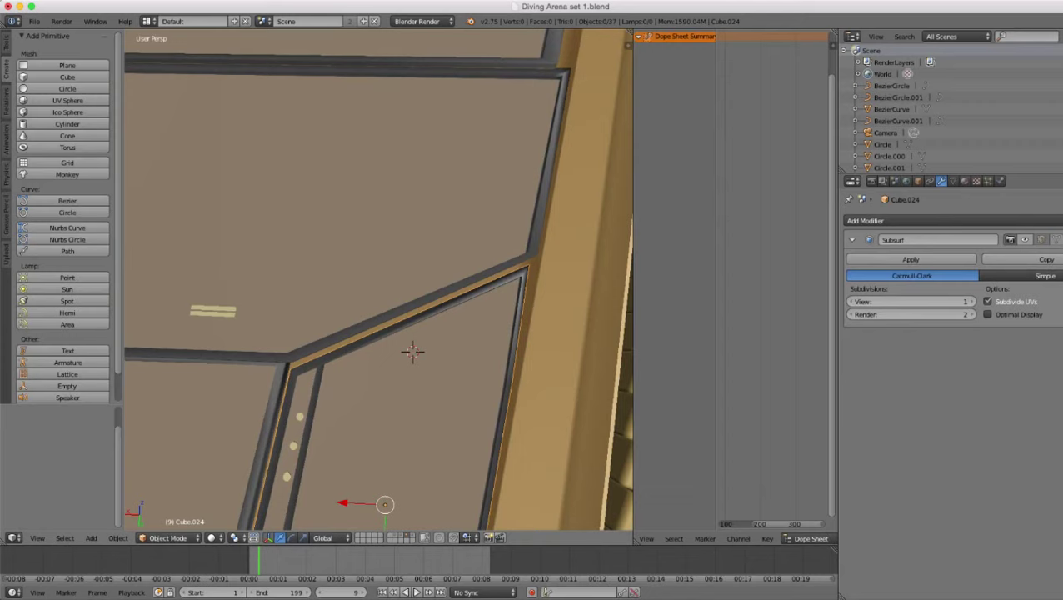
- Select the large panel above the small angled panel and save the file
right_click(410, 308)
scroll(410, 308, "up", 1)
left_click(34, 21)
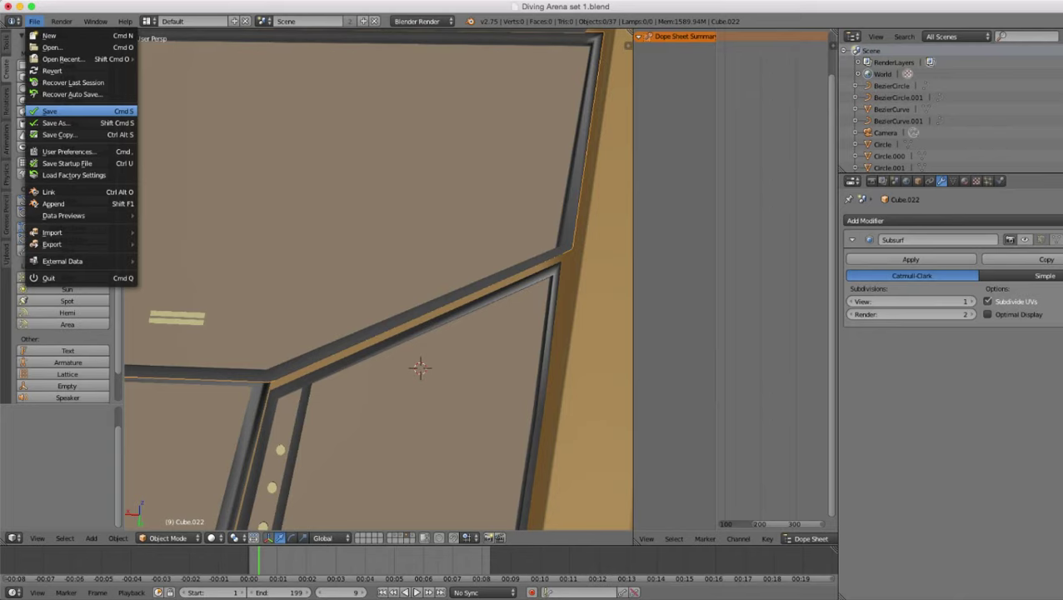
left_click(50, 110)
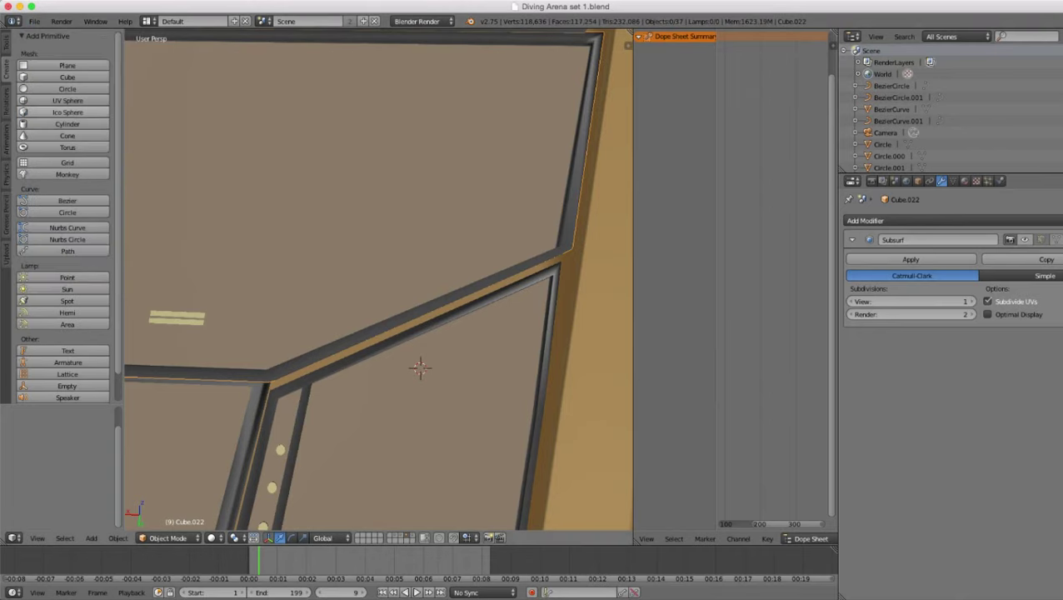
- Open the large panel's mesh in face selection and select the face loop running through its slanted frame edge
key("Tab")
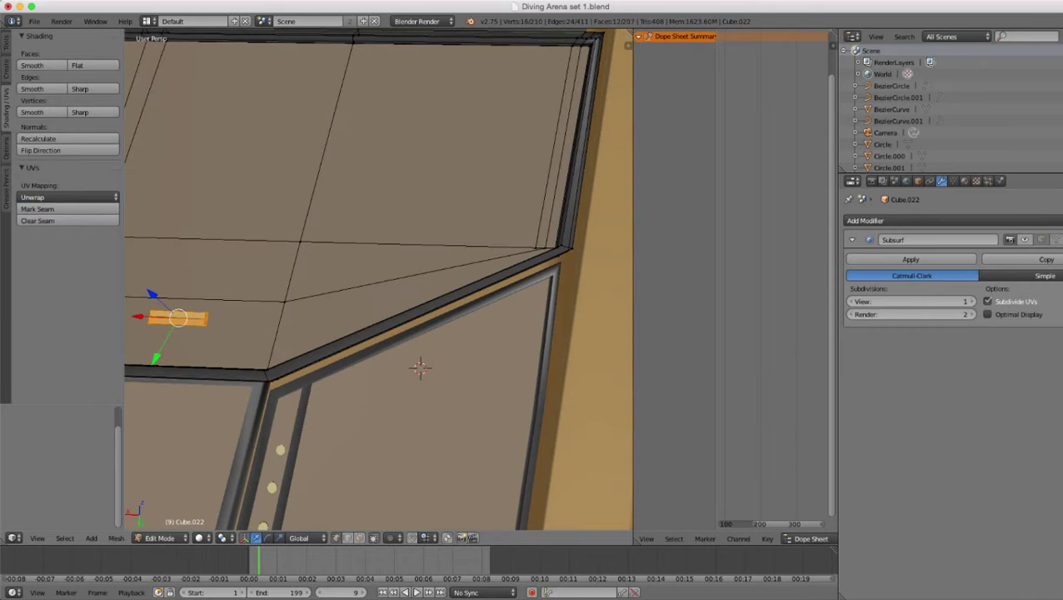
scroll(442, 414, "up", 2)
left_click(359, 539)
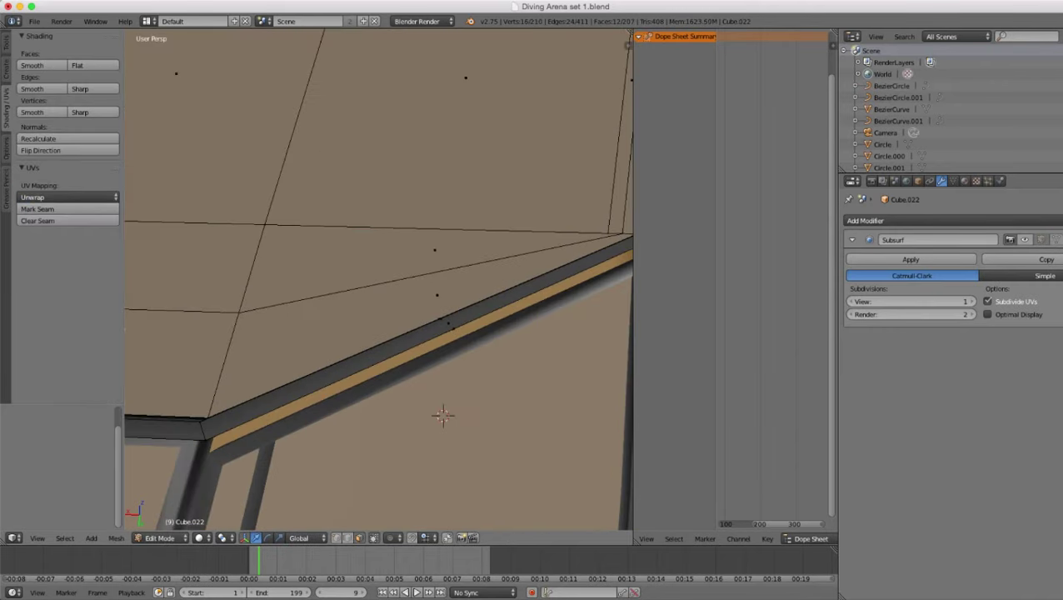
mouse_move(375, 288)
middle_mouse_down()
mouse_move(450, 279)
mouse_move(387, 310)
mouse_move(389, 338)
middle_mouse_up()
right_click(392, 275, "alt")
key("z")
key("z")
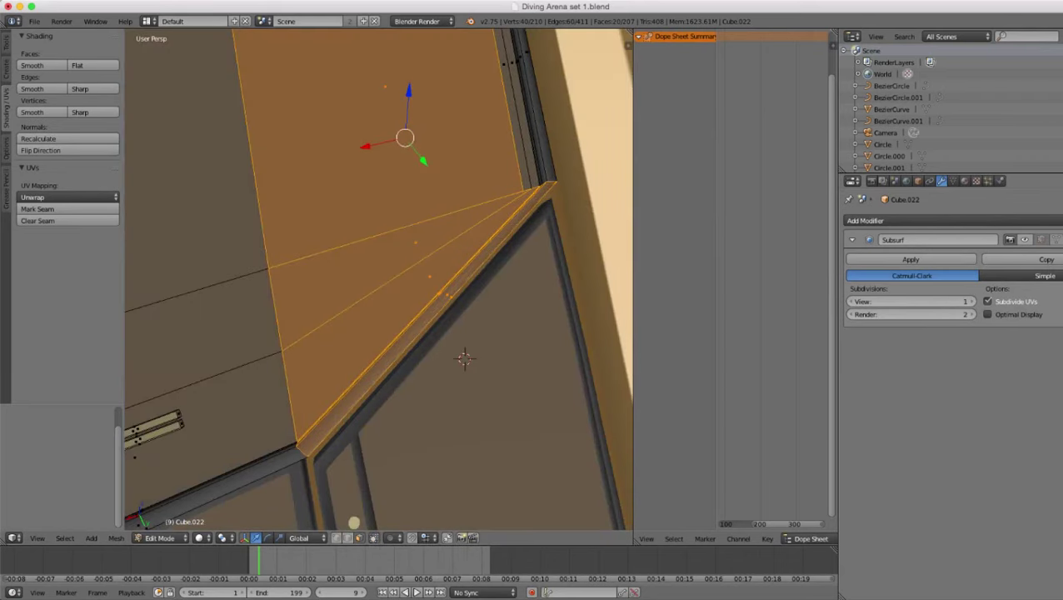
- Deselect the faces using the Side panel thing material and the upper frame strip, keeping only the slanted frame faces selected
left_click(953, 181)
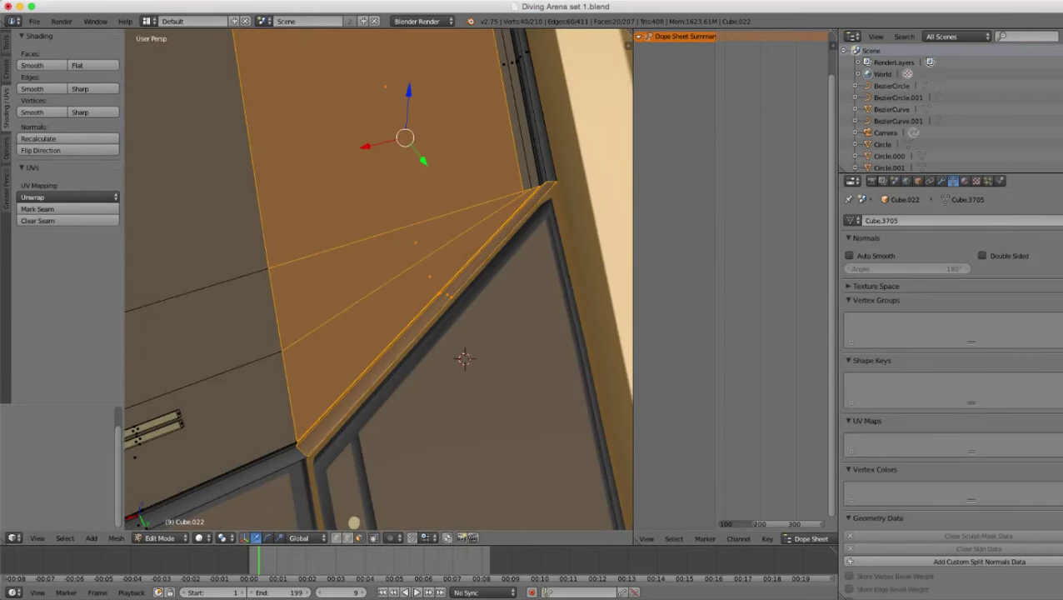
left_click(965, 181)
left_click(883, 225)
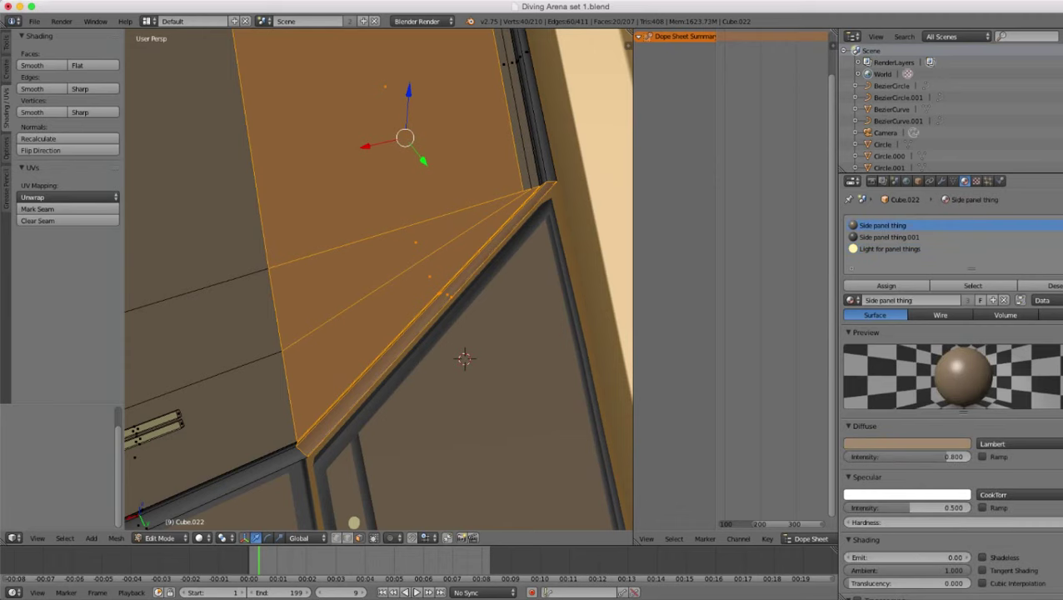
left_click(1052, 286)
scroll(379, 279, "down", 4)
key("z")
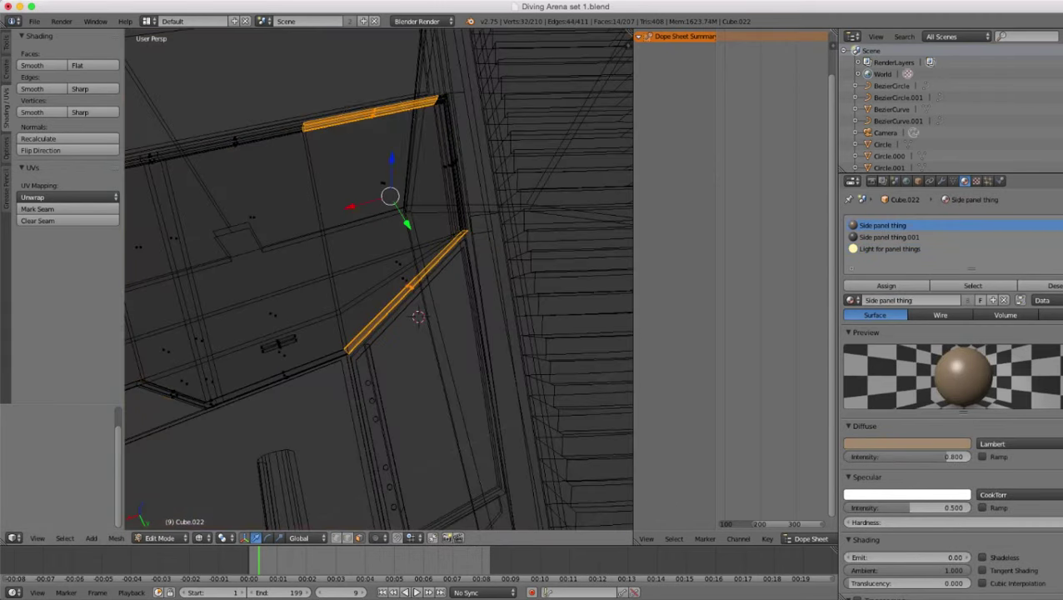
key("c")
middle_click(365, 115)
key("Escape")
key("z")
scroll(379, 279, "up", 4)
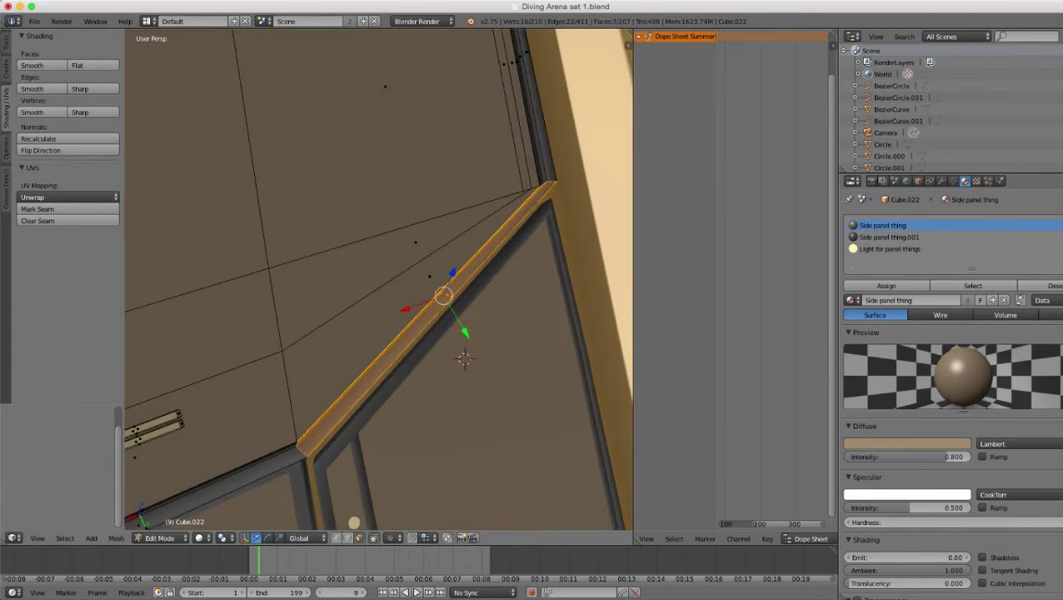
- Duplicate the slanted frame faces and move the copy onto the panel by X 0.095, Y -0.131, Z 0.053
mouse_move(379, 279)
middle_mouse_down()
mouse_move(459, 275)
mouse_move(429, 275)
mouse_move(396, 200)
mouse_move(409, 288)
mouse_move(429, 312)
mouse_move(346, 329)
mouse_move(373, 333)
mouse_move(380, 373)
middle_mouse_up()
key("z")
key("z")
scroll(400, 259, "up", 2)
key("KP_5")
key("z")
key("z")
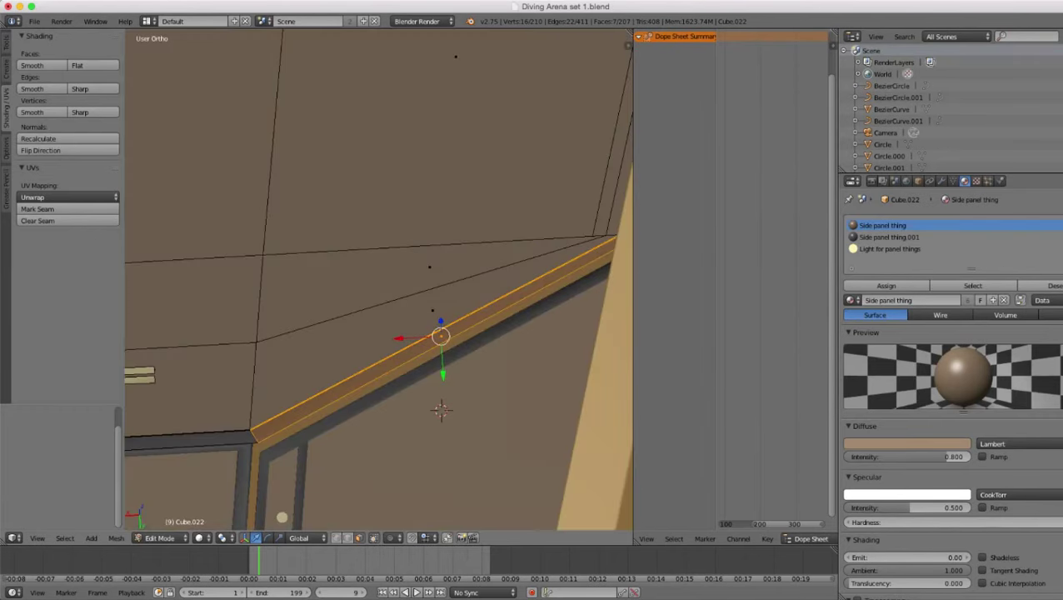
key("e")
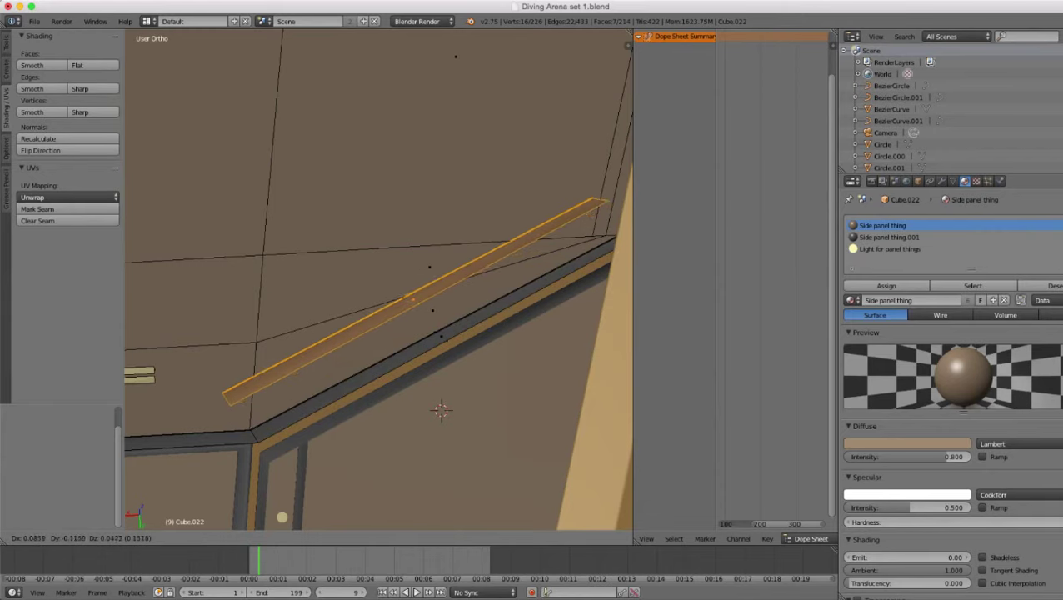
key("Return")
scroll(379, 280, "down", 1)
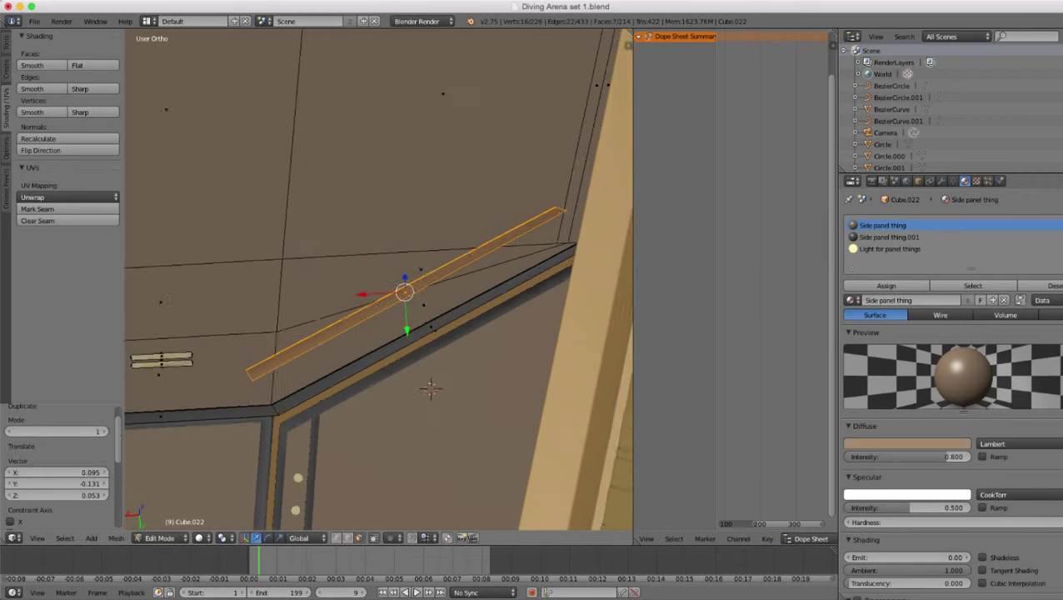
scroll(379, 280, "down", 1)
key("z")
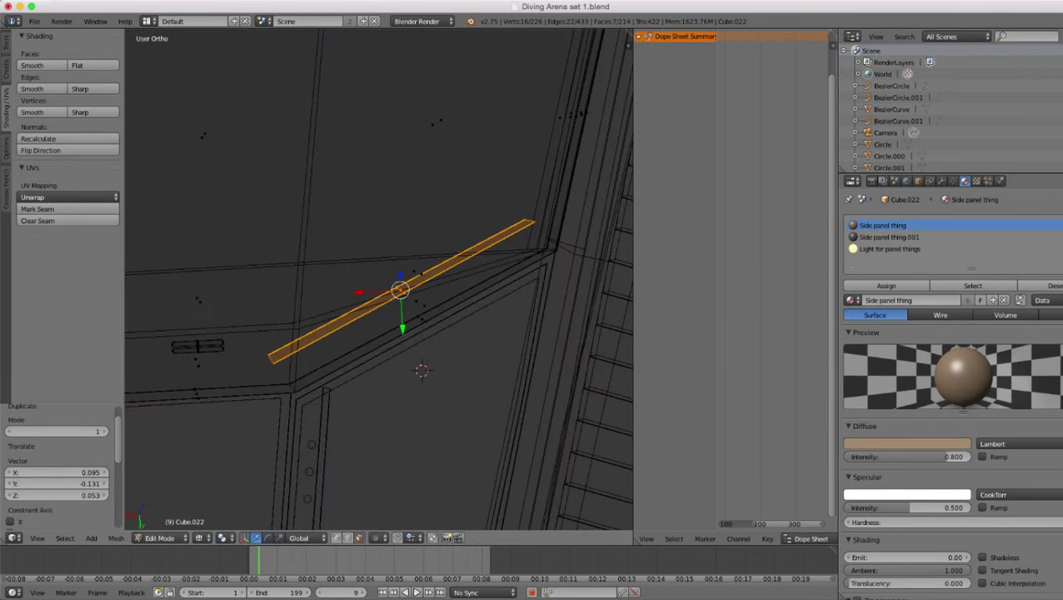
key("3")
key("s")
key("x")
key("x")
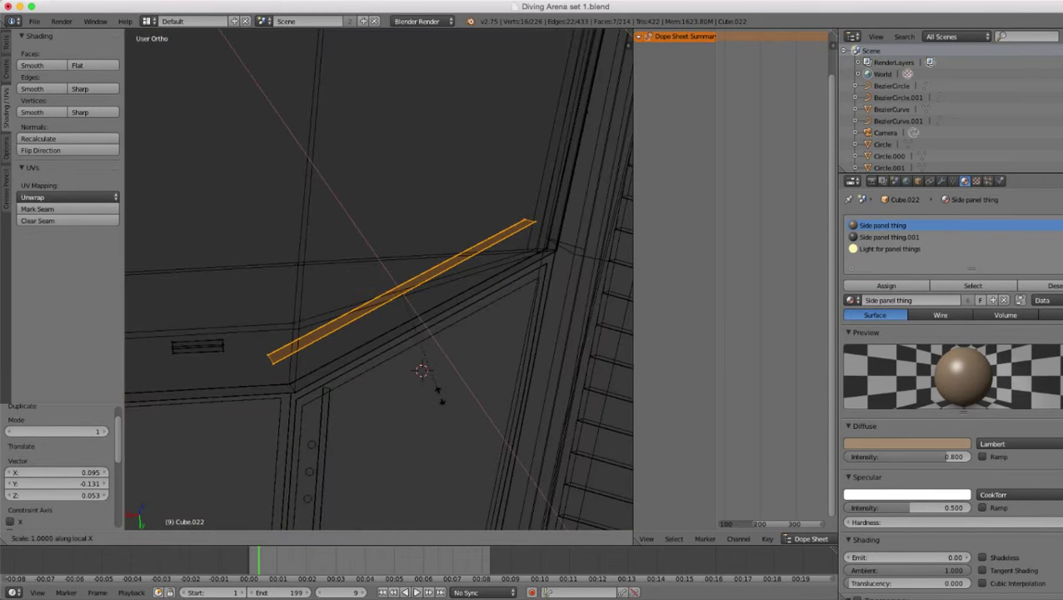
key("Escape")
- Scale the duplicated slanted strip by 1.291 along its local Y axis
key("s")
key("y")
key("y")
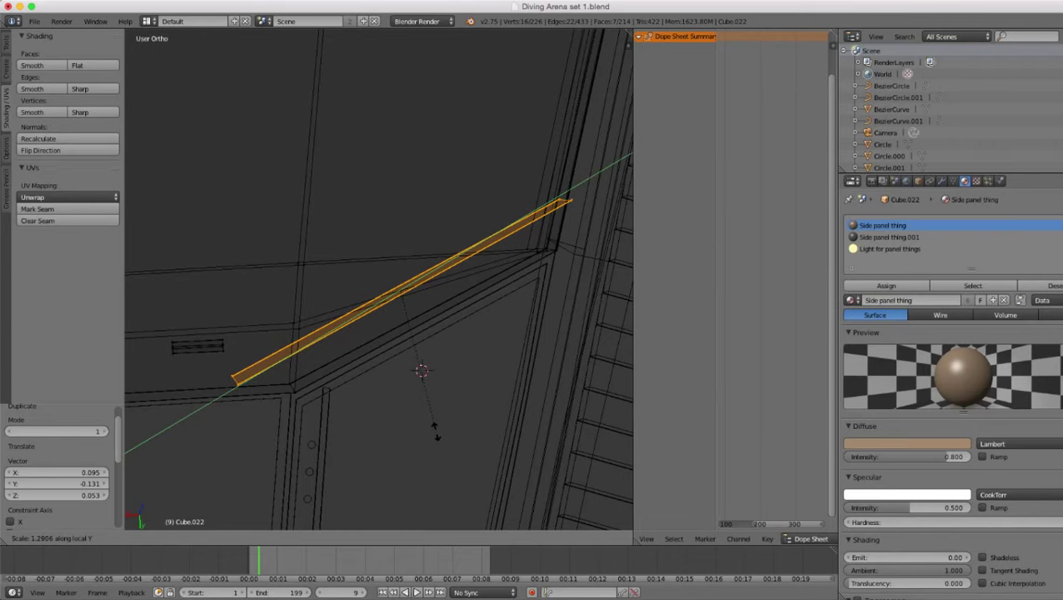
left_click(435, 431)
key("z")
middle_click_drag(400, 375, 512, 296)
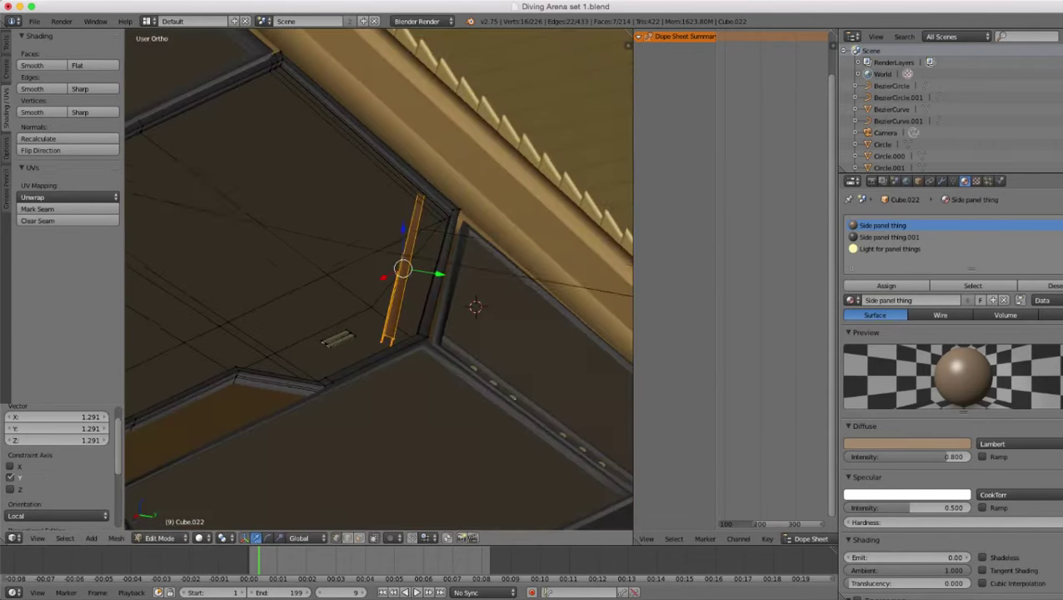
scroll(379, 279, "up", 2)
middle_click_drag(441, 296, 508, 296)
scroll(509, 296, "up", 2)
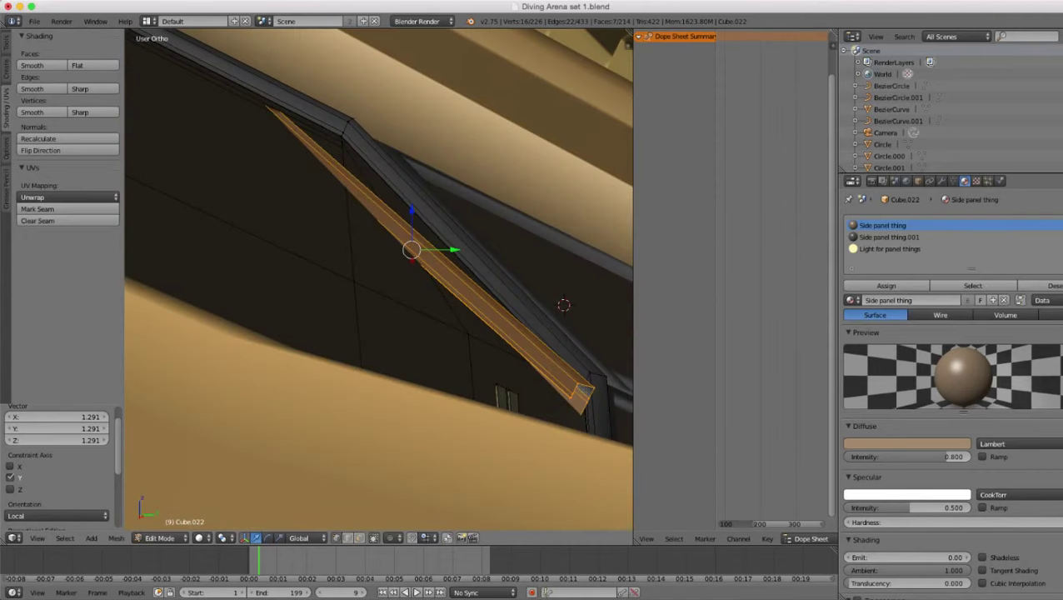
key("r")
key("Escape")
key("r")
key("x")
key("Escape")
scroll(546, 310, "down", 3)
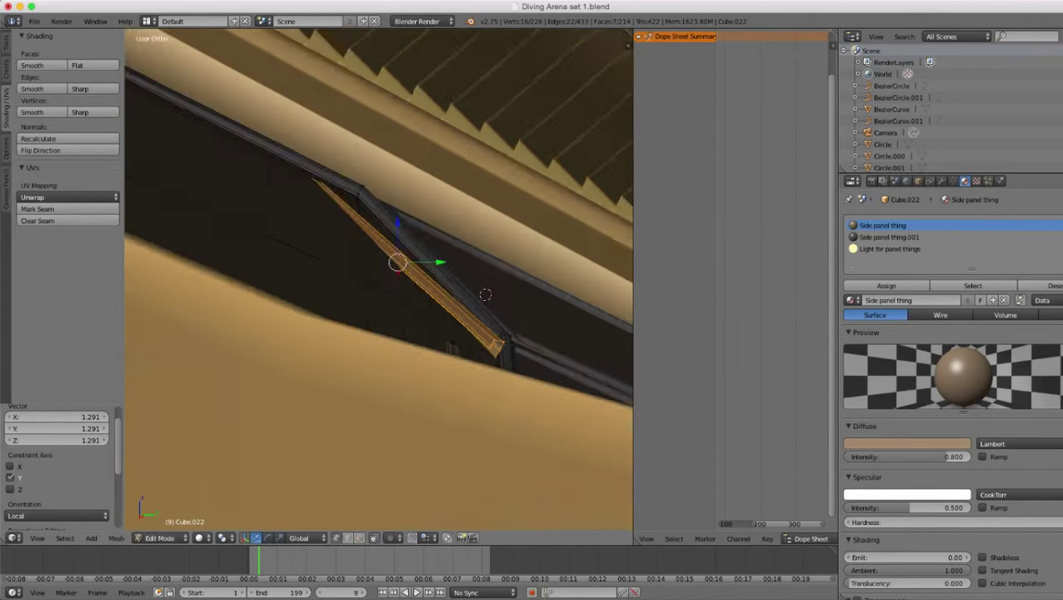
- Rotate the duplicated strip 2.565° to align with the panel surface and move it -0.007 along the global Z axis
mouse_move(425, 292)
middle_mouse_down()
mouse_move(497, 313)
mouse_move(510, 335)
mouse_move(534, 295)
mouse_move(514, 390)
middle_mouse_up()
key("z")
key("r")
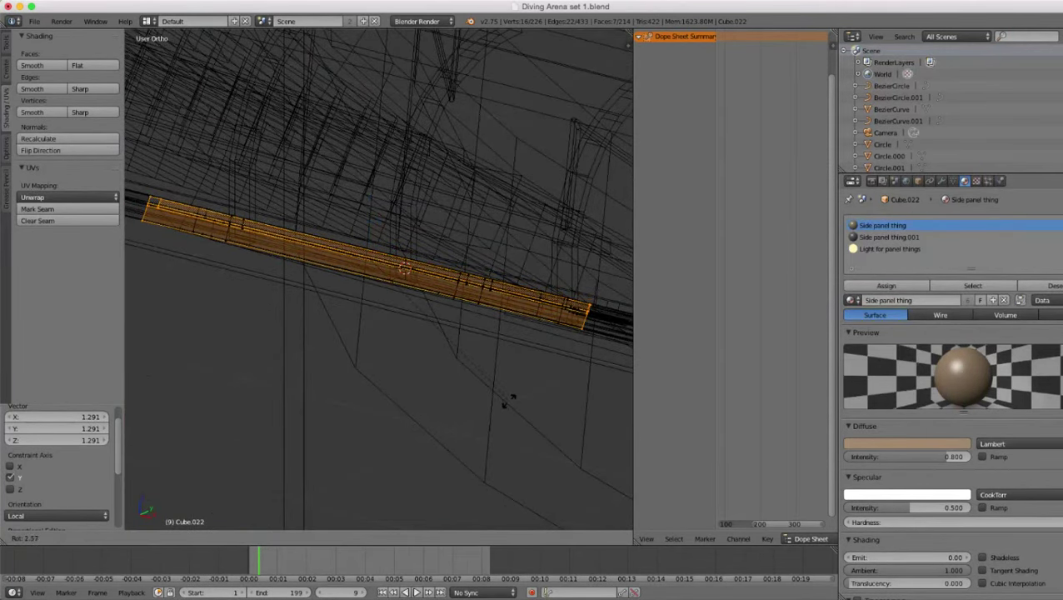
left_click(507, 402)
key("g")
key("z")
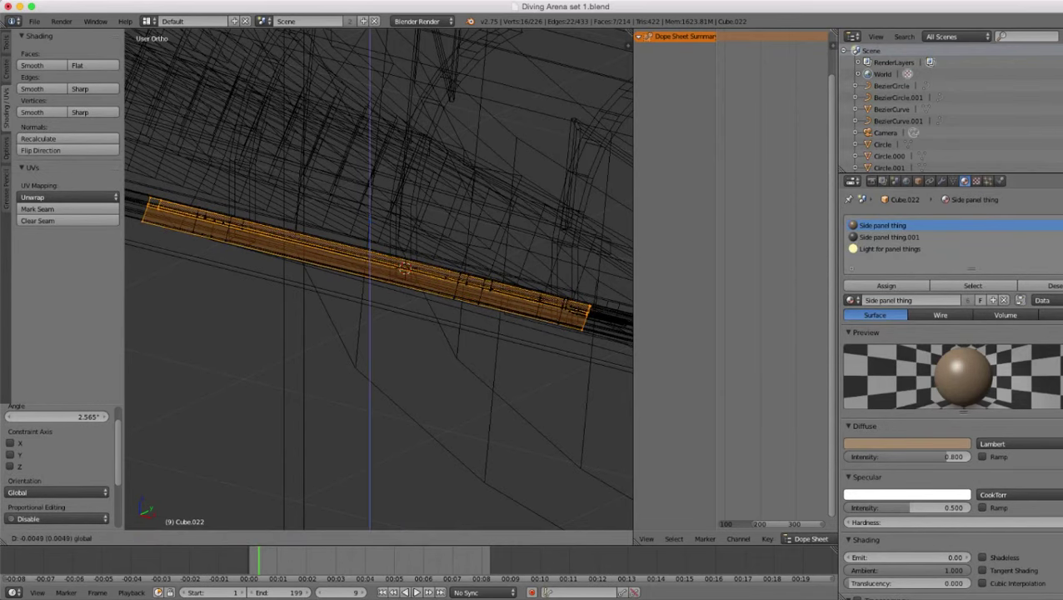
left_click(507, 404)
- Assign the dark Side panel thing.001 material to the duplicated strip and leave mesh editing
middle_click_drag(507, 404, 429, 460)
key("z")
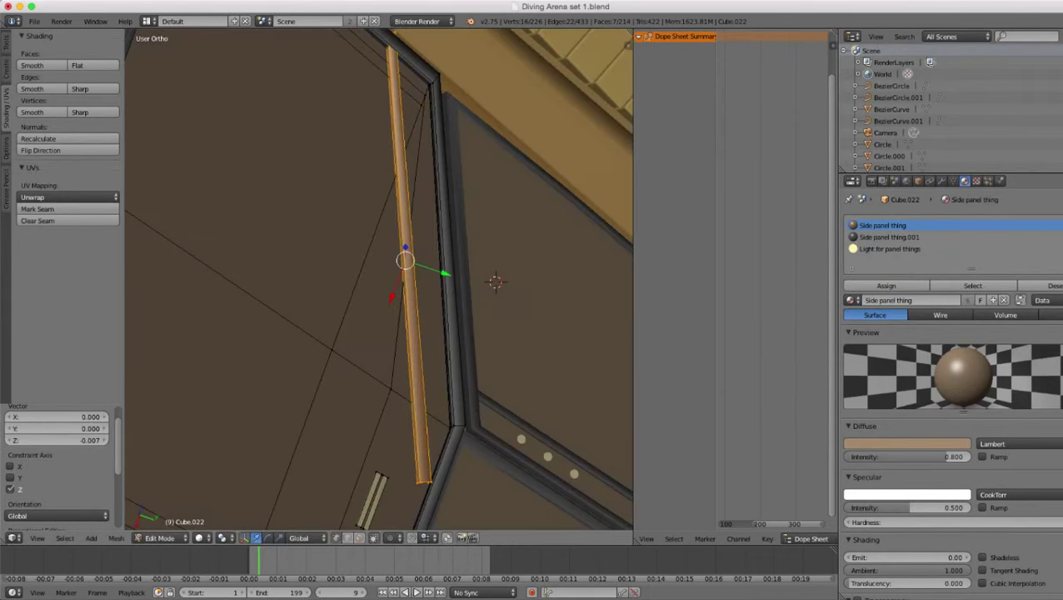
left_click(890, 237)
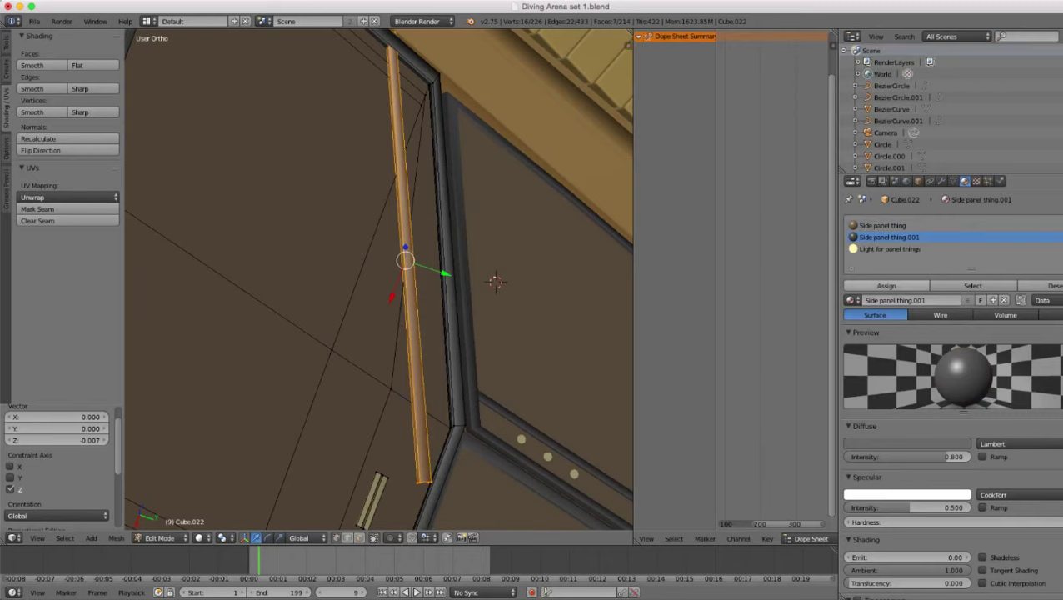
left_click(887, 286)
scroll(379, 280, "down", 1)
middle_click_drag(400, 280, 304, 238)
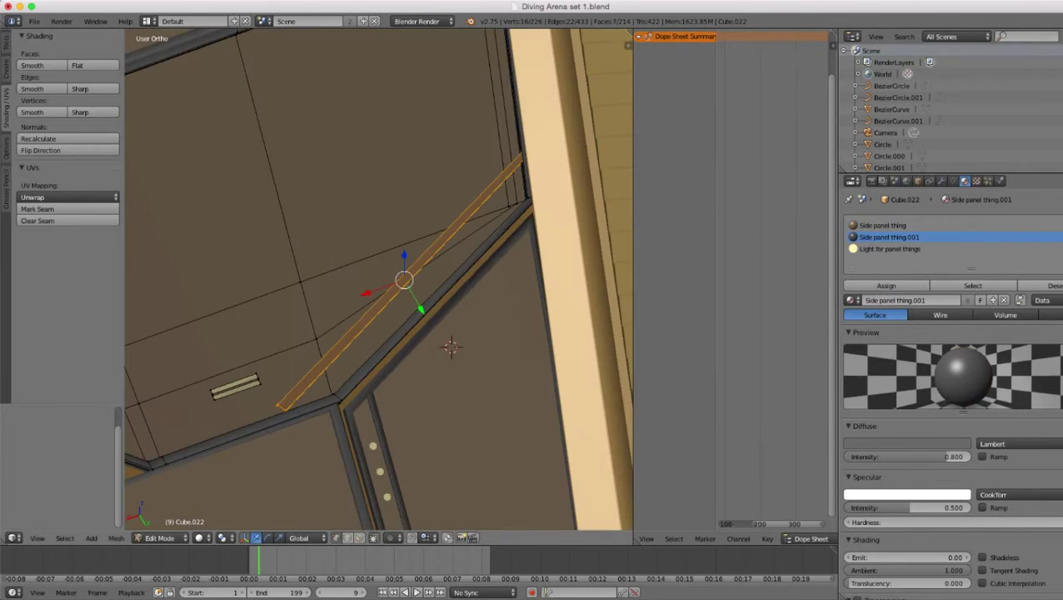
key("Tab")
key("a")
scroll(379, 280, "down", 1)
mouse_move(392, 284)
middle_mouse_down()
mouse_move(408, 285)
mouse_move(346, 288)
mouse_move(348, 302)
mouse_move(440, 257)
middle_mouse_up()
scroll(379, 280, "up", 3)
- Select the lower end of the slanted dark strip and extend it about 0.115 along the strip's local Y axis
key("Tab")
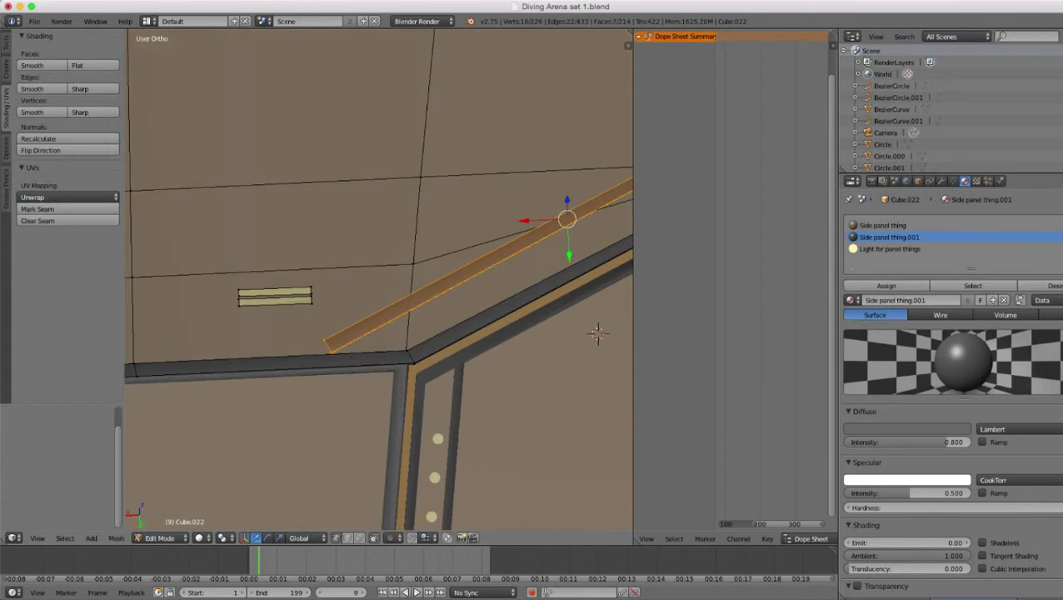
key("z")
key("a")
key("c")
left_click(325, 342)
right_click(325, 342)
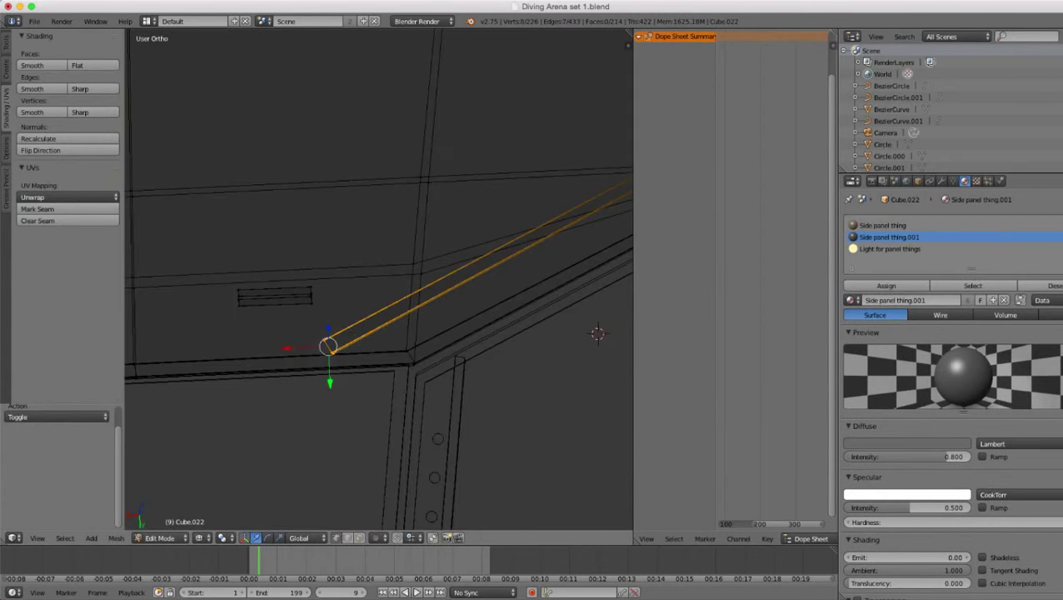
key("g")
key("y")
key("y")
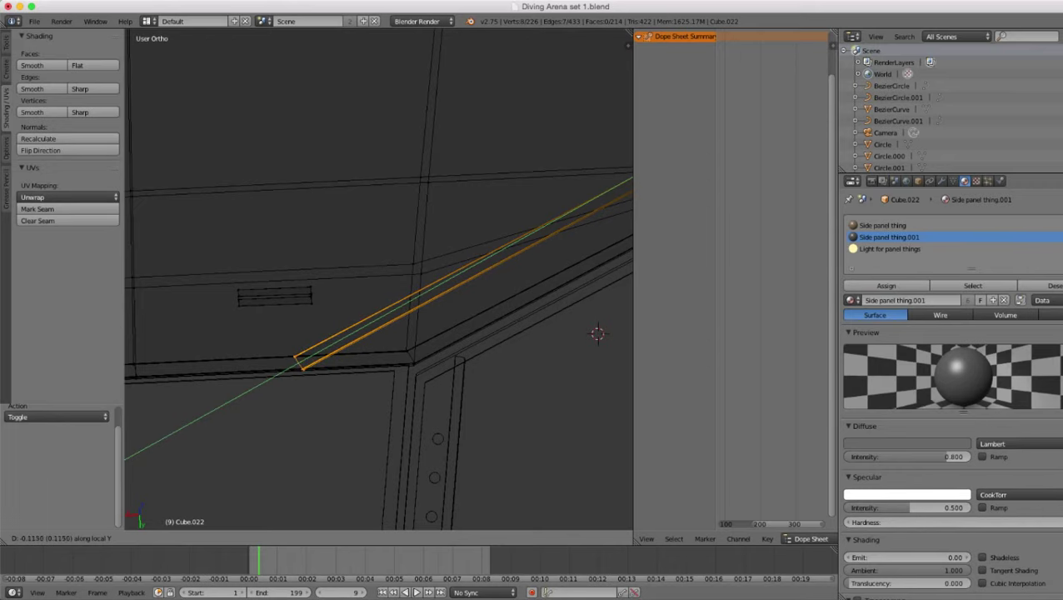
left_click(302, 361)
- Fit the strip's lower end to the panel surface by lowering it 0.020 in Z and moving it -0.016 in Y
key("z")
middle_click_drag(302, 362, 487, 338)
left_click_drag(485, 288, 486, 275)
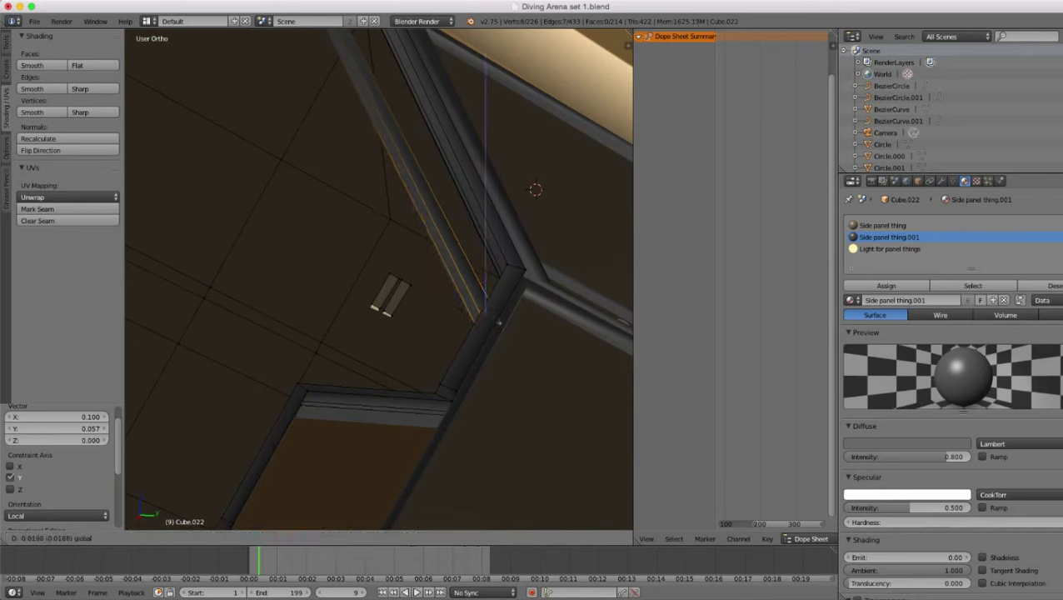
left_click_drag(499, 323, 518, 335)
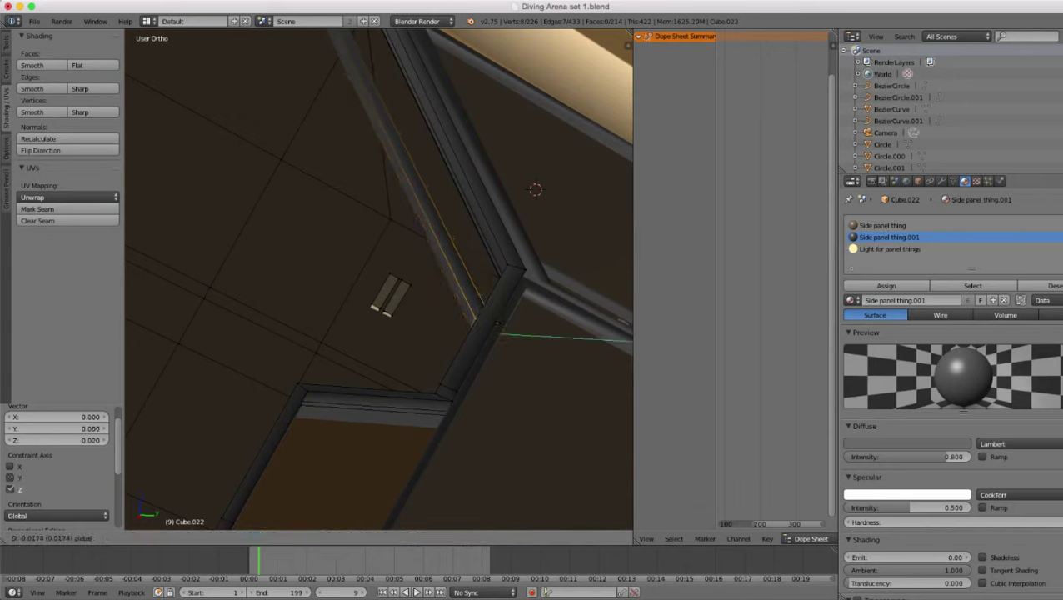
key("Return")
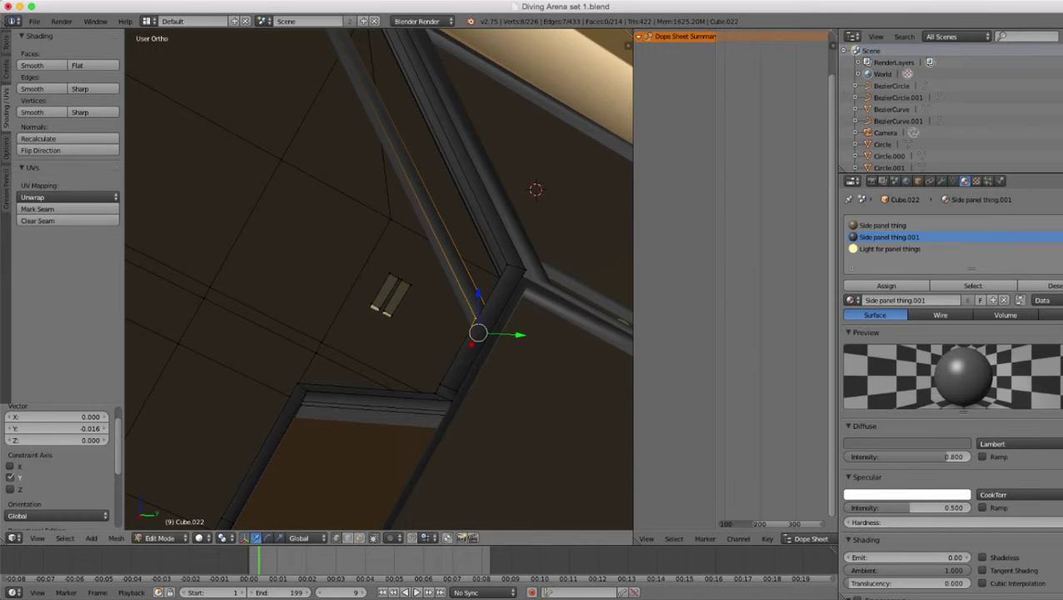
- Leave mesh editing and inspect how the slanted strip meets the large panel's frame
scroll(380, 279, "down", 4)
middle_click_drag(400, 192, 218, 264)
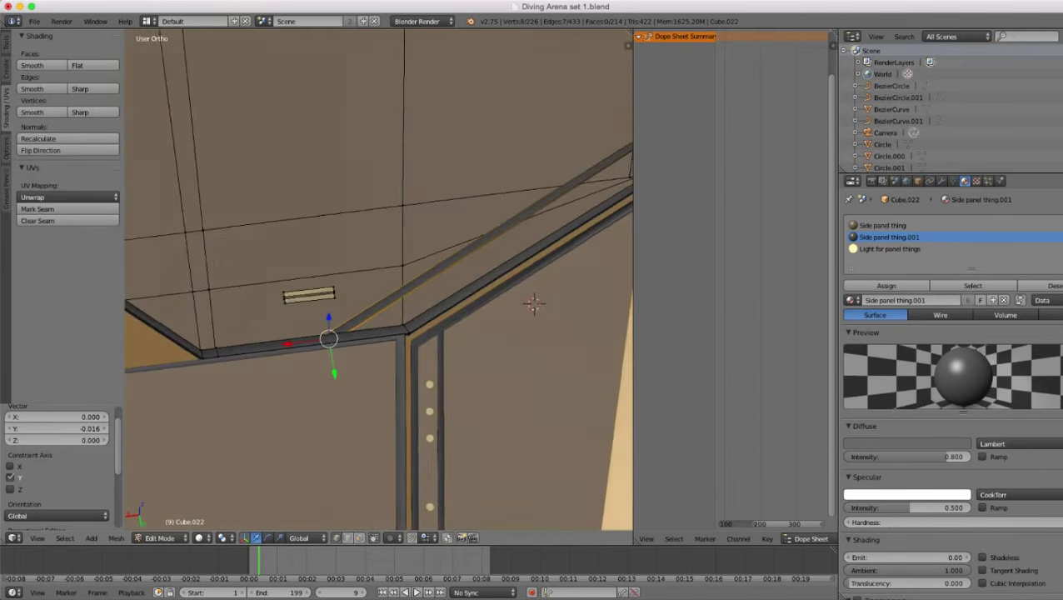
scroll(379, 279, "down", 2)
scroll(379, 279, "up", 2)
middle_click_drag(380, 279, 332, 320, "shift")
mouse_move(379, 280)
middle_mouse_down()
mouse_move(410, 280)
mouse_move(391, 254)
mouse_move(379, 292)
middle_mouse_up()
key("Tab")
scroll(379, 279, "down", 7)
scroll(379, 279, "up", 5)
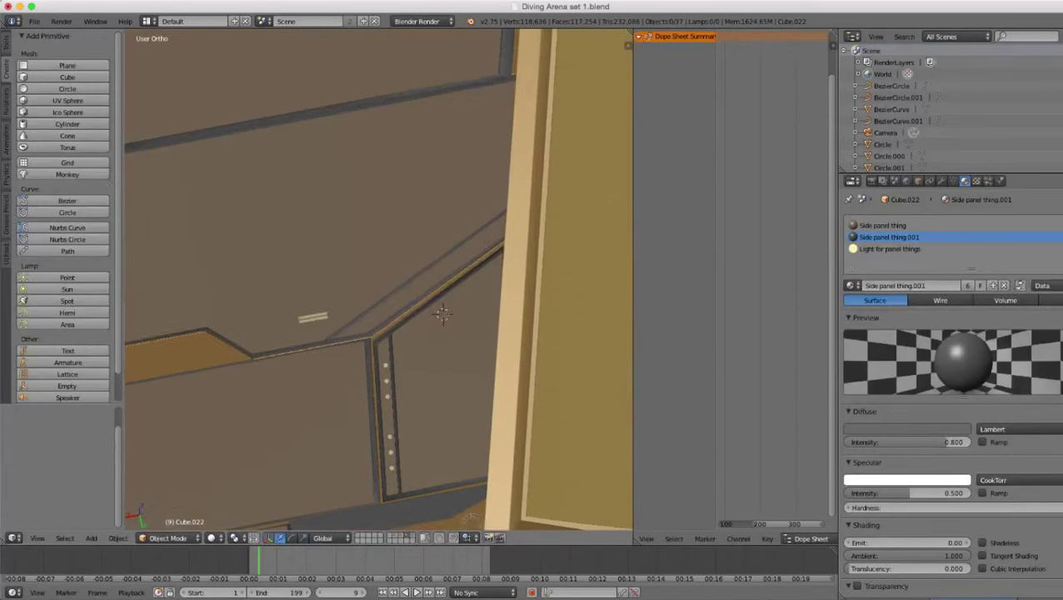
- Select both linked light bars on the large panel and move them 0.204 along the global X axis
key("Tab")
key("z")
right_click(326, 312, "shift")
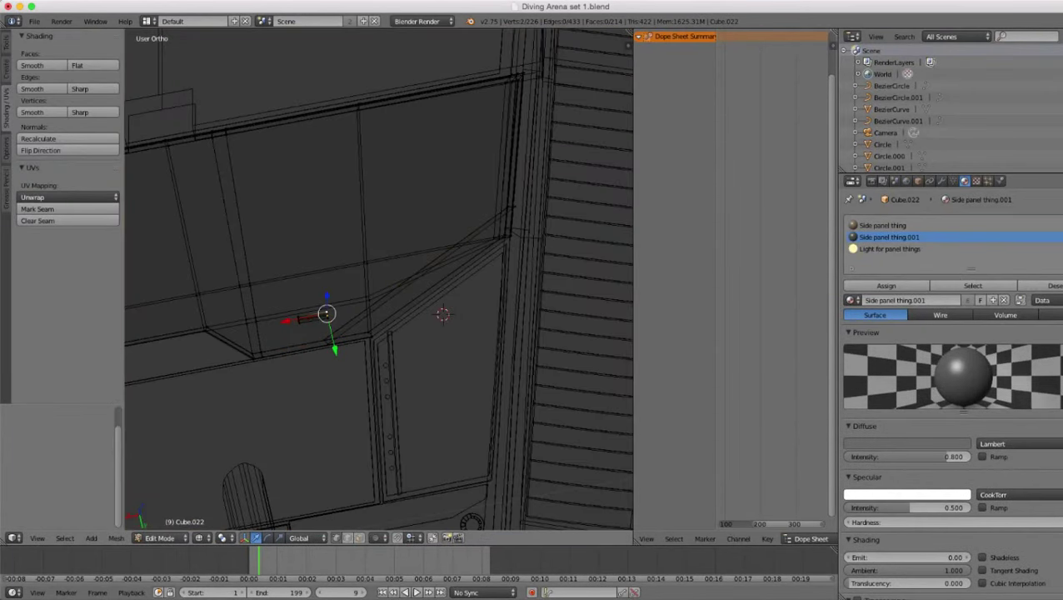
key("ctrl+l")
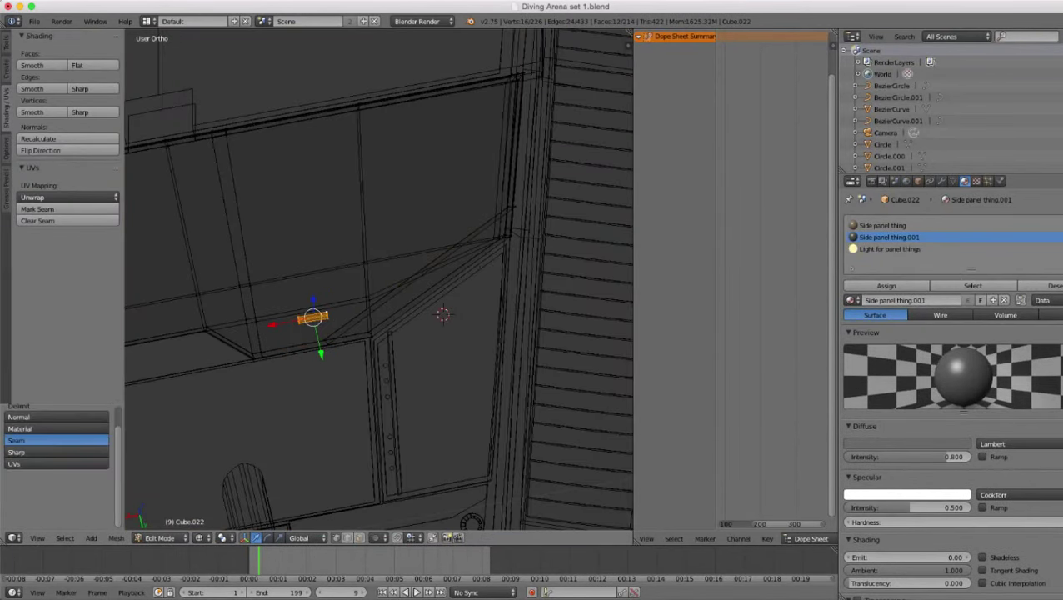
key("g")
key("x")
left_click_drag(243, 330, 246, 329)
middle_click_drag(379, 279, 366, 300)
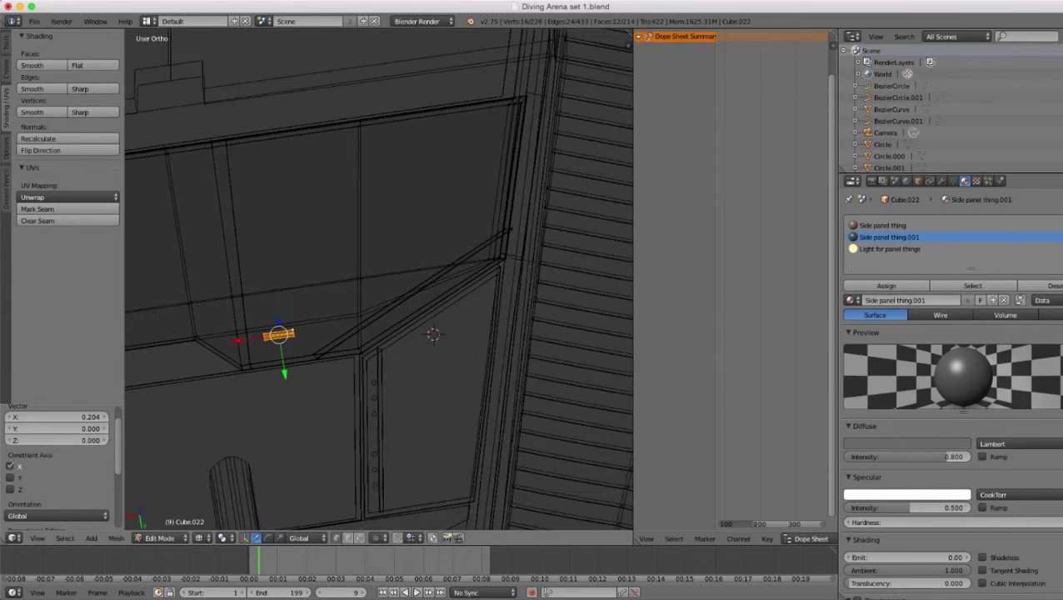
- Duplicate one of the two light bars and move the copy -1.270 along the global X axis
scroll(379, 279, "up", 1)
key("z")
right_click(277, 347)
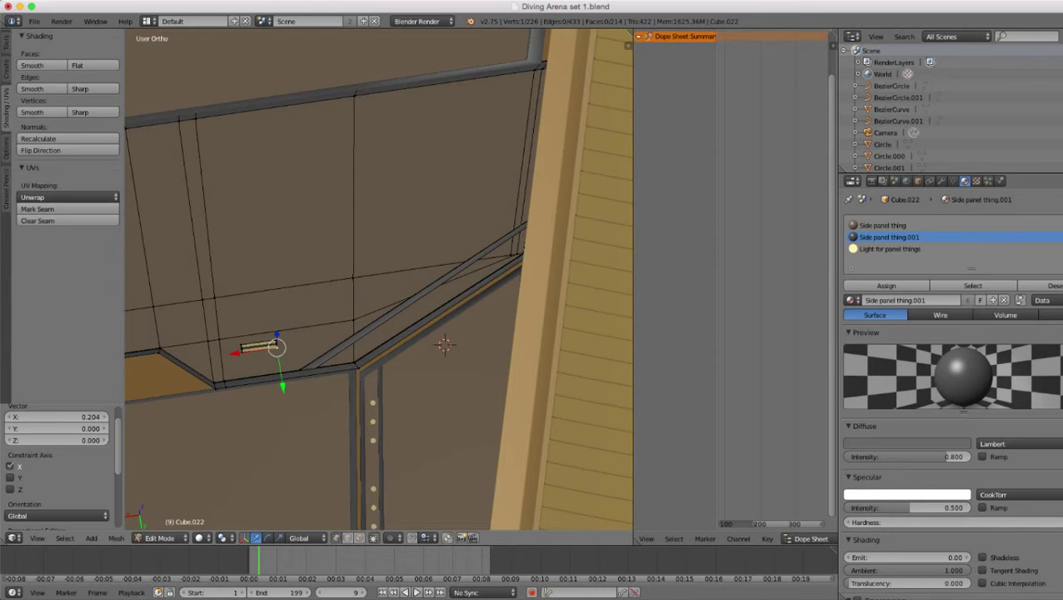
key("ctrl+l")
key("shift+d")
key("x")
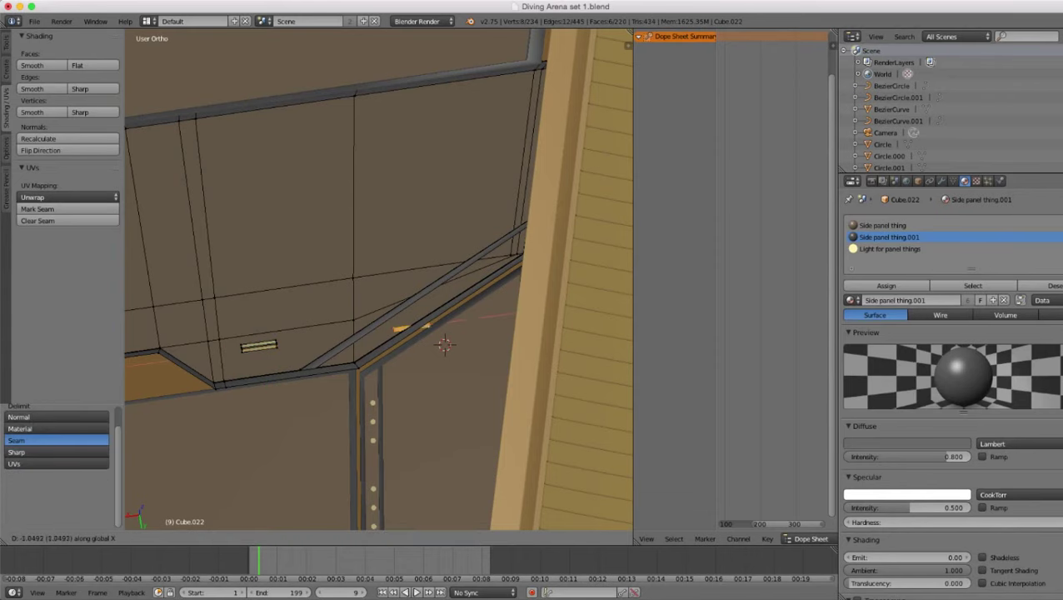
key("Return")
key("z")
mouse_move(375, 325)
middle_mouse_down()
mouse_move(508, 275)
mouse_move(513, 200)
mouse_move(500, 300)
mouse_move(450, 358)
mouse_move(375, 367)
middle_mouse_up()
key("z")
key("KP_5")
middle_click_drag(457, 406, 414, 428)
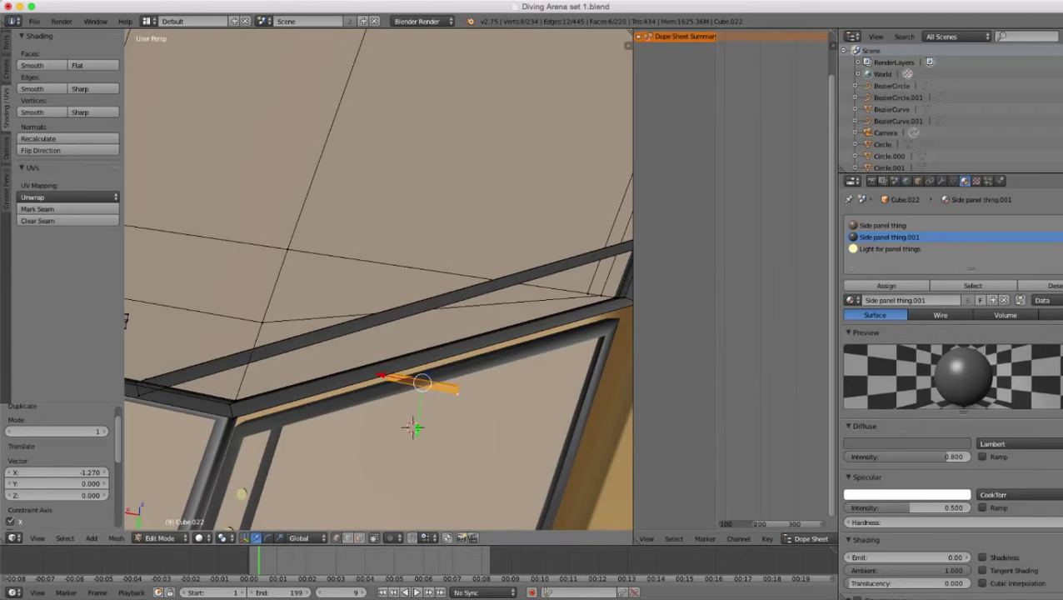
- Move the copied light bar by X 0.059, Y -0.129, Z 0.084 and rotate it -24.912° to follow the slanted frame
key("g")
left_click(465, 313)
key("r")
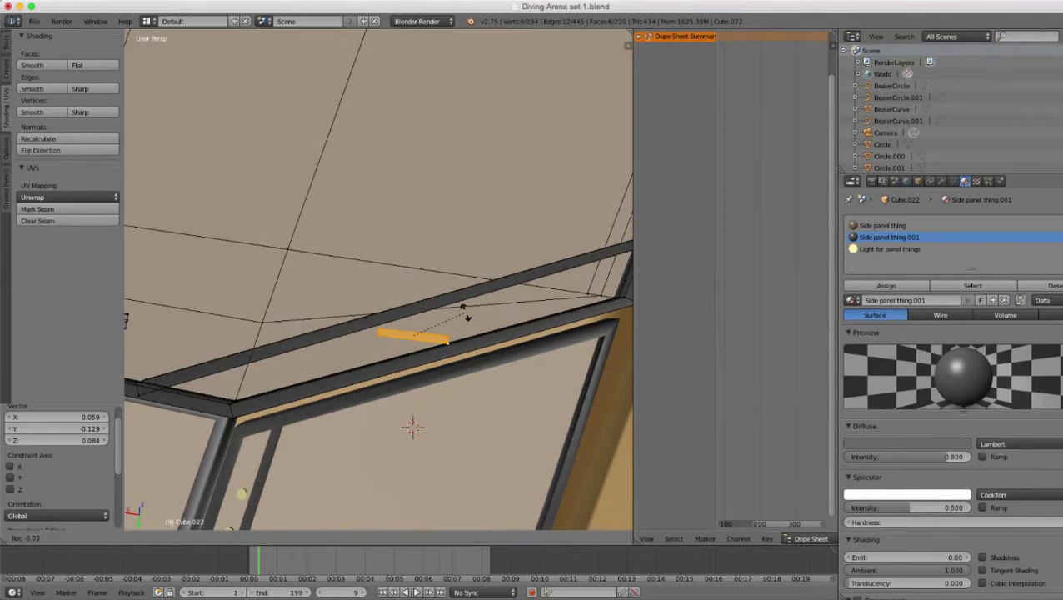
left_click(464, 275)
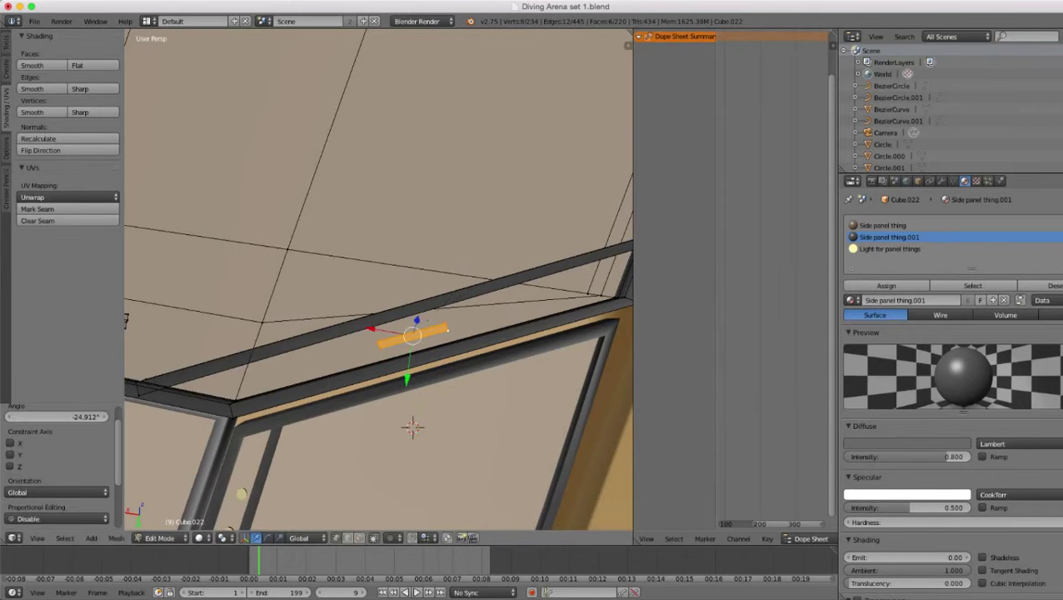
- Seat the copied light bar on the panel surface with moves of Z -0.027, Y -0.014 and Z 0.011
middle_click_drag(463, 275, 604, 191)
key("g")
key("z")
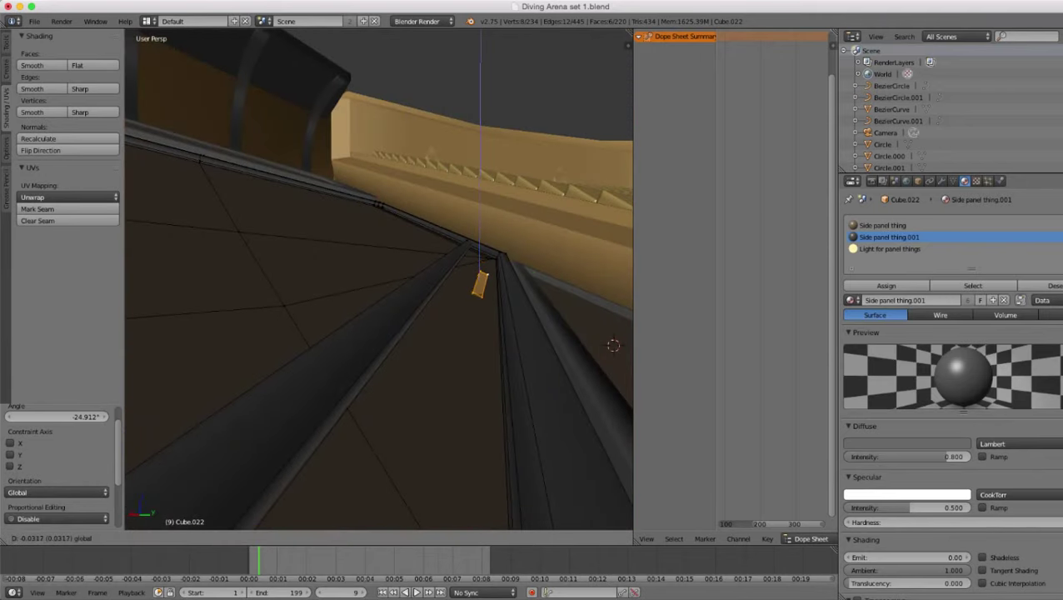
left_click_drag(481, 243, 481, 244)
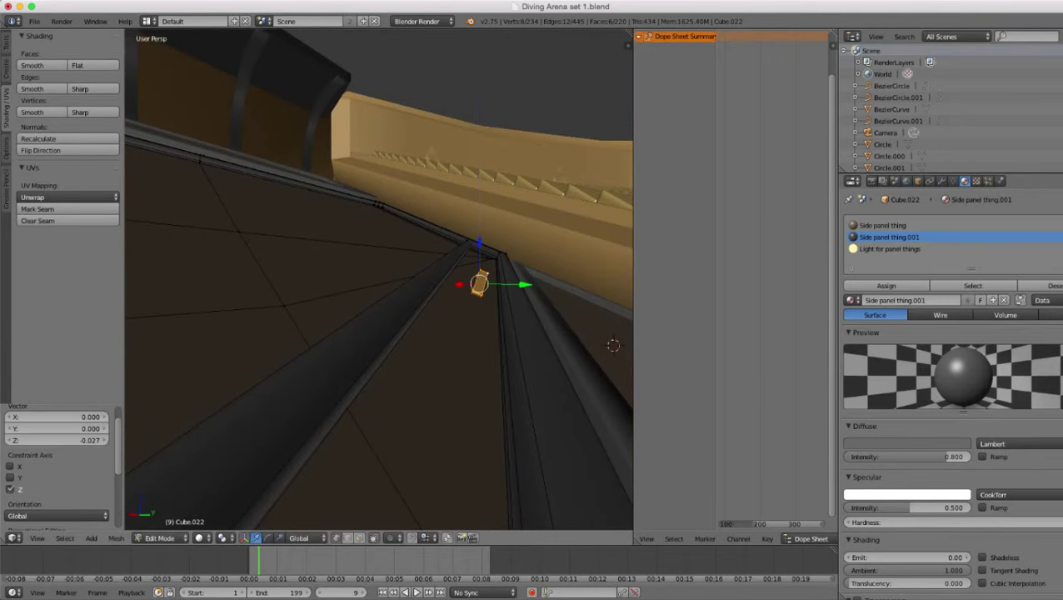
left_click_drag(524, 285, 518, 285)
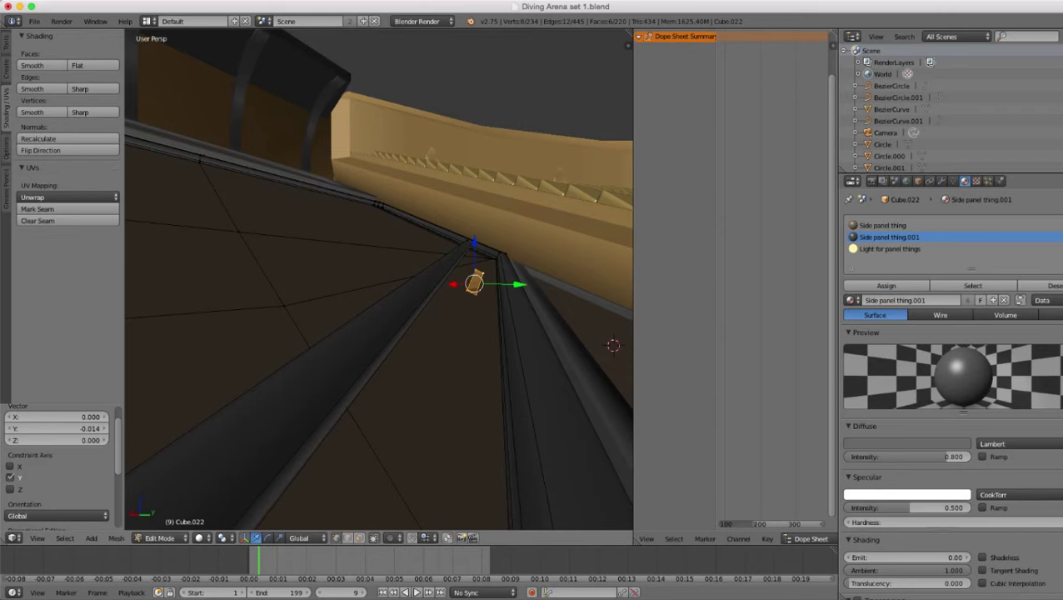
key("g")
key("z")
left_click_drag(475, 241, 475, 238)
middle_click_drag(475, 238, 421, 329)
- Rotate the copied light bar -1.571° and scale it by 0.722 along its local Y axis
key("r")
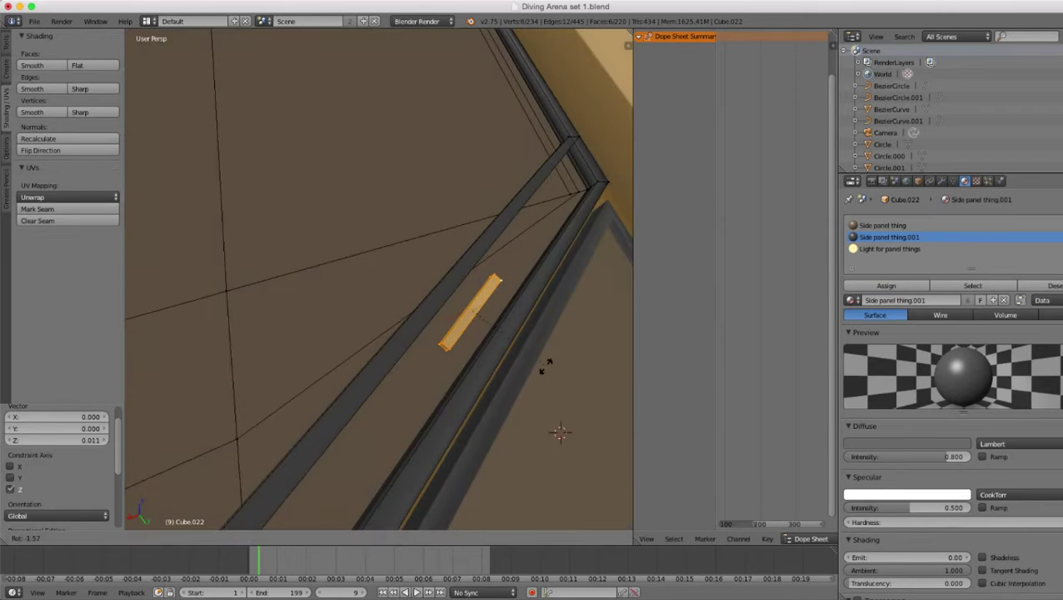
left_click(546, 367)
middle_click_drag(546, 366, 450, 416)
key("s")
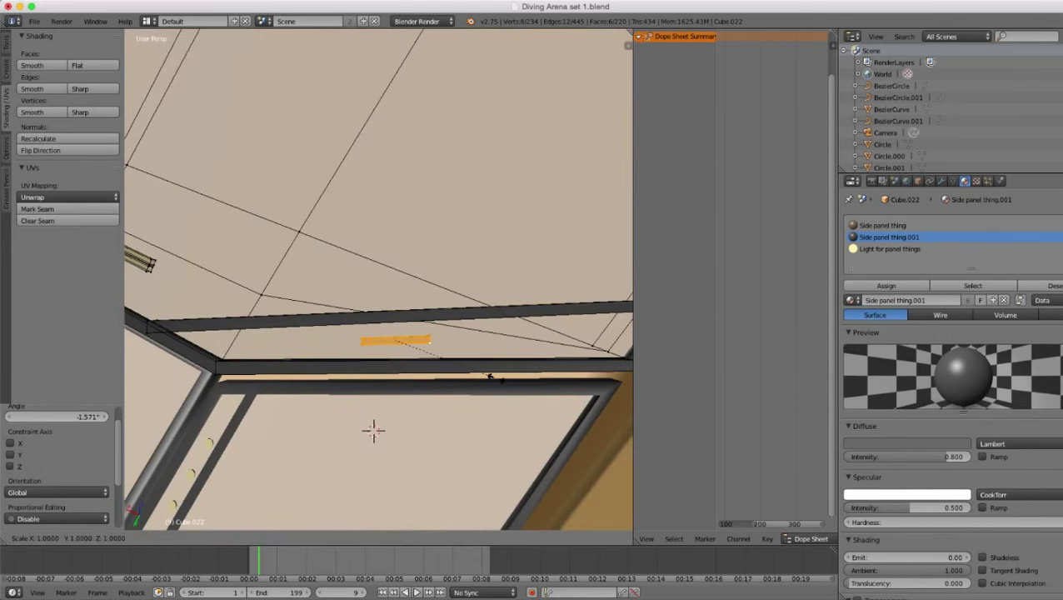
key("x")
key("x")
key("Escape")
key("s")
key("y")
key("y")
left_click(467, 367)
- Select only the slanted strip's lower end and move it 0.070 along the global X axis
key("z")
scroll(467, 367, "down", 2)
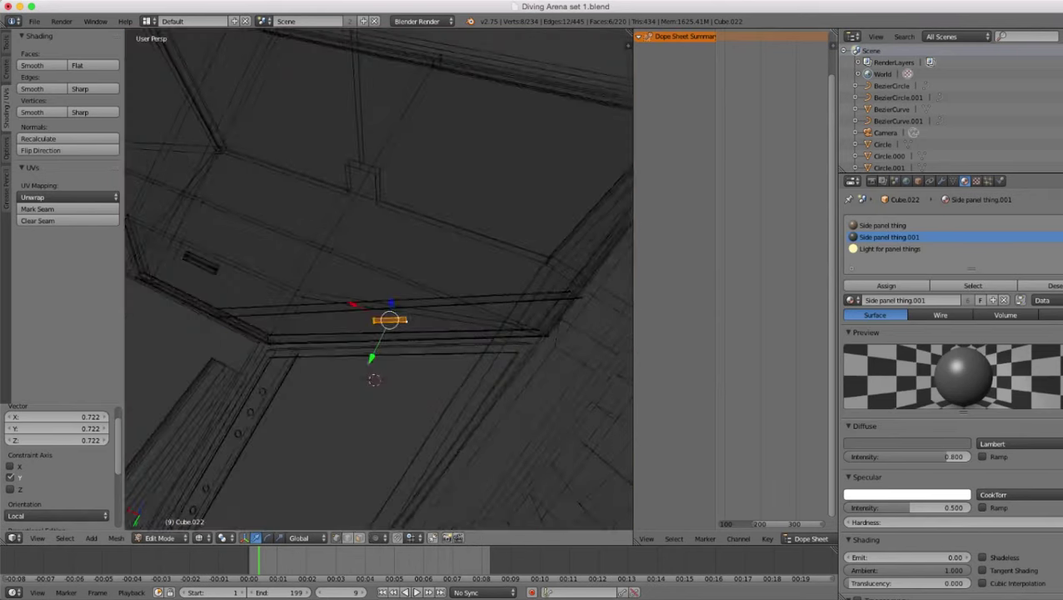
key("z")
middle_click_drag(468, 367, 526, 360)
key("z")
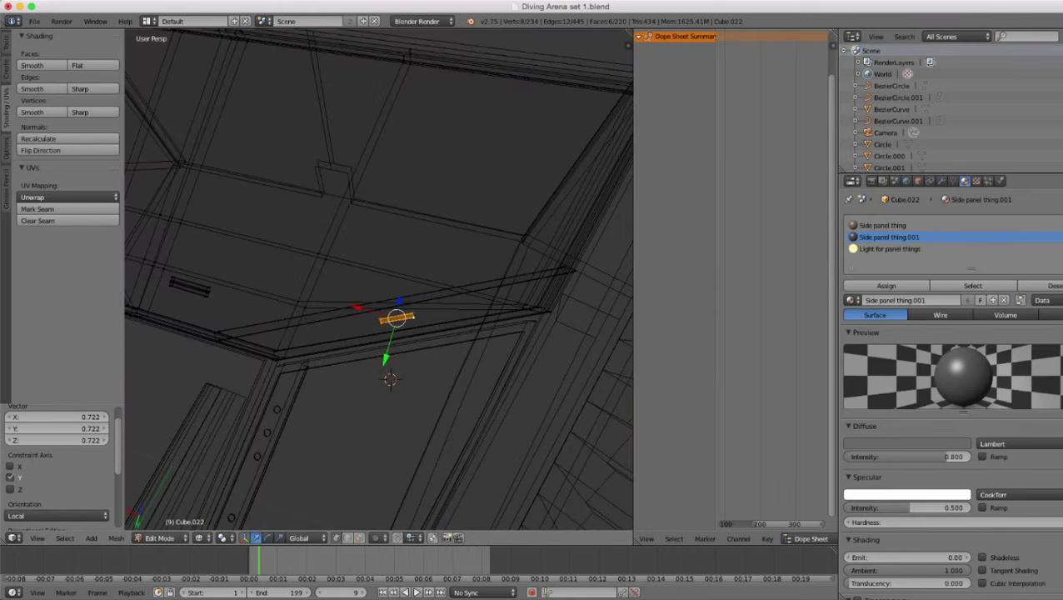
right_click(230, 337)
right_click(219, 331)
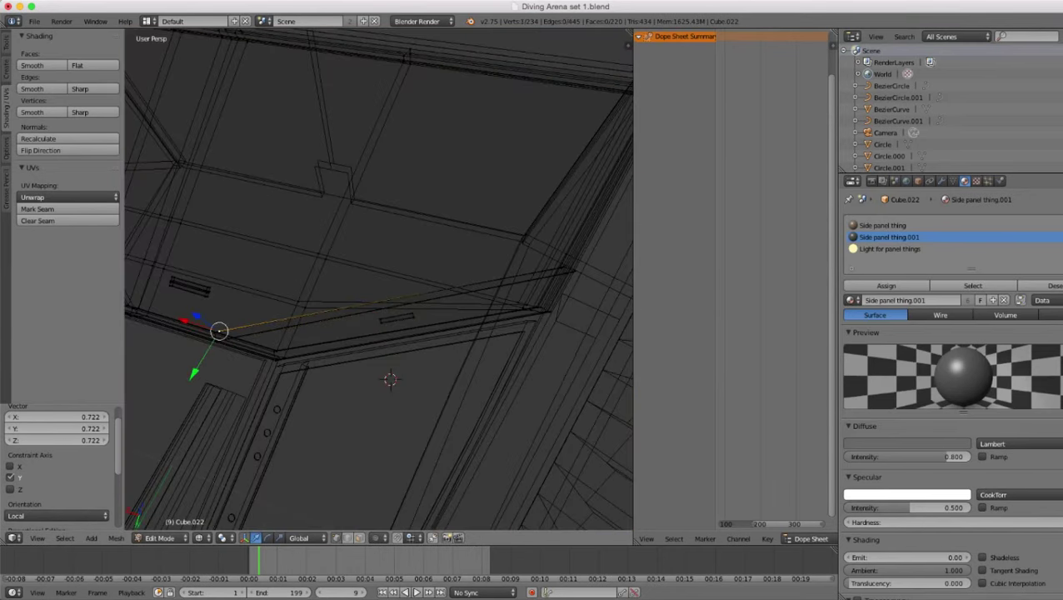
key("ctrl+l")
key("c")
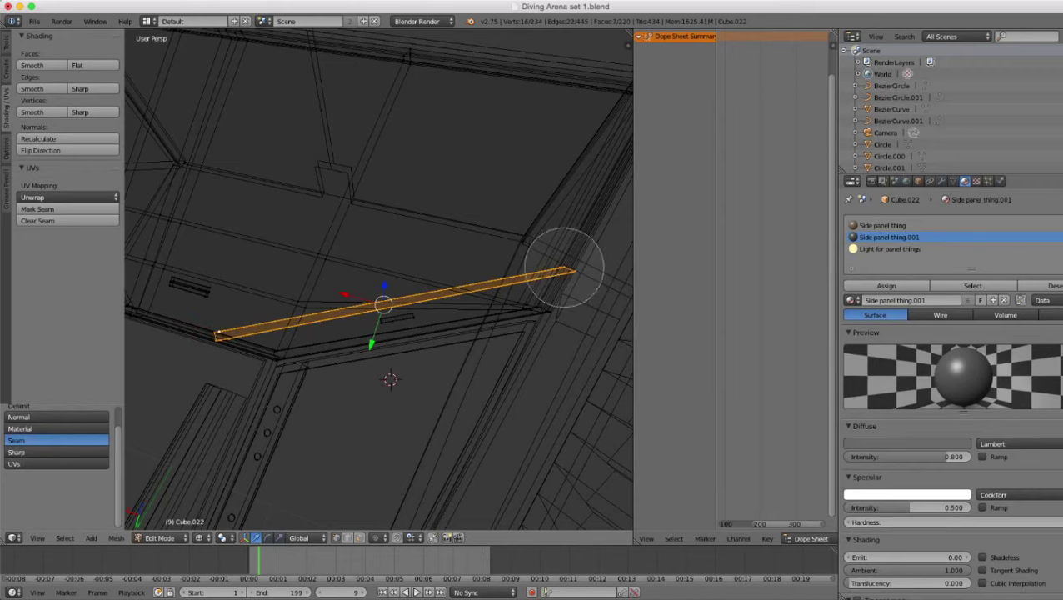
middle_click(565, 269)
right_click(571, 275)
left_click_drag(185, 325, 173, 322)
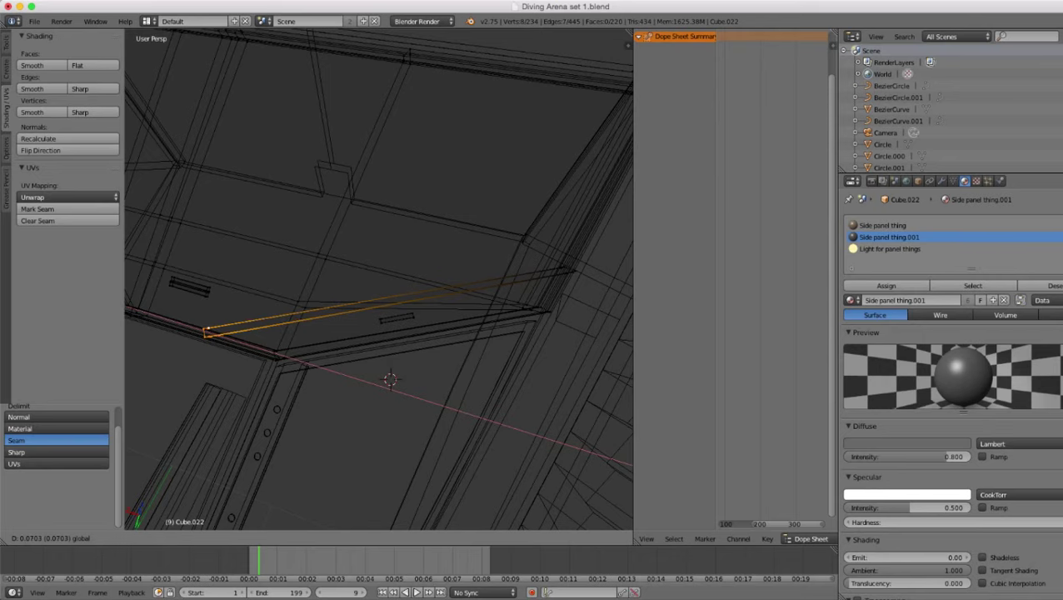
key("z")
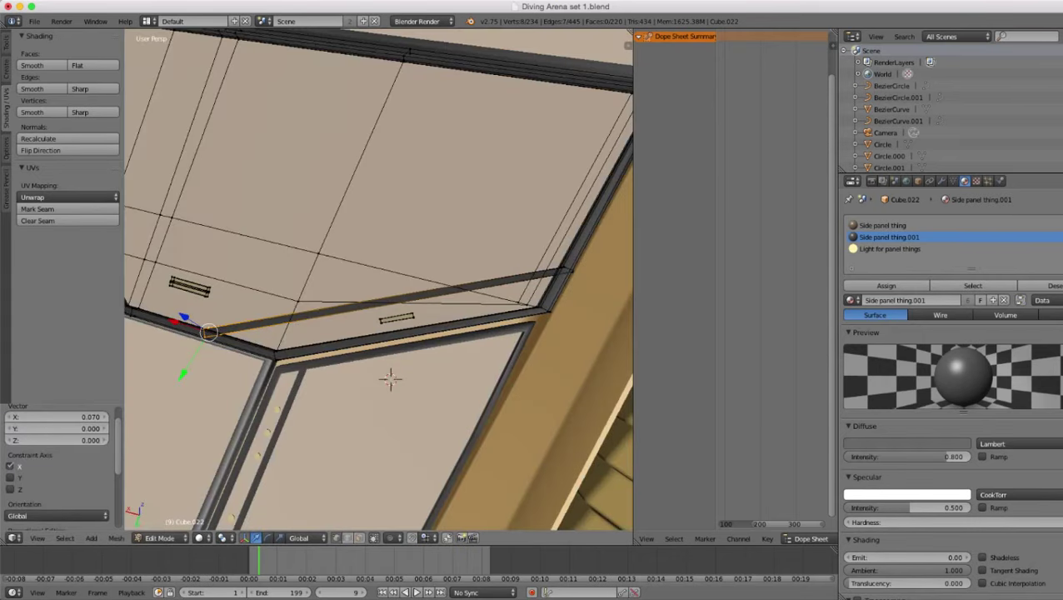
- Leave mesh editing and inspect the slanted strip and light bars across the whole side panel section
key("Tab")
scroll(380, 283, "down", 4)
middle_click_drag(350, 325, 454, 246)
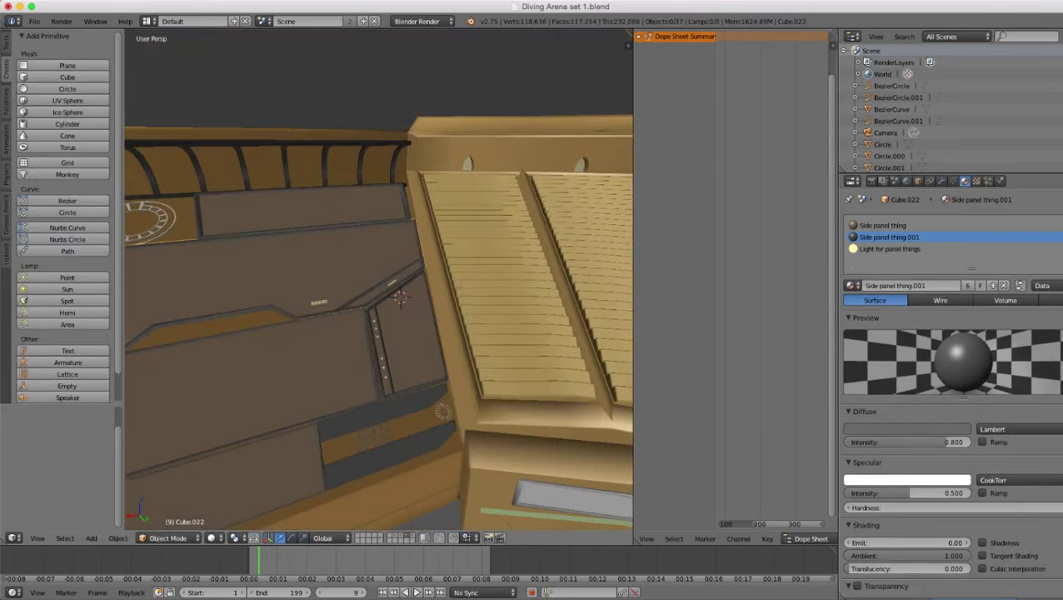
scroll(379, 284, "down", 5)
middle_click_drag(455, 283, 375, 279)
scroll(379, 283, "up", 5)
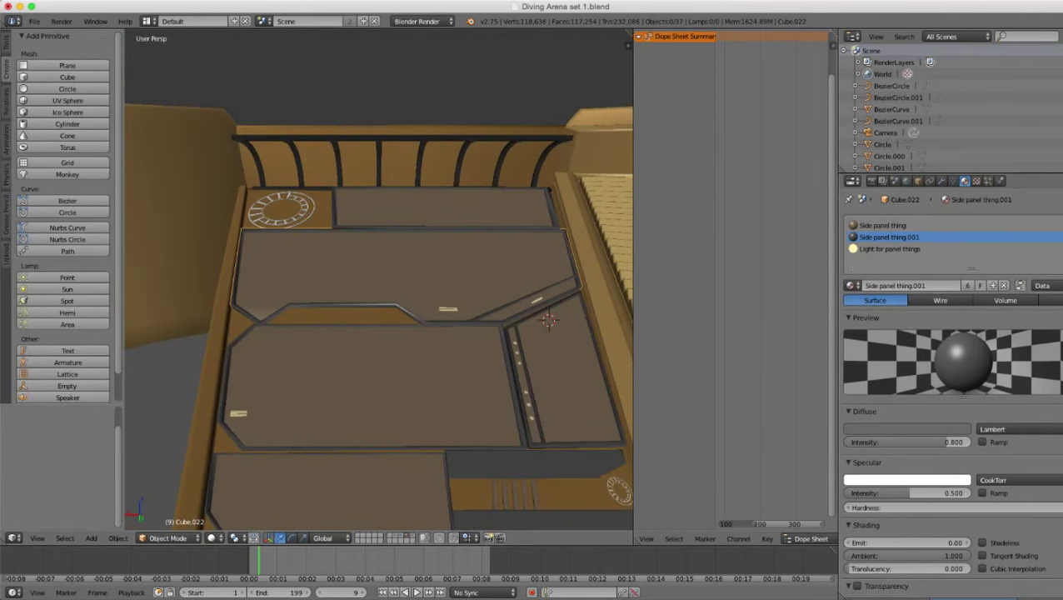
key("super+Tab")
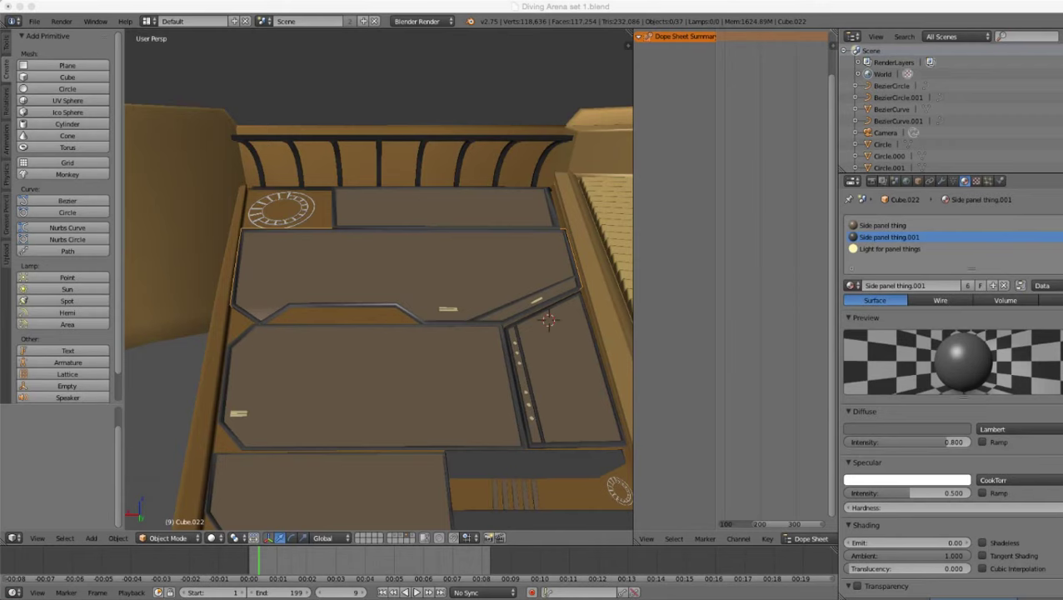
key("super+Tab")
- Move the slanted strip's lower end -0.062 along the global X axis and leave mesh editing
middle_click_drag(379, 283, 367, 300)
scroll(379, 283, "up", 3)
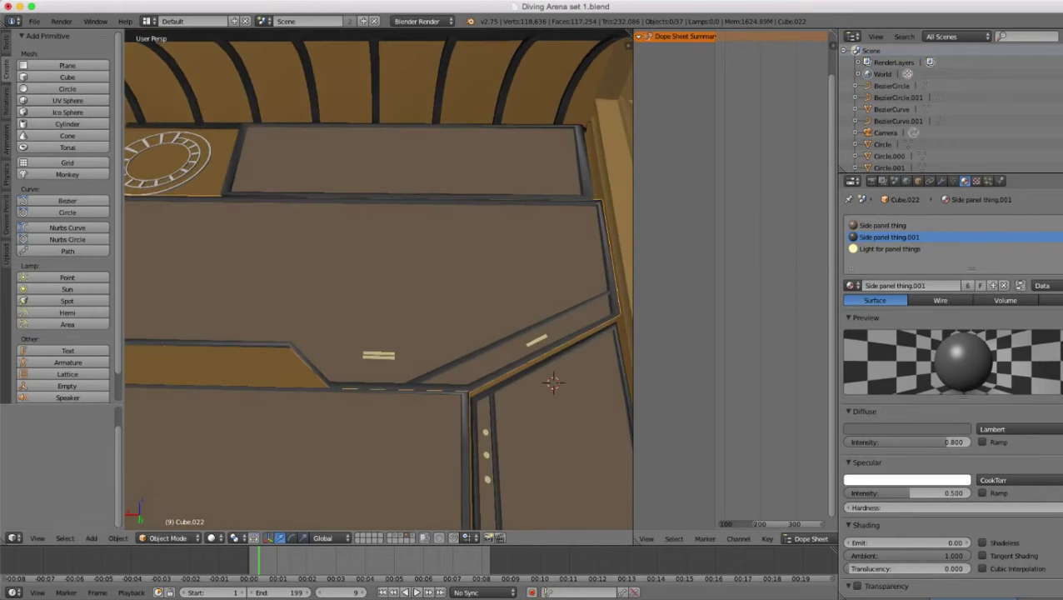
key("Tab")
left_click_drag(359, 384, 369, 384)
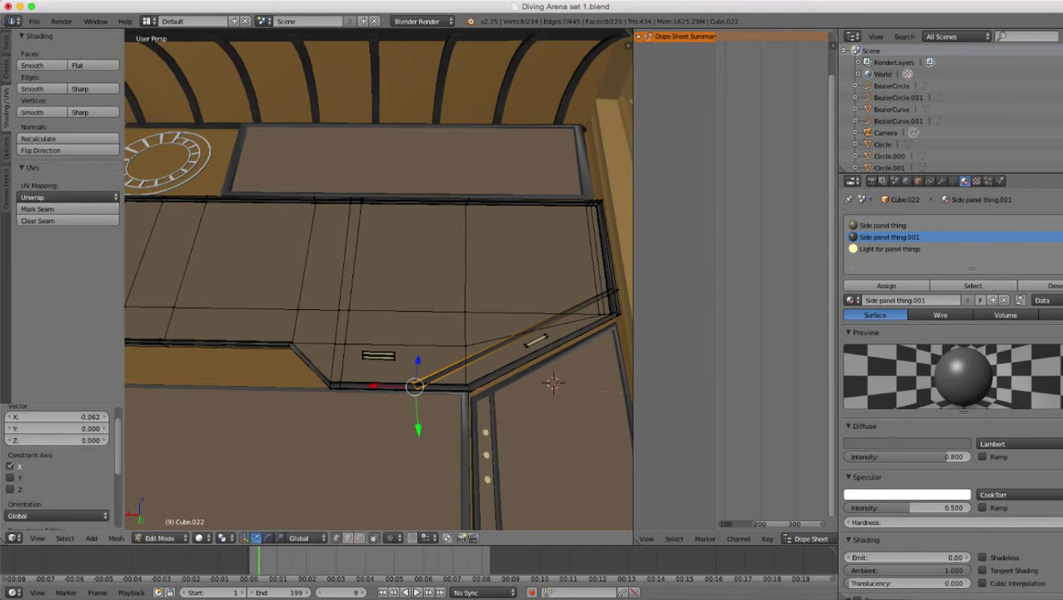
key("Tab")
- Examine the detailed side panels from farther inside the arena and again up close
scroll(379, 281, "down", 2)
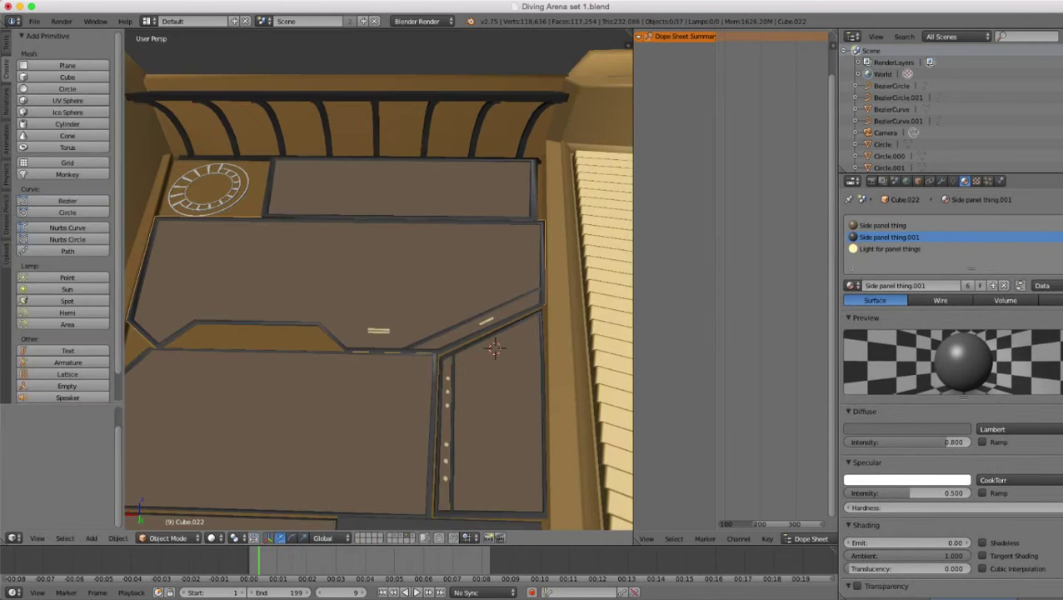
scroll(379, 282, "down", 2)
middle_click_drag(380, 282, 400, 287)
scroll(379, 282, "down", 6)
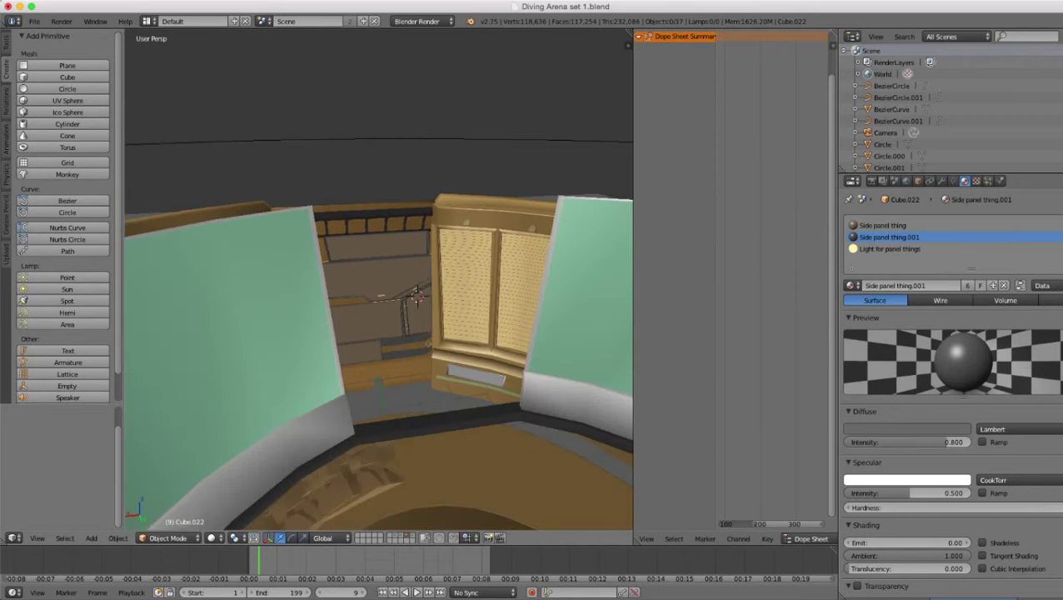
scroll(379, 282, "up", 7)
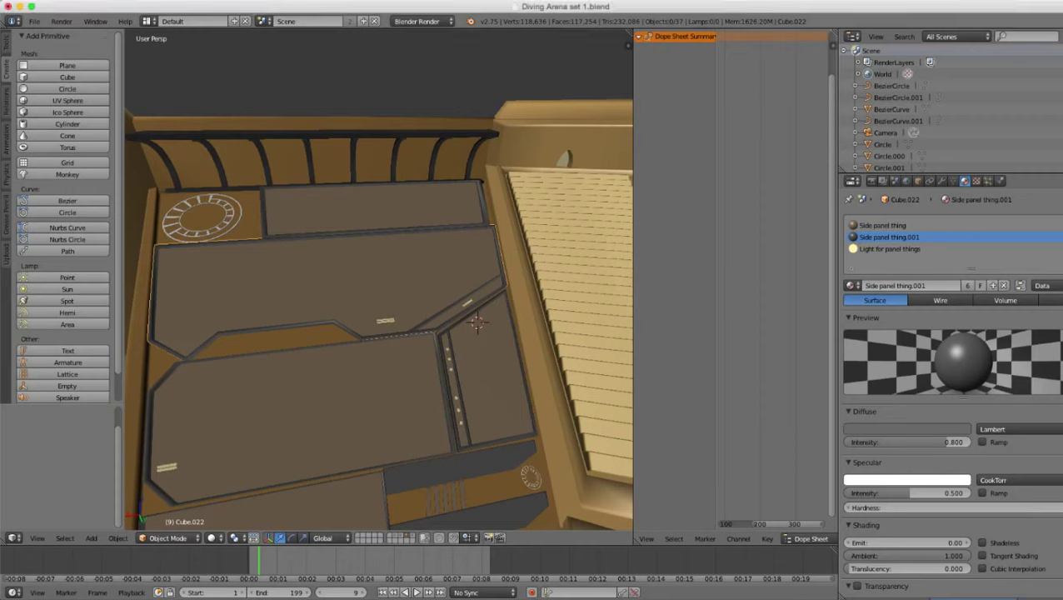
- Open the wide upper side panel beneath the curved ribs for mesh editing
scroll(379, 284, "down", 3)
middle_click_drag(379, 283, 433, 284)
middle_click_drag(379, 250, 384, 320)
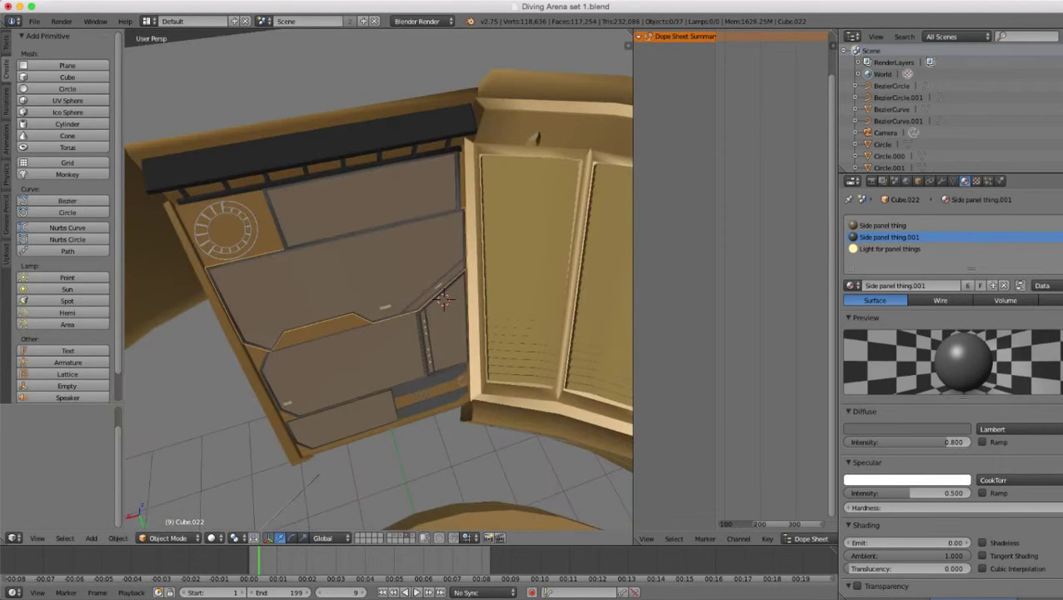
middle_click_drag(383, 284, 407, 335, "shift")
scroll(379, 283, "up", 4)
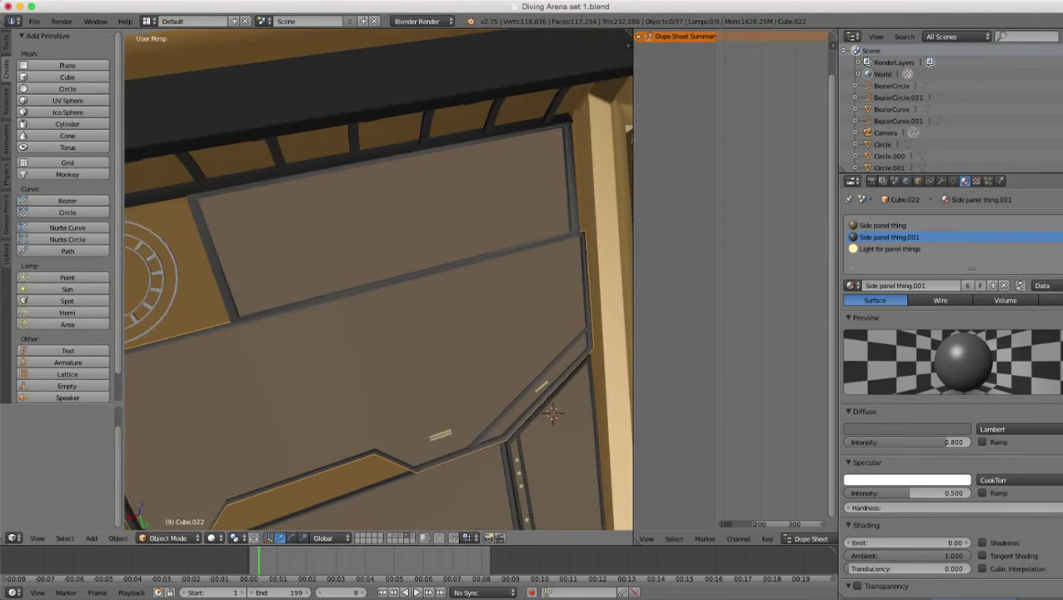
right_click(392, 229)
scroll(391, 229, "down", 2)
key("z")
middle_click_drag(392, 242, 354, 217)
key("Tab")
key("z")
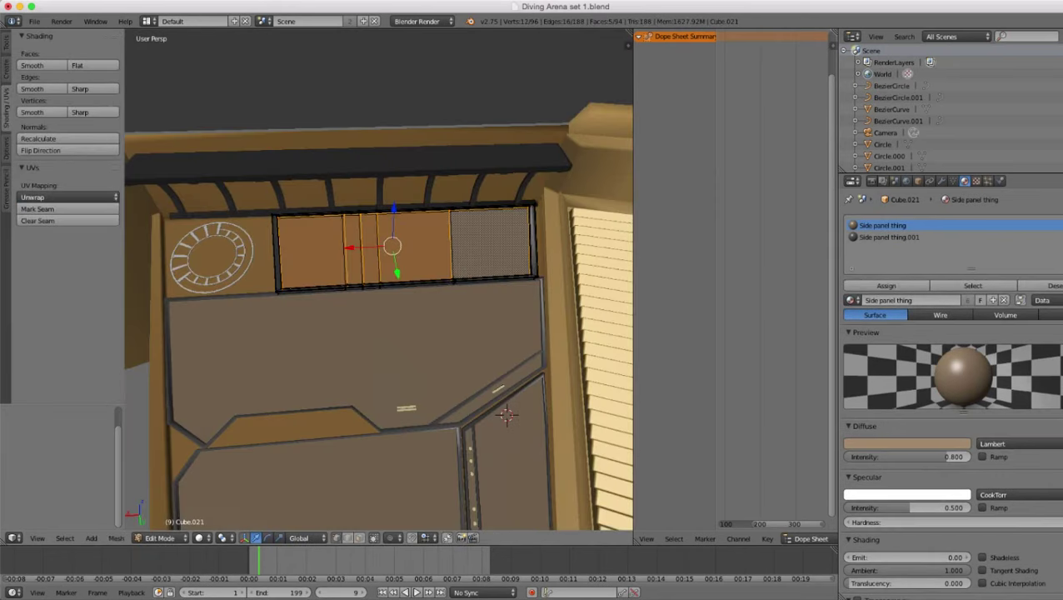
- Switch to face selection and select only the panel's end face nearest the slatted wall
middle_click_drag(387, 259, 360, 276)
scroll(379, 279, "up", 3)
key("z")
key("z")
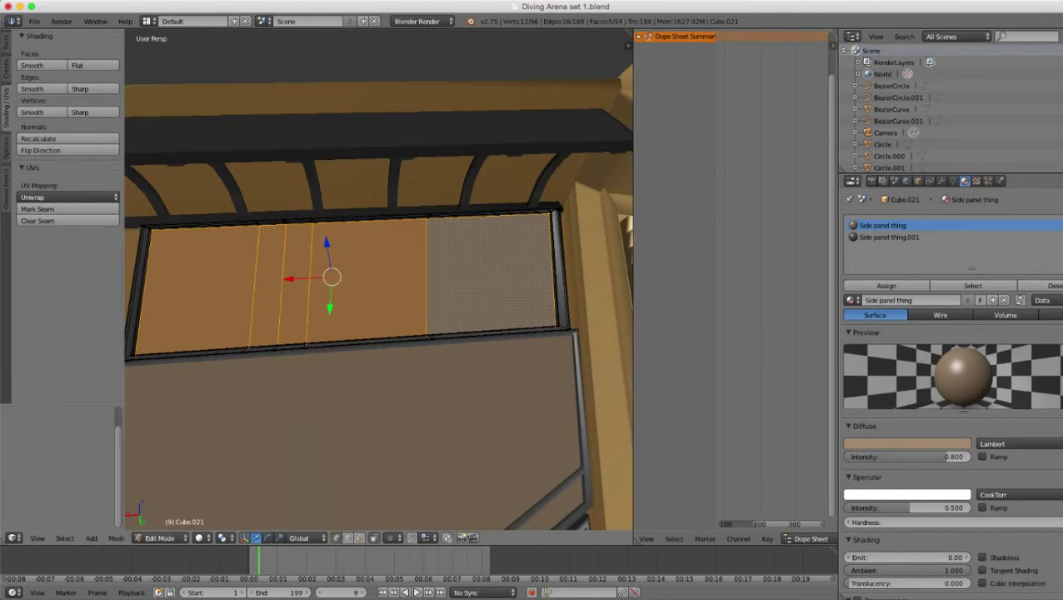
left_click(359, 539)
right_click(490, 274)
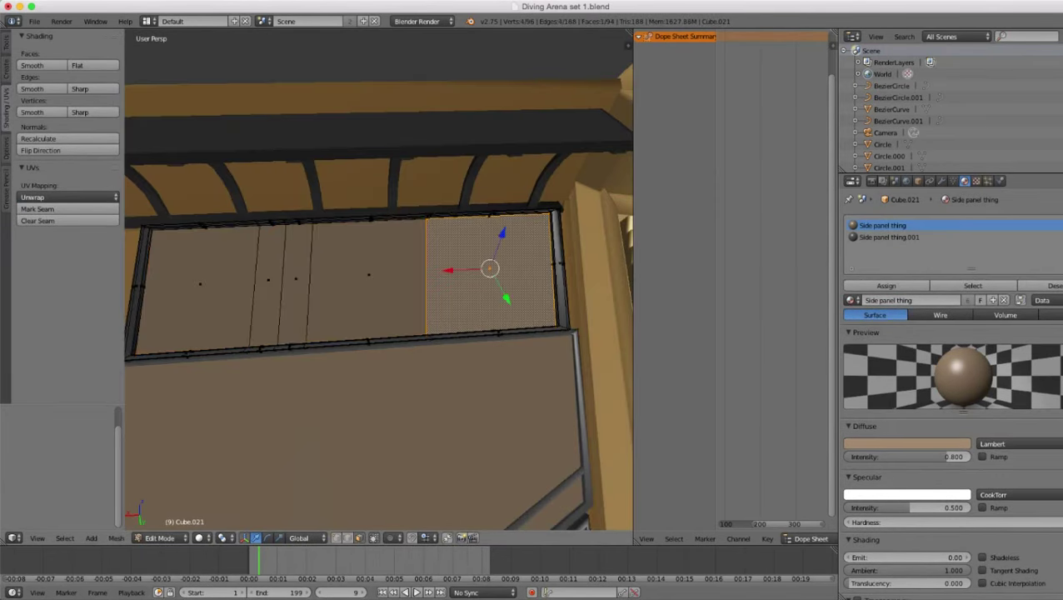
- Duplicate the selected end face and offset the copy 0.009 along the global Z axis
middle_click_drag(490, 273, 424, 302)
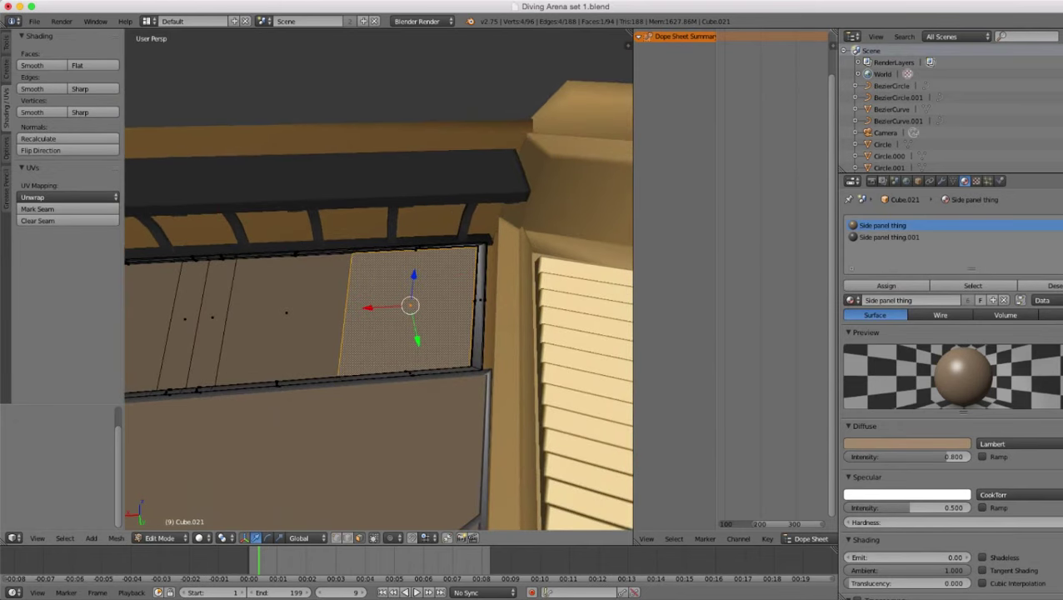
scroll(424, 301, "up", 2)
scroll(423, 301, "up", 2)
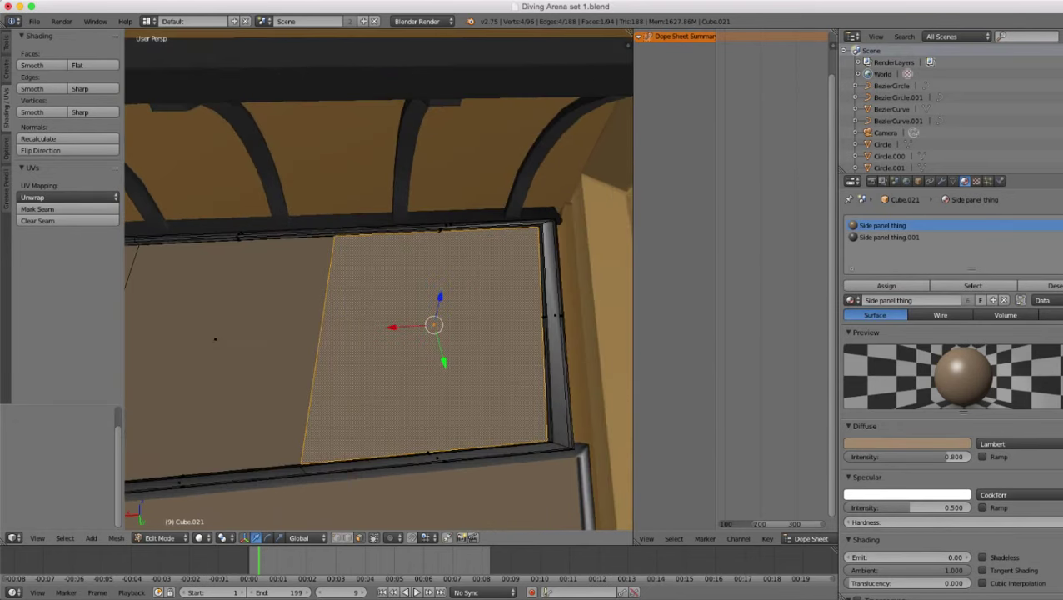
middle_click_drag(423, 302, 538, 227)
key("shift+d")
key("z")
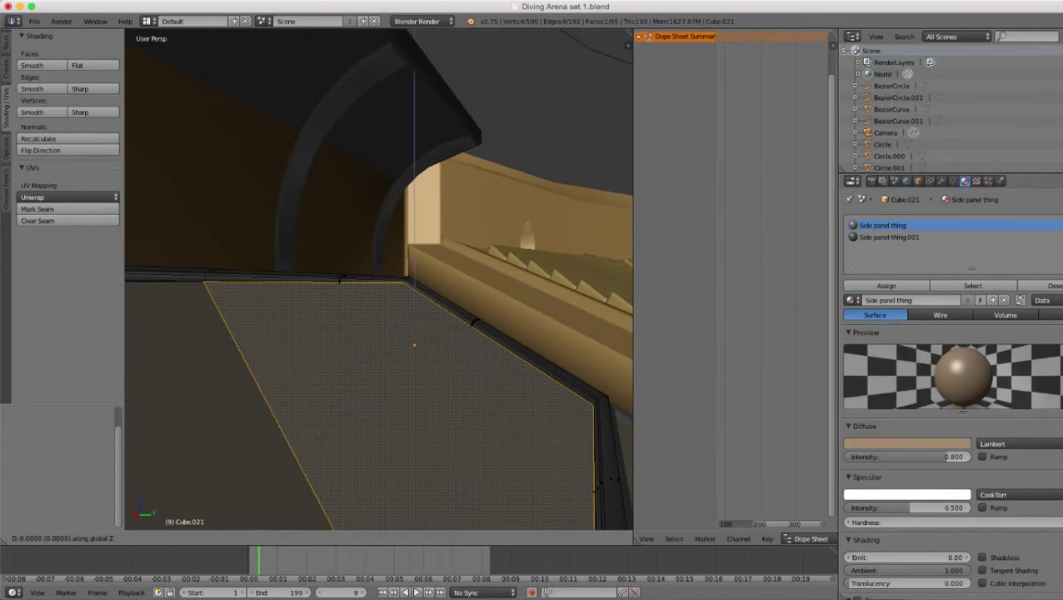
key("Return")
scroll(380, 280, "down", 2)
middle_click_drag(379, 280, 302, 350)
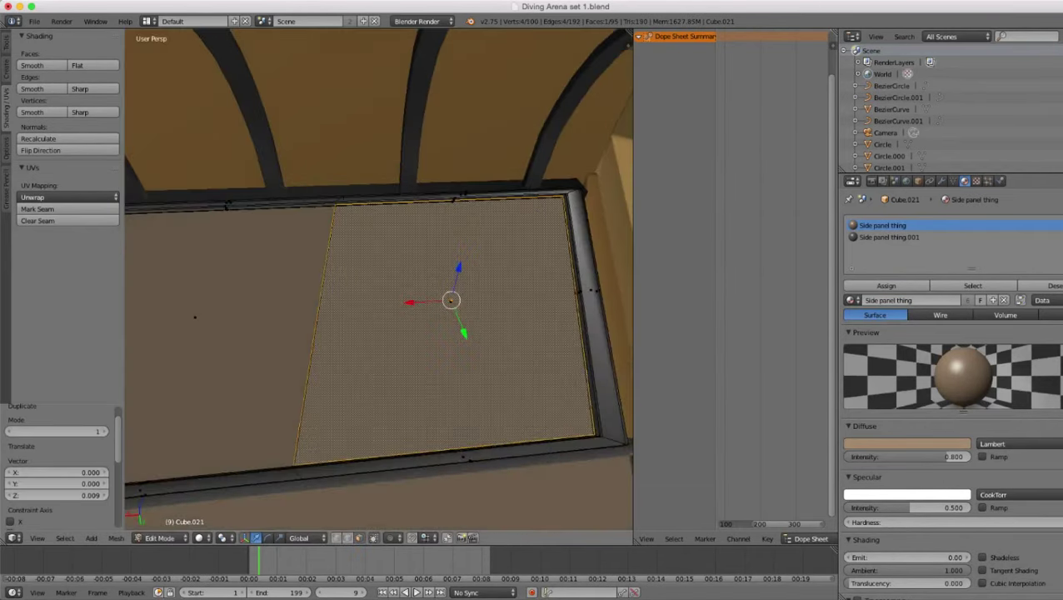
- Separate the duplicated face into its own object, leave mesh editing and select the new piece
key("p")
key("Return")
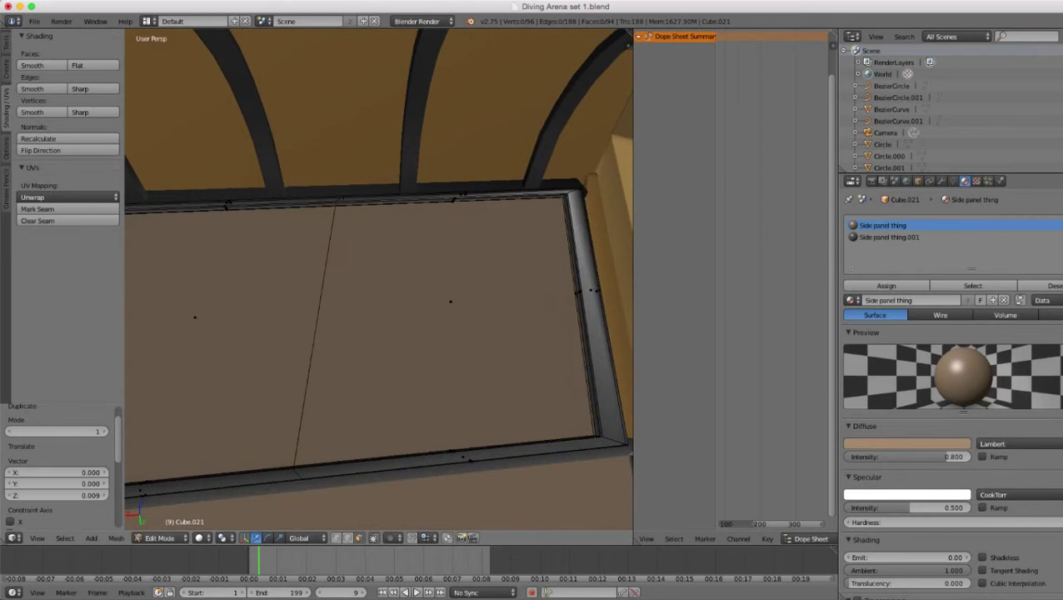
key("Tab")
right_click(392, 325)
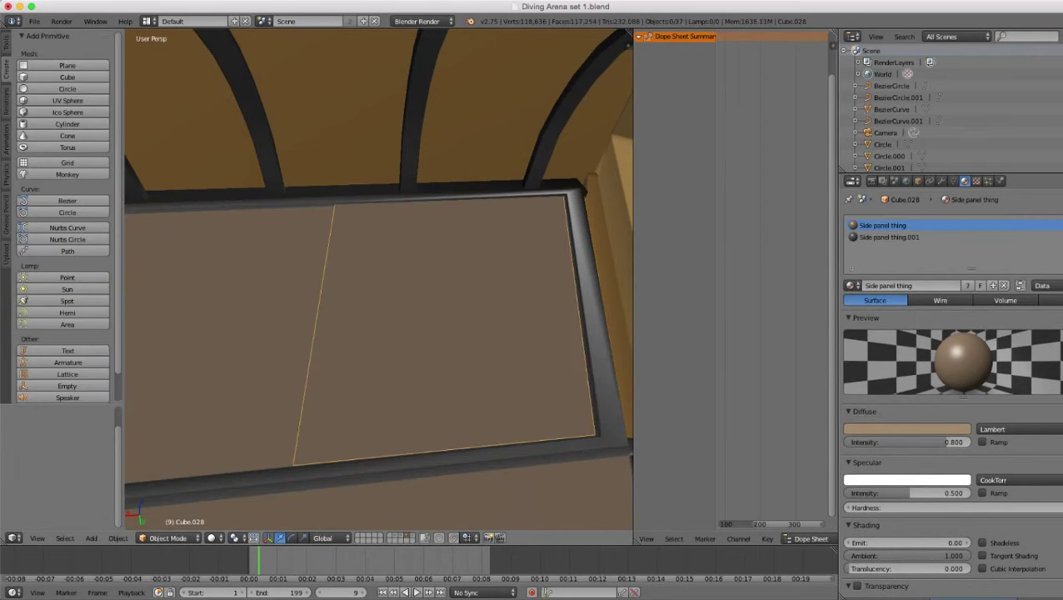
- Move the separated face about 0.005 along the global Y axis, off the panel surface
key("z")
middle_click_drag(392, 324, 354, 287)
key("z")
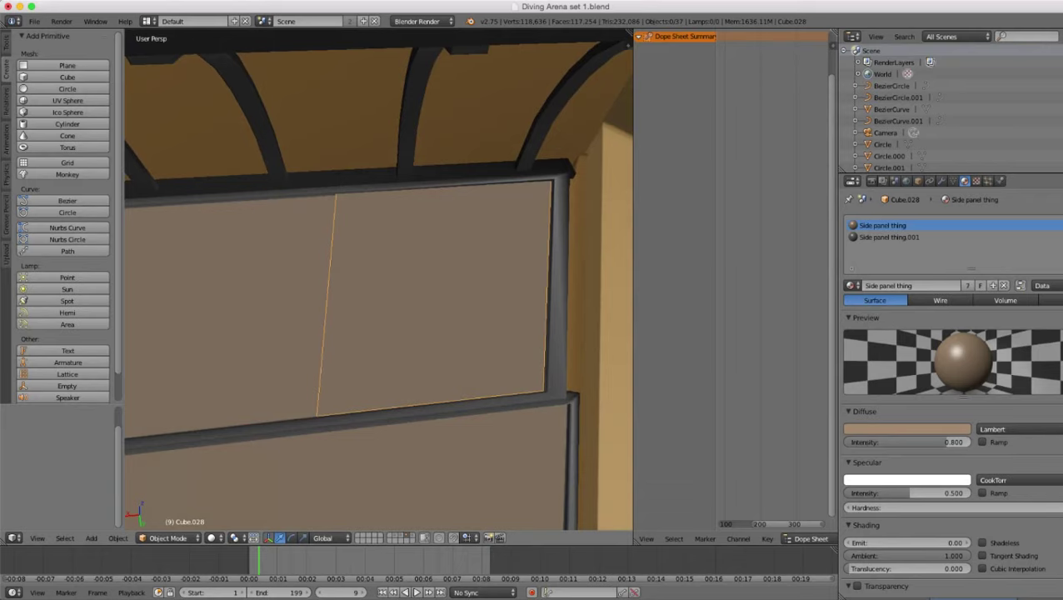
key("g")
key("y")
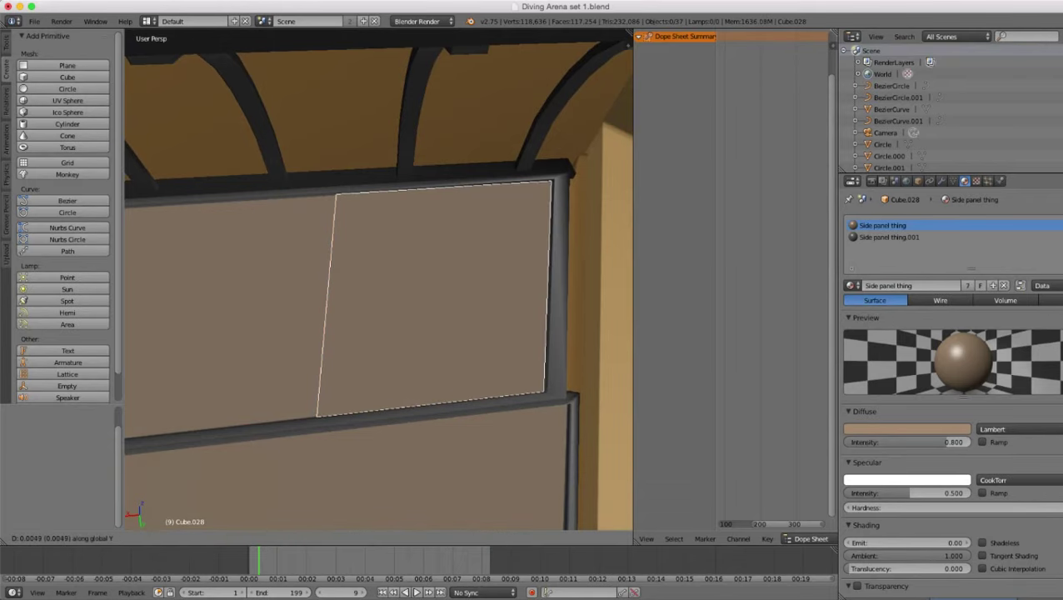
key("Return")
- Edit the separated face and subdivide it with one cut into four quads
key("Tab")
scroll(379, 279, "down", 2)
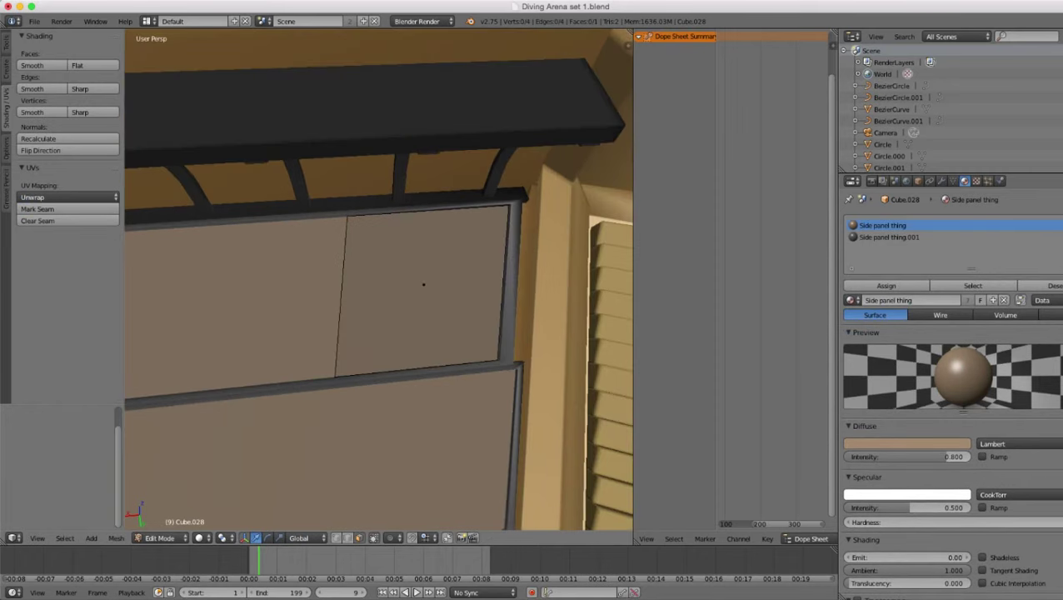
right_click(423, 284)
key("w")
left_click(421, 298)
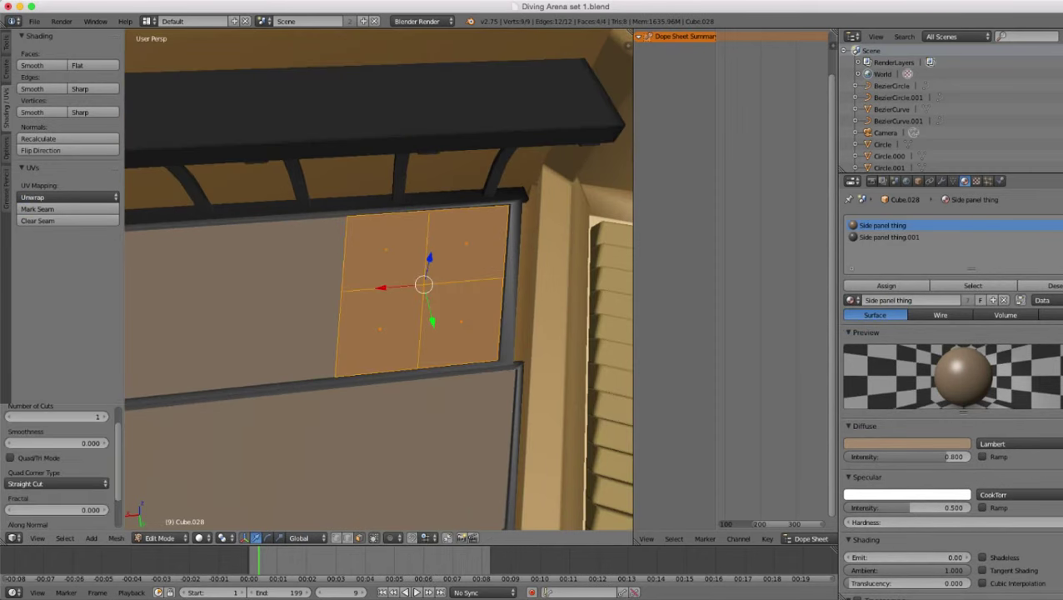
- Add two upright loop cuts close to the face's side edges, with slide factors -0.896 and 0.892
scroll(379, 279, "up", 2)
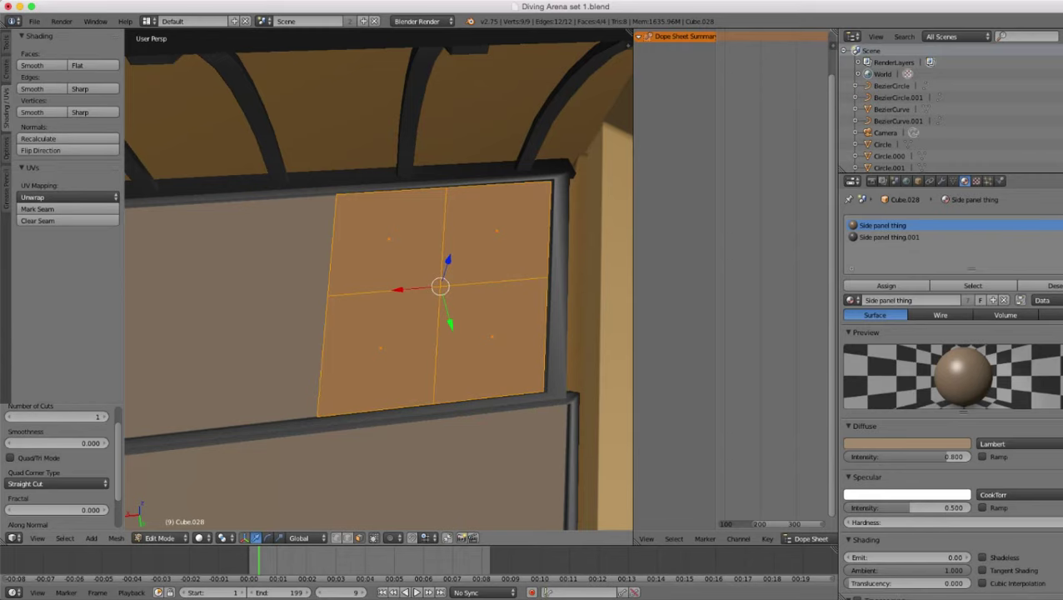
middle_click_drag(408, 304, 421, 317, "shift")
scroll(421, 318, "up", 1)
key("ctrl+r")
left_click(402, 314)
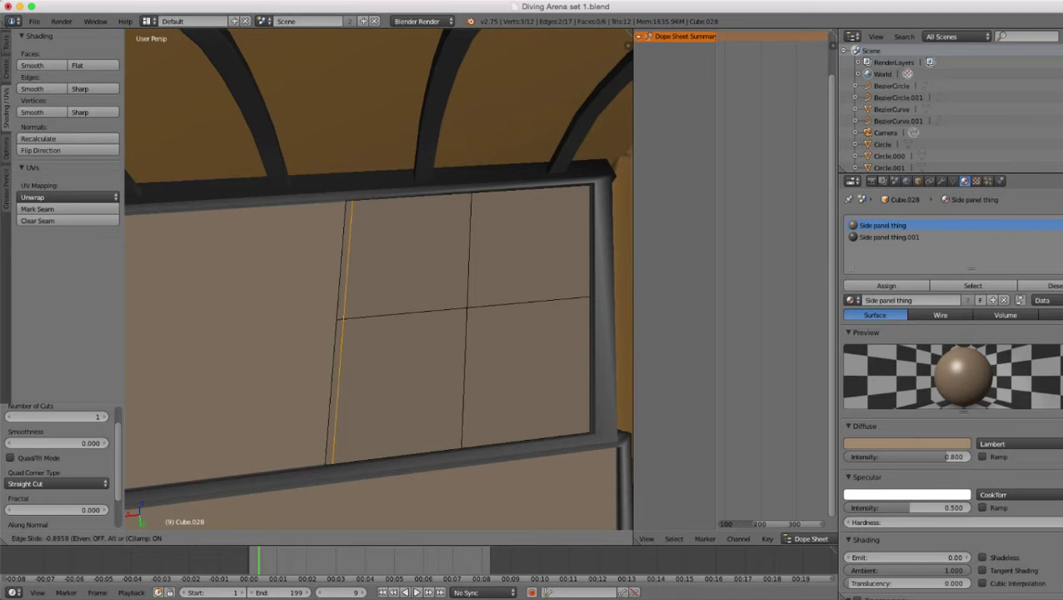
left_click(345, 317)
key("ctrl+r")
left_click(530, 303)
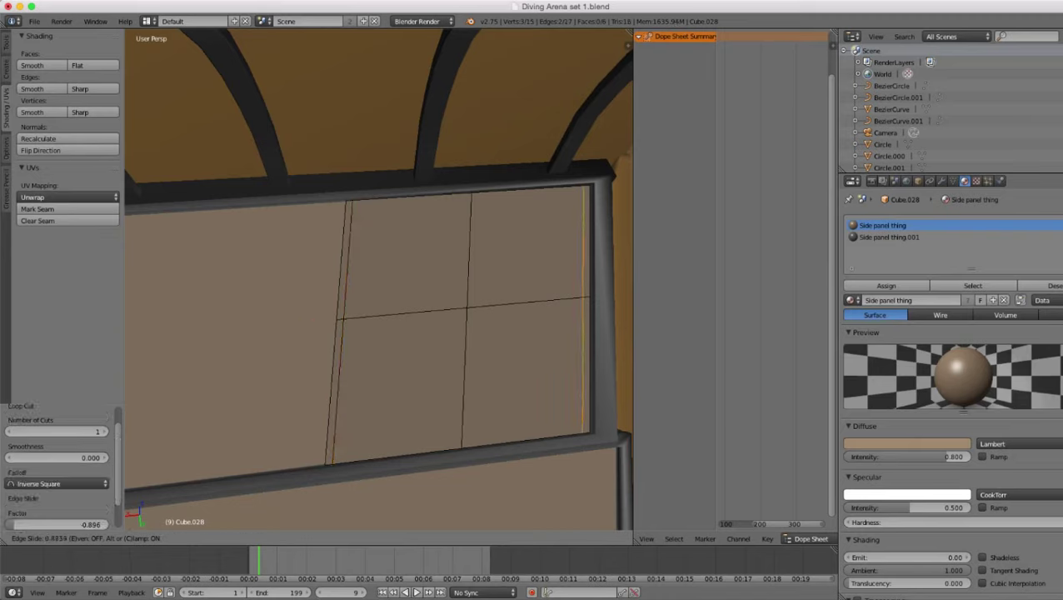
left_click(584, 298)
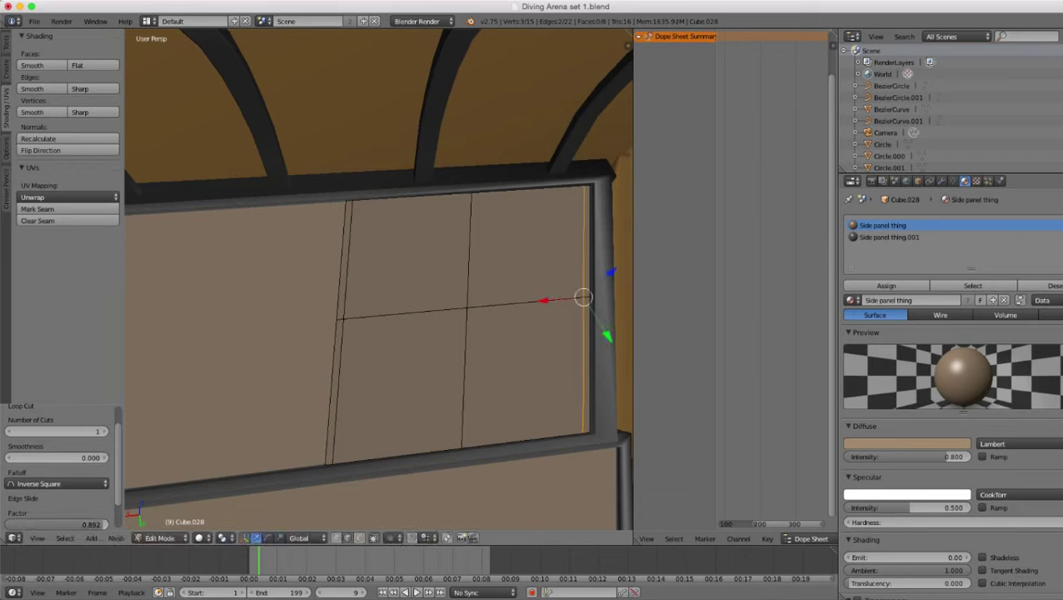
- Add two horizontal loop cuts close to the face's upper and lower edges, with slide factors -0.879 and 0.903
key("ctrl+r")
left_click(575, 252)
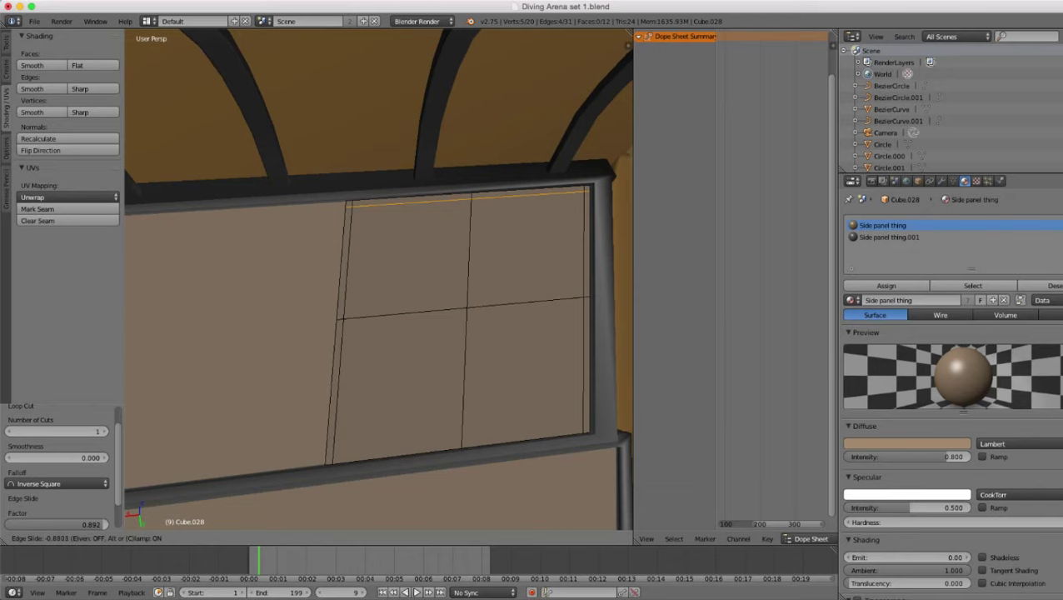
key("Return")
key("ctrl+r")
key("Return")
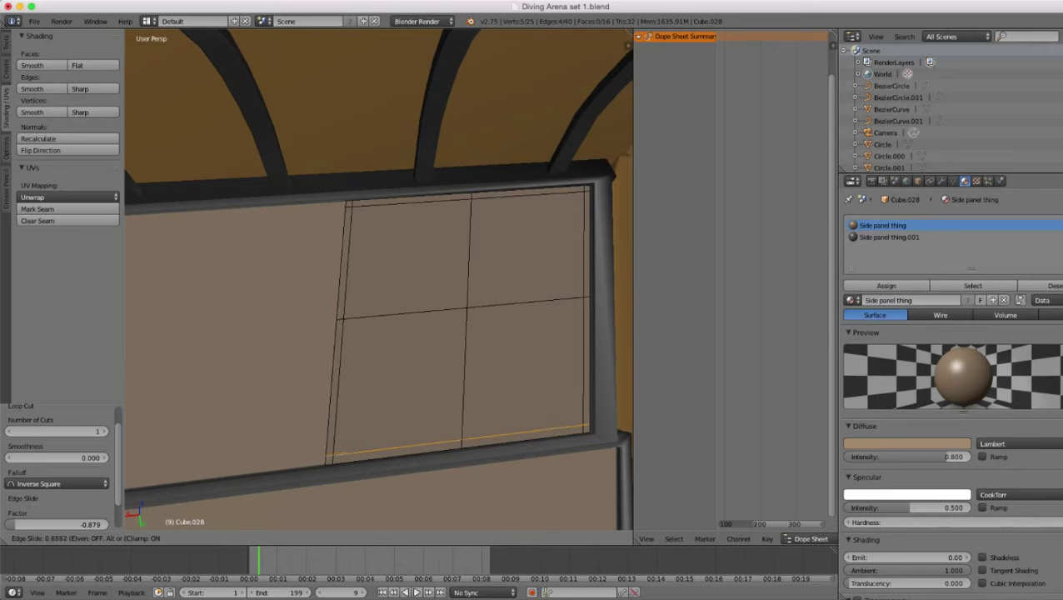
key("Return")
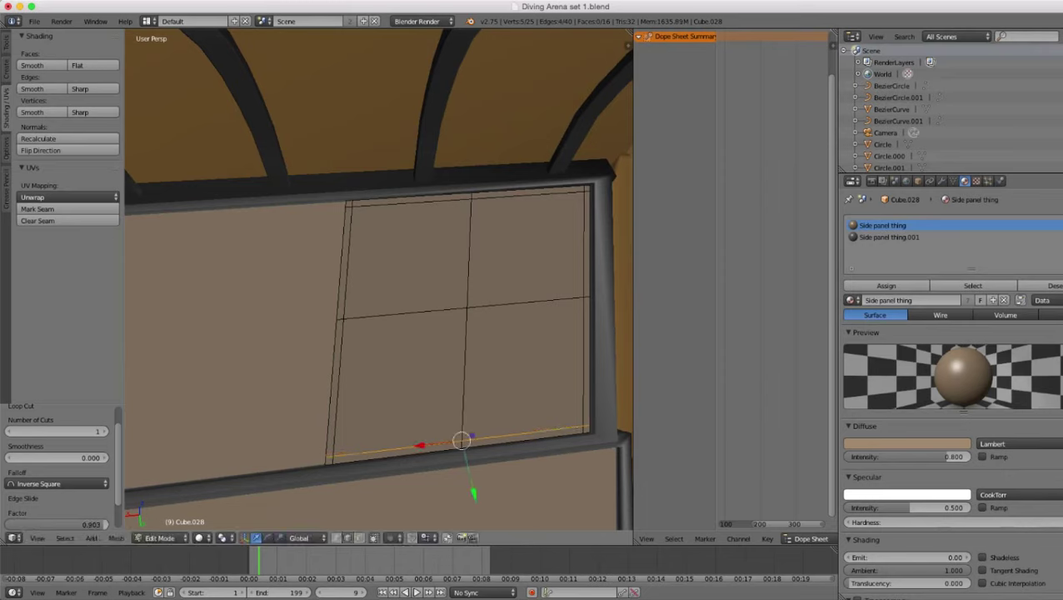
- Switch to vertex selection and delete the face's centre vertex, leaving a thin rectangular border
left_click(337, 538)
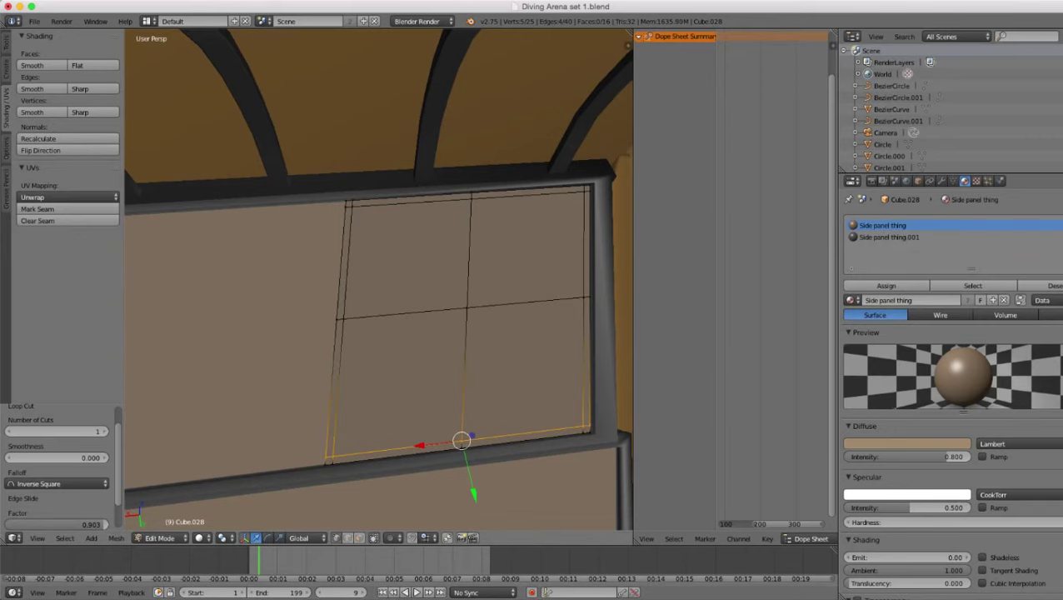
right_click(467, 308)
key("x")
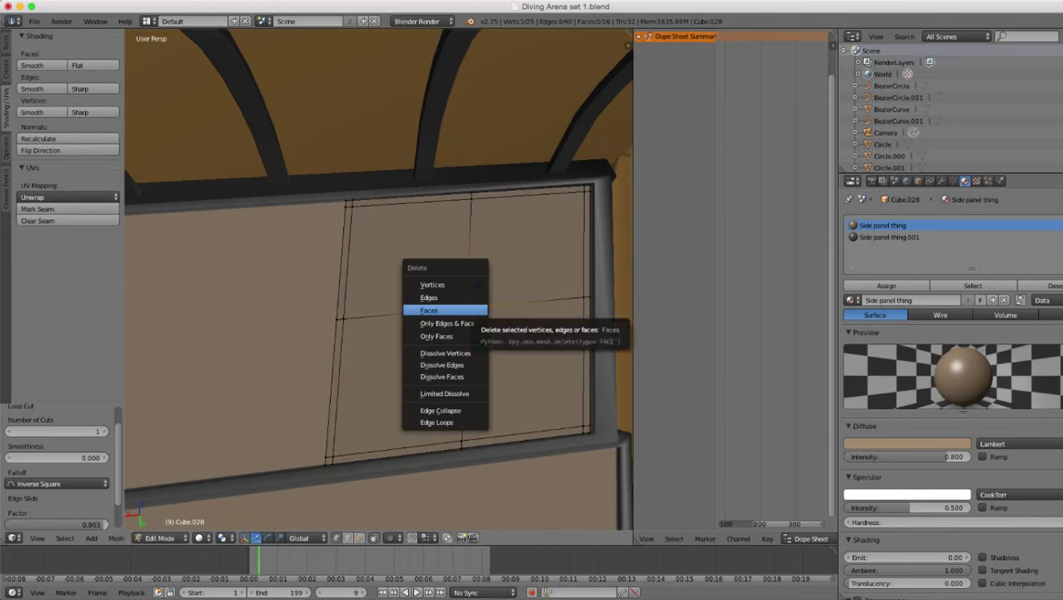
left_click(441, 285)
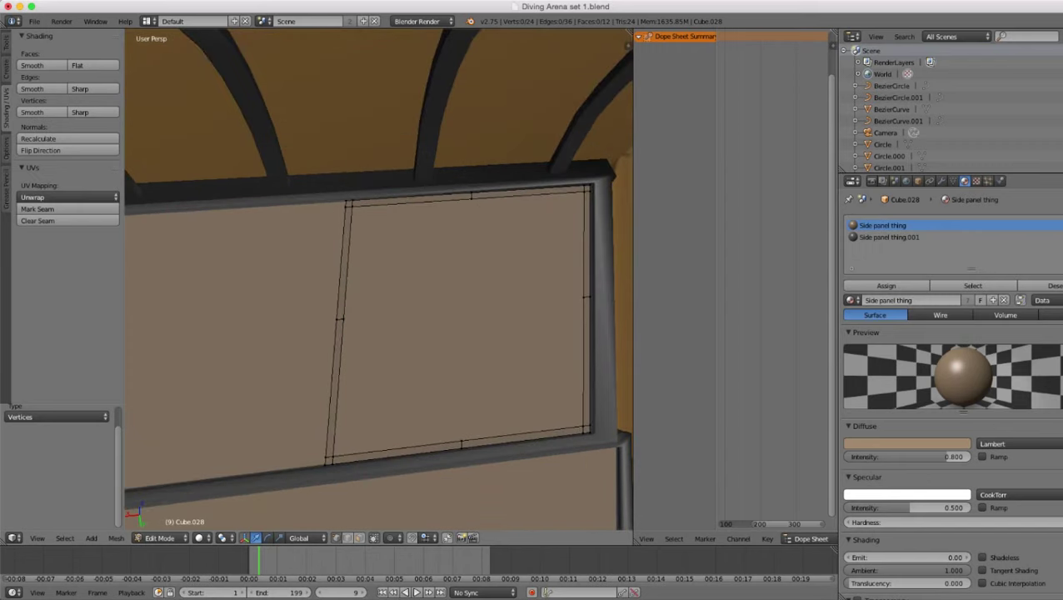
- Inspect the thin border against the surrounding panel outside mesh editing, and return to editing it
key("Tab")
scroll(379, 279, "down", 8)
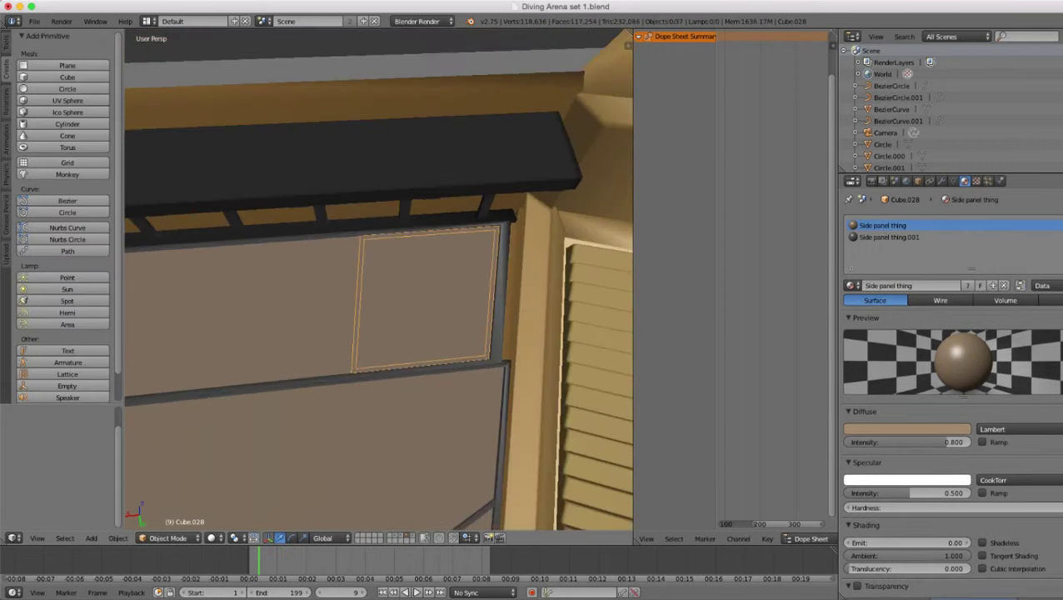
scroll(379, 279, "up", 2)
scroll(379, 279, "up", 4)
scroll(379, 280, "down", 2)
scroll(379, 279, "up", 2)
key("Tab")
scroll(380, 279, "up", 2)
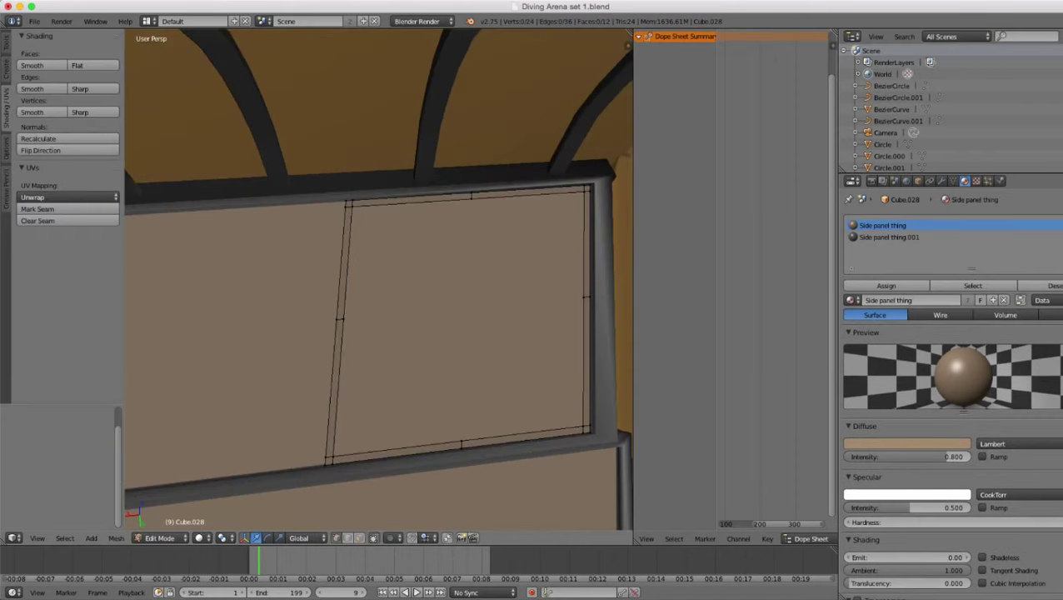
- Select the border's inner vertex loop and delete its vertices, keeping only the outer outline
right_click(343, 320)
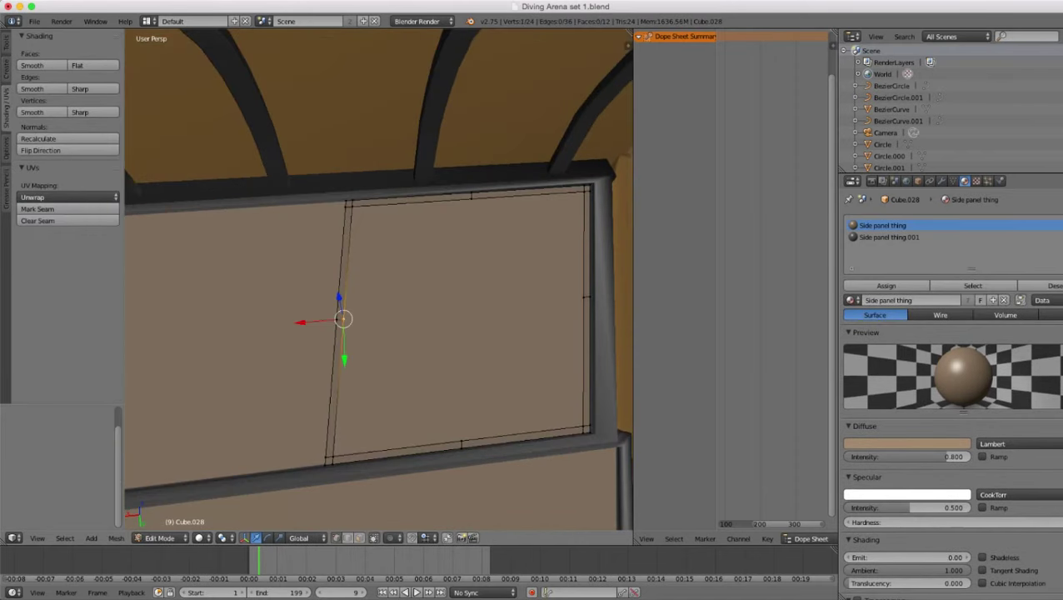
right_click(343, 325, "alt")
key("x")
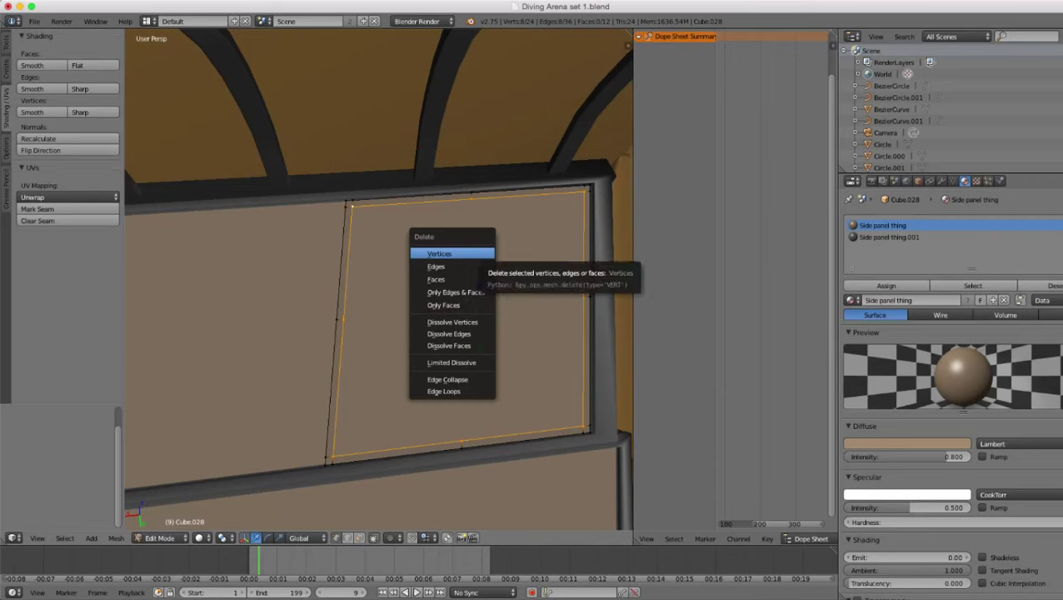
left_click(478, 255)
- Select the three vertices around two diagonally opposite corners of the outline and bridge them into a diagonal strip
right_click(353, 200)
right_click(347, 200, "shift")
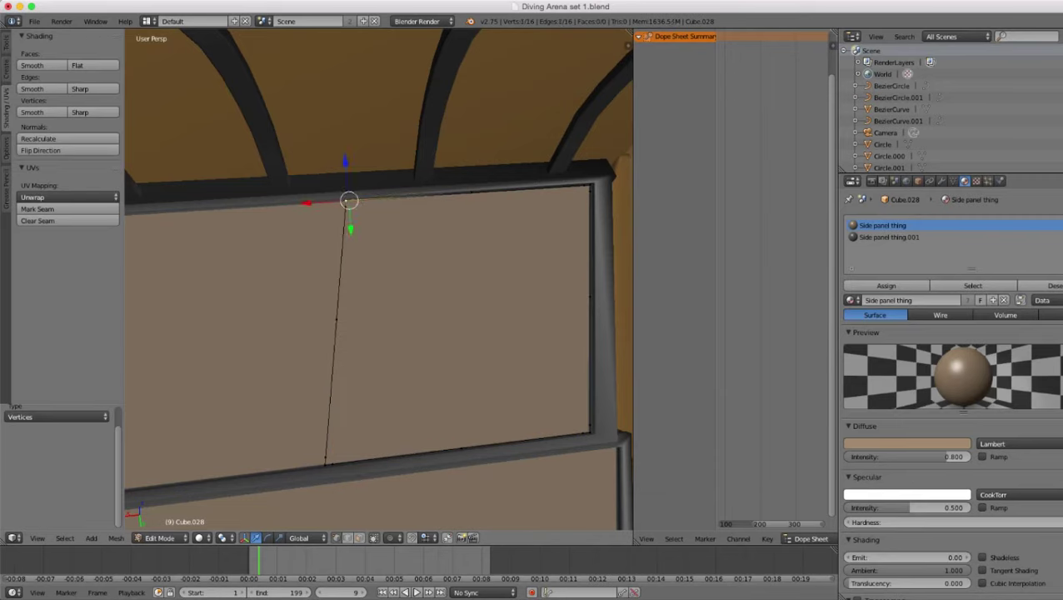
right_click(345, 207, "shift")
right_click(590, 426, "shift")
right_click(590, 432, "shift")
right_click(583, 433, "shift")
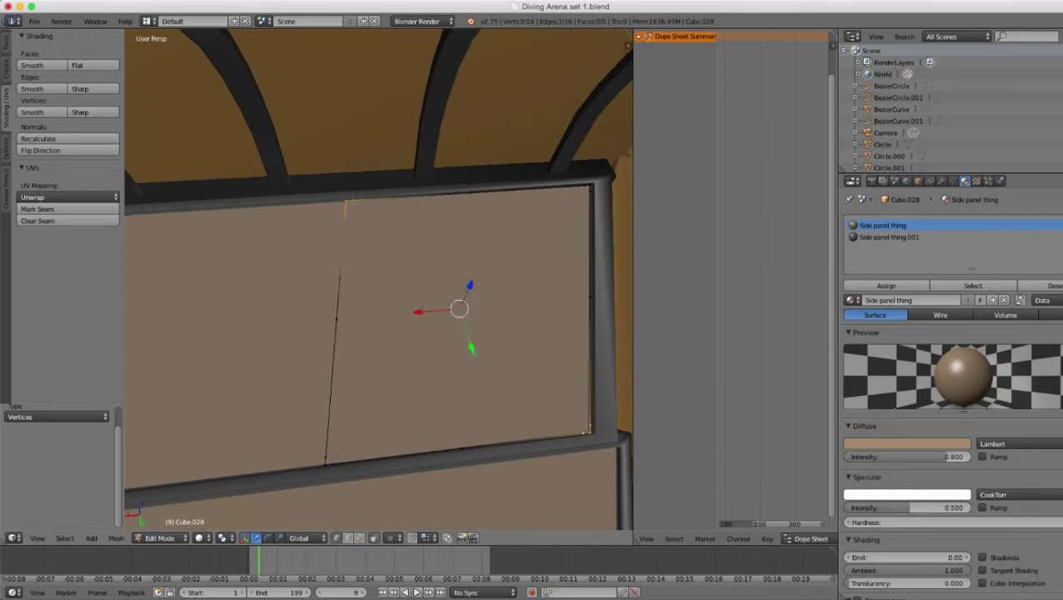
key("w")
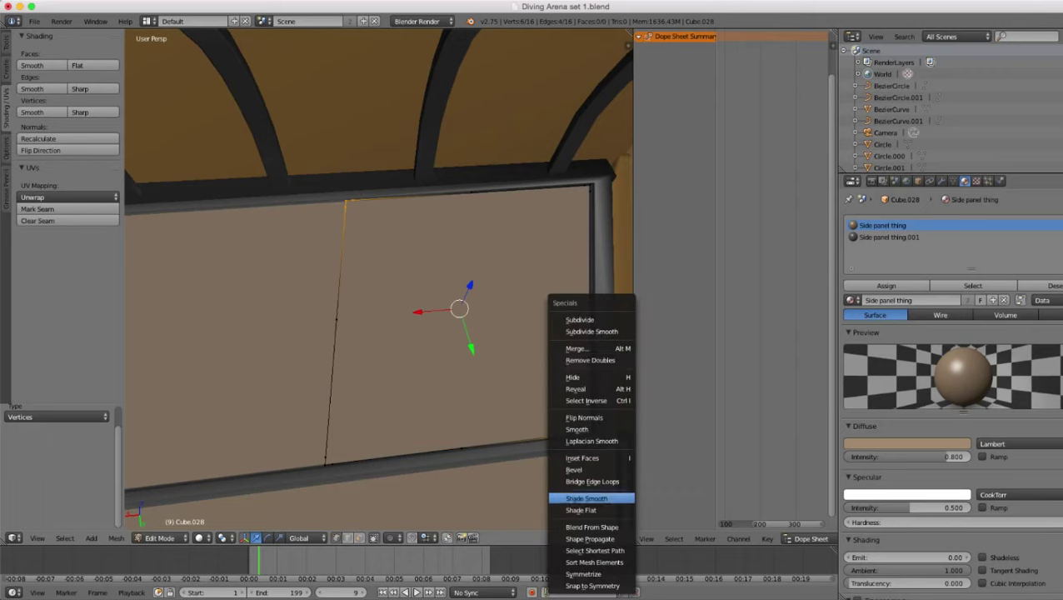
left_click(592, 482)
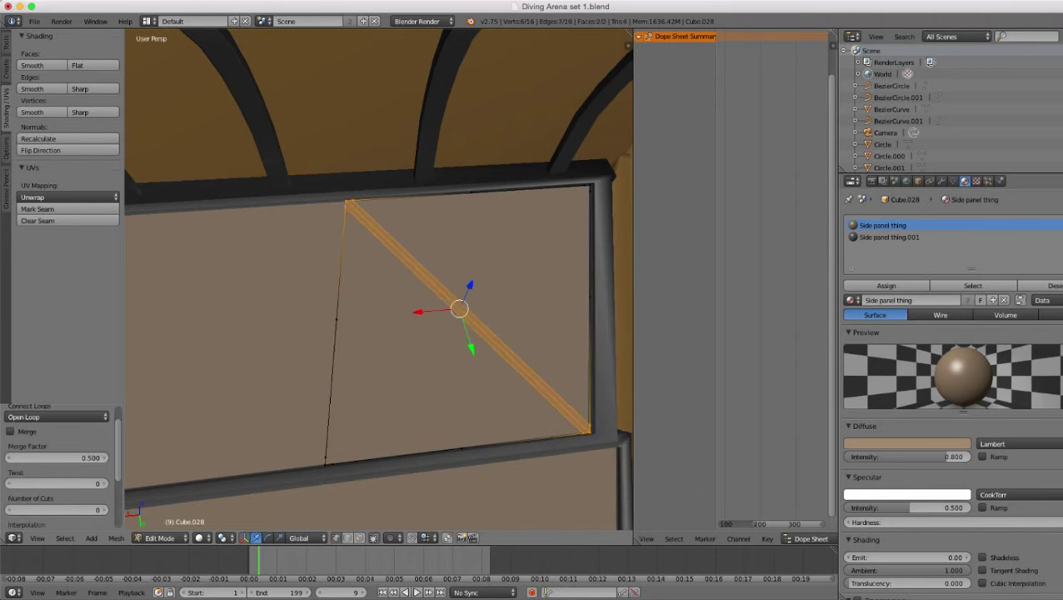
- Bridge the three vertices around each of the other two opposite corners into a second, crossing diagonal strip
right_click(326, 459)
right_click(333, 464, "shift")
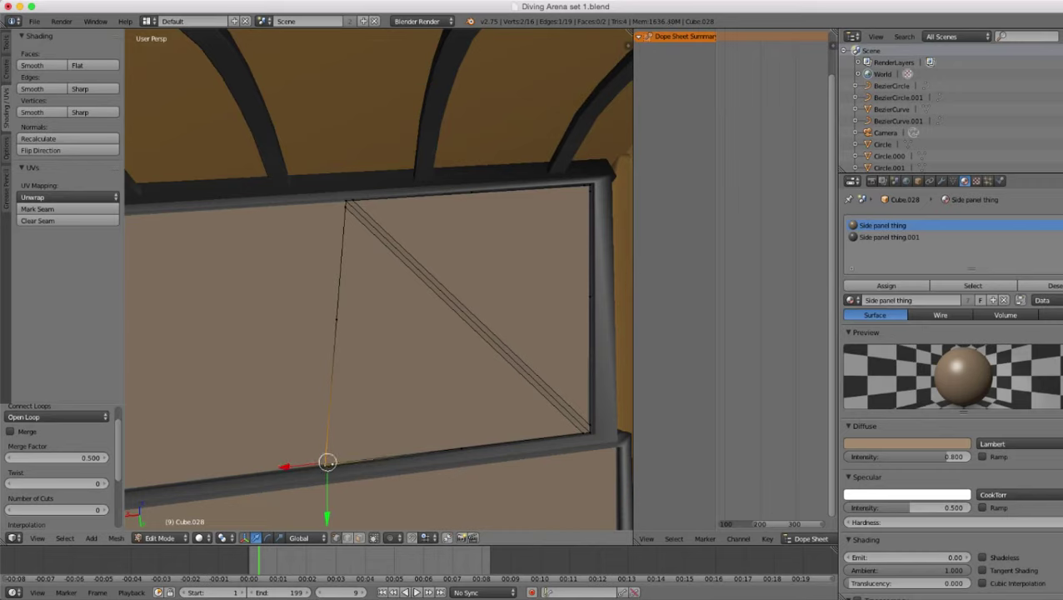
right_click(584, 186, "shift")
right_click(590, 185, "shift")
right_click(590, 192, "shift")
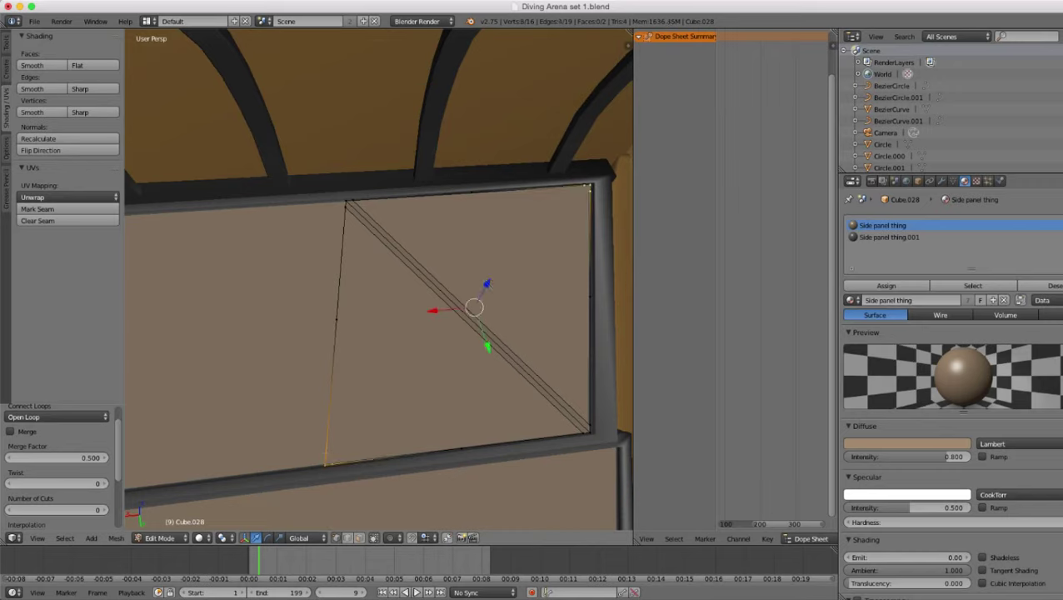
key("w")
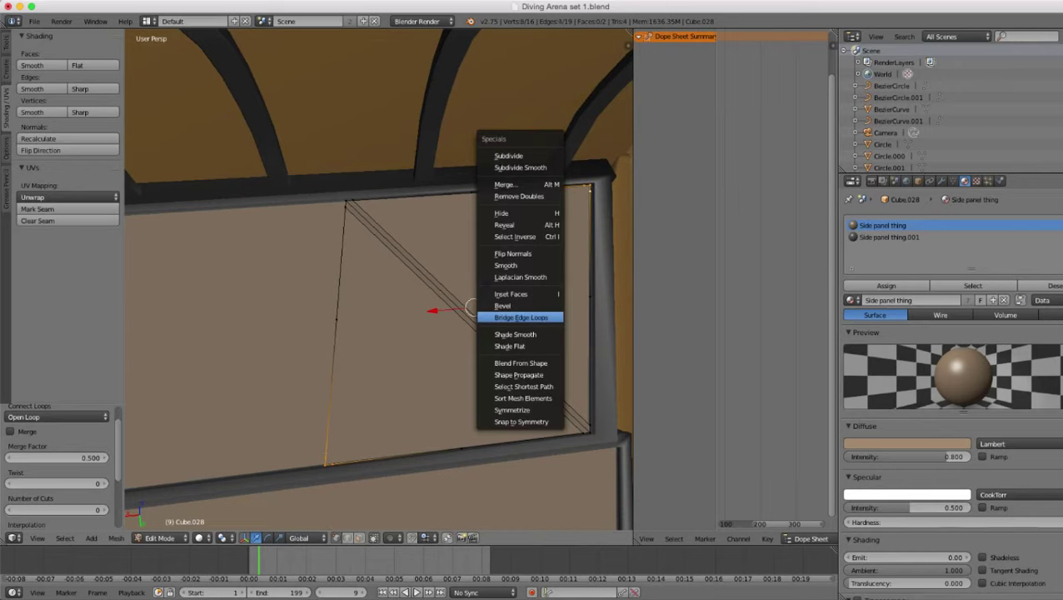
left_click(522, 317)
key("Tab")
scroll(379, 279, "down", 1)
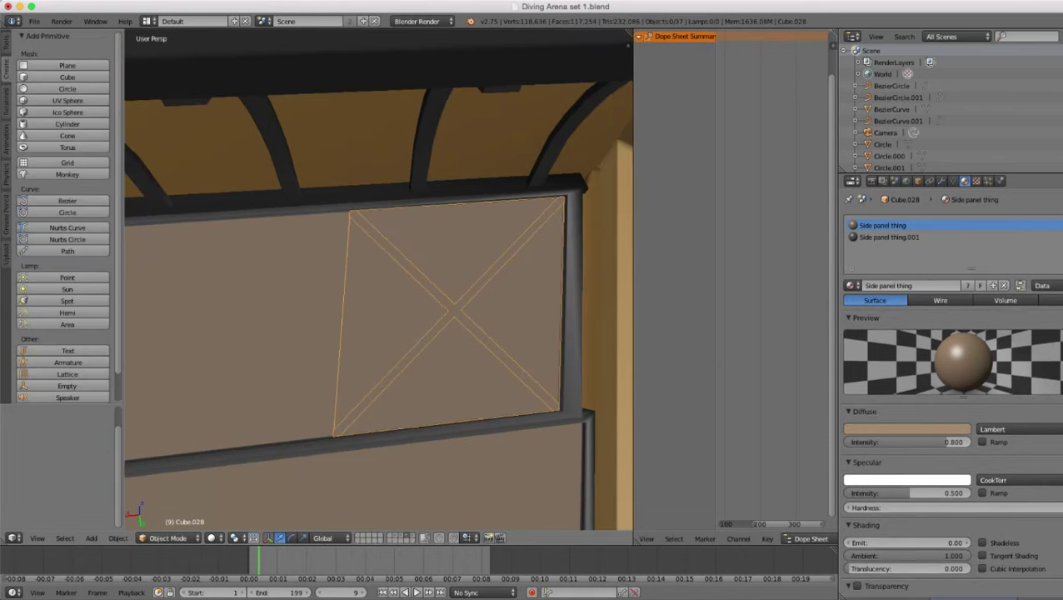
- Select the midpoint vertices on the outline's four sides and delete them, leaving only the two crossed strips
middle_click_drag(467, 350, 450, 333)
key("Tab")
key("Tab")
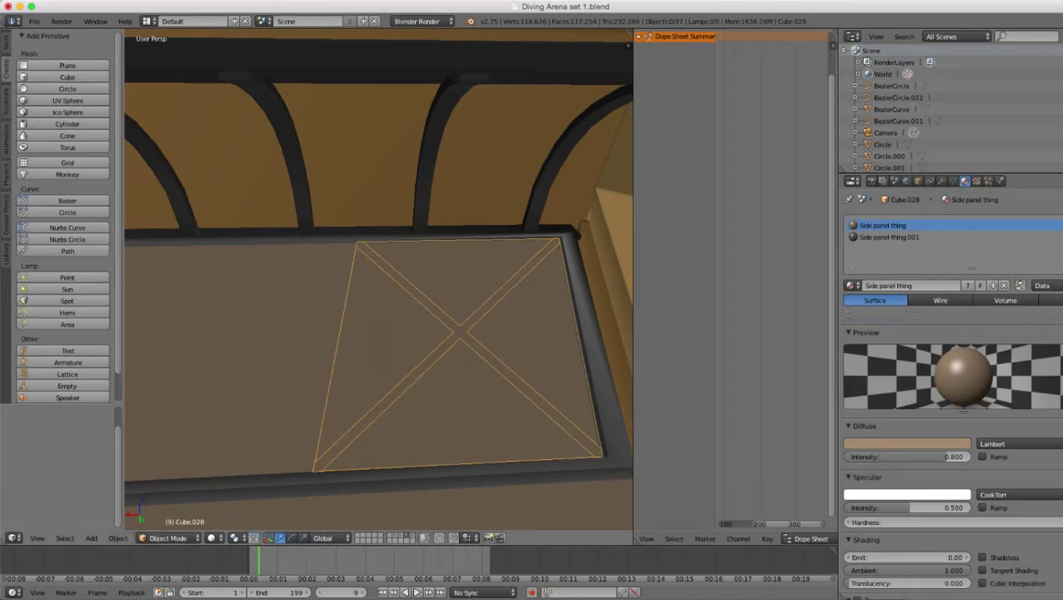
key("Tab")
middle_click_drag(450, 333, 409, 325)
right_click(342, 319)
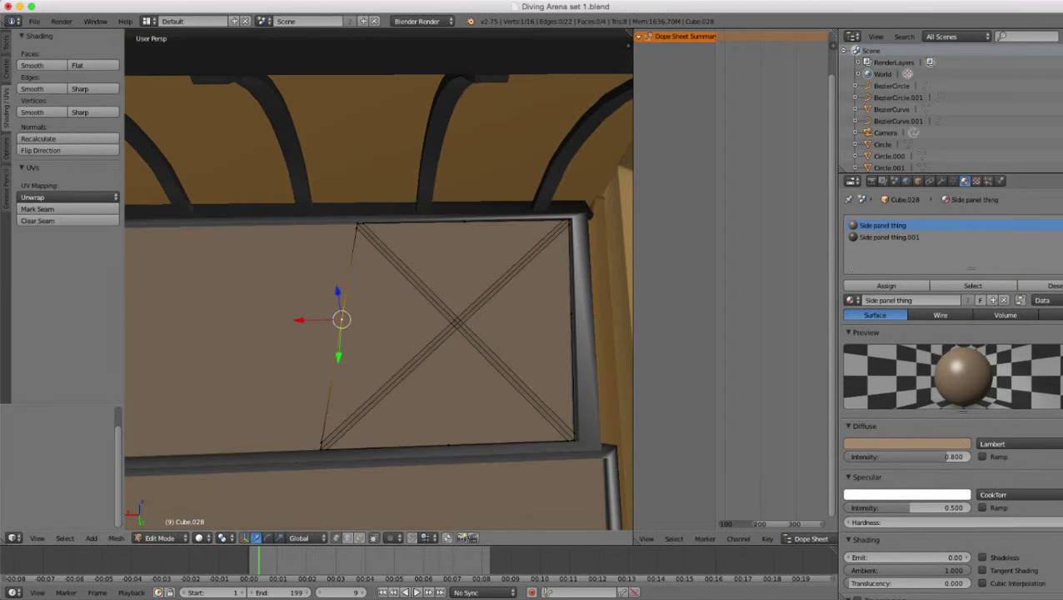
right_click(571, 314, "shift")
right_click(464, 222, "shift")
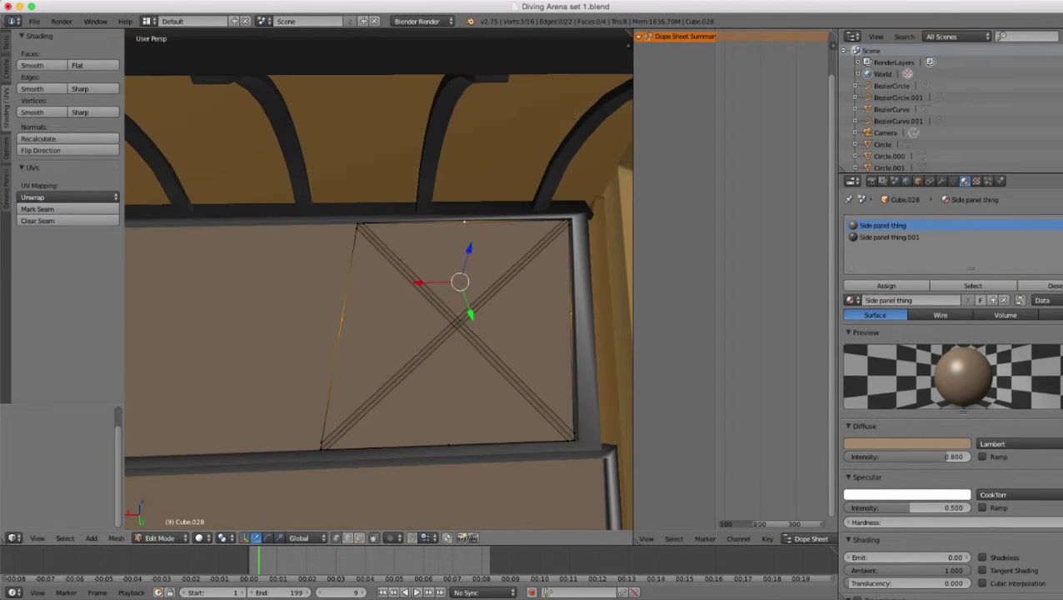
right_click(450, 445, "shift")
key("x")
left_click(449, 447)
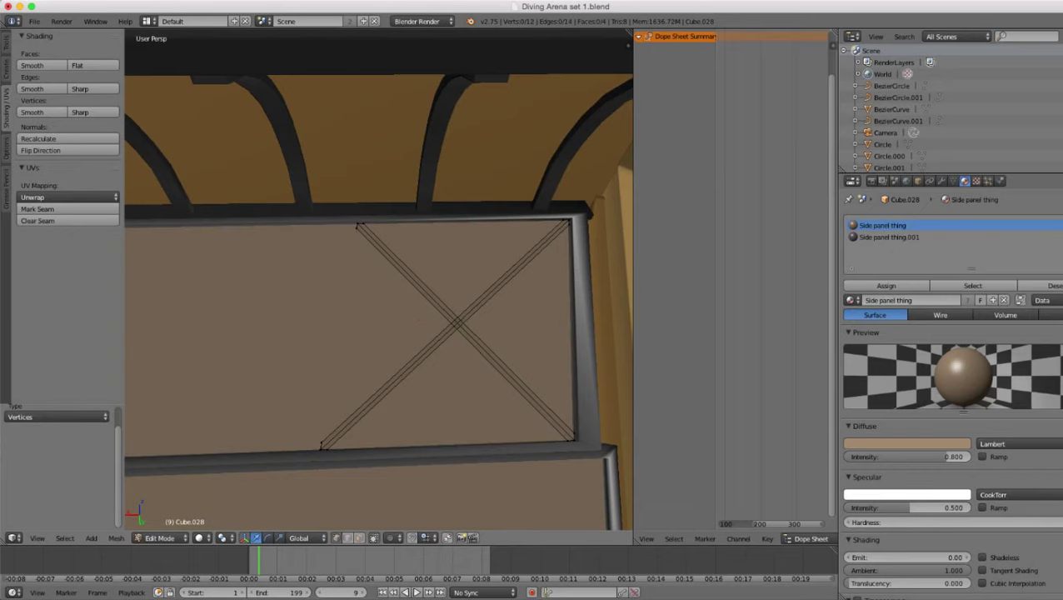
- Select all linked vertices of one diagonal strip and move the strip 0.001 along Z
scroll(449, 448, "down", 6)
middle_click_drag(449, 447, 442, 350)
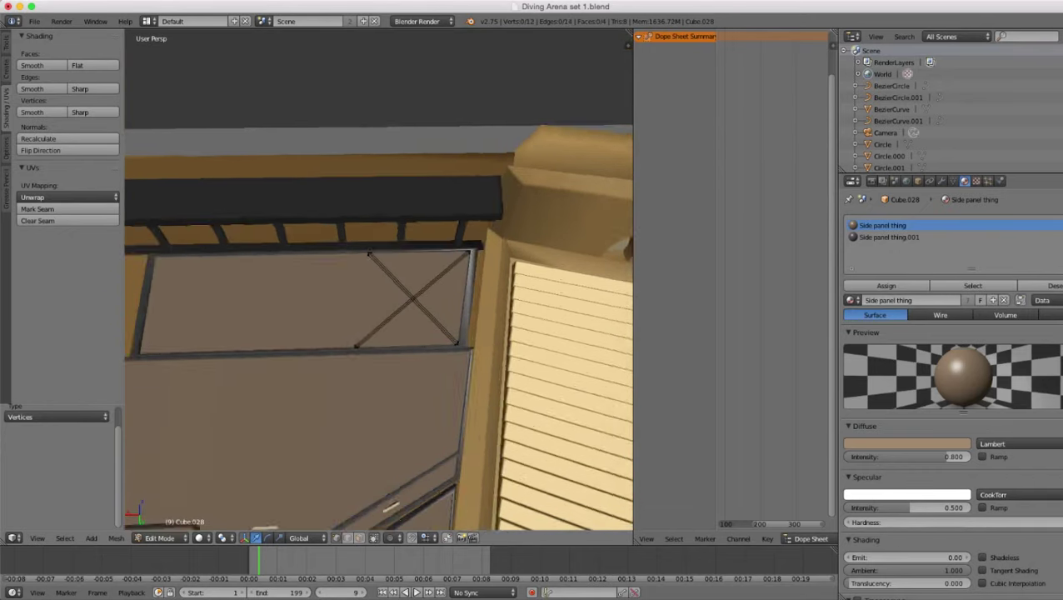
scroll(442, 350, "up", 4)
scroll(380, 280, "up", 3)
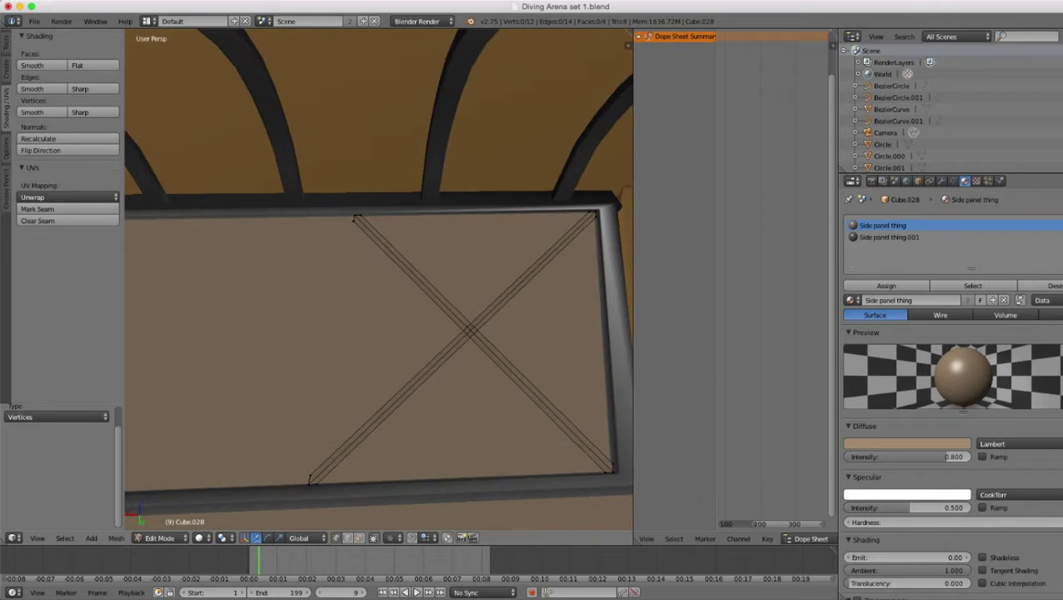
middle_click_drag(408, 333, 396, 247)
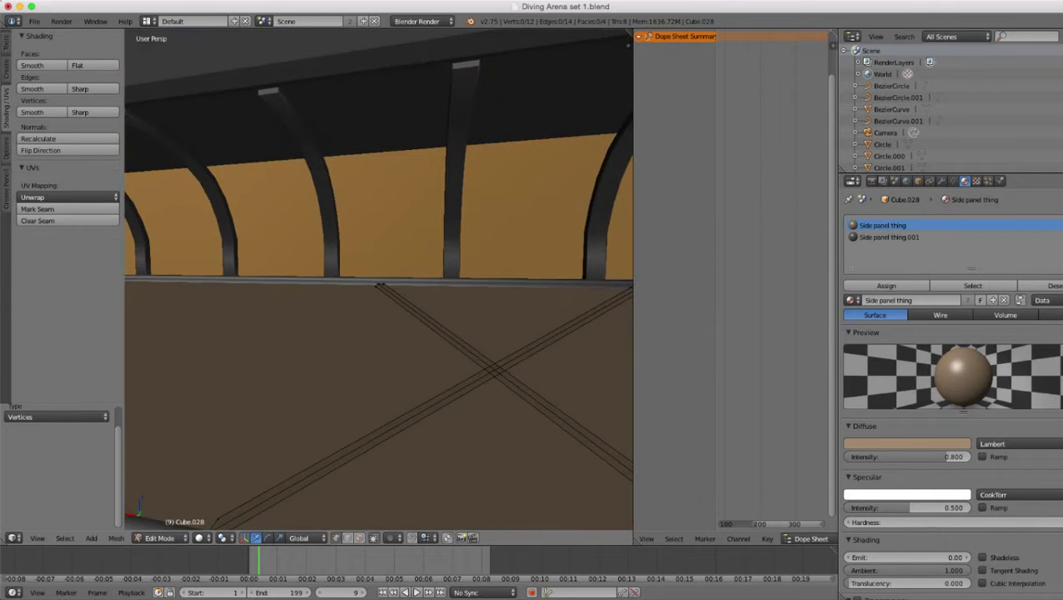
right_click(217, 518)
key("ctrl+l")
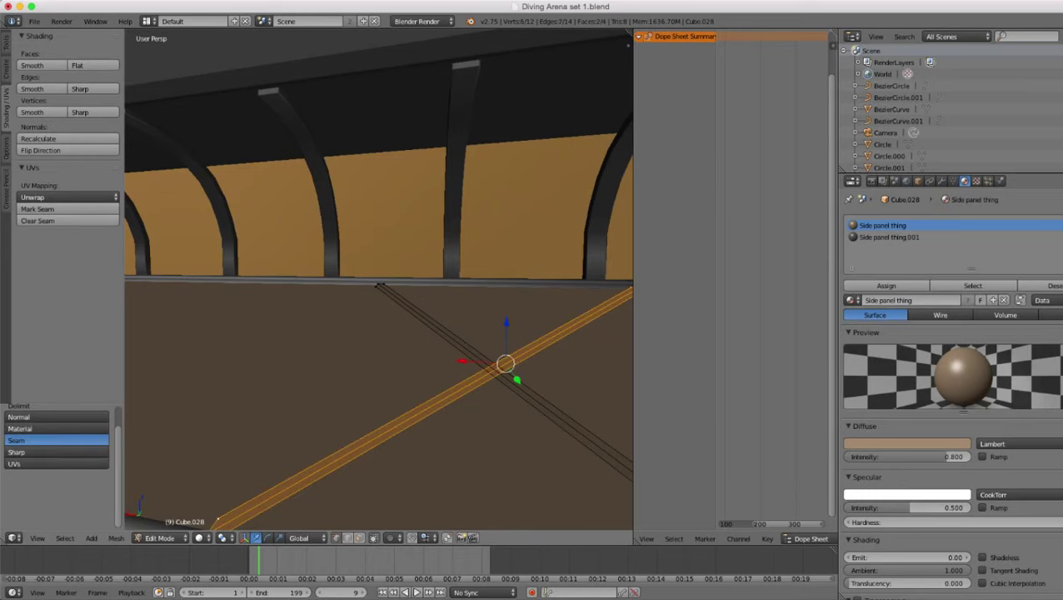
middle_click_drag(398, 284, 393, 220)
left_click_drag(456, 304, 456, 302)
middle_click_drag(456, 301, 446, 375)
- Select both diagonal strips, assign them a new material in a third slot and set its diffuse colour to black
right_click(542, 461, "shift")
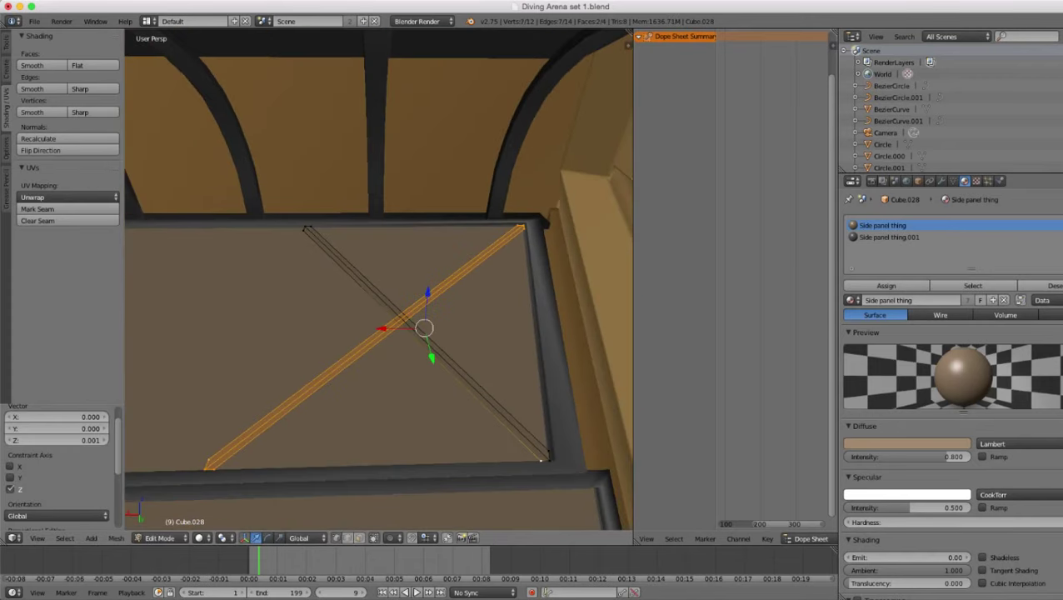
key("ctrl+l")
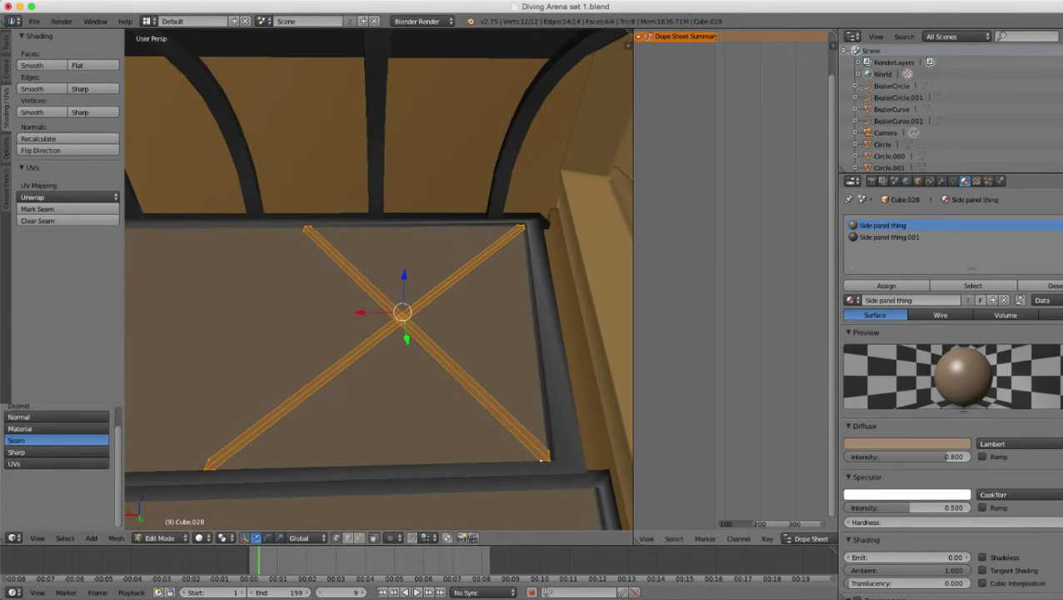
left_click(890, 238)
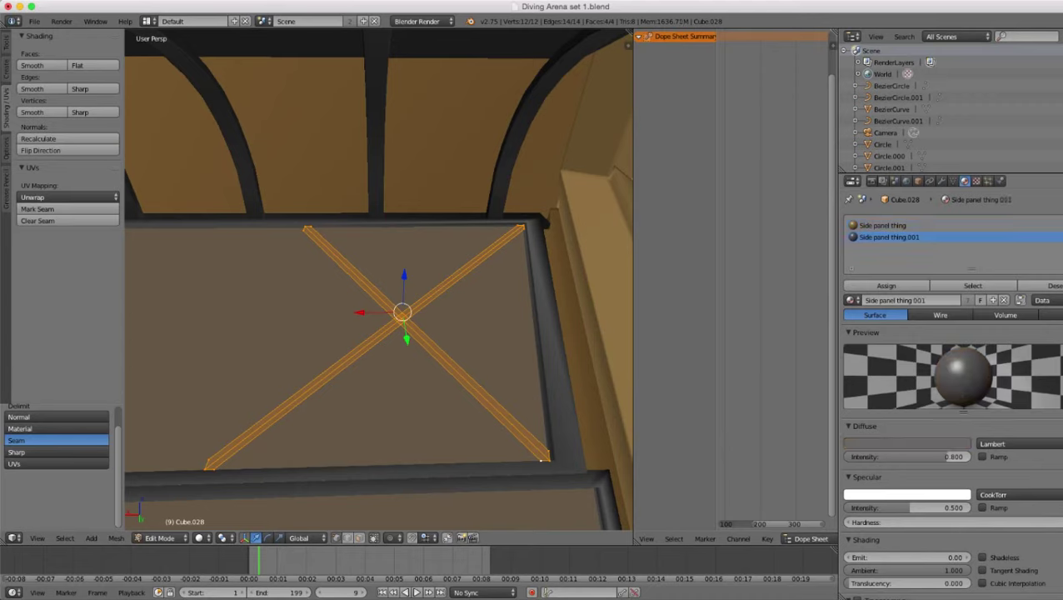
left_click(1062, 226)
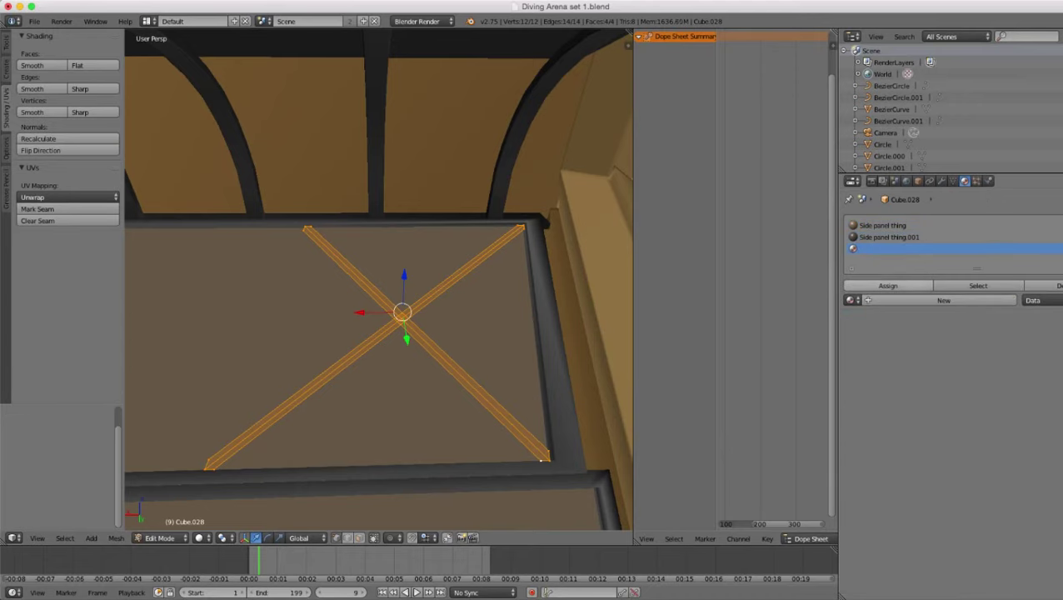
left_click(886, 286)
left_click(938, 300)
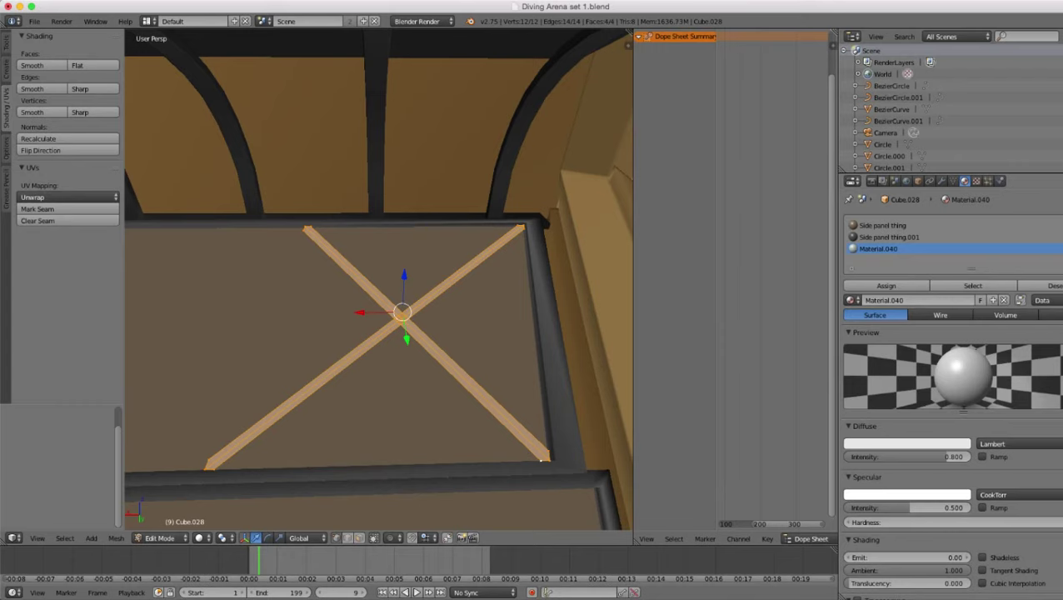
left_click(906, 444)
left_click_drag(944, 294, 943, 375)
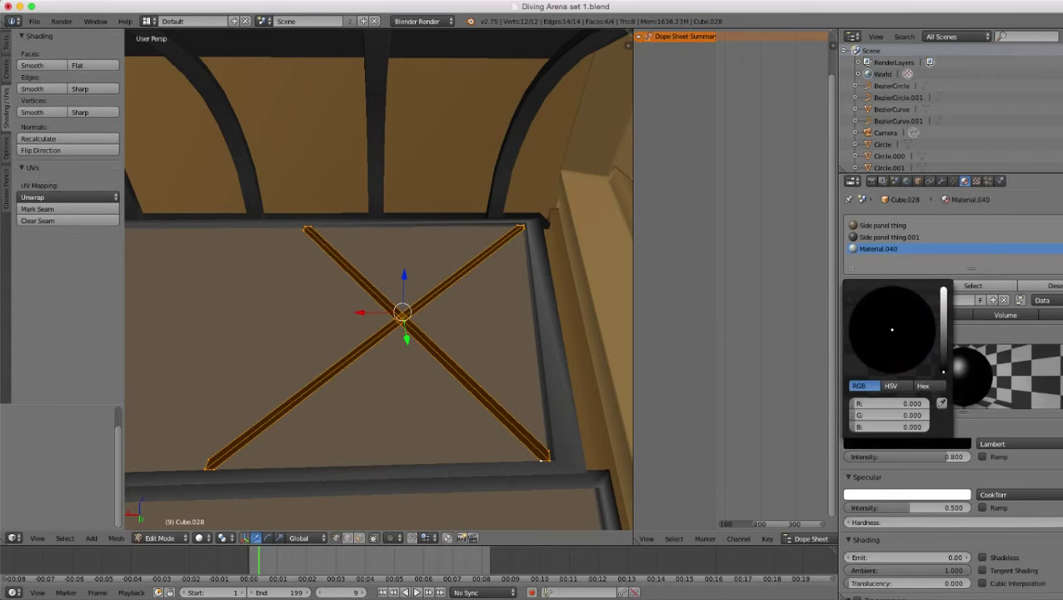
- Extrude both black strips about 0.029 along their normals and leave mesh editing
middle_click_drag(433, 358, 612, 271)
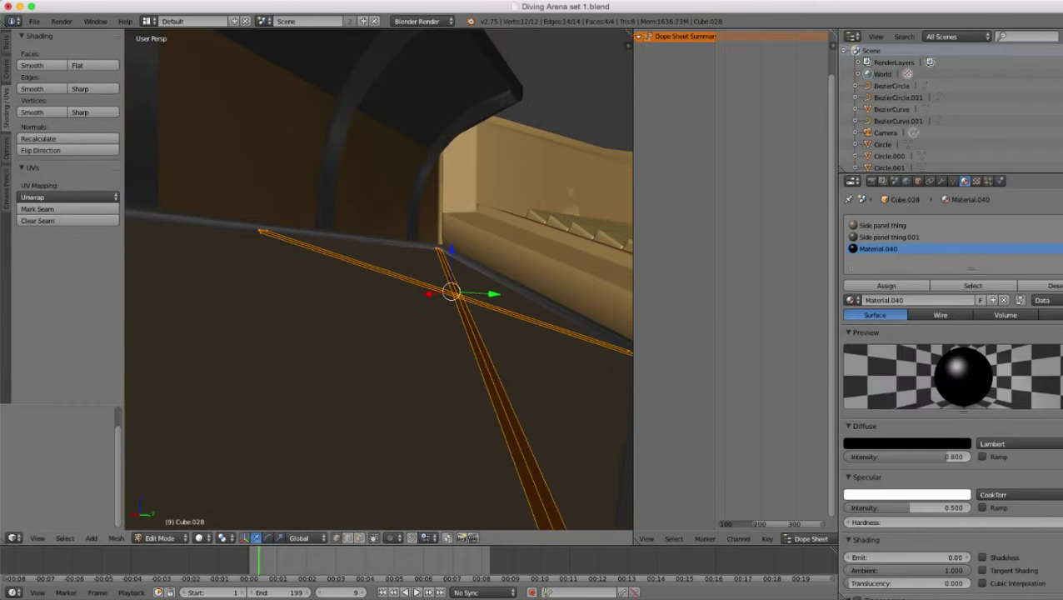
key("e")
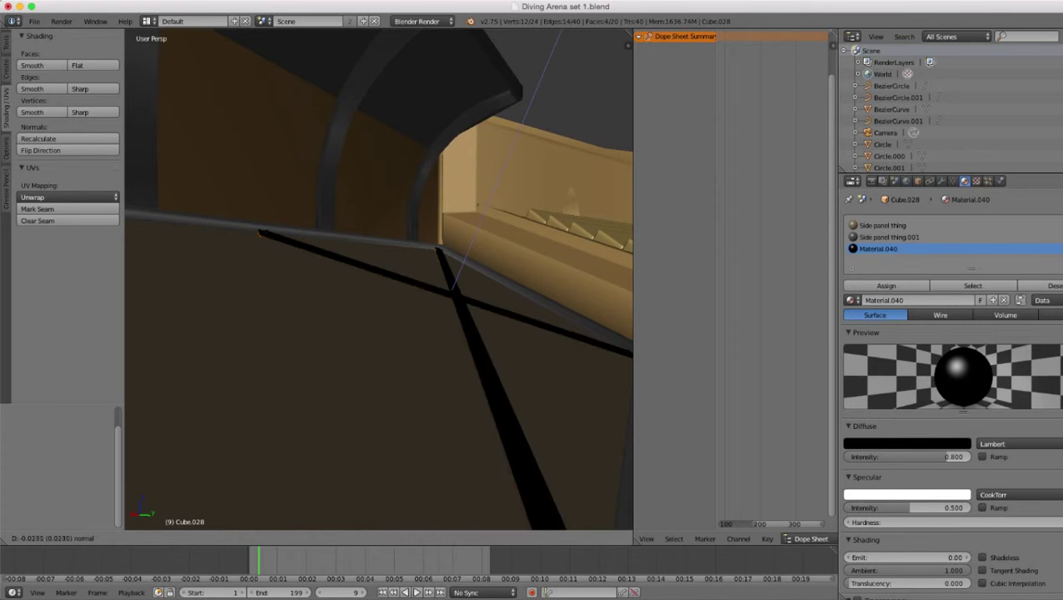
key("Return")
scroll(379, 279, "down", 3)
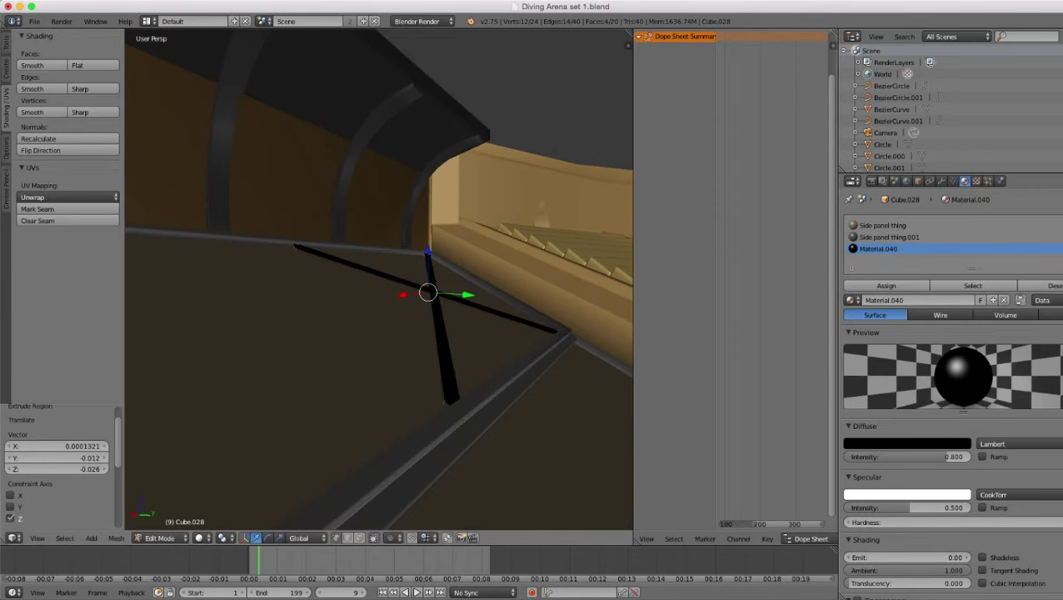
key("Tab")
- Deselect everything and examine the black crossed strips against the surrounding side panels
scroll(379, 279, "down", 4)
middle_click_drag(379, 280, 391, 526)
key("a")
scroll(380, 279, "down", 5)
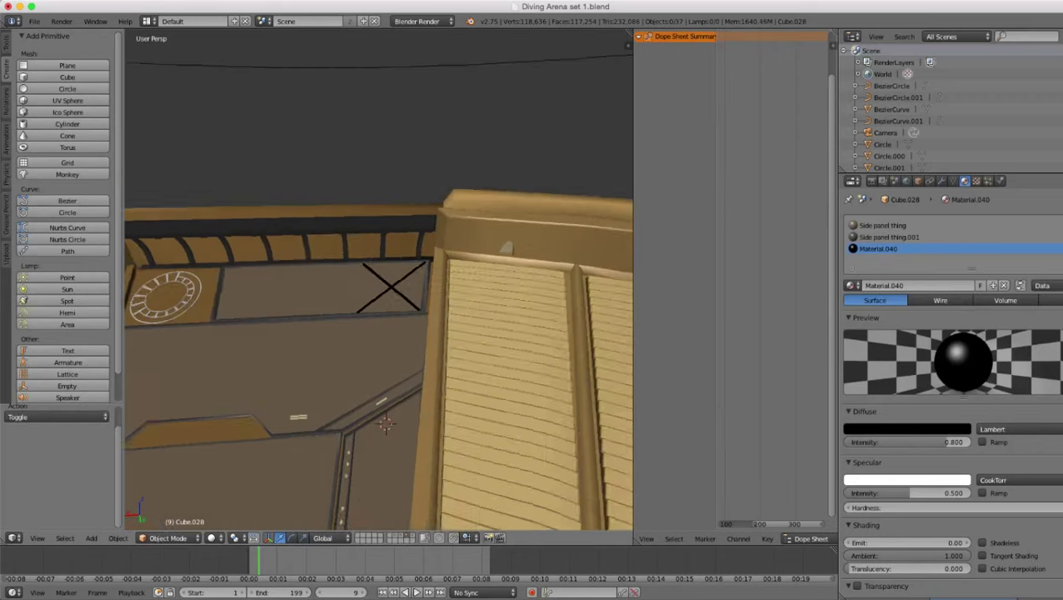
middle_click_drag(379, 279, 400, 277)
scroll(379, 279, "up", 3)
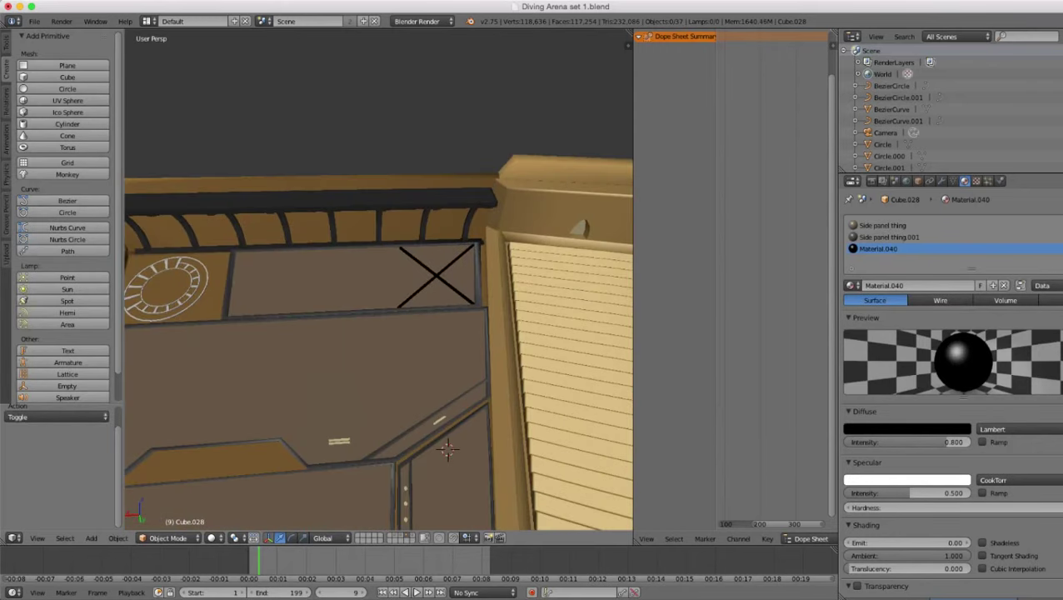
scroll(379, 279, "up", 4)
scroll(380, 279, "down", 1)
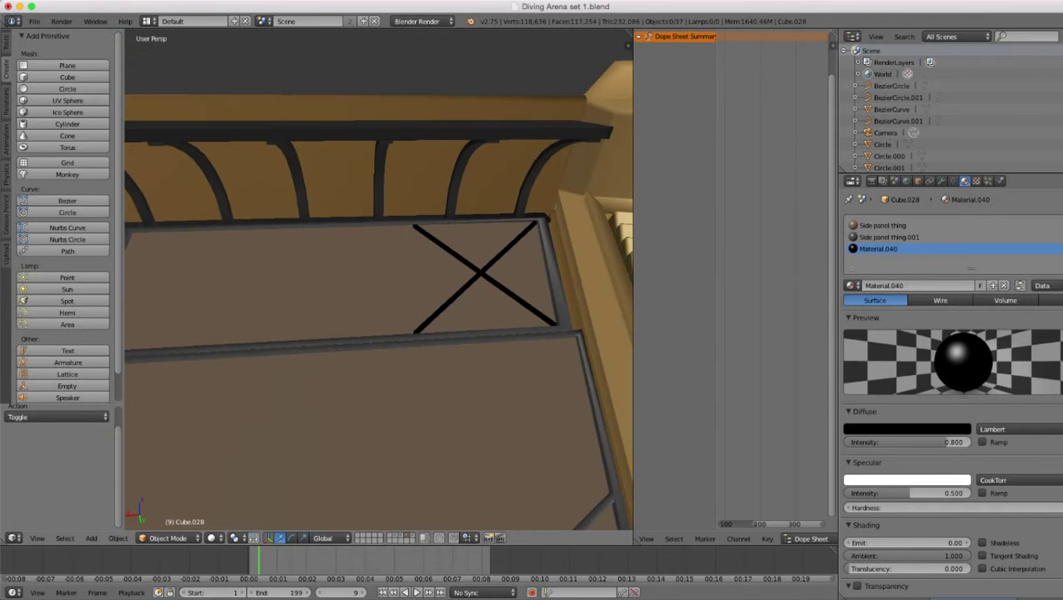
- Edit the upper brown panel in face selection and duplicate the face beside the crossed strips in place
right_click(366, 284)
scroll(379, 279, "up", 3)
key("Tab")
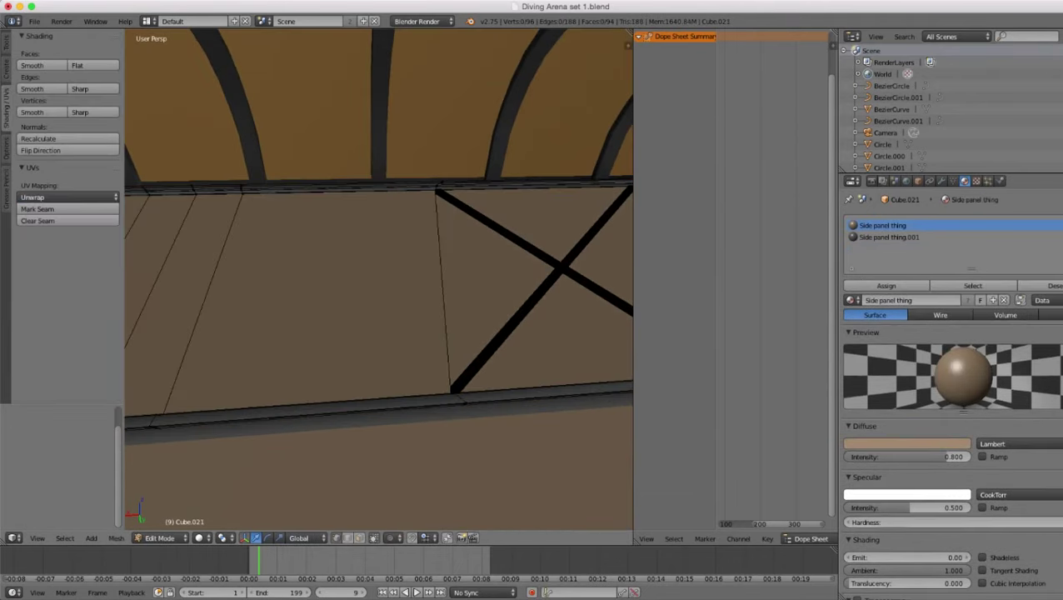
scroll(379, 279, "down", 2)
middle_click_drag(380, 279, 412, 290, "shift")
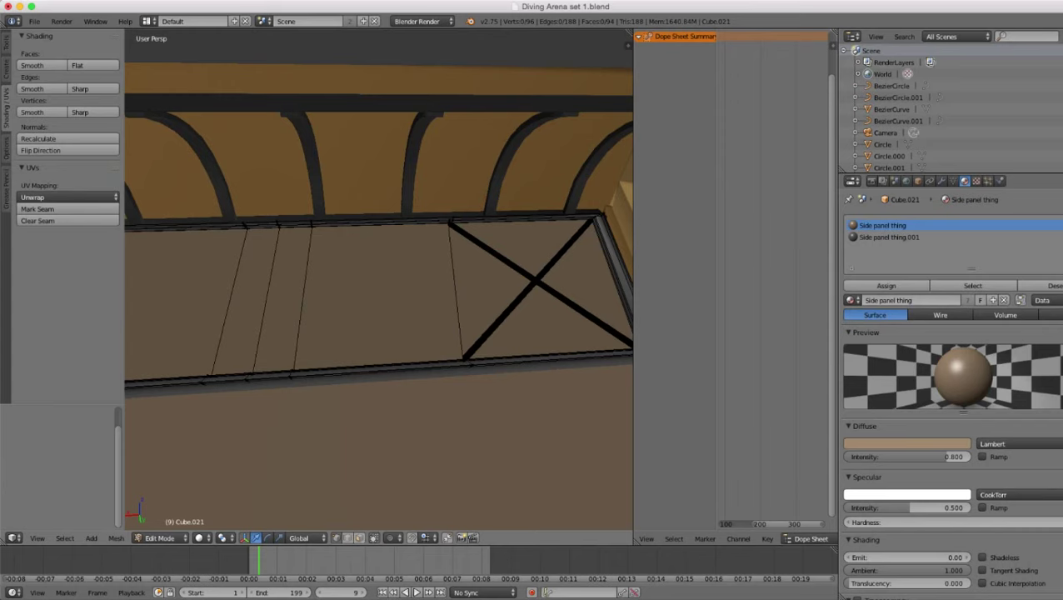
left_click(359, 538)
right_click(379, 288)
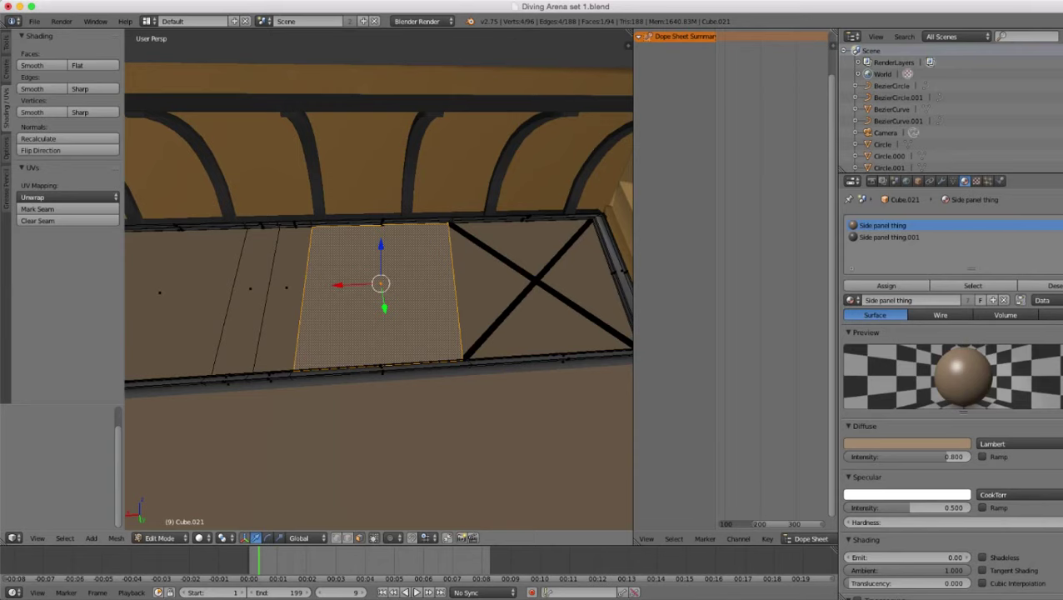
scroll(379, 283, "down", 1)
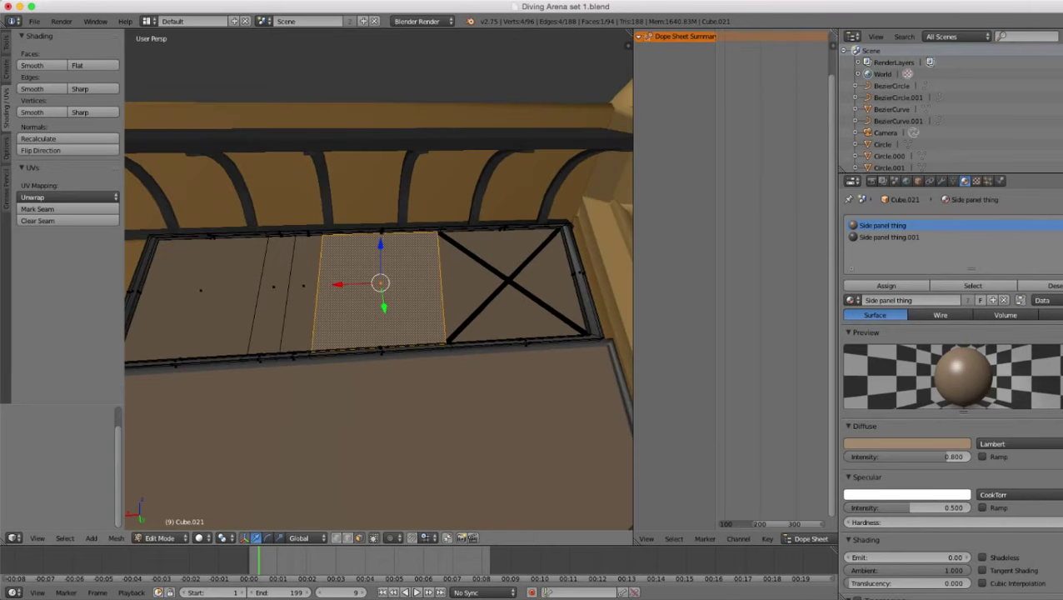
scroll(380, 283, "up", 2)
key("shift+d")
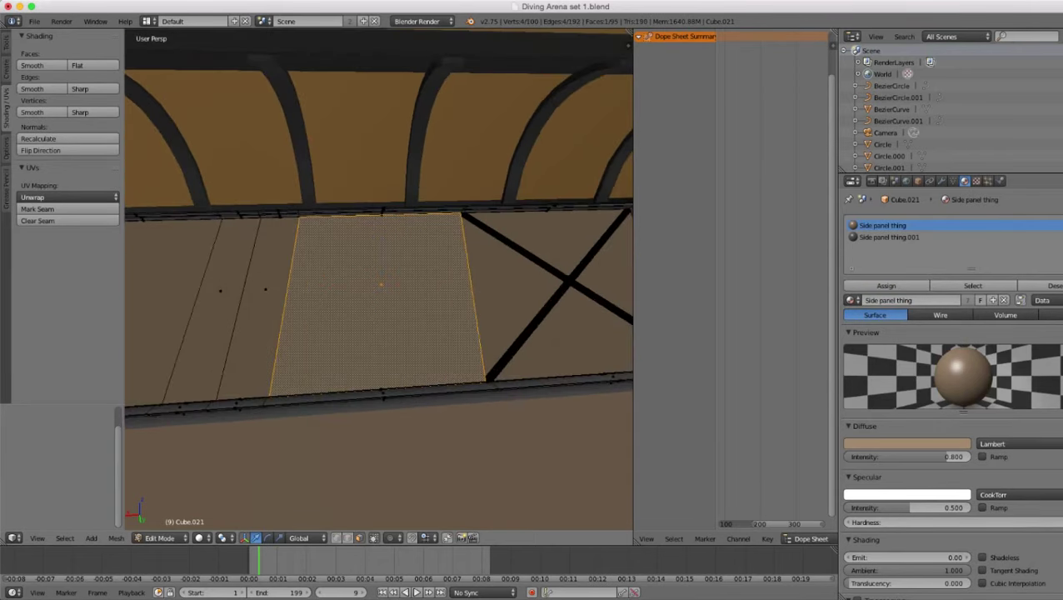
key("Escape")
- Offset the duplicated face from the panel by moving it slightly up along Z and 0.014 along Y
middle_click_drag(379, 284, 537, 262)
key("g")
key("z")
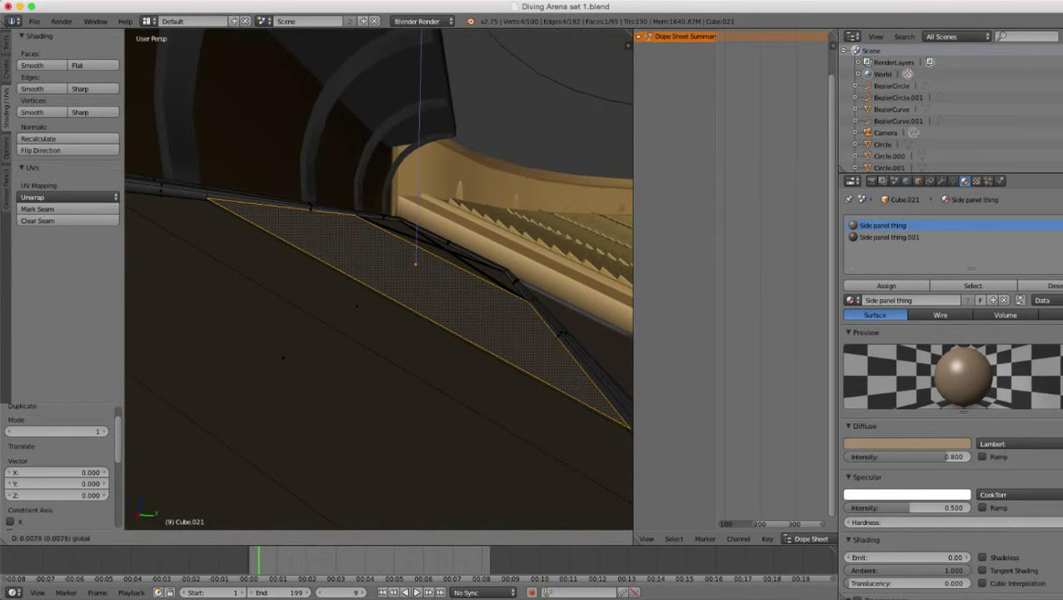
left_click_drag(417, 222, 418, 221)
left_click_drag(458, 266, 462, 266)
middle_click_drag(462, 266, 317, 297)
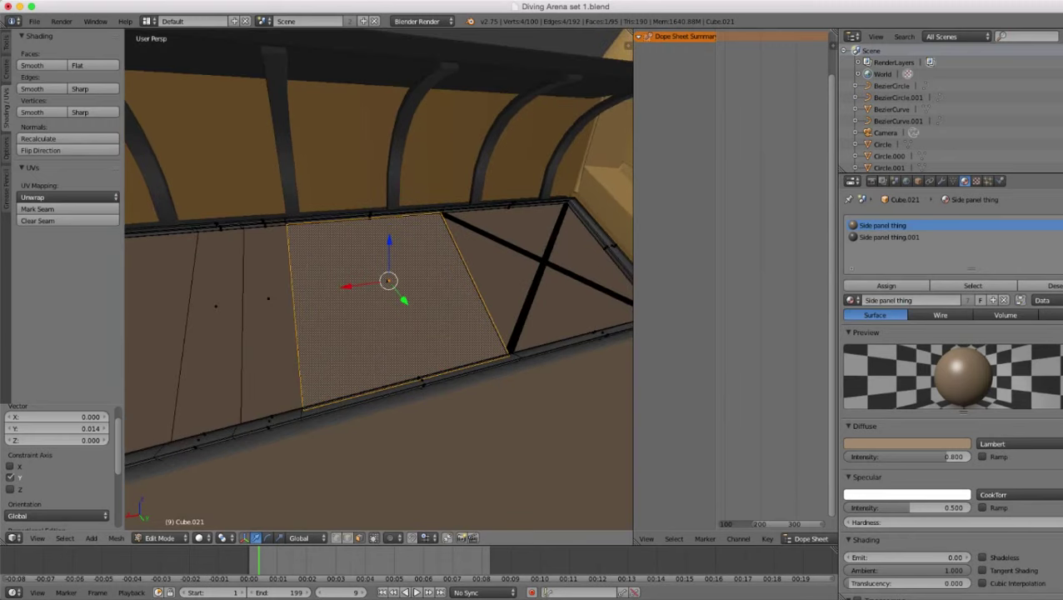
- Separate the duplicated face into its own object and select it outside mesh editing
key("p")
left_click(400, 290)
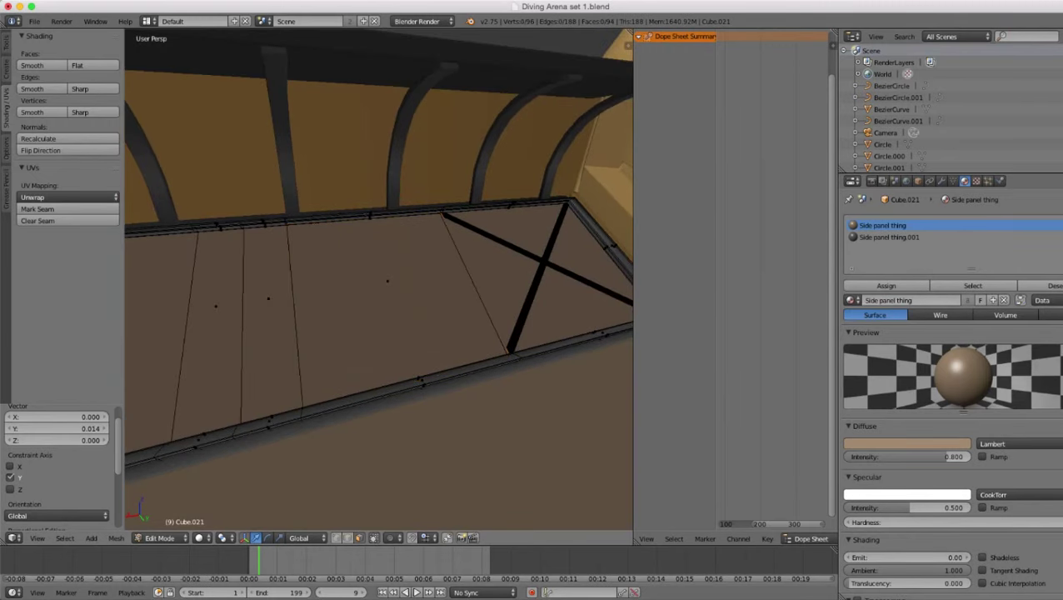
key("Tab")
right_click(396, 288)
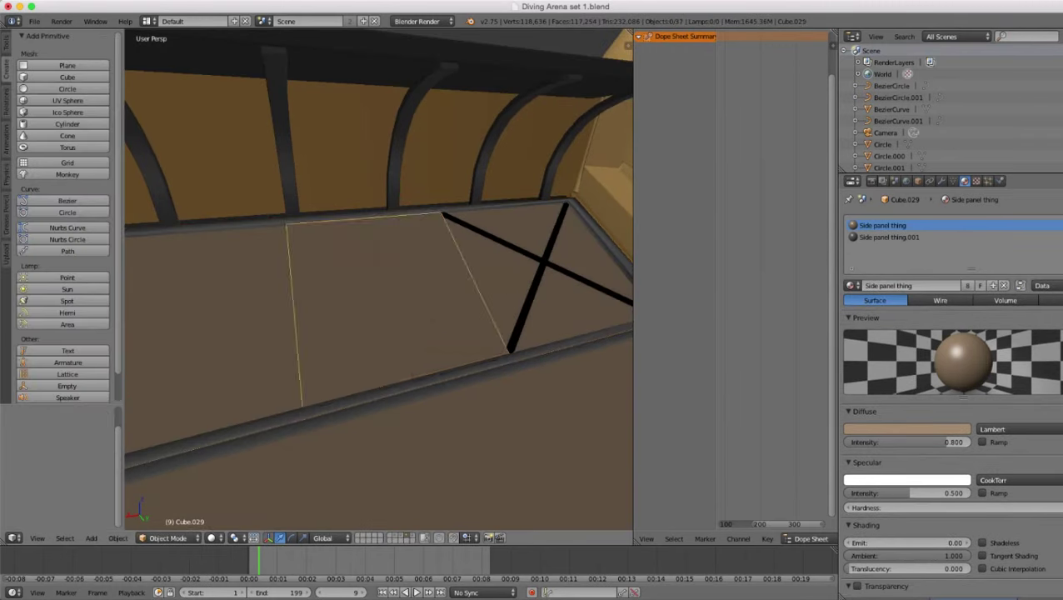
- Edit the separated face in vertex selection and add centred loop cuts across its height and its width
key("Tab")
middle_click_drag(396, 287, 292, 310)
scroll(333, 304, "up", 1)
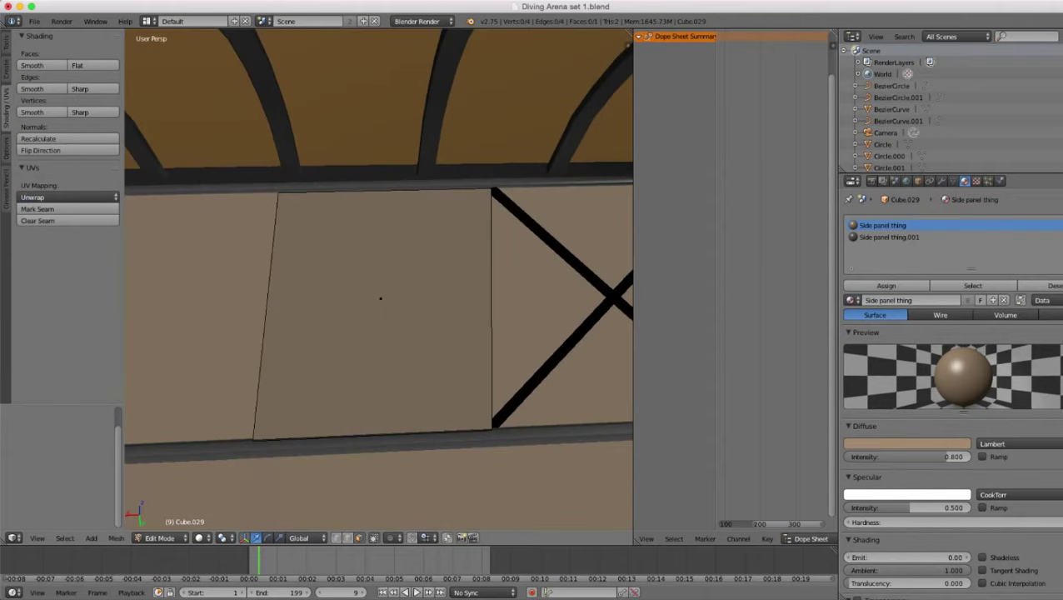
left_click(336, 538)
key("ctrl+r")
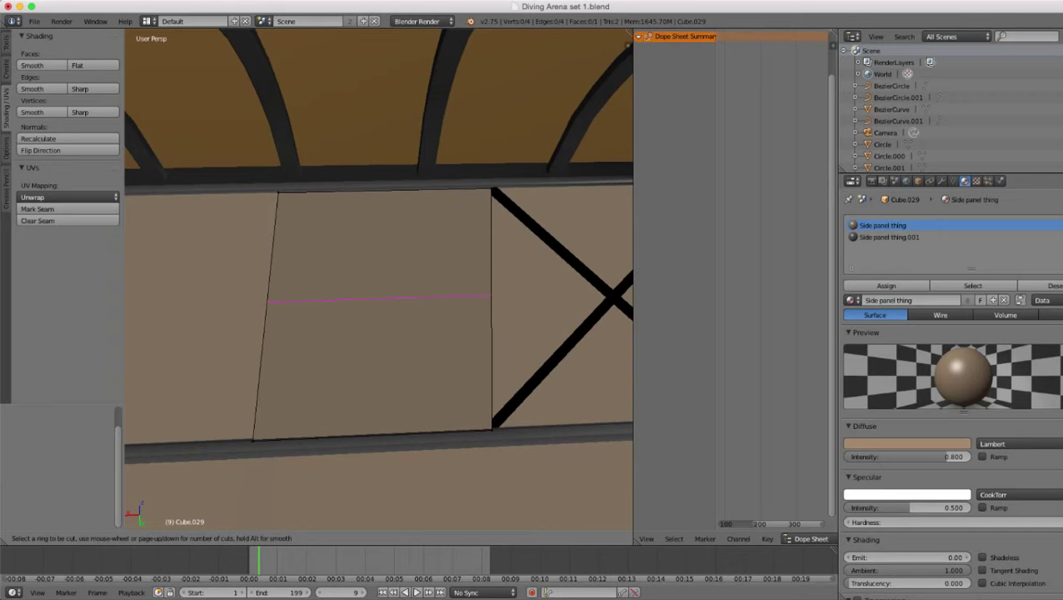
double_click(337, 297)
key("ctrl+r")
double_click(338, 298)
- Add another lengthwise loop cut and slide it by about -0.887 towards the face's side edge opposite the black strips
key("ctrl+r")
double_click(337, 297)
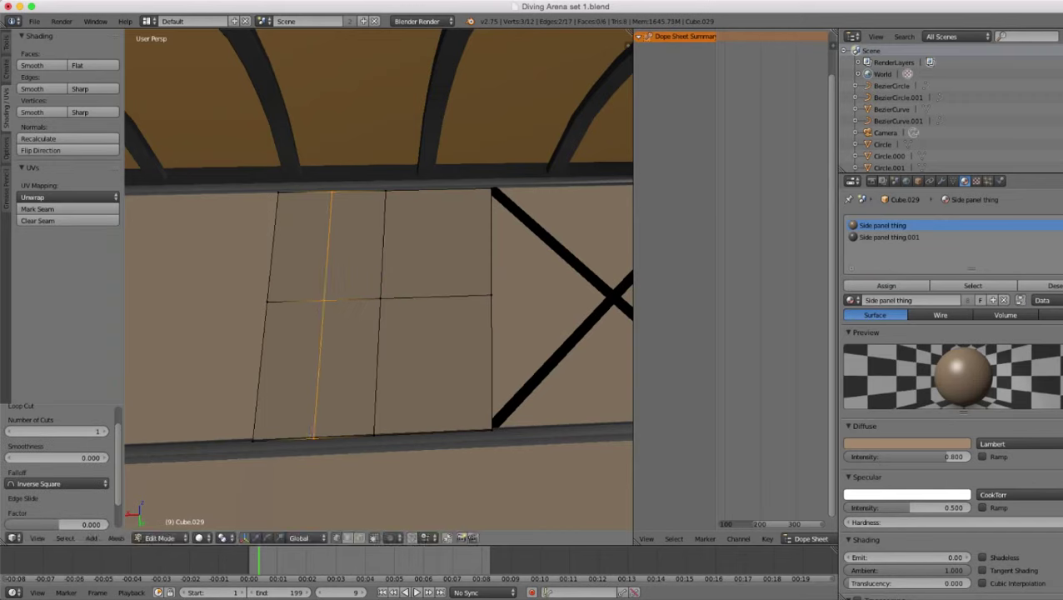
key("g")
key("g")
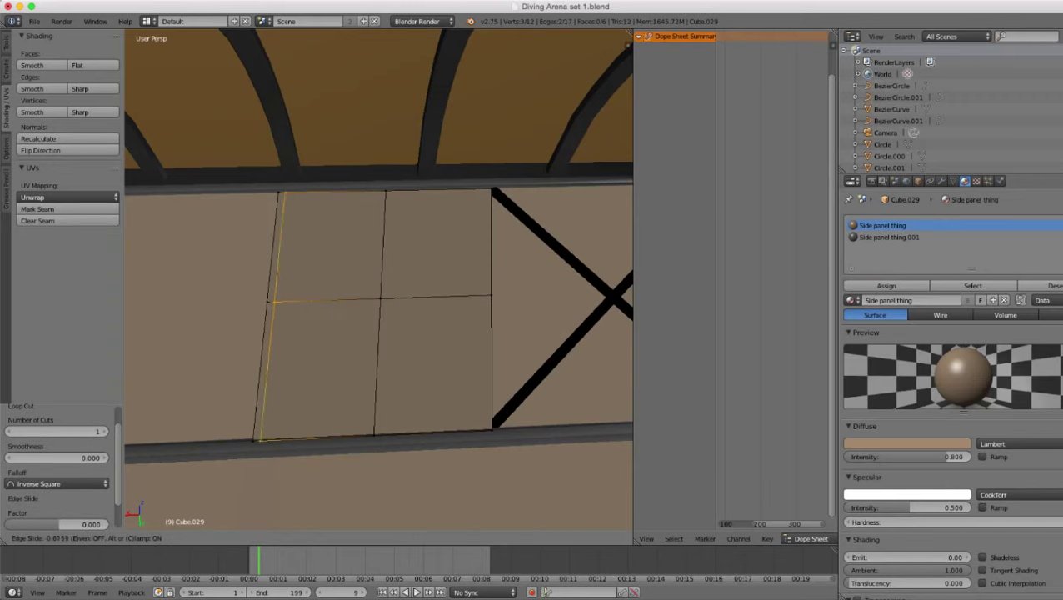
left_click(279, 250)
- Add loop cuts close to the face's upper edge, lower edge and side edge beside the black strips, each slid about 0.9
key("ctrl+r")
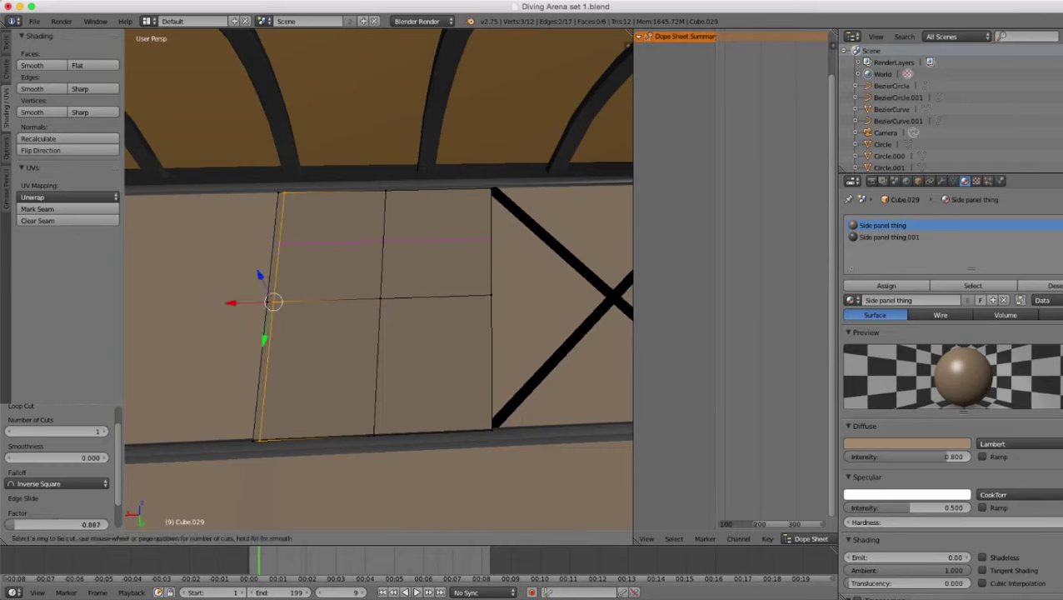
left_click(280, 245)
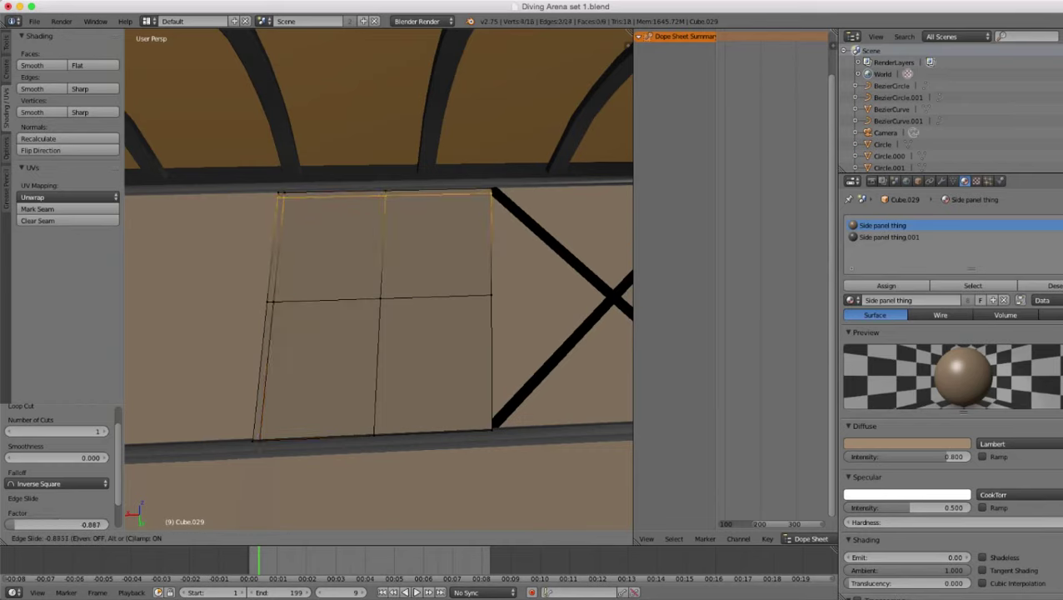
key("Return")
key("ctrl+r")
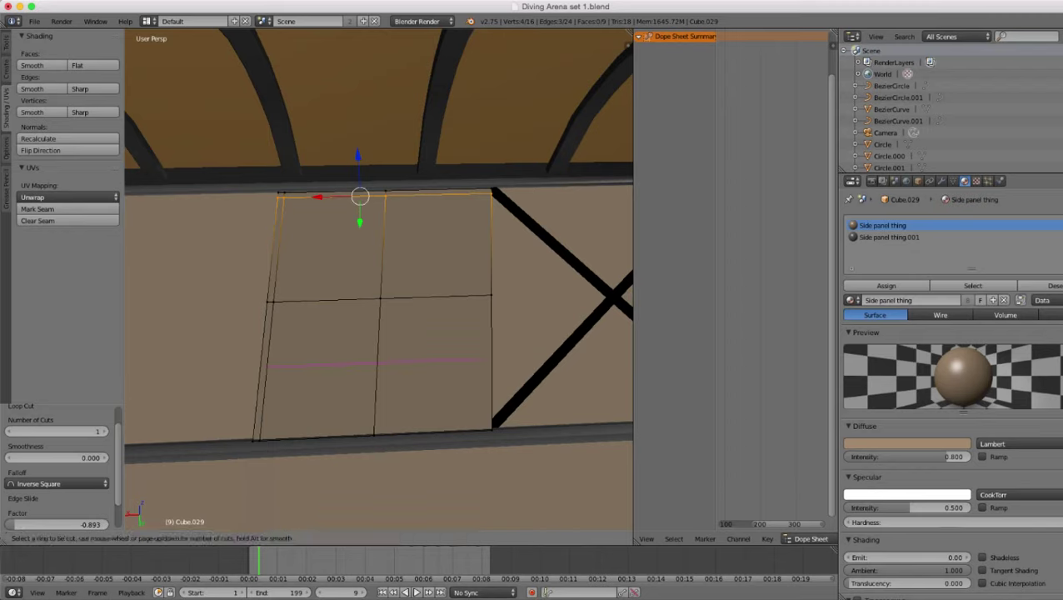
left_click(265, 360)
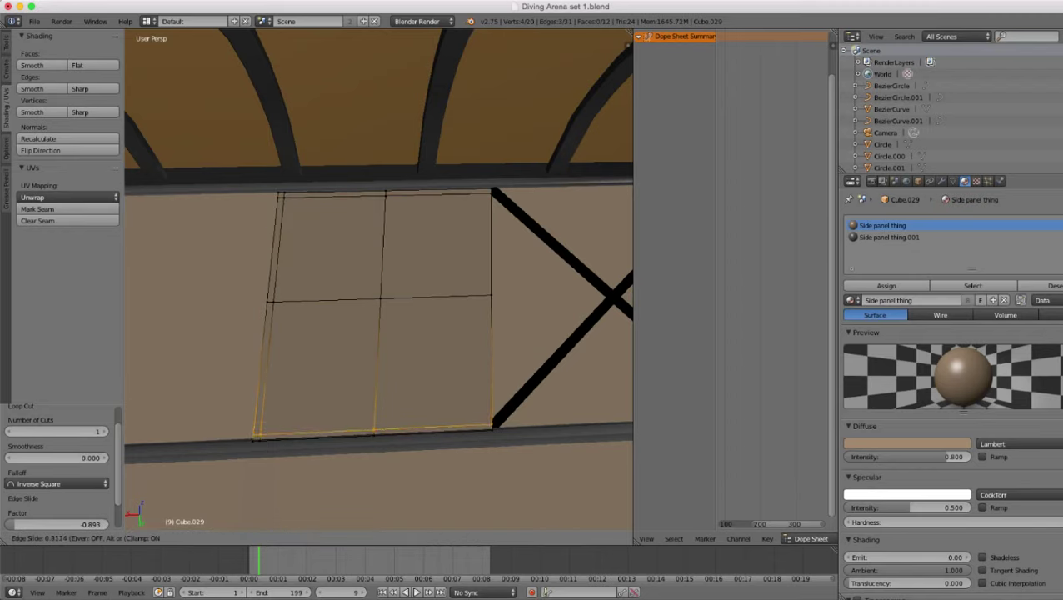
key("Return")
key("ctrl+r")
left_click(435, 297)
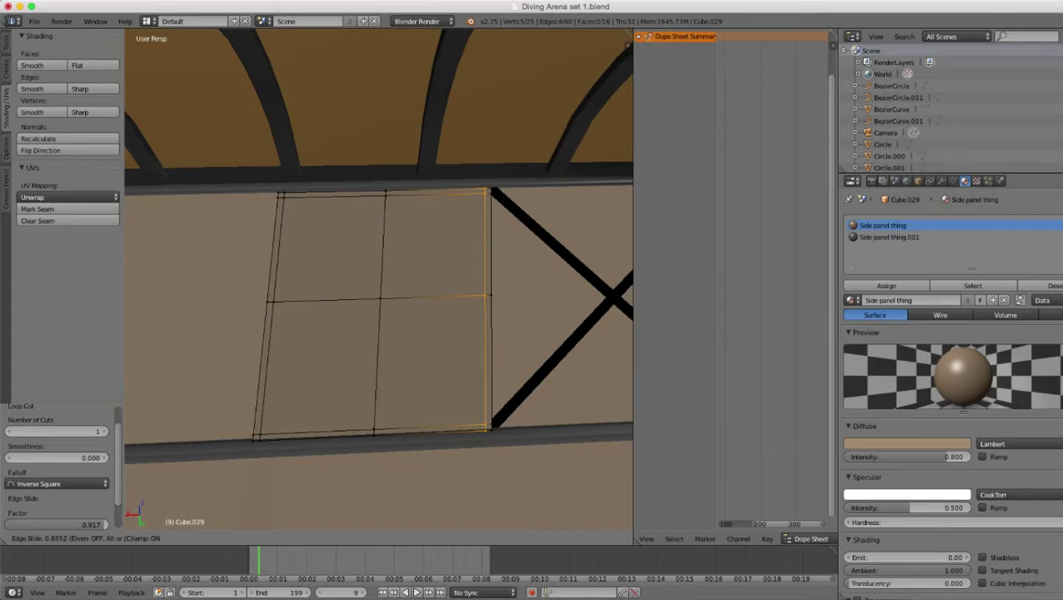
key("Return")
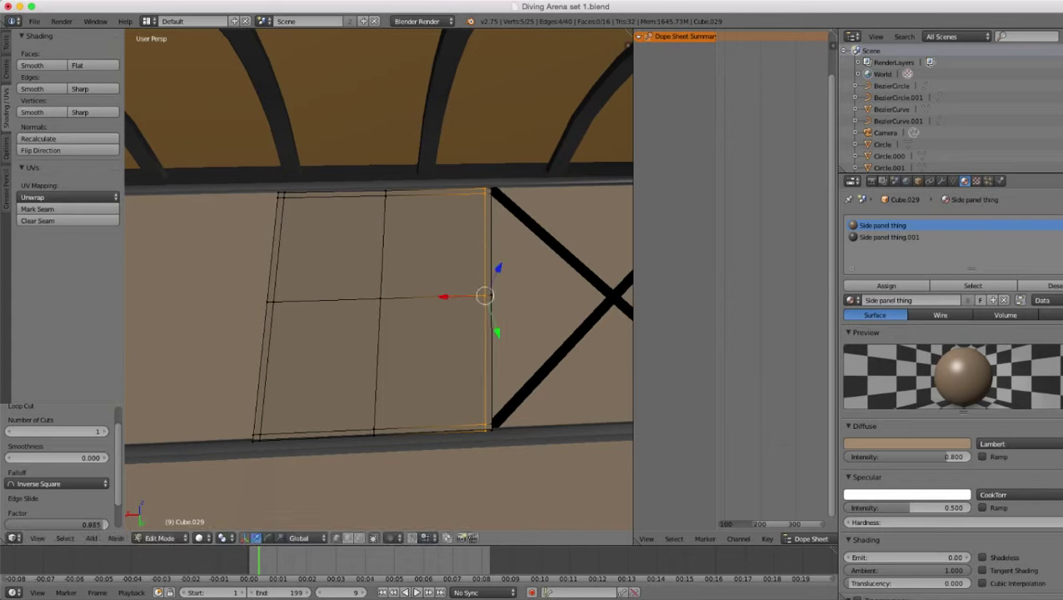
- Delete the face's centre vertex and the inner loop of vertices, leaving only its outer outline
right_click(380, 298)
key("x")
left_click(380, 299)
right_click(385, 195, "alt")
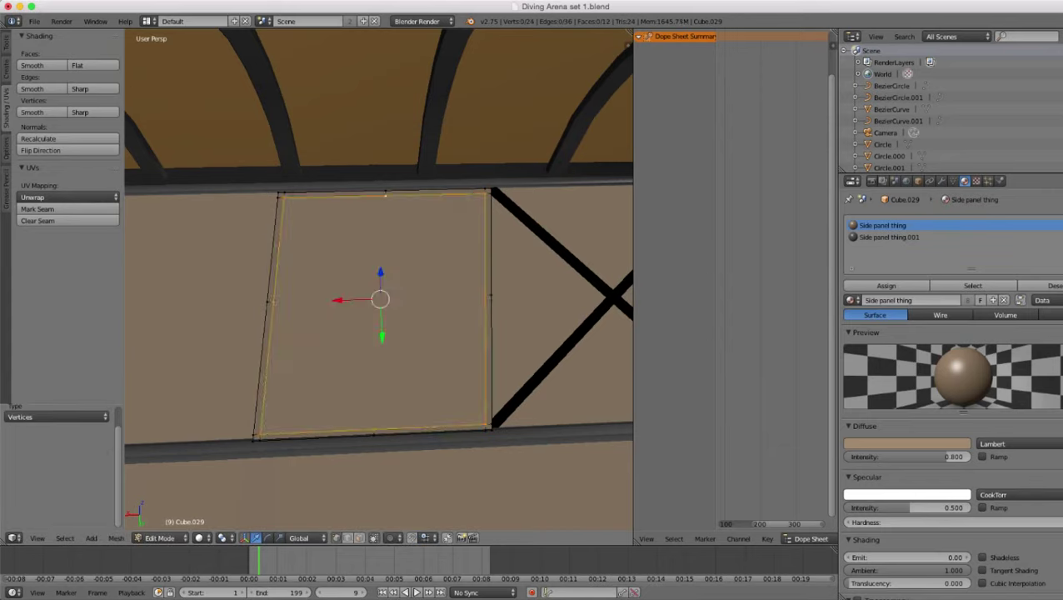
key("x")
left_click(385, 196)
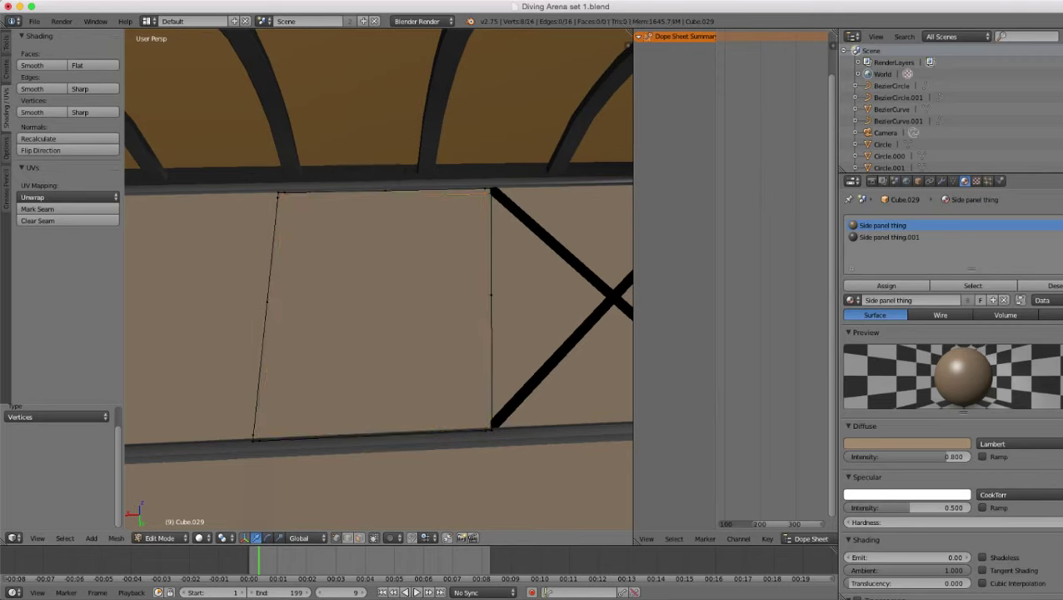
- Bridge the three corner vertices at the outline's upper outer corner with the three at the diagonally opposite lower corner
right_click(285, 194)
right_click(278, 192, "shift")
right_click(277, 198, "shift")
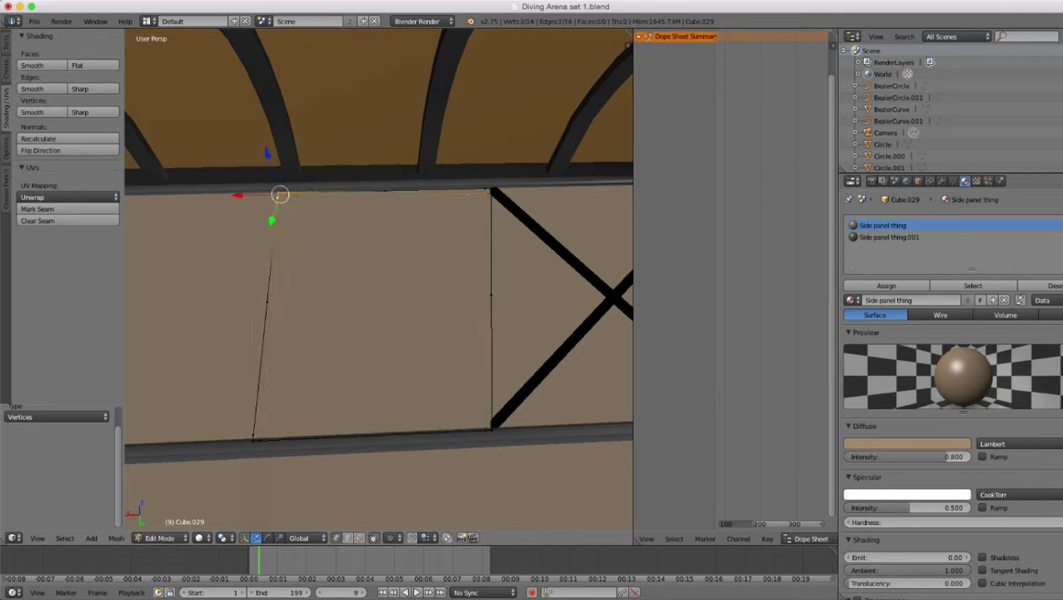
right_click(485, 431, "shift")
right_click(492, 424, "shift")
right_click(492, 430, "shift")
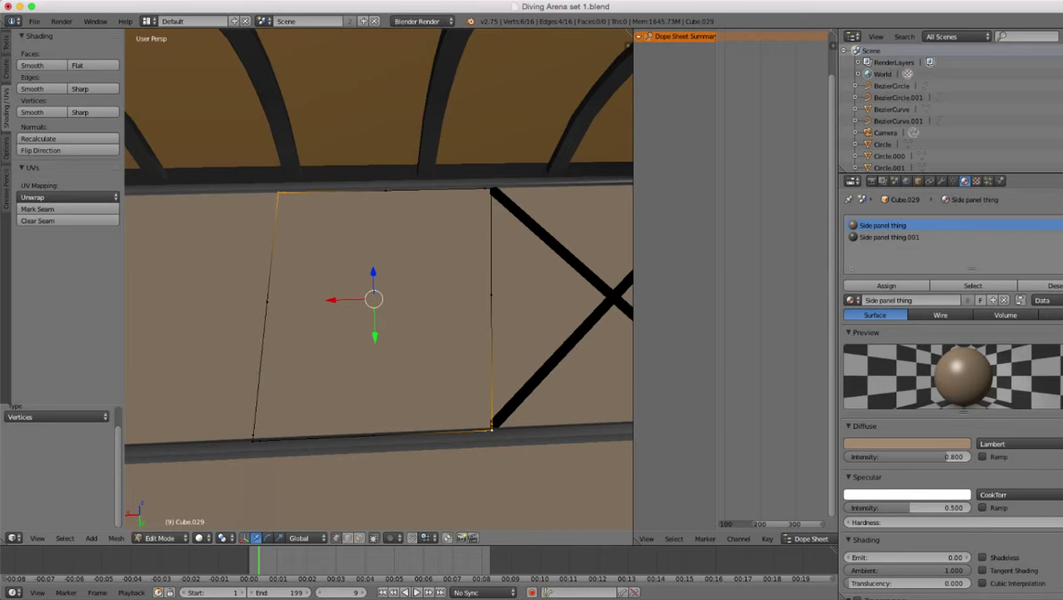
key("w")
left_click(421, 364)
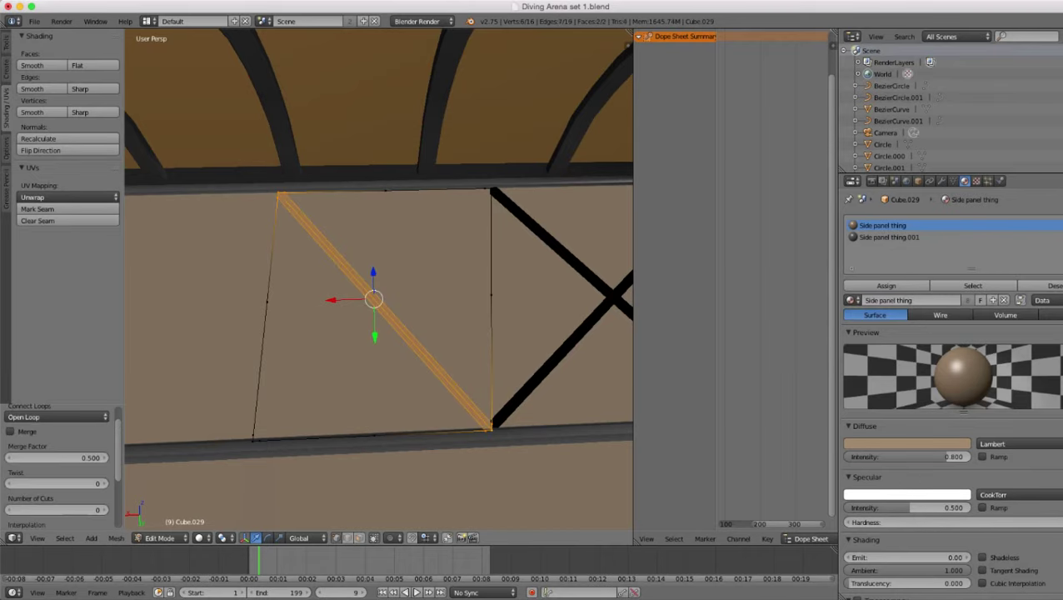
- Bridge the vertices of the two remaining opposite corners to form the second diagonal strip
right_click(253, 434)
right_click(253, 440, "shift")
right_click(259, 440, "shift")
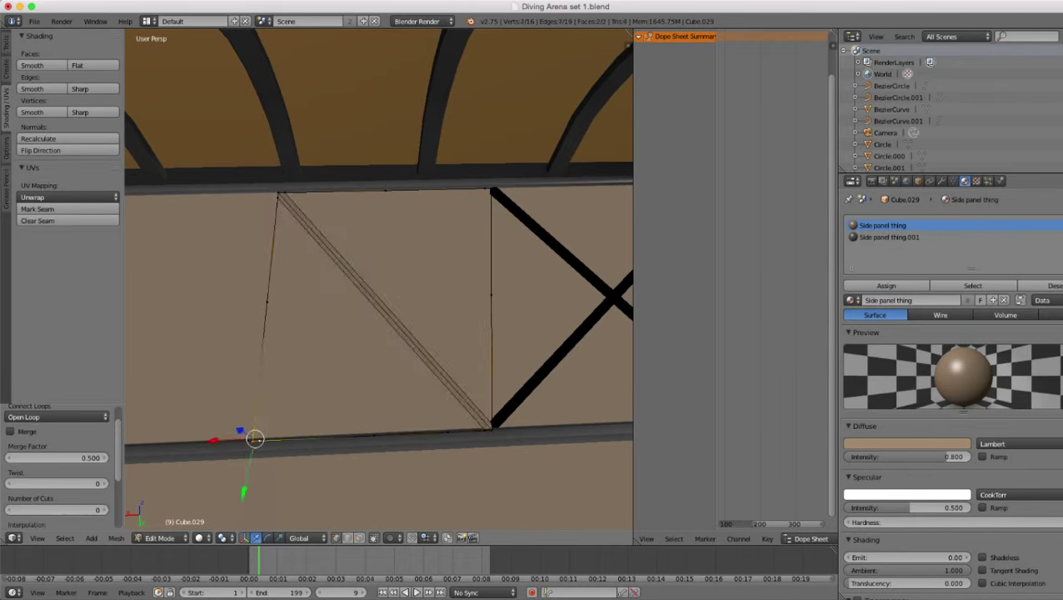
right_click(492, 194, "shift")
right_click(492, 188, "shift")
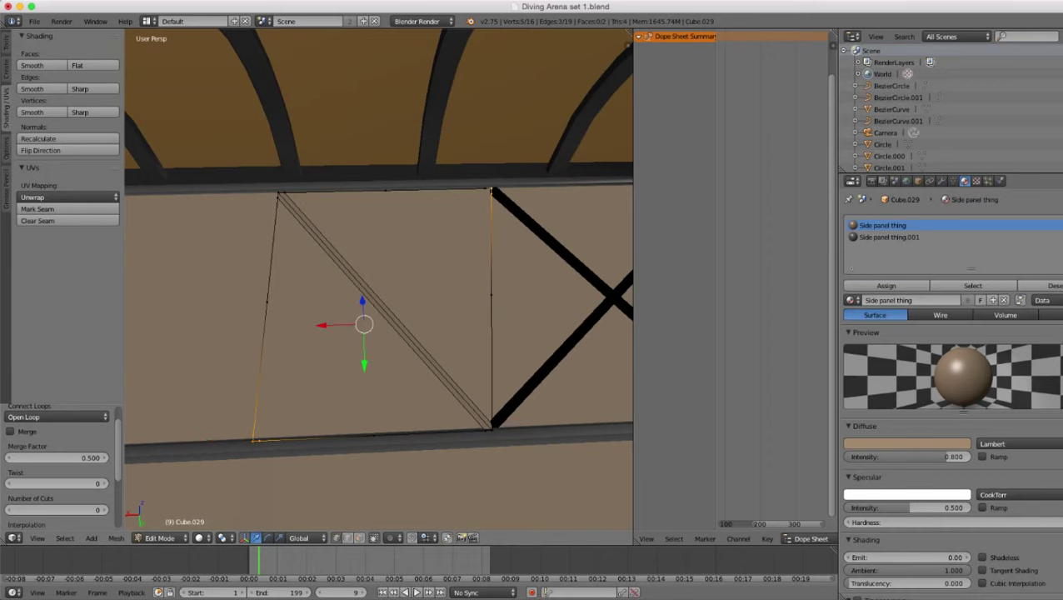
right_click(486, 188, "shift")
key("w")
left_click(515, 269)
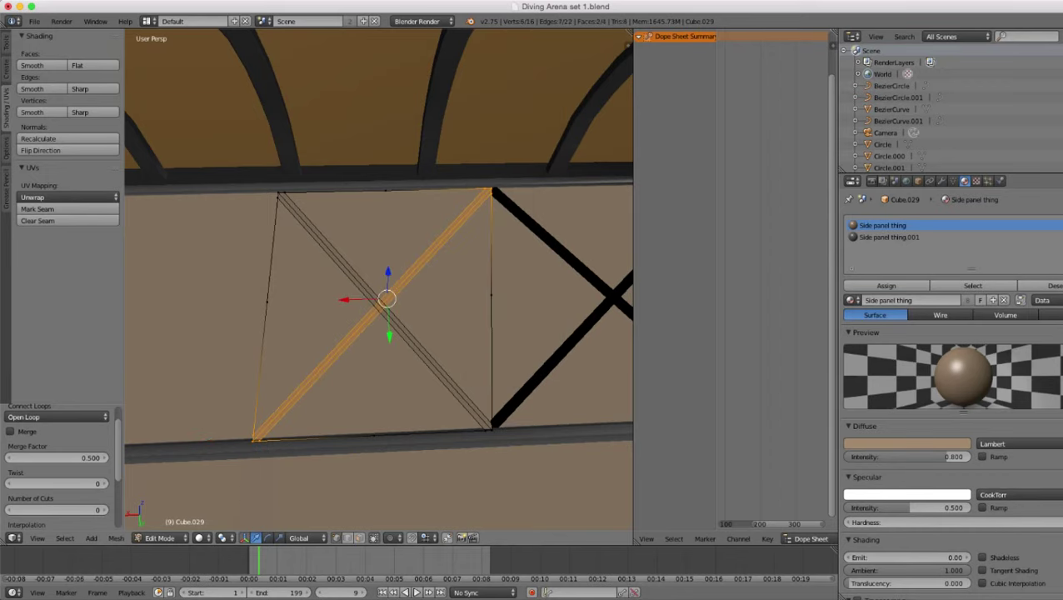
- Delete the four midpoint vertices on the outline so only the two diagonal strips remain
scroll(379, 279, "down", 1)
scroll(379, 280, "up", 1)
right_click(267, 302)
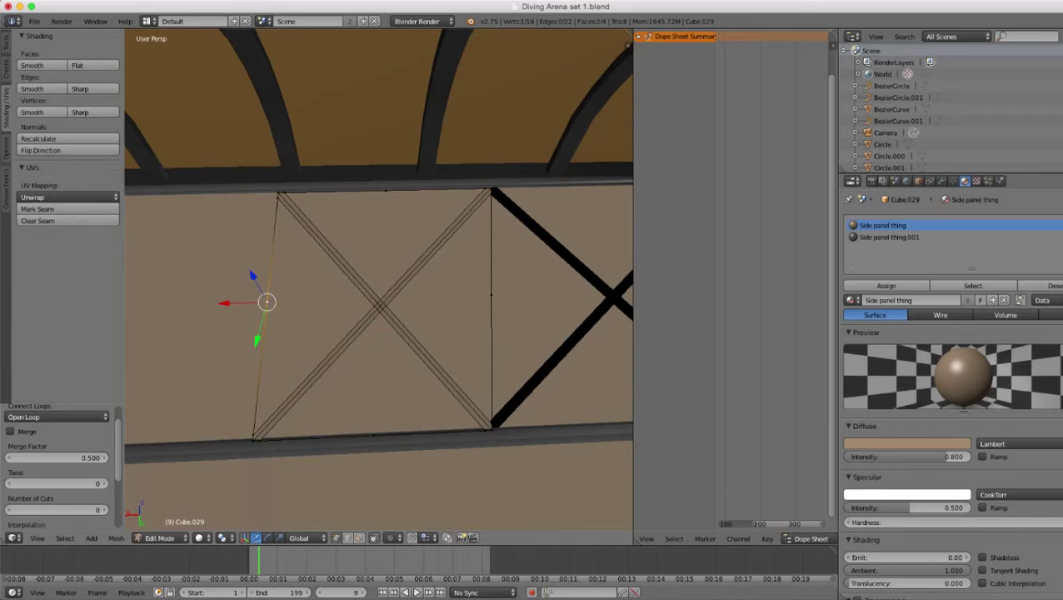
right_click(492, 295, "shift")
right_click(374, 435, "shift")
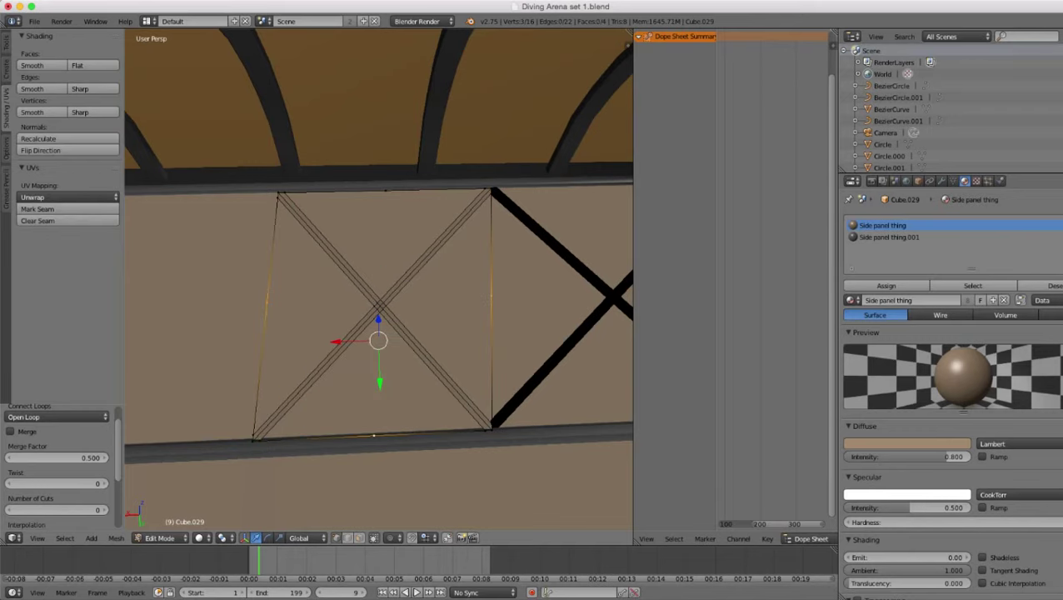
right_click(386, 190, "shift")
key("x")
left_click(386, 189)
scroll(386, 190, "down", 1)
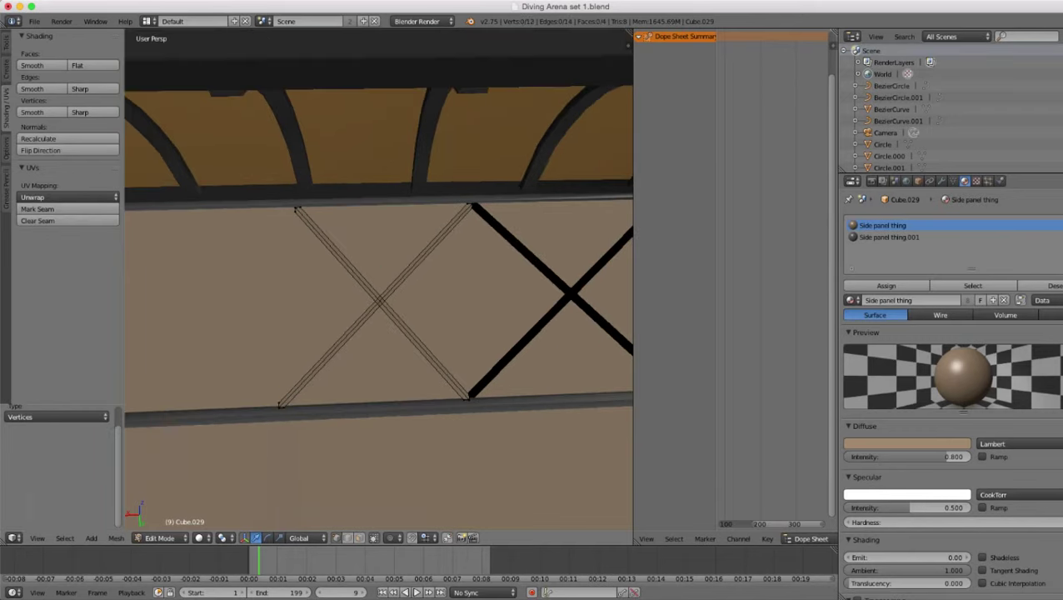
- Select the whole first diagonal strip and move it about -0.0009 along Z to offset it from the other
middle_click_drag(386, 190, 382, 121)
right_click(587, 424)
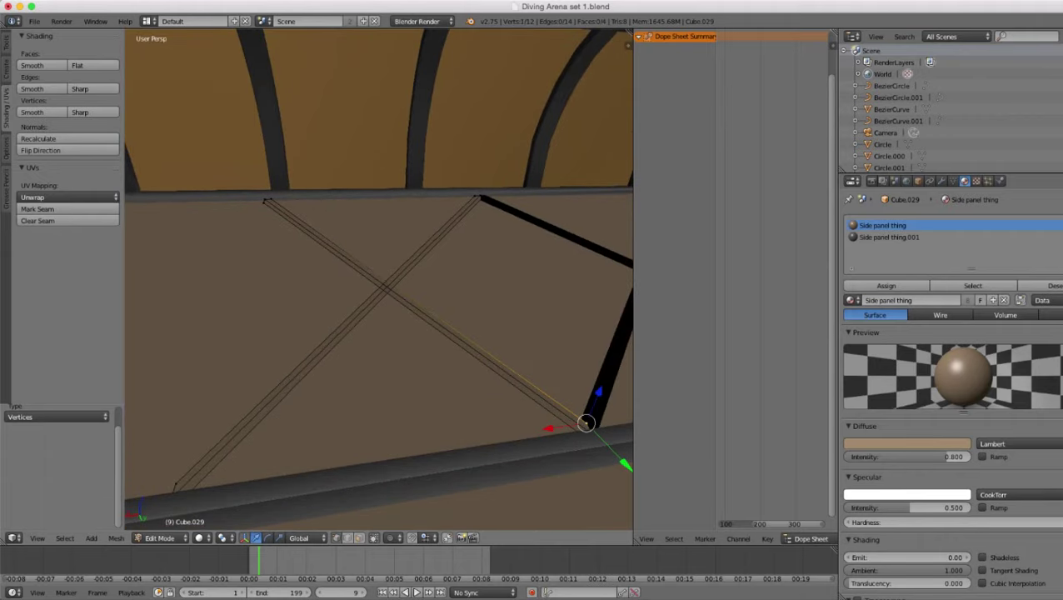
key("ctrl+l")
scroll(379, 279, "up", 3)
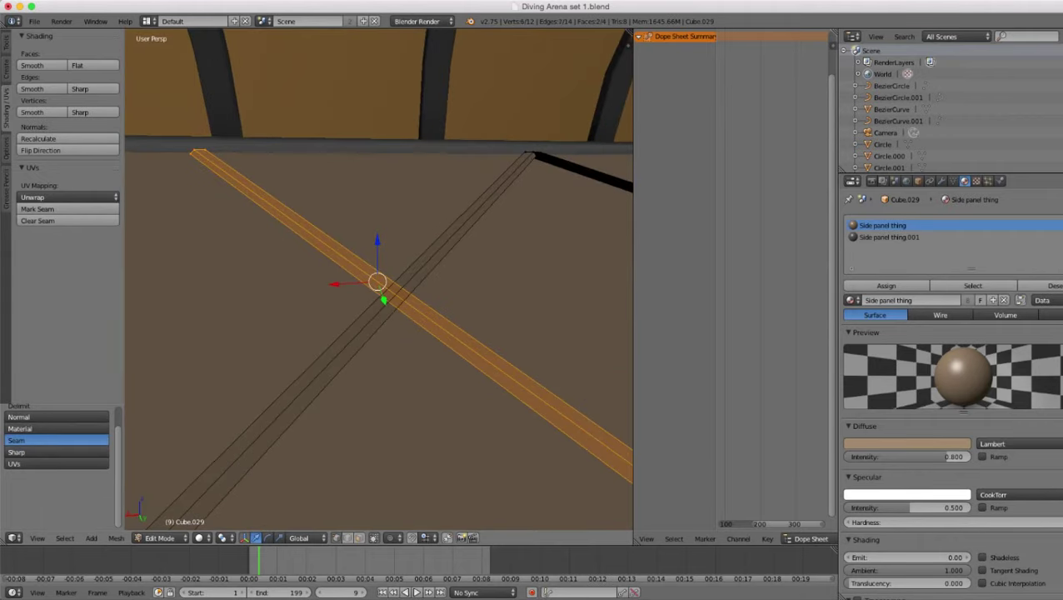
middle_click_drag(380, 279, 359, 210)
key("g")
key("z")
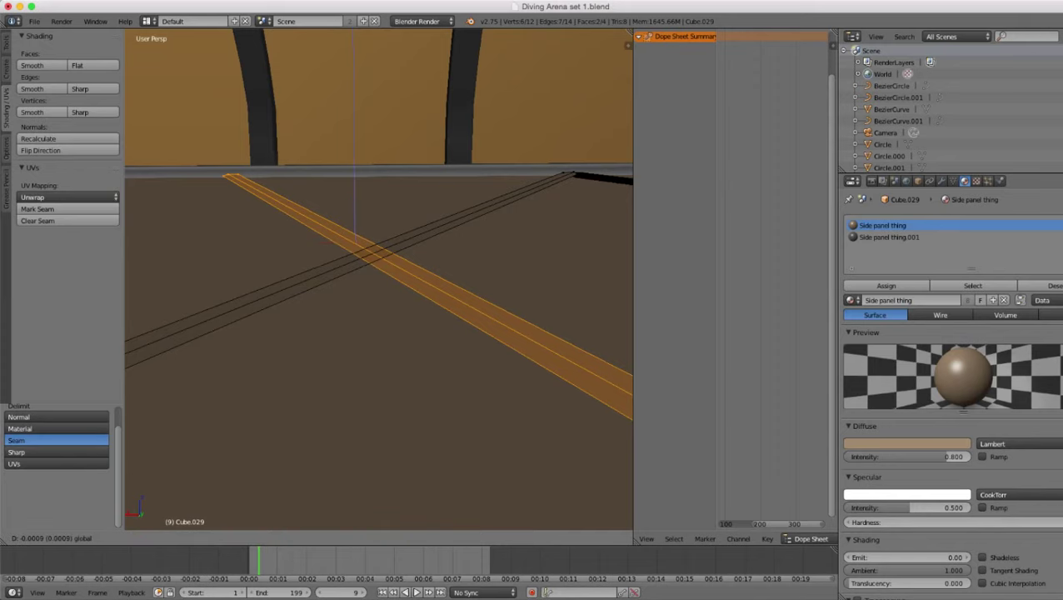
key("Return")
- Select both diagonal strips completely and extrude them outward from the panel by about -0.010 in Y and -0.023 in Z
scroll(379, 279, "down", 6)
right_click(477, 226, "shift")
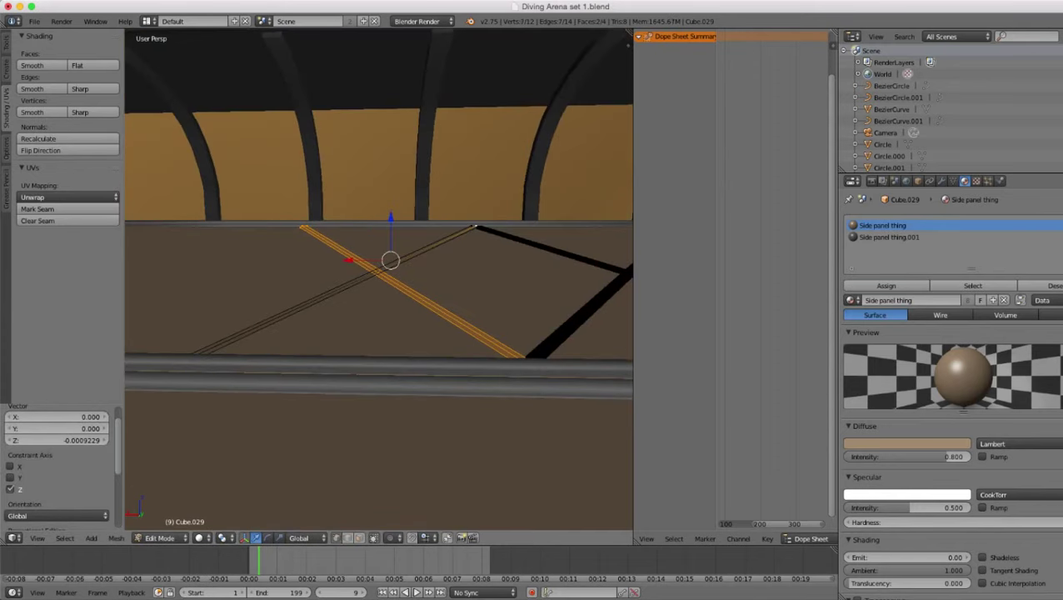
right_click(192, 354, "shift")
key("ctrl+l")
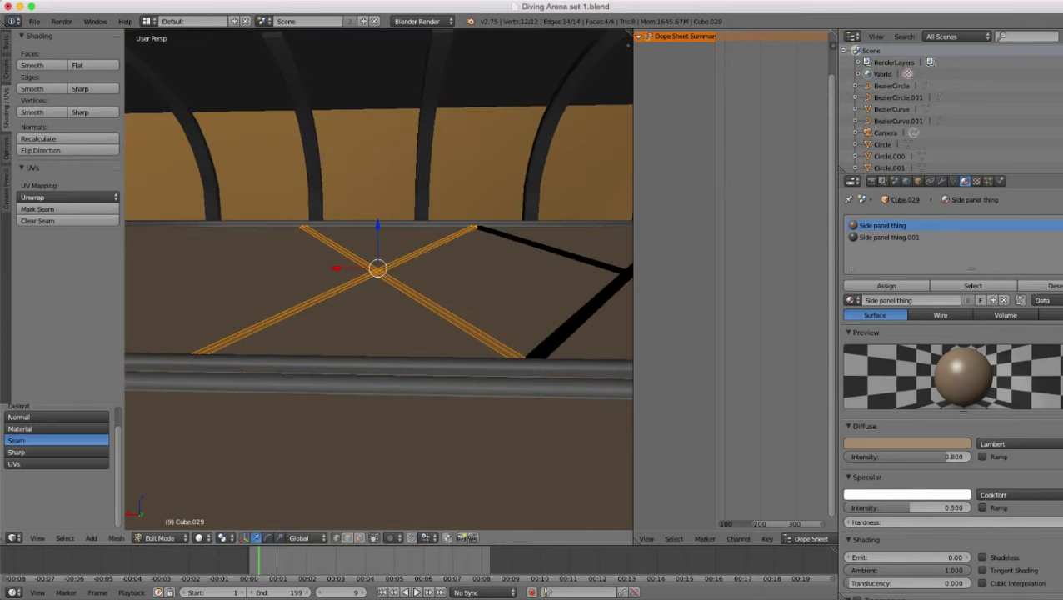
middle_click_drag(193, 354, 284, 358)
key("e")
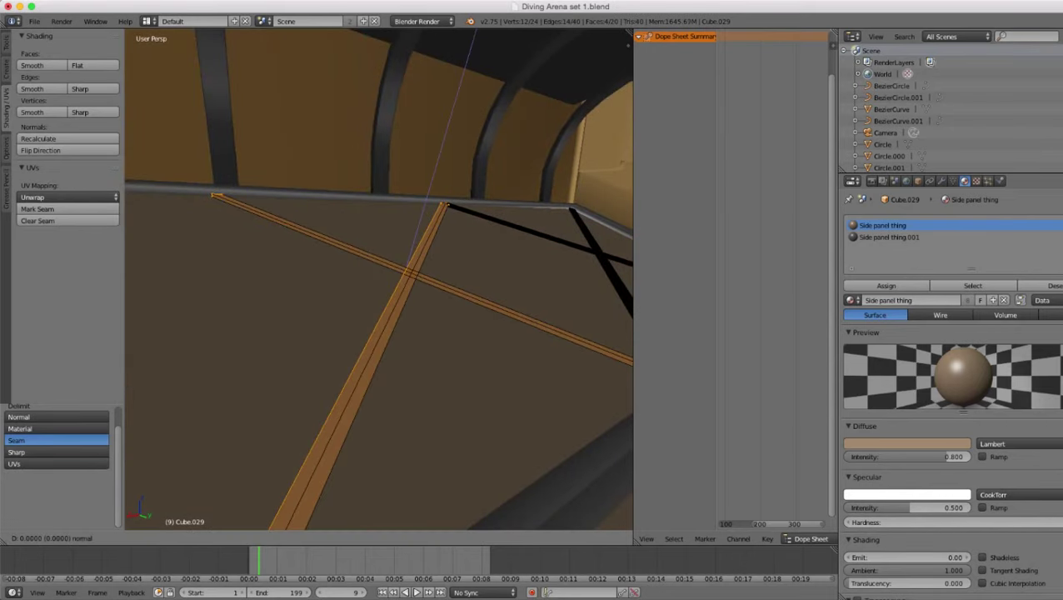
key("Return")
scroll(380, 279, "down", 1)
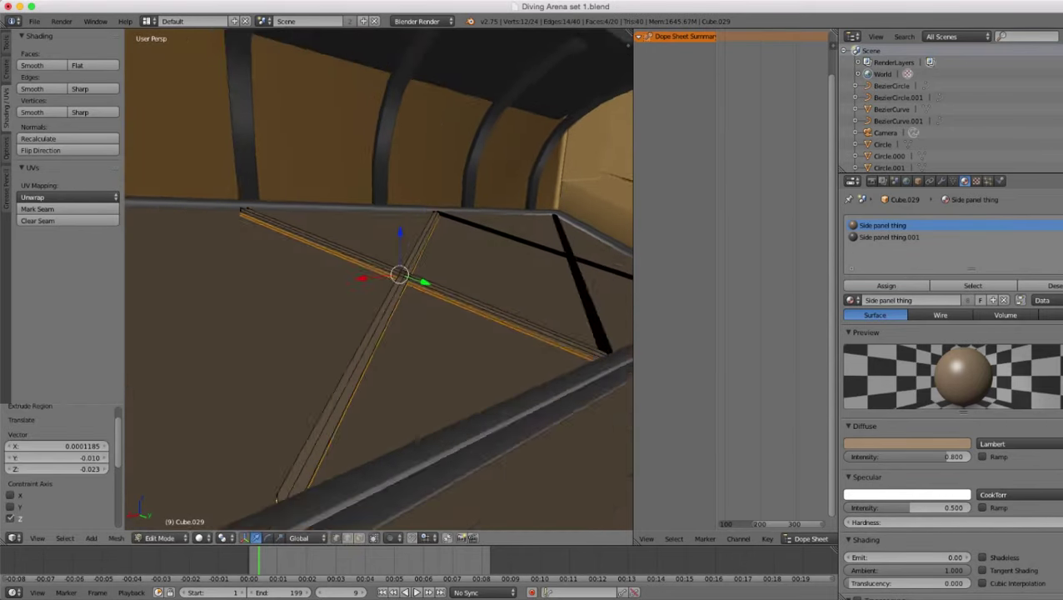
middle_click_drag(380, 334, 279, 346)
scroll(379, 279, "down", 1)
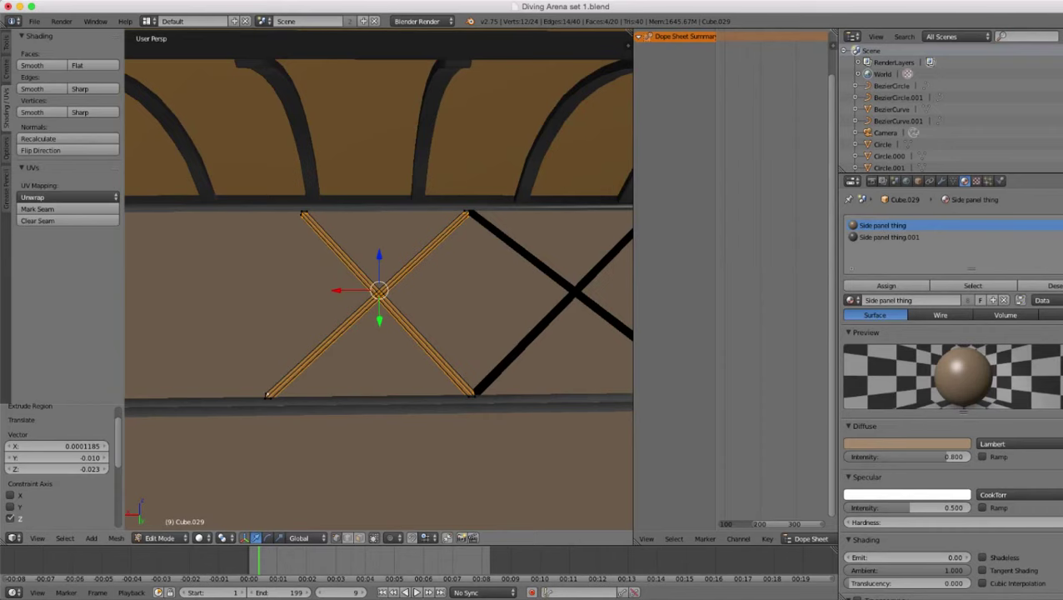
- Leave mesh editing and rename the black strips' Material.040 as "Black x"
key("Tab")
key("ctrl+z")
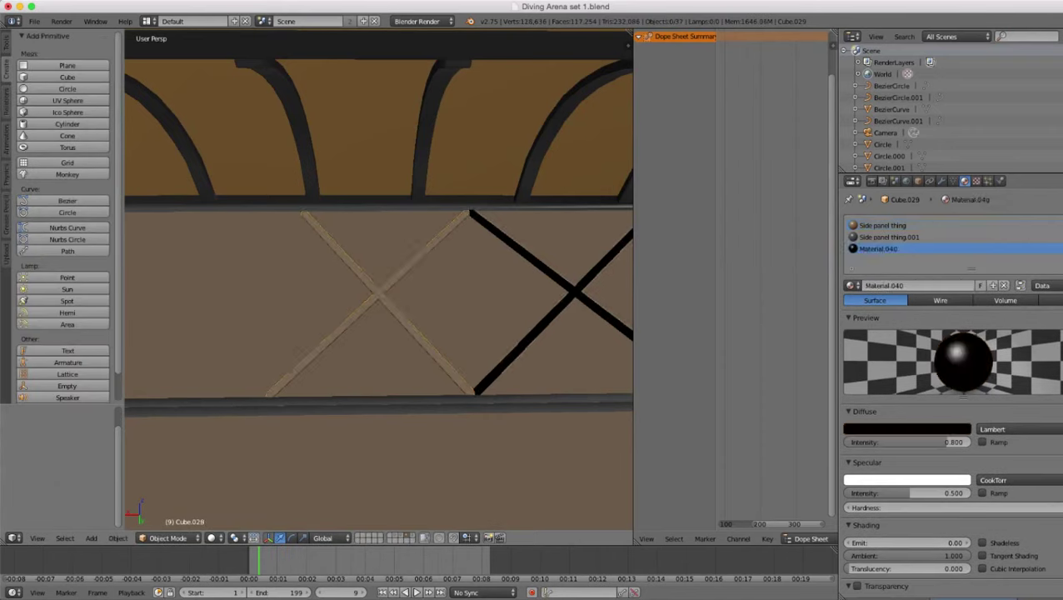
double_click(884, 285)
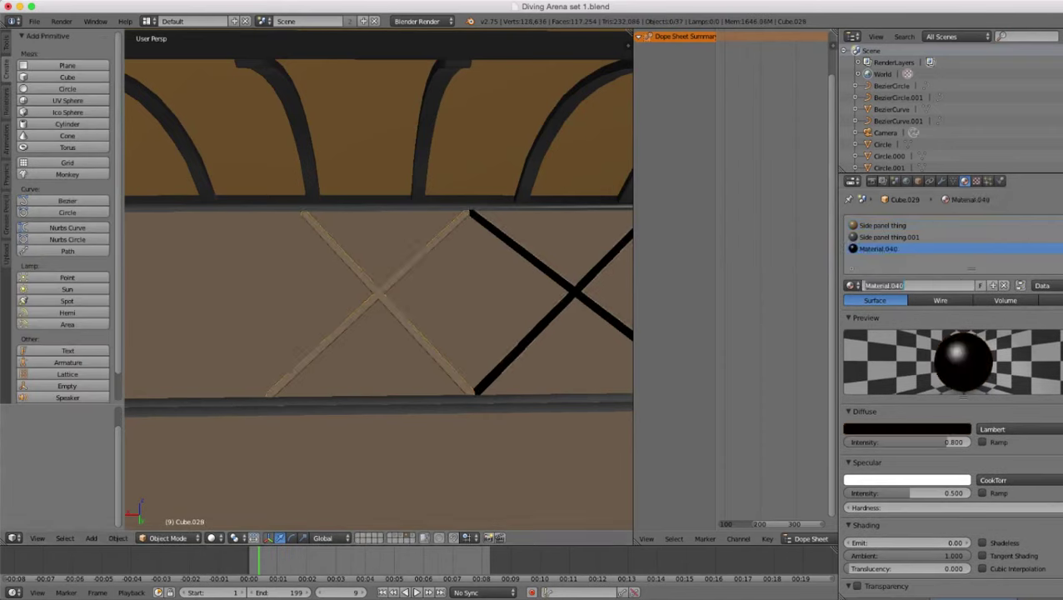
type("Black x")
key("Return")
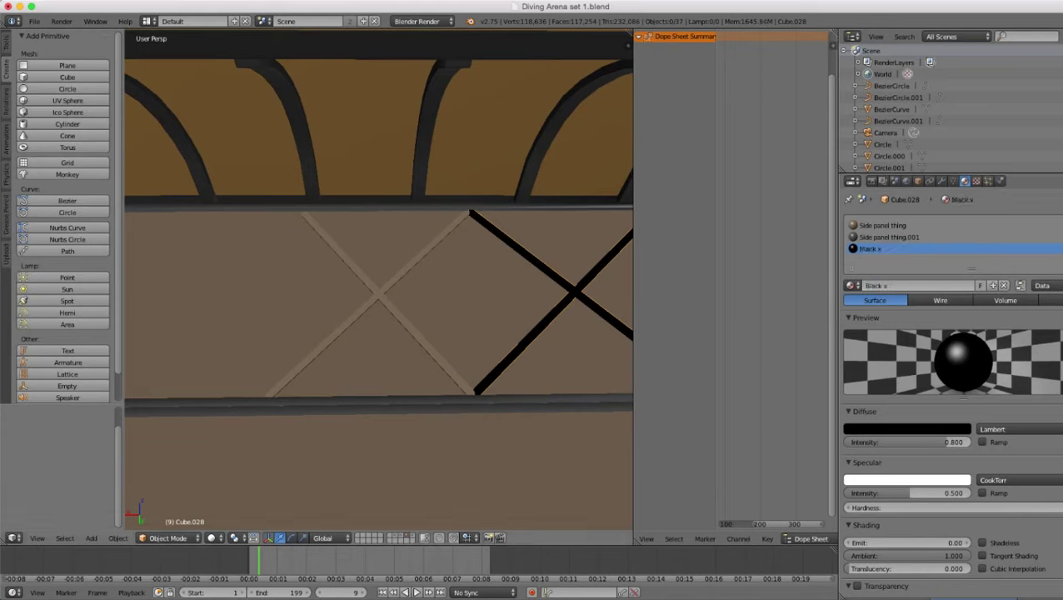
- Remove both brown materials from the second set of crossed strips and assign the existing Black x material
right_click(368, 282)
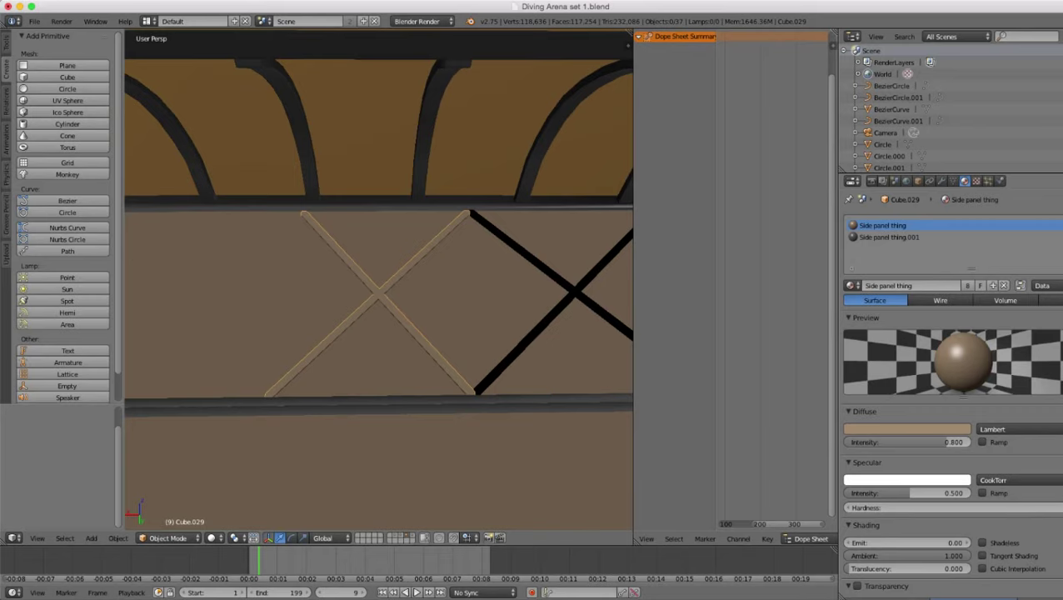
left_click(1062, 238)
left_click(1062, 237)
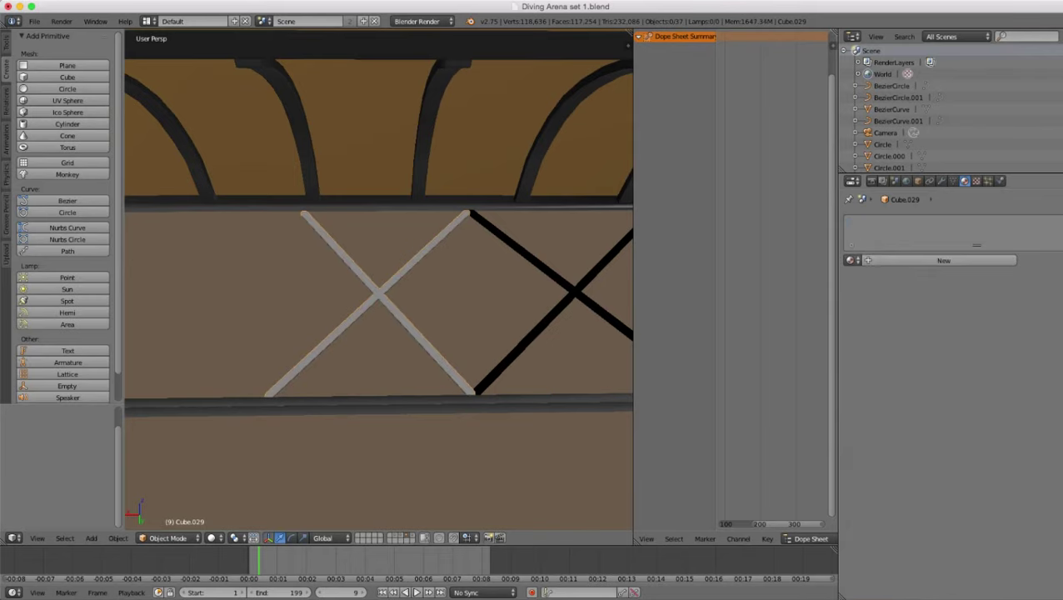
left_click(853, 261)
type("bla")
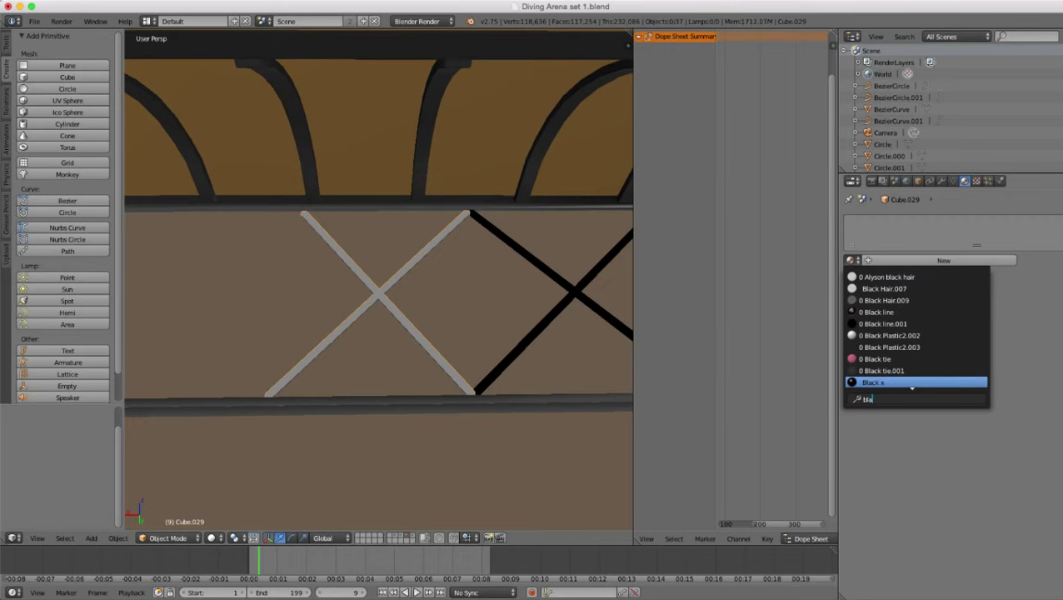
left_click(875, 383)
- Examine both black crosses on the side panel from a distance and up close
scroll(379, 285, "down", 7)
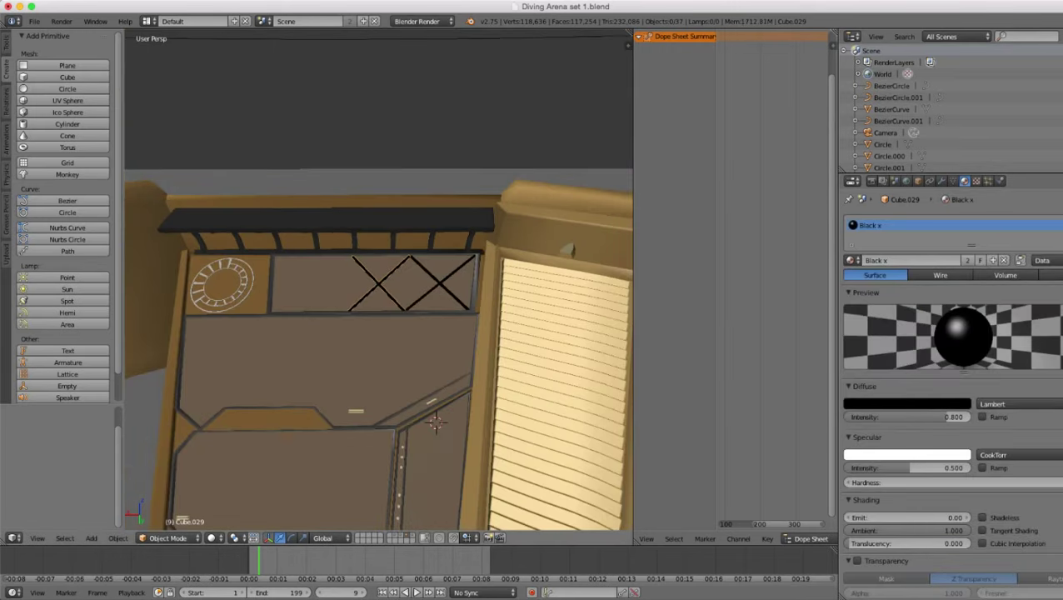
scroll(379, 285, "up", 3)
scroll(379, 285, "down", 6)
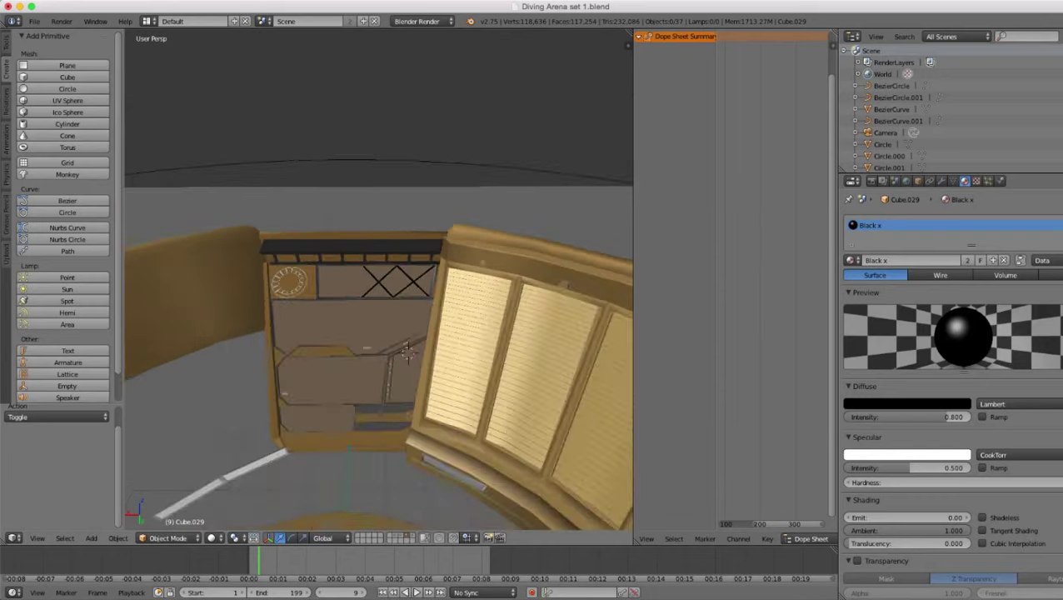
middle_click_drag(379, 317, 454, 275)
scroll(379, 285, "up", 8)
middle_click_drag(379, 285, 354, 303)
scroll(380, 285, "up", 3)
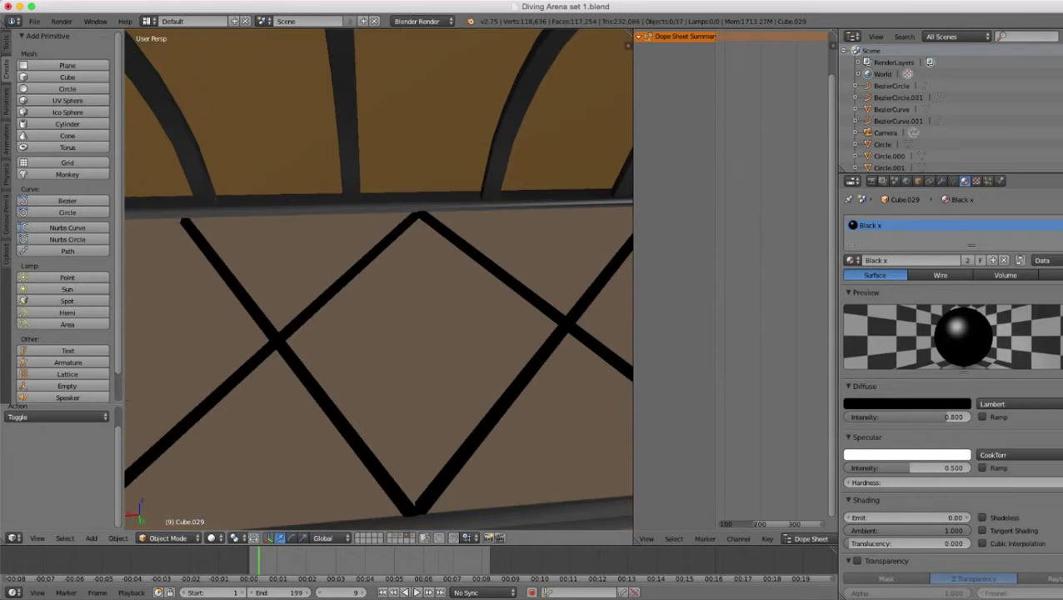
- Duplicate the brown panel's vertical edge loop between the two crosses in place and separate it into its own object
right_click(408, 334)
key("Tab")
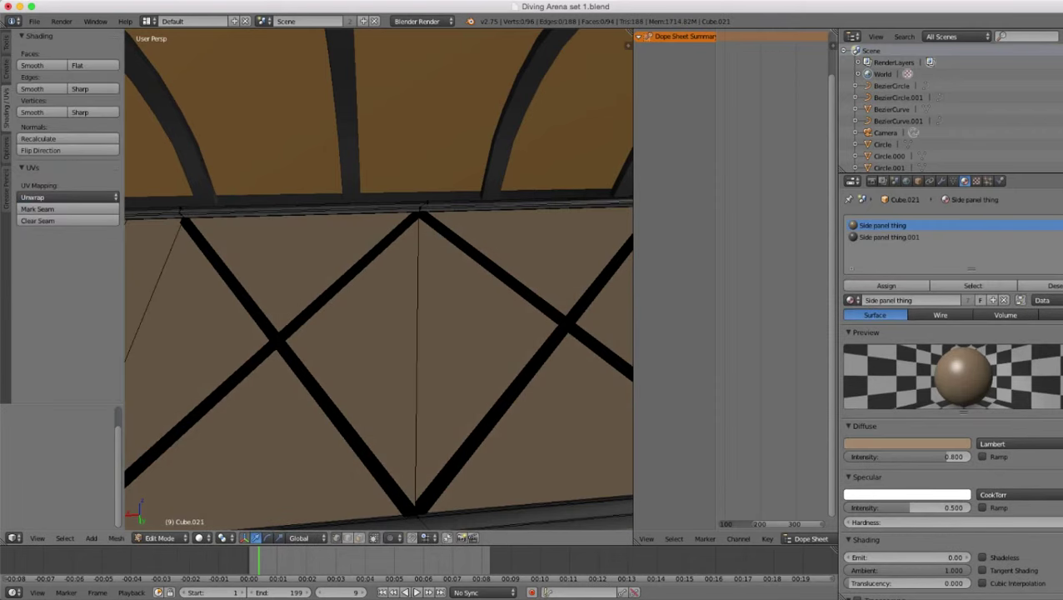
scroll(379, 285, "down", 2)
scroll(379, 285, "up", 3)
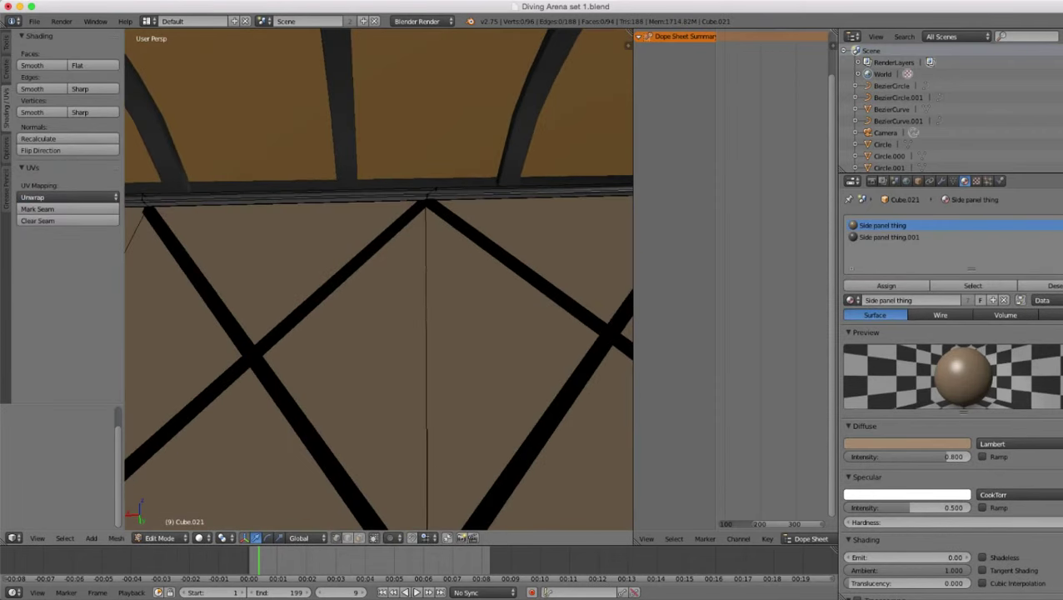
right_click(417, 200, "alt")
right_click(427, 275, "alt")
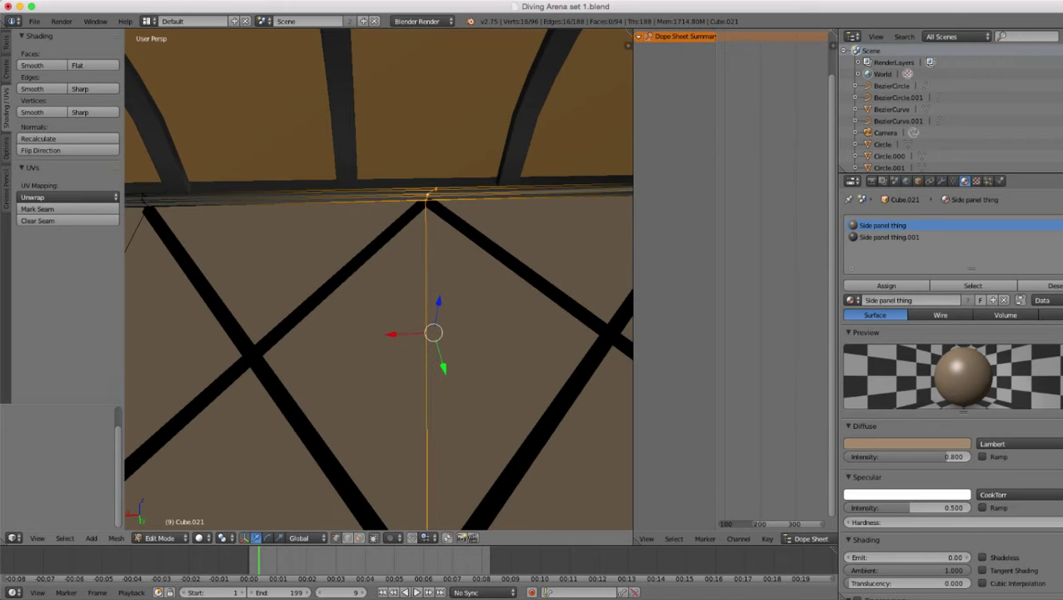
key("z")
scroll(379, 280, "down", 4)
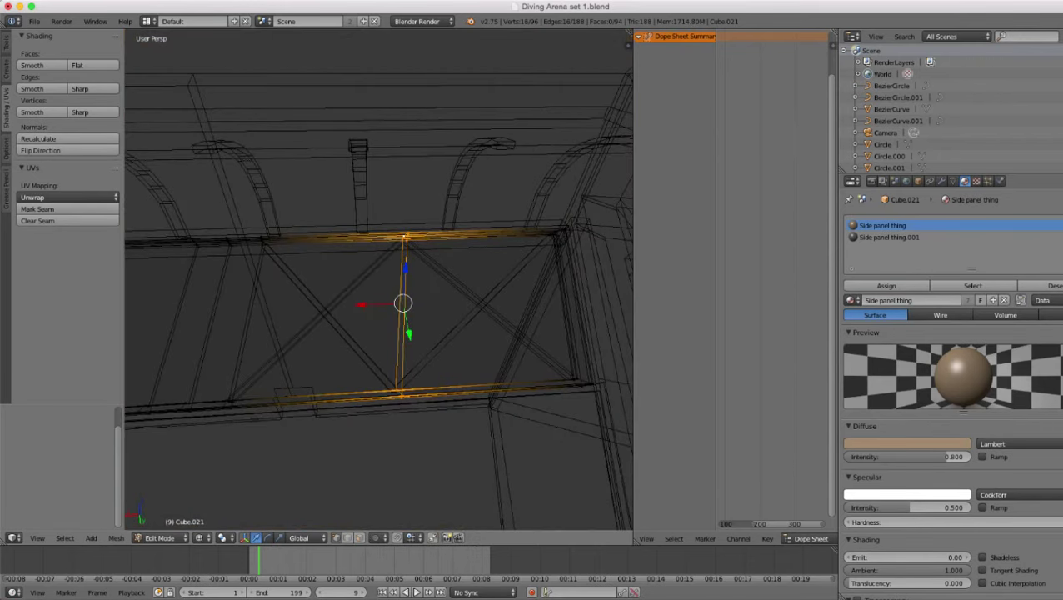
key("shift+d")
key("Escape")
key("p")
left_click(468, 329)
scroll(468, 329, "up", 3)
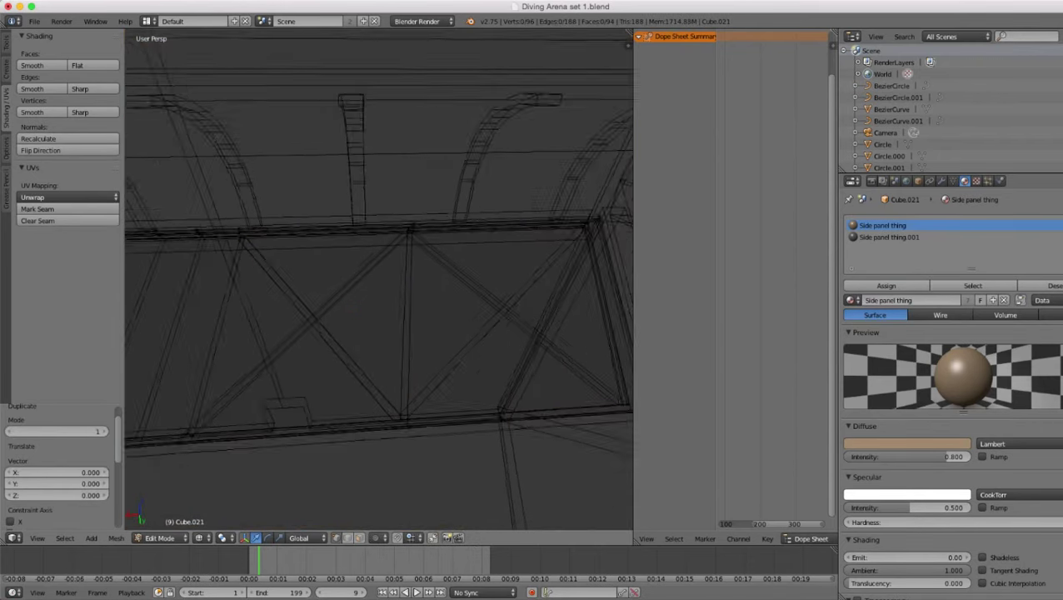
- Extrude the whole separated edge loop by about -0.049 along X to form a narrow vertical strip
key("Tab")
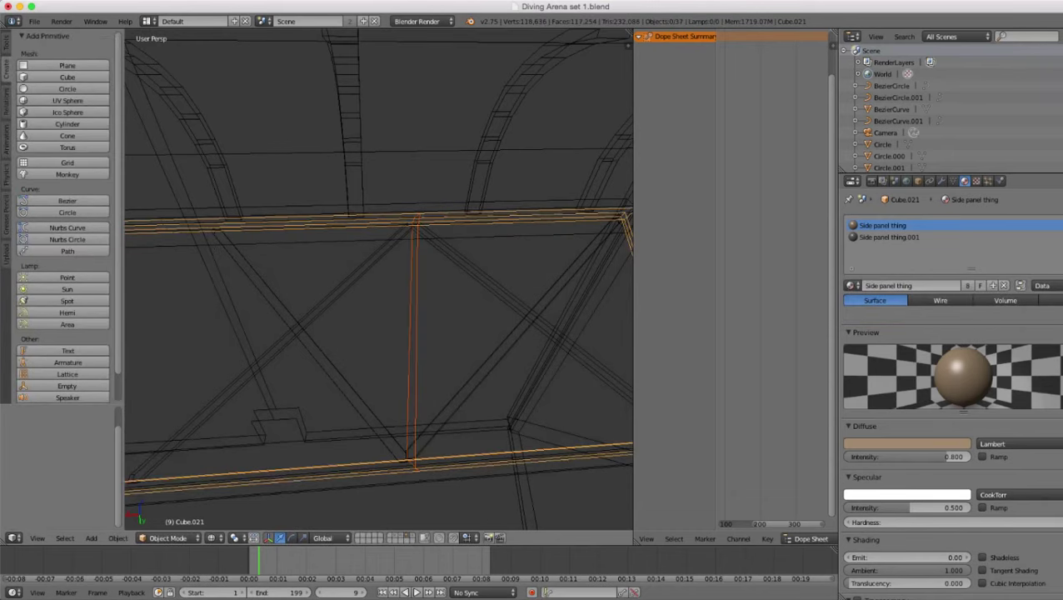
right_click(414, 338)
key("Tab")
key("a")
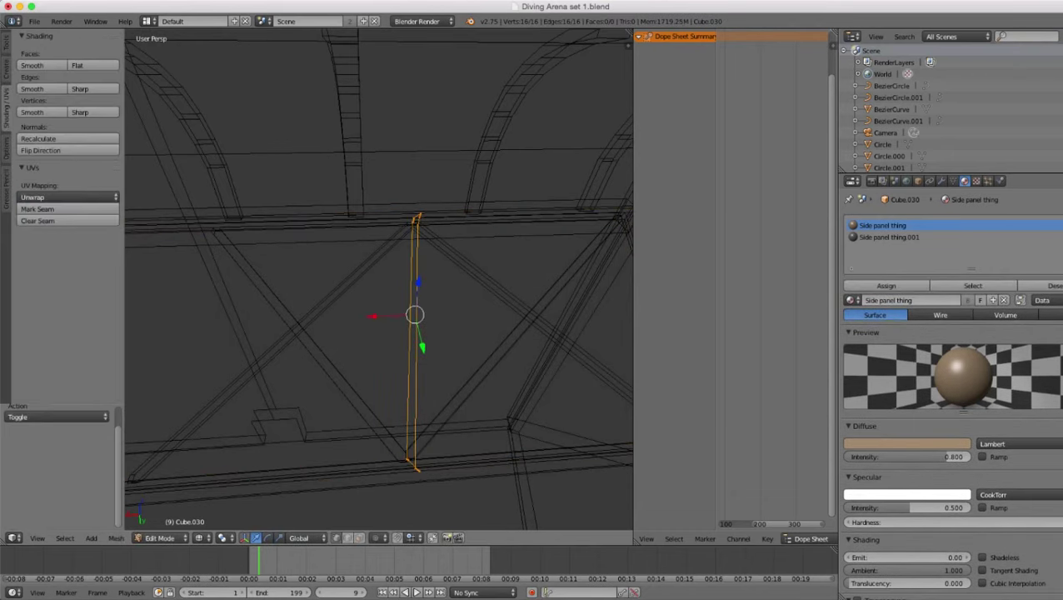
key("shift+d")
key("x")
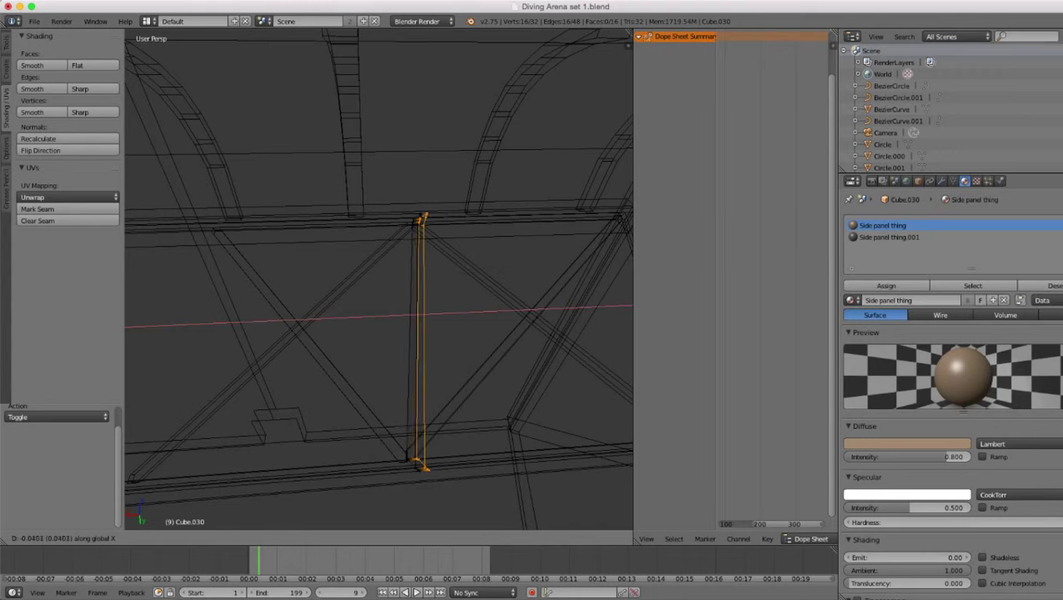
key("Return")
key("z")
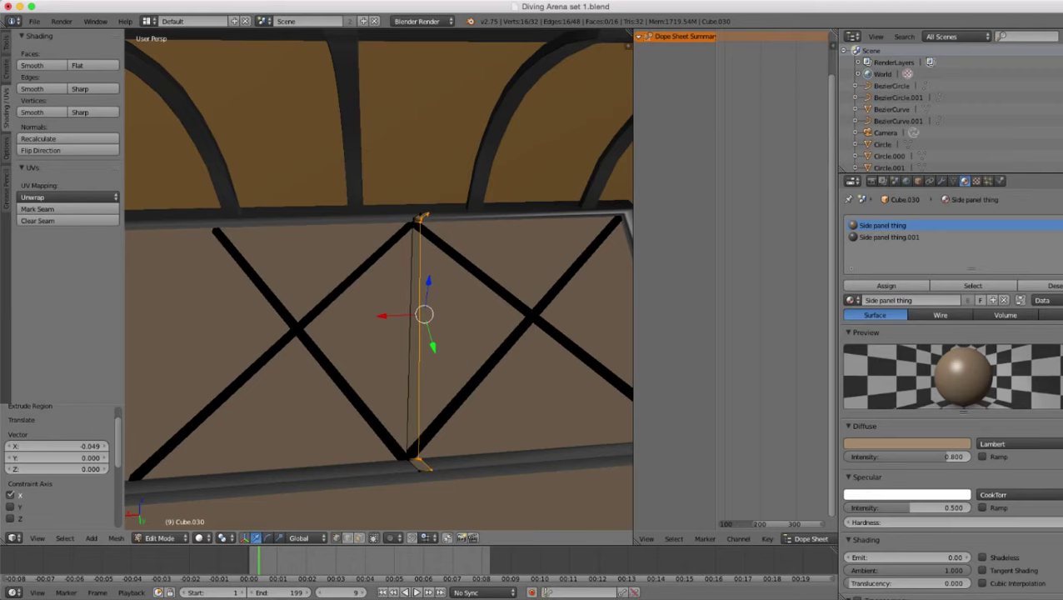
key("z")
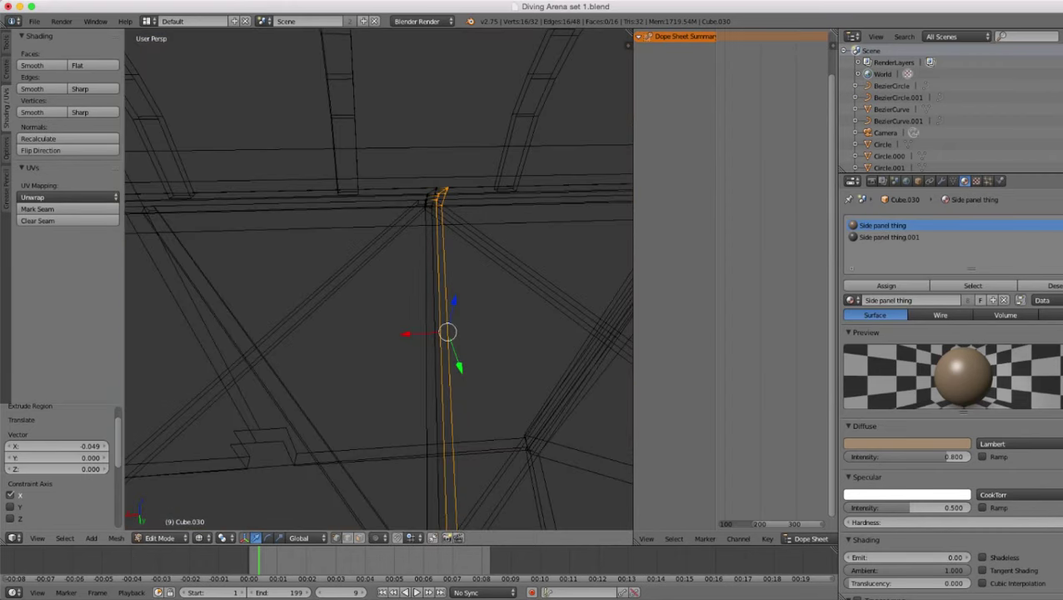
- Select the entire vertical strip and move it about 0.032 along X to centre it between the crosses
key("Tab")
scroll(379, 279, "down", 1)
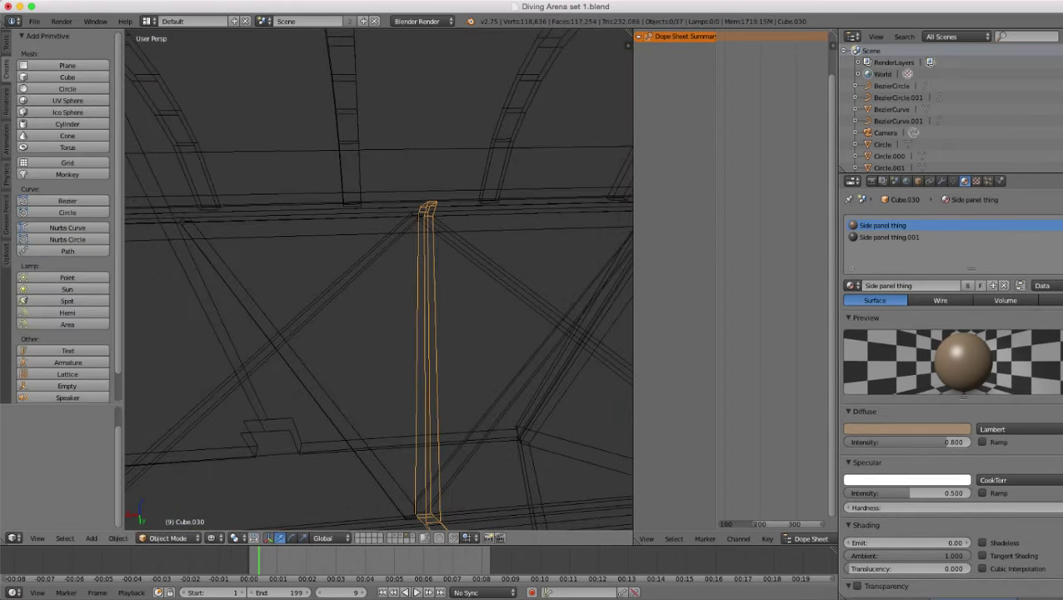
key("Tab")
key("a")
key("a")
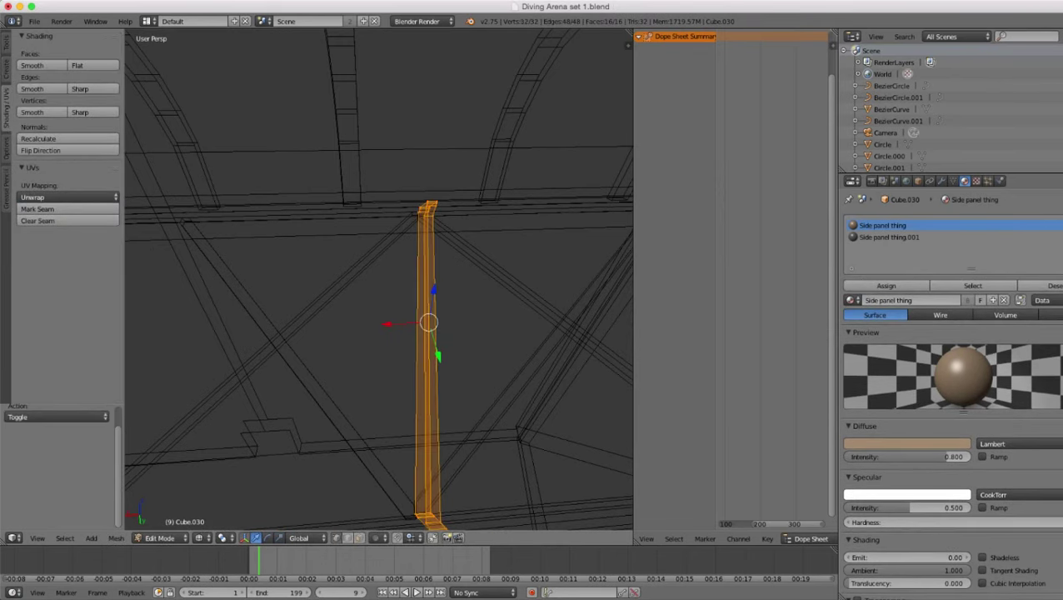
key("g")
key("x")
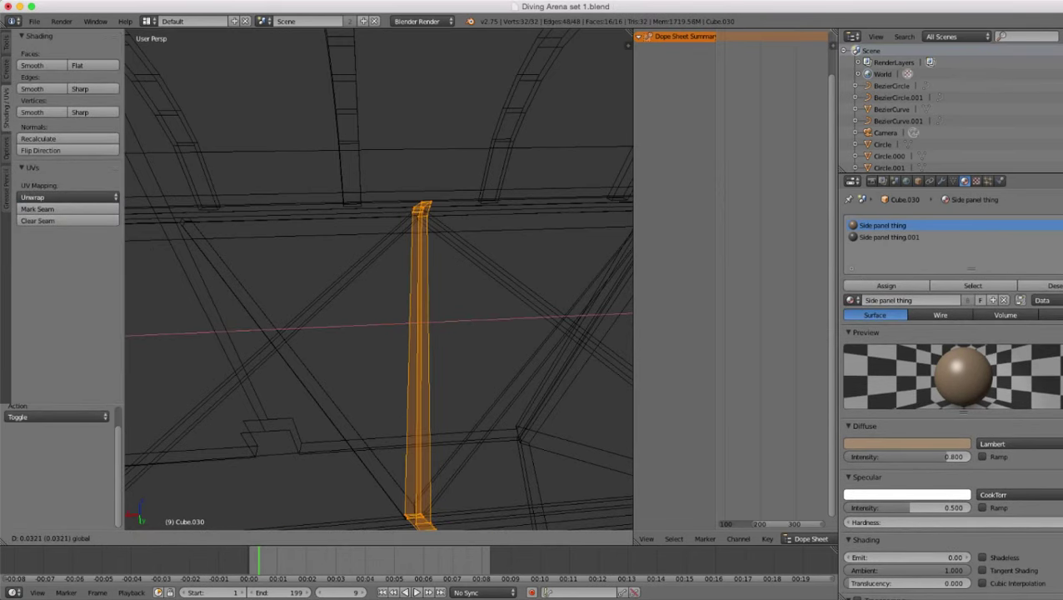
key("Return")
- Switch to face selection and select all of the vertical strip's faces except one small face at its upper end
key("z")
middle_click_drag(379, 279, 240, 242)
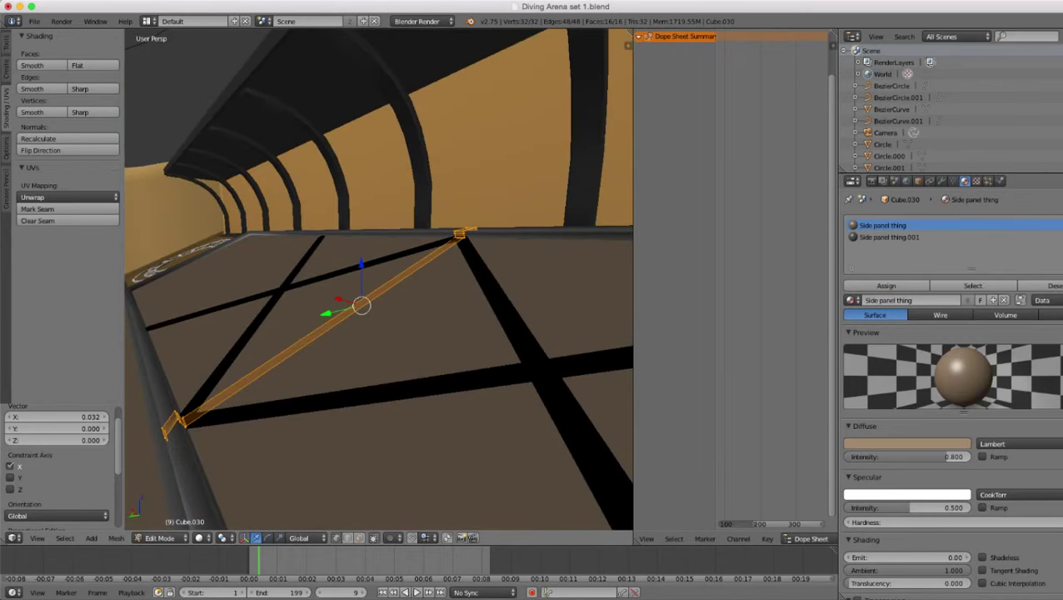
left_click(359, 539)
right_click(358, 305)
scroll(358, 306, "up", 3)
middle_click_drag(358, 306, 208, 379, "shift")
scroll(208, 380, "up", 4)
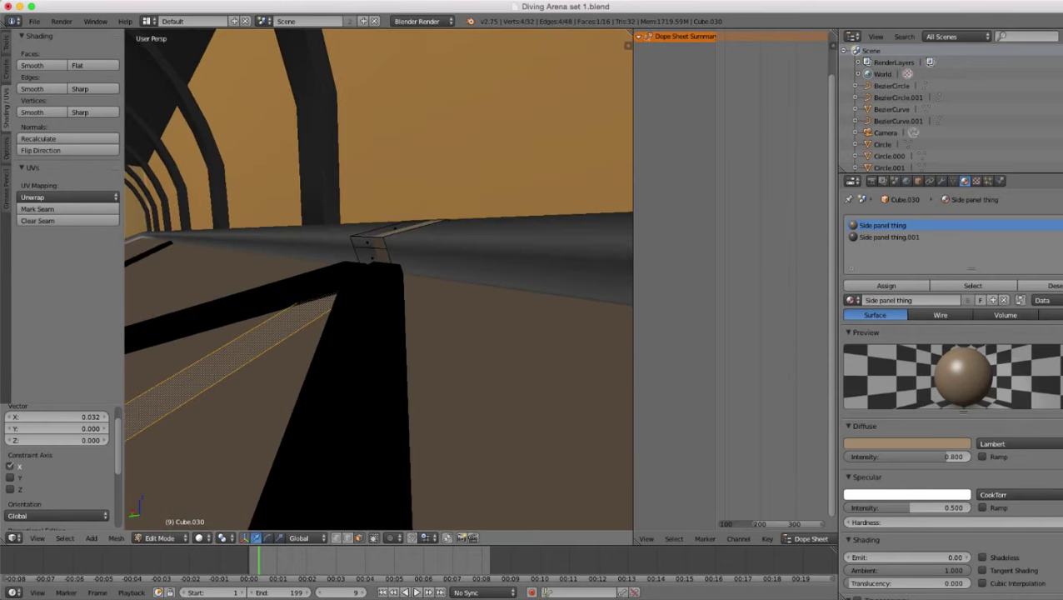
right_click(367, 243, "shift")
key("z")
middle_click_drag(367, 243, 474, 183)
key("a")
key("a")
scroll(372, 250, "up", 2)
right_click(372, 250, "shift")
scroll(372, 250, "down", 8)
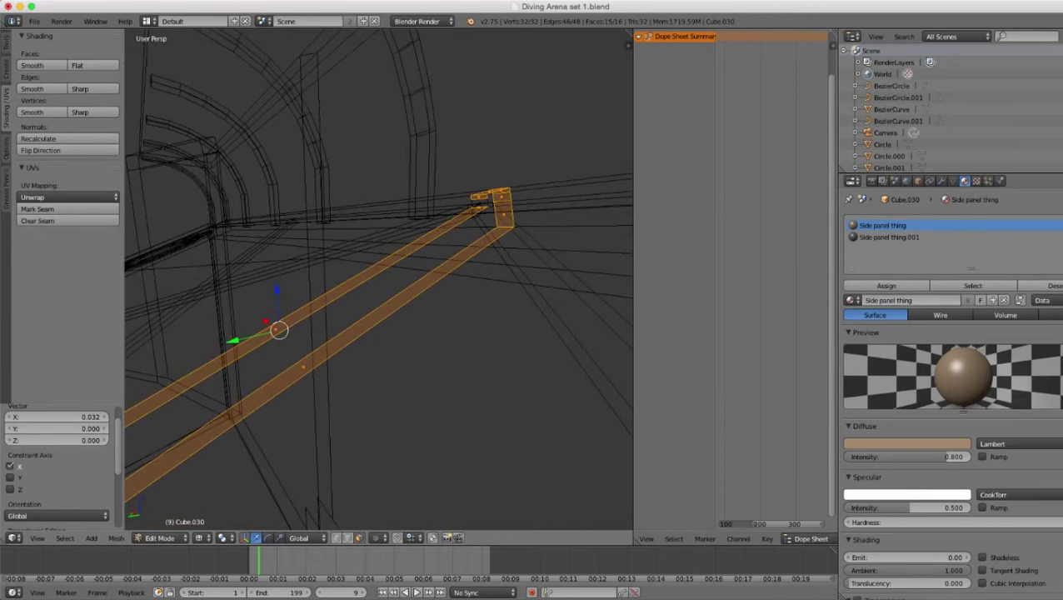
- Delete all faces of the upright piece's mesh except the two small end faces
scroll(379, 279, "down", 3)
middle_click_drag(380, 279, 533, 218, "shift")
scroll(379, 279, "up", 5)
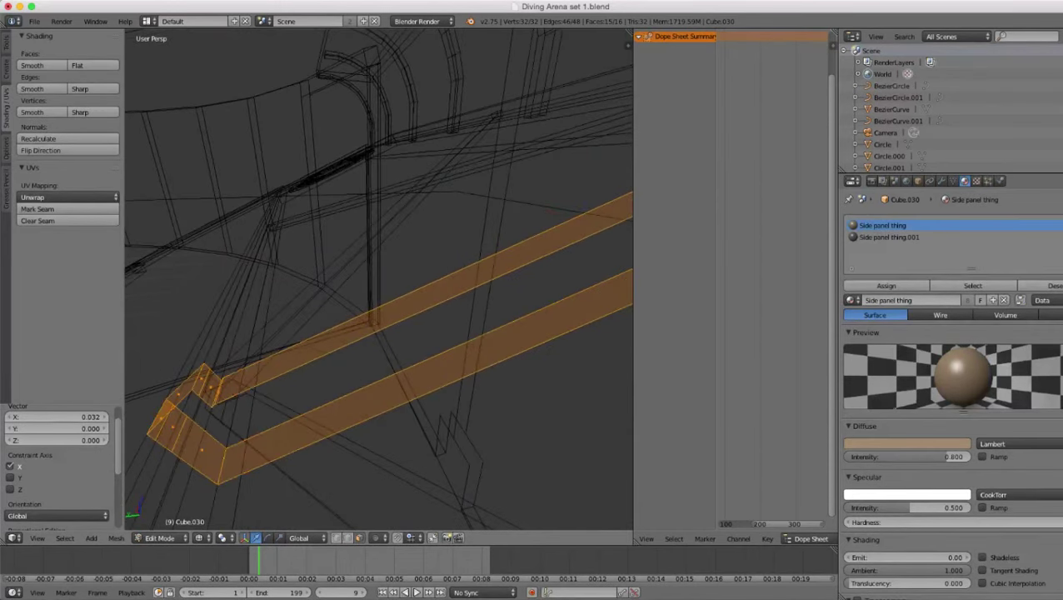
right_click(210, 388, "shift")
scroll(379, 279, "down", 3)
key("x")
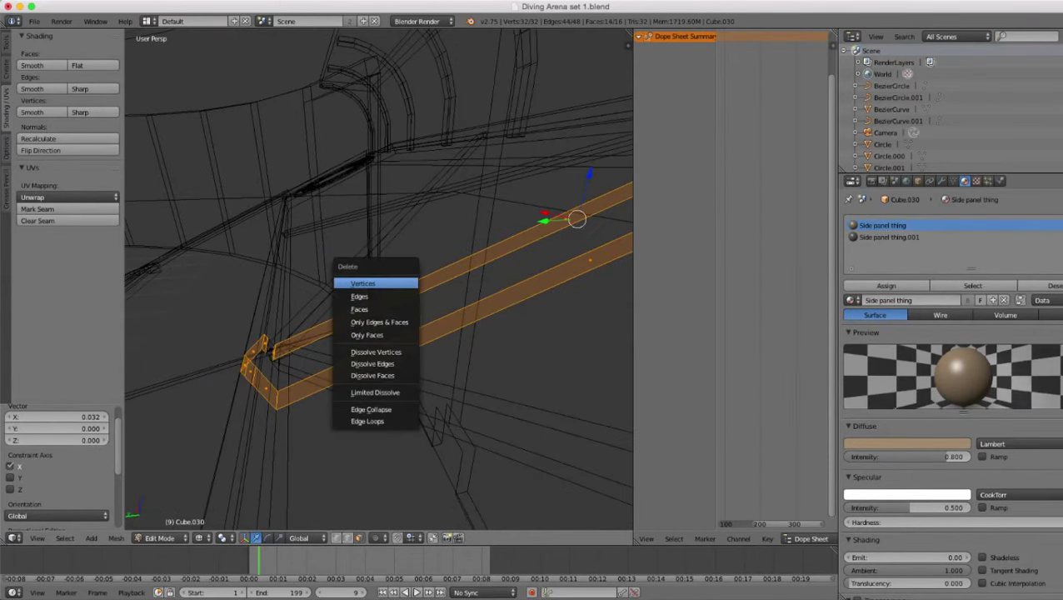
left_click(375, 309)
- Select the two remaining end faces and switch to vertex selection
right_click(270, 350)
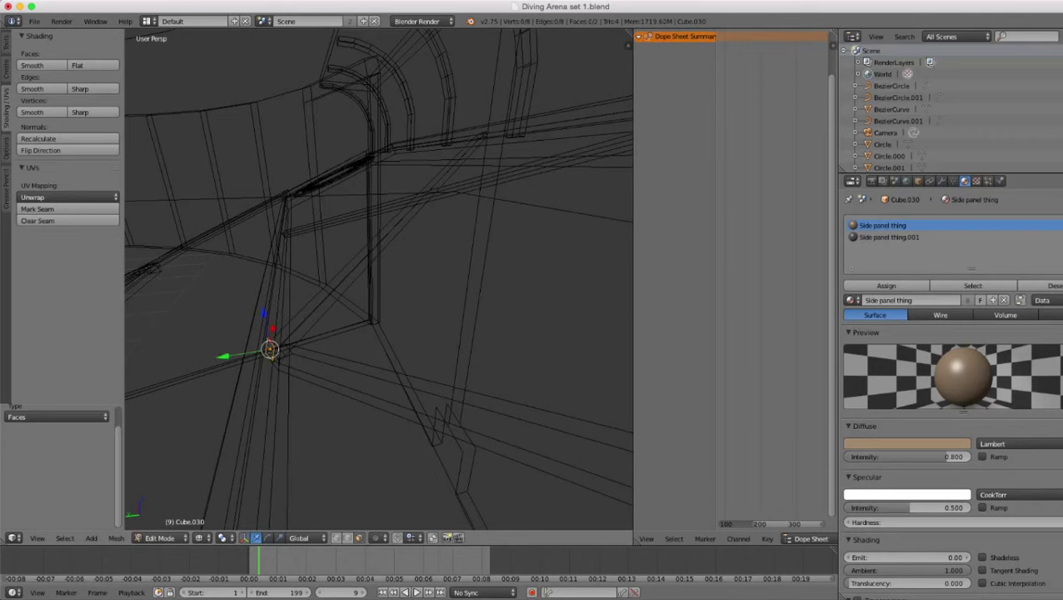
middle_click_drag(270, 349, 166, 354)
scroll(379, 279, "up", 1)
key("z")
key("z")
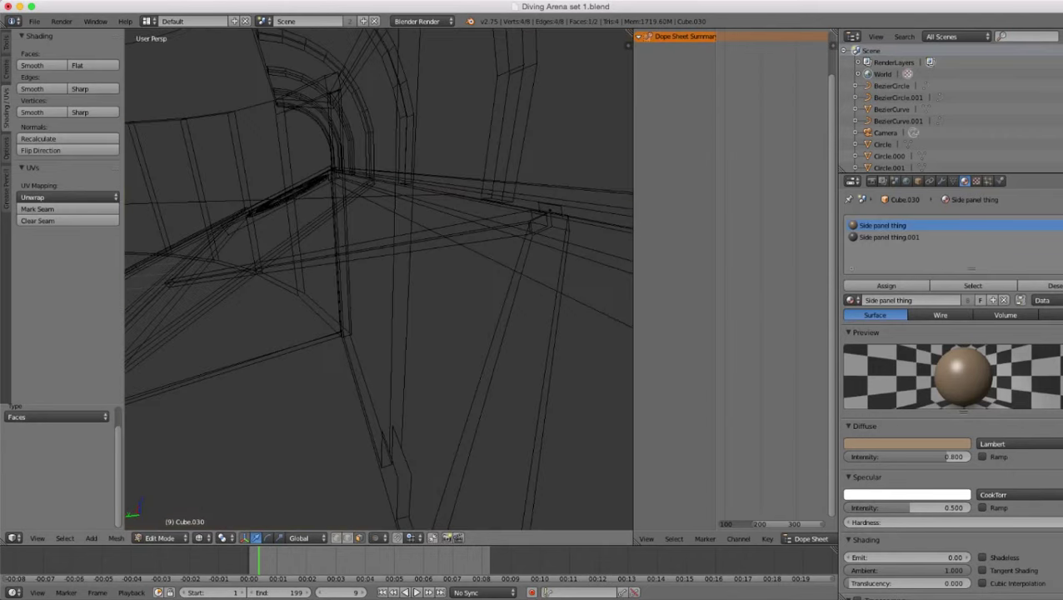
right_click(550, 211, "shift")
middle_click_drag(550, 211, 623, 206)
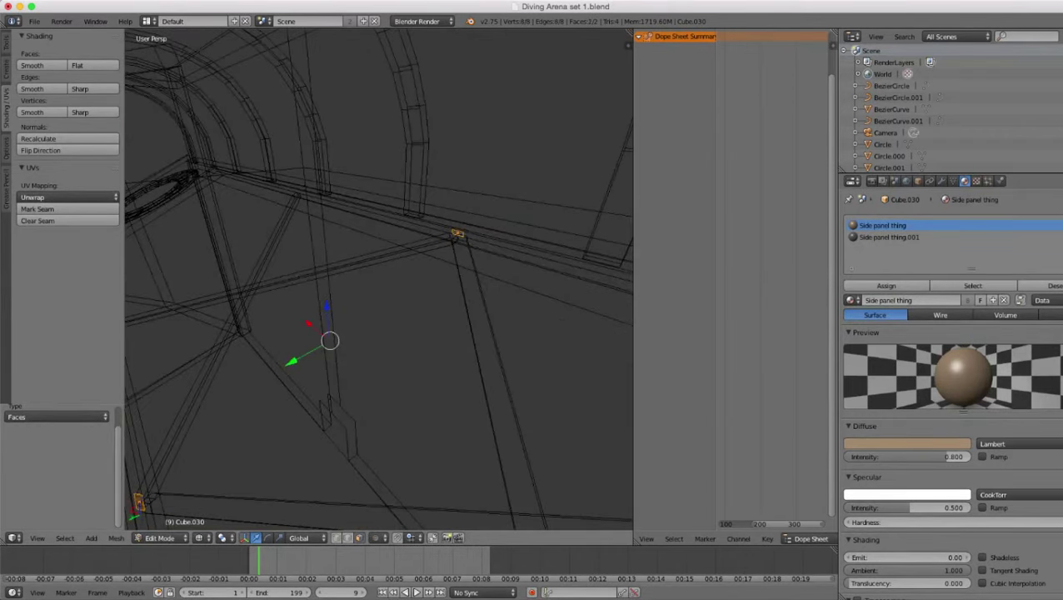
left_click(337, 538)
middle_click_drag(358, 400, 363, 360)
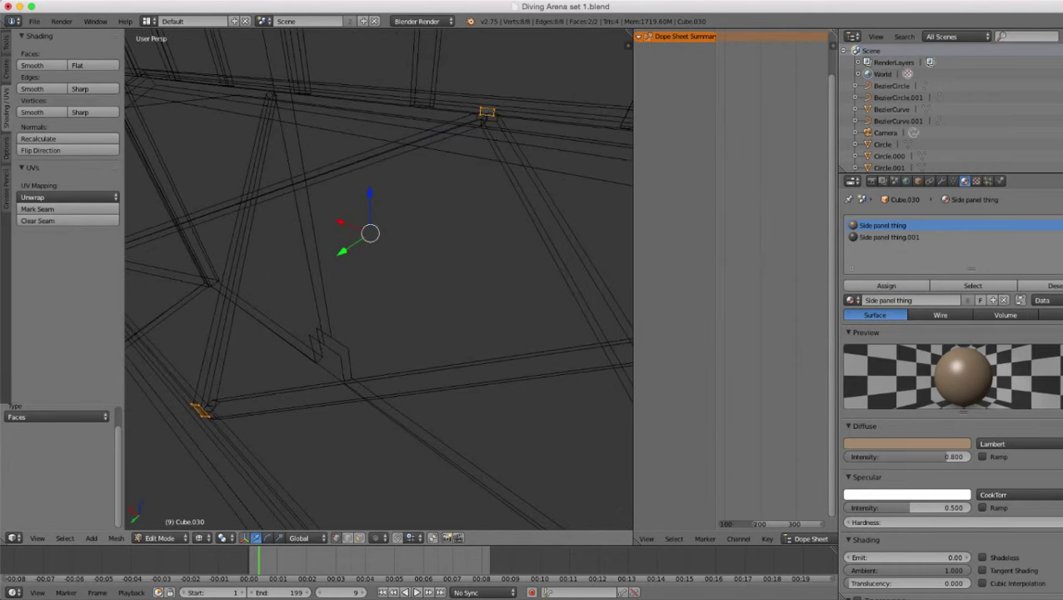
- Select the matching corner vertices on both end faces and fill a long face between them
right_click(193, 403)
middle_click_drag(192, 403, 343, 389)
right_click(429, 342, "shift")
right_click(400, 159, "shift")
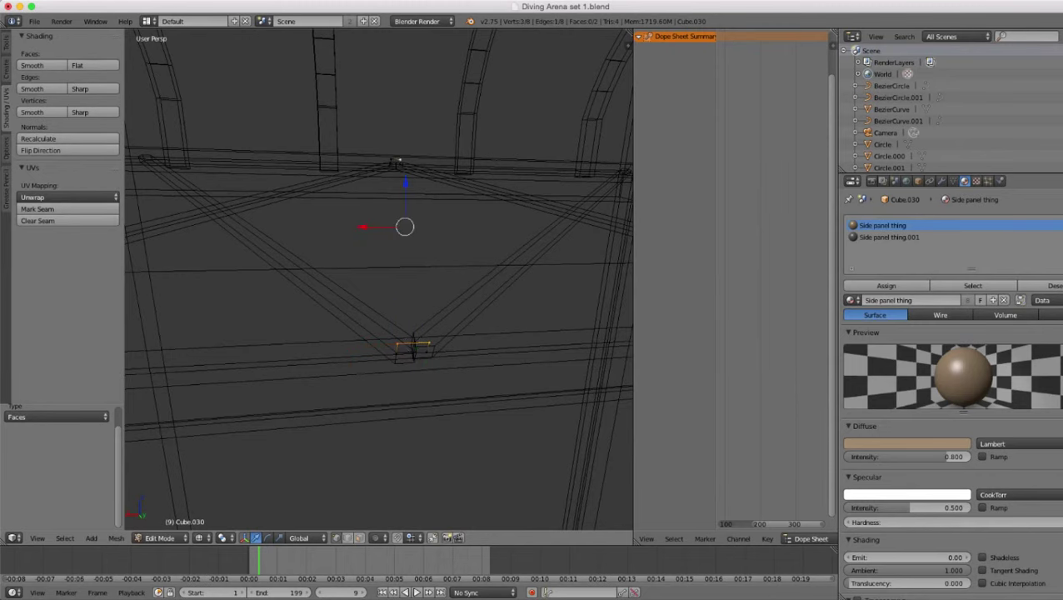
right_click(391, 159, "shift")
middle_click_drag(391, 160, 287, 163)
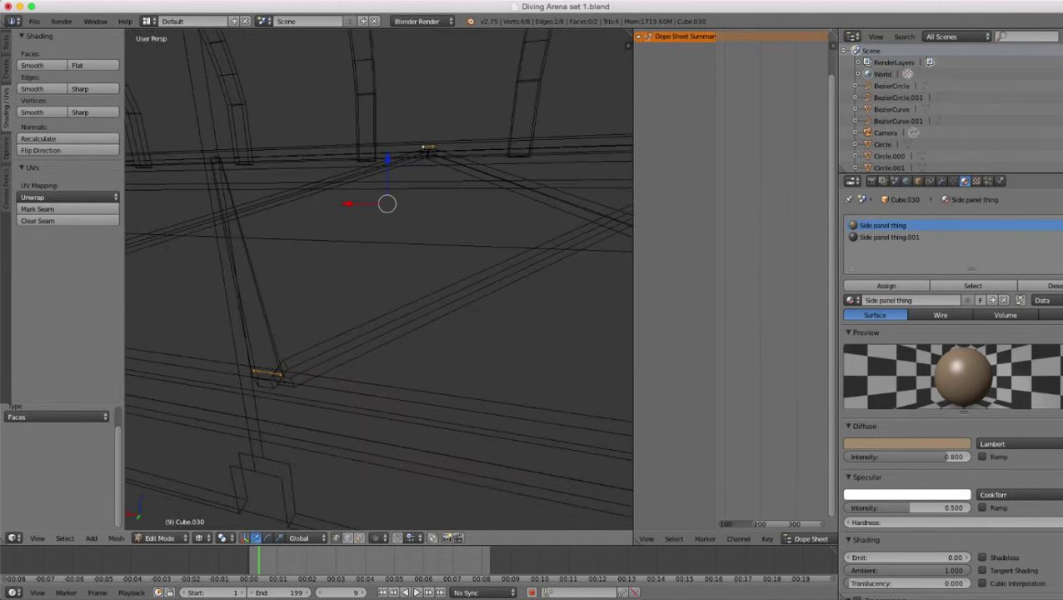
key("f")
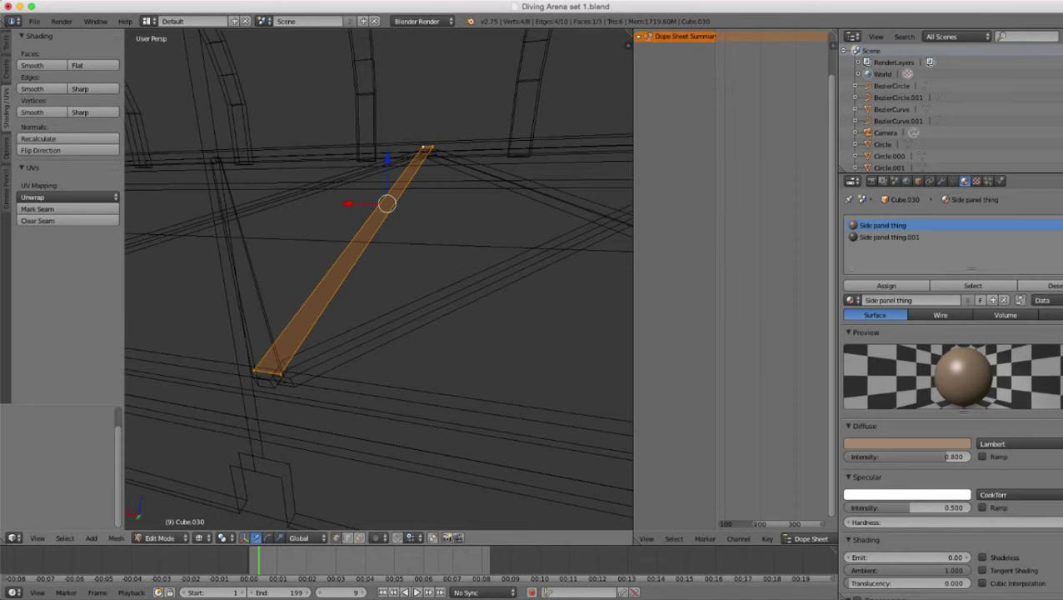
- Fill the three remaining long sides between the end faces to close the upright bar
right_click(321, 315, "alt")
middle_click_drag(321, 315, 327, 314)
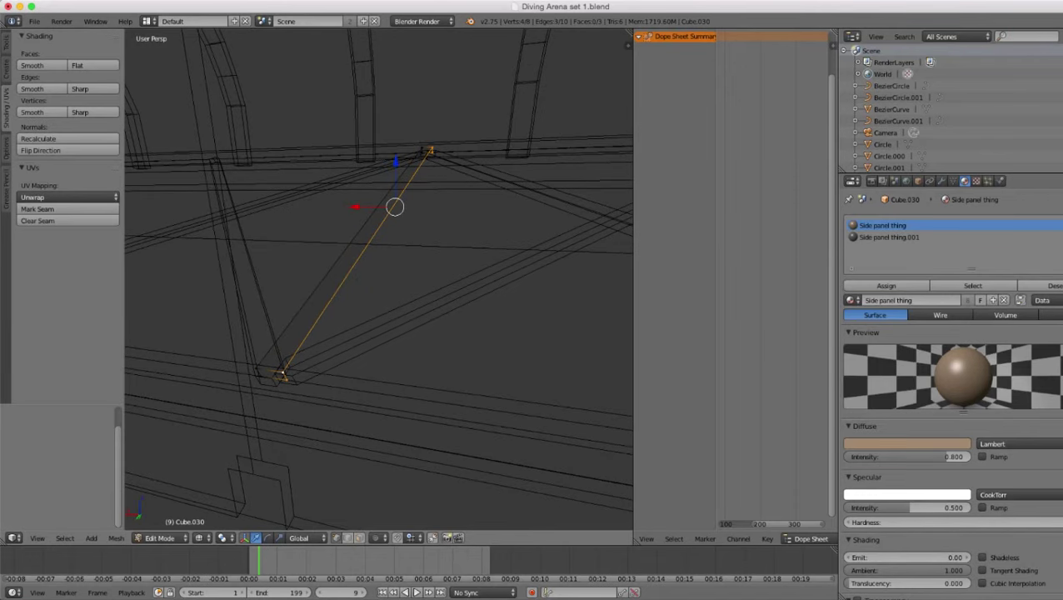
key("f")
right_click(297, 314, "alt")
middle_click_drag(297, 315, 310, 309)
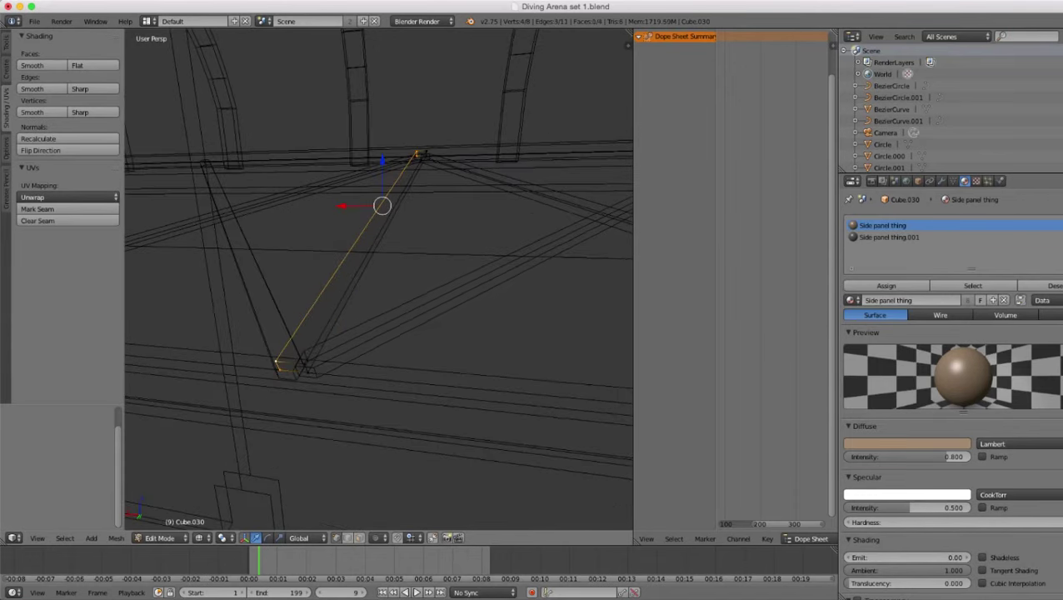
key("g")
key("Escape")
key("f")
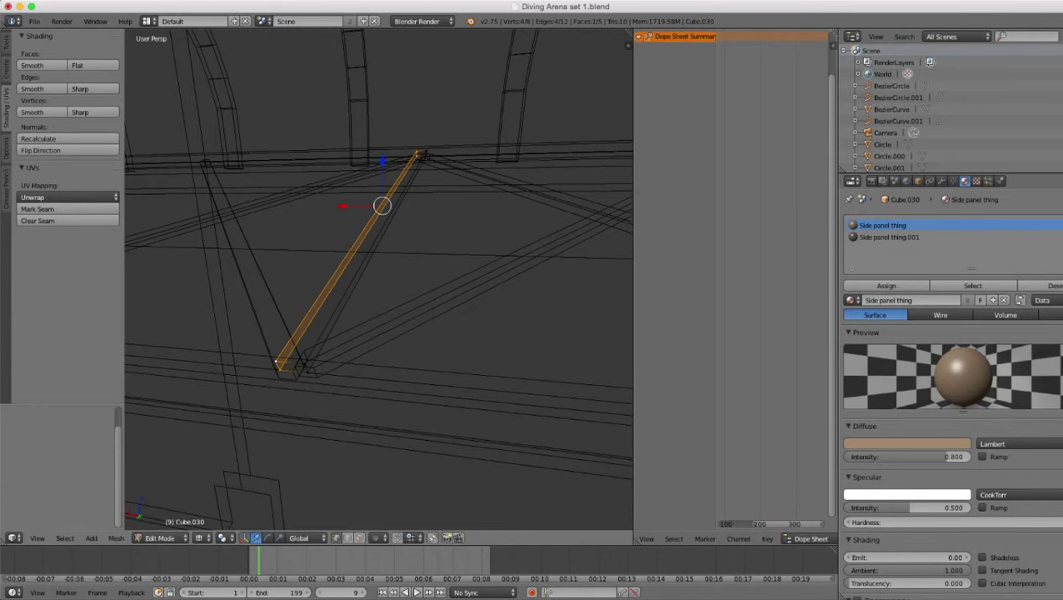
right_click(337, 320, "alt")
key("f")
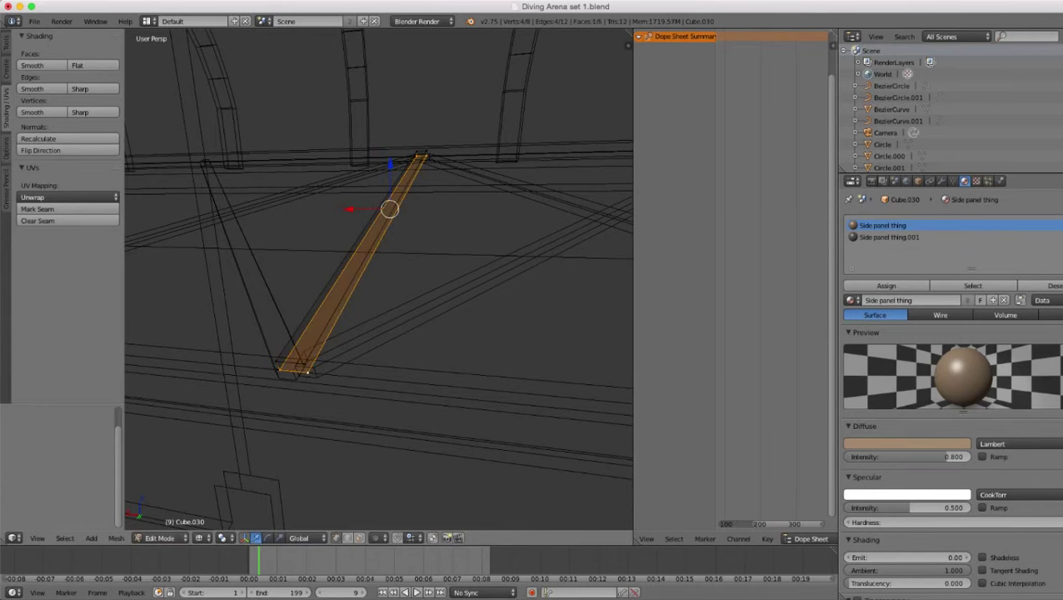
- Return to object mode in solid shading and remove the Side panel thing material from the upright bar, keeping Side panel thing.001
scroll(379, 280, "down", 3)
key("Tab")
middle_click_drag(359, 283, 370, 322)
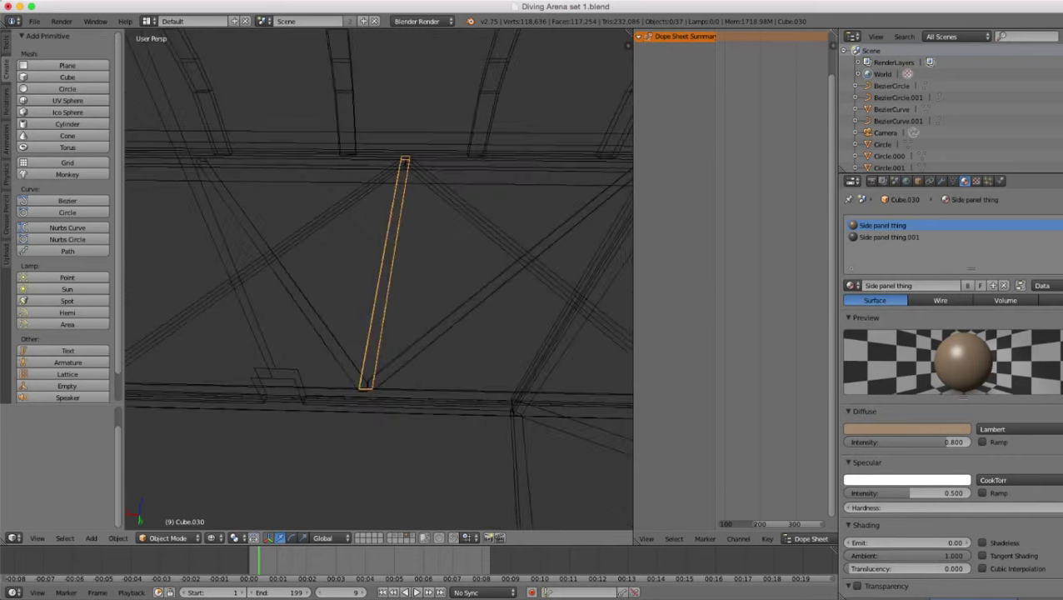
key("z")
scroll(379, 279, "up", 1)
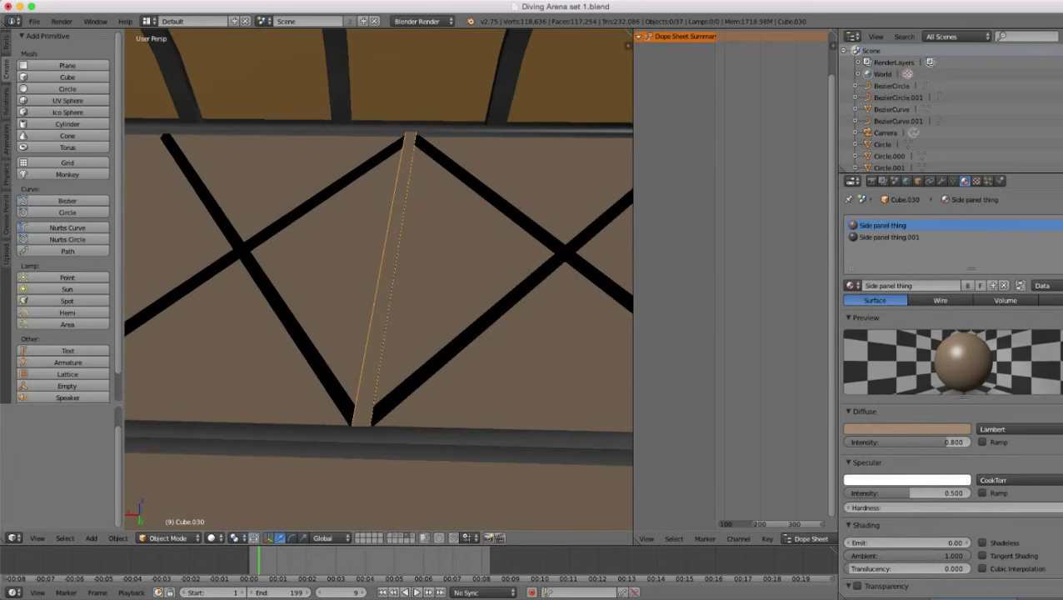
left_click(1062, 238)
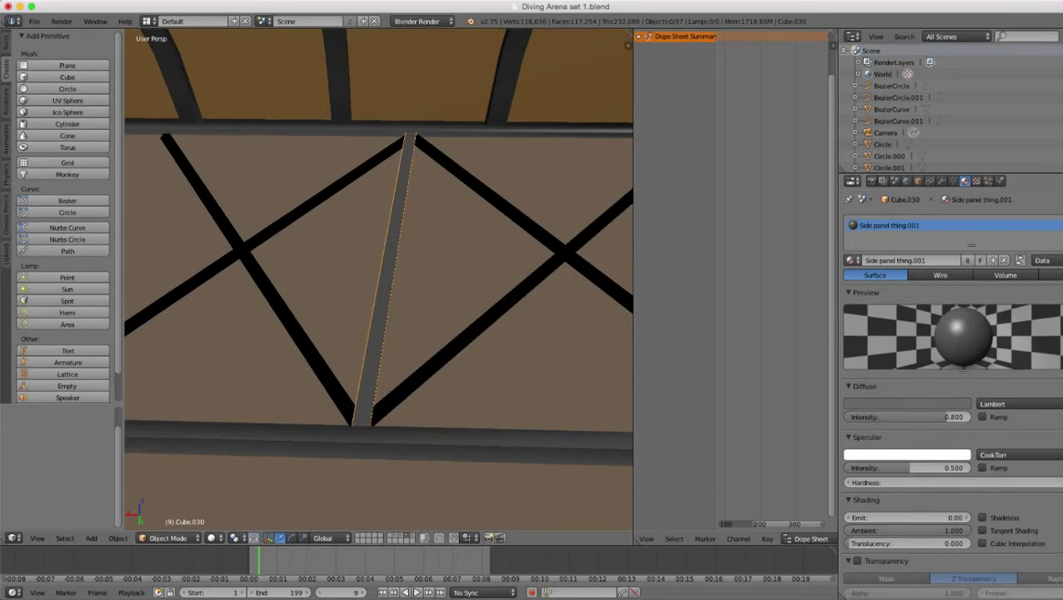
left_click(852, 260)
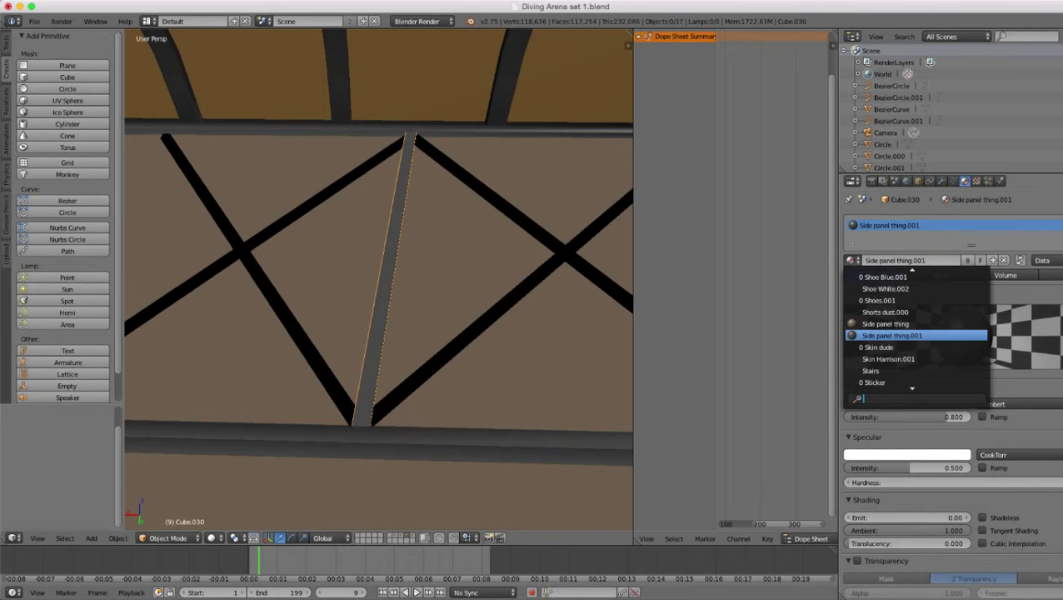
scroll(379, 279, "down", 5)
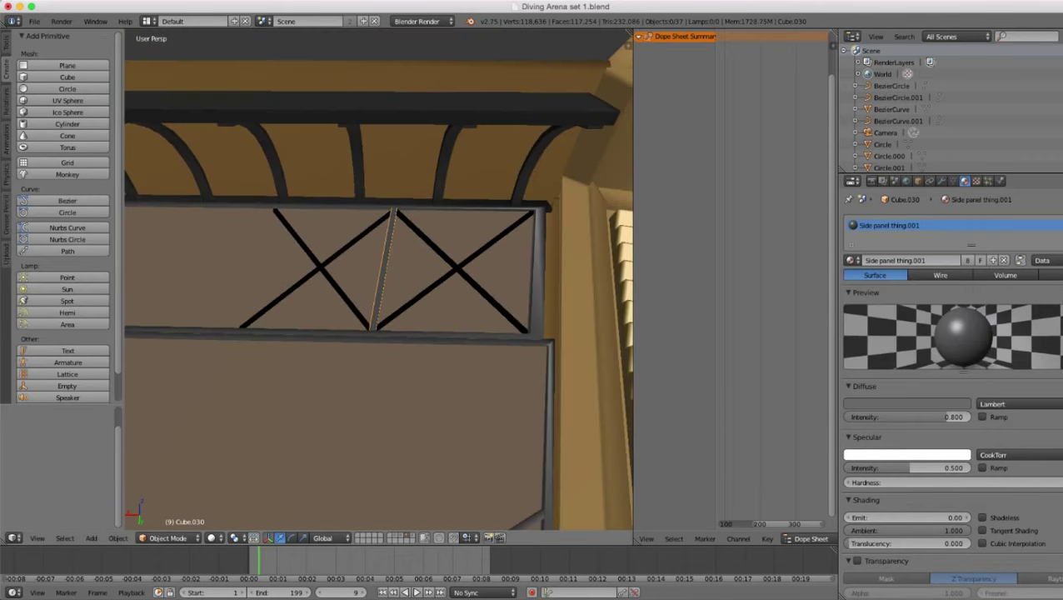
key("a")
- Change the diffuse colour of the crosses' Black x material to a grey of RGB 0.487
scroll(379, 279, "down", 3)
middle_click_drag(379, 279, 442, 321)
scroll(379, 279, "down", 5)
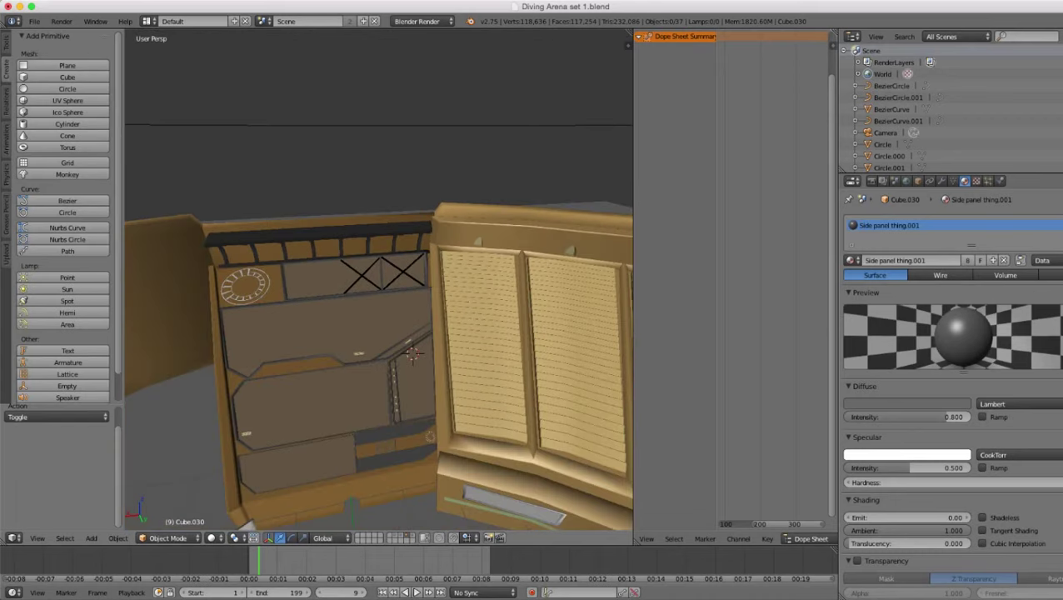
scroll(379, 279, "down", 3)
middle_click_drag(380, 279, 425, 262)
scroll(380, 279, "up", 5)
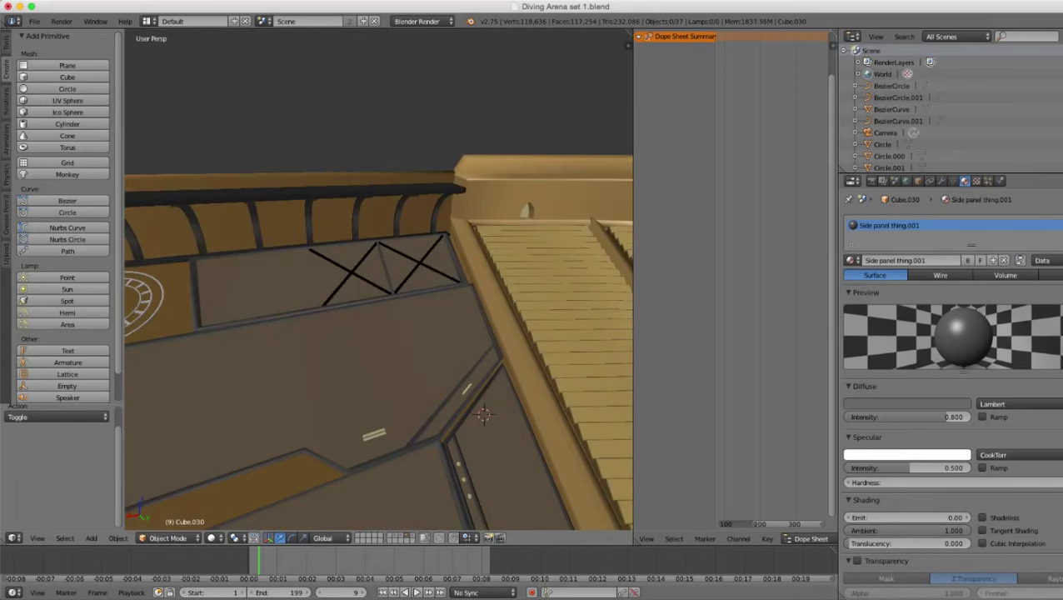
right_click(484, 414)
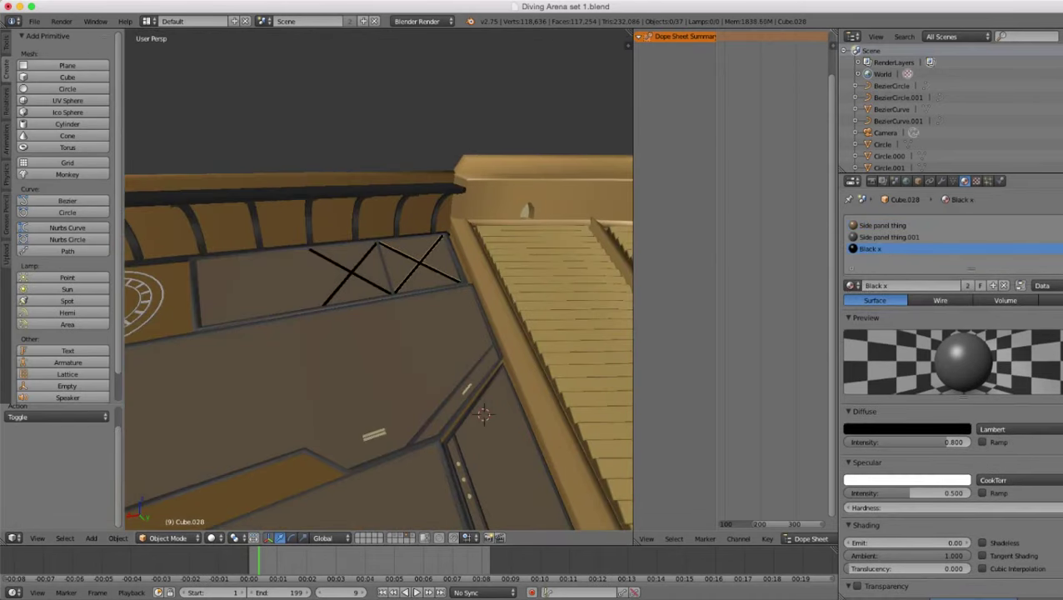
left_click(904, 429)
left_click_drag(944, 357, 944, 295)
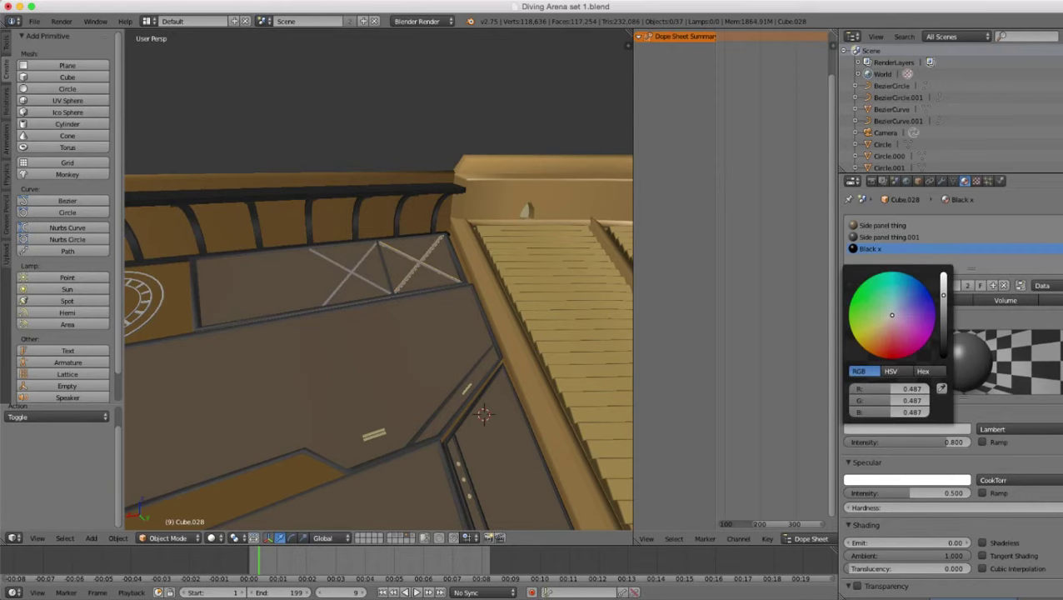
- Examine the recoloured crosses on the side panel from a distance and close up
scroll(380, 284, "down", 5)
middle_click_drag(399, 283, 367, 286)
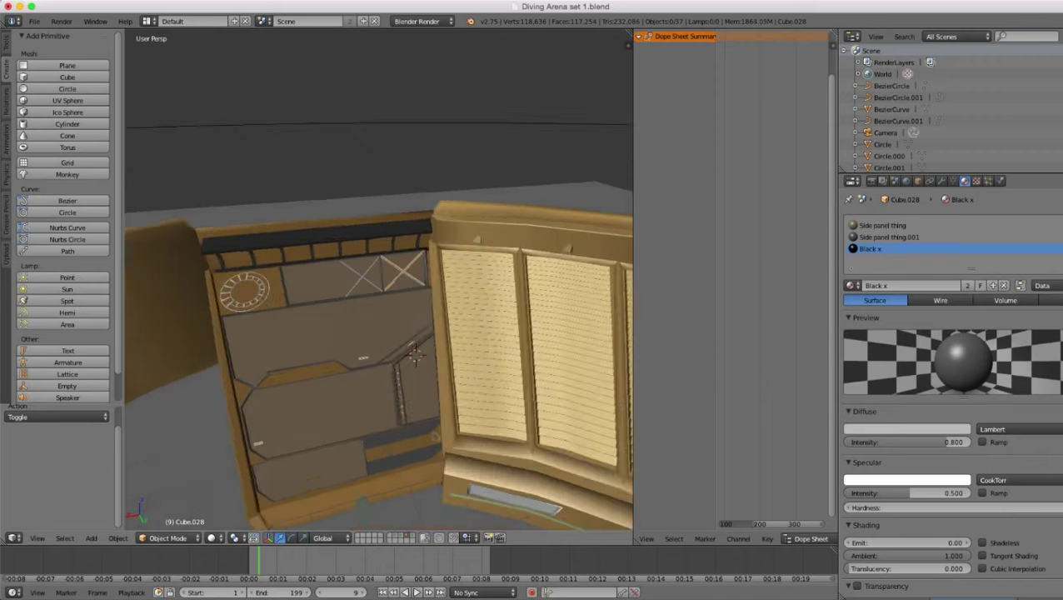
scroll(379, 283, "up", 5)
middle_click_drag(454, 434, 533, 437)
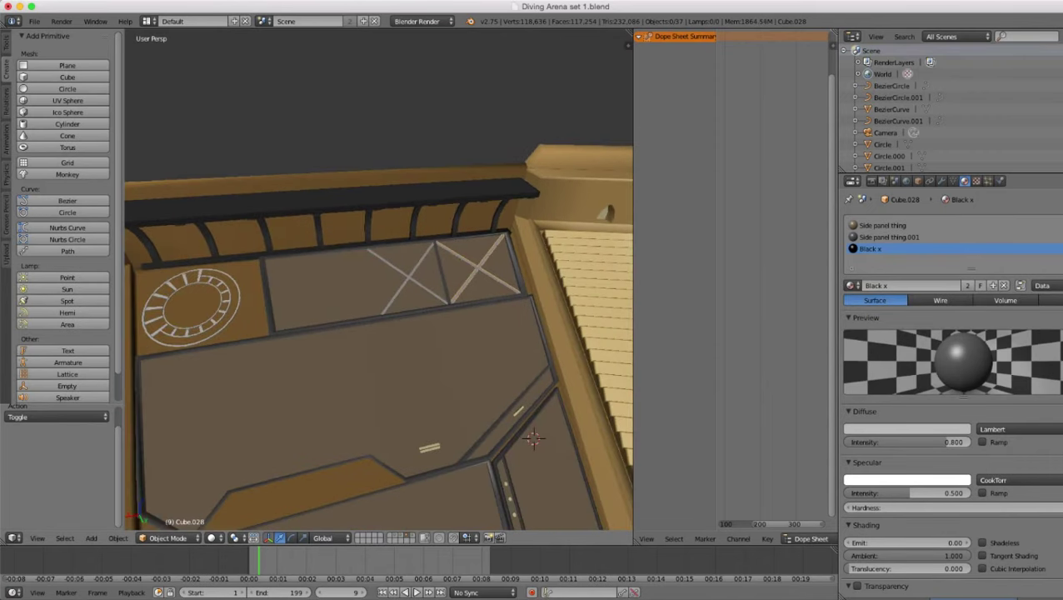
scroll(379, 284, "up", 3)
middle_click_drag(379, 316, 375, 286)
scroll(379, 283, "up", 4)
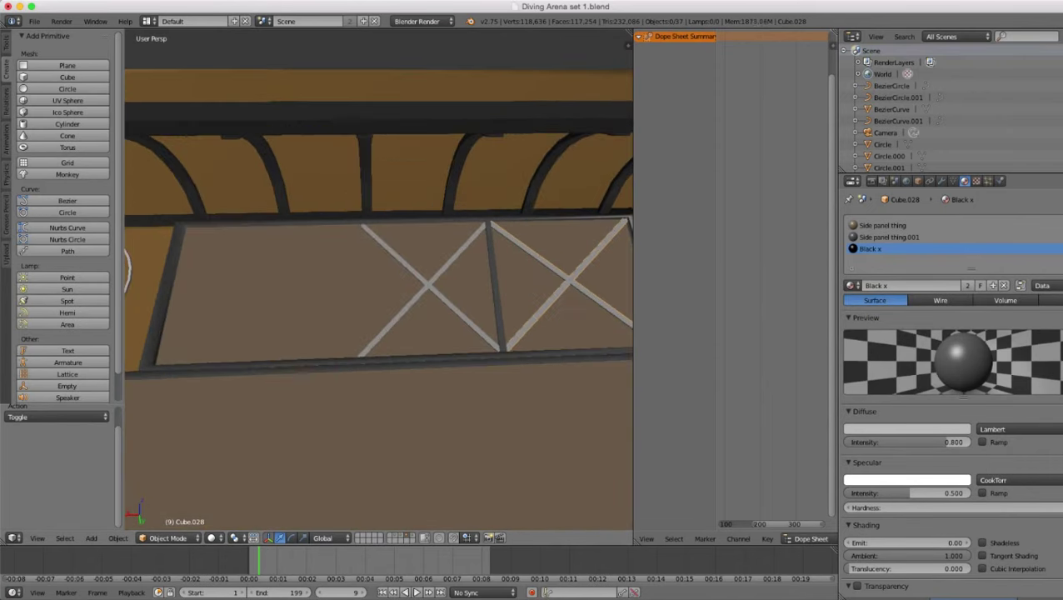
key("Tab")
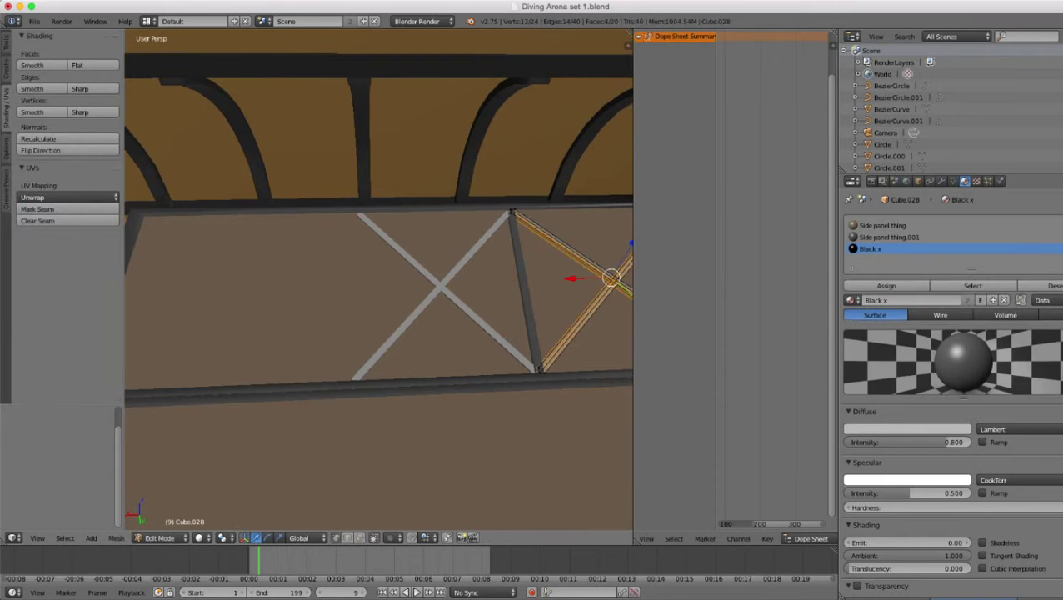
key("Tab")
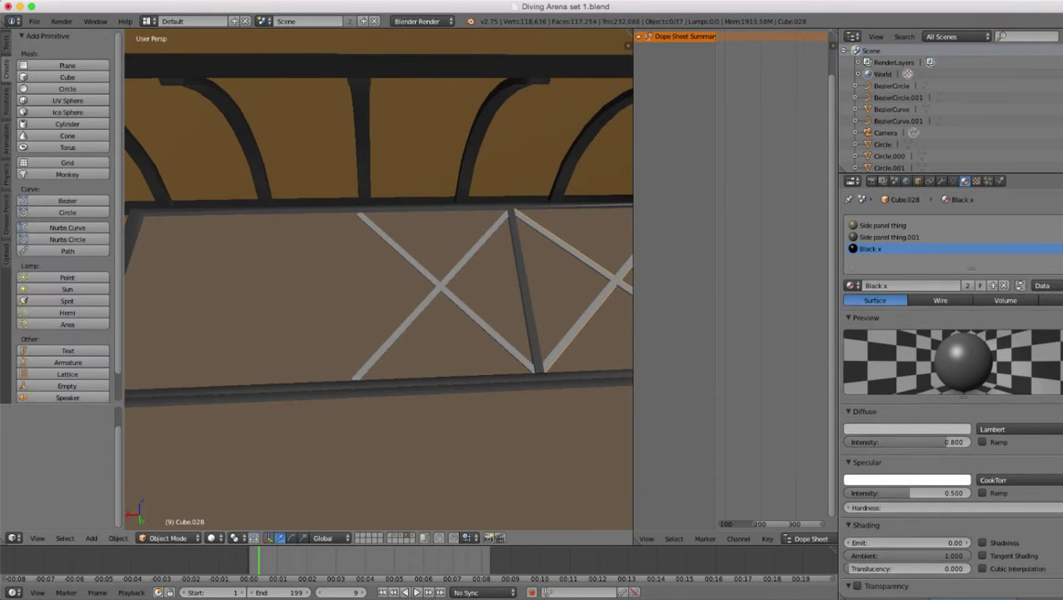
- Duplicate the upright bar about 1.21 units along the X axis to the other side of the neighbouring cross
right_click(526, 290)
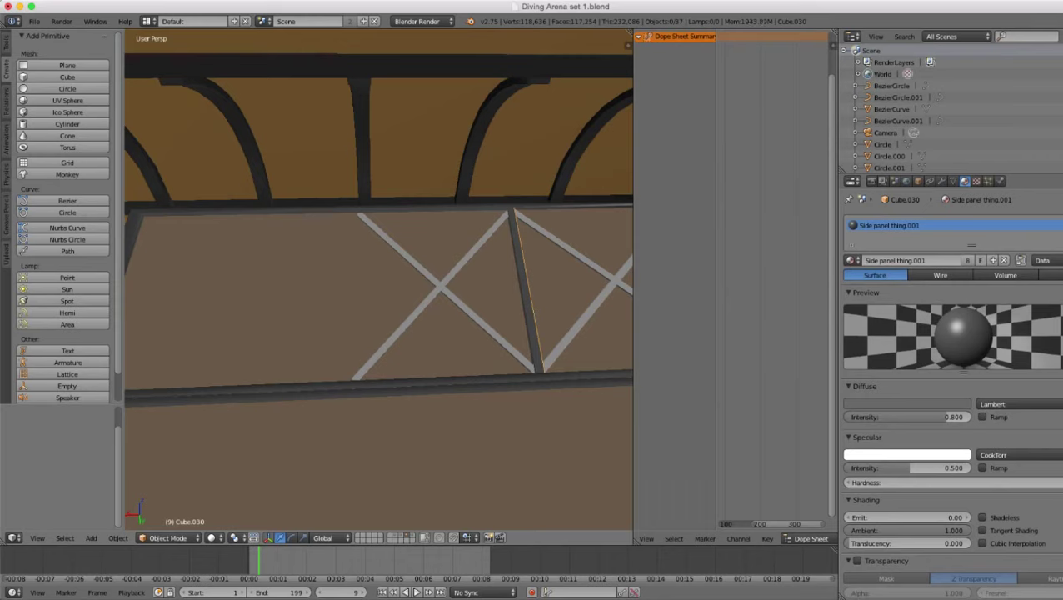
key("Tab")
key("Tab")
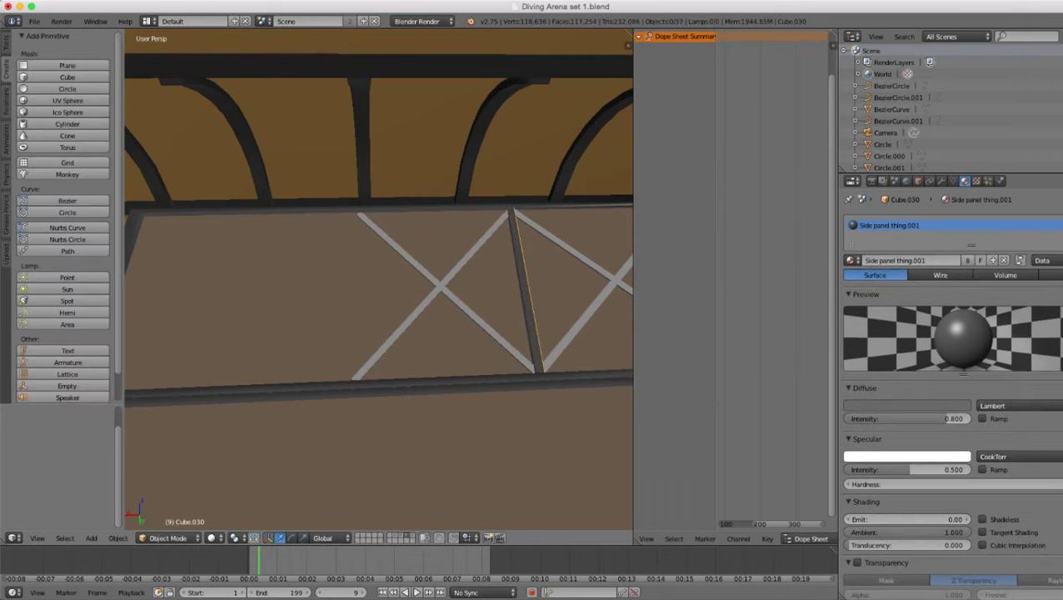
key("shift+d")
key("x")
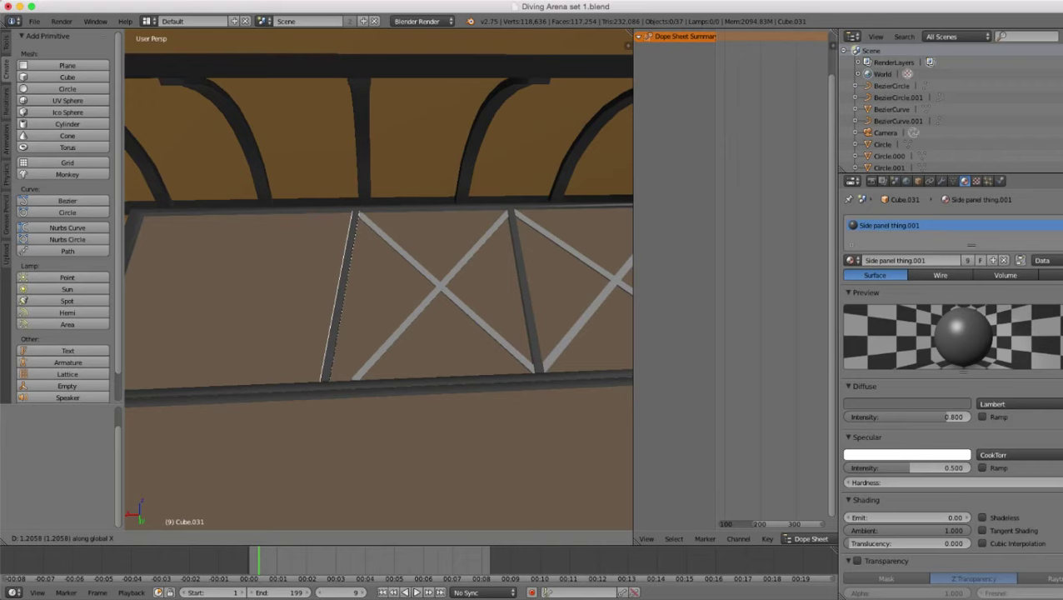
key("Return")
- Straighten the duplicated bar by moving its lower end vertices -0.122 along X to meet the cross's lower corner
key("Tab")
key("z")
key("a")
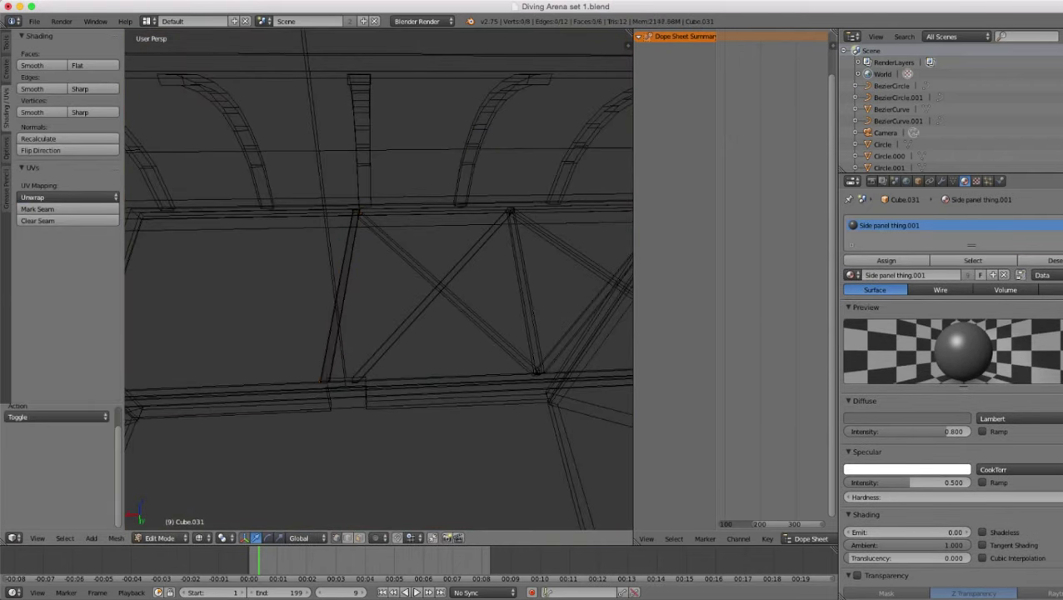
key("c")
left_click(333, 389)
key("Escape")
key("z")
key("g")
key("x")
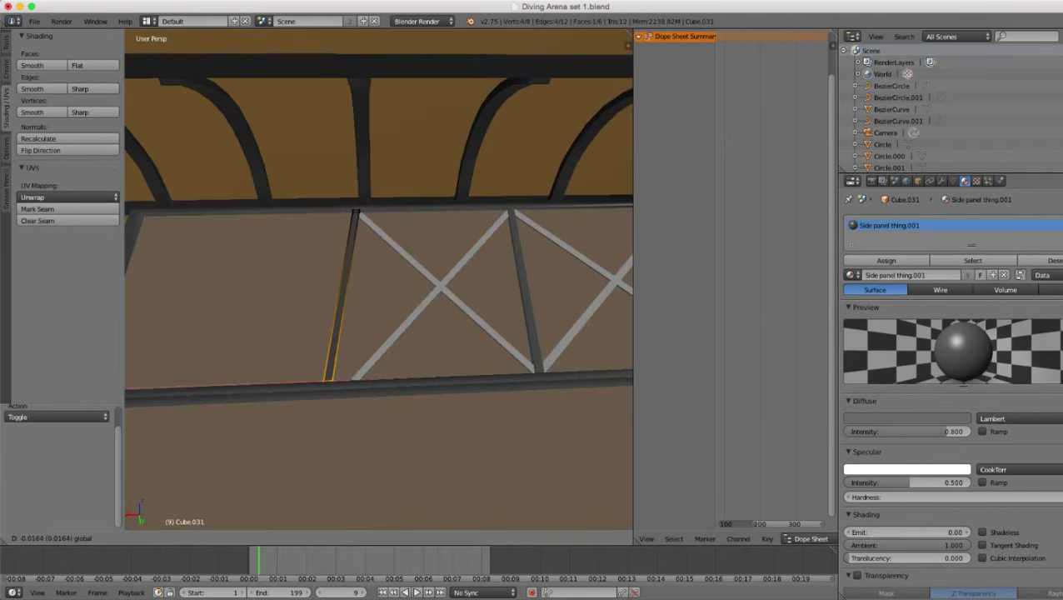
left_click_drag(303, 383, 305, 383)
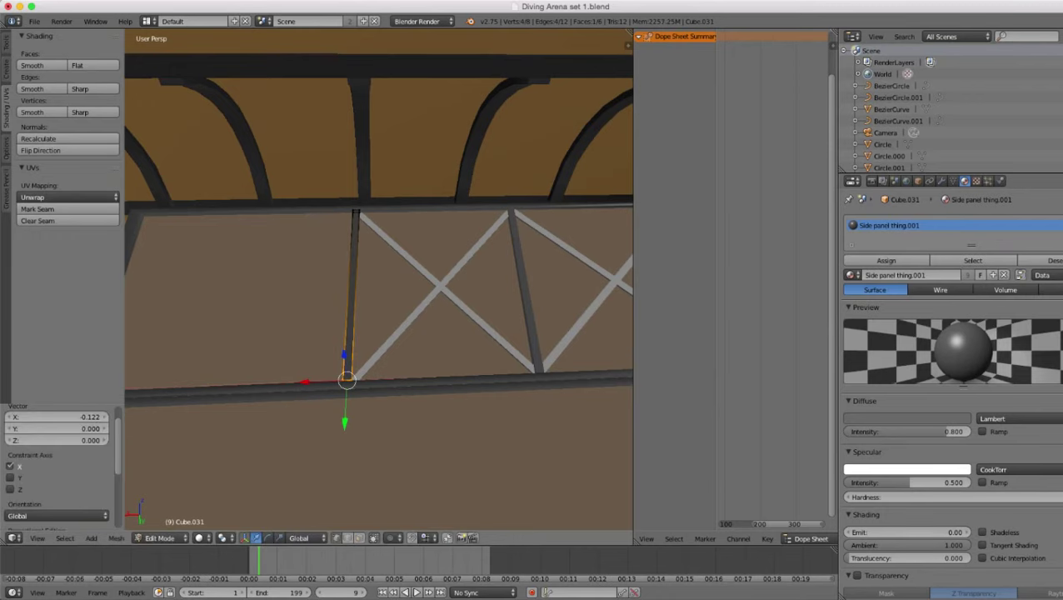
key("Tab")
key("a")
scroll(379, 280, "down", 12)
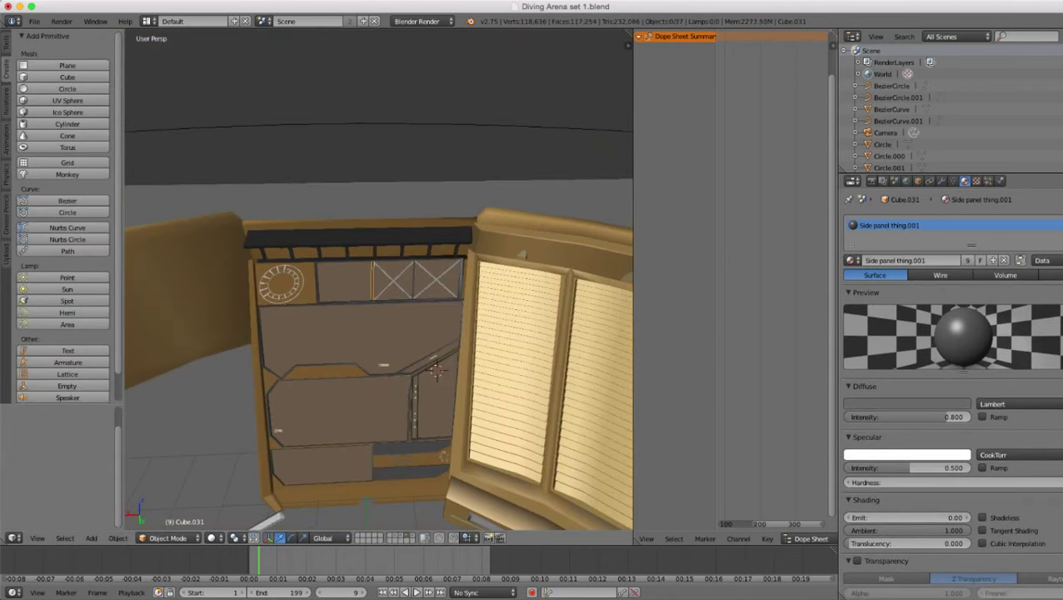
middle_click_drag(359, 291, 417, 304)
scroll(380, 280, "up", 3)
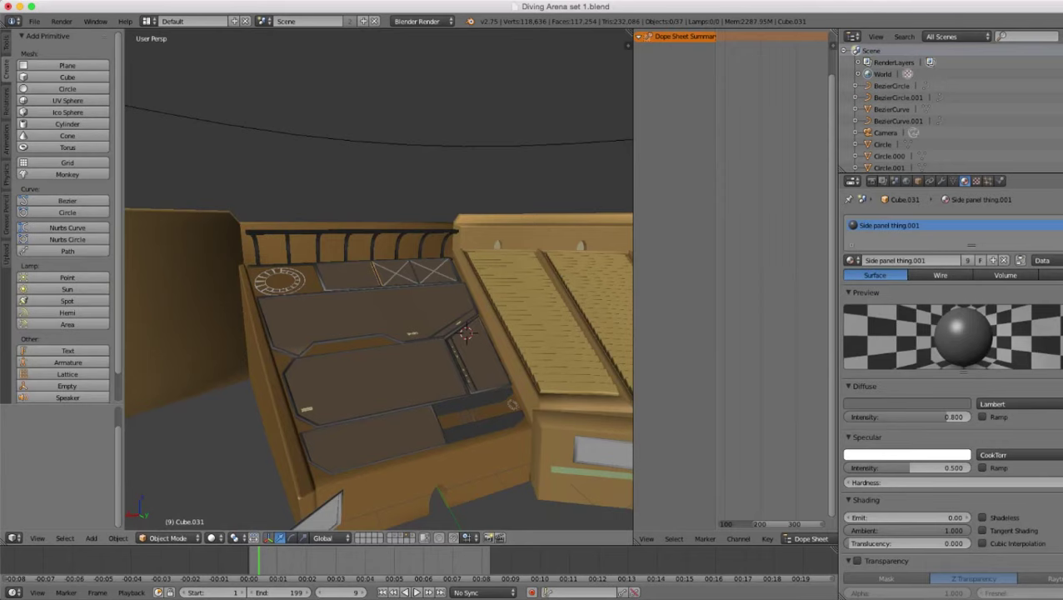
- Deselect everything and save the Diving Arena scene file
key("a")
scroll(379, 280, "down", 3)
scroll(379, 280, "up", 1)
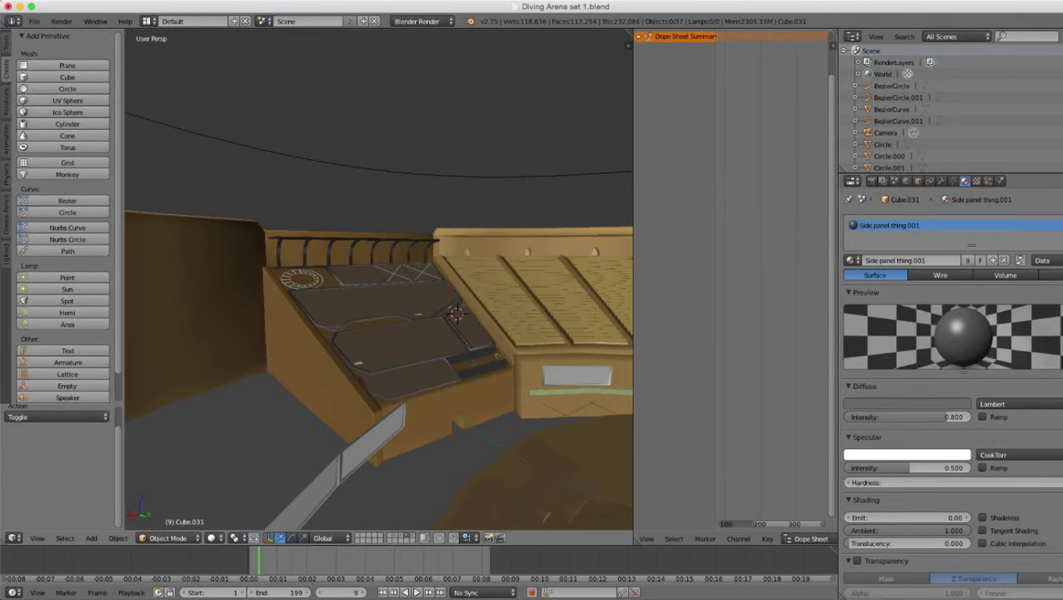
left_click(34, 21)
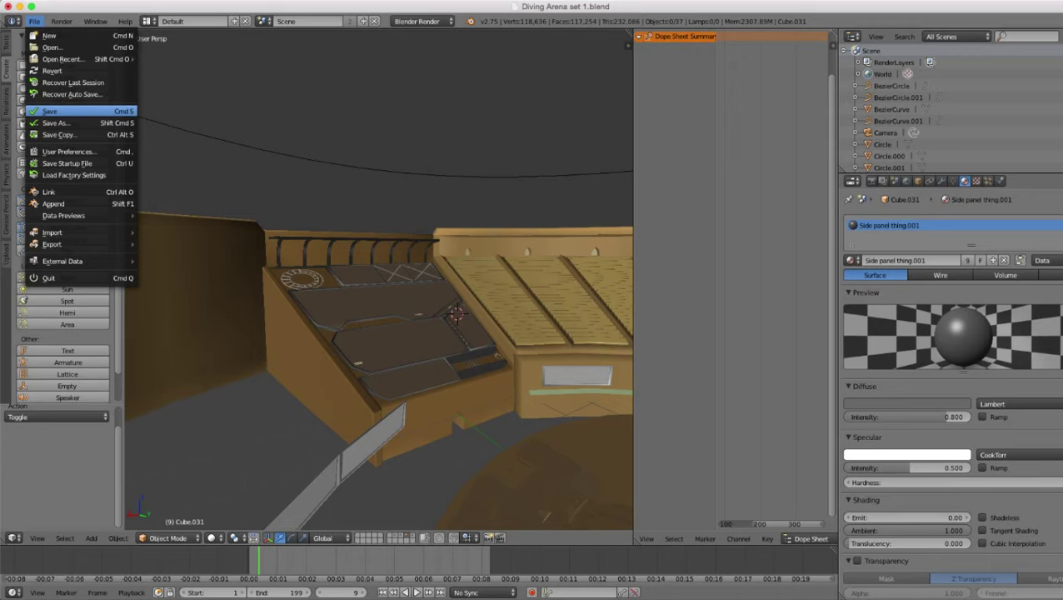
left_click(73, 111)
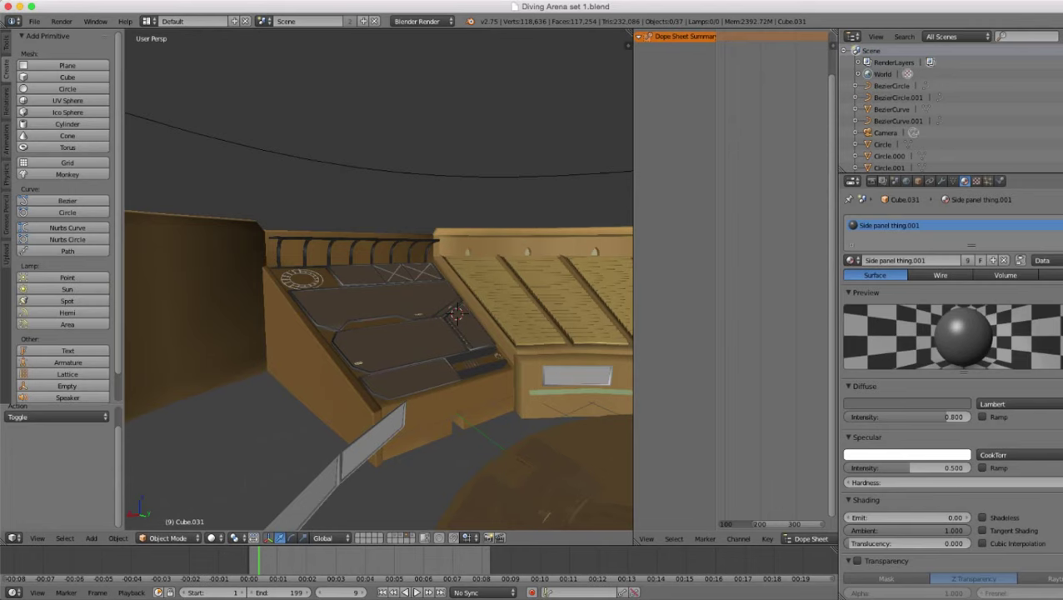
- Shift the diffuse colour of the large panel's Side panel thing material to a more muted pinkish brown
scroll(379, 283, "up", 3)
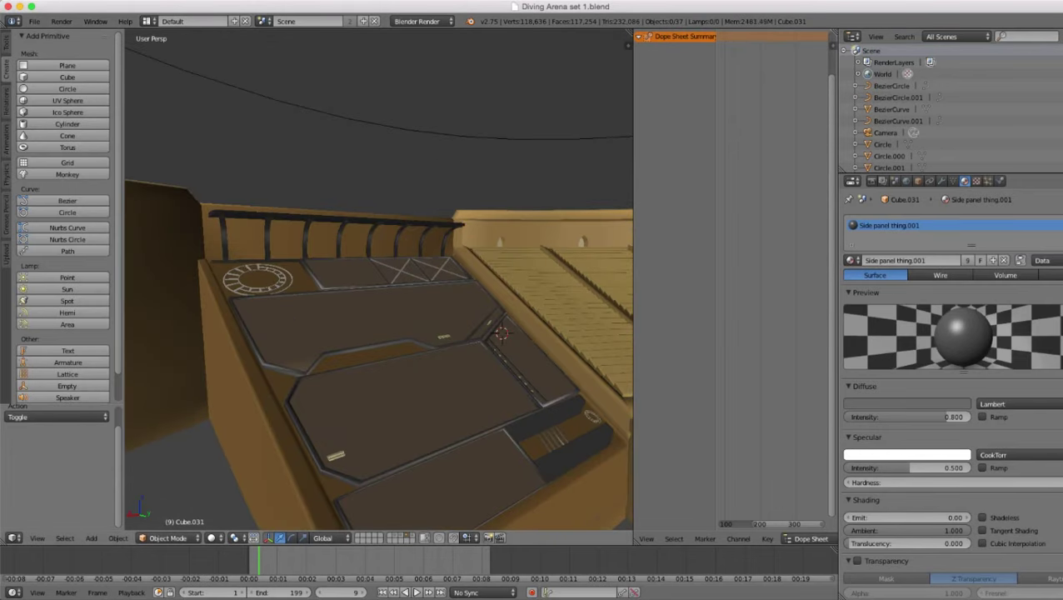
right_click(371, 321)
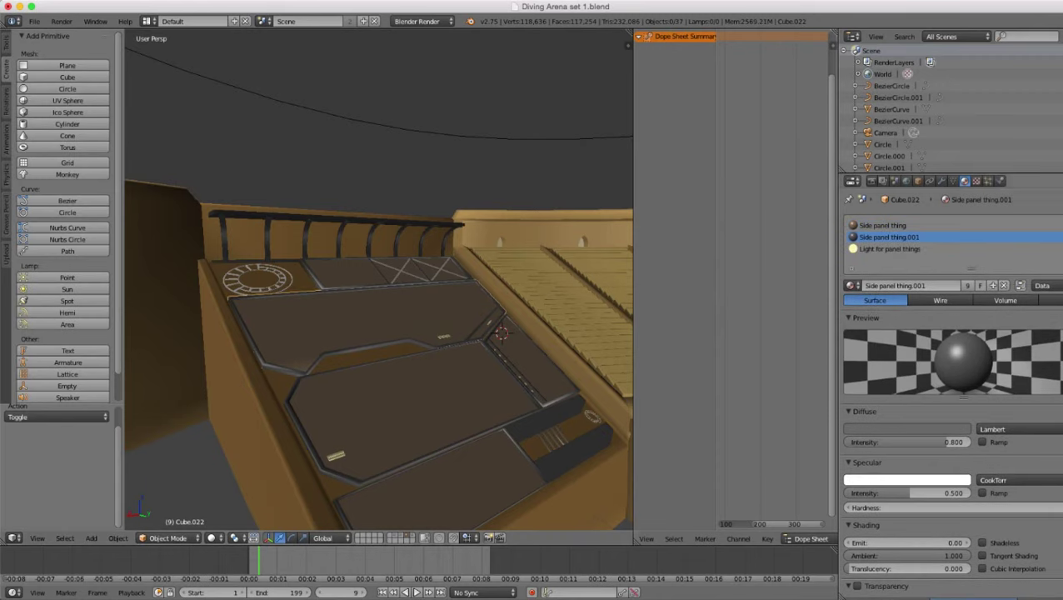
left_click(883, 225)
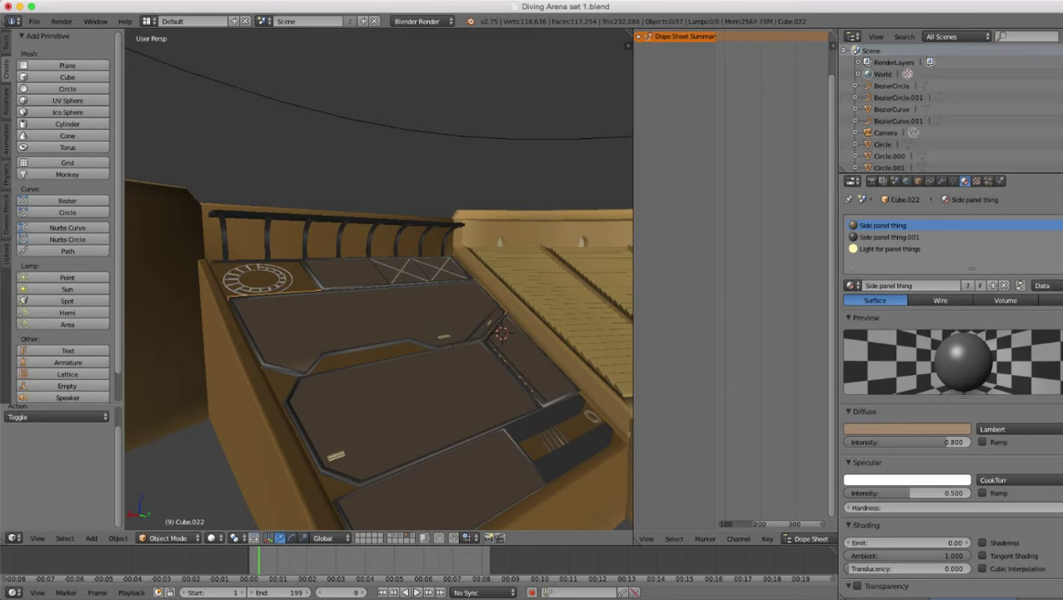
left_click(903, 430)
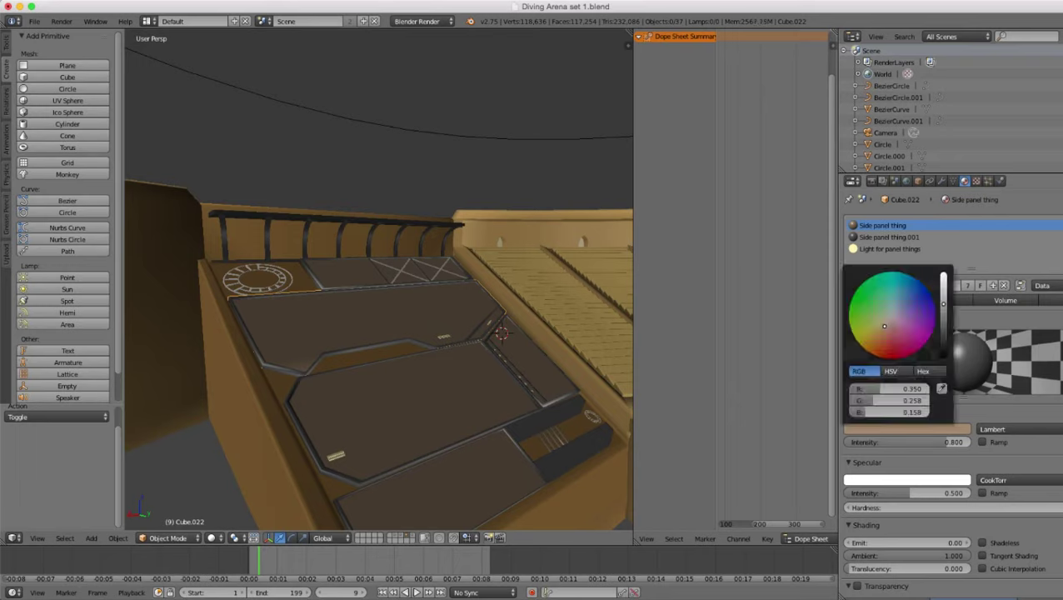
left_click_drag(885, 325, 890, 322)
- Examine the recoloured side panel from several angles, from across the arena and close up
scroll(379, 288, "down", 4)
middle_click_drag(417, 292, 310, 296)
scroll(379, 287, "up", 3)
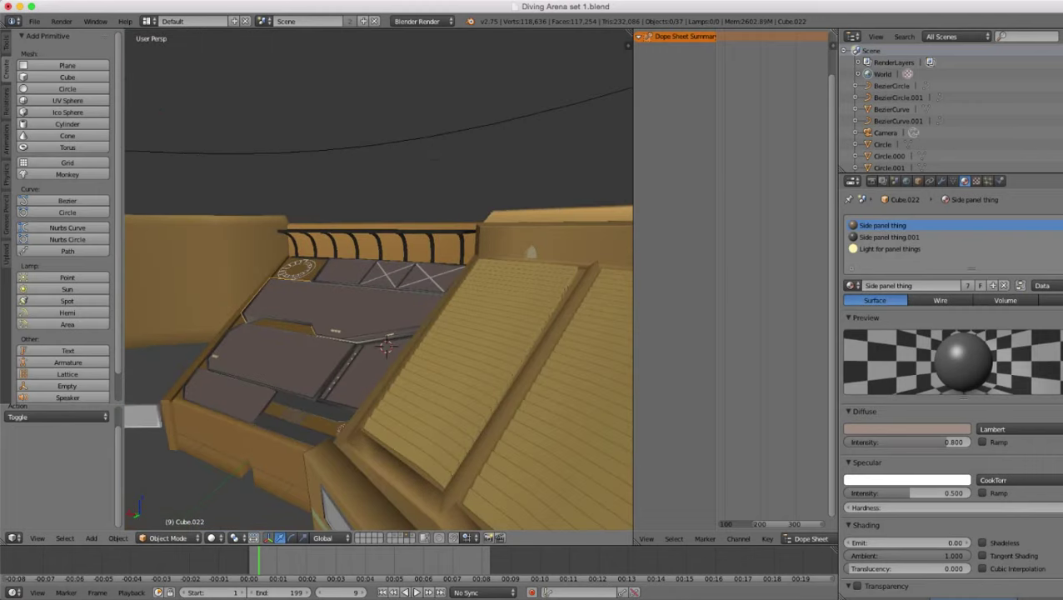
middle_click_drag(379, 287, 425, 279)
scroll(381, 309, "down", 3)
scroll(416, 288, "up", 3)
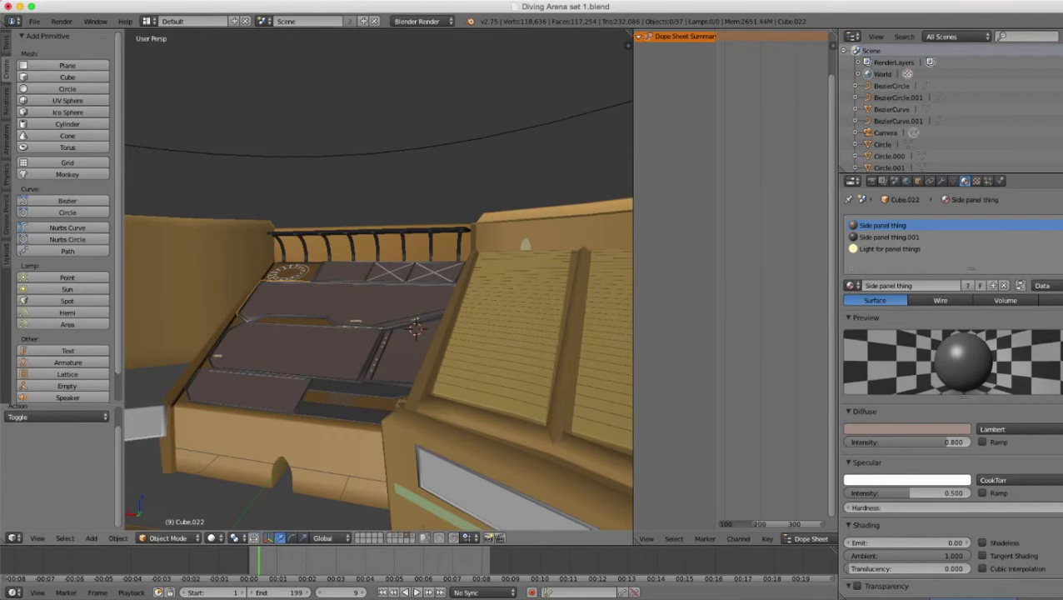
mouse_move(379, 287)
middle_mouse_down()
mouse_move(442, 294)
mouse_move(379, 287)
middle_mouse_up()
scroll(416, 292, "down", 3)
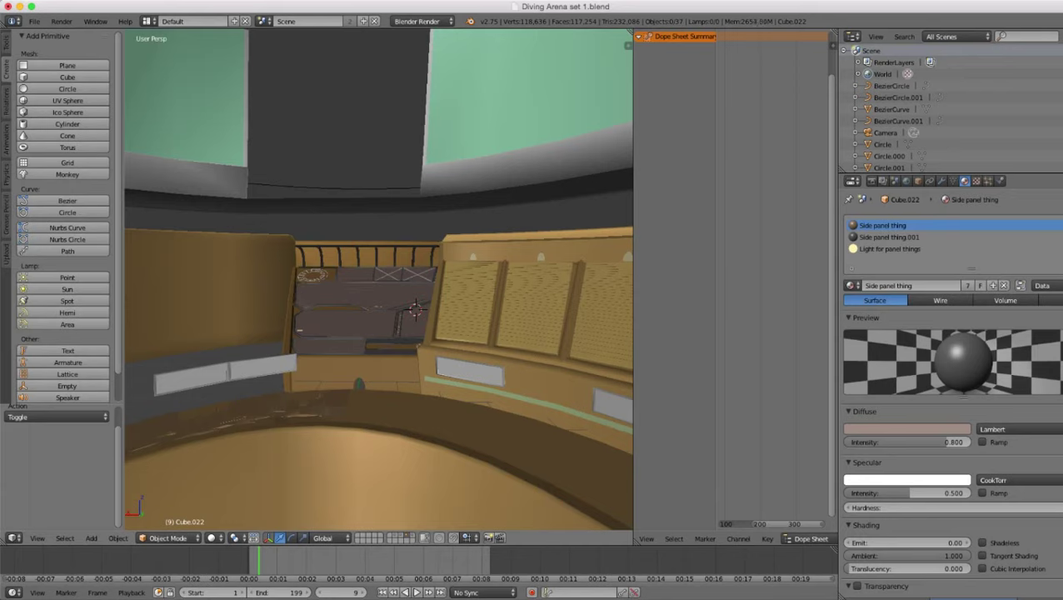
scroll(379, 287, "up", 4)
middle_click_drag(379, 287, 499, 337)
scroll(396, 294, "up", 3)
scroll(498, 282, "up", 2)
- Duplicate the upper strip's large plain face in place and scale the copy to 0.067 as a small tile
right_click(442, 353)
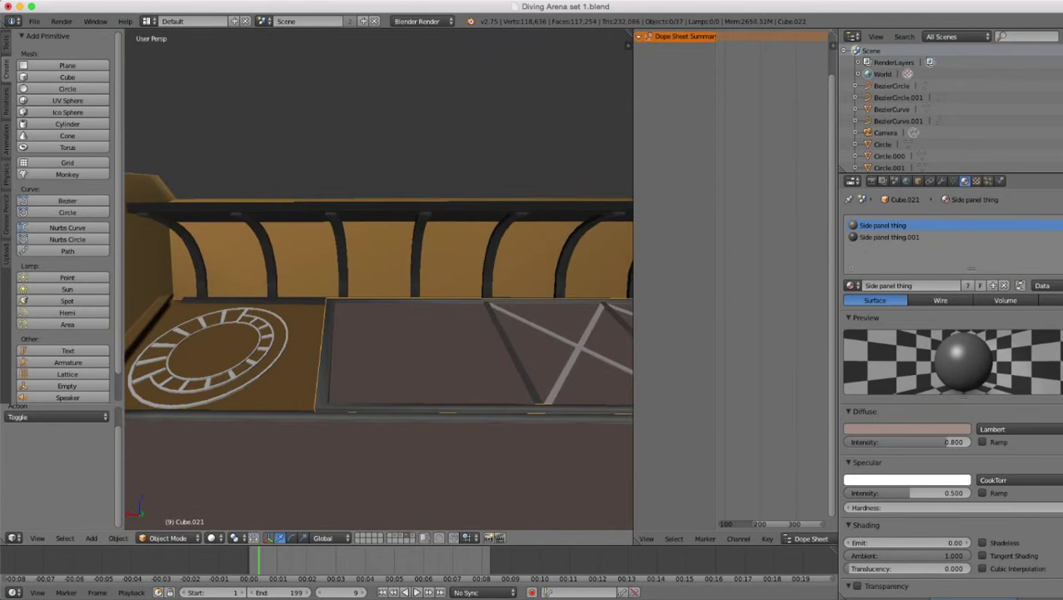
mouse_move(442, 354)
middle_mouse_down()
mouse_move(449, 370)
mouse_move(446, 340)
mouse_move(454, 366)
middle_mouse_up()
scroll(380, 280, "up", 2)
key("Tab")
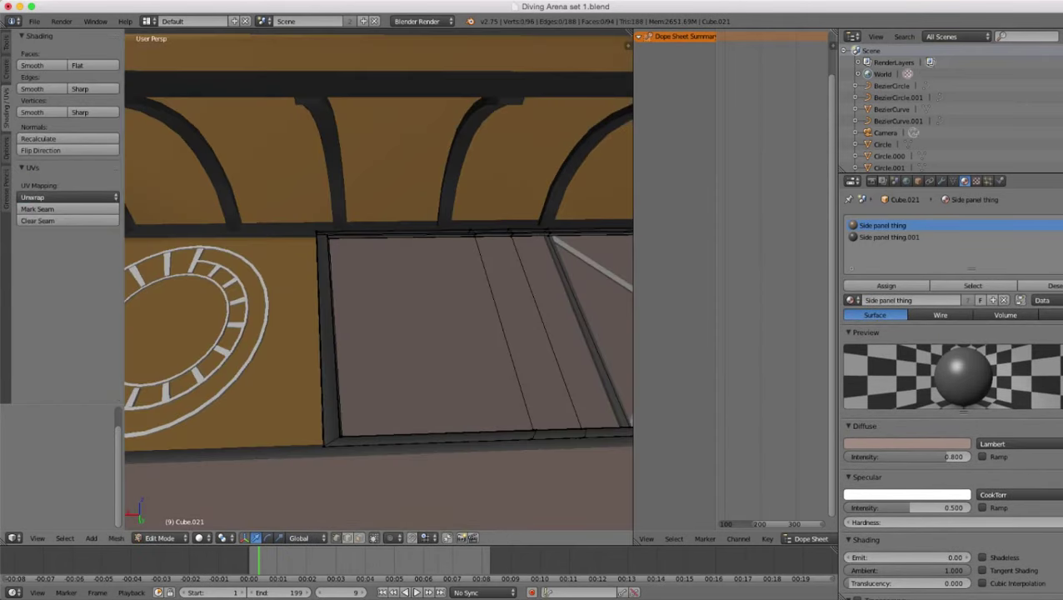
left_click(359, 538)
right_click(420, 321)
middle_click_drag(420, 321, 410, 366)
key("shift+s")
left_click(425, 413)
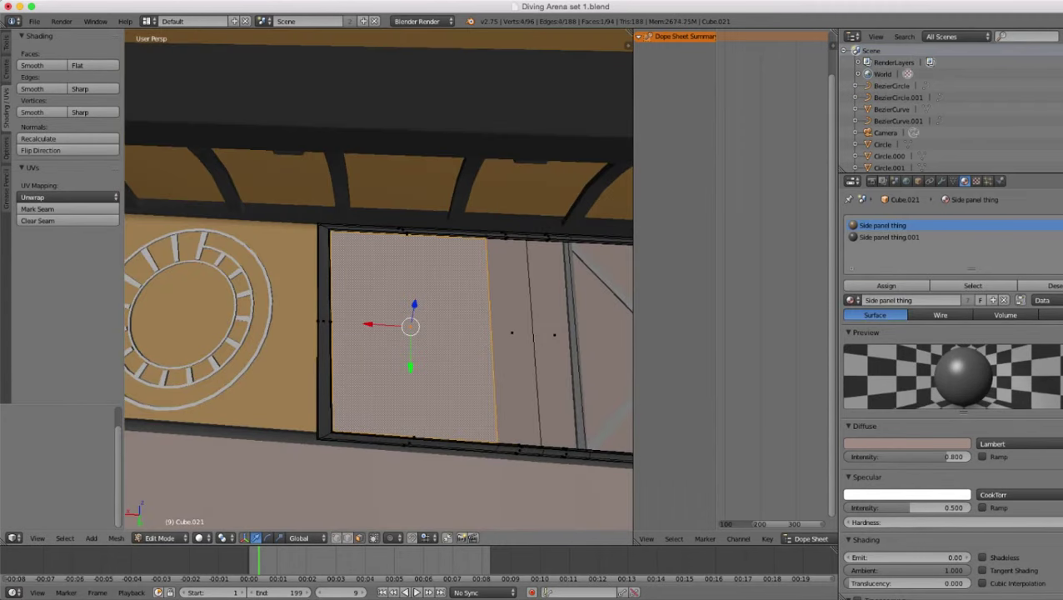
middle_click_drag(424, 413, 528, 435)
scroll(463, 372, "up", 2)
key("shift+d")
key("Escape")
scroll(463, 372, "down", 1)
key("s")
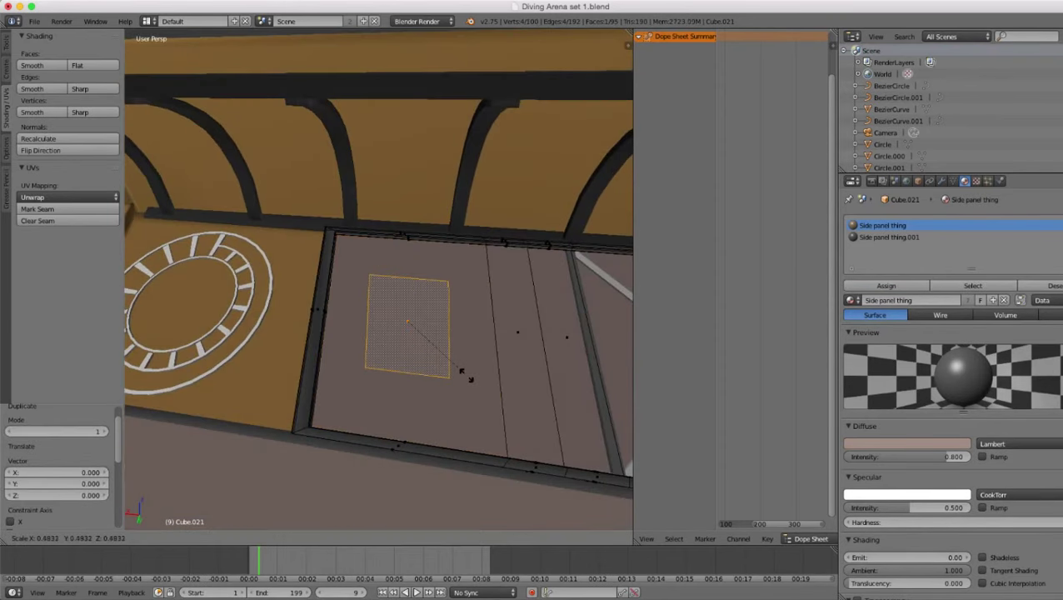
left_click(418, 322)
- Move the small tile along Y and about 0.074 down along Z to the strip's lower edge
middle_click_drag(418, 321, 248, 282)
scroll(379, 279, "up", 3)
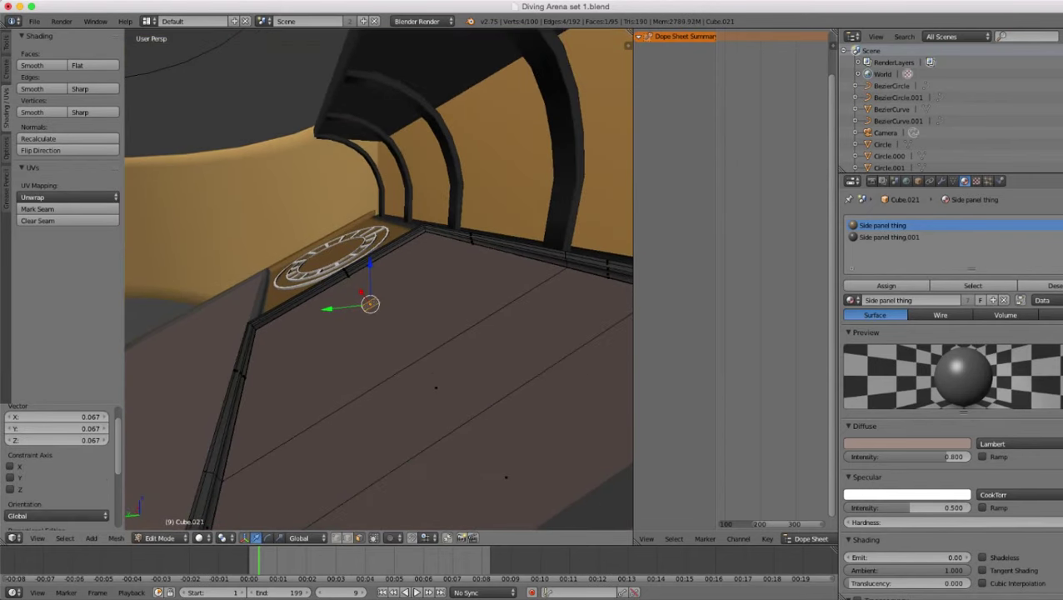
middle_click_drag(379, 279, 525, 324)
scroll(525, 323, "up", 3)
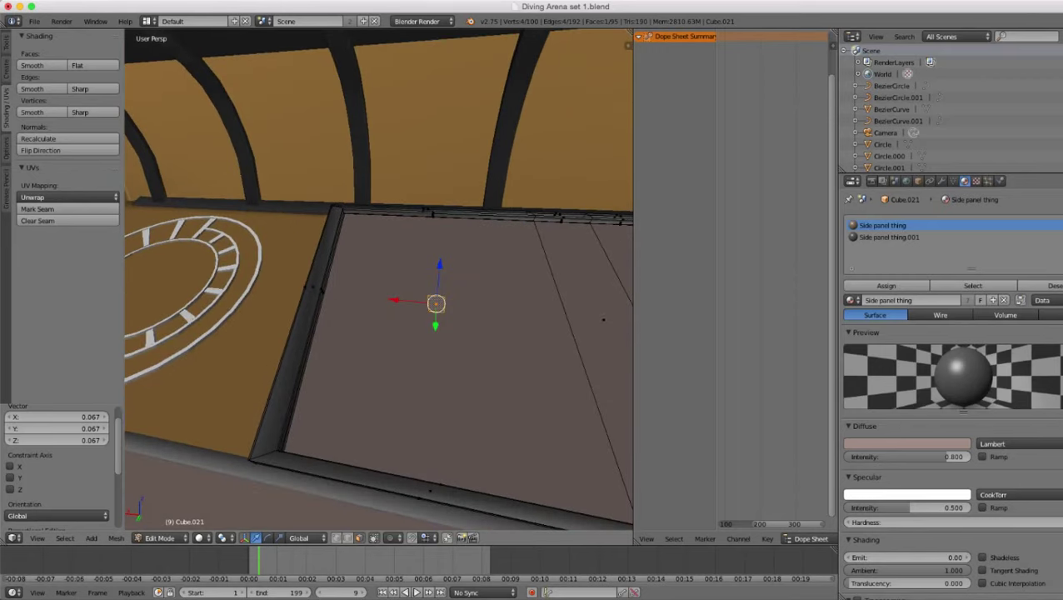
left_click_drag(435, 326, 433, 389)
middle_click_drag(433, 387, 546, 326)
left_click_drag(515, 248, 515, 280)
key("g")
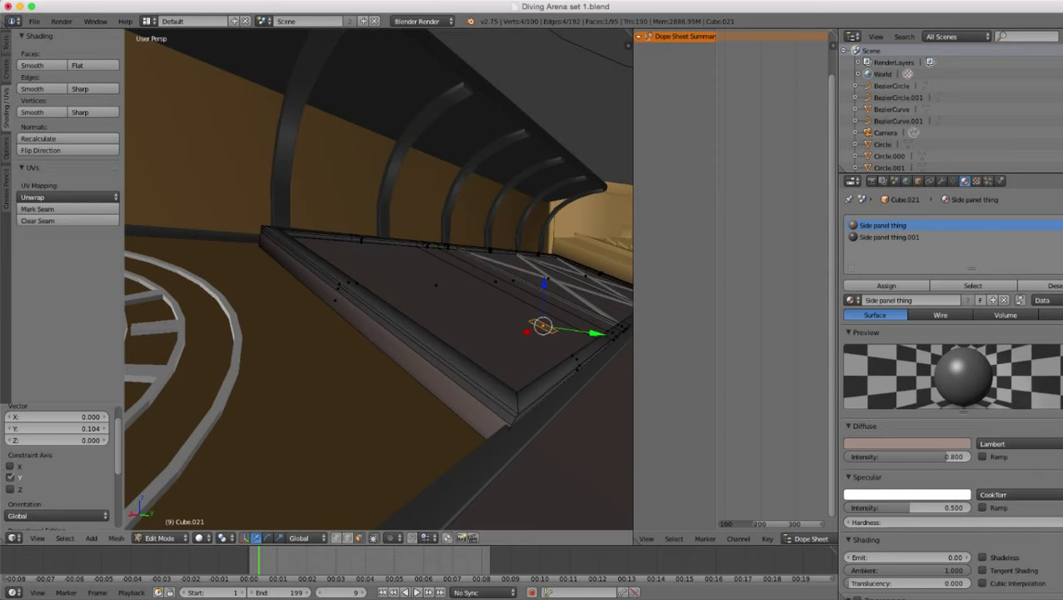
left_click_drag(545, 285, 545, 305)
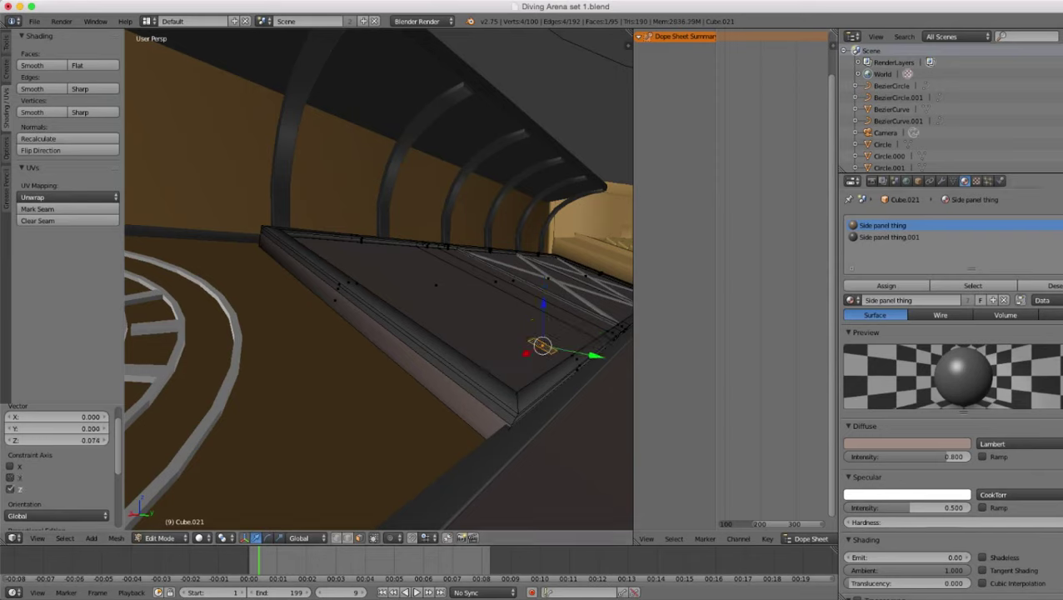
- Add a material slot with Light for panel things and assign it to the small tile
left_click(1061, 236)
middle_click_drag(500, 333, 409, 343)
scroll(379, 279, "up", 2)
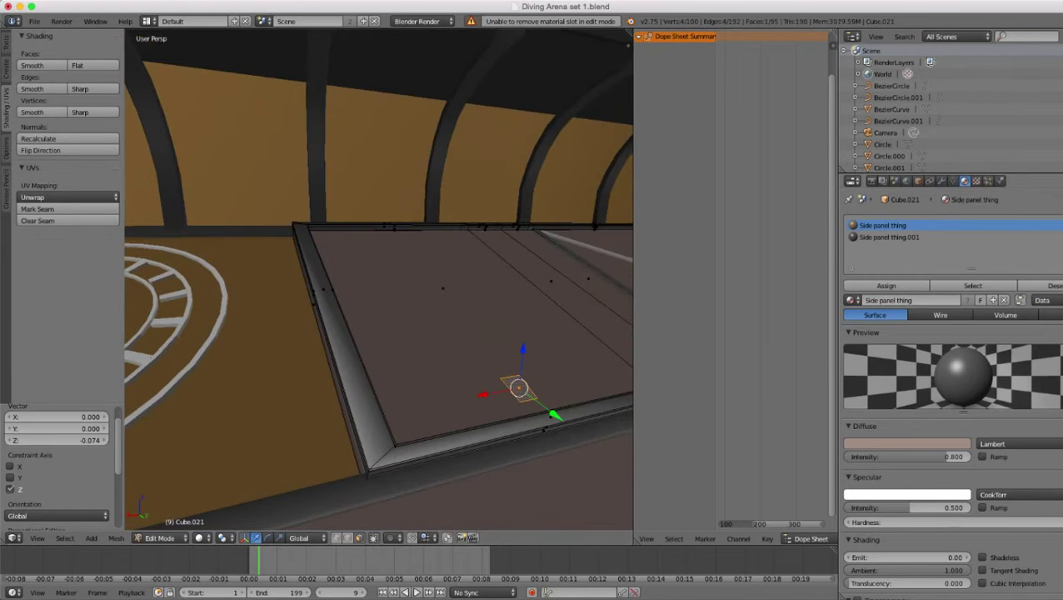
left_click(1062, 225)
left_click(853, 300)
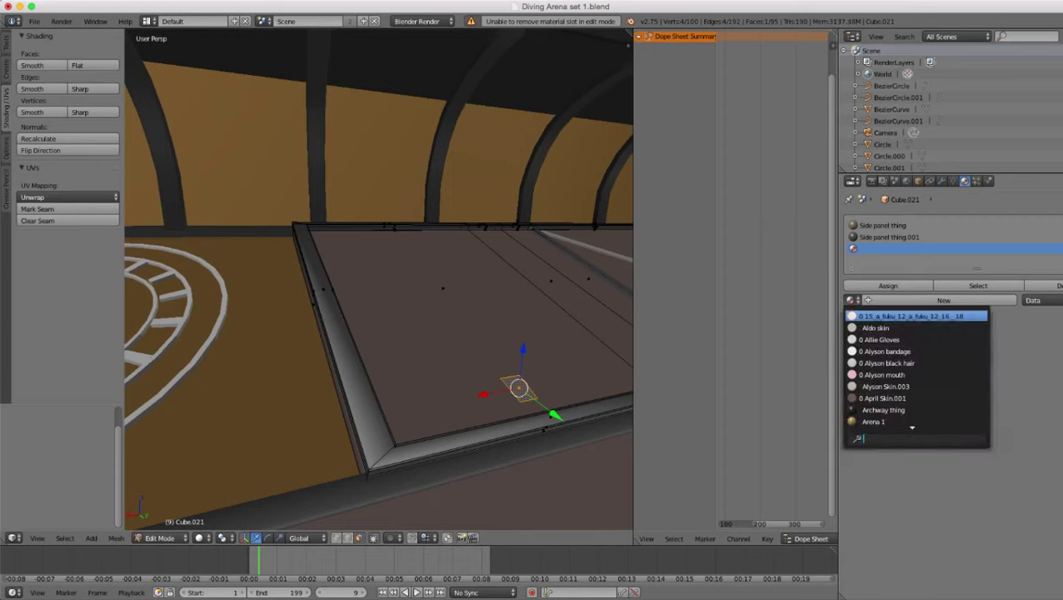
type("lig")
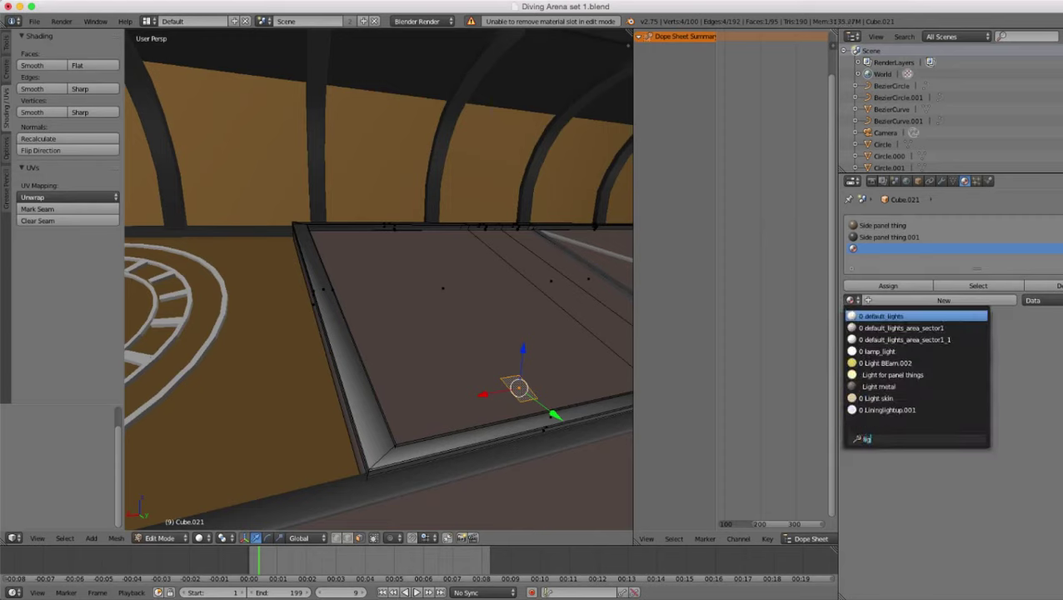
left_click(893, 375)
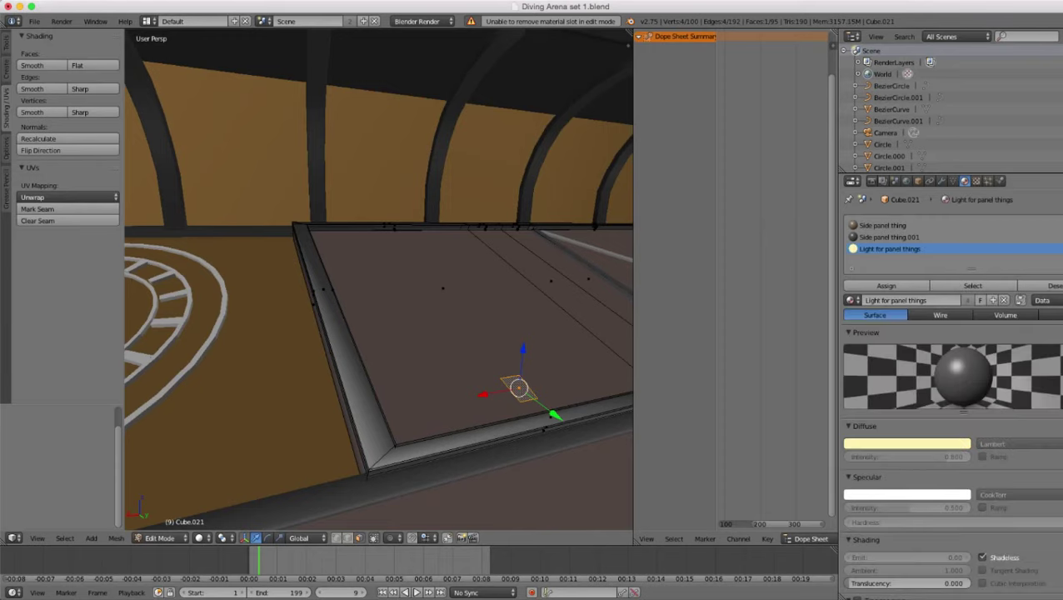
left_click(887, 286)
- Move the light tile 0.186 along X and lower it about 0.018 along Z onto the panel surface
middle_click_drag(500, 309, 465, 330)
key("g")
key("x")
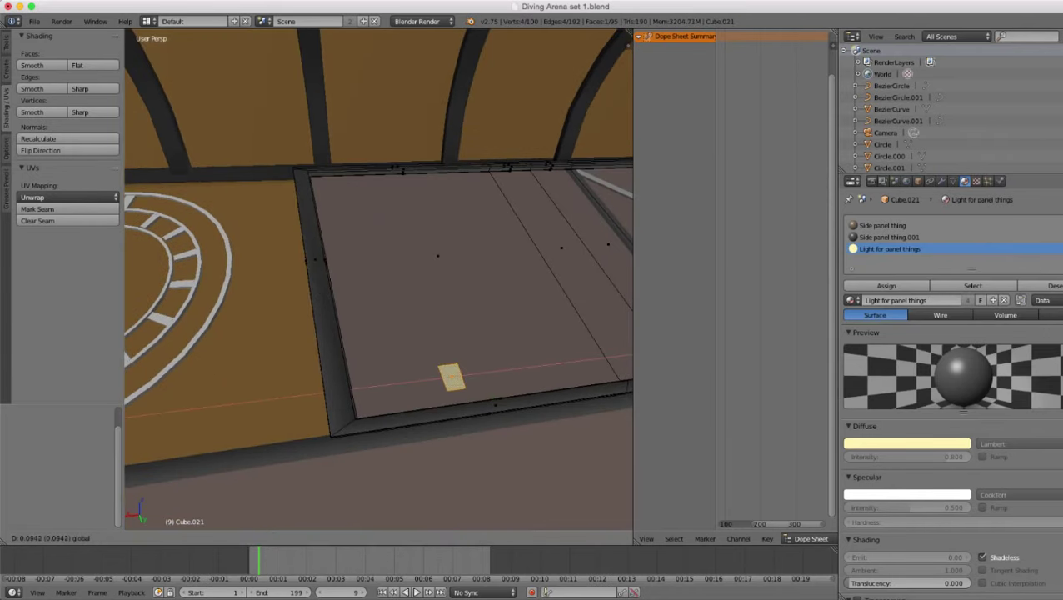
left_click(425, 366)
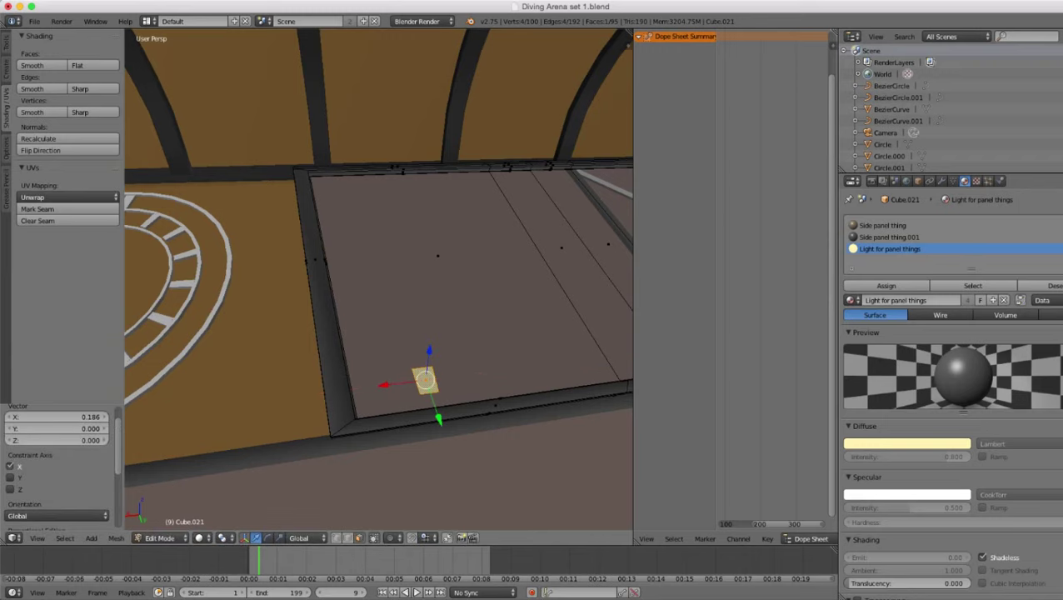
middle_click_drag(425, 366, 475, 300)
scroll(432, 350, "up", 4)
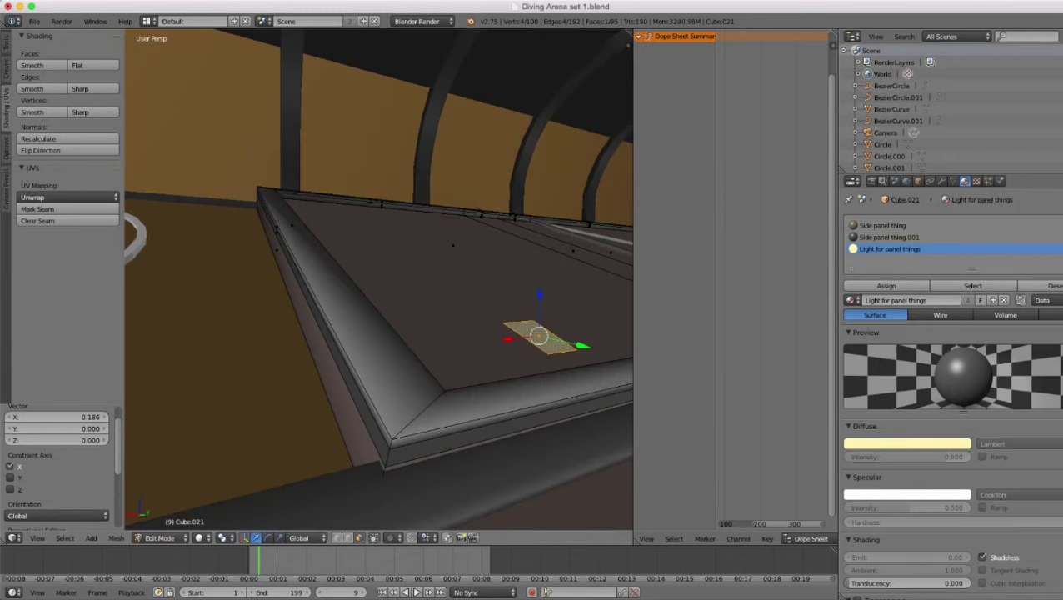
key("g")
key("z")
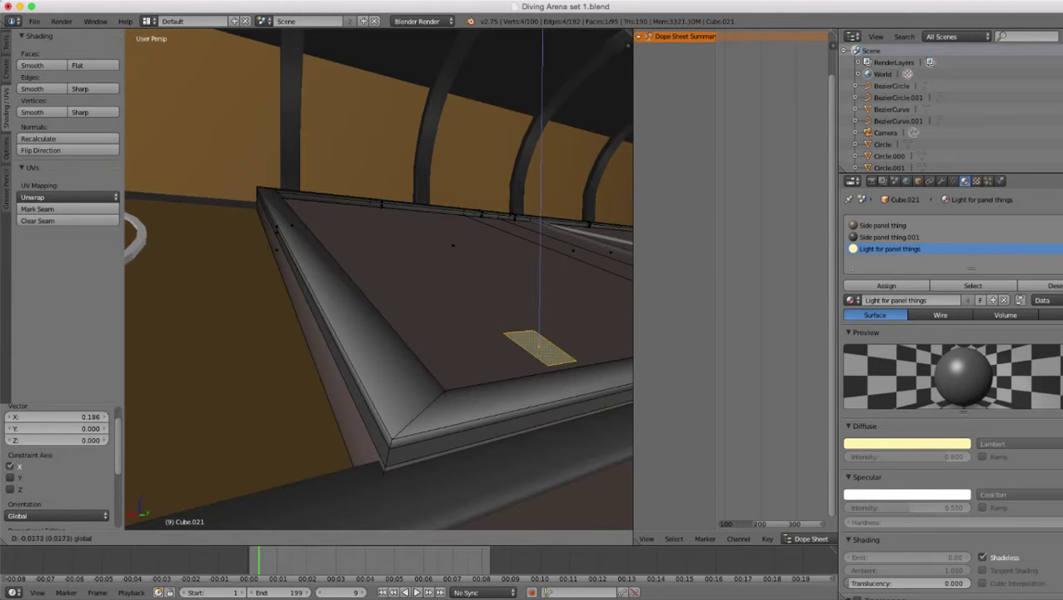
key("Return")
- Extrude the light tile about 0.012 into a thin block and recalculate the whole block's normals
key("e")
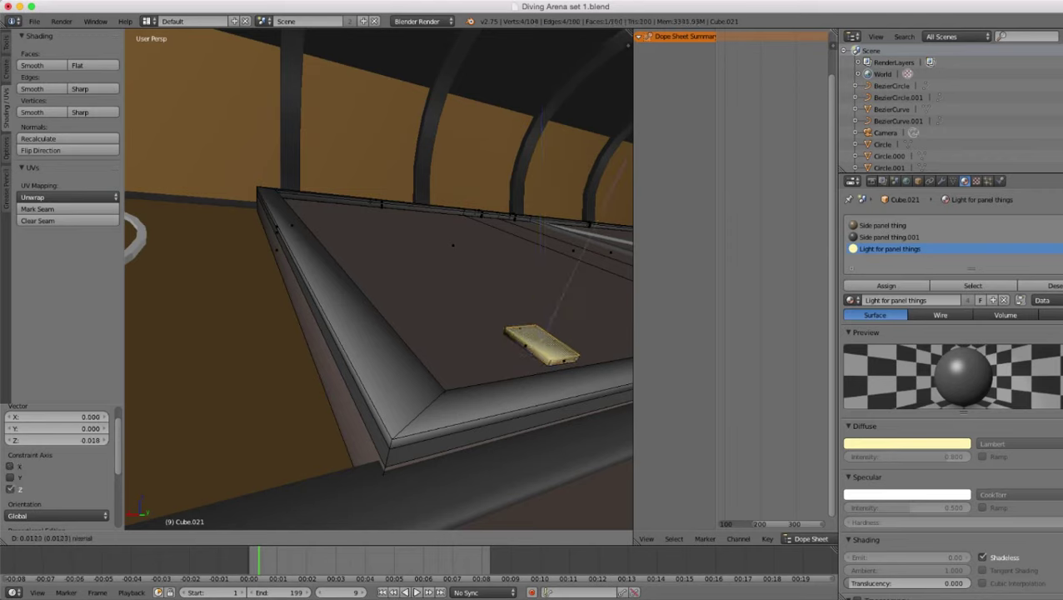
key("Return")
key("ctrl+l")
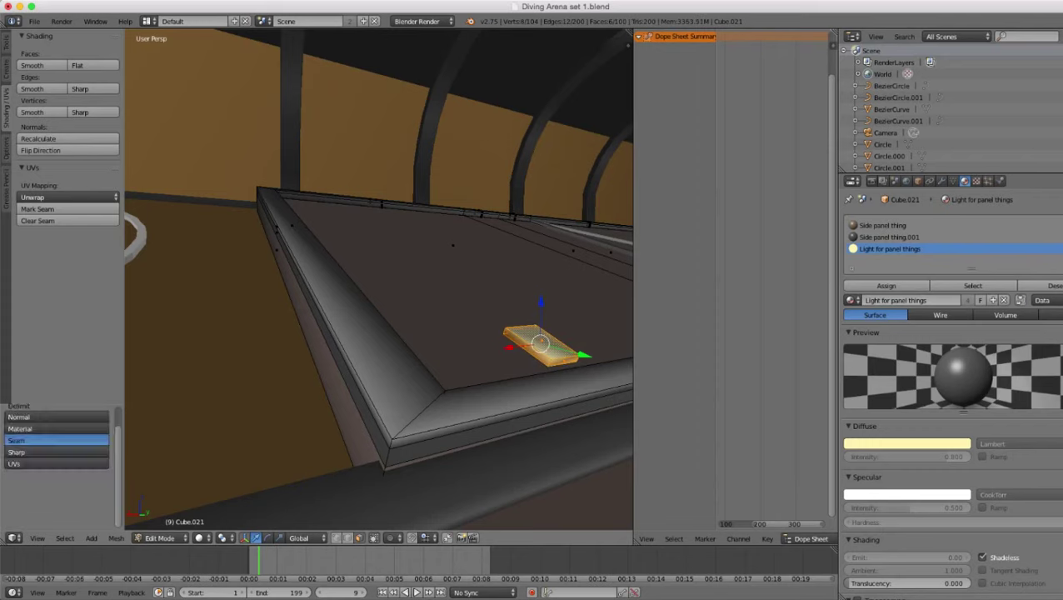
key("ctrl+n")
- Duplicate the light block 0.103 along the X axis and check the pair in Object Mode
middle_click_drag(441, 283, 361, 323)
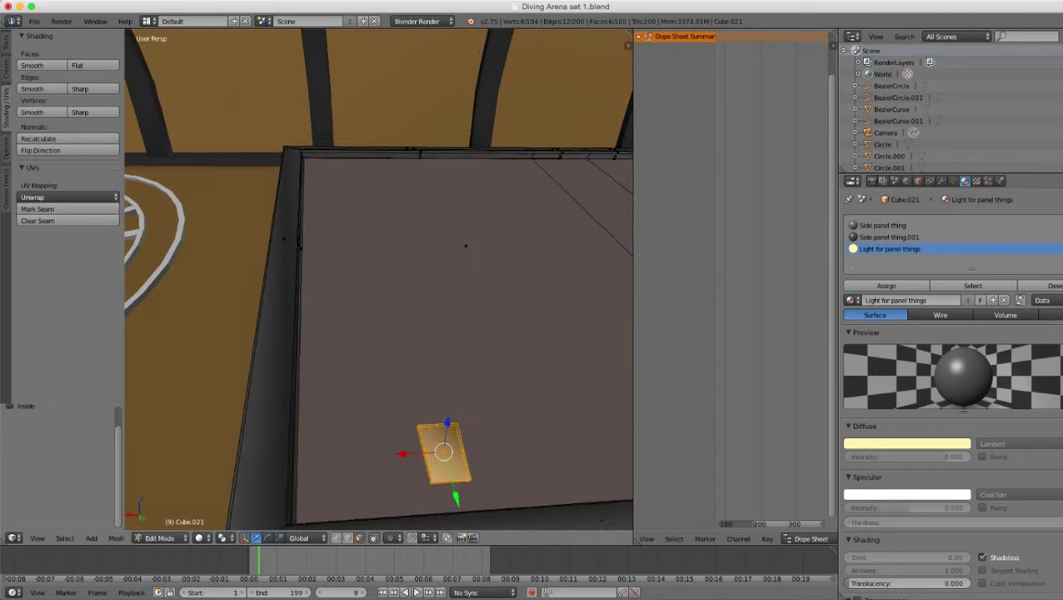
scroll(361, 323, "down", 1)
key("shift+d")
key("x")
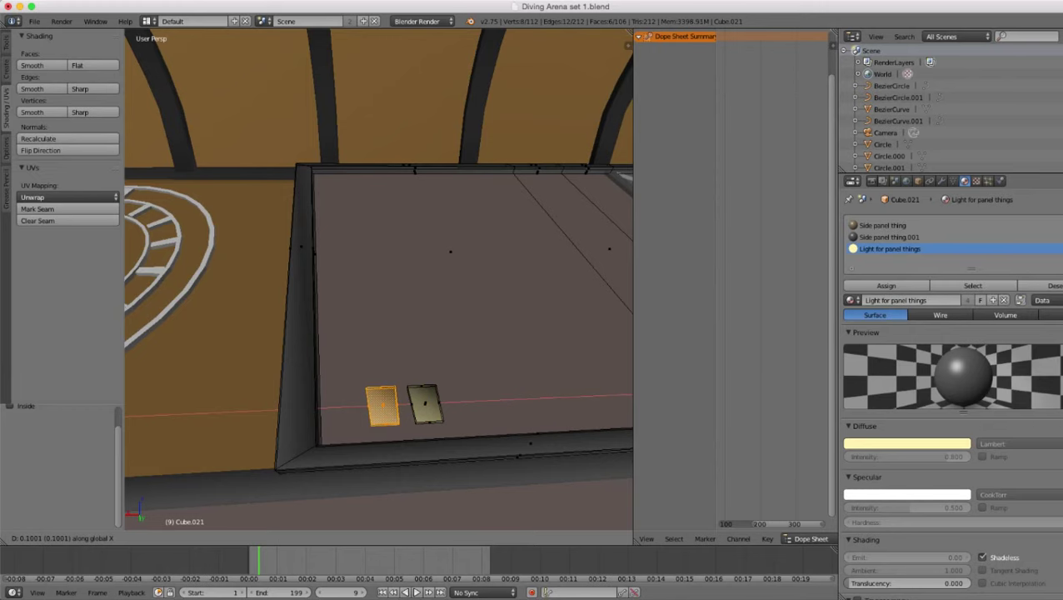
key("Return")
scroll(380, 279, "down", 3)
scroll(379, 279, "down", 1)
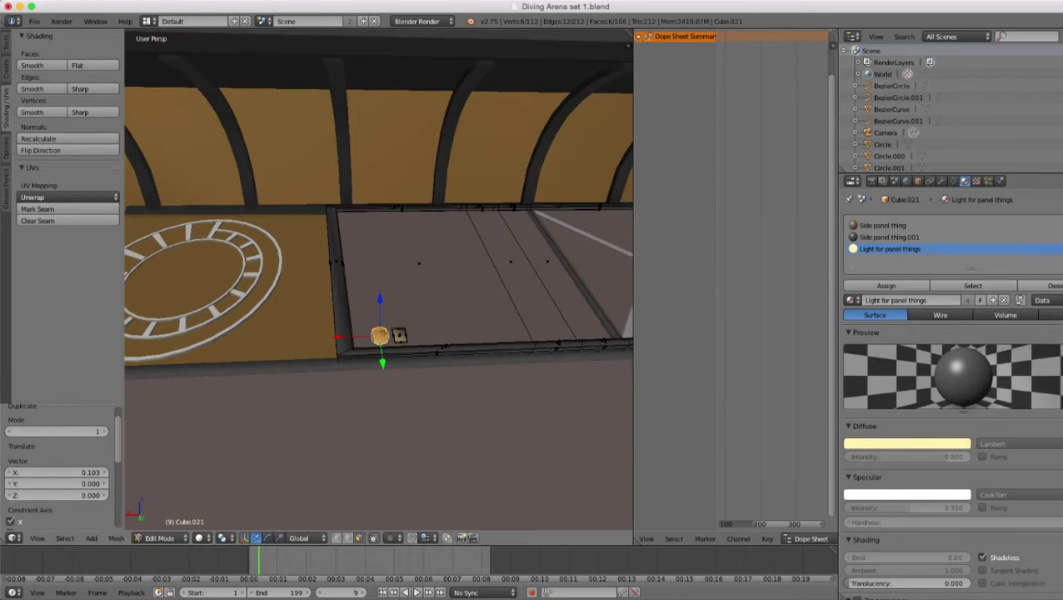
key("Tab")
scroll(380, 279, "down", 5)
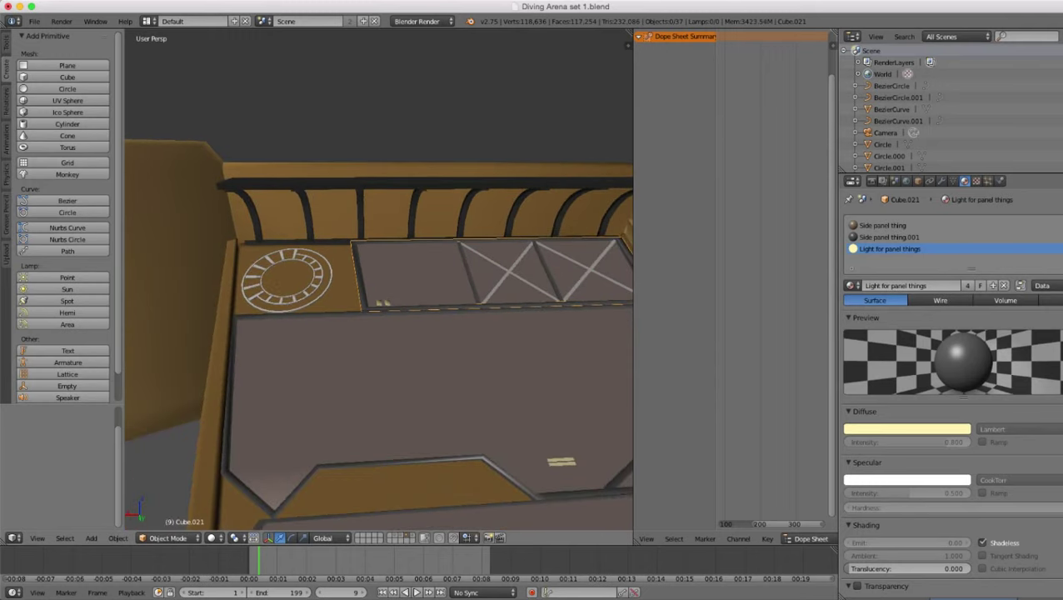
middle_click_drag(380, 279, 379, 310)
scroll(380, 310, "up", 5)
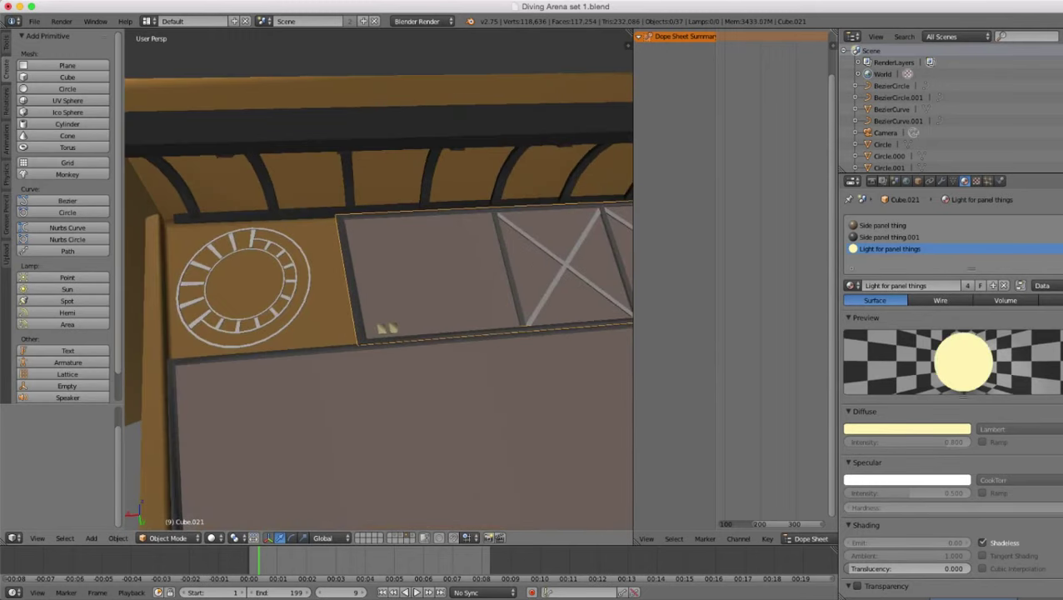
- Flat-shade both linked light blocks and scale them to 0.674 along the X axis
key("Tab")
scroll(379, 279, "up", 2)
right_click(414, 397, "shift")
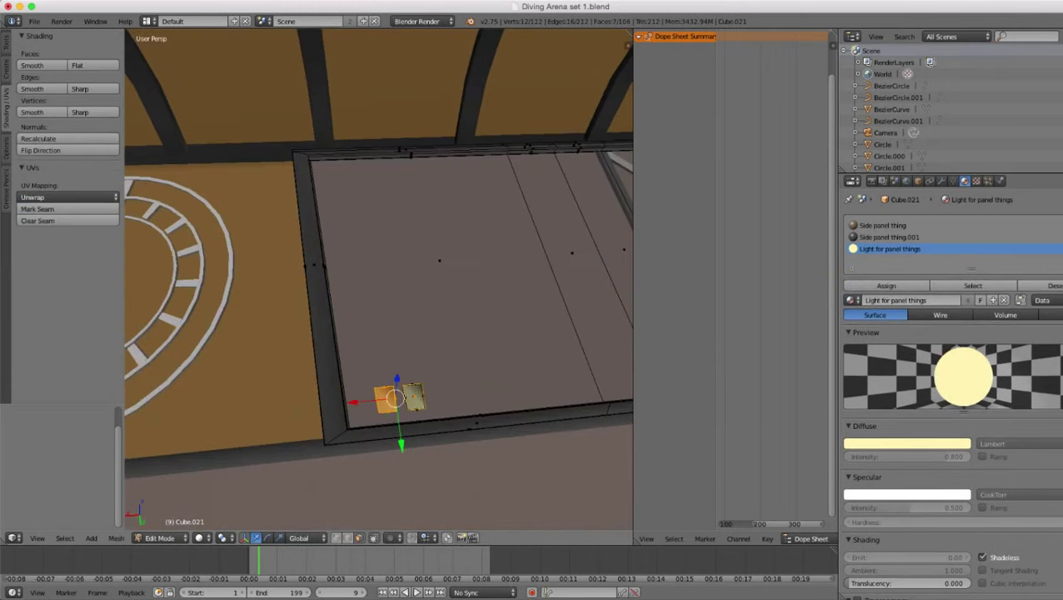
key("ctrl+l")
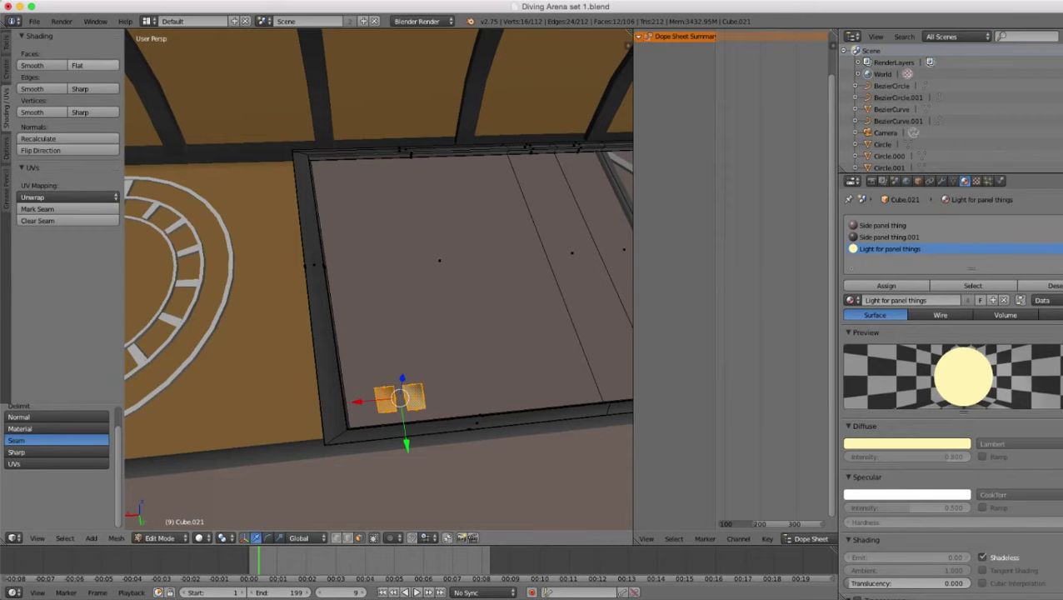
left_click(94, 65)
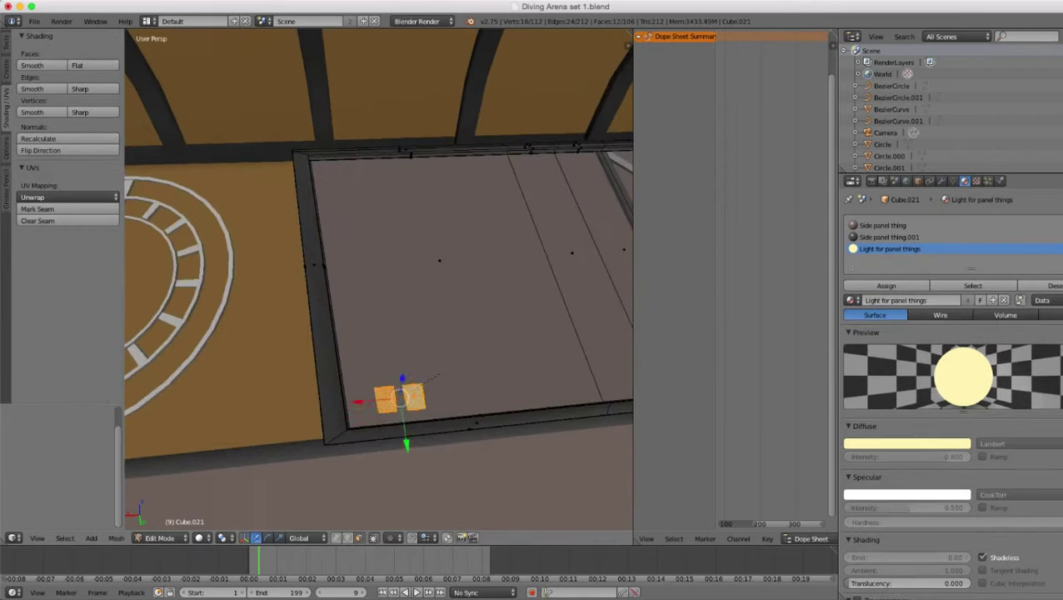
key("s")
key("x")
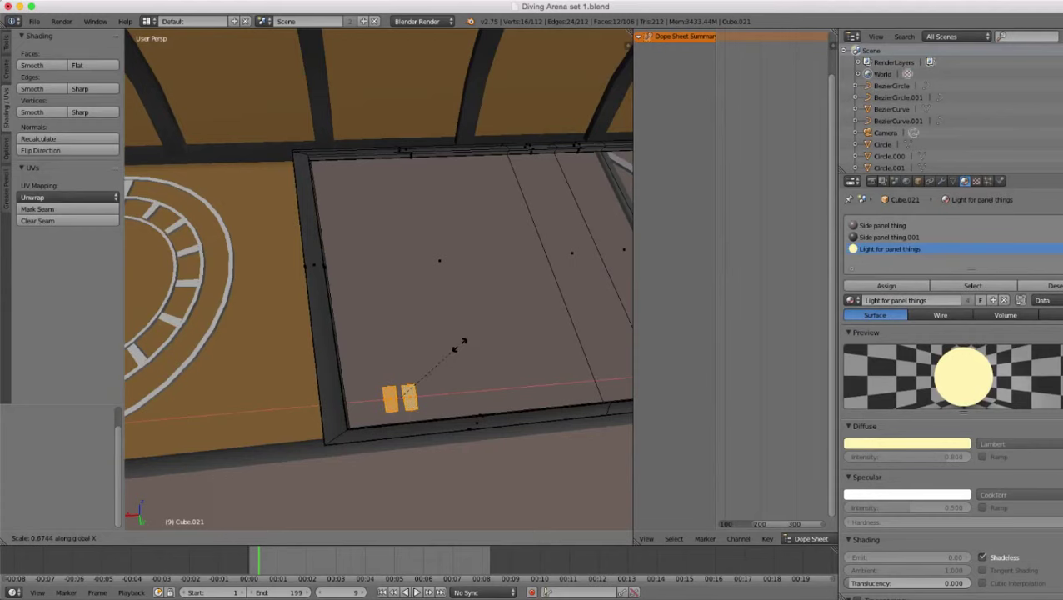
left_click(460, 345)
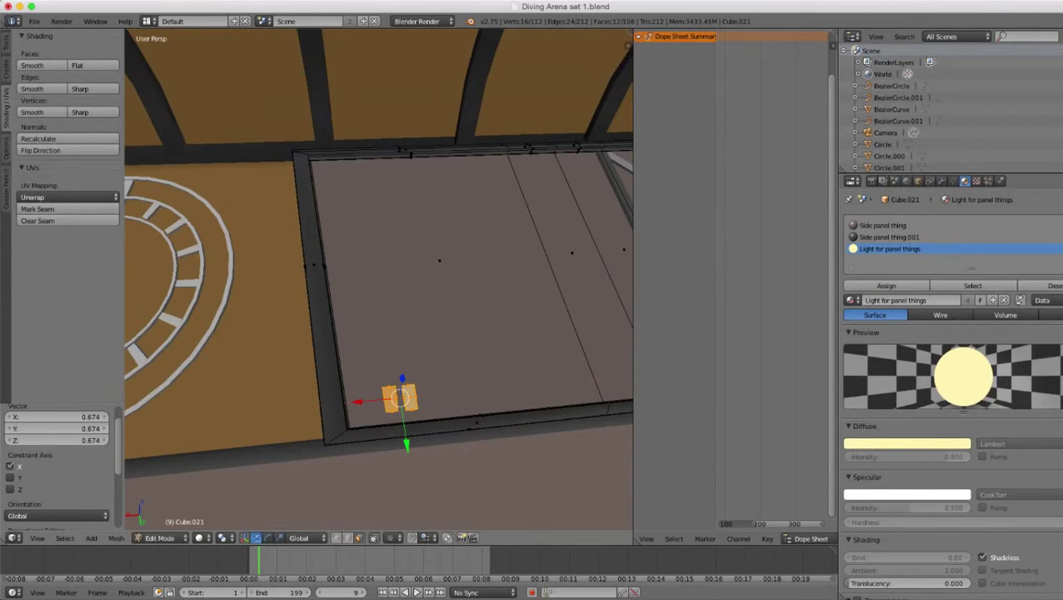
key("Tab")
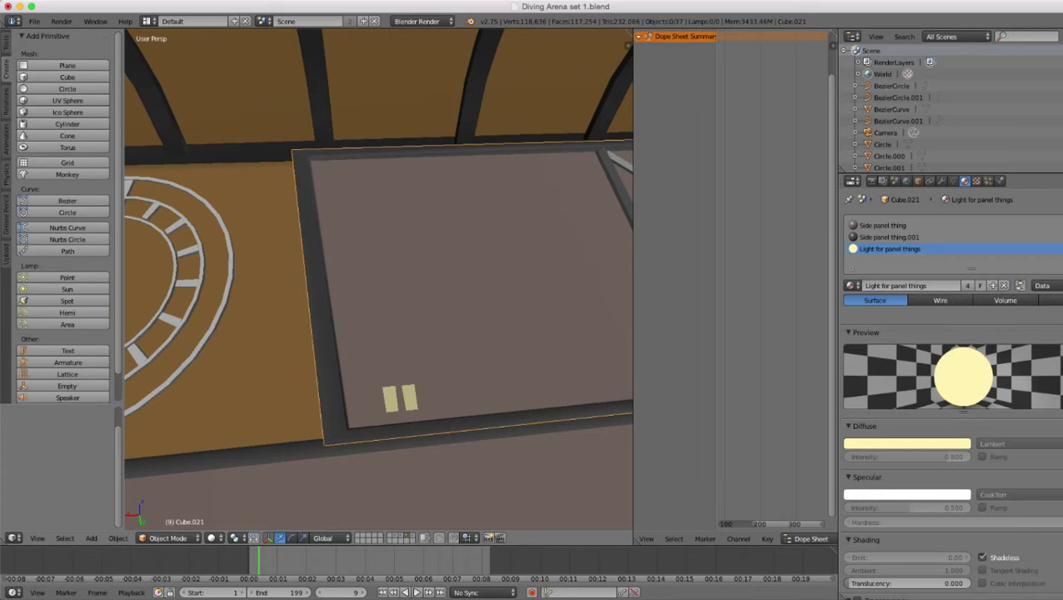
- Select the large side panel below the X-braced strip and open its mesh for editing
scroll(379, 279, "down", 3)
scroll(950, 375, "down", 2)
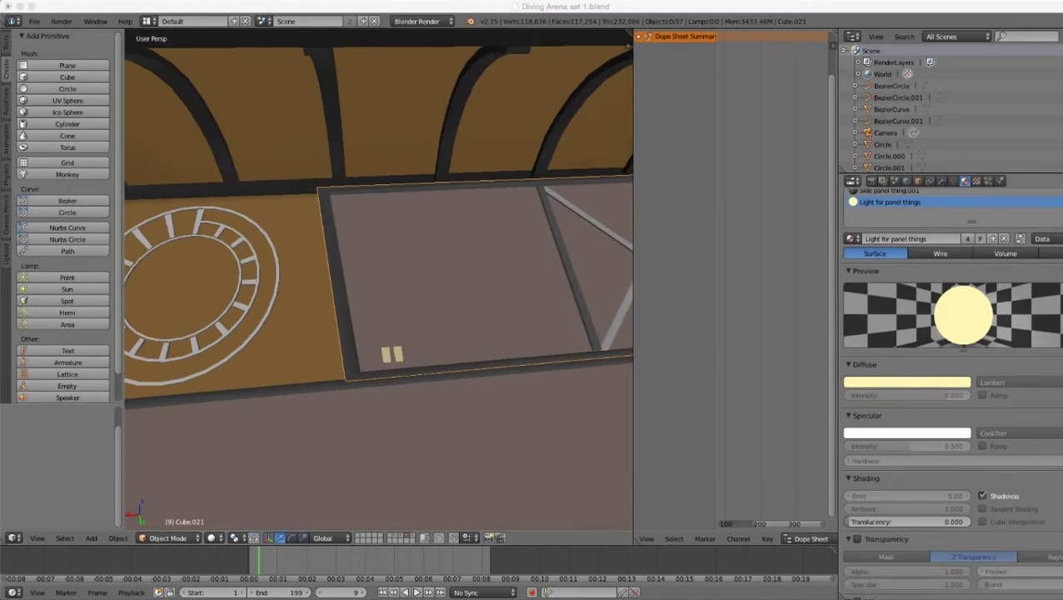
scroll(379, 279, "down", 7)
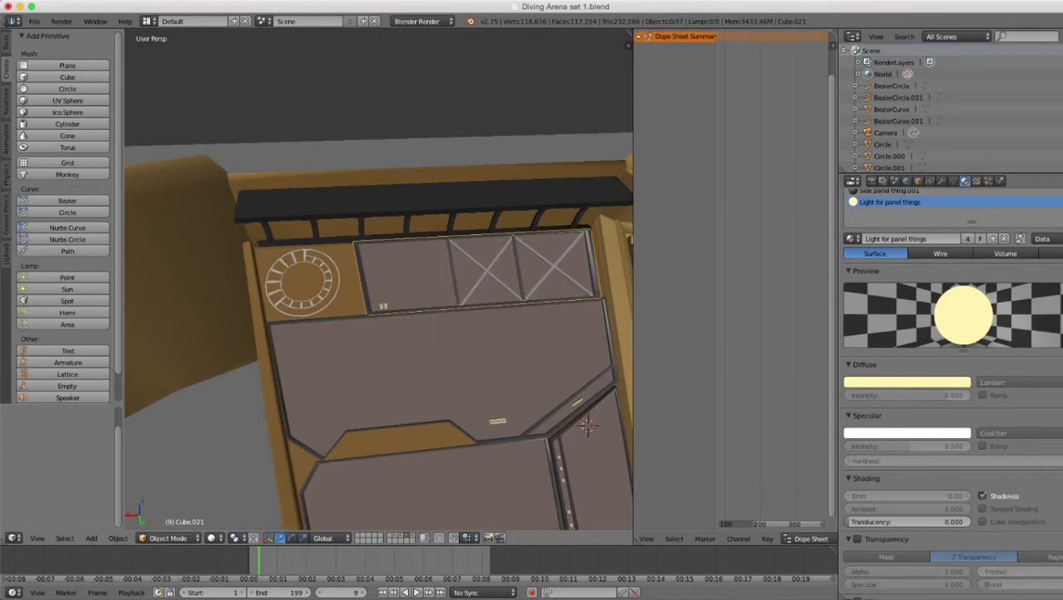
middle_click_drag(380, 300, 450, 312)
scroll(379, 284, "up", 3)
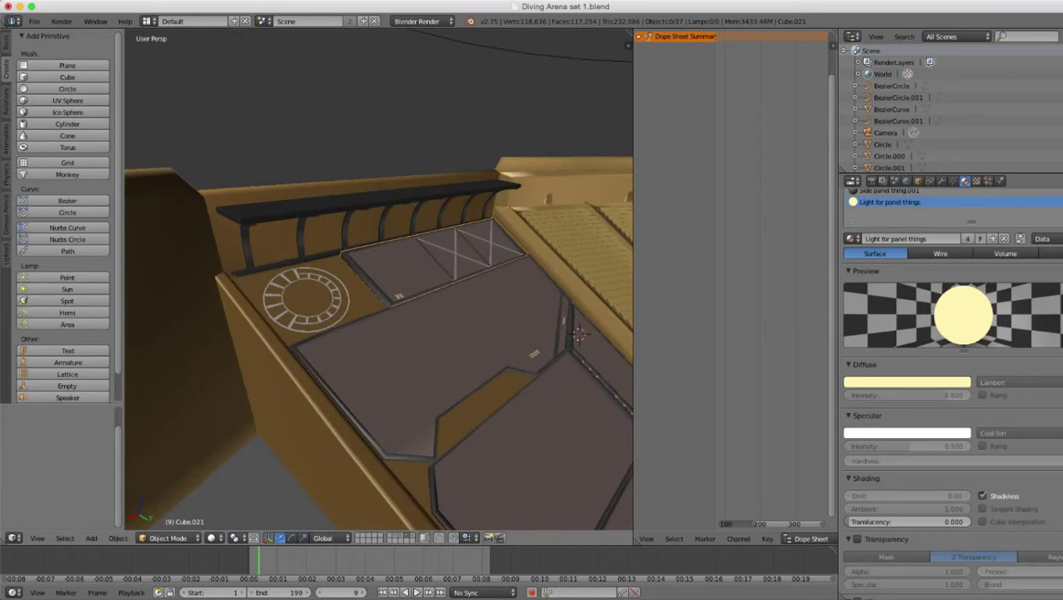
right_click(441, 342)
scroll(379, 283, "up", 2)
key("Tab")
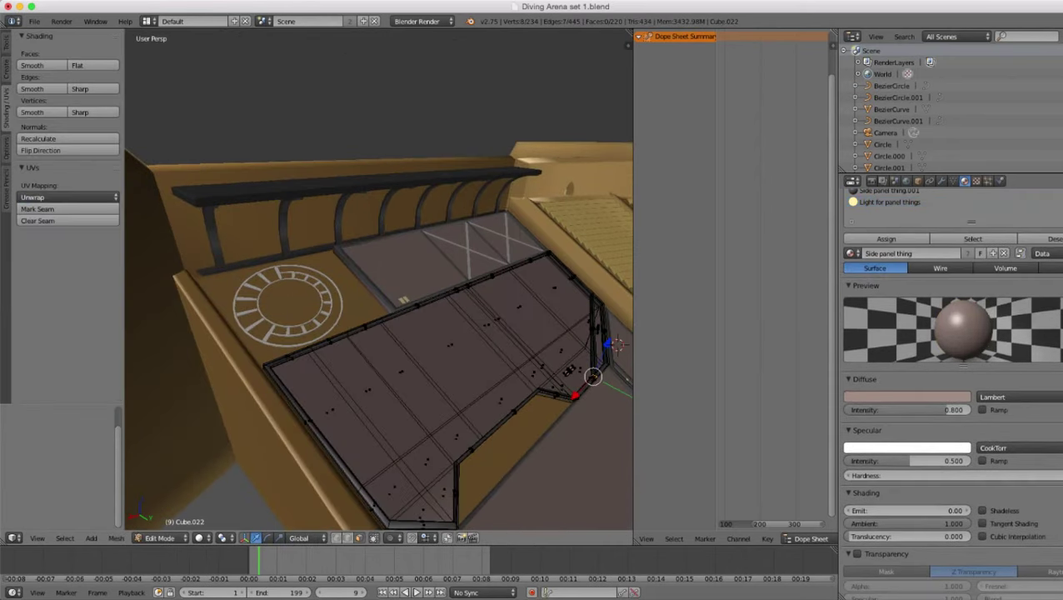
- Switch to vertex selection and select the lengthwise edge loop across the lower part of the large panel
middle_click_drag(442, 341, 404, 302)
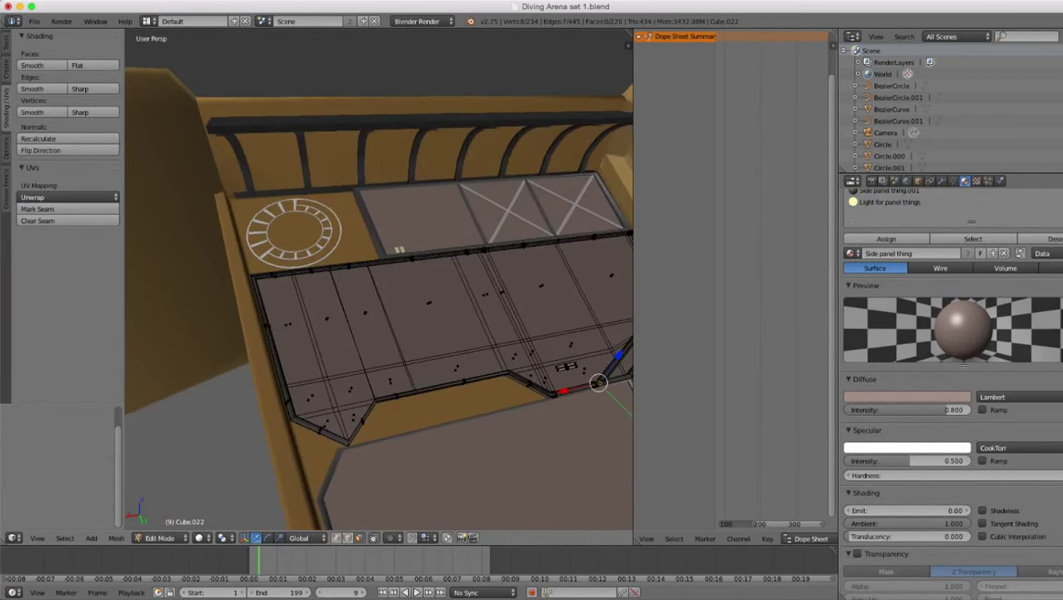
left_click(336, 538)
right_click(417, 360, "alt")
mouse_move(417, 360)
middle_mouse_down()
mouse_move(483, 350)
mouse_move(510, 331)
mouse_move(475, 319)
mouse_move(358, 338)
mouse_move(342, 312)
middle_mouse_up()
scroll(467, 325, "up", 2)
key("z")
key("z")
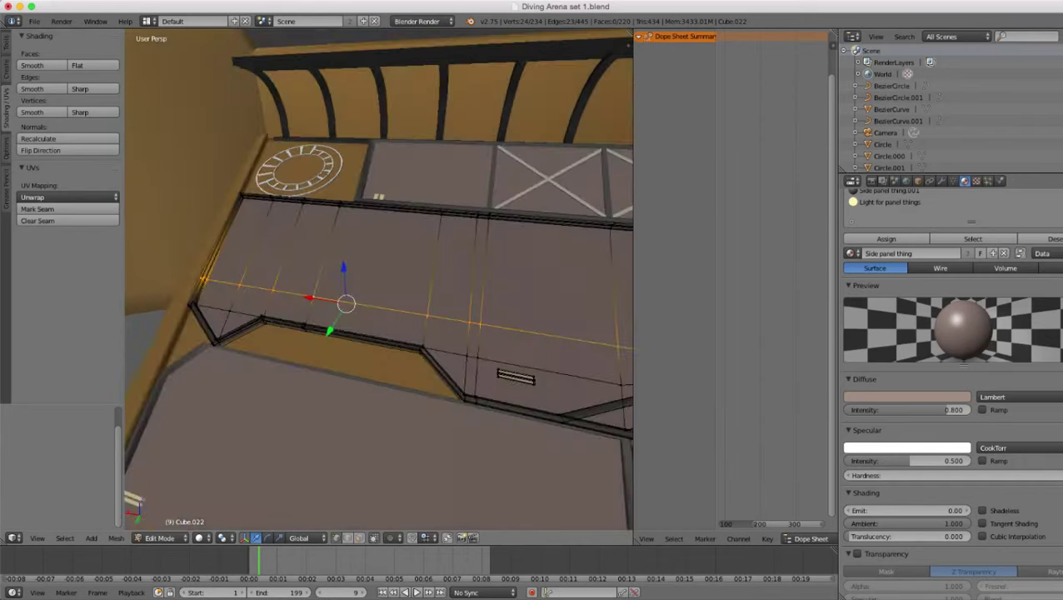
- In wireframe, deselect the unwanted loop vertices at the panel's outer end with circle select
scroll(416, 325, "up", 3)
mouse_move(275, 283)
middle_mouse_down("shift")
mouse_move(450, 329)
mouse_move(300, 313)
mouse_move(288, 346)
mouse_move(262, 353)
mouse_move(305, 407)
middle_mouse_up("shift")
key("z")
key("c")
right_click(238, 359)
key("z")
right_click(293, 381, "shift")
key("z")
key("c")
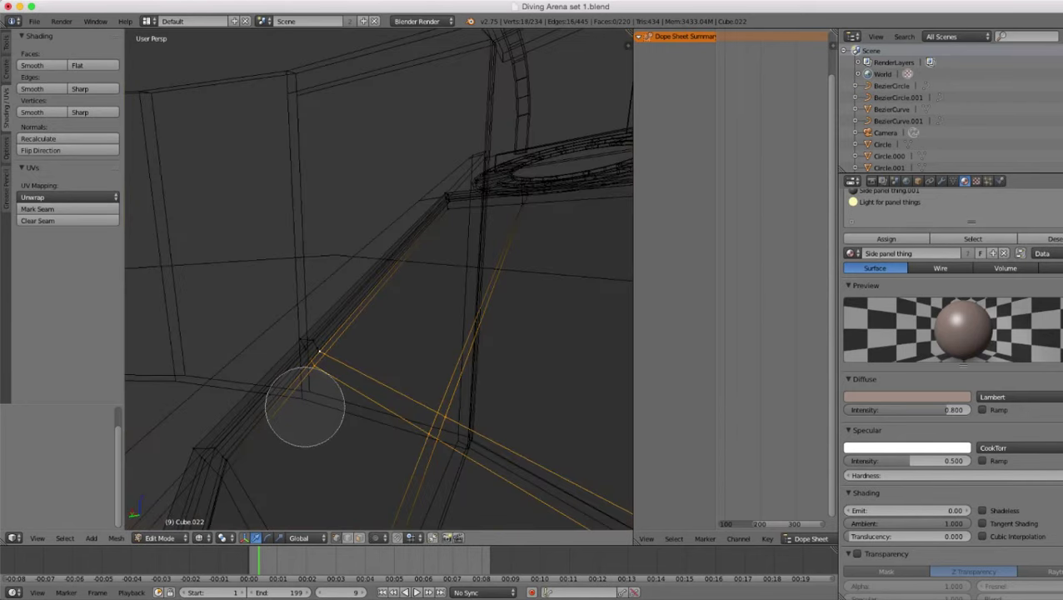
right_click(305, 406)
key("c")
middle_click(307, 395)
right_click(308, 394)
scroll(307, 394, "down", 4)
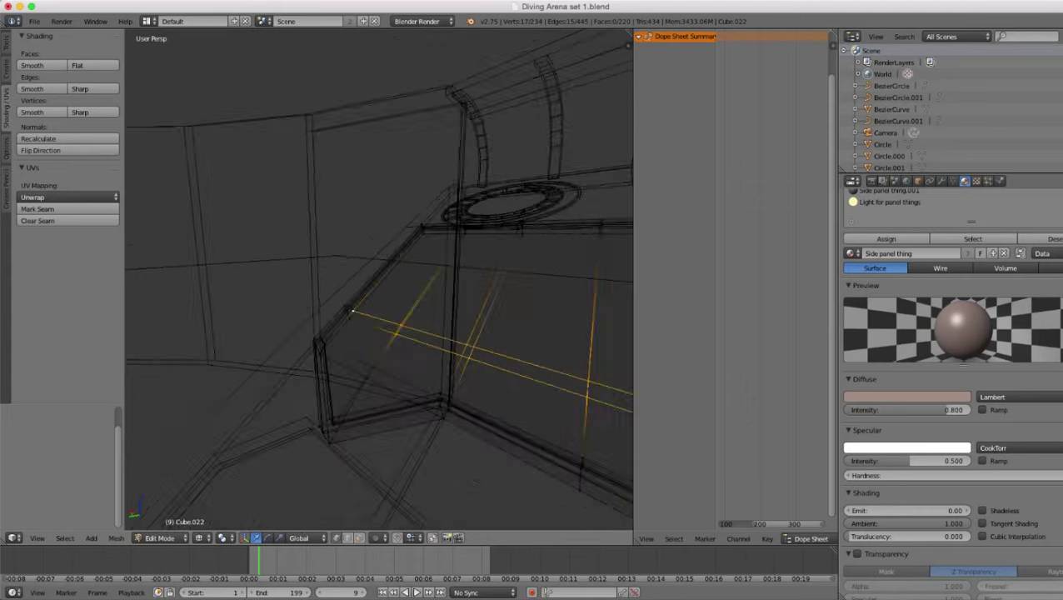
- Box-deselect the edge loop's vertices on the underside of the panel, viewing it edge-on in wireframe
middle_click_drag(308, 394, 361, 326)
key("b")
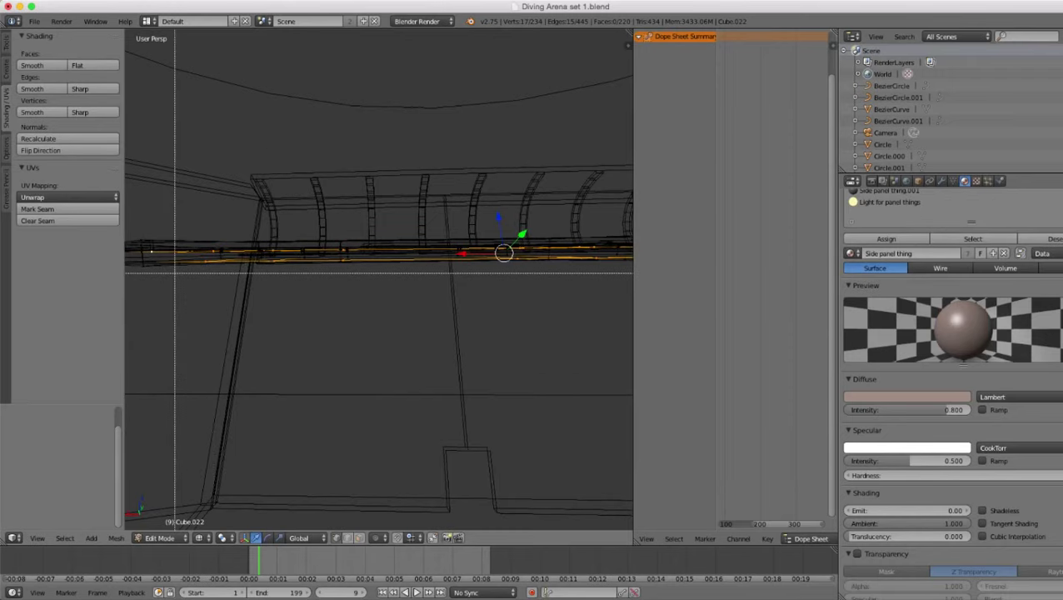
left_click_drag(160, 258, 623, 319)
middle_click_drag(624, 319, 560, 360)
mouse_move(379, 333)
middle_mouse_down()
mouse_move(396, 331)
mouse_move(373, 323)
middle_mouse_up()
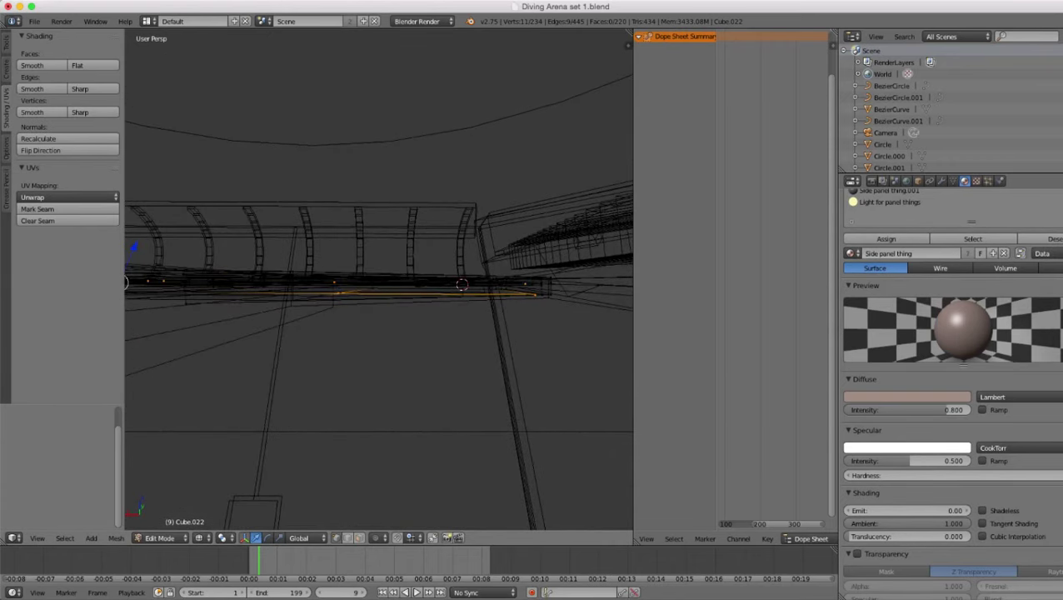
key("b")
middle_click_drag(298, 288, 546, 386)
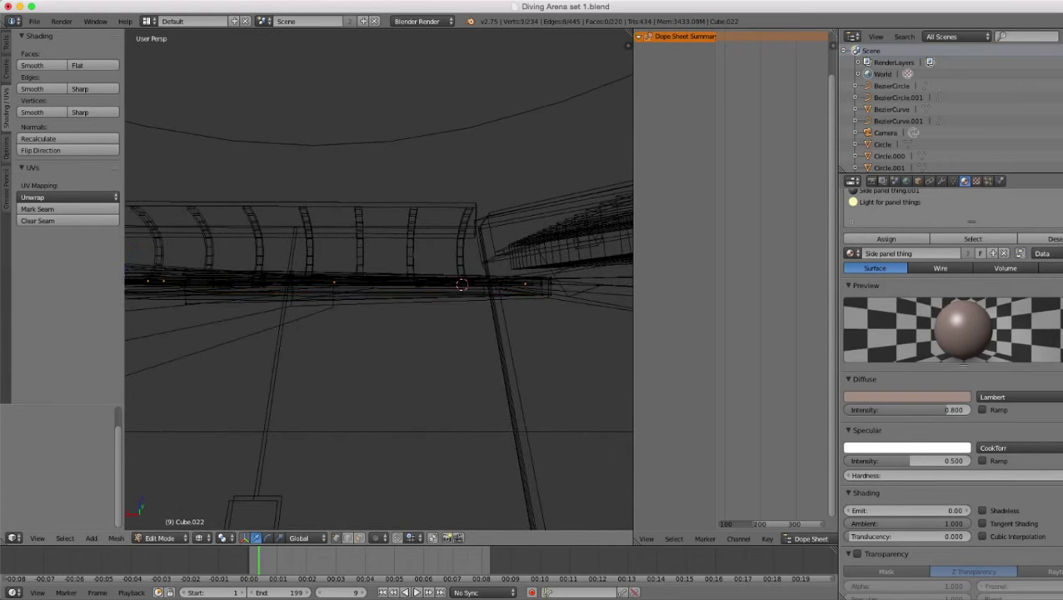
- Return to solid shading and extend the selection to the whole vertex line across the panel's top surface
mouse_move(434, 333)
middle_mouse_down()
mouse_move(446, 400)
mouse_move(422, 460)
mouse_move(400, 455)
middle_mouse_up()
key("z")
scroll(400, 455, "up", 3)
right_click(412, 389, "shift")
middle_click_drag(411, 389, 596, 328)
right_click(517, 396, "shift")
scroll(508, 396, "down", 4)
scroll(505, 329, "down", 5)
scroll(584, 350, "up", 3)
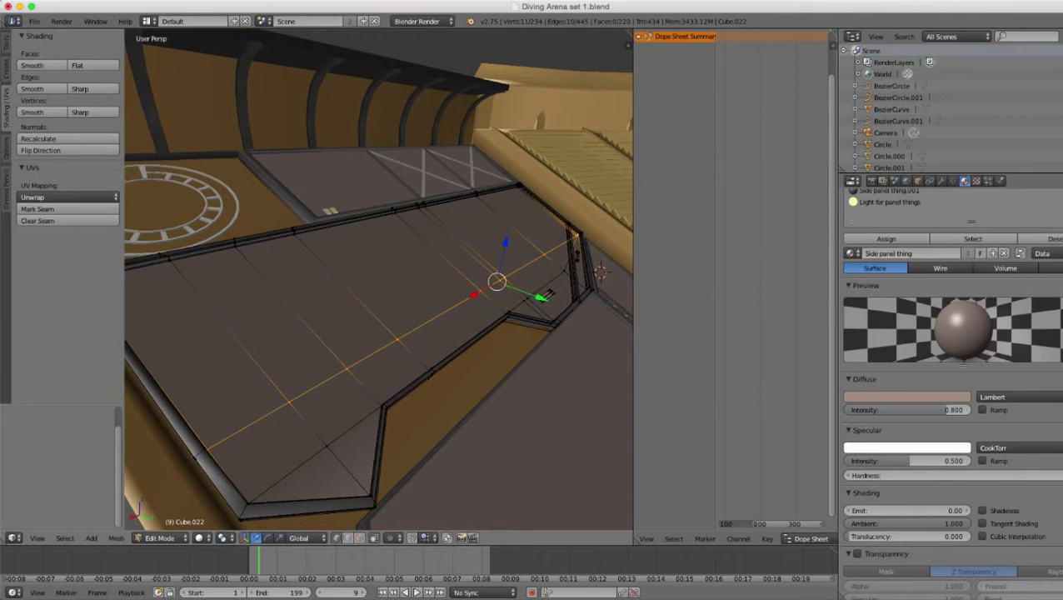
- Duplicate the selected edge line in place and raise the copy 0.004 along the Z axis
key("shift+d")
key("Escape")
middle_click_drag(533, 334, 575, 304)
scroll(575, 304, "up", 4)
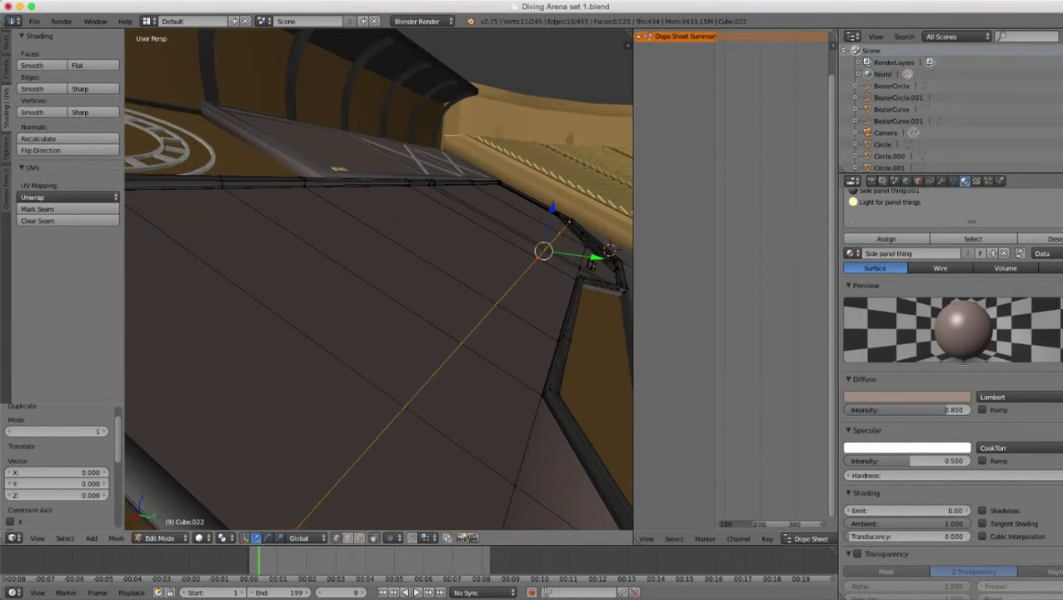
left_click_drag(552, 208, 552, 207)
middle_click_drag(552, 206, 479, 190)
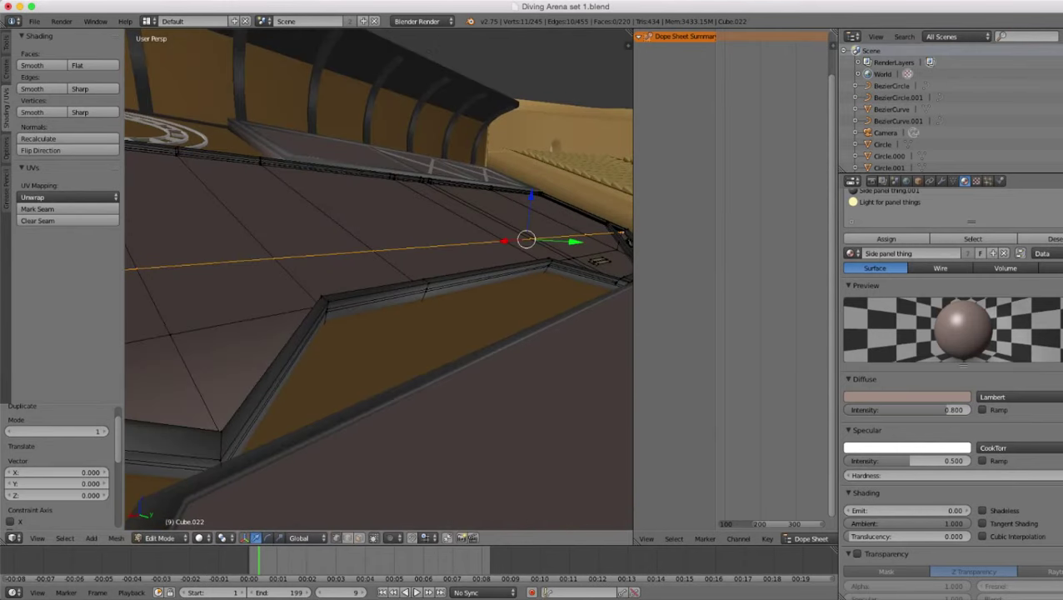
key("g")
key("z")
left_click(534, 200)
middle_click_drag(533, 200, 575, 221)
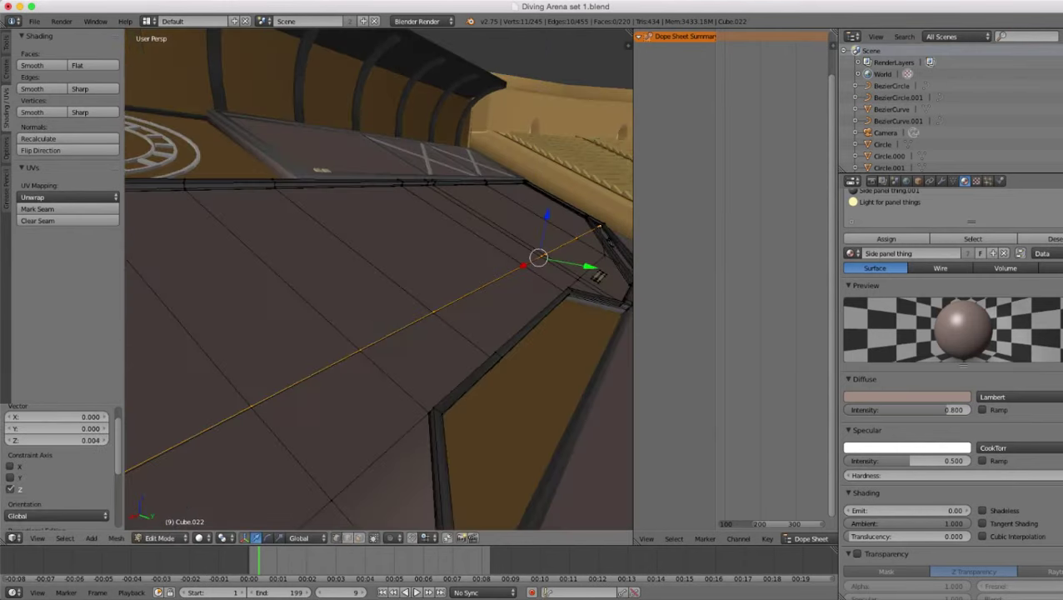
- Extrude the copied edge line -0.033 along Y into a strip and raise its new edge 0.010 along Z
key("shift+d")
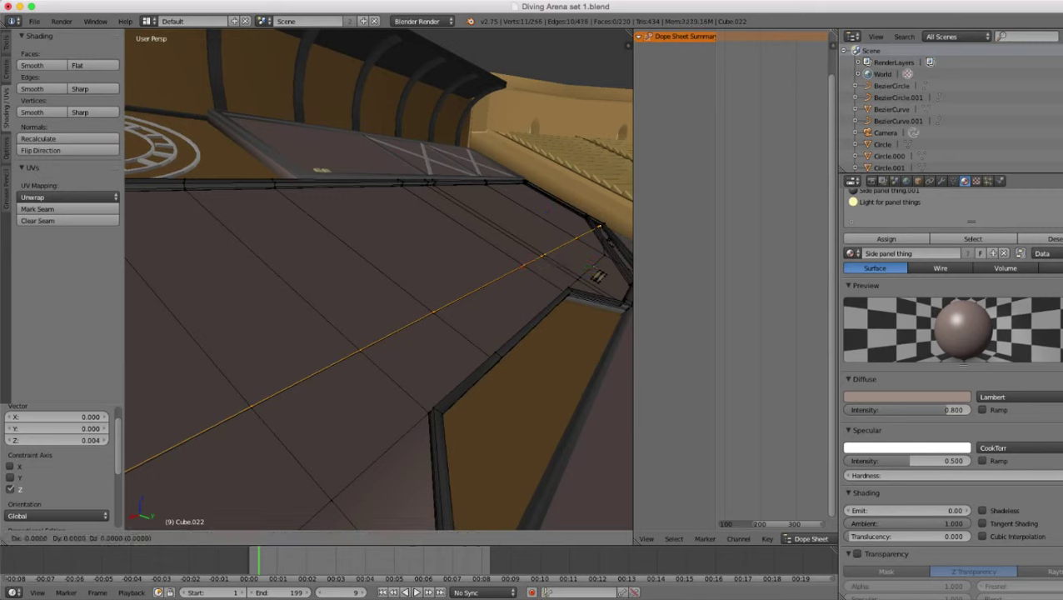
key("y")
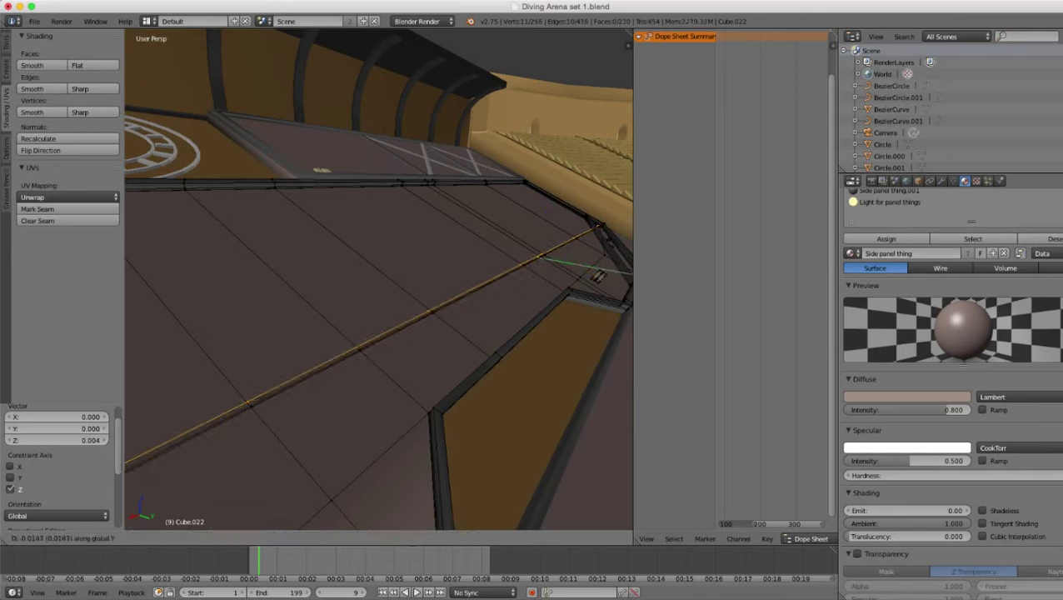
left_click(533, 250)
middle_click_drag(533, 250, 575, 225)
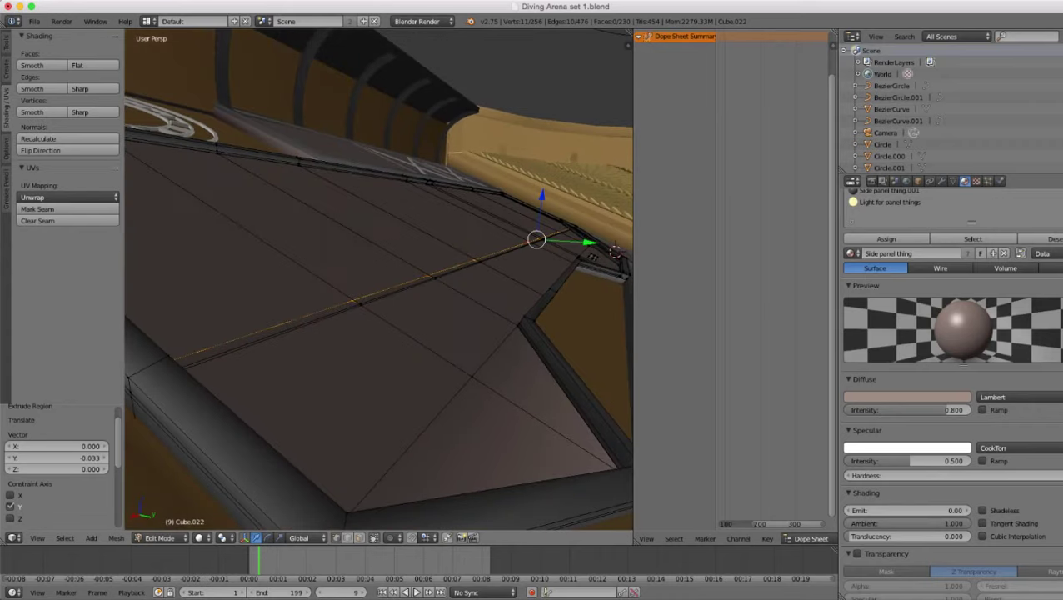
scroll(593, 258, "up", 5)
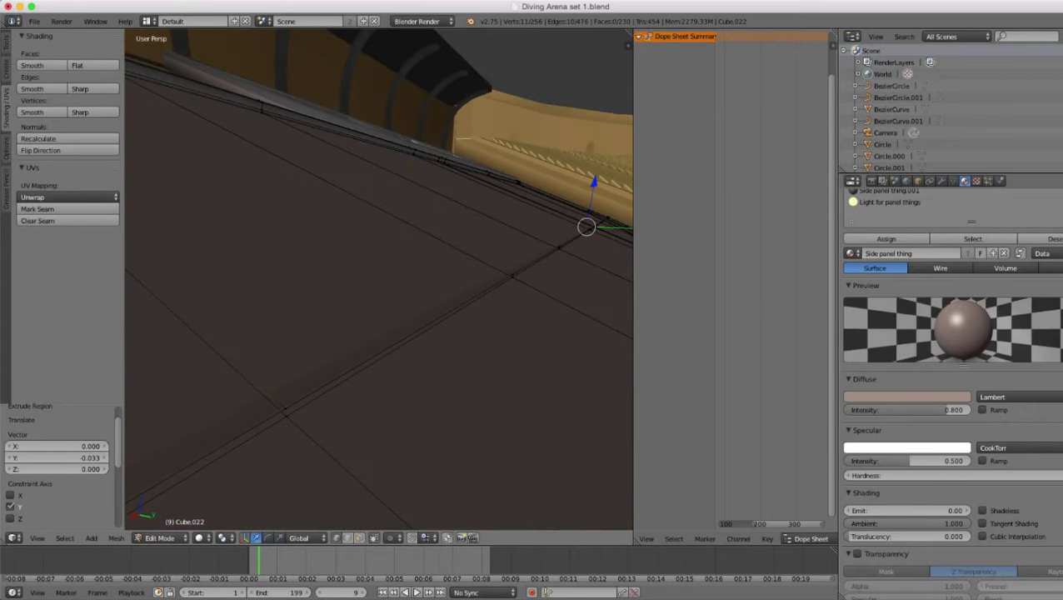
left_click_drag(595, 181, 596, 172)
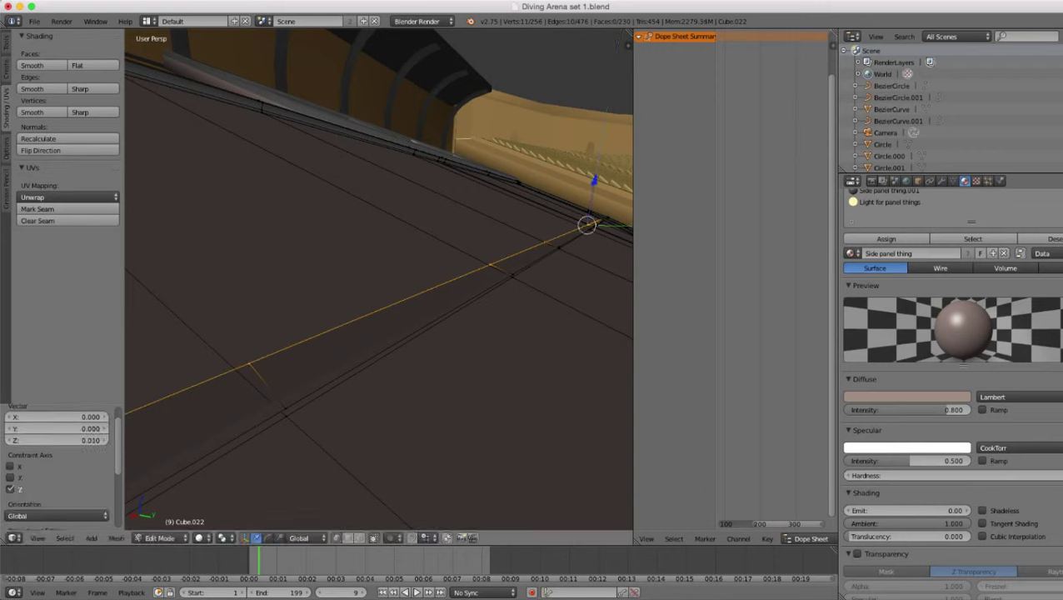
- Select the entire linked strip and give it a new material named White lining in an added slot
key("ctrl+l")
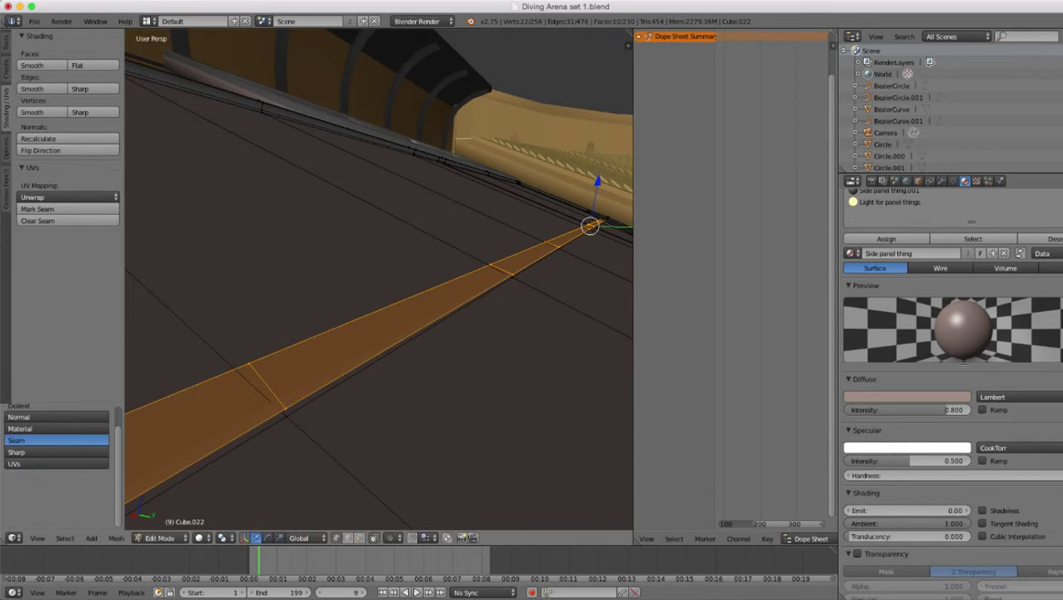
scroll(937, 292, "up", 2)
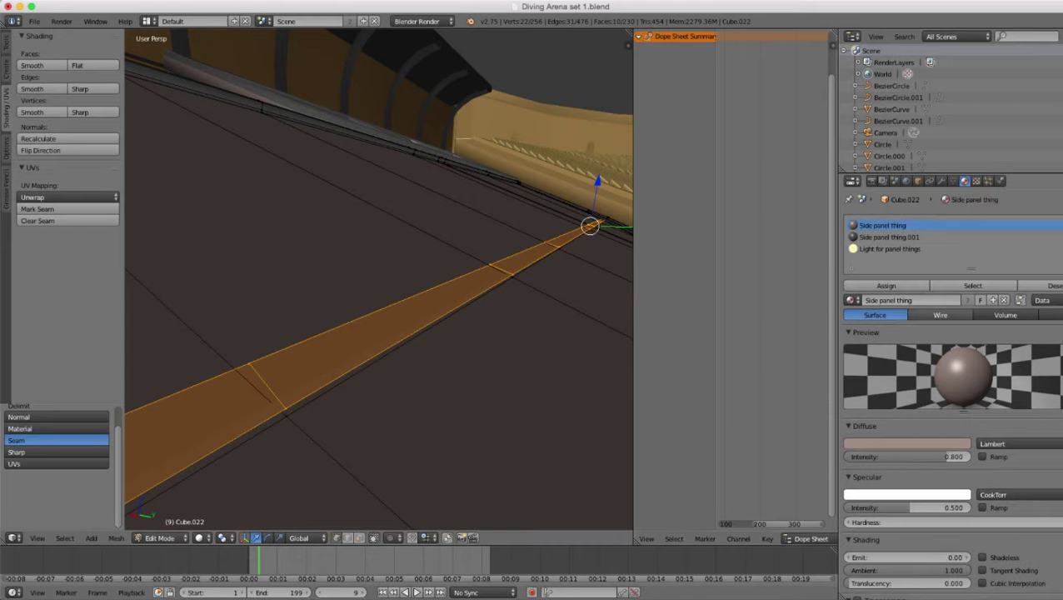
left_click(1062, 226)
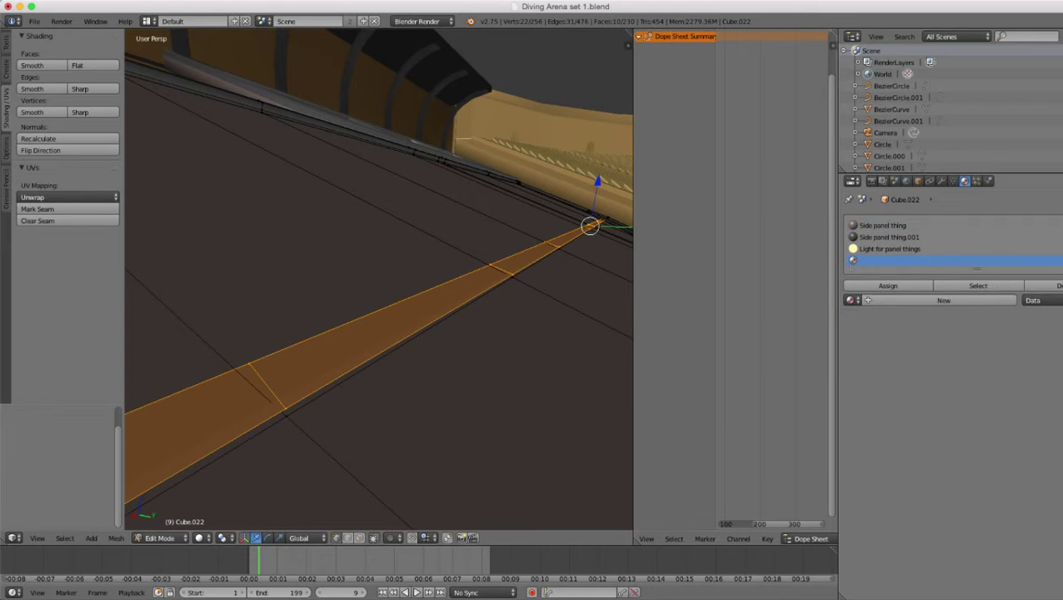
left_click(944, 300)
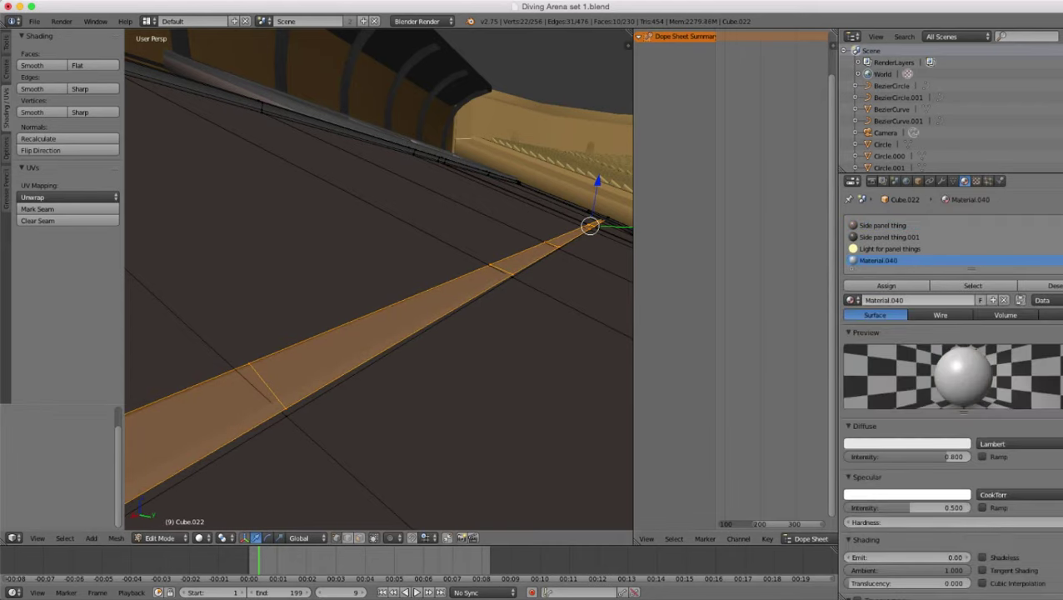
left_click(918, 300)
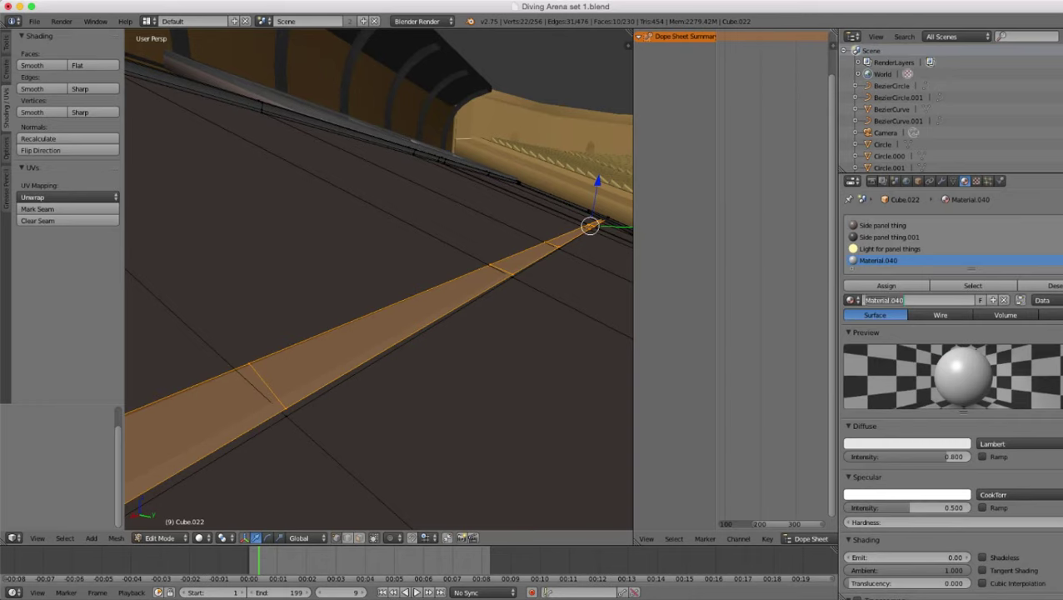
type("White lining")
key("Return")
- Darken the White lining diffuse colour to grey, RGB 0.227, and check the strip in Object Mode
left_click(906, 444)
left_click(943, 339)
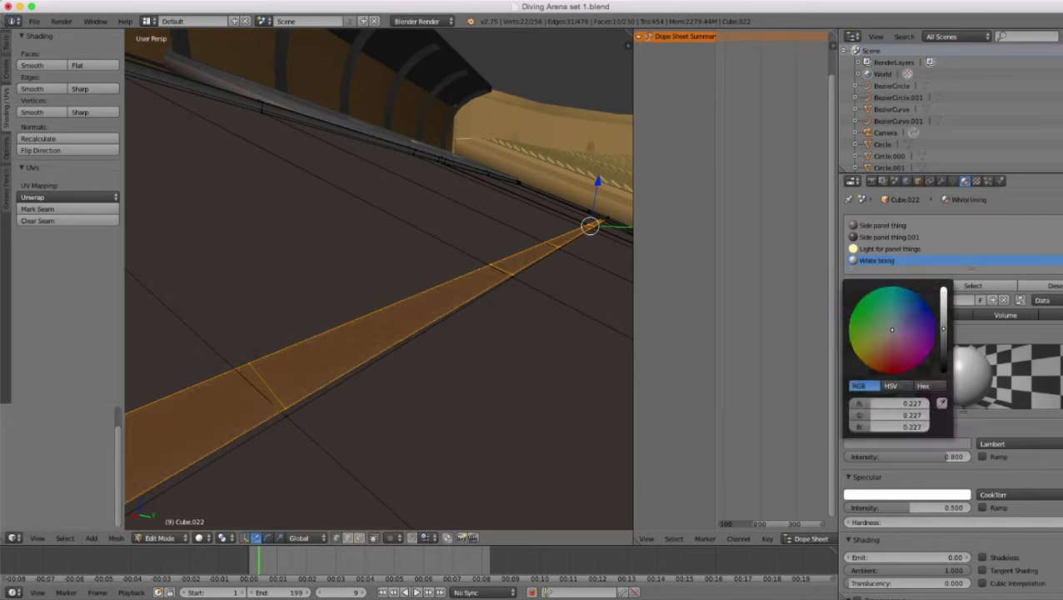
scroll(379, 279, "down", 5)
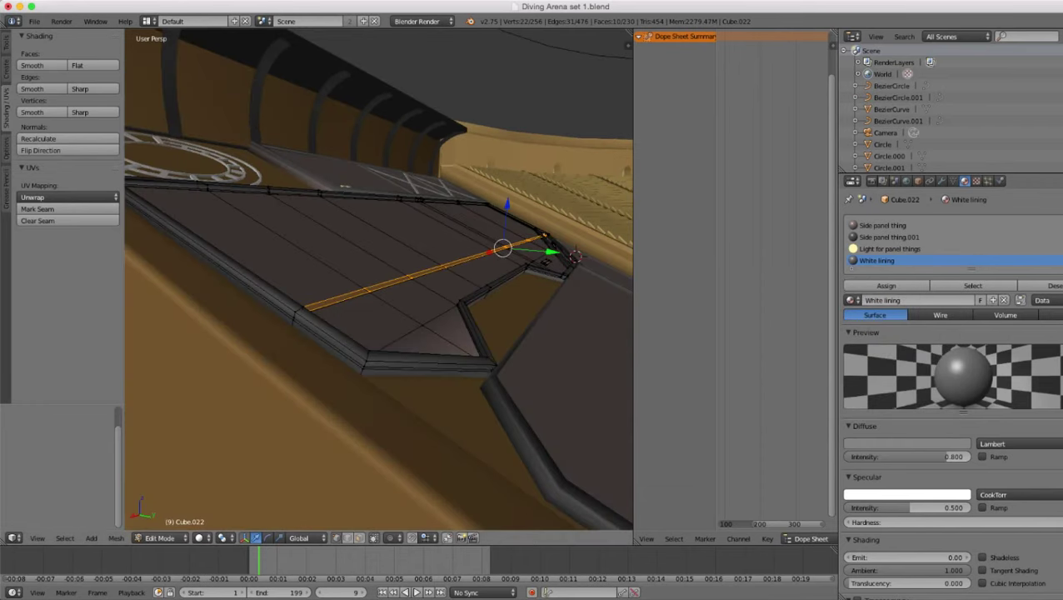
key("Tab")
scroll(379, 279, "down", 3)
mouse_move(391, 267)
middle_mouse_down()
mouse_move(341, 333)
mouse_move(417, 300)
mouse_move(358, 325)
middle_mouse_up()
scroll(379, 279, "down", 2)
scroll(379, 279, "up", 5)
- Add one loop cut to the lining strip where it meets the slanted beam, with an edge slide factor of -0.568
key("Tab")
key("z")
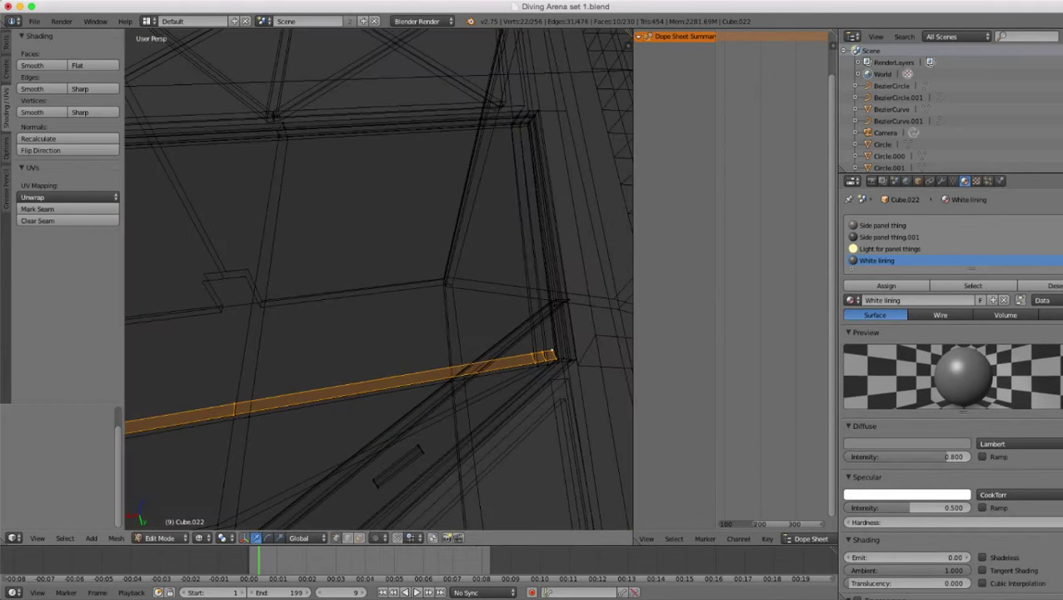
key("ctrl+r")
left_click(396, 382)
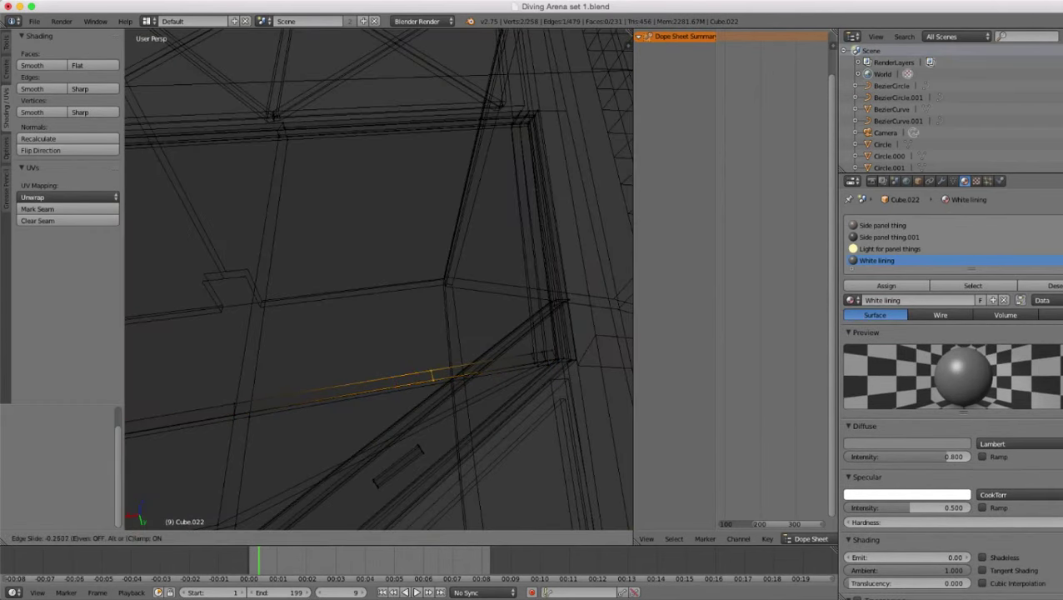
left_click(473, 367)
key("z")
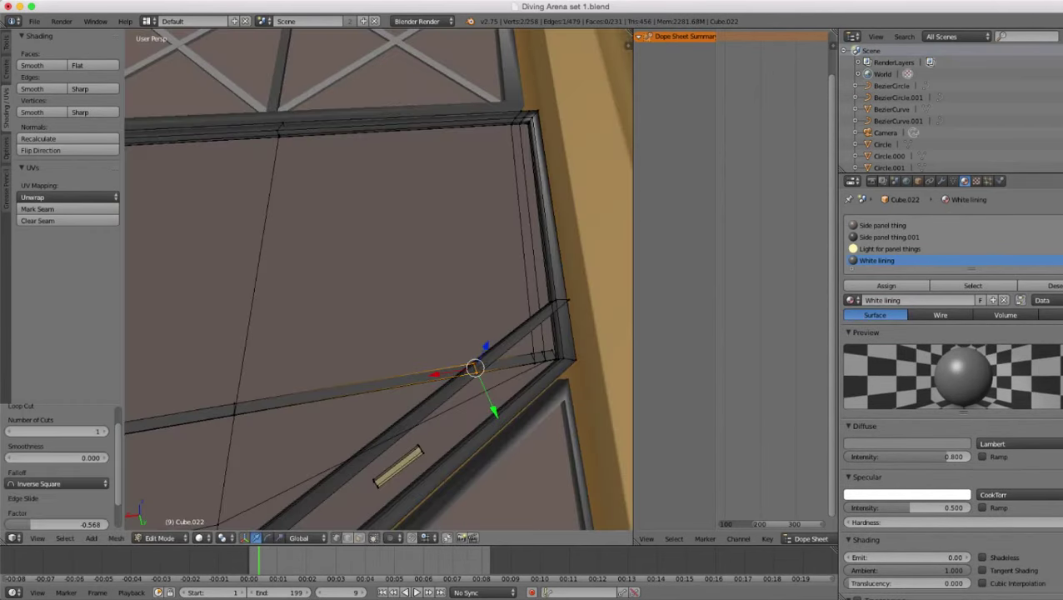
- Delete the strip's end faces beyond the new cut at the frame corner, including the leftover vertices
right_click(533, 358)
right_click(544, 356, "shift")
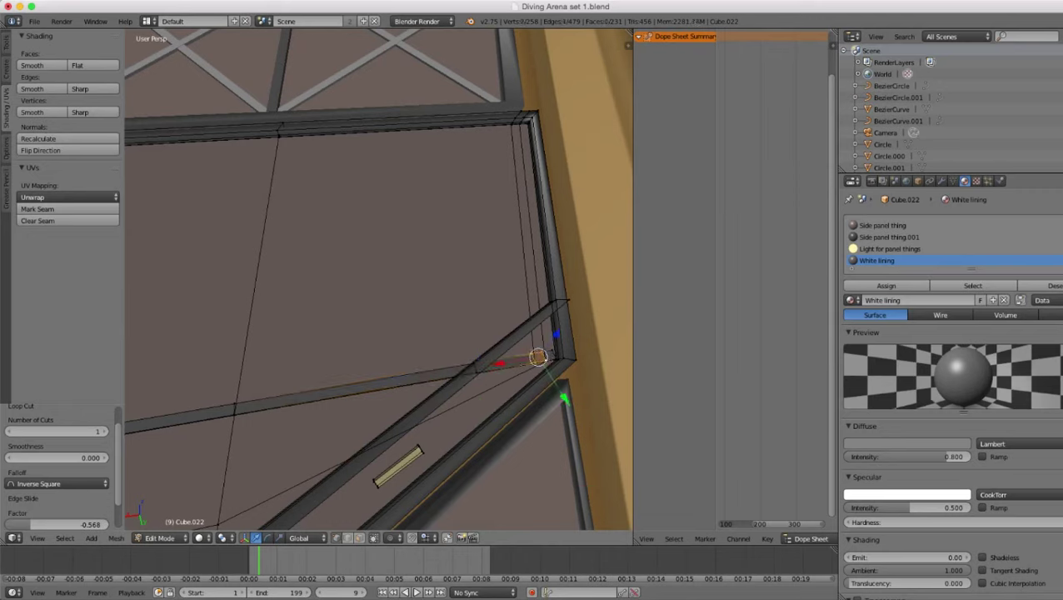
right_click(554, 355, "shift")
key("x")
left_click(560, 354)
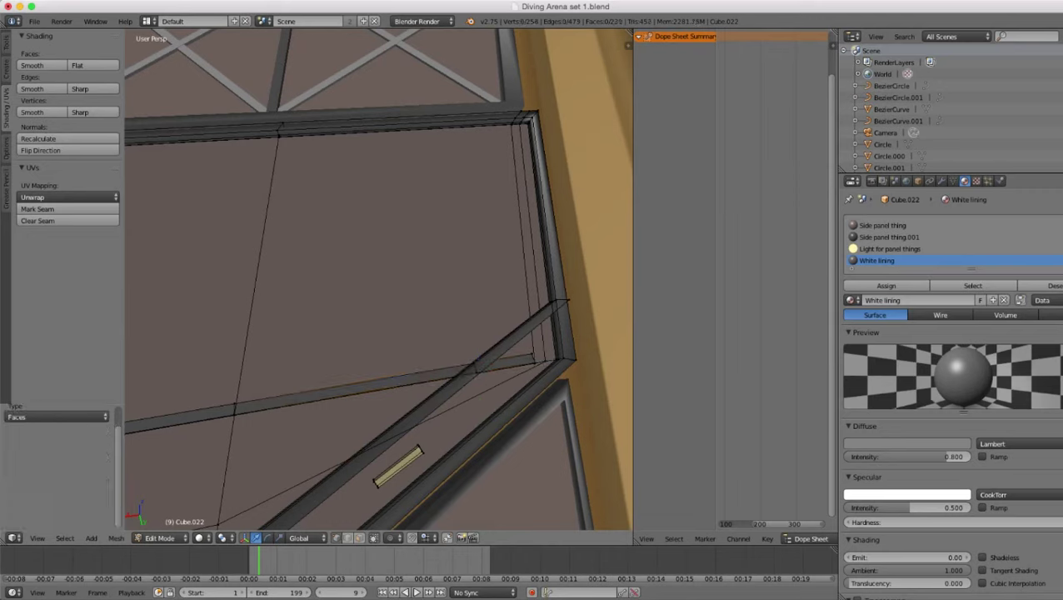
right_click(535, 358)
right_click(545, 357)
key("x")
left_click(543, 323)
scroll(543, 323, "down", 2)
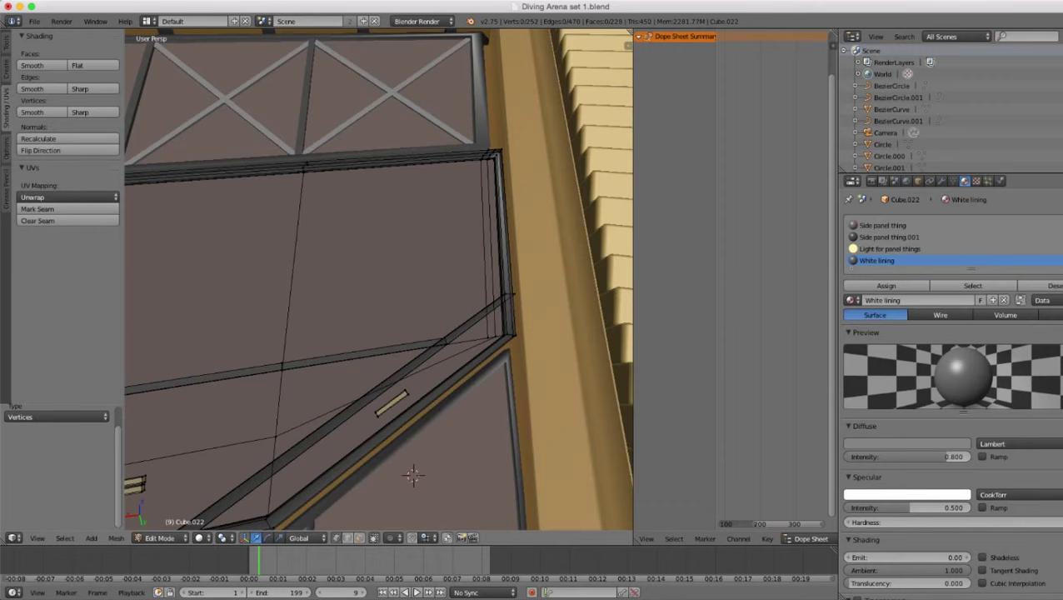
- Check the trimmed lining strip across the large panel in Object Mode
key("Tab")
scroll(380, 283, "down", 10)
middle_click_drag(350, 283, 329, 255)
scroll(466, 300, "up", 5)
scroll(408, 313, "down", 4)
scroll(379, 283, "up", 5)
scroll(379, 283, "up", 2)
key("Tab")
scroll(379, 283, "up", 1)
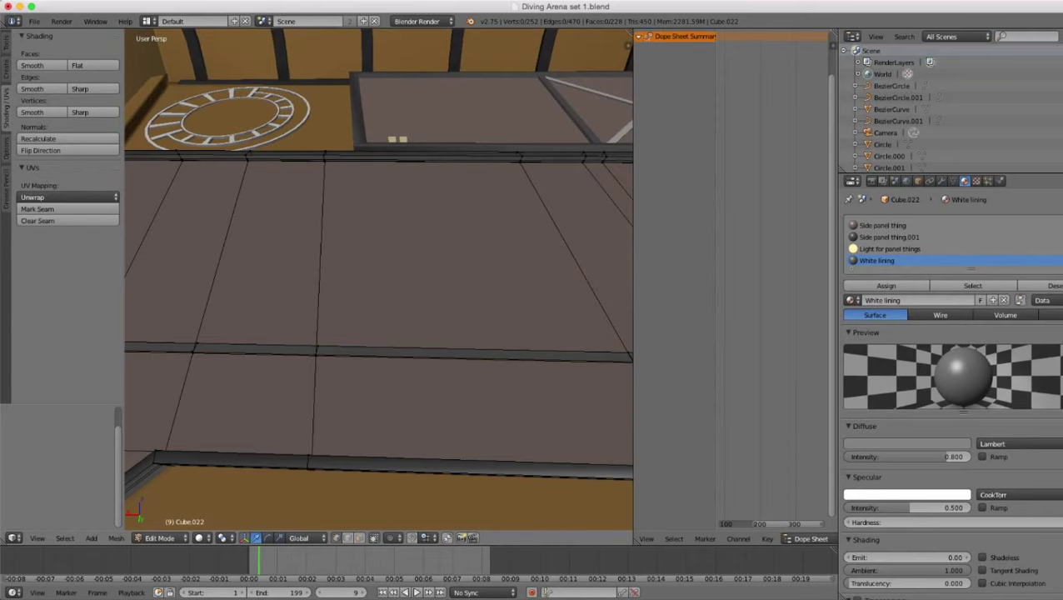
- Add one loop cut to the lining strip beside the panel's vertical edge line, with an edge slide factor of -0.785
right_click(318, 345)
right_click(316, 356, "shift")
middle_click_drag(316, 356, 350, 375)
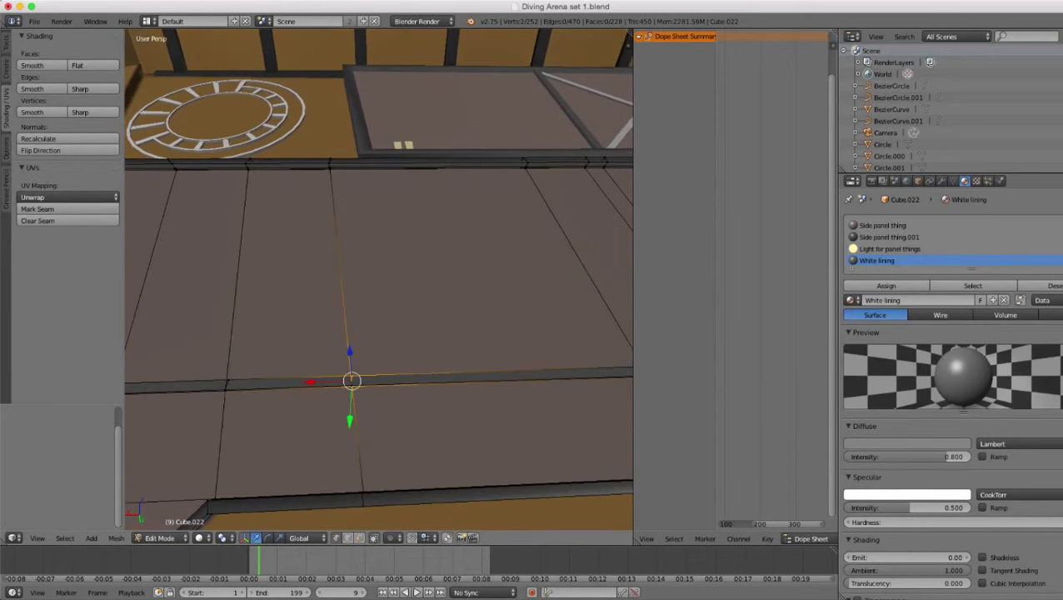
key("ctrl+r")
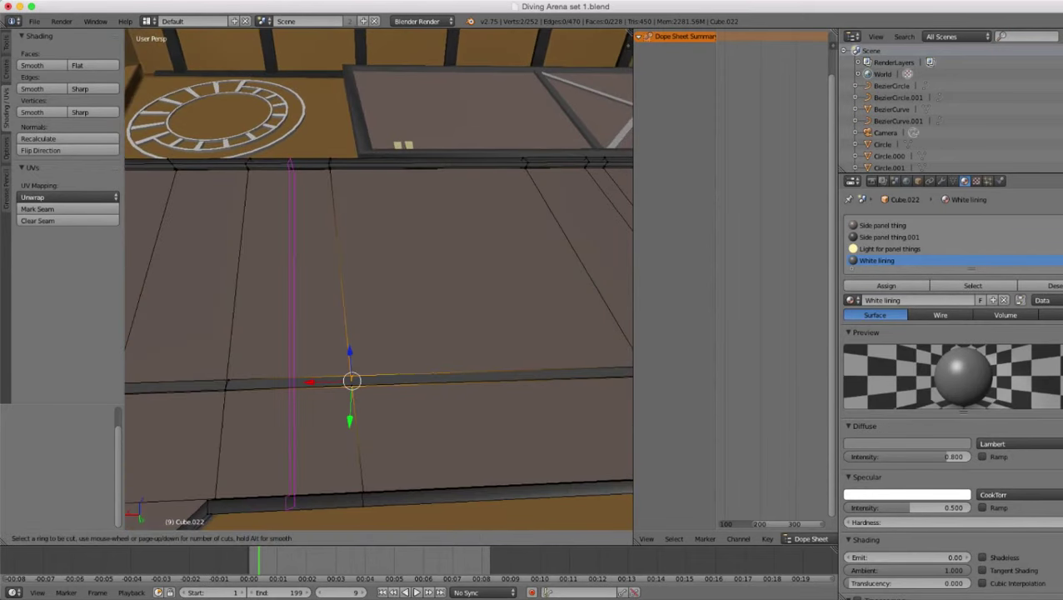
left_click(294, 382)
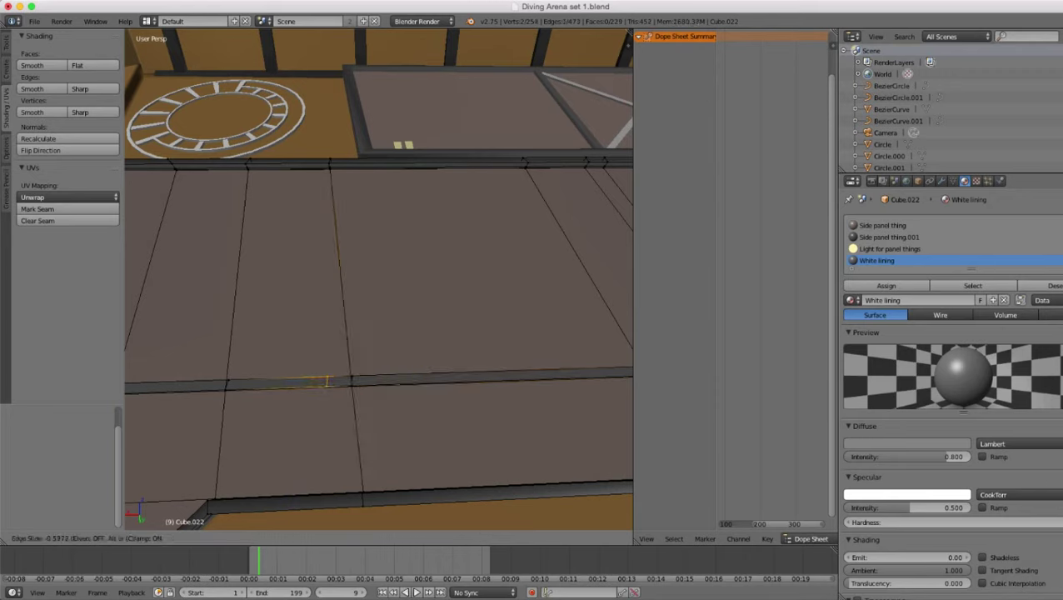
left_click(338, 381)
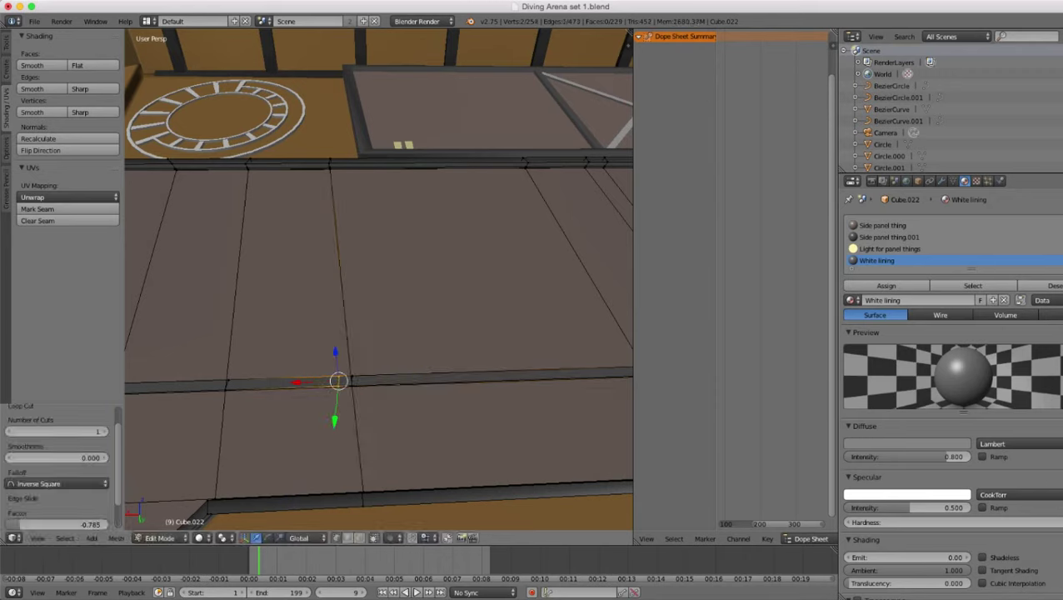
- Select the short upper edge between the new cut and the neighbouring vertex and extrude it -0.656 along Y
right_click(338, 386, "shift")
right_click(338, 377)
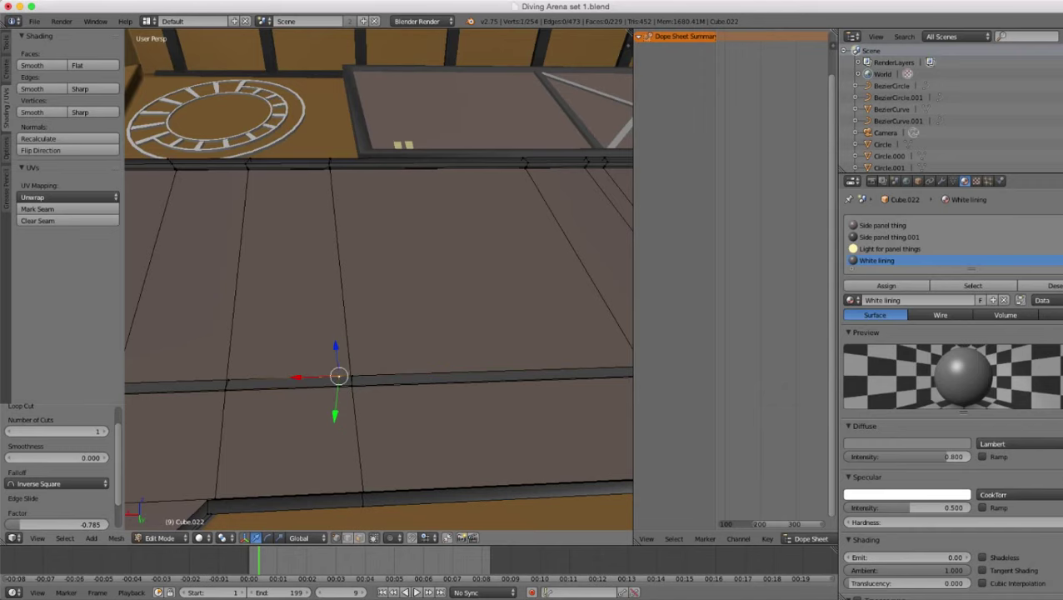
right_click(352, 376, "shift")
scroll(352, 376, "down", 4)
middle_click_drag(351, 376, 467, 366)
scroll(454, 375, "up", 4)
mouse_move(400, 375)
middle_mouse_down()
mouse_move(454, 379)
mouse_move(500, 365)
middle_mouse_up()
key("z")
key("z")
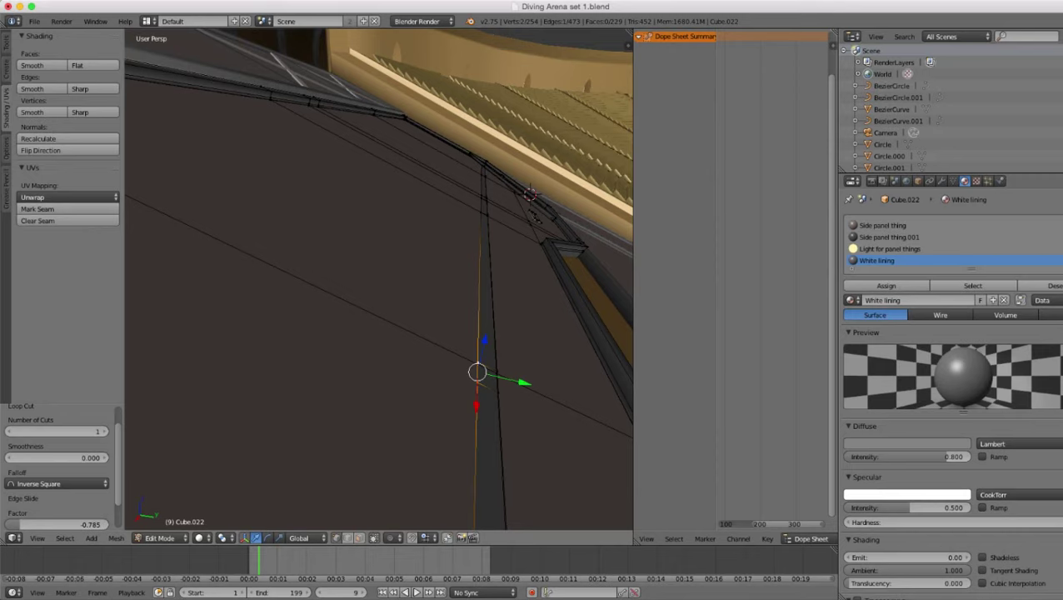
middle_click_drag(379, 279, 385, 320)
scroll(380, 279, "down", 4)
key("e")
key("y")
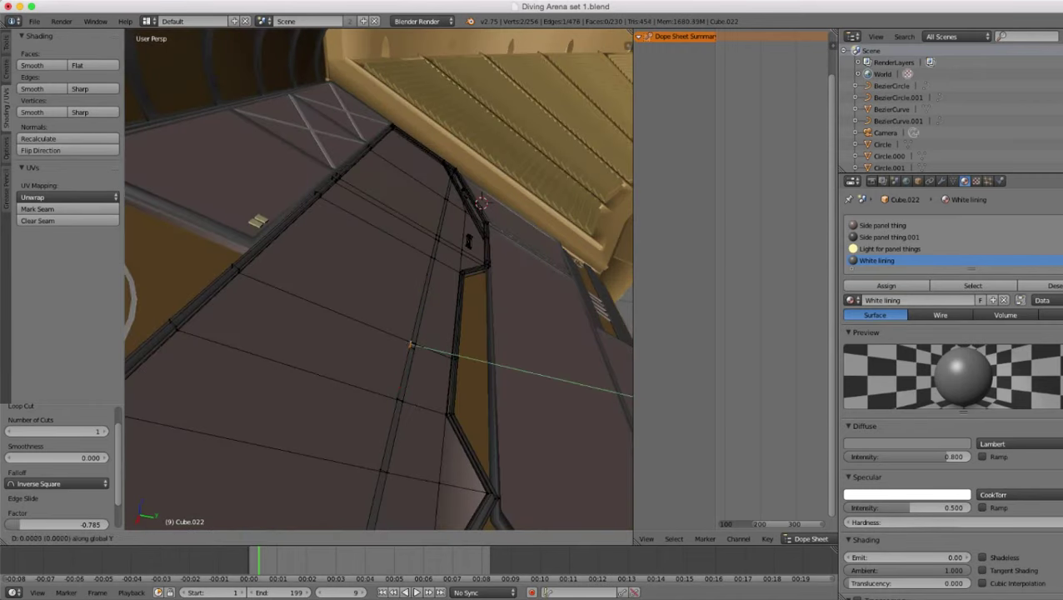
left_click(312, 312)
- Raise the extruded edge 0.285 along Z, plus a further 0.010, to bring the branch strip above the panel surface
key("z")
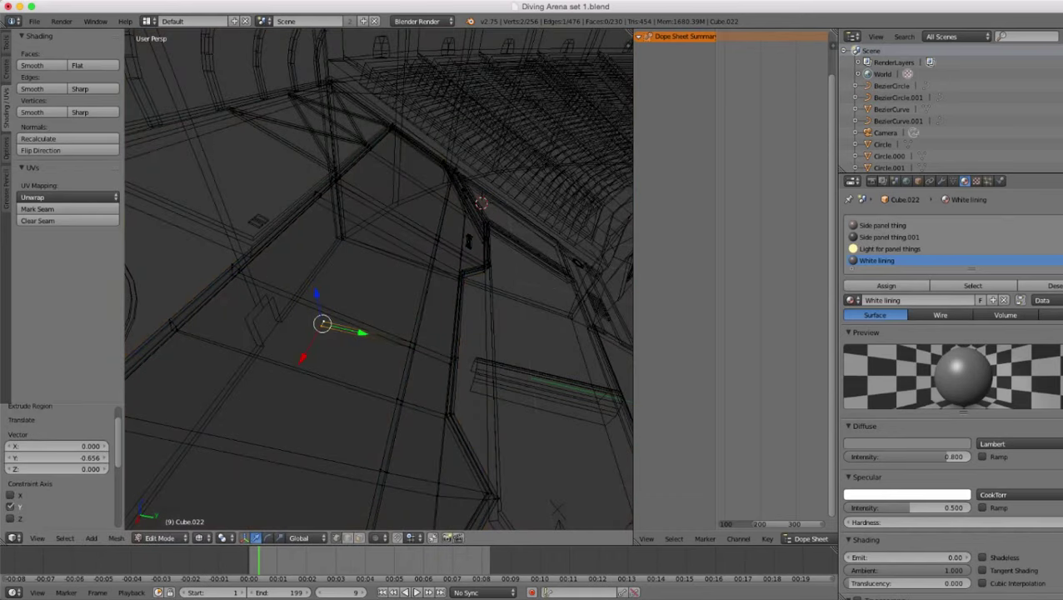
middle_click_drag(312, 312, 354, 283)
key("z")
scroll(379, 280, "up", 2)
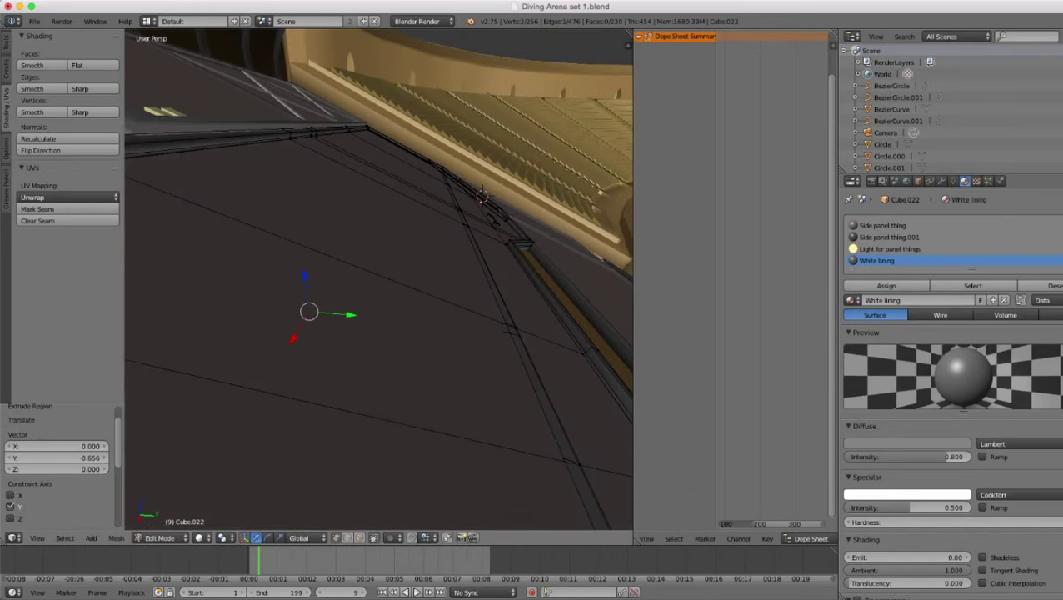
left_click_drag(304, 276, 301, 261)
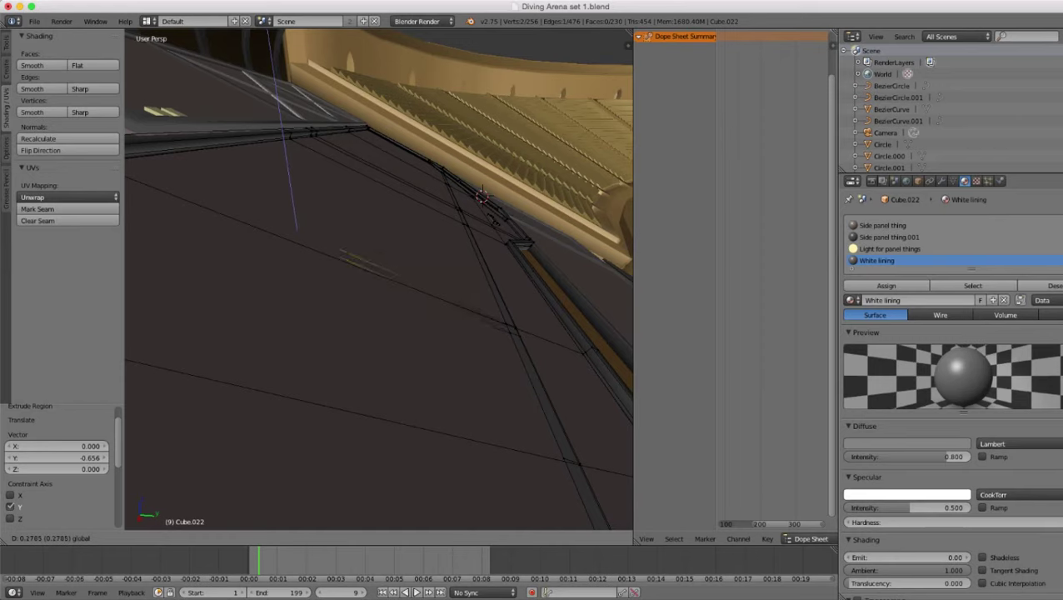
key("Return")
middle_click_drag(333, 250, 400, 225)
scroll(379, 279, "up", 4)
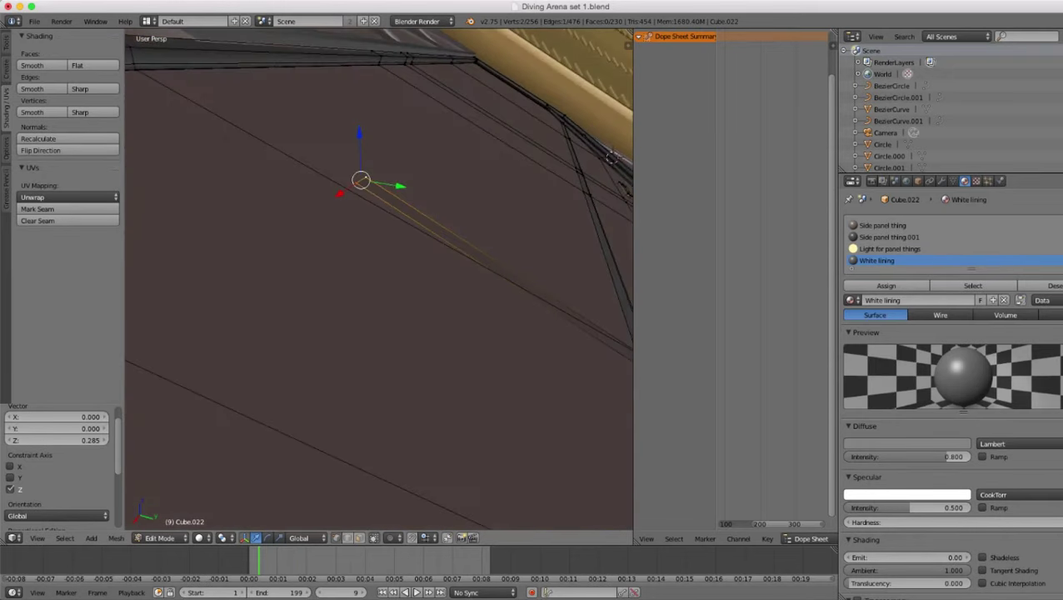
key("e")
key("z")
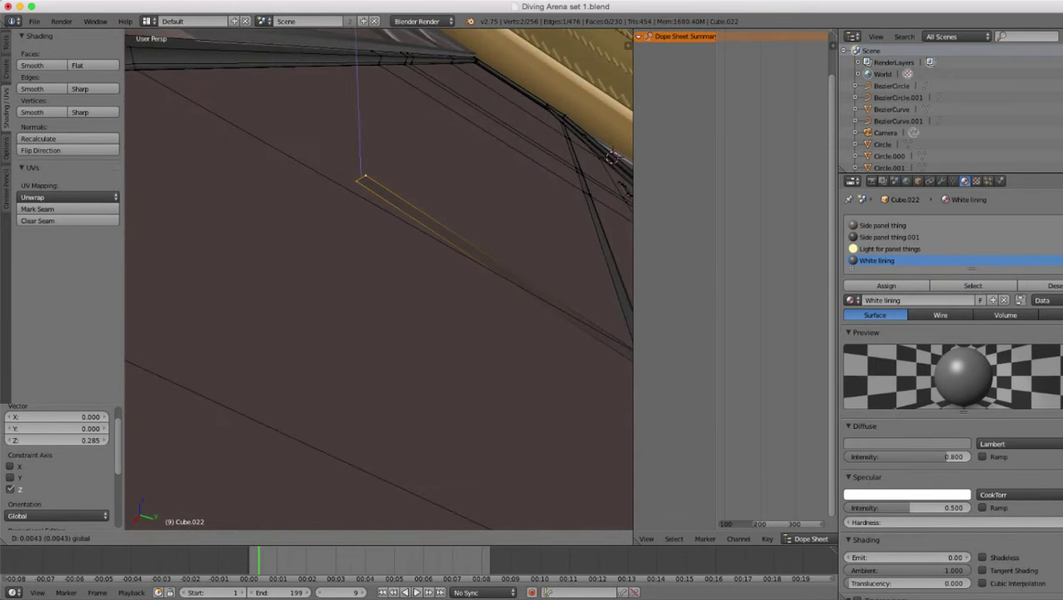
key("Return")
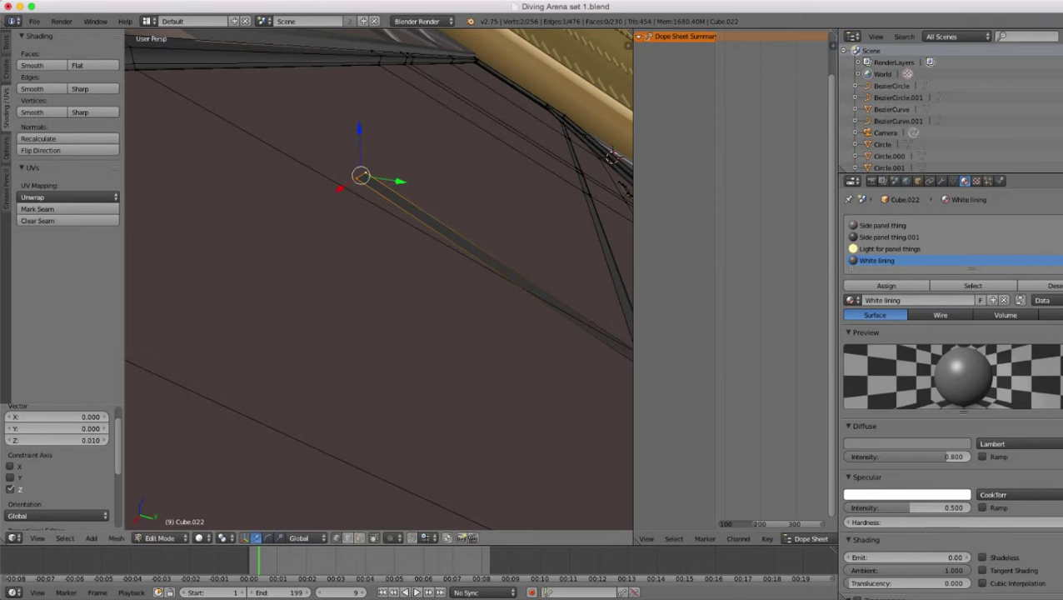
- Add one loop cut near the free end of the branch strip, with an edge slide factor of -0.892
middle_click_drag(392, 225, 412, 226)
key("ctrl+r")
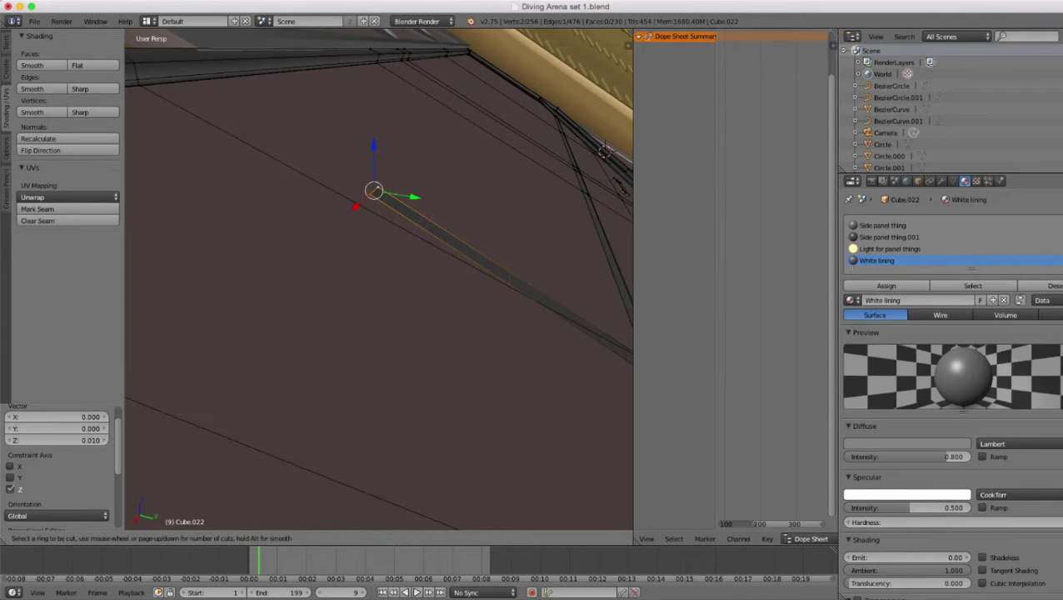
left_click(470, 250)
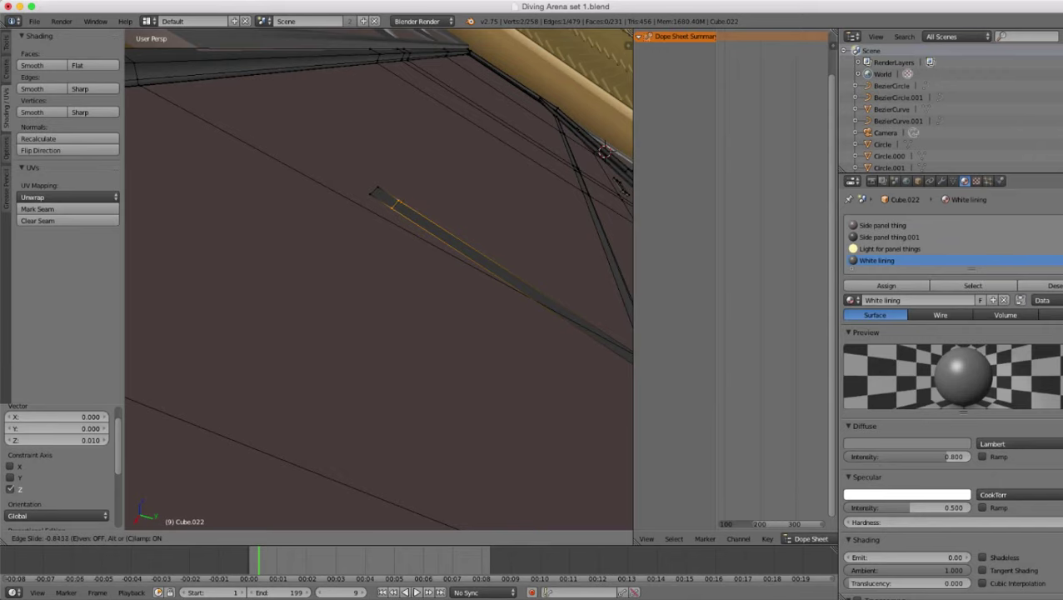
left_click(385, 200)
- Select the small face at the branch strip's free end and move it 0.082 along X
right_click(378, 189, "shift")
middle_click_drag(378, 189, 265, 261)
scroll(320, 250, "down", 6)
scroll(168, 273, "down", 3)
scroll(265, 262, "up", 4)
key("z")
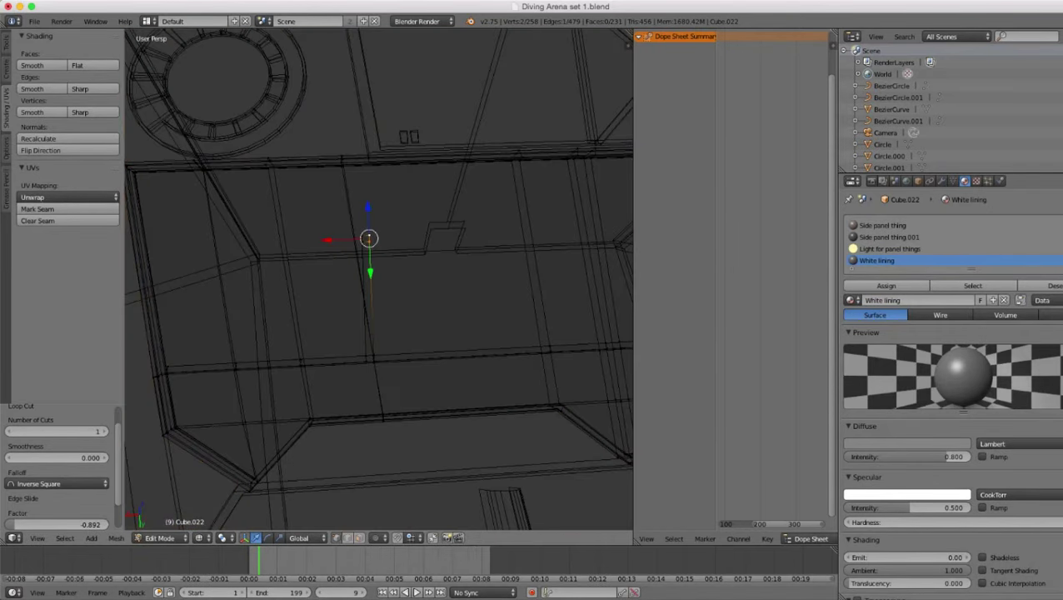
right_click(362, 235, "shift")
right_click(362, 242, "shift")
key("z")
scroll(363, 243, "up", 2)
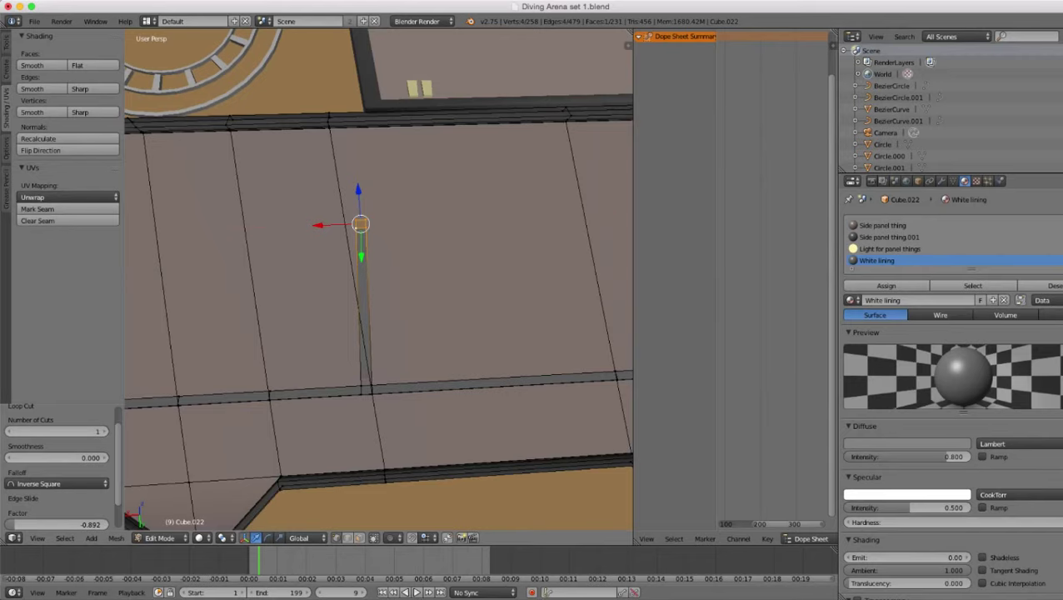
left_click_drag(320, 225, 301, 226)
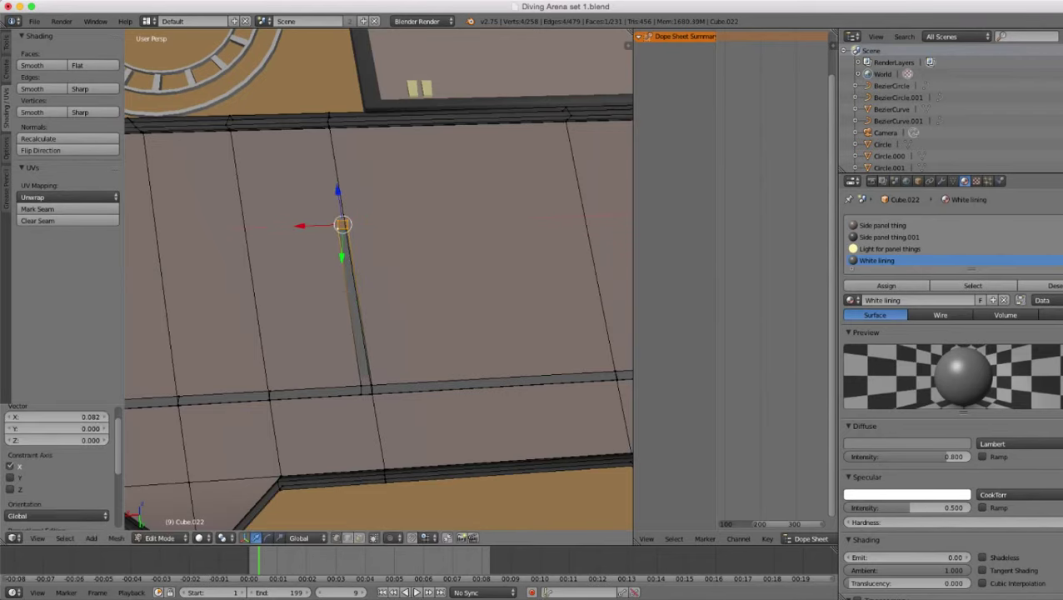
- Select only the outermost edge of the branch strip and move it 0.003 along X
middle_click_drag(302, 225, 290, 264)
right_click(341, 257)
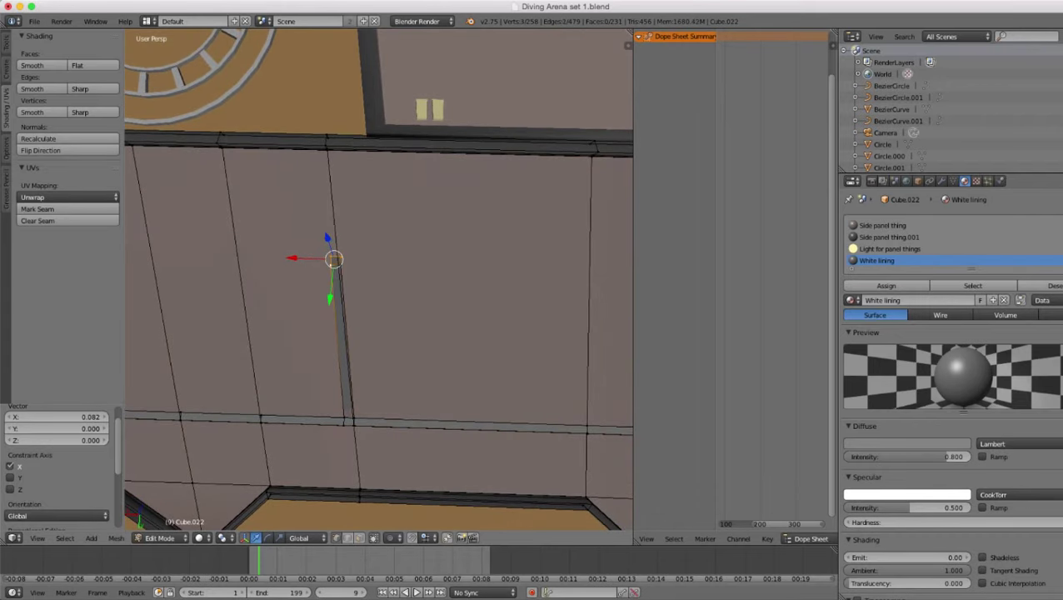
right_click(331, 257, "shift")
left_click_drag(293, 256, 293, 256)
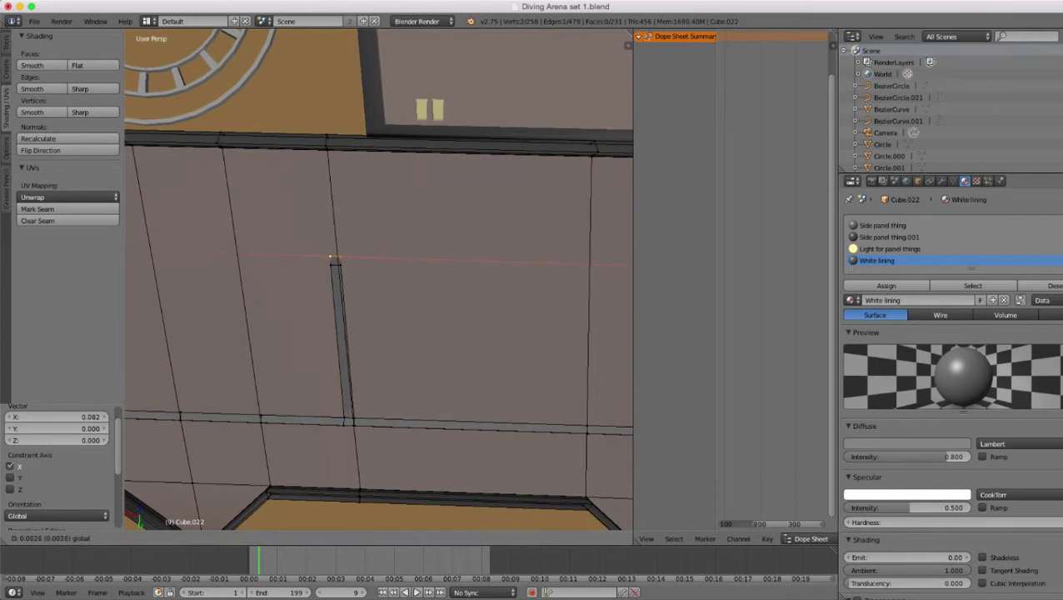
key("Return")
- Extrude the side edge of the branch strip's end face -2.324 along X and move the new edge another -1.290
right_click(339, 257, "shift")
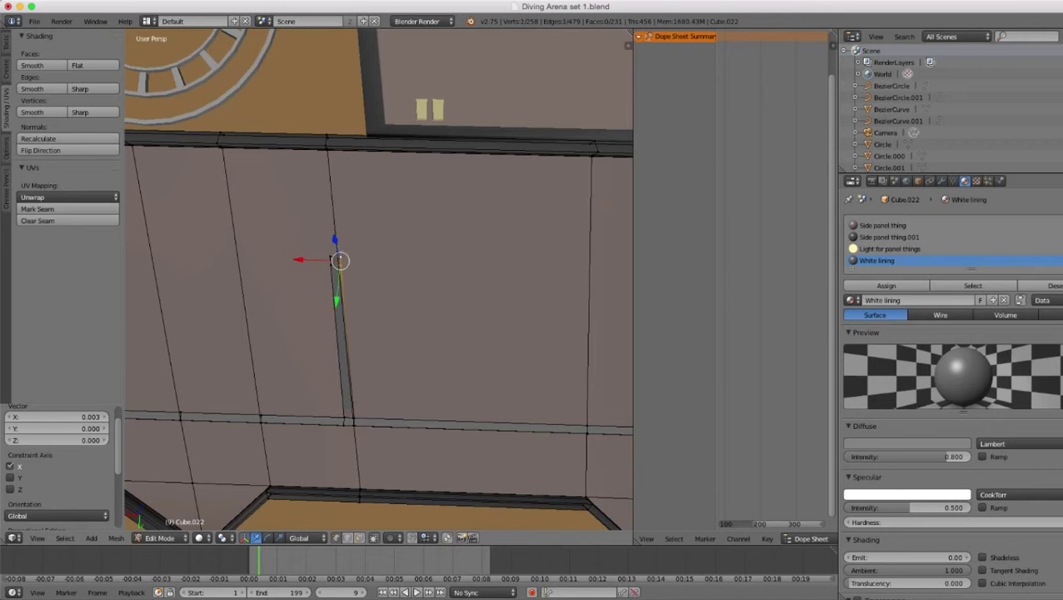
scroll(339, 258, "down", 6)
middle_click_drag(338, 258, 311, 258)
key("e")
key("x")
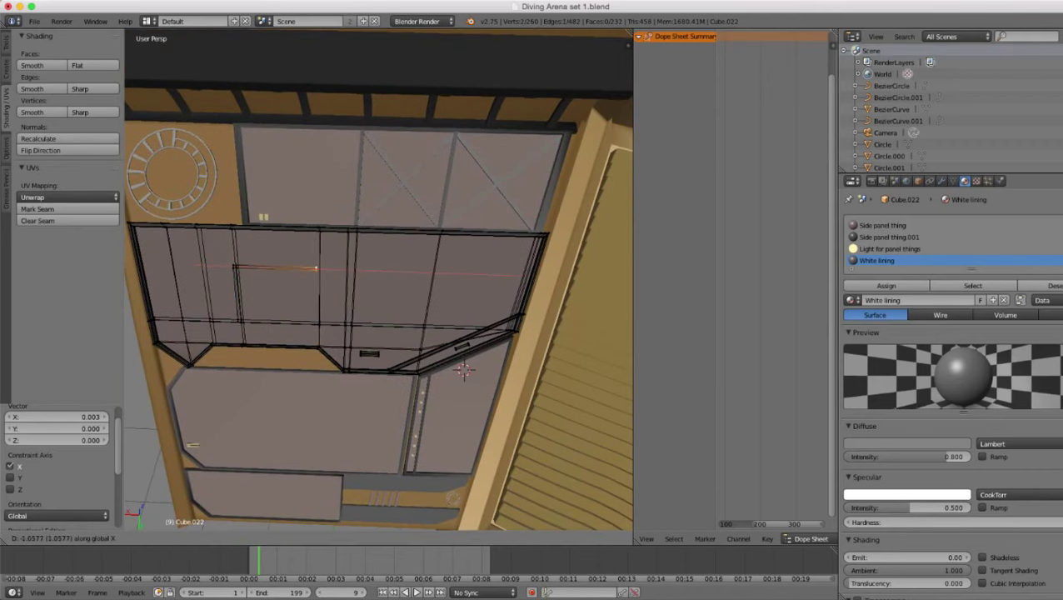
key("Return")
middle_click_drag(413, 273, 290, 262, "shift")
scroll(379, 279, "up", 3)
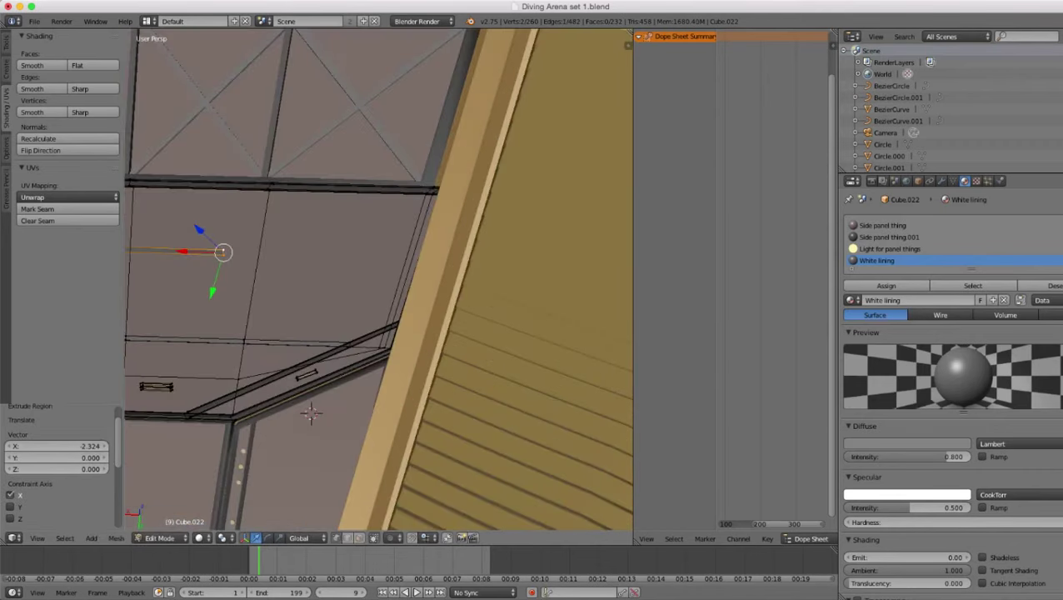
key("g")
key("x")
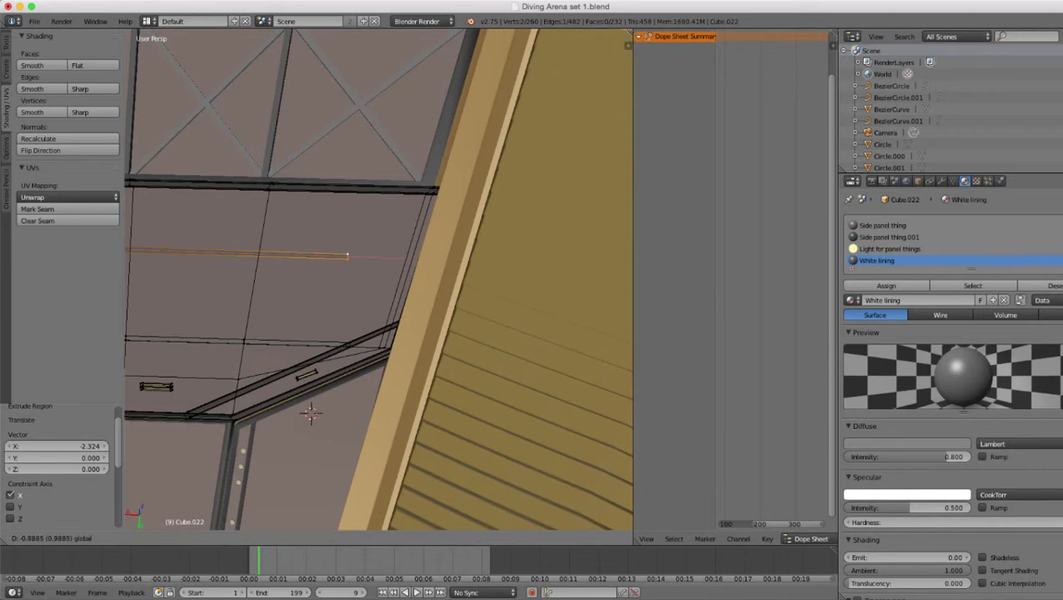
key("Return")
- Move the horizontal strip's end edge -0.268 along X into the panel's side frame
middle_click_drag(379, 279, 437, 282)
scroll(438, 282, "up", 3)
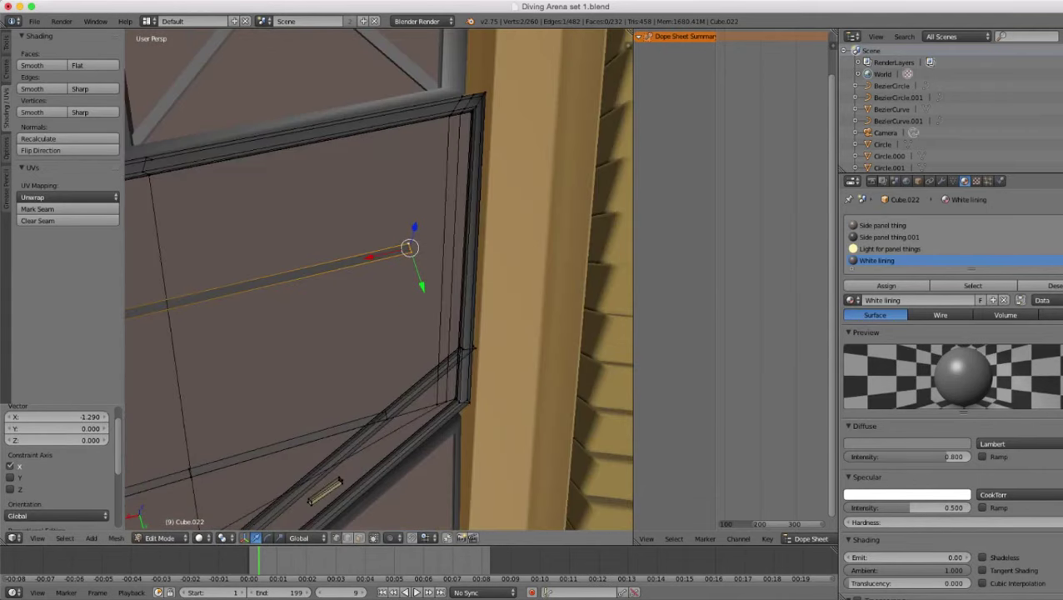
key("g")
key("x")
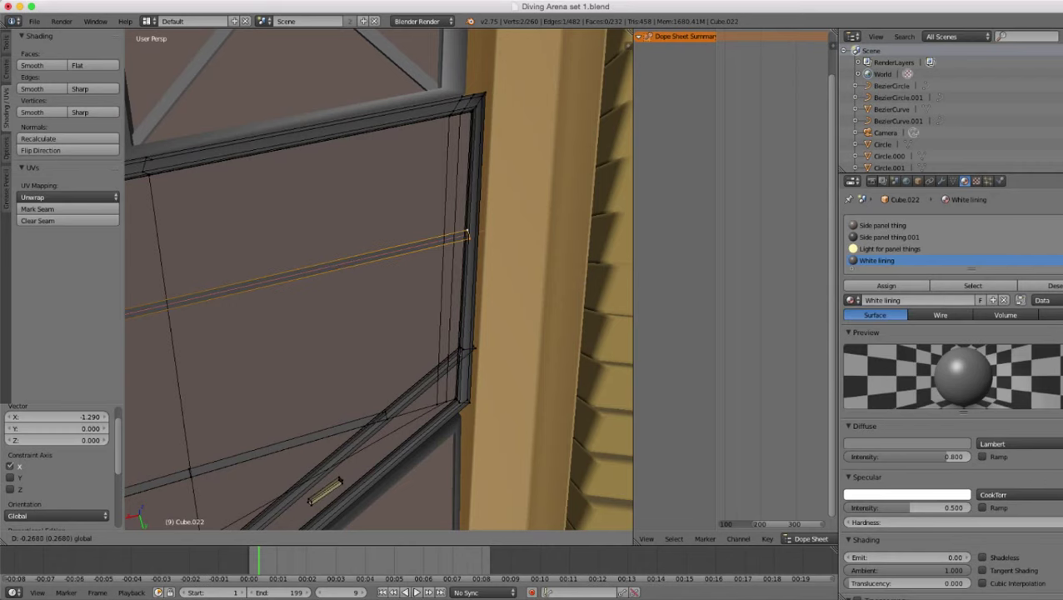
key("Return")
scroll(379, 279, "down", 6)
middle_click_drag(379, 279, 383, 321)
middle_click_drag(384, 321, 496, 287, "shift")
scroll(497, 287, "up", 3)
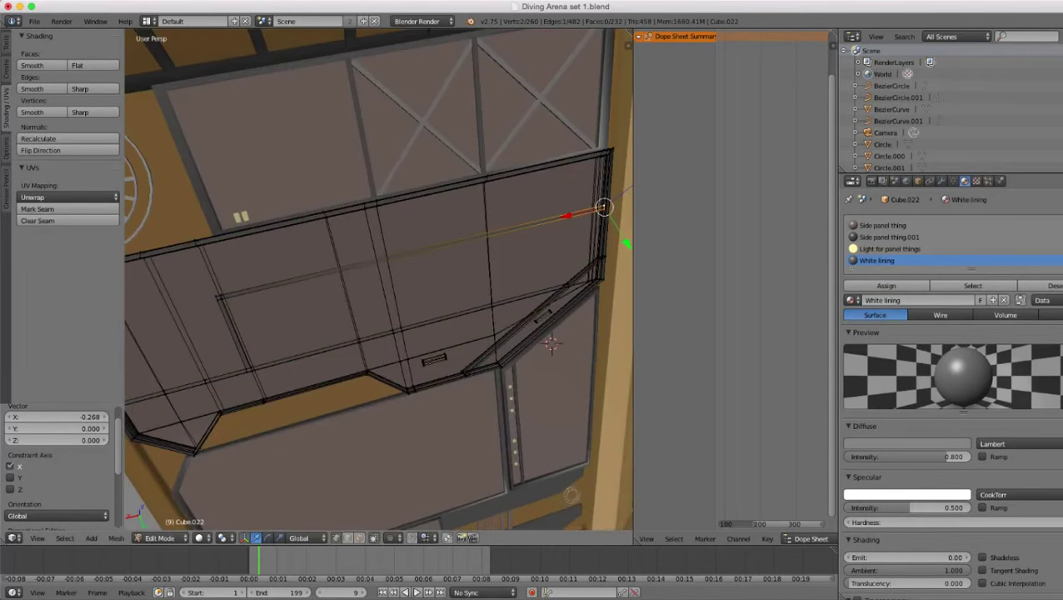
middle_click_drag(379, 279, 504, 279)
scroll(379, 279, "up", 5)
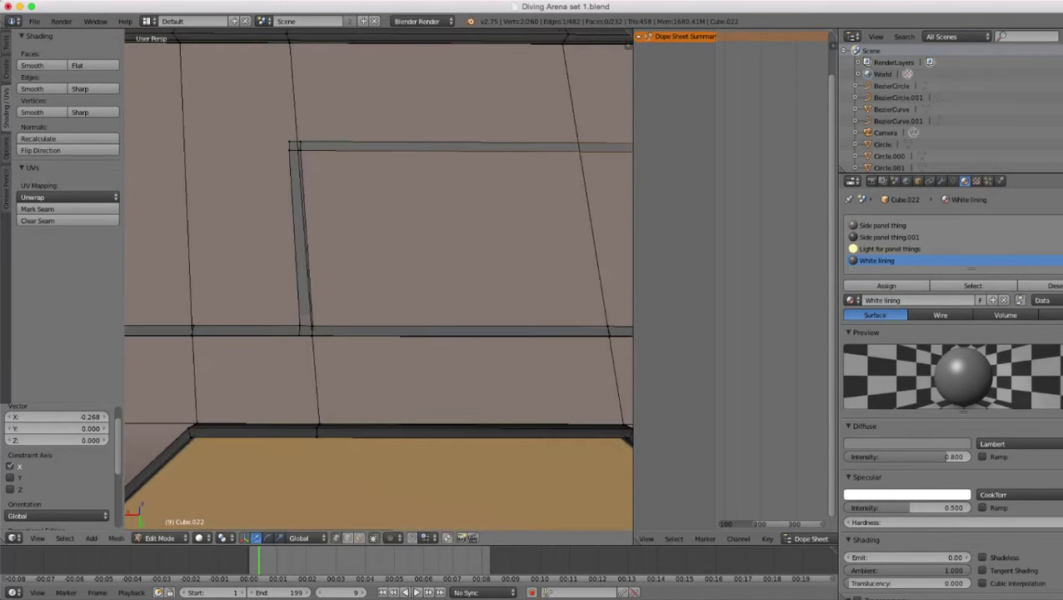
- Select the branch strip's end edge where it meets the lower horizontal strip and raise it slightly along Z
key("Tab")
middle_click_drag(379, 280, 467, 304)
scroll(379, 279, "up", 3)
key("Tab")
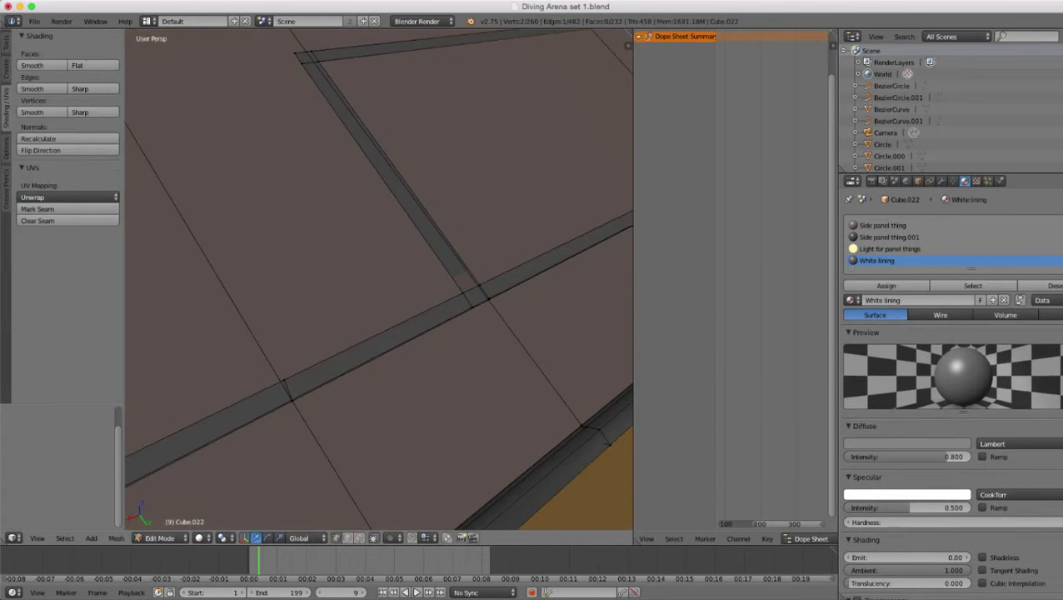
right_click(479, 286)
right_click(463, 293, "shift")
left_click_drag(482, 260, 483, 256)
key("Tab")
scroll(471, 288, "down", 10)
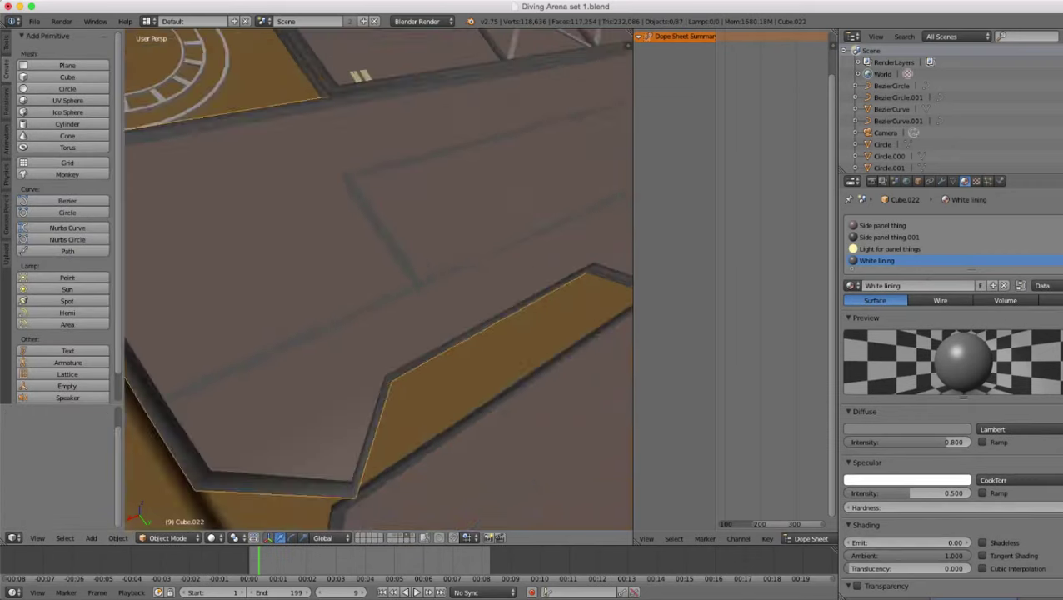
- Examine the lining strips on the large side panel from several angles and distances
middle_click_drag(472, 288, 467, 325)
scroll(408, 259, "down", 4)
scroll(491, 200, "up", 4)
scroll(425, 304, "down", 4)
scroll(429, 375, "up", 6)
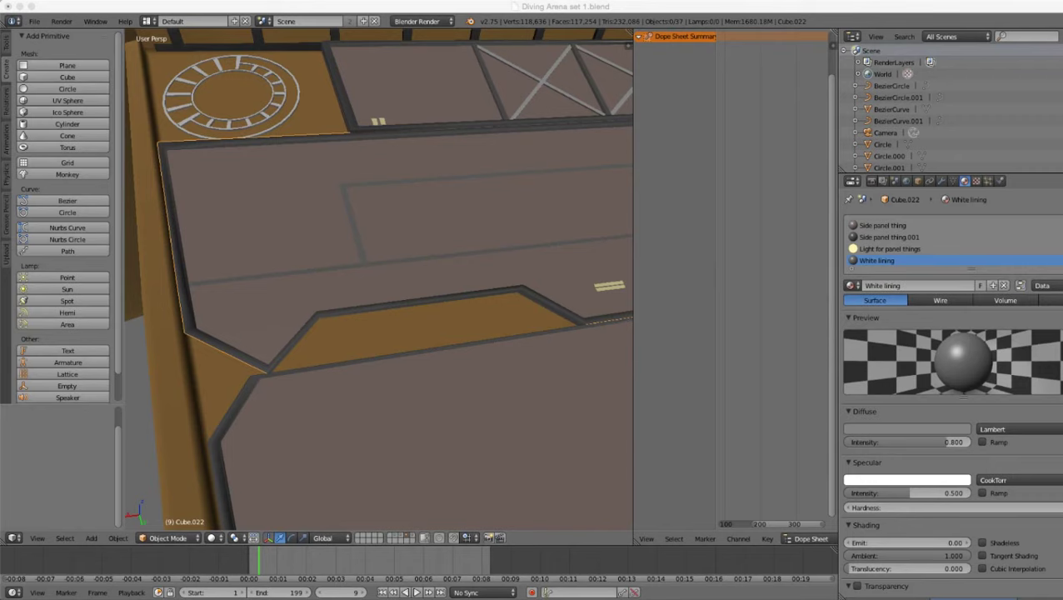
scroll(450, 291, "down", 6)
middle_click_drag(450, 292, 542, 325)
scroll(541, 325, "up", 4)
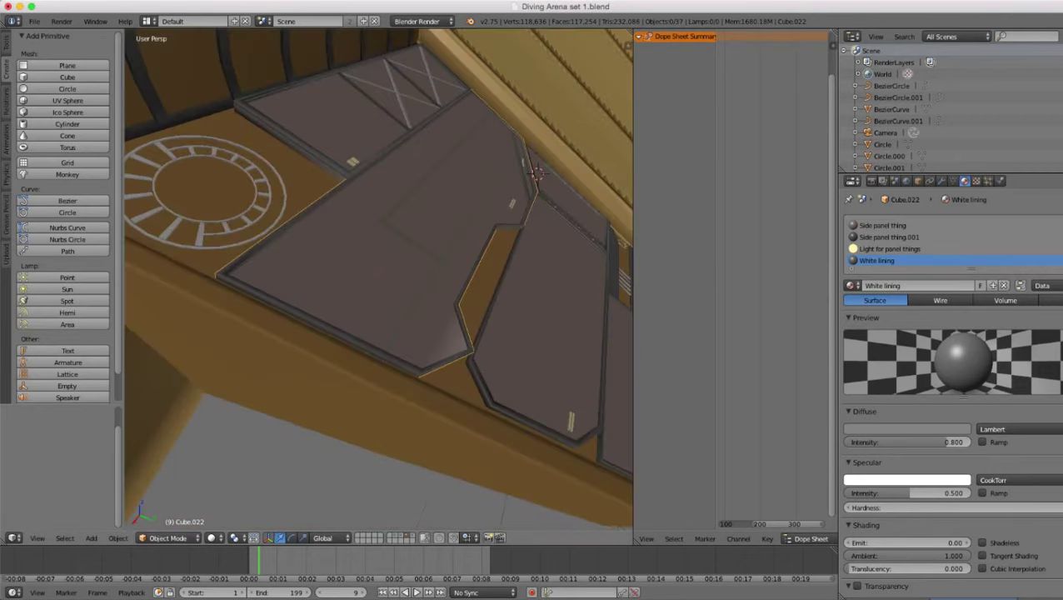
- Duplicate the two faces of the upper horizontal lining strip and offset the copy along Y and slightly up Z towards the panel's upper frame
key("Tab")
middle_click_drag(442, 258, 359, 330)
scroll(400, 317, "up", 2)
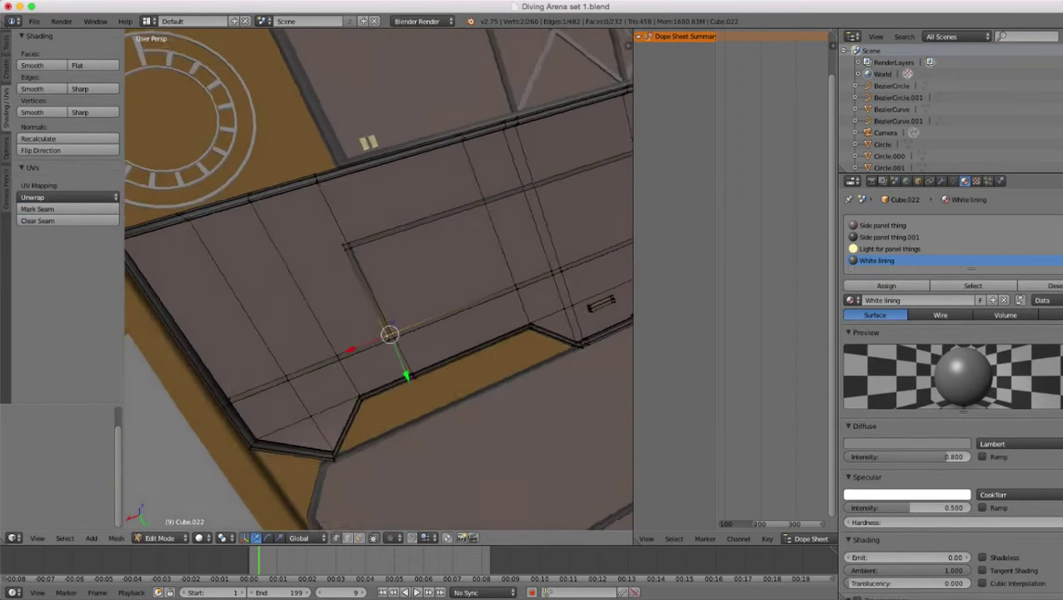
scroll(379, 280, "up", 2)
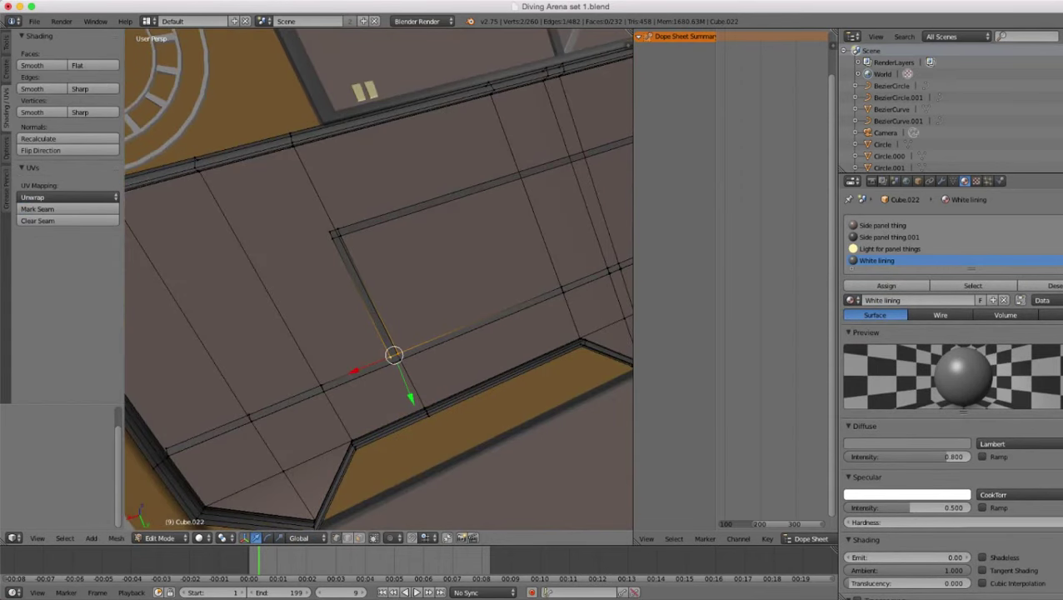
key("a")
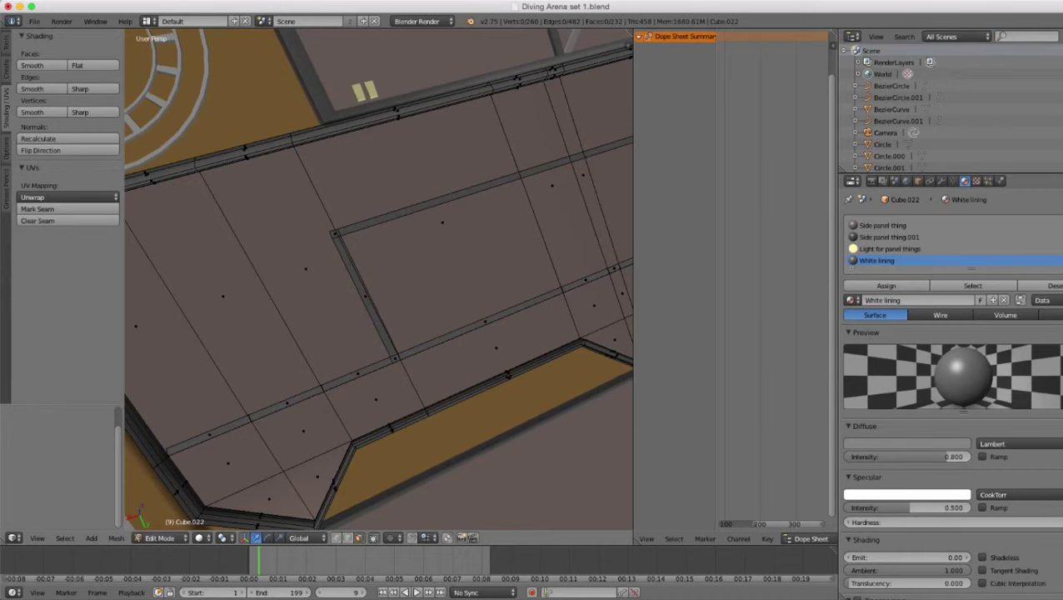
right_click(342, 231, "alt")
scroll(358, 250, "down", 4)
middle_click_drag(358, 250, 500, 308)
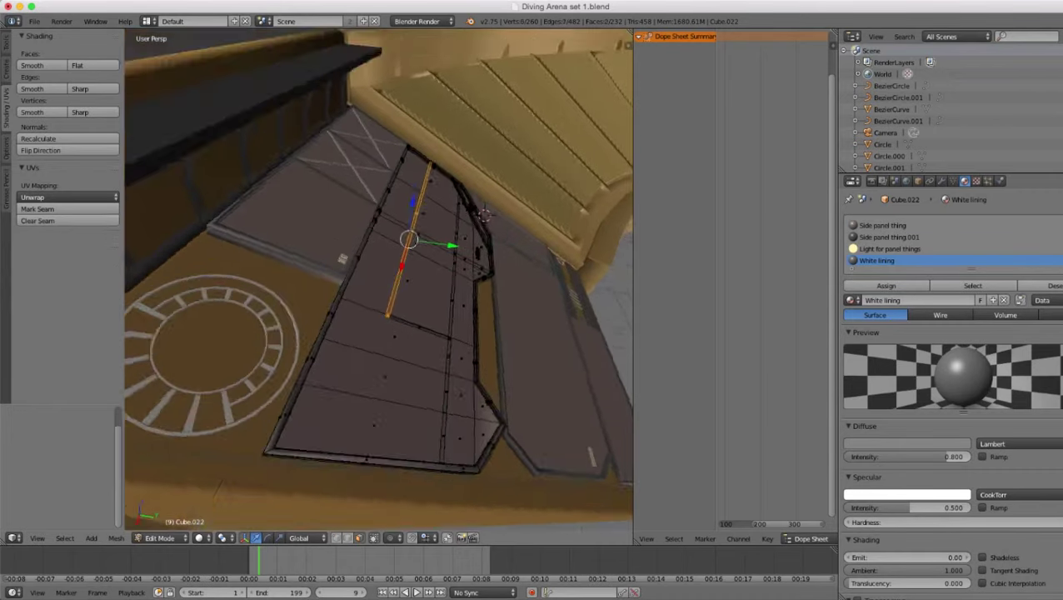
scroll(379, 280, "up", 4)
middle_click_drag(379, 280, 379, 250)
scroll(379, 250, "up", 2)
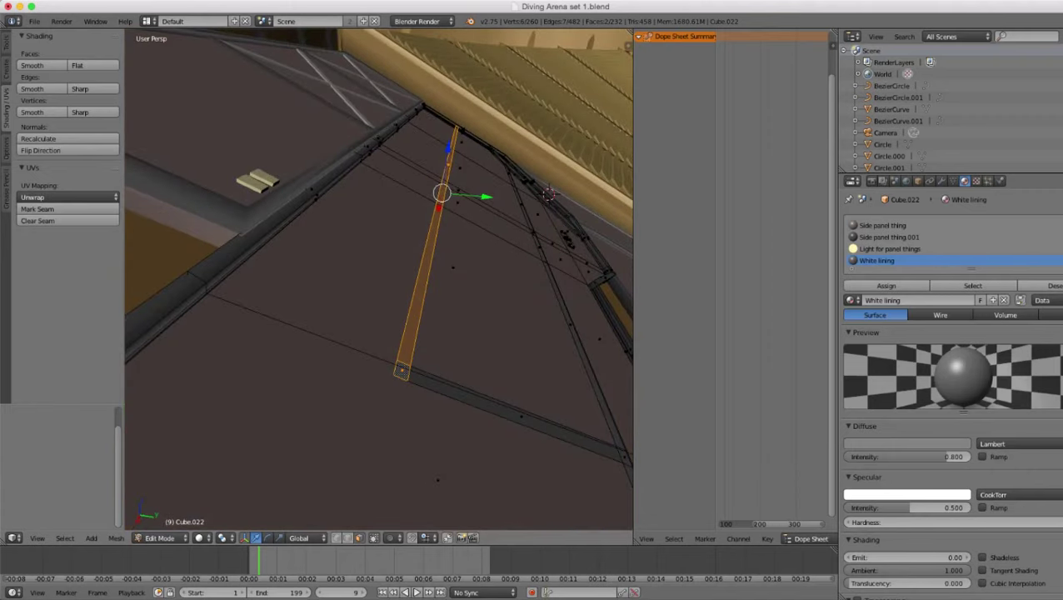
key("shift+d")
key("y")
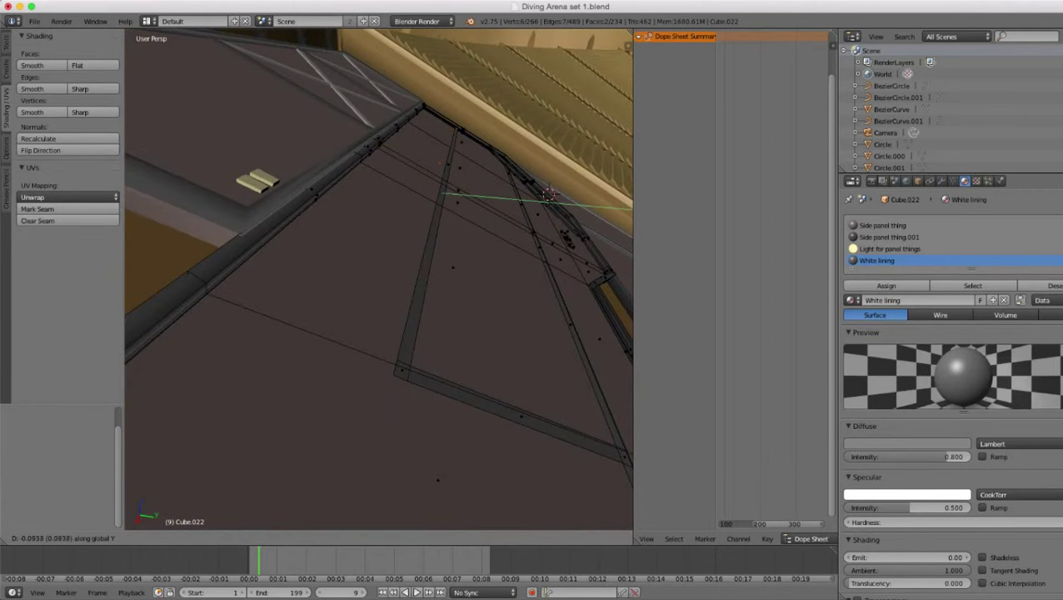
key("Return")
left_click_drag(431, 147, 432, 138)
- Select the small end face of the duplicated strip and move it 0.023 along Z
key("z")
middle_click_drag(432, 167, 381, 142)
right_click(314, 325)
key("z")
left_click_drag(309, 294, 308, 284)
scroll(309, 284, "down", 5)
middle_click_drag(308, 285, 170, 345)
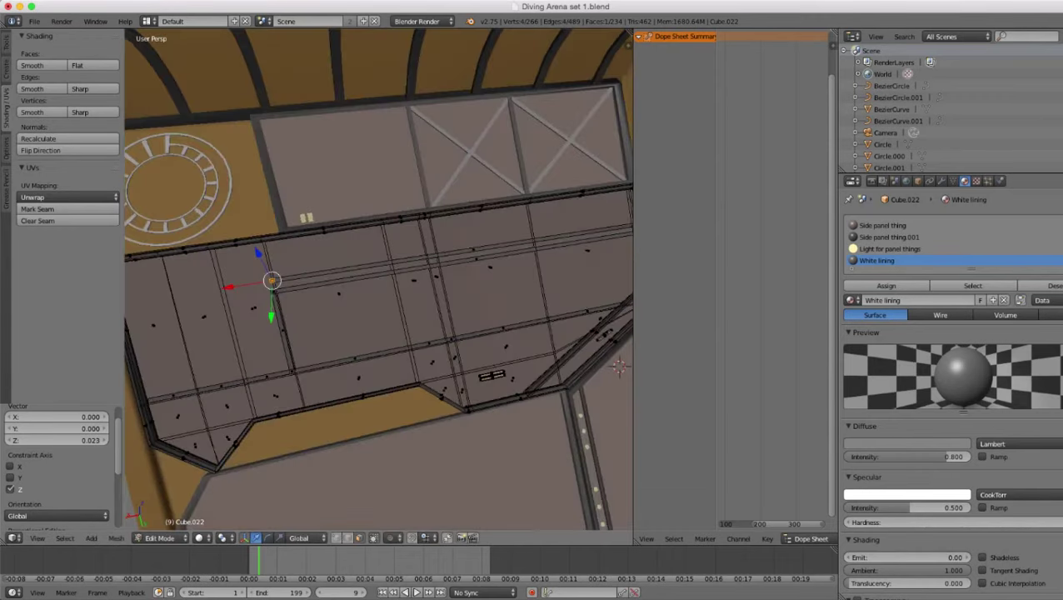
- Extend the duplicated strip's end face 1.264 along X to the panel's side frame and raise it slightly along Z
middle_click_drag(272, 281, 394, 265, "shift")
scroll(395, 265, "up", 5)
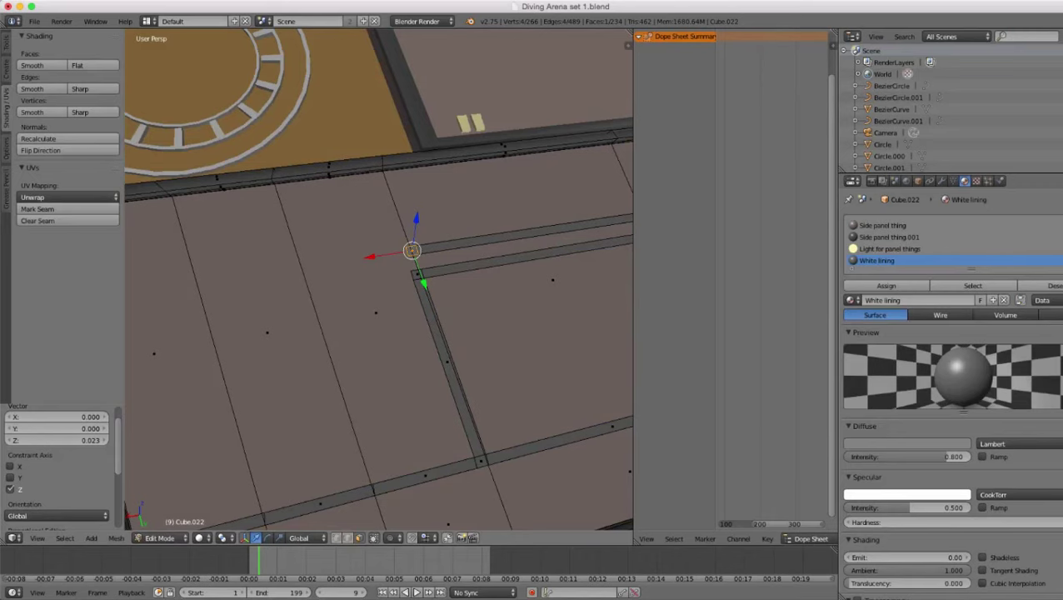
scroll(394, 265, "down", 2)
left_click_drag(362, 264, 116, 302)
middle_click_drag(275, 321, 358, 275)
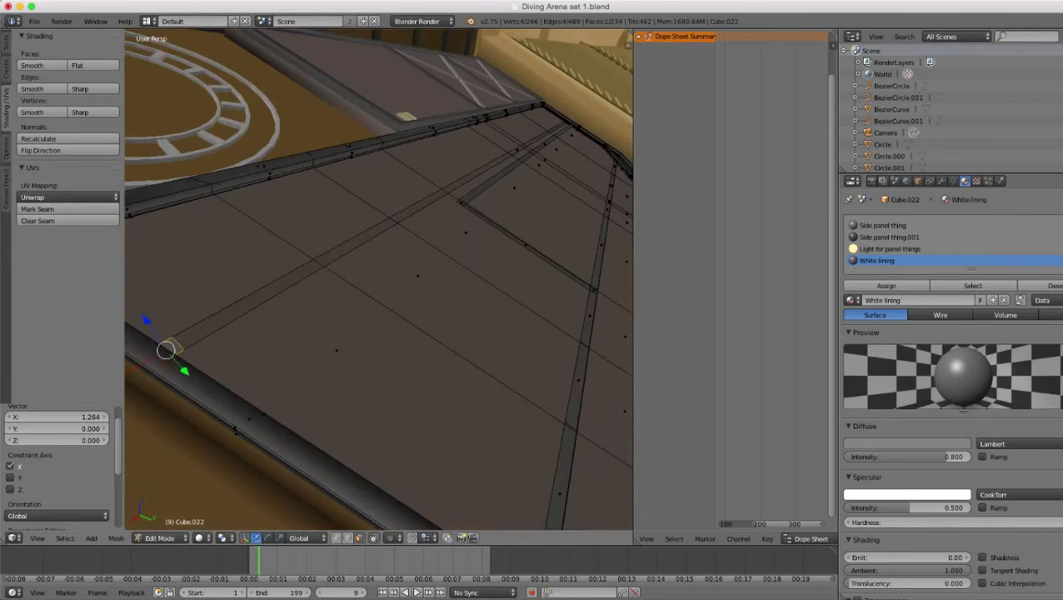
left_click_drag(146, 320, 144, 315)
scroll(380, 279, "down", 5)
key("Tab")
scroll(379, 279, "down", 5)
middle_click_drag(416, 250, 339, 322)
scroll(379, 279, "up", 5)
key("Tab")
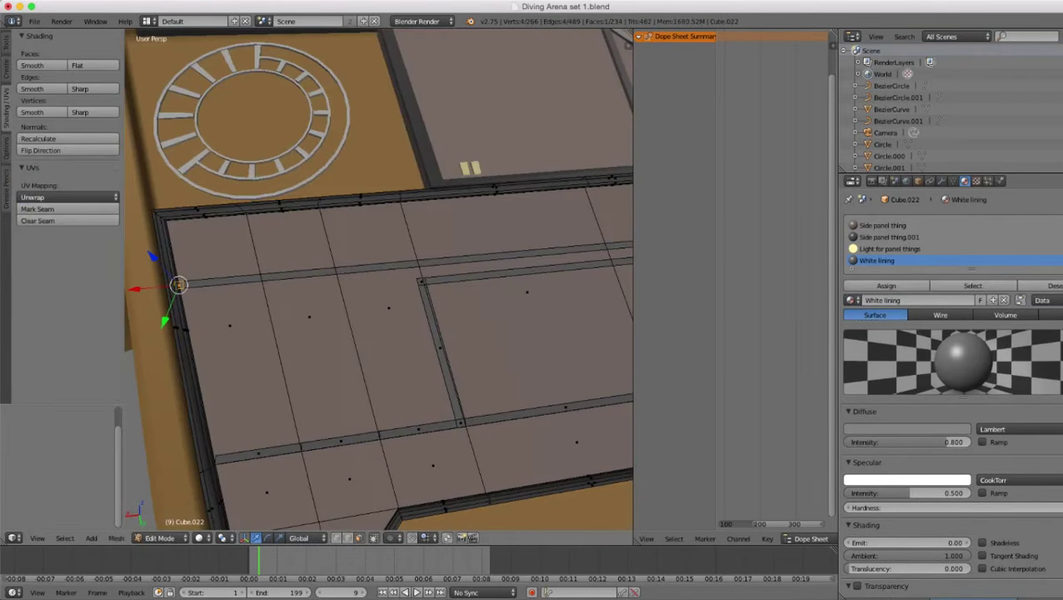
- Add two loop cuts across the duplicated strip, one centred and one slid towards the side frame with factor 0.694
scroll(379, 279, "up", 7)
key("ctrl+r")
key("Escape")
scroll(379, 279, "down", 5)
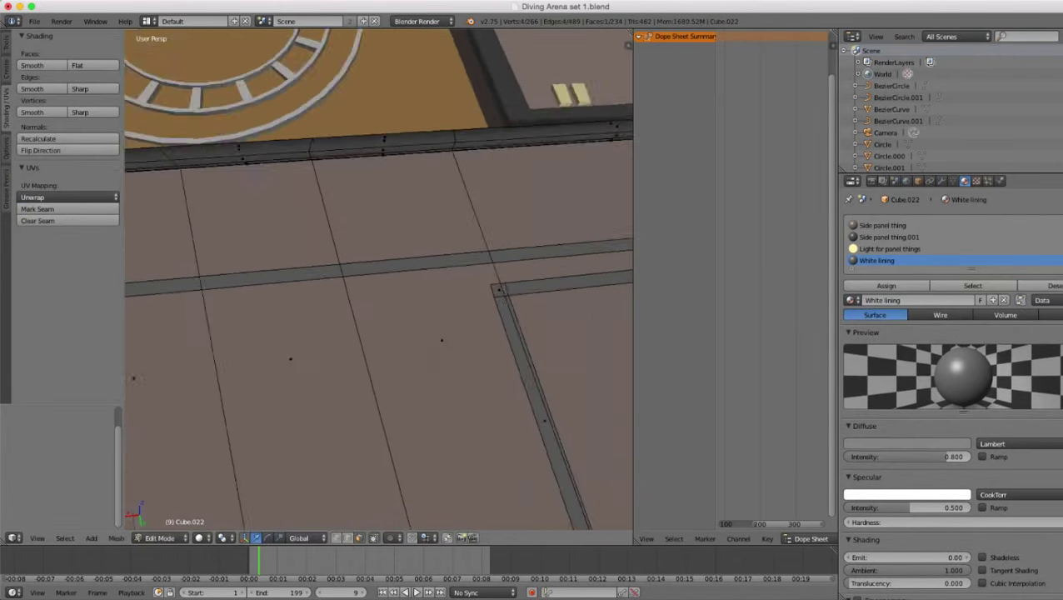
key("ctrl+r")
left_click(207, 289)
scroll(379, 279, "down", 2)
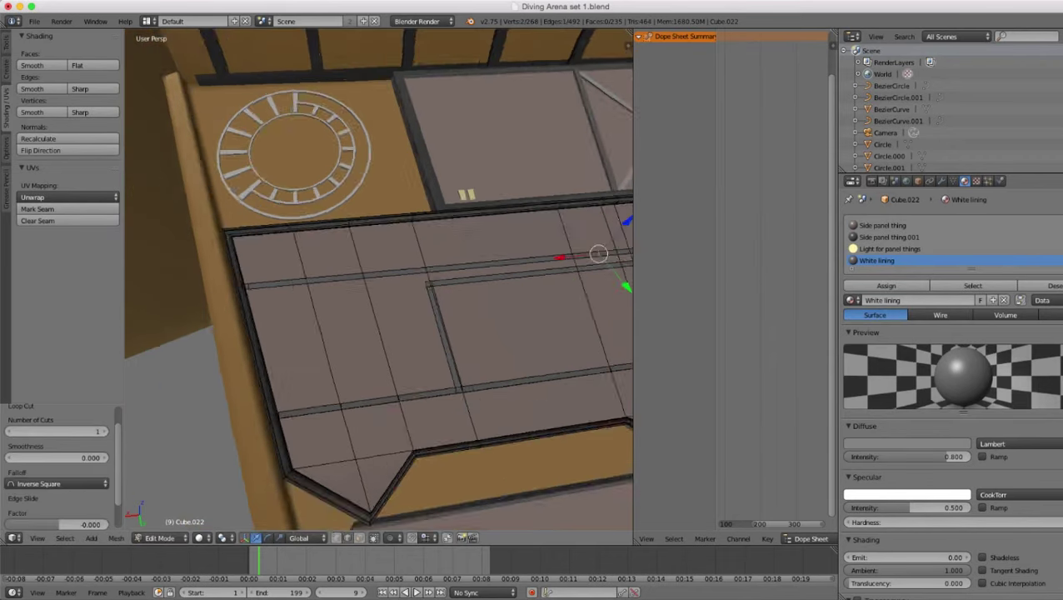
key("ctrl+r")
left_click(599, 253)
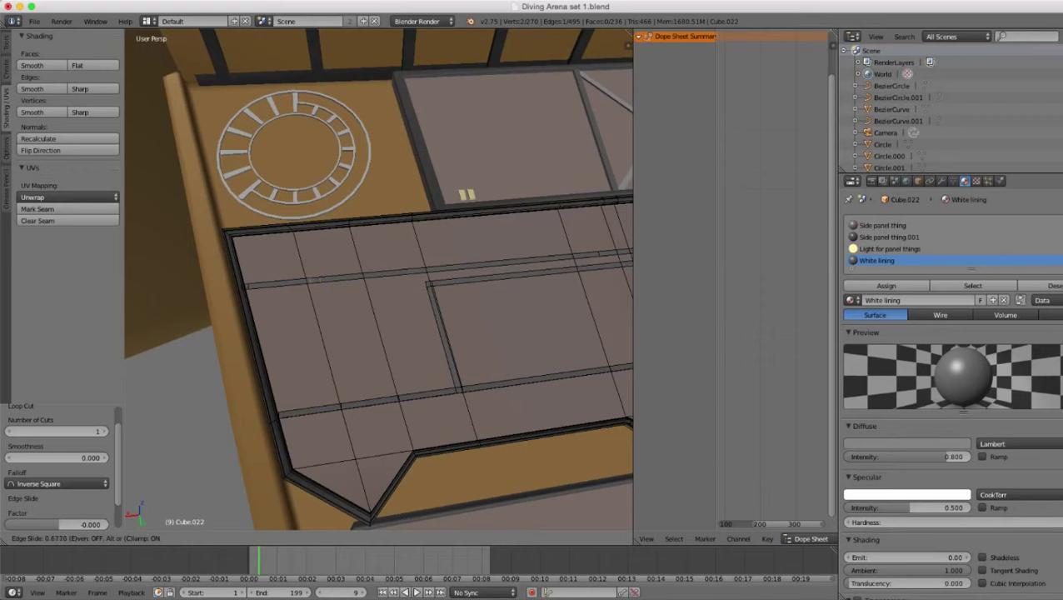
left_click(308, 281)
middle_click_drag(308, 281, 373, 288, "shift")
scroll(373, 288, "up", 4)
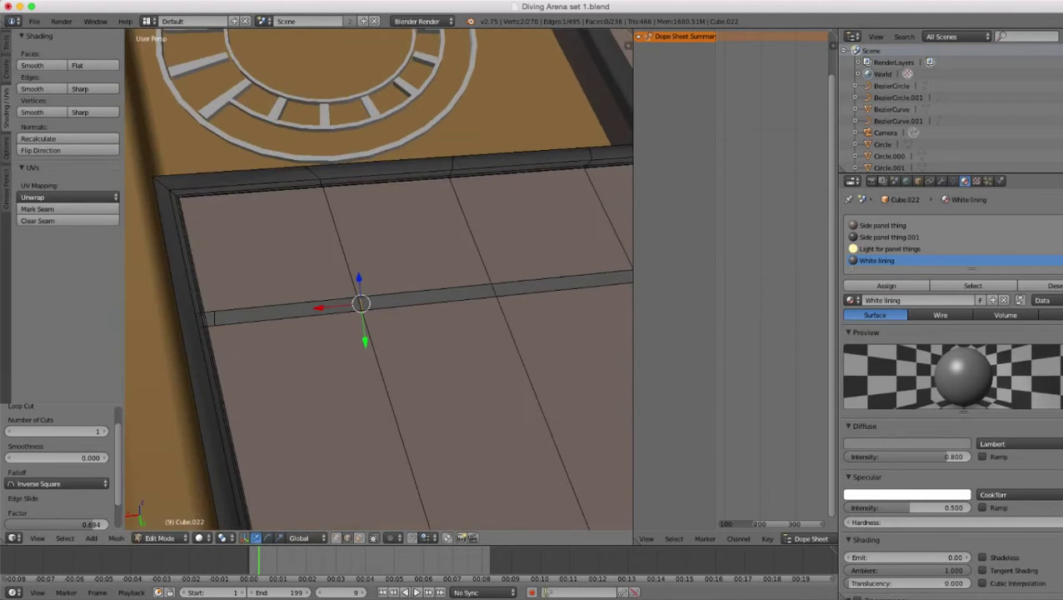
- Add another centred loop cut and a cut slid with factor 0.927 close beside the one nearest the side frame
key("ctrl+r")
left_click(629, 275)
left_click(629, 275)
scroll(617, 275, "down", 4)
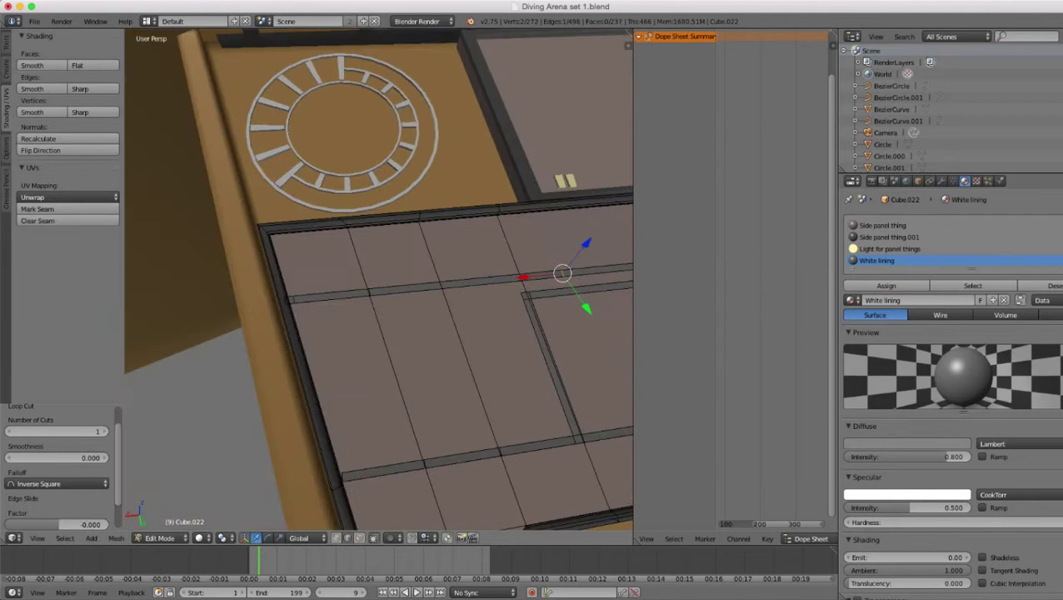
key("ctrl+r")
left_click(409, 288)
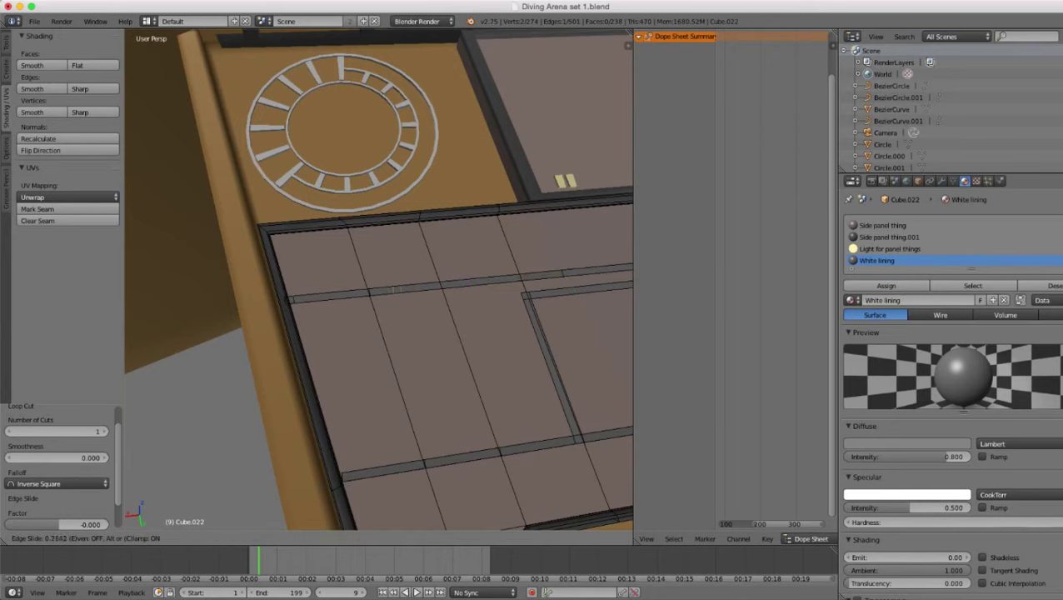
left_click(376, 290)
scroll(376, 290, "up", 3)
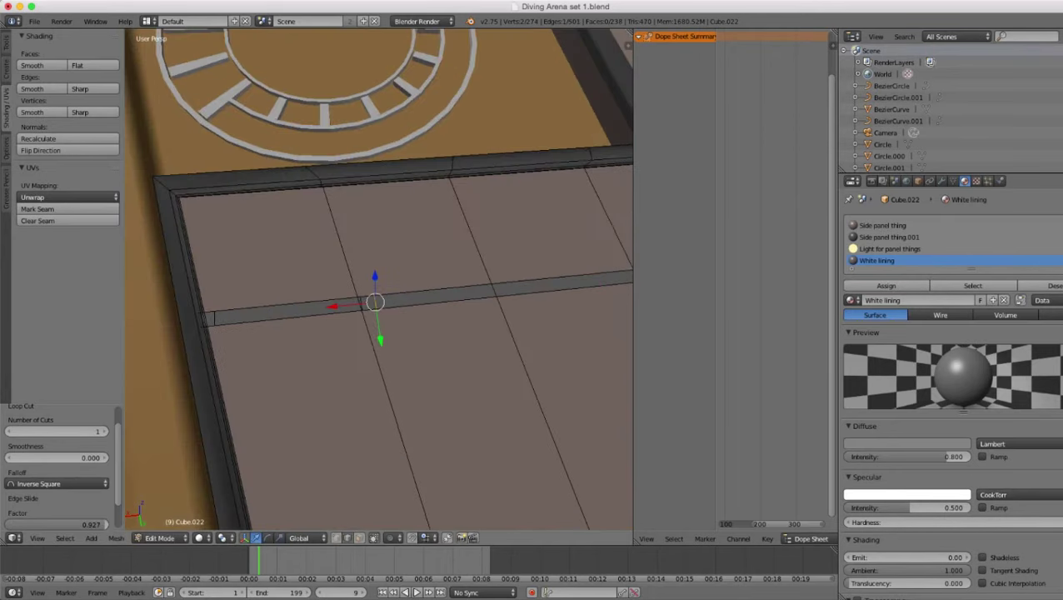
- Select the short lower edge between the two close cuts and extrude it 0.249 along Y
right_click(369, 308)
scroll(368, 300, "down", 4)
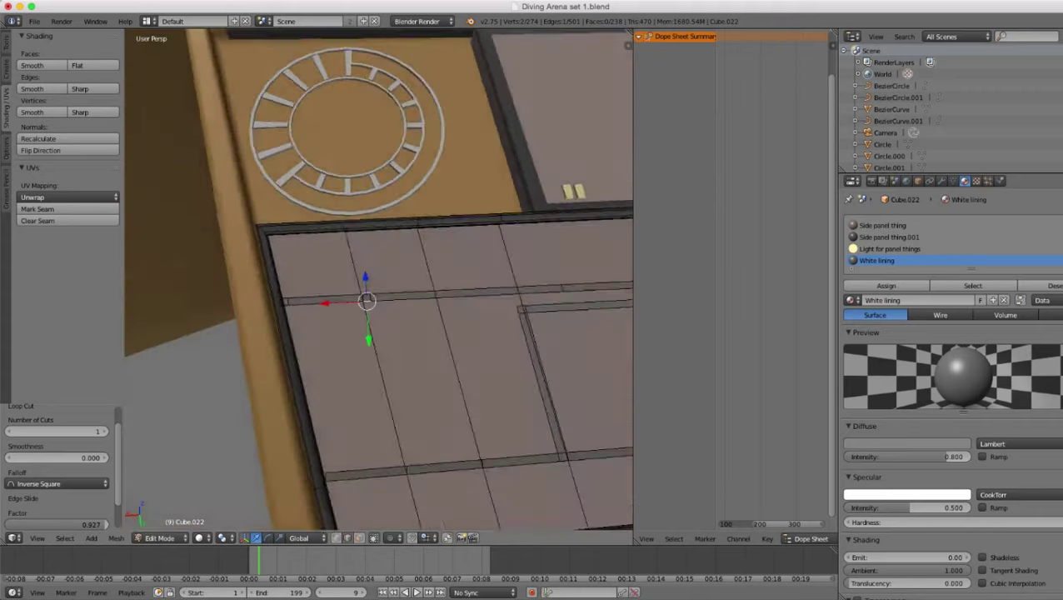
middle_click_drag(368, 302, 343, 305)
scroll(347, 342, "up", 3)
middle_click_drag(347, 342, 367, 250)
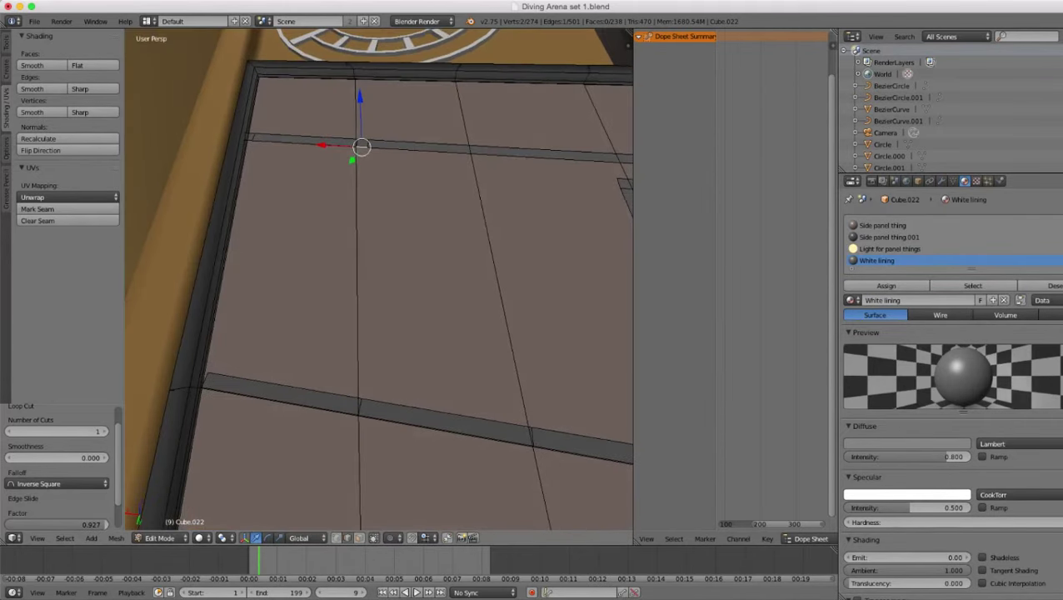
key("e")
key("y")
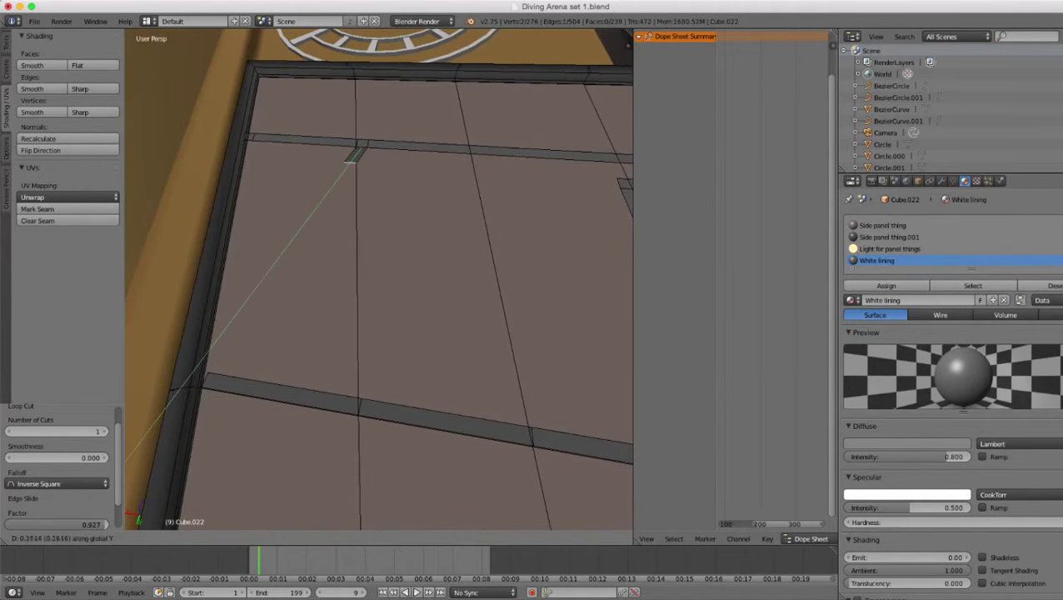
key("Return")
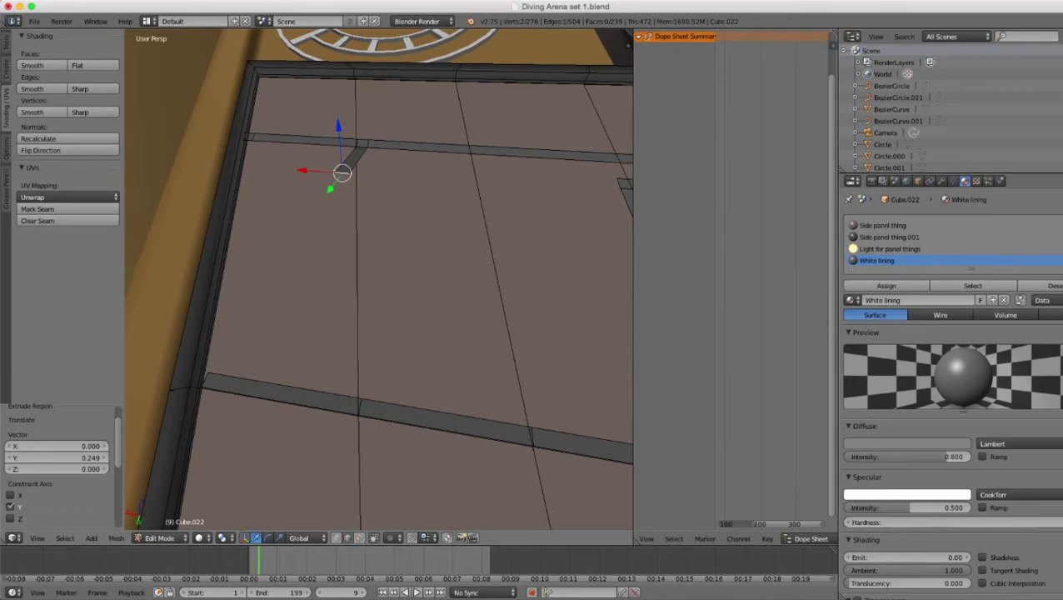
- Reposition the extruded edge slightly along X, -0.032 along Y and -0.100 along Z
left_click_drag(303, 170, 324, 171)
middle_click_drag(324, 172, 200, 126)
left_click_drag(263, 189, 290, 187)
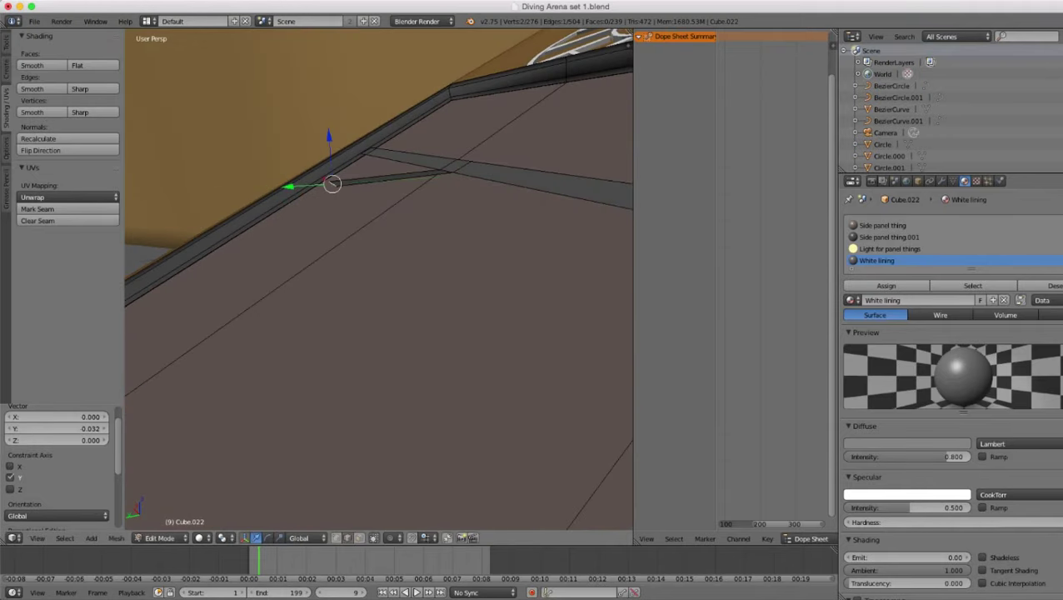
key("g")
key("z")
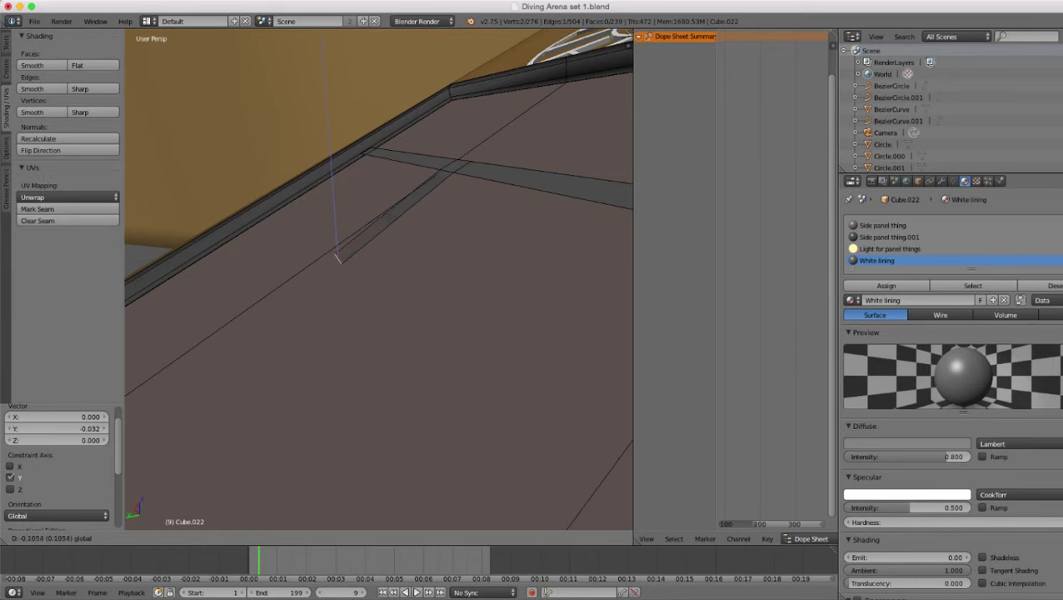
left_click(338, 258)
middle_click_drag(338, 257, 462, 333)
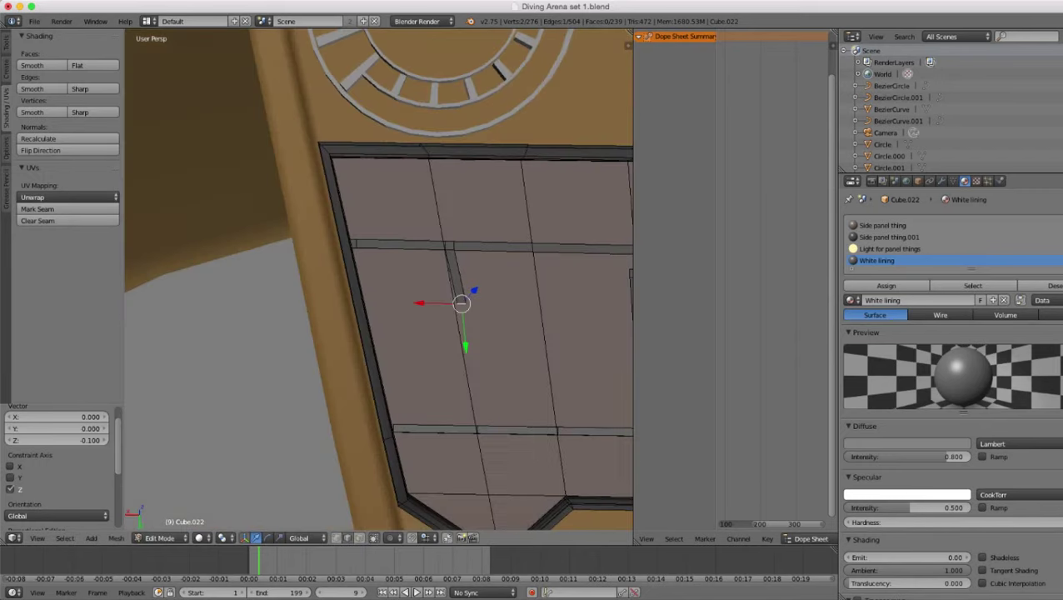
- Move the extruded edge about 0.013 along X to straighten the short branch, and leave mesh editing
key("g")
key("x")
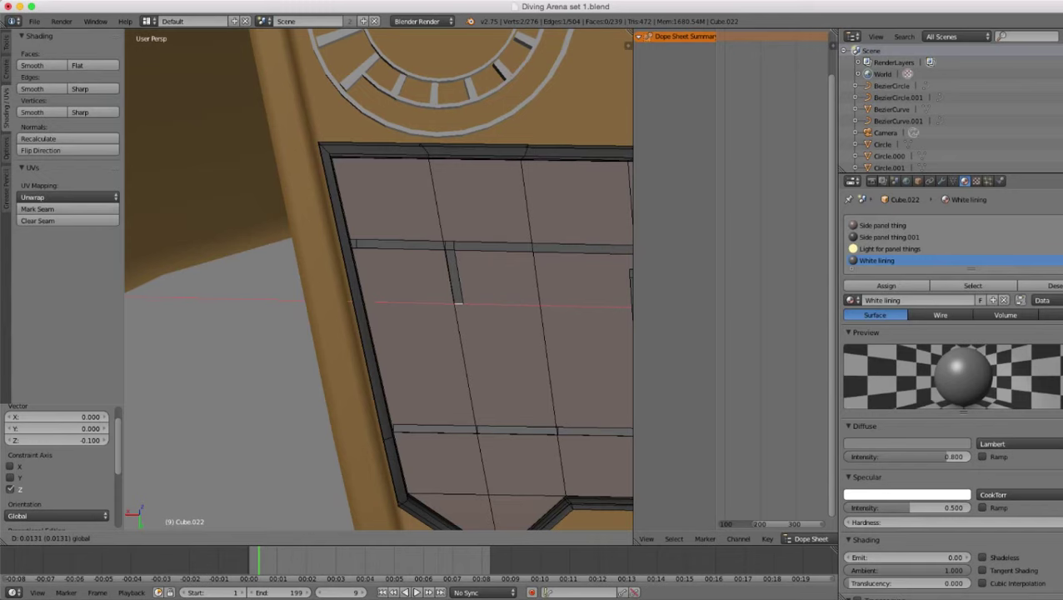
key("Return")
key("Tab")
scroll(378, 280, "down", 6)
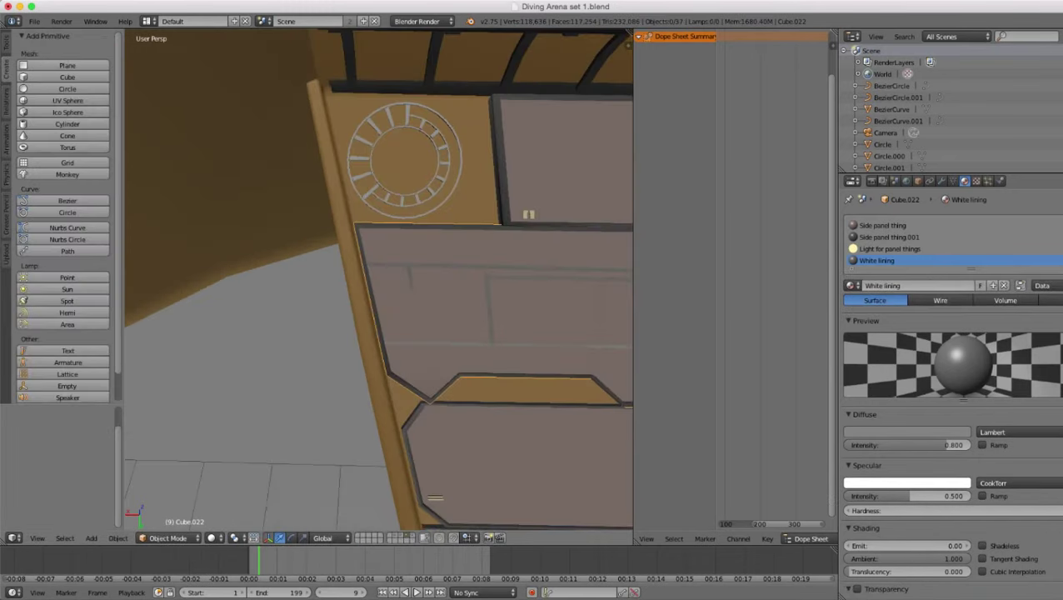
- Save the diving arena file under its current name
middle_click_drag(378, 280, 463, 292)
scroll(378, 280, "down", 3)
scroll(379, 280, "up", 4)
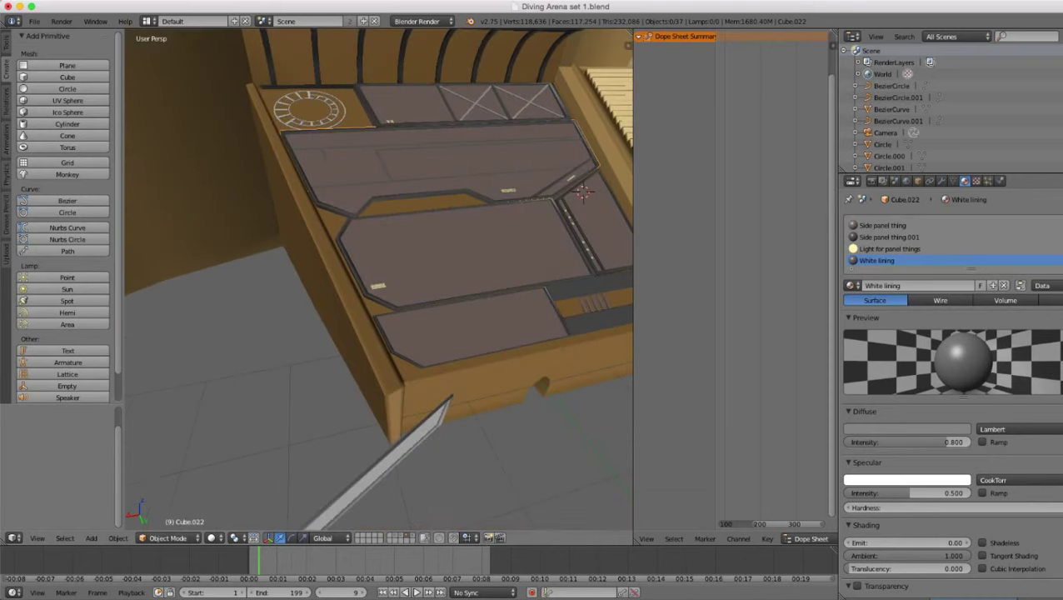
left_click(34, 22)
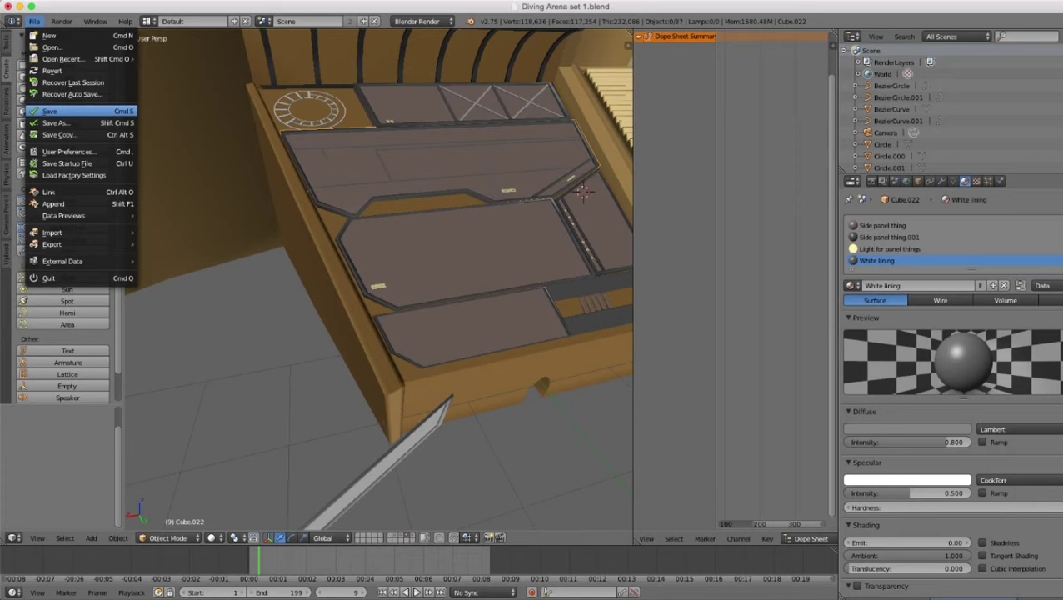
left_click(50, 111)
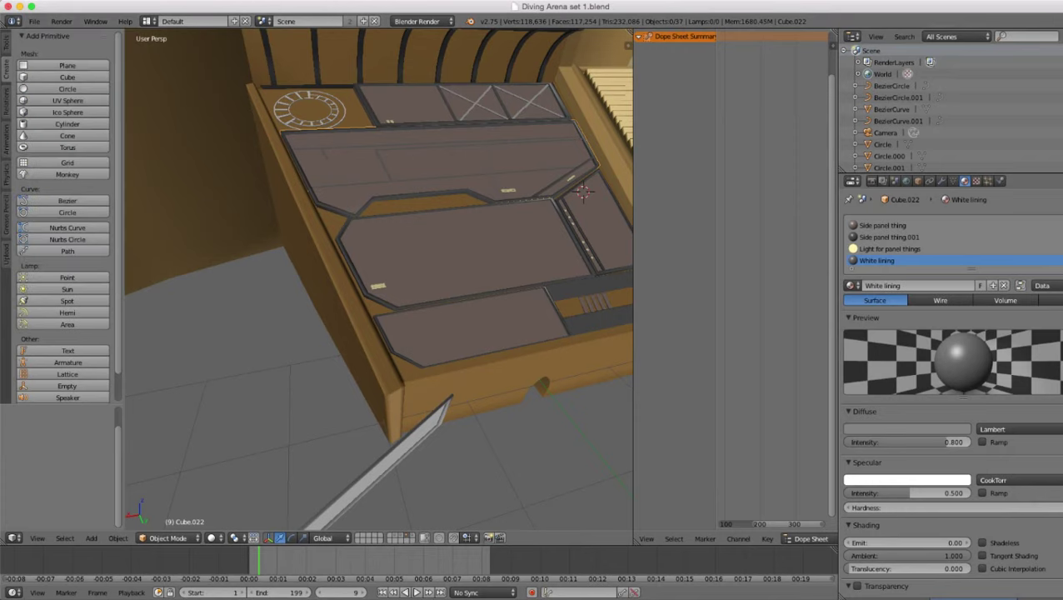
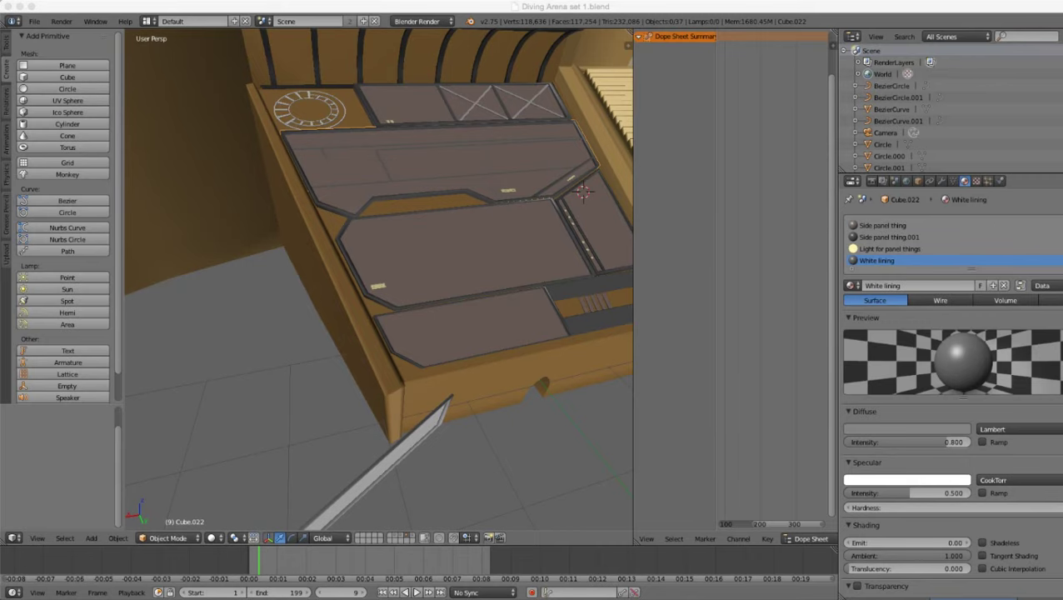
scroll(379, 279, "down", 4)
middle_click_drag(416, 300, 358, 245)
scroll(379, 279, "up", 6)
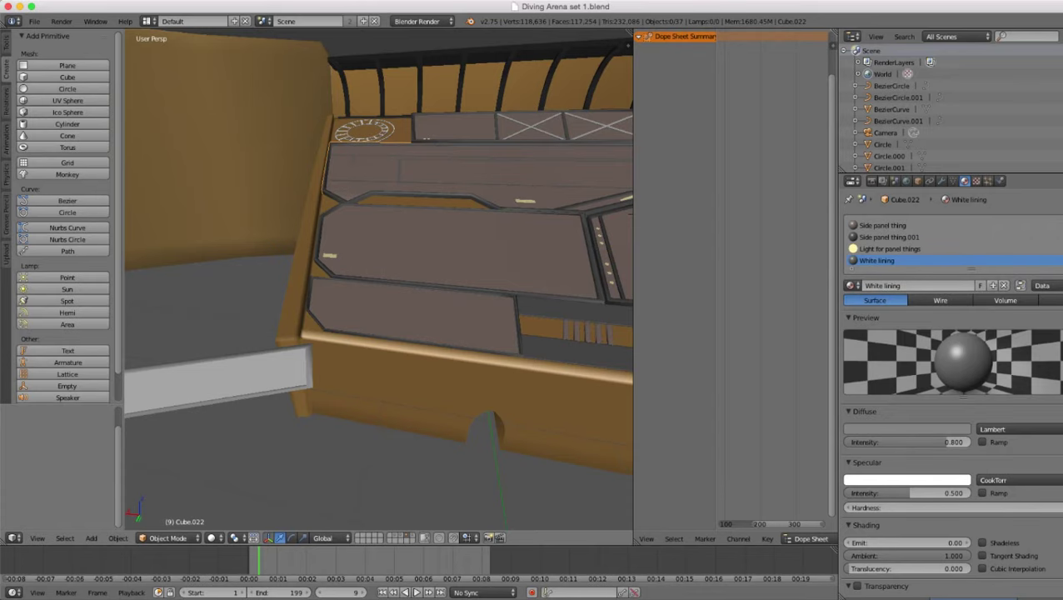
- Select the large middle side panel with the single small light block and open its mesh for editing
scroll(379, 279, "down", 6)
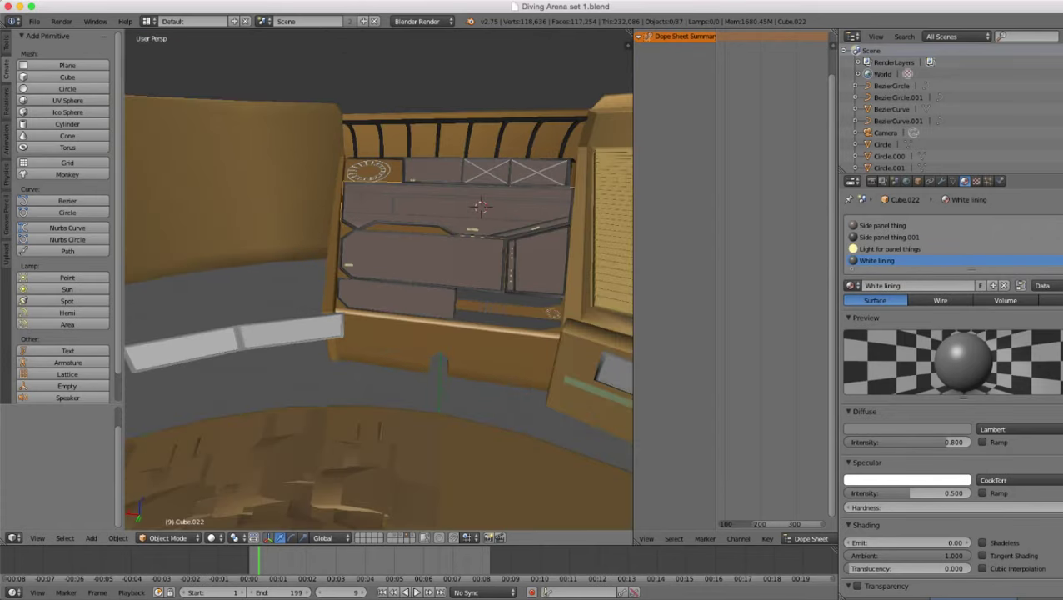
middle_click_drag(379, 279, 395, 308)
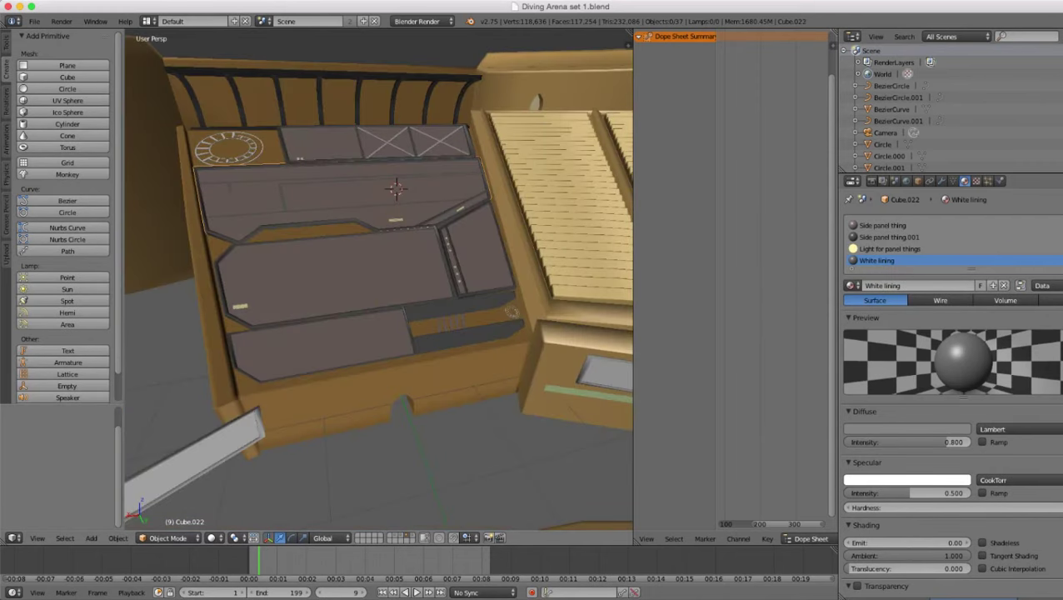
right_click(341, 279)
middle_click_drag(342, 279, 354, 310)
scroll(442, 267, "up", 2)
key("Tab")
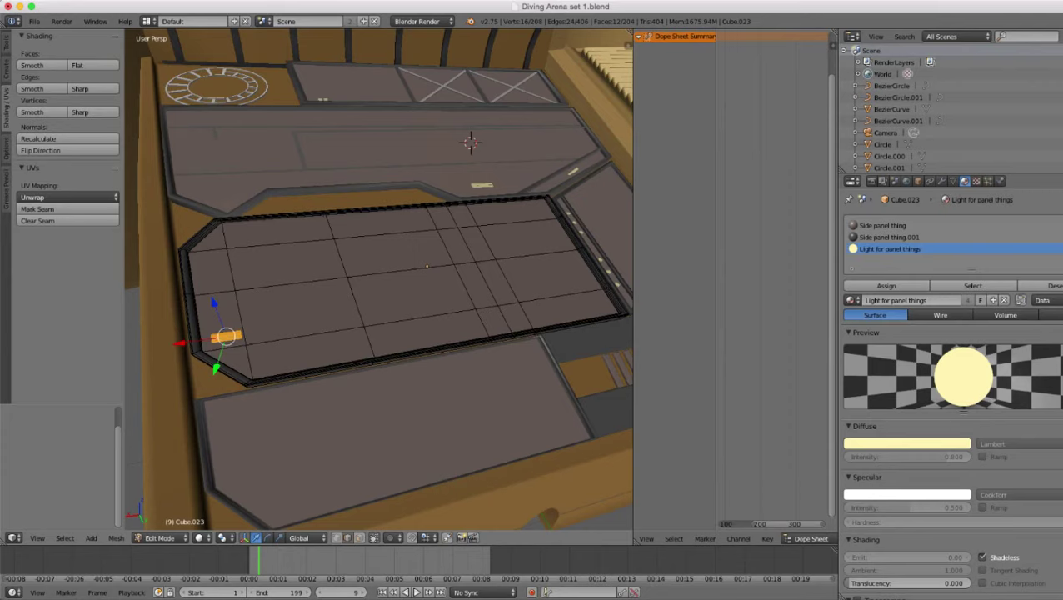
key("super+Tab")
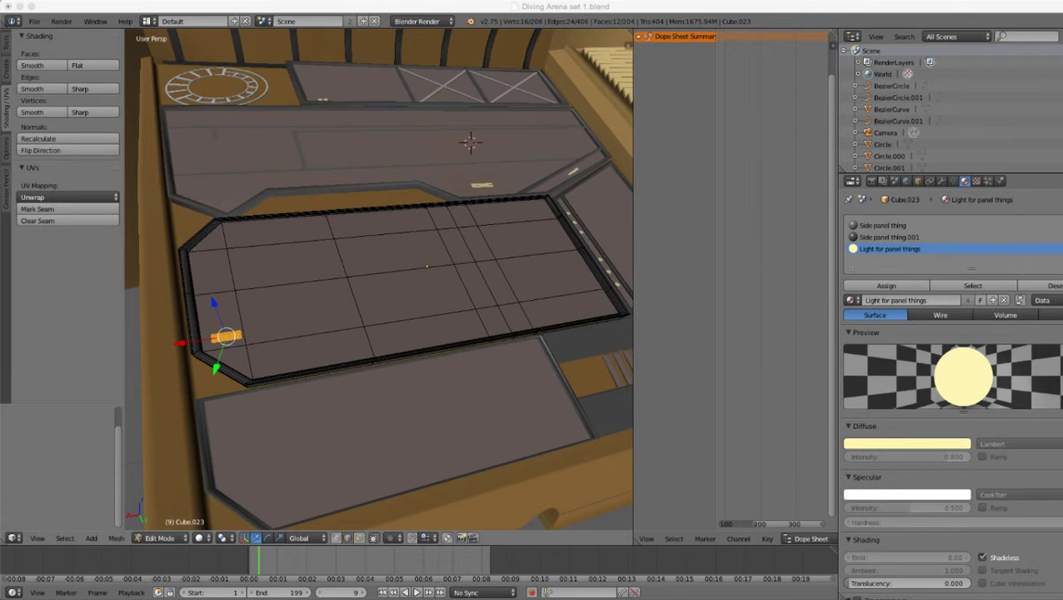
key("super+Tab")
- Select the lengthwise edge loop through the middle of the panel and switch to vertex selection
scroll(379, 279, "down", 5)
middle_click_drag(379, 317, 417, 263)
scroll(379, 279, "up", 10)
scroll(379, 279, "down", 7)
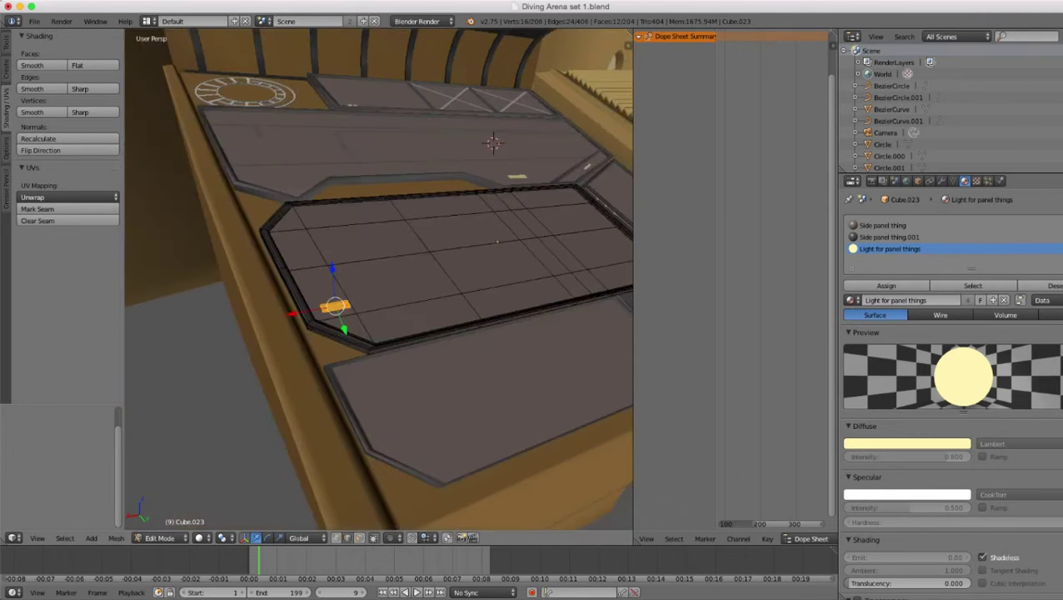
scroll(379, 280, "up", 2)
right_click(375, 300, "alt")
key("z")
scroll(375, 301, "down", 4)
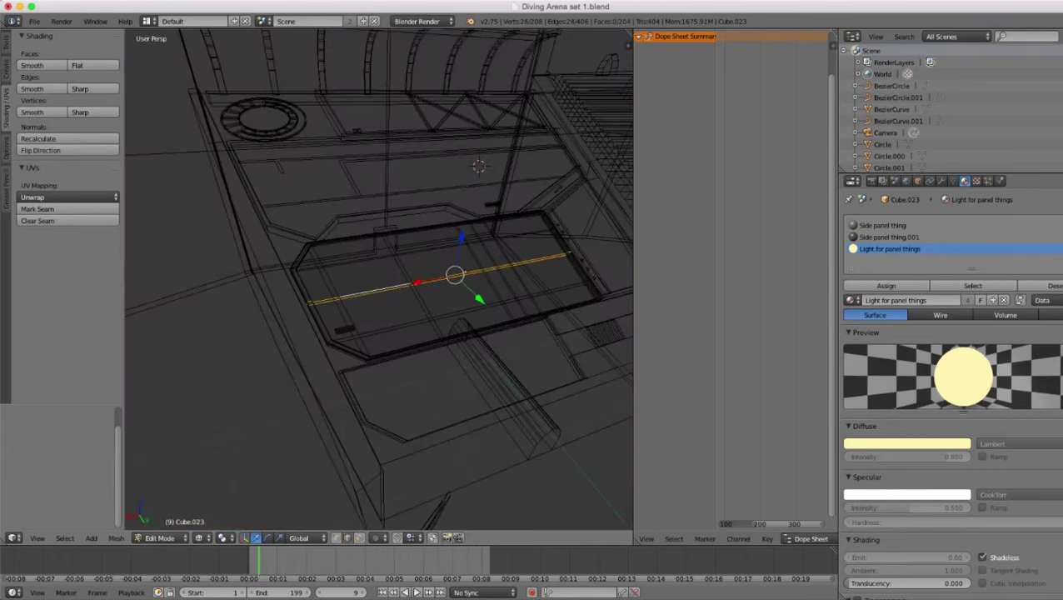
middle_click_drag(375, 300, 316, 313)
scroll(379, 279, "up", 3)
key("ctrl+Tab")
key("1")
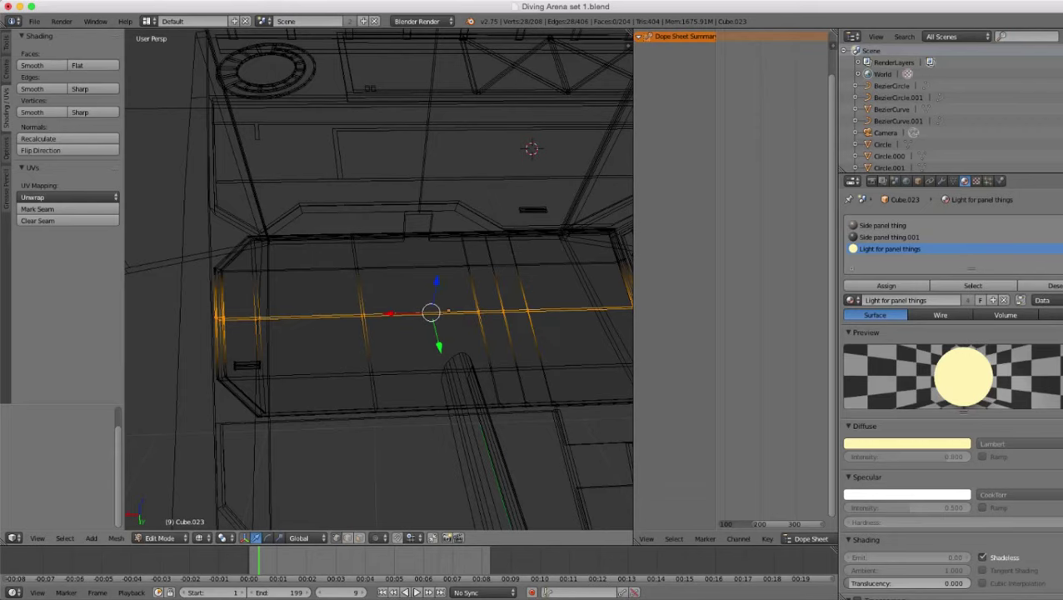
- Examine both ends of the selected loop where it wraps around the panel's dark frame
middle_click_drag(379, 279, 434, 333, "shift")
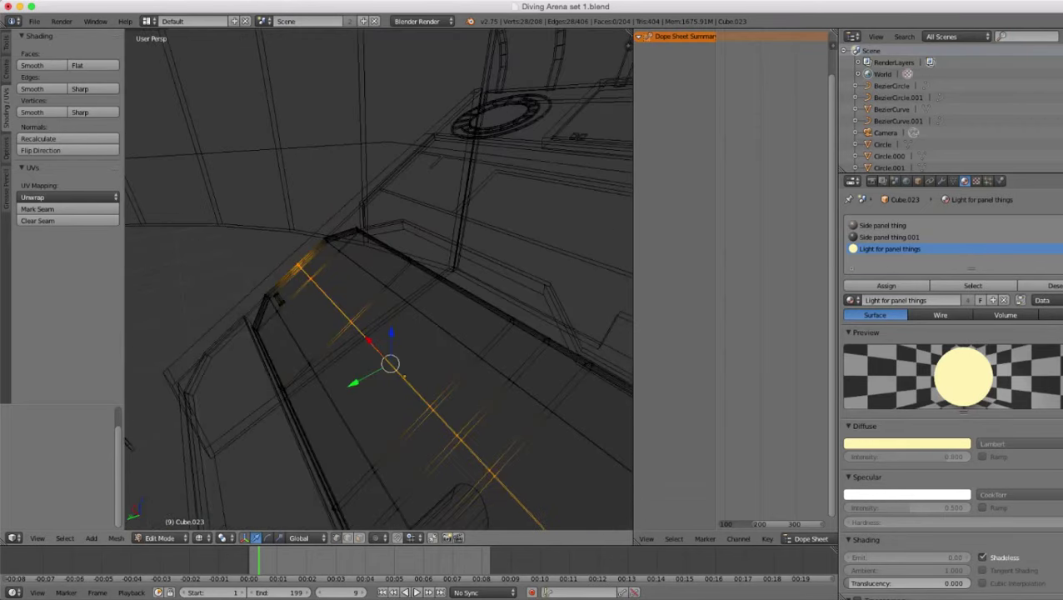
scroll(380, 280, "up", 5)
key("z")
middle_click_drag(379, 279, 429, 299)
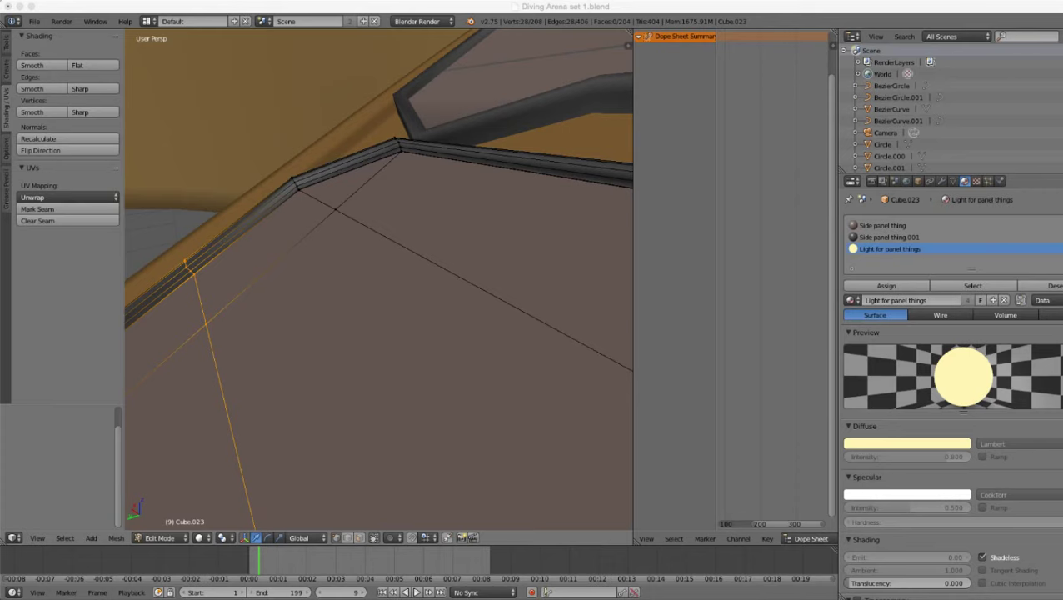
middle_click_drag(334, 283, 417, 330)
scroll(379, 280, "down", 4)
middle_click_drag(380, 288, 350, 316)
scroll(380, 279, "down", 2)
scroll(379, 279, "down", 3)
scroll(379, 279, "up", 4)
scroll(379, 280, "up", 3)
scroll(379, 279, "up", 3)
key("z")
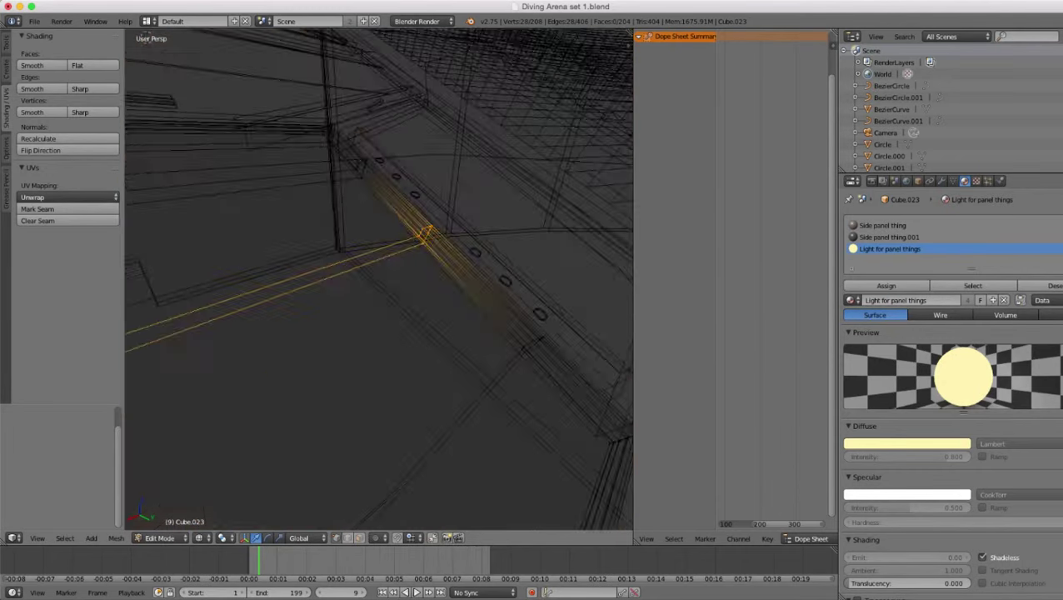
middle_click_drag(392, 275, 354, 309)
key("z")
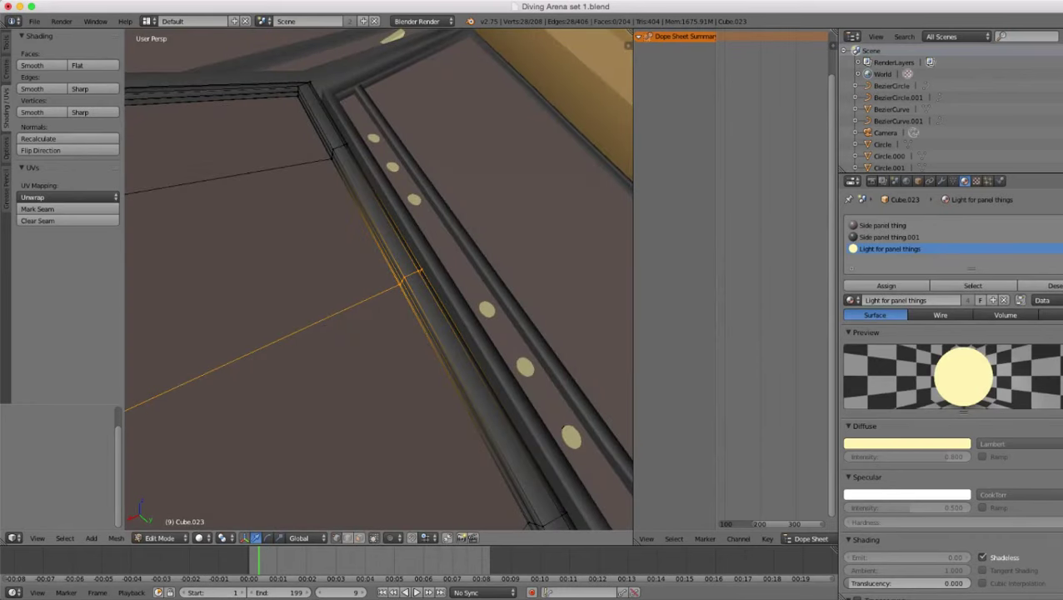
key("z")
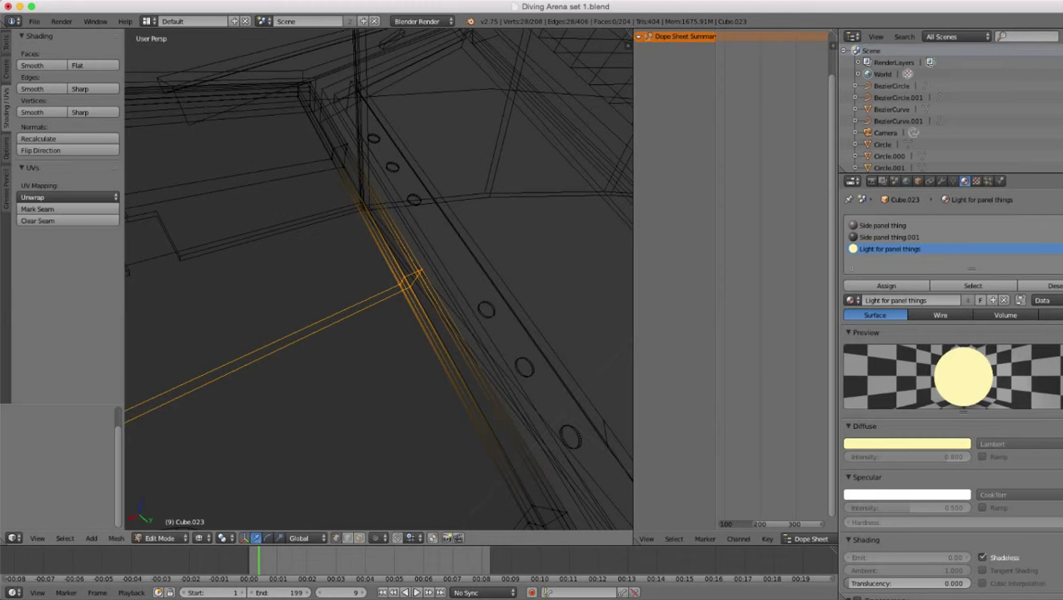
key("c")
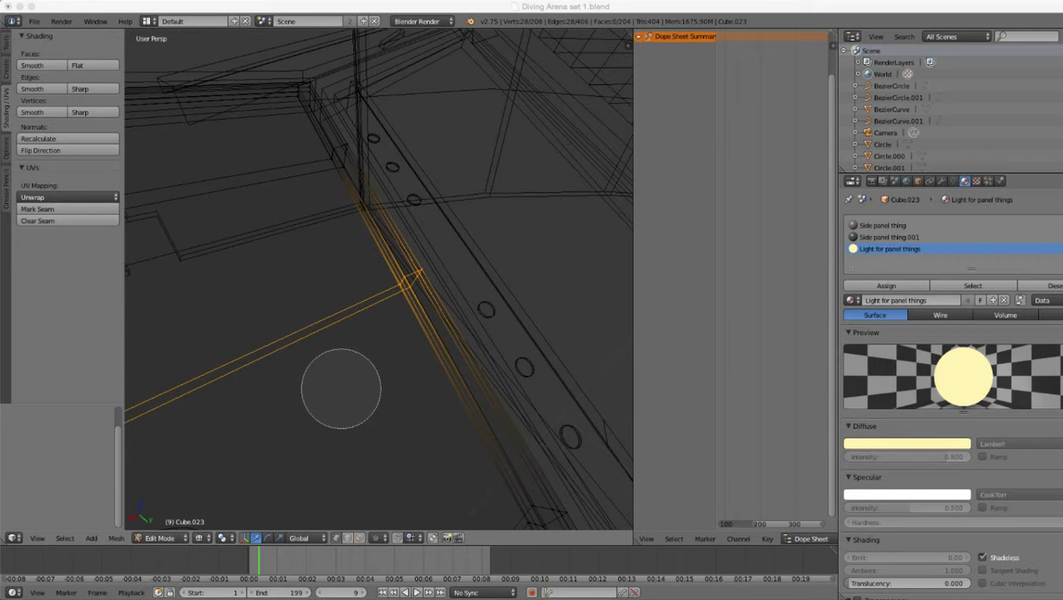
scroll(340, 389, "down", 2)
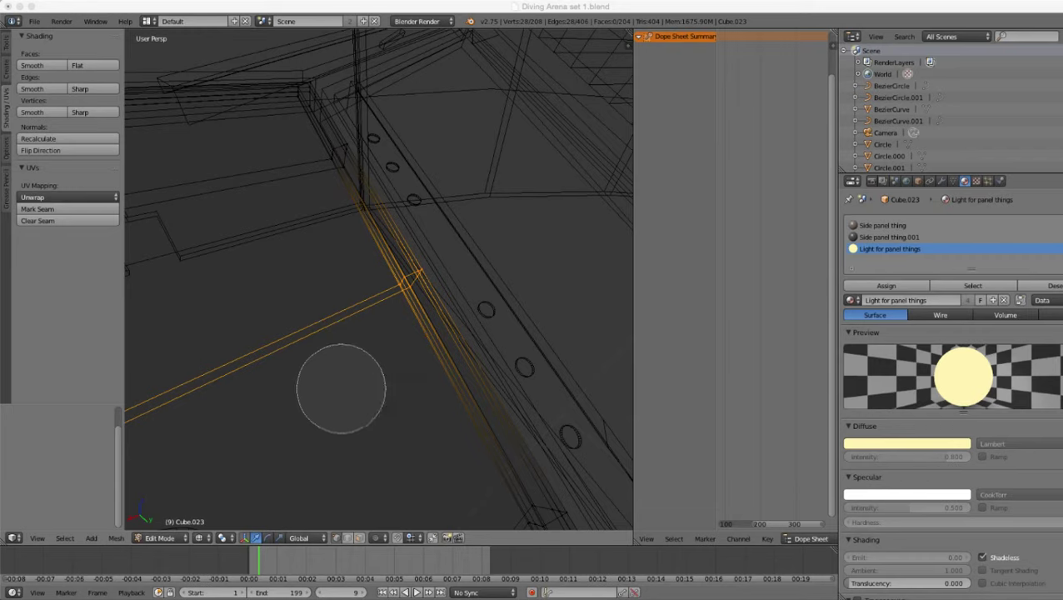
key("Escape")
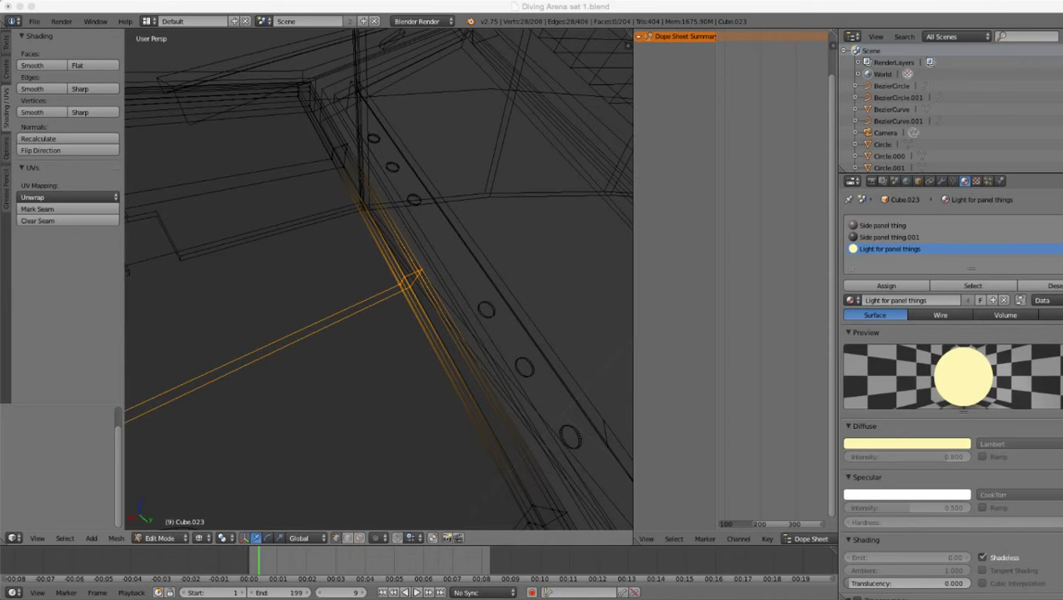
- Deselect the loop's vertices on the dark frame at the end beside the row of round lights
scroll(379, 280, "down", 4)
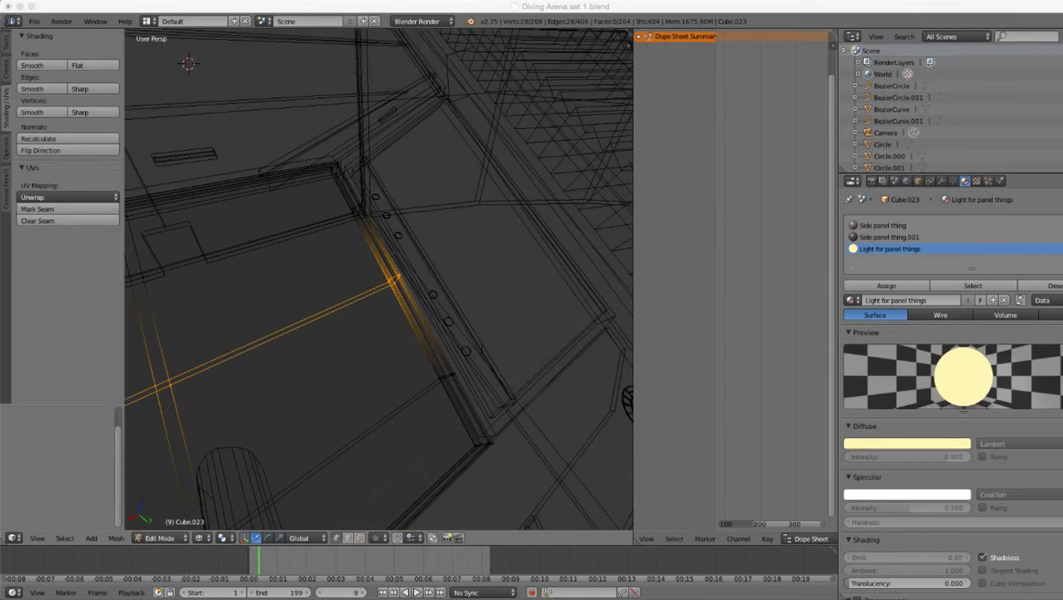
scroll(379, 280, "down", 3)
mouse_move(379, 280)
middle_mouse_down()
mouse_move(329, 254)
mouse_move(450, 274)
mouse_move(445, 225)
mouse_move(422, 246)
middle_mouse_up()
scroll(379, 280, "up", 4)
scroll(434, 275, "up", 3)
key("z")
key("z")
key("c")
middle_click(500, 250)
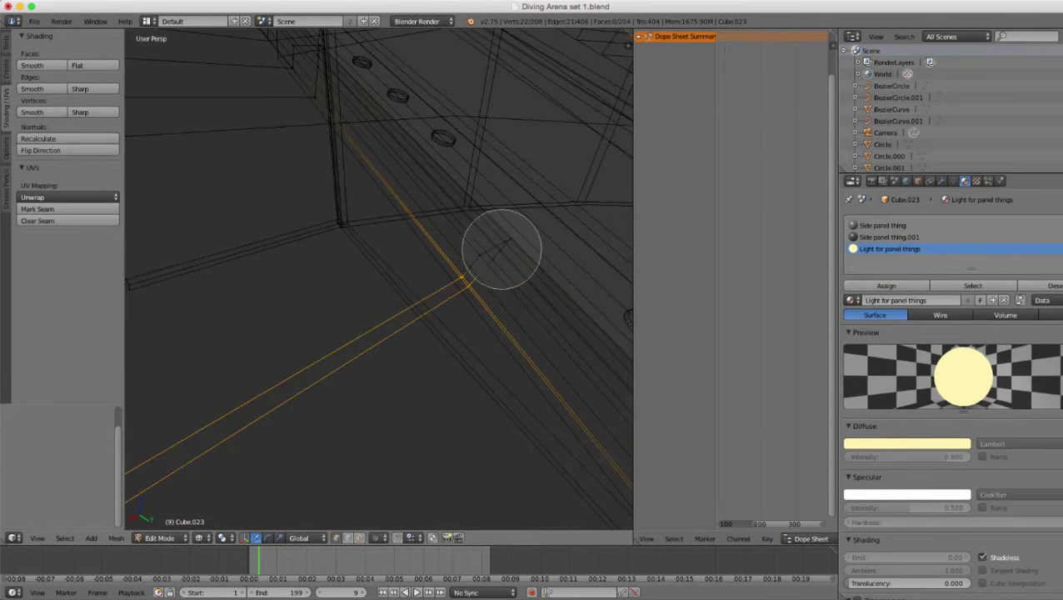
right_click(494, 250)
key("z")
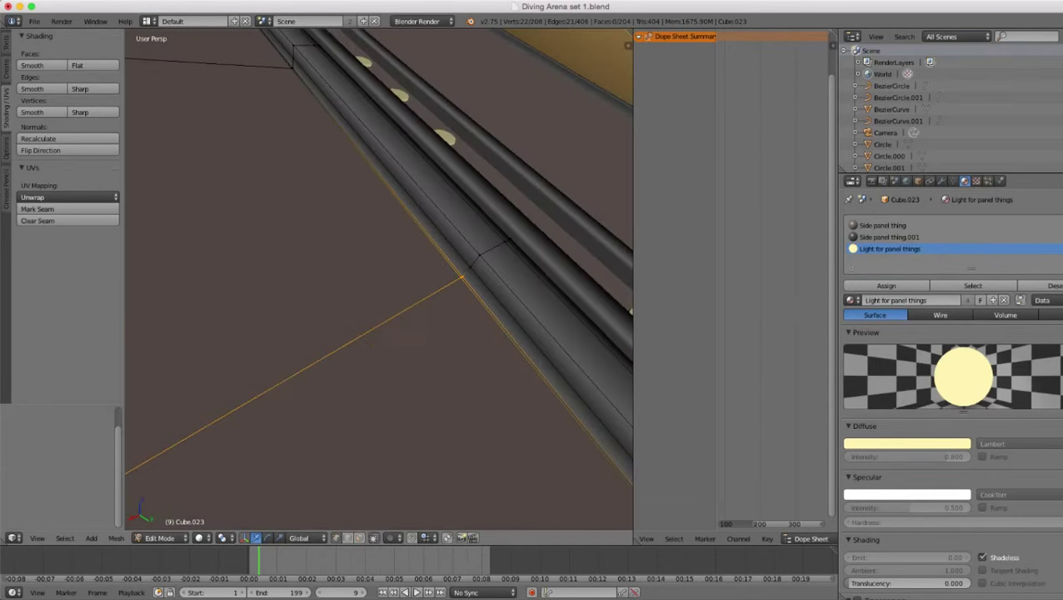
- Deselect a leftover vertex at that end and the rear loop vertices behind the panel's middle
key("z")
key("c")
right_click(493, 254)
mouse_move(493, 254)
middle_mouse_down()
mouse_move(392, 187)
mouse_move(510, 281)
mouse_move(404, 291)
mouse_move(374, 310)
middle_mouse_up()
key("c")
middle_click(514, 280)
right_click(514, 280)
key("c")
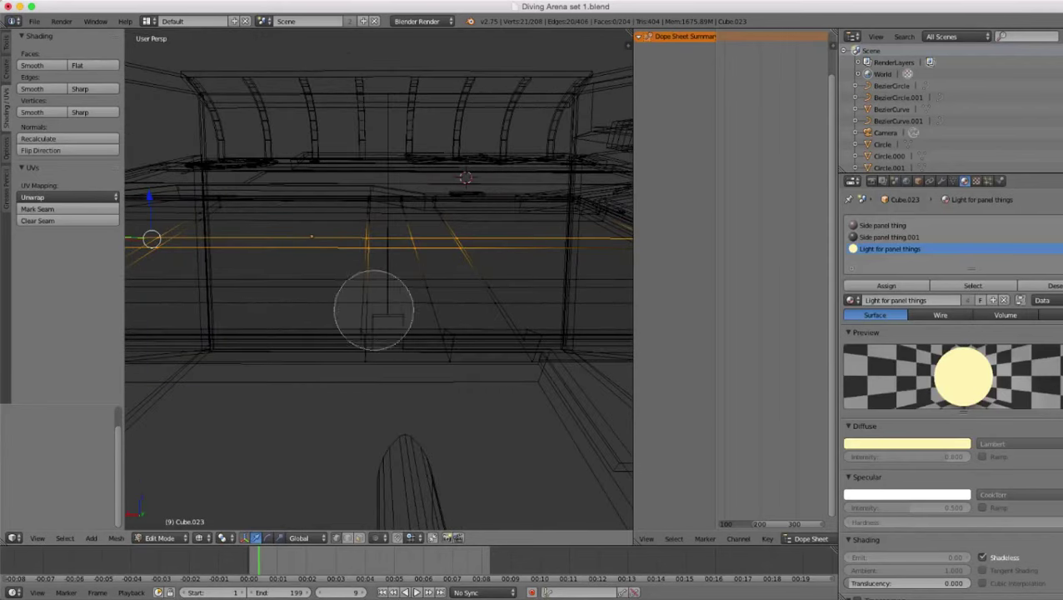
middle_click(363, 280)
middle_click(430, 286)
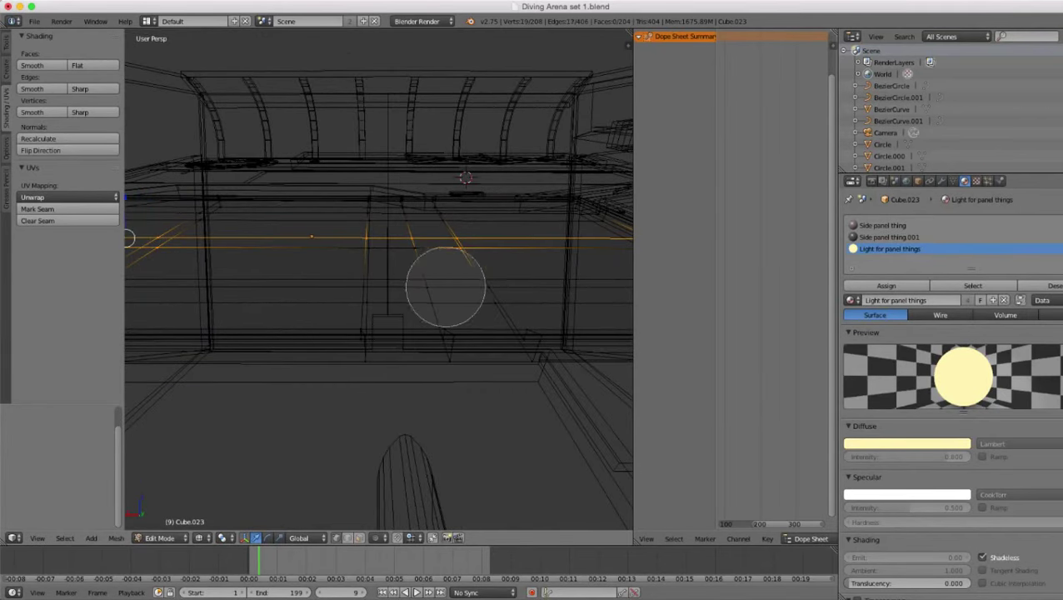
right_click(418, 286)
- Deselect further rear loop vertices toward the panel end with the small light block
key("z")
mouse_move(418, 286)
middle_mouse_down()
mouse_move(432, 331)
mouse_move(356, 339)
mouse_move(358, 327)
mouse_move(369, 344)
mouse_move(283, 330)
mouse_move(300, 350)
middle_mouse_up()
key("z")
key("c")
middle_click(337, 336)
right_click(336, 333)
key("c")
middle_click(329, 333)
right_click(329, 334)
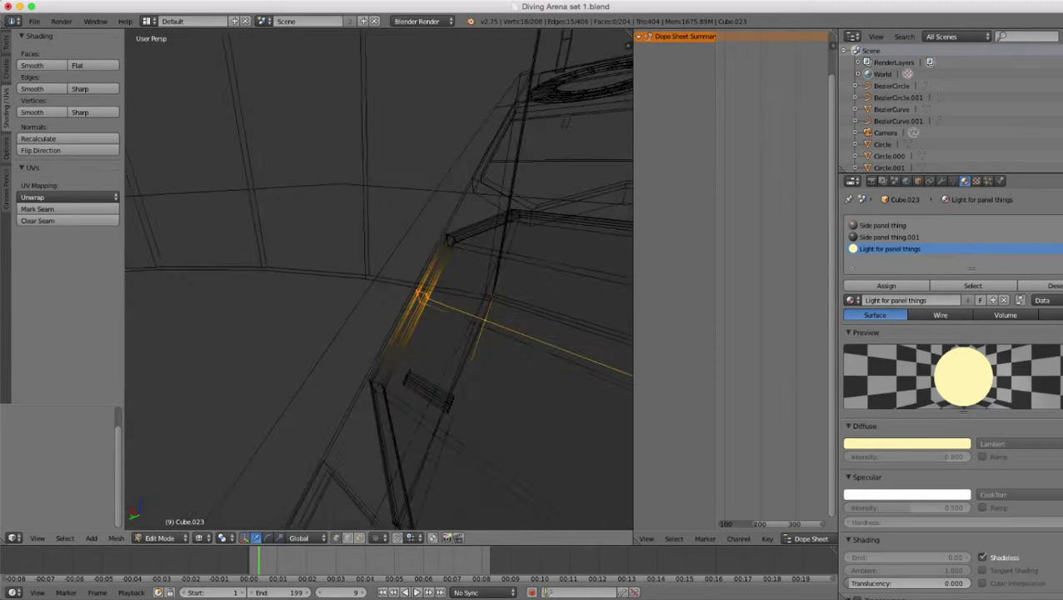
- Deselect the remaining frame and rear vertices at the light-block end, keeping only the line across the panel's front face
scroll(329, 333, "up", 3)
key("z")
middle_click_drag(379, 309, 410, 276)
scroll(410, 276, "up", 3)
key("z")
key("c")
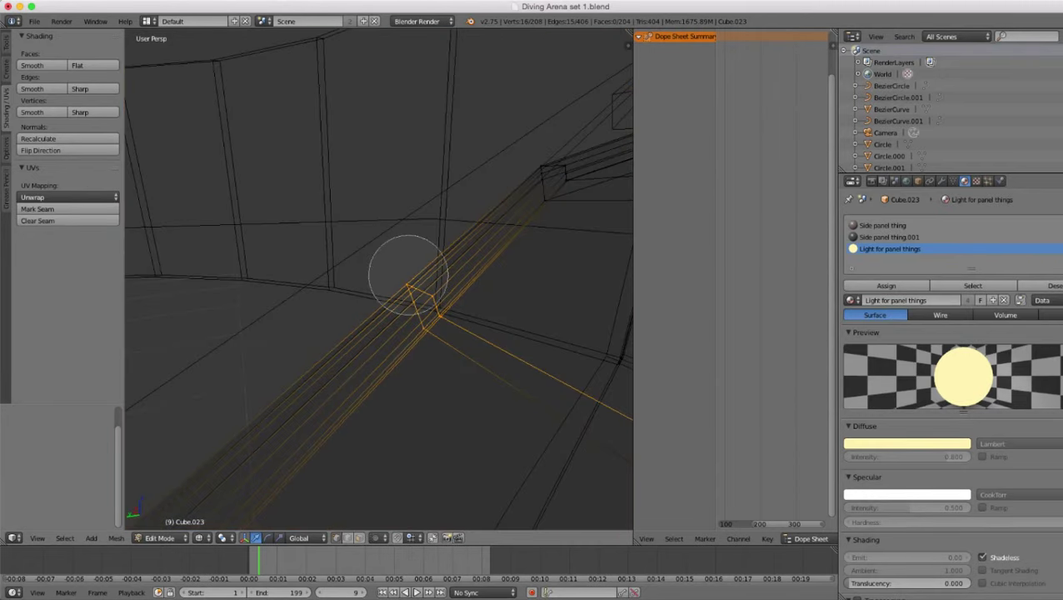
middle_click(410, 277)
middle_click(412, 280)
right_click(413, 280)
middle_click_drag(412, 280, 409, 305)
key("c")
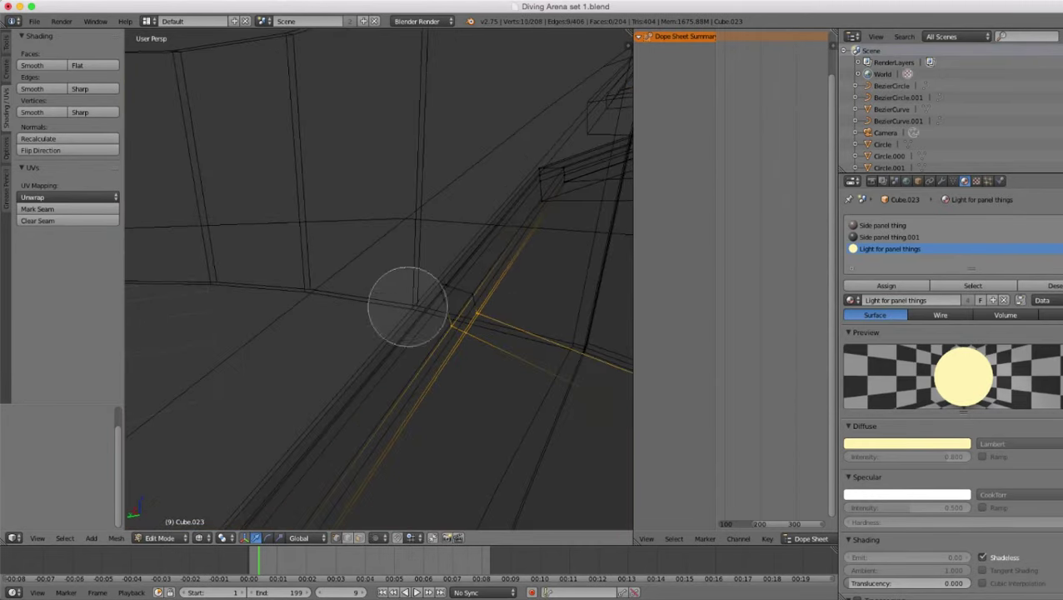
middle_click(416, 317)
right_click(429, 330)
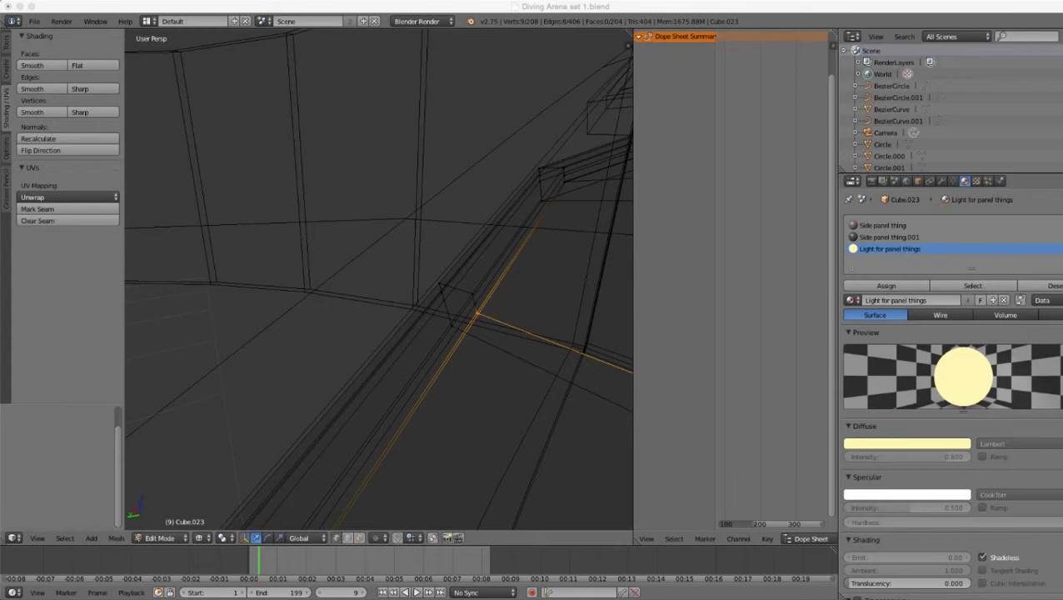
- Duplicate the selected edge line in place and separate the selection into its own object
scroll(417, 316, "down", 4)
mouse_move(417, 316)
middle_mouse_down()
mouse_move(483, 291)
mouse_move(508, 312)
mouse_move(500, 329)
mouse_move(379, 315)
mouse_move(500, 346)
mouse_move(454, 342)
mouse_move(434, 317)
mouse_move(341, 320)
mouse_move(434, 329)
mouse_move(454, 321)
mouse_move(461, 301)
middle_mouse_up()
key("z")
key("shift+d")
key("Escape")
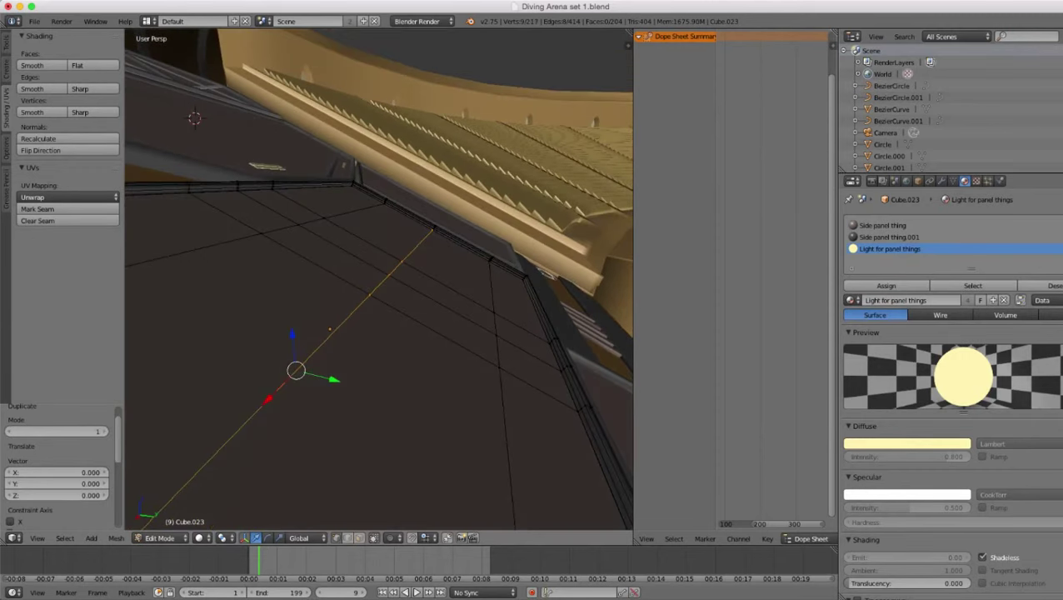
key("p")
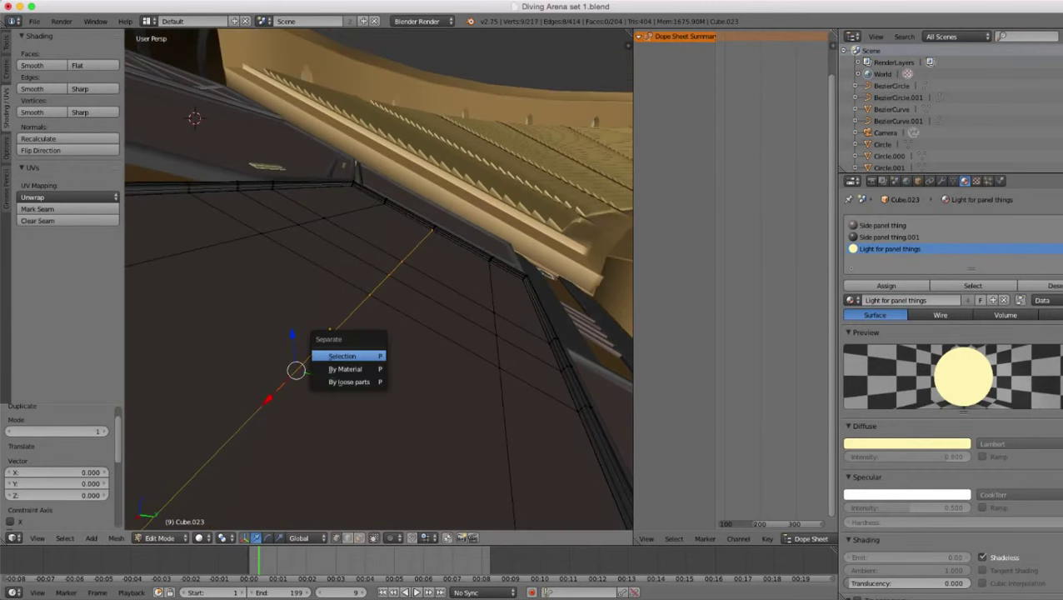
left_click(366, 356)
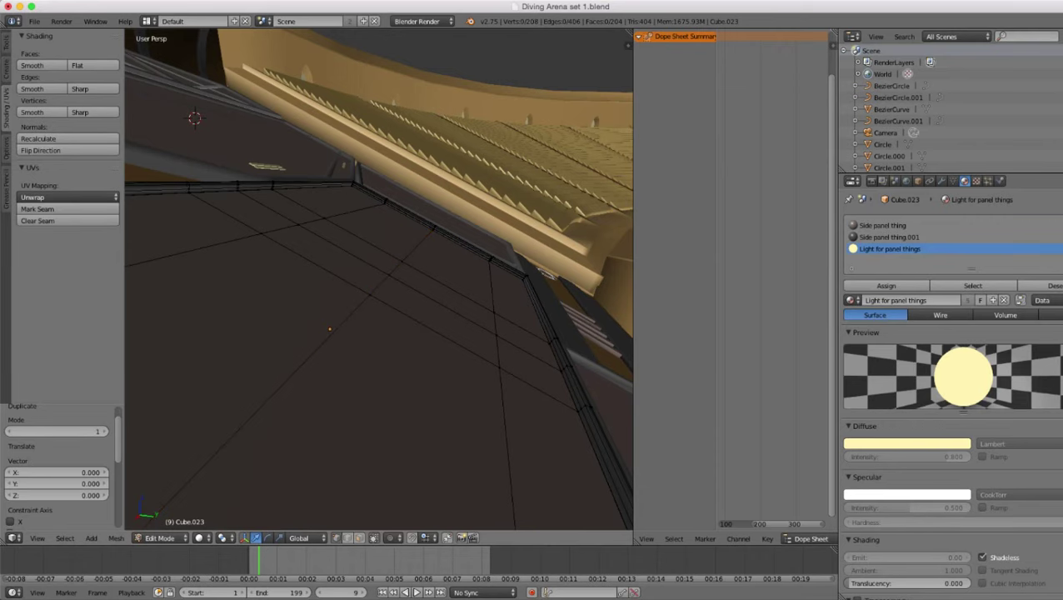
- Leave the panel's mesh, open the separated line for editing and select all of its vertices
key("Tab")
right_click(357, 308)
key("z")
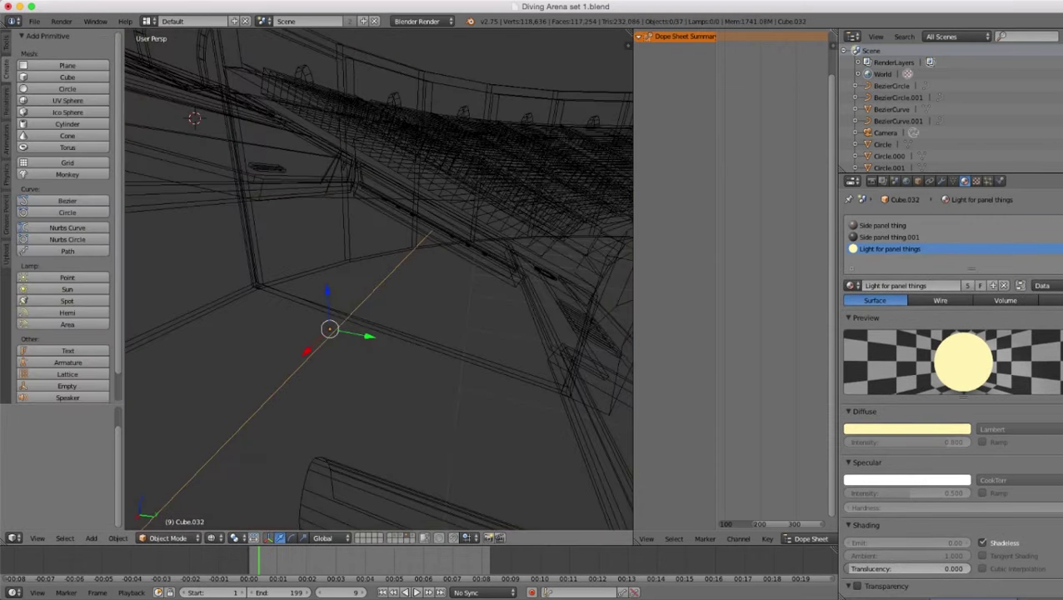
key("z")
key("Tab")
key("a")
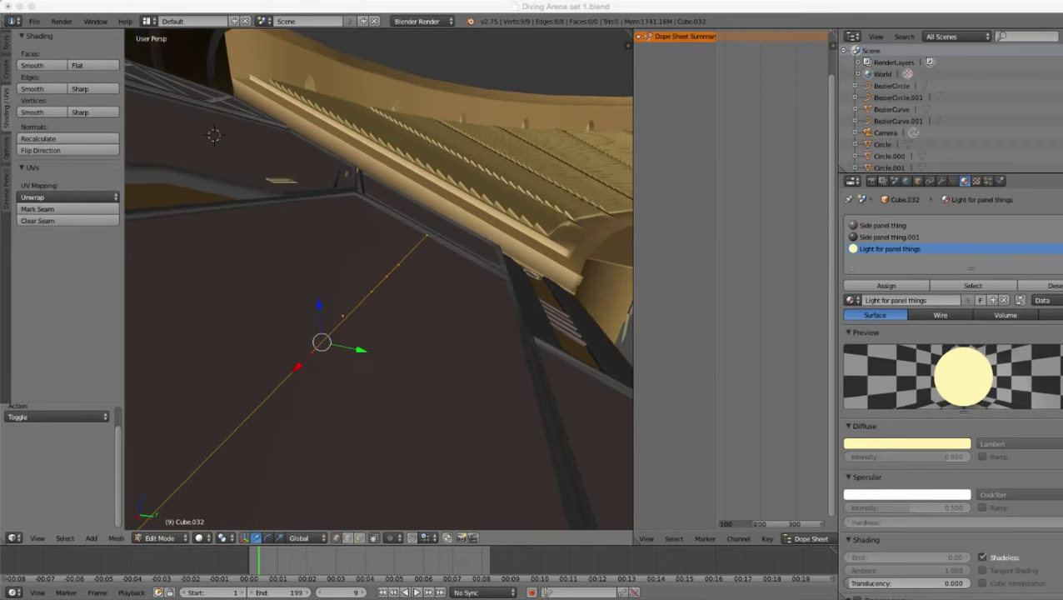
- Extrude the whole line 0.022 along Y to form a thin strip
middle_click_drag(379, 280, 295, 335)
middle_click_drag(350, 308, 404, 313)
key("shift+d")
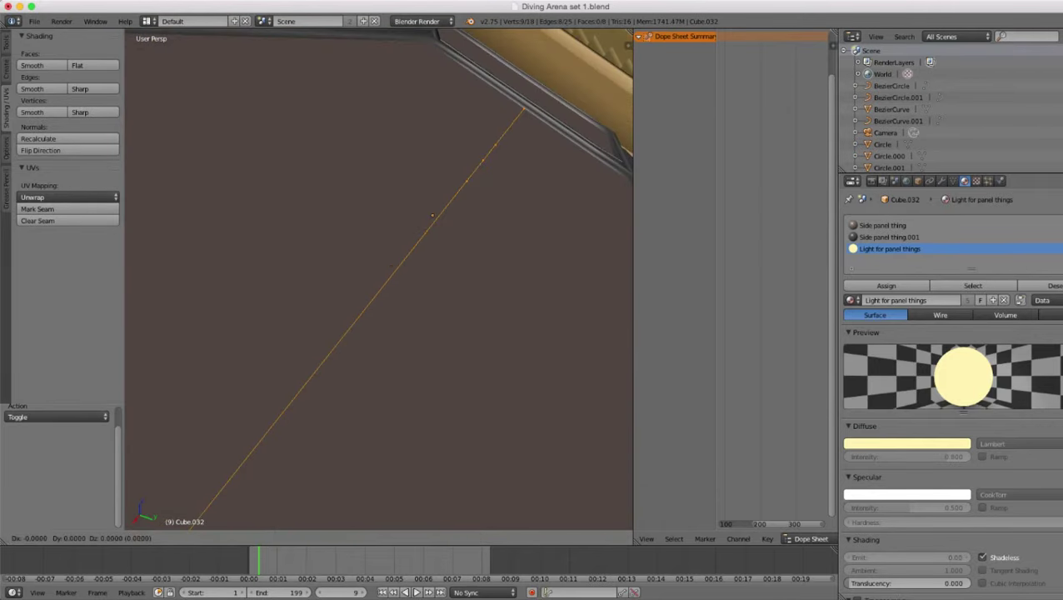
key("y")
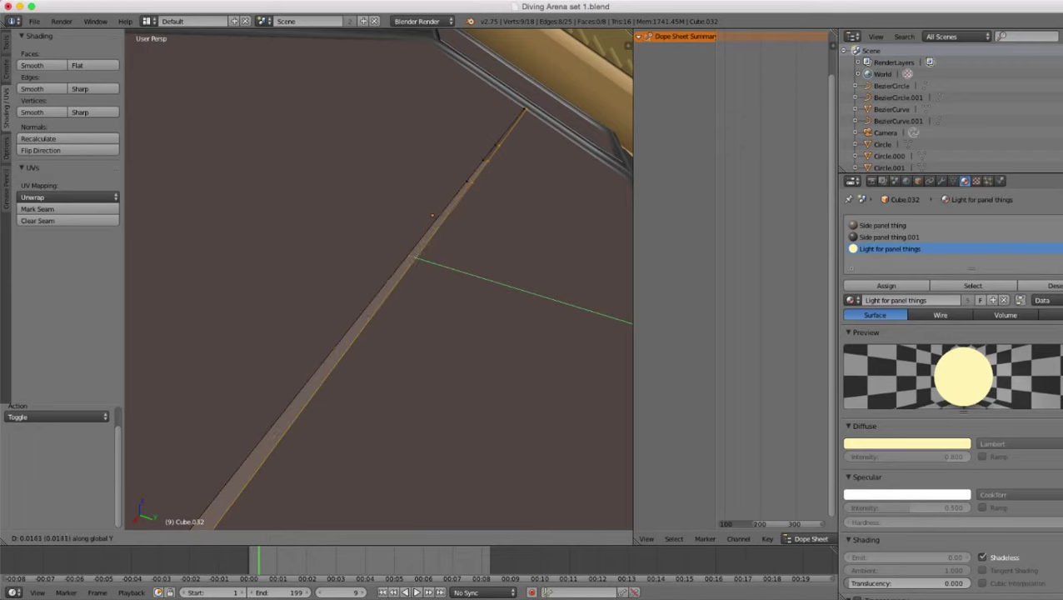
left_click(417, 288)
- Move the strip's extruded edge -0.012 along Z and -0.003 along Y to lay it along the panel's surface
middle_click_drag(417, 288, 408, 258)
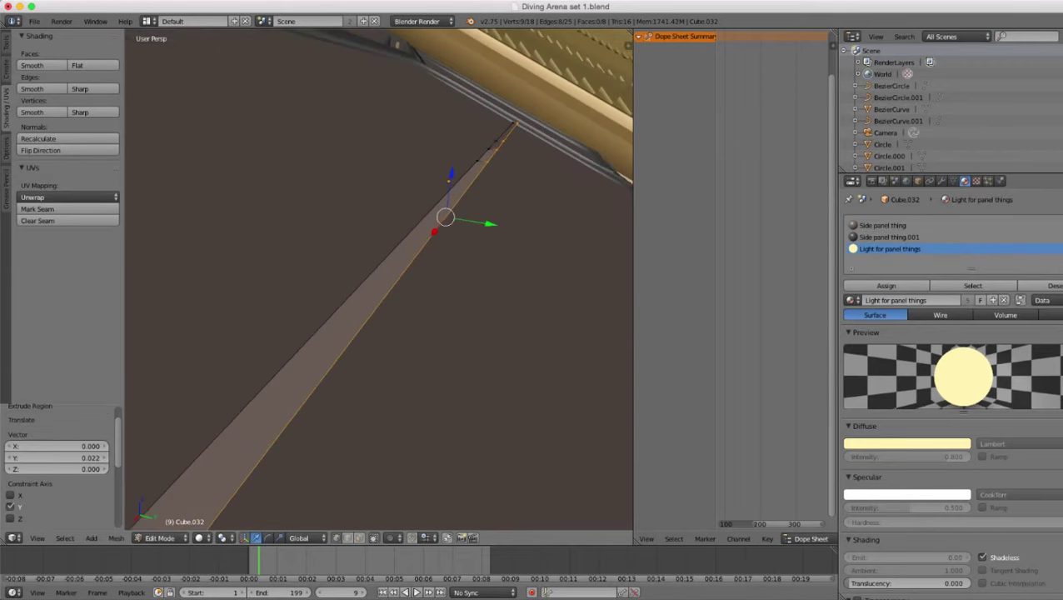
left_click_drag(451, 173, 451, 181)
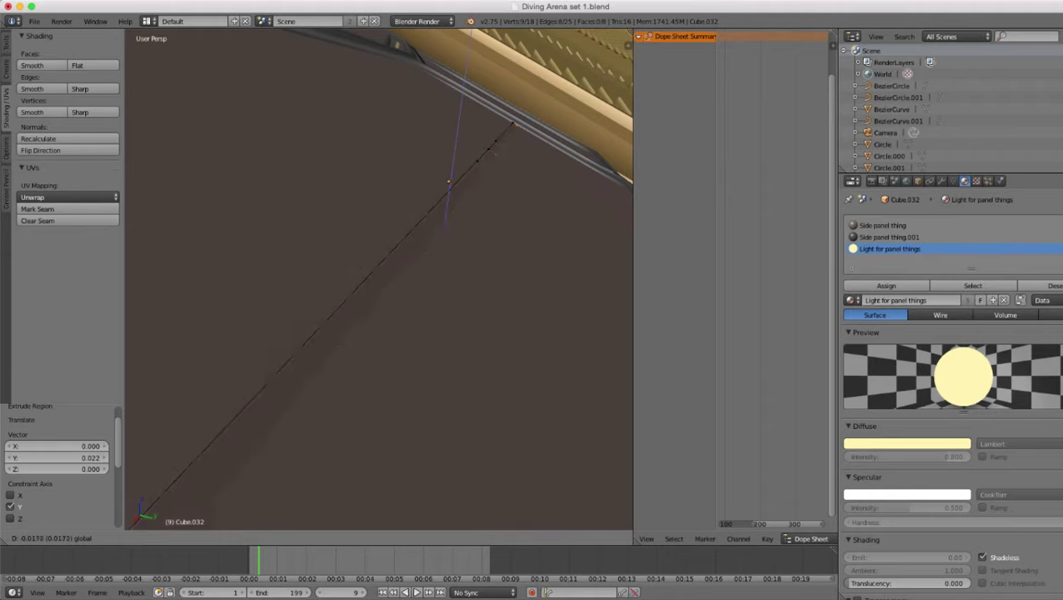
left_click_drag(451, 181, 451, 182)
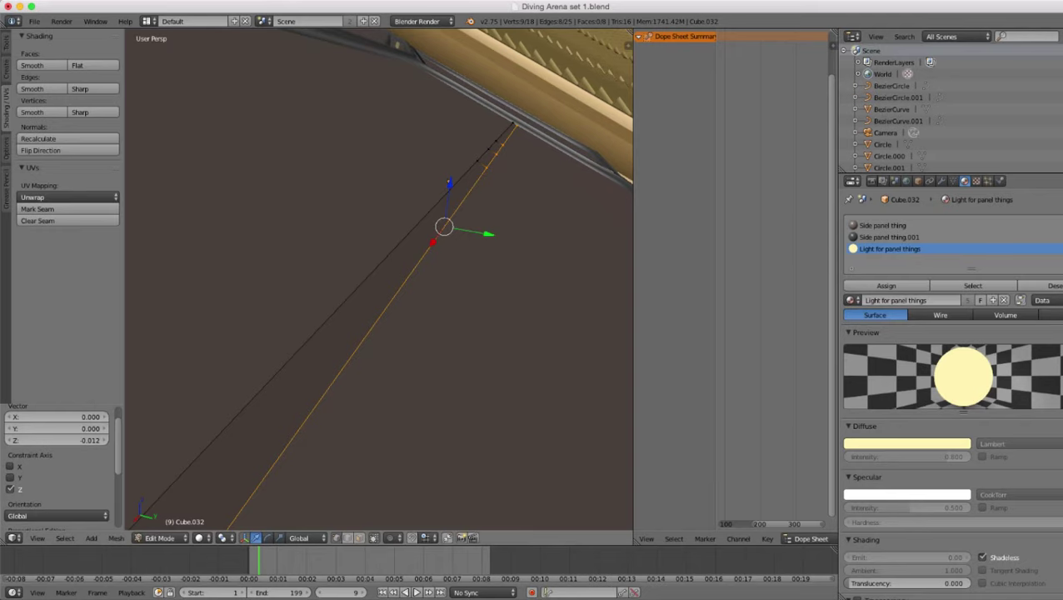
left_click_drag(488, 234, 485, 234)
scroll(485, 233, "down", 9)
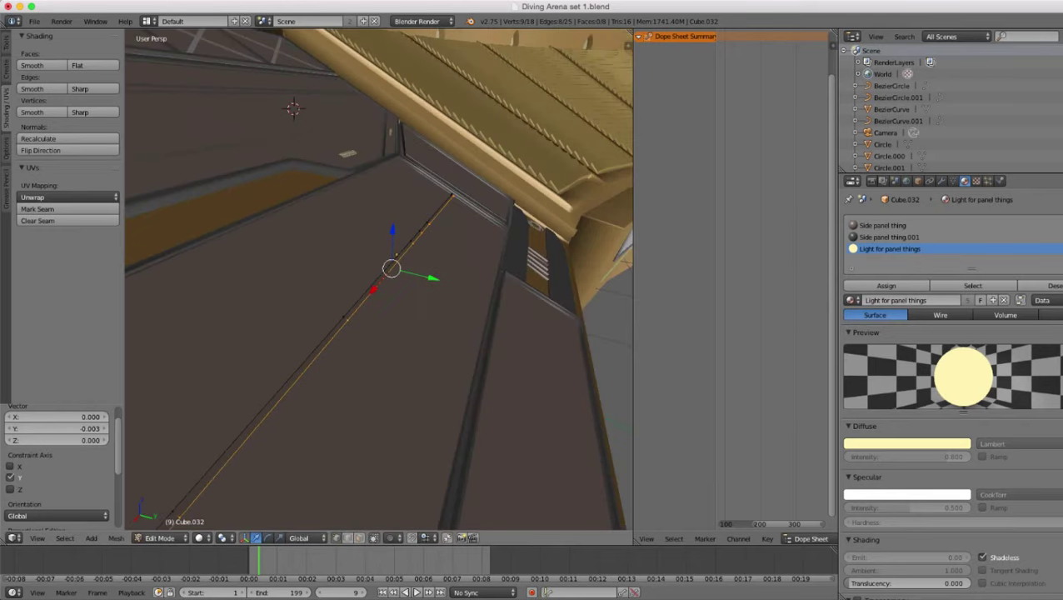
- Select all geometry linked to the thin strip on the middle panel
middle_click_drag(485, 233, 391, 276)
scroll(333, 284, "down", 4)
scroll(391, 276, "up", 4)
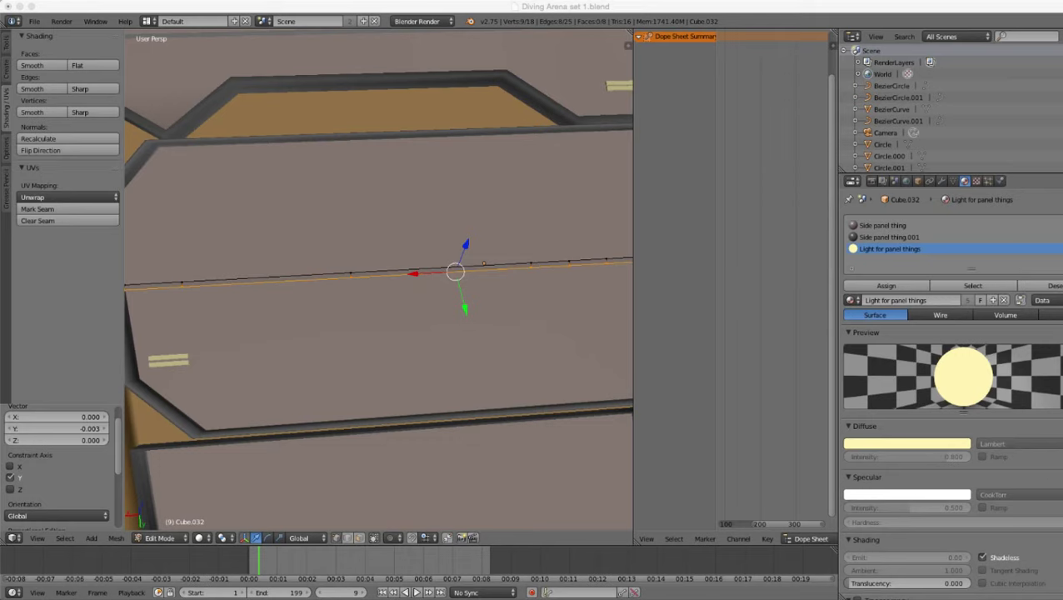
scroll(379, 279, "down", 3)
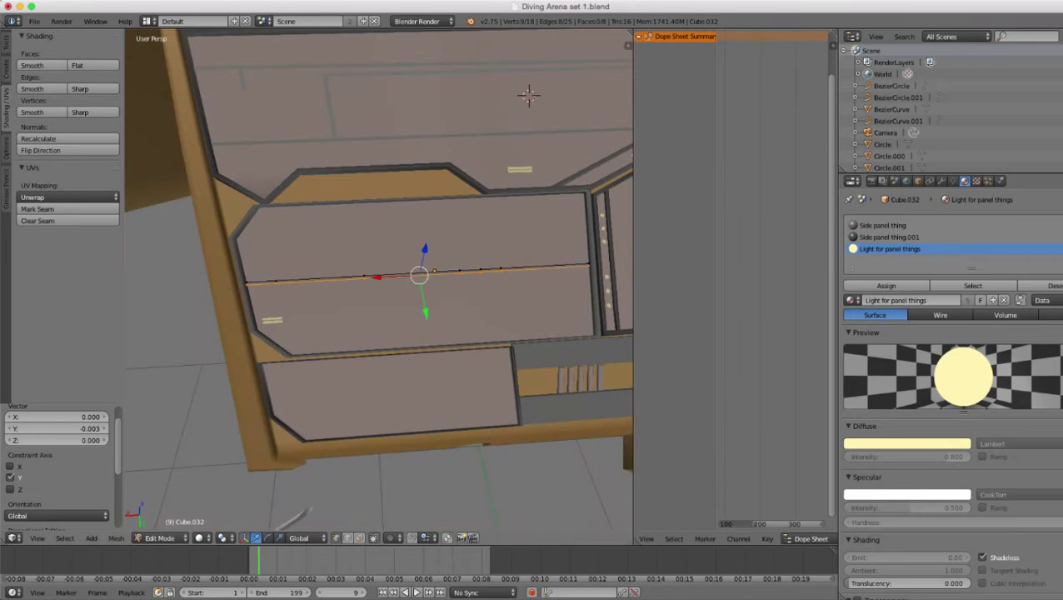
middle_click_drag(379, 280, 402, 275)
key("ctrl+l")
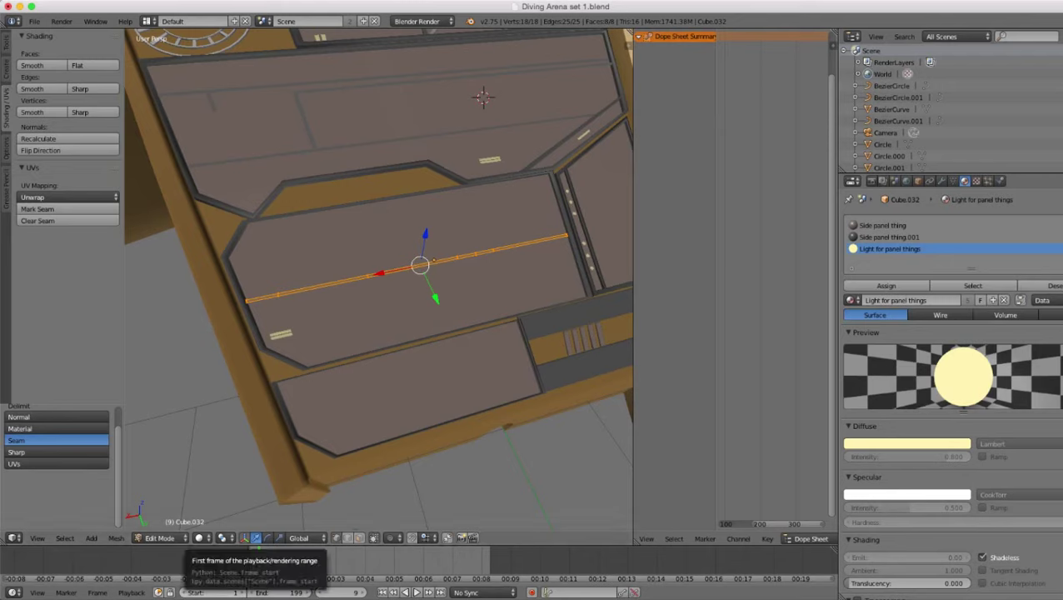
- Examine the selected strip from close and low angles to check how it sits on the panel's surface
key("super+Tab")
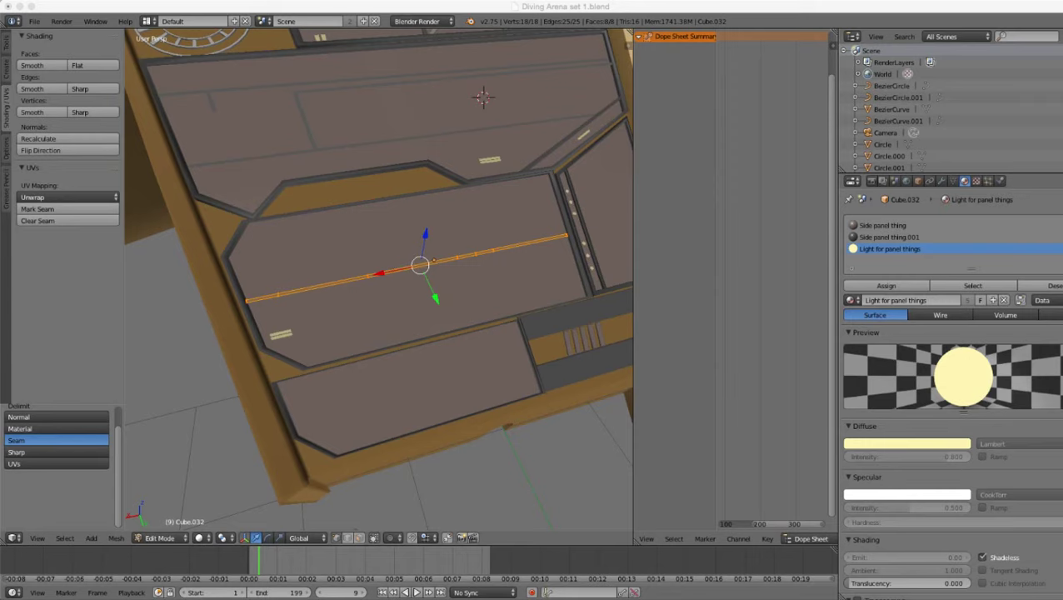
key("super+Tab")
scroll(380, 279, "up", 3)
middle_click_drag(379, 280, 417, 275)
scroll(380, 280, "up", 3)
middle_click_drag(333, 275, 417, 292)
scroll(379, 279, "up", 1)
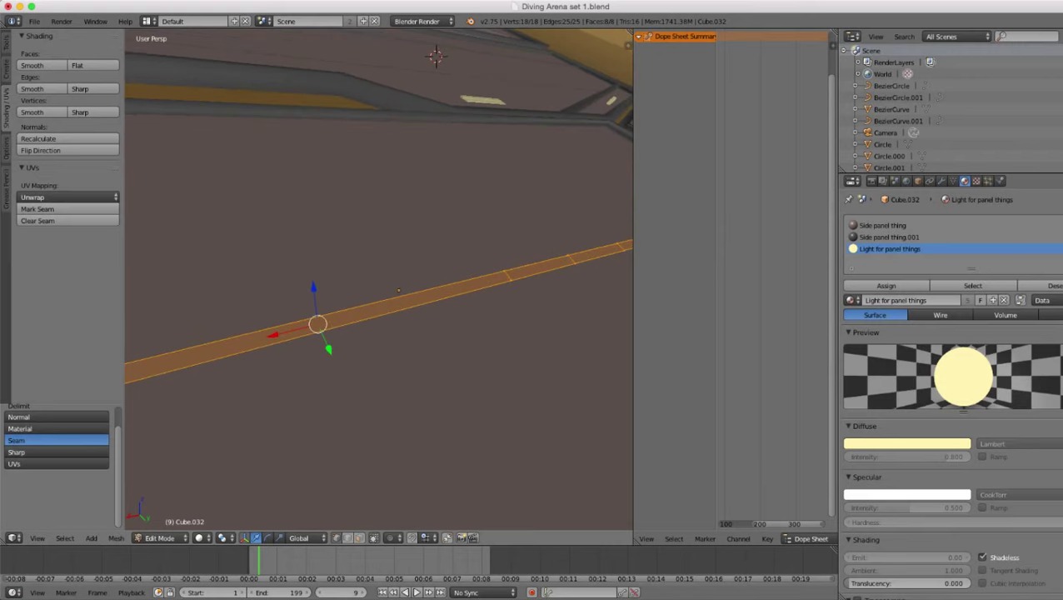
middle_click_drag(350, 283, 400, 279)
key("z")
key("z")
scroll(379, 279, "down", 5)
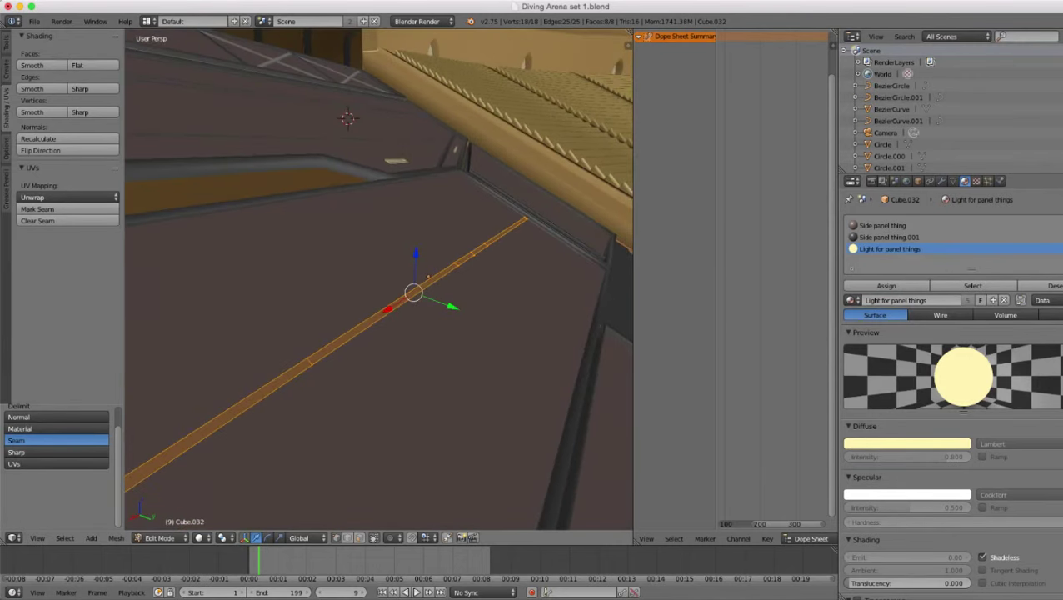
scroll(379, 279, "up", 5)
- Add an empty material slot to the strip object
left_click(890, 237)
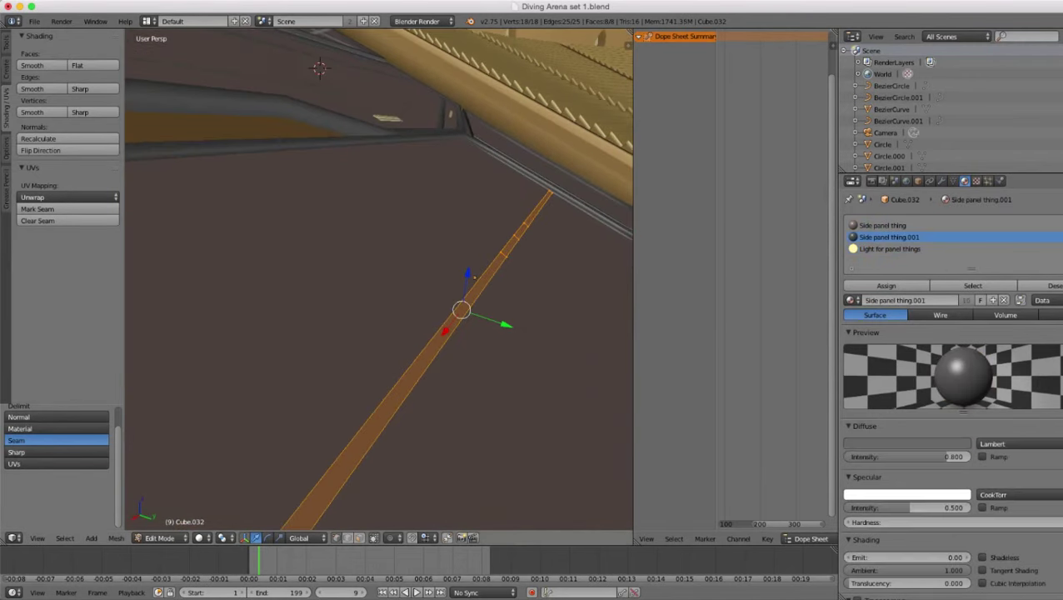
scroll(379, 280, "down", 5)
scroll(379, 279, "up", 3)
scroll(379, 279, "down", 4)
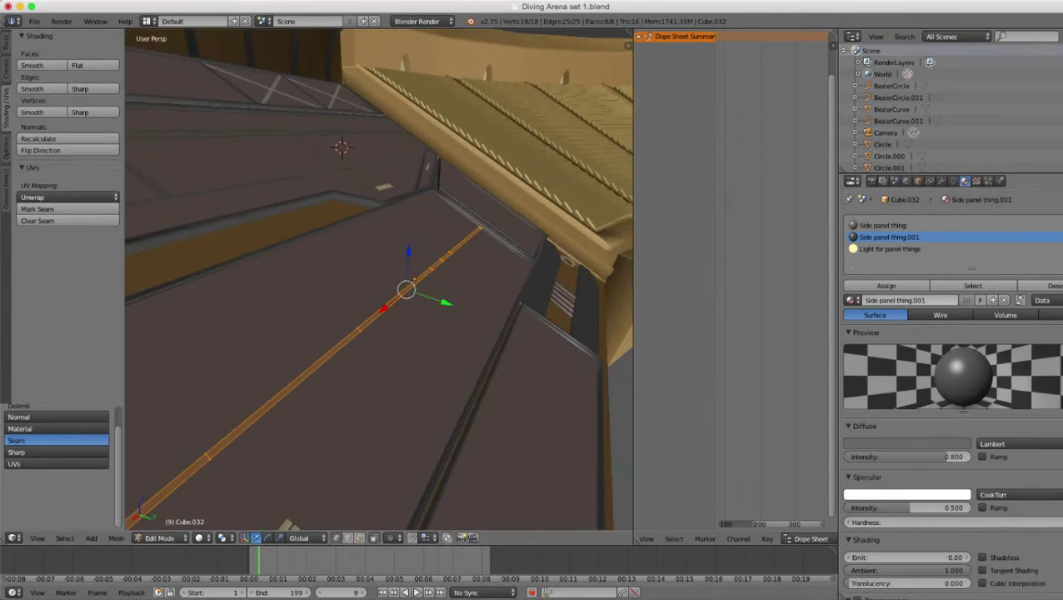
left_click(1062, 226)
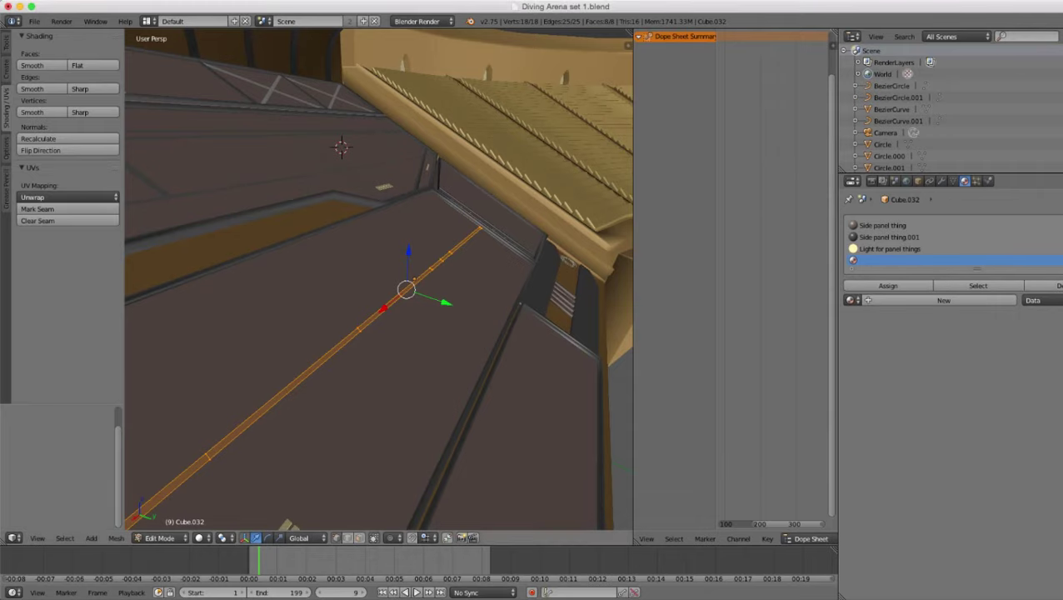
scroll(379, 279, "down", 5)
scroll(379, 279, "up", 6)
middle_click_drag(379, 279, 390, 233)
- Find the existing White lining material, put it in the new slot and assign it to the selected strip
left_click(852, 299)
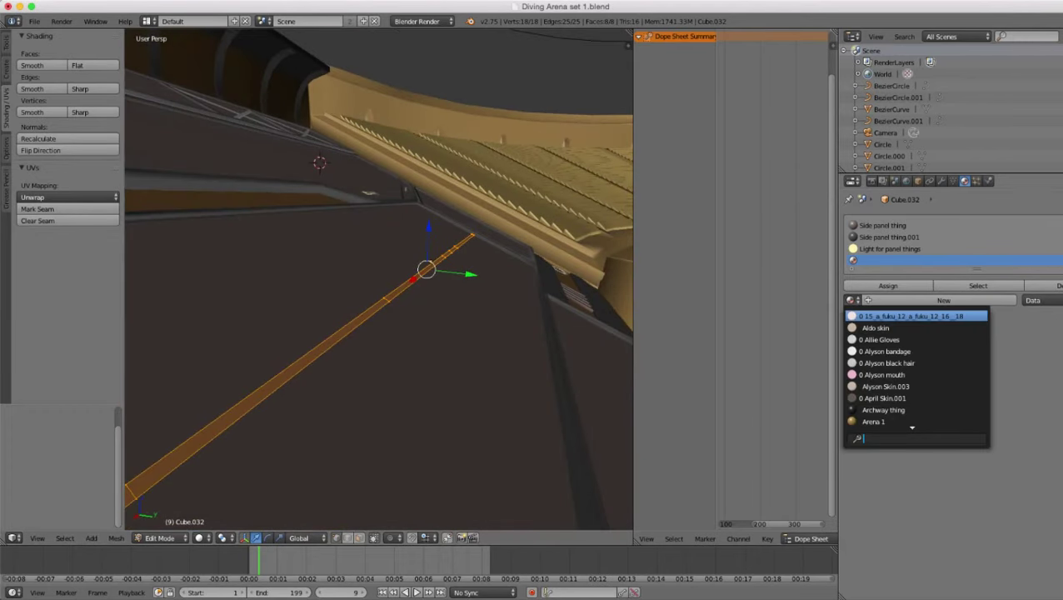
type("ss")
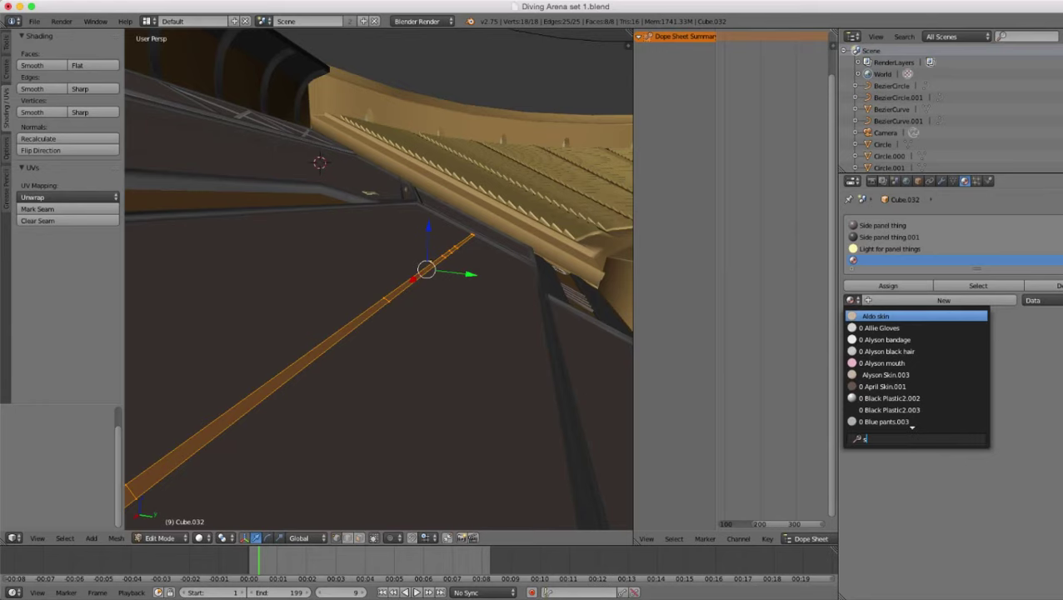
type("id")
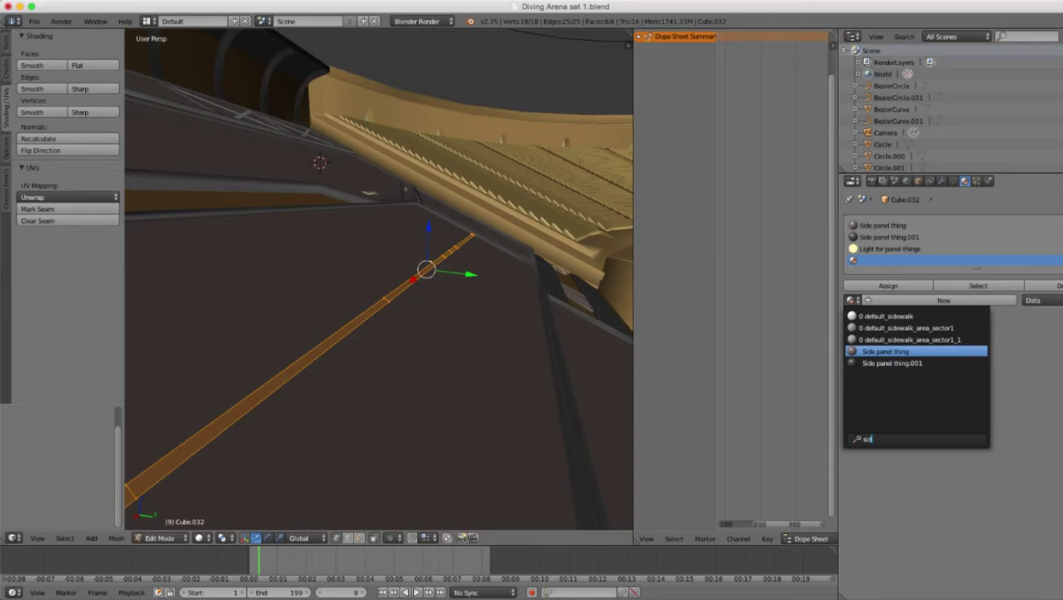
key("BackSpace")
key("BackSpace")
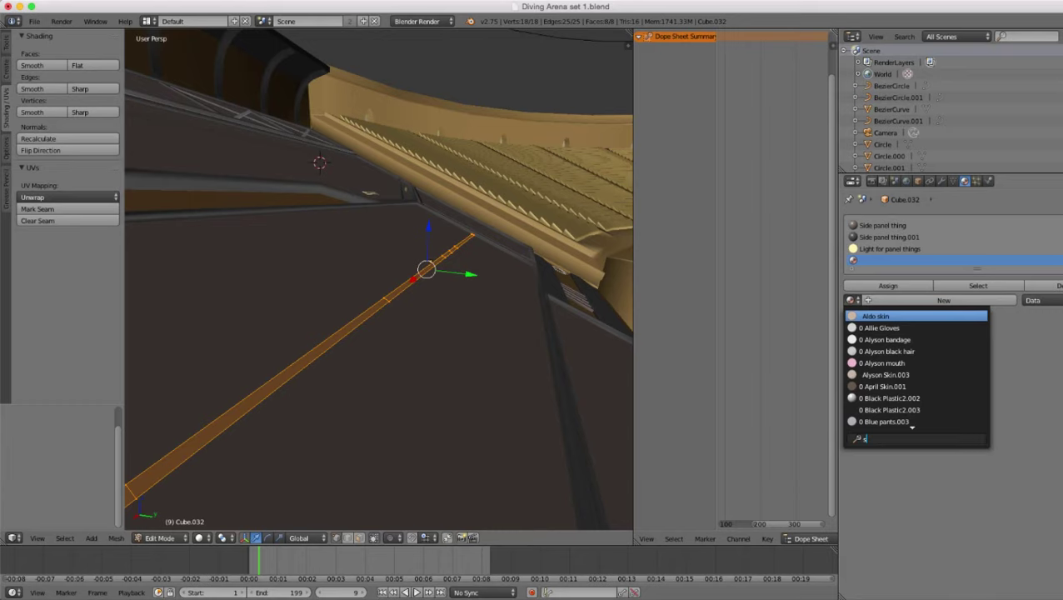
key("BackSpace")
type("lin")
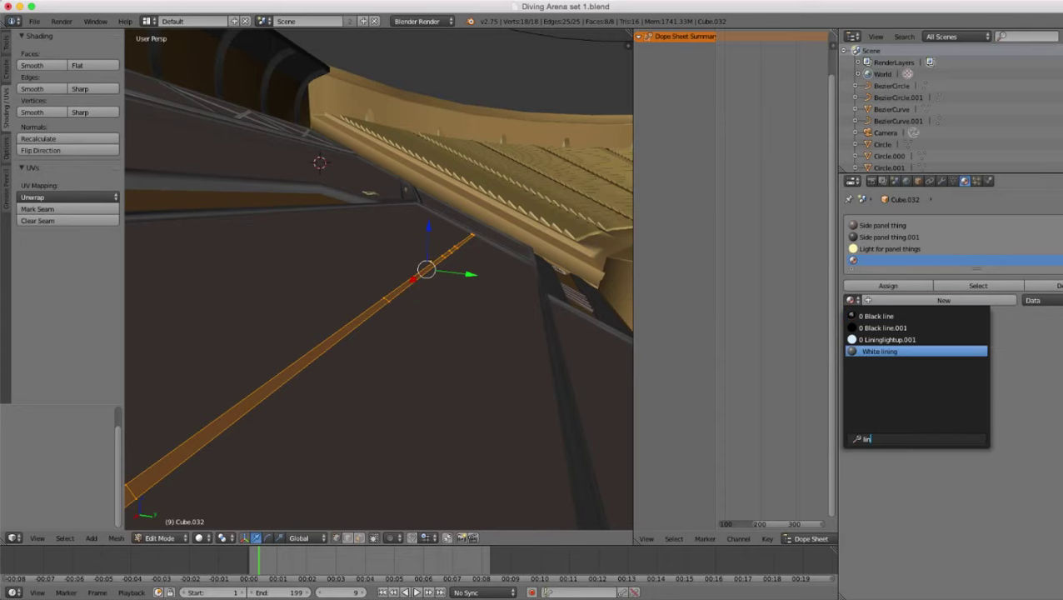
left_click(880, 352)
left_click(887, 286)
scroll(379, 279, "down", 3)
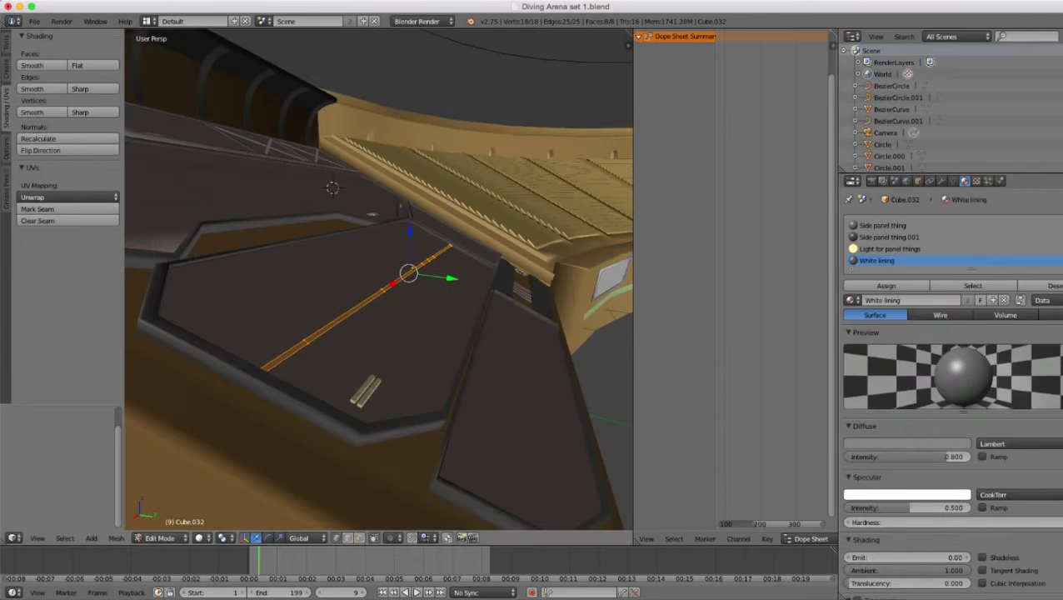
- Leave the strip's mesh and raise the strip object 0.003 along Z
key("Tab")
scroll(380, 279, "down", 3)
scroll(379, 279, "up", 7)
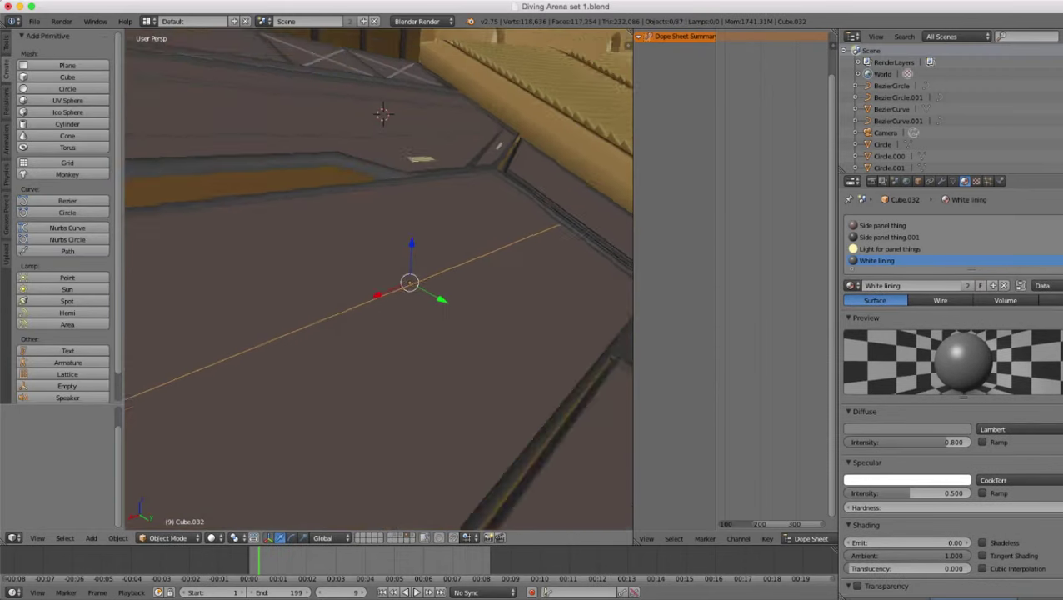
middle_click_drag(379, 333, 392, 267)
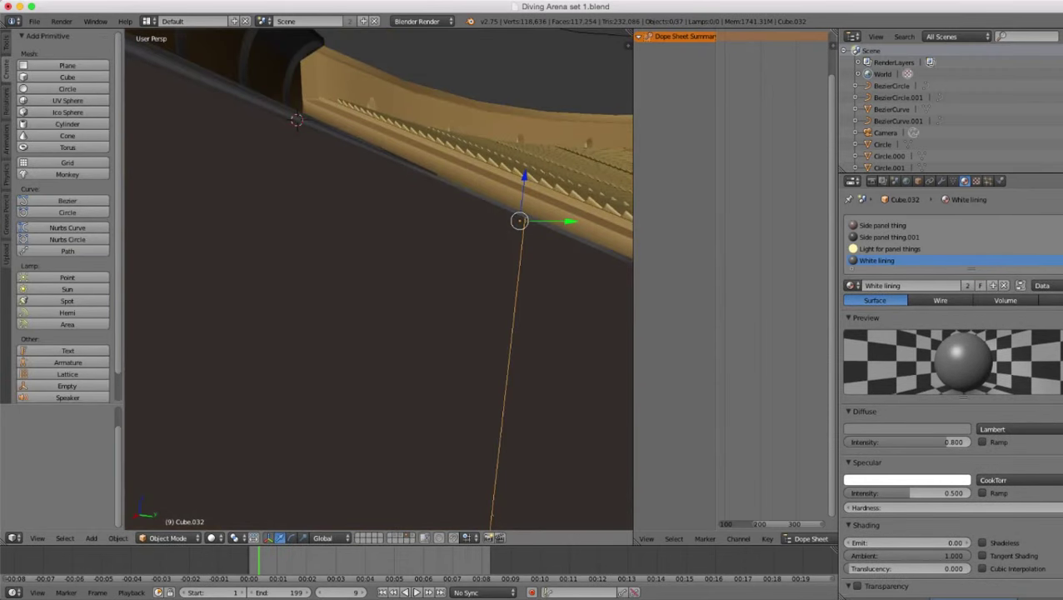
left_click_drag(525, 176, 525, 173)
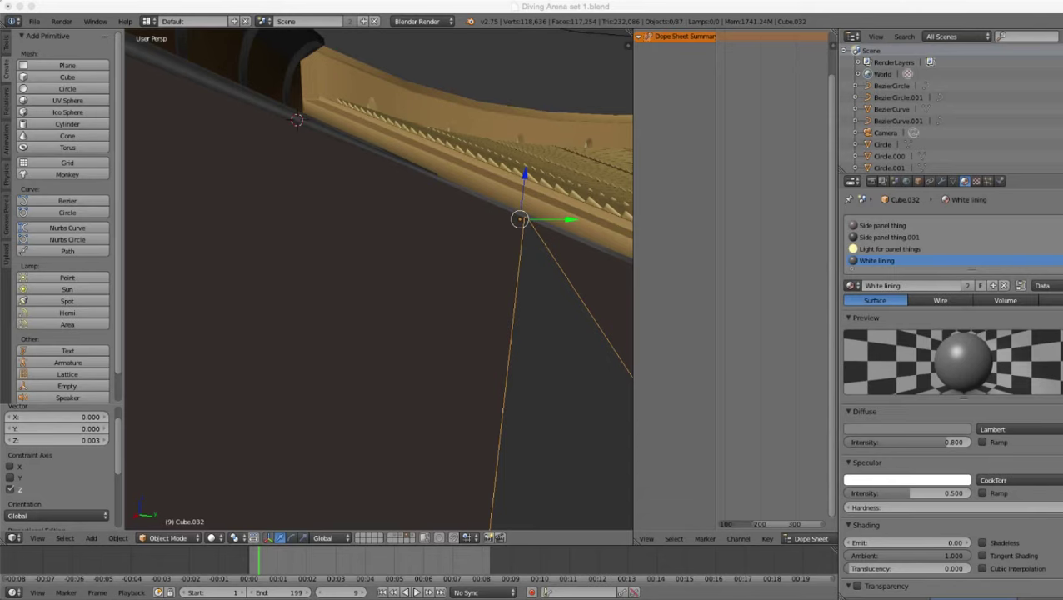
- Examine the raised strip from several angles to check its clearance and shading against the middle panel
middle_click_drag(466, 241, 254, 291)
scroll(379, 279, "down", 3)
scroll(379, 280, "down", 1)
scroll(379, 279, "up", 1)
middle_click_drag(367, 279, 405, 284)
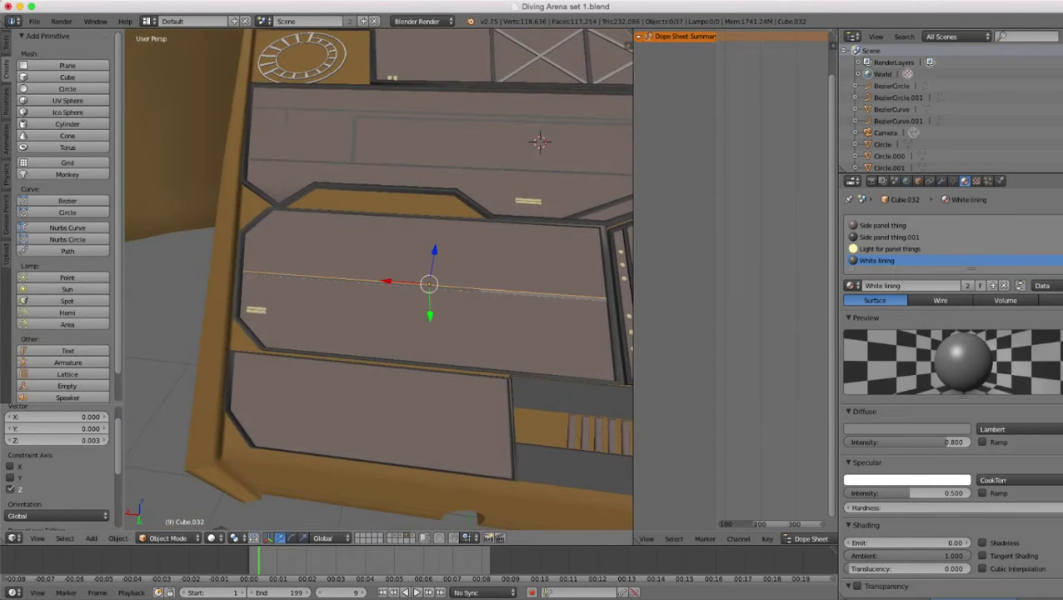
scroll(379, 279, "down", 2)
scroll(379, 279, "up", 2)
scroll(380, 279, "up", 2)
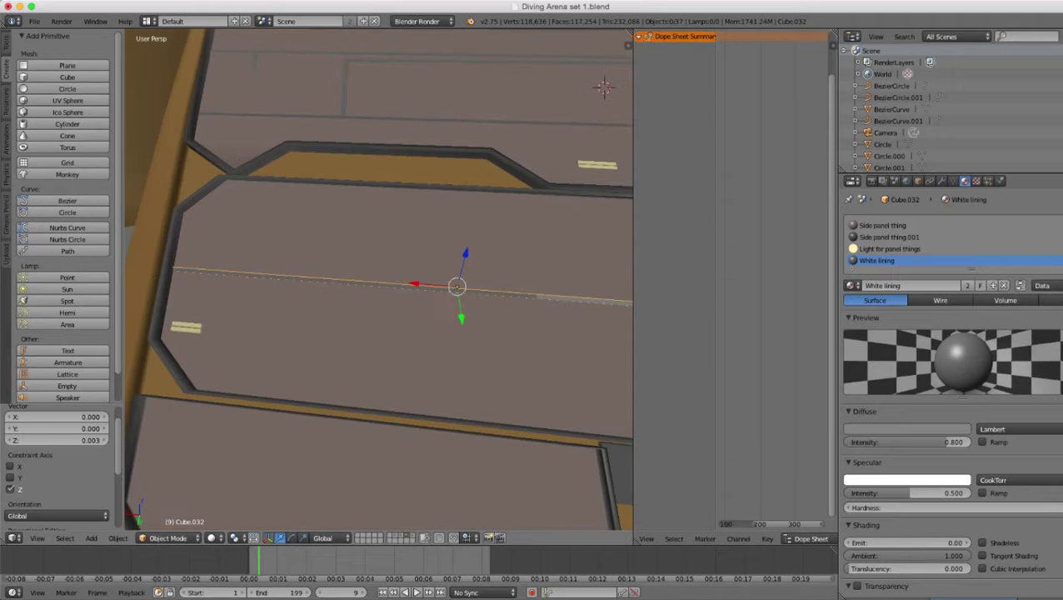
scroll(379, 279, "up", 3)
middle_click_drag(467, 283, 295, 254)
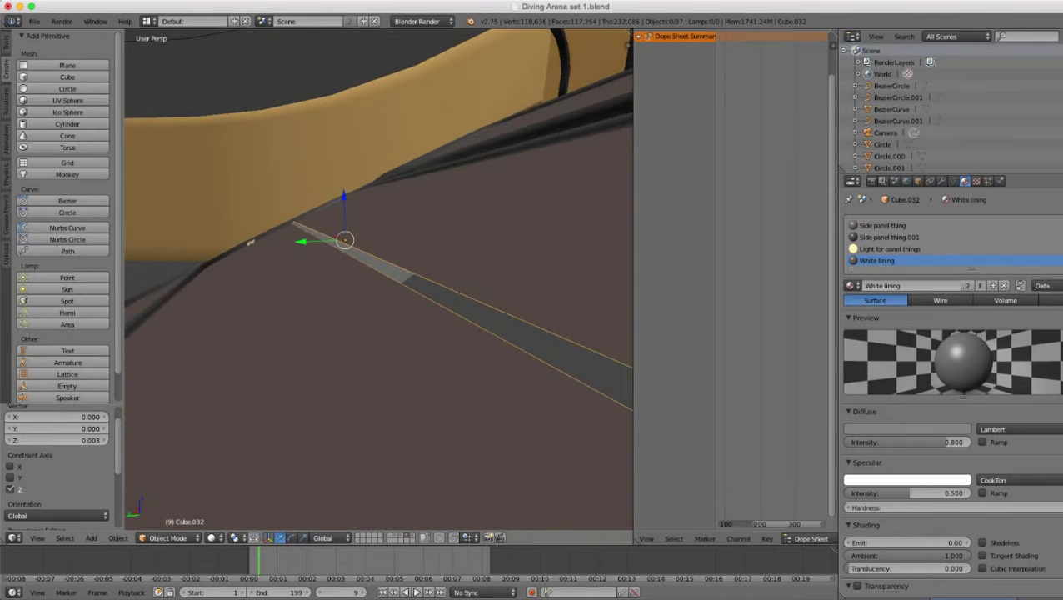
scroll(379, 279, "down", 4)
middle_click_drag(358, 279, 366, 334)
scroll(379, 279, "up", 3)
scroll(379, 279, "up", 1)
scroll(379, 280, "down", 3)
- Reopen the strip's mesh, assign White lining to its selected faces again and return to object editing
key("Tab")
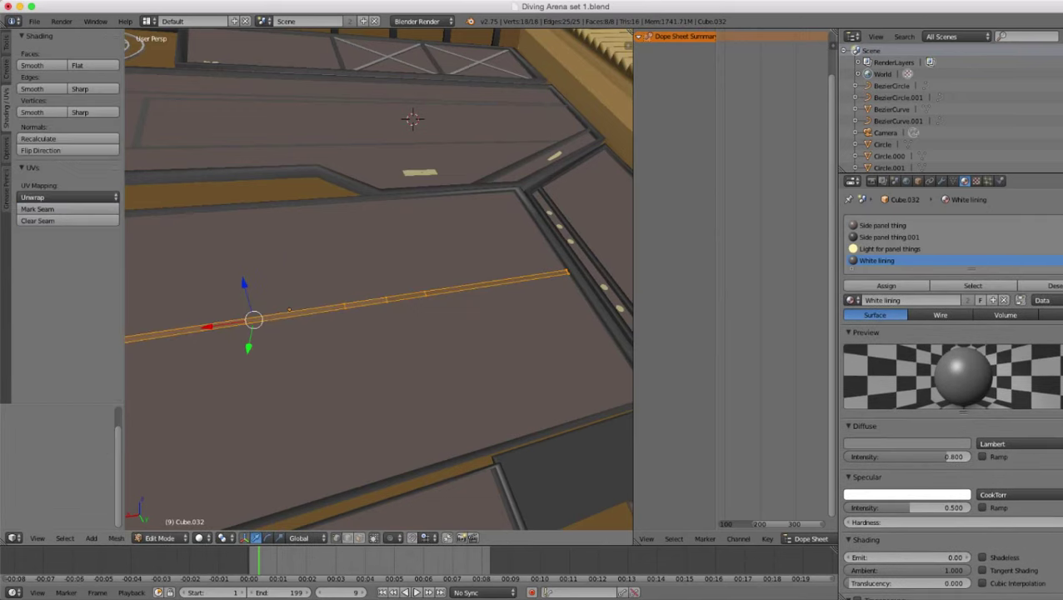
left_click(886, 286)
scroll(379, 279, "down", 4)
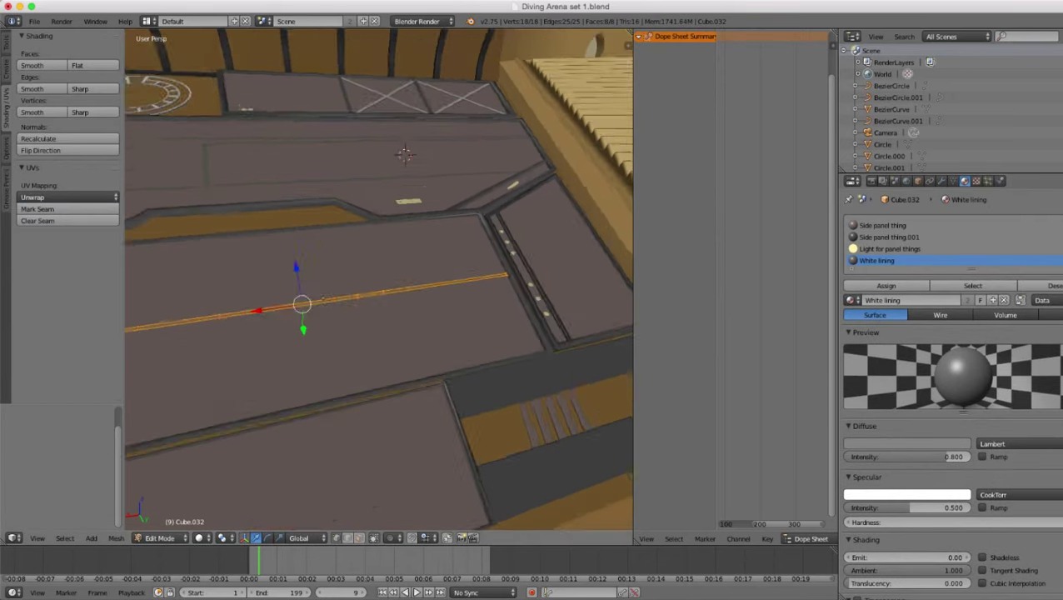
key("Tab")
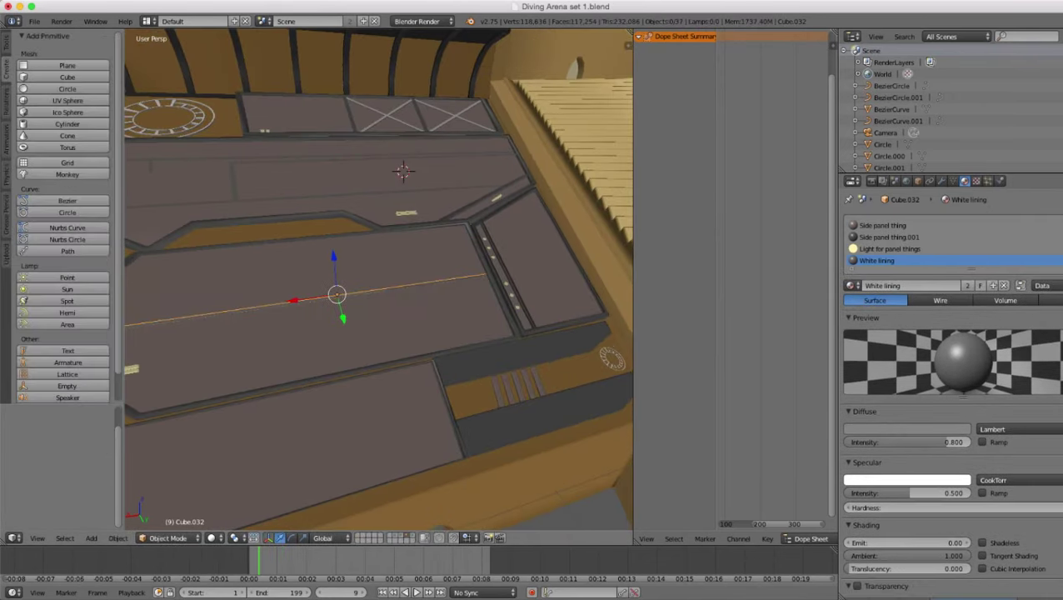
- Reopen the strip's mesh, select all of its faces, recalculate their normals and return to object editing
middle_click_drag(366, 292, 425, 291)
scroll(379, 280, "up", 3)
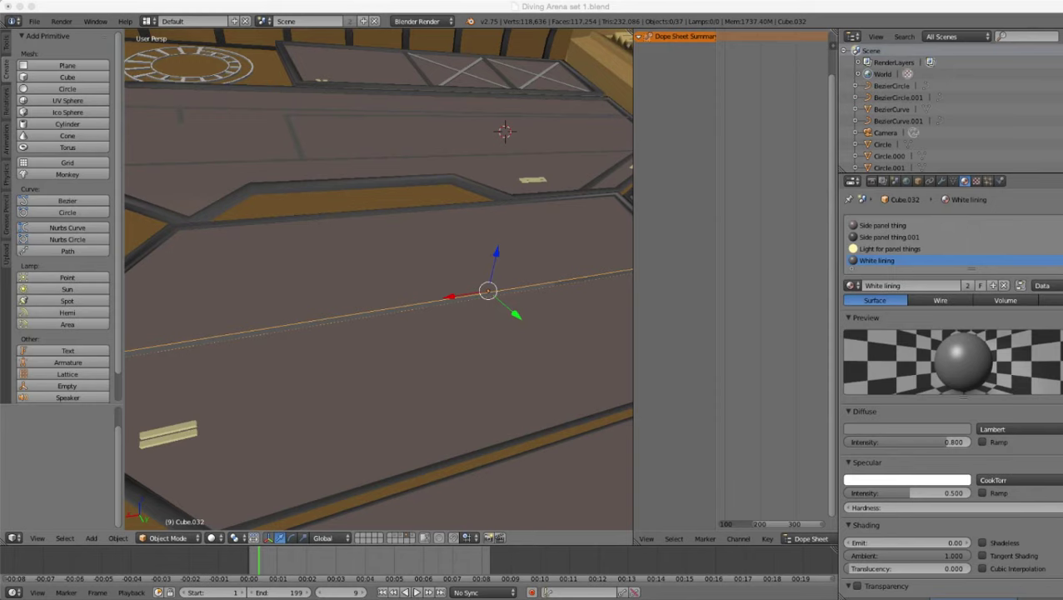
scroll(379, 279, "down", 4)
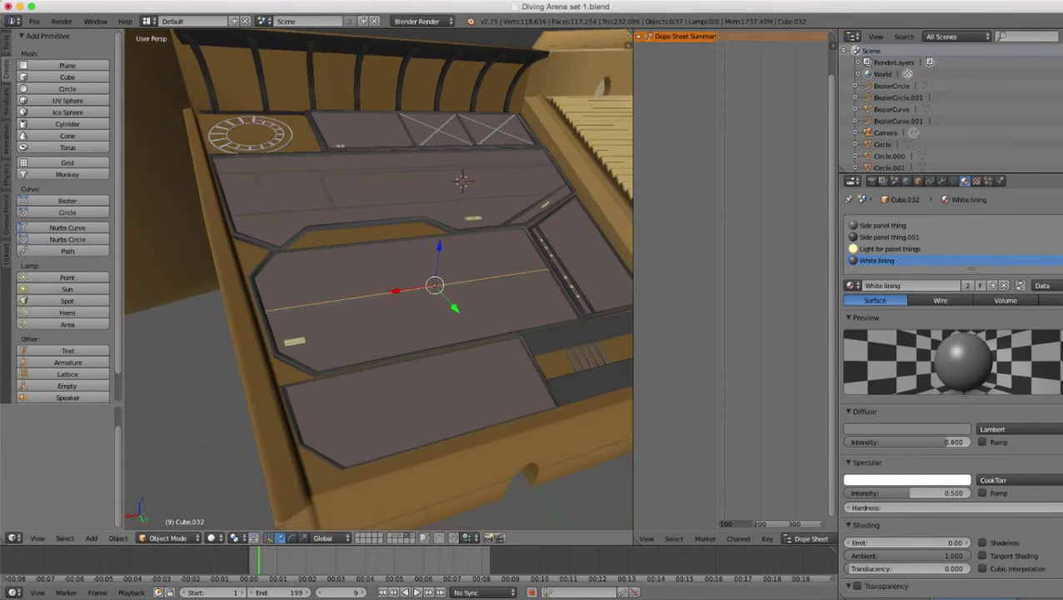
middle_click_drag(380, 279, 454, 291)
scroll(379, 279, "up", 1)
scroll(379, 279, "up", 1)
scroll(379, 279, "up", 2)
key("Tab")
scroll(379, 279, "up", 2)
key("a")
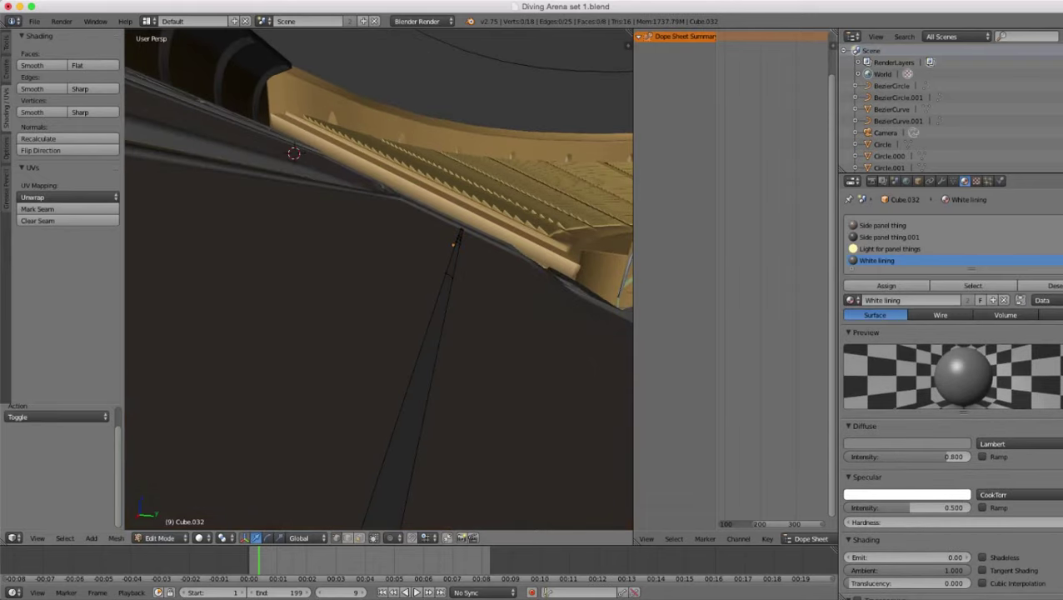
mouse_move(379, 279)
middle_mouse_down()
mouse_move(196, 307)
mouse_move(369, 280)
mouse_move(259, 295)
mouse_move(381, 265)
middle_mouse_up()
scroll(379, 279, "up", 2)
scroll(379, 279, "up", 1)
key("a")
key("ctrl+n")
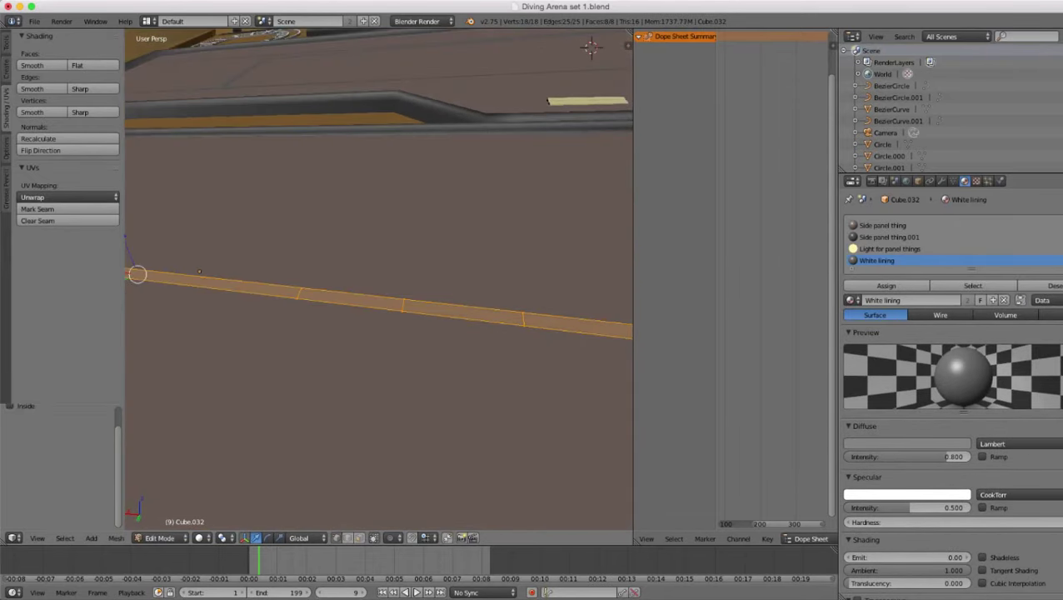
key("Tab")
scroll(379, 279, "down", 5)
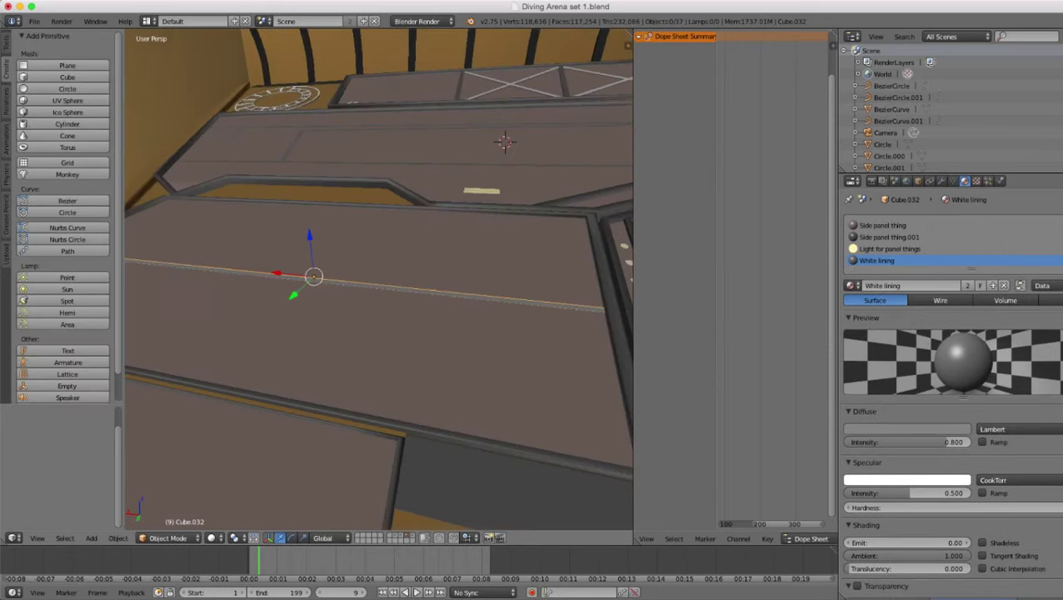
- Open the strip's mesh and add one loop cut across its end section near the round lights, with slide factor -0.201
middle_click_drag(379, 280, 155, 300, "shift")
key("Tab")
scroll(379, 279, "up", 4)
scroll(379, 279, "down", 1)
scroll(379, 279, "down", 2)
scroll(379, 279, "up", 2)
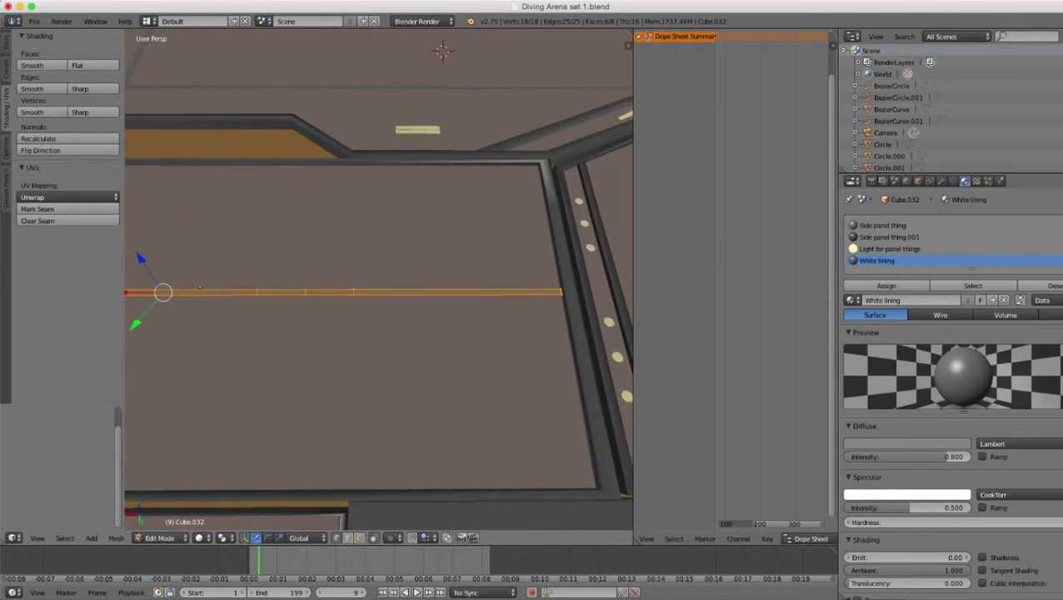
key("ctrl+r")
left_click(457, 291)
left_click(437, 292)
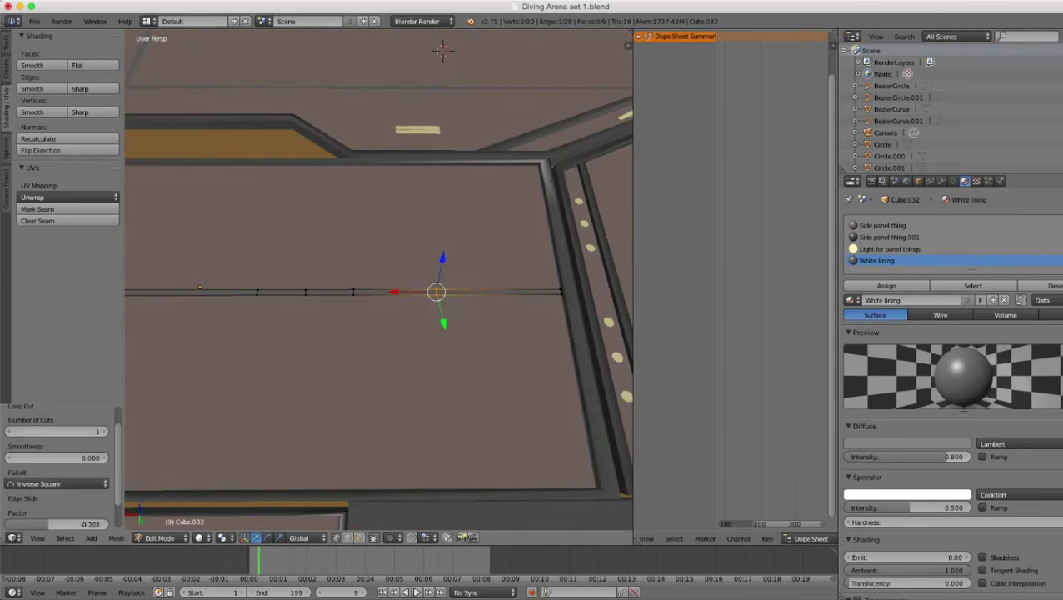
- Add a second loop cut close beside the first one, toward the strip's end, with slide factor -0.853
middle_click_drag(436, 292, 388, 301, "shift")
scroll(388, 301, "up", 4)
key("ctrl+r")
left_click(518, 325)
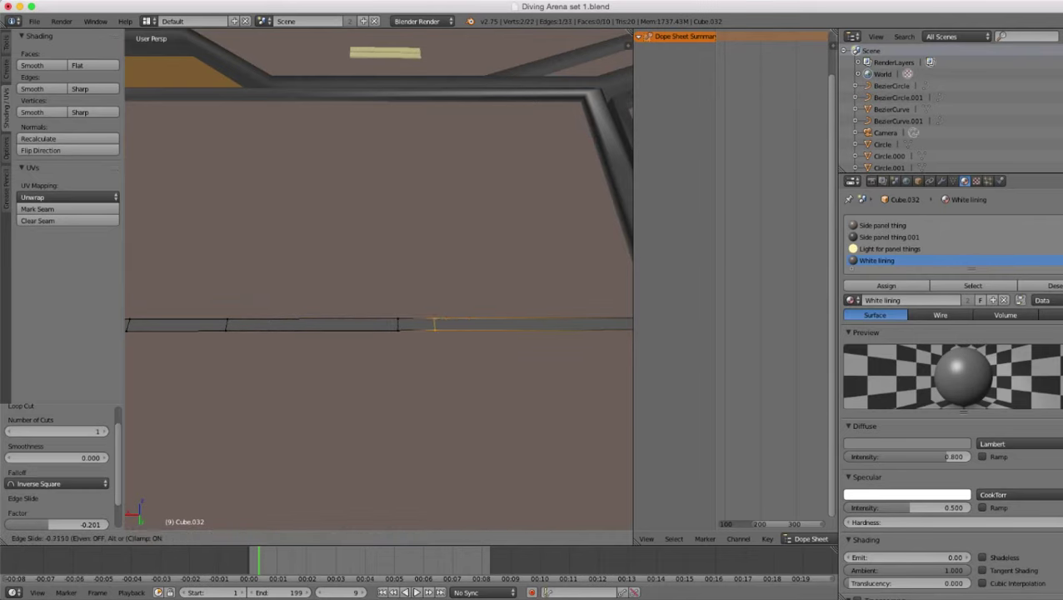
left_click(417, 323)
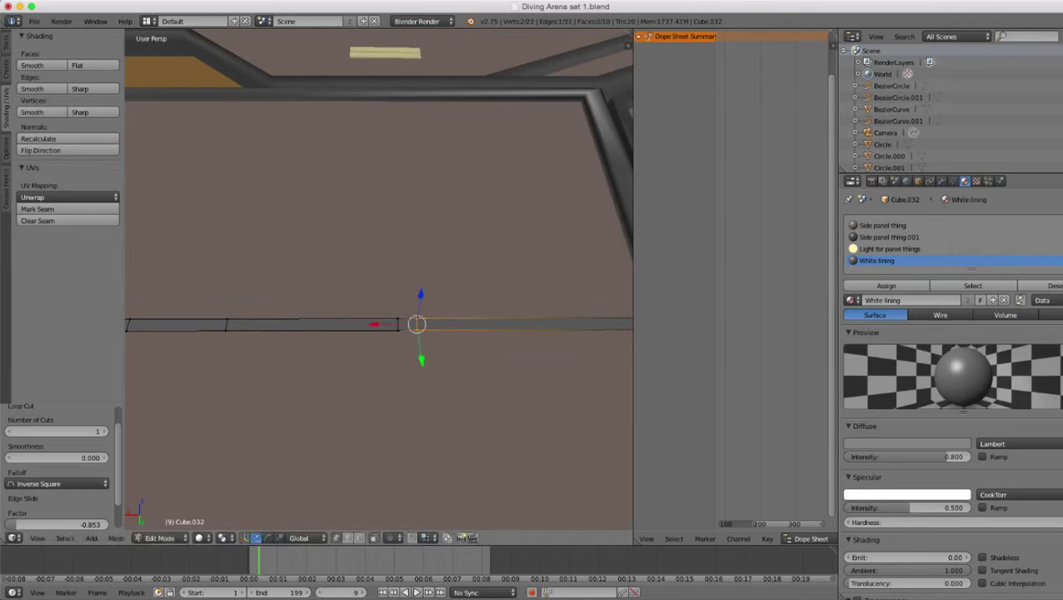
- Select both vertices of the second cut and move them 0.009 along X toward the first cut
right_click(398, 318)
right_click(417, 318, "shift")
right_click(416, 318)
right_click(416, 330, "shift")
key("g")
key("x")
left_click(410, 328)
- Select the two upper vertices between the strip's new cuts and extrude them -0.316 along Y to start a branch
right_click(410, 318)
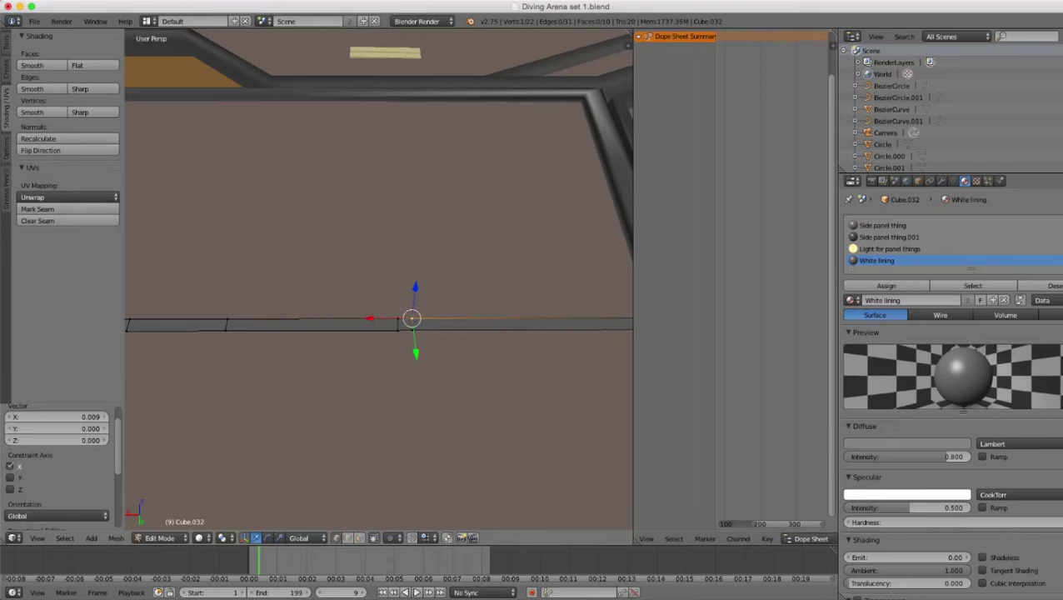
right_click(398, 318, "shift")
scroll(398, 318, "down", 1)
middle_click_drag(399, 313, 563, 300)
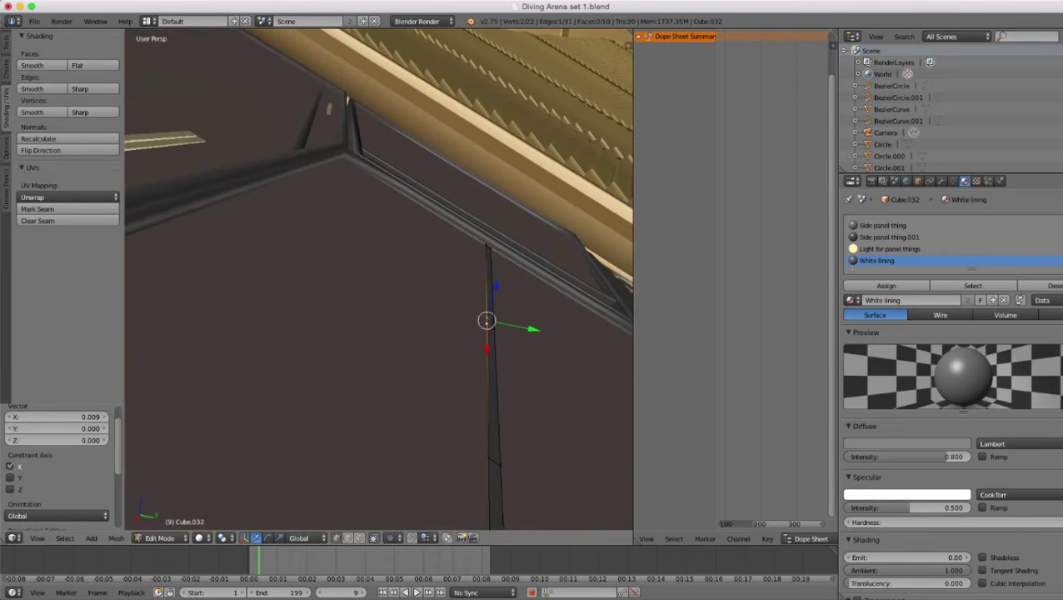
key("e")
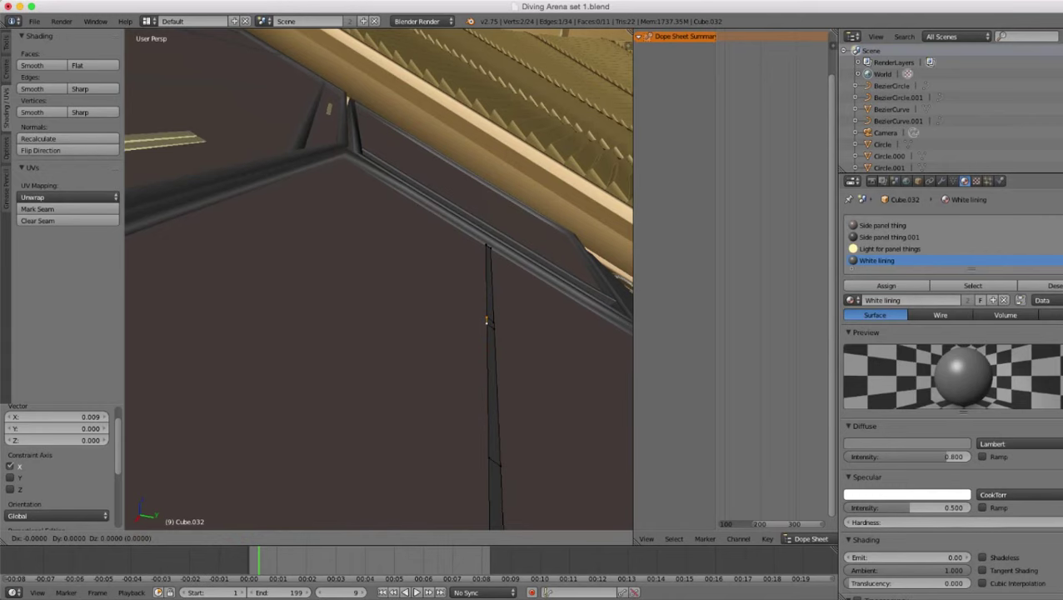
key("y")
left_click(441, 287)
- Move the branch's end vertices a further -0.317 along Y toward the panel's frame
key("z")
scroll(442, 287, "down", 2)
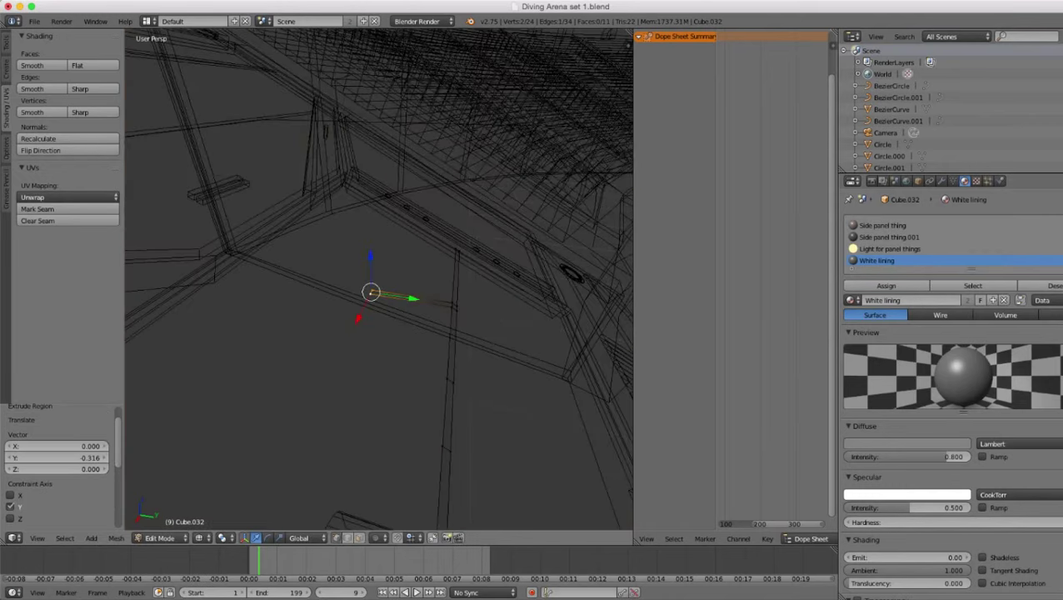
middle_click_drag(416, 288, 462, 318)
key("g")
key("y")
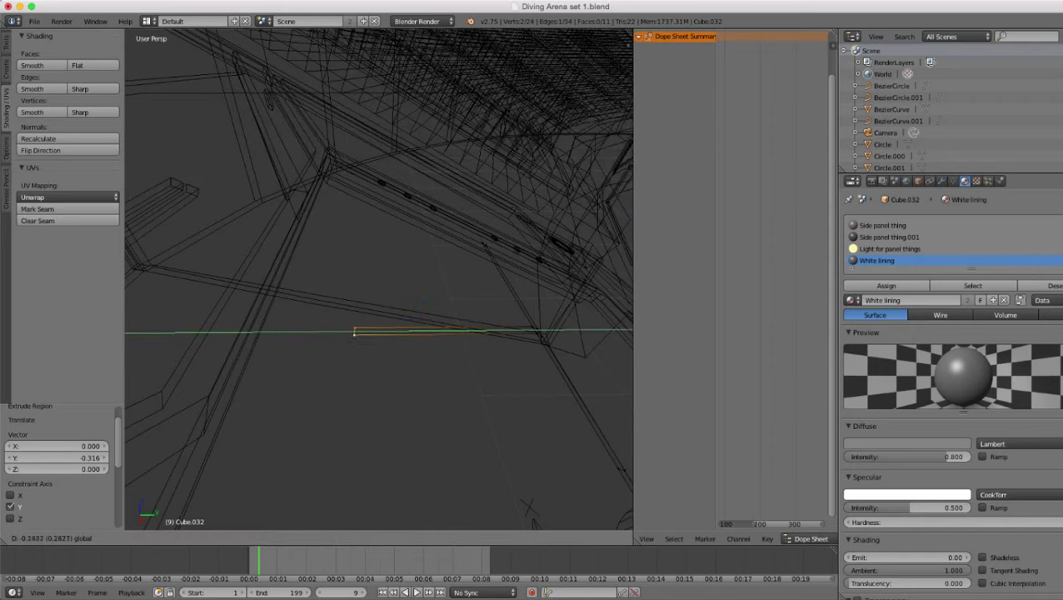
left_click(346, 320)
mouse_move(345, 320)
middle_mouse_down()
mouse_move(402, 338)
mouse_move(398, 351)
middle_mouse_up()
key("z")
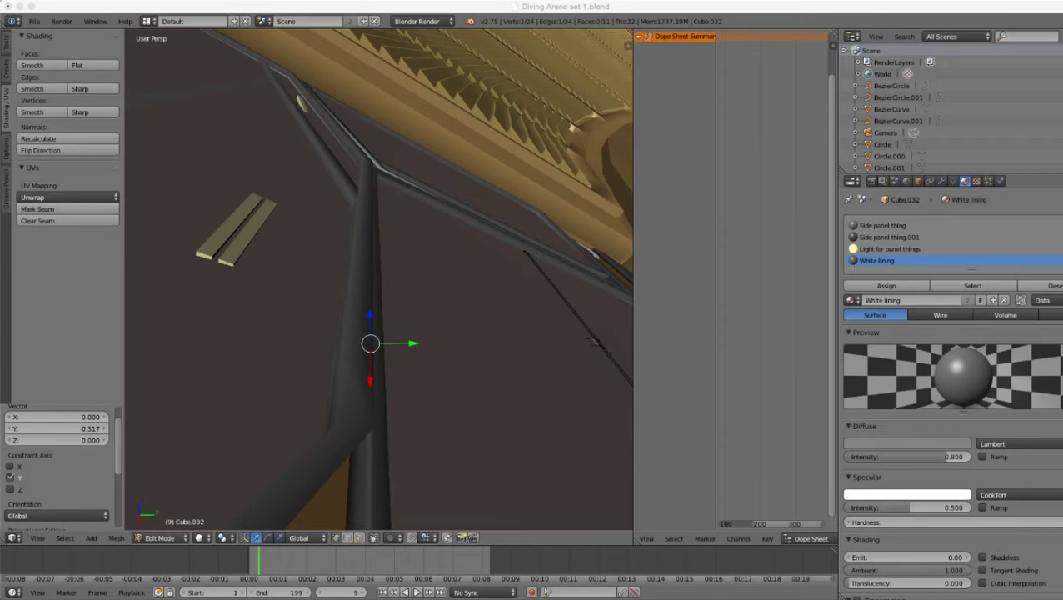
- Raise the branch's end vertices 0.280 along Z to bring them to the panel surface
key("z")
middle_click_drag(399, 352, 330, 339)
key("z")
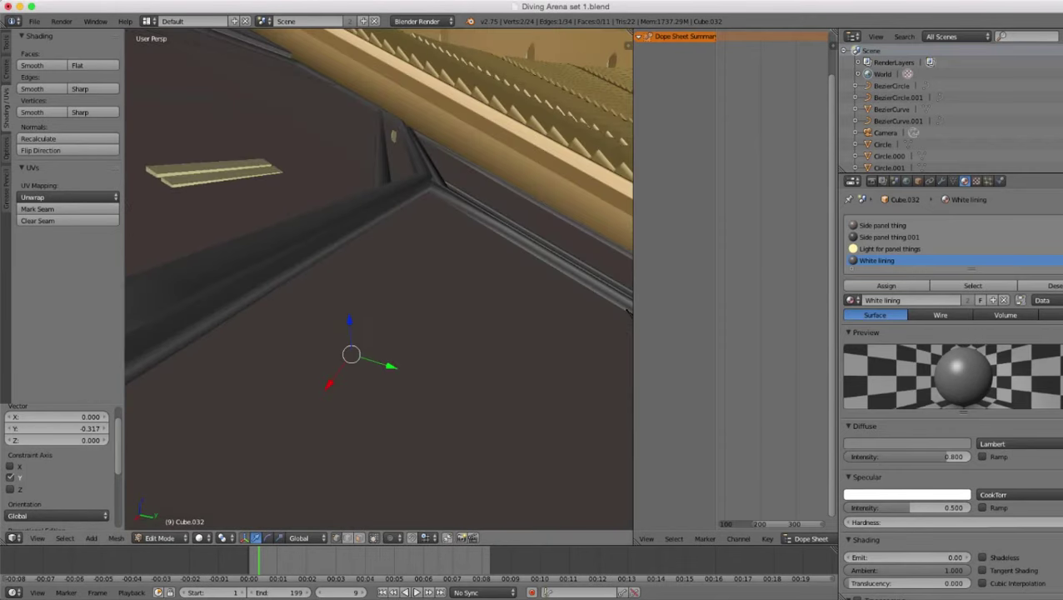
left_click_drag(350, 321, 349, 277)
scroll(349, 278, "down", 3)
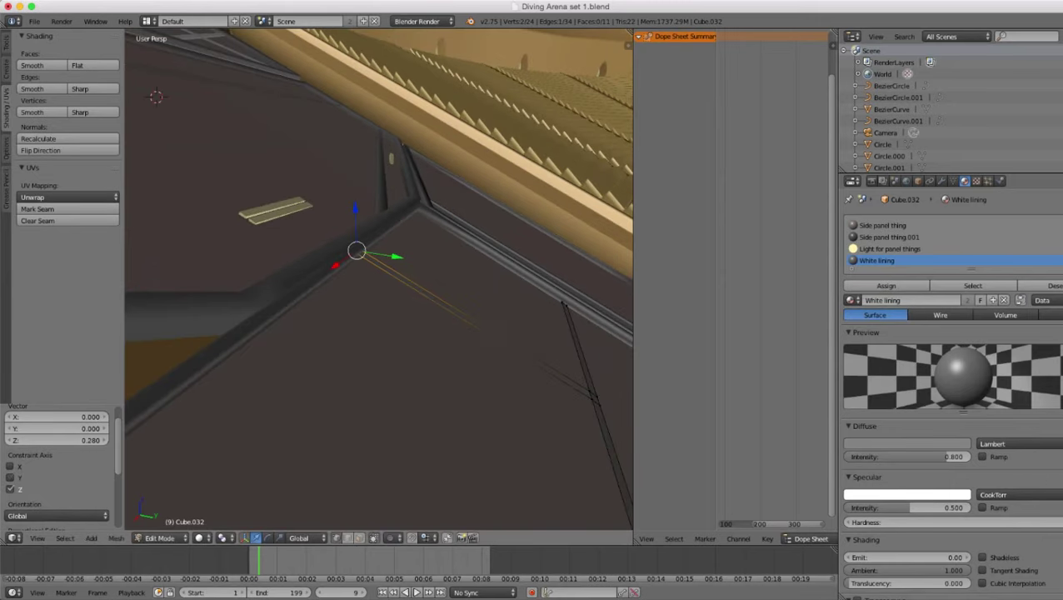
- Move the branch's end vertices -0.019 along X to adjust the branch's direction
middle_click_drag(350, 277, 218, 313)
key("Tab")
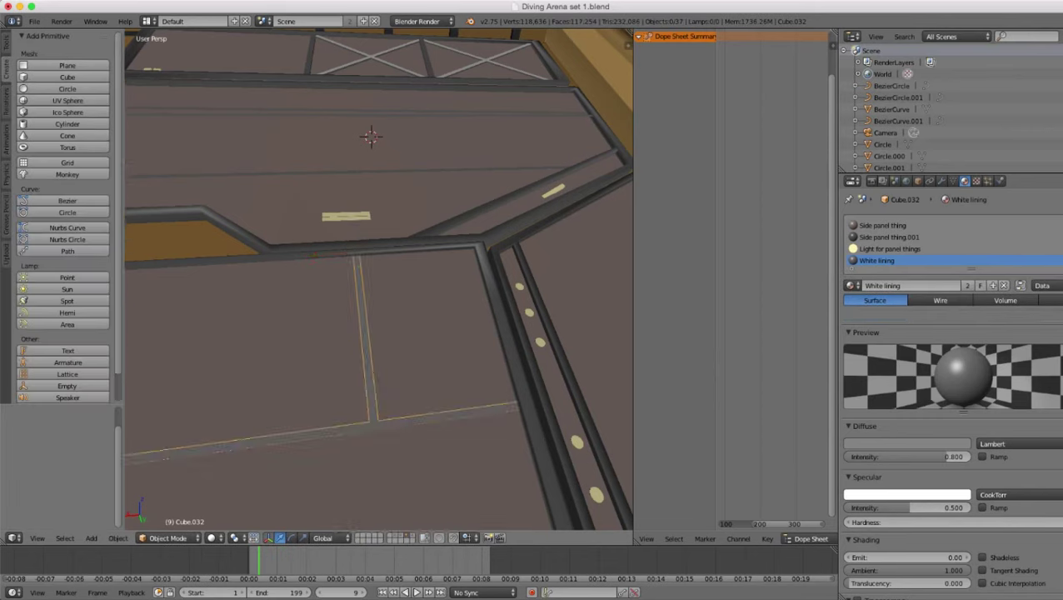
scroll(350, 291, "down", 5)
middle_click_drag(350, 292, 303, 282)
scroll(243, 300, "up", 5)
scroll(284, 292, "up", 1)
scroll(304, 281, "up", 2)
key("Tab")
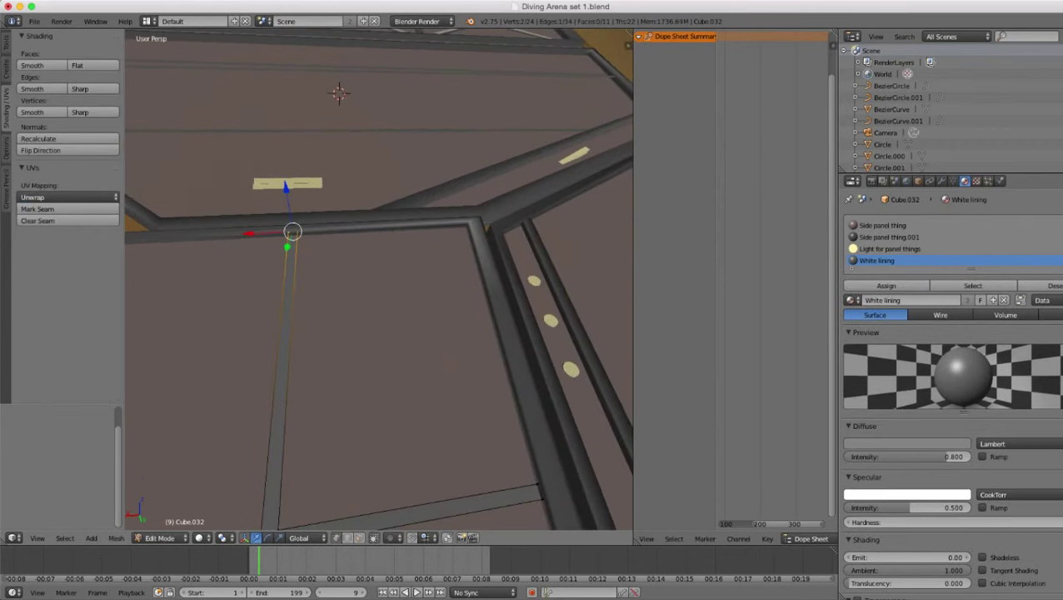
key("g")
key("x")
left_click(300, 235)
scroll(379, 279, "down", 1)
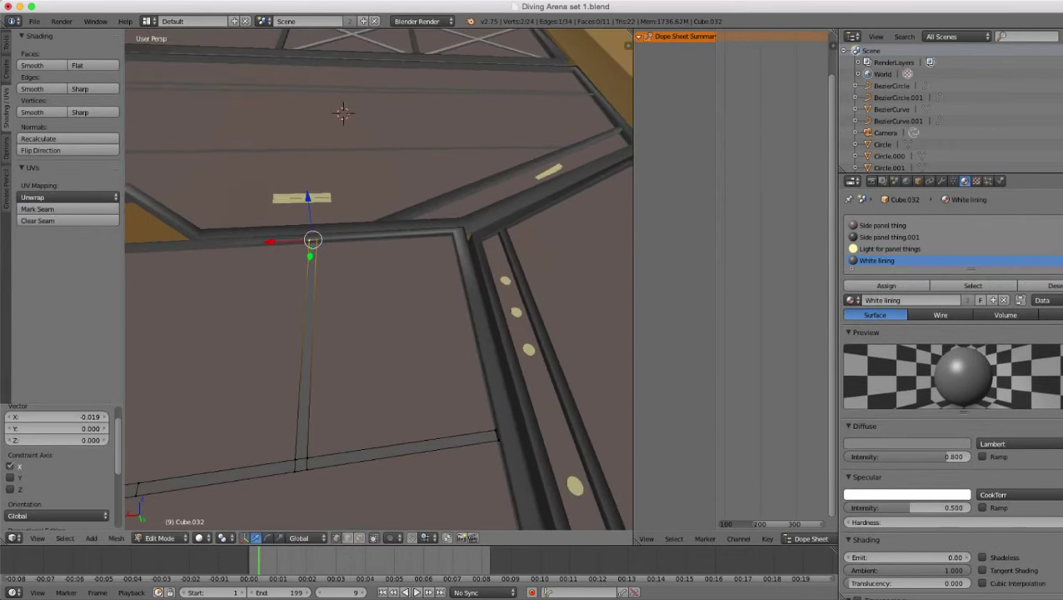
scroll(379, 279, "down", 3)
scroll(379, 279, "down", 1)
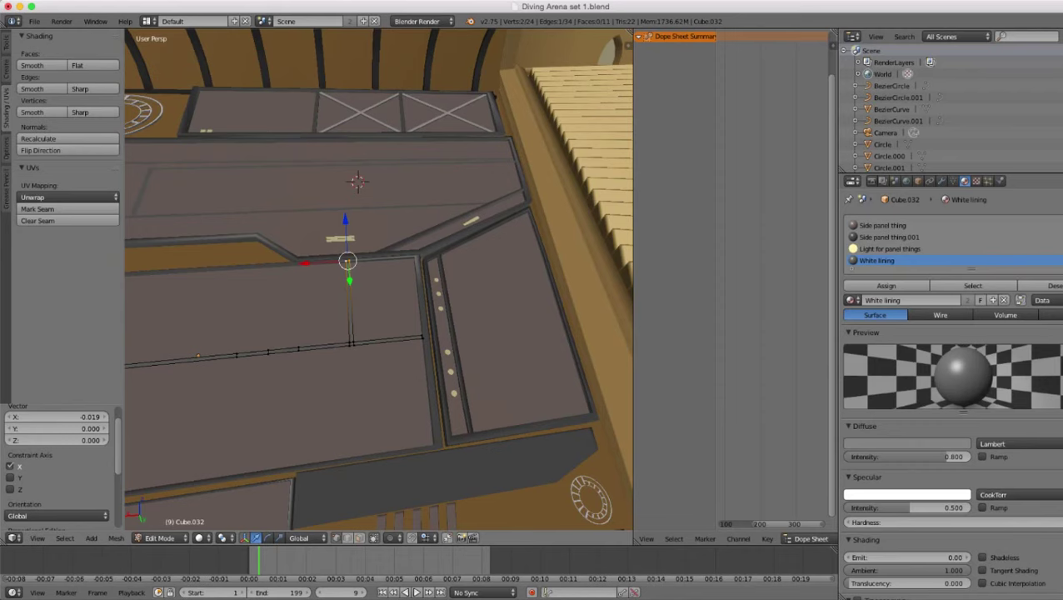
- Examine the branching strip against the surrounding panels in object view, then reopen its mesh
key("Tab")
scroll(379, 279, "down", 1)
middle_click_drag(379, 279, 409, 280, "shift")
scroll(453, 259, "down", 1)
scroll(378, 242, "up", 3)
scroll(378, 243, "down", 1)
scroll(375, 250, "up", 5)
key("Tab")
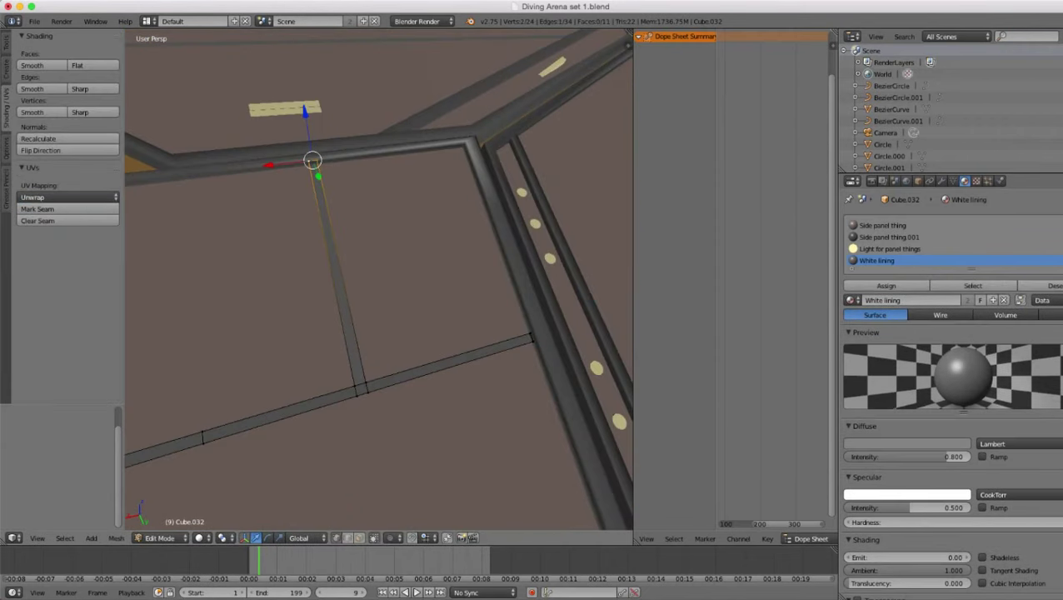
- Select all vertices of the strip's end section between the branch and the frame near the round lights
right_click(367, 391)
right_click(366, 384, "shift")
right_click(531, 335, "shift")
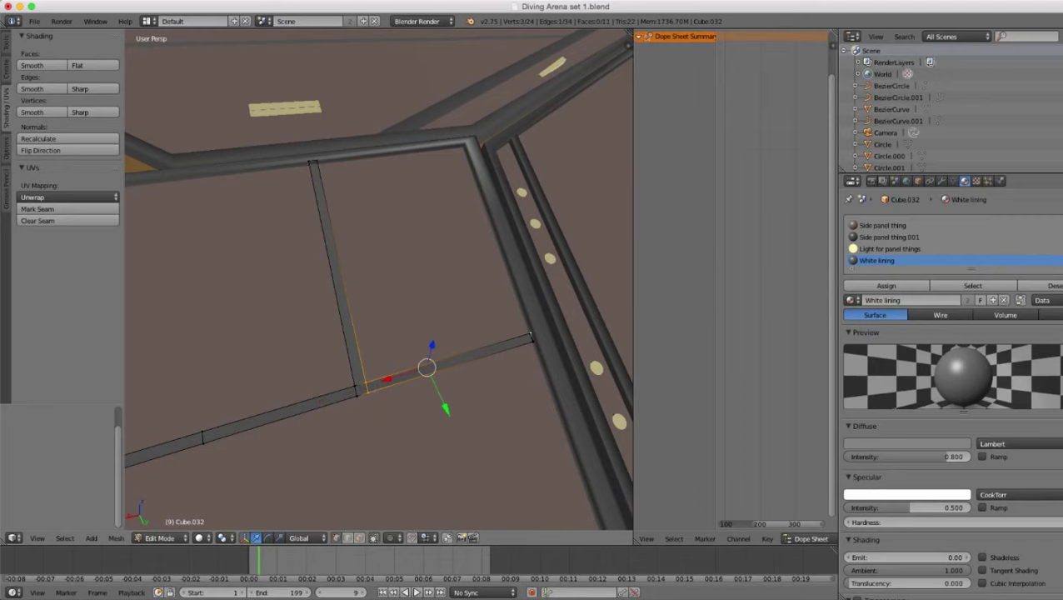
right_click(534, 342, "shift")
key("z")
key("z")
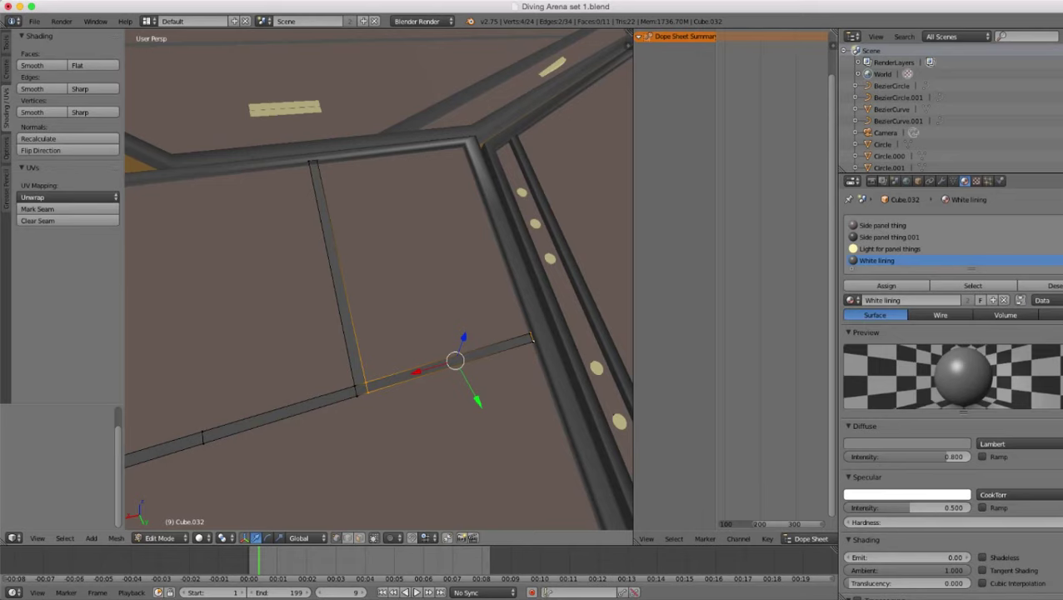
key("c")
left_click(542, 339)
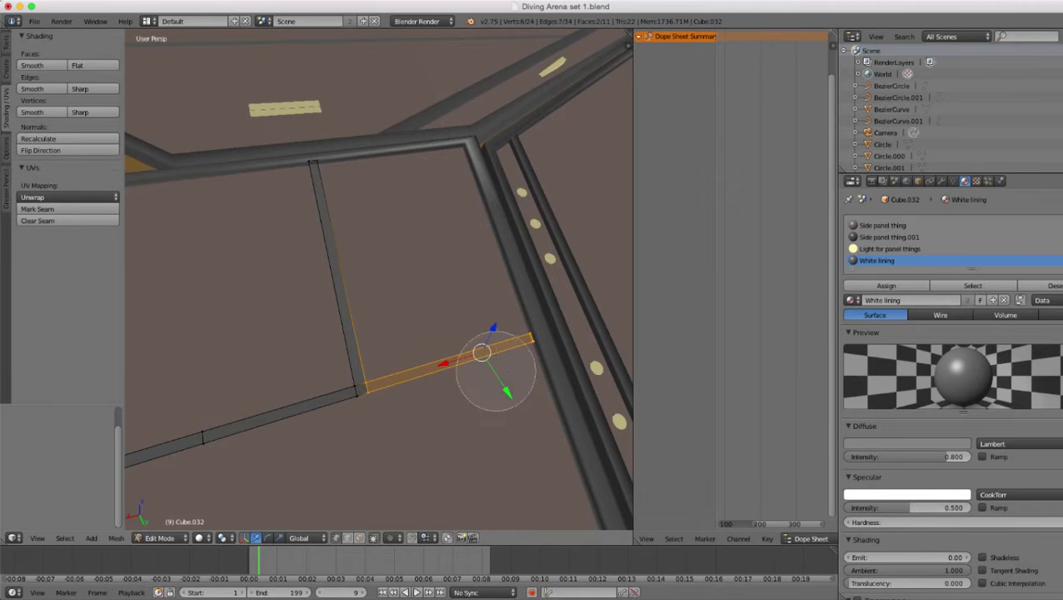
key("Escape")
key("z")
key("z")
- Add two neighbouring loop cuts across the branch near its junction, with slide factors 0.725 and -0.544
middle_click_drag(493, 371, 596, 359)
scroll(450, 359, "up", 2)
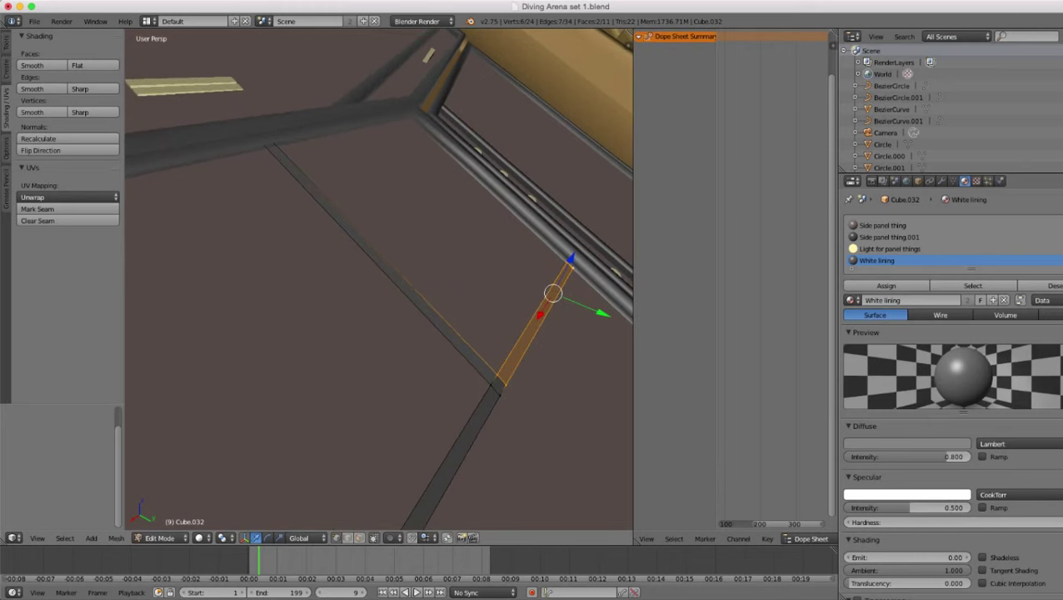
middle_click_drag(450, 358, 409, 363)
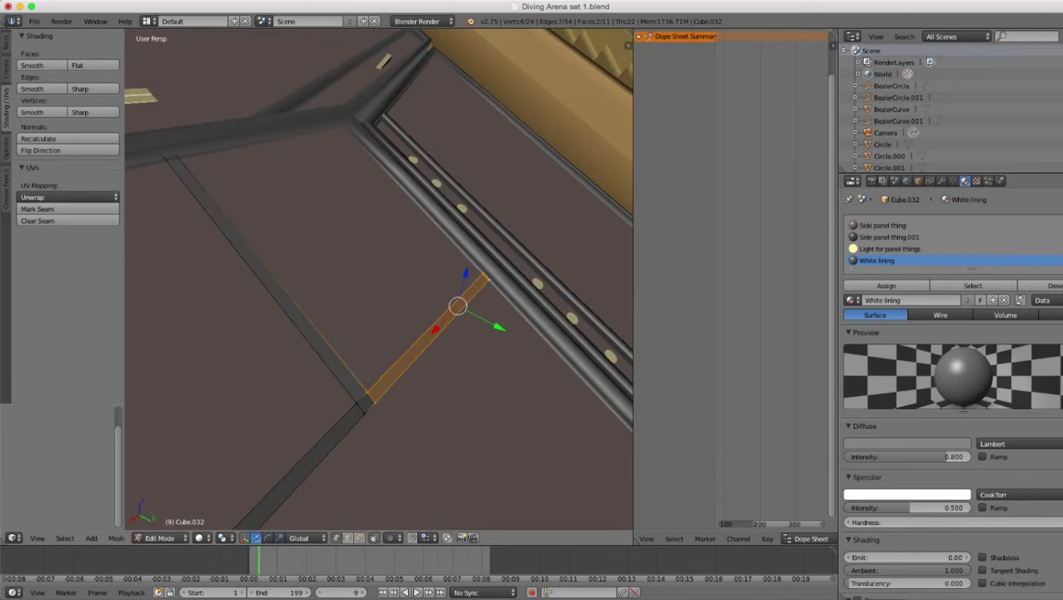
middle_click_drag(400, 360, 434, 357)
scroll(379, 333, "up", 2)
key("ctrl+r")
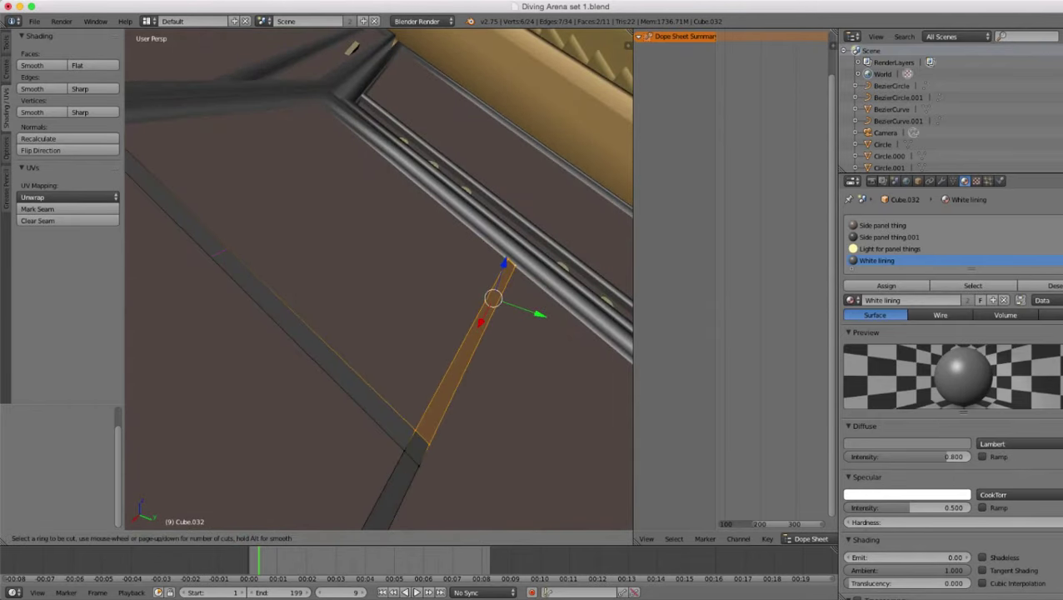
left_click(265, 298)
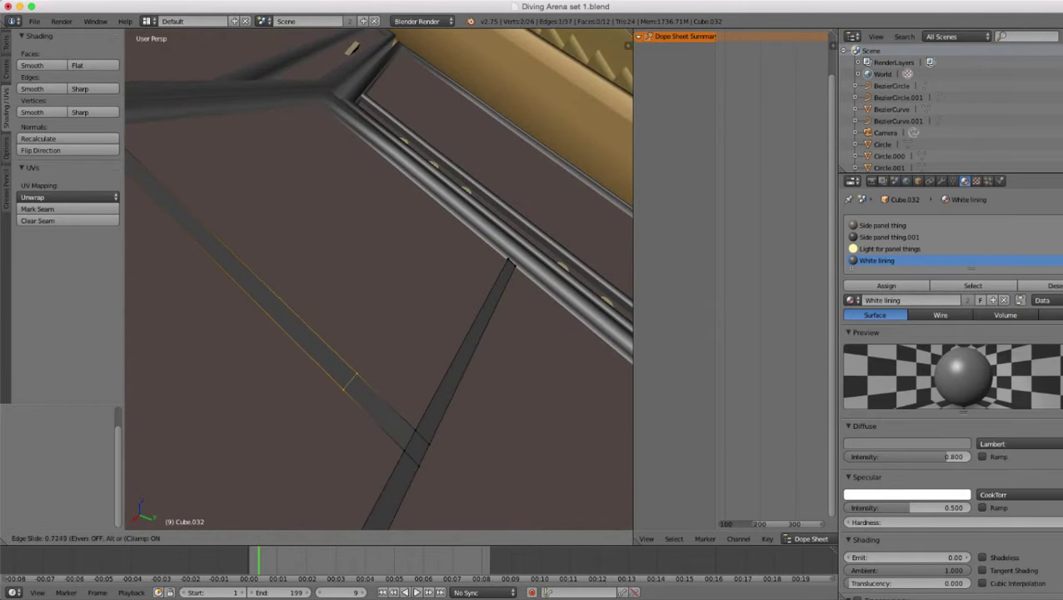
left_click(351, 382)
key("ctrl+r")
left_click(381, 411)
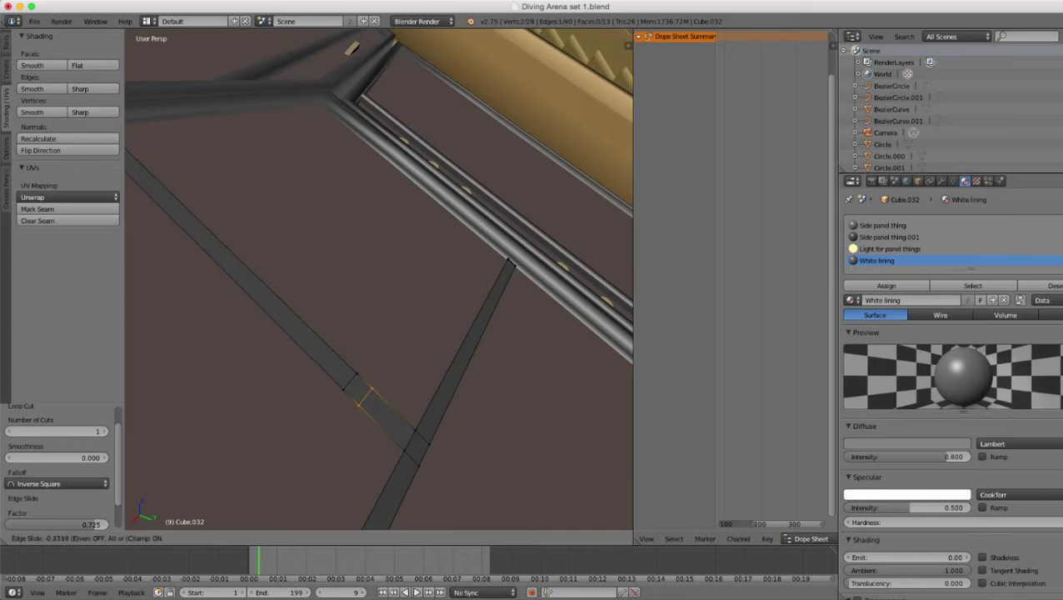
left_click(364, 395)
- Select the two vertices between the branch's cuts facing the round lights and extrude them -0.472 along X to the frame
right_click(370, 385)
right_click(357, 374, "shift")
scroll(358, 372, "down", 3)
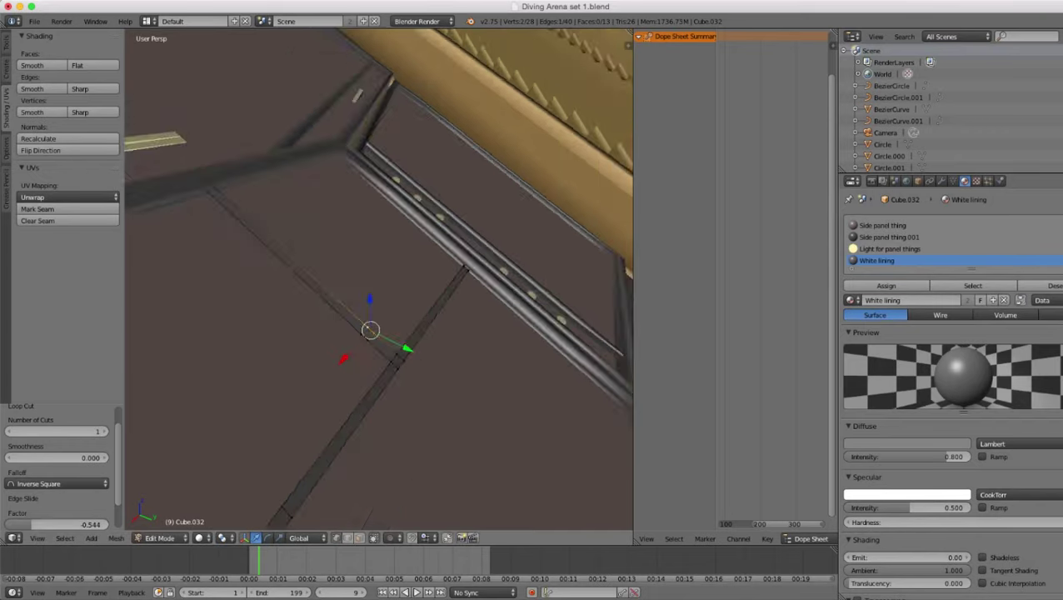
middle_click_drag(358, 372, 279, 404)
key("e")
key("x")
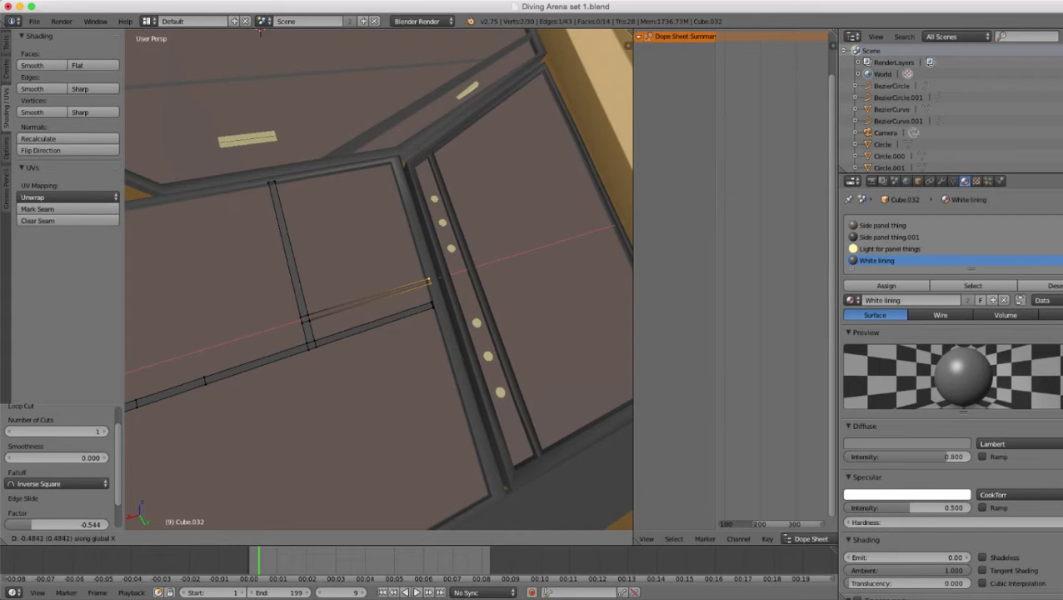
left_click(433, 280)
scroll(433, 280, "down", 5)
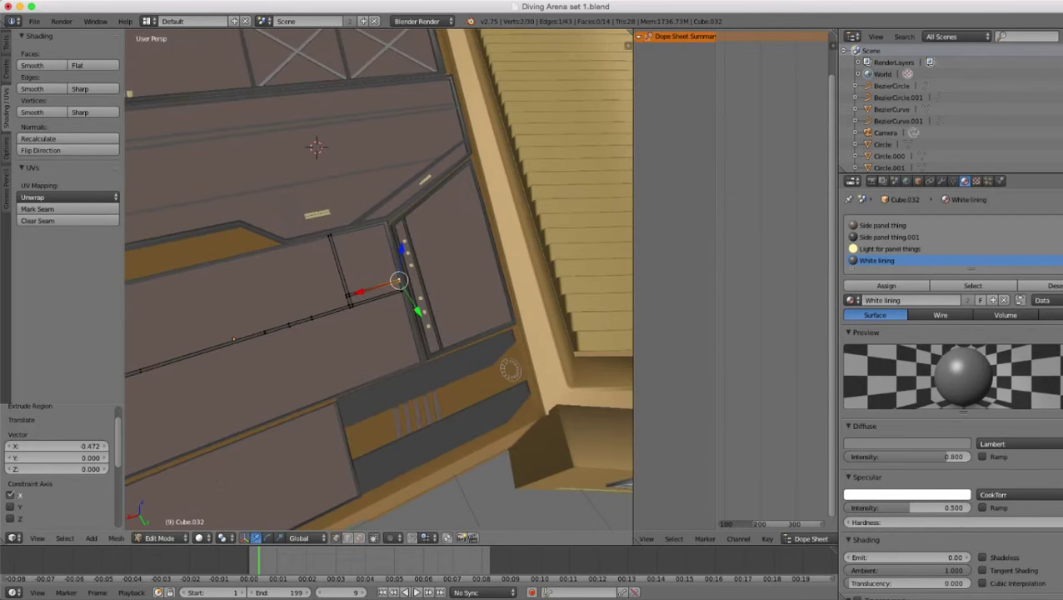
middle_click_drag(433, 280, 485, 246, "shift")
scroll(485, 246, "up", 1)
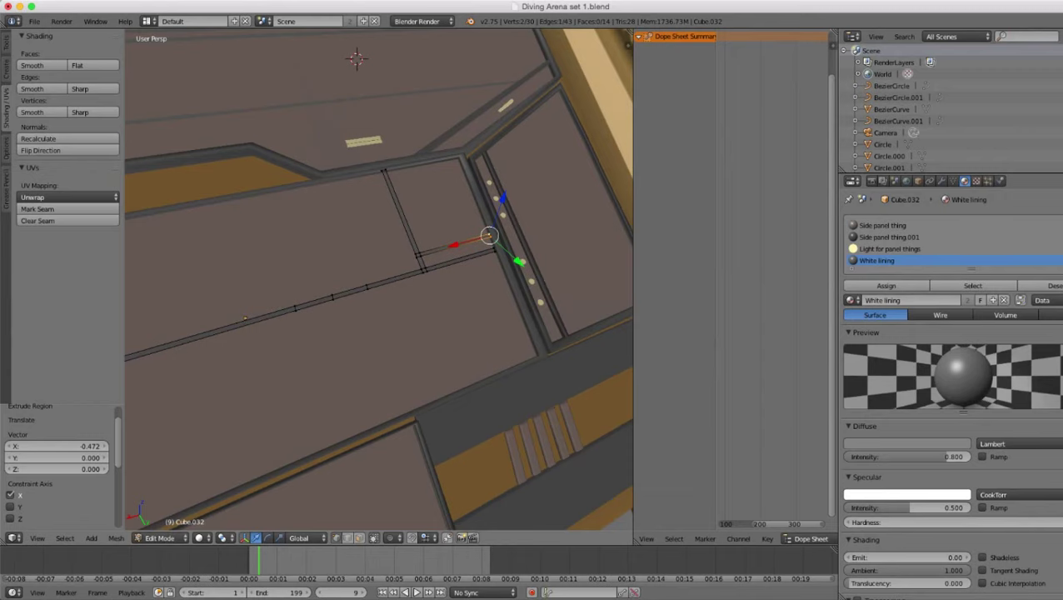
- Duplicate the main strip's sections from the first middle cut to the frame near the round lights, offset 0.108 along Y
middle_click_drag(379, 279, 385, 256, "shift")
key("Tab")
key("Tab")
right_click(350, 288)
key("z")
key("c")
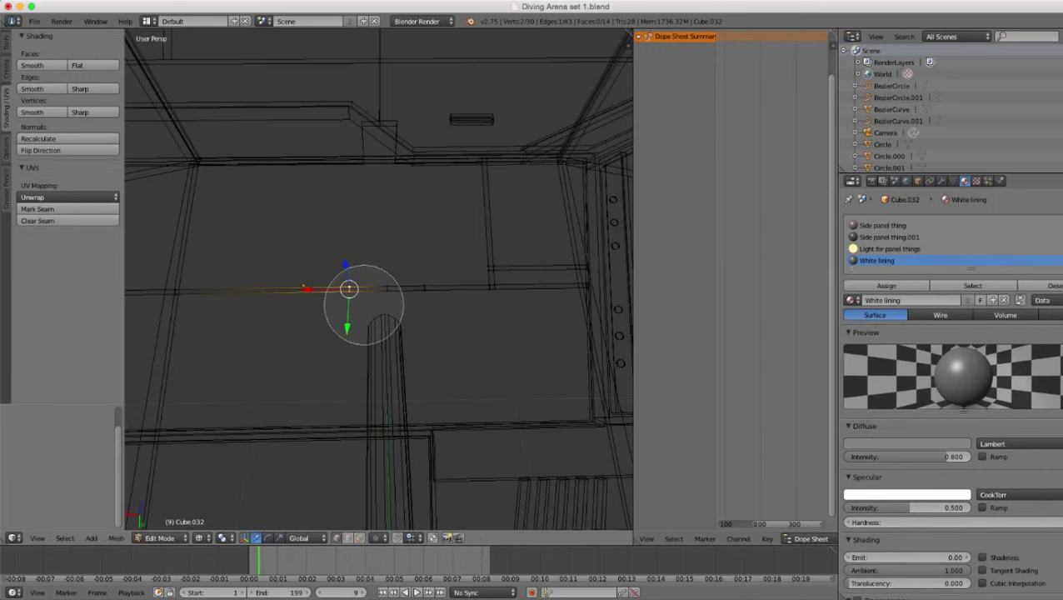
left_click(366, 305)
left_click_drag(366, 305, 487, 316)
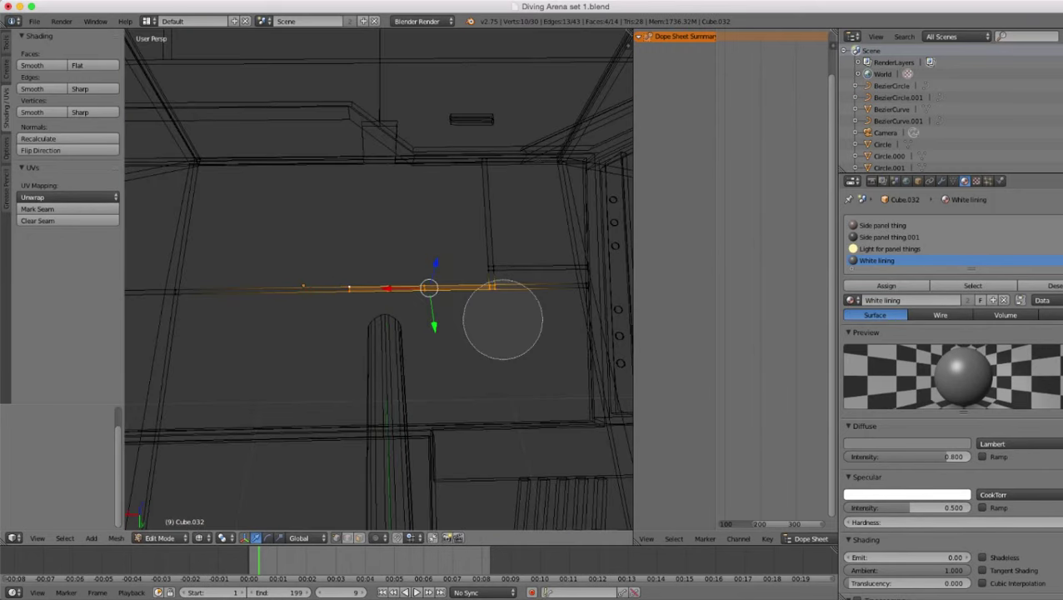
left_click(579, 315)
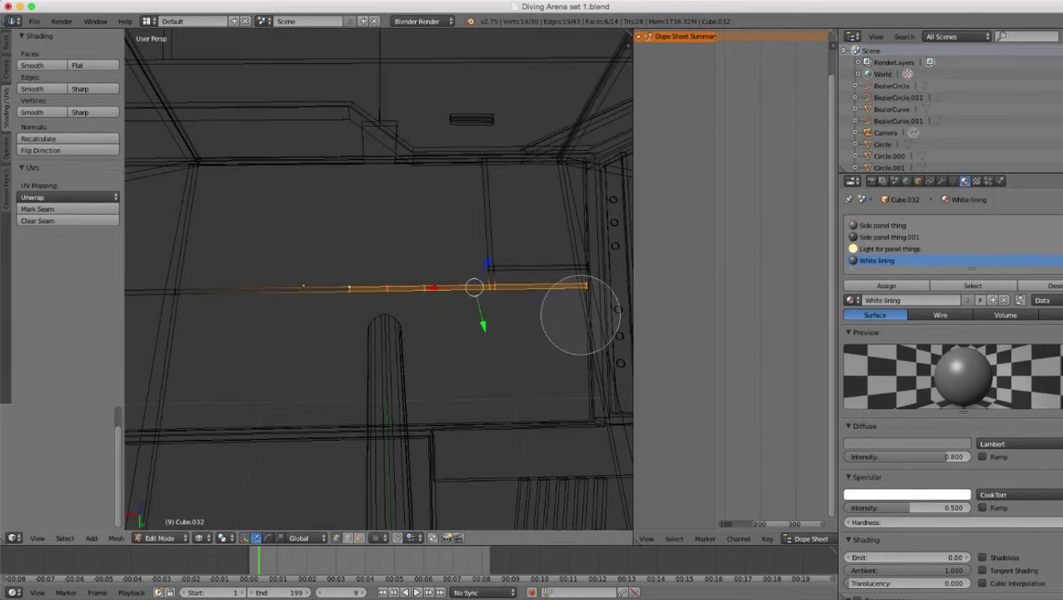
right_click(328, 312)
key("z")
middle_click_drag(328, 311, 367, 265)
scroll(442, 267, "up", 2)
scroll(379, 279, "up", 2)
key("shift+d")
key("y")
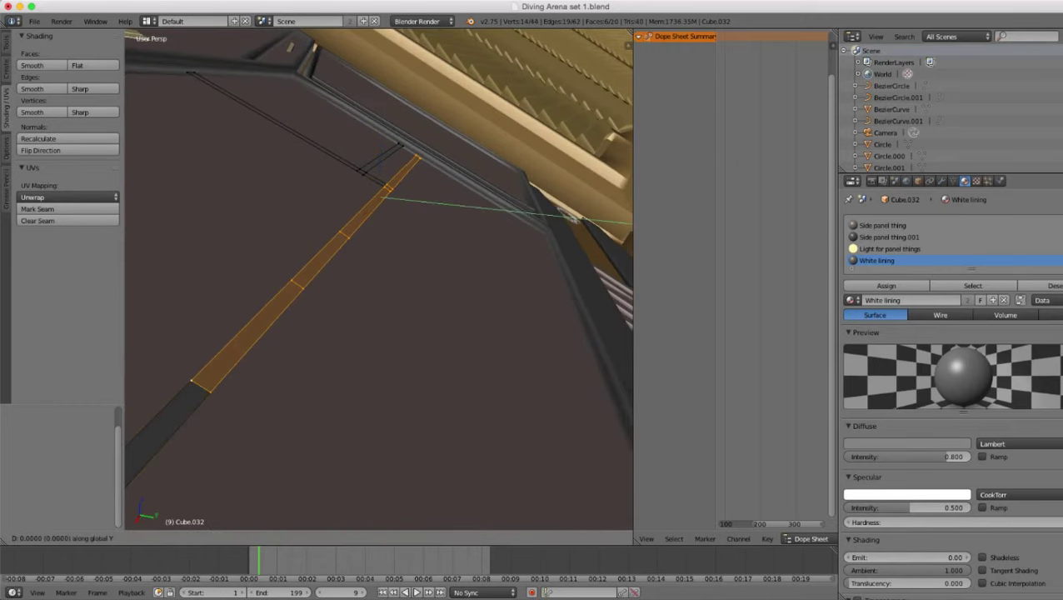
left_click(372, 239)
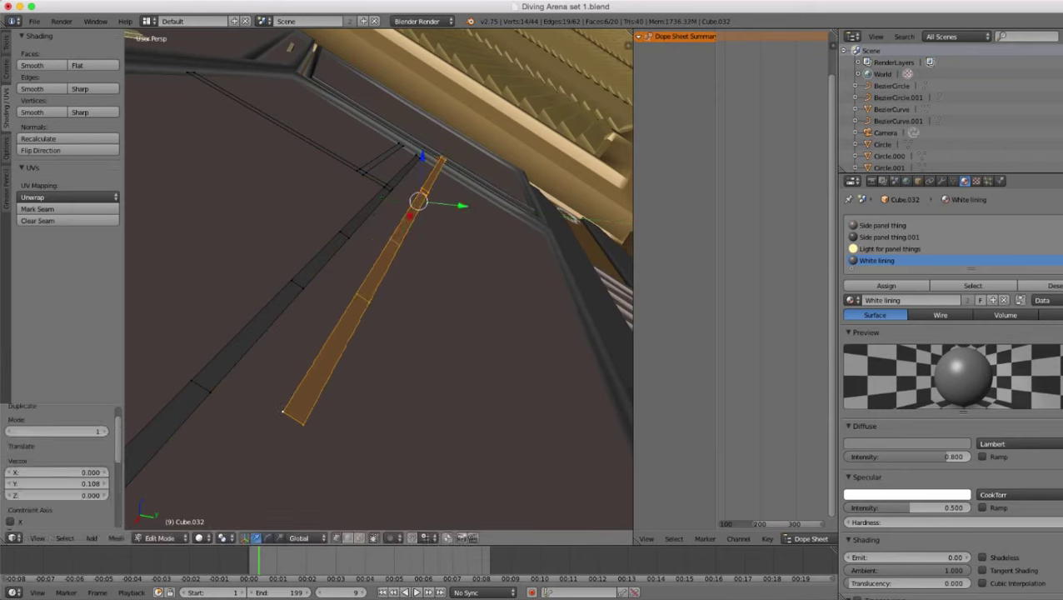
- Lower the copied strip along Z, and move its outer long edge 0.002 along Z
left_click_drag(423, 157, 425, 180)
right_click(360, 335, "alt")
key("z")
key("z")
key("Return")
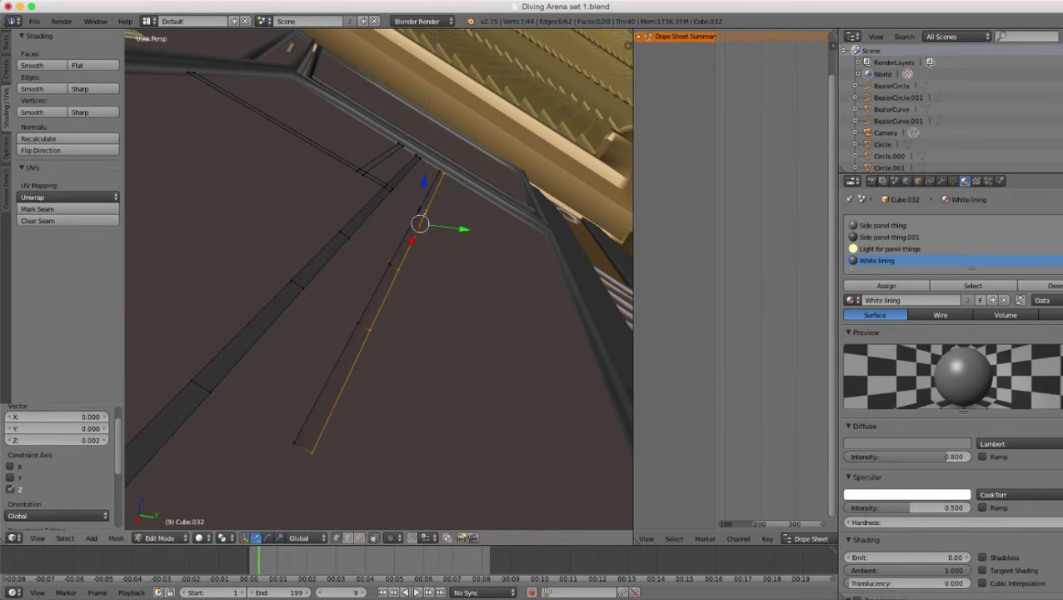
- Select the whole linked copy of the strip and raise it 0.007 along Z
key("Tab")
middle_click_drag(420, 225, 402, 204)
key("Tab")
key("ctrl+l")
left_click_drag(418, 170, 418, 163)
- Add one loop cut across the copied strip close to its free end, with slide factor 0.719
middle_click_drag(417, 179, 532, 278)
scroll(333, 288, "up", 3)
key("ctrl+r")
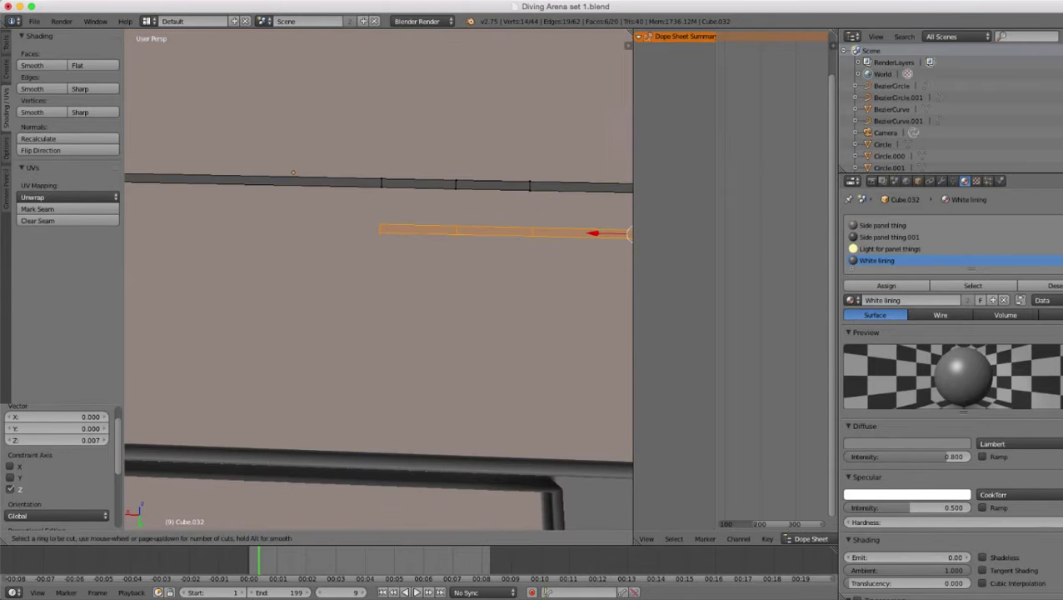
left_click(413, 231)
left_click(389, 230)
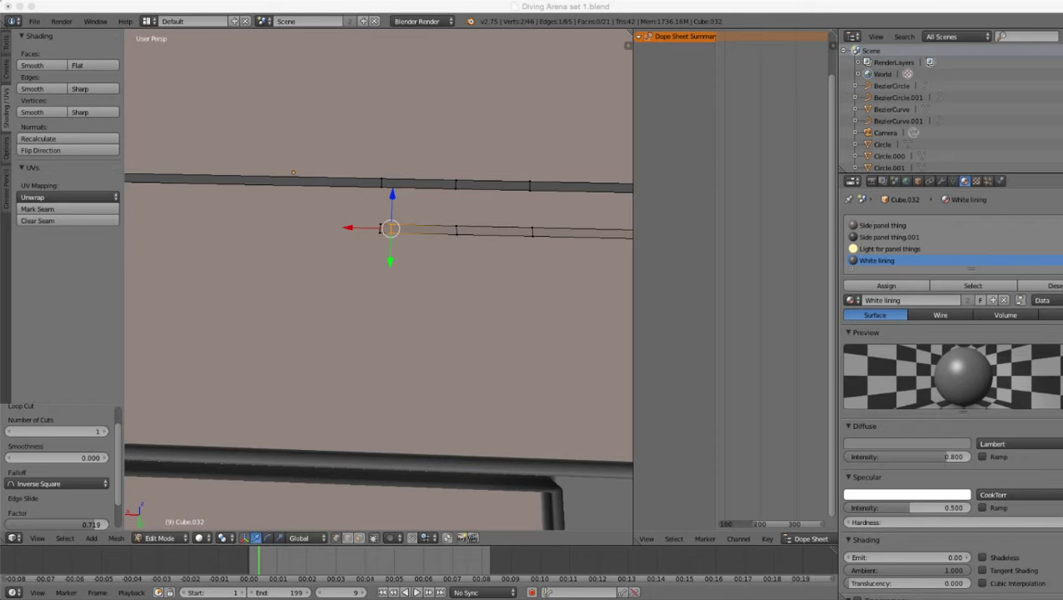
- Extrude the lower edge of the short section at the copied strip's free end 0.174 along Y
scroll(379, 280, "down", 2)
scroll(379, 280, "up", 5)
right_click(390, 202)
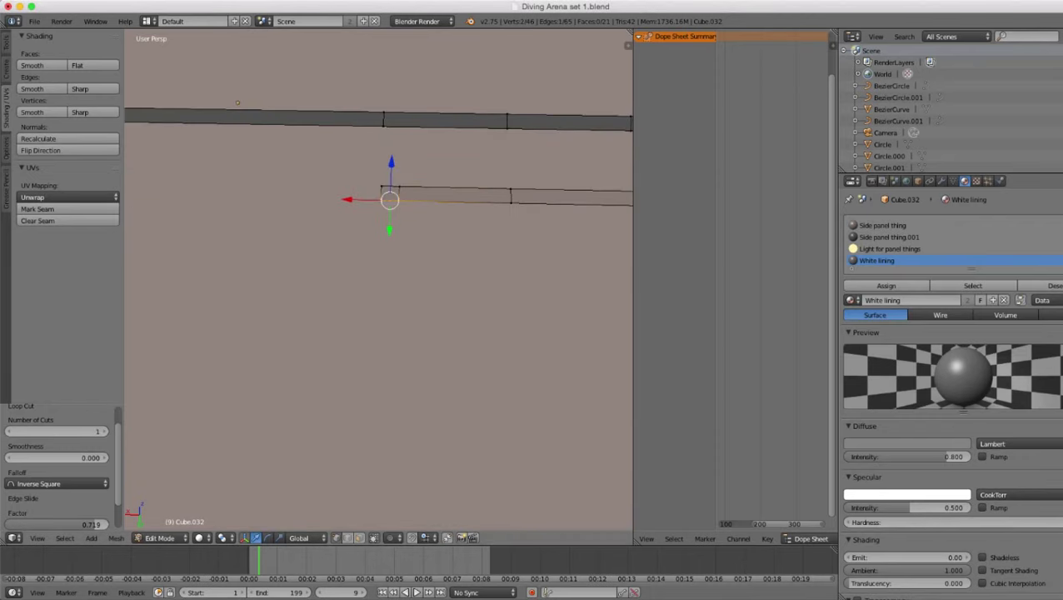
scroll(379, 279, "down", 4)
mouse_move(390, 217)
middle_mouse_down()
mouse_move(500, 225)
mouse_move(400, 230)
middle_mouse_up()
middle_click_drag(379, 280, 454, 223)
key("e")
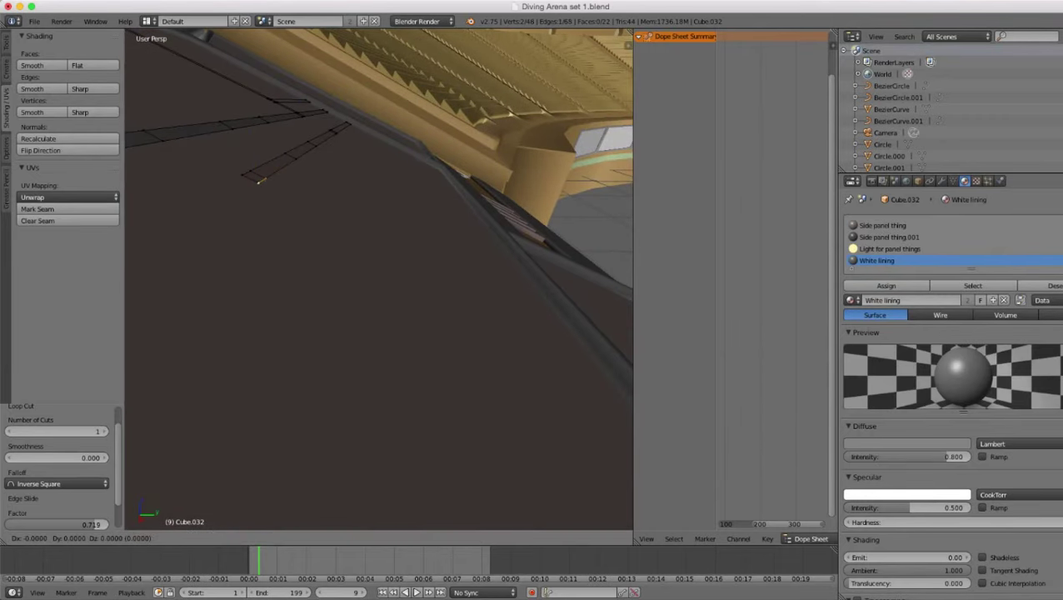
key("y")
left_click(388, 181)
middle_click_drag(387, 181, 383, 218)
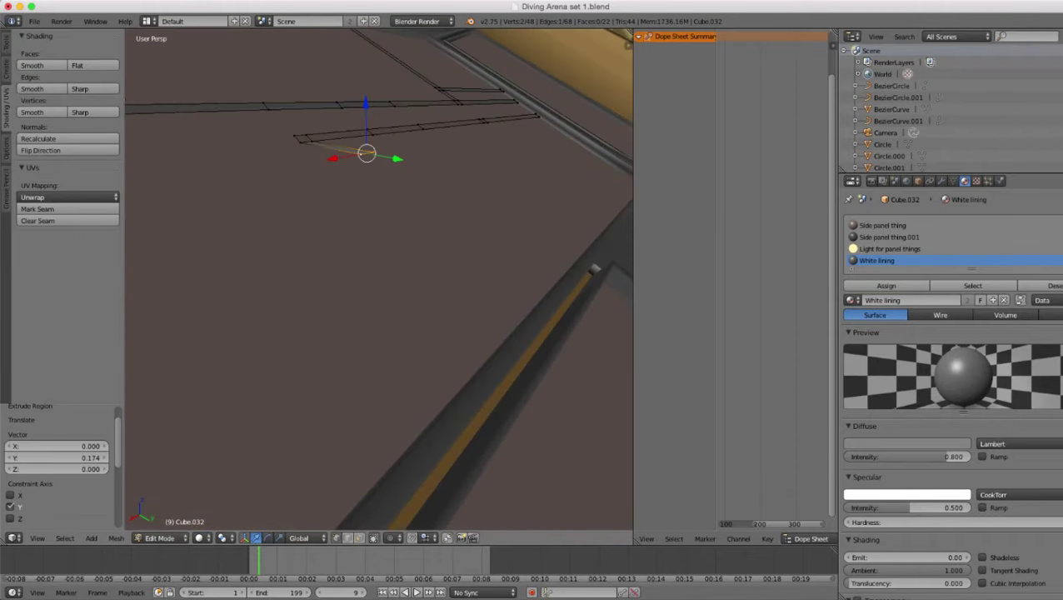
- Move the extruded end another 0.238 and 0.043 along Y, lowering it along Z until it reaches the panel's lower frame
key("g")
key("y")
left_click(539, 241)
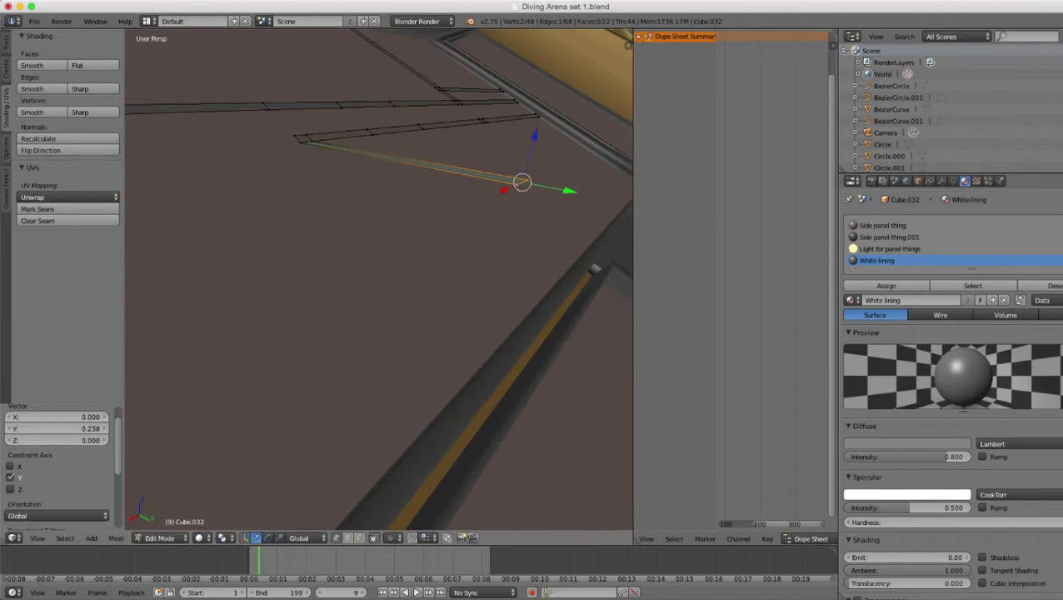
middle_click_drag(538, 241, 570, 230)
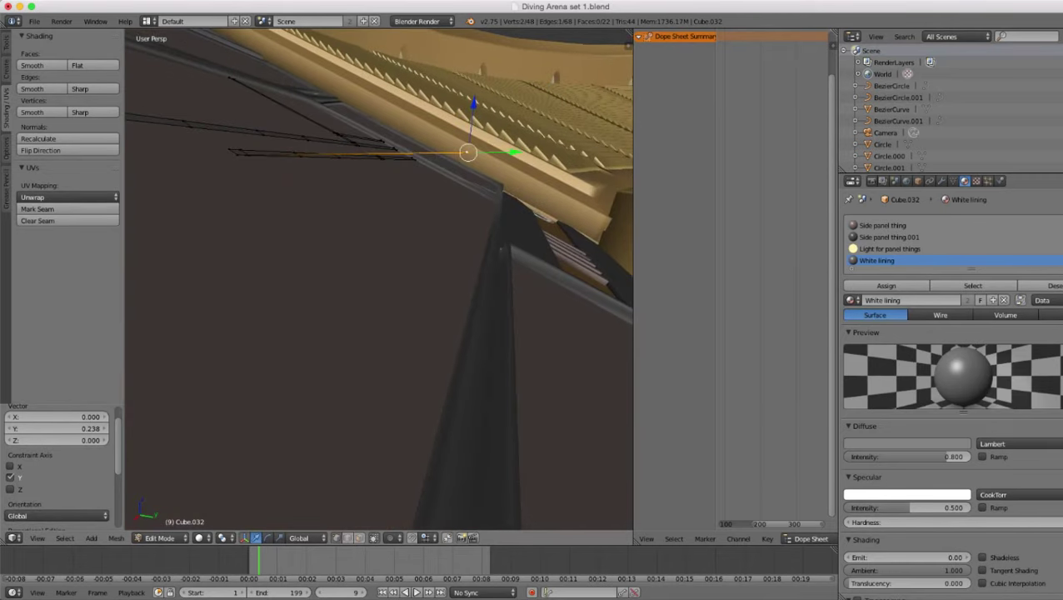
left_click_drag(473, 103, 460, 227)
mouse_move(460, 228)
middle_mouse_down()
mouse_move(498, 227)
mouse_move(463, 219)
middle_mouse_up()
left_click_drag(493, 269, 541, 275)
middle_click_drag(542, 275, 550, 243)
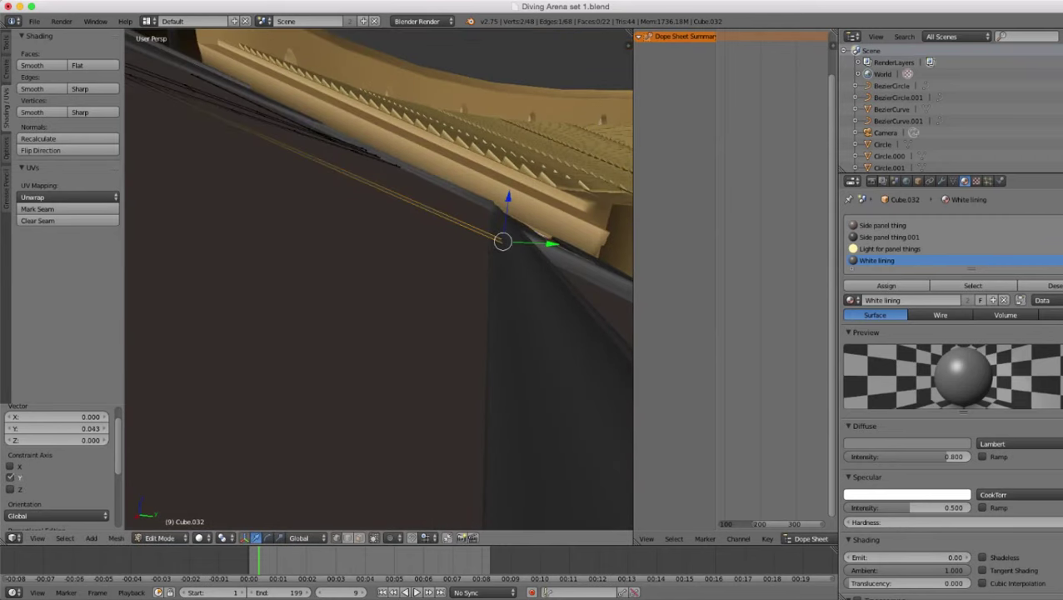
mouse_move(508, 198)
left_mouse_down()
mouse_move(506, 225)
mouse_move(506, 216)
left_mouse_up()
middle_click_drag(506, 217, 401, 310)
key("Tab")
key("Tab")
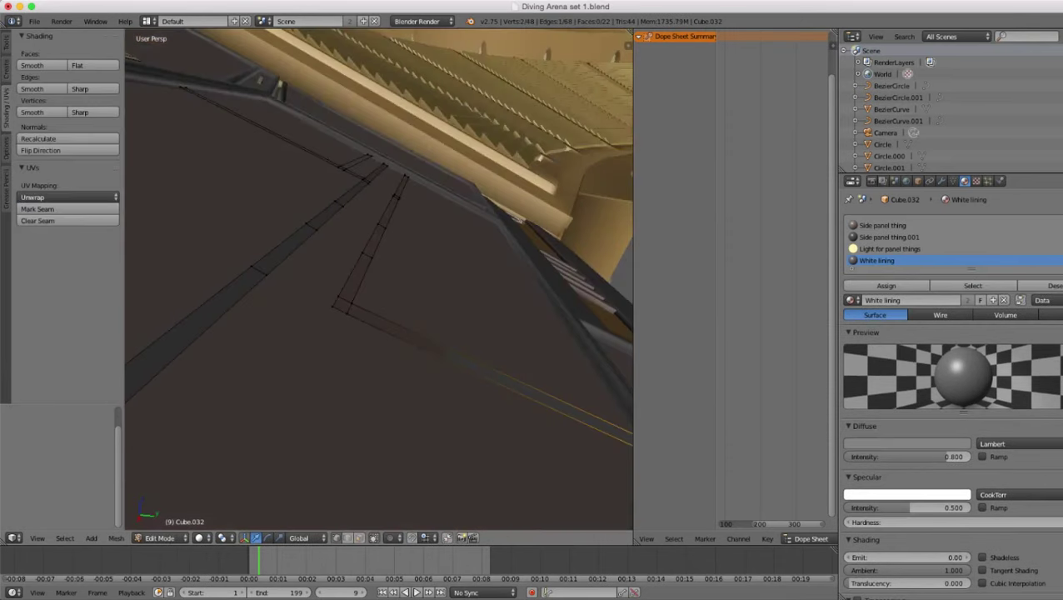
- Select the copied strip's long run with its corner, excluding the new leg's far end, and raise it 0.004 along Z
scroll(383, 288, "up", 1)
right_click(365, 265, "alt")
right_click(356, 255, "alt+shift")
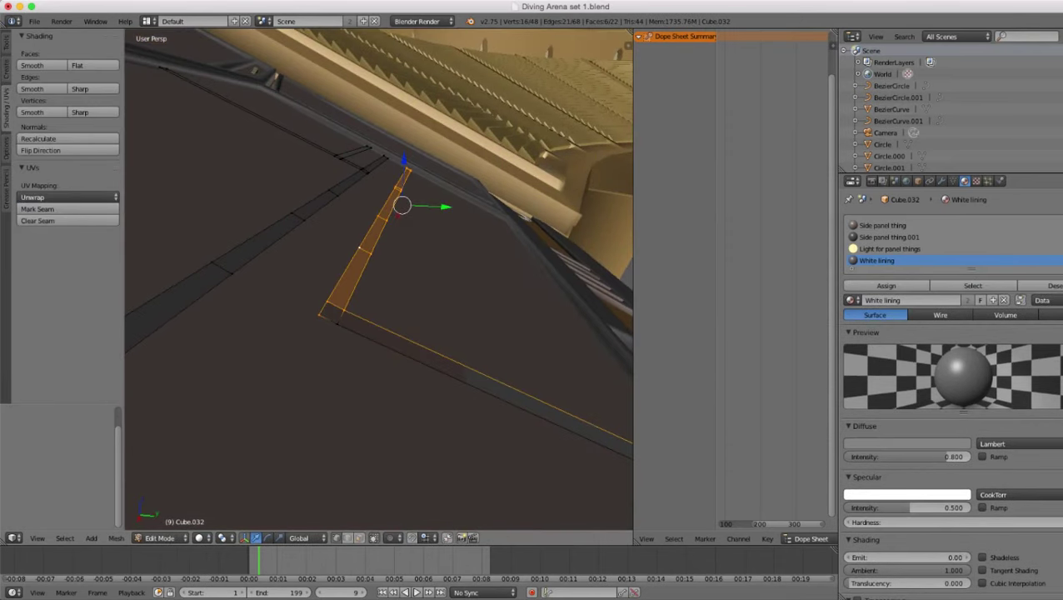
scroll(358, 256, "down", 1)
key("z")
key("c")
middle_click(575, 397)
right_click(576, 397)
mouse_move(576, 397)
middle_mouse_down()
mouse_move(560, 415)
mouse_move(612, 375)
middle_mouse_up()
key("z")
key("z")
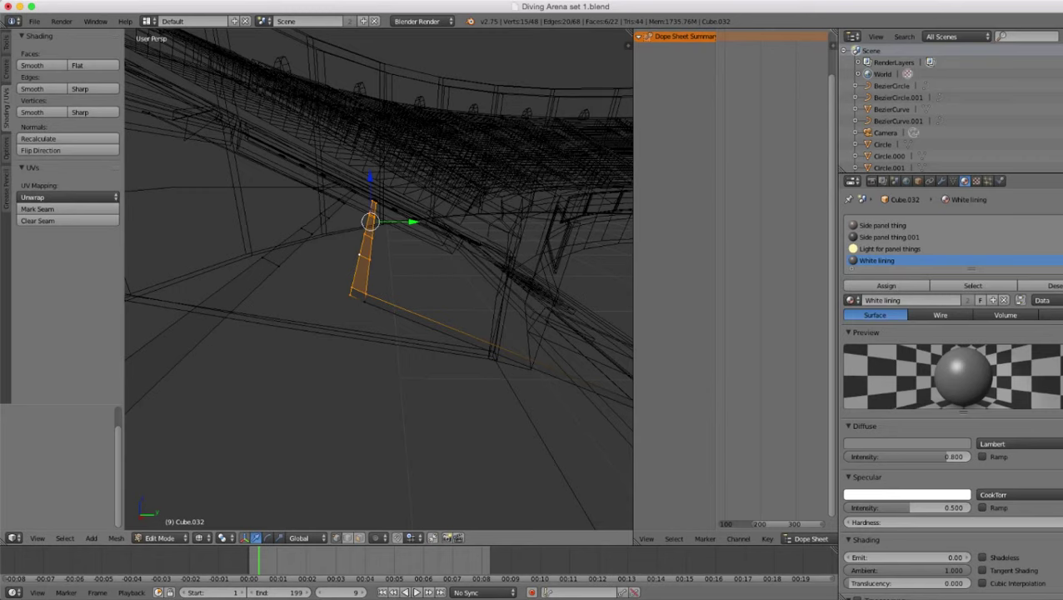
key("z")
scroll(379, 279, "up", 2)
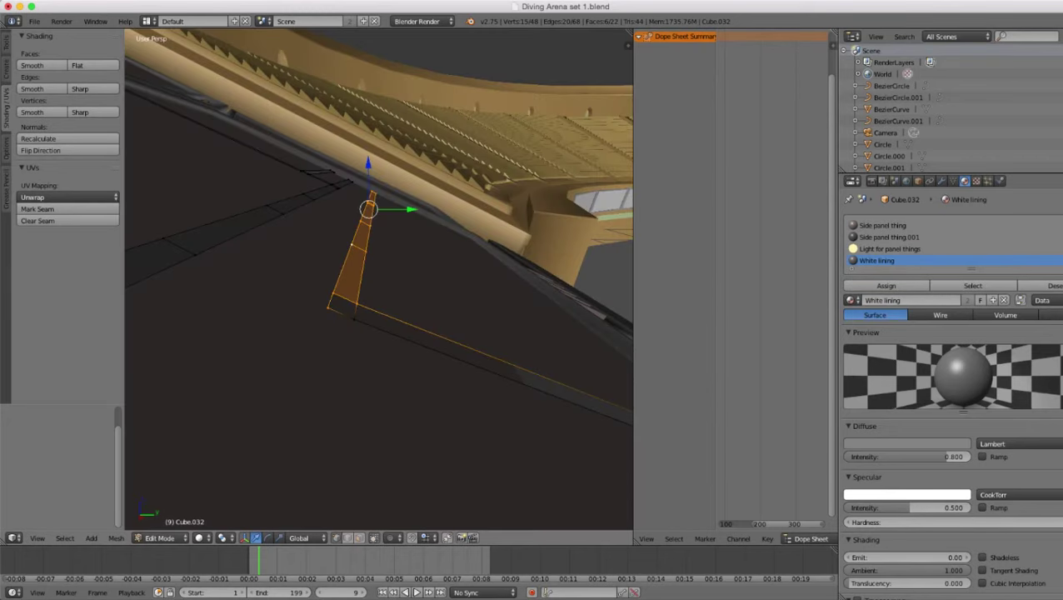
right_click(354, 319, "shift")
scroll(354, 319, "up", 2)
left_click_drag(366, 158, 367, 156)
scroll(379, 279, "down", 2)
middle_click_drag(392, 275, 321, 310)
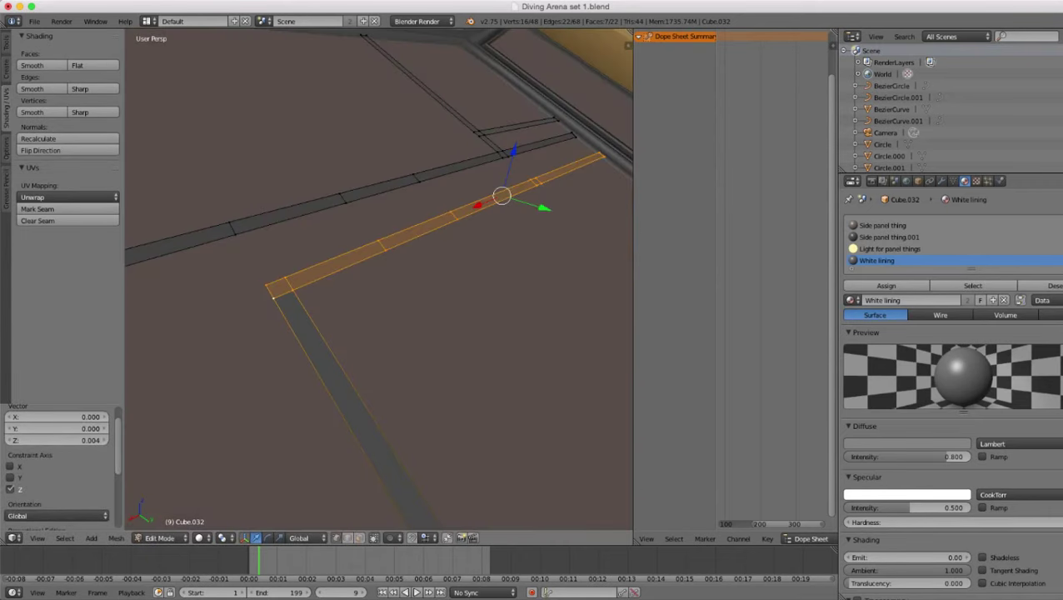
- Examine the L-shaped lining strip against the surrounding panel outside Edit Mode
scroll(379, 279, "down", 2)
key("Tab")
scroll(379, 279, "down", 2)
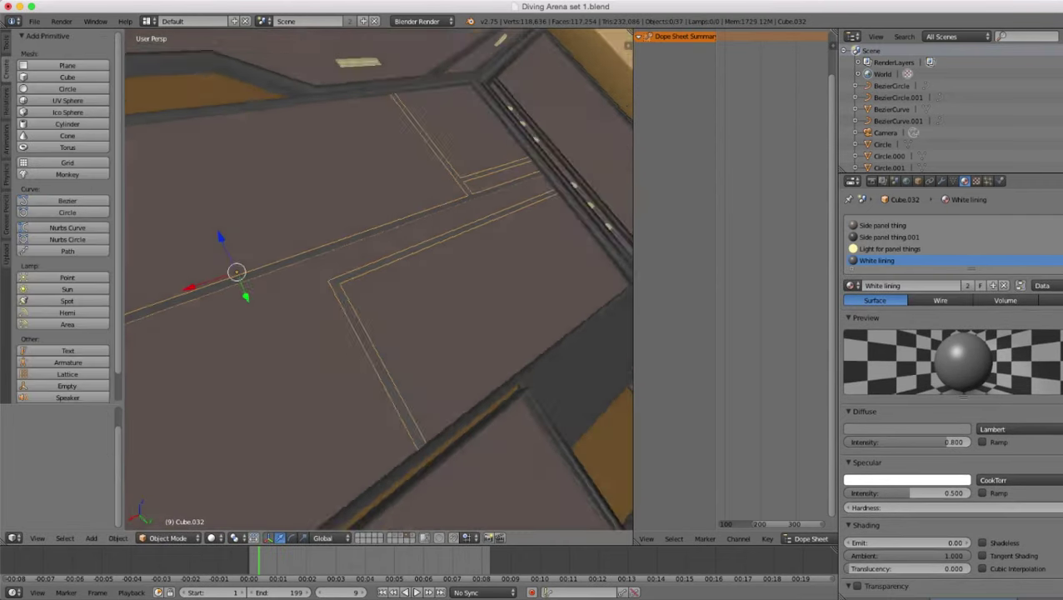
middle_click_drag(396, 262, 310, 302)
scroll(379, 280, "up", 3)
scroll(379, 279, "down", 4)
scroll(379, 279, "up", 2)
key("Tab")
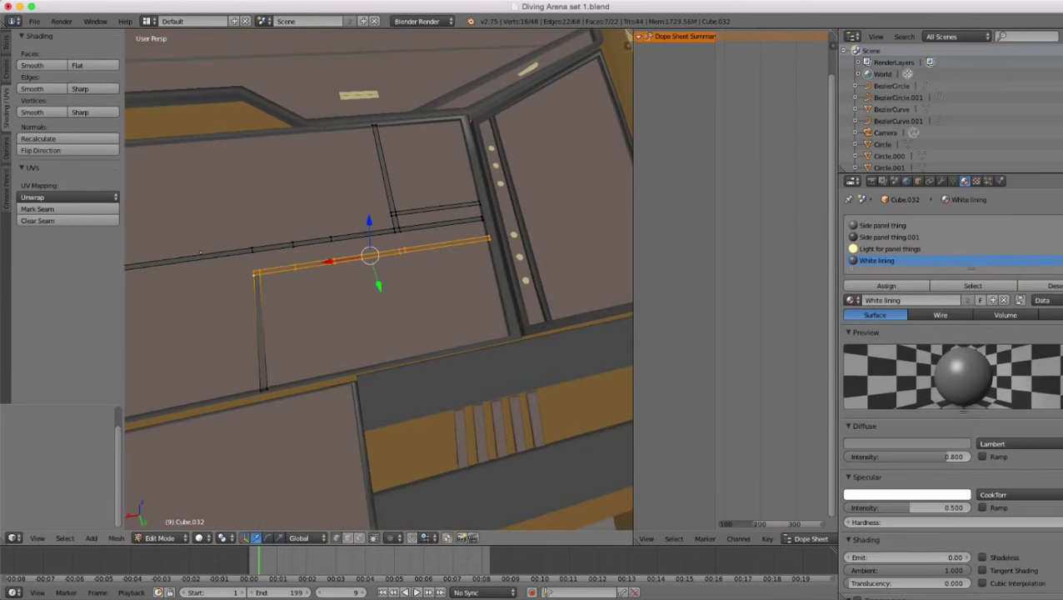
- Duplicate the complete L-shaped strip, including its leg's far end, and offset the copy -0.083 along X
right_click(267, 389, "shift")
right_click(261, 390, "shift")
scroll(380, 279, "up", 1)
middle_click_drag(371, 275, 340, 300)
mouse_move(359, 279)
middle_mouse_down("shift")
mouse_move(413, 275)
mouse_move(344, 274)
middle_mouse_up("shift")
scroll(380, 279, "up", 2)
key("shift+d")
key("Escape")
scroll(379, 279, "down", 2)
scroll(380, 279, "up", 1)
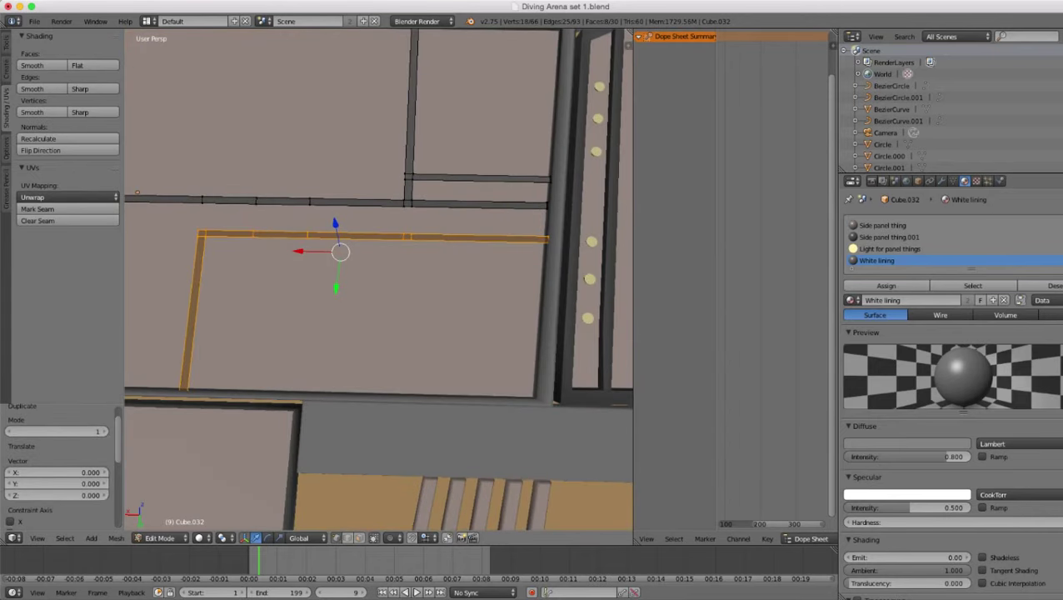
left_click_drag(299, 251, 324, 252)
scroll(379, 279, "down", 2)
middle_click_drag(333, 271, 458, 257)
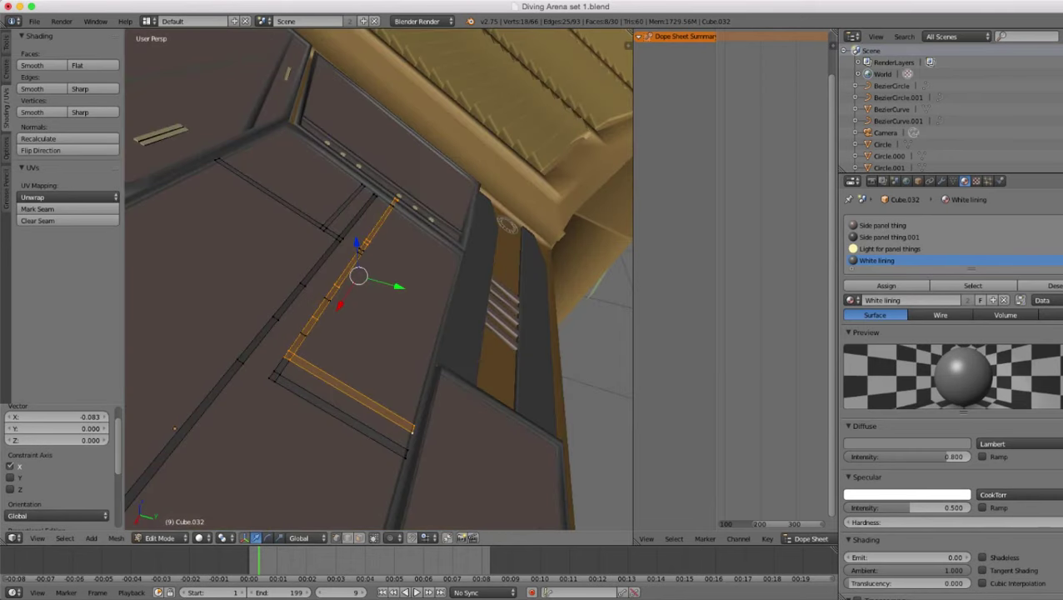
- Exclude the far end of the duplicate's leg from the selection and move the rest 0.058 along Y
scroll(435, 434, "up", 1)
key("z")
key("c")
middle_click(432, 447)
key("Escape")
key("z")
scroll(432, 448, "up", 3)
mouse_move(432, 448)
middle_mouse_down("shift")
mouse_move(503, 416)
mouse_move(498, 358)
middle_mouse_up("shift")
key("g")
key("y")
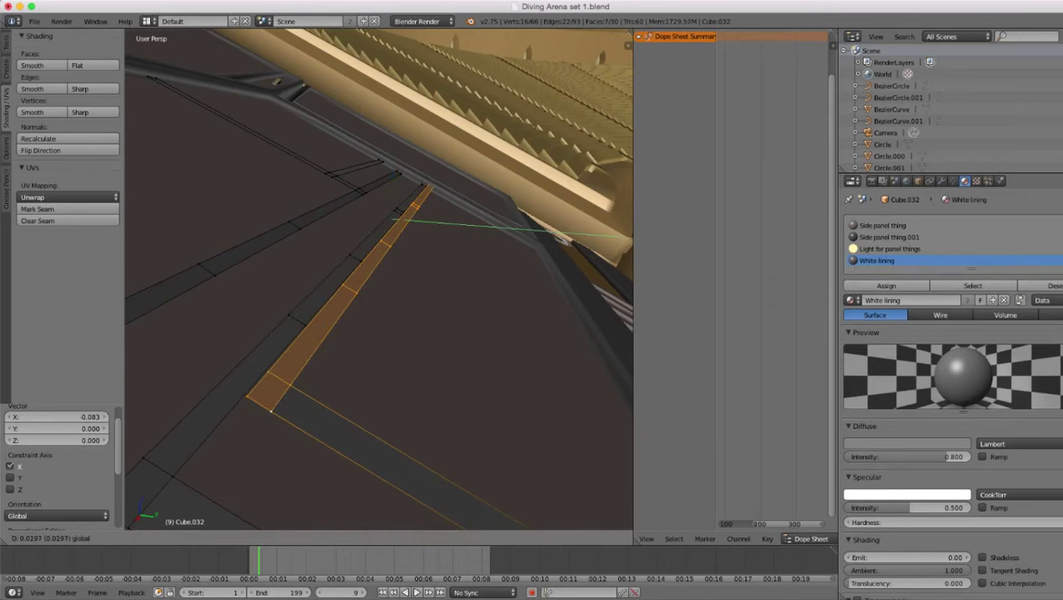
left_click(502, 360)
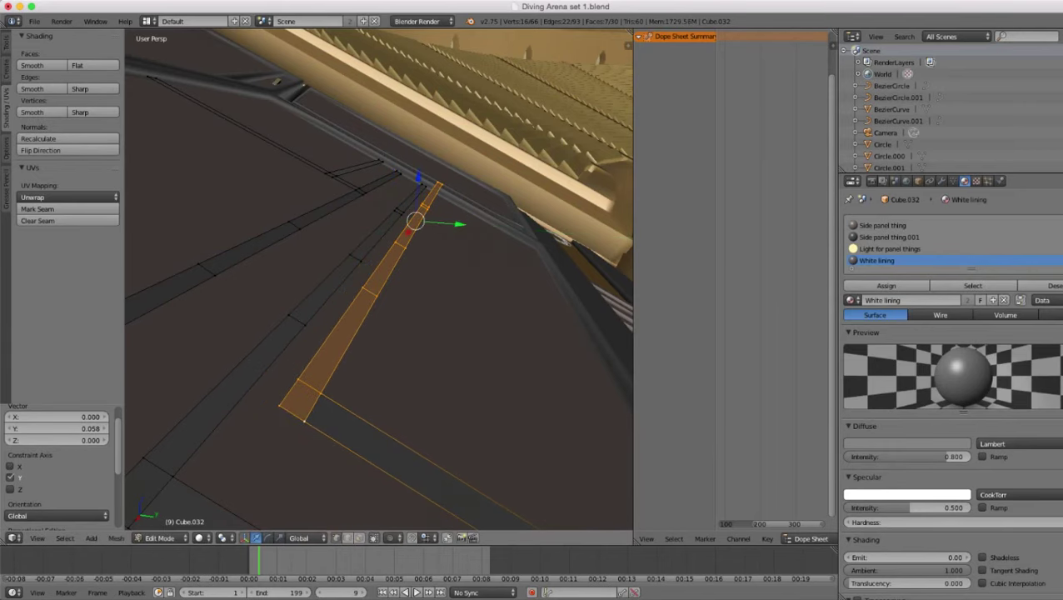
- Lower the duplicate's long run and corner by 0.029 along Z onto the panel surface
middle_click_drag(503, 360, 501, 320)
key("g")
key("z")
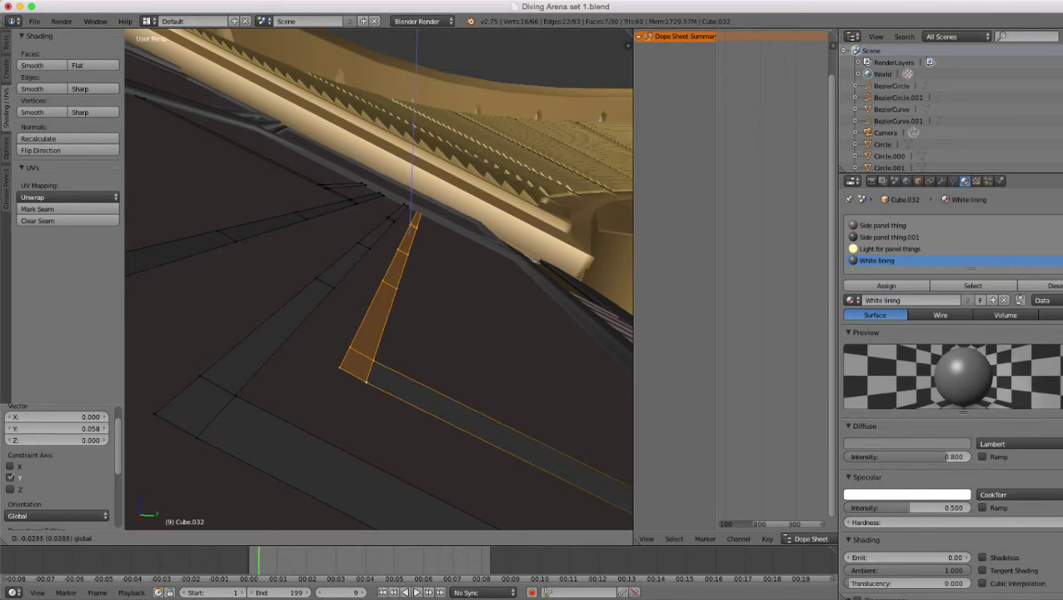
key("Return")
scroll(379, 280, "down", 3)
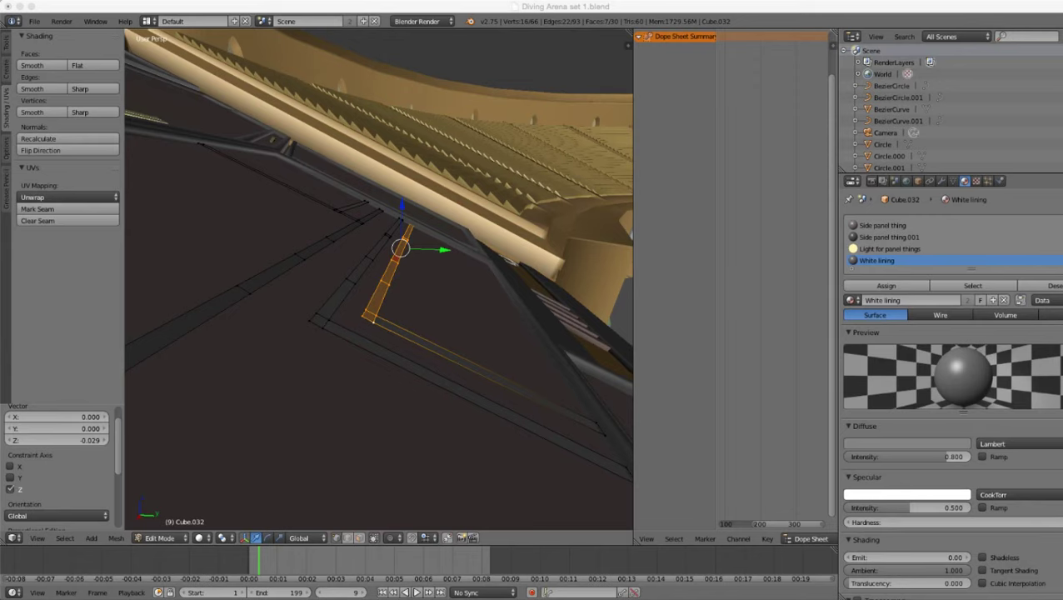
scroll(379, 279, "down", 3)
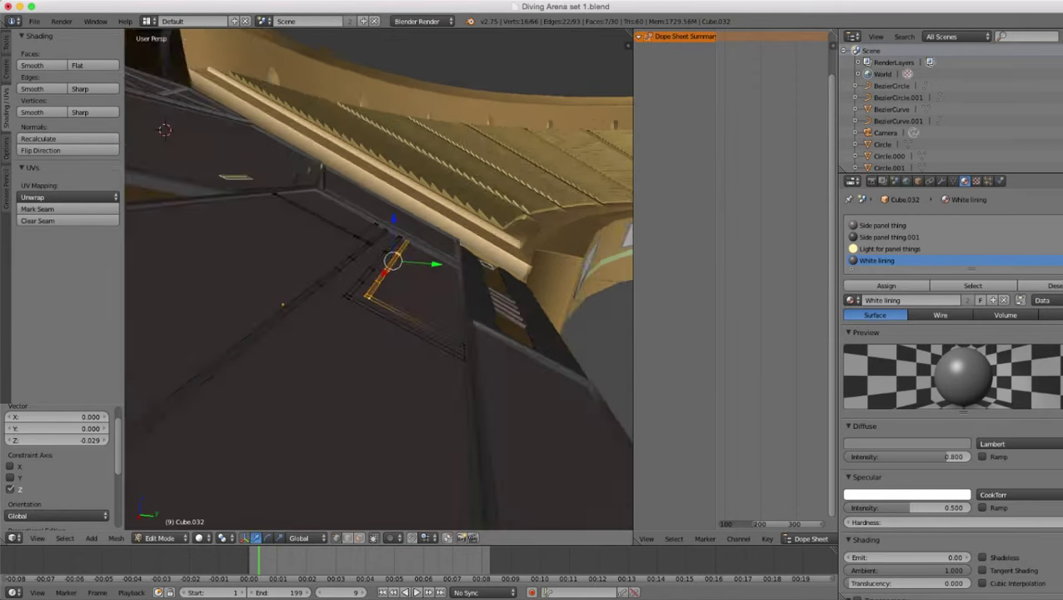
middle_click_drag(450, 267, 292, 324)
key("Tab")
scroll(379, 279, "down", 1)
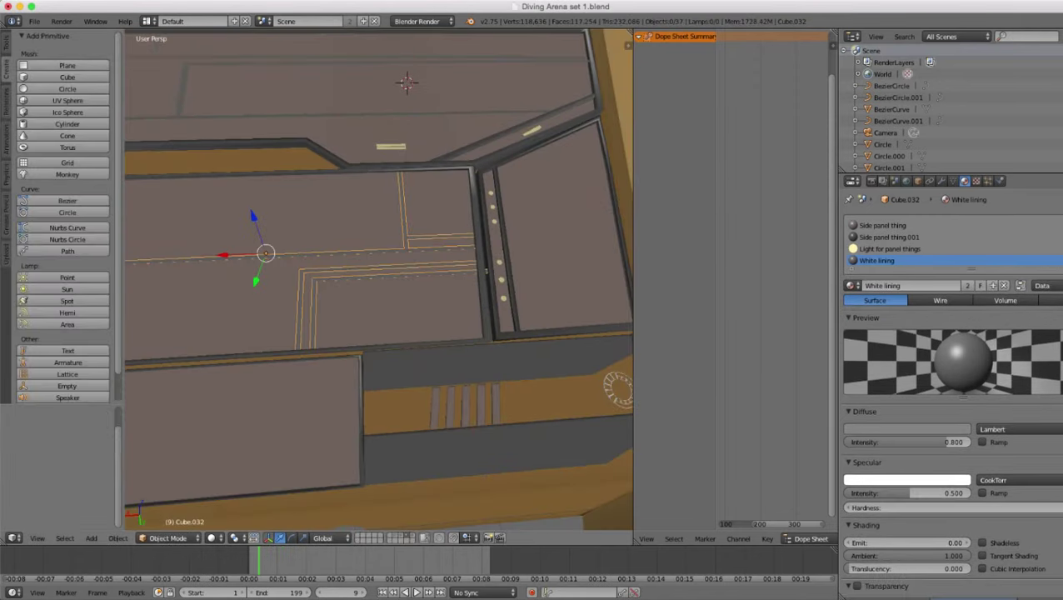
- Pull the inner strip's end that pokes through the frame near the round lights back 0.095 along X
middle_click_drag(400, 267, 337, 276, "shift")
scroll(379, 279, "up", 6)
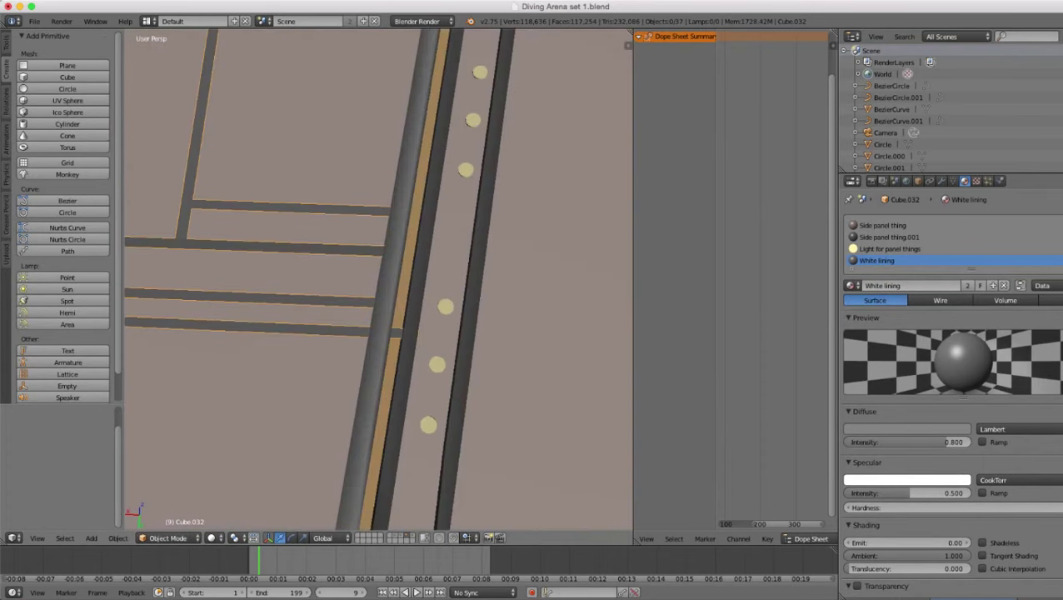
key("Tab")
key("z")
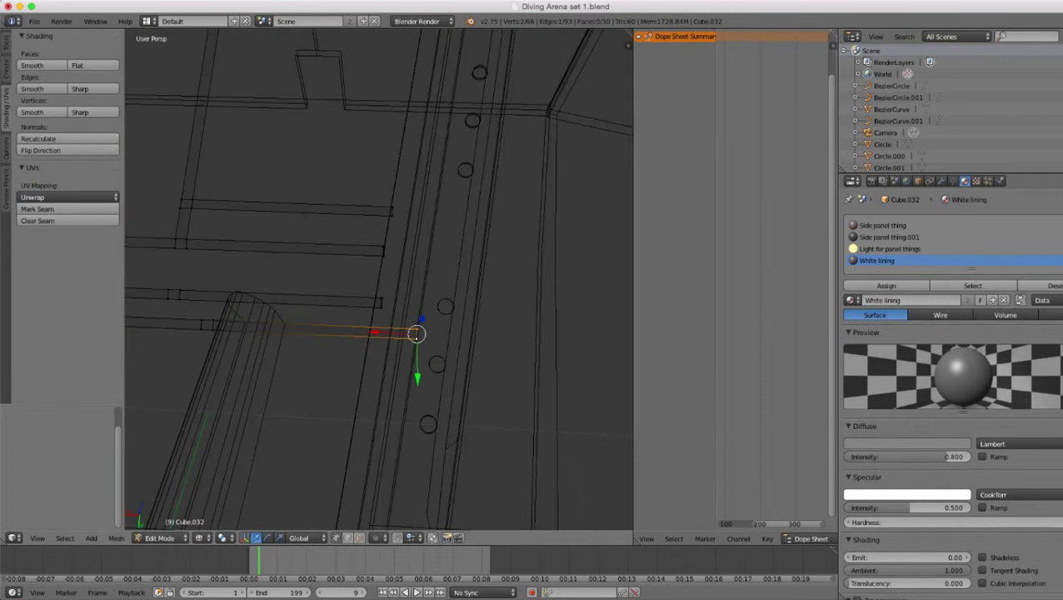
key("c")
left_click(438, 332)
key("Escape")
key("z")
key("z")
key("g")
key("x")
left_click(396, 331)
scroll(380, 280, "down", 4)
key("z")
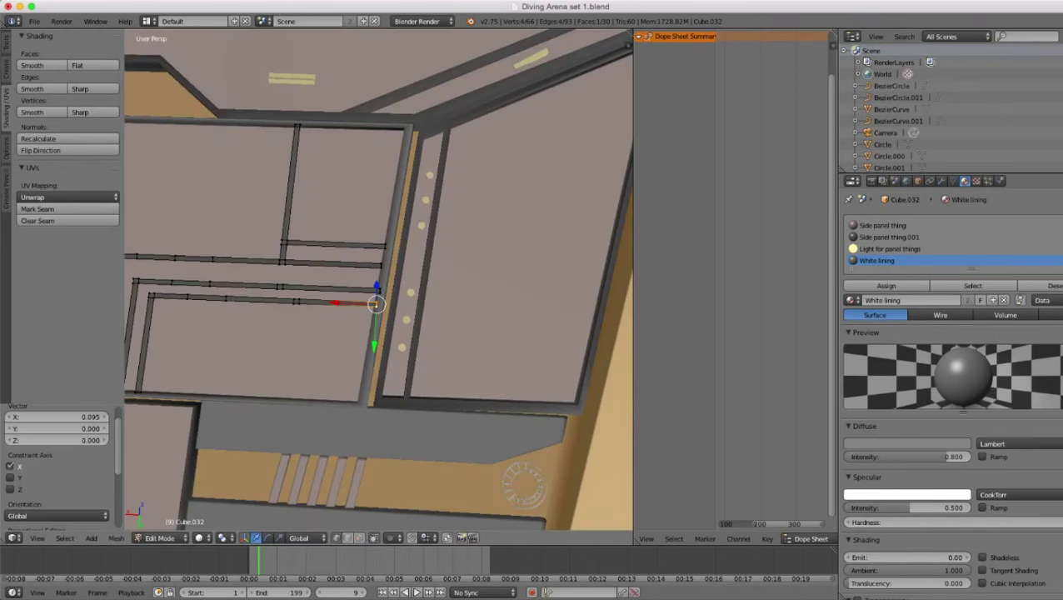
- Add a loop cut across the main strip's long section beyond the L-shaped strips, with slide factor 0.545
middle_click_drag(379, 279, 499, 253, "shift")
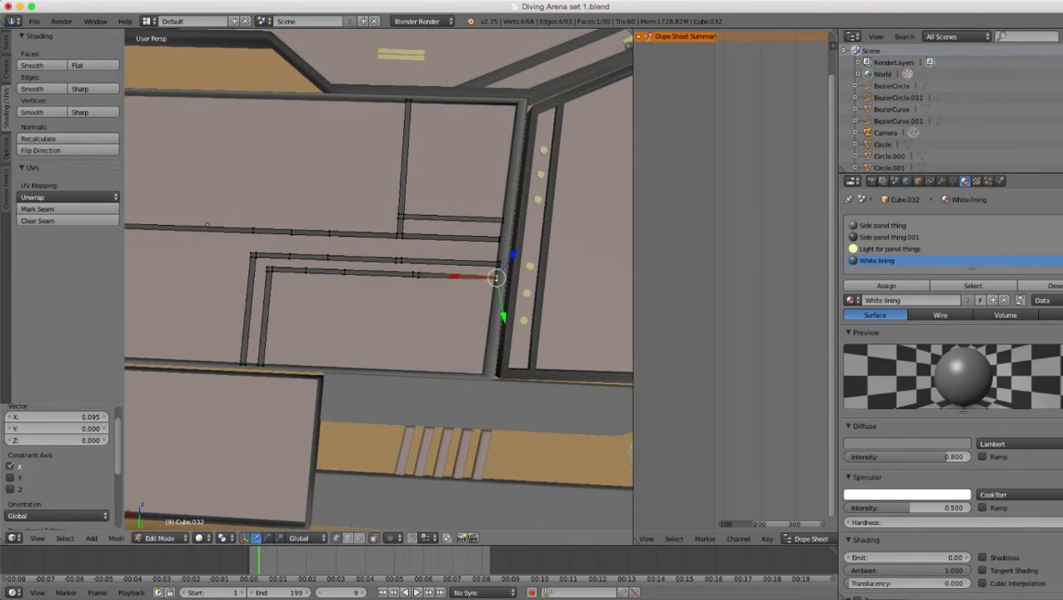
key("Tab")
scroll(379, 279, "down", 8)
middle_click_drag(379, 279, 475, 285)
scroll(437, 250, "up", 3)
scroll(438, 258, "up", 3)
scroll(500, 271, "up", 3)
key("Tab")
scroll(475, 285, "up", 2)
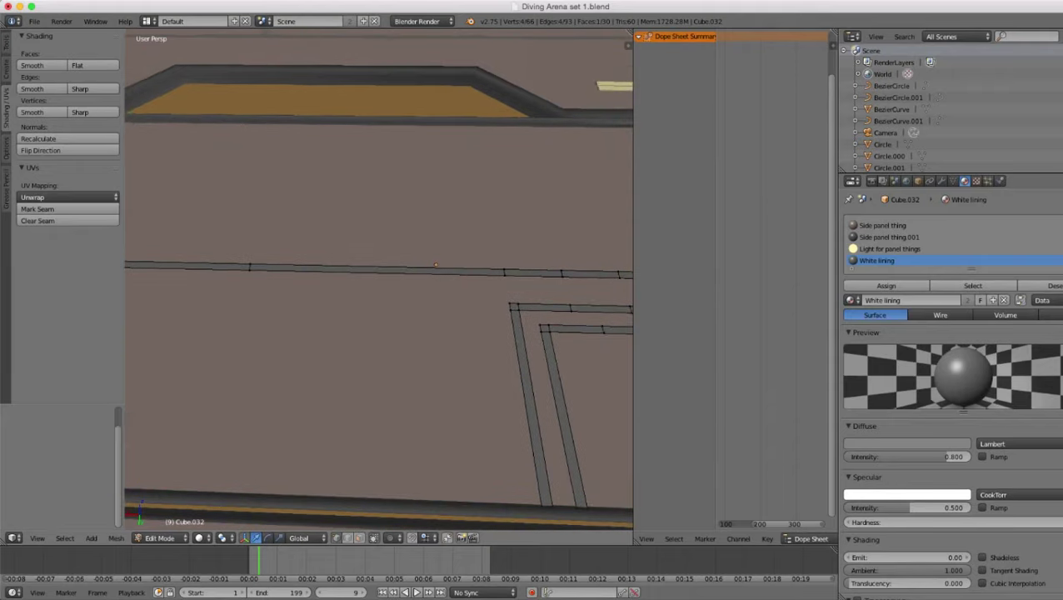
key("ctrl+r")
left_click(375, 269)
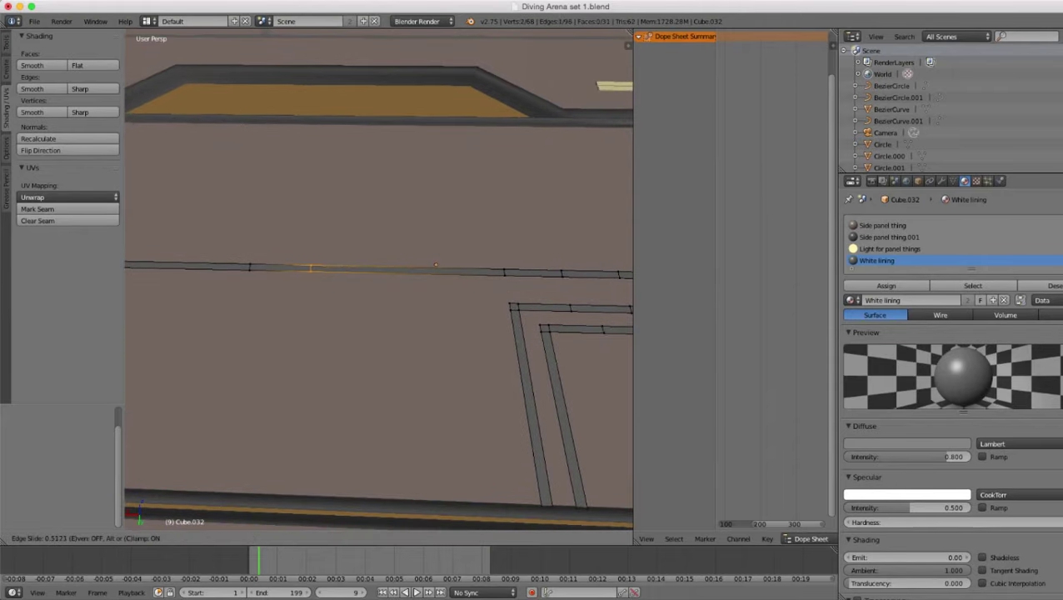
left_click(307, 268)
- Add three more loop cuts in the short section beside the new cut, the last two with slide factors 0.134 and -0.099
middle_click_drag(306, 268, 411, 294, "shift")
scroll(411, 294, "up", 3)
key("ctrl+r")
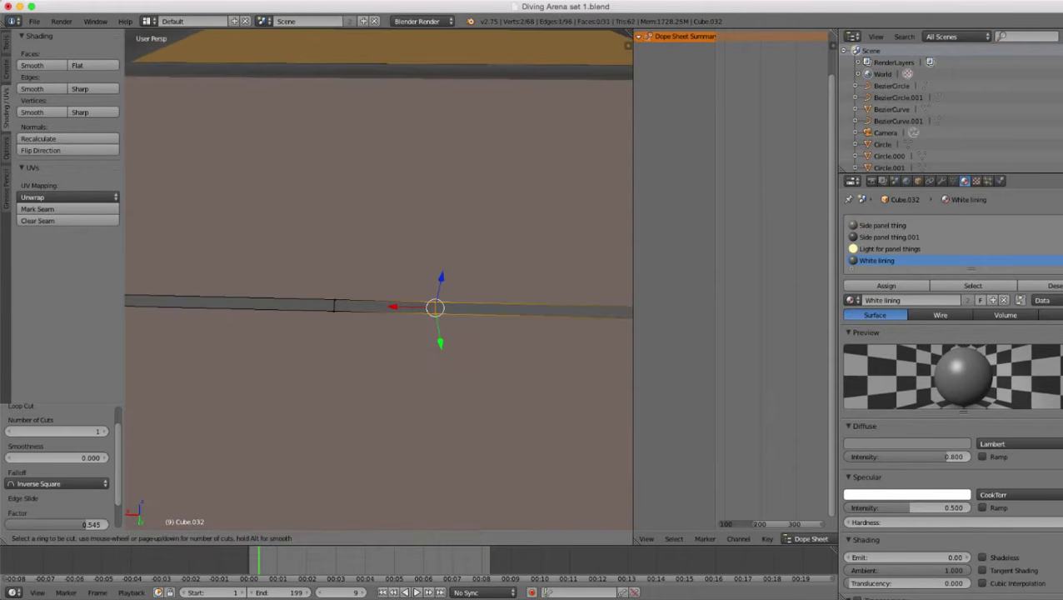
left_click(385, 306)
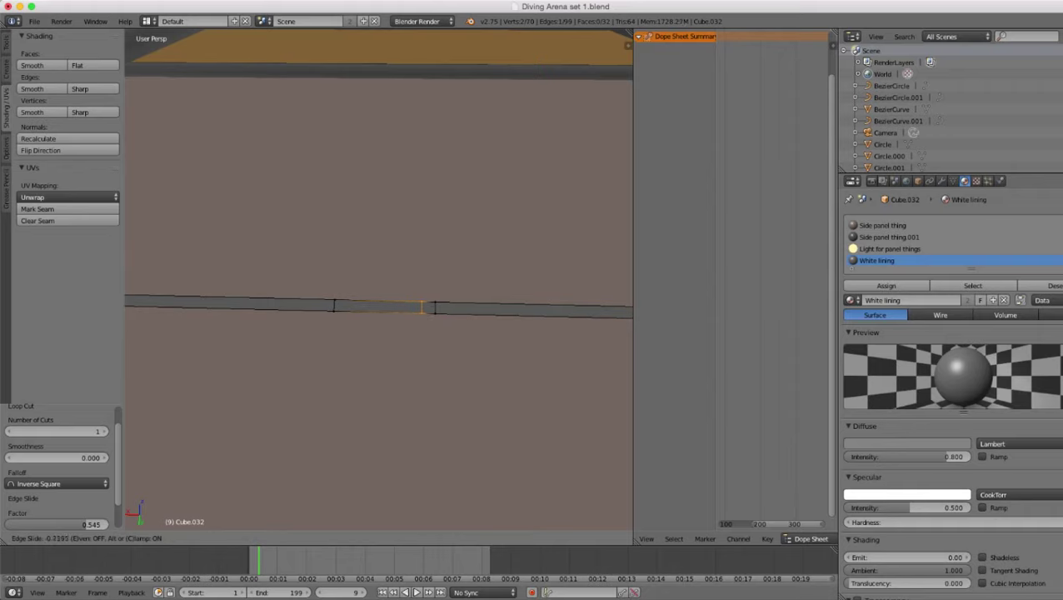
left_click(423, 307)
key("ctrl+r")
left_click(378, 307)
left_click(373, 305)
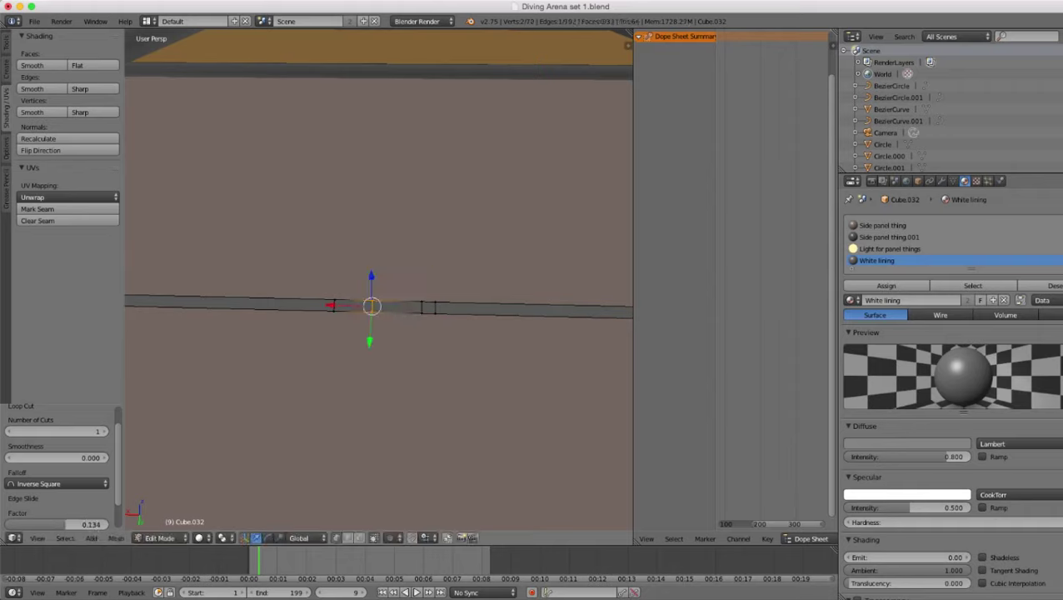
key("ctrl+r")
left_click(353, 306)
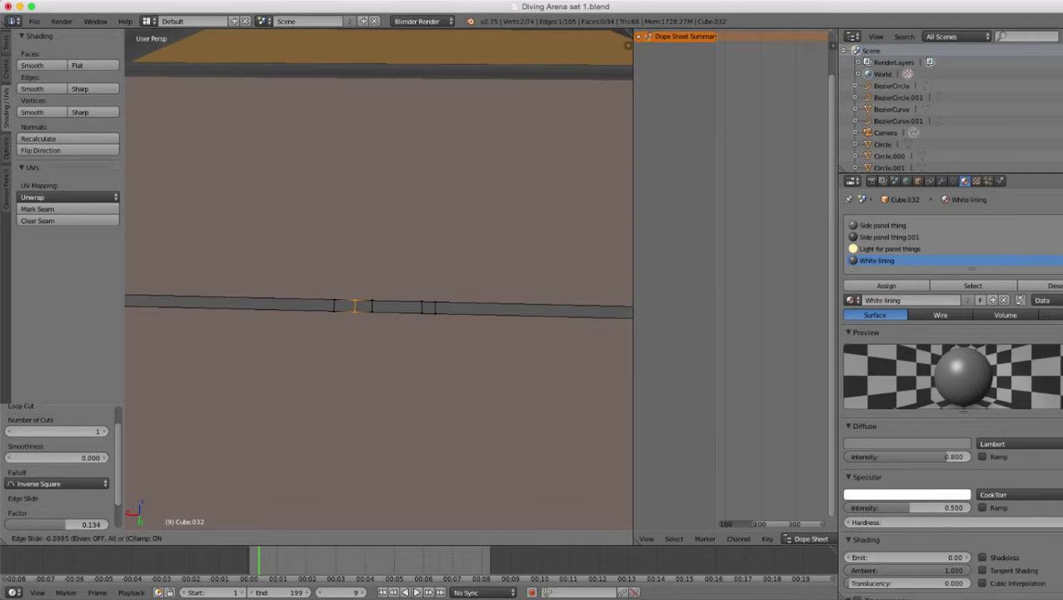
left_click(355, 307)
- Extrude the two short side edges between the new cuts on the main strip 0.081 along Y to form two stubs
right_click(355, 311)
right_click(373, 312, "shift")
right_click(422, 313, "shift")
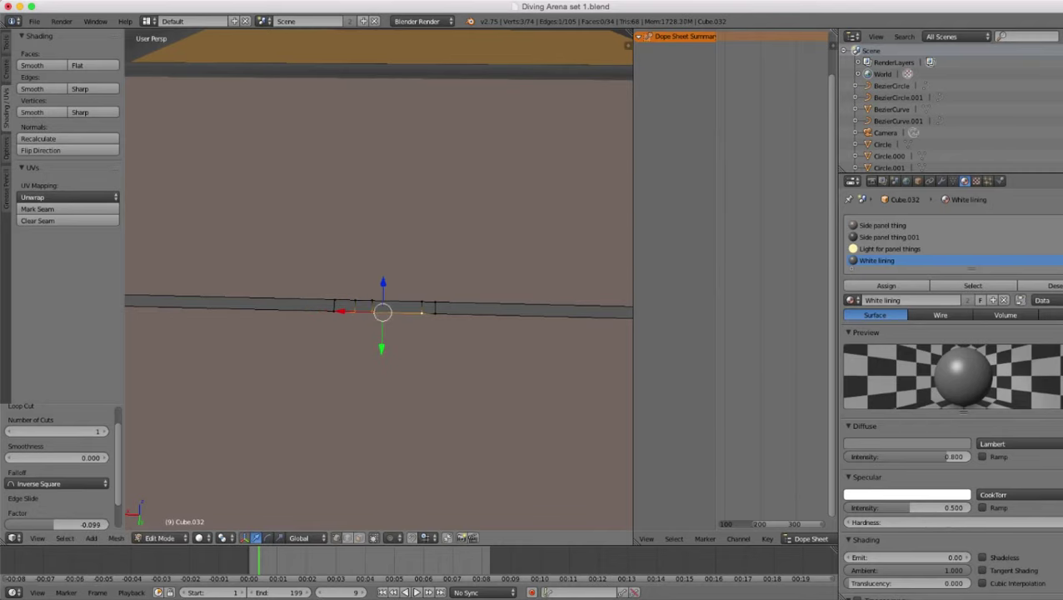
right_click(435, 314, "shift")
middle_click_drag(435, 314, 468, 335)
scroll(468, 335, "up", 5)
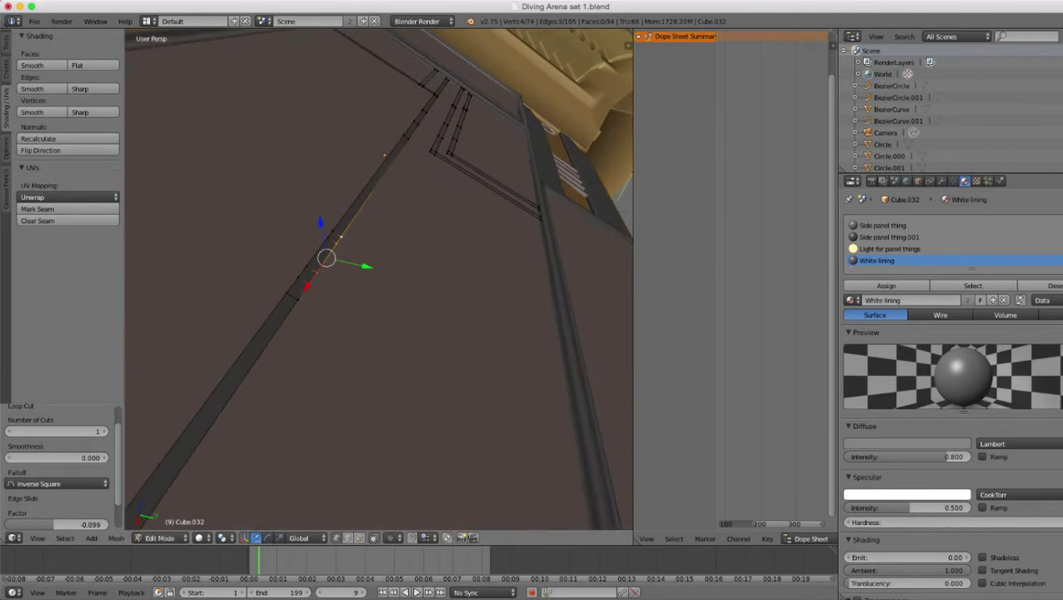
left_click(347, 539)
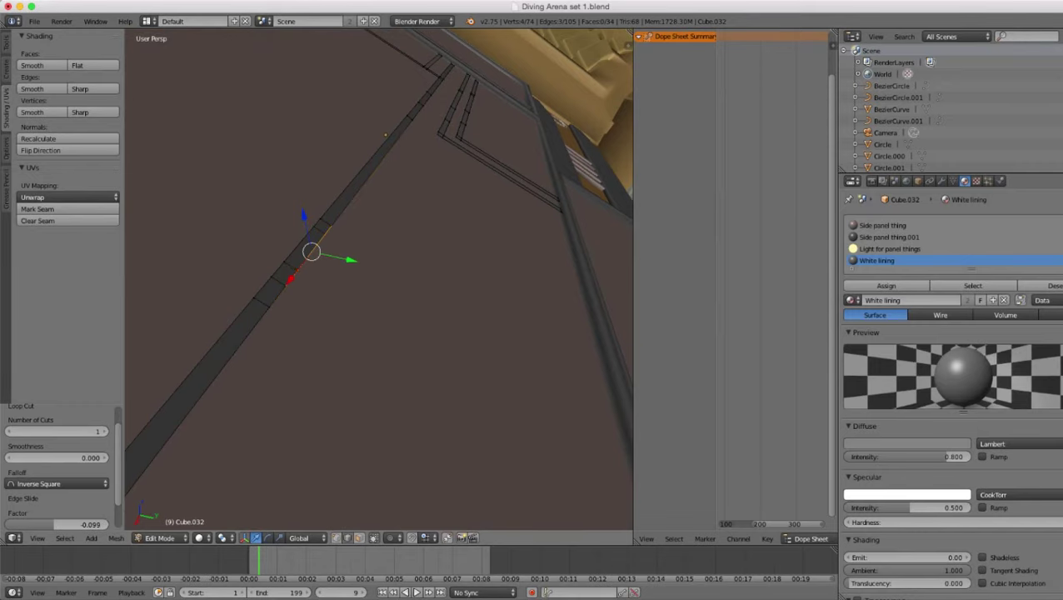
right_click(314, 249, "shift")
key("e")
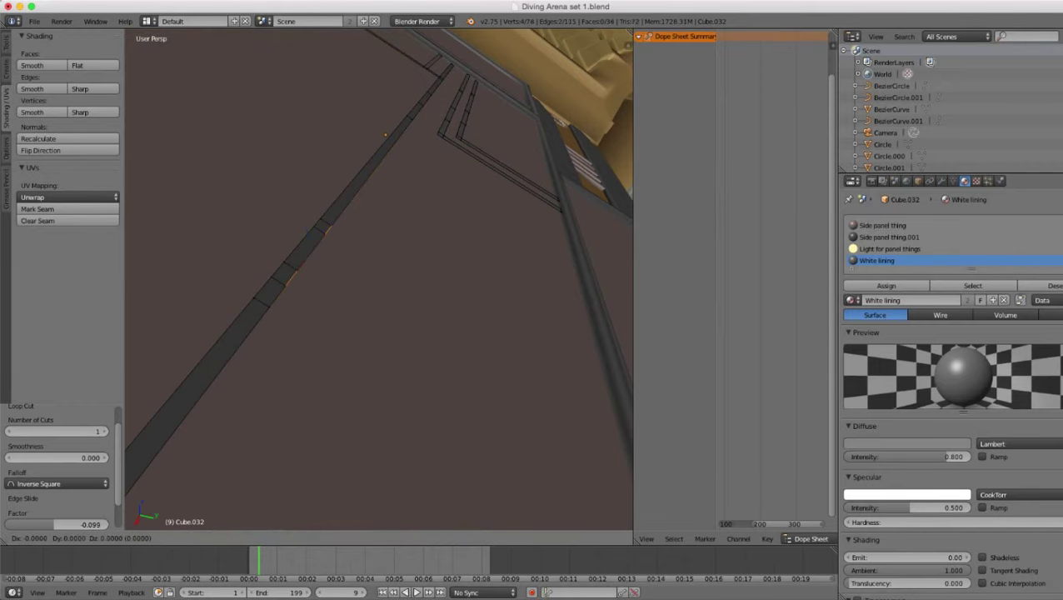
key("Escape")
middle_click_drag(326, 262, 321, 283)
key("g")
key("y")
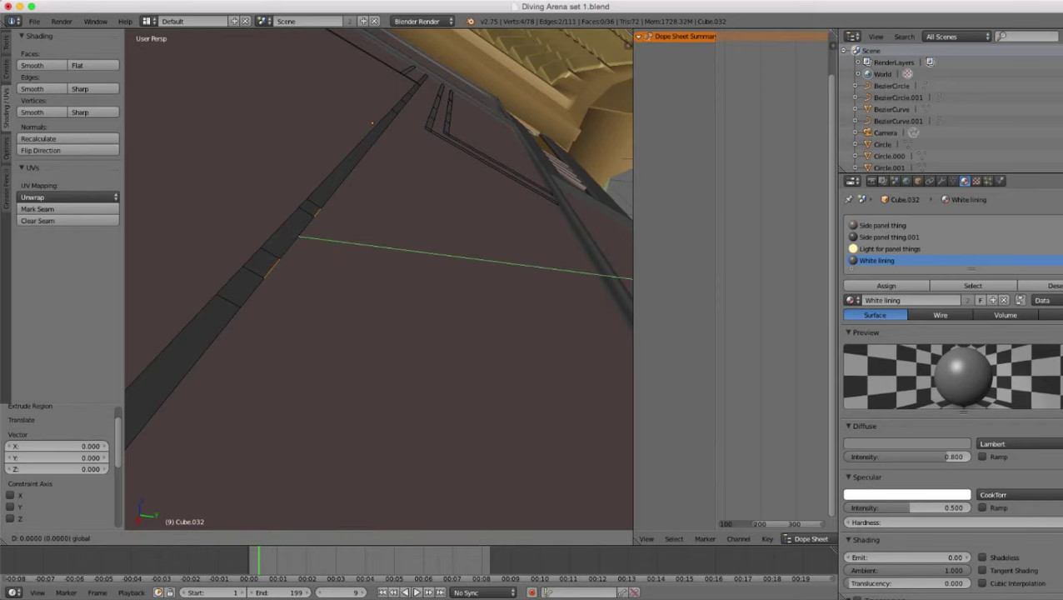
left_click_drag(343, 242, 407, 250)
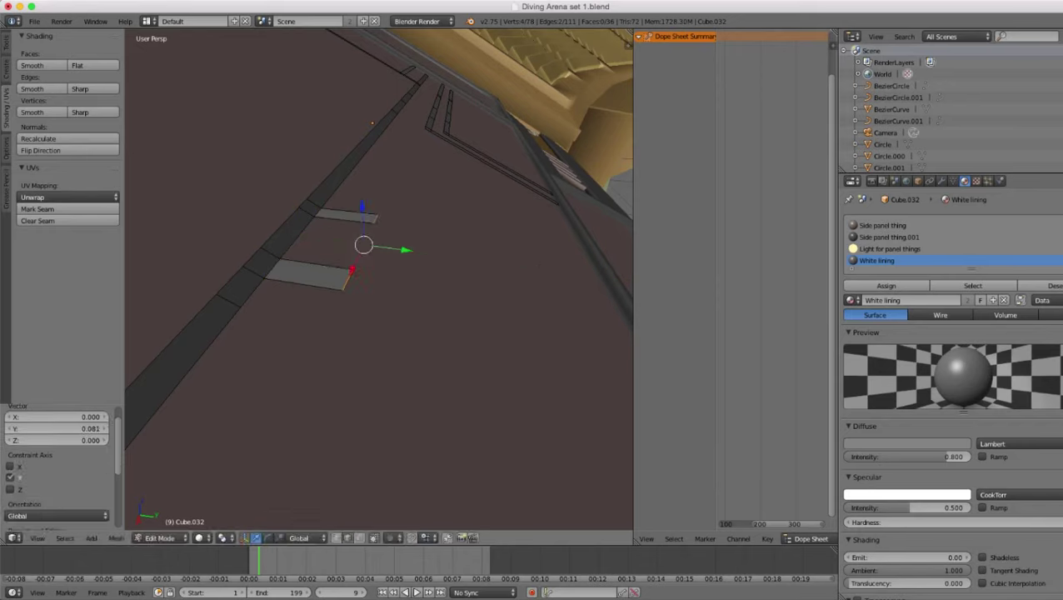
- Lower the two stubs' ends by 0.050 along Z and extend them another 0.034 along Y
left_click_drag(363, 207, 364, 240)
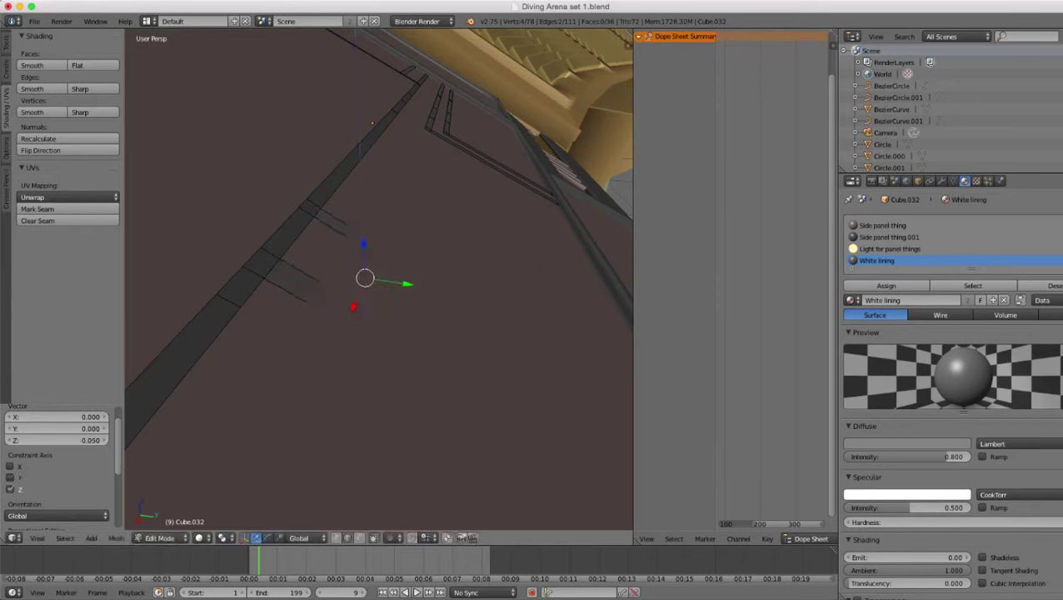
key("e")
key("y")
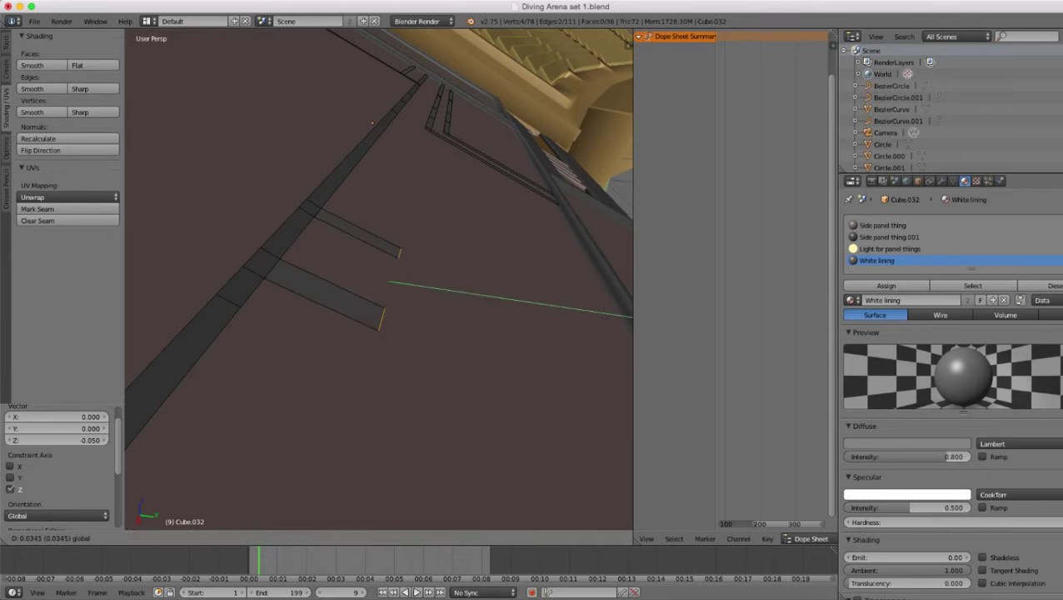
key("Return")
scroll(379, 281, "down", 5)
middle_click_drag(417, 258, 258, 304)
scroll(379, 281, "down", 2)
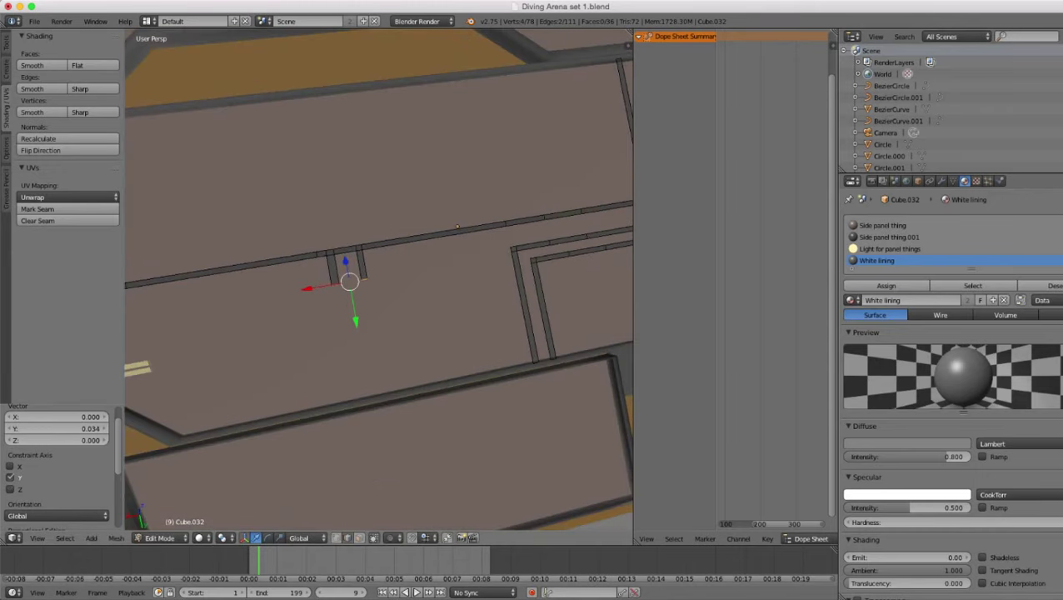
- Leave mesh editing and inspect the middle panel's lining strips and two short stubs from several angles
key("Tab")
scroll(379, 281, "down", 7)
middle_click_drag(400, 283, 308, 267)
scroll(379, 281, "up", 2)
scroll(379, 281, "up", 3)
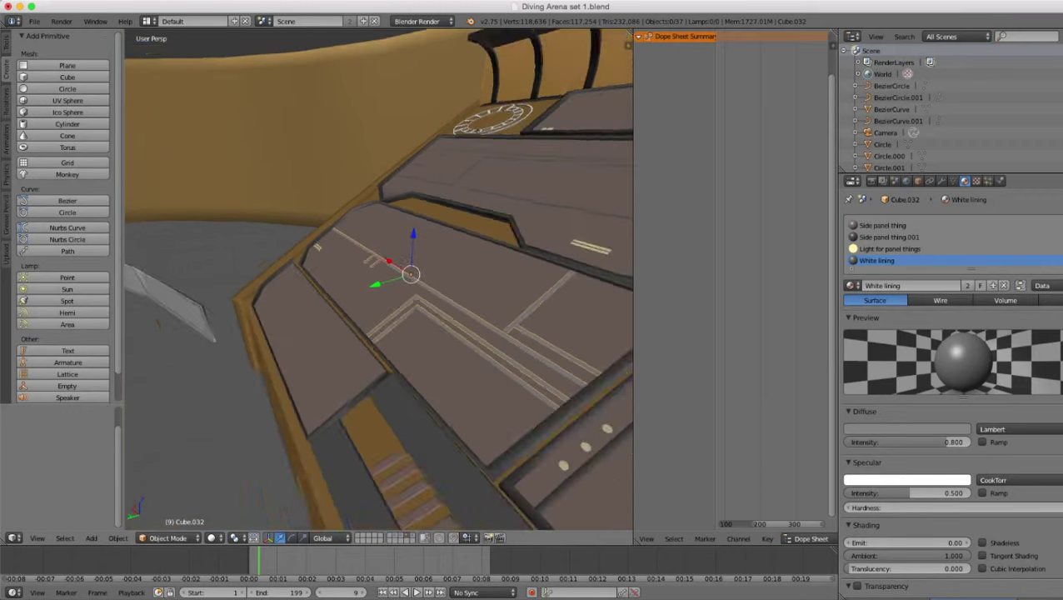
middle_click_drag(379, 281, 408, 333)
scroll(379, 281, "up", 3)
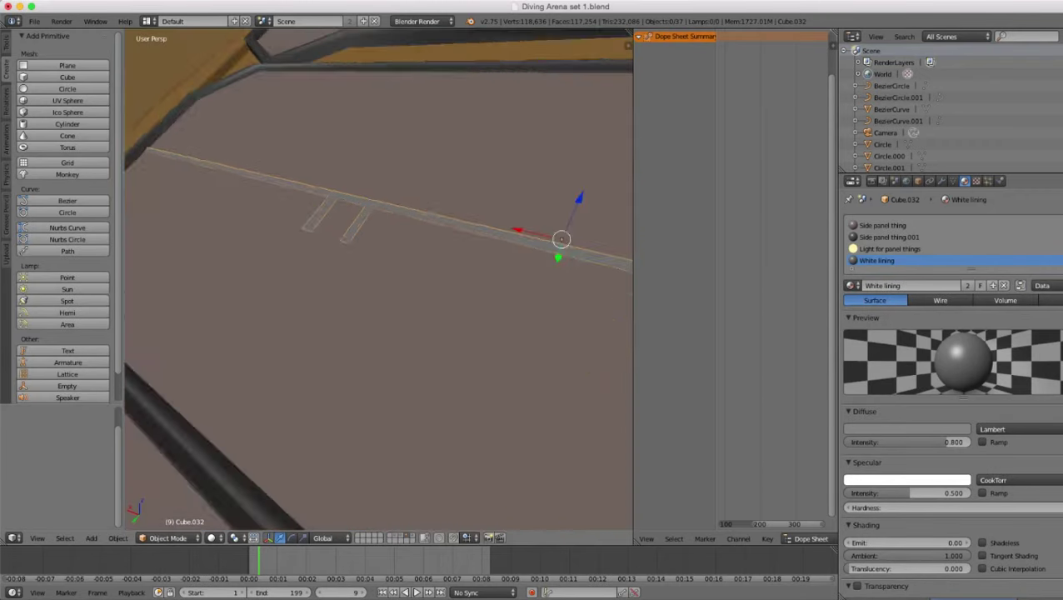
scroll(379, 280, "down", 4)
mouse_move(380, 281)
middle_mouse_down()
mouse_move(442, 271)
mouse_move(389, 284)
middle_mouse_up()
scroll(379, 281, "down", 1)
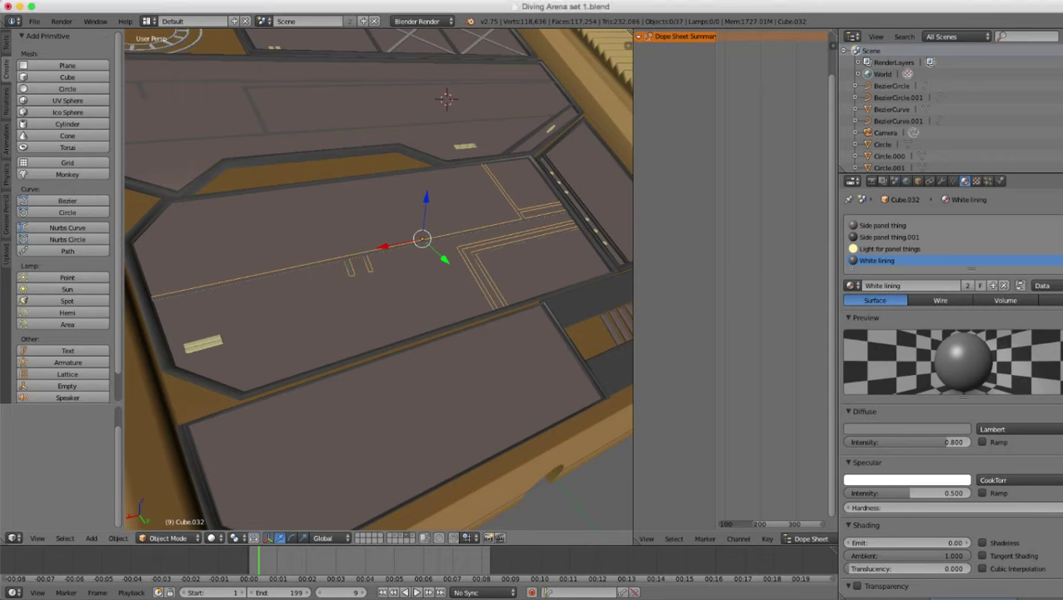
scroll(380, 279, "down", 4)
scroll(380, 279, "up", 5)
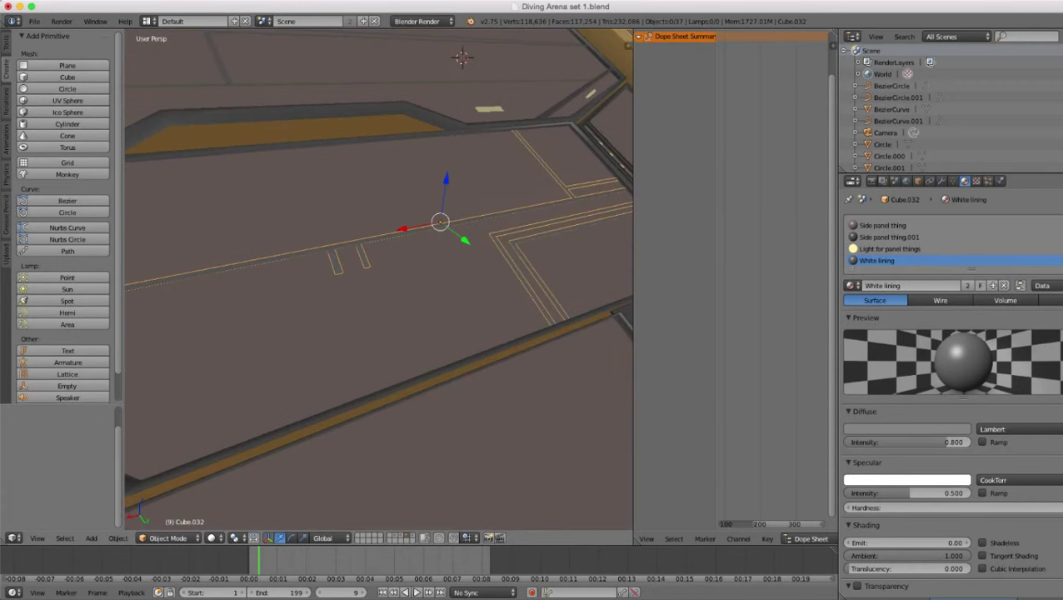
key("a")
scroll(379, 279, "down", 5)
middle_click_drag(417, 291, 321, 246)
scroll(379, 279, "down", 2)
middle_click_drag(367, 279, 442, 292)
scroll(379, 279, "down", 1)
scroll(379, 279, "up", 2)
scroll(545, 150, "up", 6)
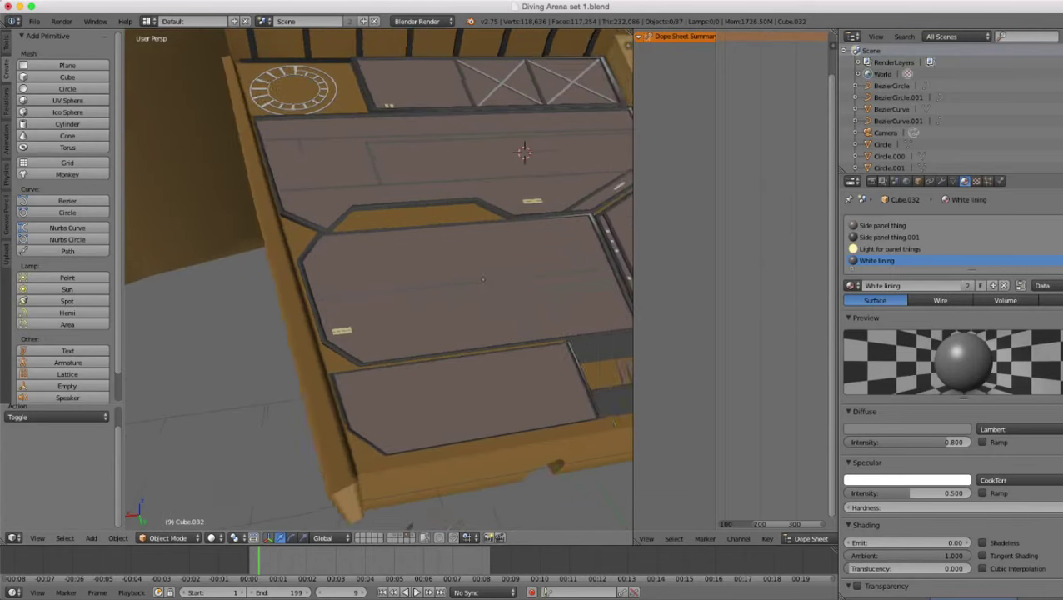
- Select the main strip's faces from its frame end past the two short stubs to the next long section
key("Tab")
middle_click_drag(576, 83, 376, 70)
left_click(359, 538)
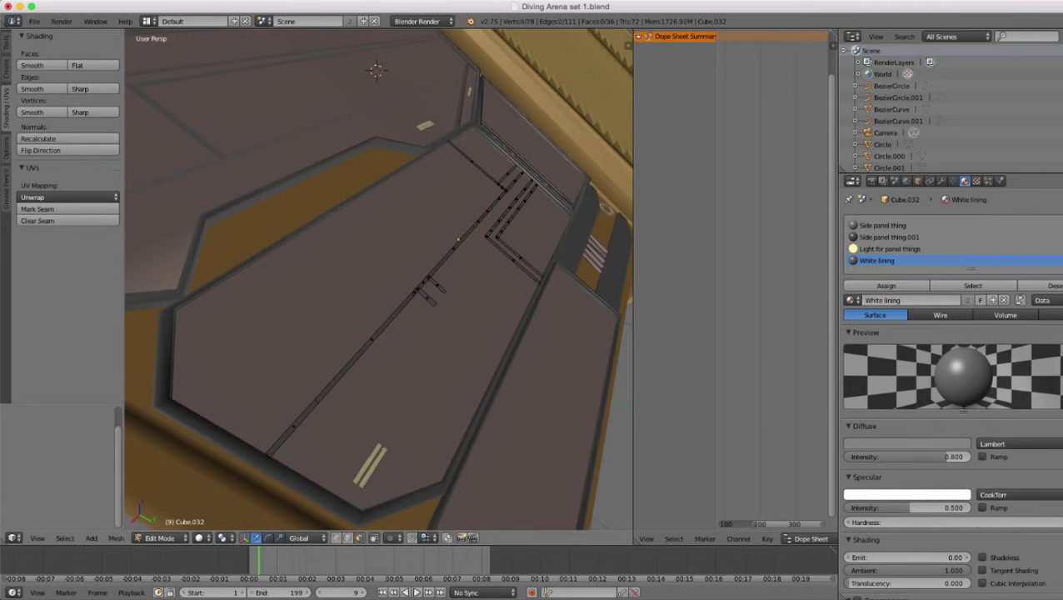
key("z")
right_click(294, 427)
middle_click_drag(294, 427, 230, 335)
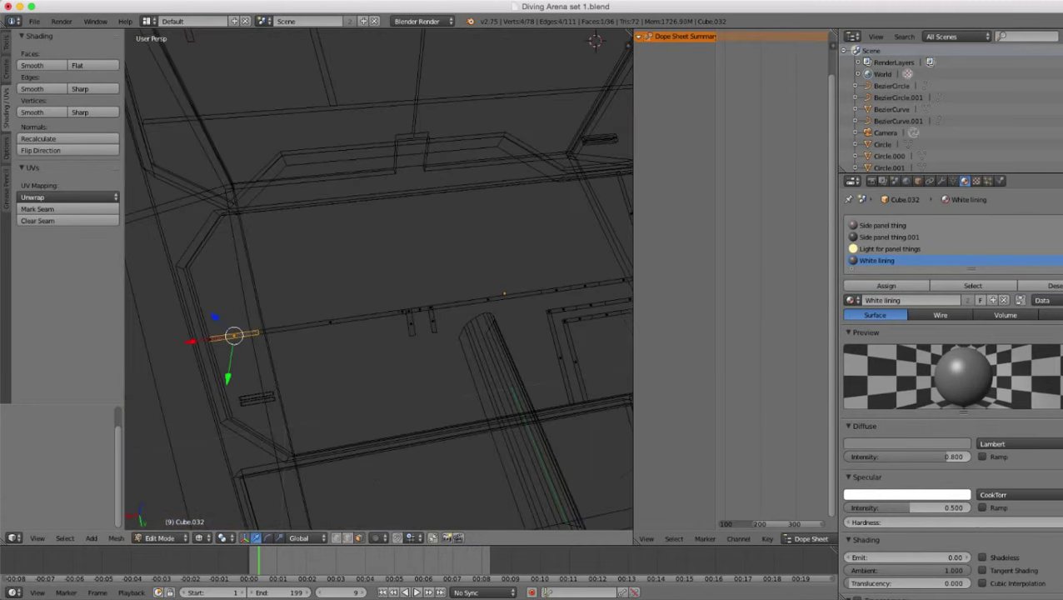
key("c")
left_click_drag(202, 327, 322, 309)
right_click(323, 308)
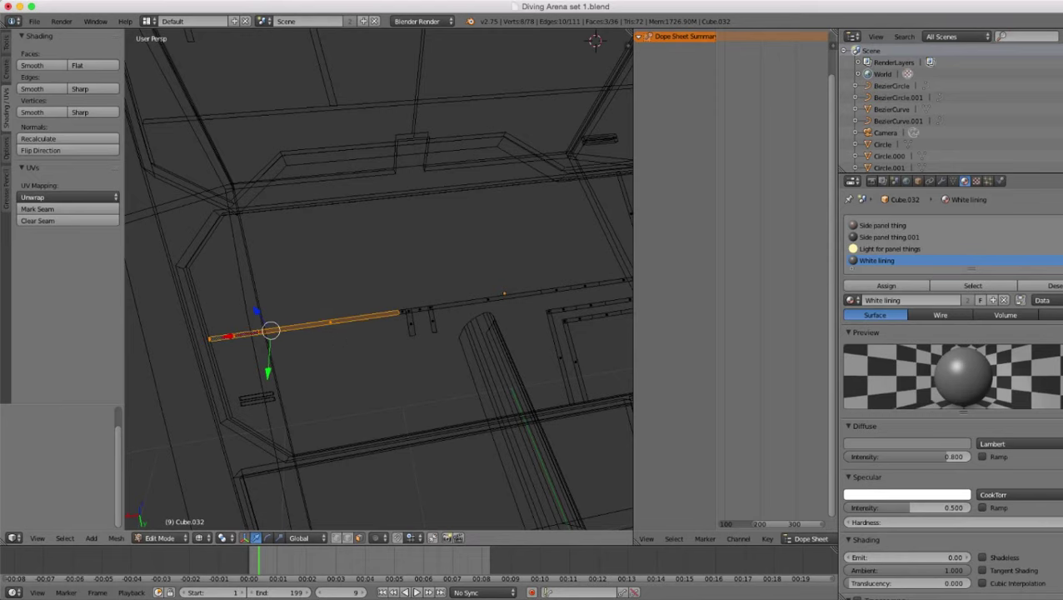
scroll(322, 308, "up", 3)
middle_click_drag(323, 308, 221, 343, "shift")
key("c")
left_click(289, 347)
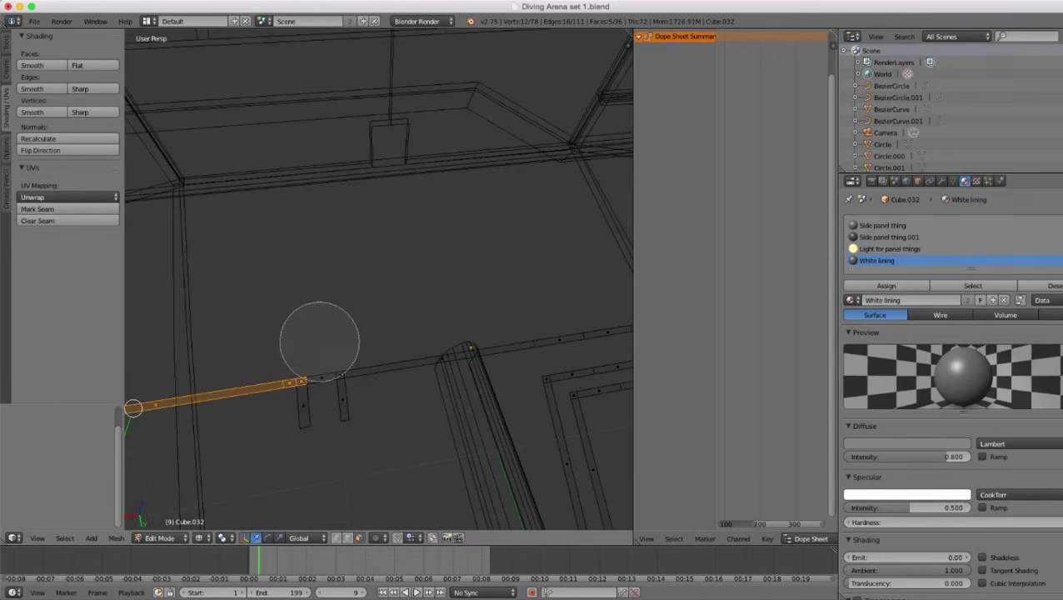
left_click(320, 343)
right_click(375, 331)
key("z")
scroll(541, 62, "down", 3)
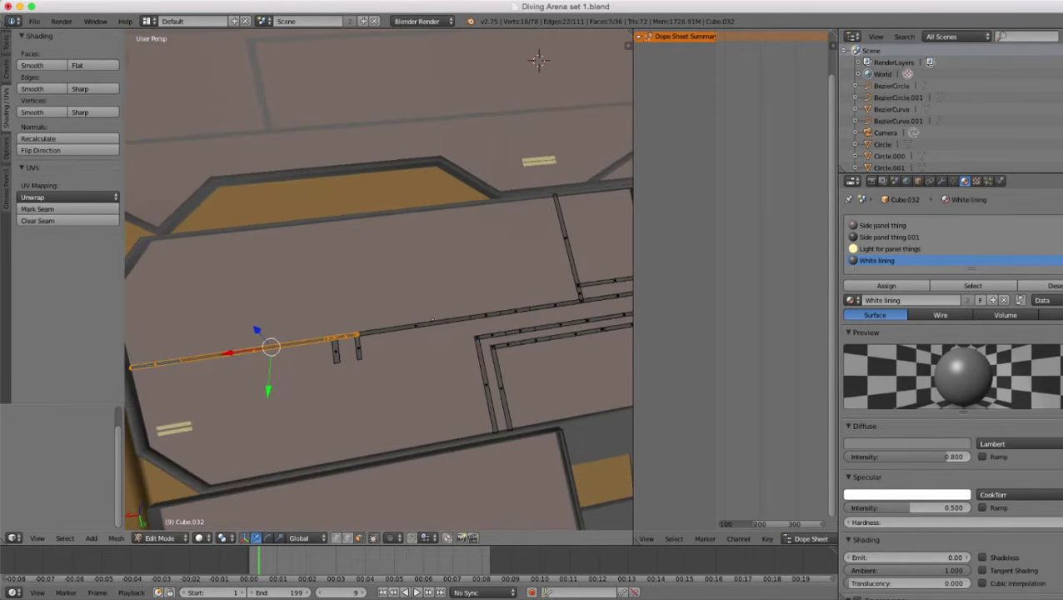
middle_click_drag(541, 62, 510, 68)
scroll(379, 280, "up", 1)
right_click(418, 353, "shift")
scroll(418, 353, "down", 2)
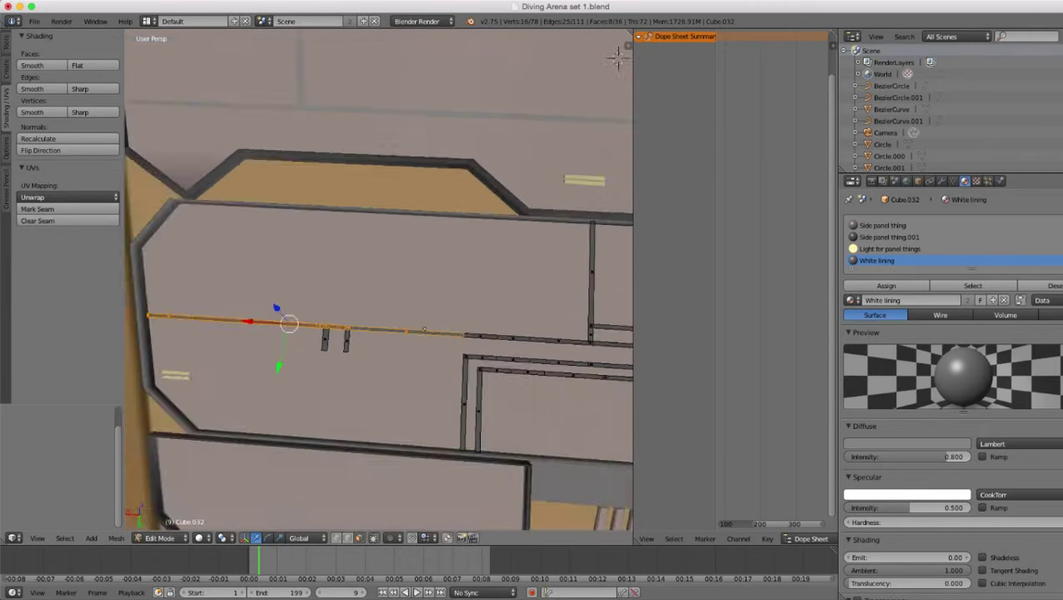
- Duplicate the selected faces -0.259 along Y and shift the copy another -0.076 along Y
middle_click_drag(418, 354, 599, 318)
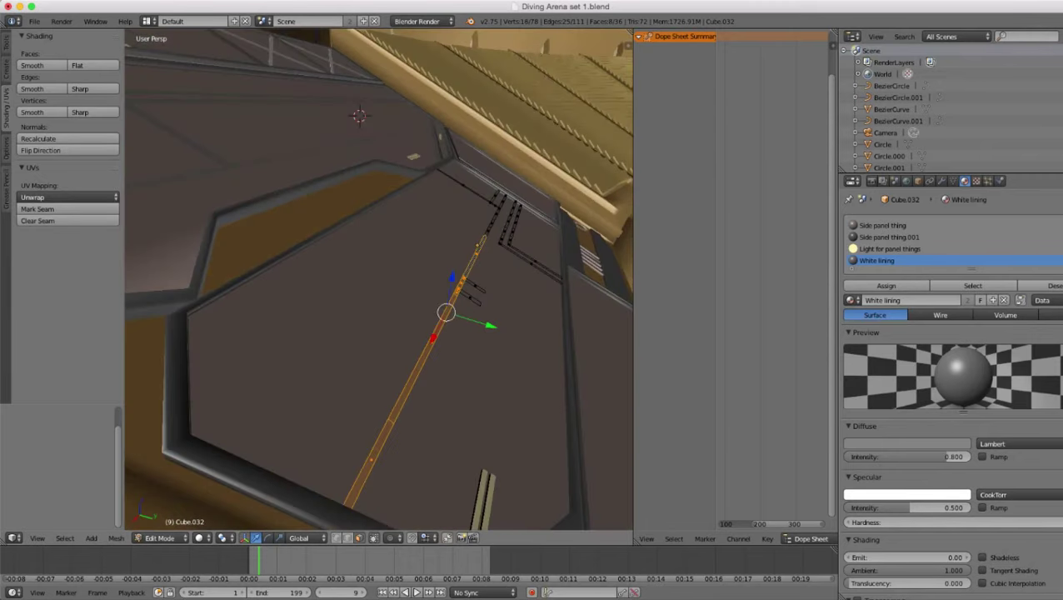
key("shift+d")
key("y")
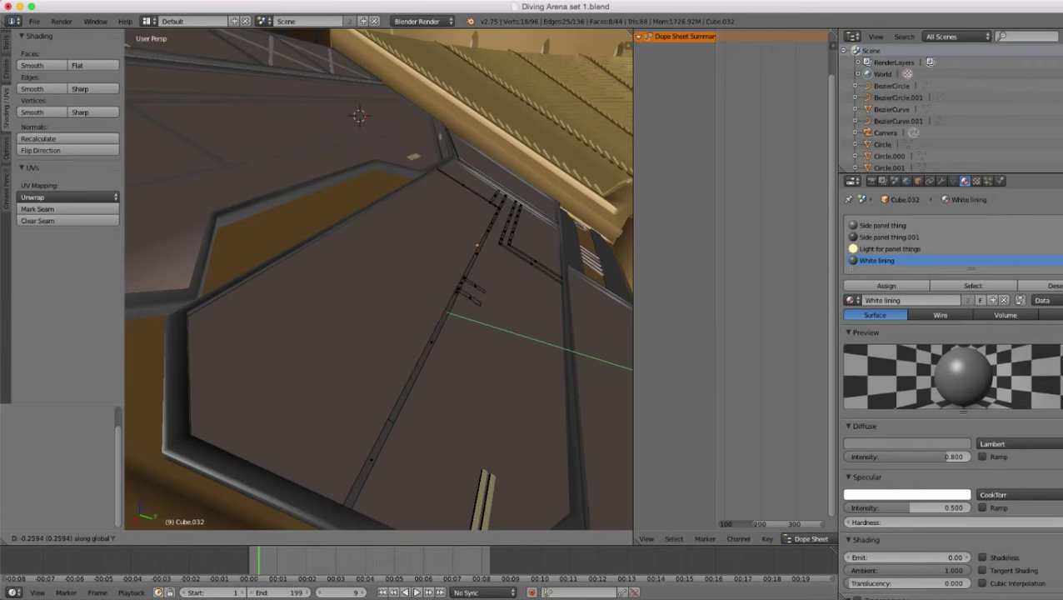
key("Return")
key("z")
middle_click_drag(400, 333, 450, 321)
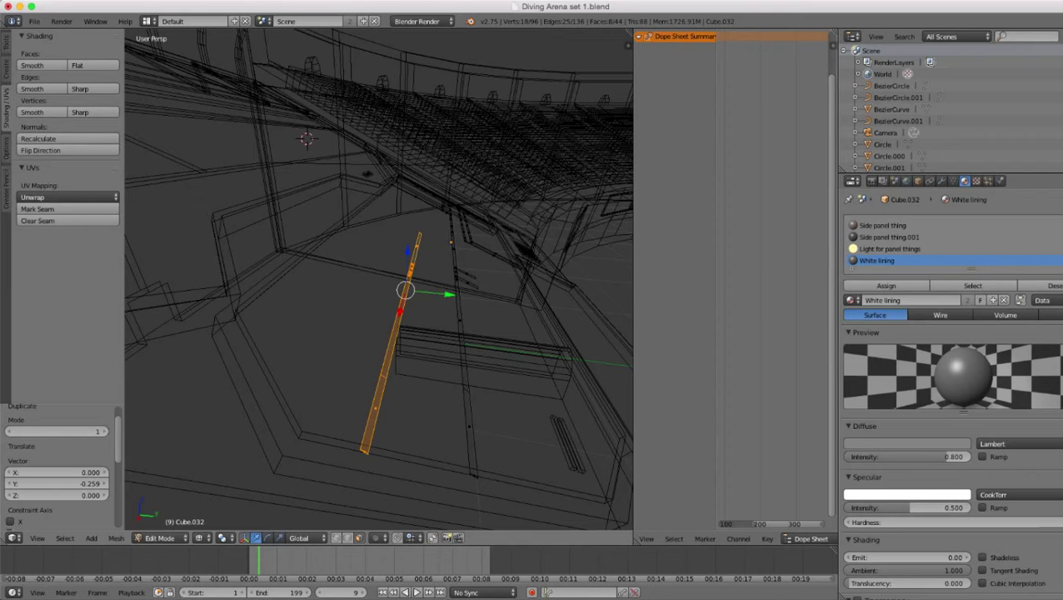
left_click(449, 295)
left_click_drag(449, 294, 434, 293)
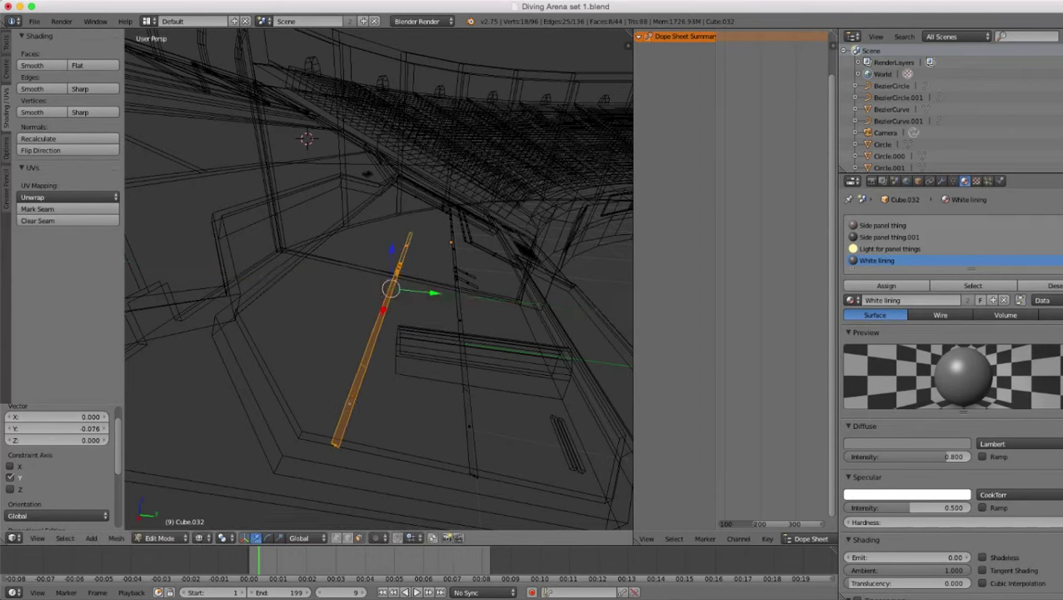
- Raise the duplicated strip 0.164 along Z out of the panel
key("z")
key("g")
key("z")
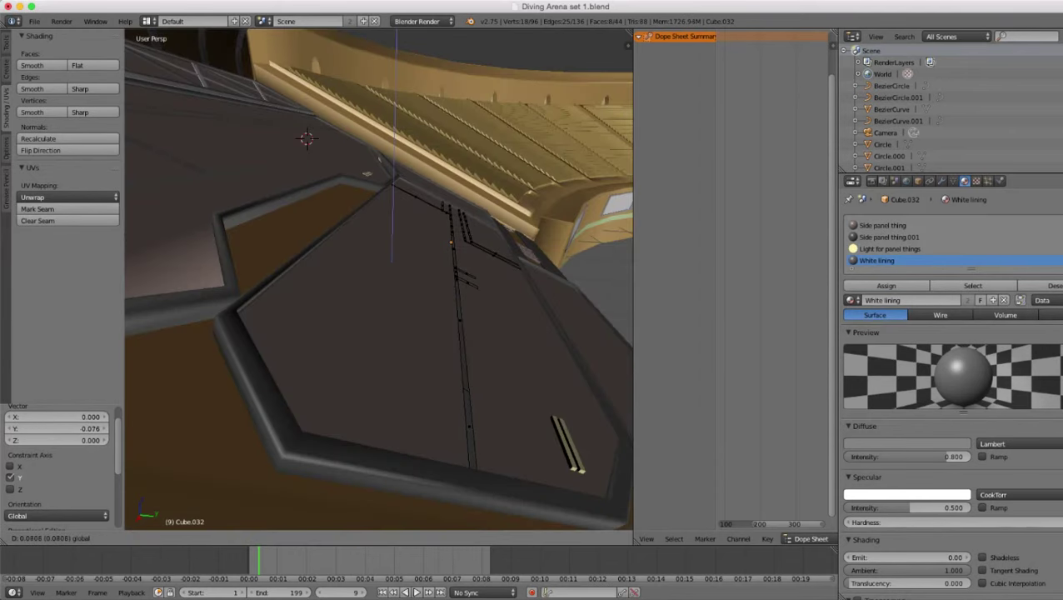
left_click_drag(394, 224, 395, 206)
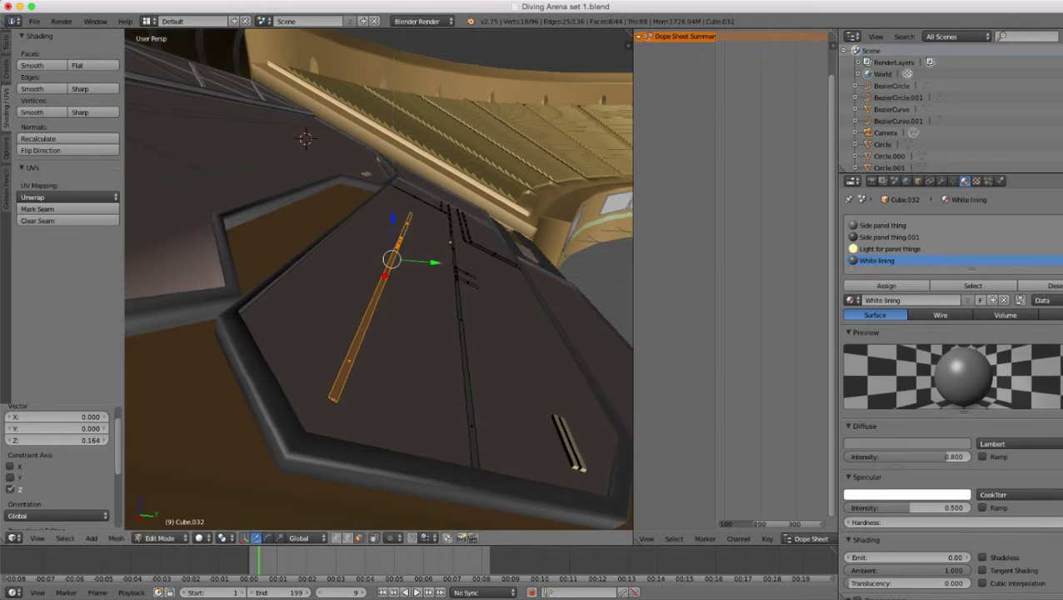
- Shift the duplicated strip -0.053 along Y and raise it 0.008 along Z to sit on the sloped panel
middle_click_drag(396, 213, 396, 230)
left_click_drag(434, 266, 424, 265)
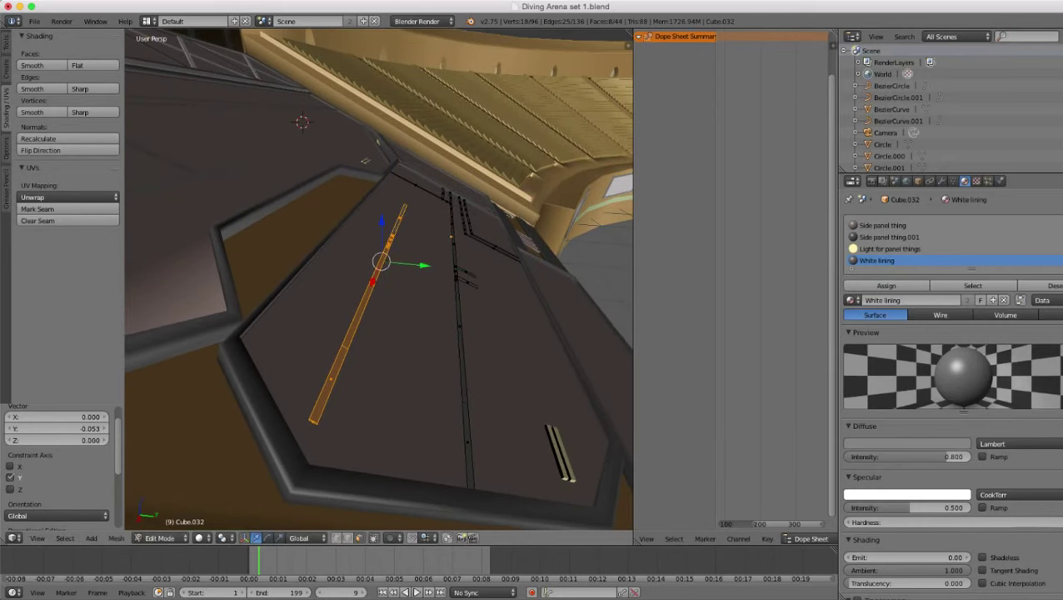
mouse_move(424, 265)
middle_mouse_down()
mouse_move(291, 307)
mouse_move(263, 333)
mouse_move(404, 242)
mouse_move(433, 246)
mouse_move(443, 224)
mouse_move(478, 227)
mouse_move(450, 247)
middle_mouse_up()
key("z")
key("z")
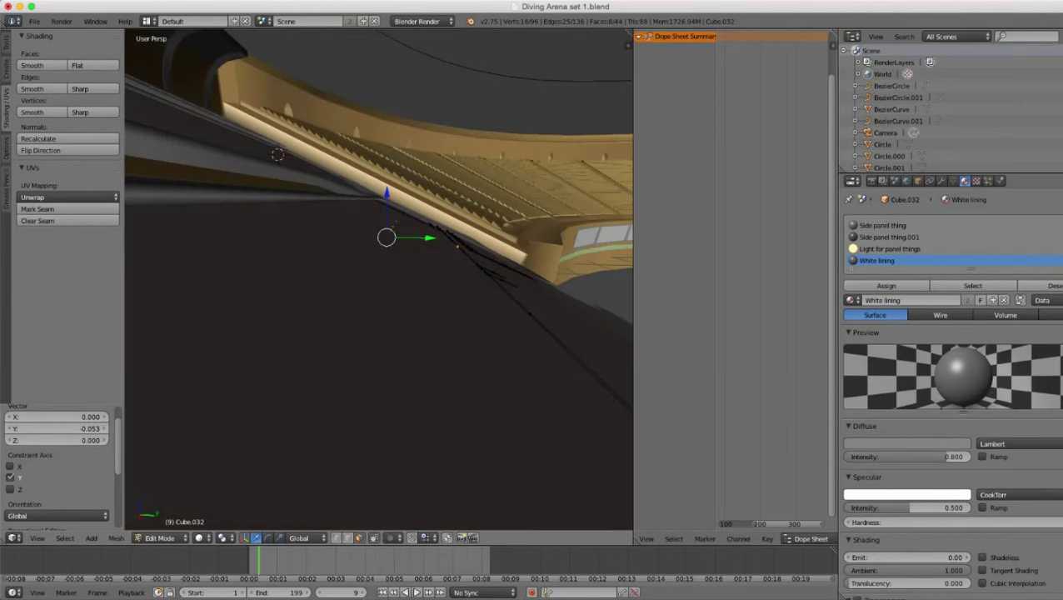
left_click_drag(387, 194, 387, 183)
- Extend the duplicated strip's end face 0.082 along X to meet the panel's frame
scroll(386, 183, "down", 5)
middle_click_drag(387, 184, 466, 221)
scroll(379, 280, "up", 2)
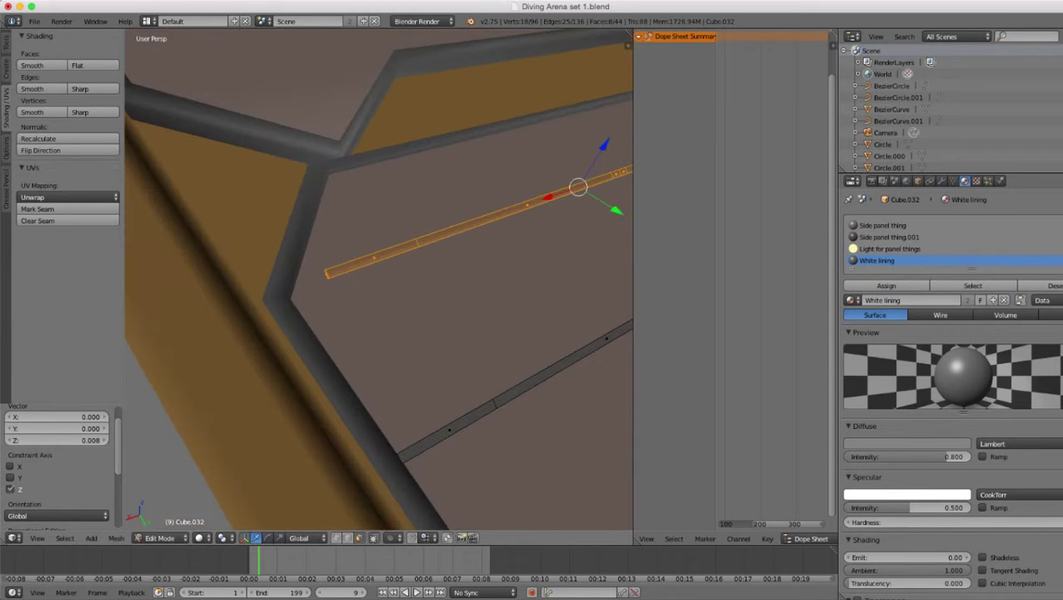
scroll(379, 280, "up", 4)
key("z")
right_click(273, 268)
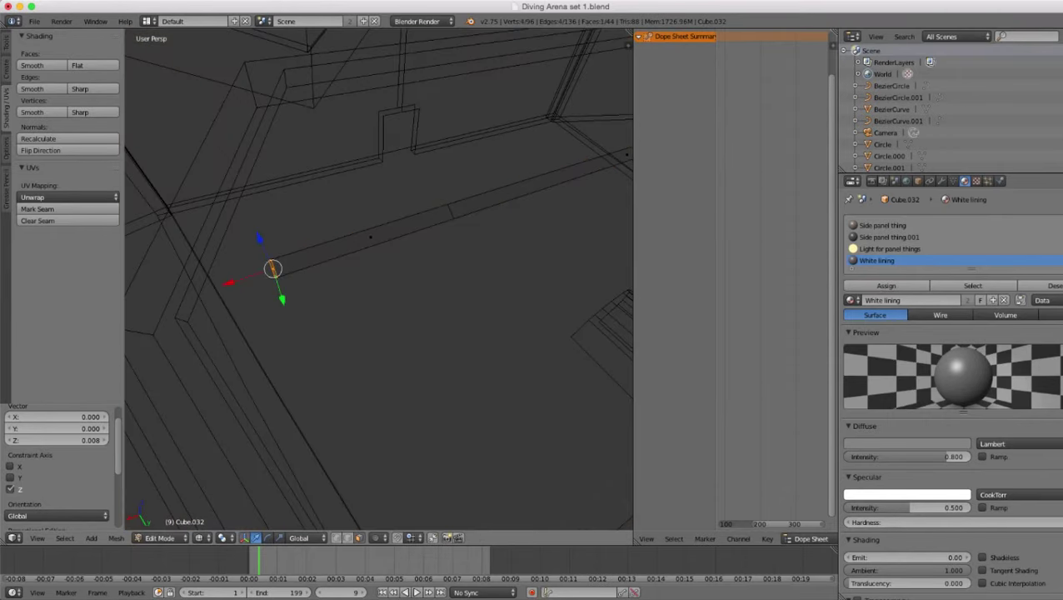
key("z")
left_click_drag(228, 284, 153, 309)
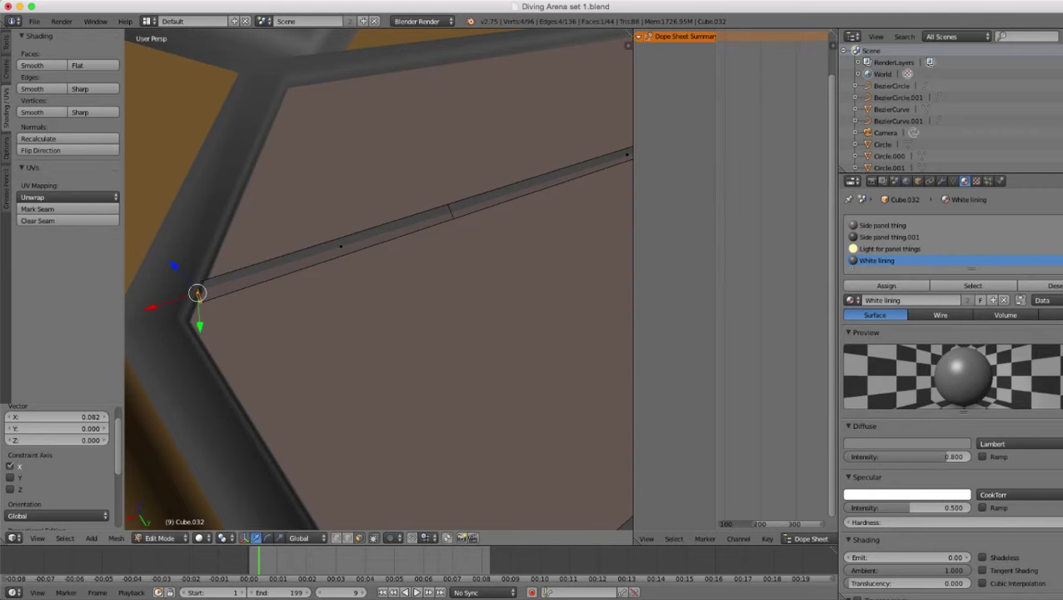
key("g")
key("Escape")
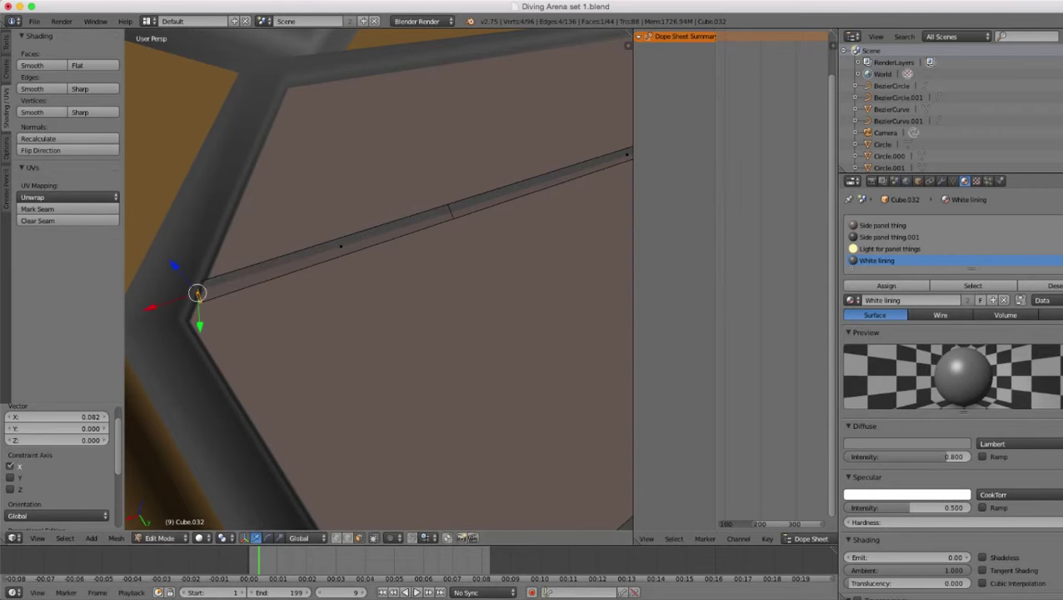
- Raise the duplicated strip's lower long edge 0.002 along Z
left_click(336, 538)
right_click(450, 220, "alt")
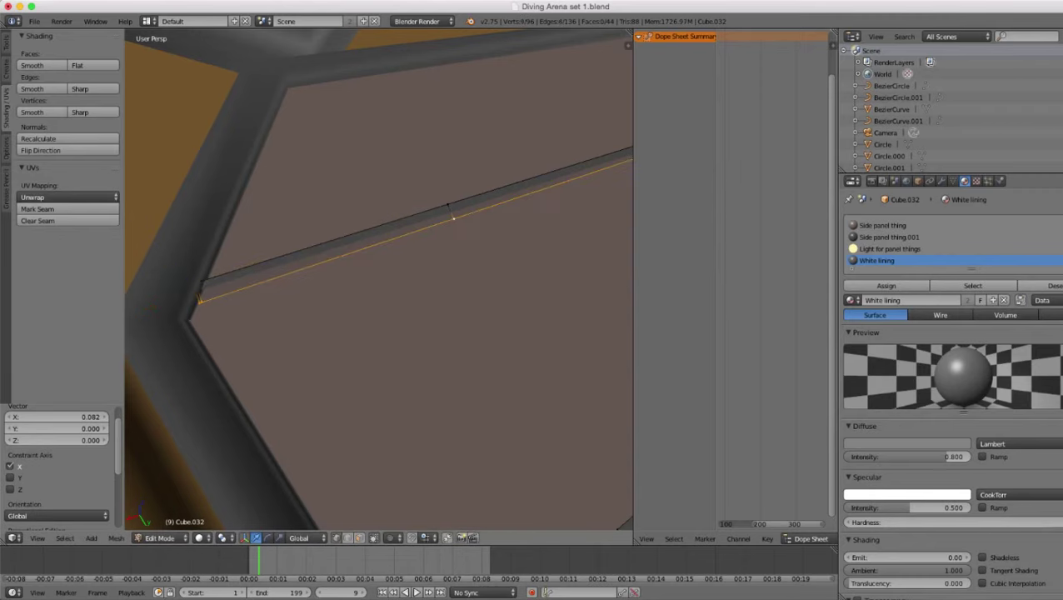
middle_click_drag(450, 220, 575, 237)
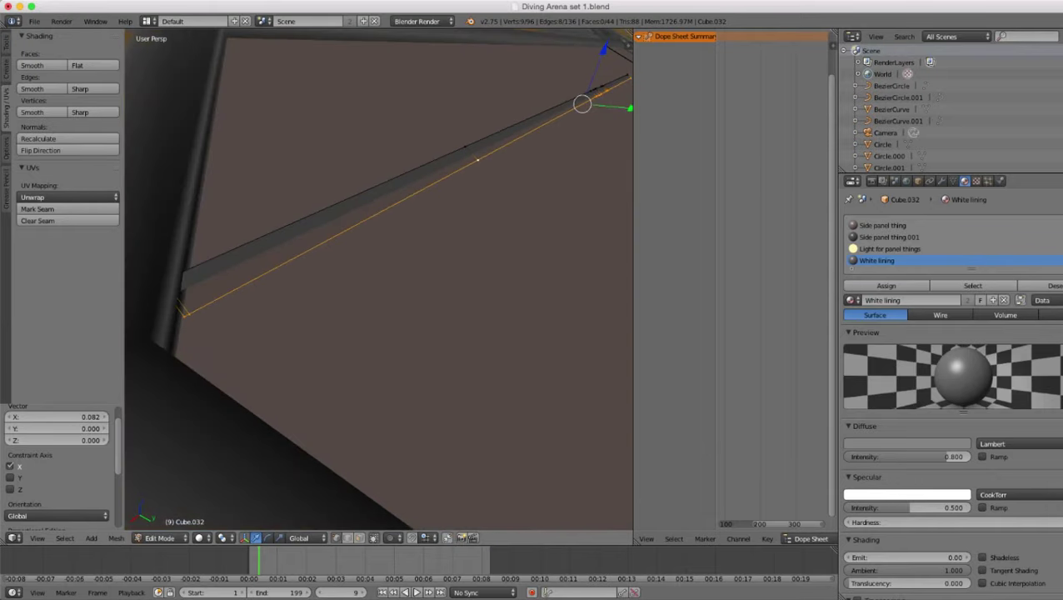
left_click_drag(603, 50, 604, 47)
scroll(604, 47, "down", 5)
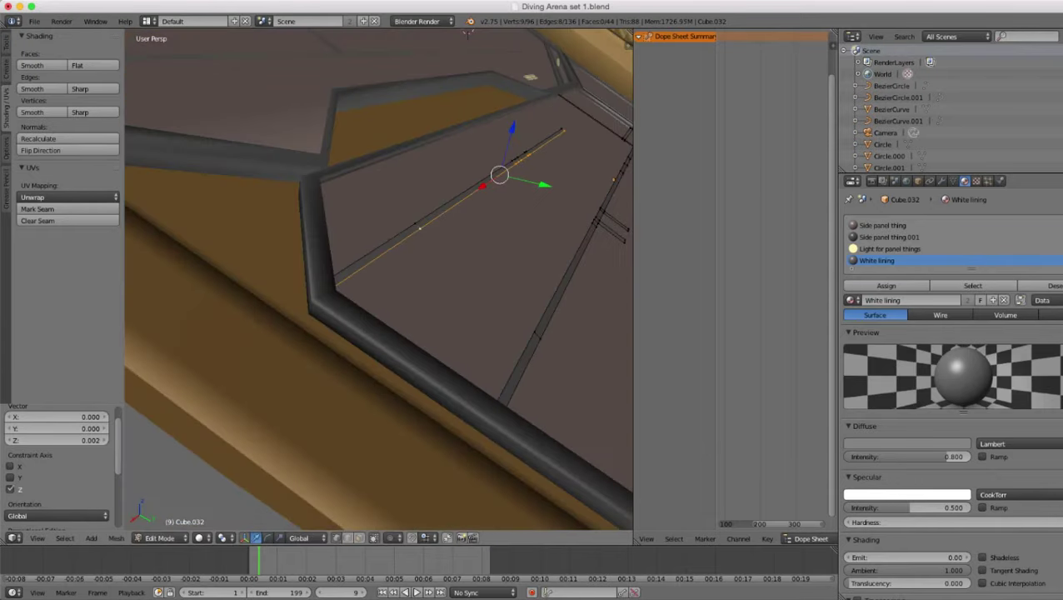
- Select the duplicated strip's end at the panel's frame and shift it 0.010 along X into the frame
middle_click_drag(604, 46, 488, 54)
scroll(488, 54, "down", 3)
middle_click_drag(294, 268, 354, 272, "shift")
scroll(354, 271, "up", 4)
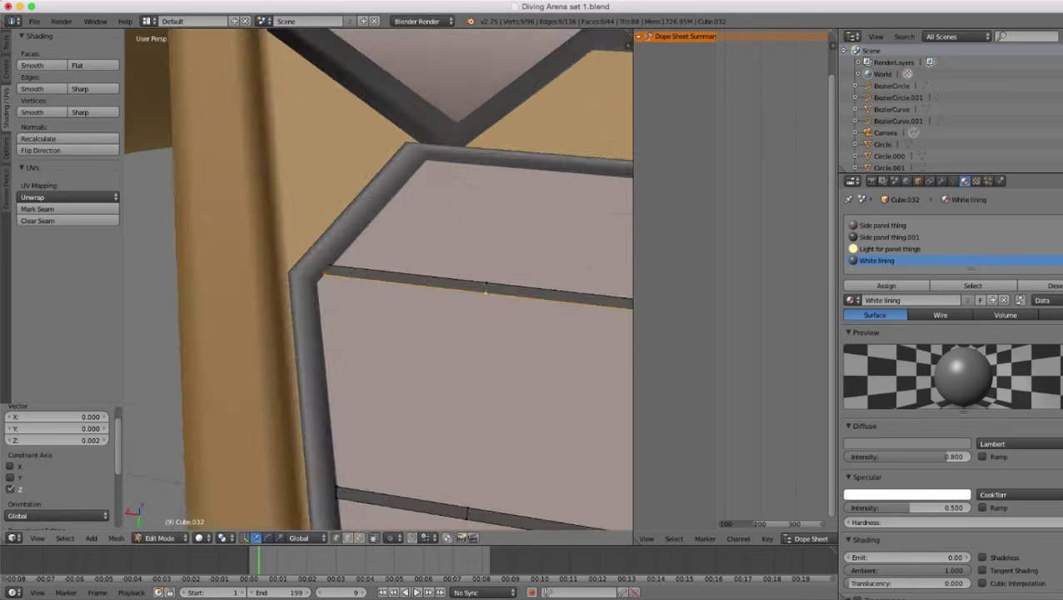
key("z")
key("a")
key("c")
left_click(323, 261)
right_click(323, 261)
key("z")
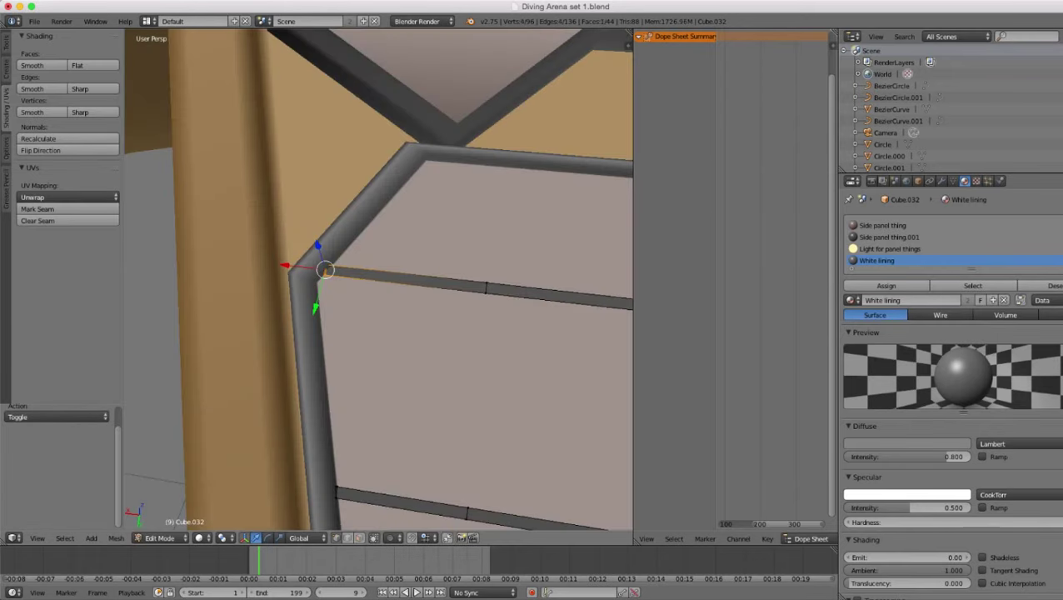
left_click_drag(286, 265, 278, 263)
- Add one loop cut across the duplicated strip close to its free end, with an edge slide factor of -0.927
scroll(278, 264, "down", 5)
scroll(379, 271, "down", 3)
middle_click_drag(379, 271, 299, 298, "shift")
scroll(238, 252, "up", 5)
scroll(299, 298, "up", 2)
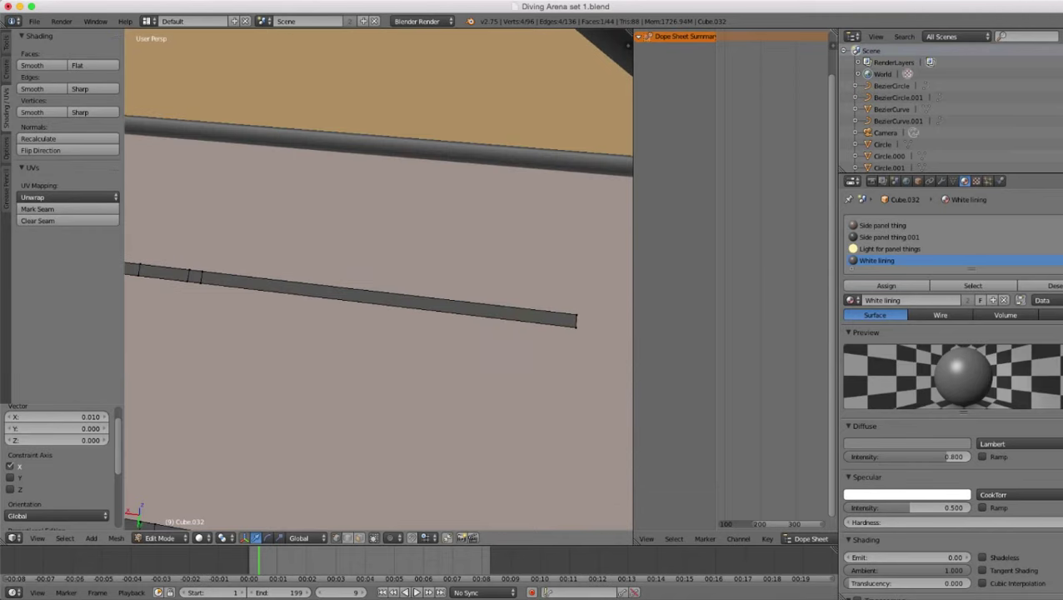
middle_click_drag(416, 292, 286, 274, "shift")
scroll(286, 273, "up", 5)
scroll(379, 280, "down", 5)
key("ctrl+r")
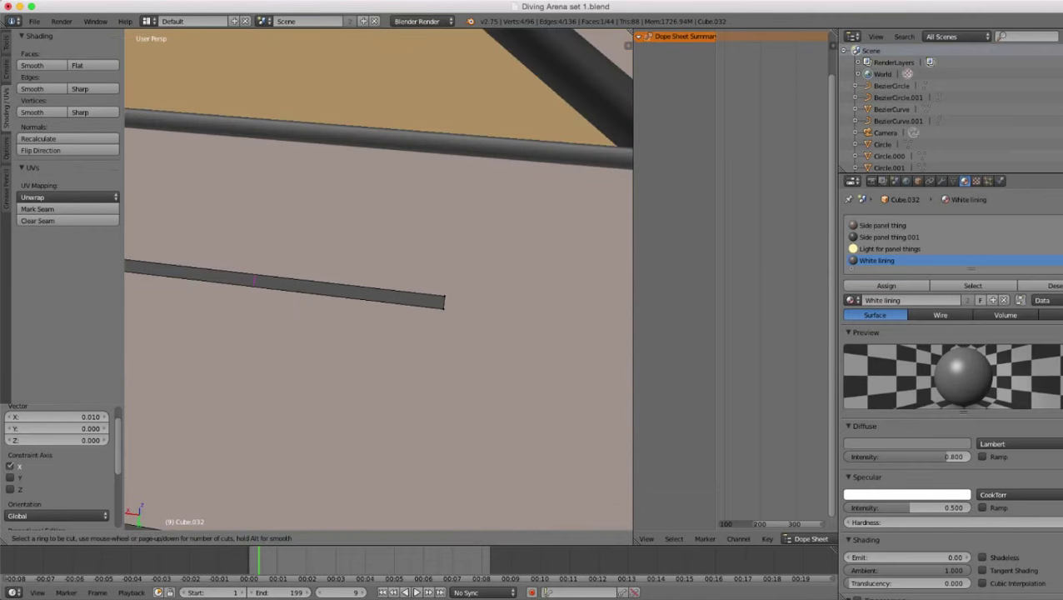
left_click(314, 288)
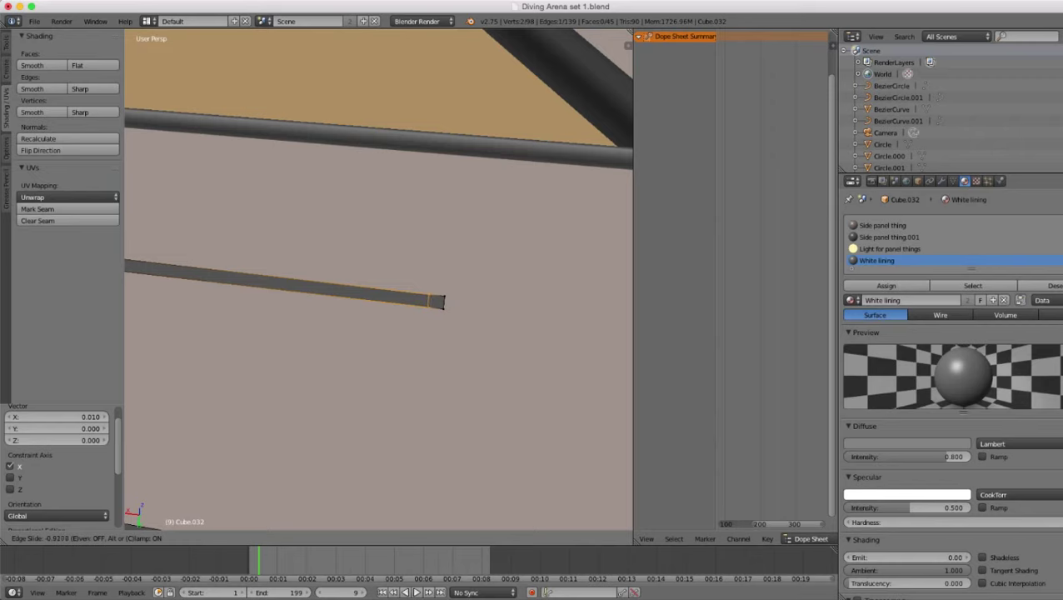
left_click(429, 301)
- Extrude the short upper edge between the new cut and the strip's free end -0.137 along Y
right_click(444, 295)
right_click(430, 294, "shift")
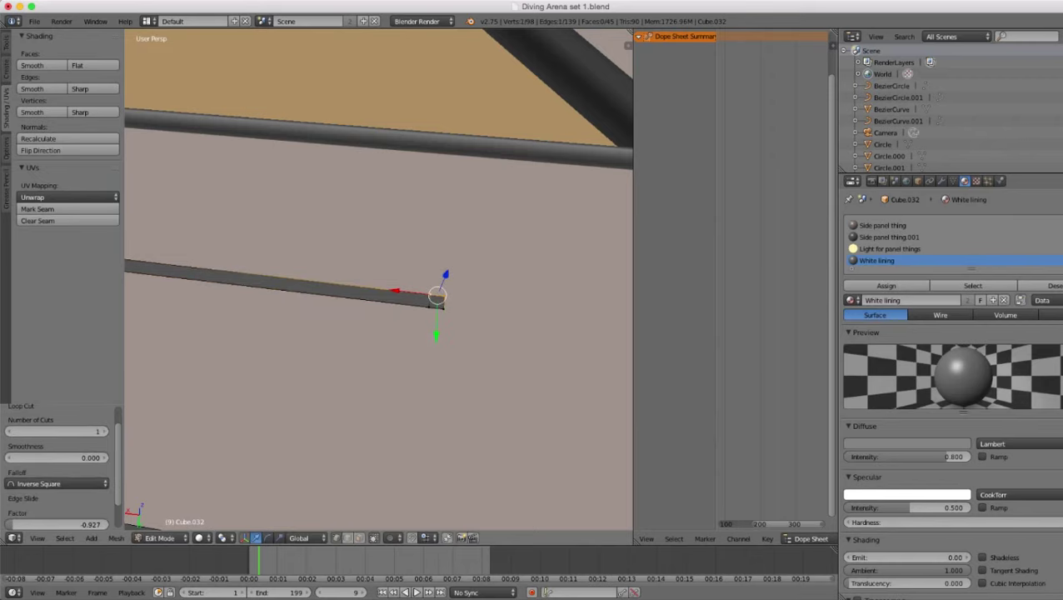
middle_click_drag(430, 294, 287, 279)
key("e")
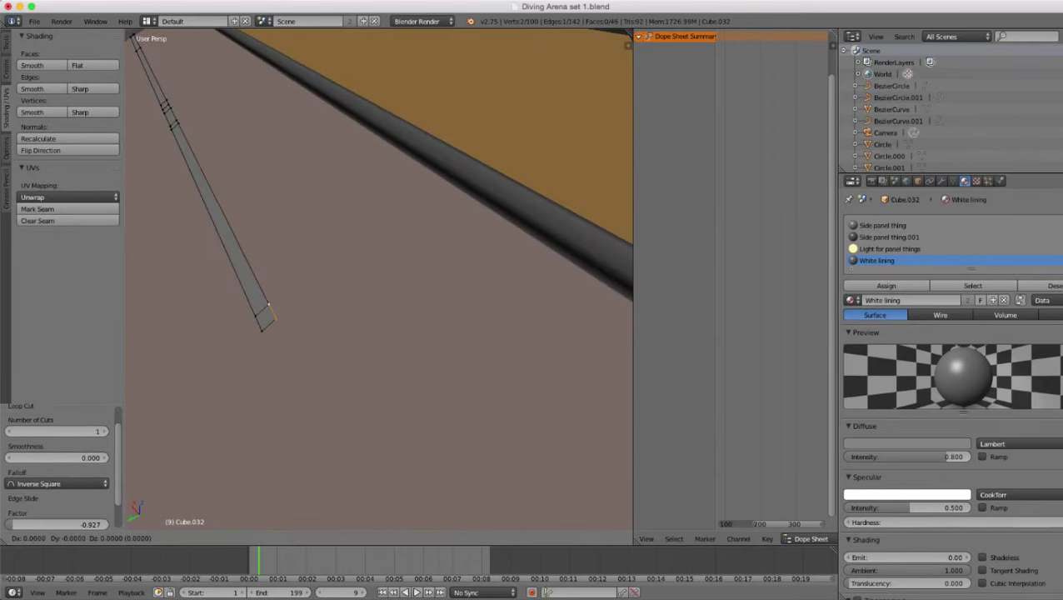
key("y")
left_click(372, 263)
- Move the extruded edge another -0.150 along Y
key("z")
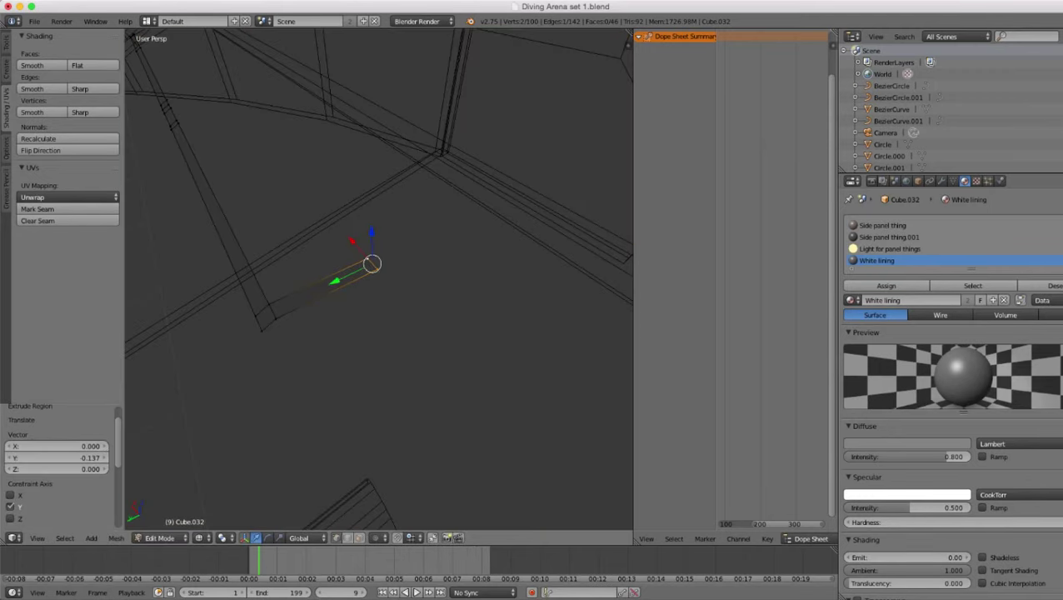
key("g")
key("y")
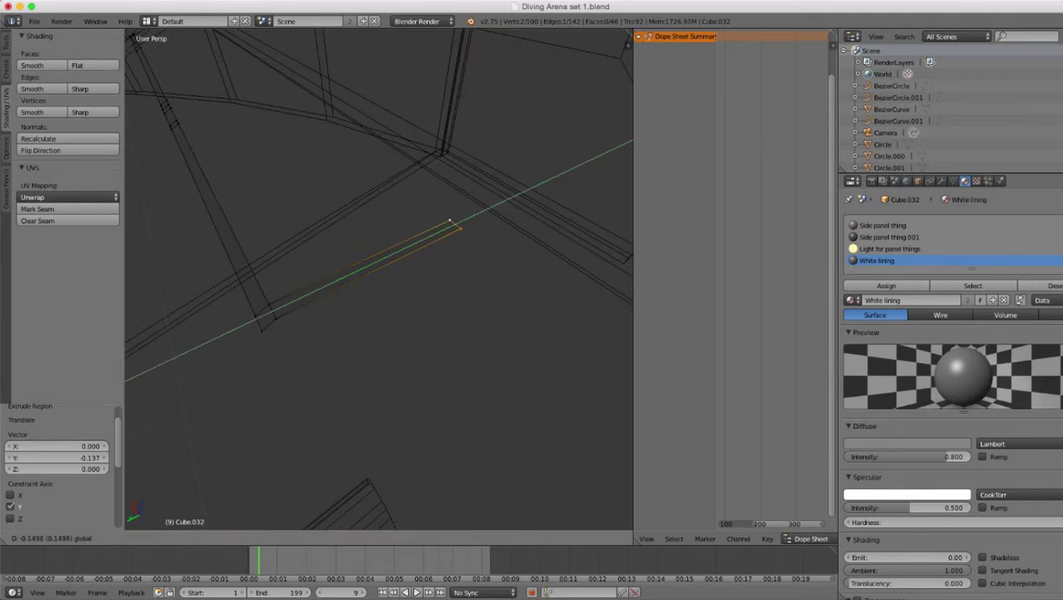
left_click(455, 223)
- Raise the extruded edge 0.126 along Z
key("z")
middle_click_drag(454, 223, 416, 188)
key("z")
key("z")
key("g")
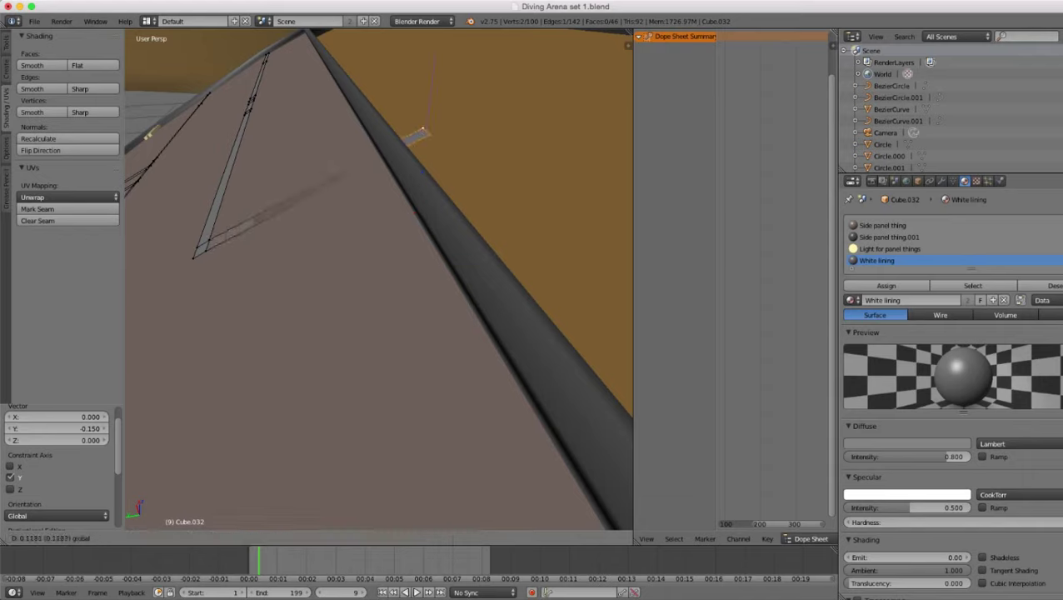
left_click_drag(433, 70, 432, 72)
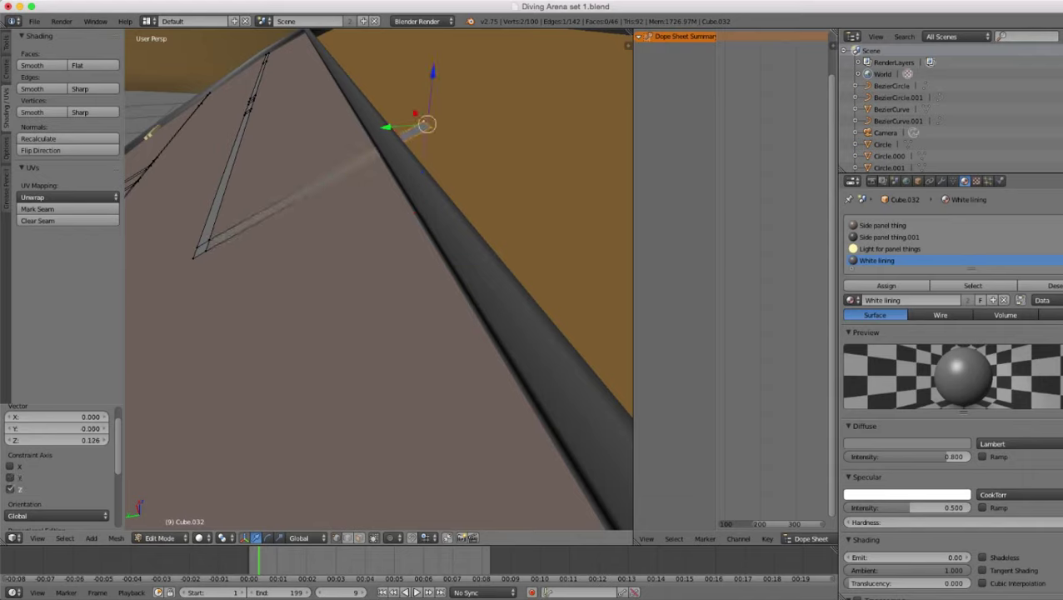
- Shift the extruded edge 0.051 along Y and -0.021 along Z into the panel's frame, and finish editing the mesh
key("g")
key("y")
key("Return")
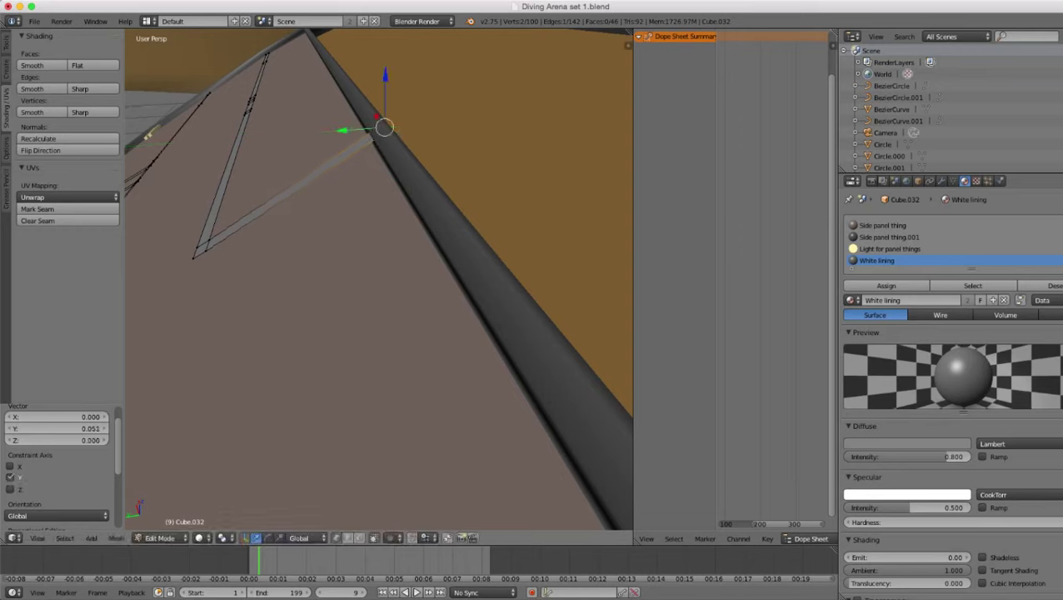
left_click_drag(385, 88, 385, 103)
middle_click_drag(385, 102, 516, 179)
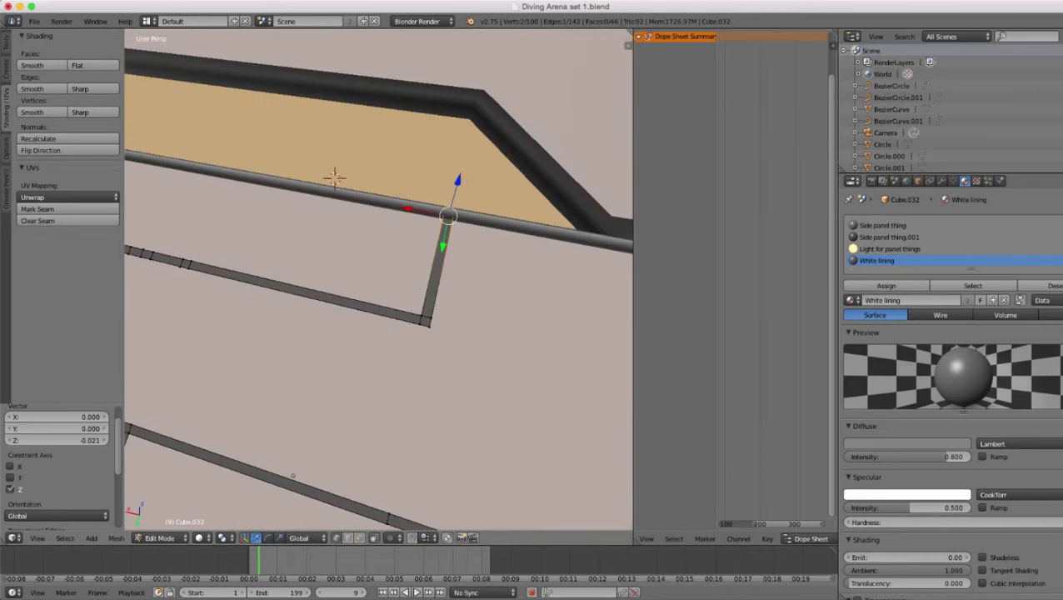
key("Tab")
key("a")
- Examine the lining strips and light blocks across the side panels from several angles
scroll(379, 280, "down", 10)
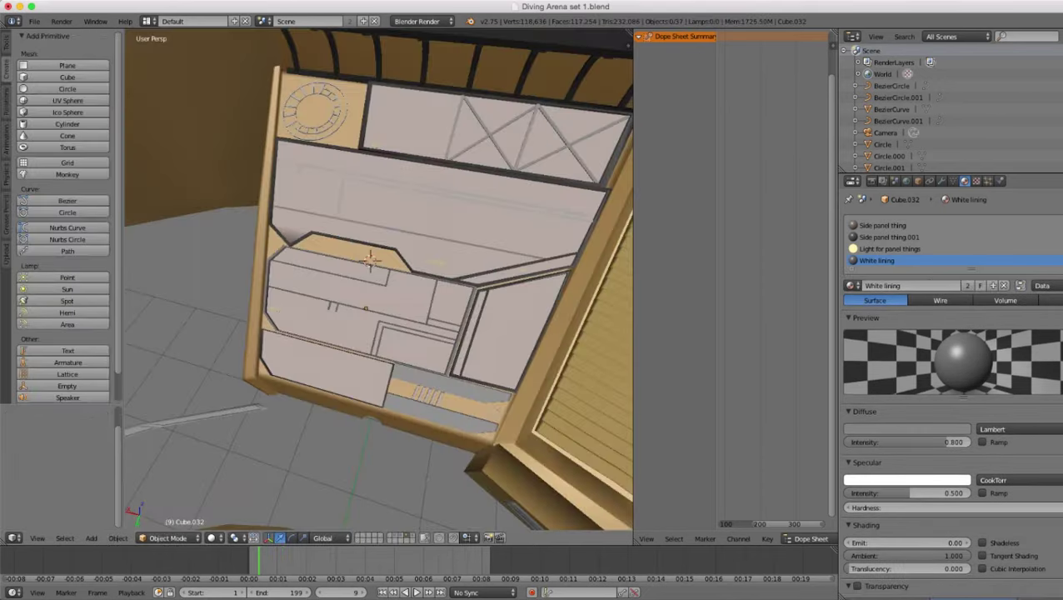
middle_click_drag(379, 279, 462, 246)
scroll(379, 280, "up", 6)
scroll(380, 279, "up", 3)
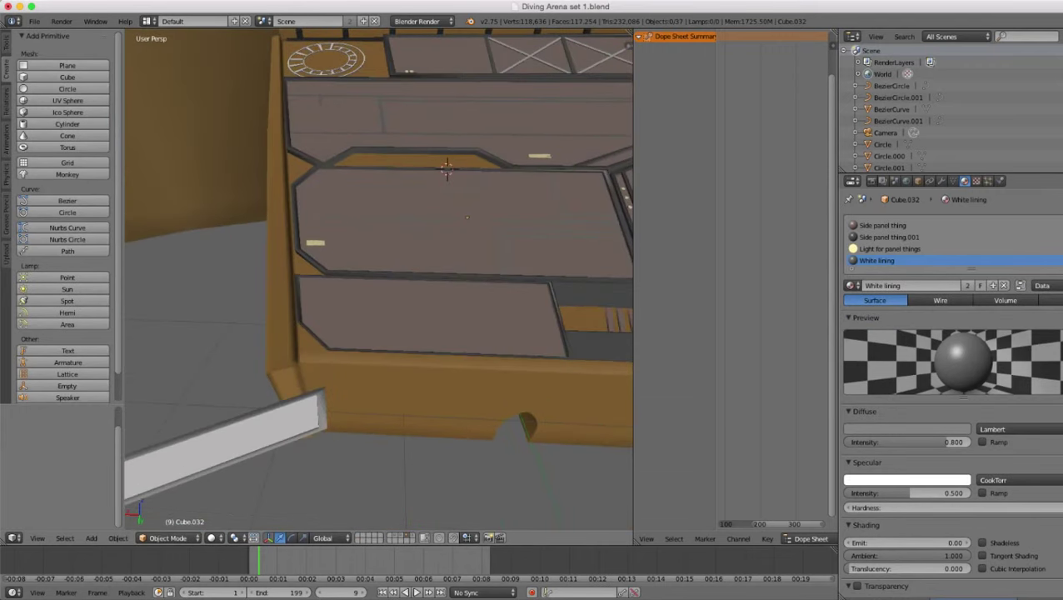
key("super+Tab")
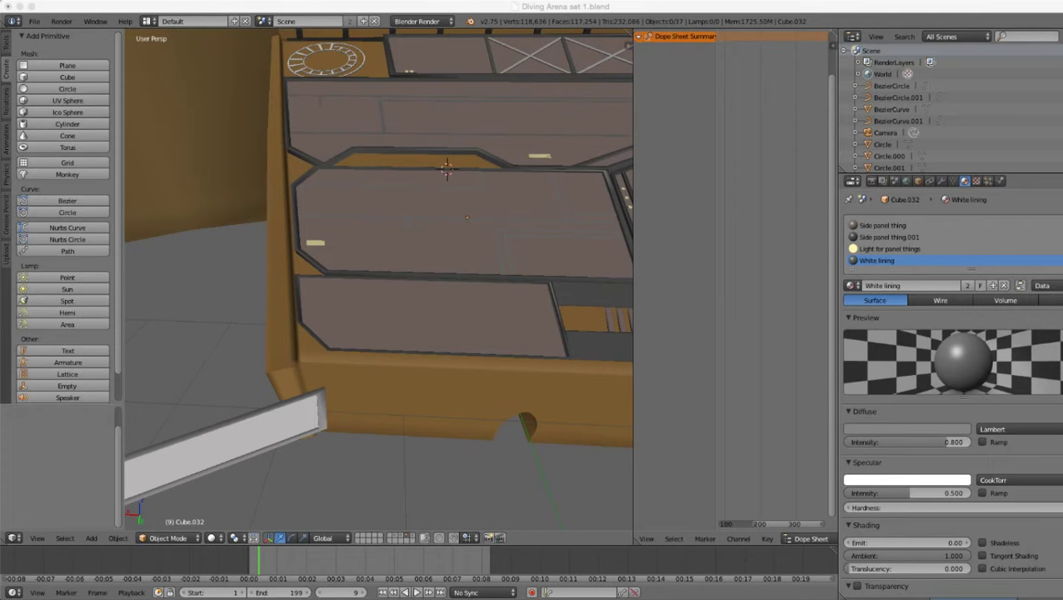
key("super+Tab")
middle_click_drag(379, 288, 467, 254)
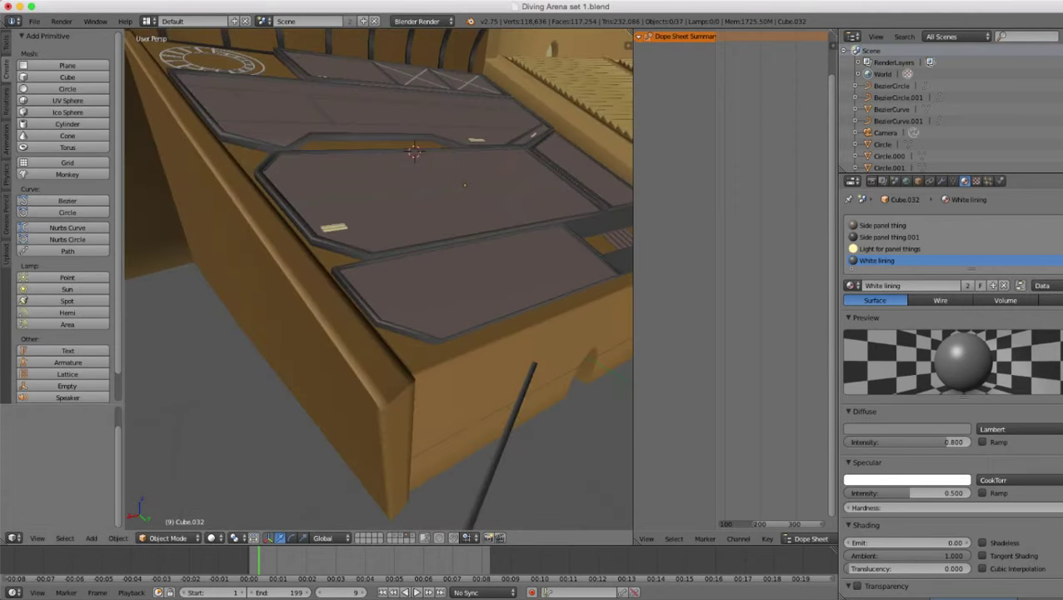
middle_click_drag(379, 267, 366, 225)
scroll(379, 279, "down", 2)
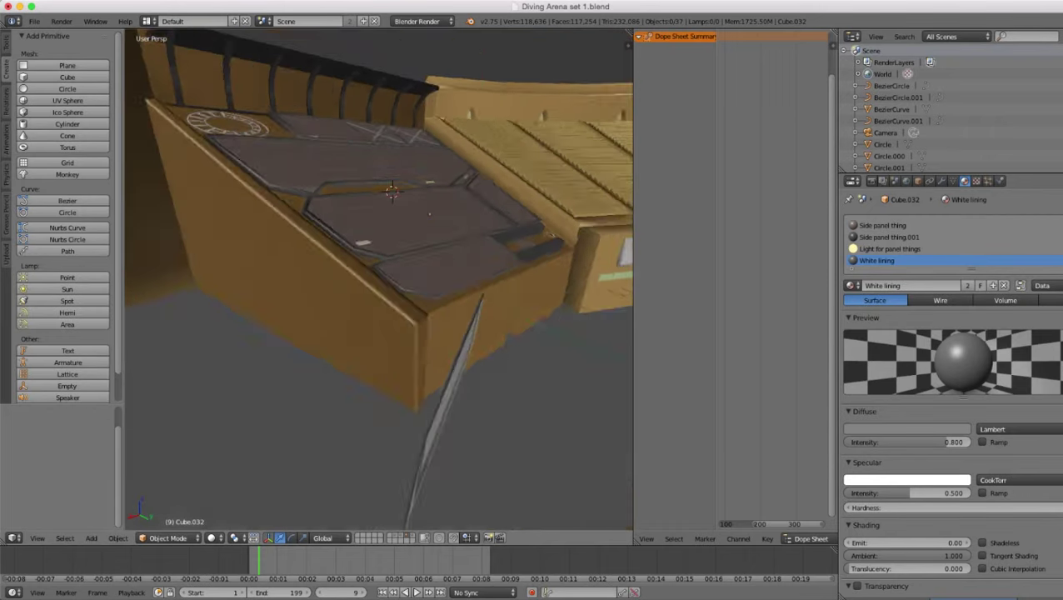
scroll(379, 279, "up", 3)
middle_click_drag(379, 279, 346, 287)
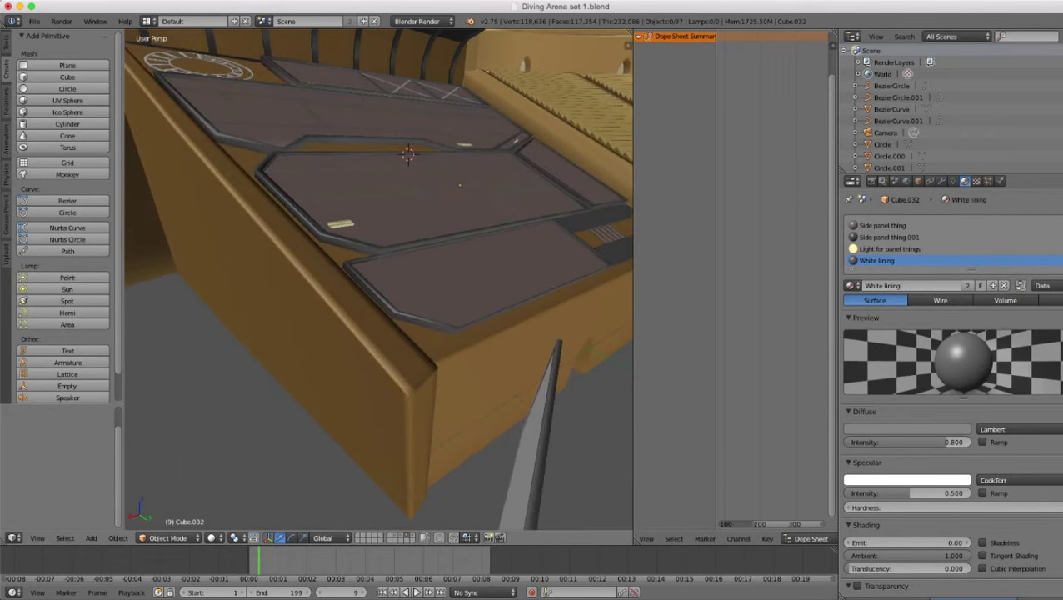
- Open the lowest side panel's mesh for editing and select the lengthwise edge loop through its middle
right_click(484, 280)
middle_click_drag(484, 280, 273, 258)
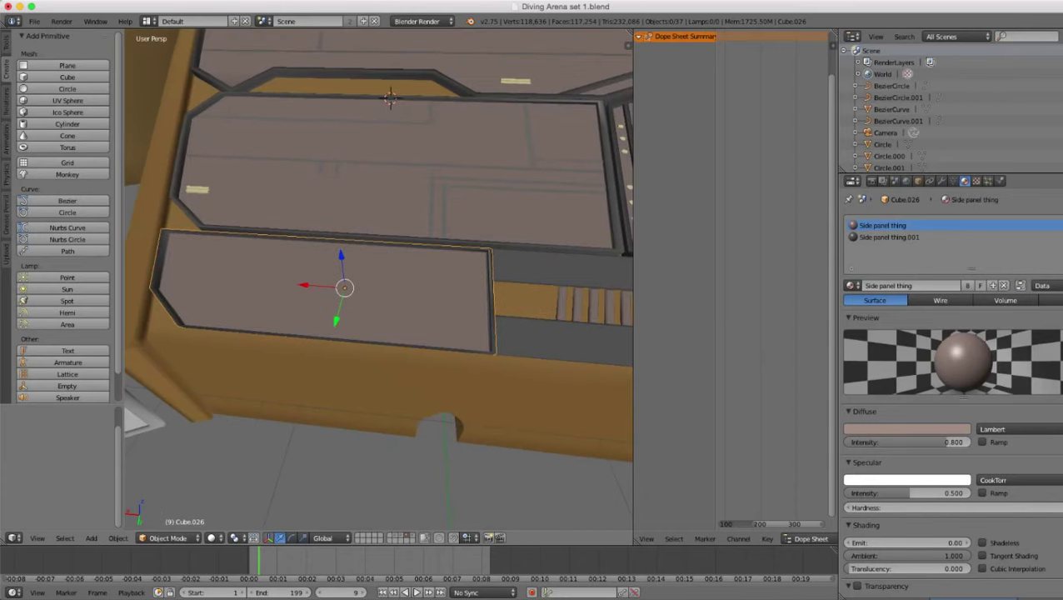
key("Tab")
middle_click_drag(367, 292, 375, 261)
scroll(375, 262, "up", 3)
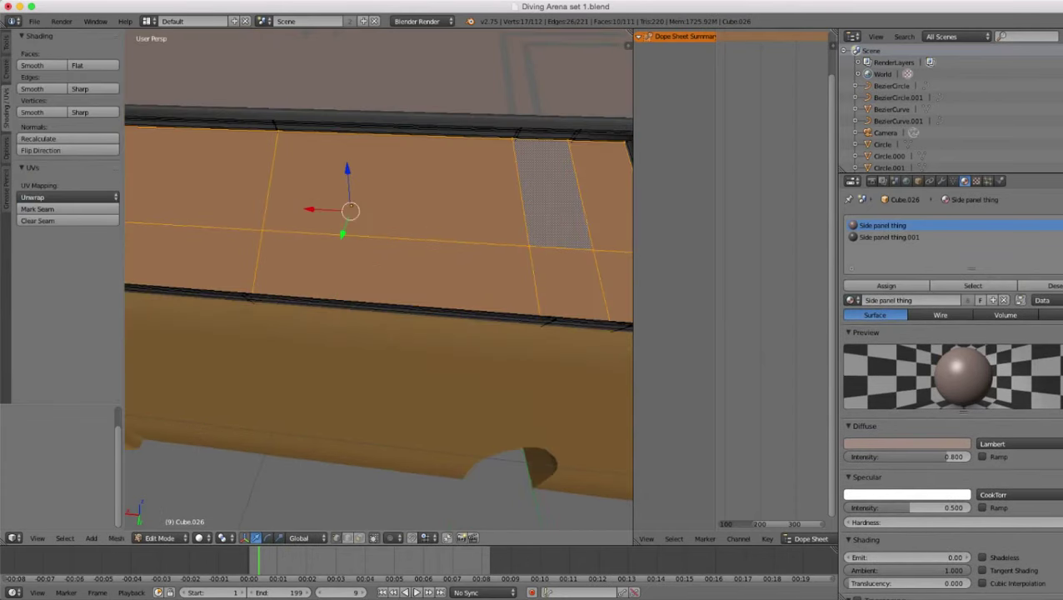
right_click(373, 237, "alt")
- Deselect the edge loop's vertices on the lowest panel's frame at one end
key("z")
scroll(373, 238, "down", 5)
middle_click_drag(374, 242, 375, 283, "shift")
scroll(467, 258, "up", 5)
scroll(375, 284, "up", 2)
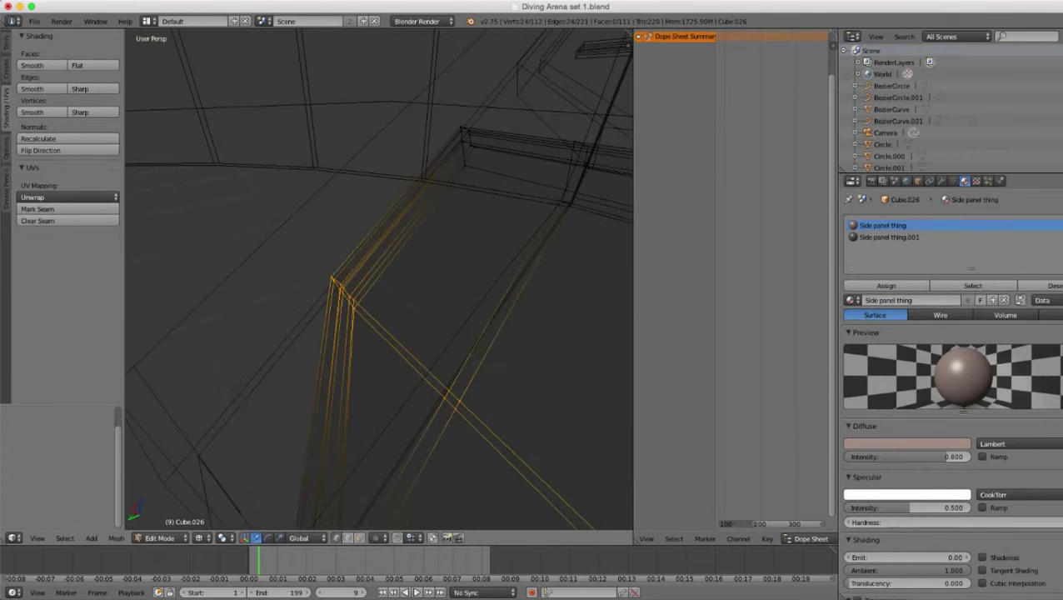
key("z")
key("z")
key("c")
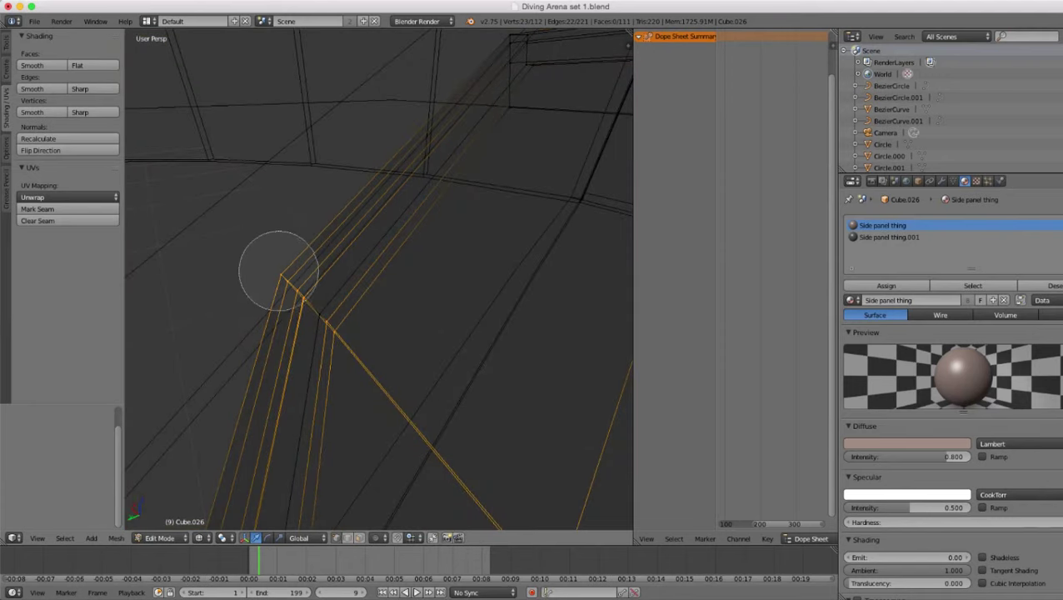
mouse_move(278, 273)
middle_mouse_down()
mouse_move(288, 282)
mouse_move(272, 267)
mouse_move(325, 262)
mouse_move(351, 247)
mouse_move(429, 241)
mouse_move(404, 227)
mouse_move(403, 190)
mouse_move(398, 199)
middle_mouse_up()
key("Escape")
key("c")
middle_click(361, 230)
key("Escape")
- Box-deselect the edge loop's vertices on the underside of the lowest panel
scroll(361, 230, "down", 5)
scroll(408, 241, "down", 4)
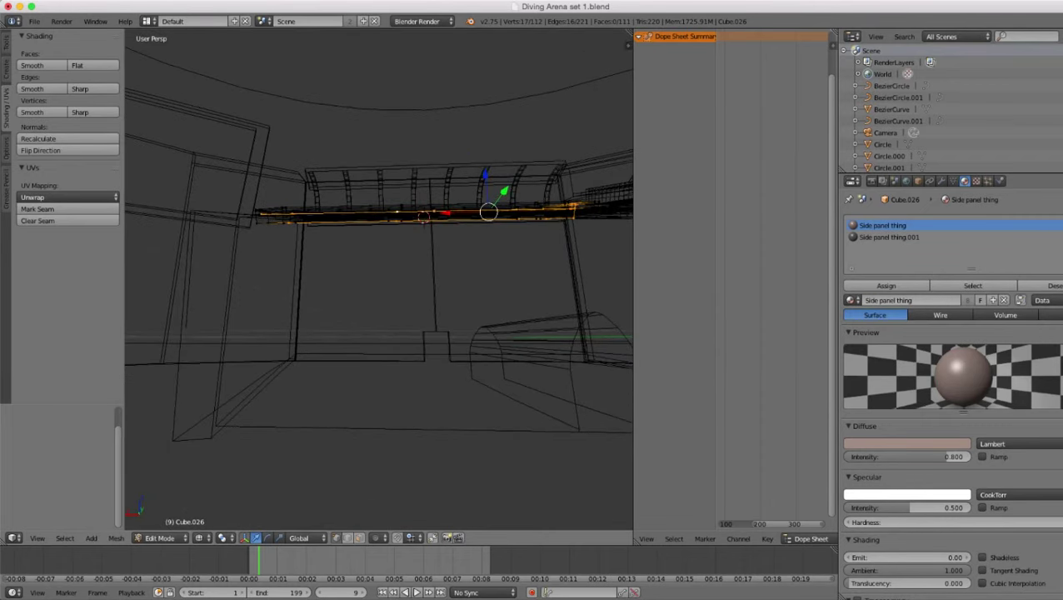
key("b")
left_click_drag(257, 216, 631, 347)
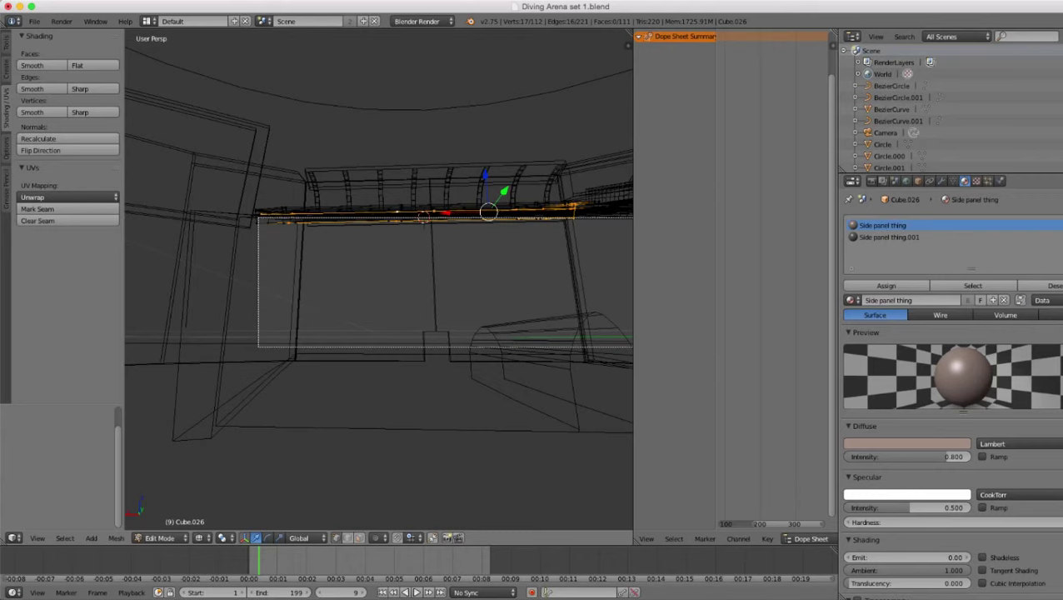
middle_click_drag(631, 346, 633, 348)
middle_click_drag(500, 275, 518, 335)
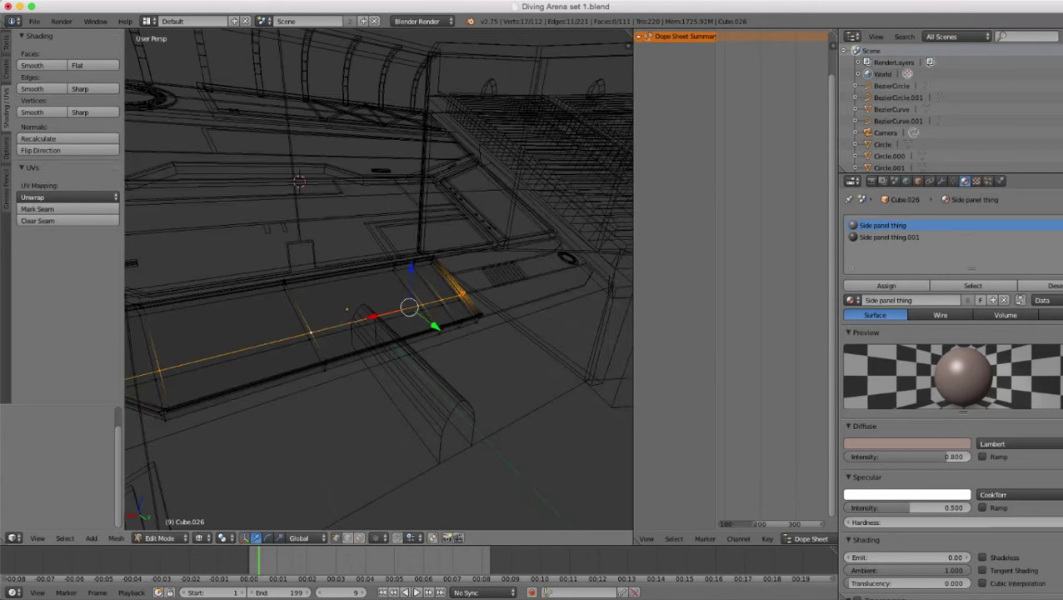
- Deselect the loop's remaining vertices on the opposite frame end, keeping only the edges across the panel's face
scroll(375, 281, "up", 6)
middle_click_drag(466, 292, 408, 275, "shift")
key("z")
scroll(408, 275, "up", 8)
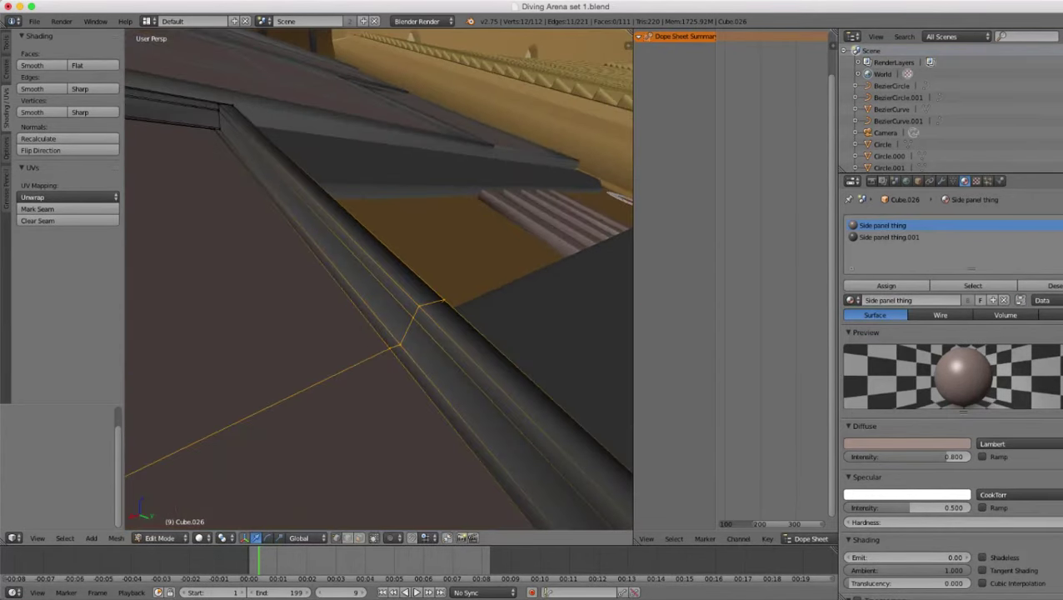
right_click(401, 344, "shift")
key("z")
key("c")
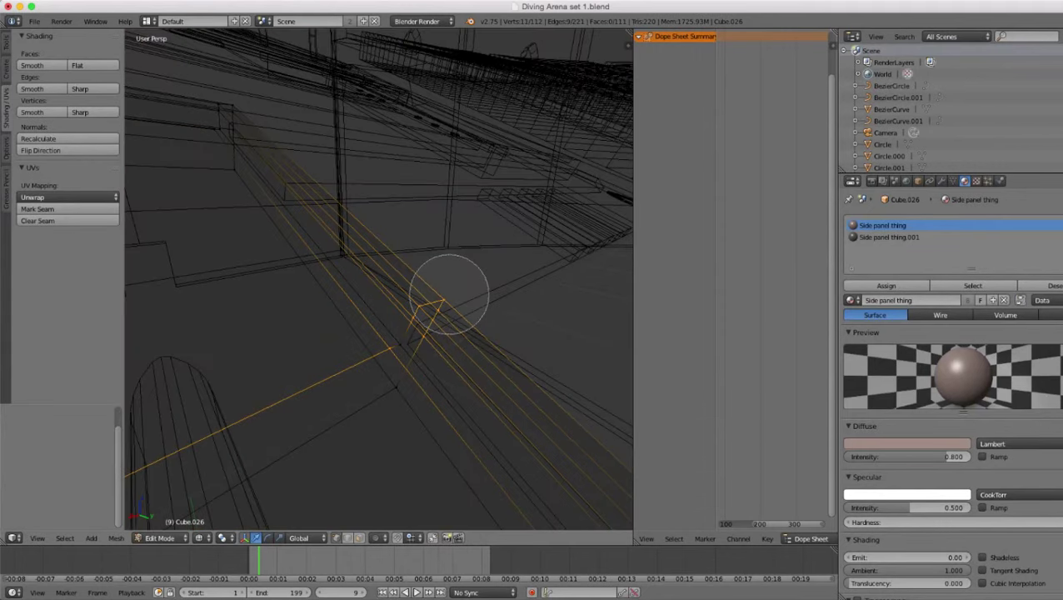
middle_click(448, 295)
middle_click(438, 312)
key("Escape")
key("z")
mouse_move(438, 312)
middle_mouse_down()
mouse_move(466, 354)
mouse_move(533, 367)
middle_mouse_up()
middle_click_drag(391, 308, 480, 287, "shift")
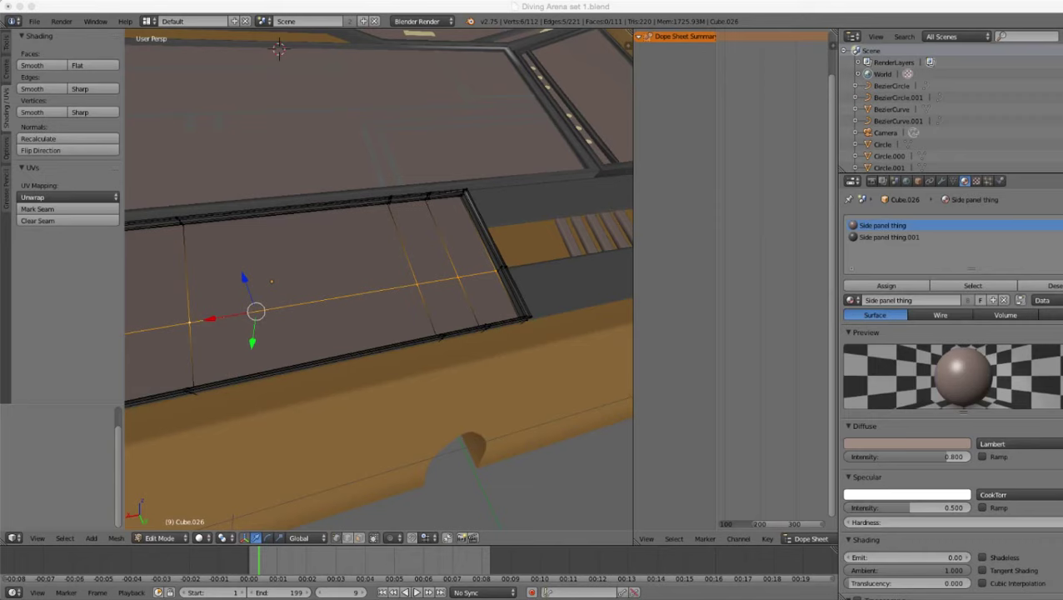
- Duplicate the lengthwise face edges of the lowest panel in place and raise the copy 0.048 along Z
scroll(379, 279, "down", 3)
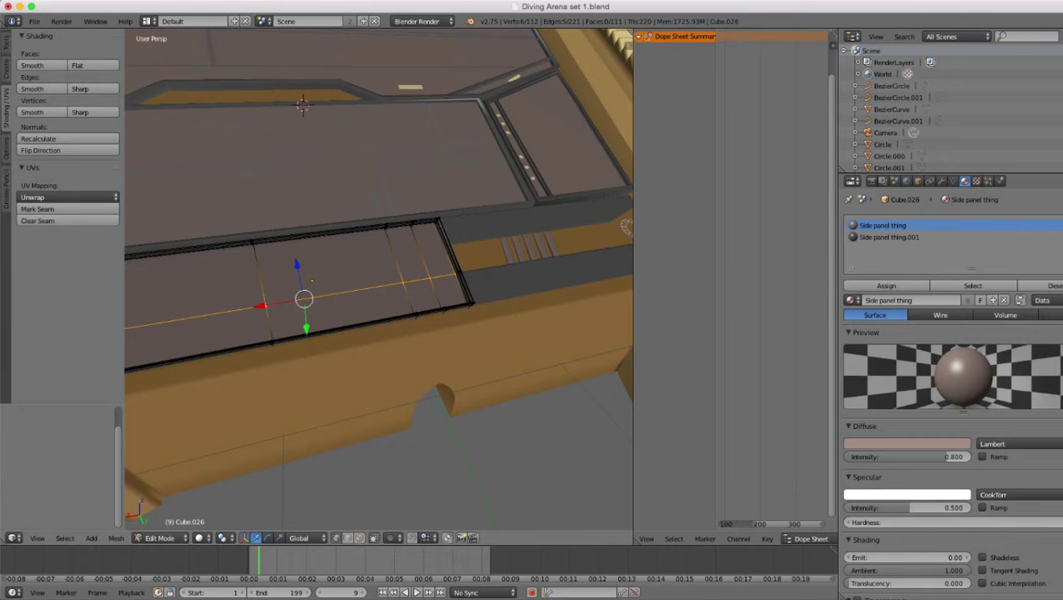
scroll(312, 298, "down", 2)
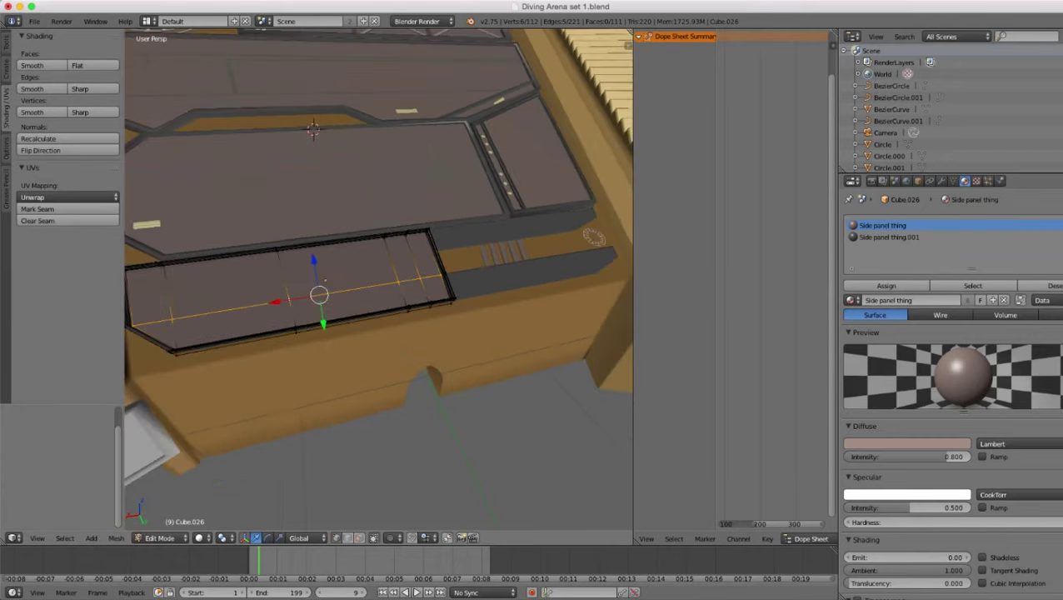
scroll(425, 288, "up", 2)
middle_click_drag(315, 300, 575, 188, "shift")
scroll(525, 251, "up", 3)
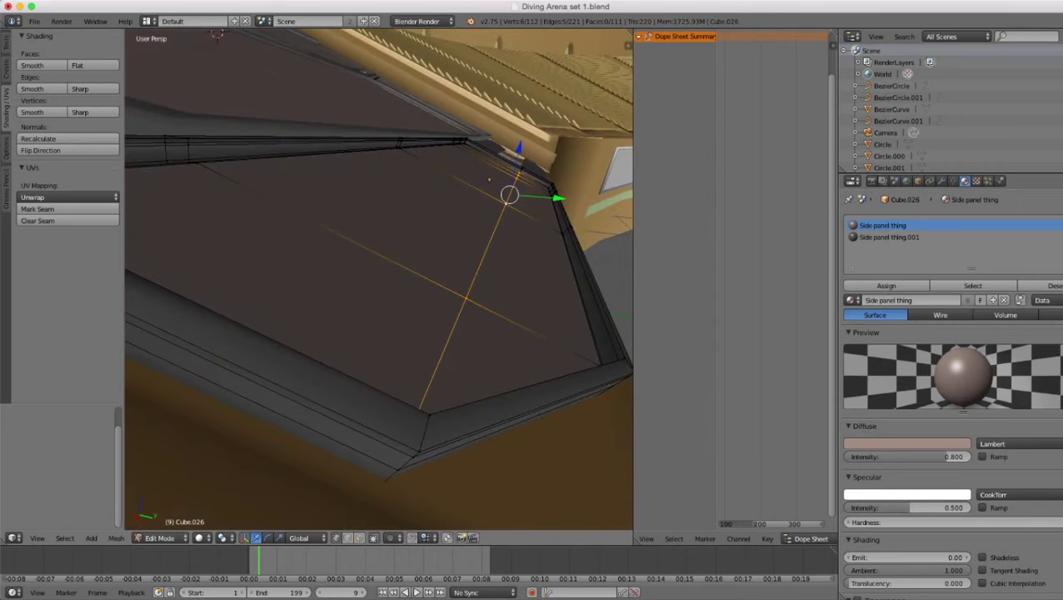
key("shift+d")
key("Escape")
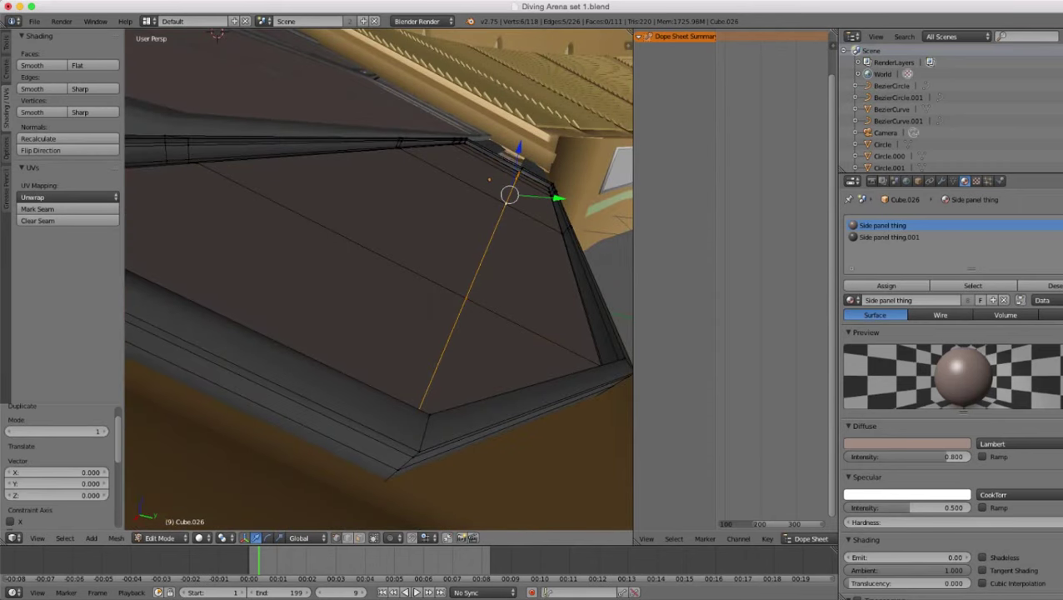
left_click_drag(518, 148, 522, 133)
- Move the duplicated lengthwise edges of the lowest panel -0.135 along Y
scroll(521, 134, "down", 3)
middle_click_drag(522, 133, 575, 160)
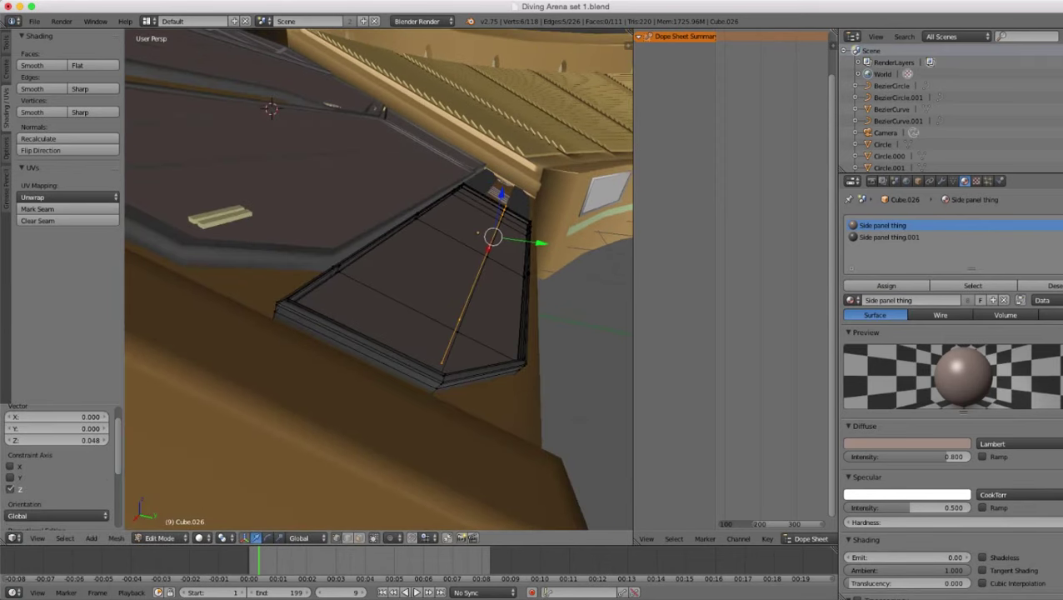
left_click_drag(540, 244, 524, 241)
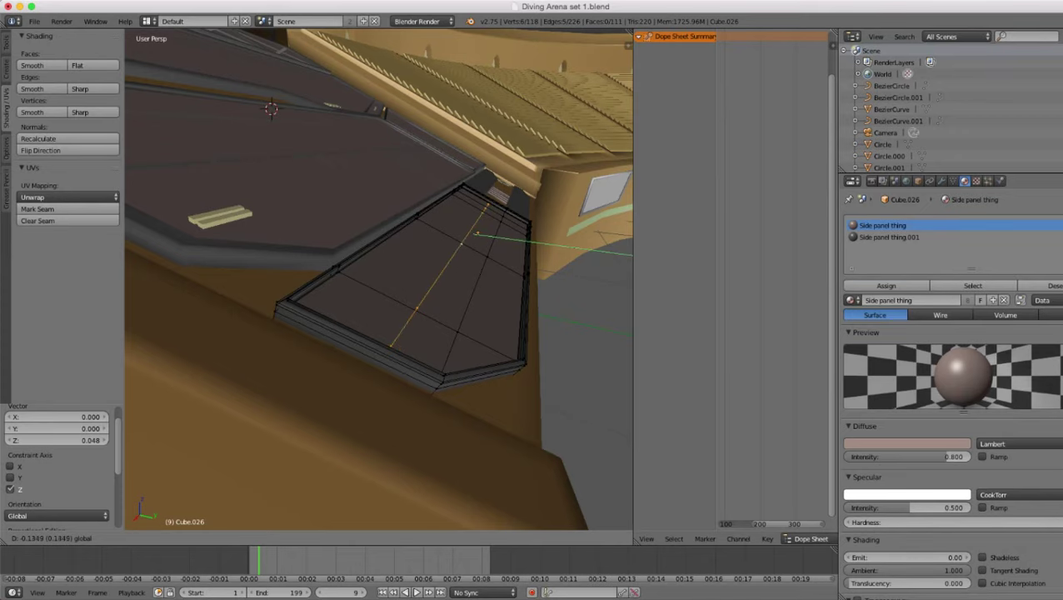
left_click(515, 237)
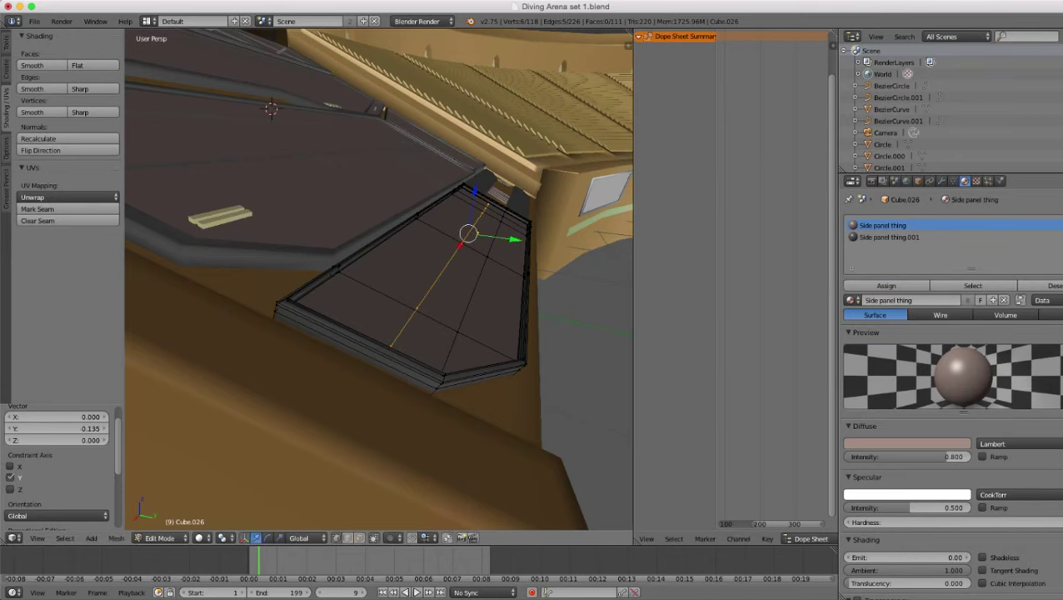
- Raise the duplicated edges 0.009 along Z and extrude them 0.023 along Y into a thin strip
scroll(379, 279, "up", 5)
scroll(379, 280, "down", 3)
middle_click_drag(379, 279, 381, 245)
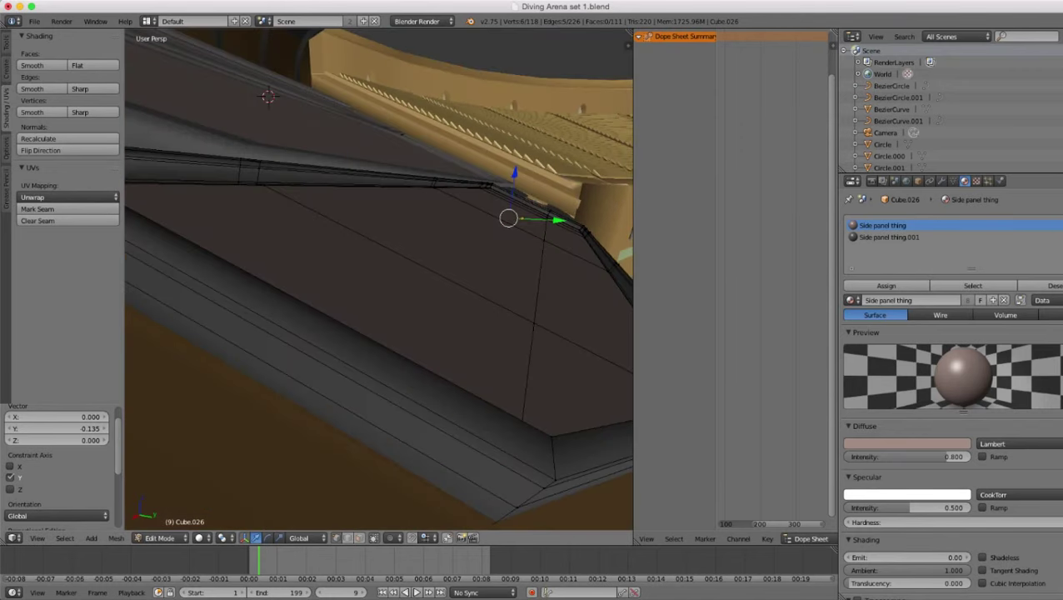
left_click_drag(514, 174, 515, 168)
key("e")
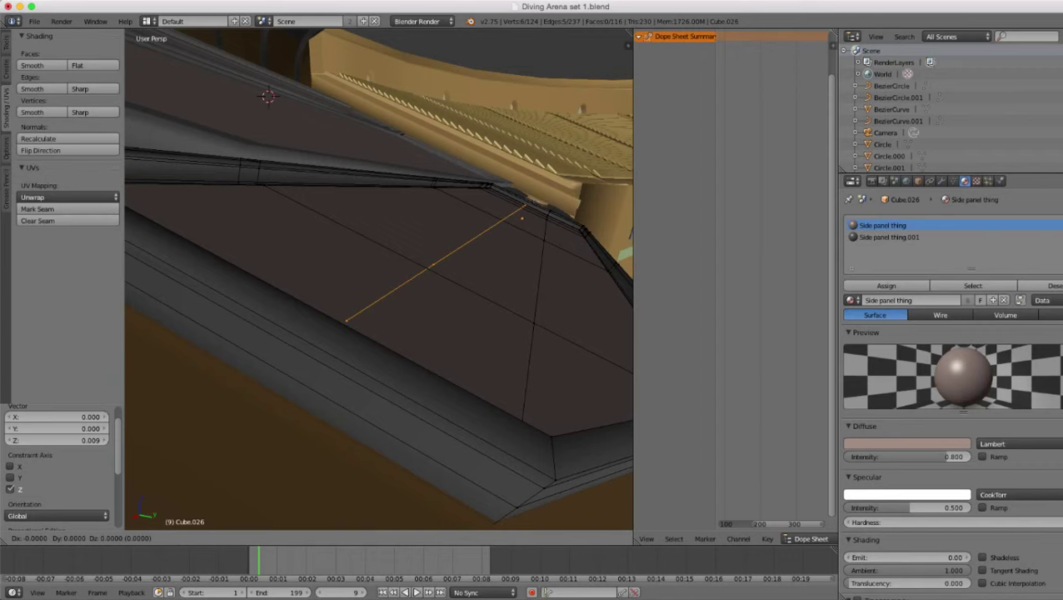
key("y")
left_click(522, 170)
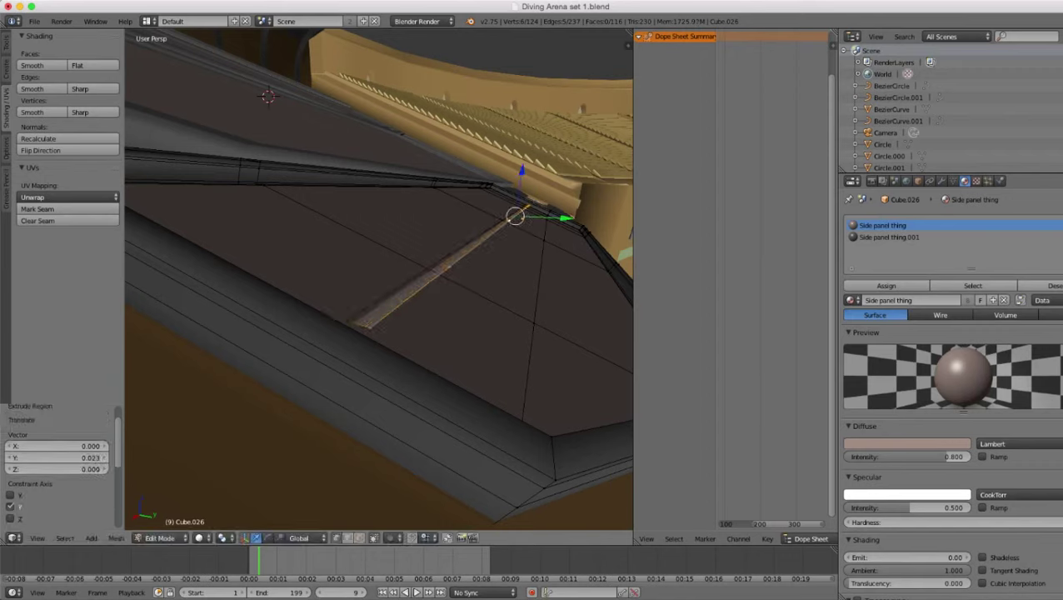
- Align the strip with the sloping panel face by lowering its extruded edge slightly and raising the opposite edge along Z
key("g")
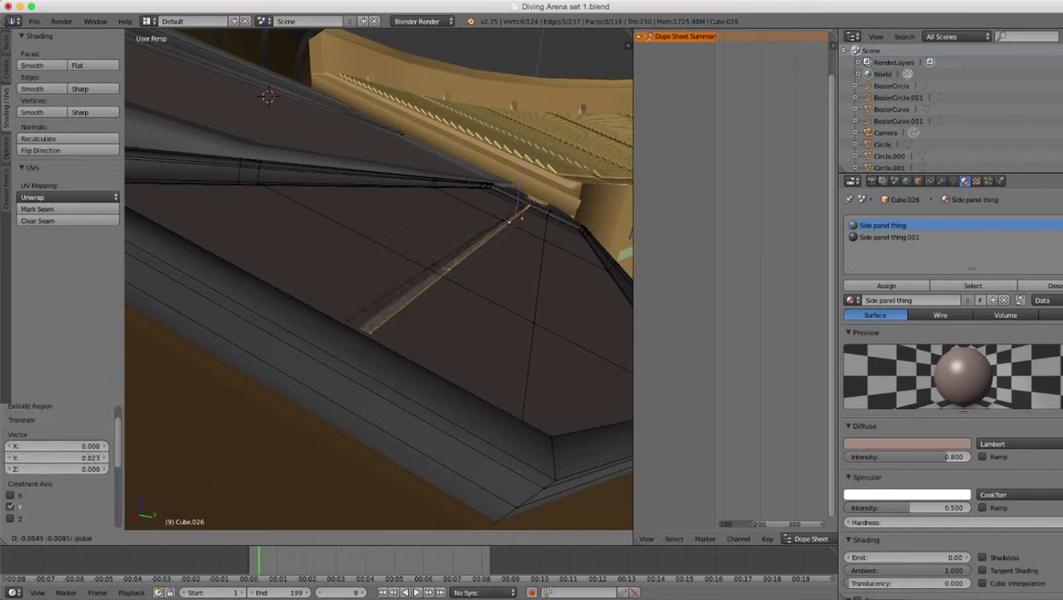
key("Return")
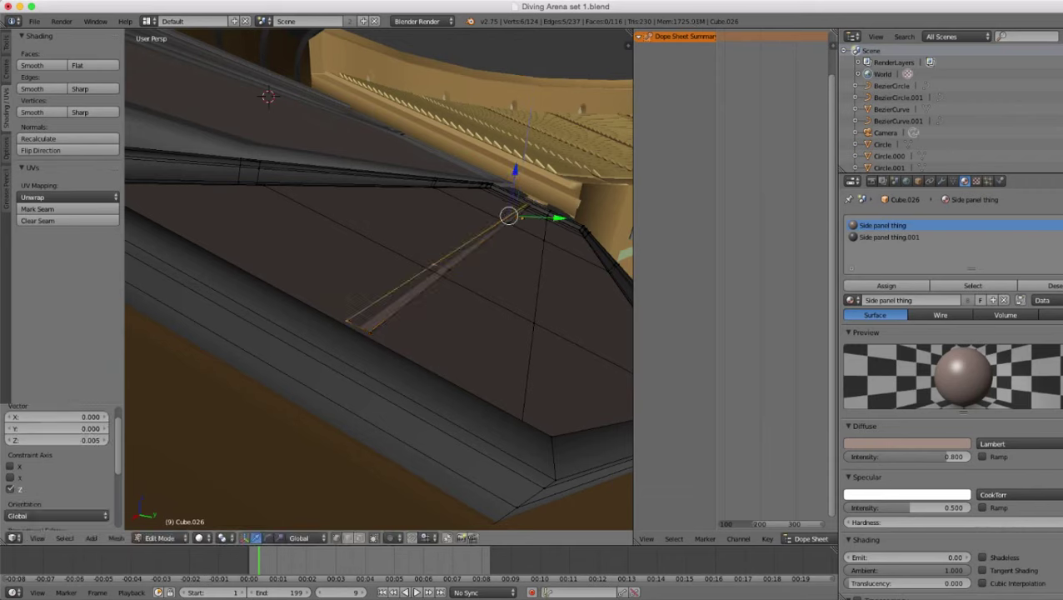
left_click_drag(515, 171, 516, 165)
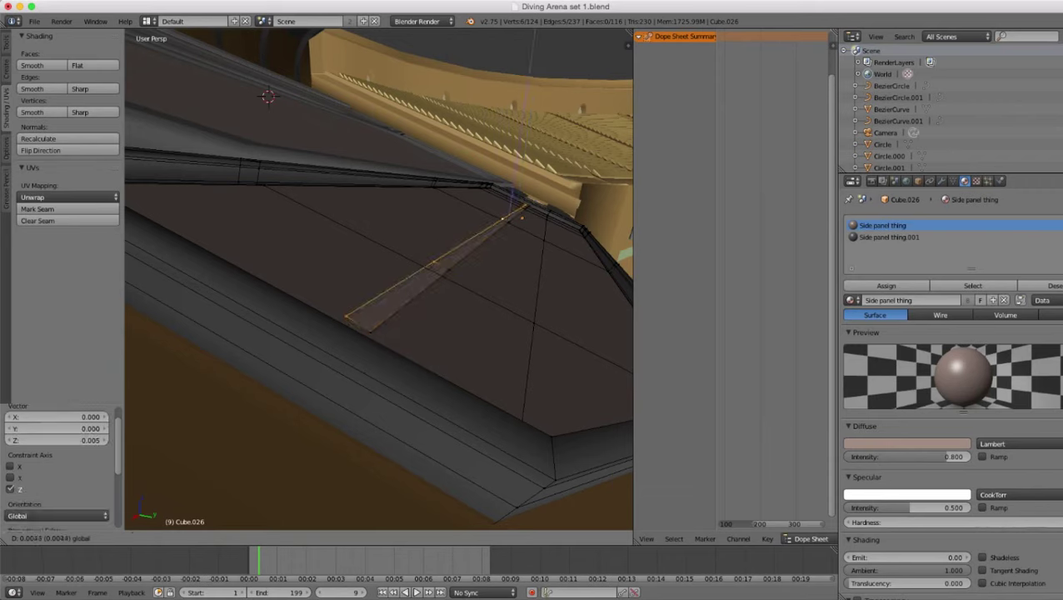
key("Return")
- Select the whole linked strip and assign it the existing White lining material in a new material slot
key("ctrl+l")
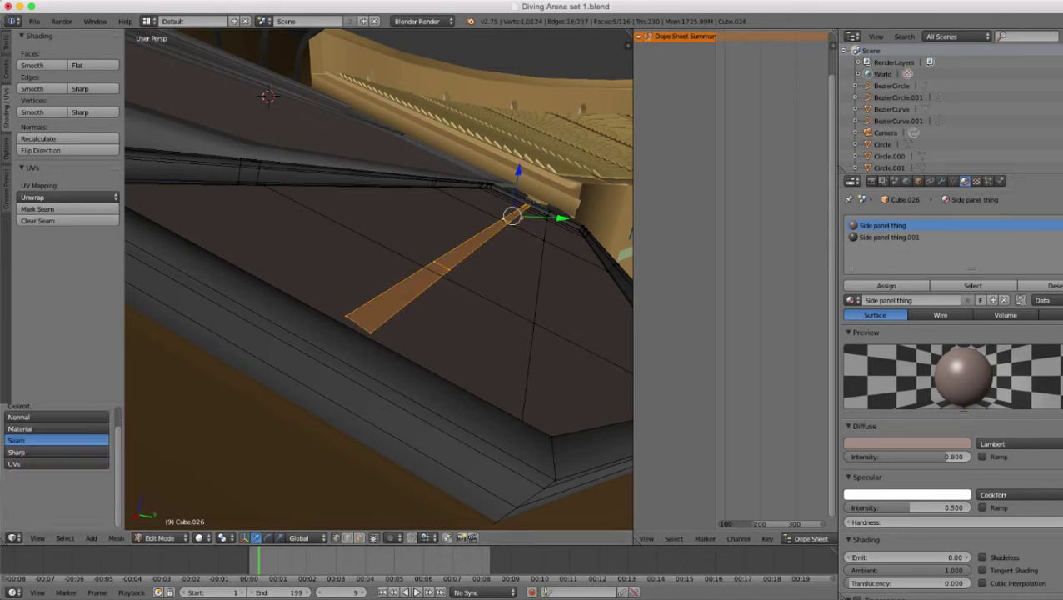
left_click(1062, 225)
left_click(853, 300)
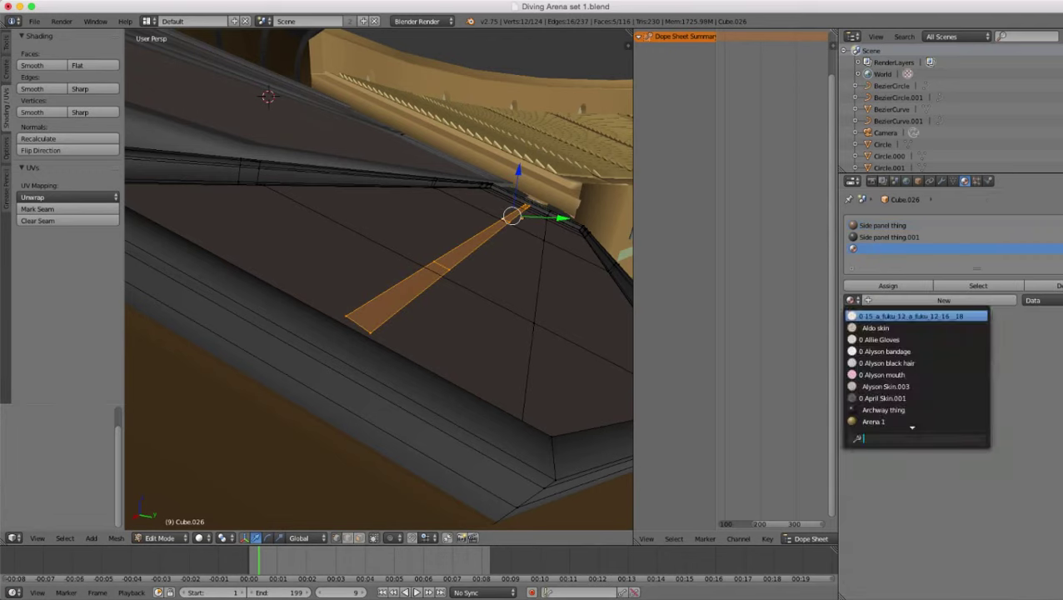
type("whi")
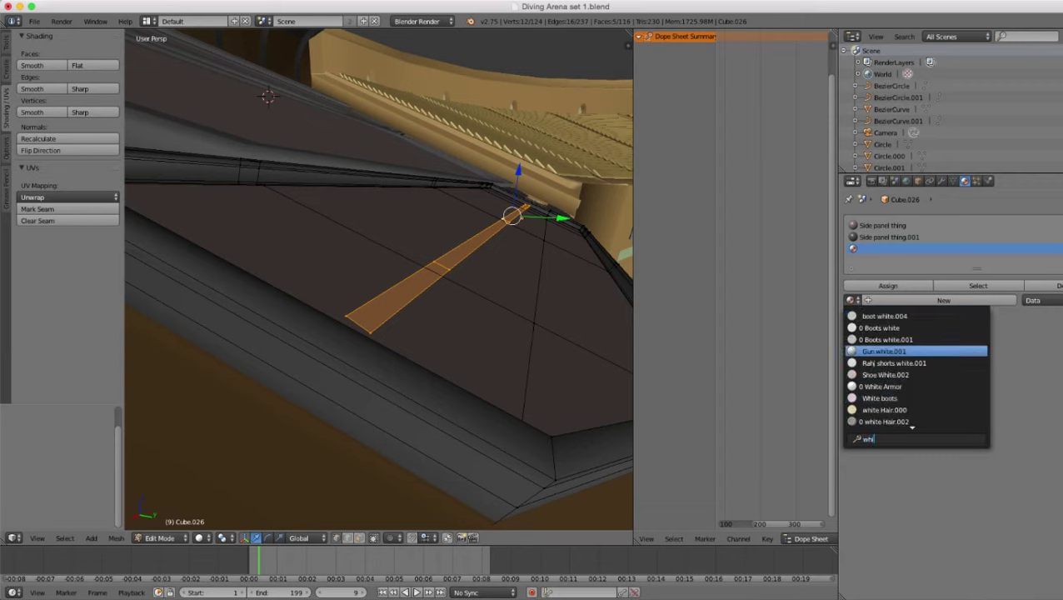
scroll(912, 422, "down", 6)
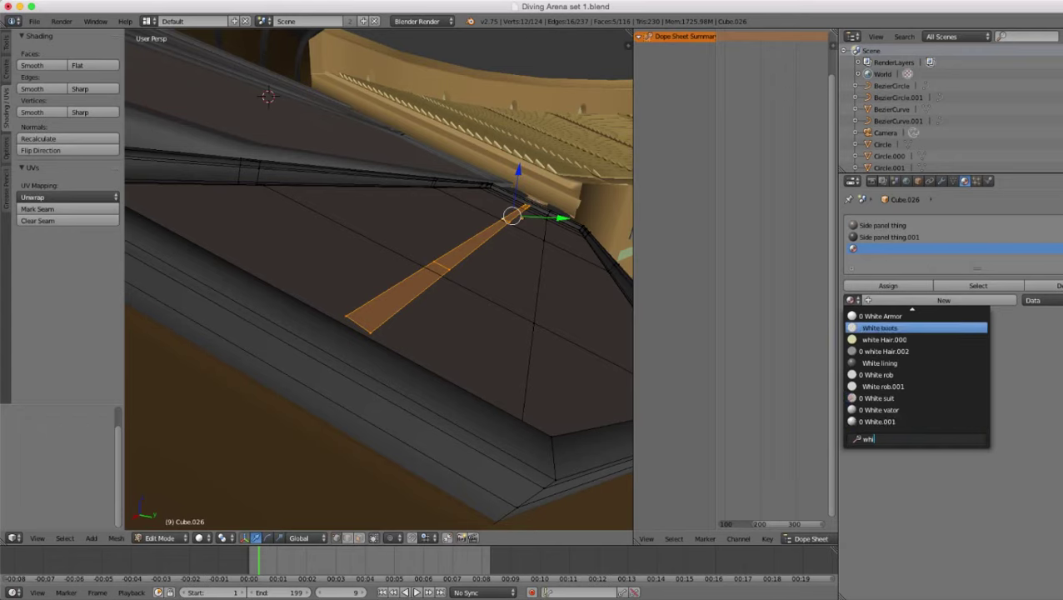
left_click(883, 363)
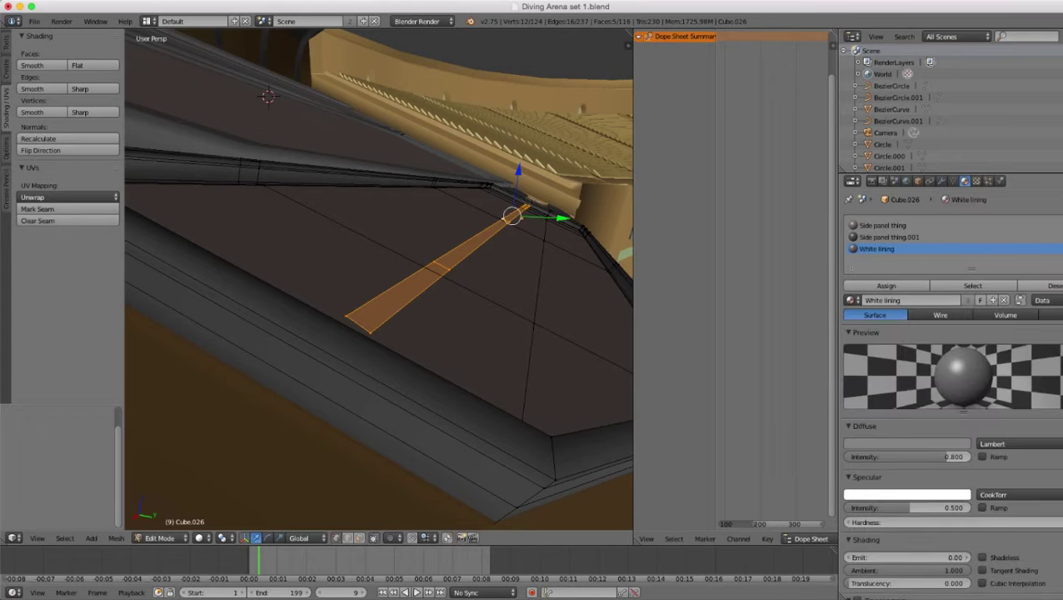
left_click(887, 286)
- Move the two end vertices of the strip near the panel's angled end 0.053 along X toward the frame
scroll(417, 275, "down", 4)
middle_click_drag(417, 275, 410, 333)
scroll(421, 300, "down", 3)
scroll(379, 333, "up", 4)
right_click(376, 337)
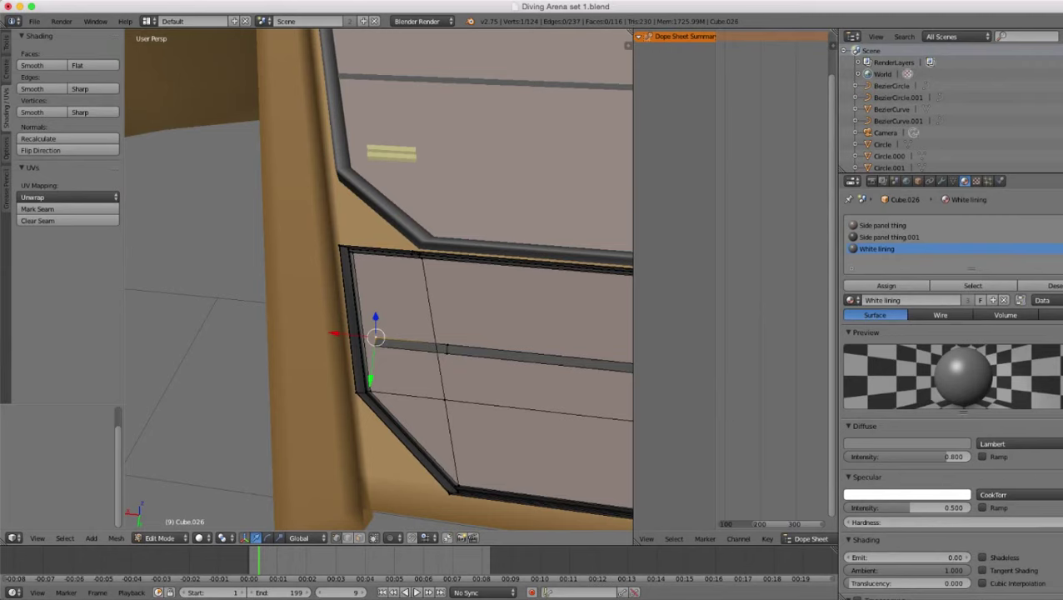
right_click(375, 346, "shift")
scroll(375, 346, "up", 2)
left_click_drag(334, 361, 313, 358)
- Delete the strip's two end vertices beside the frame at the panel's square end
scroll(313, 359, "down", 6)
middle_click_drag(379, 350, 138, 332, "shift")
scroll(313, 334, "up", 5)
scroll(359, 364, "down", 2)
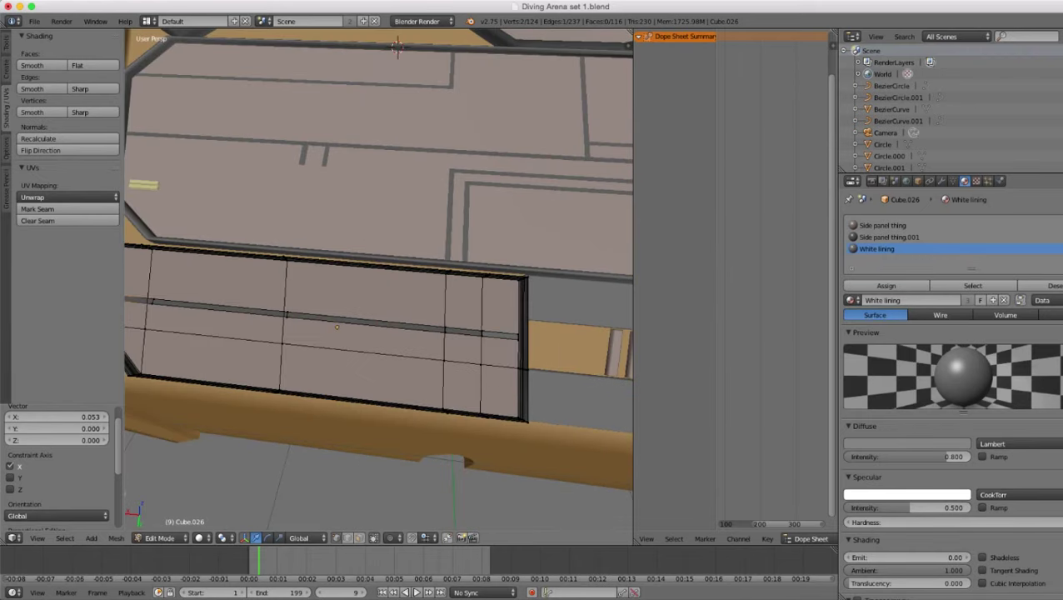
middle_click_drag(379, 350, 331, 335, "shift")
scroll(332, 336, "up", 3)
right_click(508, 362, "alt")
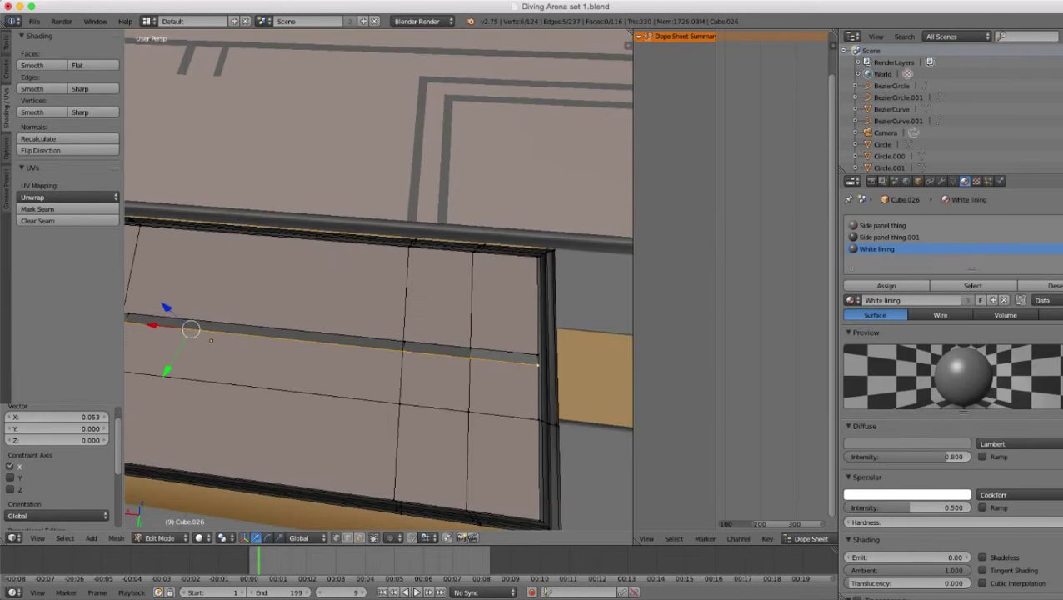
right_click(506, 352, "alt+shift")
key("z")
right_click(538, 355)
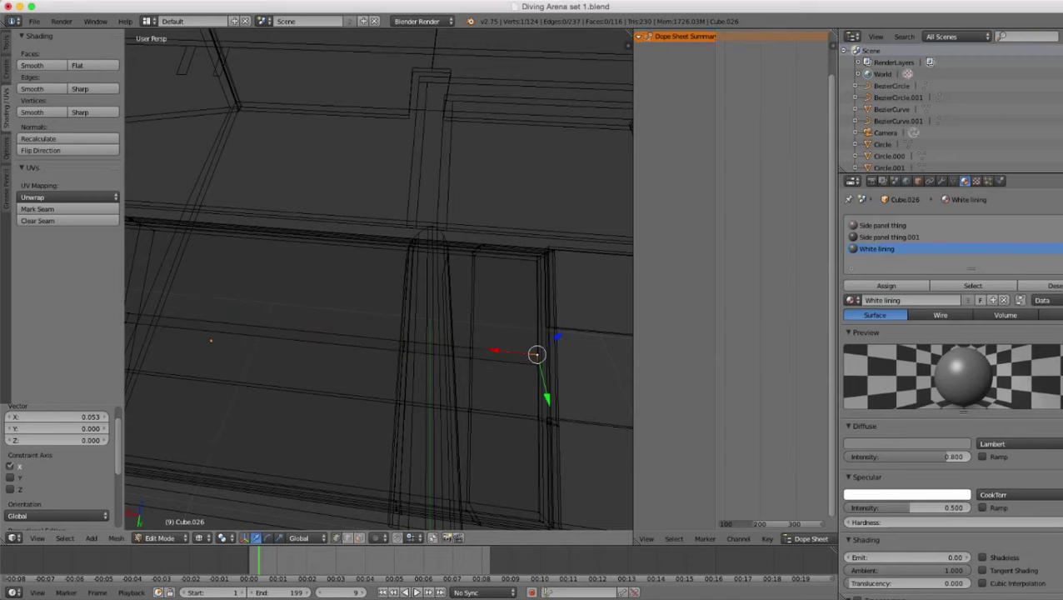
right_click(537, 365, "shift")
key("x")
left_click(537, 339)
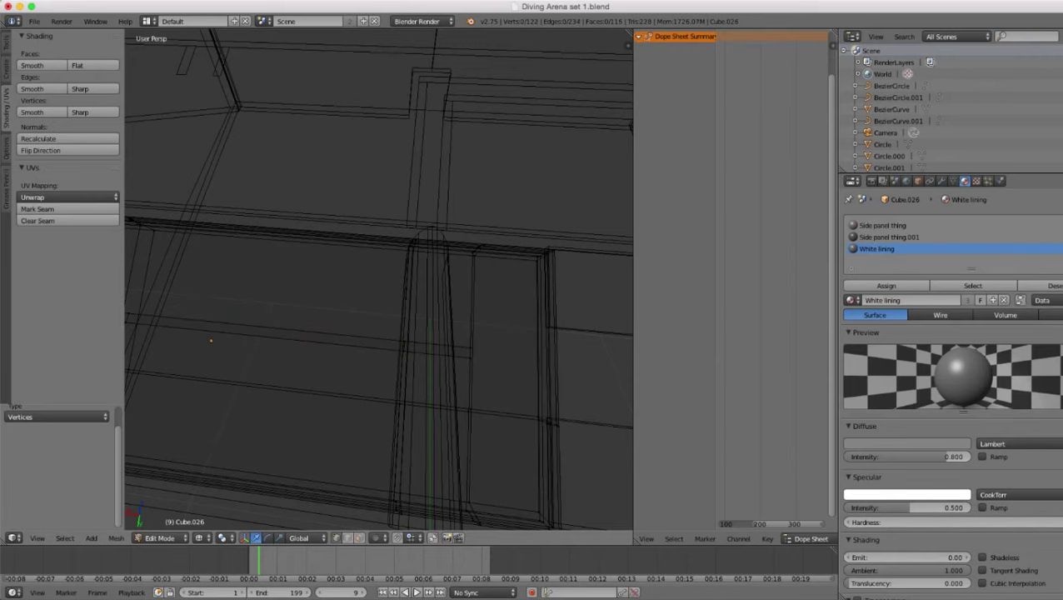
- Shorten the strip by one more segment by deleting the next pair of end vertices at the panel's square end
key("z")
right_click(471, 349)
right_click(470, 358, "shift")
scroll(471, 359, "down", 5)
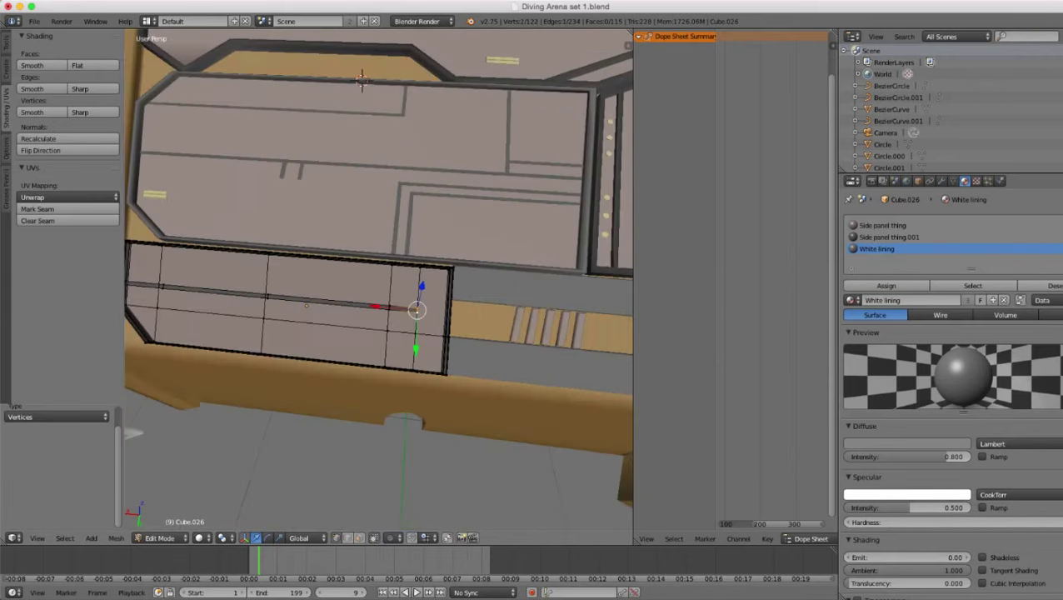
middle_click_drag(408, 358, 486, 347, "shift")
key("x")
left_click(483, 347)
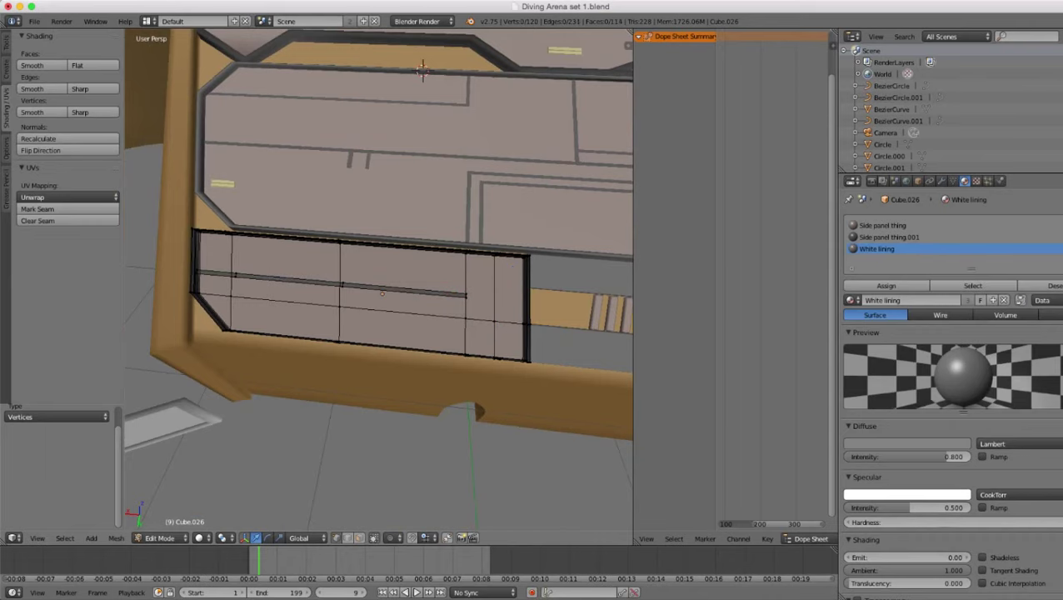
middle_click_drag(483, 347, 444, 366, "shift")
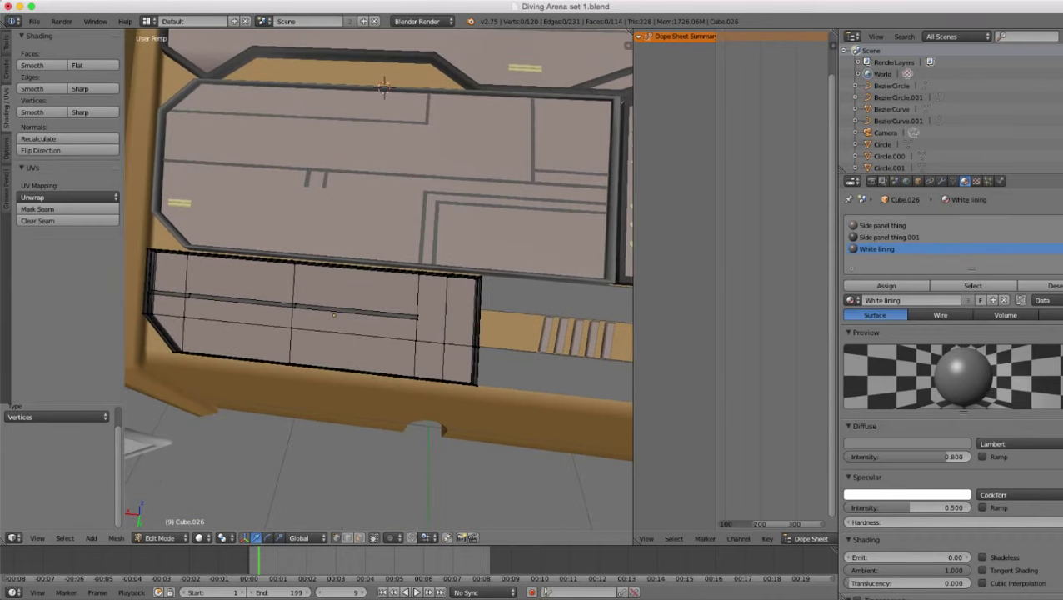
- Delete the two end vertices of the thin horizontal strip on the lower side panel to shorten it
scroll(443, 365, "up", 1)
scroll(443, 366, "down", 2)
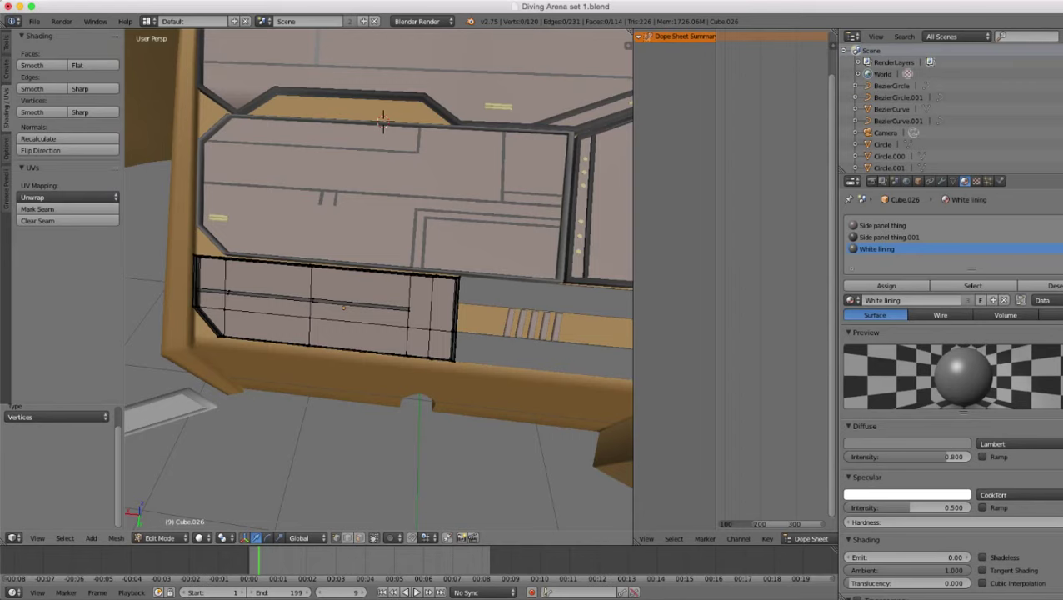
scroll(379, 279, "up", 1)
right_click(417, 316)
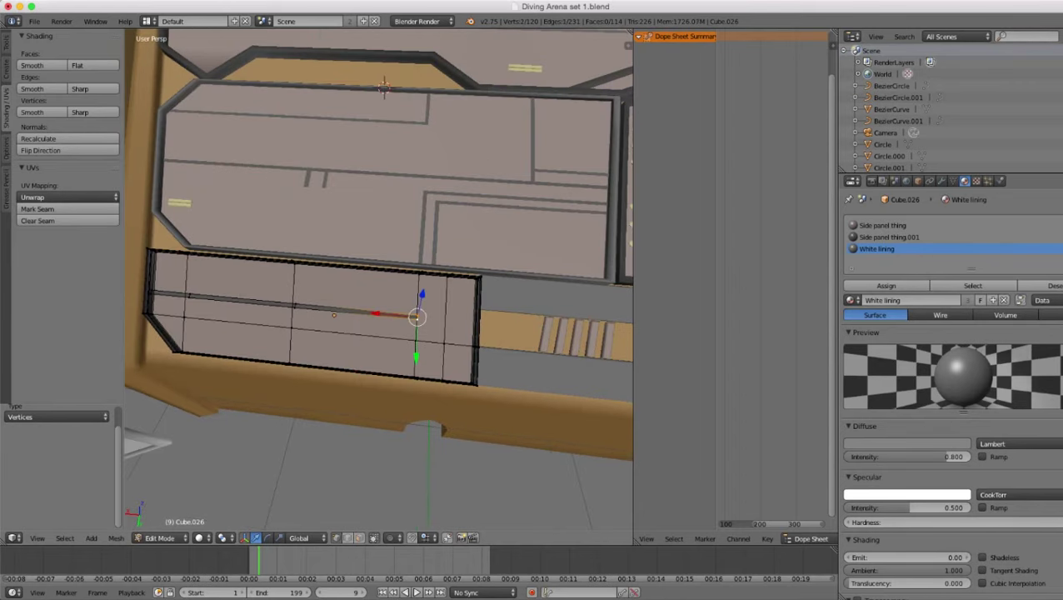
key("x")
left_click(421, 322)
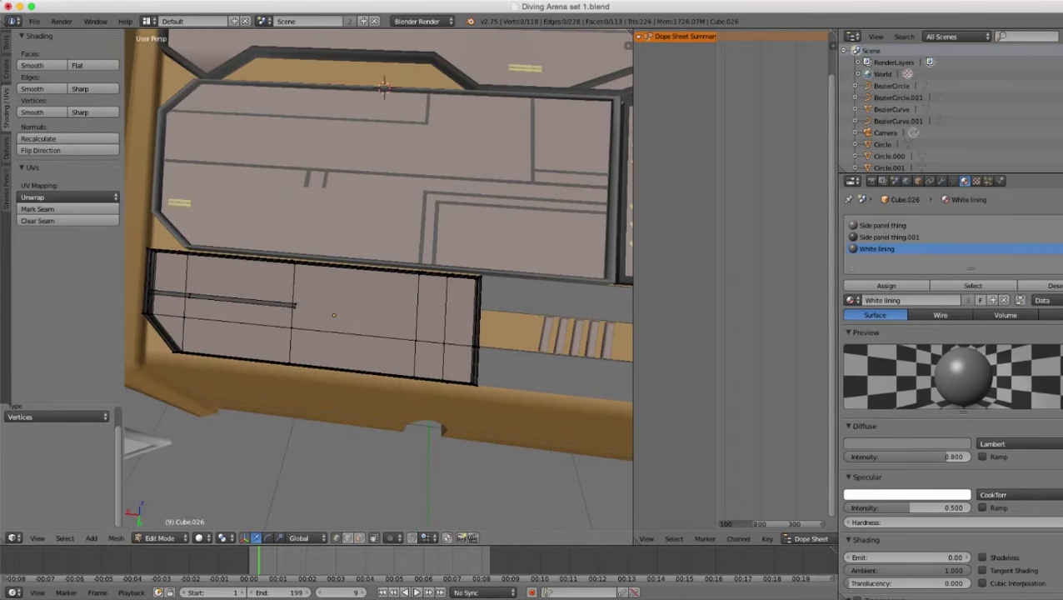
- Add one loop cut across the grey strip close to its shortened end, with an edge slide factor of about -0.93
middle_click_drag(295, 306, 387, 295, "shift")
scroll(388, 296, "up", 6)
key("ctrl+r")
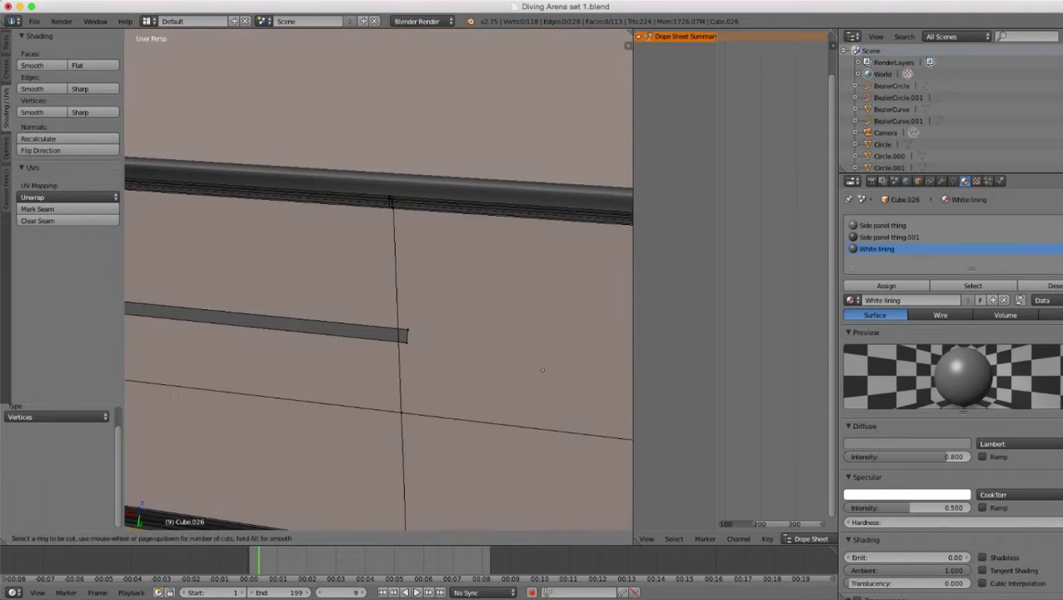
left_click(236, 319)
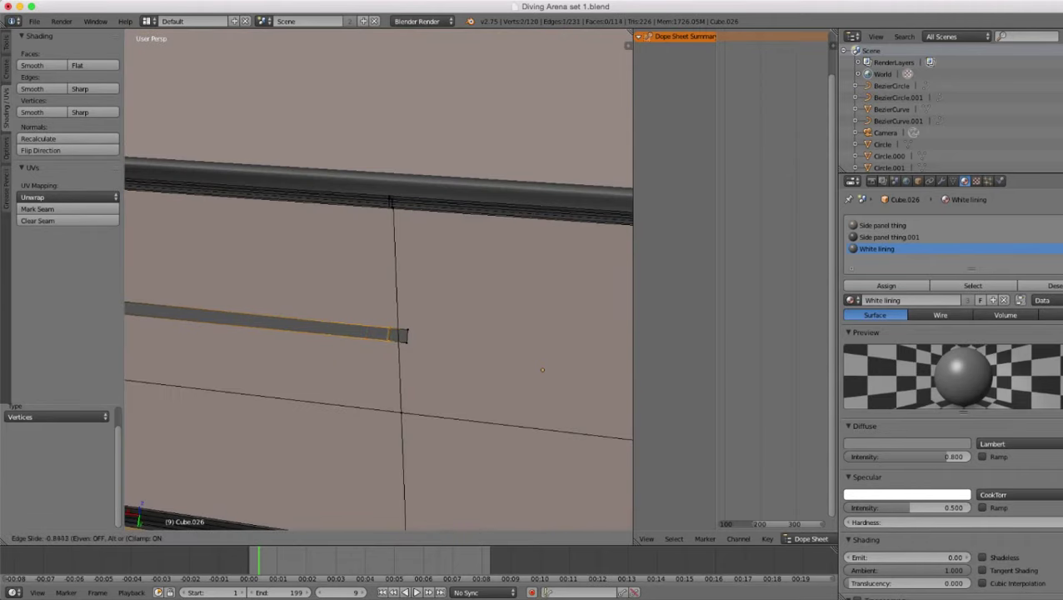
left_click(395, 334)
- Extrude the upper edge of the strip's small end segment about -0.158 along Y
right_click(407, 335)
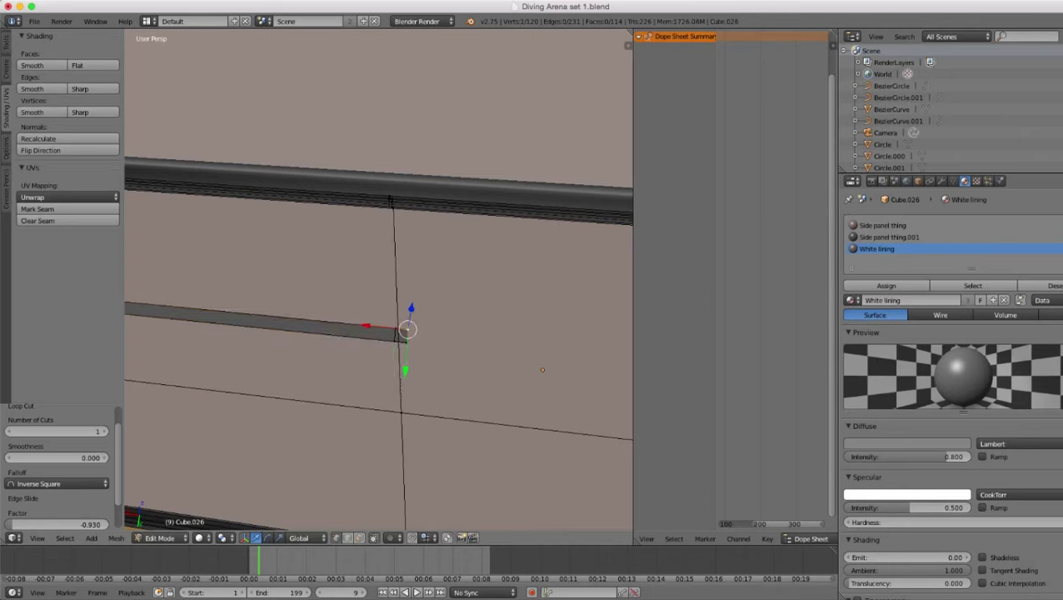
scroll(408, 335, "down", 6)
middle_click_drag(408, 335, 216, 346)
scroll(217, 346, "up", 5)
left_click_drag(217, 346, 275, 338, "alt")
middle_click_drag(275, 338, 312, 304)
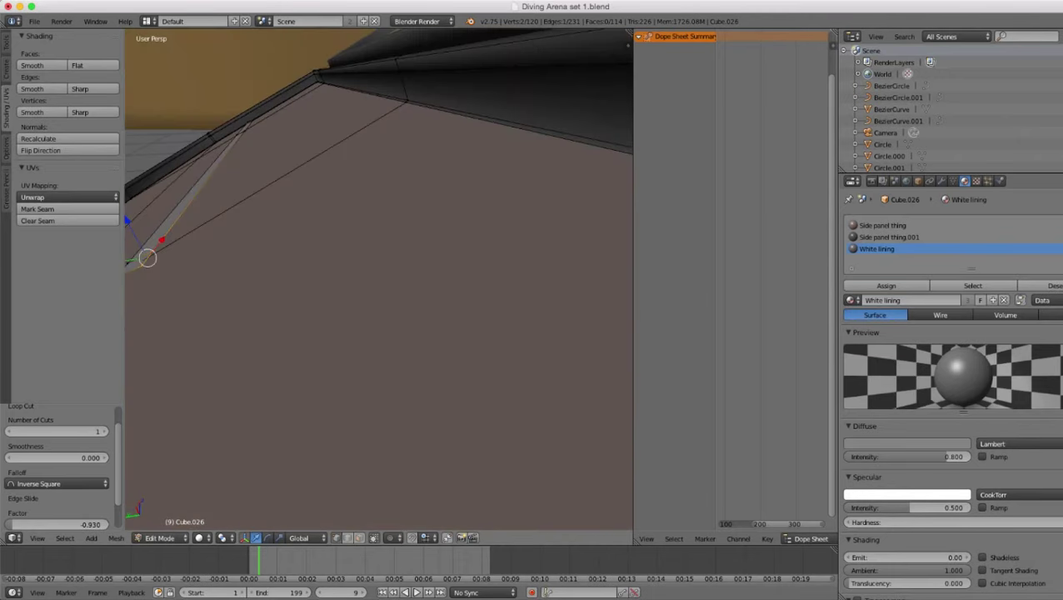
scroll(312, 304, "down", 3)
key("e")
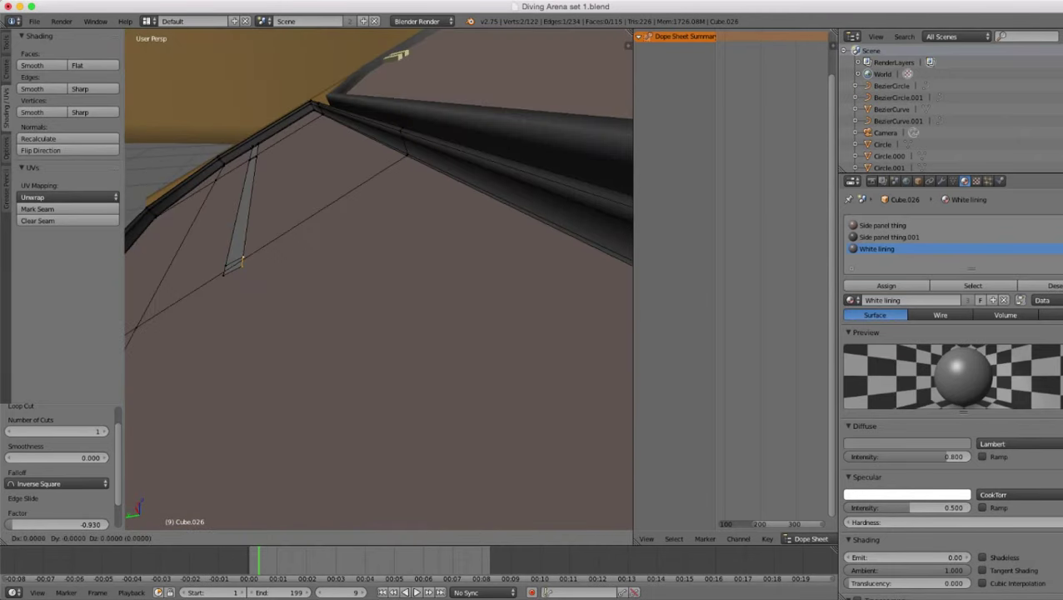
key("y")
left_click(433, 286)
- Move the extruded edge along Y and Z so the new branch lies on the panel and meets its upper border
key("z")
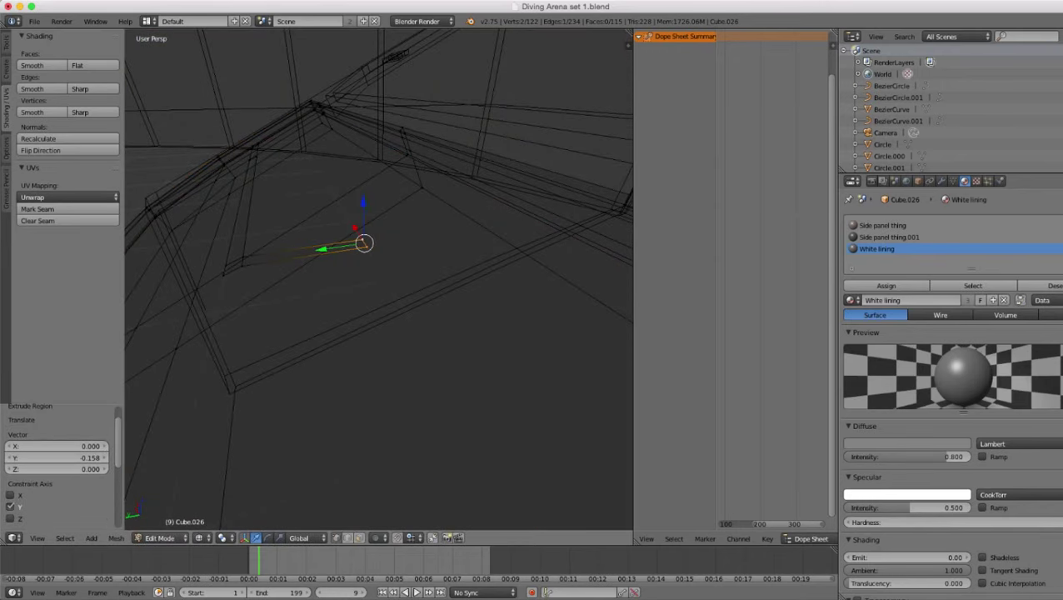
left_click_drag(322, 250, 396, 238)
key("z")
left_click_drag(439, 190, 444, 99)
left_click_drag(409, 143, 383, 144)
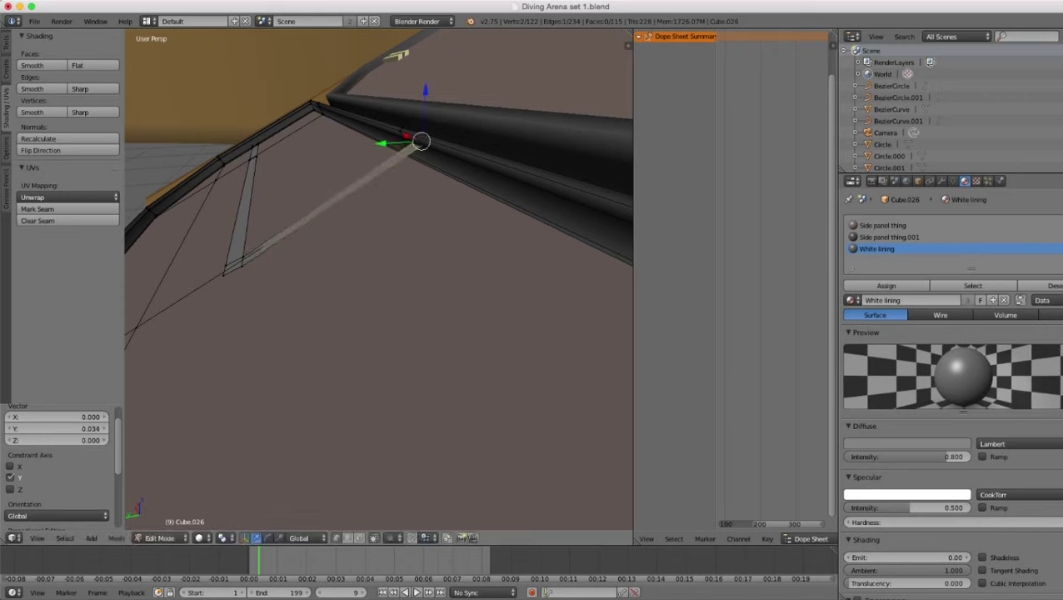
left_click_drag(426, 90, 425, 99)
left_click_drag(382, 156, 386, 156)
middle_click_drag(386, 155, 475, 225)
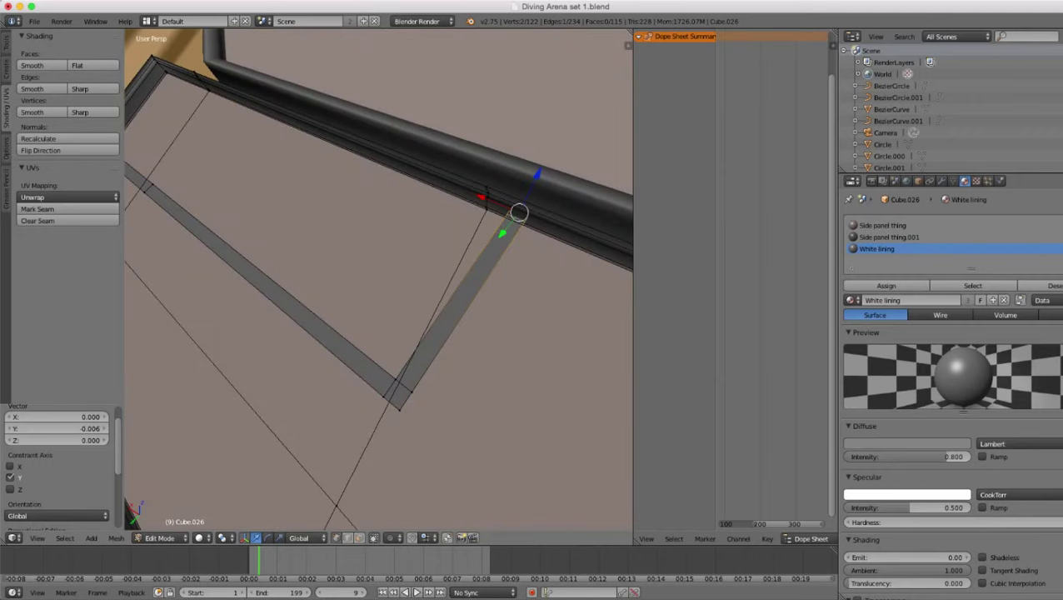
- Shift the upper end of the vertical branch about 0.034 along X to straighten it
key("Tab")
scroll(379, 279, "down", 6)
middle_click_drag(380, 279, 416, 250)
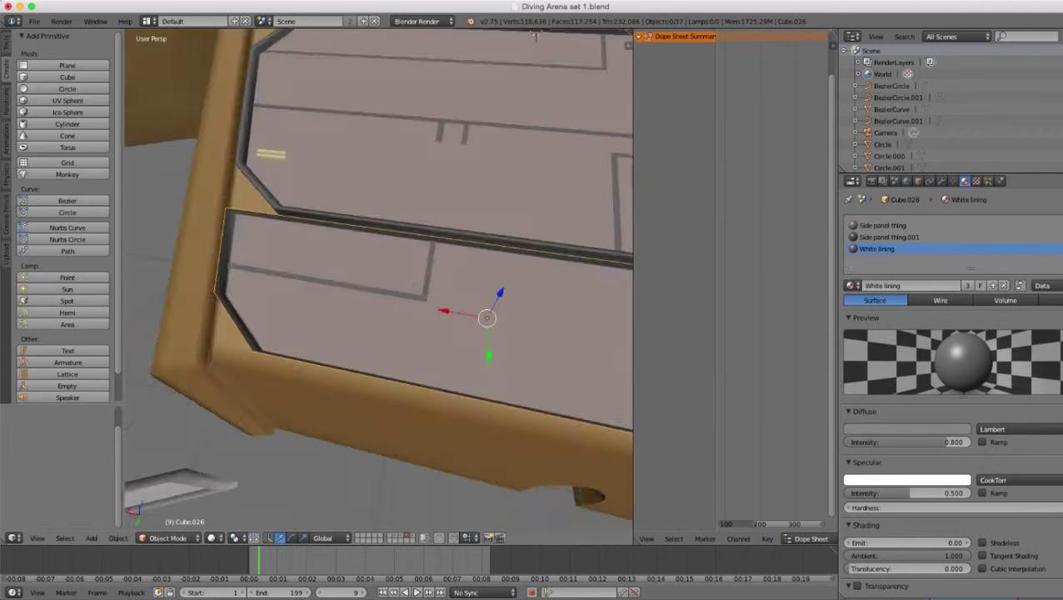
scroll(417, 250, "up", 5)
key("Tab")
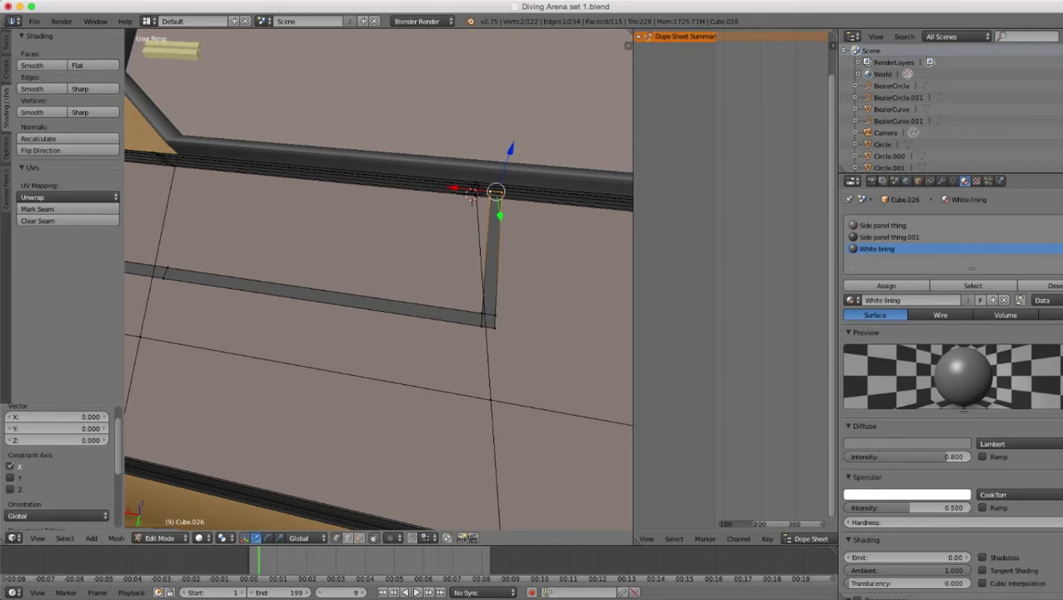
left_click_drag(454, 188, 440, 187)
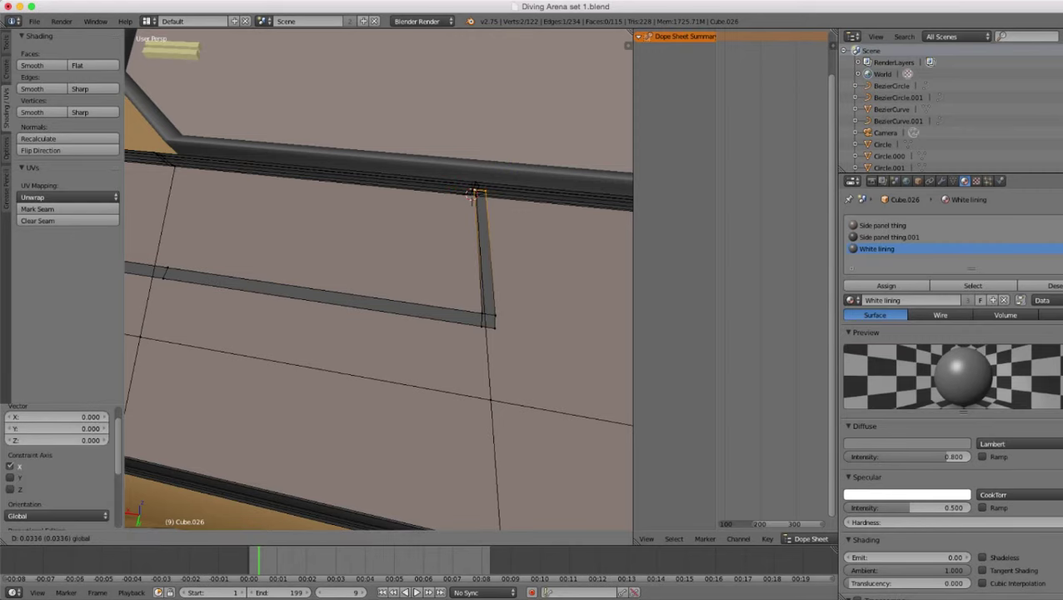
scroll(439, 187, "down", 4)
middle_click_drag(439, 188, 496, 141)
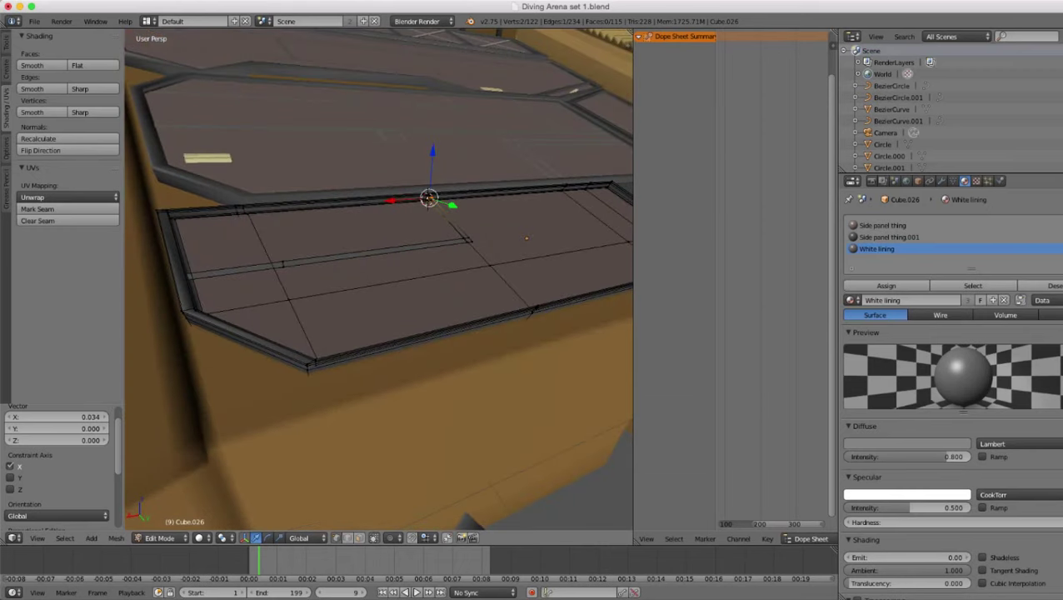
key("Tab")
scroll(379, 280, "down", 2)
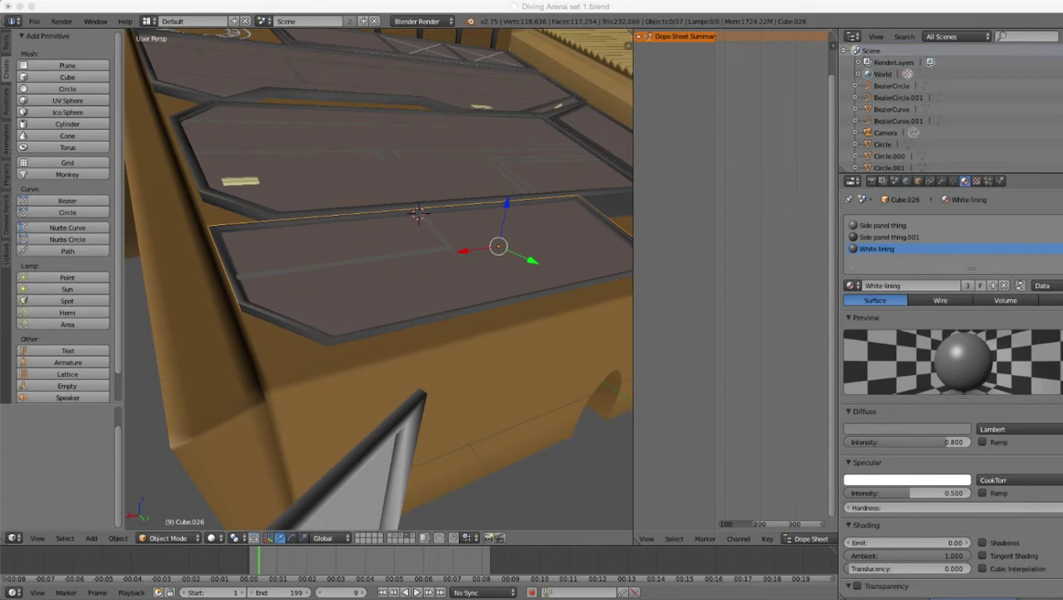
- Extrude the end edge of the horizontal strip at the branch corner about -0.423 along X
scroll(379, 280, "down", 2)
middle_click_drag(380, 280, 355, 330)
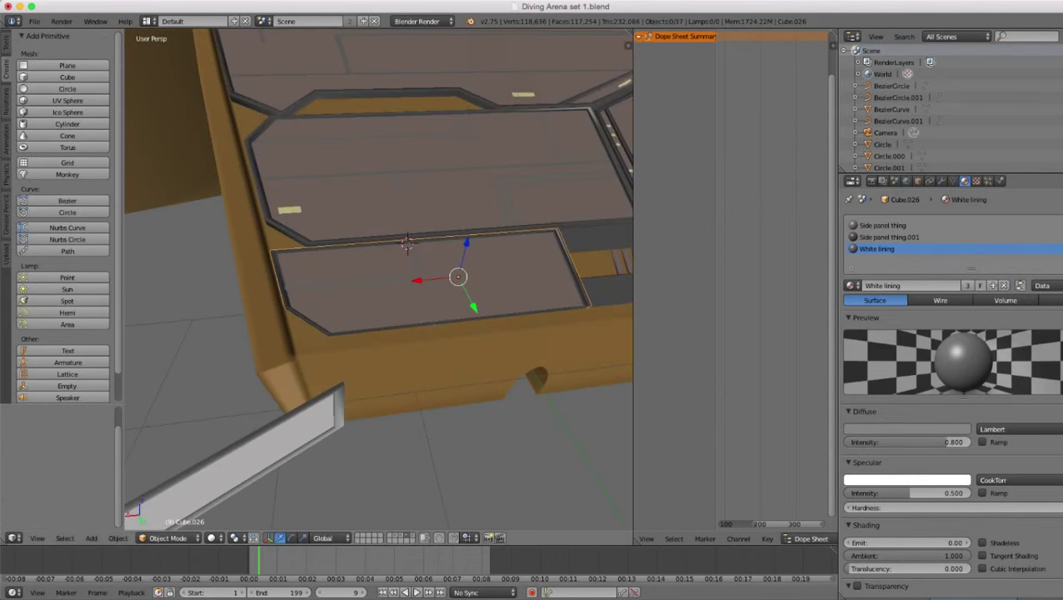
middle_click_drag(450, 283, 380, 280, "shift")
scroll(379, 280, "up", 4)
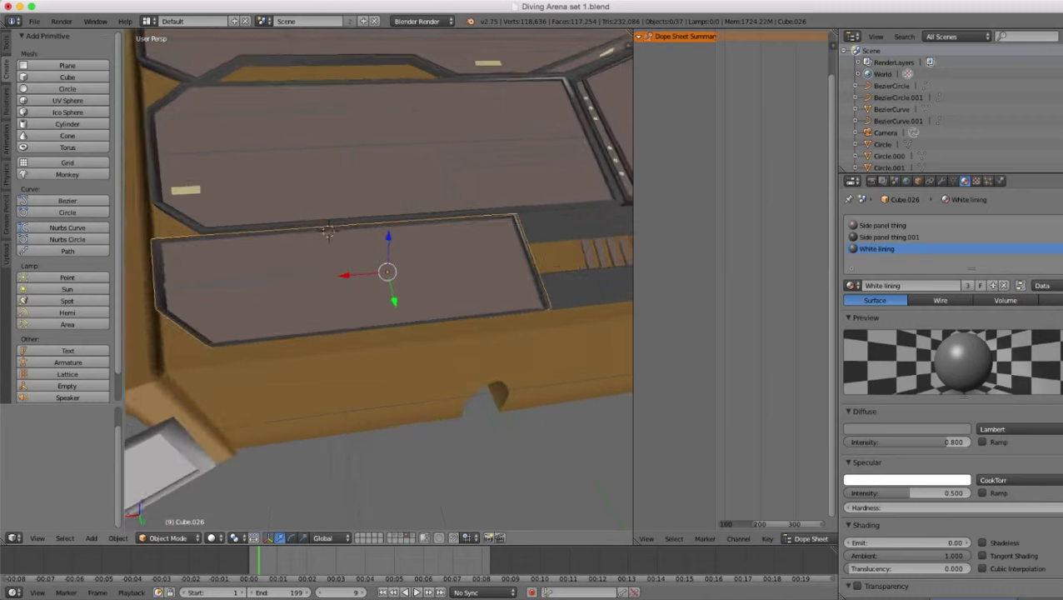
key("Tab")
scroll(379, 280, "up", 2)
right_click(280, 249)
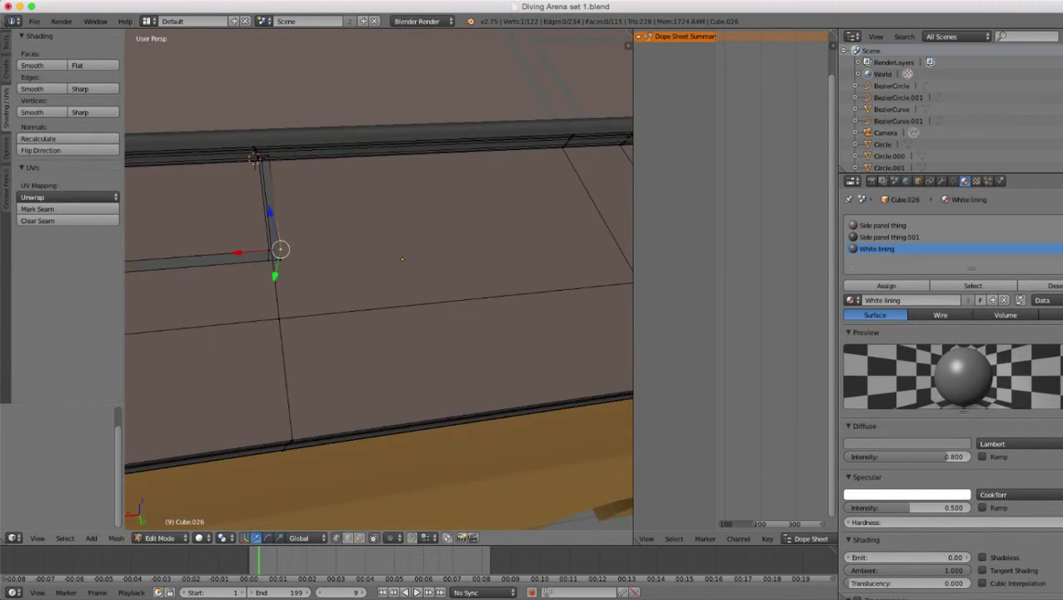
right_click(281, 260, "shift")
middle_click_drag(281, 260, 259, 262)
key("e")
key("x")
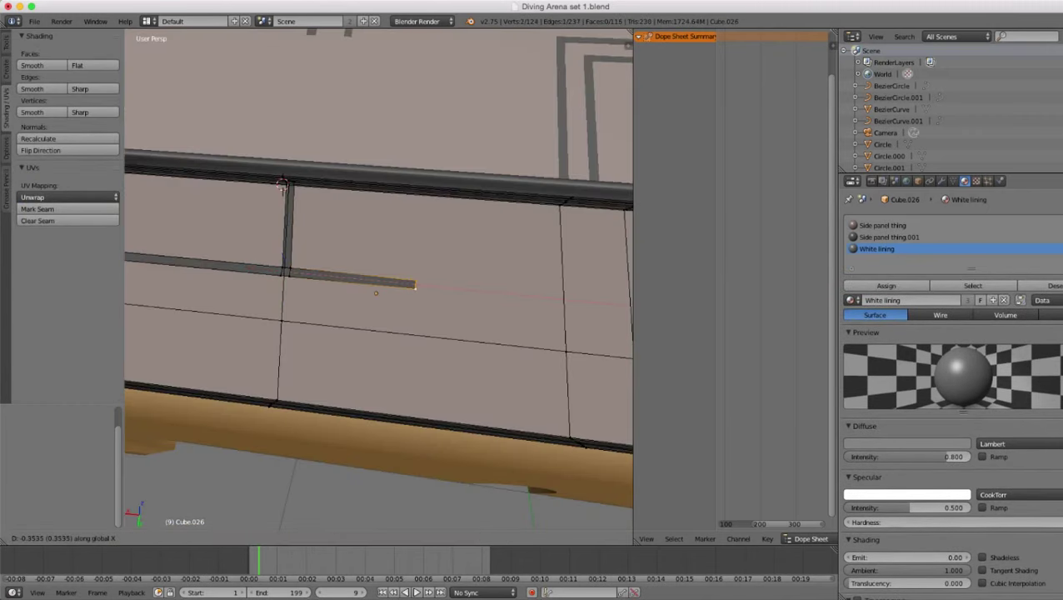
left_click(441, 288)
scroll(442, 288, "down", 4)
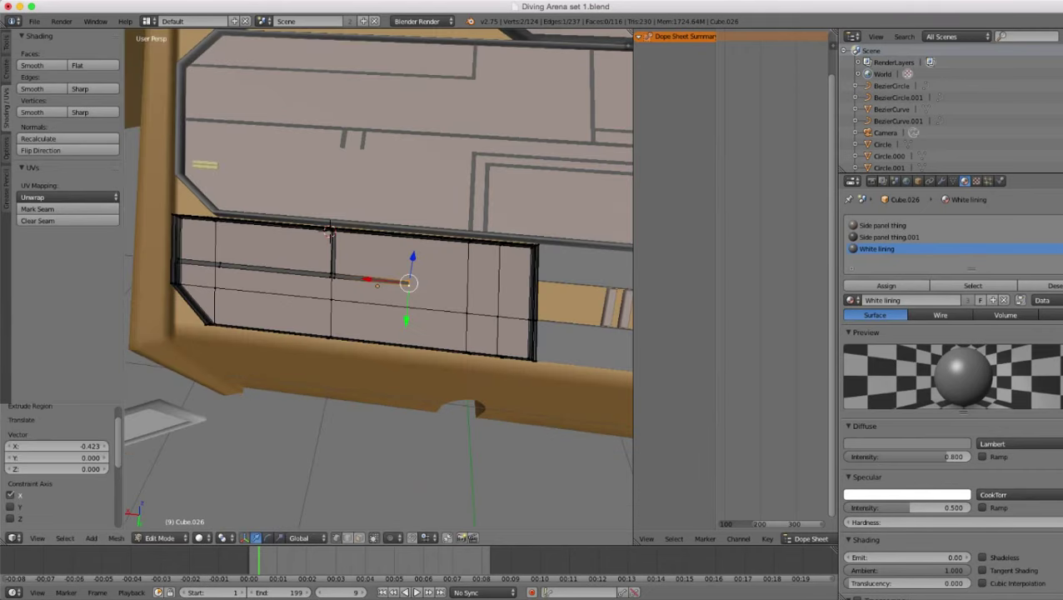
- Extrude the end of the lengthened horizontal strip another -0.024 or so along X as a short corner segment
key("Tab")
scroll(379, 287, "down", 3)
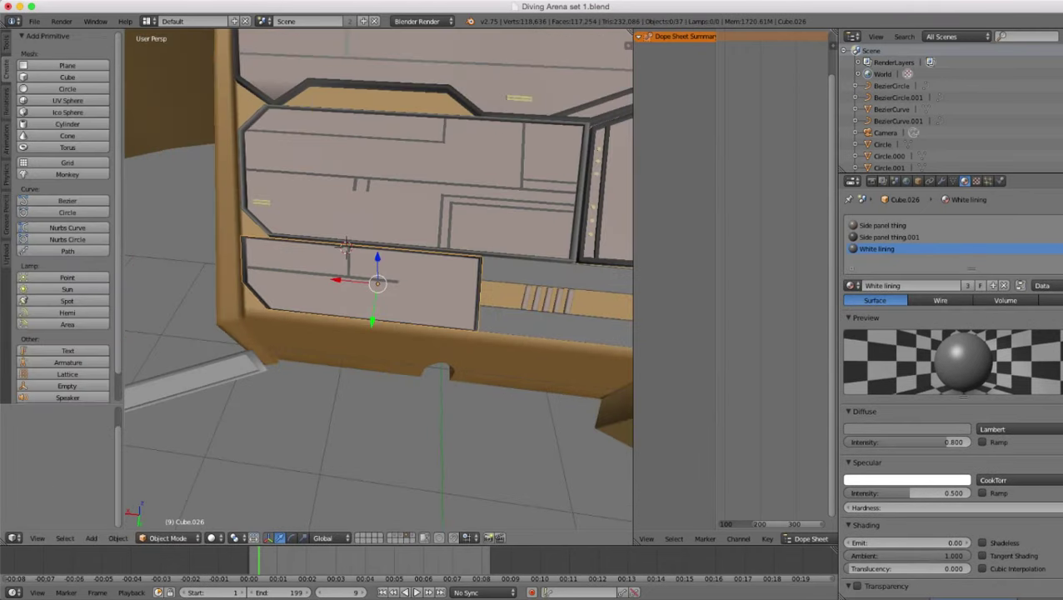
middle_click_drag(379, 287, 313, 350)
scroll(379, 288, "up", 3)
key("Tab")
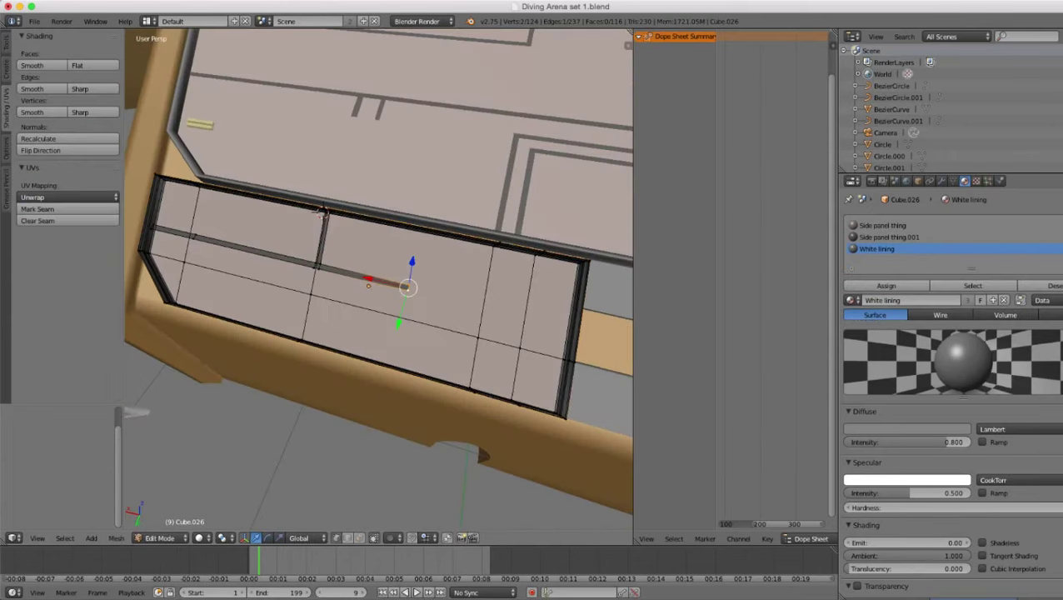
scroll(379, 287, "up", 6)
key("e")
key("x")
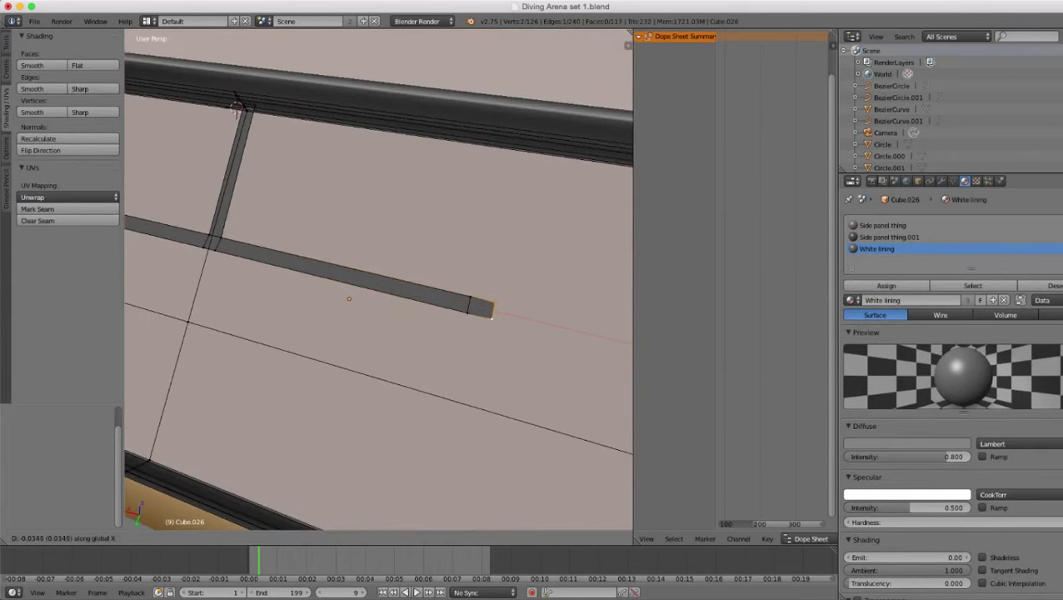
key("Return")
- Extrude the lower edge of the short corner segment along Y to start a second branch
right_click(484, 316)
right_click(469, 314, "shift")
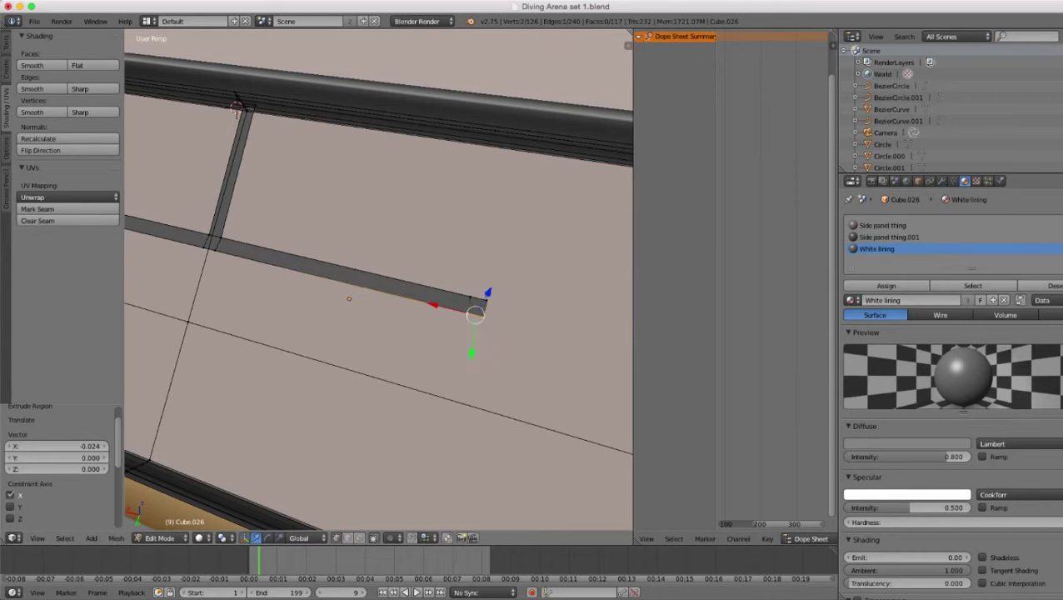
scroll(468, 313, "down", 5)
middle_click_drag(466, 321, 344, 279)
scroll(343, 279, "up", 2)
key("e")
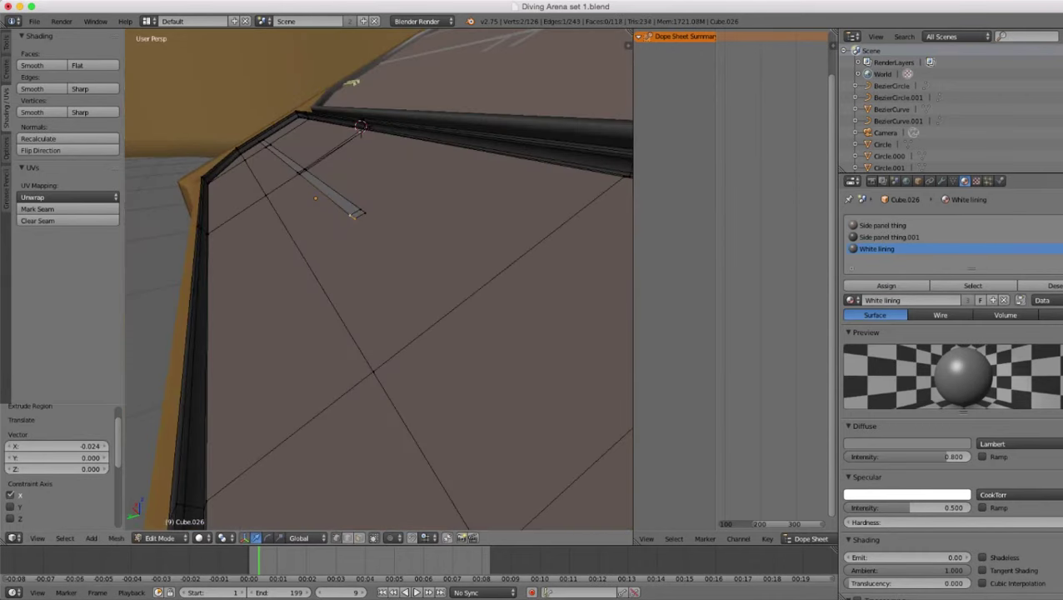
key("y")
key("Return")
- Move the second branch's end down onto the panel's lower border and shift it about -0.014 along X
middle_click_drag(196, 288, 338, 283)
left_click_drag(283, 150, 300, 249)
left_click_drag(261, 308, 249, 313)
left_click_drag(286, 264, 287, 269)
middle_click_drag(287, 269, 435, 276)
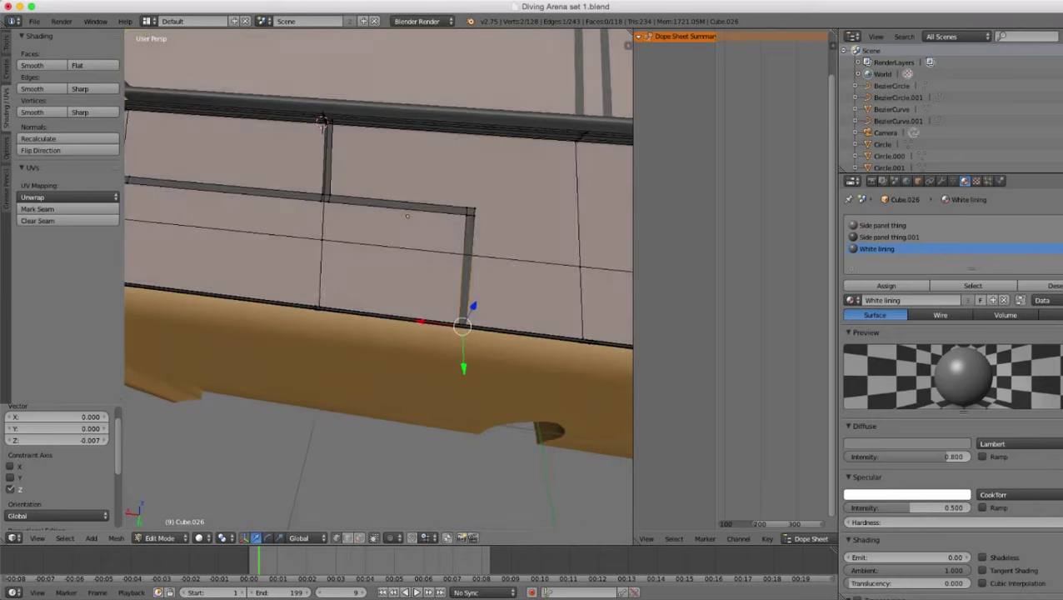
scroll(379, 280, "up", 2)
key("g")
key("z")
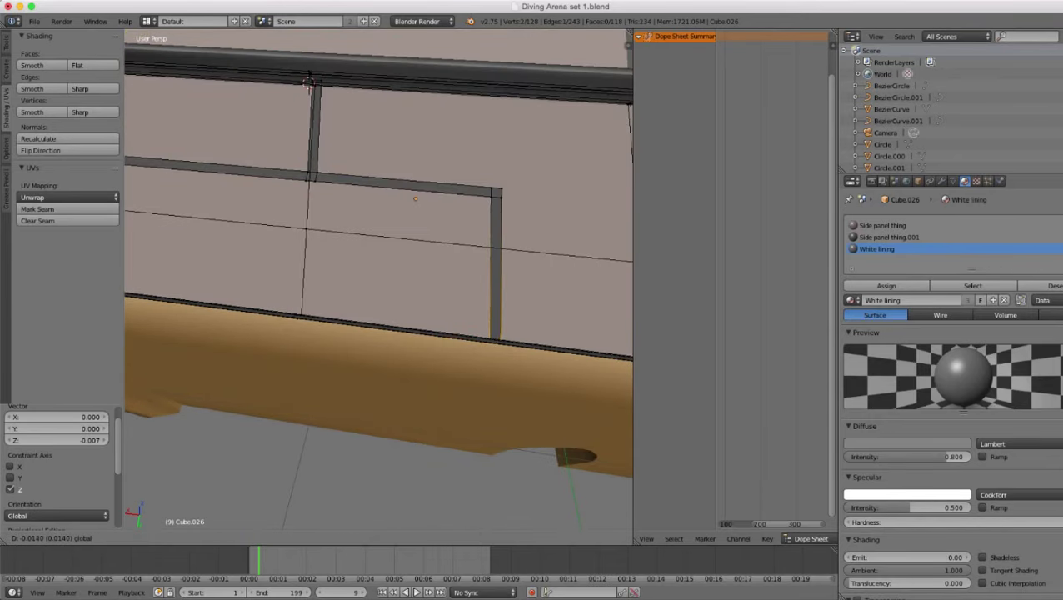
scroll(379, 280, "down", 4)
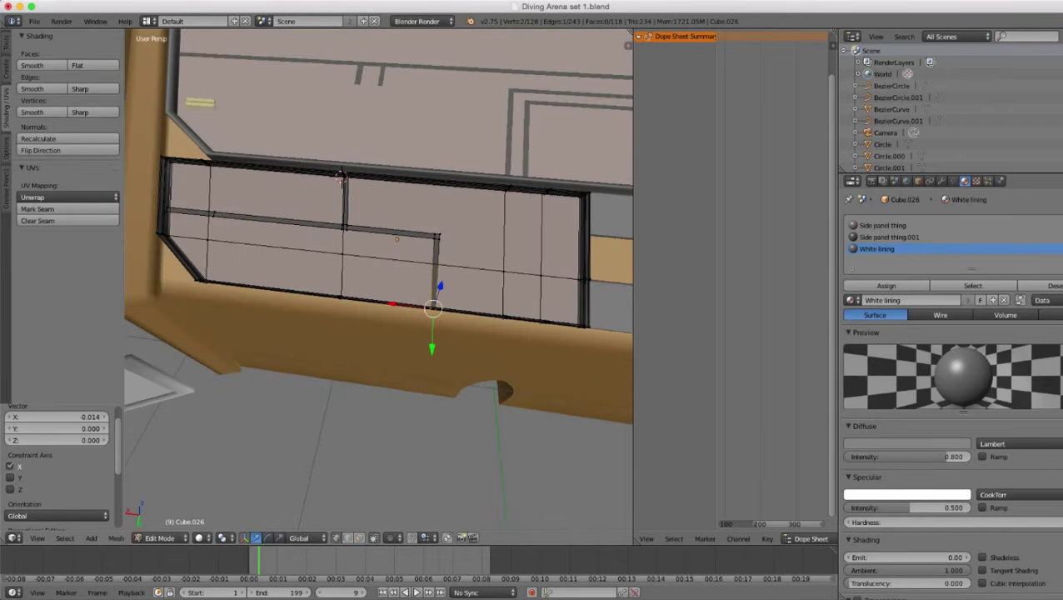
- Nudge the lower end of the second branch about -0.008 along X to straighten it
key("Tab")
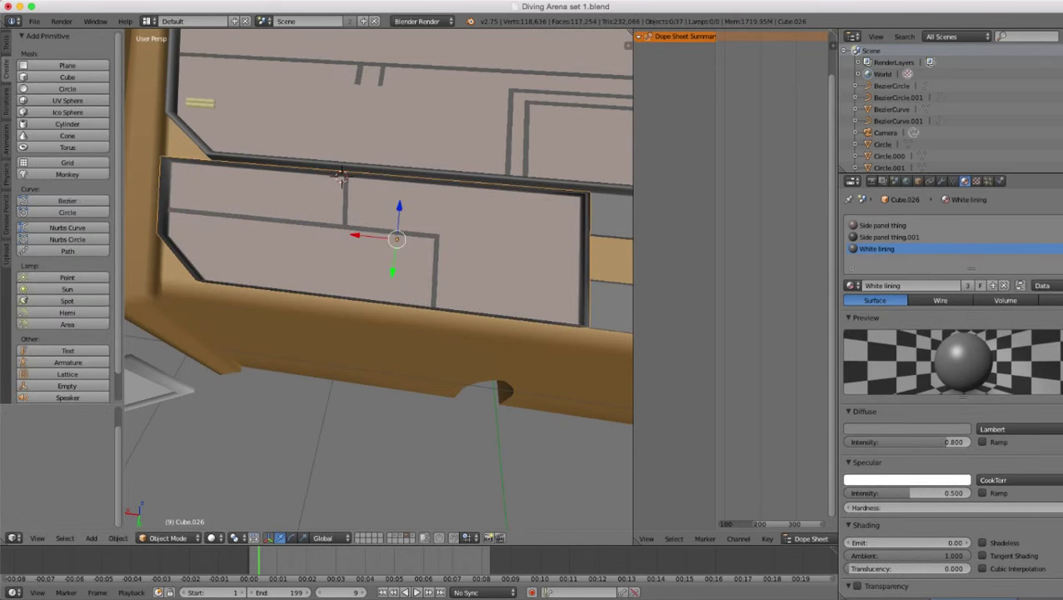
key("Tab")
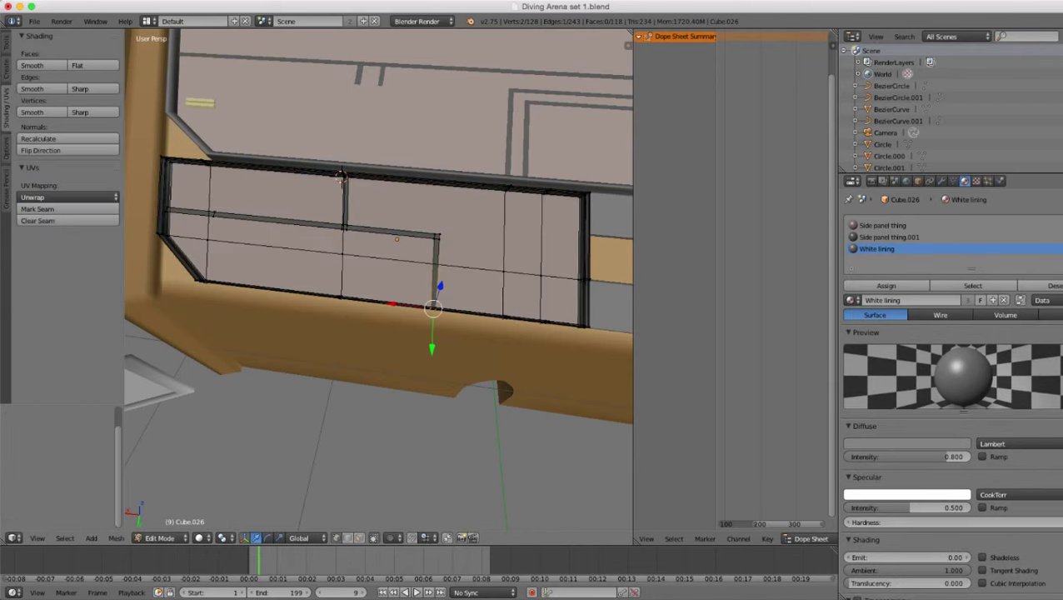
left_click_drag(391, 303, 394, 304)
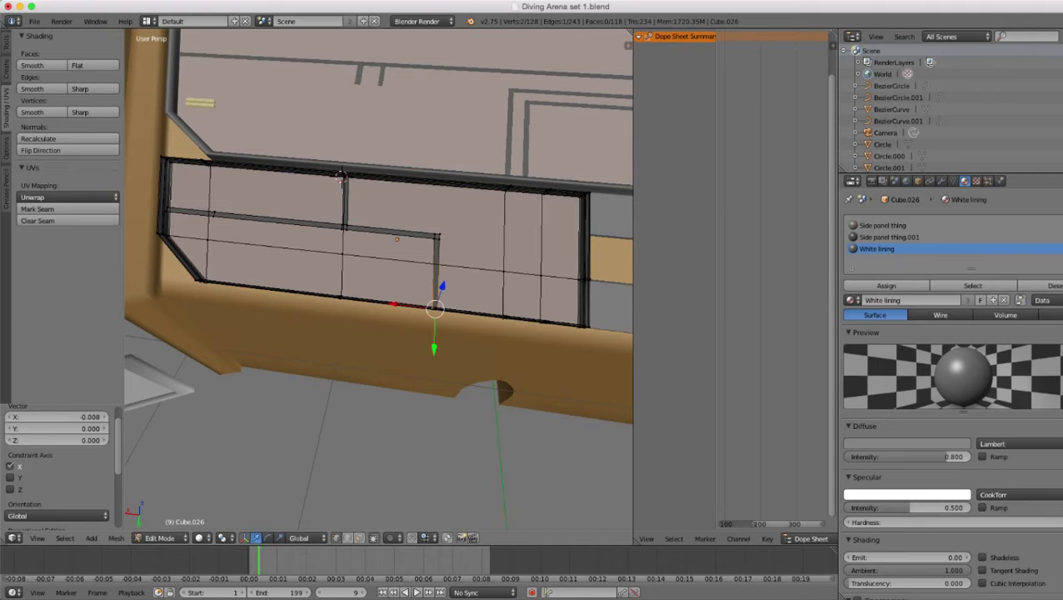
key("Tab")
scroll(394, 304, "down", 3)
middle_click_drag(394, 304, 469, 302)
scroll(338, 321, "up", 3)
scroll(380, 280, "up", 1)
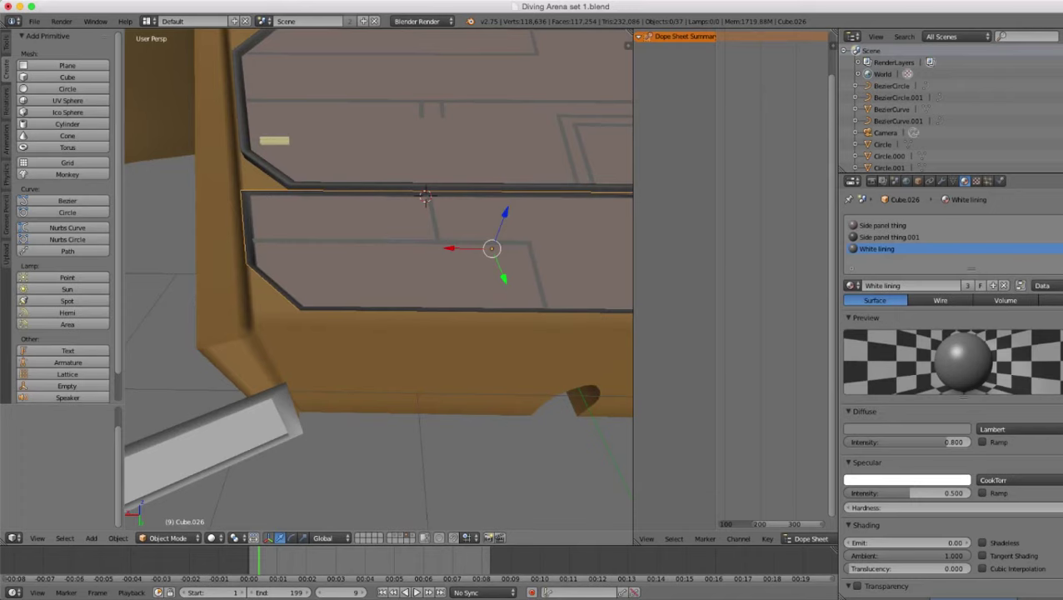
middle_click_drag(379, 279, 429, 292, "shift")
scroll(379, 279, "up", 1)
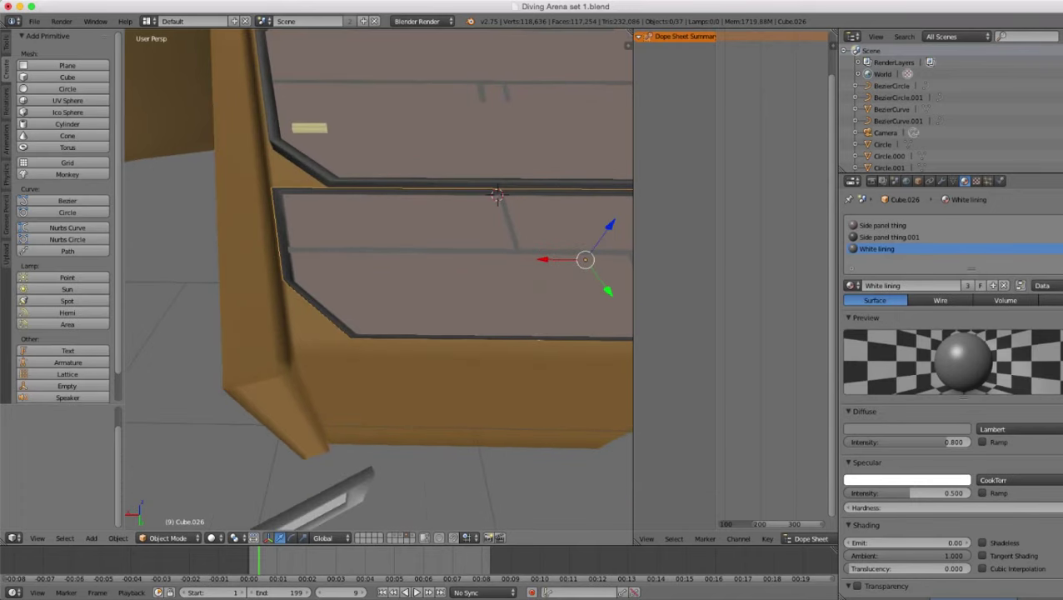
scroll(379, 280, "down", 6)
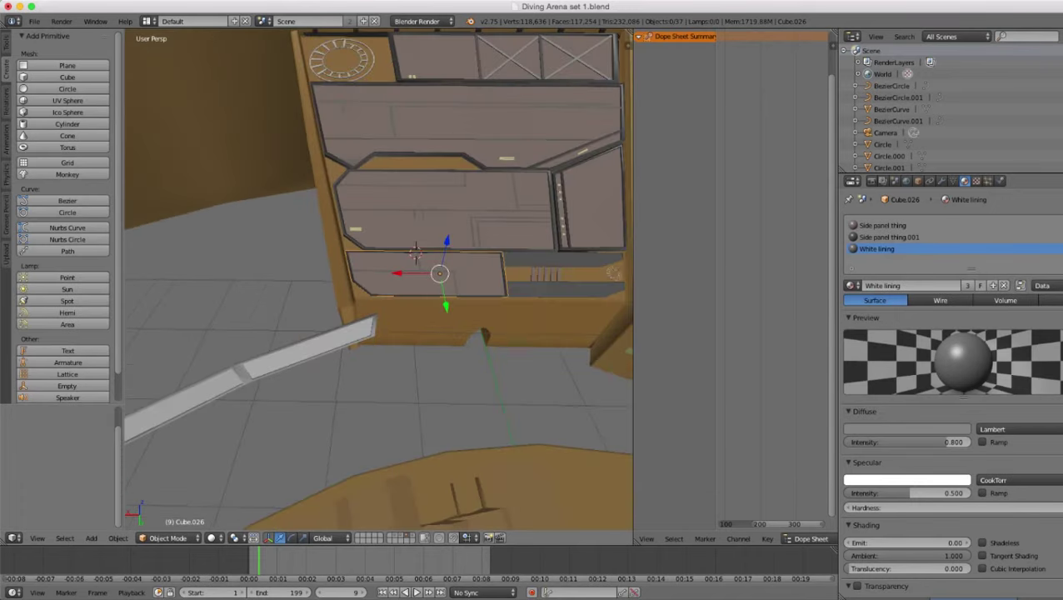
- Duplicate the small corner face at the end of the horizontal strip and offset the copy about -0.078 along X
scroll(379, 279, "up", 2)
middle_click_drag(379, 279, 270, 264)
scroll(379, 279, "up", 2)
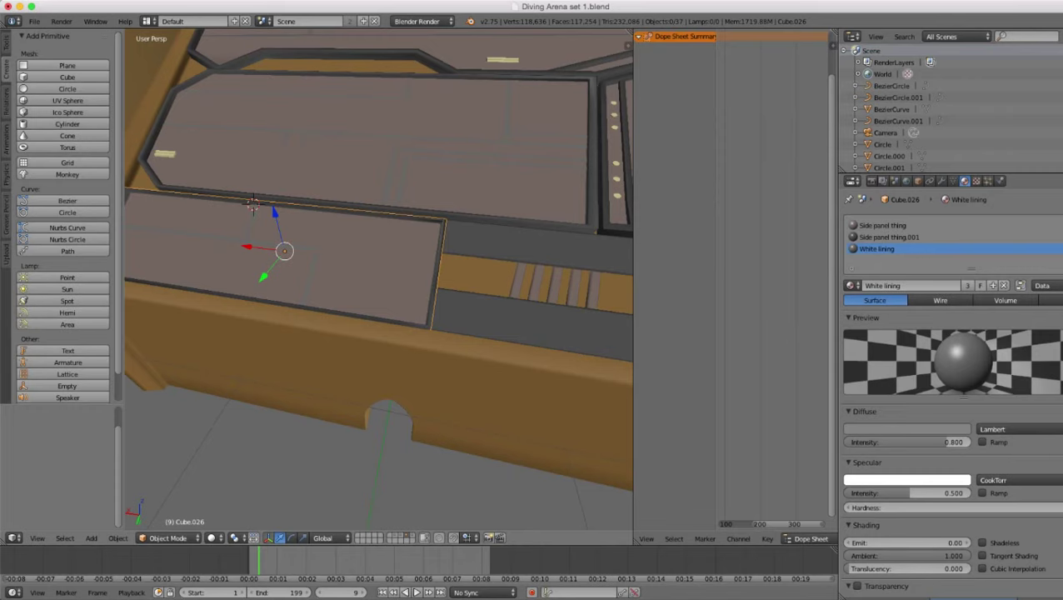
scroll(379, 279, "up", 5)
key("Tab")
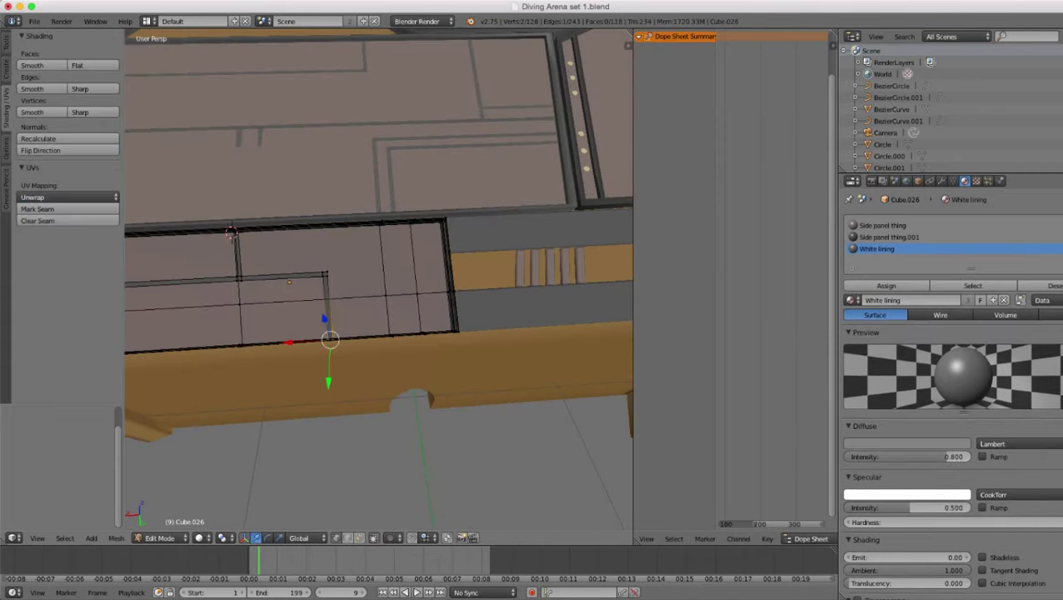
mouse_move(330, 283)
middle_mouse_down("shift")
mouse_move(445, 272)
mouse_move(345, 277)
middle_mouse_up("shift")
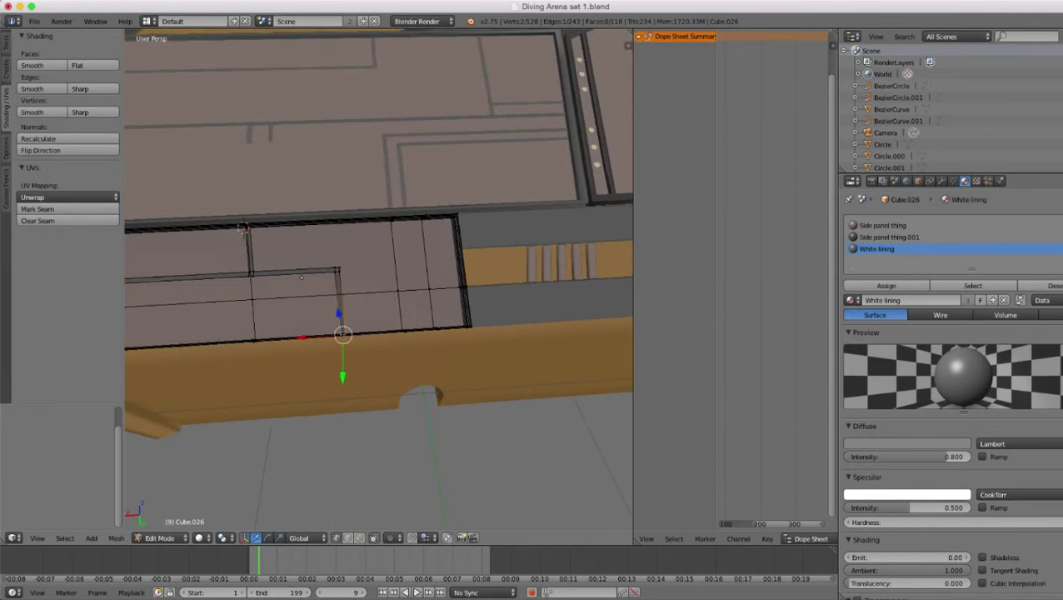
scroll(379, 279, "up", 5)
scroll(379, 279, "down", 2)
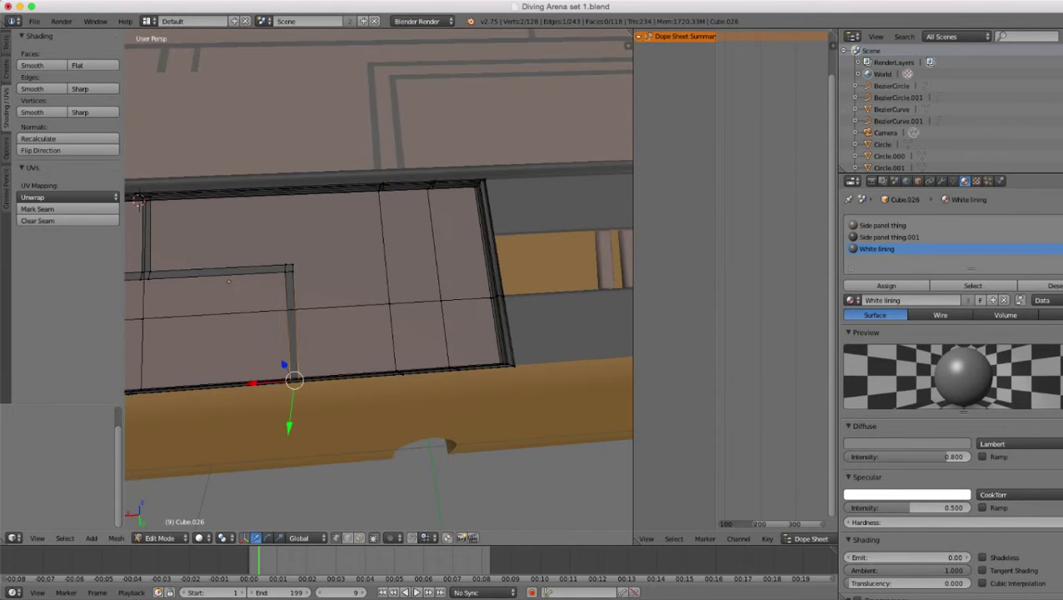
right_click(292, 264)
right_click(285, 266, "shift")
right_click(287, 272, "shift")
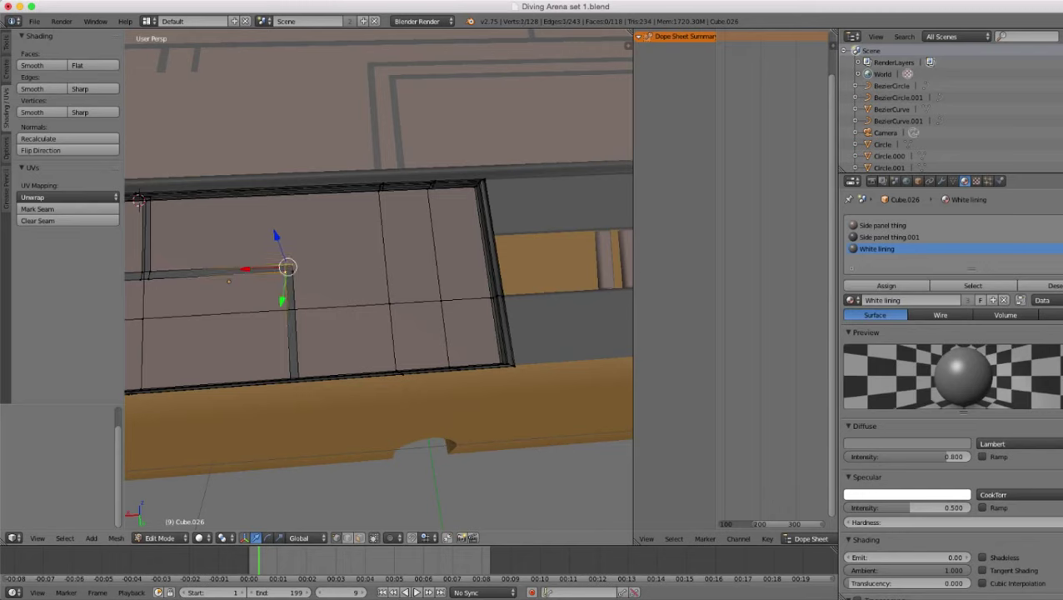
right_click(293, 271, "shift")
key("g")
key("x")
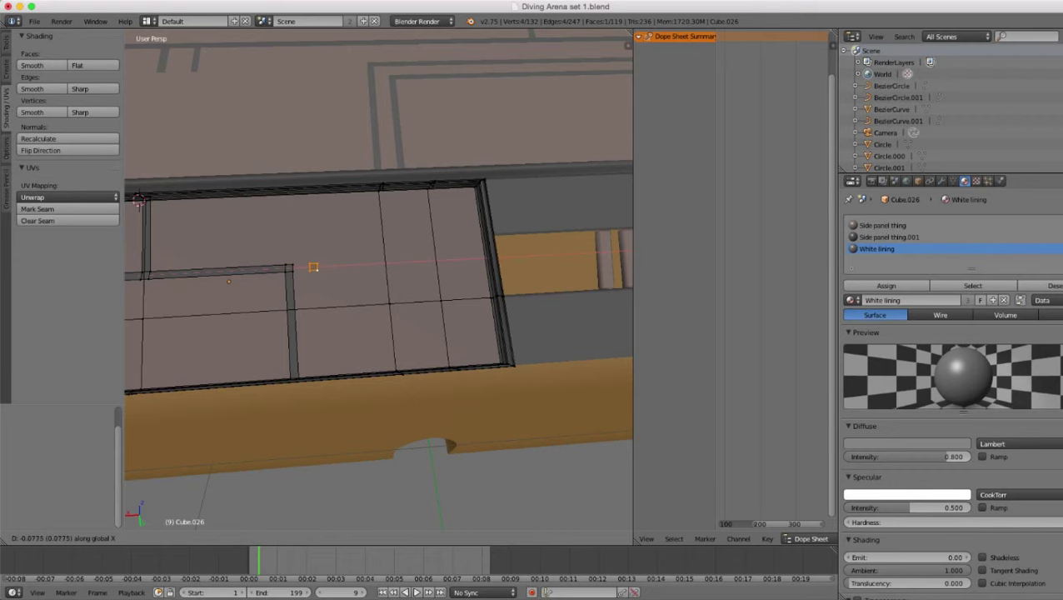
left_click(313, 269)
- Move the duplicated square about -0.148 along Y and about 0.058 along Z towards the panel's upper border
middle_click_drag(314, 269, 460, 246)
scroll(380, 287, "up", 4)
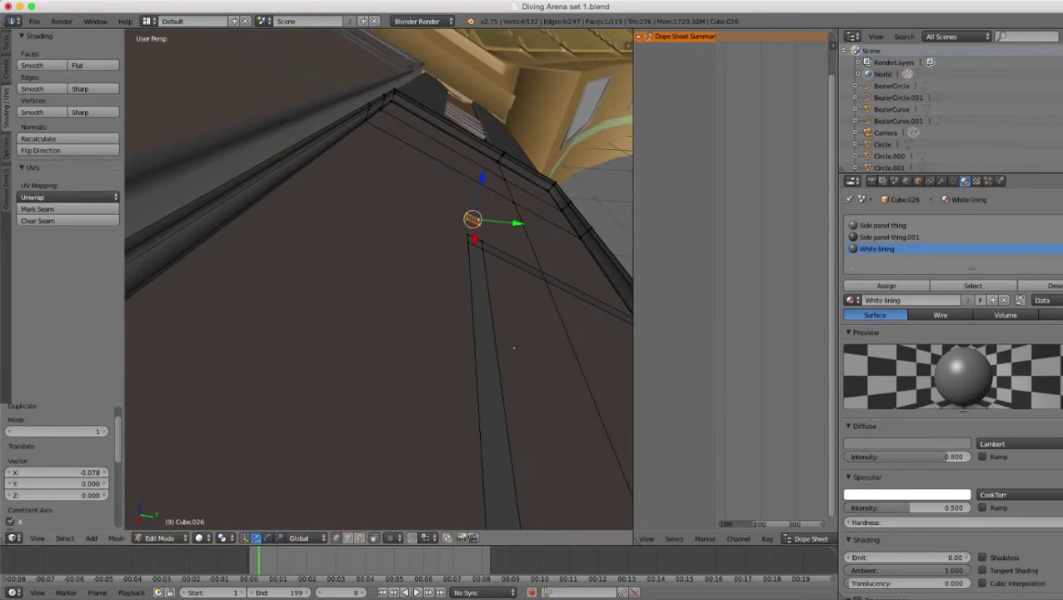
key("g")
key("y")
key("z")
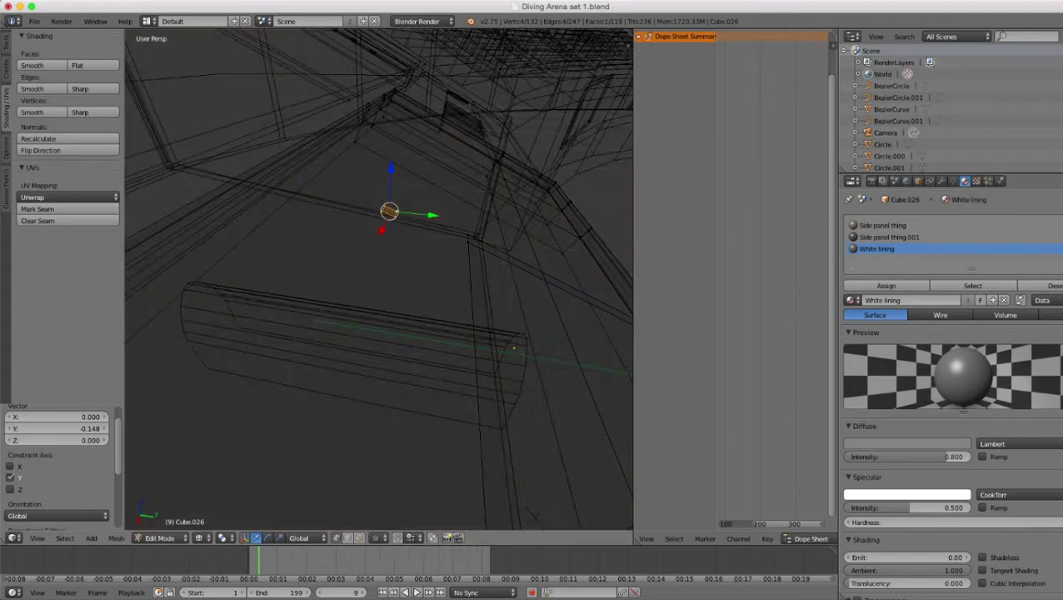
key("z")
left_click_drag(391, 170, 391, 169)
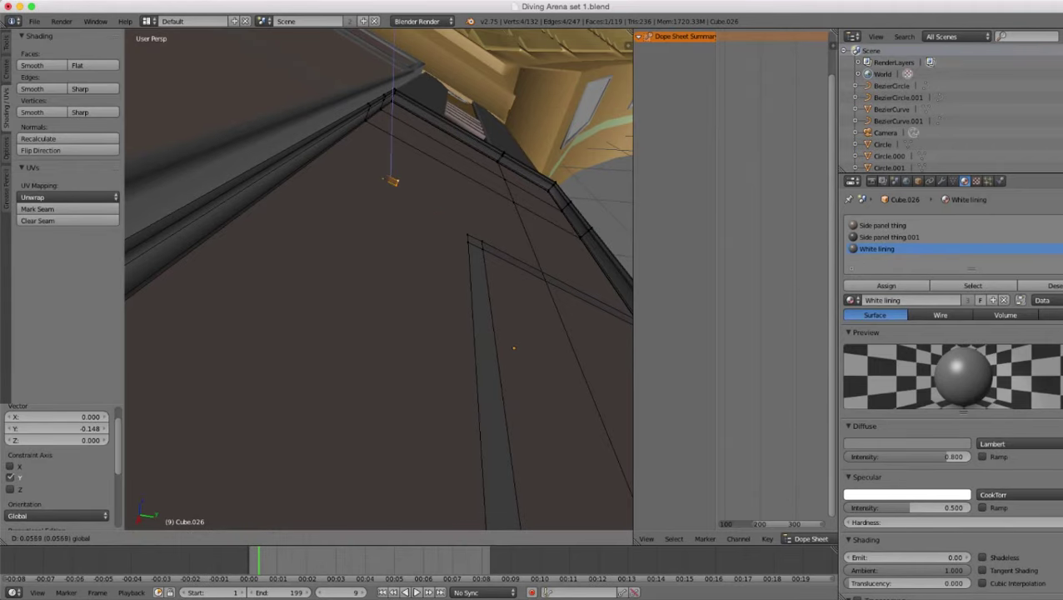
left_click_drag(392, 135, 392, 133)
- Raise the duplicated square another 0.006 or so along Z so it lies just above the panel surface
middle_click_drag(392, 134, 359, 133)
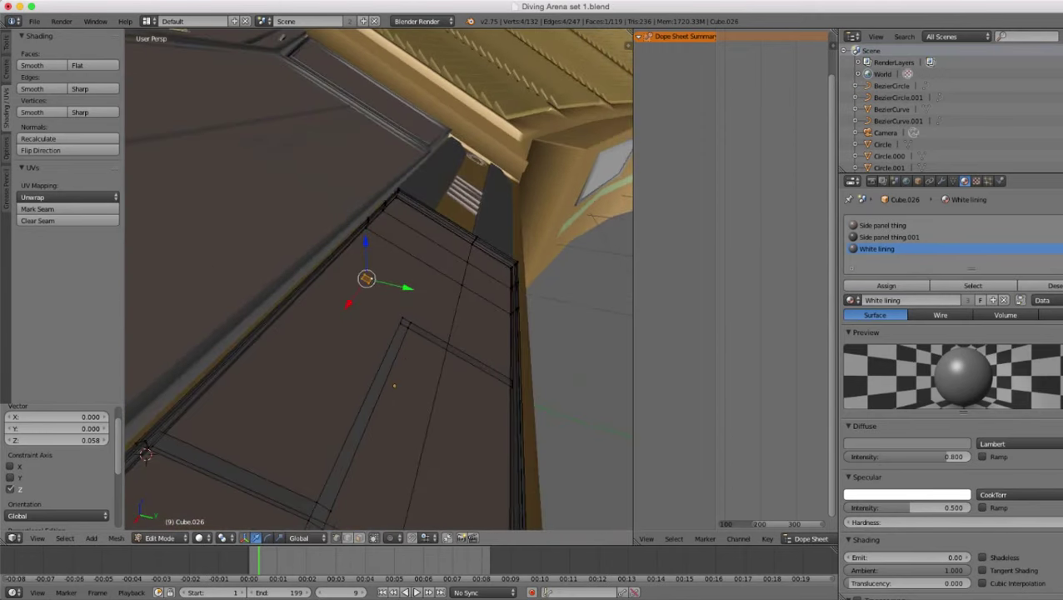
scroll(358, 133, "up", 5)
key("g")
key("z")
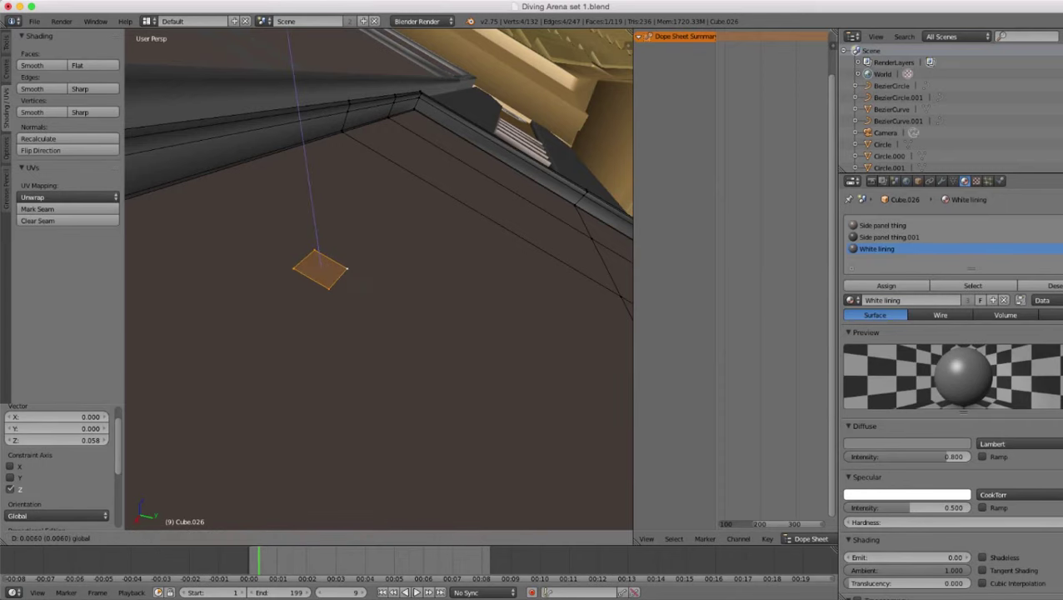
left_click(359, 271)
- Stretch the square into a strip by moving its upper edge about -0.079 along Y and 0.035 along Z
middle_click_drag(358, 271, 409, 304)
right_click(347, 266)
right_click(341, 276, "shift")
middle_click_drag(342, 276, 375, 282)
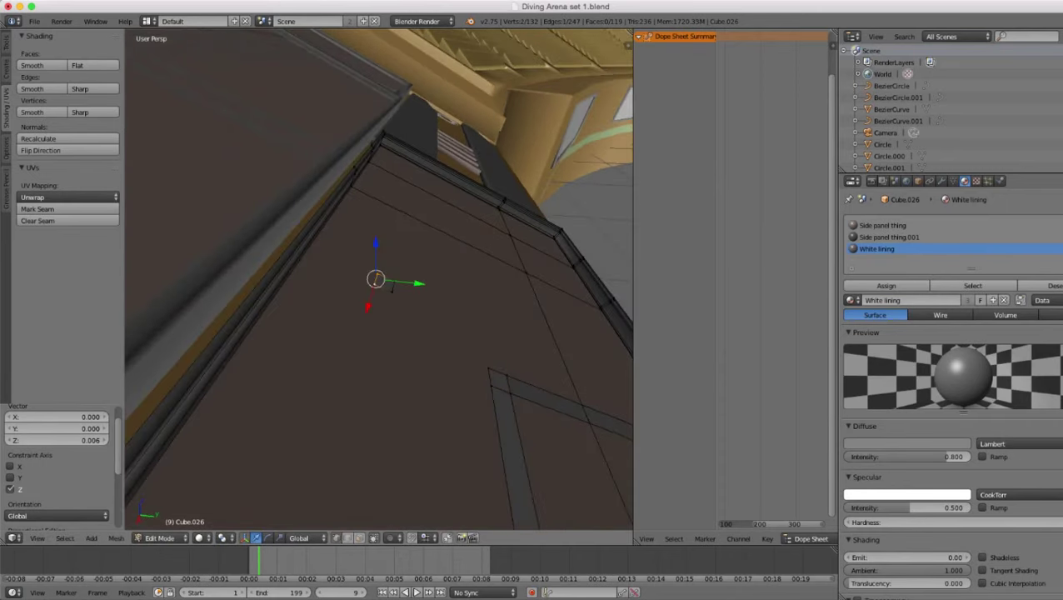
key("g")
key("y")
left_click(318, 274)
key("z")
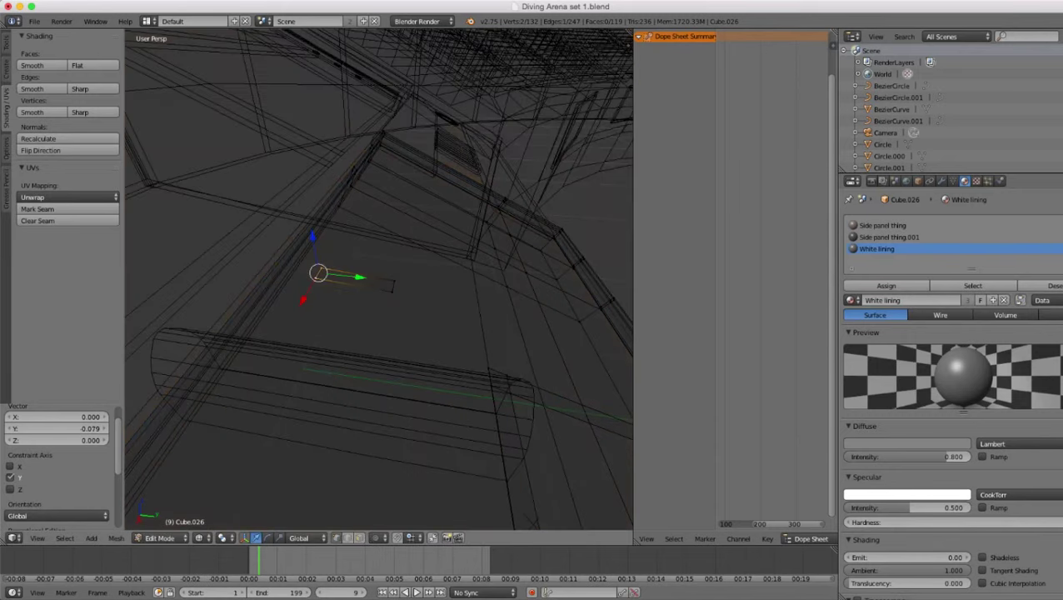
key("z")
key("g")
key("z")
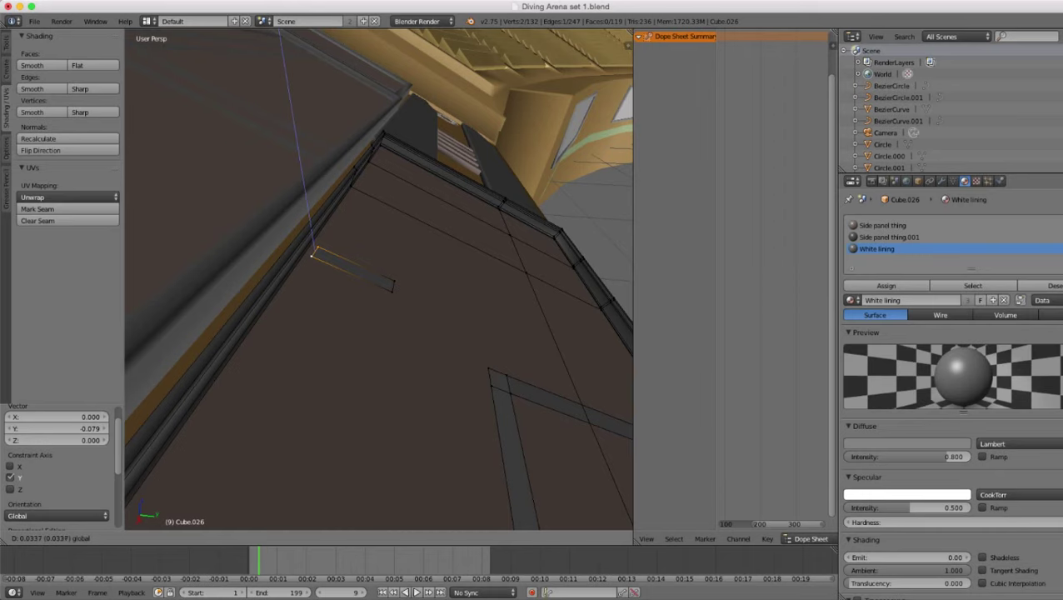
key("Return")
- Nudge the strip's upper edge along Y and about 0.004 along Z to seat it against the panel's upper border
key("g")
key("y")
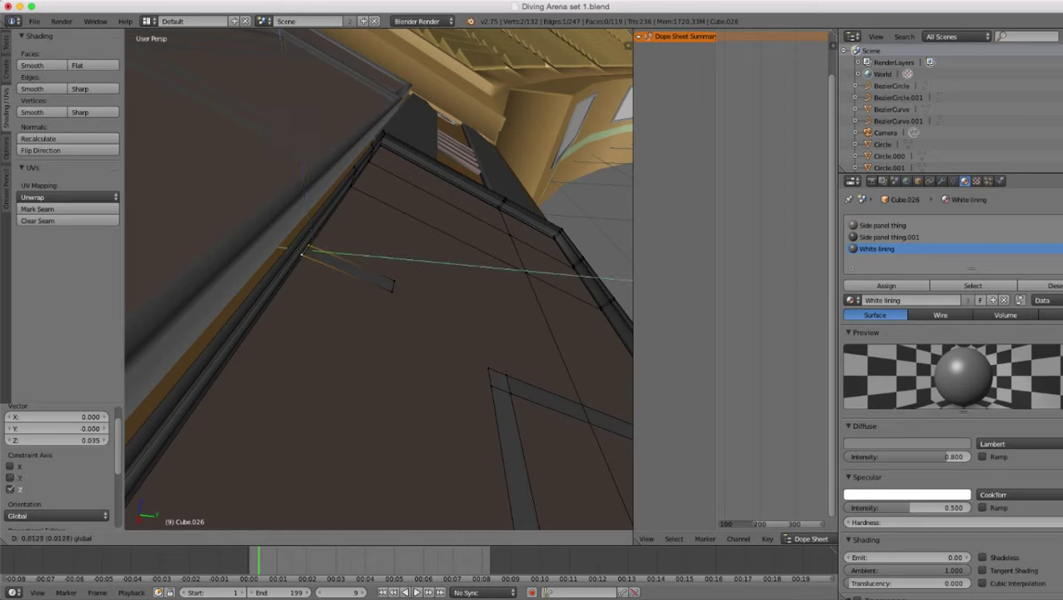
left_click_drag(347, 254, 346, 254)
left_click_drag(299, 212, 299, 209)
- Narrow the new short strip by shifting its long side edge about 0.006 along X
middle_click_drag(350, 242, 233, 263)
middle_click_drag(333, 242, 292, 260)
right_click(288, 253)
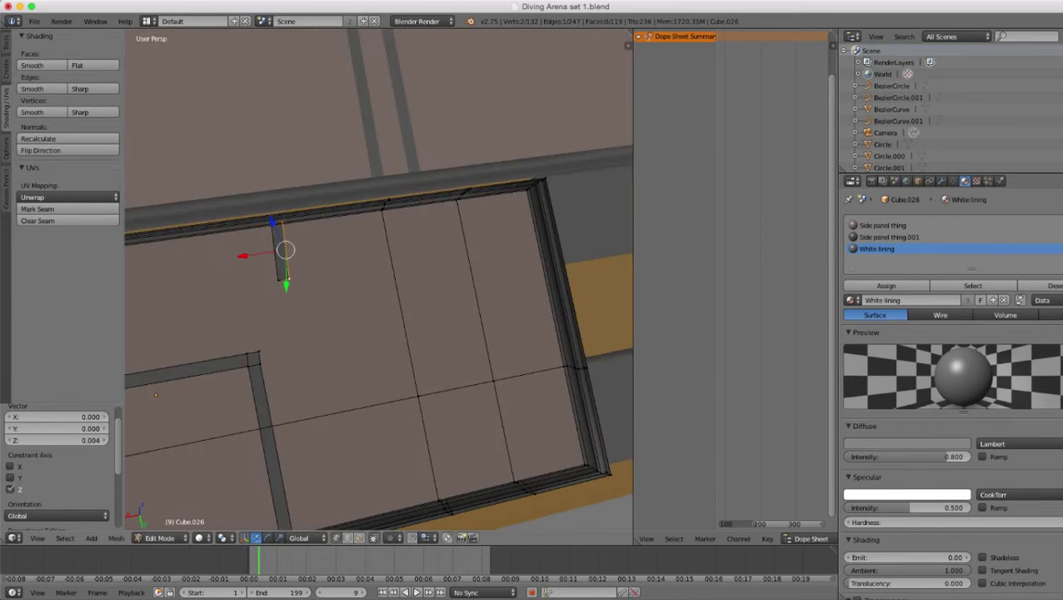
left_click_drag(244, 256, 241, 256)
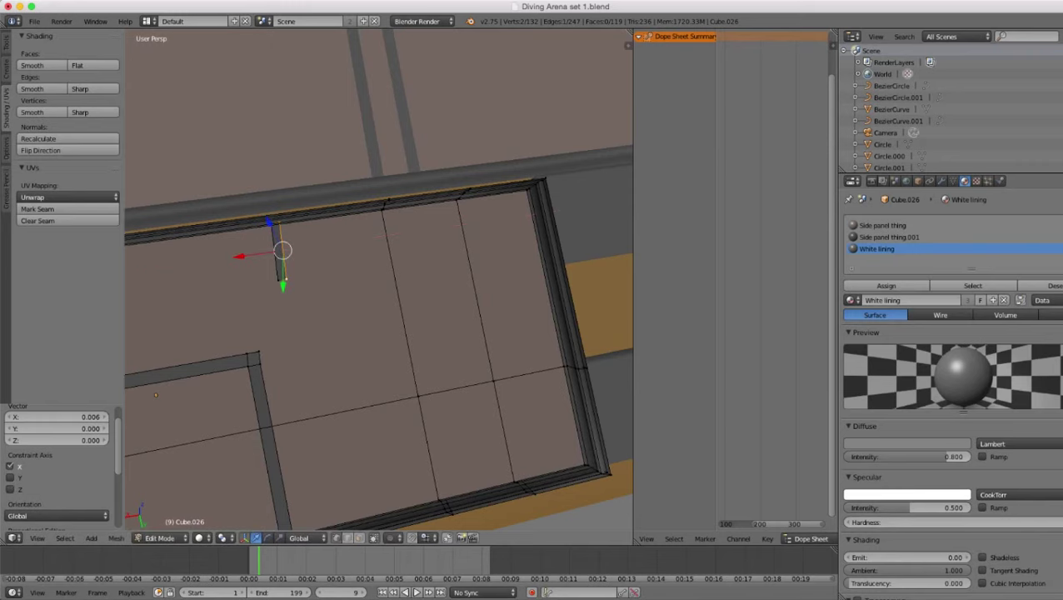
- Shift the lower end edge of the short strip about -0.004 along X
scroll(378, 280, "down", 1)
middle_click_drag(303, 256, 306, 294, "shift")
scroll(378, 280, "up", 2)
right_click(323, 281)
right_click(314, 281, "shift")
key("g")
key("x")
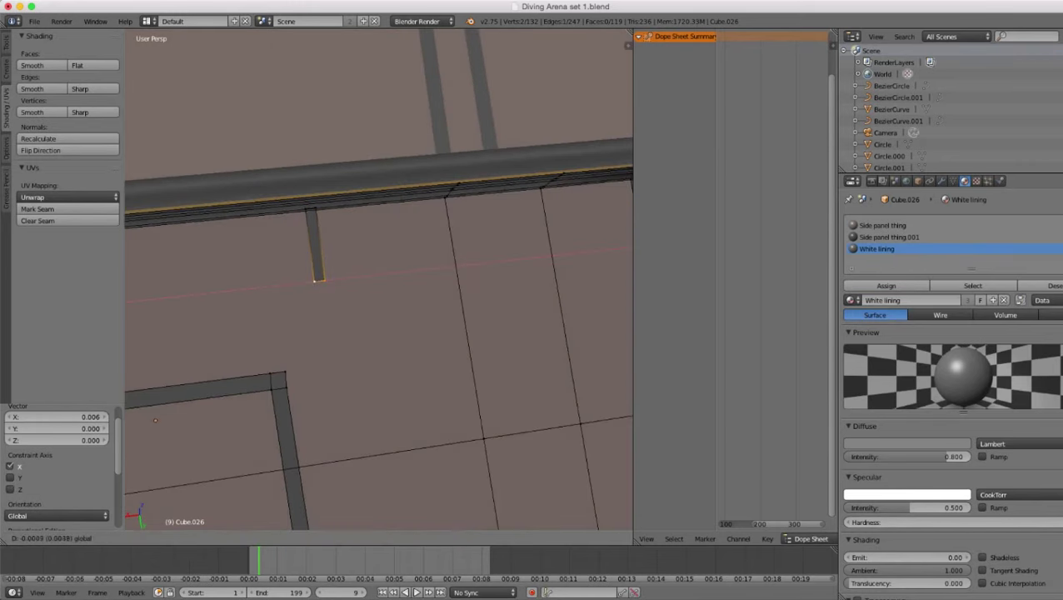
left_click_drag(277, 285, 276, 285)
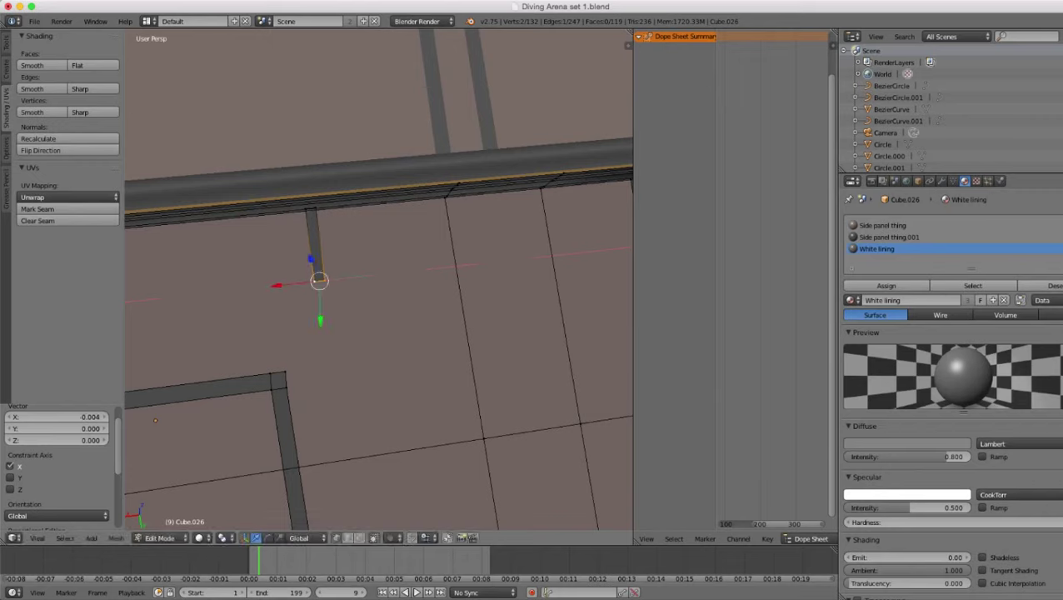
- Extrude the short strip's lower edge about 0.029 along Y and shift the new end about -0.002 along X
key("e")
key("y")
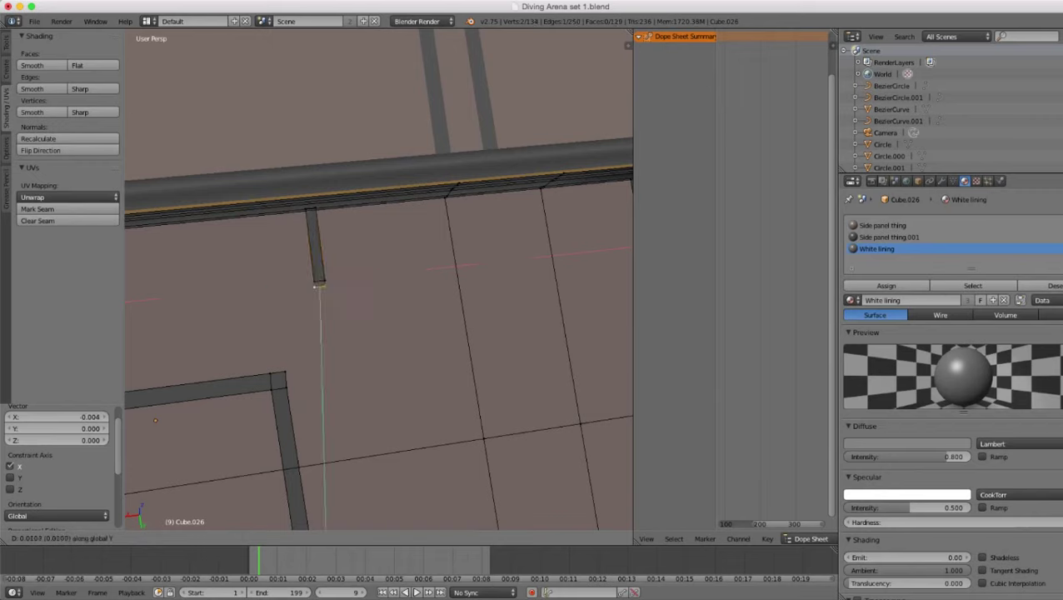
key("Return")
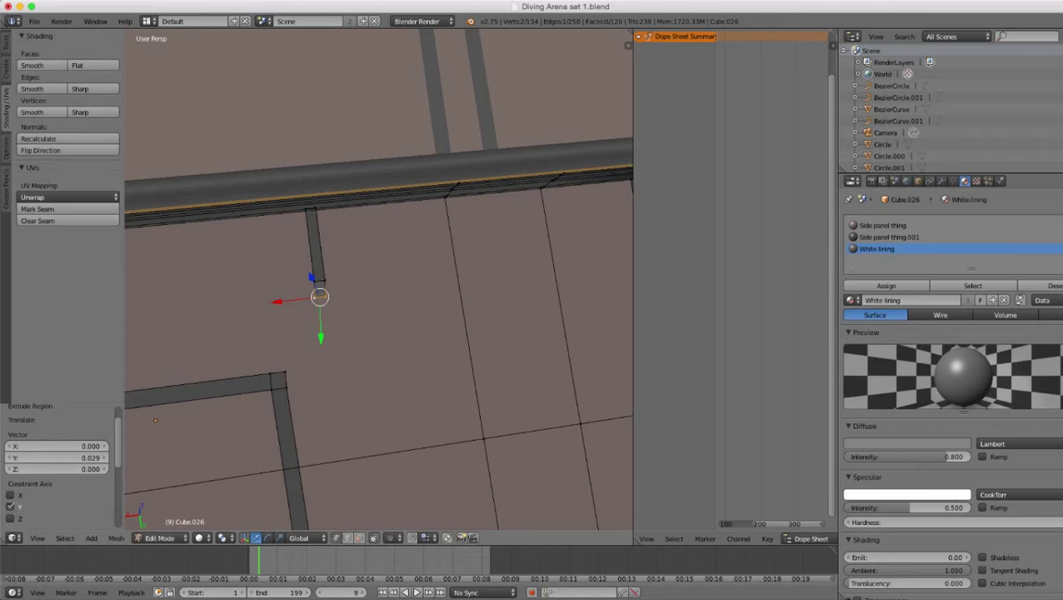
key("g")
key("x")
key("Return")
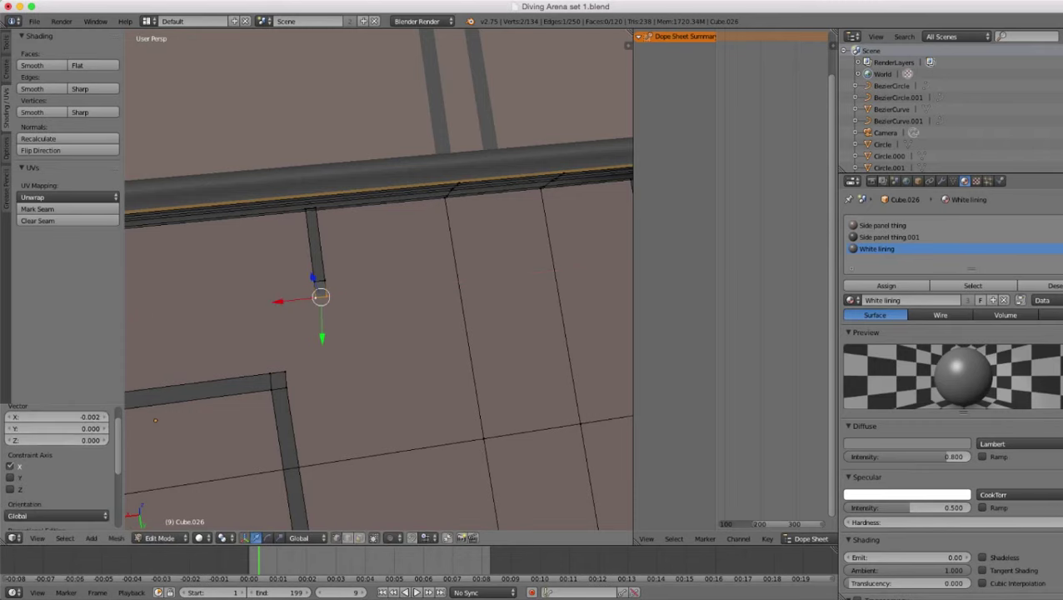
- Lower the extruded end of the short strip about -0.013 along Z to follow the panel's slope
middle_click_drag(321, 308, 475, 217)
key("g")
key("z")
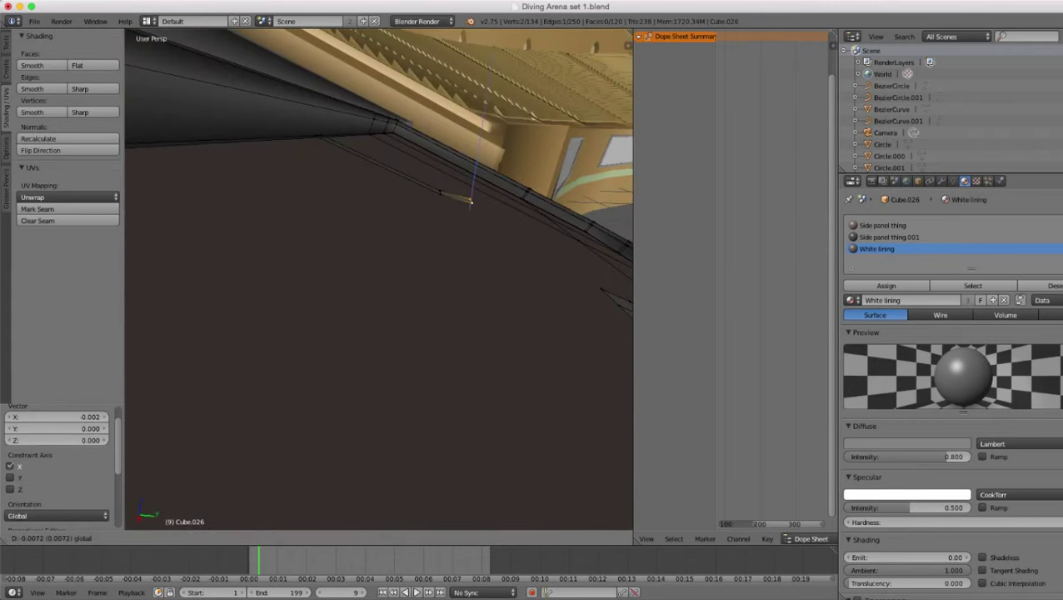
key("Return")
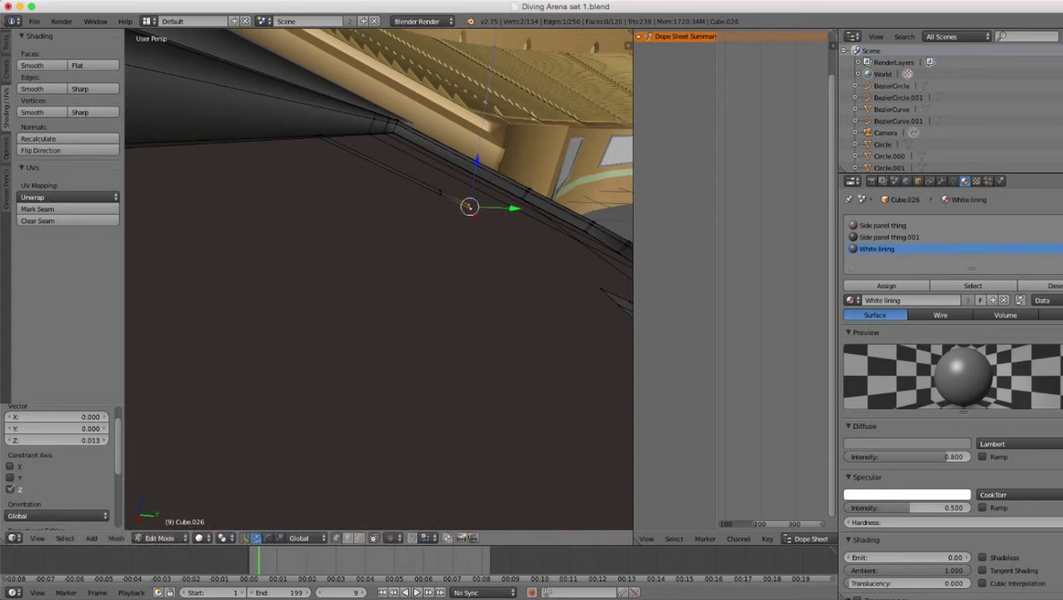
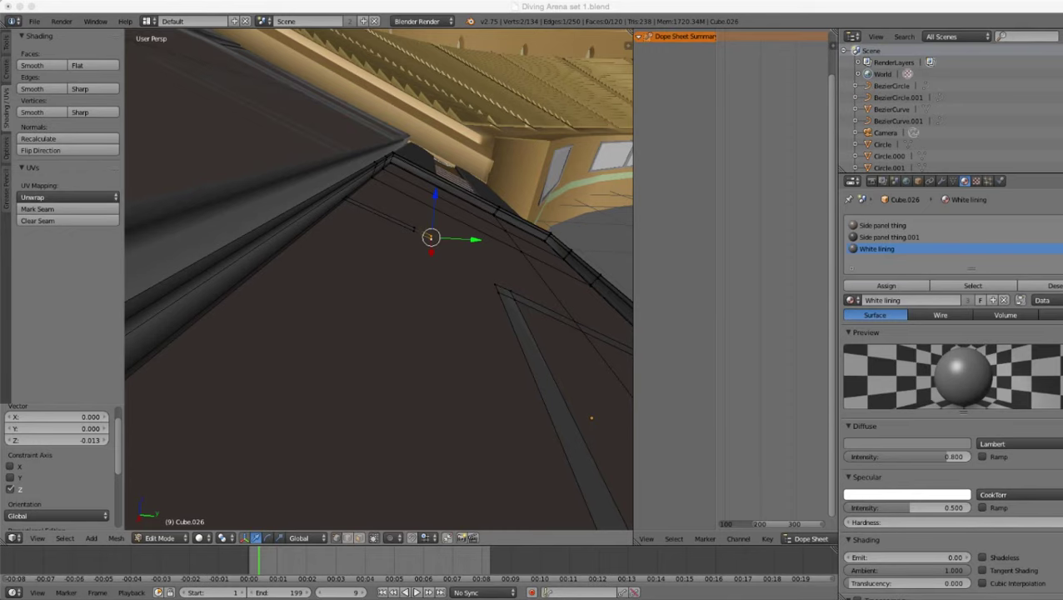
key("super+Tab")
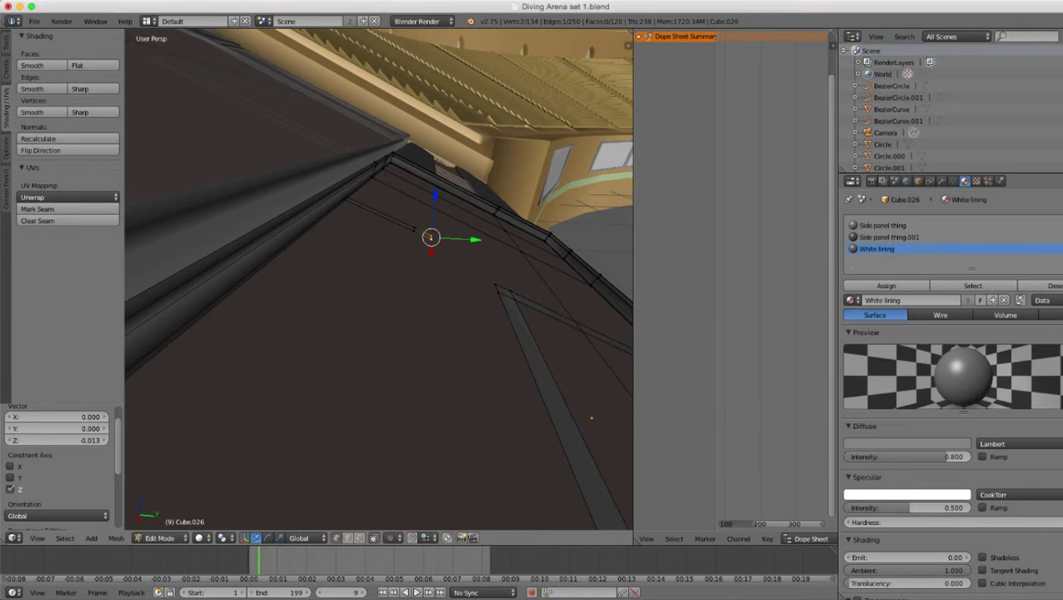
- Edge-slide the cross edge near the short strip's lower end by about 0.409 towards the end
middle_click_drag(467, 258, 286, 309)
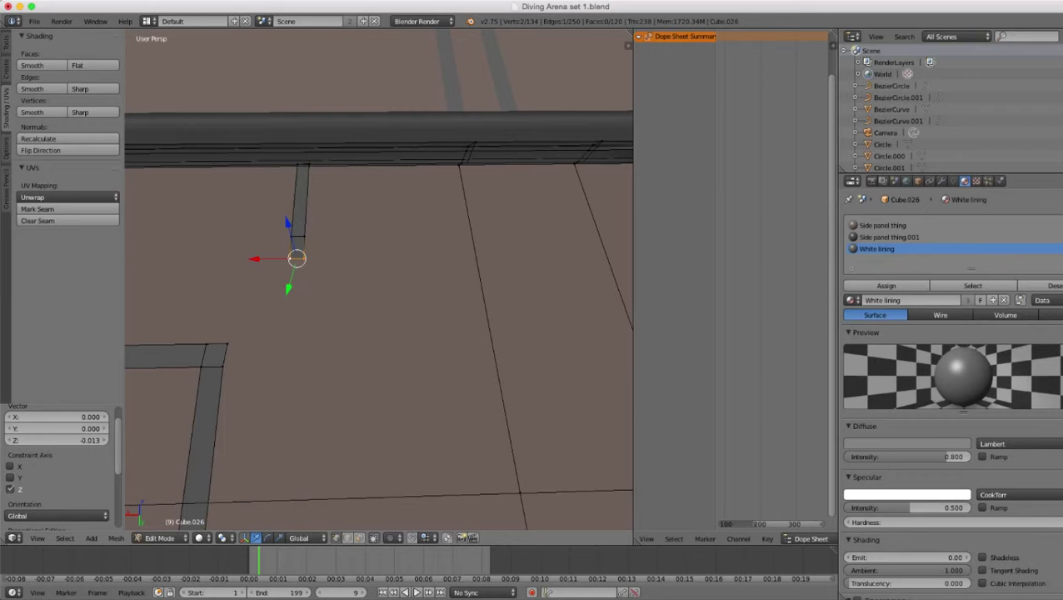
right_click(305, 237)
right_click(306, 259, "shift")
middle_click_drag(306, 258, 433, 295)
scroll(310, 311, "down", 2)
scroll(357, 298, "up", 3)
scroll(356, 299, "down", 3)
scroll(357, 298, "up", 3)
scroll(379, 279, "up", 3)
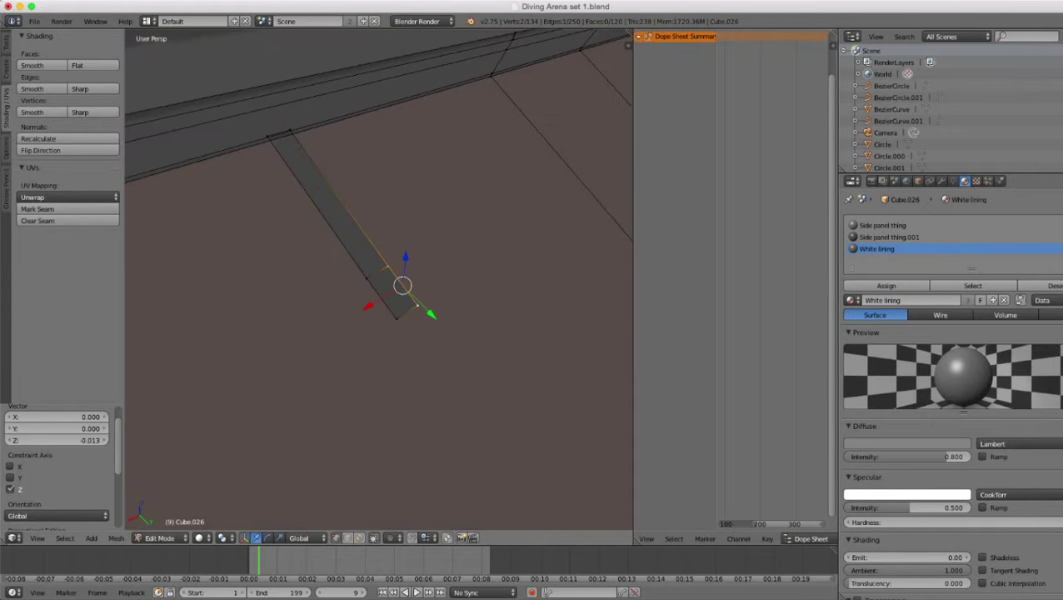
right_click(388, 266)
right_click(367, 279, "shift")
scroll(375, 275, "up", 2)
key("ctrl+e")
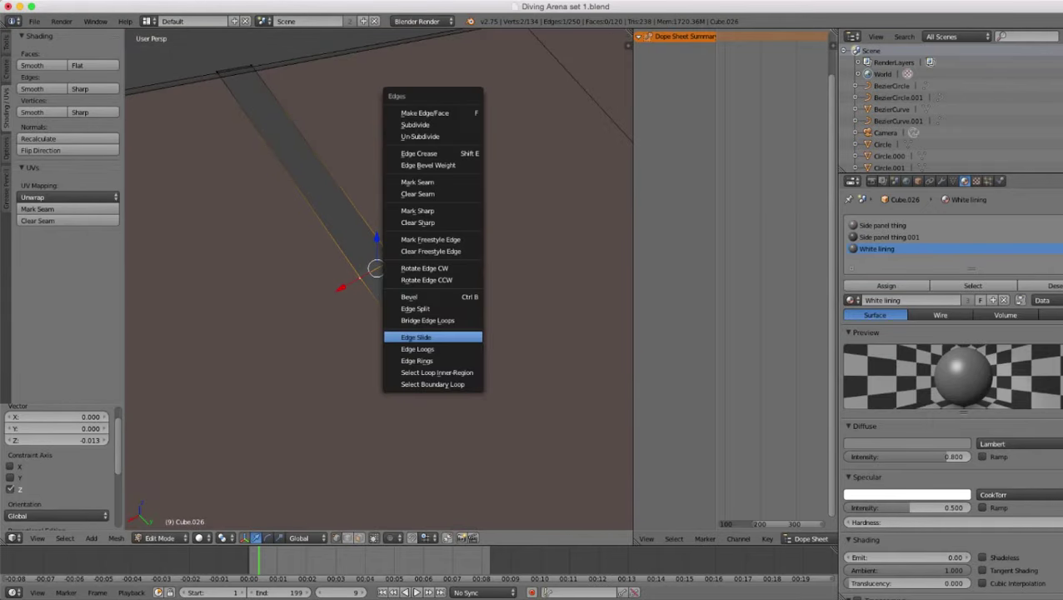
left_click(417, 337)
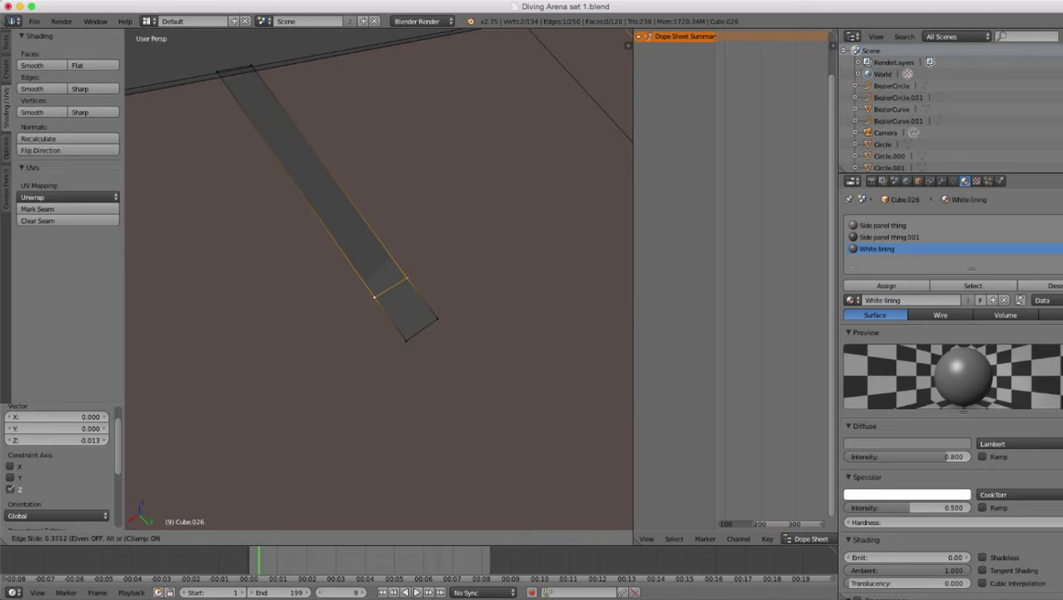
left_click(428, 359)
scroll(379, 279, "down", 4)
scroll(386, 286, "up", 4)
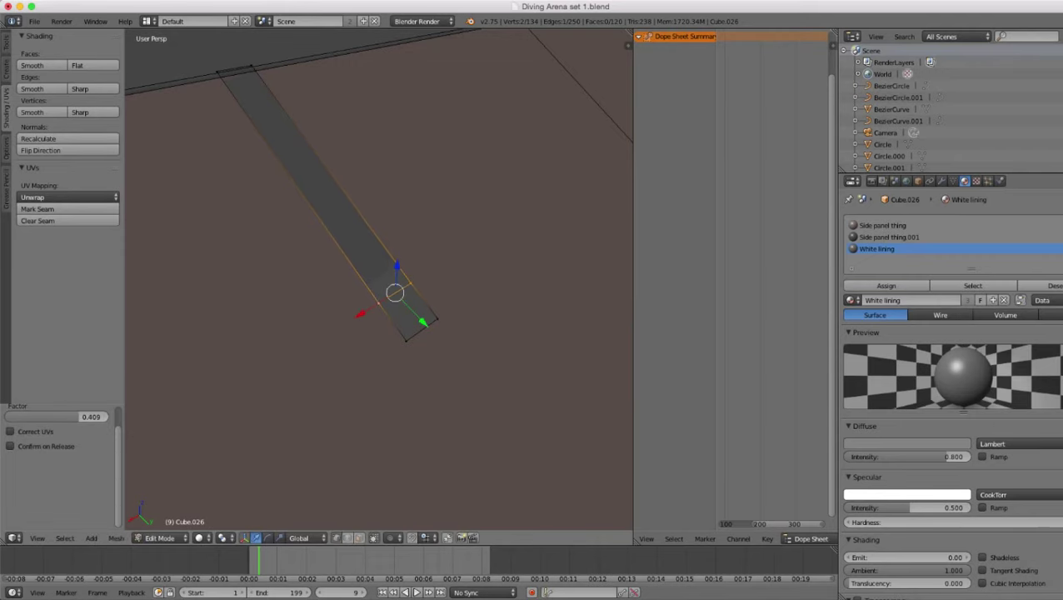
- Extrude the side edge of the short strip's end segment about -0.57 along X to the panel's side border
right_click(437, 318)
right_click(415, 282, "shift")
scroll(413, 283, "down", 5)
middle_click_drag(412, 283, 254, 316)
key("e")
key("x")
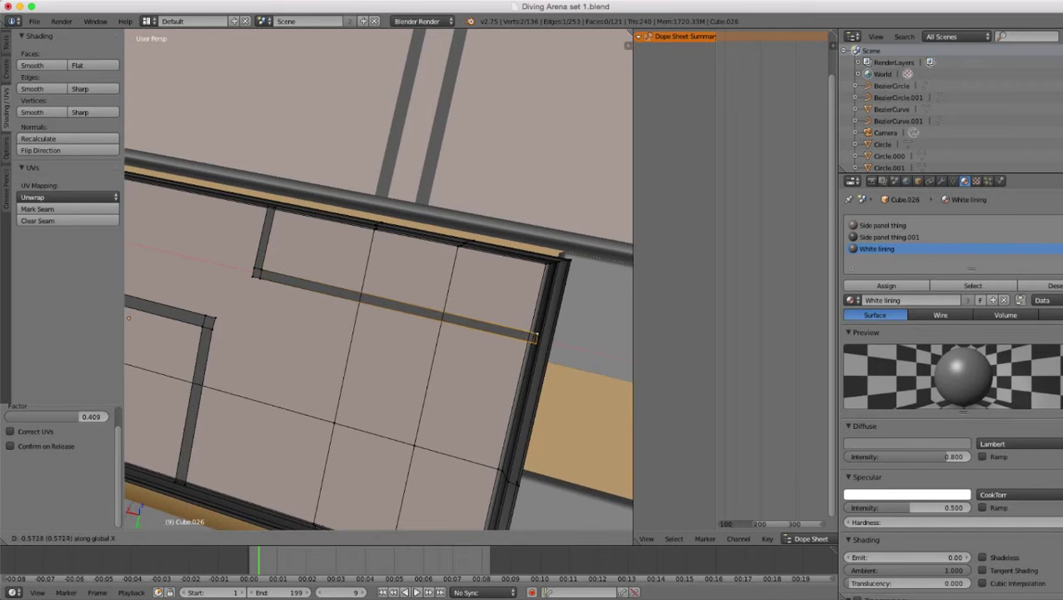
left_click(535, 338)
- Leave Edit Mode and examine the lower panel's grey line details alongside the neighbouring panels
scroll(378, 279, "down", 4)
middle_click_drag(378, 279, 509, 200)
key("Tab")
scroll(378, 279, "down", 5)
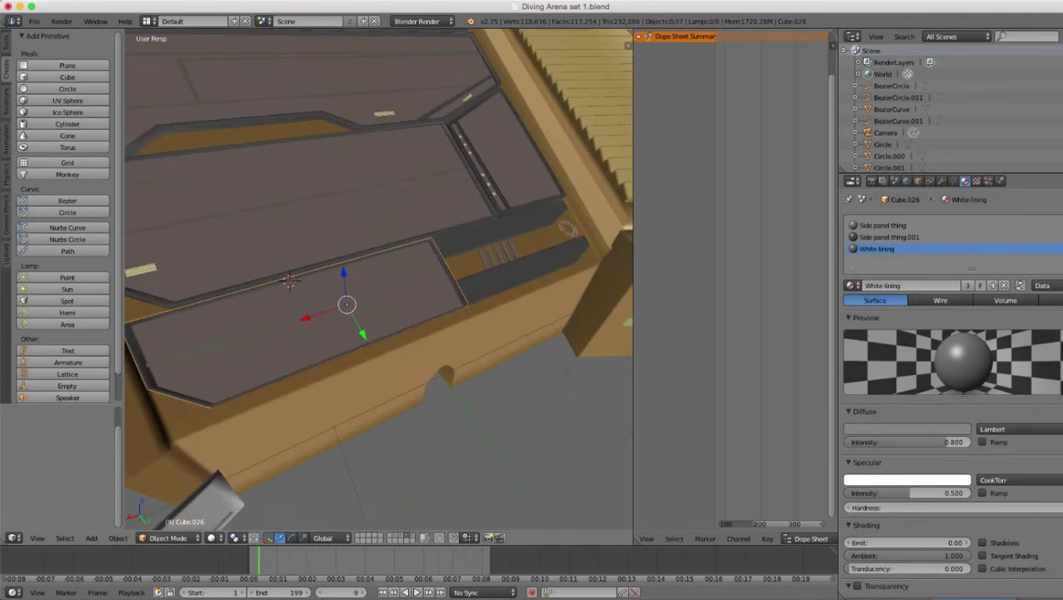
middle_click_drag(379, 279, 400, 225)
scroll(378, 279, "up", 4)
scroll(379, 279, "down", 4)
scroll(378, 279, "up", 3)
middle_click_drag(292, 266, 550, 283, "shift")
middle_click_drag(400, 275, 399, 300)
scroll(378, 279, "down", 4)
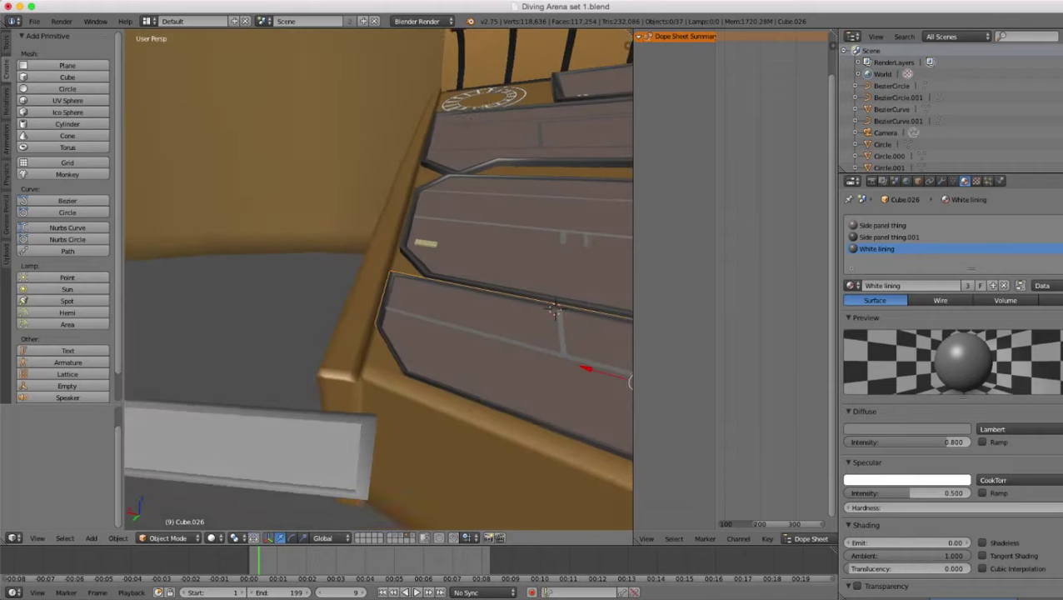
middle_click_drag(516, 309, 384, 267, "shift")
scroll(378, 279, "up", 5)
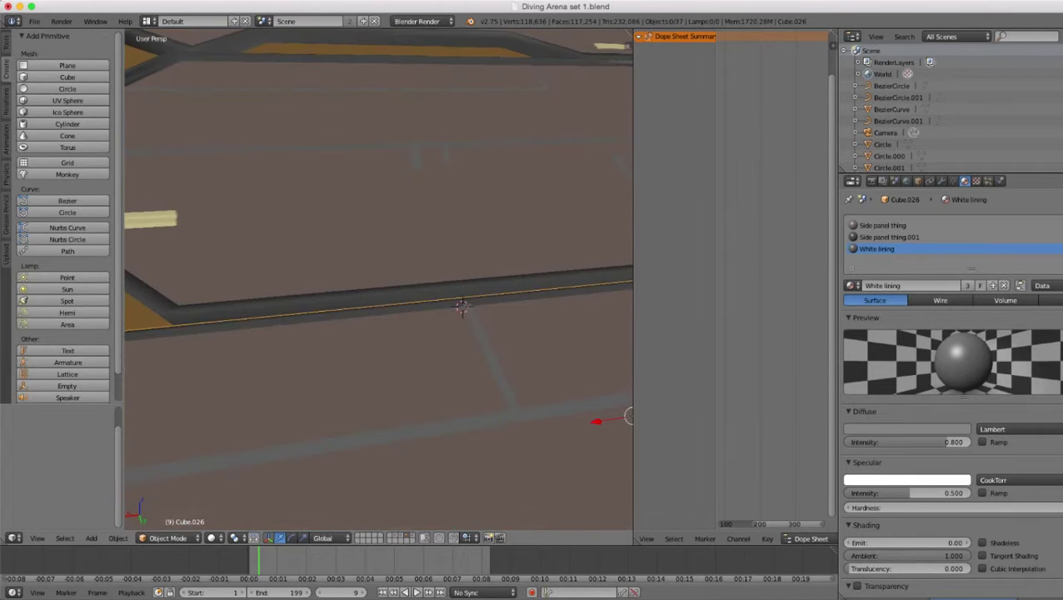
- Select both light bars on the middle side panel in Edit Mode and lower them about -0.019 along Z towards the panel surface
middle_click_drag(209, 267, 575, 283, "shift")
middle_click_drag(500, 283, 333, 250)
middle_click_drag(225, 260, 412, 304, "shift")
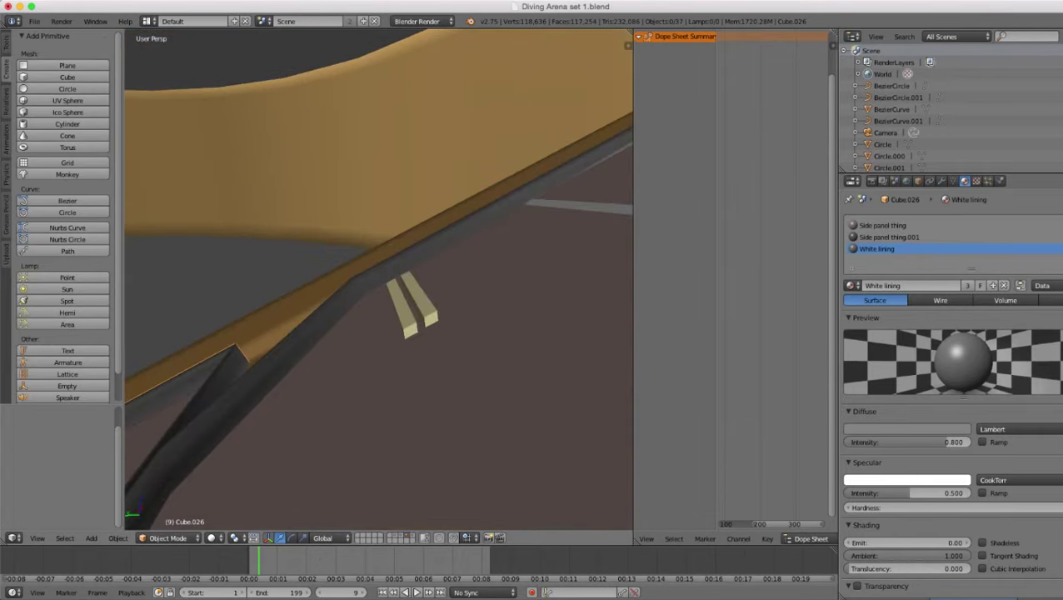
right_click(412, 309)
scroll(379, 279, "up", 2)
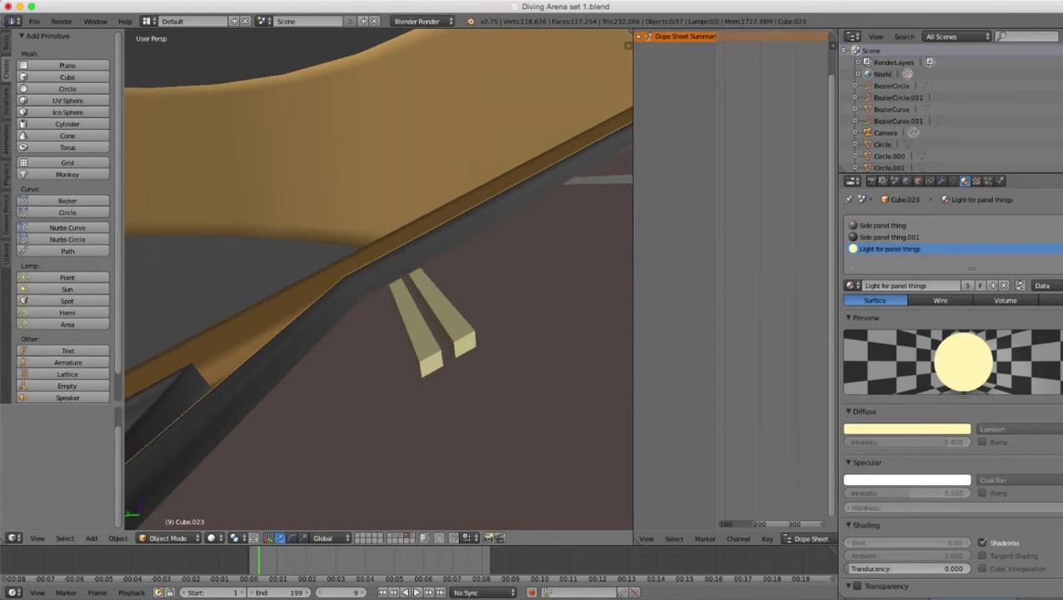
key("Tab")
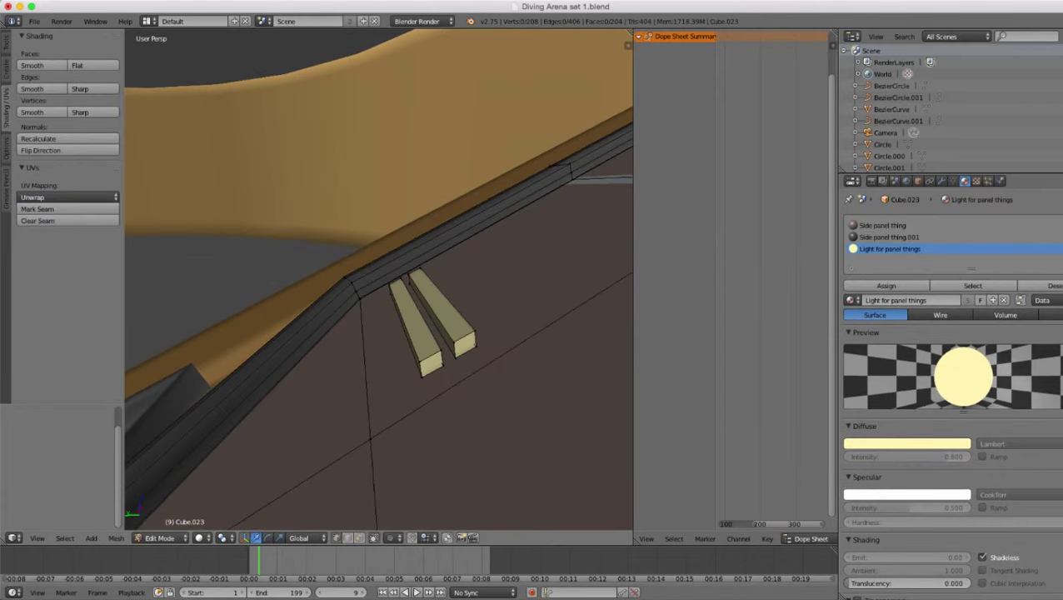
scroll(419, 362, "down", 2)
scroll(419, 362, "up", 2)
right_click(420, 362)
right_click(476, 331, "shift")
key("ctrl+l")
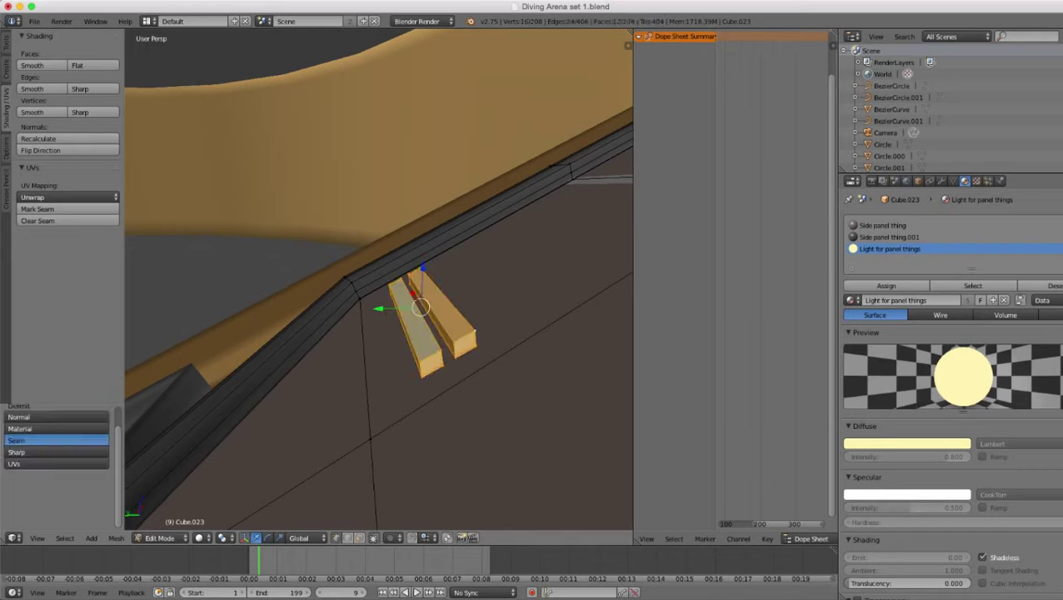
left_click_drag(423, 268, 423, 285)
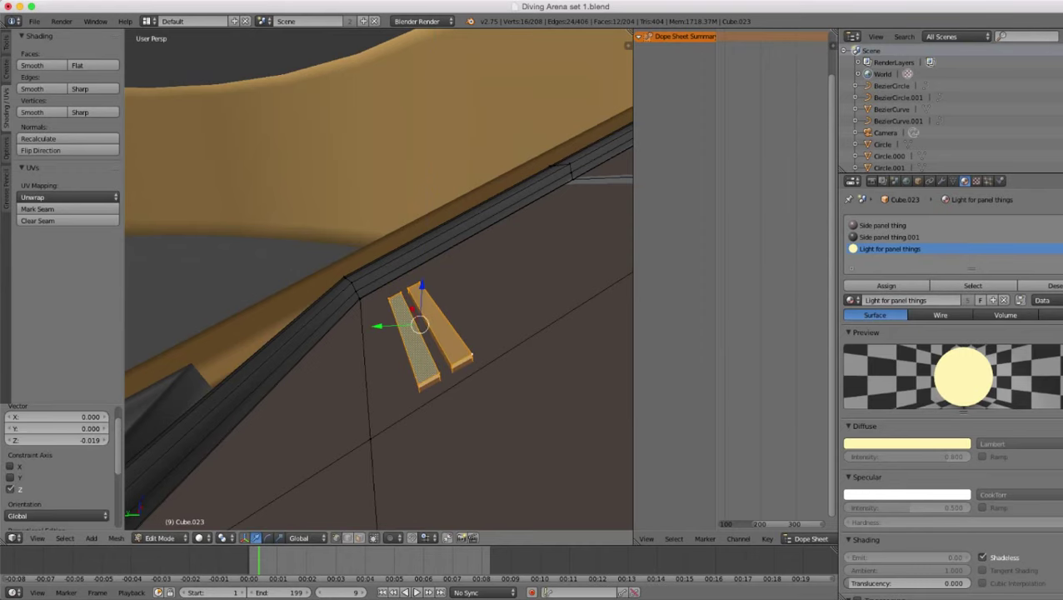
key("Tab")
- Examine the middle and lower side panels' light bars and grey line details from several angles
scroll(422, 285, "down", 9)
middle_click_drag(422, 285, 382, 225)
scroll(592, 287, "down", 1)
middle_click_drag(276, 257, 281, 269)
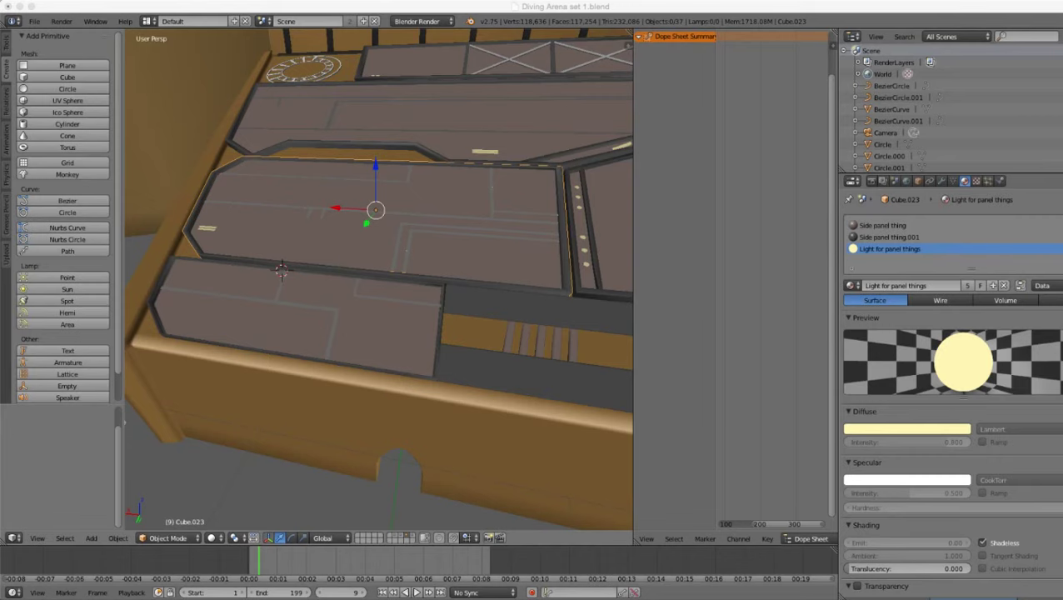
left_click(65, 384)
scroll(376, 283, "down", 4)
middle_click_drag(377, 283, 413, 336)
scroll(400, 317, "up", 4)
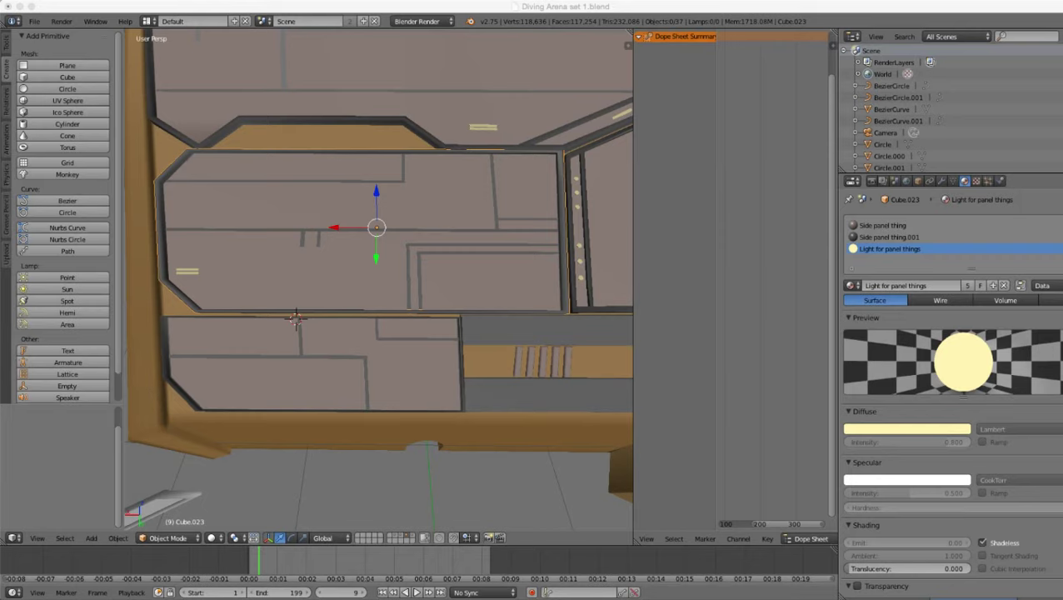
scroll(379, 279, "up", 3)
scroll(379, 279, "down", 3)
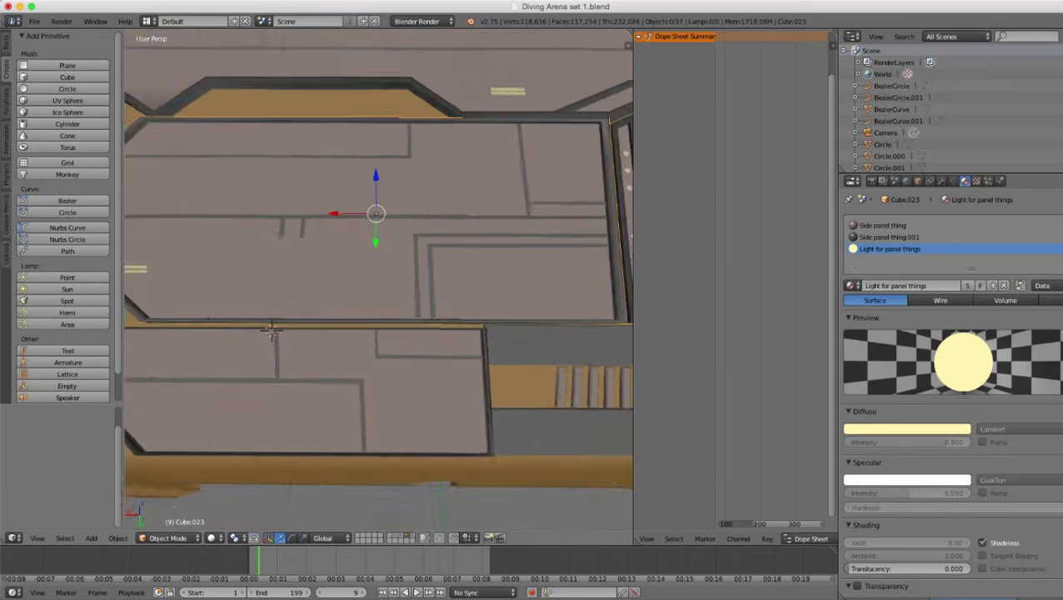
- Open the middle side panel's grey line object in Edit Mode, close to its two short stubs
middle_click_drag(380, 279, 395, 291, "shift")
scroll(337, 251, "up", 6)
key("Tab")
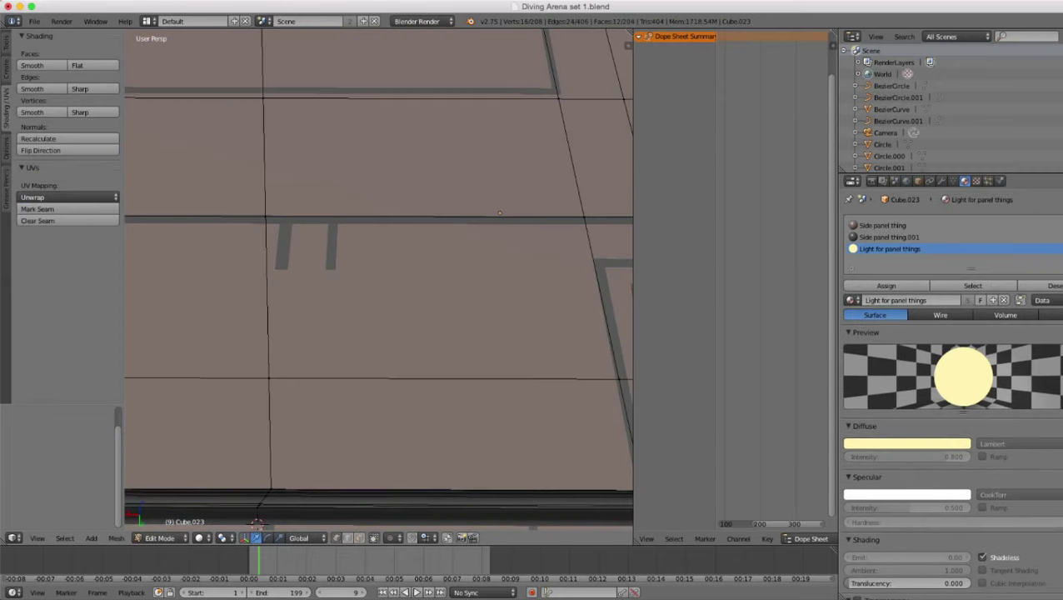
key("Tab")
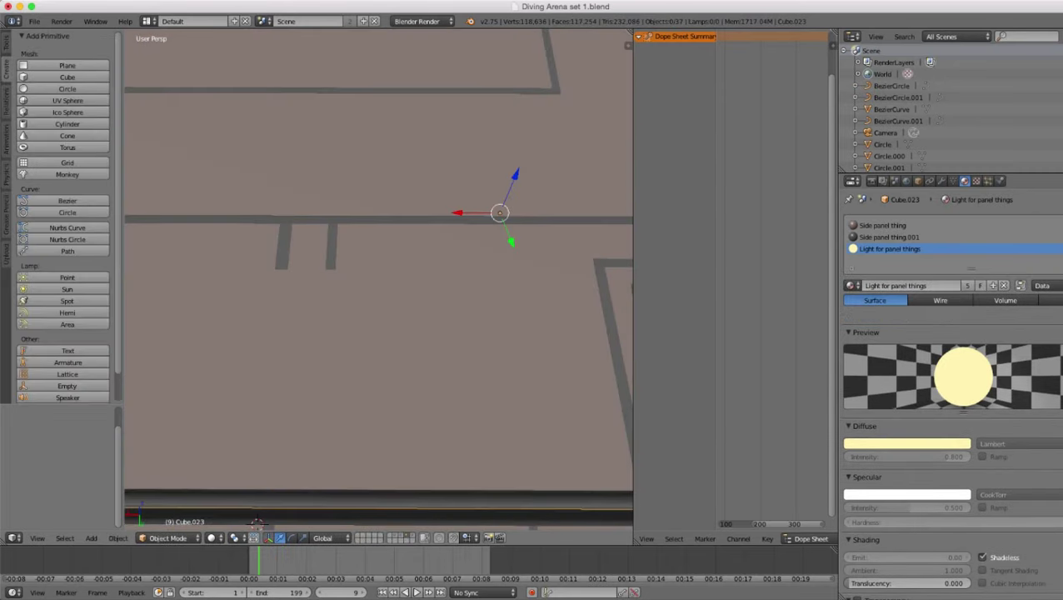
right_click(332, 246)
key("Tab")
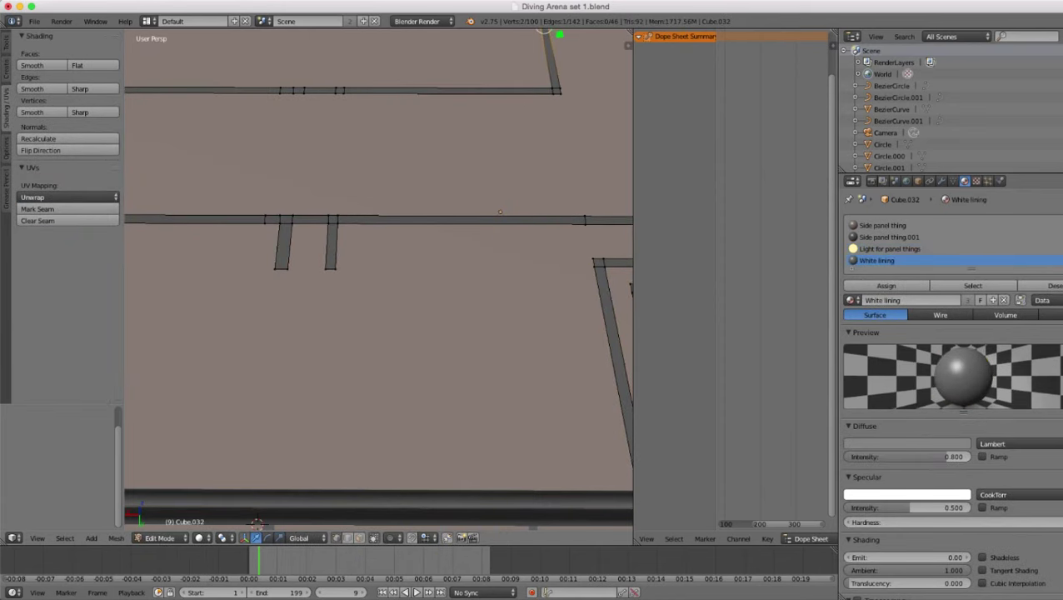
right_click(330, 268)
right_click(276, 268, "shift")
right_click(289, 269, "shift")
middle_click_drag(289, 269, 310, 325)
key("g")
key("x")
key("Escape")
scroll(379, 281, "up", 2)
key("ctrl+l")
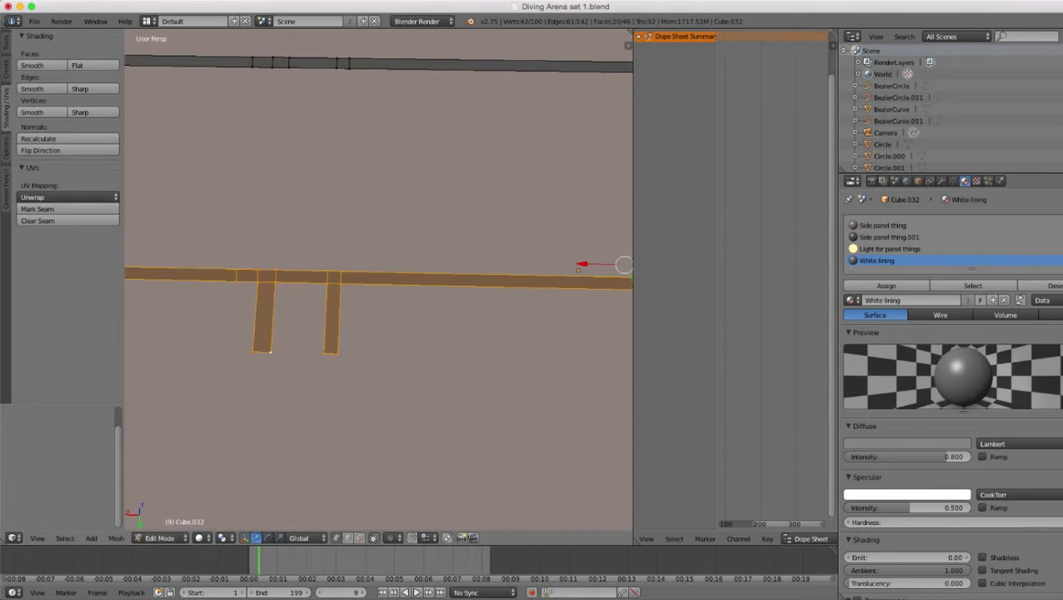
- Shift the two lower end vertices of the wider short stub about -0.007 along X to straighten it
right_click(271, 352)
key("g")
key("x")
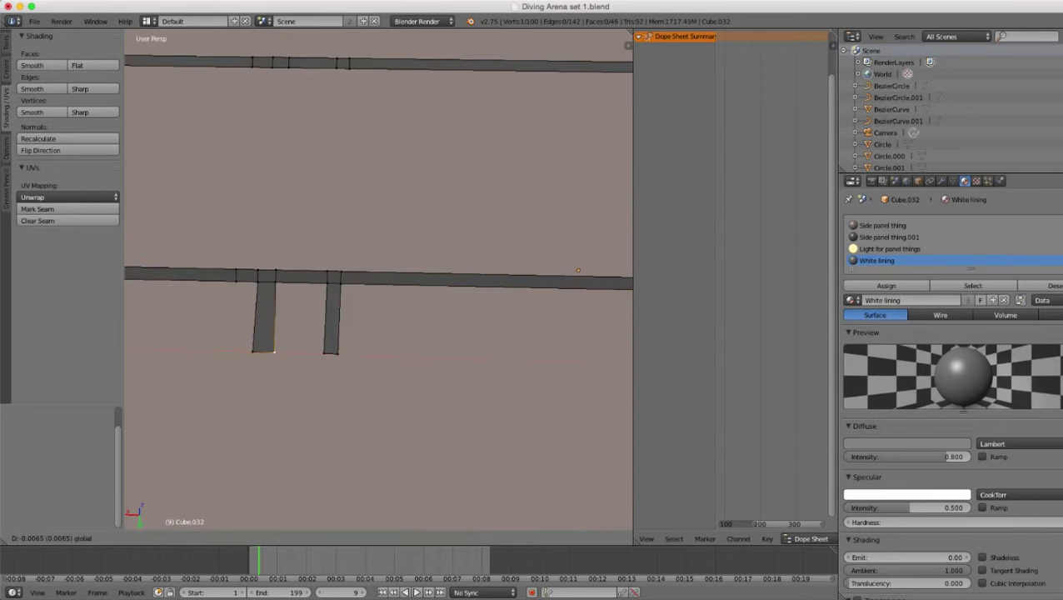
key("Escape")
right_click(253, 352, "shift")
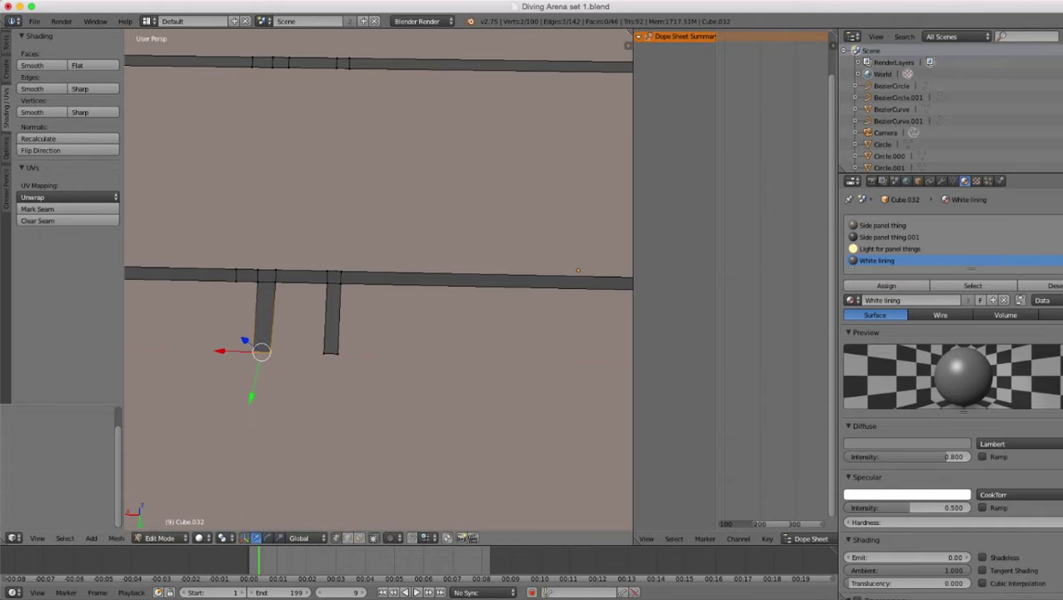
key("g")
key("x")
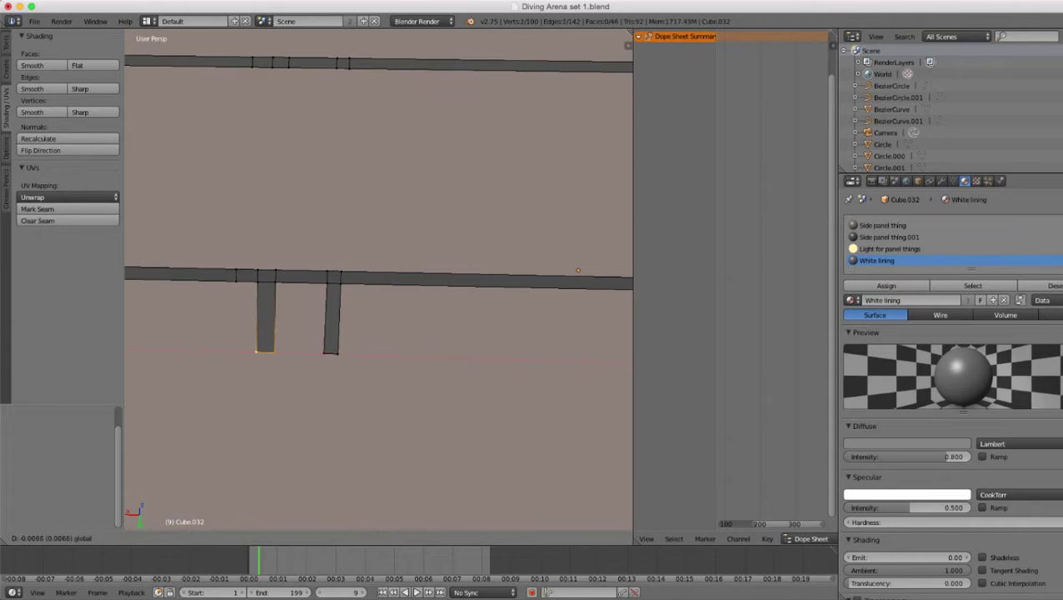
key("Return")
- Shift the narrower short stub's two lower end vertices about -0.005 along X and leave Edit Mode
right_click(337, 354)
right_click(324, 354, "shift")
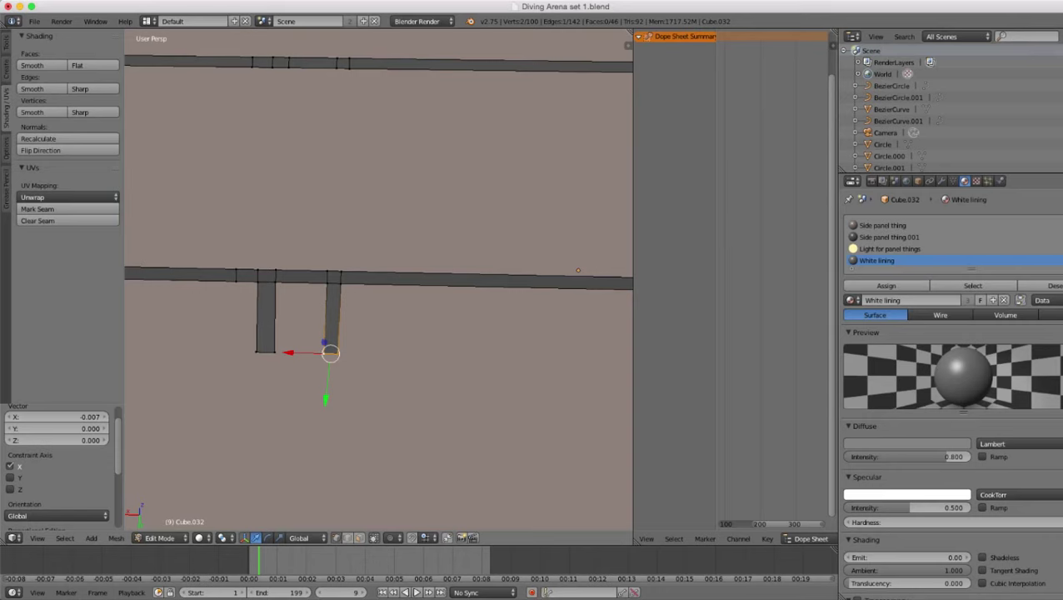
key("g")
key("x")
left_click_drag(292, 354, 292, 354)
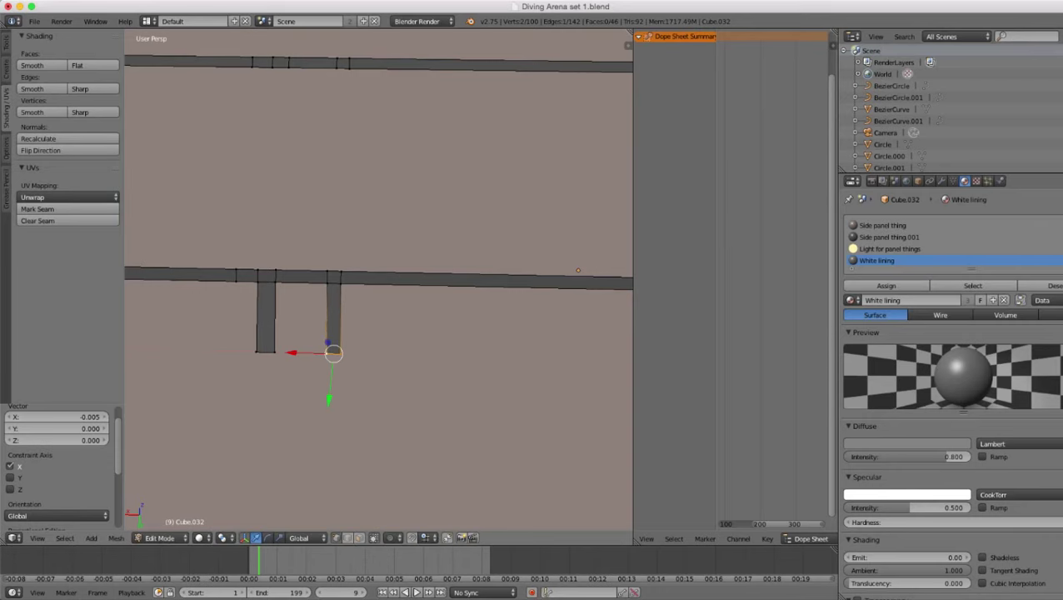
key("Tab")
- Deselect everything and compare the grey lines on the middle and lower side panels
scroll(378, 280, "down", 10)
scroll(379, 280, "up", 4)
middle_click_drag(379, 283, 340, 310)
scroll(378, 280, "down", 5)
middle_click_drag(378, 280, 358, 250)
scroll(379, 280, "up", 5)
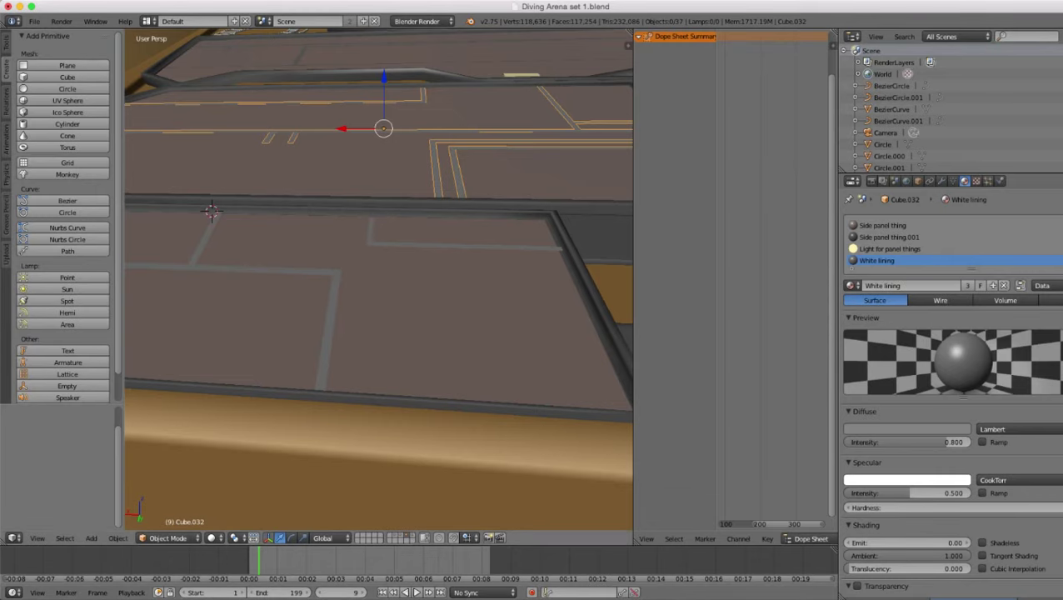
scroll(379, 279, "down", 5)
middle_click_drag(379, 279, 404, 312)
scroll(404, 313, "up", 4)
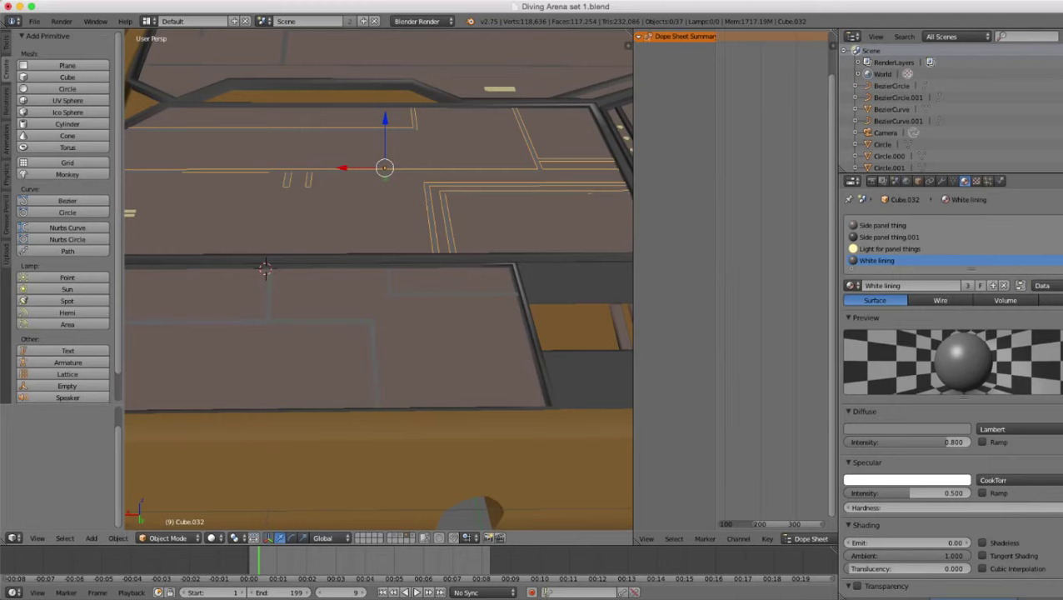
key("a")
scroll(379, 279, "down", 2)
scroll(561, 277, "up", 2)
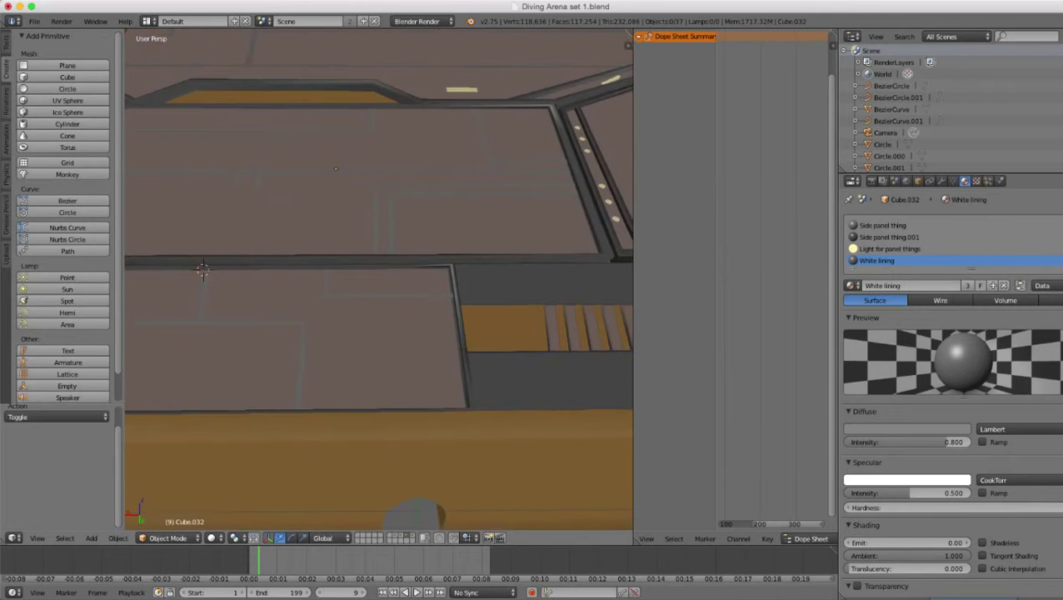
scroll(379, 279, "down", 3)
- Open the lower side panel in Edit Mode and select all faces linked to its grey line strips
right_click(333, 312)
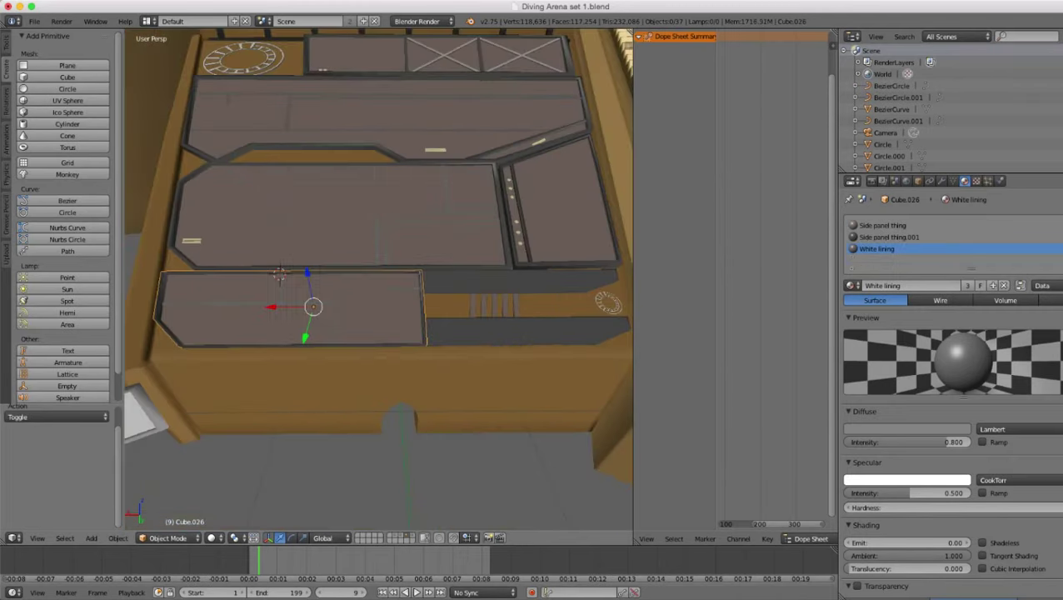
key("z")
middle_click_drag(333, 309, 410, 297, "shift")
scroll(379, 279, "up", 5)
key("Tab")
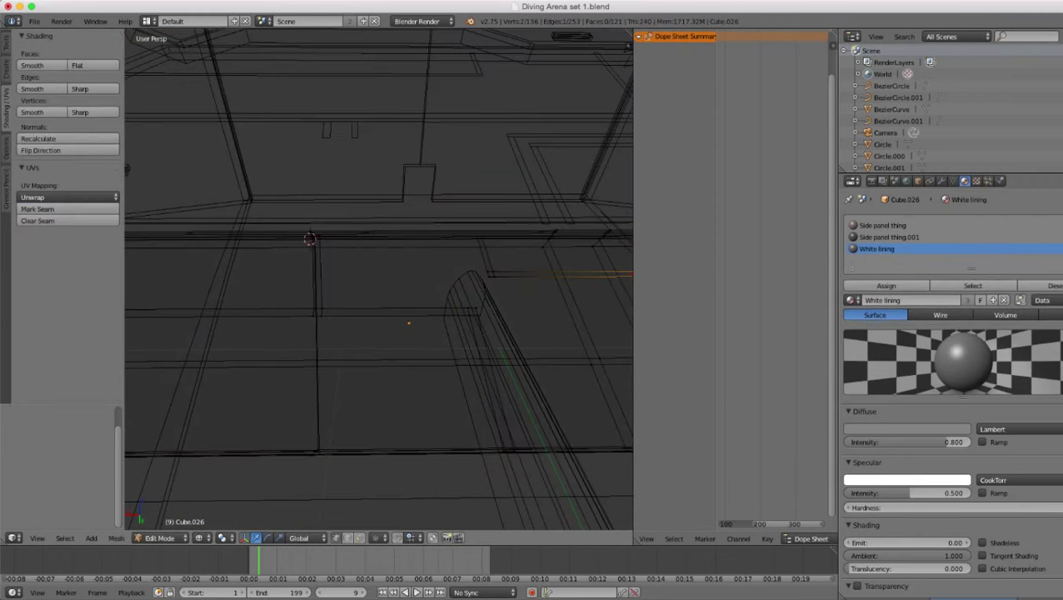
key("z")
right_click(322, 308)
right_click(489, 277, "shift")
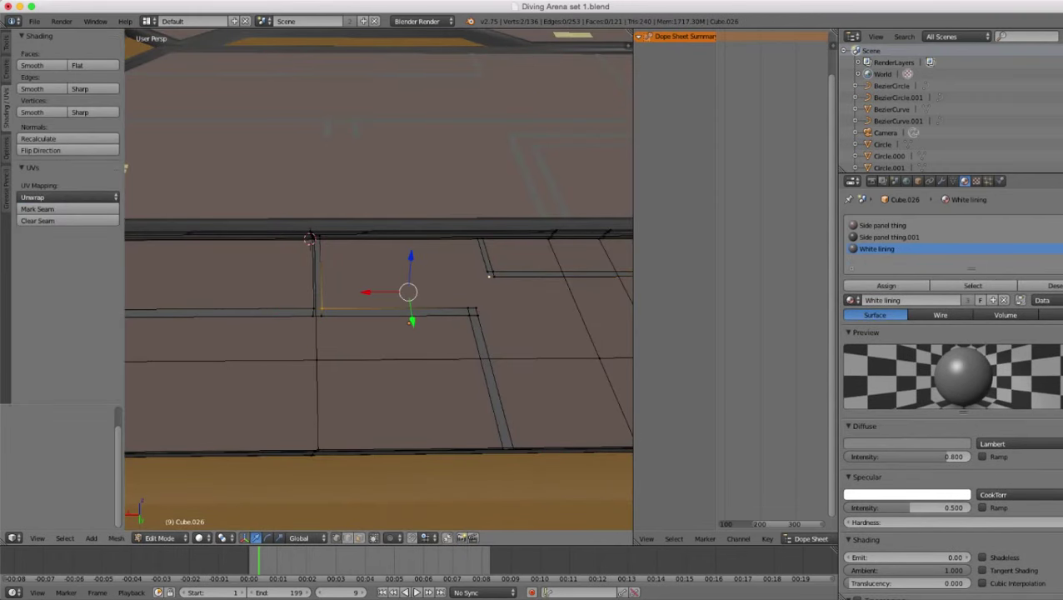
key("ctrl+l")
- Inspect the selected grey line strips along the lower panel for alignment with its surface and borders
scroll(379, 280, "down", 2)
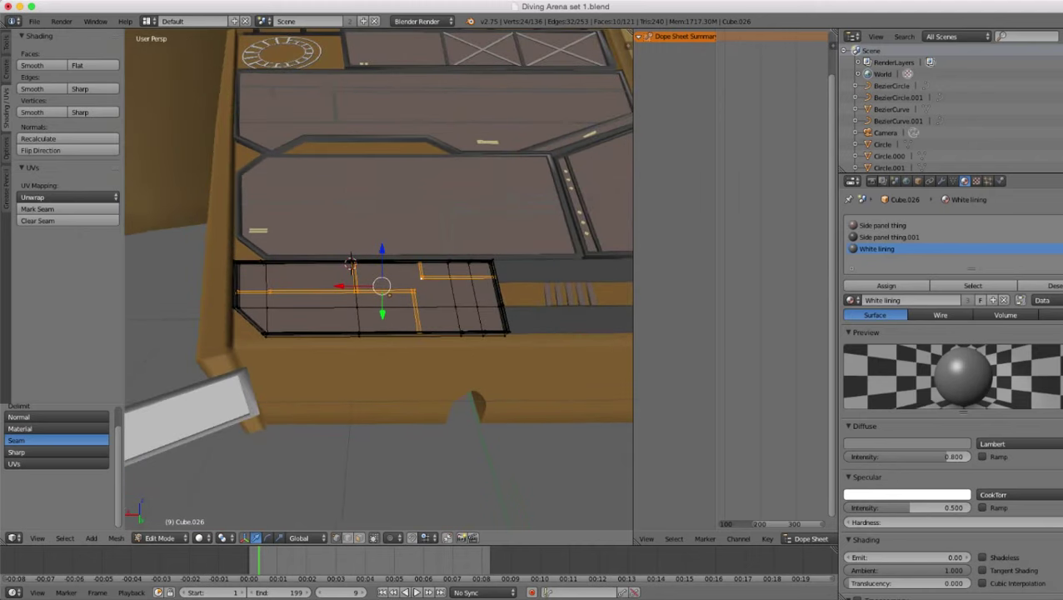
scroll(379, 279, "up", 5)
middle_click_drag(379, 279, 441, 313)
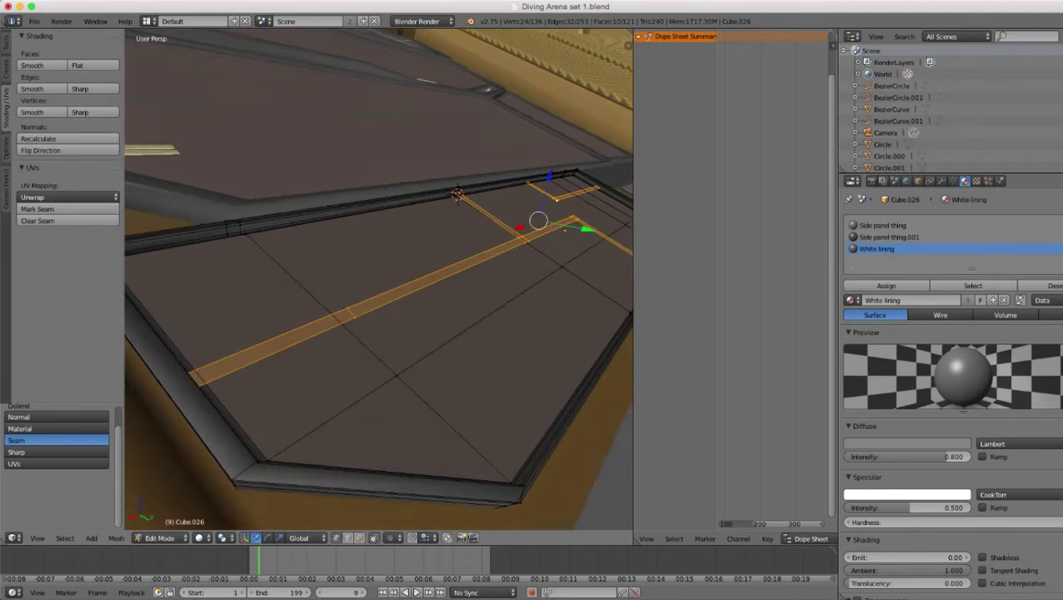
scroll(379, 279, "down", 3)
middle_click_drag(496, 237, 296, 271, "shift")
scroll(379, 280, "up", 3)
middle_click_drag(379, 279, 538, 296)
scroll(379, 280, "down", 2)
middle_click_drag(379, 279, 454, 275)
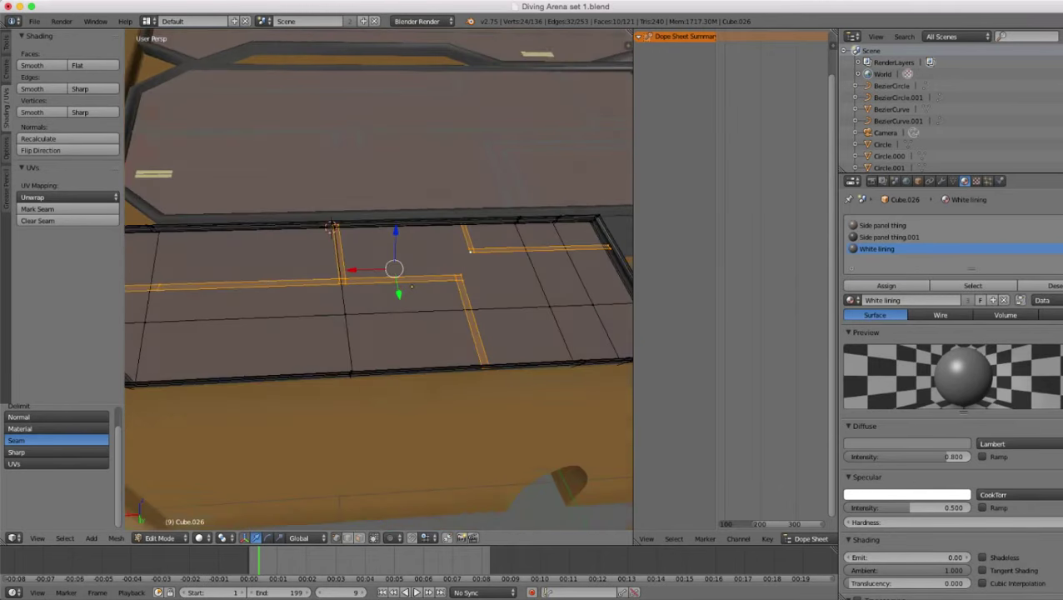
- Shift the two lower vertices of the T-junction on the lower panel's long strip about -0.004 along X
scroll(379, 279, "down", 1)
scroll(380, 279, "up", 4)
middle_click_drag(380, 279, 438, 281)
scroll(380, 279, "up", 4)
right_click(230, 328)
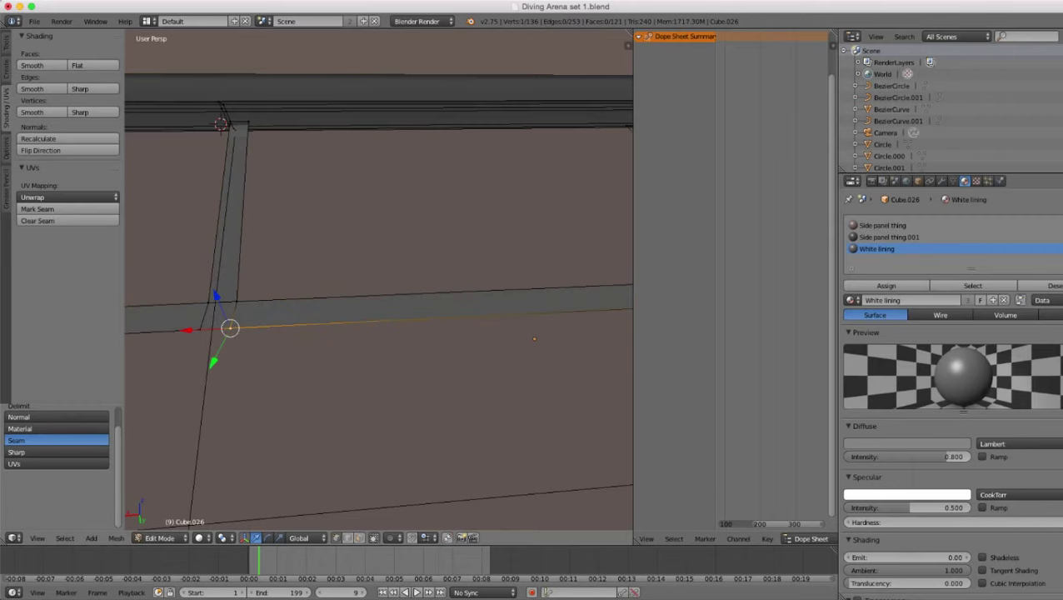
right_click(200, 329, "shift")
left_click_drag(172, 332, 177, 332)
- Leave Edit Mode and check the lower panel's strip junction and corners up close
scroll(379, 279, "down", 8)
middle_click_drag(380, 279, 267, 273, "shift")
scroll(267, 274, "up", 2)
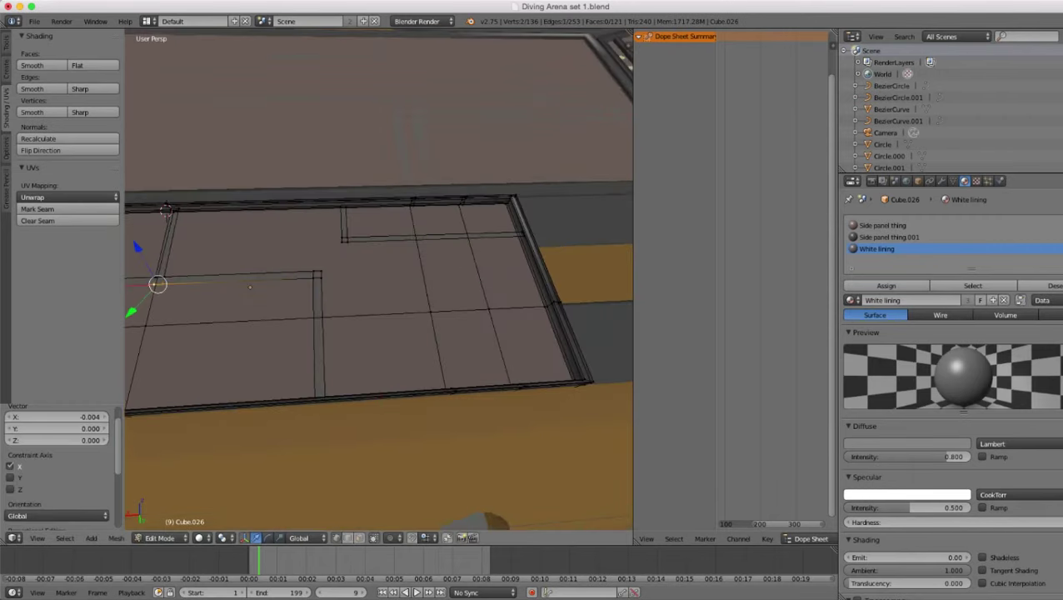
key("super+Tab")
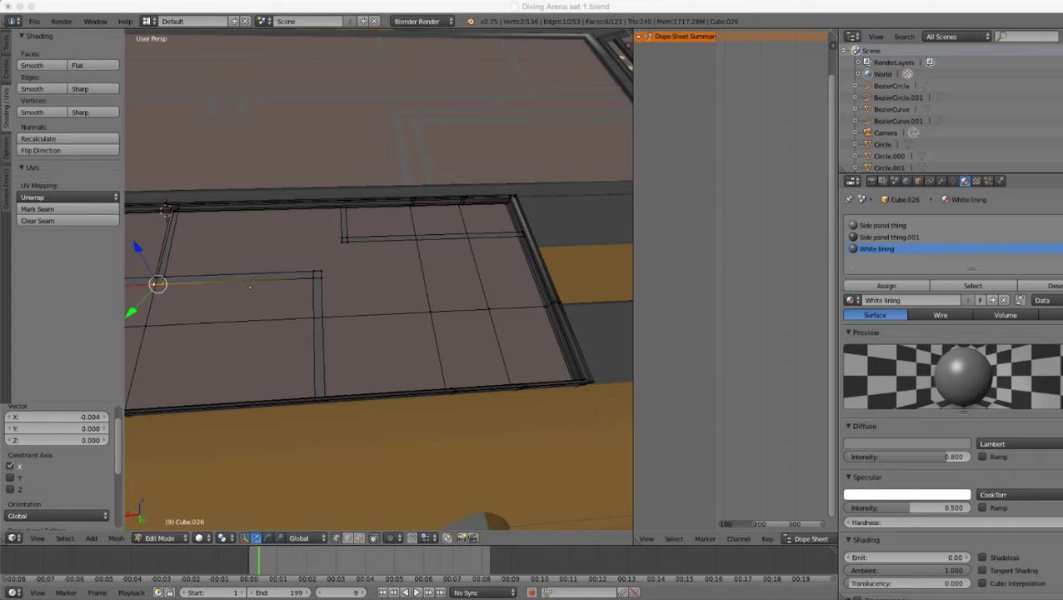
key("super+Tab")
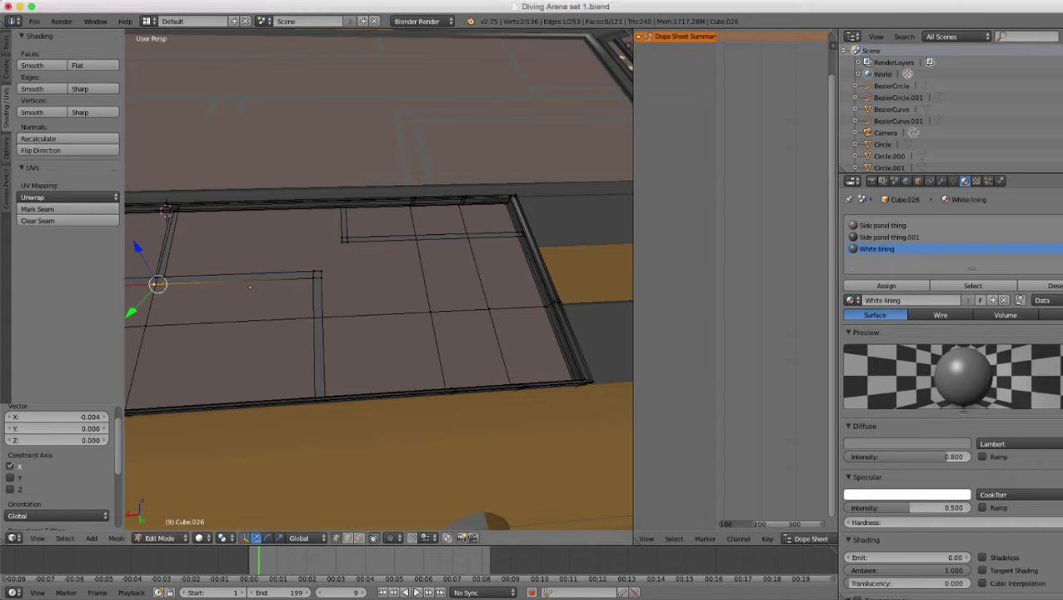
scroll(379, 280, "down", 2)
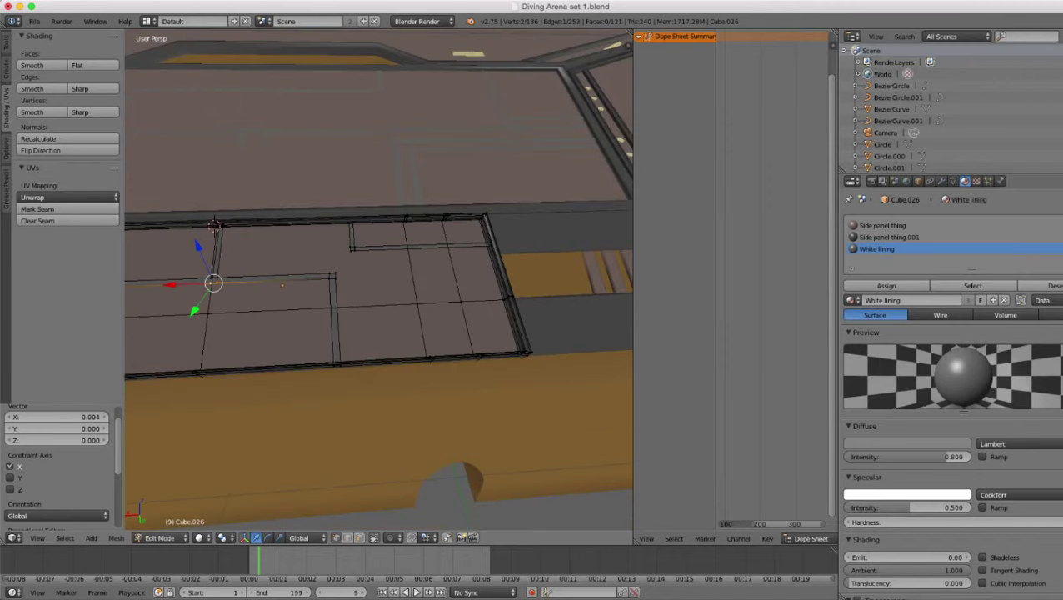
key("Tab")
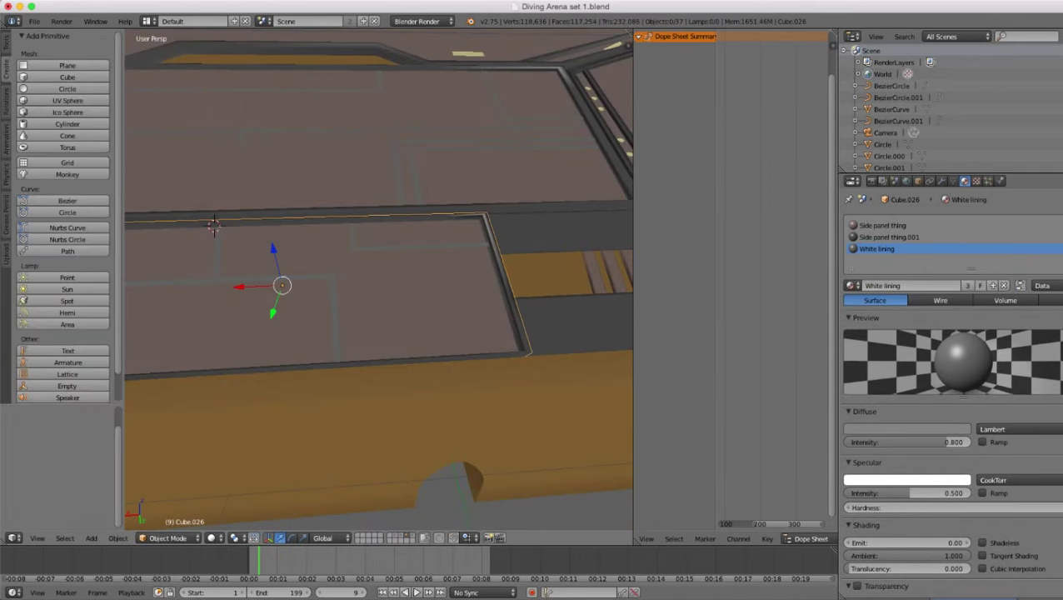
scroll(379, 280, "down", 2)
scroll(379, 280, "up", 4)
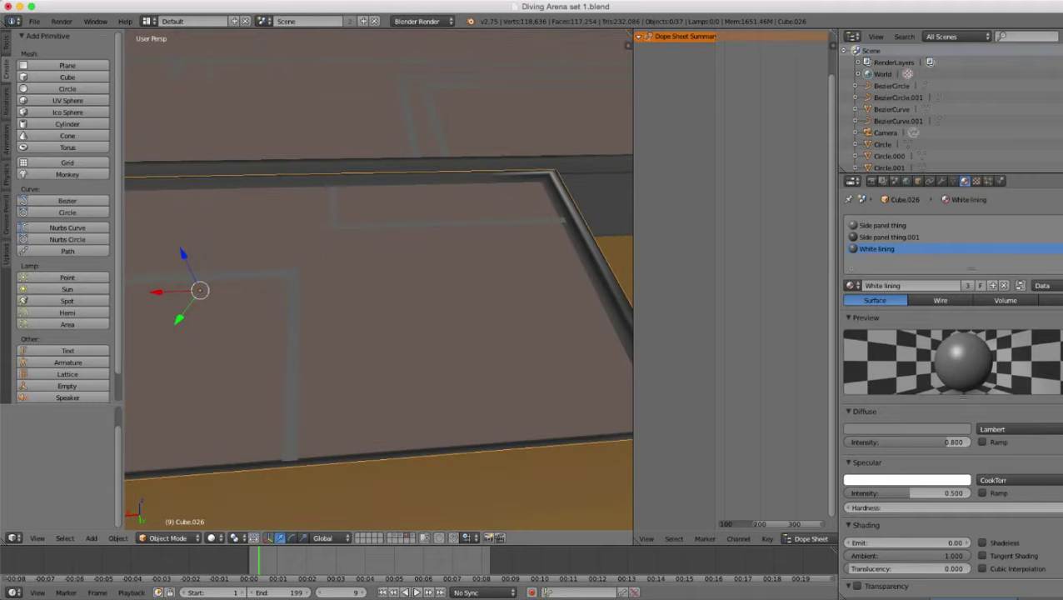
middle_click_drag(379, 280, 496, 260)
scroll(379, 280, "up", 4)
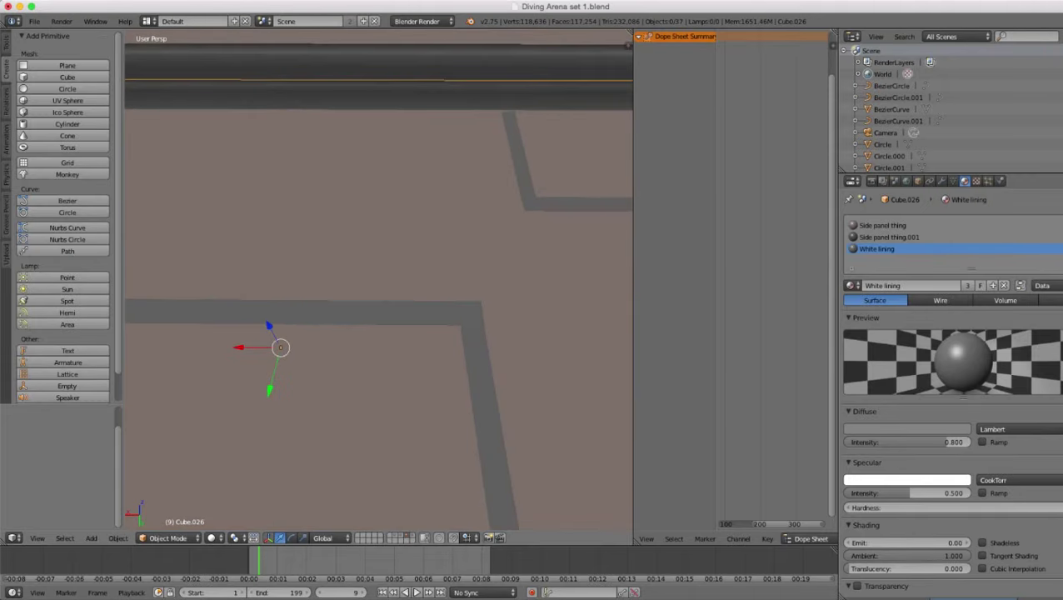
scroll(379, 280, "down", 2)
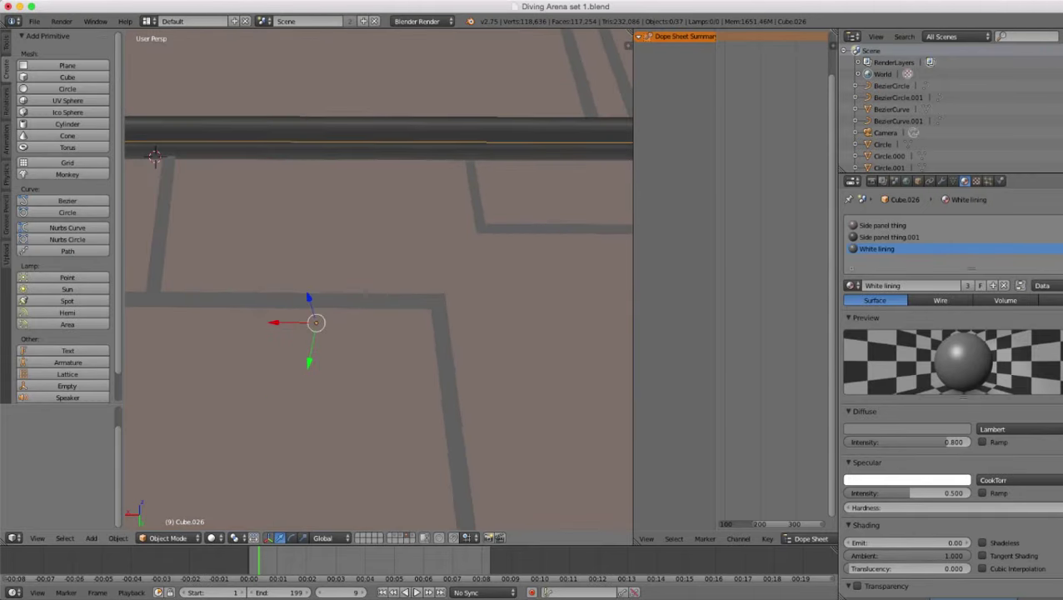
- In the lower panel's Edit Mode, select the lower edge of the short L-shaped strip, including its end vertex hidden in the border
scroll(379, 280, "down", 6)
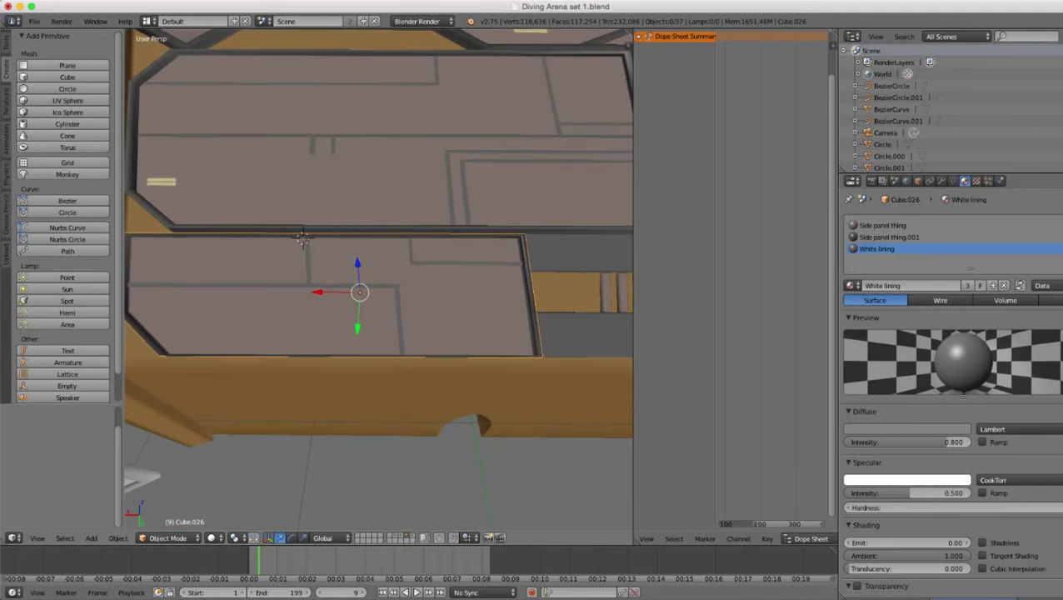
middle_click_drag(379, 280, 416, 321)
scroll(379, 280, "up", 4)
key("Tab")
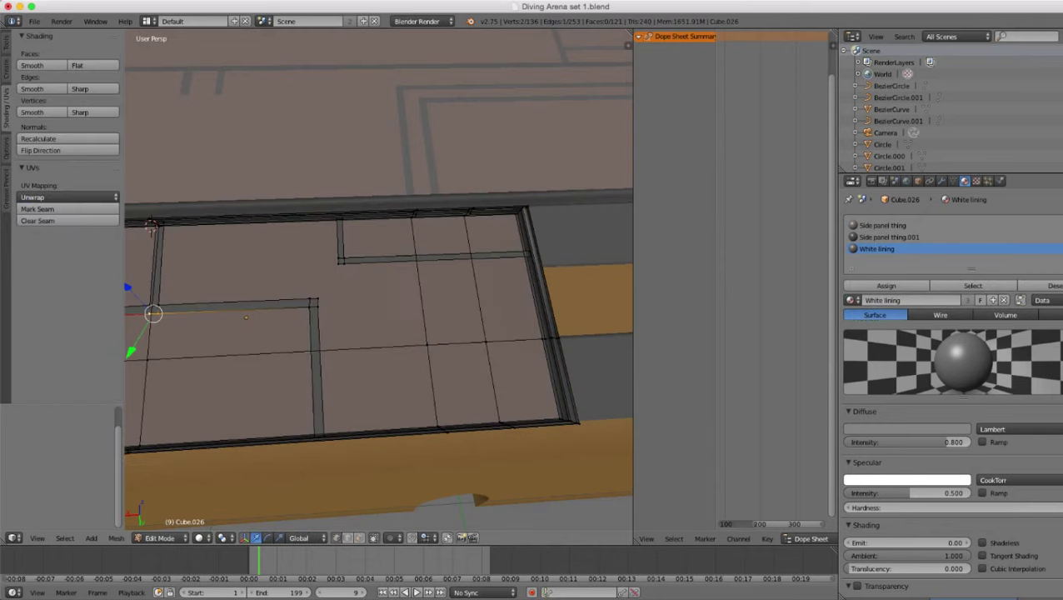
right_click(345, 264)
right_click(339, 264, "shift")
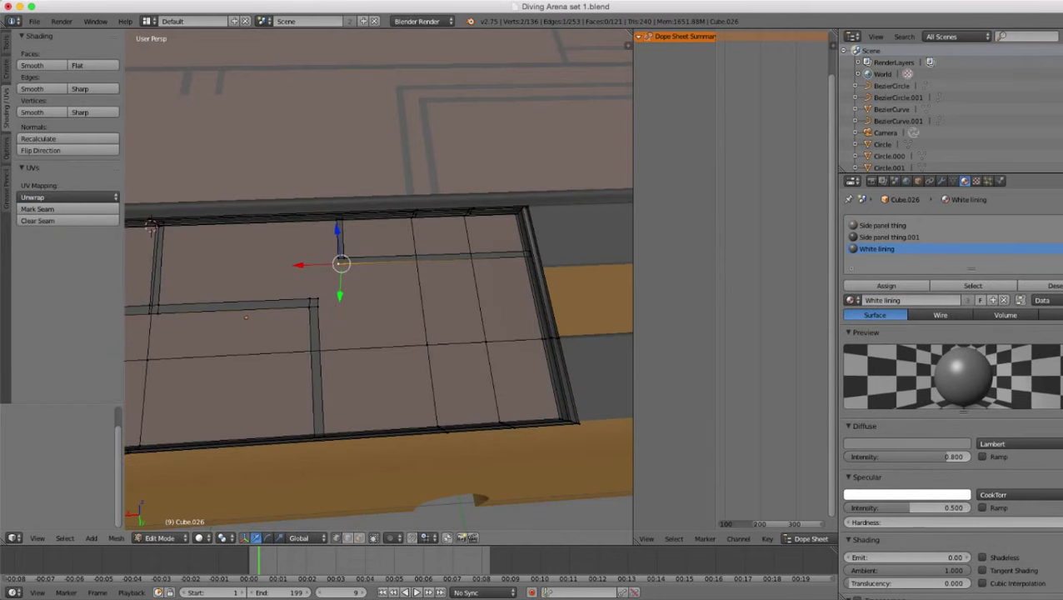
middle_click_drag(339, 264, 375, 278)
scroll(313, 305, "up", 3)
scroll(375, 278, "up", 3)
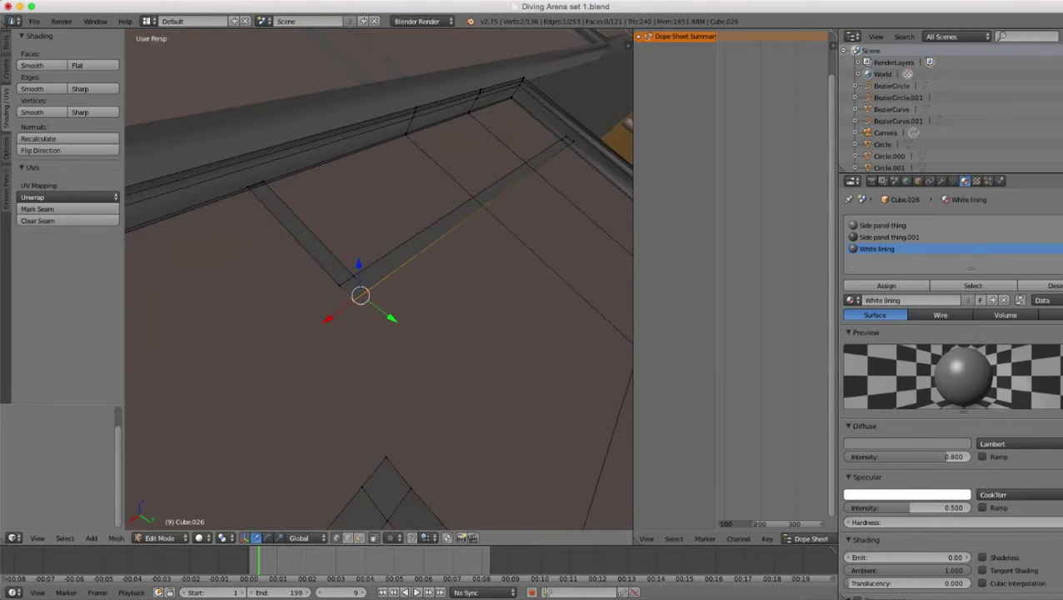
middle_click_drag(375, 279, 287, 279)
middle_click_drag(466, 333, 275, 334, "shift")
scroll(379, 280, "up", 8)
scroll(379, 280, "down", 6)
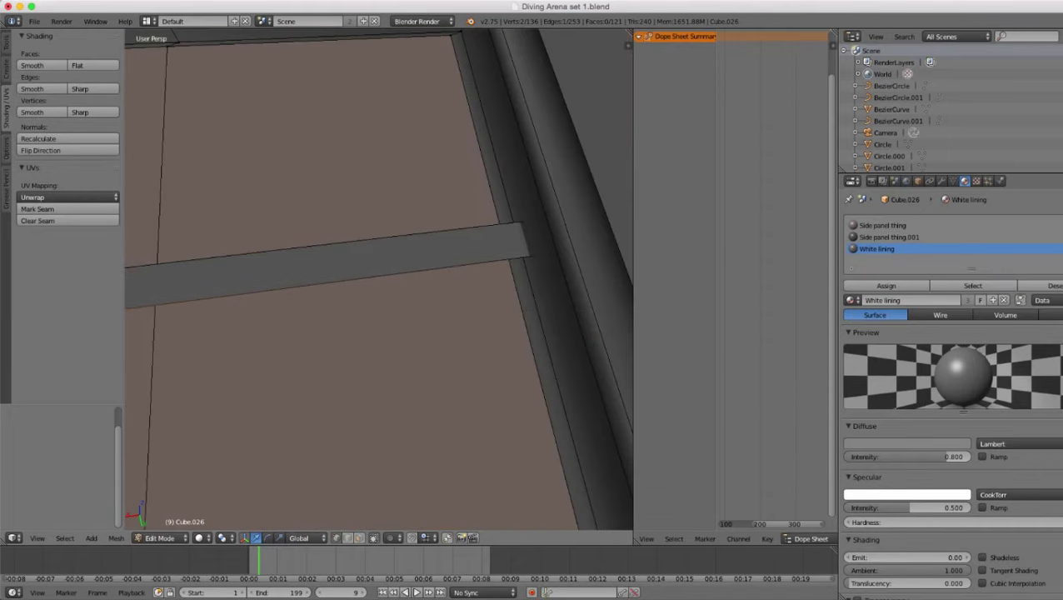
key("z")
right_click(550, 253, "shift")
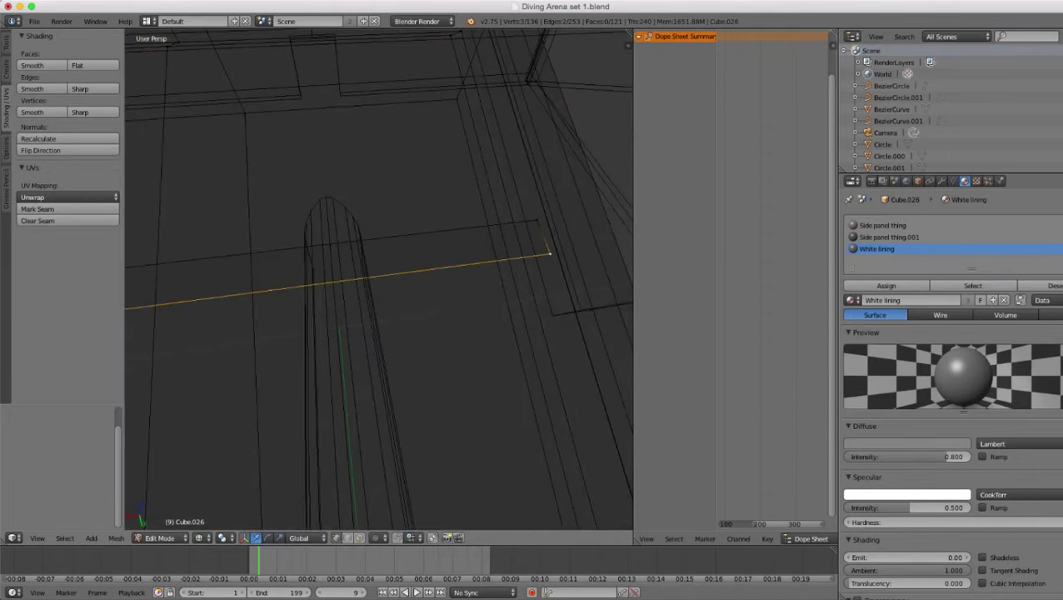
key("z")
- Duplicate the L-shaped strip's selected lower edge and offset the copy about 0.191 along Y
scroll(379, 279, "down", 7)
middle_click_drag(379, 279, 454, 213, "shift")
scroll(379, 280, "down", 2)
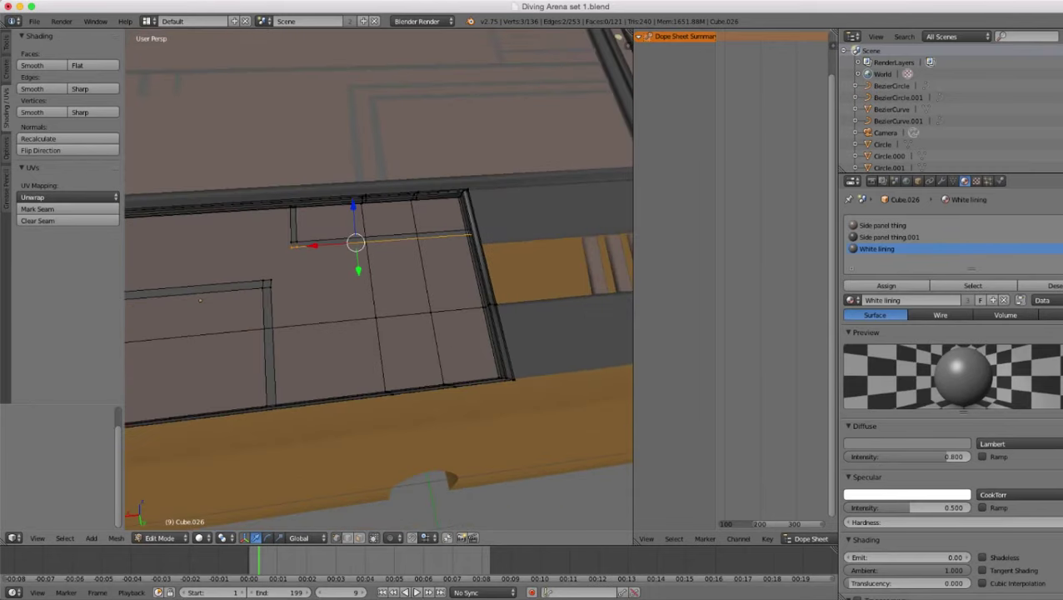
middle_click_drag(379, 279, 458, 254)
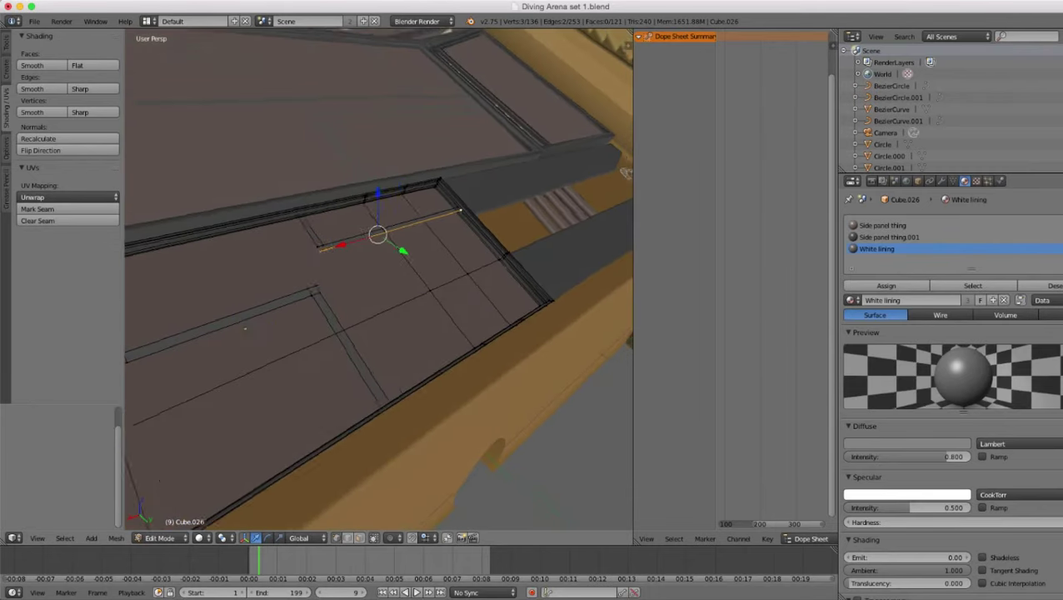
scroll(379, 279, "up", 3)
middle_click_drag(379, 279, 446, 246)
scroll(380, 279, "down", 2)
middle_click_drag(379, 279, 271, 275)
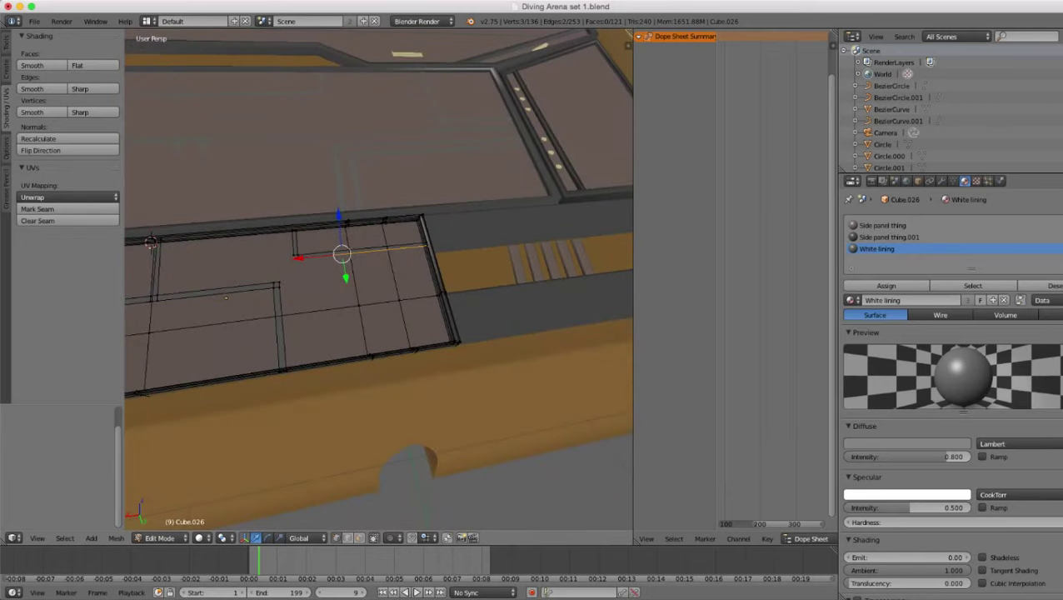
middle_click_drag(342, 254, 444, 255, "shift")
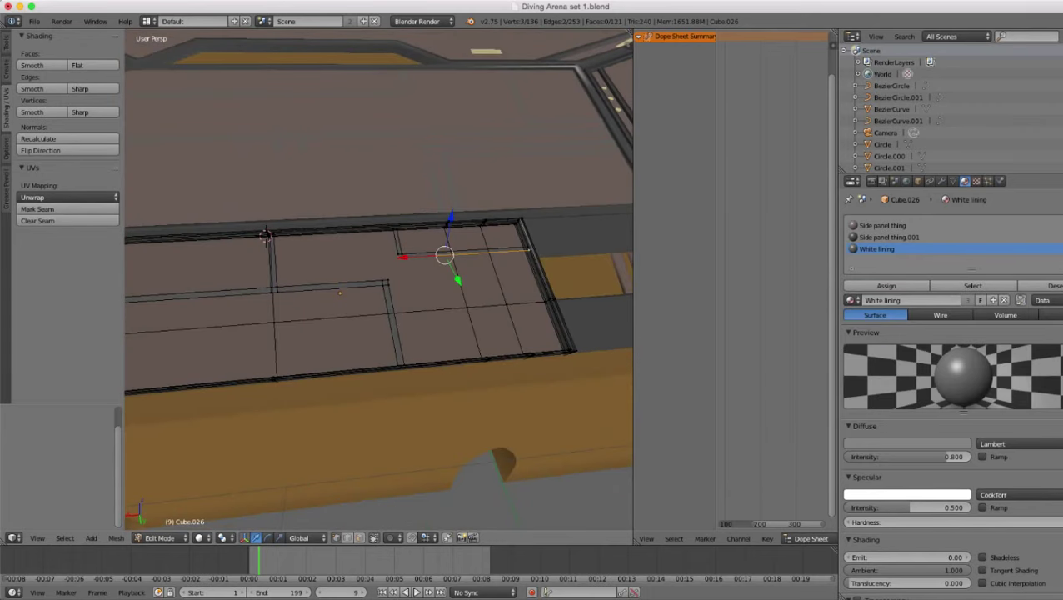
scroll(379, 279, "up", 3)
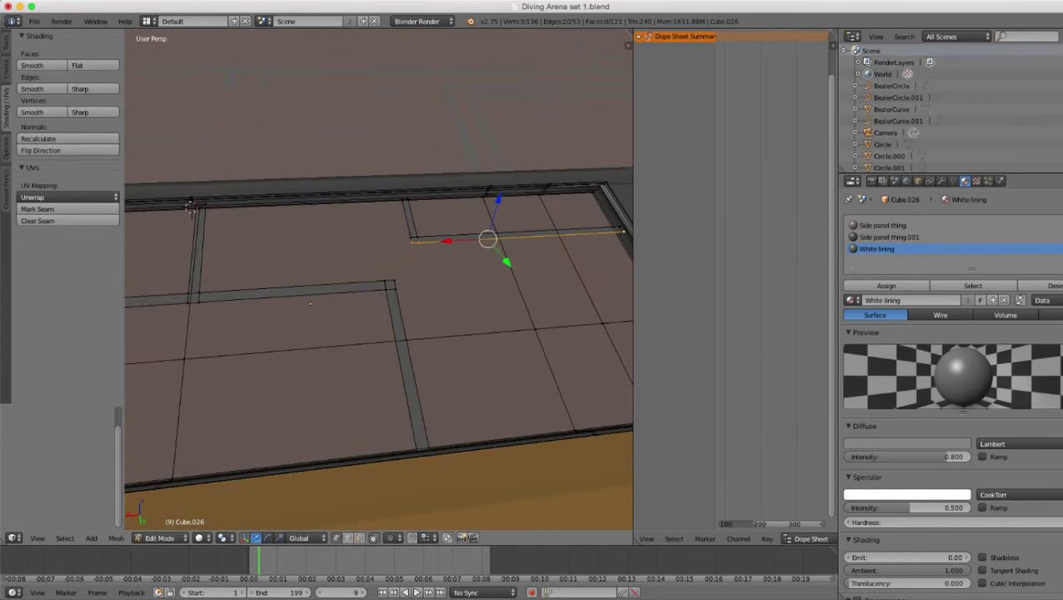
scroll(379, 279, "down", 2)
middle_click_drag(379, 280, 425, 287)
scroll(379, 279, "down", 3)
scroll(380, 279, "up", 5)
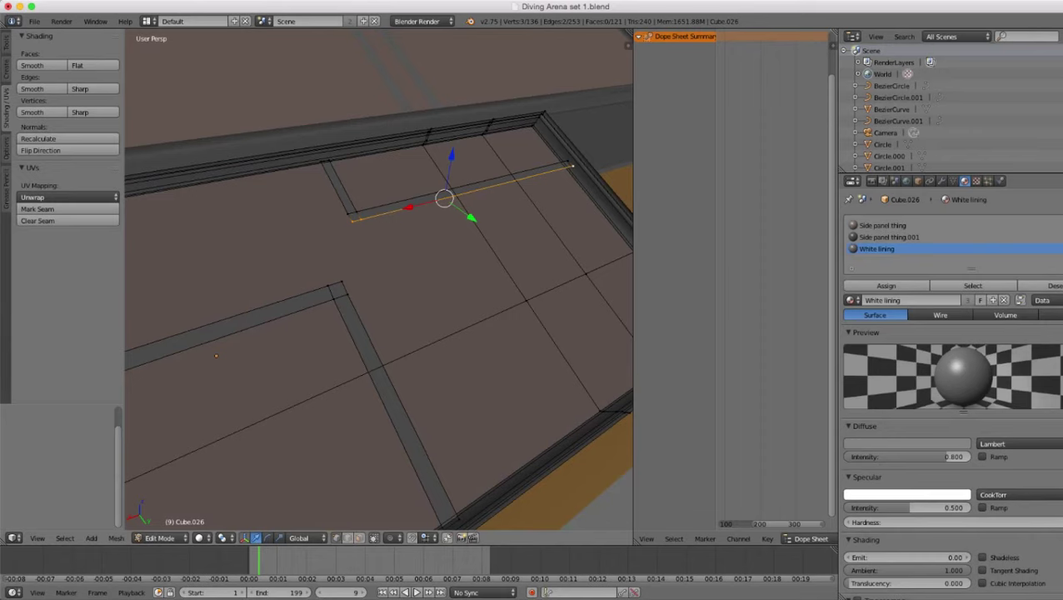
key("shift+d")
key("y")
key("Return")
- Lower the duplicated edge about 0.091 along Z to bring it down to the panel surface
scroll(379, 279, "down", 3)
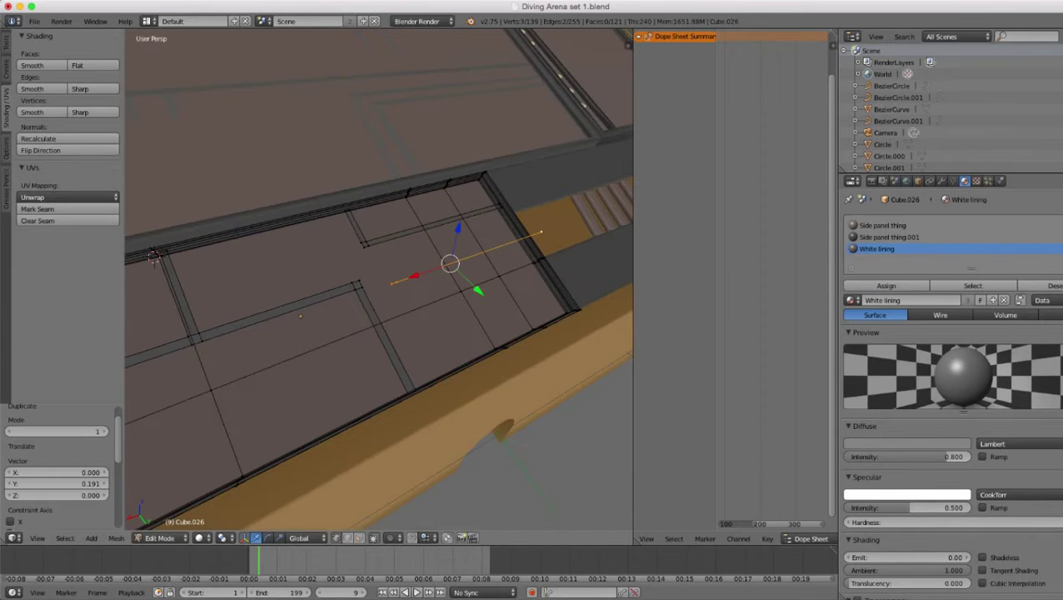
middle_click_drag(379, 279, 321, 229)
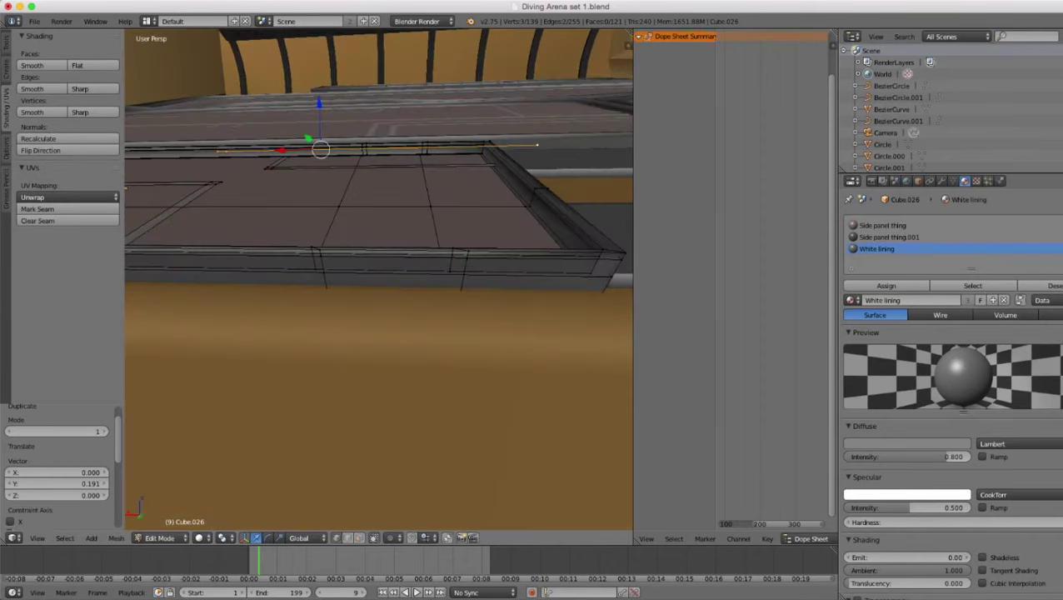
left_click_drag(319, 103, 321, 156)
middle_click_drag(323, 158, 416, 237)
scroll(350, 237, "down", 2)
scroll(417, 238, "up", 1)
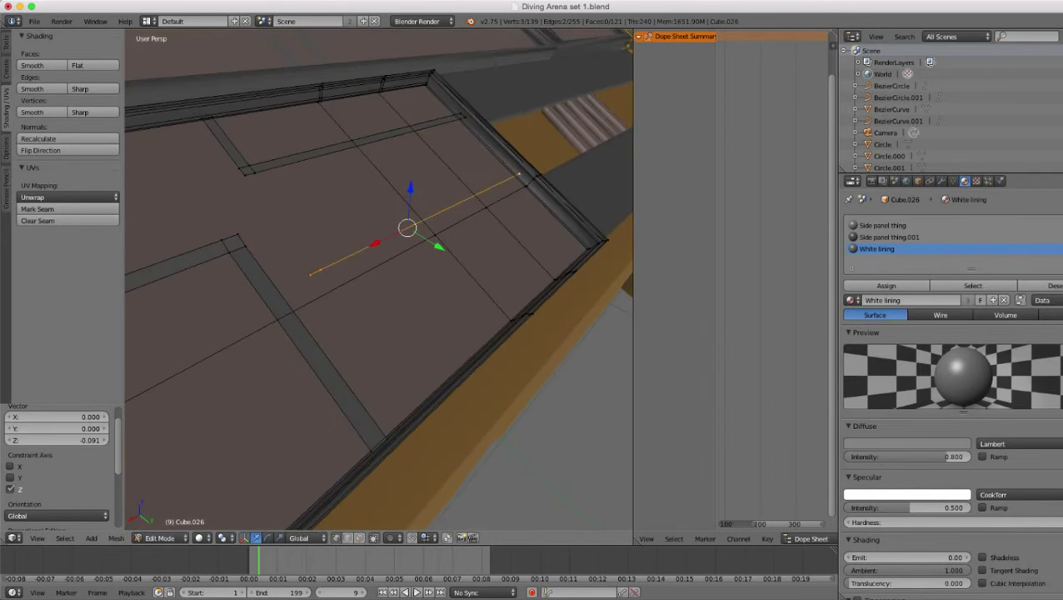
- Extrude the duplicated edge about 0.021 along Y to form a new strip
scroll(417, 237, "up", 2)
key("e")
key("y")
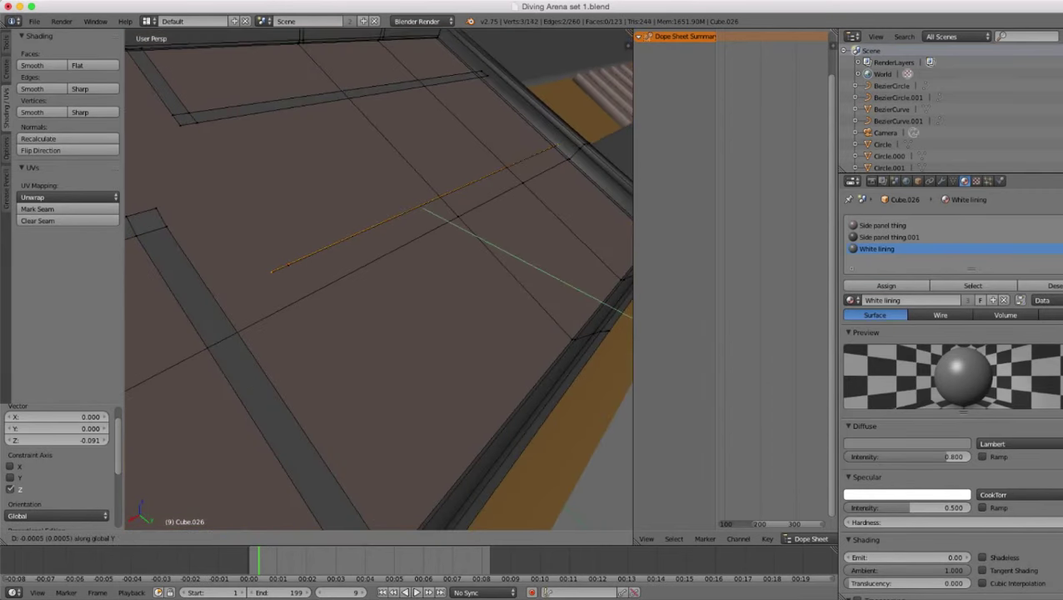
key("Return")
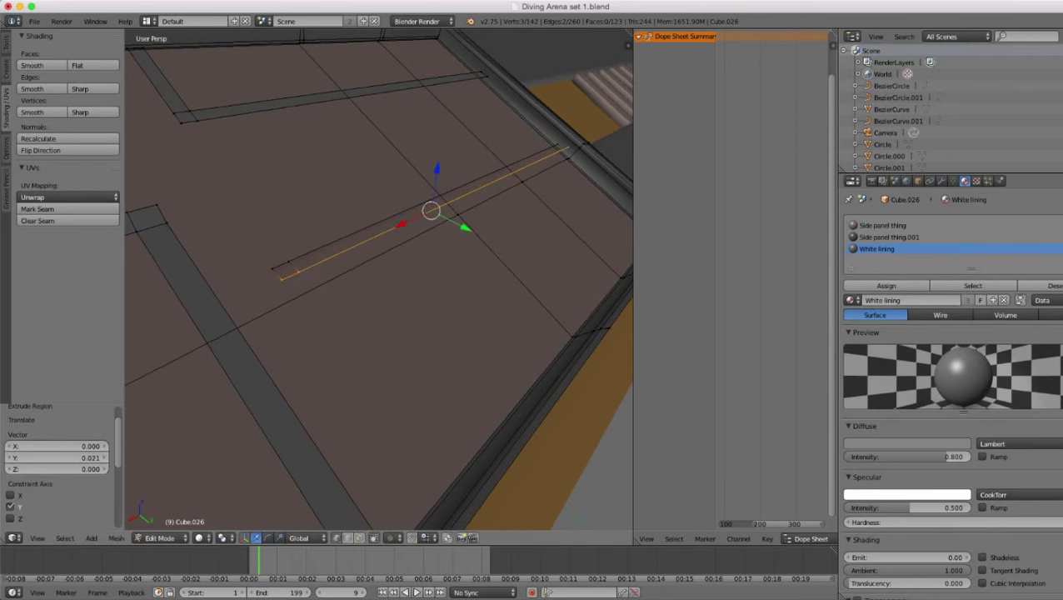
- Raise the new strip's upper edge about 0.008 along Z to follow the panel's slope
middle_click_drag(417, 237, 459, 238)
scroll(459, 237, "up", 2)
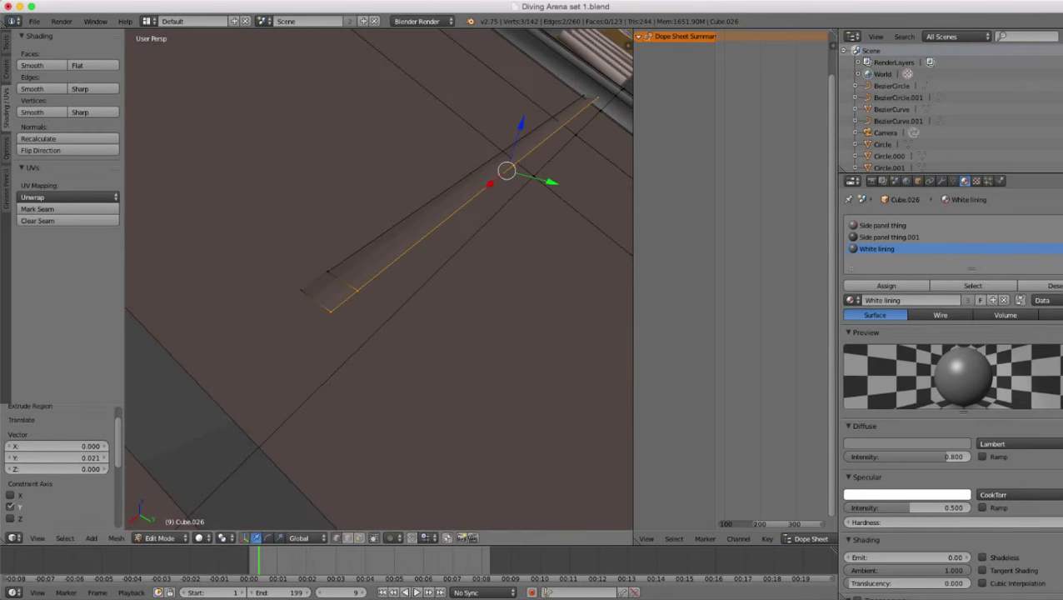
mouse_move(522, 124)
left_mouse_down()
mouse_move(519, 137)
mouse_move(497, 110)
mouse_move(520, 126)
left_mouse_up()
right_click(500, 153, "alt")
key("g")
key("z")
right_click(503, 181, "alt")
key("Return")
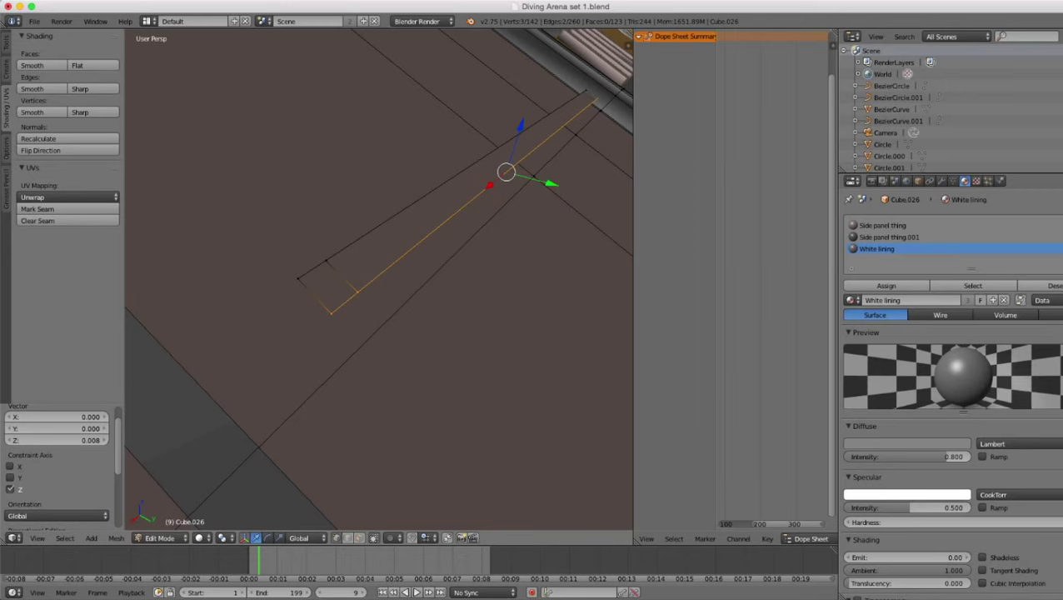
- Select the whole new strip, lower it about 0.004 along Z and assign it the White lining material
key("ctrl+l")
key("z")
scroll(380, 279, "down", 6)
key("z")
middle_click_drag(433, 275, 538, 260)
left_click_drag(447, 176, 447, 182)
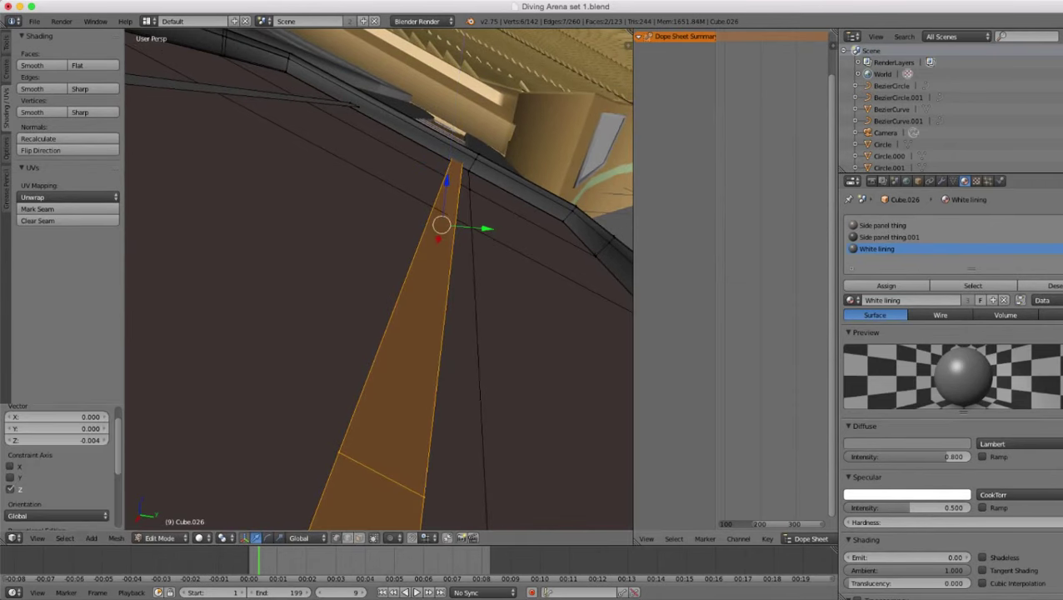
left_click(887, 286)
scroll(425, 250, "down", 5)
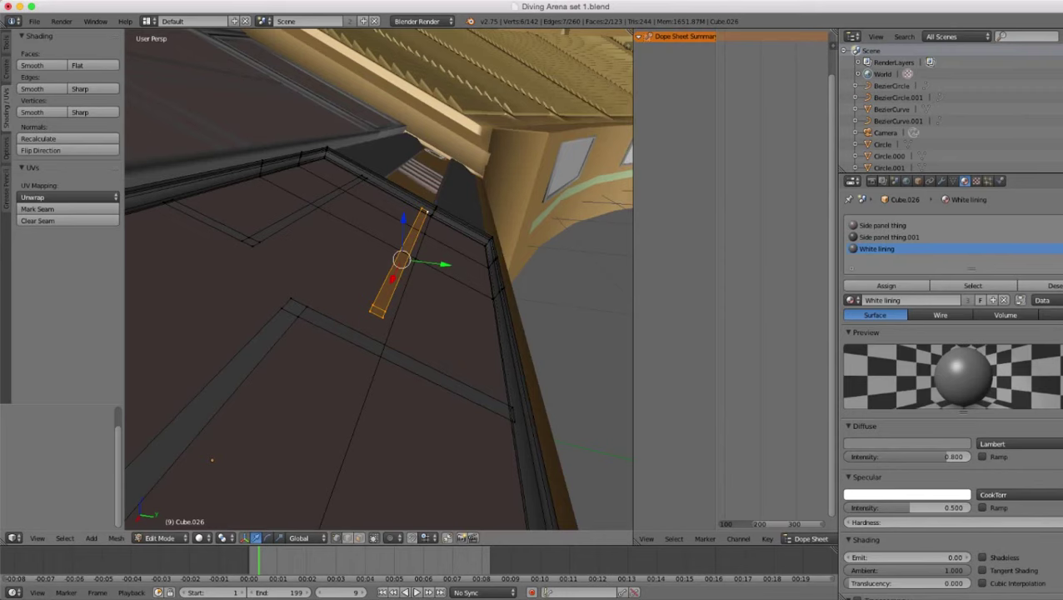
- Leave Edit Mode and check the new strip against the lower panel's surface and border
key("Tab")
scroll(425, 250, "down", 4)
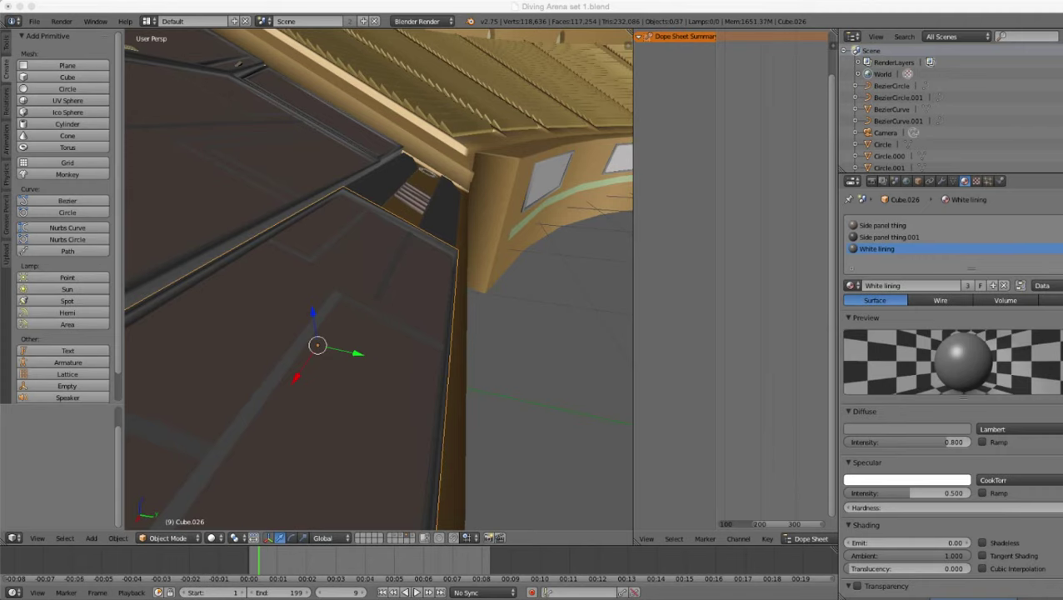
middle_click_drag(434, 283, 275, 300)
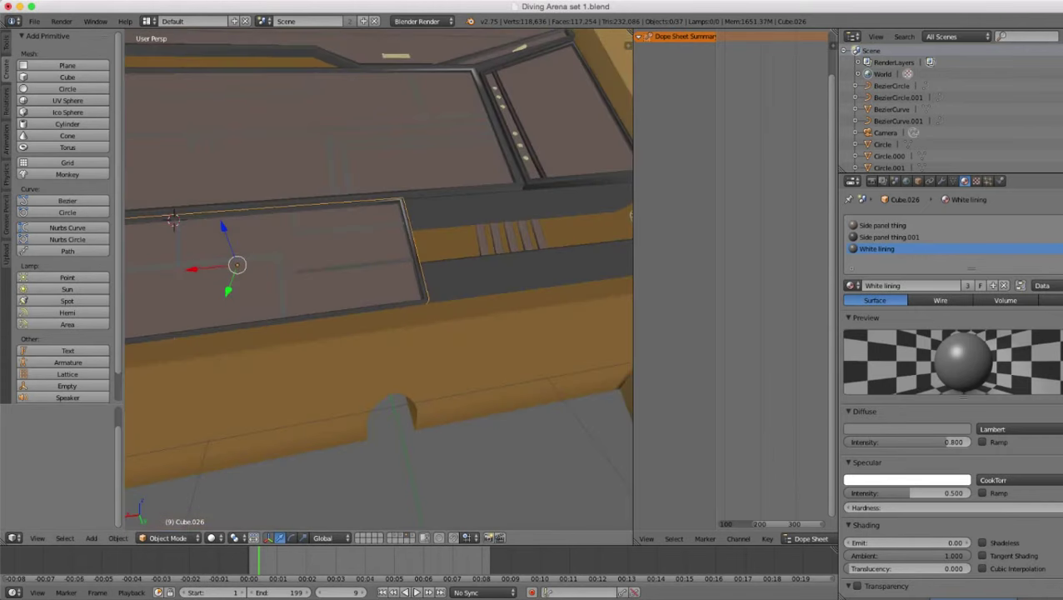
scroll(379, 279, "up", 3)
scroll(379, 280, "up", 1)
middle_click_drag(379, 279, 308, 306)
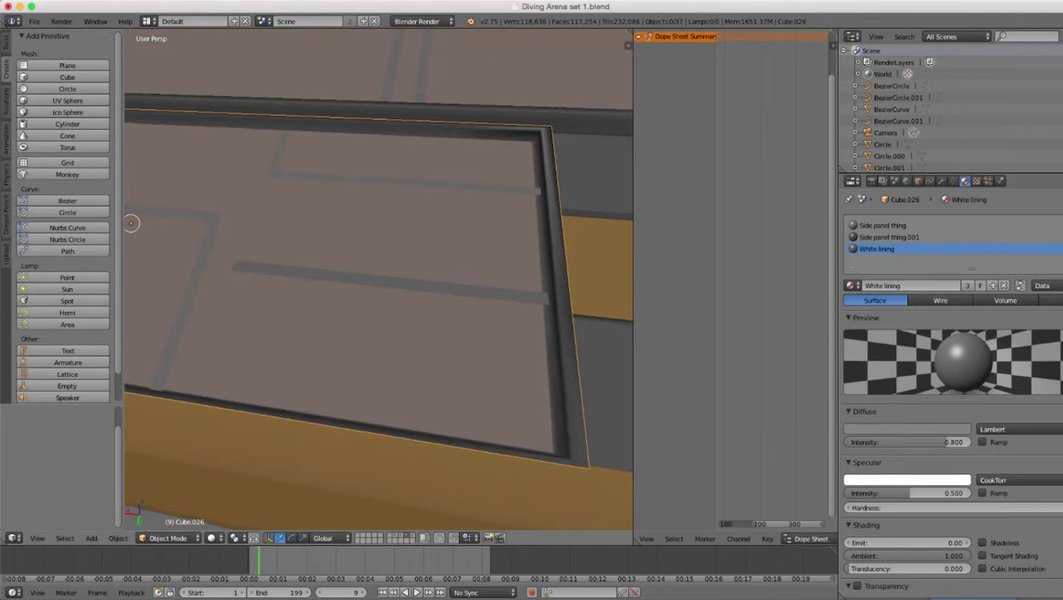
scroll(380, 279, "up", 3)
- Reopen the panel in Edit Mode and shift the two lower vertices at the new strip's free end about -0.0009 along X
key("Tab")
scroll(379, 279, "down", 5)
middle_click_drag(350, 279, 404, 281)
scroll(380, 279, "up", 3)
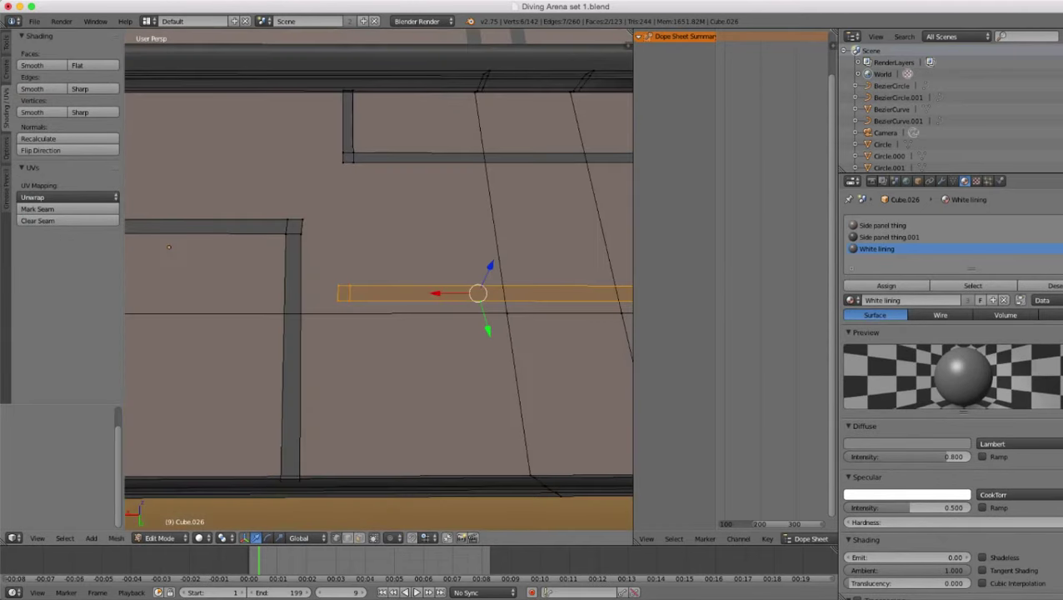
scroll(379, 279, "up", 3)
right_click(323, 320)
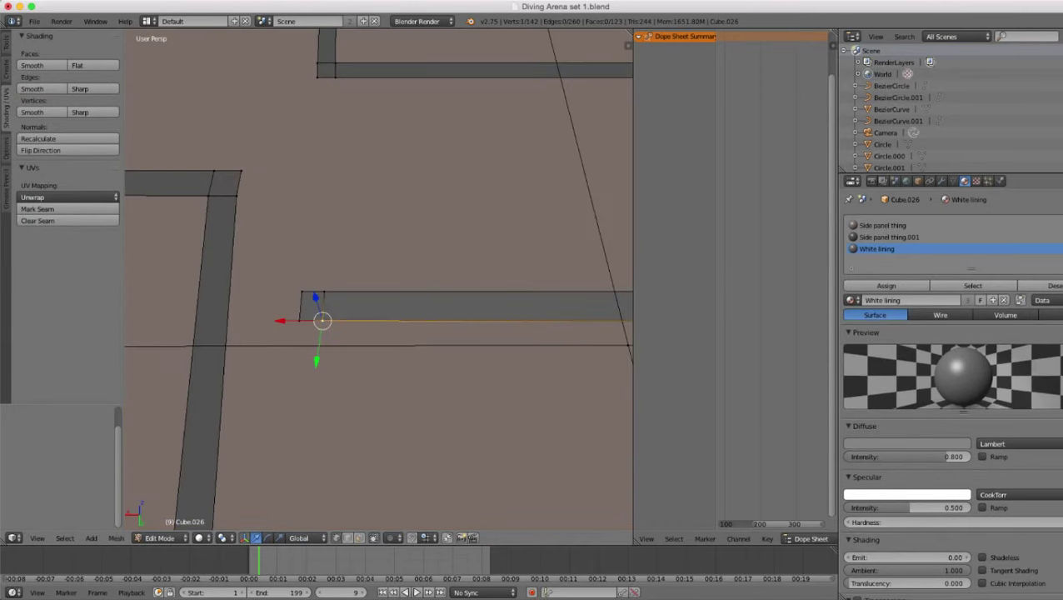
right_click(300, 321, "shift")
left_click_drag(269, 321, 272, 321)
scroll(272, 321, "down", 5)
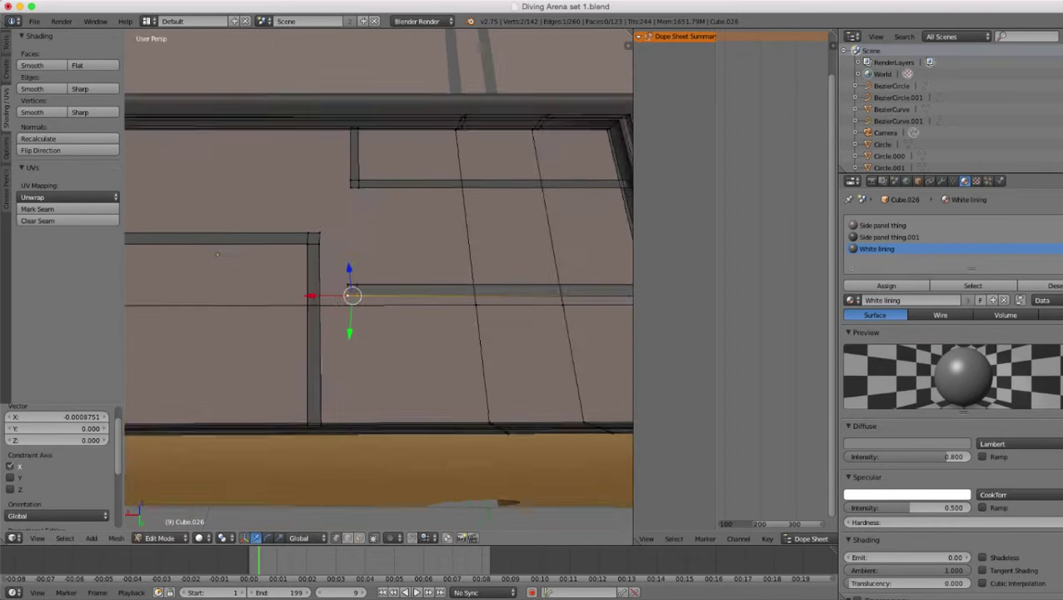
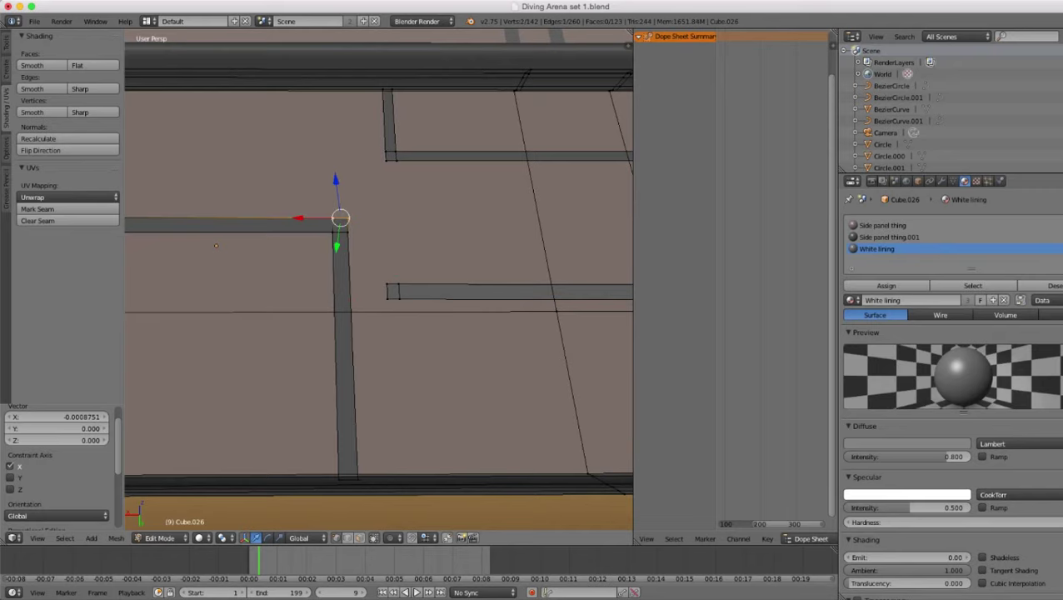
- Shift the two upper vertices at the long strip's corner about 0.001 along X
scroll(333, 218, "up", 2)
left_click_drag(288, 198, 285, 199)
- Check the new strip's end vertices, leave Edit Mode and review the lower panel's strips from several angles
right_click(407, 306)
right_click(392, 306, "shift")
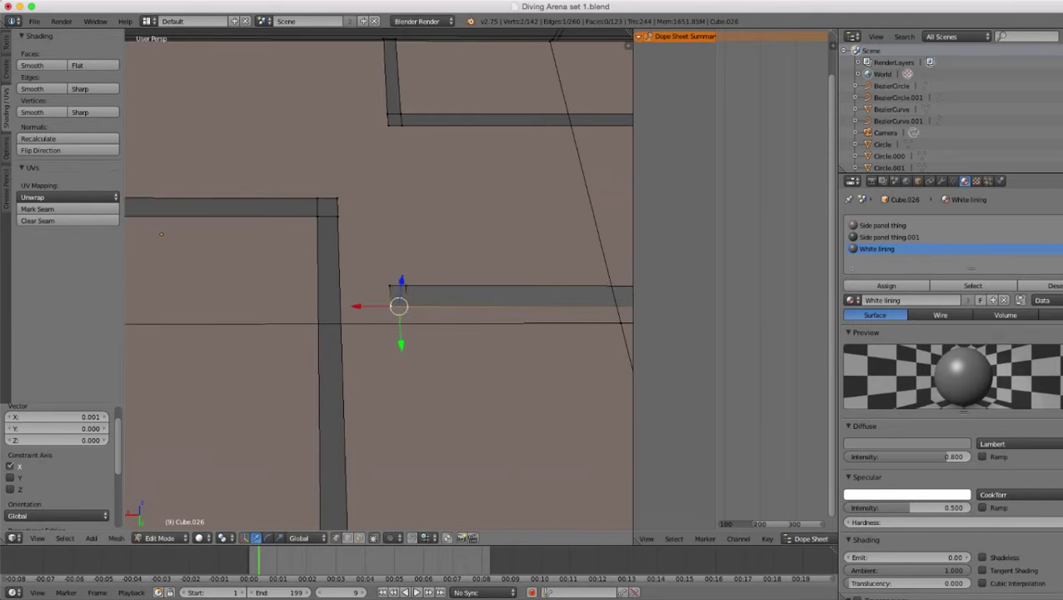
scroll(392, 306, "down", 3)
middle_click_drag(392, 307, 282, 312, "shift")
scroll(281, 311, "up", 2)
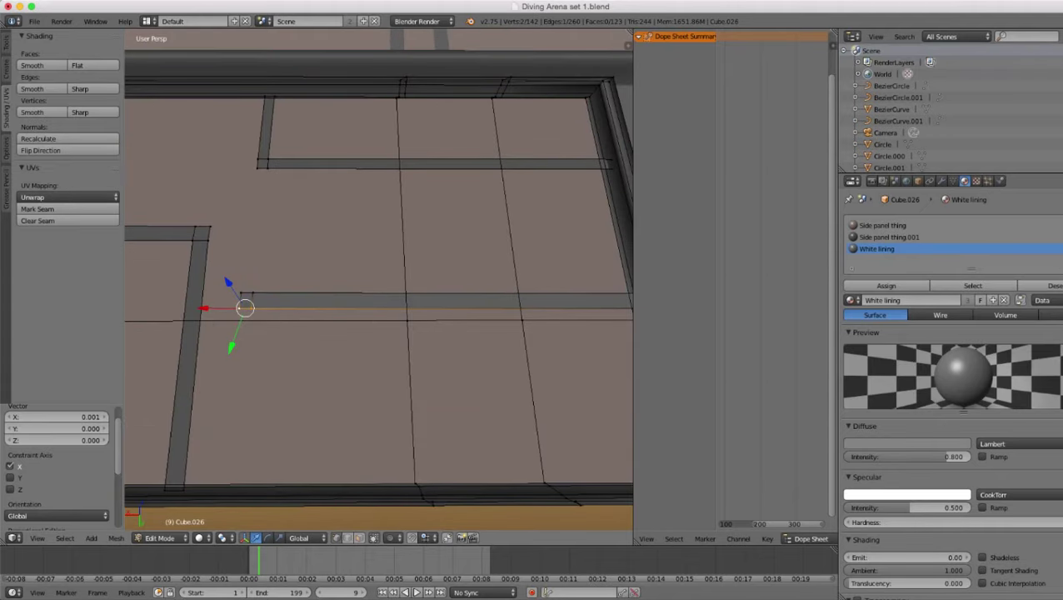
scroll(379, 280, "down", 3)
scroll(379, 280, "up", 3)
key("Tab")
scroll(379, 280, "down", 5)
middle_click_drag(379, 280, 471, 260)
scroll(379, 280, "down", 1)
scroll(379, 280, "up", 2)
middle_click_drag(421, 292, 496, 267)
scroll(333, 242, "down", 3)
scroll(379, 280, "down", 3)
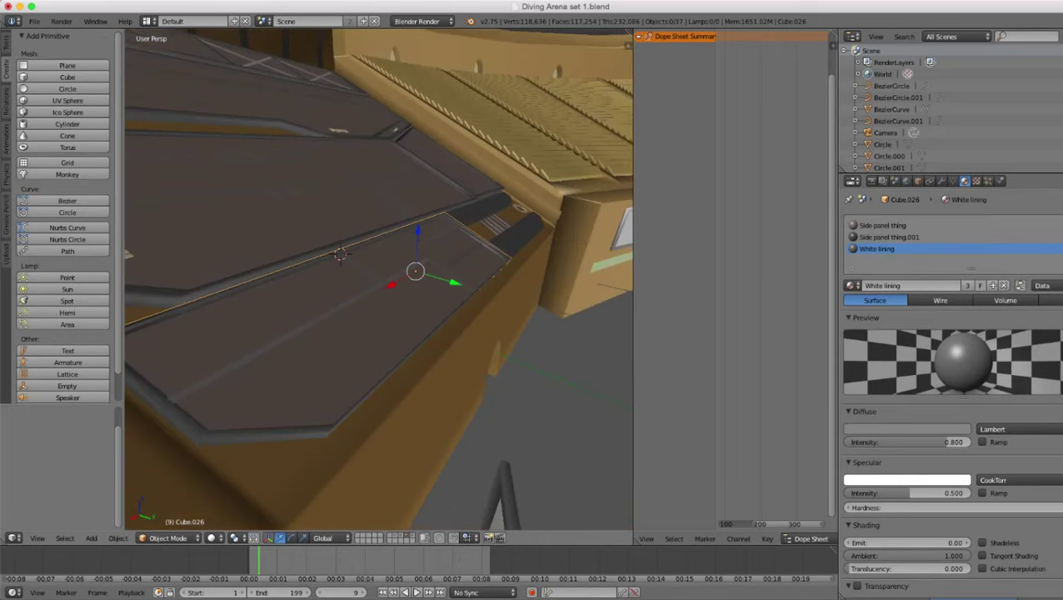
middle_click_drag(433, 283, 379, 280)
scroll(380, 280, "down", 3)
scroll(379, 280, "up", 8)
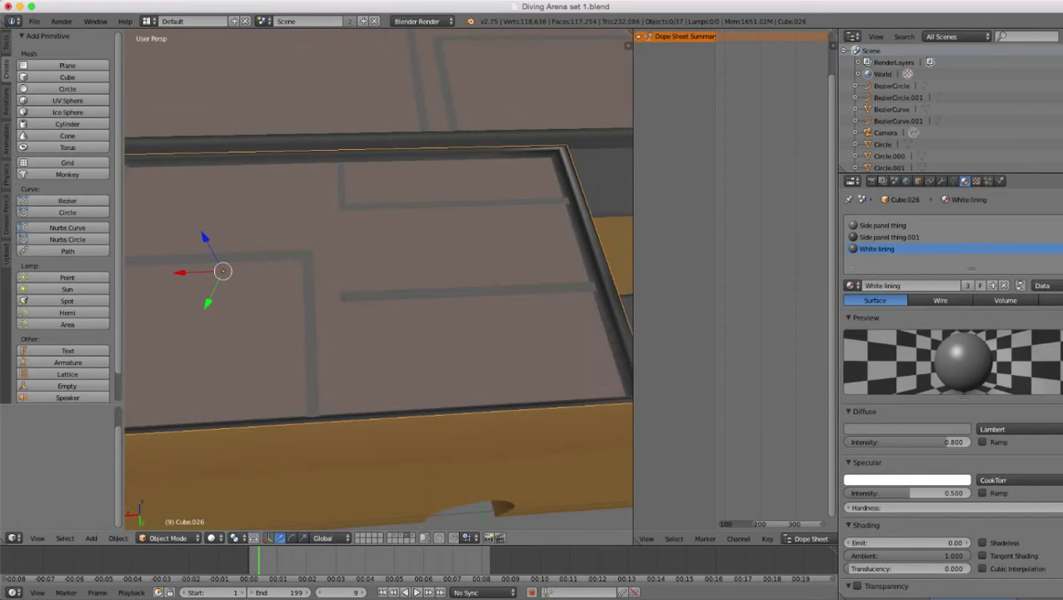
- In Edit Mode, extrude the upper edge of the new strip's free end about -0.048 along Y
key("Tab")
scroll(379, 280, "up", 3)
scroll(379, 280, "up", 3)
right_click(291, 313)
right_click(268, 315, "shift")
scroll(280, 314, "down", 2)
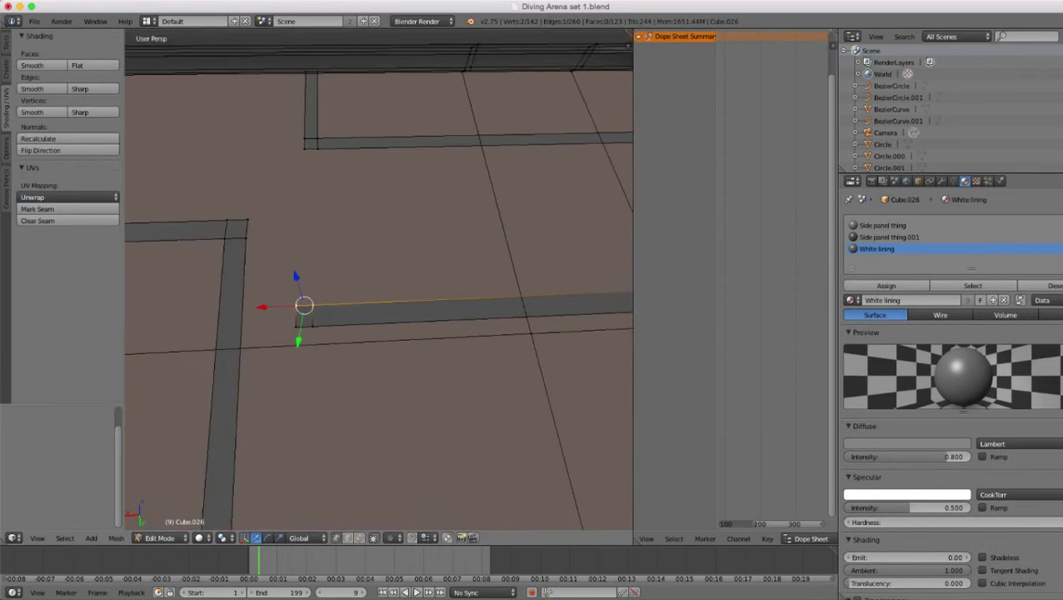
middle_click_drag(280, 314, 362, 318)
scroll(362, 319, "up", 2)
key("e")
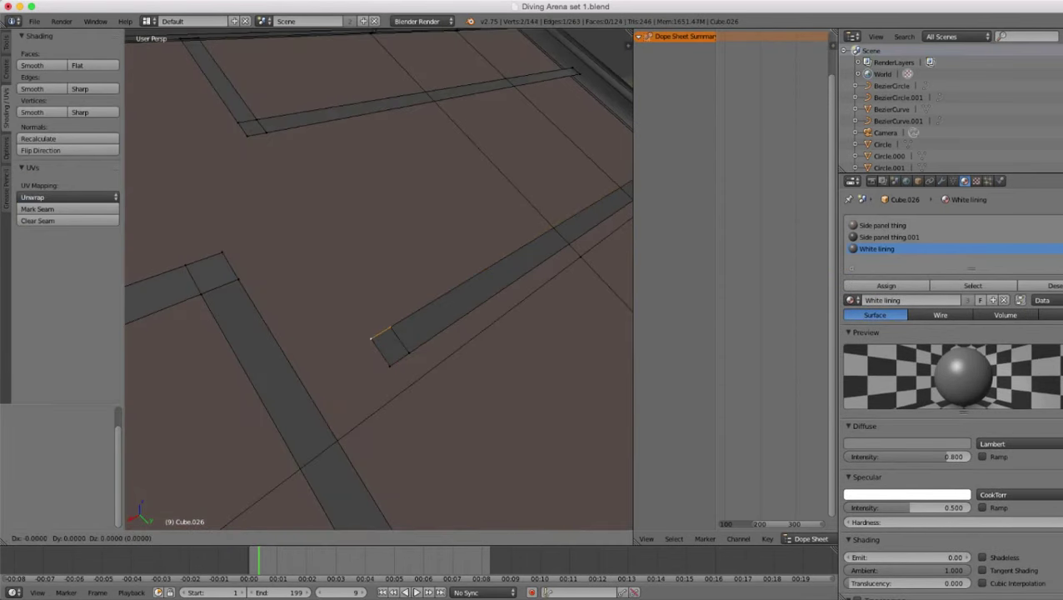
key("y")
left_click(333, 288)
key("z")
middle_click_drag(333, 288, 254, 263)
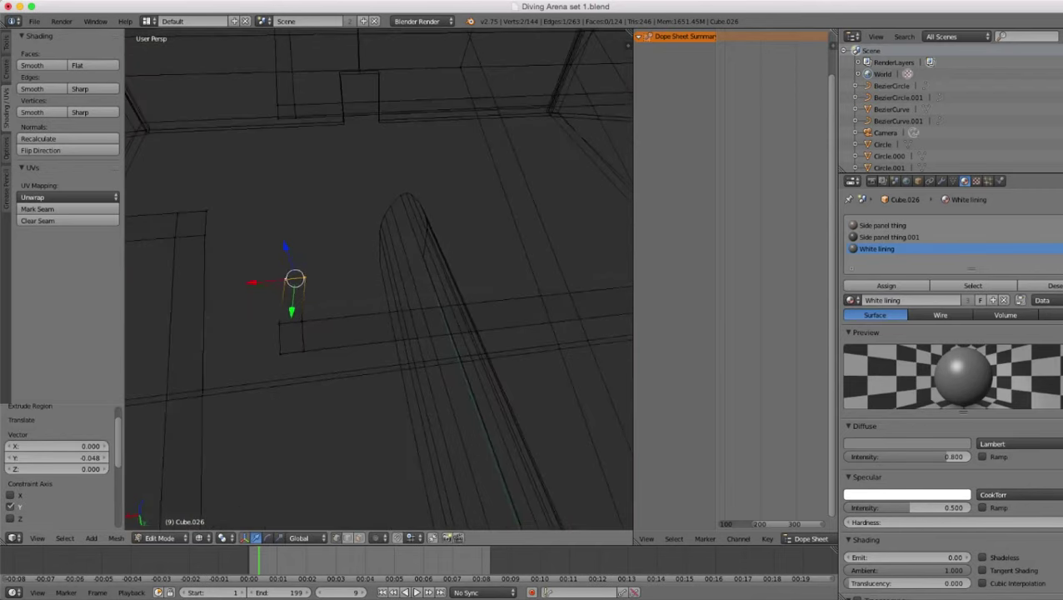
- Return to solid shading and raise the new strip's extruded end edge 0.021 along Z
key("z")
key("g")
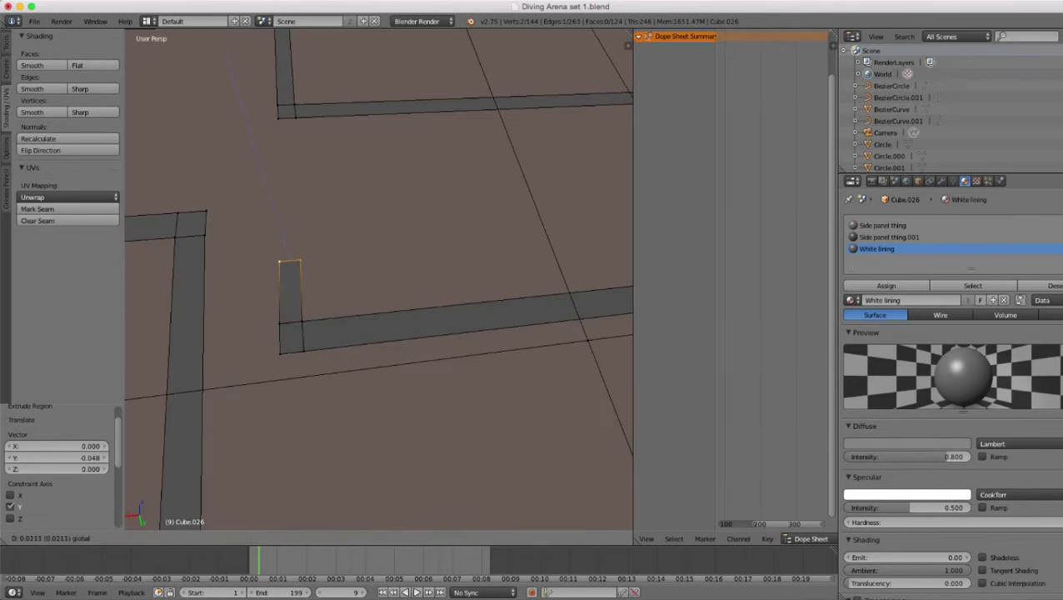
left_click(291, 258)
scroll(291, 258, "down", 2)
middle_click_drag(292, 258, 321, 305)
scroll(321, 305, "up", 2)
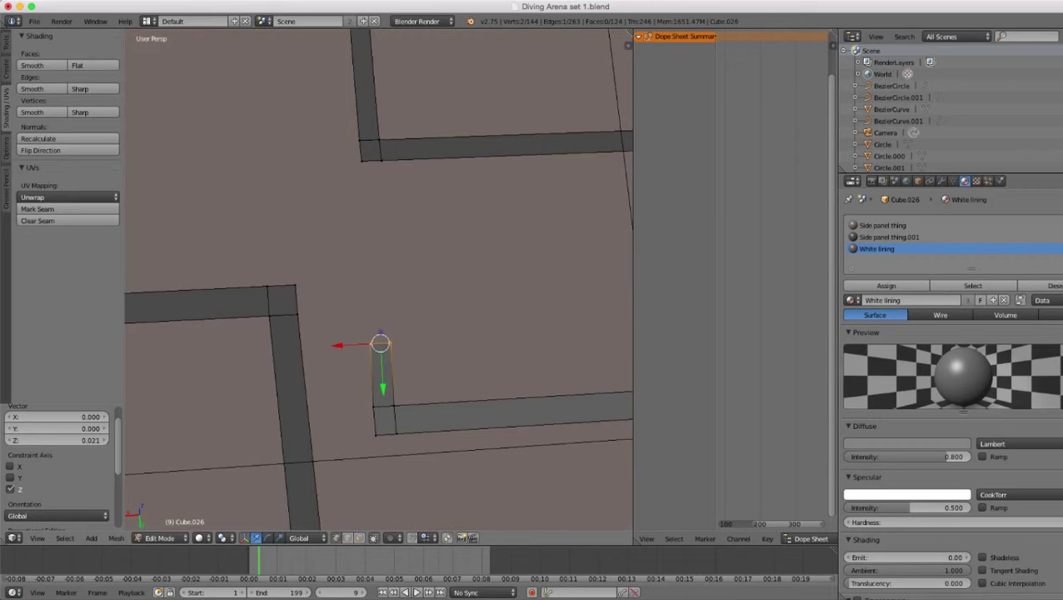
- Lengthen the strip's upper end by moving its edge -0.032 along Y and 0.031 along Z
left_click_drag(383, 388, 382, 383)
key("Return")
key("z")
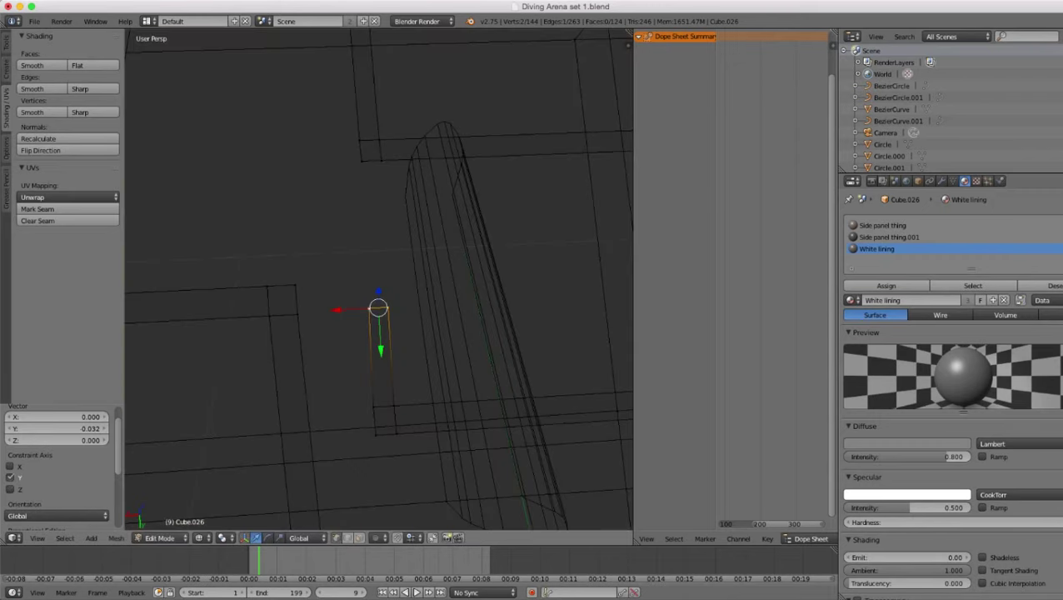
left_click_drag(379, 291, 378, 277)
key("z")
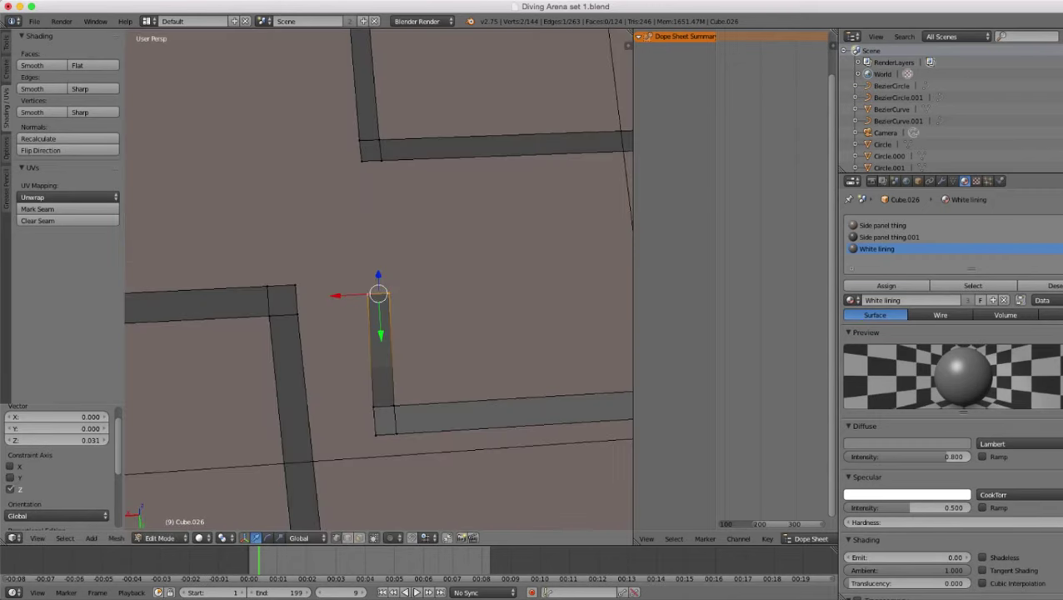
- Freely move the strip's upper end edge about 0.0114 to straighten it, and leave Edit Mode to check the panel
middle_click_drag(378, 288, 372, 281)
key("g")
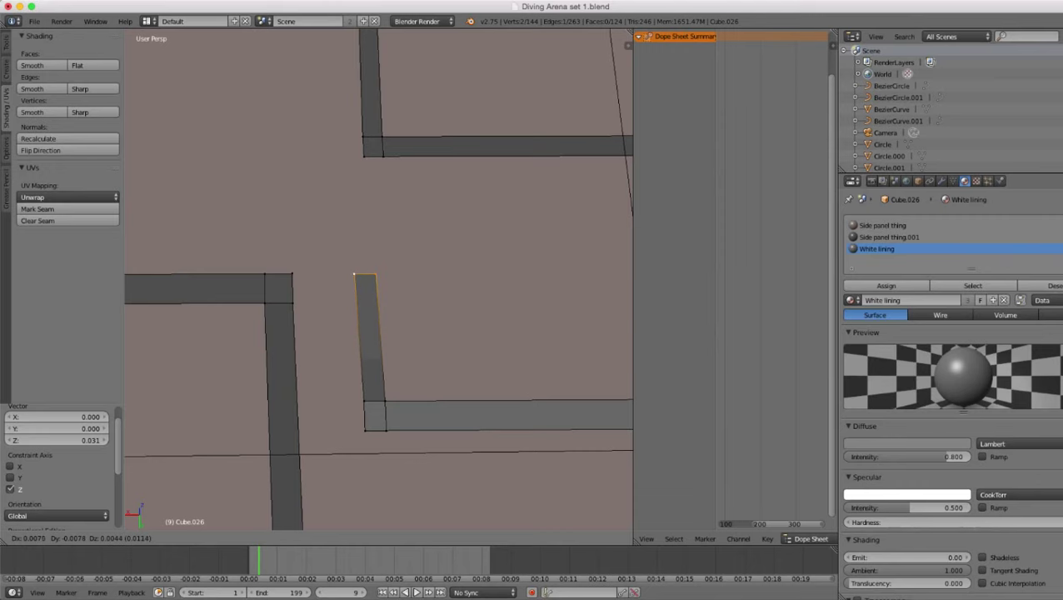
left_click(372, 281)
scroll(372, 280, "down", 4)
key("Tab")
scroll(371, 281, "down", 5)
middle_click_drag(371, 281, 279, 259)
scroll(321, 208, "up", 4)
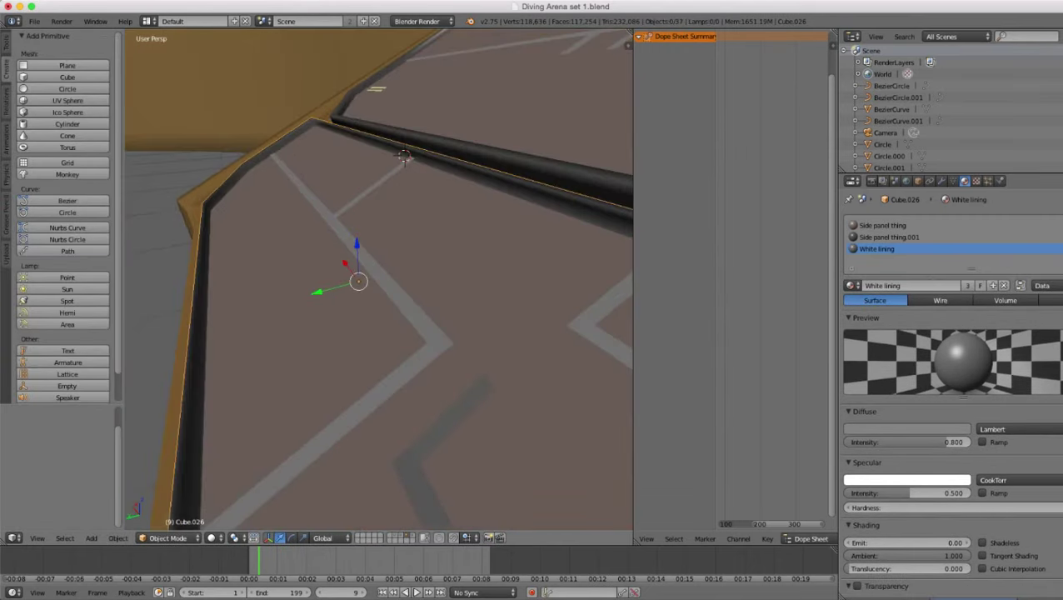
- Reopen the panel in Edit Mode and shift the strip's upper end edge -0.014 along Z and -0.006 along Y
middle_click_drag(321, 209, 310, 108)
scroll(310, 108, "up", 1)
key("Tab")
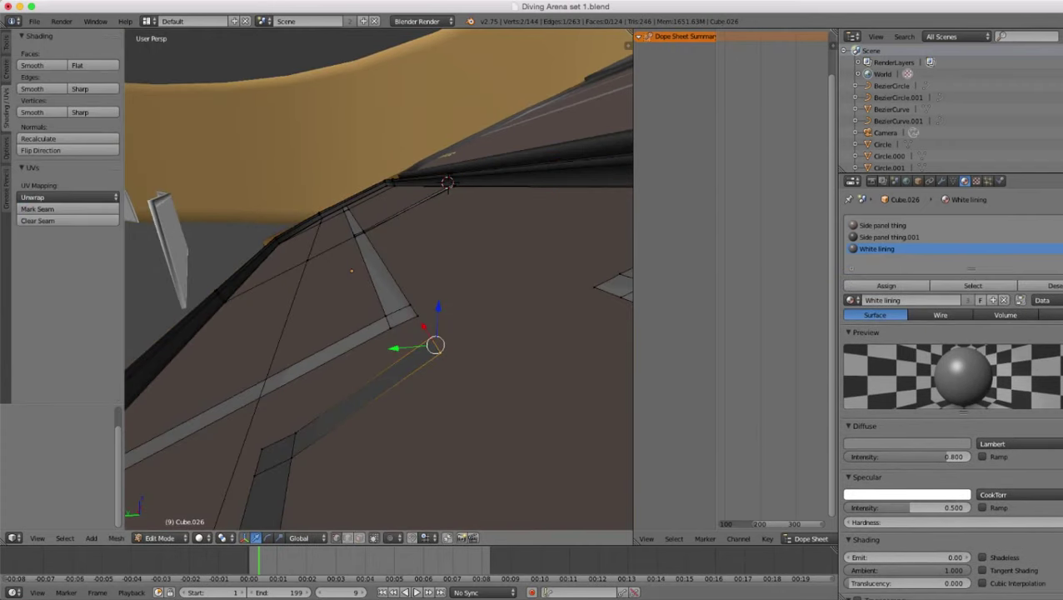
left_click_drag(436, 310, 435, 326)
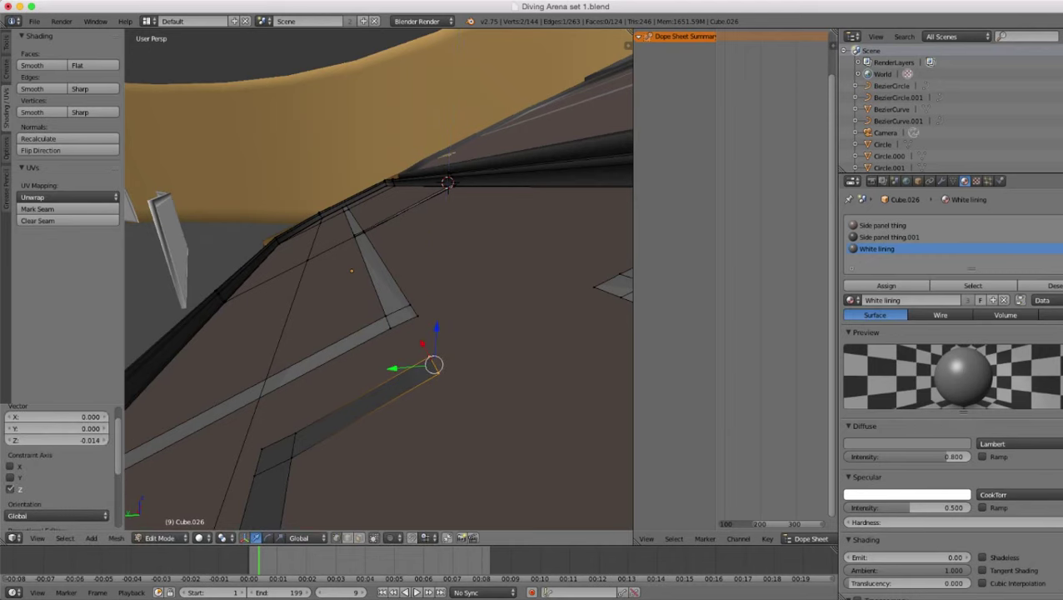
left_click_drag(393, 368, 403, 367)
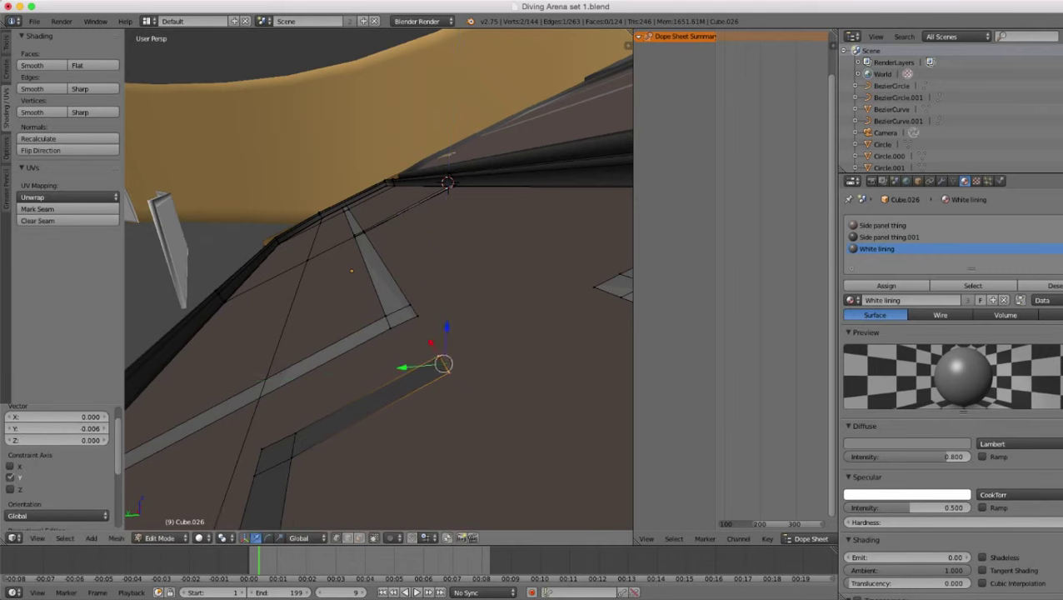
- Check the upper extension's fit in Object Mode from several angles and return the panel to Edit Mode
middle_click_drag(403, 368, 575, 450)
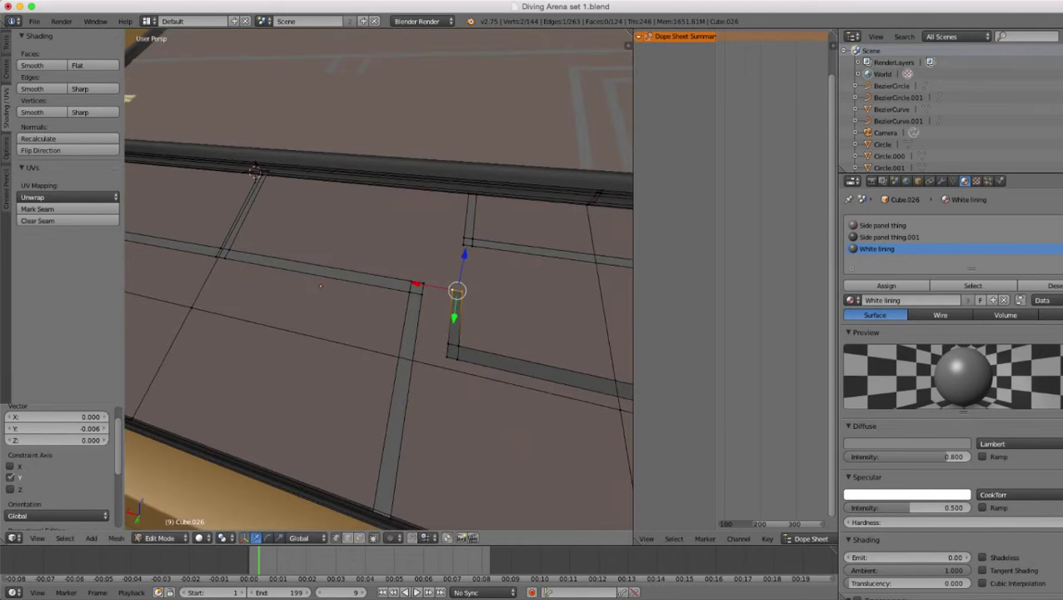
key("Tab")
scroll(417, 350, "down", 8)
middle_click_drag(416, 350, 445, 308)
scroll(417, 317, "up", 5)
scroll(296, 241, "up", 8)
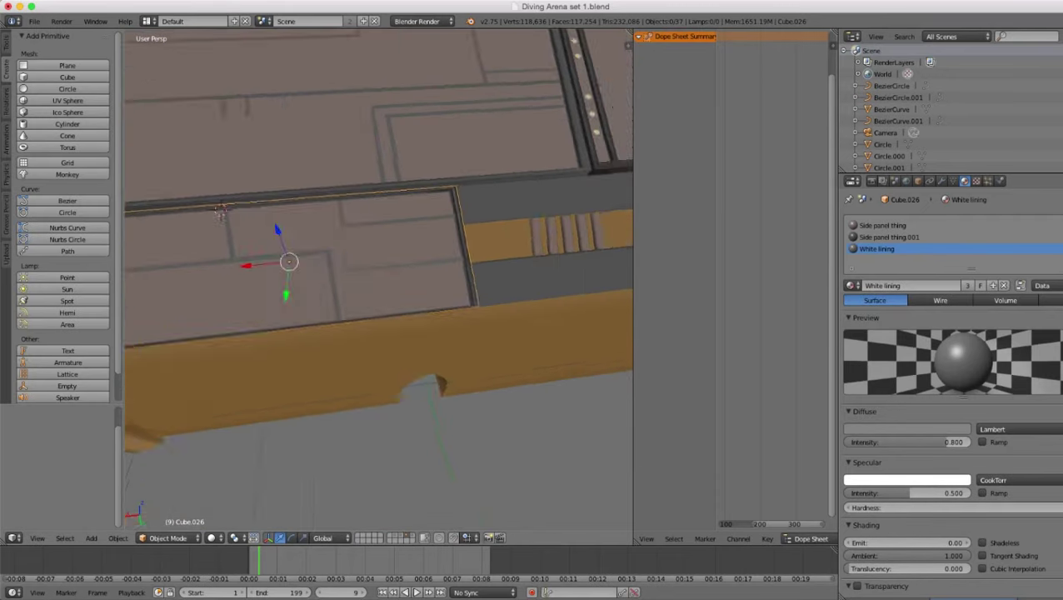
key("Tab")
scroll(328, 242, "up", 1)
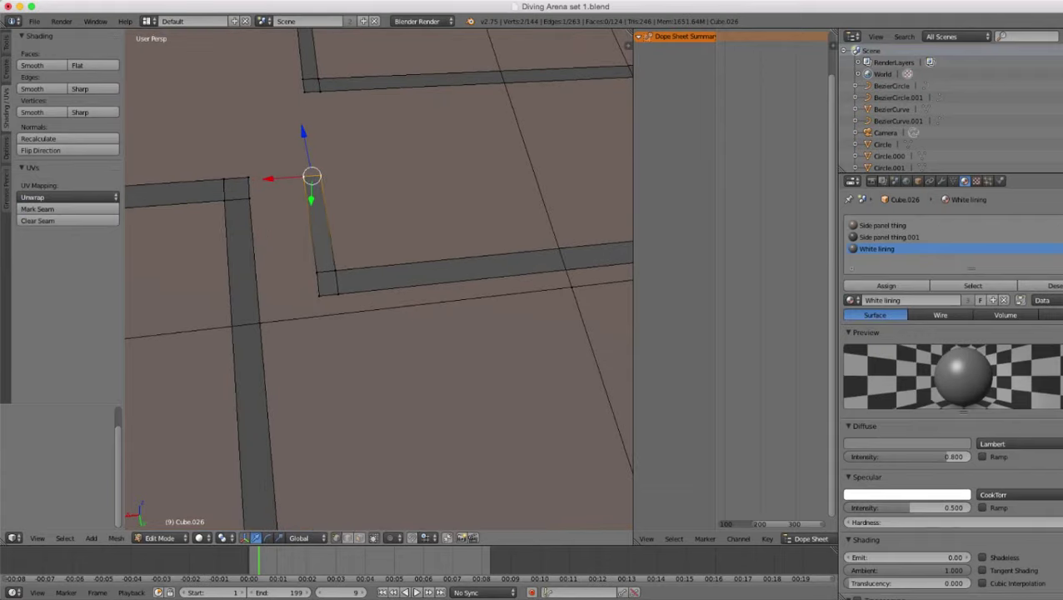
- Select the two lower vertices at the new strip's corner and extrude them 0.072 along Y
right_click(337, 294)
right_click(318, 296, "shift")
middle_click_drag(318, 296, 310, 359)
scroll(354, 289, "up", 2)
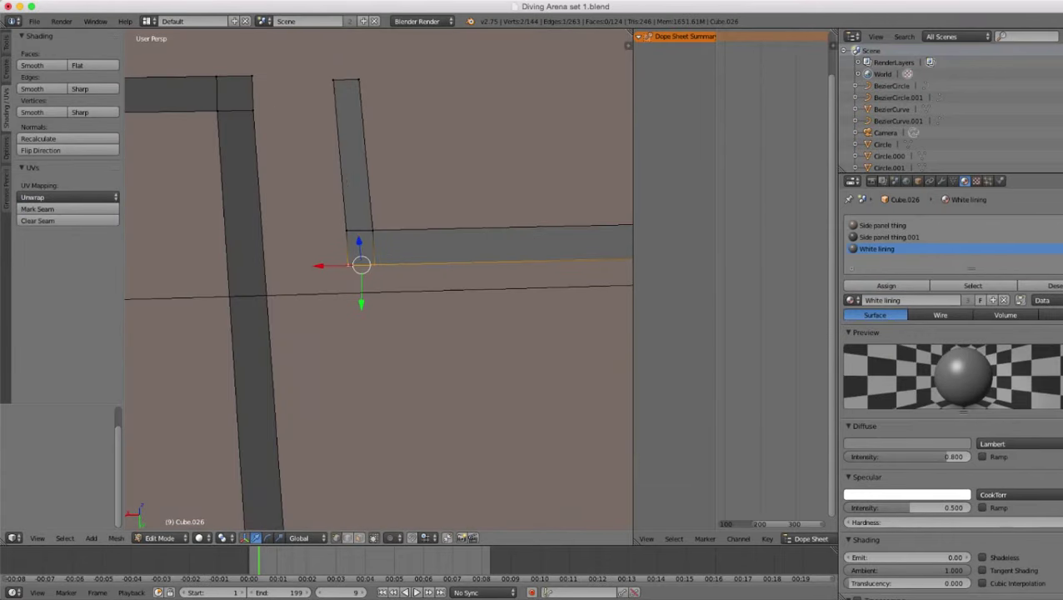
key("e")
key("y")
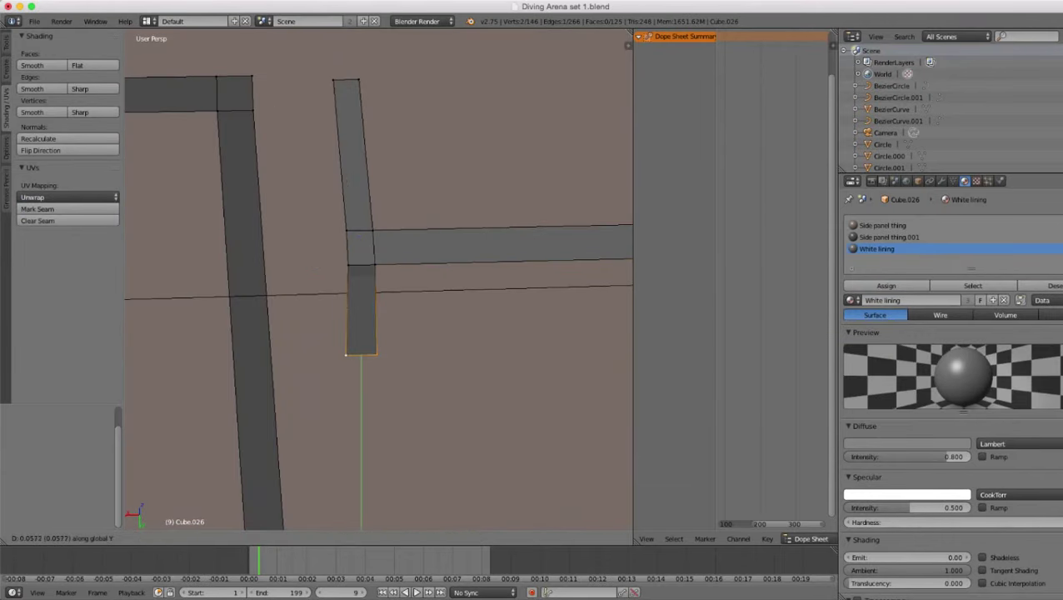
left_click(361, 383)
- Align the newly extruded lower end with the strip by moving it -0.004 along X and -0.032 along Z
key("g")
key("x")
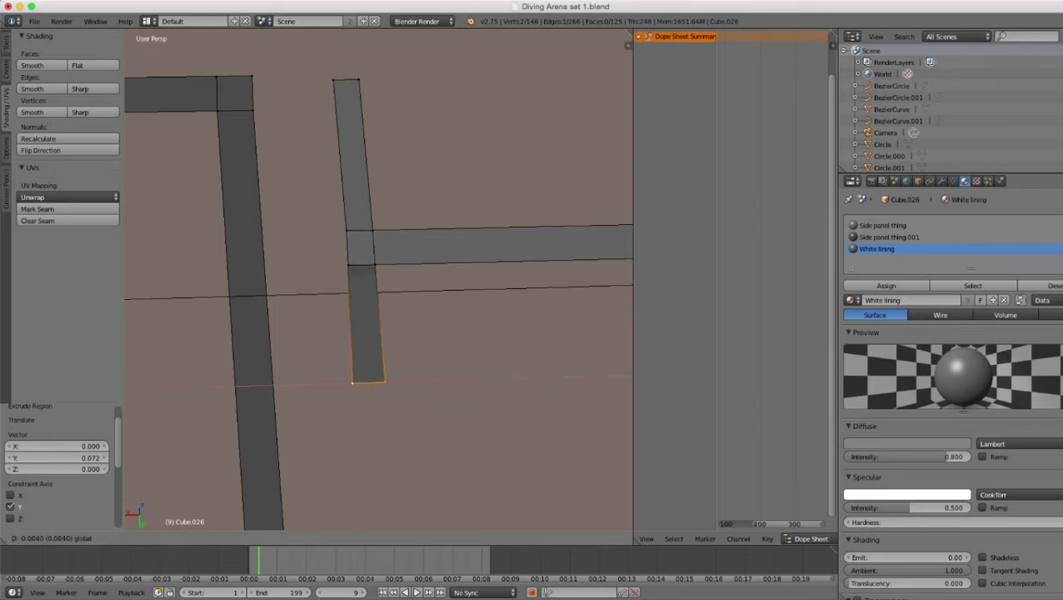
left_click(367, 383)
middle_click_drag(367, 384, 475, 316)
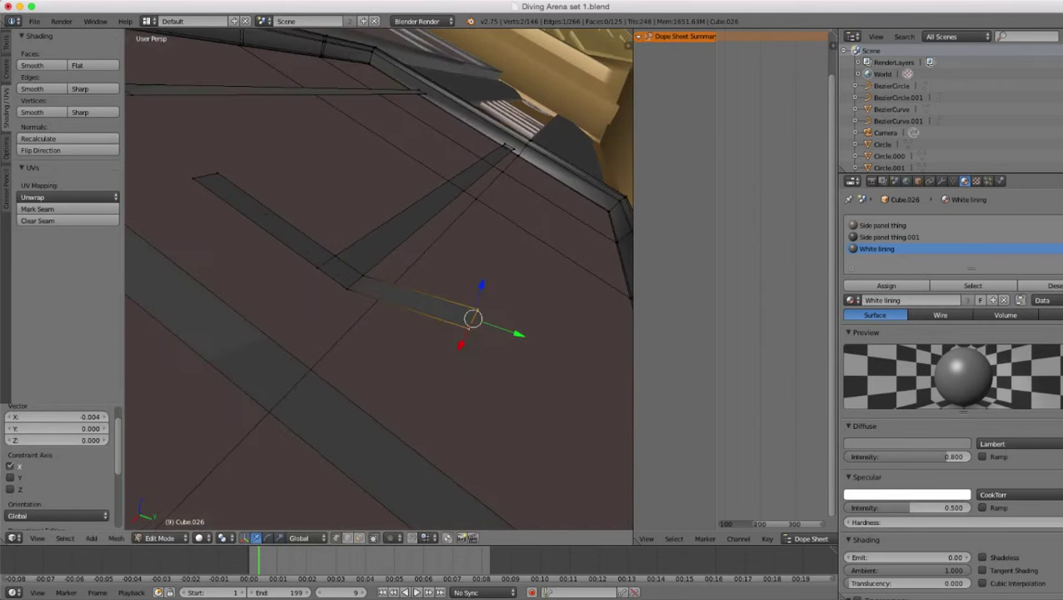
key("g")
key("z")
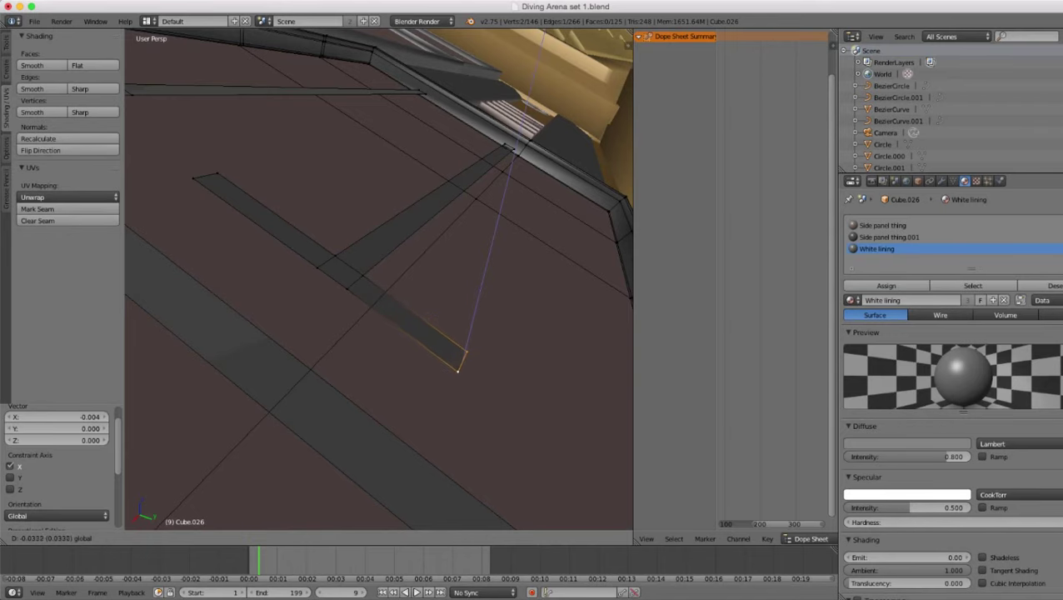
left_click(462, 361)
scroll(379, 279, "down", 3)
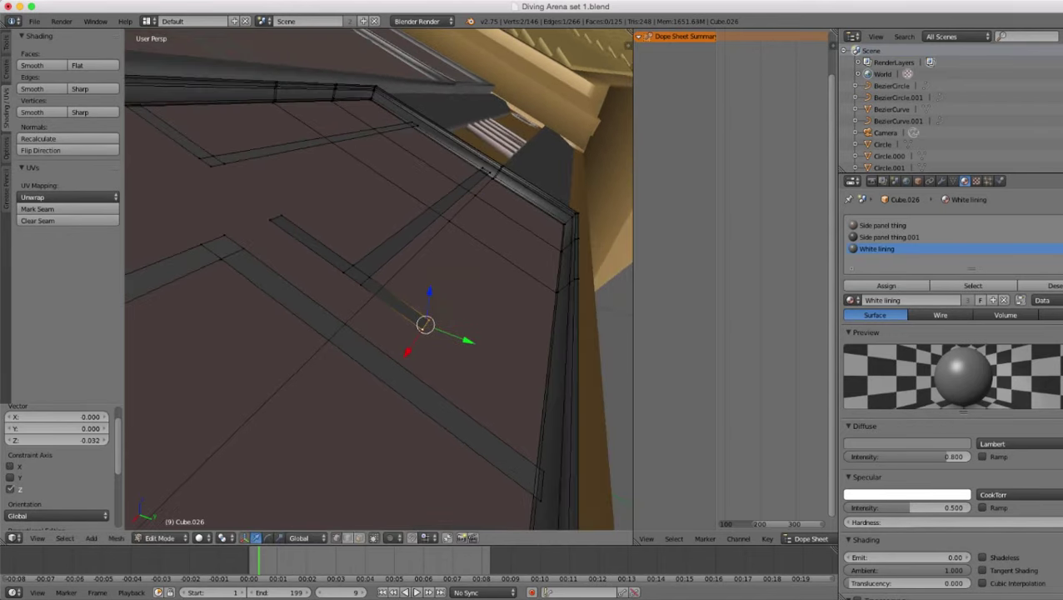
- Compare the lower panel's lines with the neighbouring panels in Object Mode, and reopen the panel in Edit Mode
key("Tab")
scroll(379, 279, "down", 8)
middle_click_drag(450, 333, 308, 325)
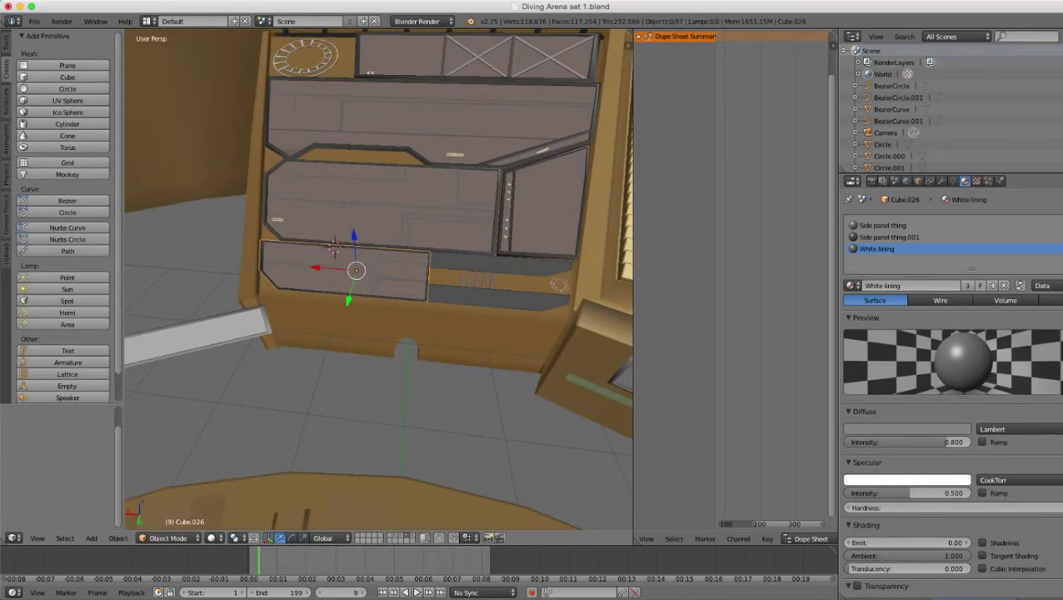
scroll(379, 279, "up", 3)
scroll(379, 279, "down", 2)
middle_click_drag(417, 325, 354, 302)
scroll(379, 279, "up", 2)
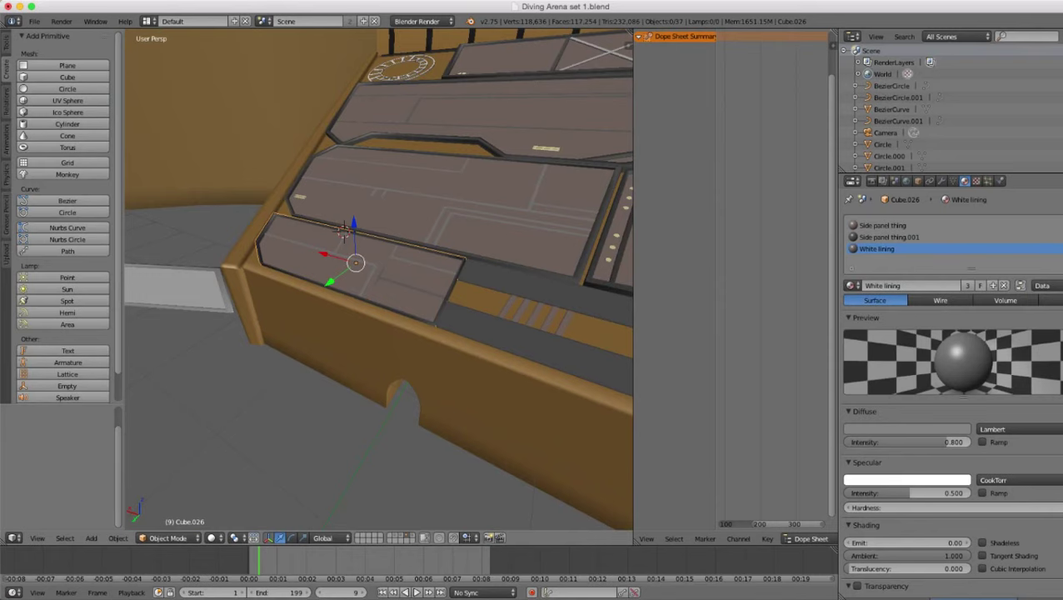
scroll(380, 279, "up", 5)
key("Tab")
scroll(379, 279, "up", 2)
middle_click_drag(417, 321, 387, 254)
key("g")
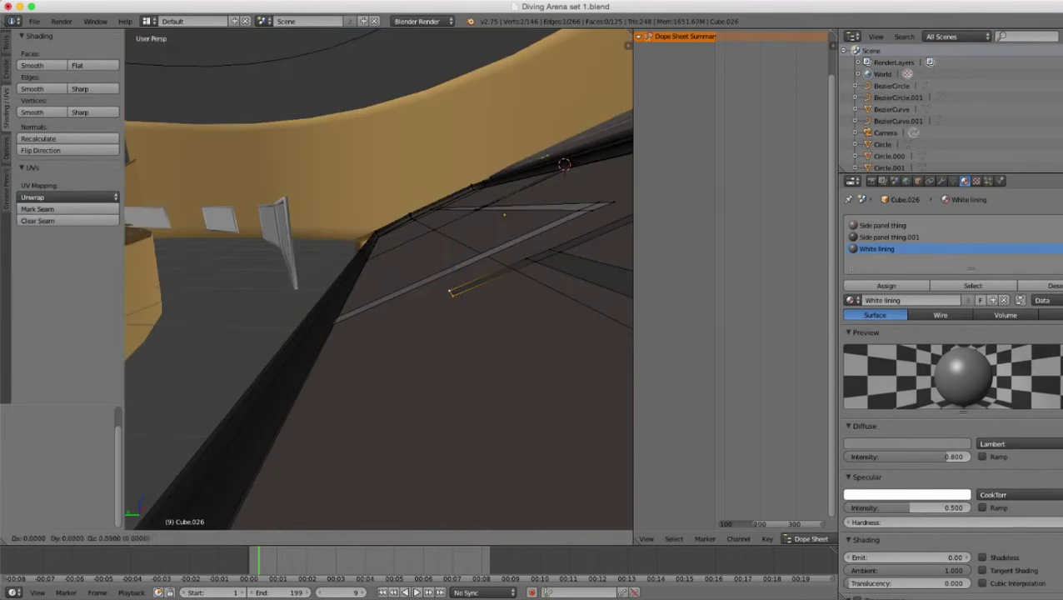
key("y")
key("y")
key("x")
key("x")
key("z")
key("z")
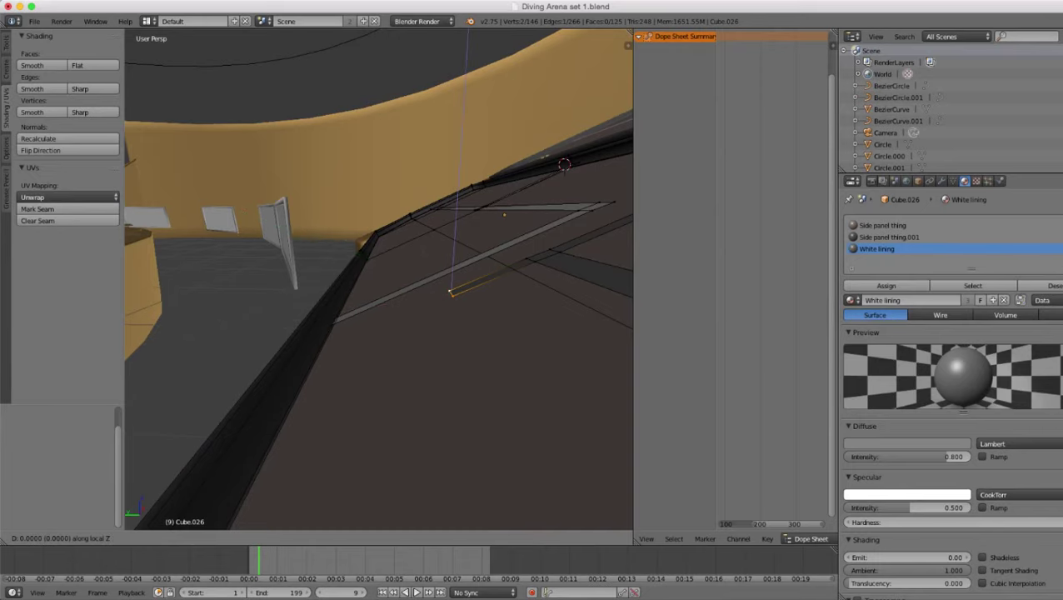
key("x")
key("x")
key("Escape")
- Extend the strip's lower end 0.134 along Y and lower it along Z to the panel's bottom border
left_click_drag(409, 291, 273, 290)
middle_click_drag(273, 291, 322, 260)
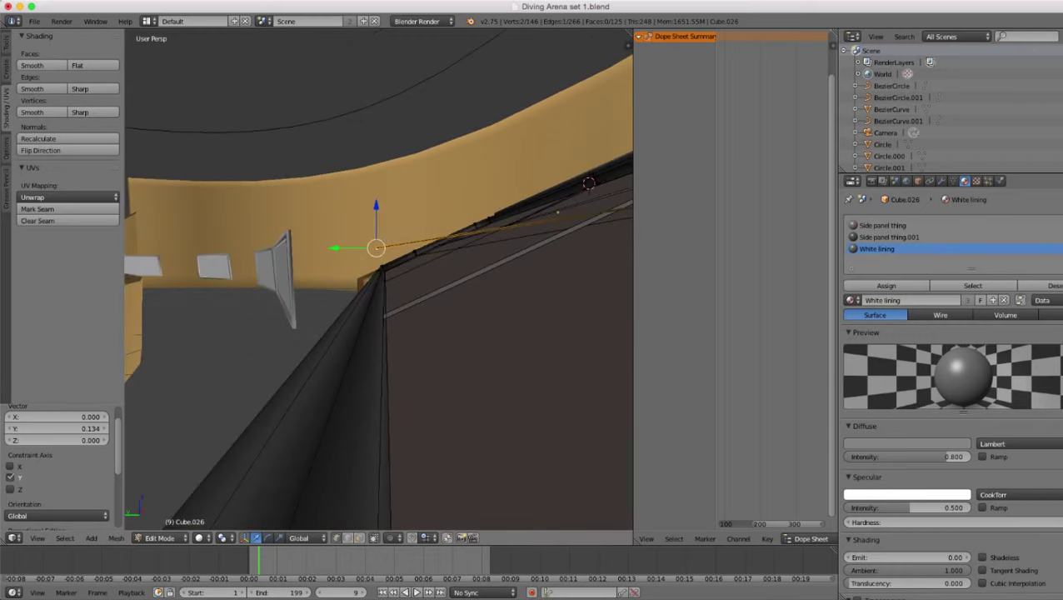
key("g")
key("z")
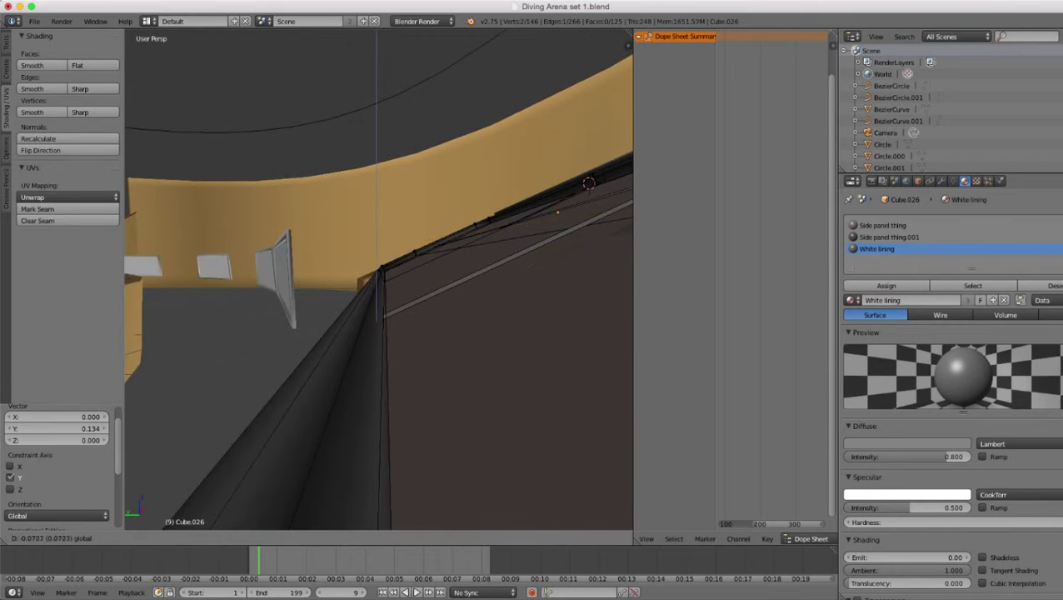
left_click_drag(377, 280, 377, 298)
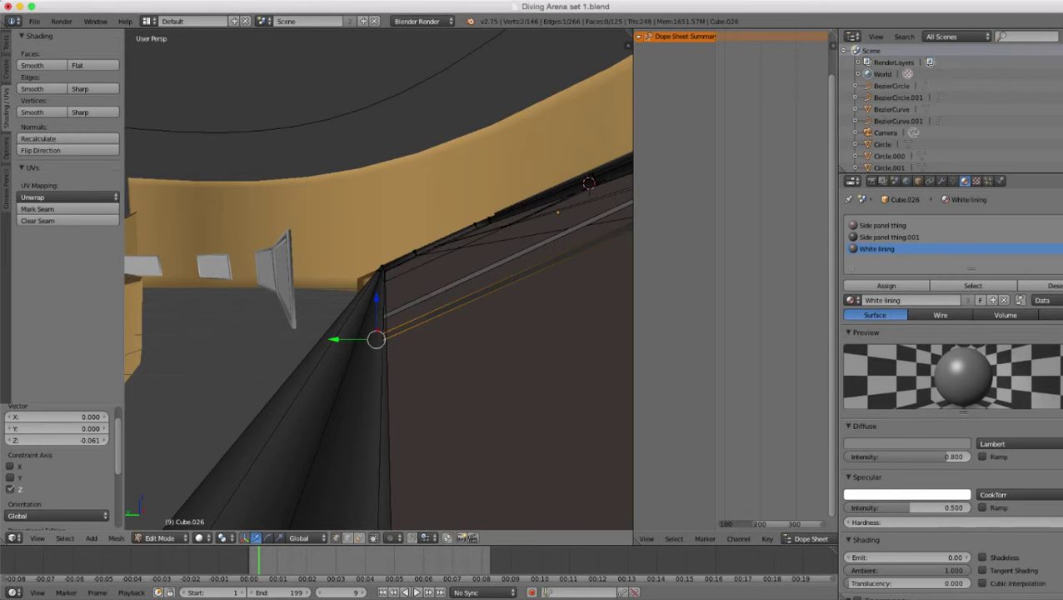
- Straighten the strip's lower end by moving its edge -0.008 along X and about 0.0014 along Z
middle_click_drag(334, 266, 554, 329)
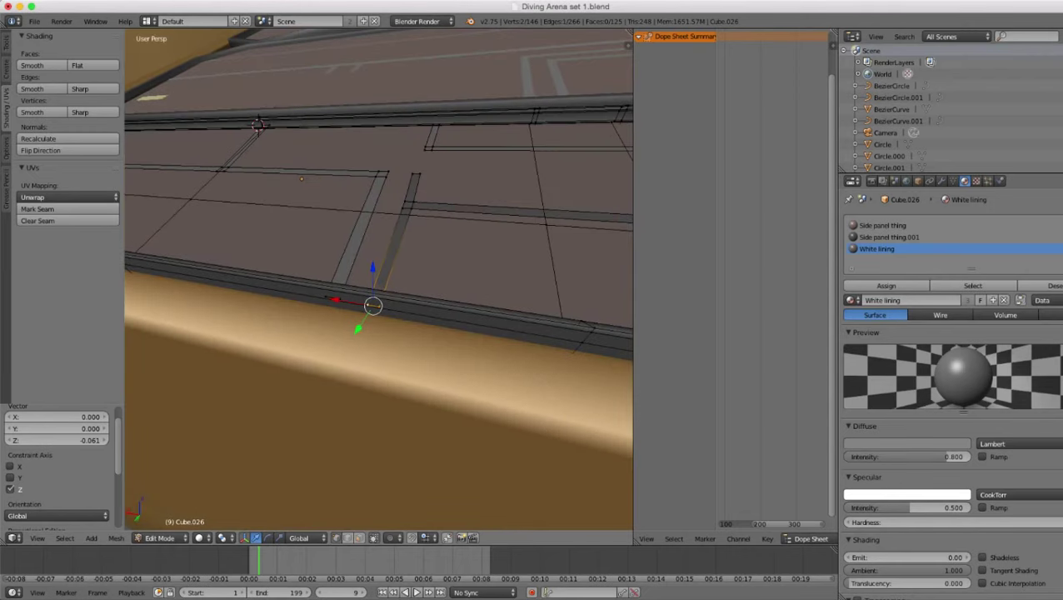
key("Tab")
middle_click_drag(358, 250, 417, 330)
scroll(379, 280, "up", 3)
key("Tab")
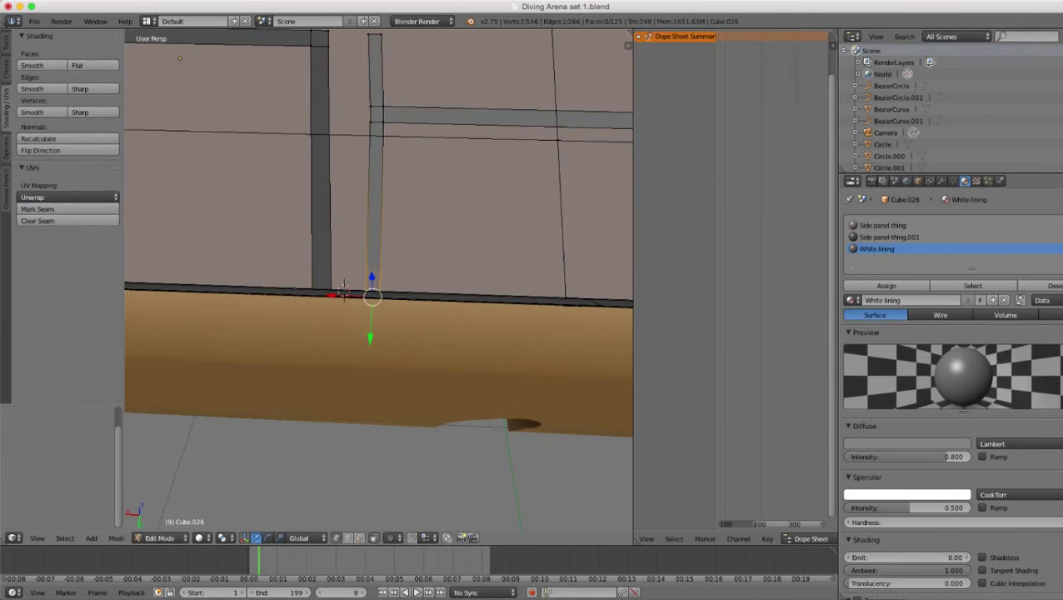
left_click_drag(332, 295, 338, 295)
middle_click_drag(338, 295, 467, 321)
key("g")
key("z")
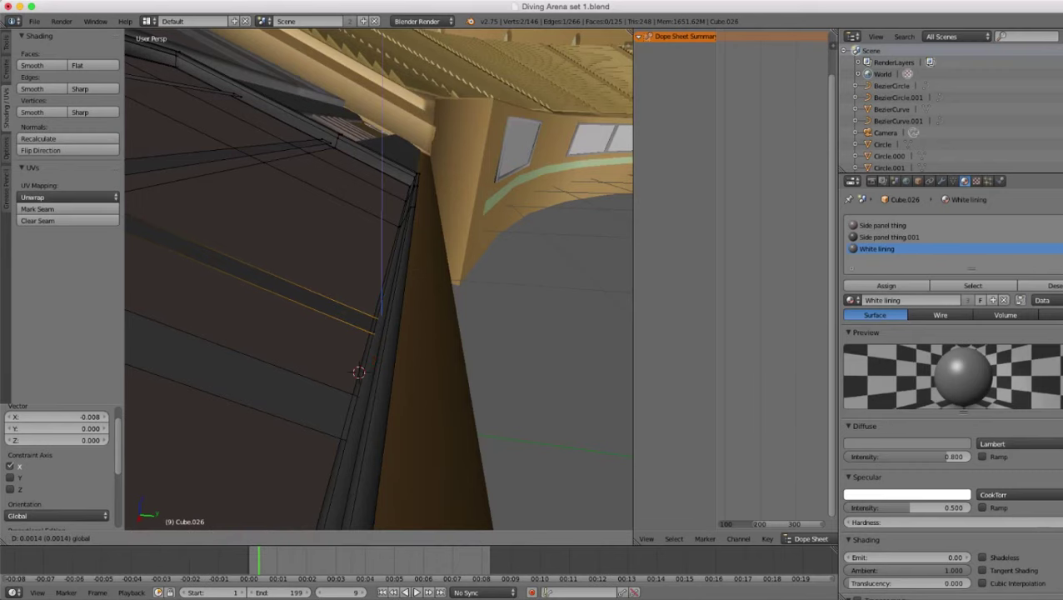
left_click_drag(381, 285, 381, 285)
- Leave Edit Mode, review the finished side panels within the arena, and save the file
scroll(381, 284, "down", 3)
key("Tab")
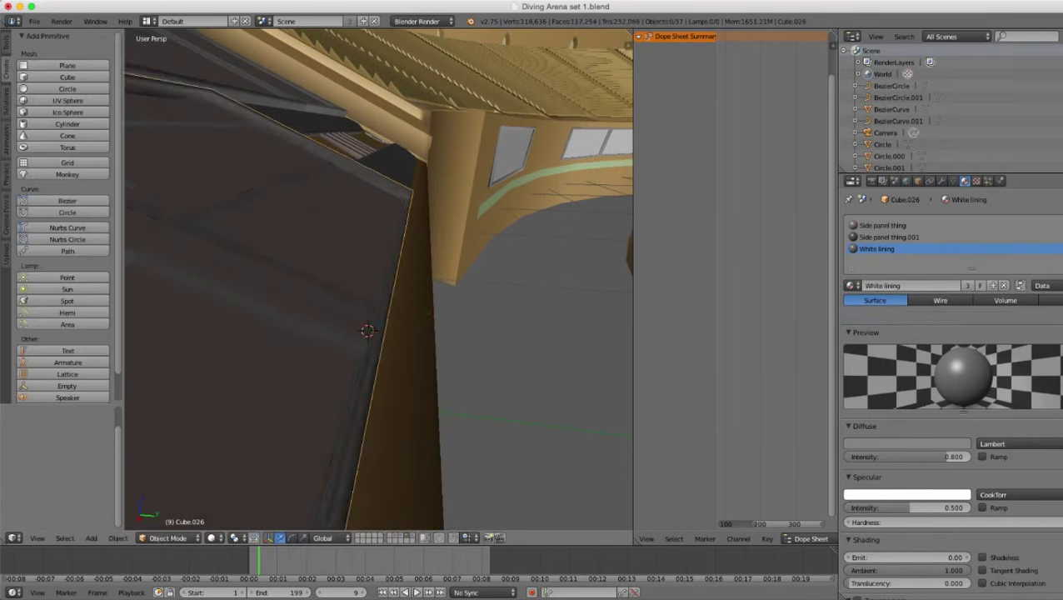
scroll(381, 284, "down", 4)
middle_click_drag(381, 284, 205, 304)
scroll(205, 304, "down", 3)
scroll(379, 279, "down", 4)
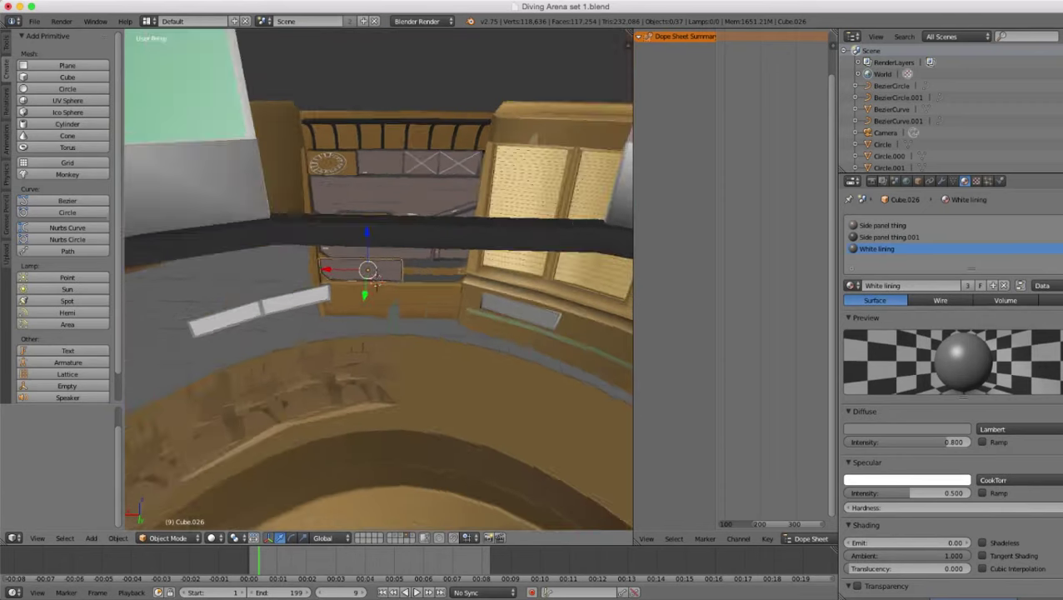
middle_click_drag(379, 280, 284, 243)
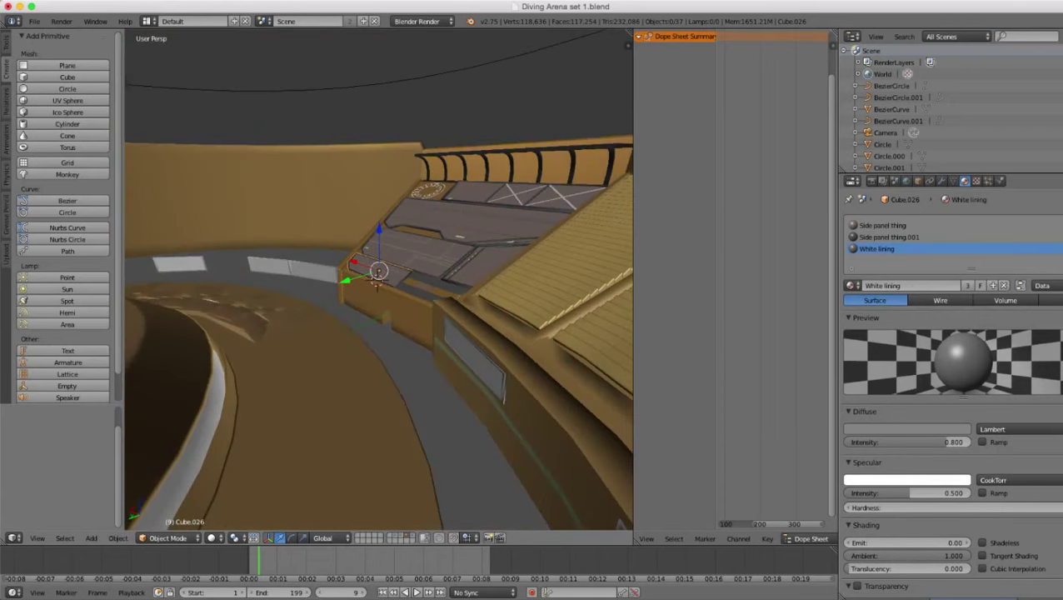
left_click(34, 21)
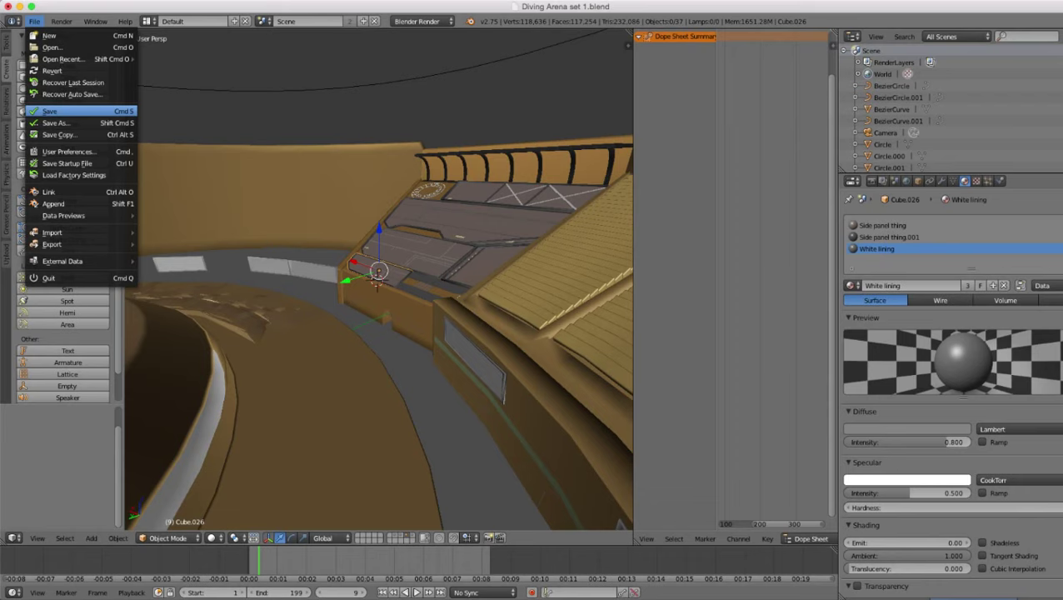
left_click(81, 112)
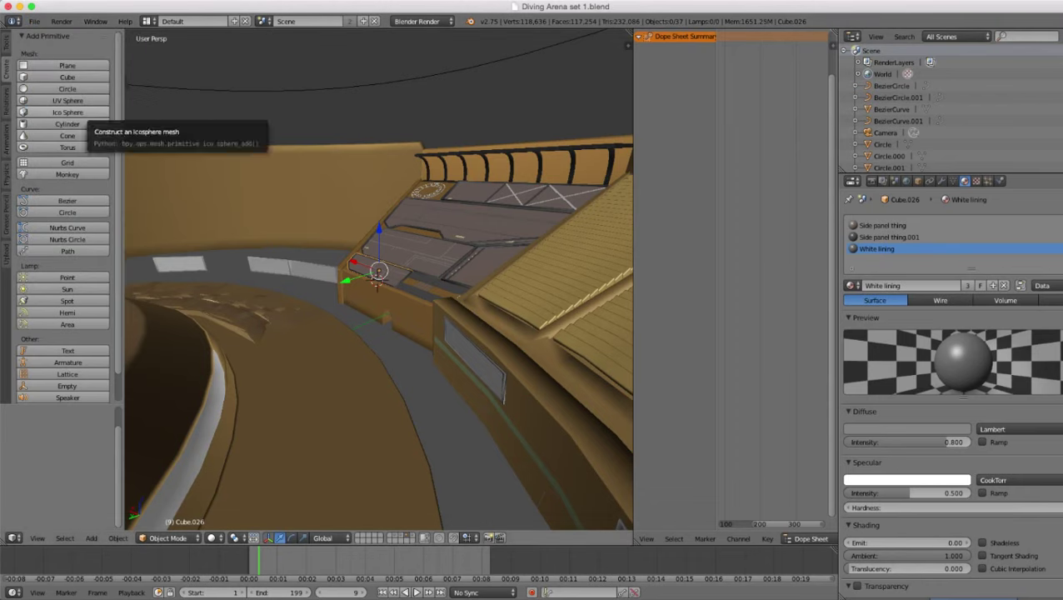
- Examine the whole arena set from a distance and close up on the tiered seating stands
scroll(379, 279, "down", 8)
middle_click_drag(379, 279, 396, 209)
scroll(425, 221, "up", 5)
scroll(317, 279, "up", 5)
scroll(380, 279, "down", 4)
middle_click_drag(379, 250, 437, 274)
scroll(417, 280, "down", 5)
scroll(379, 279, "down", 6)
scroll(321, 259, "down", 4)
scroll(383, 267, "up", 6)
scroll(379, 279, "down", 6)
scroll(379, 279, "up", 5)
scroll(379, 280, "down", 4)
scroll(379, 280, "up", 4)
scroll(379, 279, "up", 3)
scroll(379, 279, "up", 1)
scroll(379, 279, "up", 2)
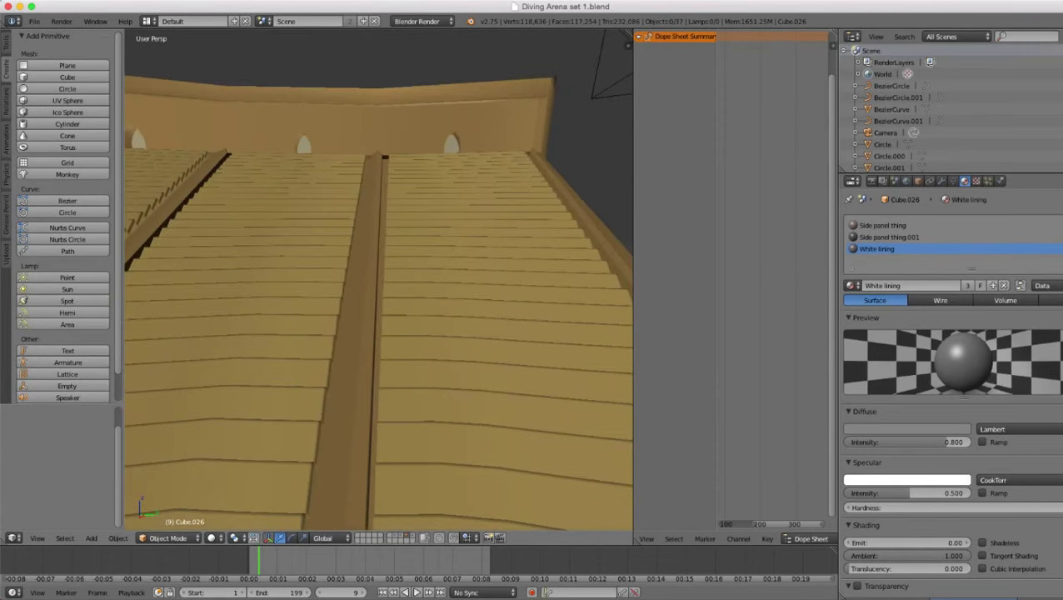
- Select the arena object containing the tiered seating stands
right_click(358, 291)
scroll(379, 279, "down", 2)
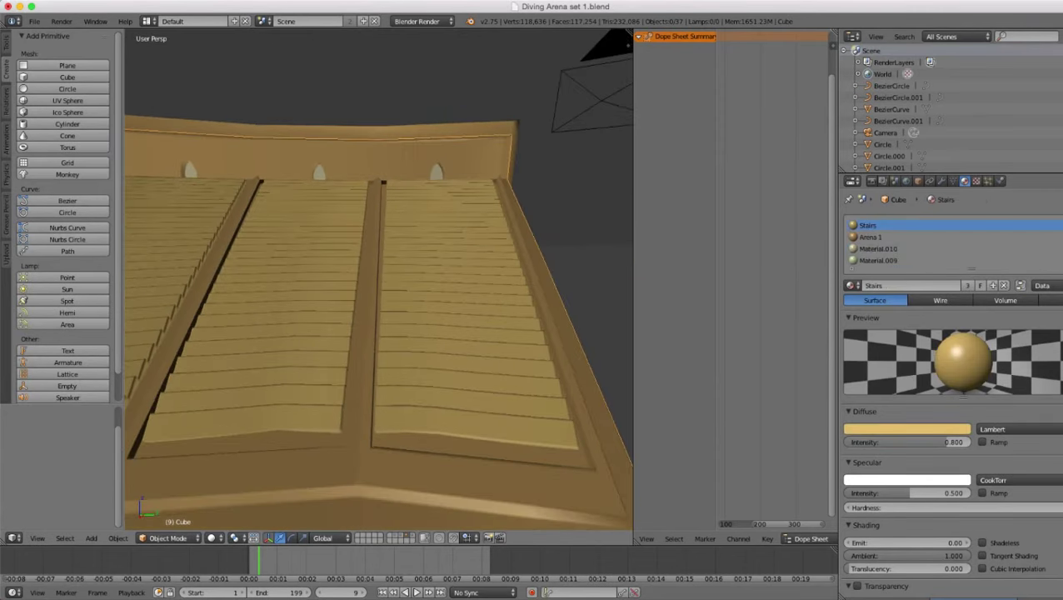
- Reopen the recently used file Diving Arena set 1.blend
key("Tab")
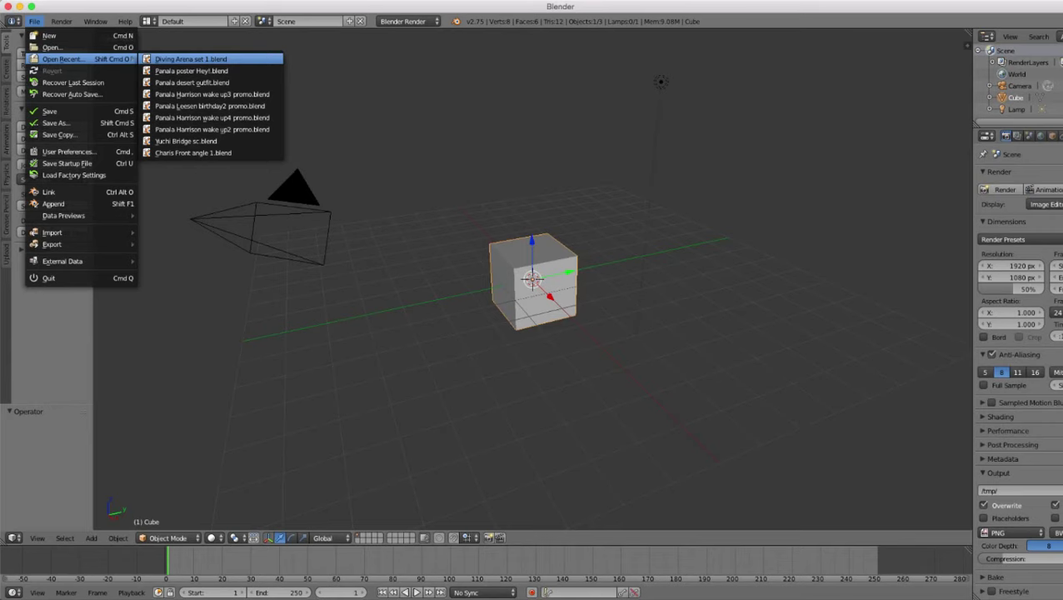
left_click(191, 59)
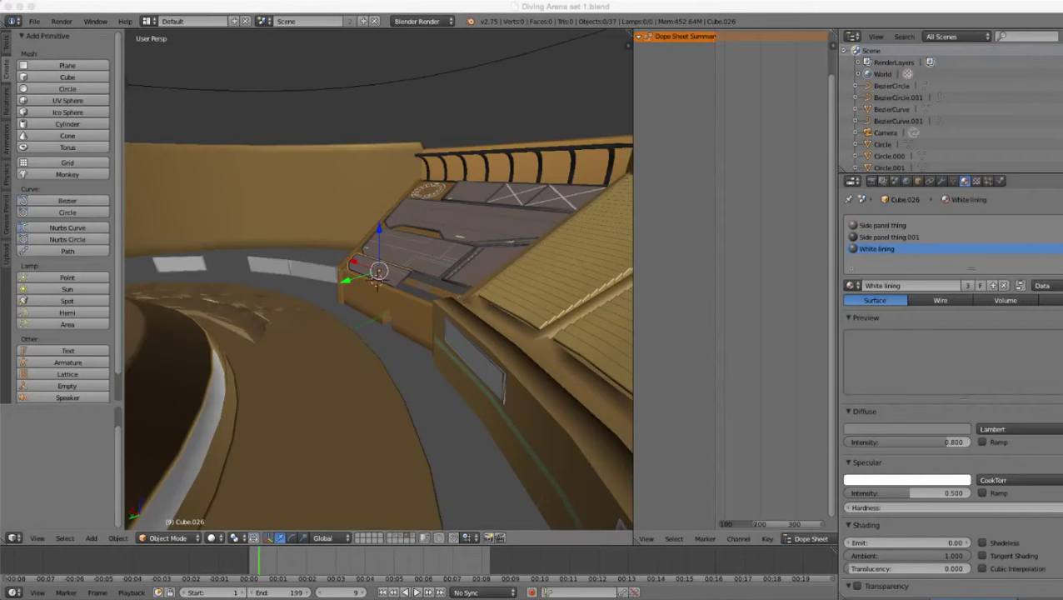
scroll(378, 279, "down", 5)
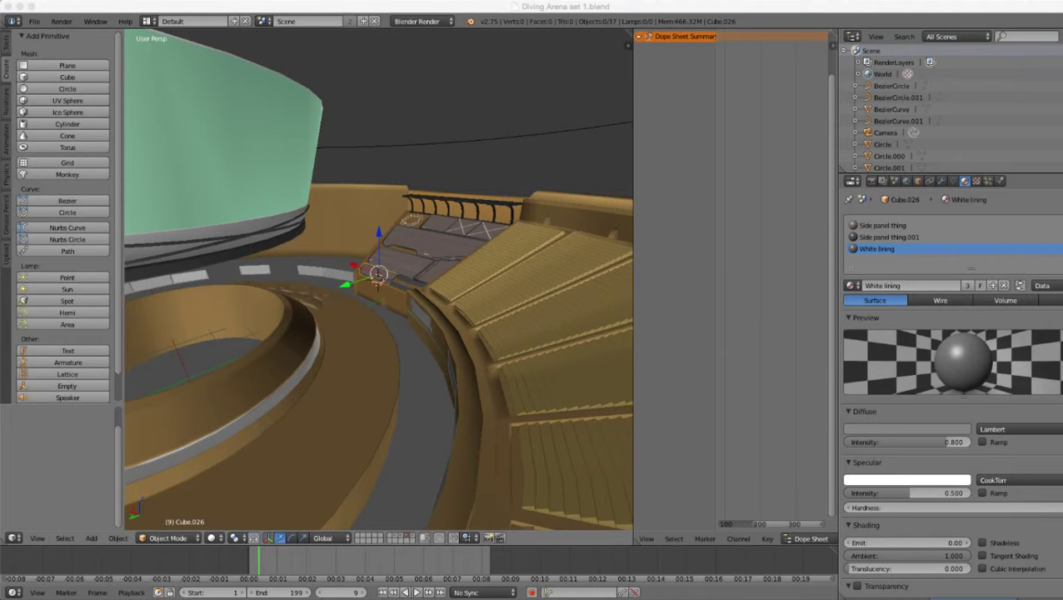
- Find the tiered seating stands in the arena and select the arena object that contains them
scroll(379, 279, "down", 5)
middle_click_drag(317, 292, 291, 312)
scroll(379, 279, "up", 3)
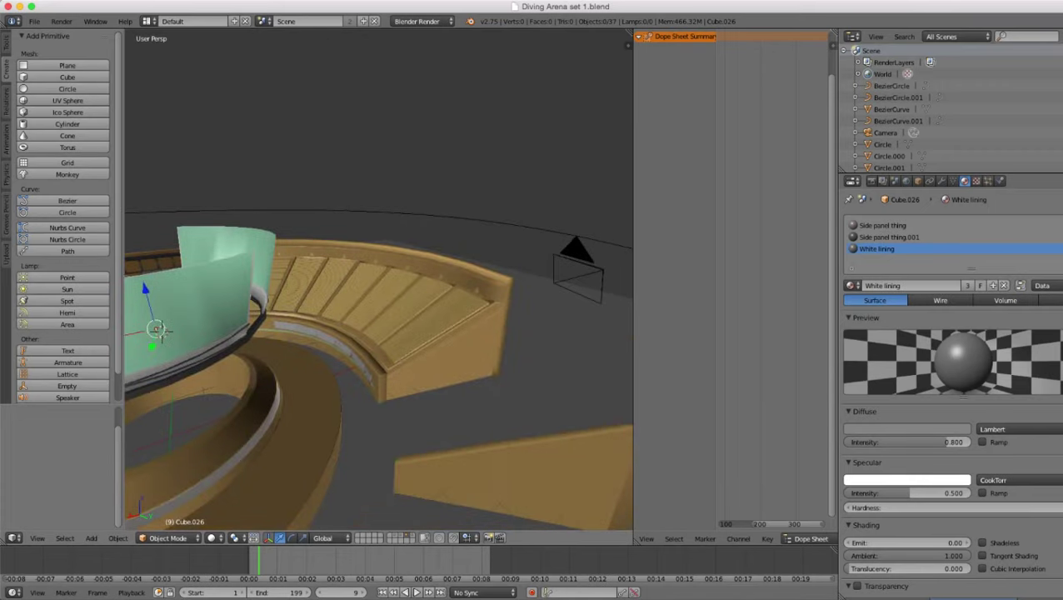
middle_click_drag(379, 287, 466, 287)
scroll(378, 279, "up", 4)
scroll(379, 279, "up", 4)
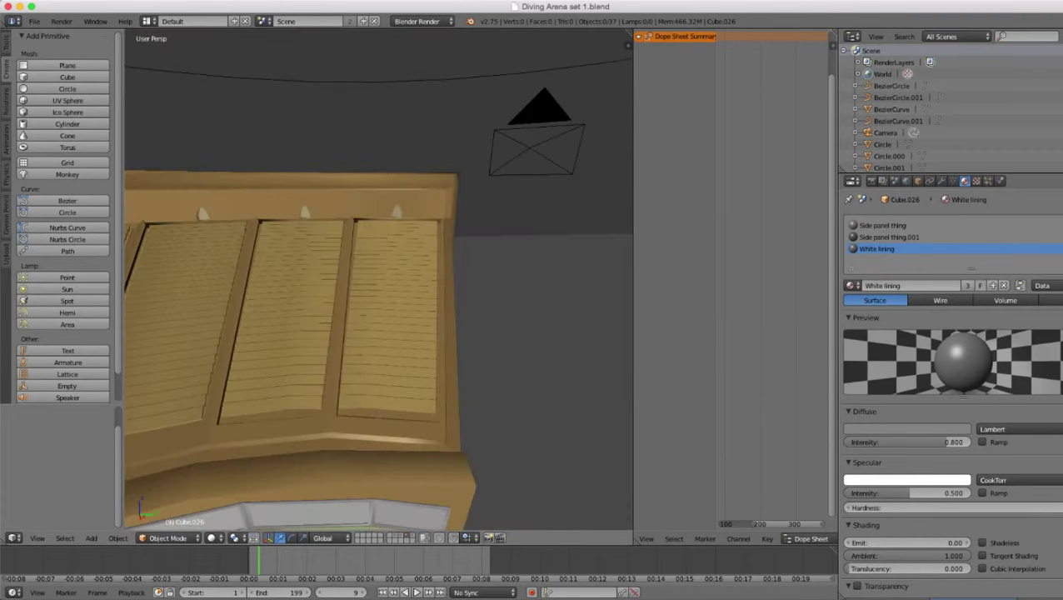
scroll(277, 355, "up", 4)
scroll(378, 279, "down", 2)
middle_click_drag(378, 288, 372, 271)
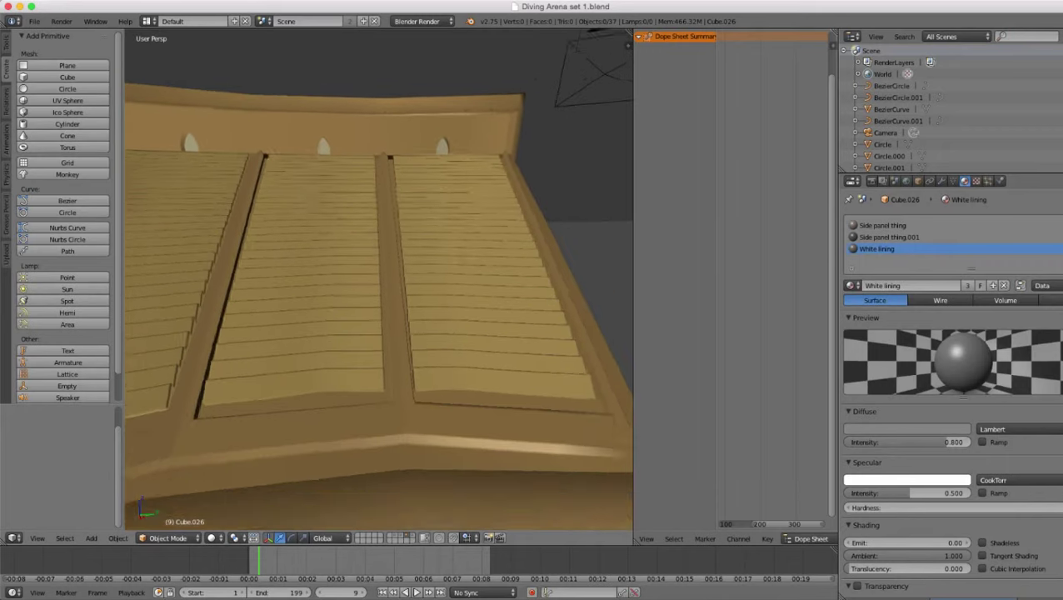
scroll(379, 280, "up", 1)
right_click(325, 279)
scroll(378, 279, "up", 2)
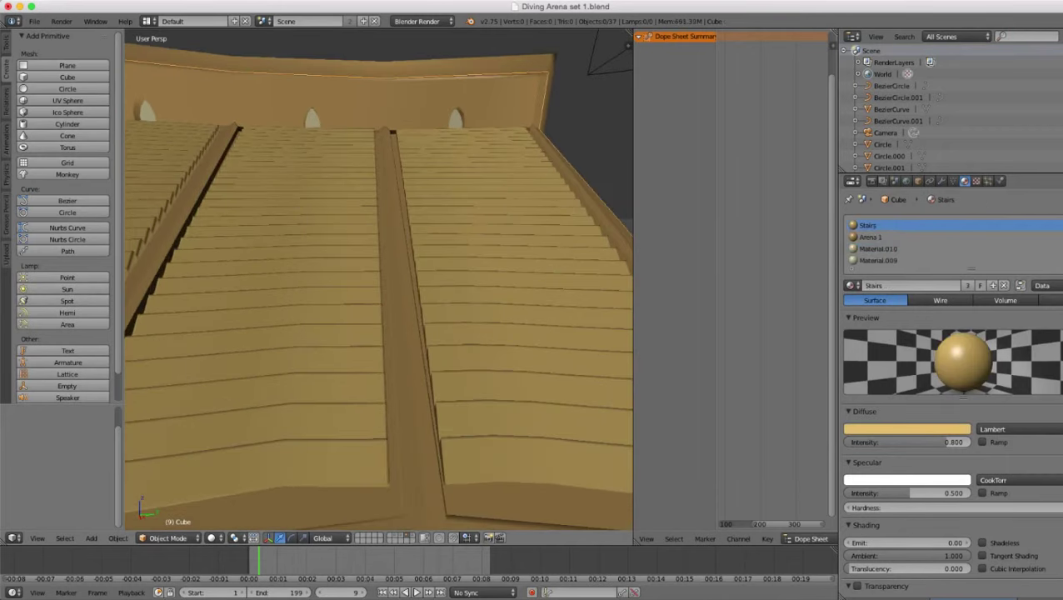
- Examine the divider between two seating sections in Edit Mode by selecting its lengthwise edges, and return to Object Mode
key("Tab")
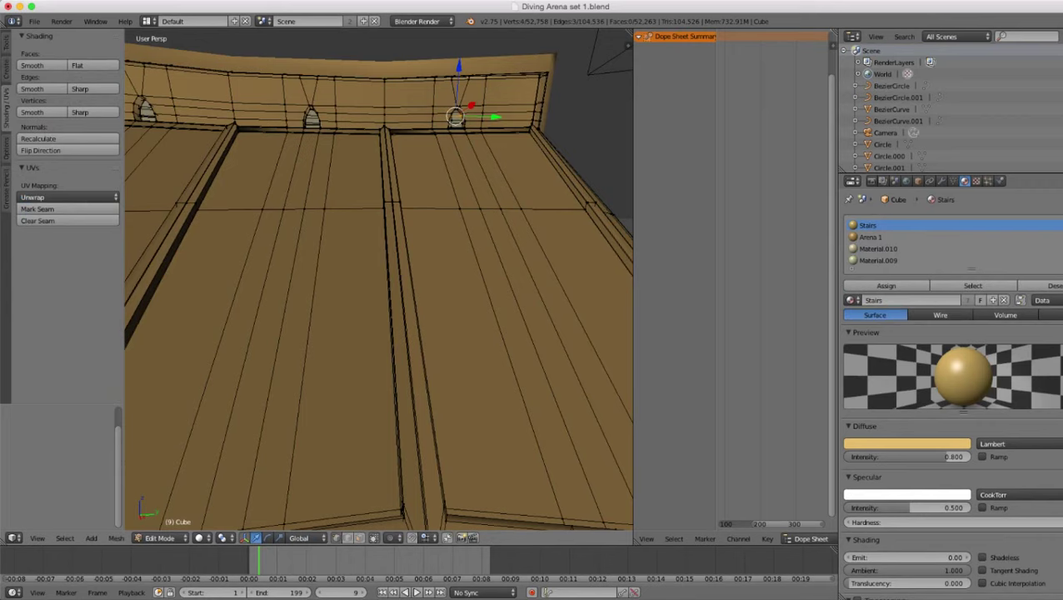
right_click(409, 350, "alt")
scroll(408, 350, "down", 2)
mouse_move(408, 350)
middle_mouse_down()
mouse_move(316, 317)
mouse_move(362, 353)
mouse_move(371, 327)
mouse_move(308, 310)
mouse_move(271, 345)
mouse_move(467, 342)
mouse_move(333, 333)
middle_mouse_up()
key("z")
key("z")
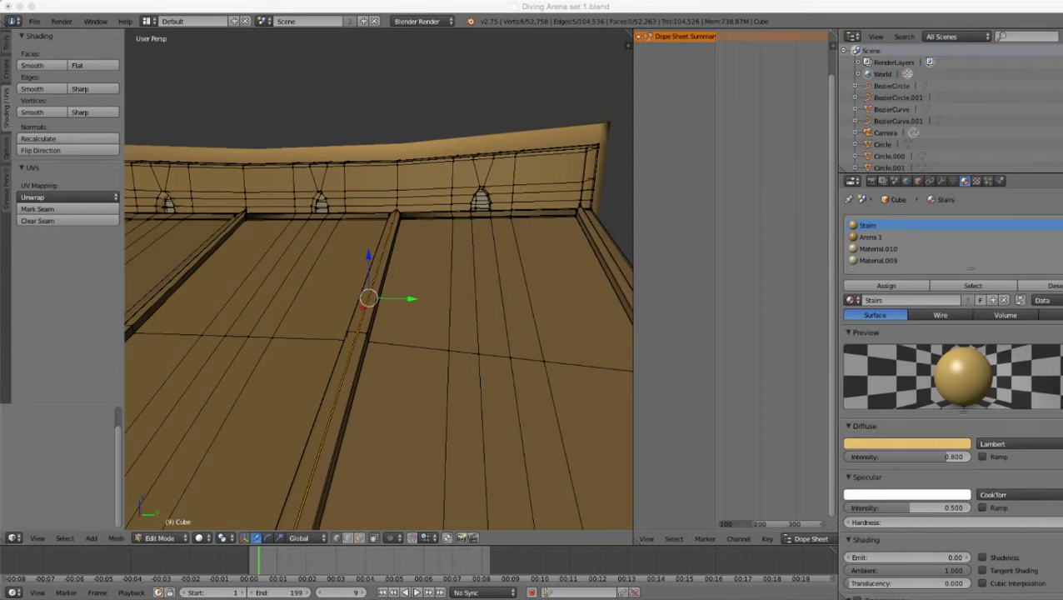
scroll(380, 288, "down", 3)
middle_click_drag(379, 334, 367, 304)
scroll(379, 287, "up", 3)
key("z")
key("z")
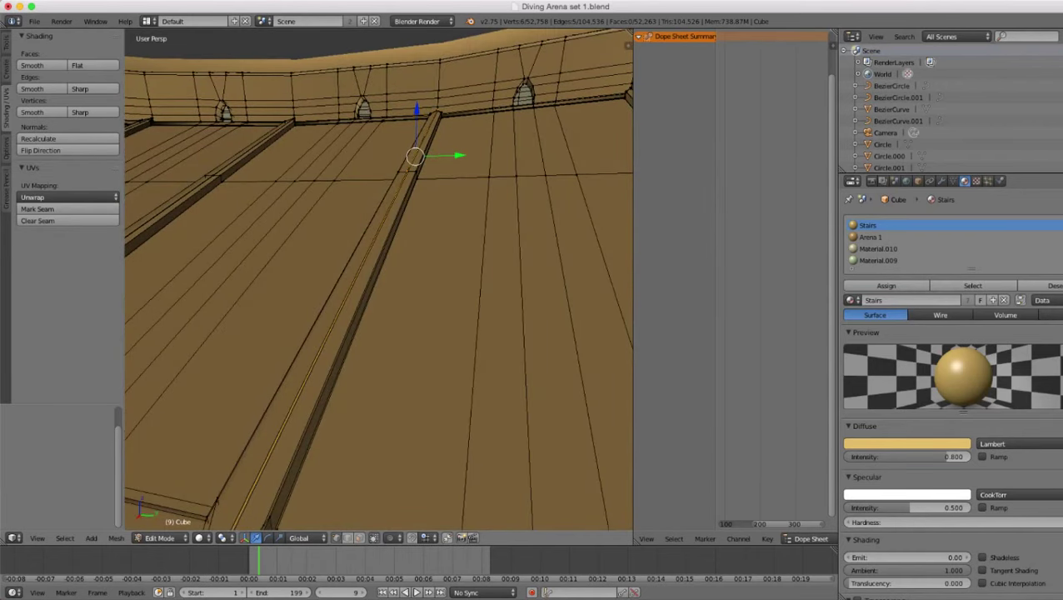
scroll(379, 288, "down", 4)
mouse_move(367, 292)
middle_mouse_down()
mouse_move(425, 292)
mouse_move(367, 284)
middle_mouse_up()
scroll(380, 287, "up", 4)
key("Tab")
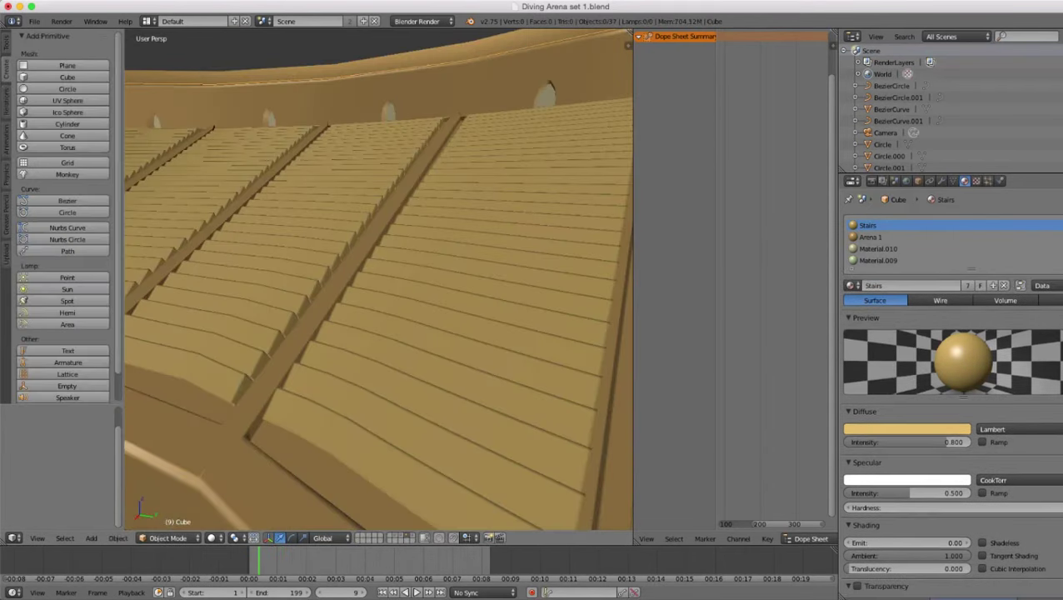
- Add a mesh cylinder with 32 vertices, radius 1 and depth 2 at the 3D cursor
scroll(379, 279, "down", 6)
scroll(430, 320, "down", 4)
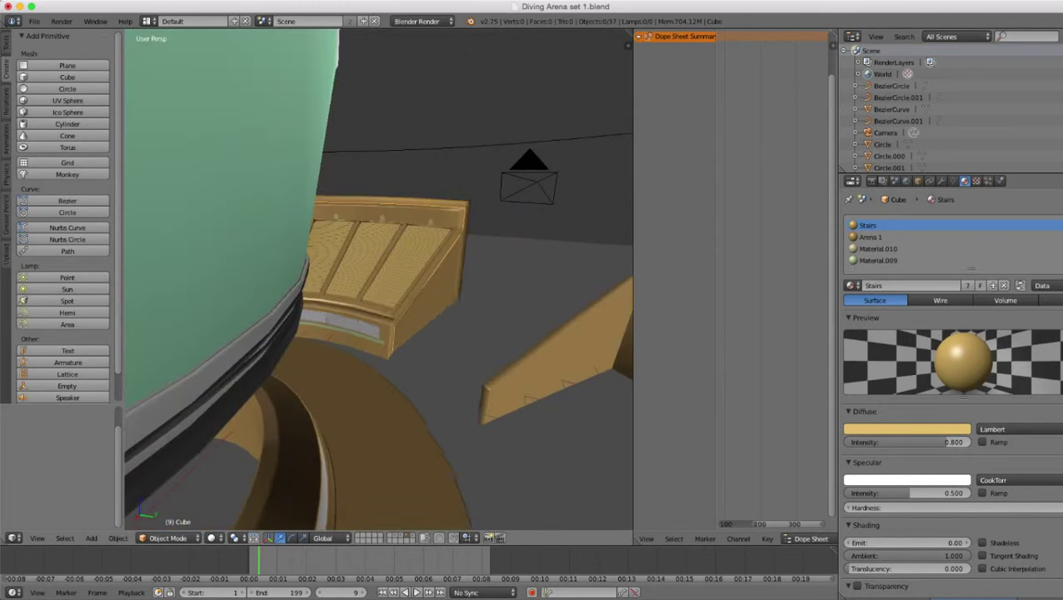
key("shift+a")
mouse_move(431, 320)
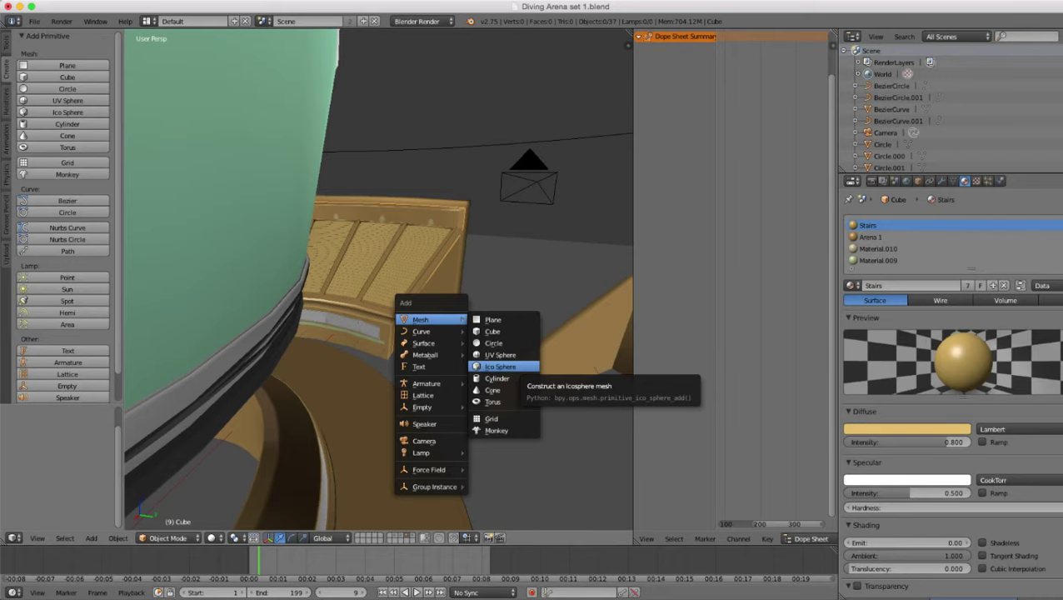
left_click(497, 378)
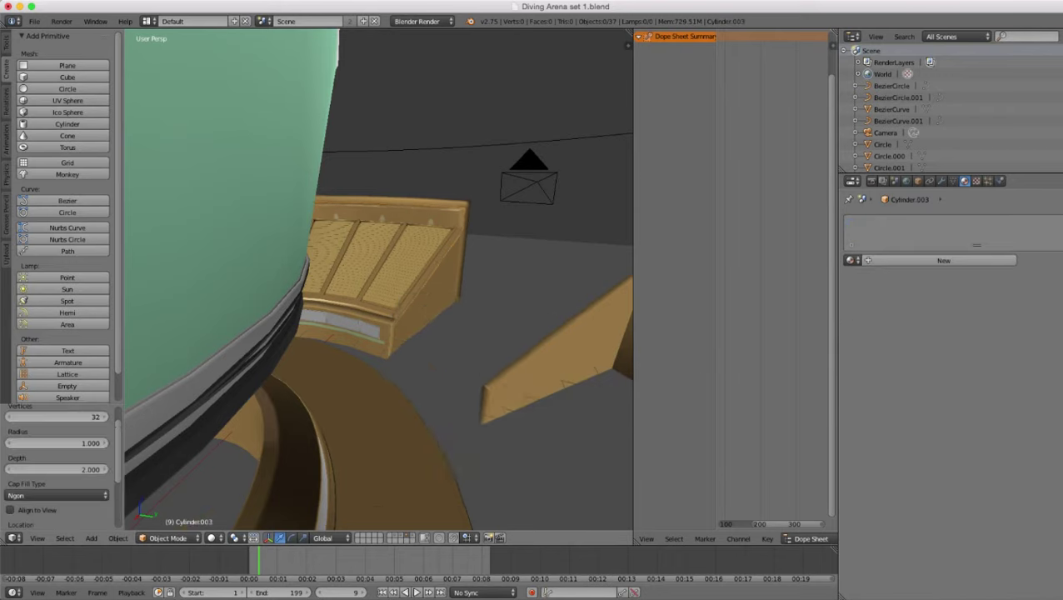
- Raise the new cylinder about 12.149 along Z so it sits clear above the arena
scroll(310, 364, "down", 8)
scroll(284, 287, "up", 7)
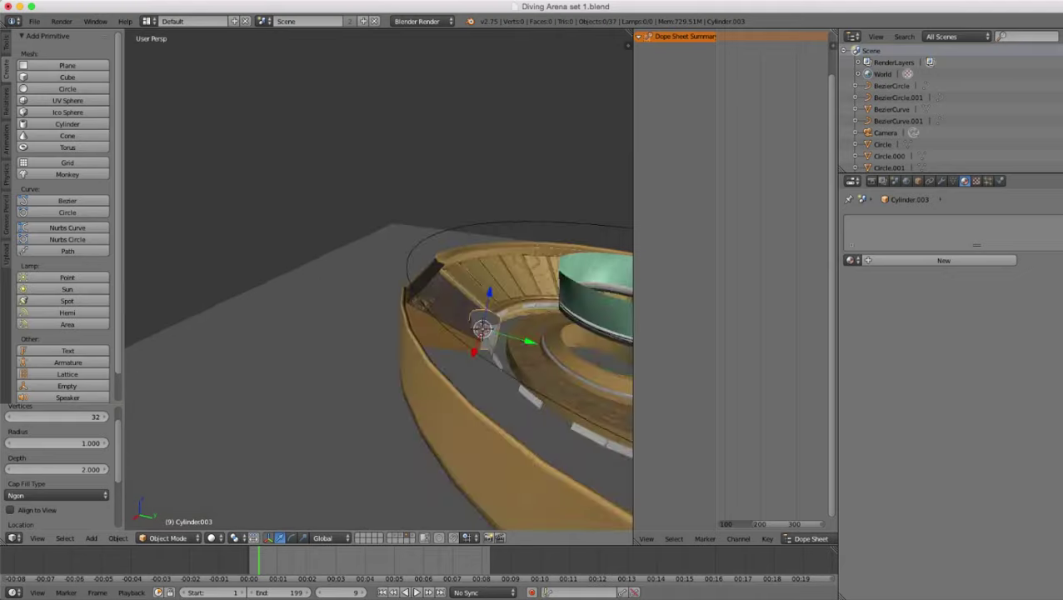
middle_click_drag(316, 300, 266, 273)
scroll(333, 283, "down", 3)
left_click_drag(409, 275, 412, 141)
scroll(483, 205, "up", 6)
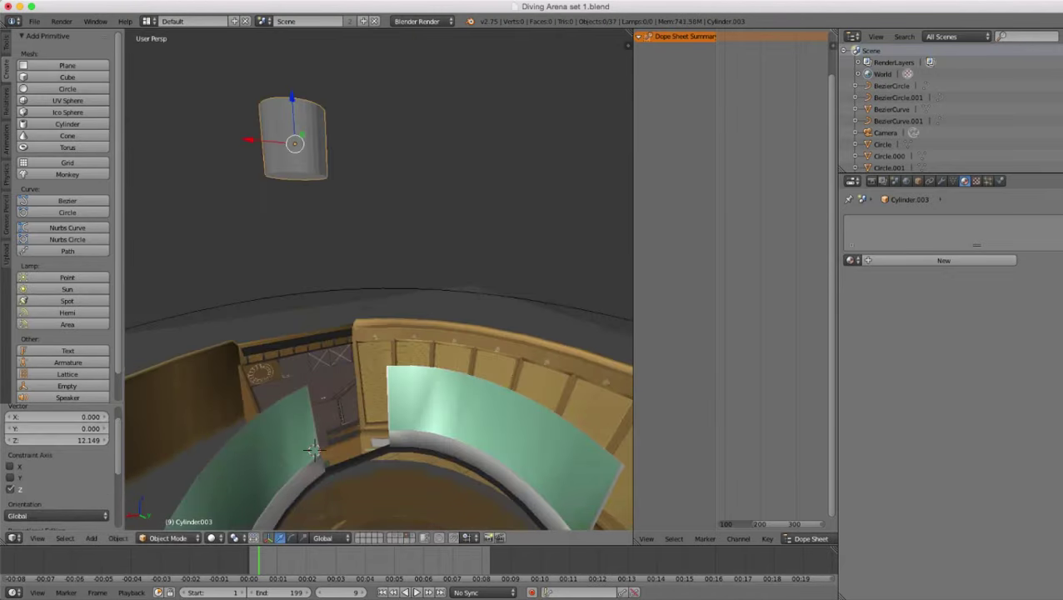
- Rotate the cylinder 90° about the Y axis so it lies horizontally
middle_click_drag(417, 250, 371, 252)
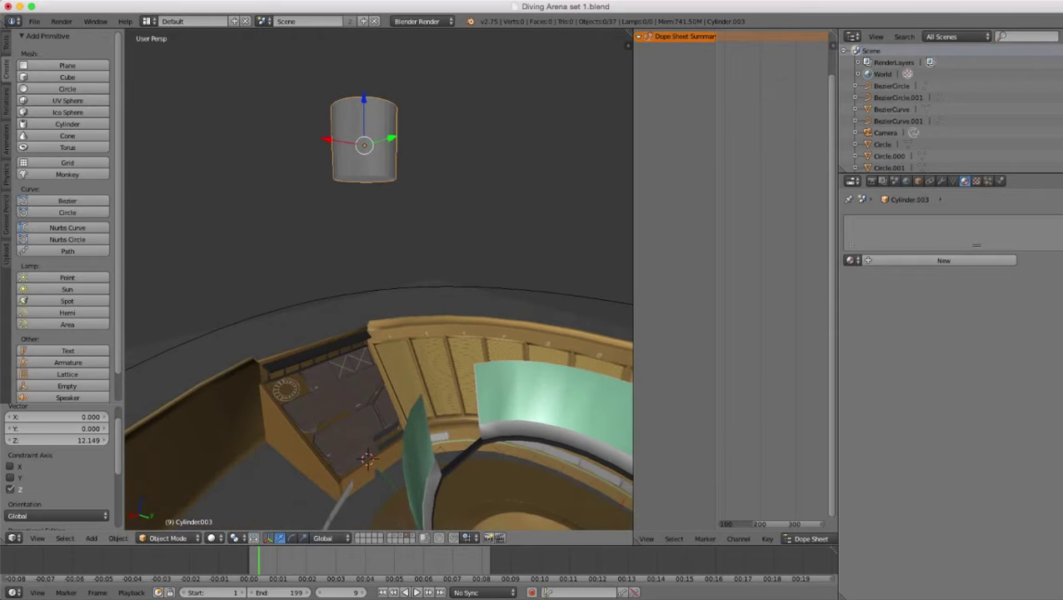
type("ry90")
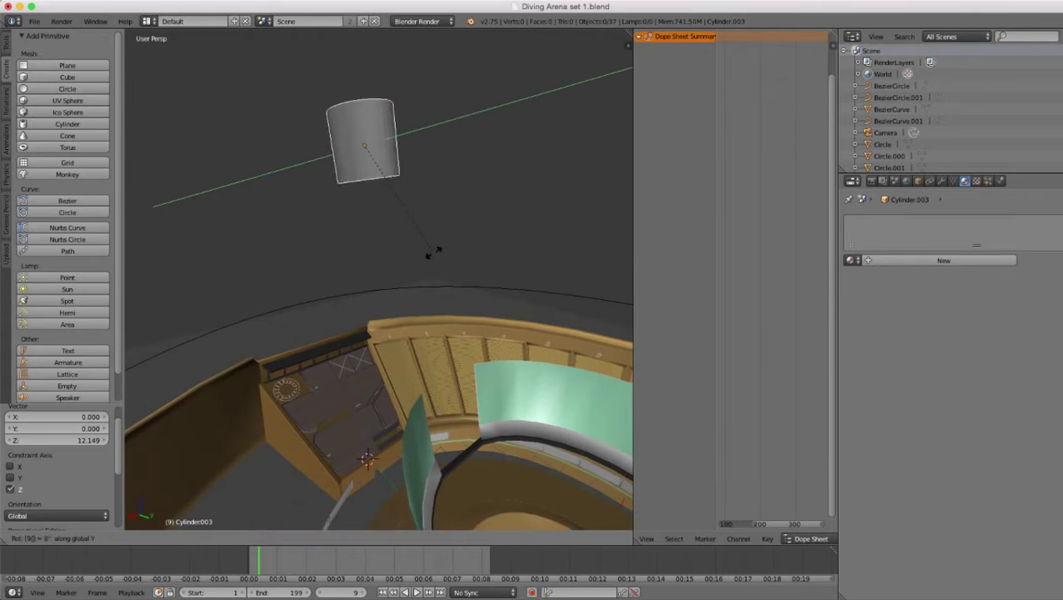
key("Return")
middle_click_drag(434, 253, 492, 363)
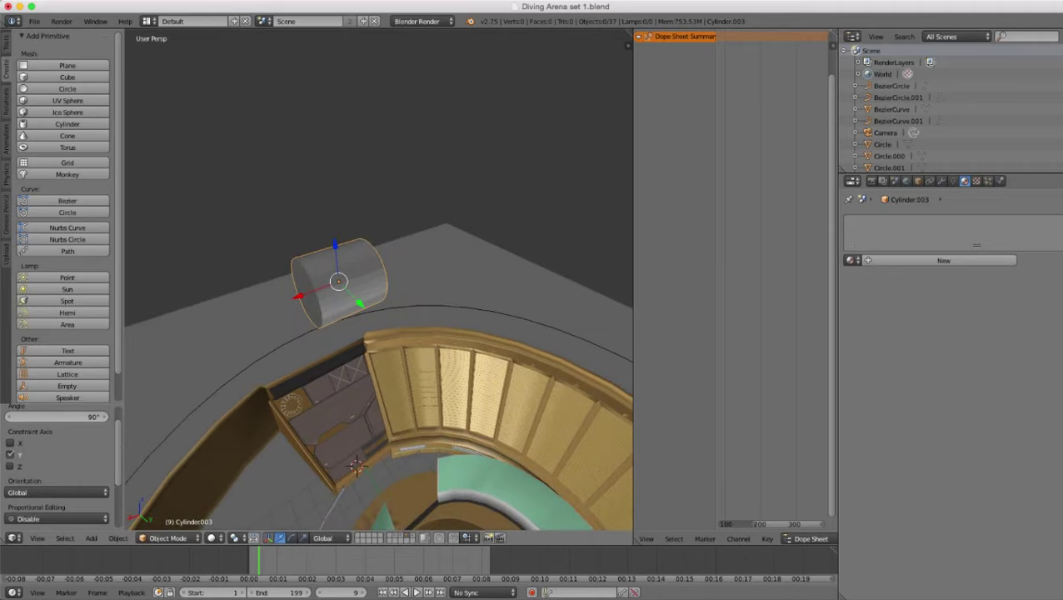
- Scale the cylinder down to about 0.269 and stretch it about 10.834 times along X
key("s")
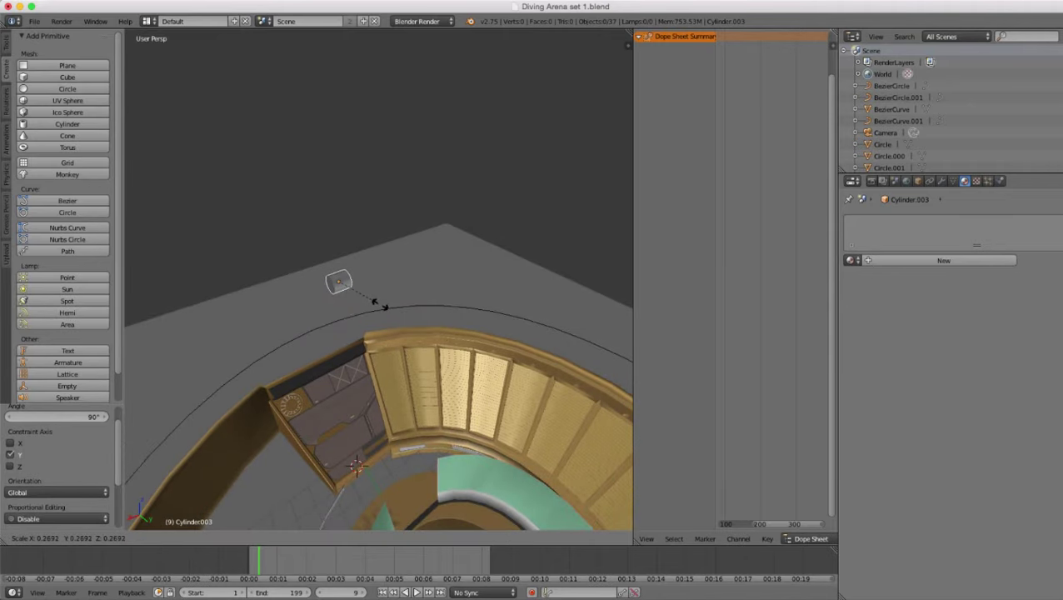
left_click(382, 305)
key("s")
key("x")
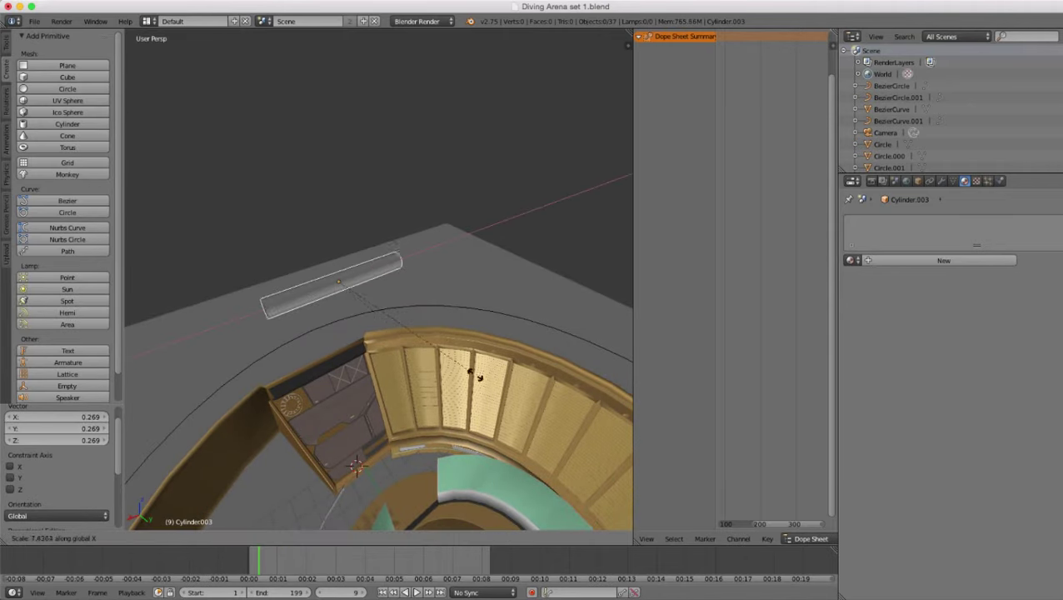
left_click(527, 411)
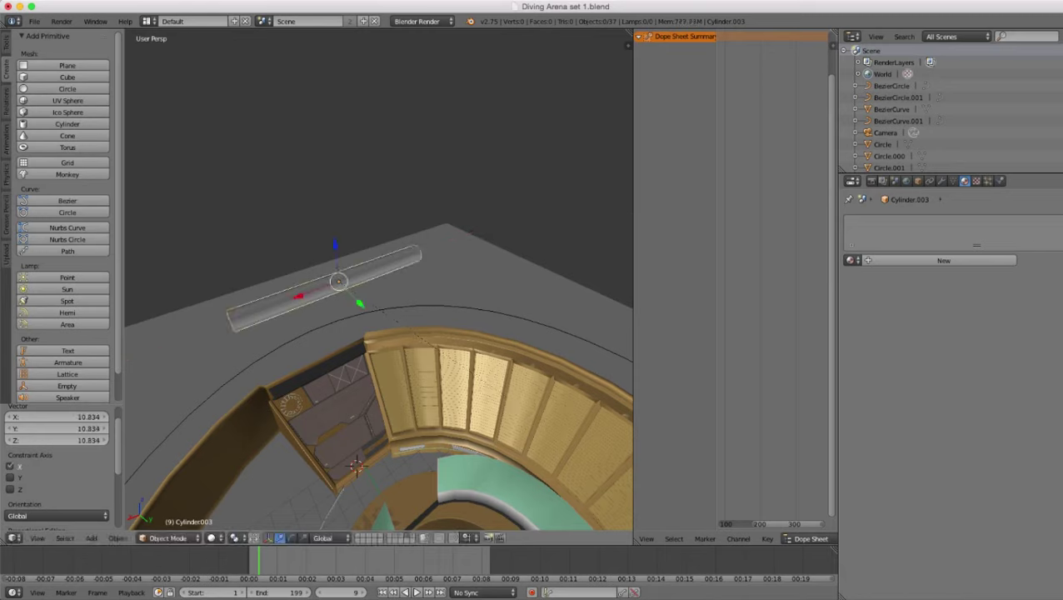
- Stretch the cylinder about 2.282 times along X, and shrink it uniformly to about 0.335
key("s")
key("x")
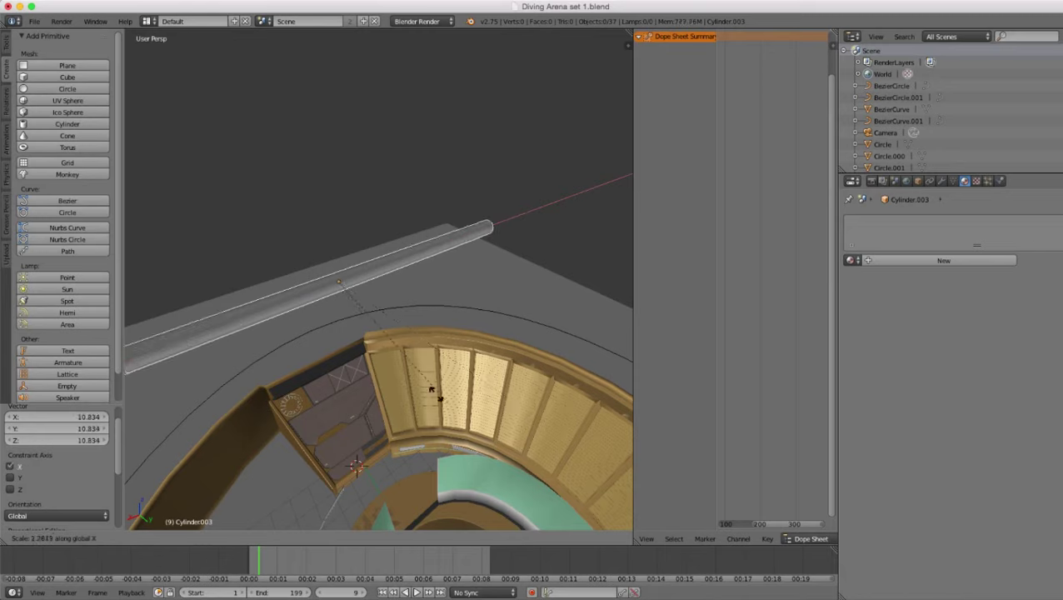
key("Return")
key("s")
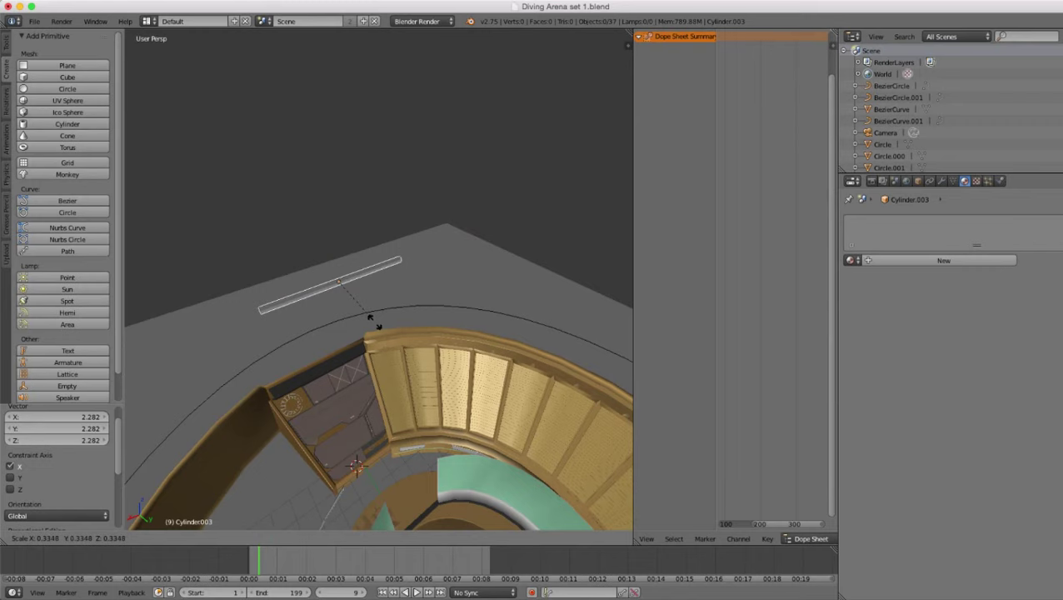
left_click(375, 323)
middle_click_drag(374, 322, 317, 280)
scroll(317, 279, "up", 2)
scroll(317, 279, "down", 2)
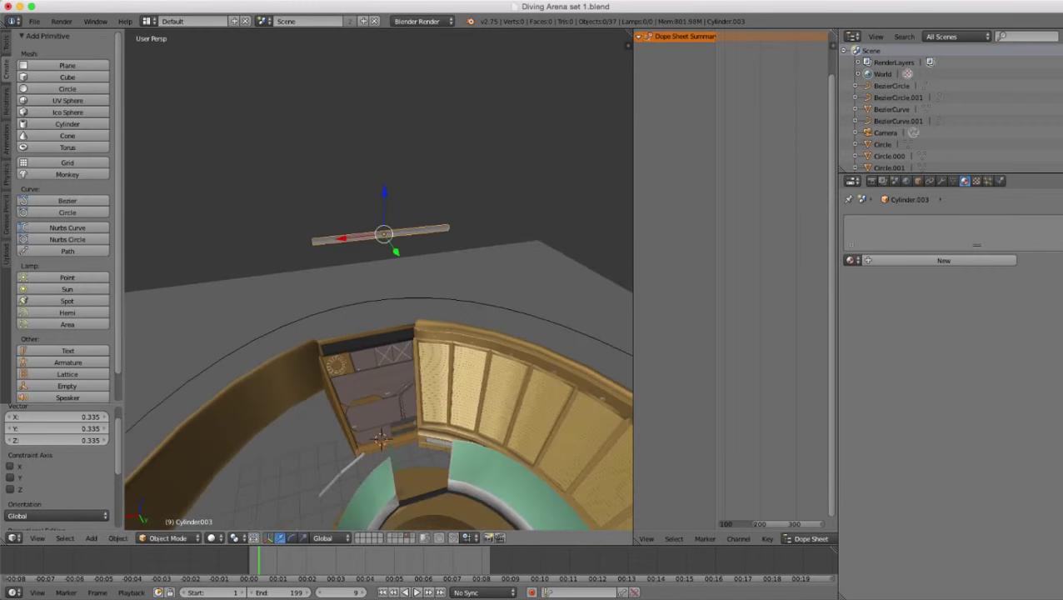
- Lengthen the thin rod about 2.47 times along X
key("s")
key("x")
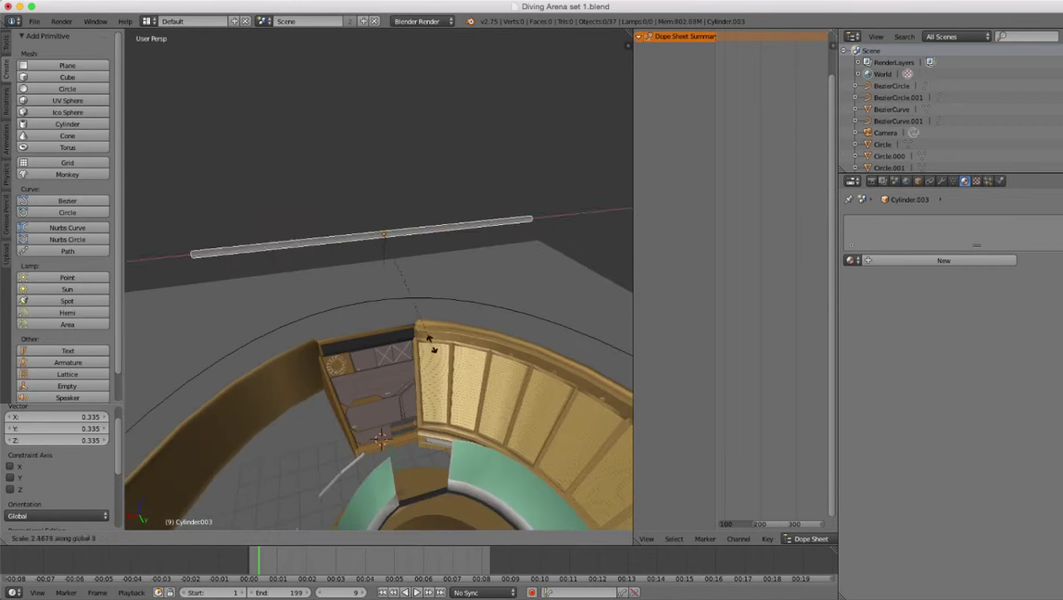
left_click(436, 351)
middle_click_drag(436, 351, 384, 353)
scroll(329, 350, "up", 2)
- Add one centred loop cut around the middle of the rod in Edit Mode
key("Tab")
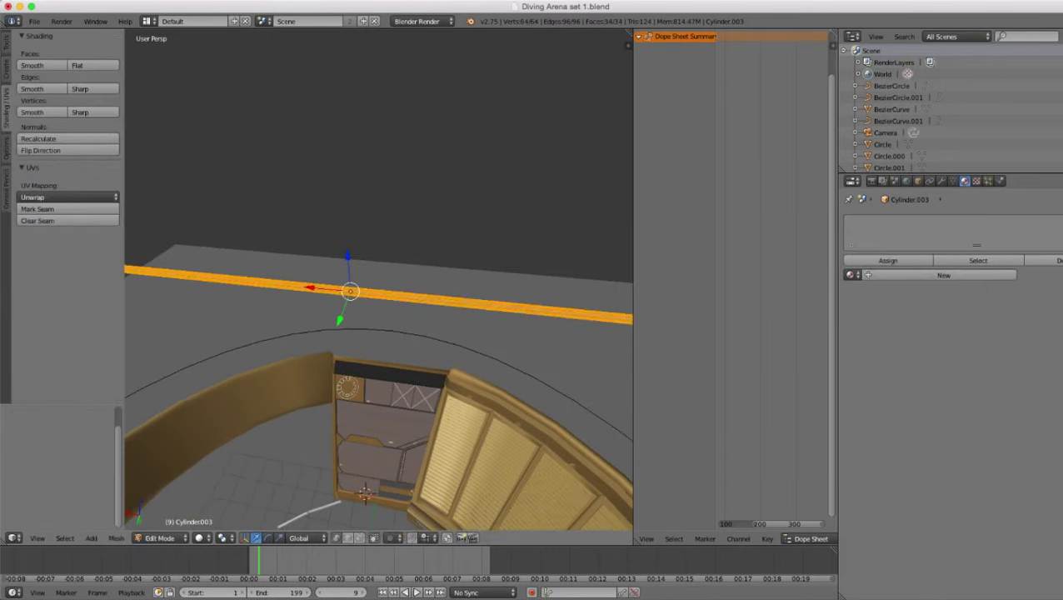
key("ctrl+r")
double_click(379, 298)
scroll(380, 298, "down", 2)
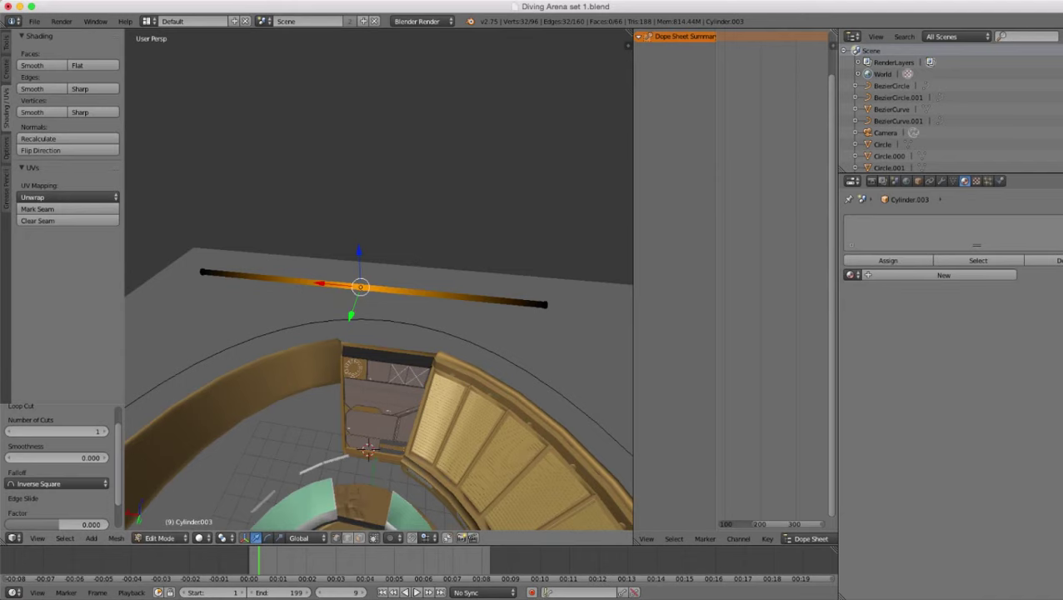
- Delete the vertices at the rod's negative-X end in wireframe view, keeping the other half, and return to Object Mode
key("z")
key("z")
key("a")
key("c")
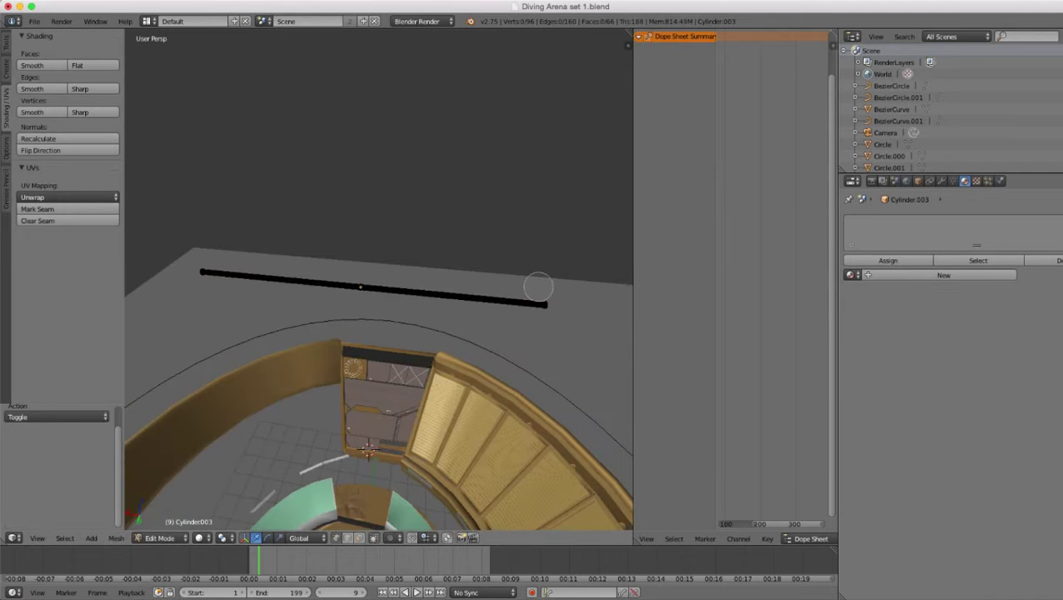
key("Escape")
key("z")
key("c")
scroll(548, 302, "down", 3)
left_click(545, 311)
key("Escape")
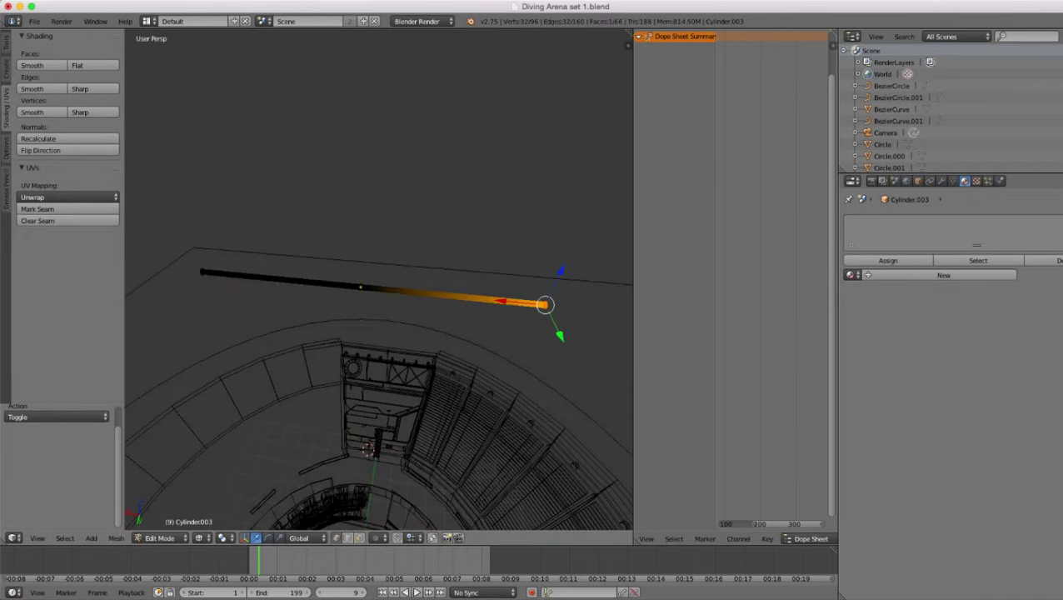
key("x")
left_click(493, 320)
scroll(492, 320, "down", 2)
middle_click_drag(493, 320, 583, 358, "shift")
scroll(584, 358, "up", 5)
key("Tab")
scroll(500, 333, "down", 3)
middle_click_drag(500, 334, 358, 238, "shift")
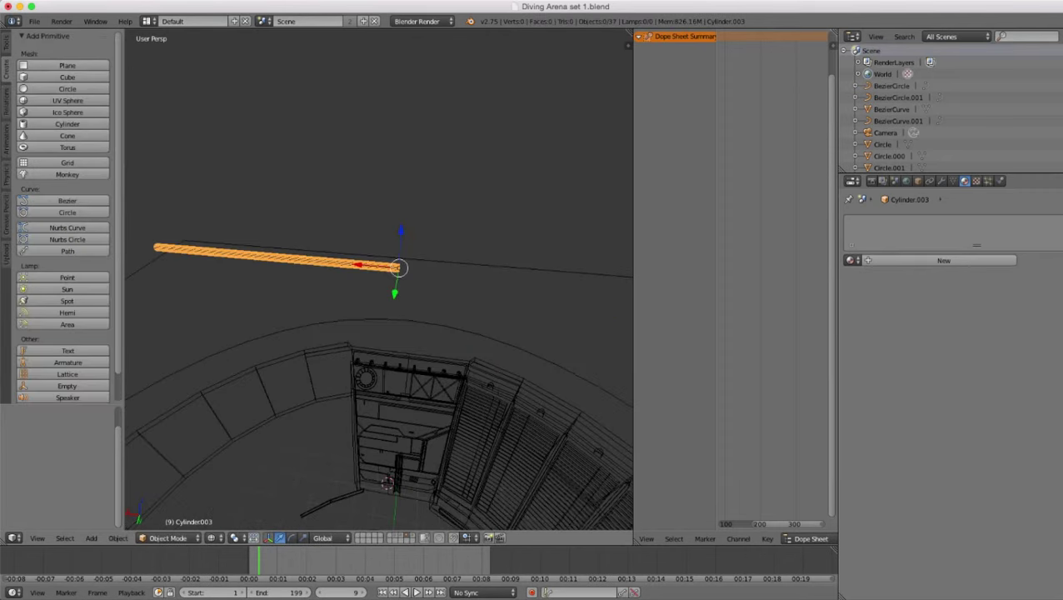
- Add a Mirror modifier to the half rod and set its mirror axis to Y only
left_click(941, 181)
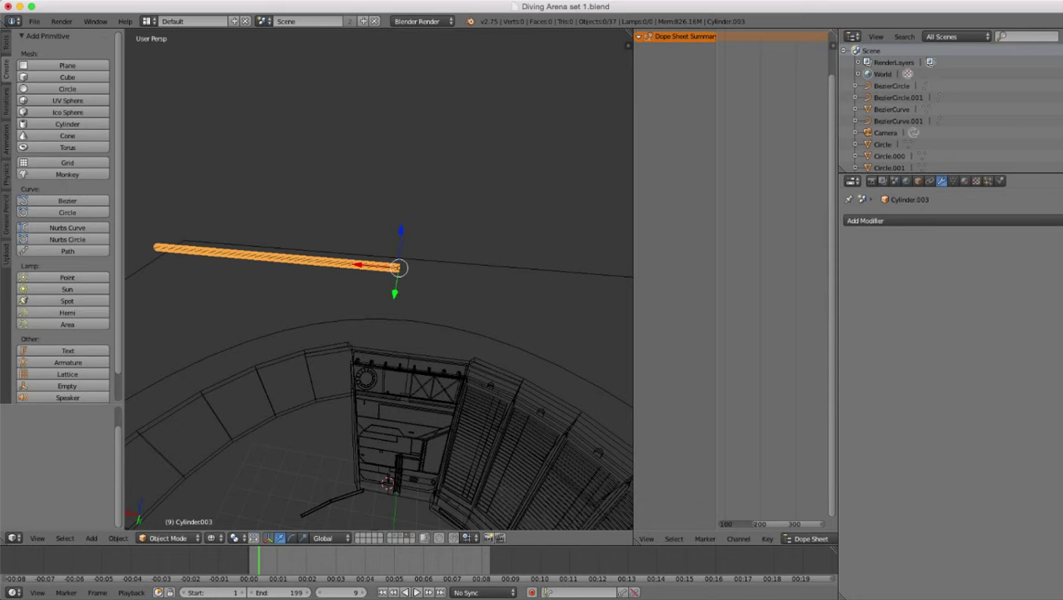
left_click(865, 220)
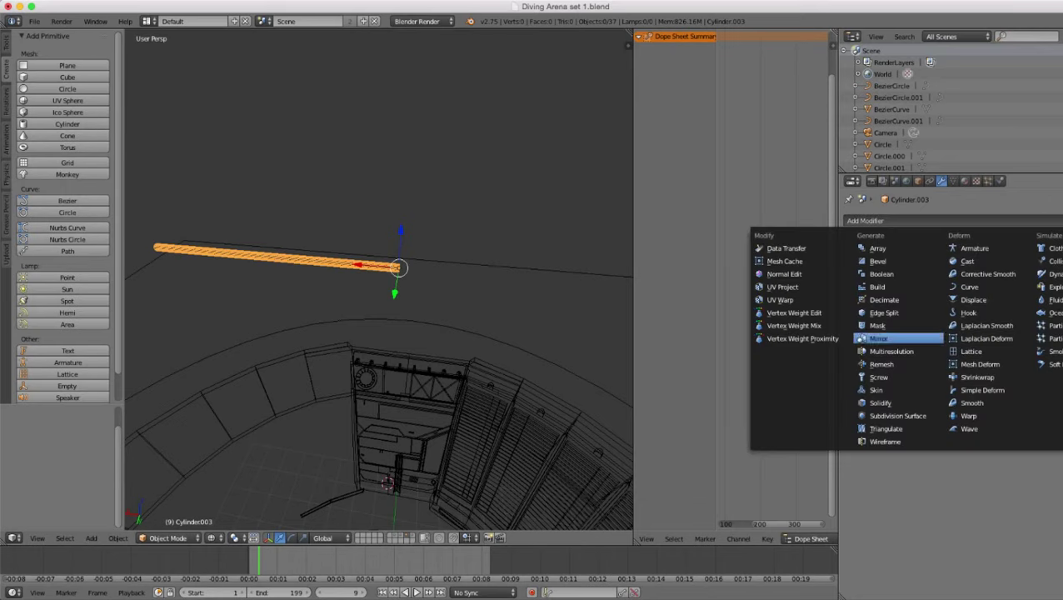
left_click(899, 338)
middle_click_drag(392, 333, 485, 336, "shift")
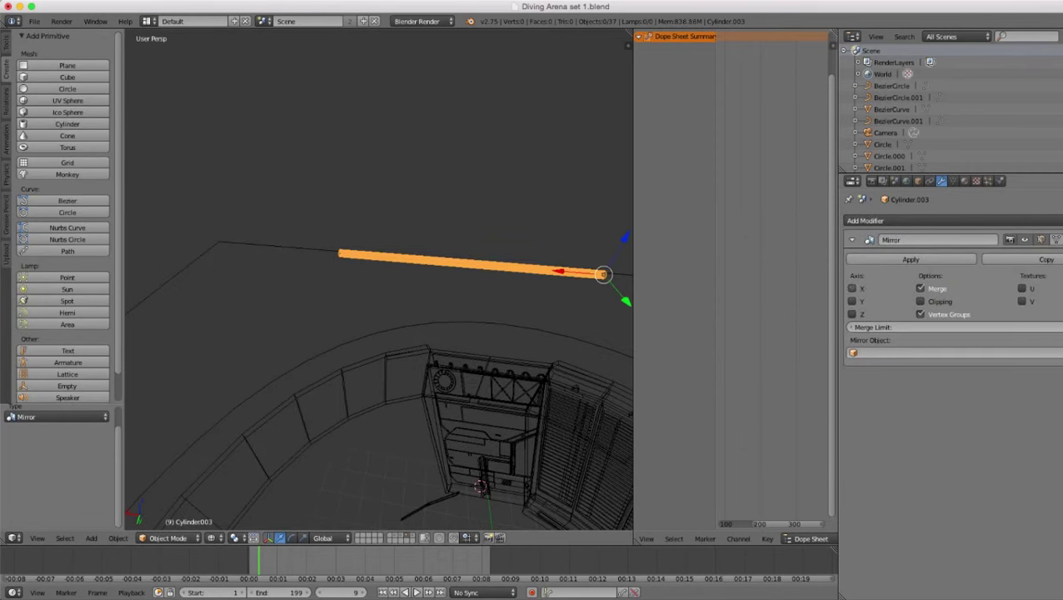
left_click(852, 302)
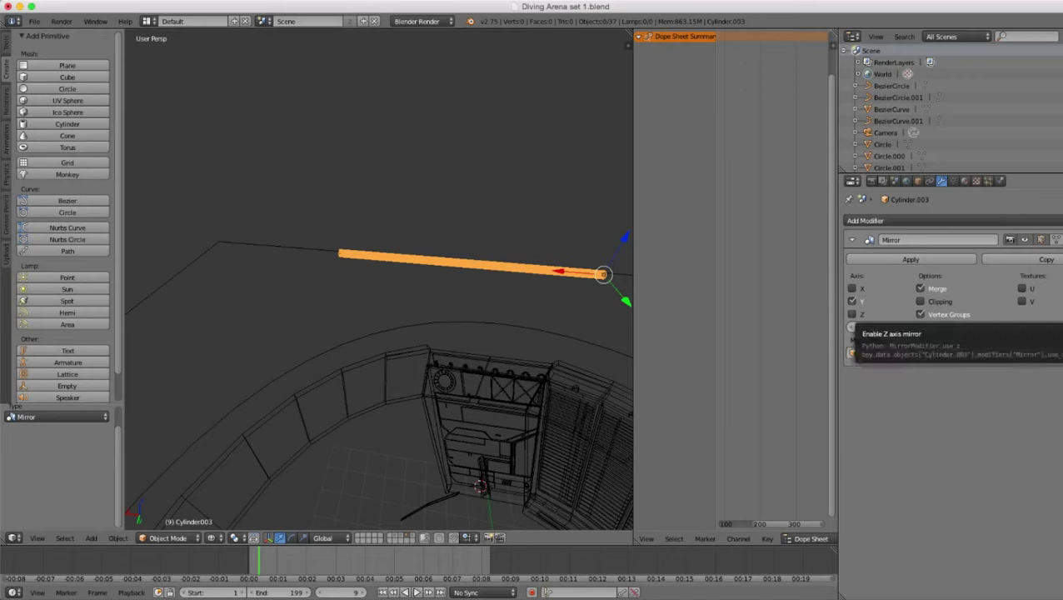
- Set the rod's Mirror modifier to mirror across Z only
left_click(853, 302)
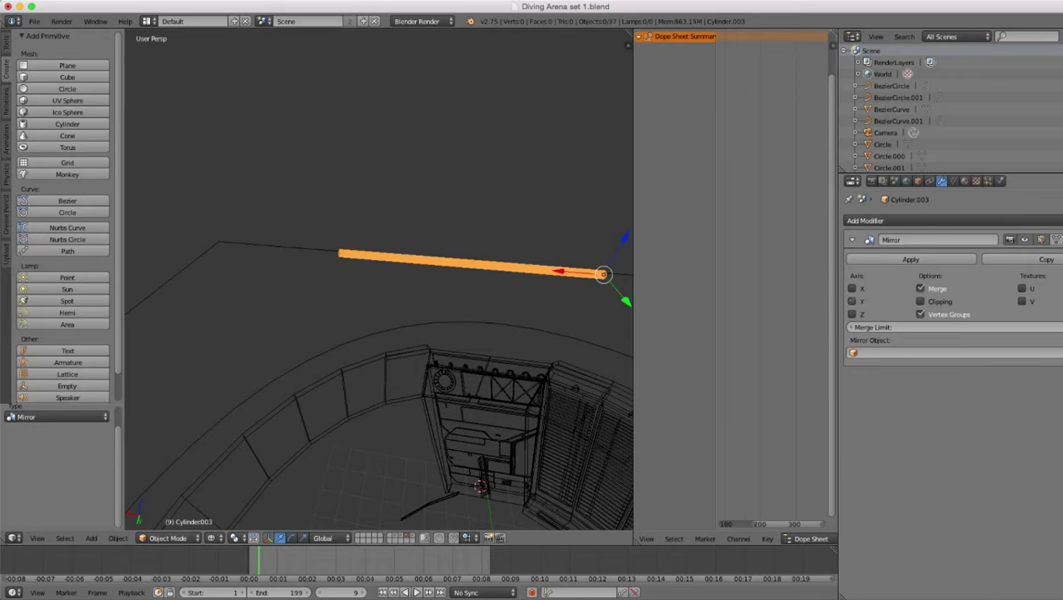
left_click(852, 315)
middle_click_drag(375, 292, 363, 337)
scroll(379, 279, "up", 3)
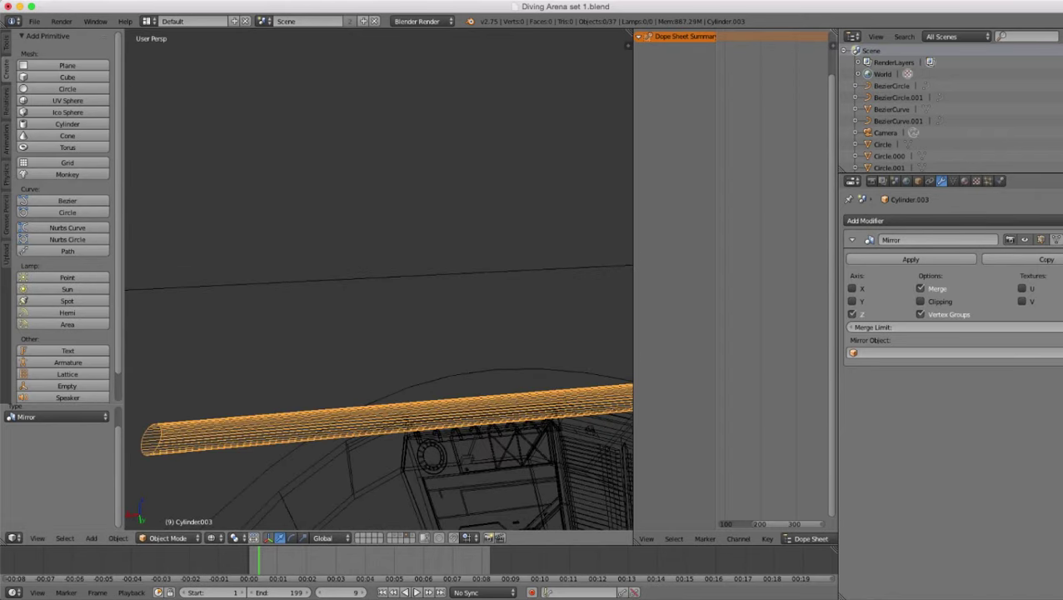
scroll(379, 280, "down", 3)
mouse_move(379, 279)
middle_mouse_down()
mouse_move(450, 258)
mouse_move(375, 279)
mouse_move(425, 267)
middle_mouse_up()
- Enter Edit Mode on the half rod and select the edge loop at its positive-X end in front orthographic wireframe view
key("Tab")
scroll(379, 279, "up", 2)
key("z")
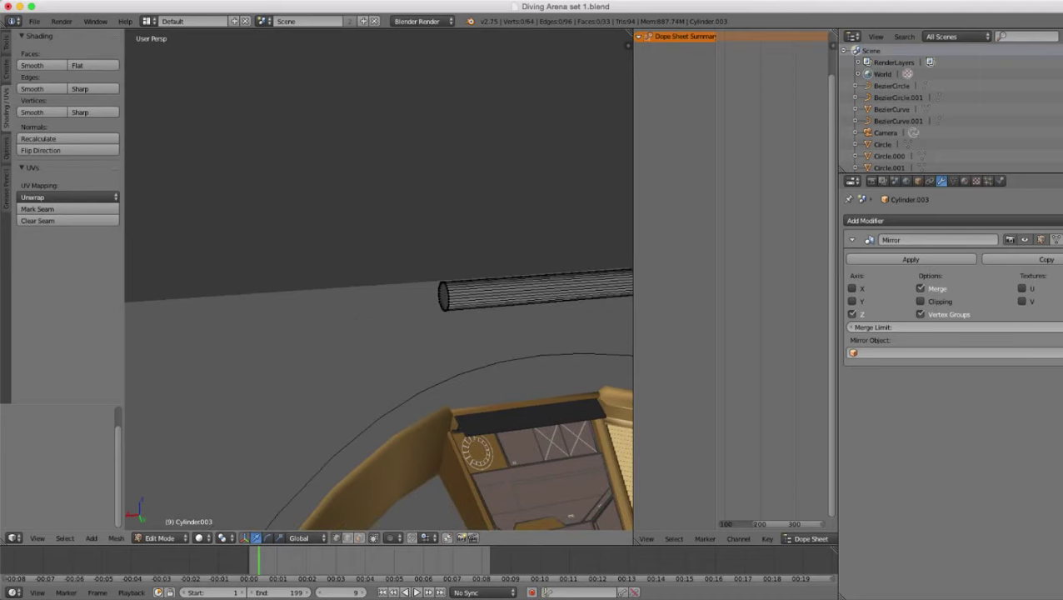
right_click(443, 309, "alt")
key("z")
scroll(442, 304, "down", 2)
middle_click_drag(442, 304, 409, 283)
scroll(408, 283, "down", 2)
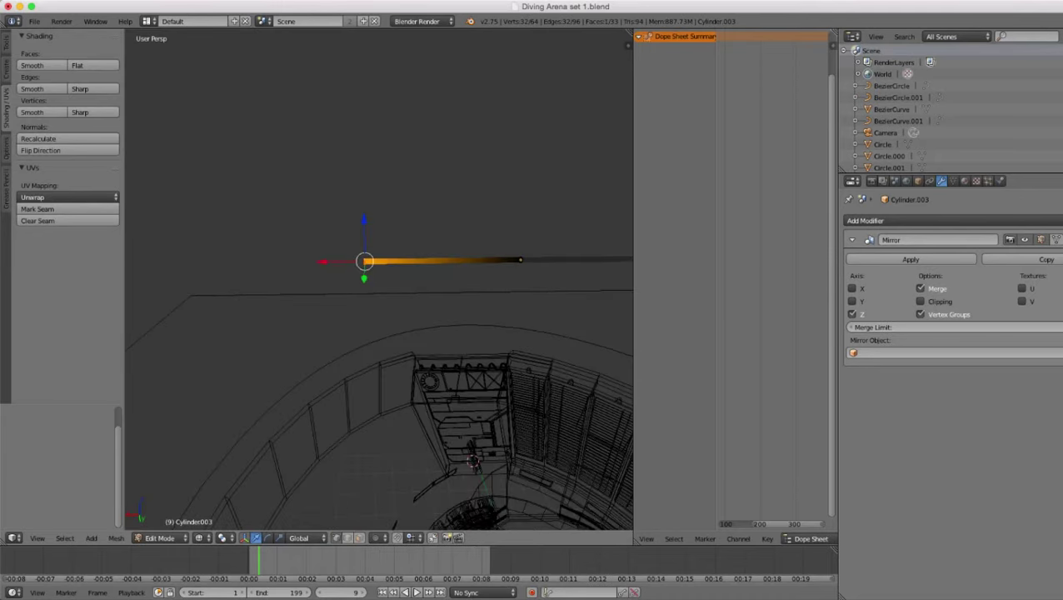
key("KP_1")
key("KP_5")
scroll(380, 280, "up", 5)
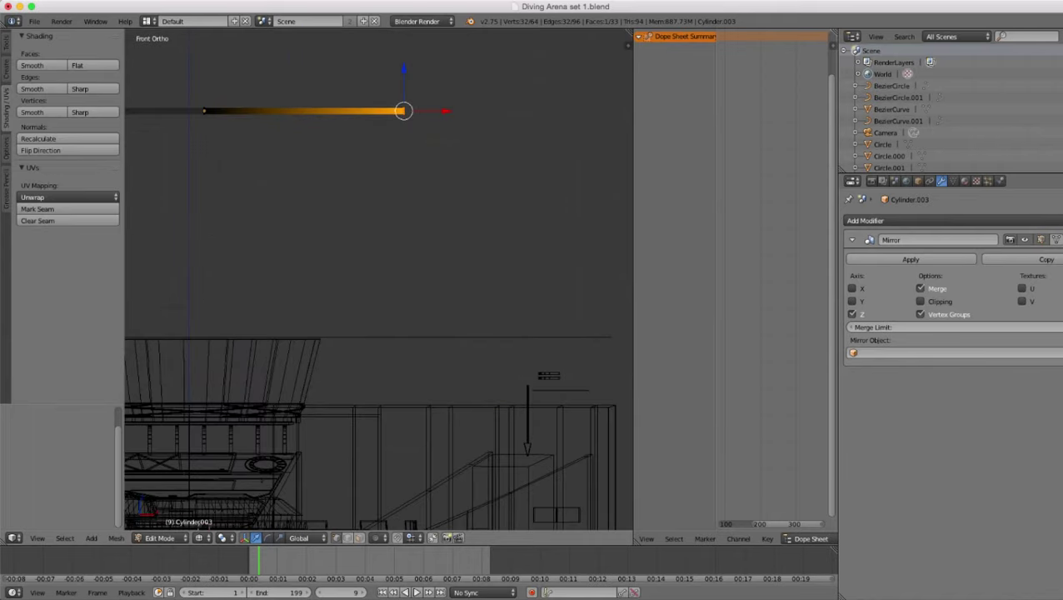
- Extrude the rod's end loop 0.221 outward along X and rotate it 33.649°
middle_click_drag(379, 279, 380, 389, "shift")
scroll(380, 389, "up", 3)
middle_click_drag(400, 250, 356, 309, "shift")
scroll(356, 309, "up", 3)
scroll(356, 309, "down", 5)
scroll(379, 279, "up", 7)
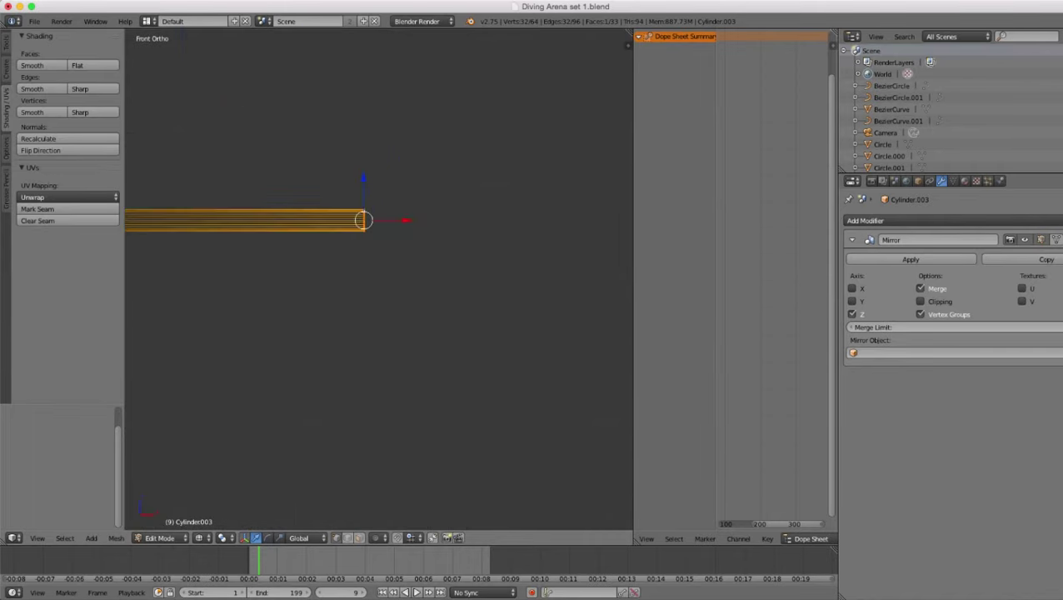
key("e")
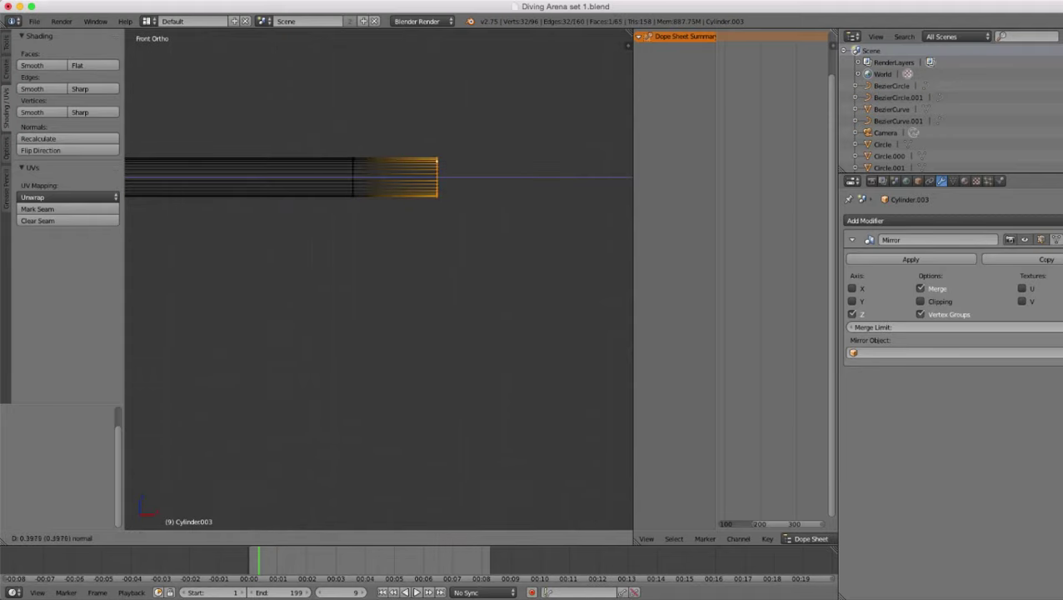
key("Return")
key("r")
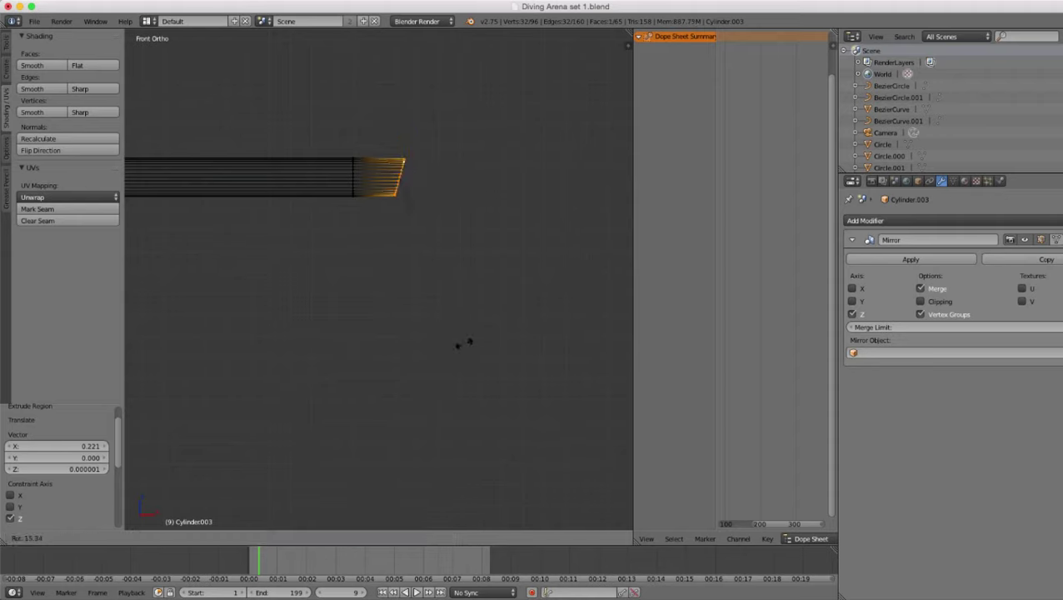
left_click(414, 355)
scroll(414, 354, "up", 1)
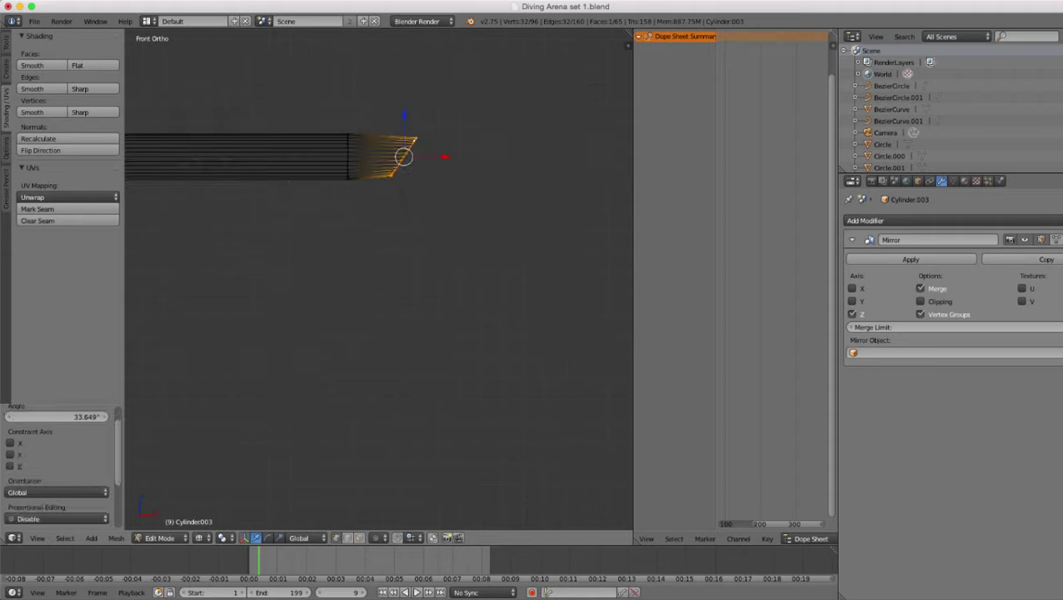
- Scale the slanted end loop by 1.197 on Y and Z, excluding X, to match the rod's thickness
key("s")
key("Escape")
key("s")
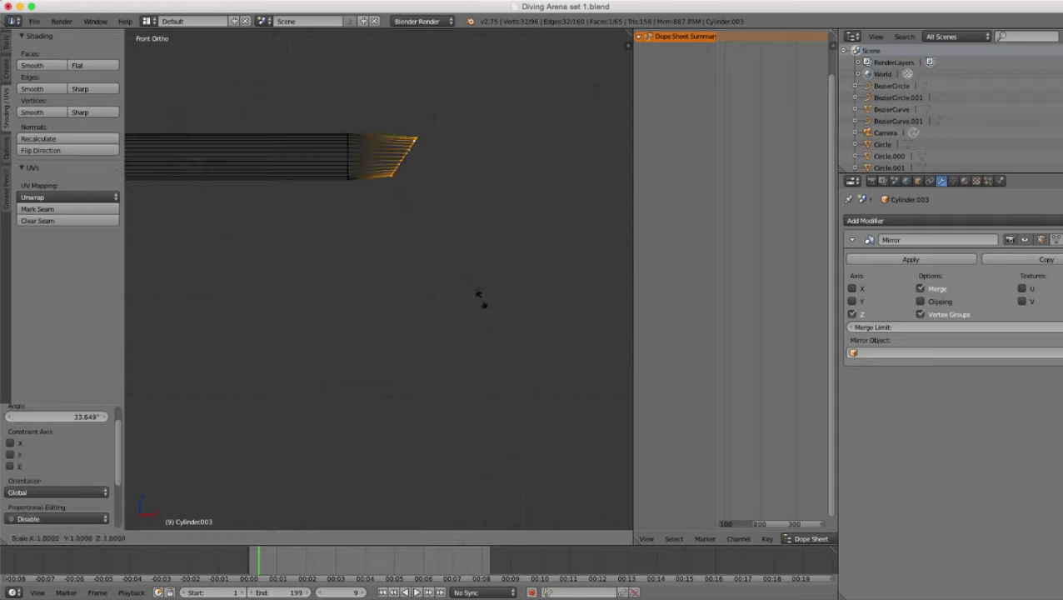
key("shift+z")
key("Escape")
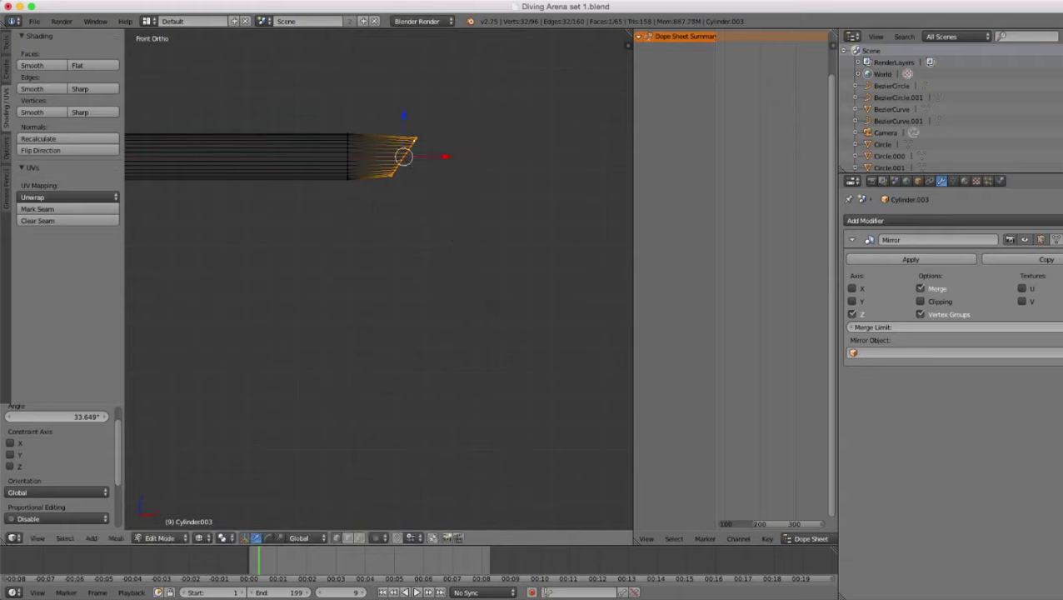
key("s")
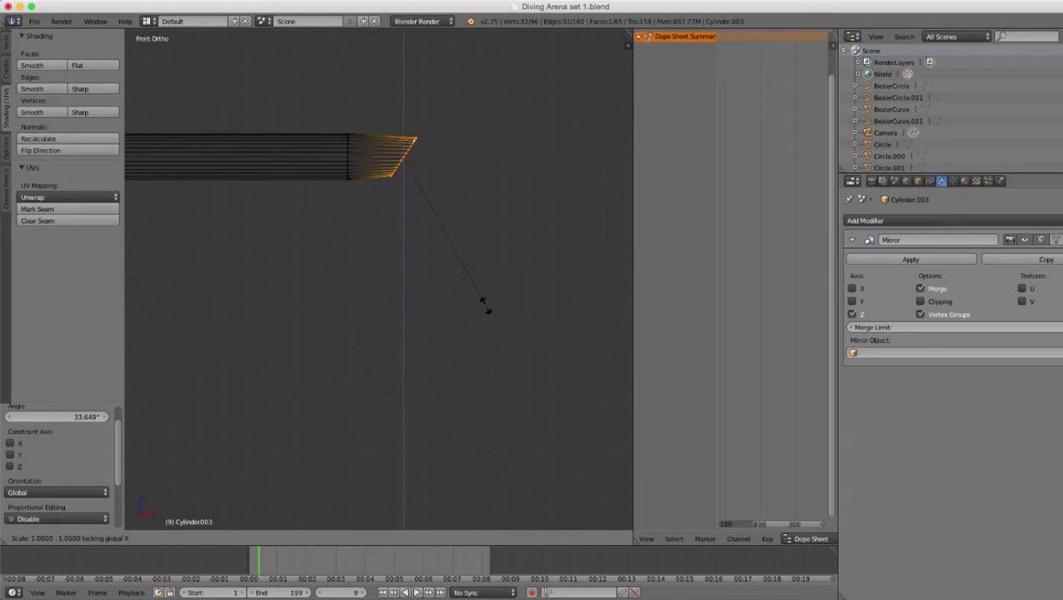
key("shift+x")
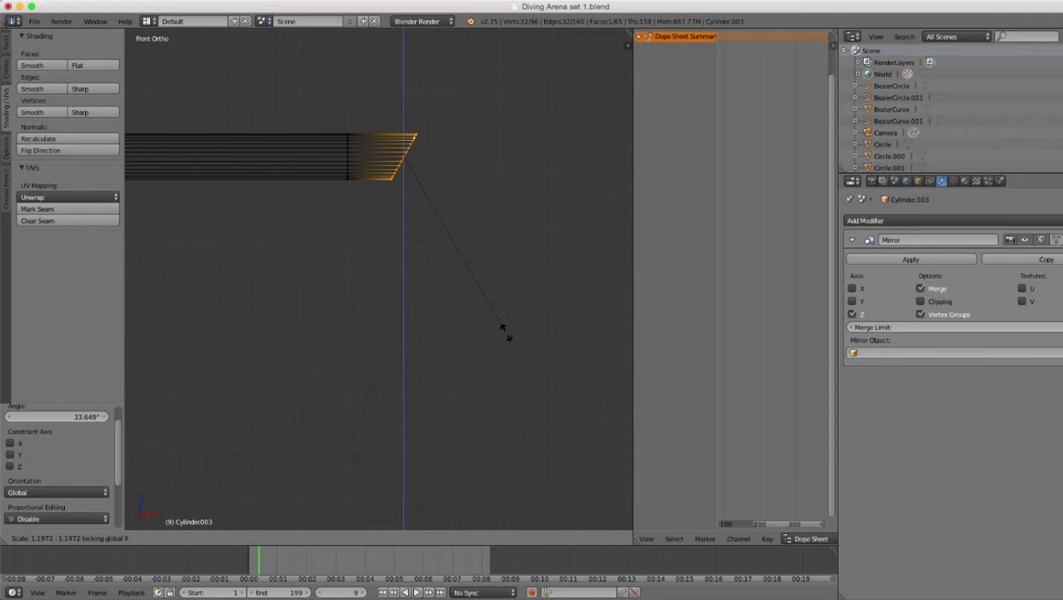
left_click(506, 333)
scroll(505, 332, "down", 2)
- Extrude the slanted end outward by 0.264 in X and -0.147 in Z, and rotate it 60.979° about Y
key("e")
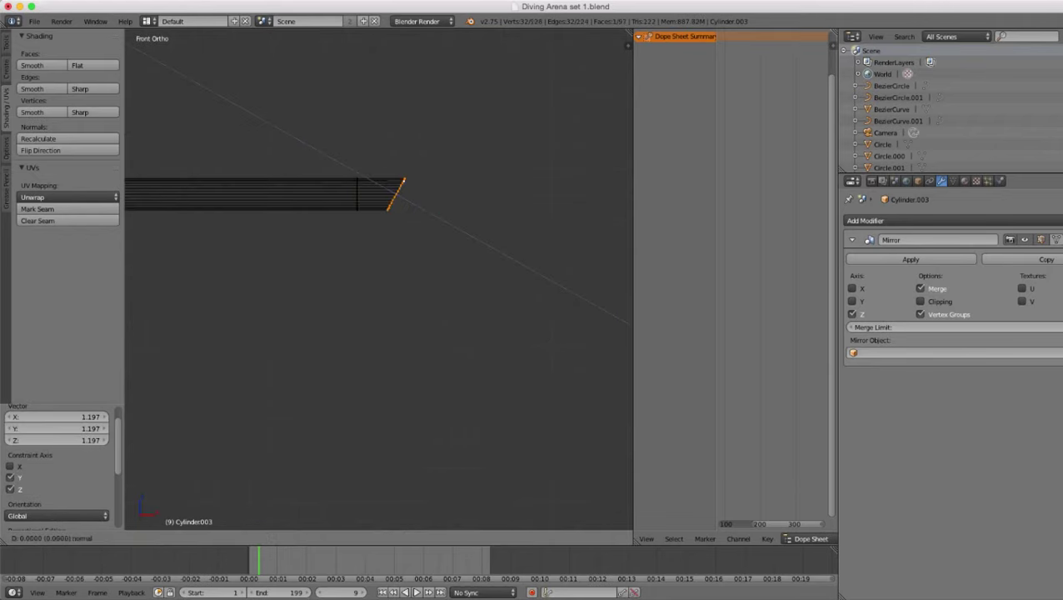
left_click(552, 360)
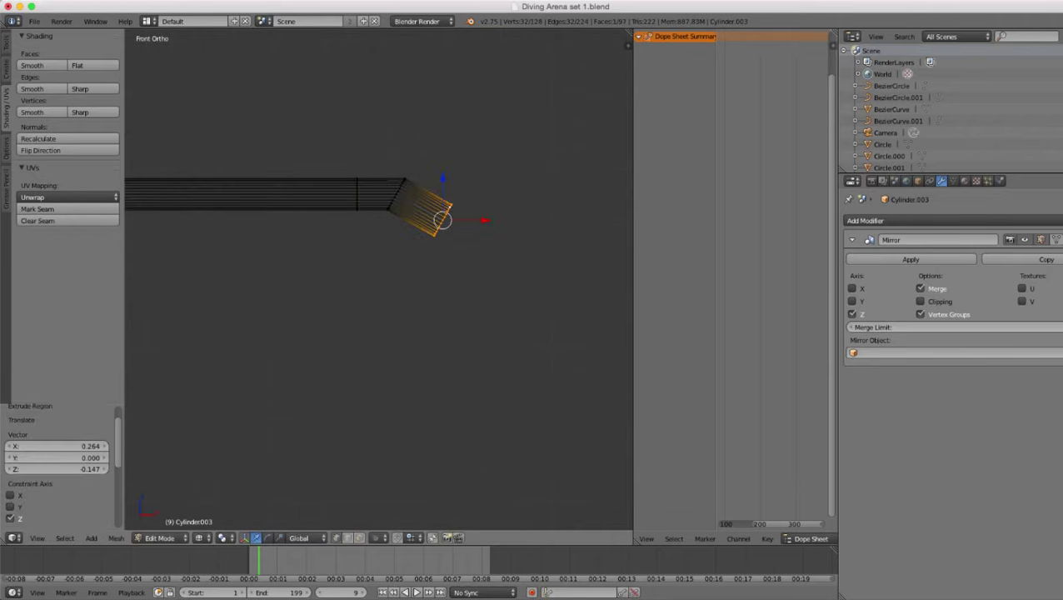
key("r")
key("z")
key("Escape")
key("r")
key("y")
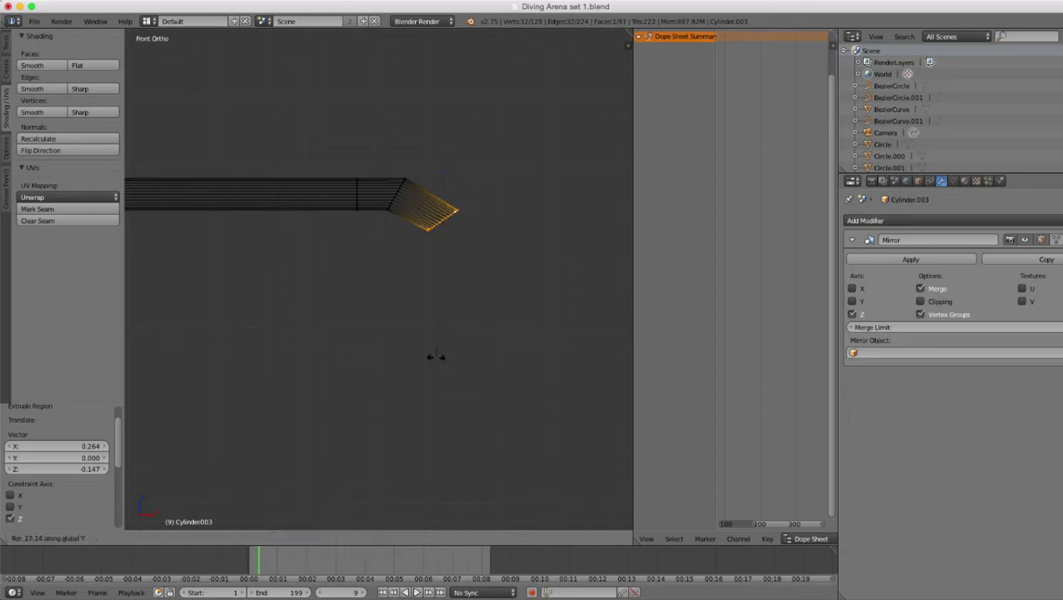
left_click(356, 337)
scroll(356, 338, "down", 2)
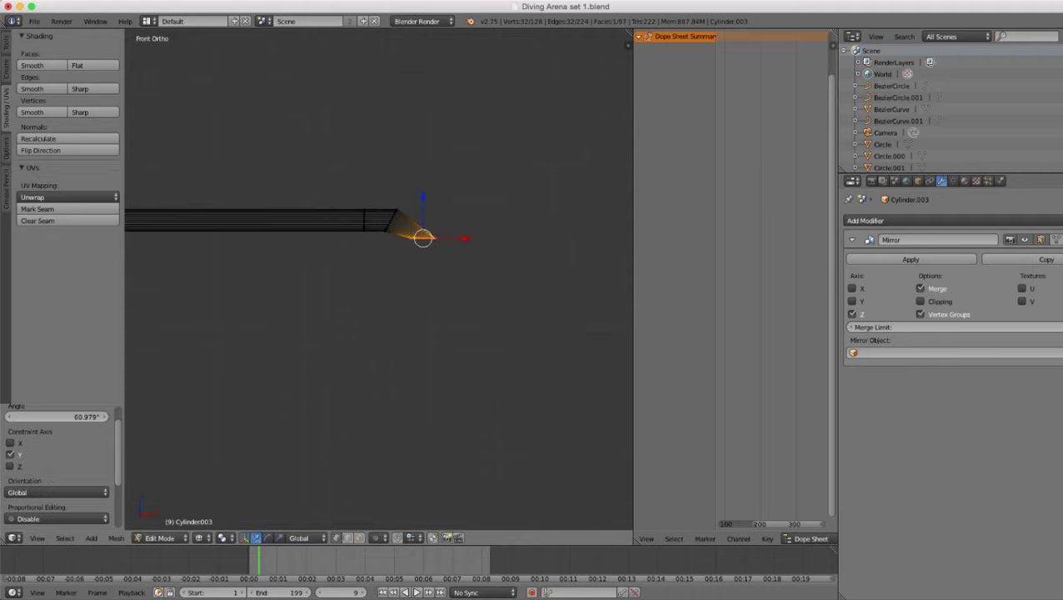
- Move the rotated end loop -1.283 along Z to form a downward leg
key("g")
key("z")
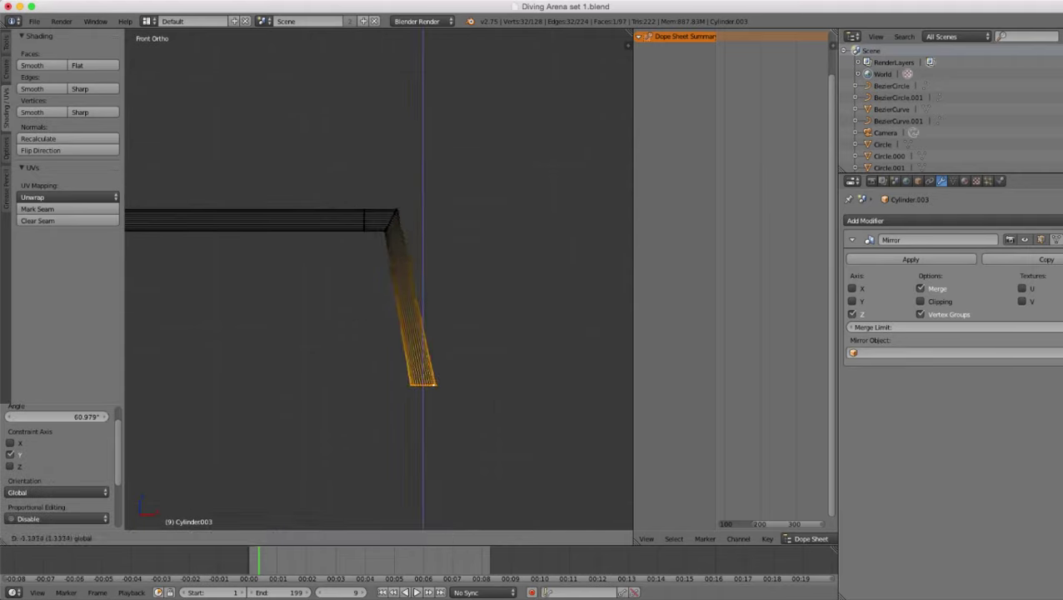
left_click(358, 415)
scroll(359, 415, "down", 5)
scroll(379, 279, "up", 5)
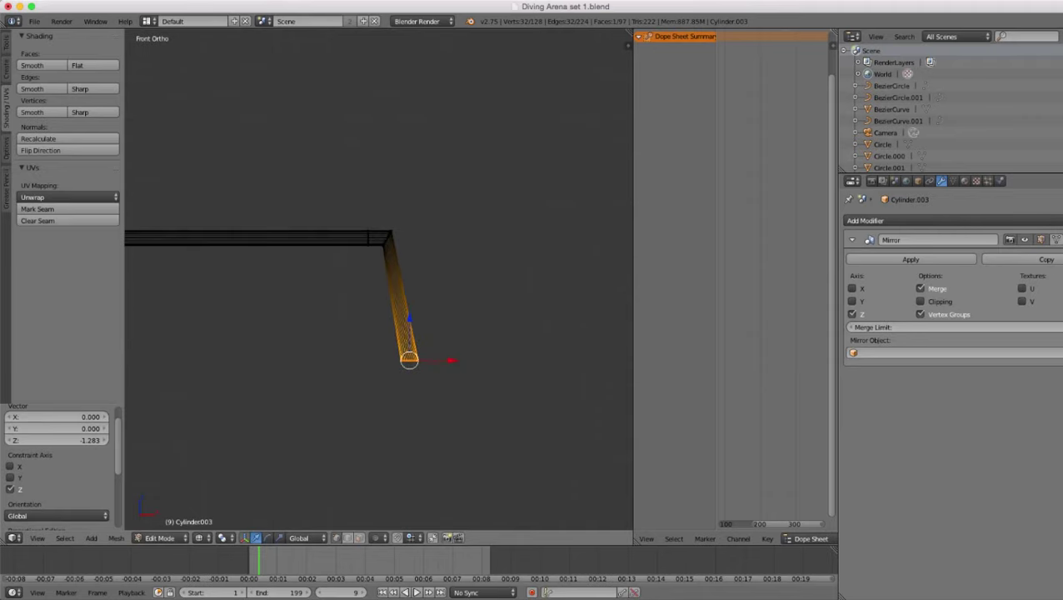
- Examine the thickness of the rod's bent corner from the top orthographic view
key("z")
mouse_move(379, 280)
middle_mouse_down()
mouse_move(330, 201)
mouse_move(379, 354)
middle_mouse_up()
key("KP_7")
scroll(379, 279, "down", 5)
scroll(379, 354, "up", 4)
scroll(379, 279, "up", 1)
middle_click_drag(392, 150, 392, 290, "shift")
scroll(392, 290, "up", 6)
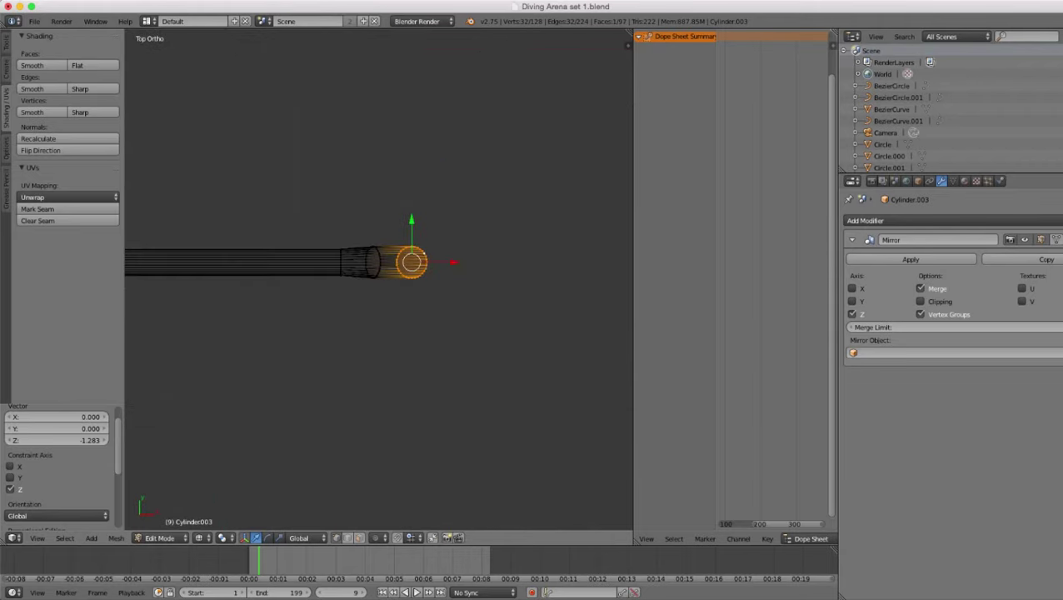
scroll(379, 279, "down", 2)
scroll(379, 279, "up", 5)
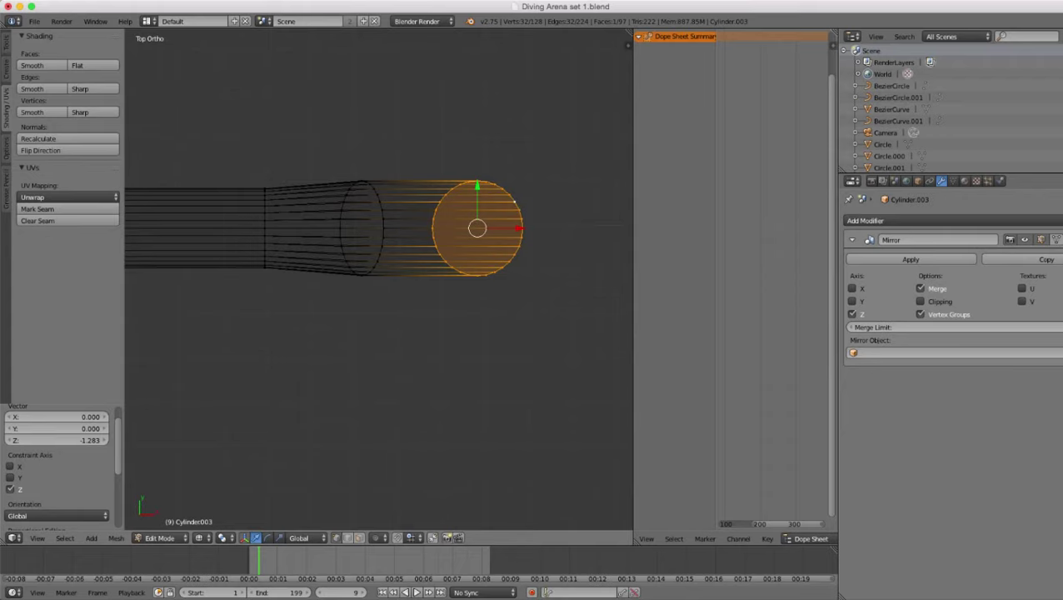
- Grow the selection to the whole bent corner and delete its vertices, keeping the straight rod
key("ctrl+KP_Add")
key("x")
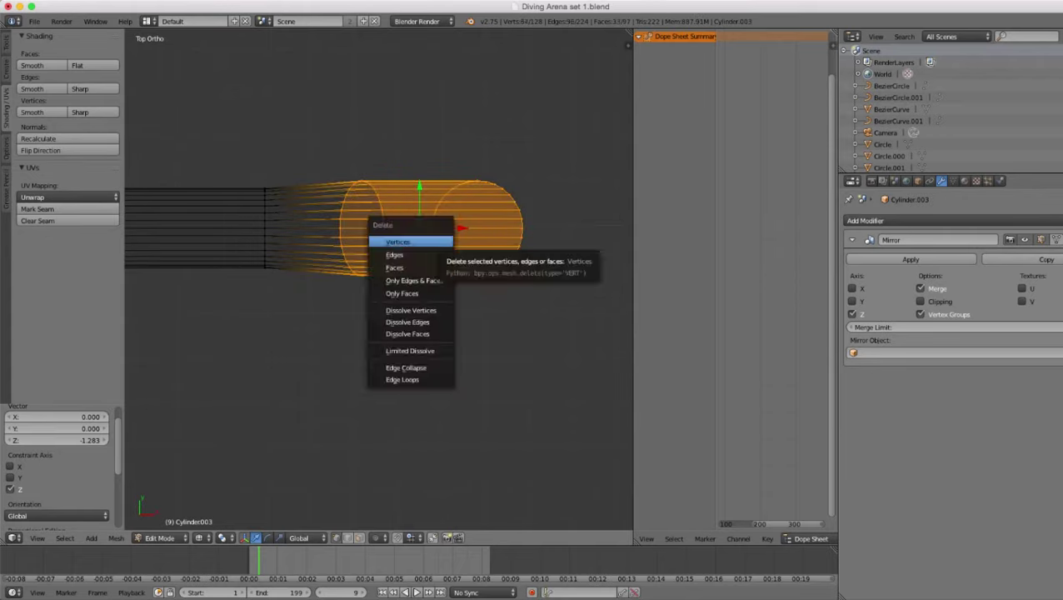
left_click(409, 241)
- Select the straight rod's open end loop and extrude it 0.209 along X
right_click(265, 227, "alt")
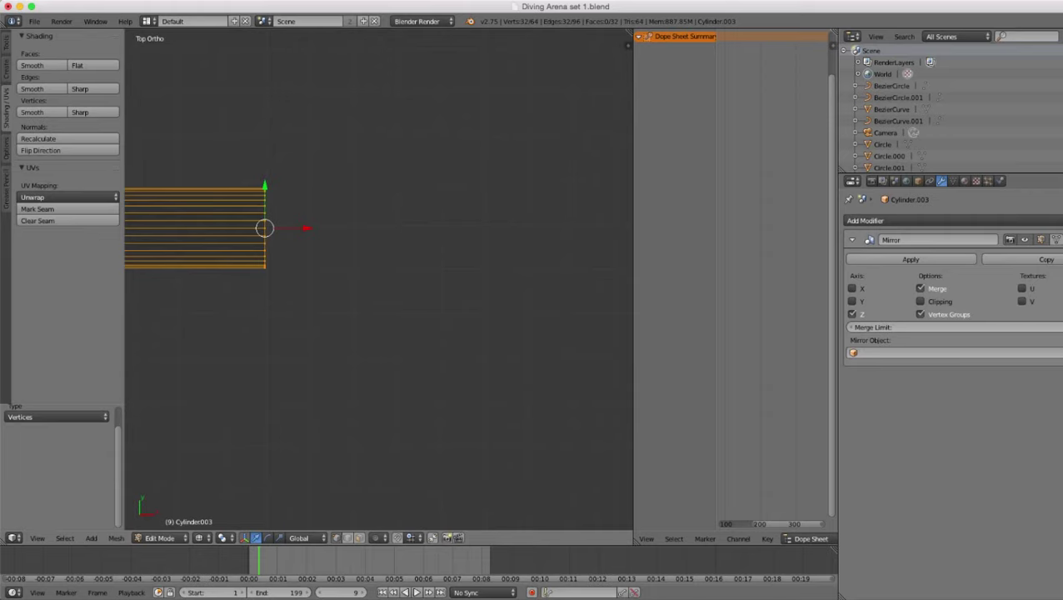
key("e")
key("x")
left_click(357, 227)
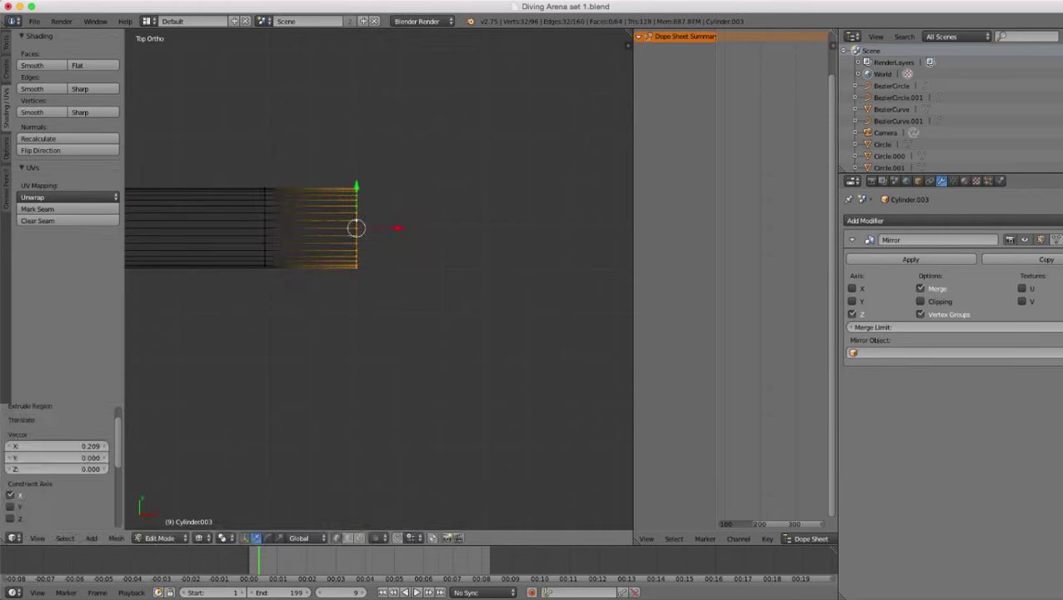
scroll(379, 280, "down", 2)
- Rotate the new end loop 45.458° in front view and scale it 1.382 along Z to form a mitred corner
key("KP_1")
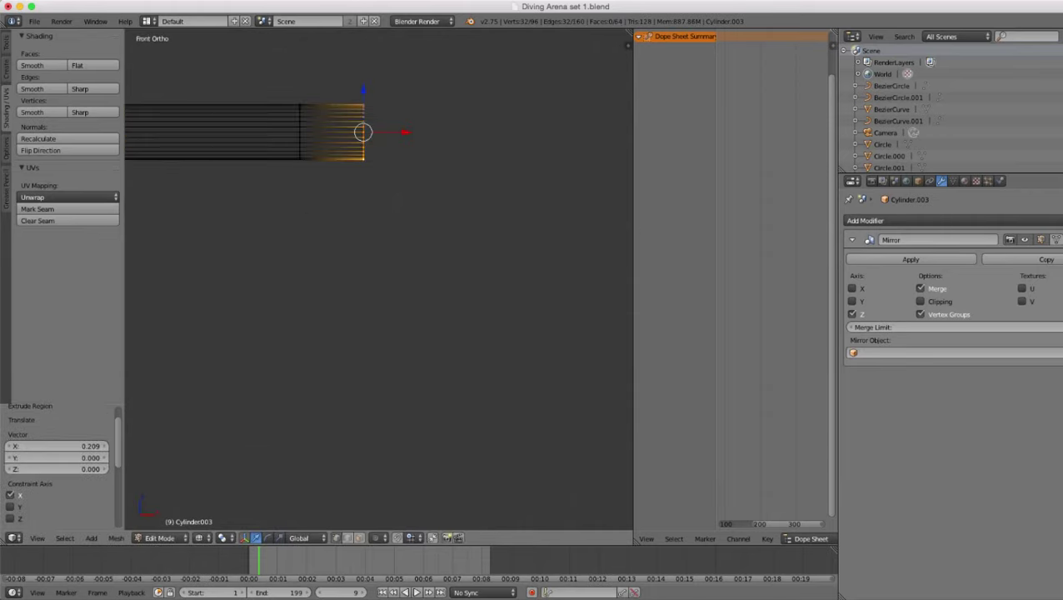
key("r")
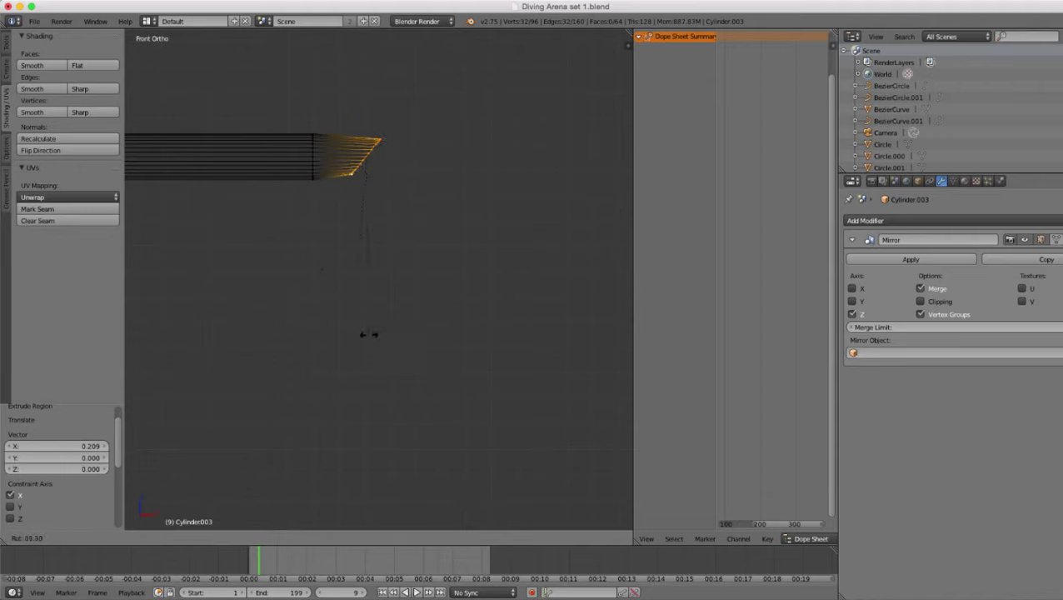
left_click(351, 335)
key("s")
key("z")
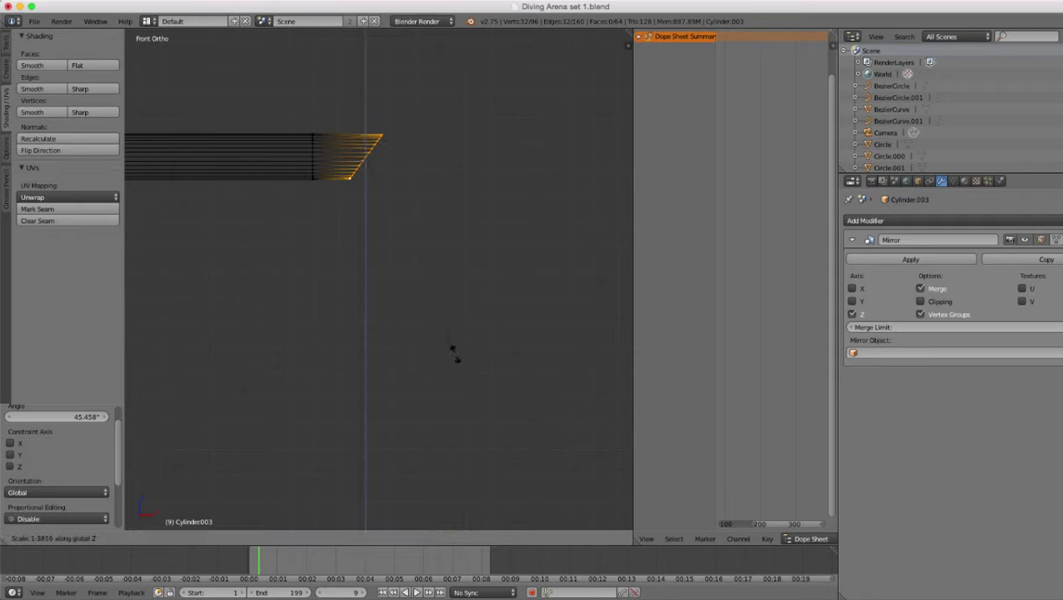
left_click(455, 355)
- Extrude the mitred end by 0.189 in X and -0.612 in Z, and rotate its loop 53.165° to level it
key("e")
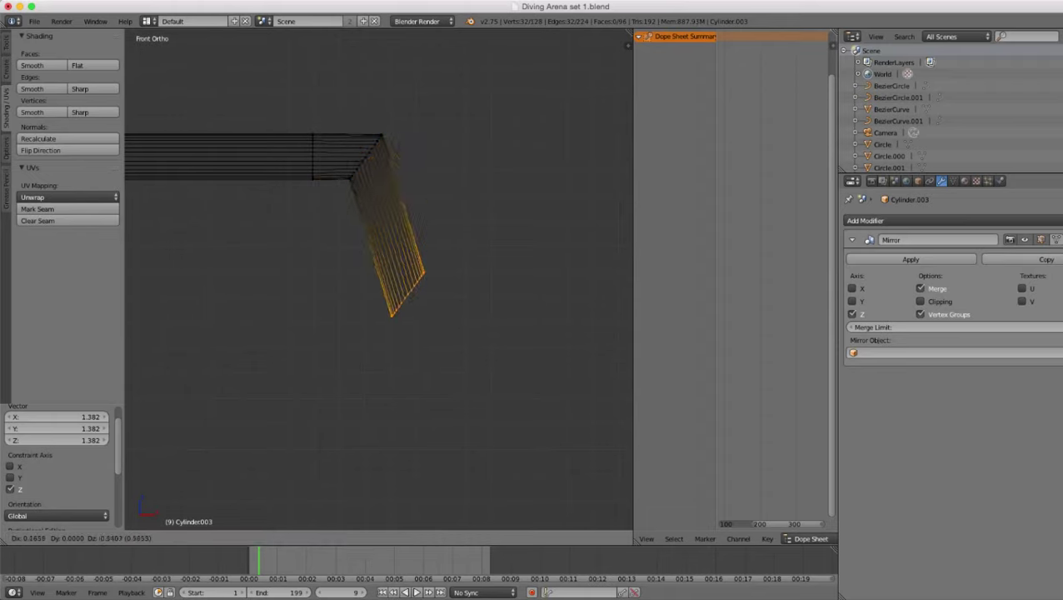
left_click(503, 511)
scroll(503, 511, "down", 1)
key("r")
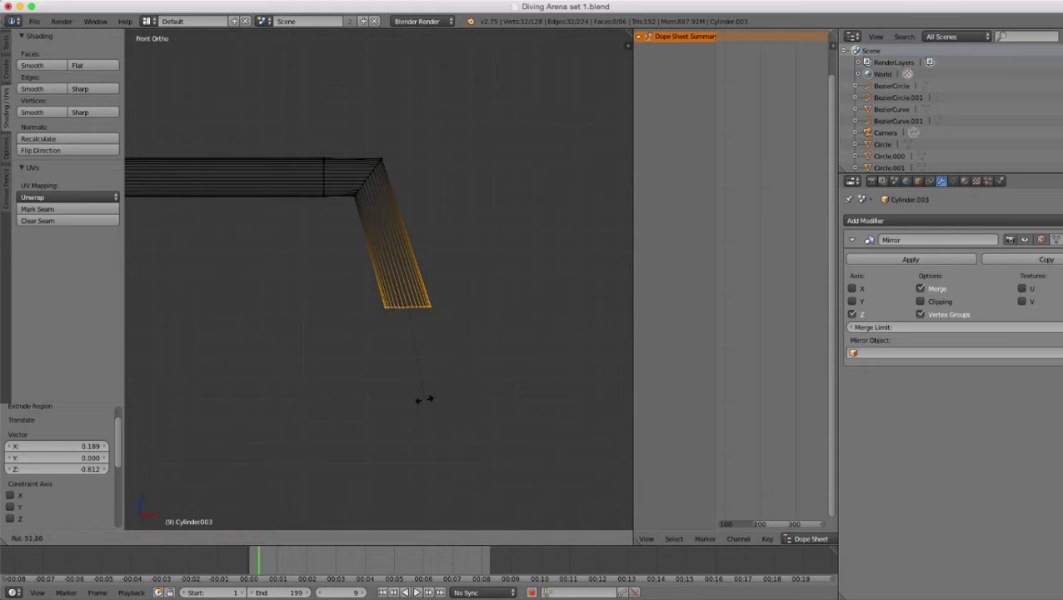
left_click(423, 399)
- Flatten the leg's lower end loop by scaling it to 0 along Z
middle_click_drag(423, 399, 400, 367, "shift")
scroll(400, 367, "up", 6)
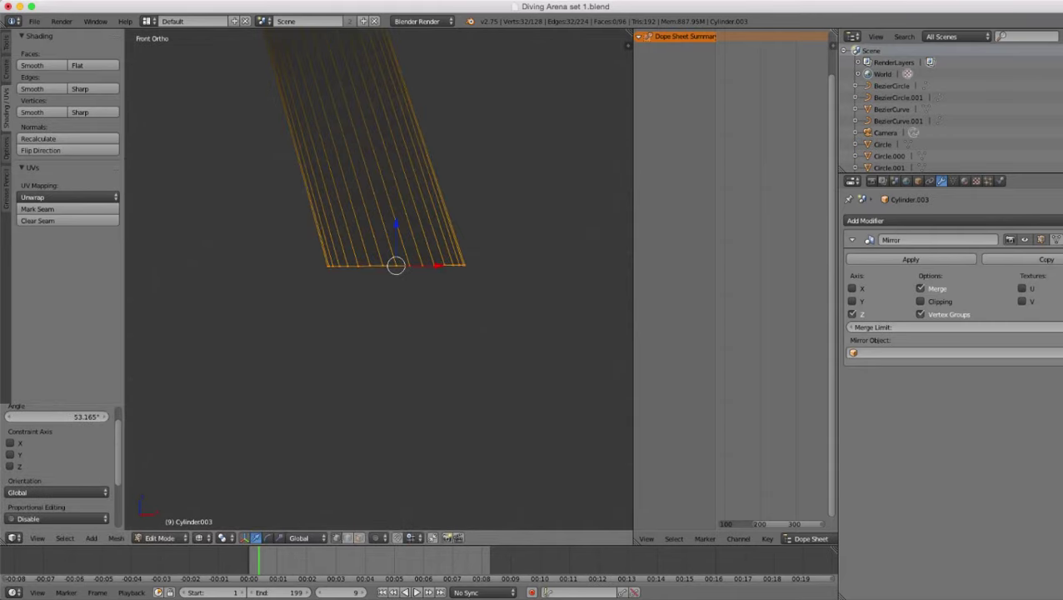
key("s")
key("z")
key("0")
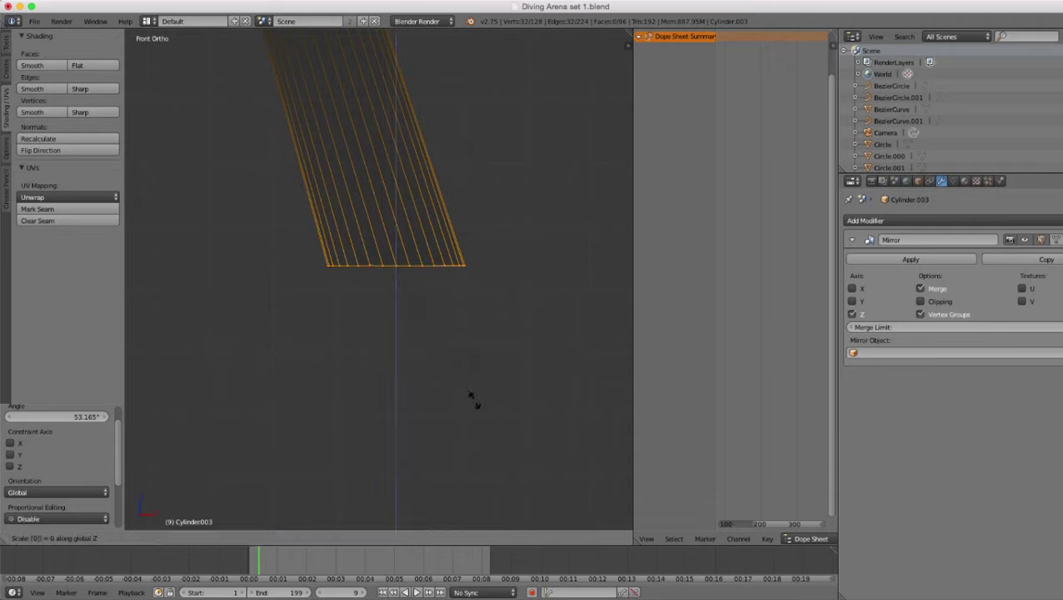
key("Return")
scroll(474, 400, "down", 10)
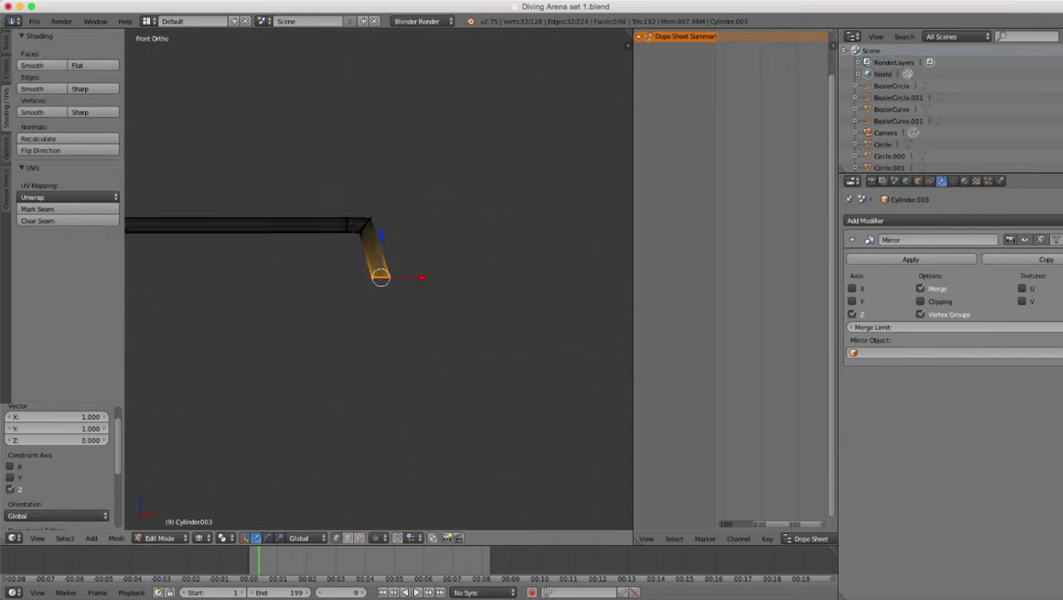
- Lengthen the leg by moving its end loop -1.285 along Z, and shift it 0.044 along X
left_click_drag(381, 236, 381, 346)
scroll(380, 346, "up", 5)
scroll(381, 346, "down", 2)
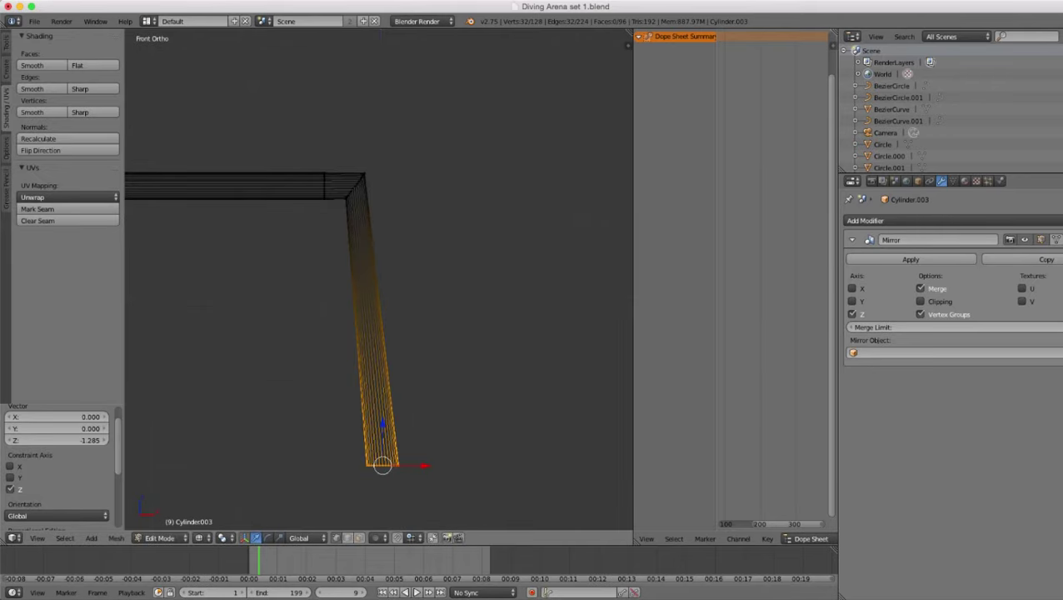
left_click_drag(424, 465, 430, 466)
- Loop-cut the leg just below the mitred corner with one cut, at an edge slide factor of 0.739
scroll(431, 466, "up", 3)
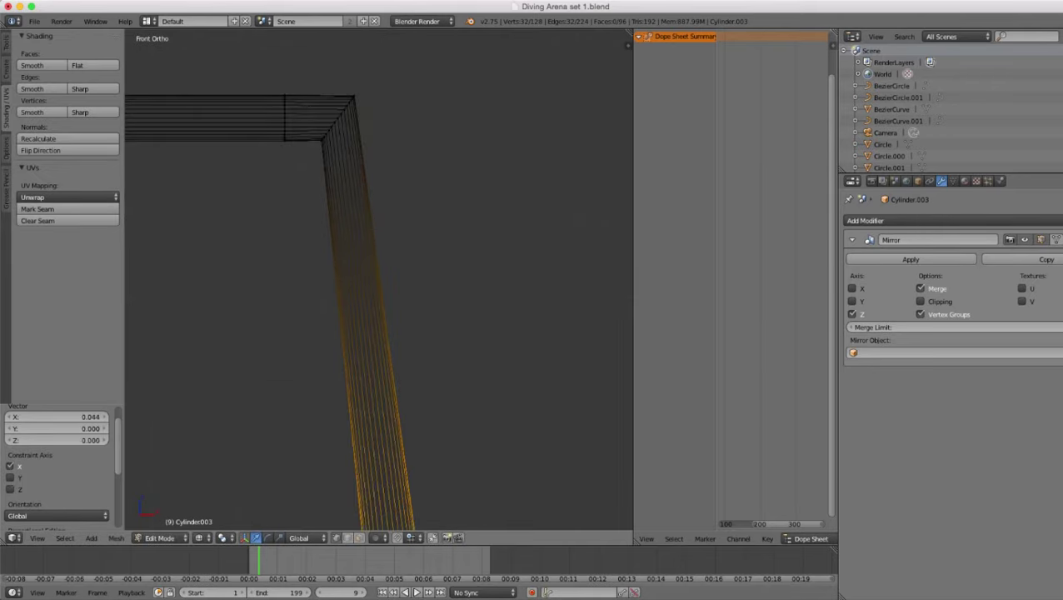
key("ctrl+r")
left_click(379, 356)
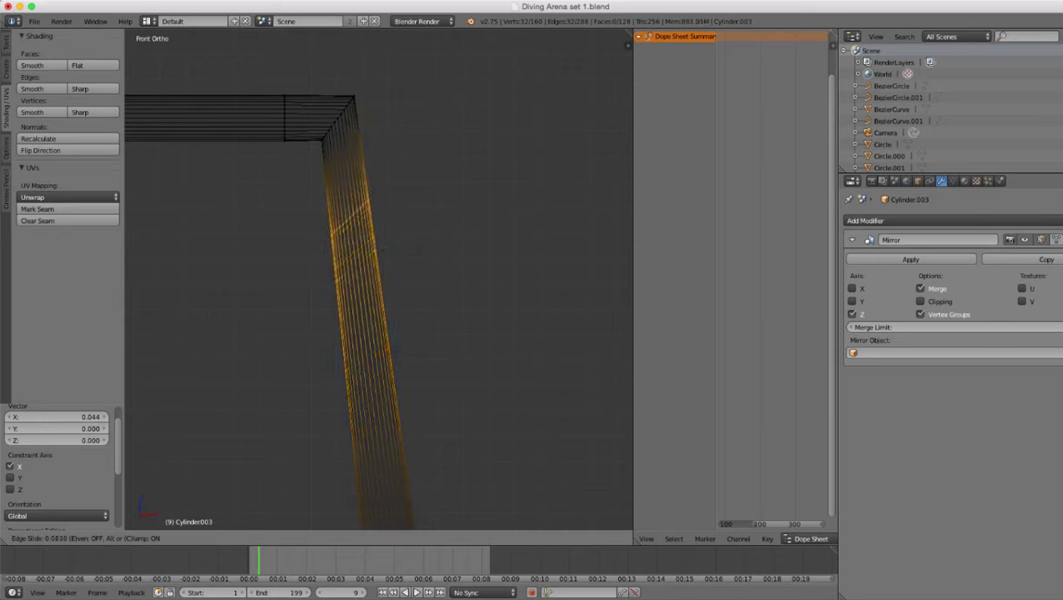
left_click(346, 181)
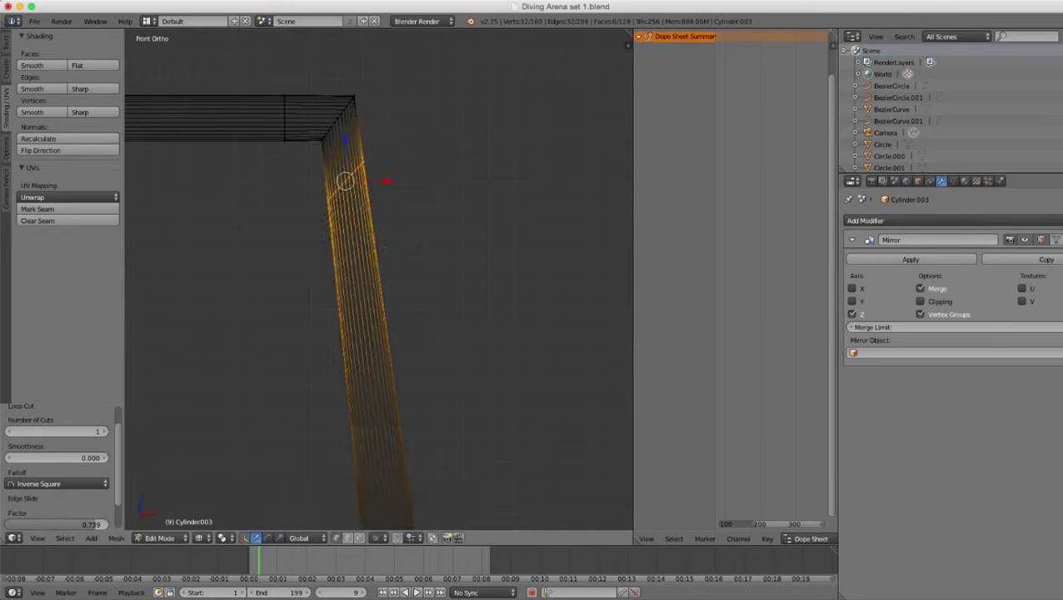
- Move the new loop outward 0.113 along X and up 0.119 along Z to form an angled corner
scroll(379, 279, "down", 1)
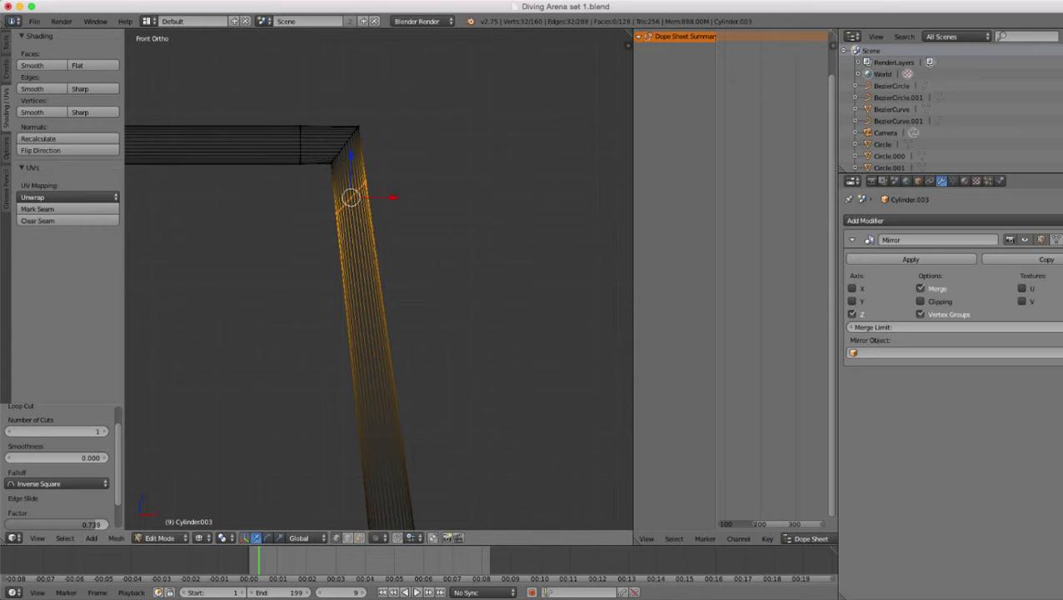
left_click_drag(393, 197, 417, 197)
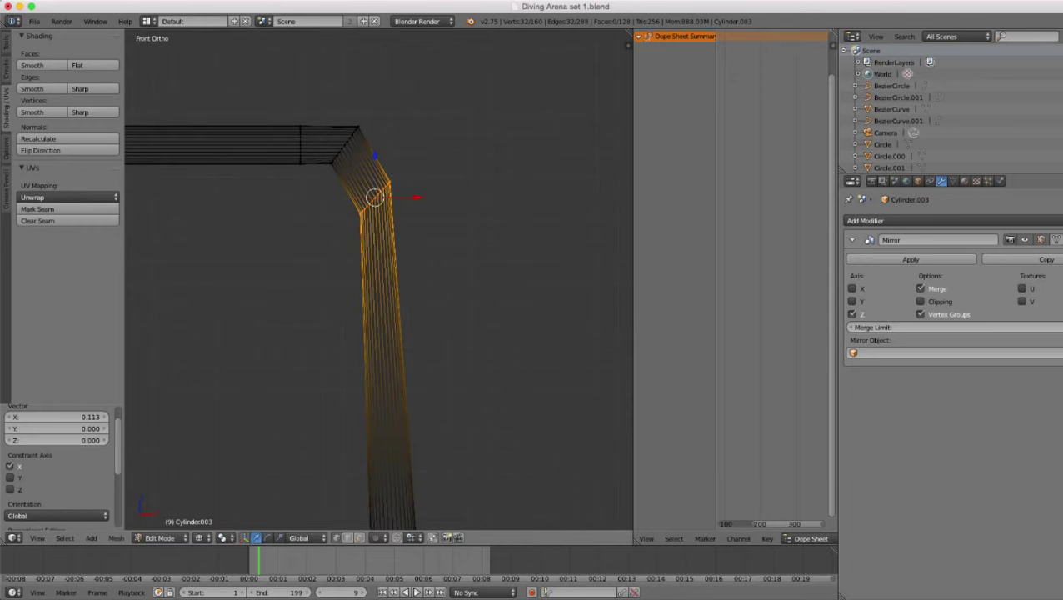
key("g")
key("z")
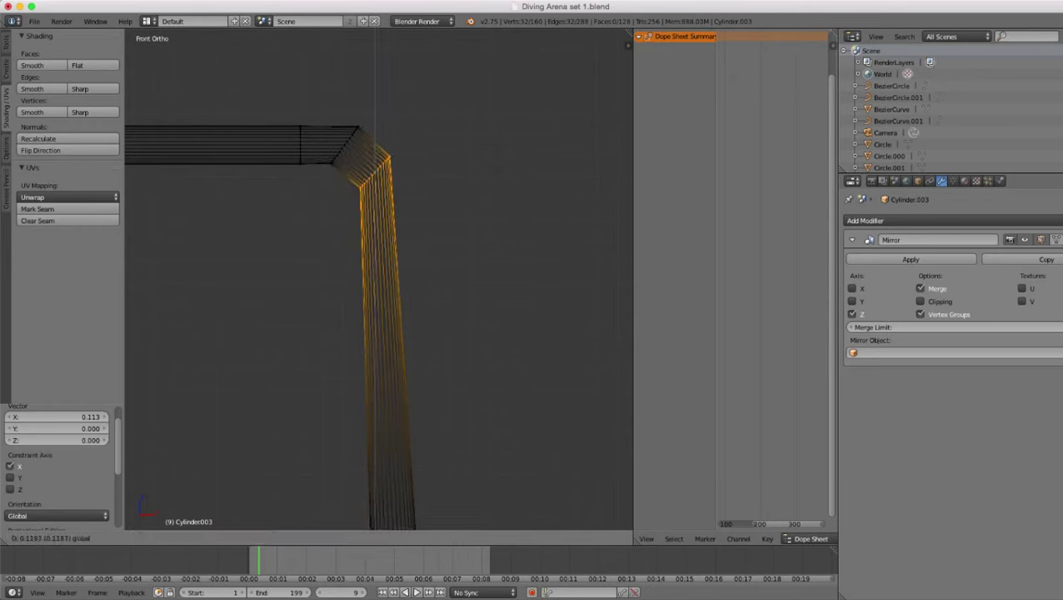
left_click(375, 133)
scroll(375, 250, "down", 1)
middle_click_drag(375, 250, 366, 193, "shift")
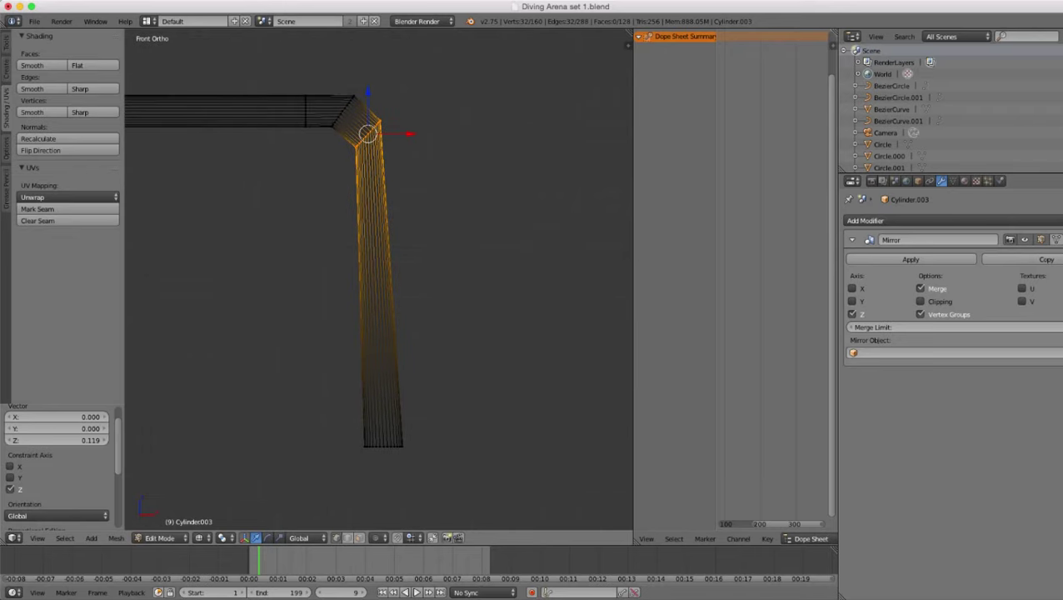
- Shift the leg's upper loop another 0.056 along X and scale it 1.245 along X
key("g")
key("x")
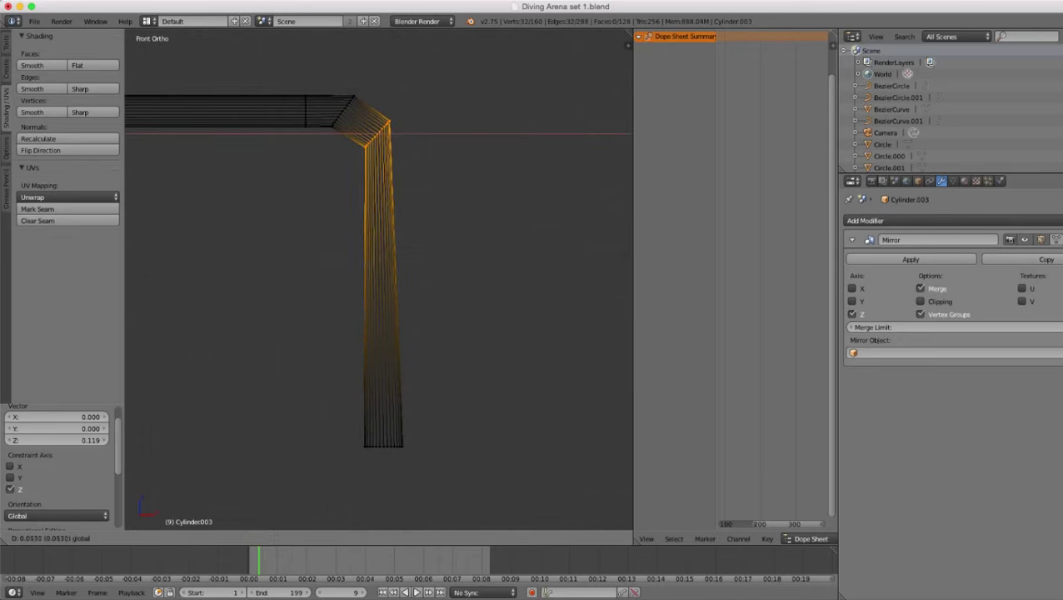
key("Return")
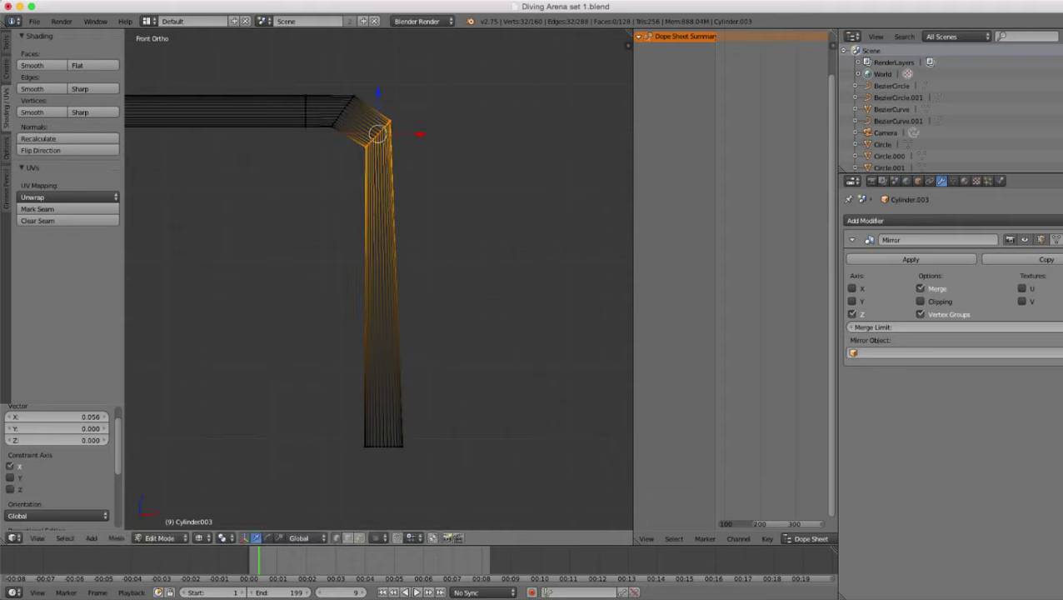
key("s")
key("x")
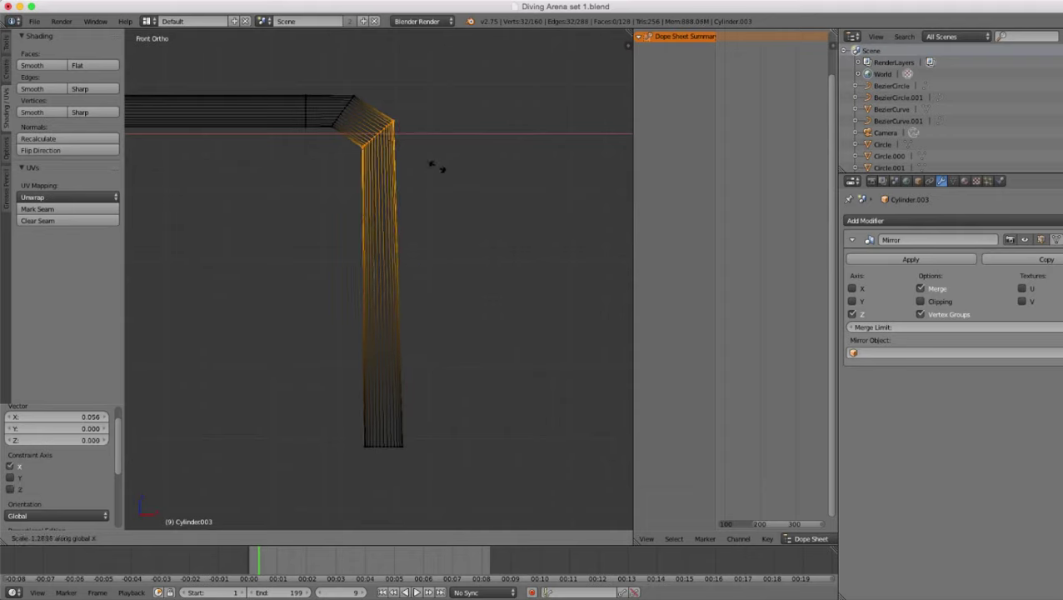
key("Return")
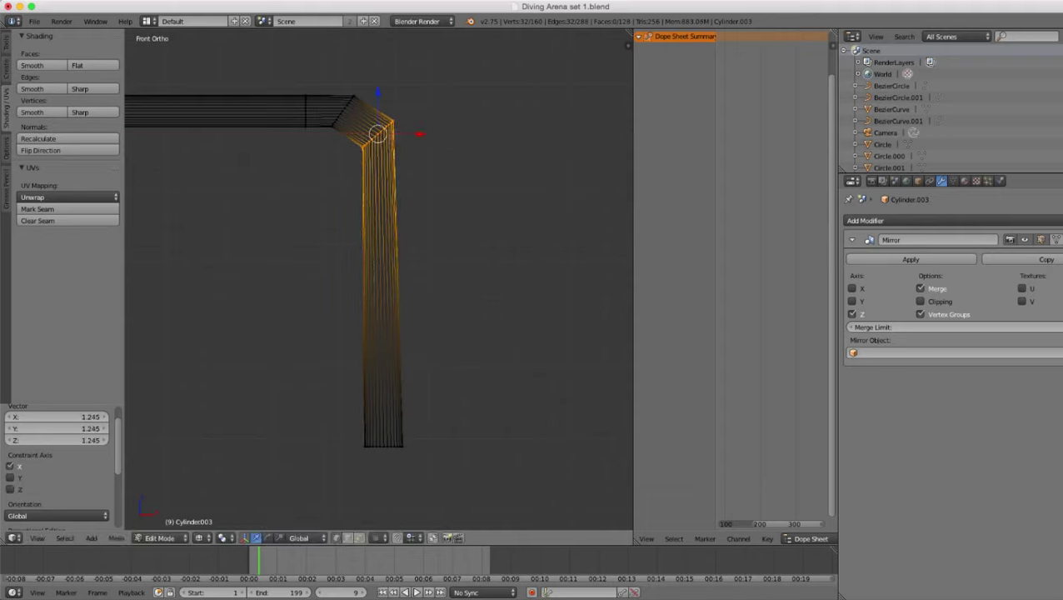
- Widen the leg's upper loop further by scaling it about 1.2 along X, and nudge it slightly outward along X
scroll(380, 279, "up", 1)
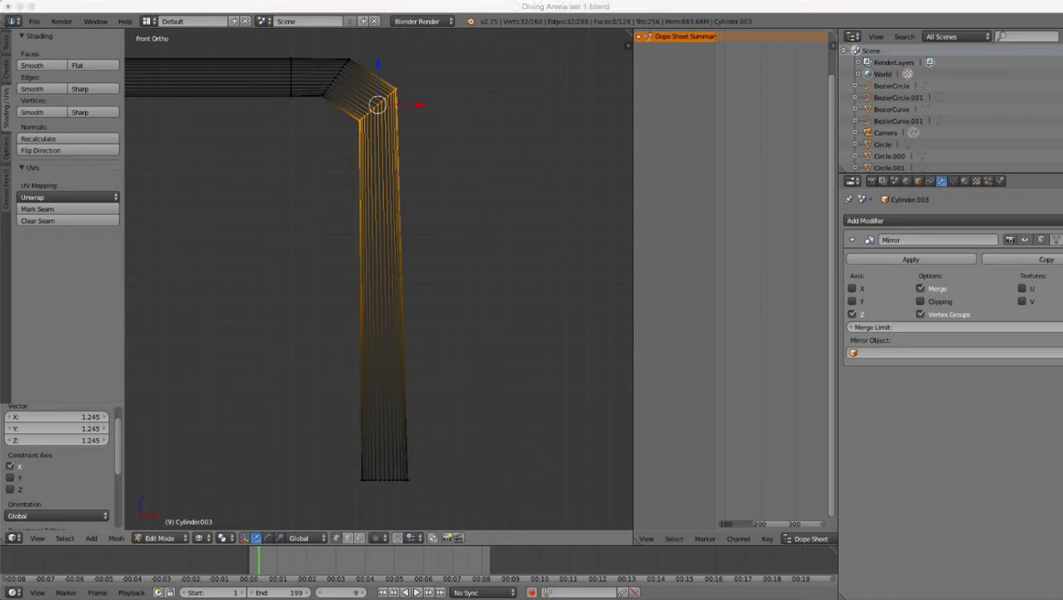
scroll(457, 250, "down", 1)
middle_click_drag(454, 245, 458, 256, "shift")
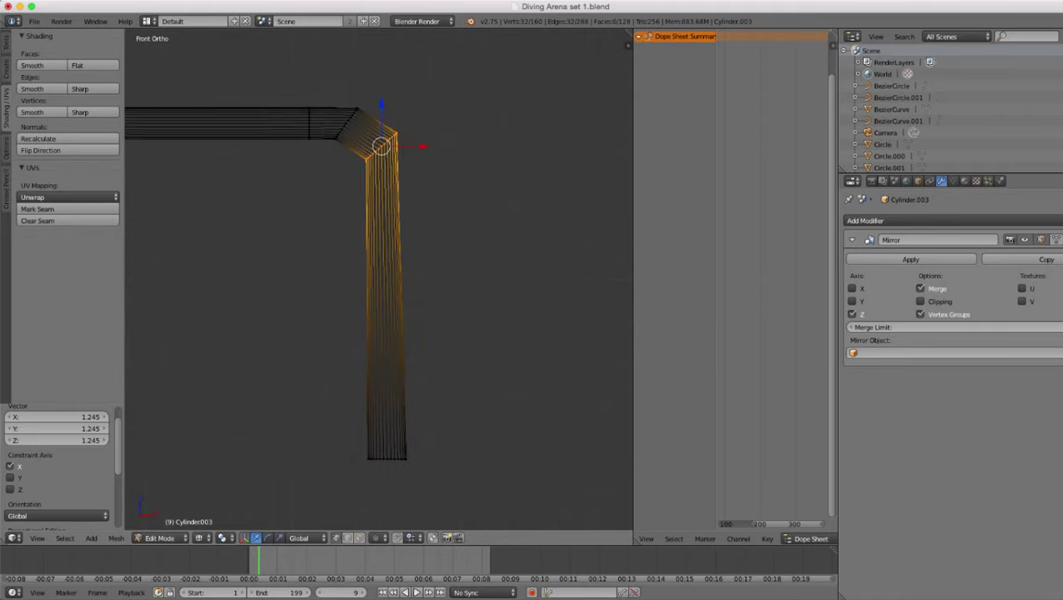
scroll(458, 256, "up", 1)
key("s")
key("x")
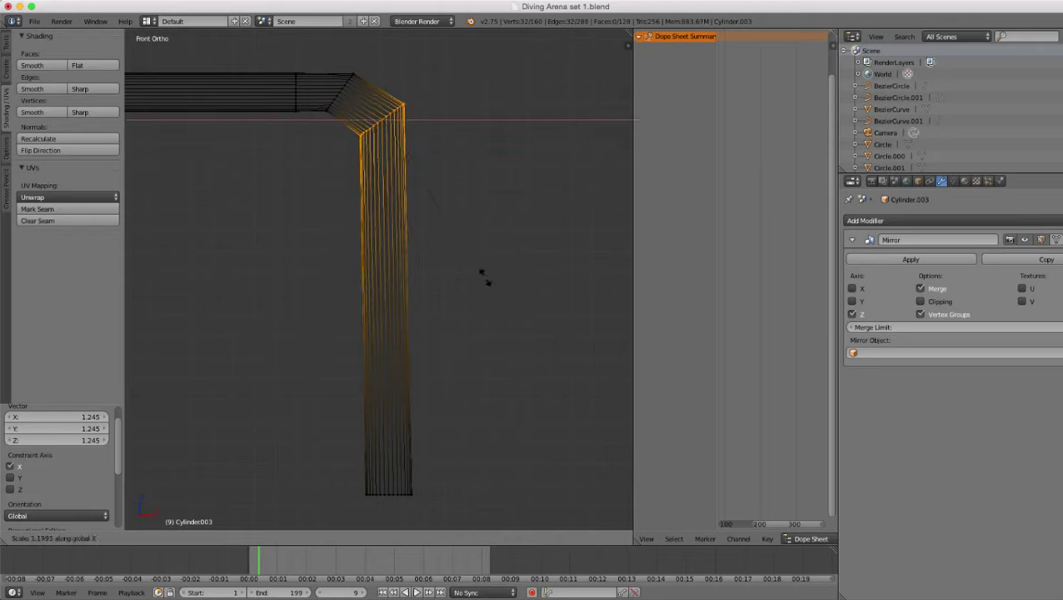
left_click(480, 277)
left_click_drag(423, 120, 426, 120)
scroll(426, 120, "down", 2)
- Examine the bent rod in solid shading in Object Mode, and return to wireframe mesh editing
key("Tab")
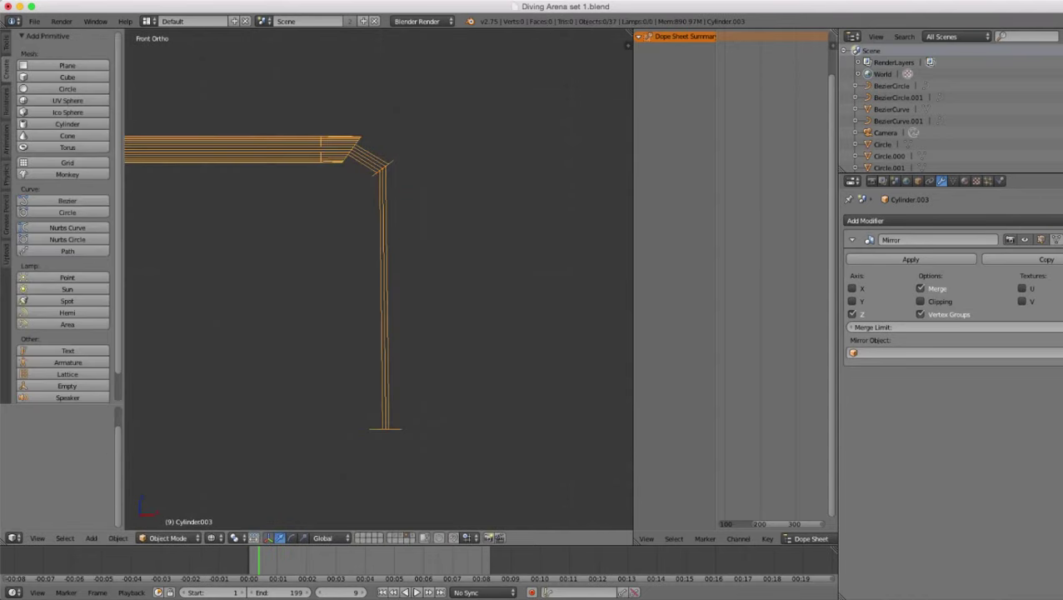
key("z")
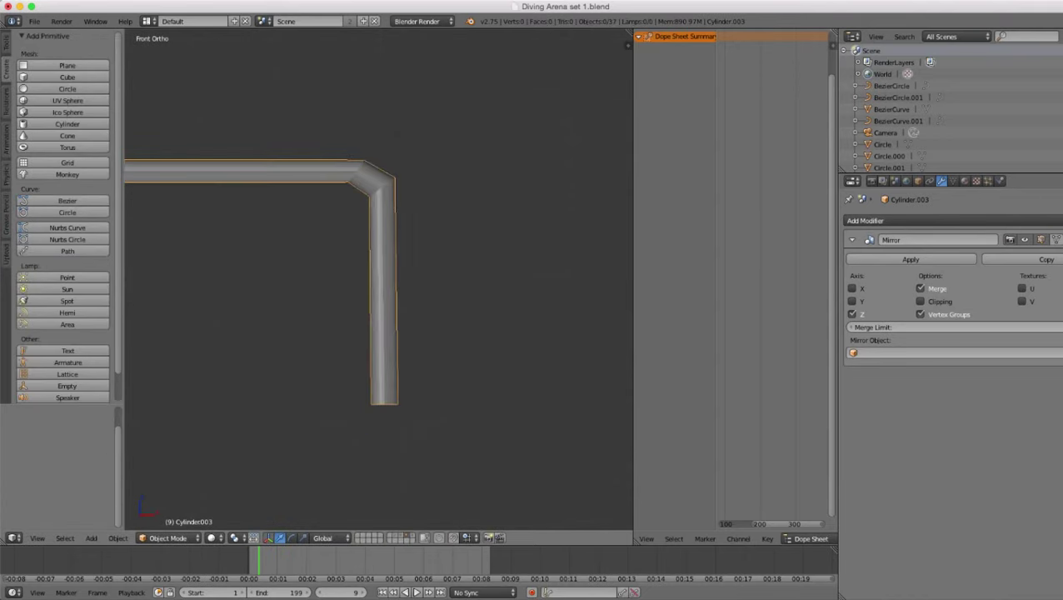
scroll(380, 280, "down", 2)
scroll(379, 280, "up", 4)
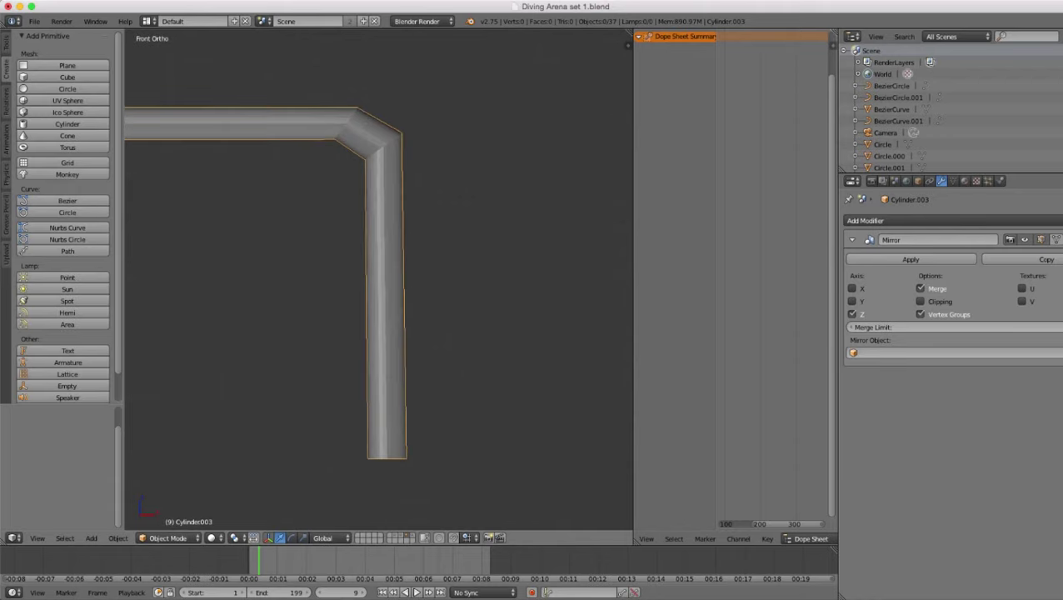
key("z")
key("z")
key("Tab")
key("z")
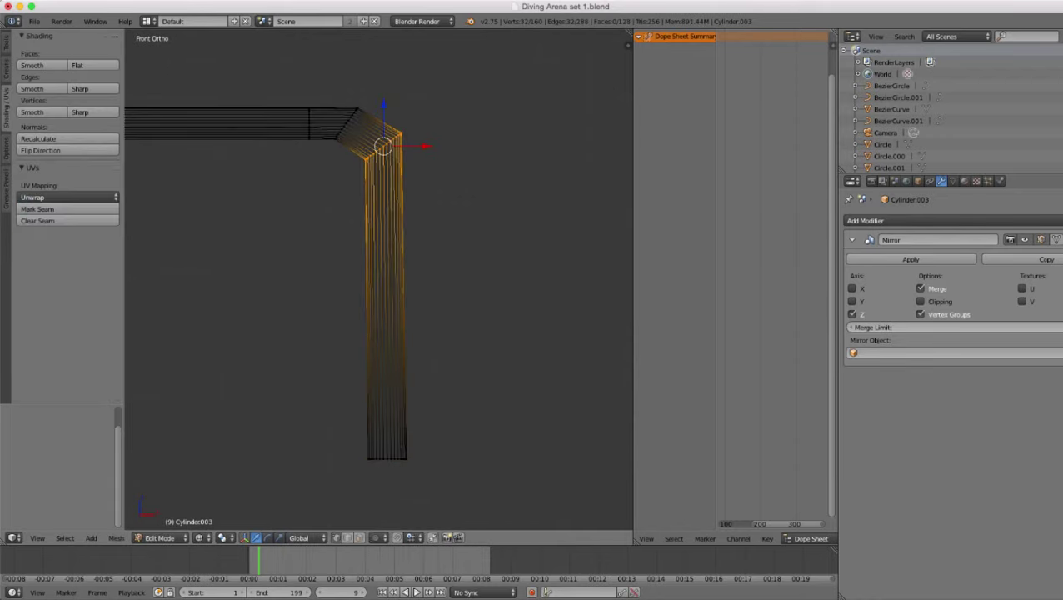
- Lower the leg's upper loop by 0.106 along Z and scale it uniformly by 0.968
key("g")
key("z")
key("Return")
key("s")
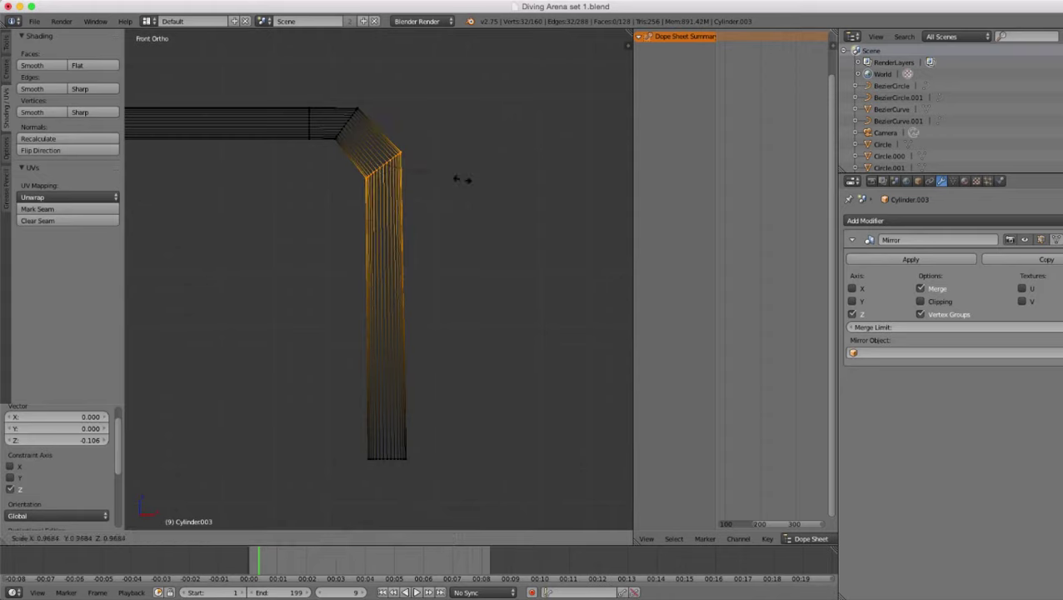
left_click(463, 180)
- Add a centred loop cut across the angled corner segment
key("ctrl+r")
left_click(372, 147)
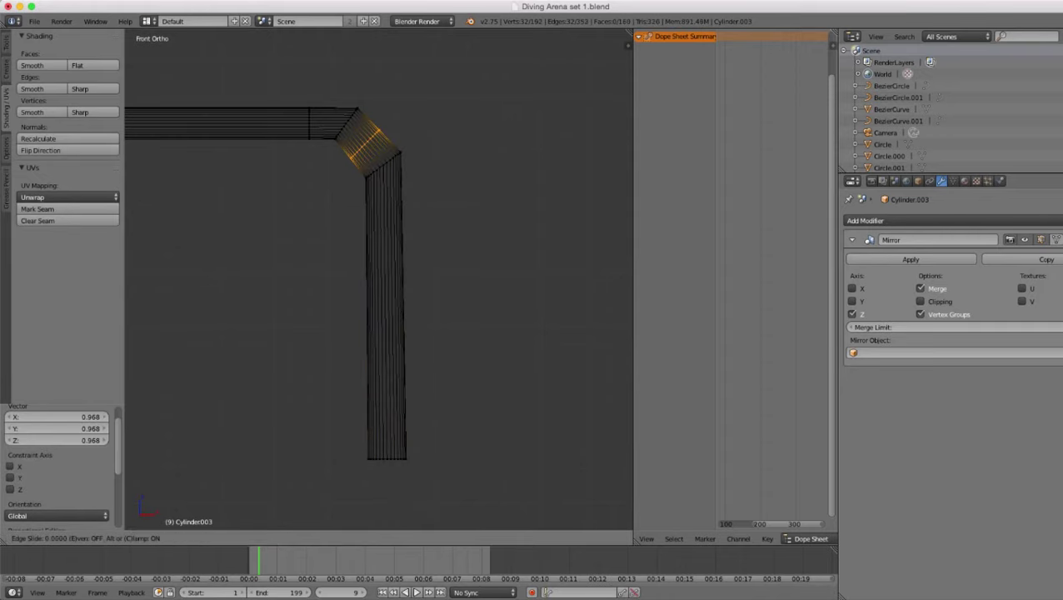
left_click(373, 147)
- Round the bend by moving its middle loop 0.027 along X, 0.030 along Z, and back -0.007 along X
key("g")
key("x")
key("Return")
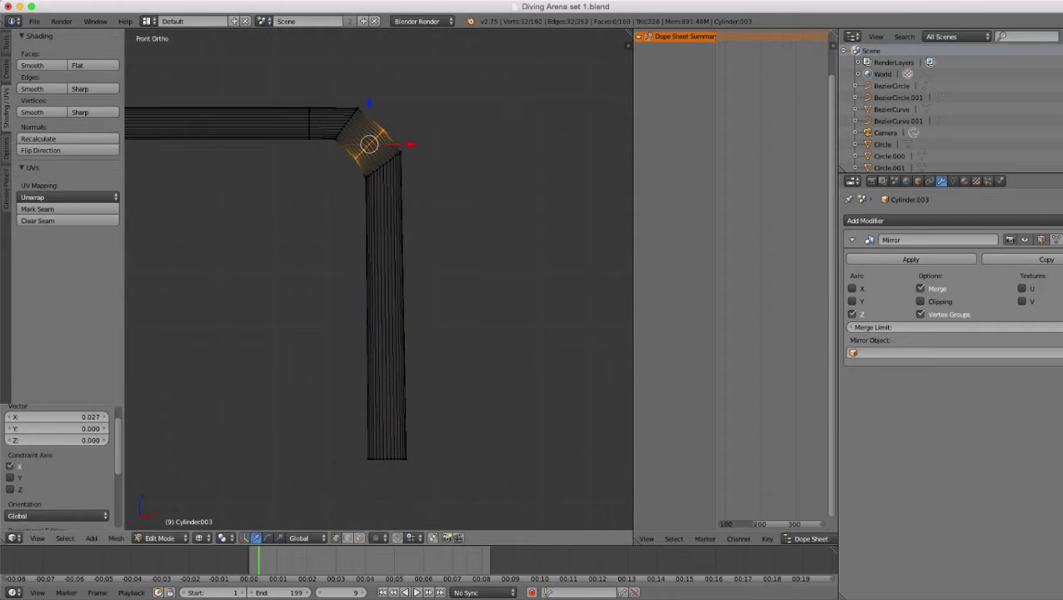
key("g")
key("z")
key("Return")
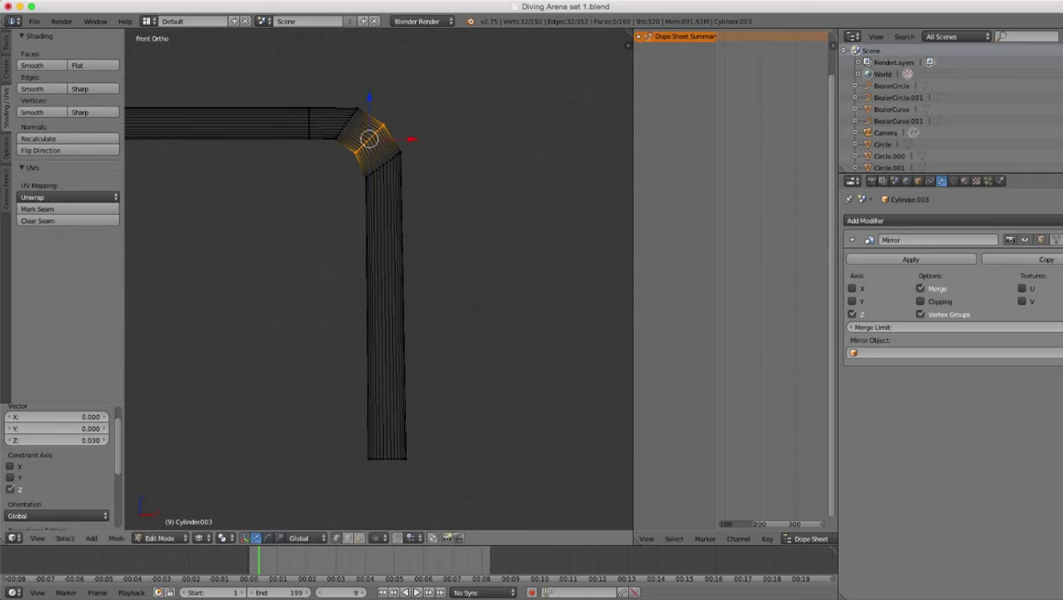
key("g")
key("x")
key("Return")
- Add the bend's upper mitred loop to the selection so the ring of faces up to the middle loop is selected
scroll(380, 279, "down", 2)
middle_click_drag(373, 180, 406, 273, "shift")
scroll(444, 255, "up", 4)
scroll(407, 273, "up", 3)
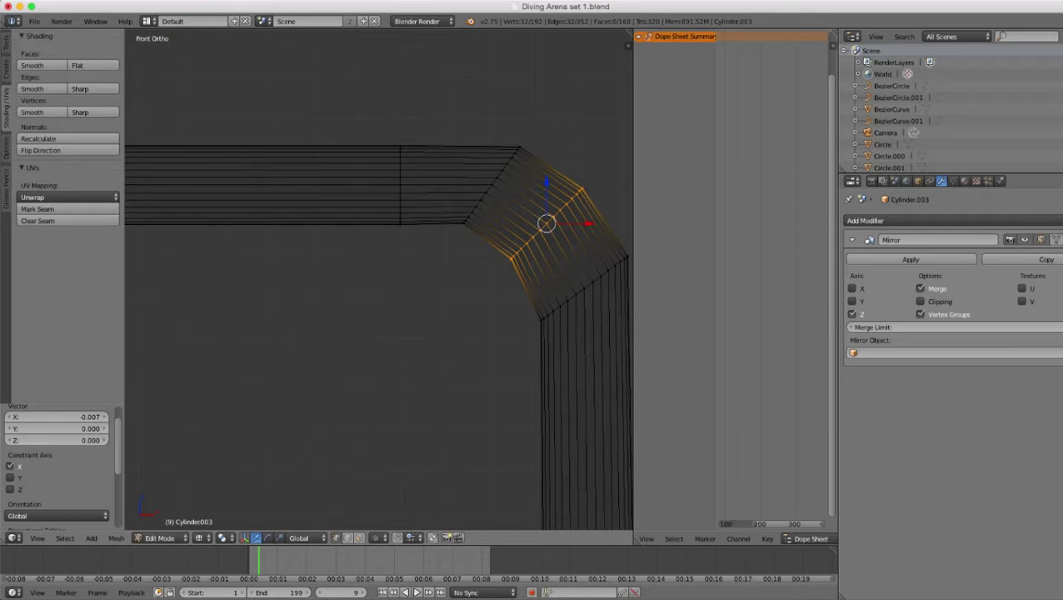
scroll(379, 279, "down", 11)
middle_click_drag(399, 274, 444, 267, "shift")
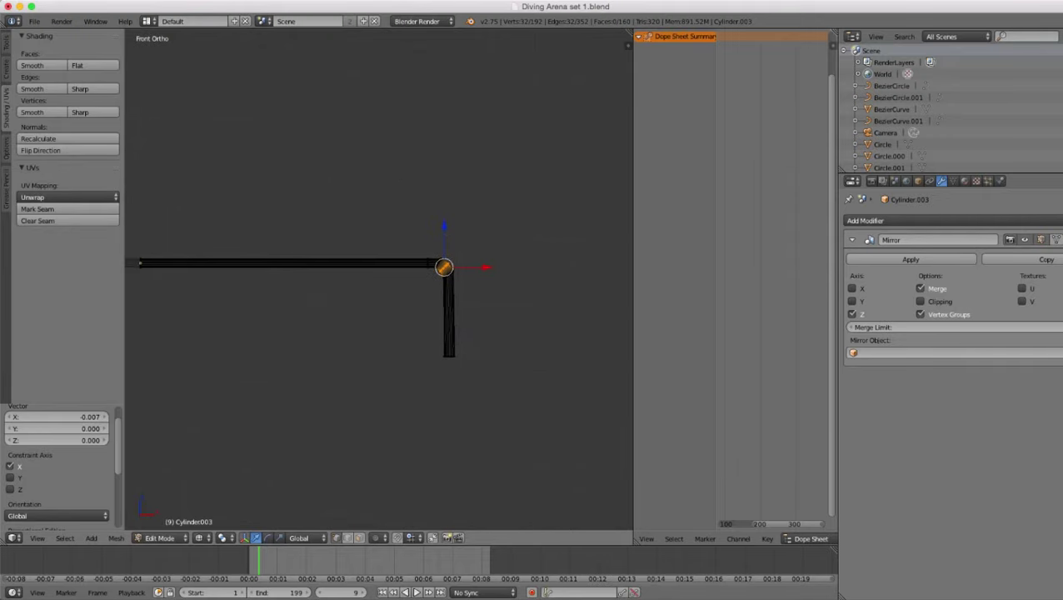
scroll(379, 279, "up", 4)
middle_click_drag(515, 254, 396, 269, "shift")
scroll(396, 269, "up", 8)
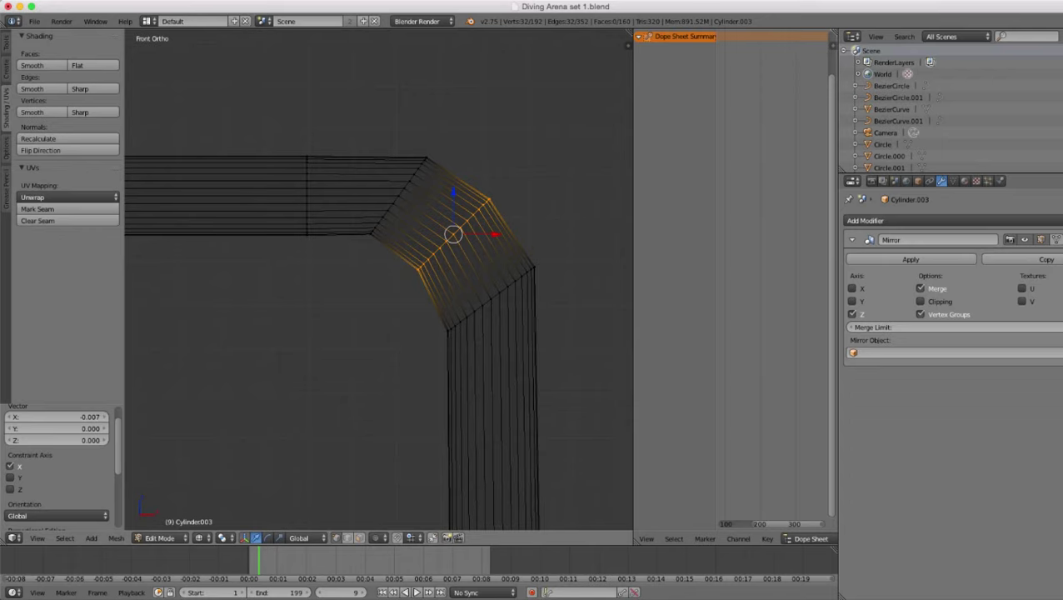
left_click(392, 204, "alt+shift")
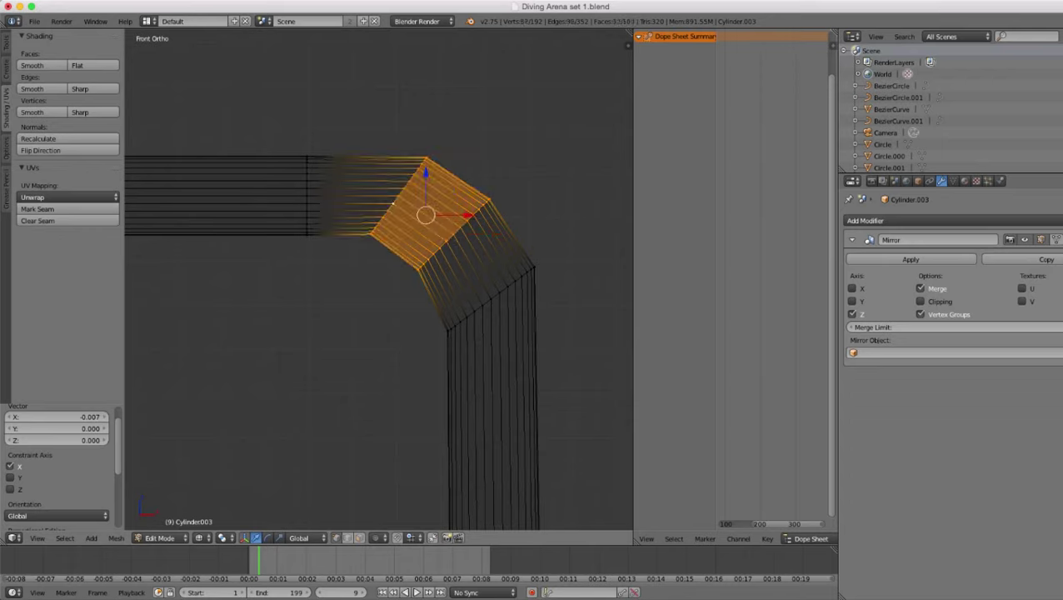
- Try shifting the selected bend faces -0.009 along X and about 0.011 down along Z, try rotating them, and undo the shifts
left_click_drag(468, 215, 464, 215)
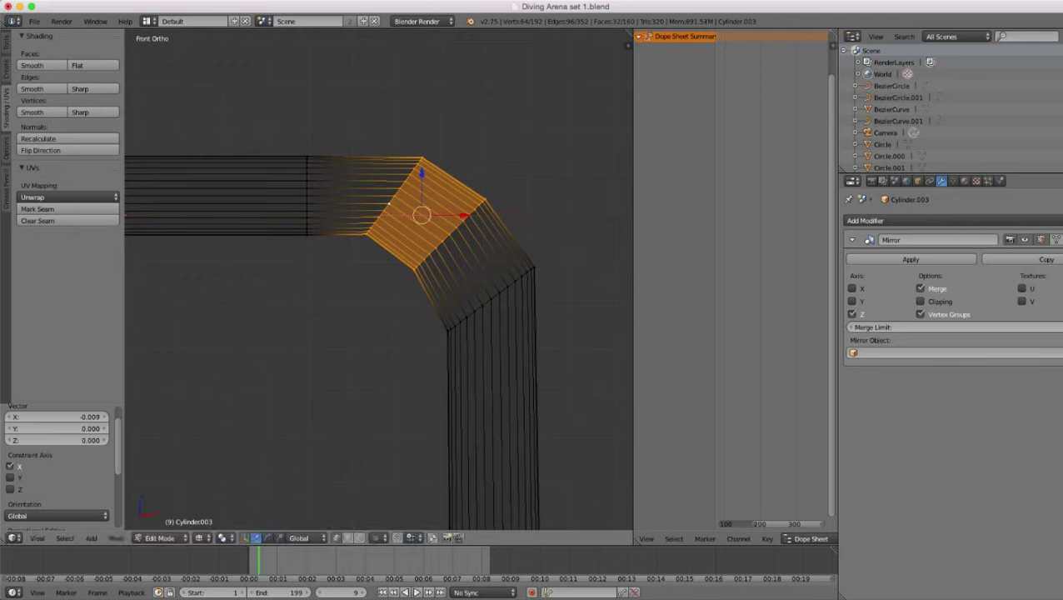
left_click_drag(422, 173, 422, 178)
key("r")
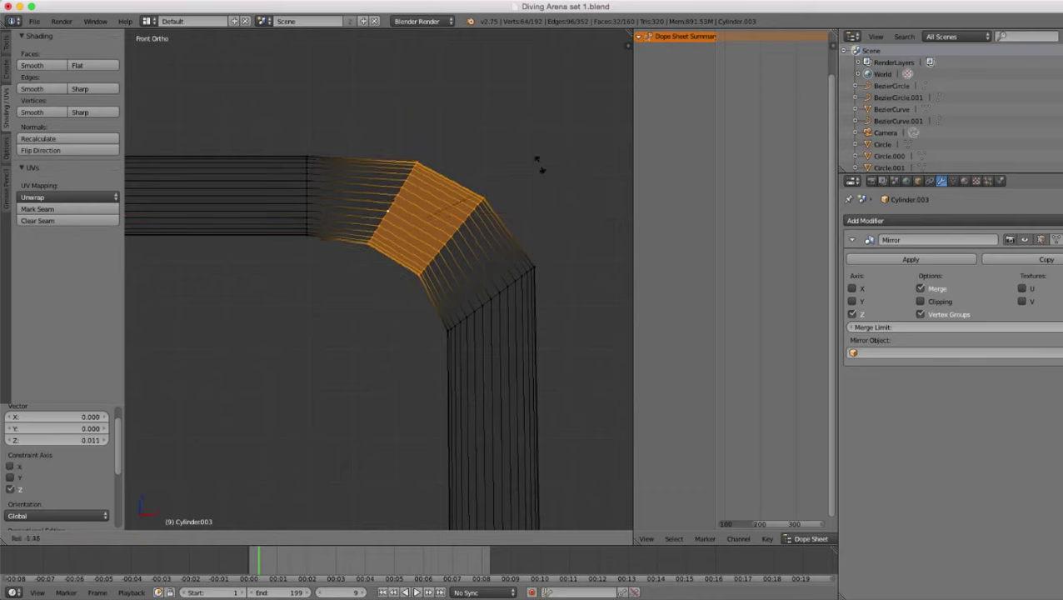
right_click(535, 157)
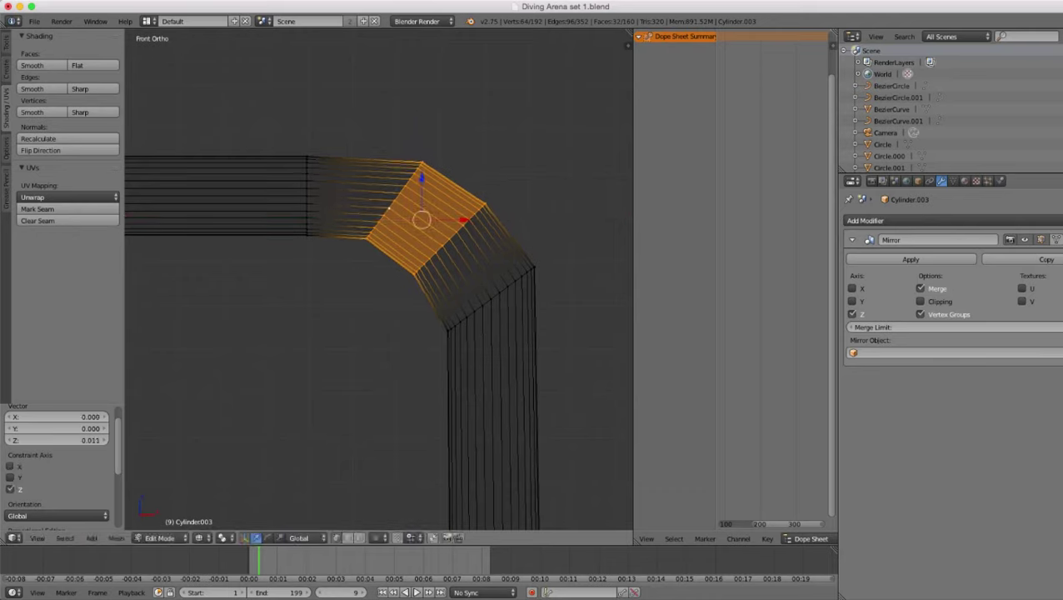
key("ctrl+z")
key("ctrl+z")
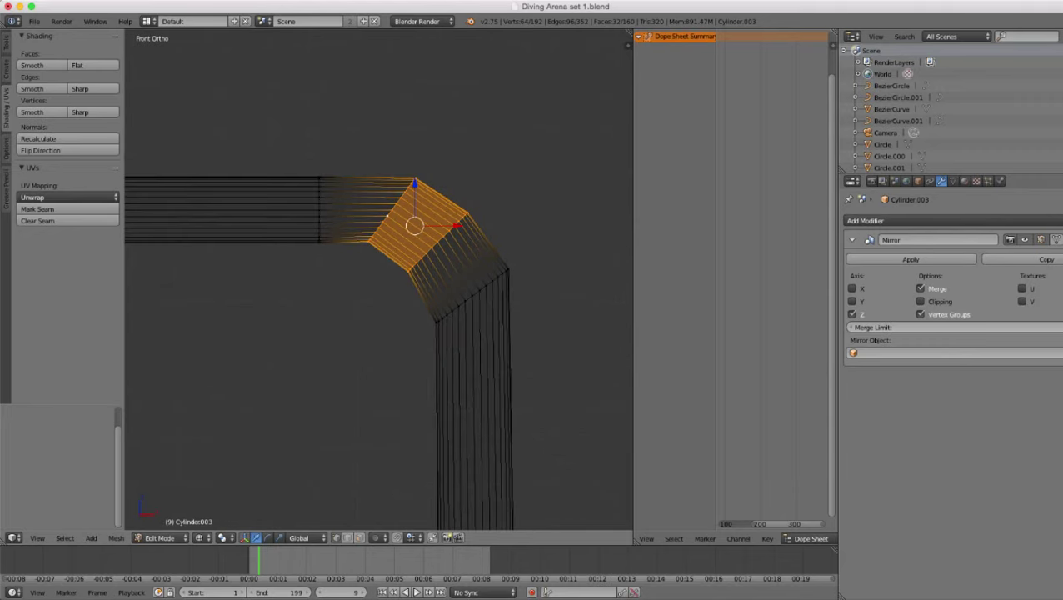
- Scale the selected bend faces by 1.021 along Z
key("s")
key("z")
left_click(388, 215)
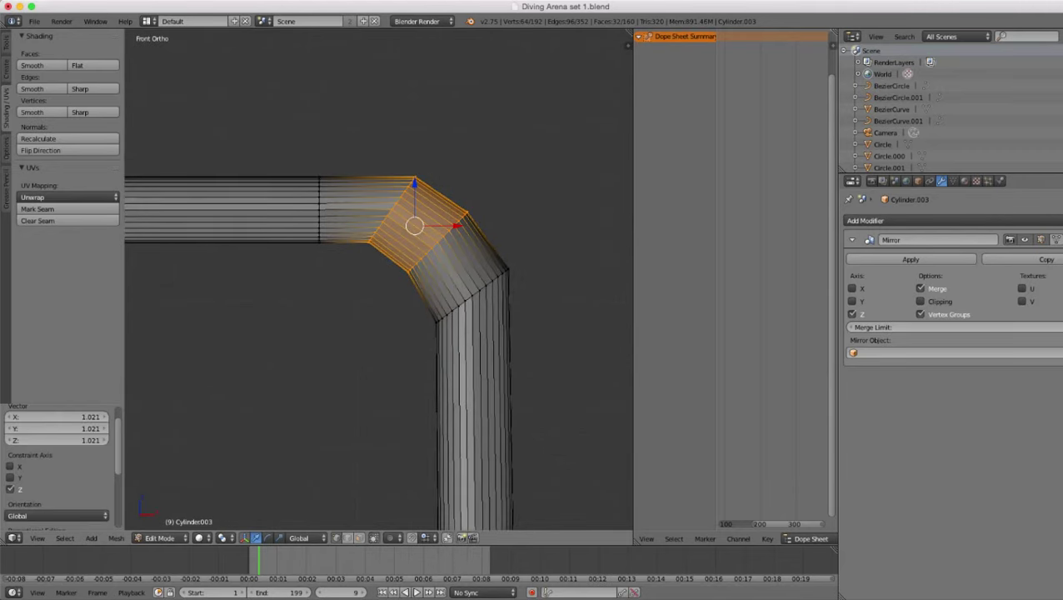
- Apply smooth shading to the whole rod in Object Mode and check the bend
key("Tab")
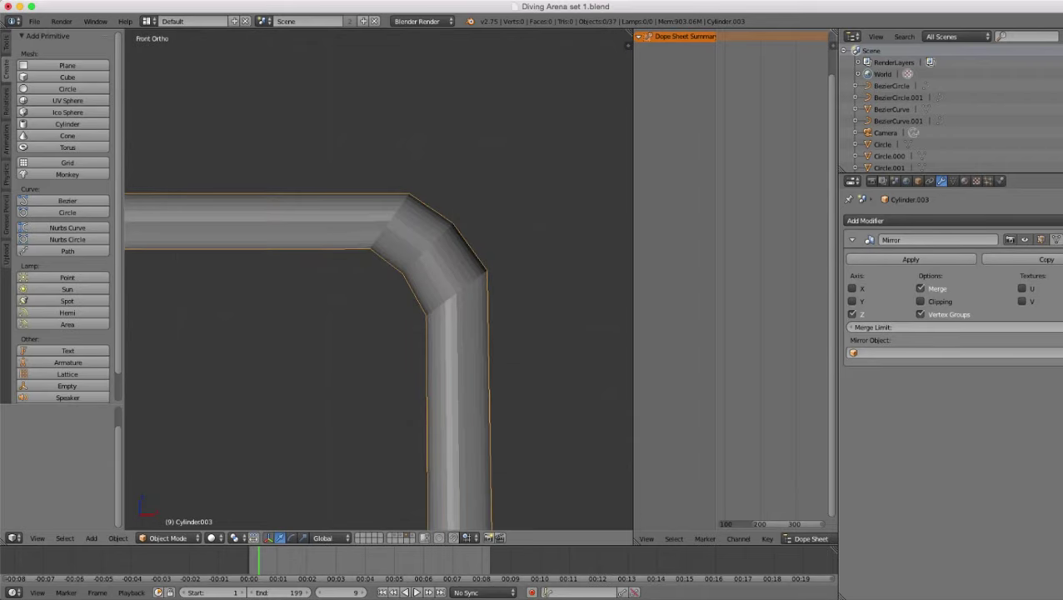
left_click(6, 43)
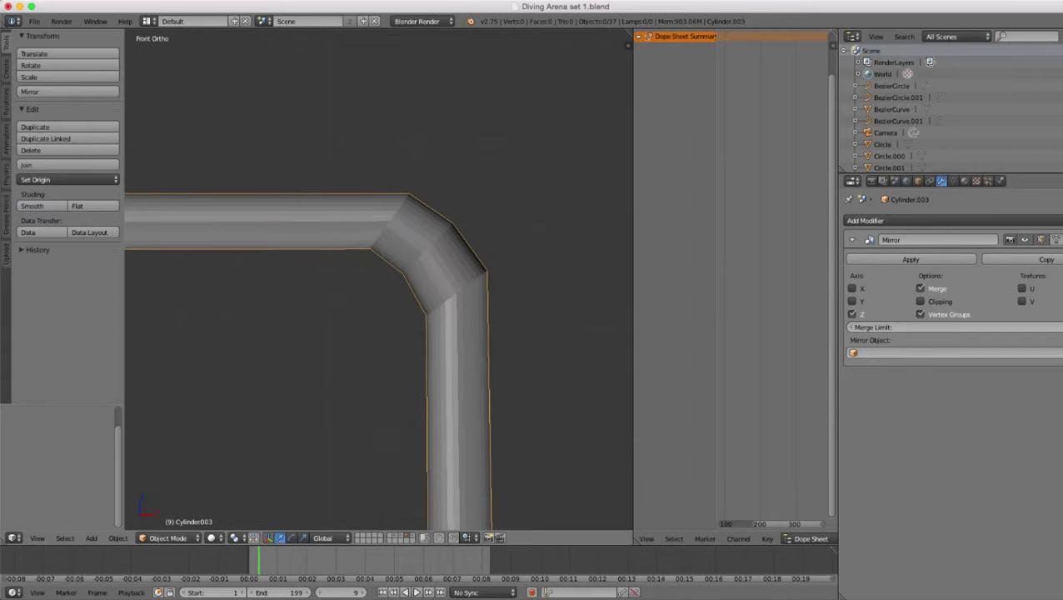
left_click(41, 206)
scroll(379, 279, "down", 2)
scroll(379, 279, "down", 1)
middle_click_drag(379, 279, 298, 199, "shift")
scroll(298, 199, "up", 1)
scroll(298, 199, "down", 3)
scroll(298, 200, "up", 2)
- Move the bend's lower edge loop, where it meets the leg, down about 0.257 along Z
key("Tab")
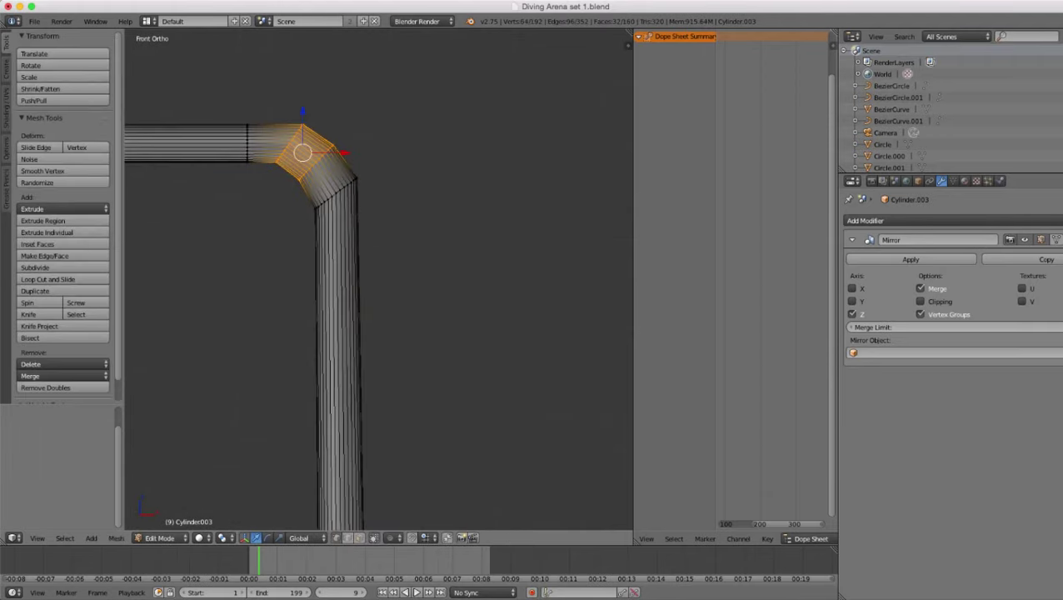
right_click(320, 164, "alt")
right_click(338, 192, "alt")
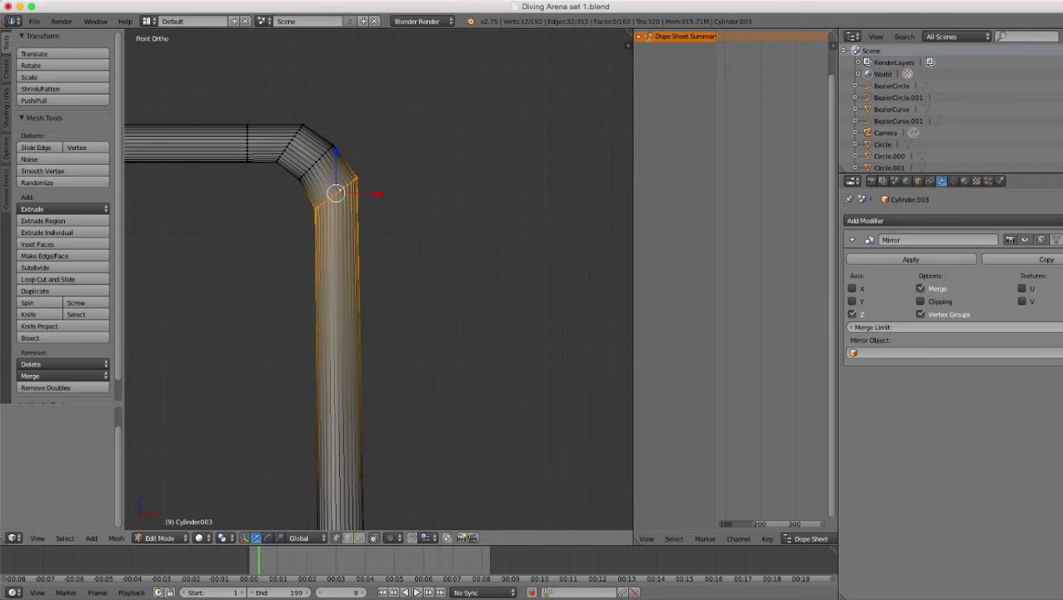
key("g")
key("z")
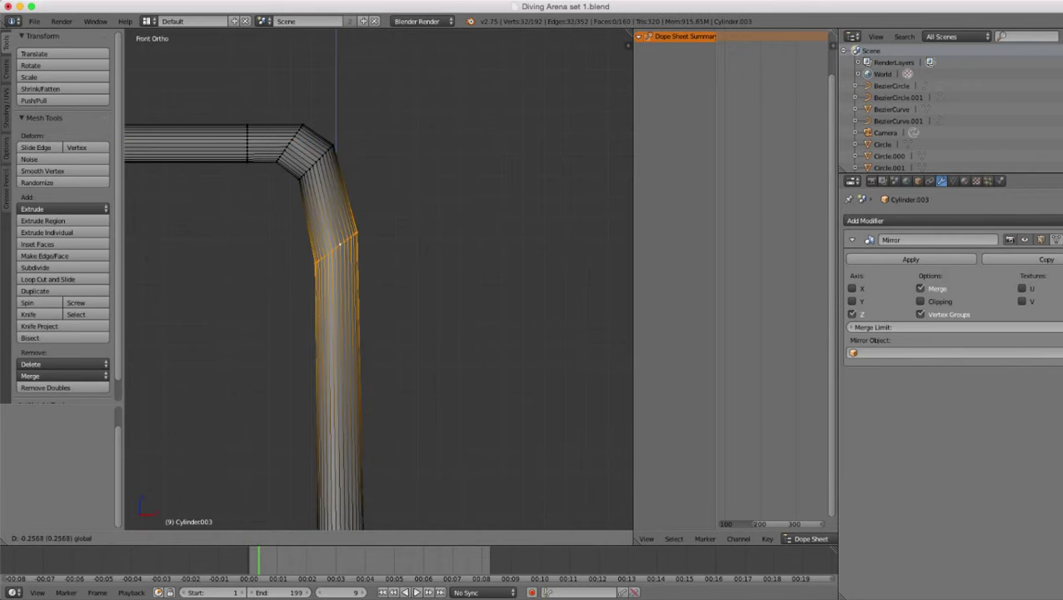
left_click(340, 242)
- Add one loop cut midway through the stretched lower bend section and shift it about 0.029 along X
key("ctrl+r")
left_click(334, 209)
left_click(333, 209)
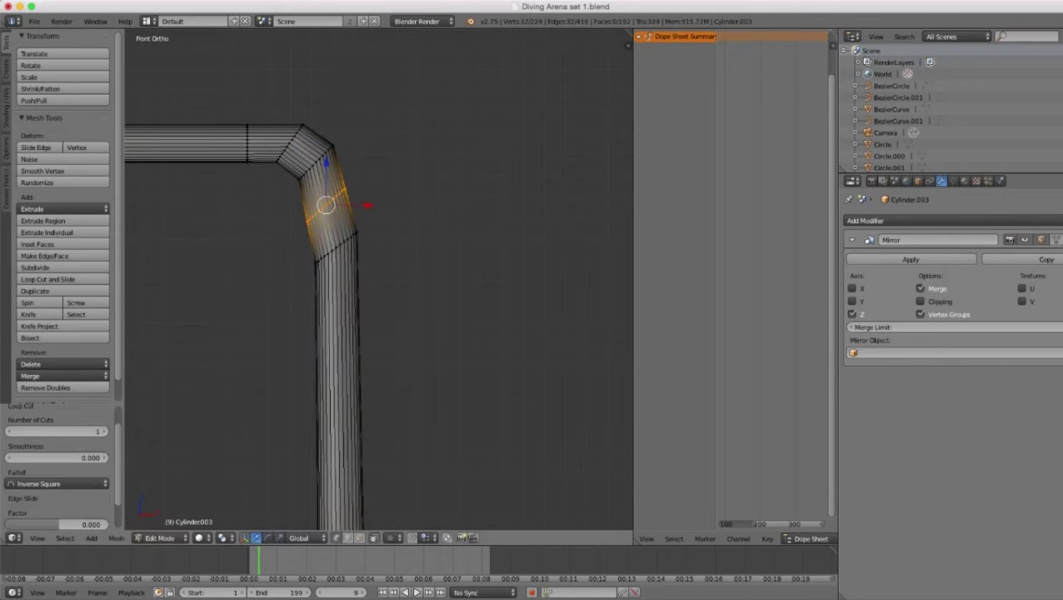
key("g")
key("x")
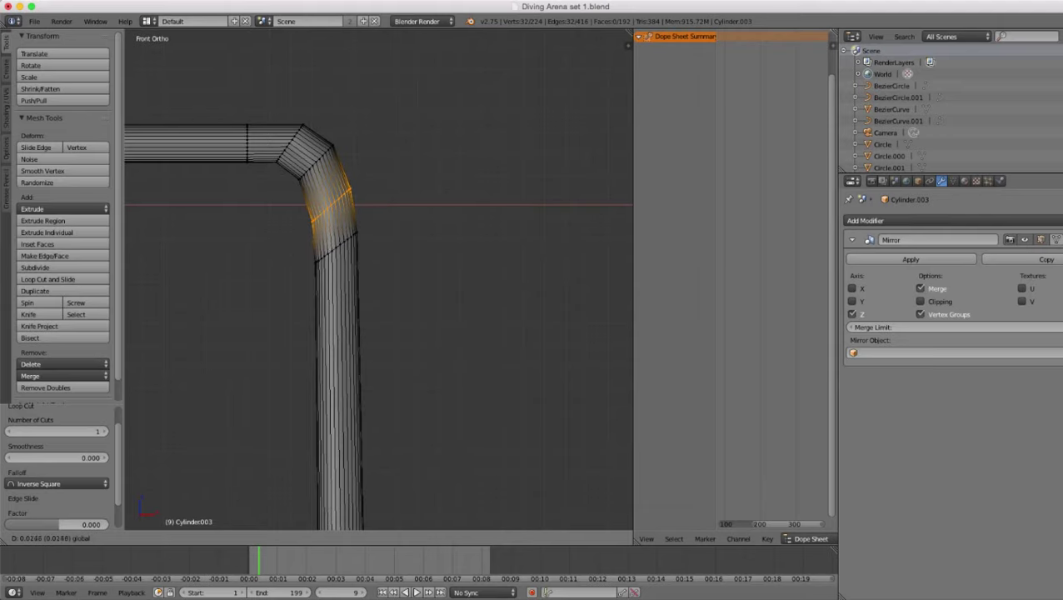
left_click(340, 208)
key("Tab")
key("z")
scroll(379, 280, "down", 1)
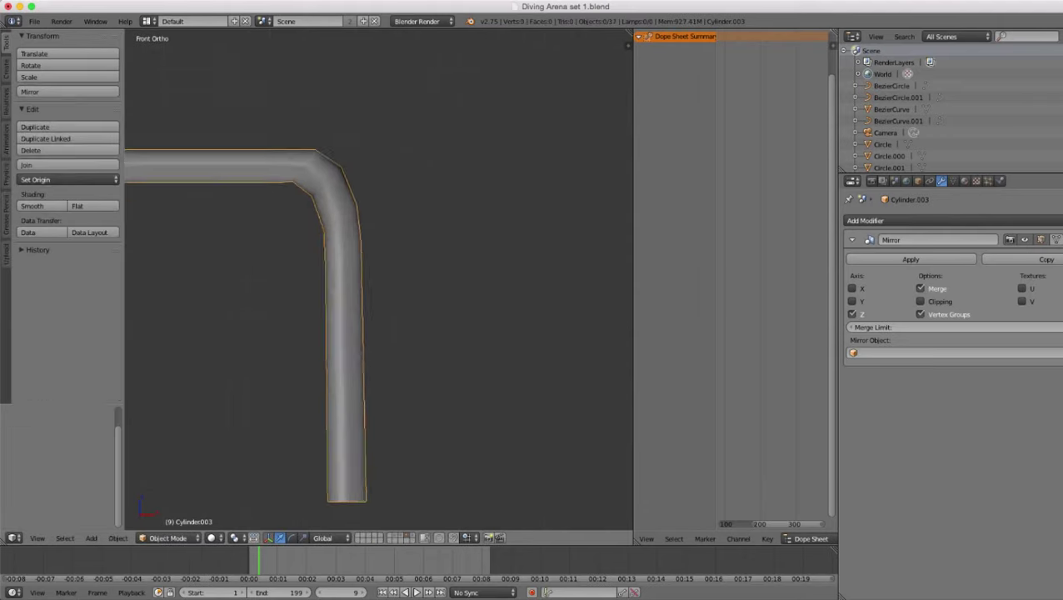
scroll(379, 280, "down", 3)
scroll(363, 266, "up", 7)
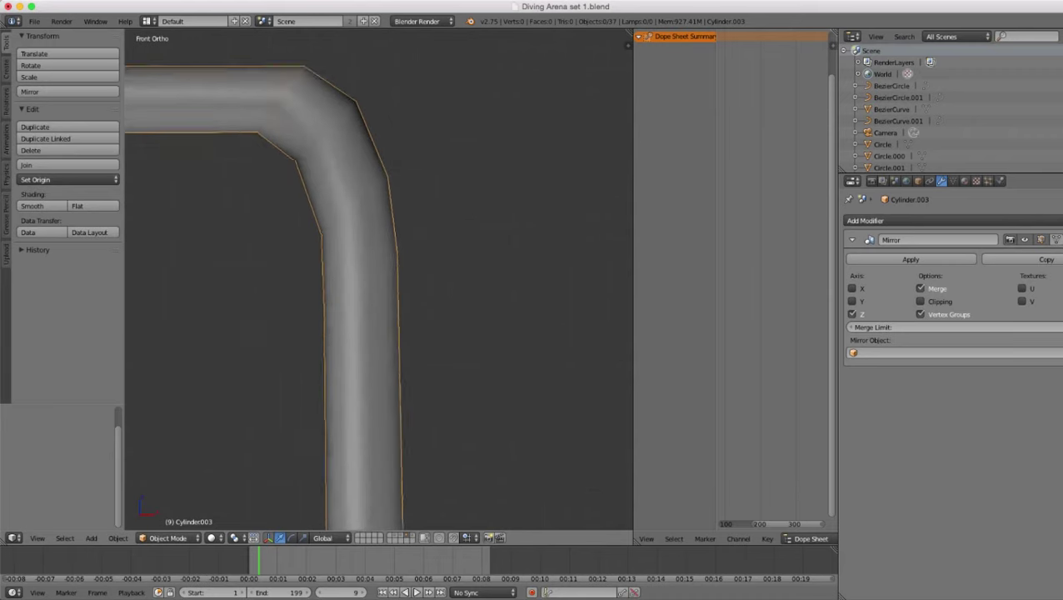
- Rotate the newly cut loop slightly in front view and check the bend's shape in Object Mode
key("Tab")
key("r")
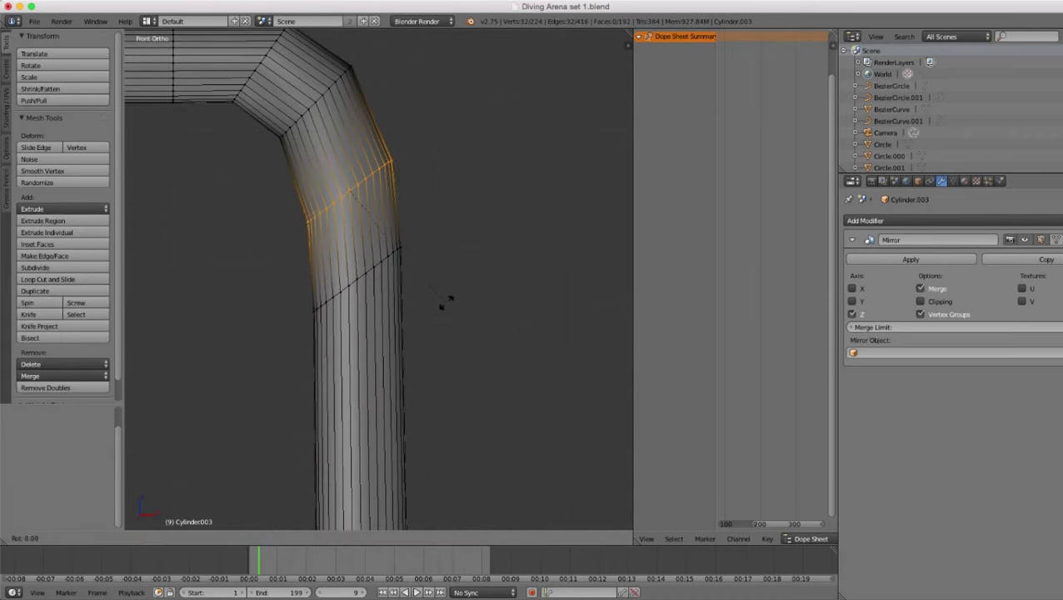
left_click(449, 318)
key("Tab")
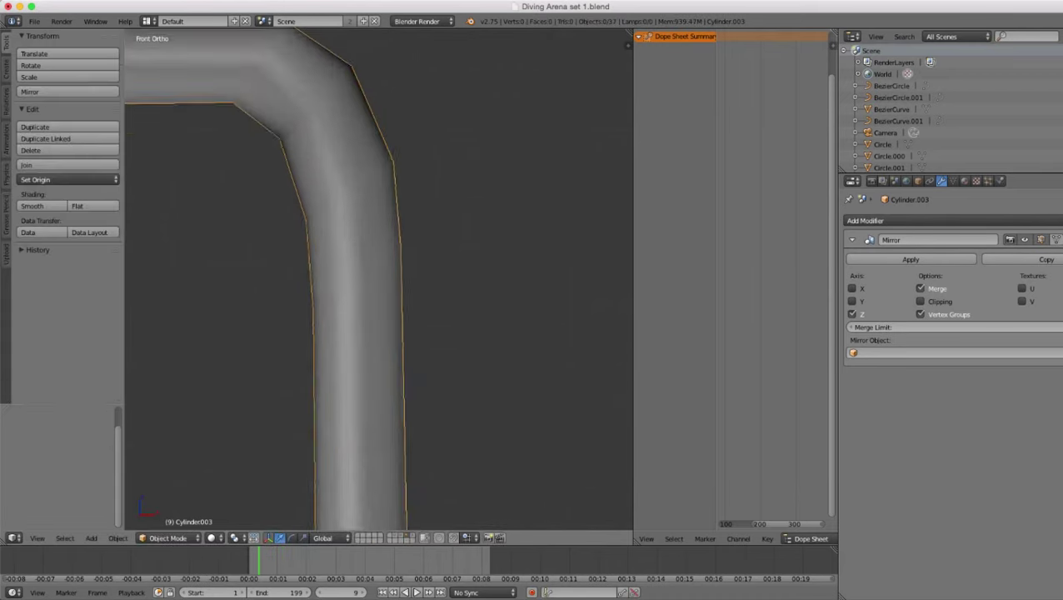
scroll(379, 280, "down", 9)
scroll(379, 280, "down", 8)
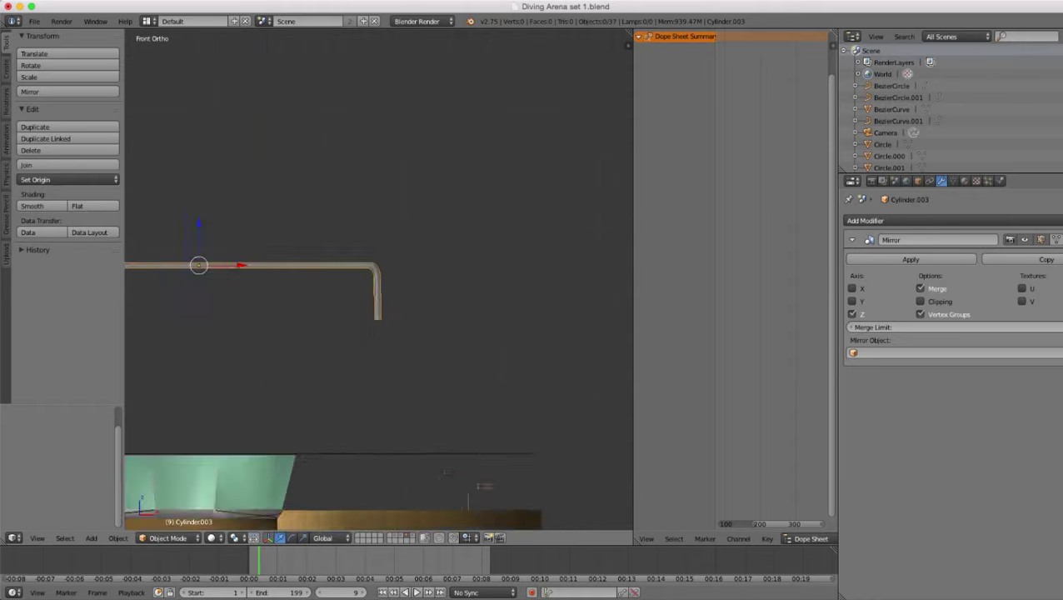
scroll(379, 280, "up", 9)
scroll(379, 280, "up", 4)
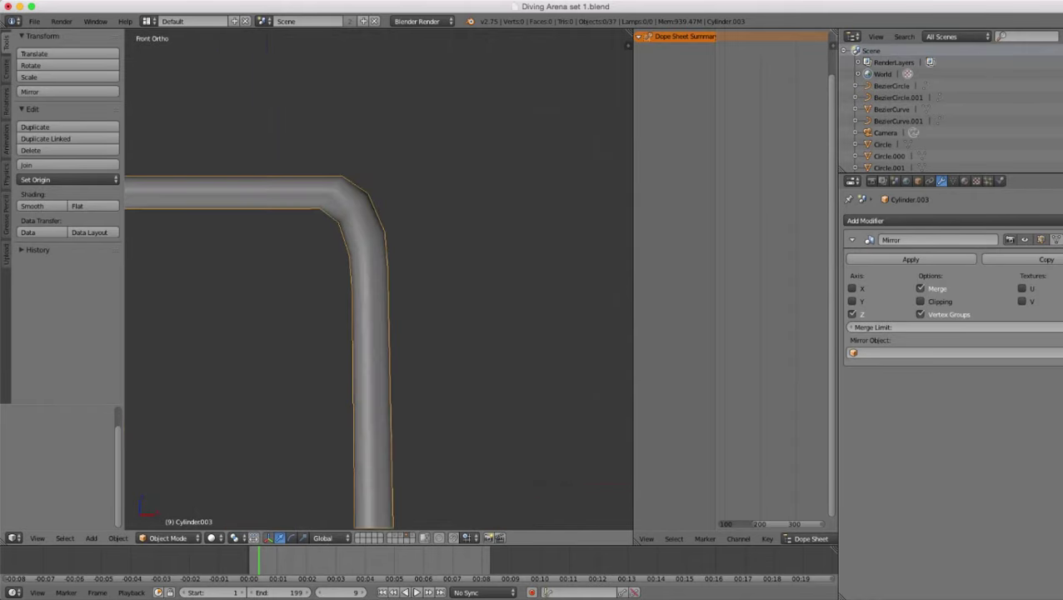
- Shift the bend's upper mitred loop -0.008 along Z and about -0.017 along X, and check the bend in Object Mode
key("Tab")
middle_click_drag(379, 280, 417, 317, "shift")
scroll(416, 318, "up", 3)
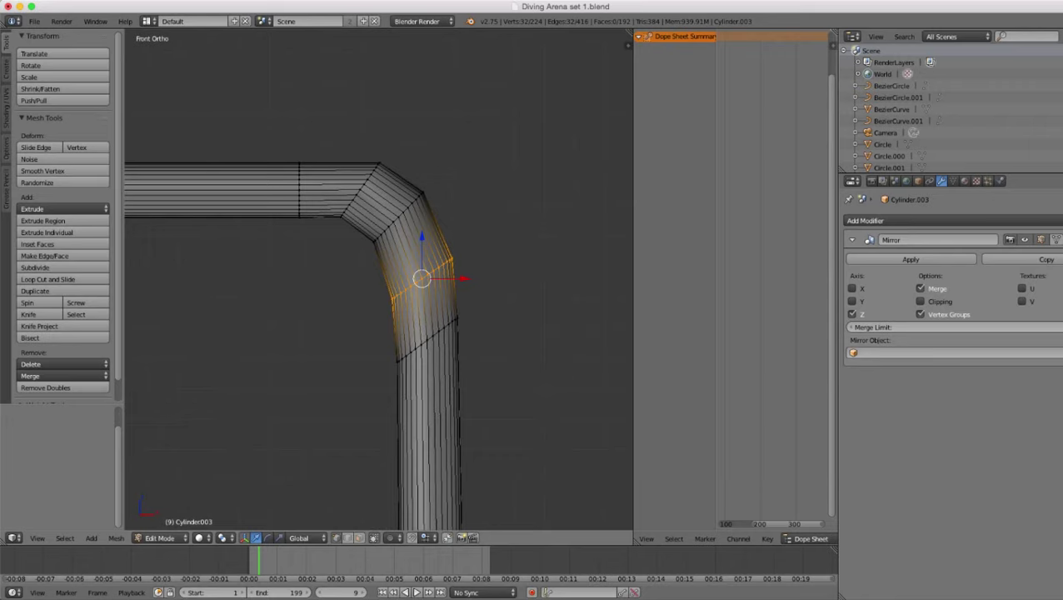
right_click(360, 190, "alt")
left_click_drag(360, 148, 360, 152)
key("g")
key("x")
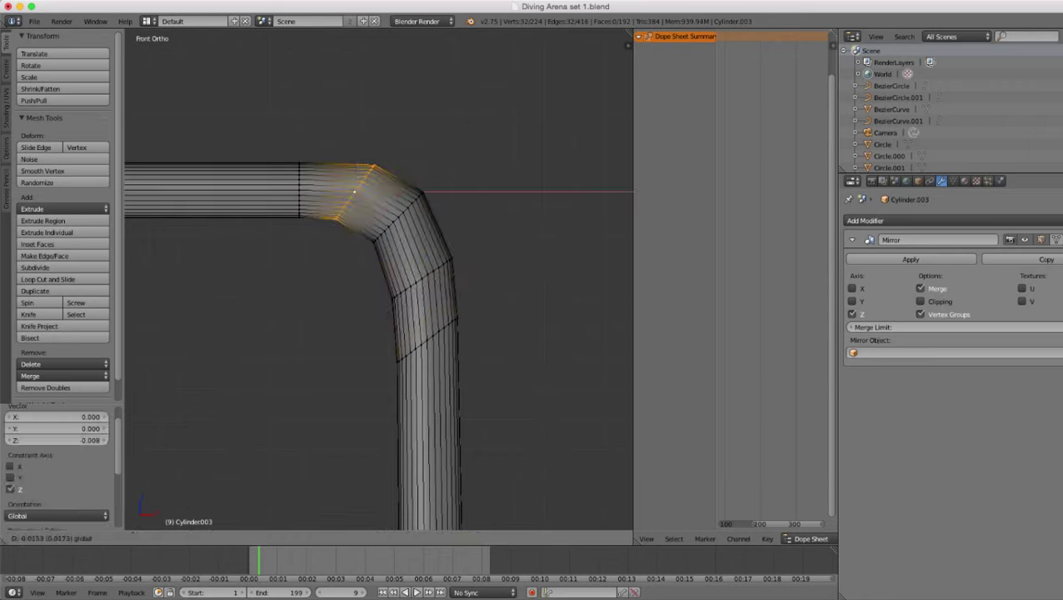
key("Return")
key("Tab")
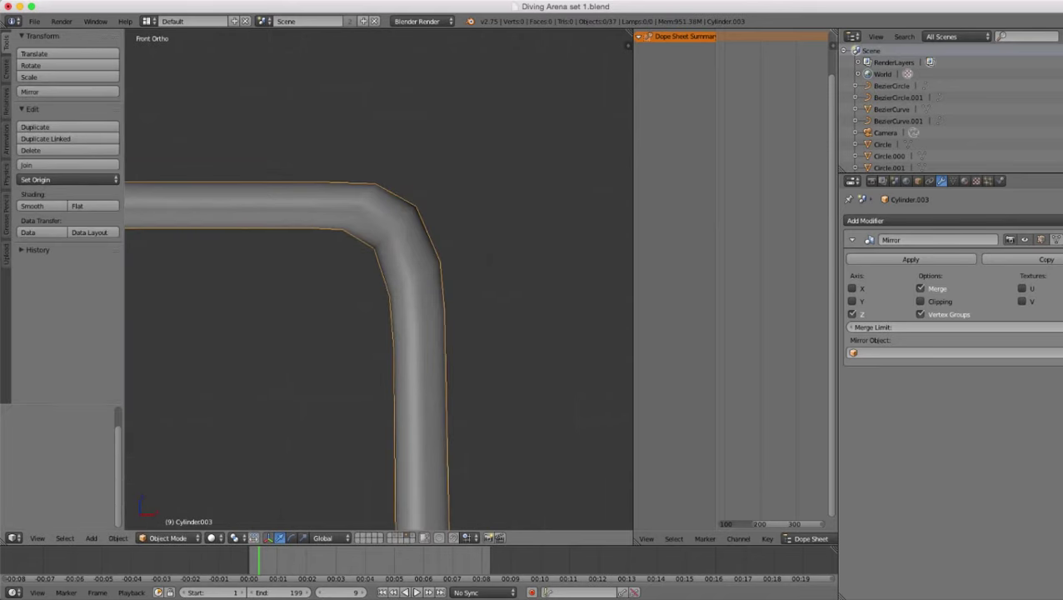
scroll(380, 281, "up", 1)
scroll(379, 283, "down", 6)
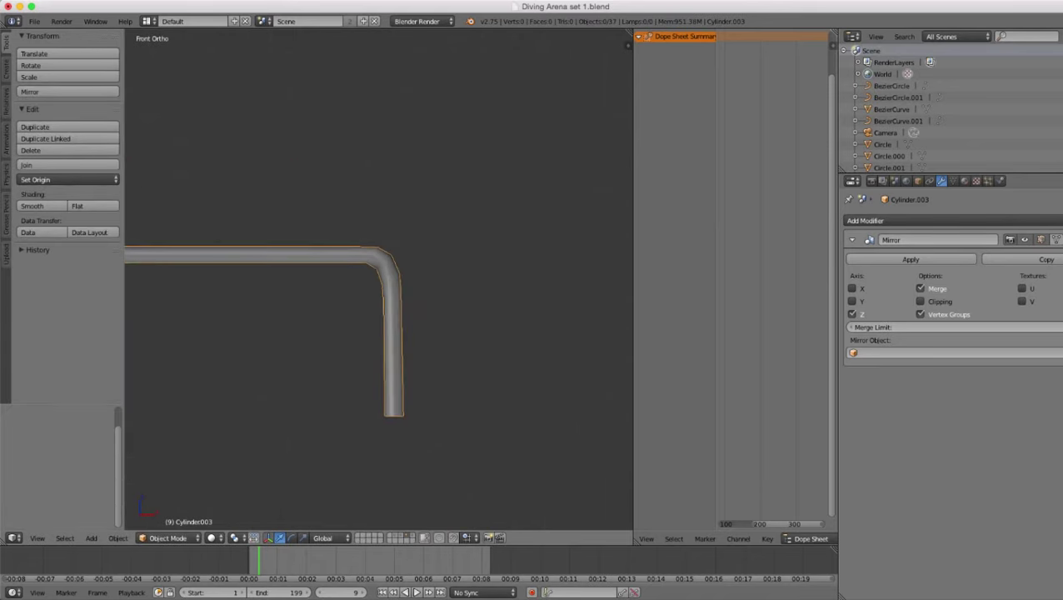
scroll(412, 238, "up", 3)
- Circle-select all bend loops and the leg's end vertices in wireframe so the whole bend and leg are selected
key("Tab")
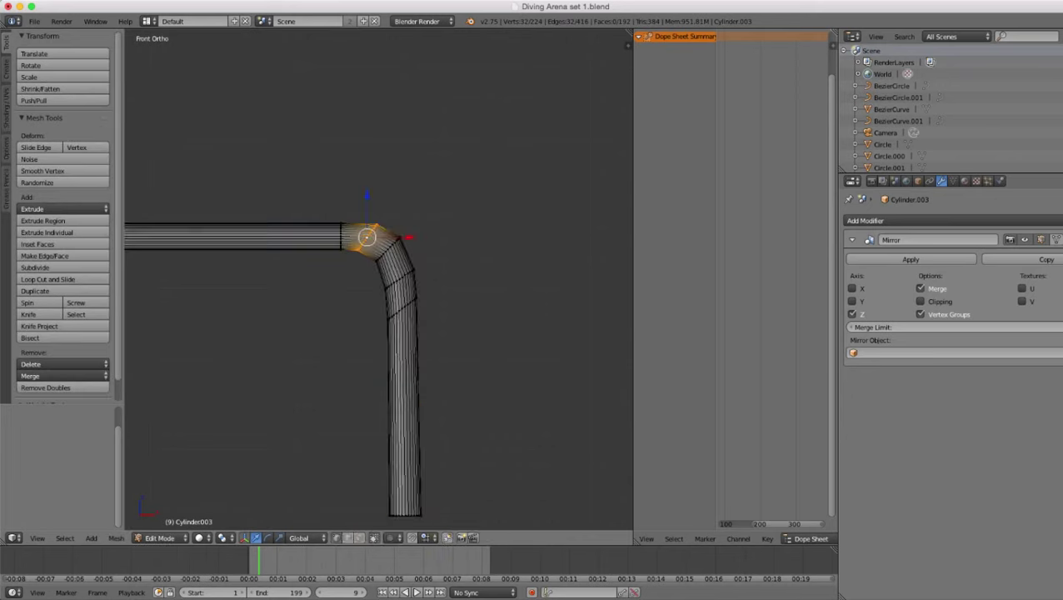
key("z")
scroll(413, 238, "up", 2)
key("c")
scroll(389, 238, "down", 5)
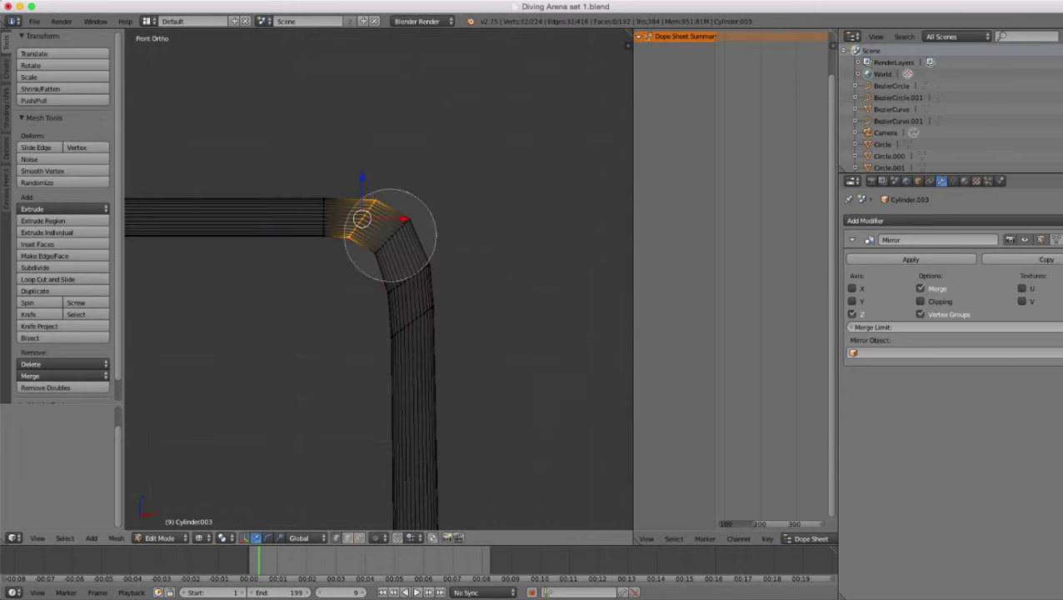
left_click_drag(389, 235, 423, 314)
right_click(430, 340)
scroll(431, 340, "down", 3)
scroll(430, 340, "down", 1)
key("c")
middle_click_drag(427, 425, 396, 499, "shift")
left_click(411, 357)
right_click(411, 357)
scroll(411, 357, "up", 3)
scroll(411, 342, "up", 1)
scroll(396, 498, "up", 5)
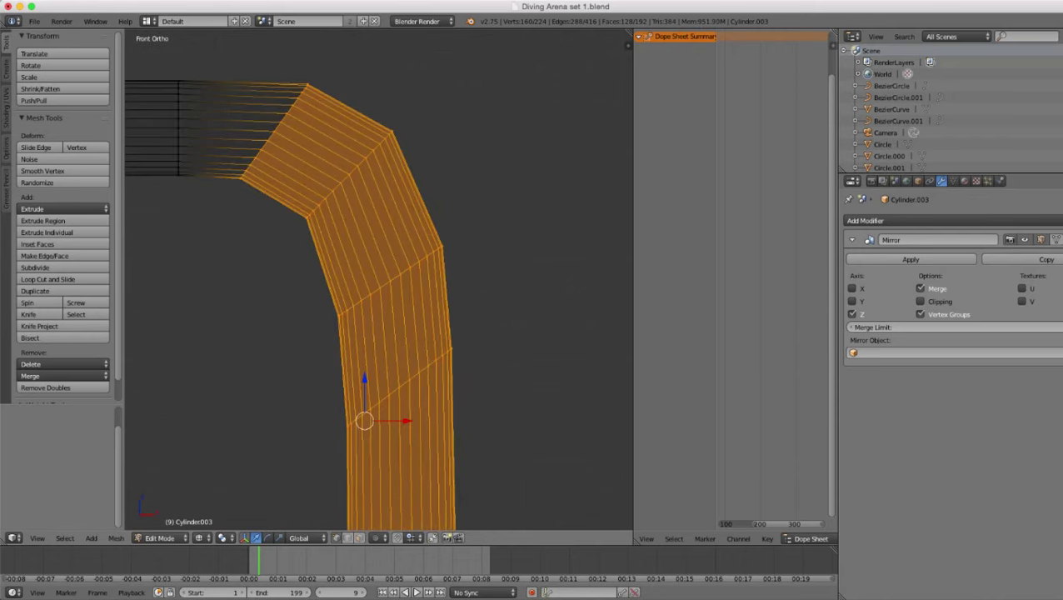
key("alt+s")
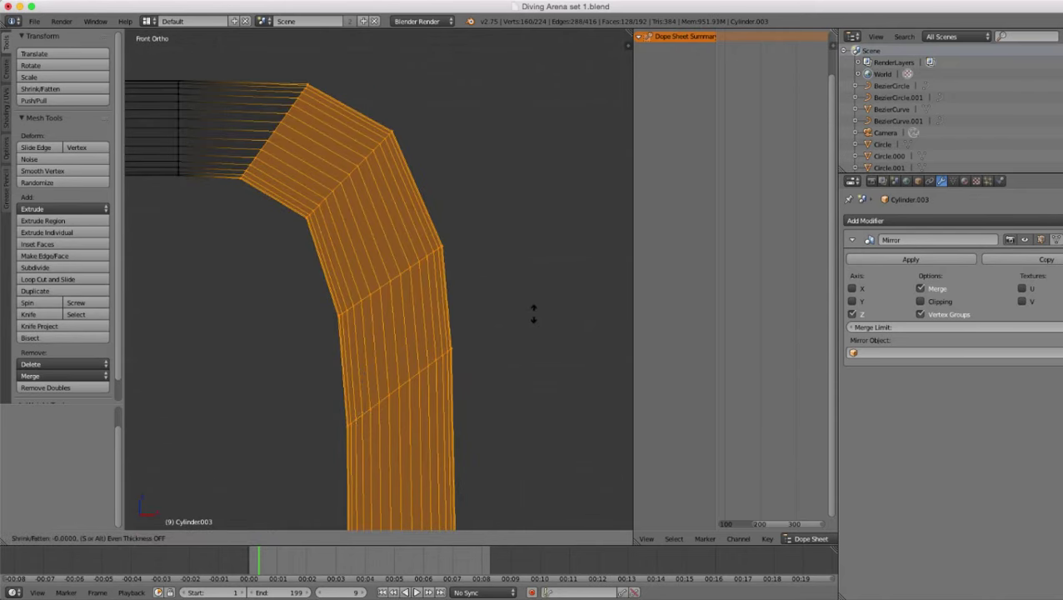
right_click(489, 343)
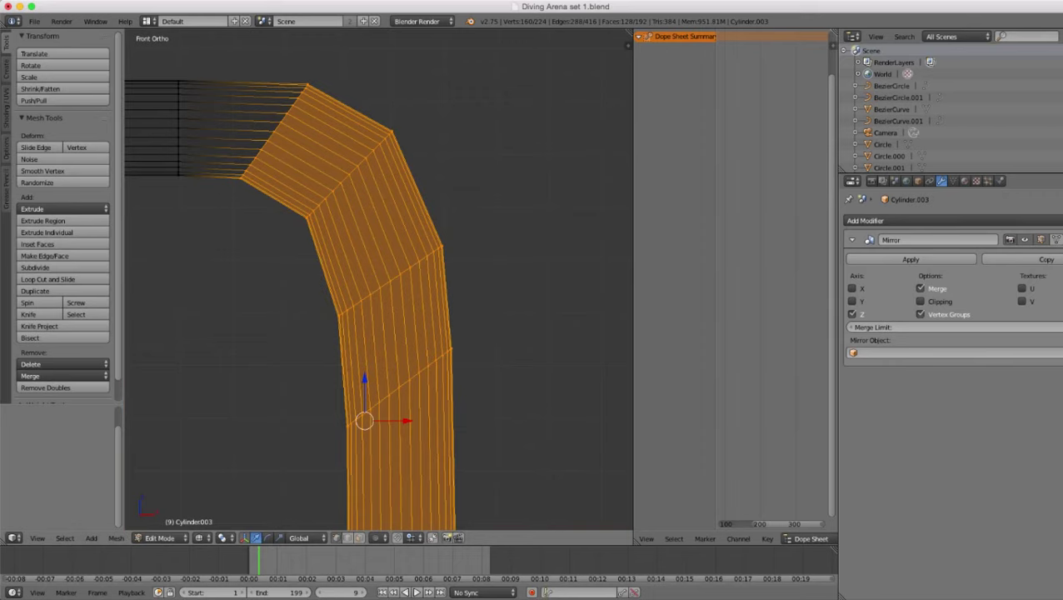
key("alt+s")
right_click(527, 325)
scroll(527, 325, "down", 1)
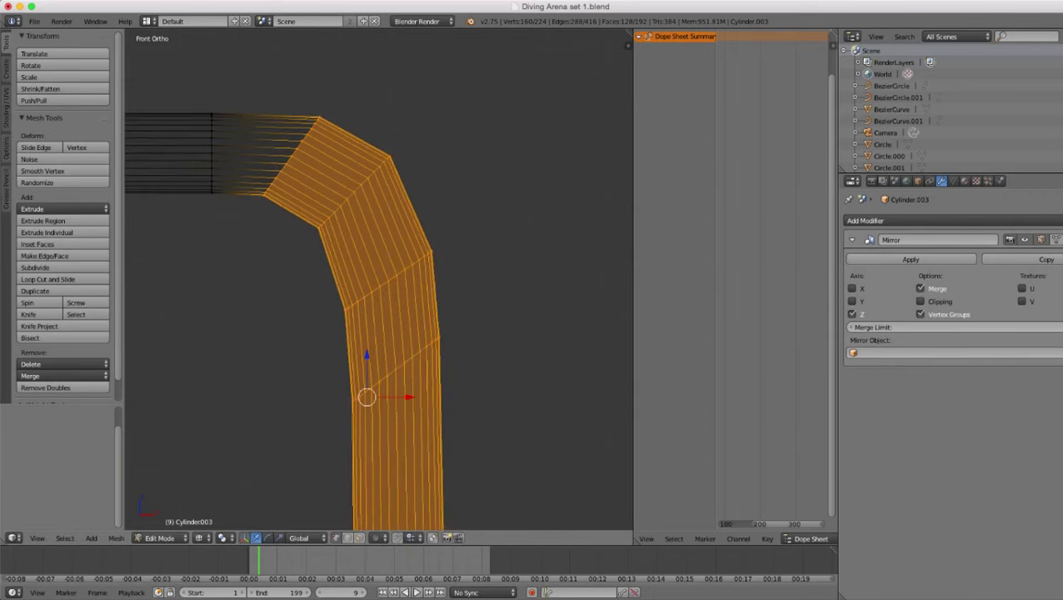
key("z")
scroll(379, 283, "down", 5)
scroll(379, 284, "up", 3)
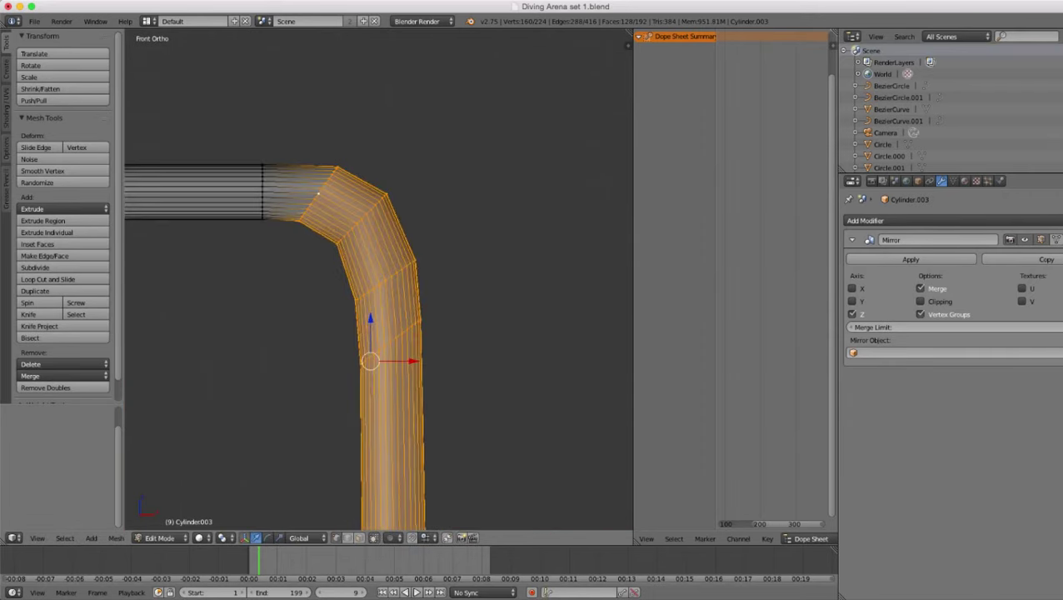
key("s")
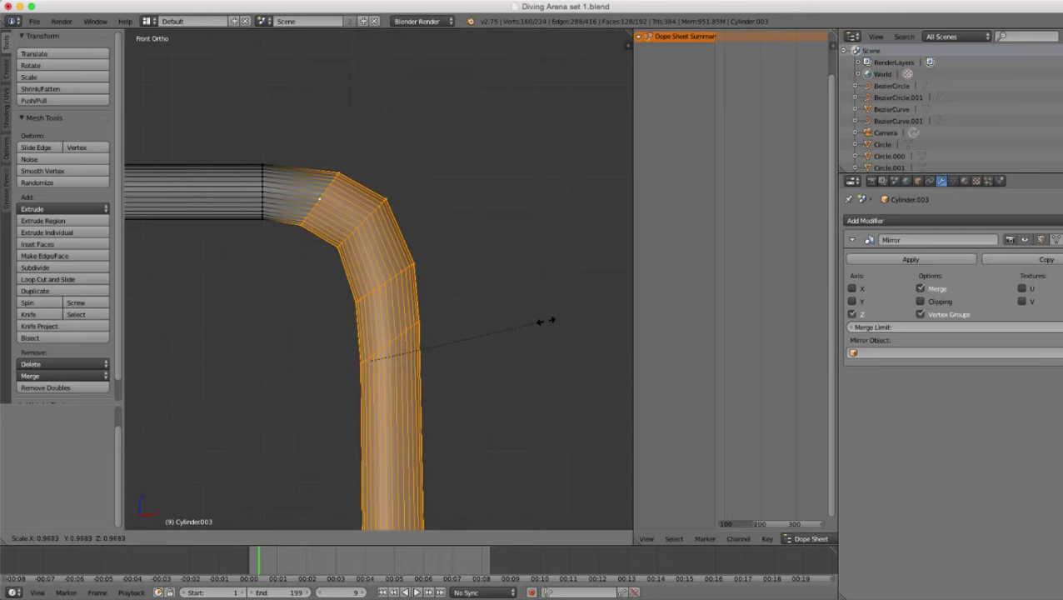
right_click(546, 321)
scroll(546, 321, "down", 5)
scroll(546, 321, "up", 2)
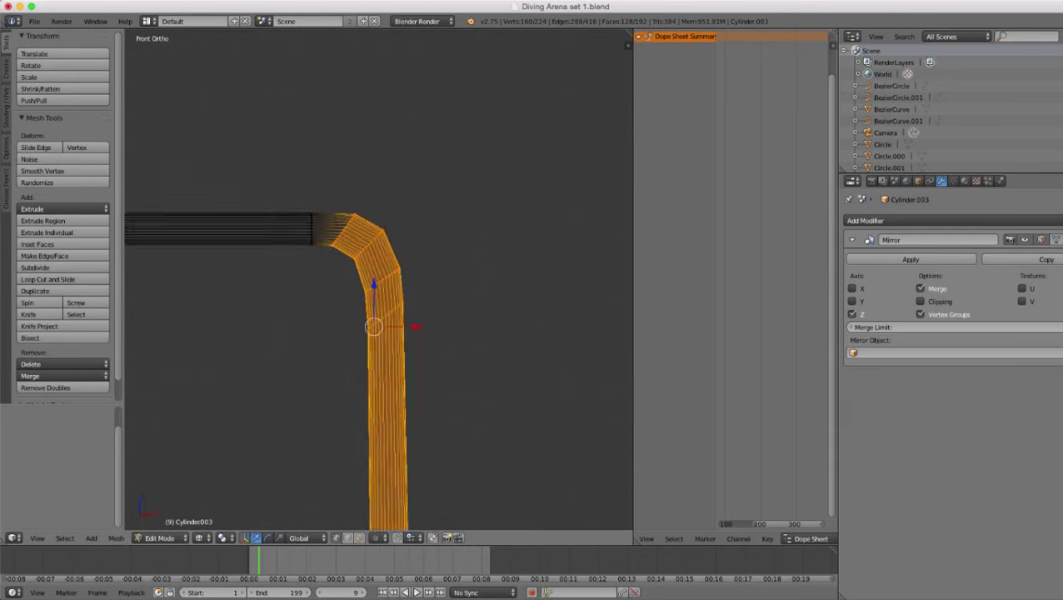
- Scale the selected bend and leg uniformly to about 0.970 and check the rod in Object Mode with solid shading
key("s")
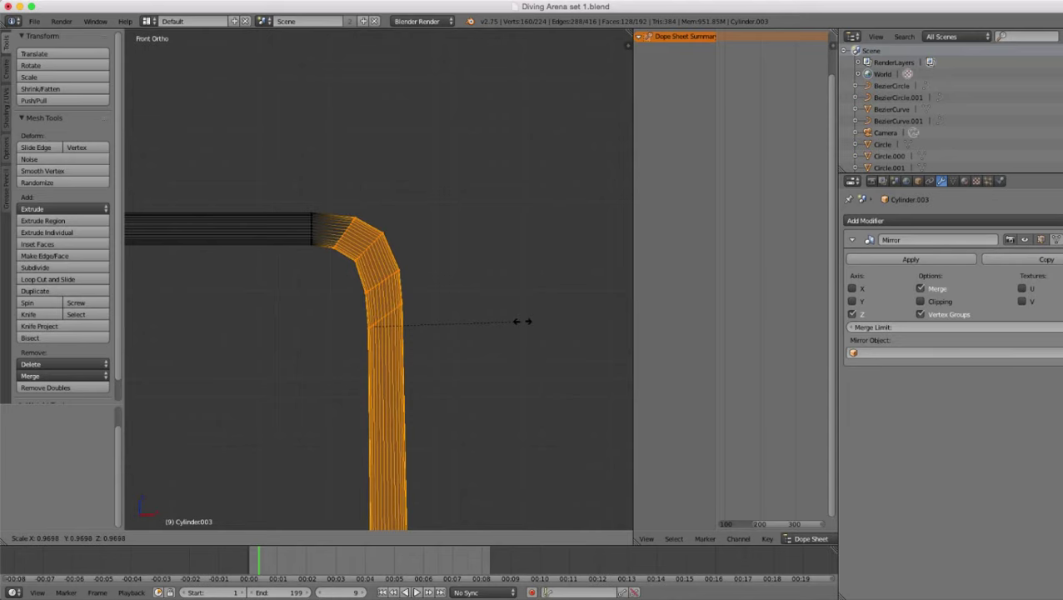
left_click(522, 321)
scroll(522, 321, "down", 4)
key("Tab")
scroll(522, 321, "down", 5)
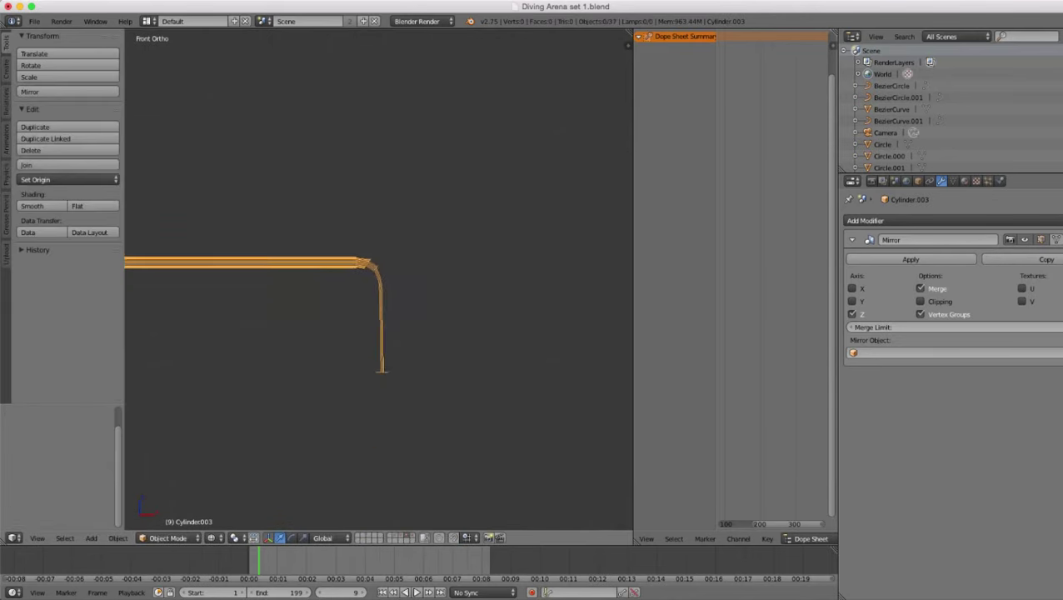
key("z")
scroll(523, 321, "up", 6)
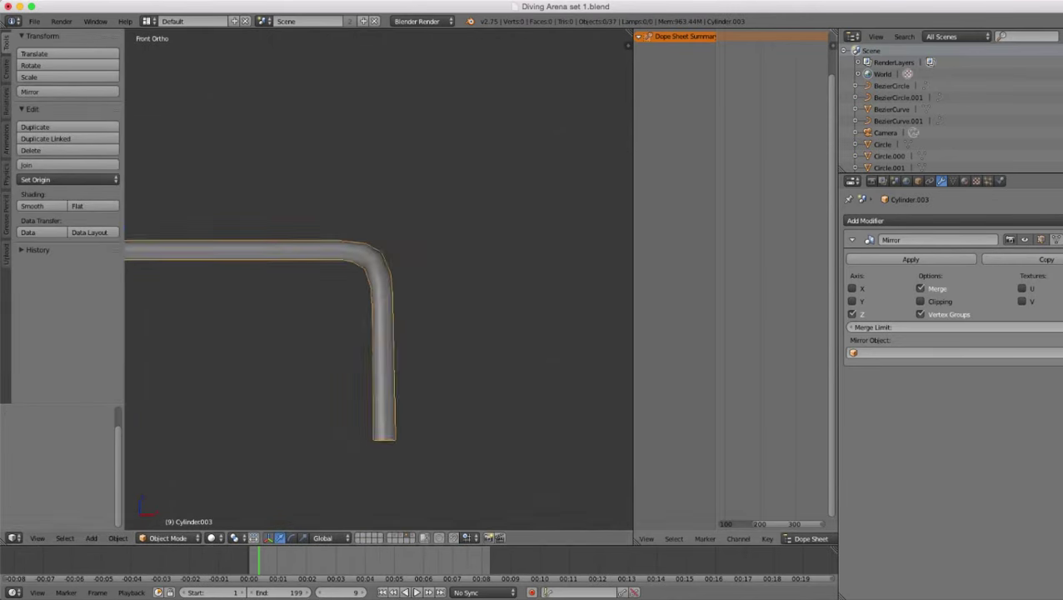
- Add a Subdivision Surface modifier to the rod and inspect the smoothed bend above the arena
left_click(902, 221)
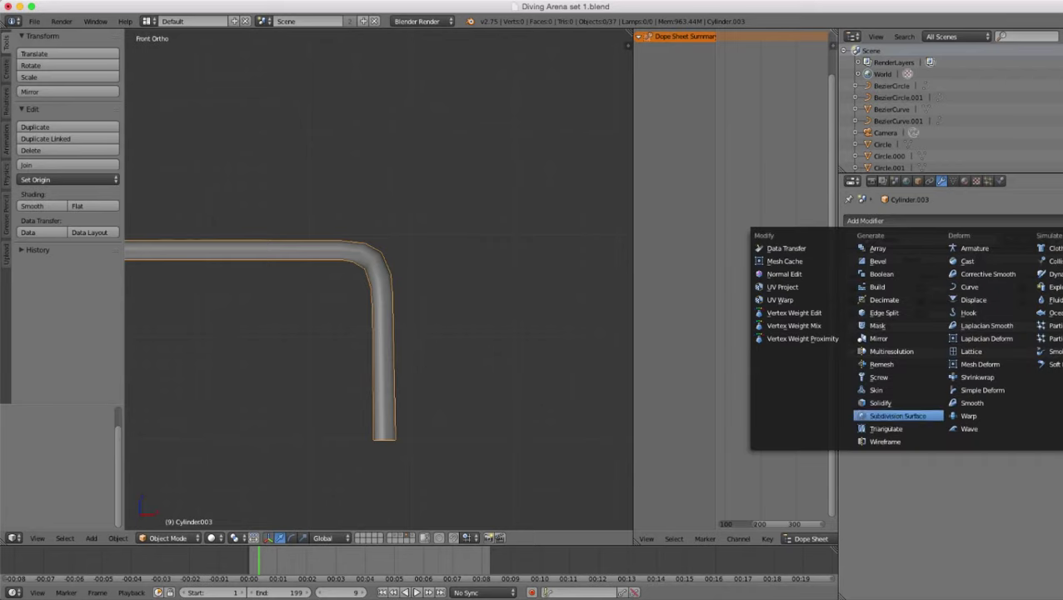
left_click(898, 415)
scroll(378, 280, "down", 4)
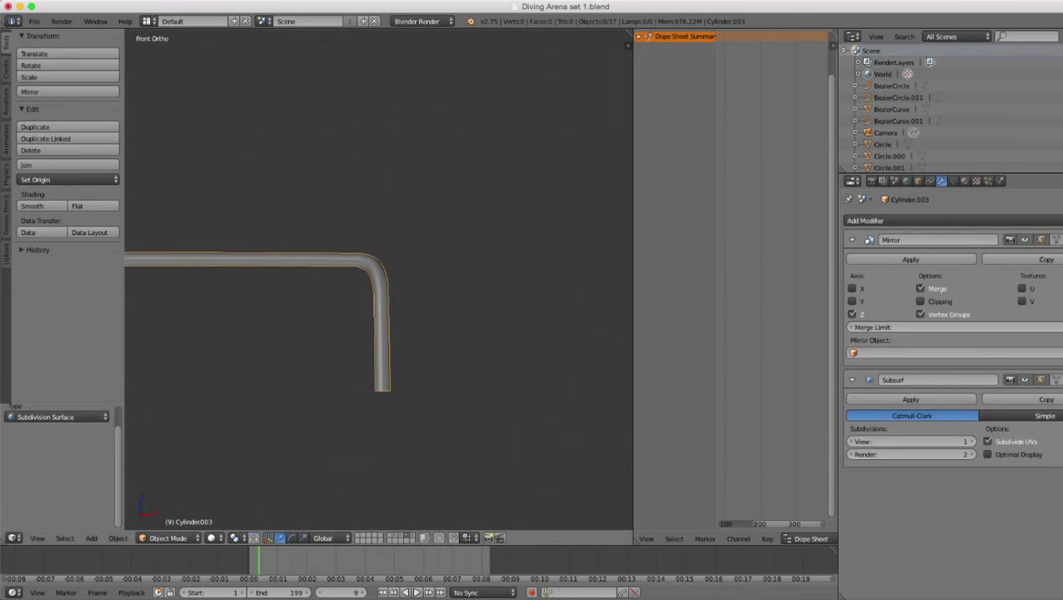
scroll(379, 279, "up", 5)
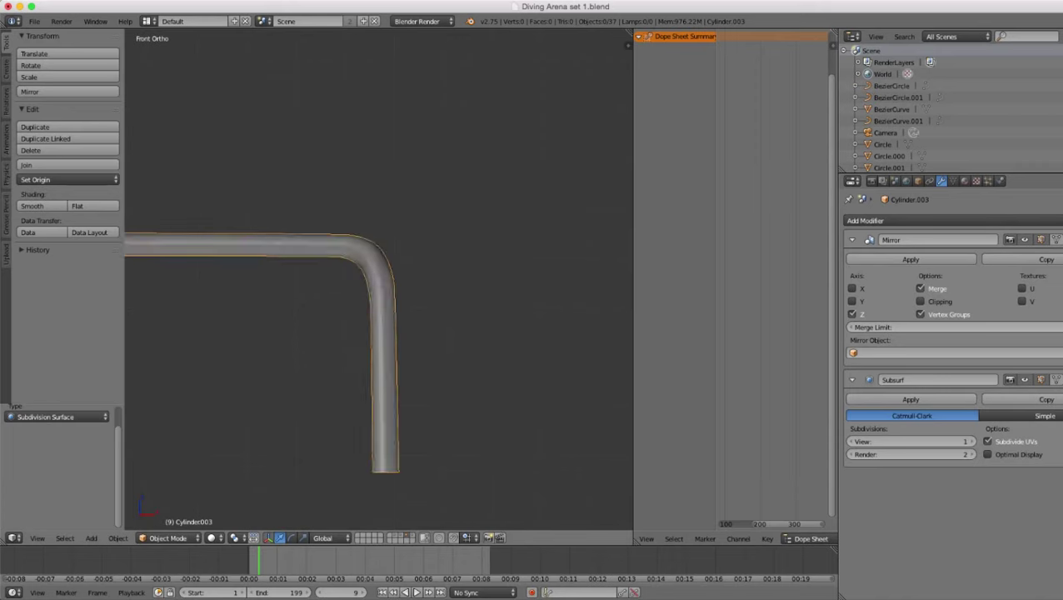
scroll(380, 279, "down", 4)
middle_click_drag(380, 279, 251, 328)
scroll(467, 346, "down", 4)
scroll(466, 345, "down", 2)
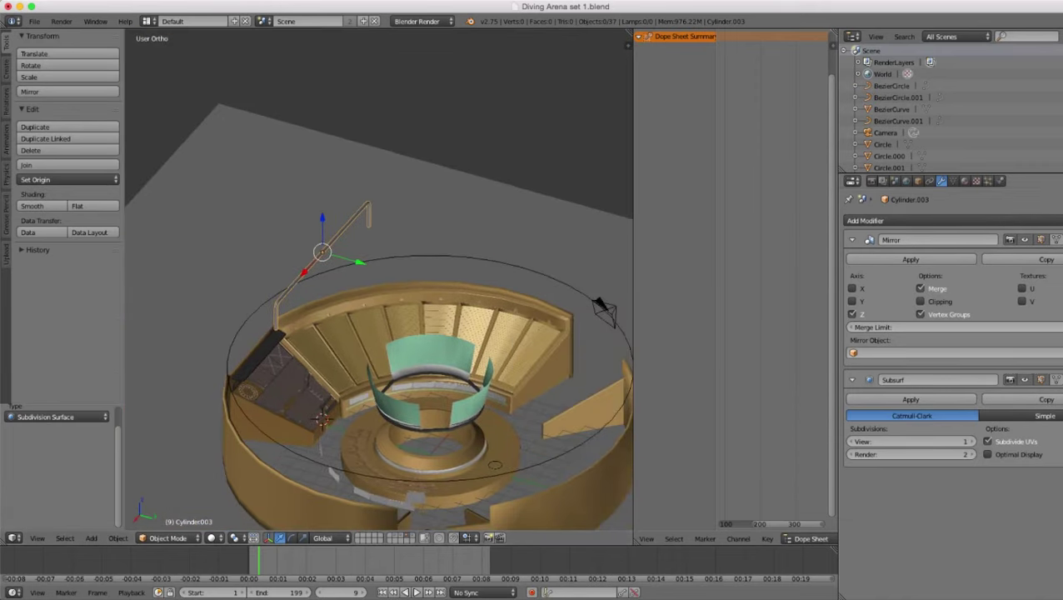
- Turn off the Subdivision Surface modifier's viewport display and open the rod for mesh editing in front view
left_click(1025, 380)
scroll(379, 279, "down", 2)
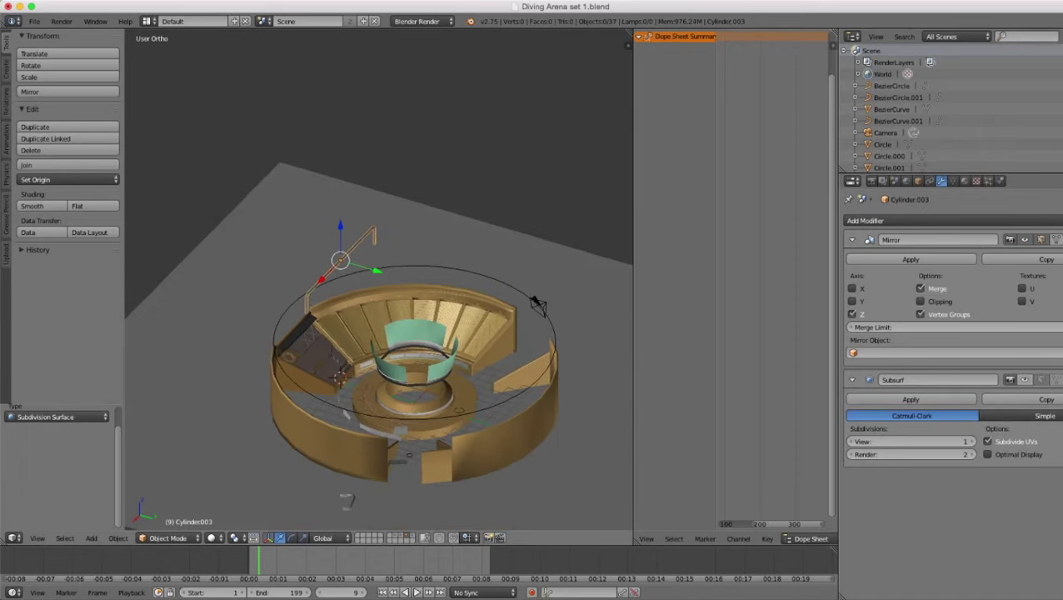
scroll(379, 279, "up", 3)
middle_click_drag(379, 280, 537, 242)
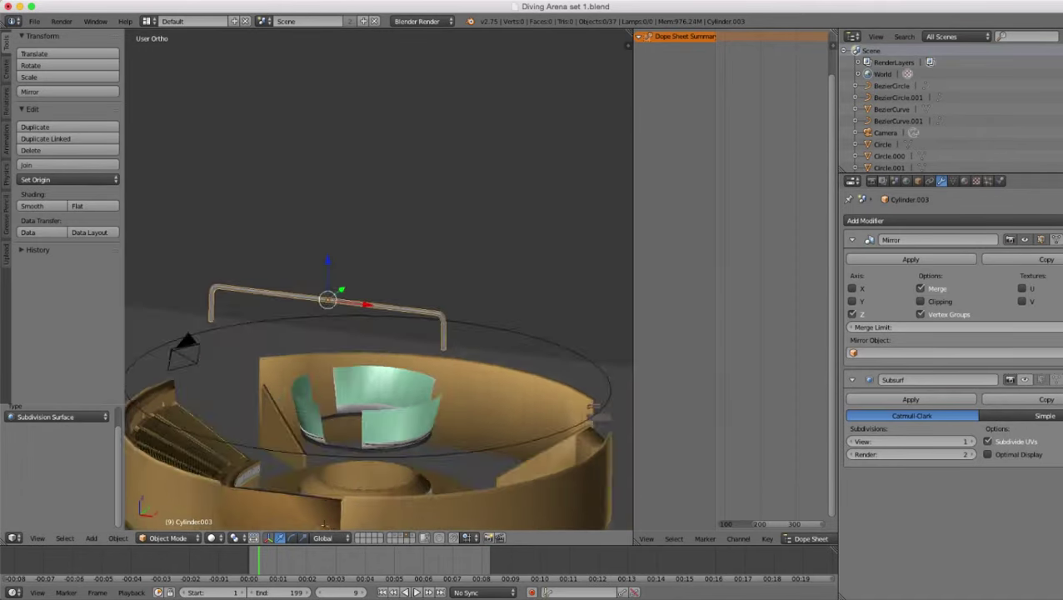
key("KP_1")
scroll(379, 279, "up", 3)
middle_click_drag(379, 279, 342, 256, "shift")
scroll(379, 279, "up", 2)
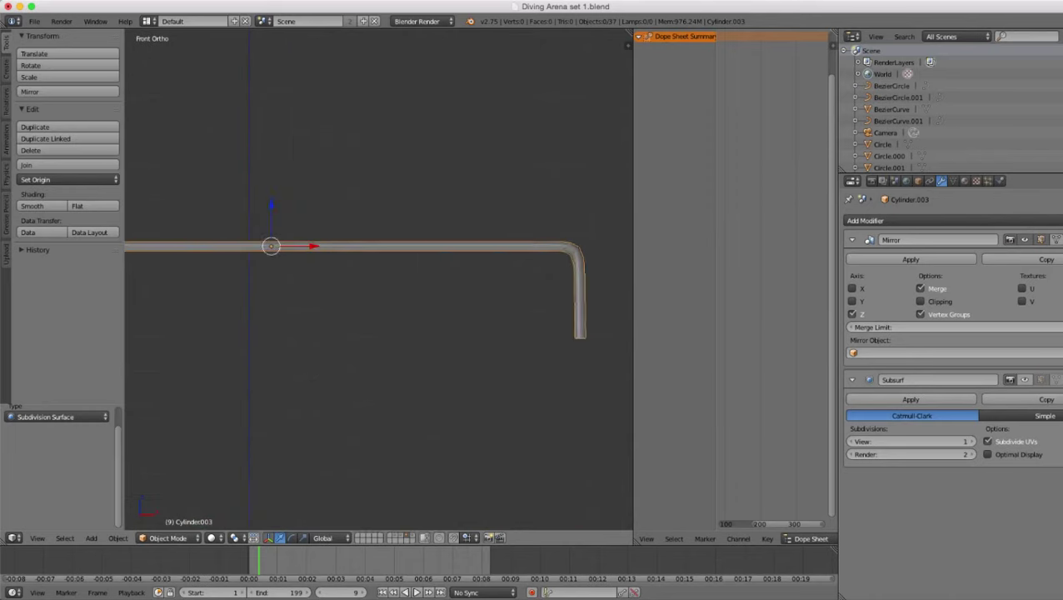
key("Tab")
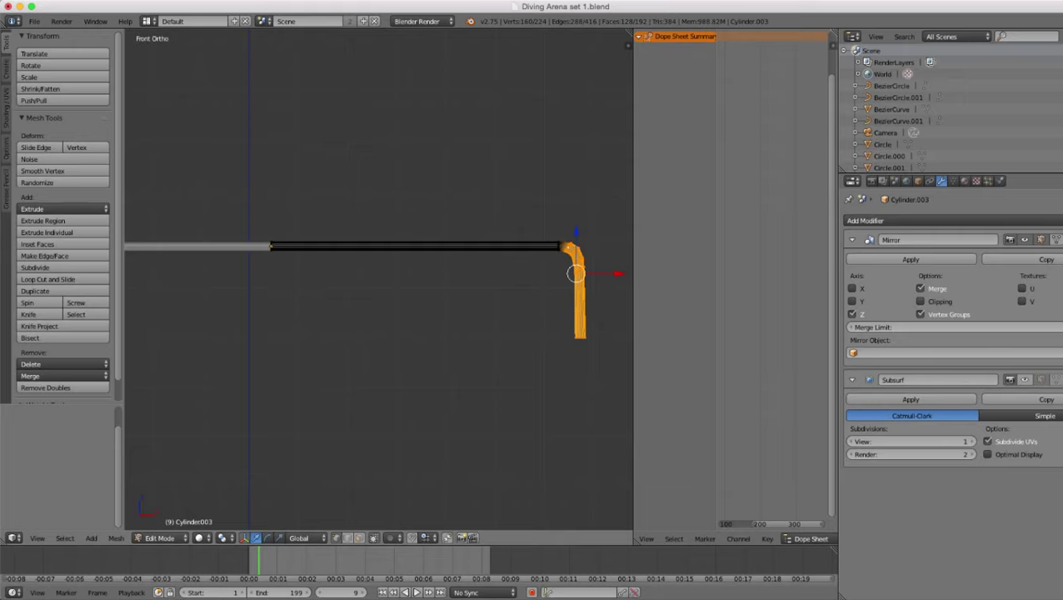
- Clear the selection on the rod's bend and leg and show the mesh in wireframe
scroll(379, 279, "up", 2)
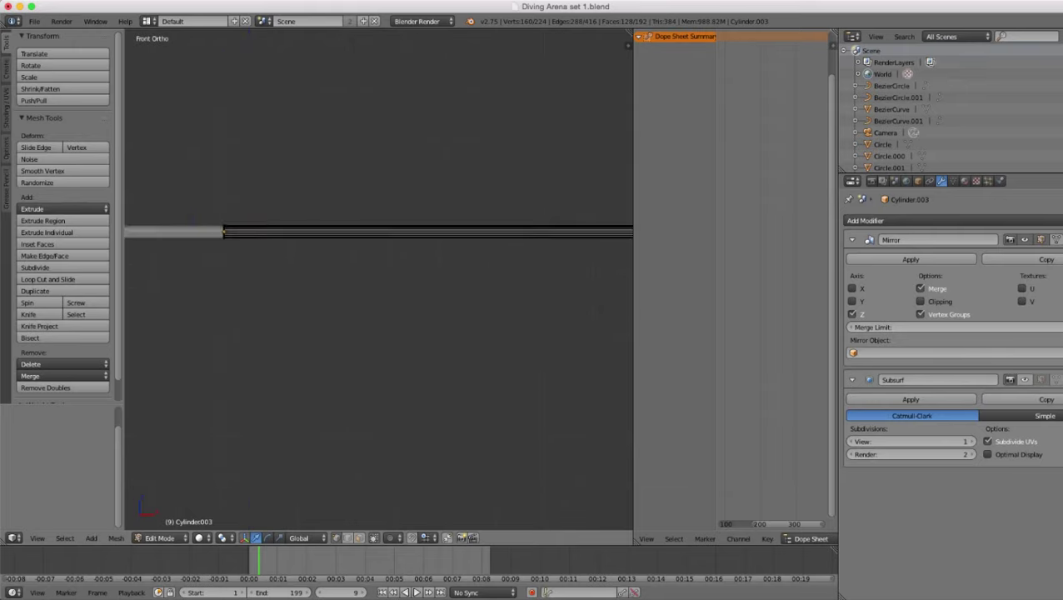
scroll(379, 279, "down", 2)
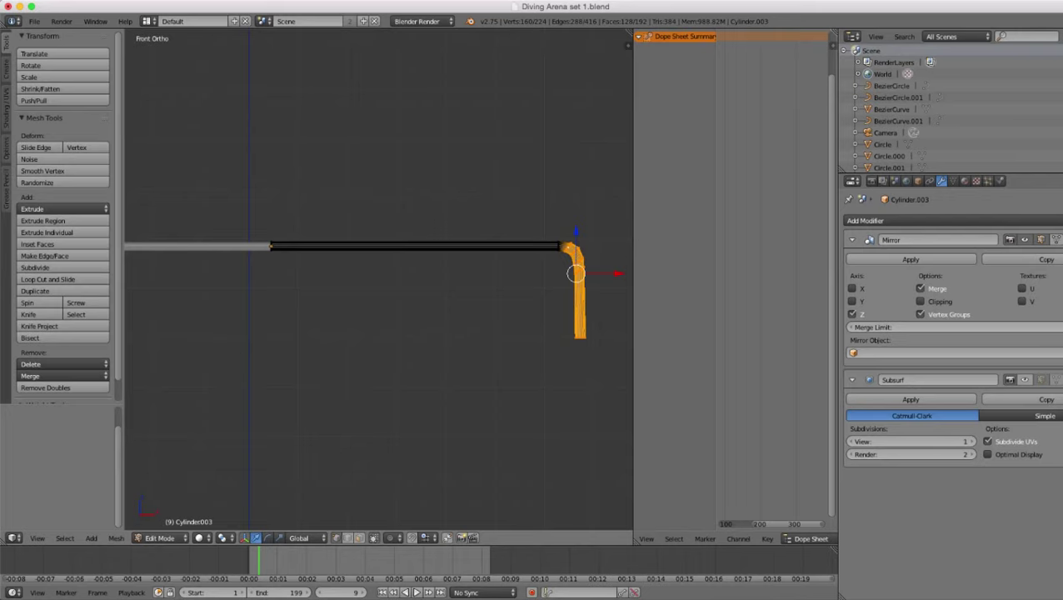
scroll(380, 279, "up", 2)
middle_click_drag(333, 270, 232, 277, "shift")
scroll(424, 288, "up", 2)
scroll(424, 289, "down", 3)
scroll(379, 279, "up", 2)
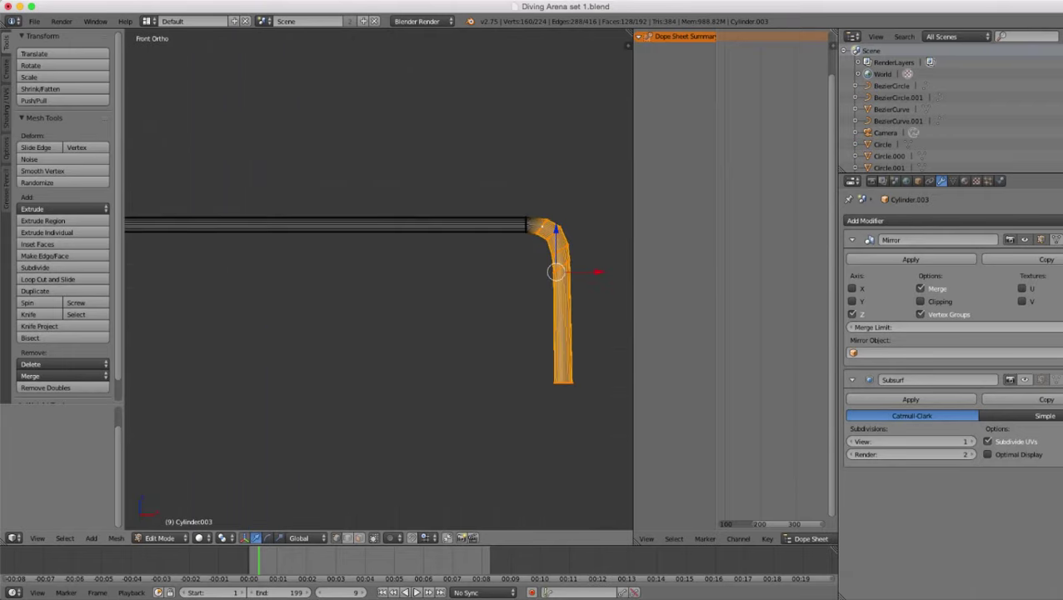
middle_click_drag(596, 398, 467, 437, "shift")
key("z")
key("a")
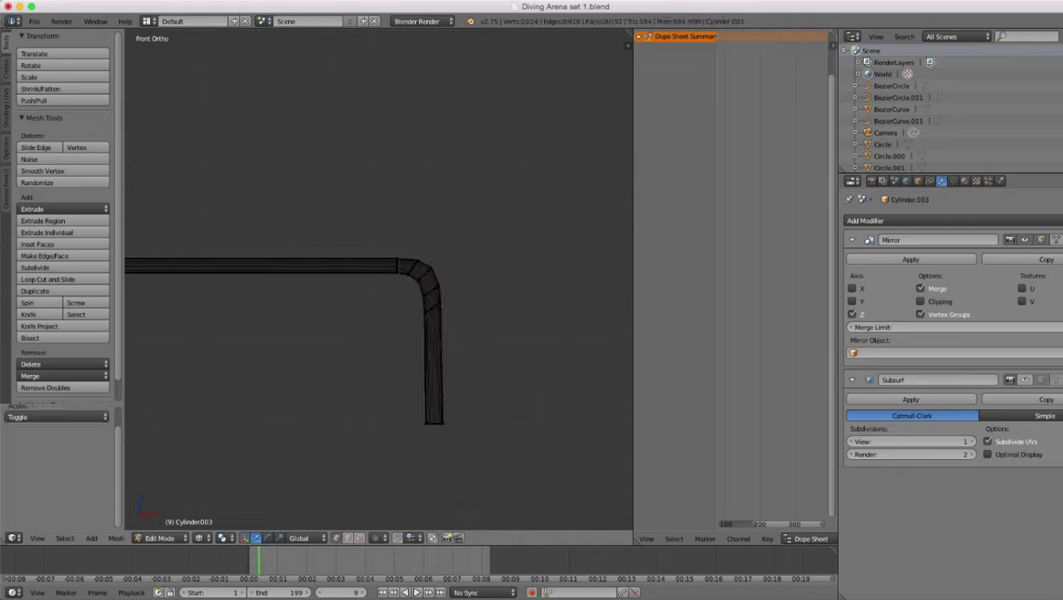
- Circle-select the geometry at the open lower end of the rod's downward leg
key("c")
left_click(466, 437)
key("Escape")
key("z")
scroll(434, 429, "down", 3)
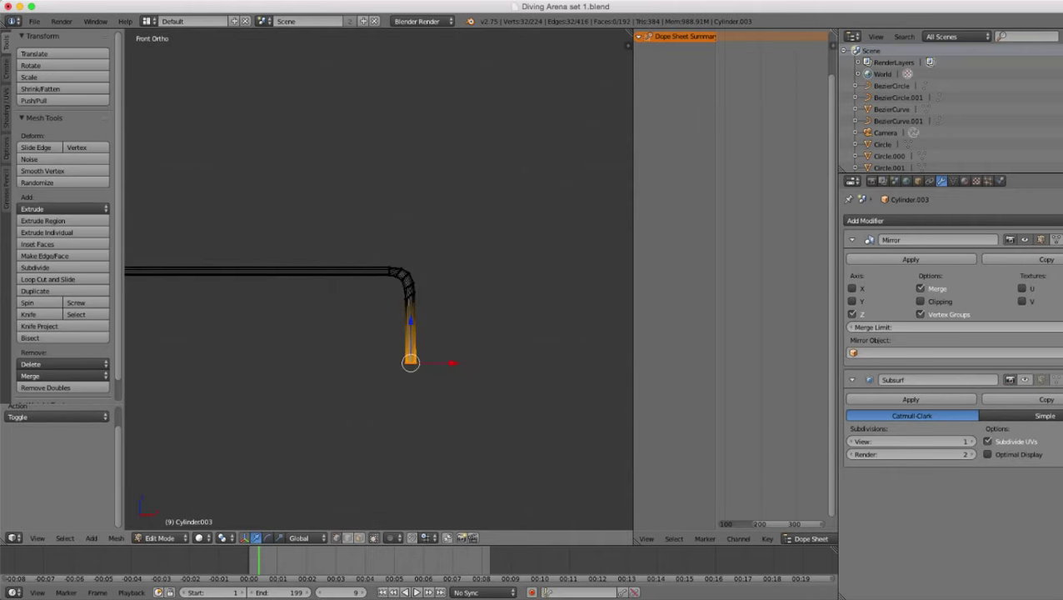
key("z")
scroll(435, 430, "up", 3)
key("c")
key("Escape")
scroll(412, 436, "down", 4)
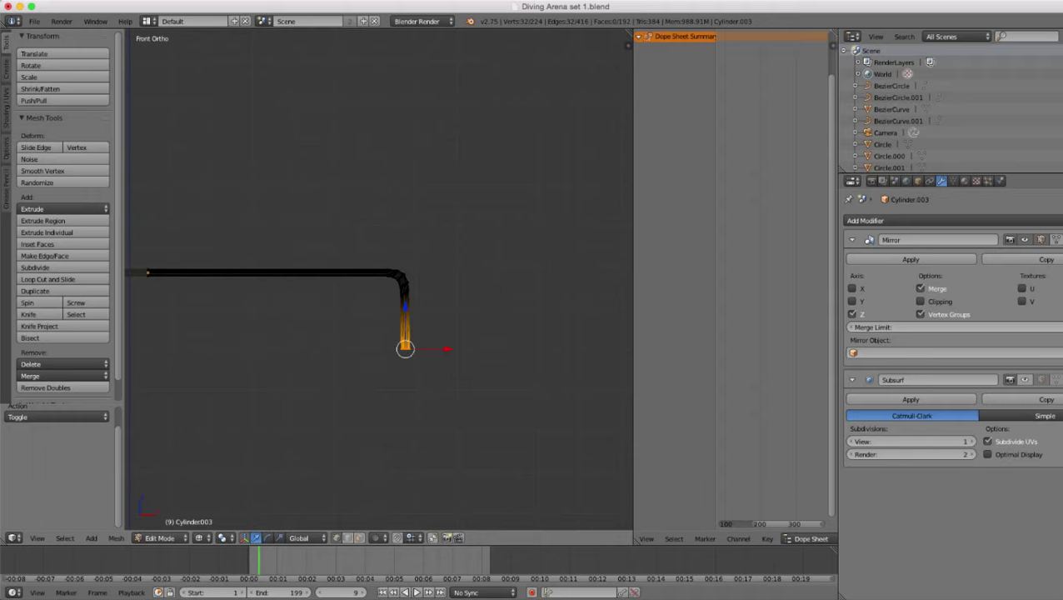
middle_click_drag(413, 434, 519, 463, "shift")
scroll(519, 439, "up", 4)
key("z")
scroll(379, 279, "down", 1)
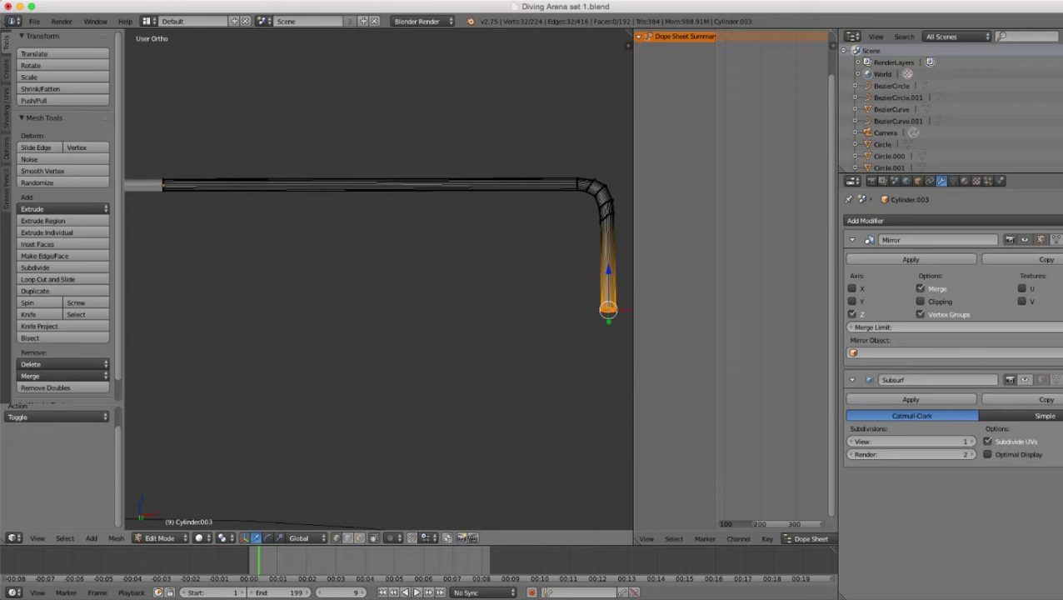
- Clear the selection and, in top wireframe view, select two faces along the centre of the rod's horizontal section
key("KP_7")
scroll(379, 279, "down", 7)
key("z")
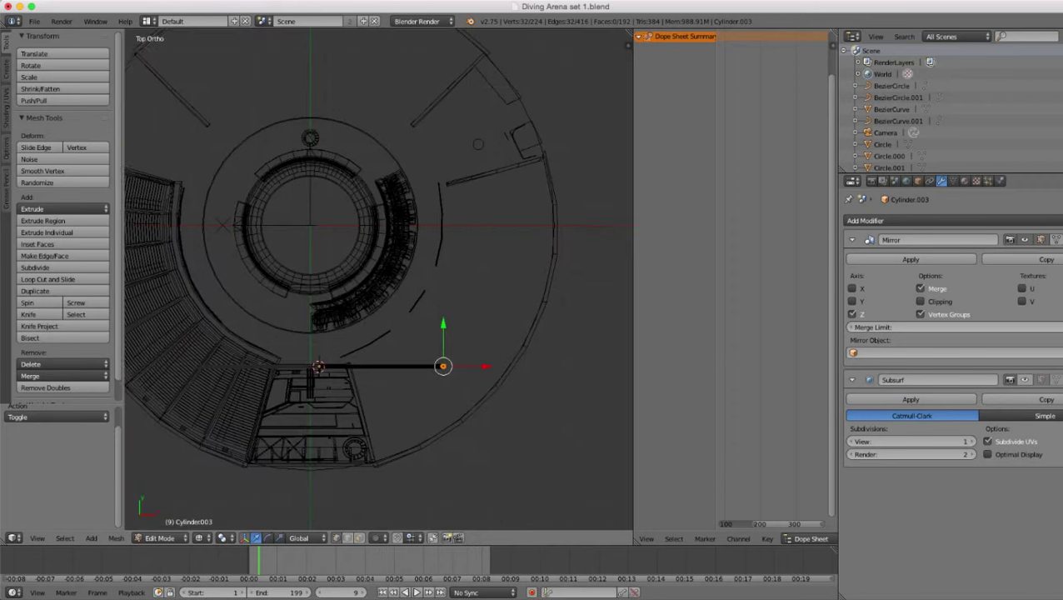
middle_click_drag(379, 279, 212, 176, "shift")
scroll(423, 228, "up", 5)
scroll(379, 279, "up", 3)
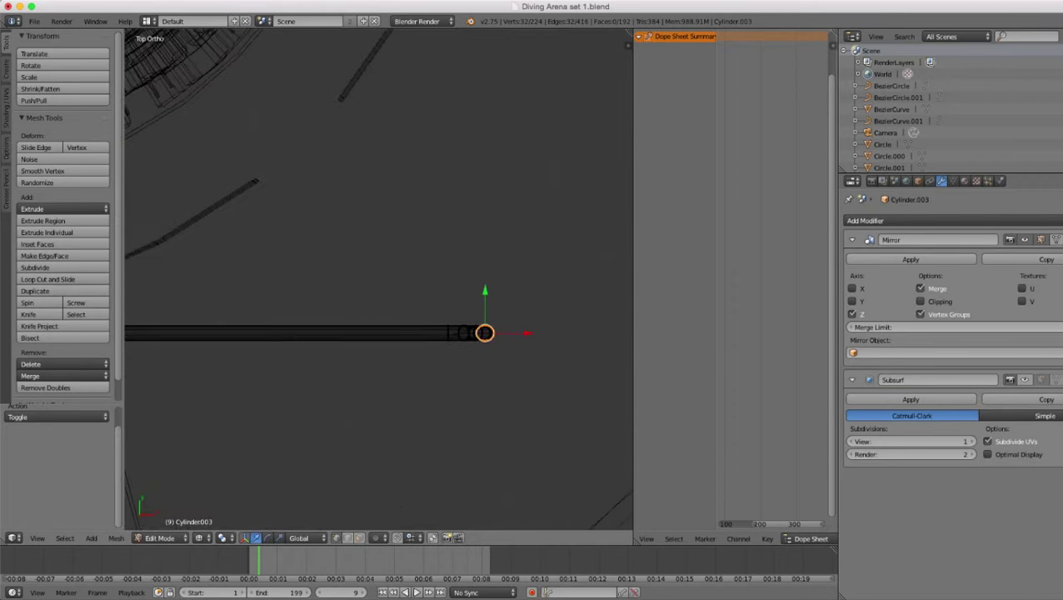
key("a")
scroll(379, 280, "up", 4)
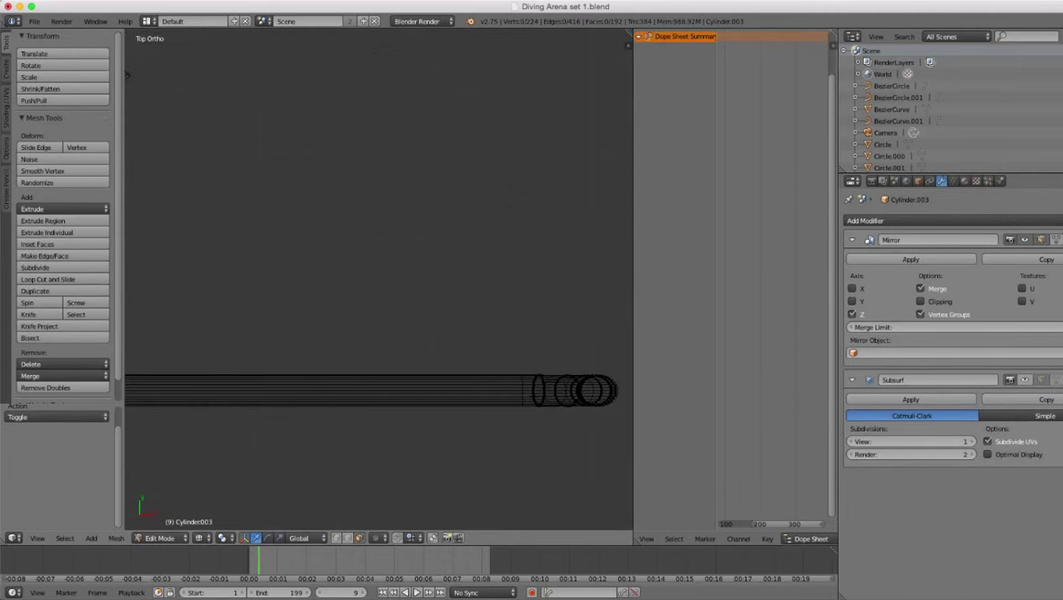
middle_click_drag(316, 317, 632, 245, "shift")
scroll(379, 279, "up", 4)
middle_click_drag(379, 279, 495, 238, "shift")
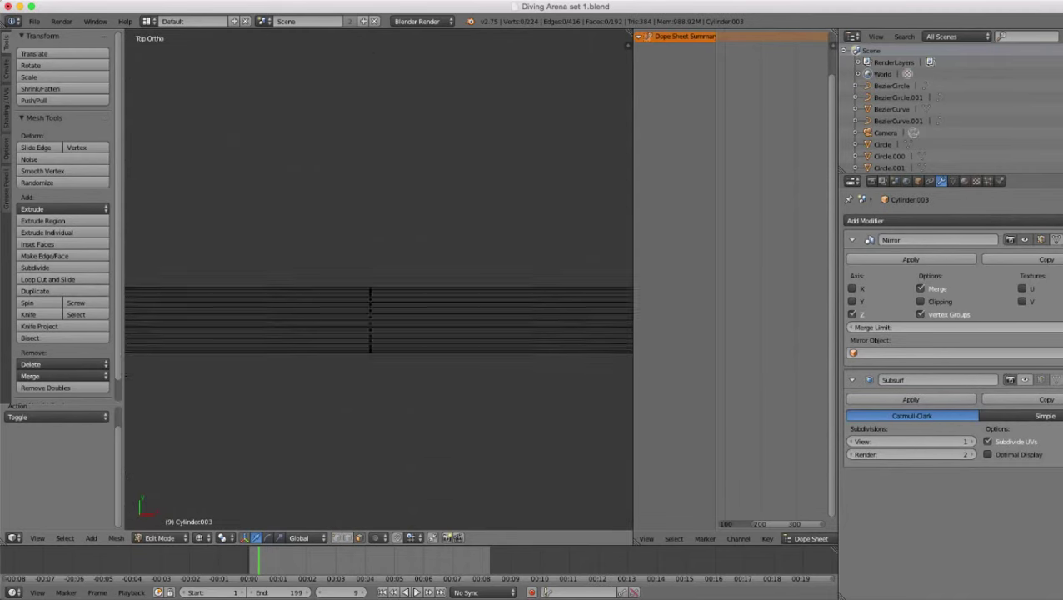
scroll(379, 279, "up", 5)
right_click(359, 373)
right_click(359, 389, "shift")
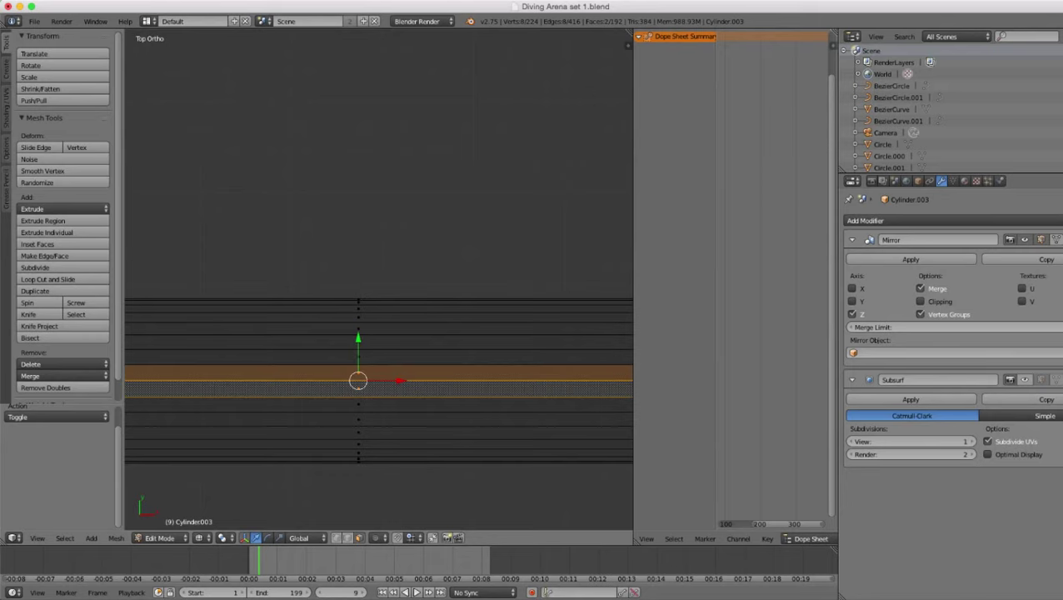
- Circle-deselect the upper face in front view, keeping only the face on the rod's underside selected
scroll(380, 279, "down", 16)
middle_click_drag(379, 367, 379, 208)
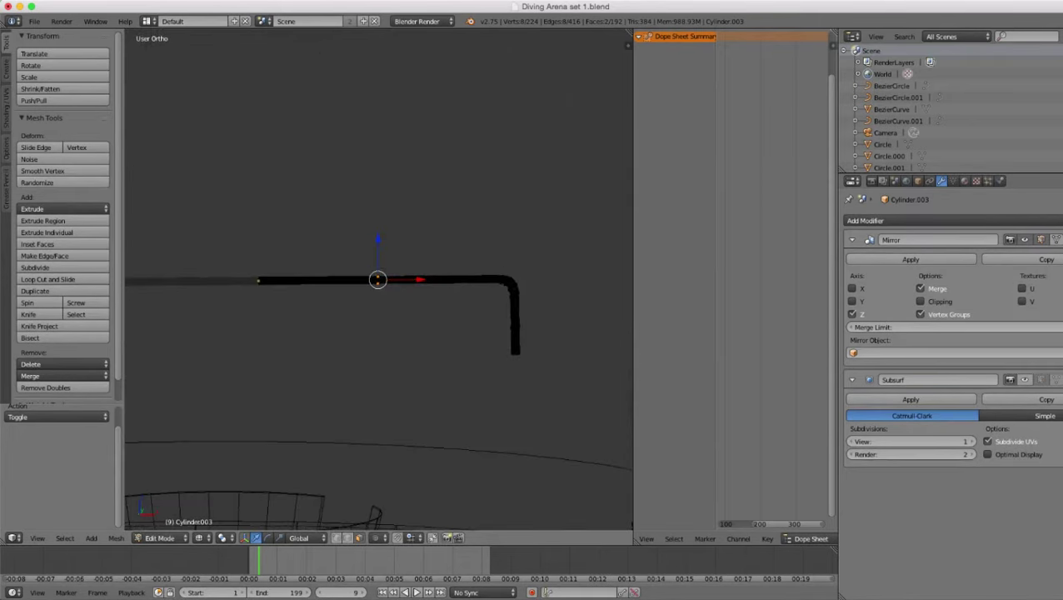
scroll(379, 279, "up", 4)
key("z")
middle_click_drag(379, 279, 379, 242)
key("KP_1")
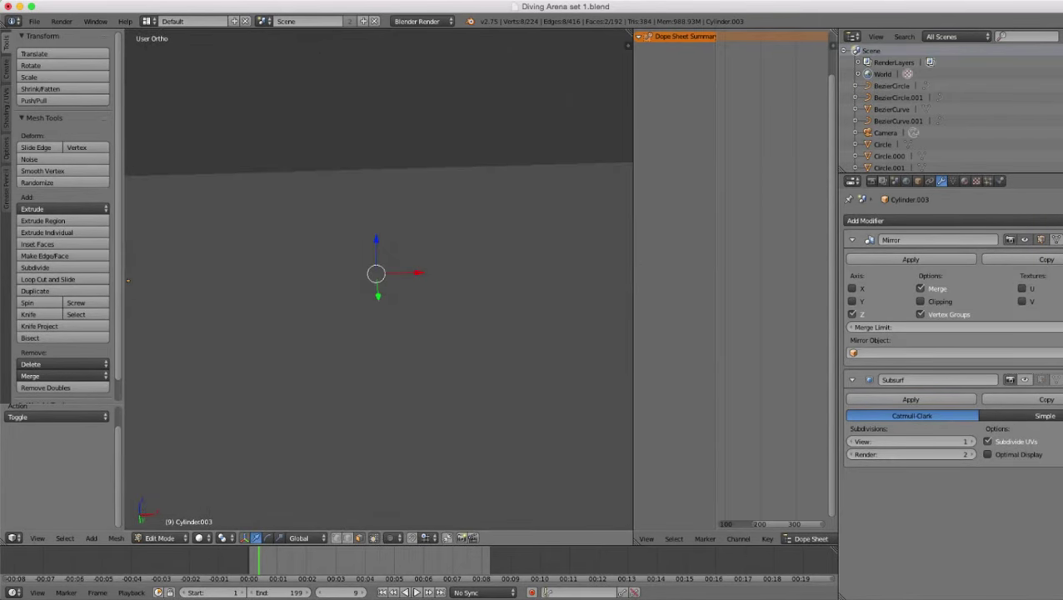
scroll(390, 225, "up", 2)
key("z")
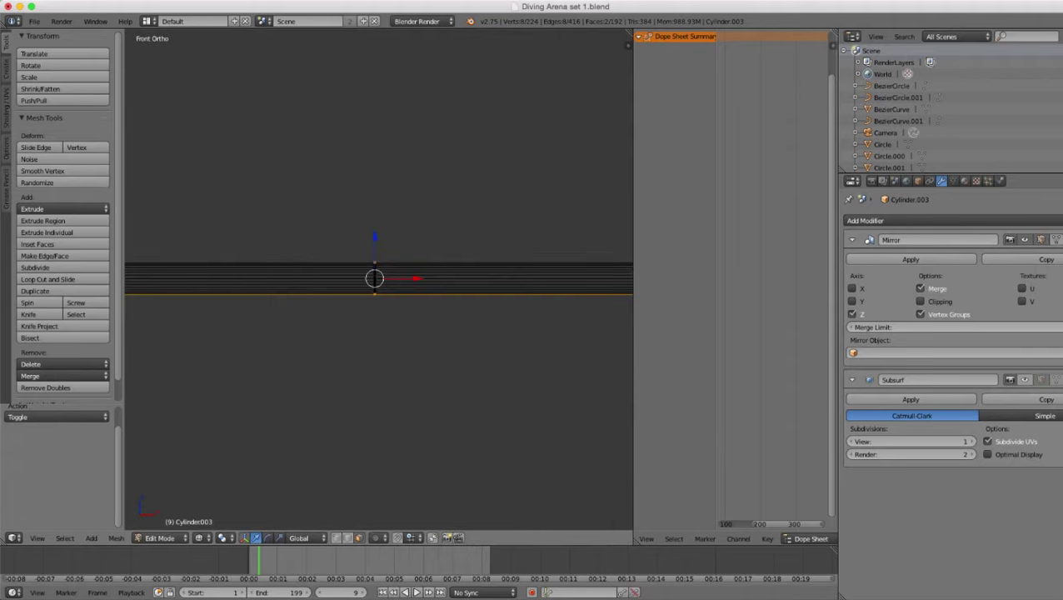
key("c")
middle_click(380, 227)
key("Escape")
- Duplicate the underside face and place the copy about 0.734 below the rod along the global Z axis
scroll(380, 228, "down", 4)
key("z")
scroll(379, 279, "down", 3)
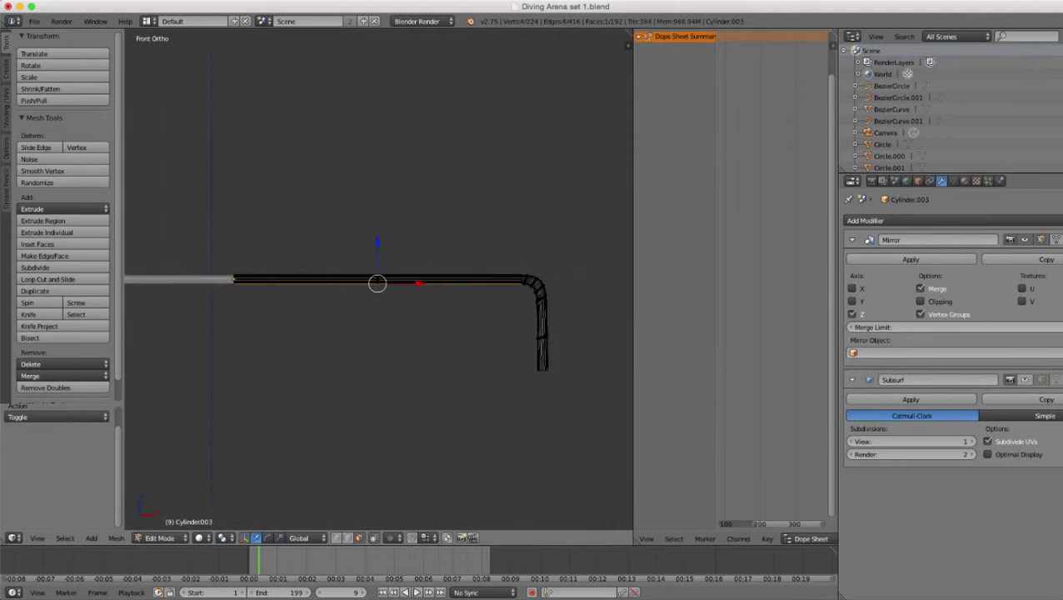
scroll(379, 279, "up", 2)
key("shift+d")
key("z")
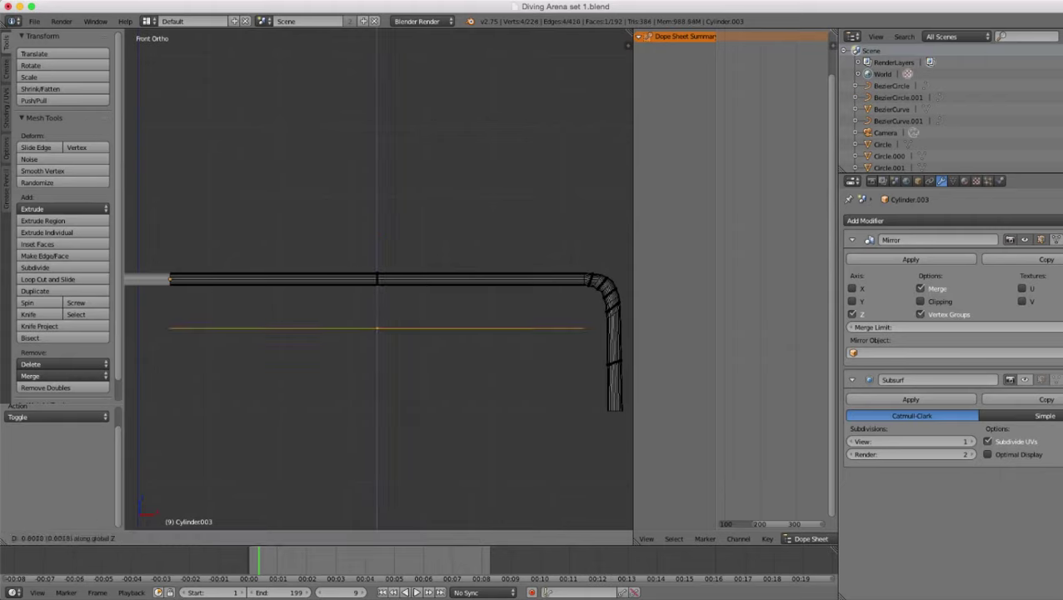
left_click(378, 335)
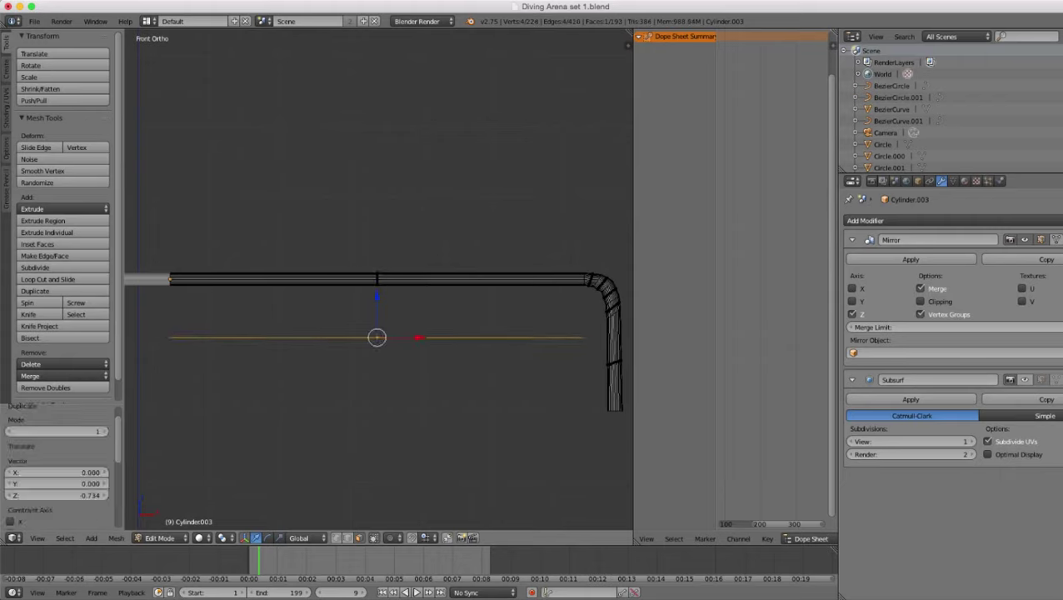
- Shorten the duplicated face by scaling it along X to about 0.549 and again to about 0.771
key("s")
key("x")
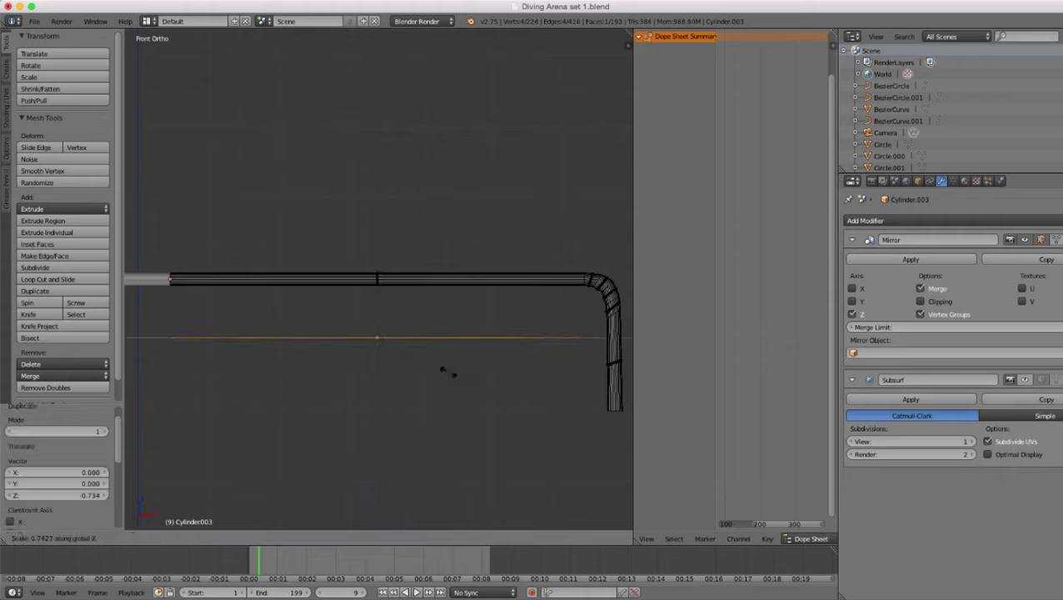
left_click(431, 358)
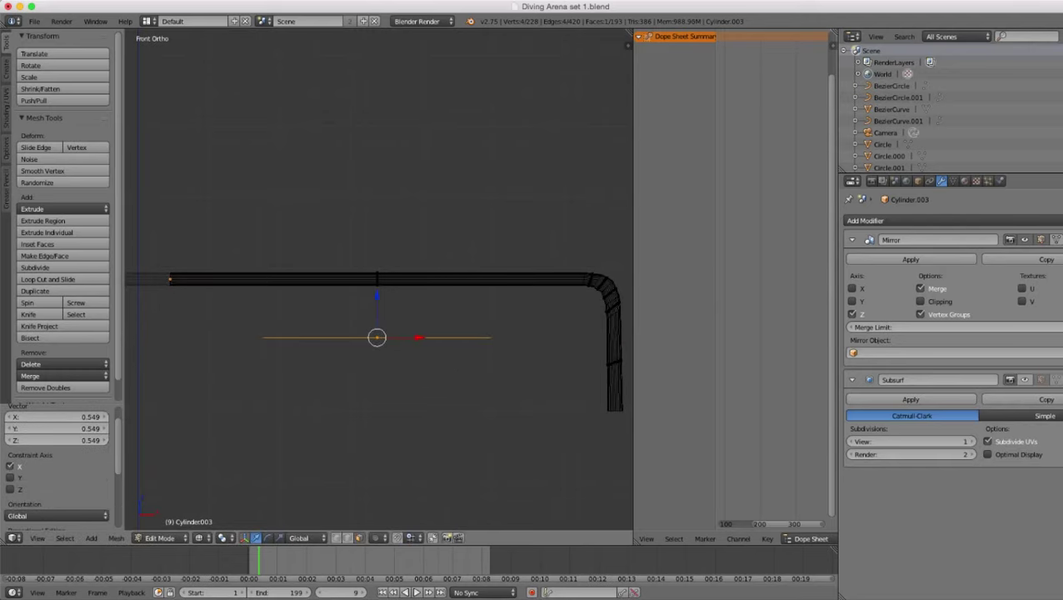
key("s")
key("x")
left_click(442, 369)
- Move the duplicated face down about 0.091 along Z and about 0.742 along X toward the bend
key("g")
key("z")
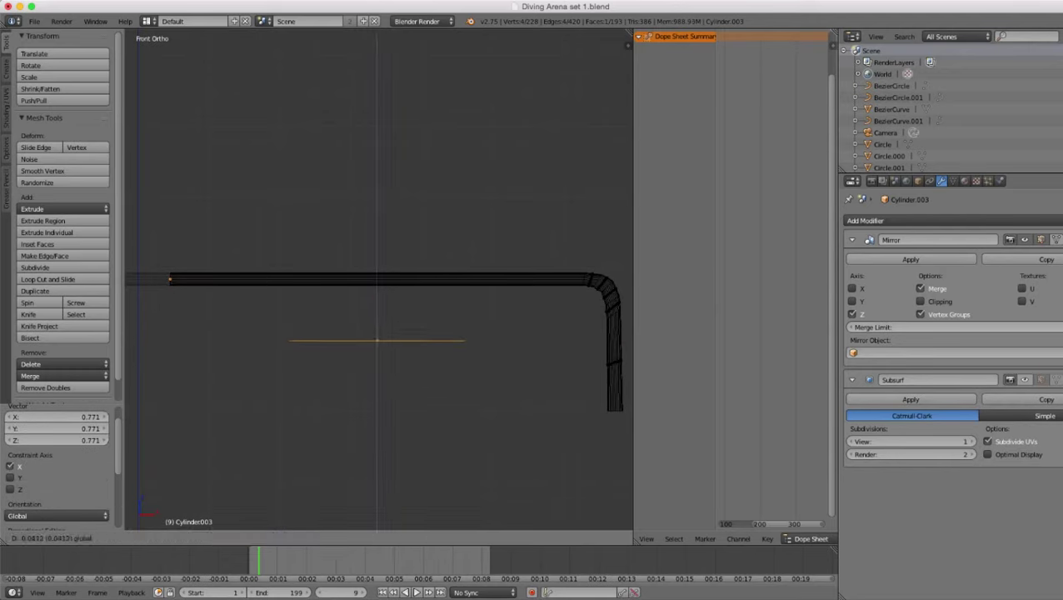
left_click_drag(376, 306, 376, 302)
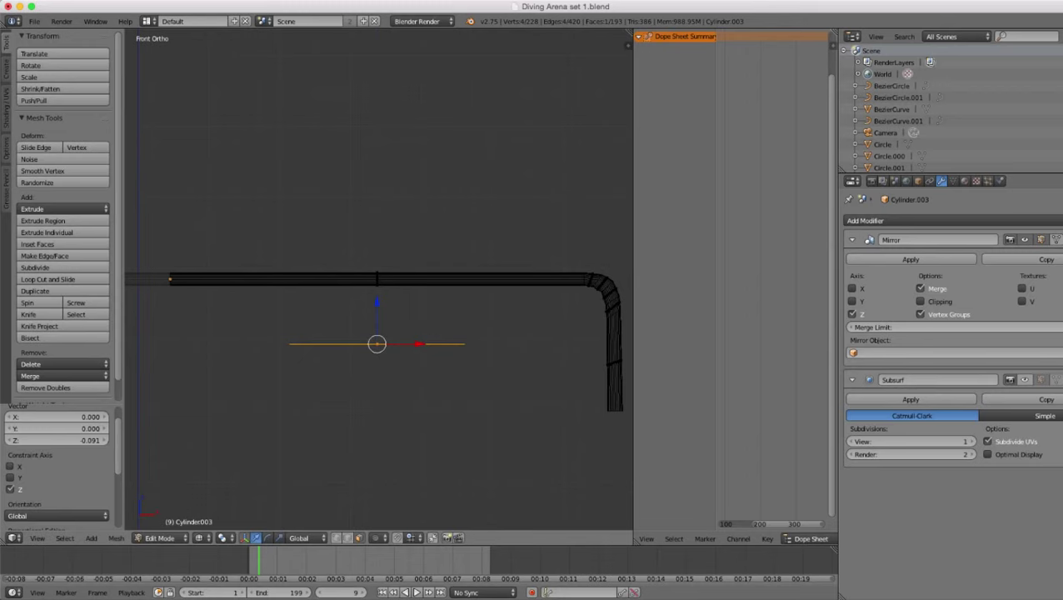
left_click_drag(420, 343, 471, 343)
- Widen the duplicated face by scaling it about 3.280 along the global Y axis
middle_click_drag(471, 344, 575, 412)
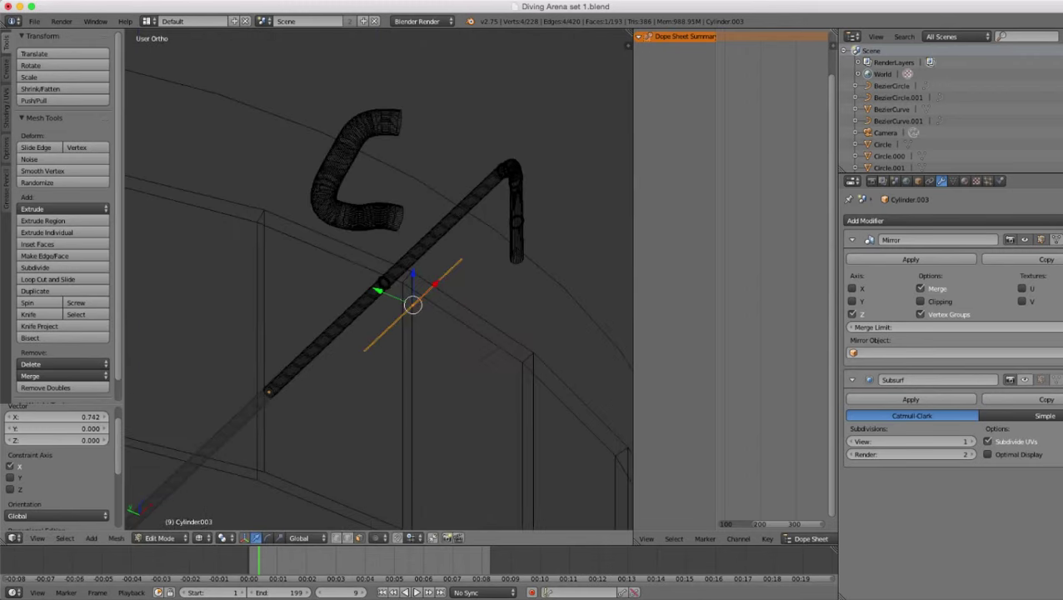
scroll(379, 279, "up", 2)
key("s")
key("y")
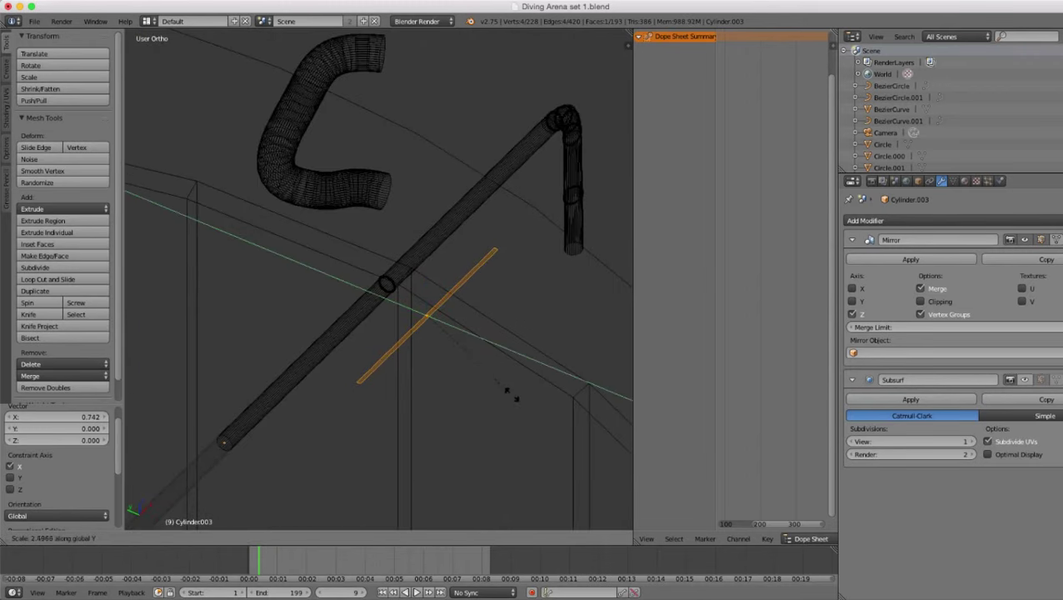
left_click(523, 405)
- Shift the widened face about -0.010 along Y in right view to centre it under the rod
key("KP_3")
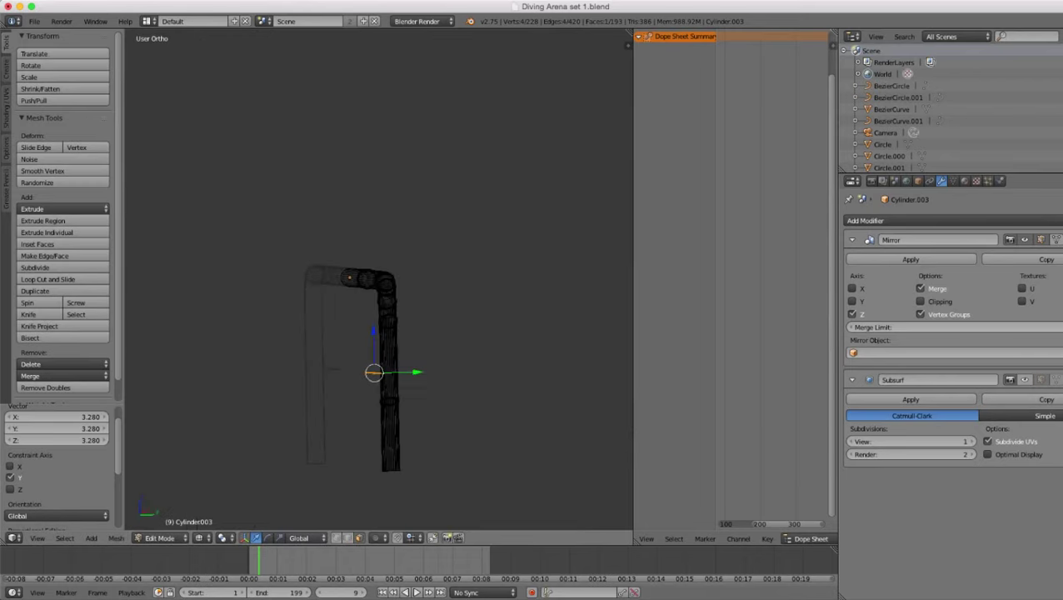
scroll(378, 279, "up", 4)
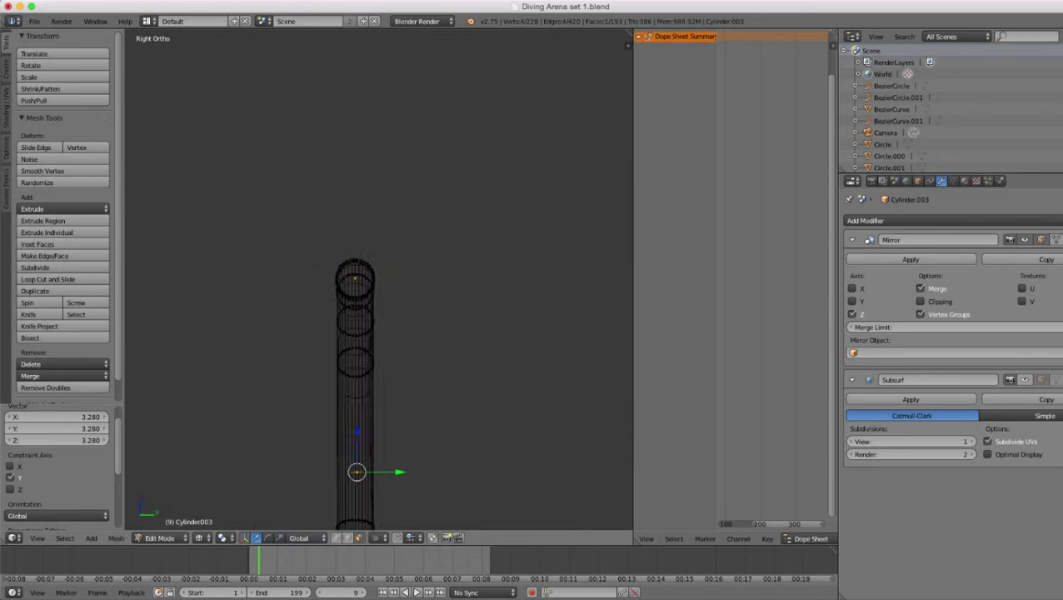
middle_click_drag(367, 400, 385, 248, "shift")
scroll(378, 279, "up", 5)
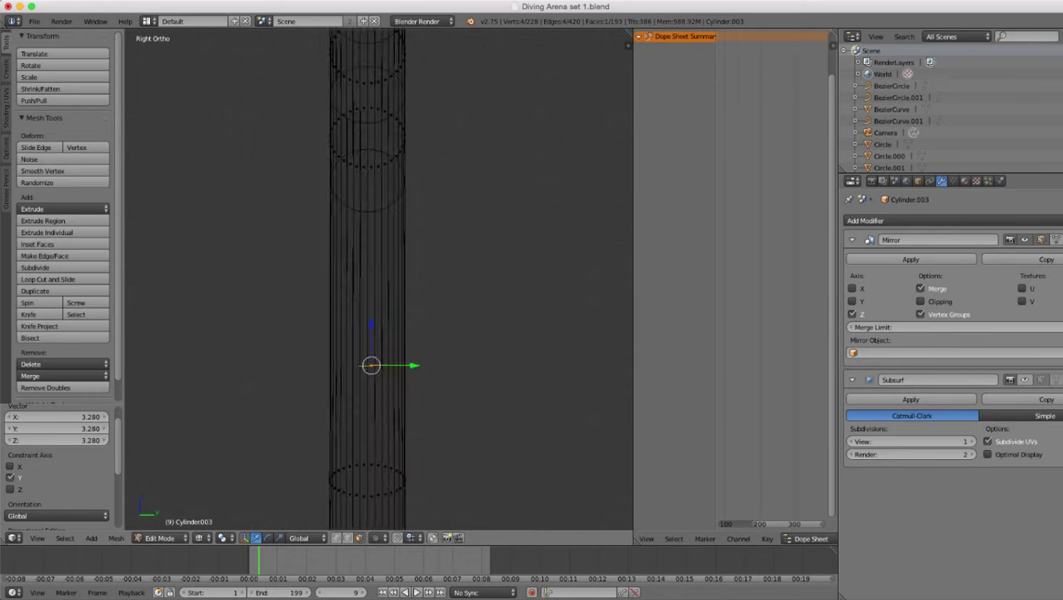
left_click_drag(412, 382, 406, 382)
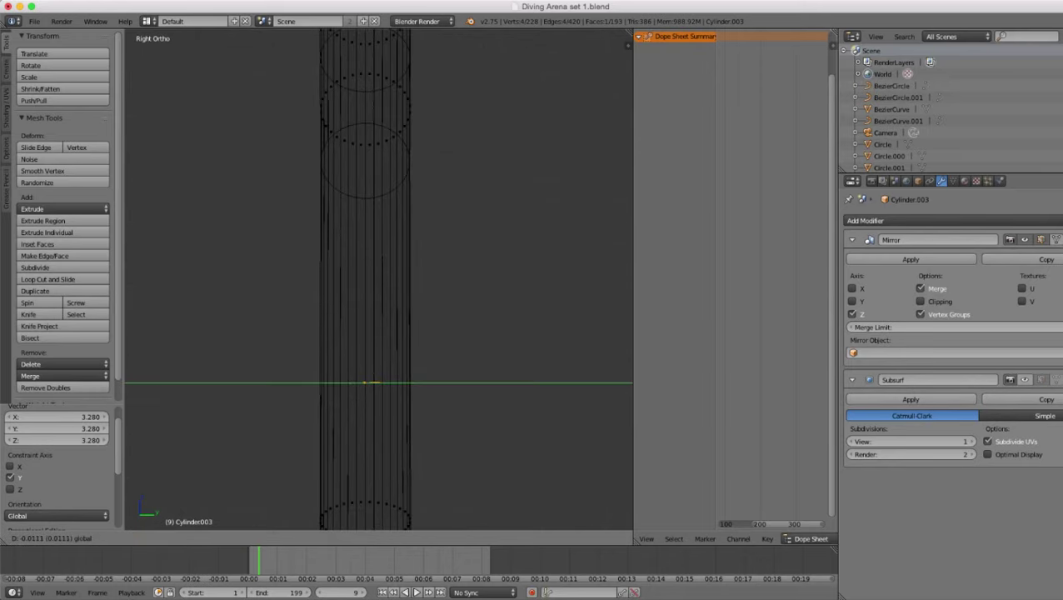
- Extrude the face about 0.833 upward in front view until it meets the rod's underside
scroll(379, 279, "down", 4)
key("KP_1")
scroll(378, 279, "down", 7)
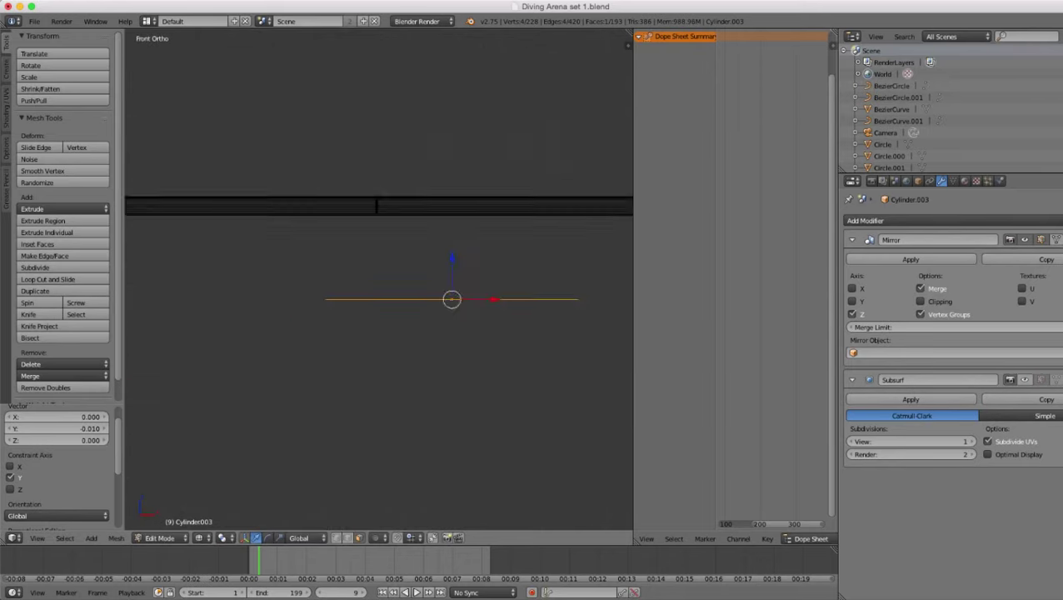
key("e")
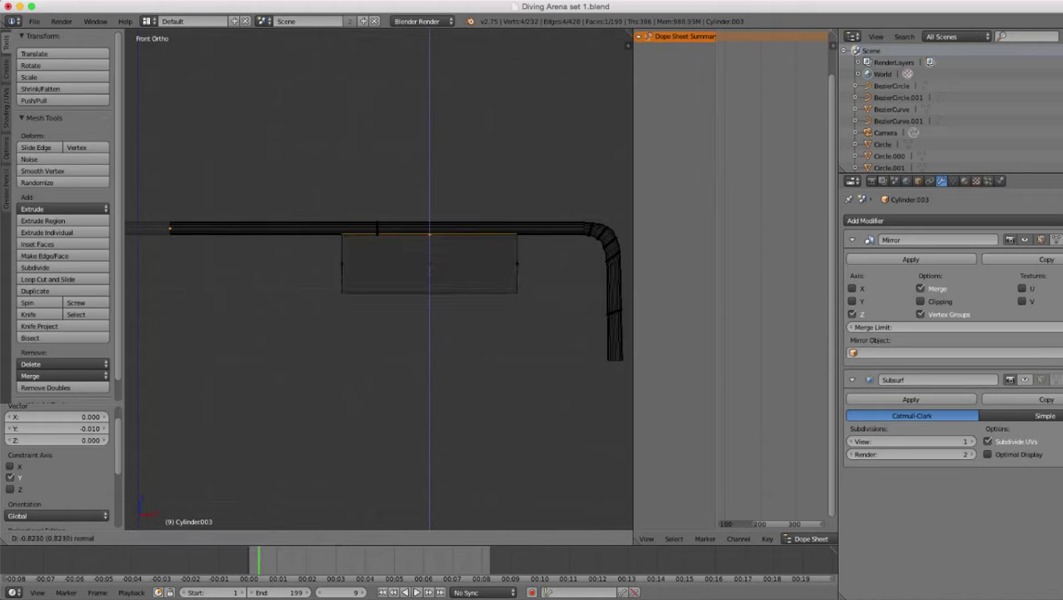
left_click(429, 234)
- Select the face loop around the extruded panel and examine the rod's bend in wireframe
middle_click_drag(429, 234, 383, 262, "shift")
scroll(383, 262, "up", 2)
right_click(512, 296, "alt")
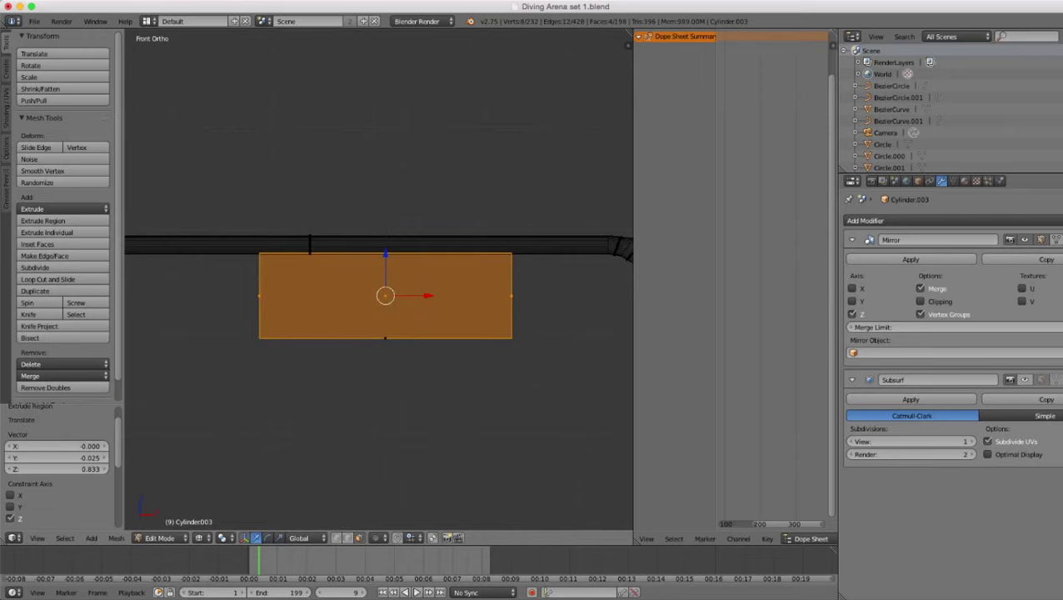
scroll(541, 356, "down", 2)
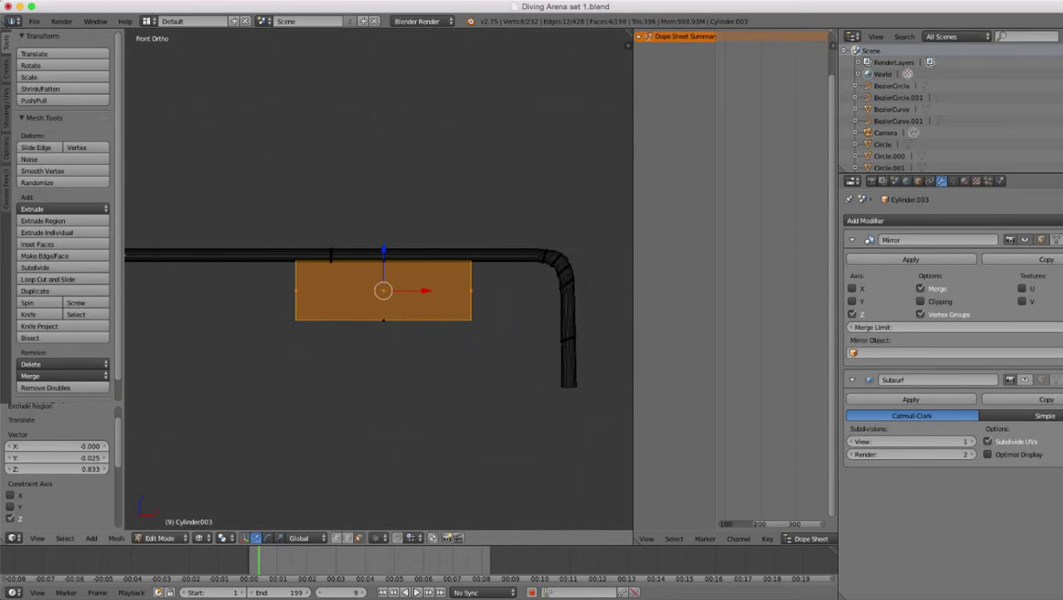
scroll(564, 232, "up", 5)
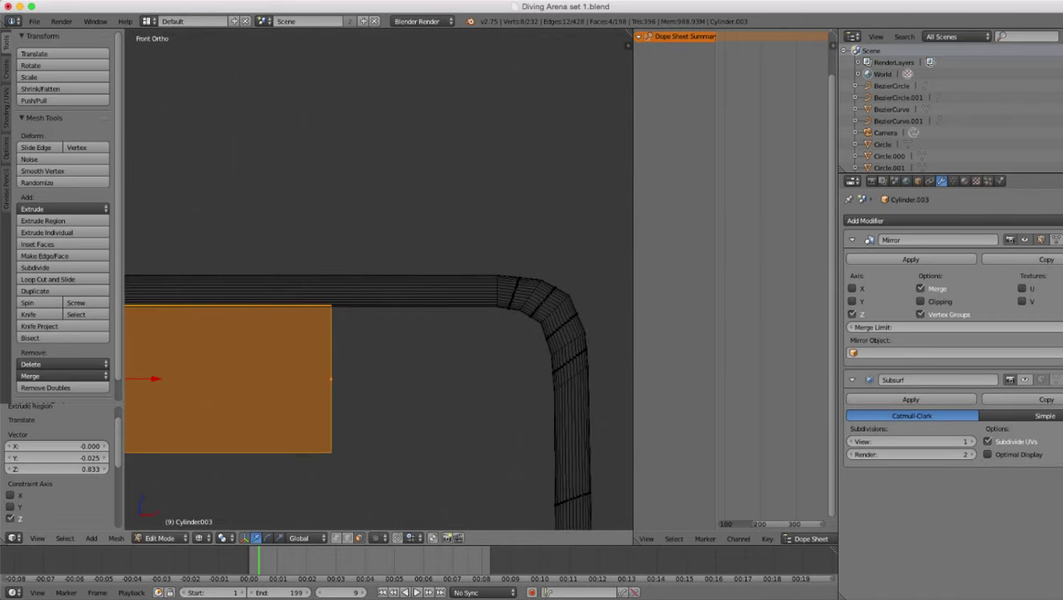
scroll(615, 293, "up", 3)
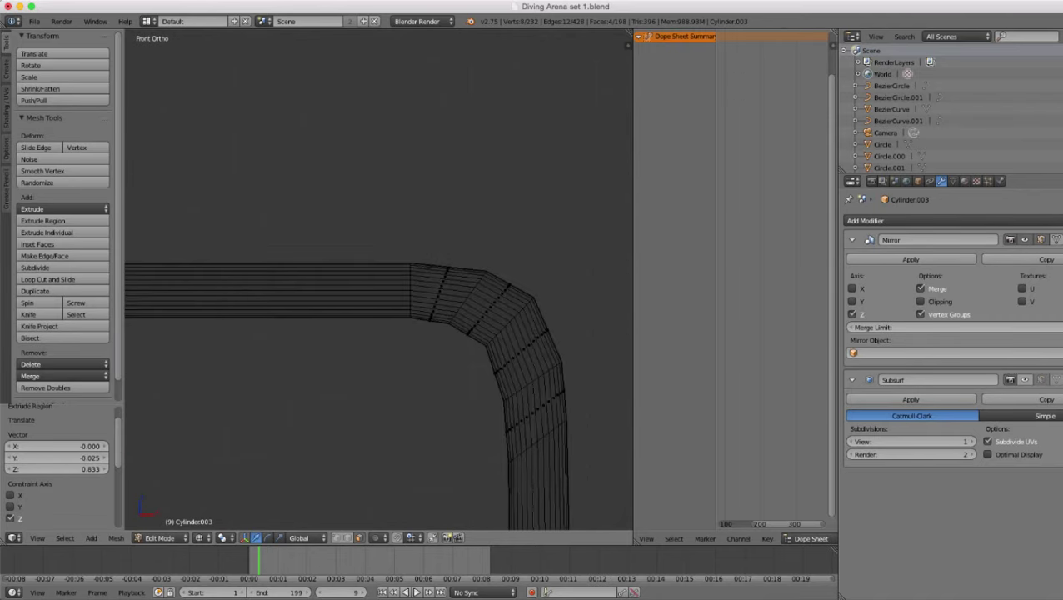
scroll(379, 282, "up", 2)
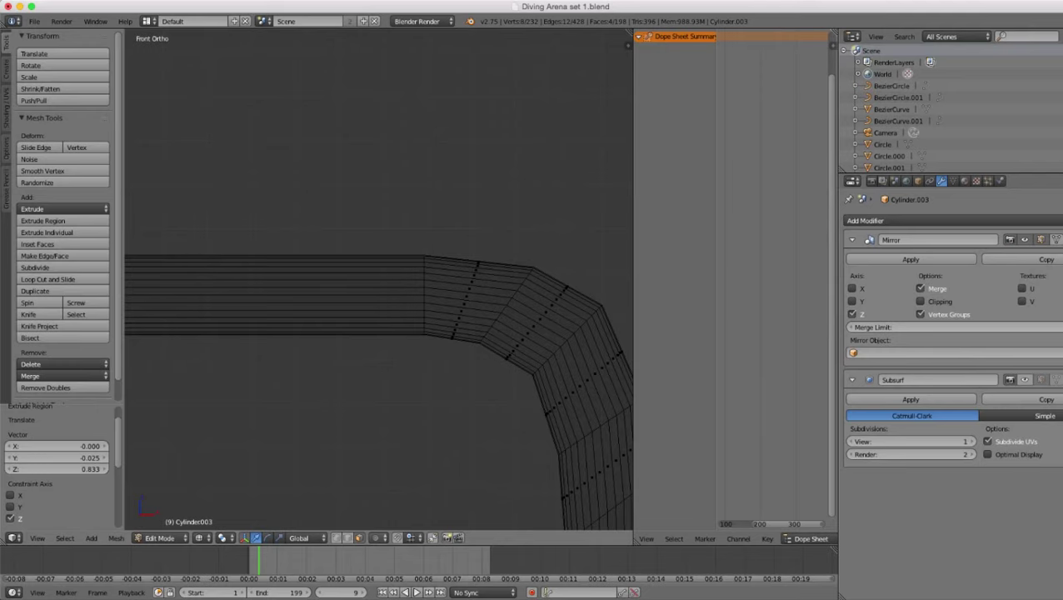
left_click(336, 539)
right_click(424, 296, "alt")
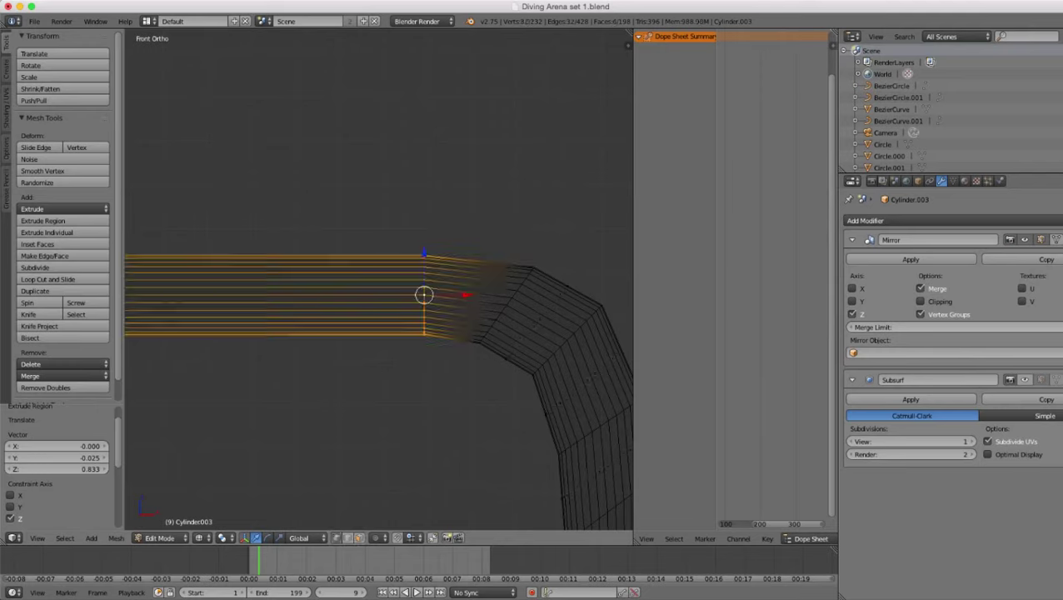
scroll(424, 296, "down", 12)
key("c")
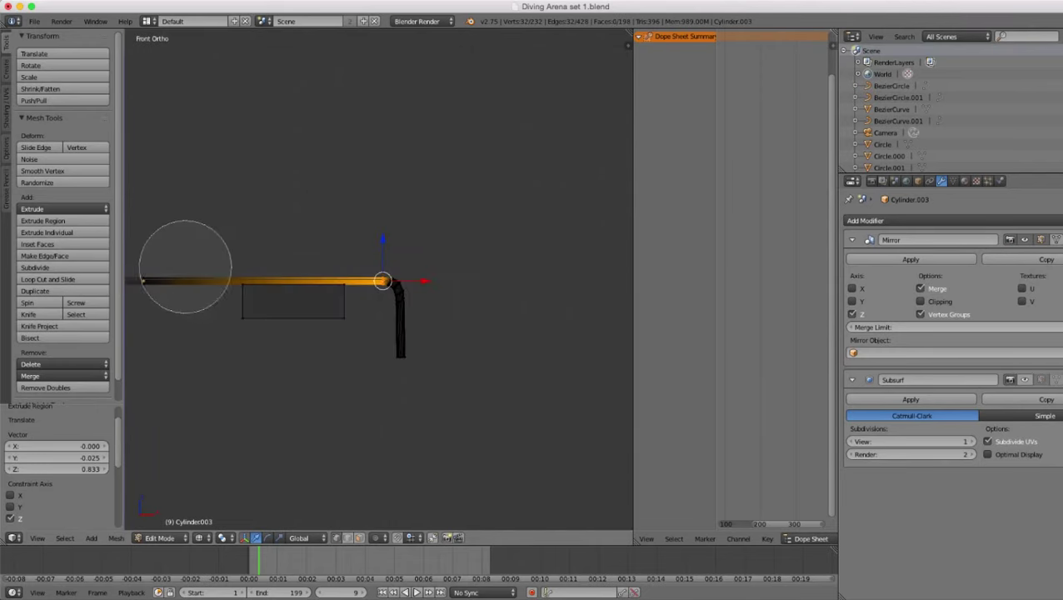
left_click(182, 266)
right_click(181, 267)
scroll(180, 267, "up", 9)
scroll(507, 420, "up", 2)
key("s")
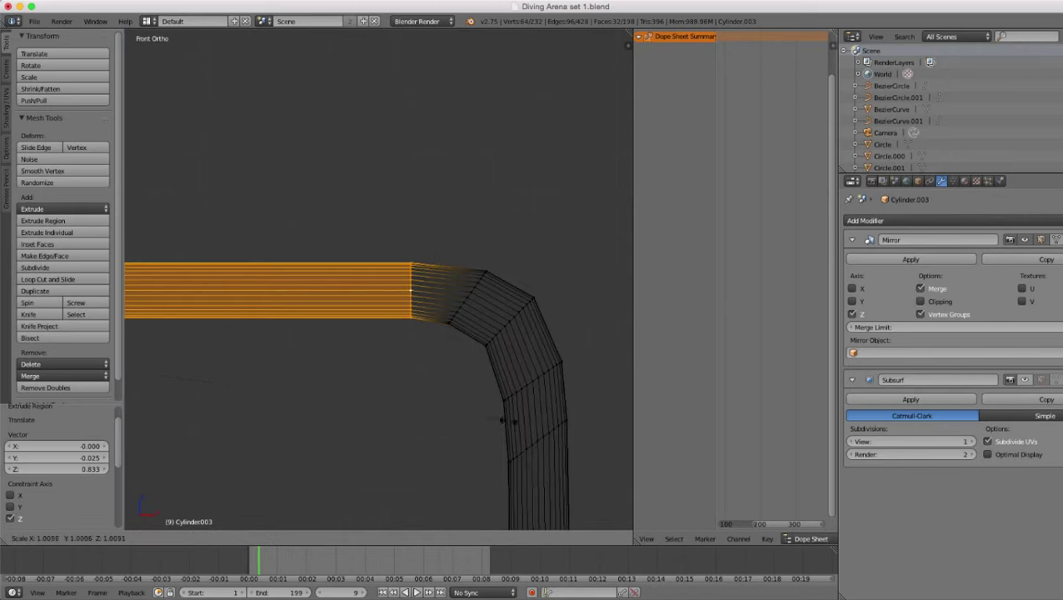
right_click(518, 429)
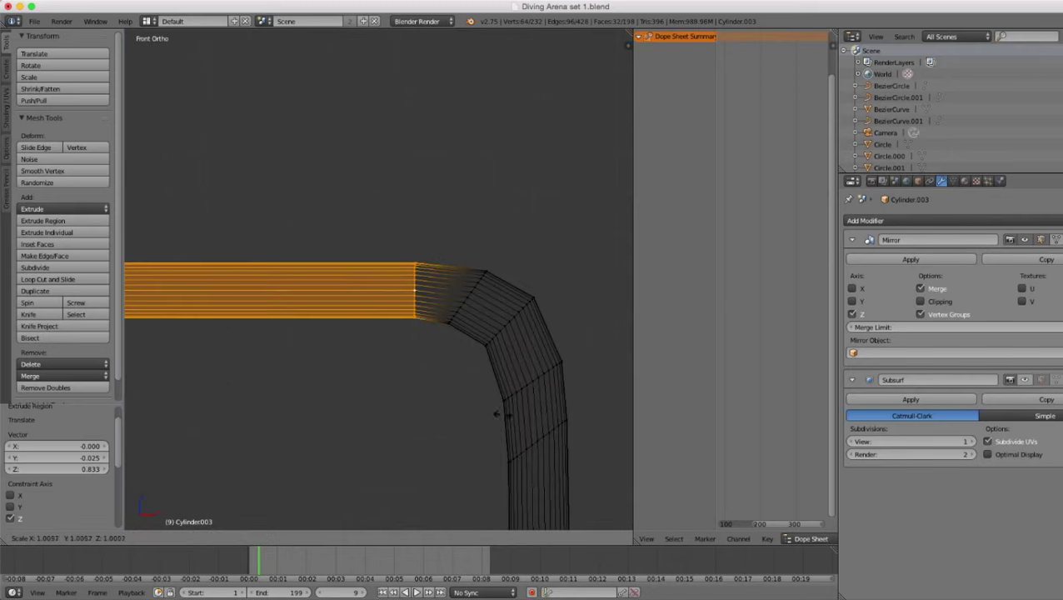
right_click(477, 297, "alt")
right_click(469, 296, "alt")
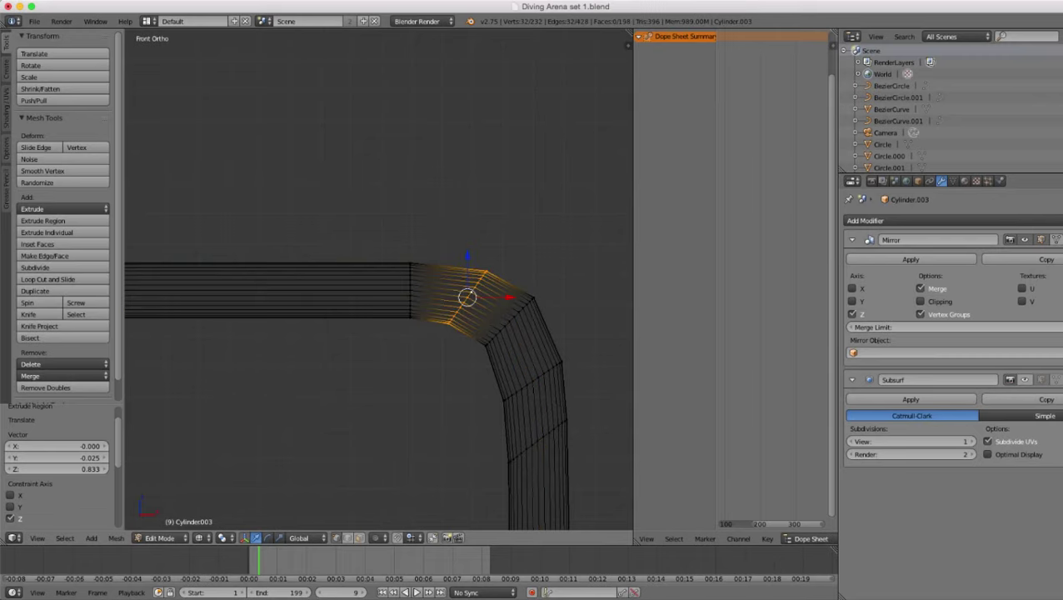
key("s")
right_click(542, 393)
scroll(379, 283, "down", 2)
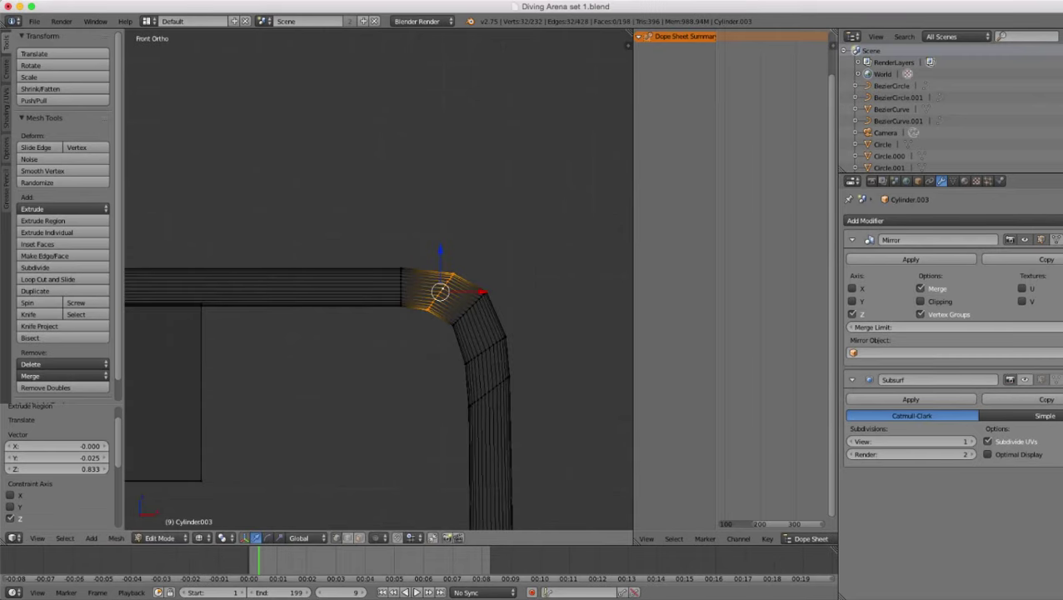
- Narrow the whole hanging panel to about 0.916 along global X and shift it about 1.042 along X to the start of the rod's bend
key("Tab")
scroll(379, 283, "down", 3)
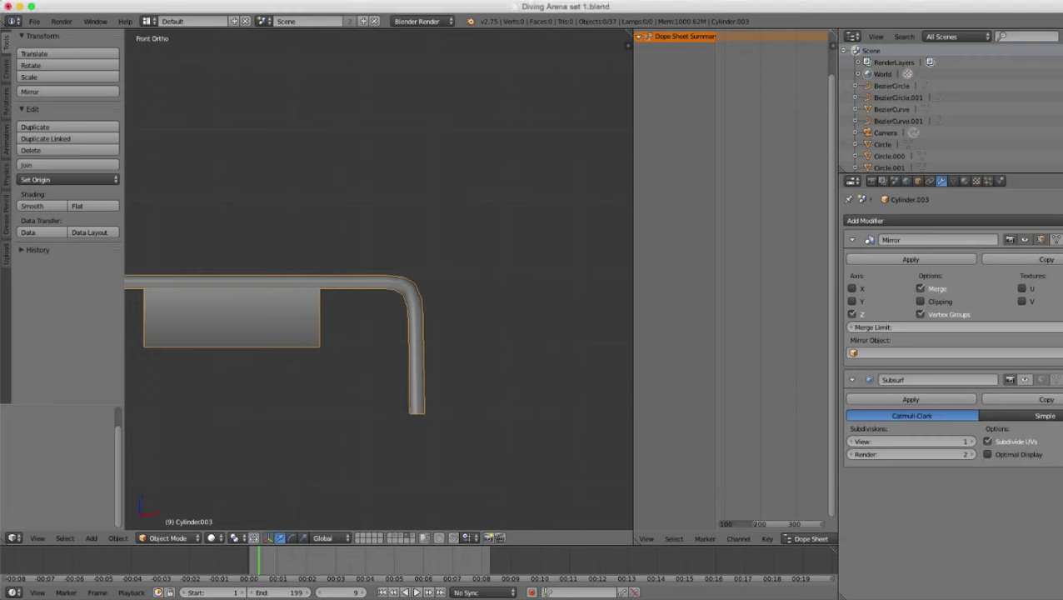
scroll(379, 280, "down", 3)
middle_click_drag(379, 280, 491, 265, "shift")
scroll(379, 280, "up", 5)
key("Tab")
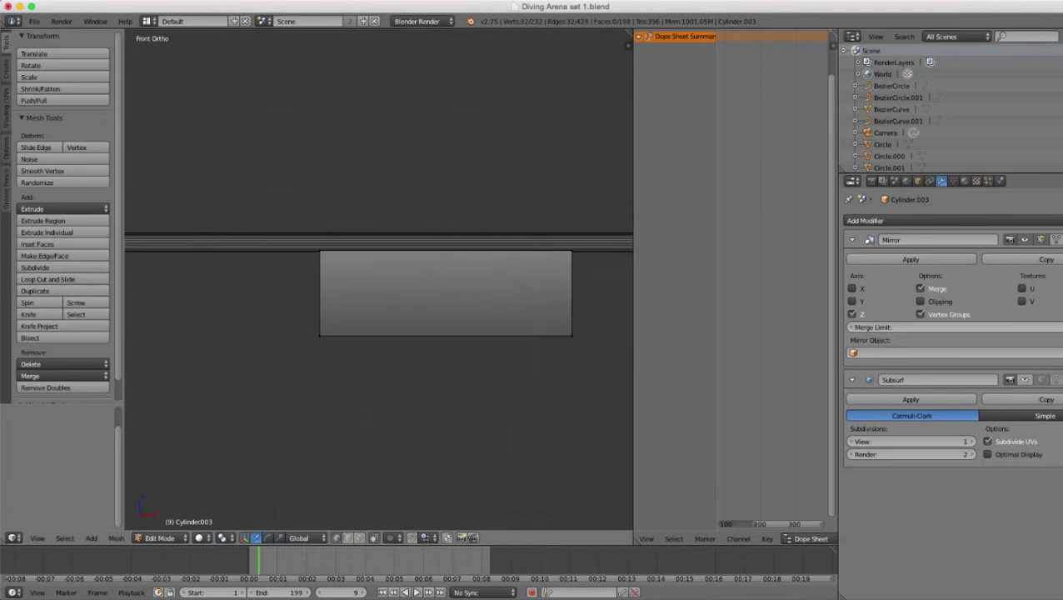
right_click(573, 336)
middle_click_drag(573, 336, 431, 332, "shift")
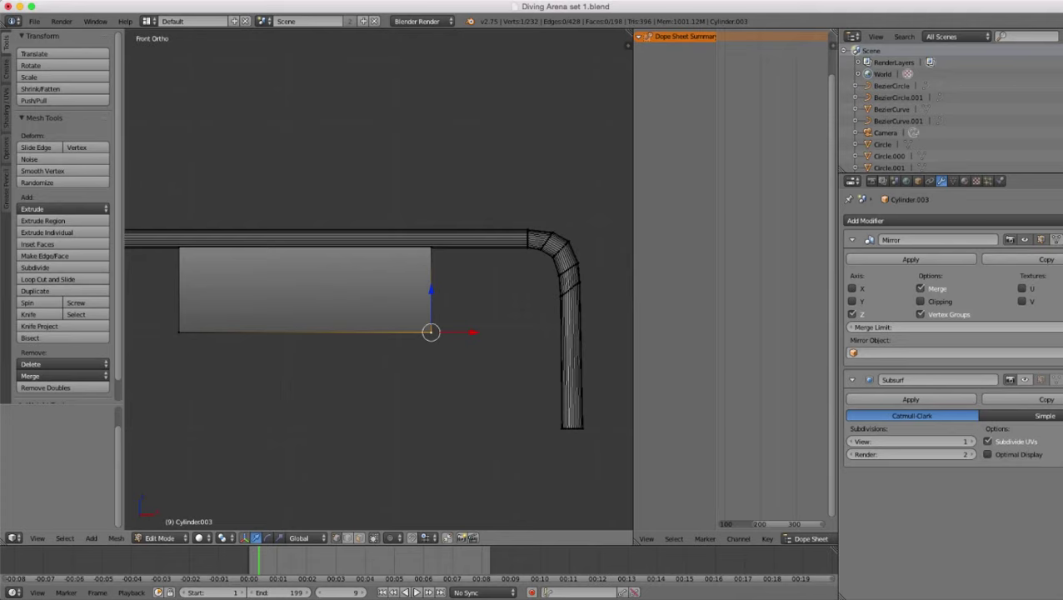
key("ctrl+l")
key("s")
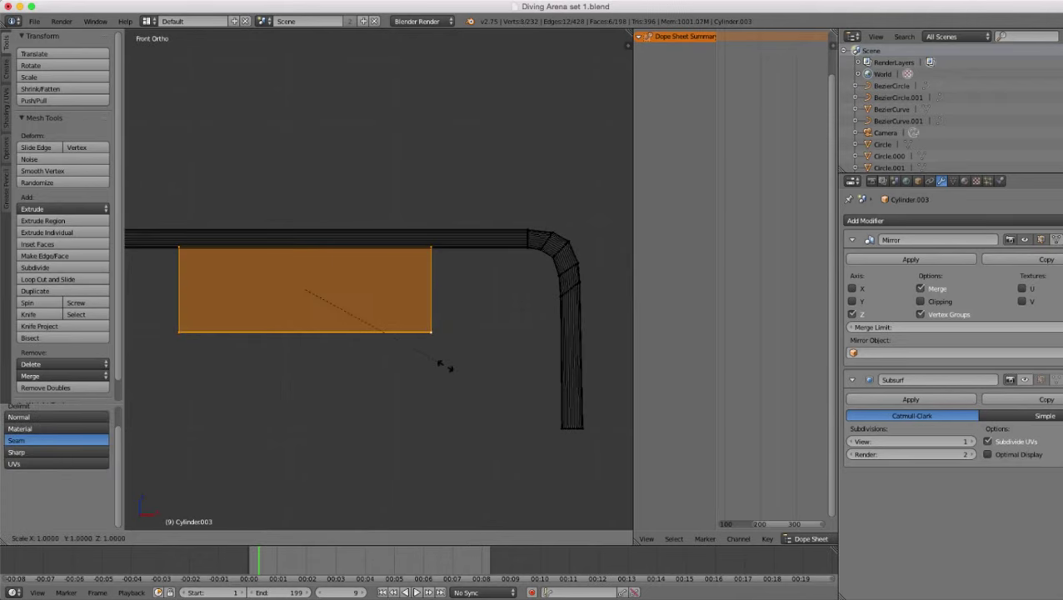
key("x")
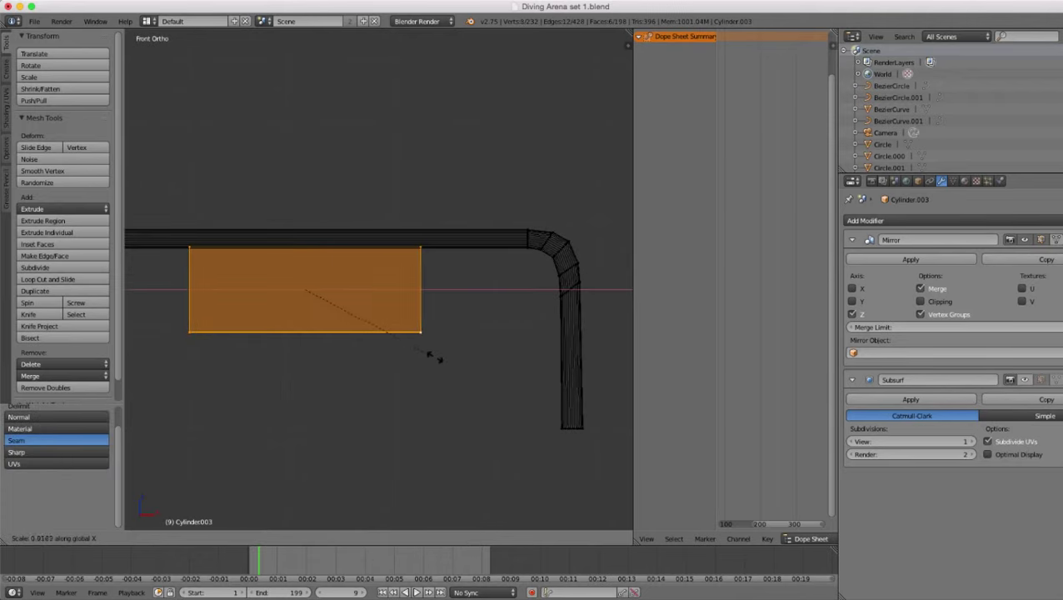
left_click(435, 357)
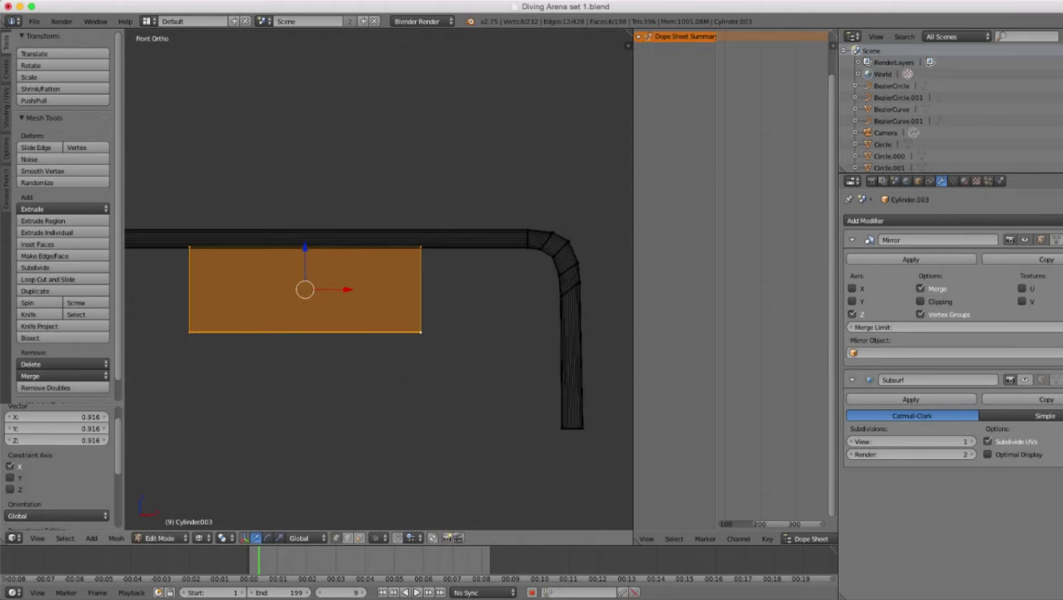
left_click_drag(348, 289, 454, 289)
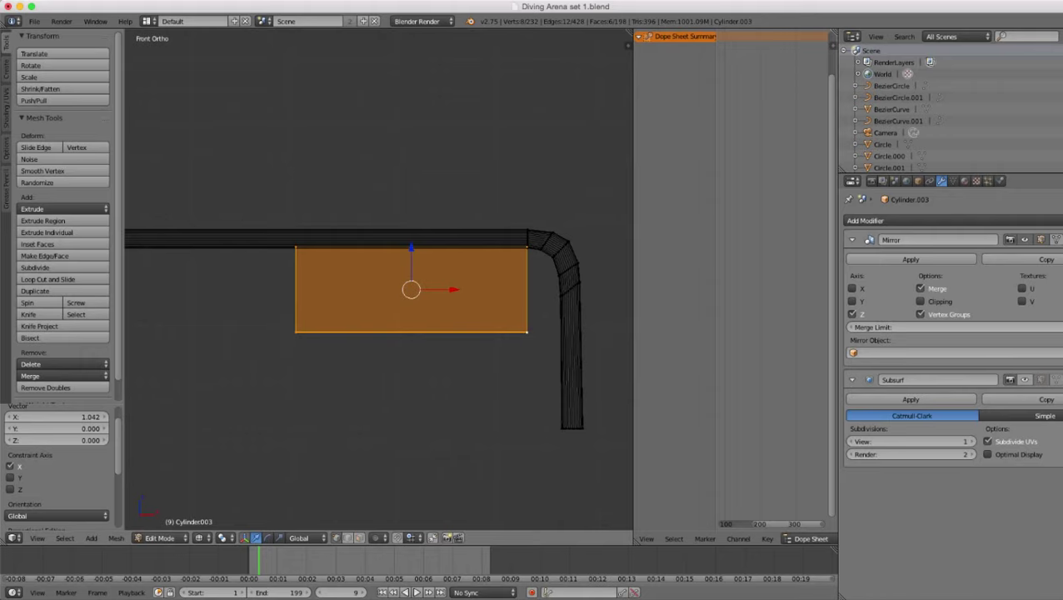
- Snap the 3D cursor to the midpoint of the panel's vertical edge farthest from the bend
right_click(296, 248)
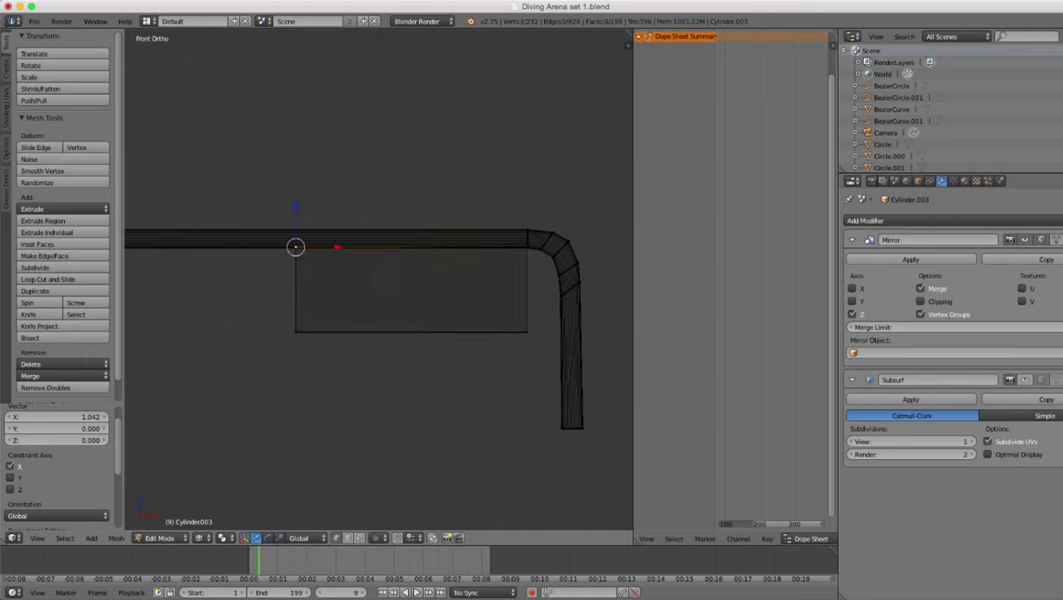
right_click(296, 332, "shift")
scroll(379, 279, "down", 3)
key("shift+s")
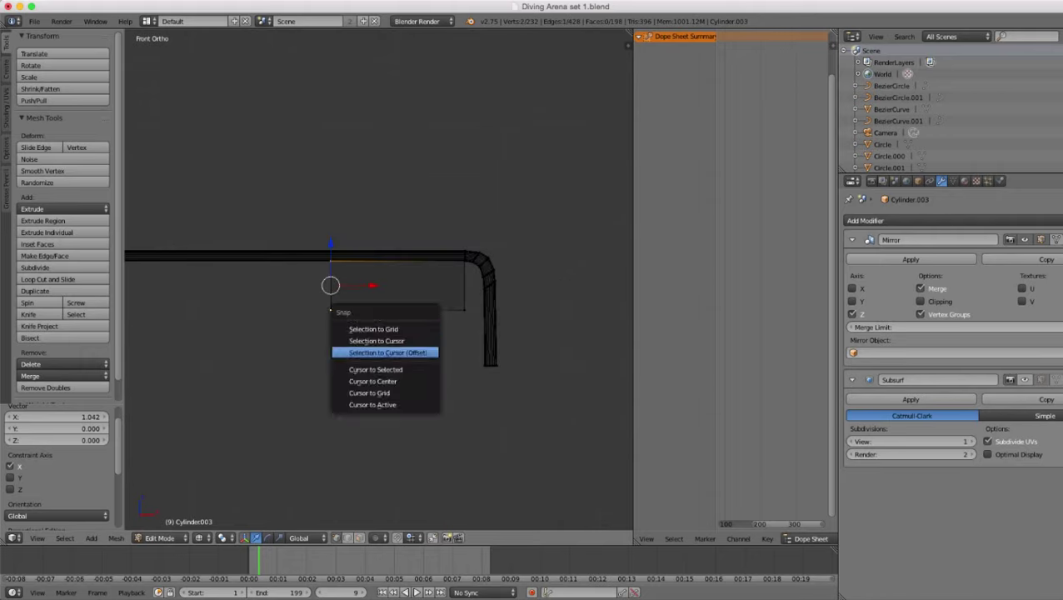
left_click(375, 369)
- Add a cylinder at the 3D cursor and scale it down uniformly to about 0.063
key("shift+a")
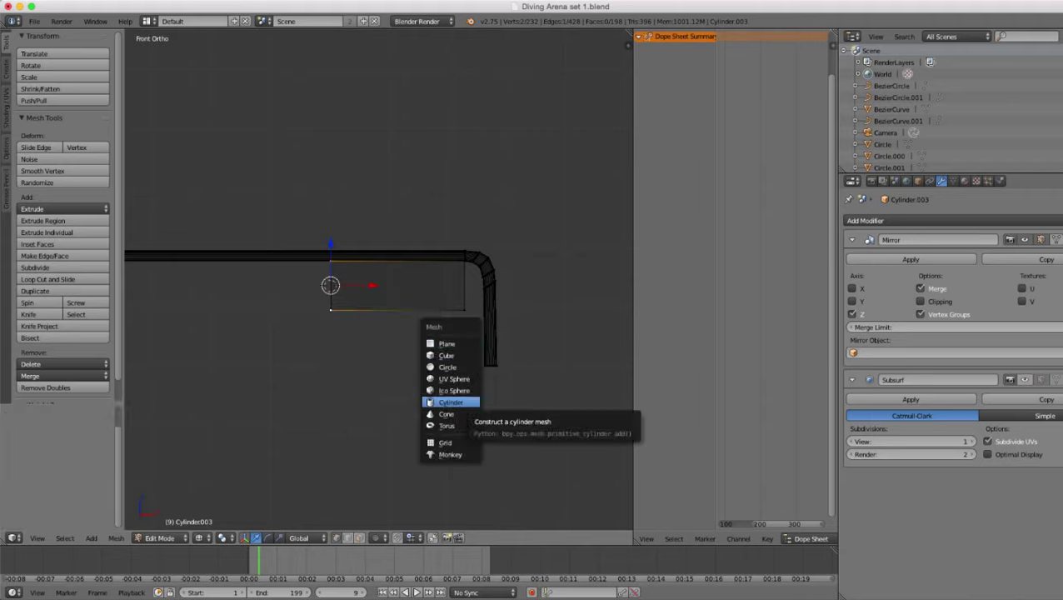
left_click(452, 402)
scroll(452, 403, "down", 1)
scroll(452, 403, "up", 2)
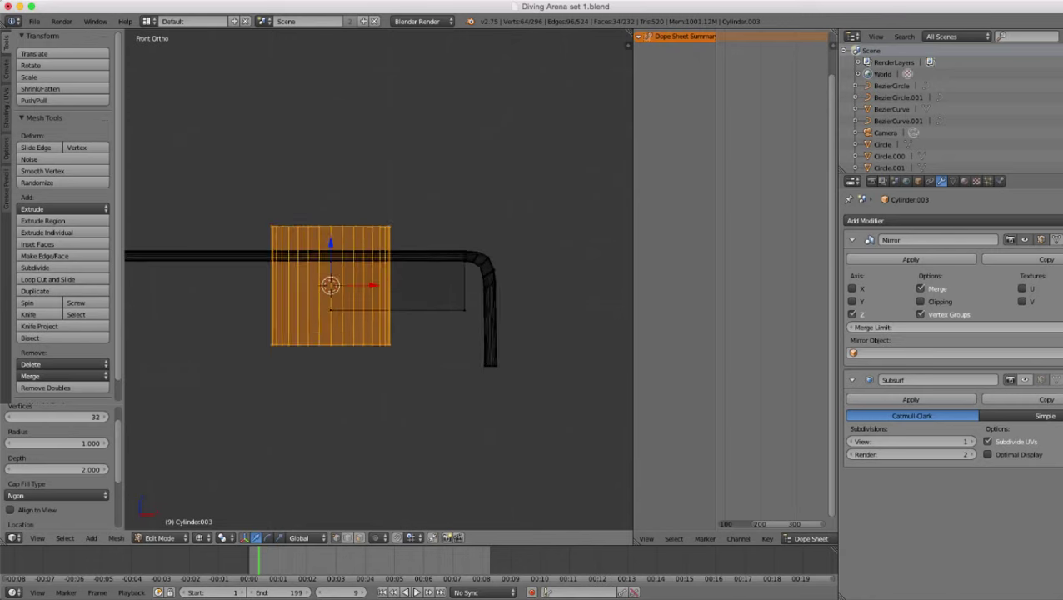
middle_click_drag(452, 403, 507, 396, "shift")
scroll(375, 280, "up", 4)
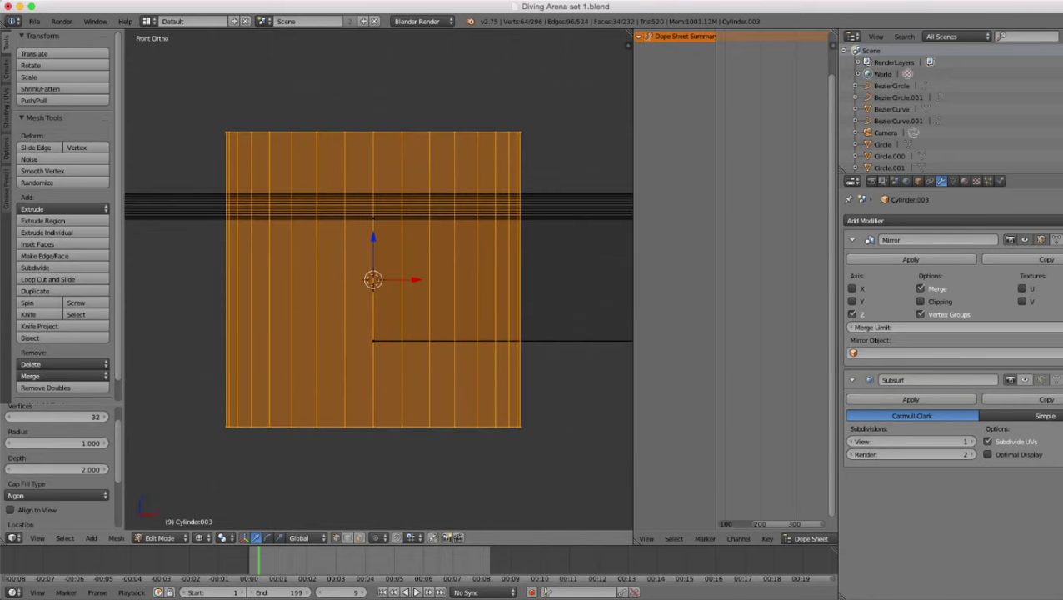
key("s")
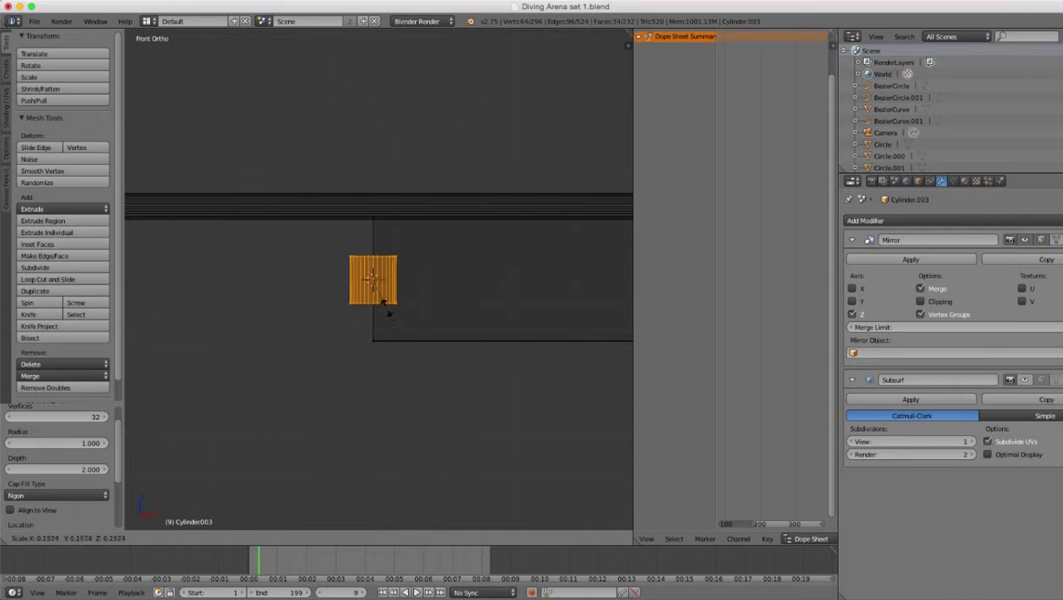
left_click(376, 298)
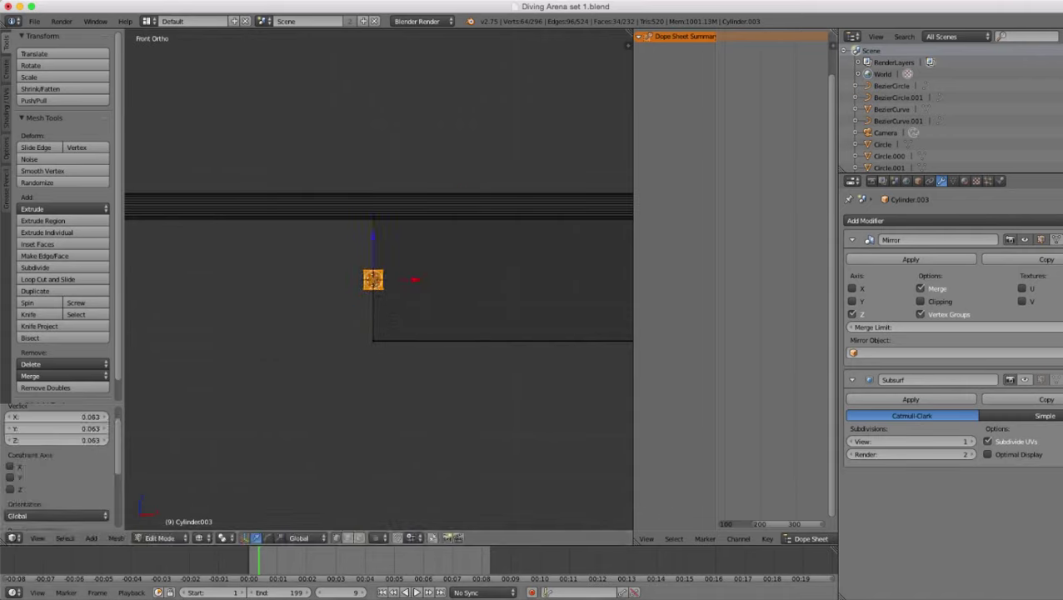
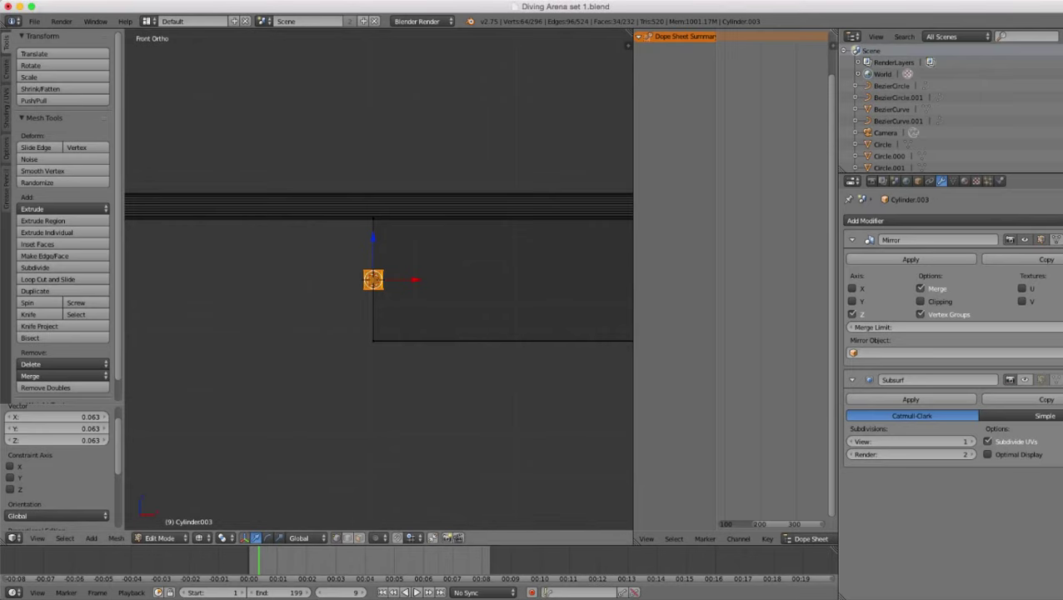
- Shrink the small cylinder on the panel's edge further with a uniform scale of about 0.566
scroll(379, 279, "down", 3)
key("z")
scroll(379, 280, "up", 1)
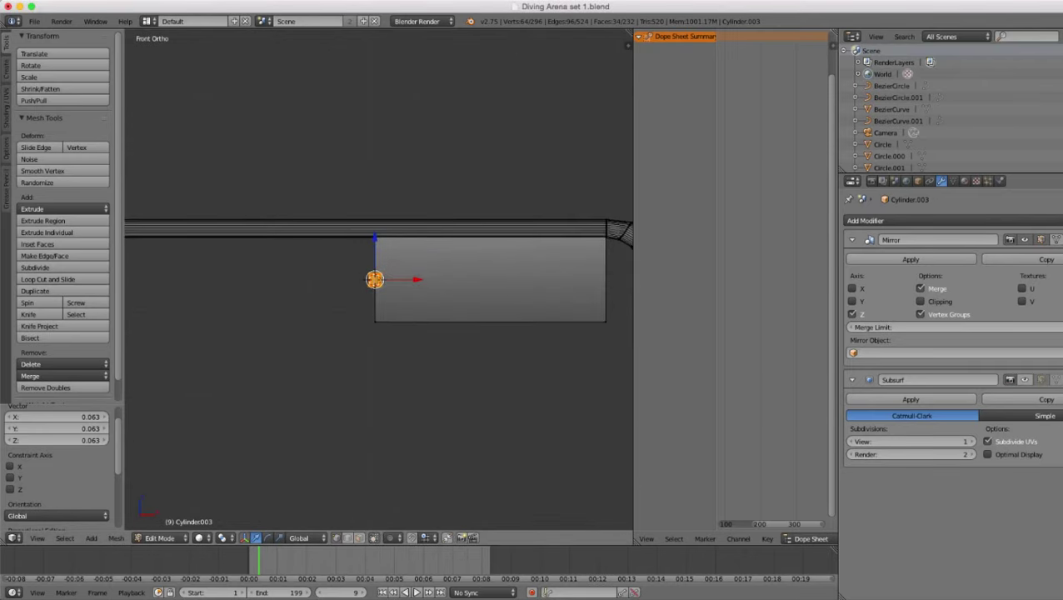
middle_click_drag(379, 279, 281, 278, "shift")
scroll(281, 279, "up", 1)
scroll(379, 280, "up", 1)
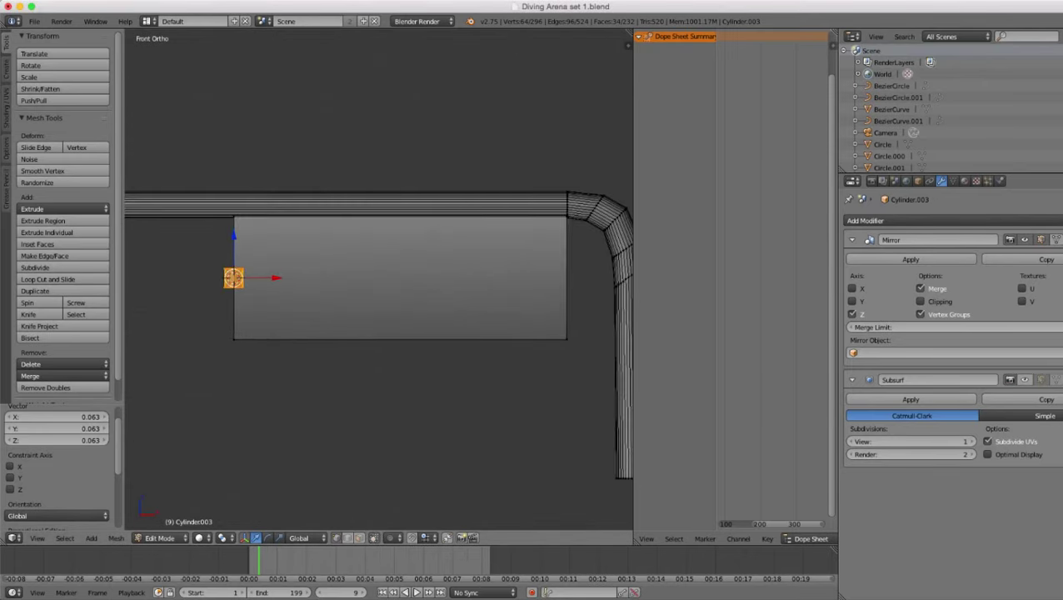
key("z")
middle_click_drag(266, 305, 375, 307, "shift")
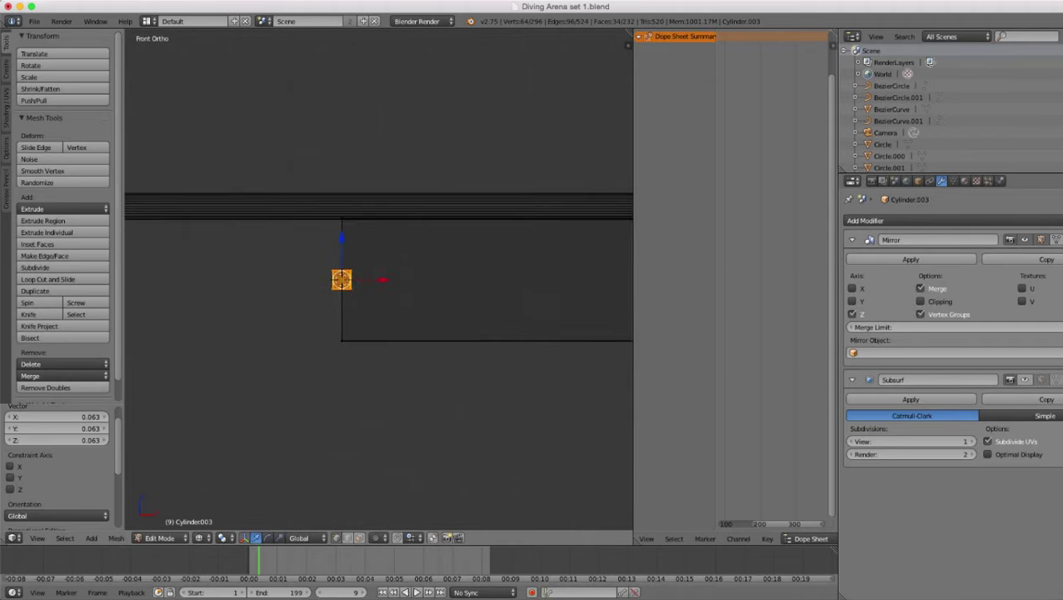
scroll(375, 306, "up", 3)
key("s")
left_click(368, 303)
scroll(379, 280, "down", 2)
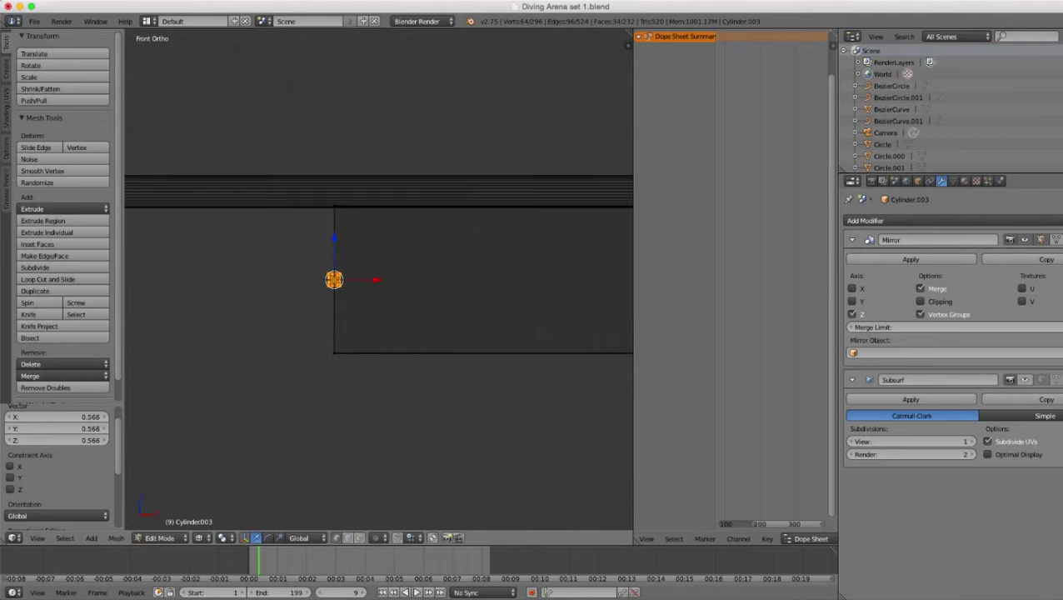
- Stretch the cylinder along global Z by about 4.600 and again by about 2.612 to span the panel's height
key("s")
key("z")
left_click(485, 382)
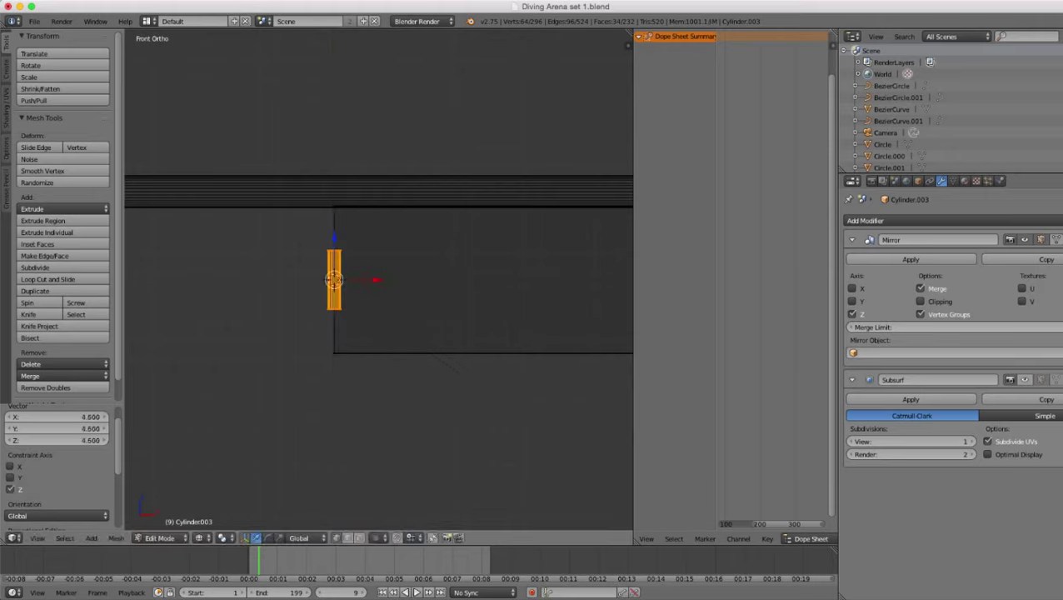
key("s")
key("z")
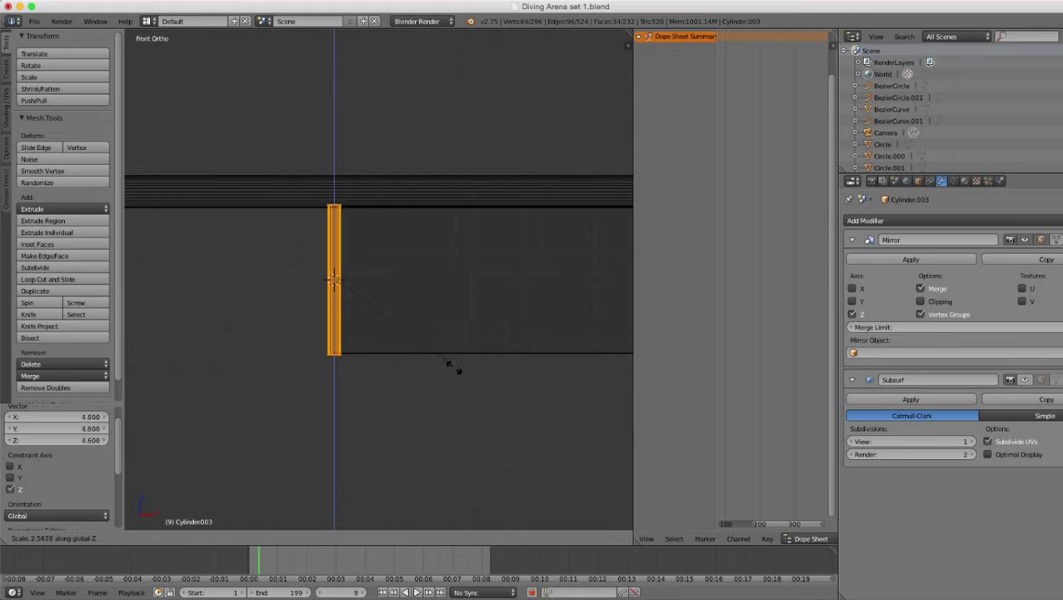
left_click(455, 367)
key("z")
middle_click_drag(455, 368, 521, 404, "shift")
scroll(521, 404, "up", 4)
key("s")
key("z")
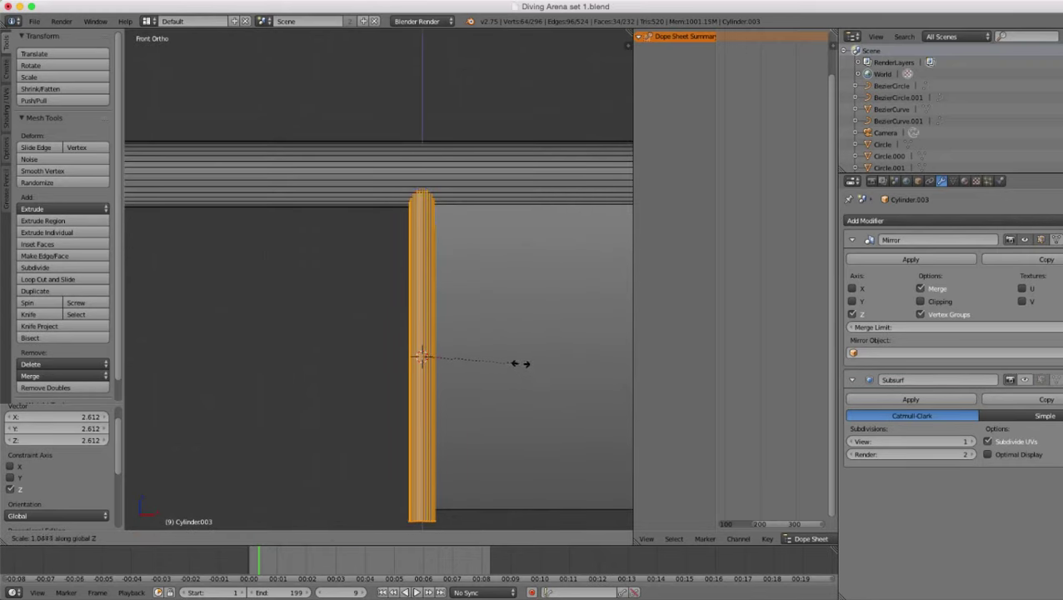
right_click(521, 364)
scroll(520, 364, "down", 1)
key("z")
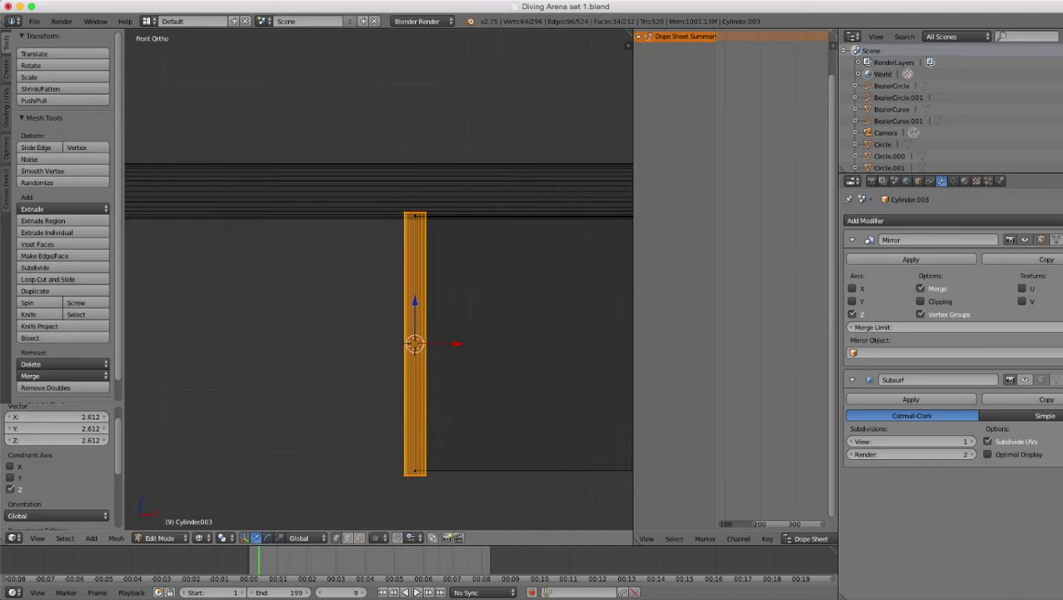
- Lengthen the cylinder slightly past the panel's upper and lower edges by scaling it about 1.060 along Z
key("s")
key("z")
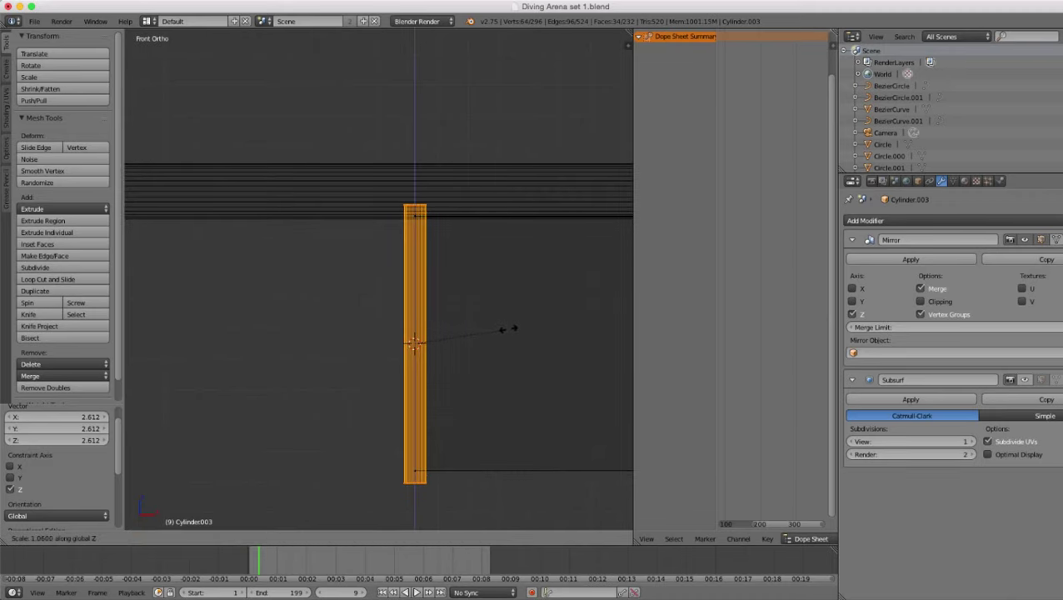
left_click(507, 330)
key("z")
scroll(506, 330, "down", 2)
scroll(510, 486, "up", 2)
key("z")
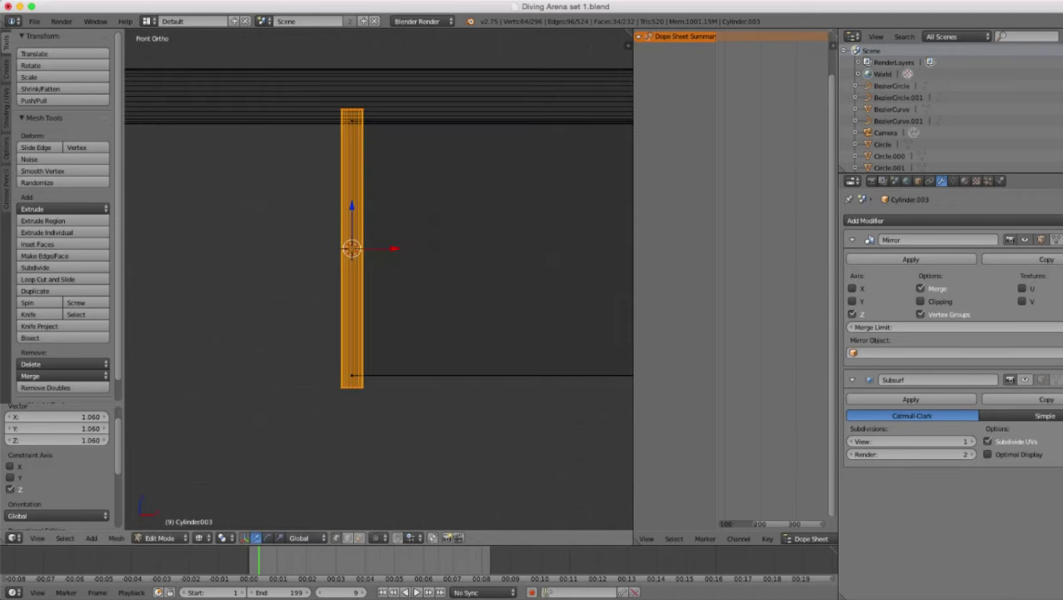
- Select only the cylinder's top ring and raise it about 0.017 along Z into the horizontal rod
key("c")
middle_click_drag(372, 388, 335, 382)
right_click(336, 380)
scroll(377, 277, "up", 1)
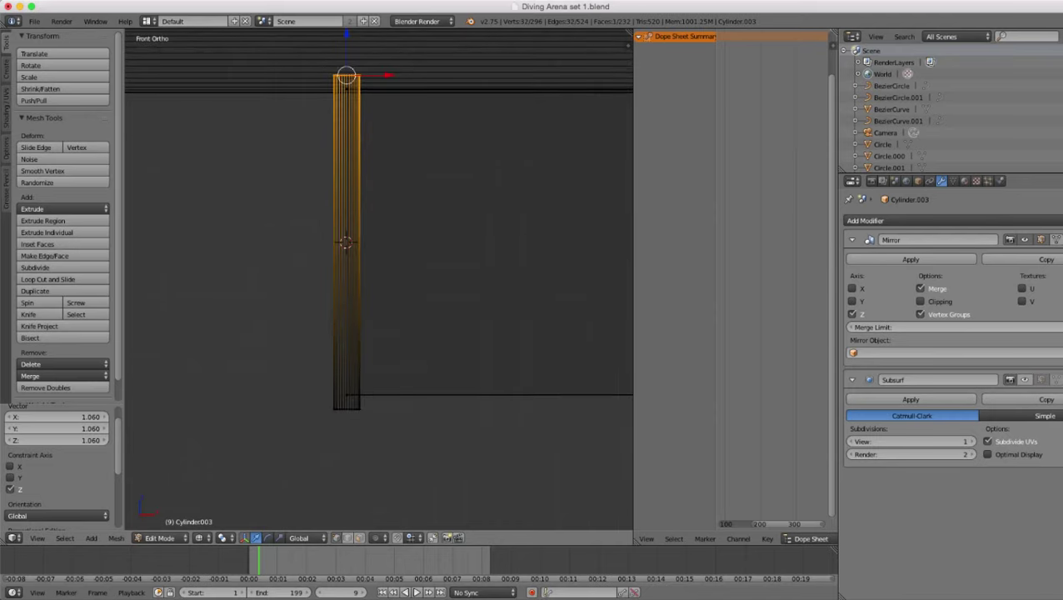
key("z")
middle_click_drag(364, 242, 400, 355, "shift")
scroll(400, 356, "up", 1)
scroll(400, 334, "up", 1)
left_click_drag(386, 108, 386, 100)
scroll(379, 280, "down", 4)
- Deselect everything and select only the bottom ring of the vertical cylinder on the panel's edge
key("z")
scroll(379, 280, "down", 3)
scroll(336, 235, "up", 2)
mouse_move(381, 283)
middle_mouse_down("shift")
mouse_move(336, 235)
mouse_move(414, 191)
middle_mouse_up("shift")
key("z")
scroll(413, 191, "up", 5)
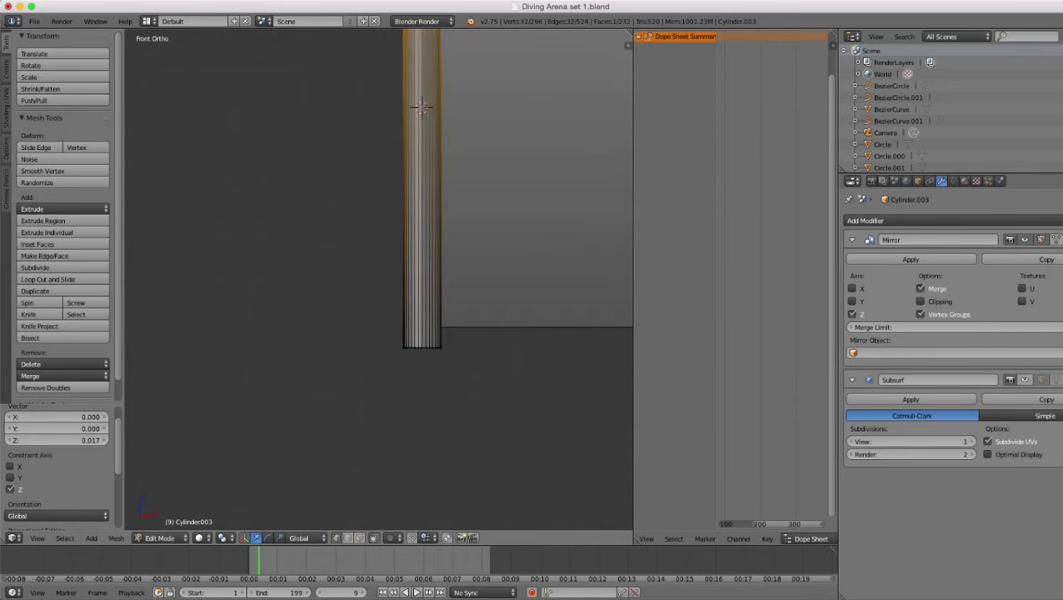
key("z")
key("a")
key("c")
left_click_drag(436, 375, 404, 378)
right_click(404, 377)
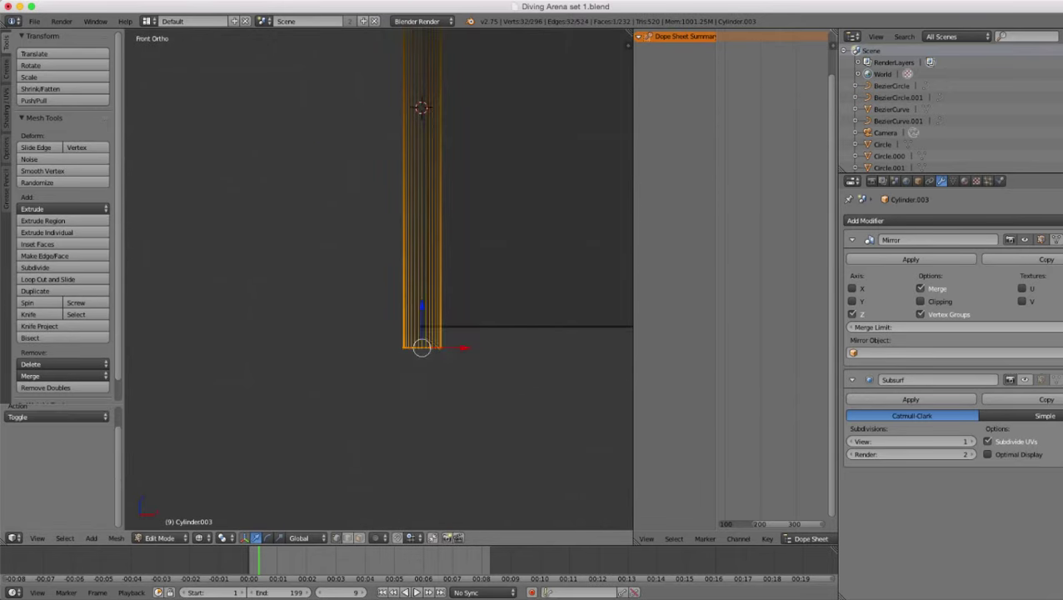
- Raise the cylinder's bottom ring about 0.040 along Z to meet the panel's lower edge
scroll(403, 378, "down", 5)
middle_click_drag(404, 377, 343, 364, "shift")
scroll(343, 364, "up", 2)
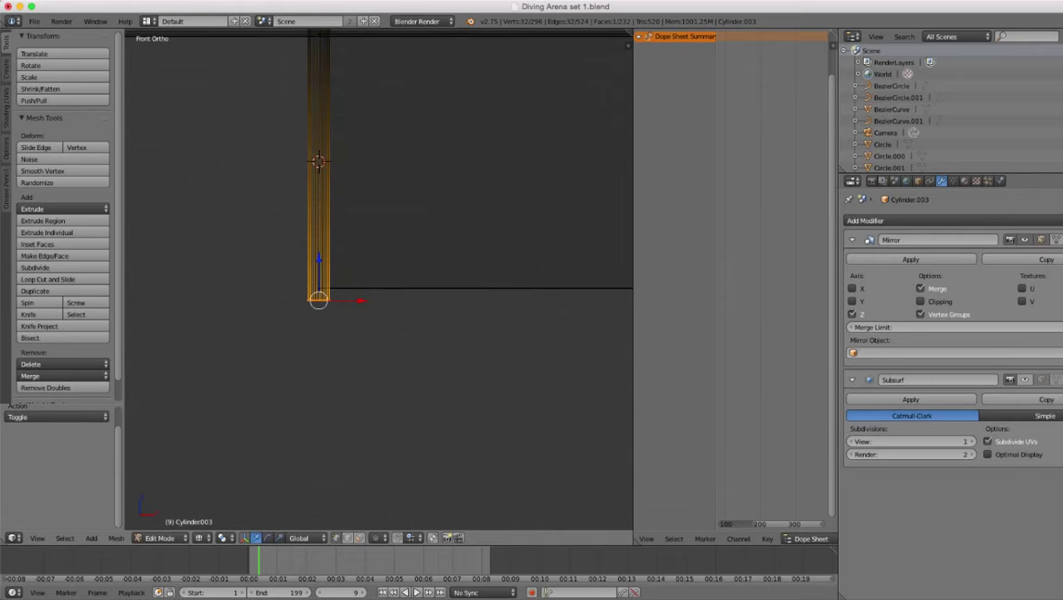
scroll(380, 280, "up", 3)
key("z")
key("z")
left_click_drag(275, 274, 275, 254)
scroll(379, 280, "down", 2)
- Extrude the bottom ring about 0.078 downward and rotate the new ring 90° to face sideways
key("e")
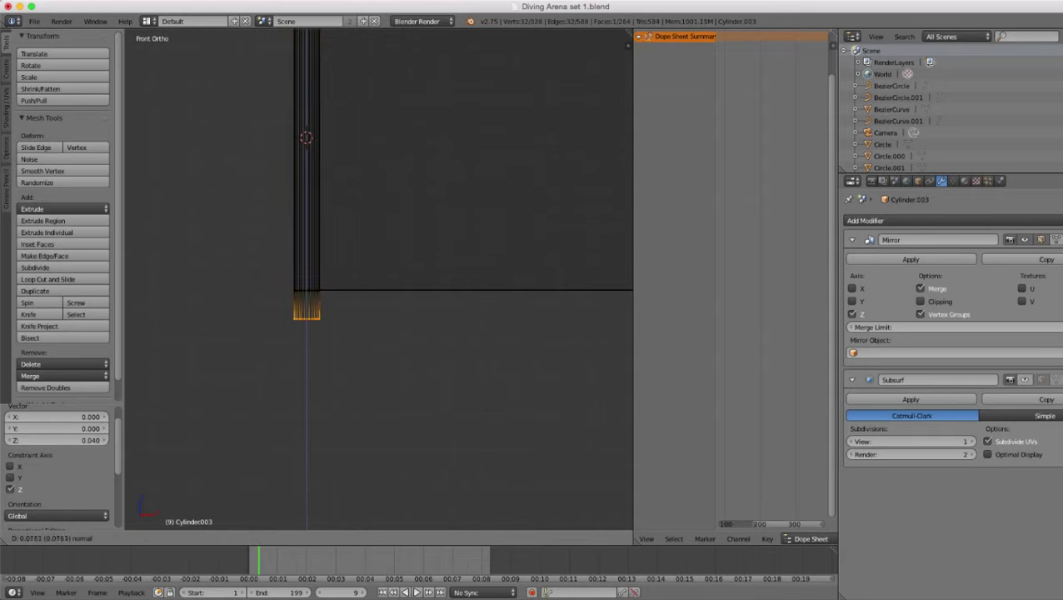
key("Return")
type("r9")
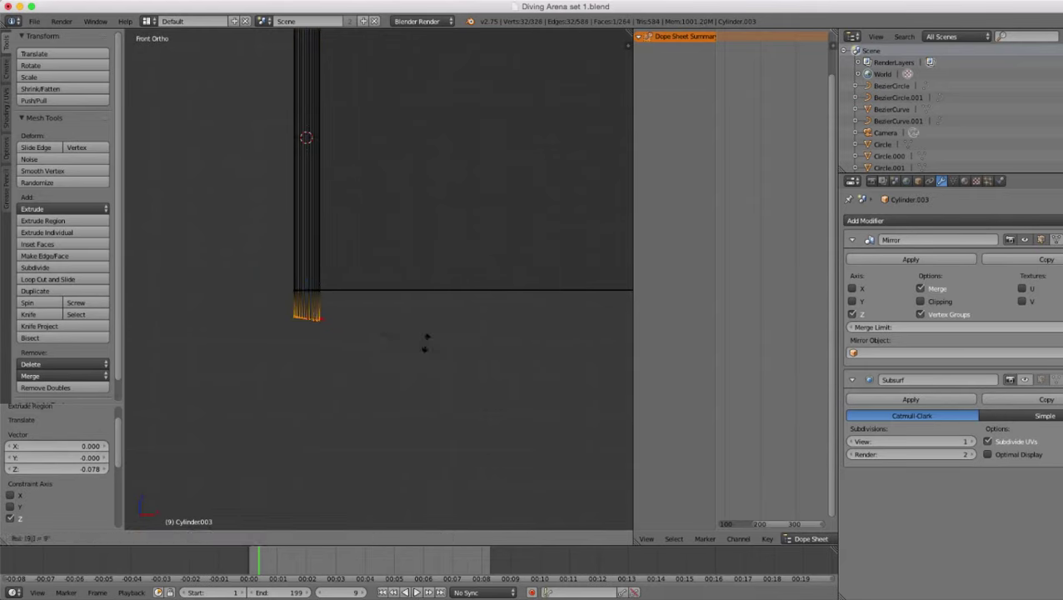
type("0")
key("Return")
- Shift the rotated ring about 0.054 along X and raise it about 0.038 along Z to form the corner
left_click_drag(348, 319, 368, 319)
middle_click_drag(368, 319, 434, 305, "shift")
scroll(434, 305, "up", 5)
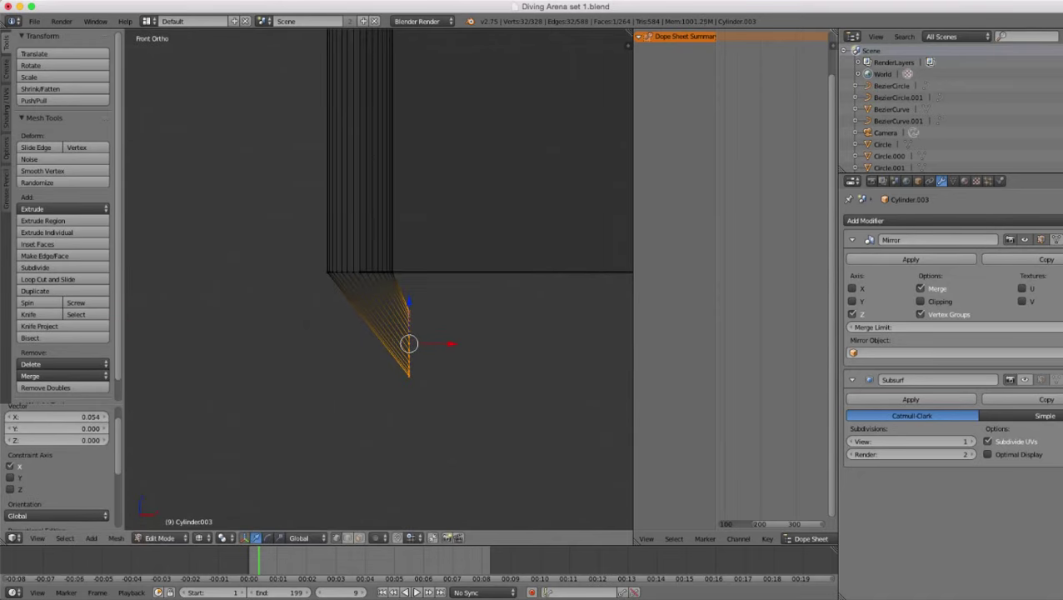
key("g")
key("z")
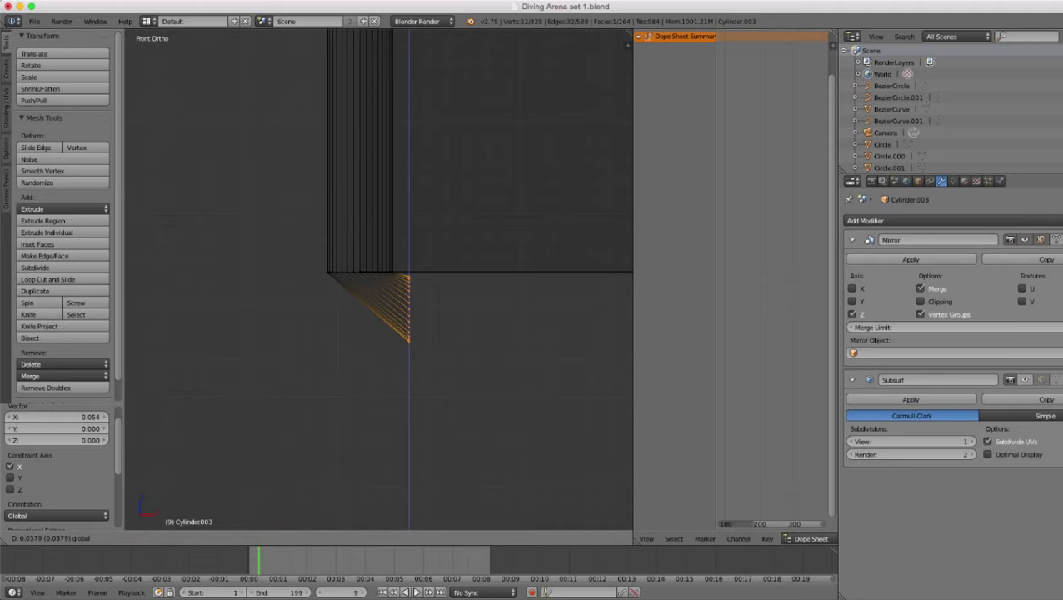
key("Return")
- Move the rotated ring back about 0.017 along negative X, in line with the vertical rod's inner side
key("g")
key("x")
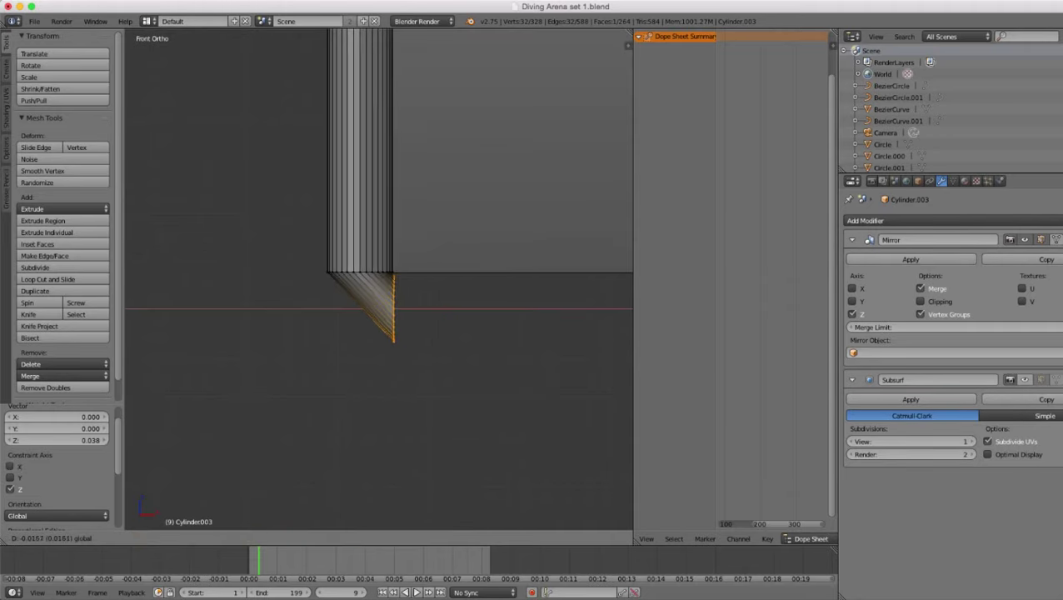
key("Return")
scroll(379, 279, "down", 4)
scroll(379, 279, "up", 6)
key("z")
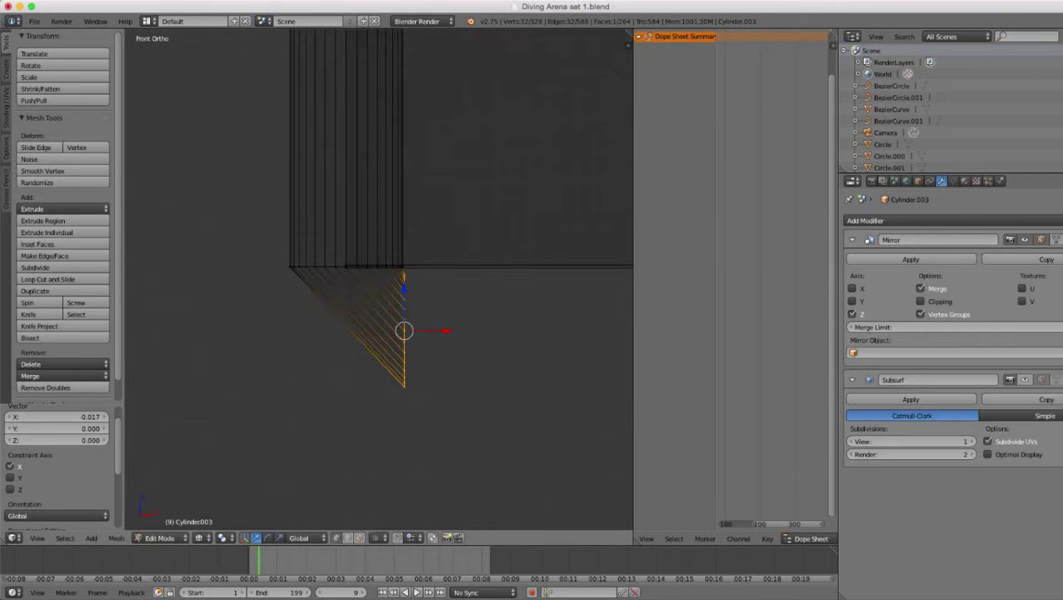
- Nudge the corner ring up about 0.003 along Z, level with the panel's lower edge
scroll(379, 279, "up", 3)
key("g")
key("z")
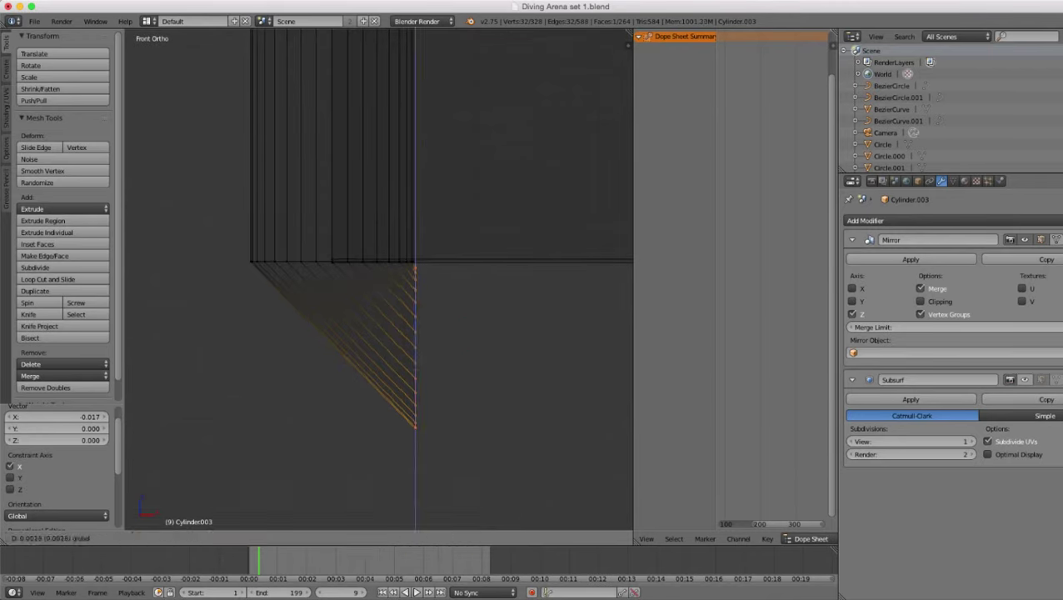
key("Return")
scroll(379, 280, "down", 3)
key("z")
scroll(380, 280, "down", 11)
middle_click_drag(380, 279, 215, 292, "shift")
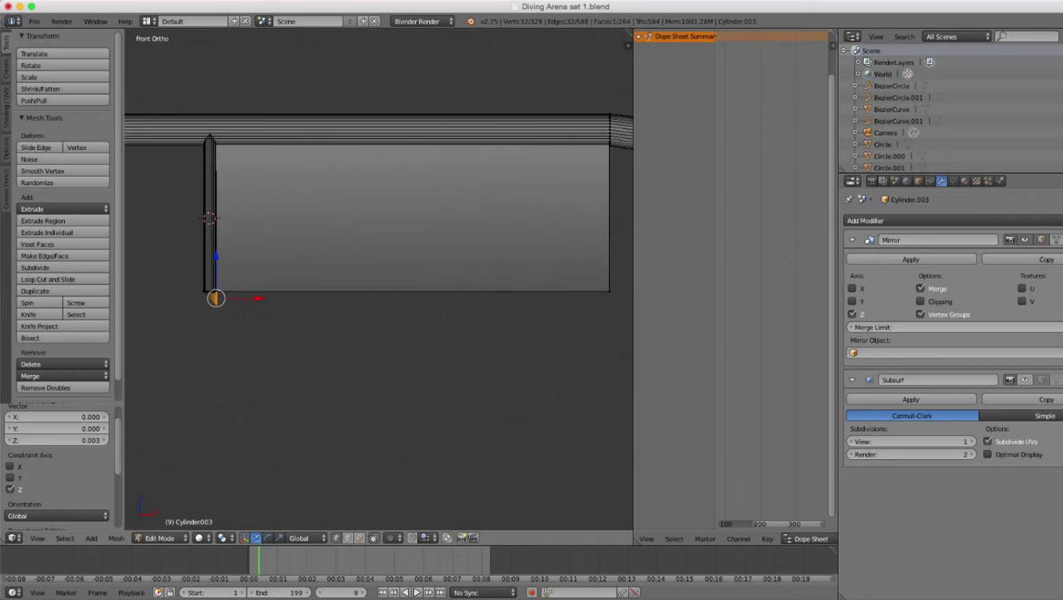
- Extrude the corner ring about 0.822 along X under the panel and extend its end by about 1.213 more
key("e")
key("x")
key("Return")
middle_click_drag(361, 297, 265, 303, "shift")
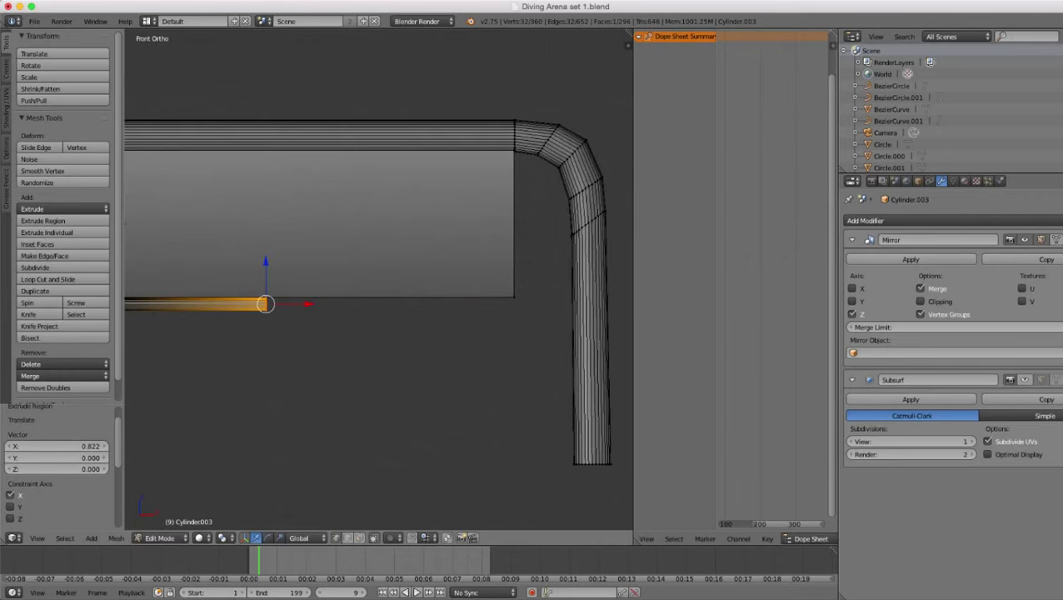
key("g")
key("x")
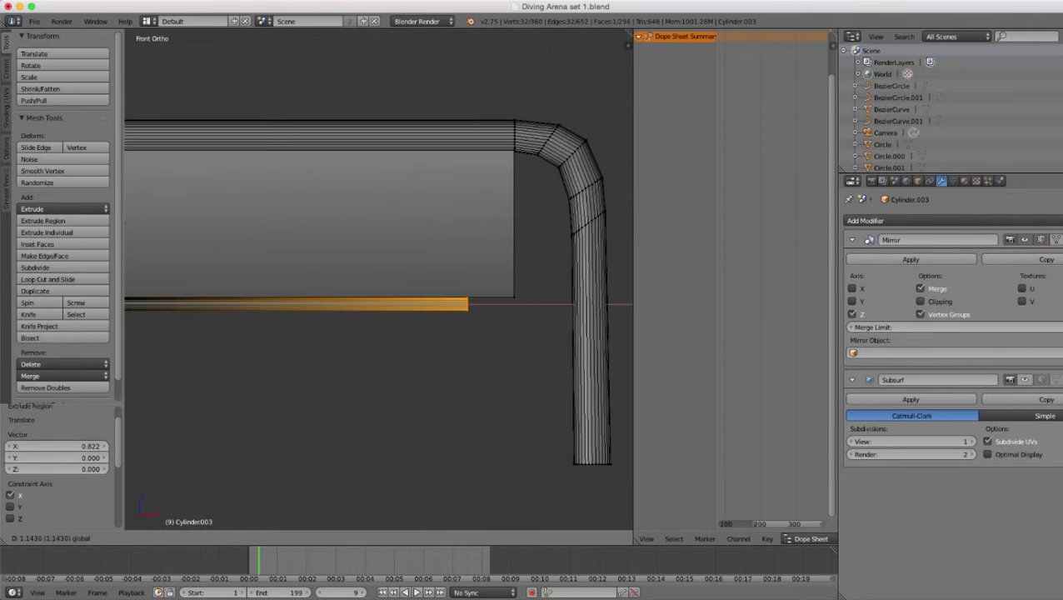
key("Return")
- Extend the horizontal rod's end about 0.195 further along X to line up with the panel's far lower corner
middle_click_drag(479, 303, 396, 298, "shift")
scroll(396, 298, "up", 7)
middle_click_drag(439, 349, 288, 328, "shift")
scroll(289, 328, "up", 3)
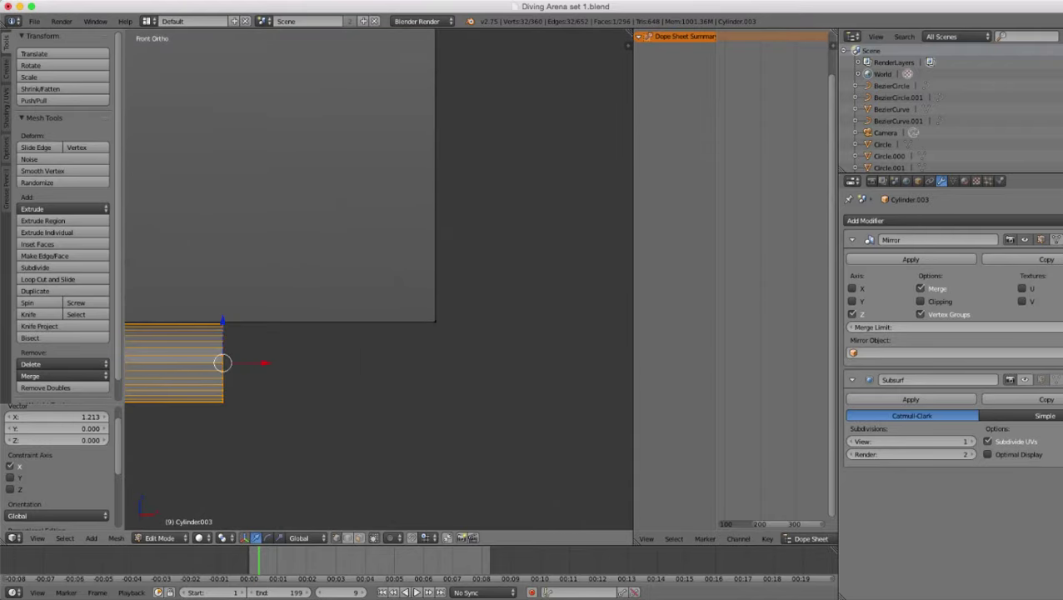
left_click_drag(265, 363, 473, 362)
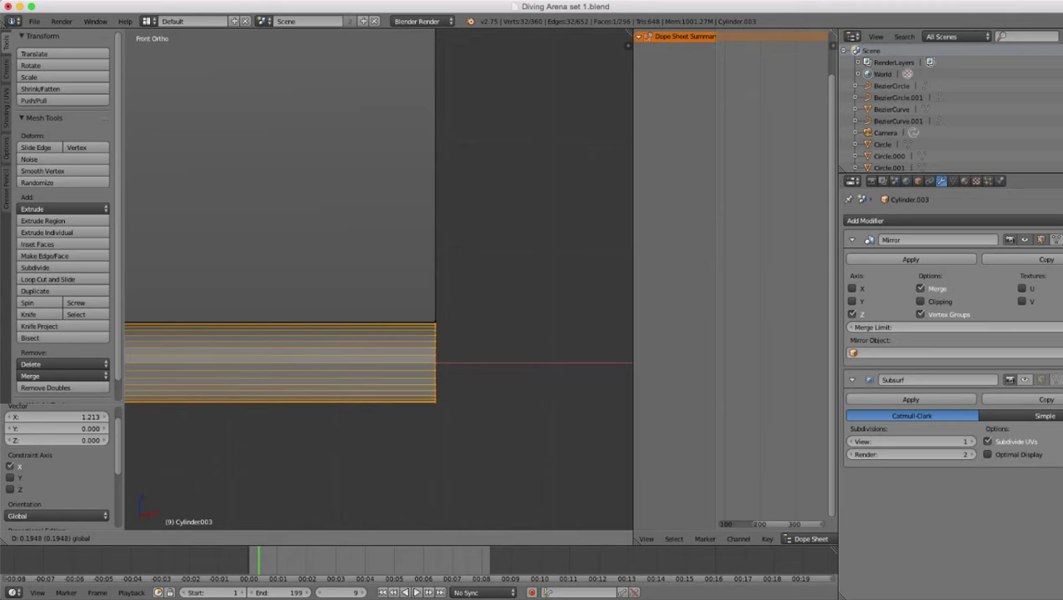
- Extrude the end ring of the tube below the panel about 0.057 outward along X
scroll(477, 362, "down", 2)
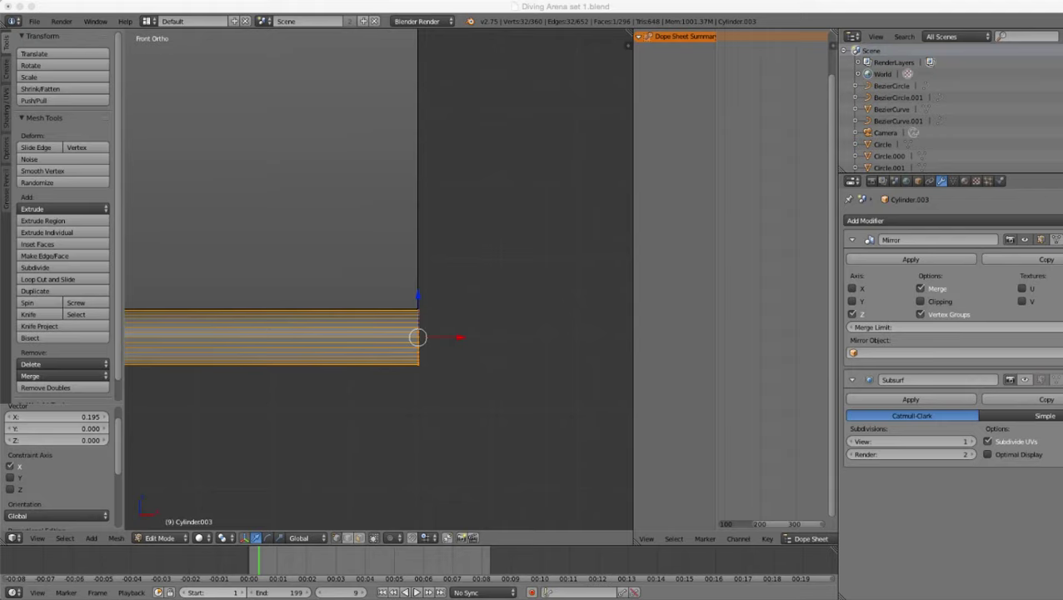
key("z")
scroll(379, 280, "up", 2)
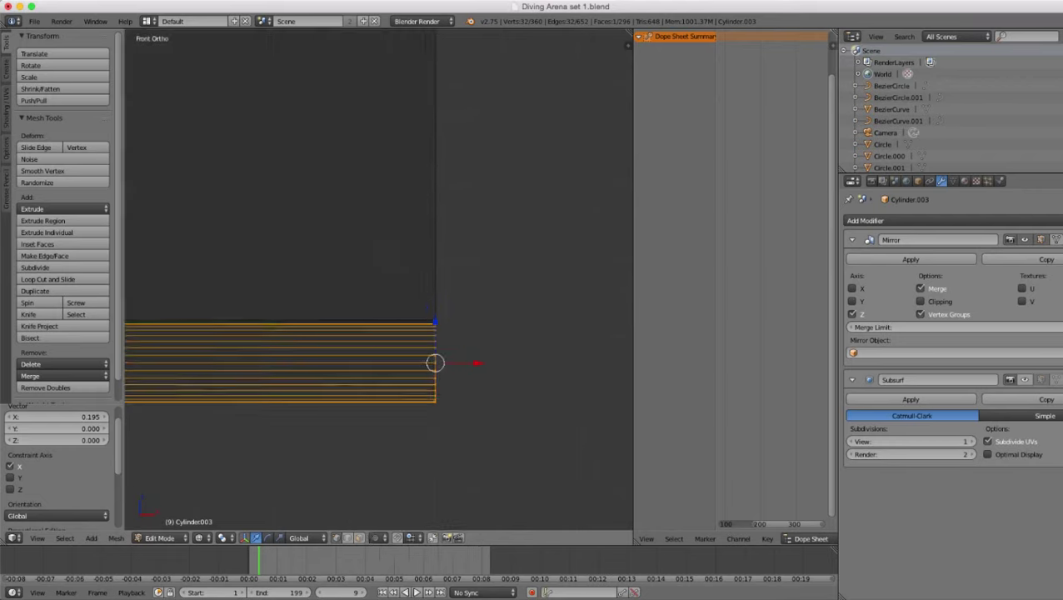
key("z")
middle_click_drag(435, 364, 364, 352, "shift")
key("e")
key("x")
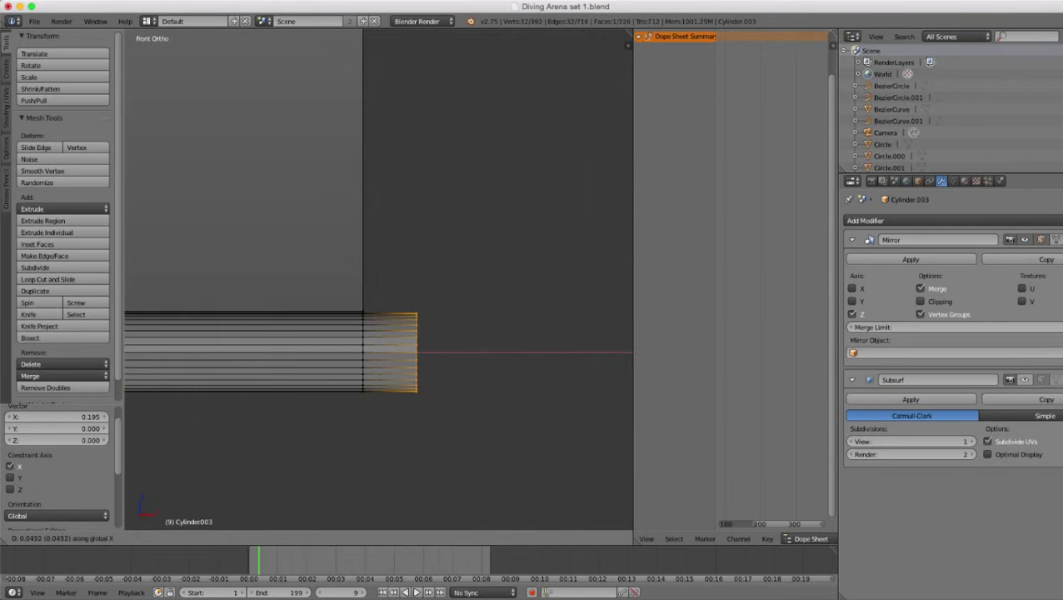
key("Return")
- Raise the extruded end ring about 0.047 along Z and rotate it -90 degrees to face upward
key("g")
key("z")
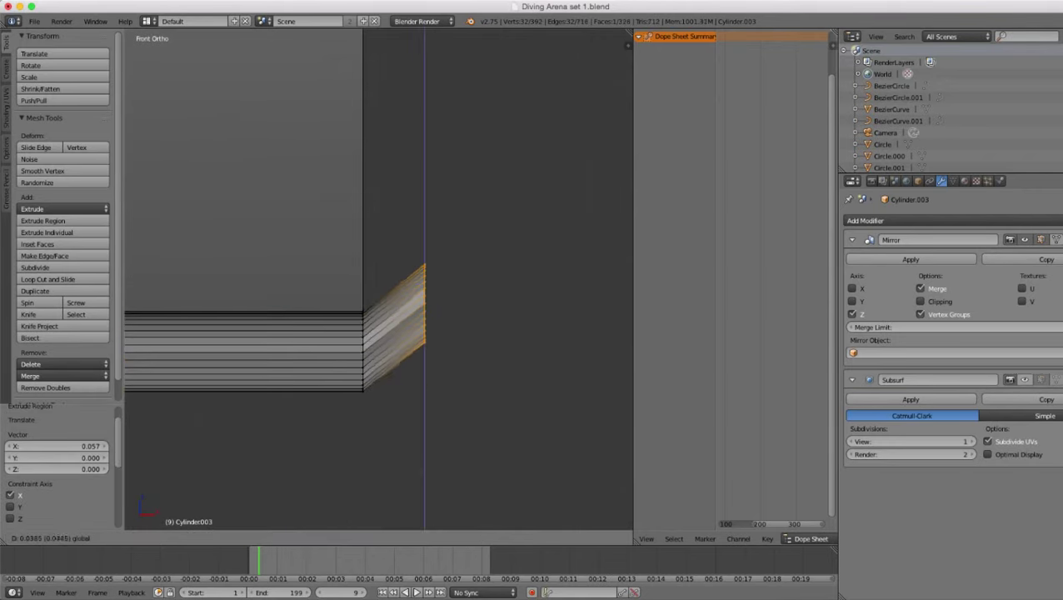
left_click(507, 372)
type("r9-0")
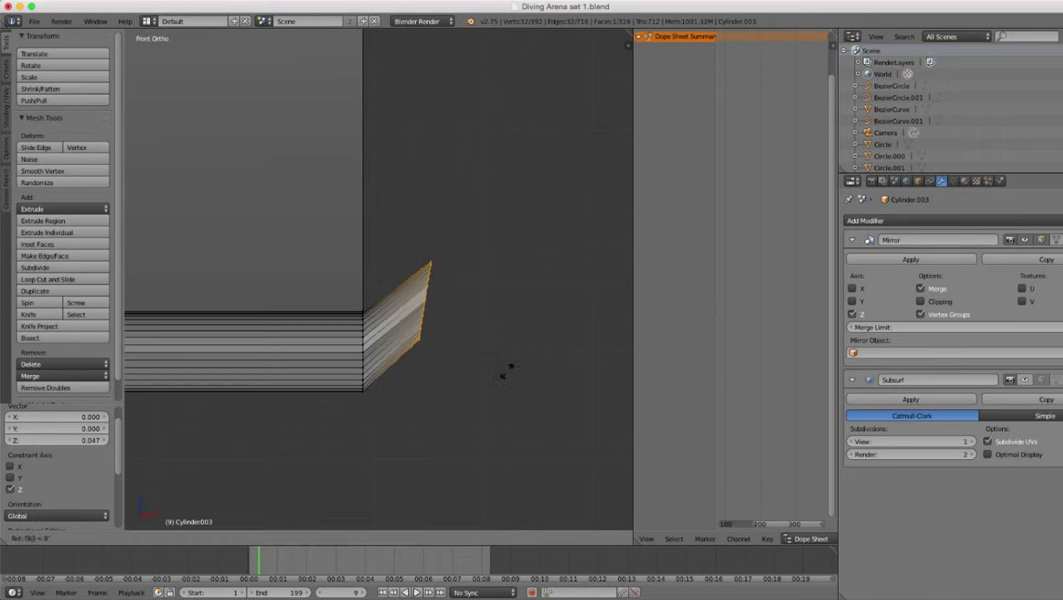
key("Return")
- Align the rotated ring with the panel's lower corner by moving it about -0.011 along Z and -0.020 along X
scroll(507, 372, "up", 4)
key("z")
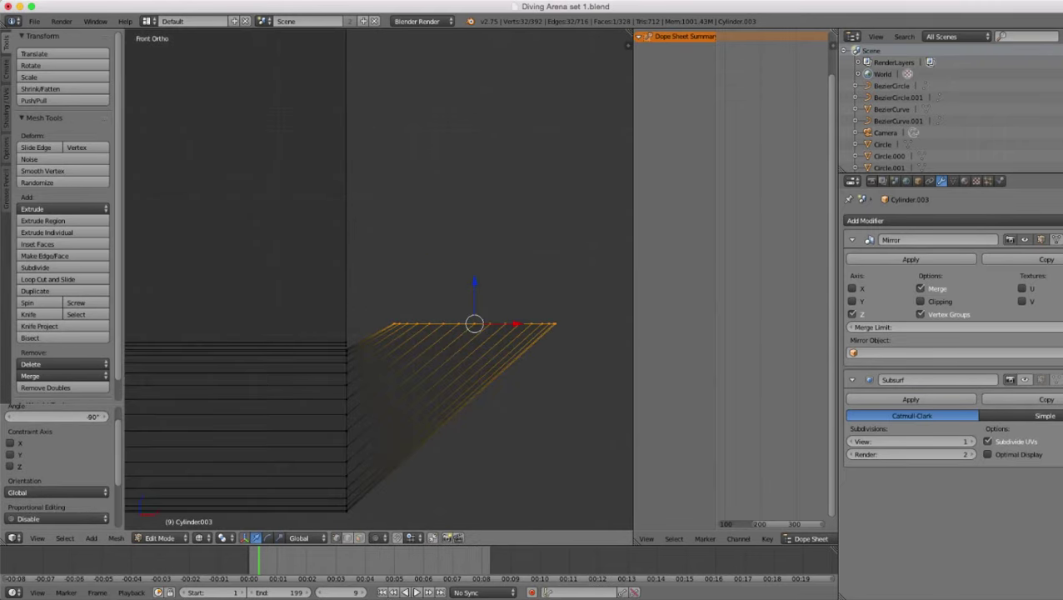
key("g")
key("z")
key("Return")
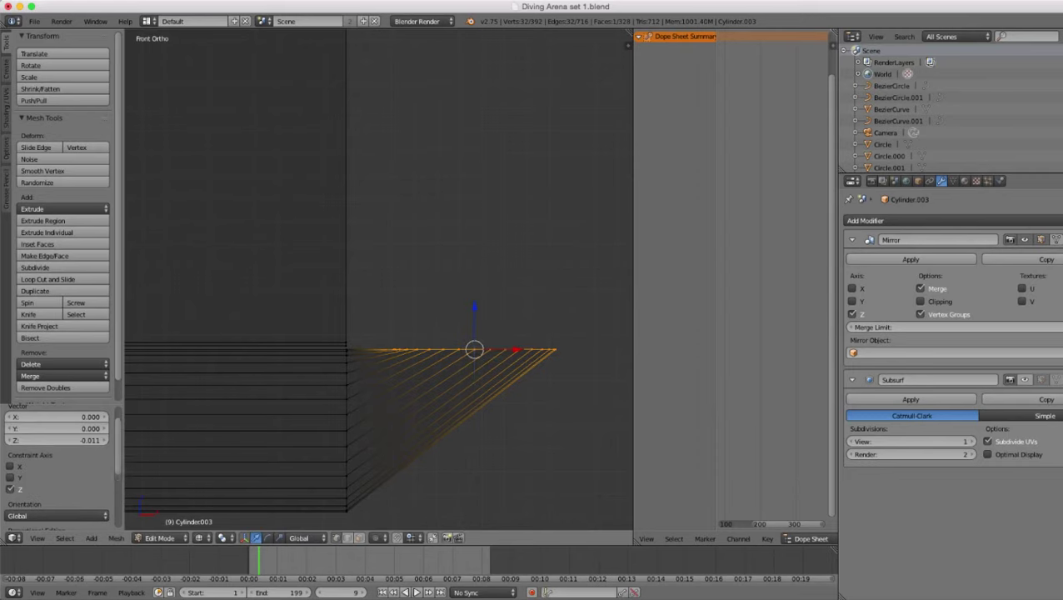
middle_click_drag(492, 367, 513, 343, "shift")
scroll(513, 343, "up", 2)
key("g")
key("x")
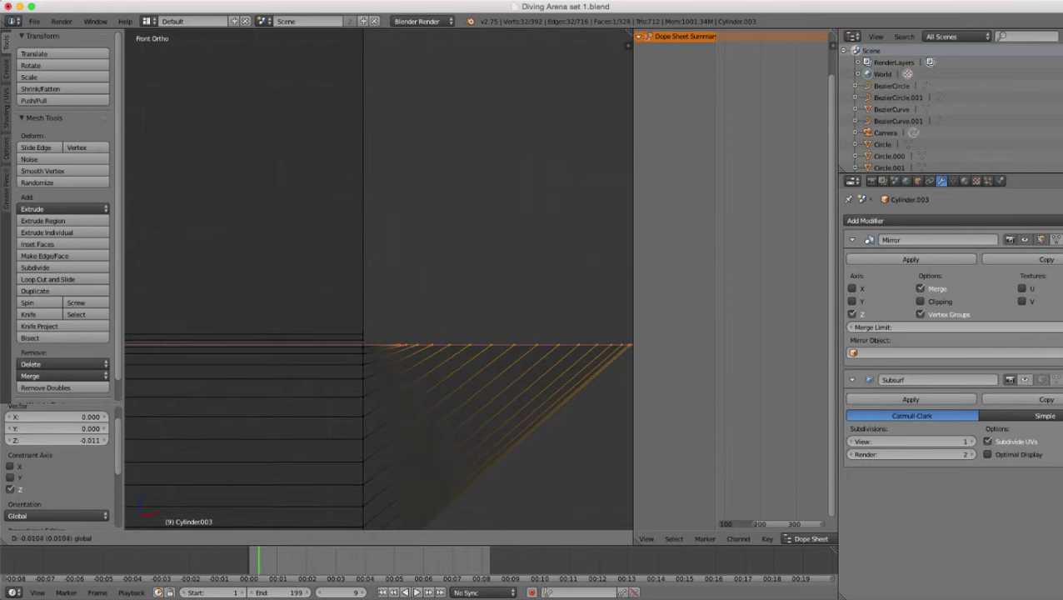
key("Return")
scroll(379, 279, "up", 1)
key("z")
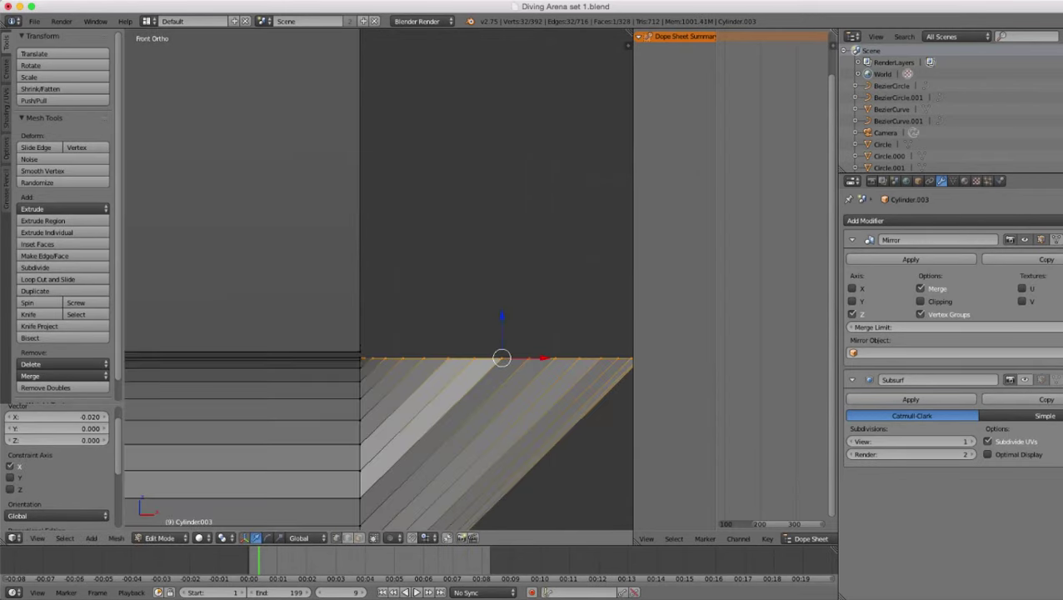
key("g")
key("x")
key("Escape")
- Extrude the upturned ring about 0.763 upward along the panel's right edge
scroll(379, 279, "down", 8)
scroll(377, 281, "down", 6)
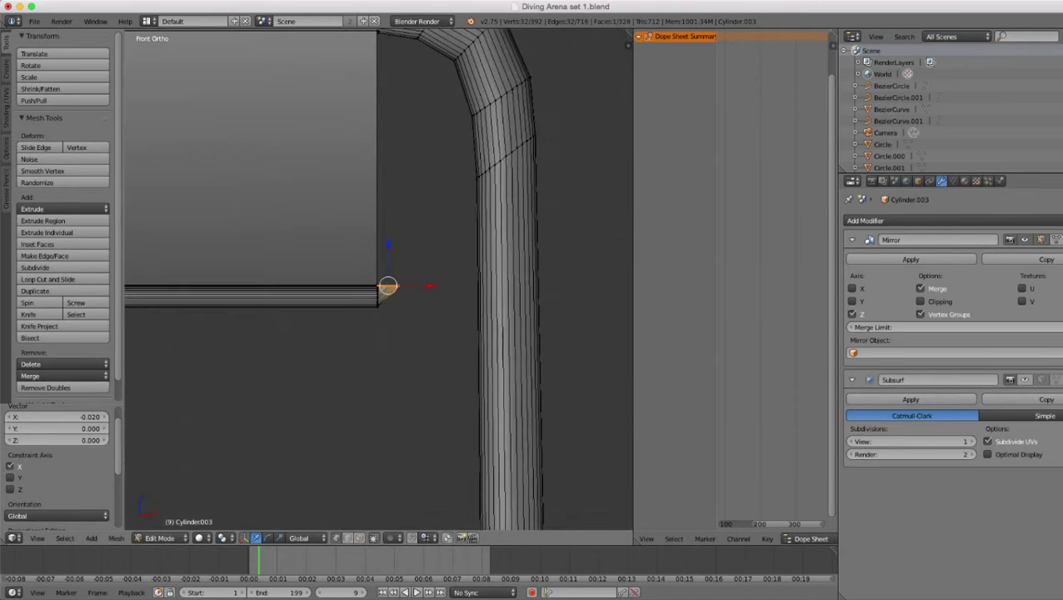
key("e")
key("Return")
- Raise the top ring of the vertical side tube about 0.121 along Z into the upper rail
middle_click_drag(389, 52, 409, 197, "shift")
scroll(379, 280, "up", 3)
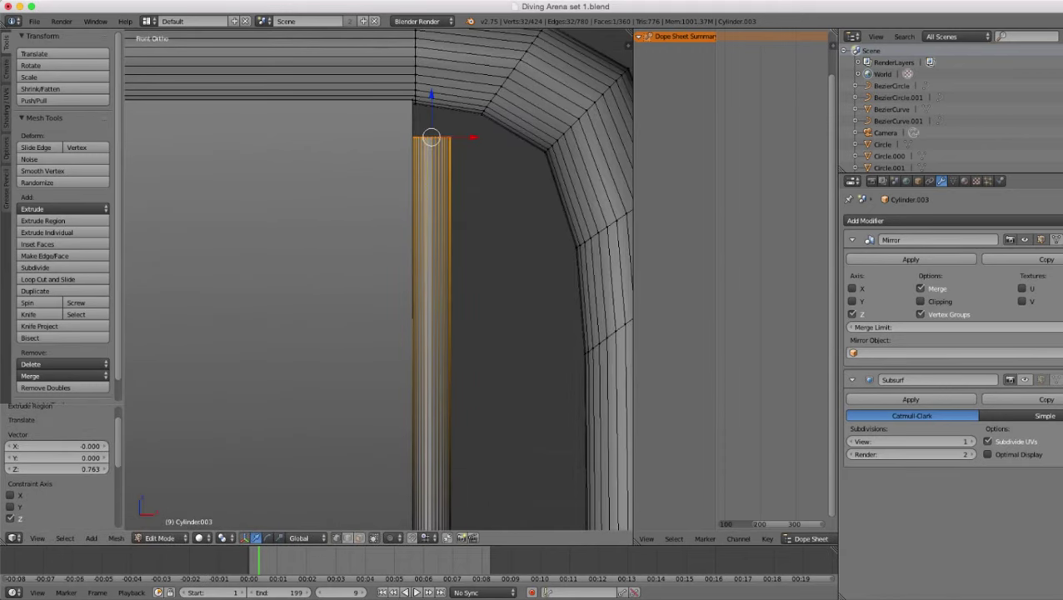
key("g")
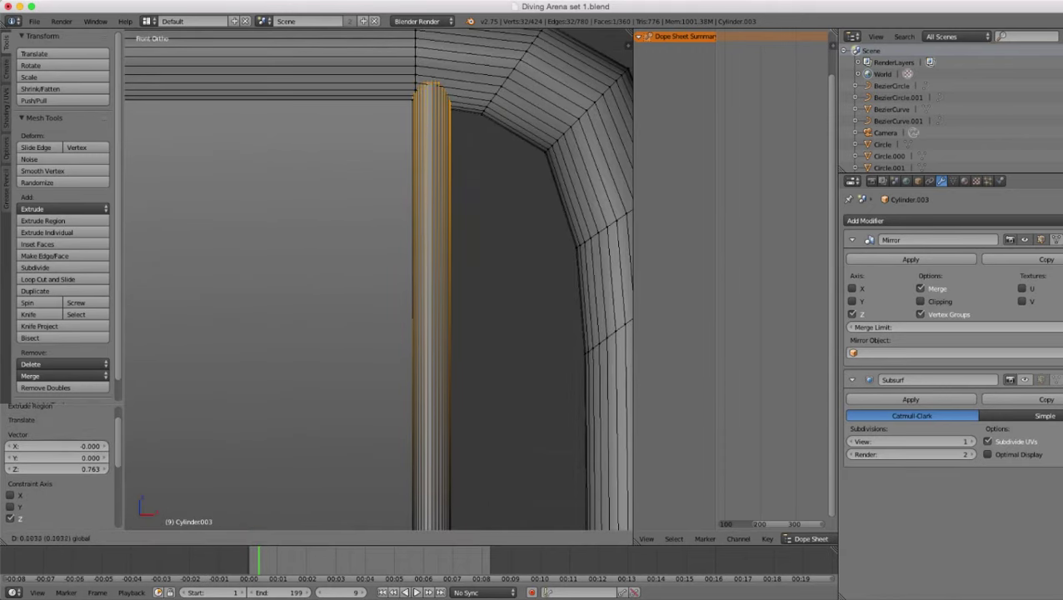
key("Return")
- Select the whole panel with its surrounding tube frame and move it about -0.052 along X
key("z")
scroll(379, 280, "down", 4)
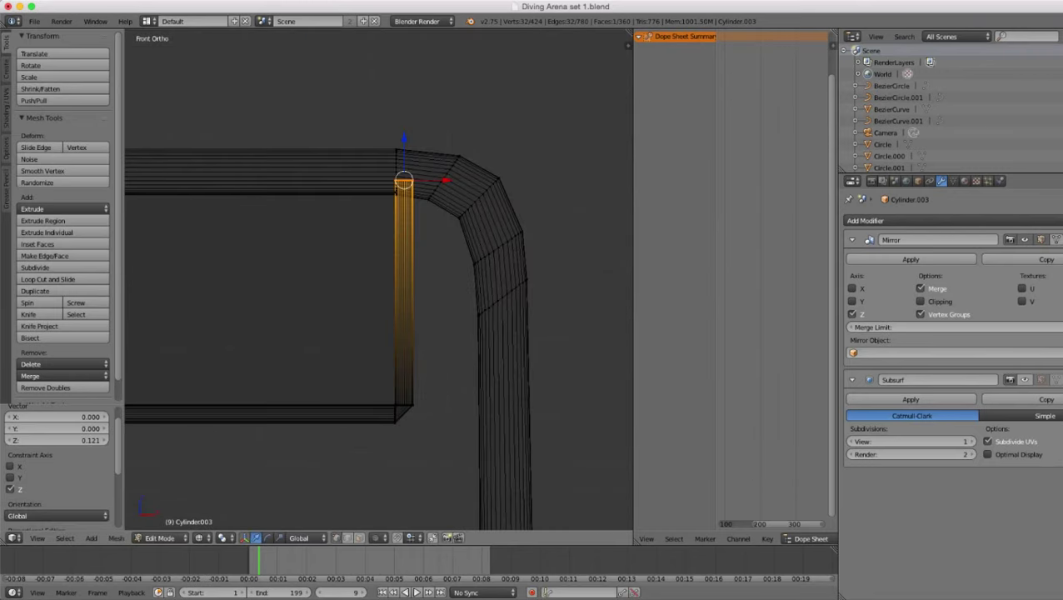
right_click(395, 405, "shift")
key("ctrl+l")
scroll(291, 303, "down", 5)
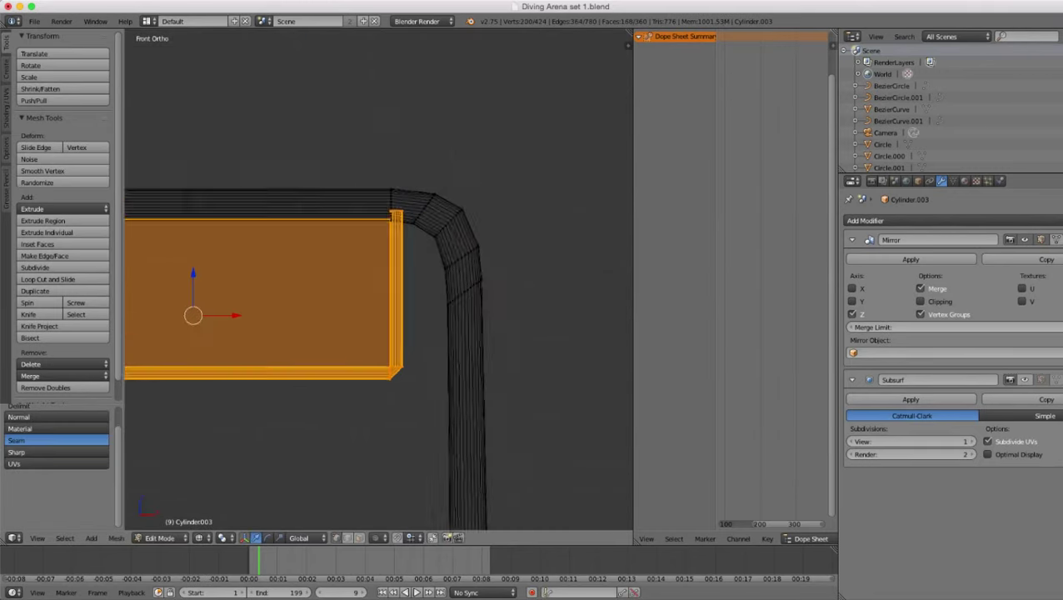
scroll(291, 302, "up", 4)
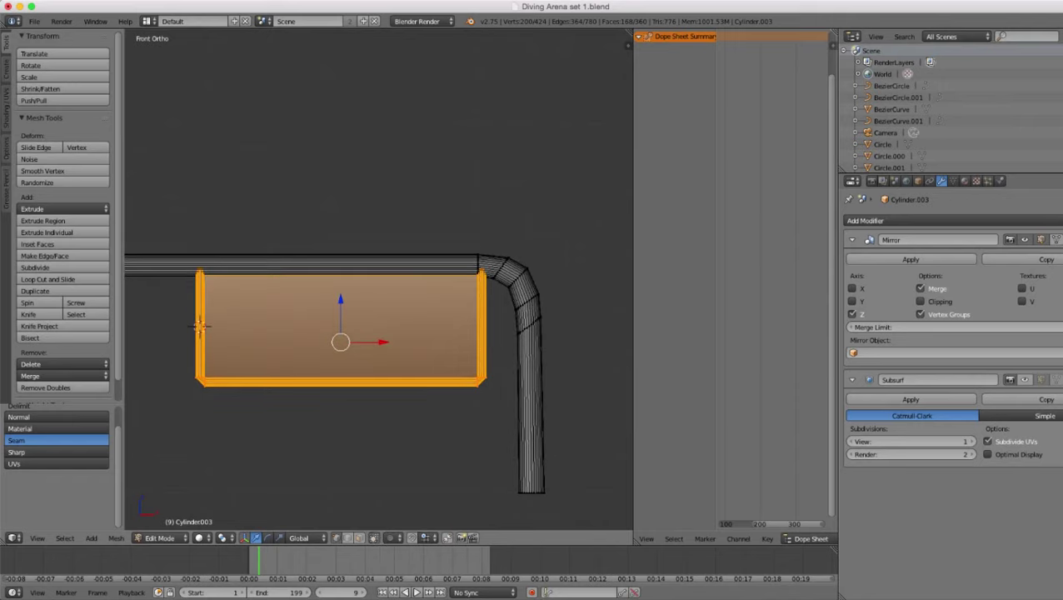
key("g")
key("x")
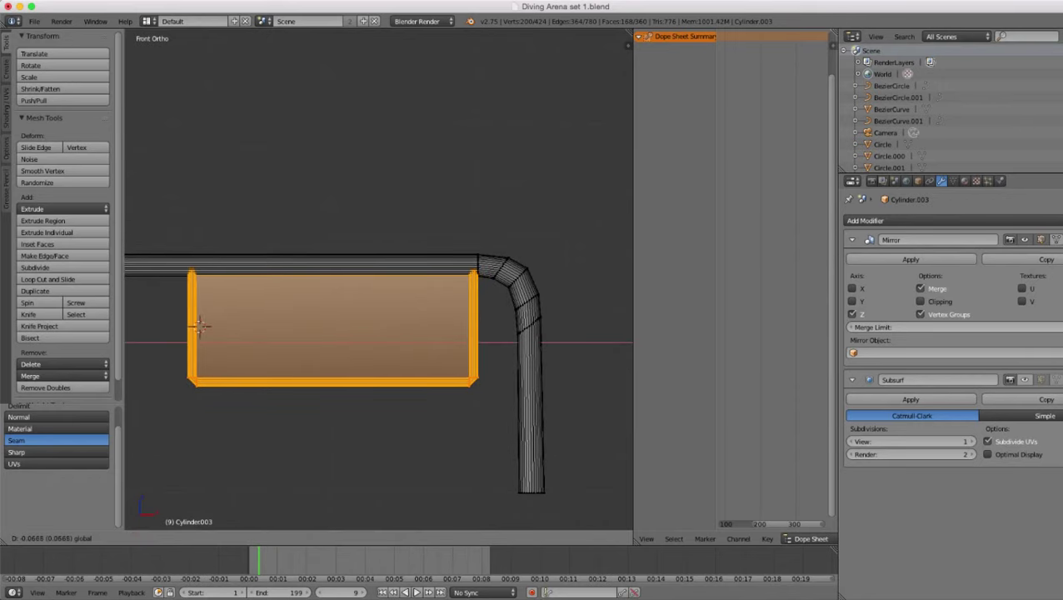
left_click(200, 326)
scroll(293, 303, "down", 4)
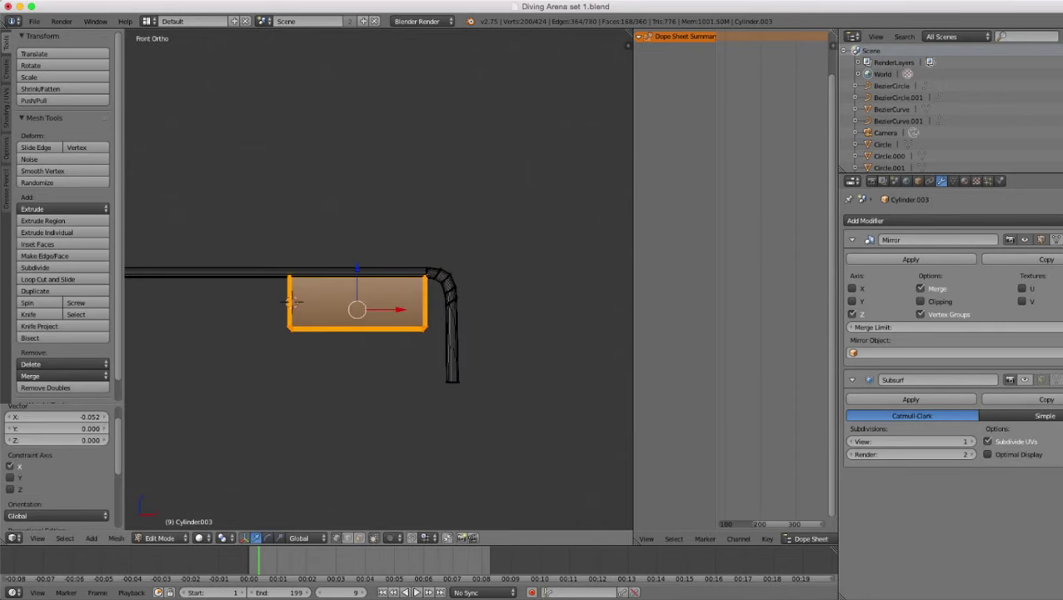
- Add one centred loop cut across the bend at the tube frame's lower-left corner
scroll(379, 279, "up", 4)
middle_click_drag(250, 366, 556, 219, "shift")
scroll(379, 279, "up", 1)
scroll(379, 279, "down", 1)
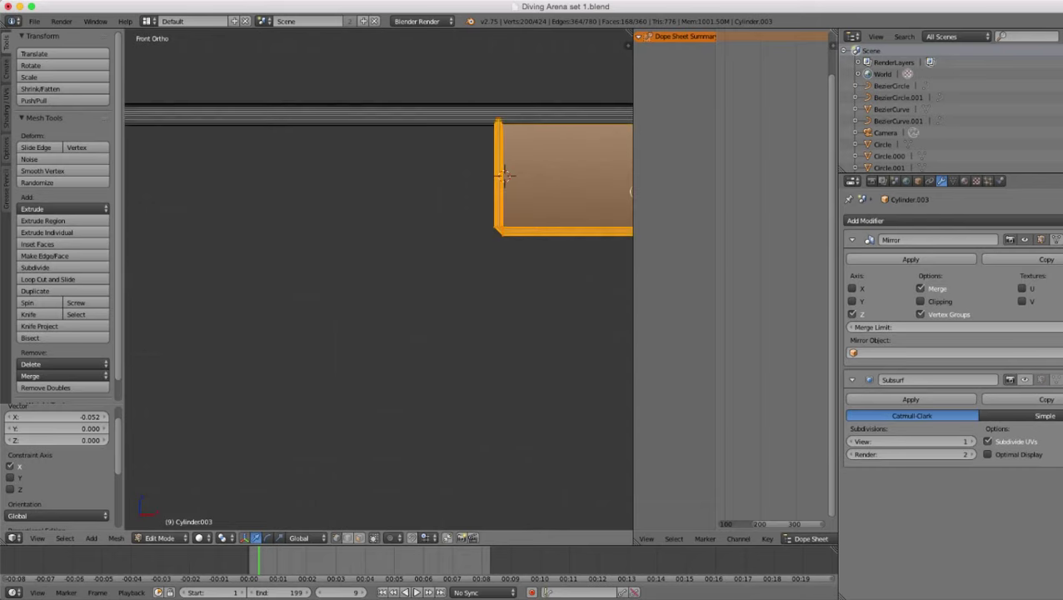
scroll(379, 279, "down", 1)
scroll(379, 279, "up", 5)
middle_click_drag(446, 250, 379, 279, "shift")
key("z")
scroll(379, 280, "up", 5)
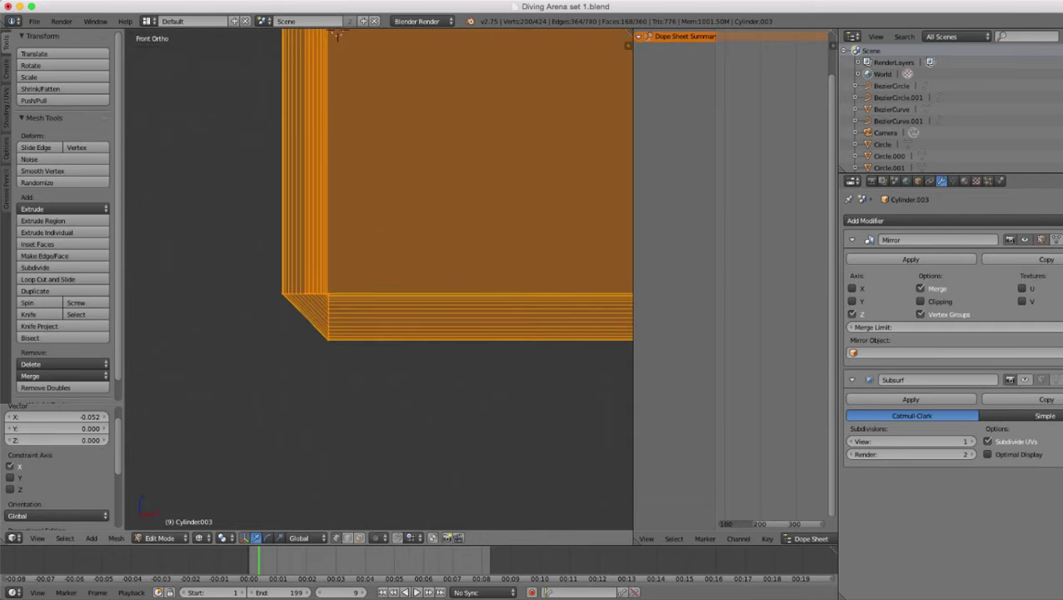
scroll(337, 33, "up", 3)
key("ctrl+r")
left_click(254, 340)
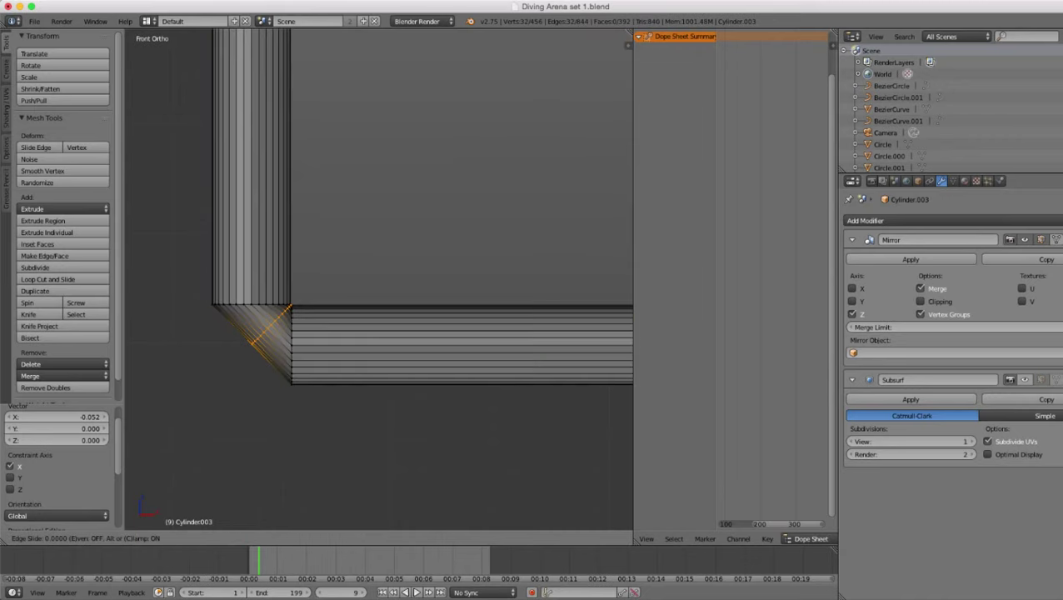
right_click(254, 340)
middle_click_drag(254, 340, 261, 334, "shift")
scroll(265, 326, "up", 3)
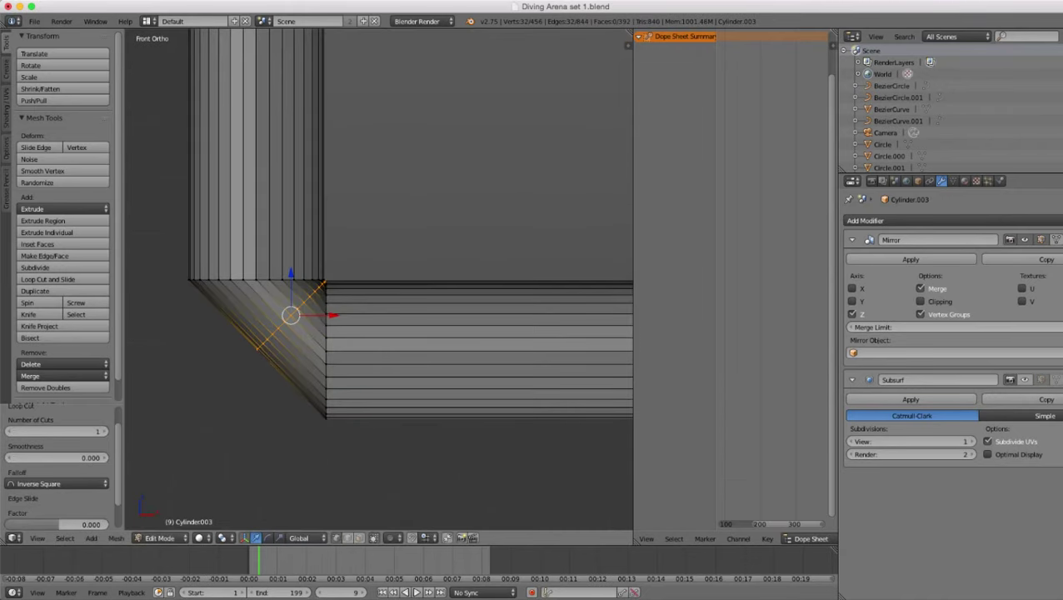
key("g")
key("y")
key("y")
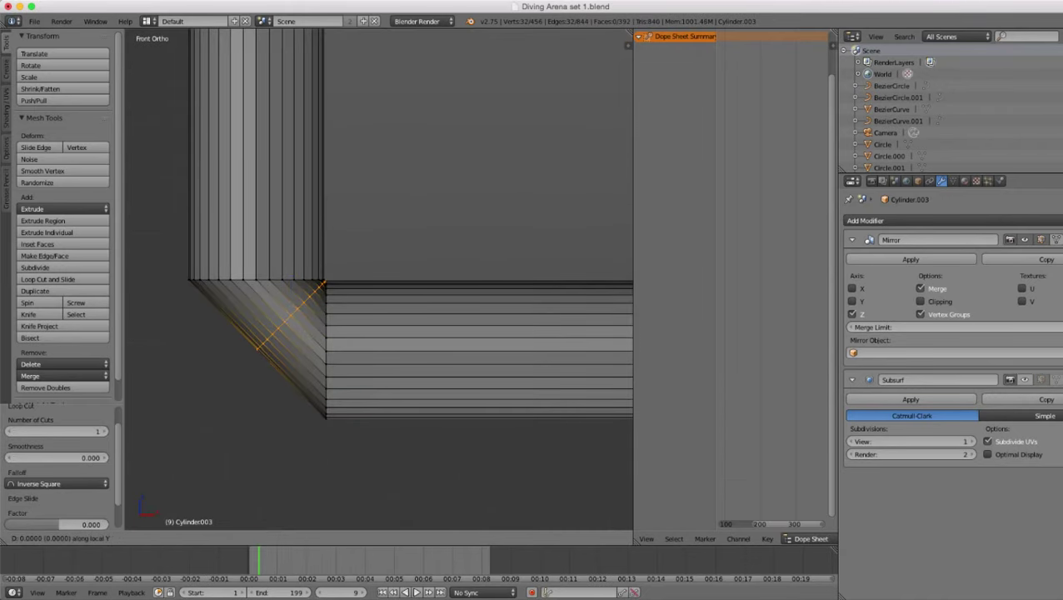
key("Escape")
key("g")
key("x")
key("x")
key("Escape")
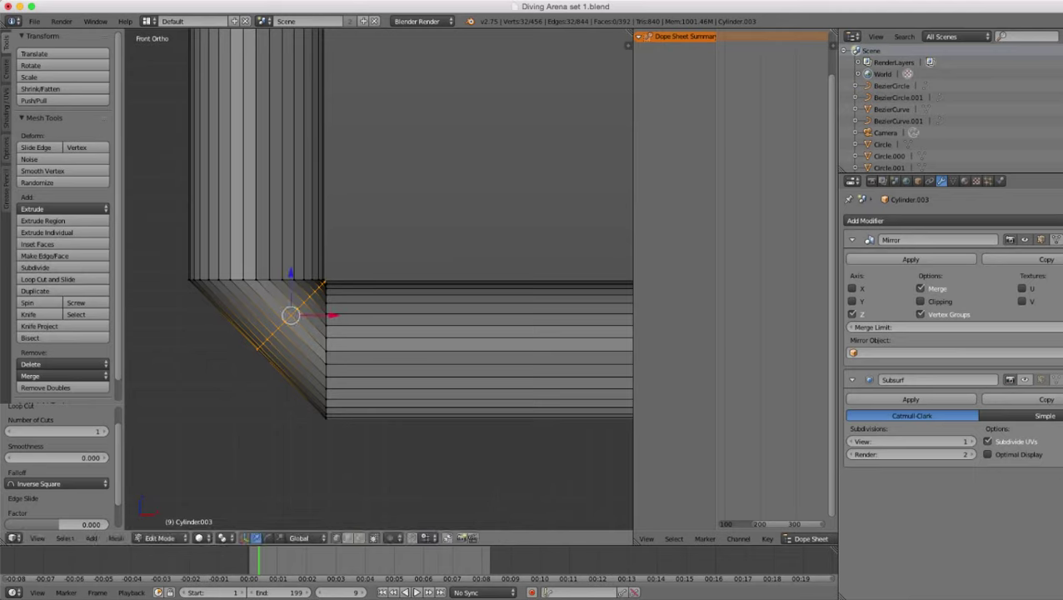
- Move the lower-left corner loop outward, about 0.013 down along Z and about 0.009 left along X
left_click_drag(291, 274, 290, 297)
left_click_drag(334, 339, 325, 339)
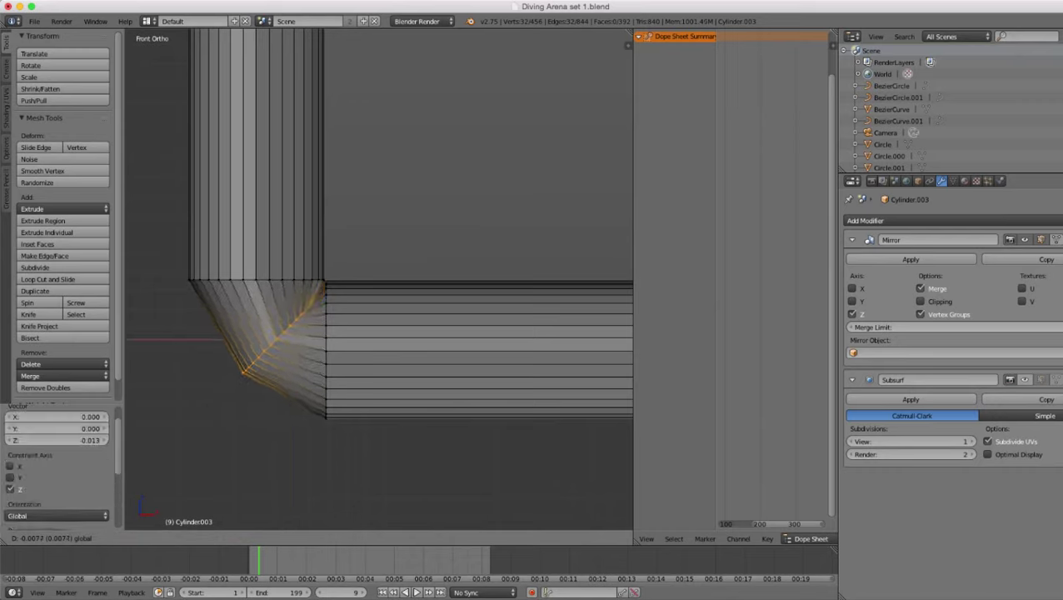
key("Return")
key("g")
key("x")
key("Return")
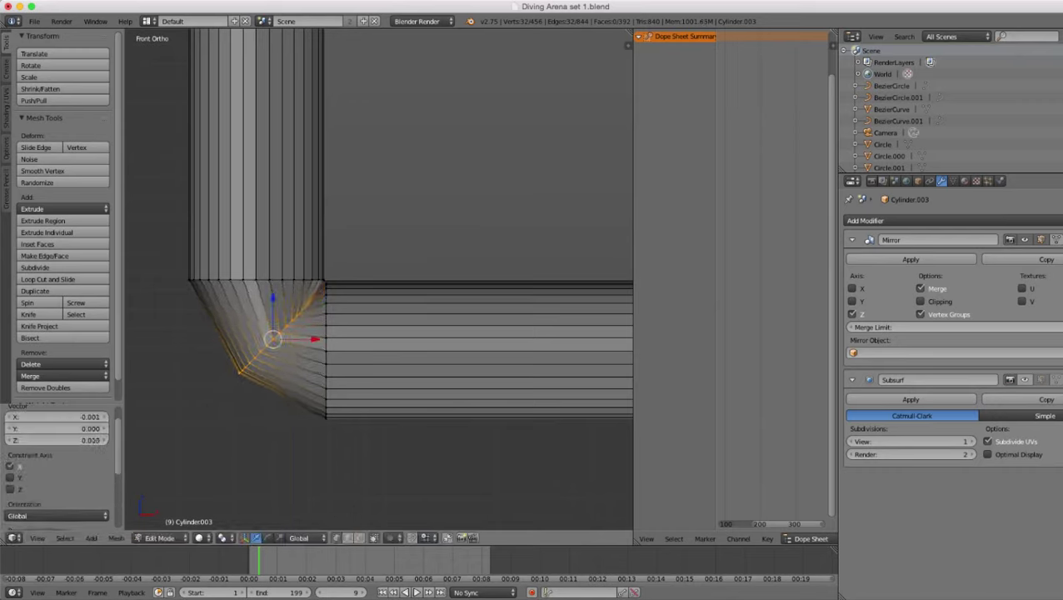
- Scale the lower-left corner loop up by about 1.35 with Y locked, and nudge it slightly upward
key("s")
key("shift+y")
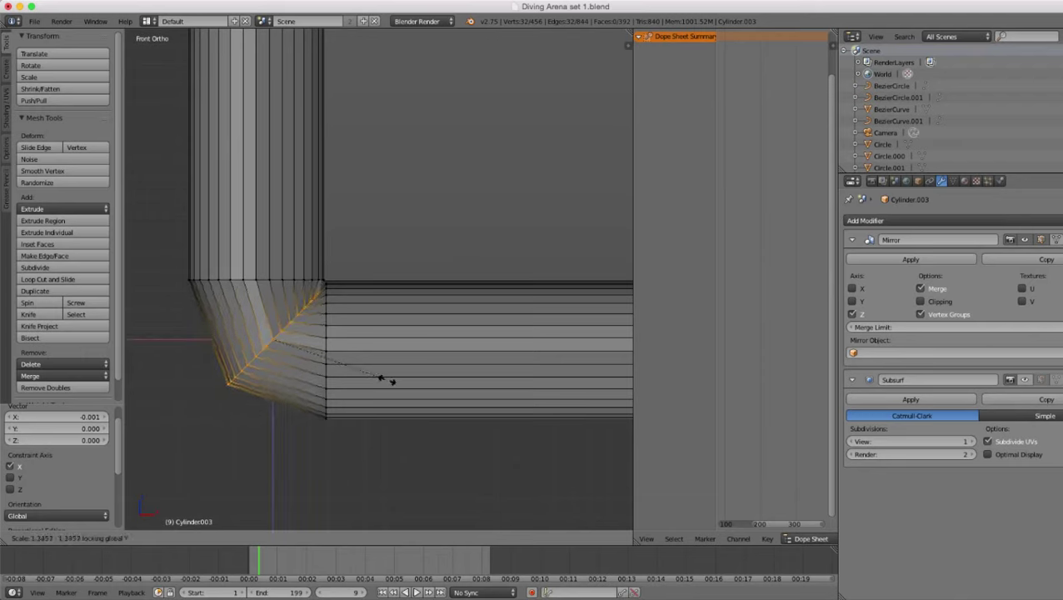
left_click(390, 381)
left_click_drag(272, 298, 272, 296)
- Apply smooth shading to the whole frame object in Object Mode
key("Tab")
scroll(273, 296, "down", 6)
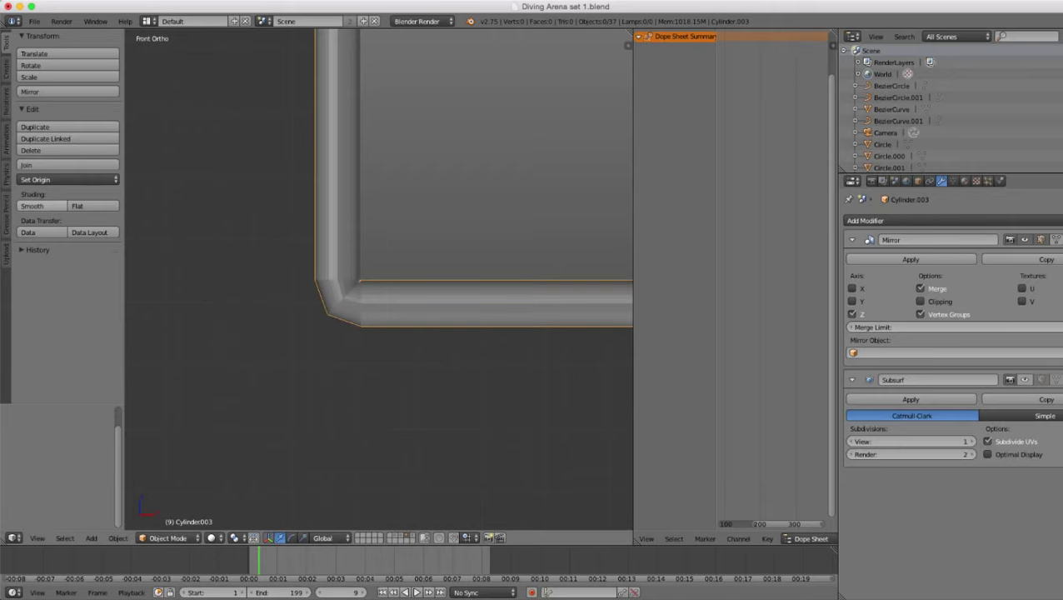
left_click(40, 205)
- Add one centred loop cut across the bend at the tube frame's lower-right corner
scroll(379, 280, "down", 3)
scroll(379, 280, "down", 4)
middle_click_drag(555, 280, 200, 287, "shift")
scroll(379, 280, "up", 6)
key("Tab")
scroll(379, 280, "up", 1)
middle_click_drag(500, 308, 395, 294, "shift")
scroll(395, 294, "up", 5)
key("ctrl+r")
double_click(427, 326)
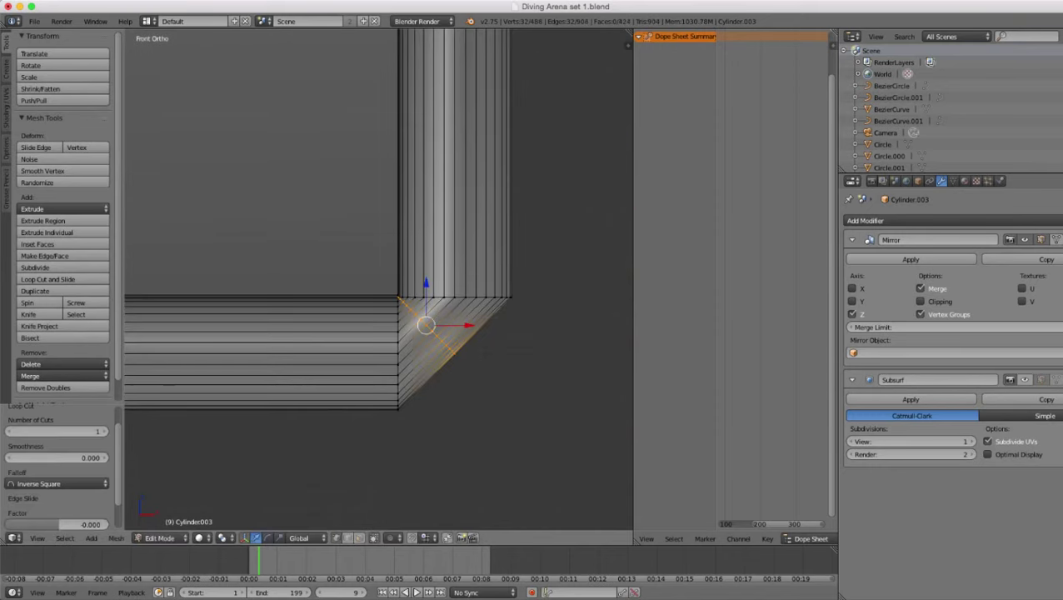
- Scale the lower-right corner loop by about 1.459 with Y locked and move it slightly outward, right and down
middle_click_drag(426, 326, 402, 313, "shift")
scroll(402, 313, "up", 3)
scroll(401, 313, "down", 1)
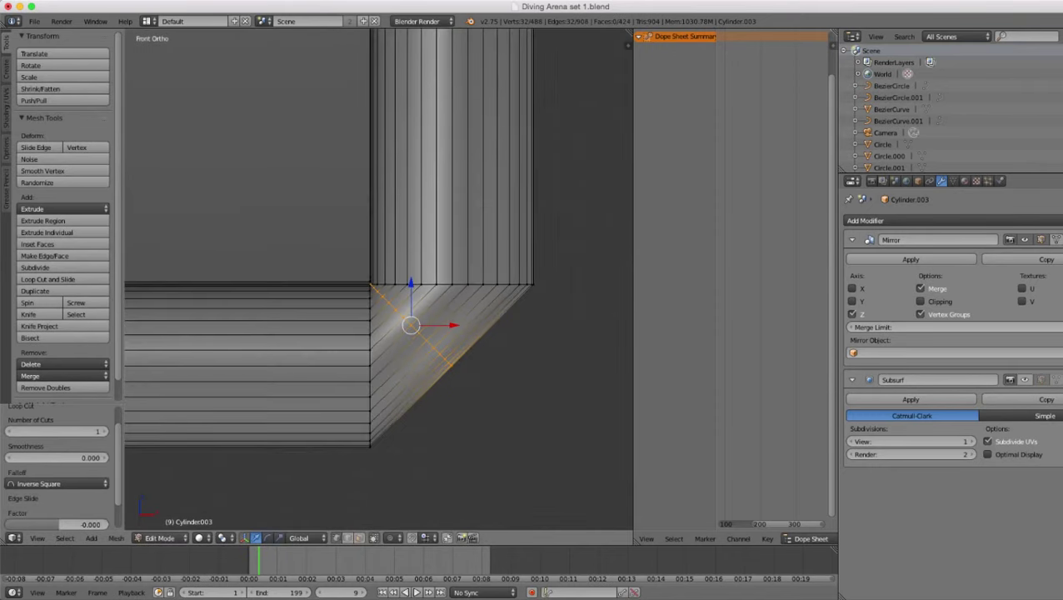
key("s")
key("shift+y")
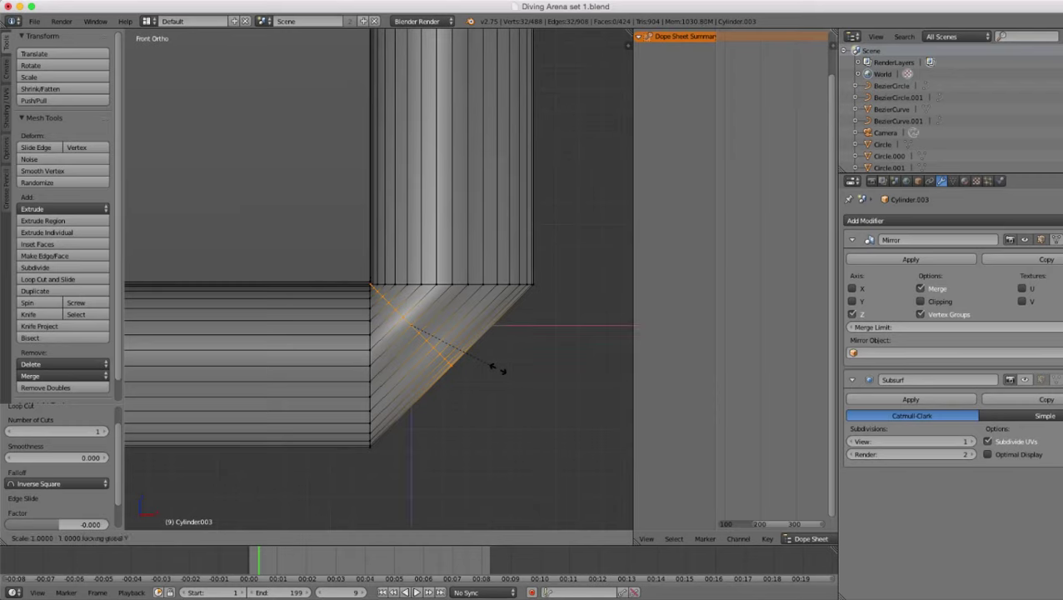
left_click(530, 403)
key("g")
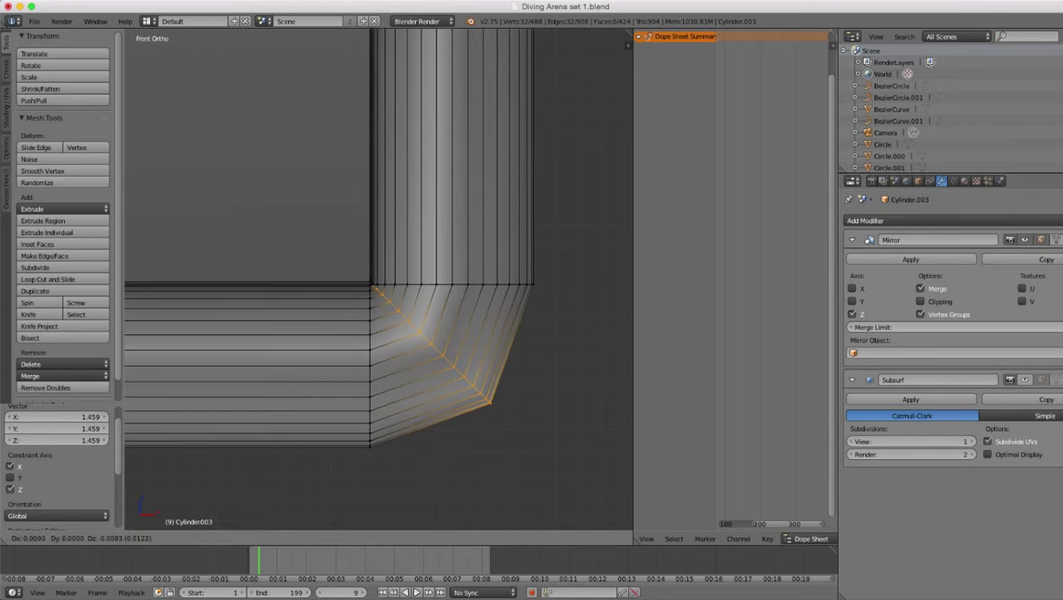
left_click(533, 407)
- Check the frame in Object Mode with Subsurf display switched on and off, and return to Edit Mode
key("Tab")
scroll(379, 280, "down", 14)
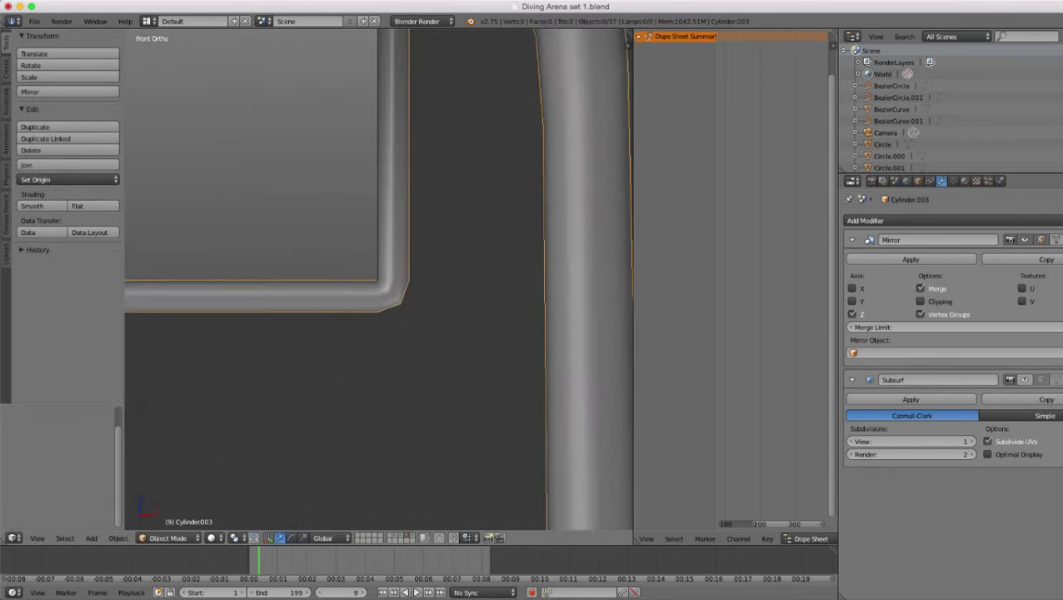
scroll(379, 280, "down", 4)
middle_click_drag(379, 280, 452, 285, "shift")
scroll(451, 285, "up", 1)
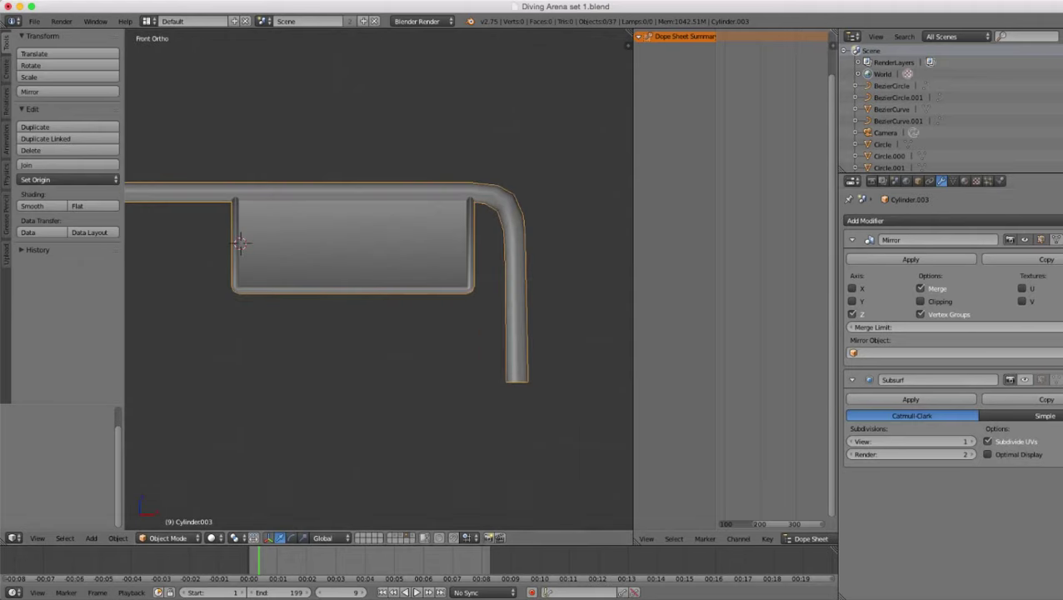
left_click(1025, 380)
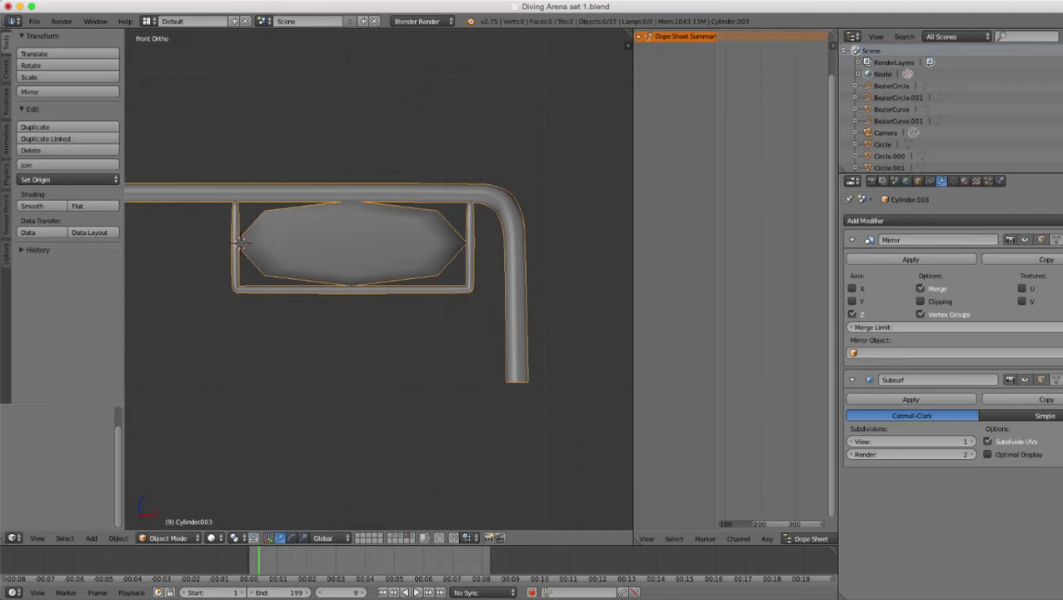
left_click(1025, 380)
key("Tab")
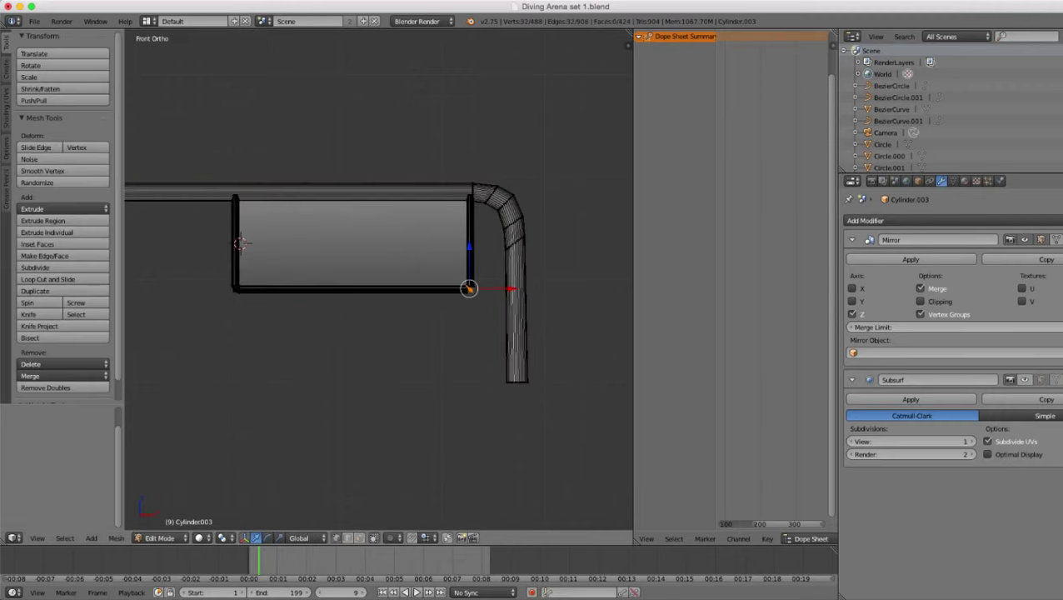
- Select all geometry linked to the tube frame around the panel
middle_click_drag(400, 283, 431, 298, "shift")
scroll(431, 297, "up", 2)
key("z")
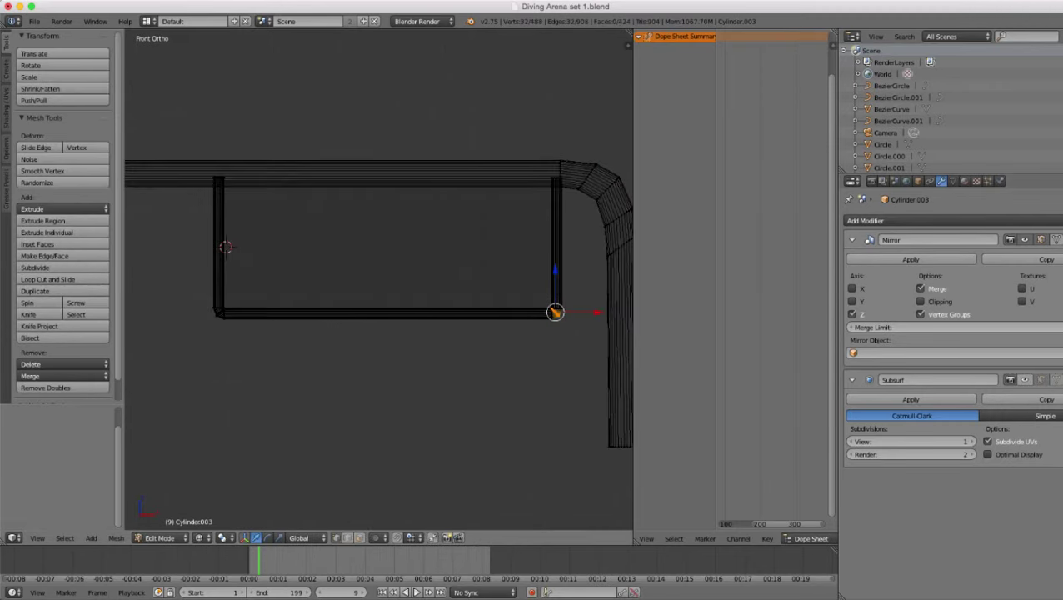
key("z")
key("z")
right_click(224, 308)
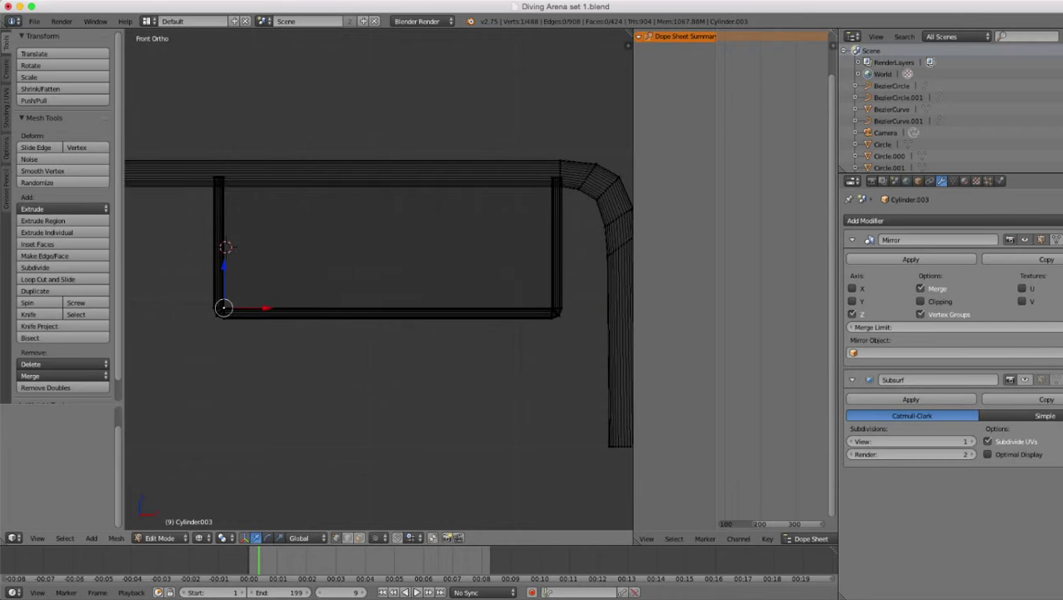
key("z")
key("ctrl+l")
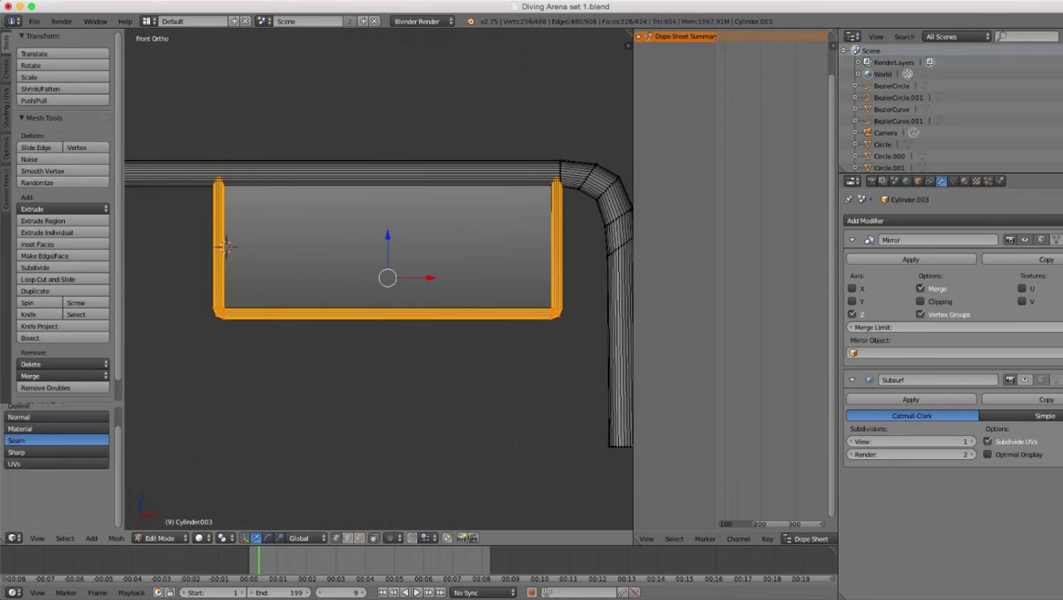
key("z")
scroll(249, 301, "down", 1)
key("z")
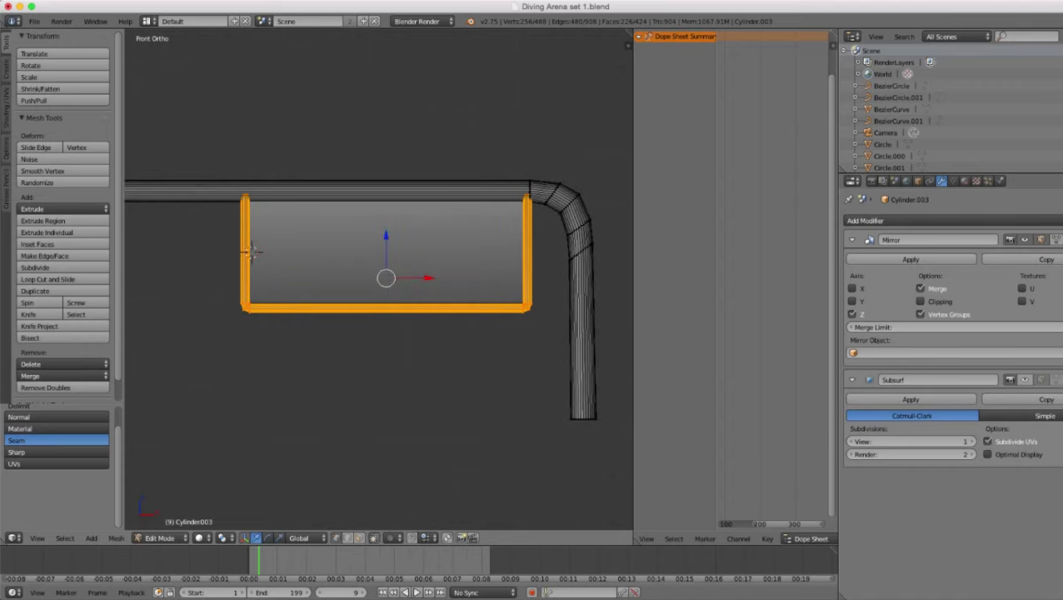
- Add the enclosed panel to the tube frame selection as linked geometry
key("z")
key("c")
left_click(248, 312)
right_click(248, 312)
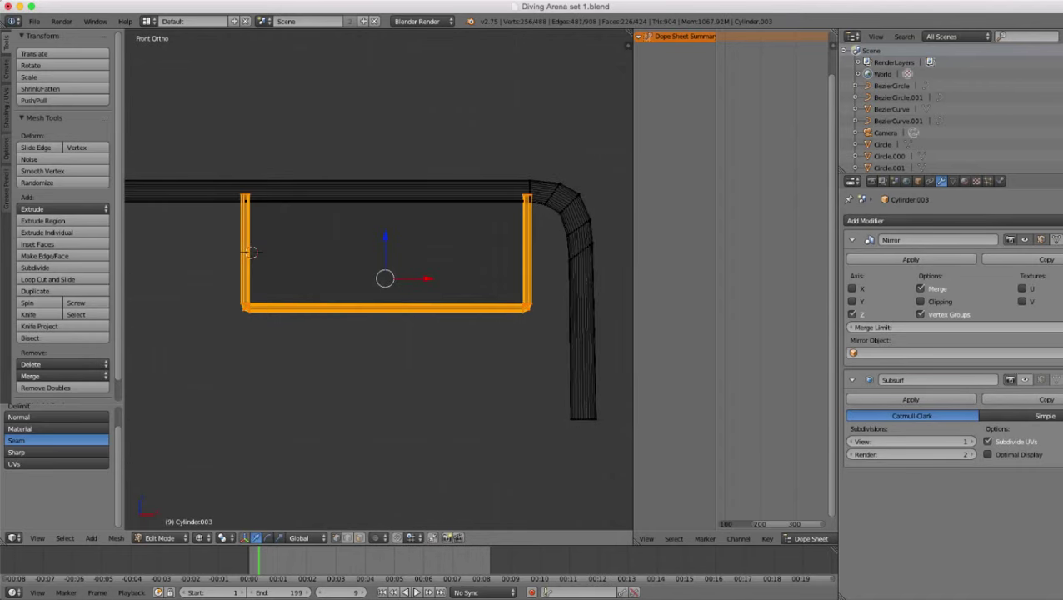
key("ctrl+l")
scroll(248, 312, "down", 4)
key("z")
middle_click_drag(248, 311, 358, 296, "shift")
scroll(358, 297, "up", 1)
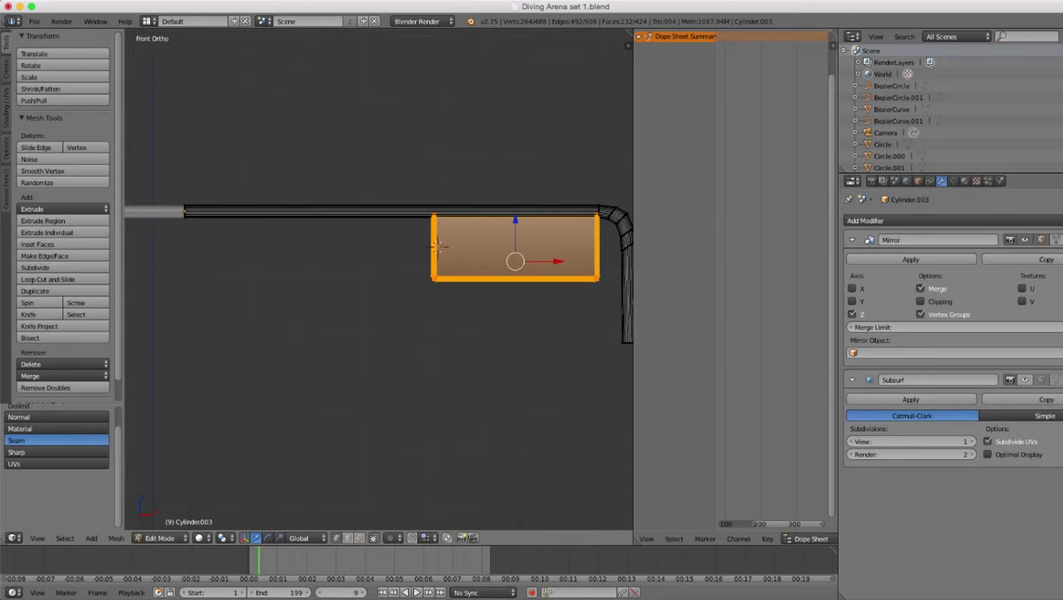
key("shift+d")
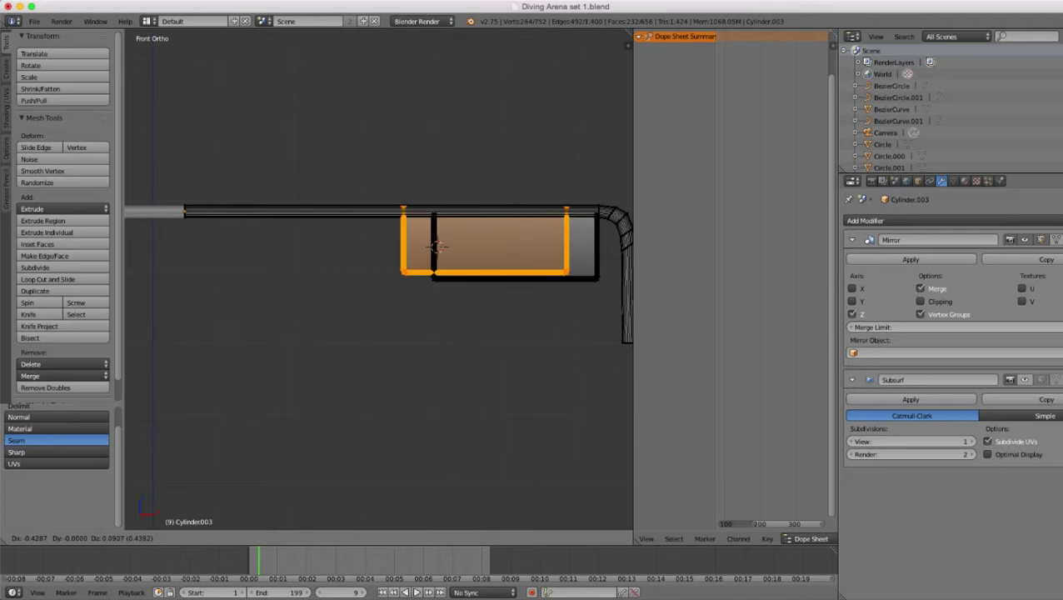
right_click(439, 245)
key("x")
key("Return")
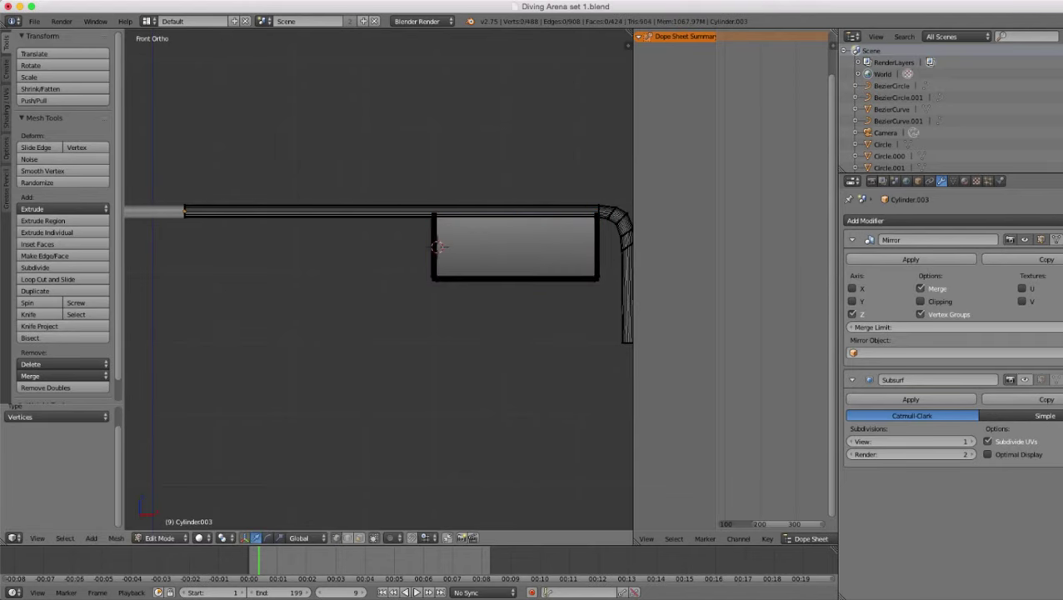
- Select the tube frame and its panel as linked geometry and duplicate them by -1.622 along X
right_click(435, 279)
key("z")
key("c")
left_click(425, 280)
right_click(425, 280)
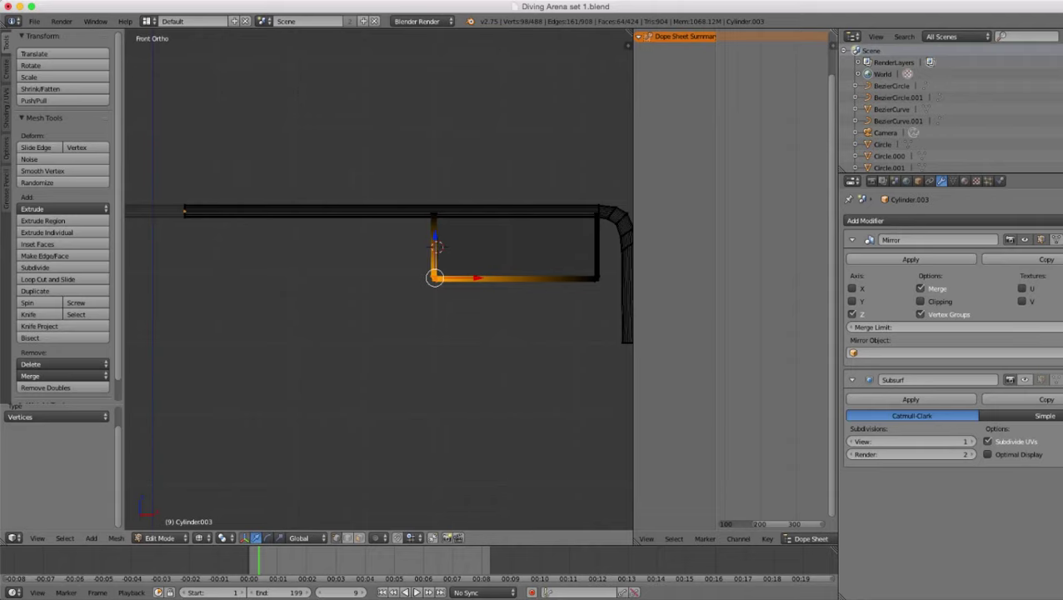
key("ctrl+l")
key("p")
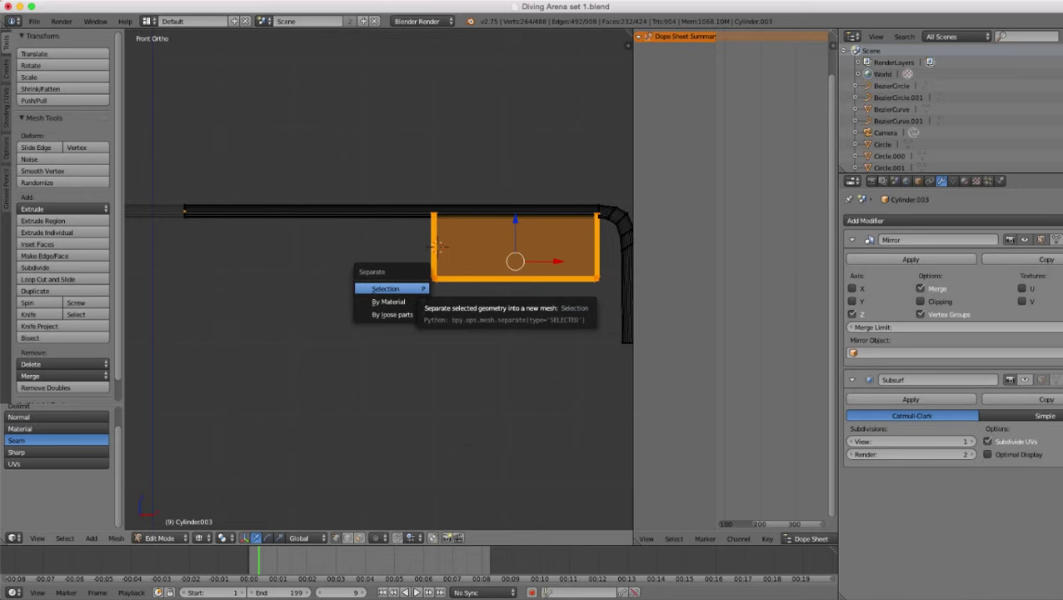
key("Escape")
scroll(379, 279, "up", 3)
key("shift+d")
key("x")
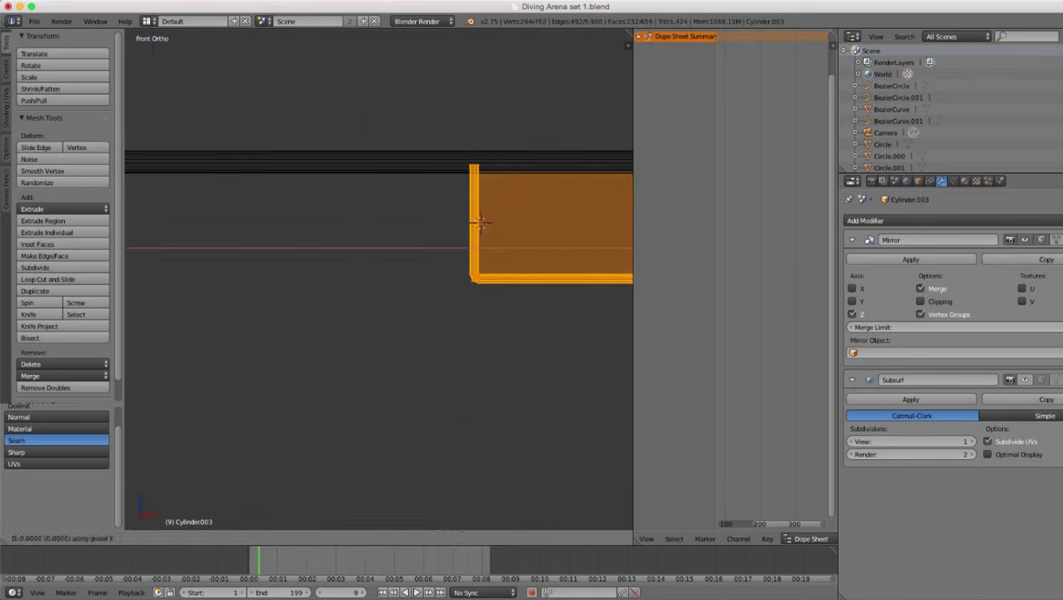
key("Return")
- Move the duplicated frame and panel by -0.745 along X to sit beside the original frame
scroll(379, 279, "up", 2)
key("g")
key("x")
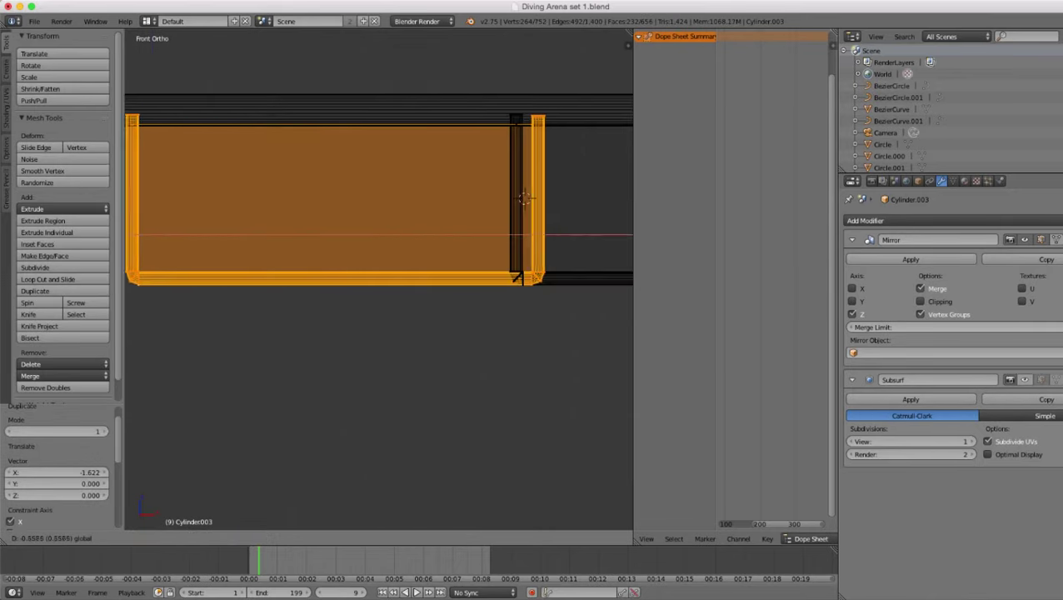
key("Return")
middle_click_drag(525, 198, 457, 243, "shift")
scroll(379, 279, "up", 5)
middle_click_drag(410, 275, 347, 284, "shift")
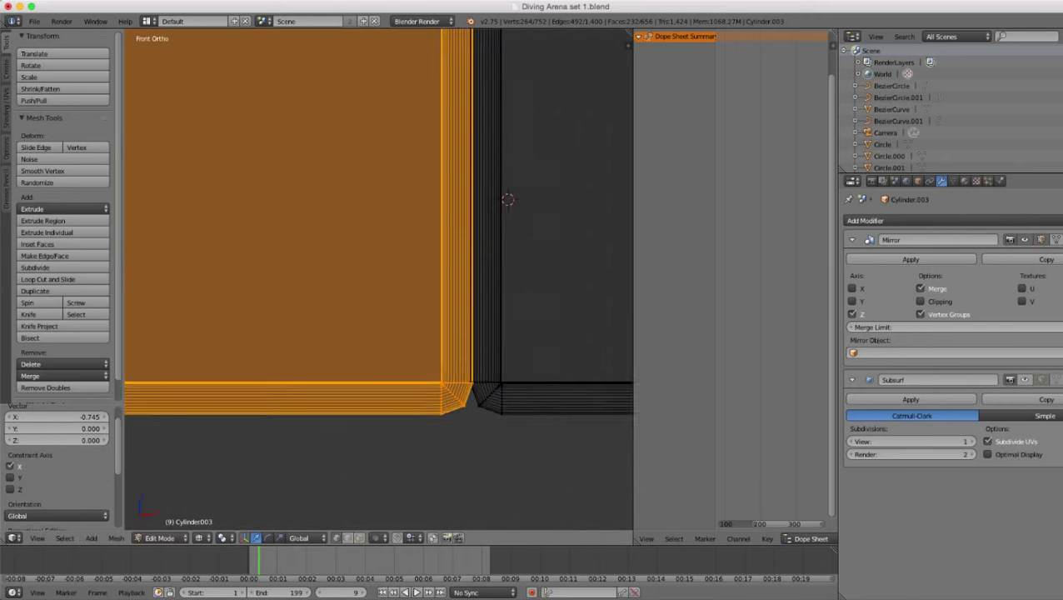
- Nudge the duplicated frame and panel by -0.008 along X to leave a thin gap beside the original
scroll(379, 279, "up", 3)
key("z")
key("g")
key("x")
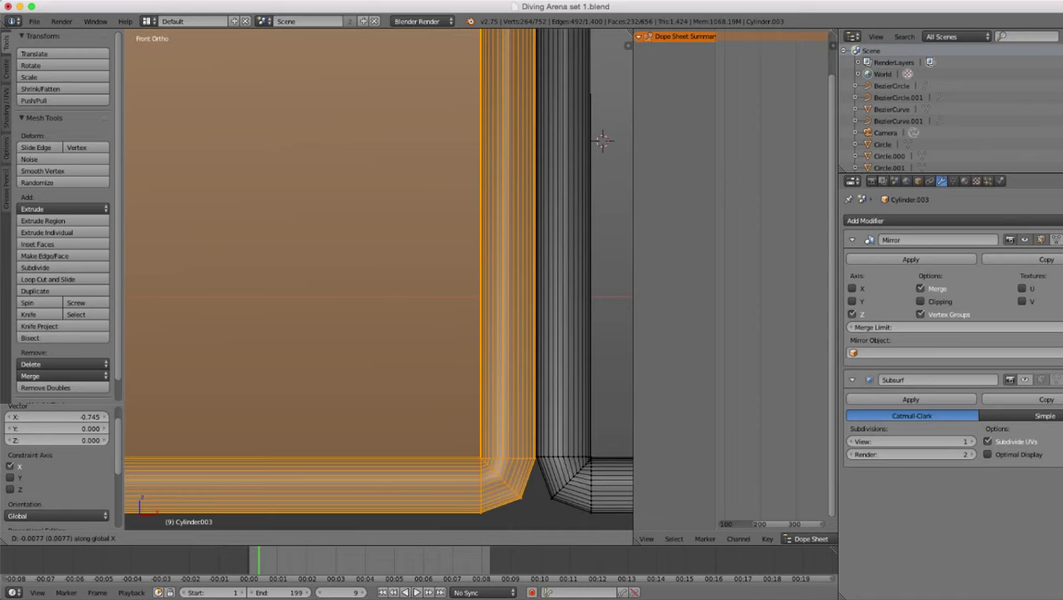
left_click(603, 140)
scroll(395, 269, "down", 8)
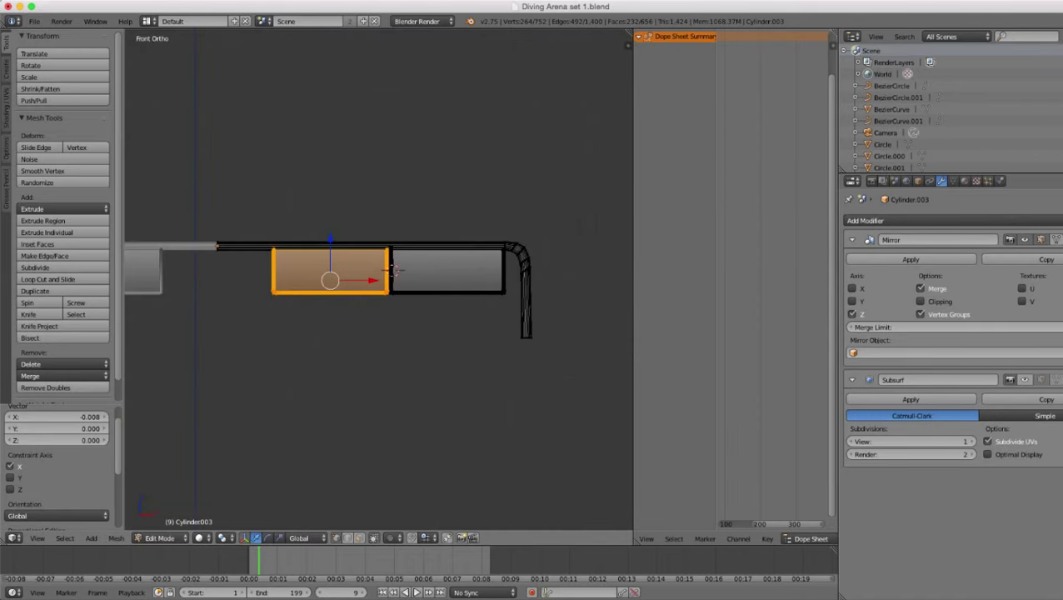
- Select both tube frames and their panels as linked geometry
middle_click_drag(379, 279, 401, 281, "shift")
scroll(472, 278, "up", 1)
scroll(508, 268, "up", 1)
scroll(379, 279, "down", 3)
scroll(453, 273, "up", 3)
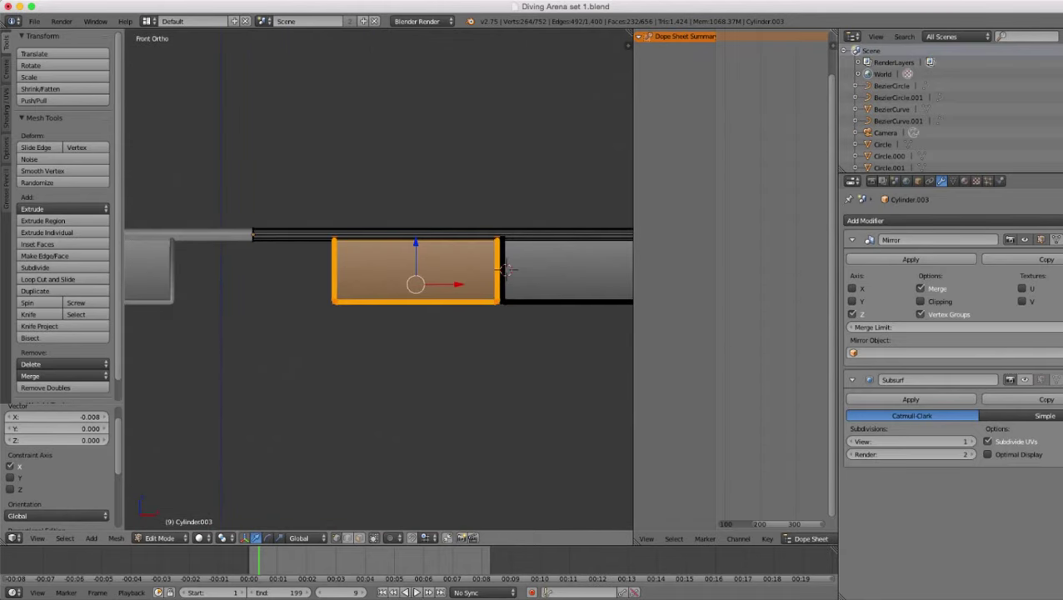
key("z")
key("c")
left_click(497, 308)
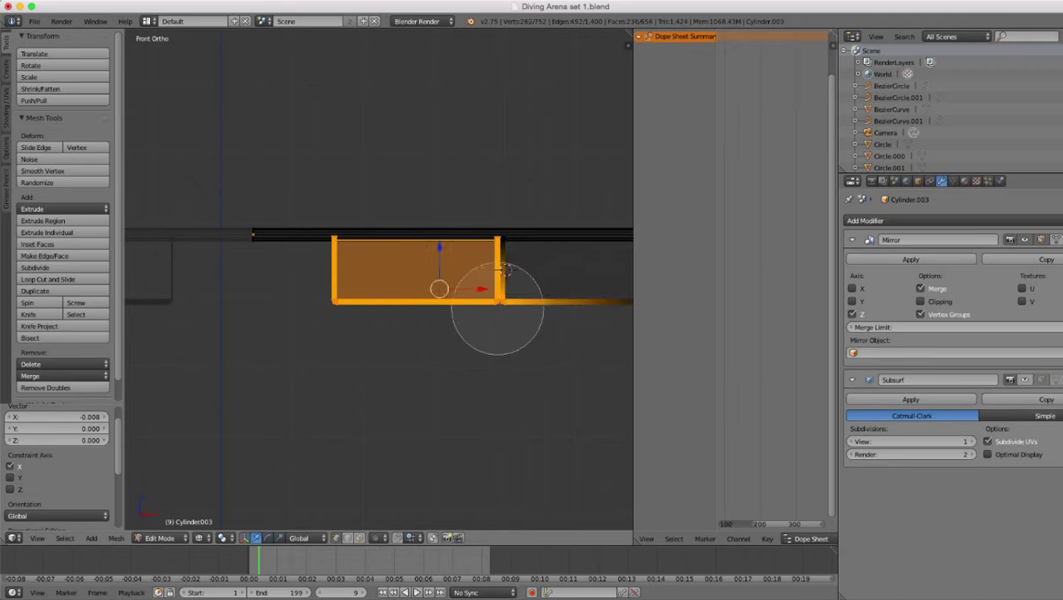
key("Escape")
key("ctrl+l")
key("z")
- Shift both frames and panels along X under the rail, finishing with a 0.079 adjustment
scroll(497, 288, "down", 1)
mouse_move(496, 288)
middle_mouse_down("shift")
mouse_move(369, 321)
mouse_move(466, 305)
middle_mouse_up("shift")
key("g")
key("x")
left_click(373, 320)
key("g")
key("x")
left_click(306, 323)
key("z")
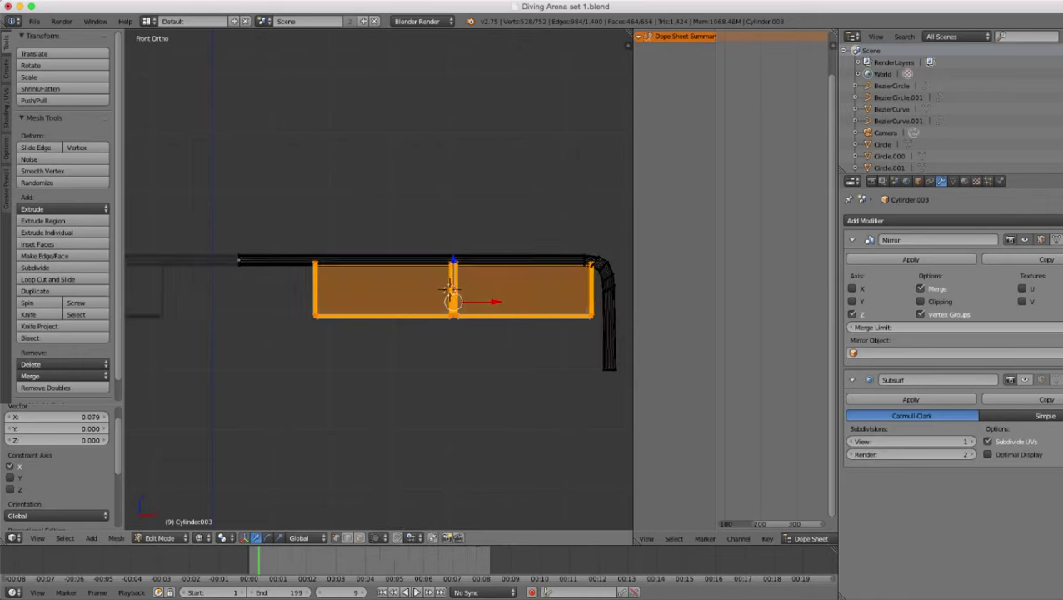
- Deselect everything and select only the duplicated inner frame and its panel as linked geometry
key("c")
key("Escape")
key("a")
key("c")
left_click(308, 324)
key("Escape")
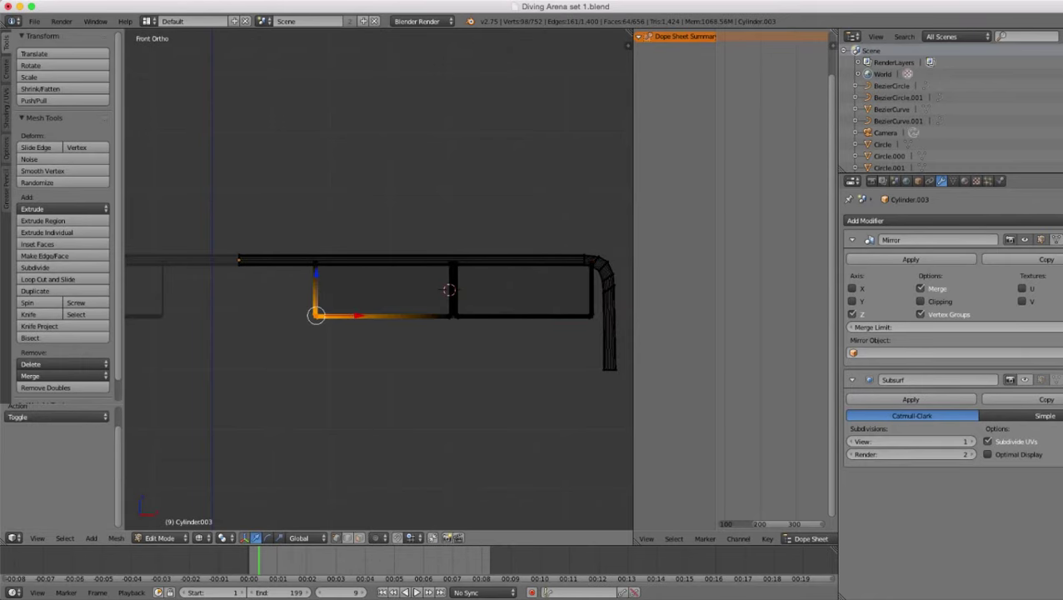
key("ctrl+l")
key("z")
middle_click_drag(308, 324, 378, 313, "shift")
scroll(378, 314, "up", 2)
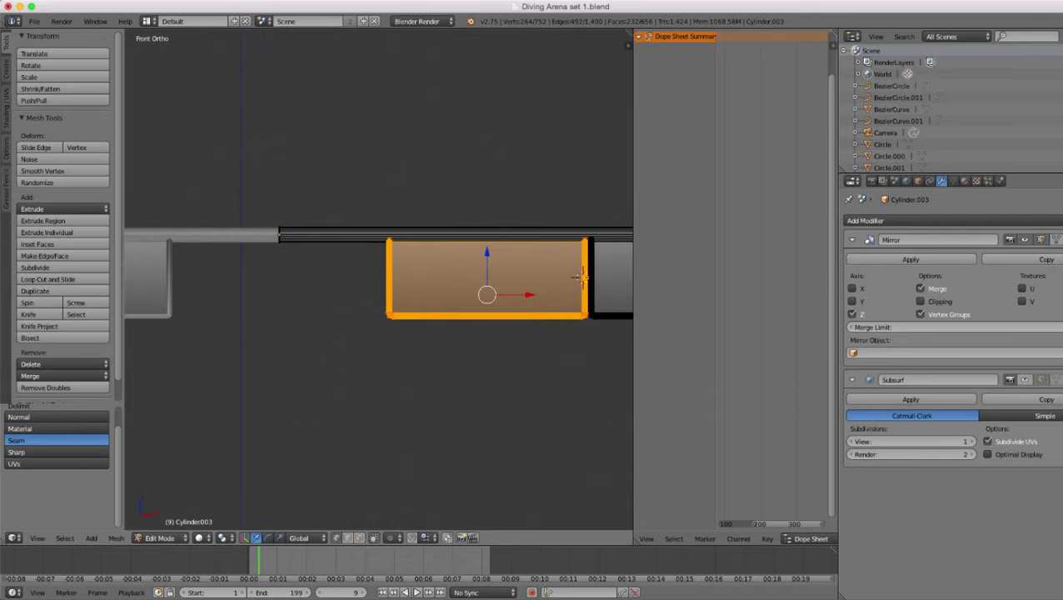
scroll(581, 278, "up", 4)
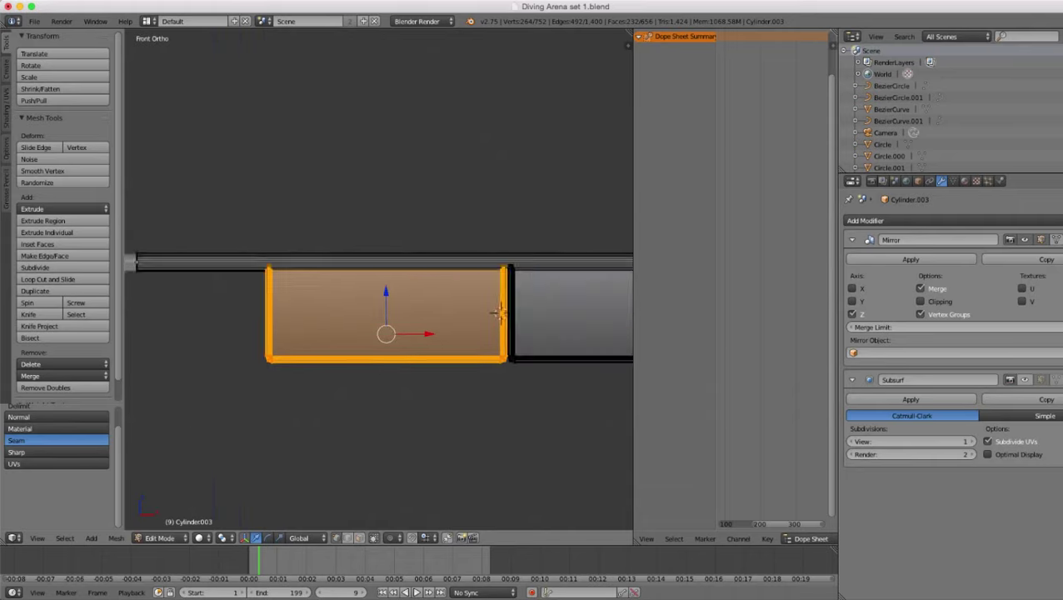
- Add one centred vertical loop cut to the inner frame's panel
key("ctrl+r")
left_click(390, 275)
left_click(390, 275)
scroll(390, 275, "down", 4)
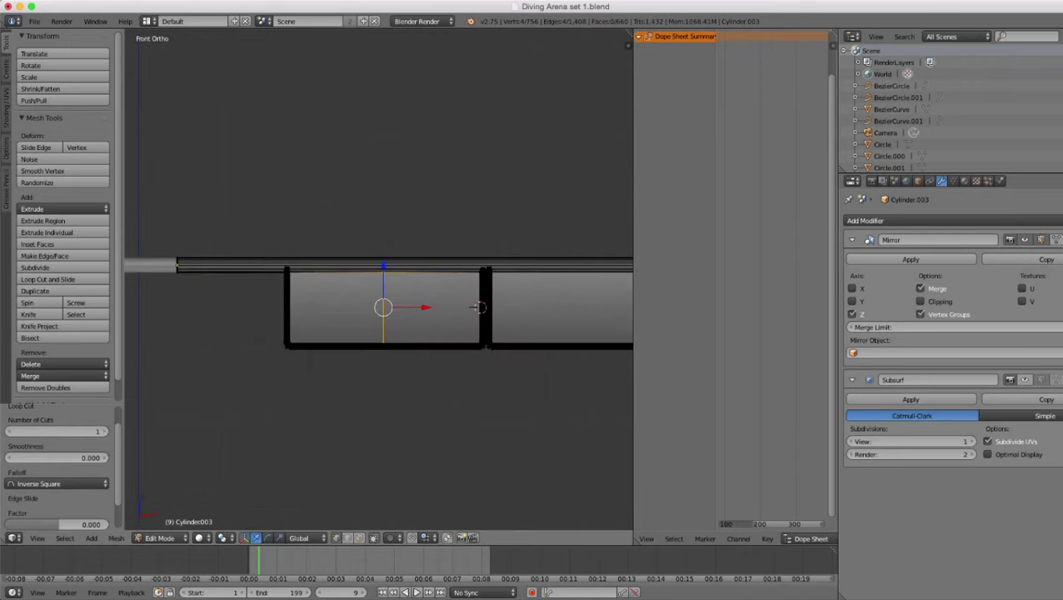
key("z")
key("z")
- Select the inner frame with its cut panel as linked geometry and duplicate it by -2.521 along X
key("a")
key("z")
key("c")
left_click(289, 350)
key("Escape")
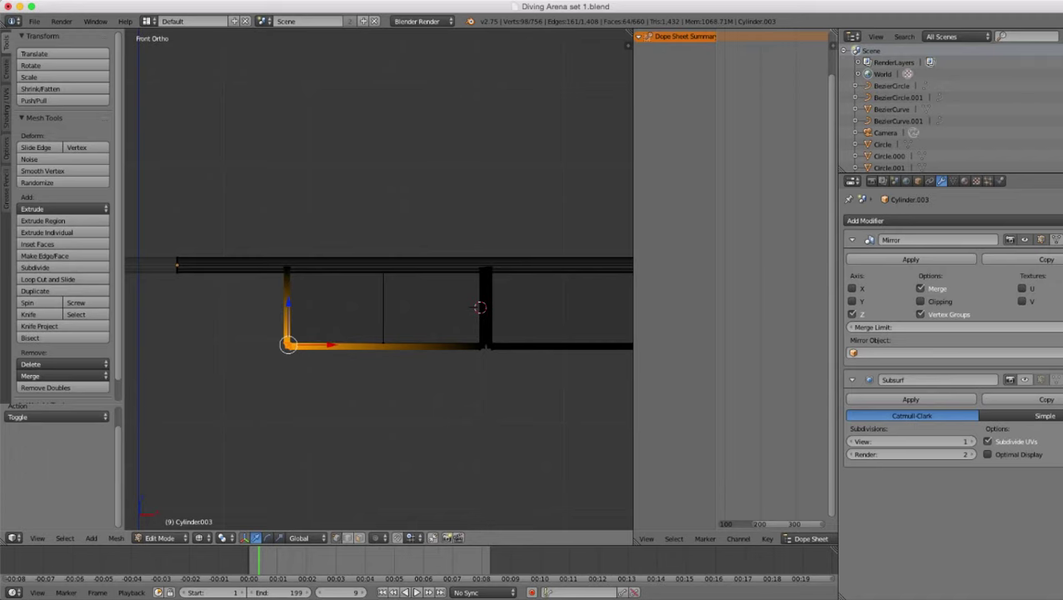
key("ctrl+l")
scroll(486, 347, "down", 2)
middle_click_drag(486, 348, 552, 350, "shift")
scroll(552, 350, "up", 2)
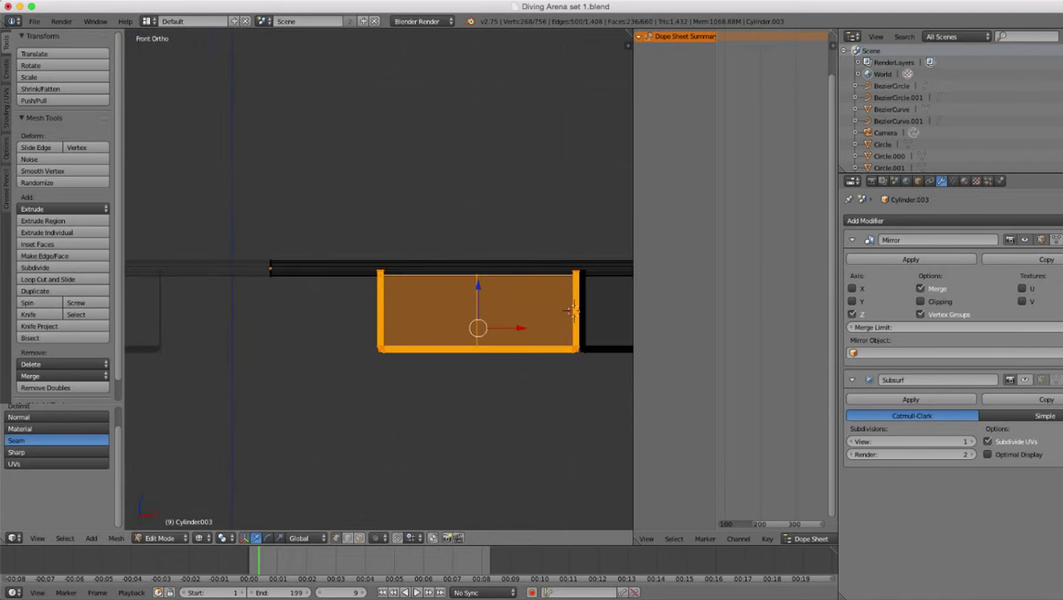
key("shift+d")
key("x")
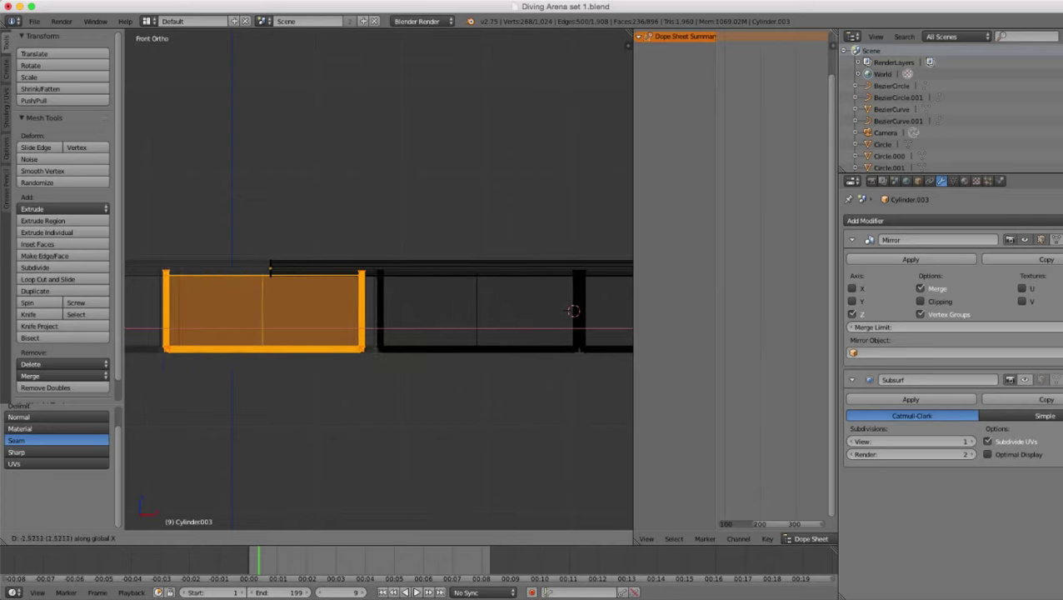
left_click(234, 288)
scroll(234, 288, "up", 4)
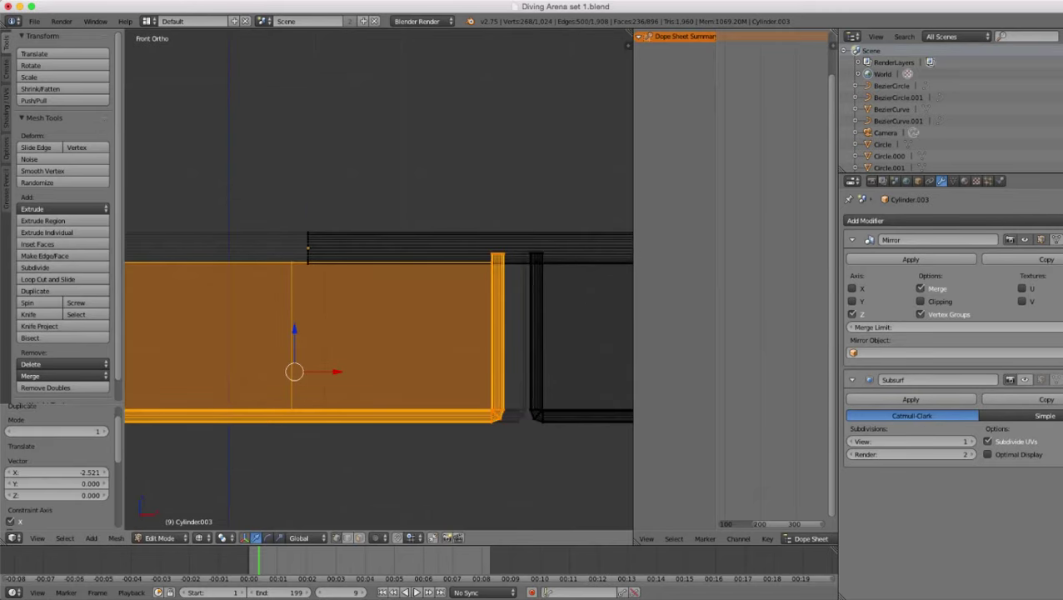
- Move the new frame and panel copy by 0.106 along X to centre it on the rail's mirror line
key("g")
key("x")
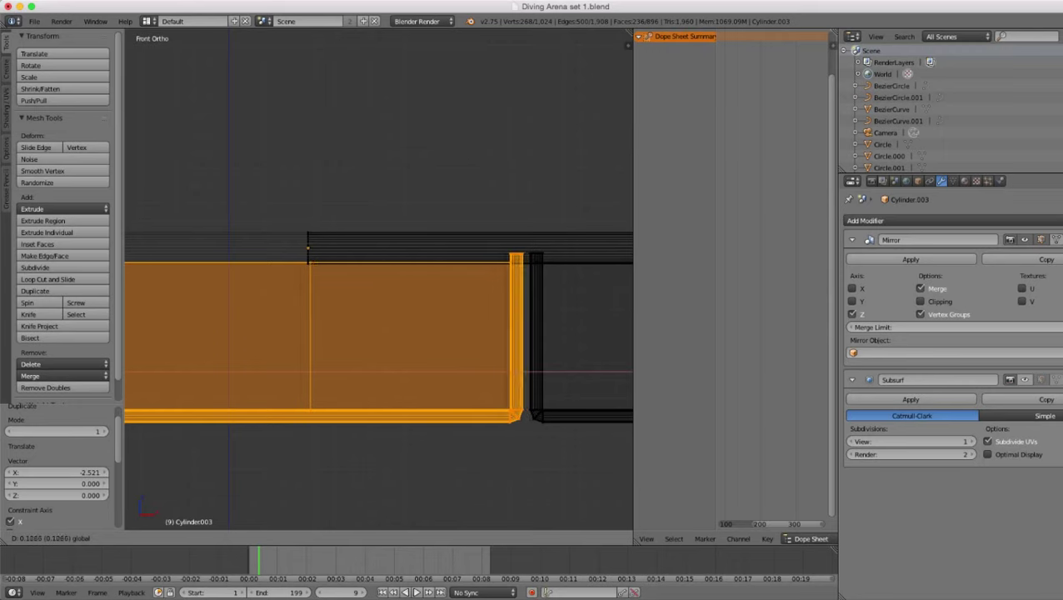
left_click(252, 288)
scroll(252, 288, "down", 3)
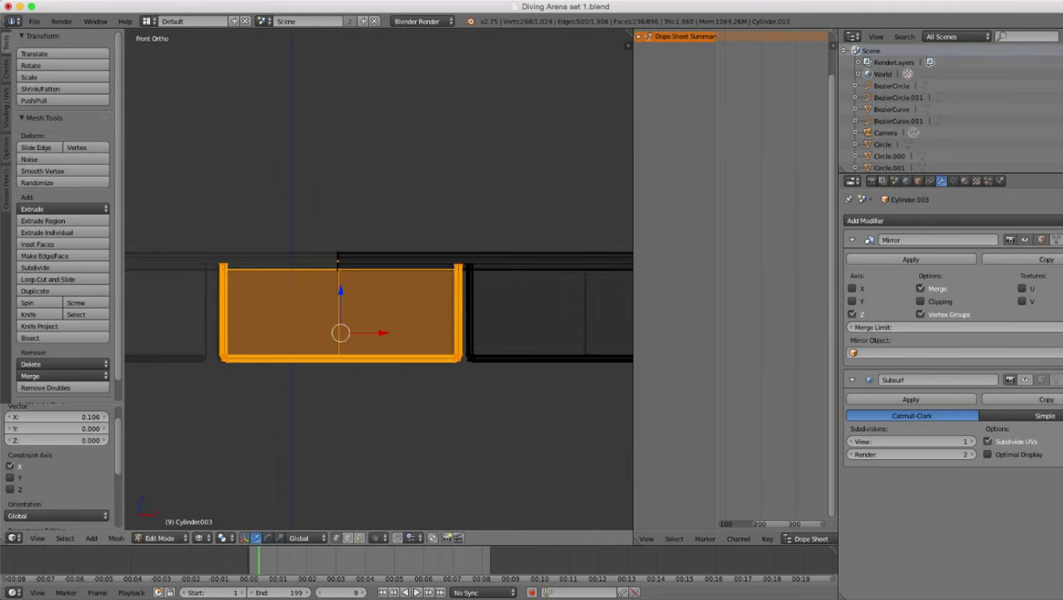
- Try to delete the vertices of the middle frame and panel's left half, and undo the deletion
key("z")
key("z")
key("c")
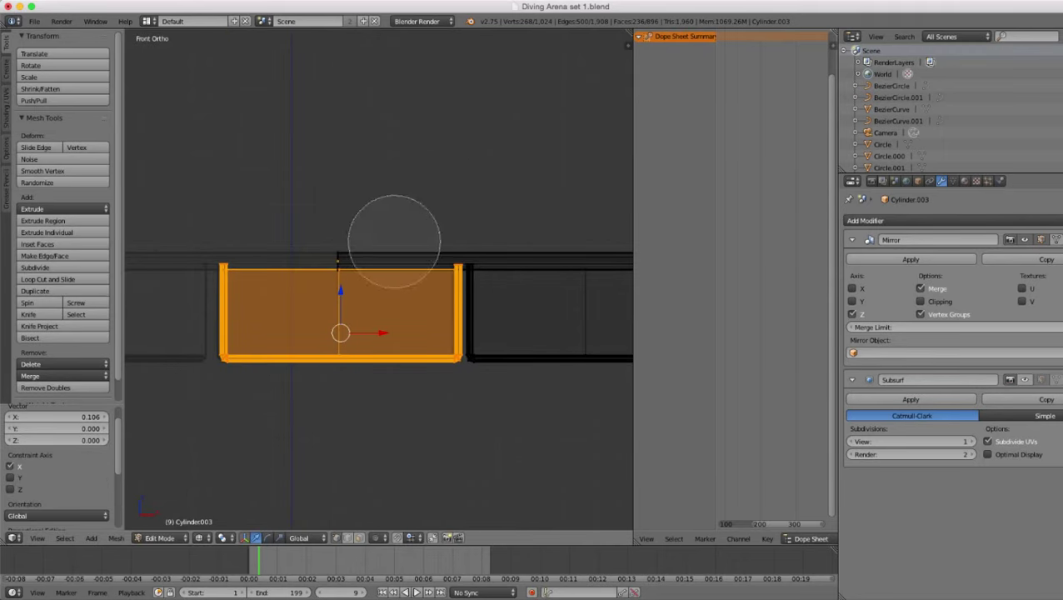
mouse_move(410, 242)
middle_mouse_down()
mouse_move(433, 256)
mouse_move(442, 380)
middle_mouse_up()
key("Escape")
scroll(439, 383, "up", 1)
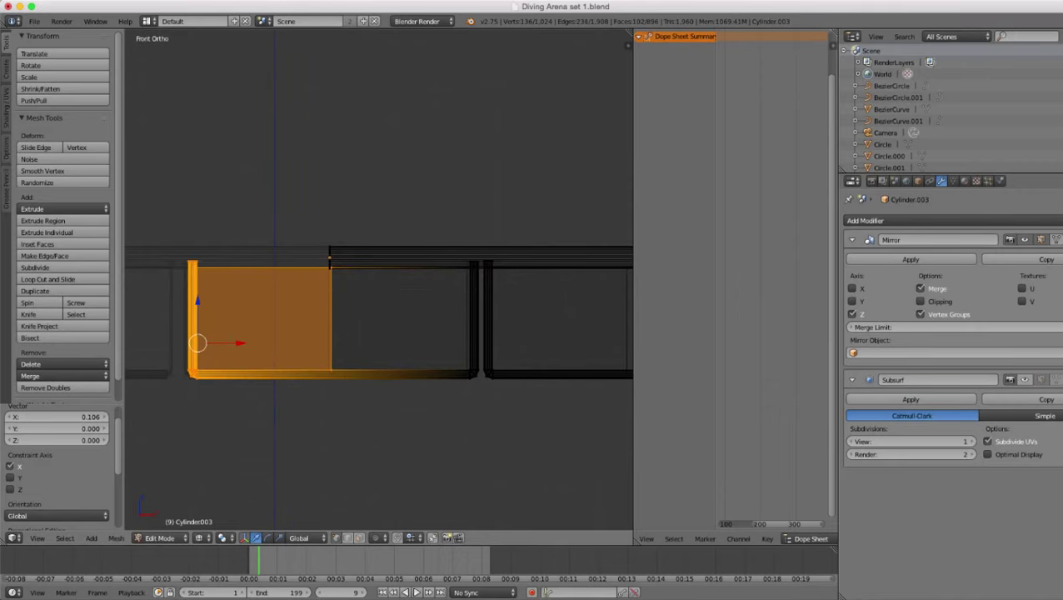
key("c")
middle_click_drag(339, 252, 339, 381)
key("Escape")
key("x")
left_click(383, 347)
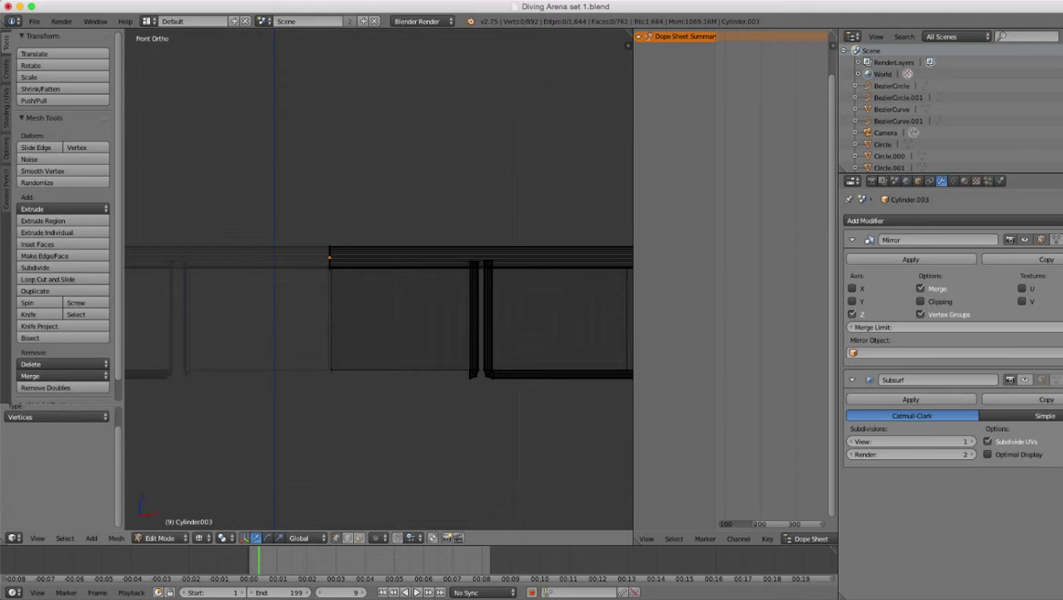
key("ctrl+z")
- Add one centred loop cut across the middle frame's bottom tube, in line with the panel's centre cut
middle_click_drag(384, 347, 414, 293, "shift")
scroll(415, 293, "up", 3)
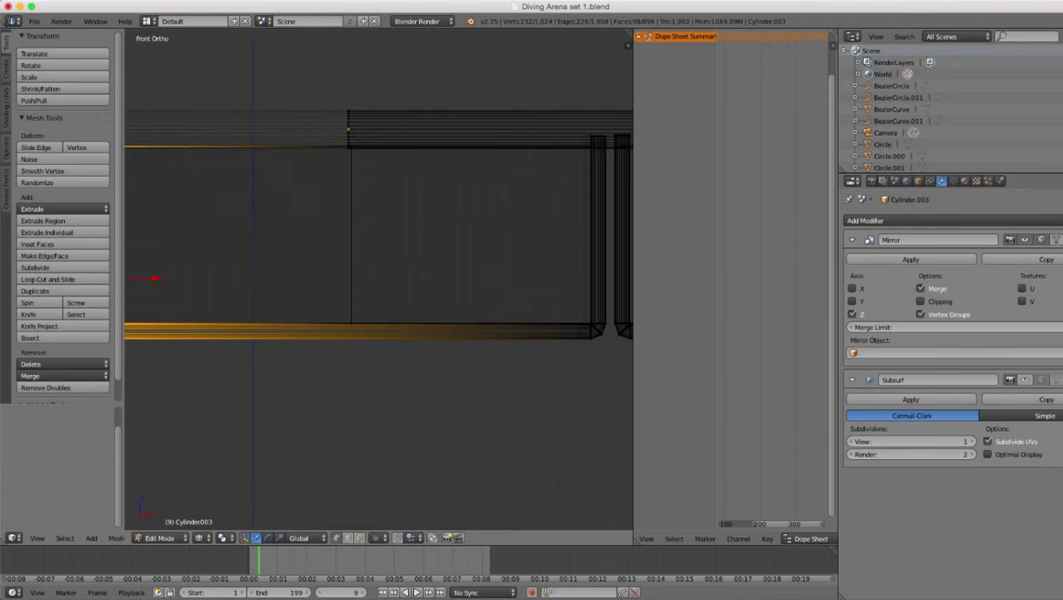
key("ctrl+r")
left_click(354, 331)
left_click(354, 331)
scroll(355, 331, "down", 4)
key("z")
key("z")
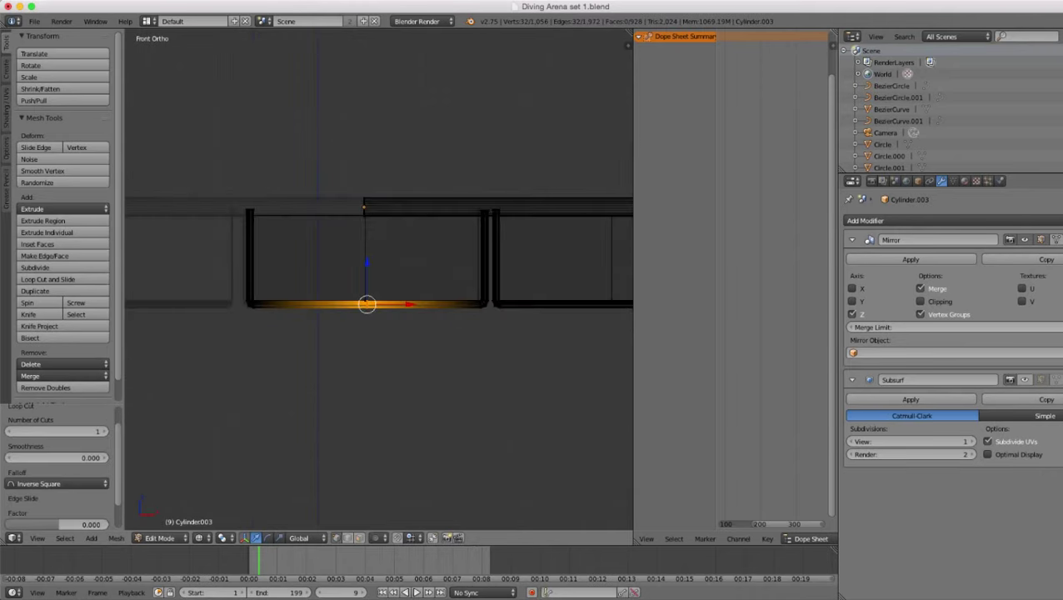
- Delete the vertices of the middle frame and panel's left half beyond the centre cuts
key("a")
key("c")
left_click_drag(262, 206, 260, 263)
key("Escape")
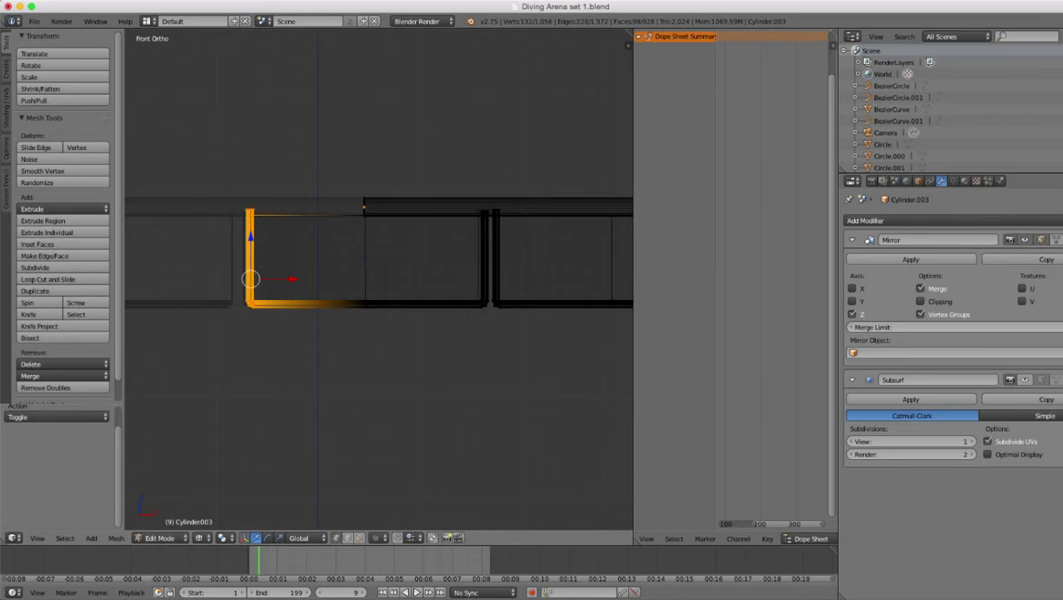
key("x")
left_click(309, 315)
key("z")
scroll(309, 314, "up", 5)
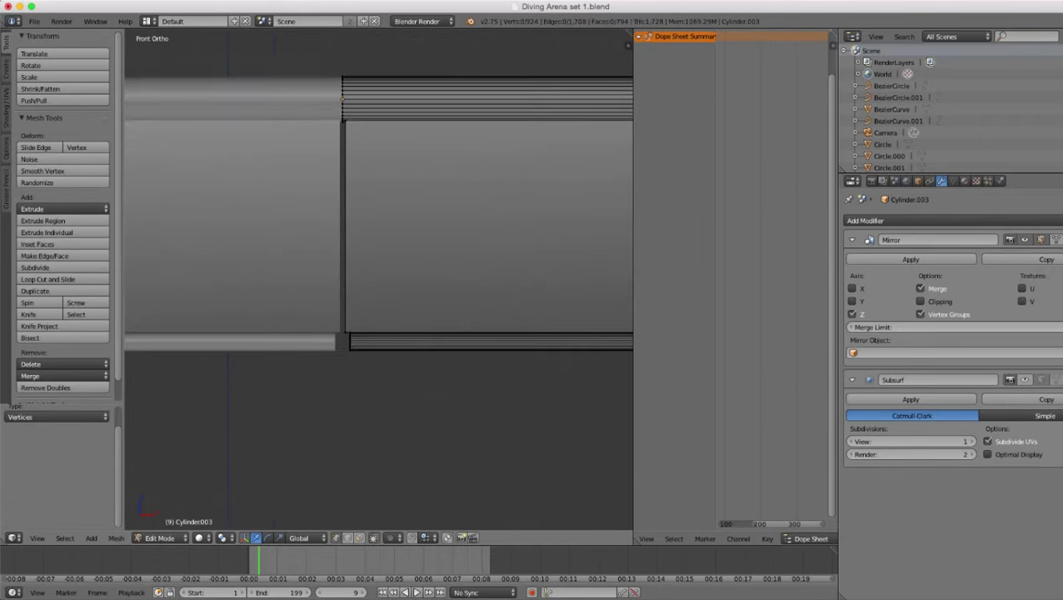
- Flatten the centre-cut vertices of the rail, middle panel and bottom tube into one line by scaling them to 0 along X
middle_click_drag(309, 315, 318, 308, "shift")
key("z")
key("c")
left_click_drag(364, 108, 374, 357)
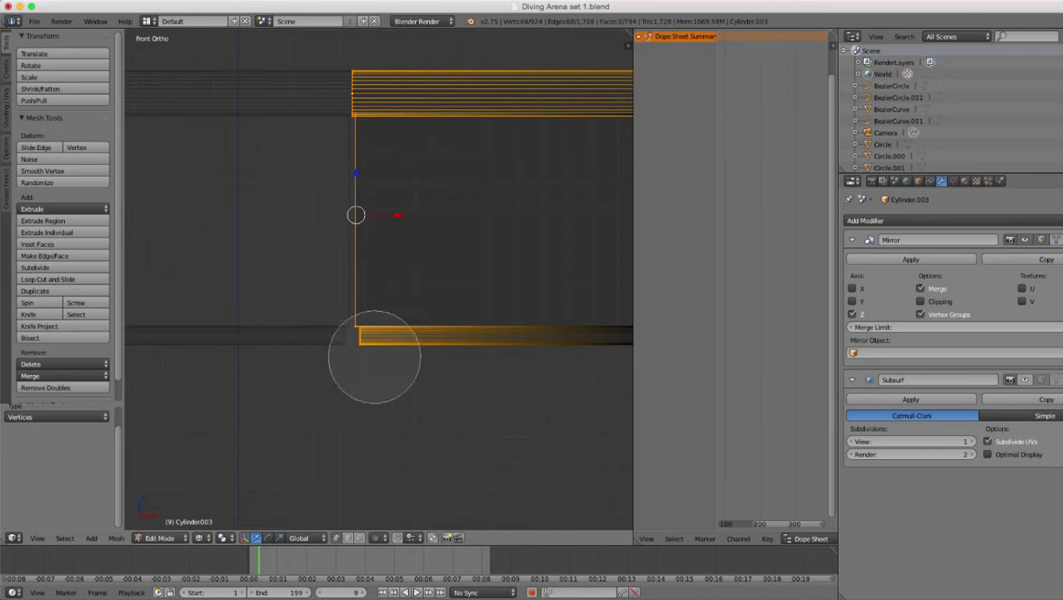
key("Escape")
key("s")
scroll(454, 354, "down", 2)
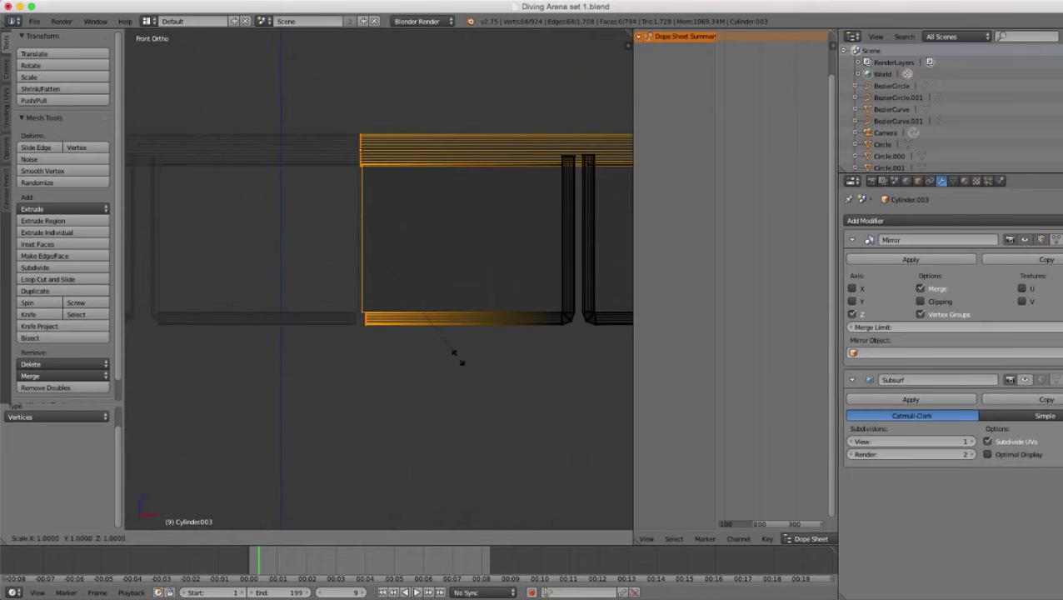
key("x")
key("0")
key("Return")
scroll(458, 359, "up", 2)
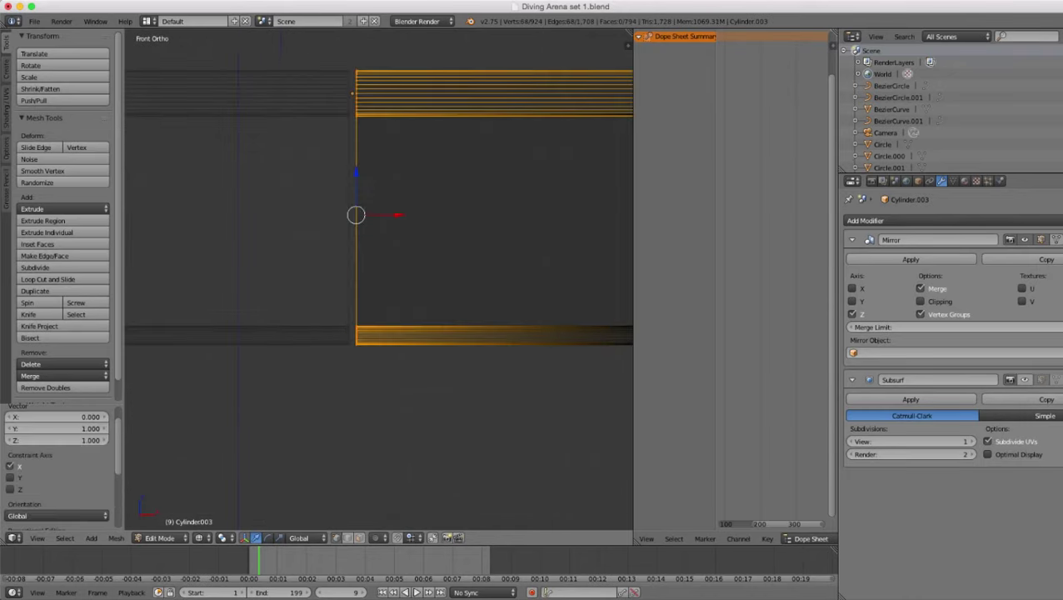
- Enable Clipping on the Mirror modifier and move the flattened centre vertices along X onto the mirror line
left_click(922, 302)
key("g")
key("x")
key("Return")
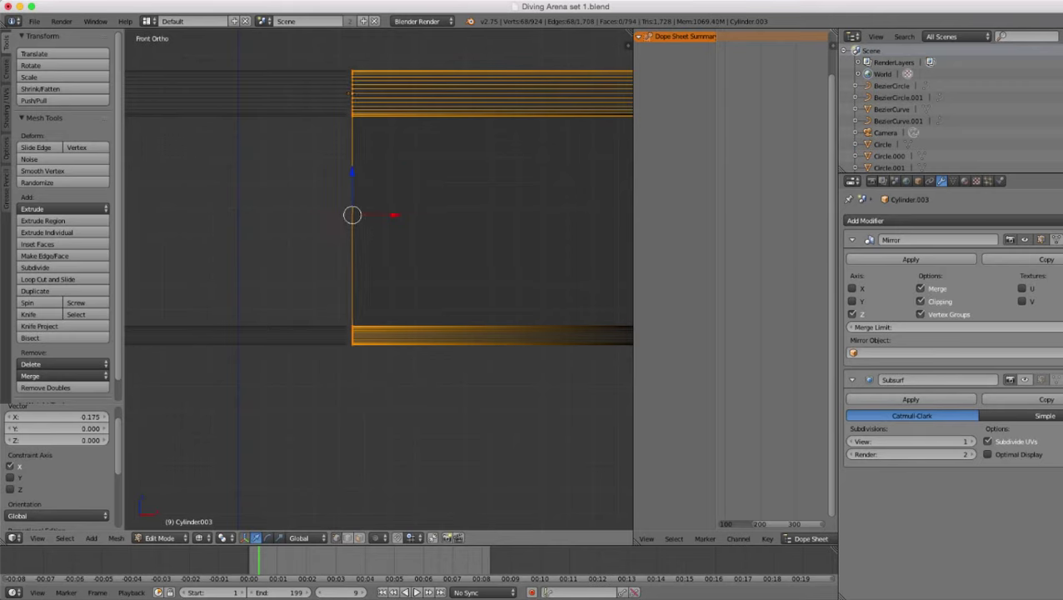
key("z")
scroll(379, 279, "down", 4)
middle_click_drag(379, 279, 314, 285, "shift")
key("Tab")
scroll(379, 279, "down", 4)
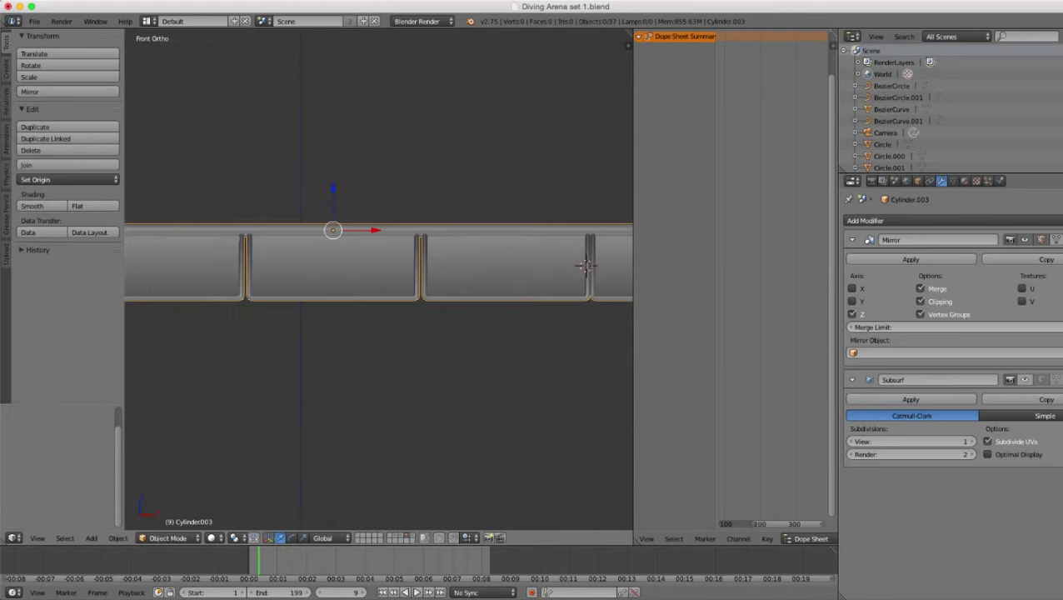
- Move the two frames and panels beside the middle one by -0.039 along X to close the gap to the middle frame
mouse_move(379, 279)
middle_mouse_down("shift")
mouse_move(316, 275)
mouse_move(353, 276)
middle_mouse_up("shift")
scroll(380, 279, "up", 3)
scroll(379, 279, "up", 2)
key("Tab")
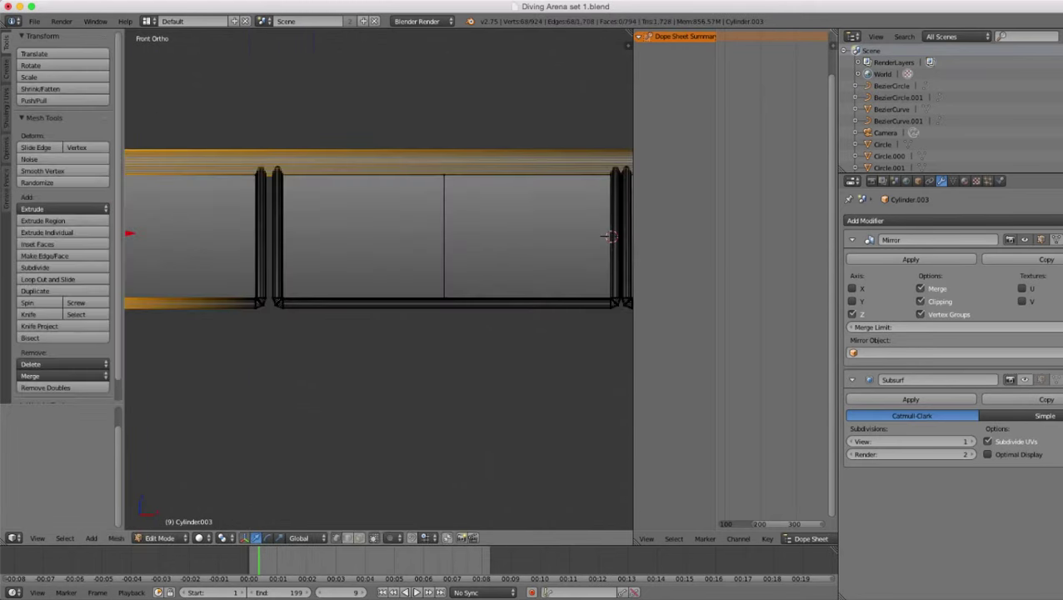
key("z")
middle_click_drag(599, 310, 459, 311, "shift")
key("a")
key("c")
left_click(477, 308)
key("Escape")
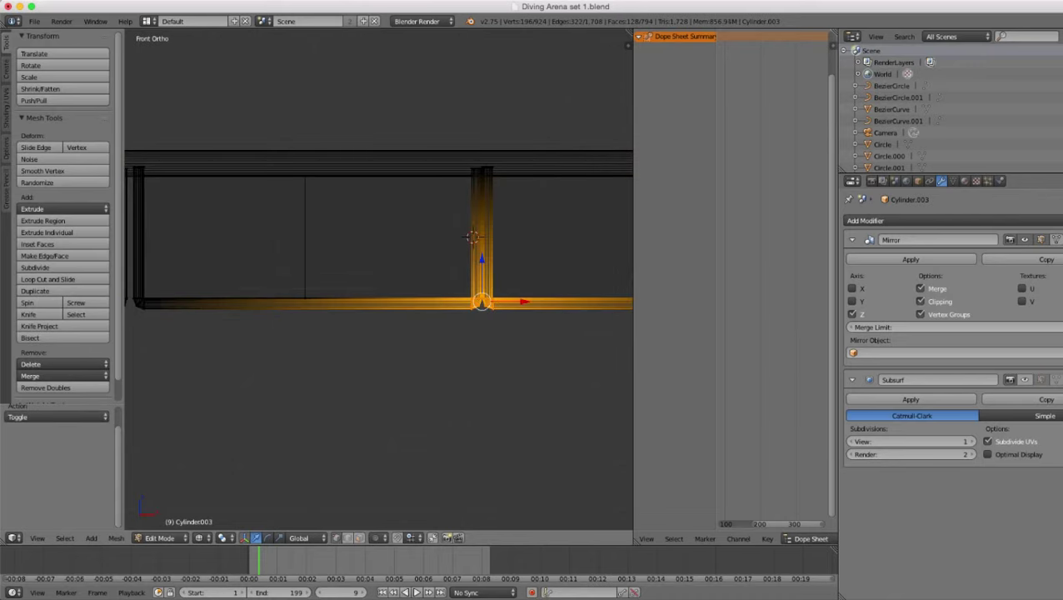
key("ctrl+l")
middle_click_drag(379, 279, 603, 315, "shift")
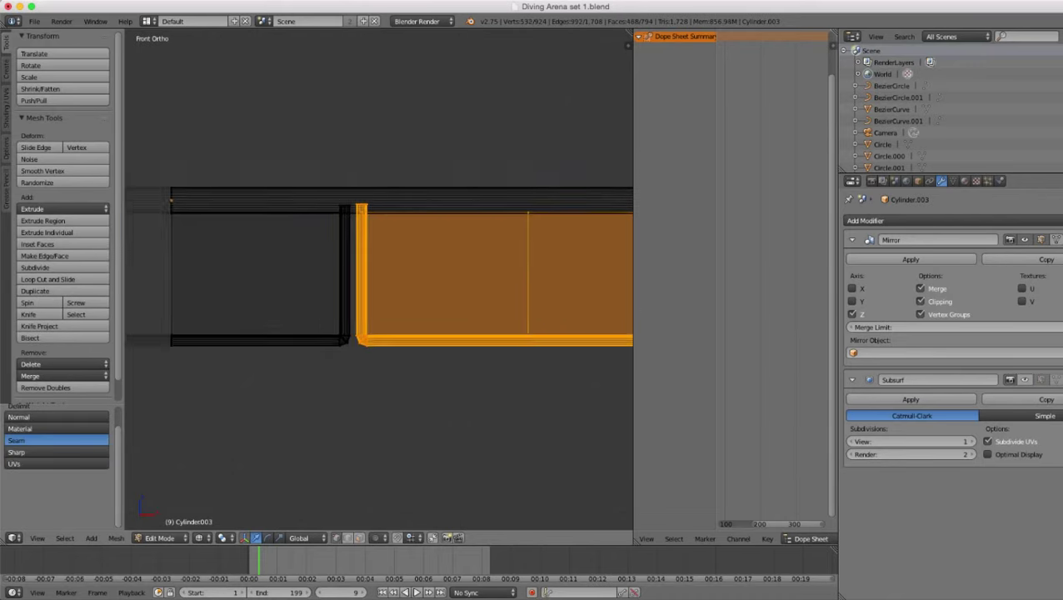
scroll(379, 279, "up", 3)
middle_click_drag(379, 279, 438, 273, "shift")
scroll(379, 279, "up", 7)
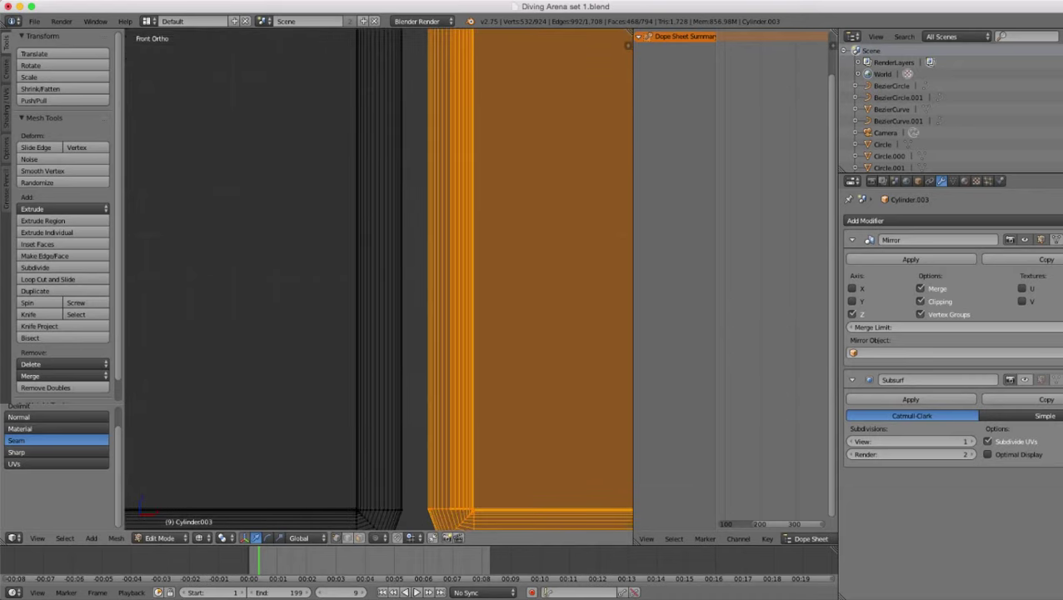
key("g")
key("x")
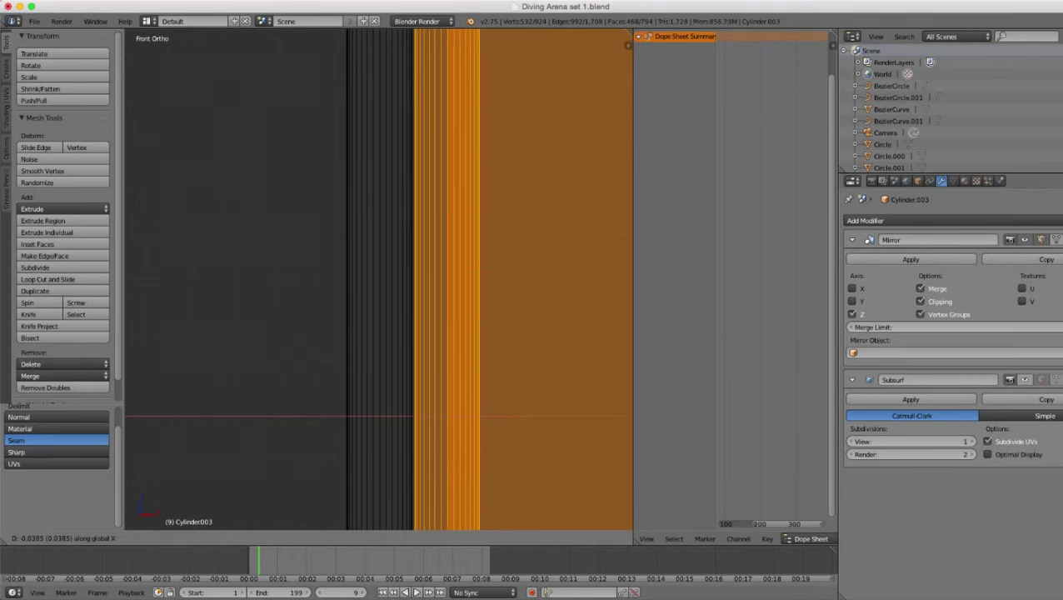
key("Return")
scroll(379, 279, "down", 4)
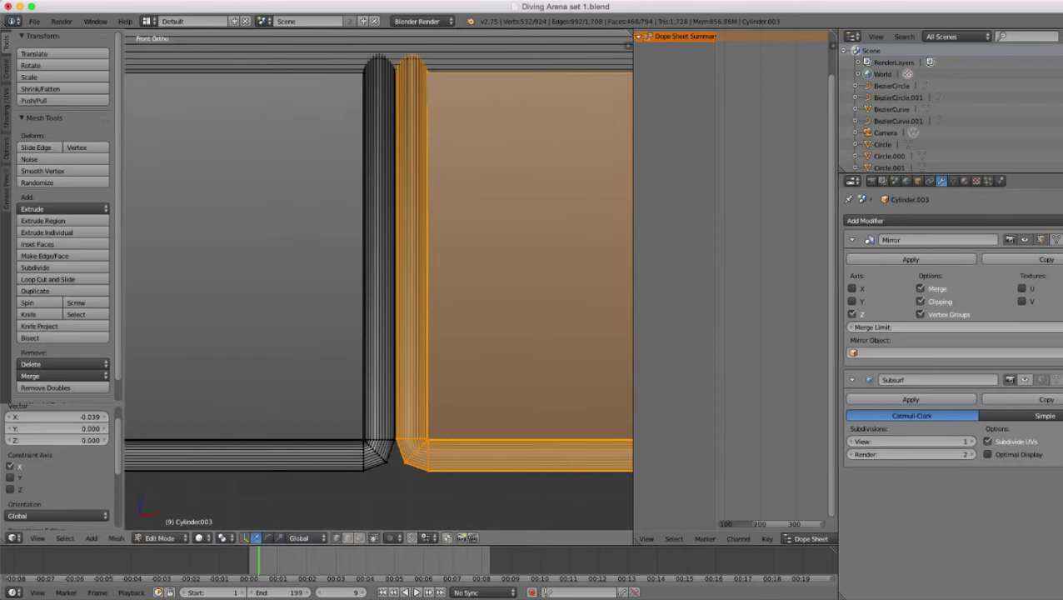
key("Tab")
scroll(379, 279, "down", 14)
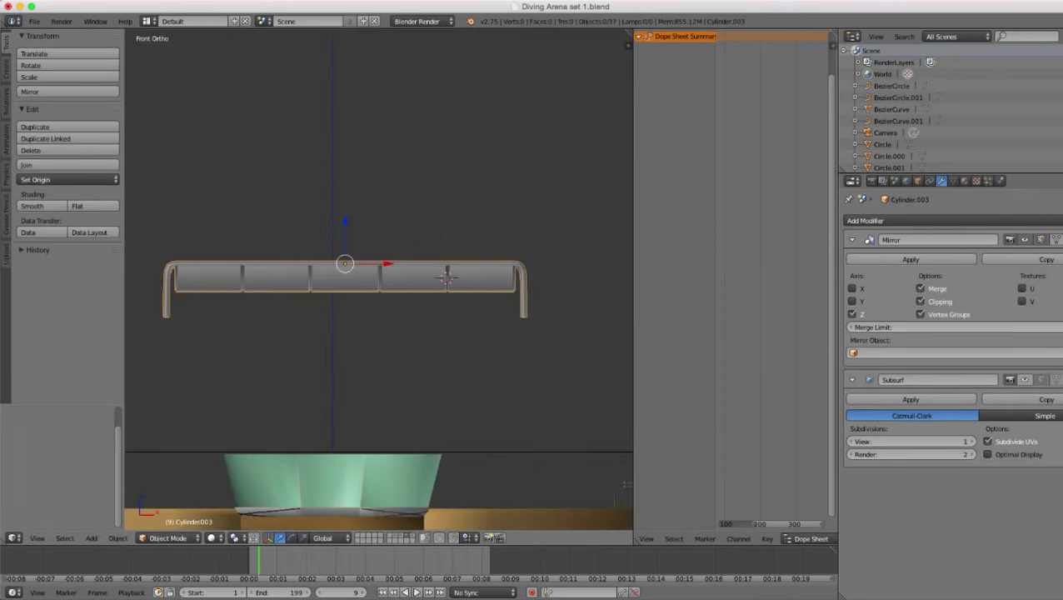
- Create a new material on the rail object and add an empty second material slot
scroll(448, 278, "up", 6)
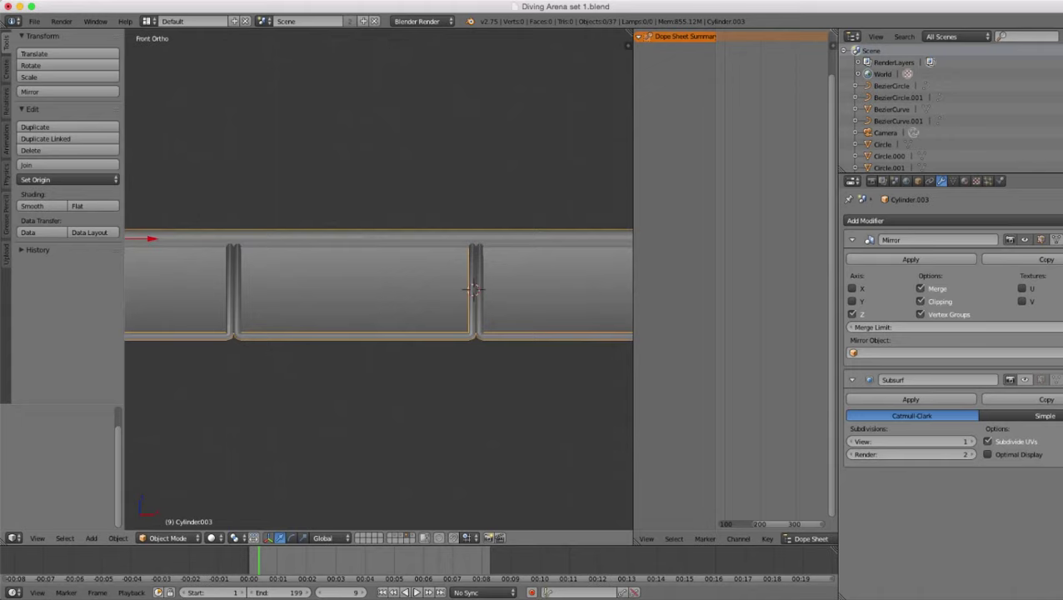
middle_click_drag(476, 279, 259, 284, "shift")
scroll(260, 284, "up", 3)
left_click(964, 180)
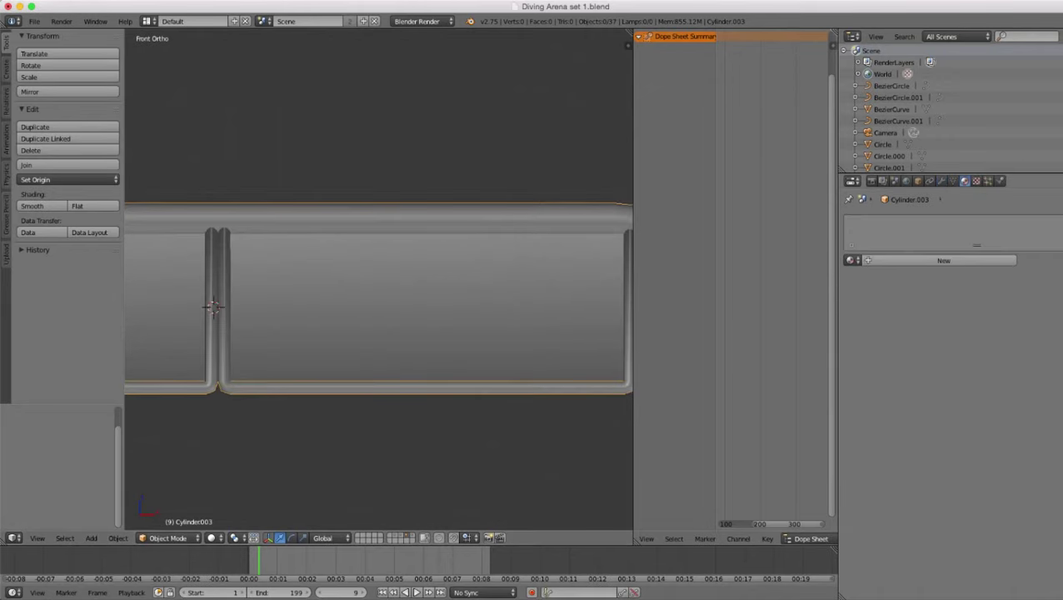
left_click(943, 261)
left_click(943, 260)
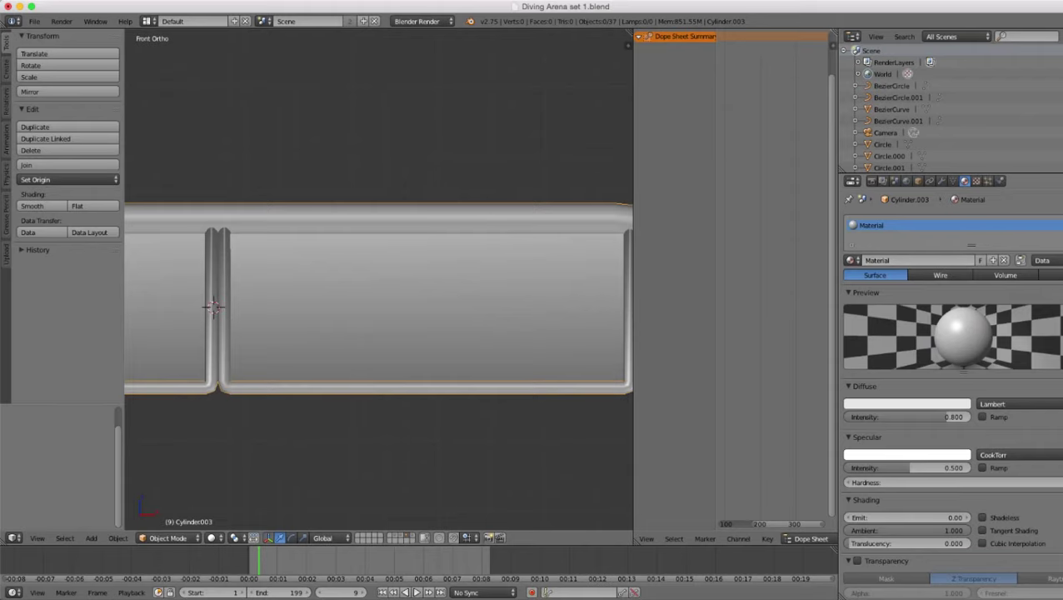
left_click(1061, 225)
- Rotate the first edge loop of the rail's corner bend by about -12.7 degrees
scroll(379, 279, "down", 2)
scroll(380, 279, "up", 1)
middle_click_drag(379, 279, 192, 329, "shift")
scroll(379, 279, "up", 6)
key("Tab")
right_click(481, 286, "alt")
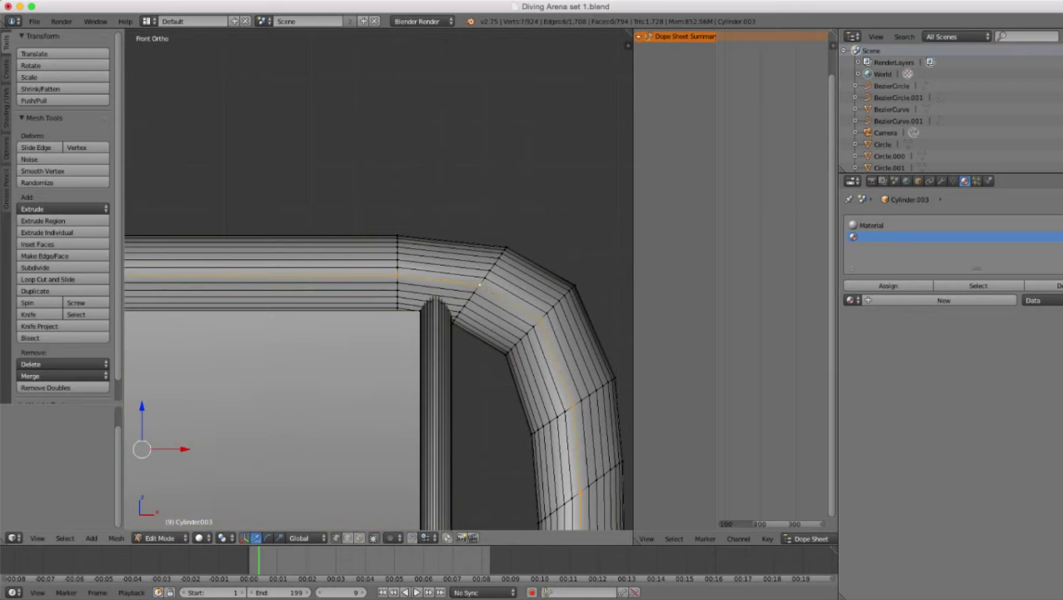
scroll(500, 282, "up", 1)
right_click(503, 281, "alt")
key("r")
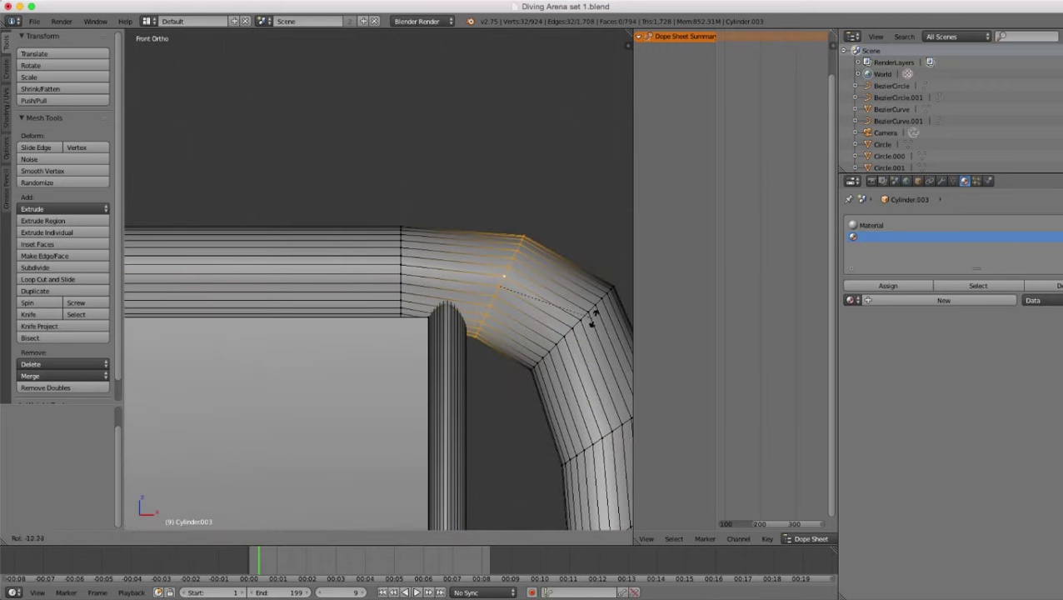
left_click(591, 316)
- Scale the bend's edge loop to 0.953 along Z and rotate it by about another -3 degrees
key("z")
key("s")
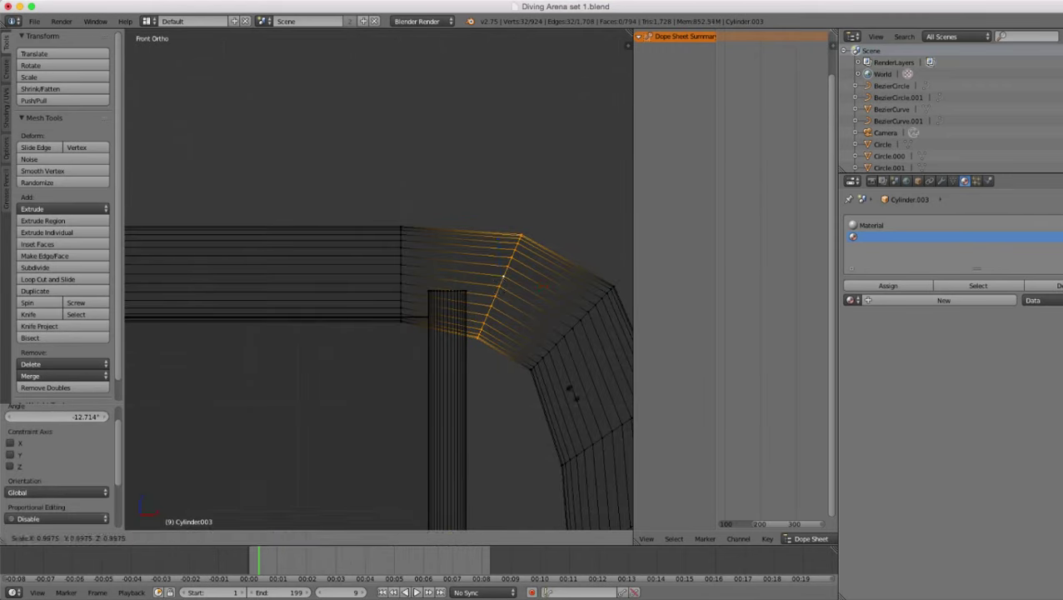
key("z")
left_click(569, 389)
key("r")
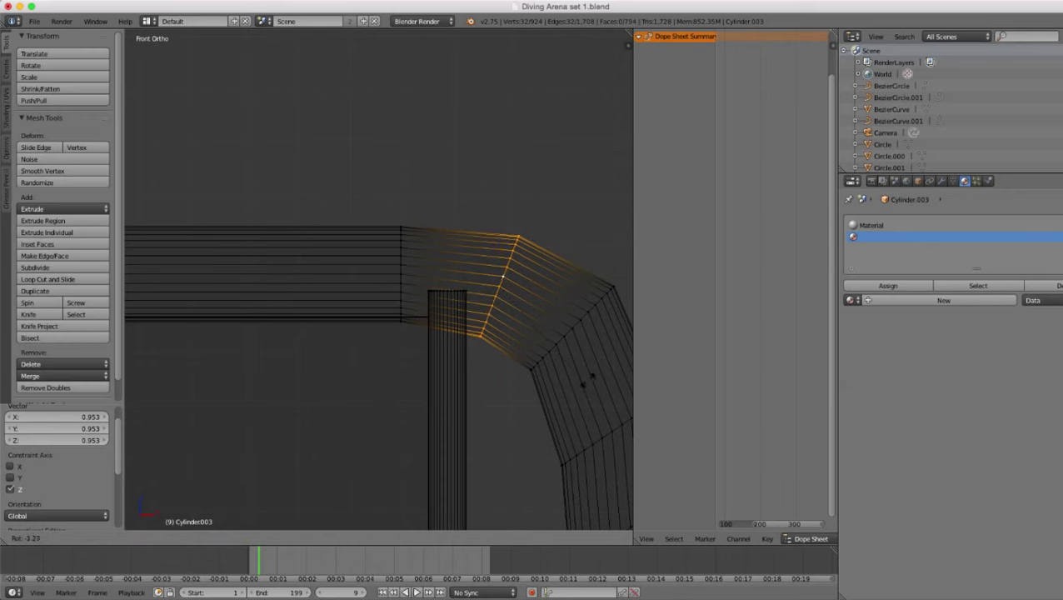
left_click(589, 382)
key("z")
key("Tab")
- Examine the reshaped rail corner and the spacing between the hanging panels
scroll(588, 383, "down", 2)
scroll(379, 280, "down", 10)
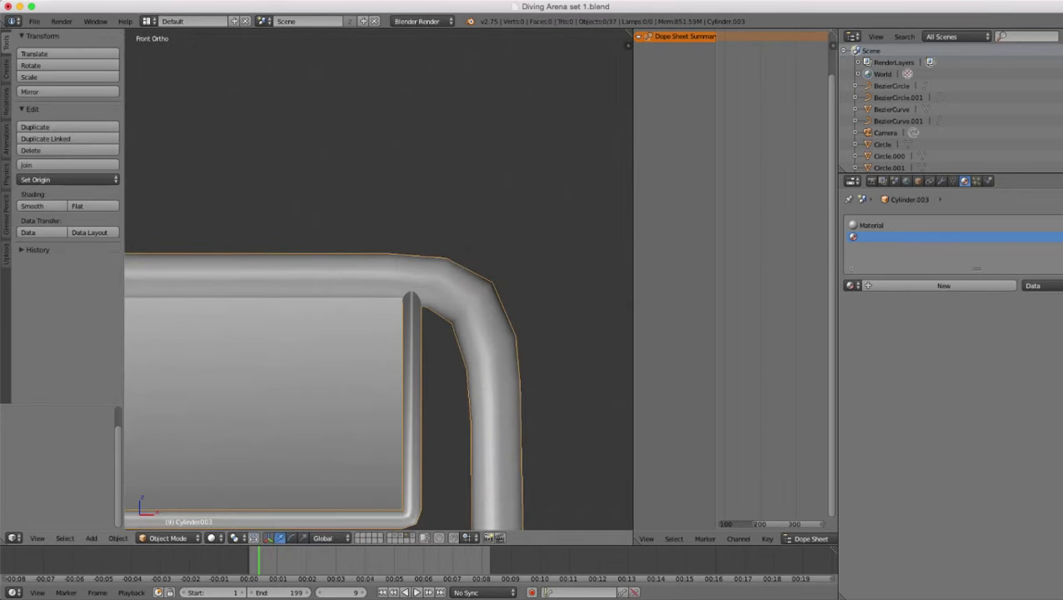
middle_click_drag(379, 280, 449, 263, "shift")
scroll(448, 262, "up", 4)
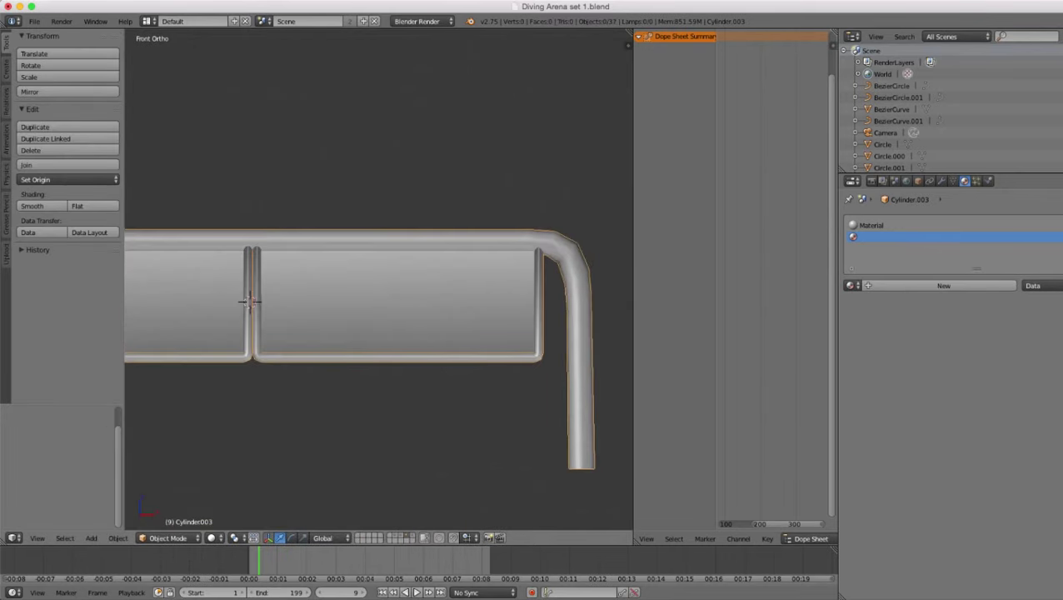
middle_click_drag(379, 280, 493, 281, "shift")
scroll(493, 281, "down", 3)
middle_click_drag(380, 280, 510, 280, "shift")
scroll(510, 280, "up", 3)
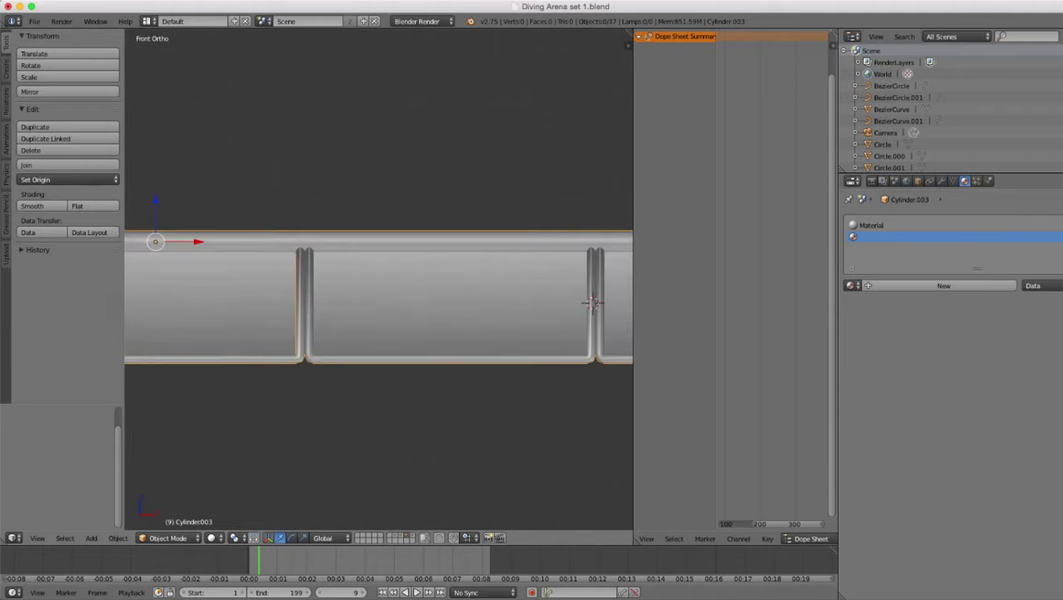
scroll(379, 280, "up", 1)
scroll(379, 280, "down", 7)
scroll(380, 280, "up", 3)
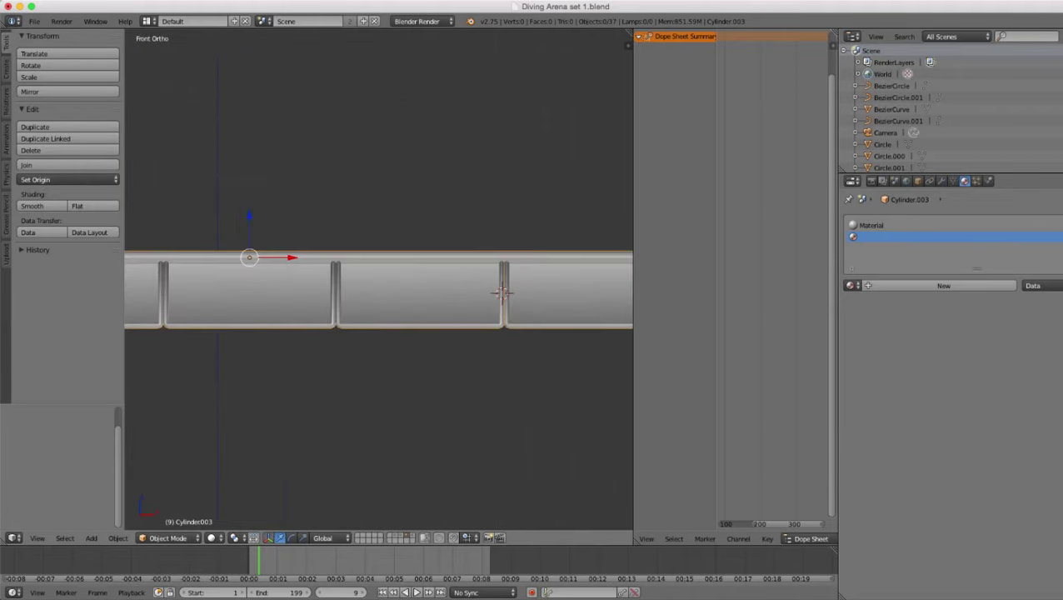
- Switch mesh selection to faces and remove the Subsurf modifier from the rail object
key("Tab")
middle_click_drag(379, 280, 227, 288, "shift")
scroll(227, 288, "up", 2)
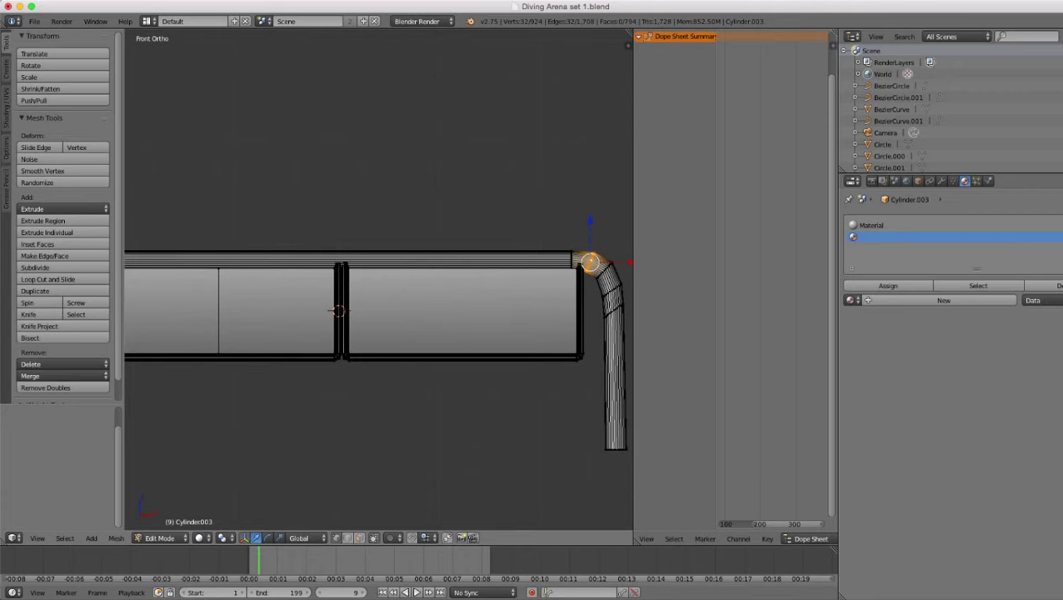
left_click(359, 538)
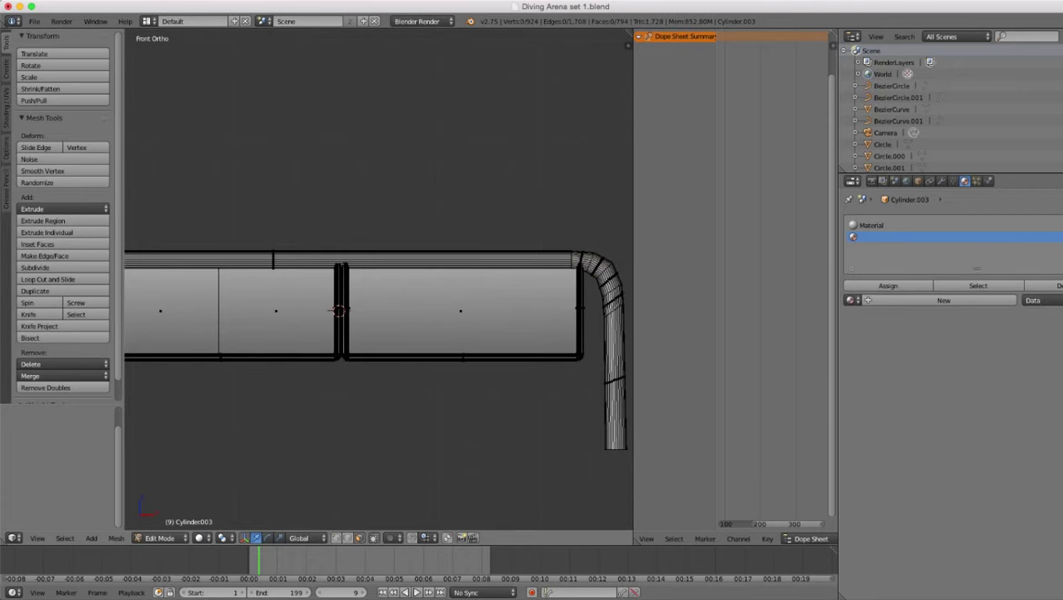
key("Tab")
left_click(942, 181)
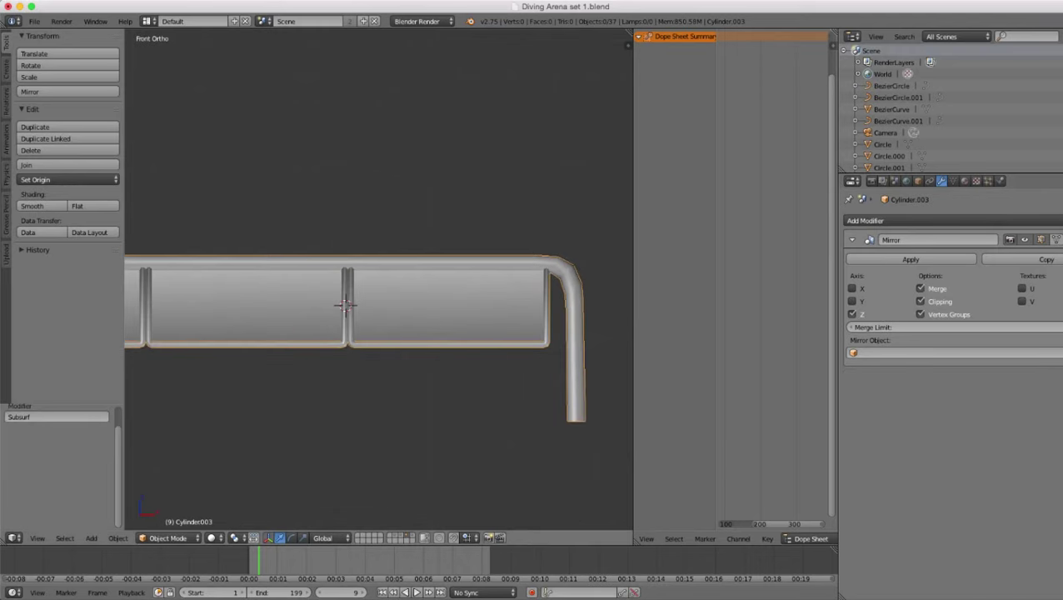
- Assign the faces of all the hanging panels to the second material slot and create a new material in it
scroll(339, 310, "up", 2)
key("Tab")
scroll(461, 311, "down", 1)
right_click(460, 310)
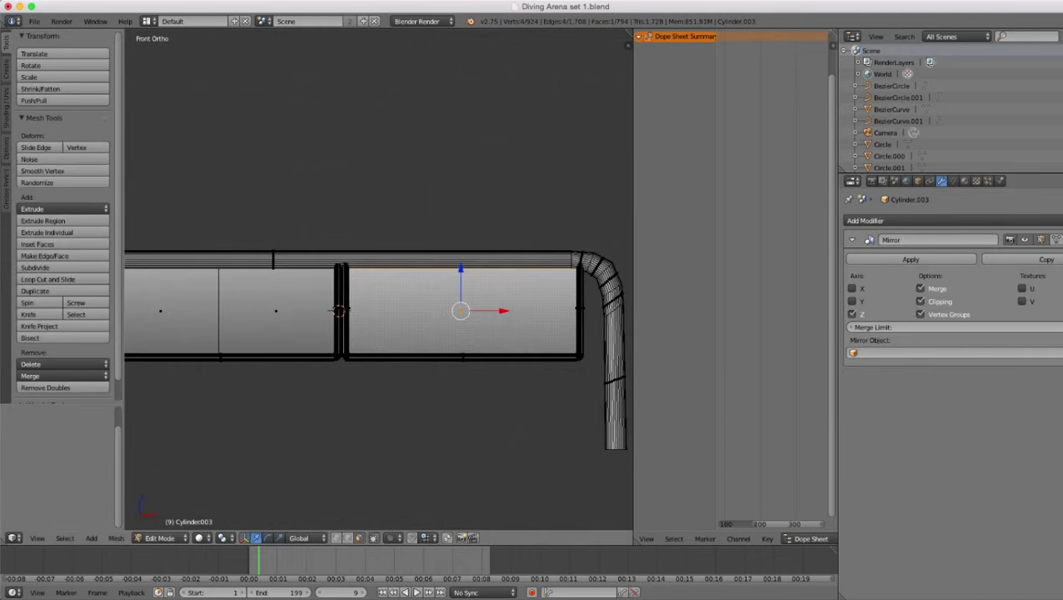
key("ctrl+l")
right_click(276, 311, "shift")
middle_click_drag(276, 311, 495, 314, "shift")
right_click(252, 315, "shift")
key("ctrl+l")
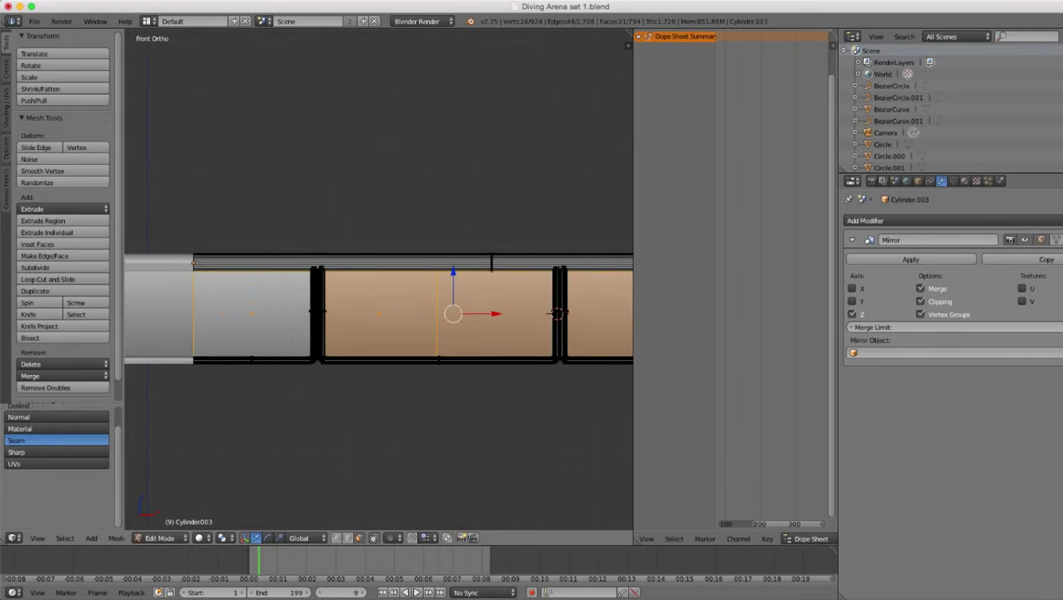
left_click(964, 181)
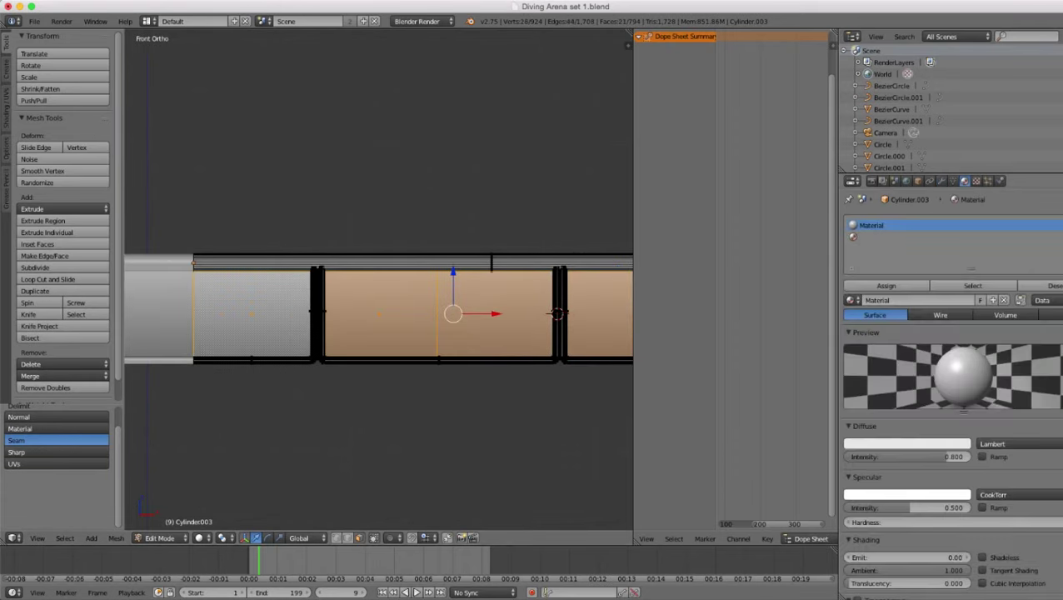
left_click(895, 236)
left_click(888, 286)
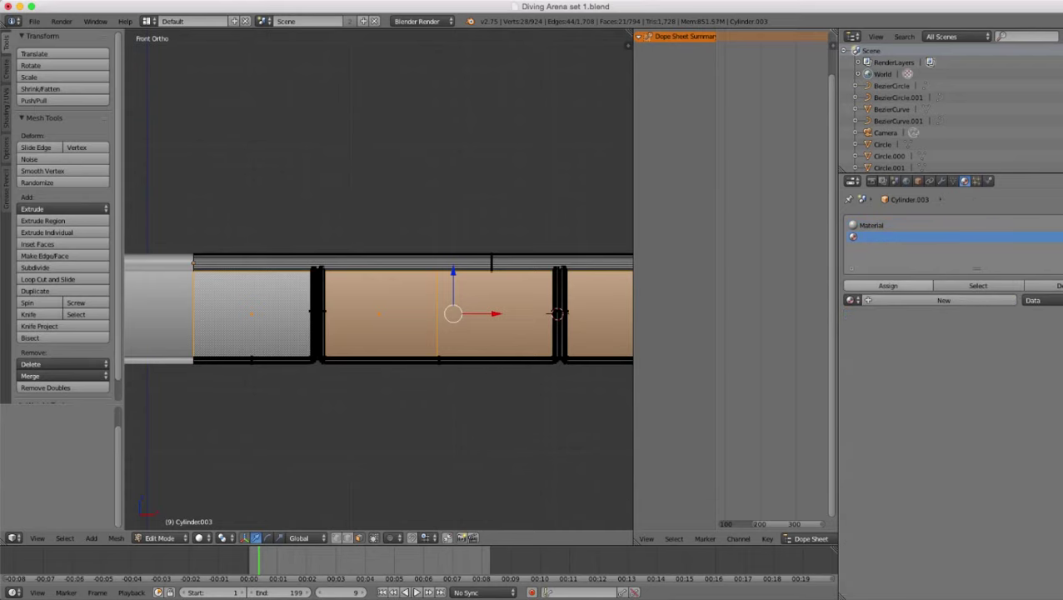
left_click(944, 300)
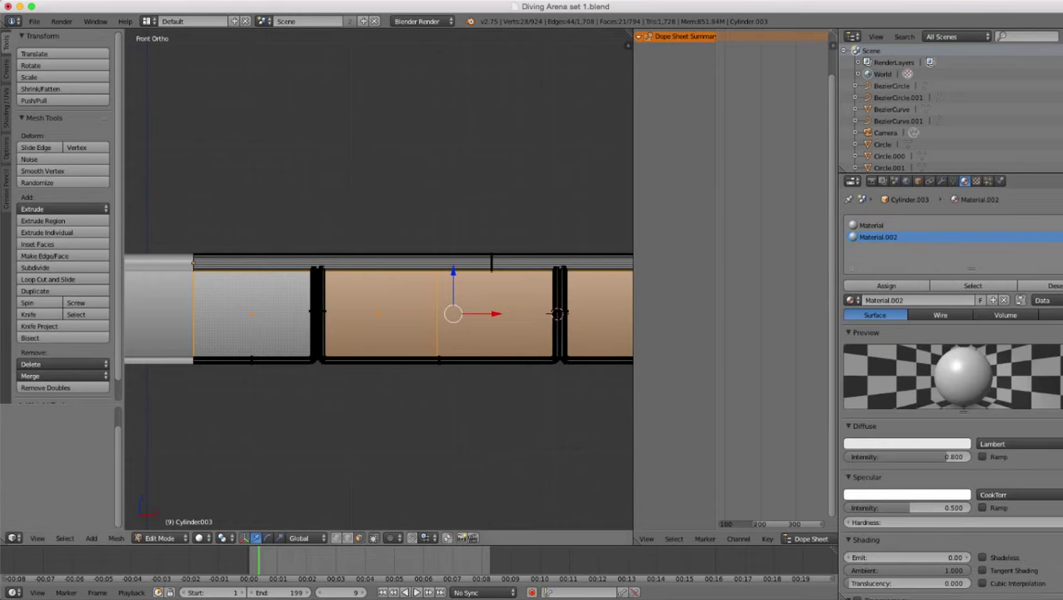
- Set the panel material's diffuse colour to greyish blue with R 0.362, G 0.458 and B 0.570
key("Tab")
scroll(379, 279, "down", 4)
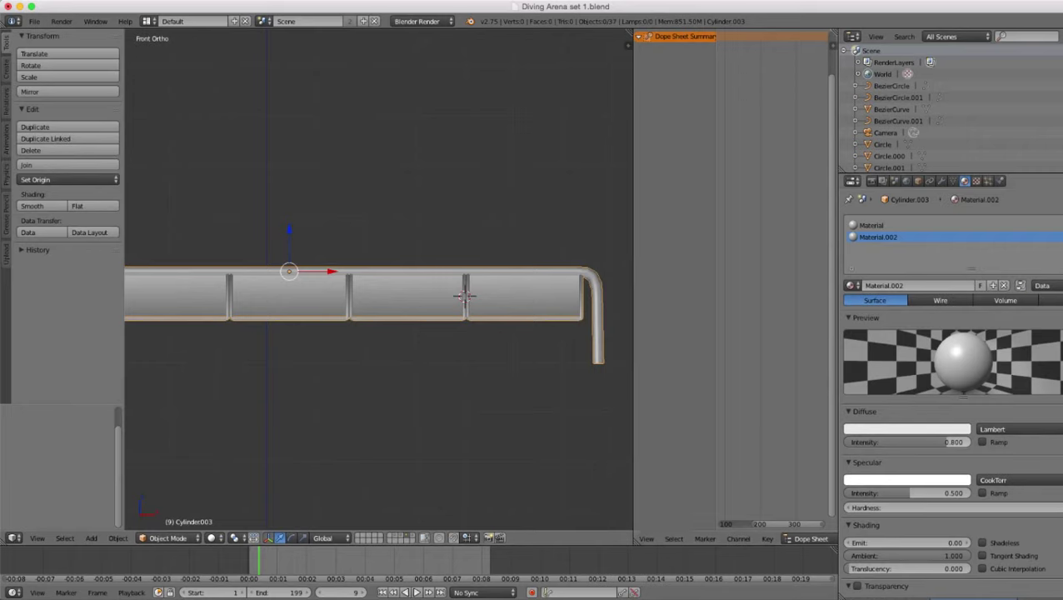
left_click(925, 430)
left_click_drag(943, 279, 943, 291)
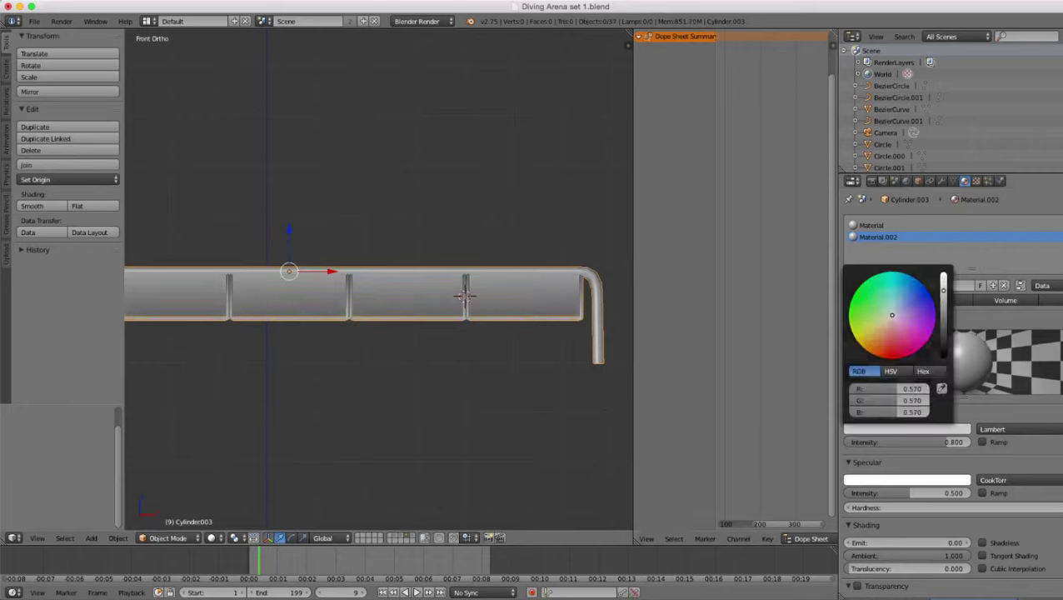
left_click_drag(893, 315, 896, 309)
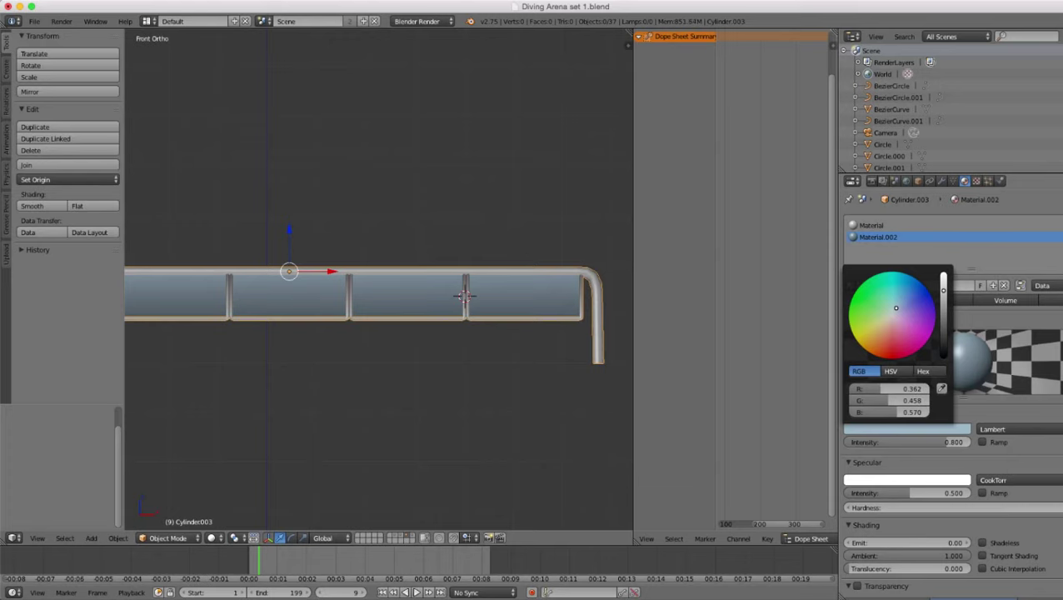
scroll(379, 279, "down", 3)
middle_click_drag(500, 279, 183, 291)
scroll(379, 279, "down", 2)
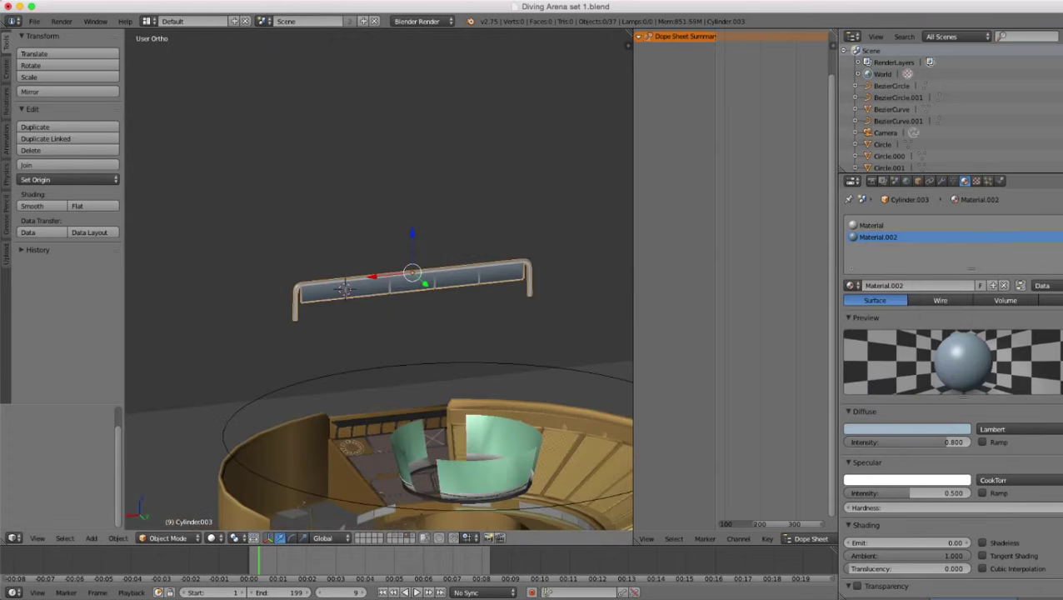
- Lower the panelled railing by 4.397 units along Z toward the arena
middle_click_drag(380, 279, 345, 310)
scroll(450, 315, "up", 5)
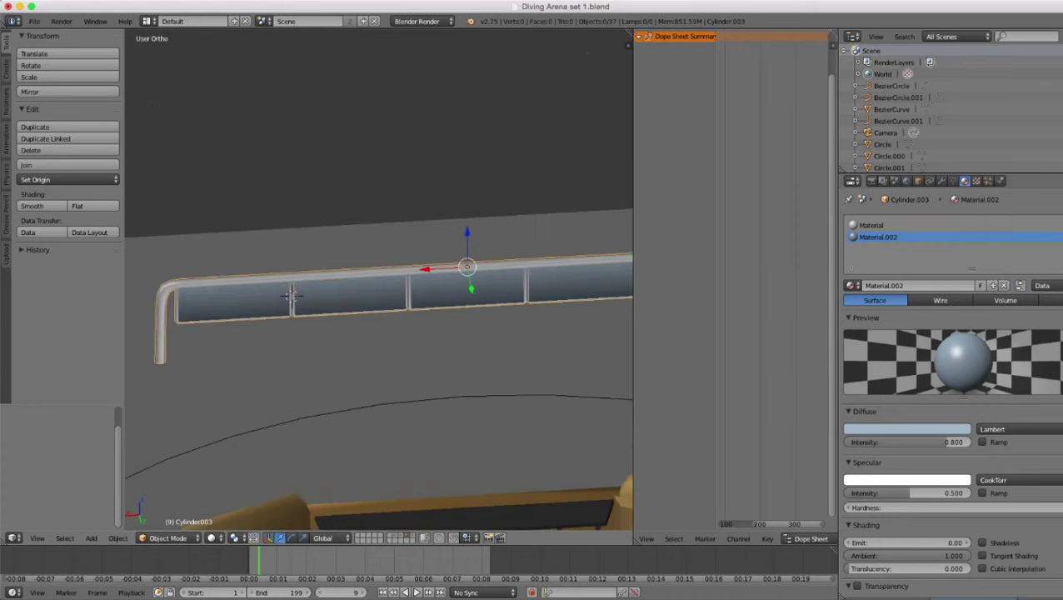
scroll(379, 280, "down", 3)
middle_click_drag(432, 280, 275, 297, "shift")
scroll(379, 279, "down", 3)
key("g")
key("z")
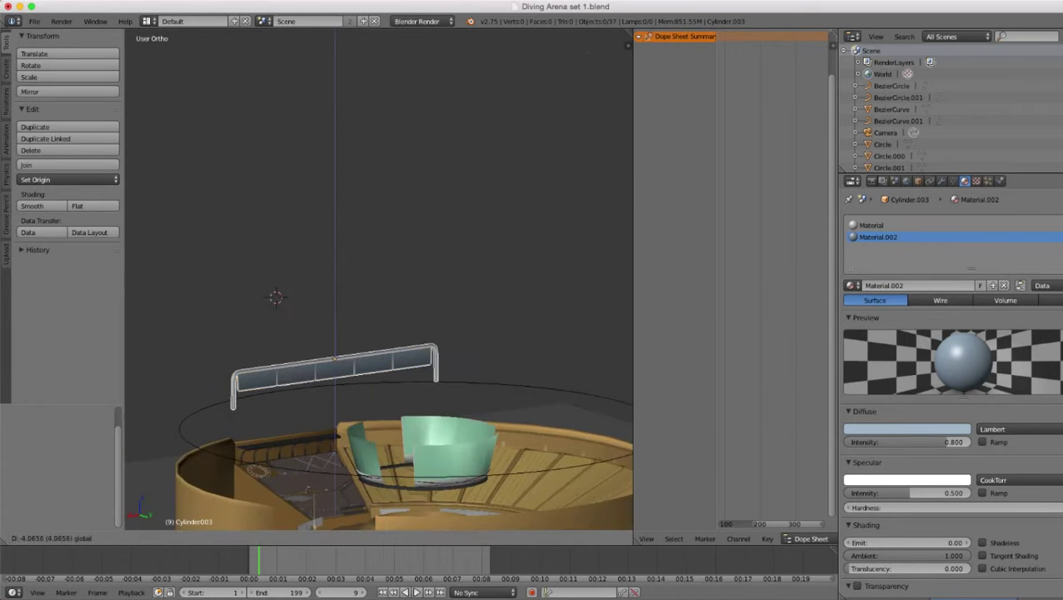
left_click(627, 408)
- In an orthographic top view, move the railing 8.543 units along Y, away from the tiled entrance section
scroll(627, 408, "down", 1)
middle_click_drag(422, 306, 336, 252, "shift")
scroll(379, 279, "up", 1)
middle_click_drag(380, 279, 367, 325)
scroll(379, 279, "down", 1)
middle_click_drag(379, 280, 395, 305)
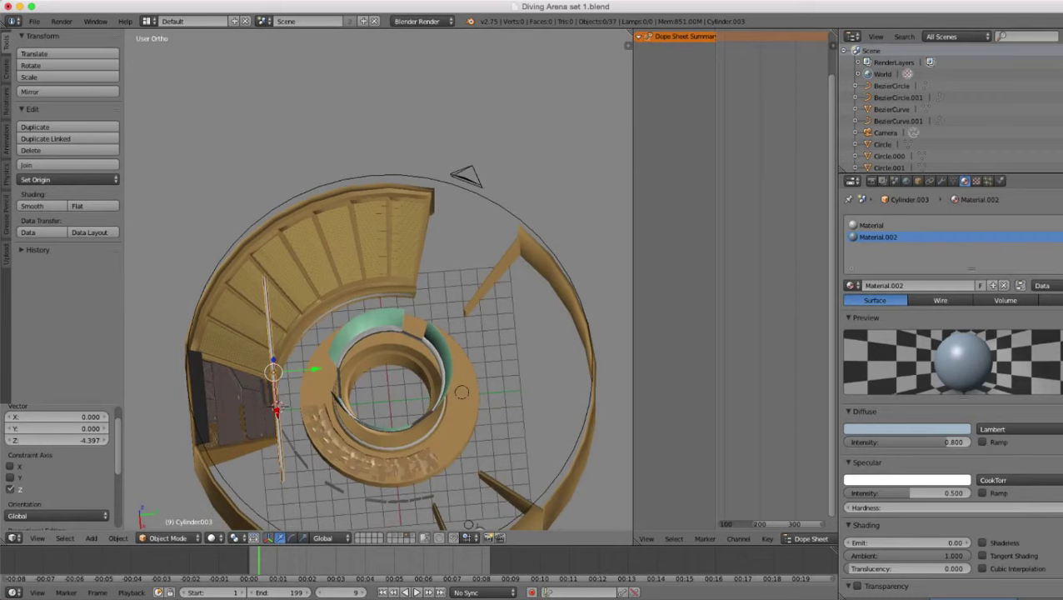
key("KP_7")
key("KP_5")
scroll(379, 279, "down", 1)
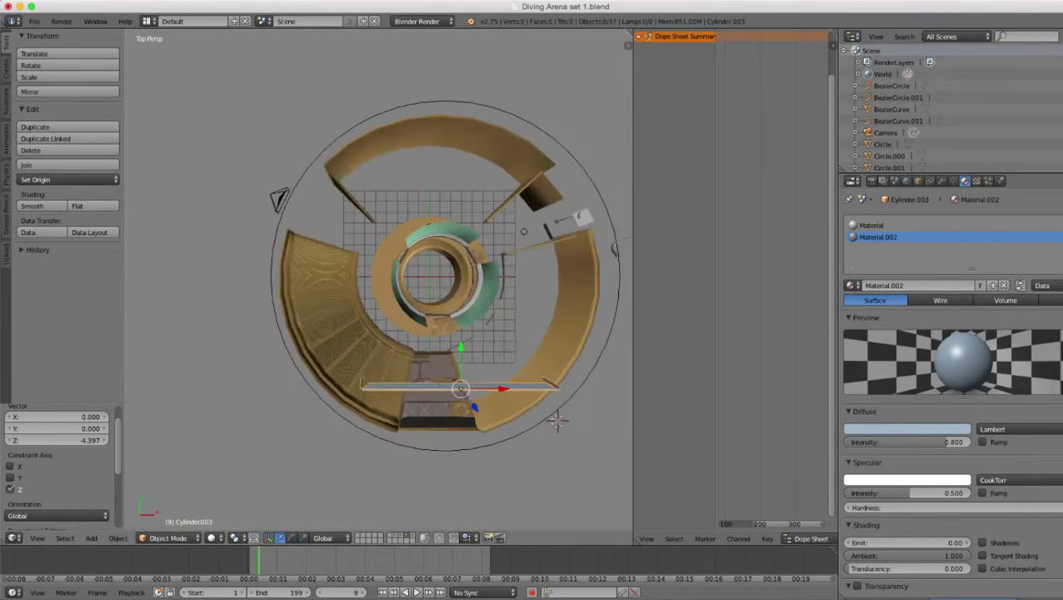
scroll(379, 279, "up", 3)
scroll(379, 279, "down", 3)
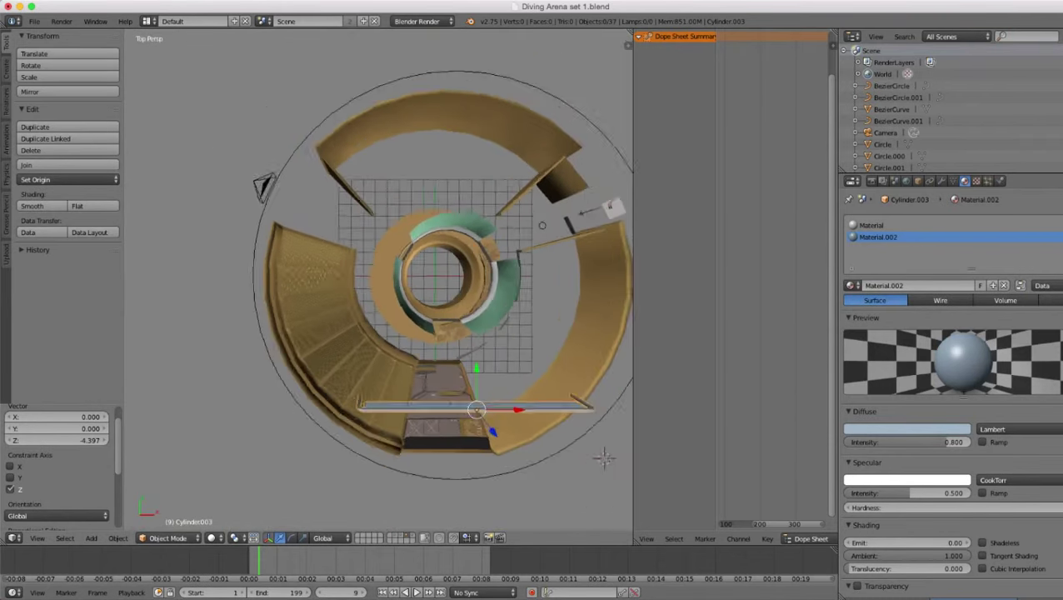
key("KP_5")
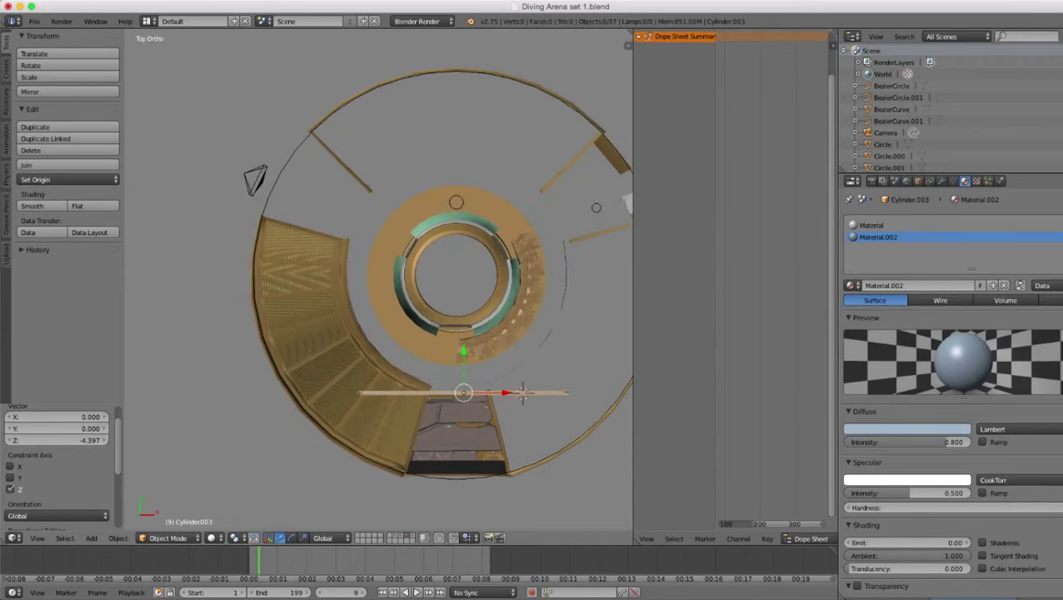
key("z")
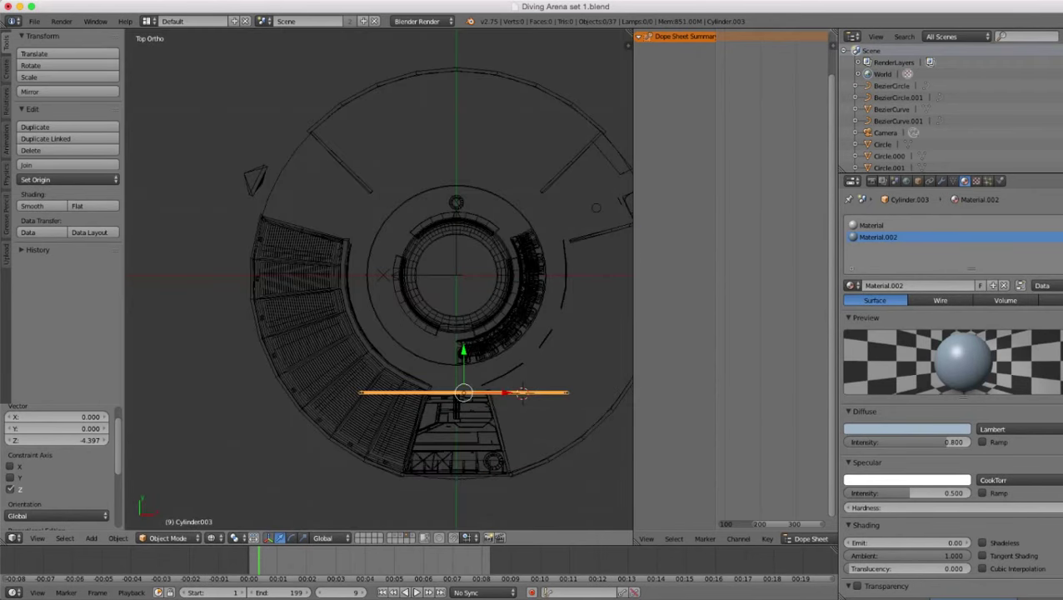
key("g")
key("y")
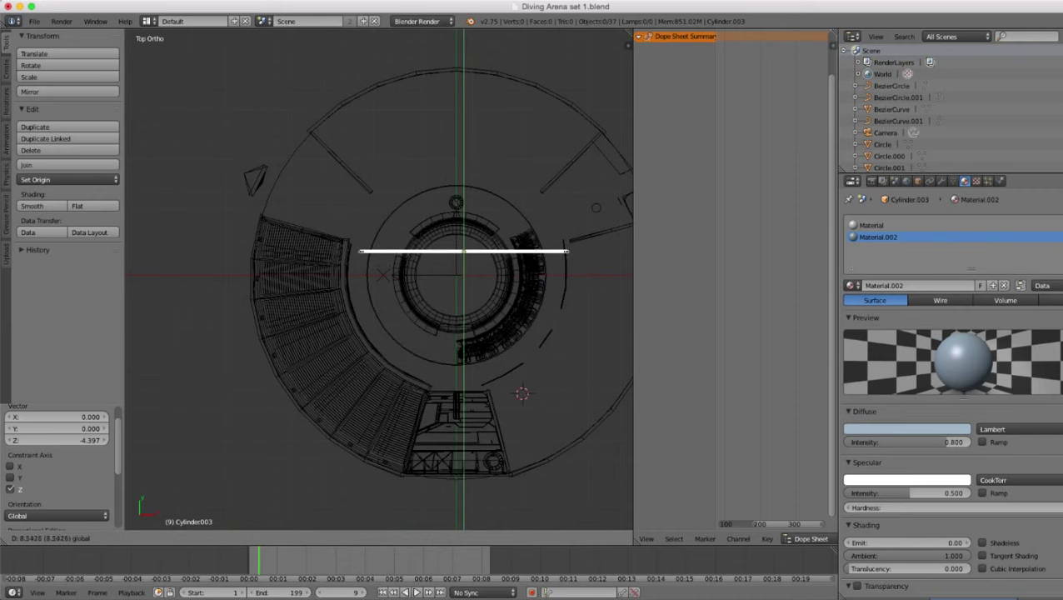
left_click_drag(464, 210, 465, 210)
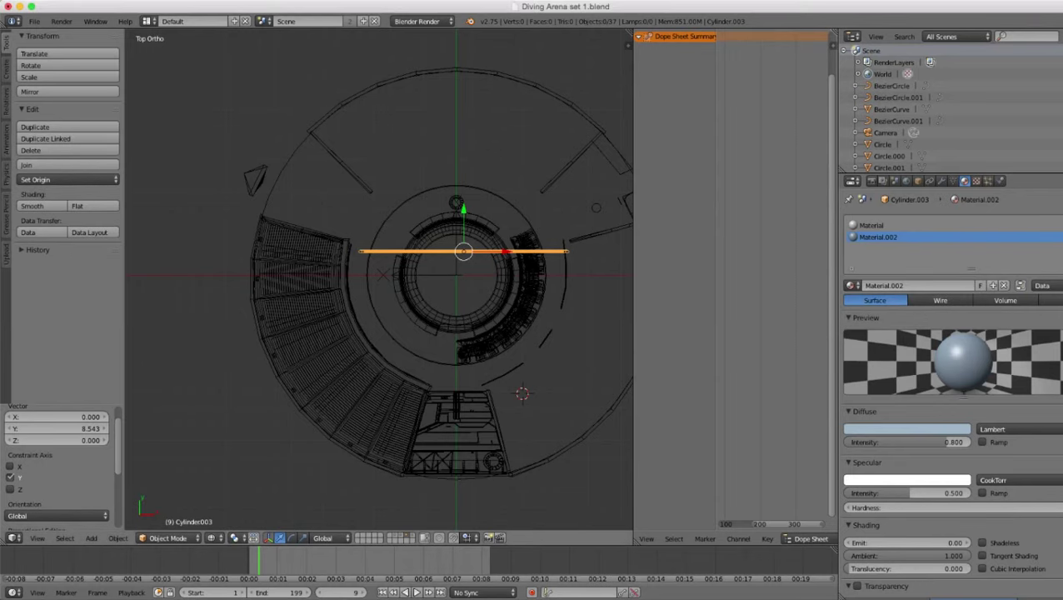
- Return to solid shading and move the railing -9.945 units along X onto the first seating block
key("z")
scroll(379, 279, "up", 2)
middle_click_drag(380, 279, 358, 315, "shift")
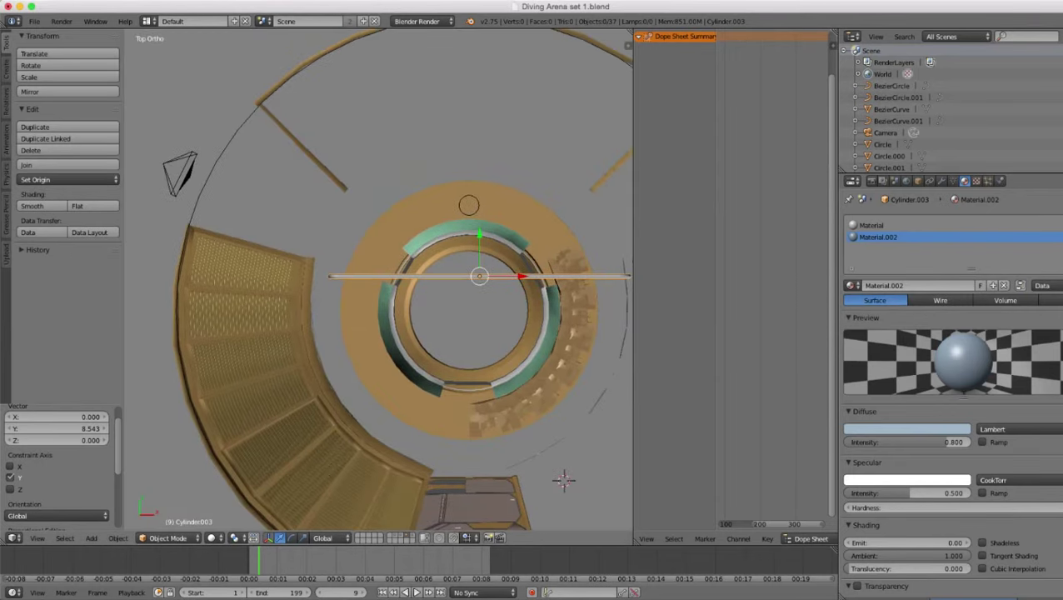
left_click_drag(520, 276, 287, 275)
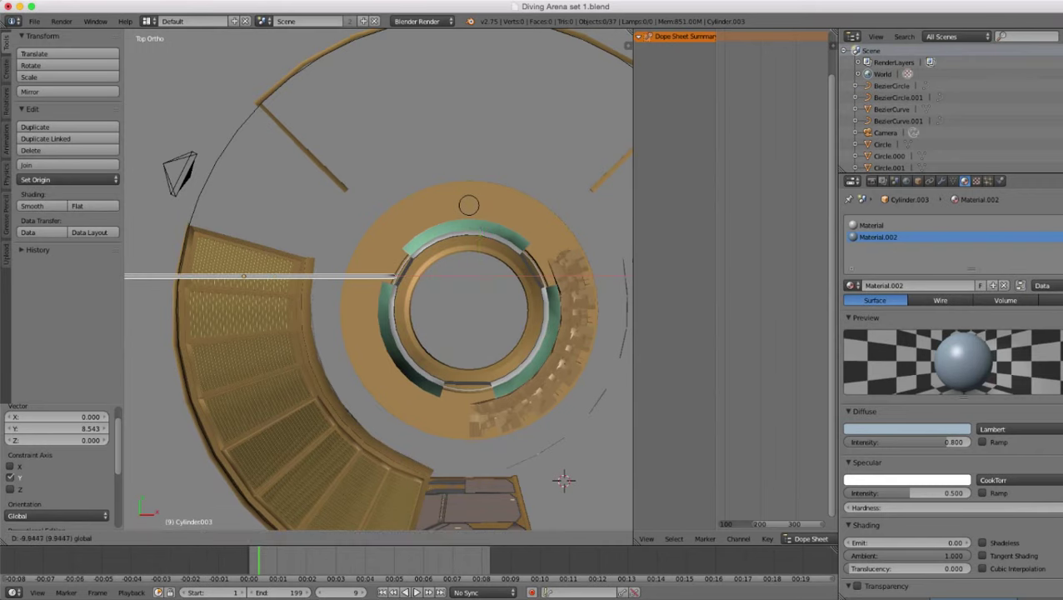
- Rotate the railing -12.121° about Z so it runs roughly in line with the seating divider
middle_click_drag(275, 250, 387, 293, "shift")
scroll(379, 279, "up", 3)
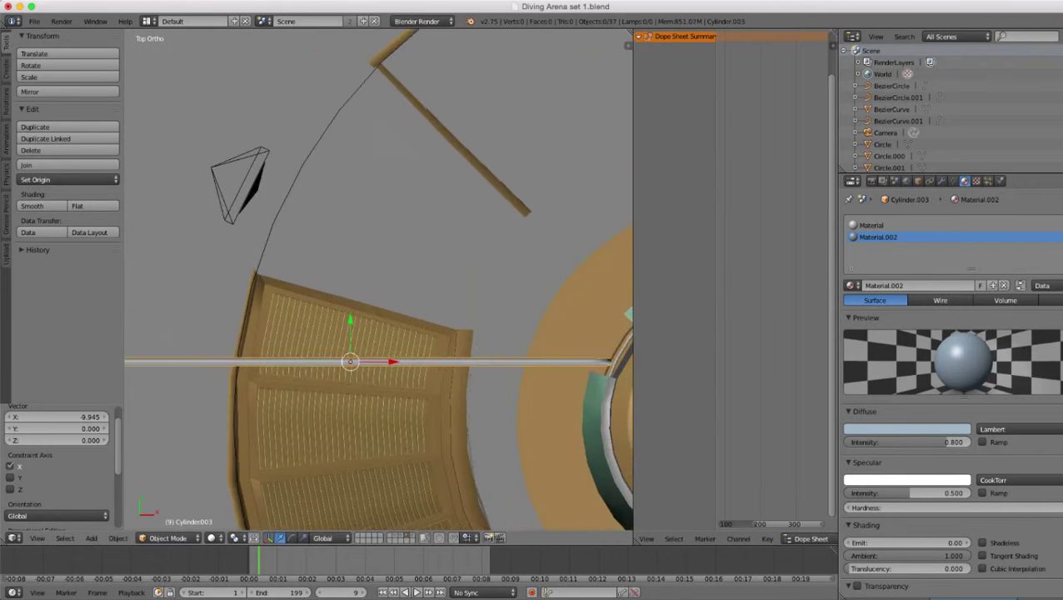
key("r")
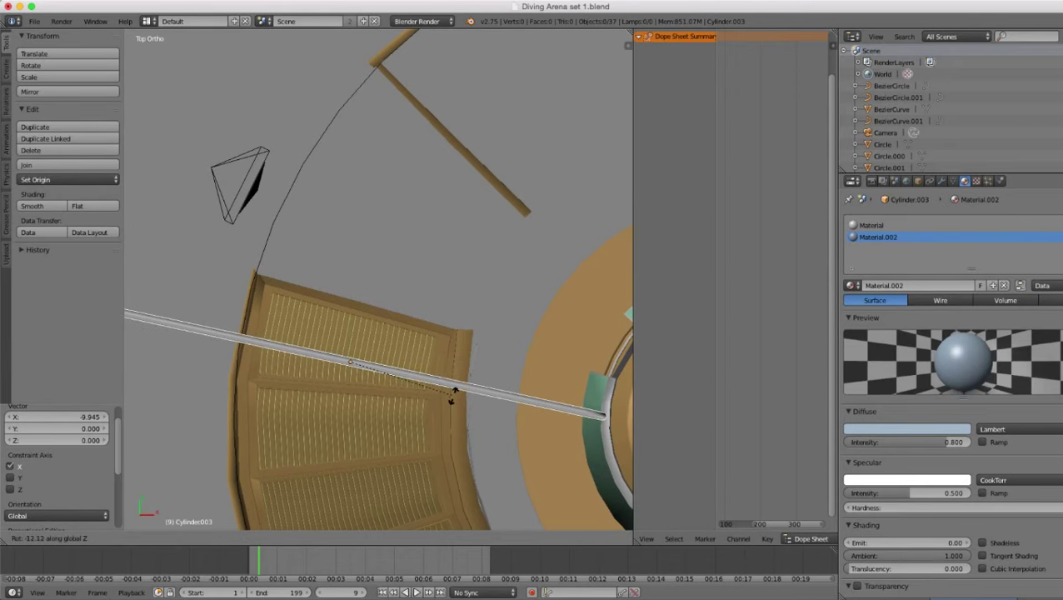
left_click(452, 394)
scroll(471, 375, "down", 2)
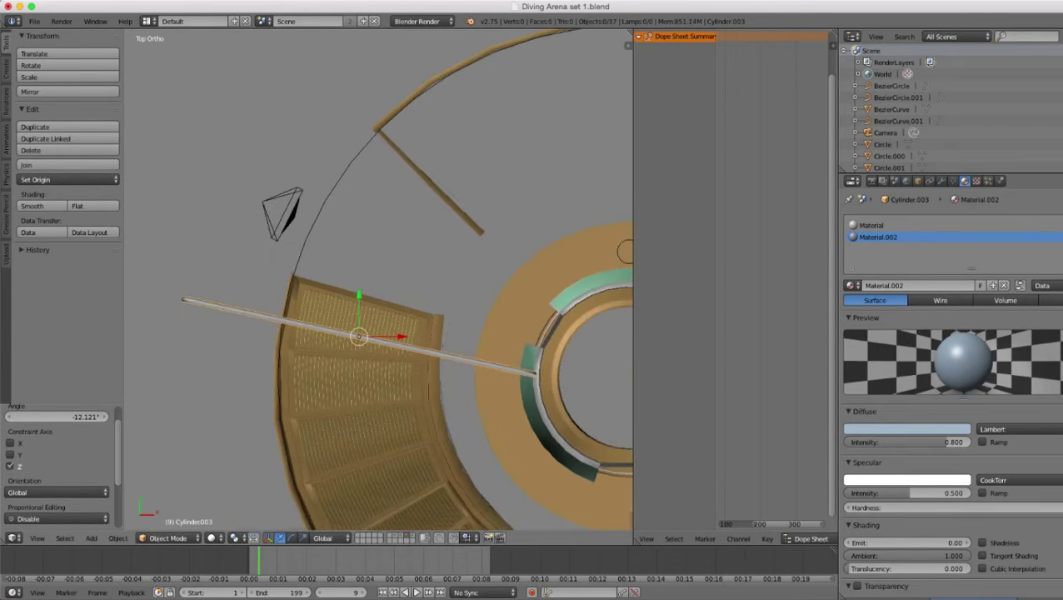
- Scale the railing down uniformly to roughly 0.3 above the seating block in perspective view
scroll(471, 375, "up", 1)
middle_click_drag(400, 433, 167, 313)
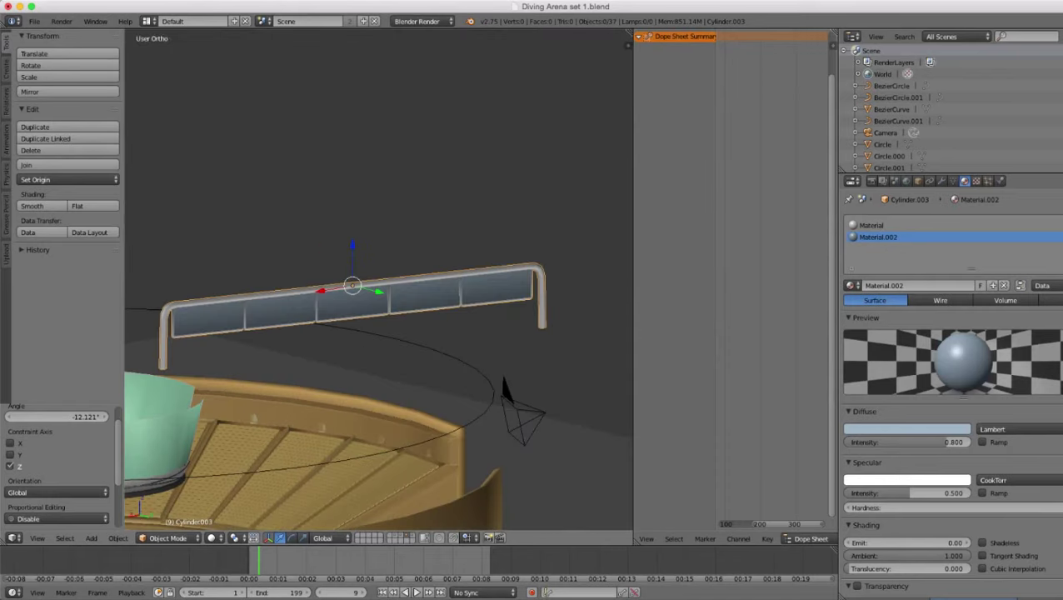
key("KP_5")
middle_click_drag(375, 333, 315, 360)
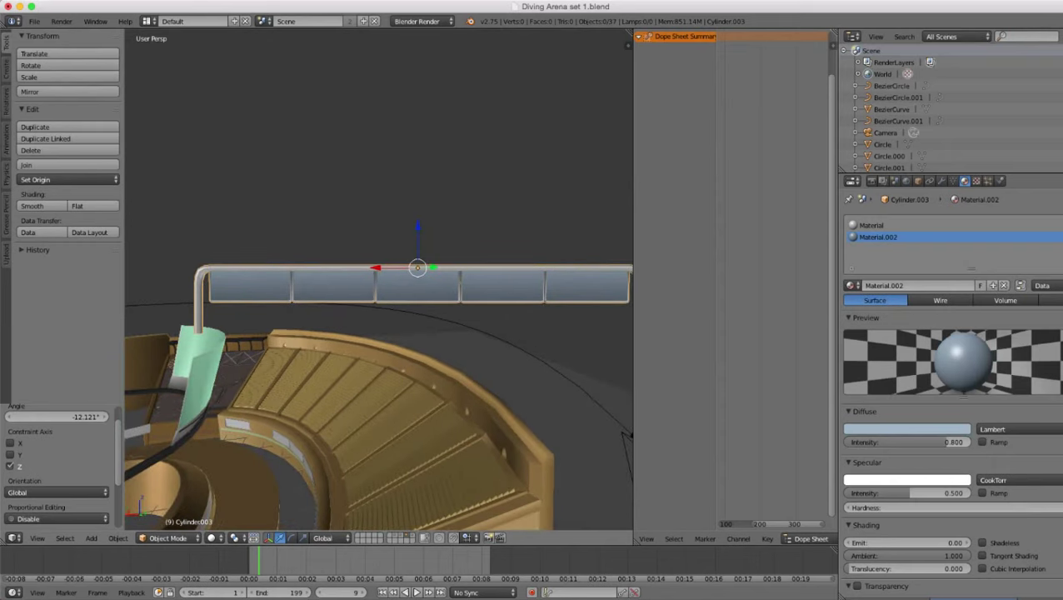
scroll(379, 279, "down", 3)
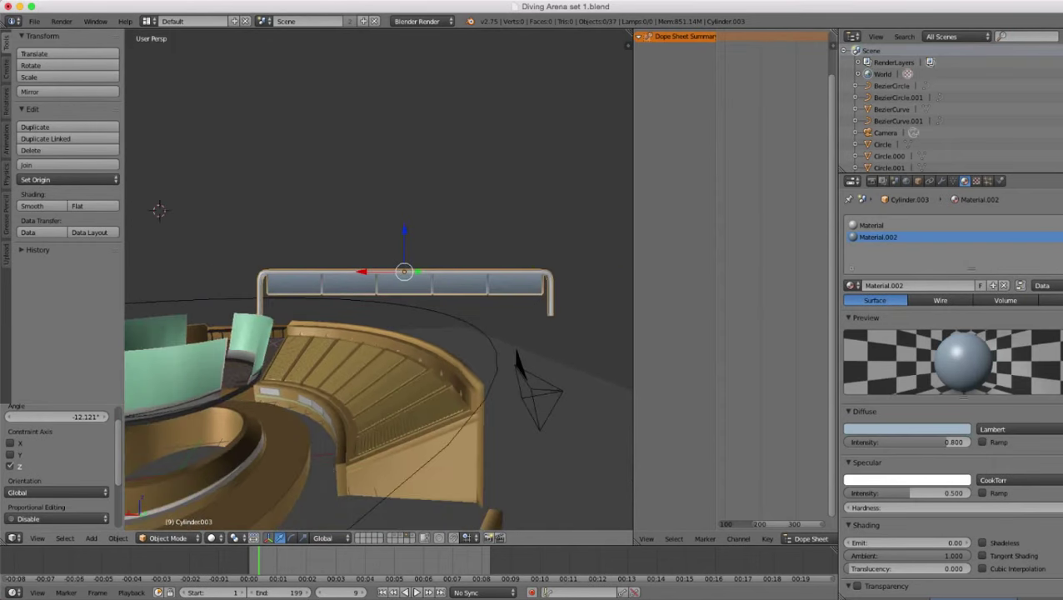
scroll(379, 279, "down", 1)
middle_click_drag(380, 279, 417, 288)
scroll(379, 279, "up", 4)
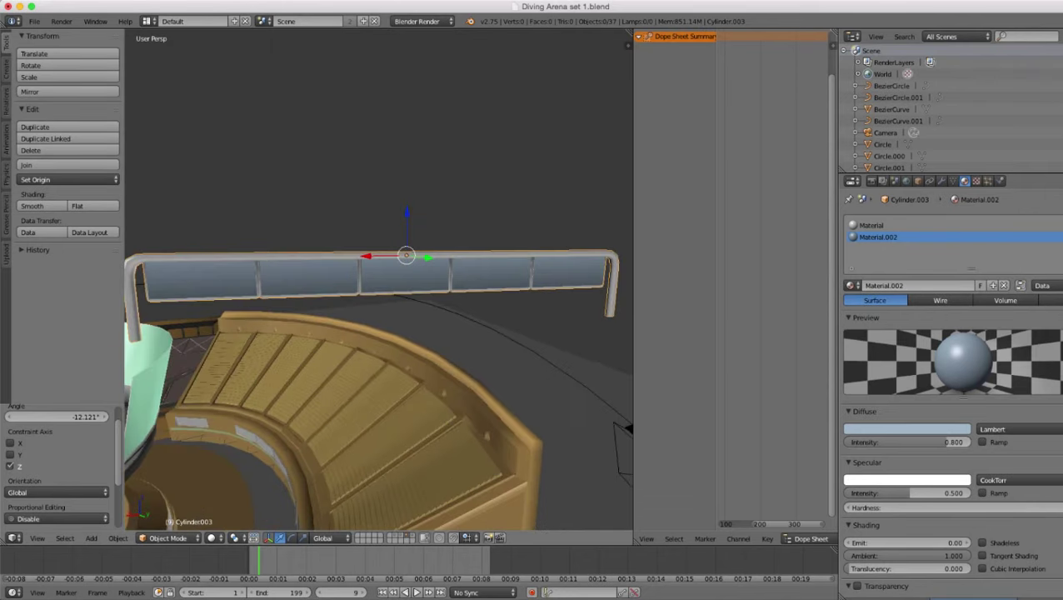
scroll(481, 342, "down", 2)
middle_click_drag(481, 341, 483, 359)
scroll(484, 358, "up", 2)
key("s")
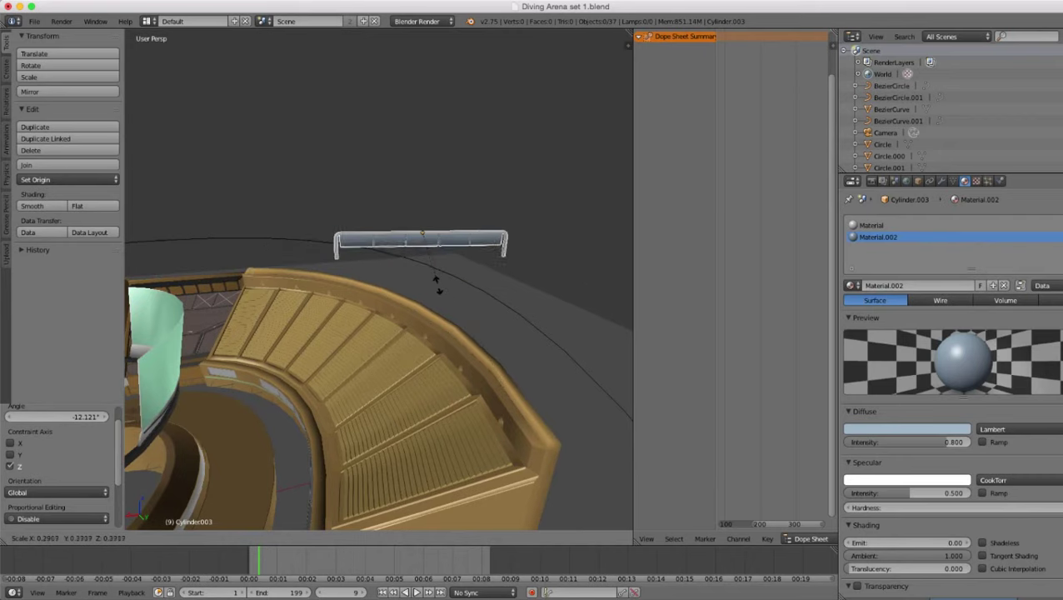
left_click(437, 284)
- Lower the railing by 4.639 units along Z and shift it -1.174 units along X toward the outer wall
middle_click_drag(437, 284, 396, 245)
left_click_drag(380, 140, 380, 420)
middle_click_drag(380, 420, 211, 318)
scroll(333, 320, "up", 2)
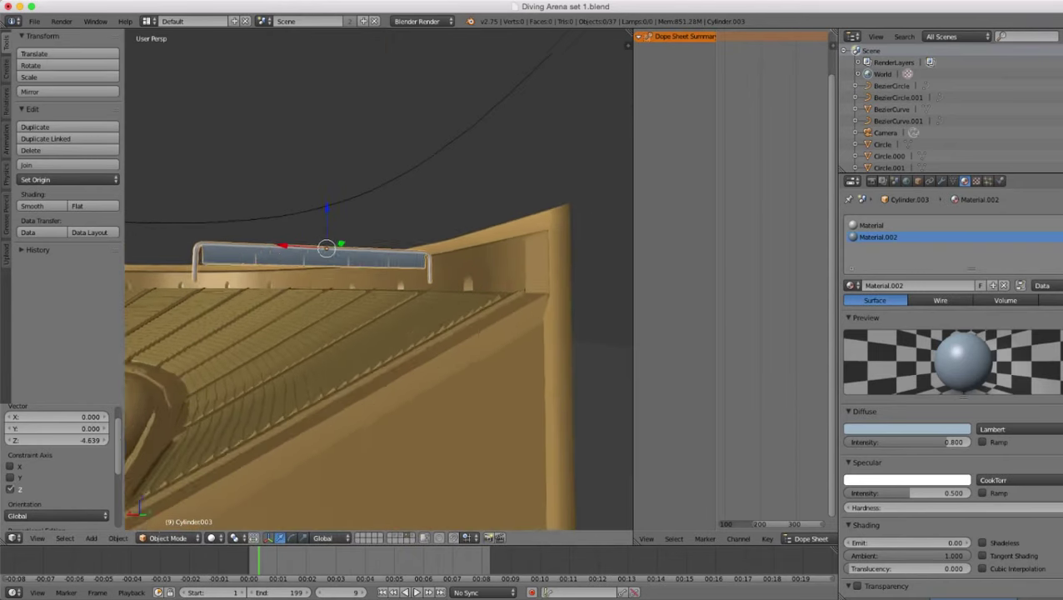
middle_click_drag(333, 321, 167, 347)
key("g")
key("x")
left_click(352, 338)
- Scale the railing down uniformly by a factor of 0.553
scroll(328, 334, "up", 3)
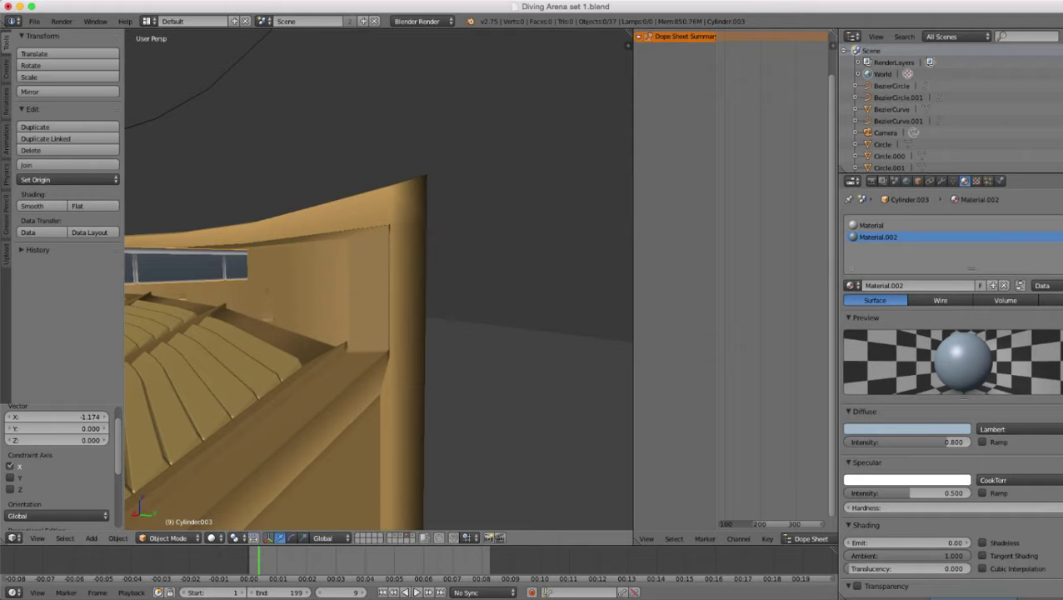
scroll(379, 280, "down", 2)
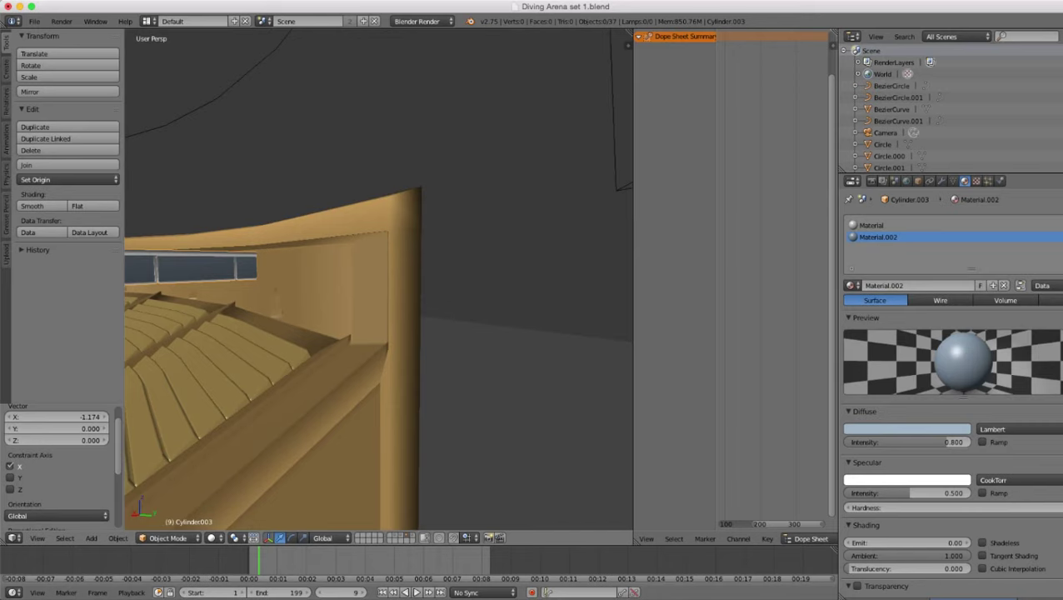
scroll(380, 280, "down", 2)
middle_click_drag(379, 280, 479, 250, "shift")
scroll(480, 250, "up", 2)
key("s")
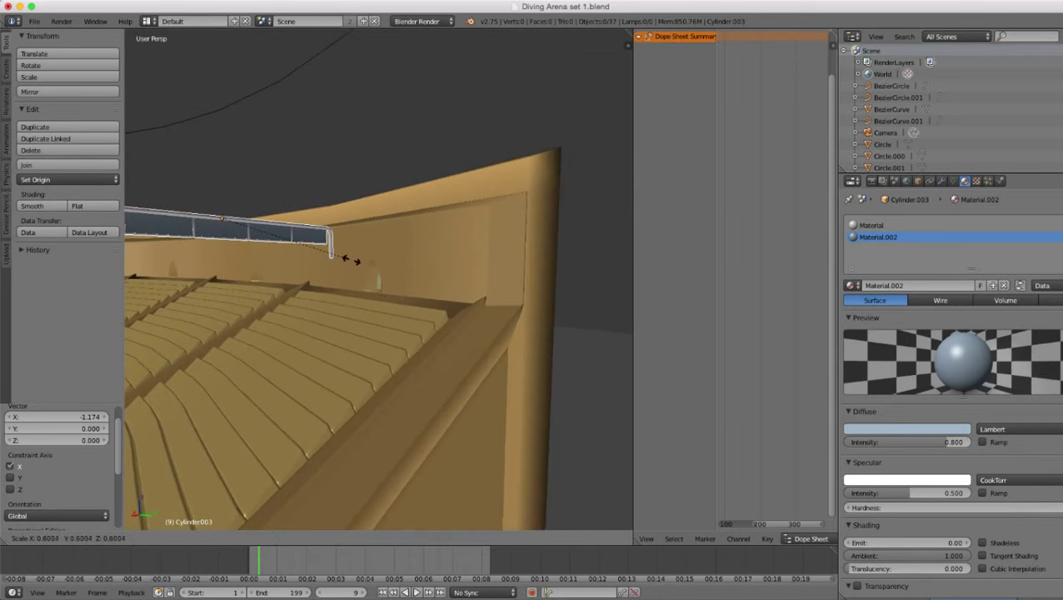
left_click(342, 256)
- Lower the railing by 0.518 units along Z toward the upper seating rows
scroll(342, 256, "down", 3)
middle_click_drag(341, 257, 291, 220)
scroll(487, 271, "up", 2)
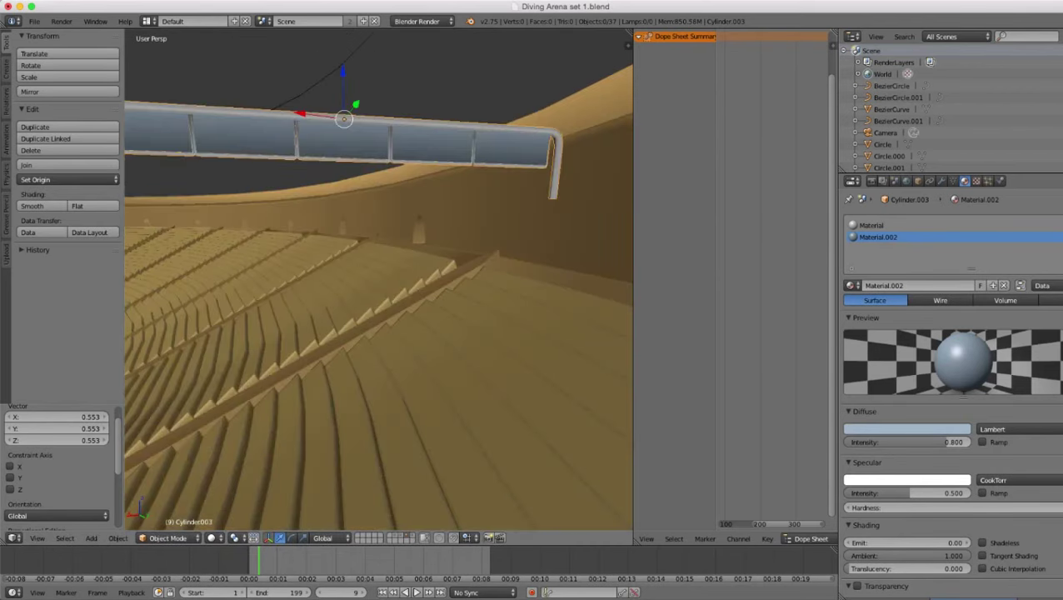
left_click_drag(342, 74, 346, 206)
middle_click_drag(345, 217, 425, 229)
- Shrink the railing uniformly in three passes, by factors of 0.854, 0.856 and 0.798
key("s")
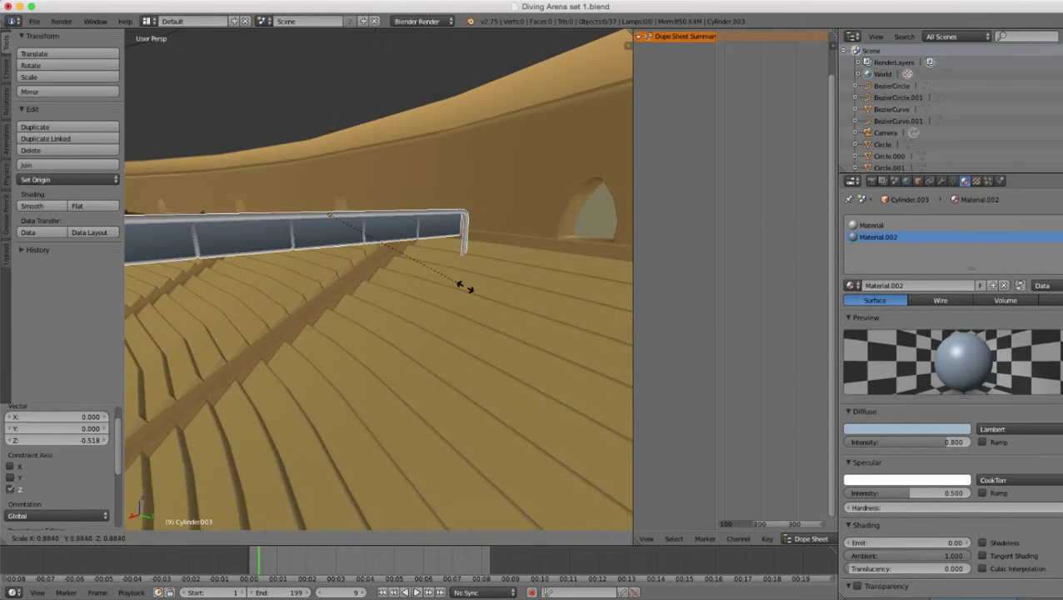
left_click(463, 284)
scroll(463, 285, "down", 3)
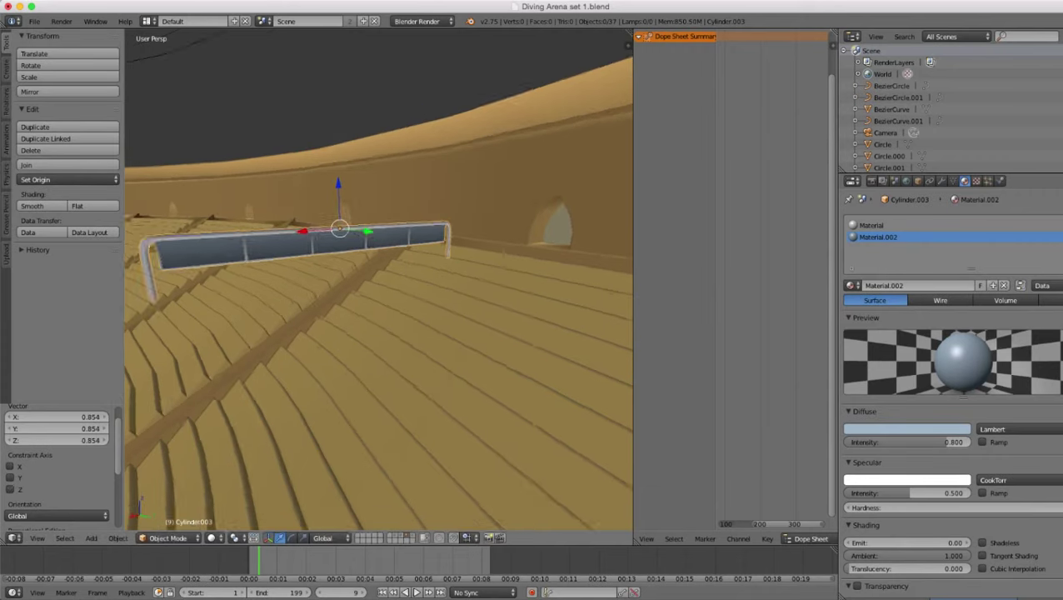
key("s")
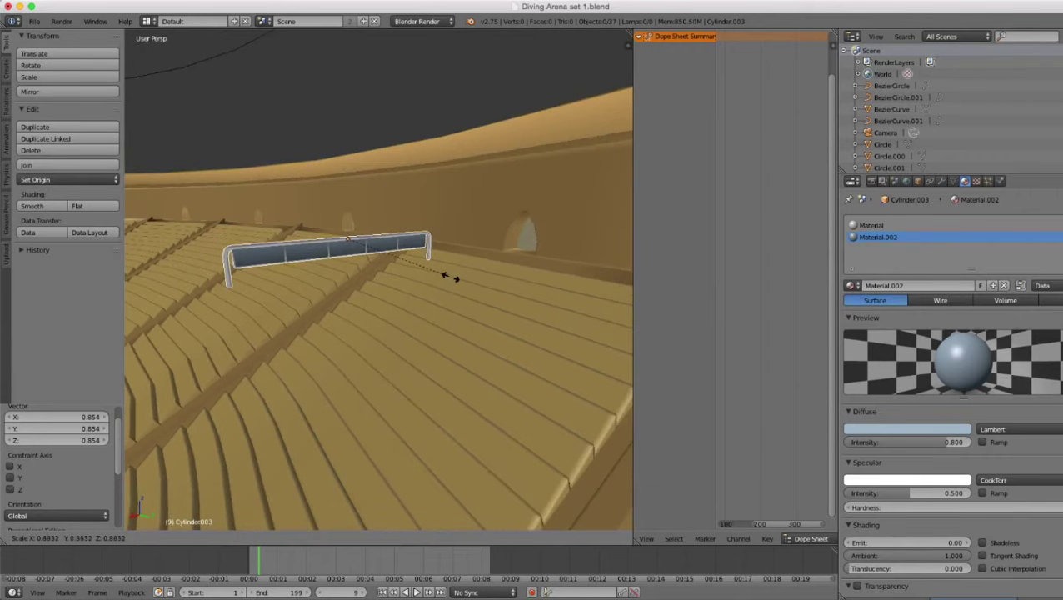
left_click(448, 274)
middle_click_drag(448, 274, 367, 242)
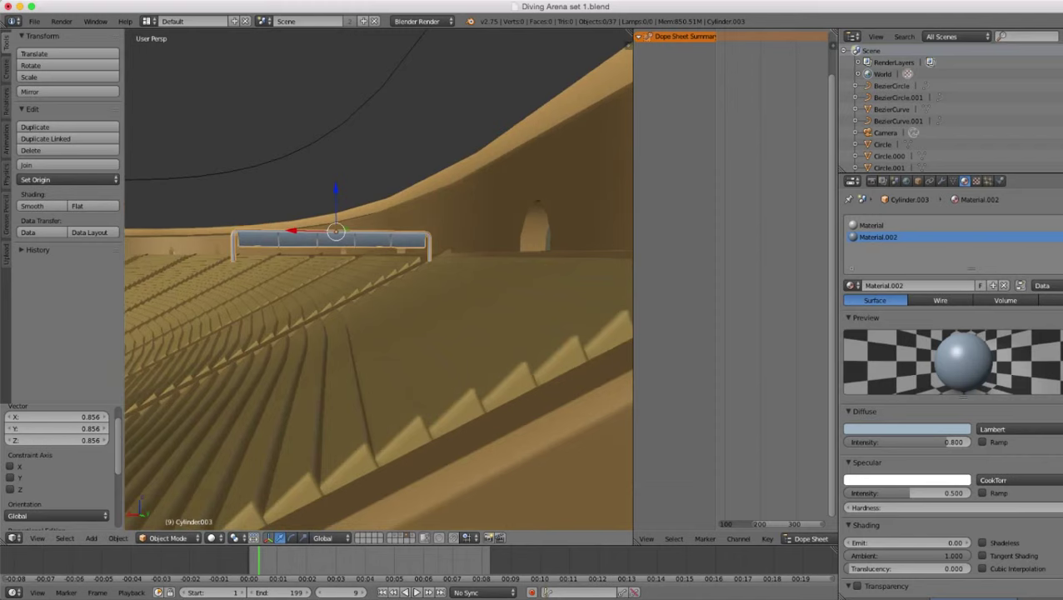
key("s")
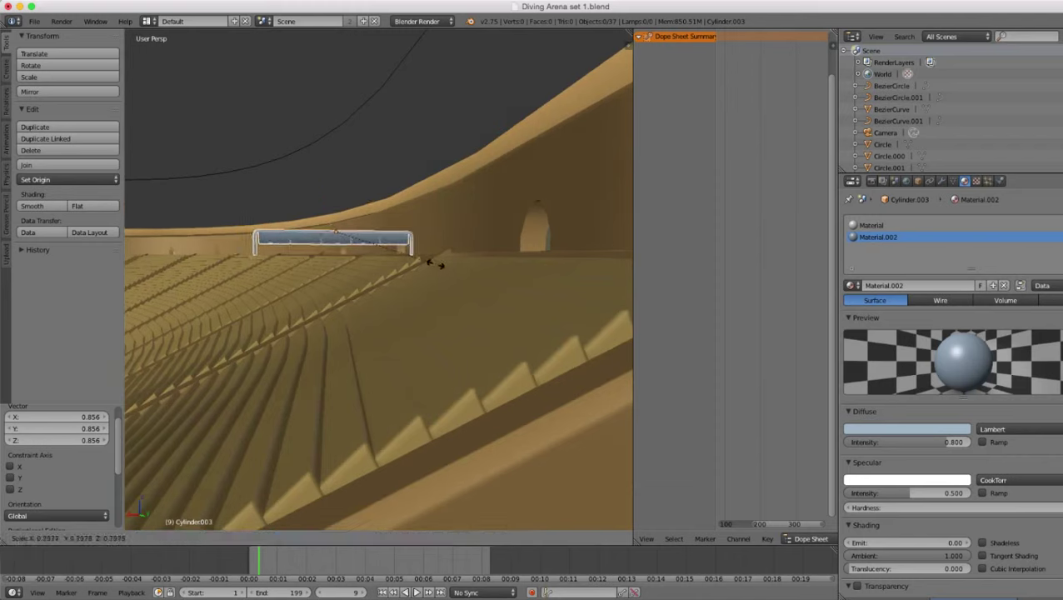
left_click(435, 264)
- Move the railing down the seating slope toward the divider: -0.905 along Z, 1.942 along X and -0.598 along Y
scroll(435, 264, "down", 8)
middle_click_drag(435, 264, 488, 271)
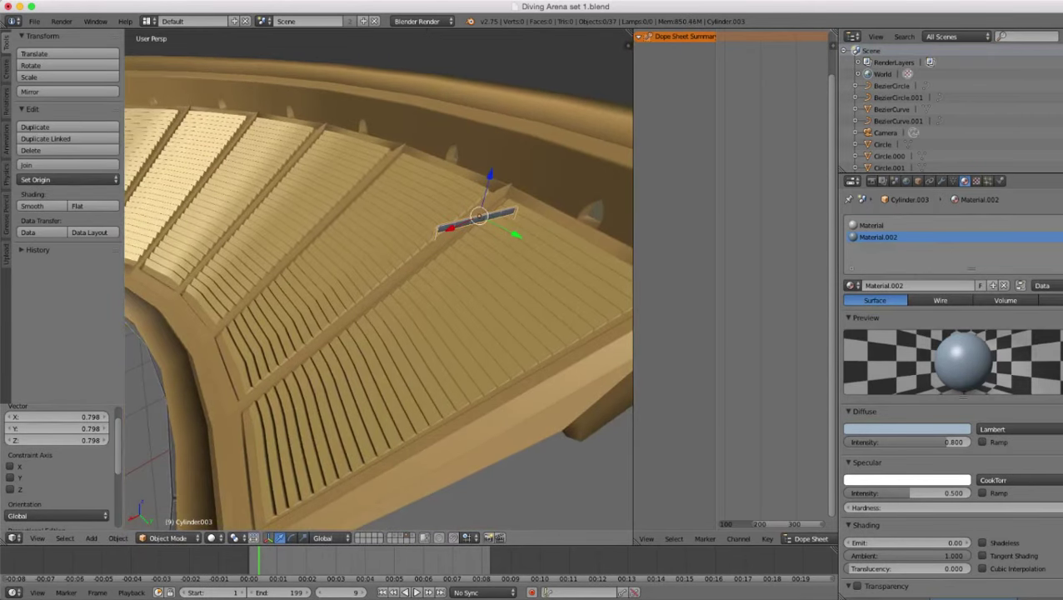
left_click_drag(490, 175, 473, 232)
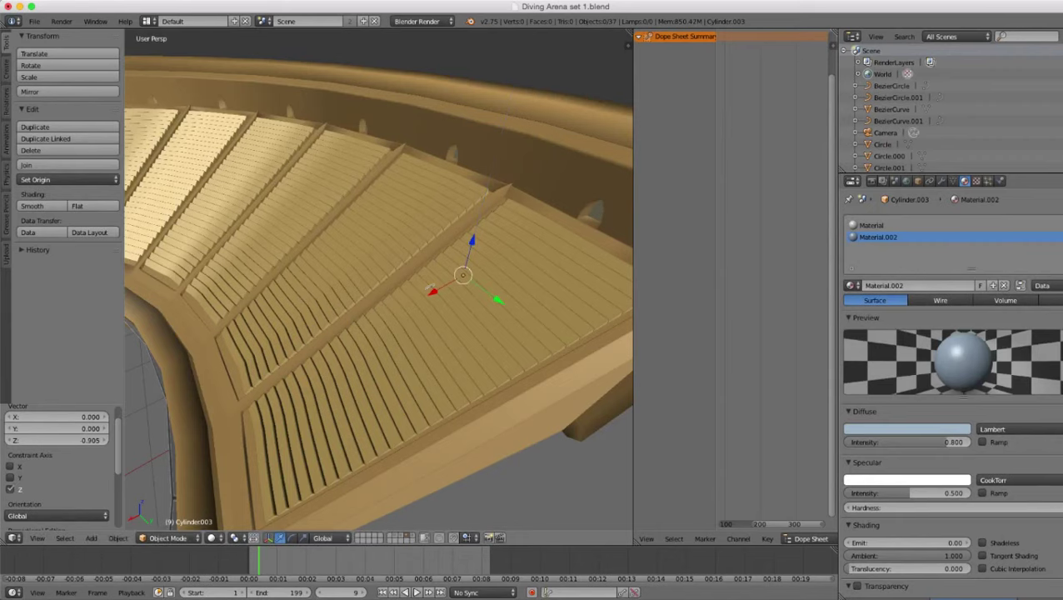
left_click_drag(434, 289, 311, 360)
middle_click_drag(311, 360, 445, 329)
scroll(446, 329, "up", 2)
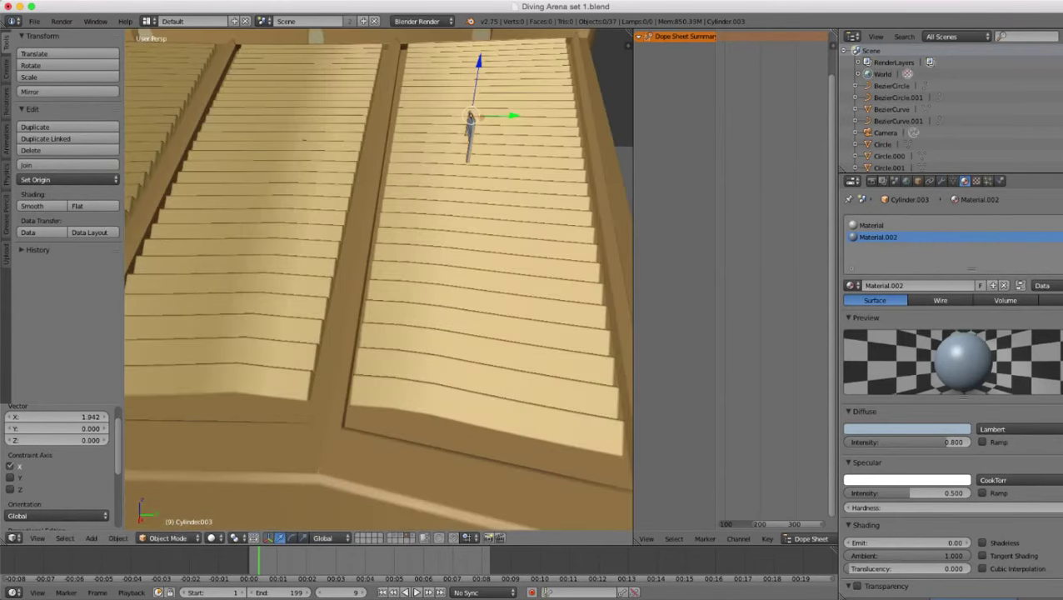
left_click_drag(513, 116, 417, 116)
middle_click_drag(417, 115, 393, 223)
key("r")
key("z")
right_click(468, 192)
- In top view, move the railing 0.763 units along X toward the inner end of the seating divider
key("KP_7")
scroll(394, 223, "up", 4)
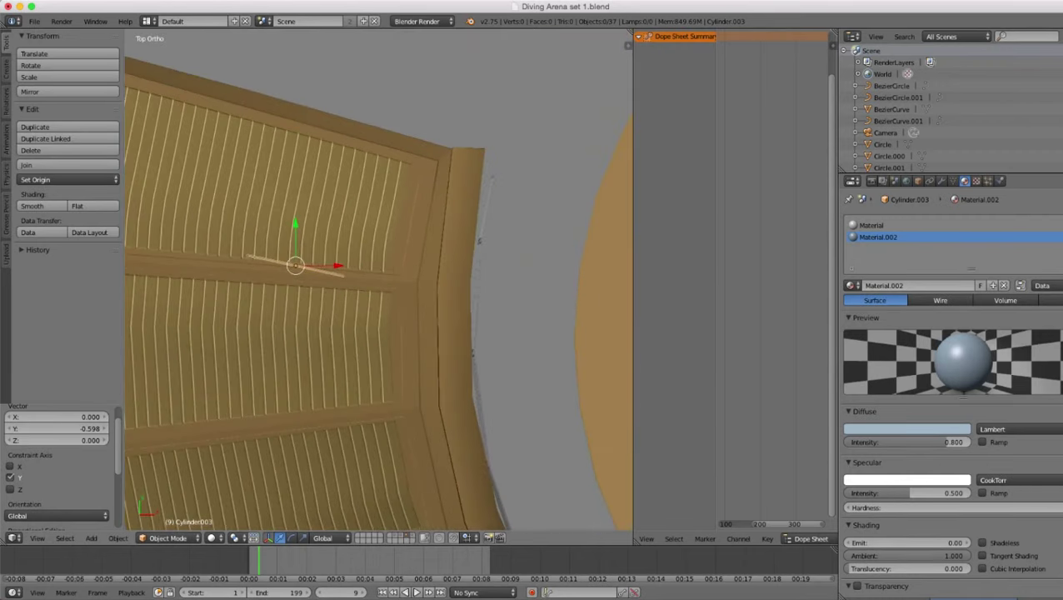
key("g")
key("x")
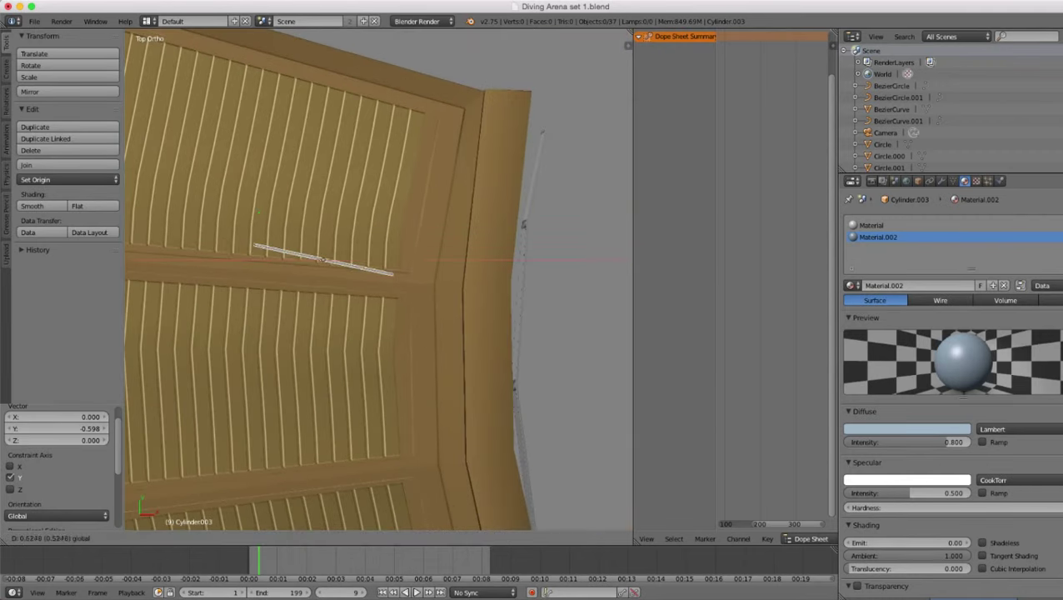
left_click(515, 312)
scroll(515, 311, "up", 3)
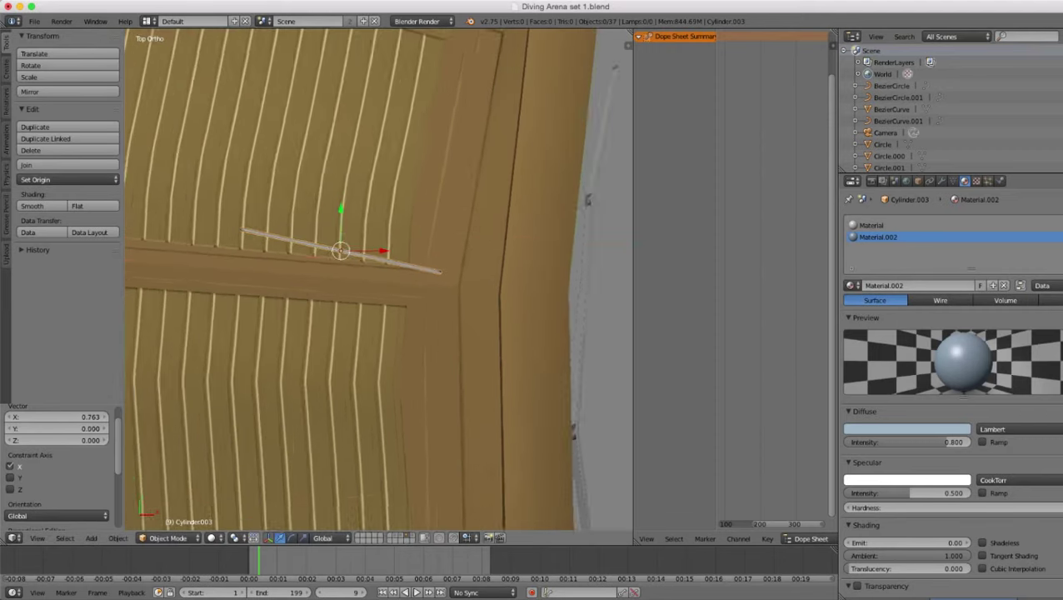
- In top view, rotate the railing 6.652° about Z and move it -0.108 units along Y onto the seating divider
key("r")
key("z")
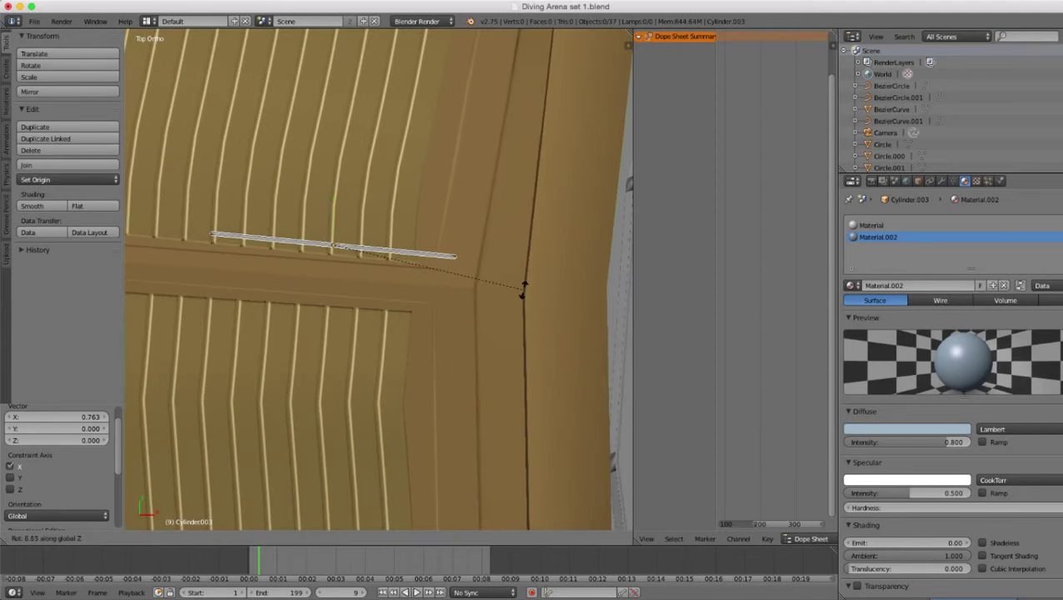
left_click(523, 289)
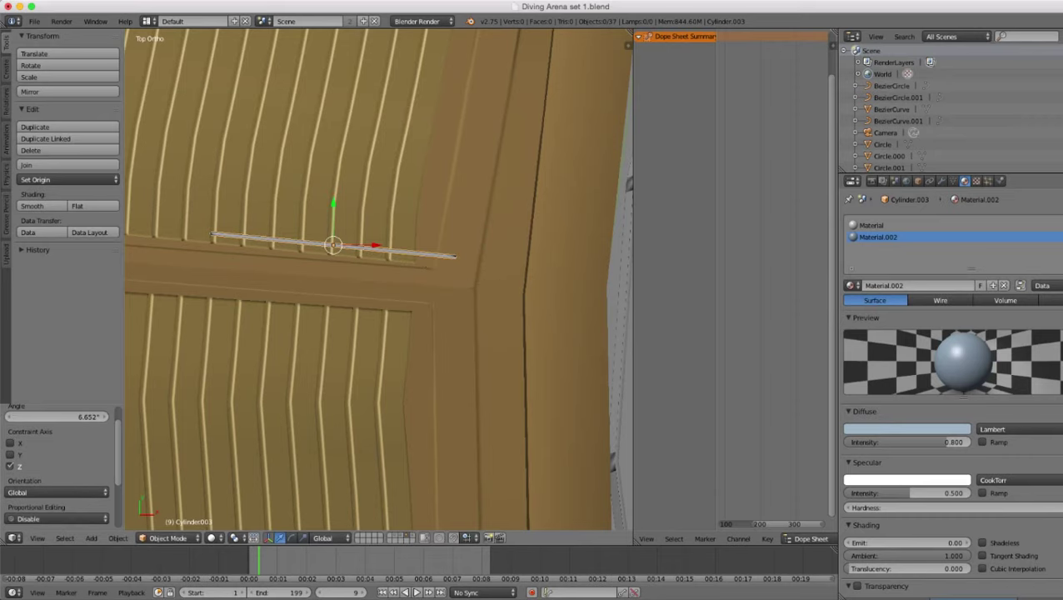
key("g")
key("y")
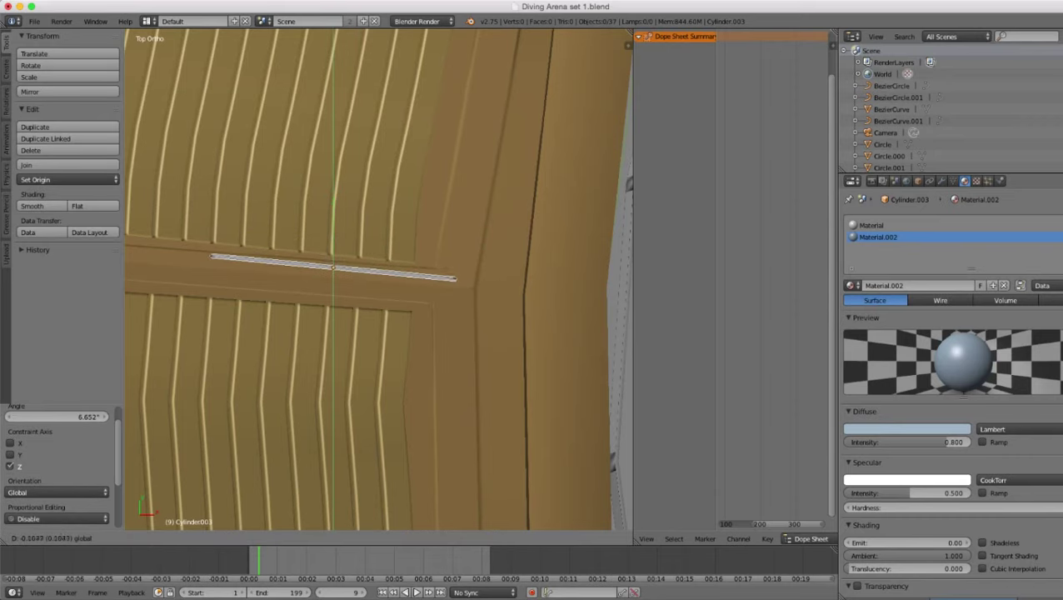
left_click(522, 334)
- Fine-tune the railing's alignment with the divider by rotating it a further 1.112° about Z
scroll(523, 334, "up", 1)
key("r")
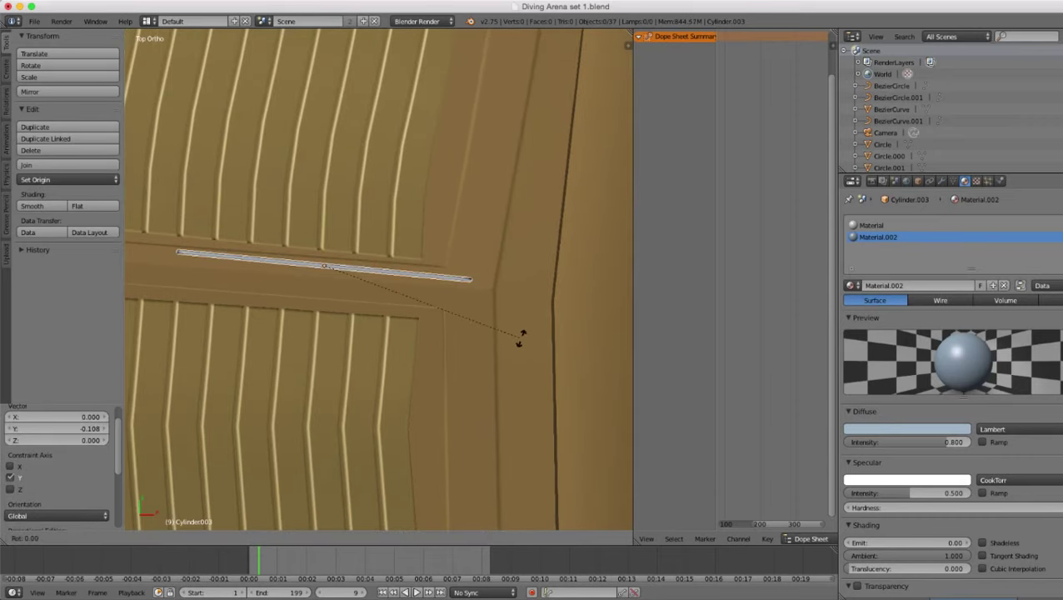
key("z")
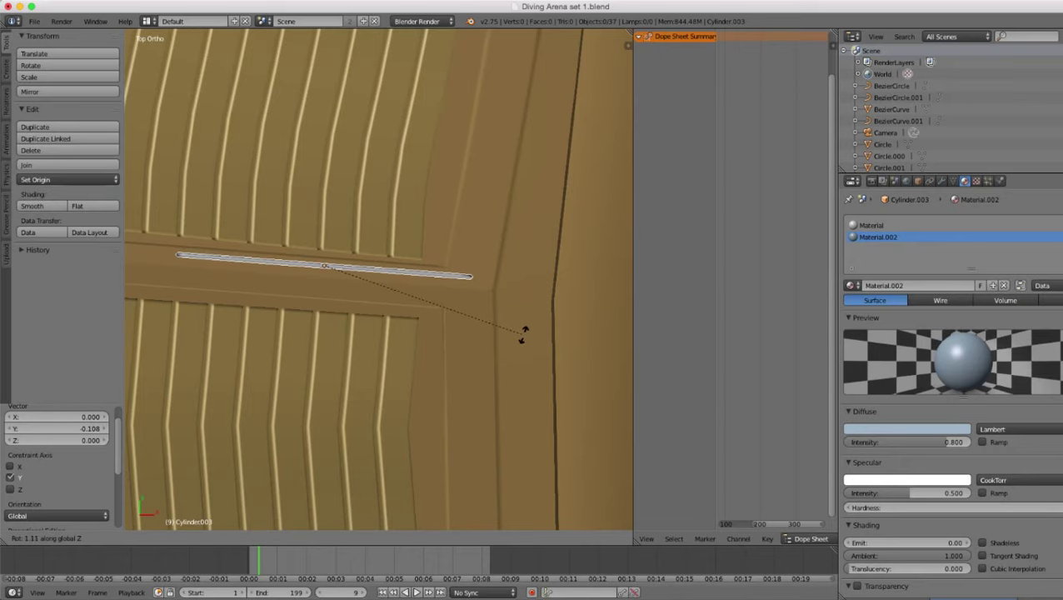
left_click(524, 334)
scroll(523, 335, "down", 3)
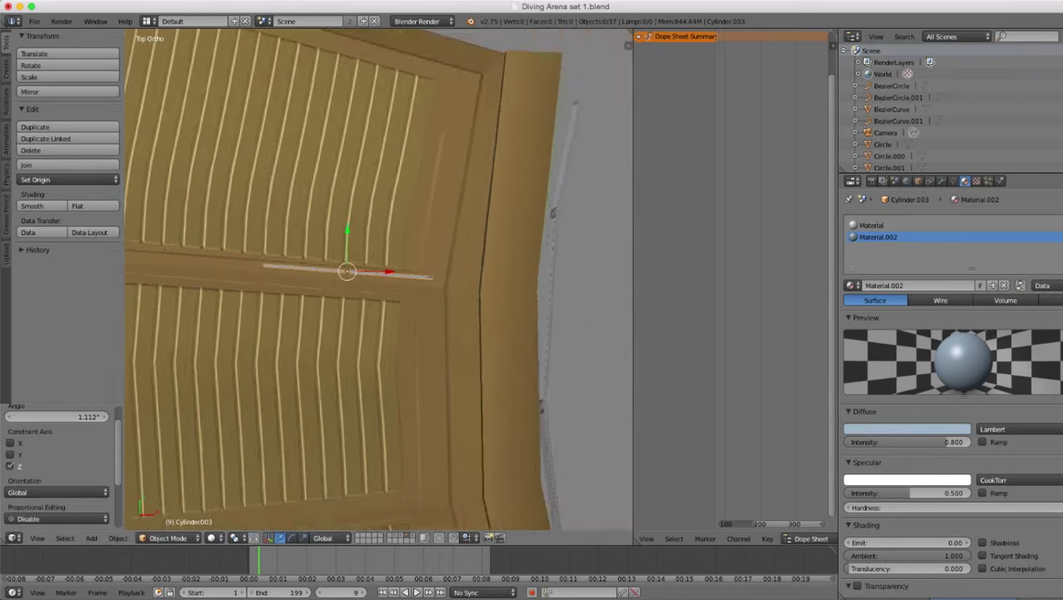
- Lower the railing by 1.175 units along Z so its inner end meets the divider
middle_click_drag(524, 334, 502, 316)
scroll(491, 259, "up", 1)
scroll(491, 258, "down", 1)
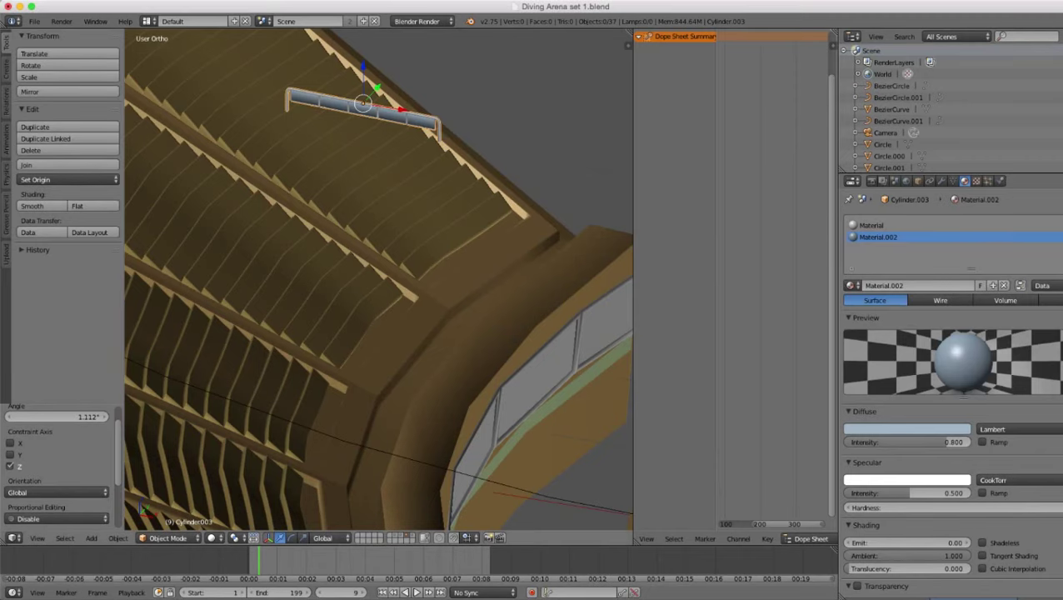
middle_click_drag(378, 284, 405, 263)
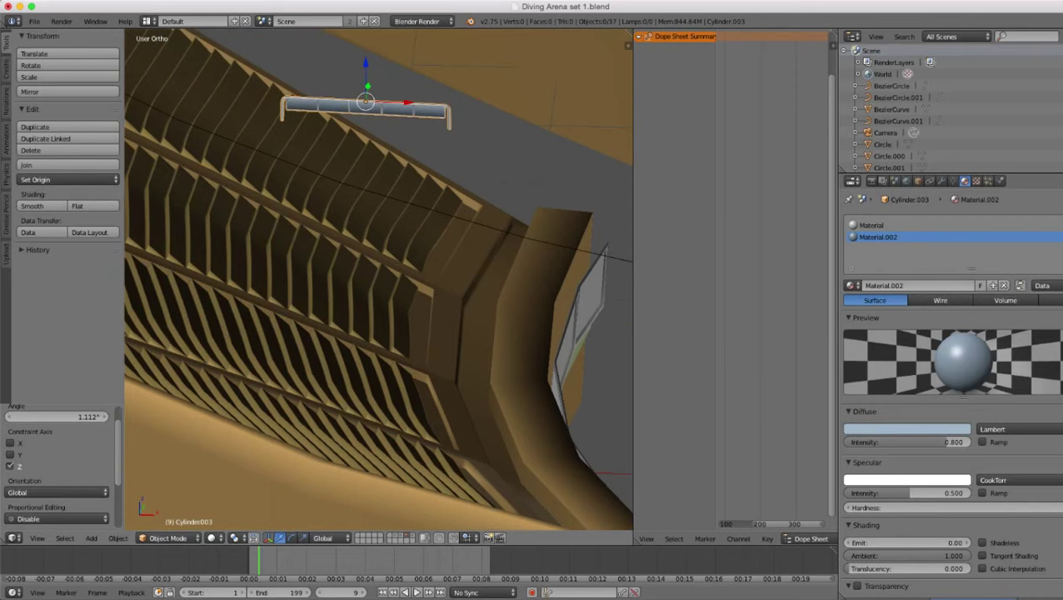
key("g")
key("z")
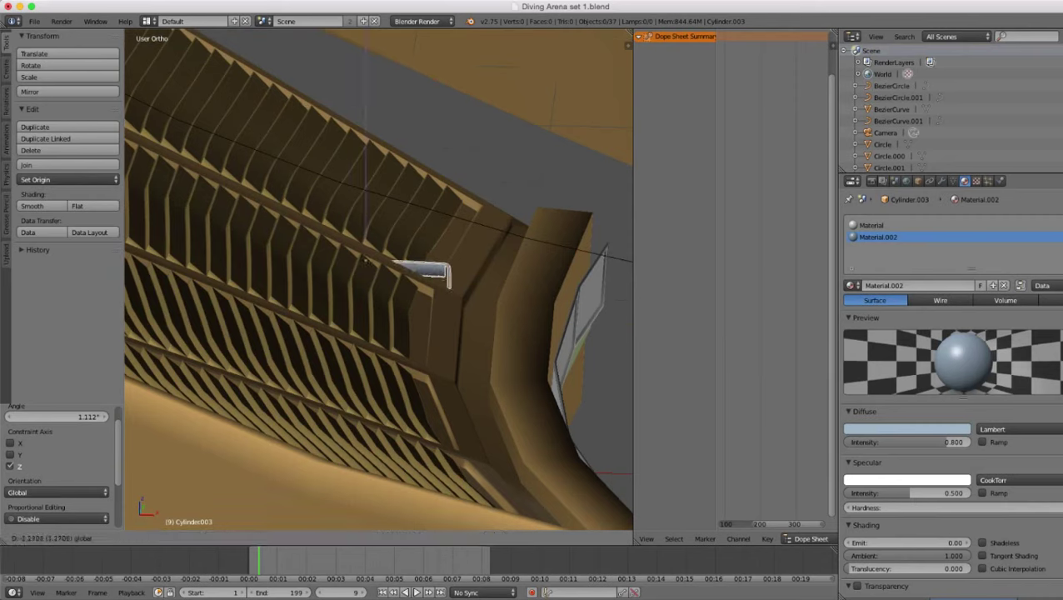
key("Return")
- Nudge the railing down another 0.004 units along Z onto the divider surface
scroll(378, 279, "up", 5)
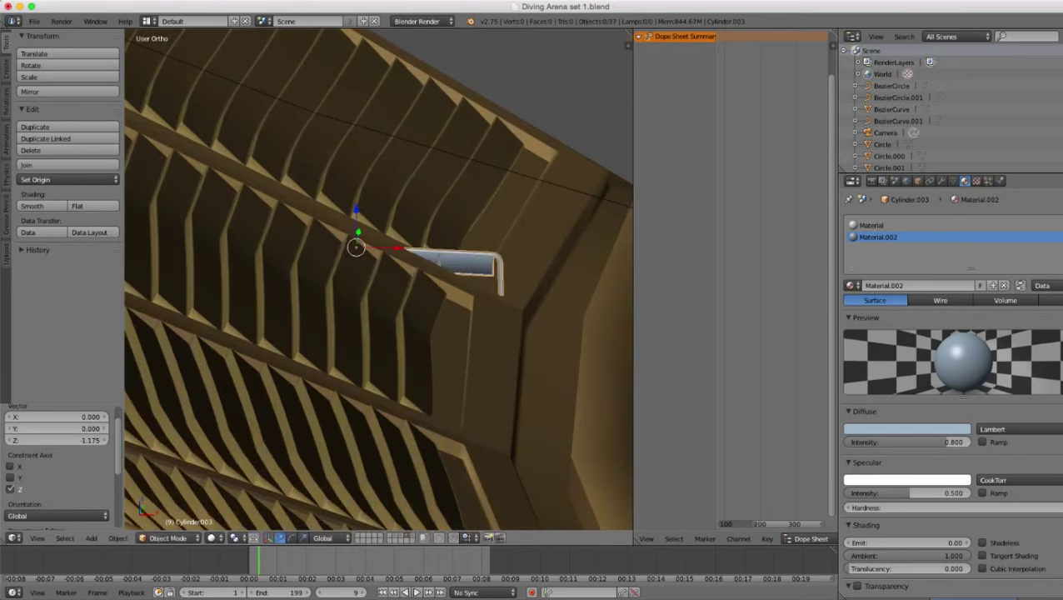
middle_click_drag(379, 279, 314, 308, "shift")
scroll(314, 308, "up", 2)
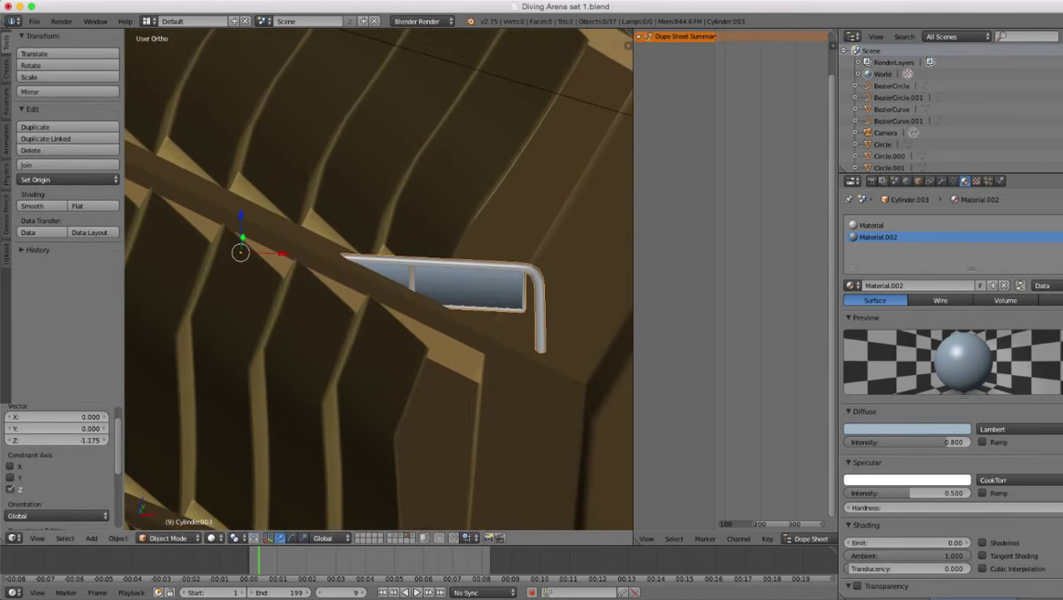
left_click_drag(241, 216, 240, 217)
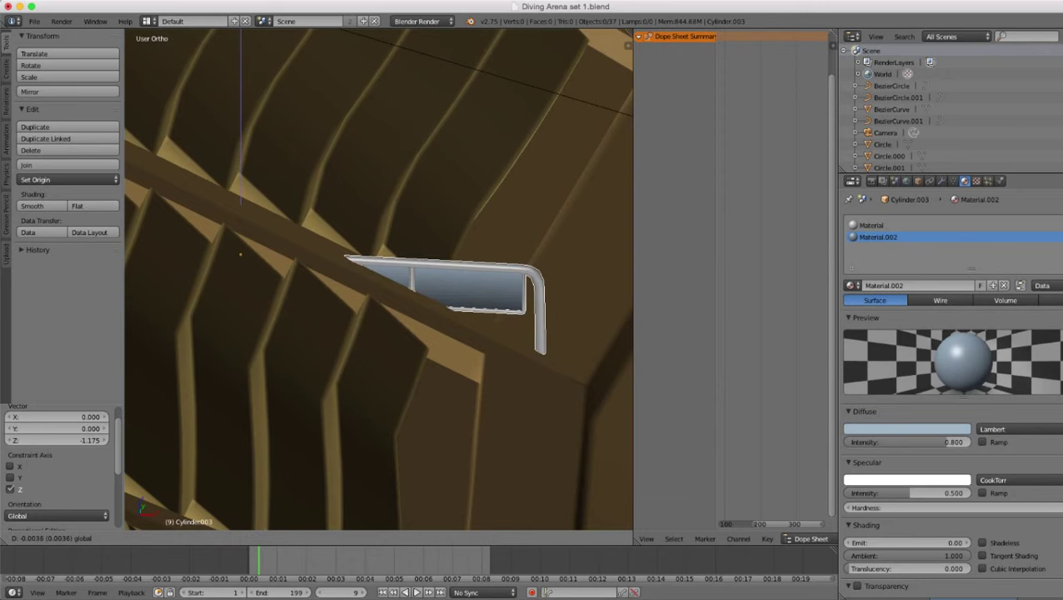
key("Return")
- Snap the 3D cursor to the bottom vertex loop of the railing's inner end leg
middle_click_drag(467, 299, 322, 256, "shift")
key("z")
scroll(378, 280, "up", 5)
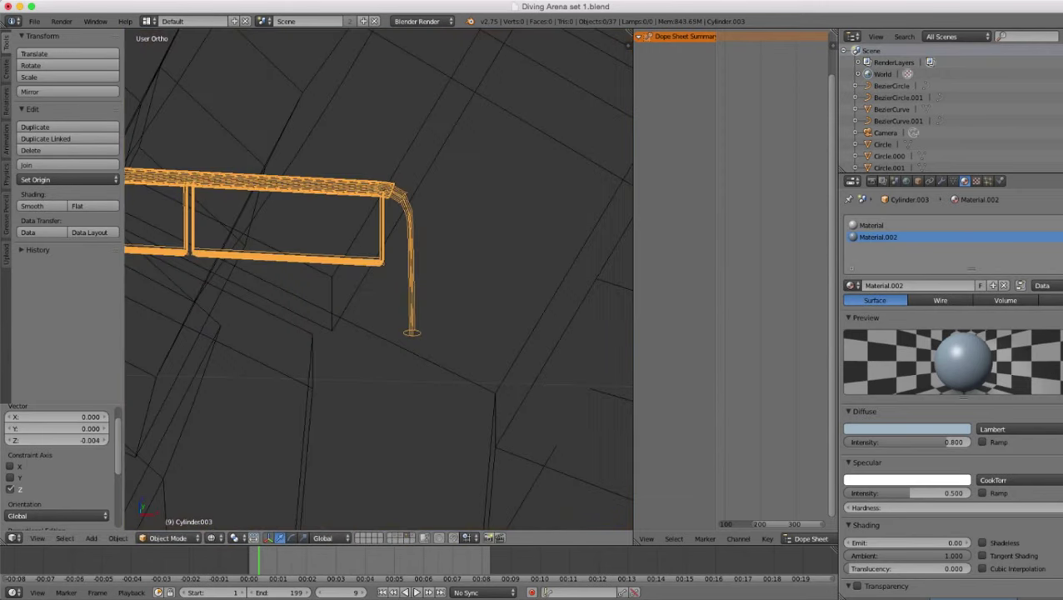
key("Tab")
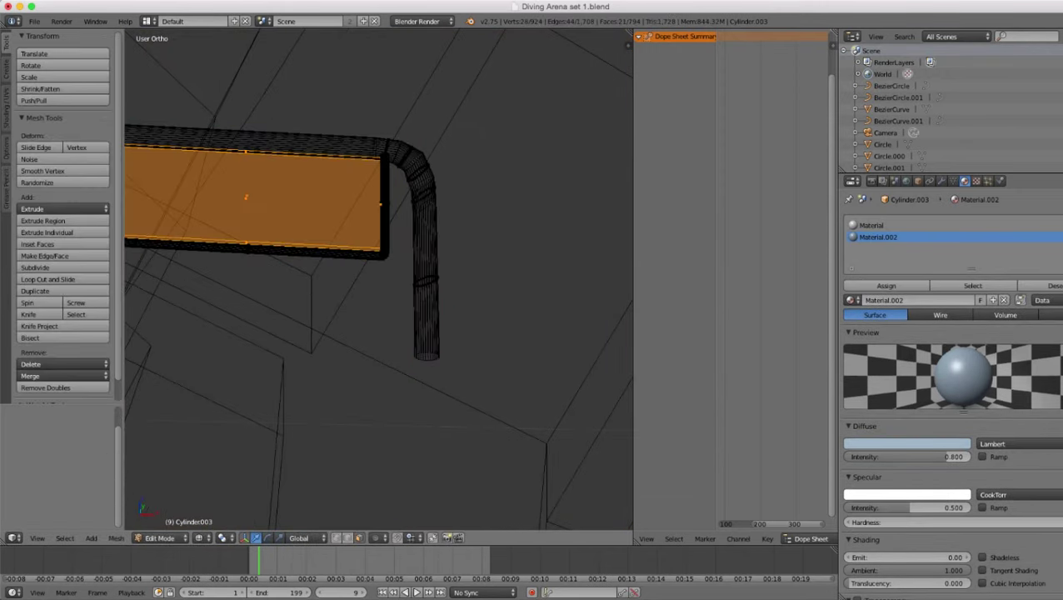
left_click(337, 539)
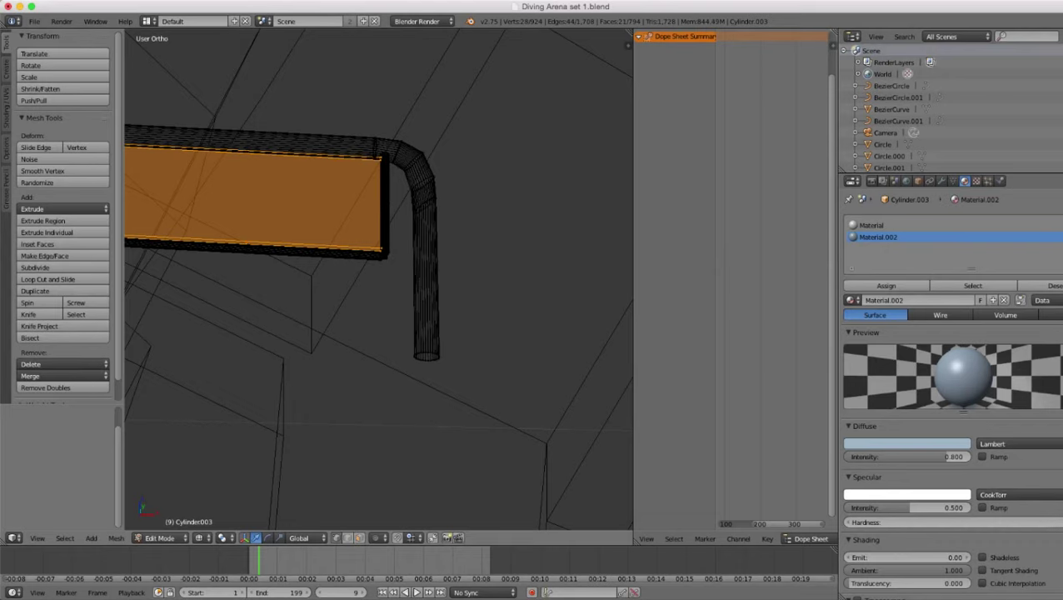
right_click(427, 350, "alt")
right_click(426, 359, "alt")
key("shift+s")
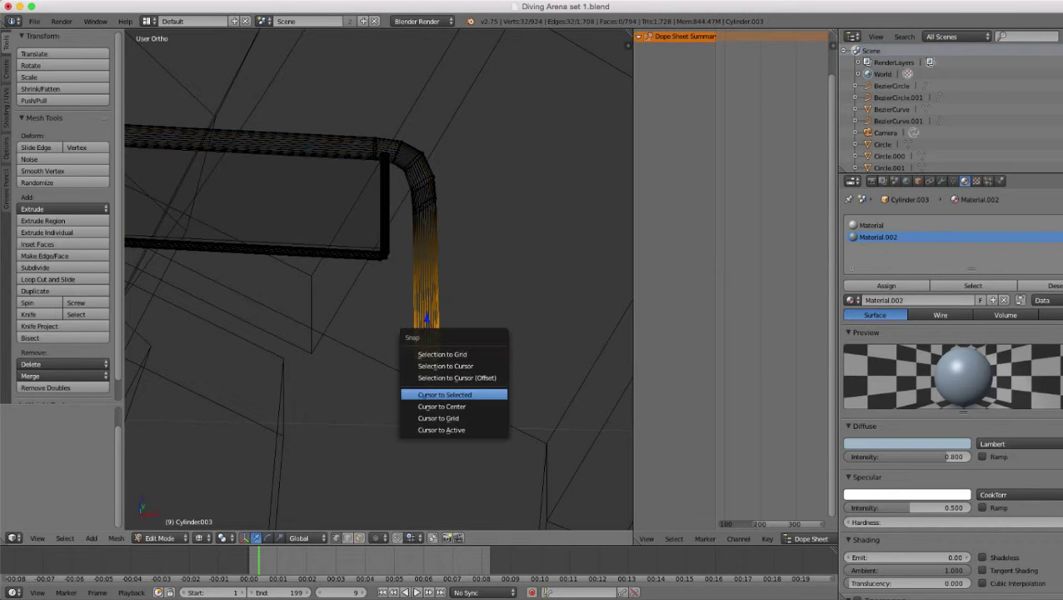
left_click(451, 395)
key("Tab")
- Set the pivot point to the 3D cursor and rotate the railing 25.066° about its local Y axis to follow the seating slope
scroll(451, 395, "down", 10)
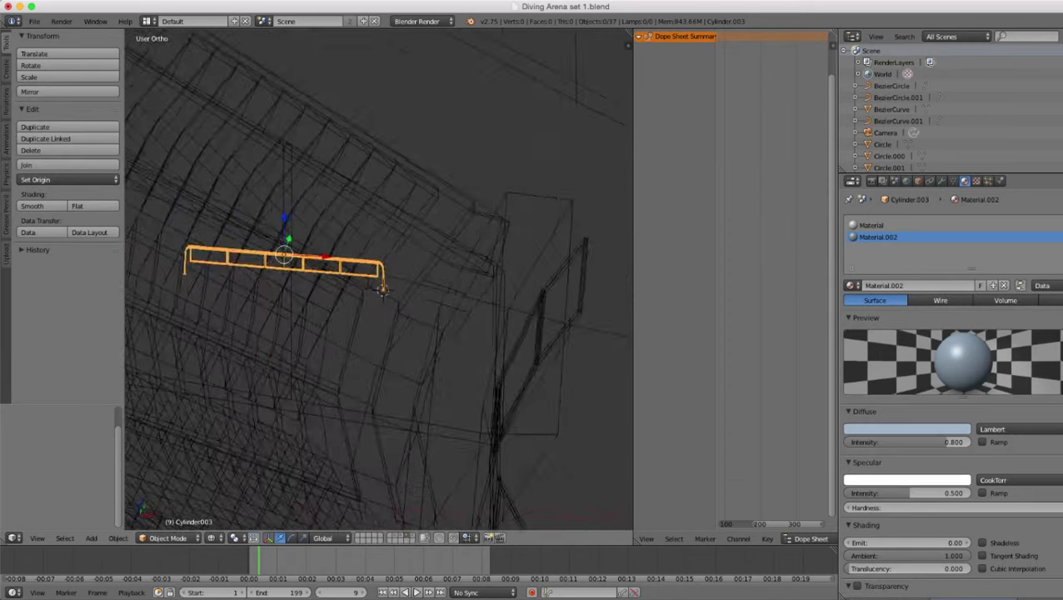
middle_click_drag(451, 367, 275, 405)
scroll(379, 279, "up", 2)
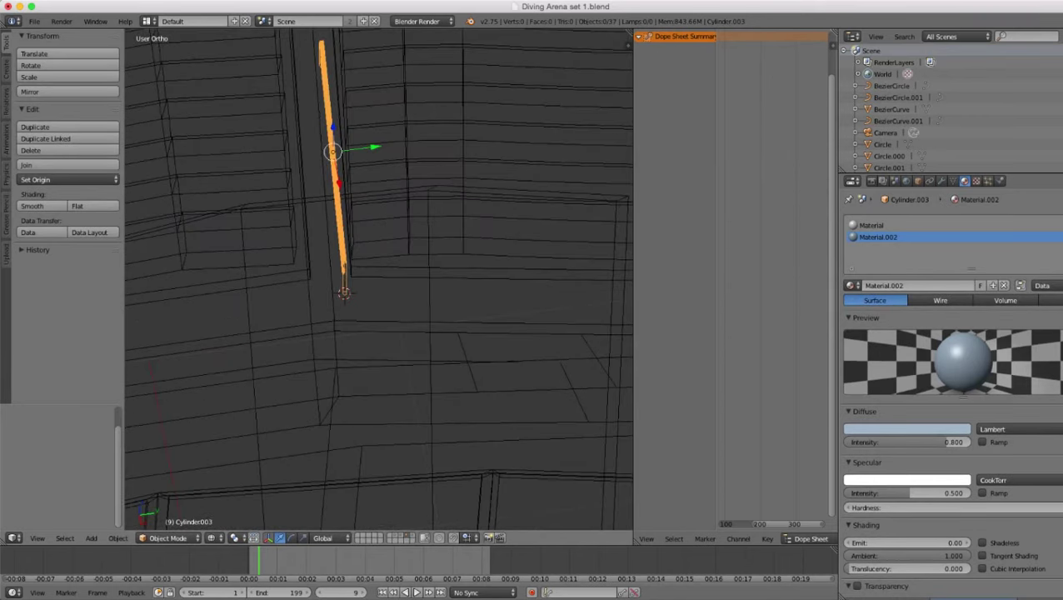
left_click(236, 538)
left_click(260, 510)
mouse_move(283, 400)
middle_mouse_down()
mouse_move(455, 379)
mouse_move(523, 351)
middle_mouse_up()
key("z")
key("r")
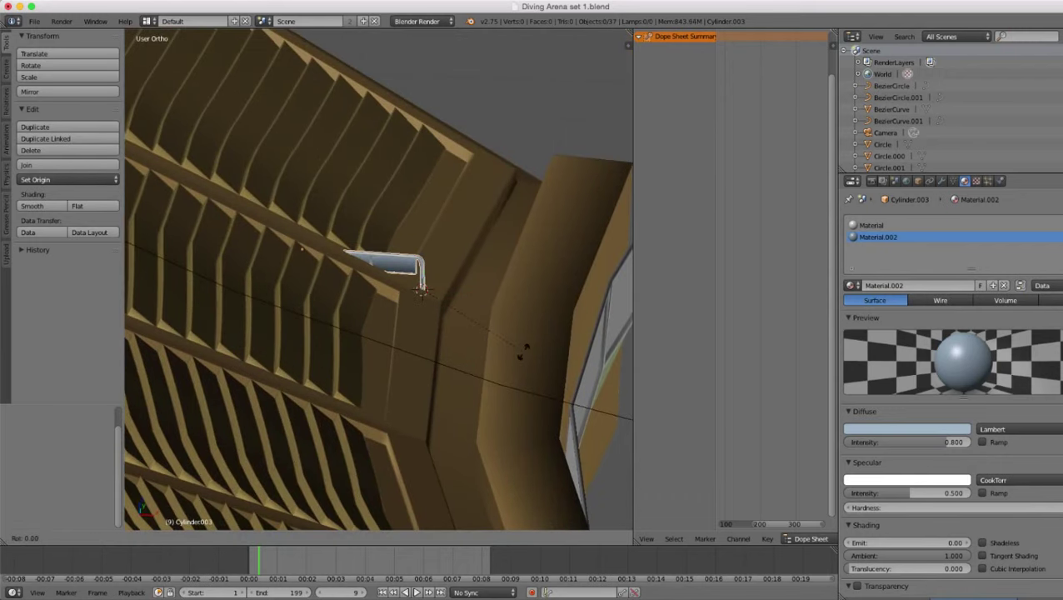
key("y")
key("x")
key("x")
key("y")
left_click(491, 393)
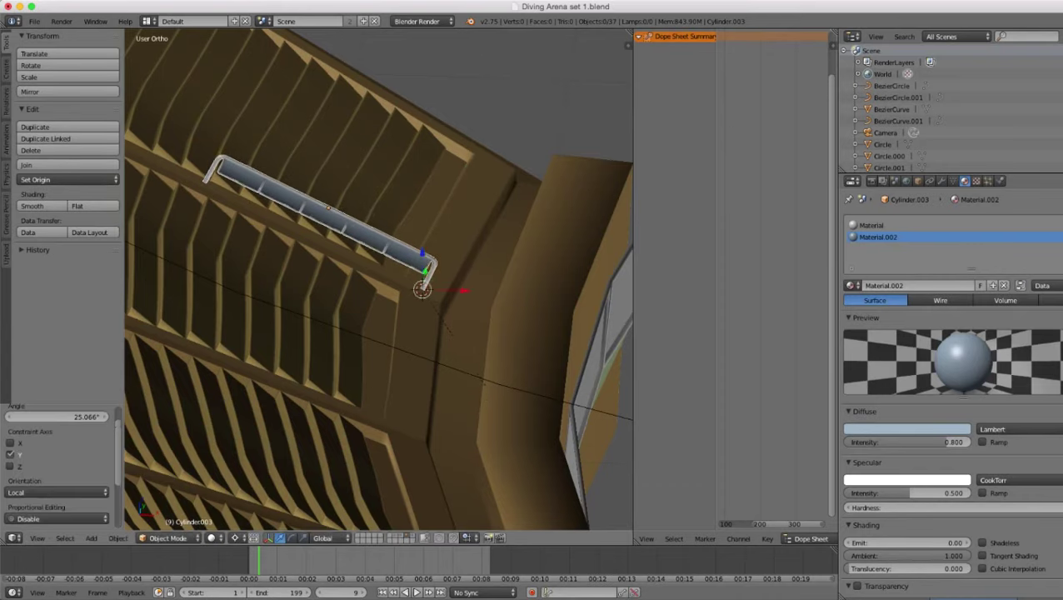
- Examine in perspective view how the tilted railing sits along the seating divider
middle_click_drag(492, 393, 304, 280)
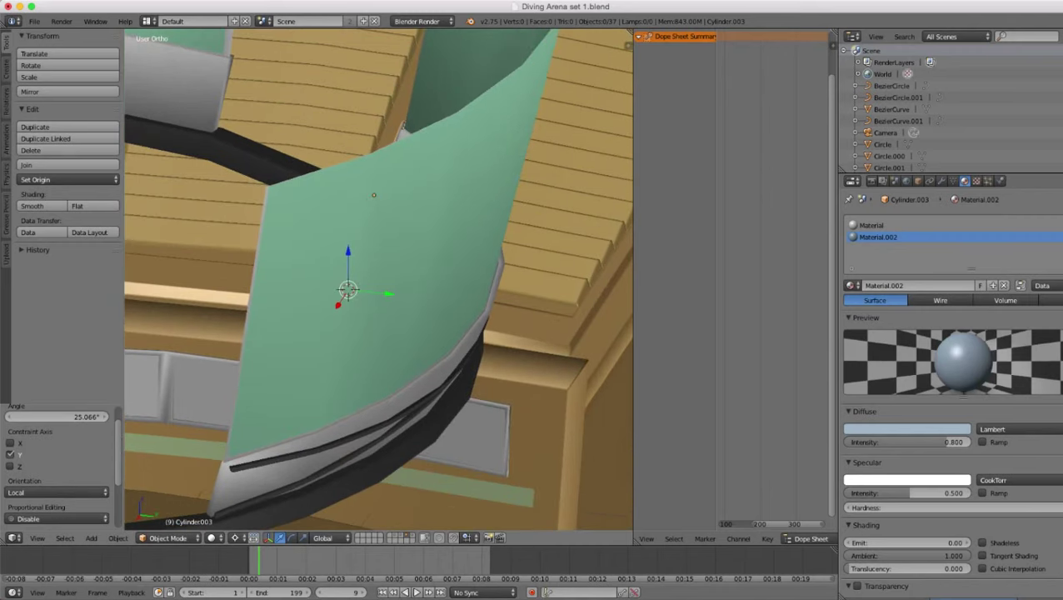
key("KP_5")
middle_click_drag(379, 284, 446, 262)
scroll(379, 279, "up", 1)
scroll(379, 279, "up", 3)
middle_click_drag(308, 283, 483, 250)
middle_click_drag(379, 280, 404, 287)
scroll(379, 279, "down", 4)
scroll(379, 279, "up", 1)
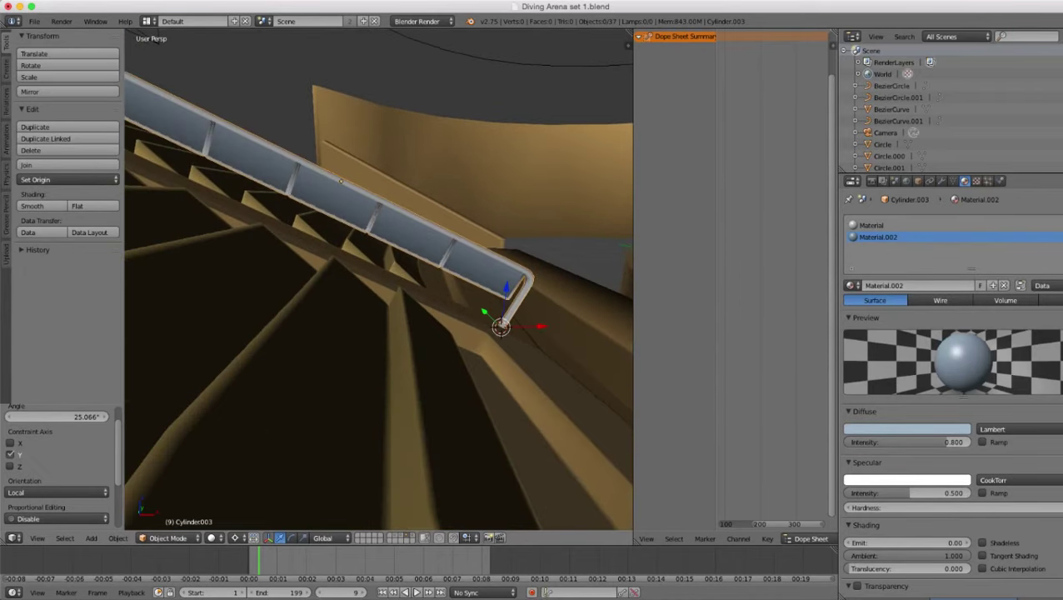
scroll(379, 279, "down", 1)
- Check the railing's deselected mesh in wireframe and its fit on the divider from the other side
key("Tab")
scroll(379, 279, "up", 1)
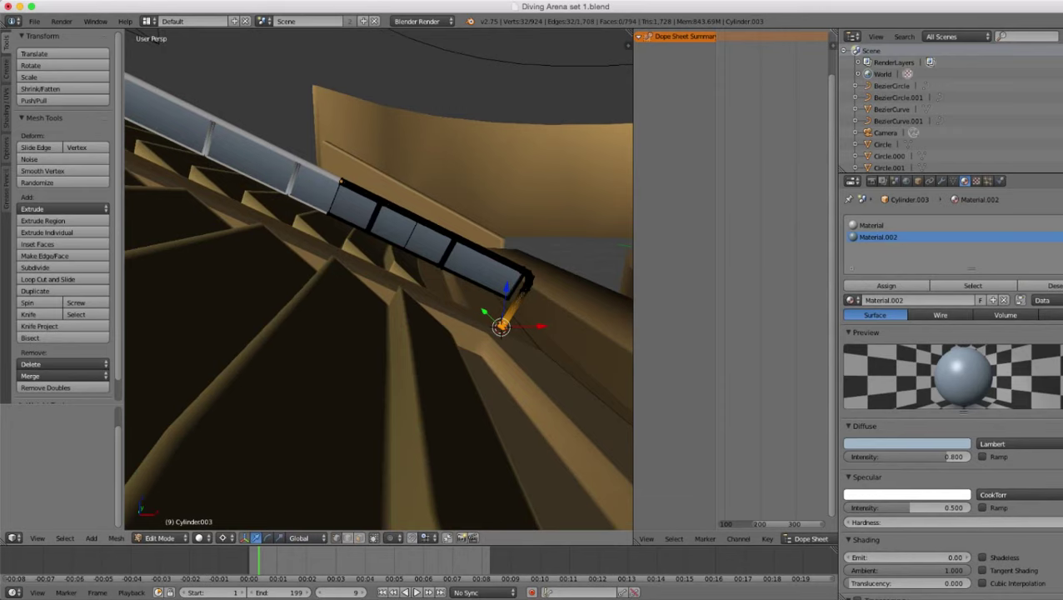
scroll(379, 280, "down", 1)
key("a")
key("z")
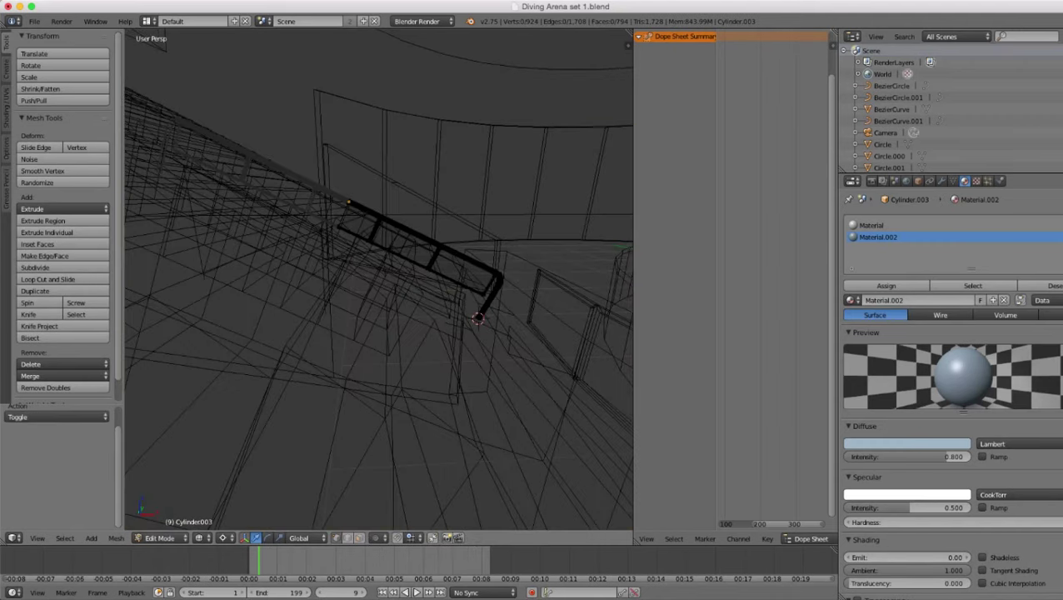
key("Tab")
key("z")
middle_click_drag(379, 279, 179, 295)
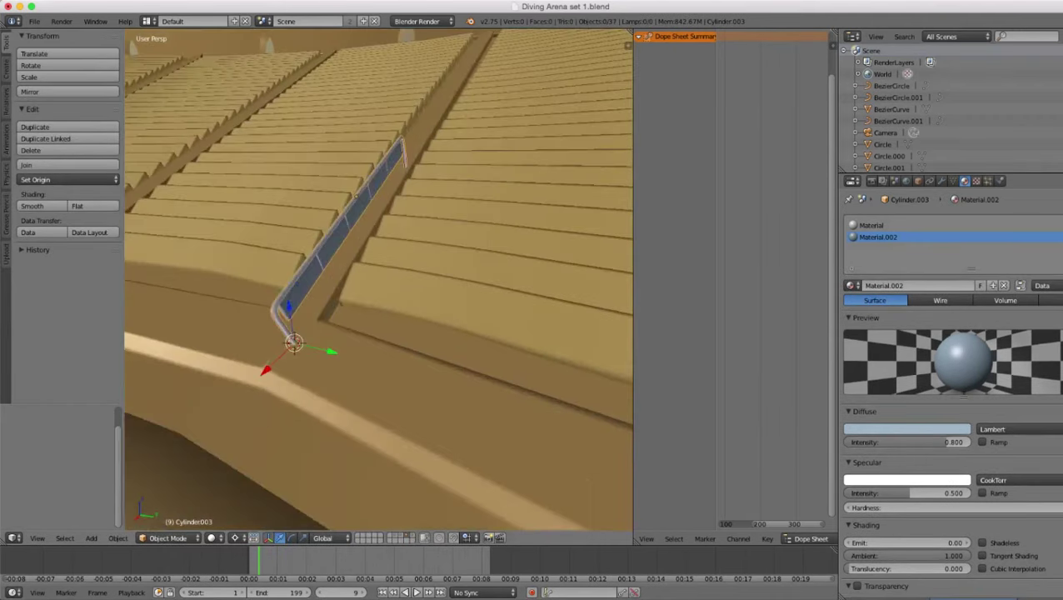
middle_click_drag(340, 304, 239, 295)
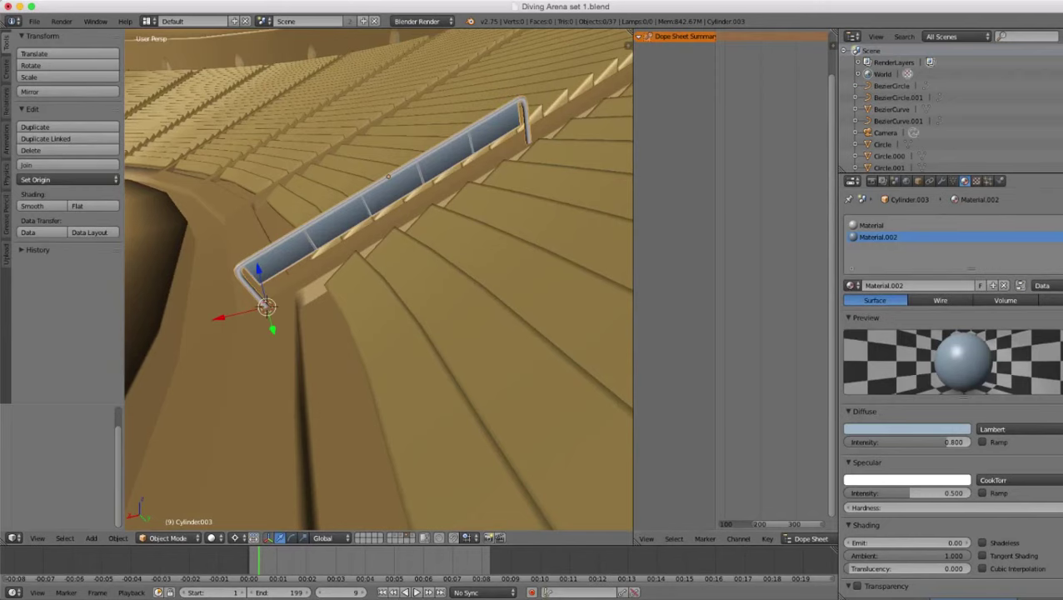
- Add an Array modifier to the railing and set its X relative offset to 0
left_click(941, 181)
left_click(933, 239)
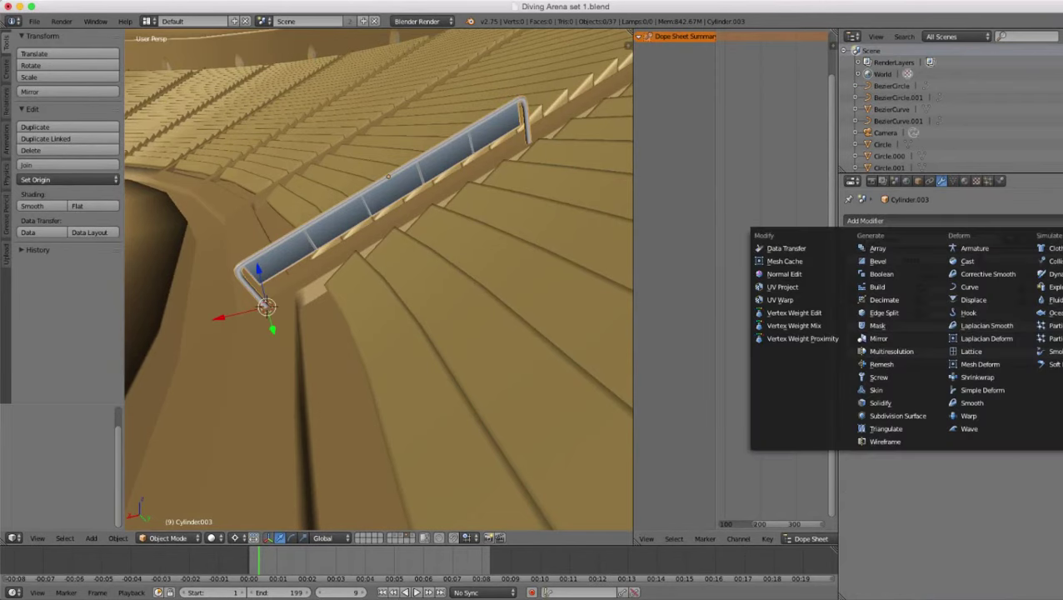
left_click(878, 249)
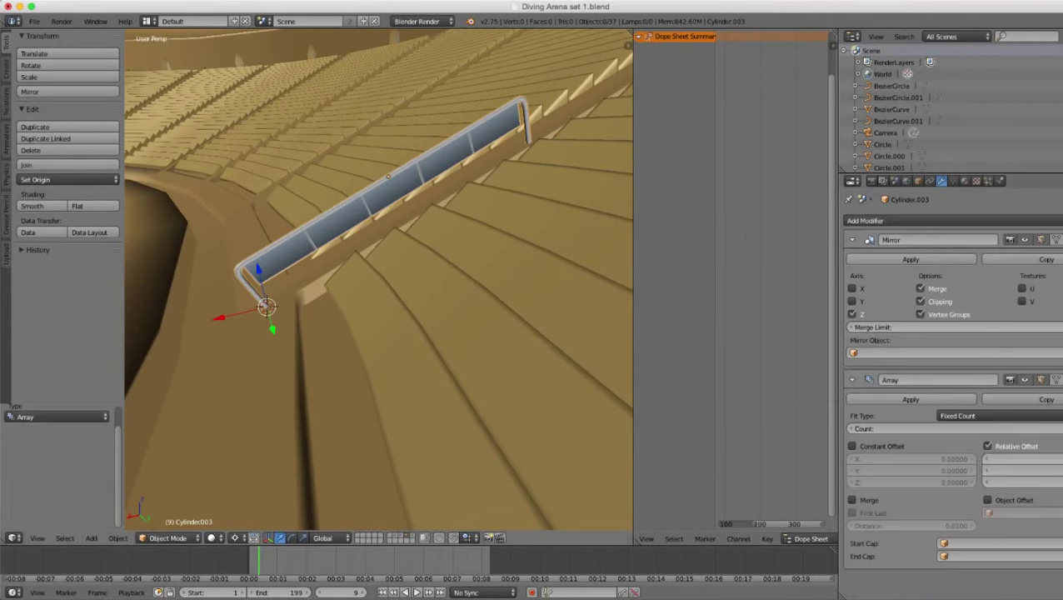
scroll(379, 280, "down", 4)
key("z")
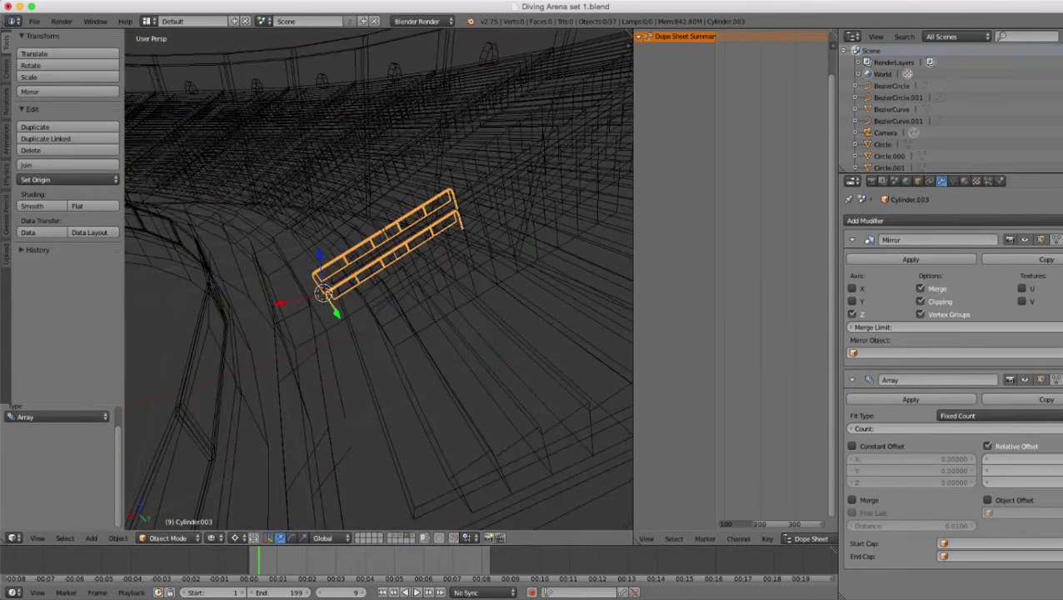
left_click(1026, 459)
type("0")
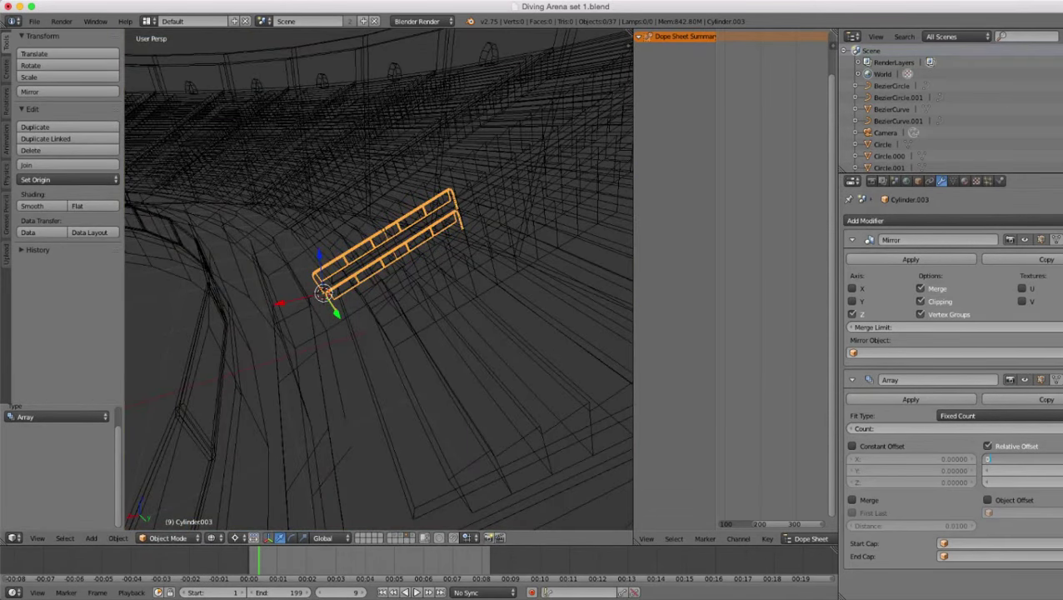
key("Return")
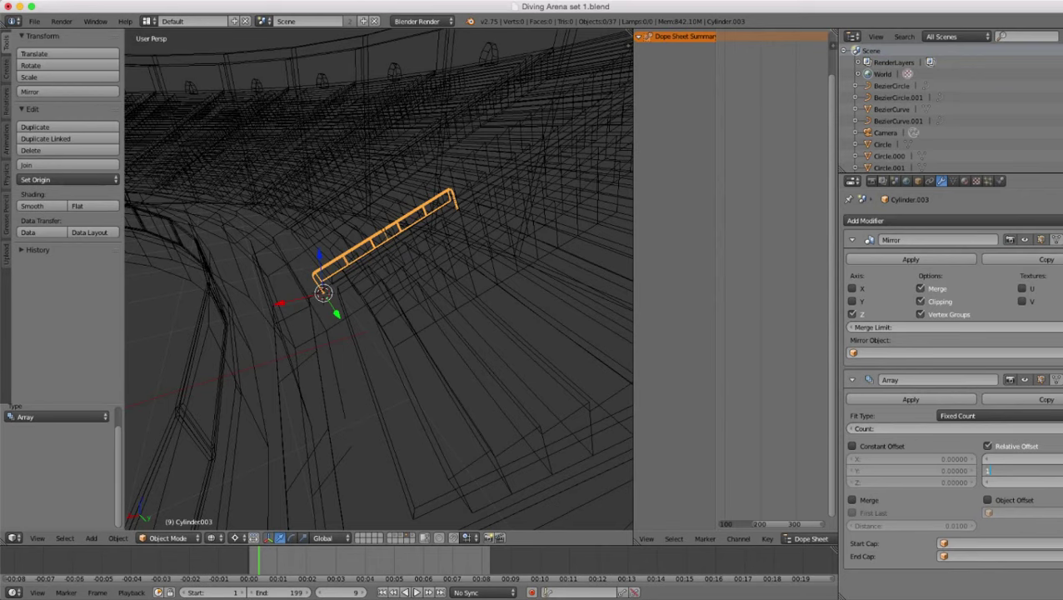
- Try a Y relative offset of 1 for the railing's array
key("Return")
left_click(1027, 471)
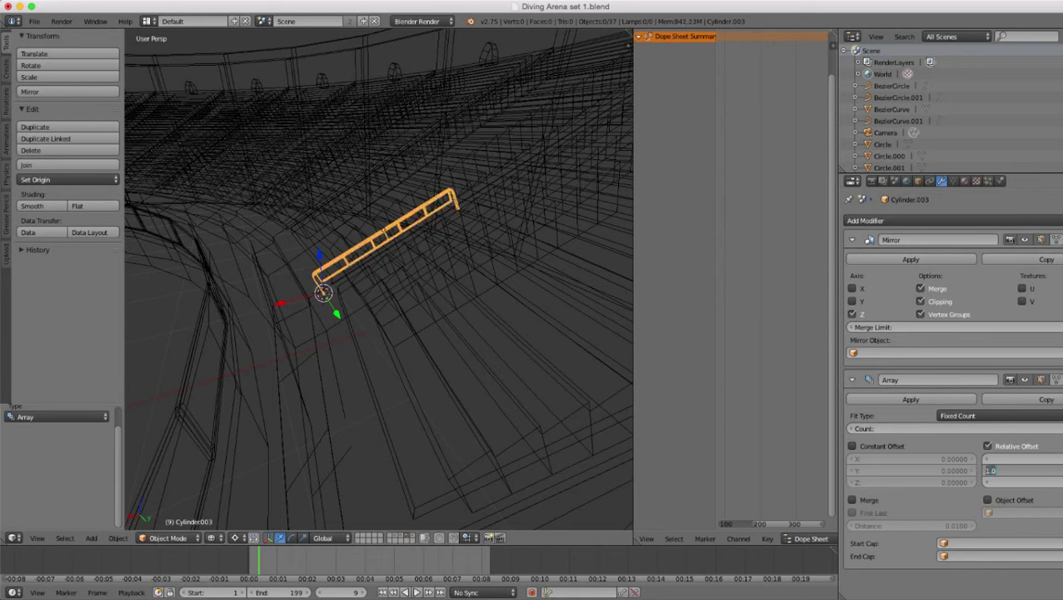
type("5")
key("Return")
- Set the array's Z relative offset to 1 to repeat the railing along its own length
left_click(1026, 483)
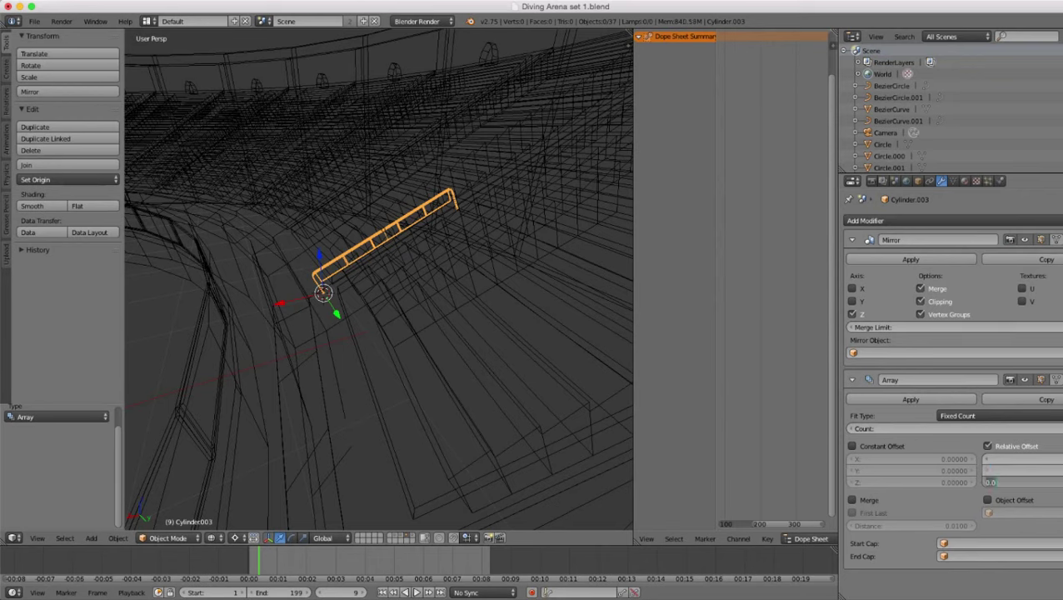
type("1")
key("Return")
scroll(379, 279, "down", 1)
key("z")
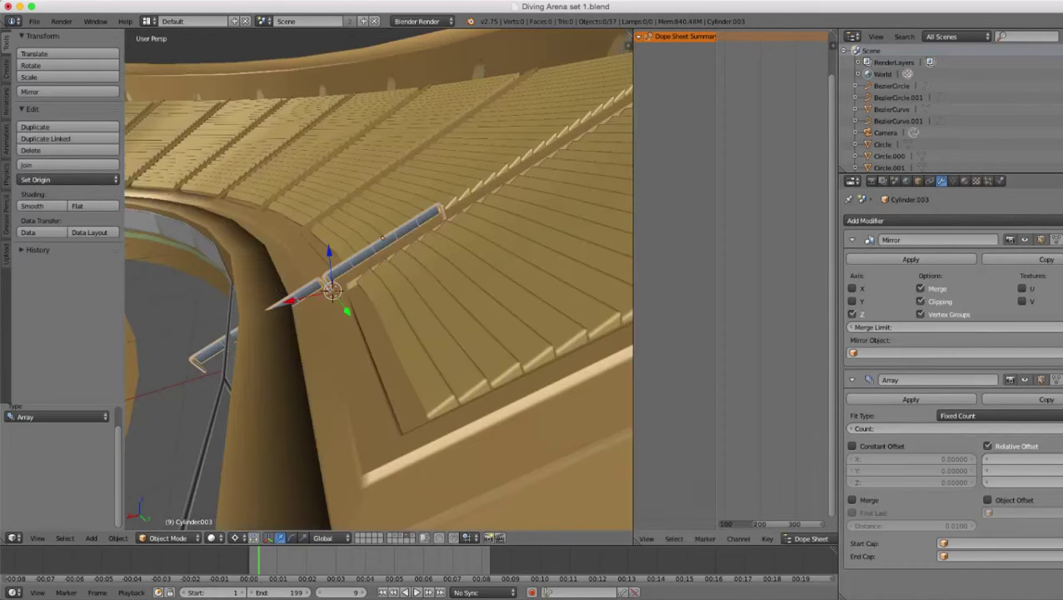
- Set the Z relative offset of the railing's array to -1 so the copies run up the divider
left_click(1033, 482)
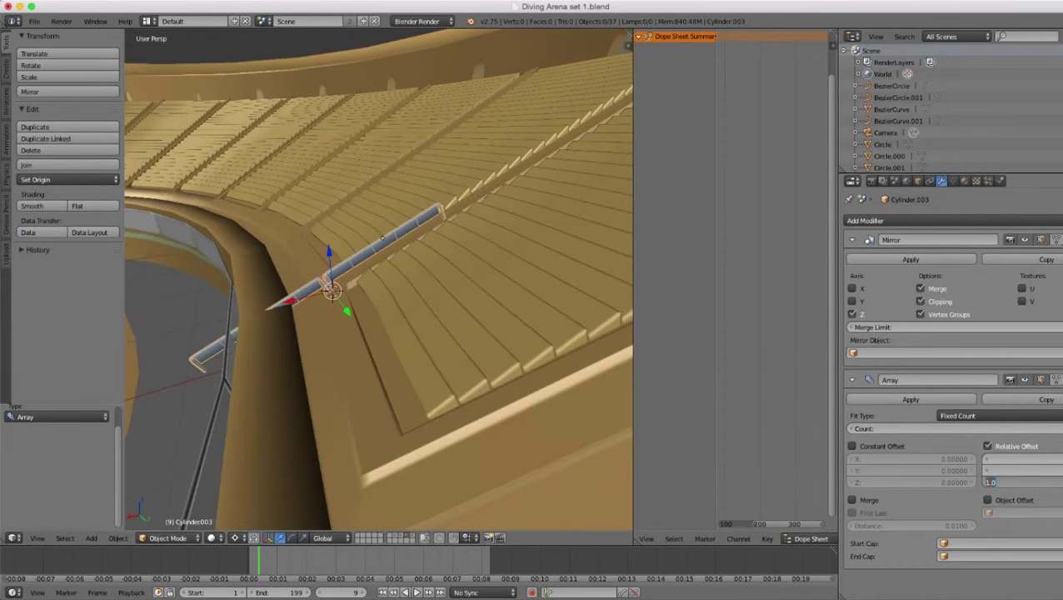
type("-1")
key("Return")
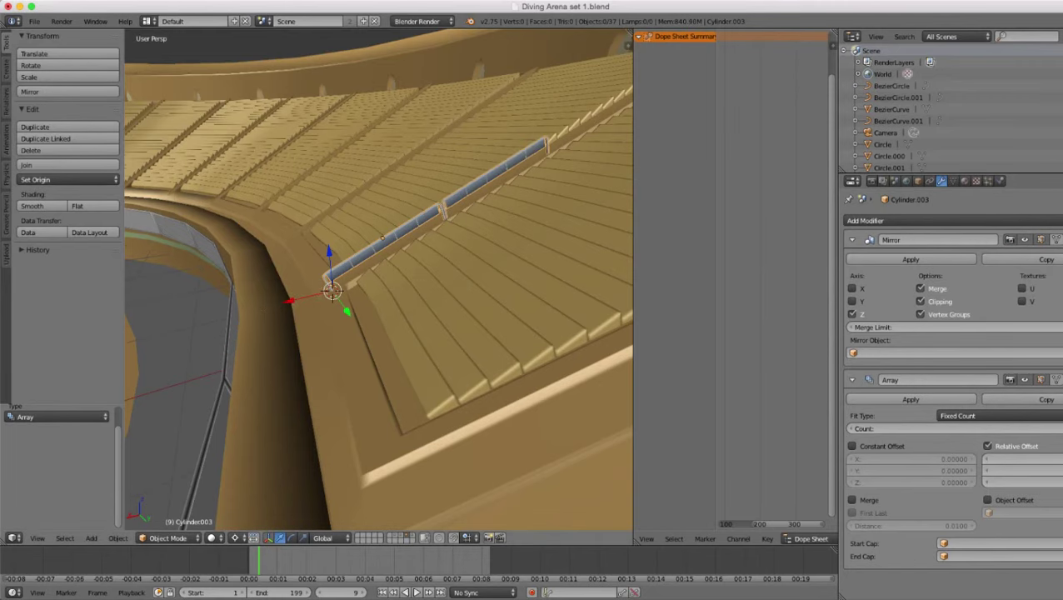
- Raise the railing's array count to four so the copies span the seating divider
middle_click_drag(400, 267, 350, 292)
scroll(380, 280, "up", 3)
scroll(240, 275, "down", 5)
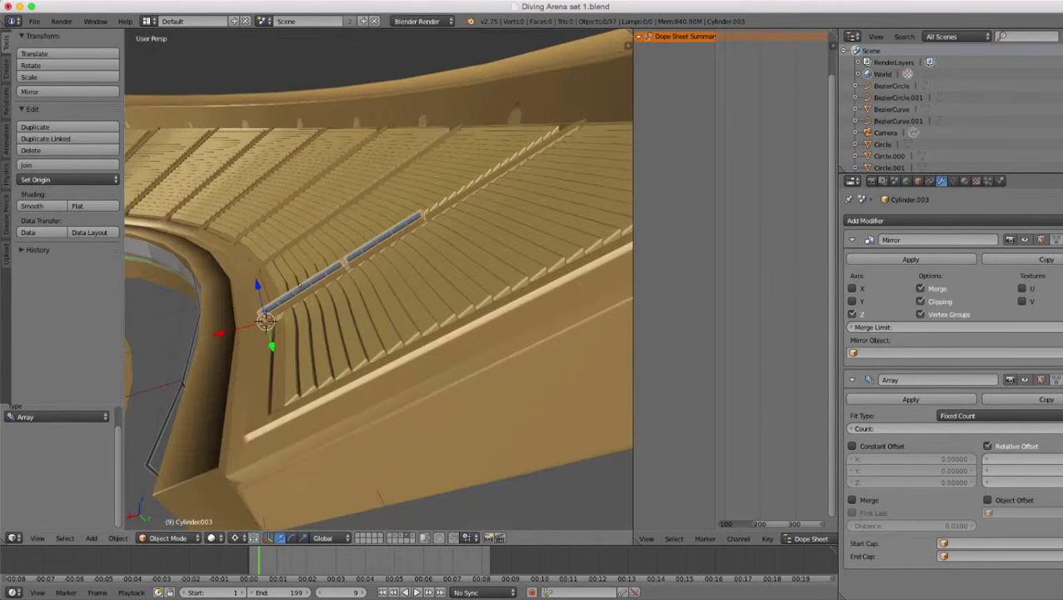
middle_click_drag(243, 271, 193, 316)
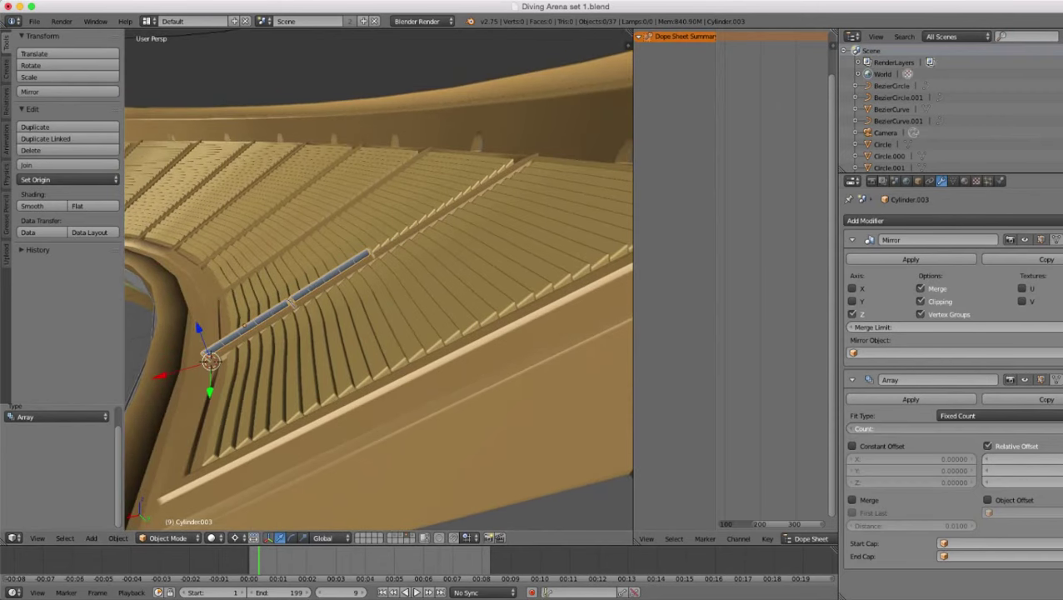
left_click(1060, 429)
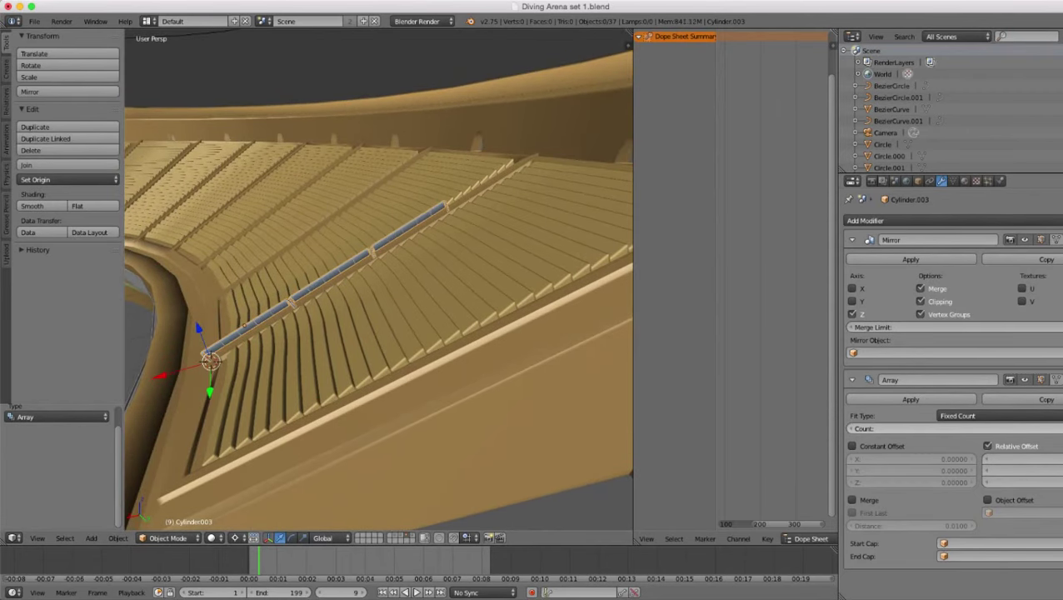
left_click(1058, 429)
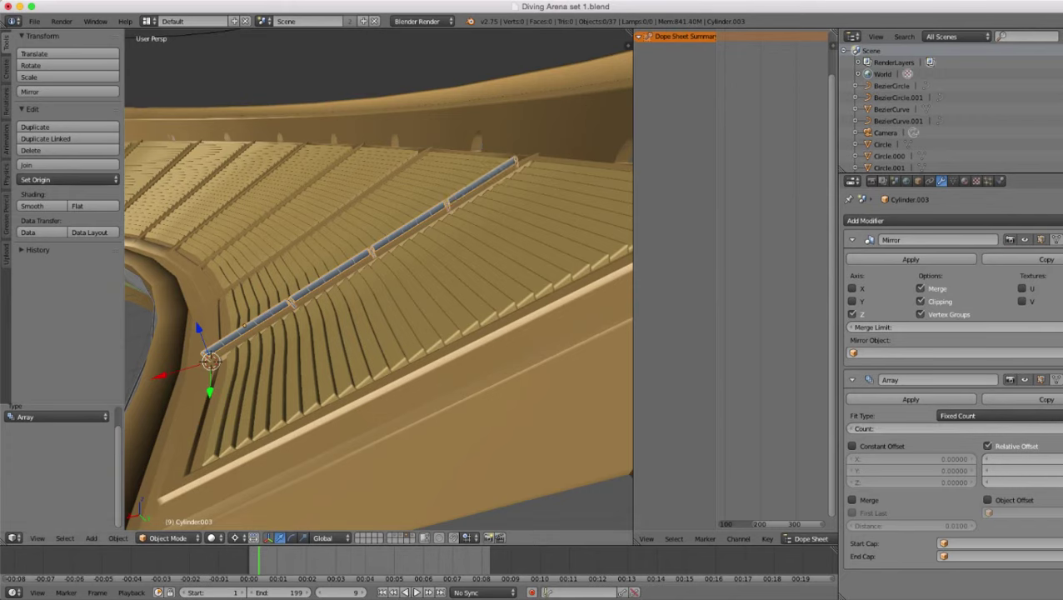
- Examine how the arrayed railing lines up with the divider, looking straight up its length
middle_click_drag(400, 291, 470, 275)
scroll(345, 310, "down", 3)
scroll(400, 292, "down", 5)
mouse_move(400, 292)
middle_mouse_down()
mouse_move(292, 304)
mouse_move(471, 303)
mouse_move(358, 300)
mouse_move(416, 302)
middle_mouse_up()
scroll(292, 304, "up", 3)
scroll(400, 292, "up", 4)
scroll(400, 300, "up", 3)
key("g")
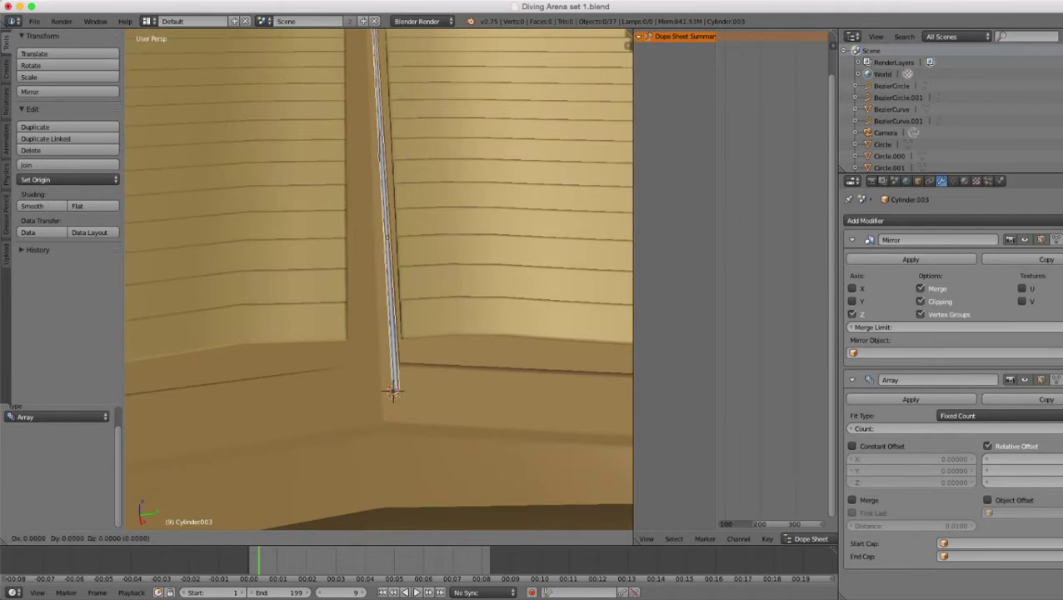
key("x")
key("x")
key("z")
key("Escape")
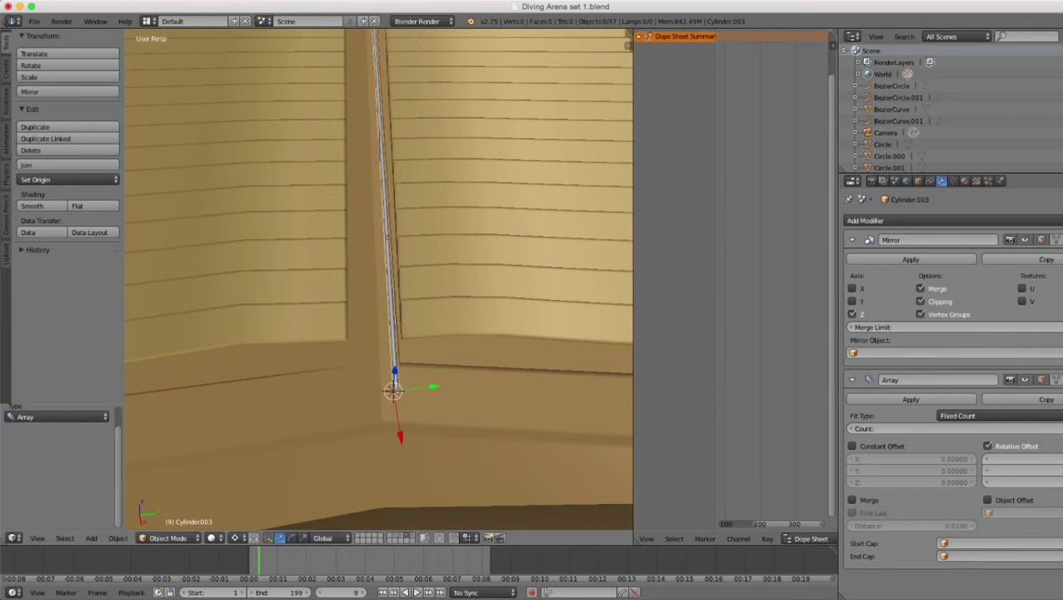
key("x")
- In wireframe, move the arrayed railing about -0.049 along its local Y axis to centre it on the divider
key("z")
key("g")
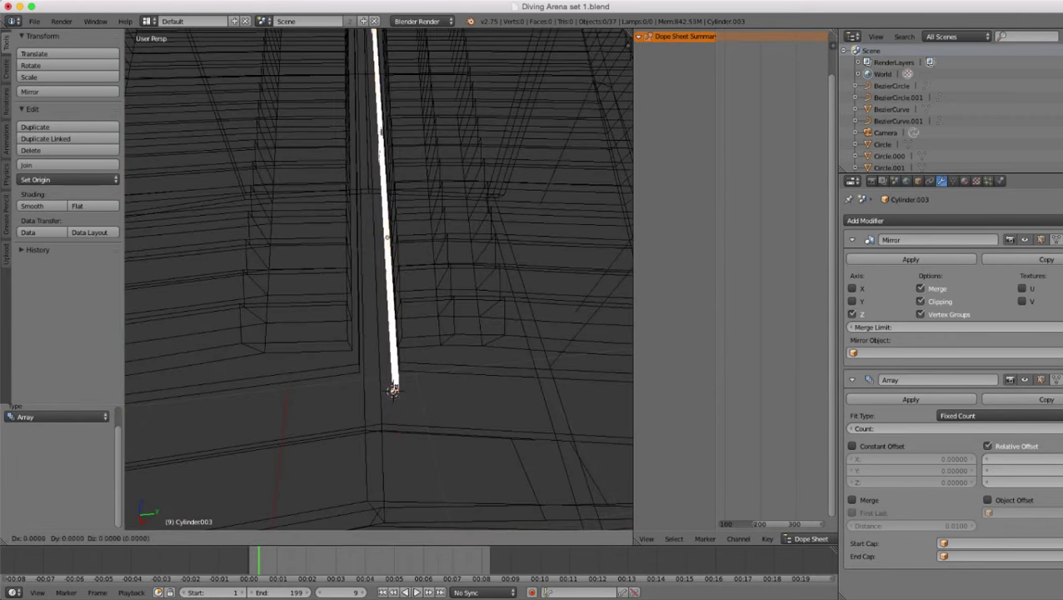
key("x")
key("x")
key("y")
key("y")
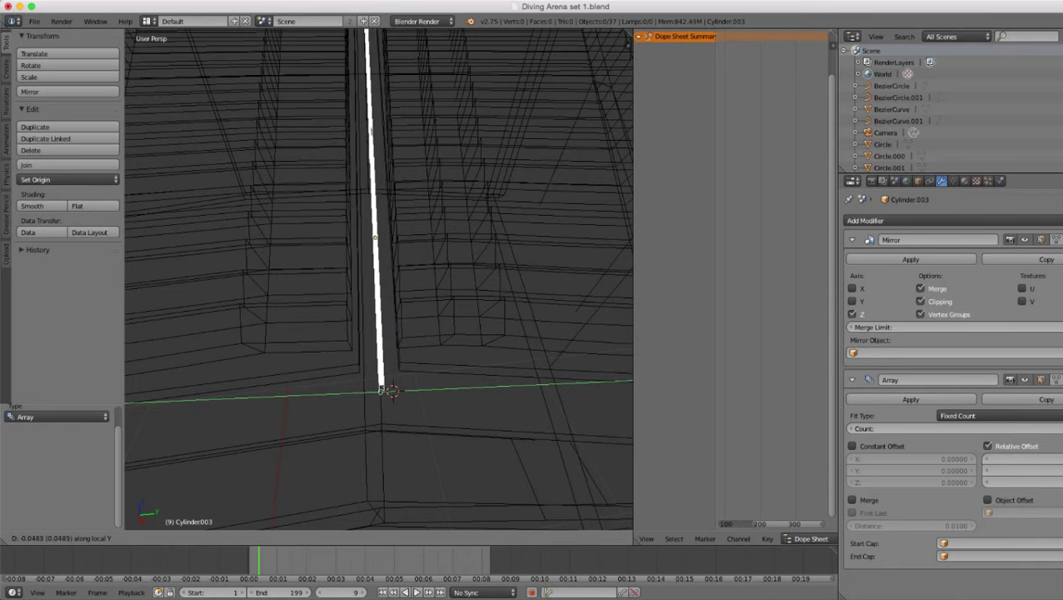
left_click(372, 132)
- Check the moved railing's placement among the seating sections in both solid and wireframe display
scroll(371, 132, "down", 5)
key("z")
mouse_move(372, 132)
middle_mouse_down()
mouse_move(259, 180)
mouse_move(129, 210)
middle_mouse_up()
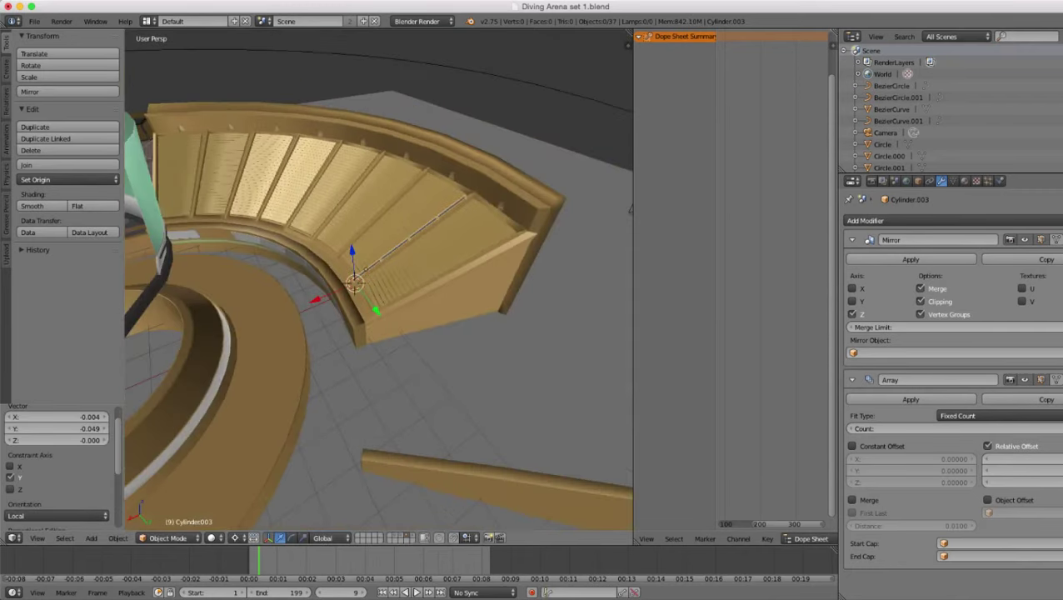
scroll(379, 279, "down", 3)
middle_click_drag(379, 279, 417, 287)
scroll(417, 287, "up", 2)
key("z")
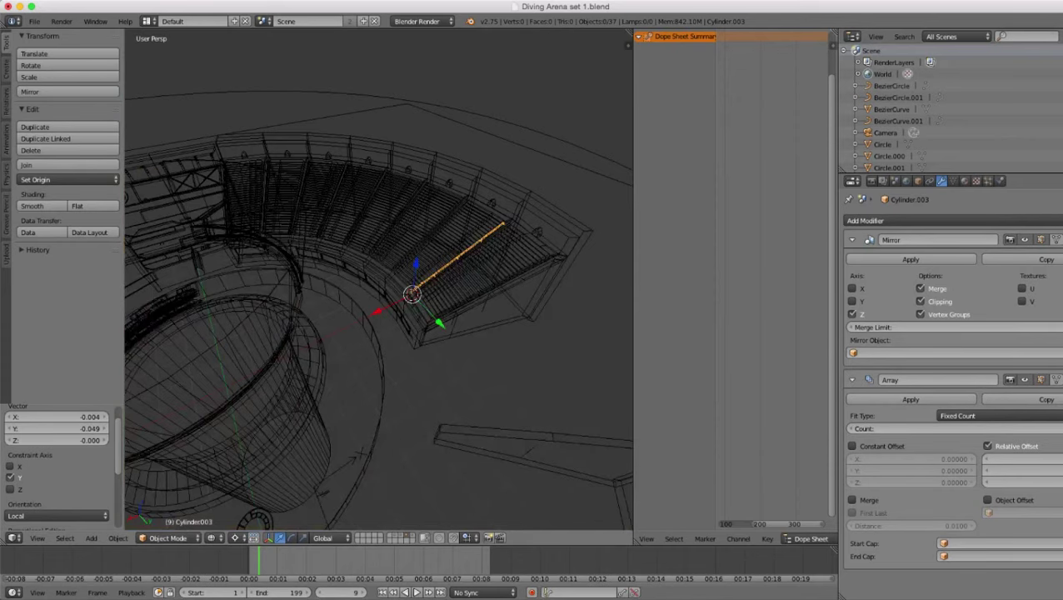
scroll(379, 279, "down", 2)
key("z")
- Select the mirrored stand structure around the arena and snap the 3D cursor to its origin
right_click(427, 296)
scroll(425, 297, "down", 3)
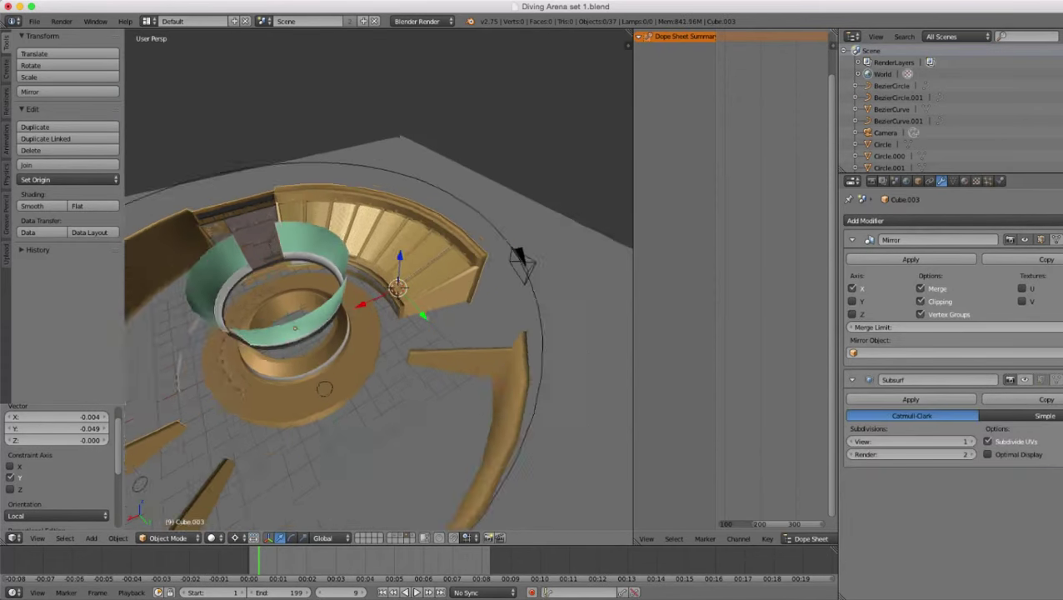
key("z")
key("shift+s")
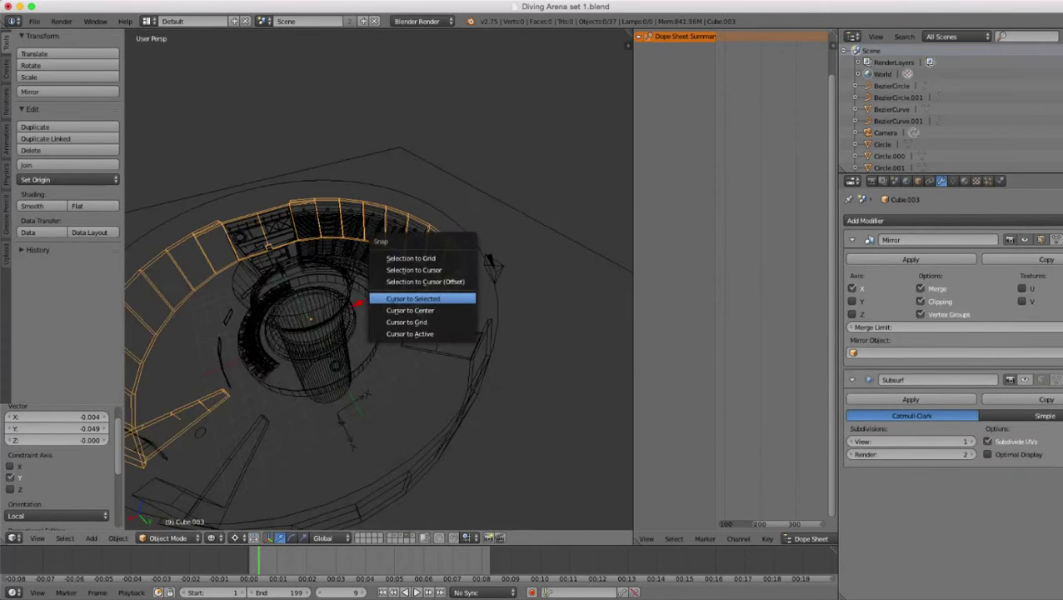
left_click(422, 298)
- Reselect the arrayed railing on the seating divider
scroll(422, 298, "up", 1)
key("z")
scroll(422, 299, "up", 3)
scroll(423, 298, "up", 2)
middle_click_drag(423, 298, 375, 346)
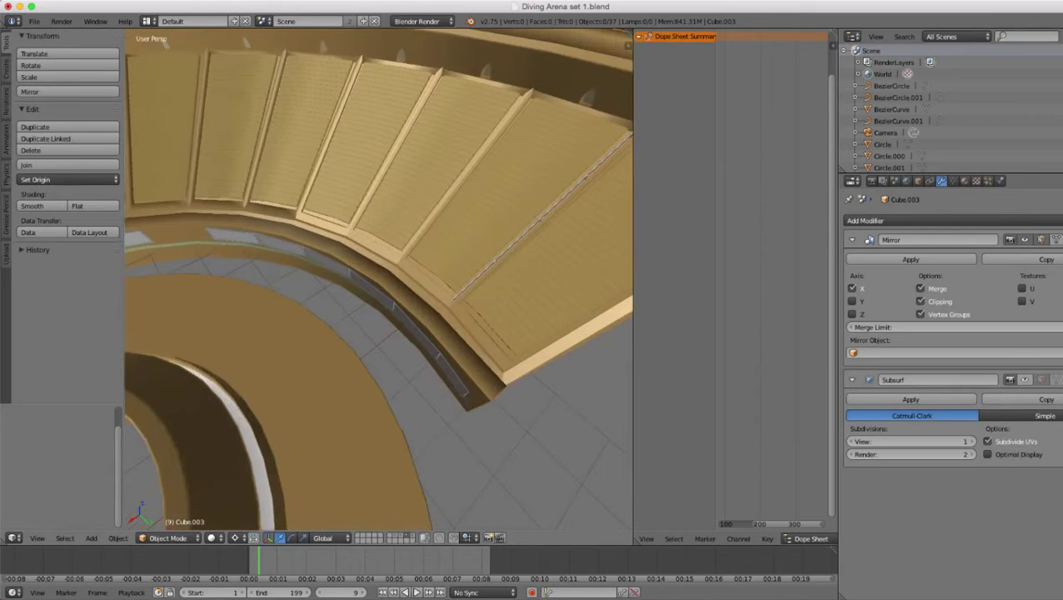
right_click(464, 289)
scroll(463, 289, "down", 2)
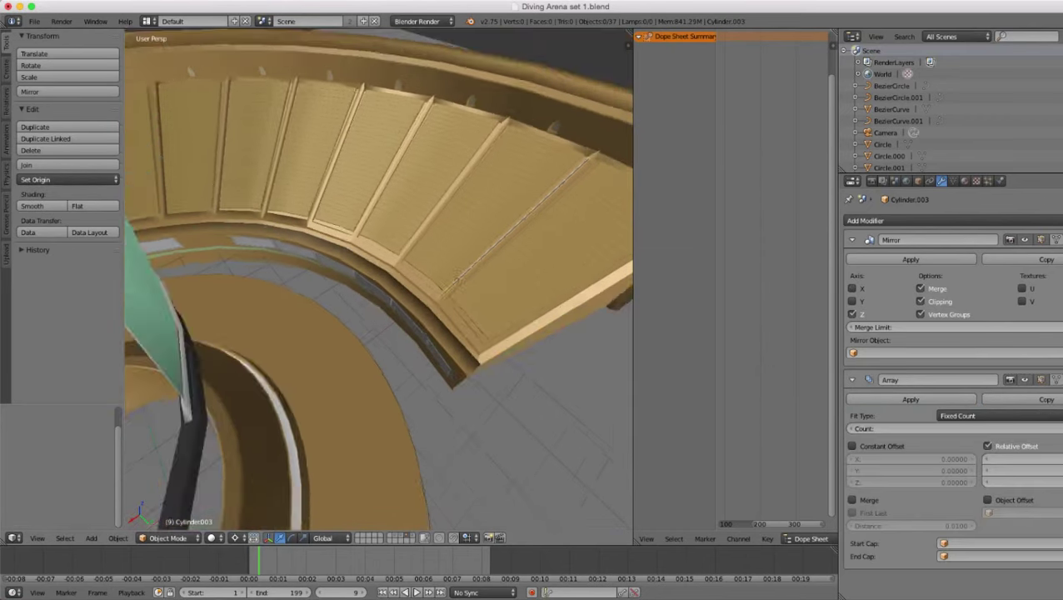
scroll(450, 279, "down", 2)
key("z")
middle_click_drag(388, 238, 418, 262)
key("z")
scroll(418, 263, "up", 4)
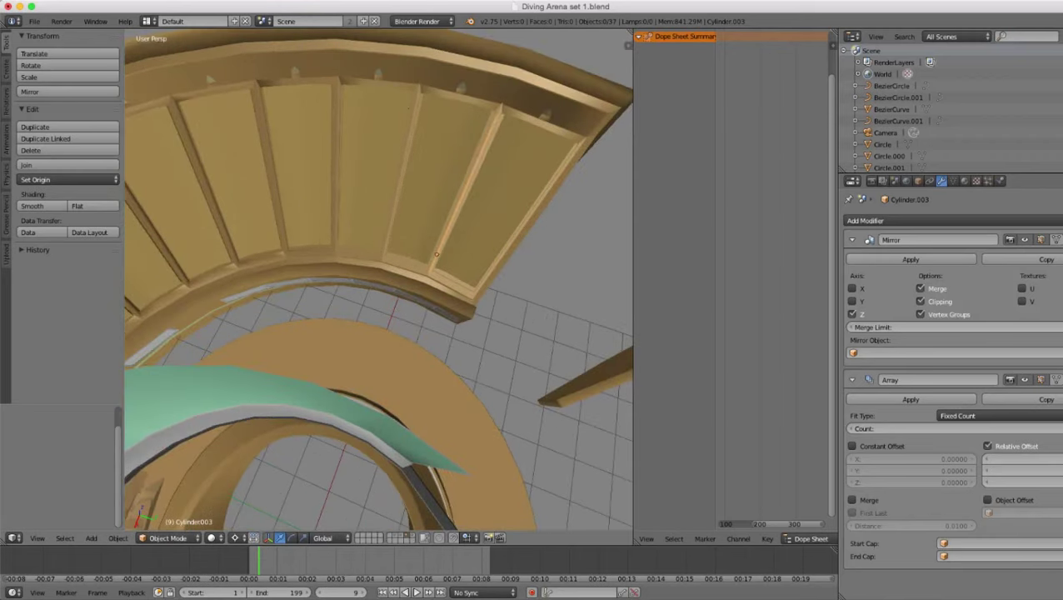
- In top orthographic view, duplicate the railing in place and rotate the copy about 11.29° around Z onto the neighbouring divider
key("KP_7")
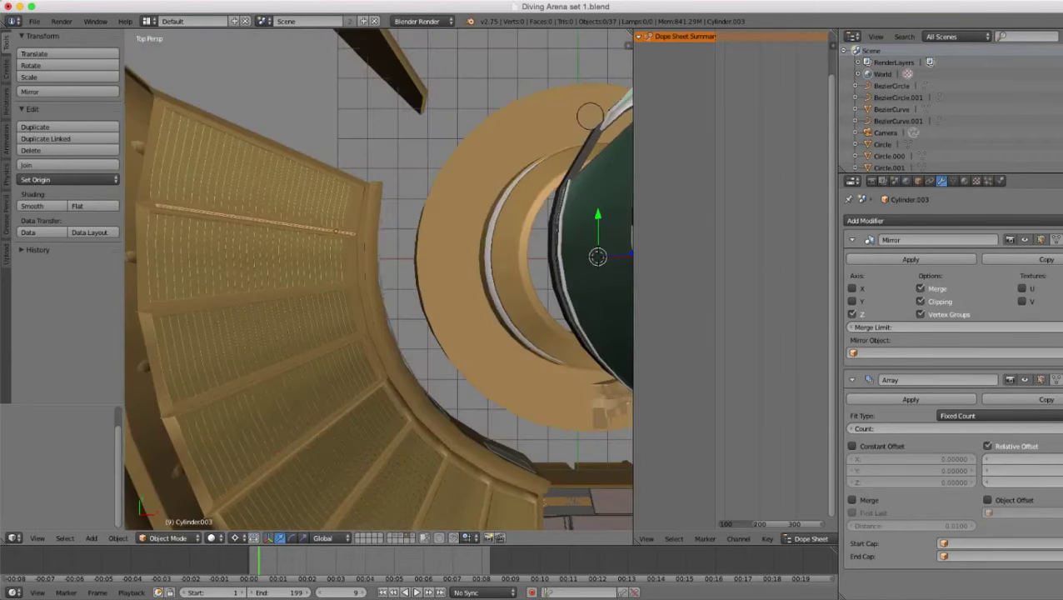
scroll(336, 232, "up", 2)
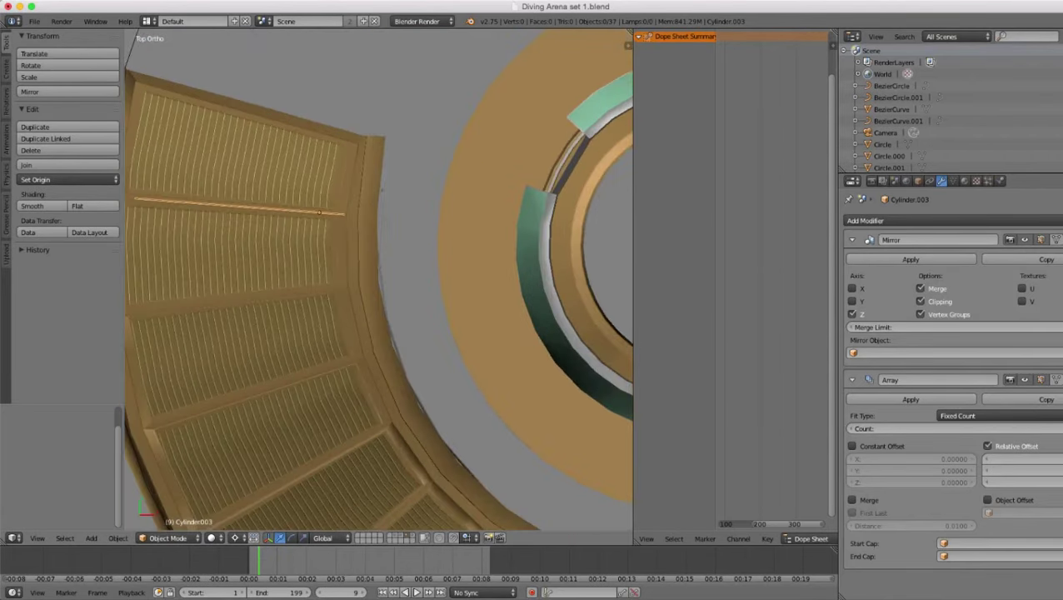
scroll(252, 118, "down", 3)
middle_click_drag(252, 118, 268, 106, "shift")
scroll(268, 106, "up", 1)
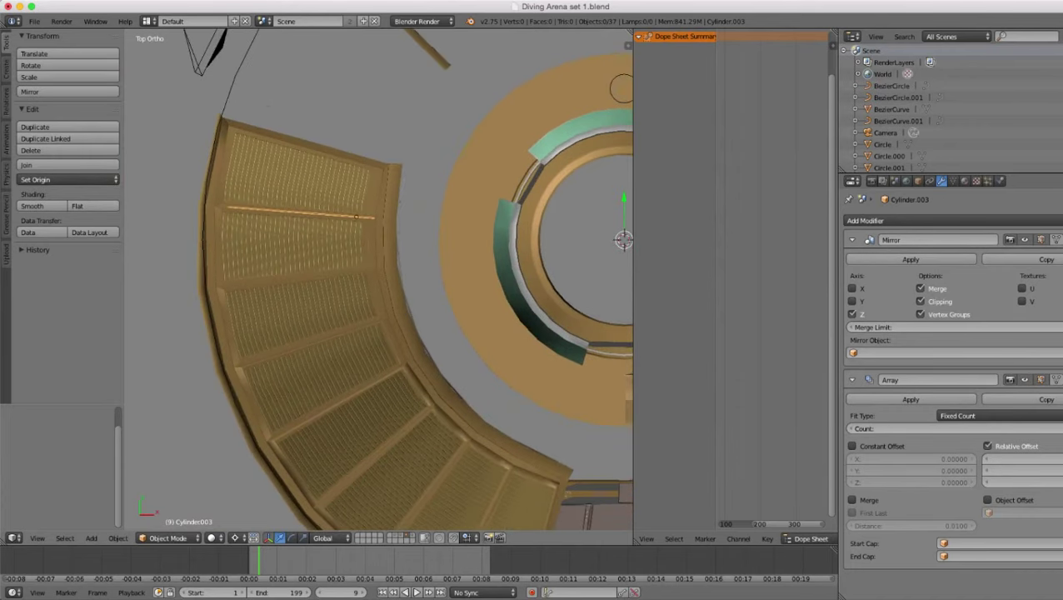
scroll(268, 106, "up", 1)
scroll(268, 106, "down", 1)
key("shift+d")
key("Return")
key("r")
key("z")
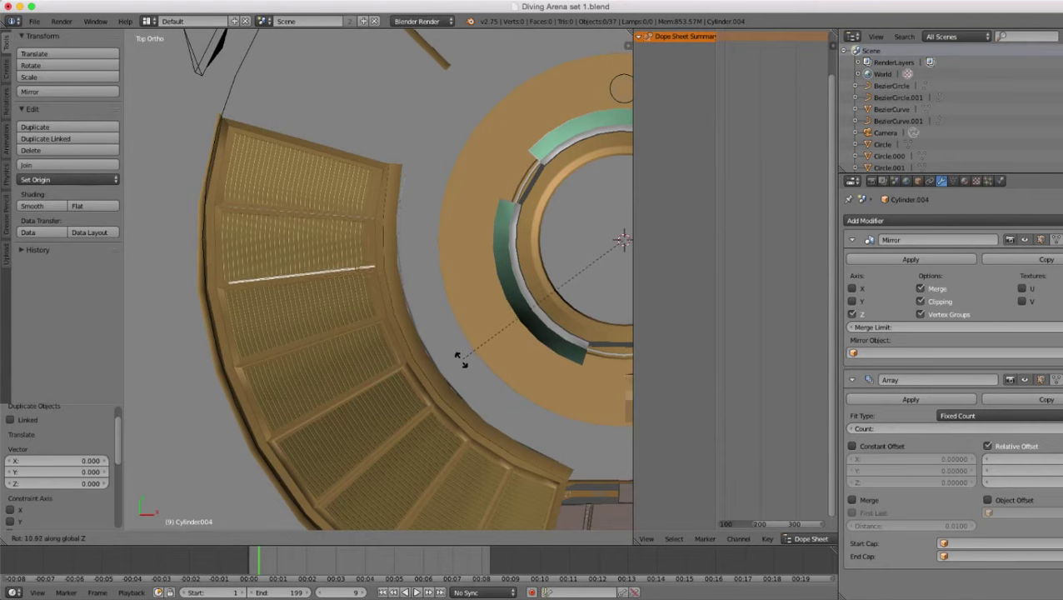
left_click(459, 361)
- Inspect both ends of the copied railing and fine-rotate it about 0.06° around Z to align with its divider
scroll(301, 246, "up", 6)
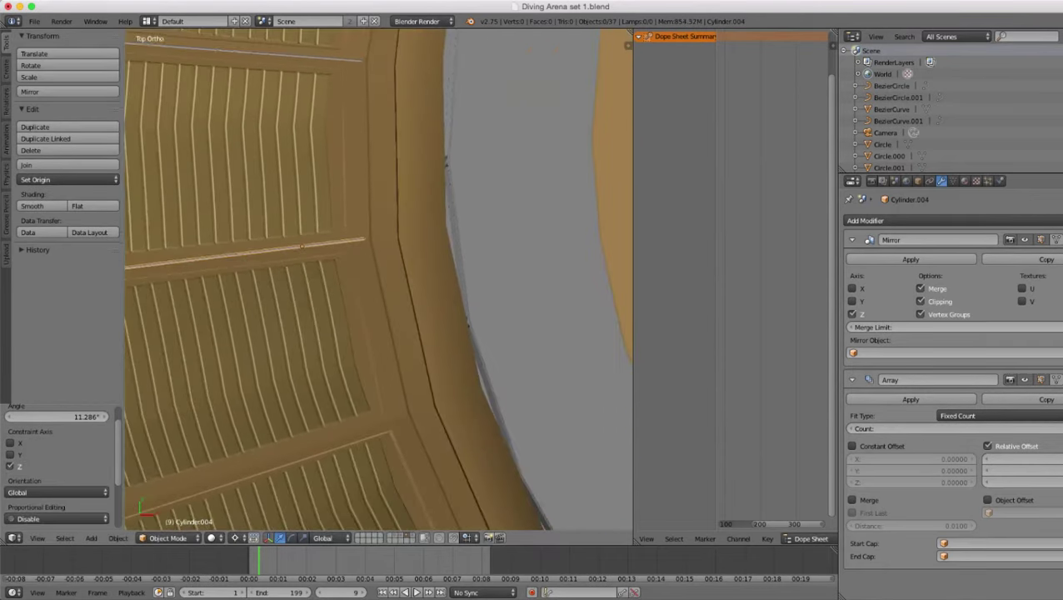
scroll(301, 246, "up", 4)
key("z")
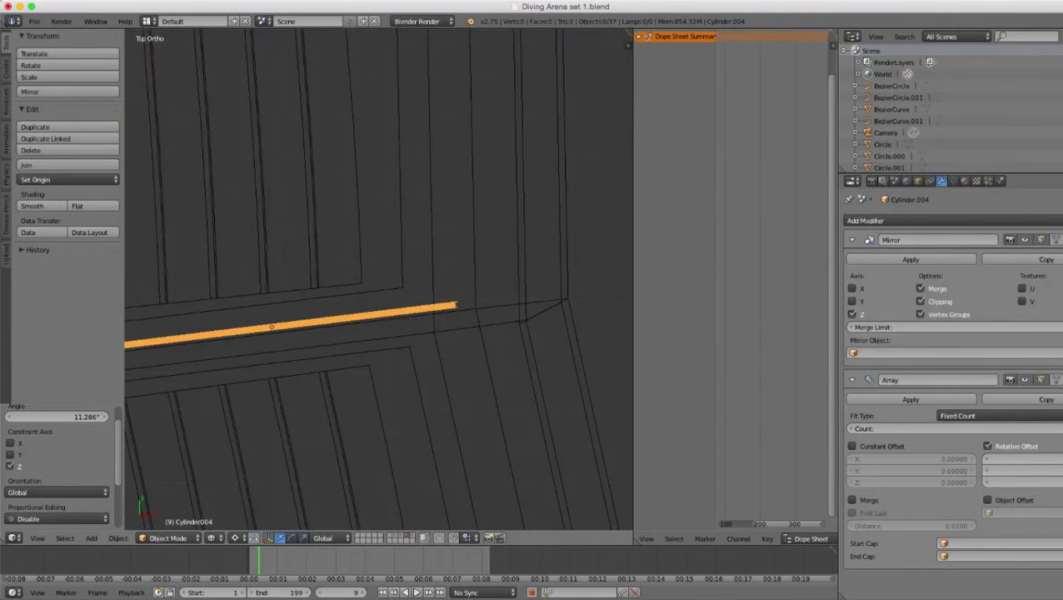
scroll(302, 247, "down", 5)
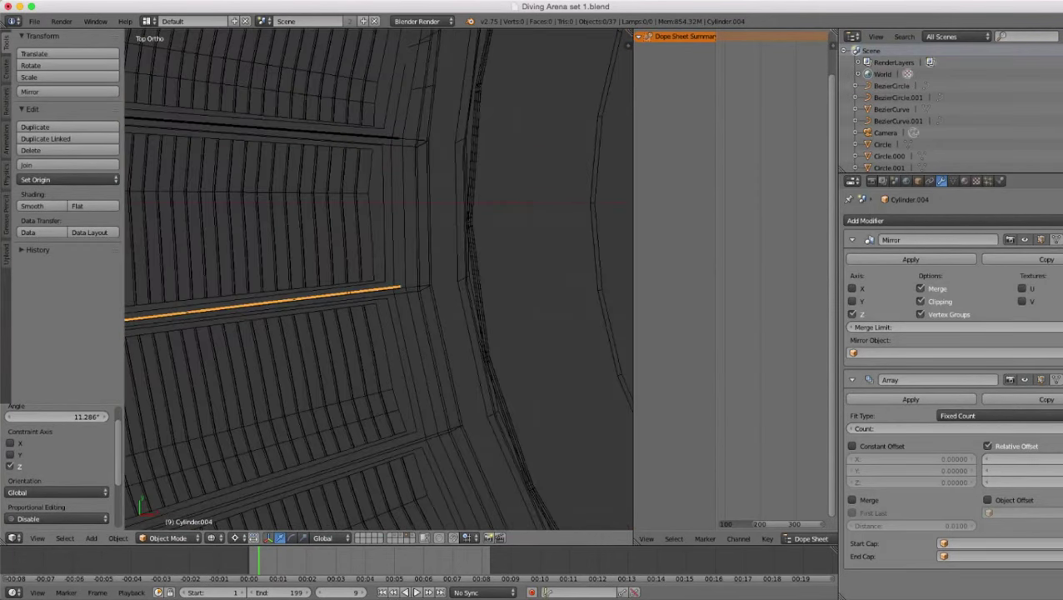
mouse_move(250, 283)
middle_mouse_down("shift")
mouse_move(426, 281)
mouse_move(552, 265)
middle_mouse_up("shift")
key("z")
scroll(379, 279, "up", 3)
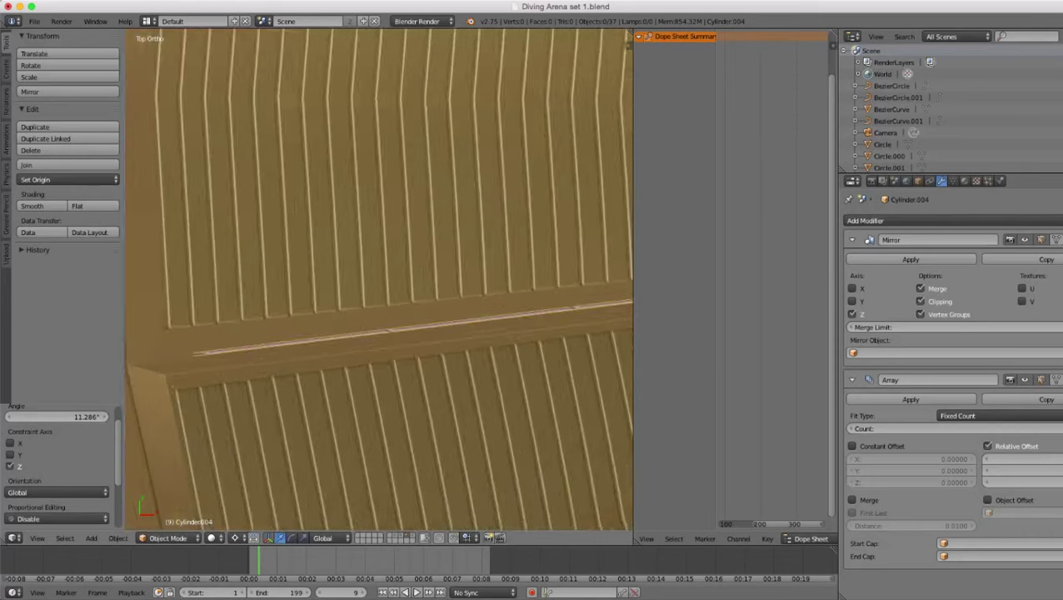
key("z")
middle_click_drag(344, 423, 444, 396, "shift")
scroll(444, 396, "up", 3)
key("r")
key("z")
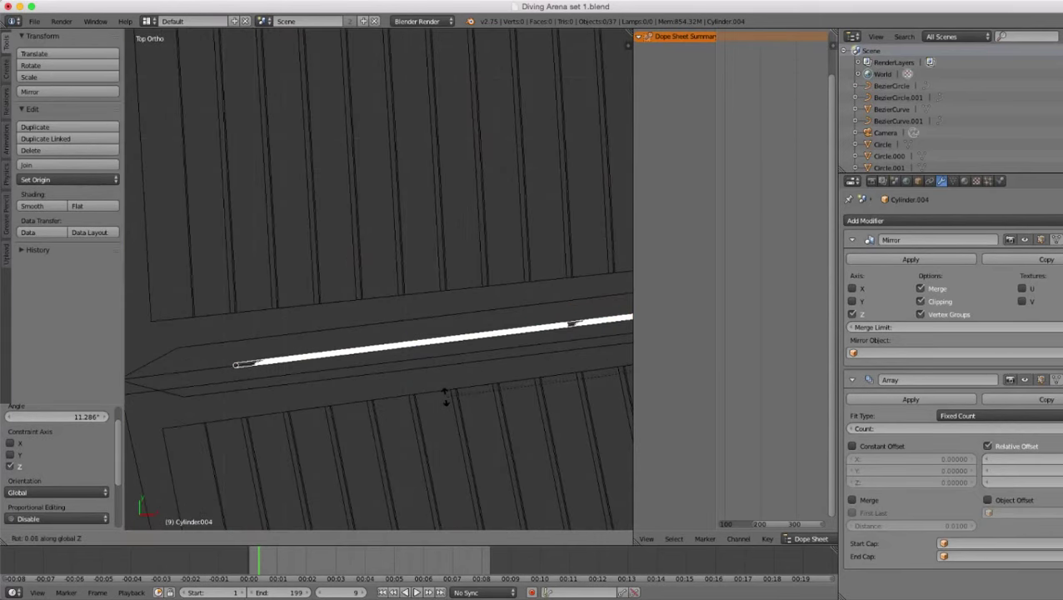
left_click(446, 398)
- Duplicate the second railing in place and rotate the new copy about 8.4° around Z towards the third divider
scroll(446, 398, "down", 6)
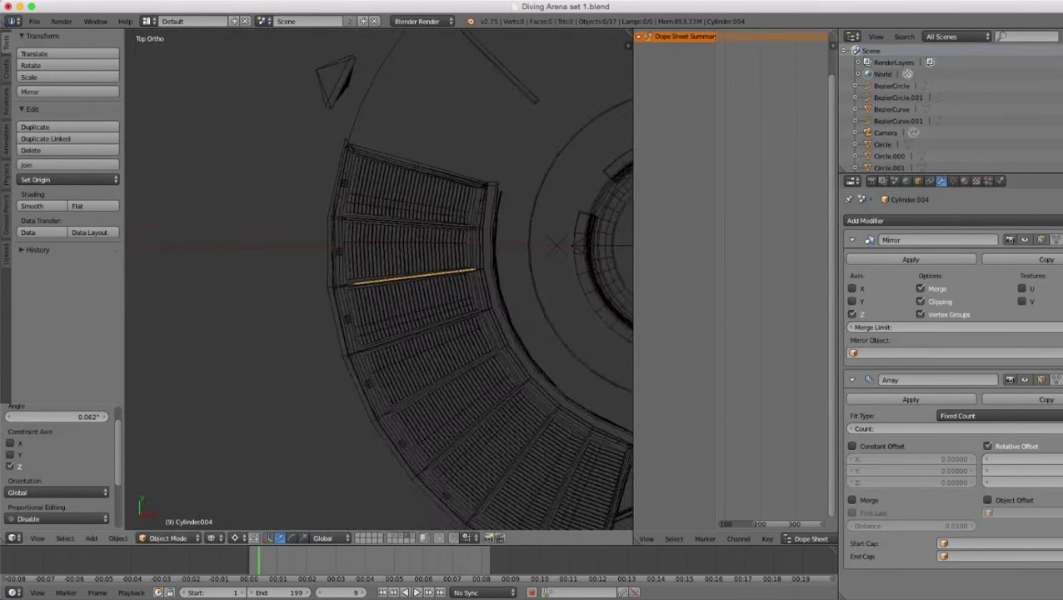
key("shift+d")
key("s")
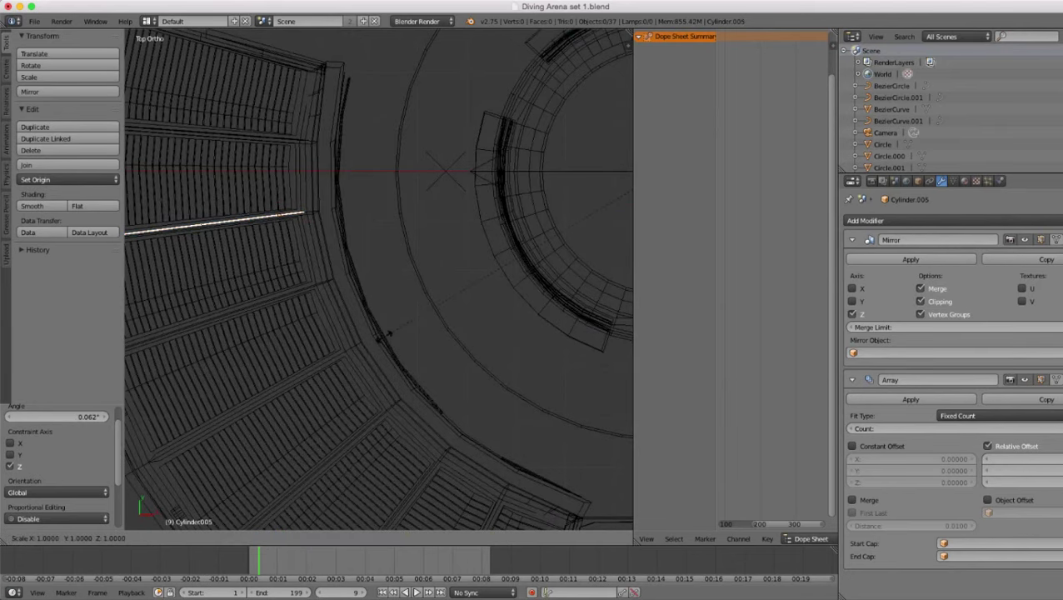
left_click(383, 336)
middle_click_drag(351, 334, 417, 342, "shift")
key("r")
key("z")
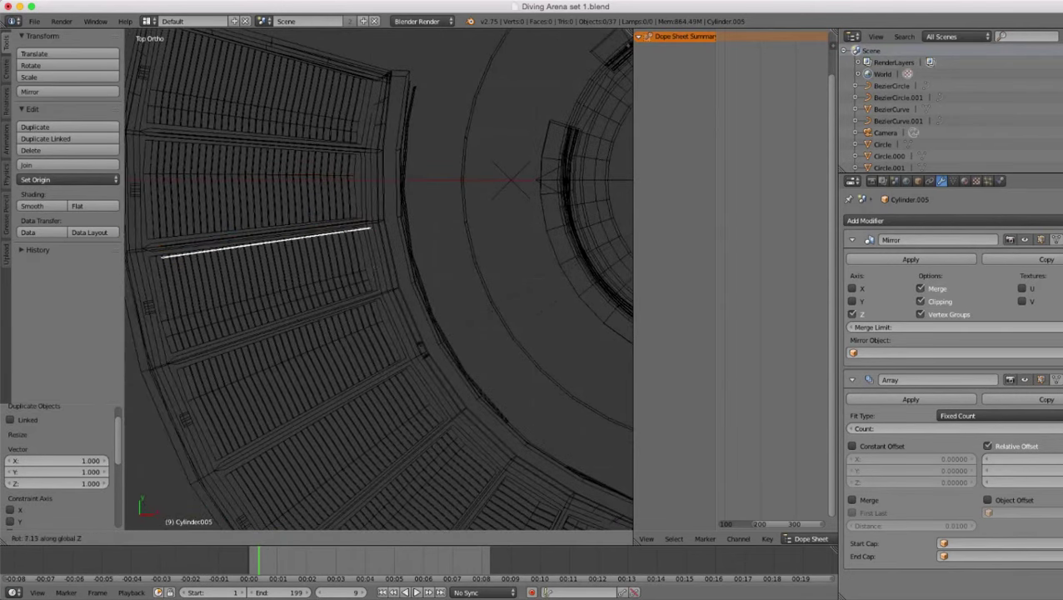
left_click(444, 389)
- Rotate the third railing a further 3.05° or so around Z to seat it on its divider
key("z")
scroll(425, 296, "up", 8)
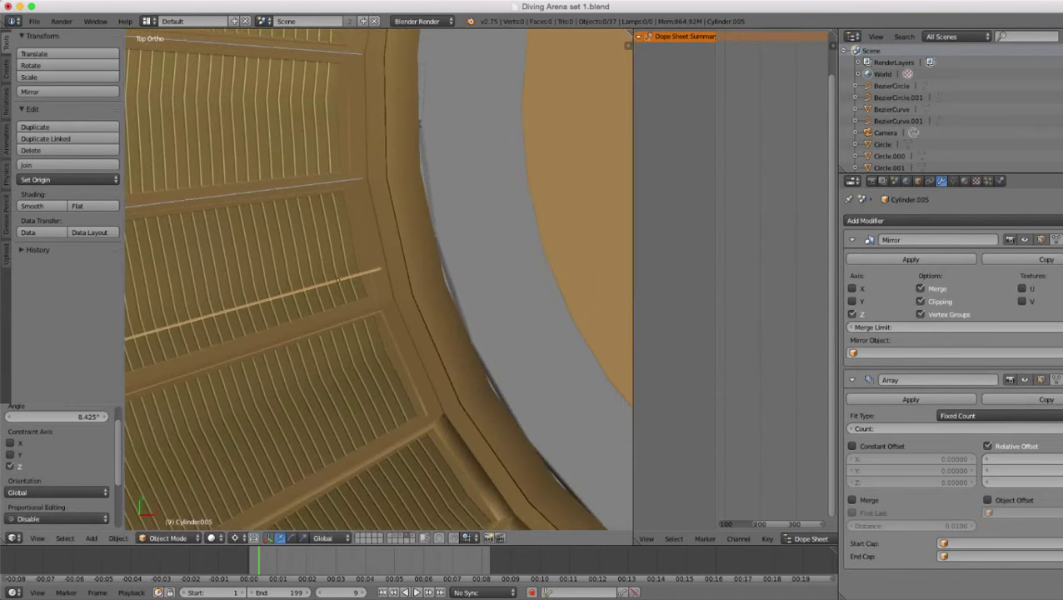
key("r")
key("z")
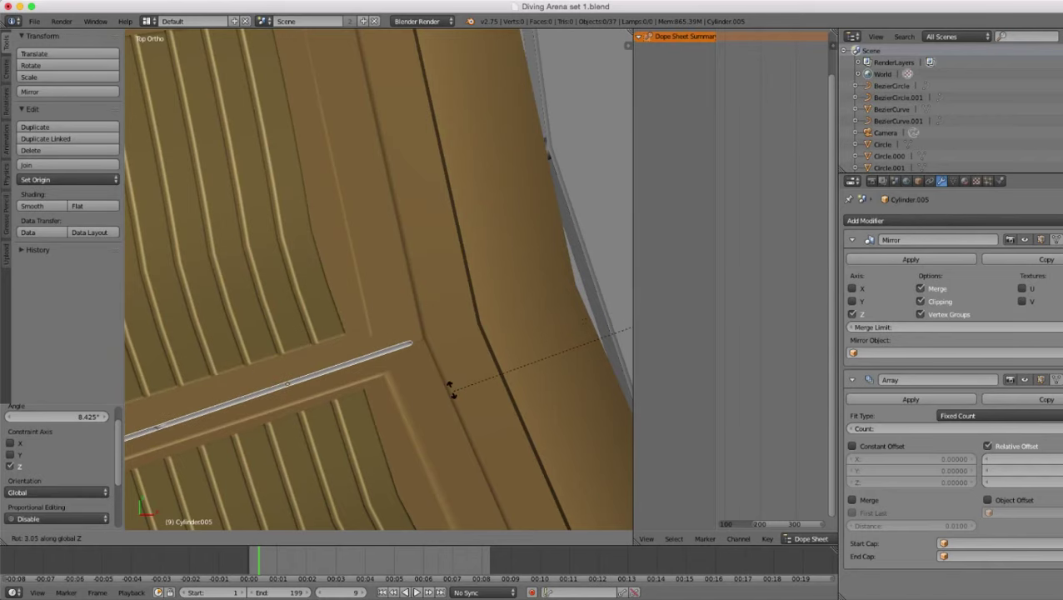
left_click(449, 388)
- Duplicate the third railing in place and rotate the copy about 11.45° around Z onto the fourth divider
scroll(449, 388, "down", 8)
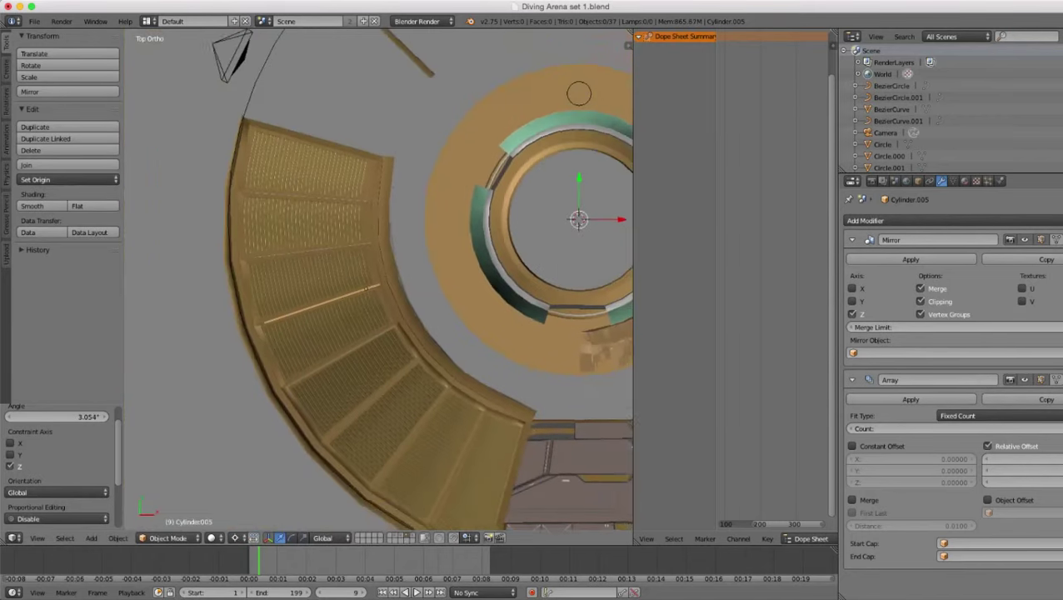
scroll(380, 282, "down", 4)
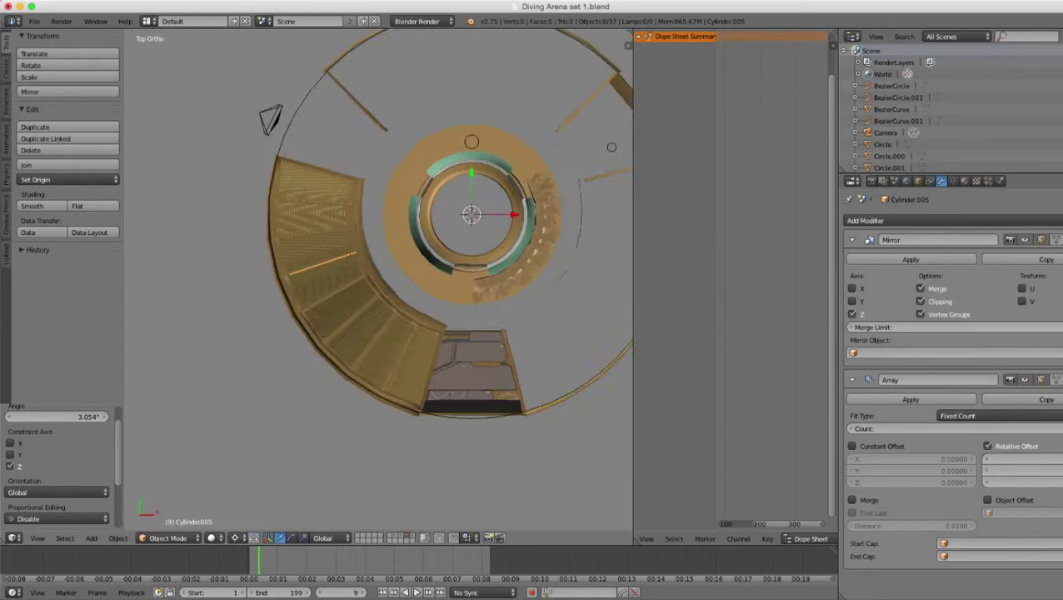
scroll(380, 282, "up", 4)
key("shift+d")
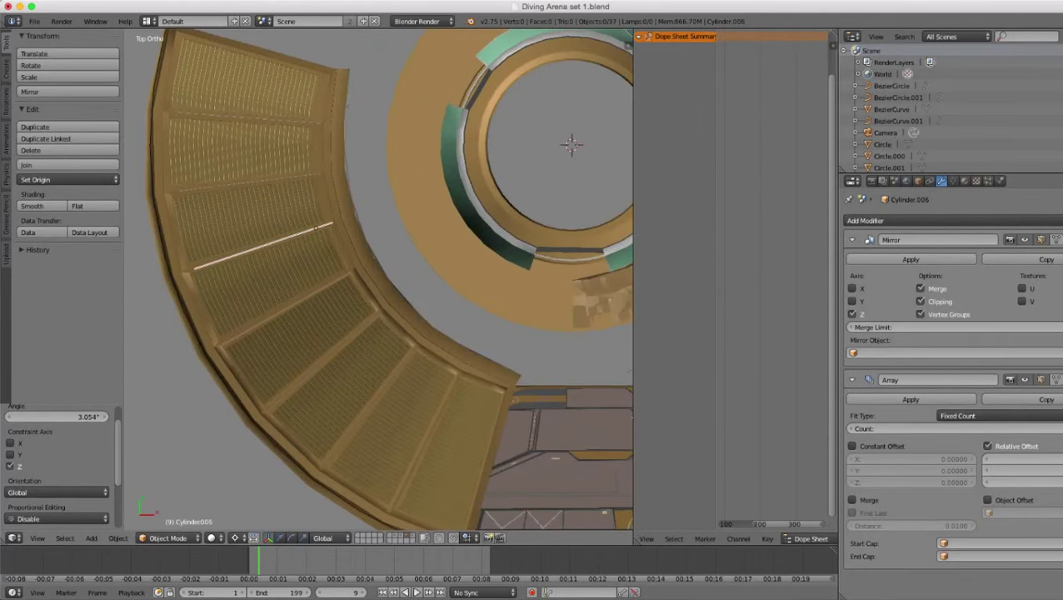
left_click(400, 292)
scroll(400, 291, "up", 5)
key("r")
key("z")
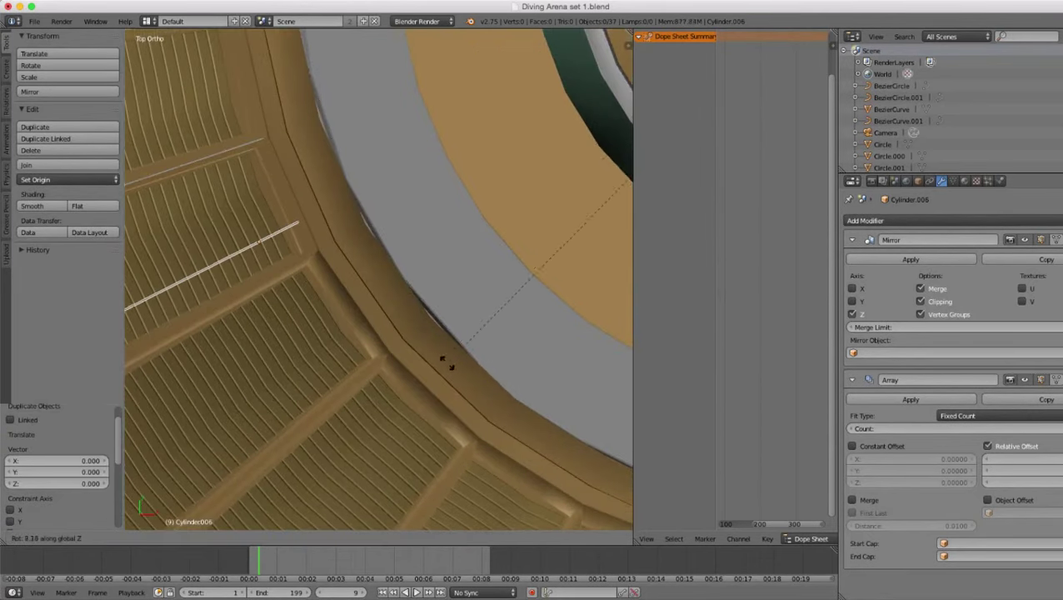
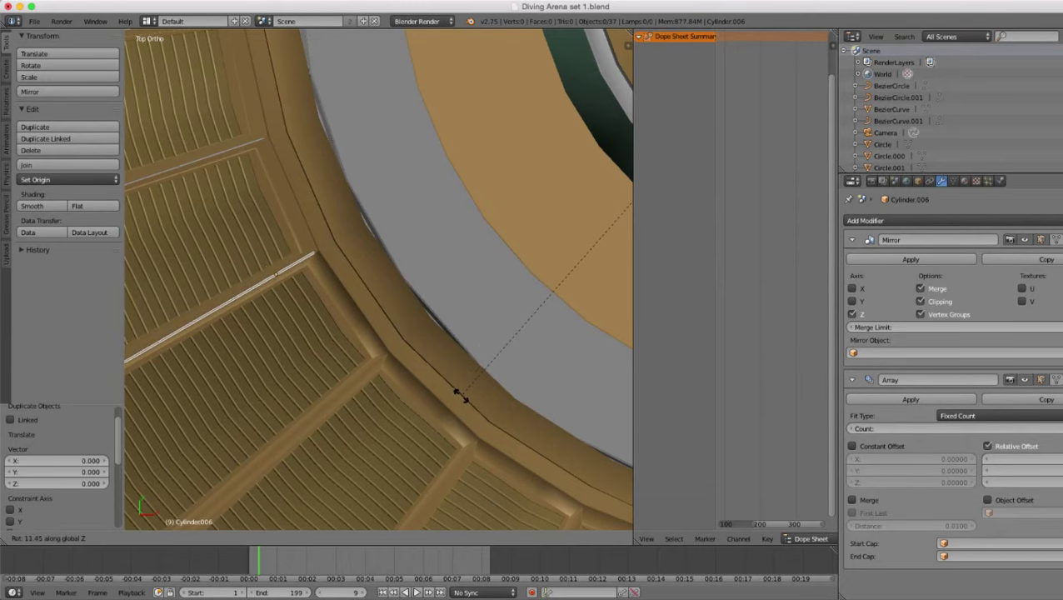
left_click(461, 396)
- Duplicate the fourth railing in place and rotate the copy about 11.49° around Z onto the fifth divider
scroll(461, 396, "down", 4)
scroll(461, 395, "up", 7)
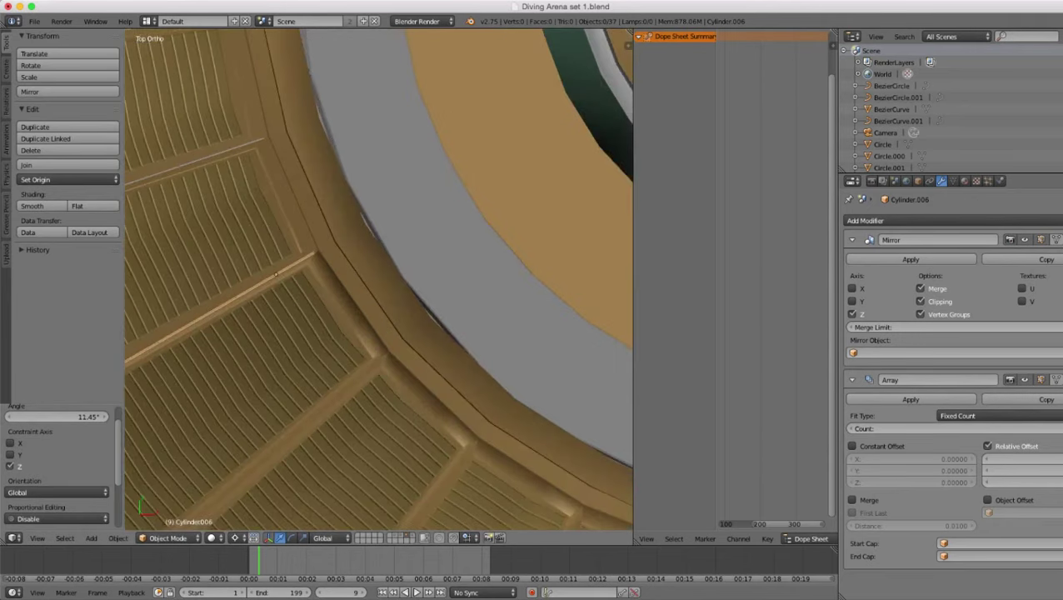
scroll(379, 284, "down", 4)
middle_click_drag(379, 292, 390, 250, "shift")
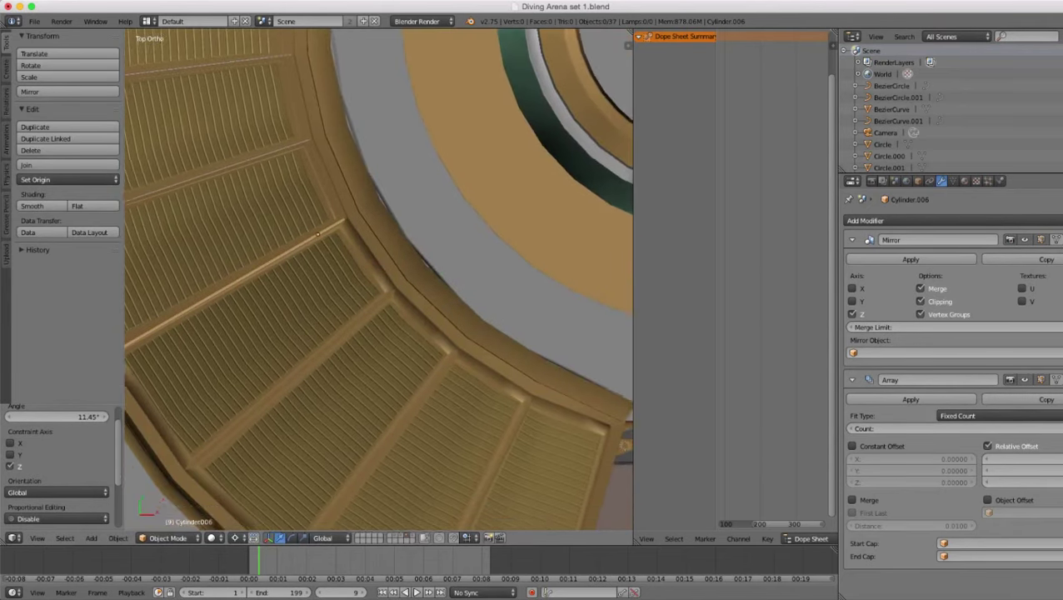
scroll(390, 250, "up", 2)
key("shift+d")
key("Escape")
scroll(379, 279, "up", 1)
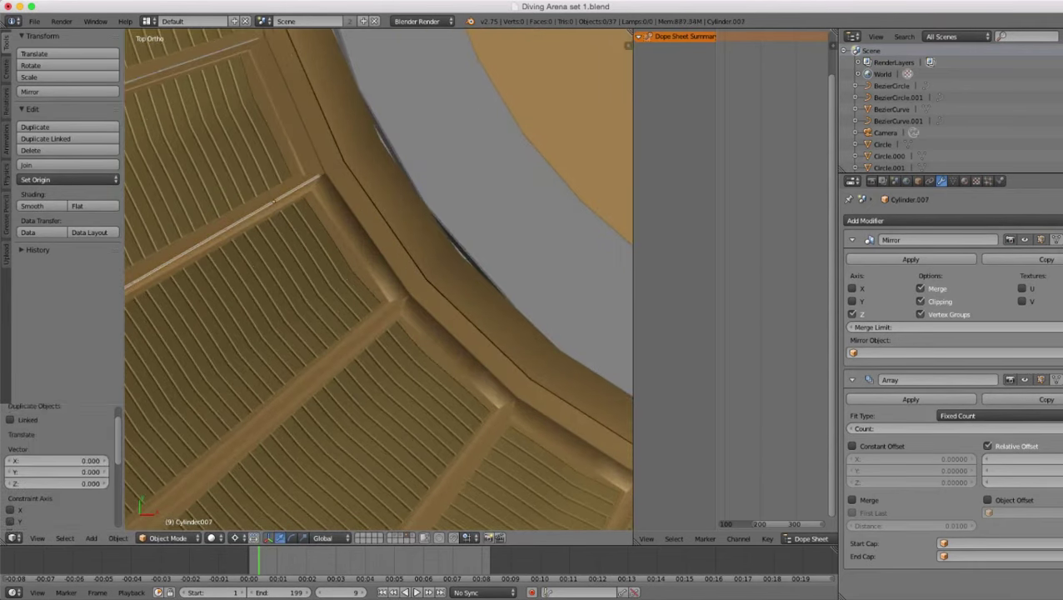
key("r")
key("z")
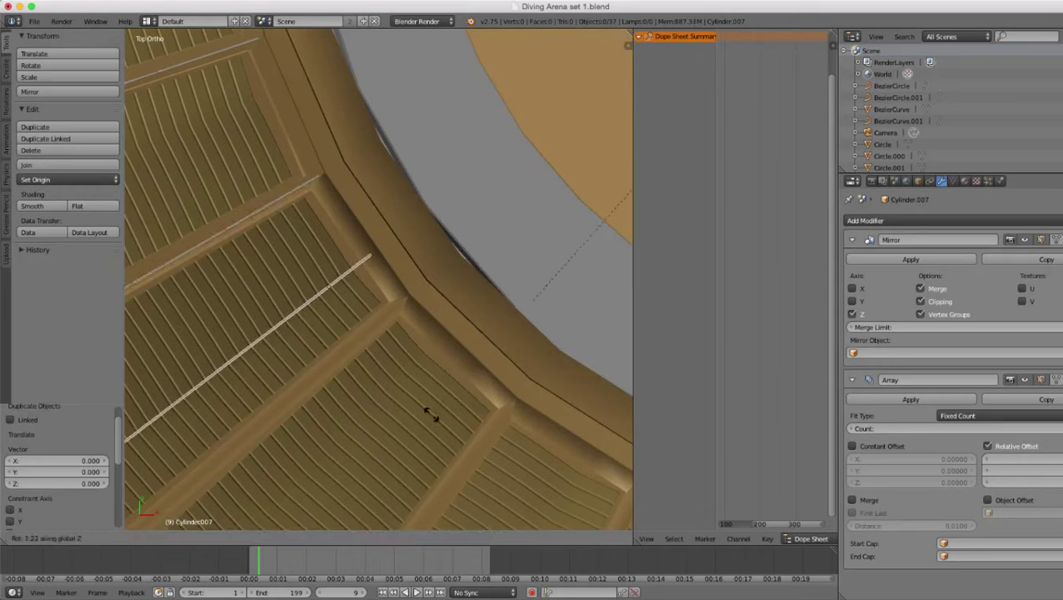
left_click(469, 466)
- Duplicate the fifth railing in place and rotate the copy about 11.35° around Z onto the sixth divider
scroll(469, 466, "down", 3)
middle_click_drag(469, 465, 432, 384, "shift")
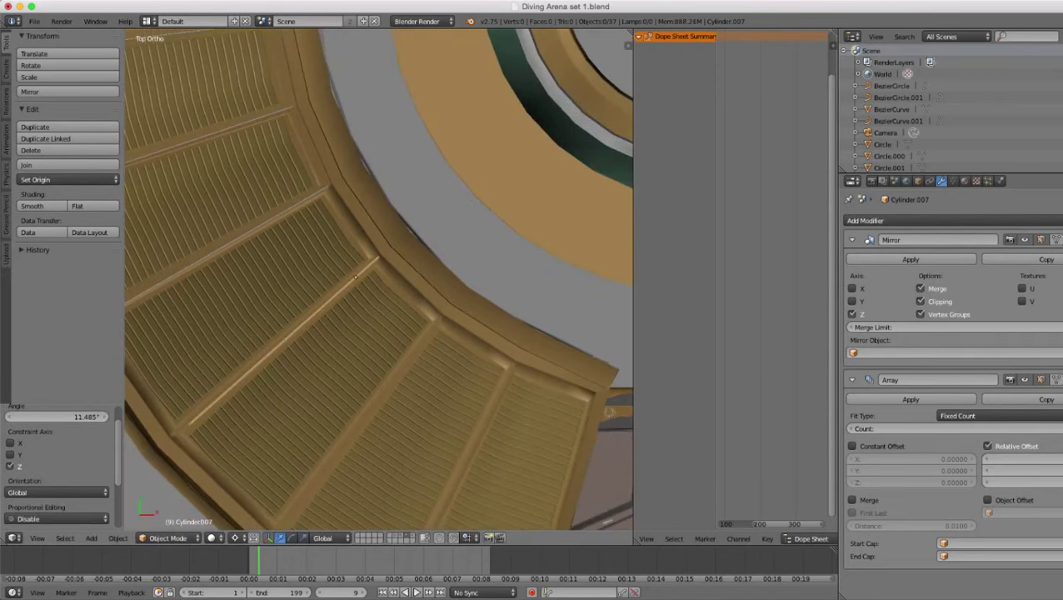
scroll(433, 384, "up", 2)
scroll(315, 208, "up", 2)
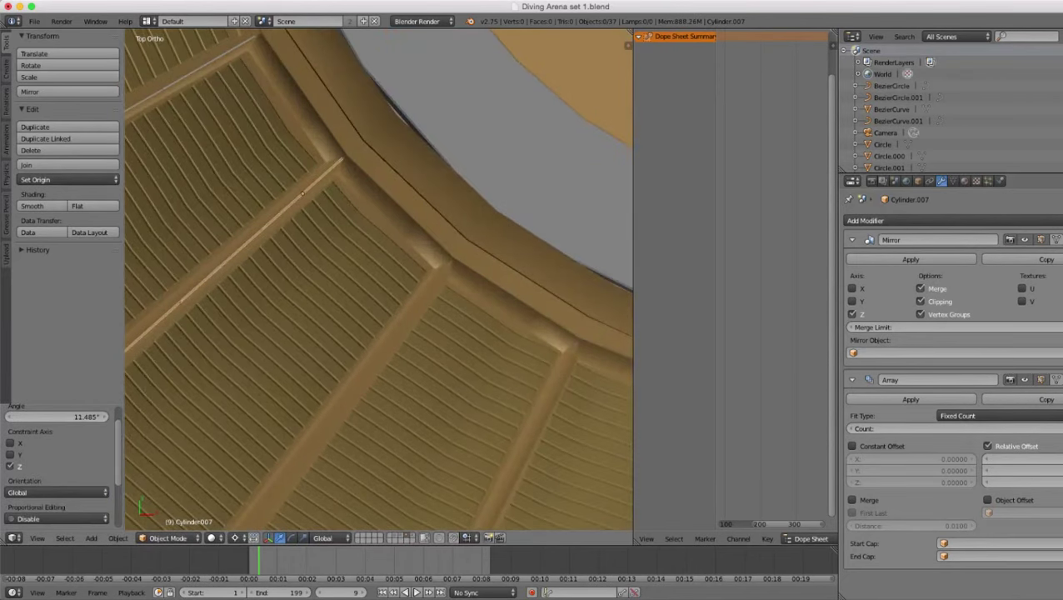
right_click(302, 192)
key("shift+d")
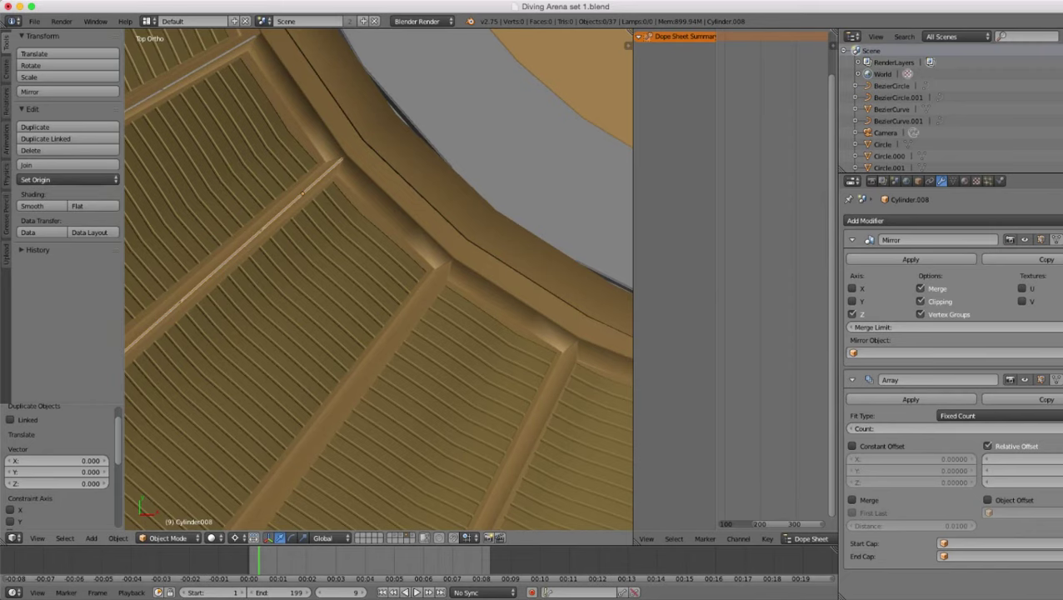
key("r")
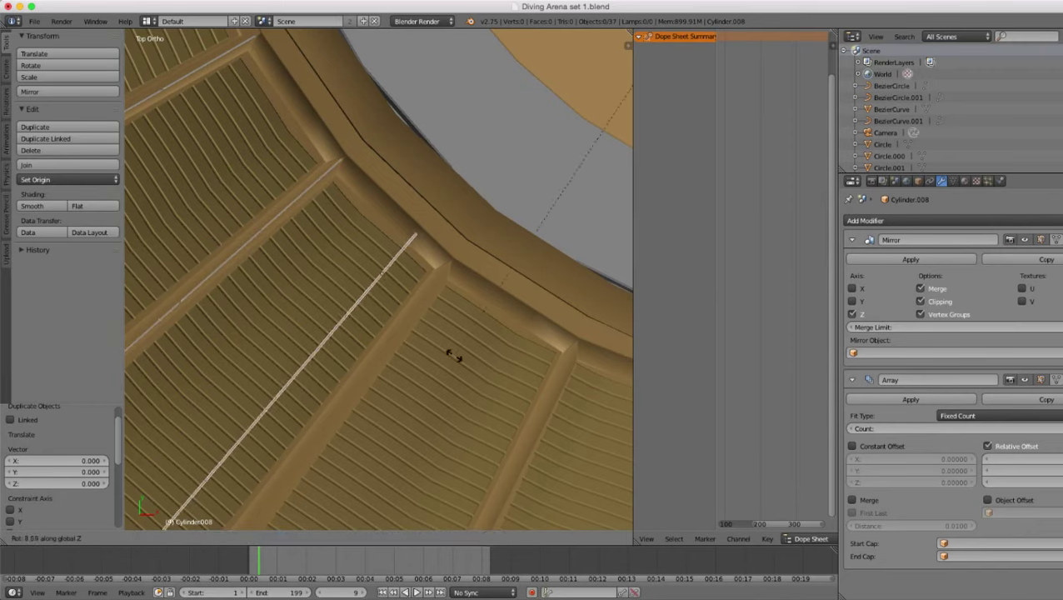
left_click(495, 379)
- Duplicate the sixth railing in place and rotate the copy about 11.46° around Z onto the last divider
scroll(496, 379, "down", 2)
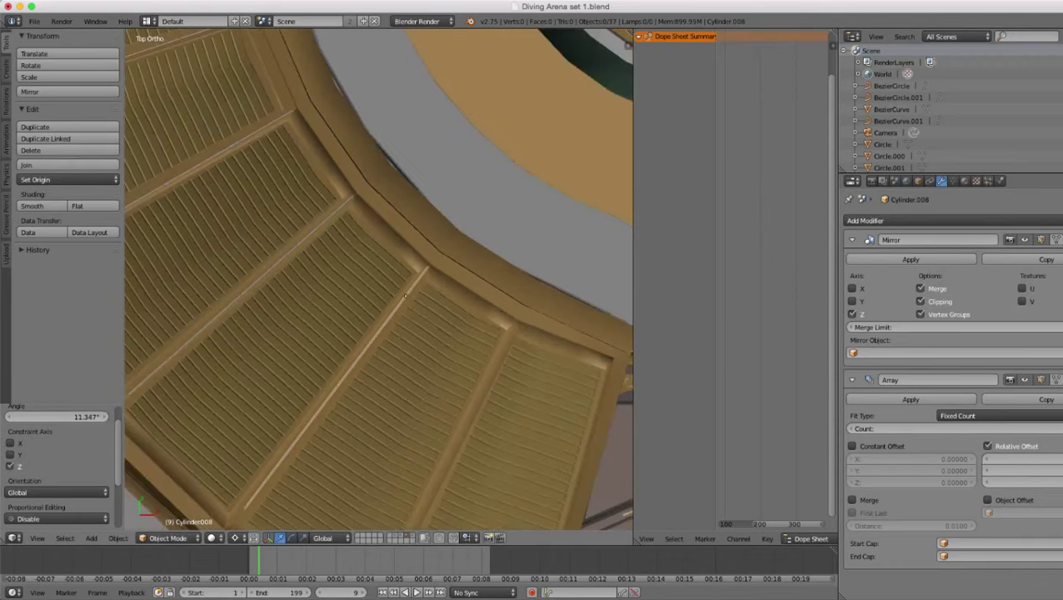
middle_click_drag(496, 379, 372, 301, "shift")
key("shift+d")
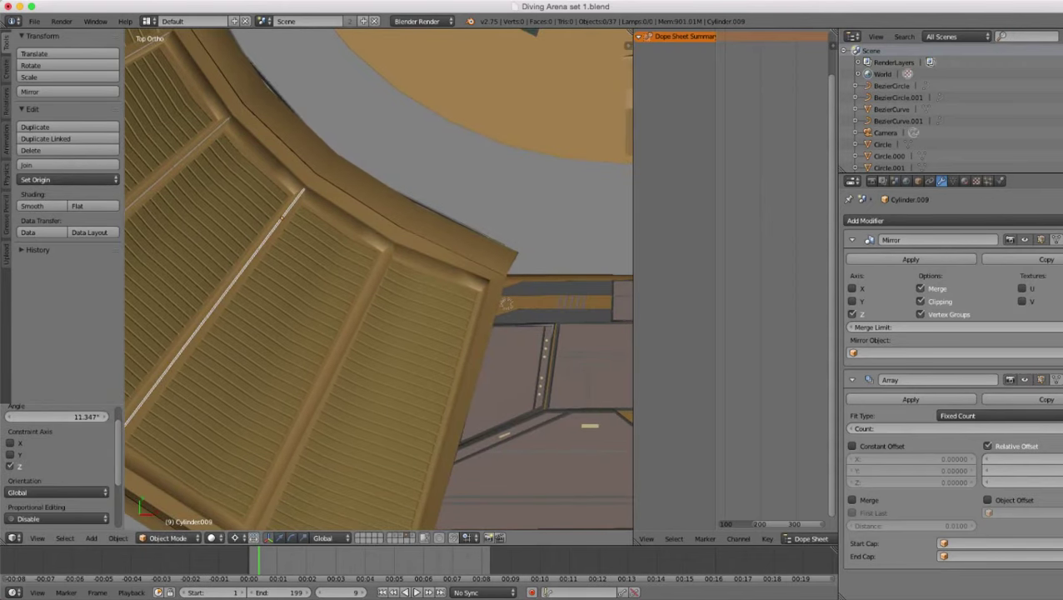
left_click(372, 301)
scroll(371, 302, "up", 3)
key("r")
key("z")
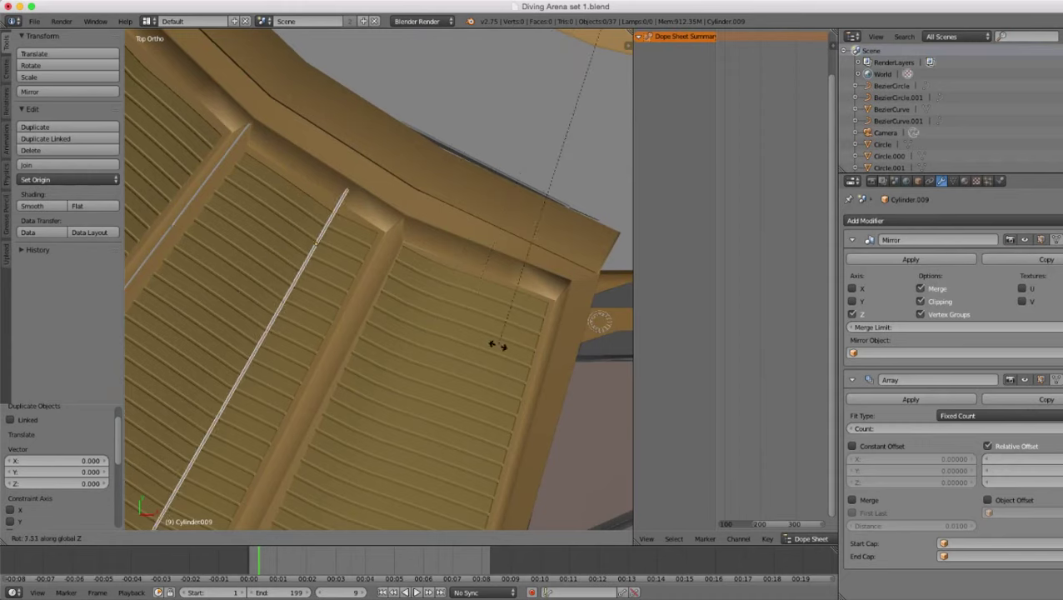
left_click(569, 341)
- Examine the row of railings across the seating from a low perspective view inside the arena
scroll(569, 341, "down", 8)
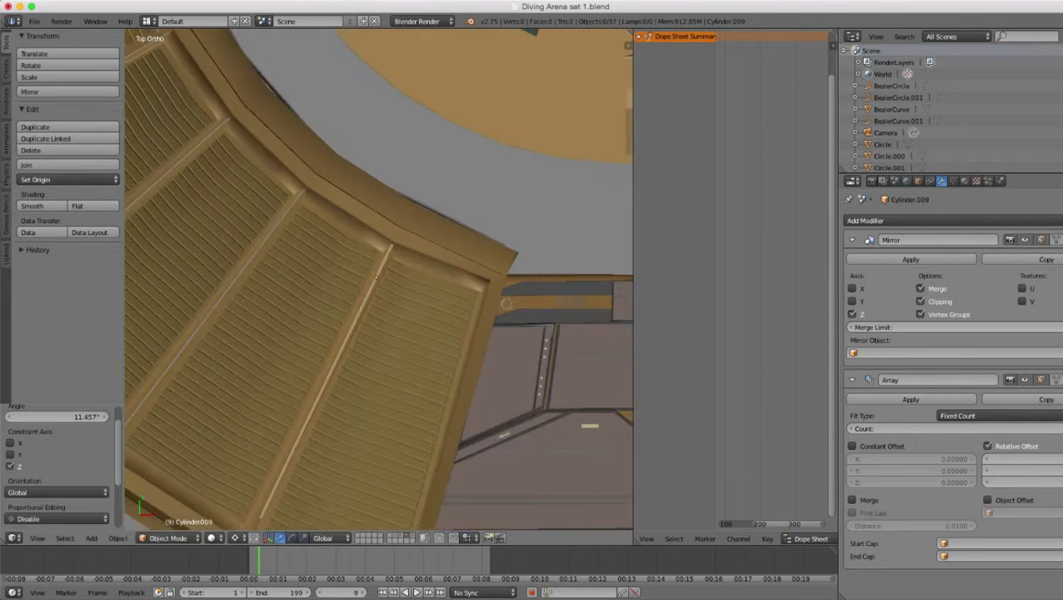
middle_click_drag(569, 341, 533, 225)
scroll(534, 225, "up", 3)
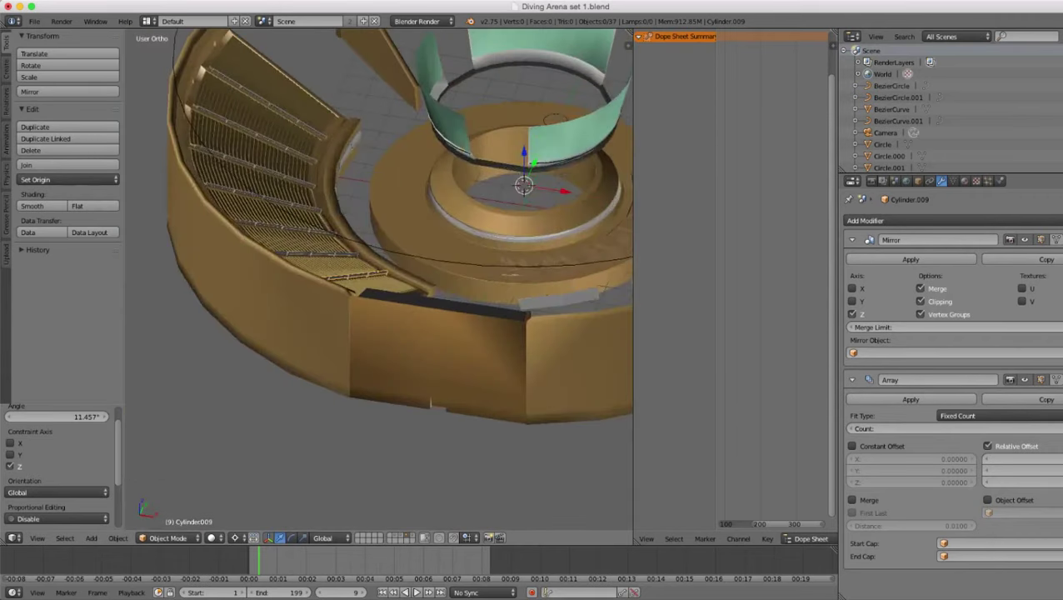
key("KP_5")
middle_click_drag(430, 333, 460, 223)
scroll(425, 283, "up", 4)
scroll(378, 273, "down", 1)
scroll(379, 279, "up", 4)
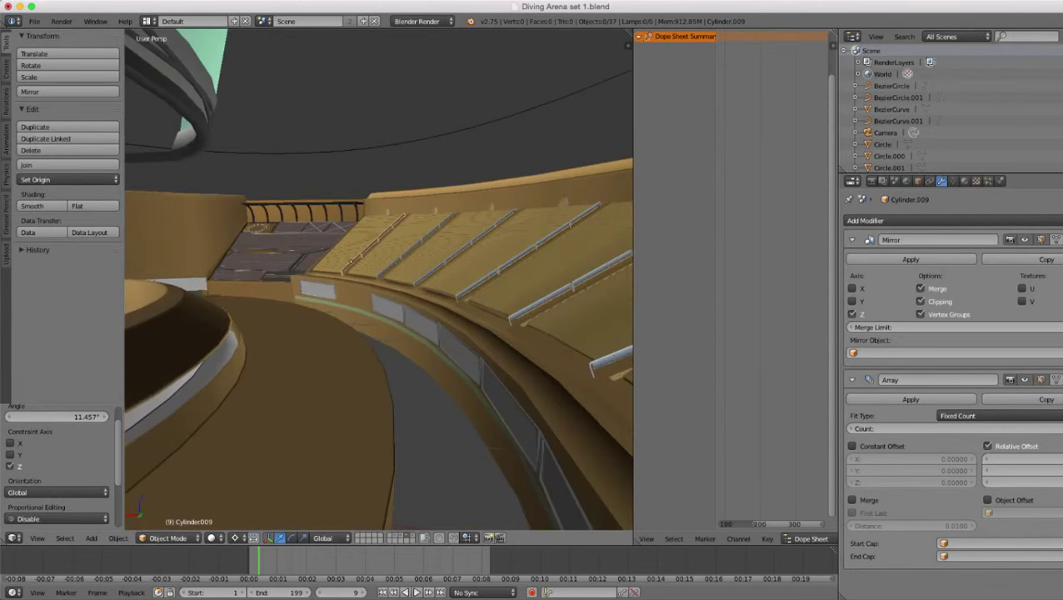
middle_click_drag(379, 279, 338, 285)
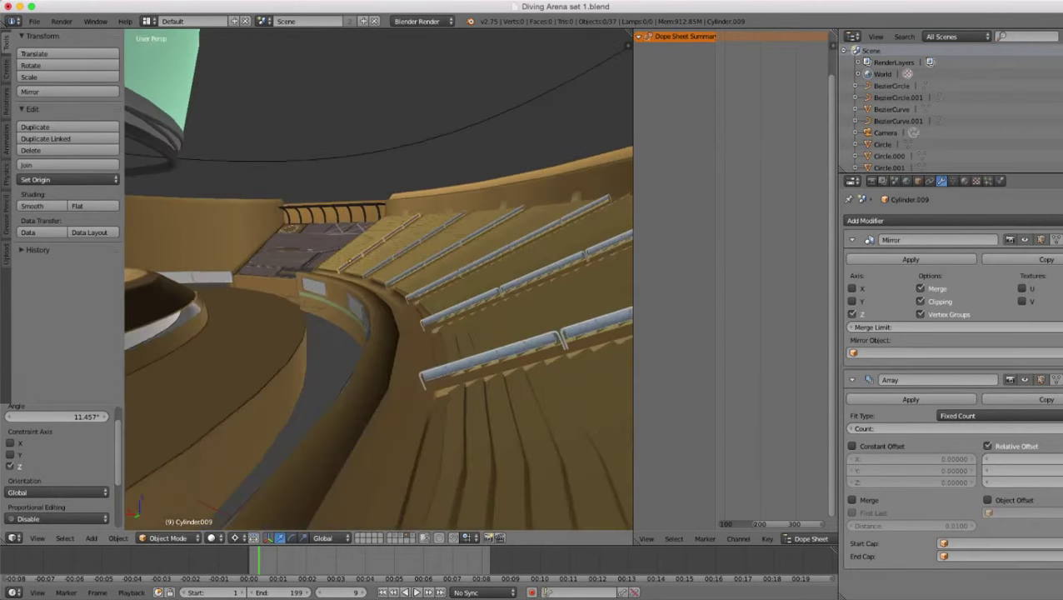
- Select all seven divider railings together, from the nearest to the farthest
right_click(493, 356)
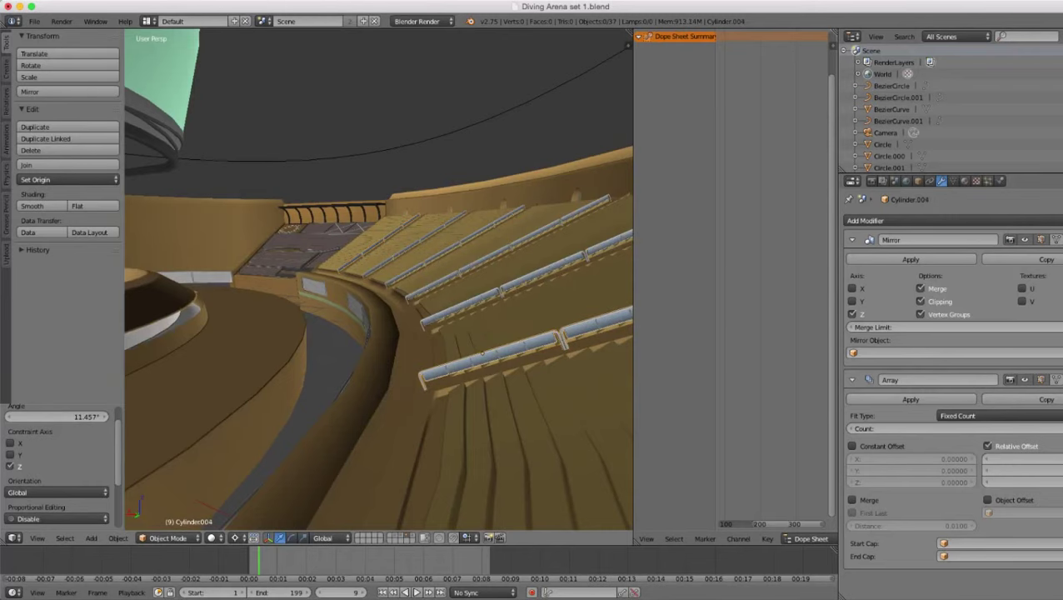
scroll(493, 357, "up", 2)
right_click(520, 328)
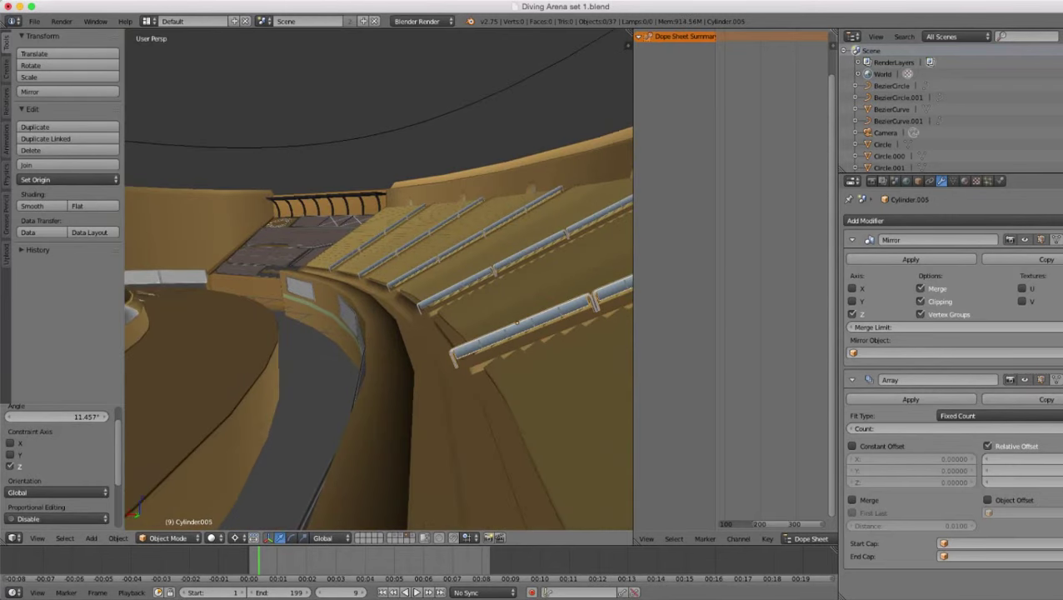
scroll(521, 327, "up", 2)
right_click(605, 295)
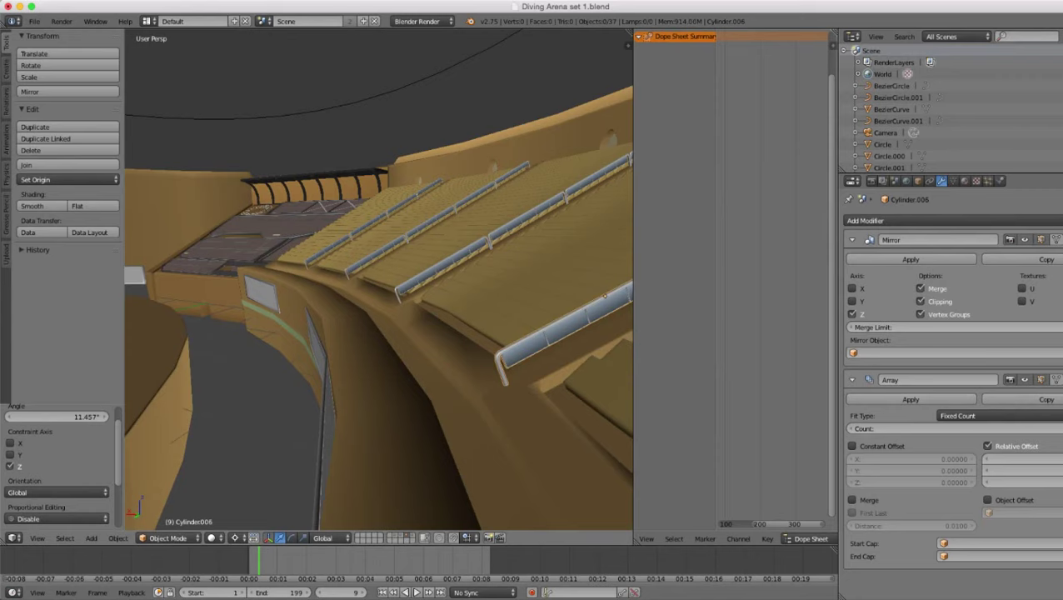
right_click(531, 215)
scroll(531, 214, "up", 2)
right_click(373, 213, "shift")
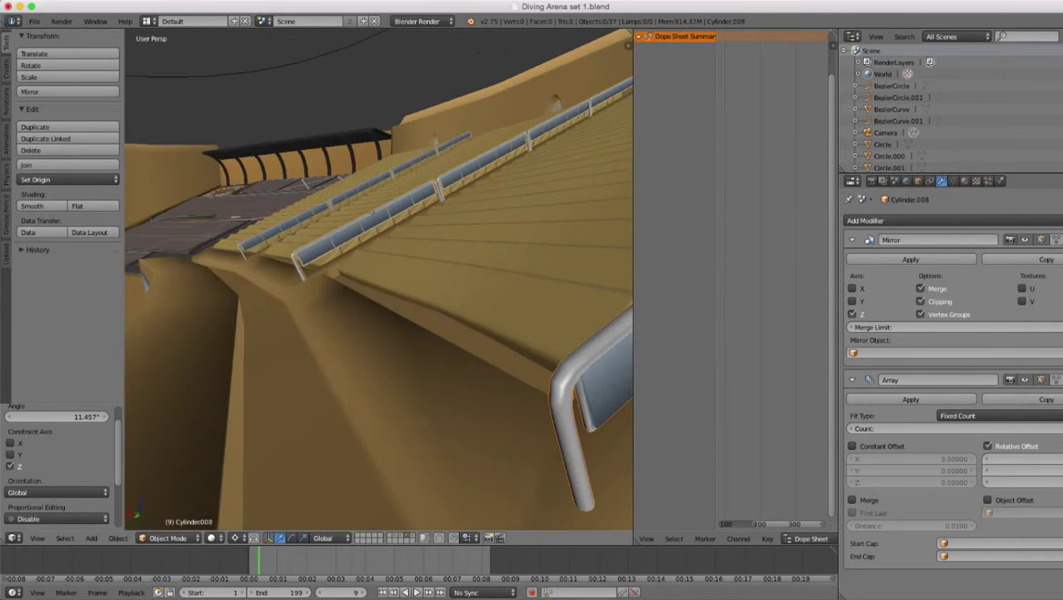
right_click(335, 202, "shift")
scroll(335, 202, "down", 8)
middle_click_drag(378, 280, 492, 331)
key("z")
key("z")
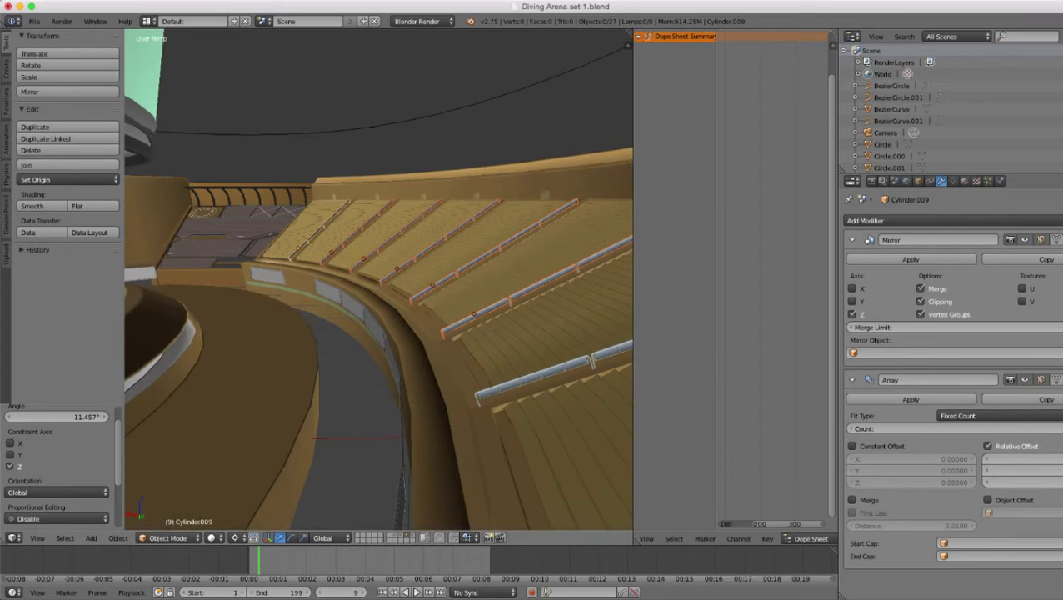
right_click(542, 373, "shift")
- Lower the selected railings by about 0.038 along Z so they sit closer to their dividers
key("z")
middle_click_drag(534, 367, 500, 354)
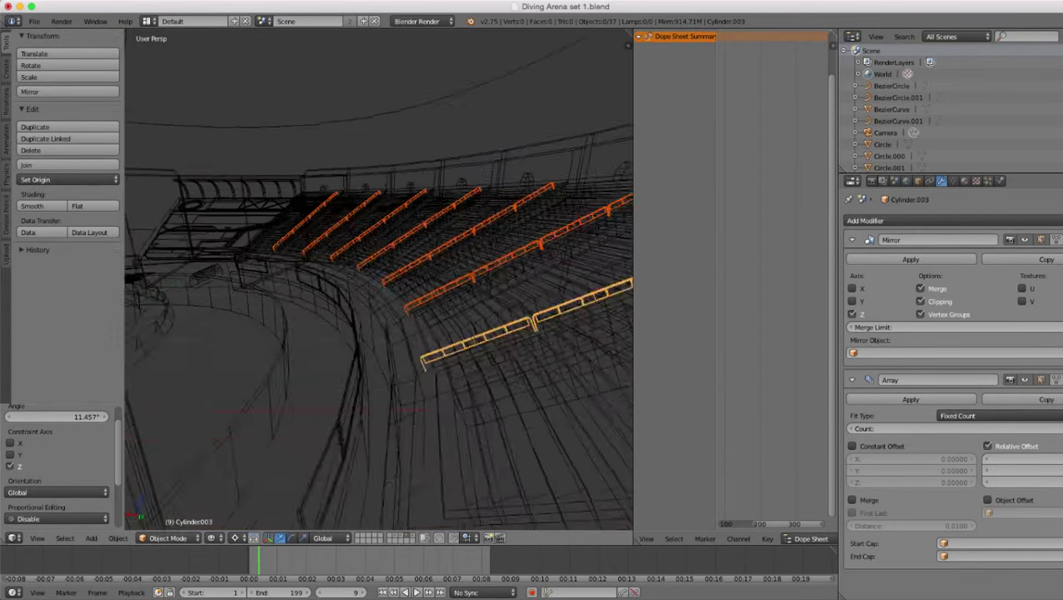
scroll(500, 354, "up", 4)
key("z")
middle_click_drag(375, 225, 272, 122)
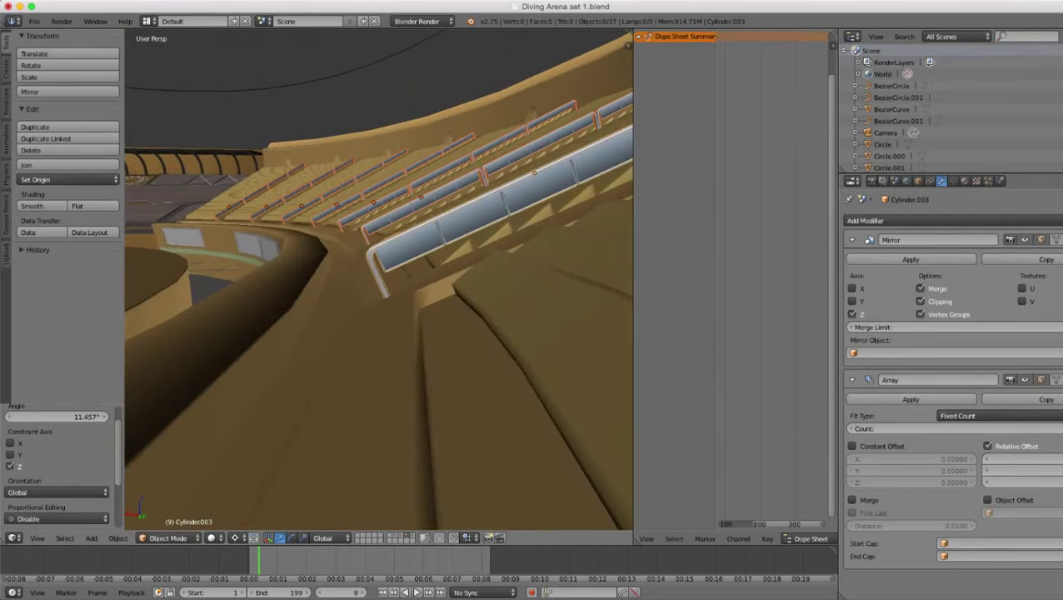
key("g")
key("z")
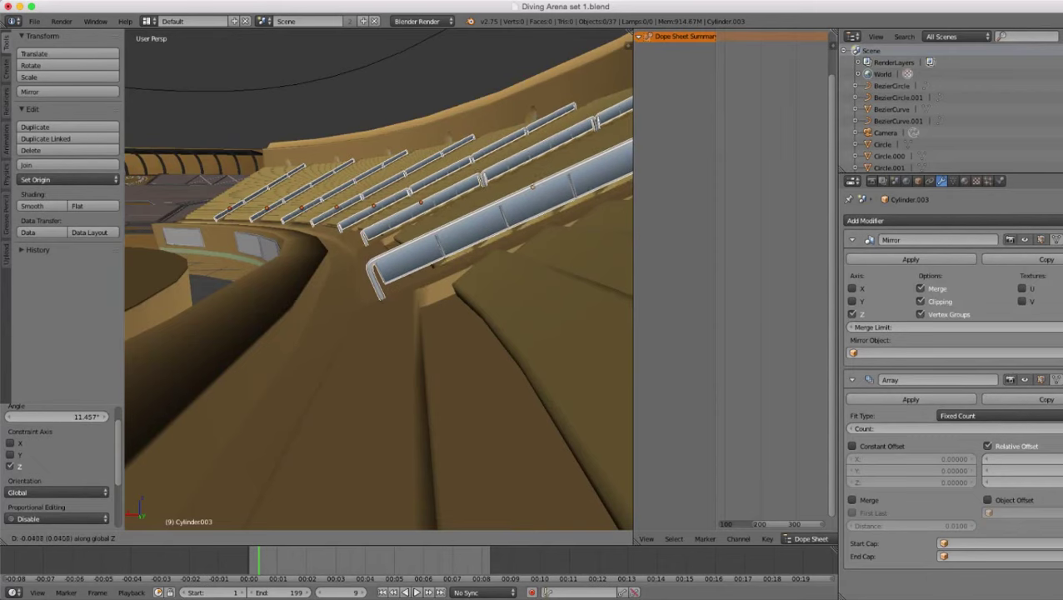
key("Return")
- Deselect everything and examine how the lowered railings sit on the seating dividers
scroll(379, 280, "down", 6)
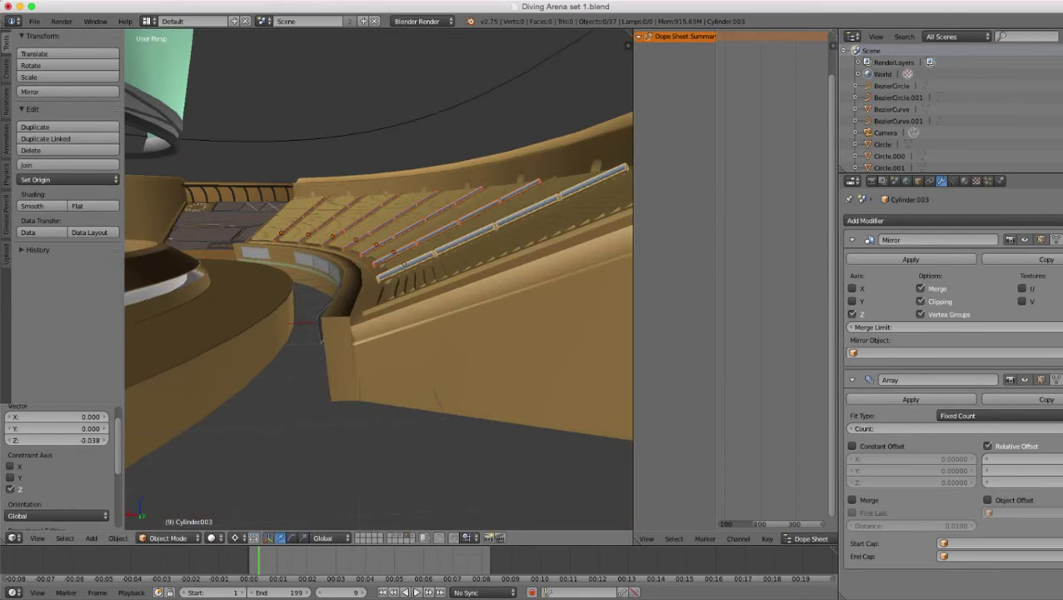
key("z")
middle_click_drag(379, 250, 388, 308)
key("z")
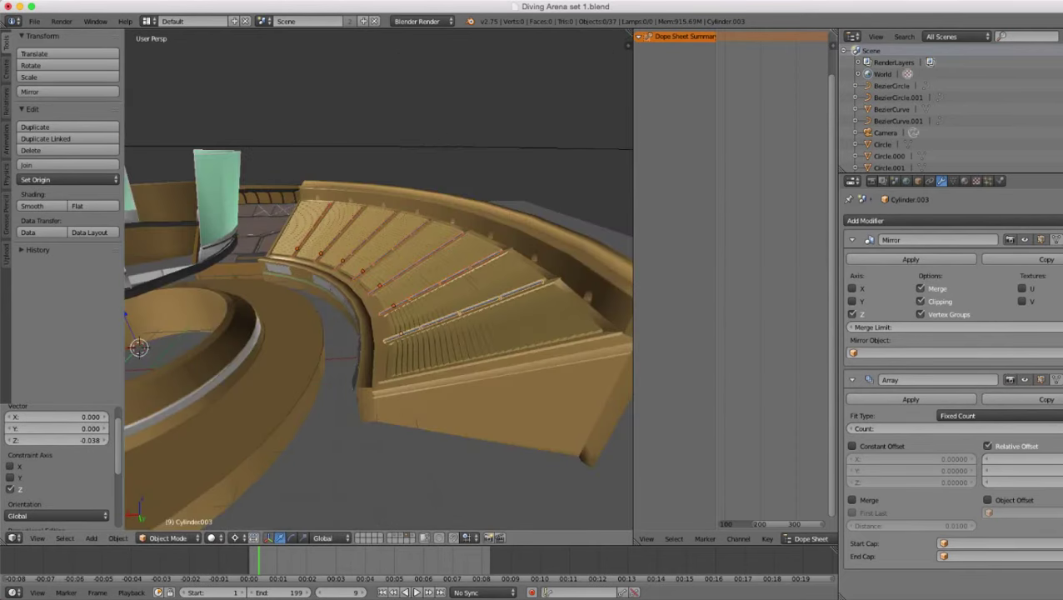
key("a")
scroll(379, 280, "down", 5)
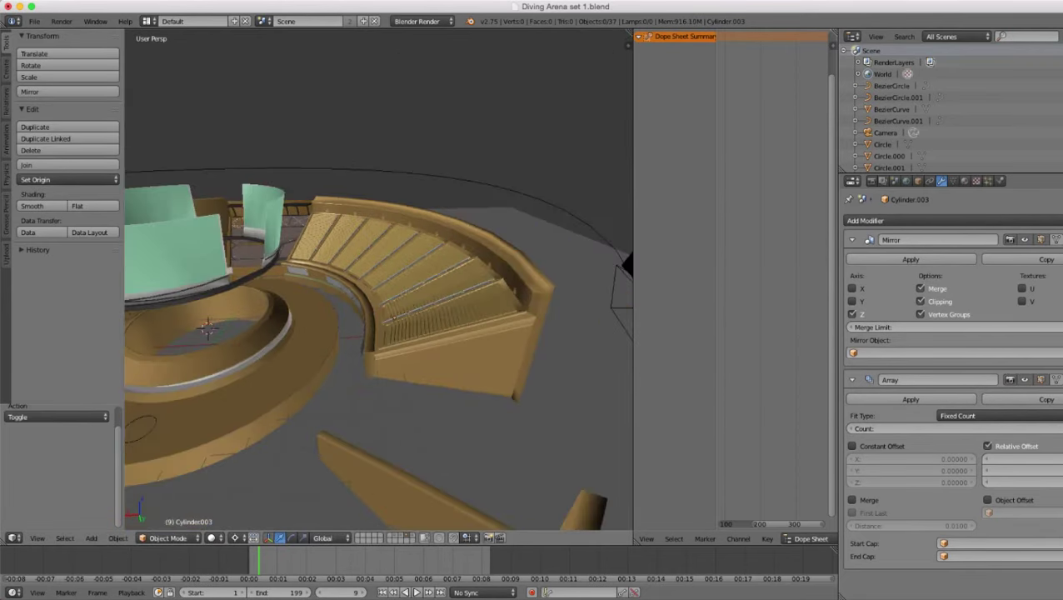
mouse_move(379, 250)
middle_mouse_down()
mouse_move(387, 308)
mouse_move(375, 233)
middle_mouse_up()
scroll(379, 280, "up", 8)
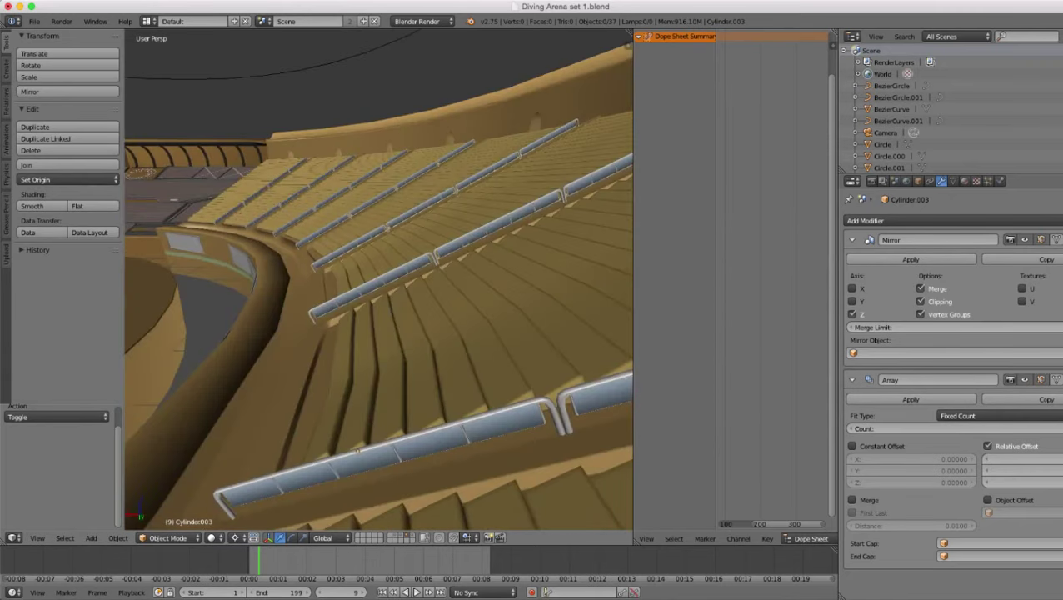
- Change the diffuse colour of the railing panels' Material.002 to a pale purple
right_click(388, 281)
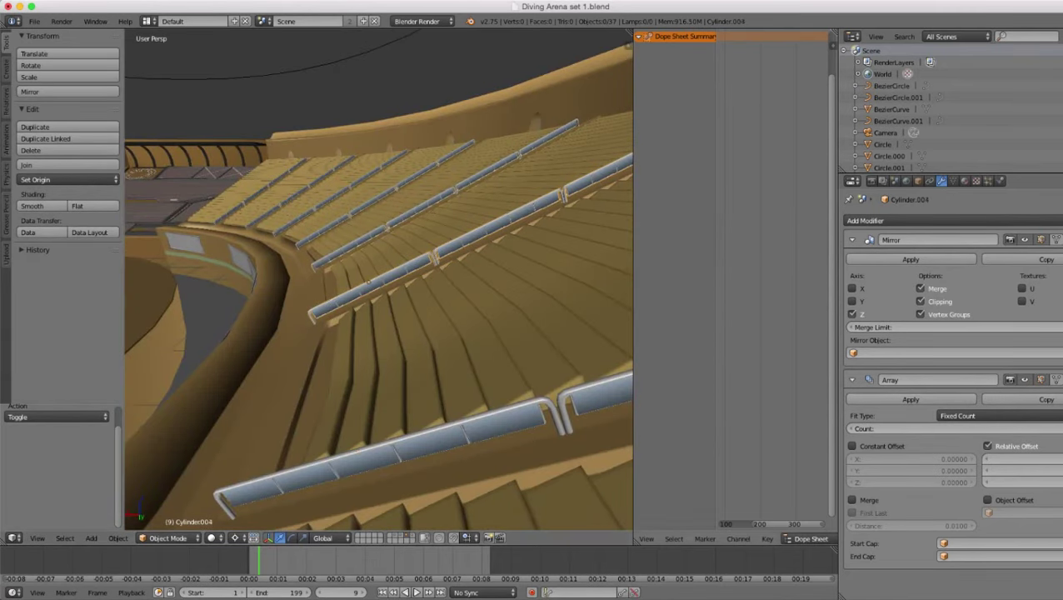
left_click(965, 180)
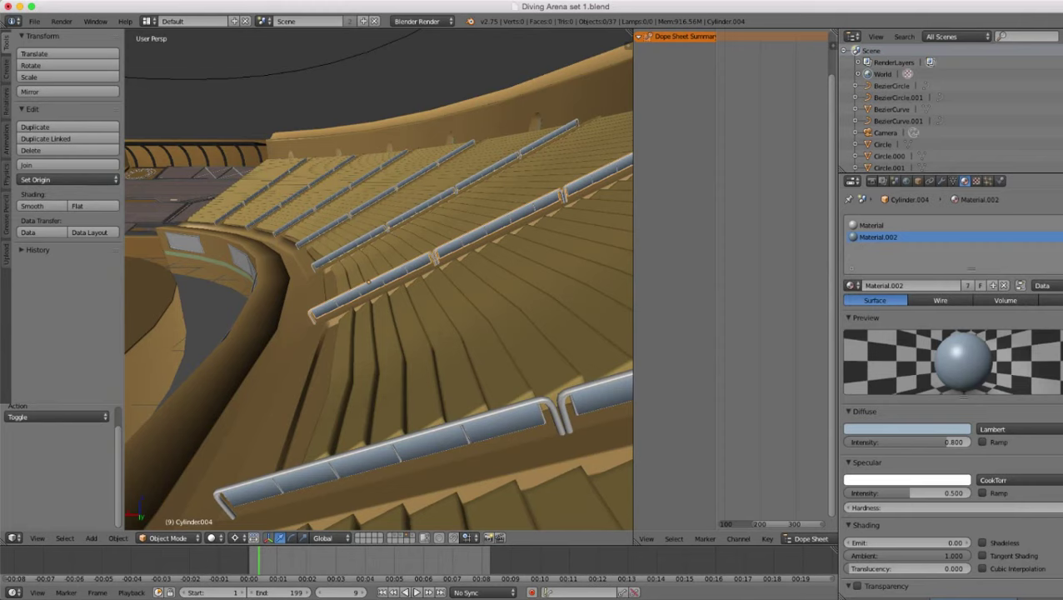
left_click(906, 428)
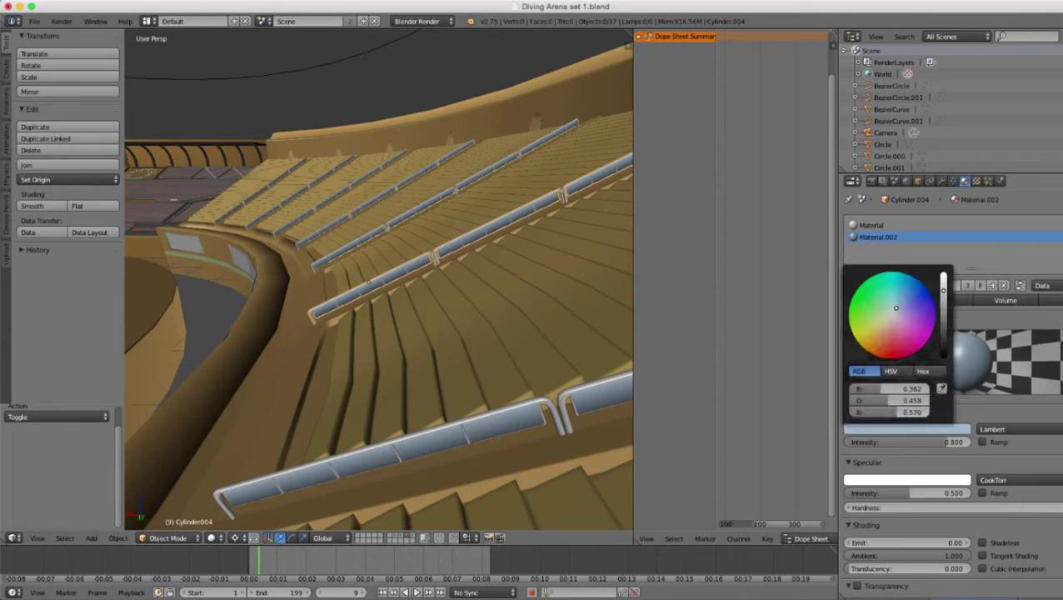
mouse_move(897, 308)
left_mouse_down()
mouse_move(881, 313)
mouse_move(888, 322)
mouse_move(897, 312)
left_mouse_up()
scroll(380, 279, "down", 8)
middle_click_drag(379, 279, 437, 290)
scroll(391, 287, "up", 5)
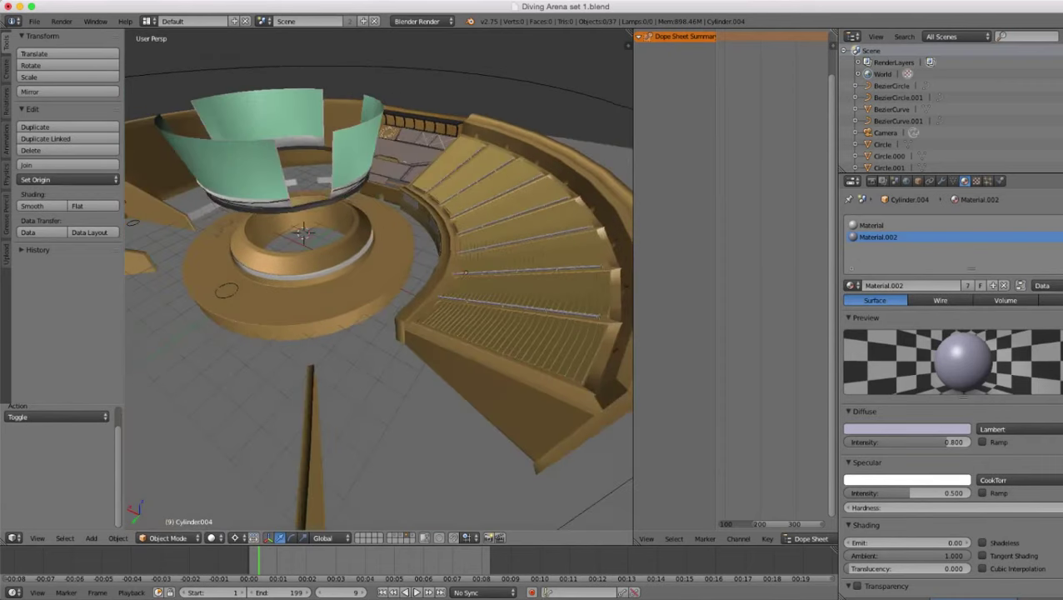
- Duplicate the nearest divider railing in place and move the copy to layer 19
scroll(450, 291, "up", 1)
key("z")
key("z")
right_click(500, 308)
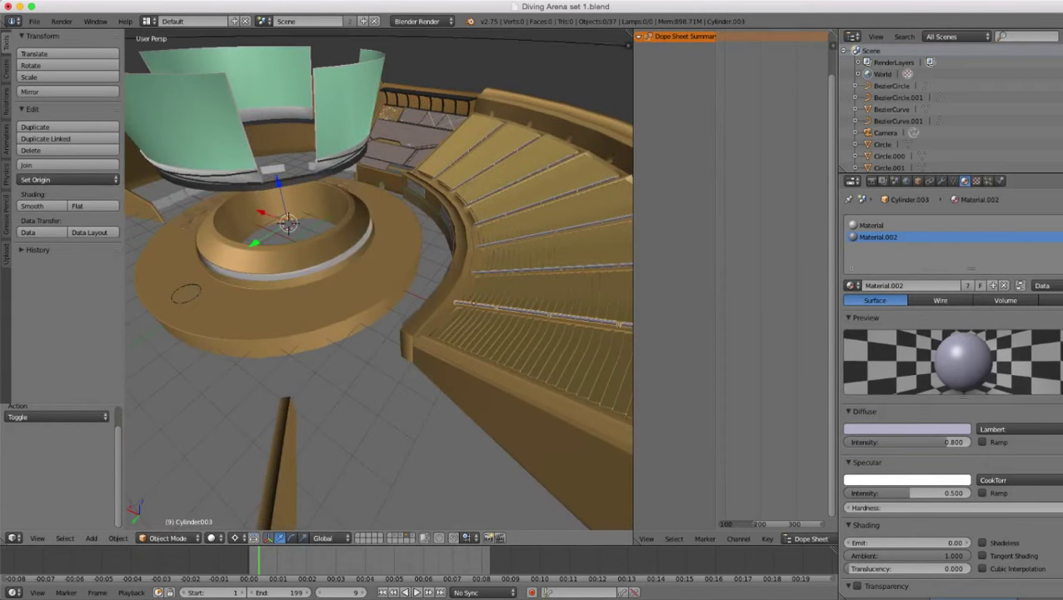
key("z")
middle_click_drag(500, 309, 434, 250)
scroll(467, 275, "up", 3)
key("z")
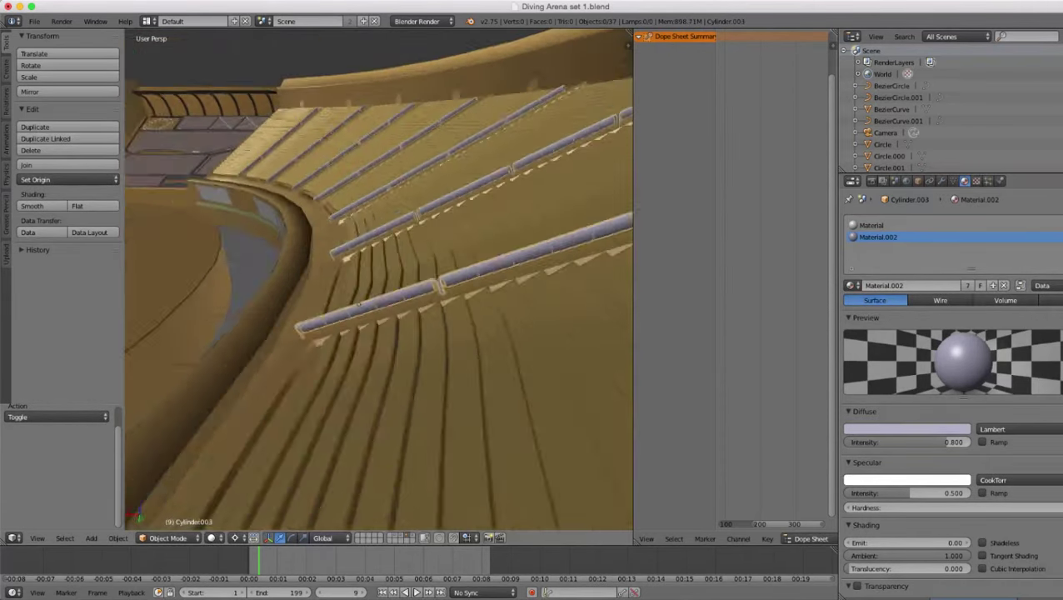
middle_click_drag(358, 305, 408, 265)
key("shift+d")
left_click(408, 265)
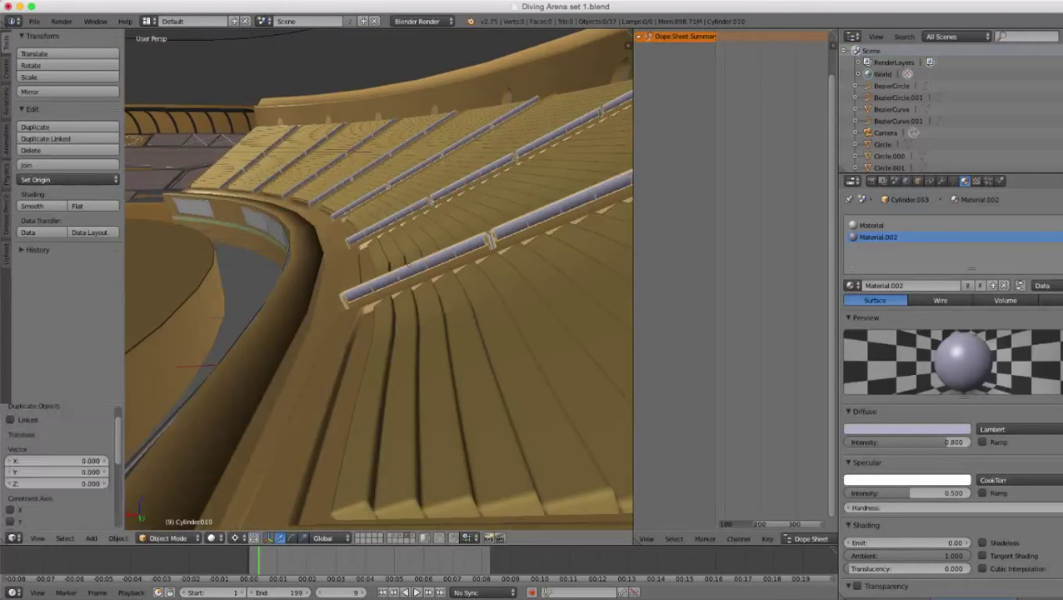
key("m")
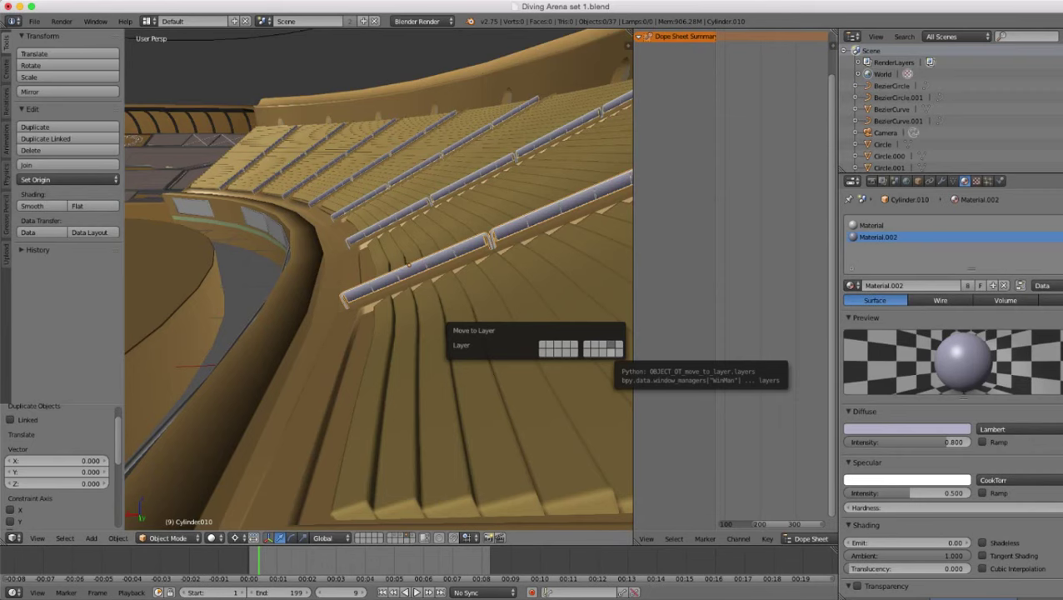
left_click(612, 352)
- Select the original nearest railing again and check it against the seating in wireframe and solid shading
scroll(379, 279, "down", 3)
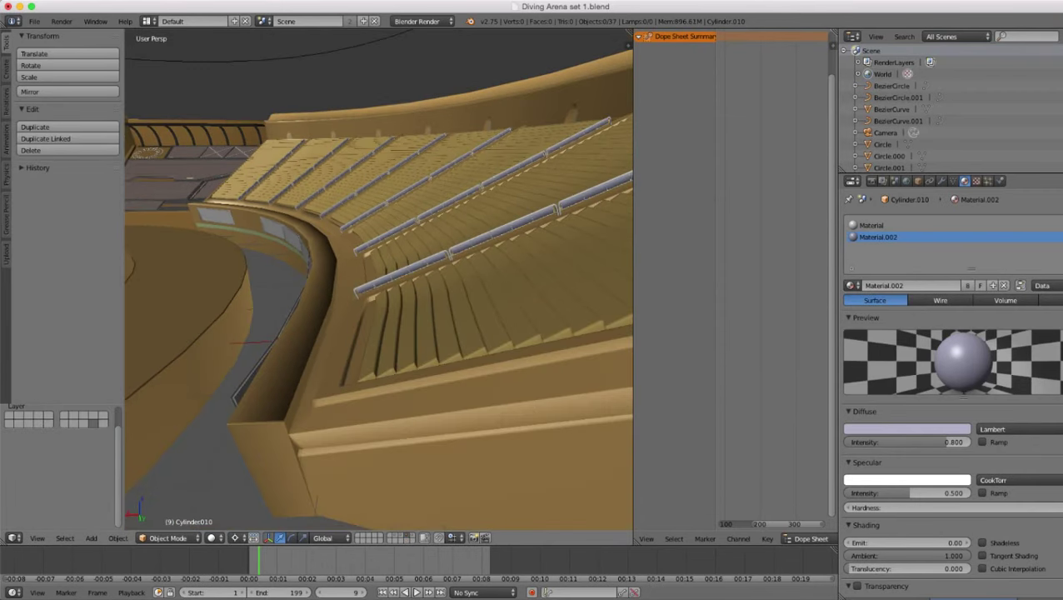
right_click(492, 309)
scroll(380, 279, "up", 2)
key("z")
key("z")
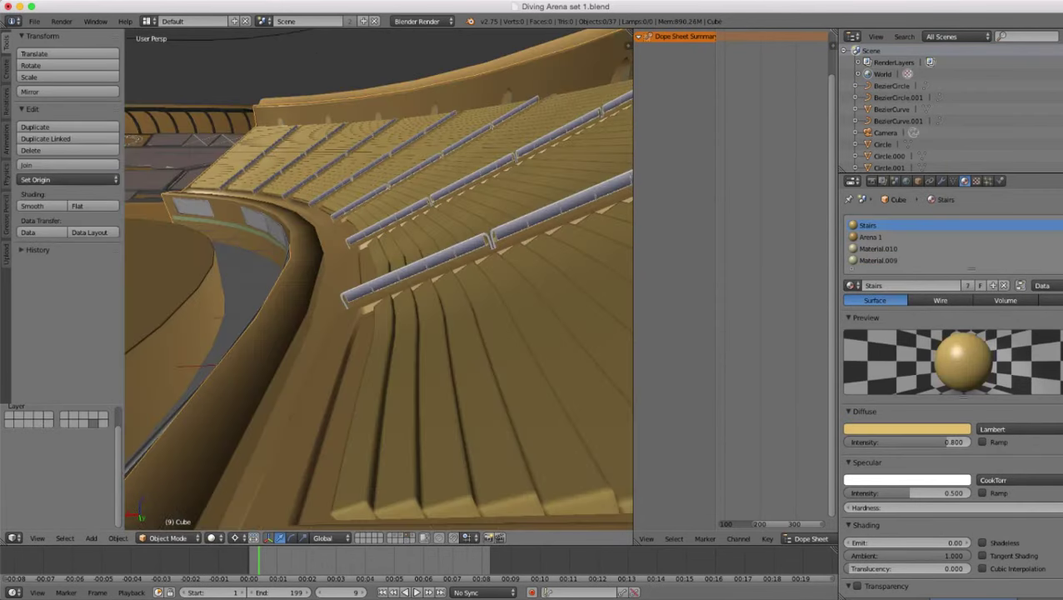
right_click(450, 254)
right_click(454, 252)
key("z")
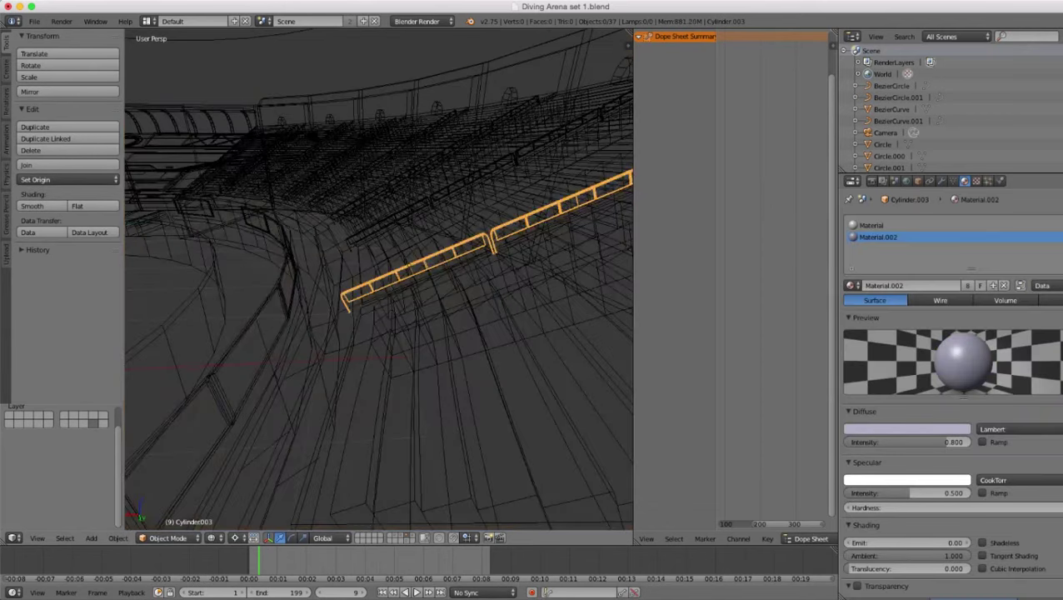
key("z")
- Extend the selection from the nearest railing to the next four divider railings, ending with Cylinder.007 active
middle_click_drag(454, 253, 417, 375)
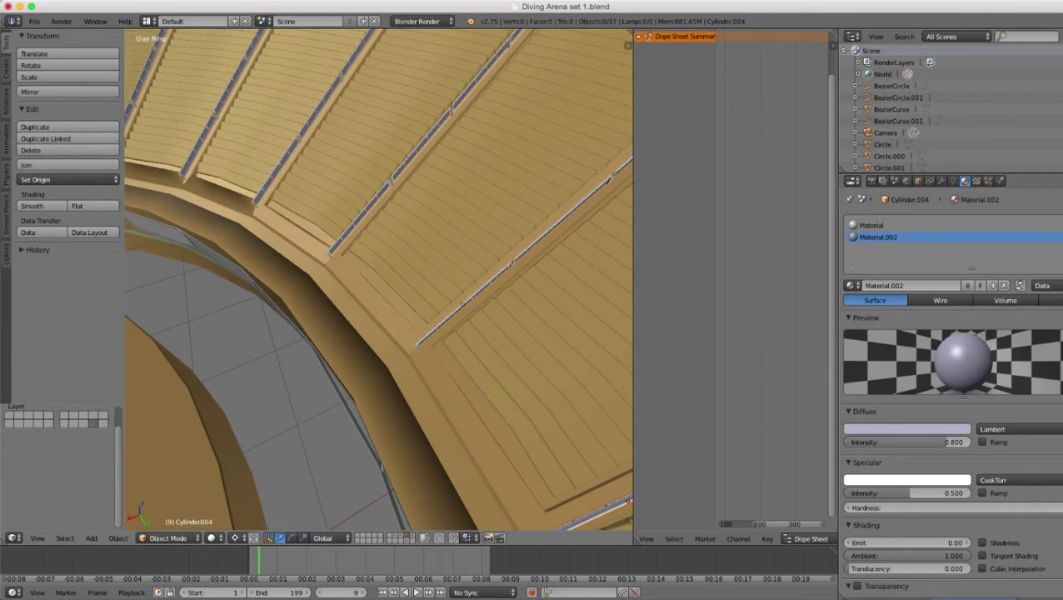
scroll(519, 257, "down", 4)
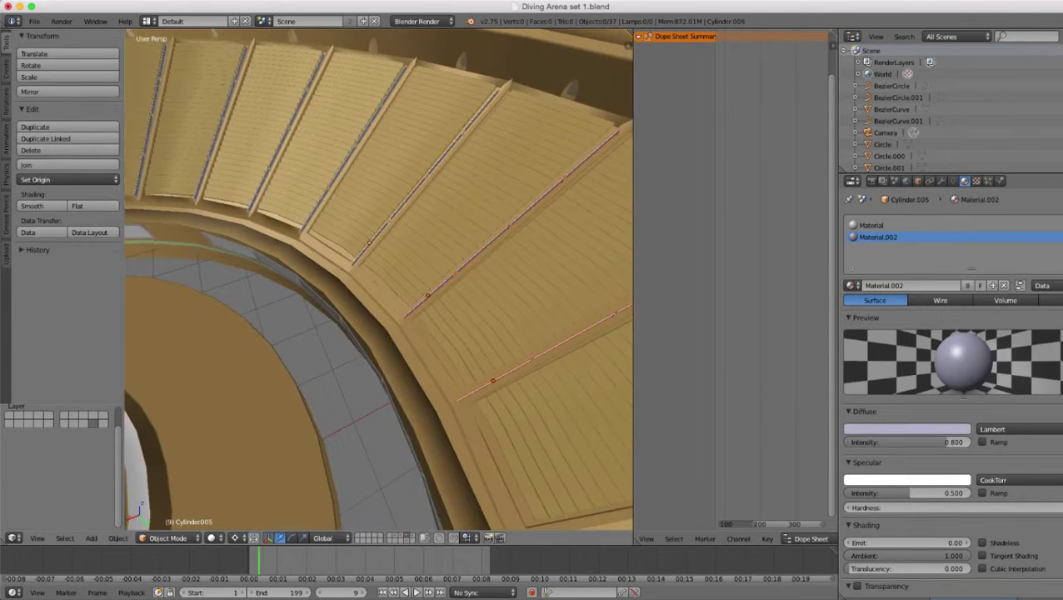
right_click(494, 373)
middle_click_drag(493, 373, 483, 275)
scroll(500, 321, "up", 4)
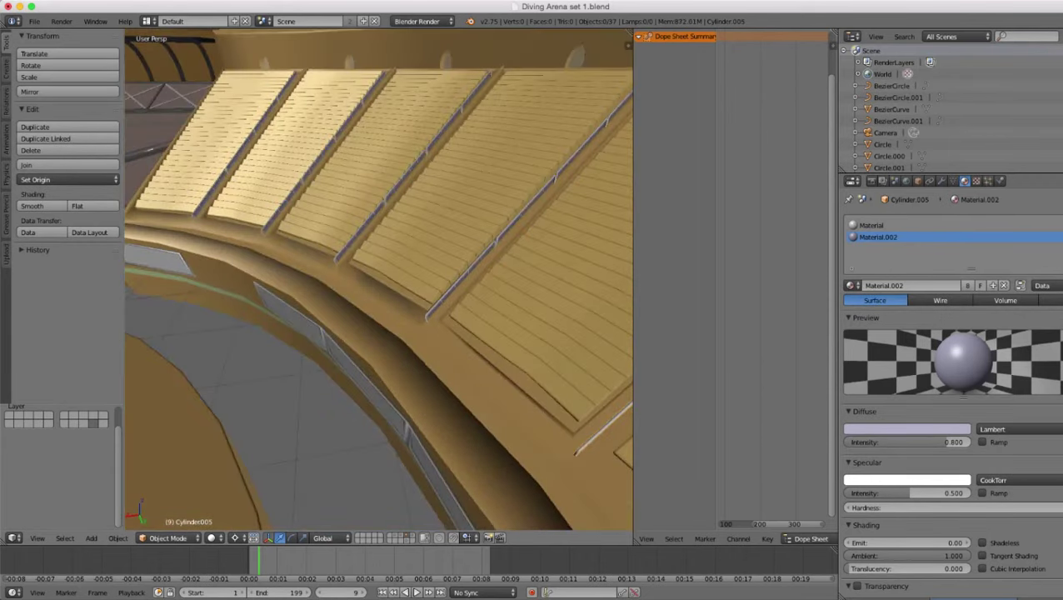
right_click(484, 256)
scroll(483, 255, "up", 3)
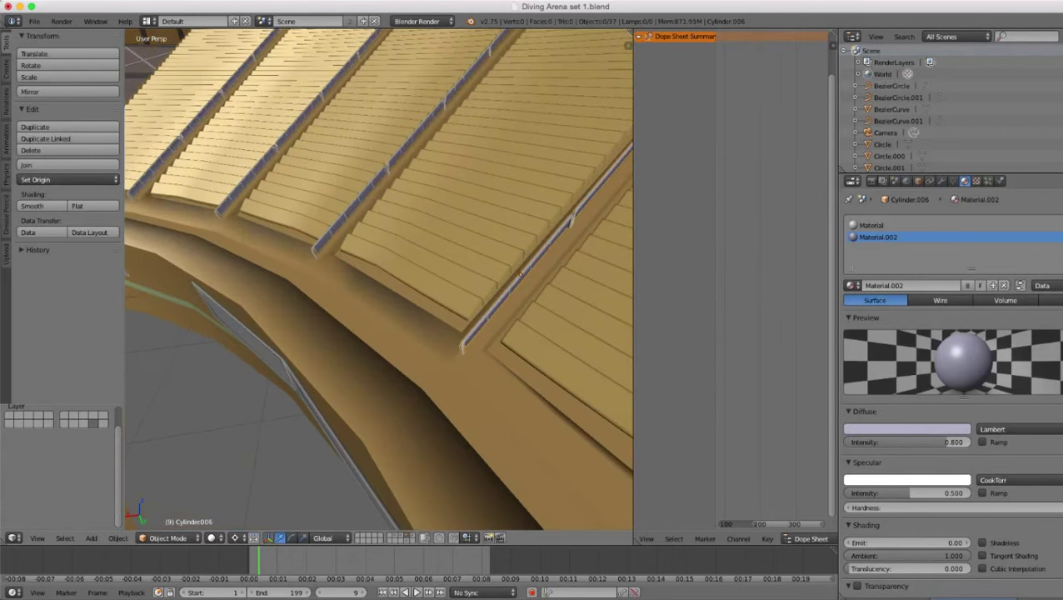
right_click(350, 202)
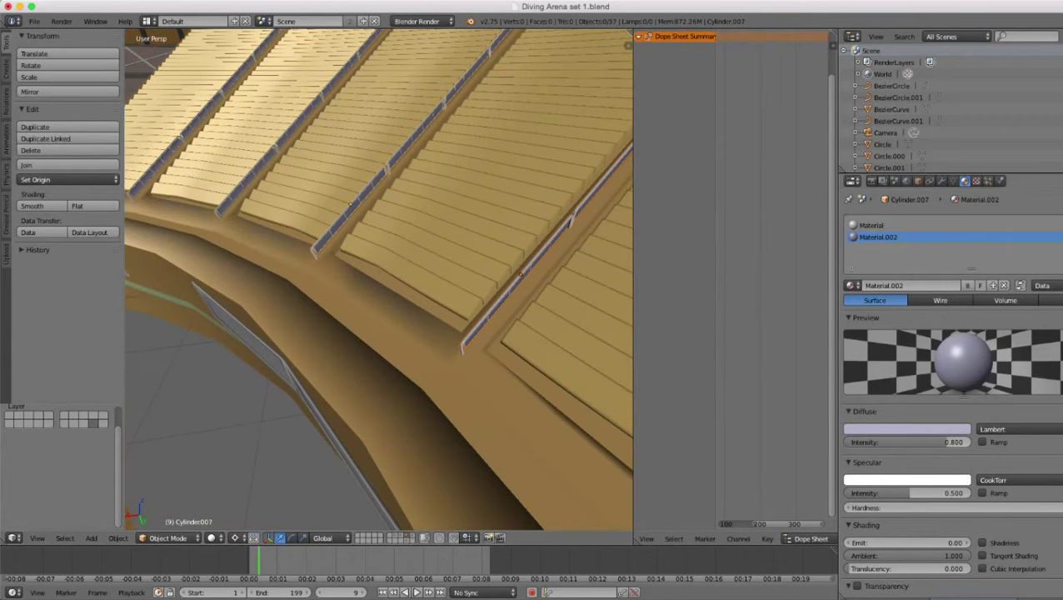
- Rename the railing's white material as bannister
left_click(883, 226)
left_click(900, 285)
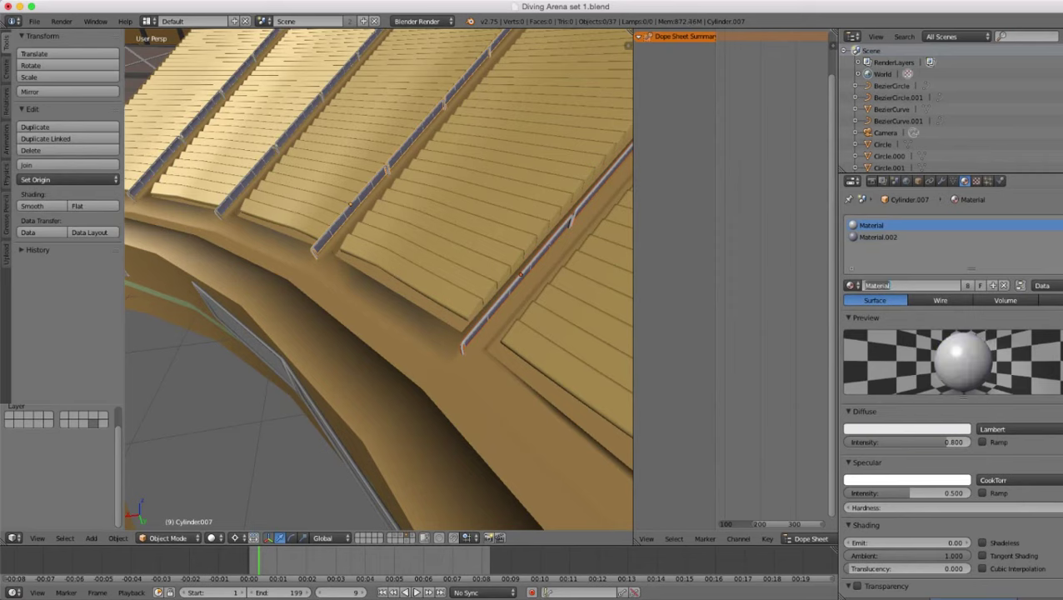
type("line")
type("bannister")
key("Return")
- Rename the panel material Material.002 as Purple bannister thing
left_click(880, 237)
left_click(907, 286)
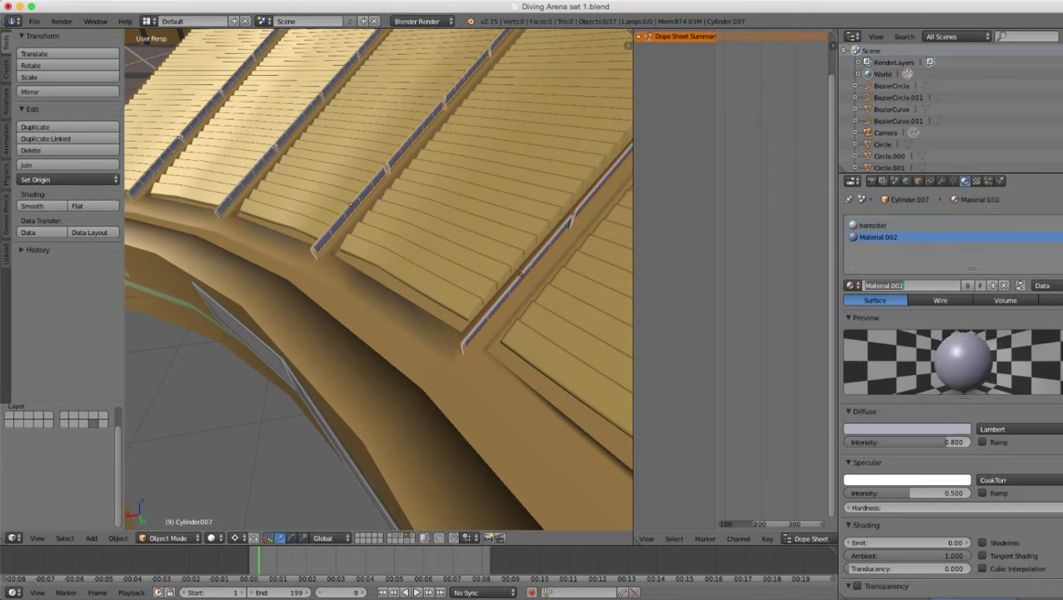
type("Purple banni")
type("ster thing")
key("Return")
- Add the two farthest divider railings to the selection and check the whole selected row
mouse_move(379, 280)
middle_mouse_down()
mouse_move(450, 304)
mouse_move(392, 270)
middle_mouse_up()
key("z")
key("z")
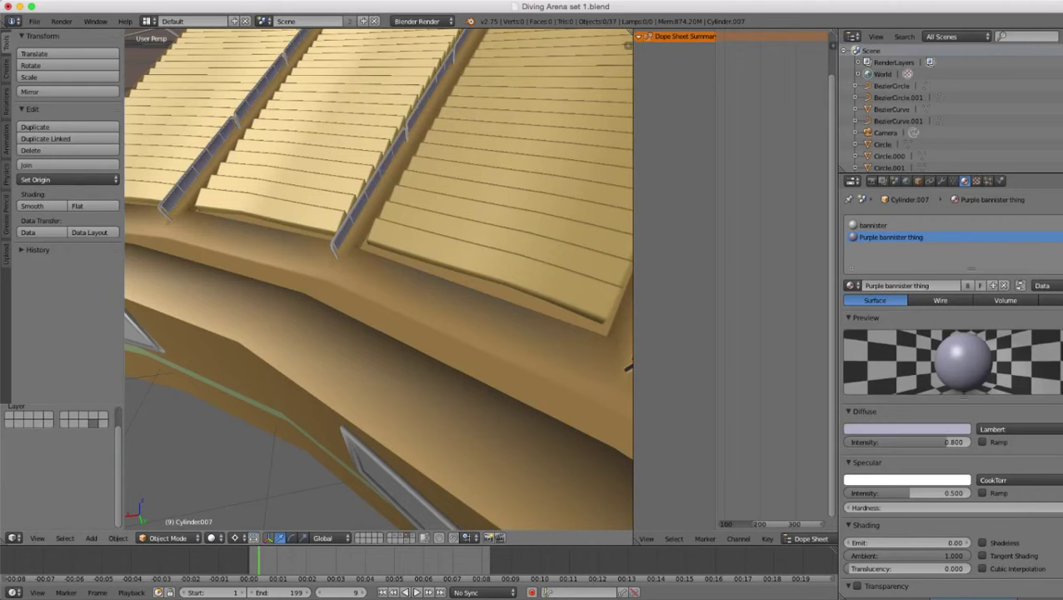
key("shift+d")
middle_click_drag(367, 267, 455, 308)
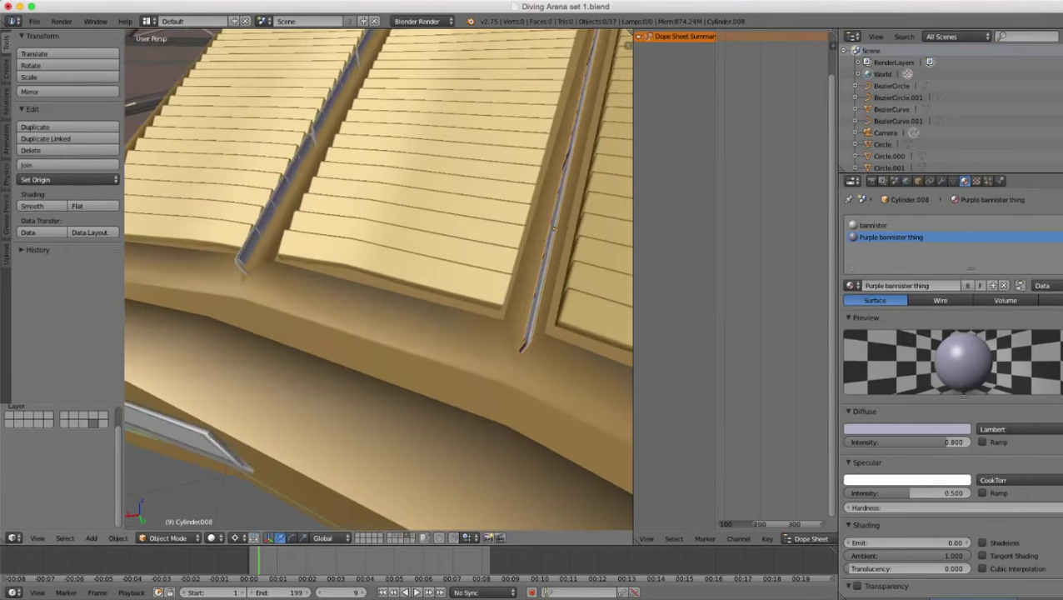
right_click(337, 92, "shift")
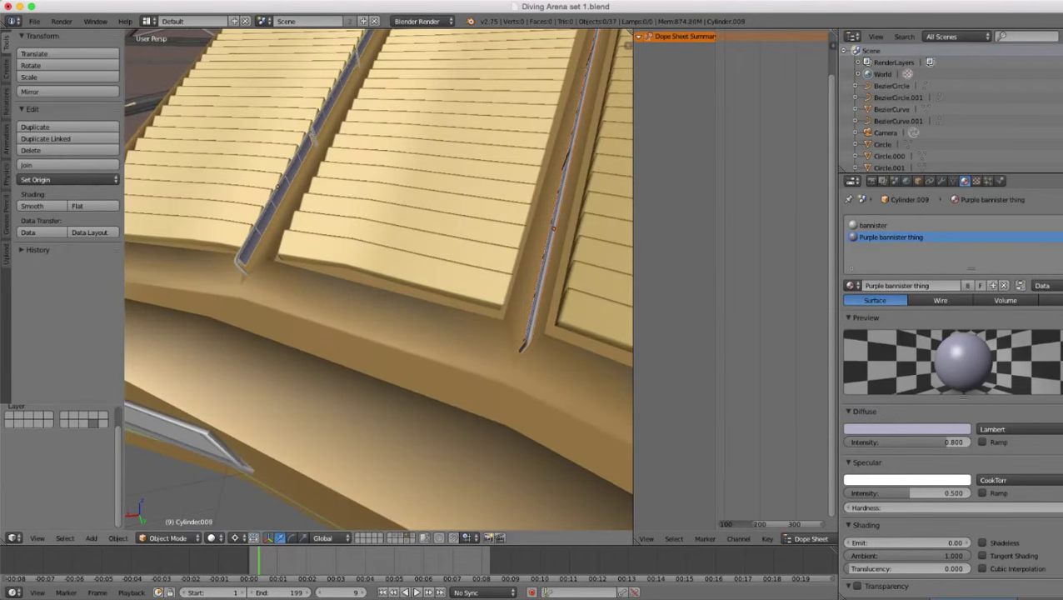
scroll(380, 279, "down", 11)
scroll(379, 279, "down", 3)
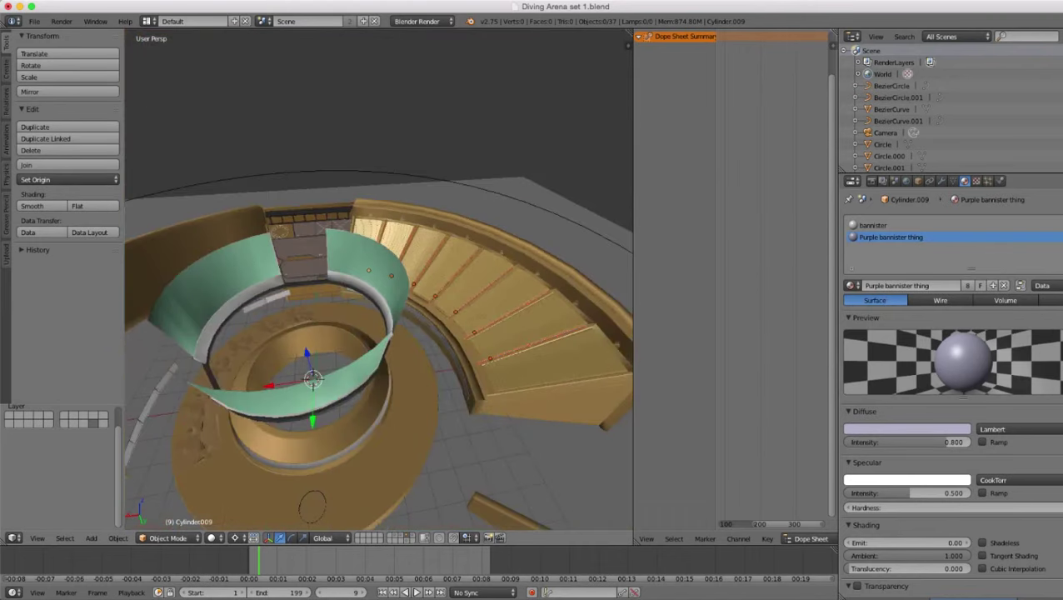
middle_click_drag(379, 279, 396, 225, "shift")
scroll(379, 279, "up", 7)
scroll(379, 279, "up", 2)
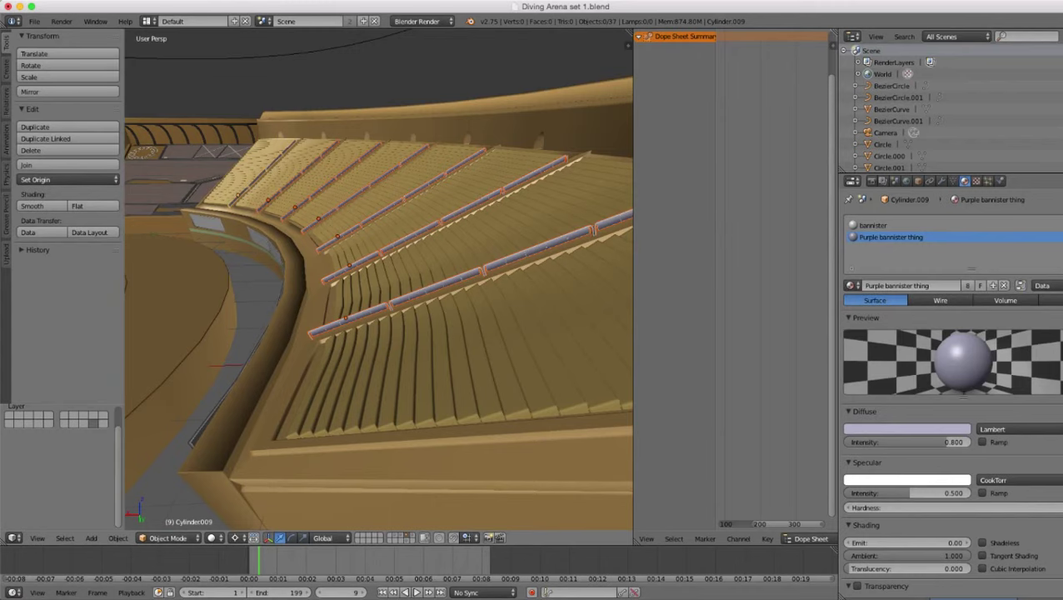
- Show the railings' modifiers and make the nearest railing the active object
left_click(942, 181)
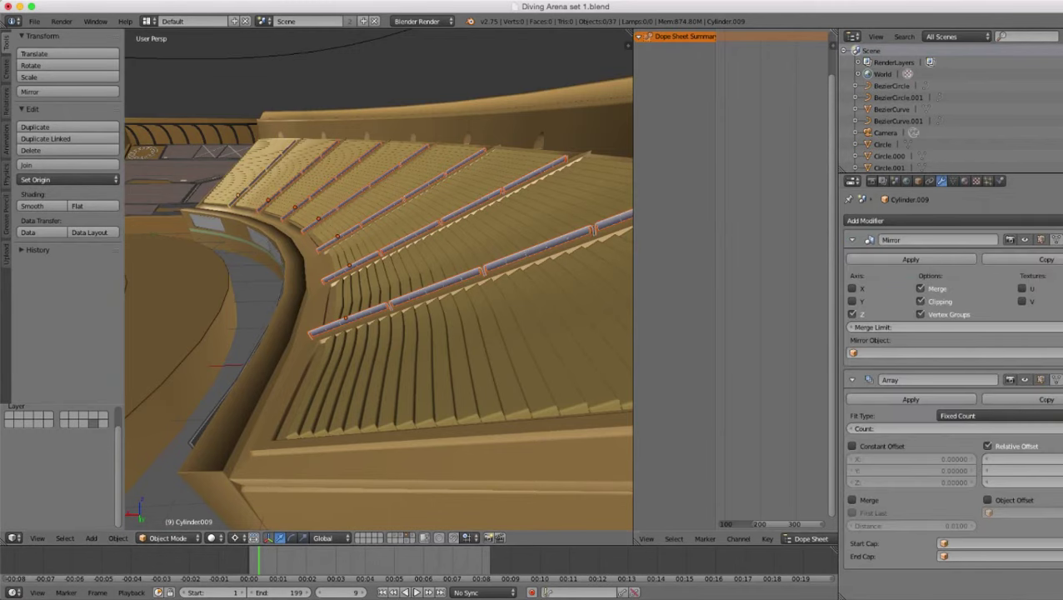
scroll(379, 279, "down", 5)
middle_click_drag(379, 279, 379, 325)
scroll(380, 279, "up", 4)
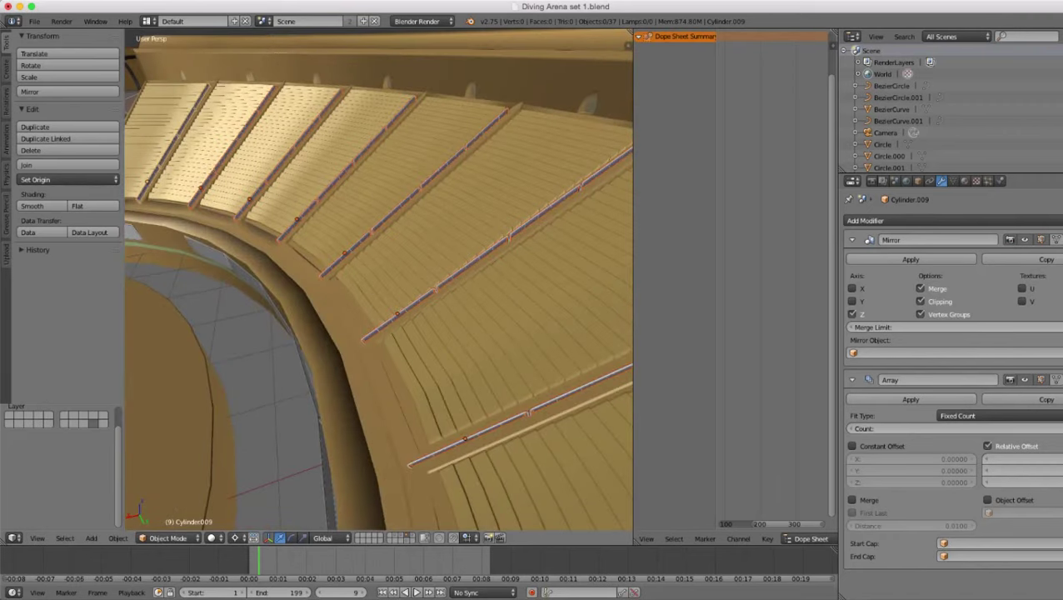
scroll(379, 279, "down", 2)
key("ctrl+j")
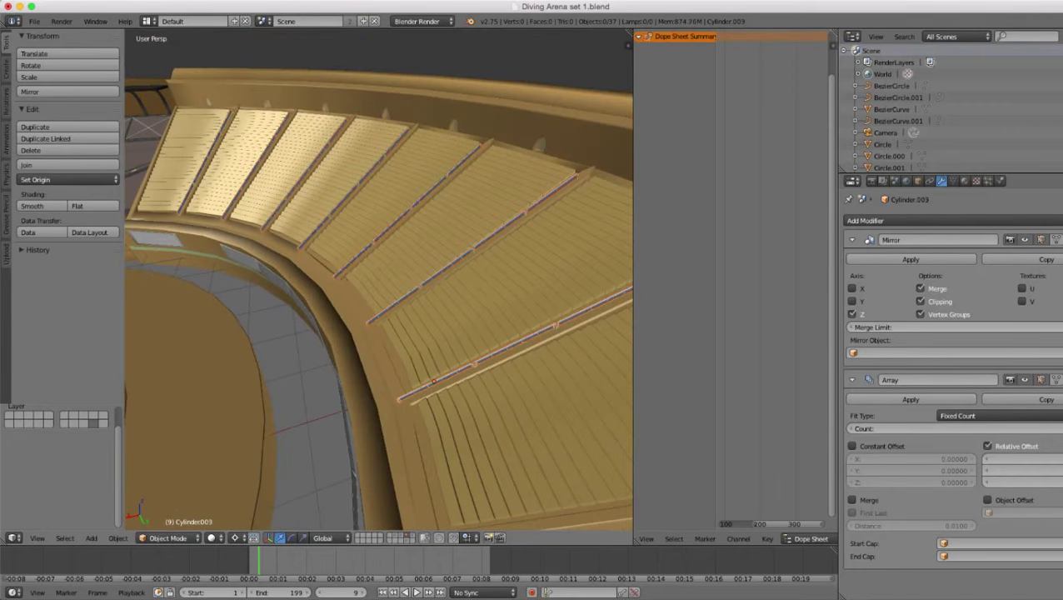
middle_click_drag(379, 279, 417, 273)
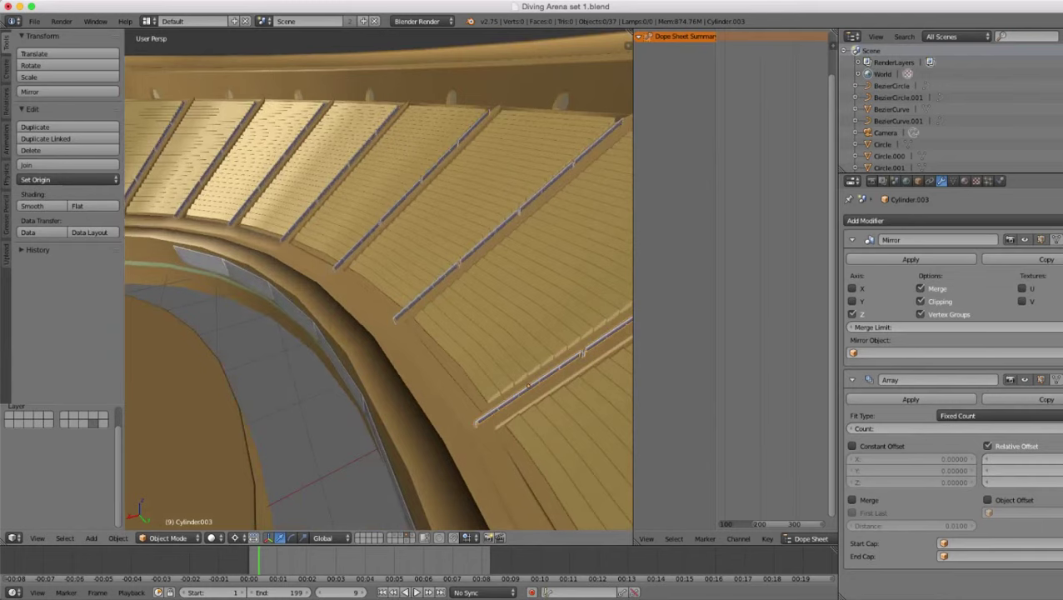
- Hide the stepped seating structure so only the railings remain above the floor
right_click(583, 354)
key("h")
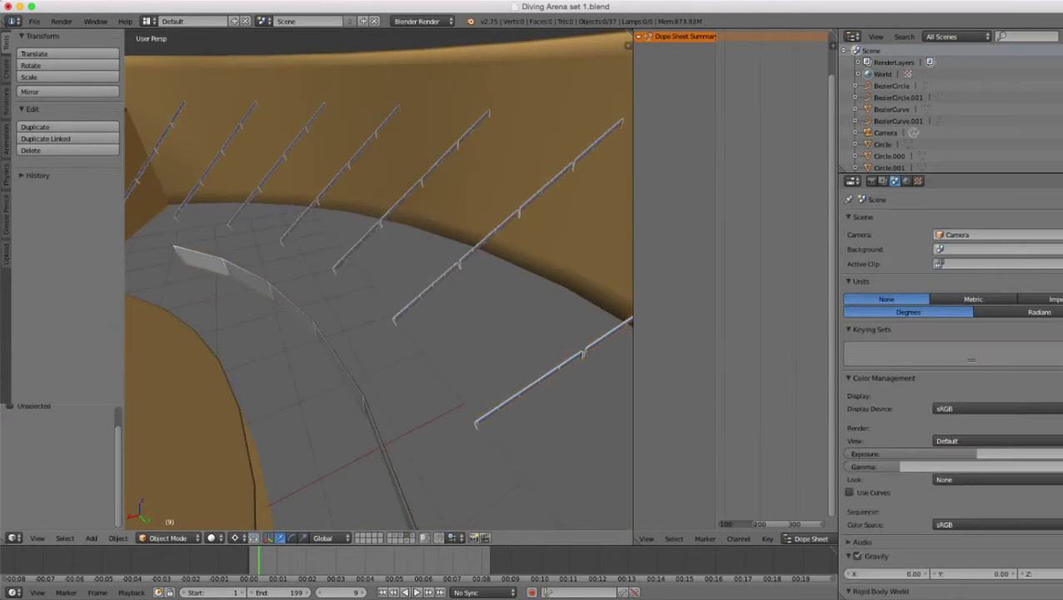
scroll(379, 287, "down", 2)
scroll(379, 288, "up", 2)
- Apply the Mirror and Array modifiers on the two nearest railings, one after the other
right_click(528, 386)
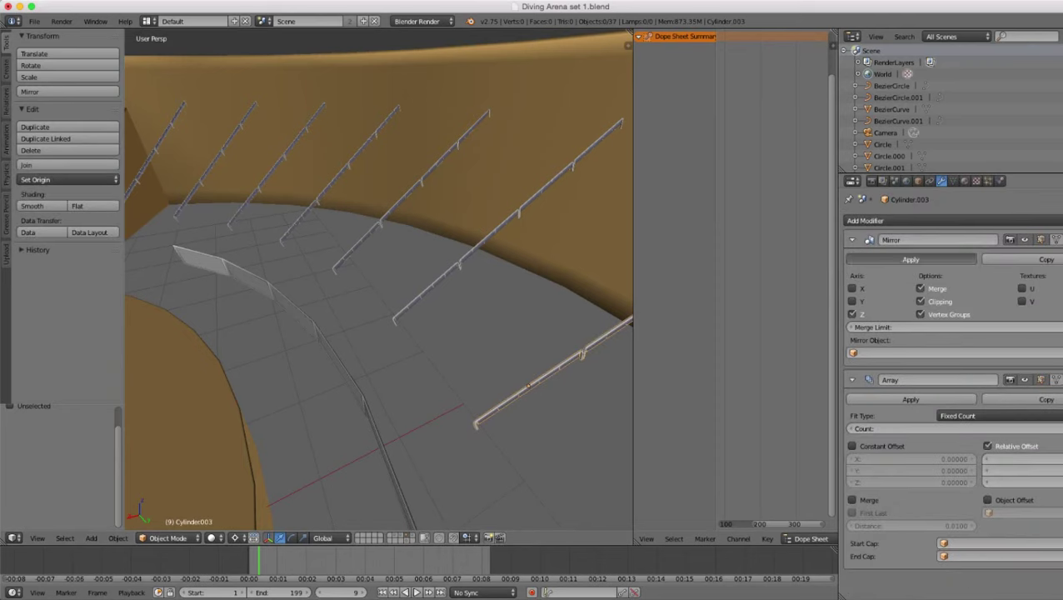
left_click(910, 259)
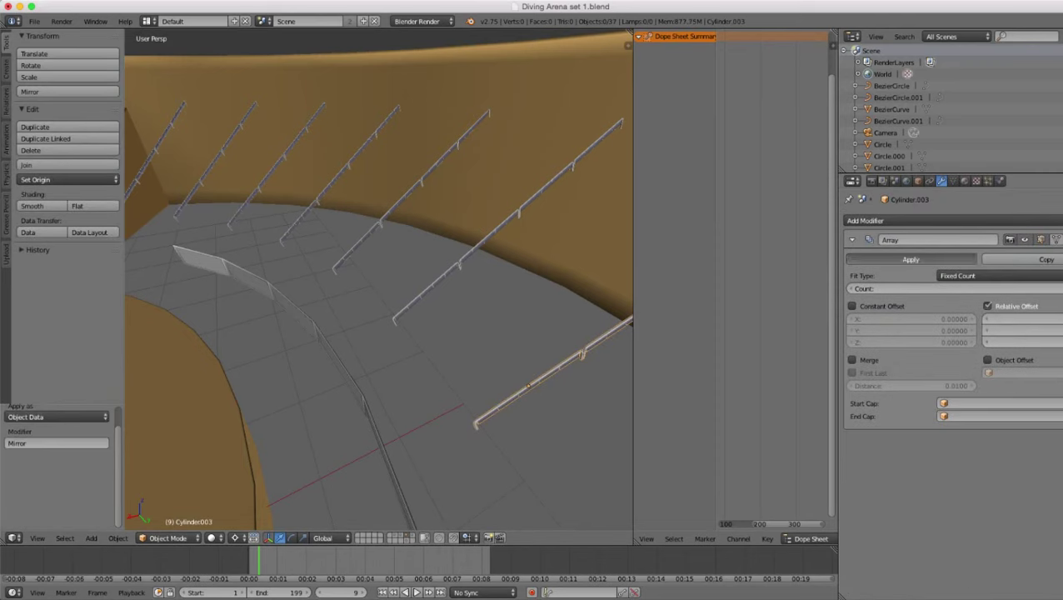
right_click(426, 290)
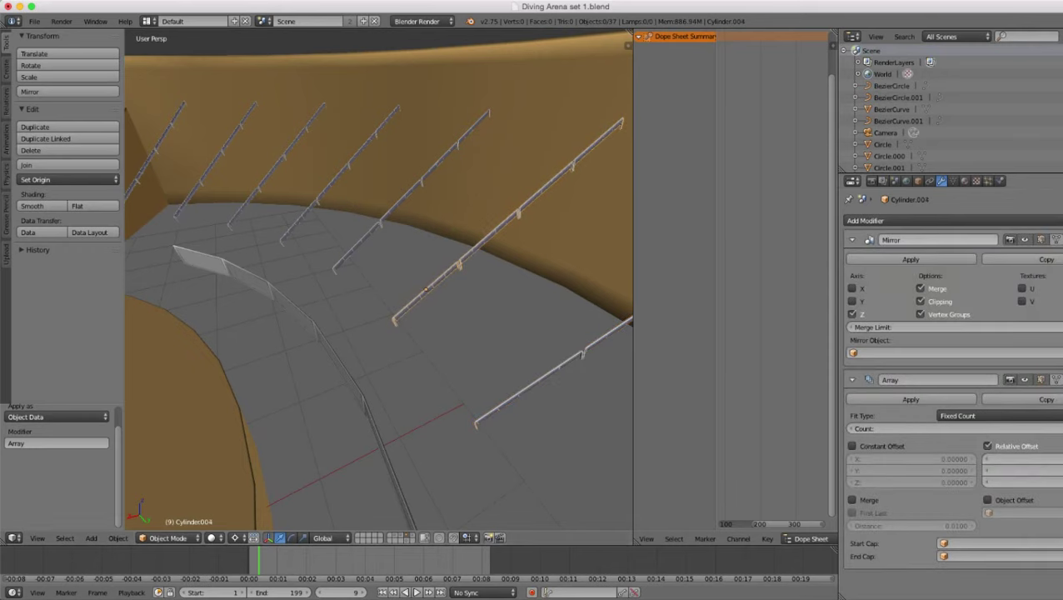
left_click(911, 260)
left_click(911, 259)
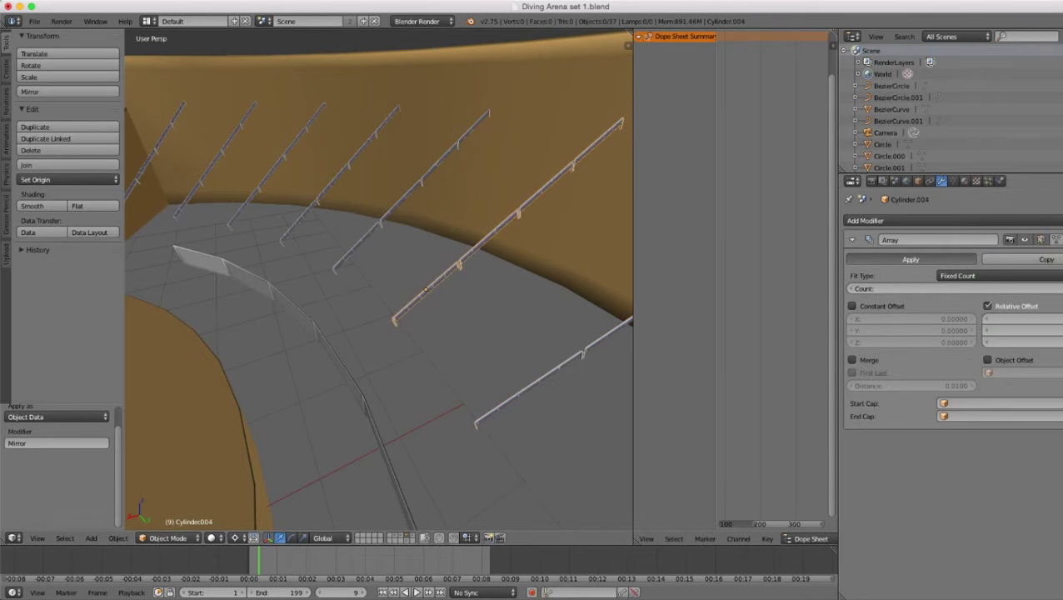
- Apply the Mirror and Array modifiers on the third and fourth divider railings from the near end
middle_click_drag(379, 279, 500, 313)
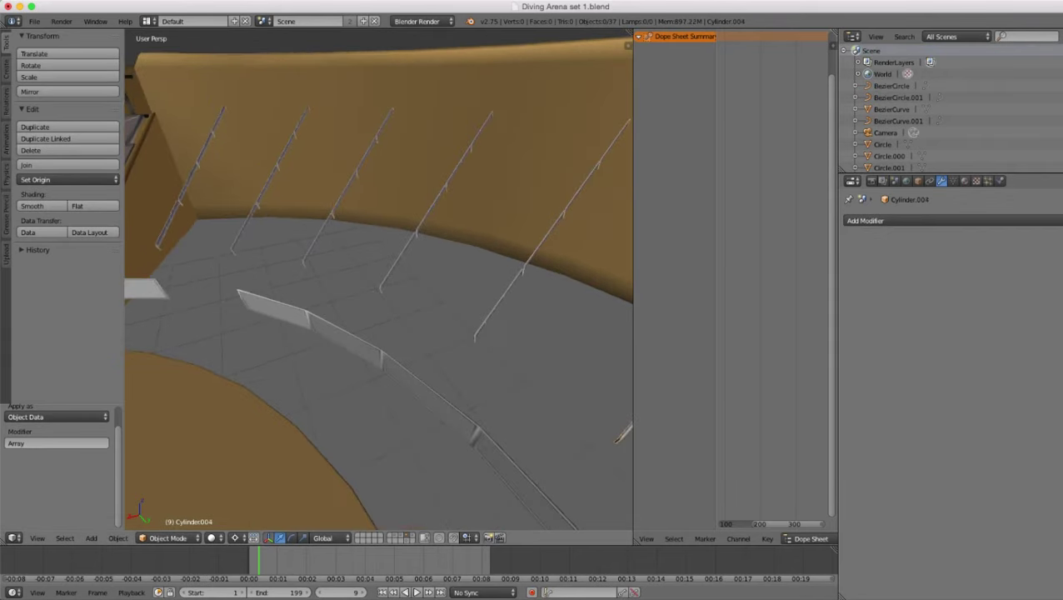
right_click(502, 301)
key("g")
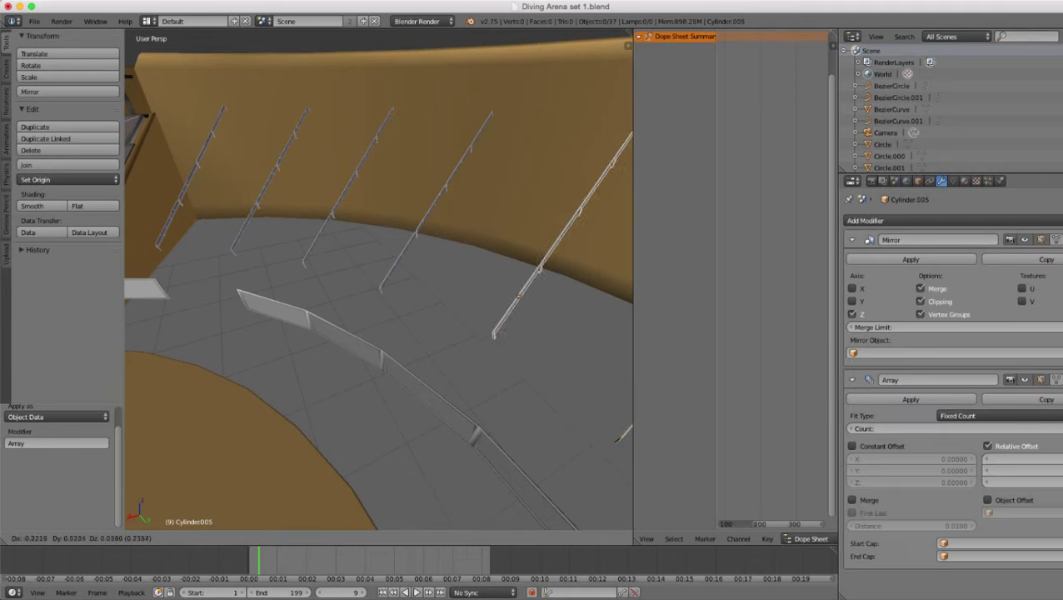
key("Escape")
left_click(911, 259)
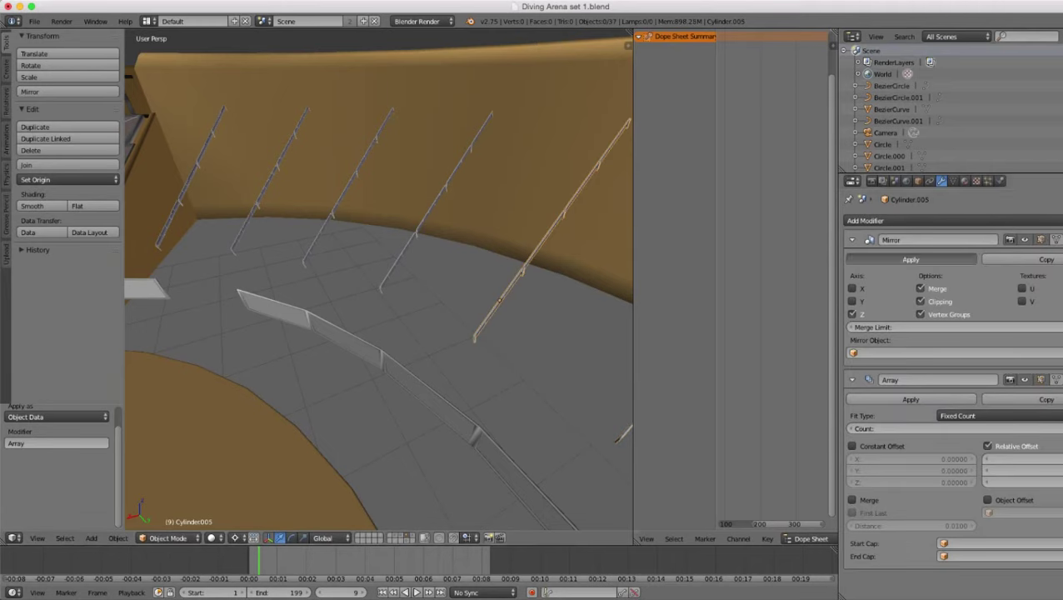
left_click(910, 259)
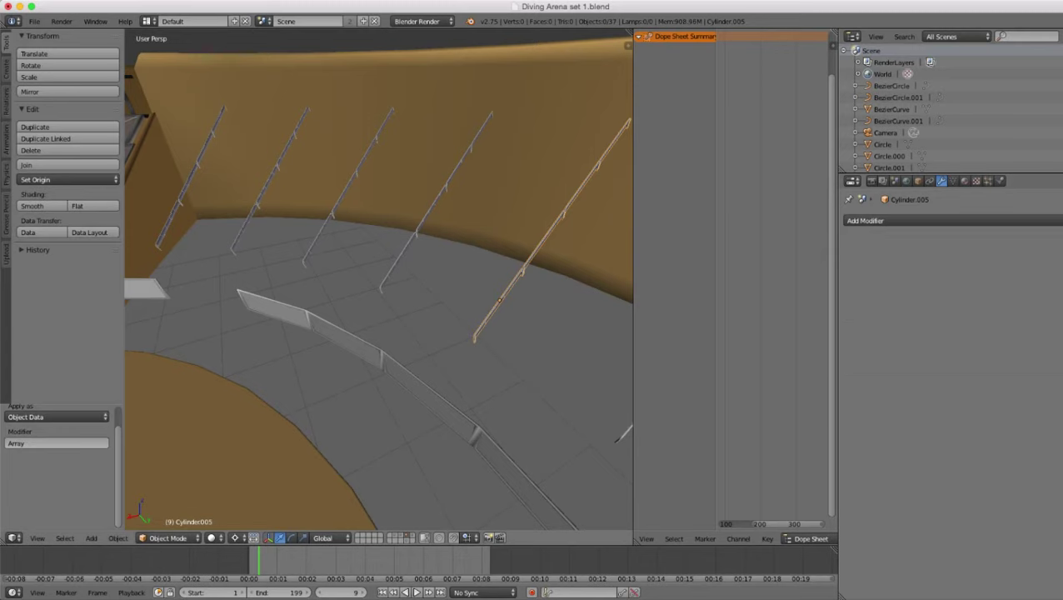
right_click(421, 226)
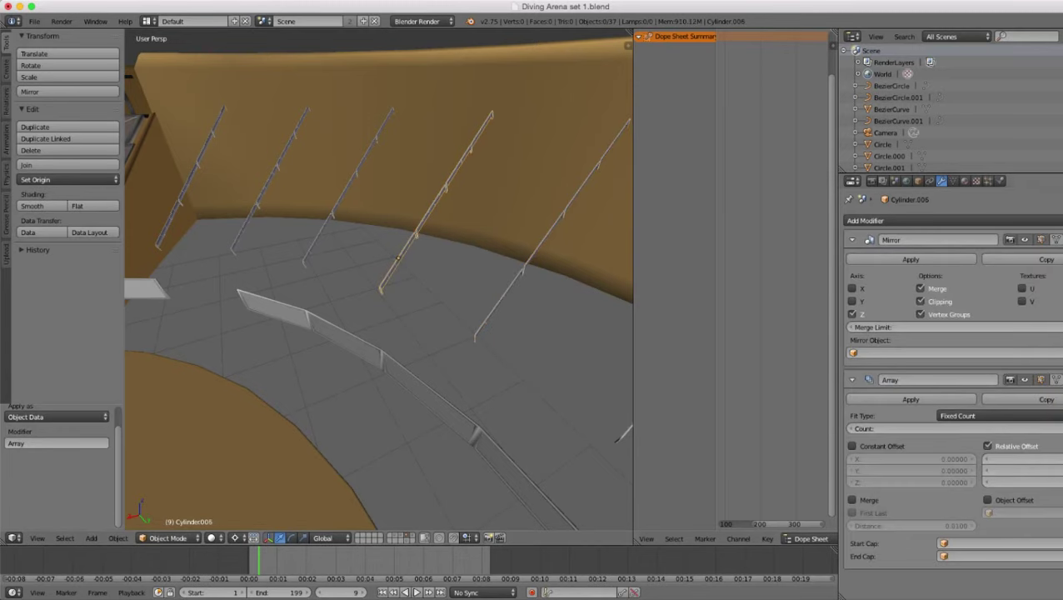
left_click(910, 259)
left_click(911, 259)
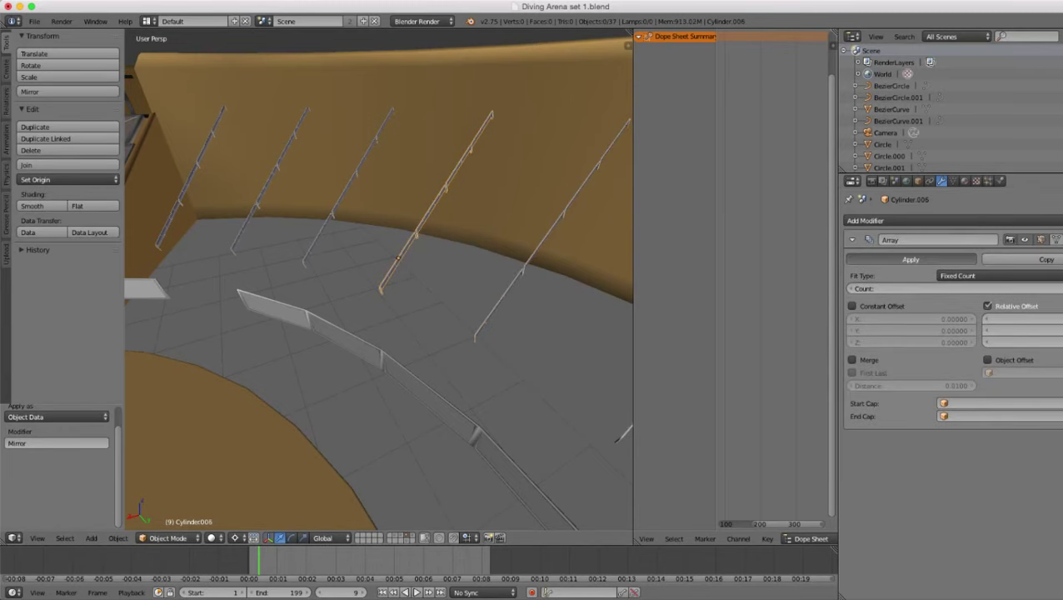
- Apply the Mirror and Array modifiers on the three farthest divider railings, one after the other
middle_click_drag(467, 275, 400, 279)
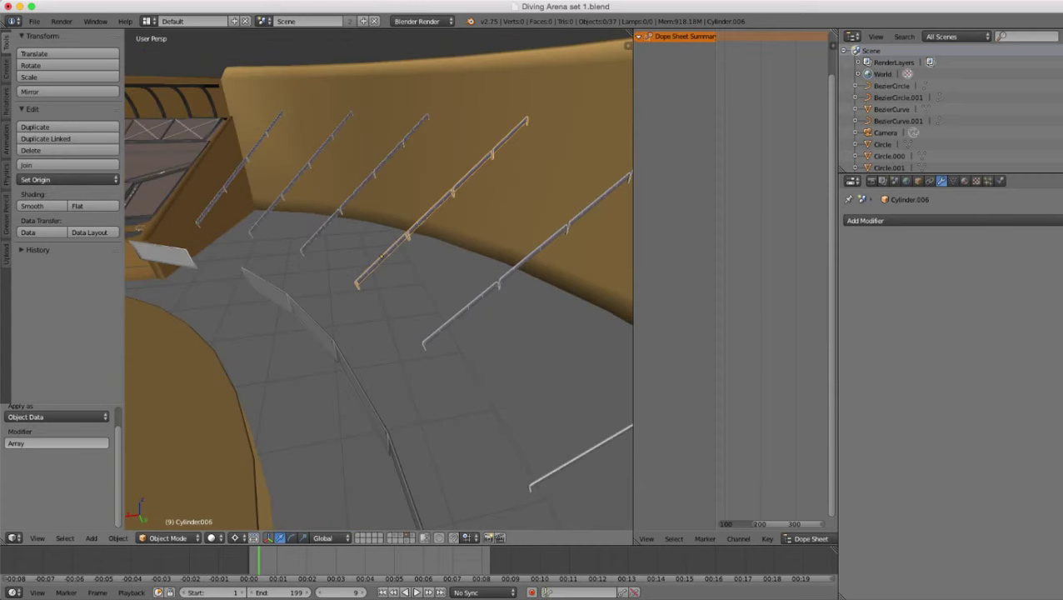
right_click(359, 193)
left_click(911, 259)
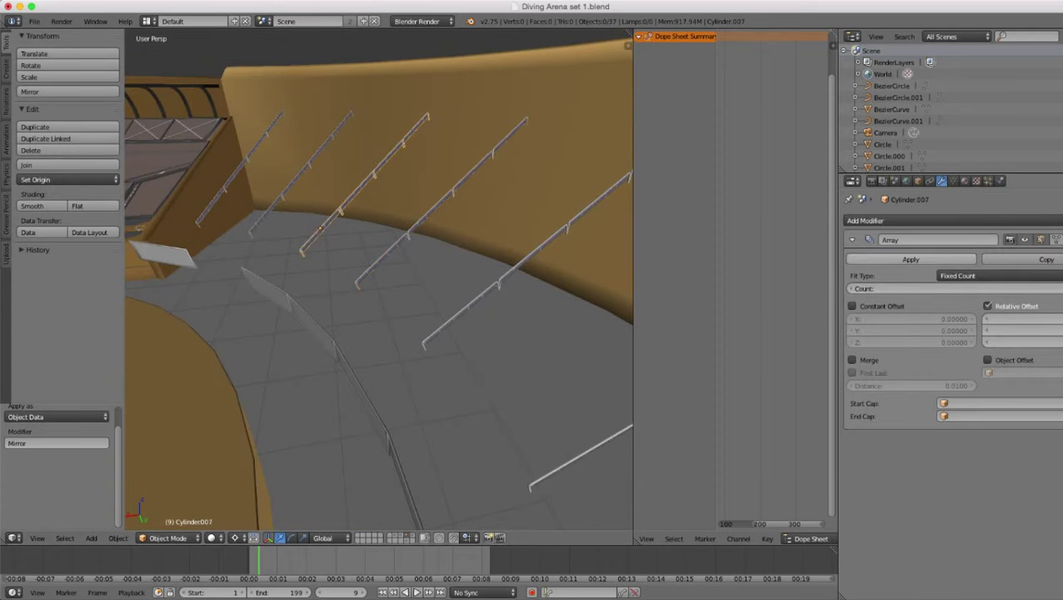
left_click(911, 259)
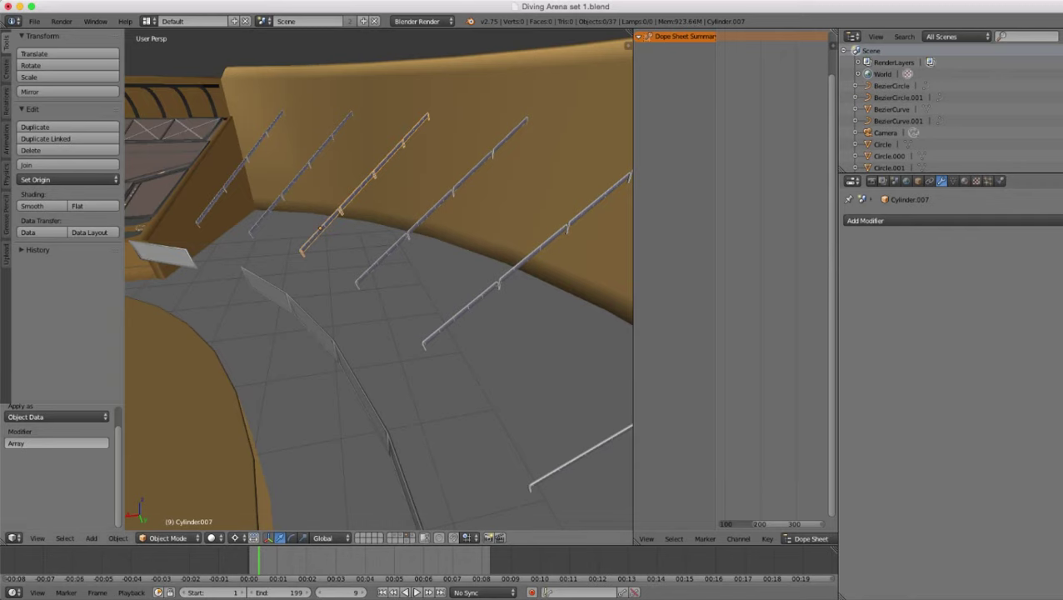
right_click(305, 171)
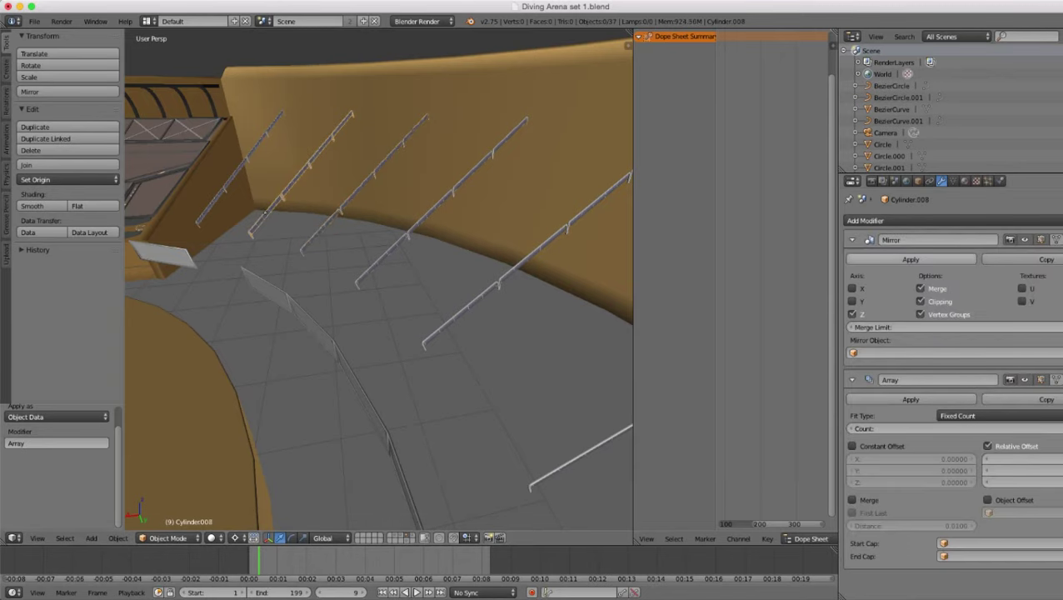
left_click(910, 259)
left_click(911, 259)
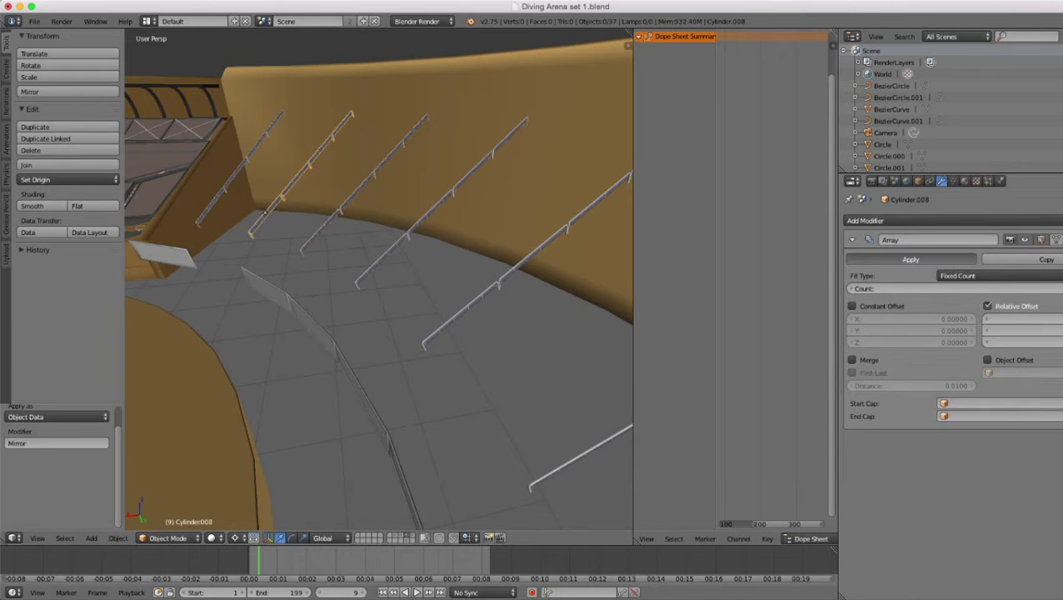
right_click(246, 160)
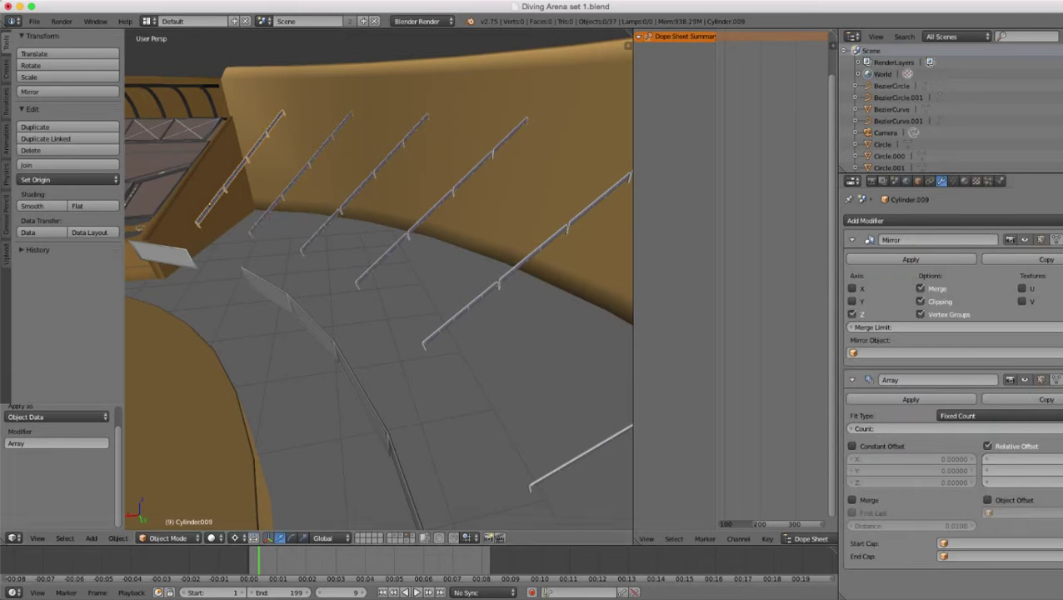
left_click(911, 259)
left_click(911, 260)
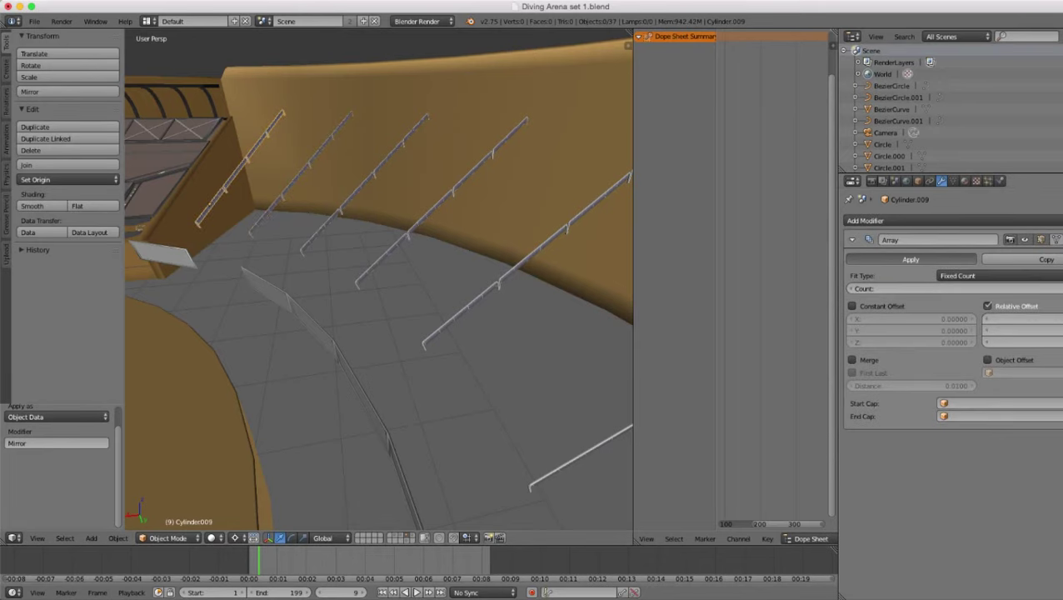
left_click(910, 259)
- Select all seven divider railings, without the background plane, and join them into one object
right_click(285, 195, "shift")
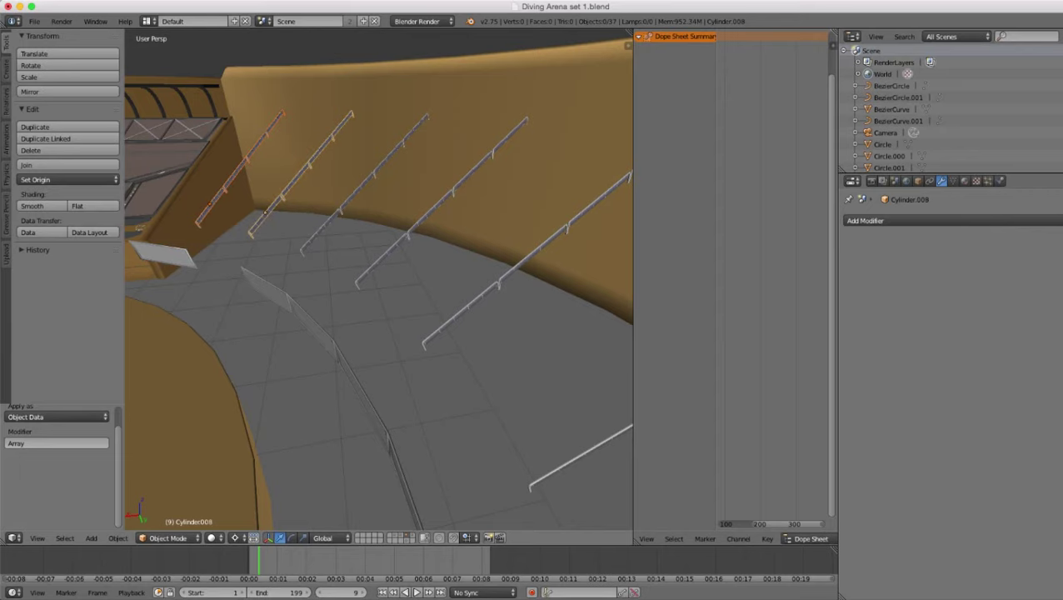
right_click(343, 208, "shift")
right_click(409, 235, "shift")
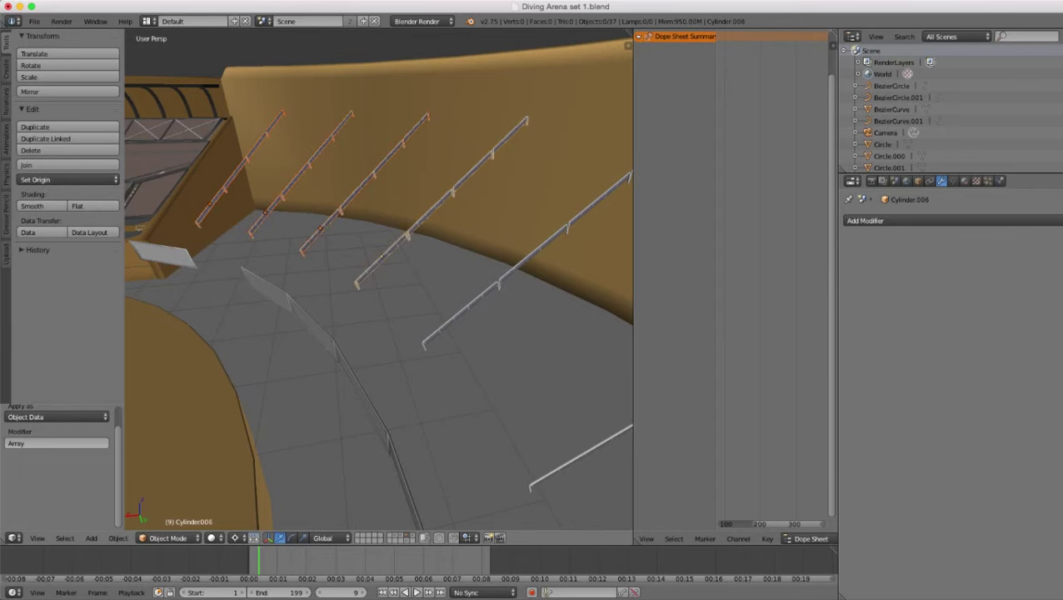
right_click(498, 286, "shift")
scroll(498, 286, "down", 4)
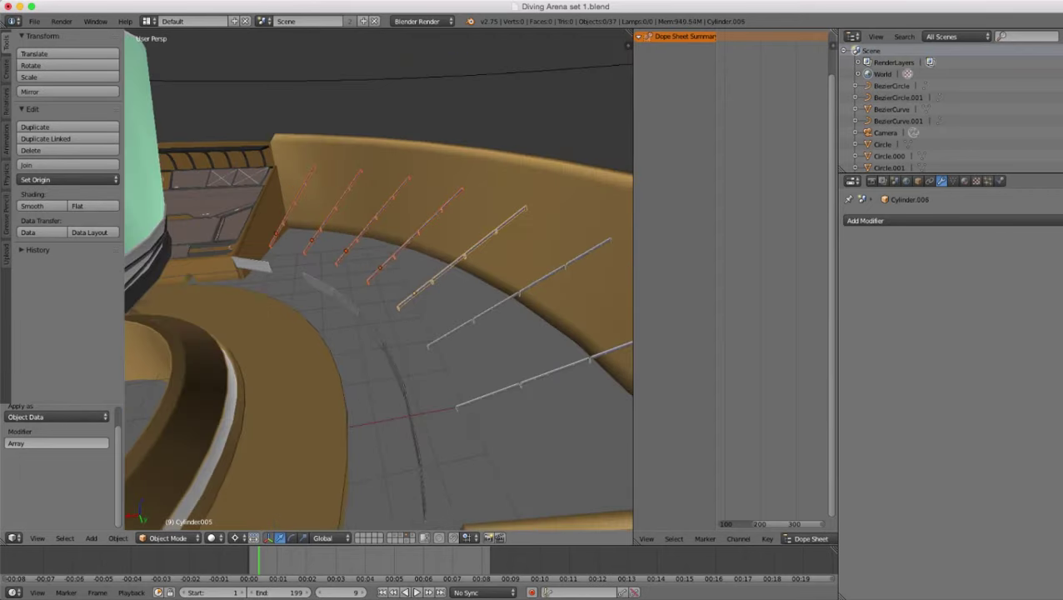
right_click(501, 300, "shift")
key("z")
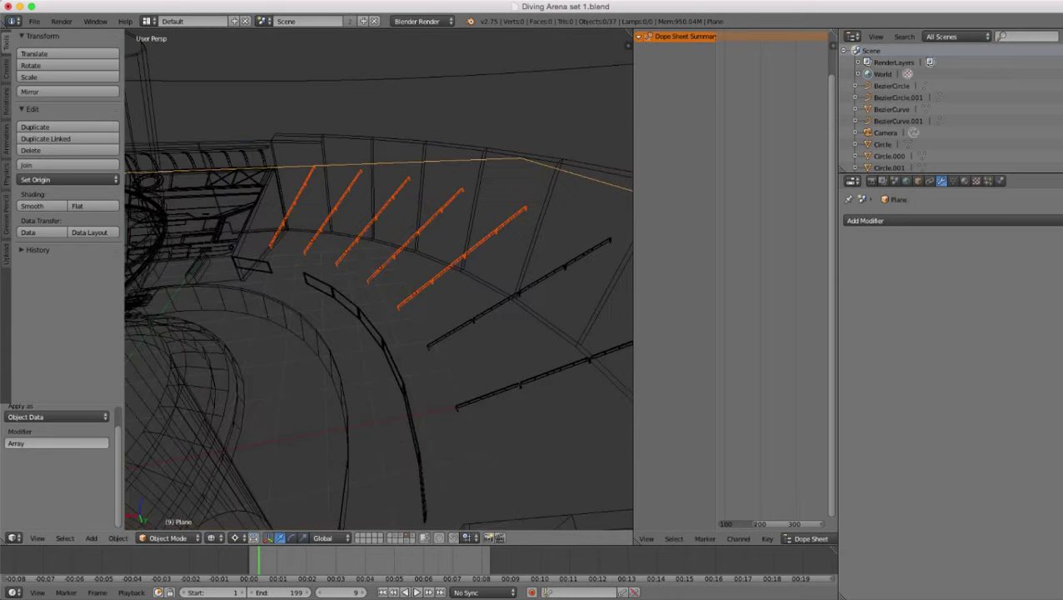
middle_click_drag(502, 300, 500, 326)
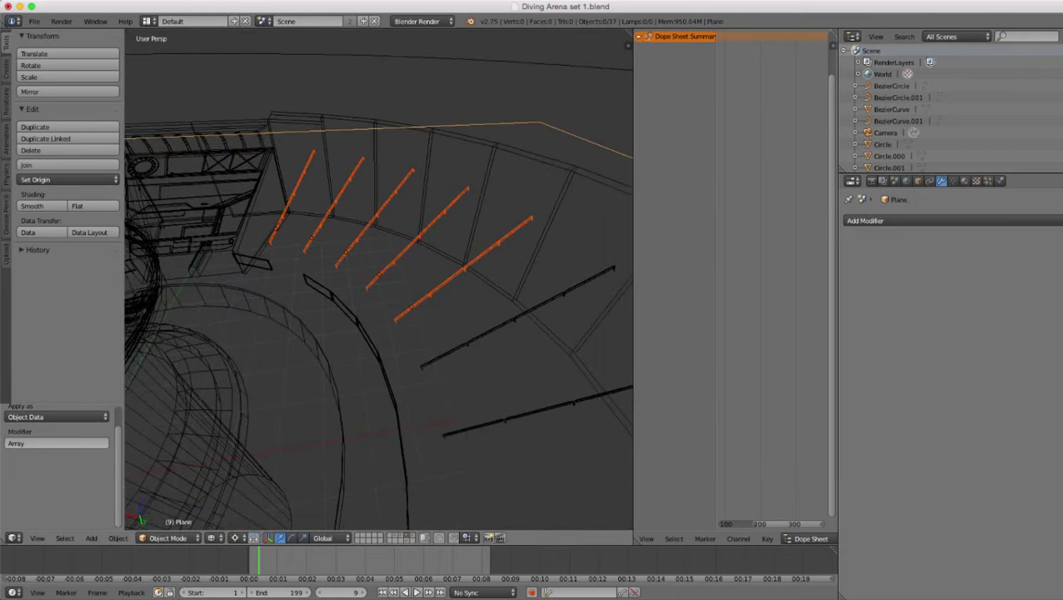
right_click(519, 123, "shift")
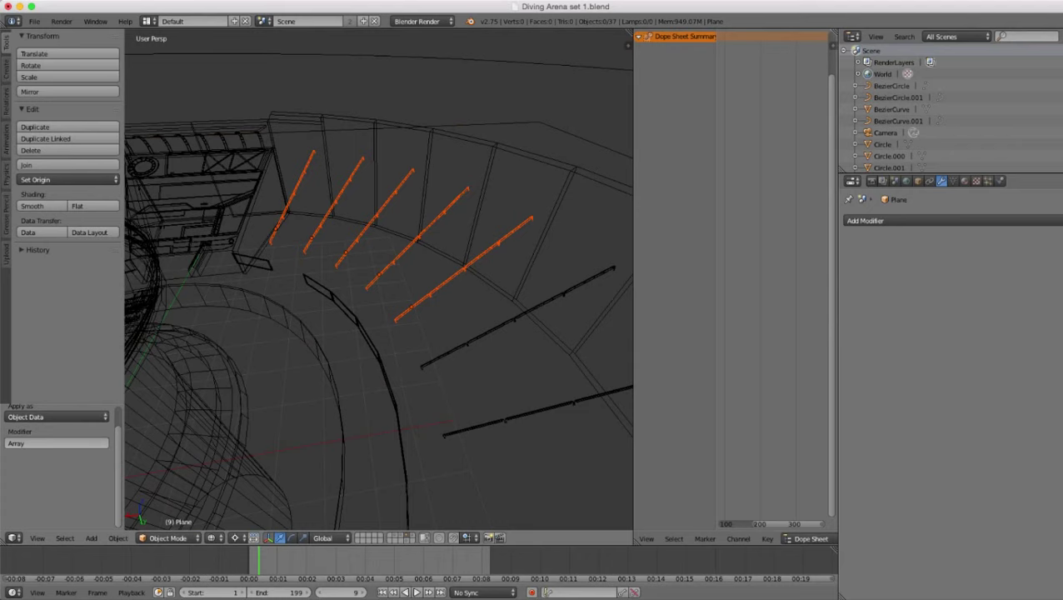
right_click(515, 319, "shift")
right_click(506, 420, "shift")
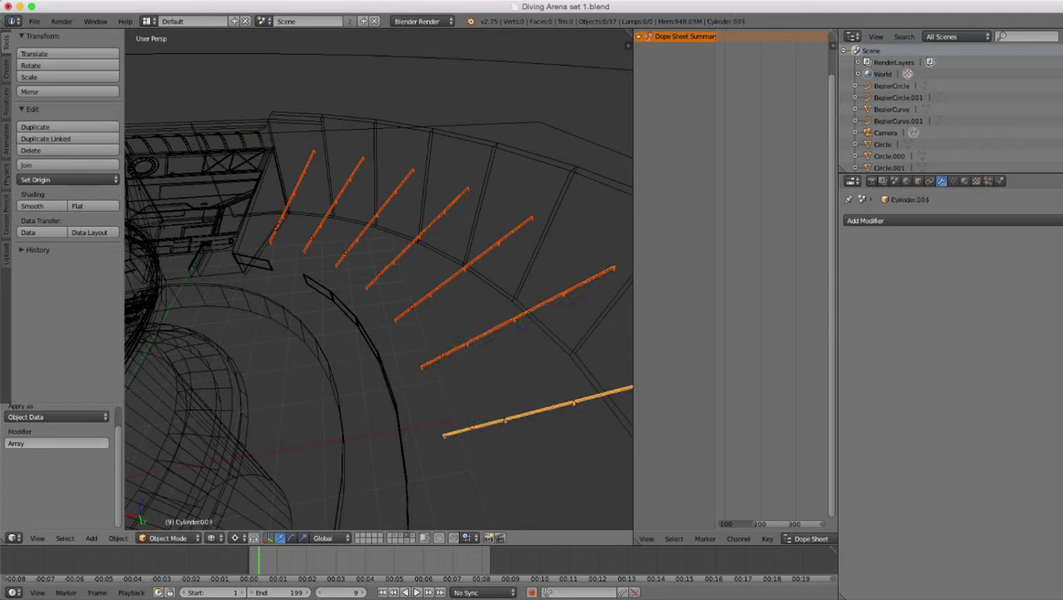
key("ctrl+j")
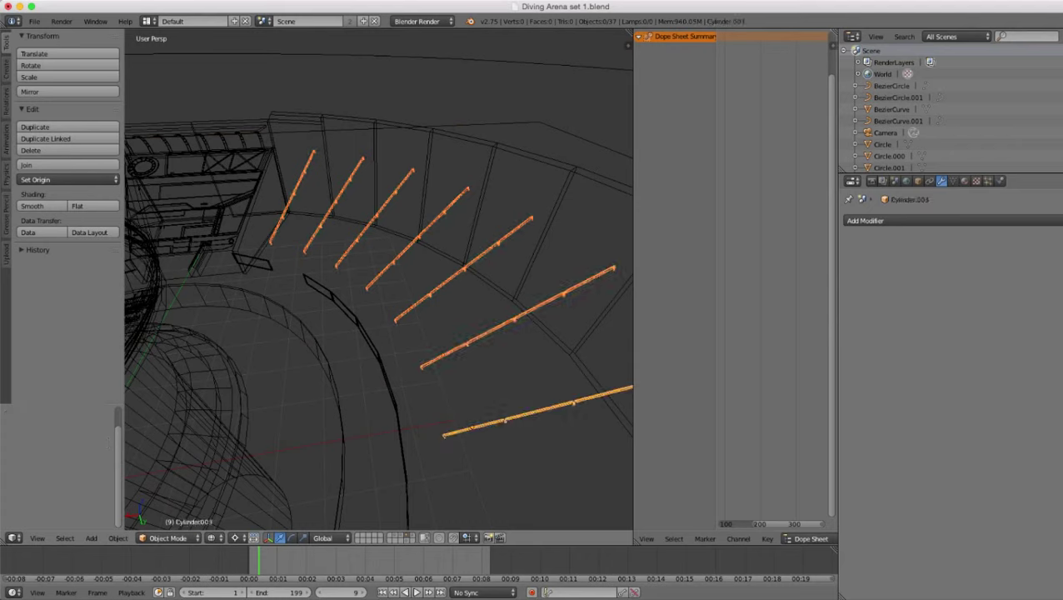
- Return to solid shading, reveal the hidden seating structure and move the Charis finish line.001 object to the last layer
key("z")
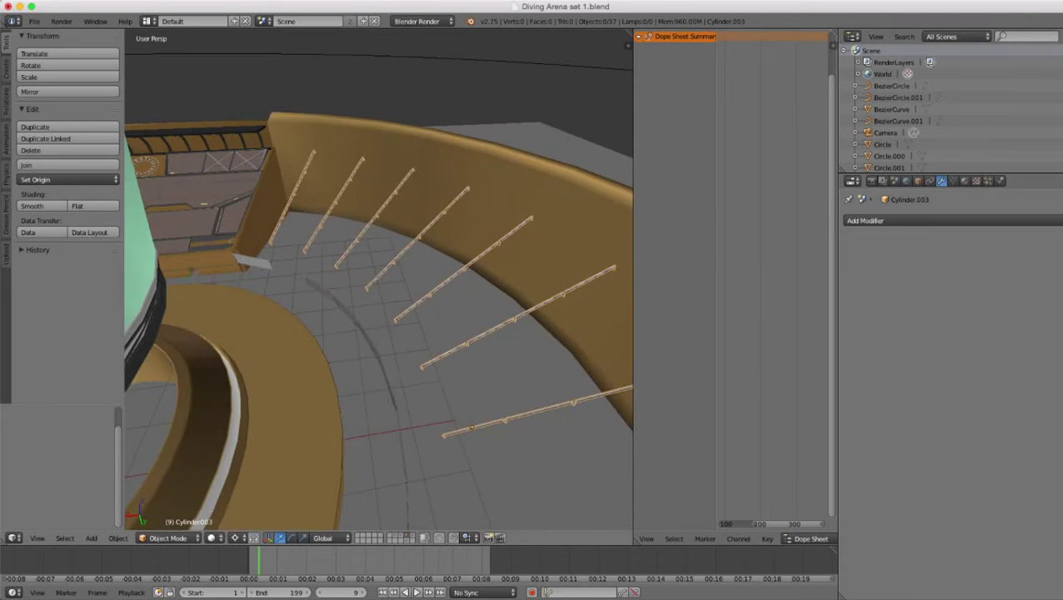
key("alt+h")
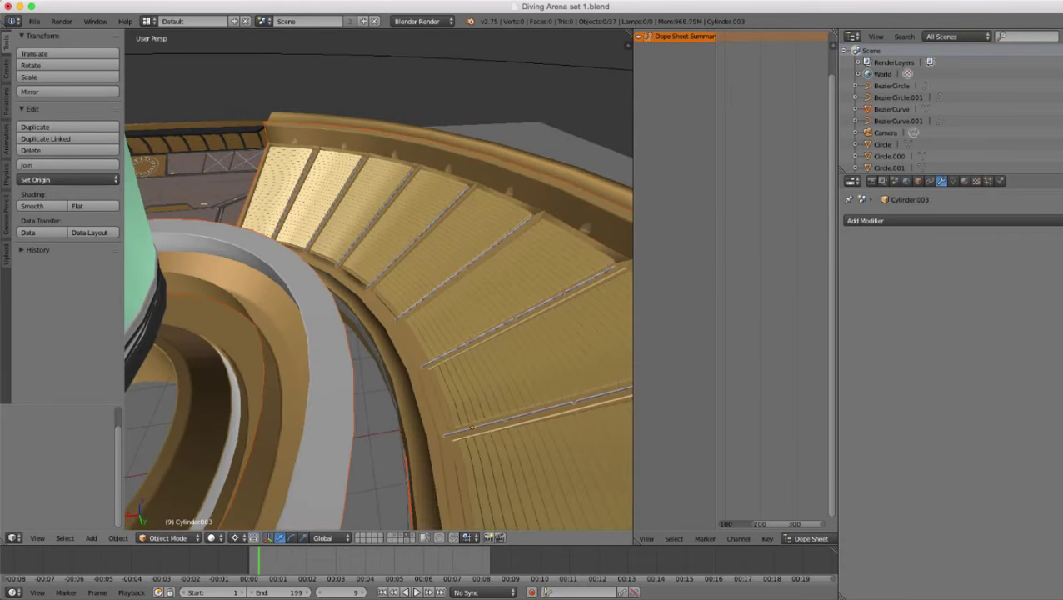
right_click(500, 185)
right_click(500, 321)
scroll(379, 279, "down", 5)
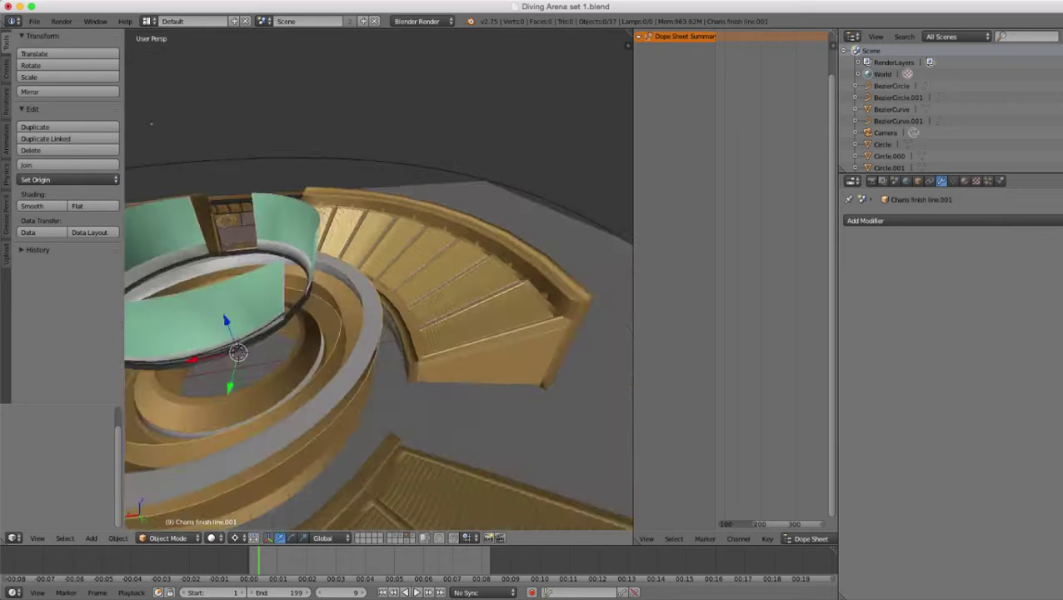
middle_click_drag(380, 333, 379, 250)
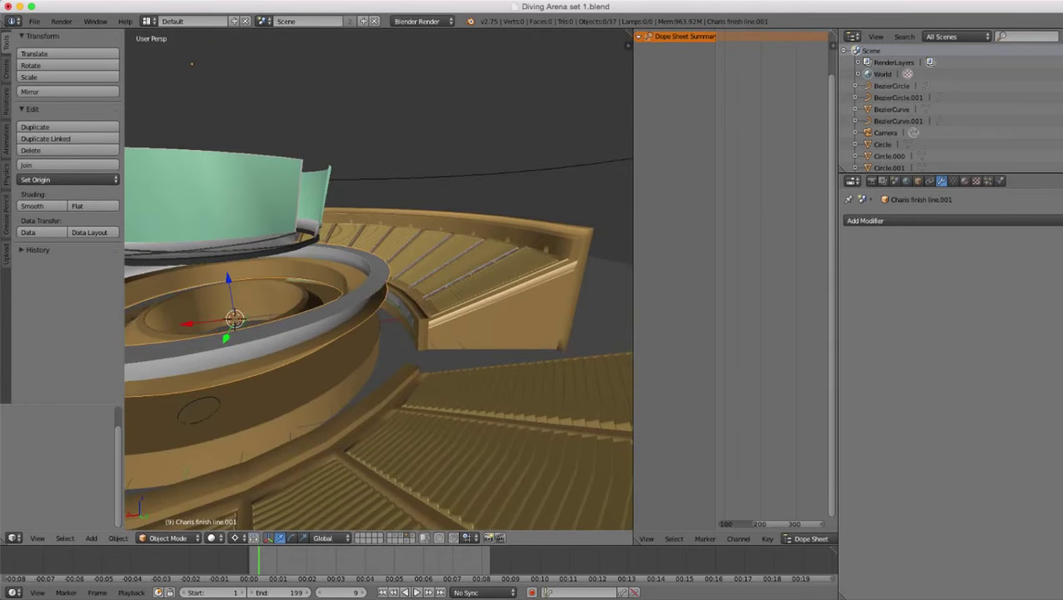
key("m")
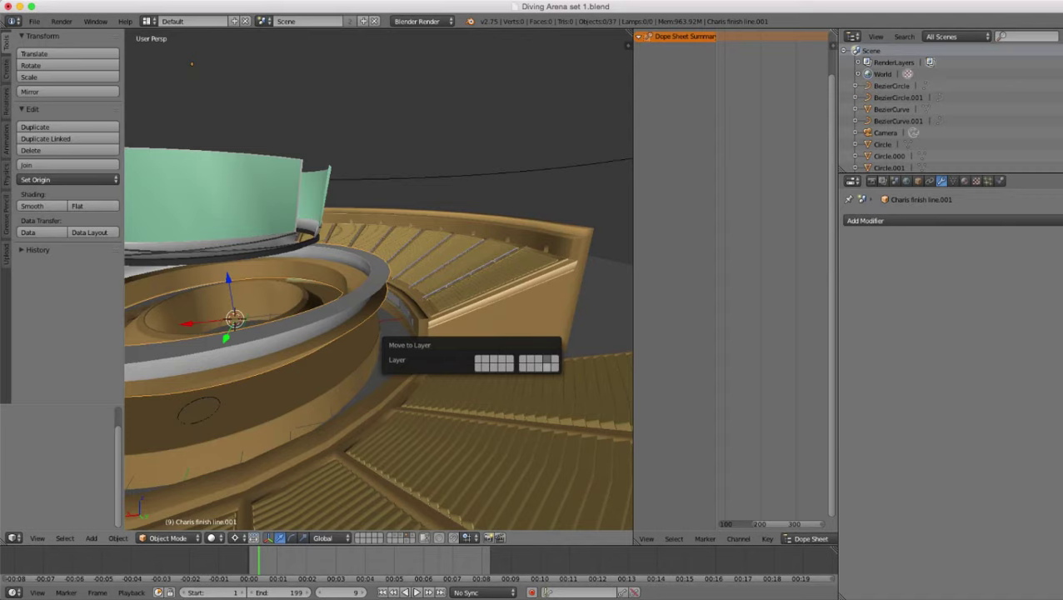
left_click(545, 366)
left_click(554, 367)
- Join the combined divider railings into the stepped seating structure (Cube)
scroll(610, 265, "up", 6)
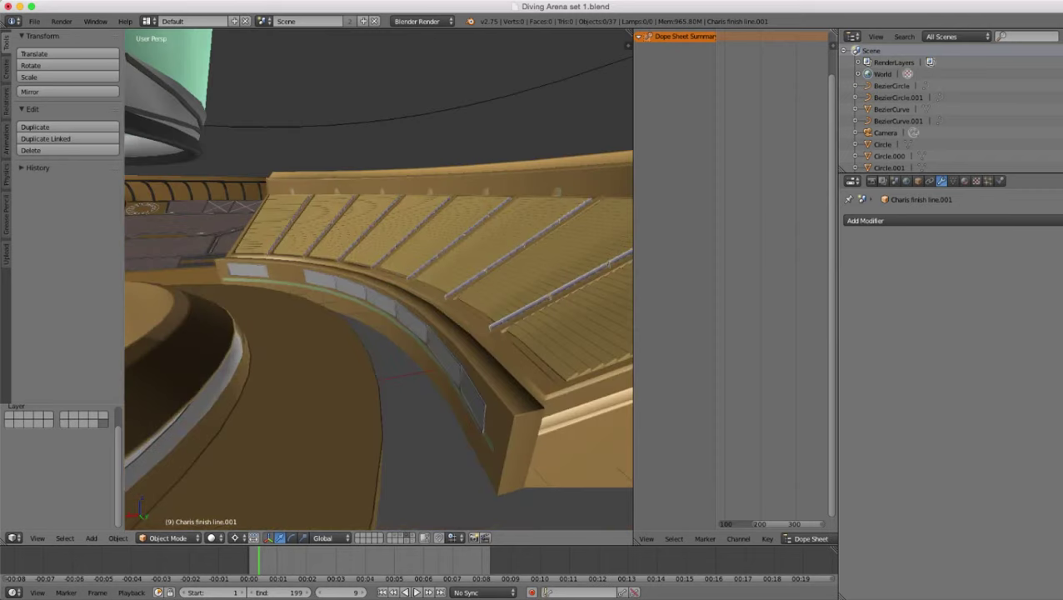
scroll(610, 265, "up", 4)
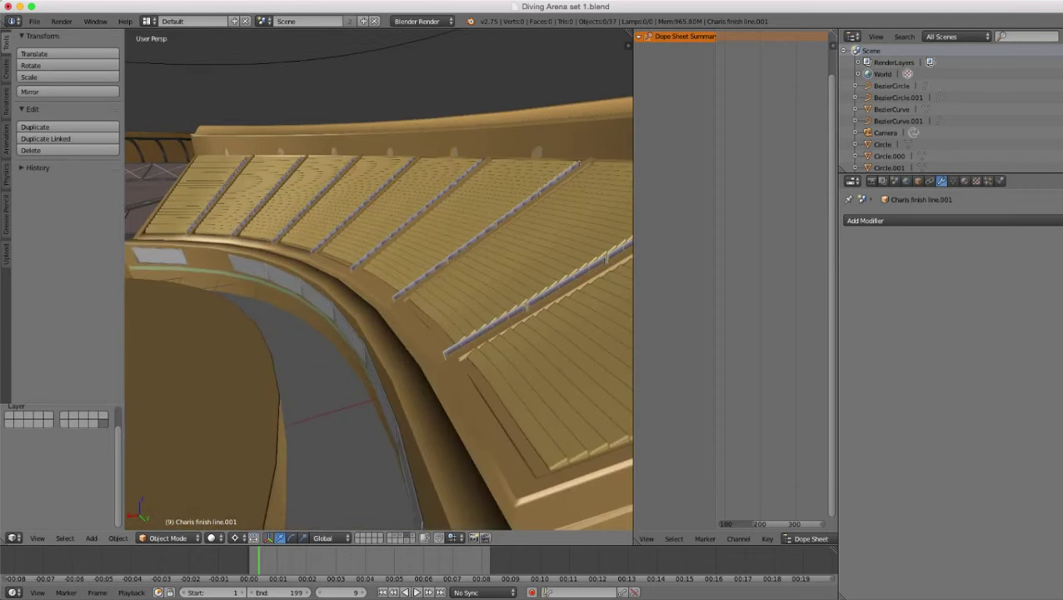
scroll(448, 312, "down", 2)
right_click(448, 312)
key("z")
key("z")
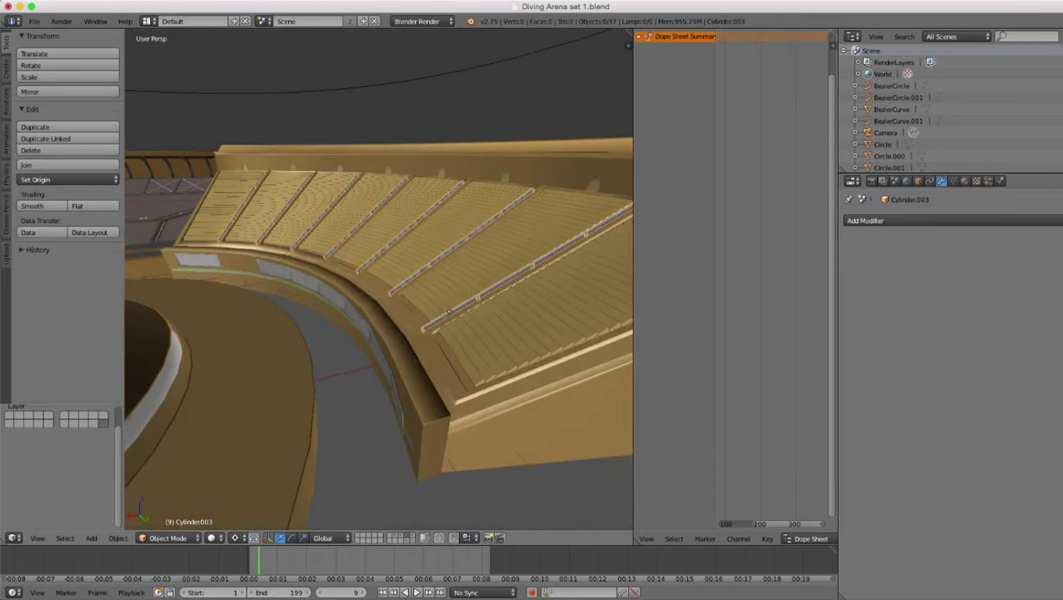
right_click(450, 312)
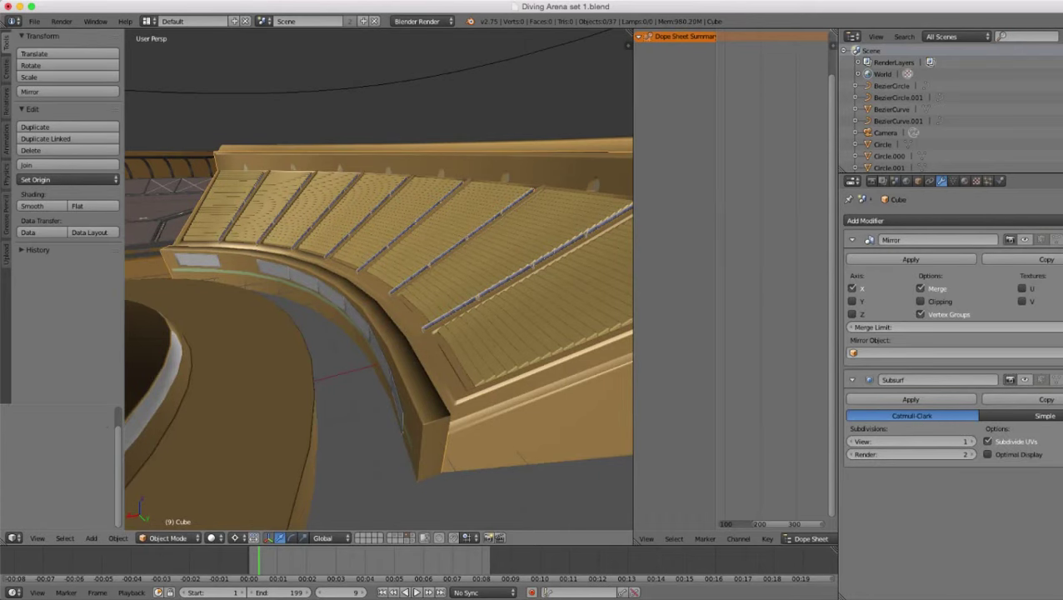
- Enable Double Sided normals for the joined seating mesh
scroll(449, 312, "down", 4)
middle_click_drag(449, 312, 425, 325)
scroll(425, 325, "up", 4)
scroll(425, 325, "up", 3)
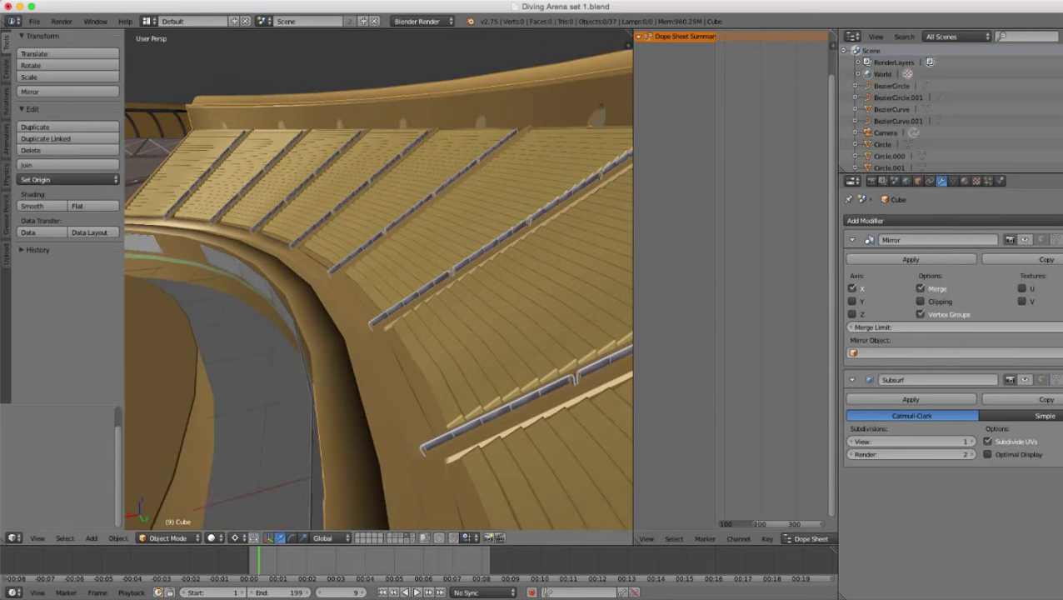
left_click(954, 181)
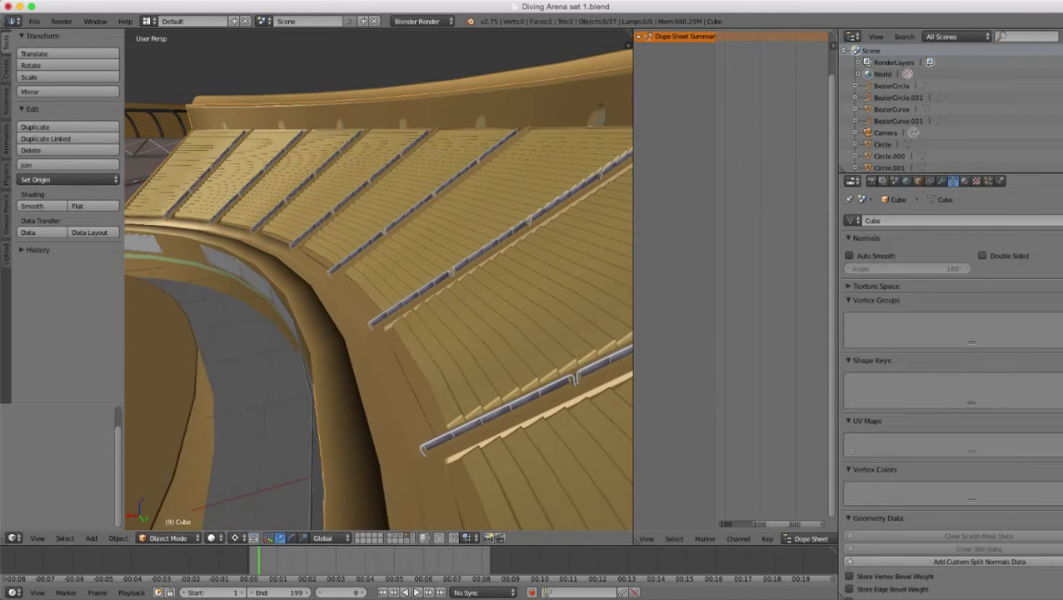
left_click(984, 256)
scroll(400, 300, "down", 5)
scroll(400, 300, "up", 6)
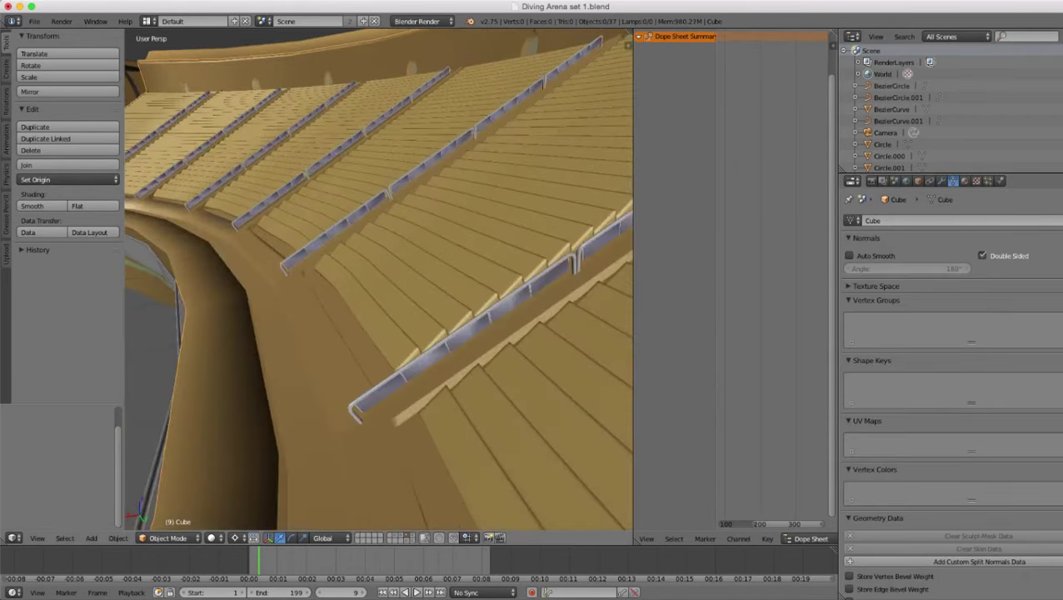
- Select the whole seating mesh in Edit Mode and recalculate its normals to face outward
key("Tab")
key("a")
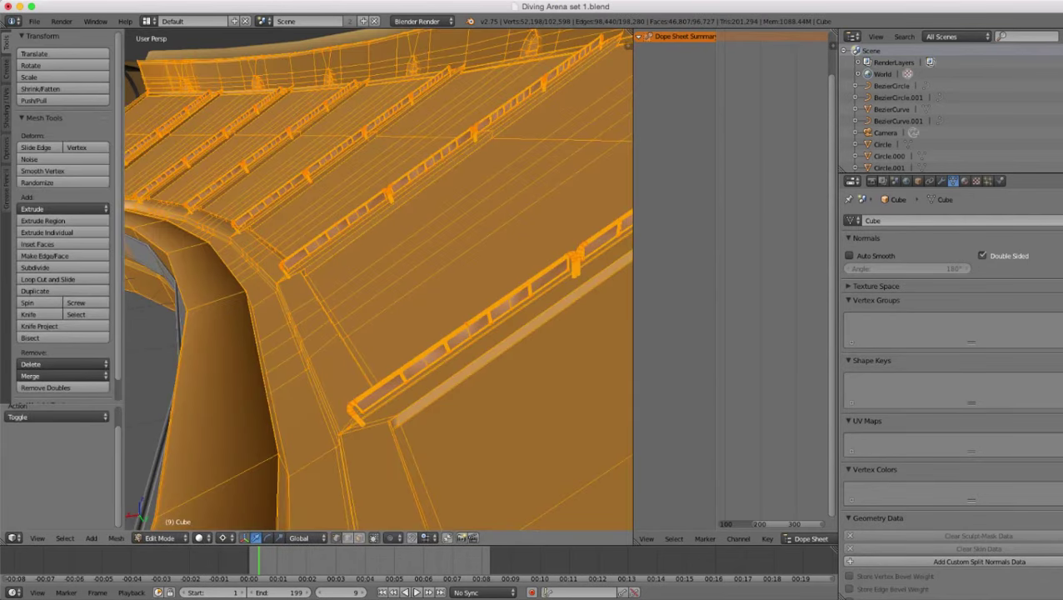
key("ctrl+n")
scroll(457, 351, "down", 5)
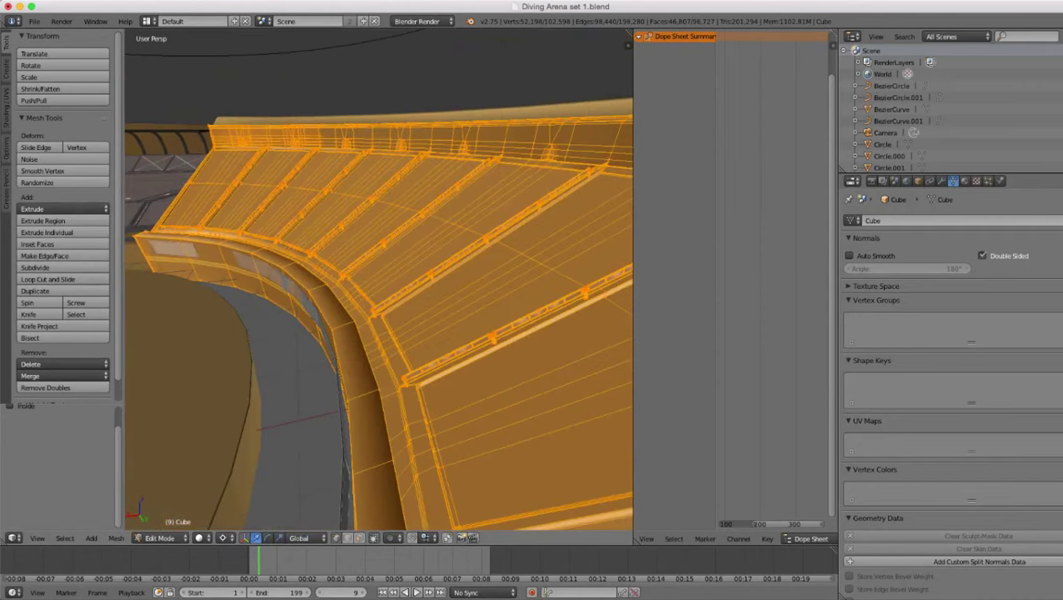
- Return the joined seating mesh to Object Mode and examine its railings and the whole arena in solid shading
key("Tab")
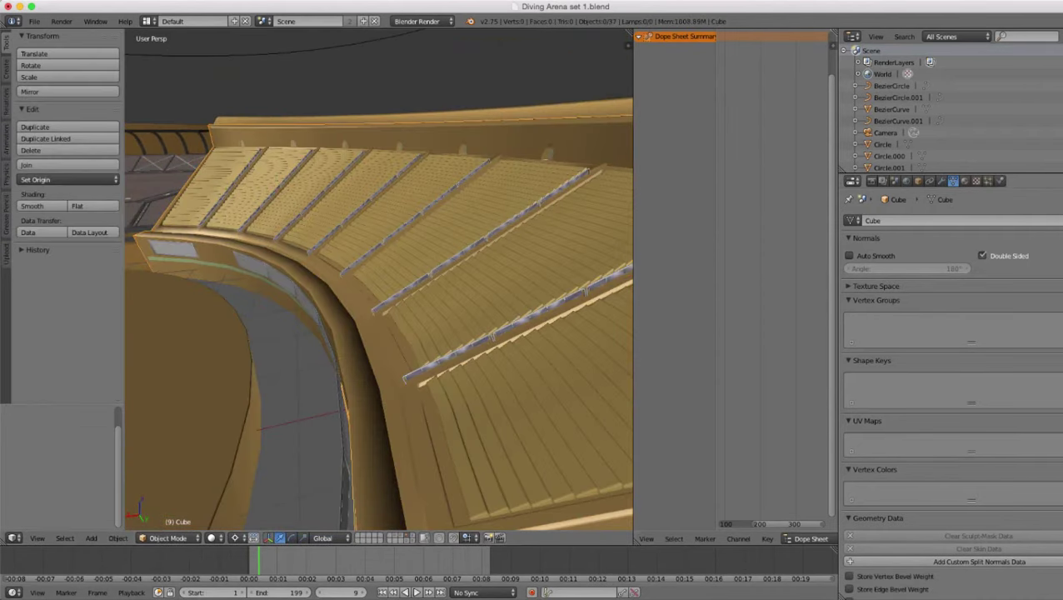
scroll(379, 280, "down", 5)
scroll(379, 280, "up", 6)
middle_click_drag(379, 280, 446, 274)
scroll(379, 280, "down", 4)
scroll(379, 280, "down", 3)
scroll(379, 280, "down", 6)
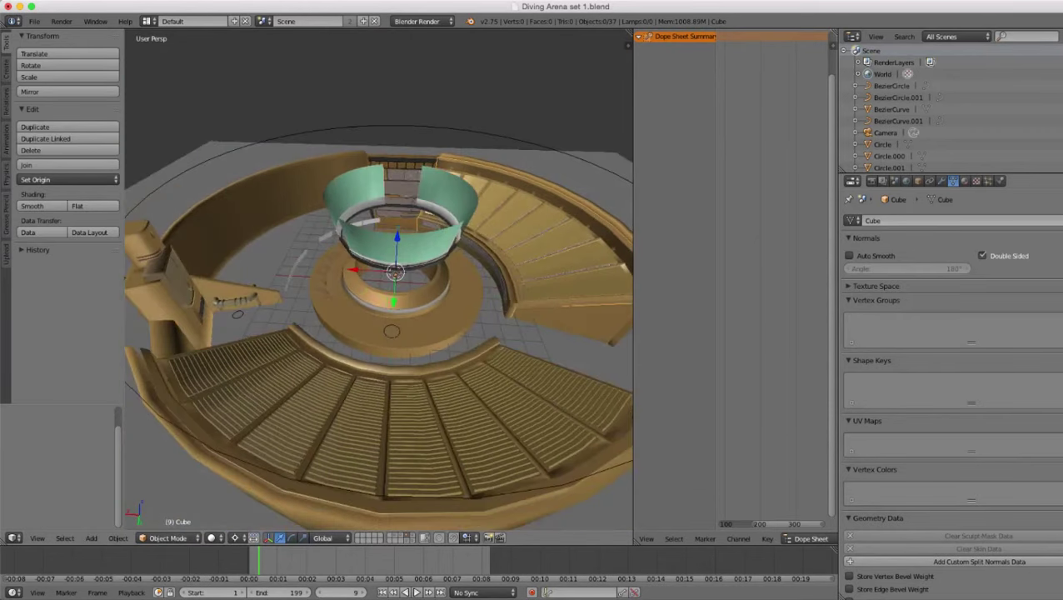
scroll(379, 280, "up", 1)
key("z")
key("z")
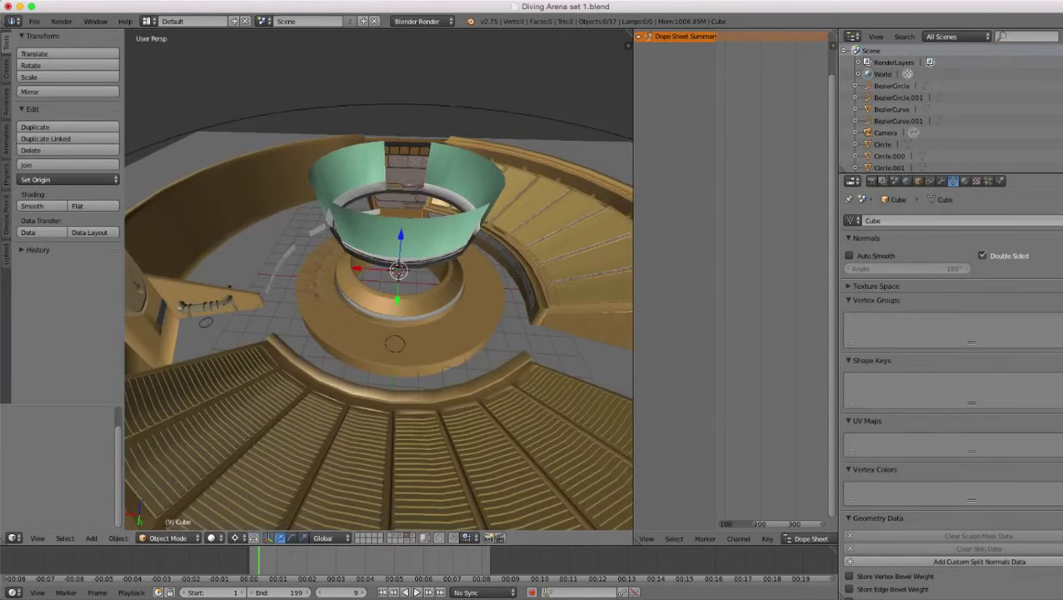
- Select the front seating block (Cube.002) and the railed seating structure (Cube) in turn to compare them
right_click(398, 398)
scroll(379, 333, "down", 2)
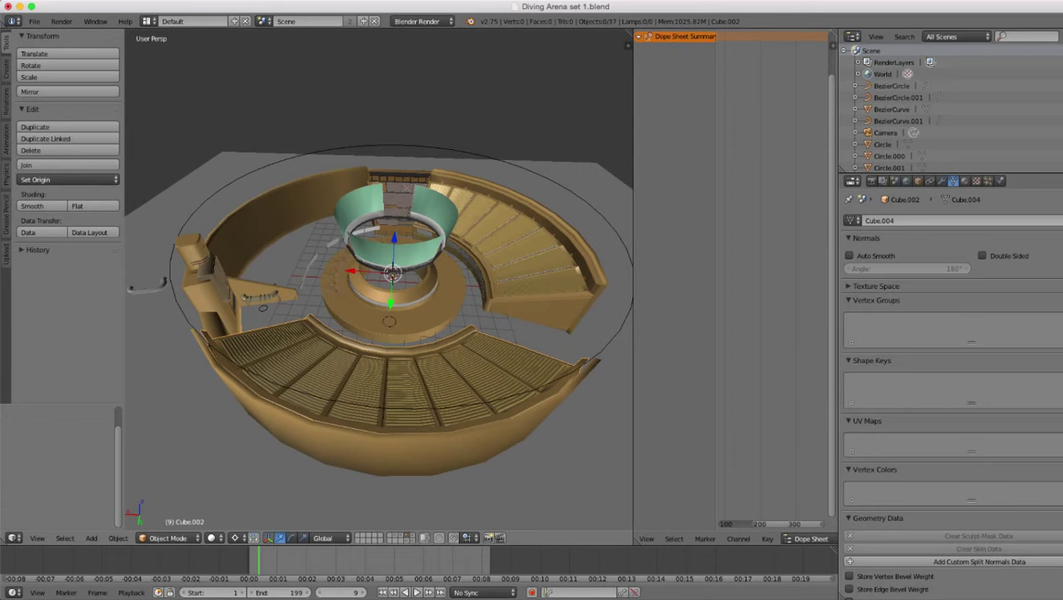
right_click(518, 232)
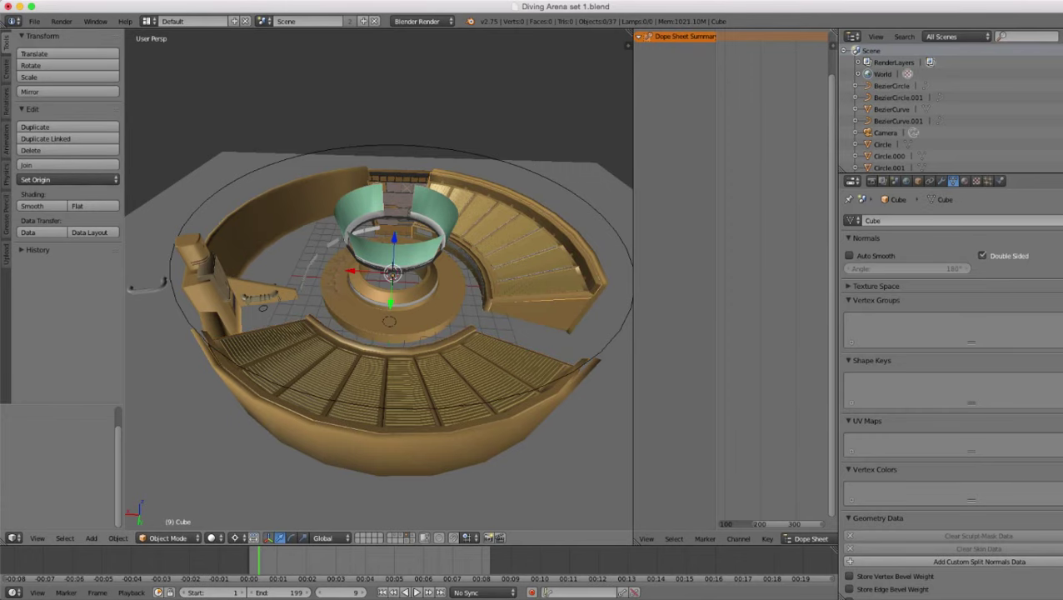
middle_click_drag(400, 292, 304, 292, "shift")
mouse_move(350, 291)
middle_mouse_down()
mouse_move(321, 312)
mouse_move(380, 259)
mouse_move(407, 305)
middle_mouse_up()
key("z")
scroll(379, 284, "up", 2)
key("z")
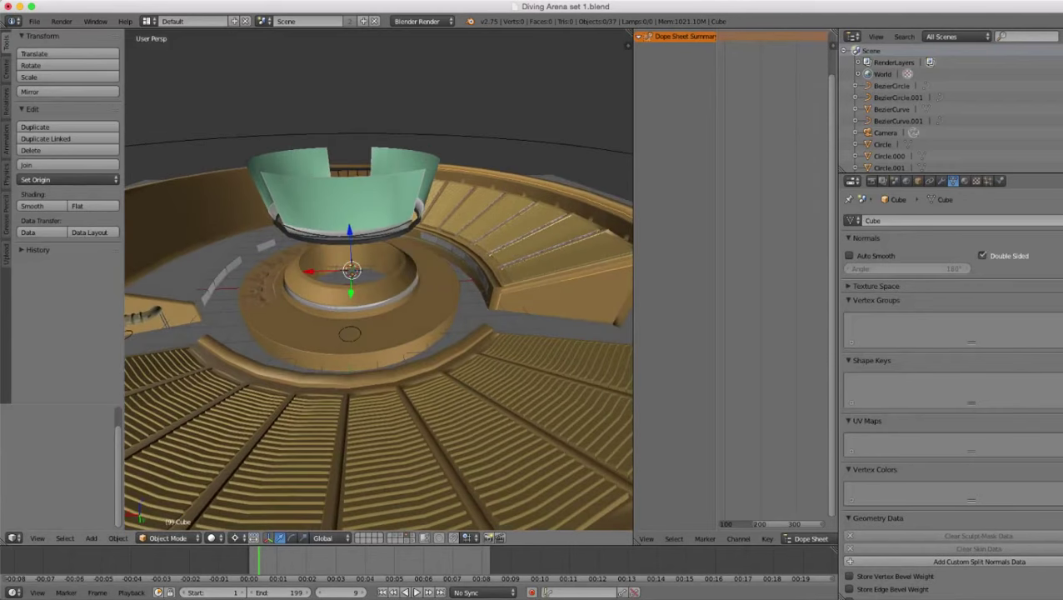
scroll(379, 283, "down", 3)
scroll(379, 283, "up", 3)
- Select the front seating block again, inspect the arena layout from above, and undo the selection
right_click(366, 384)
scroll(379, 281, "down", 2)
scroll(379, 281, "up", 1)
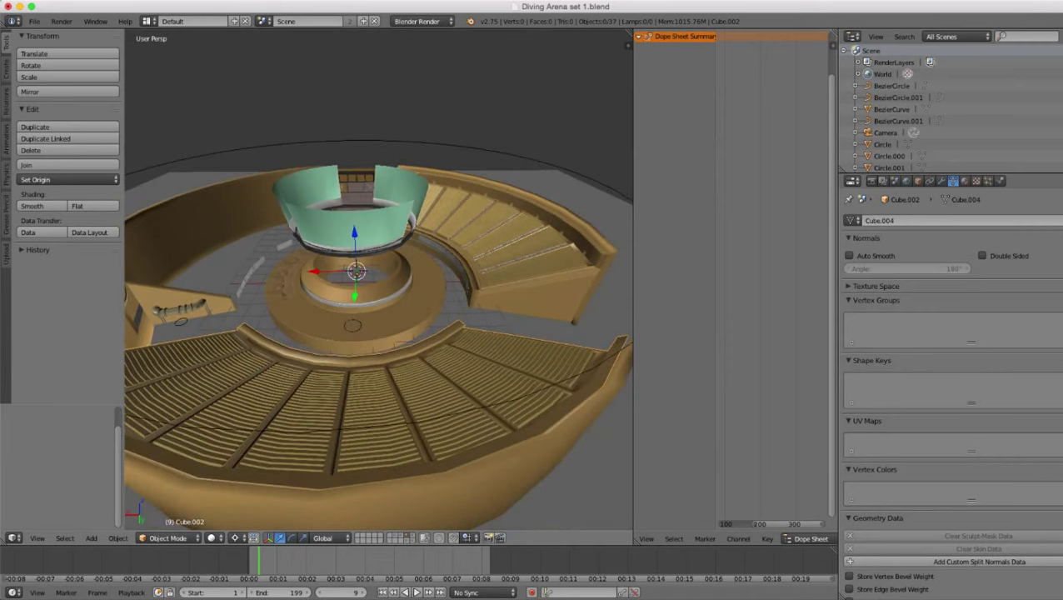
mouse_move(379, 283)
middle_mouse_down()
mouse_move(392, 329)
mouse_move(414, 278)
mouse_move(409, 310)
mouse_move(359, 323)
mouse_move(334, 350)
mouse_move(411, 353)
middle_mouse_up()
key("z")
key("z")
scroll(333, 350, "up", 2)
scroll(333, 350, "down", 3)
key("ctrl+z")
middle_click_drag(411, 353, 411, 333)
- Preview the seating structure's Mirror modifier in the viewport and hide its effect again
left_click(941, 181)
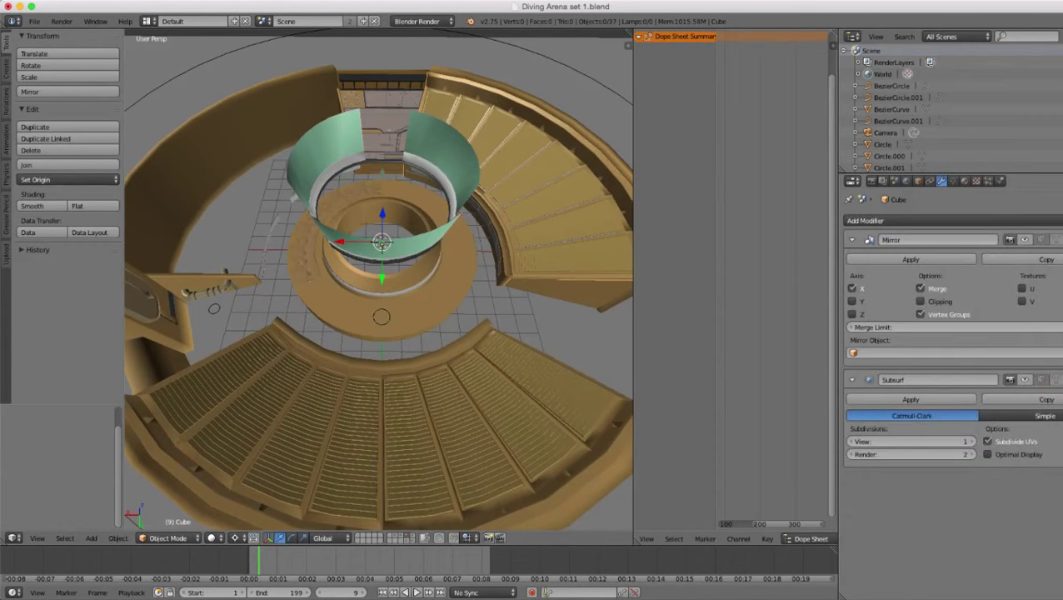
left_click(1025, 240)
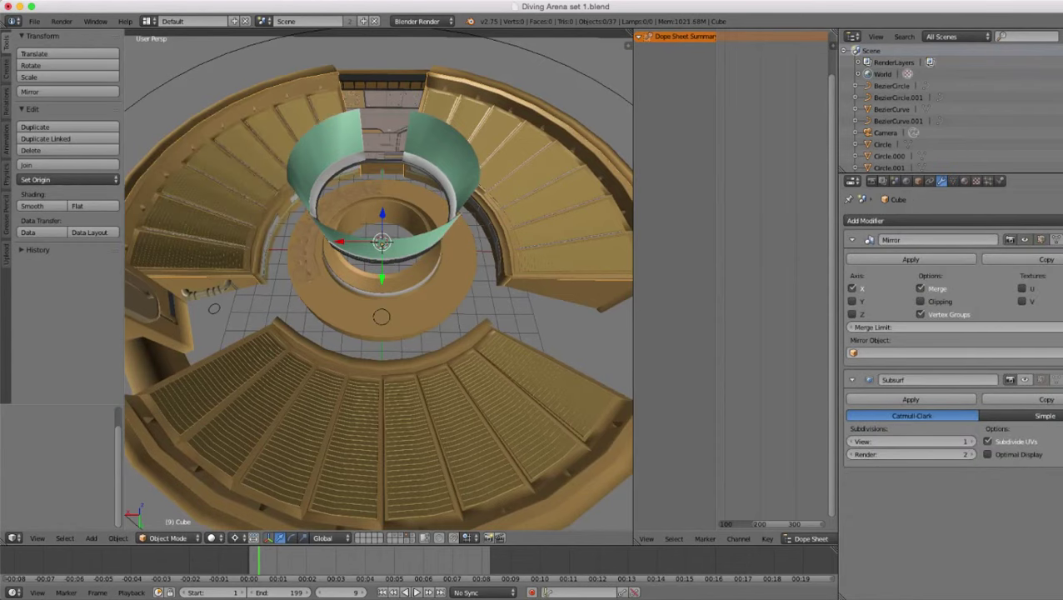
left_click(1025, 240)
- Save the arena scene to the existing file, Diving Arena set 1.blend
middle_click_drag(466, 333, 300, 329)
scroll(388, 305, "up", 4)
middle_click_drag(375, 325, 408, 312)
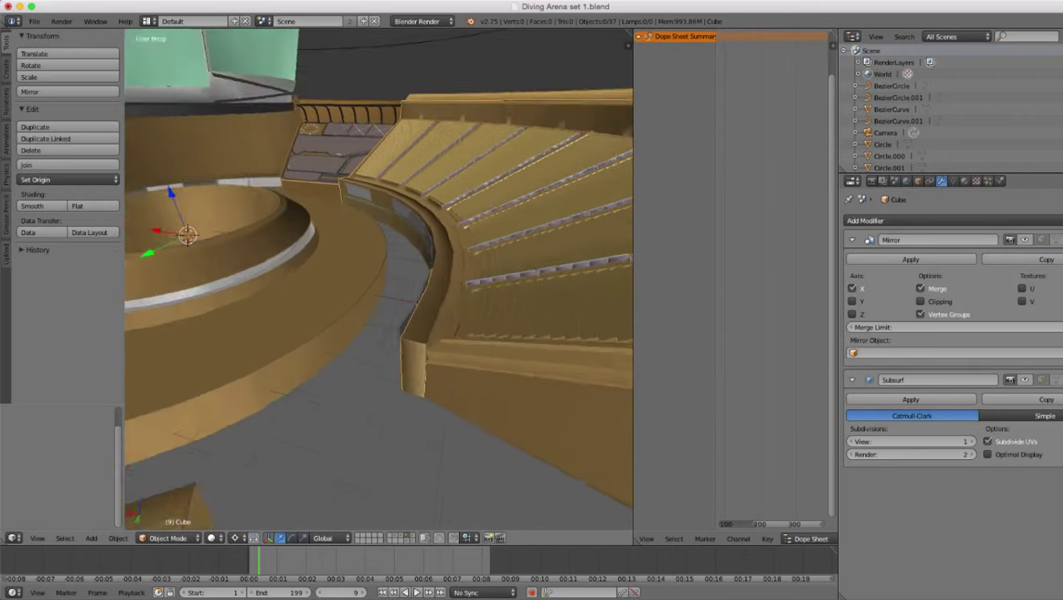
scroll(408, 312, "up", 2)
left_click(34, 21)
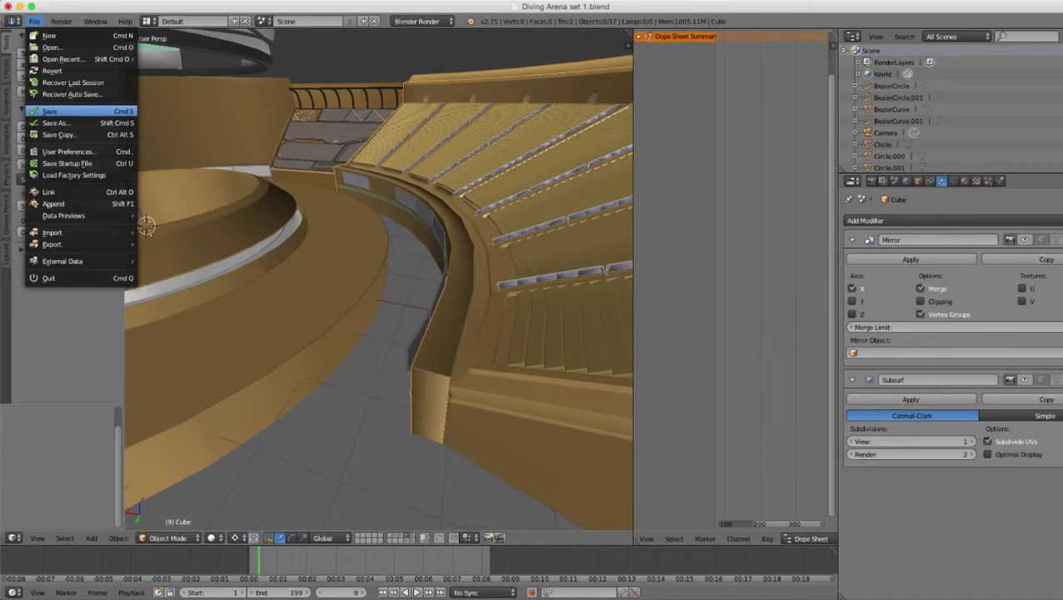
left_click(50, 110)
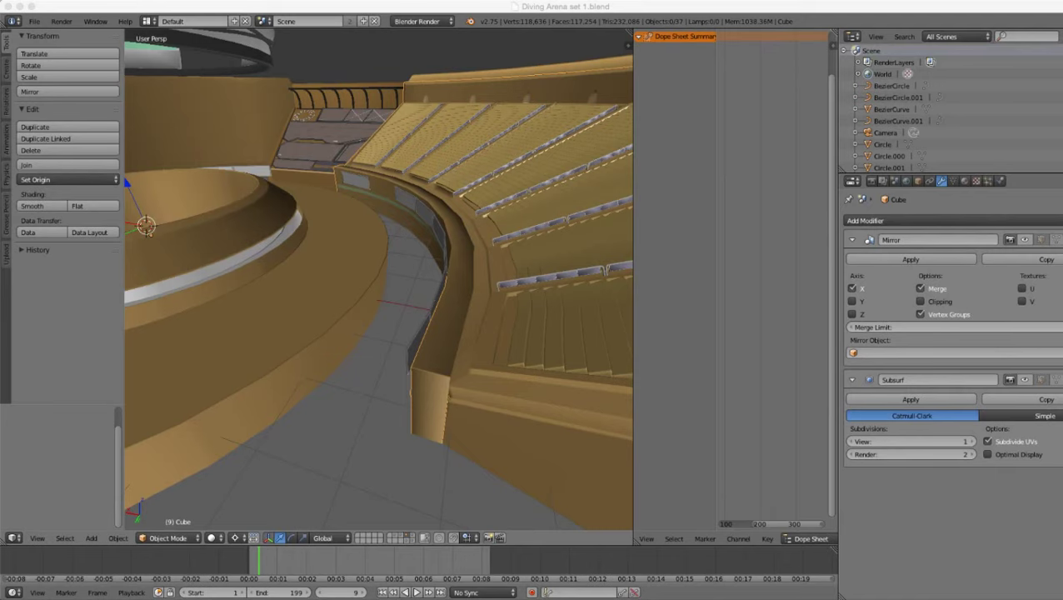
- Examine the seating structure's railings, steps and inner wall panels from close up and from farther away
scroll(379, 279, "down", 5)
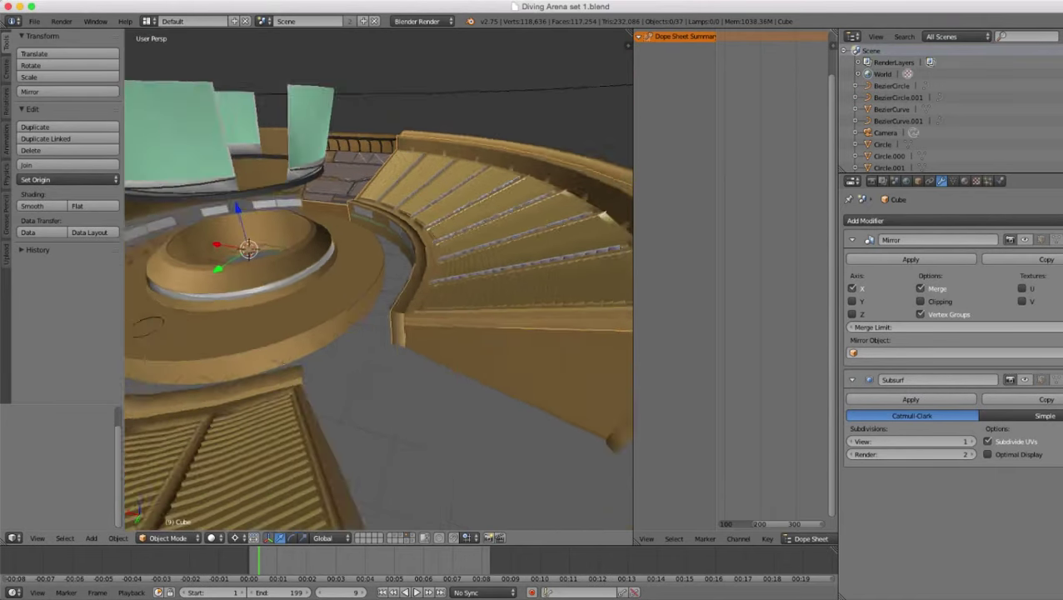
scroll(379, 279, "up", 2)
scroll(379, 279, "up", 2)
key("z")
middle_click_drag(379, 279, 442, 308, "shift")
key("z")
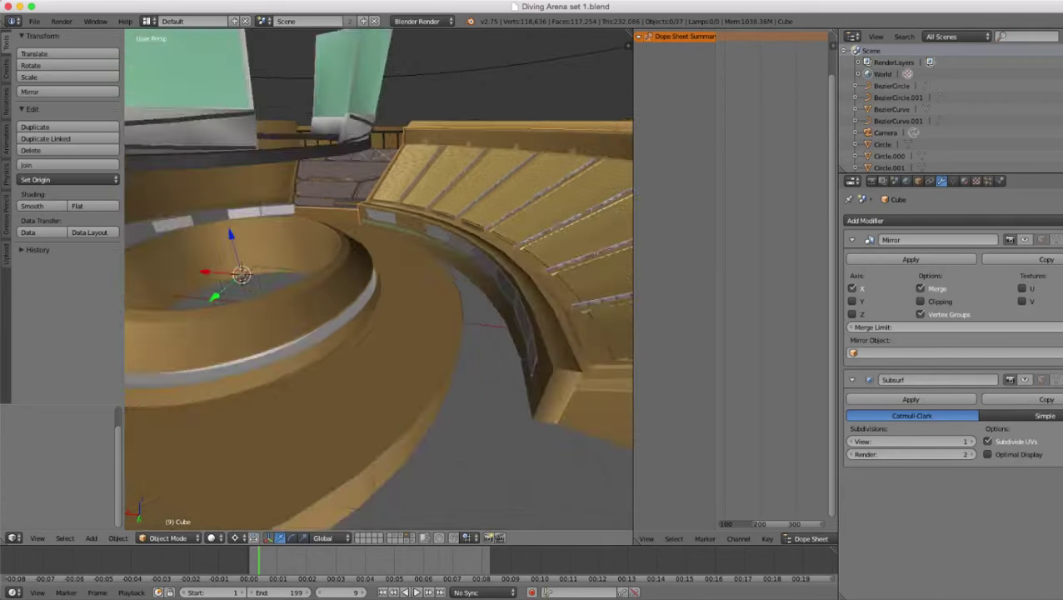
scroll(379, 279, "up", 3)
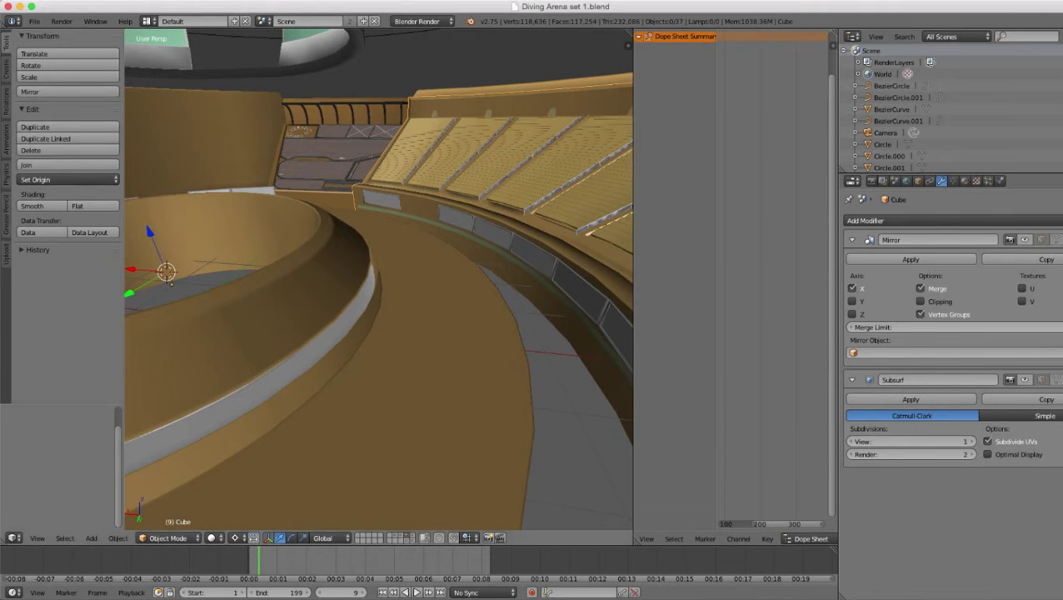
scroll(379, 280, "down", 8)
middle_click_drag(400, 317, 325, 315)
scroll(379, 280, "up", 3)
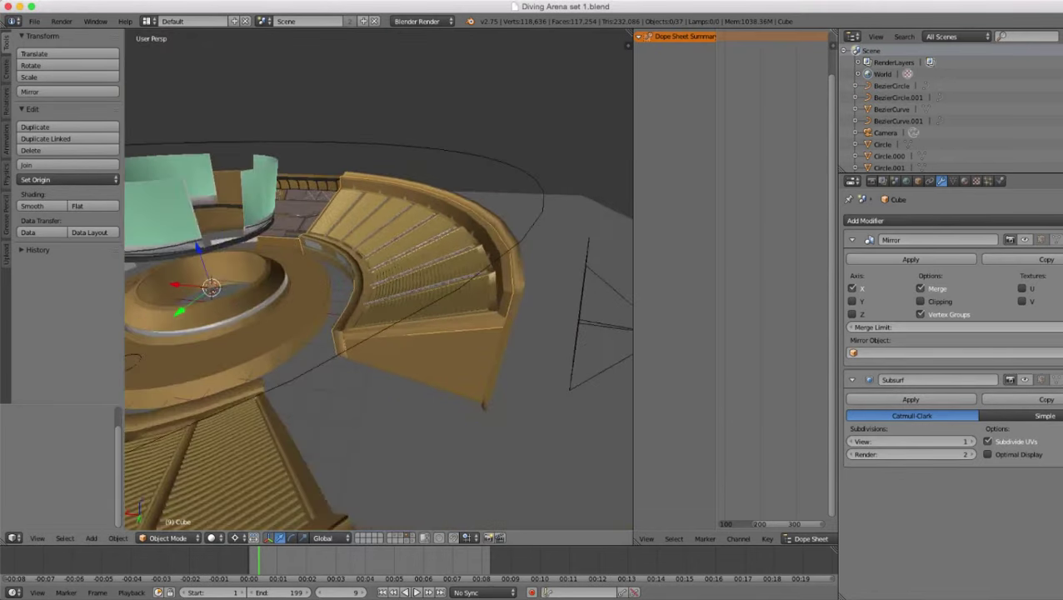
key("z")
key("z")
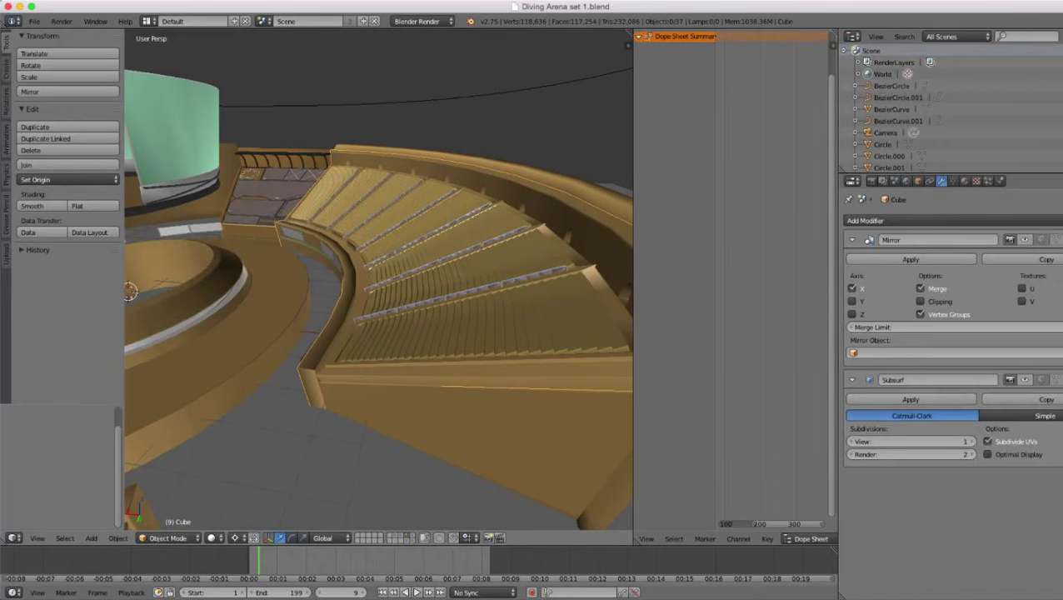
- Deselect everything and view the arena through the scene camera
key("a")
scroll(380, 280, "down", 5)
middle_click_drag(379, 316, 367, 283)
scroll(379, 280, "up", 2)
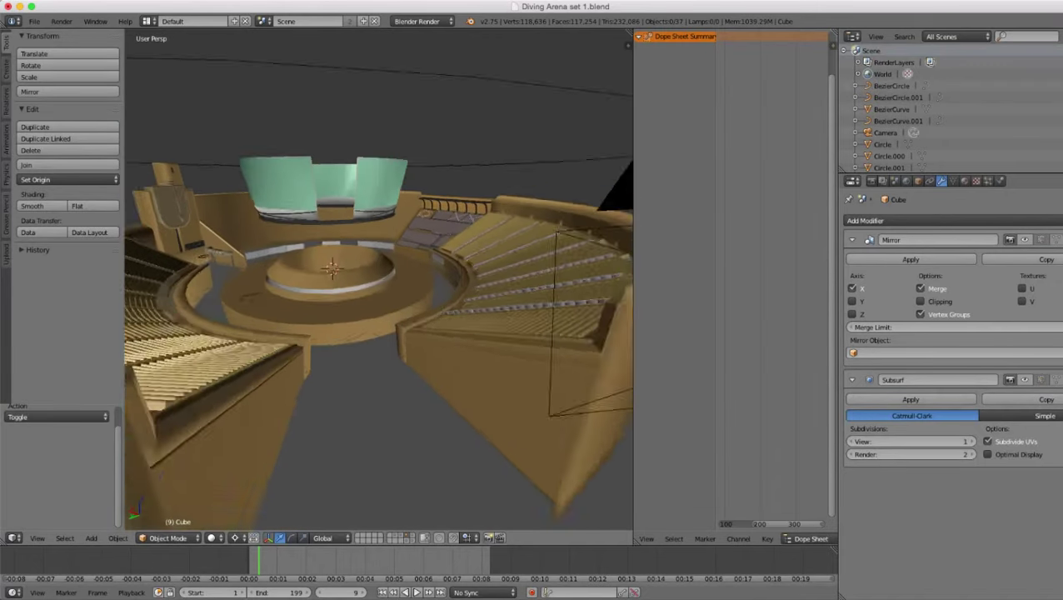
scroll(380, 280, "up", 1)
key("KP_0")
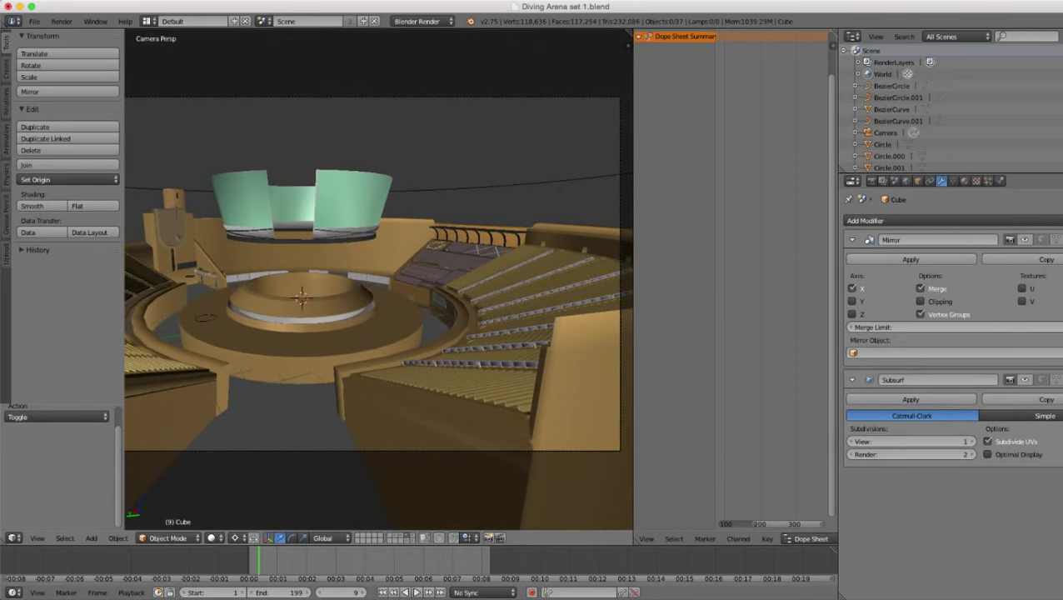
- Select the seating structure, preview its mirrored half through the camera, and hide the Mirror modifier's effect again
right_click(417, 409)
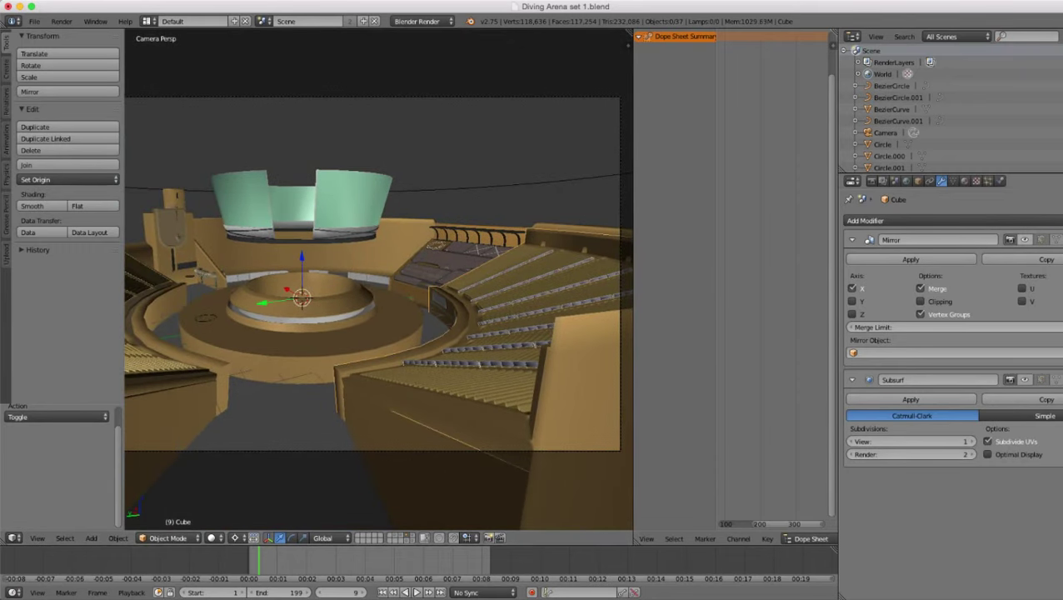
key("alt+h")
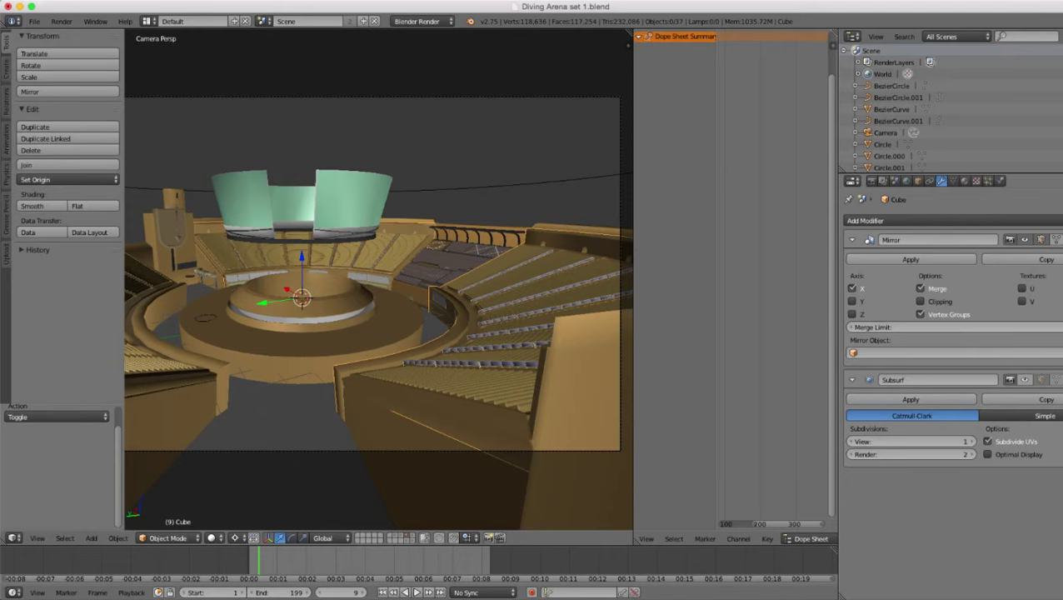
scroll(378, 292, "down", 2)
middle_click_drag(377, 291, 408, 300, "shift")
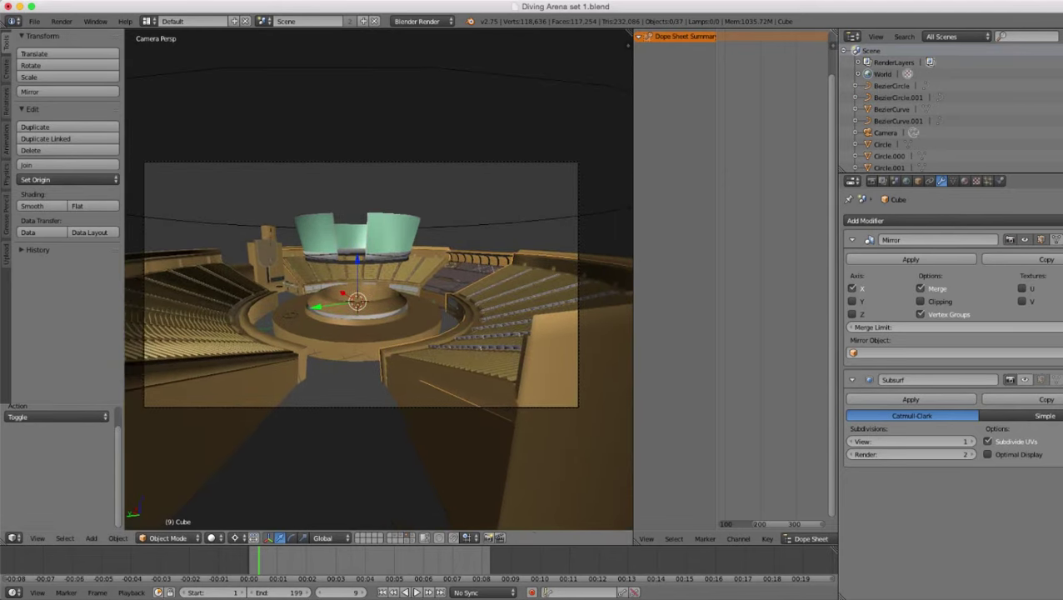
scroll(379, 287, "up", 2)
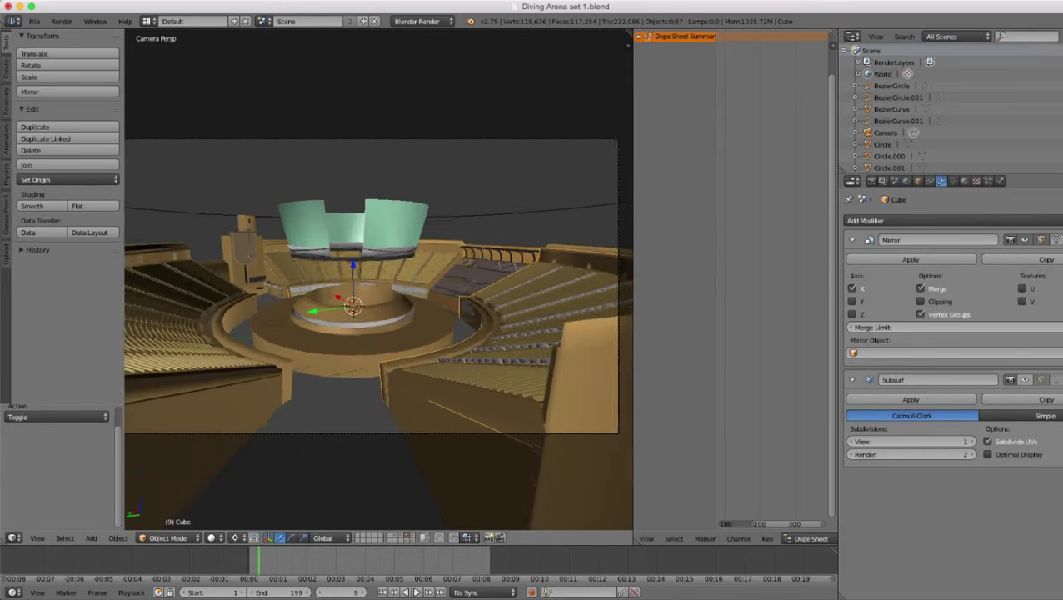
left_click(1025, 240)
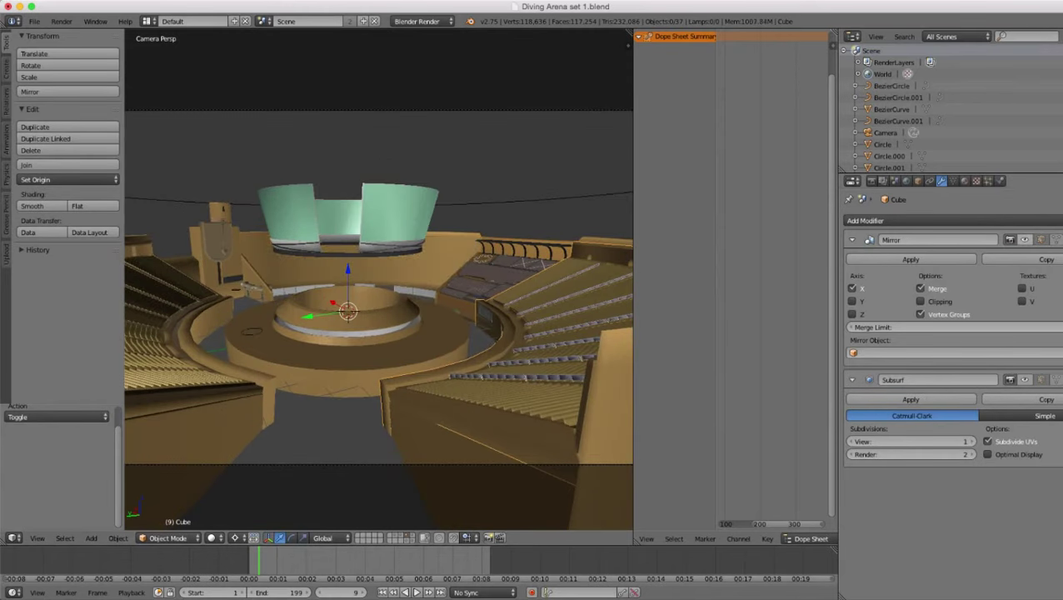
- Examine the central round platform, the suspended screens above it and the surrounding walkway from several angles
middle_click_drag(379, 288, 433, 279)
scroll(389, 300, "up", 2)
scroll(477, 304, "up", 3)
scroll(434, 279, "up", 1)
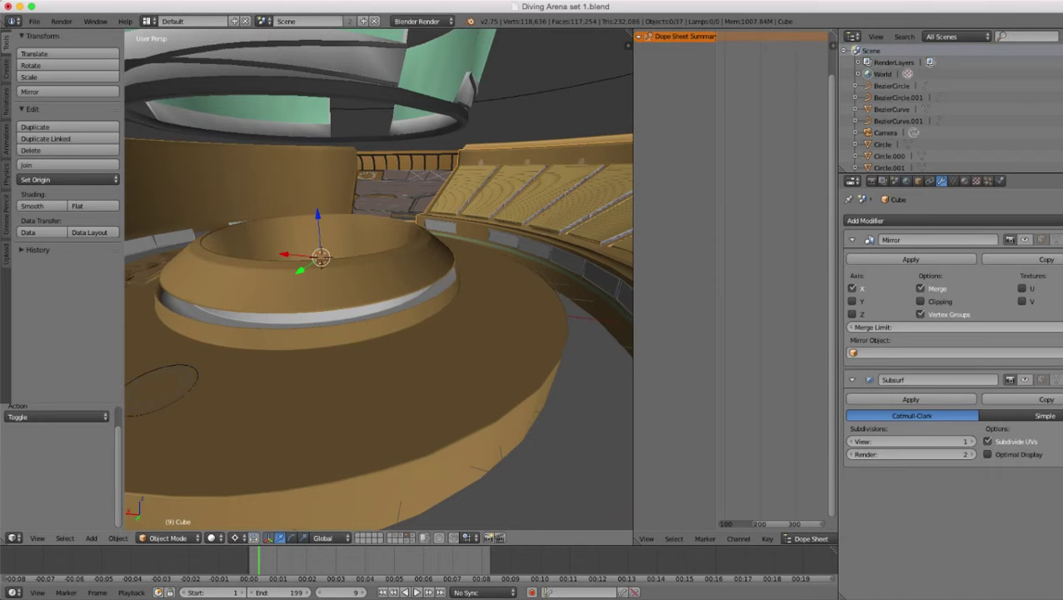
scroll(379, 279, "down", 2)
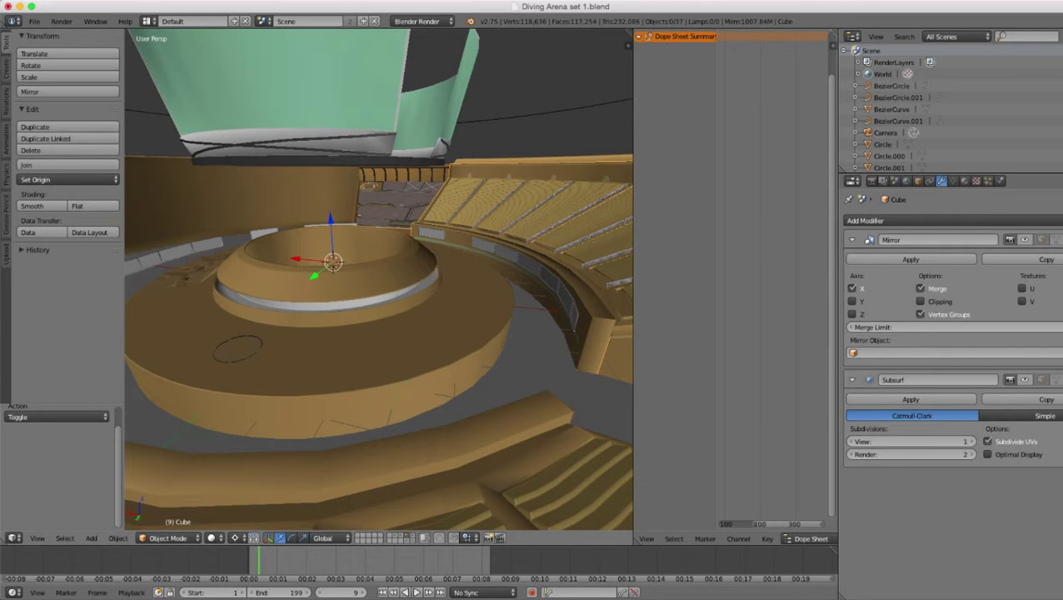
middle_click_drag(379, 279, 282, 269)
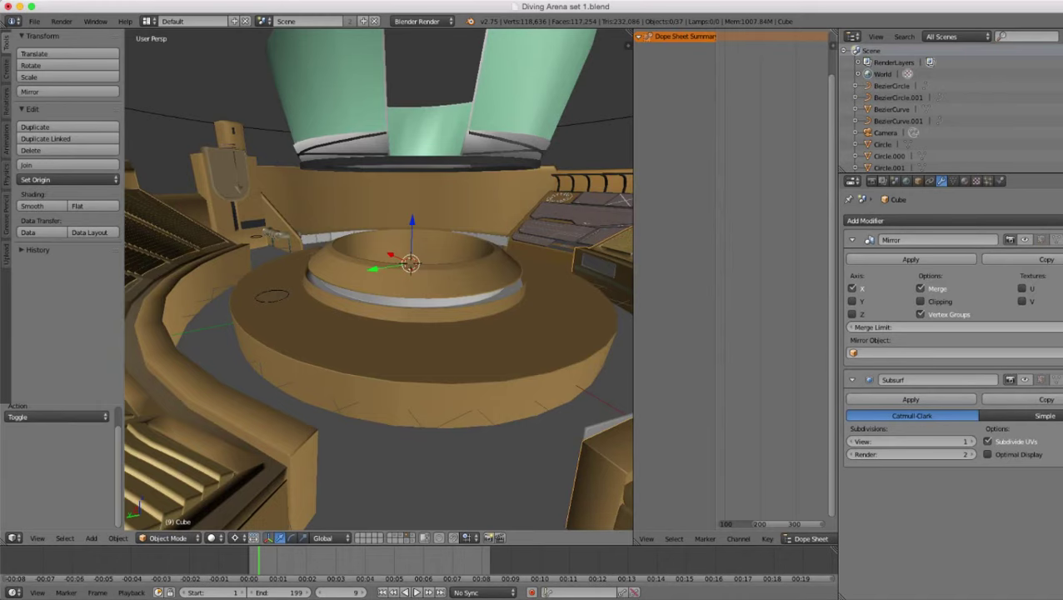
middle_click_drag(380, 279, 378, 238)
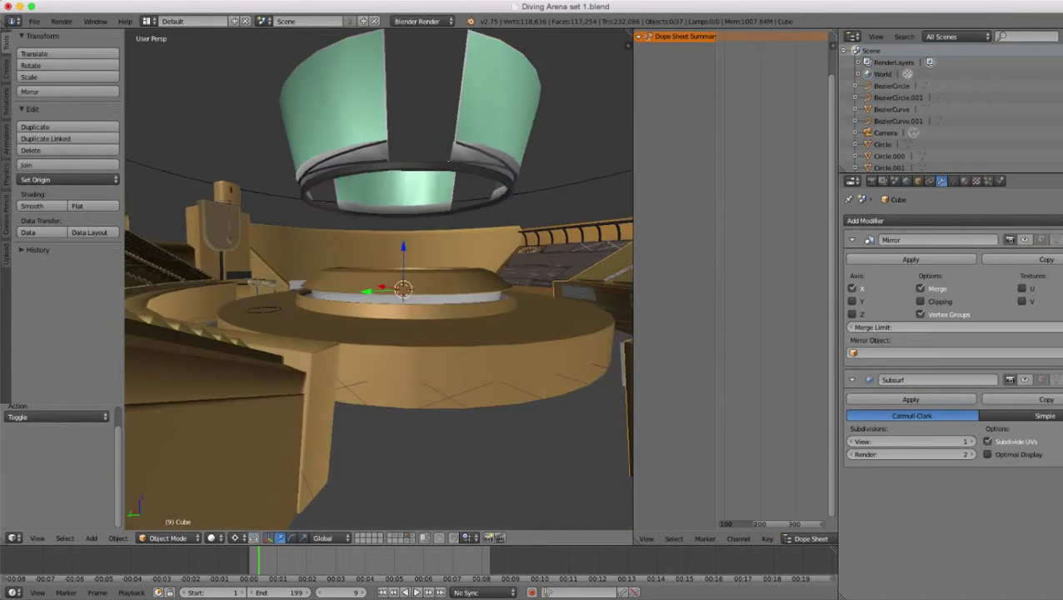
scroll(379, 279, "down", 2)
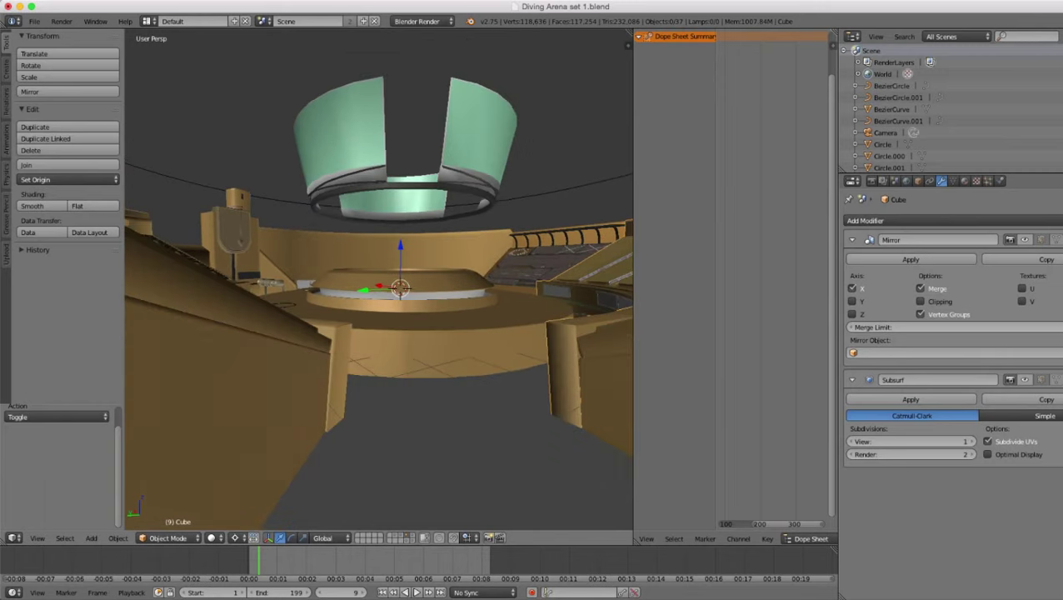
middle_click_drag(379, 279, 405, 338)
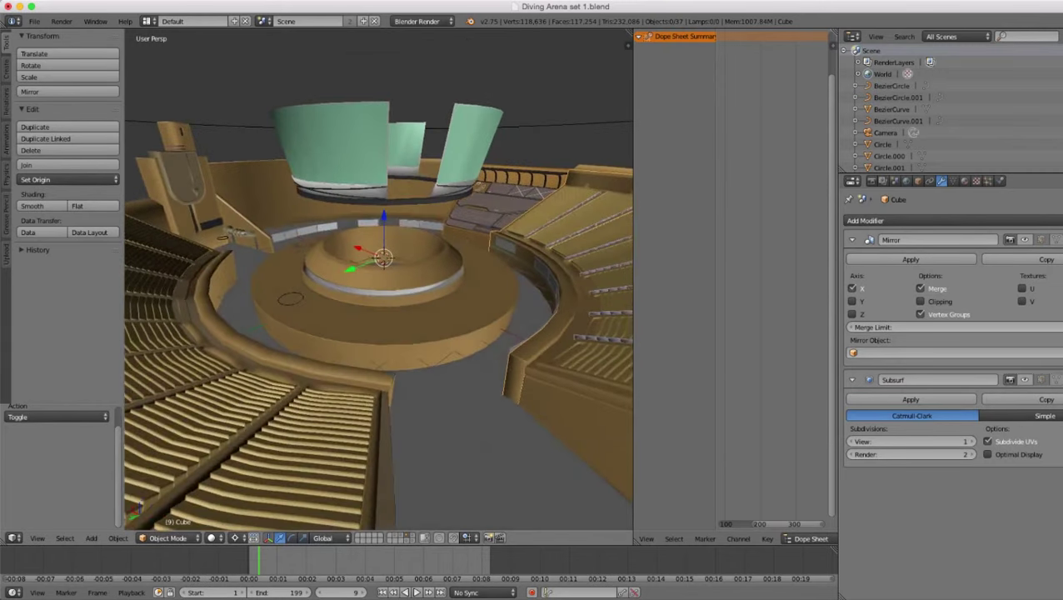
scroll(379, 280, "up", 2)
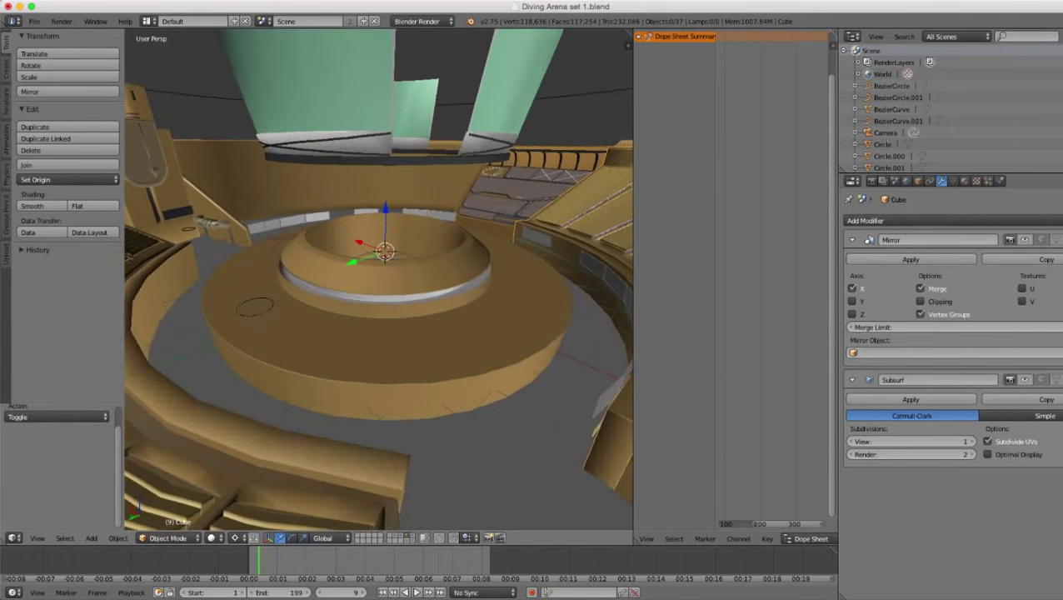
scroll(379, 279, "down", 2)
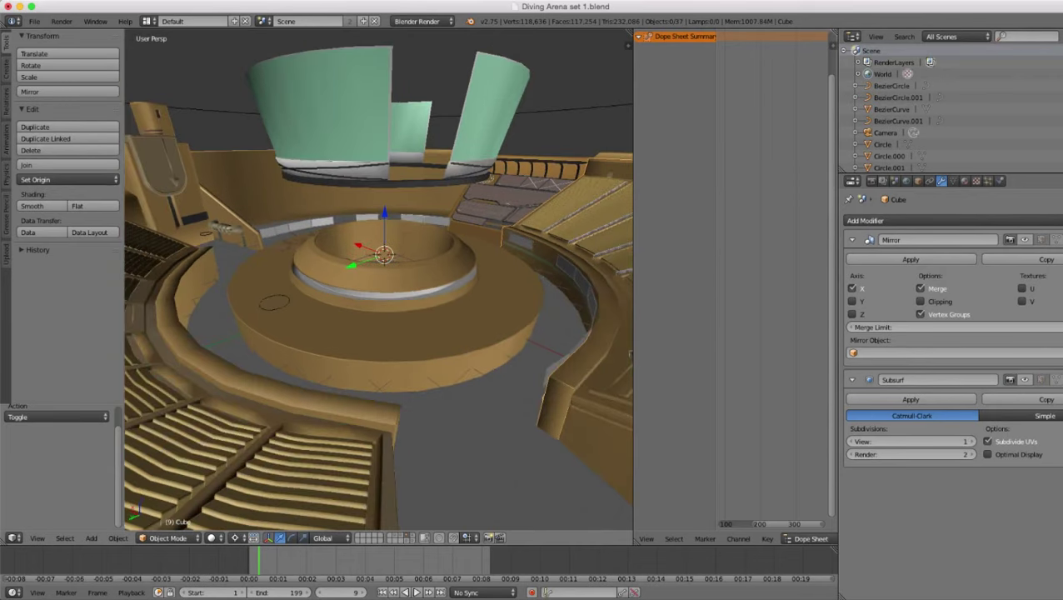
middle_click_drag(400, 335, 343, 334)
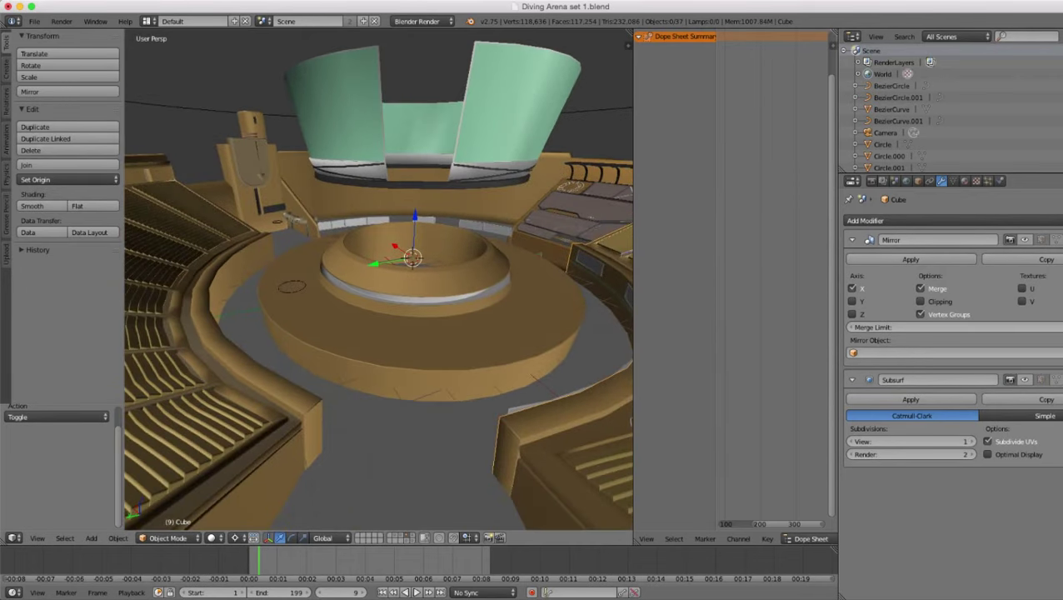
middle_click_drag(379, 333, 405, 332)
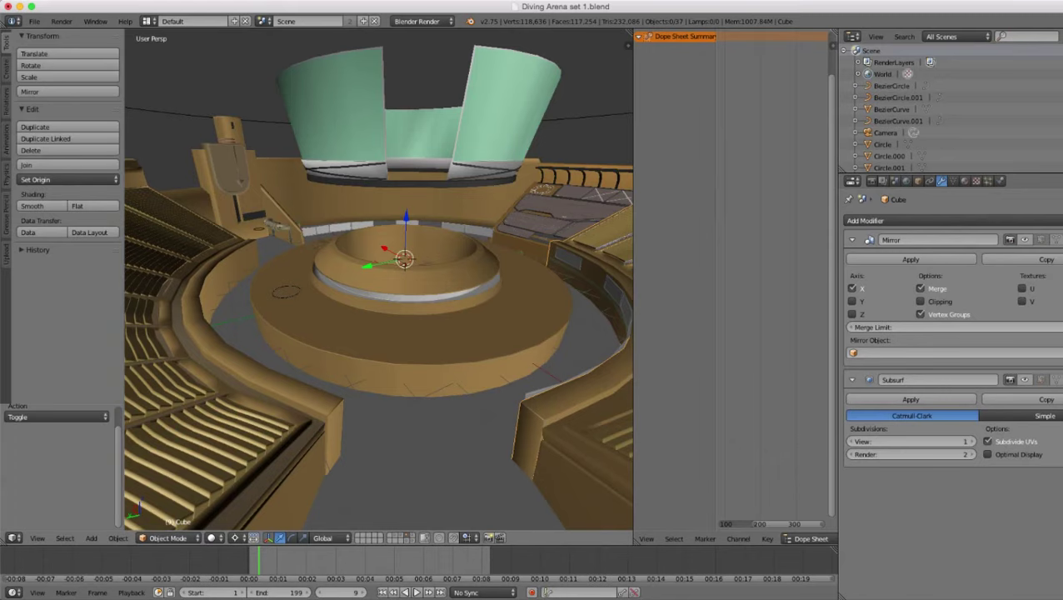
scroll(379, 279, "up", 3)
middle_click_drag(379, 279, 480, 310)
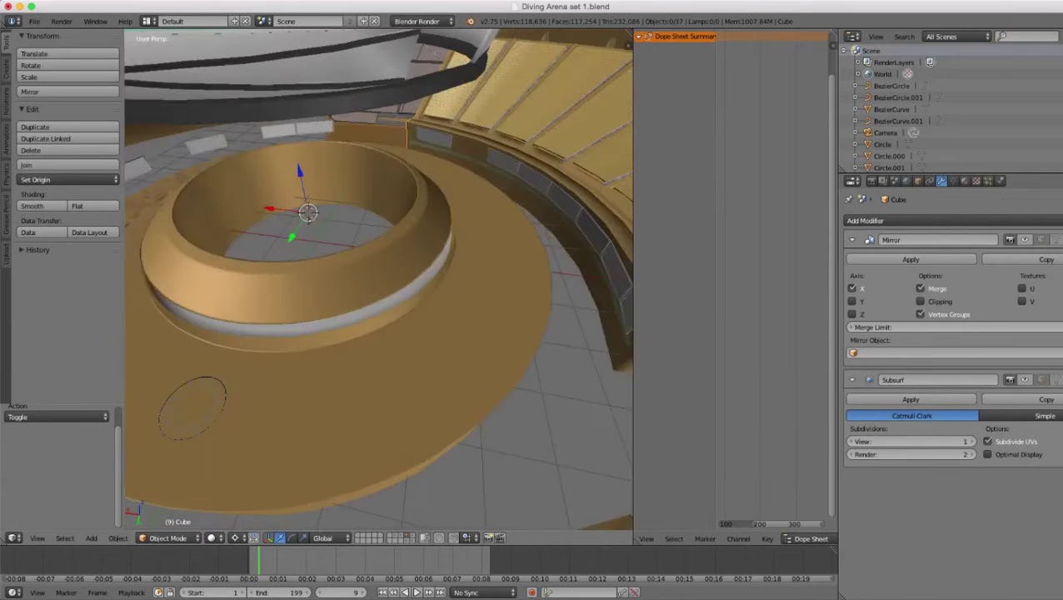
- Examine the central round platform, its suspended screens and the surrounding seating from low, high and distant angles
scroll(380, 279, "down", 1)
middle_click_drag(379, 280, 400, 214)
scroll(380, 279, "up", 2)
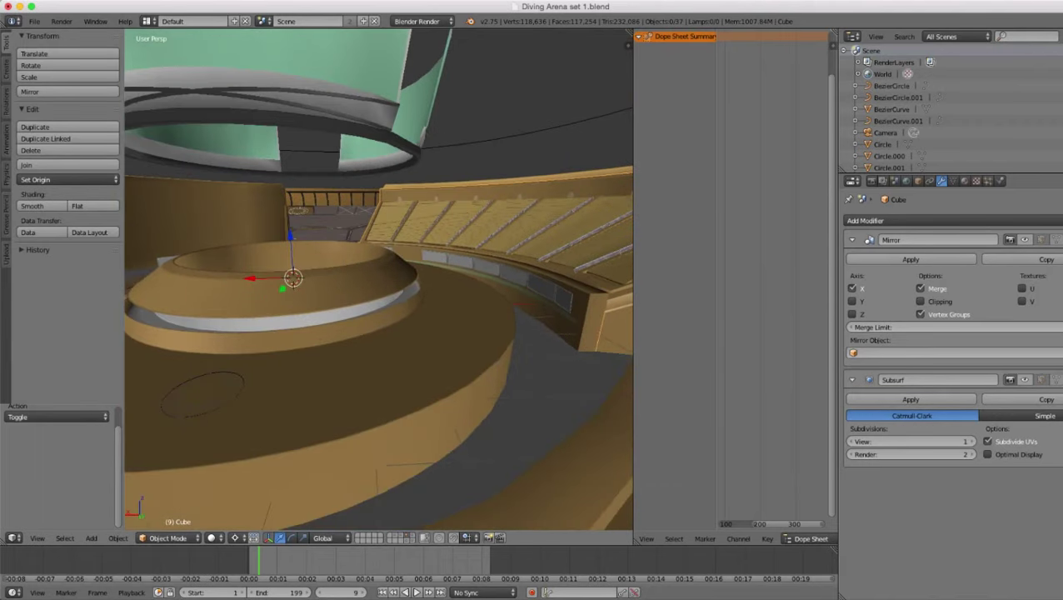
middle_click_drag(379, 279, 271, 278)
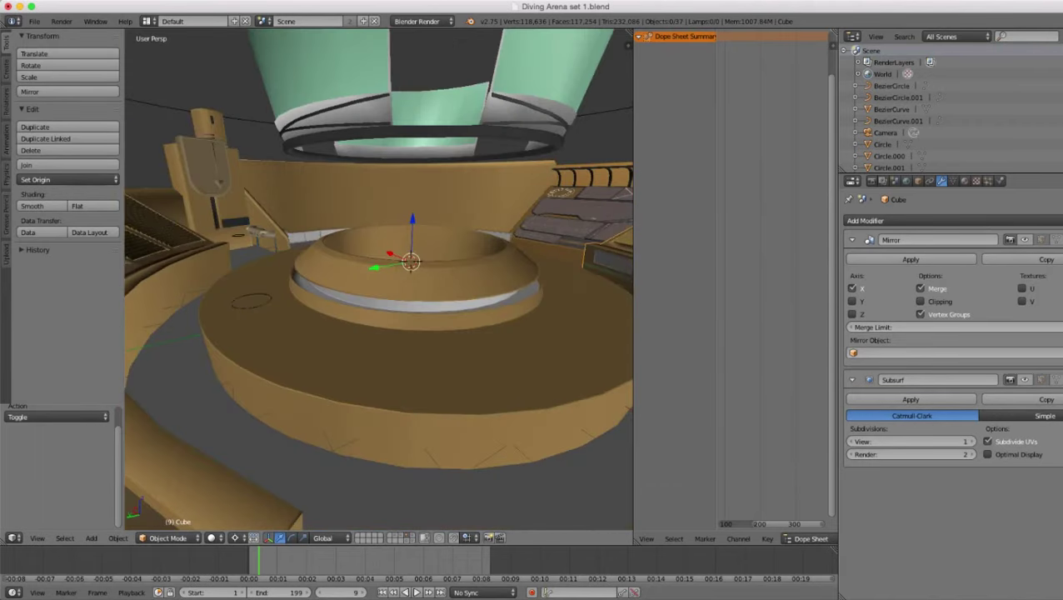
scroll(379, 279, "down", 2)
middle_click_drag(380, 279, 454, 313)
scroll(380, 279, "up", 1)
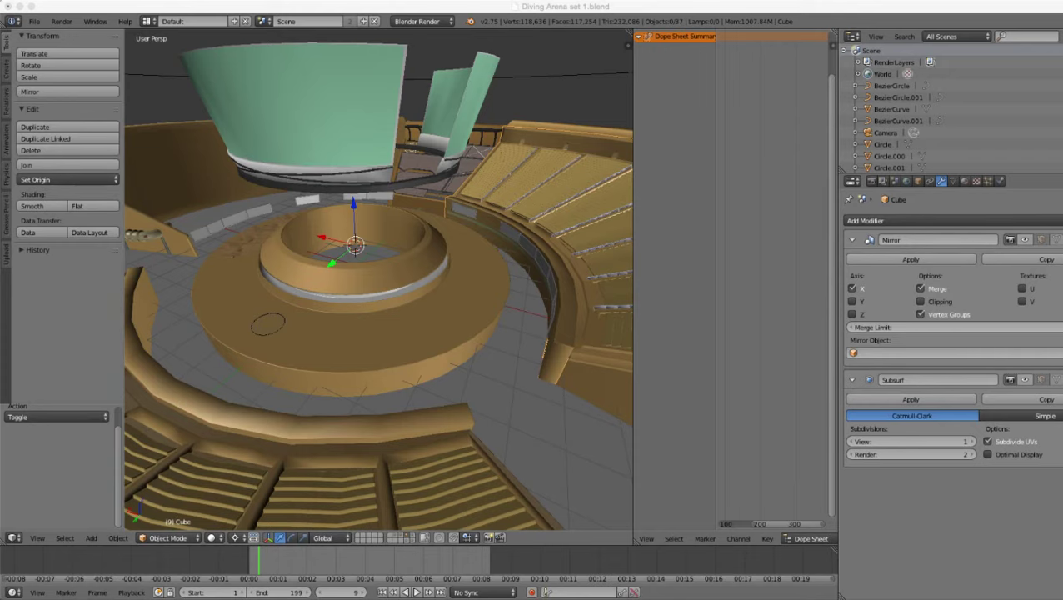
middle_click_drag(417, 334, 346, 286)
scroll(380, 281, "up", 4)
right_click(425, 363)
scroll(425, 362, "up", 1)
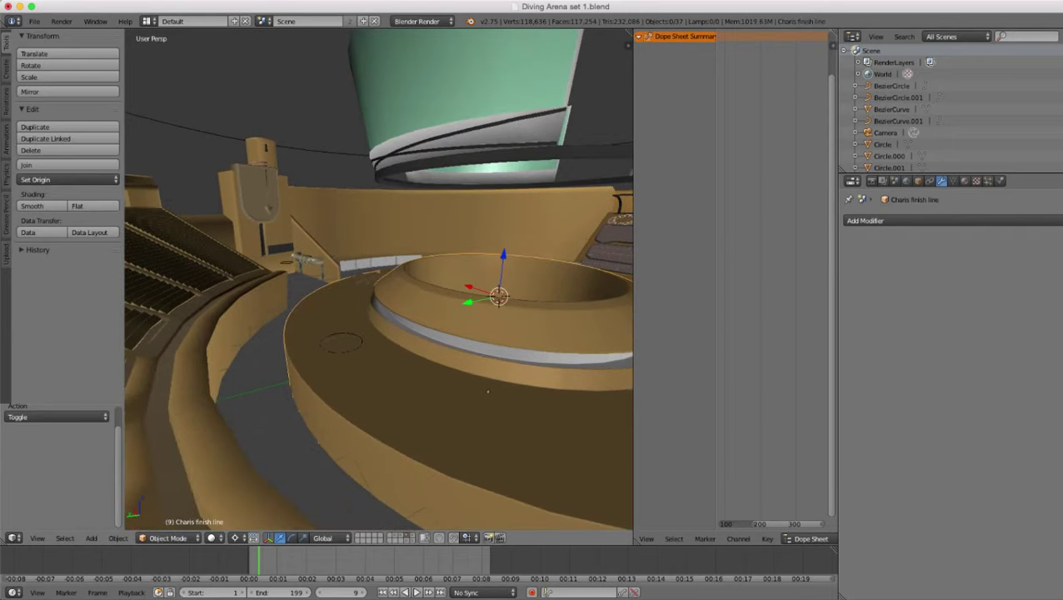
middle_click_drag(425, 363, 329, 354)
scroll(366, 374, "down", 4)
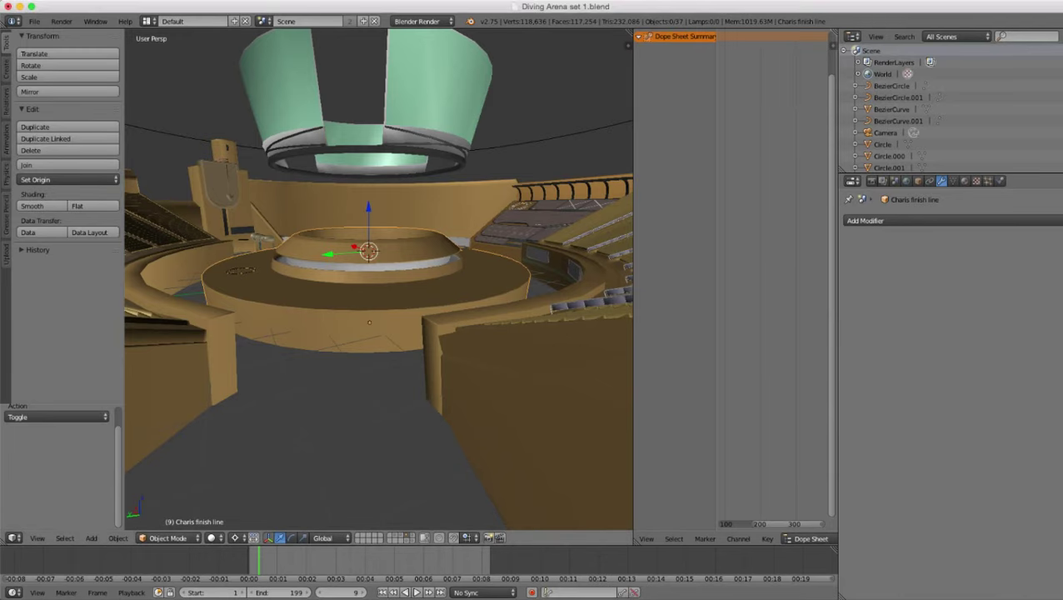
scroll(379, 279, "down", 3)
middle_click_drag(380, 279, 387, 329)
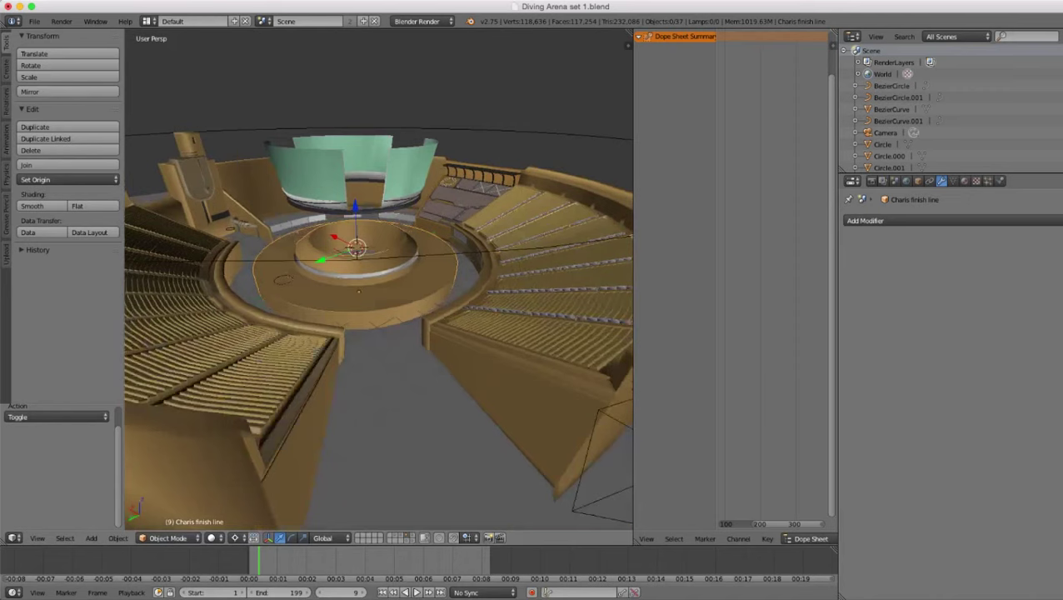
- Start appending from Powerhouse model.blend in the Ro-project folder, sorting the files by modification time and opening its Object list
left_click(34, 20)
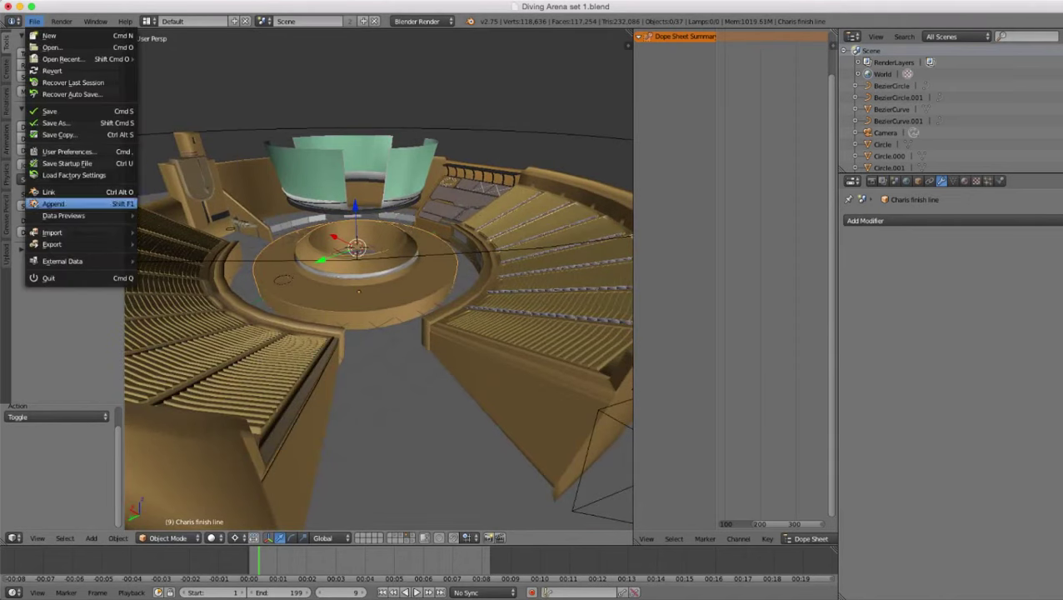
left_click(54, 203)
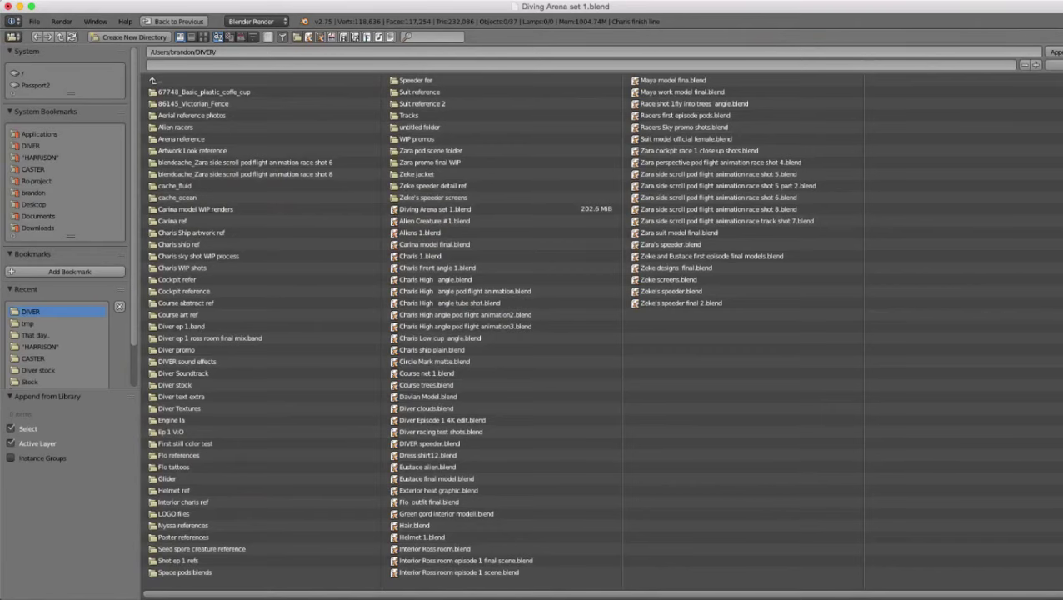
left_click(36, 180)
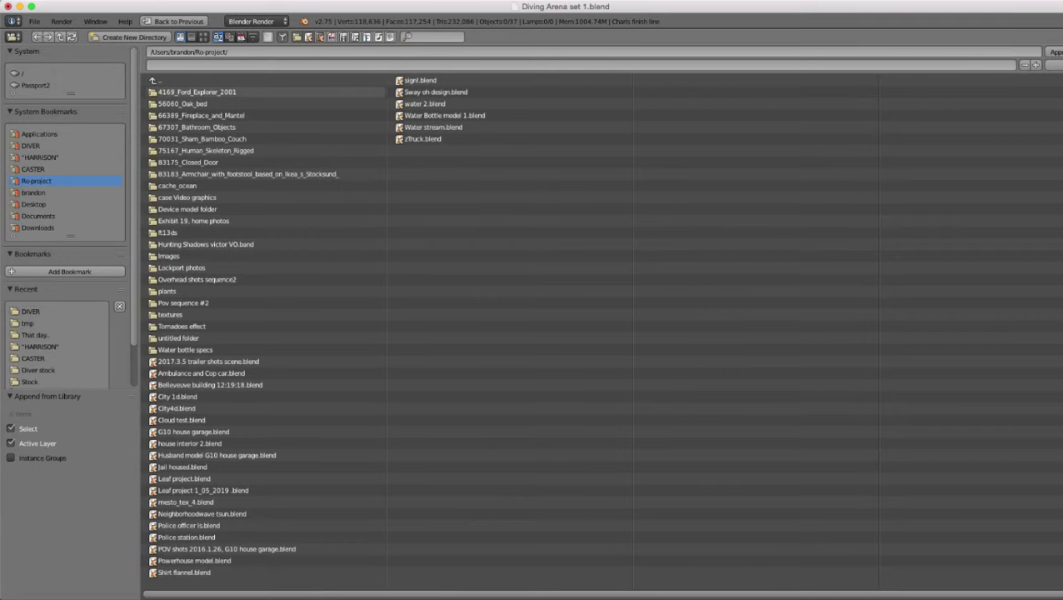
left_click(241, 36)
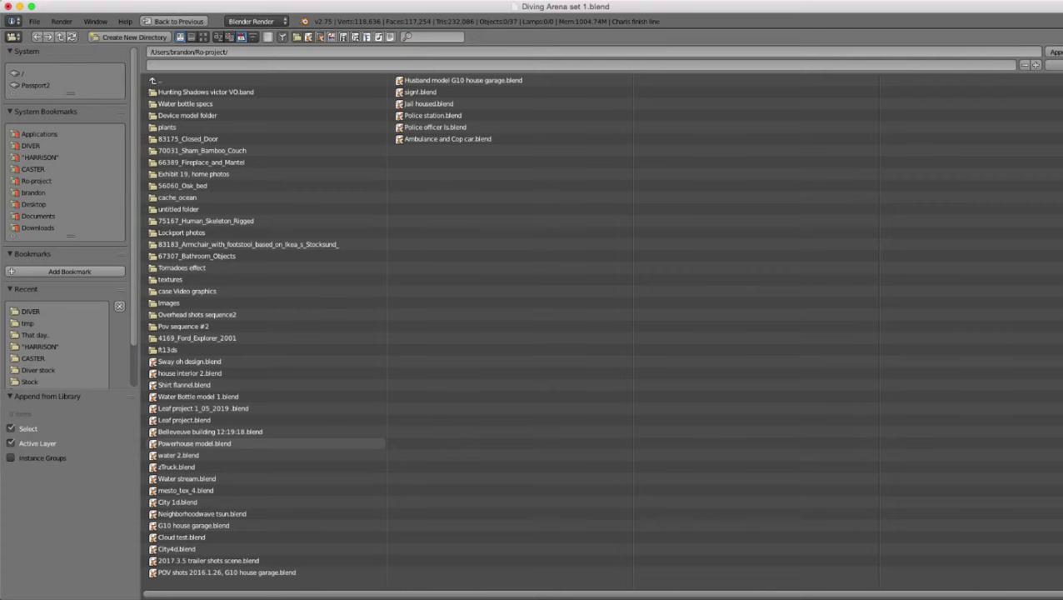
left_click(195, 444)
left_click(185, 209)
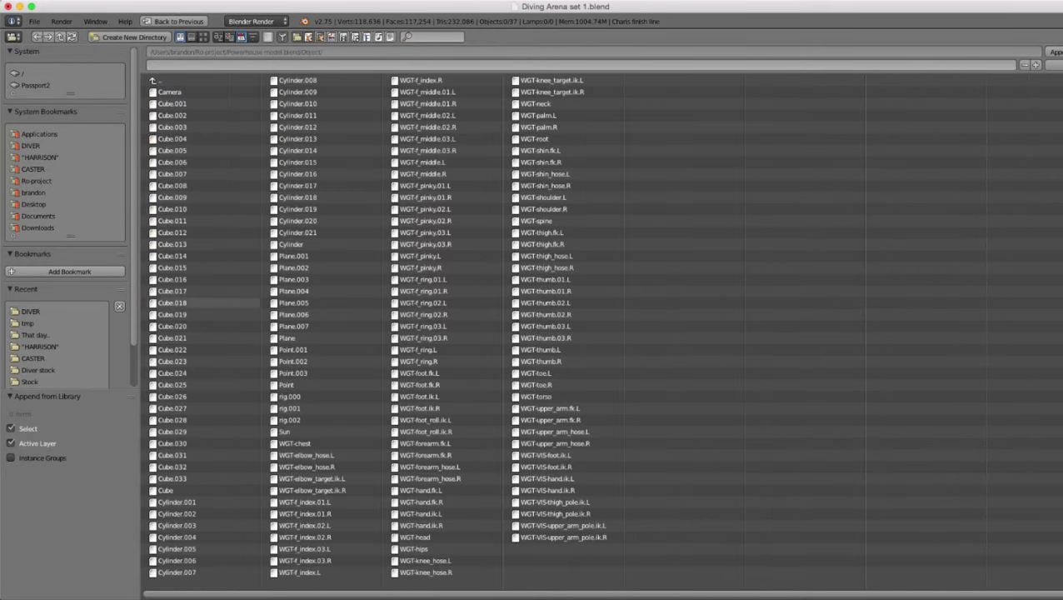
- Append the objects Cube.016 and Cylinder.008 from the Powerhouse model file
left_click(172, 279)
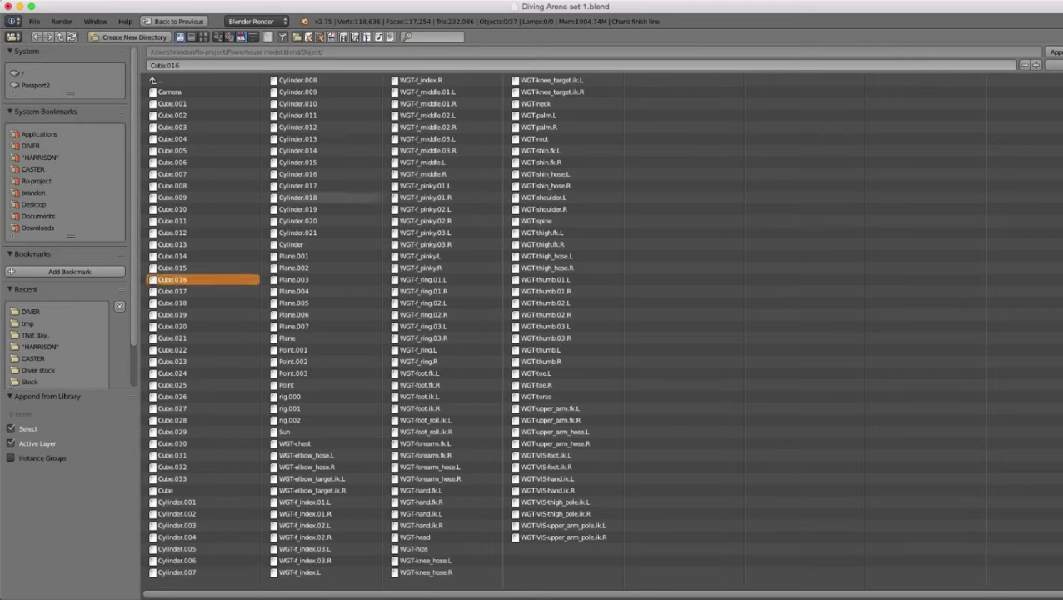
left_click(325, 81, "shift")
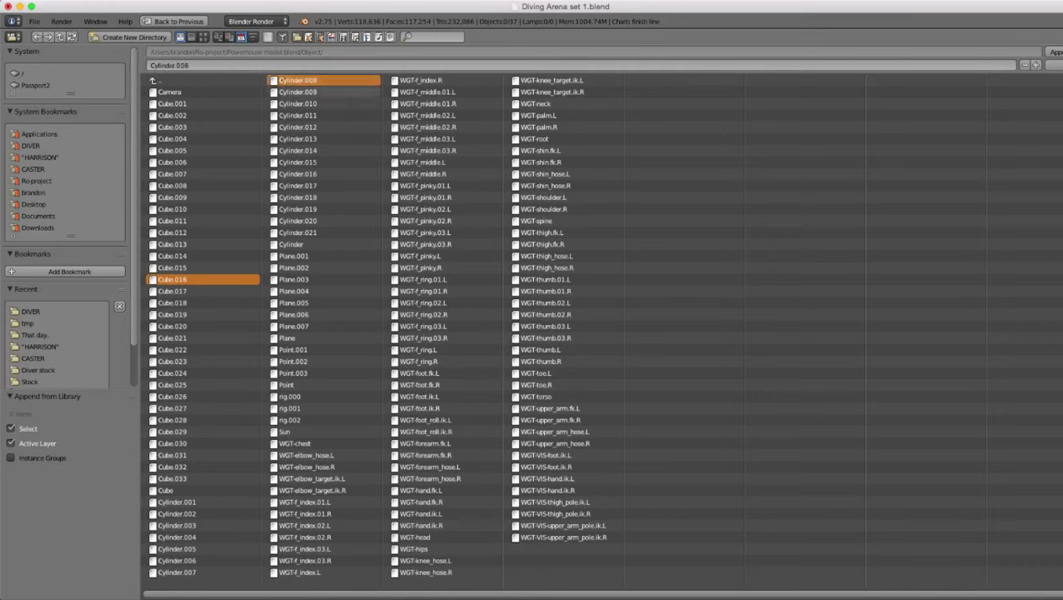
left_click(1055, 52)
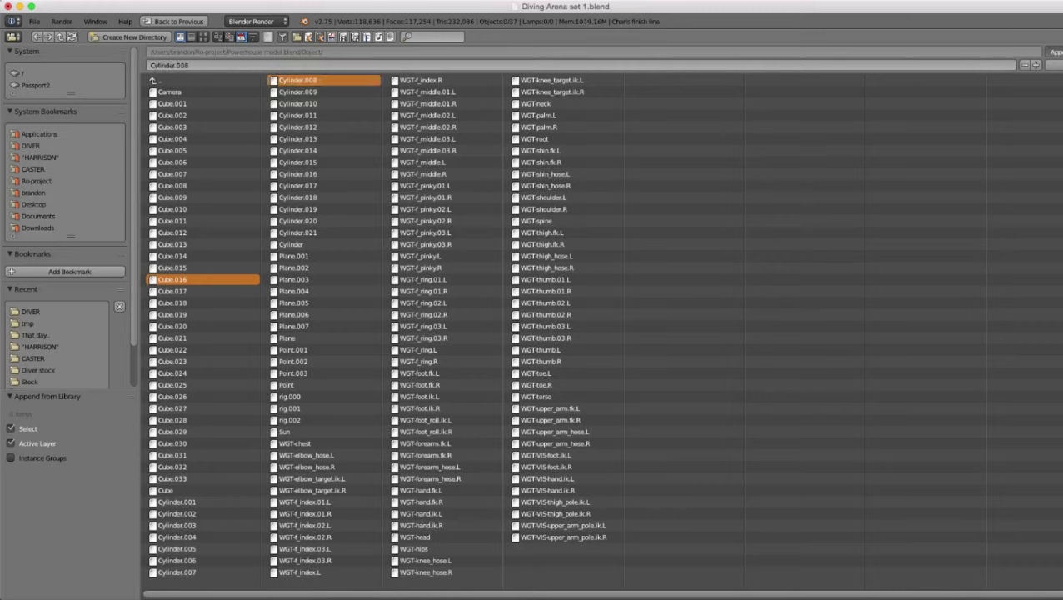
- Look for the appended objects in wireframe, switch to the layer that holds them, and return to solid shading
scroll(379, 280, "down", 9)
key("z")
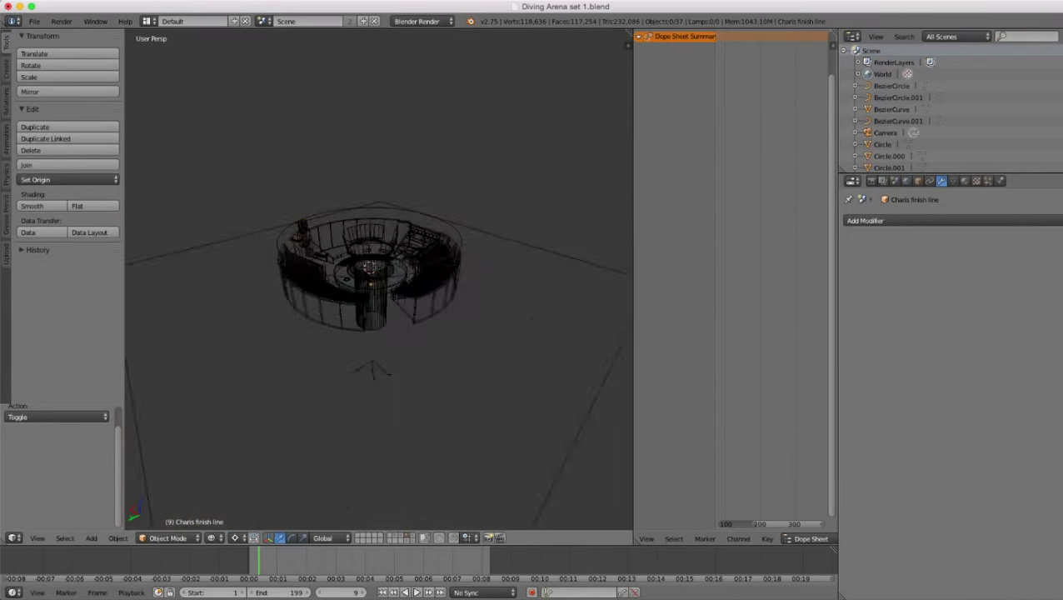
scroll(379, 280, "down", 7)
scroll(379, 284, "up", 6)
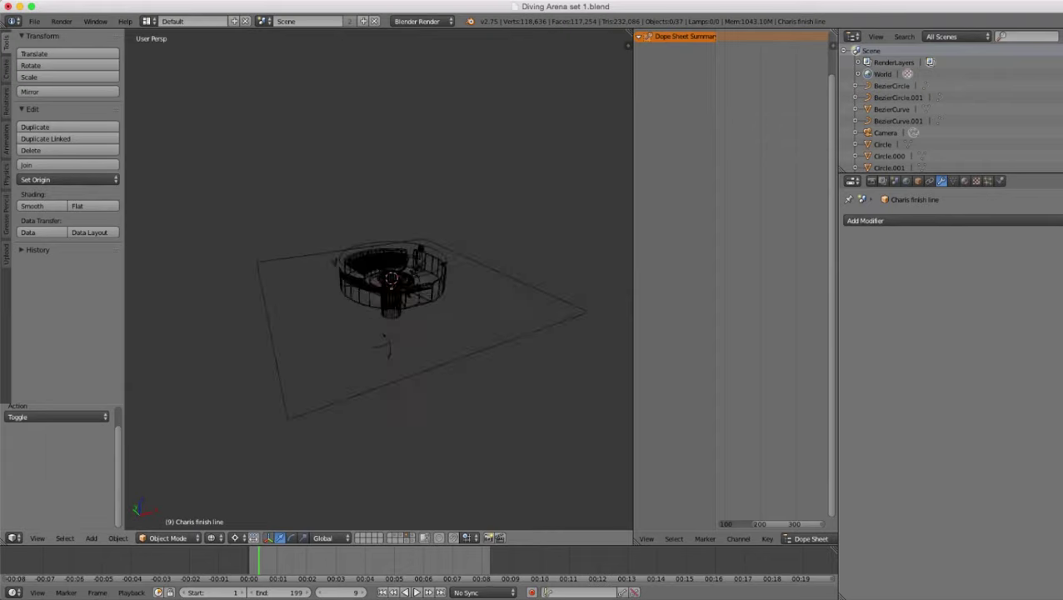
key("2")
mouse_move(379, 283)
middle_mouse_down()
mouse_move(275, 285)
mouse_move(303, 283)
middle_mouse_up()
scroll(379, 283, "up", 6)
key("z")
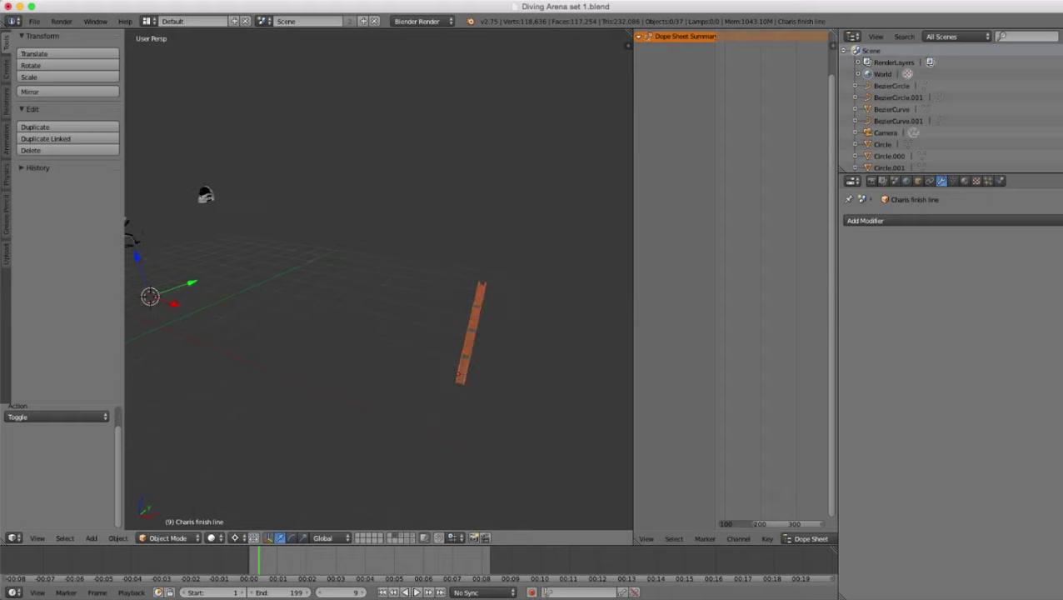
- Select the tall, narrow Cylinder.008 and snap it to the 3D cursor
key("z")
right_click(472, 330)
scroll(466, 327, "down", 3)
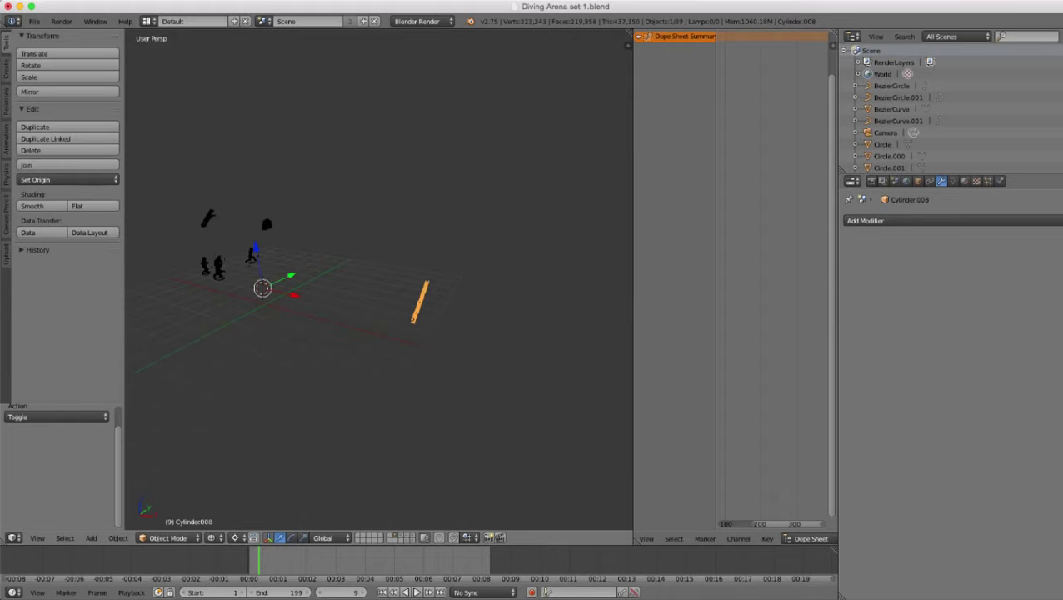
middle_click_drag(454, 321, 501, 348, "shift")
scroll(501, 347, "up", 1)
key("shift+s")
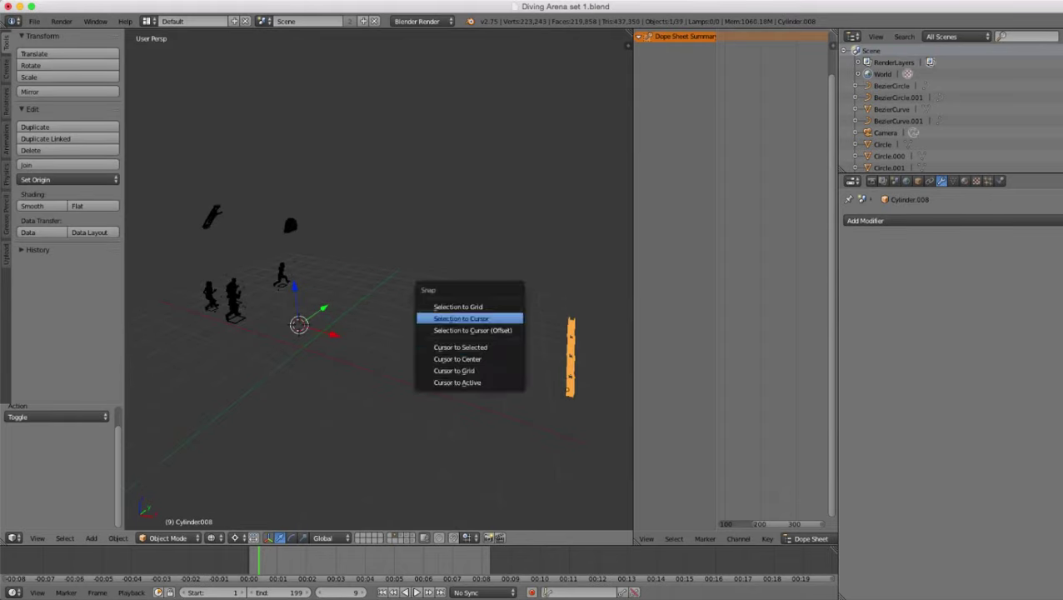
left_click(466, 319)
- Examine the snapped Cylinder.008 beside the character figures in solid shading from several distances
middle_click_drag(467, 319, 592, 303)
scroll(379, 280, "up", 2)
scroll(379, 280, "down", 7)
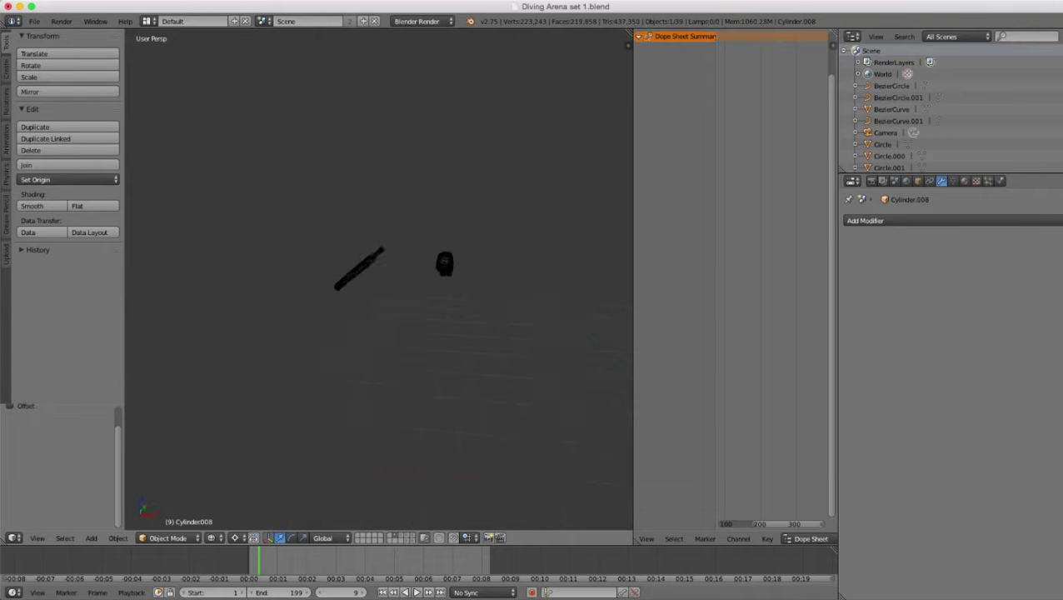
mouse_move(433, 287)
middle_mouse_down()
mouse_move(334, 290)
mouse_move(408, 287)
middle_mouse_up()
scroll(380, 280, "up", 6)
key("z")
scroll(379, 280, "down", 1)
scroll(379, 280, "down", 2)
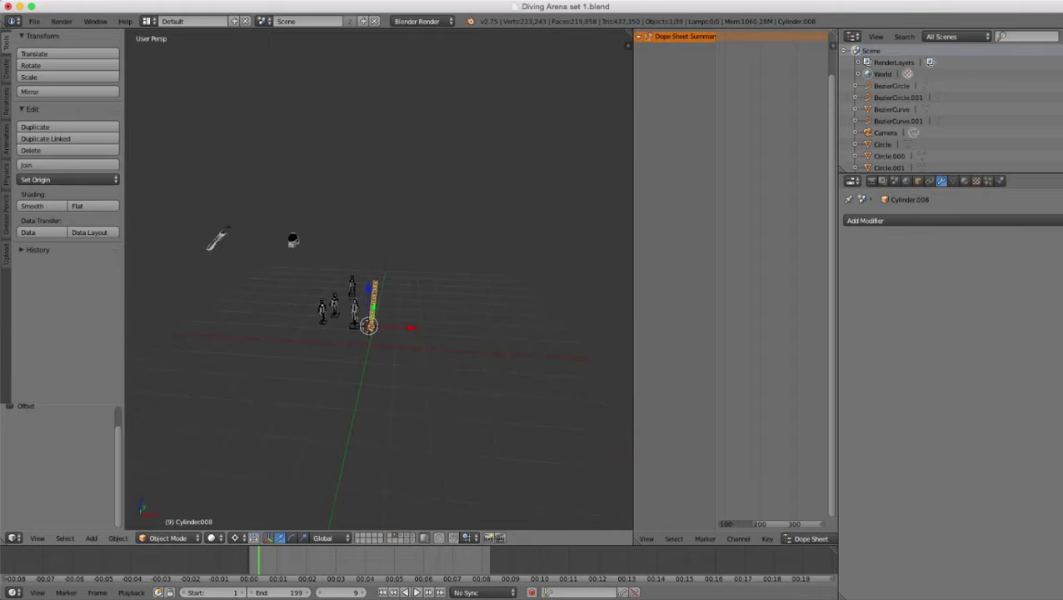
scroll(380, 280, "down", 2)
- Reveal the hidden wall panel with arched windows, select it, and inspect it up close
key("alt+h")
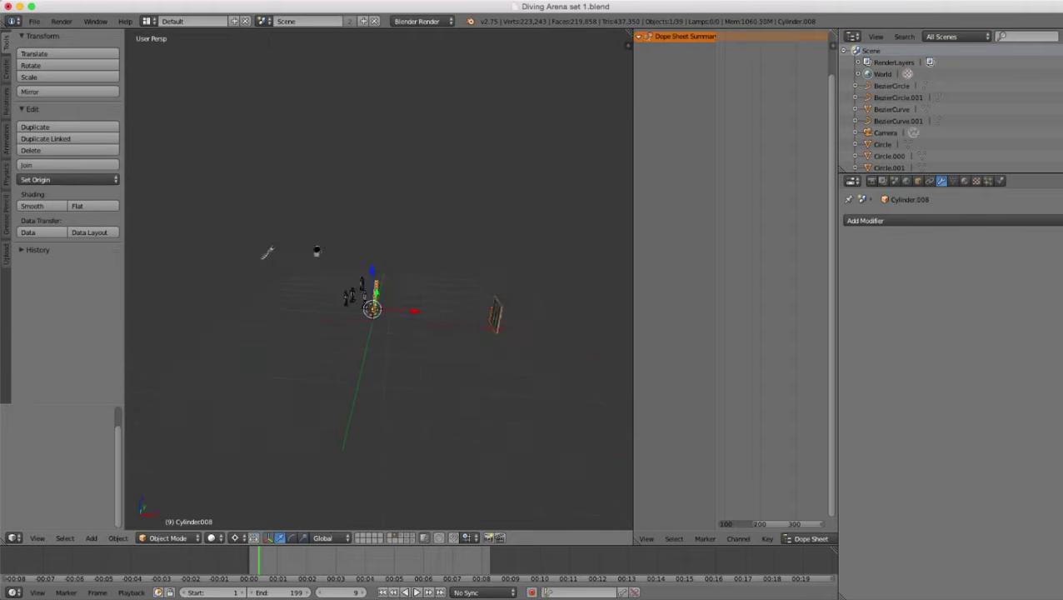
right_click(496, 315)
scroll(496, 315, "up", 2)
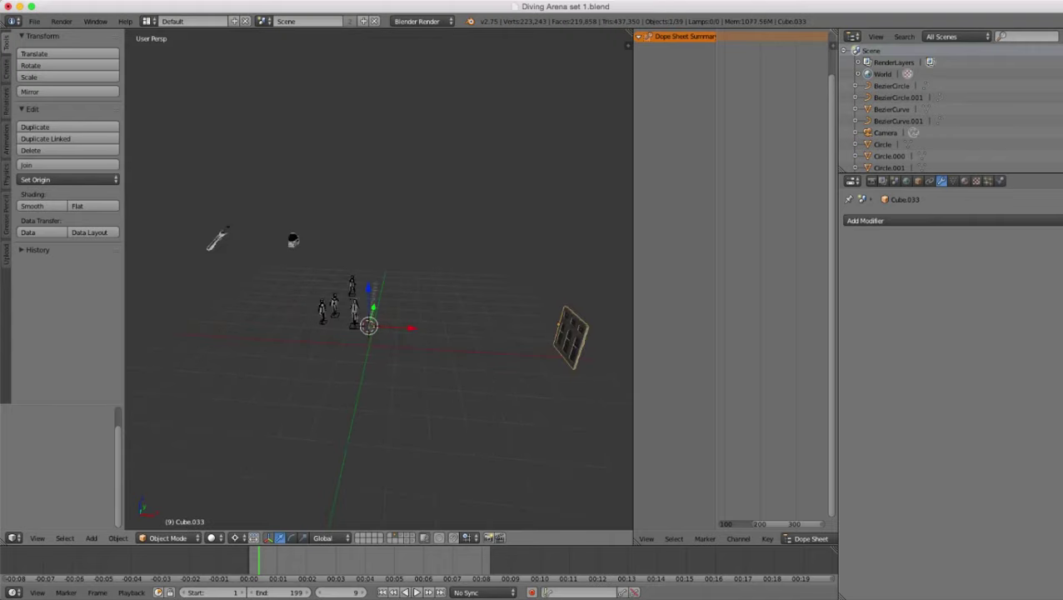
middle_click_drag(496, 315, 354, 302, "shift")
scroll(310, 281, "up", 2)
scroll(354, 302, "up", 5)
scroll(379, 292, "up", 2)
scroll(379, 291, "down", 2)
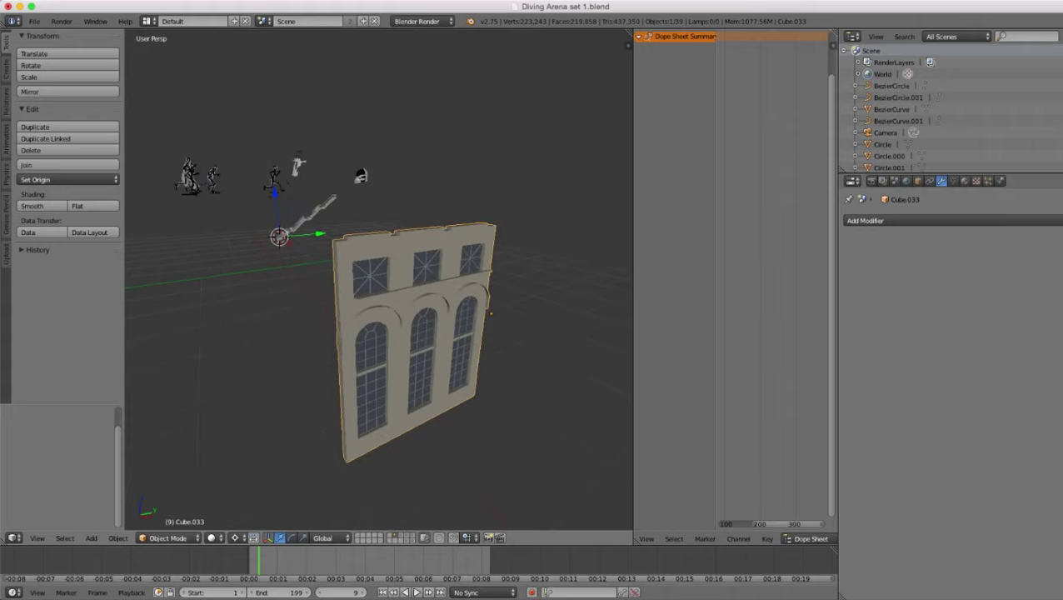
scroll(380, 284, "down", 2)
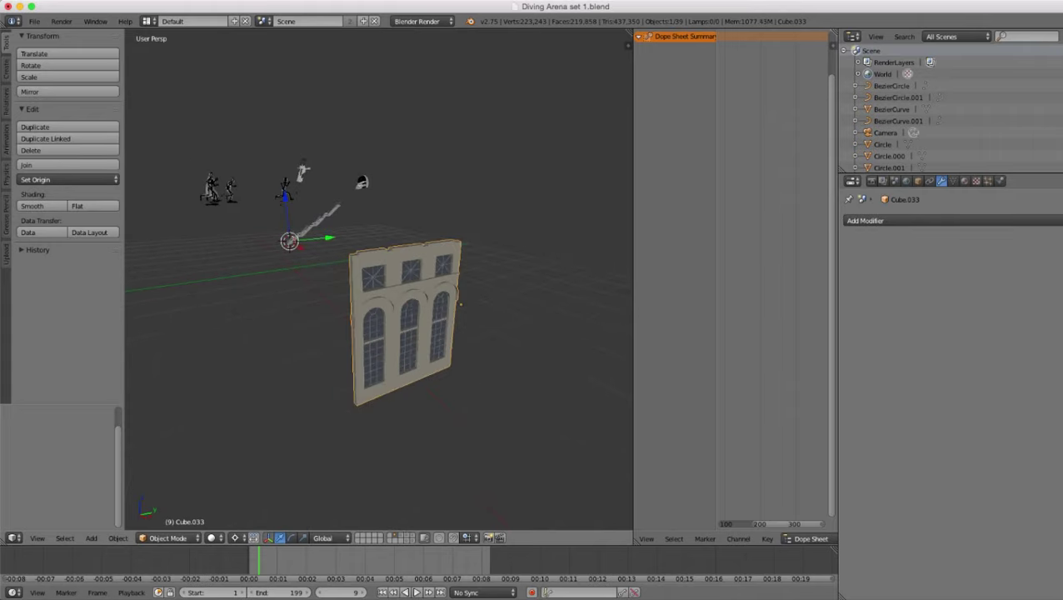
- Switch the pivot point away from the 3D cursor and set the windowed wall panel's origin to its geometry
left_click(69, 180)
left_click(238, 538)
left_click(264, 485)
left_click(67, 179)
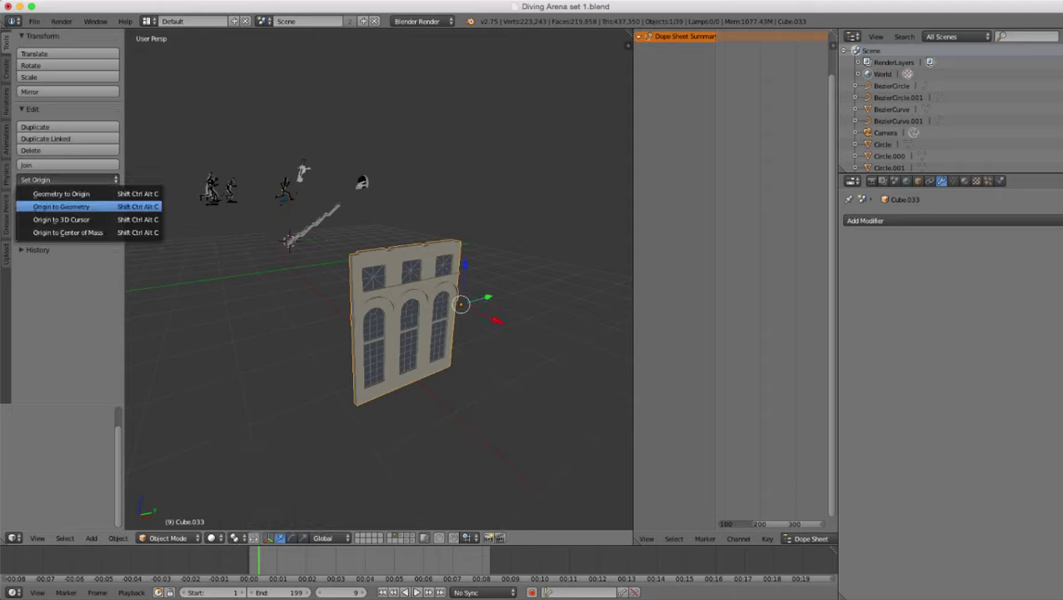
left_click(55, 209)
- Select Cylinder.008 and move it about 1.26 units along the X axis, away from the figures
middle_click_drag(408, 310, 550, 333)
scroll(379, 279, "down", 3)
middle_click_drag(367, 275, 537, 312, "shift")
scroll(379, 279, "up", 3)
right_click(355, 287)
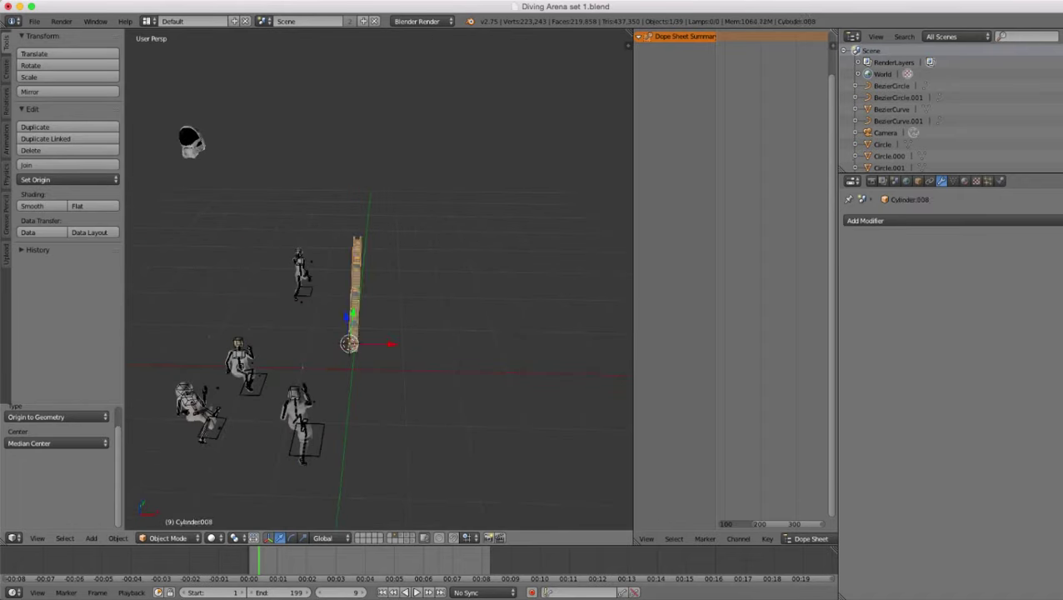
left_click_drag(391, 344, 462, 345)
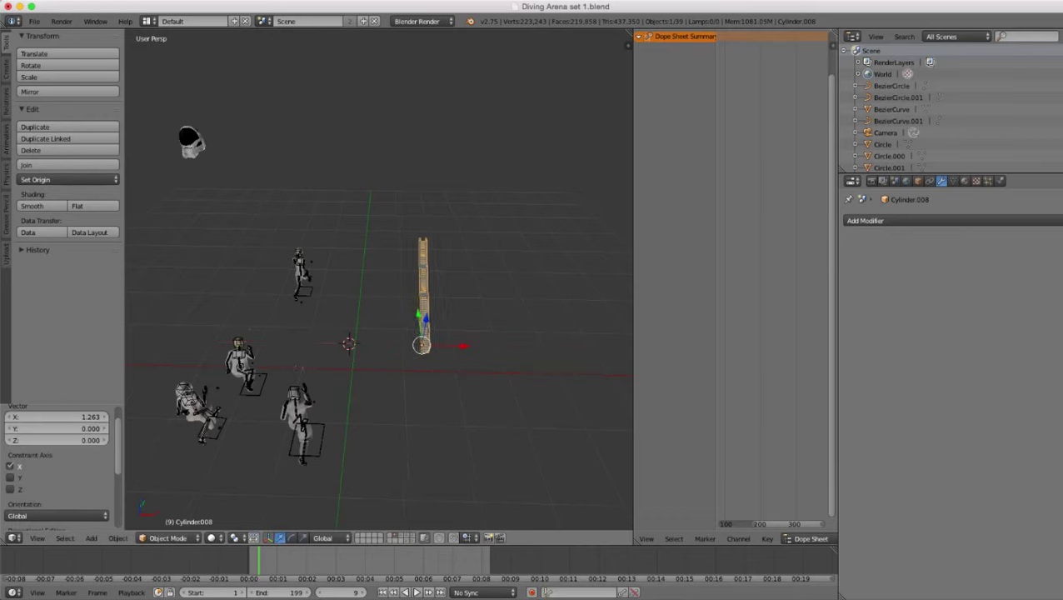
- Examine the moved Cylinder.008 and its position between the figures and the windowed wall panel
middle_click_drag(463, 346, 267, 333, "shift")
scroll(379, 279, "up", 3)
scroll(379, 279, "up", 2)
scroll(379, 279, "down", 4)
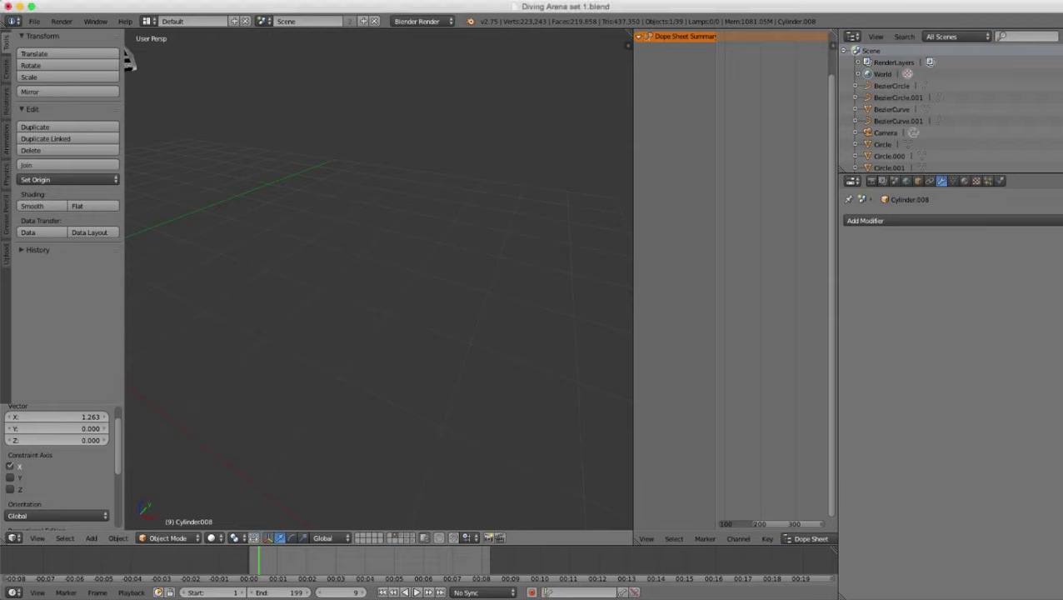
scroll(379, 280, "down", 4)
scroll(379, 280, "down", 4)
middle_click_drag(333, 284, 455, 288)
scroll(379, 280, "up", 3)
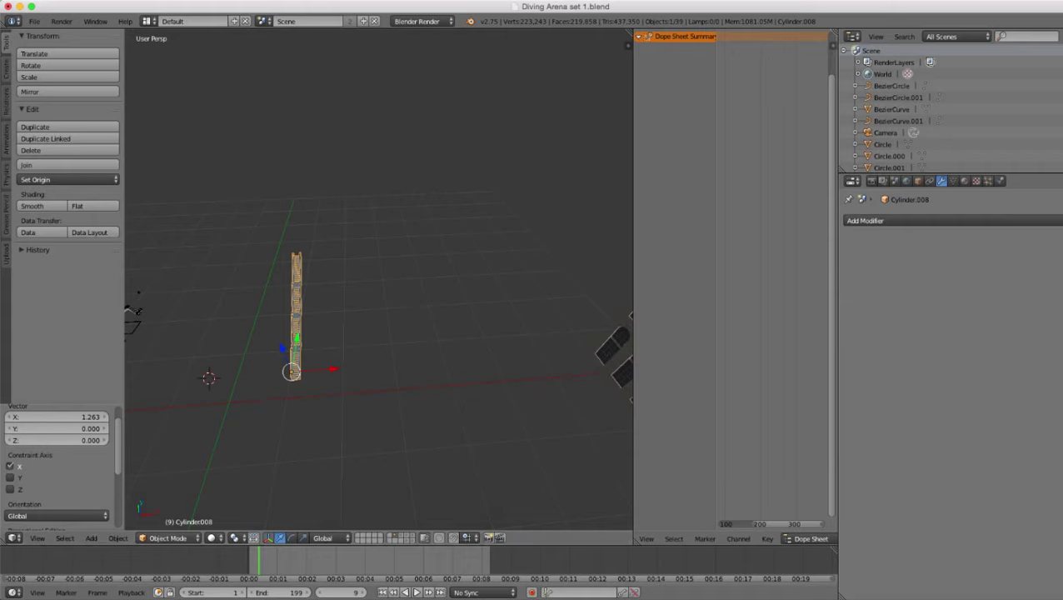
scroll(379, 280, "down", 4)
middle_click_drag(379, 280, 429, 272)
scroll(429, 272, "up", 2)
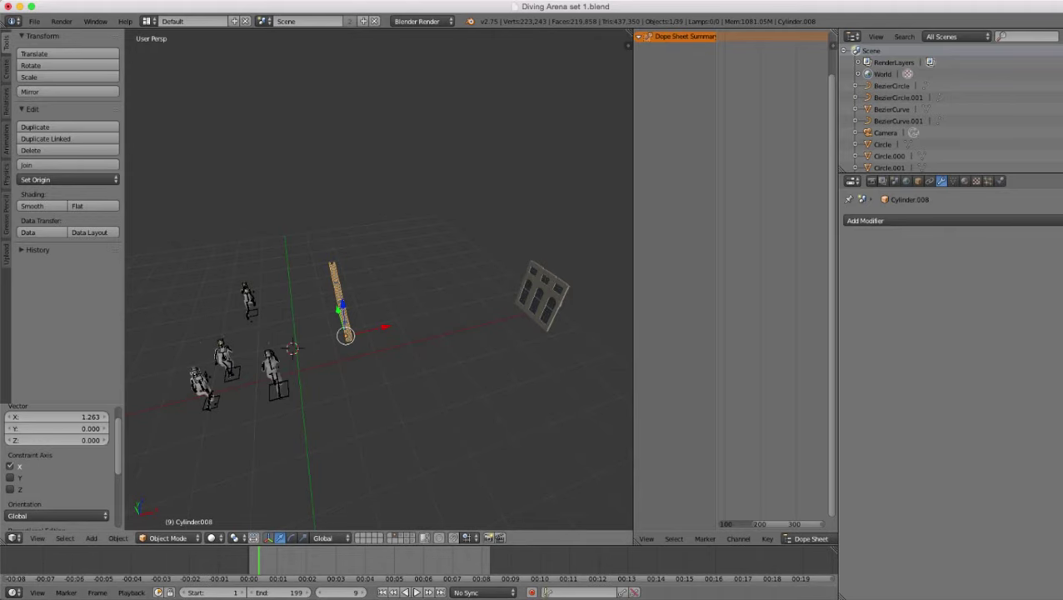
- Display the arena layer, overlay the appended objects' layer to compare them, and return to the appended objects alone
left_click(401, 536)
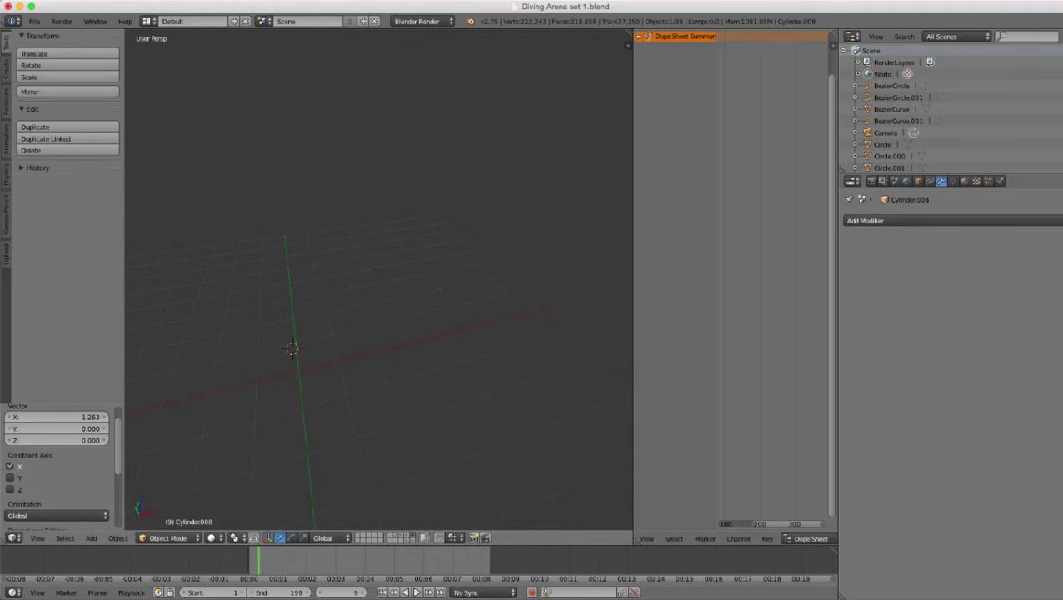
left_click(408, 536)
scroll(379, 279, "down", 5)
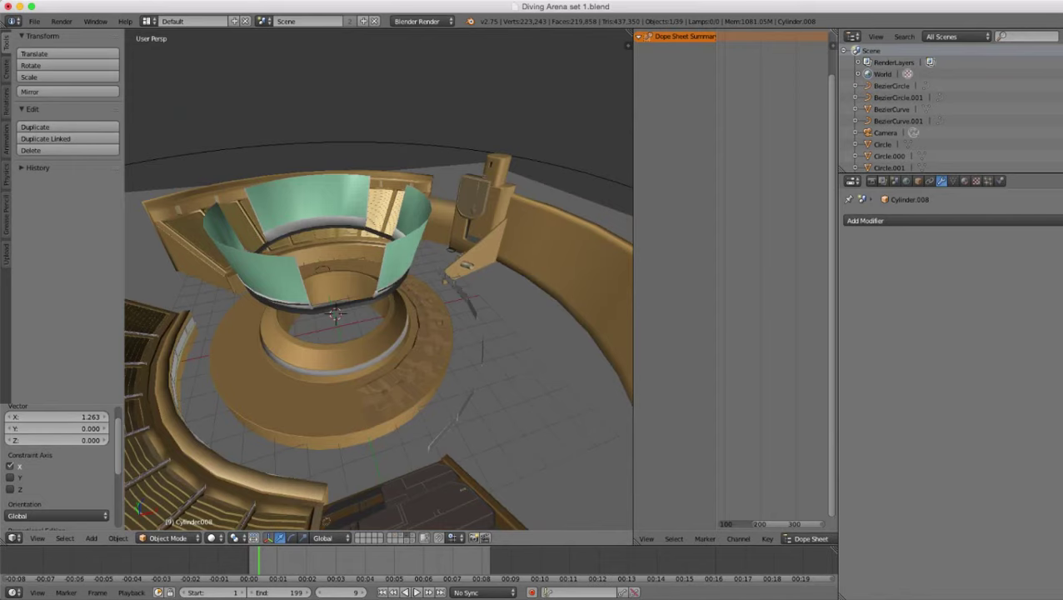
left_click(396, 536, "shift")
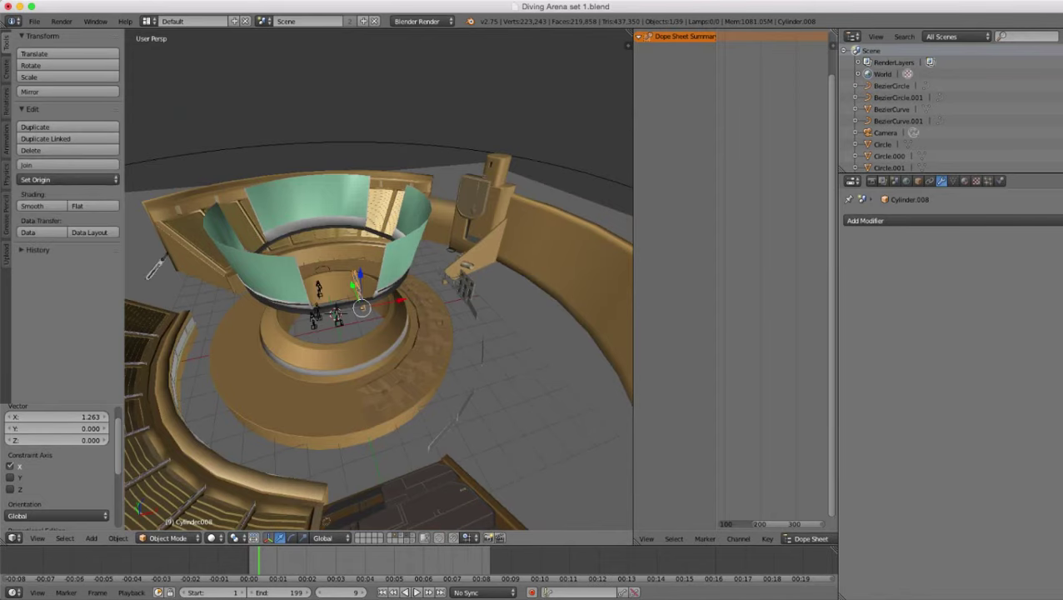
left_click(396, 536)
scroll(380, 280, "up", 3)
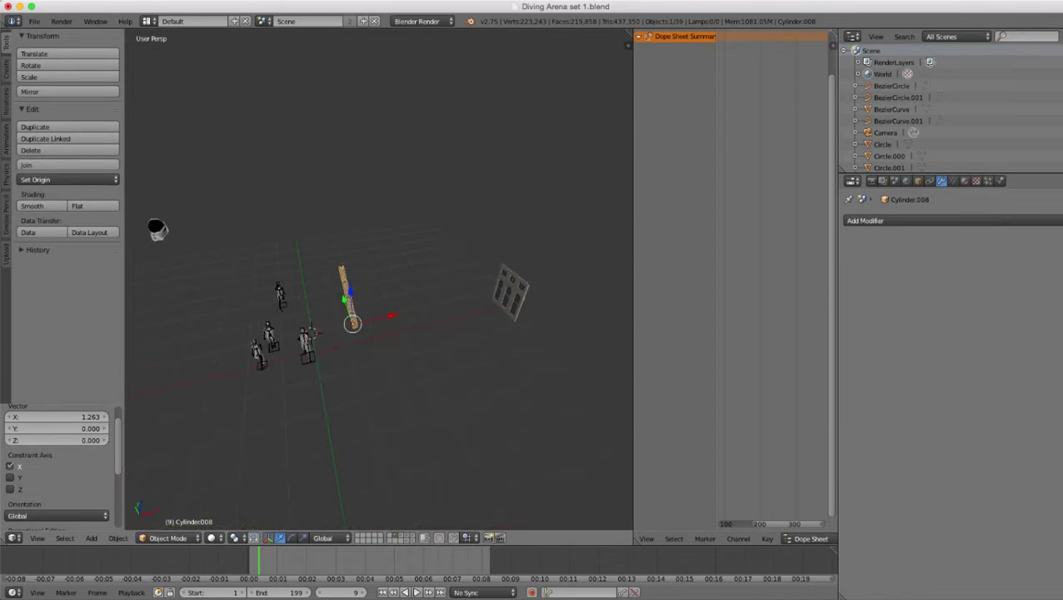
- Add the windowed wall panel to the selected Cylinder.008, move both to layer 9, and display that layer with the arena
right_click(512, 292, "shift")
key("m")
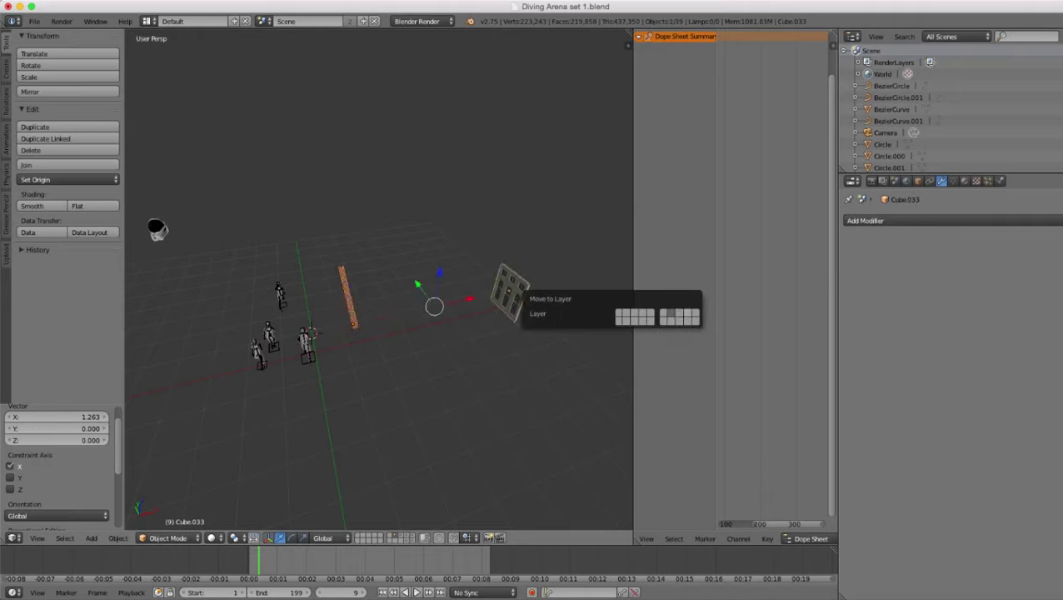
left_click(688, 314)
key("9")
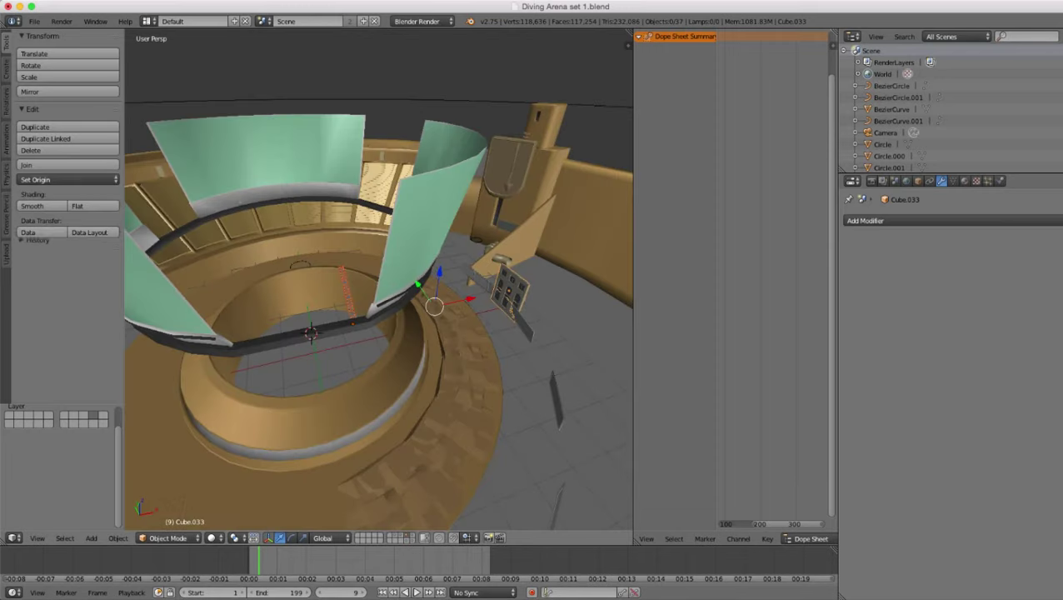
- Move the selected cylinder and wall panel about 15.74 units along X, outside the arena wall, using wireframe display for the placement
key("z")
scroll(380, 279, "down", 4)
scroll(379, 284, "down", 5)
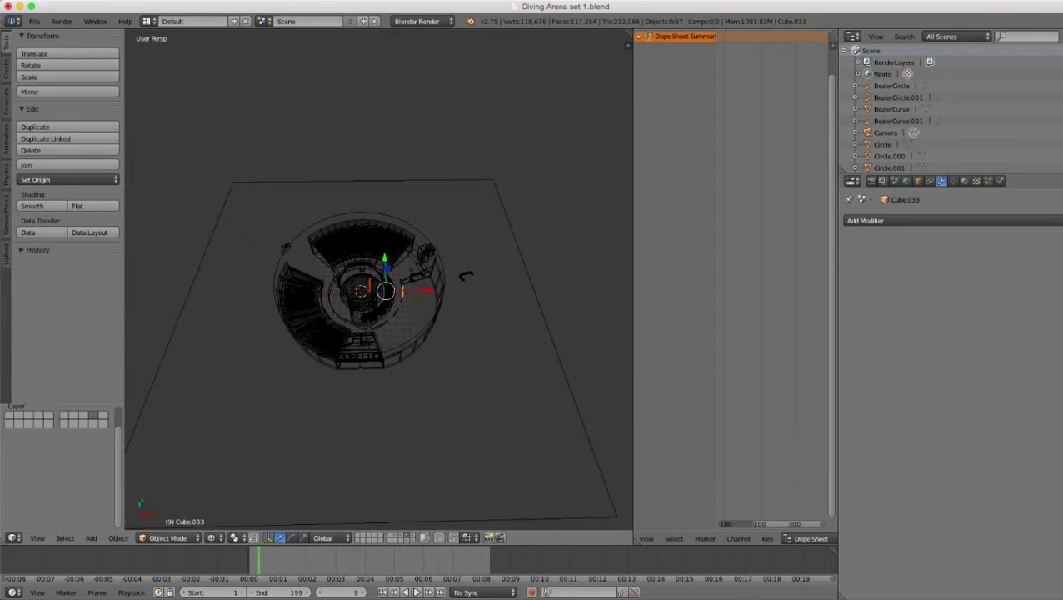
left_click_drag(427, 290, 523, 290)
scroll(524, 290, "up", 4)
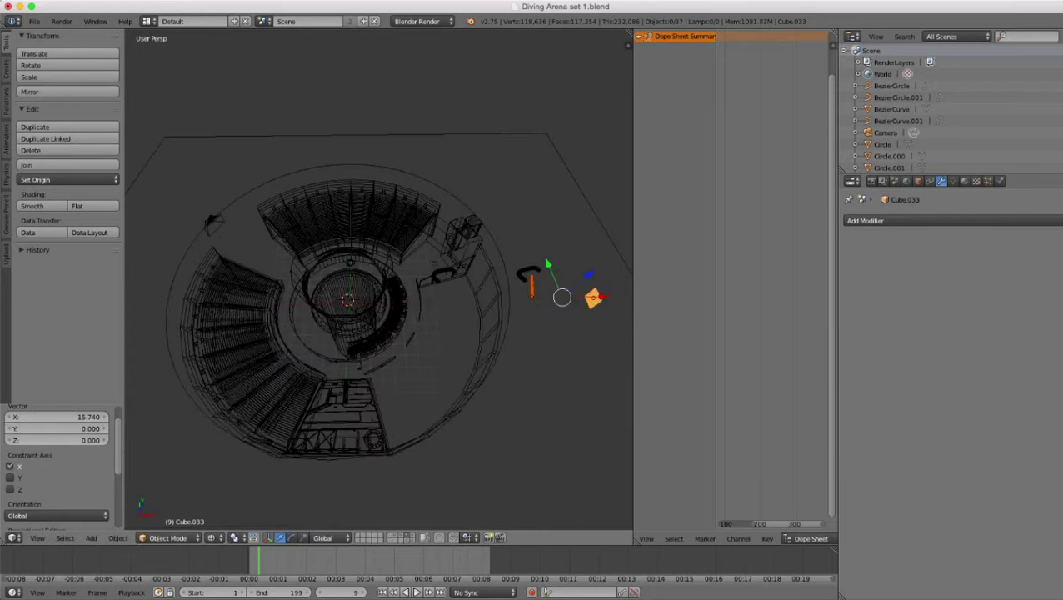
scroll(523, 290, "up", 2)
mouse_move(524, 290)
middle_mouse_down("shift")
mouse_move(340, 318)
mouse_move(492, 271)
mouse_move(521, 237)
mouse_move(343, 314)
middle_mouse_up("shift")
key("z")
scroll(340, 319, "up", 3)
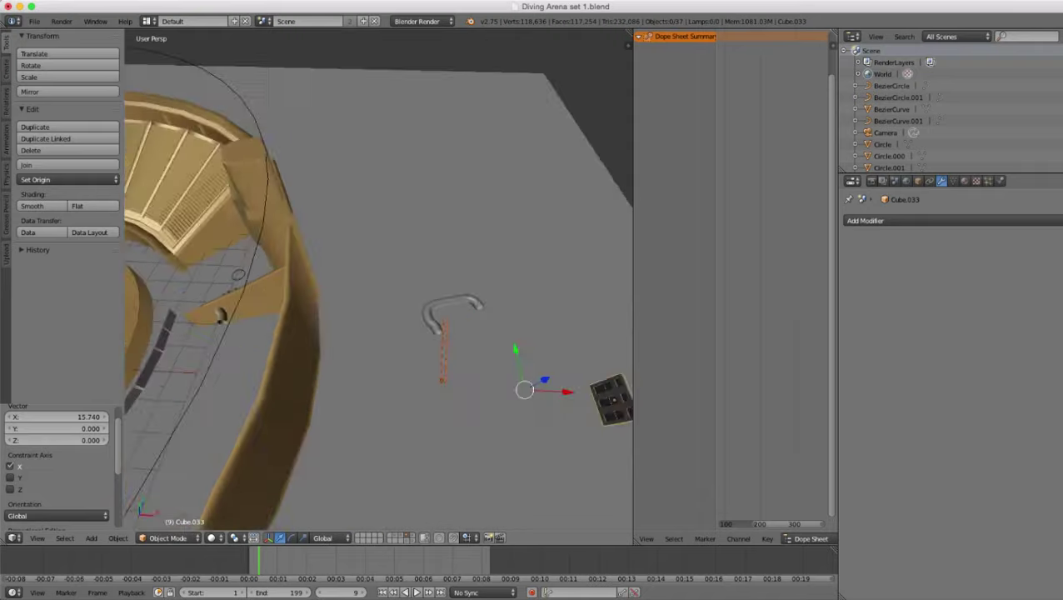
- Select the curved pipe BezierCurve.001 outside the arena and briefly enter and leave its edit mode
scroll(344, 313, "up", 2)
right_click(463, 321)
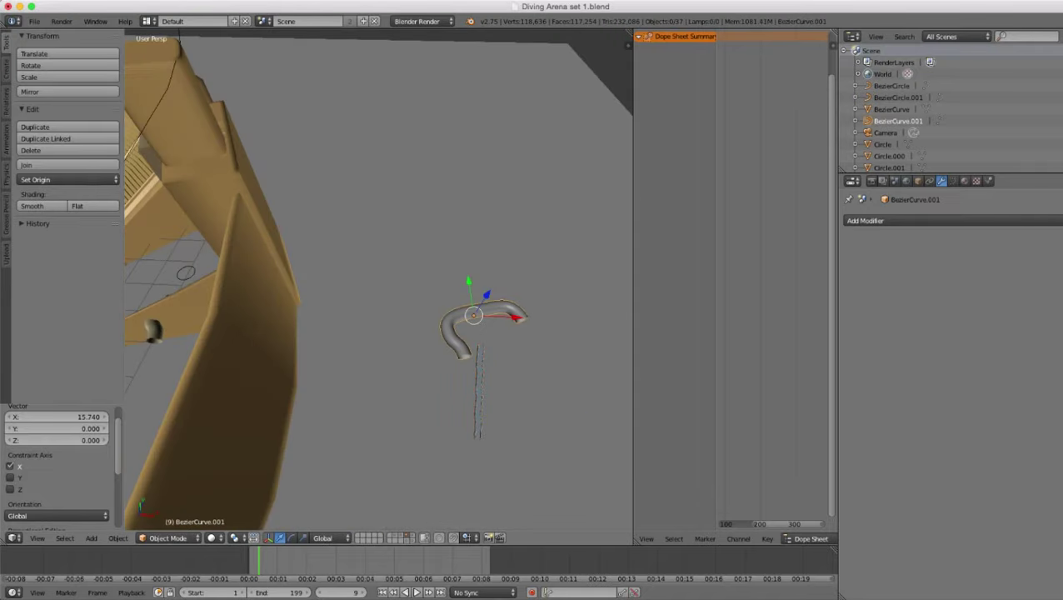
key("Tab")
key("Tab")
scroll(379, 281, "down", 2)
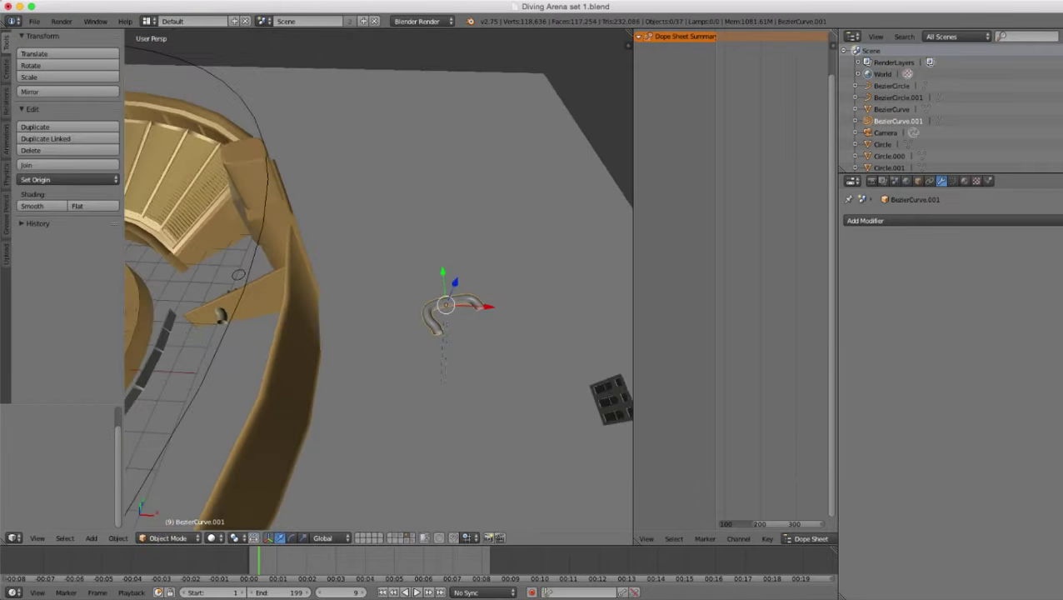
- Select Cylinder.008 beside the curved pipe and check it in wireframe display
right_click(450, 350)
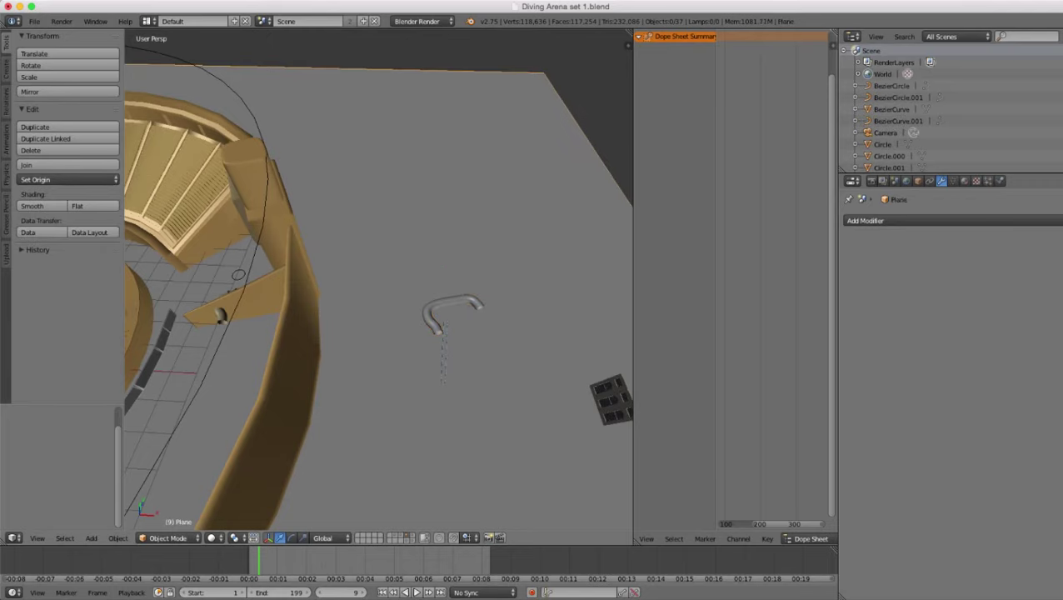
right_click(444, 354)
scroll(379, 281, "down", 2)
key("z")
scroll(379, 281, "down", 2)
scroll(379, 280, "up", 3)
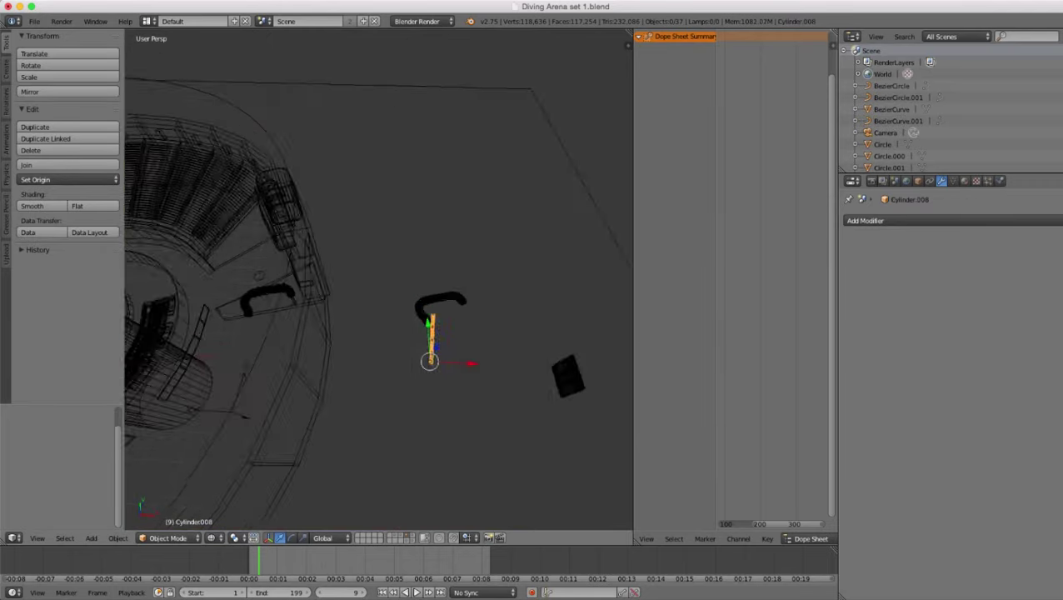
- Return to solid display and examine the arena from outside and inside, including the seating and the central ringed platform
key("z")
scroll(379, 281, "down", 2)
middle_click_drag(379, 281, 365, 189, "shift")
scroll(379, 280, "down", 1)
scroll(365, 190, "up", 1)
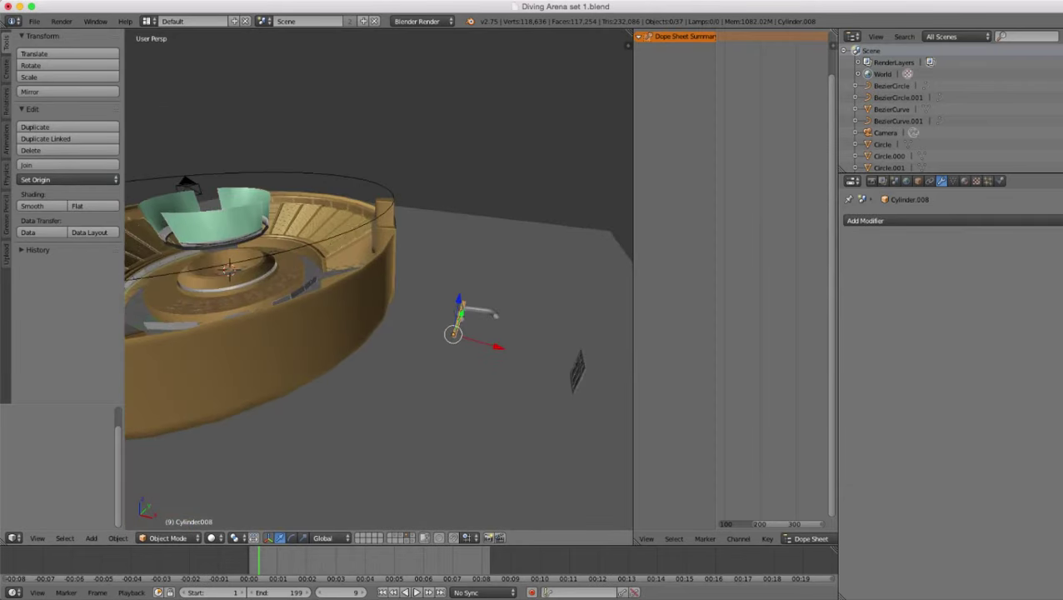
middle_click_drag(365, 250, 550, 303)
scroll(301, 316, "up", 2)
scroll(450, 321, "down", 3)
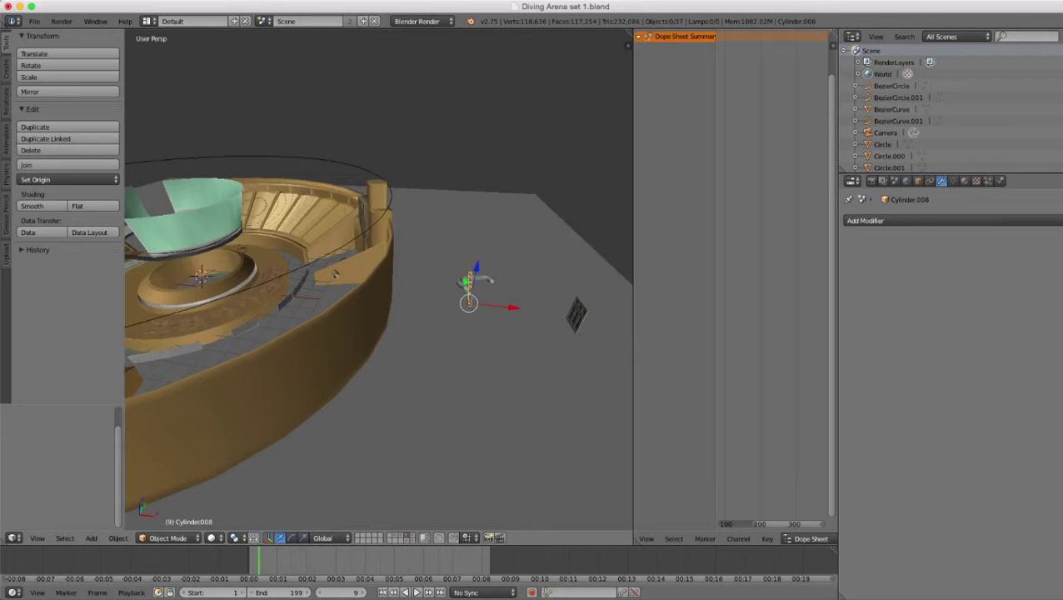
middle_click_drag(333, 283, 433, 312)
scroll(379, 280, "up", 3)
middle_click_drag(333, 300, 400, 321)
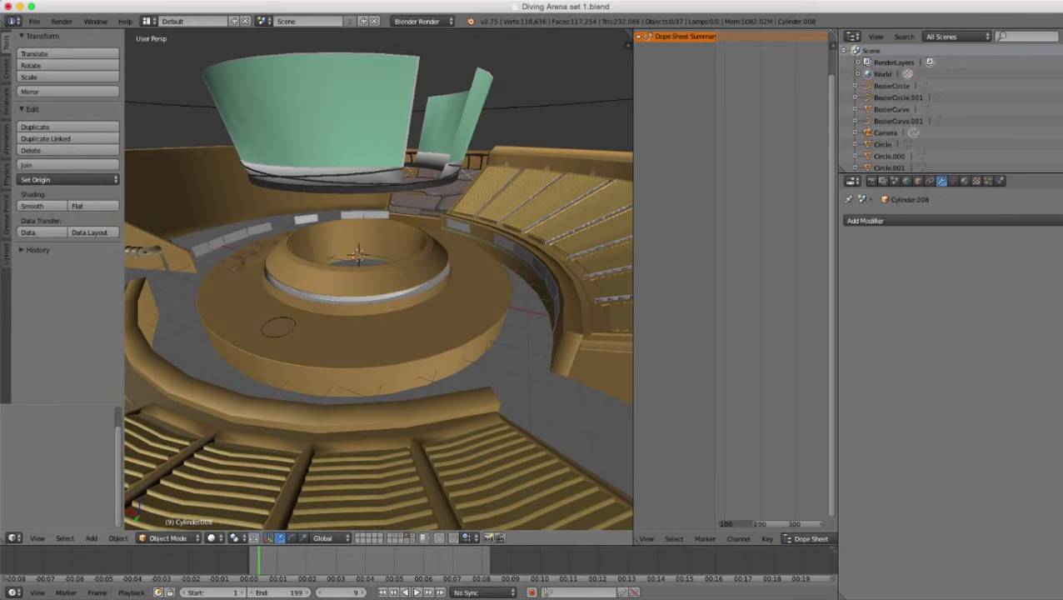
middle_click_drag(358, 283, 356, 325)
middle_click_drag(358, 283, 271, 243)
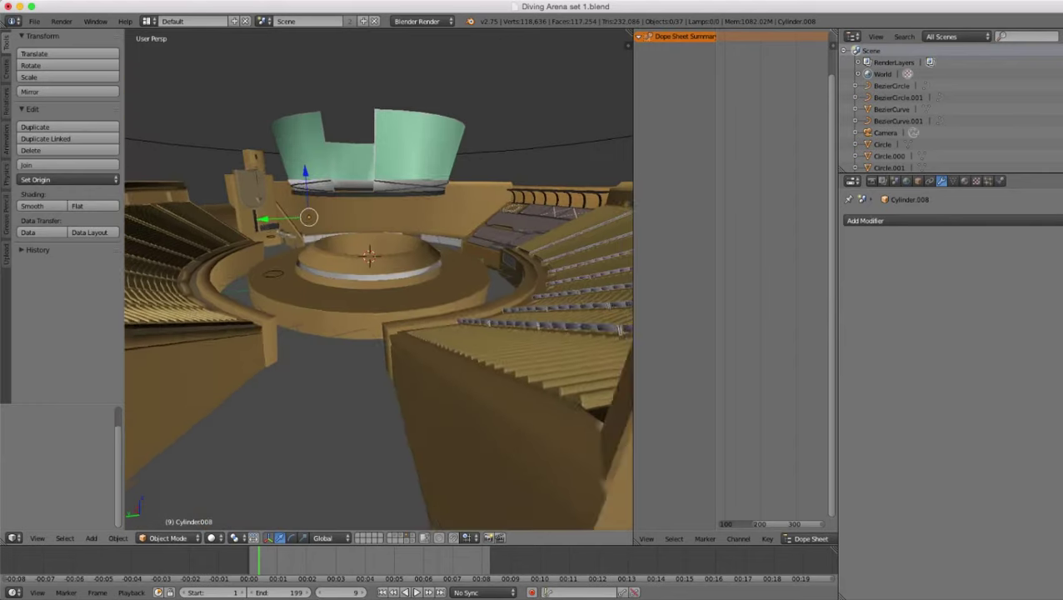
scroll(358, 279, "up", 1)
middle_click_drag(359, 280, 400, 256)
scroll(379, 279, "up", 2)
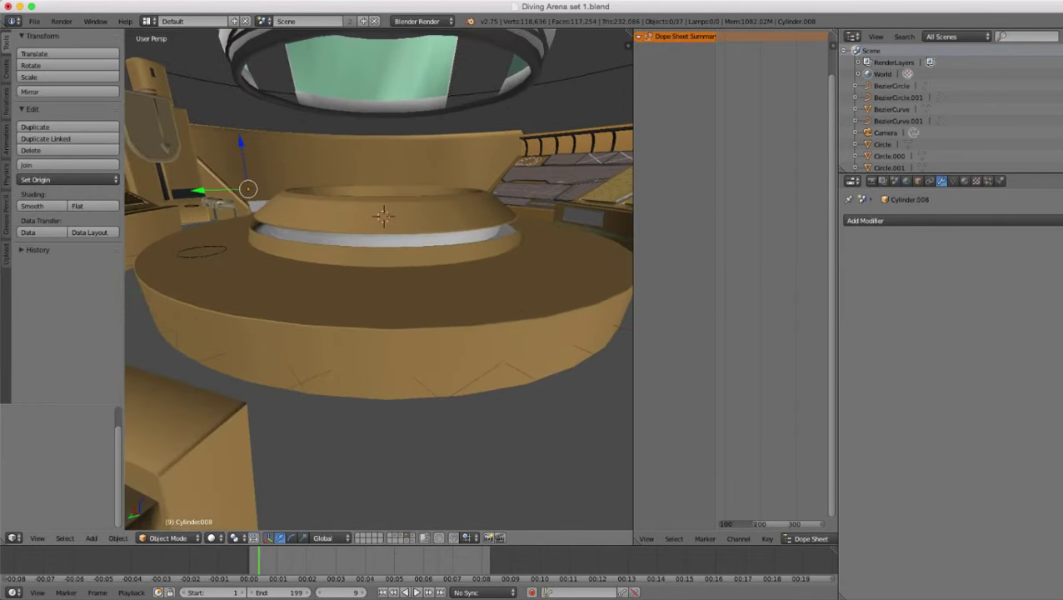
- Select the central platform object Charis finish line and open its mesh for editing
right_click(384, 292)
scroll(384, 292, "down", 3)
middle_click_drag(384, 292, 396, 346)
scroll(400, 313, "down", 1)
scroll(397, 330, "up", 3)
key("Tab")
scroll(396, 329, "down", 2)
scroll(380, 279, "up", 3)
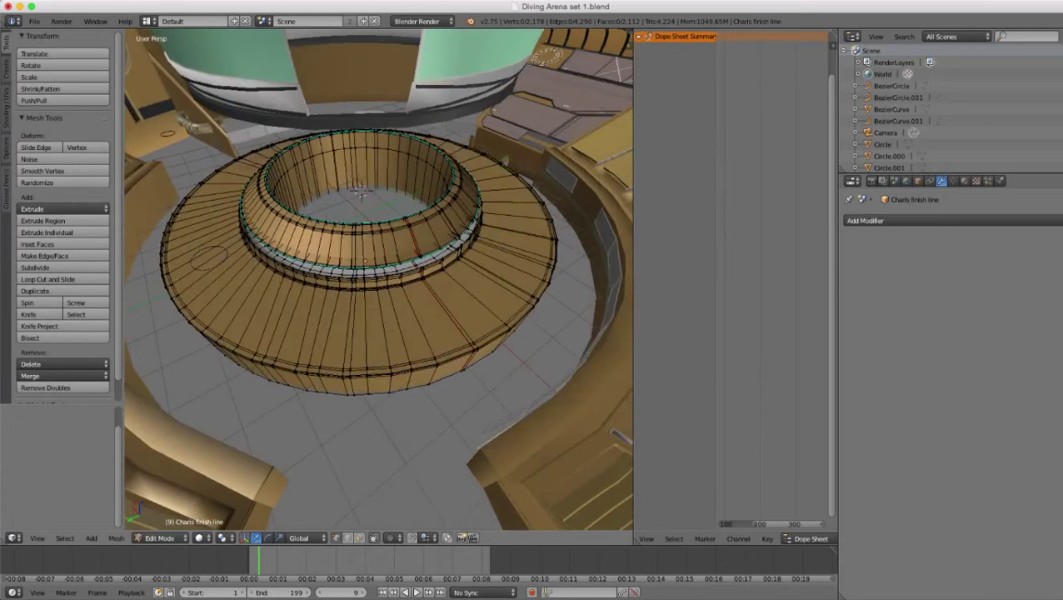
scroll(379, 279, "up", 3)
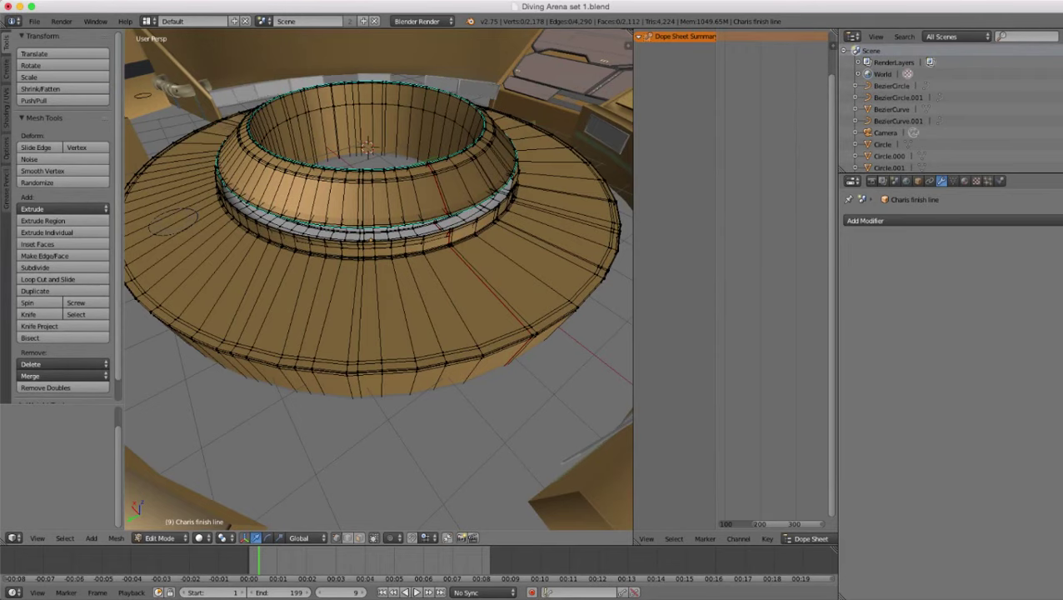
- Add one centred loop cut around the platform's wide upper surface, between the inner ring and the outer rim
mouse_move(380, 280)
middle_mouse_down()
mouse_move(393, 238)
mouse_move(387, 283)
middle_mouse_up()
scroll(394, 237, "up", 2)
key("ctrl+r")
left_click(394, 237)
right_click(393, 238)
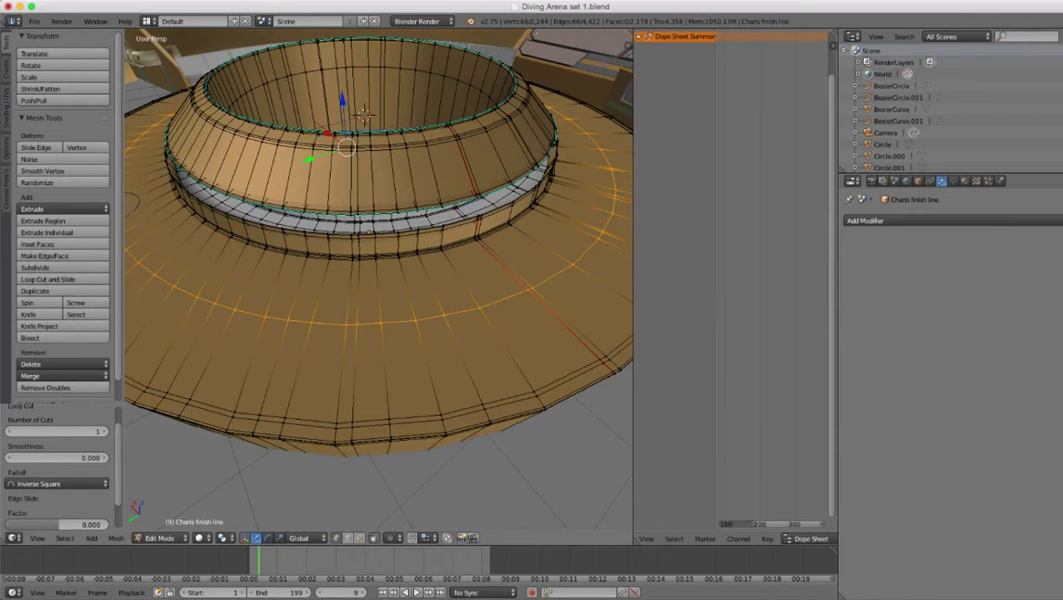
scroll(379, 283, "down", 2)
middle_click_drag(379, 283, 379, 241)
scroll(379, 241, "up", 2)
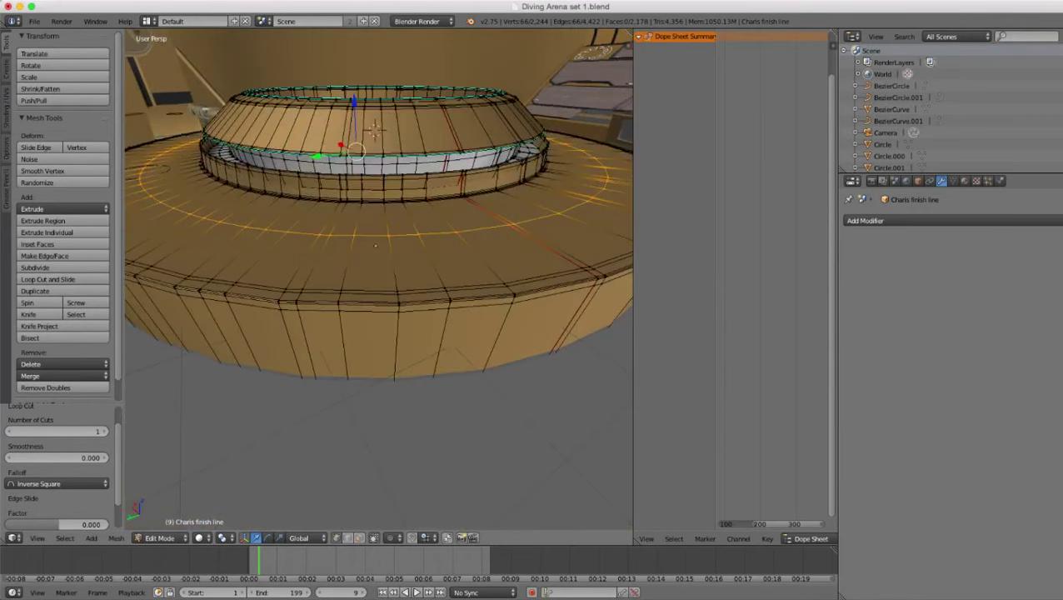
- Select the small patch of faces on the platform's near outer rim with circle select in wireframe and refine the selection
key("z")
middle_click_drag(371, 366, 375, 432)
right_click(365, 405)
key("c")
scroll(369, 432, "up", 2)
left_click_drag(357, 418, 356, 432)
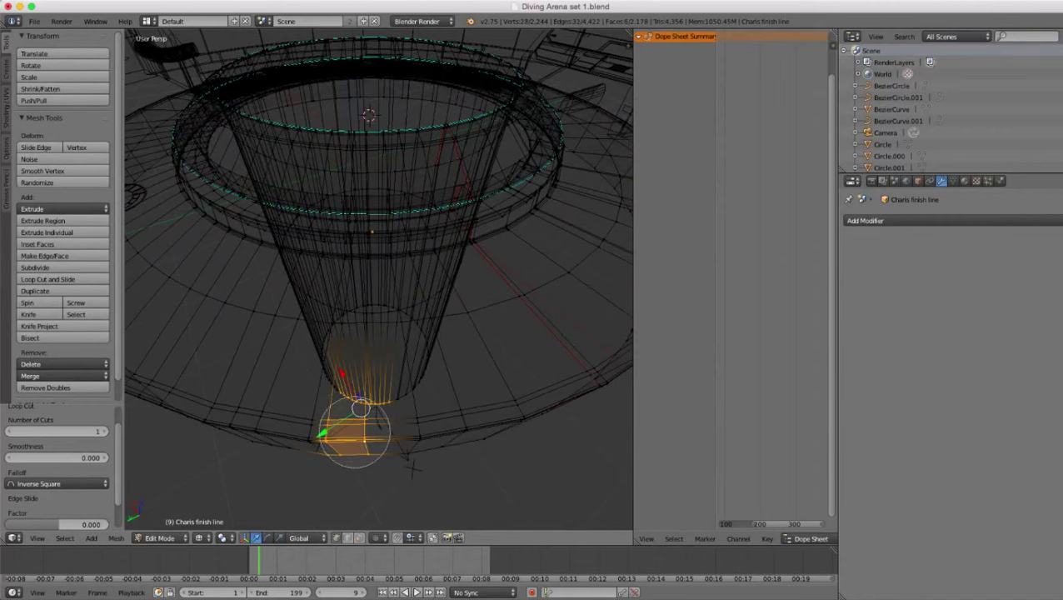
mouse_move(384, 367)
middle_mouse_down()
mouse_move(361, 368)
mouse_move(387, 375)
middle_mouse_up()
key("Escape")
key("z")
key("z")
right_click(326, 455, "shift")
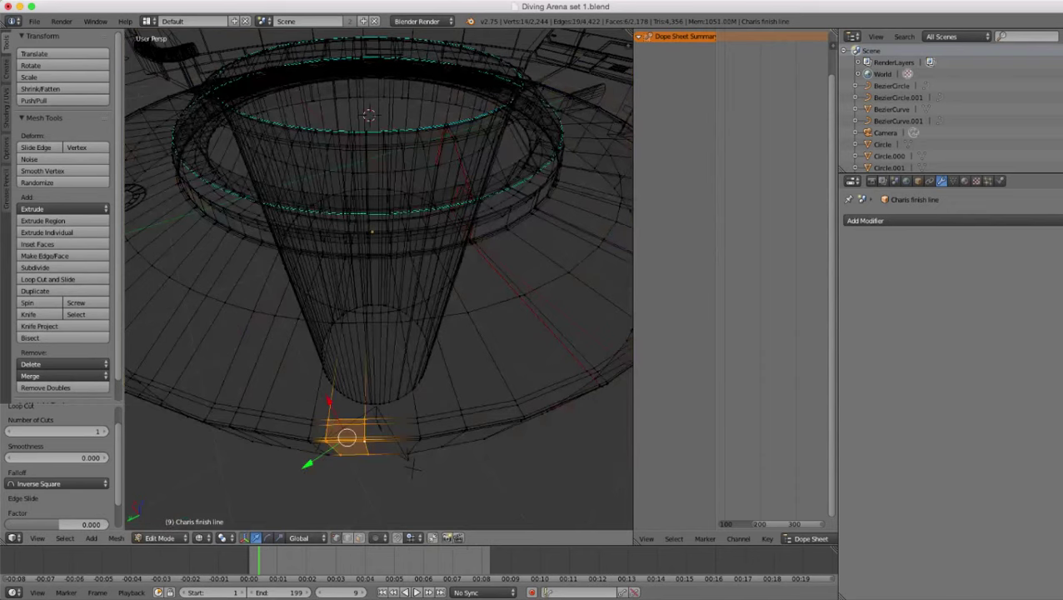
- Try to open a notch in the finish-line platform's rim by deleting the selected vertices
key("z")
key("x")
left_click(406, 442)
scroll(406, 443, "down", 5)
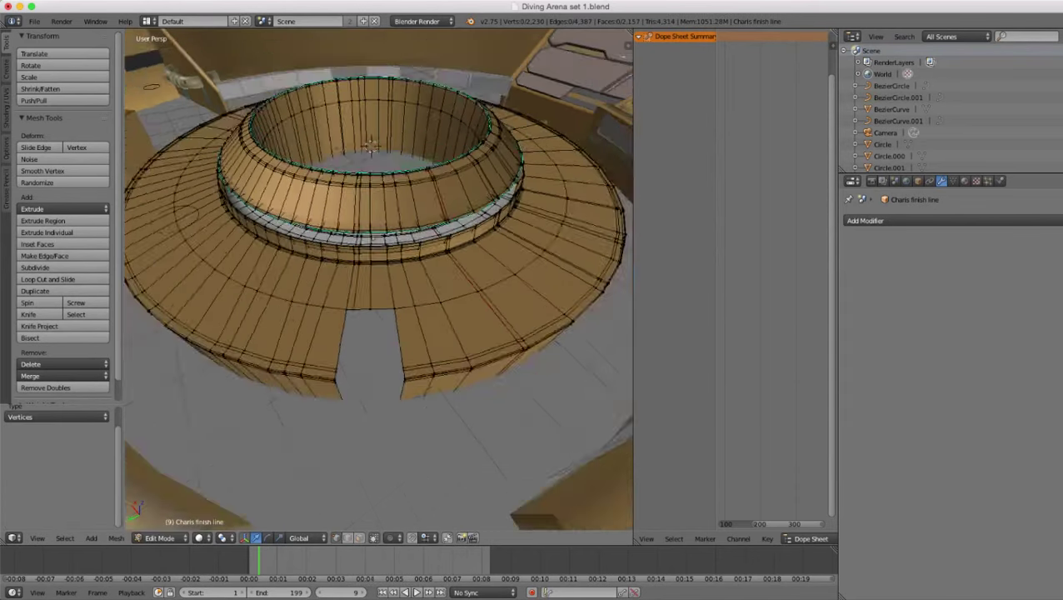
key("Tab")
middle_click_drag(406, 443, 391, 387)
scroll(407, 381, "down", 4)
scroll(396, 428, "up", 6)
scroll(391, 387, "up", 2)
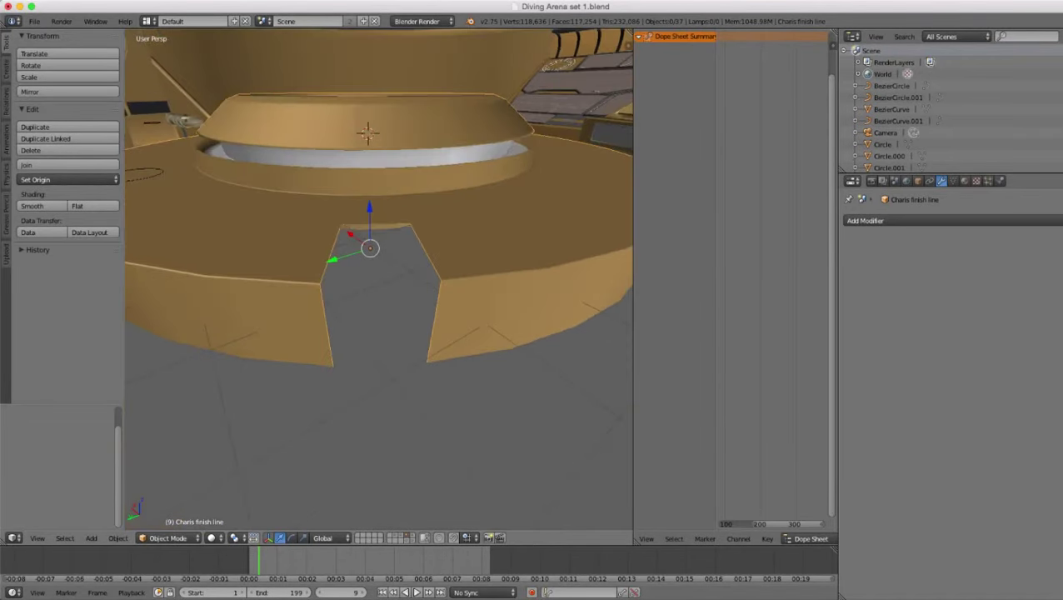
- Undo the vertex deletion in the platform's rim and return to Object Mode
key("Tab")
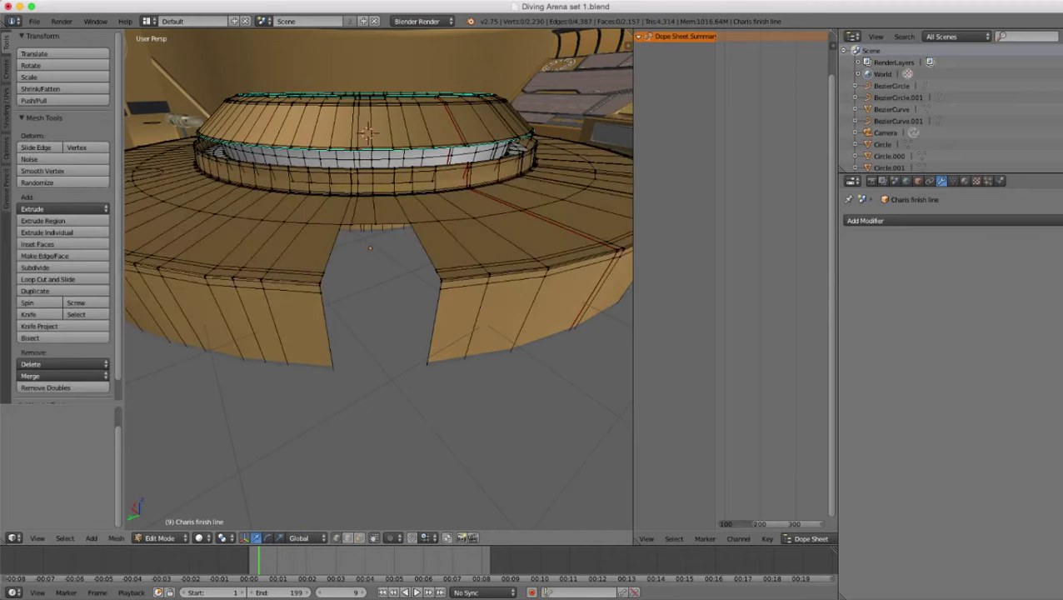
key("ctrl+z")
key("Tab")
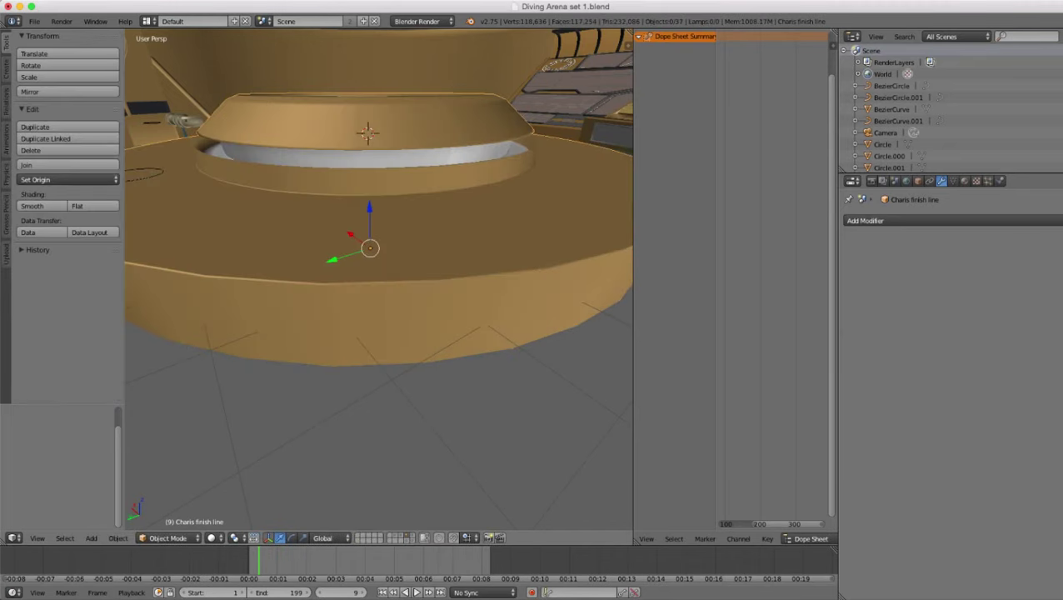
- Add both parts of the small round disc on the platform to the selected finish-line platform
scroll(379, 280, "down", 2)
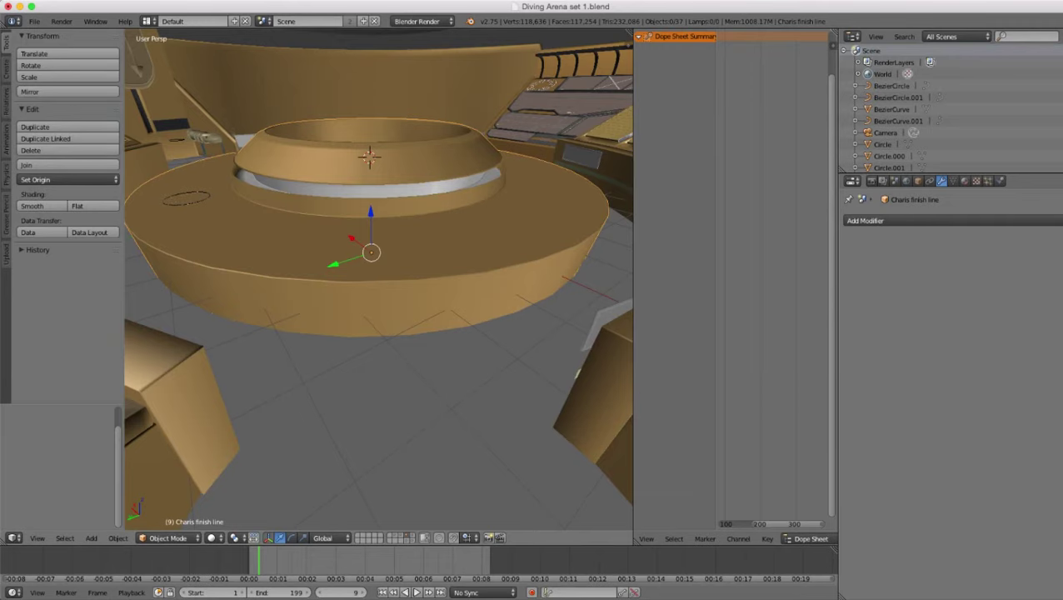
key("z")
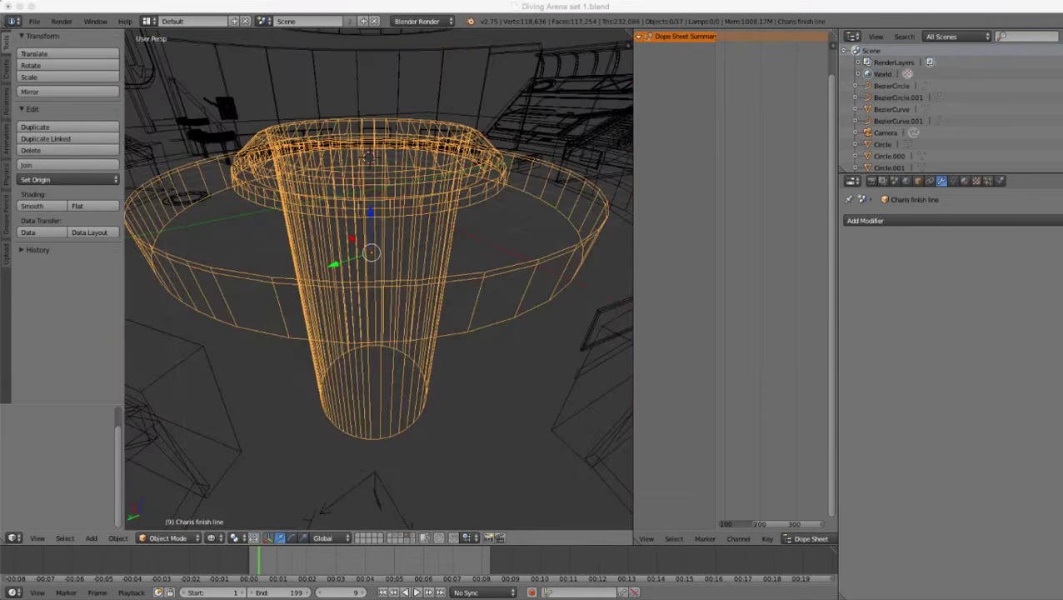
key("z")
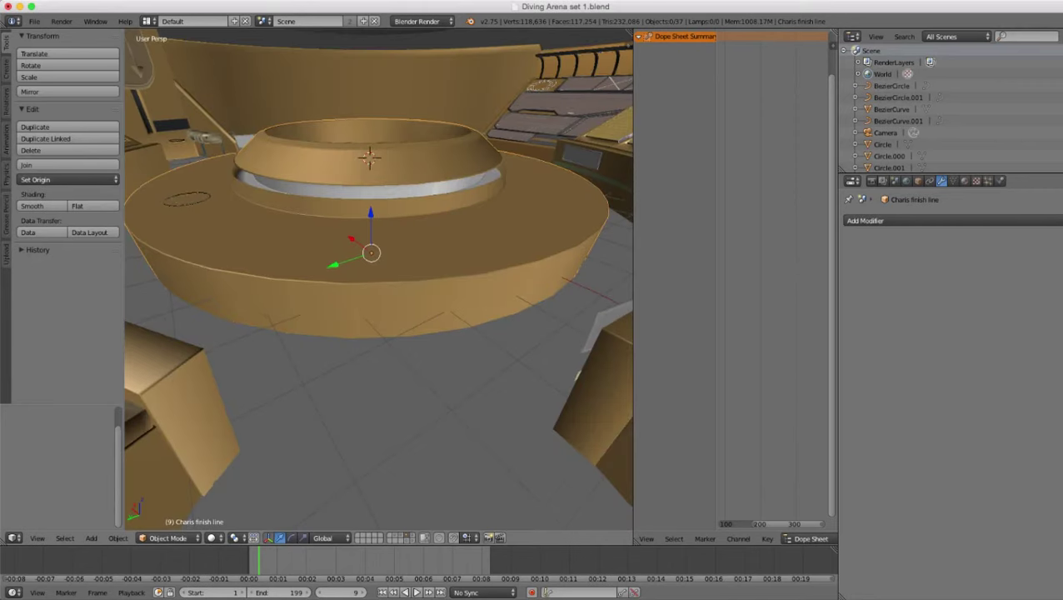
middle_click_drag(379, 280, 442, 308)
scroll(337, 259, "up", 2)
key("z")
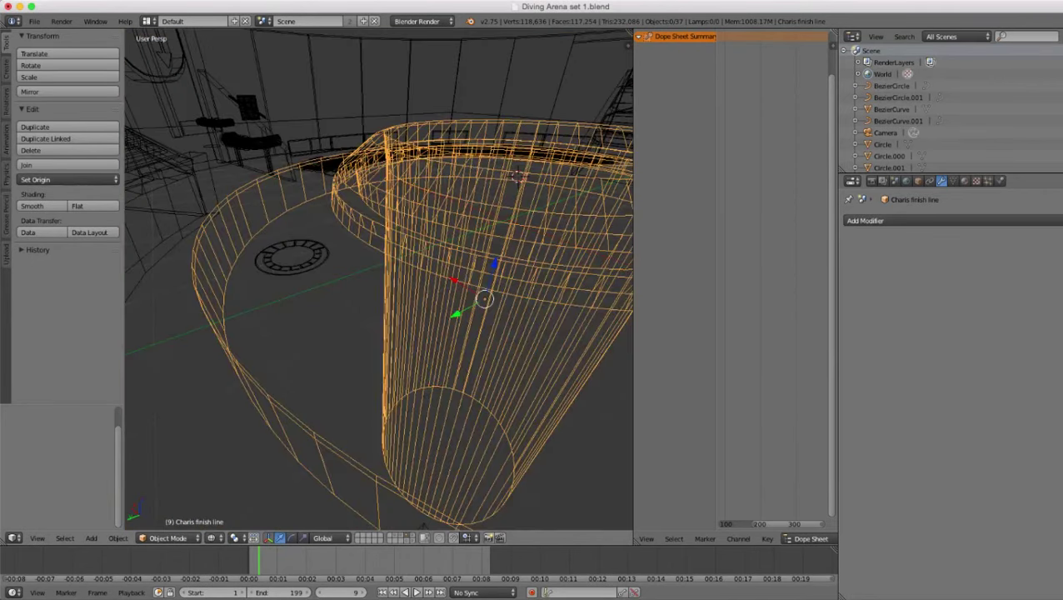
right_click(292, 257, "shift")
right_click(293, 257, "shift")
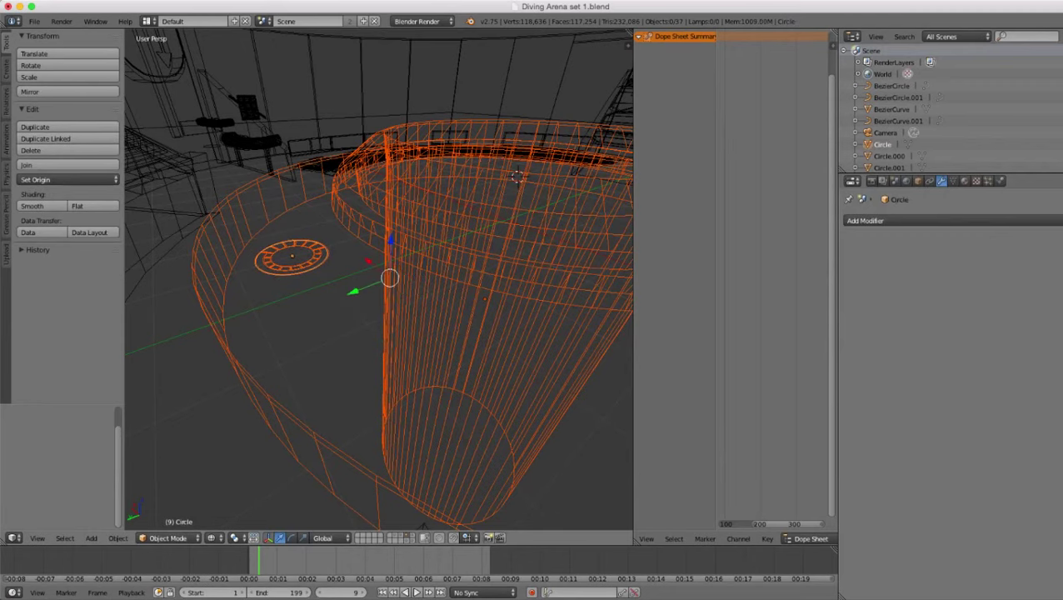
- Add mesh01.017 to the selection and lower the platform, disc and mesh together by 0.618 along Z
key("z")
scroll(292, 257, "down", 4)
mouse_move(292, 257)
middle_mouse_down()
mouse_move(271, 232)
mouse_move(285, 253)
mouse_move(366, 301)
middle_mouse_up()
key("z")
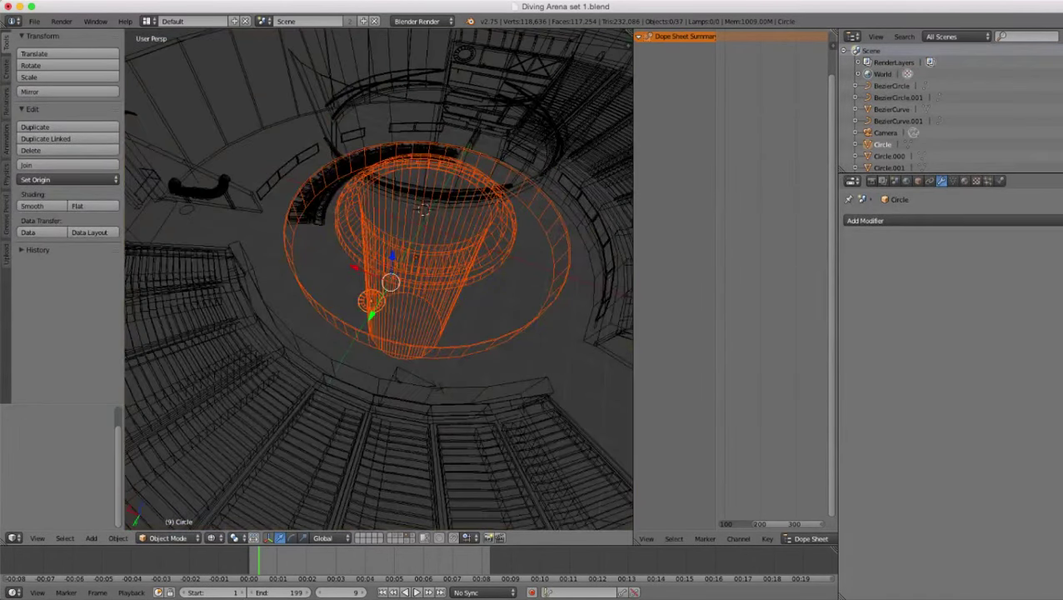
right_click(335, 174, "shift")
middle_click_drag(335, 173, 254, 87)
key("z")
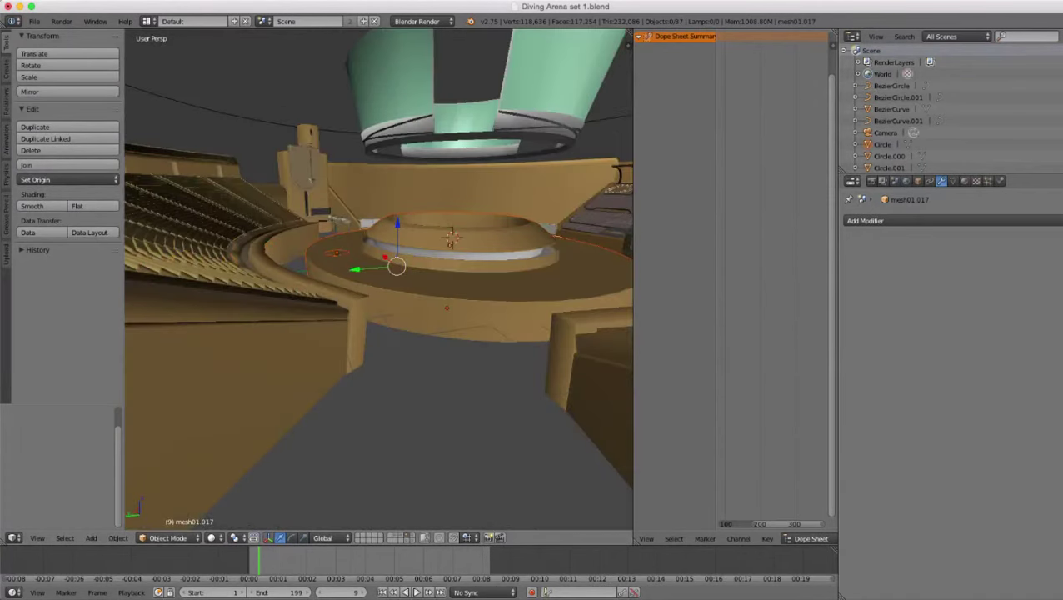
left_click_drag(397, 223, 397, 241)
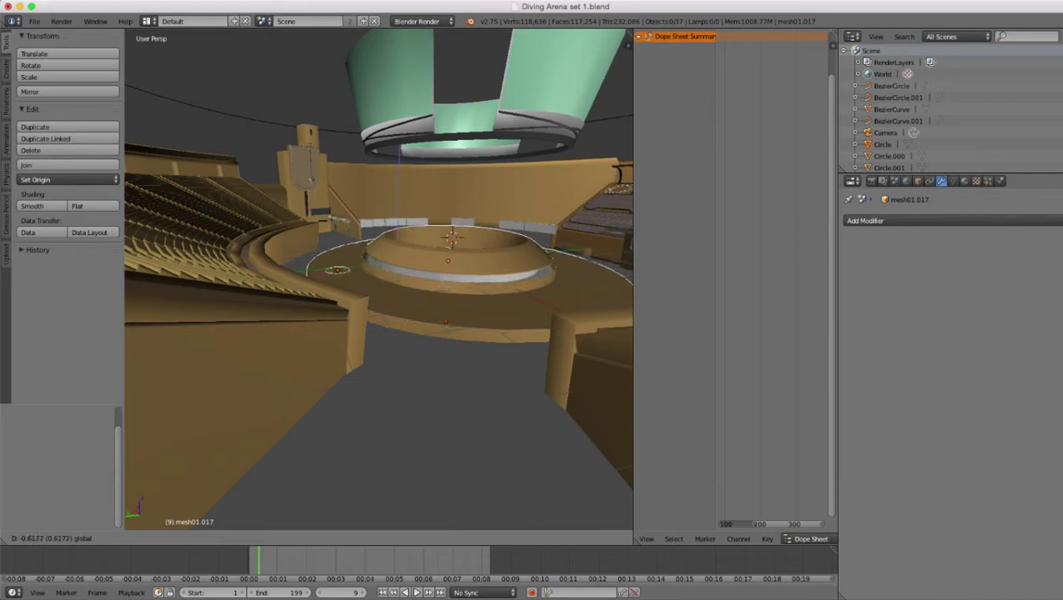
left_click_drag(397, 240, 397, 241)
- Inspect the lowered platform's height against the arena floor and surrounding stands from several sides
middle_click_drag(398, 241, 229, 279)
scroll(400, 291, "down", 4)
scroll(379, 279, "up", 5)
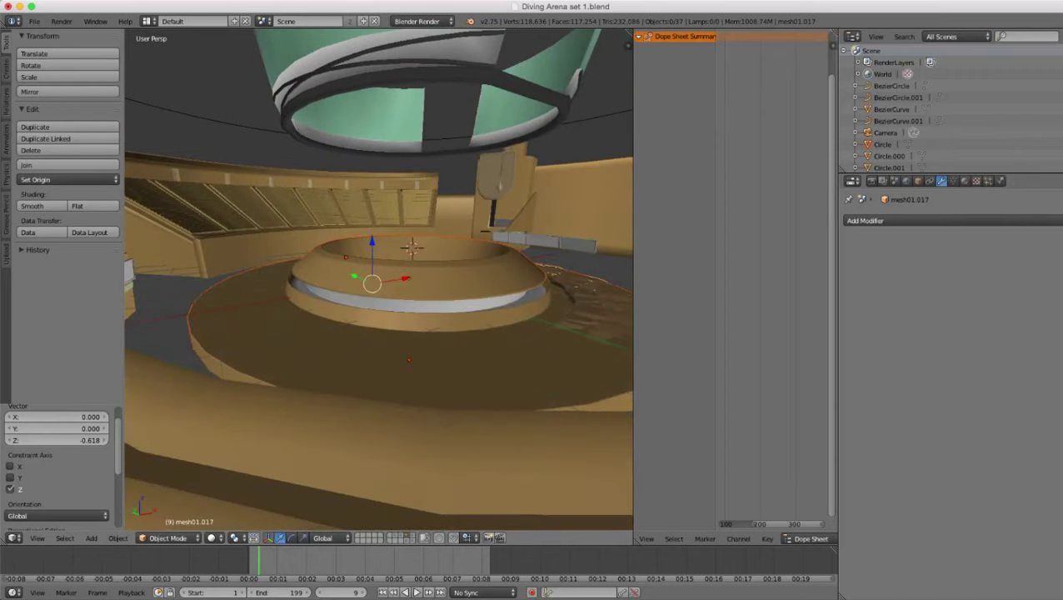
scroll(379, 279, "down", 4)
middle_click_drag(379, 279, 292, 238)
scroll(379, 279, "up", 5)
middle_click_drag(379, 279, 373, 234)
middle_click_drag(379, 279, 375, 296)
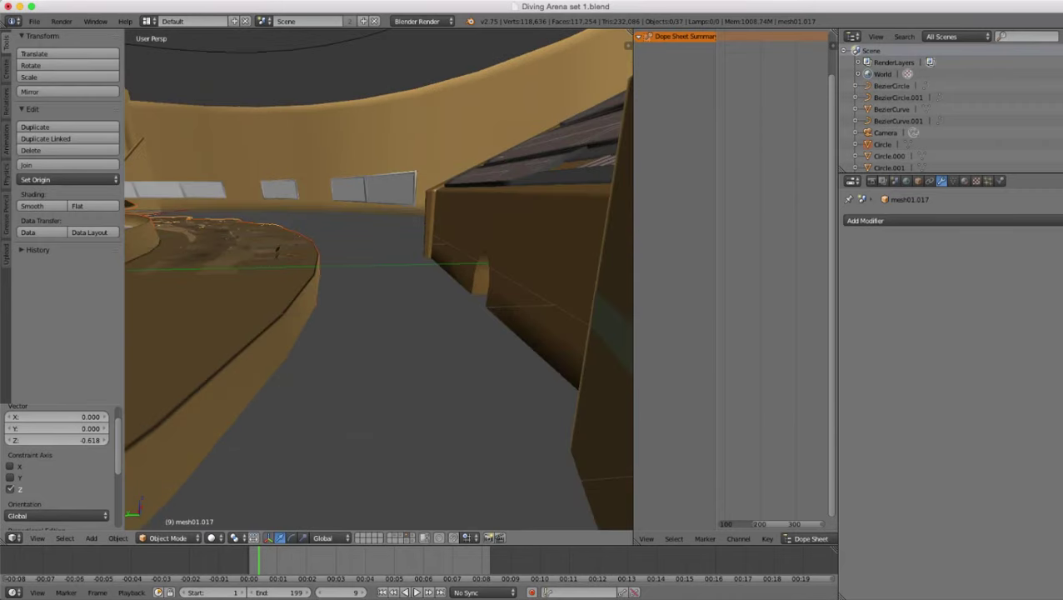
scroll(379, 279, "down", 4)
scroll(380, 279, "up", 4)
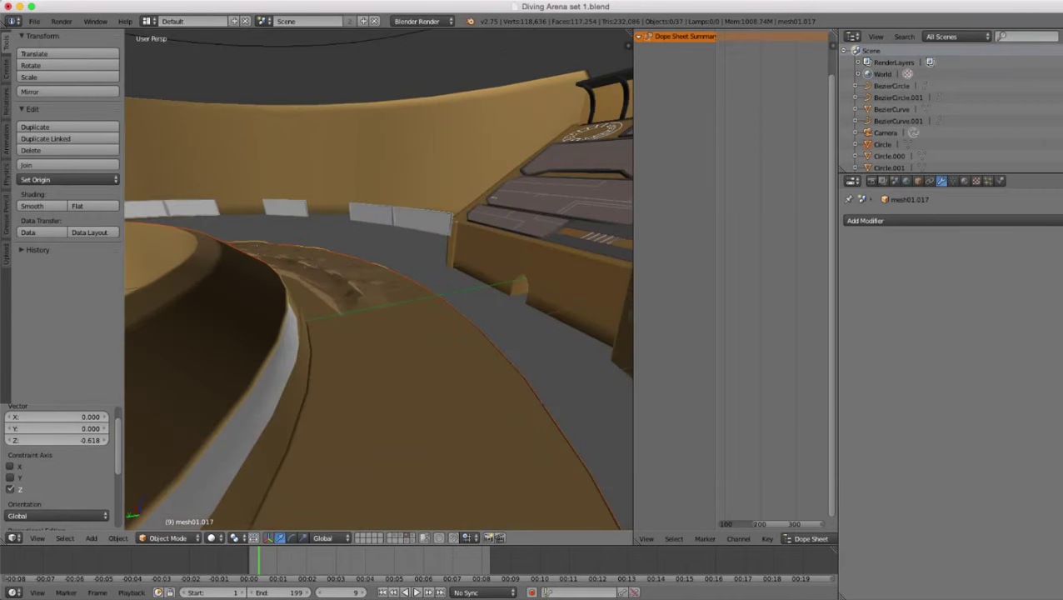
scroll(379, 280, "down", 9)
middle_click_drag(379, 280, 454, 350)
scroll(379, 279, "up", 4)
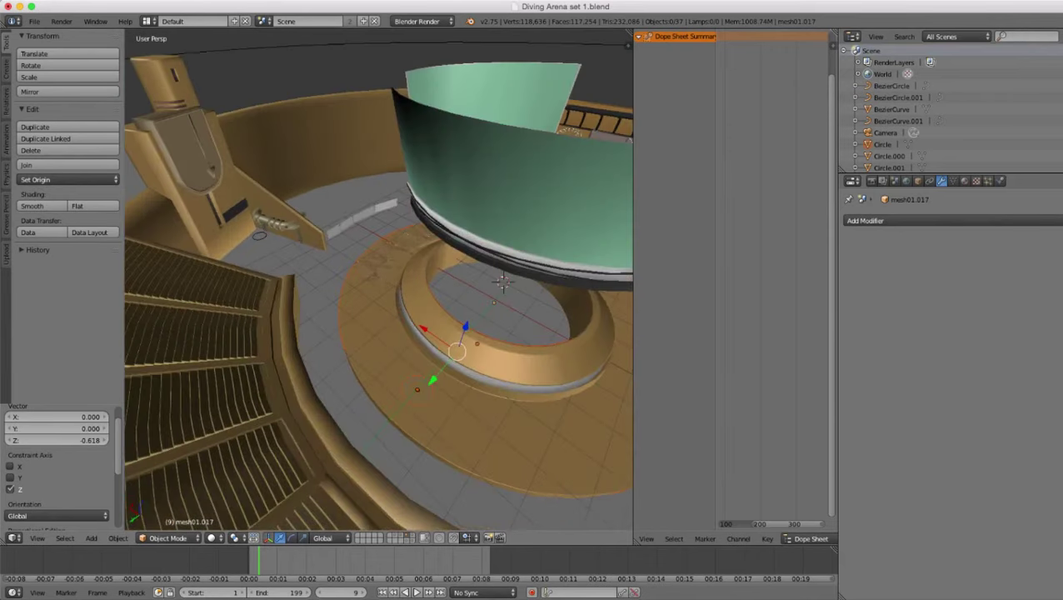
middle_click_drag(379, 280, 322, 243)
middle_click_drag(379, 279, 360, 316)
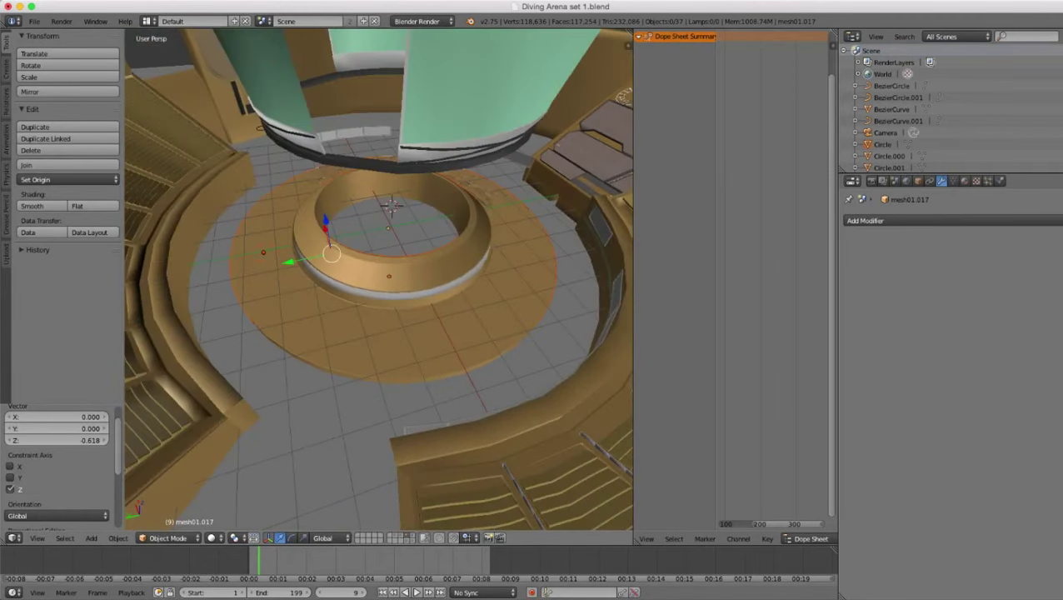
- Deselect everything and examine the platform surface around the central basin and small disc up close
key("a")
scroll(379, 280, "down", 6)
middle_click_drag(379, 279, 433, 279)
scroll(398, 266, "up", 4)
middle_click_drag(367, 266, 310, 241, "shift")
scroll(409, 271, "up", 5)
scroll(379, 280, "down", 4)
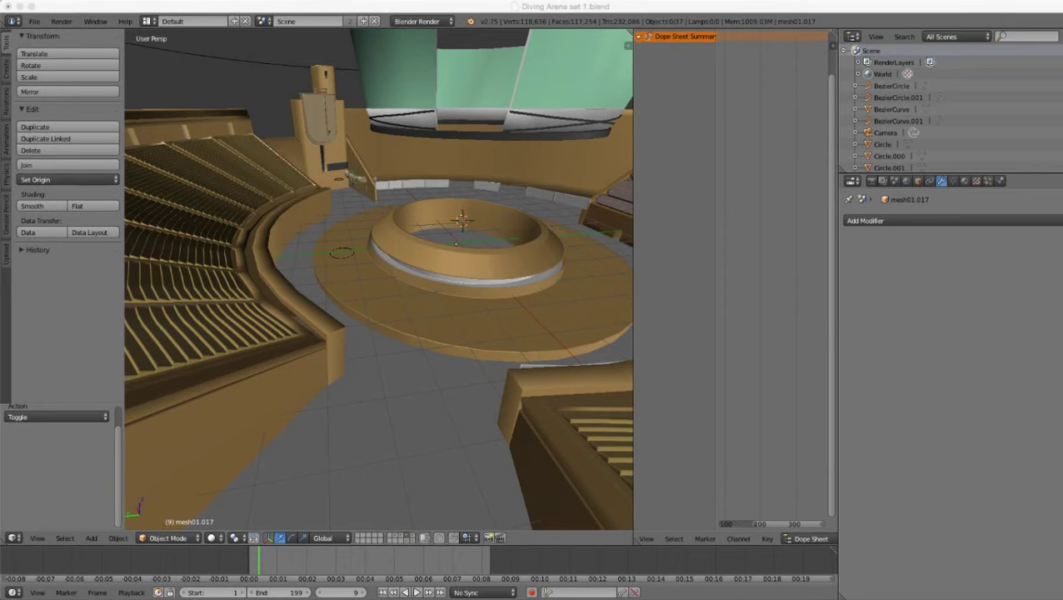
scroll(379, 279, "up", 6)
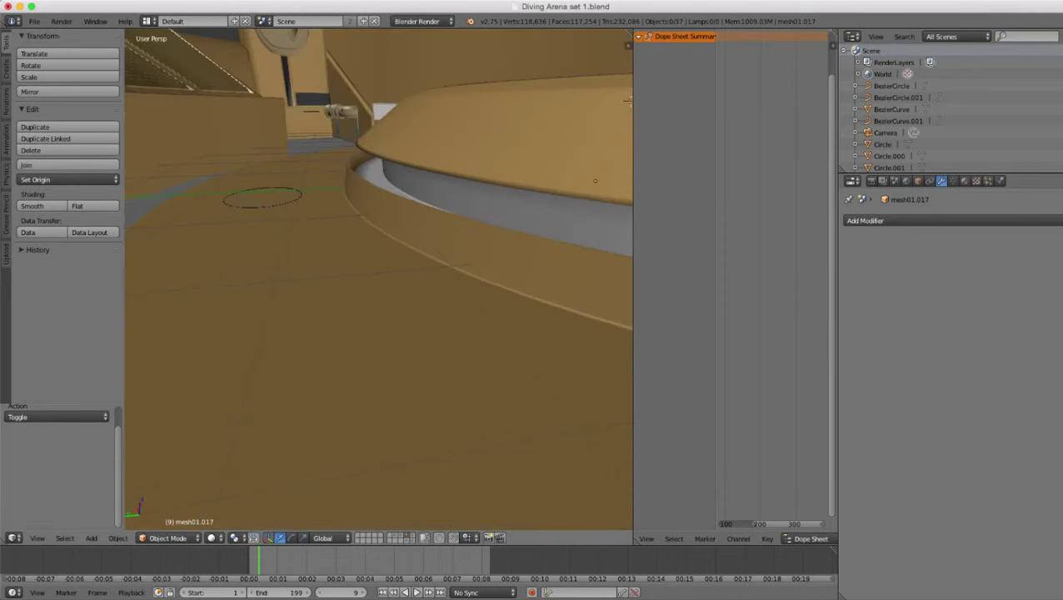
scroll(379, 279, "down", 5)
- Select the small disc together with the finish-line platform and raise them by 0.329 along Z
key("z")
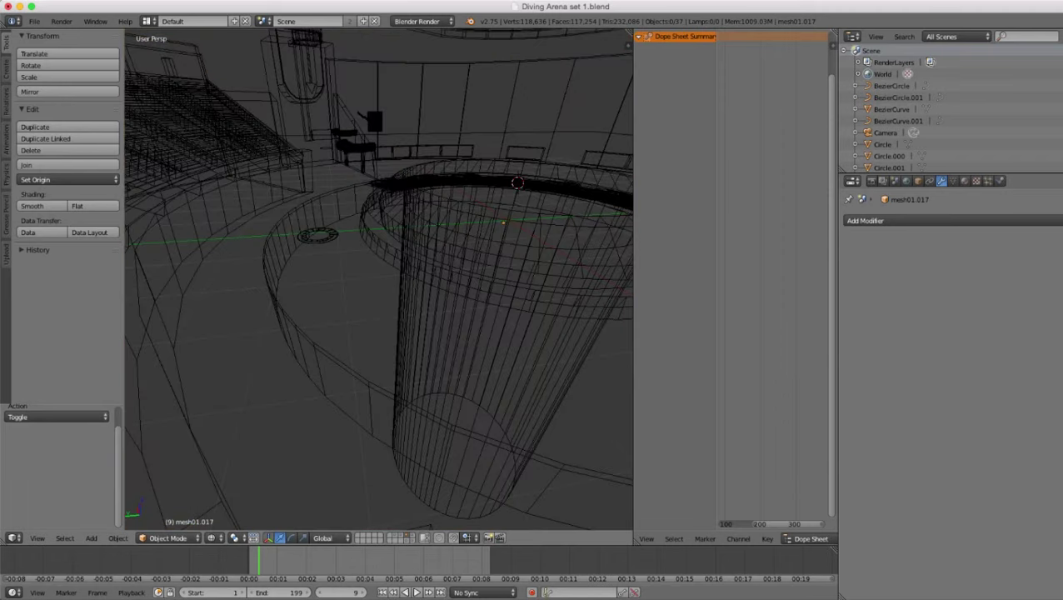
right_click(317, 236)
key("z")
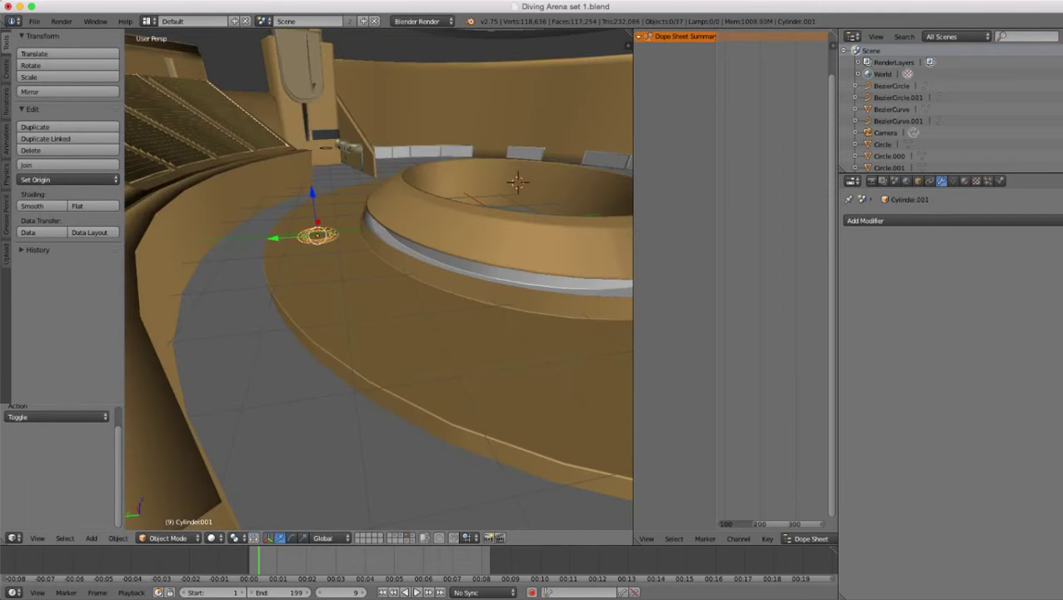
right_click(318, 236)
scroll(379, 279, "down", 5)
middle_click_drag(379, 280, 379, 250)
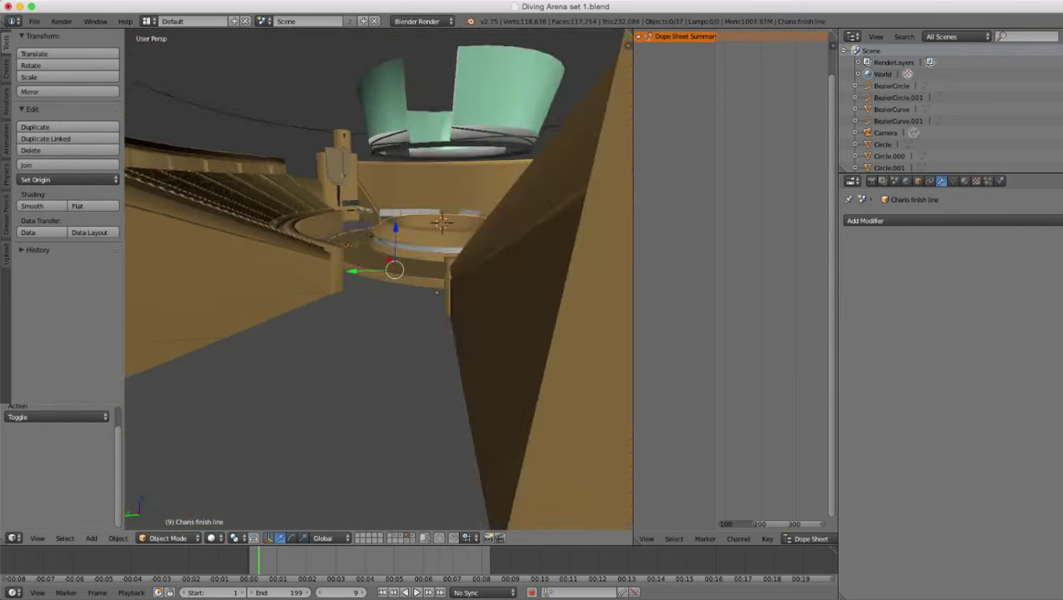
scroll(379, 279, "up", 3)
key("g")
key("z")
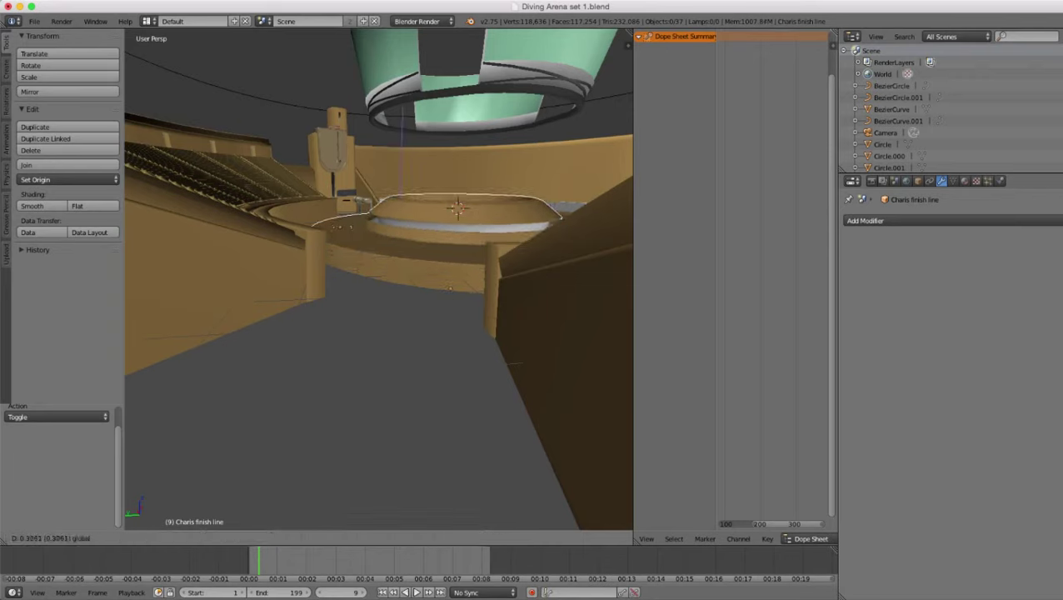
key("Return")
- Deselect everything and inspect the raised platform within the whole arena from several sides
middle_click_drag(379, 280, 383, 321)
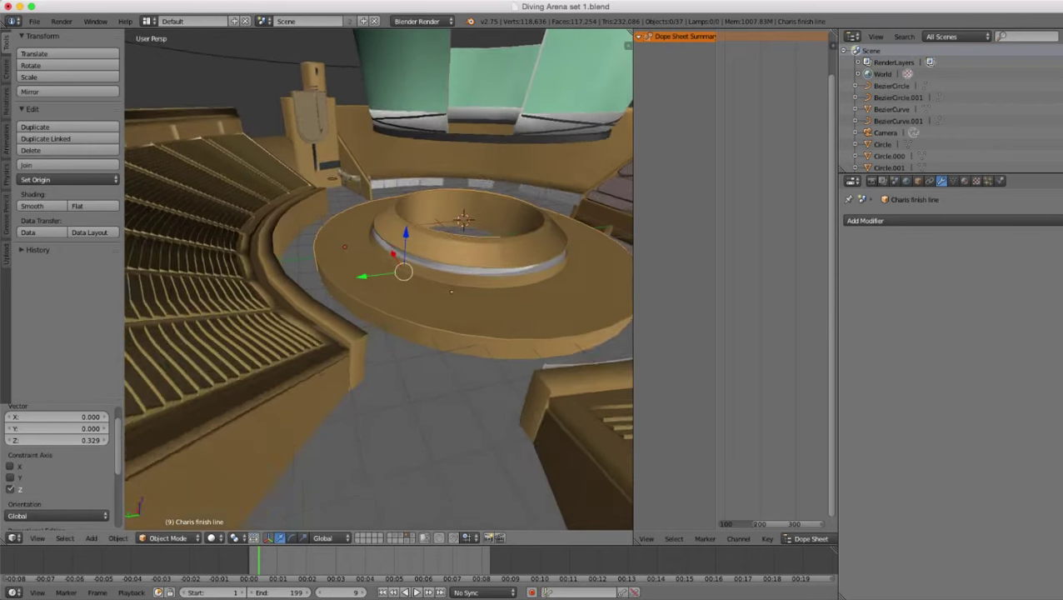
scroll(379, 279, "up", 2)
key("a")
scroll(380, 279, "down", 5)
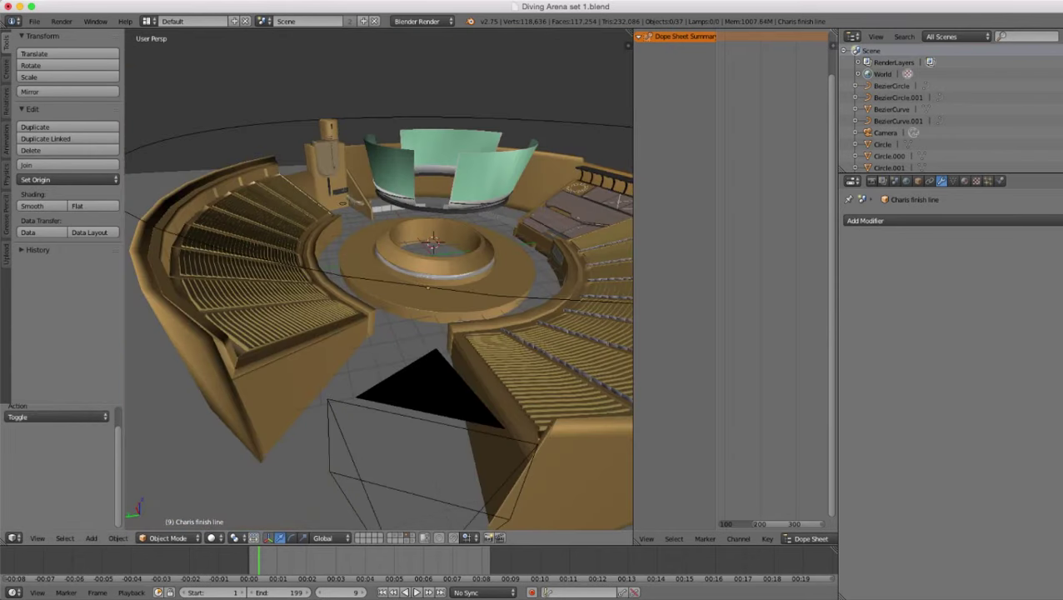
middle_click_drag(379, 279, 333, 298)
scroll(379, 279, "up", 5)
scroll(379, 279, "down", 3)
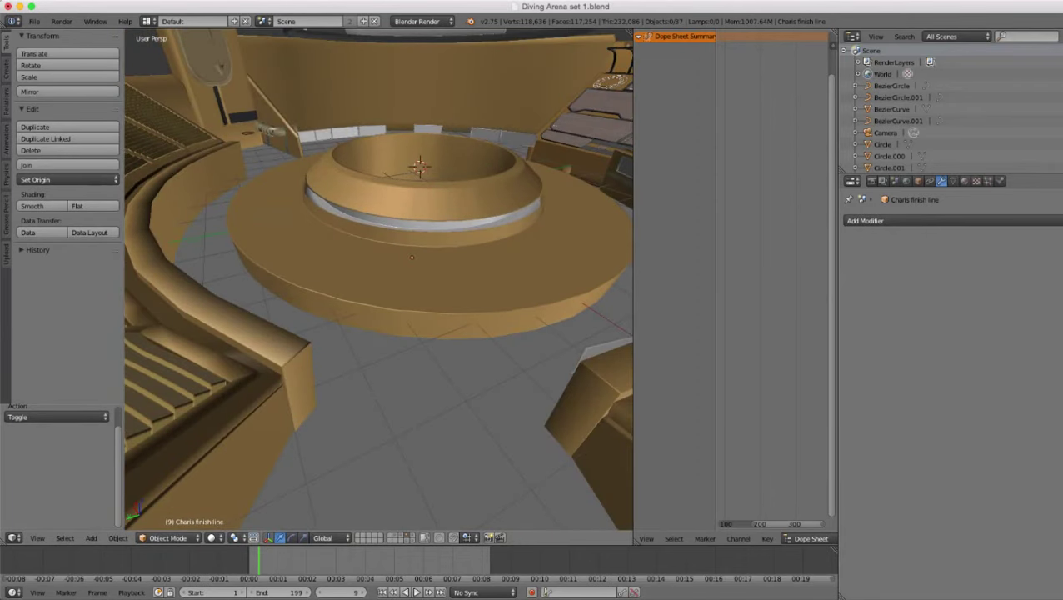
middle_click_drag(333, 298, 450, 317)
scroll(454, 327, "up", 3)
middle_click_drag(450, 317, 330, 332, "shift")
scroll(330, 332, "up", 2)
scroll(330, 331, "down", 6)
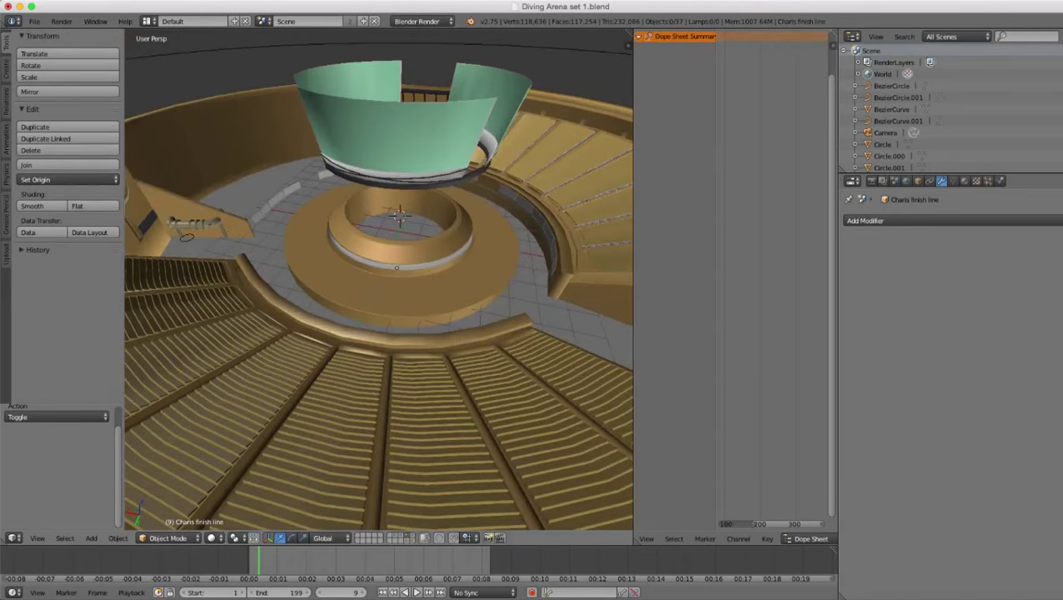
middle_click_drag(359, 331, 208, 295)
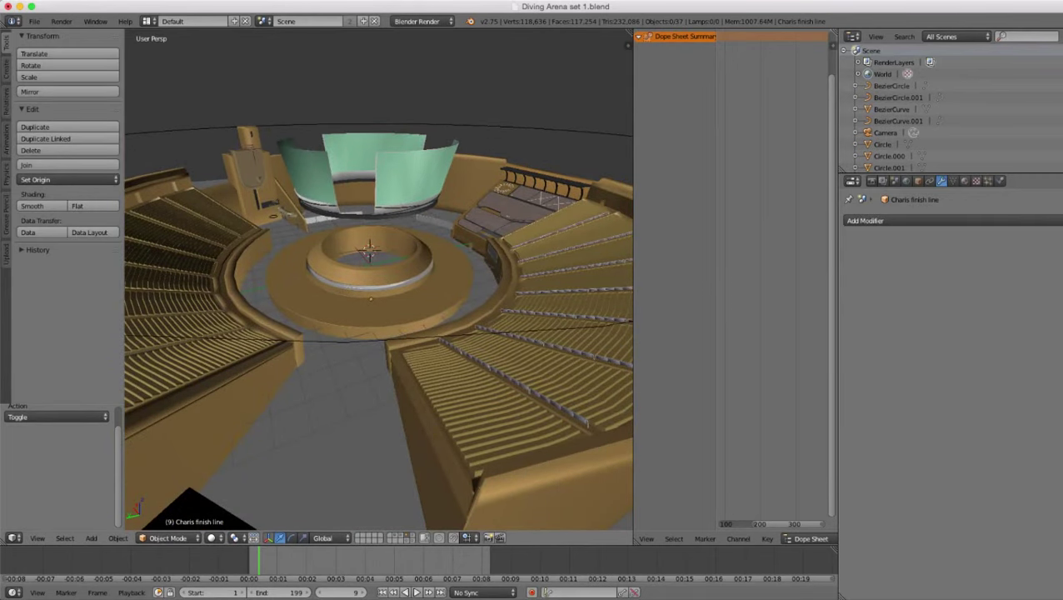
- On layer 7, box-select the lone running figure nearest the origin with its rig and move it to layer 9
key("8")
key("7")
key("z")
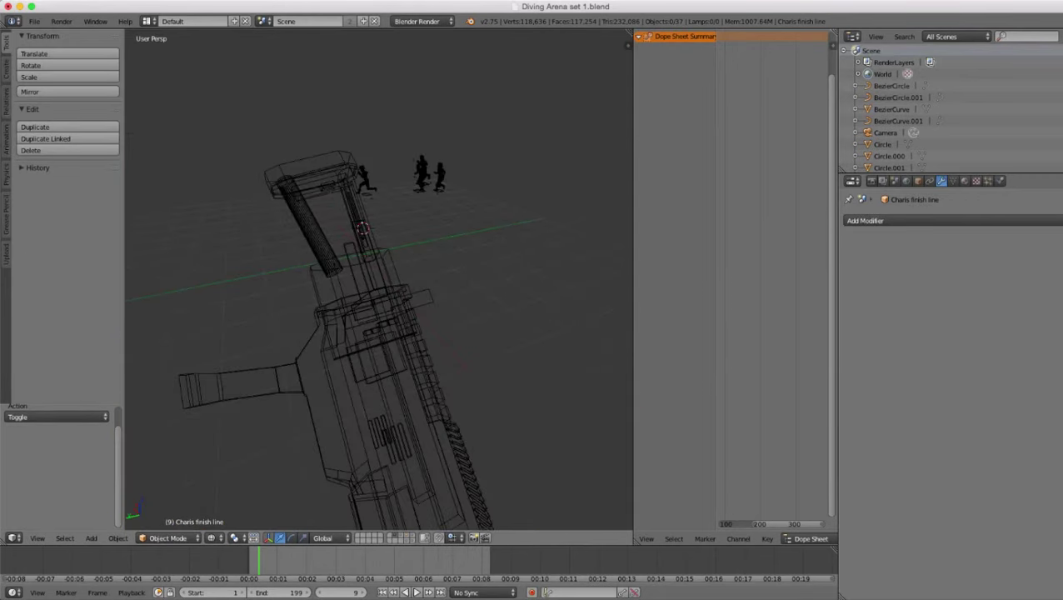
right_click(364, 179)
middle_click_drag(364, 179, 439, 333)
key("b")
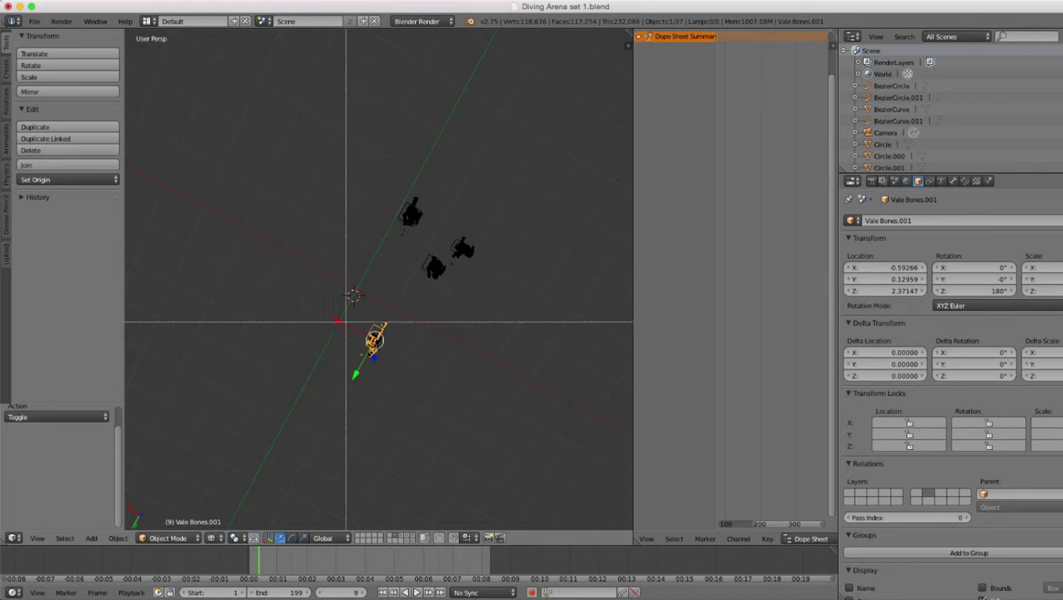
left_click_drag(340, 315, 428, 377)
middle_click_drag(429, 376, 468, 279)
key("m")
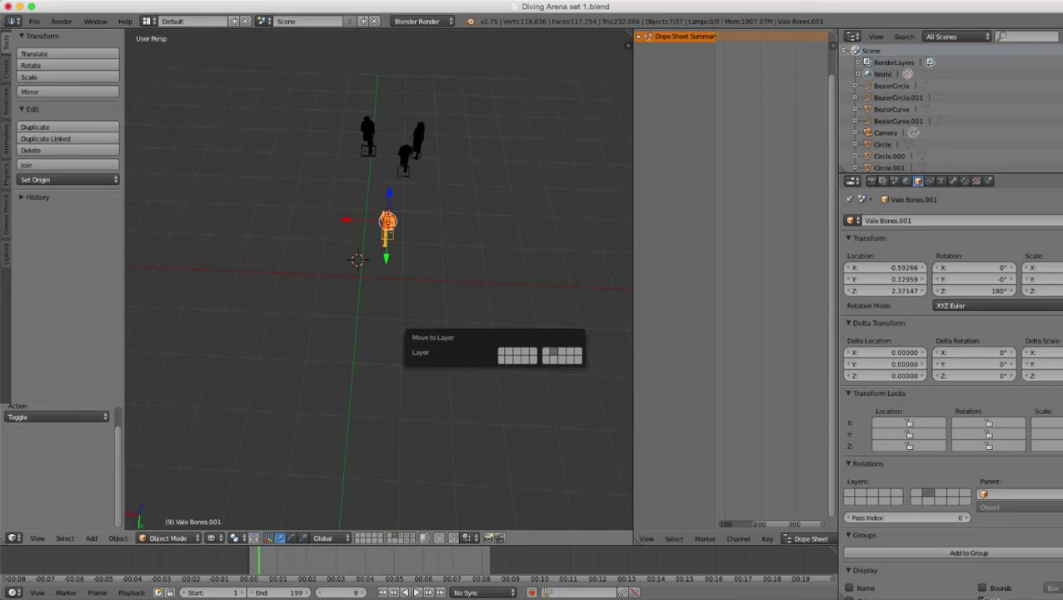
left_click(570, 351)
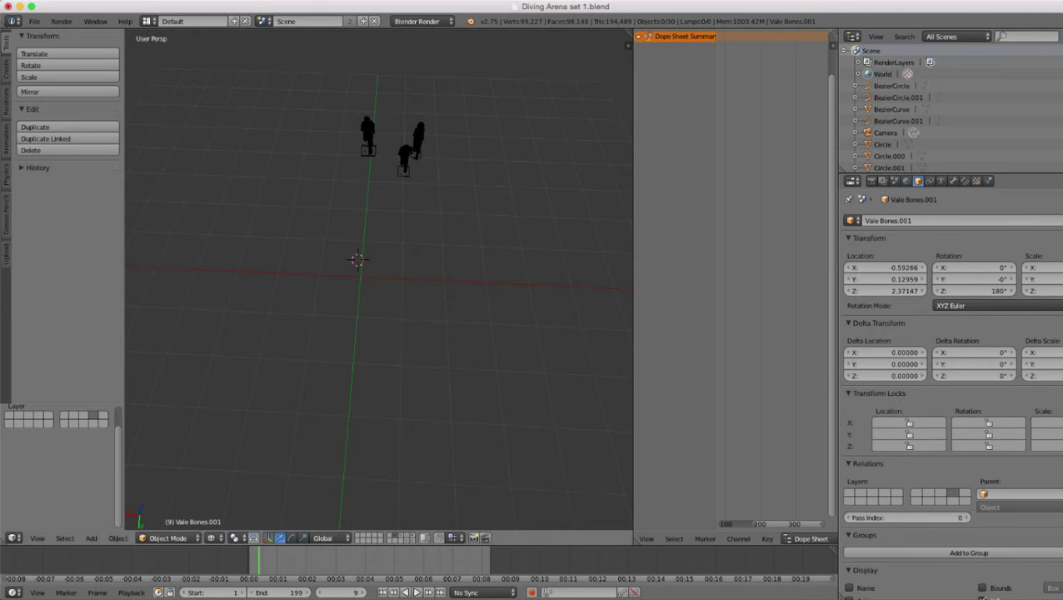
- Display layer 9 with the arena in wireframe, with the central basin seen from above
left_click(406, 535)
key("z")
middle_click_drag(438, 216, 333, 171)
scroll(378, 279, "up", 3)
key("z")
middle_click_drag(378, 279, 380, 333)
- Select the running figure's armature, Vale Bones.001, and move it 3.406 along the Y axis
right_click(359, 292)
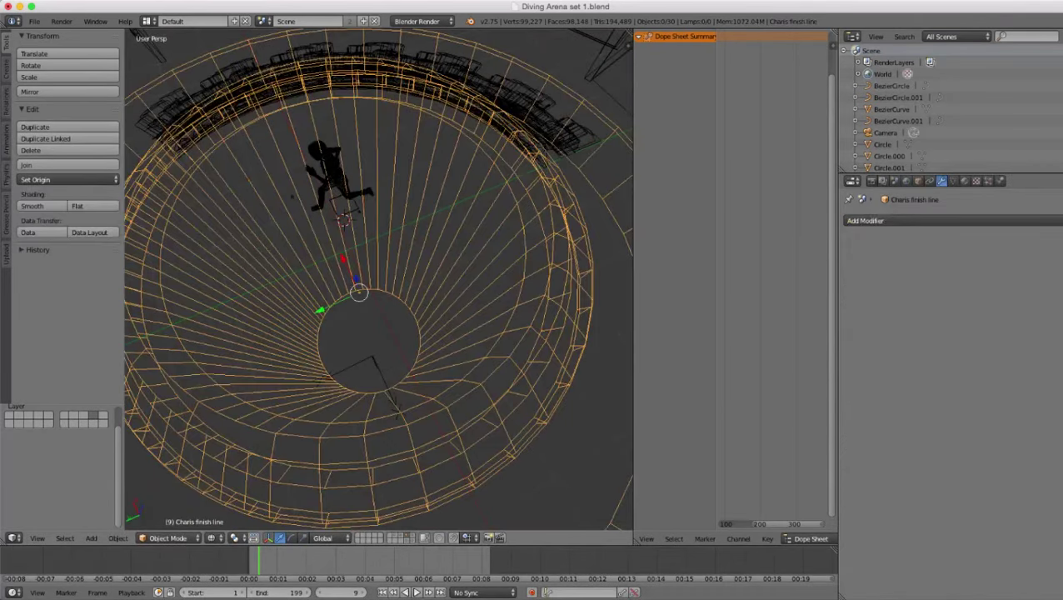
right_click(336, 174)
scroll(335, 173, "down", 4)
key("z")
mouse_move(342, 208)
middle_mouse_down()
mouse_move(350, 117)
mouse_move(304, 113)
middle_mouse_up()
scroll(378, 279, "up", 2)
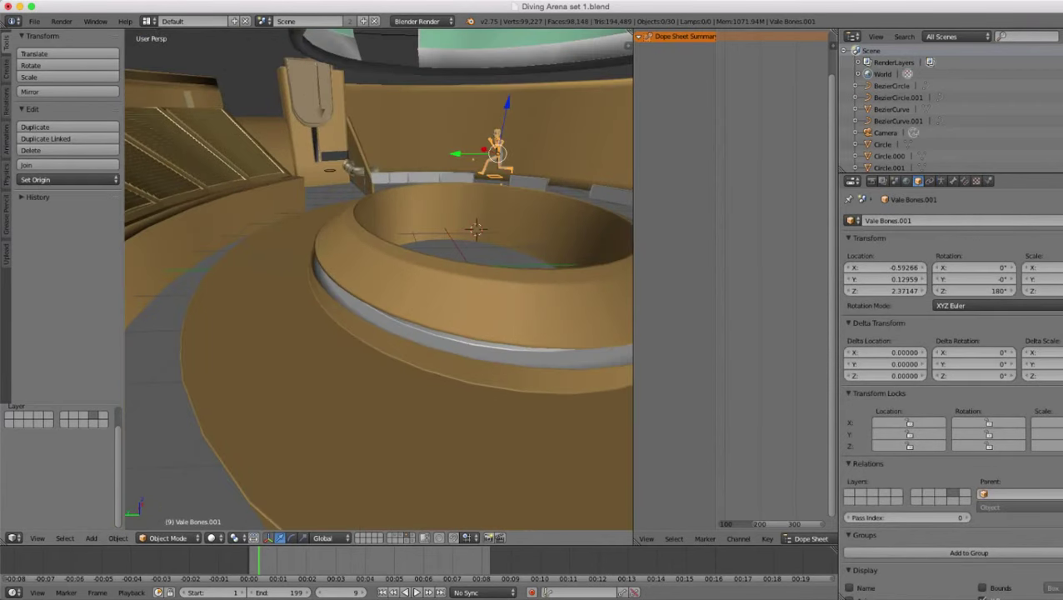
left_click_drag(455, 153, 247, 154)
middle_click_drag(250, 167, 476, 172)
scroll(379, 279, "up", 2)
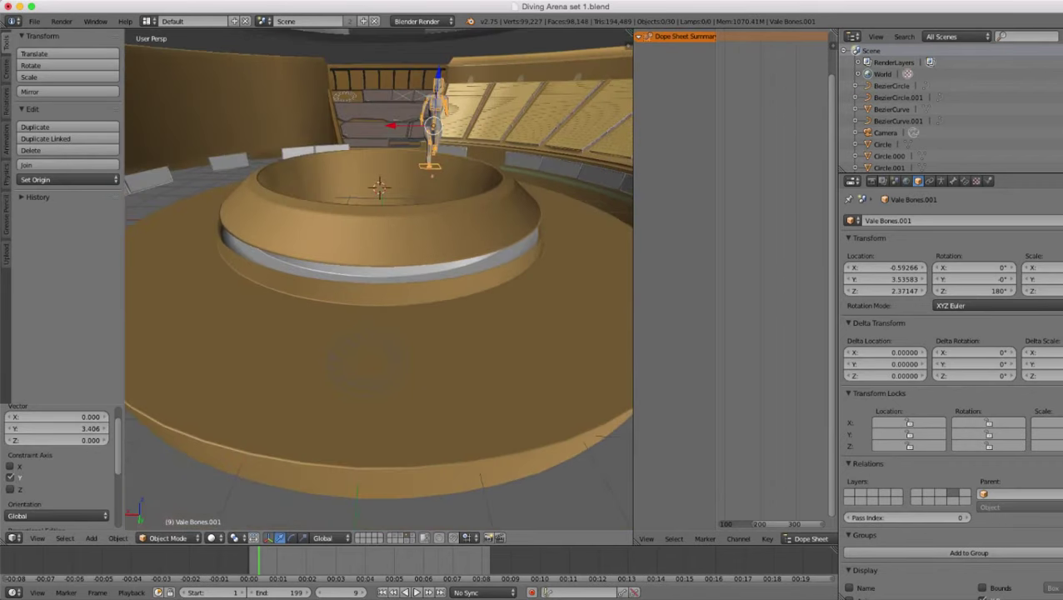
- Move the running figure's armature -9.345 along the Y axis, past the central basin toward the arena's outer floor
left_click_drag(391, 126, 347, 126)
key("Escape")
scroll(378, 280, "down", 4)
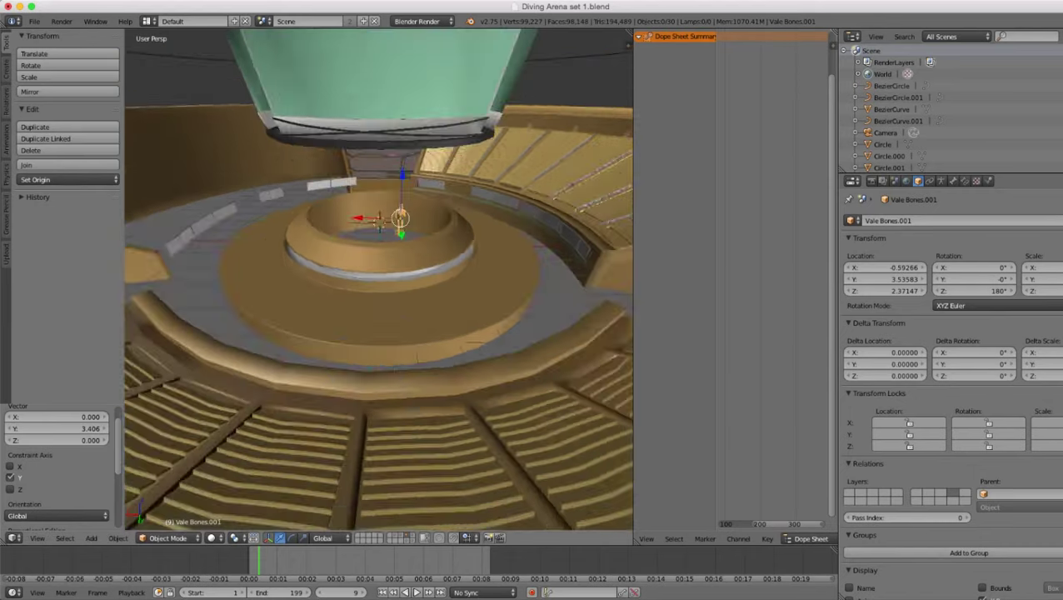
middle_click_drag(516, 241, 313, 220)
middle_click_drag(400, 237, 227, 280, "shift")
scroll(378, 279, "down", 2)
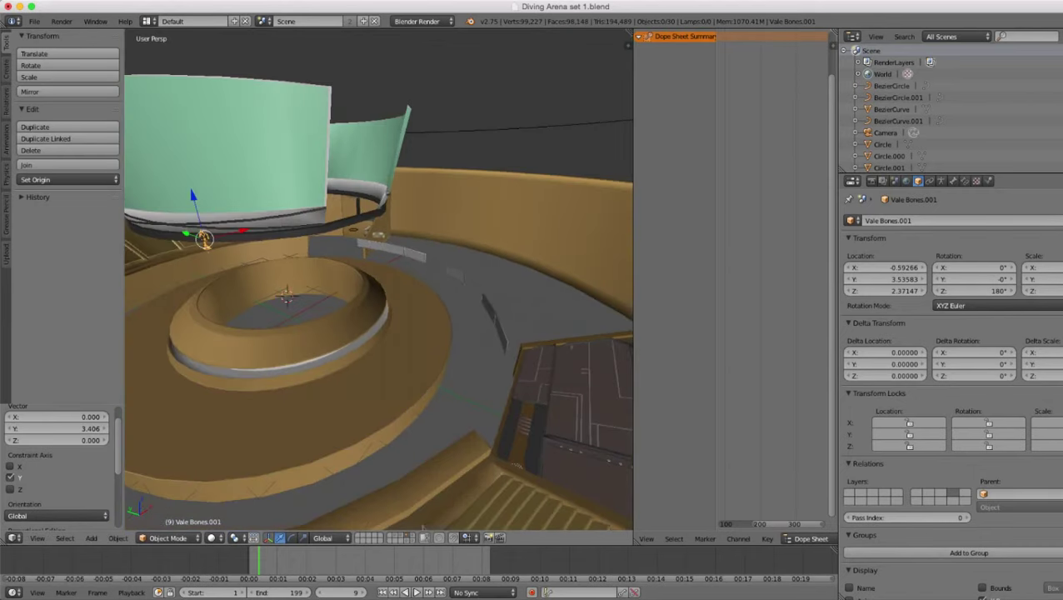
middle_click_drag(366, 288, 417, 262)
key("g")
key("y")
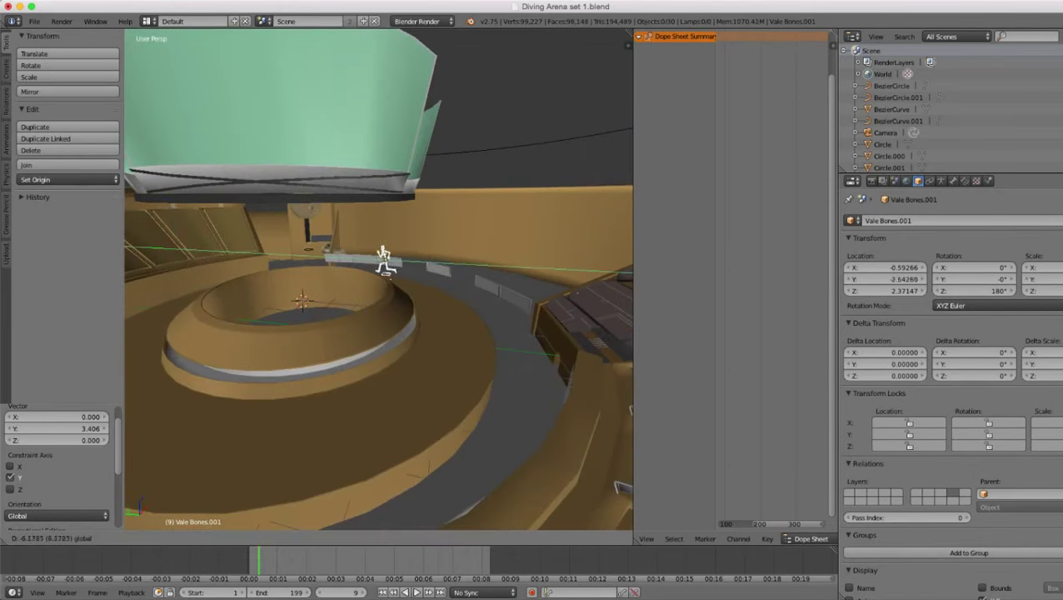
left_click_drag(467, 265, 533, 268)
- Lower the running figure 2.167 along the Z axis toward the arena floor
middle_click_drag(500, 284, 316, 205)
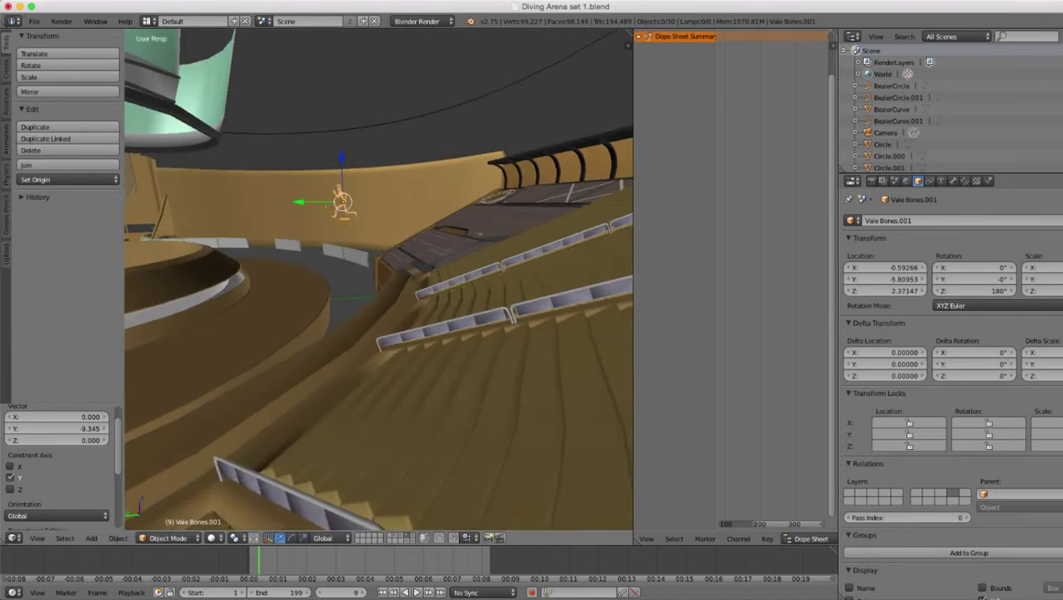
scroll(380, 280, "up", 4)
middle_click_drag(380, 279, 412, 283)
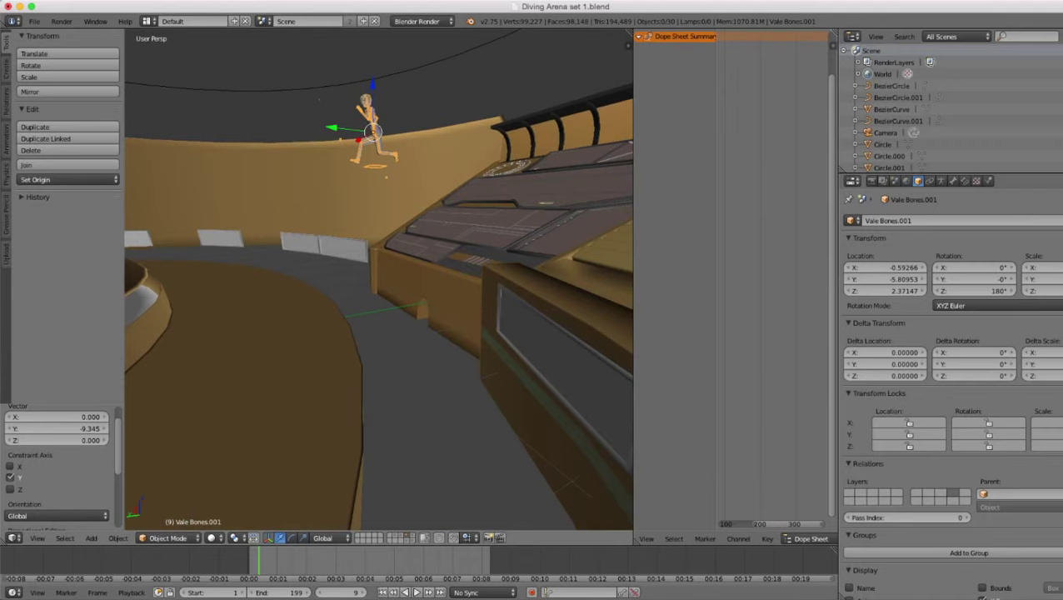
key("g")
key("z")
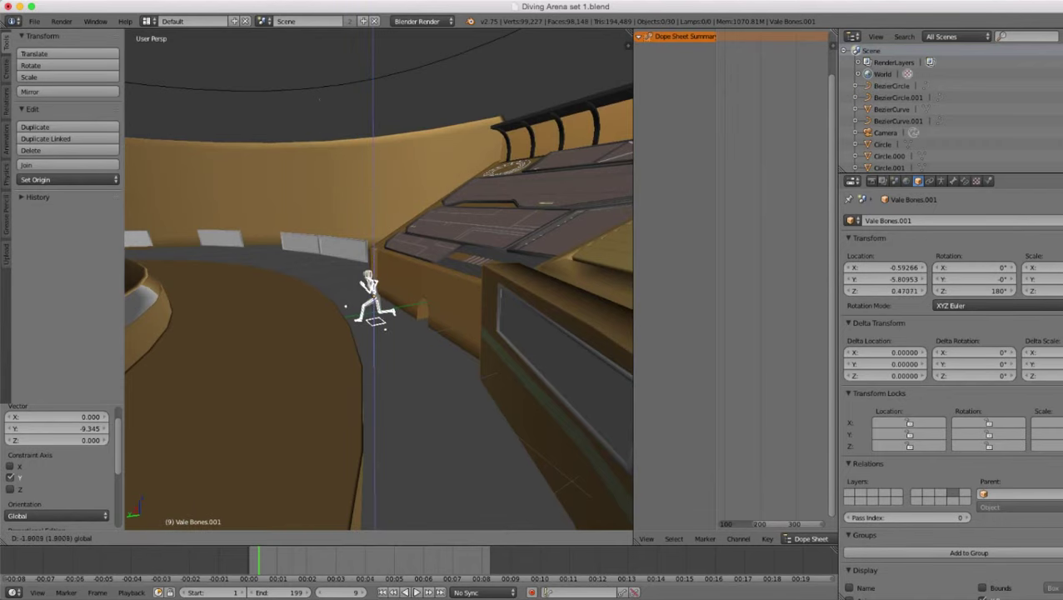
left_click(374, 279)
- Lower the figure a further 0.290 along the Z axis, checking it at floor level
scroll(374, 288, "up", 4)
middle_click_drag(374, 288, 383, 225)
key("g")
key("z")
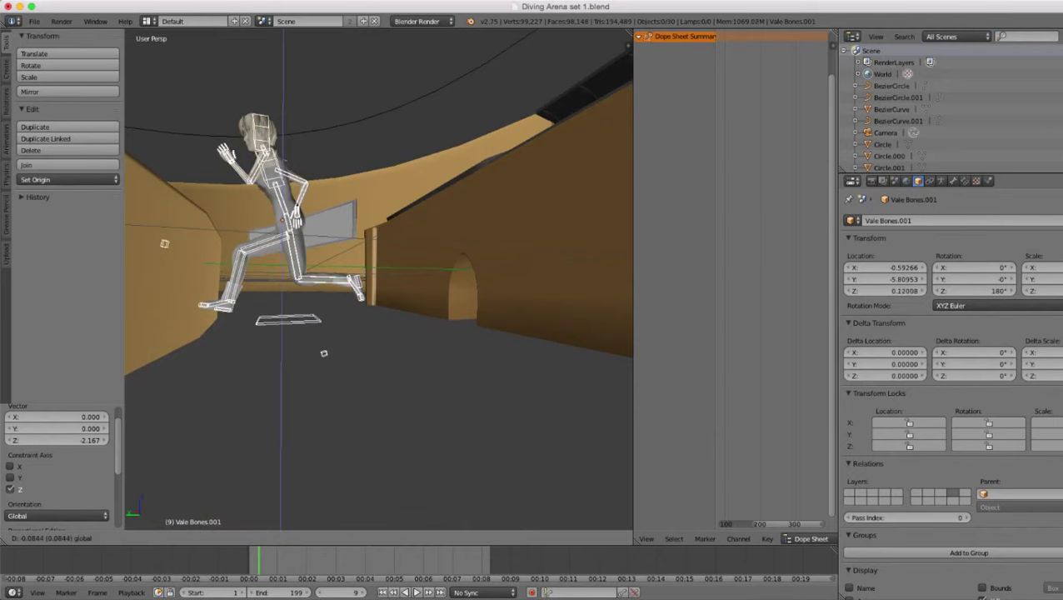
key("Return")
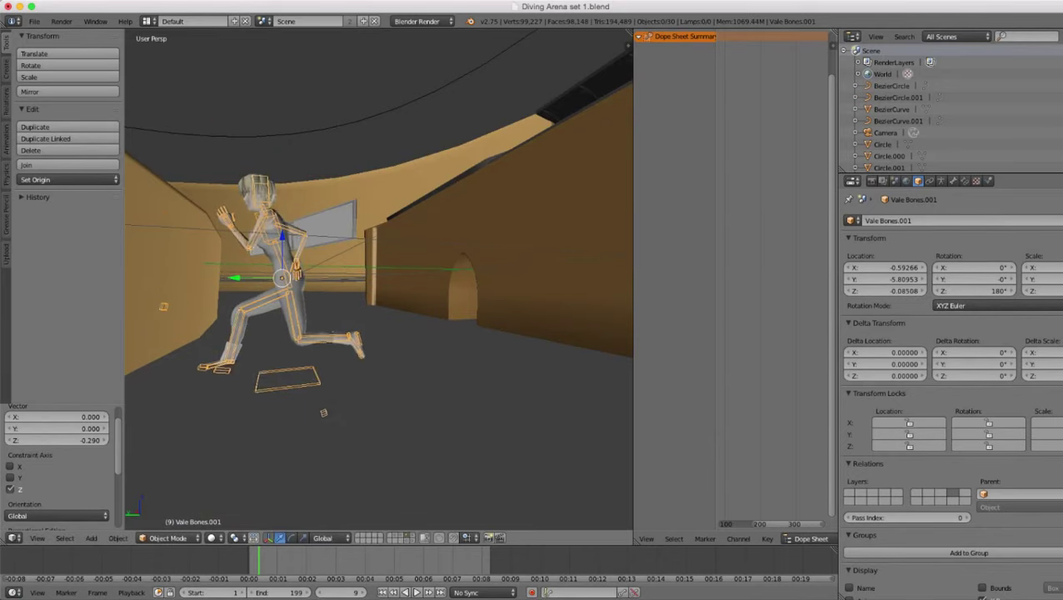
- Move the figure -1.013 along the Y axis toward the arched doorway in the wall
key("g")
key("y")
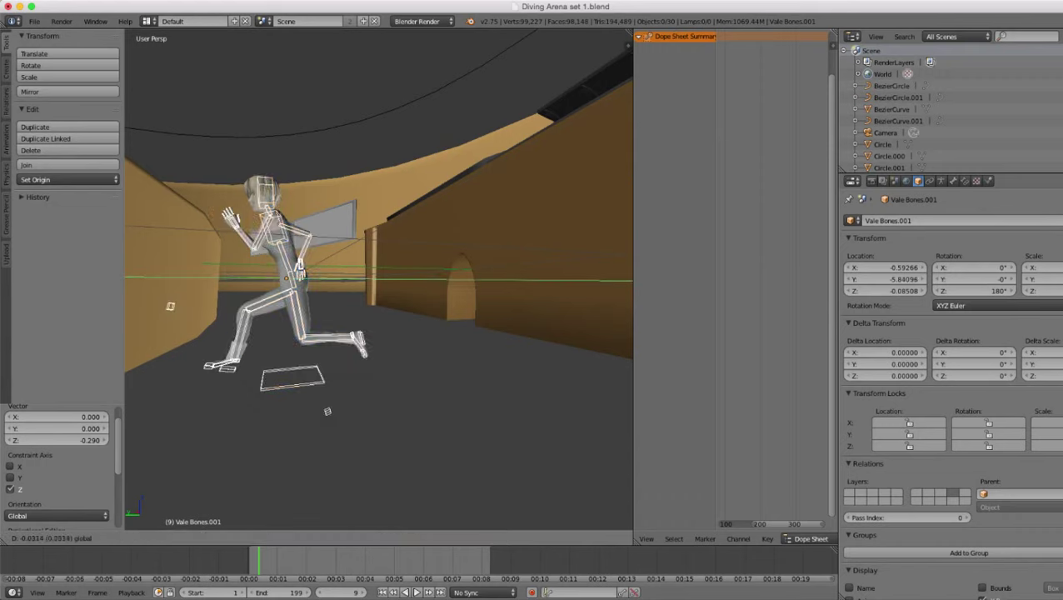
key("Return")
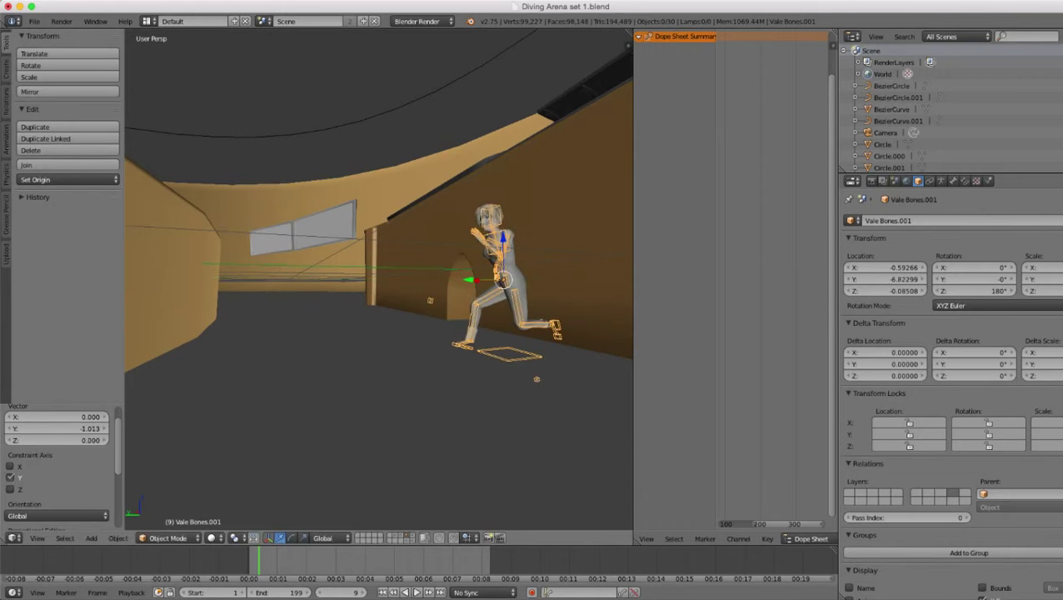
- Move the figure 0.517 along the X axis so it stands in front of the arched doorway
middle_click_drag(333, 267, 517, 275)
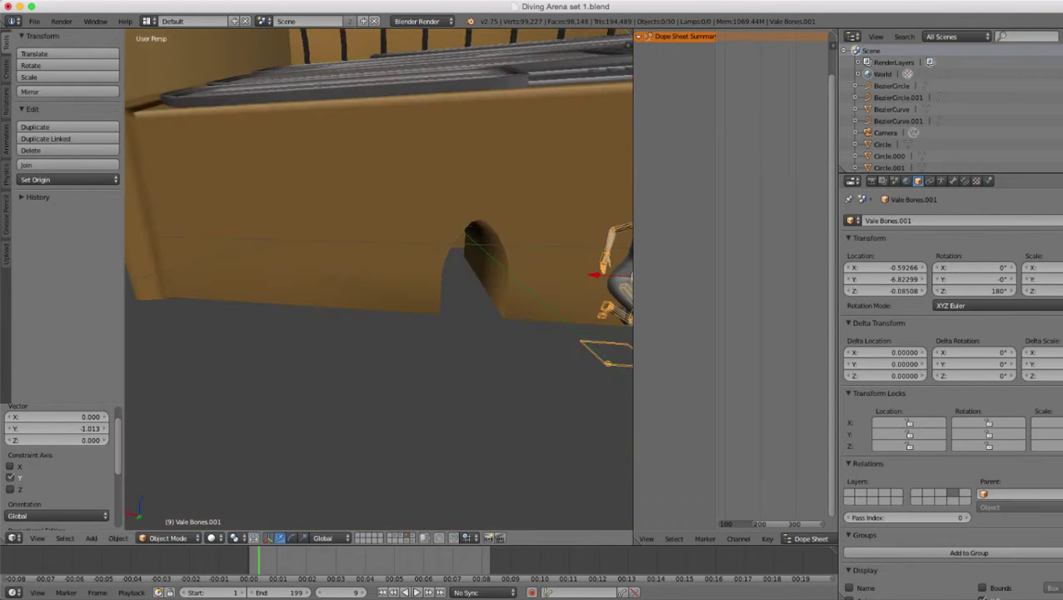
middle_click_drag(625, 250, 575, 254, "shift")
scroll(575, 254, "up", 3)
key("g")
key("x")
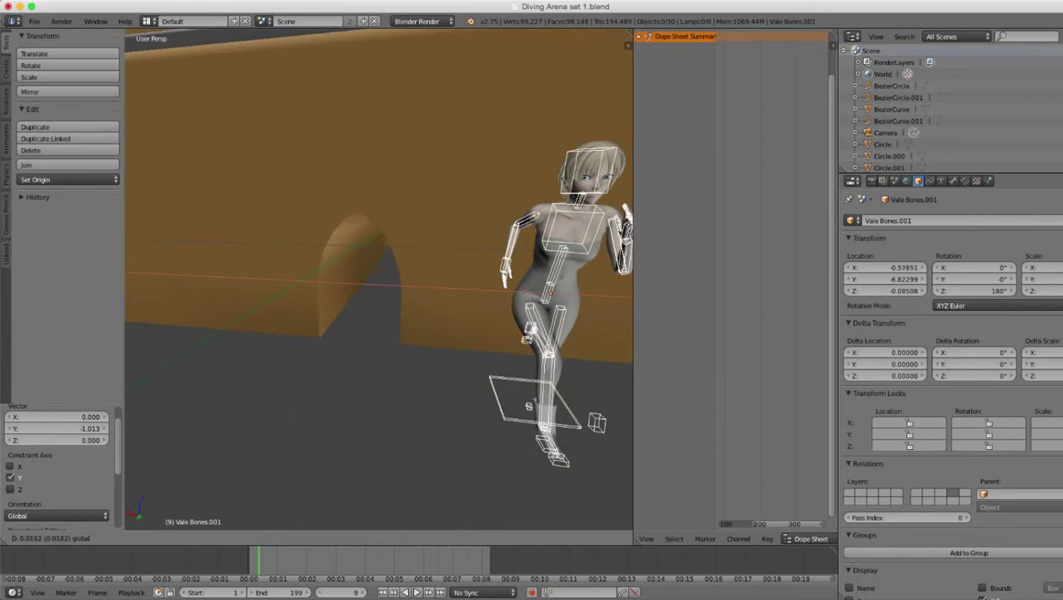
key("Return")
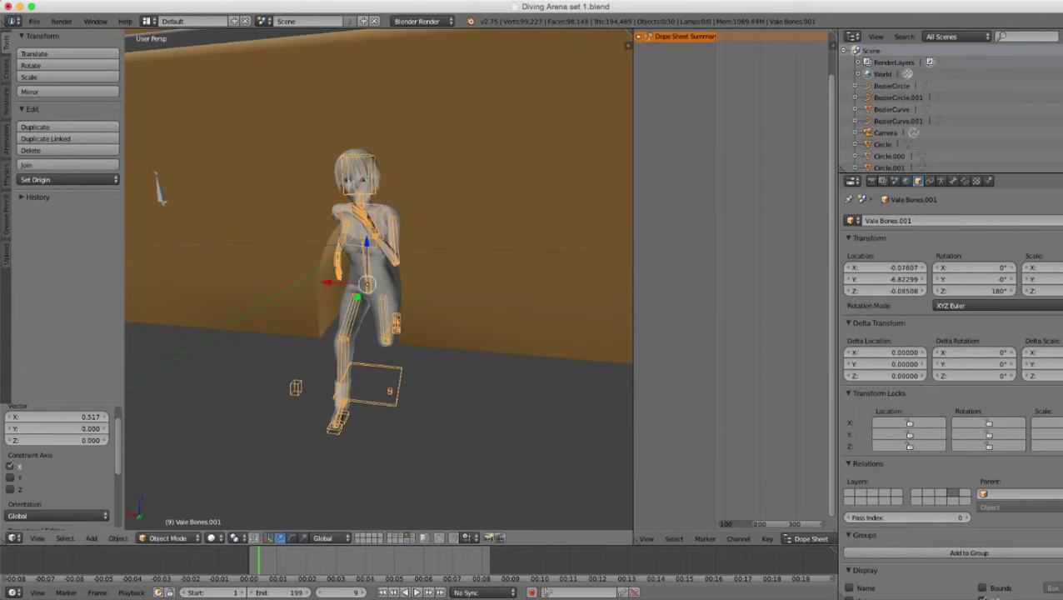
- Scale the figure's armature down uniformly to about 0.48 to suit the doorway
middle_click_drag(467, 287, 437, 288)
scroll(438, 288, "up", 4)
middle_click_drag(467, 334, 475, 301)
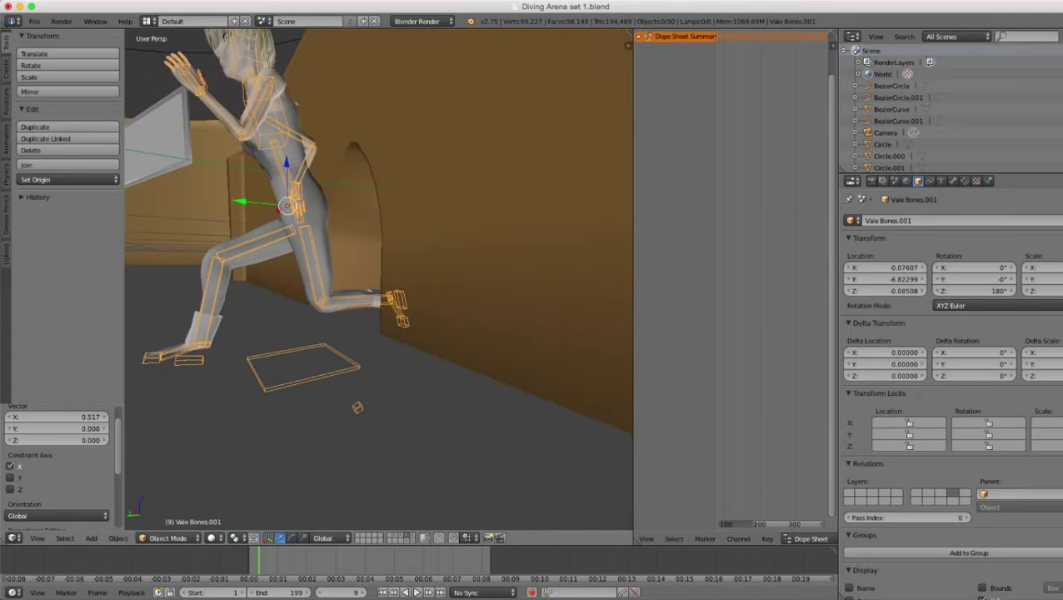
key("s")
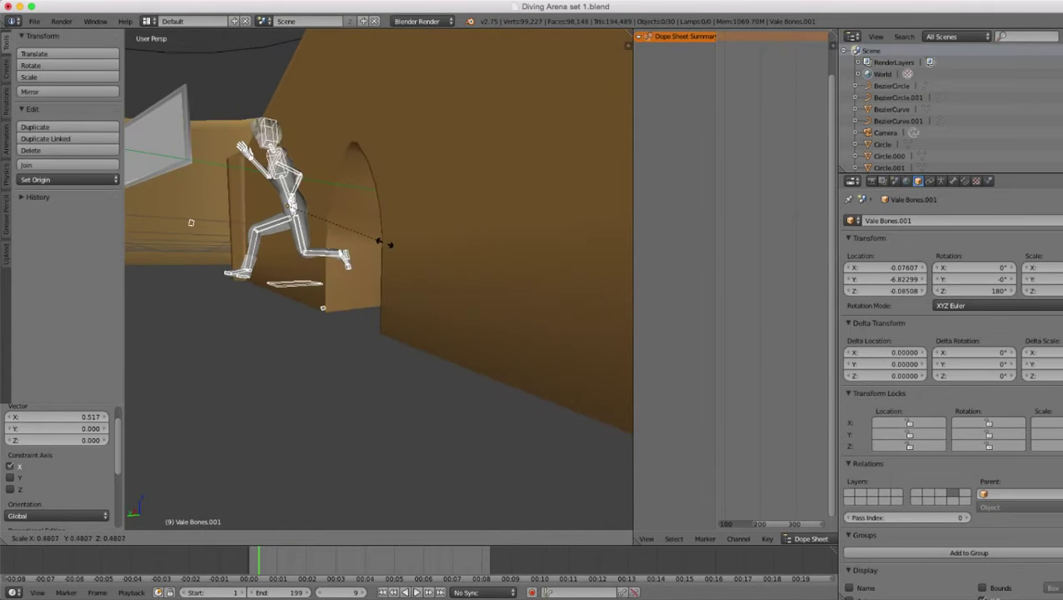
left_click(385, 243)
- In Pose Mode, select all bones and clear their location, rotation and scale to restore the standing rest pose
key("Tab")
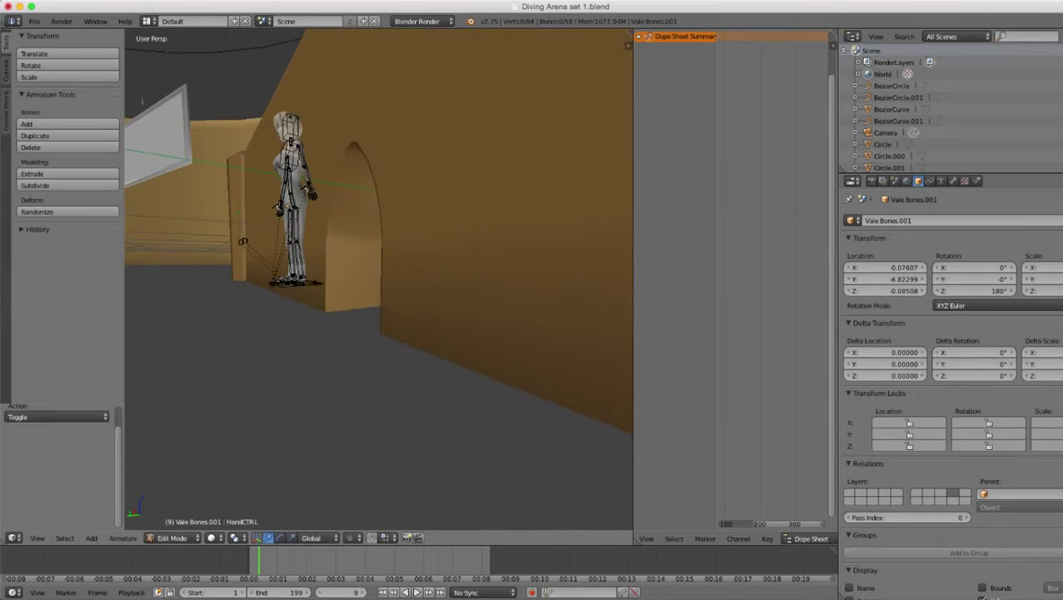
key("a")
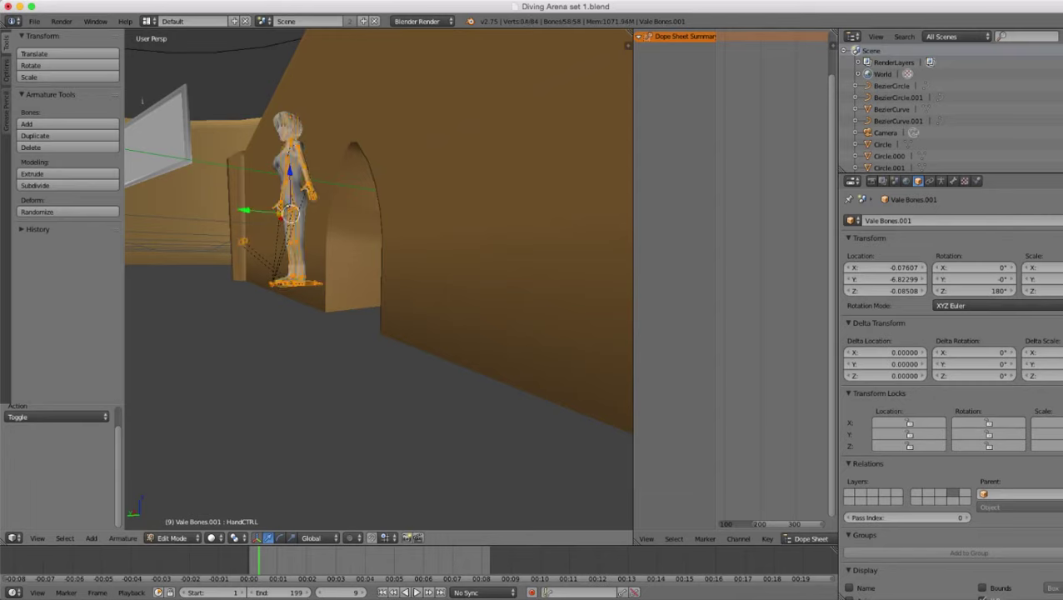
key("ctrl+Tab")
key("a")
key("a")
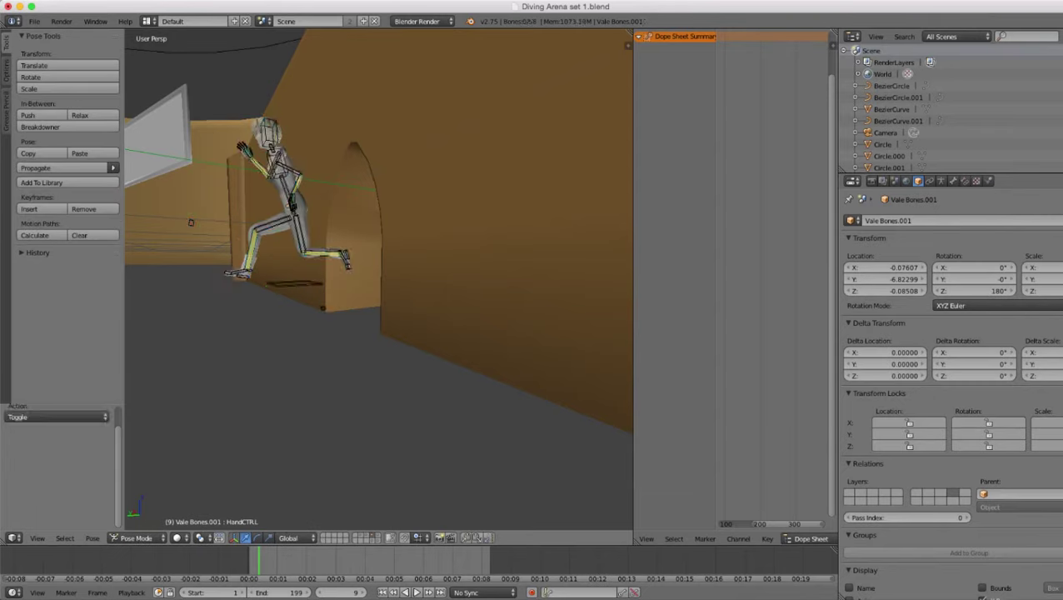
key("alt+g")
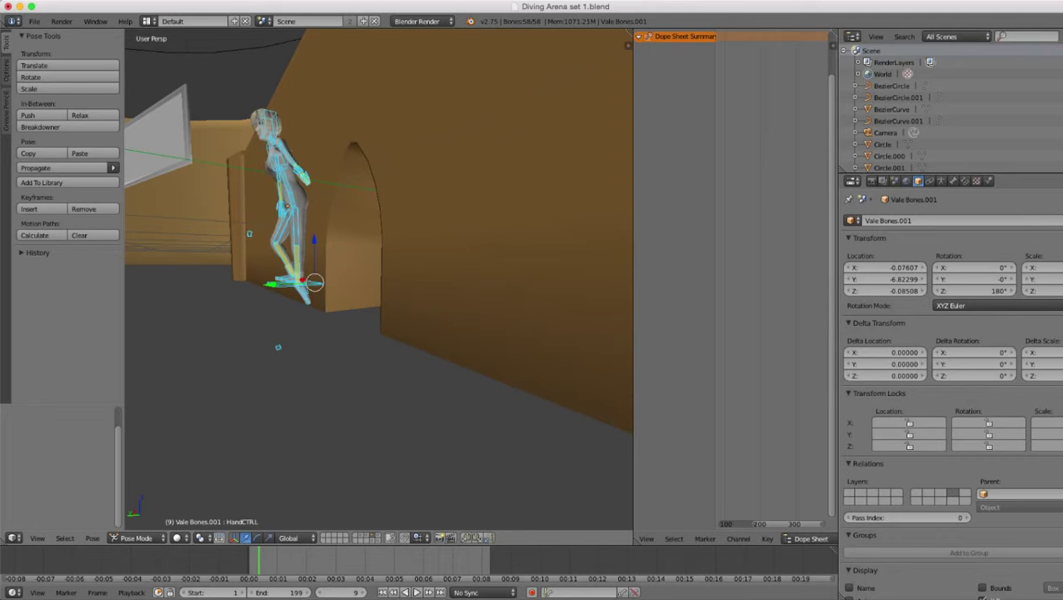
key("alt+r")
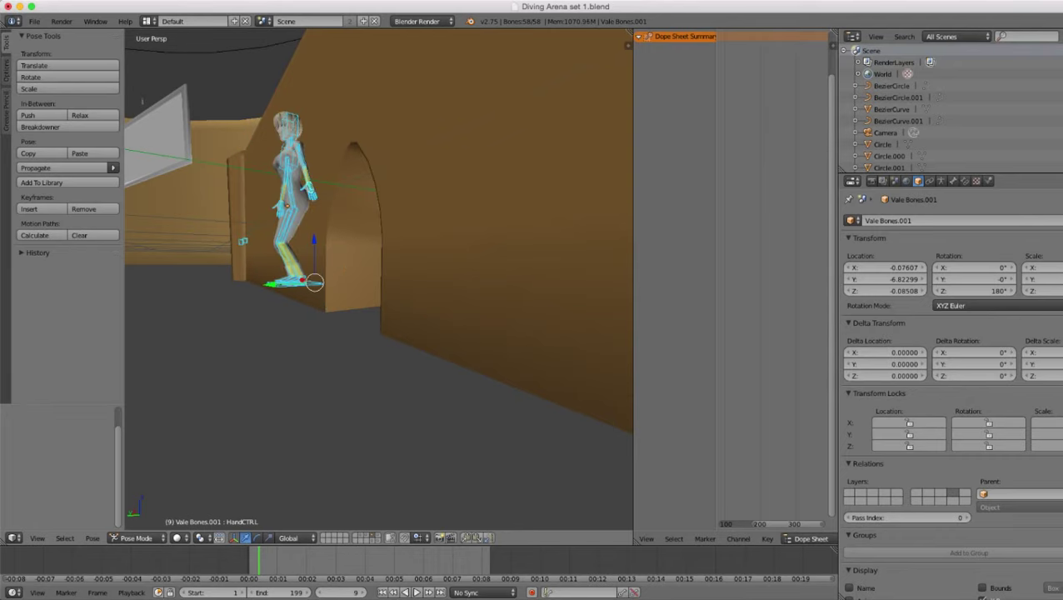
middle_click_drag(350, 275, 385, 296)
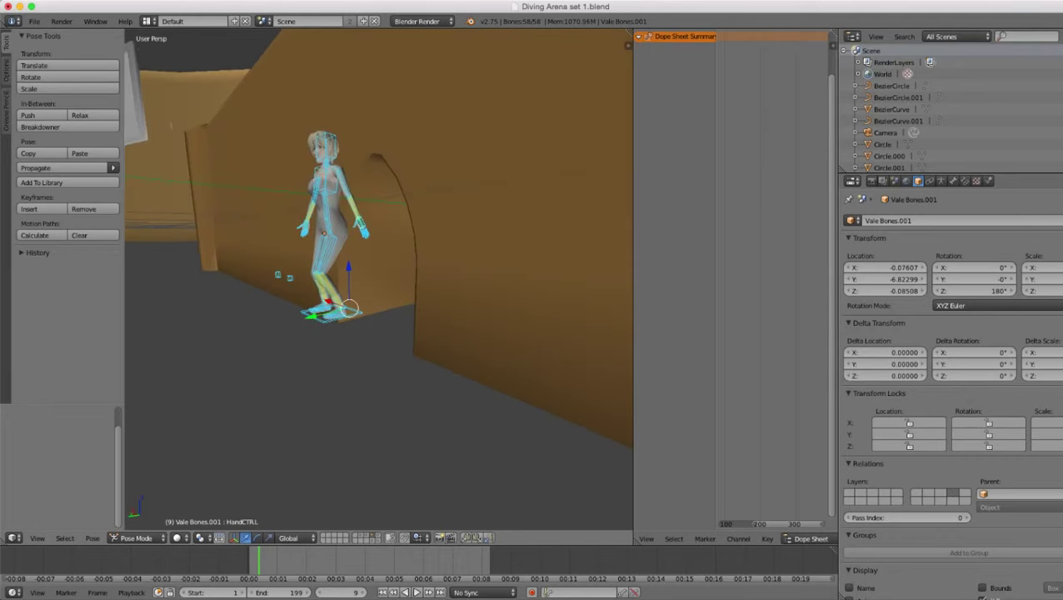
key("alt+s")
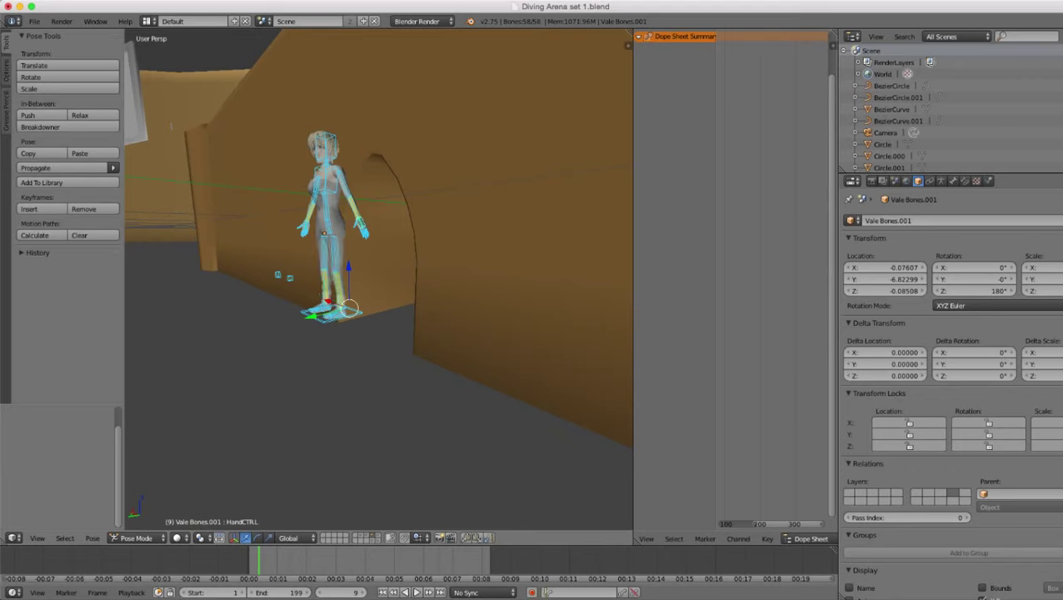
- Return the armature Vale Bones.001 to Object Mode
key("Tab")
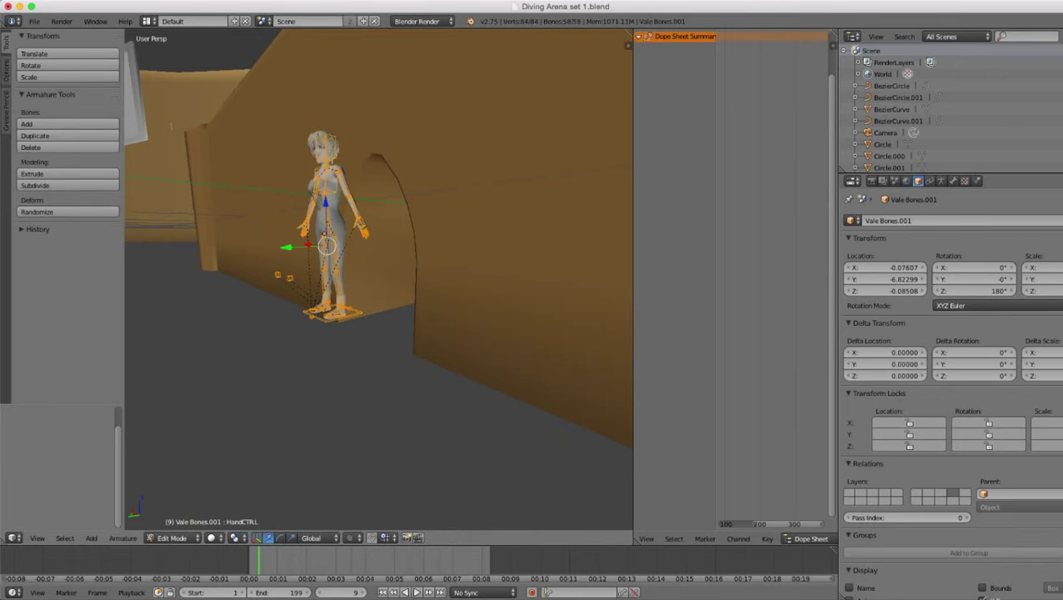
key("Tab")
left_click(136, 537)
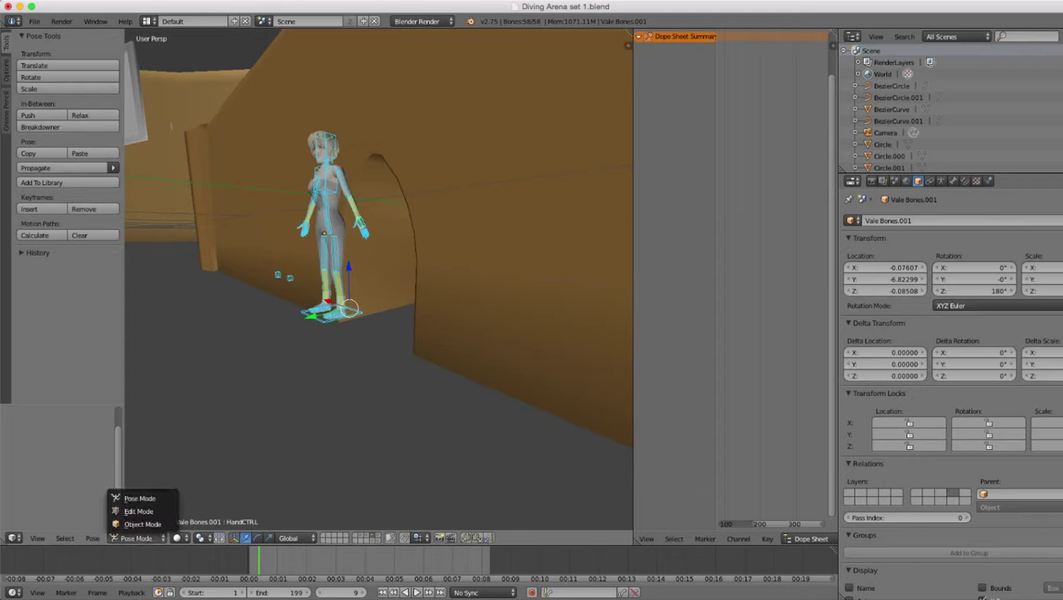
left_click(142, 523)
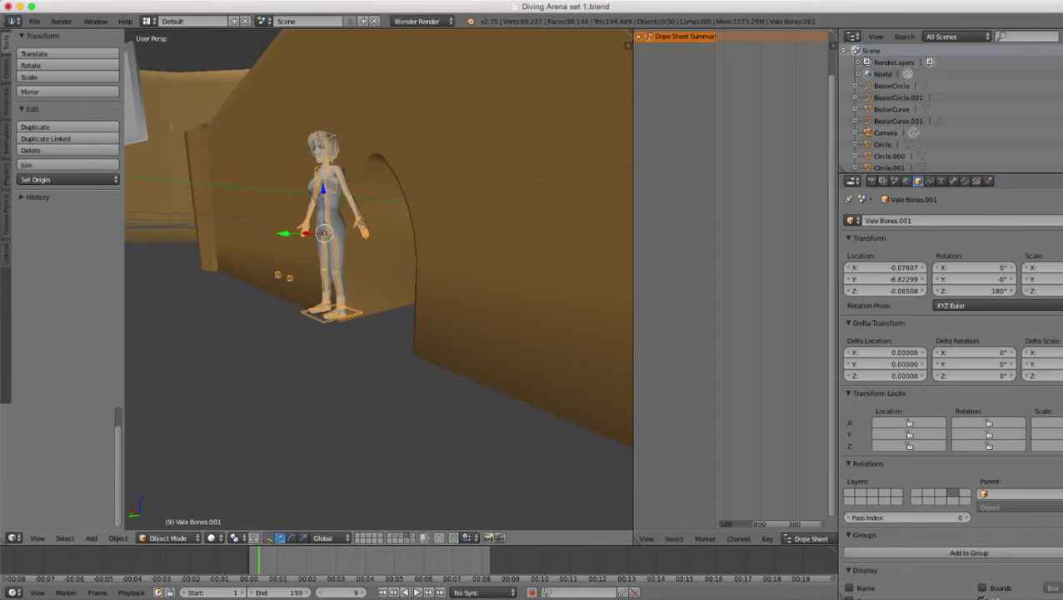
- Lower the standing figure along the Z axis by 0.101 and by another 0.030, judging it against the floor edge
key("g")
key("z")
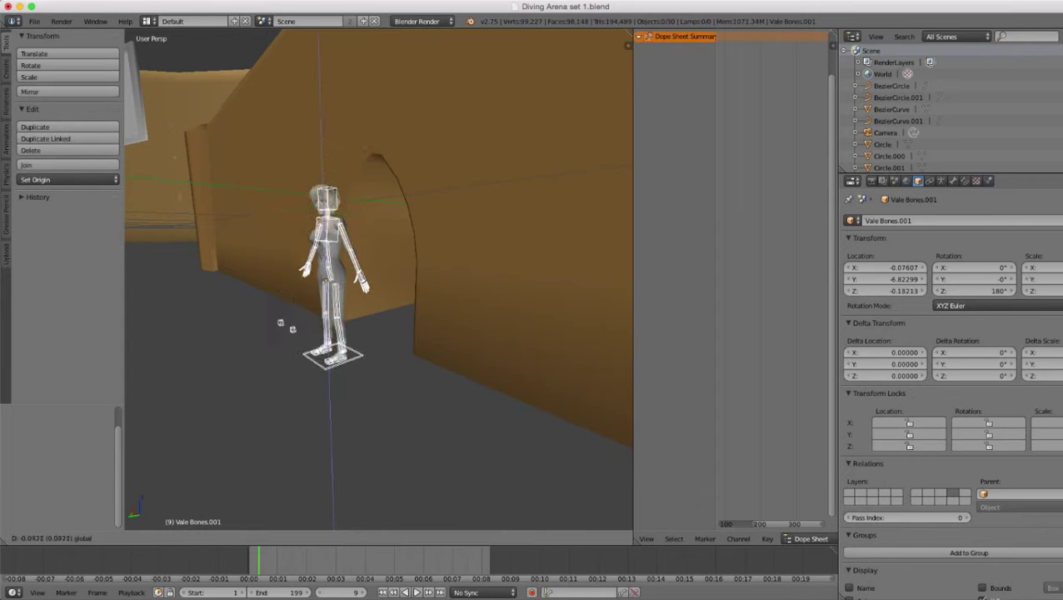
key("Return")
middle_click_drag(366, 317, 337, 258)
key("g")
key("z")
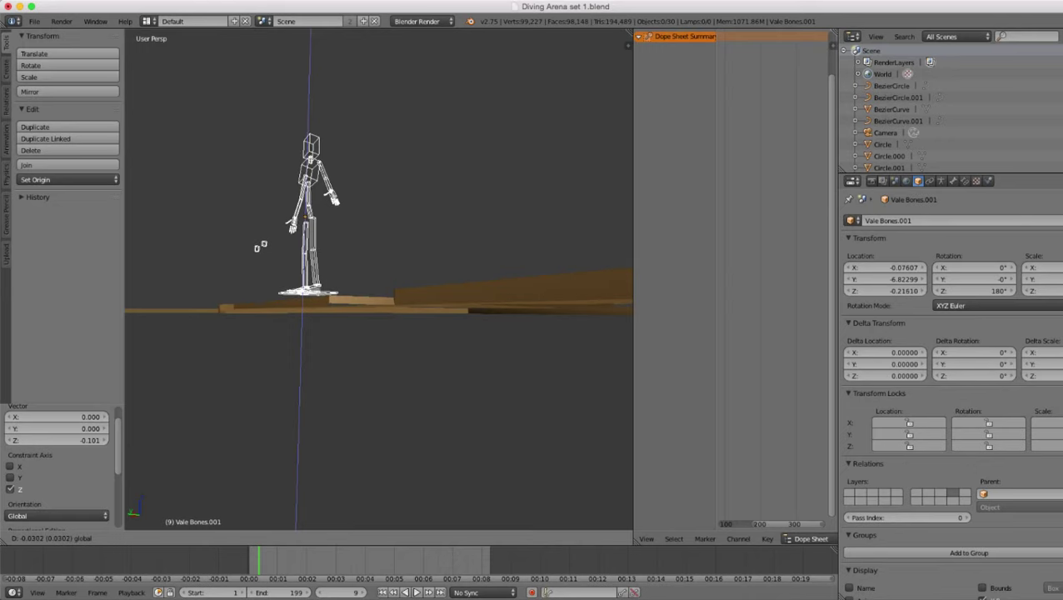
key("Return")
- Raise the figure 0.009 along the Z axis, with its feet viewed close up
scroll(378, 280, "up", 5)
middle_click_drag(378, 279, 442, 267)
key("g")
key("z")
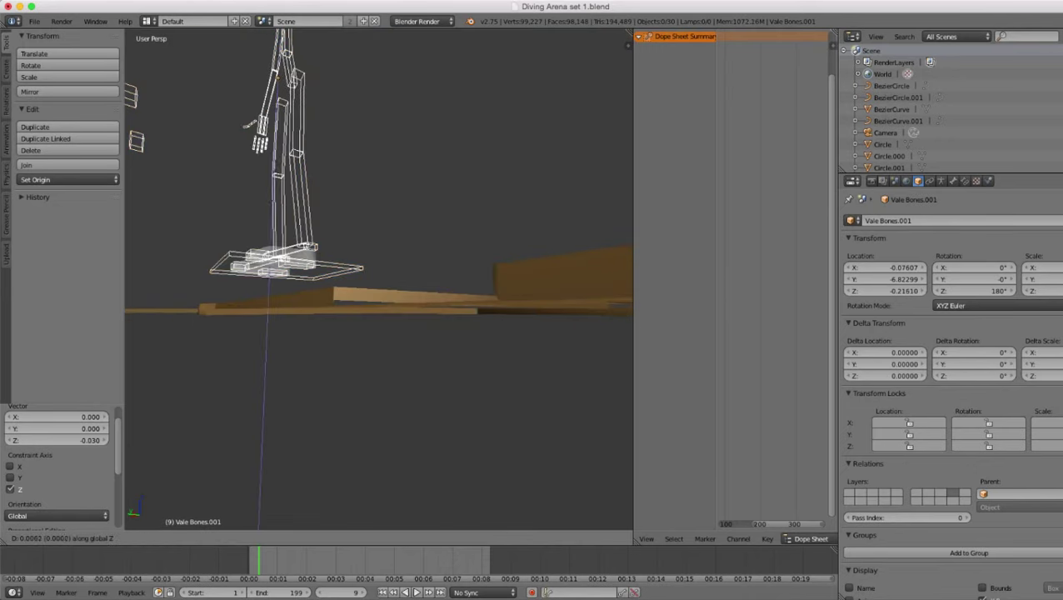
key("Return")
- Scale the figure uniformly by 0.571 in front of the arched doorway
scroll(379, 279, "down", 3)
middle_click_drag(379, 279, 499, 325)
key("s")
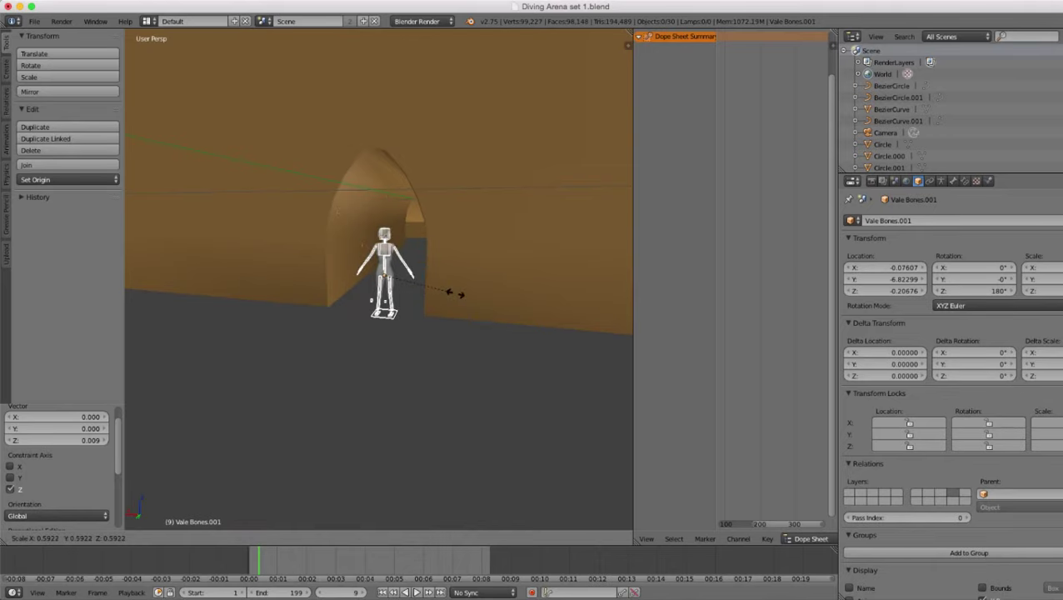
left_click(453, 292)
- Lower the rescaled figure 0.033 along the Z axis toward the floor
scroll(452, 292, "up", 2)
middle_click_drag(453, 292, 444, 286)
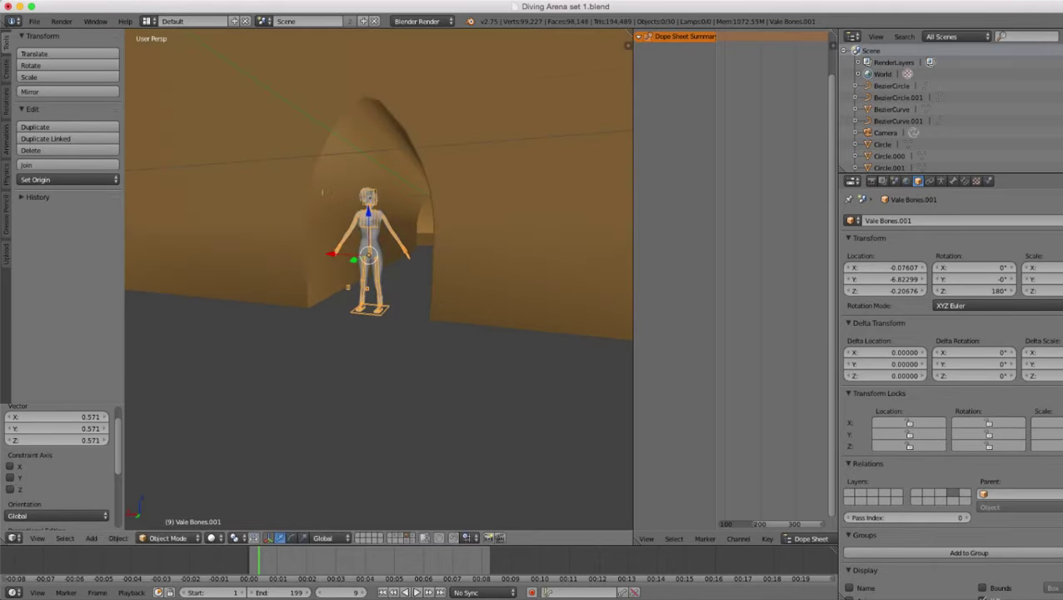
scroll(444, 286, "up", 2)
key("g")
key("z")
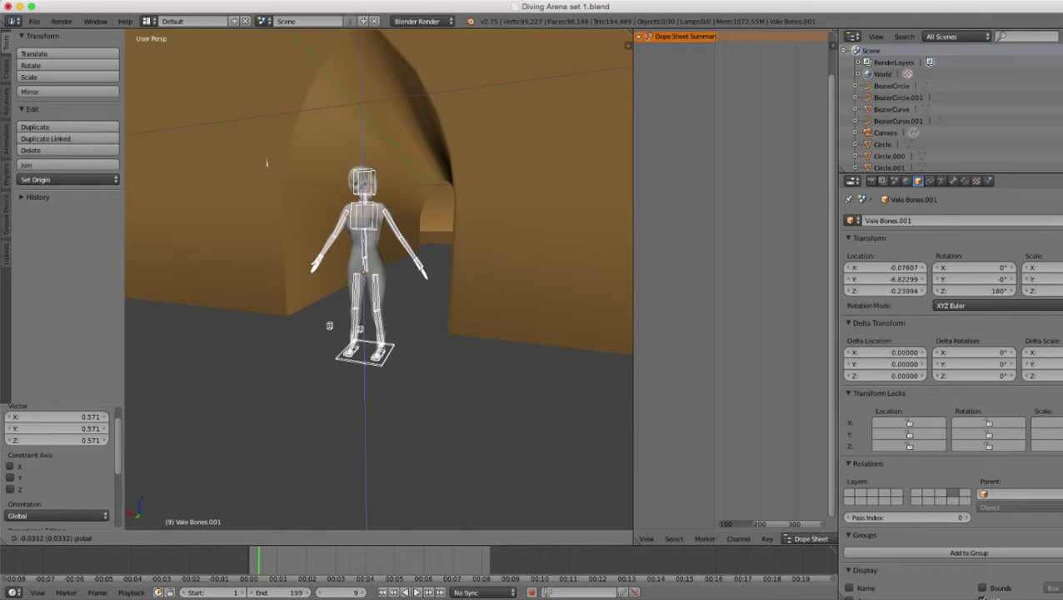
left_click(266, 162)
- Viewing from floor level, lower the figure another 0.037 along the Z axis
middle_click_drag(266, 162, 290, 108)
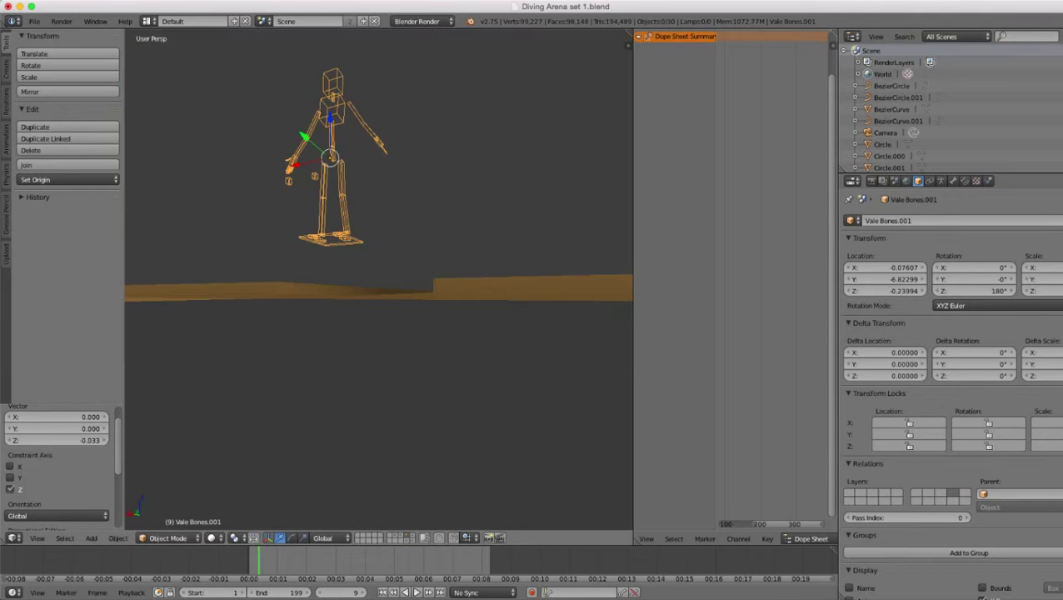
key("g")
key("z")
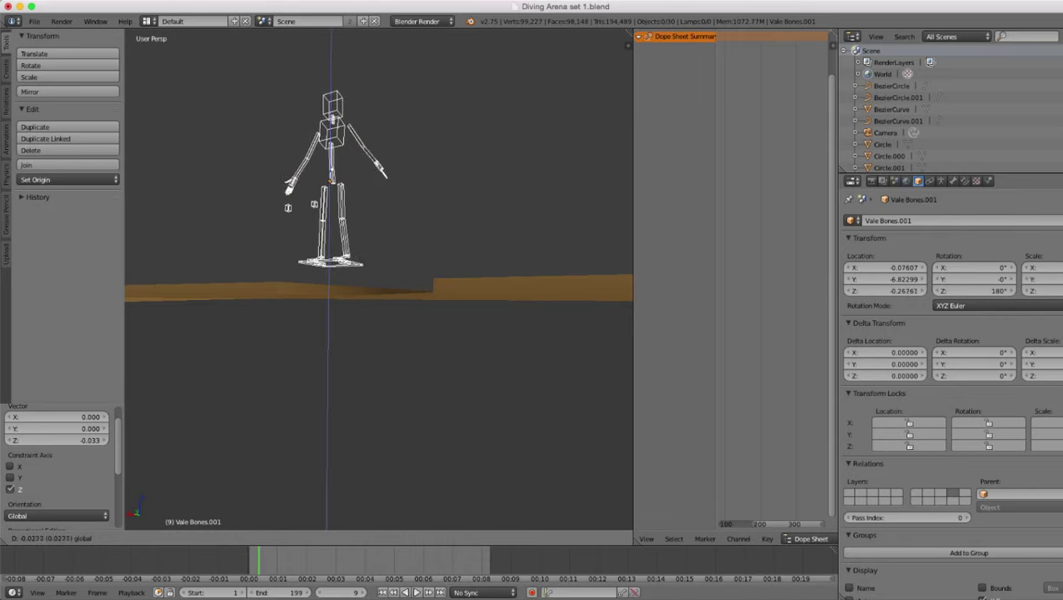
left_click(329, 258)
middle_click_drag(329, 259, 277, 380)
scroll(277, 380, "down", 2)
key("g")
key("y")
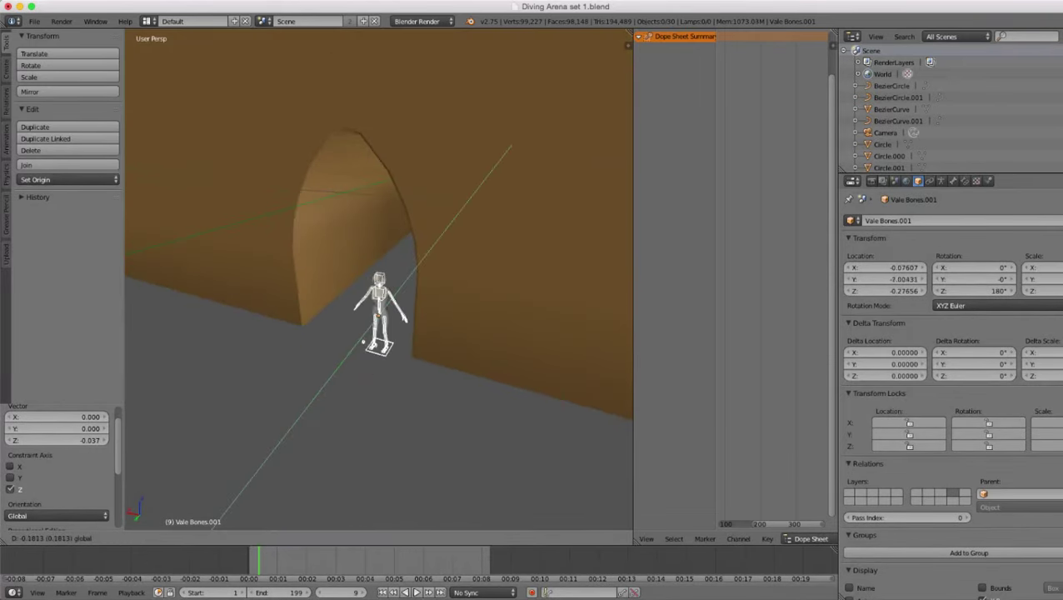
key("Escape")
- Display the scene in wireframe with the figure seen within the wider arena
scroll(332, 305, "down", 8)
key("z")
scroll(332, 305, "down", 8)
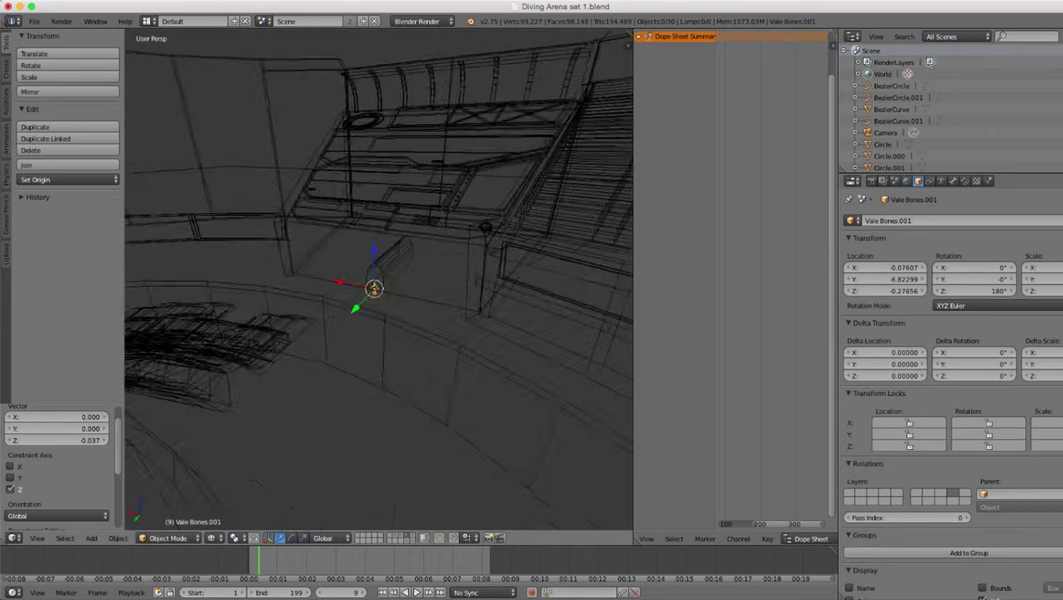
- Return the scene to solid display and move the figure 11.477 along the Y axis across the arena
key("z")
mouse_move(332, 305)
middle_mouse_down()
mouse_move(292, 308)
mouse_move(225, 358)
middle_mouse_up()
scroll(332, 305, "down", 4)
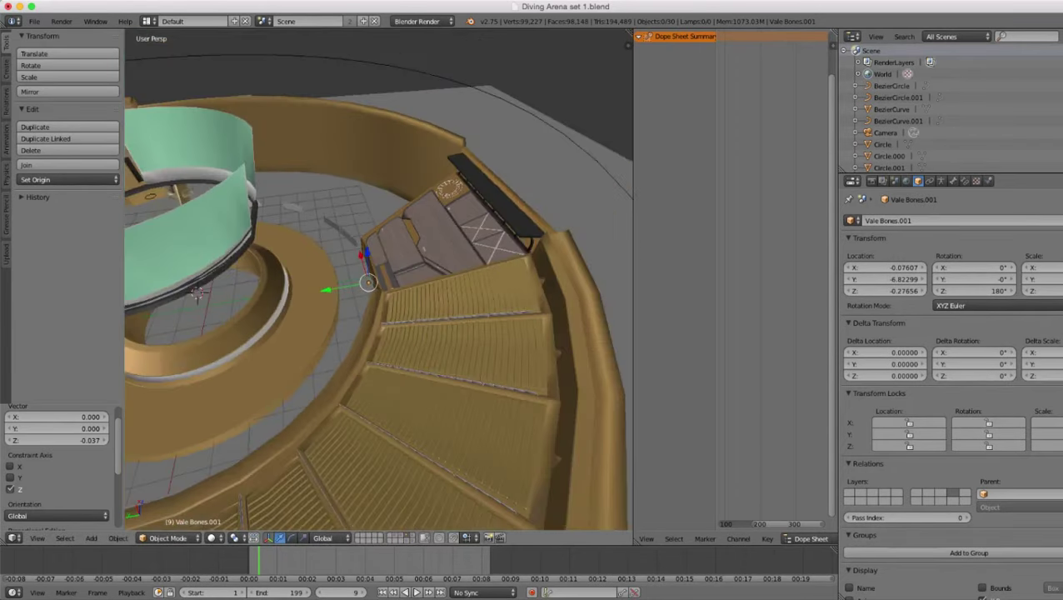
middle_click_drag(332, 305, 415, 276, "shift")
scroll(415, 277, "up", 2)
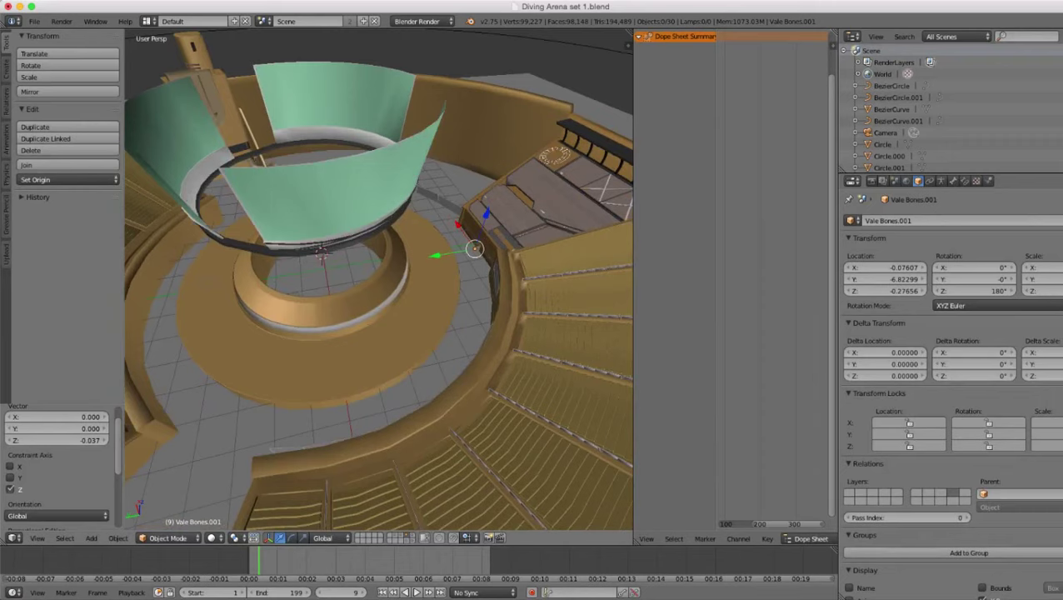
key("g")
key("y")
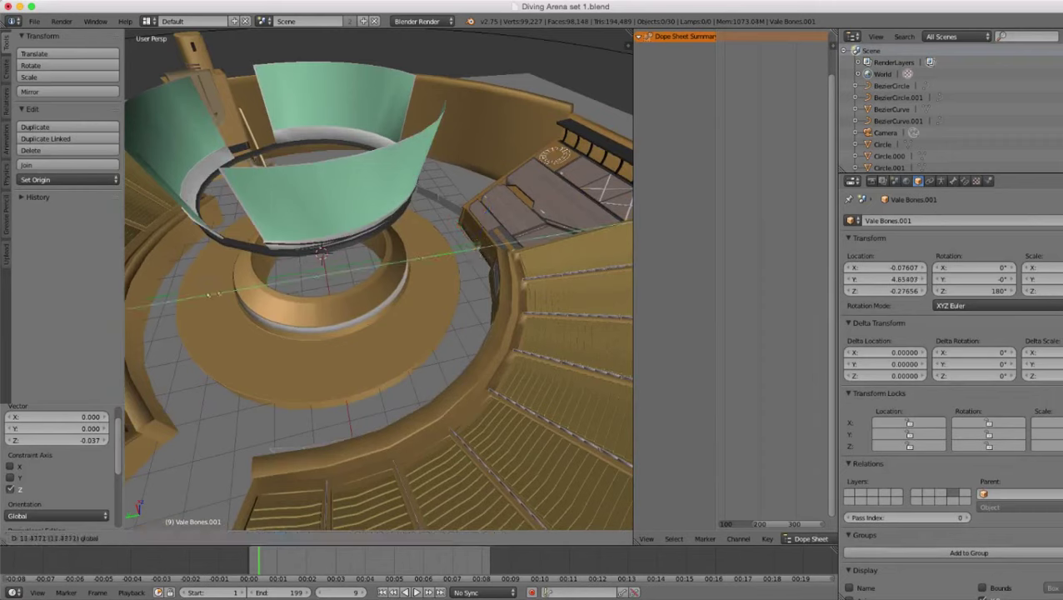
left_click(210, 295)
- Raise the figure 0.642 along the Z axis onto the central platform around the ring
middle_click_drag(210, 295, 425, 218)
scroll(379, 279, "up", 5)
scroll(379, 279, "up", 3)
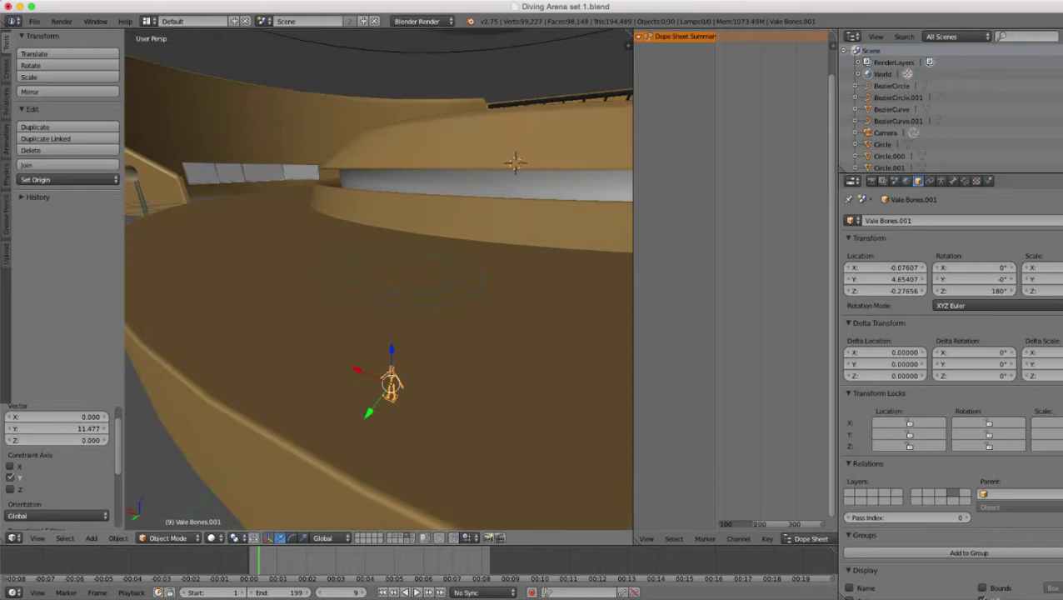
key("g")
key("z")
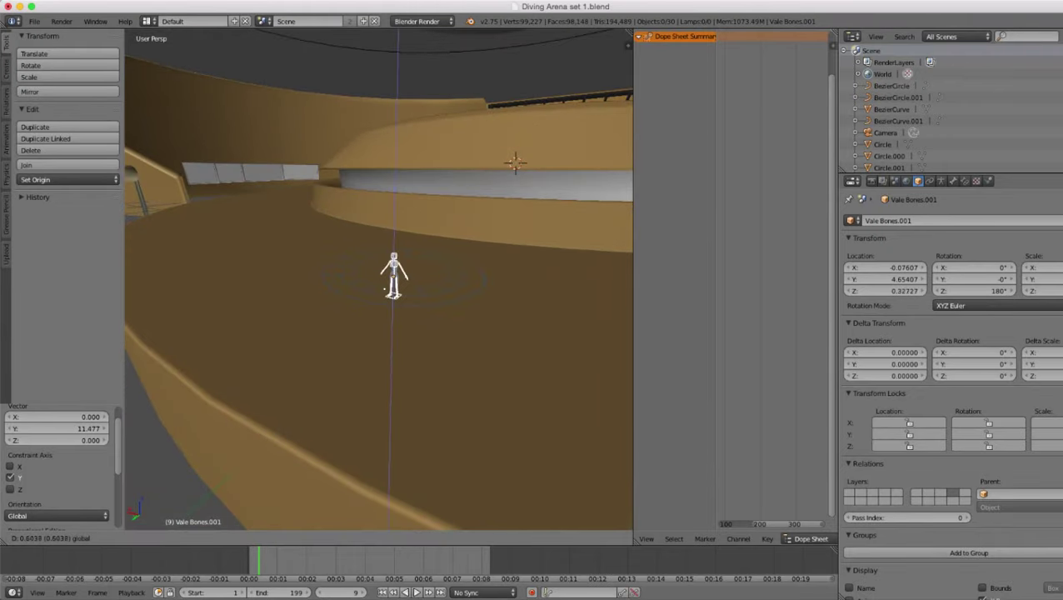
left_click(394, 242)
middle_click_drag(394, 241, 481, 246)
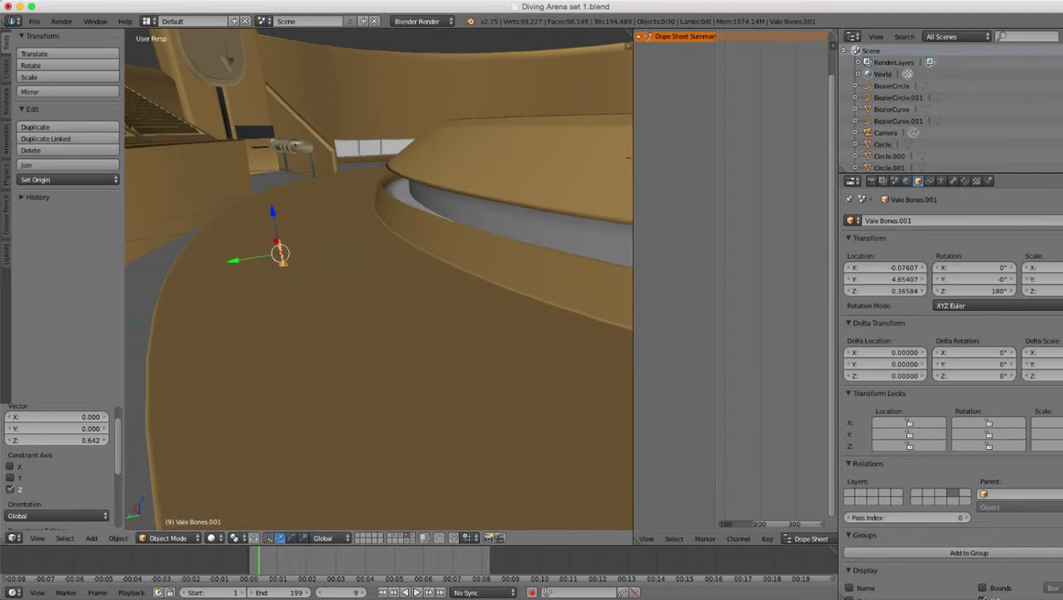
- Move the figure -0.330 along the Y axis, closer to the raised central ring
scroll(380, 279, "up", 4)
scroll(379, 279, "down", 5)
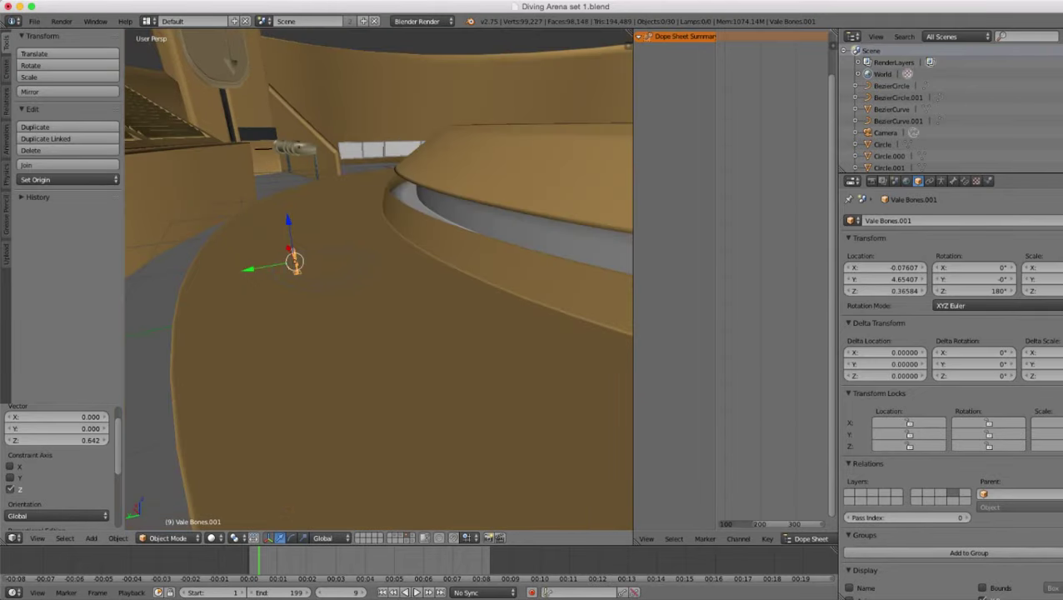
key("g")
key("y")
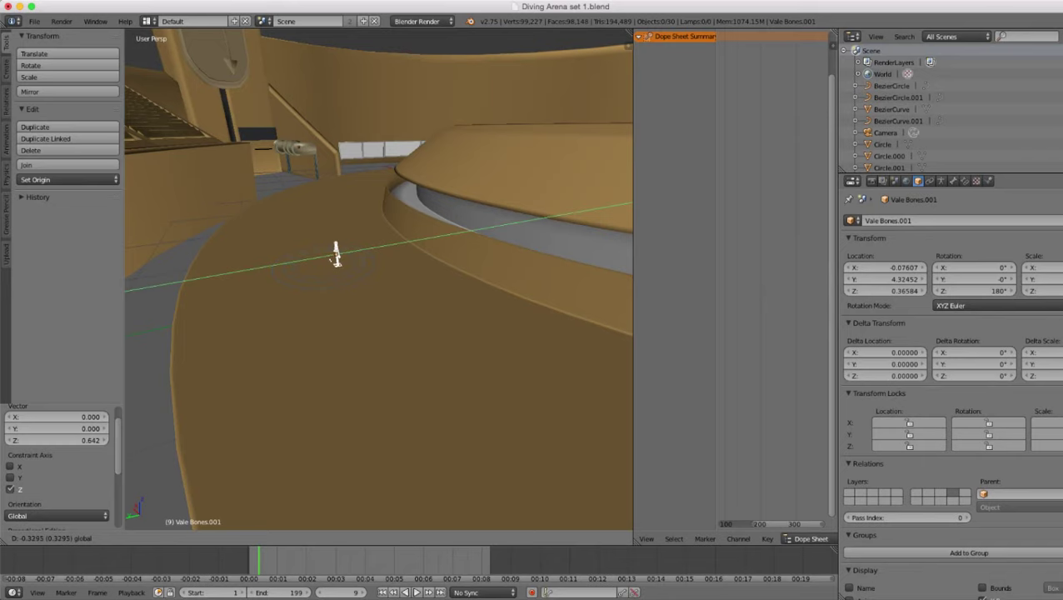
key("Return")
- Lower the figure 0.015 along the Z axis toward the platform surface
middle_click_drag(358, 283, 524, 300)
scroll(379, 279, "down", 3)
scroll(379, 280, "up", 3)
middle_click_drag(358, 275, 383, 259)
scroll(379, 279, "up", 4)
scroll(380, 279, "up", 2)
scroll(379, 280, "up", 6)
middle_click_drag(309, 392, 388, 296, "shift")
middle_click_drag(379, 308, 387, 220)
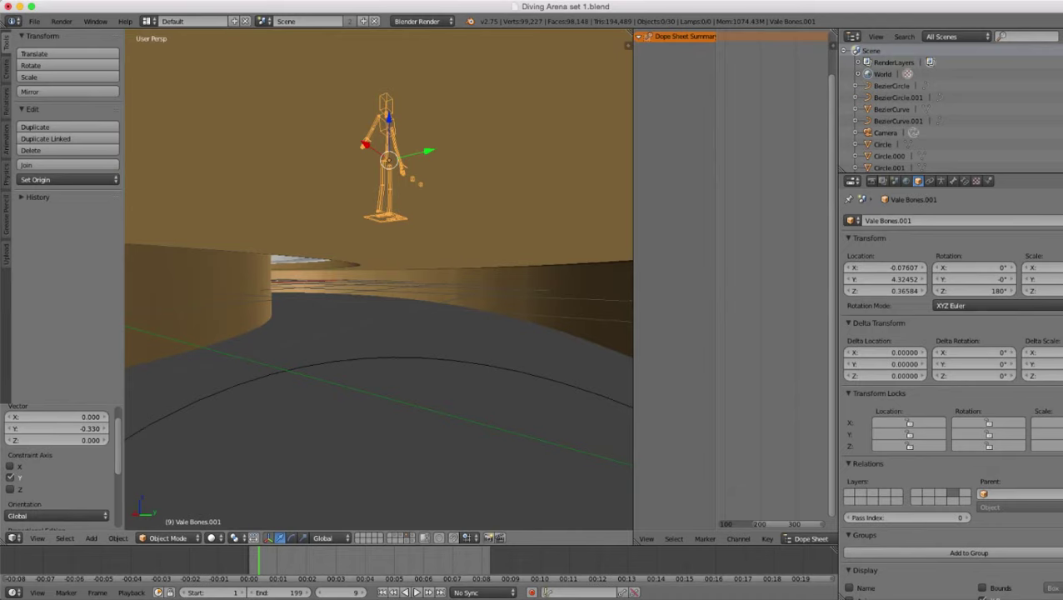
key("g")
key("z")
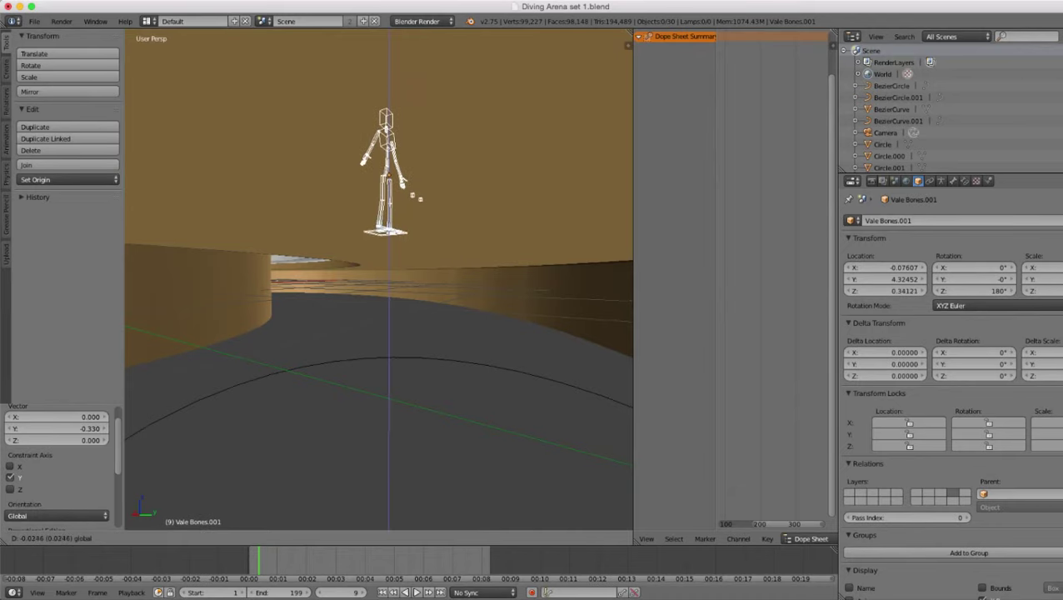
key("Return")
- Shift the figure 0.075 along the X axis to centre it on the circular floor emblem
scroll(380, 279, "down", 6)
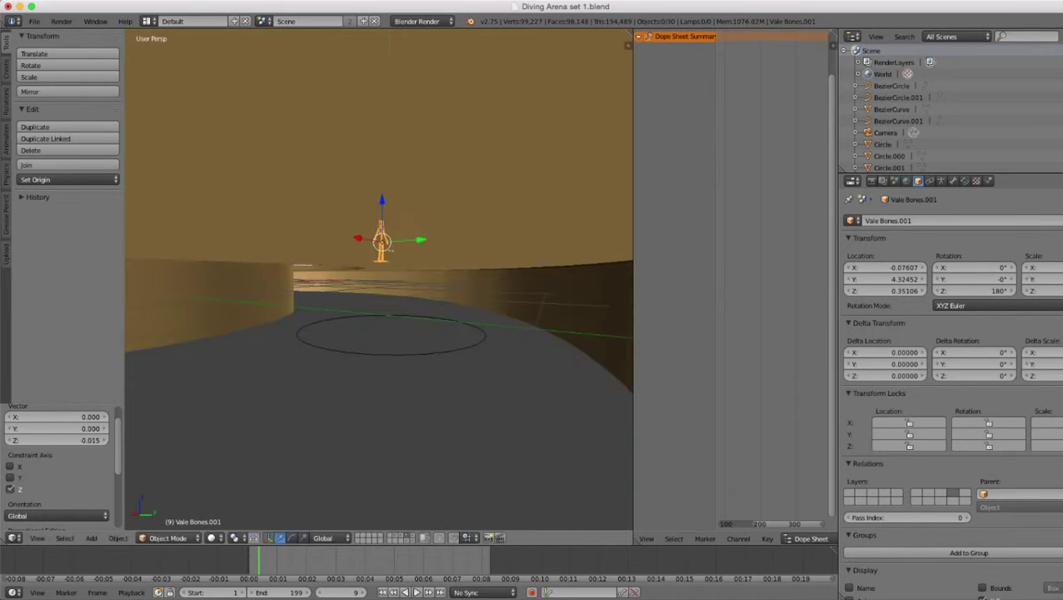
middle_click_drag(379, 258, 433, 354)
scroll(379, 279, "up", 3)
scroll(379, 279, "up", 2)
key("g")
key("x")
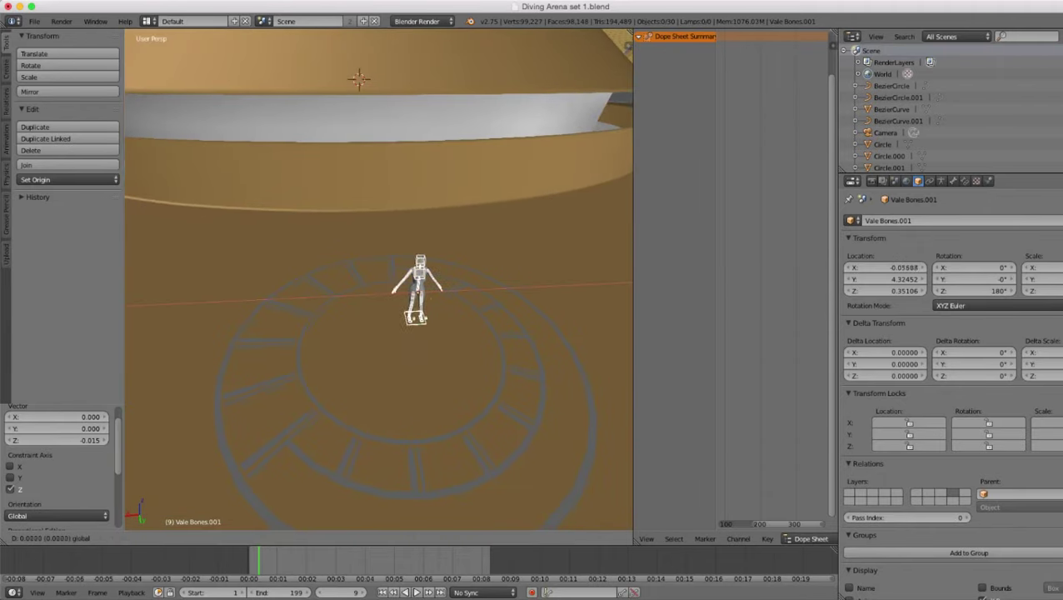
key("Return")
- Open the Charis finish line object, the central ring behind the figure, in Edit Mode
scroll(379, 279, "down", 3)
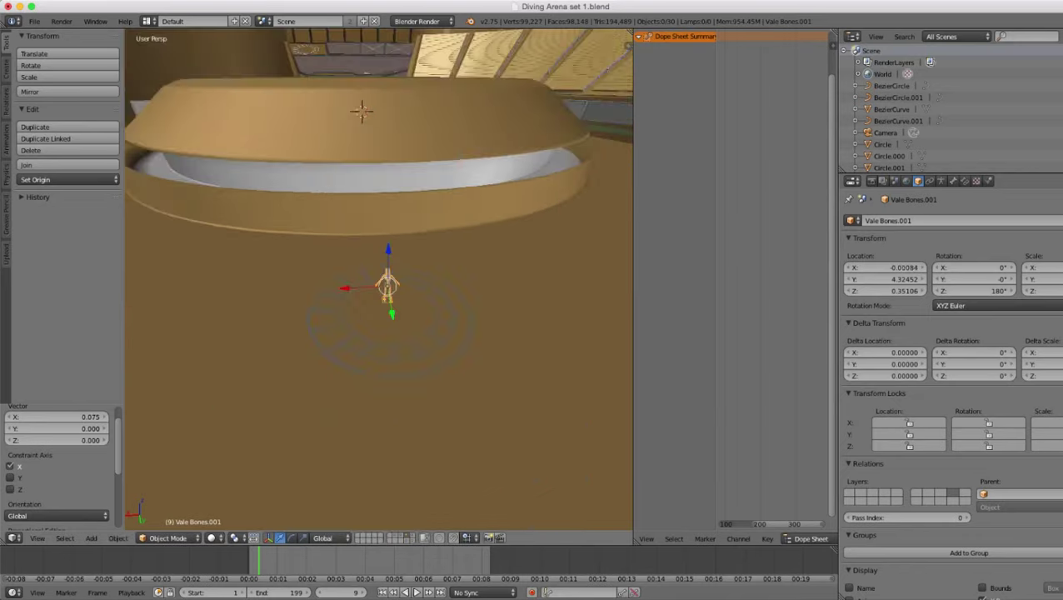
middle_click_drag(400, 292, 541, 245)
scroll(379, 279, "up", 2)
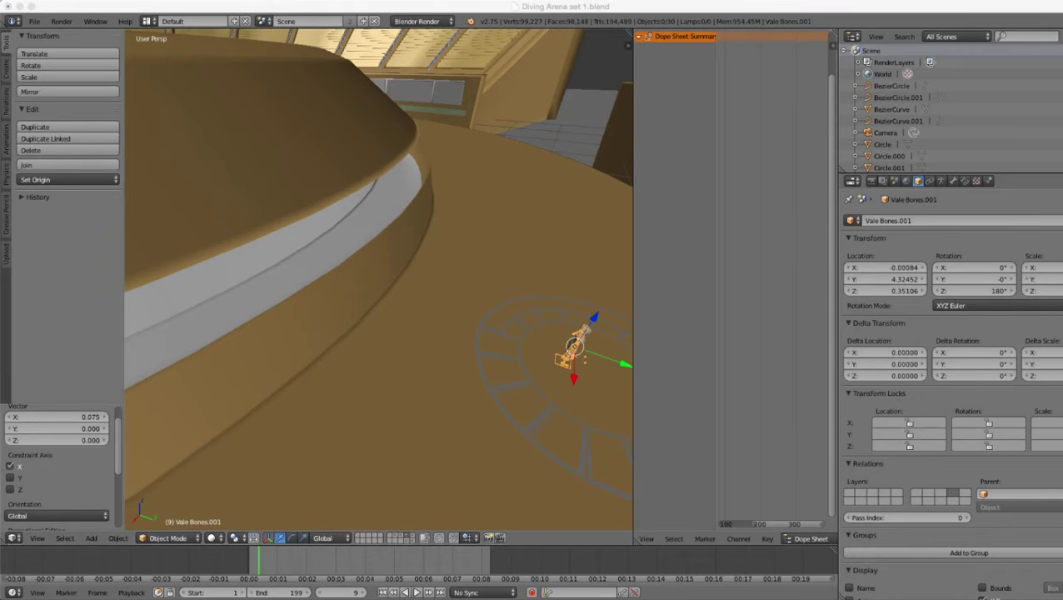
middle_click_drag(467, 325, 383, 296)
scroll(298, 275, "up", 4)
middle_click_drag(280, 175, 368, 53)
right_click(371, 229)
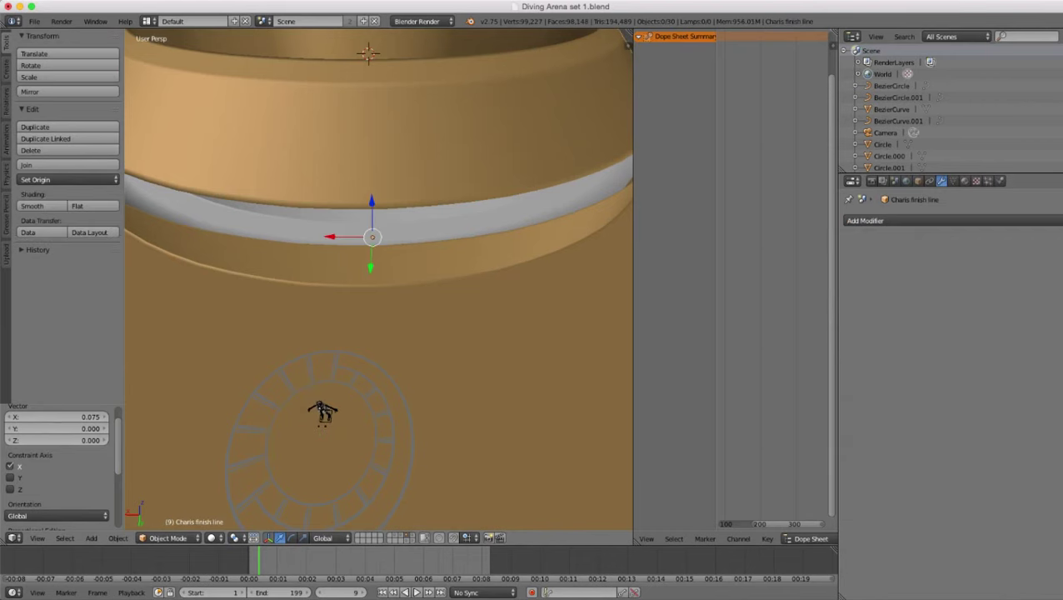
key("Tab")
middle_click_drag(371, 232, 391, 224)
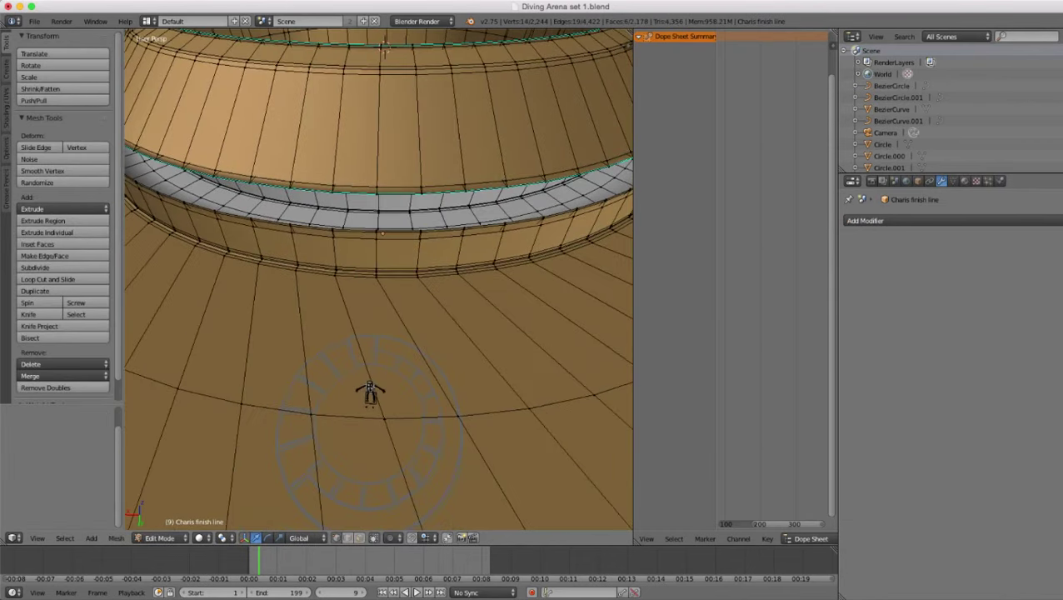
scroll(384, 233, "up", 2)
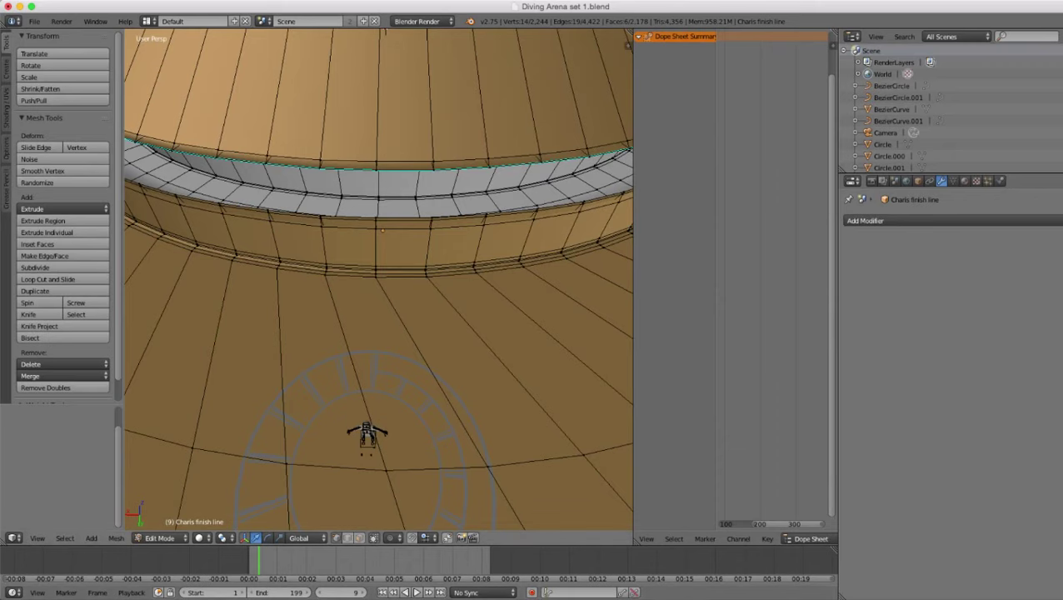
- In face selection mode, select the two adjacent lower ring wall faces directly in front of the figure
left_click(359, 538)
scroll(379, 279, "down", 4)
middle_click_drag(380, 279, 362, 297)
scroll(379, 279, "up", 4)
scroll(384, 166, "up", 3)
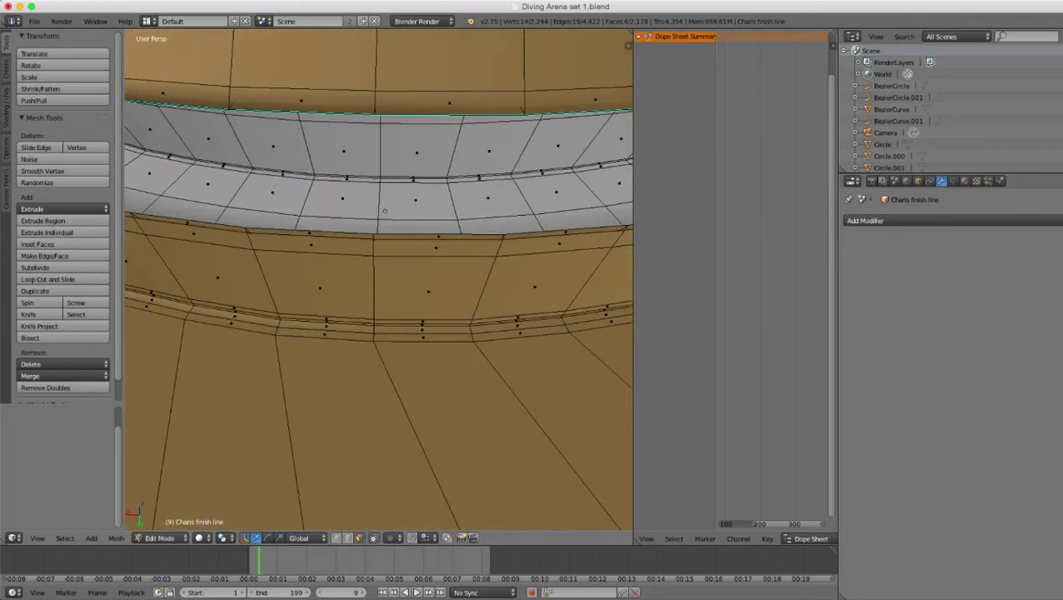
scroll(379, 279, "up", 1)
right_click(443, 294)
right_click(303, 289, "shift")
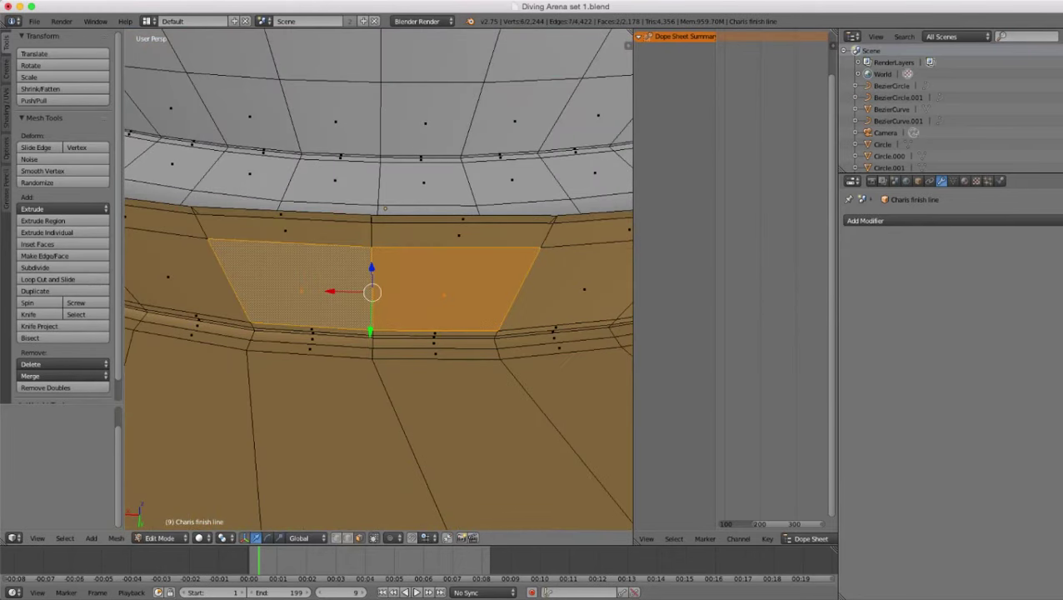
- Add the thin strip faces along the base of the two wall faces to the selection
scroll(379, 279, "down", 6)
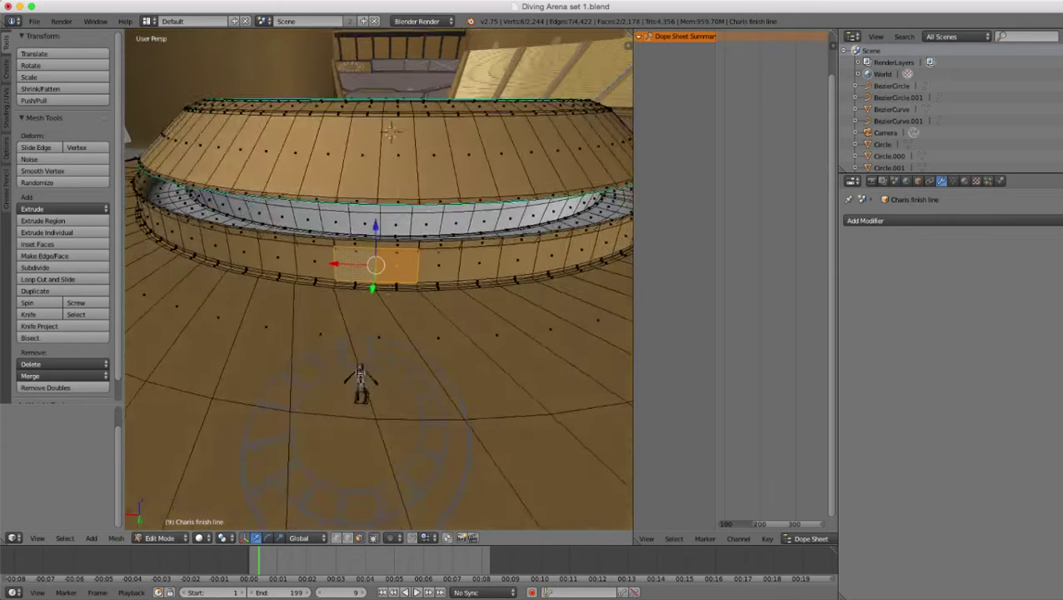
scroll(378, 279, "up", 3)
middle_click_drag(379, 279, 403, 222)
middle_click_drag(357, 185, 367, 117)
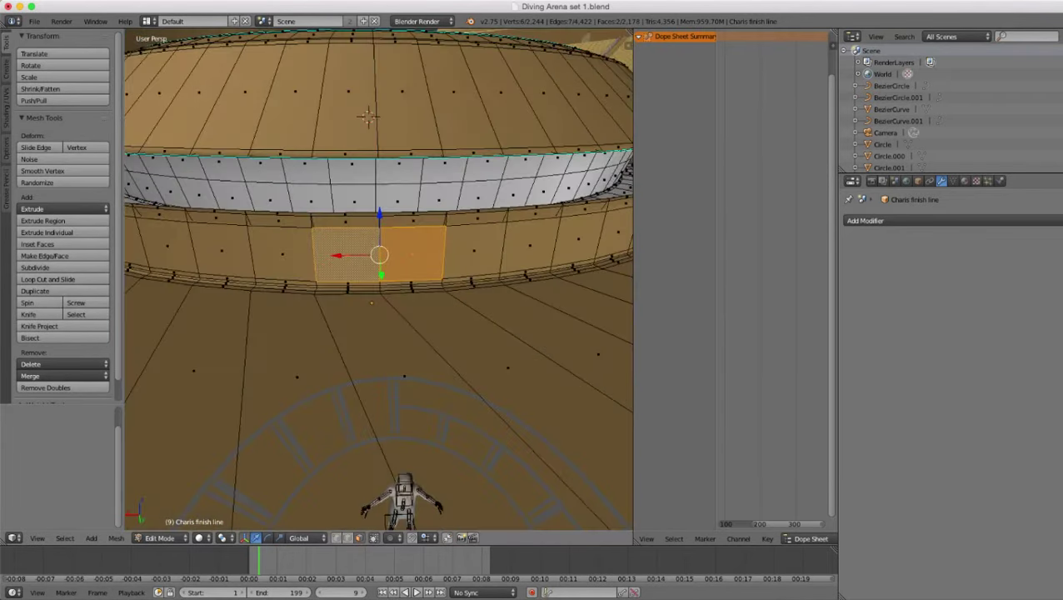
middle_click_drag(333, 279, 393, 271)
scroll(379, 280, "up", 6)
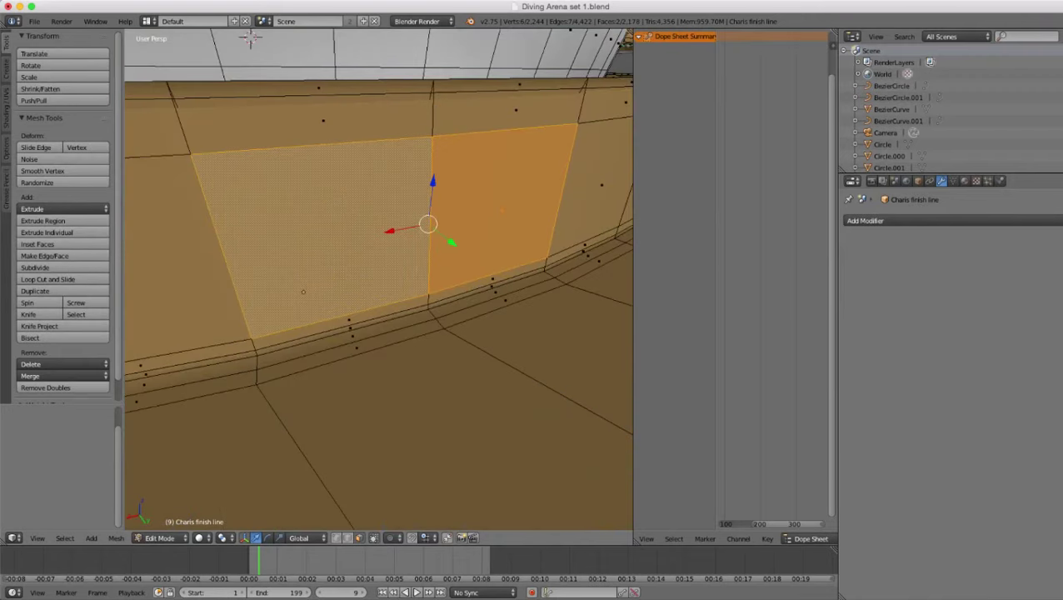
right_click(350, 320, "shift")
scroll(379, 254, "up", 4)
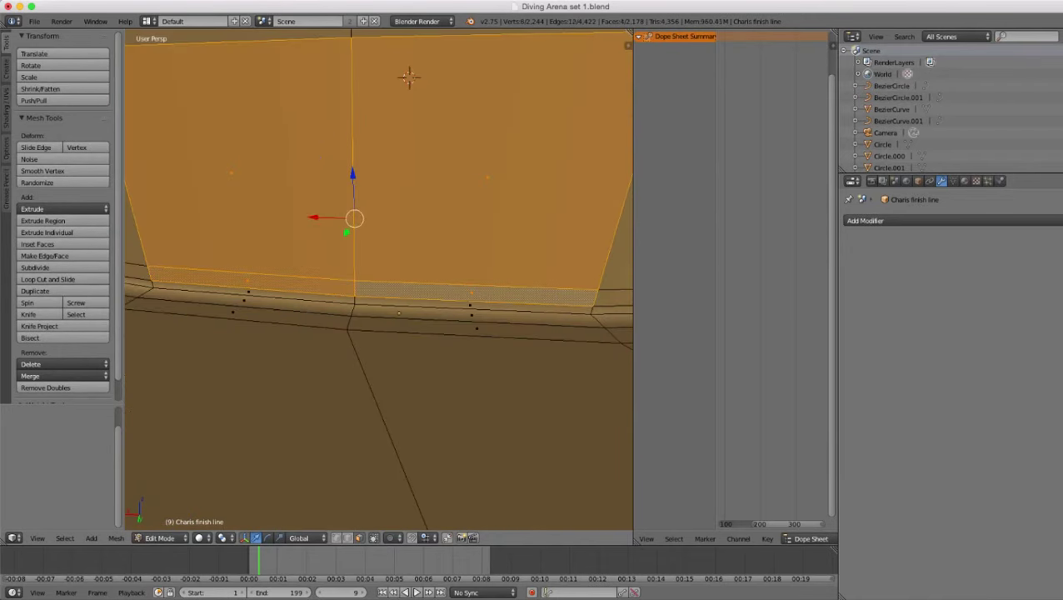
right_click(470, 305, "shift")
scroll(379, 279, "down", 4)
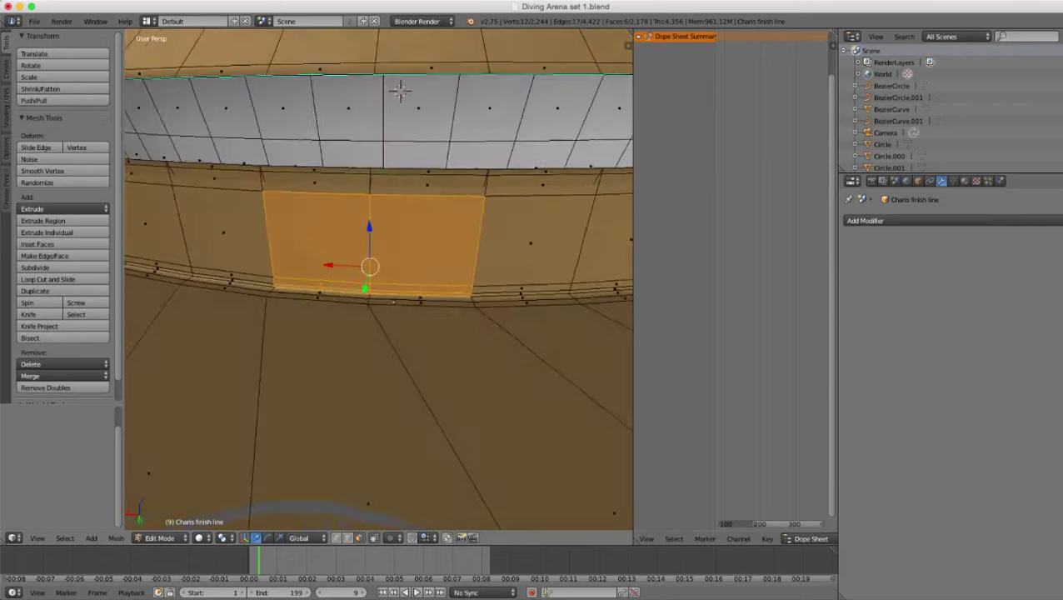
- Add one loop cut through the wall column on one side of the centre edge, with a slide factor of 0.226
middle_click_drag(380, 279, 333, 318)
scroll(379, 291, "down", 4)
scroll(423, 291, "up", 3)
scroll(337, 296, "up", 3)
key("ctrl+r")
left_click(333, 319)
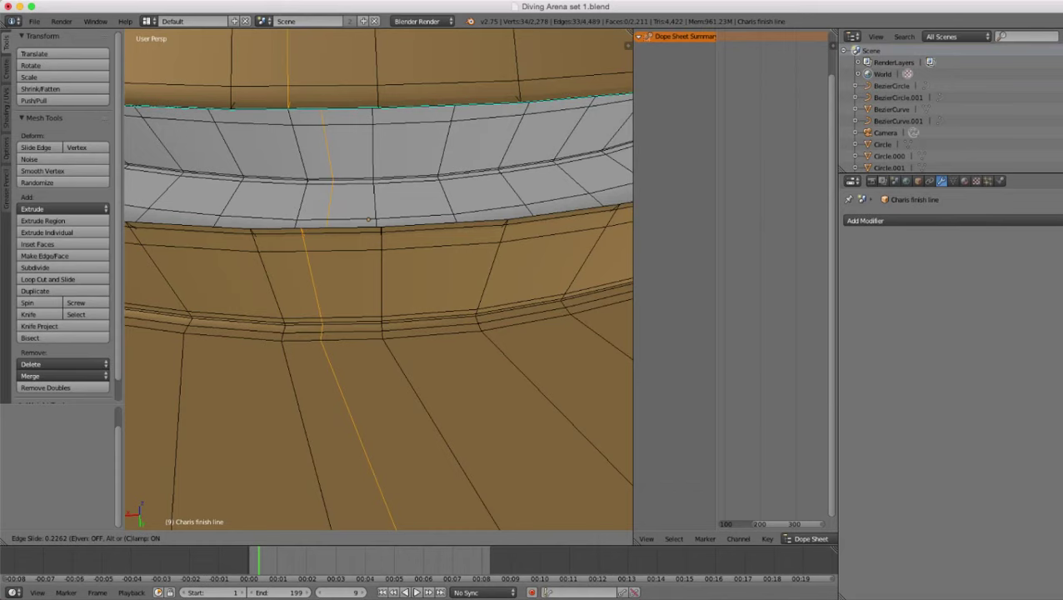
left_click(322, 319)
- Add a matching loop cut on the other side of the centre edge, with a slide factor of -0.225
key("ctrl+r")
left_click(432, 322)
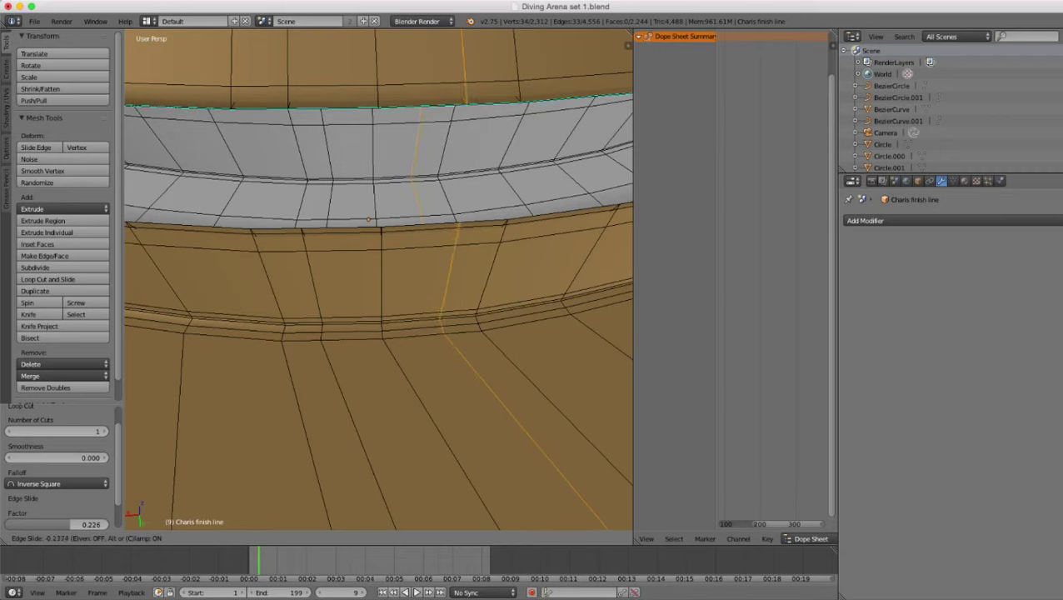
key("Return")
scroll(379, 279, "down", 3)
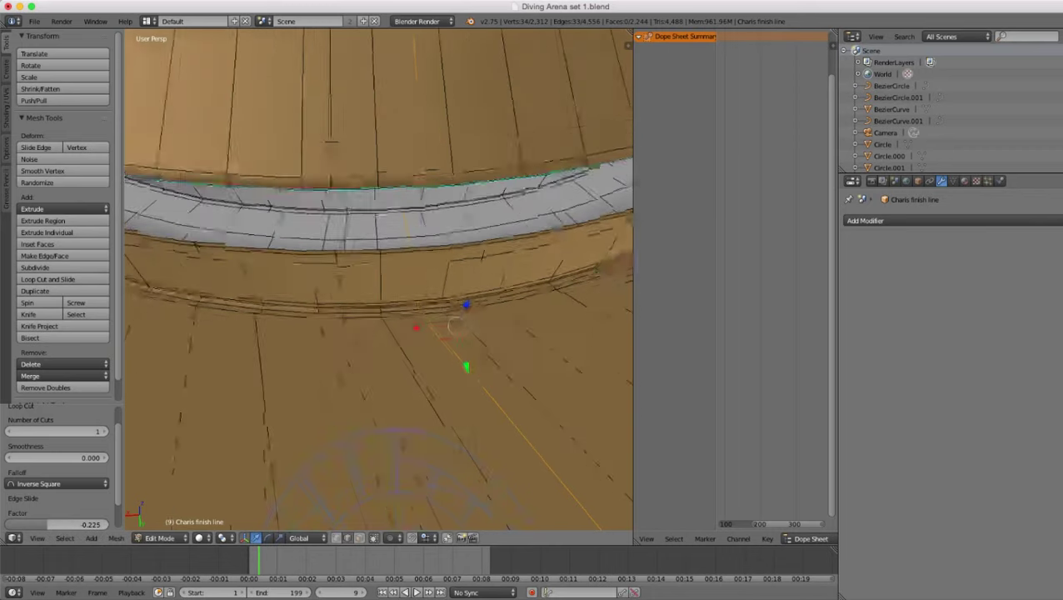
- Select the two narrowed wall faces between the new loop cuts and the four thin strip faces beneath them
scroll(380, 279, "up", 5)
left_click(359, 538)
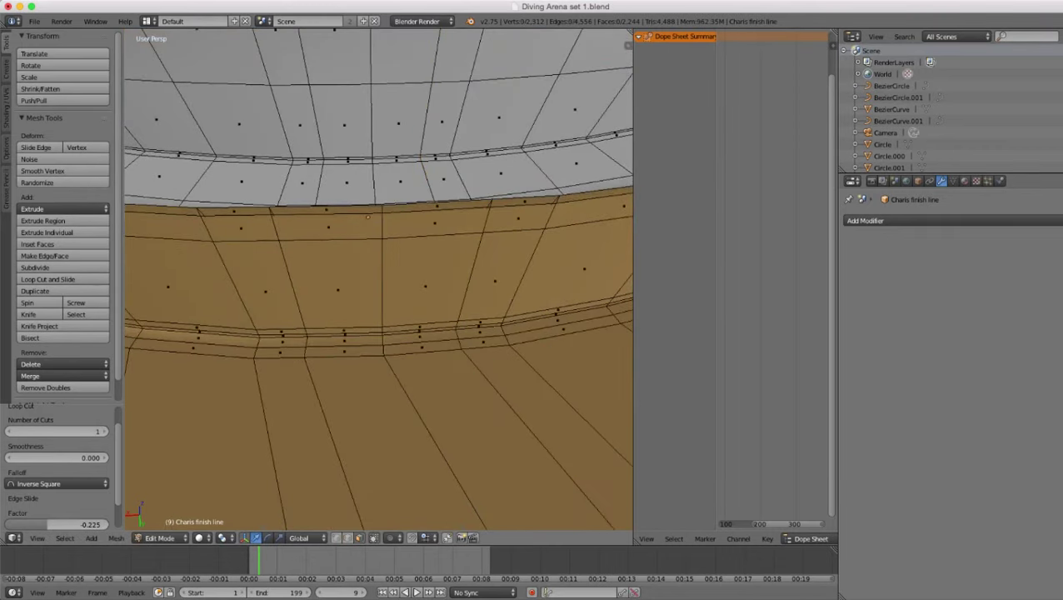
scroll(329, 291, "up", 2)
right_click(330, 292)
right_click(450, 284, "shift")
middle_click_drag(450, 283, 455, 260)
scroll(450, 267, "up", 3)
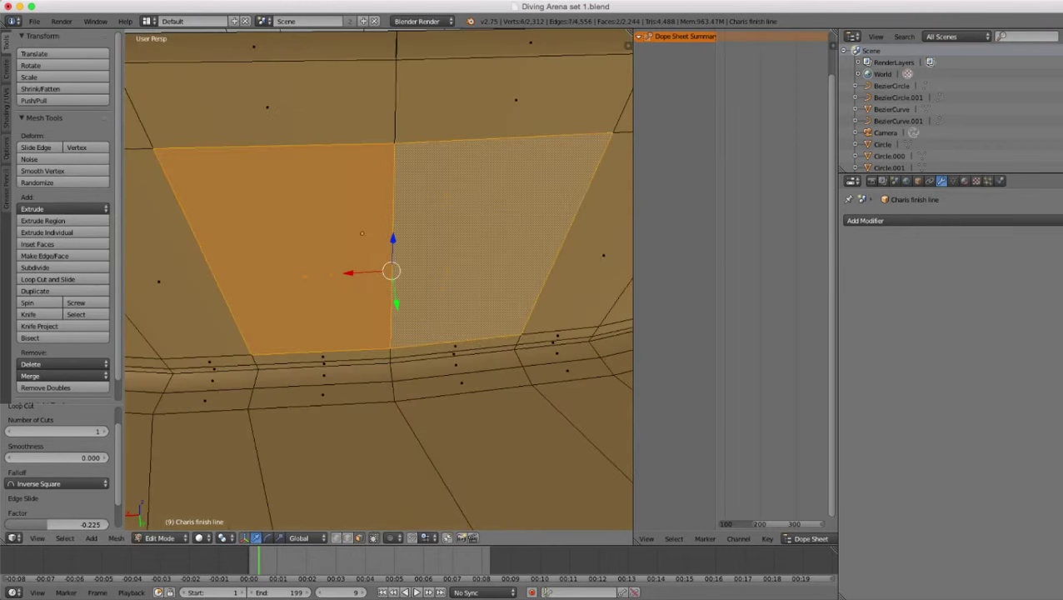
right_click(324, 357, "shift")
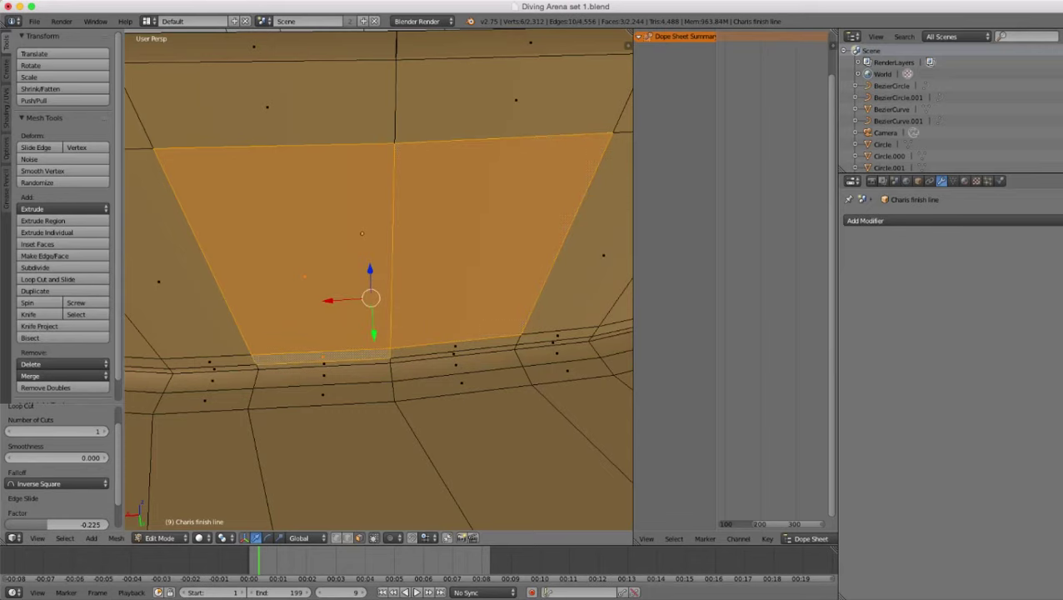
right_click(324, 364, "shift")
right_click(456, 354, "shift")
right_click(455, 346, "shift")
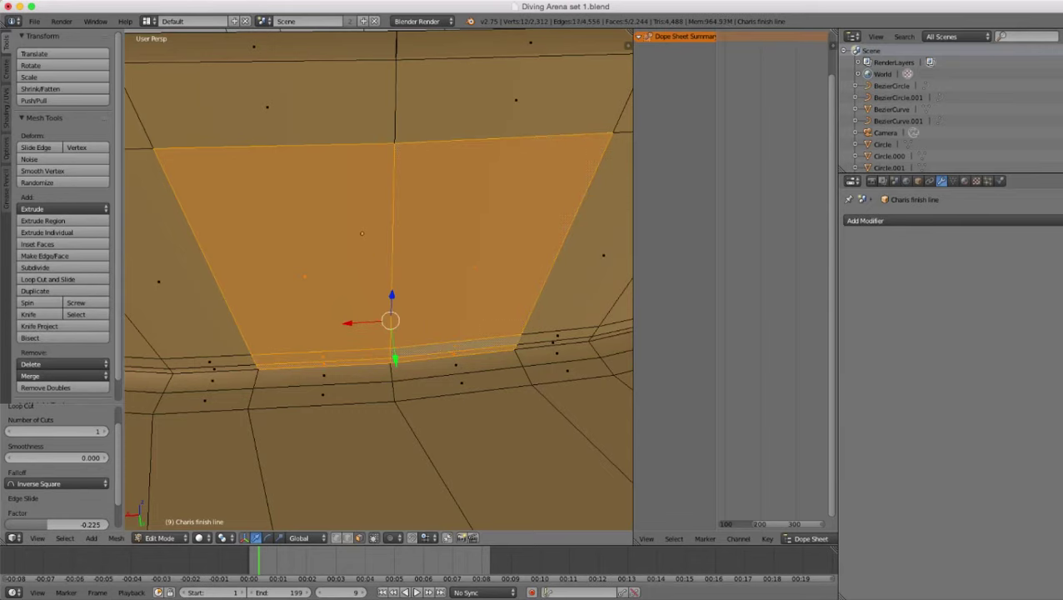
- Extrude the selected wall faces inward by about 0.15 to form a recess in the ring wall
scroll(456, 346, "down", 4)
middle_click_drag(455, 341, 487, 340)
scroll(488, 340, "up", 2)
key("e")
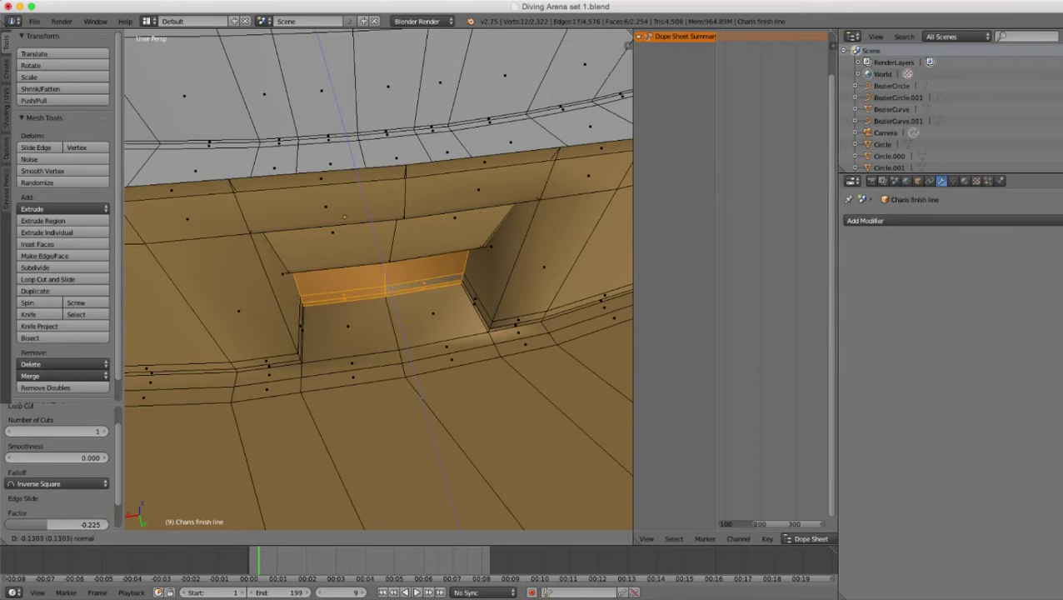
left_click(384, 283)
- Extrude the recess's back faces a further 0.052 or so inward through the ring wall
middle_click_drag(384, 283, 492, 250)
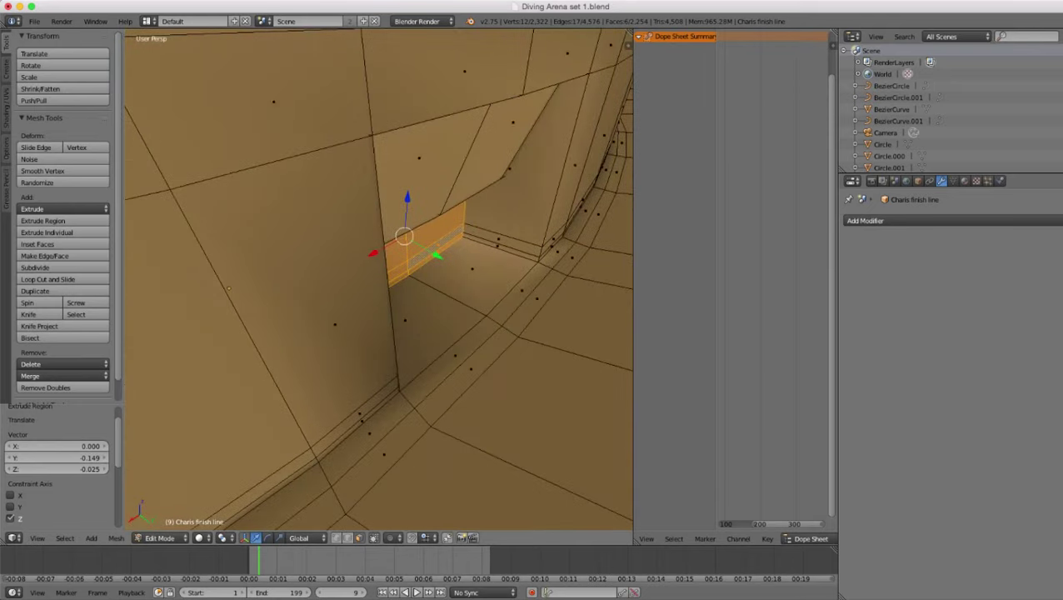
key("e")
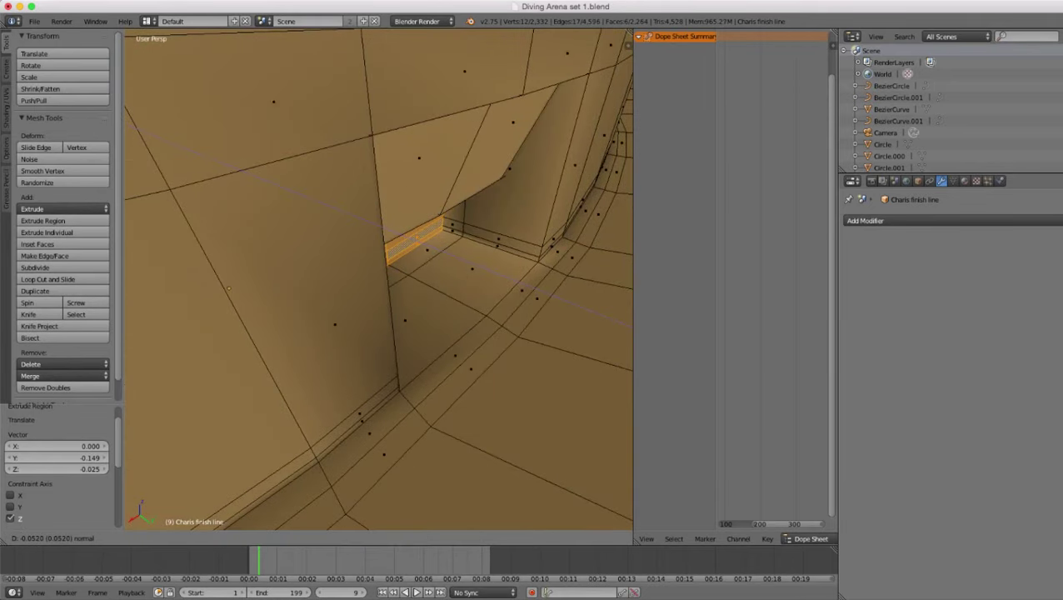
left_click(384, 284)
middle_click_drag(385, 283, 529, 279)
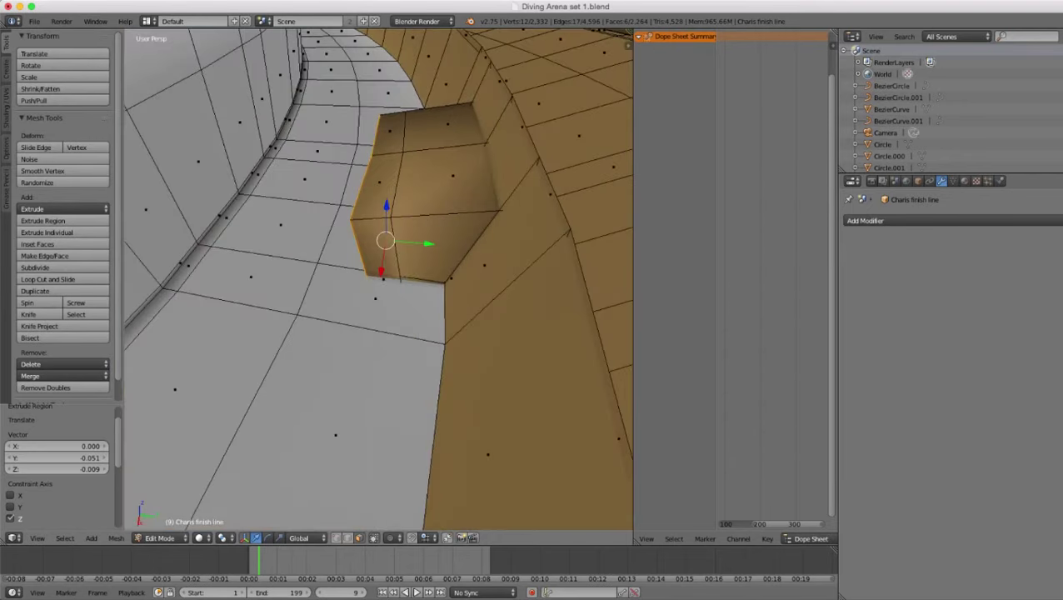
- Select the four face loops on the ring's top surface, including the two narrow strips along the base of the inner wall
right_click(373, 308, "alt")
right_click(250, 283, "alt+shift")
middle_click_drag(252, 282, 317, 282)
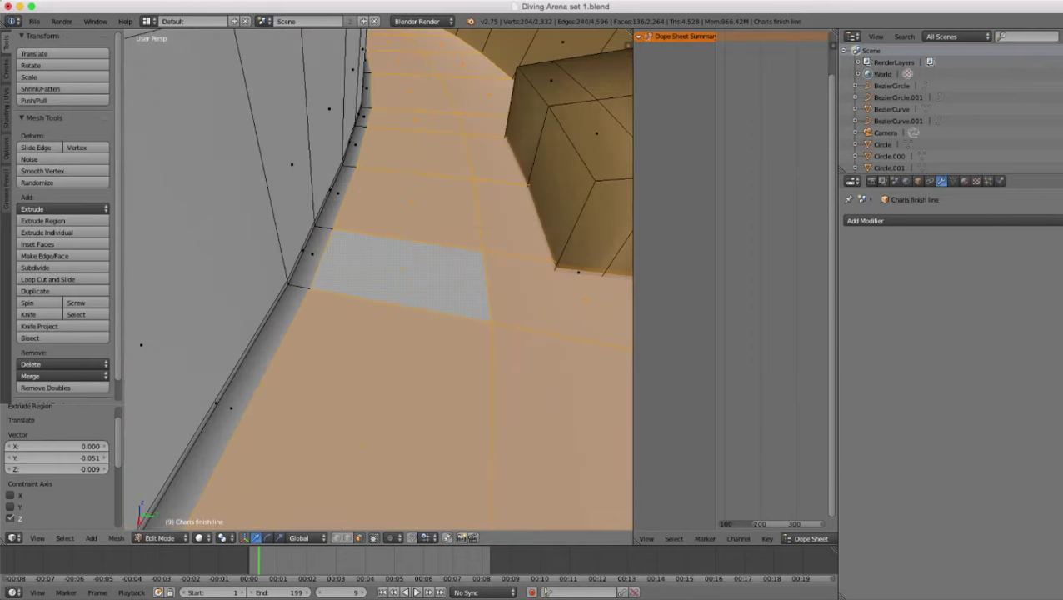
right_click(301, 284, "alt+shift")
scroll(301, 284, "up", 2)
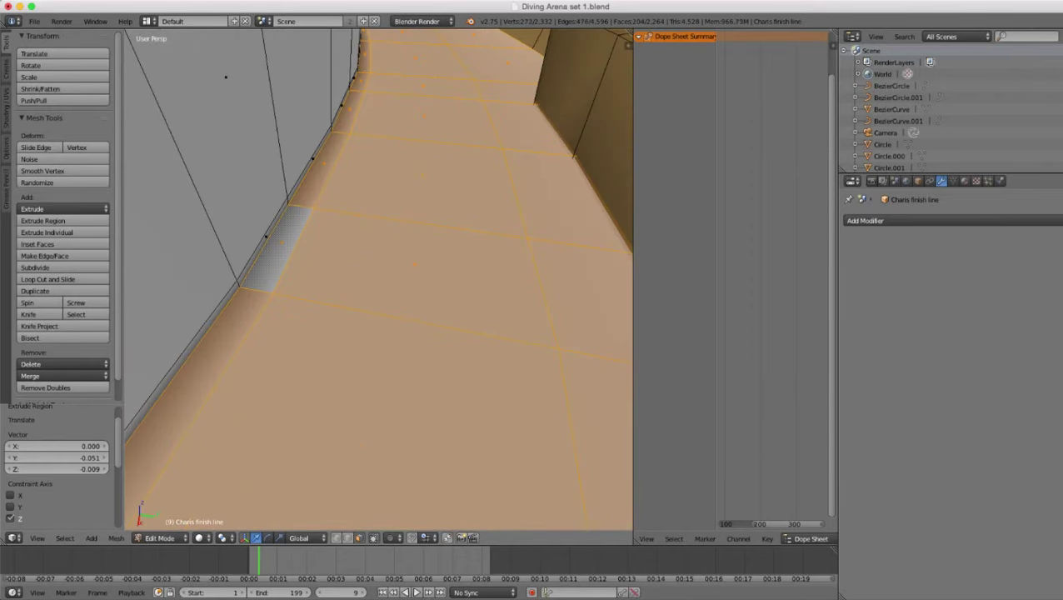
scroll(301, 284, "up", 3)
middle_click_drag(301, 284, 351, 276, "shift")
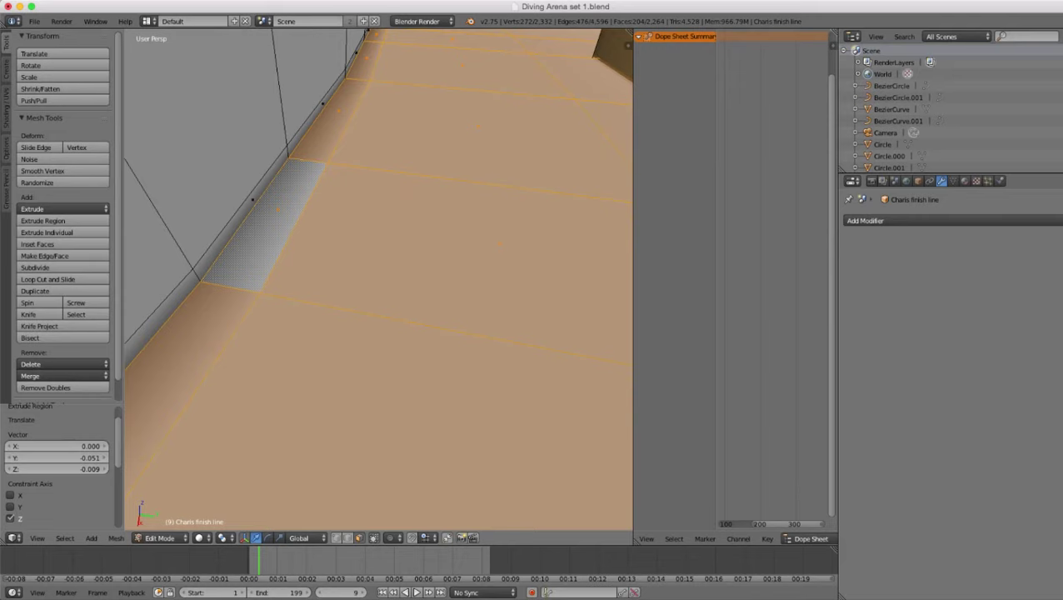
right_click(198, 276, "alt+shift")
scroll(199, 275, "down", 5)
middle_click_drag(198, 276, 202, 248)
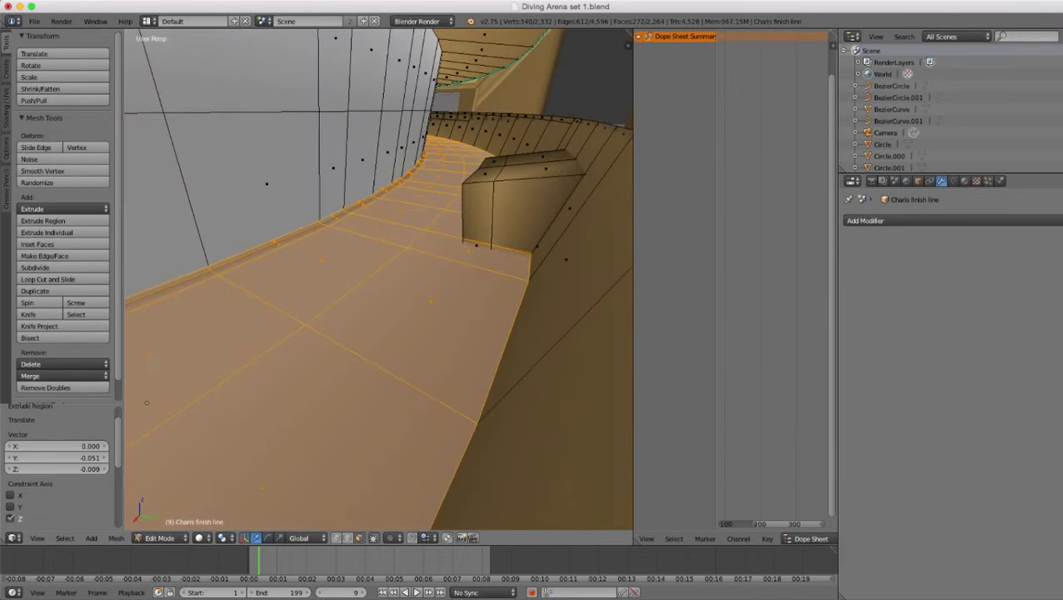
- Raise the selected top face loops about 0.13 along the global Z axis to make the ring wall taller
key("g")
key("z")
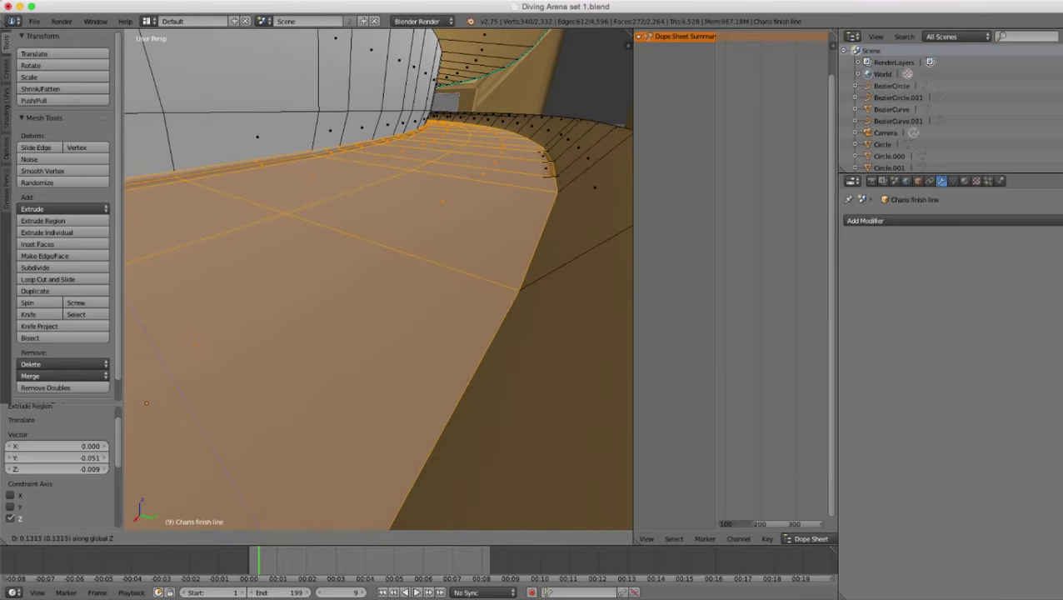
key("Return")
- Examine the raised ring wall and its doorway recess, including the recess's back and side faces
scroll(380, 279, "down", 5)
middle_click_drag(450, 279, 304, 287)
scroll(380, 280, "up", 4)
middle_click_drag(379, 311, 488, 370)
key("Tab")
scroll(391, 362, "down", 6)
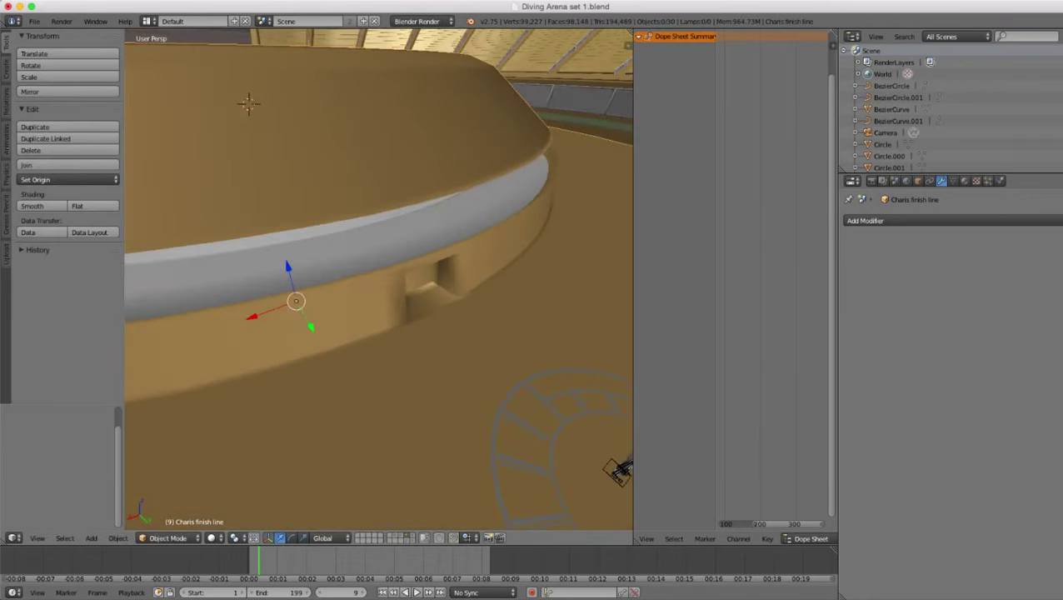
scroll(379, 279, "up", 3)
middle_click_drag(379, 279, 342, 241)
key("Tab")
scroll(342, 242, "up", 2)
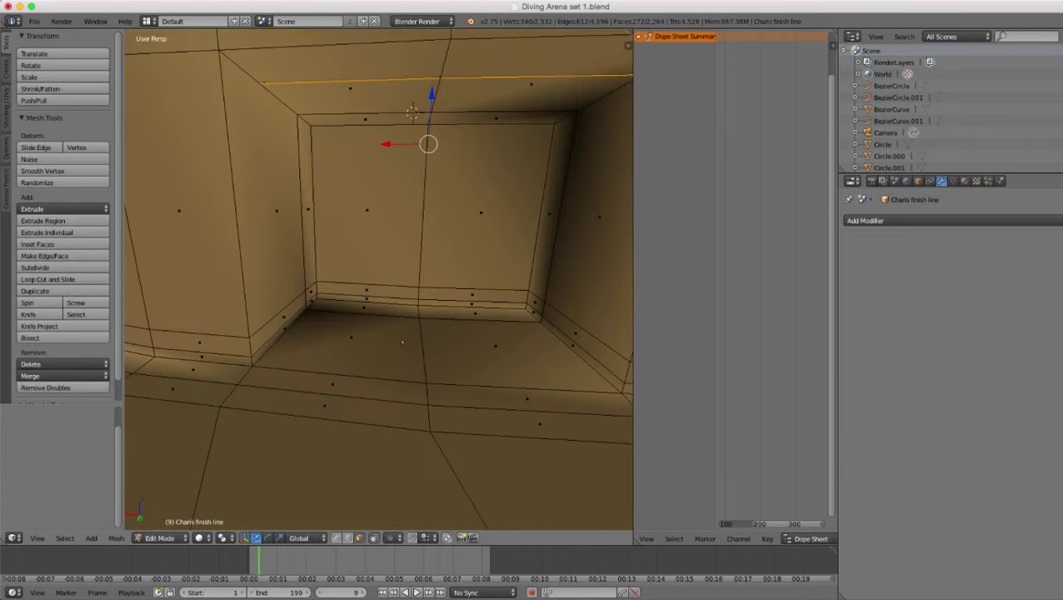
right_click(481, 212)
scroll(481, 213, "down", 4)
middle_click_drag(481, 213, 454, 238)
scroll(455, 238, "up", 2)
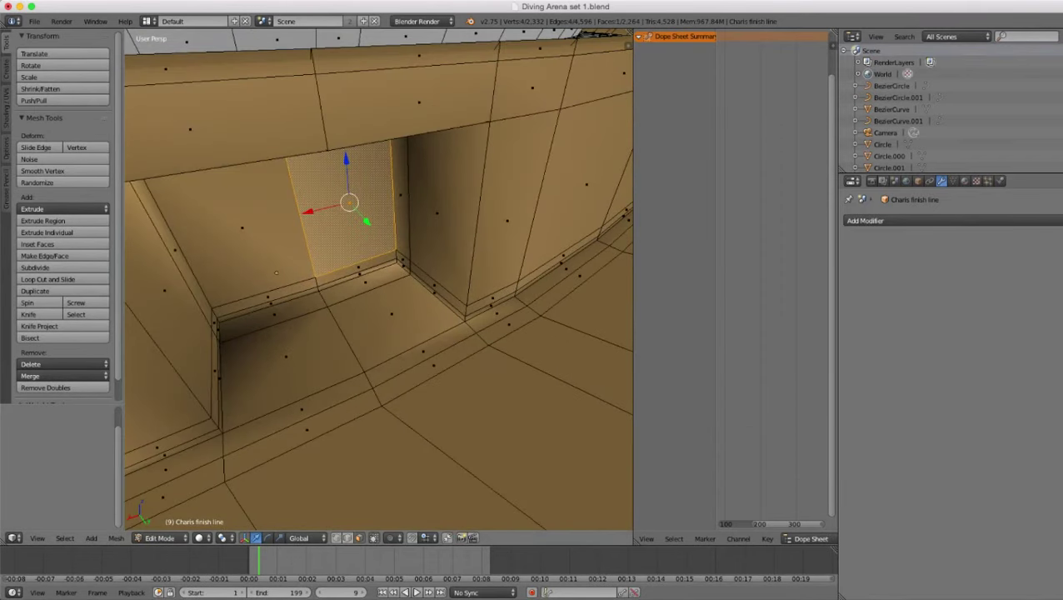
middle_click_drag(276, 271, 256, 279)
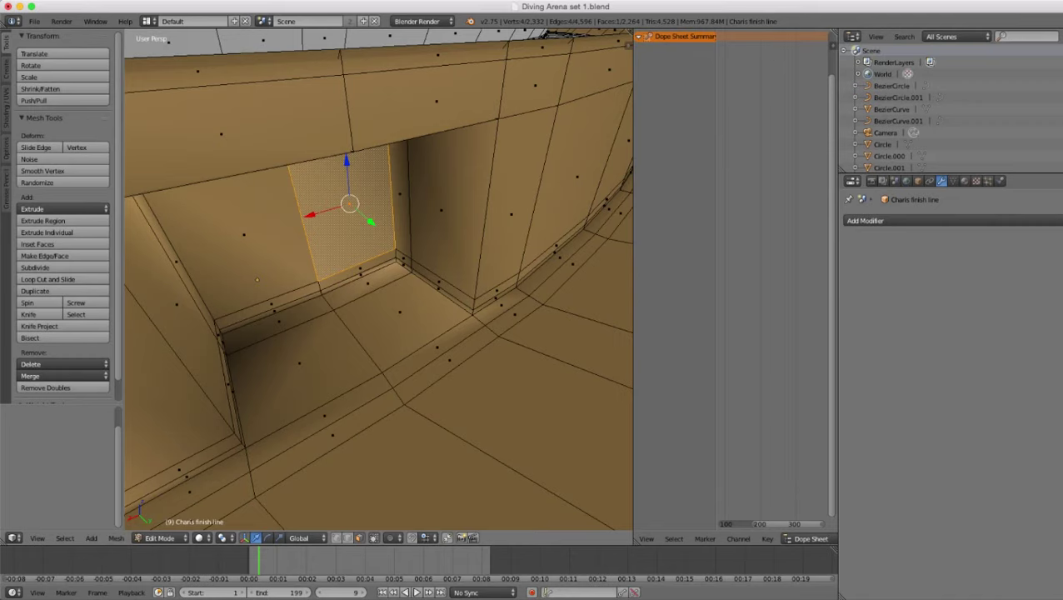
right_click(442, 210)
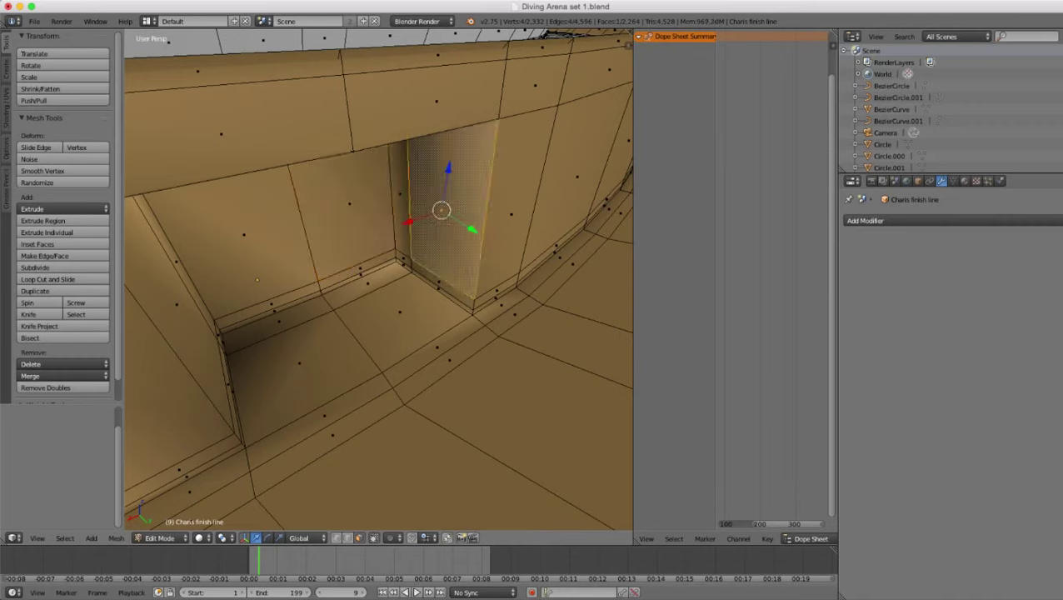
- Select the complete loop of edges outlining the front opening of the doorway recess, using vertex selection mode
left_click(336, 539)
right_click(429, 342, "alt")
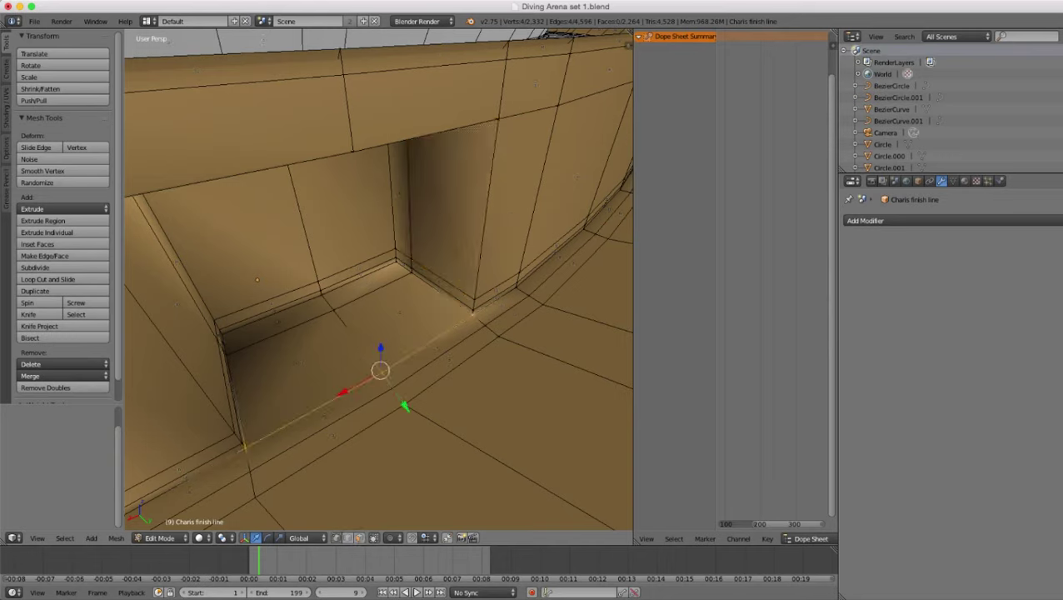
right_click(480, 252, "alt+shift")
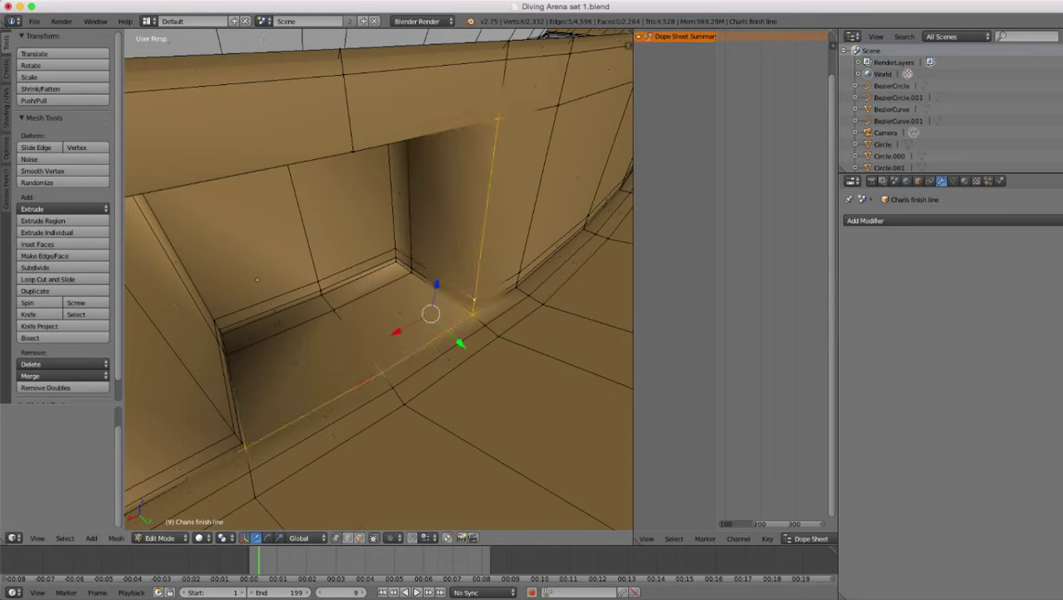
right_click(367, 149, "alt+shift")
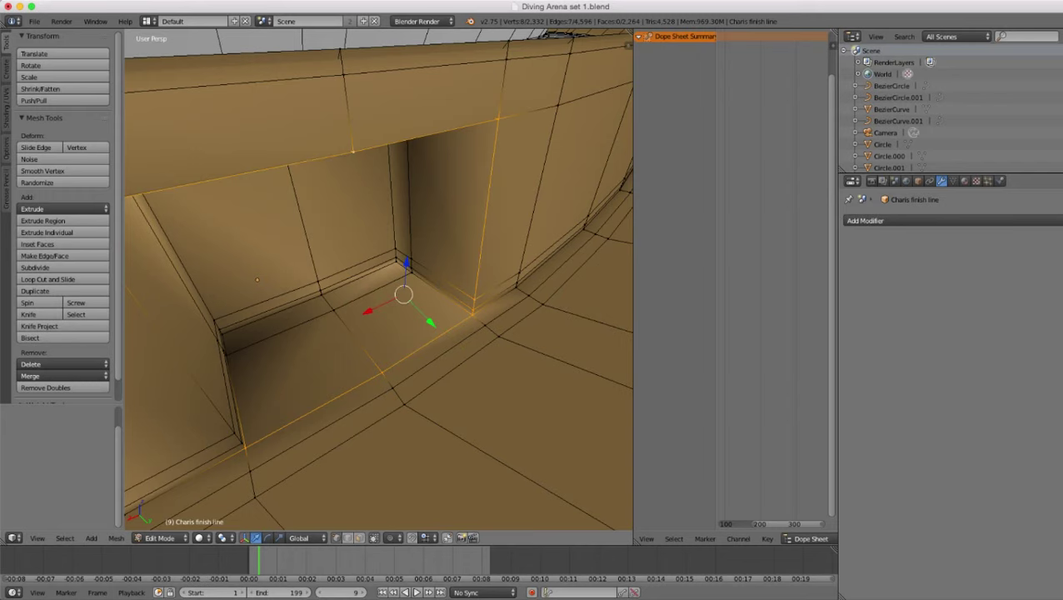
right_click(197, 381, "alt+shift")
key("z")
scroll(275, 359, "down", 3)
key("z")
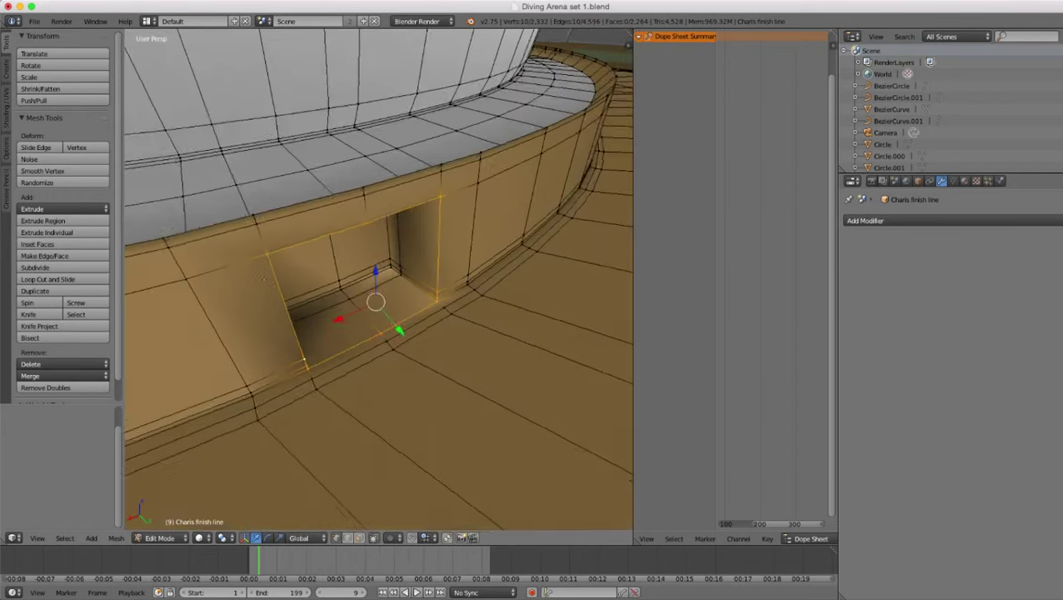
middle_click_drag(283, 358, 192, 331)
key("z")
scroll(317, 333, "down", 4)
key("z")
middle_click_drag(317, 333, 367, 351)
scroll(359, 348, "up", 5)
scroll(367, 352, "up", 3)
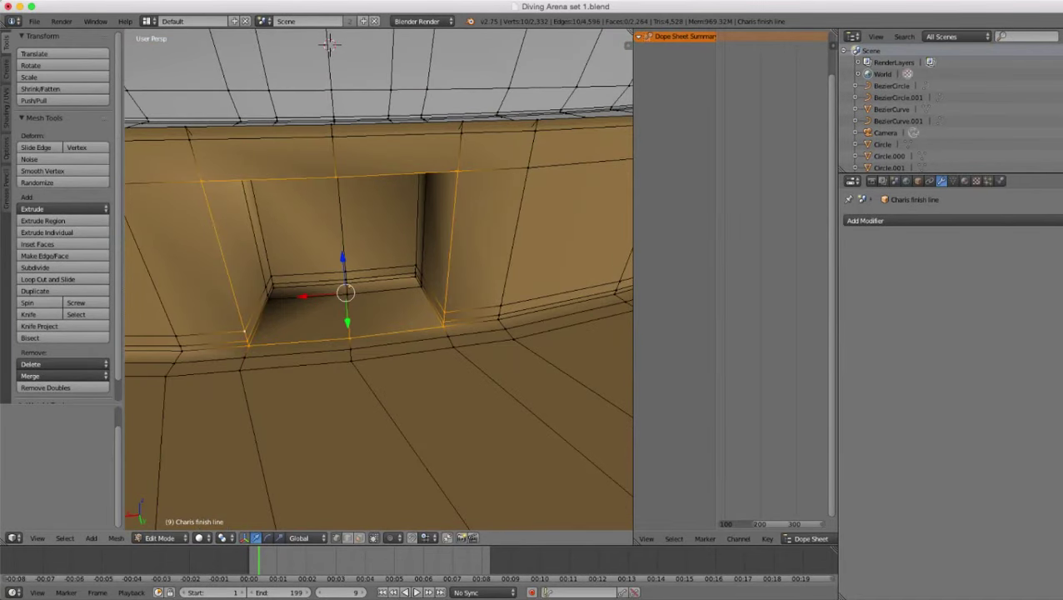
- Duplicate the doorway outline in place and scale the copy to about 0.986
key("shift+d")
key("Escape")
key("s")
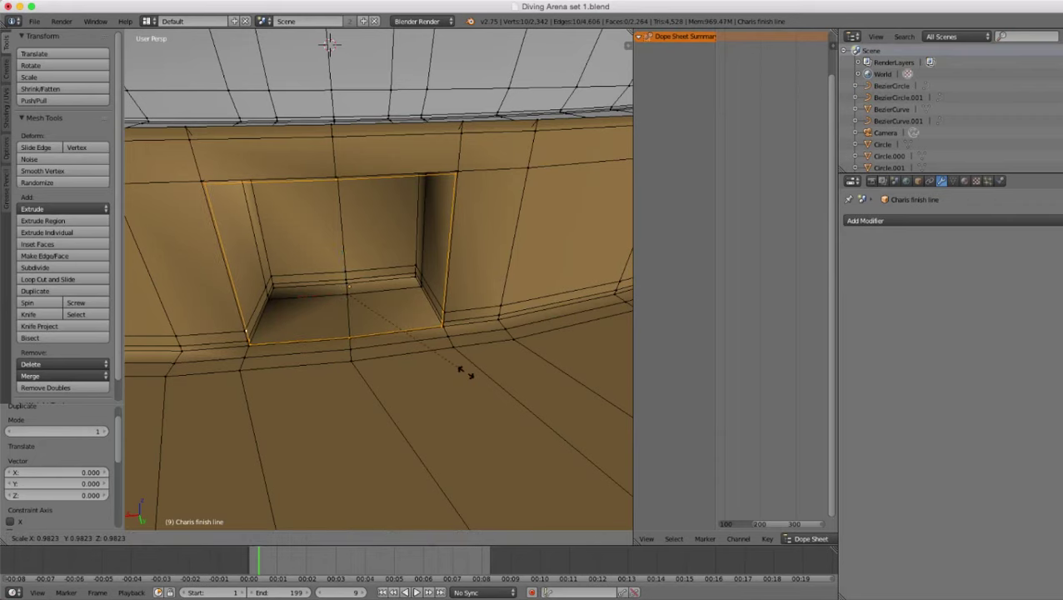
left_click(465, 372)
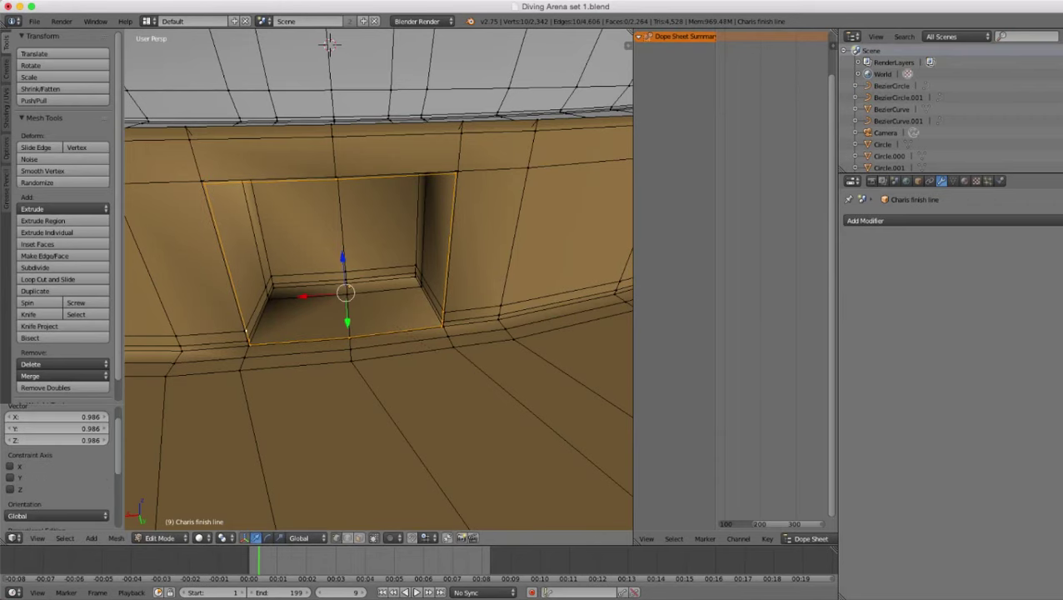
- Separate the scaled doorway outline into its own object and return to Object Mode
key("z")
key("z")
key("p")
left_click(441, 356)
key("Tab")
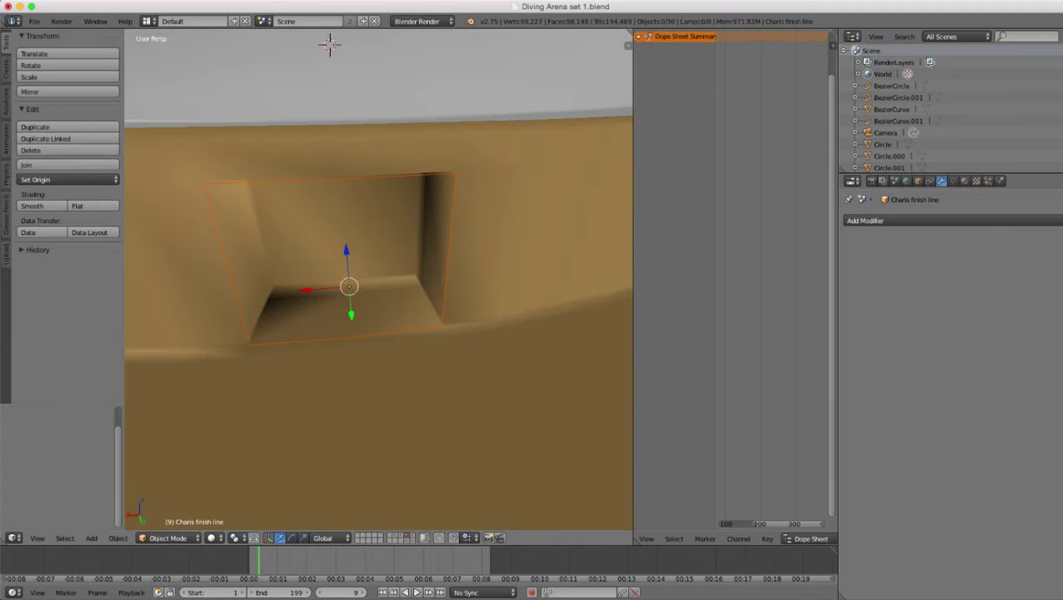
- Select the separated doorway outline object and set its origin to its geometry
right_click(443, 324)
key("z")
key("z")
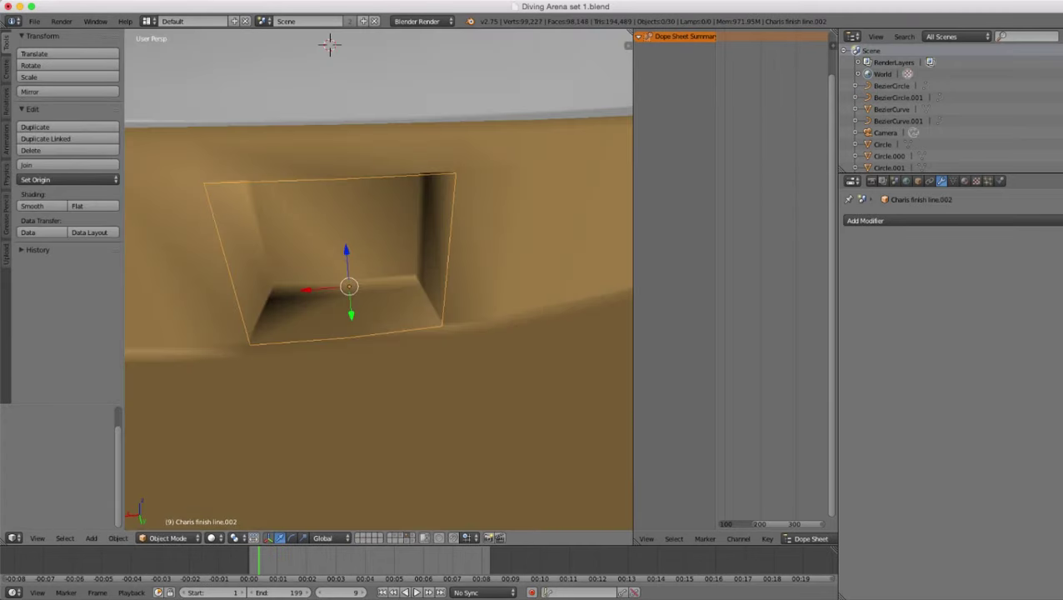
middle_click_drag(443, 324, 439, 354)
key("Tab")
key("z")
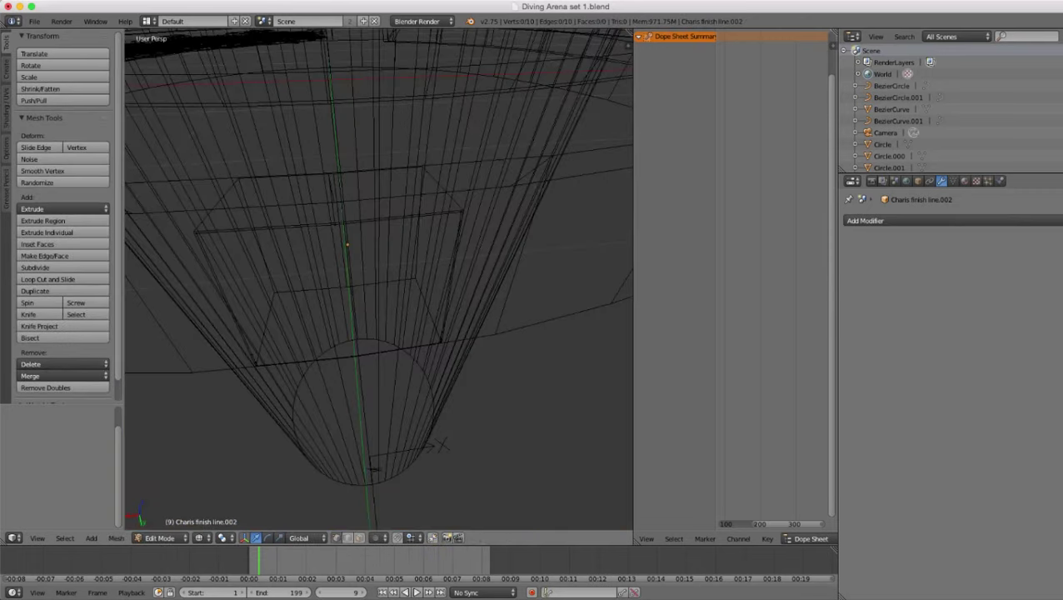
key("z")
key("Tab")
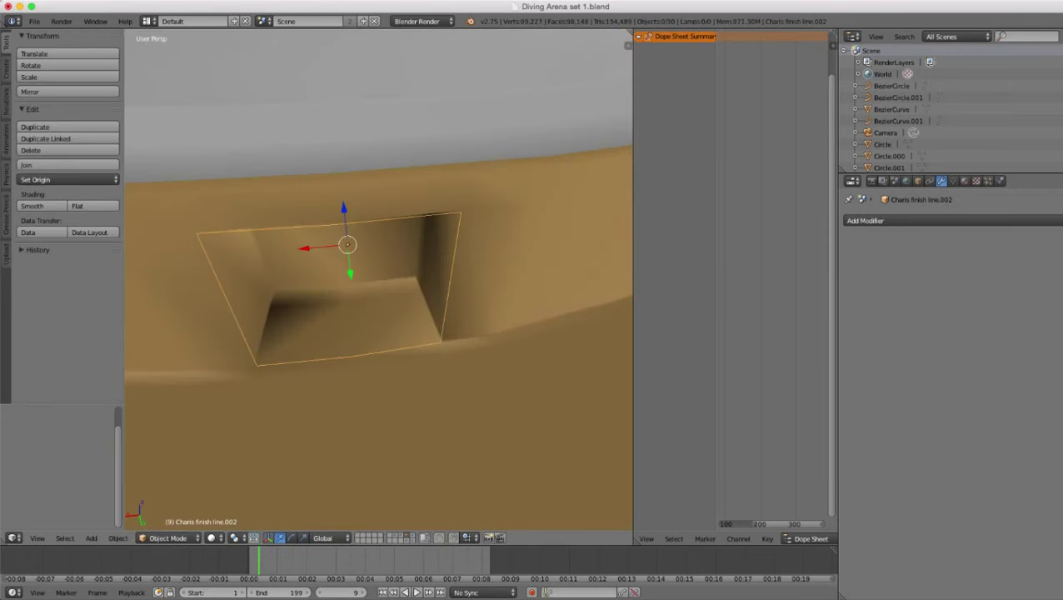
left_click(67, 180)
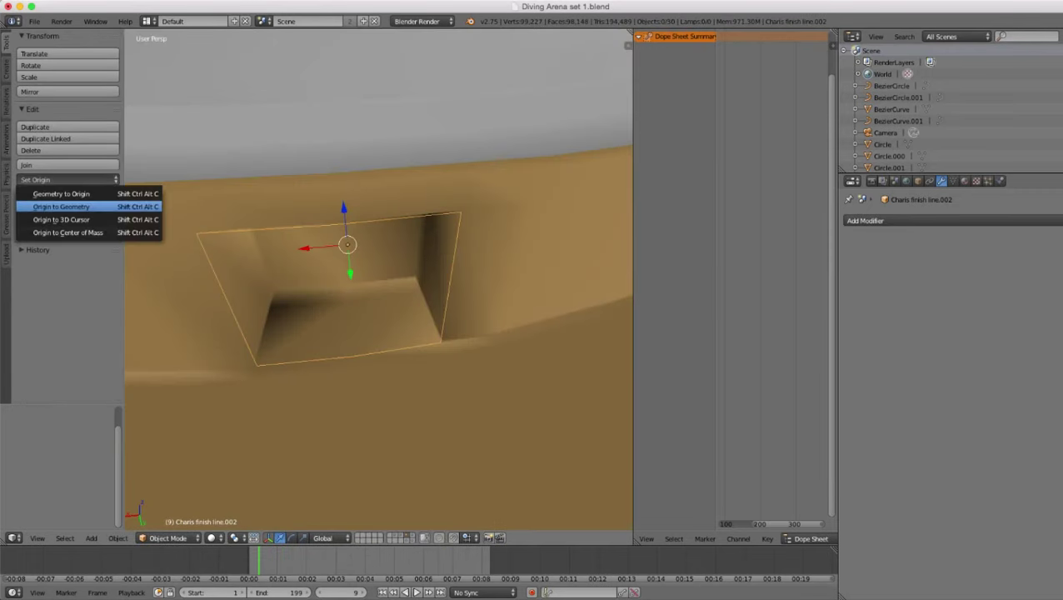
left_click(61, 206)
- Delete the four vertices on the negative-X half of the doorway outline, leaving only the other half
key("Tab")
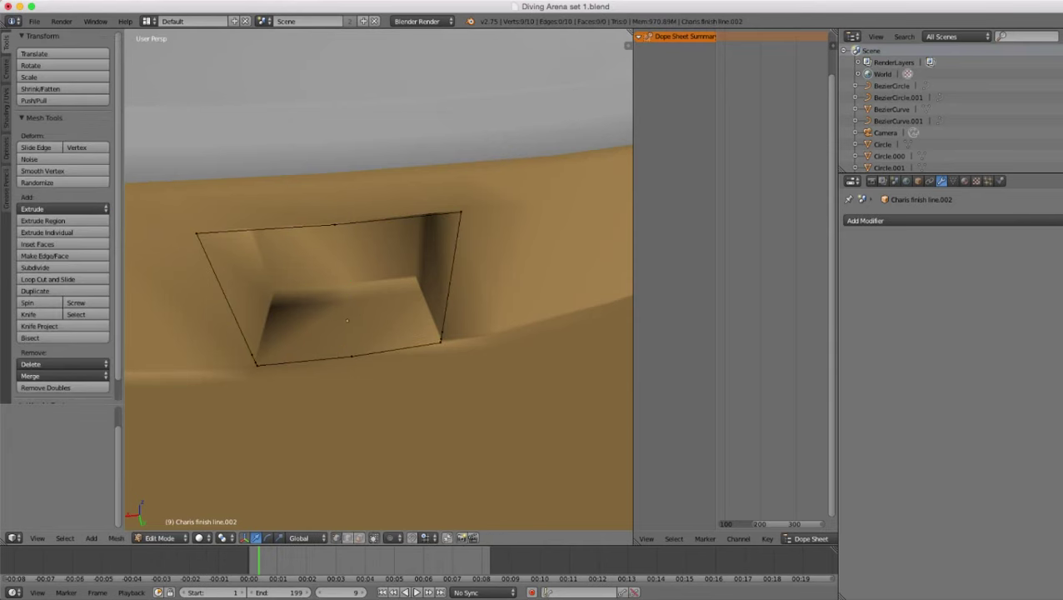
key("z")
key("a")
key("c")
key("Escape")
key("a")
key("c")
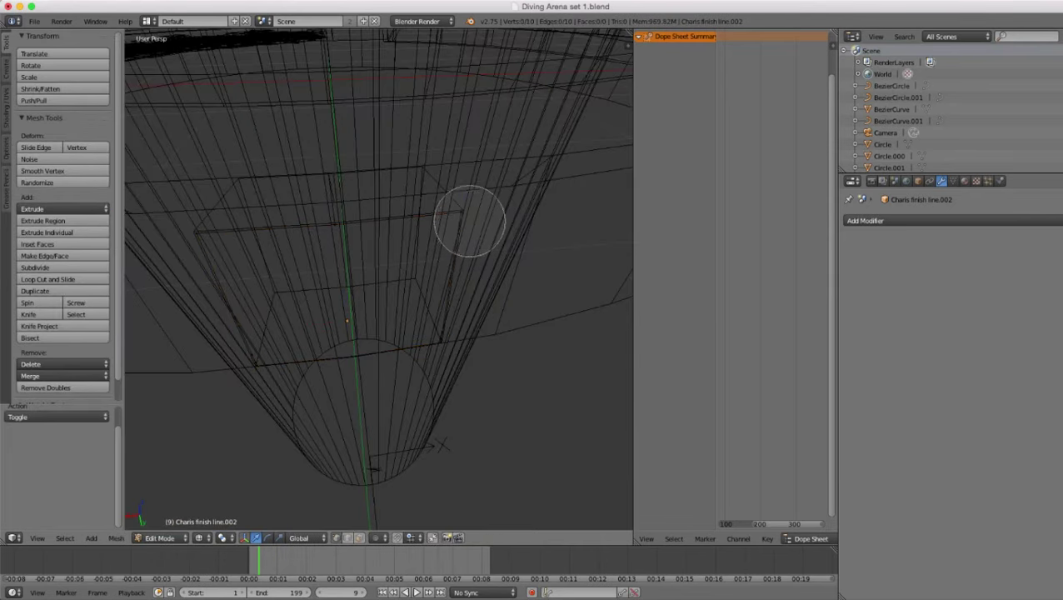
left_click_drag(470, 224, 451, 357)
key("Escape")
key("z")
key("x")
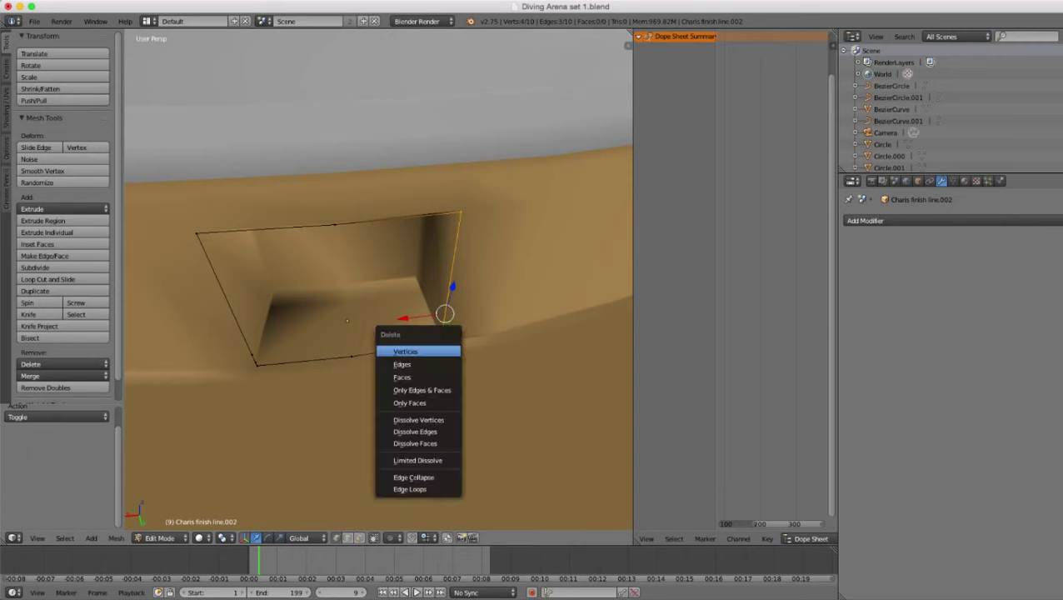
left_click(421, 349)
key("Tab")
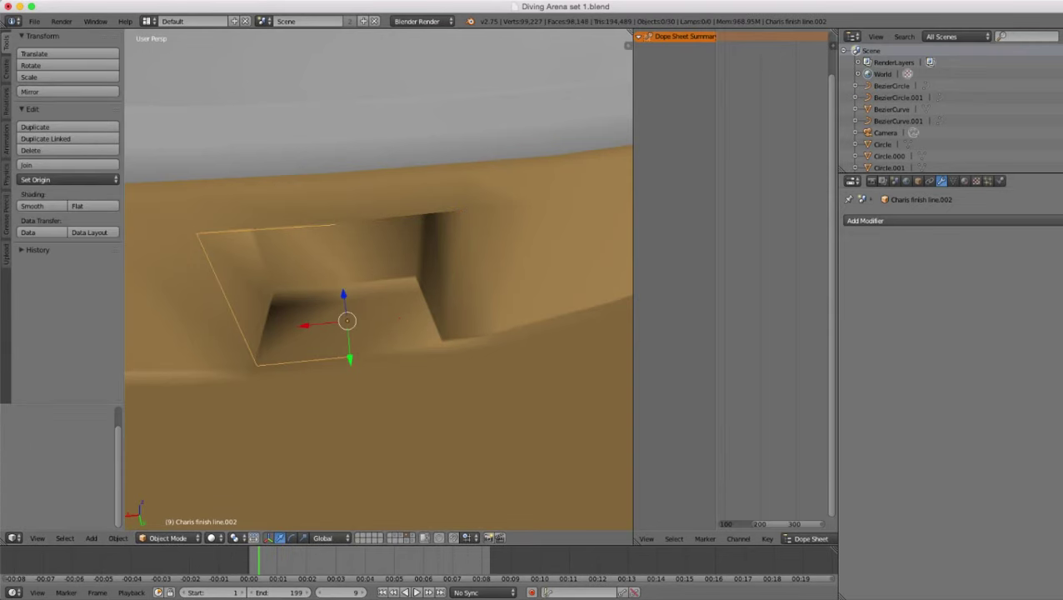
- Add a Mirror modifier on the X axis to the half outline to complete the doorway frame
left_click(883, 220)
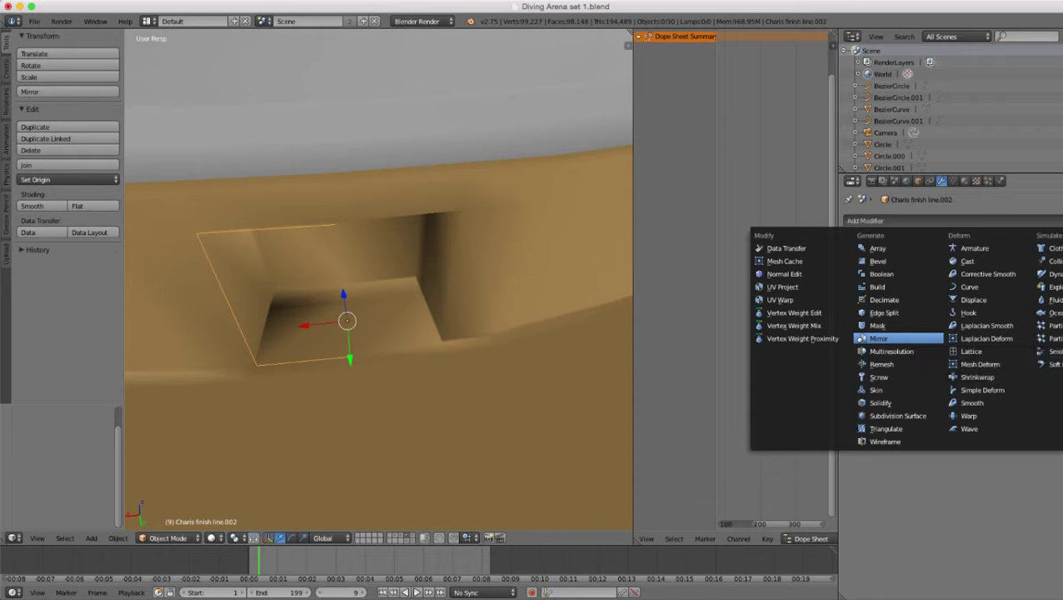
left_click(879, 338)
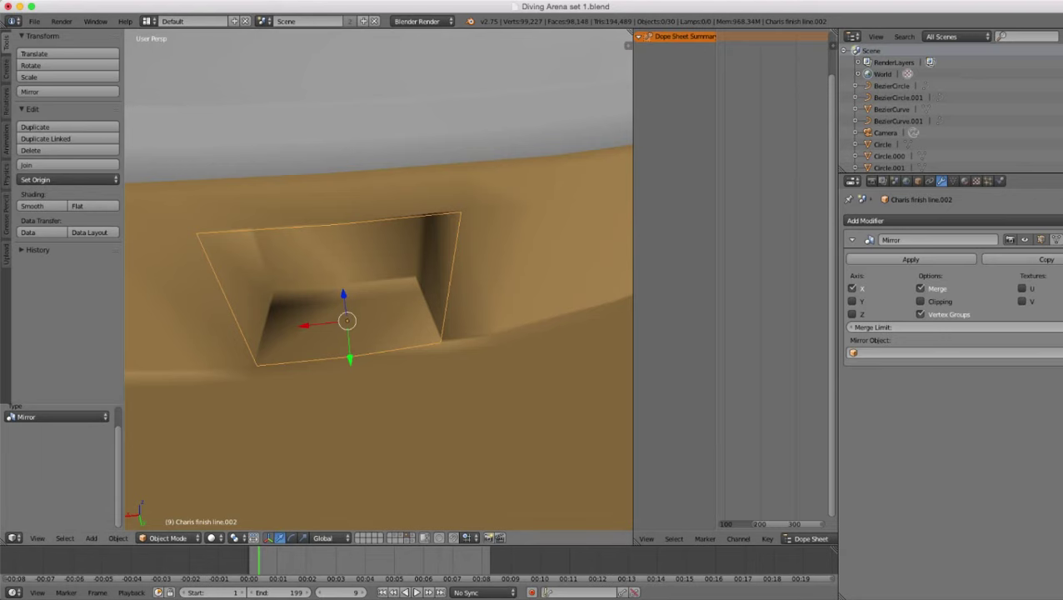
scroll(379, 279, "down", 4)
key("z")
scroll(379, 279, "down", 4)
scroll(338, 77, "up", 8)
key("z")
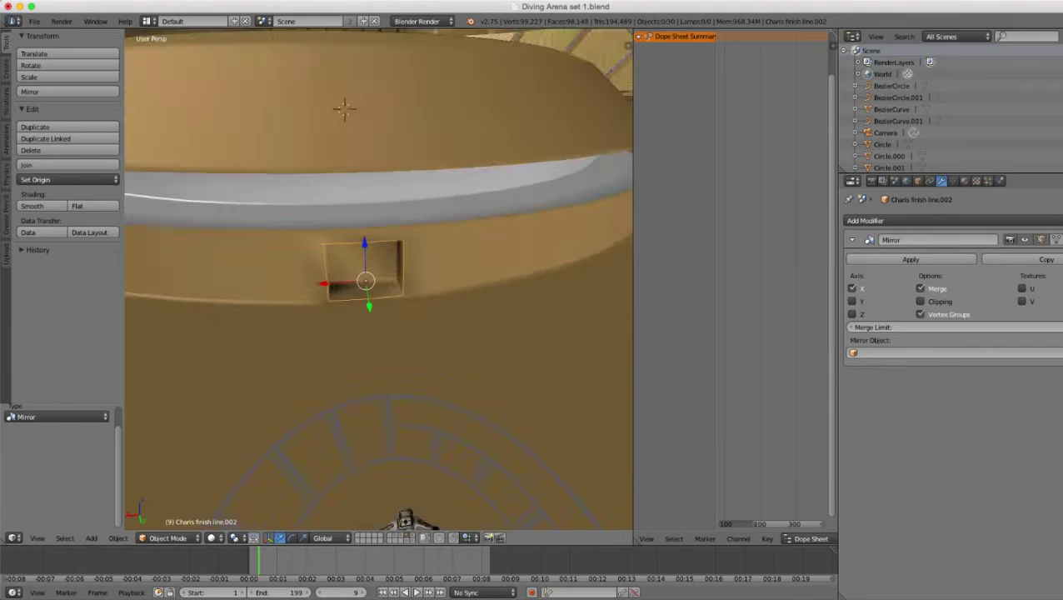
scroll(350, 79, "up", 3)
- Dissolve the two surplus vertices just above the lower corner of the half doorway outline, keeping the other four vertices
key("Tab")
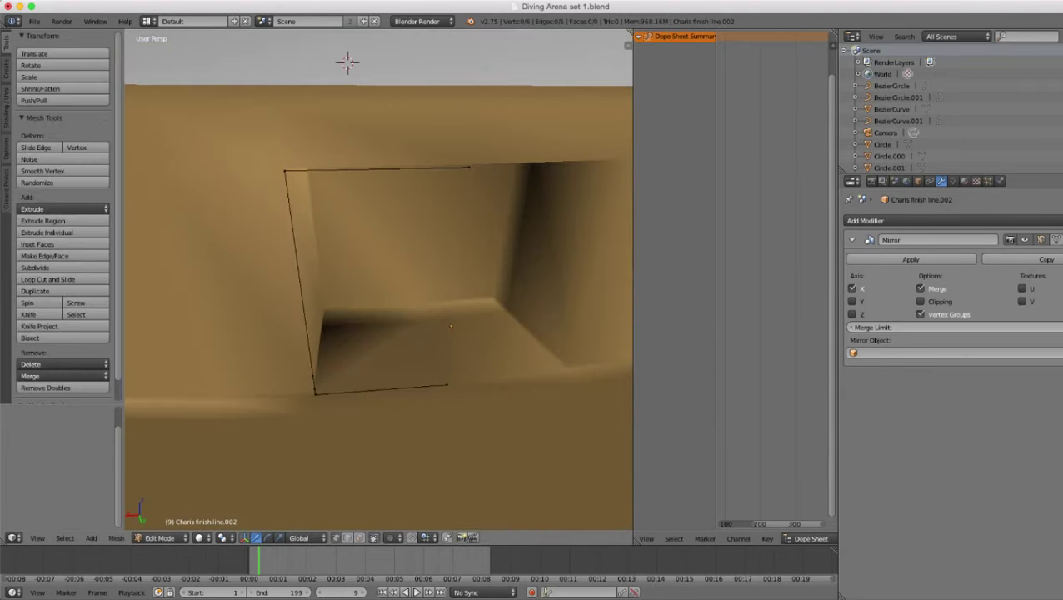
middle_click_drag(379, 279, 369, 272)
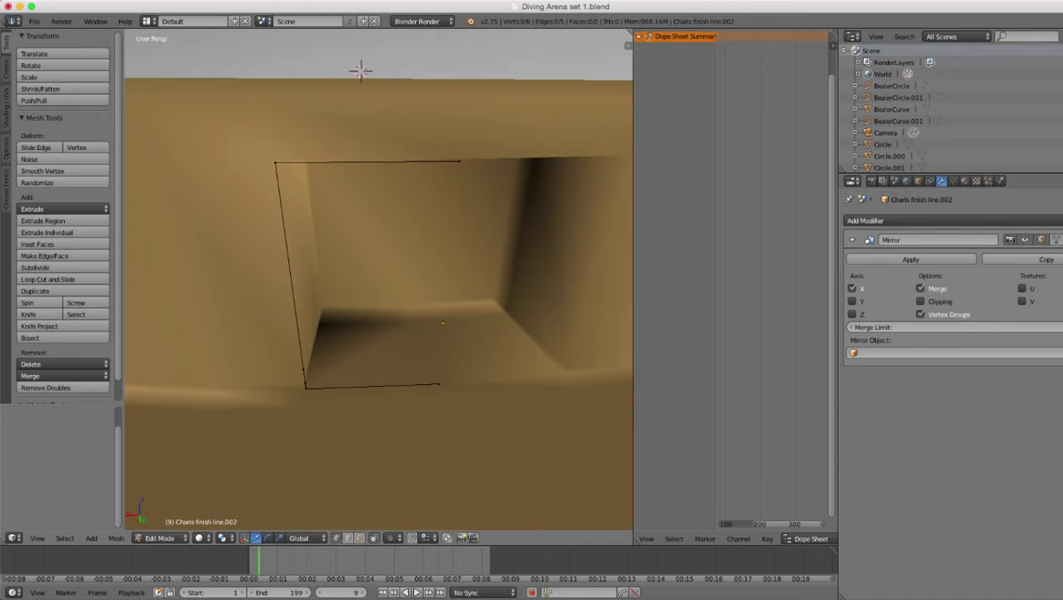
scroll(379, 280, "down", 2)
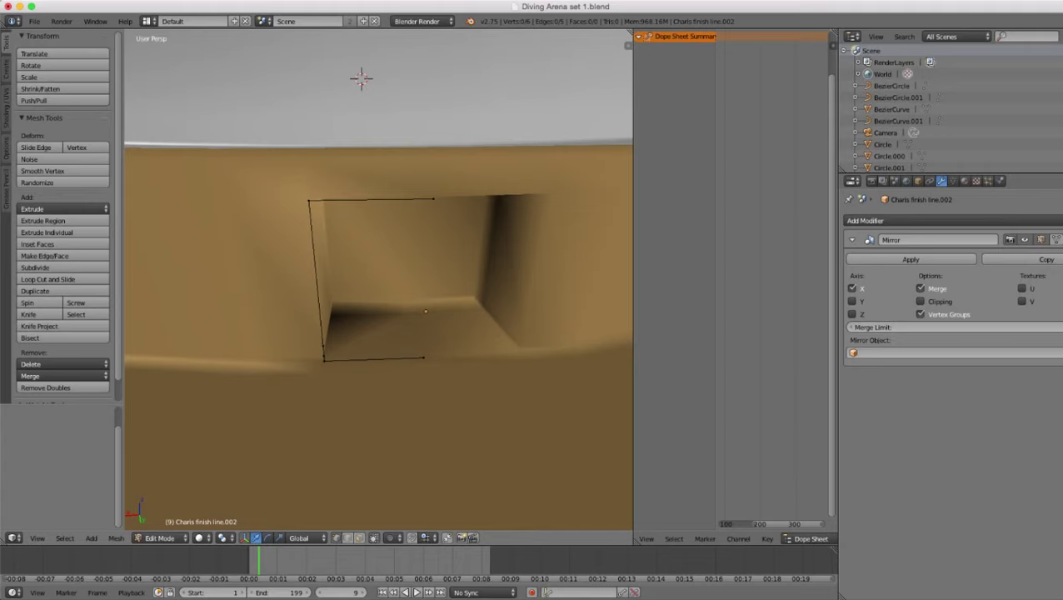
middle_click_drag(380, 279, 362, 269)
scroll(380, 279, "up", 3)
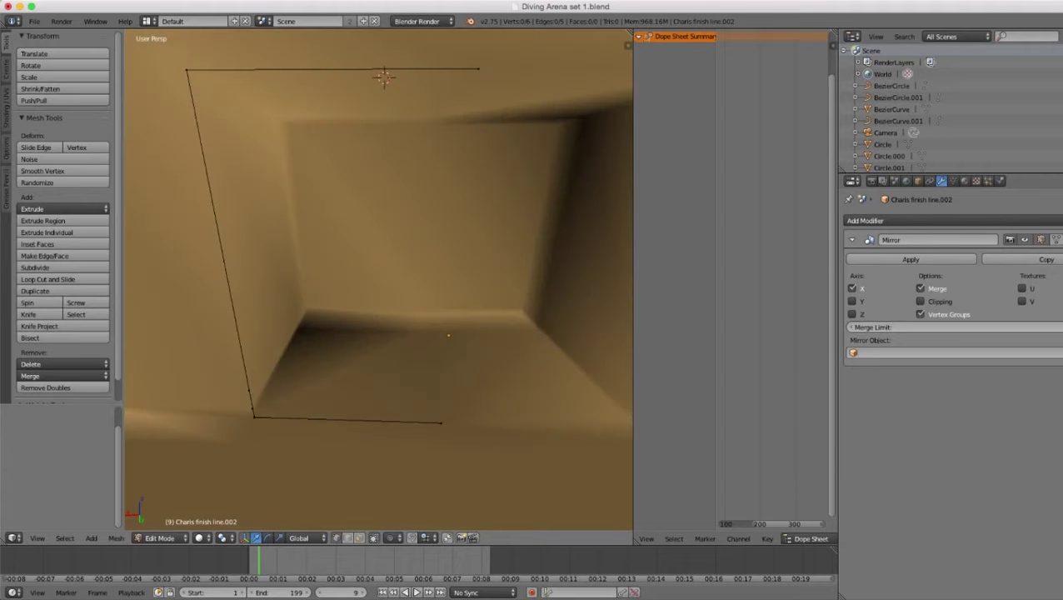
key("a")
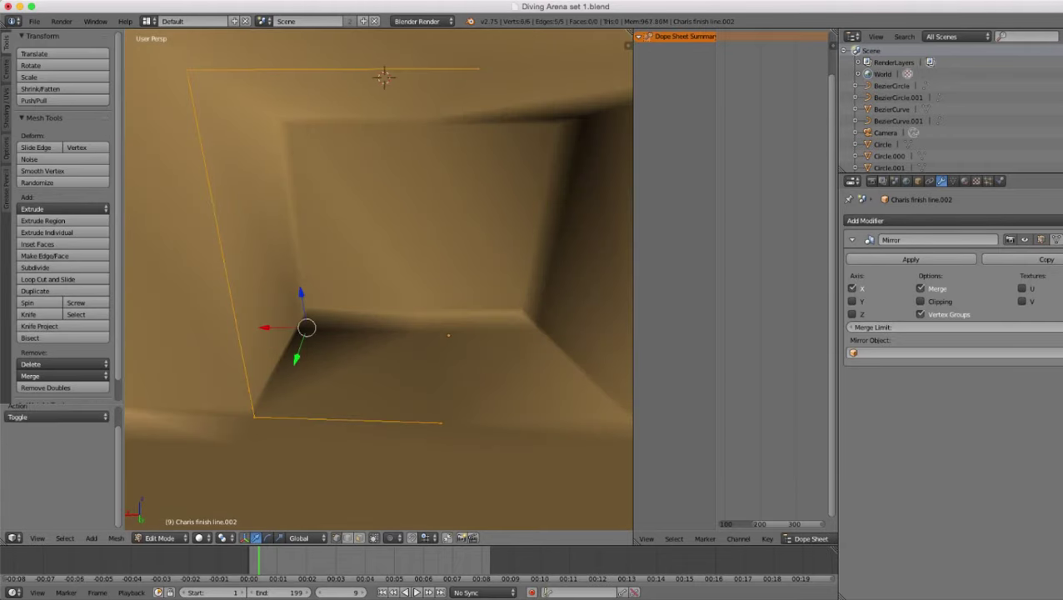
right_click(249, 390)
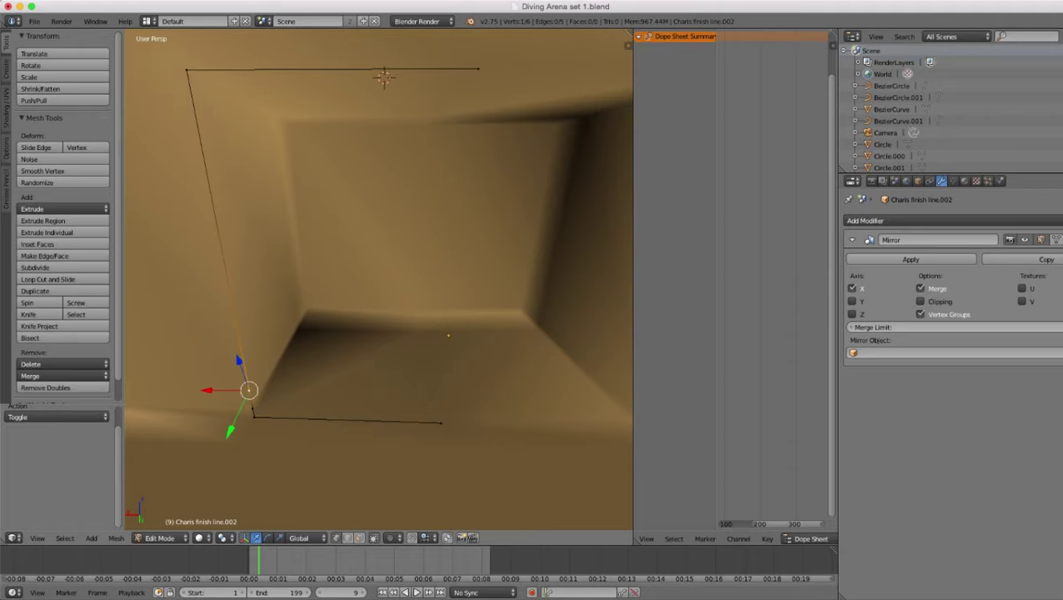
key("x")
key("Escape")
right_click(253, 408, "shift")
key("a")
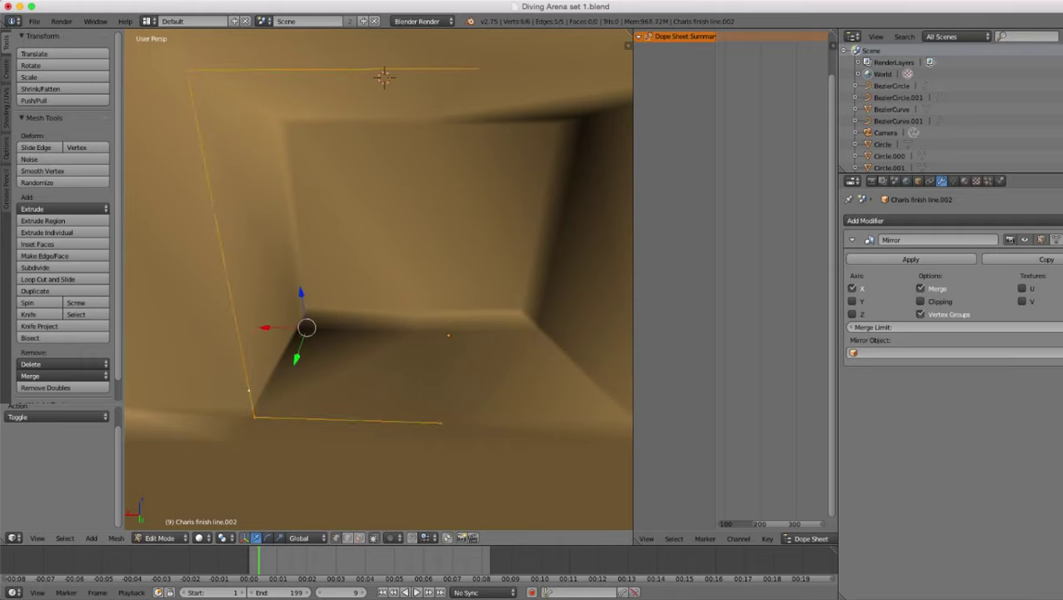
right_click(254, 416, "shift")
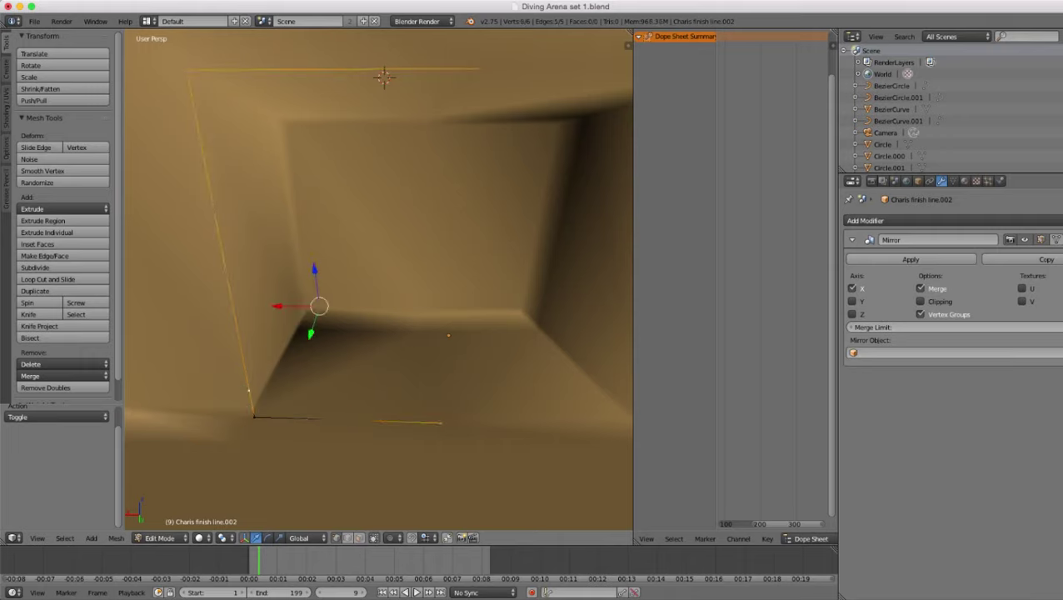
right_click(186, 70, "shift")
right_click(478, 68, "shift")
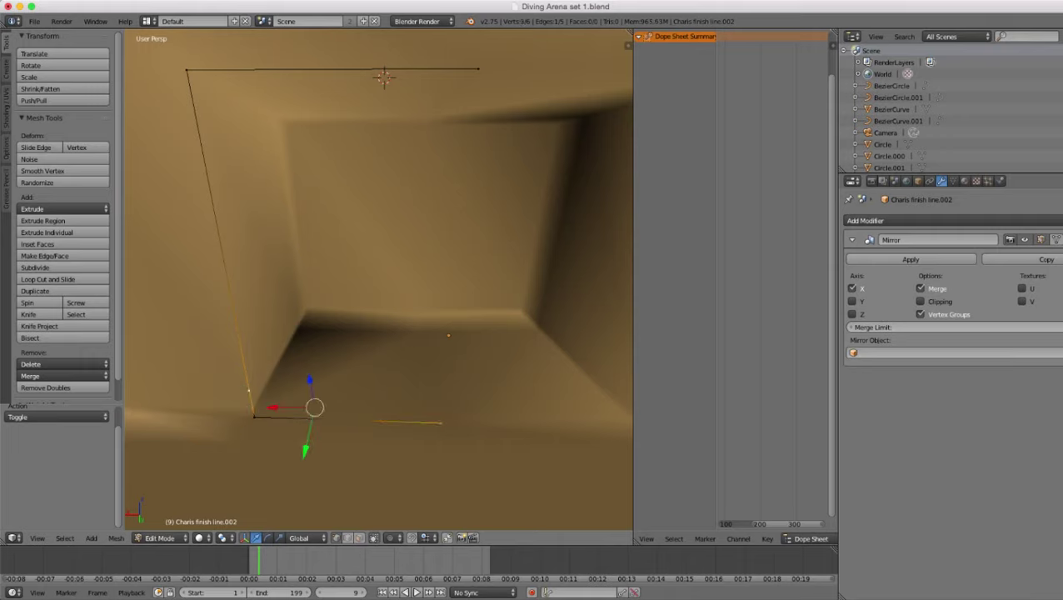
right_click(441, 423, "shift")
key("x")
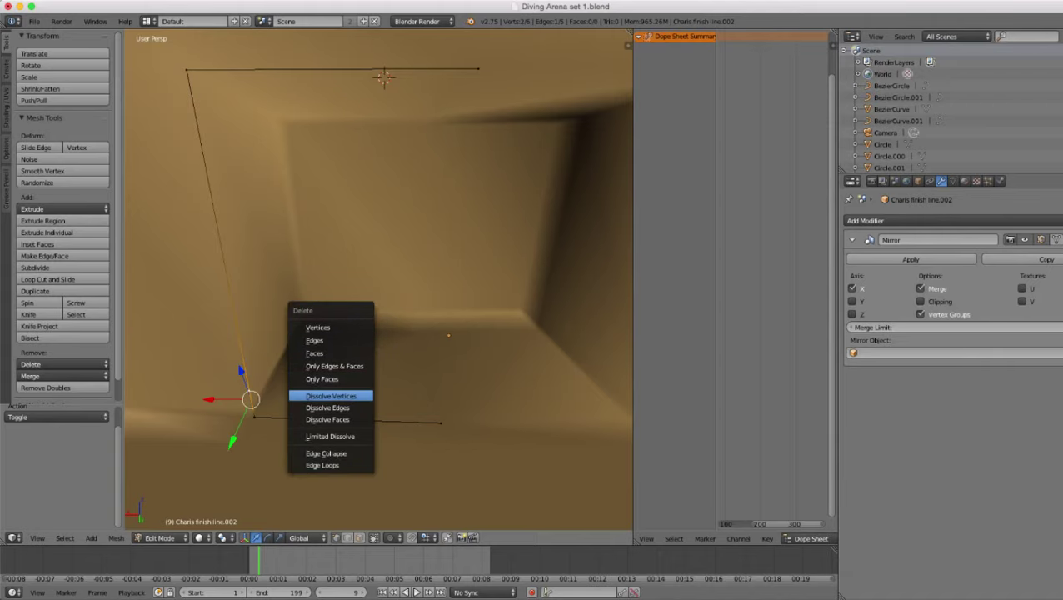
left_click(331, 396)
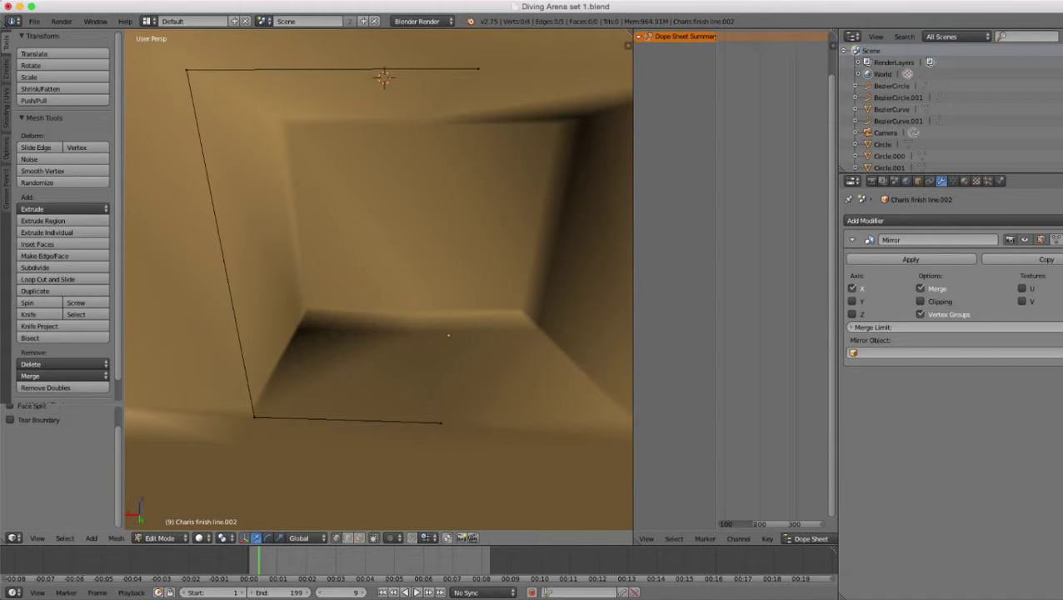
- Fill the half outline's four remaining vertices with a face to make one half of the mirrored door
key("a")
scroll(379, 279, "down", 2)
middle_click_drag(380, 291, 378, 265)
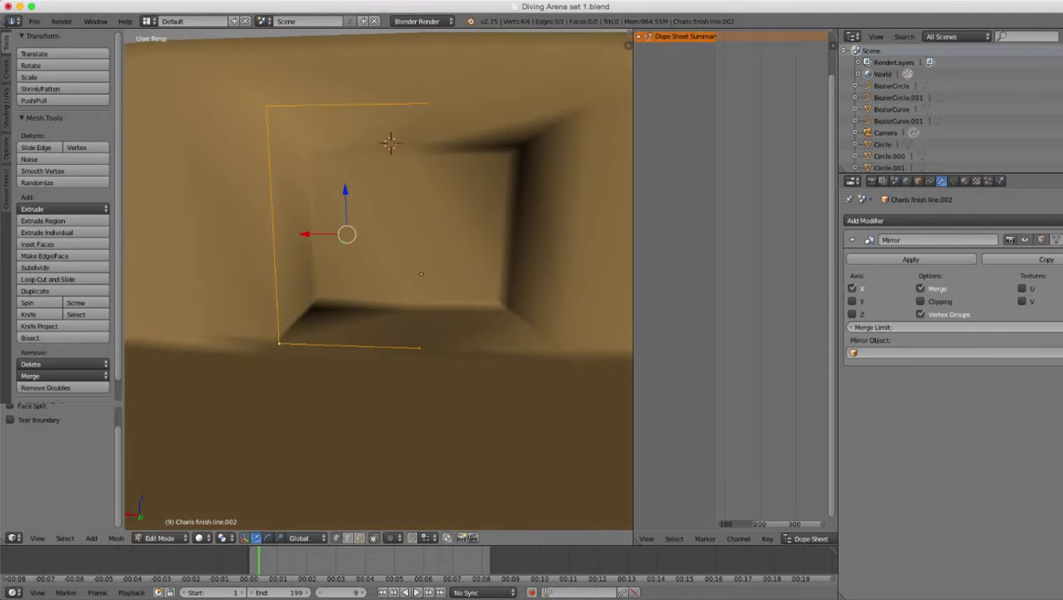
right_click(427, 103)
right_click(419, 349, "shift")
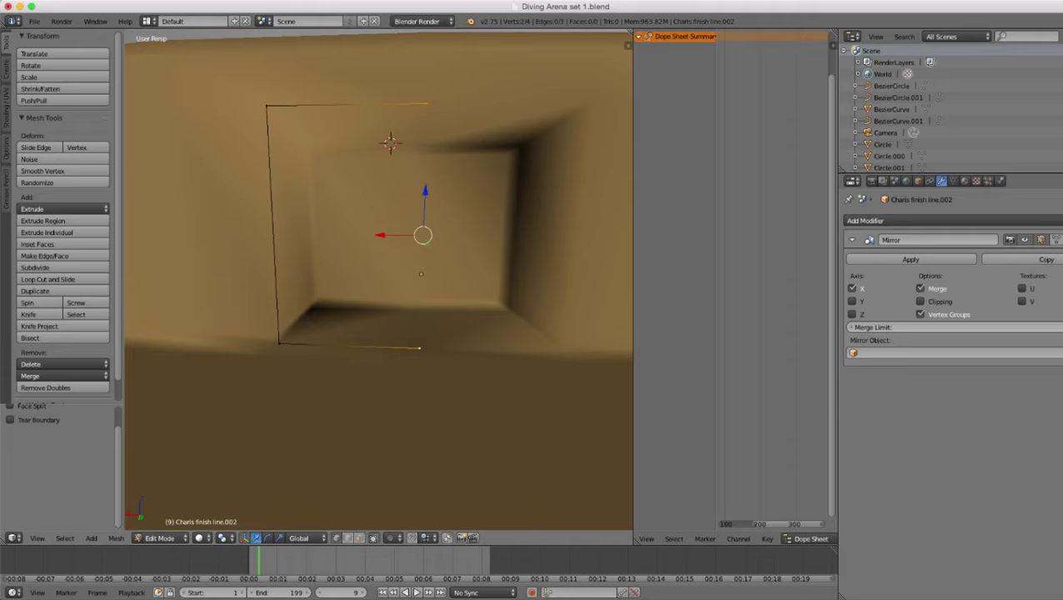
right_click(279, 343, "shift")
right_click(279, 343, "shift")
right_click(279, 344, "shift")
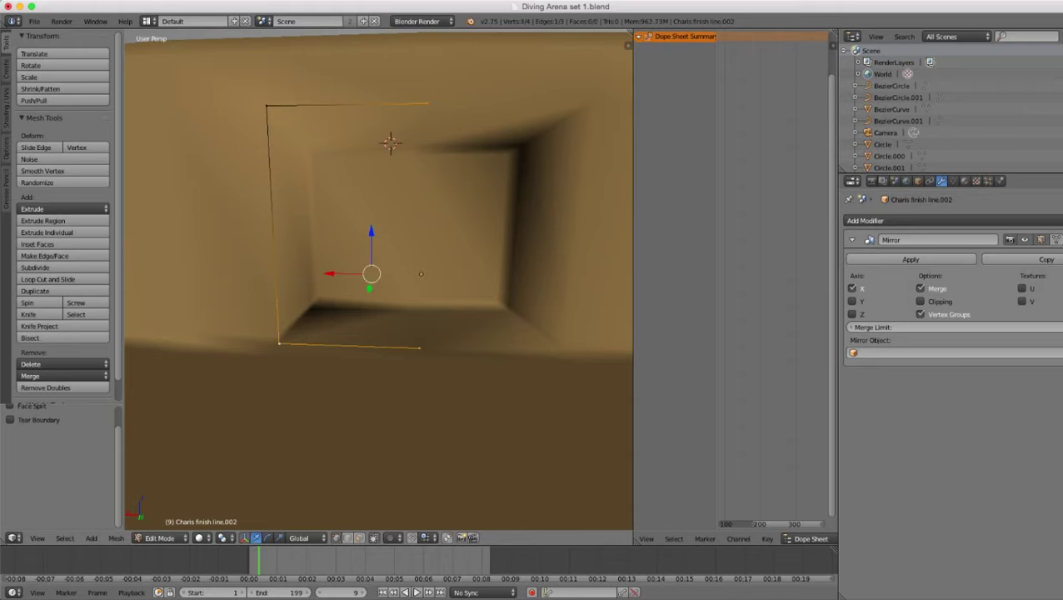
right_click(266, 105, "shift")
scroll(266, 106, "up", 2)
key("f")
middle_click_drag(267, 106, 261, 169)
scroll(269, 128, "down", 2)
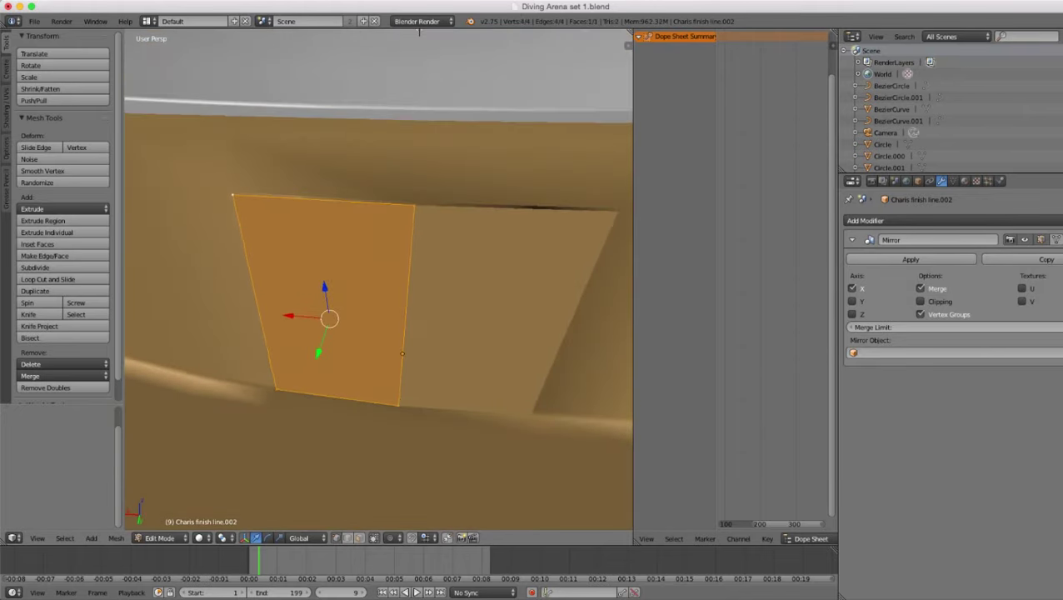
- Extrude the door half's face by about 0.011 to give it thickness, and return to Object Mode
scroll(419, 32, "up", 2)
middle_click_drag(419, 32, 423, 48)
key("e")
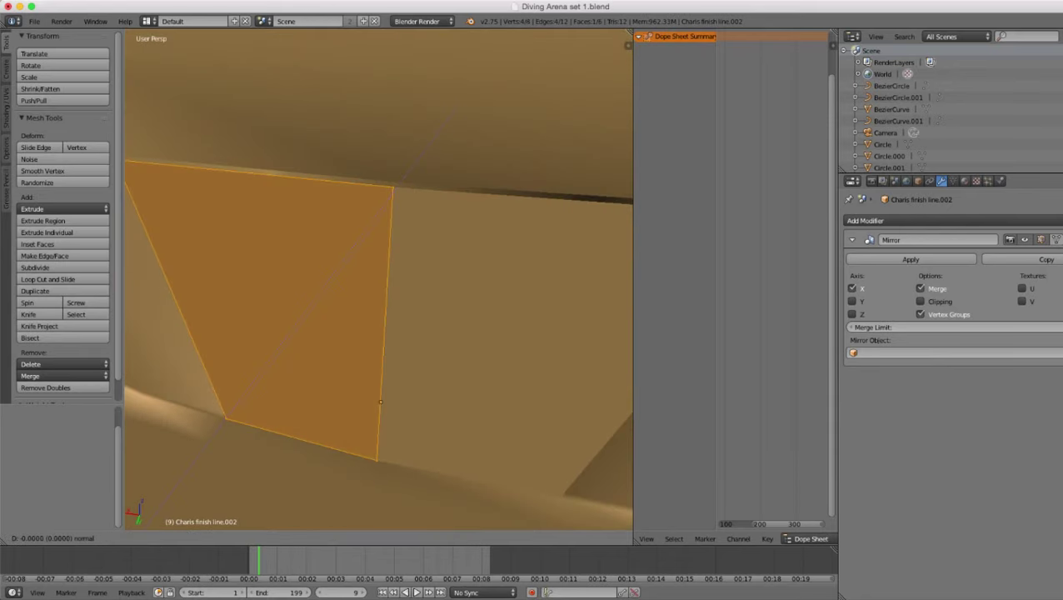
key("Return")
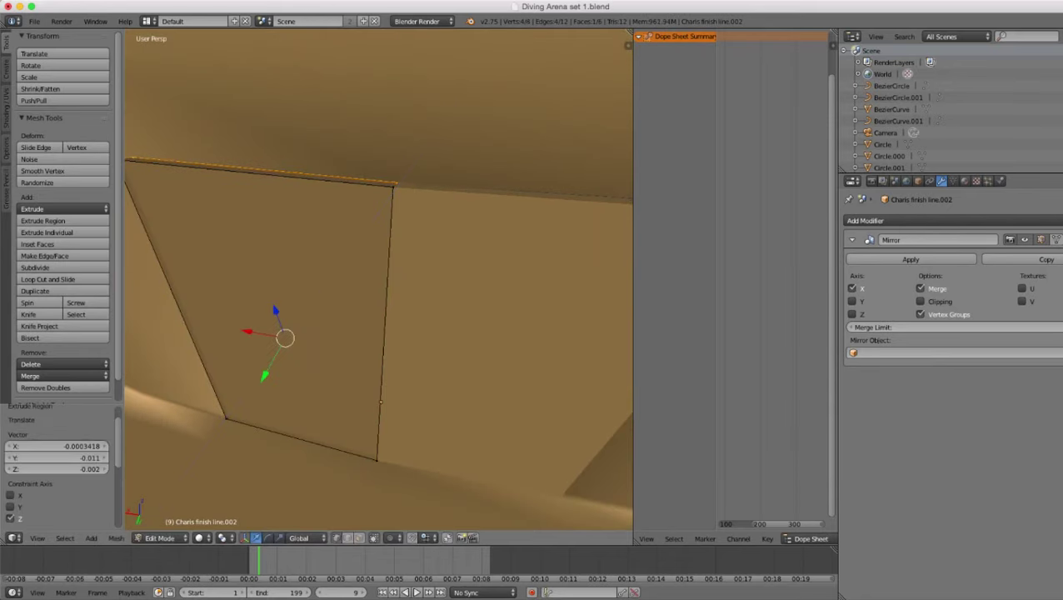
key("z")
mouse_move(379, 279)
middle_mouse_down()
mouse_move(346, 275)
mouse_move(380, 260)
mouse_move(385, 243)
mouse_move(477, 282)
mouse_move(388, 298)
middle_mouse_up()
key("Tab")
key("z")
scroll(346, 275, "down", 6)
scroll(477, 281, "up", 2)
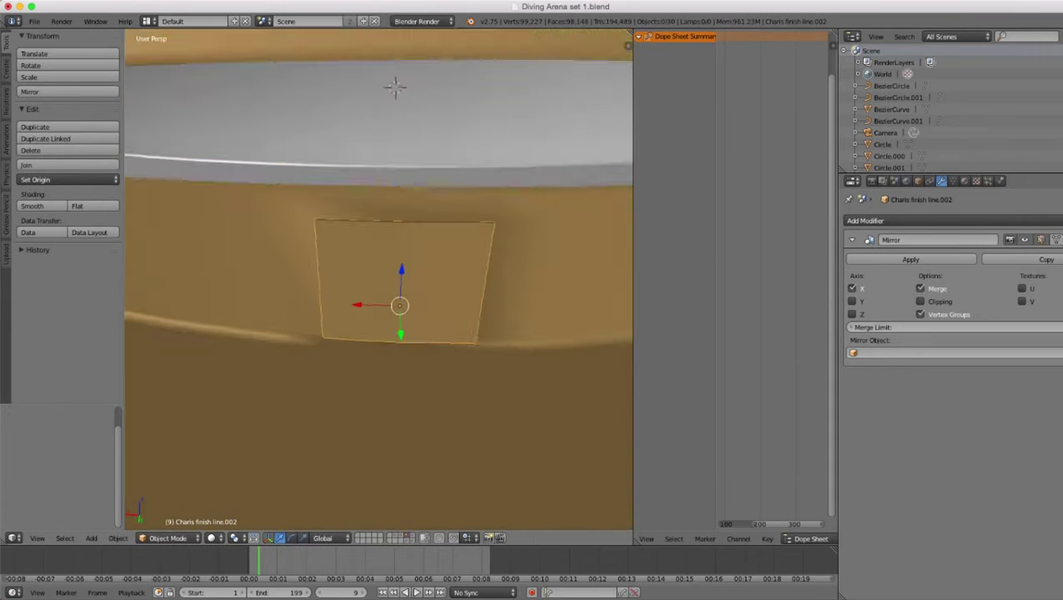
- Select the four vertices along the door's centre seam and shift them slightly along X to open a narrow gap between the halves
scroll(388, 298, "up", 4)
key("Tab")
key("z")
key("a")
key("c")
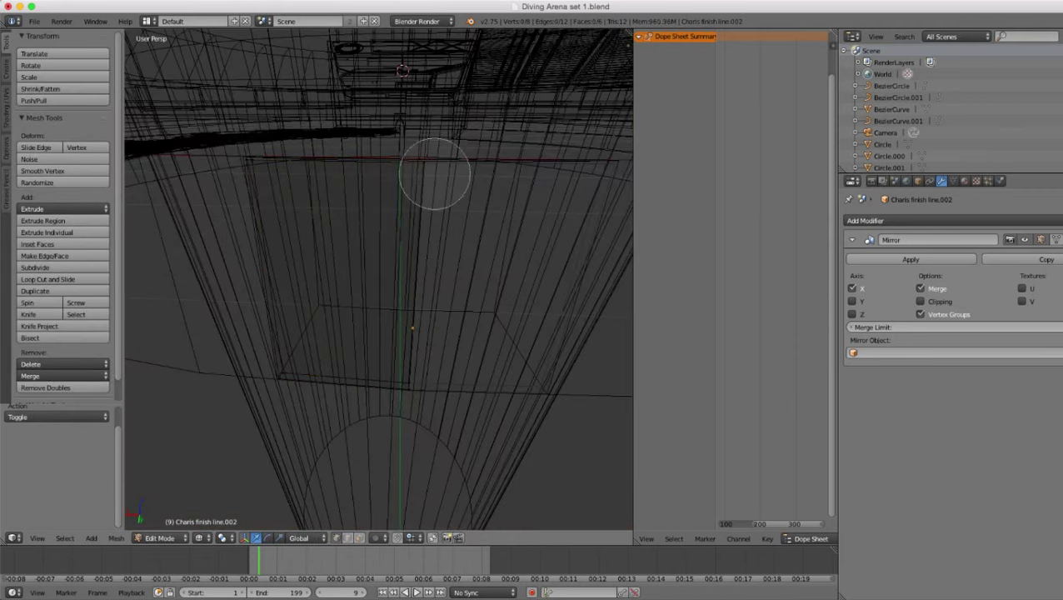
left_click(426, 165)
left_click(409, 388)
key("Escape")
key("z")
scroll(409, 381, "up", 2)
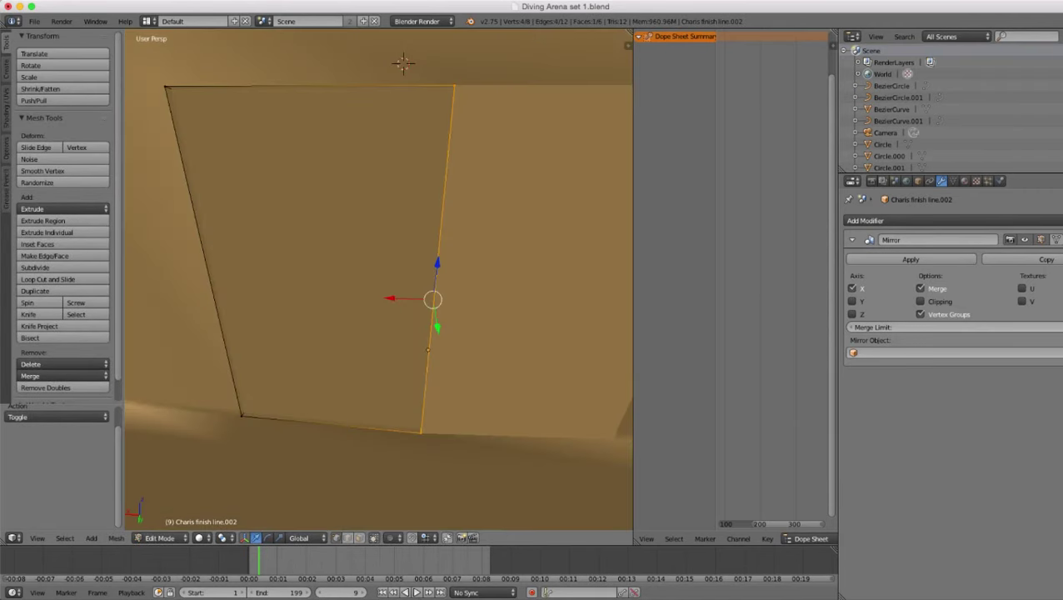
middle_click_drag(409, 382, 396, 395)
scroll(424, 40, "up", 2)
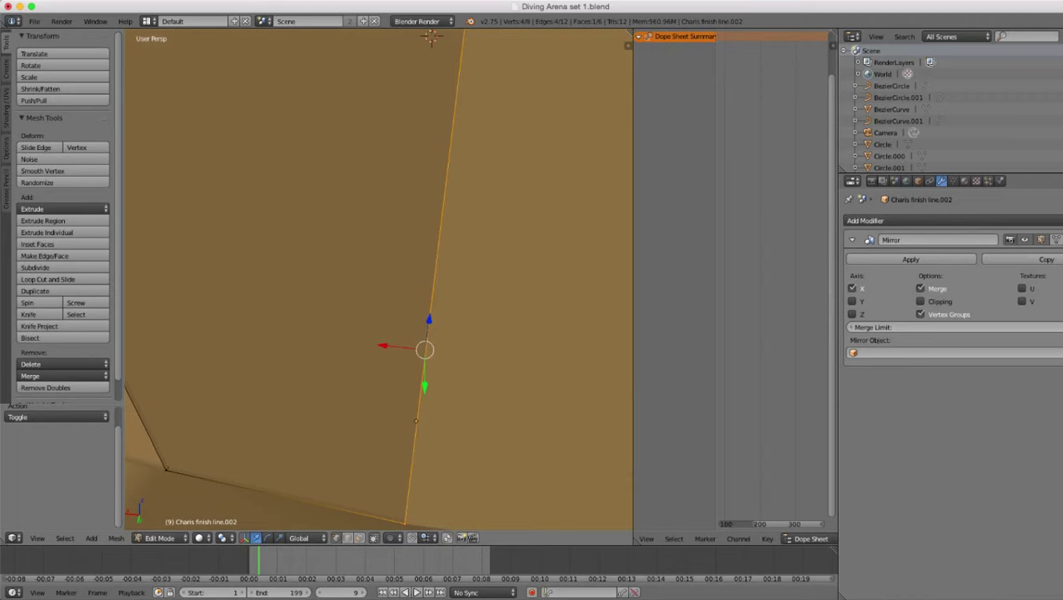
key("g")
key("x")
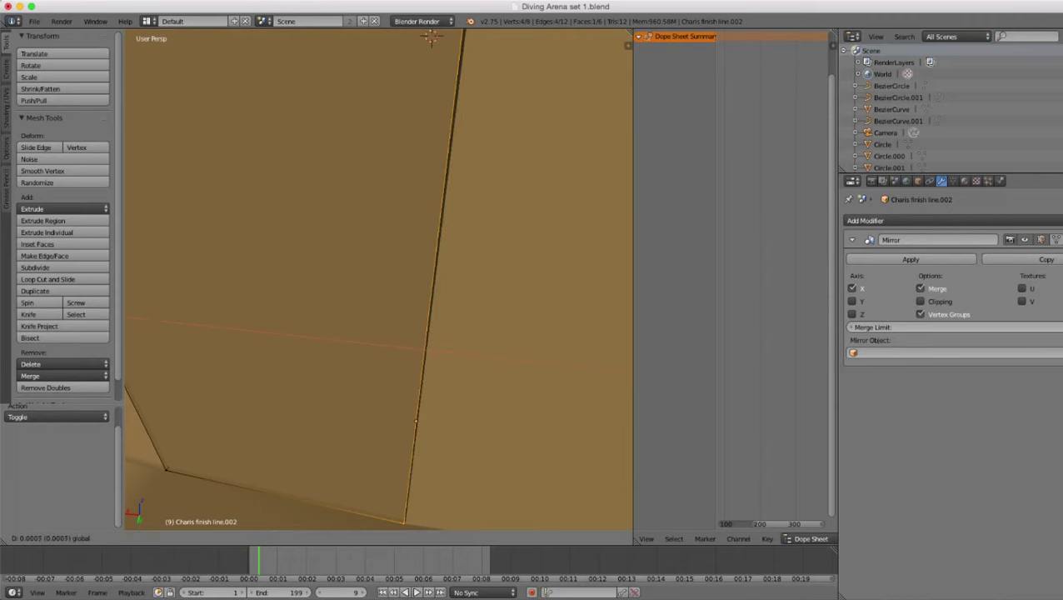
key("Return")
scroll(379, 279, "down", 5)
key("Tab")
- Examine the mirrored door panels and their centre gap from several angles and distances
middle_click_drag(379, 279, 321, 246)
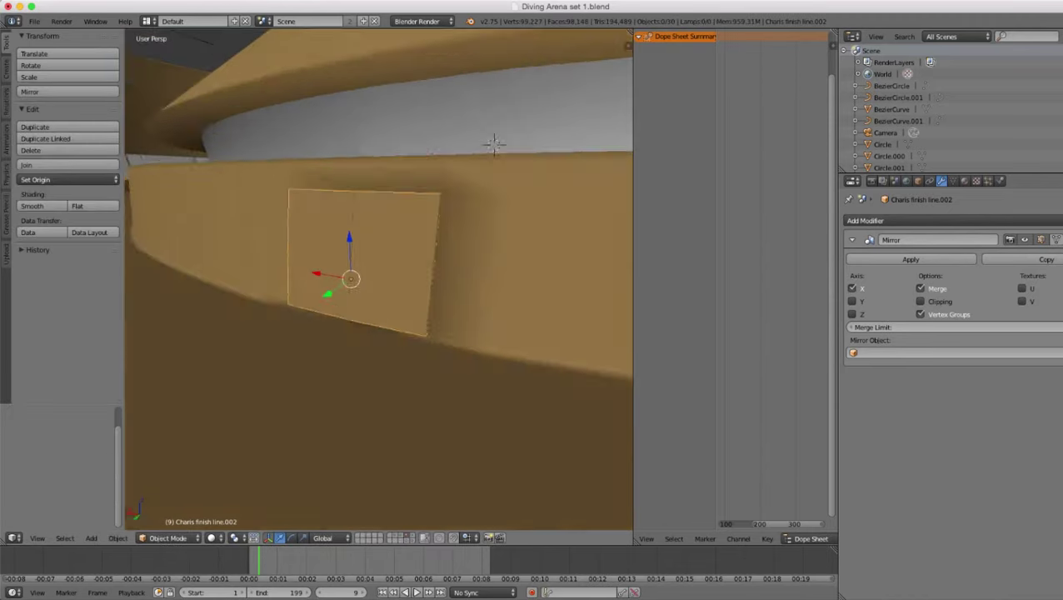
scroll(504, 160, "down", 3)
scroll(379, 279, "down", 3)
middle_click_drag(379, 279, 500, 310)
scroll(500, 310, "up", 4)
scroll(380, 279, "up", 7)
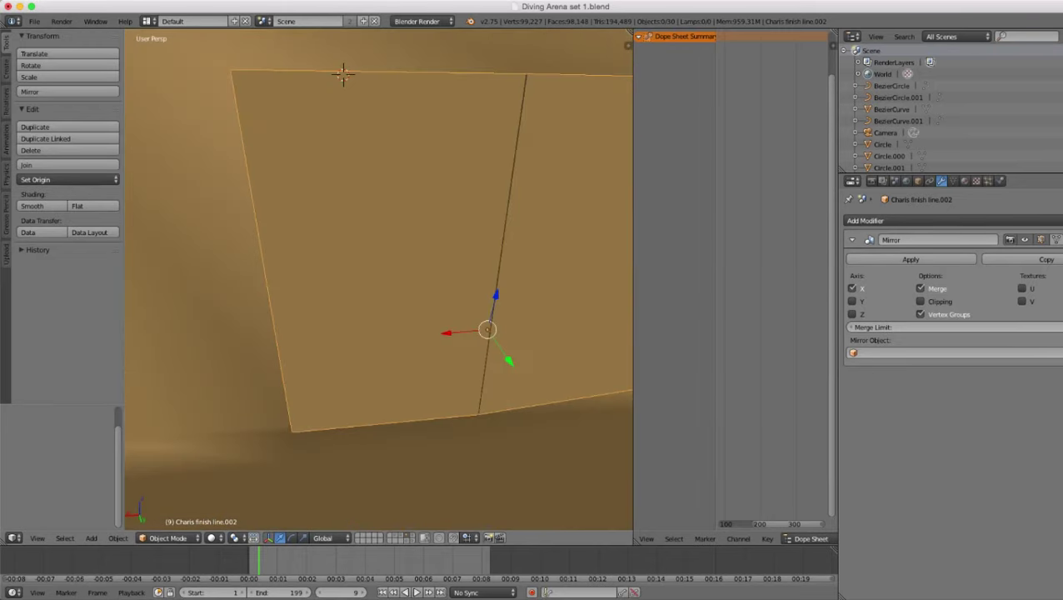
scroll(379, 279, "down", 2)
key("Tab")
scroll(379, 279, "down", 2)
key("Tab")
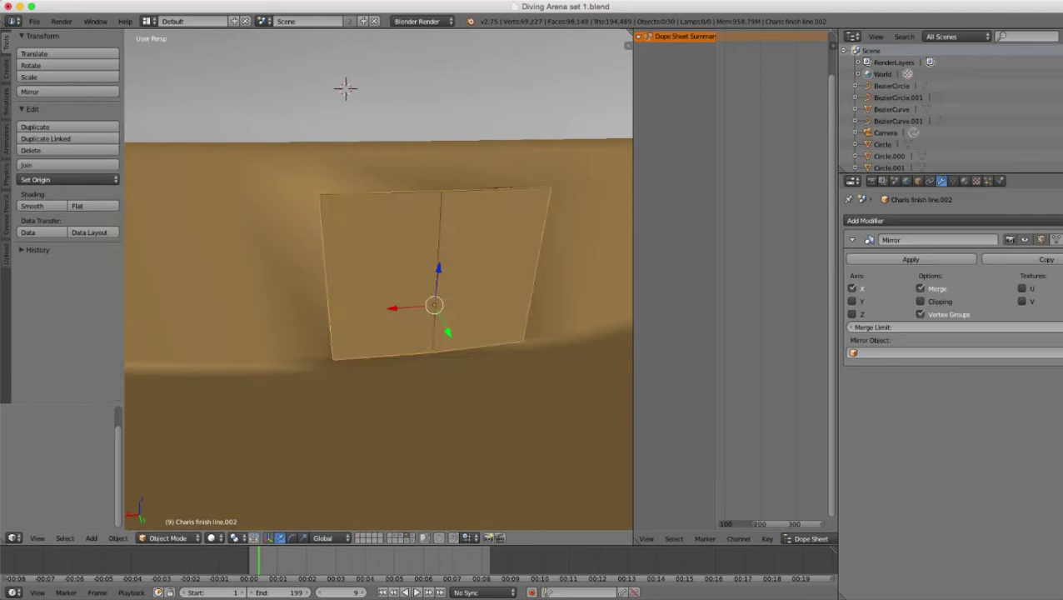
scroll(344, 83, "up", 5)
scroll(344, 76, "down", 2)
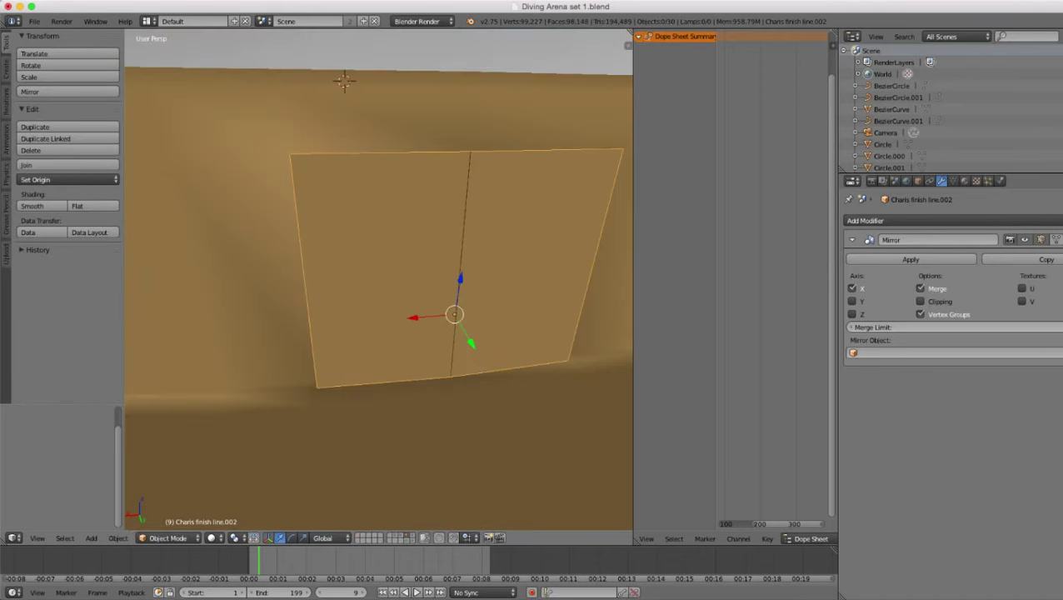
- Select the ring wall, clear the selection, and examine how the door sits in the wall relative to the figure
right_click(237, 275)
scroll(237, 275, "down", 4)
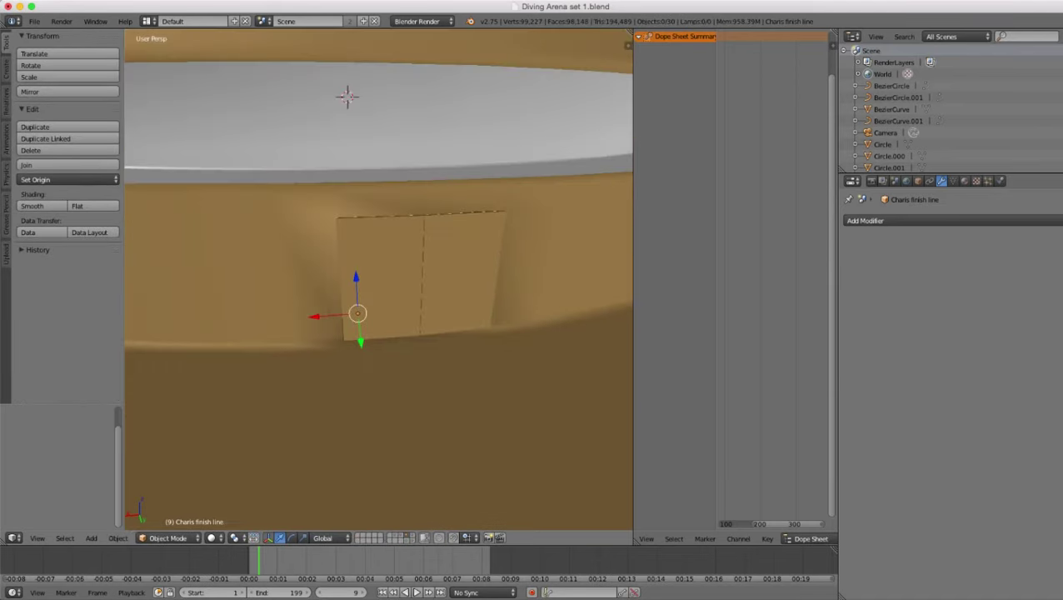
key("Tab")
key("Tab")
scroll(379, 279, "down", 8)
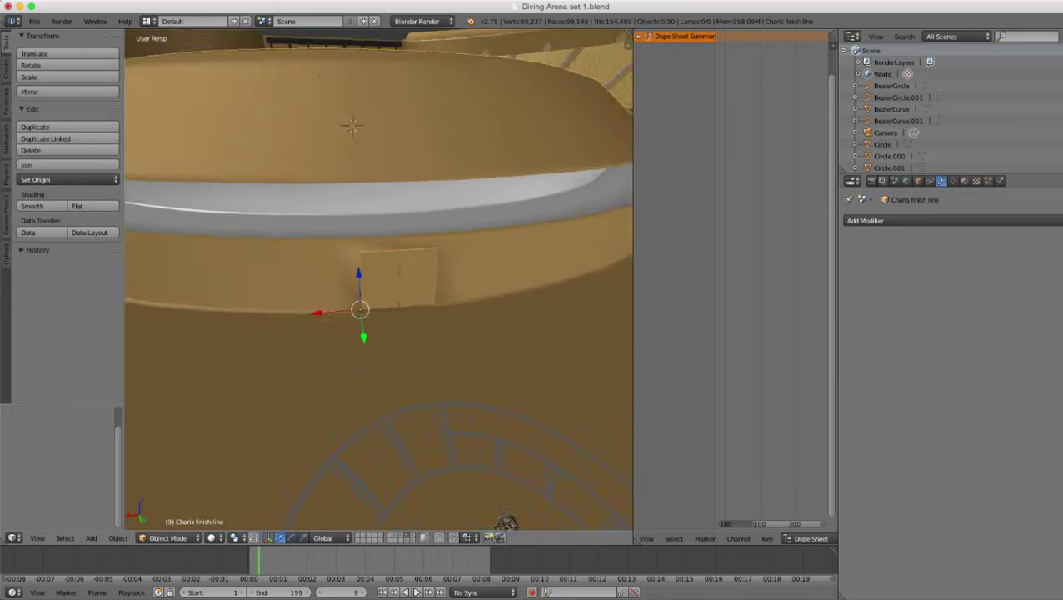
middle_click_drag(380, 279, 296, 282)
middle_click_drag(498, 167, 438, 153)
key("a")
middle_click_drag(423, 326, 387, 377)
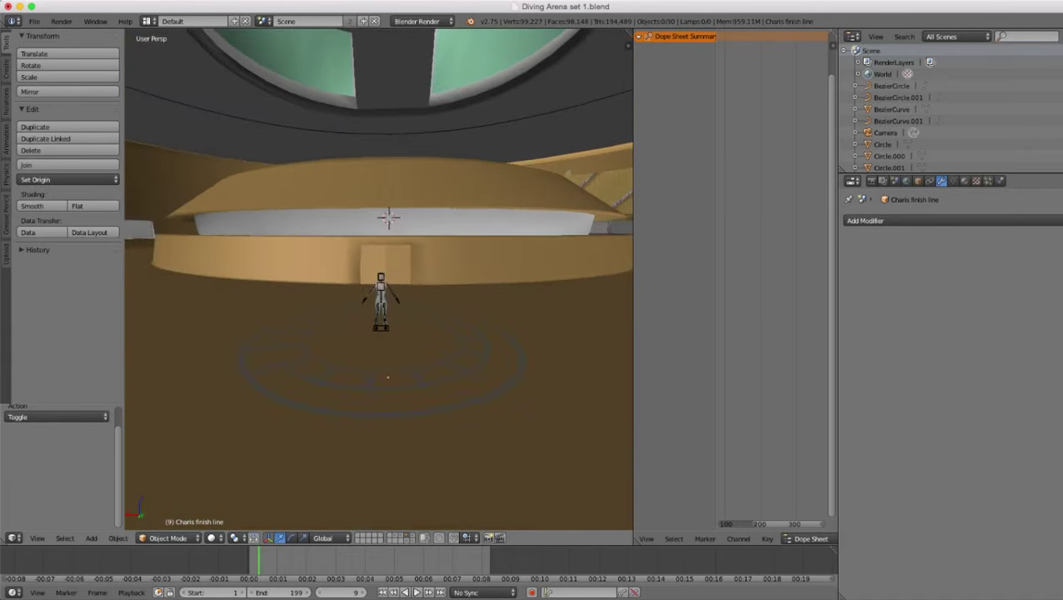
middle_click_drag(379, 280, 379, 321)
scroll(425, 310, "down", 3)
scroll(425, 310, "up", 4)
scroll(379, 279, "down", 2)
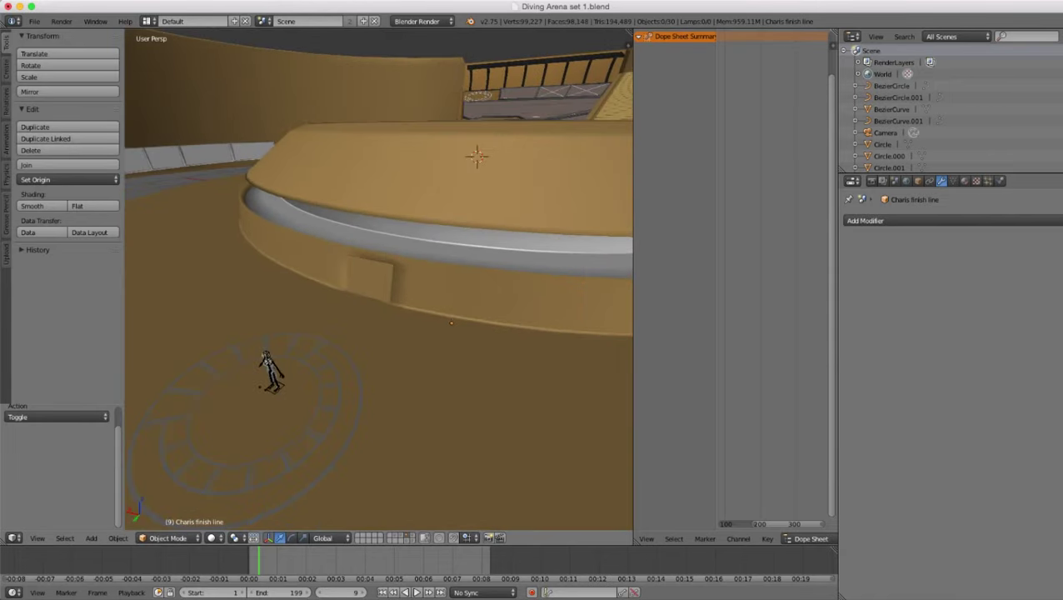
scroll(380, 279, "up", 3)
scroll(379, 279, "down", 4)
middle_click_drag(379, 279, 400, 315, "shift")
scroll(458, 237, "up", 4)
- Select the circular emblem on the floor and examine it around the figure in wireframe and solid shading
key("z")
key("z")
key("z")
scroll(400, 242, "up", 2)
right_click(408, 268)
key("z")
scroll(400, 315, "up", 2)
scroll(391, 292, "down", 5)
mouse_move(366, 283)
middle_mouse_down()
mouse_move(500, 243)
mouse_move(404, 277)
mouse_move(387, 327)
middle_mouse_up()
scroll(404, 277, "up", 3)
scroll(404, 277, "down", 2)
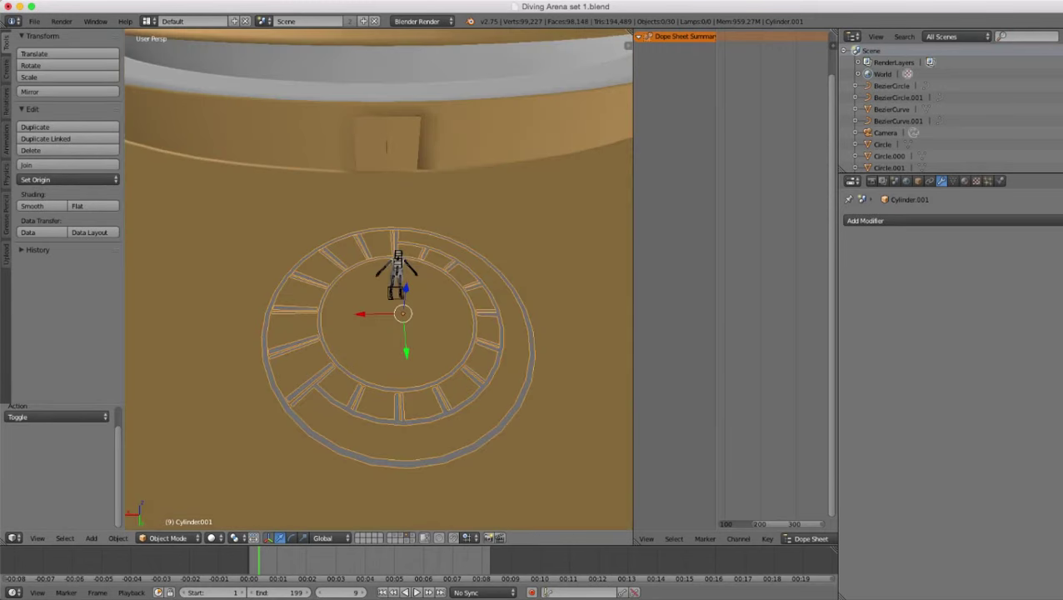
- Select the circle beneath the floor emblem and raise it along Z to the floor surface, with a final move of about 0.374
key("z")
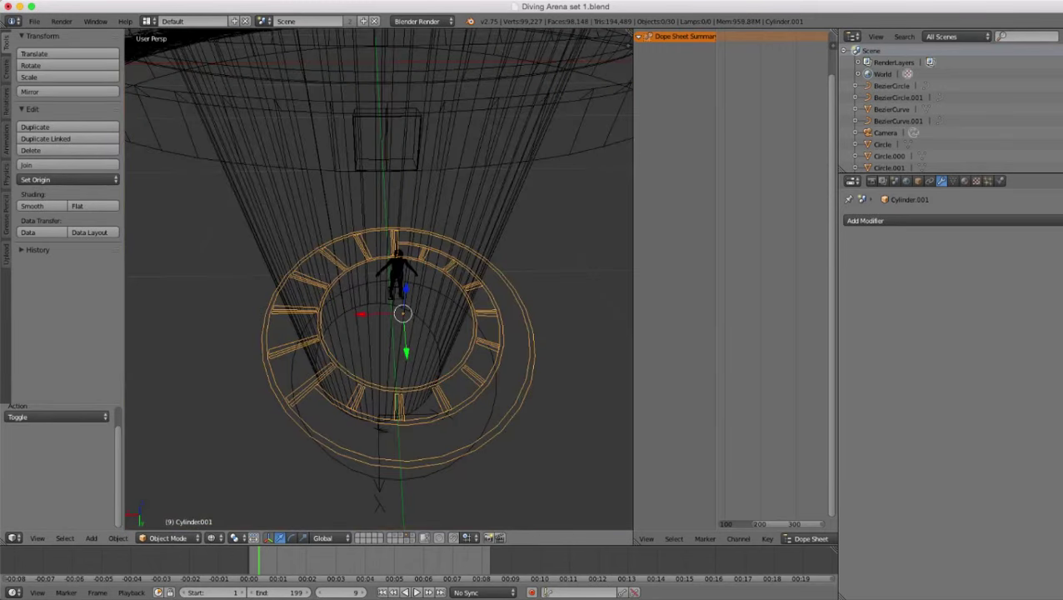
right_click(398, 478)
middle_click_drag(397, 455, 396, 383)
key("z")
left_click_drag(389, 317, 389, 309)
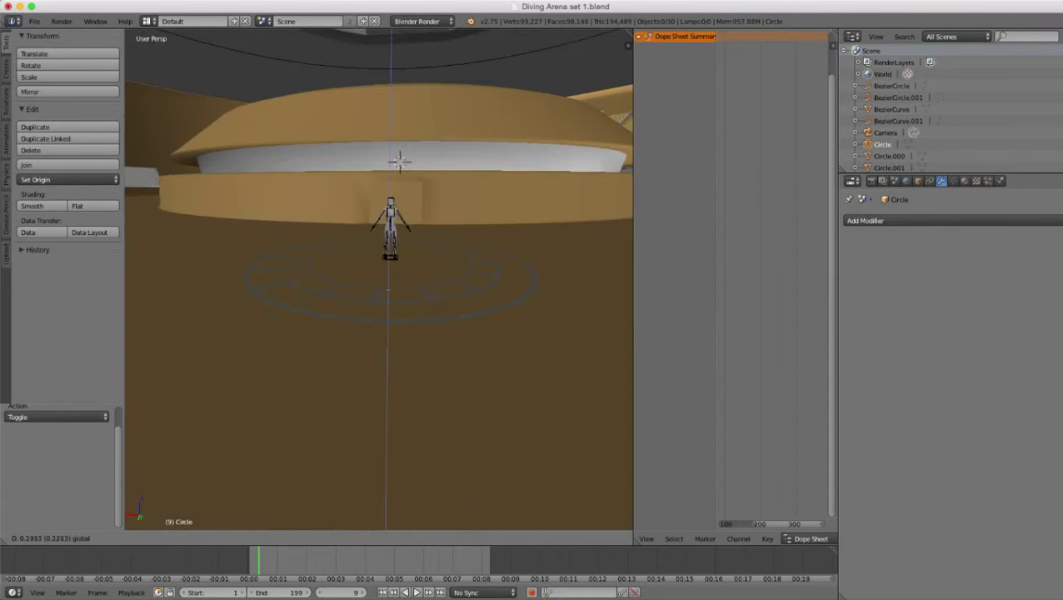
left_click_drag(389, 254, 390, 243)
scroll(389, 244, "down", 2)
middle_click_drag(389, 243, 386, 326)
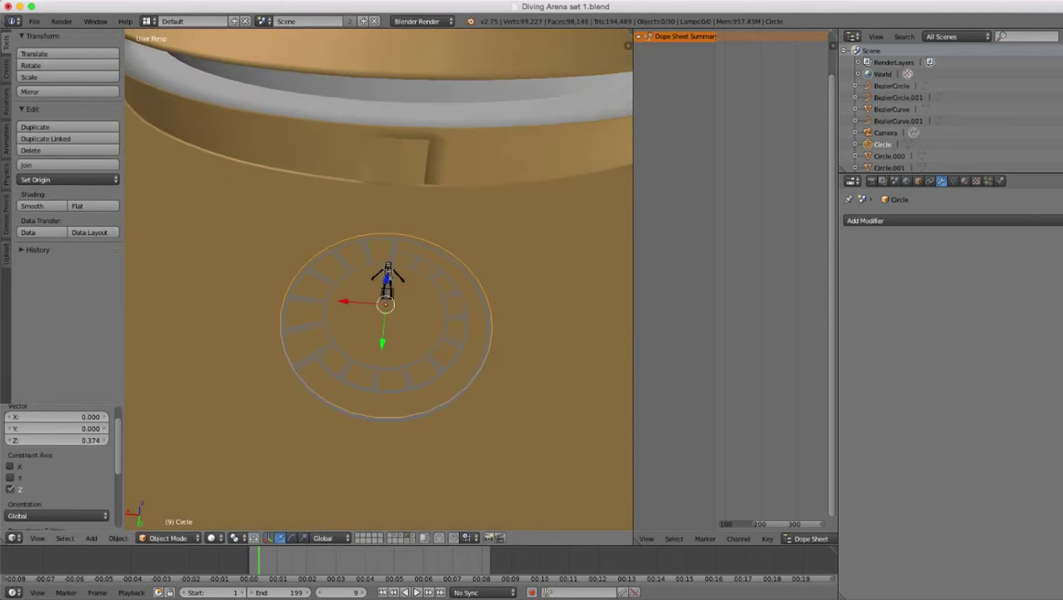
- Extrude the floor circle's outline and scale the new edge loop inward to form a flat ring
scroll(386, 327, "up", 2)
key("Tab")
key("e")
right_click(562, 402)
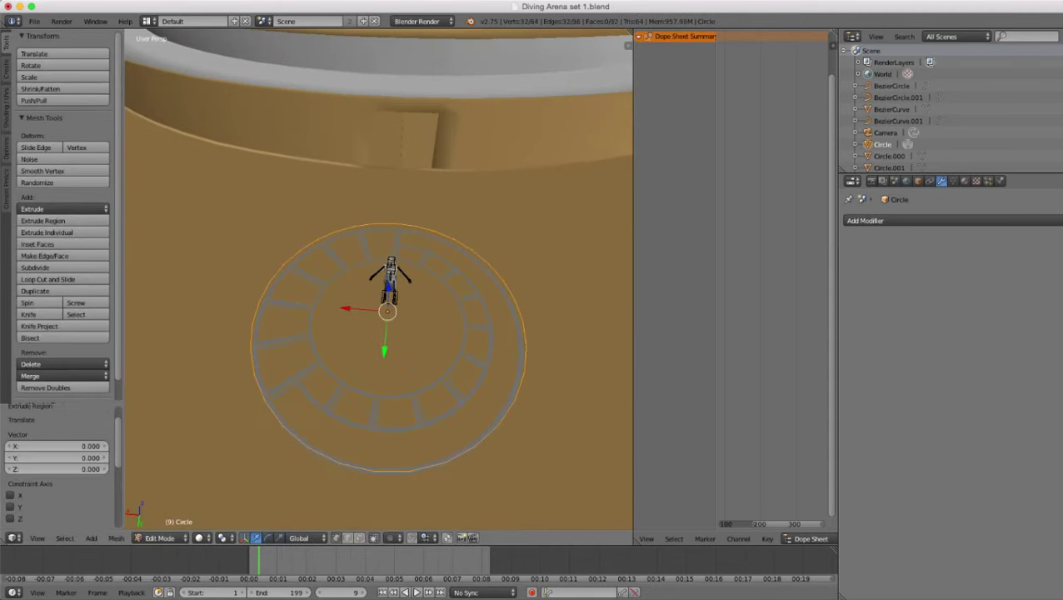
key("s")
left_click(492, 359)
- Extrude the ring's inner loop, scale it to 0 at the centre, and remove the doubled vertices
key("e")
key("Escape")
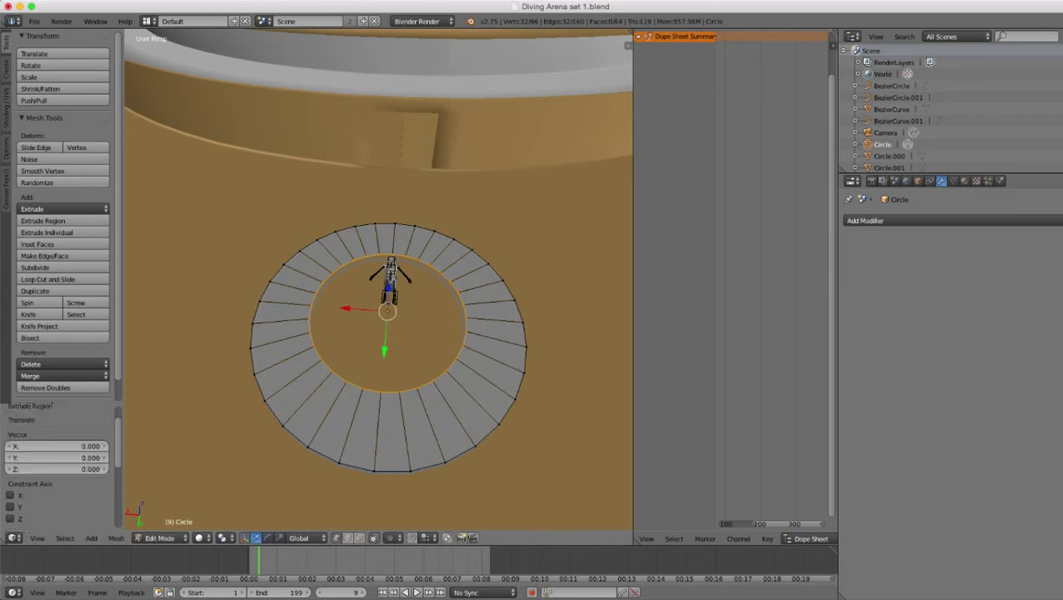
key("s")
key("0")
key("Return")
key("w")
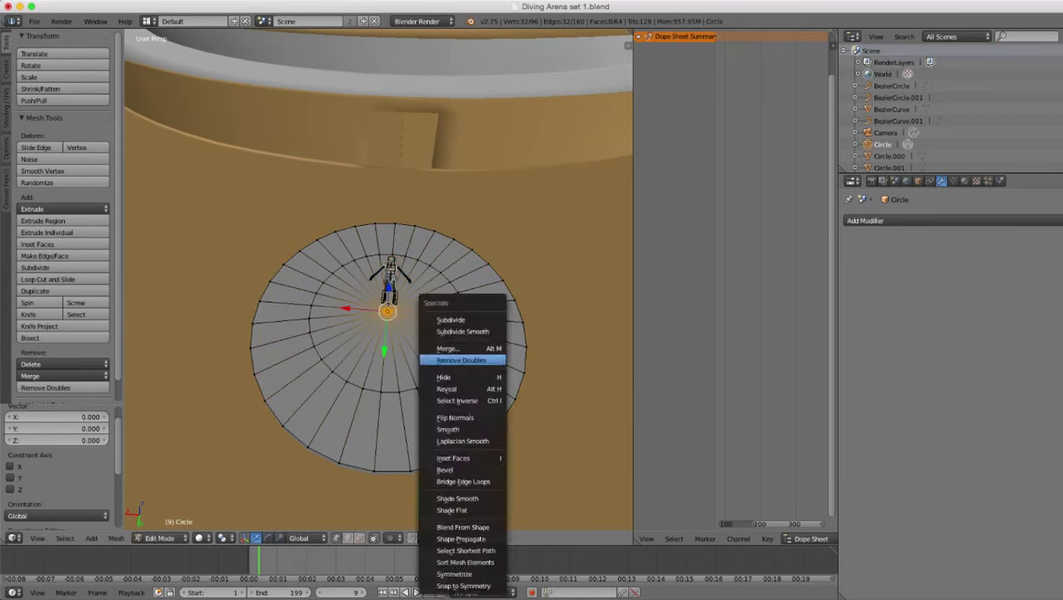
left_click(460, 360)
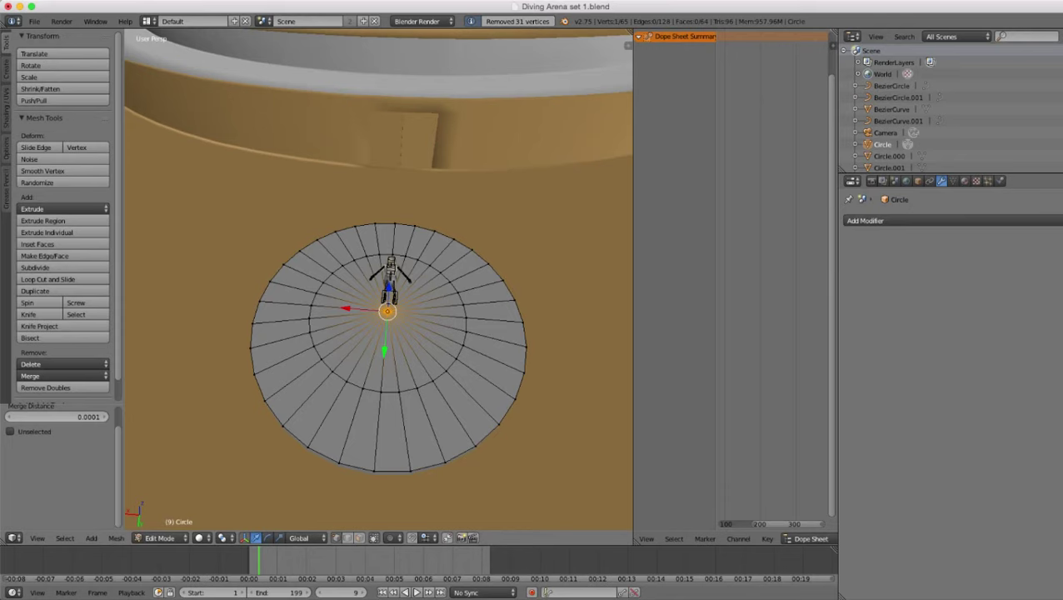
- Select the whole disc and extrude it down along Z by about 0.032 to give it thickness
key("Tab")
key("Tab")
key("a")
key("a")
middle_click_drag(415, 64, 414, 203)
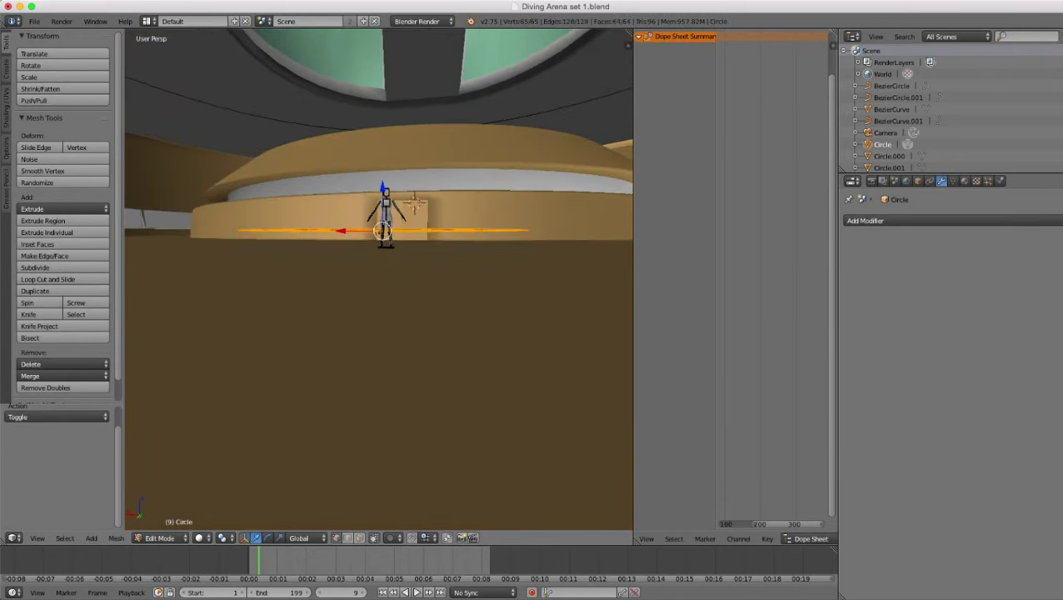
key("e")
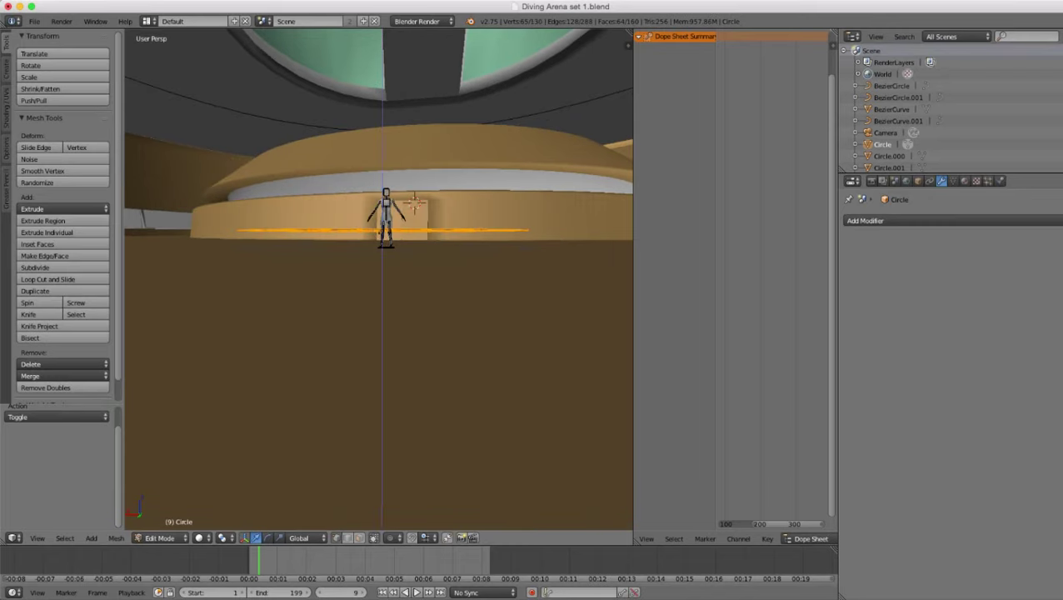
key("z")
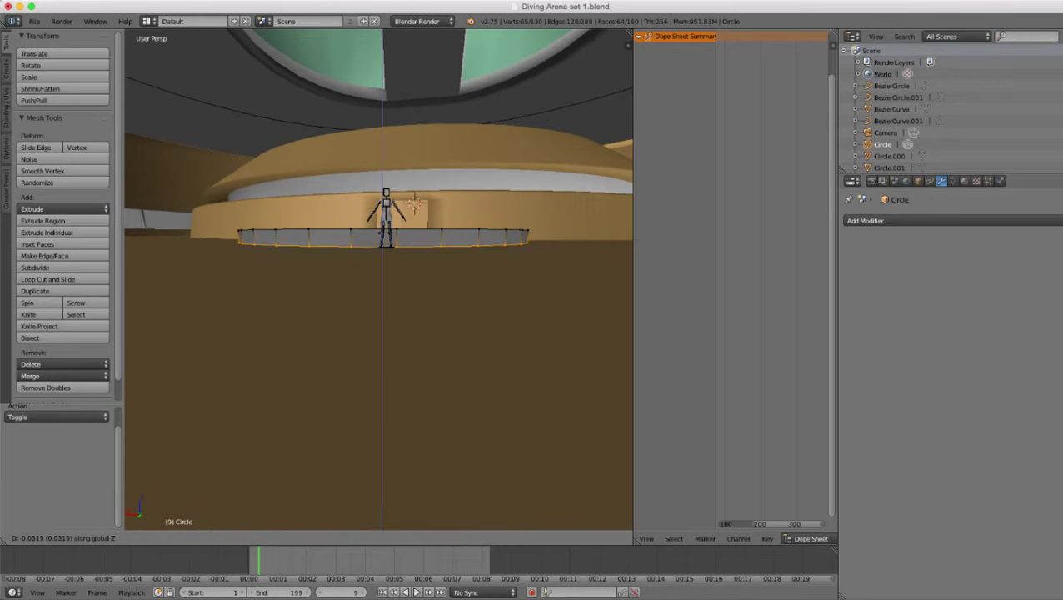
key("Return")
key("Tab")
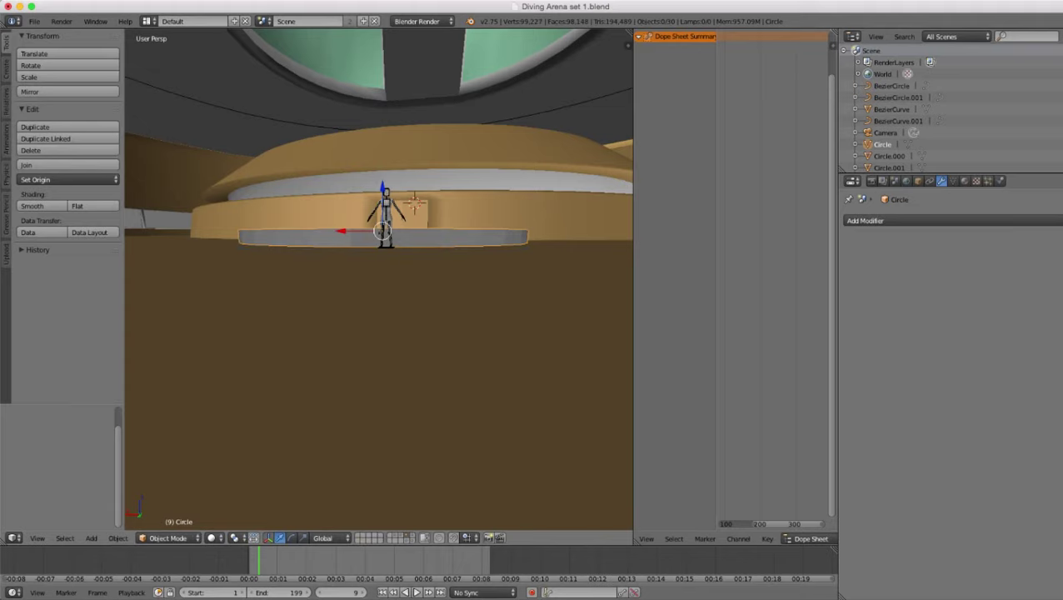
- Lower the disc along Z by about 0.030 towards the floor and apply smooth shading
left_click_drag(383, 186, 382, 196)
scroll(382, 196, "down", 3)
middle_click_drag(382, 200, 291, 210)
scroll(221, 222, "up", 3)
scroll(292, 210, "down", 3)
middle_click_drag(441, 42, 537, 76)
scroll(546, 41, "up", 3)
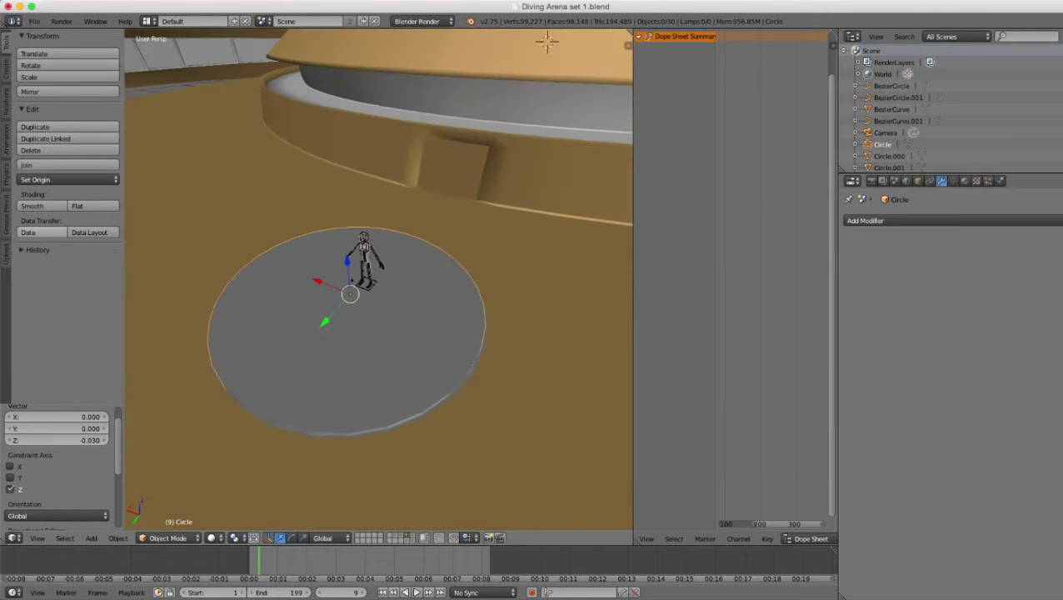
left_click(42, 206)
- Add three loop cuts around the disc's rim: one near the top face's edge and two on the side wall
mouse_move(333, 275)
middle_mouse_down()
mouse_move(392, 238)
mouse_move(379, 220)
middle_mouse_up()
scroll(392, 238, "up", 3)
key("Tab")
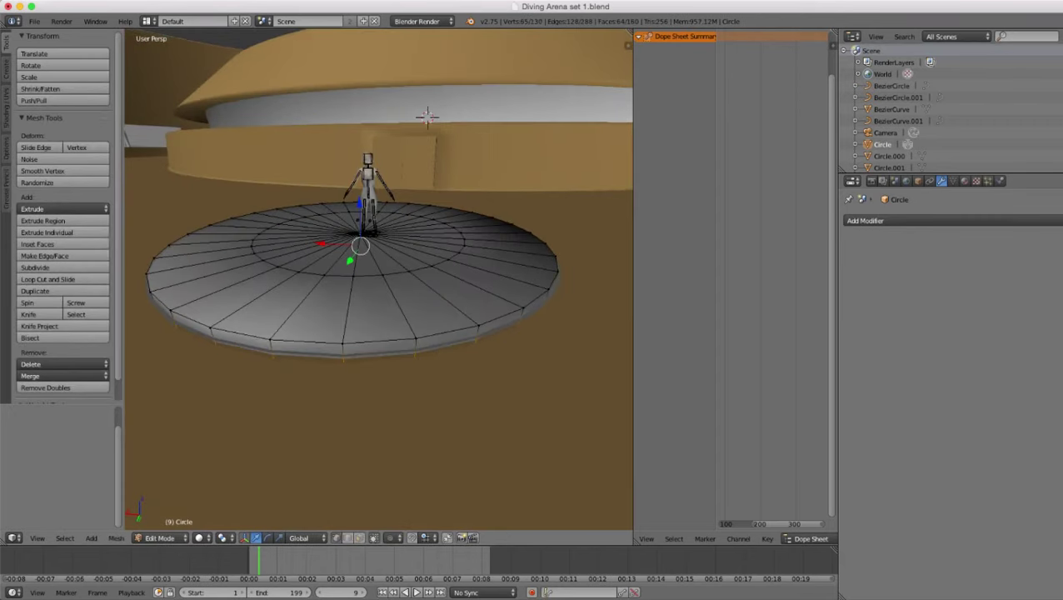
key("ctrl+r")
left_click(398, 303)
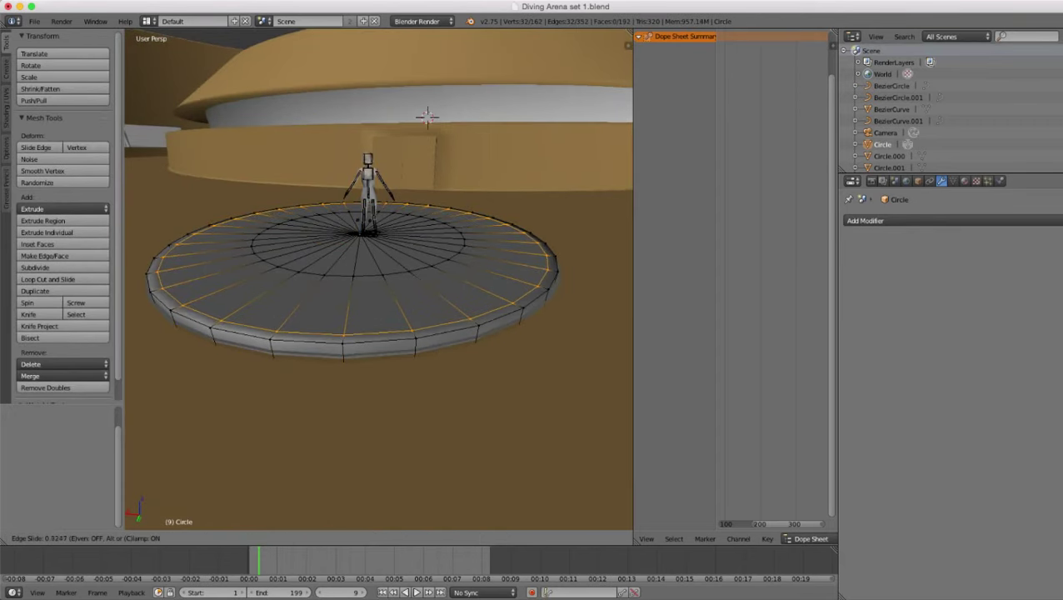
left_click(405, 332)
key("ctrl+r")
left_click(409, 344)
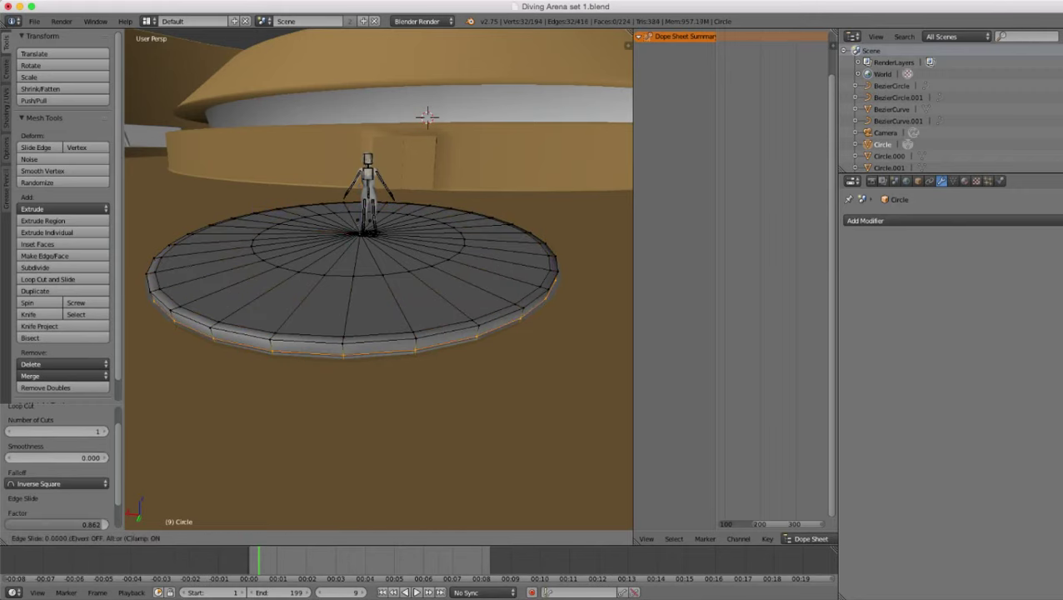
left_click(408, 352)
key("ctrl+r")
left_click(408, 344)
left_click(408, 343)
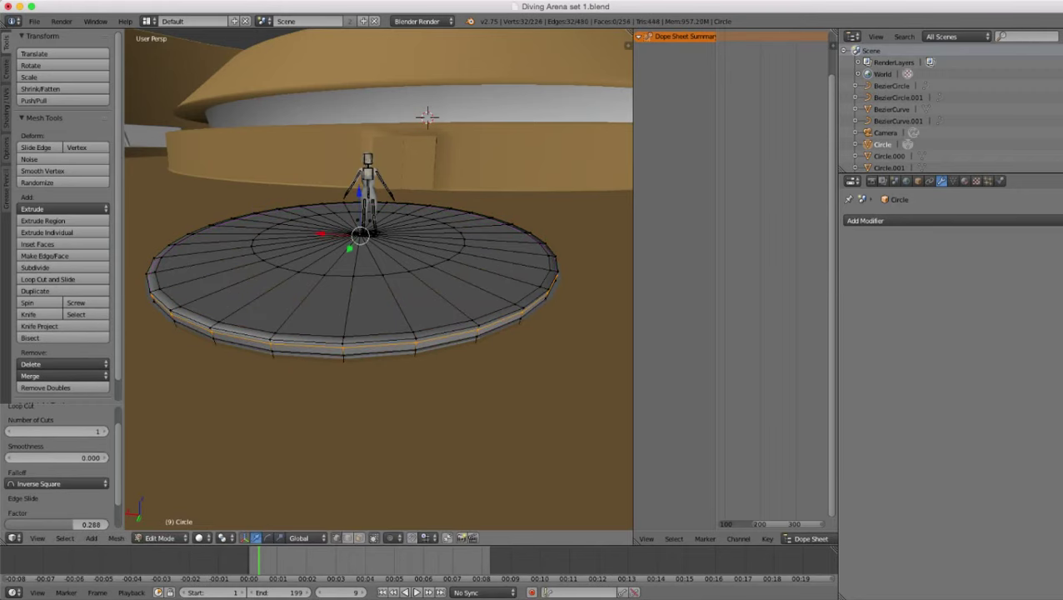
- Add a Subdivision Surface modifier to the disc and turn off its display in the viewport
key("Tab")
scroll(409, 342, "down", 4)
middle_click_drag(408, 342, 404, 425)
scroll(403, 425, "up", 2)
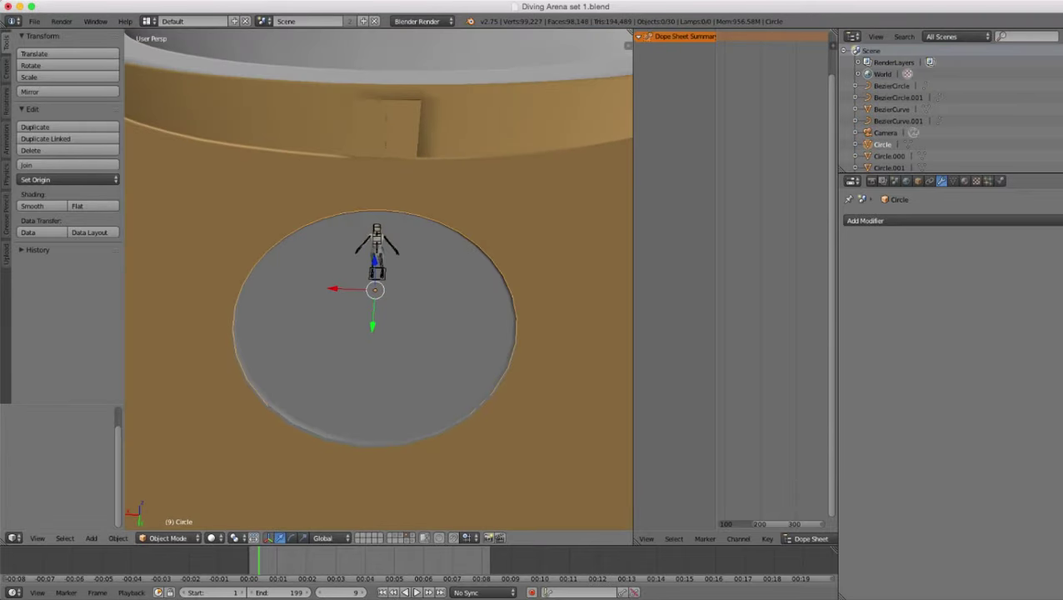
middle_click_drag(404, 425, 359, 375)
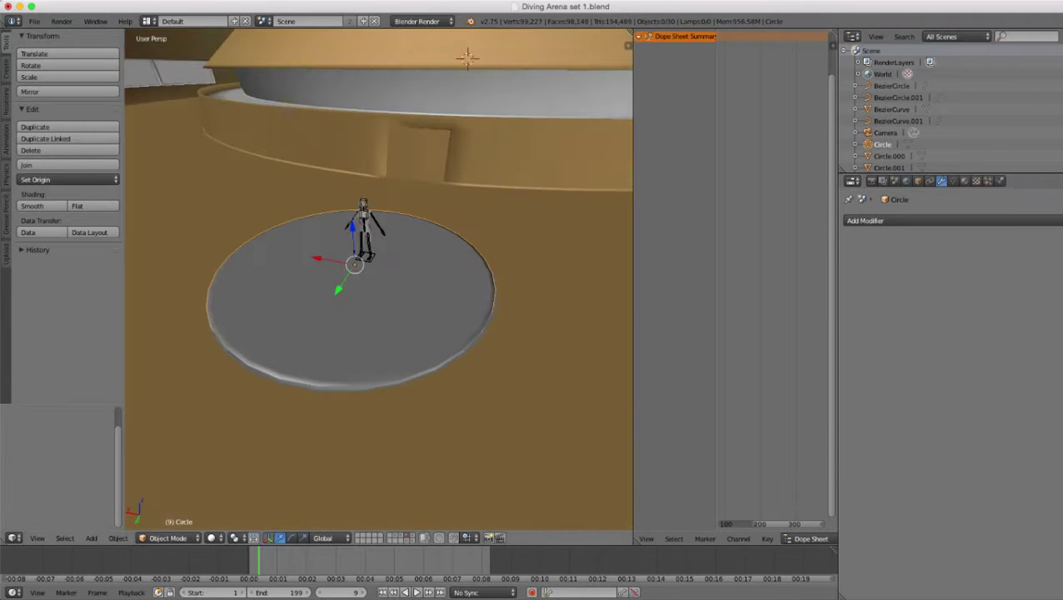
scroll(358, 375, "up", 2)
left_click(915, 221)
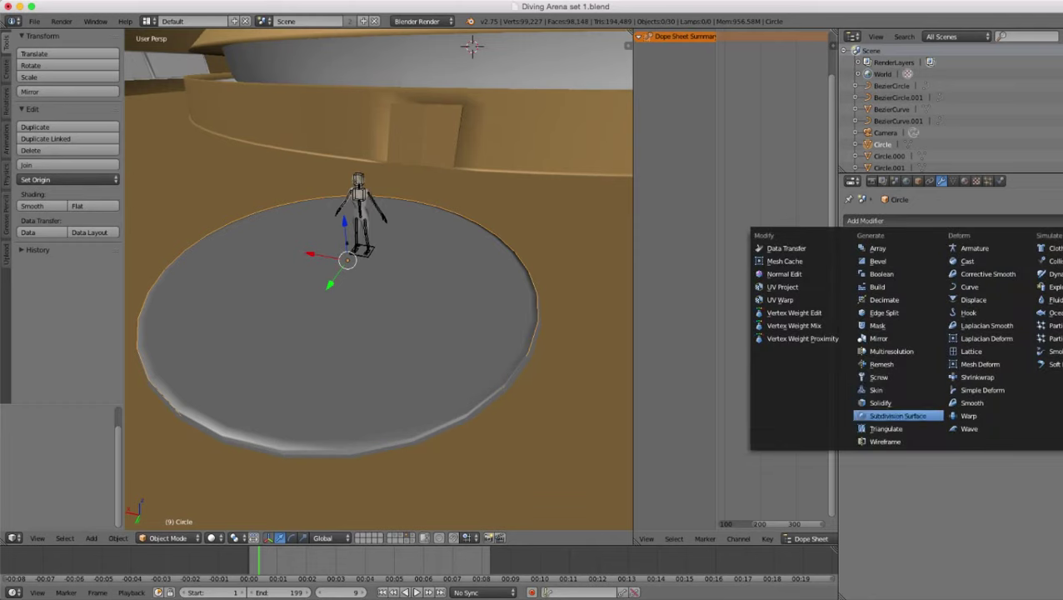
left_click(898, 415)
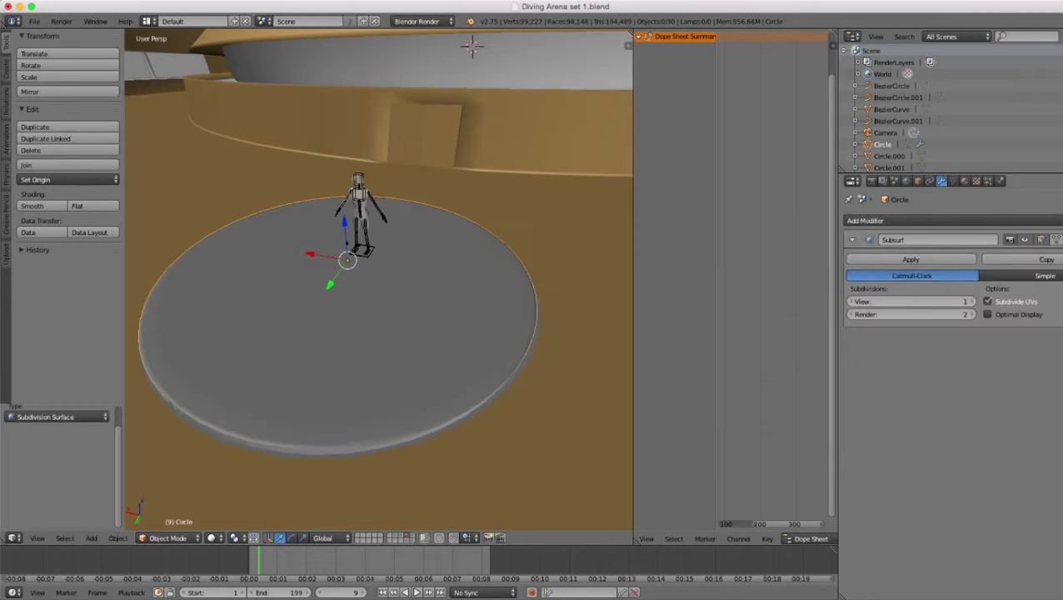
left_click(1025, 240)
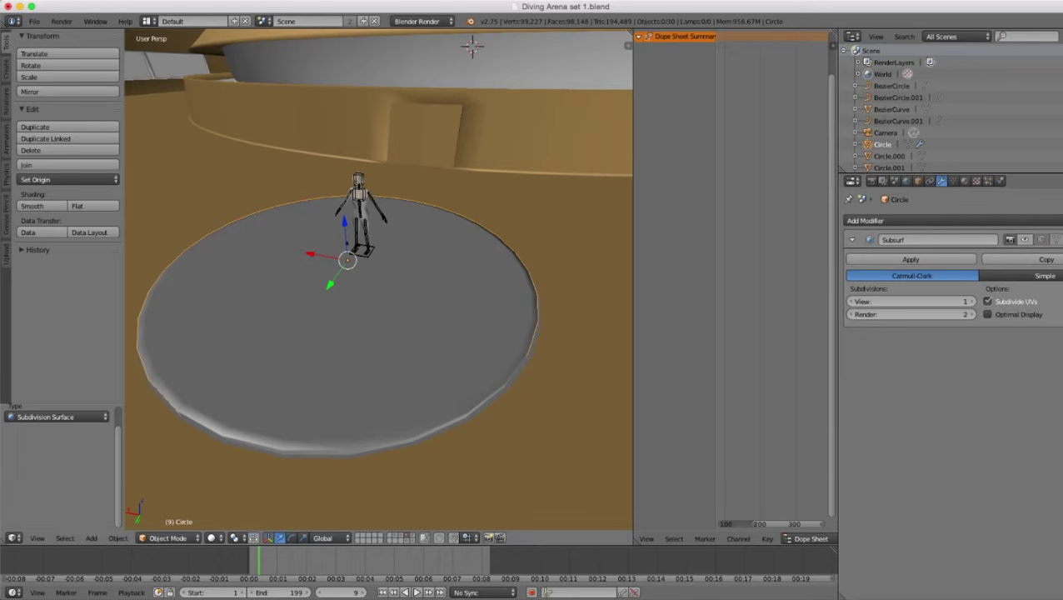
- Select the circular emblem inside the disc and raise it along Z by about 0.019 above the disc's surface
scroll(378, 280, "down", 2)
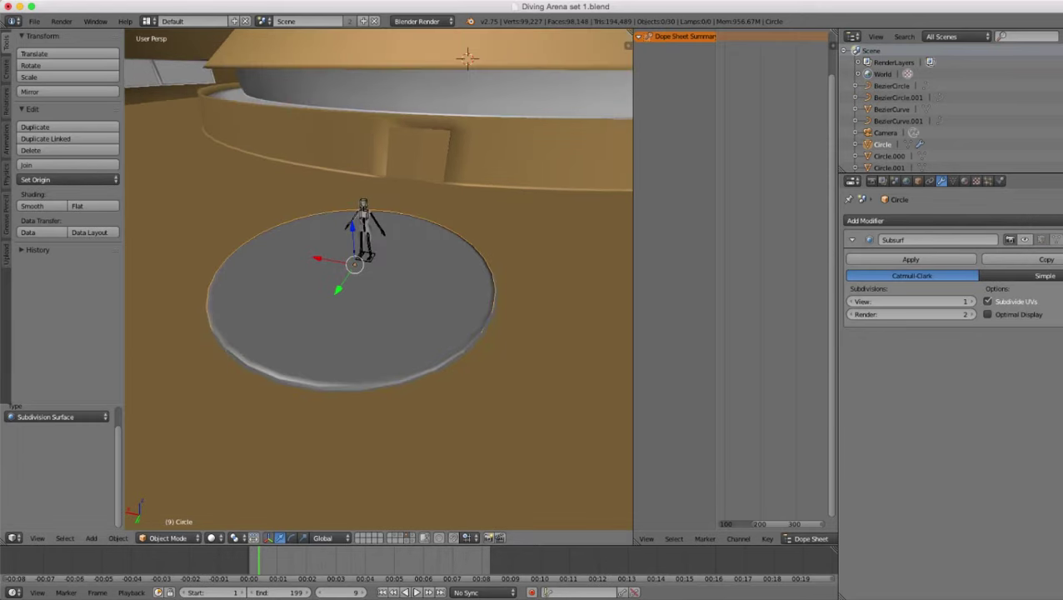
right_click(491, 359)
key("z")
key("z")
right_click(367, 333)
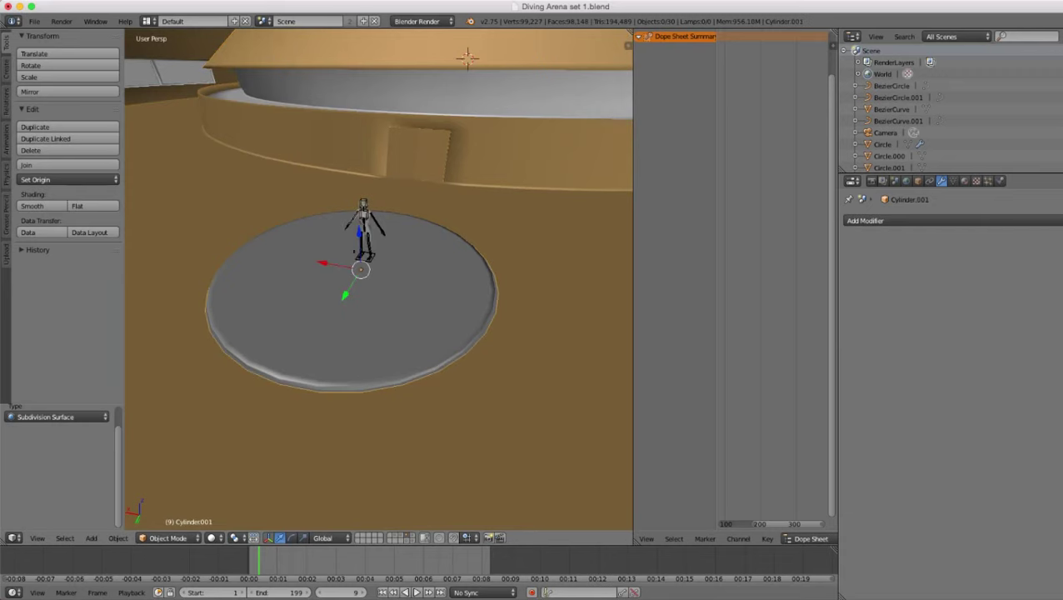
key("z")
middle_click_drag(367, 333, 367, 310)
scroll(367, 310, "up", 4)
key("z")
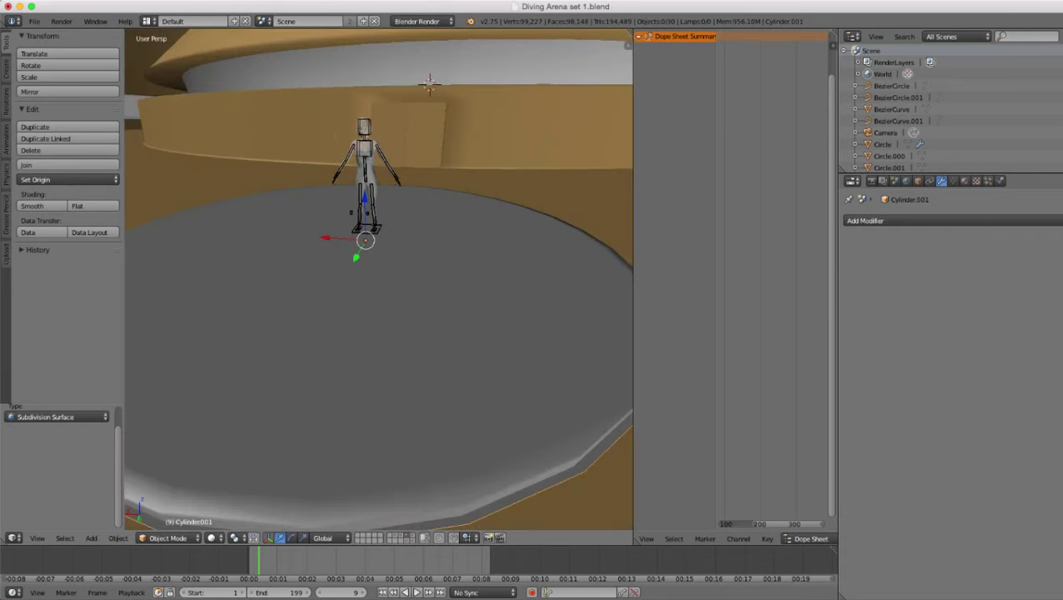
key("g")
key("z")
left_click_drag(365, 181, 365, 177)
left_click(530, 269)
middle_click_drag(530, 269, 518, 323)
scroll(518, 323, "down", 2)
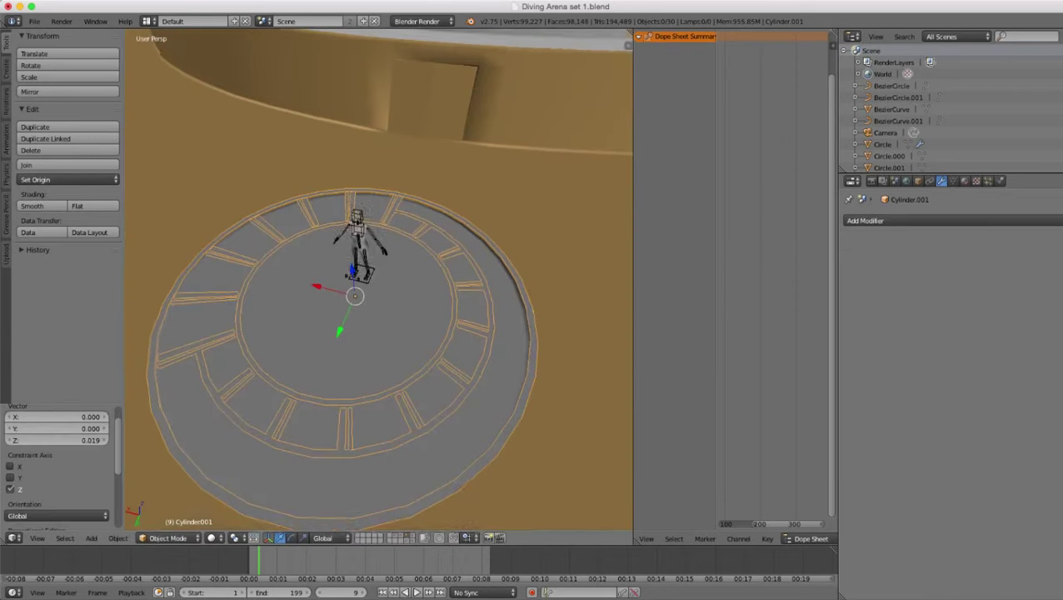
- Try scaling the emblem down, and compare it with the disc in a top orthographic wireframe view
key("s")
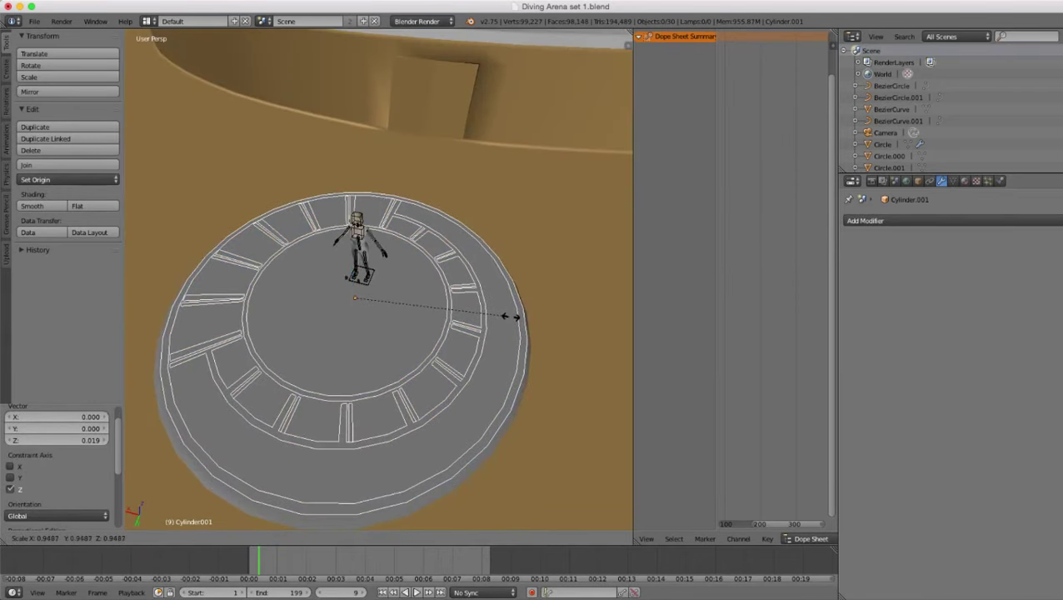
key("Escape")
scroll(379, 280, "down", 2)
key("z")
middle_click_drag(379, 279, 375, 329)
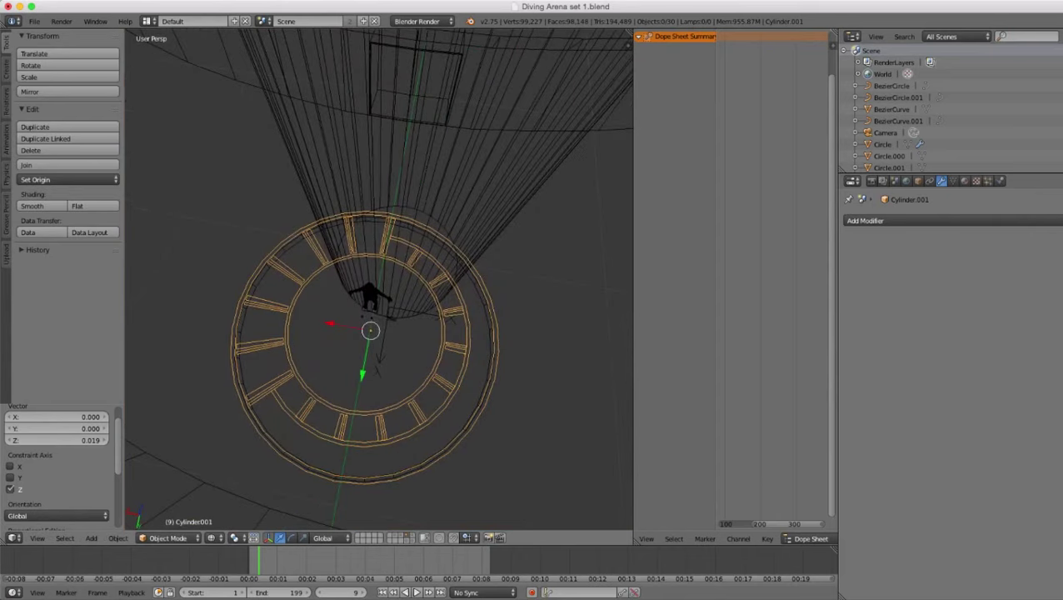
key("KP_7")
key("KP_5")
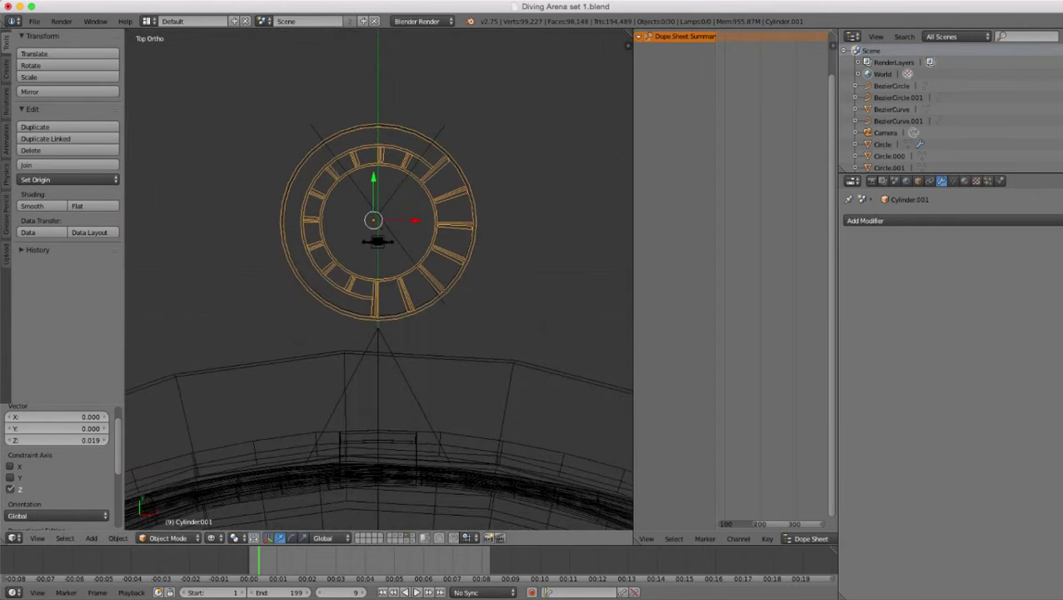
key("z")
scroll(380, 279, "up", 1)
key("z")
scroll(379, 279, "up", 2)
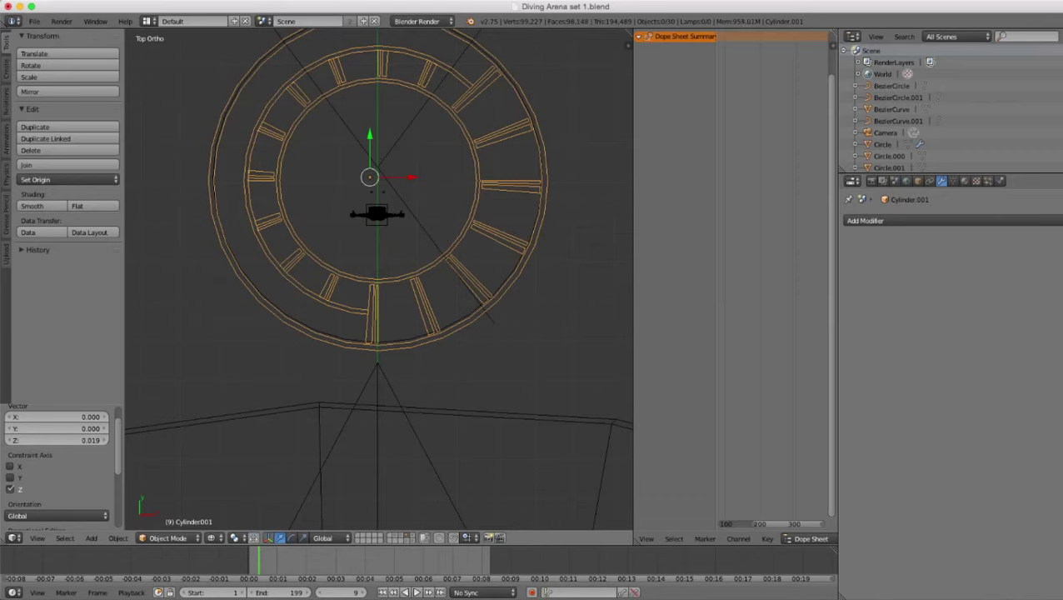
- Select the disc and set its origin to its geometry
right_click_drag(450, 325, 440, 327)
right_click(440, 327)
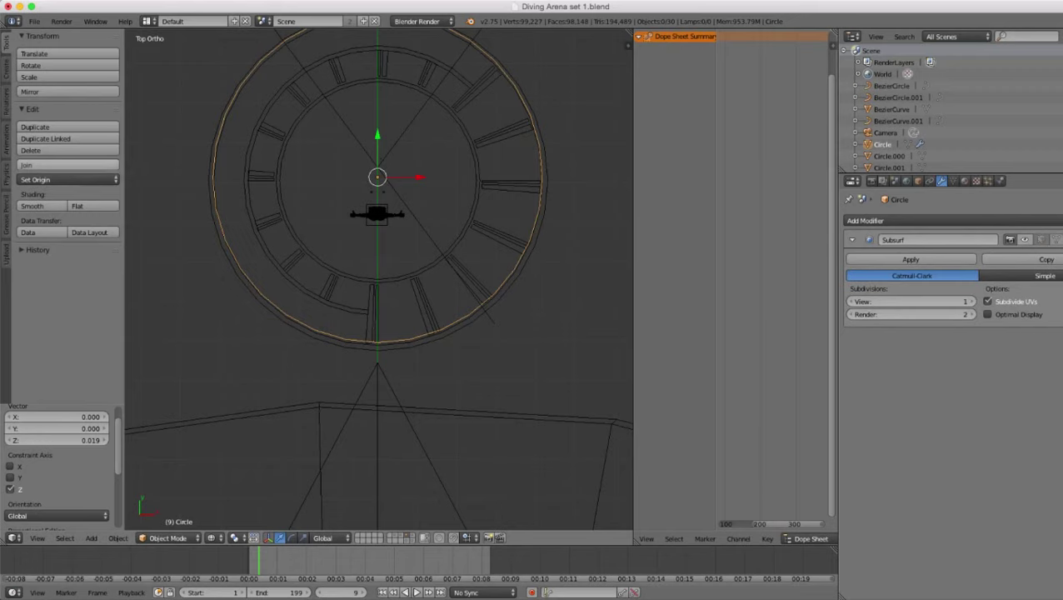
left_click(66, 179)
left_click(61, 206)
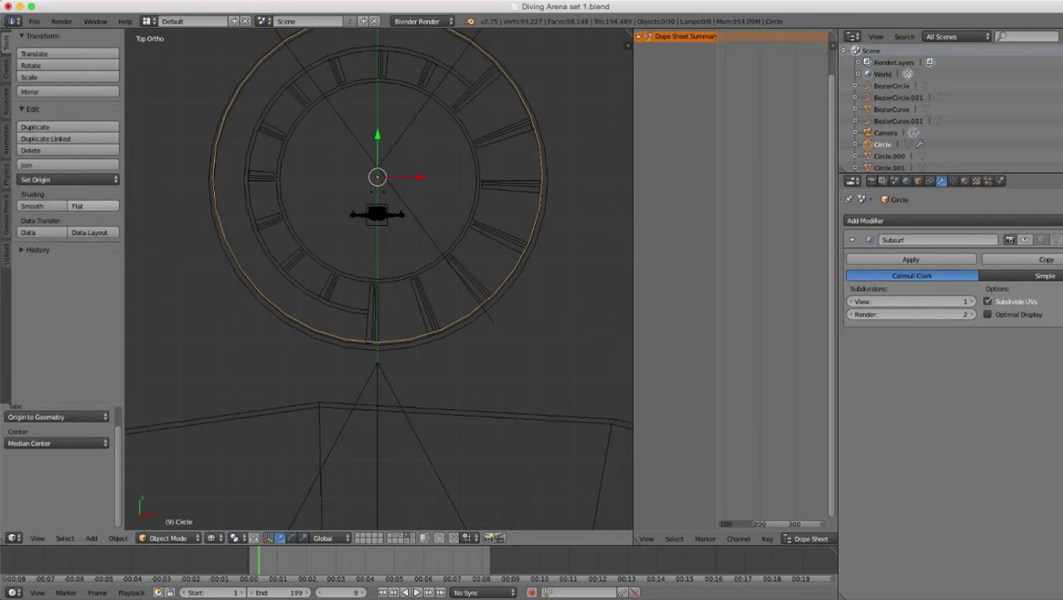
- Compare the outlines of emblem and disc from the top, and scale the emblem uniformly by about 0.912
right_click(261, 177)
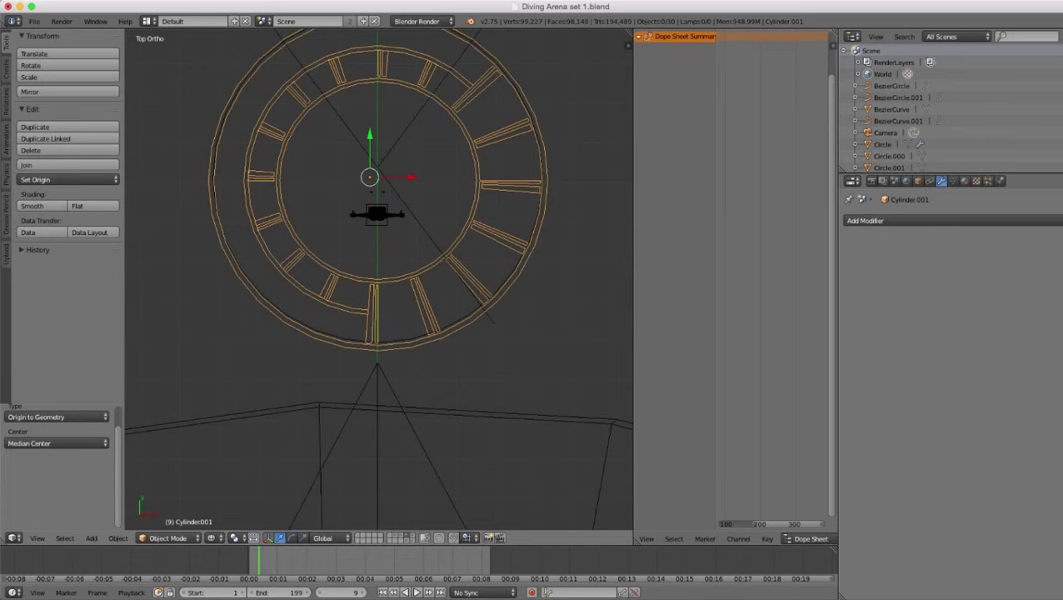
middle_click_drag(317, 217, 305, 280, "shift")
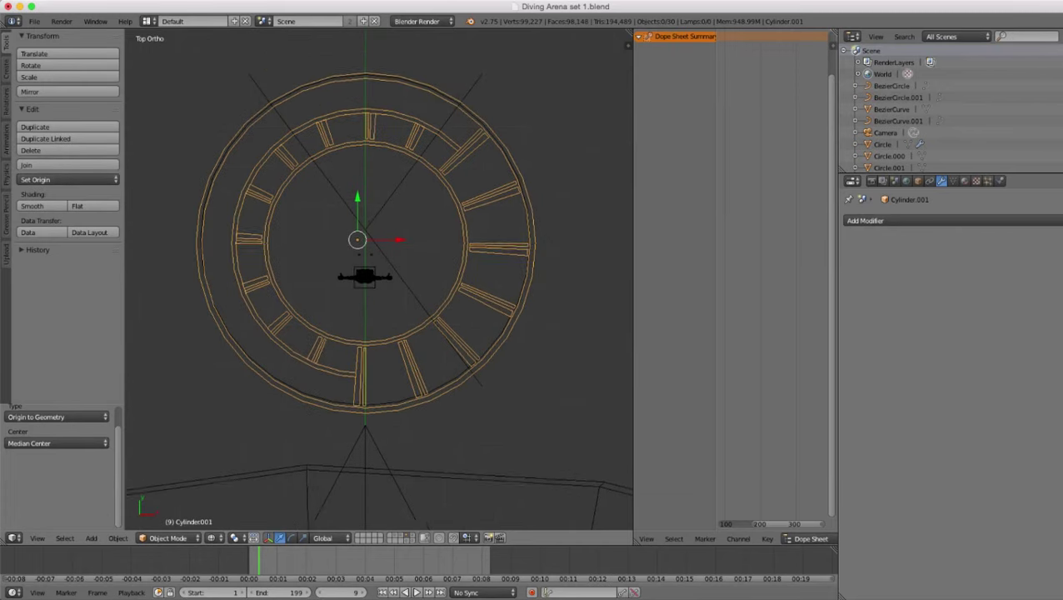
scroll(379, 280, "up", 2)
scroll(379, 279, "down", 2)
right_click(392, 404)
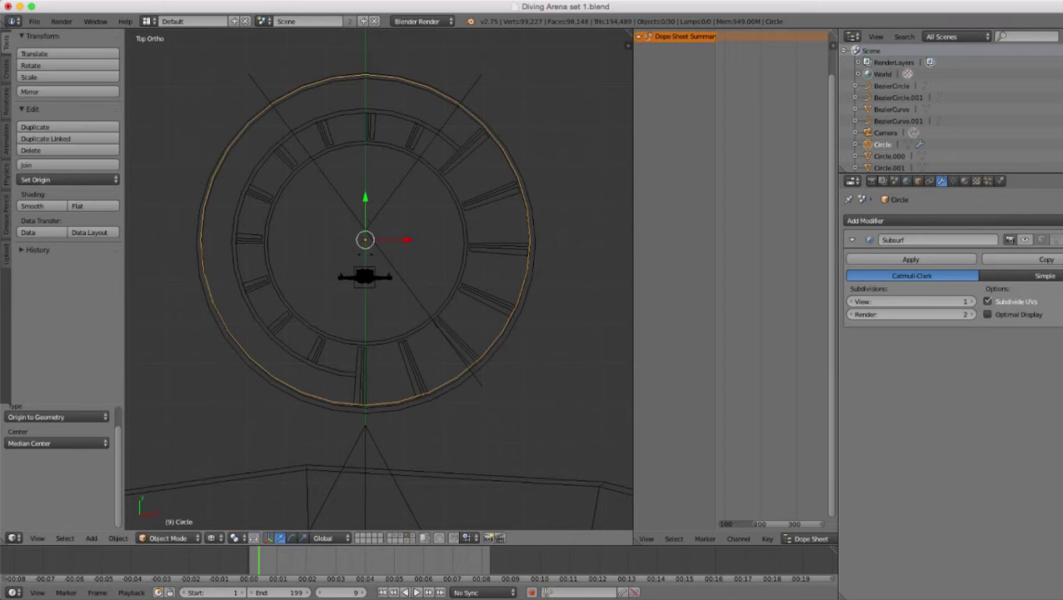
right_click(532, 267)
scroll(532, 267, "up", 2)
key("s")
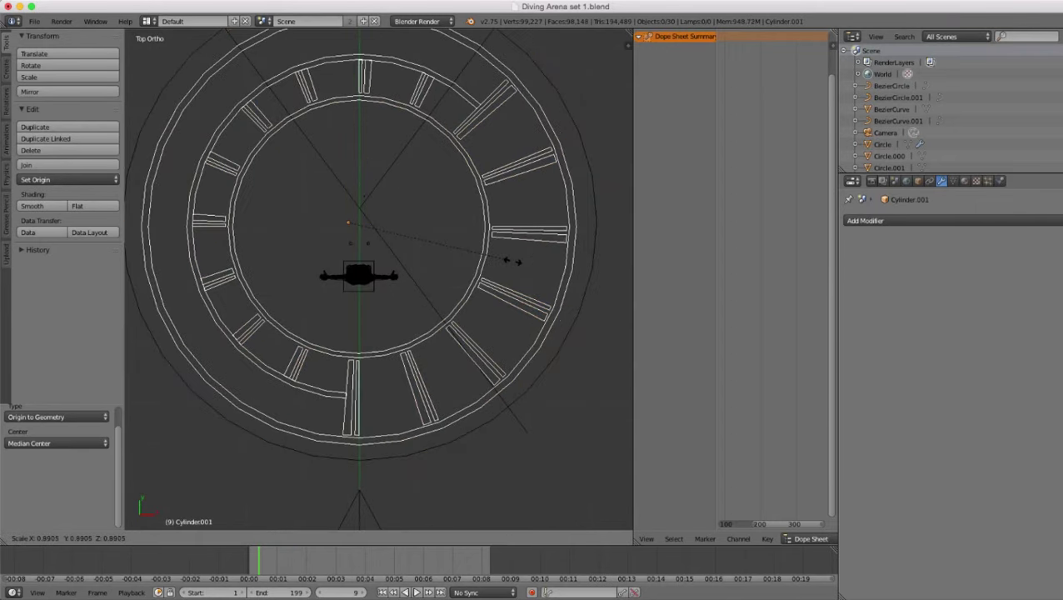
left_click(513, 264)
scroll(513, 264, "down", 3)
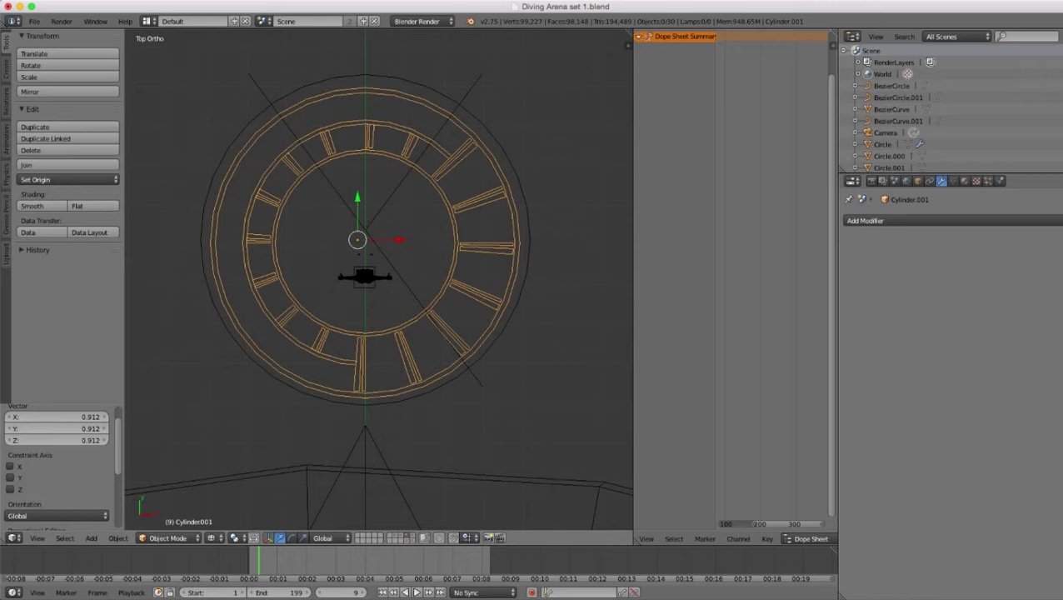
- Snap the 3D cursor to the emblem's inner ring loop and set the emblem's origin to the 3D cursor
scroll(379, 280, "up", 2)
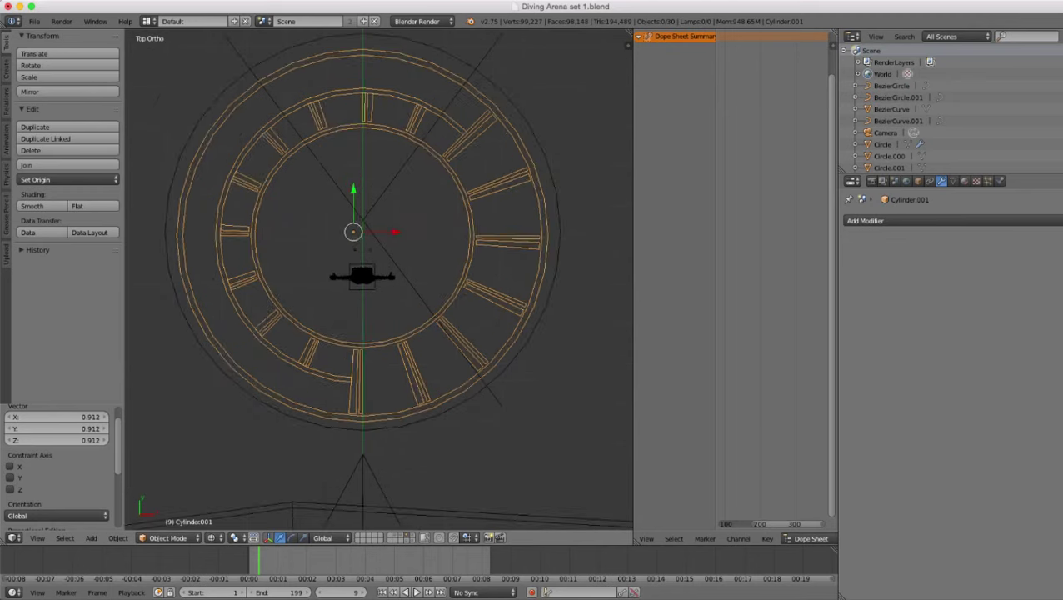
key("Tab")
right_click(407, 347, "alt")
scroll(379, 279, "up", 1)
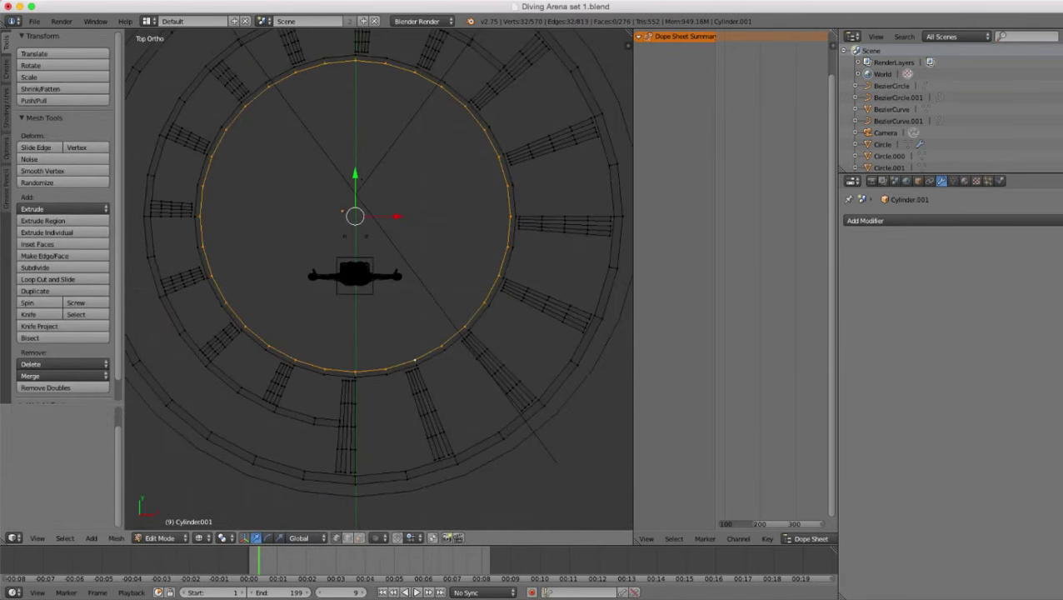
key("shift+s")
left_click(400, 339)
key("Tab")
left_click(67, 179)
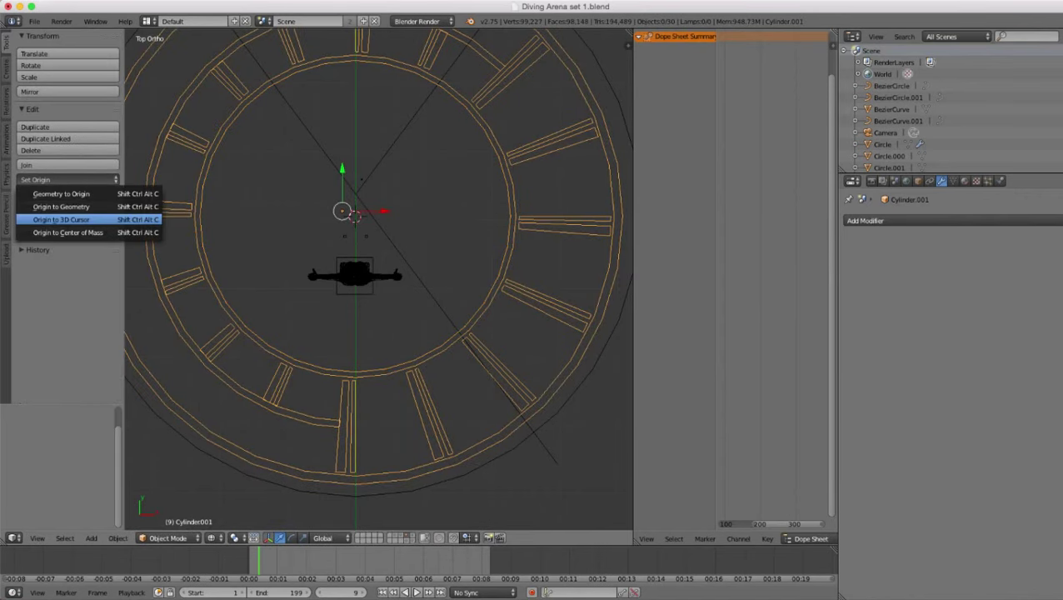
left_click(62, 220)
scroll(379, 280, "down", 2)
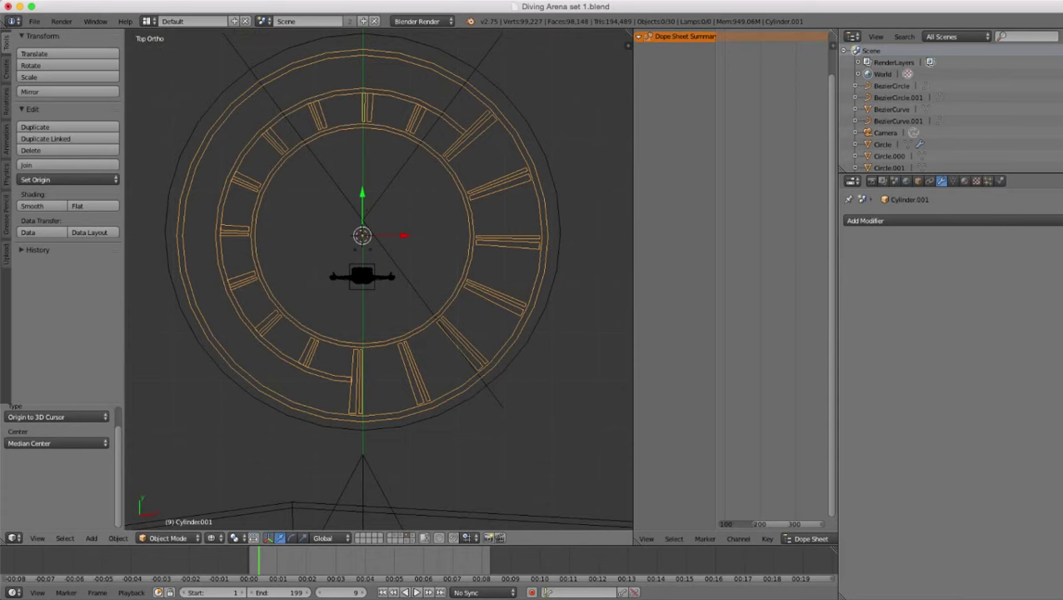
- Snap the 3D cursor to the disc's origin and snap the emblem to the cursor to centre it on the disc
right_click(169, 267)
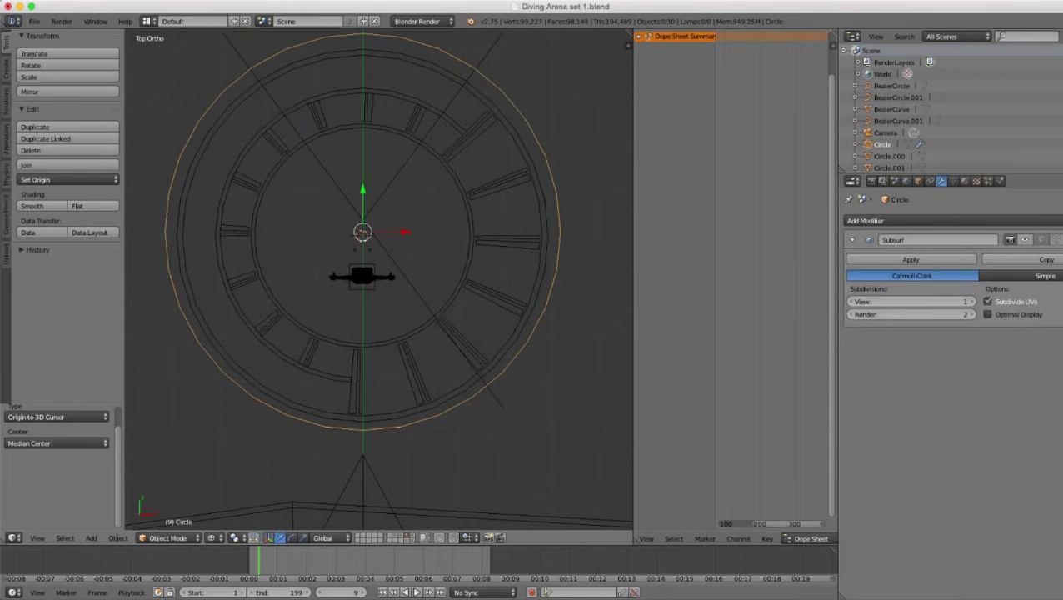
right_click(180, 265)
right_click(556, 188)
key("shift+s")
left_click(554, 188)
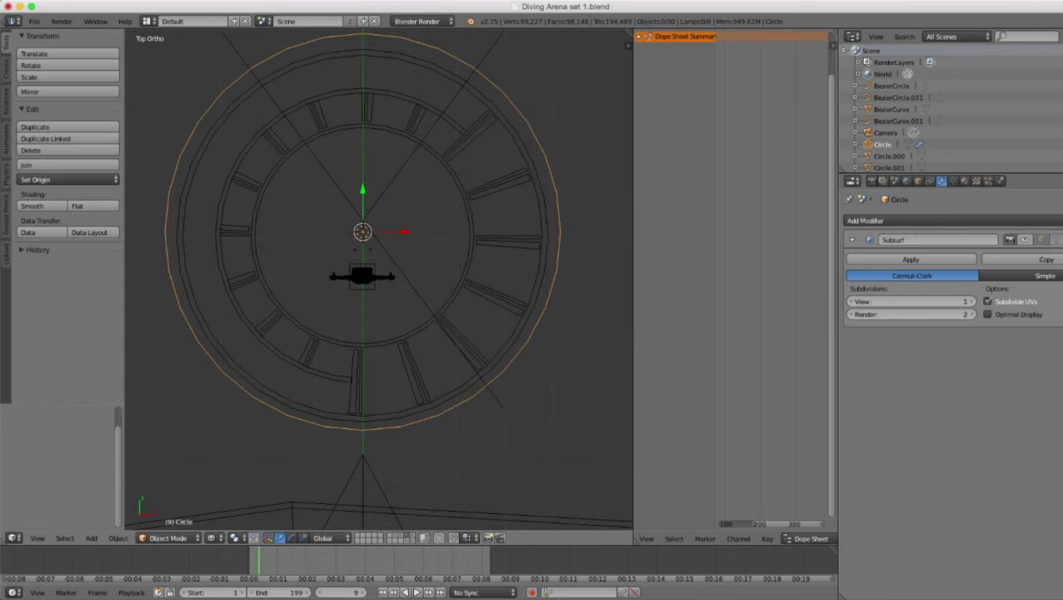
right_click(485, 237)
key("shift+s")
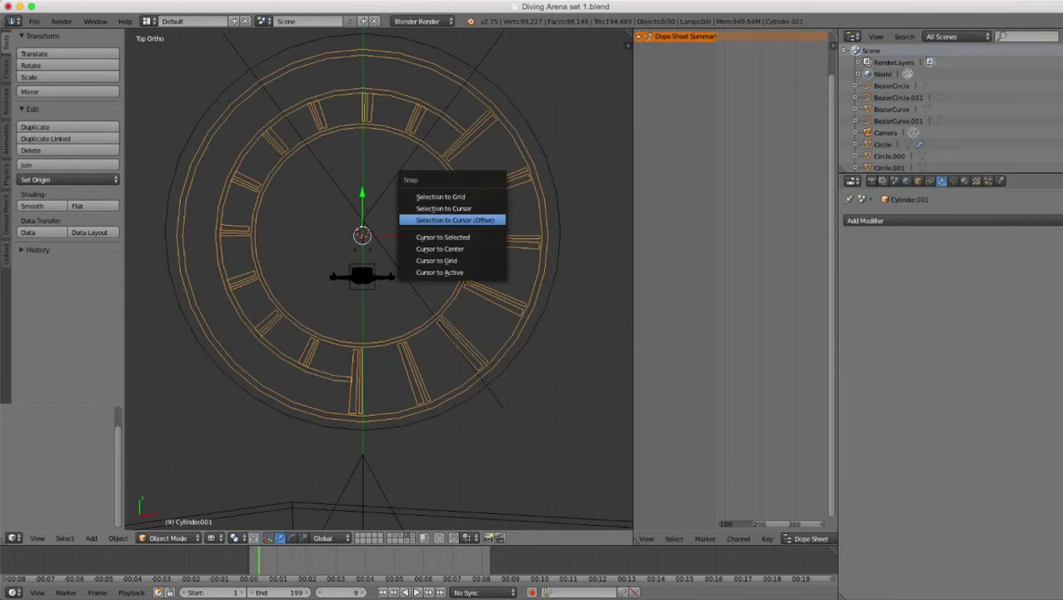
key("Return")
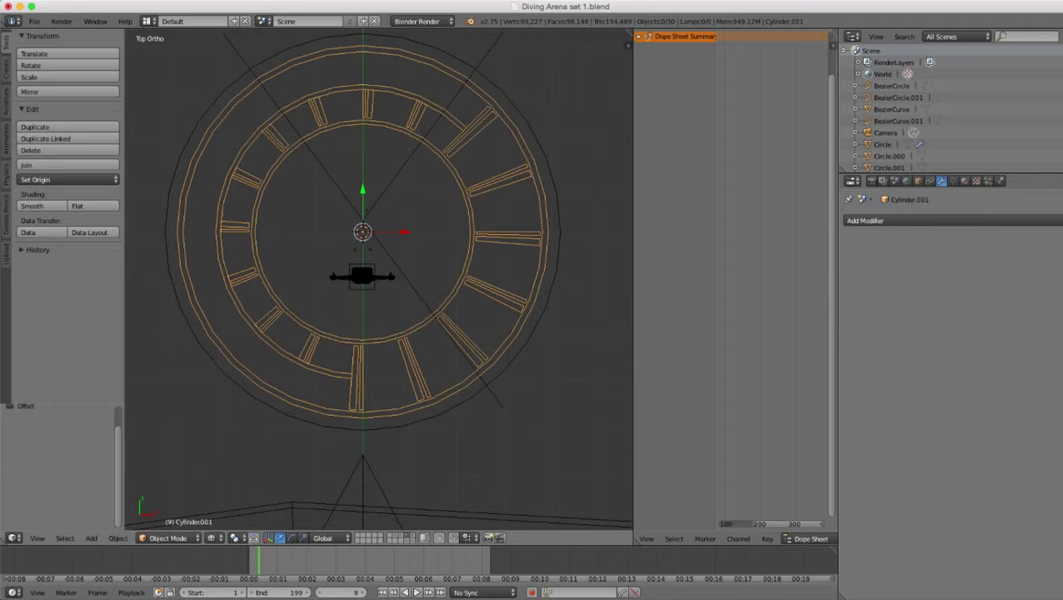
- Return to solid shading in a perspective view and raise the emblem slightly along Z above the disc's top surface
key("z")
mouse_move(358, 333)
middle_mouse_down()
mouse_move(388, 284)
mouse_move(500, 225)
middle_mouse_up()
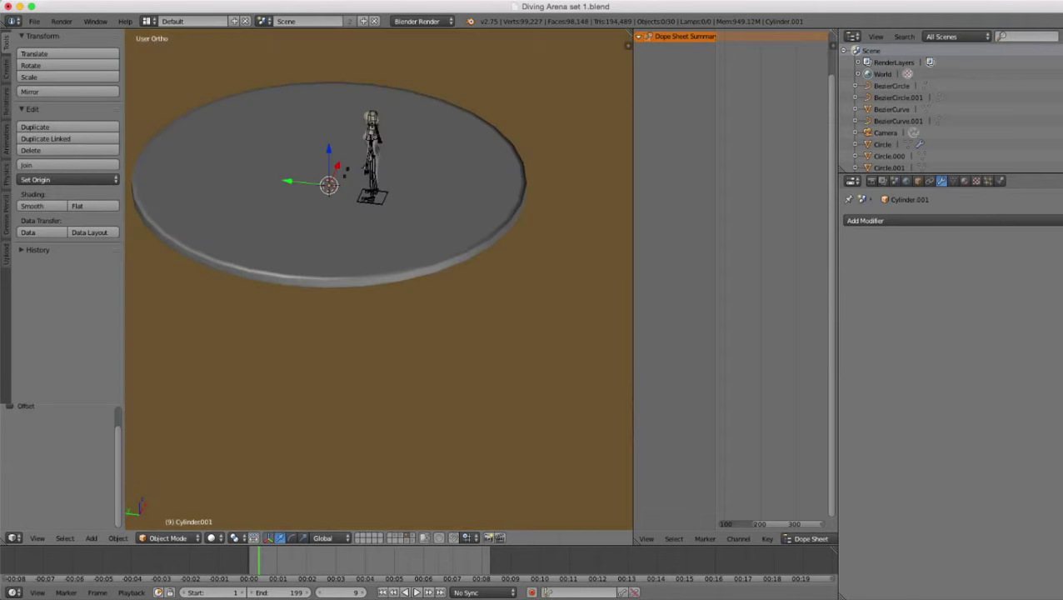
scroll(380, 280, "up", 1)
mouse_move(379, 280)
middle_mouse_down()
mouse_move(467, 263)
mouse_move(384, 345)
middle_mouse_up()
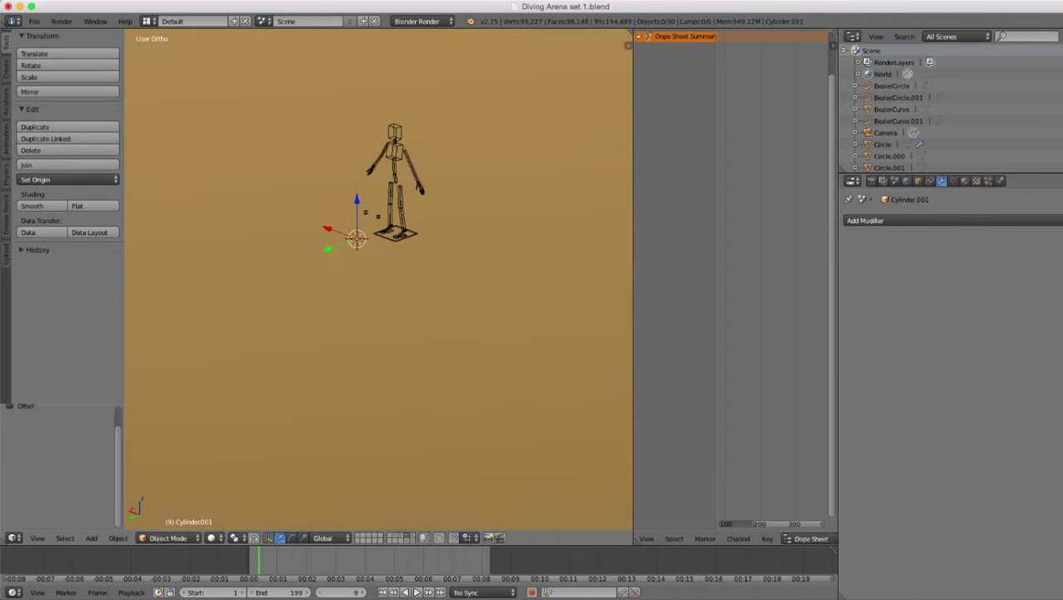
key("KP_5")
scroll(380, 280, "down", 1)
scroll(379, 280, "down", 2)
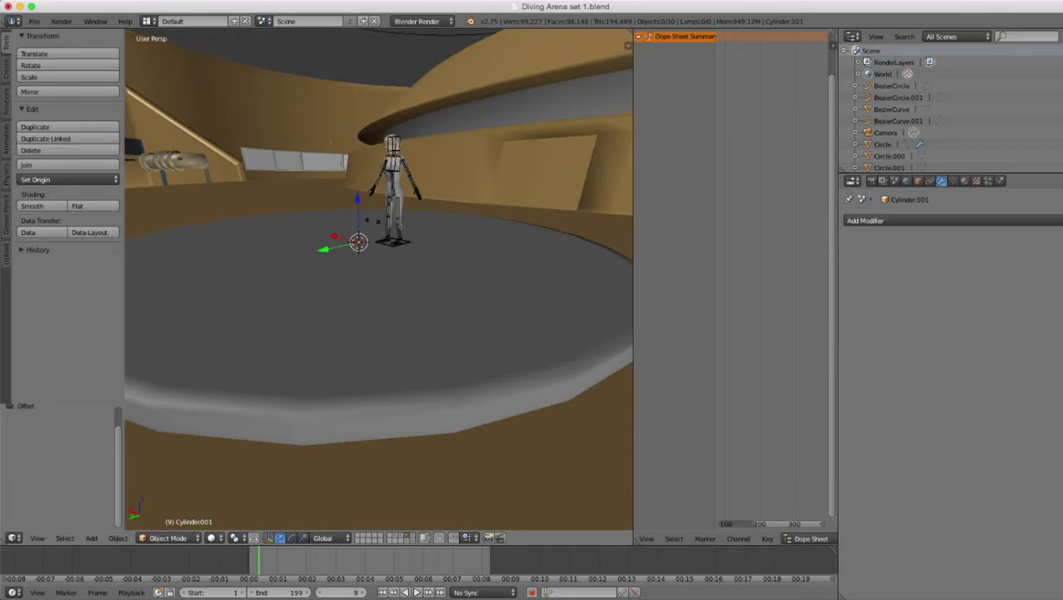
left_click_drag(356, 198, 357, 197)
- Select the whole emblem mesh and extrude it along Z by about -0.003
key("Tab")
key("a")
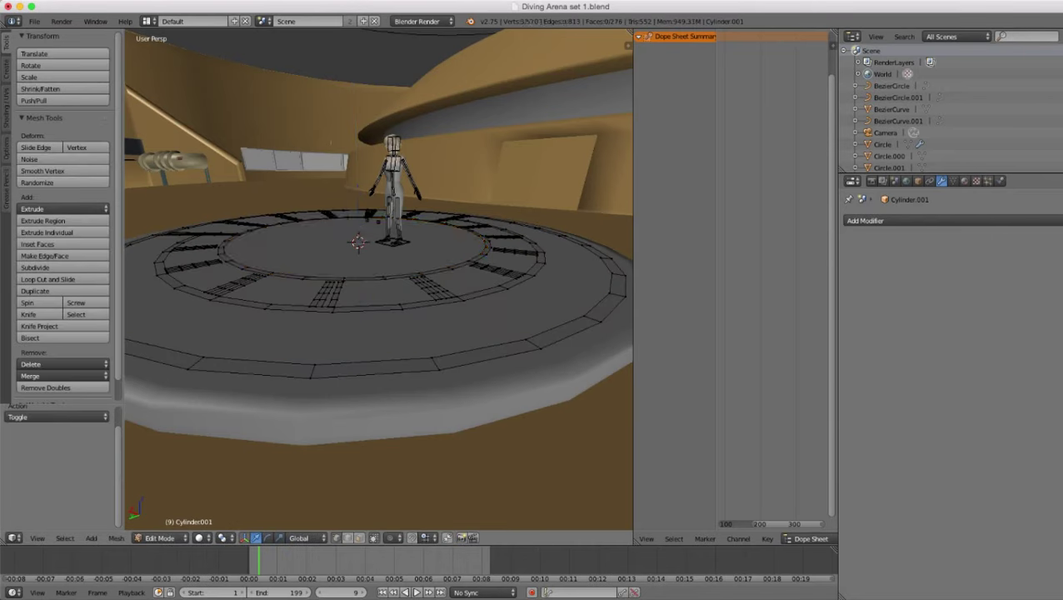
key("a")
key("e")
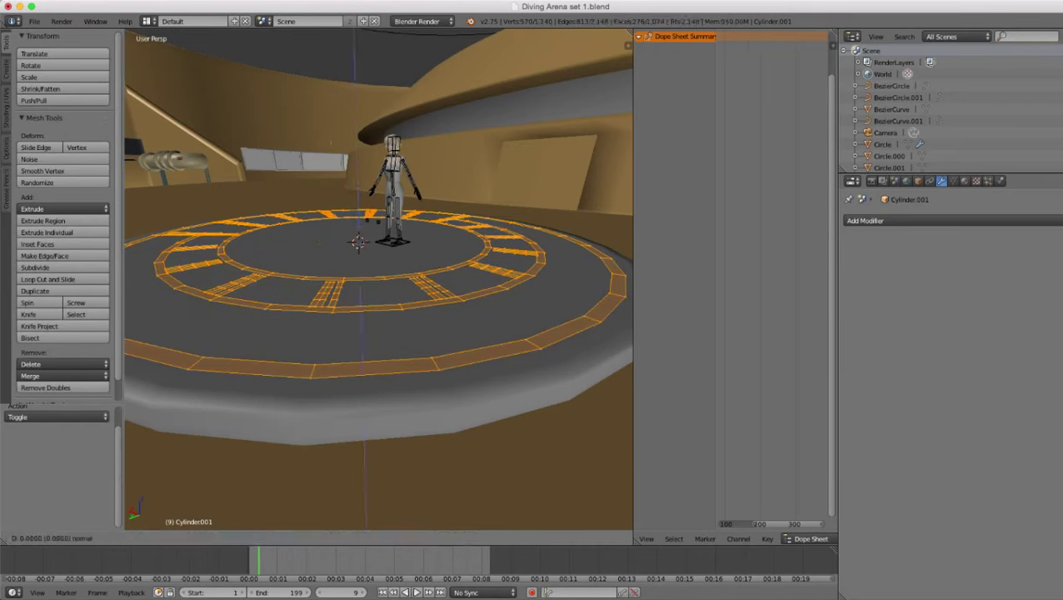
key("Return")
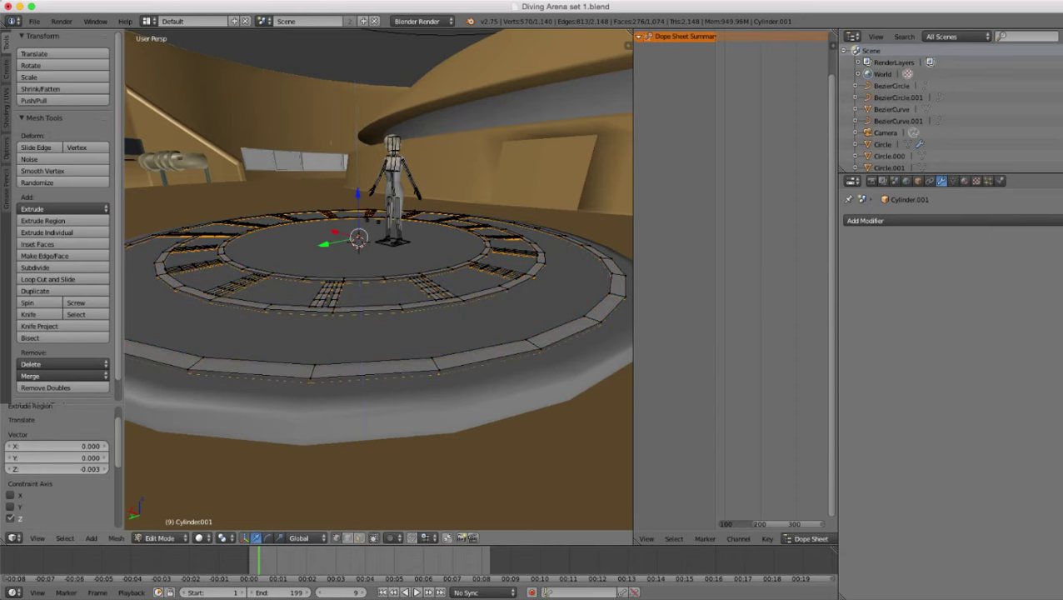
- Examine the extruded emblem on the disc up close and from across the arena floor
key("Tab")
middle_click_drag(380, 250, 400, 308)
scroll(402, 338, "up", 2)
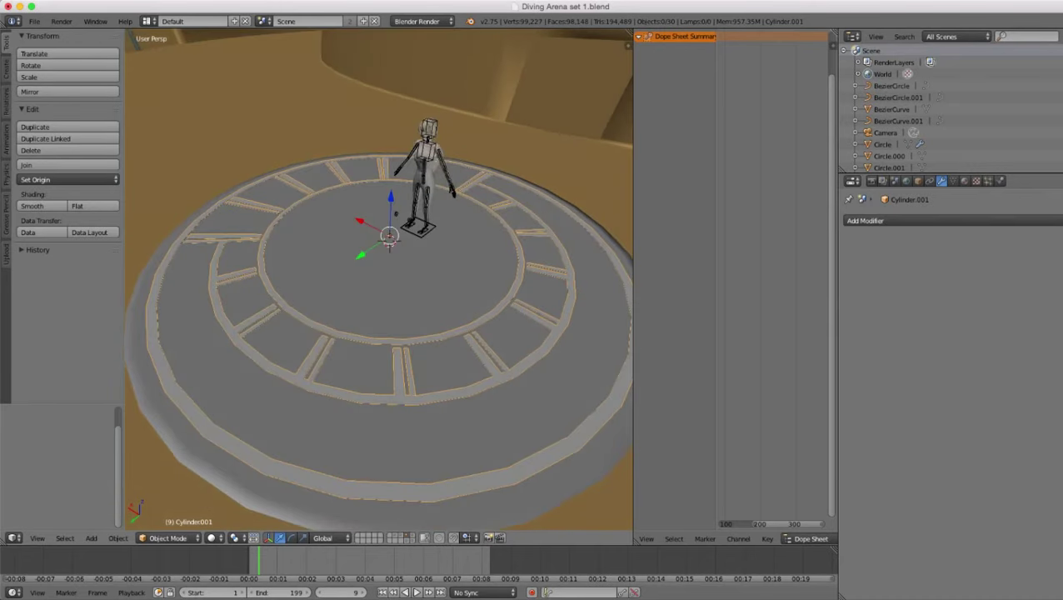
scroll(400, 308, "down", 2)
key("a")
scroll(400, 308, "down", 4)
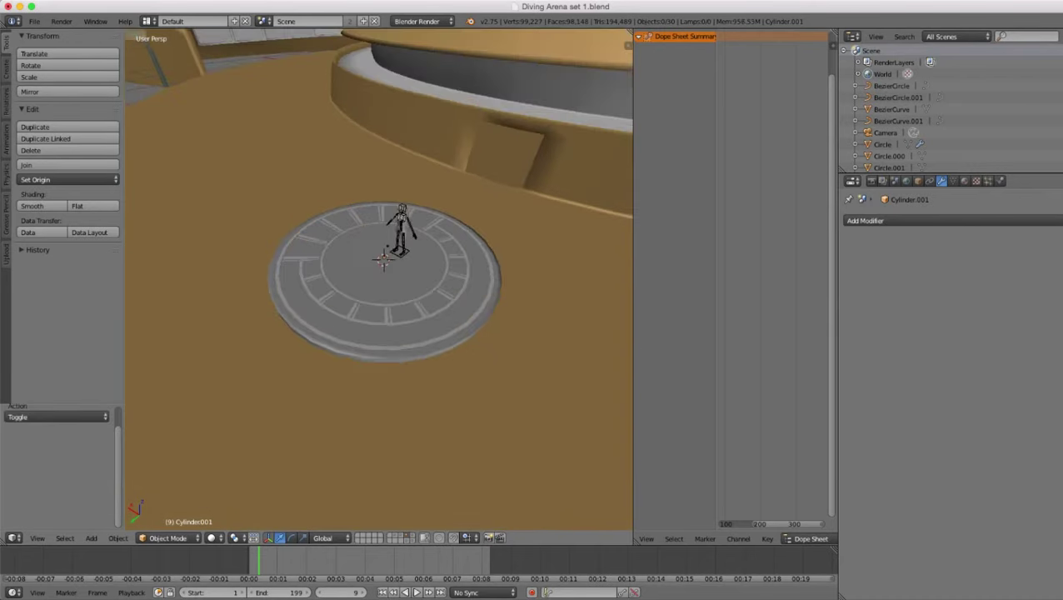
middle_click_drag(400, 309, 408, 279)
scroll(267, 325, "up", 1)
scroll(267, 325, "down", 5)
scroll(409, 279, "up", 4)
scroll(379, 280, "up", 3)
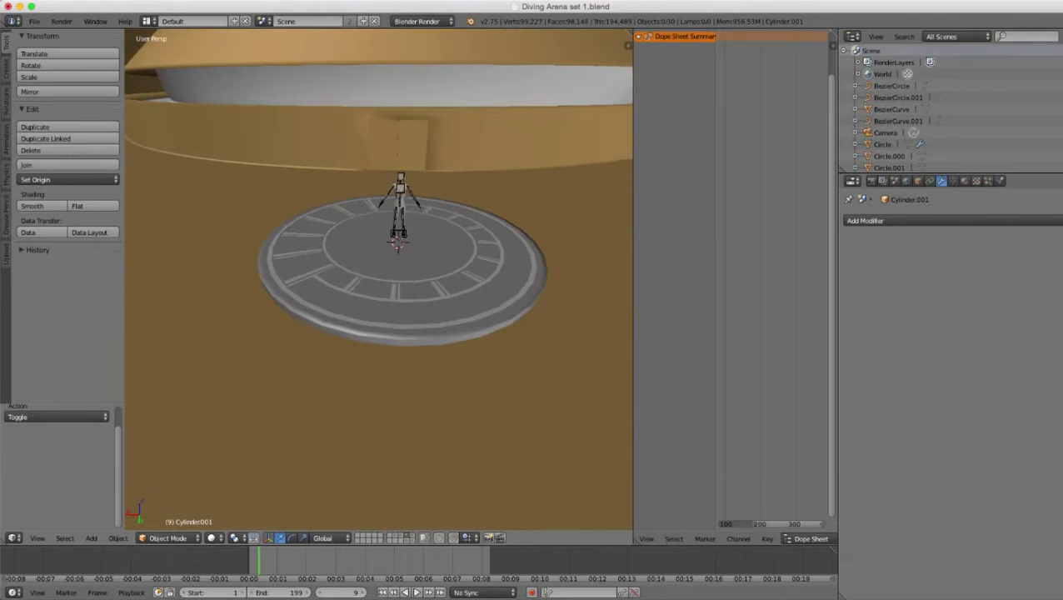
scroll(408, 283, "up", 2)
- Select the disc and check its mesh and material settings
right_click(413, 296)
key("Tab")
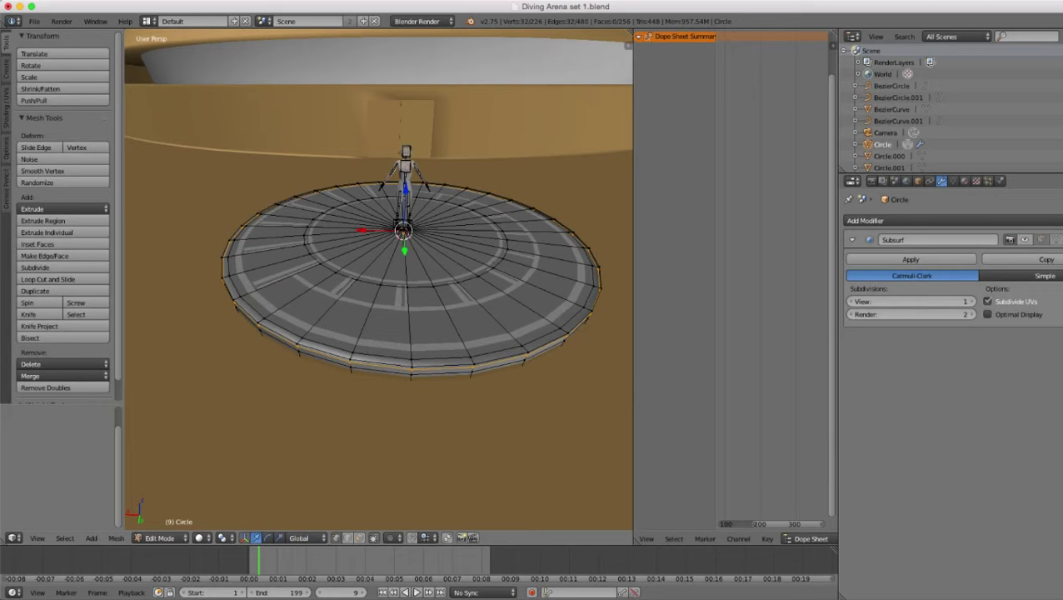
key("Tab")
left_click(964, 181)
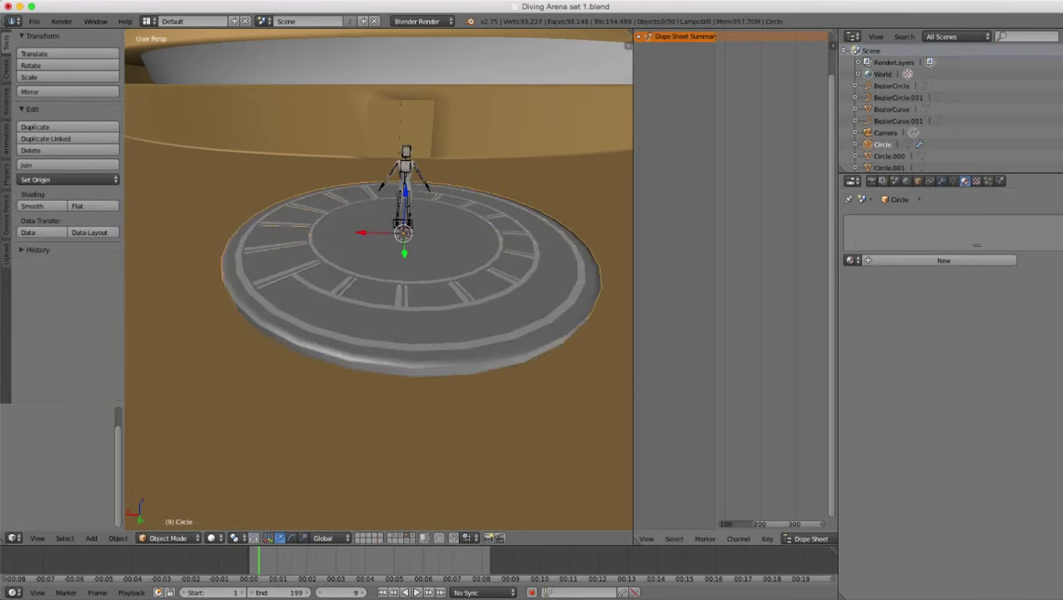
- Check the material of the arena floor face beside the disc, and the emblem's material slots
right_click(516, 400)
middle_click_drag(516, 400, 435, 421, "shift")
key("Tab")
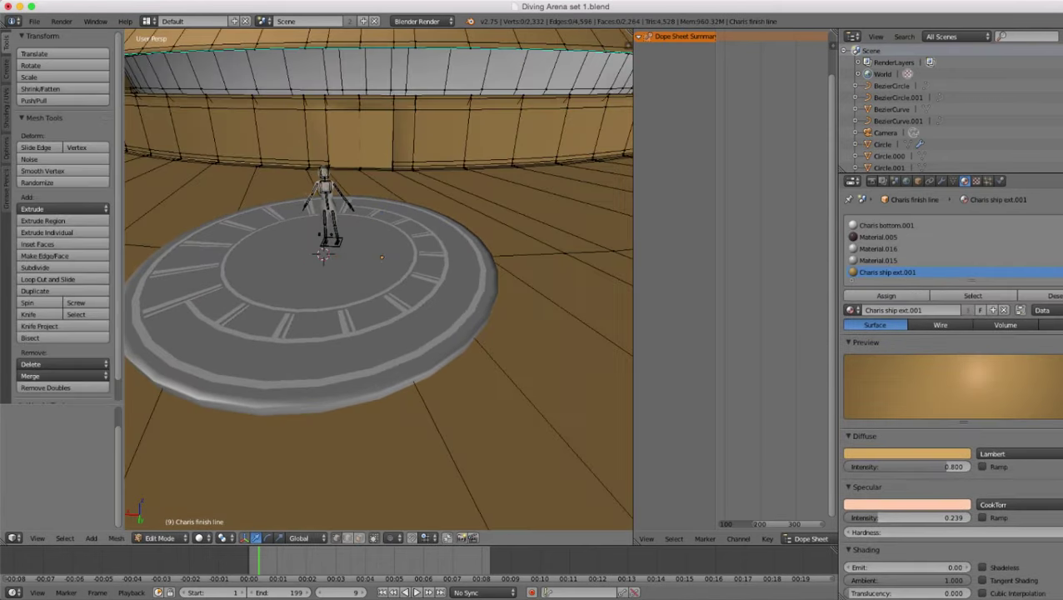
left_click(359, 538)
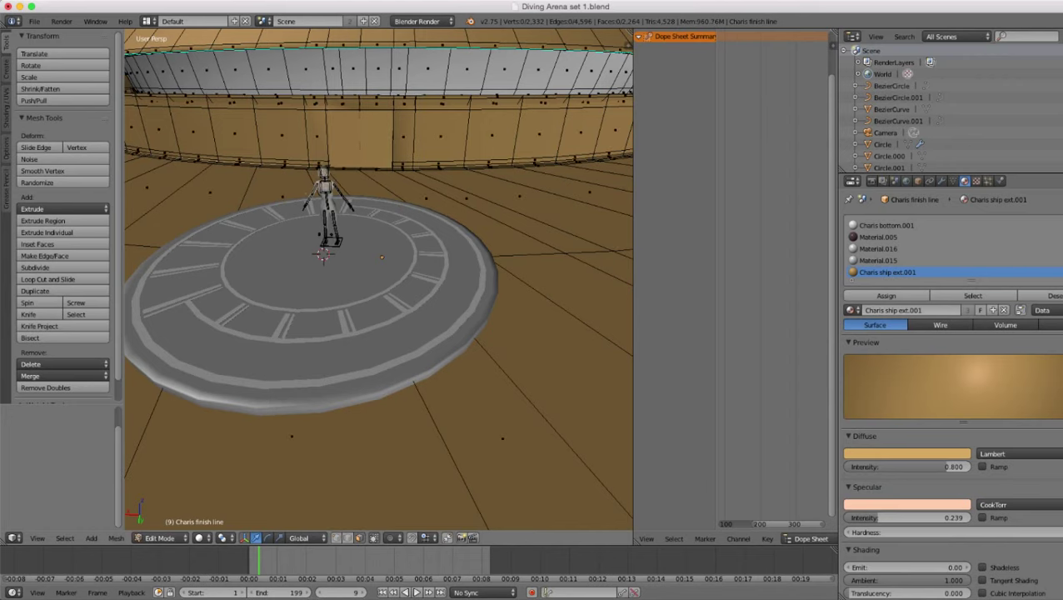
right_click(552, 358)
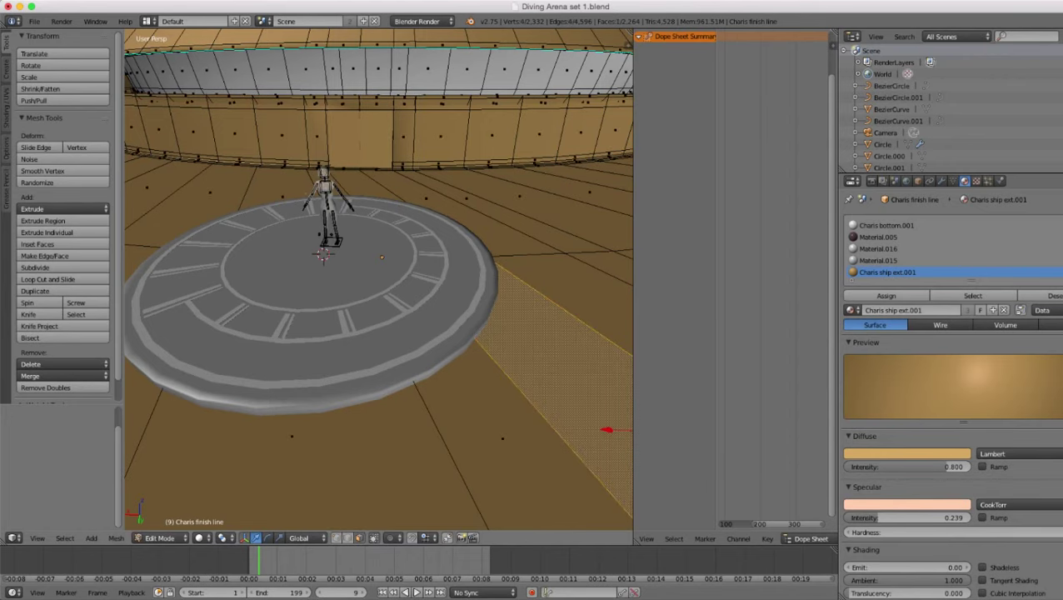
key("Tab")
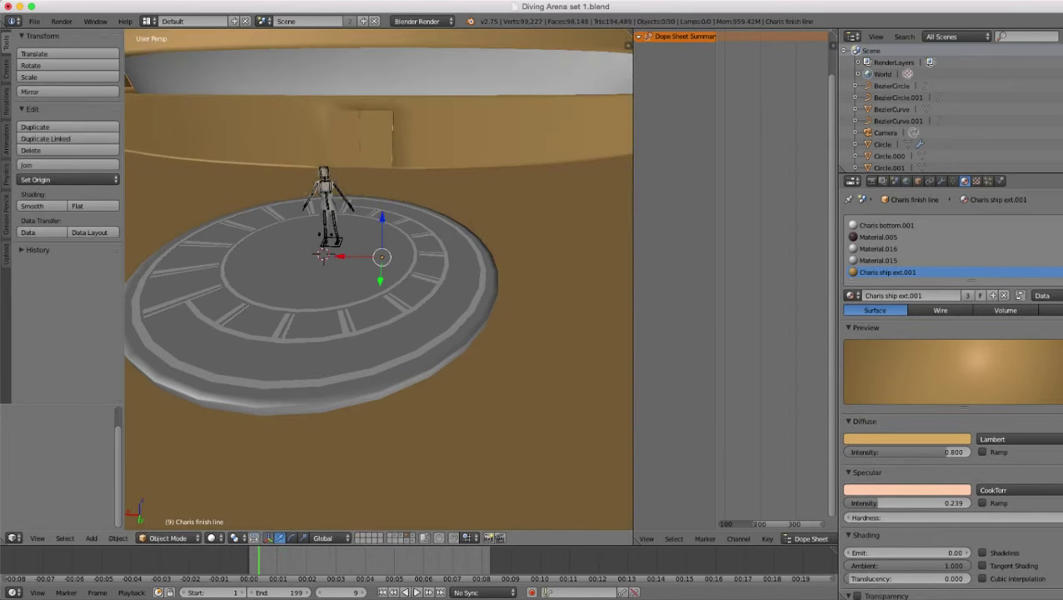
right_click(398, 301)
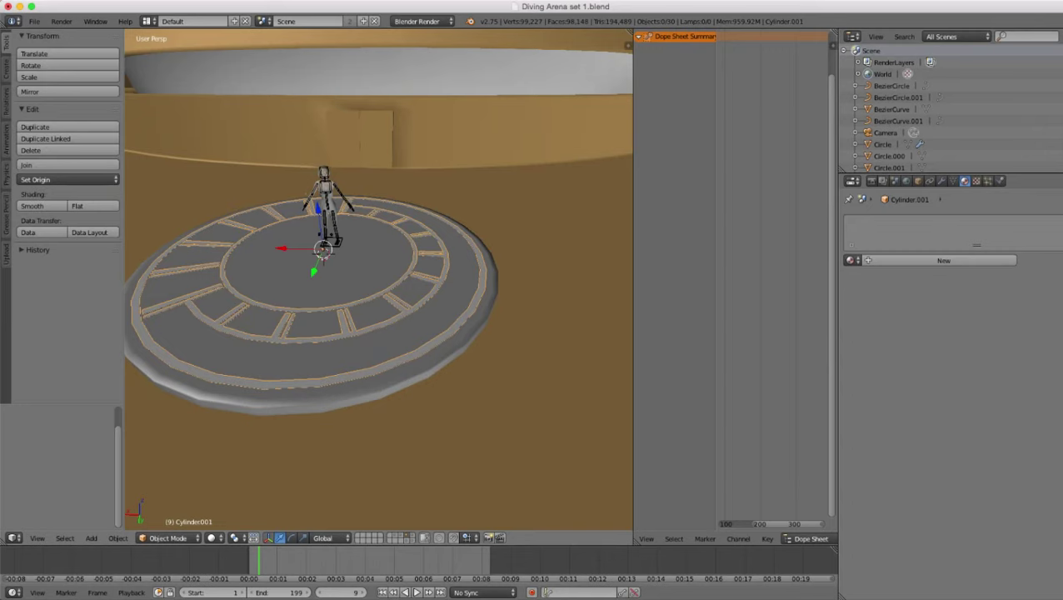
- Select all of the disc's top faces in vertex mode, including the outer face ring and the centre vertex
right_click(397, 337)
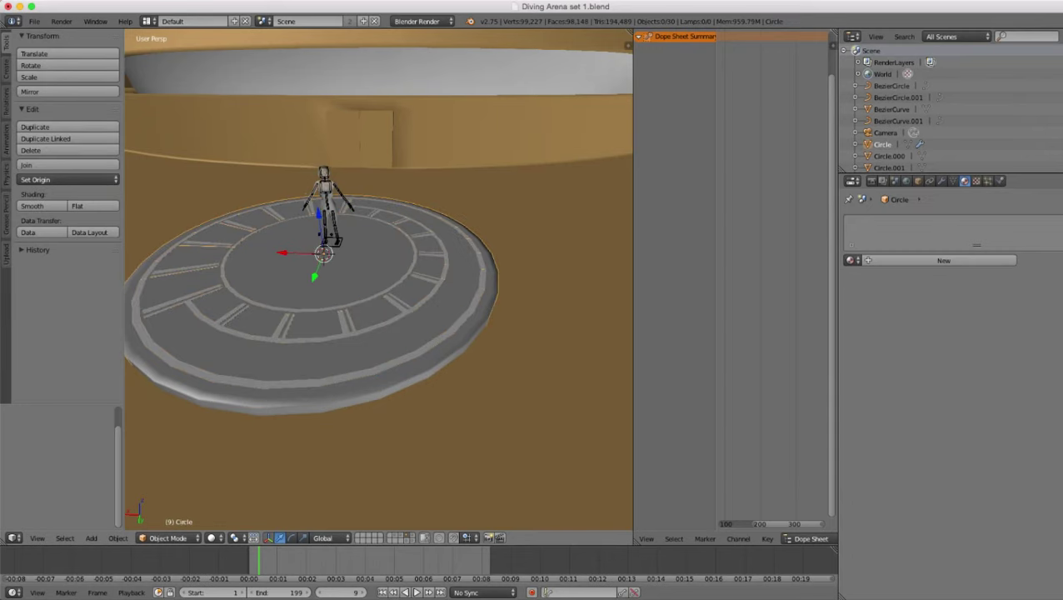
key("Tab")
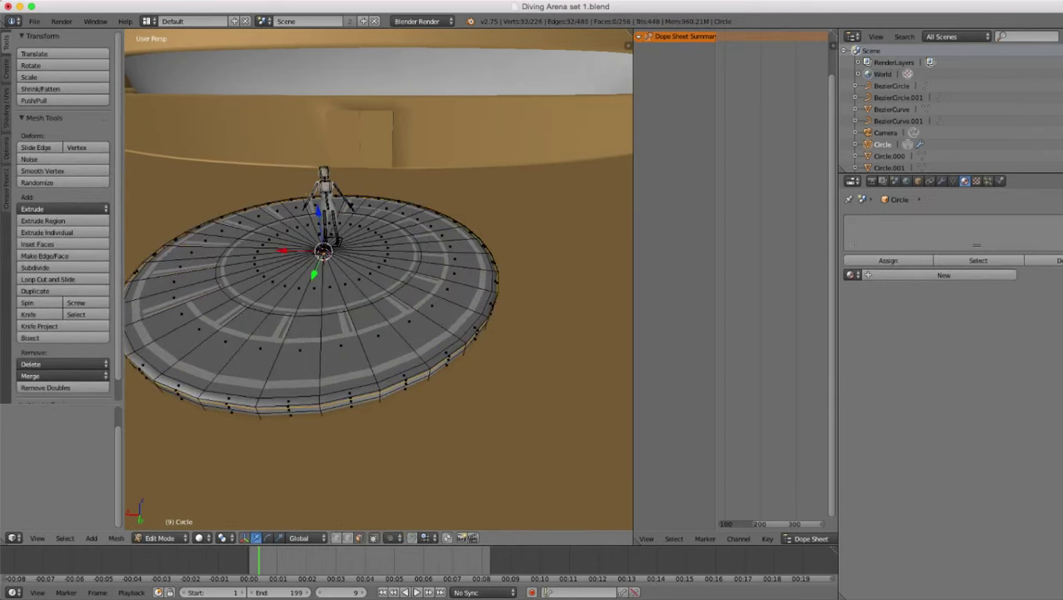
left_click(337, 537)
middle_click_drag(379, 333, 375, 314)
scroll(375, 314, "up", 2)
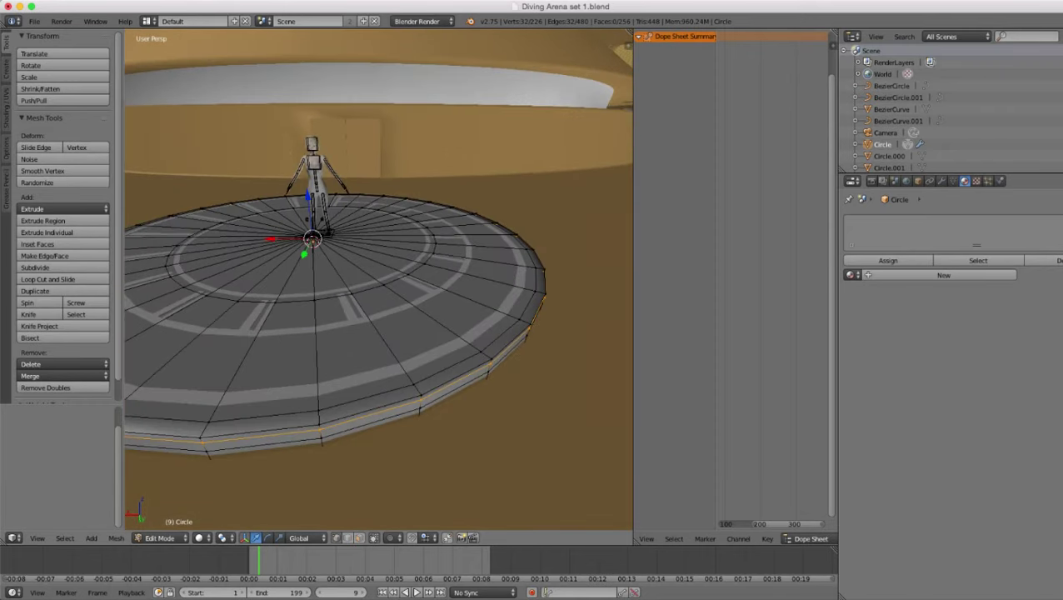
key("ctrl+r")
key("Escape")
right_click(475, 356, "alt")
right_click(401, 273, "alt+shift")
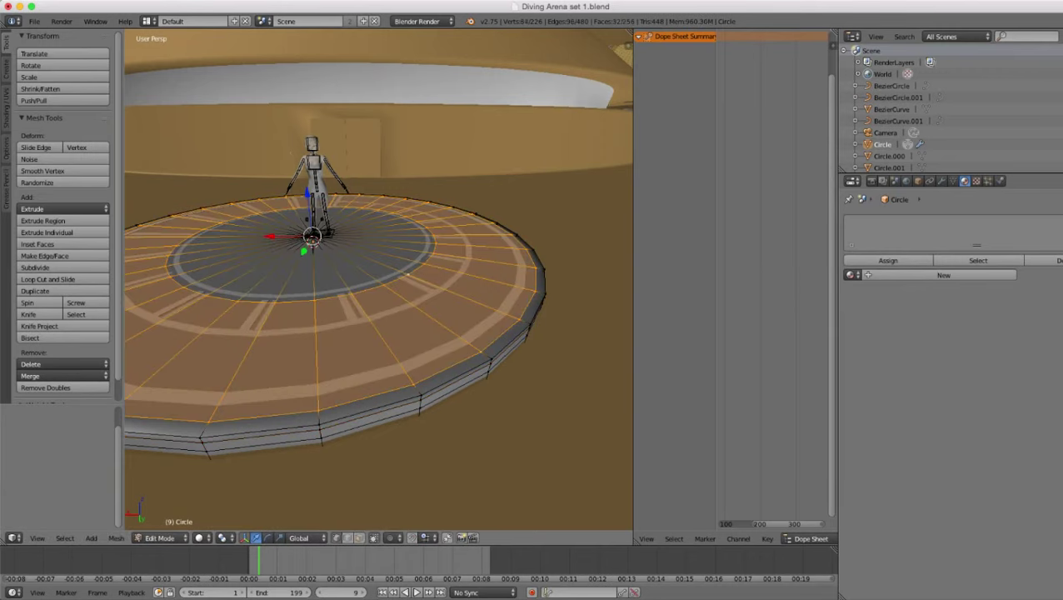
middle_click_drag(402, 273, 466, 312)
scroll(379, 281, "up", 4)
right_click(394, 285, "shift")
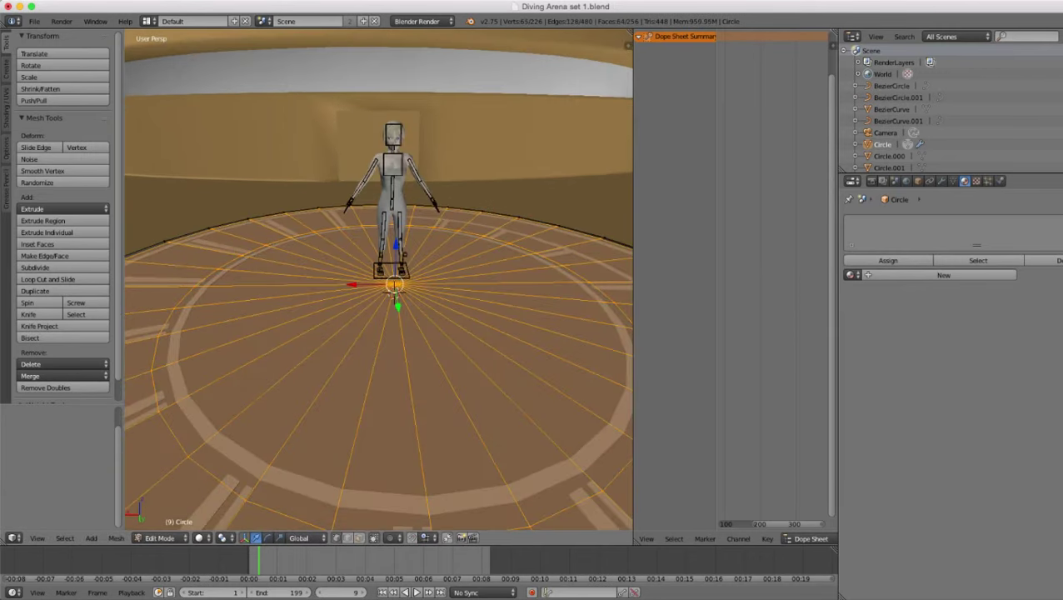
- Extrude the disc's top faces down along Z twice in small amounts, the first by about 0.001
scroll(395, 285, "down", 5)
middle_click_drag(394, 285, 360, 242)
scroll(147, 479, "up", 3)
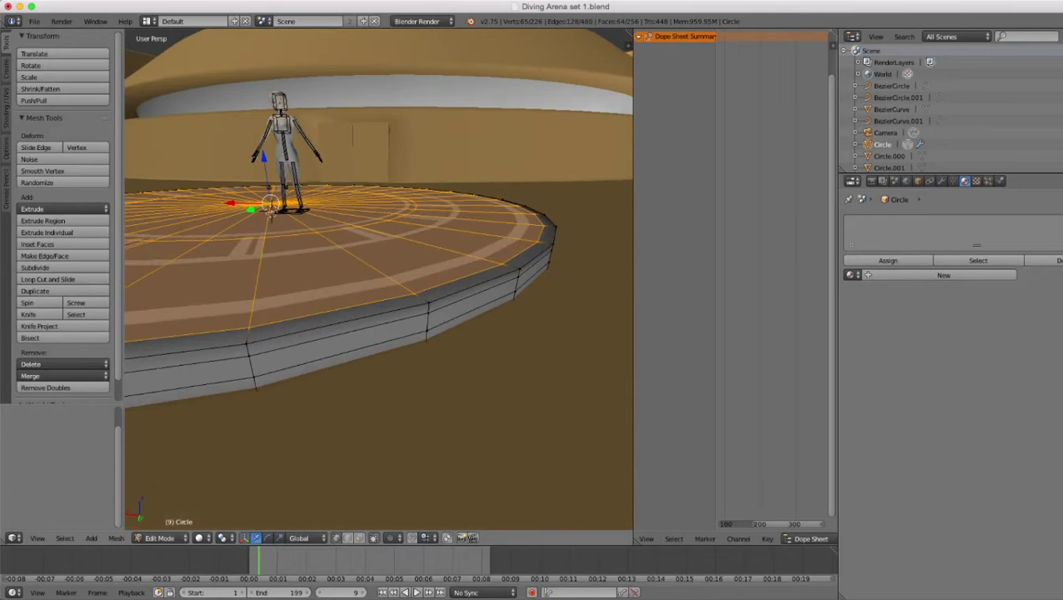
key("e")
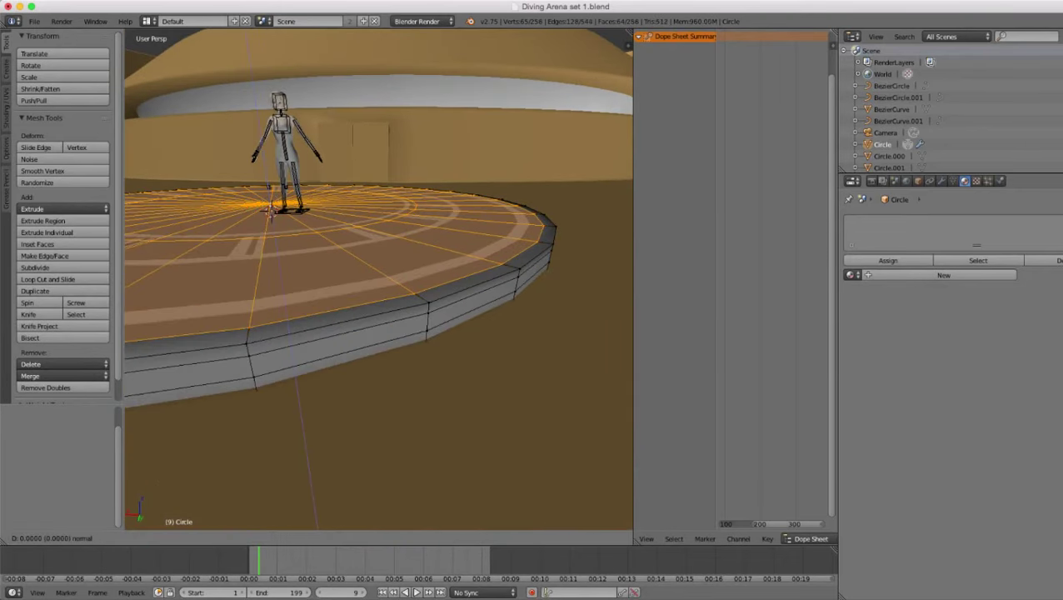
key("Return")
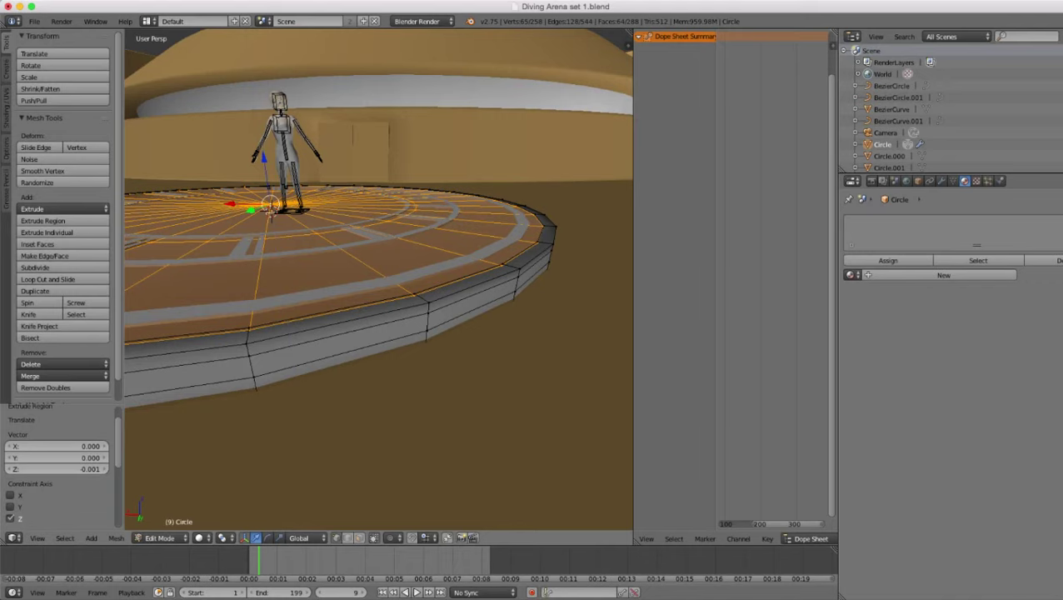
key("e")
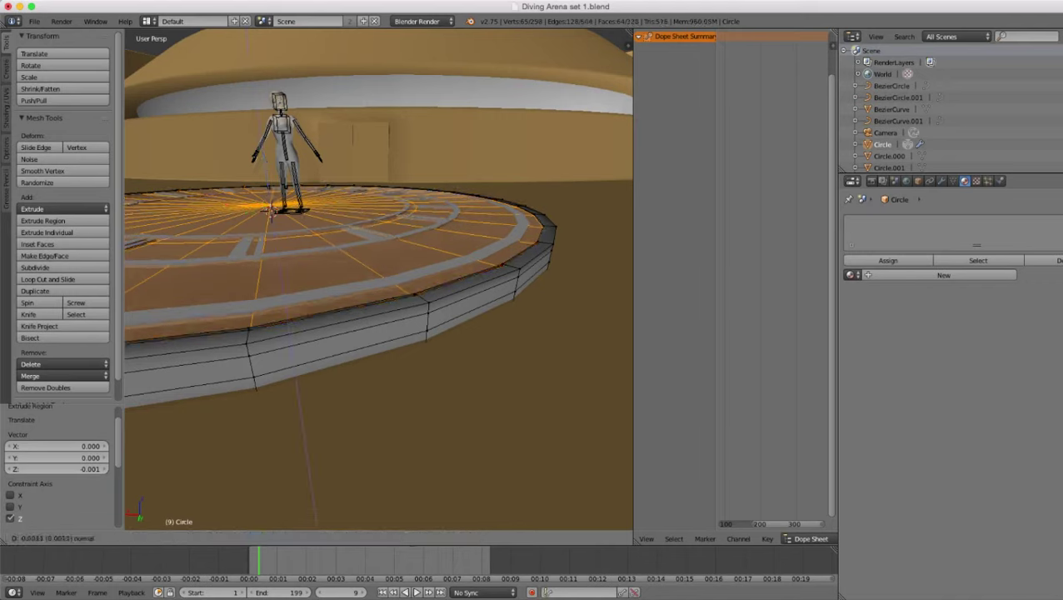
key("Return")
- Extrude the disc's top faces in place and scale them uniformly by about 0.998
key("e")
key("Escape")
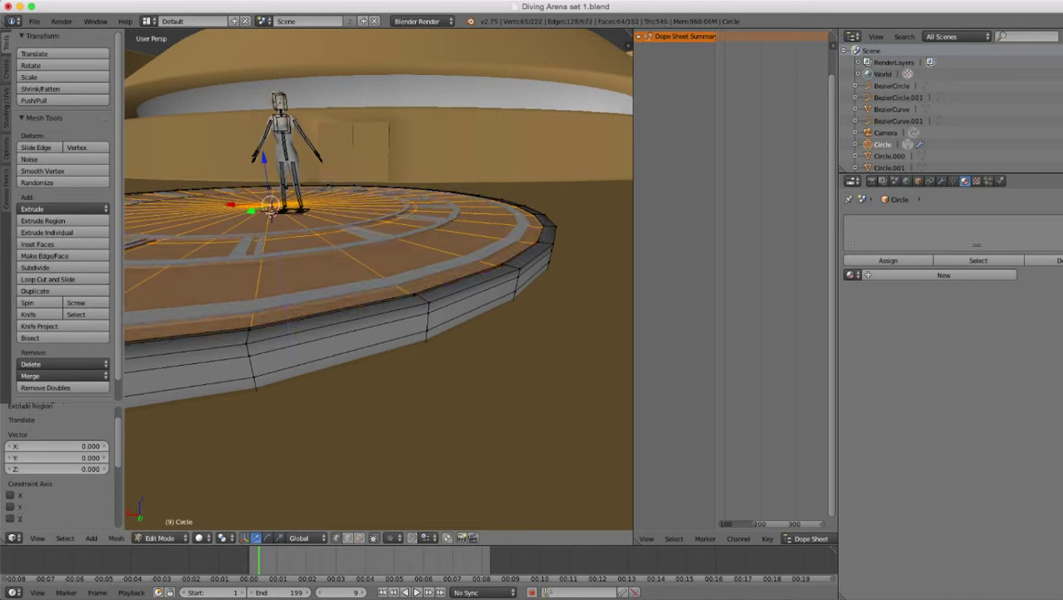
key("s")
left_click(559, 356)
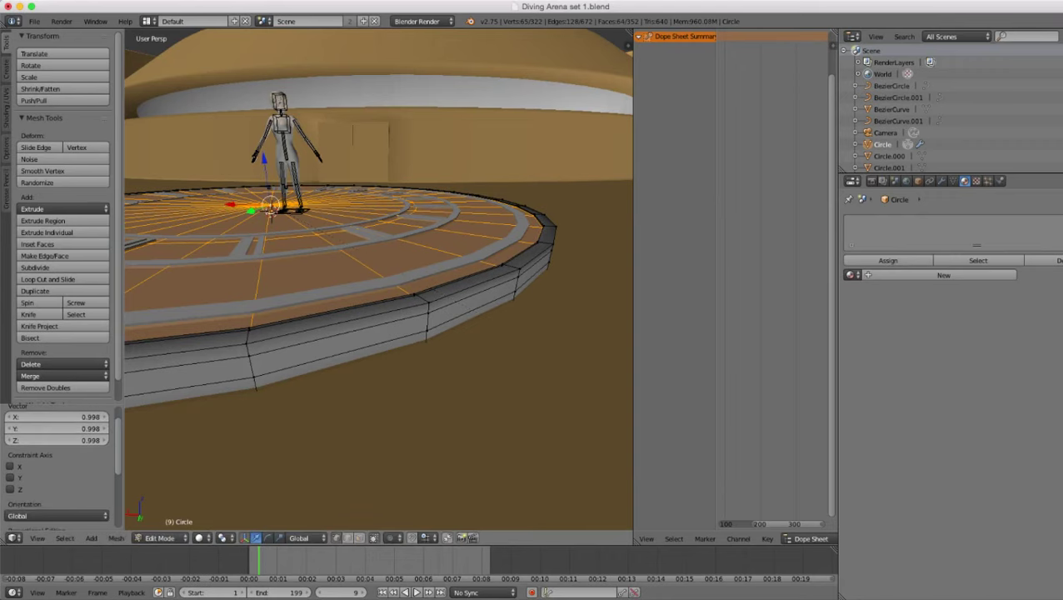
- Select the disc's whole linked mesh, and deselect the recessed top's centre fan and the face ring around it
scroll(559, 356, "down", 4)
middle_click_drag(559, 356, 555, 392)
scroll(555, 391, "up", 2)
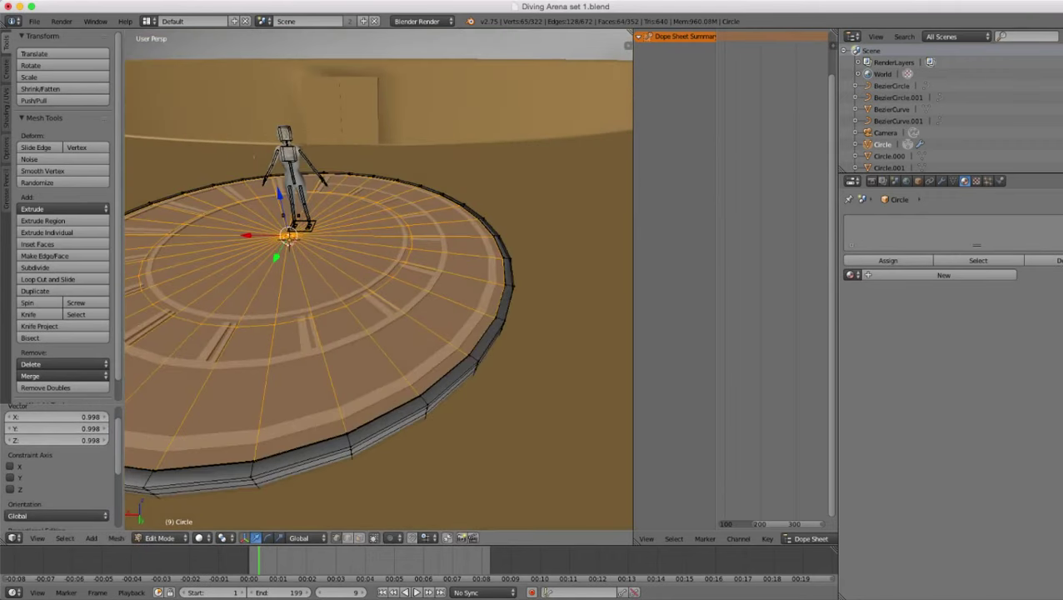
key("ctrl+l")
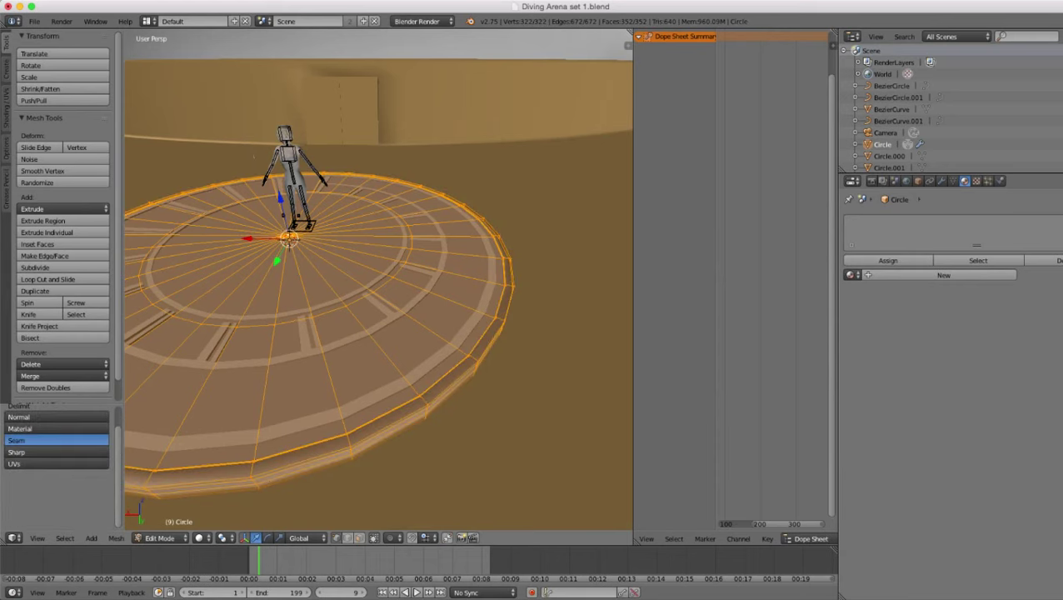
right_click(289, 238, "shift")
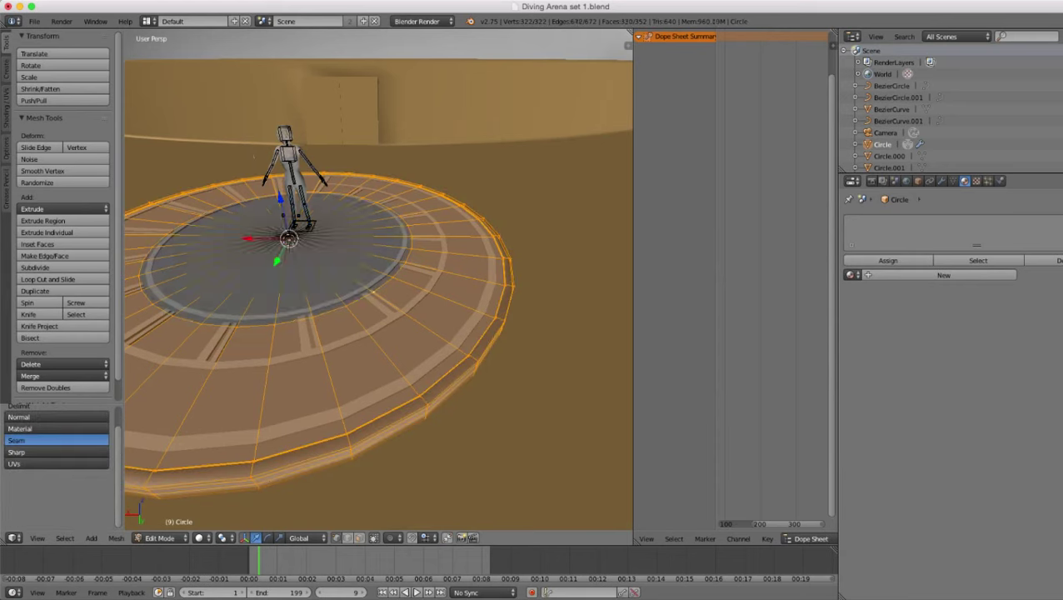
key("shift+l")
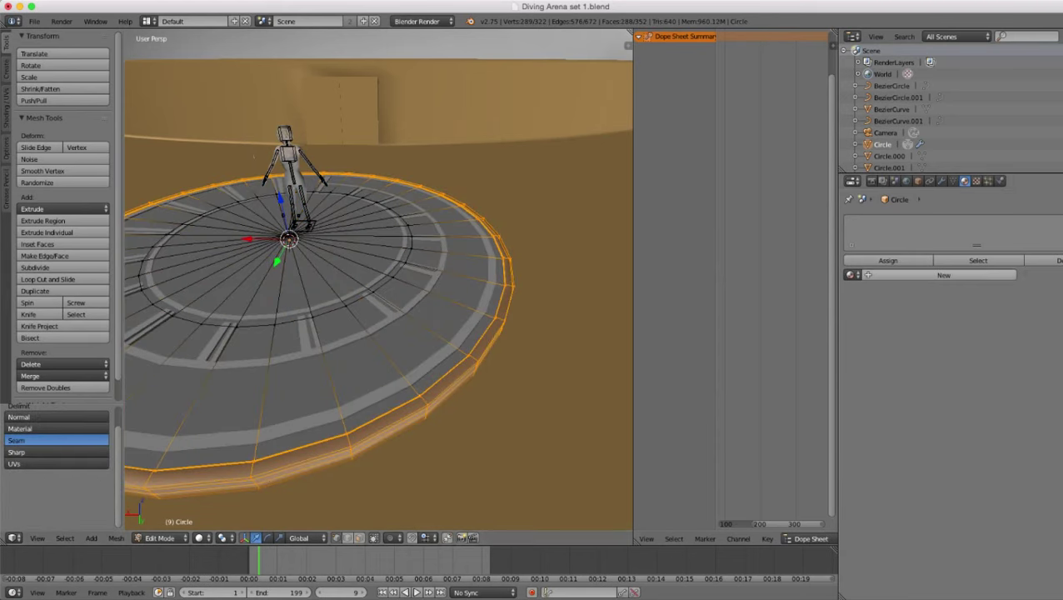
- Add a new material to the disc and a second slot with Charis ship ext.001, assigning the latter to the selected rim faces
left_click(943, 275)
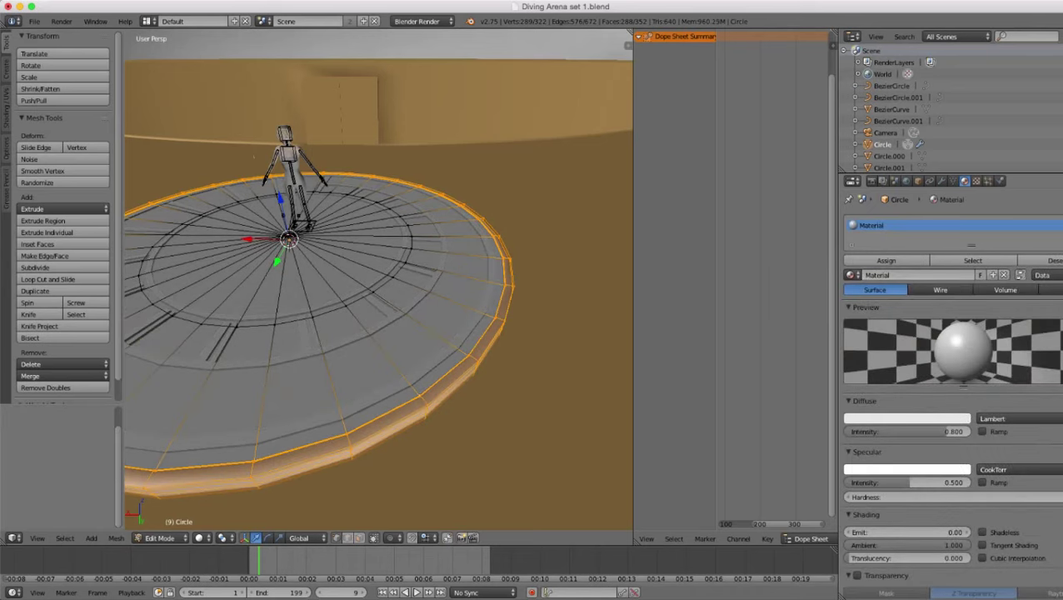
left_click(1062, 225)
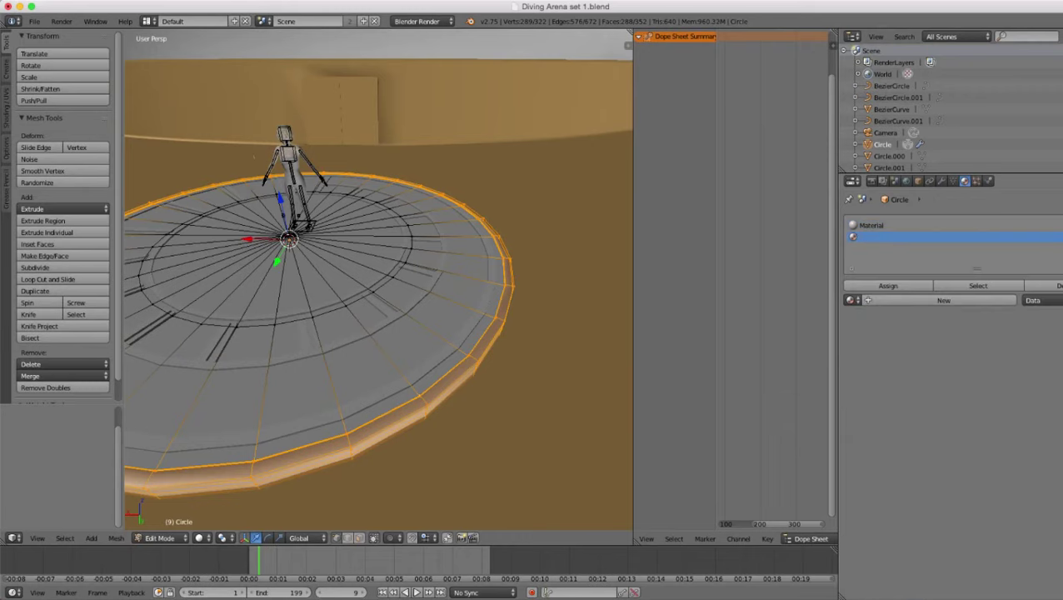
left_click(853, 300)
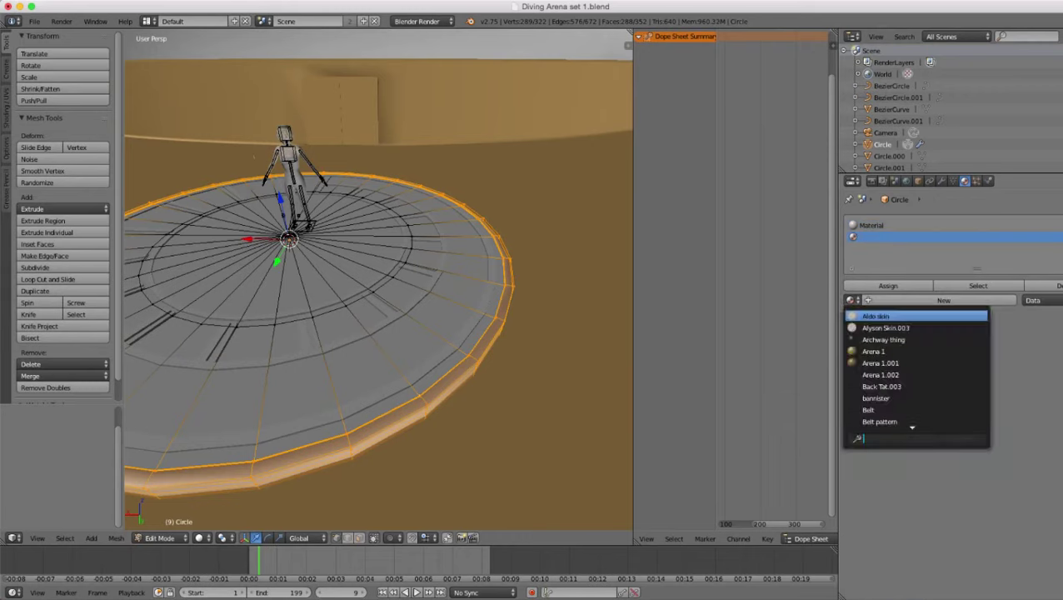
type("cha")
key("Down")
key("Down")
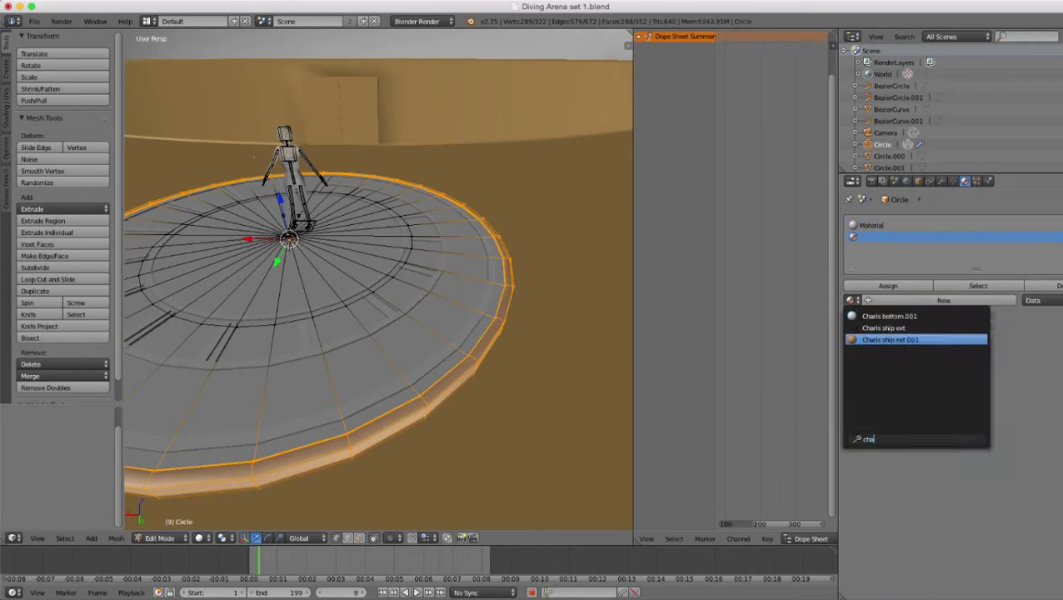
key("Return")
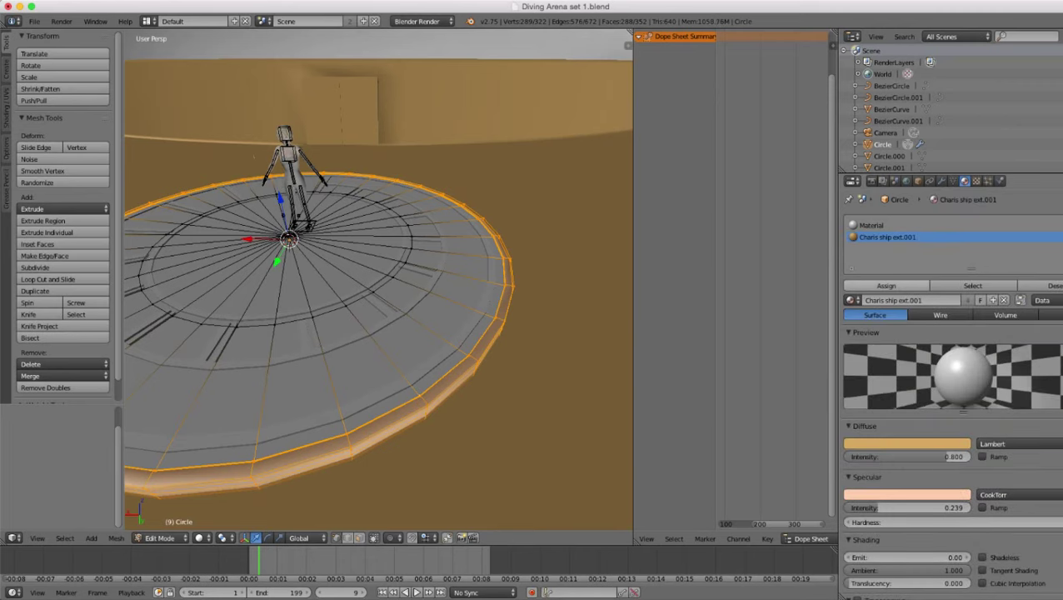
left_click(886, 286)
scroll(379, 280, "down", 2)
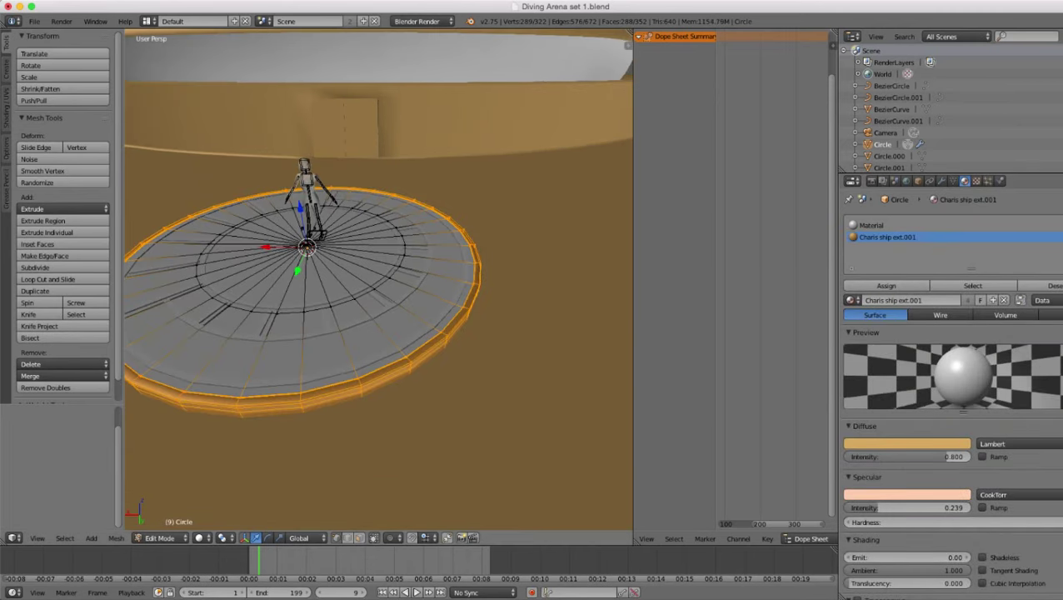
key("Tab")
scroll(378, 279, "down", 4)
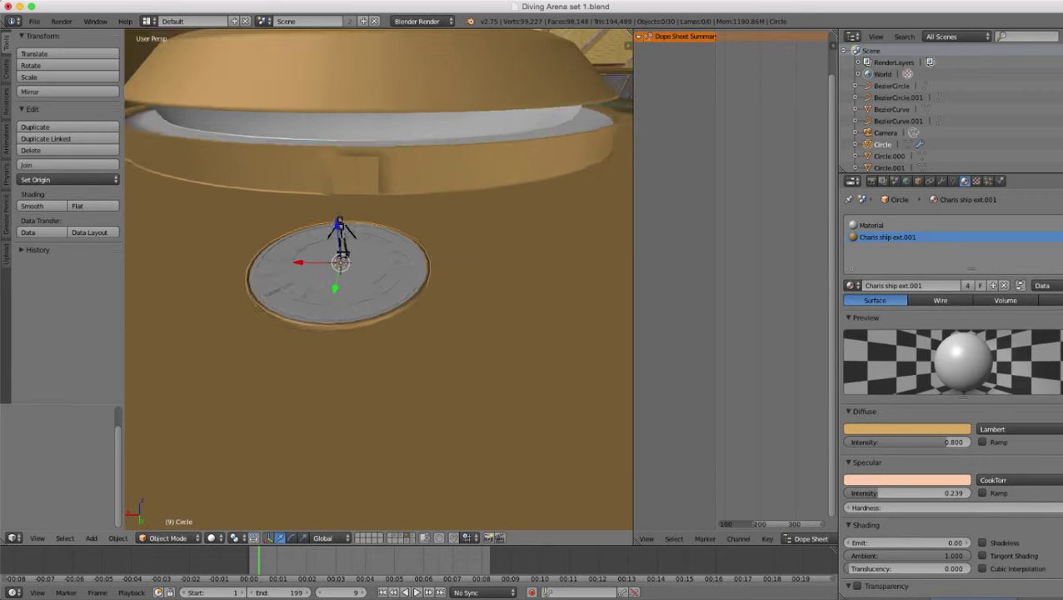
- Examine the disc's rim and top materials against the arena floor from several angles
scroll(379, 279, "up", 3)
scroll(378, 280, "up", 1)
middle_click_drag(379, 279, 312, 288)
scroll(378, 279, "down", 3)
scroll(378, 280, "down", 2)
middle_click_drag(379, 279, 554, 257)
scroll(379, 279, "down", 2)
middle_click_drag(378, 279, 300, 325)
scroll(378, 279, "up", 5)
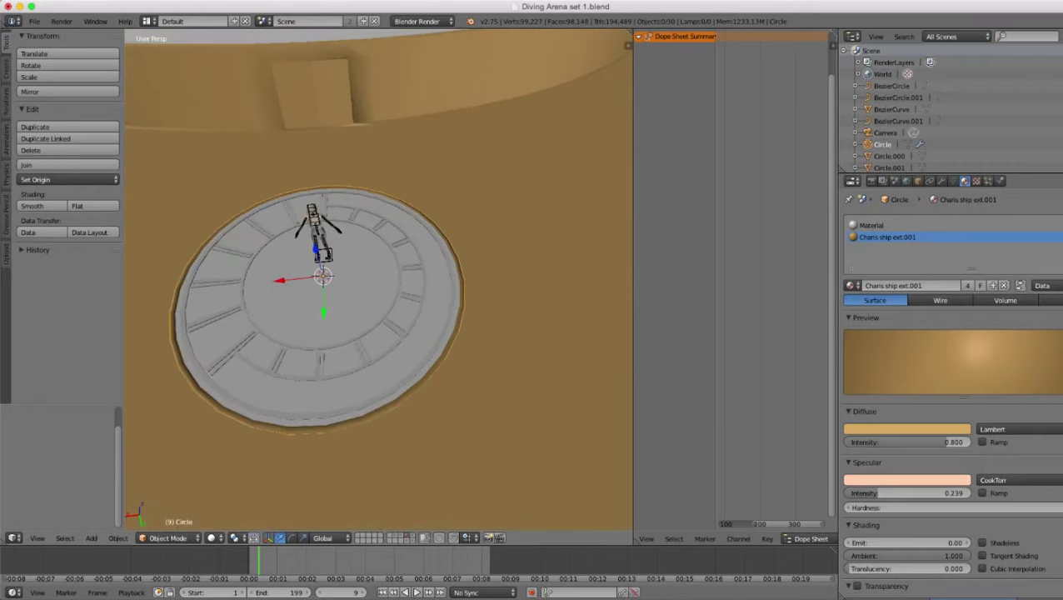
- Create a new material for the circular emblem on top of the disc
scroll(378, 279, "up", 1)
right_click(358, 375)
scroll(378, 279, "up", 2)
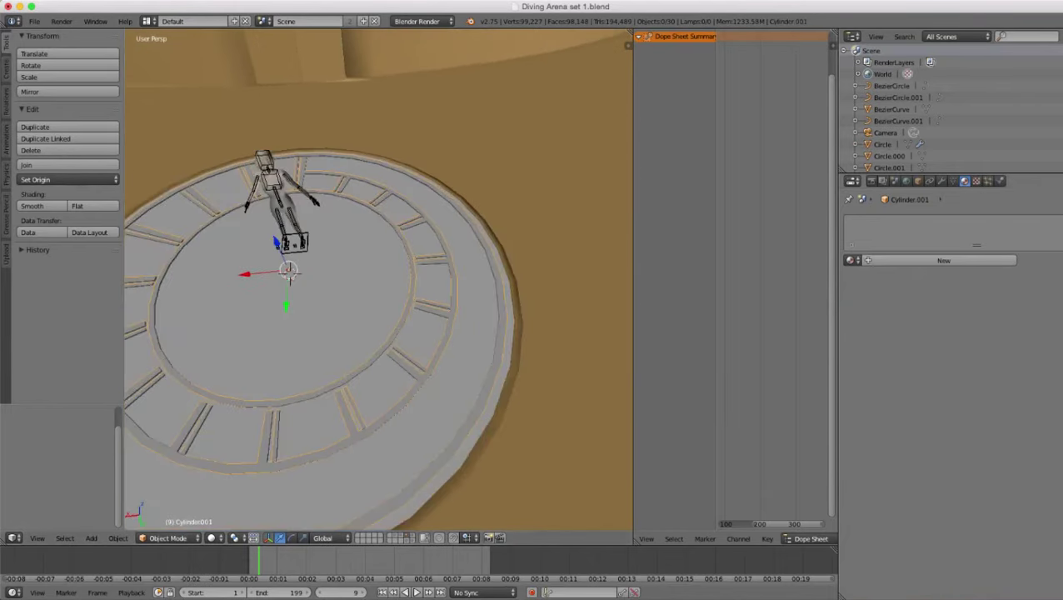
left_click(943, 260)
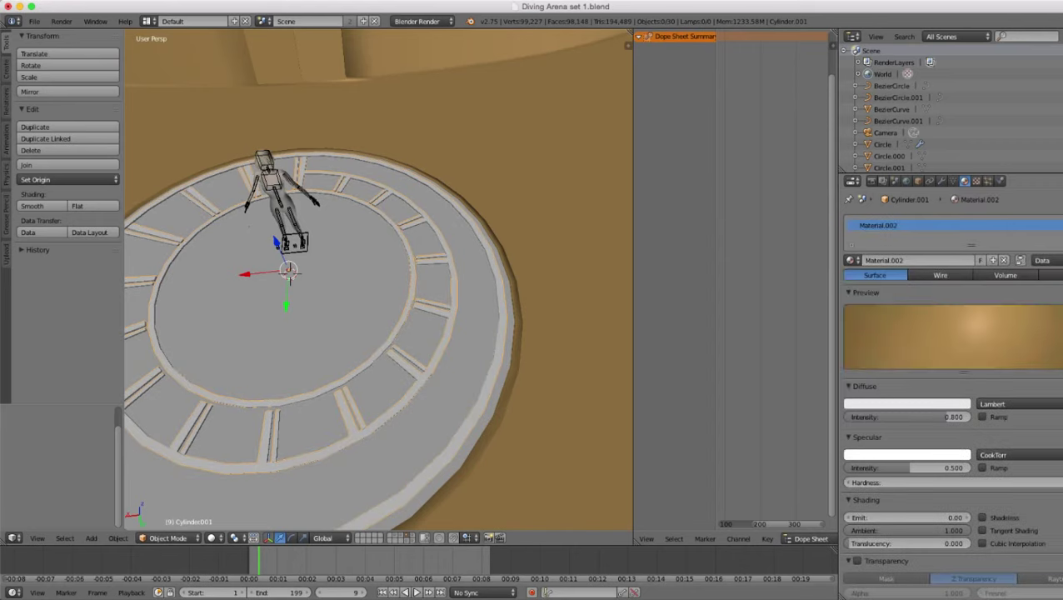
- Set the emblem material's diffuse colour to a dark blue-grey, RGB 0.142, 0.159, 0.173
left_click(907, 404)
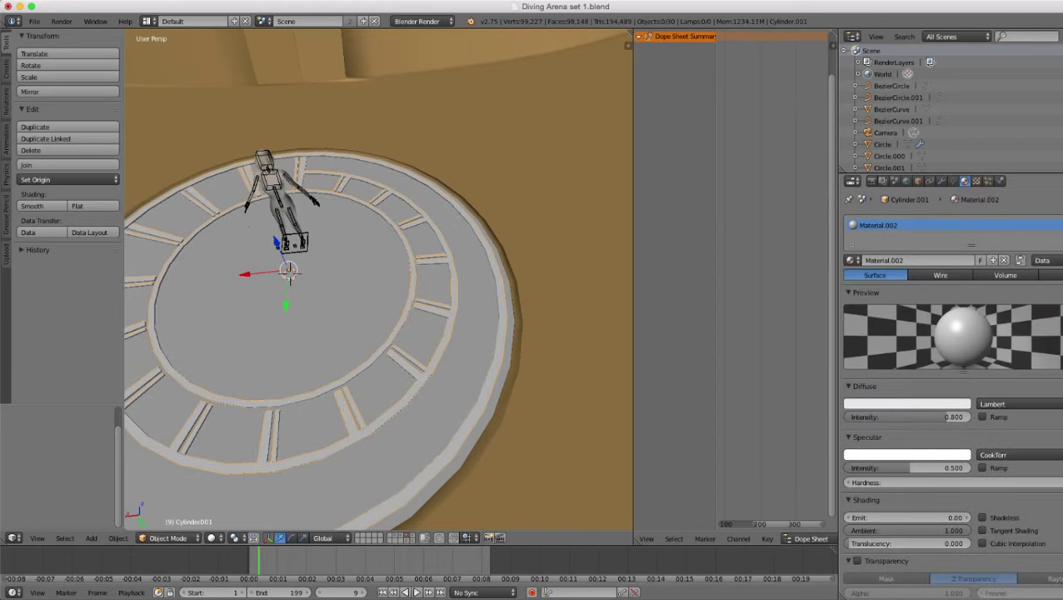
left_click(904, 404)
left_click_drag(943, 254, 943, 321)
scroll(892, 289, "up", 4)
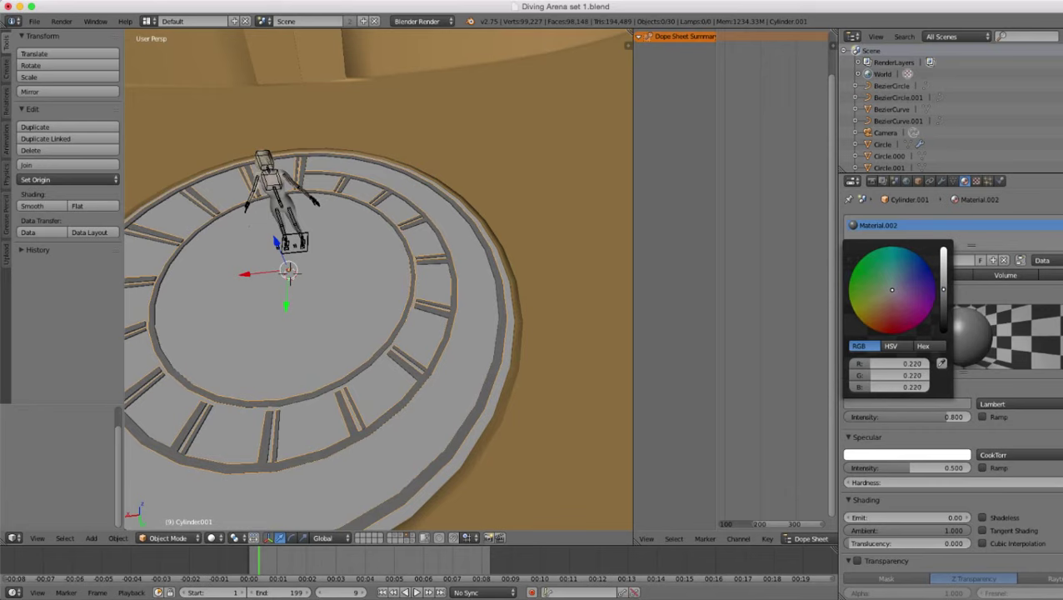
scroll(892, 289, "down", 2)
left_click(894, 286)
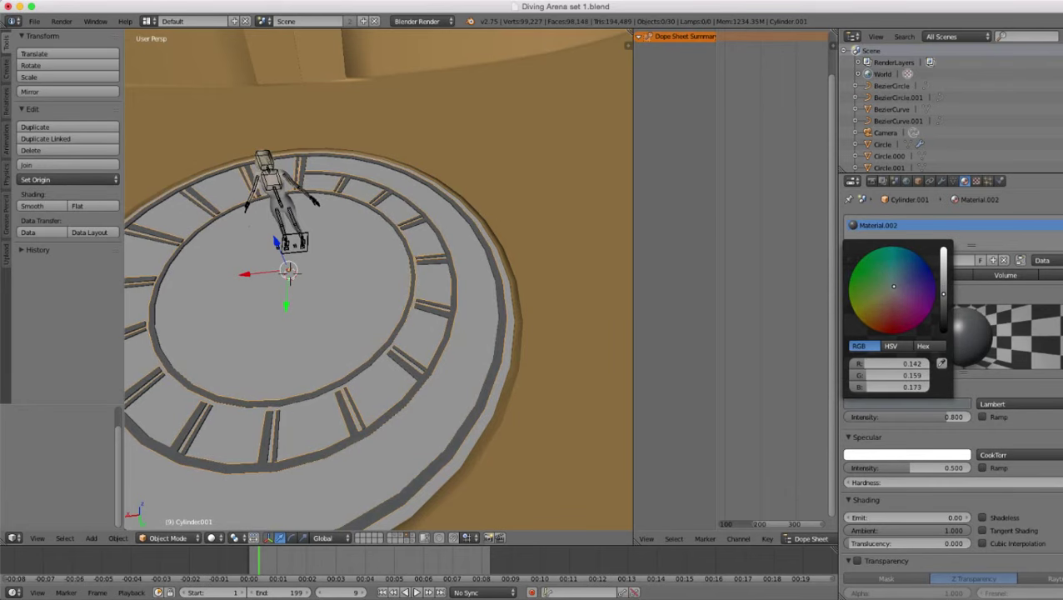
- Deselect everything and examine the disc and emblem within the whole arena
scroll(379, 280, "down", 5)
middle_click_drag(416, 283, 300, 263)
scroll(300, 263, "down", 2)
key("a")
scroll(366, 275, "down", 8)
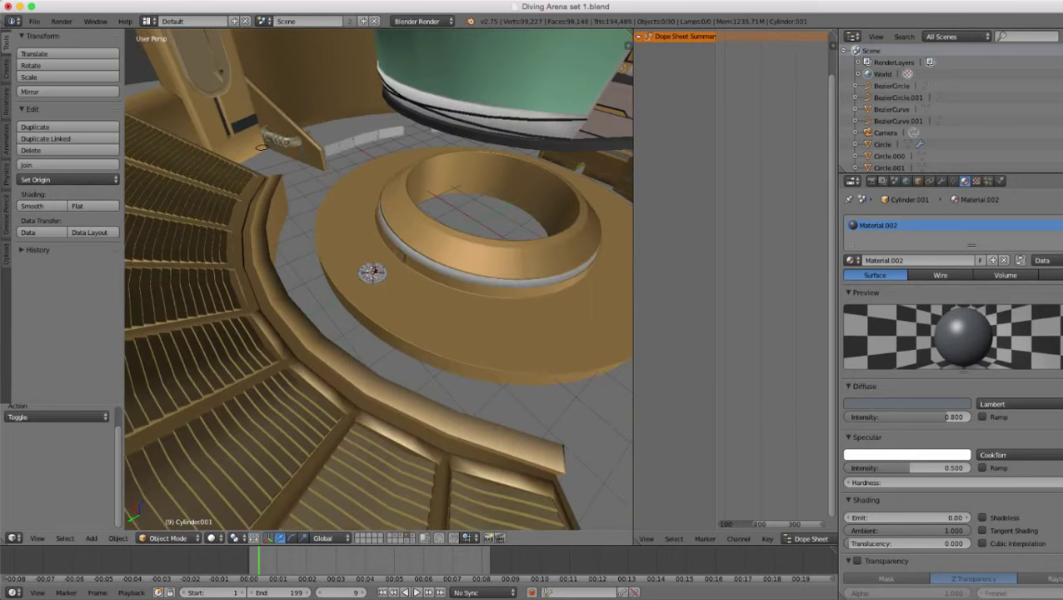
middle_click_drag(359, 279, 308, 304)
scroll(372, 275, "up", 3)
scroll(372, 275, "up", 2)
scroll(372, 275, "down", 2)
scroll(367, 275, "up", 2)
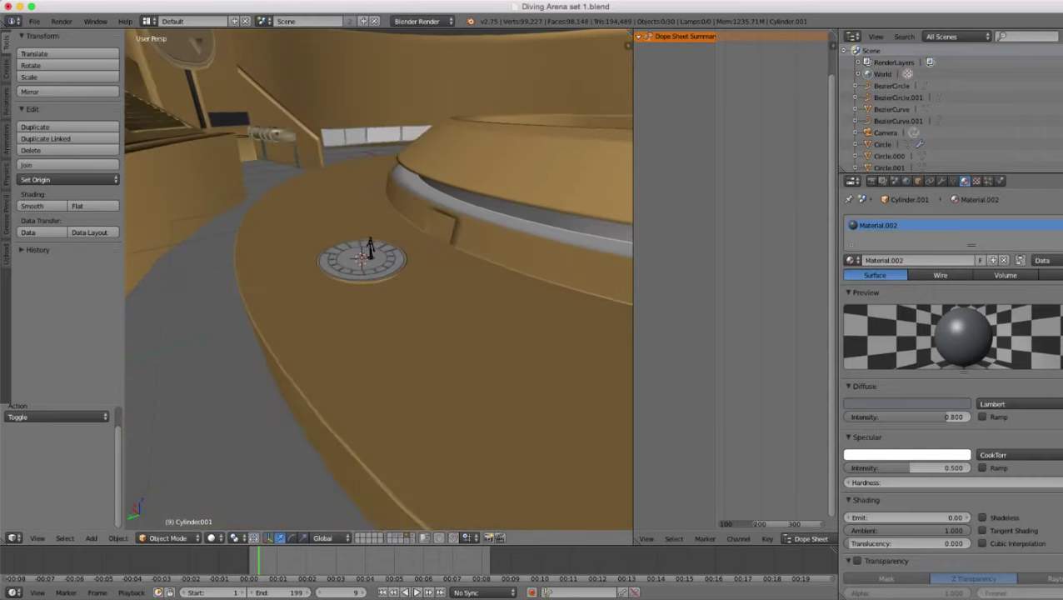
- Add a vertical edge loop to the ring wall close beside the door's left edge, with a slide factor of about -0.837
middle_click_drag(379, 267, 538, 258, "shift")
scroll(379, 279, "up", 4)
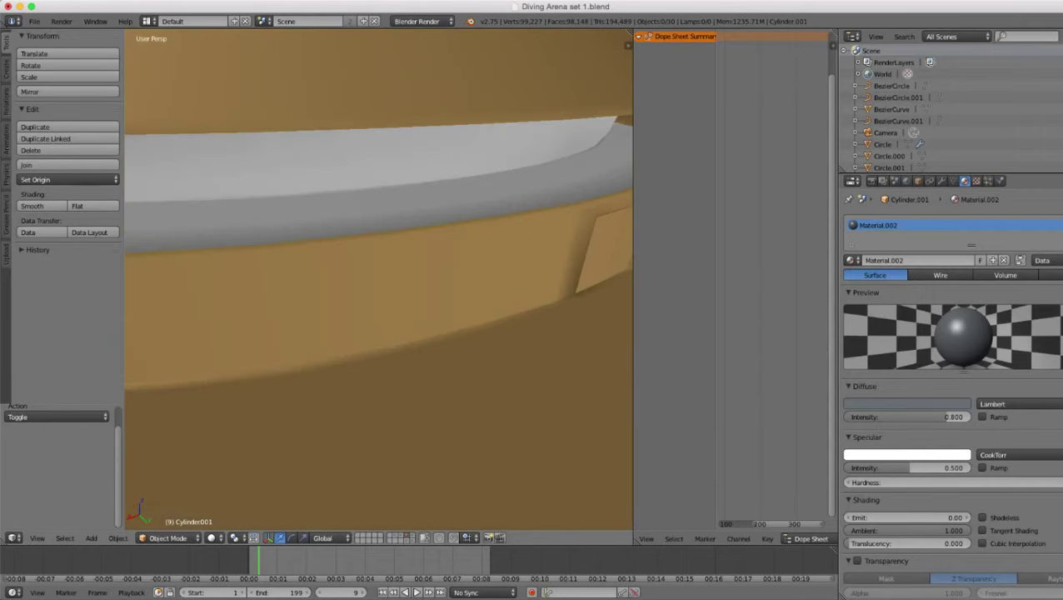
right_click(366, 288)
scroll(379, 279, "down", 2)
middle_click_drag(417, 279, 357, 262, "shift")
key("Tab")
scroll(380, 280, "up", 4)
key("ctrl+r")
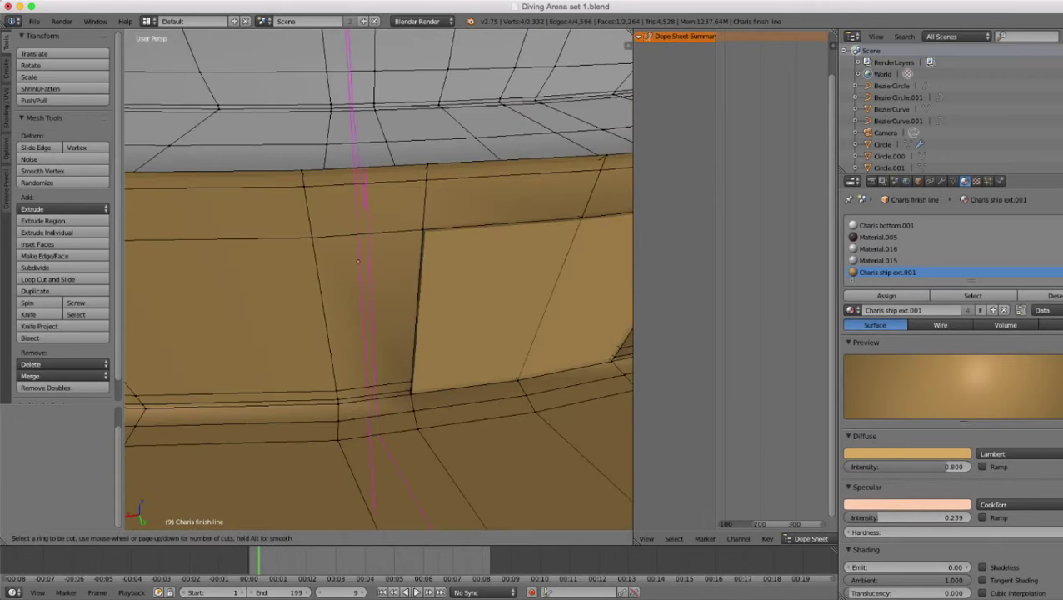
left_click(367, 258)
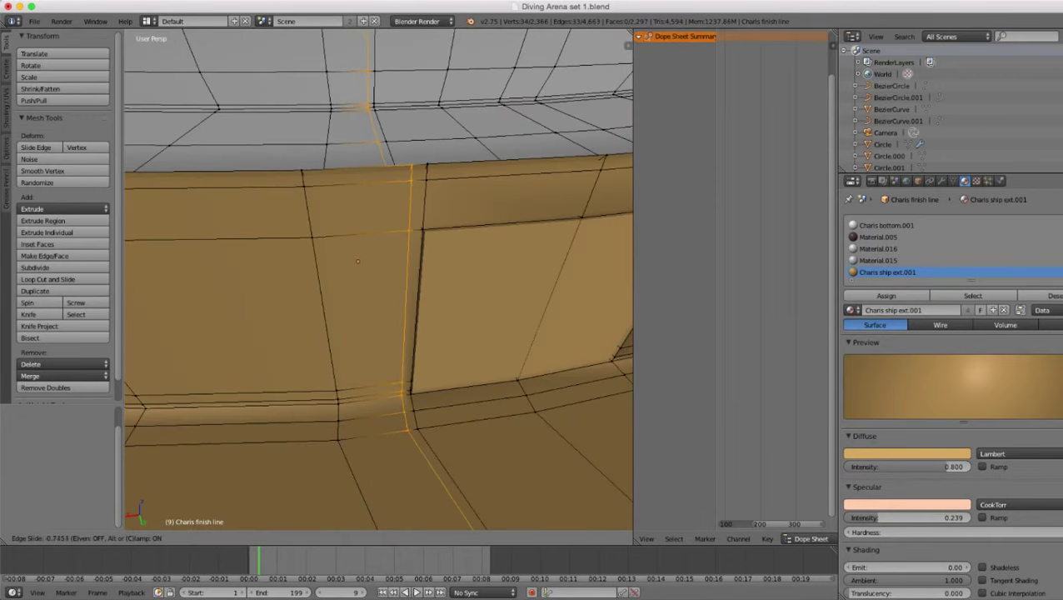
left_click(412, 260)
- Add a vertical edge loop to the ring wall close beside the door's right edge, with a slide factor of about -0.895
middle_click_drag(412, 260, 350, 262)
key("ctrl+r")
left_click(475, 258)
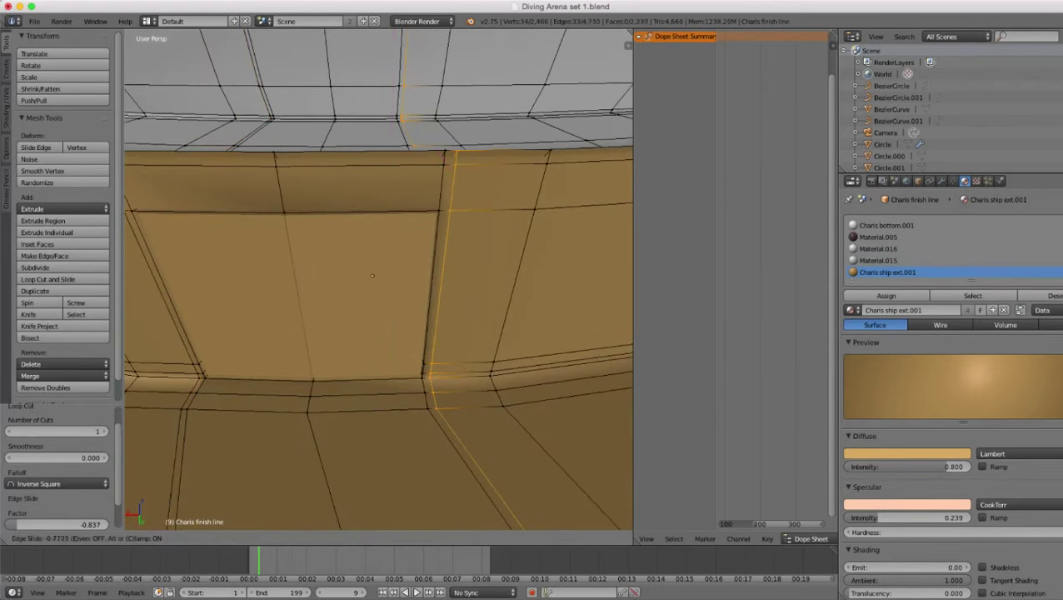
left_click(435, 260)
- Add a horizontal edge loop to the ring wall just above the door's top edge, with a slide factor of about 0.831
middle_click_drag(435, 260, 475, 235)
key("ctrl+r")
left_click(410, 171)
key("g")
key("g")
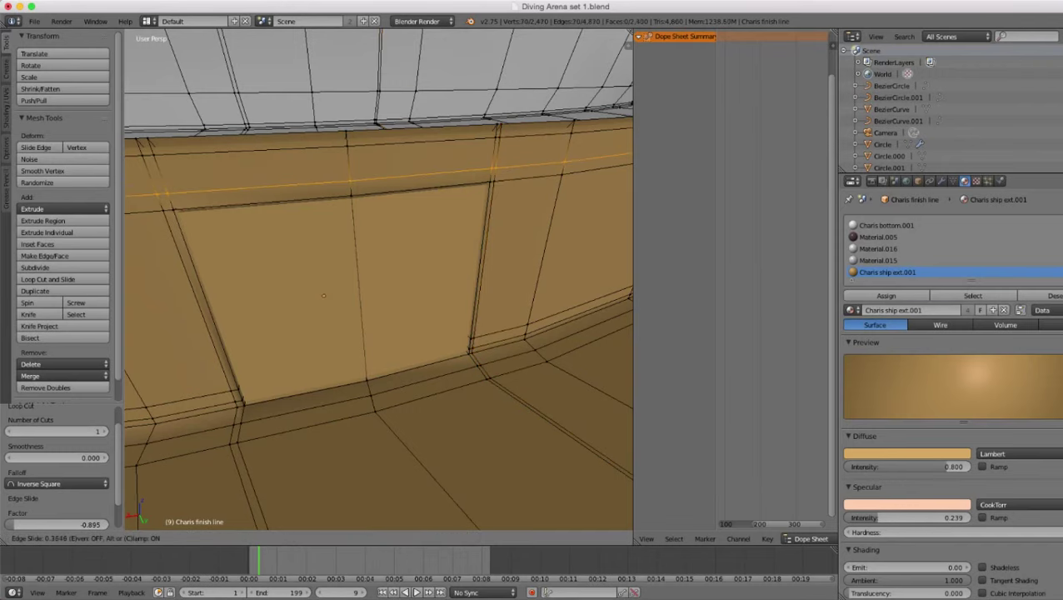
left_click(410, 188)
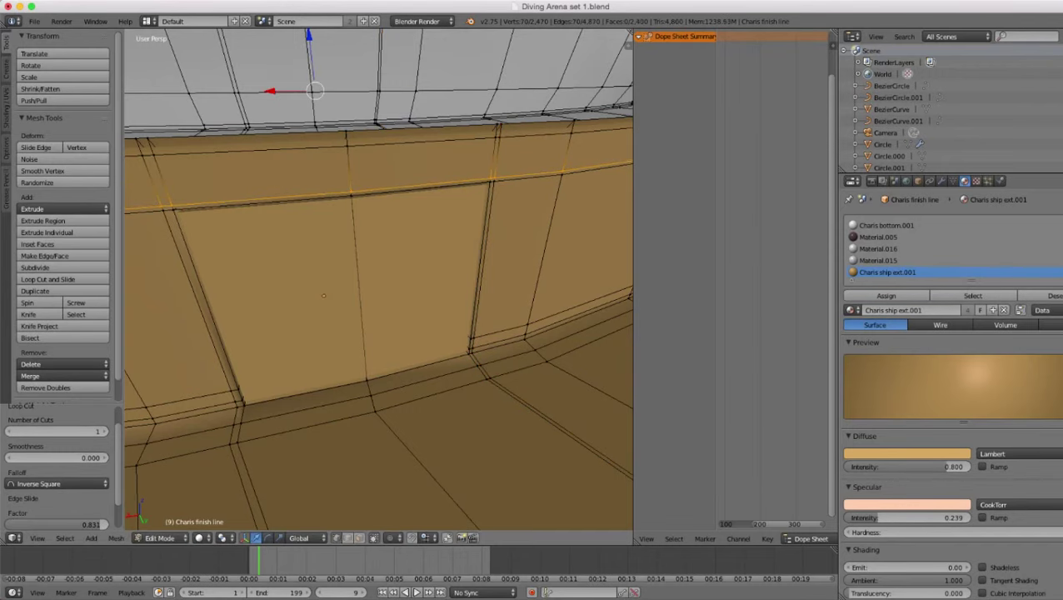
key("Tab")
scroll(410, 188, "down", 6)
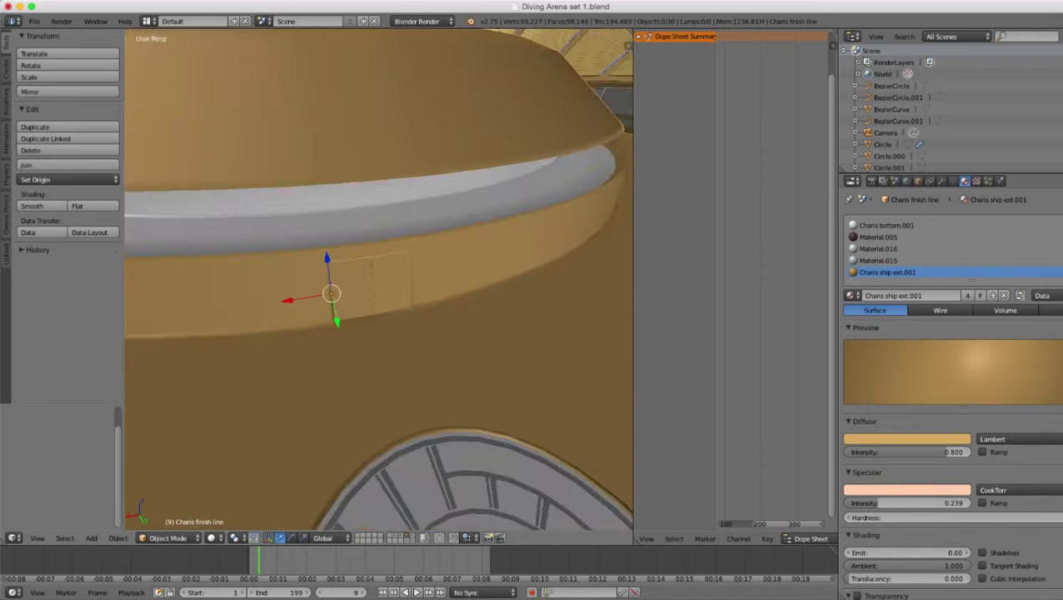
- Deselect everything and examine the ring wall's shading around the door and across the arena
middle_click_drag(410, 189, 359, 208)
key("a")
scroll(483, 211, "down", 8)
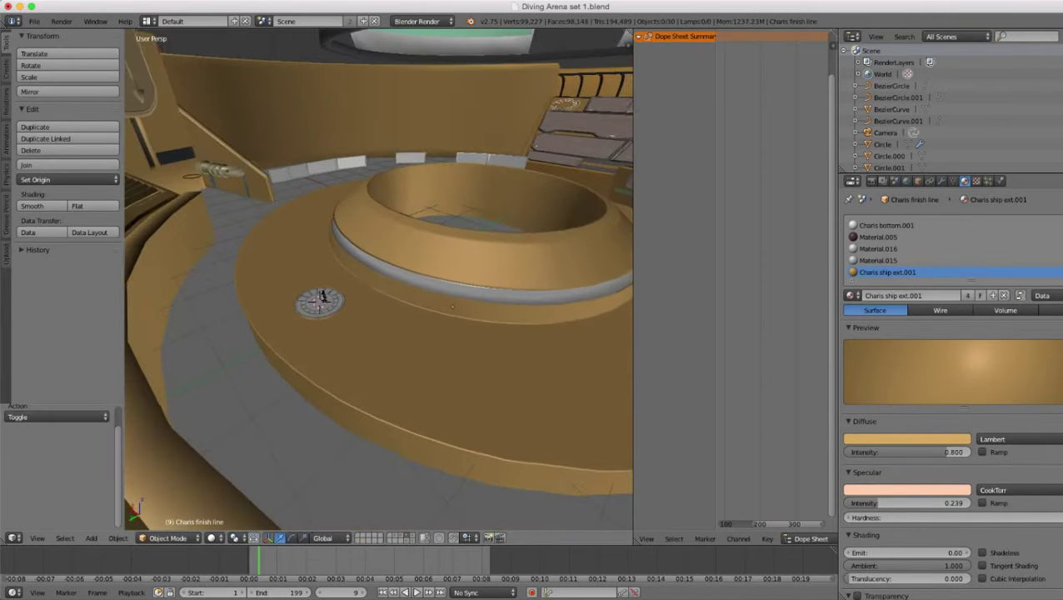
scroll(379, 280, "down", 6)
scroll(379, 280, "up", 2)
middle_click_drag(379, 280, 433, 260)
scroll(380, 280, "up", 2)
scroll(434, 260, "up", 3)
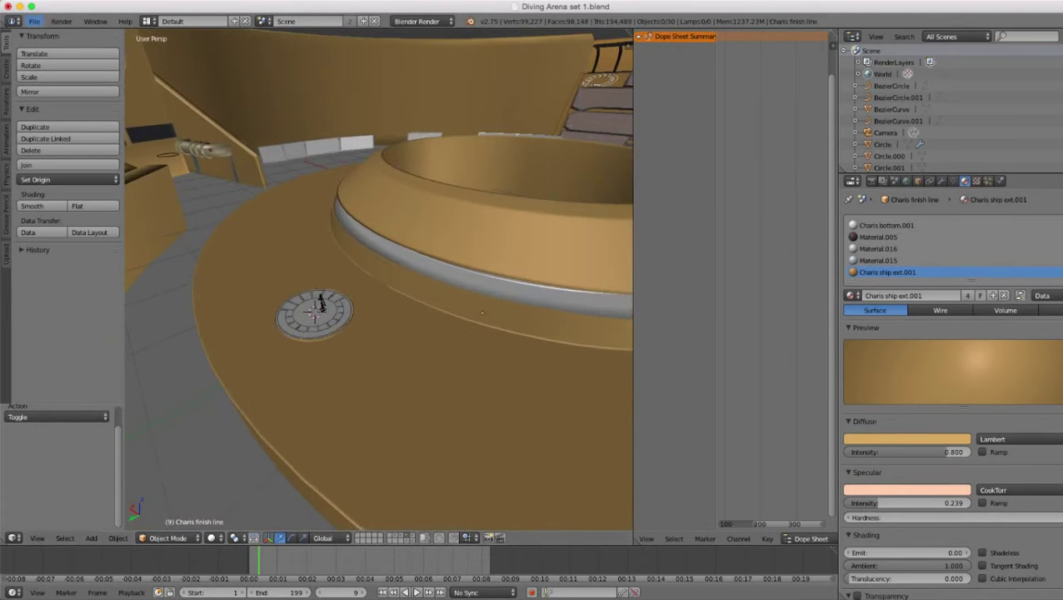
- Brighten the emblem material's diffuse colour and remove its saturation to make it a light neutral grey
scroll(379, 280, "up", 4)
middle_click_drag(379, 280, 500, 228, "shift")
scroll(500, 228, "up", 3)
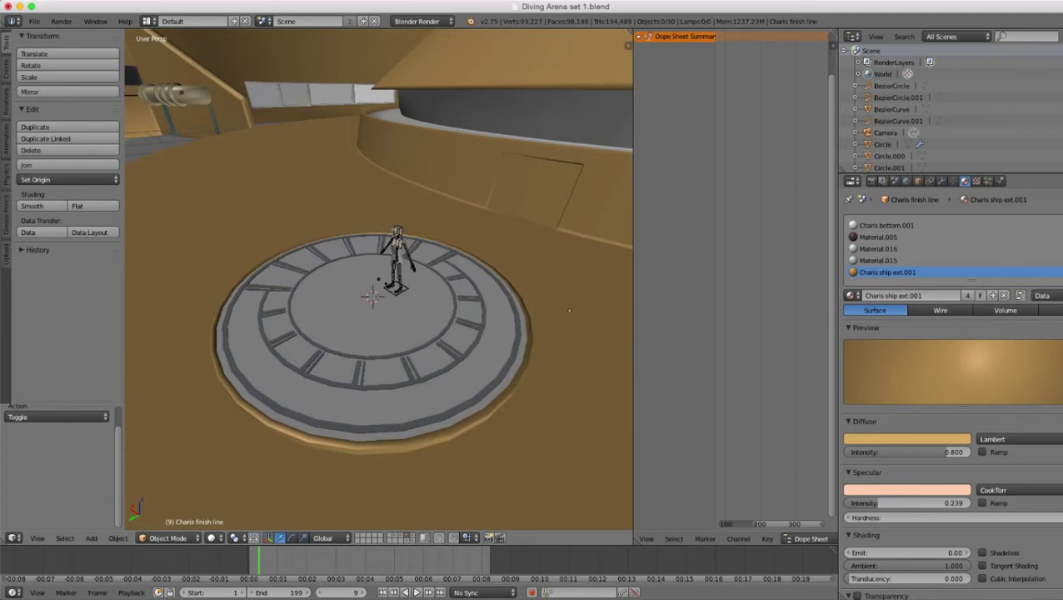
right_click(360, 372)
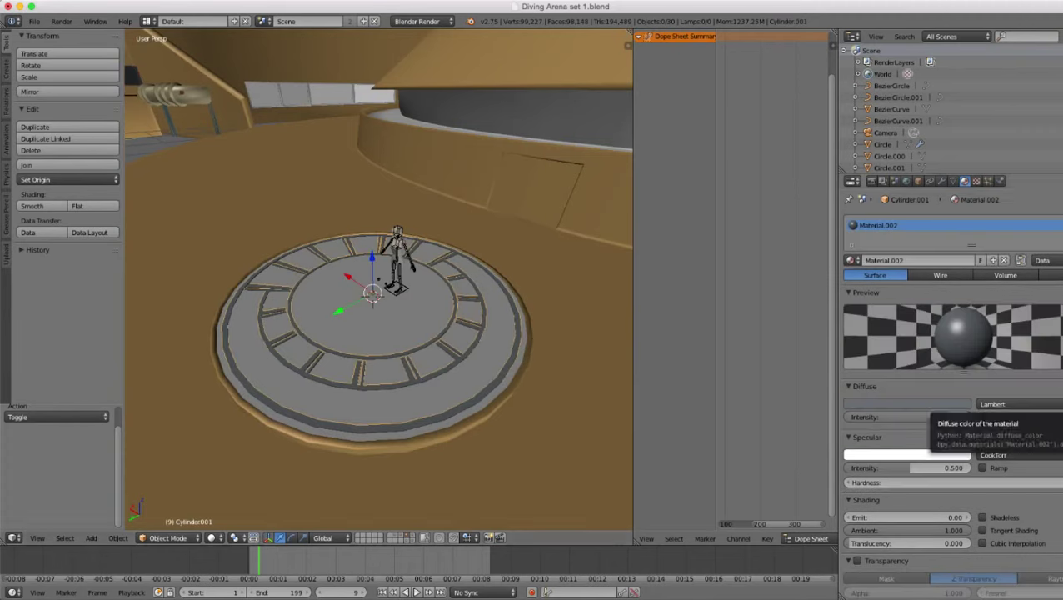
left_click(929, 405)
left_click_drag(943, 293, 943, 259)
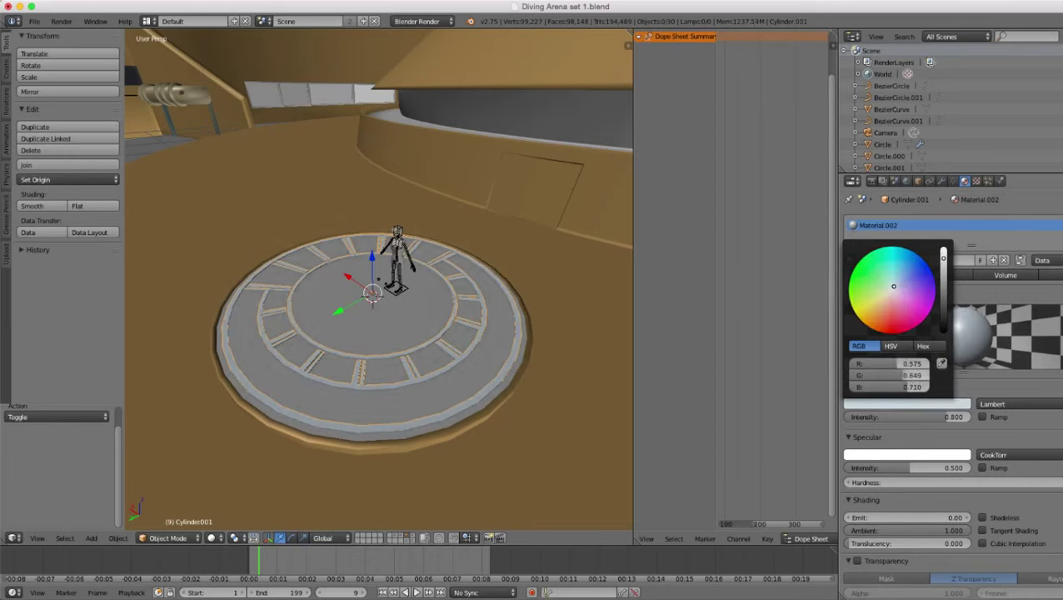
left_click(892, 346)
left_click_drag(888, 376, 858, 376)
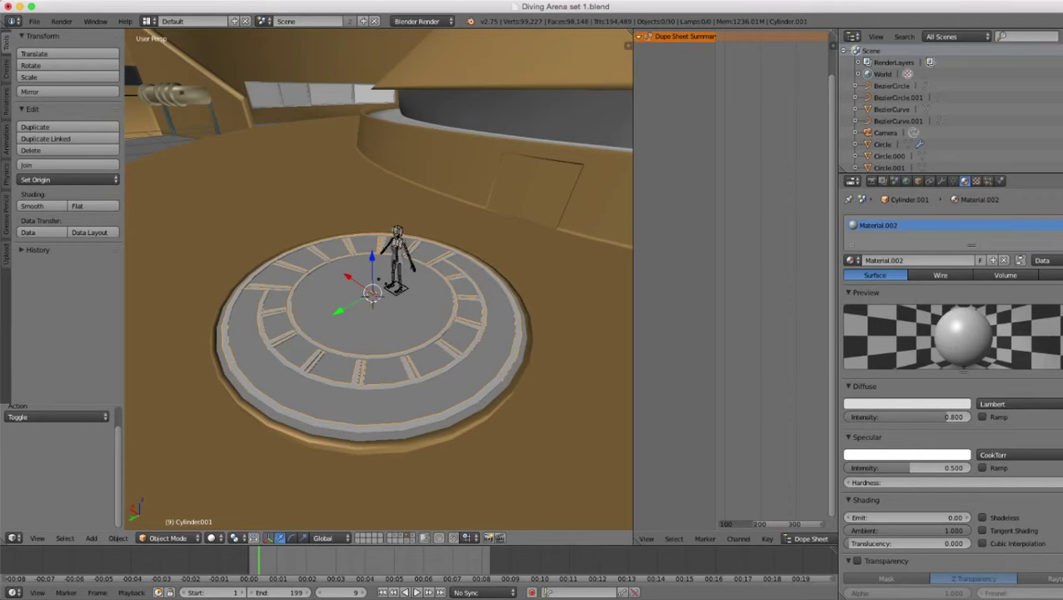
- Deselect everything and examine the light grey emblem on the disc from several angles
scroll(379, 280, "down", 2)
scroll(379, 280, "up", 2)
middle_click_drag(380, 280, 446, 284)
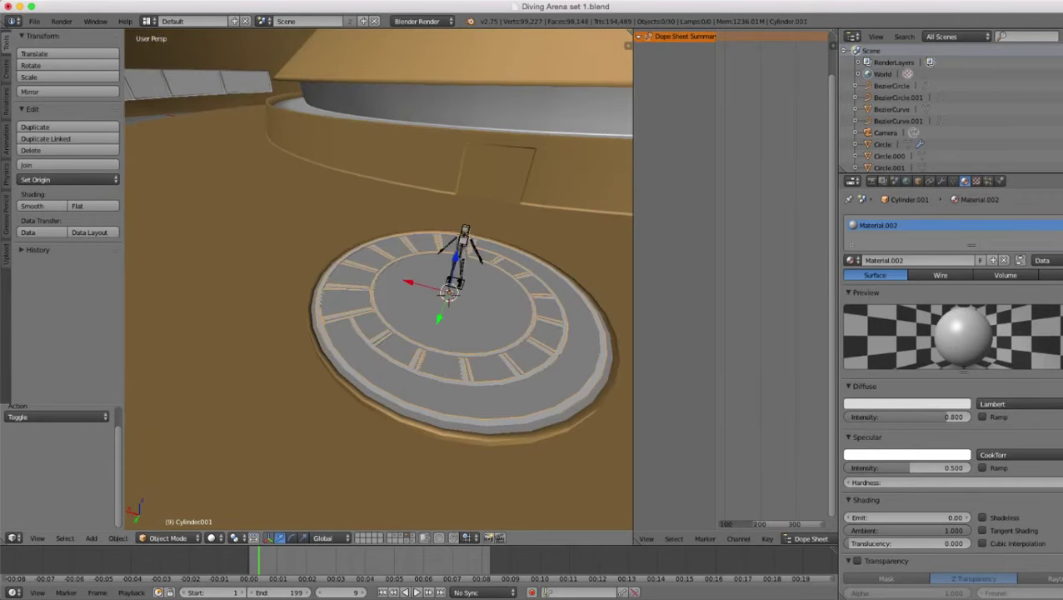
key("a")
scroll(379, 280, "up", 2)
middle_click_drag(380, 280, 229, 280)
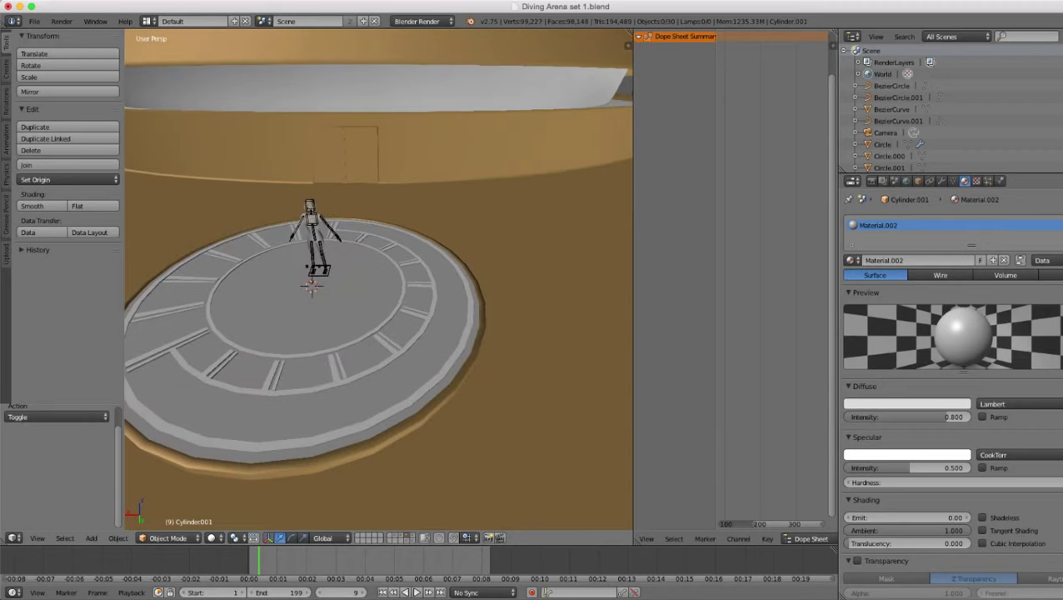
scroll(379, 280, "up", 2)
scroll(379, 280, "down", 2)
middle_click_drag(379, 280, 421, 291)
scroll(379, 280, "up", 3)
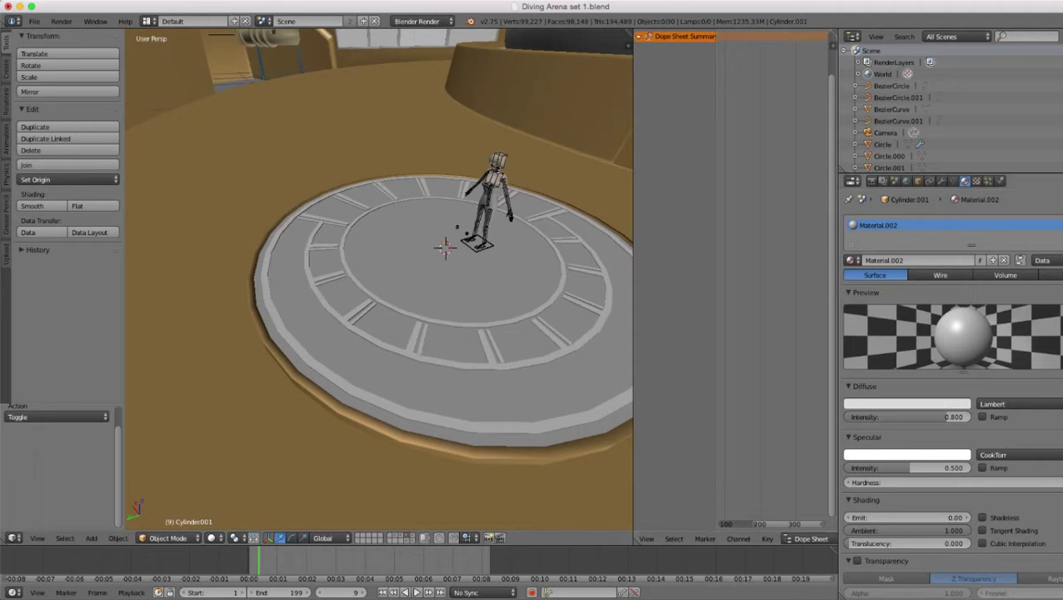
- Check the emblem's modifier stack, clear the selection and view the disc in its surroundings on the arena floor
left_click(942, 181)
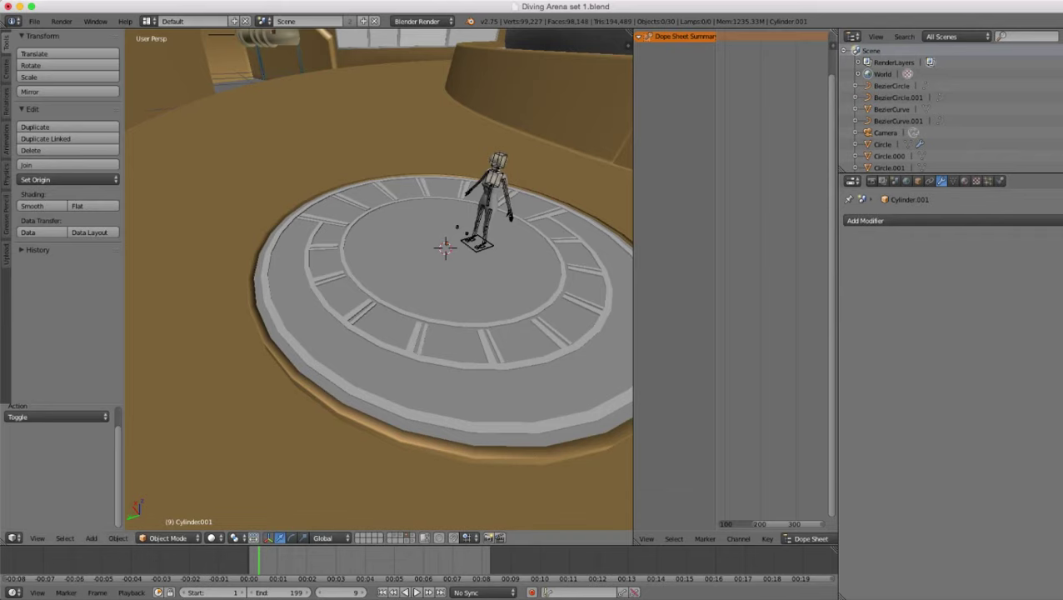
scroll(379, 280, "down", 7)
key("a")
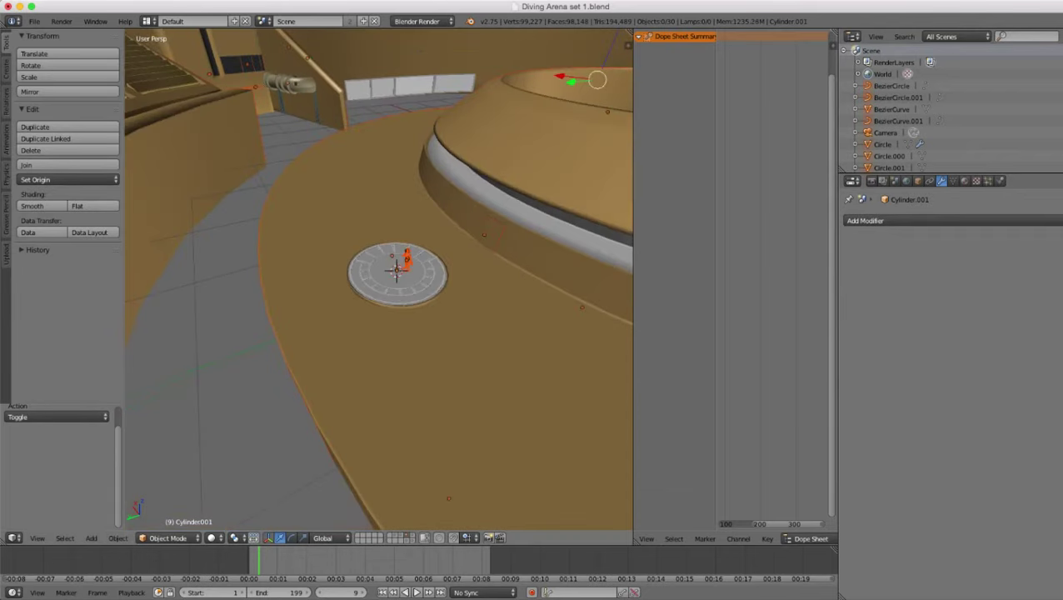
scroll(379, 280, "down", 1)
key("a")
scroll(379, 280, "up", 5)
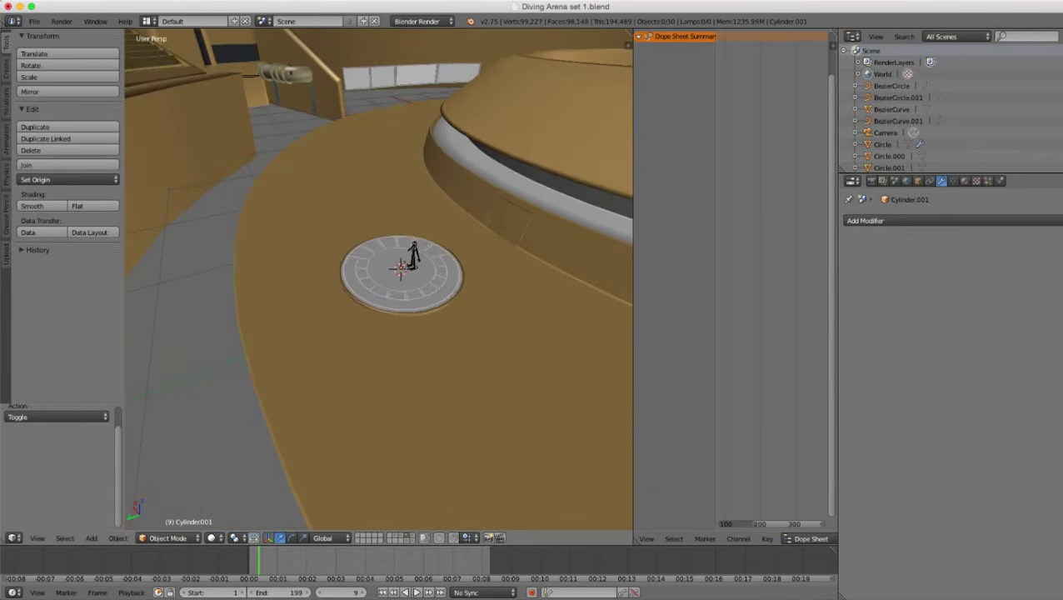
- In wireframe display, select the whole figure standing on the disc, rig and mesh parts together, and move it to layer 18
key("z")
right_click(434, 239)
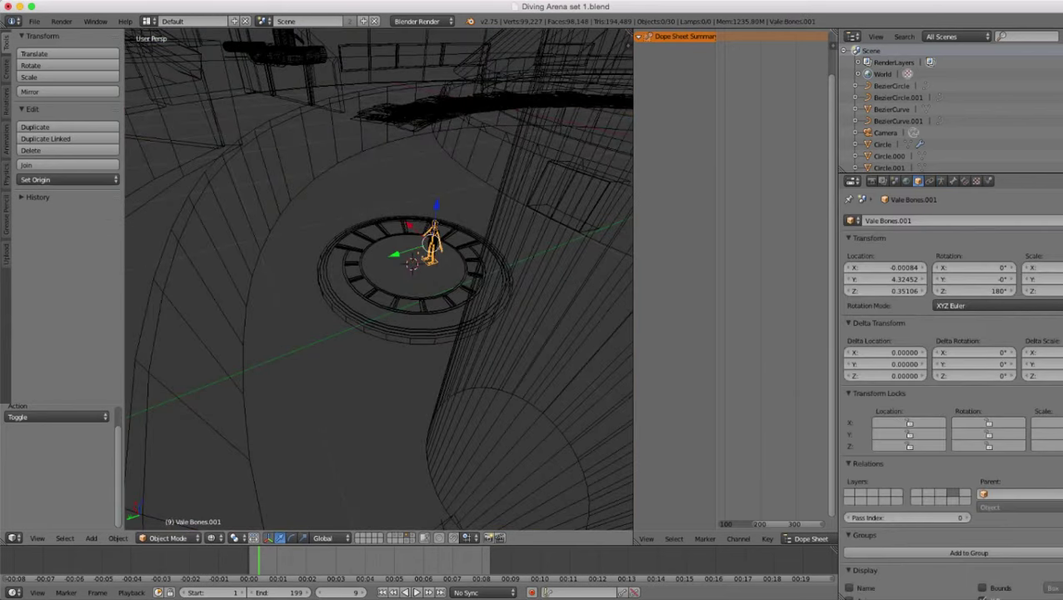
middle_click_drag(433, 239, 385, 315)
scroll(398, 302, "up", 3)
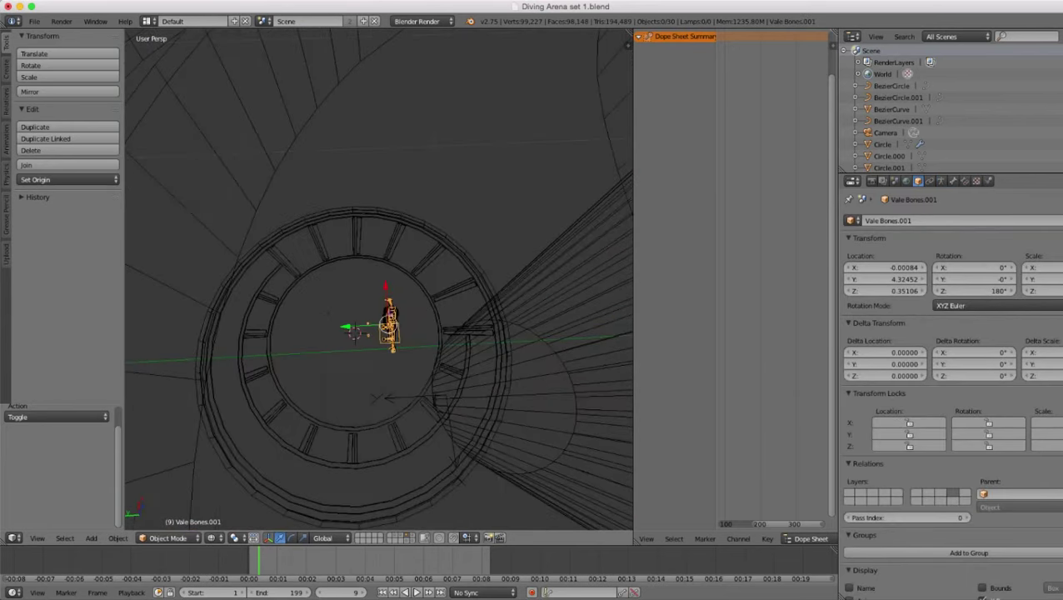
scroll(385, 315, "up", 2)
key("b")
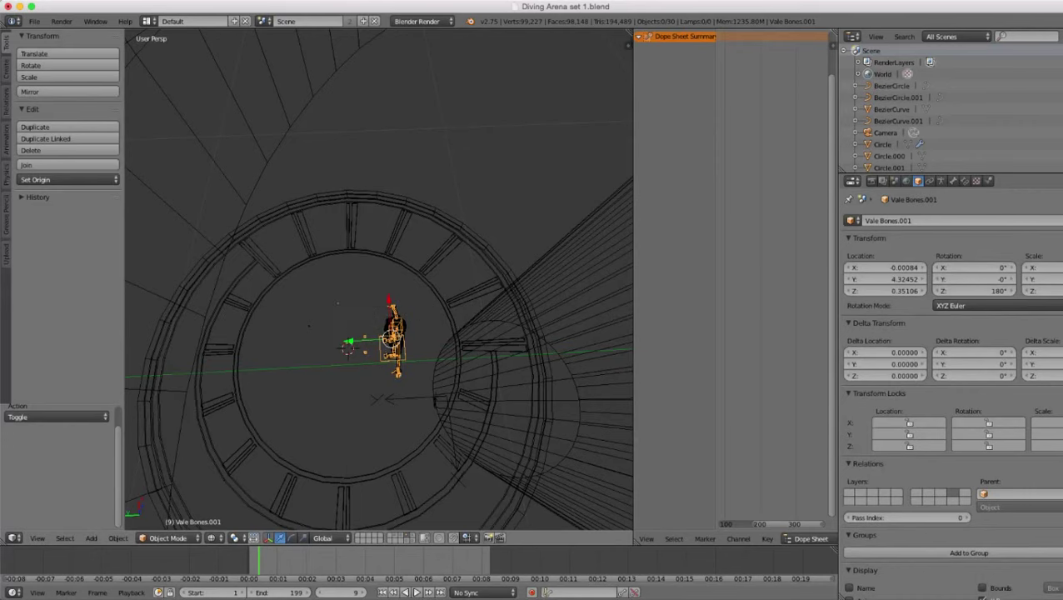
left_click_drag(338, 302, 416, 382)
middle_click_drag(416, 382, 413, 365)
scroll(413, 365, "up", 2)
scroll(391, 333, "down", 3)
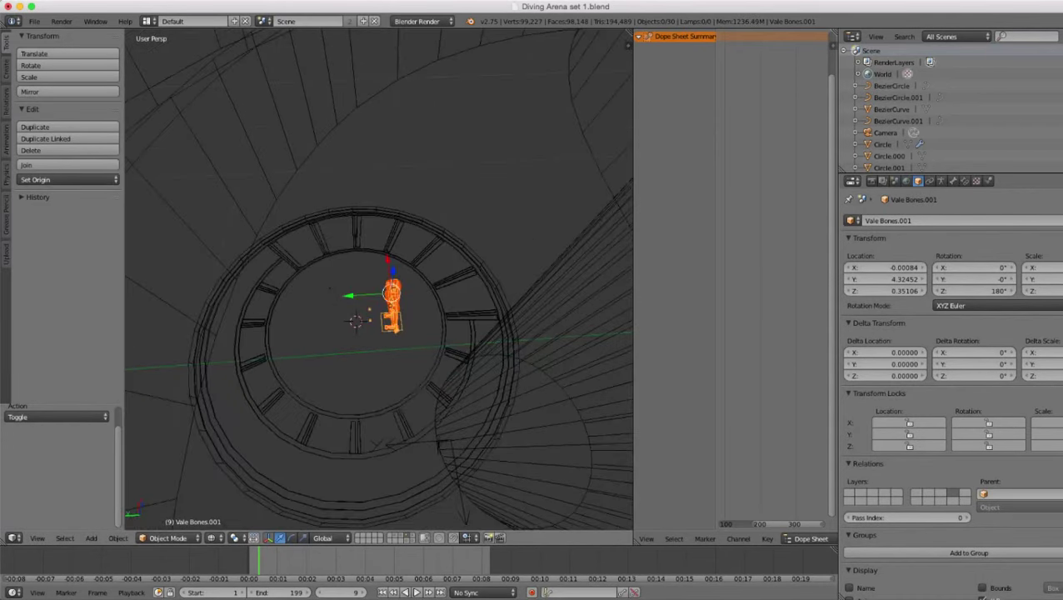
key("m")
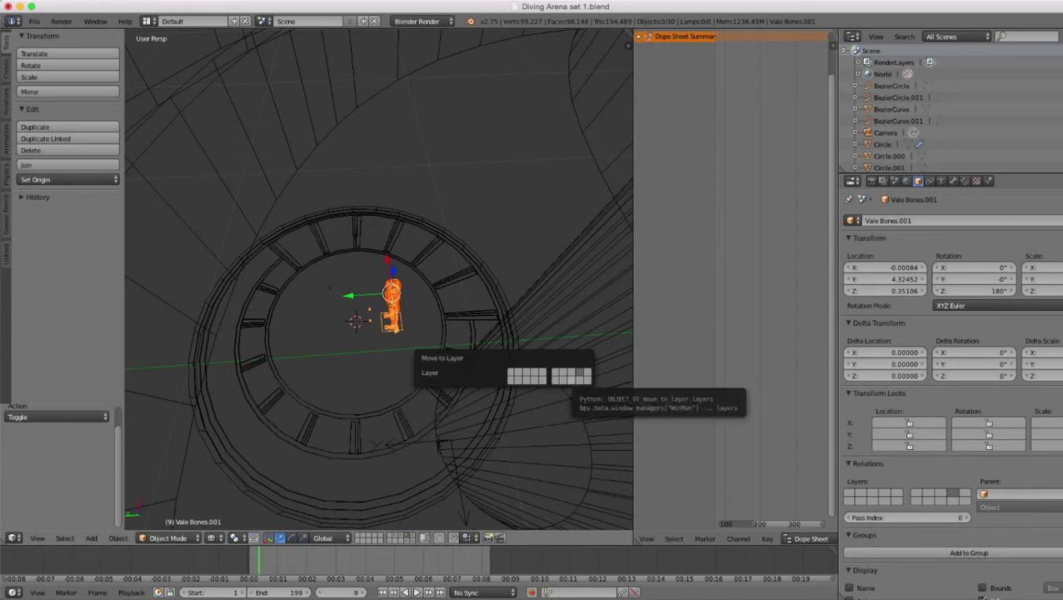
left_click(571, 380)
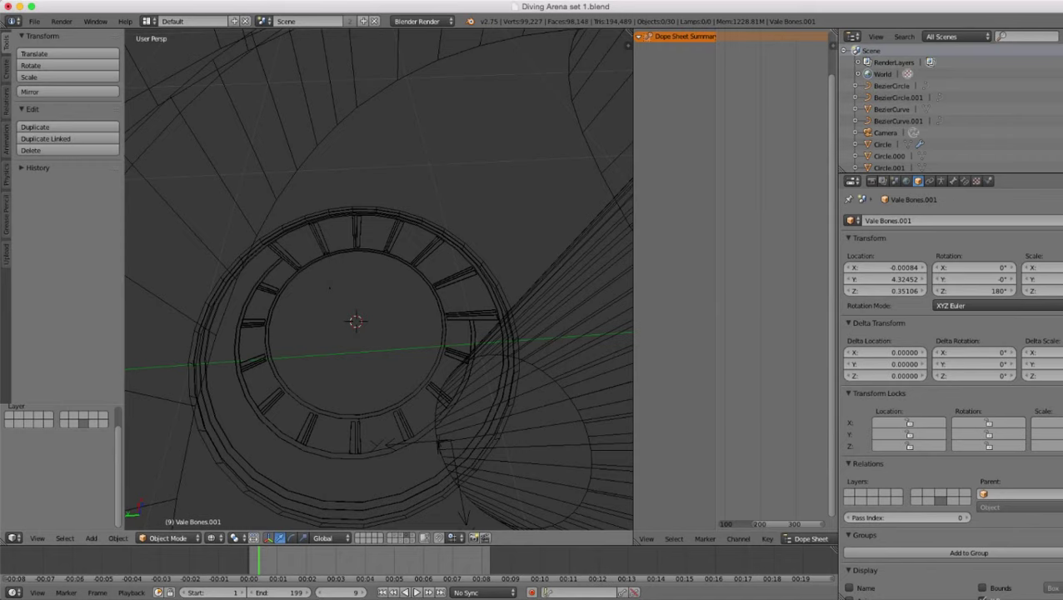
- Return to solid shading and examine the disc and the arena around it without the figure
scroll(379, 280, "down", 4)
key("z")
scroll(379, 280, "down", 1)
middle_click_drag(379, 350, 442, 259)
scroll(379, 280, "up", 1)
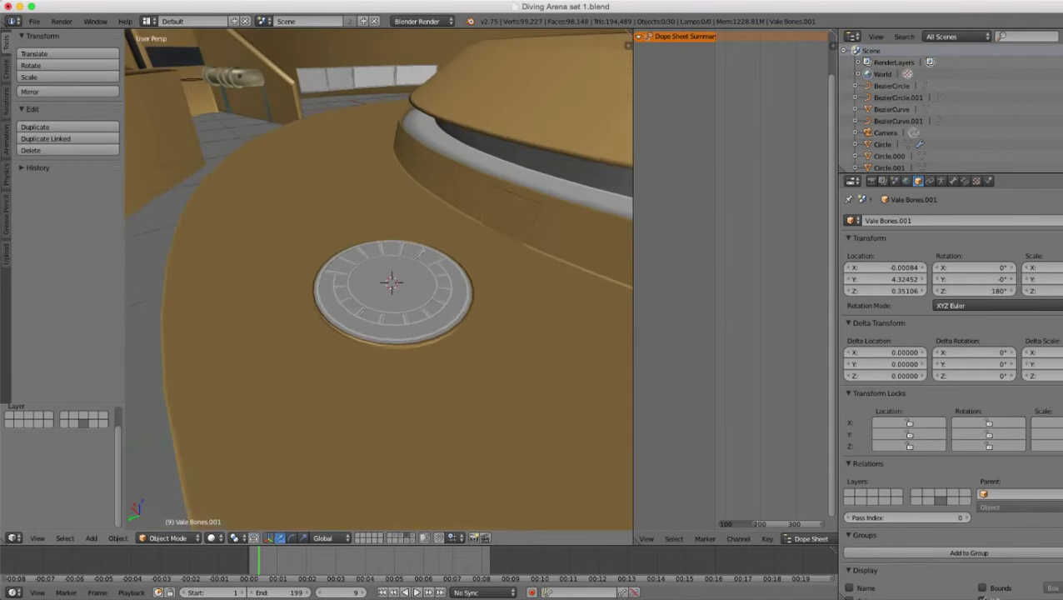
scroll(379, 280, "down", 2)
scroll(379, 280, "down", 7)
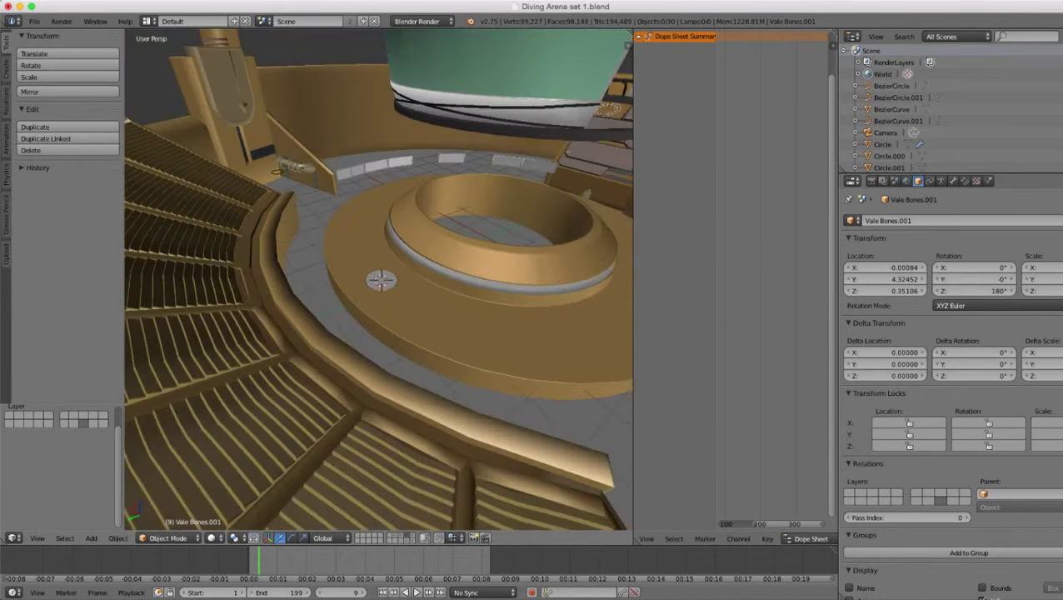
- Look through the camera and examine the arena's composition, framing and the disc's place in it at different zoom levels
key("KP_0")
scroll(379, 279, "up", 4)
middle_click_drag(334, 308, 458, 262, "shift")
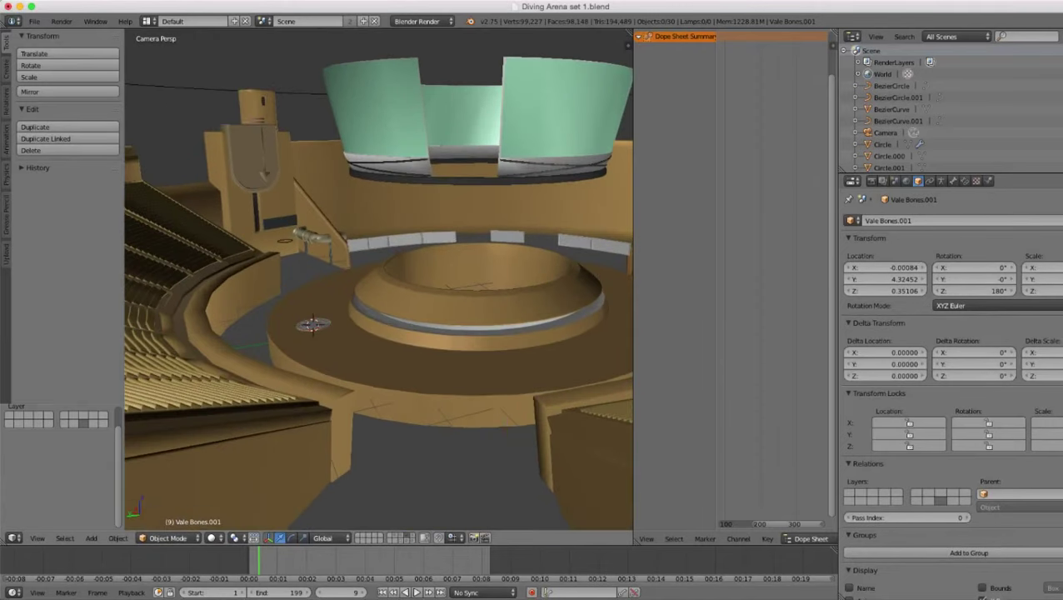
scroll(379, 280, "up", 2)
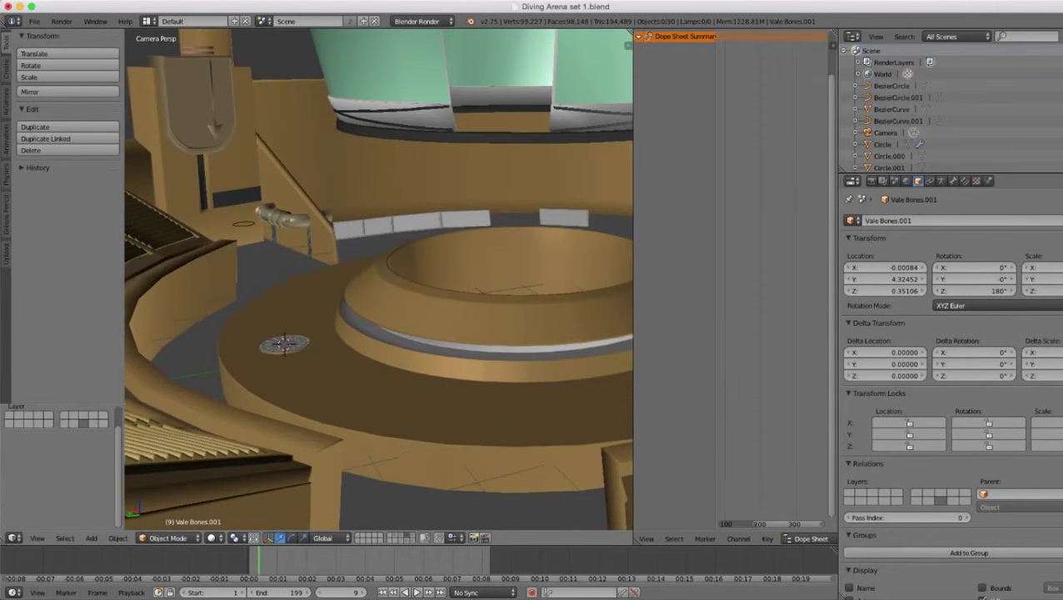
scroll(379, 279, "down", 4)
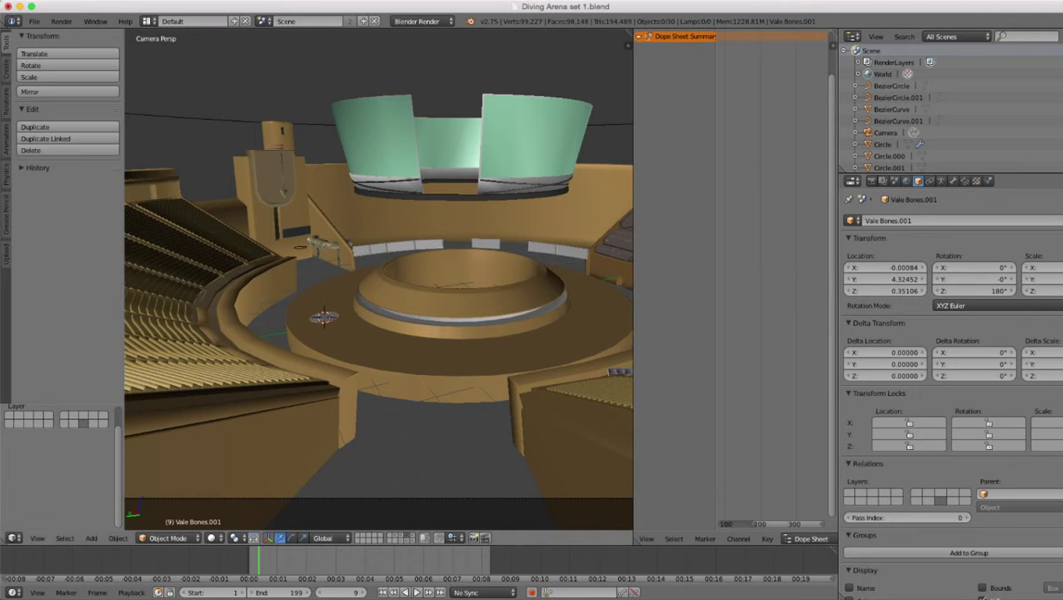
scroll(379, 279, "down", 3)
scroll(380, 279, "up", 2)
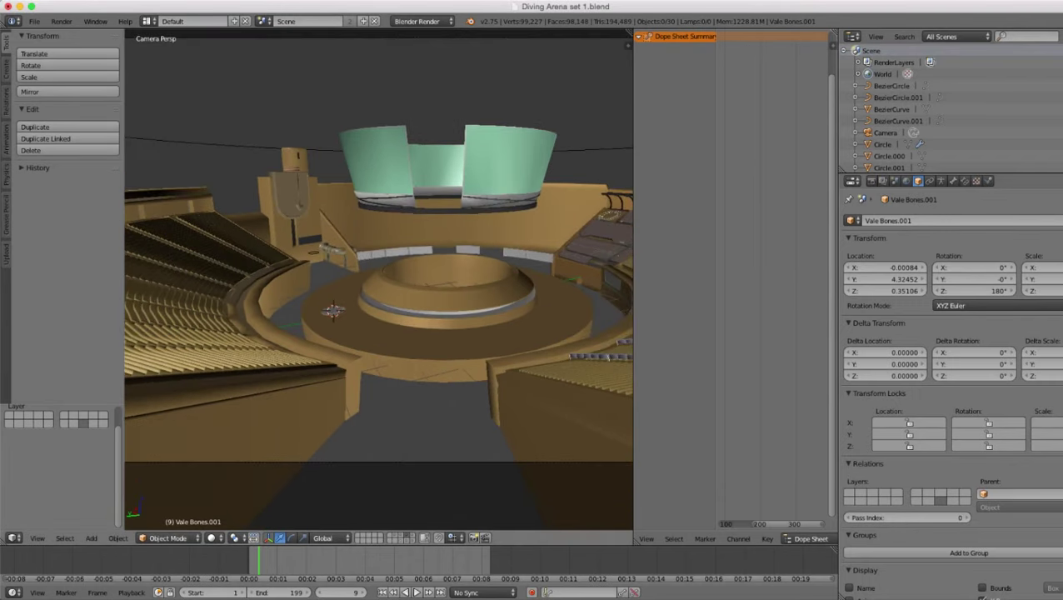
scroll(379, 279, "up", 4)
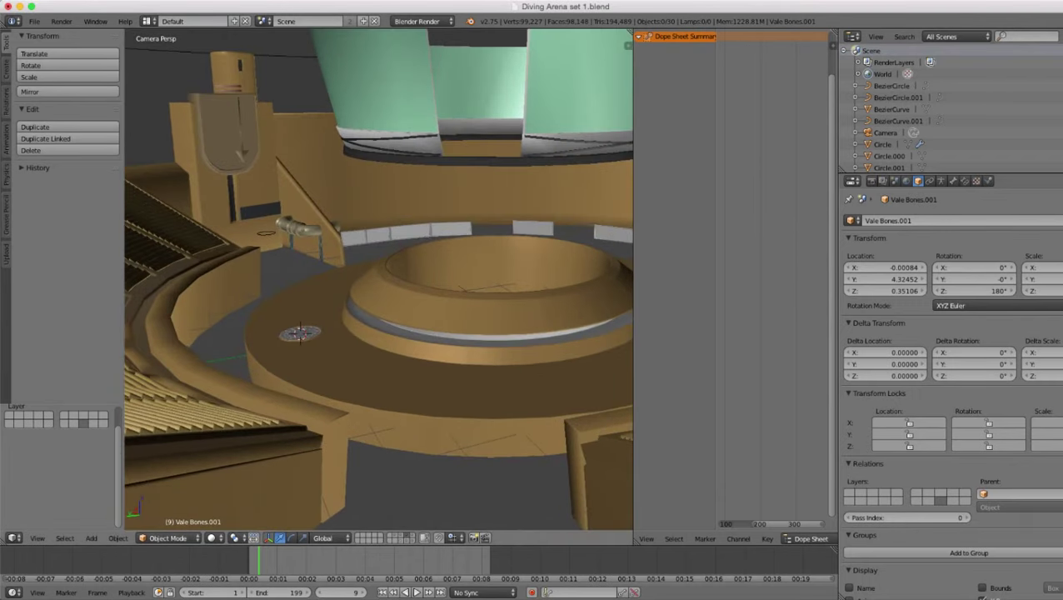
scroll(379, 279, "down", 6)
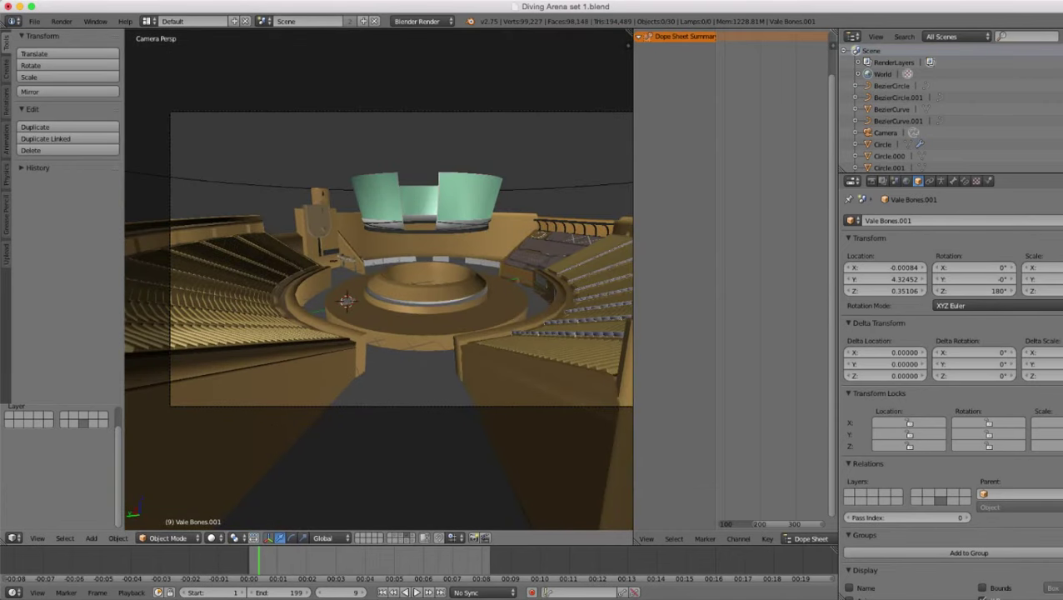
scroll(379, 279, "up", 1)
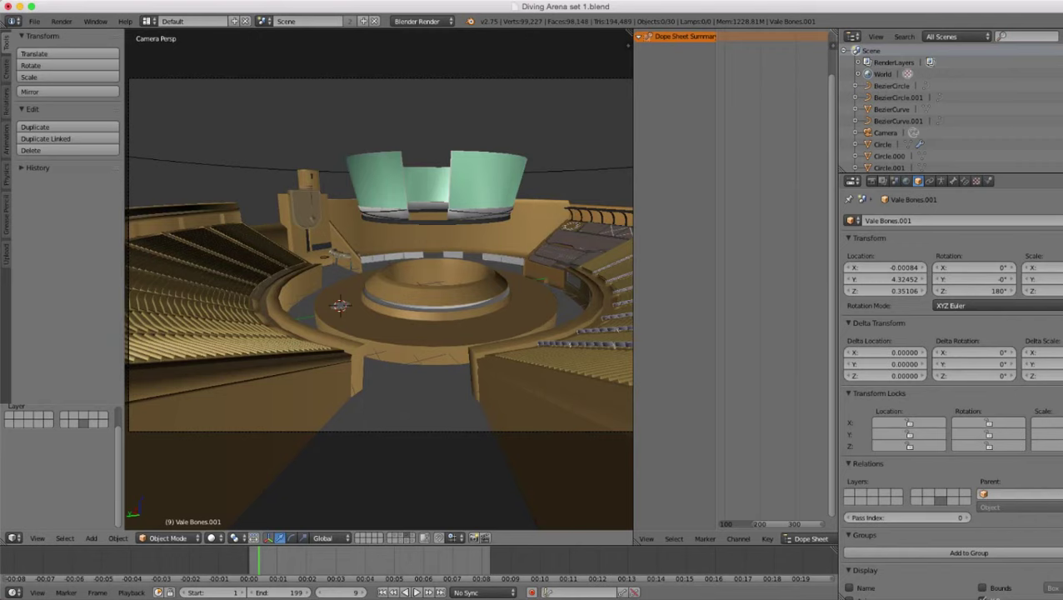
scroll(379, 283, "up", 1)
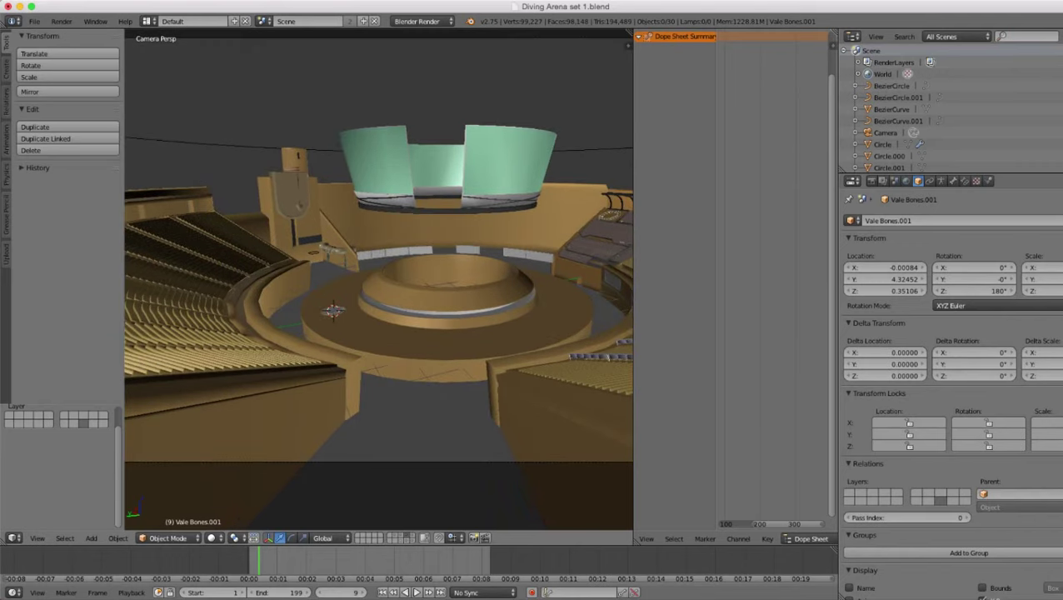
scroll(379, 283, "up", 1)
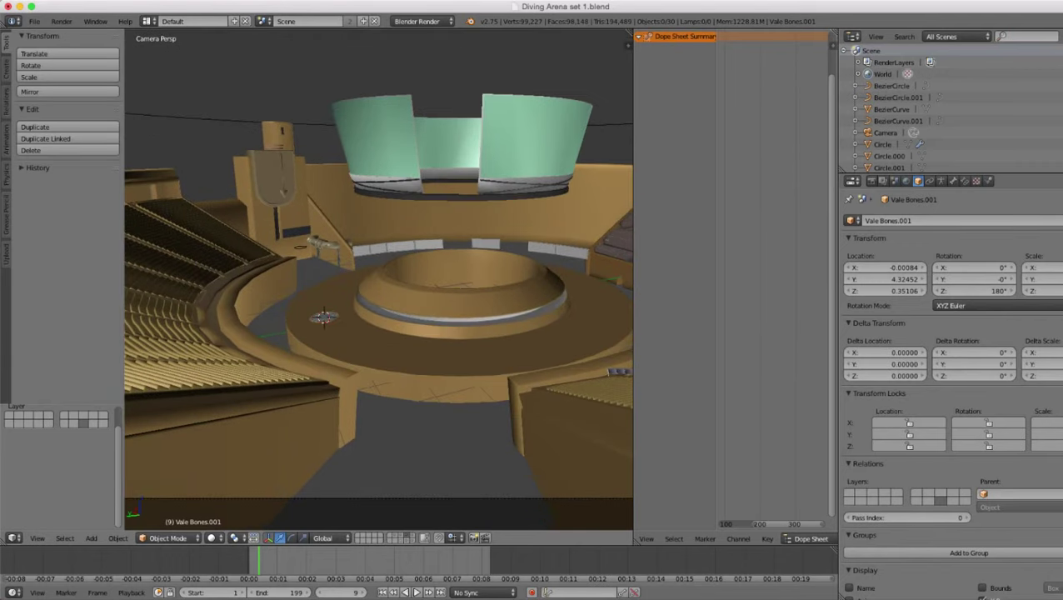
scroll(379, 284, "up", 3)
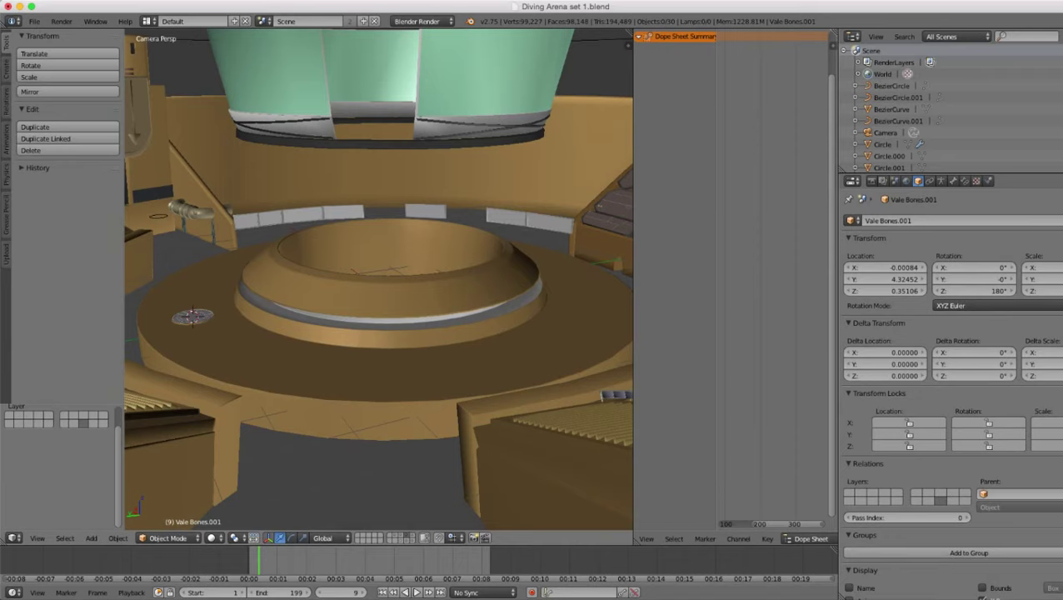
scroll(379, 283, "down", 1)
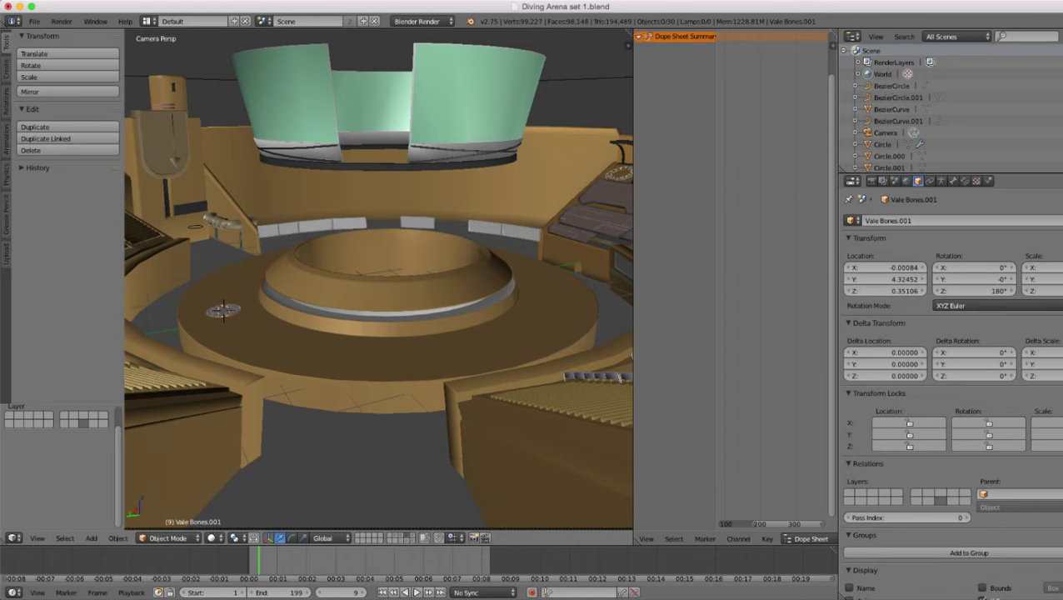
scroll(380, 284, "down", 1)
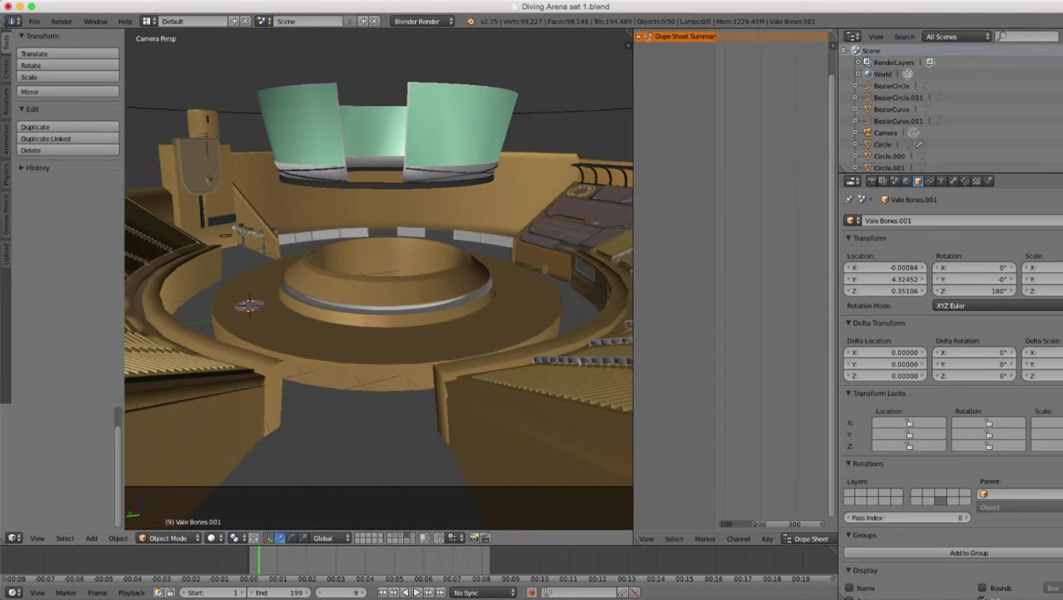
- Select the seating stands and turn on the viewport display of their Mirror modifier
right_click(509, 412)
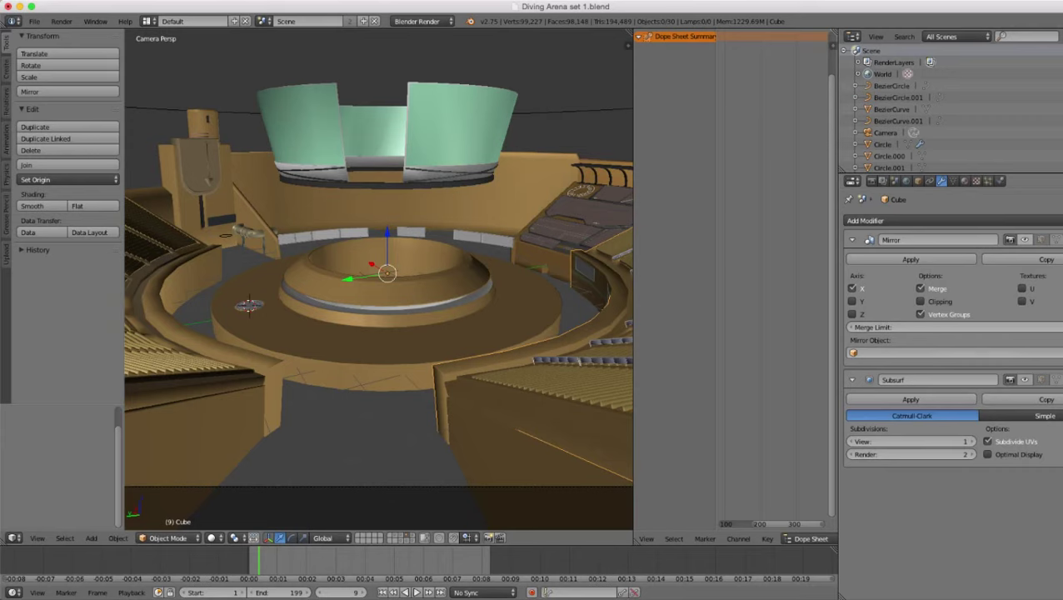
scroll(387, 272, "down", 1)
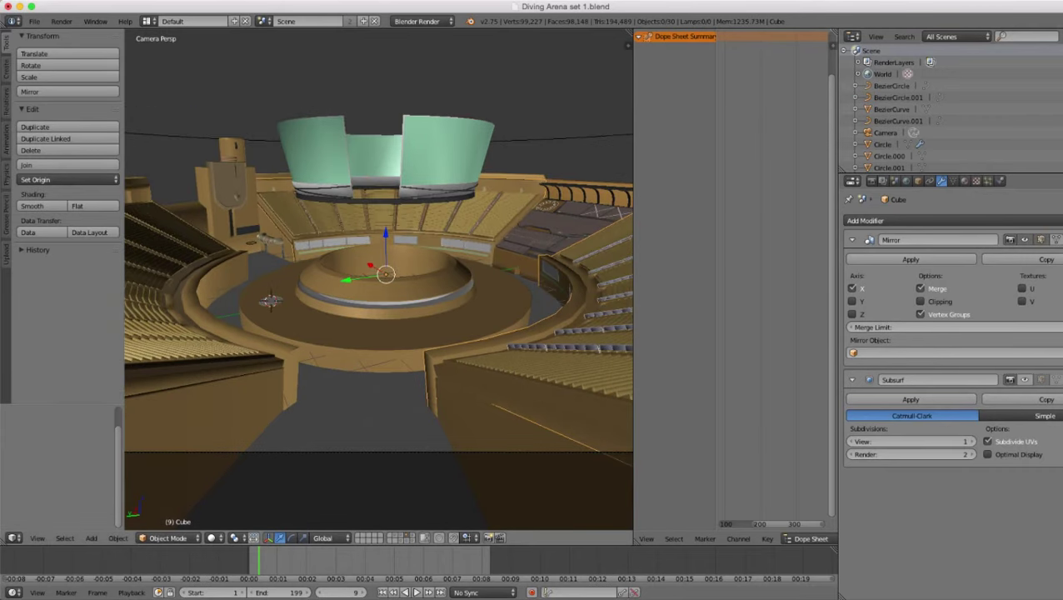
scroll(379, 283, "down", 1)
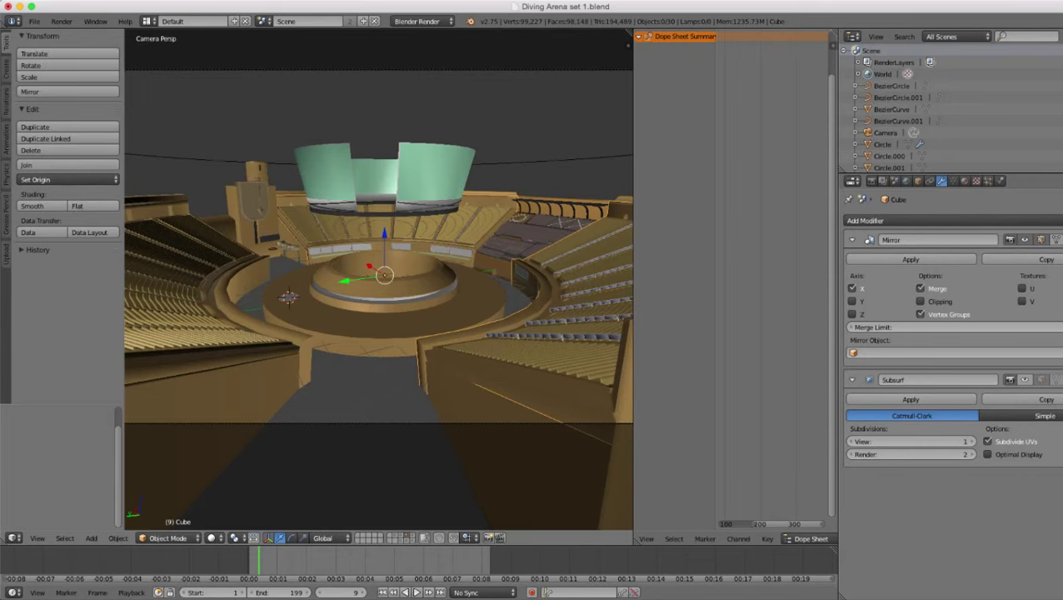
- Leave the camera view and examine the arena with the mirrored seating stands from several angles
scroll(384, 275, "up", 6)
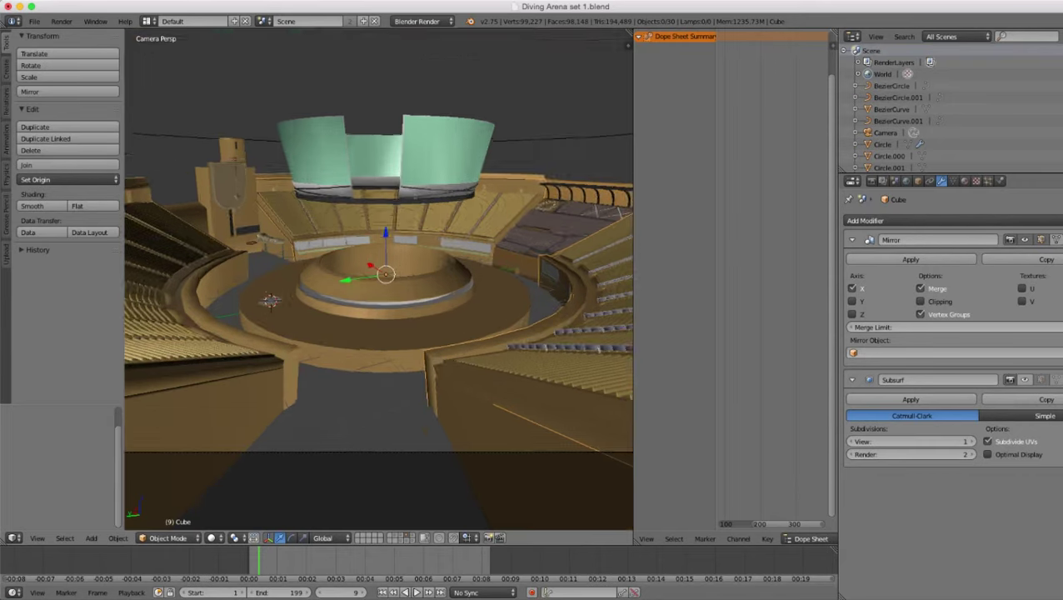
scroll(384, 284, "down", 4)
middle_click_drag(384, 275, 421, 293)
scroll(384, 283, "up", 4)
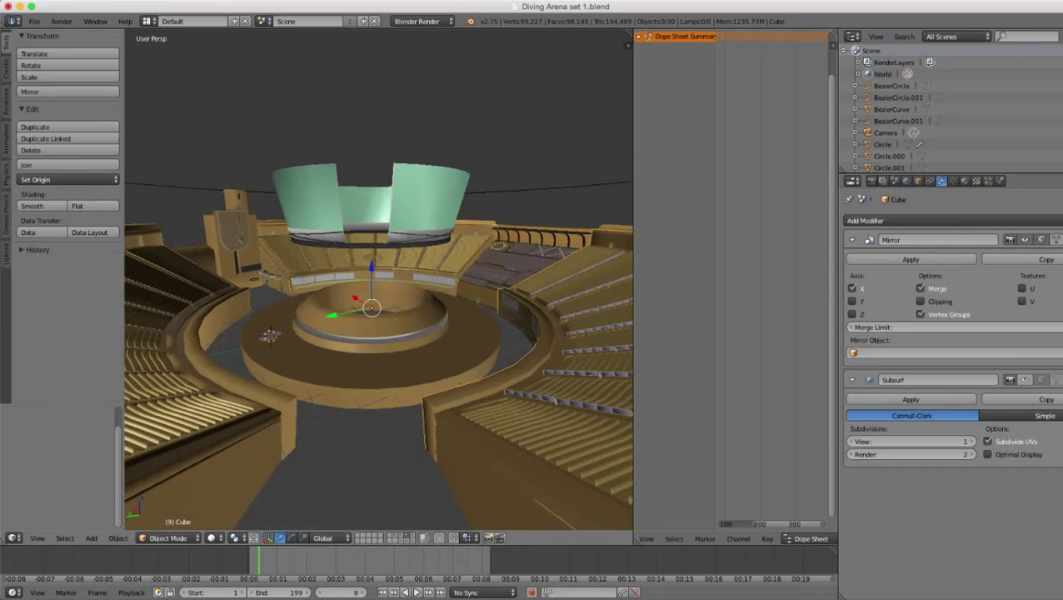
scroll(379, 283, "up", 2)
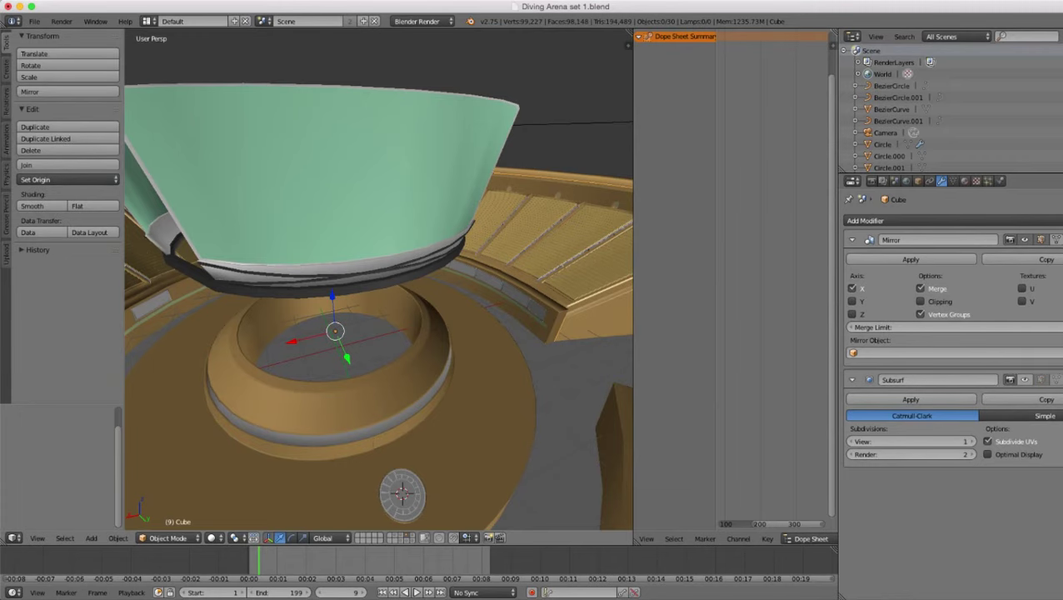
scroll(380, 283, "down", 4)
middle_click_drag(379, 283, 475, 271)
- Select the curved detail mesh embedded in the raised floor around the central basin and raise it about 0.332 along global Z
key("z")
scroll(379, 279, "up", 5)
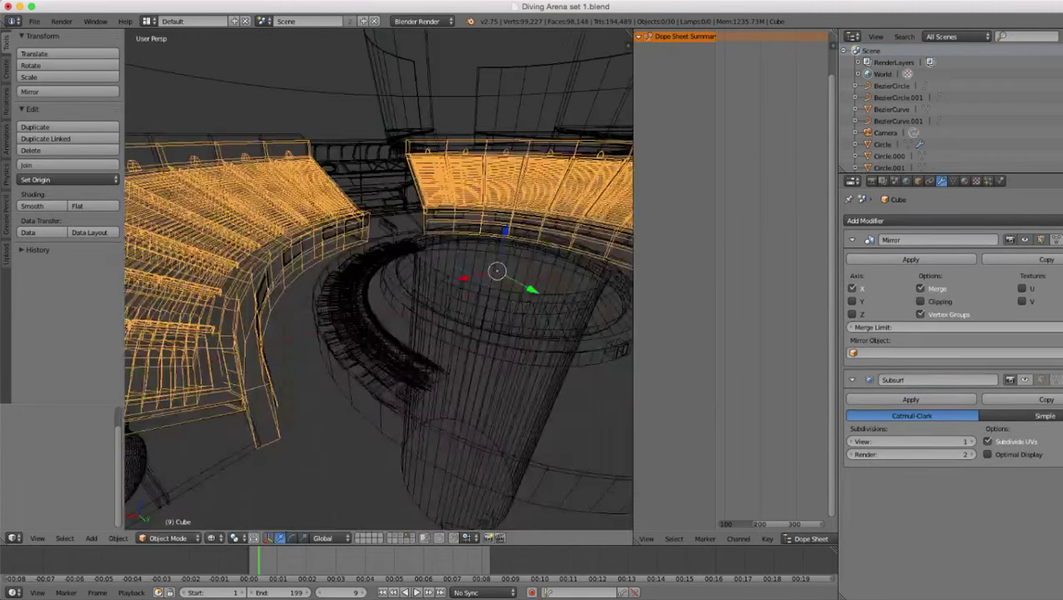
right_click(358, 321)
key("z")
mouse_move(359, 321)
middle_mouse_down()
mouse_move(388, 308)
mouse_move(362, 291)
middle_mouse_up()
left_click_drag(630, 284, 631, 266)
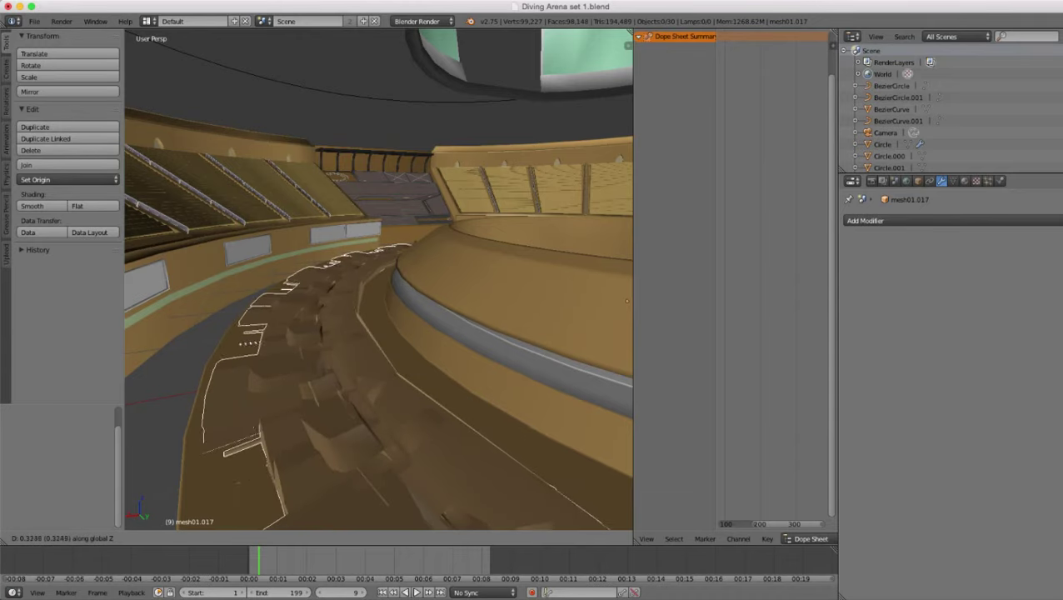
left_click_drag(631, 267, 631, 267)
scroll(380, 279, "down", 3)
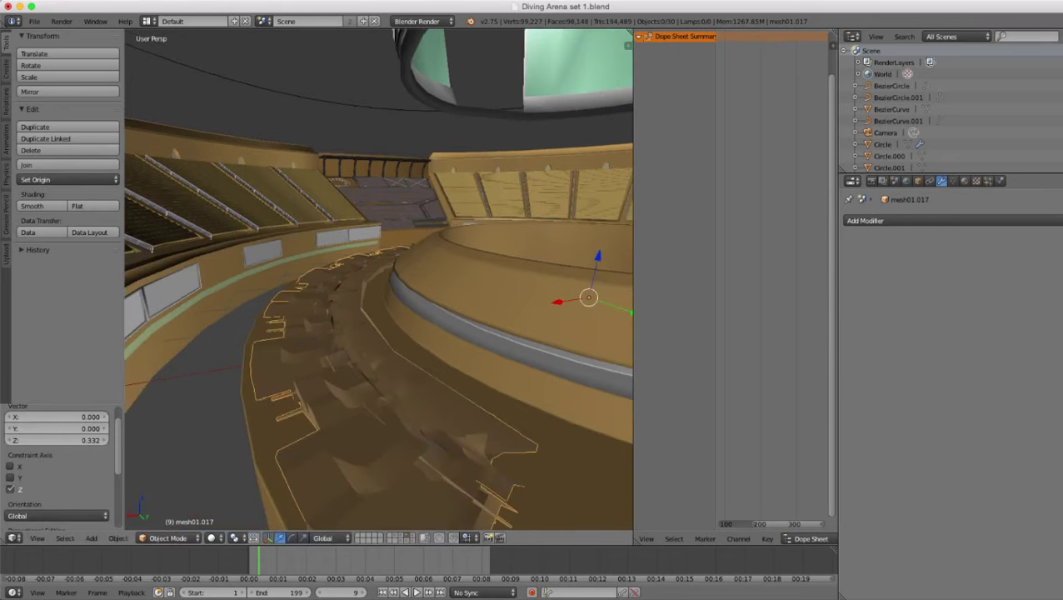
- Deselect everything and examine the complete arena from outside and above
key("a")
scroll(379, 280, "down", 5)
middle_click_drag(450, 267, 375, 279)
scroll(334, 300, "up", 2)
scroll(379, 279, "down", 4)
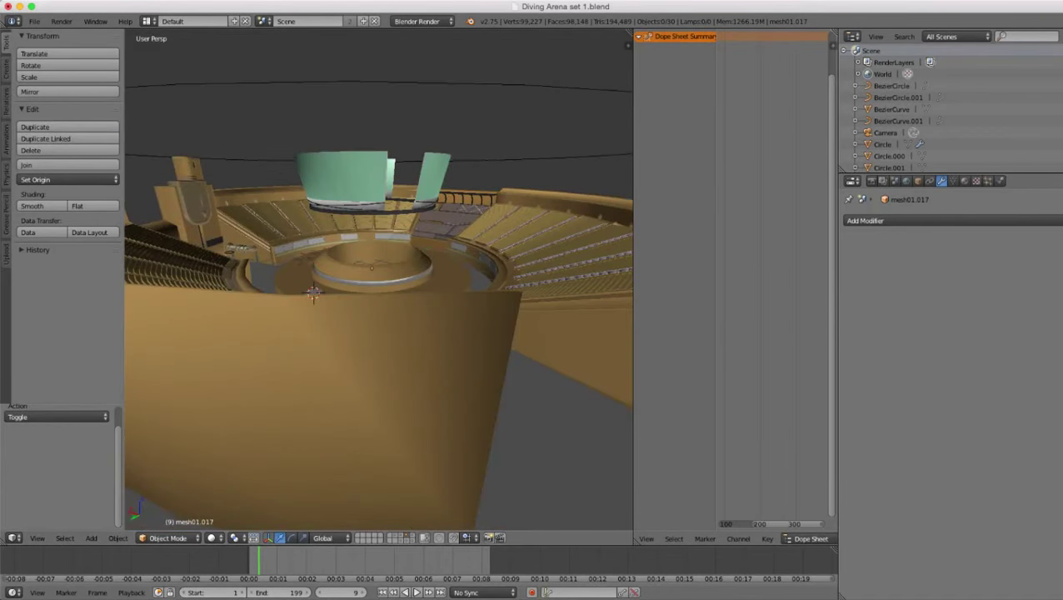
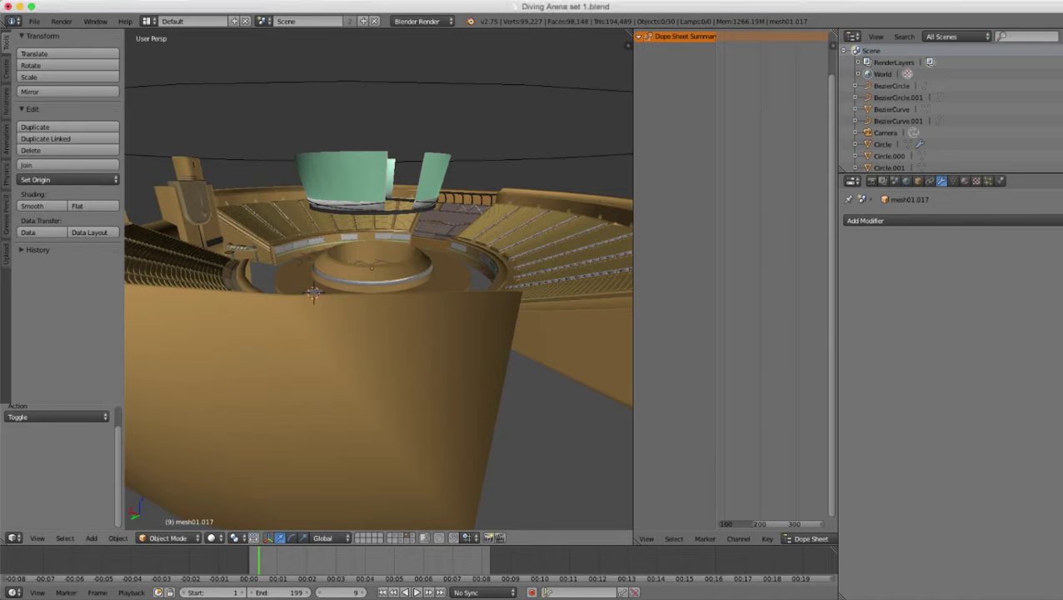
scroll(379, 283, "down", 6)
middle_click_drag(379, 283, 375, 327)
scroll(375, 327, "up", 6)
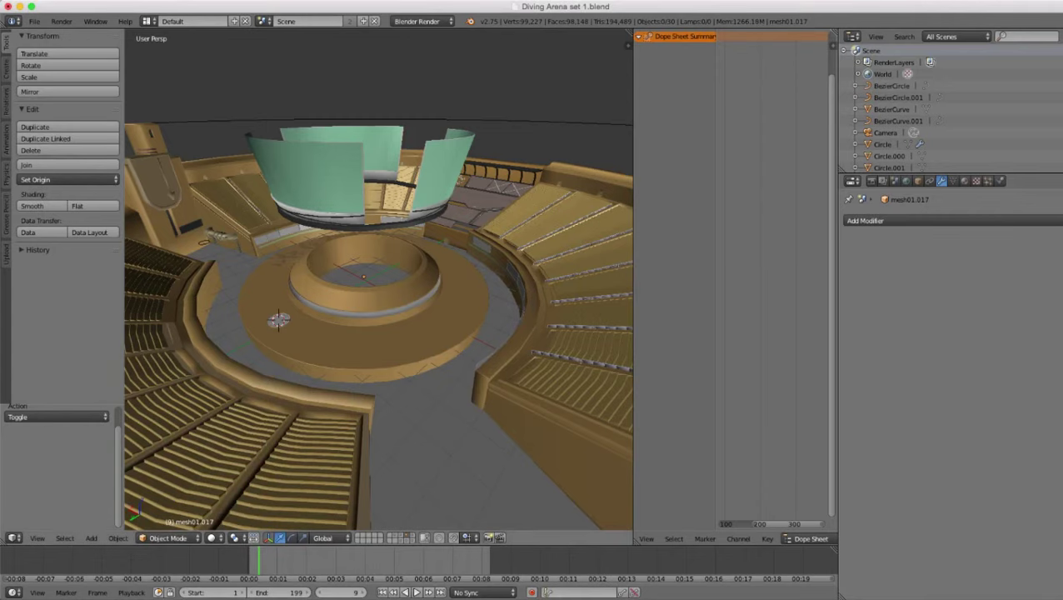
- Show only scene layer 2 and select the robot helmet to examine it up close
scroll(379, 280, "down", 2)
scroll(379, 280, "up", 2)
key("2")
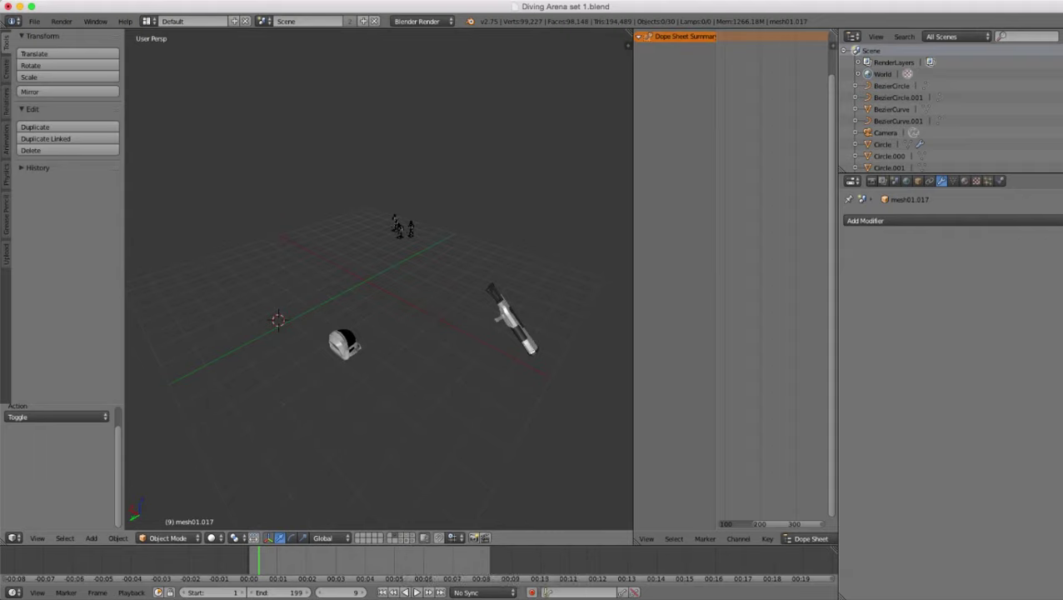
scroll(380, 280, "down", 5)
scroll(380, 280, "up", 8)
middle_click_drag(379, 280, 379, 255)
scroll(380, 280, "down", 3)
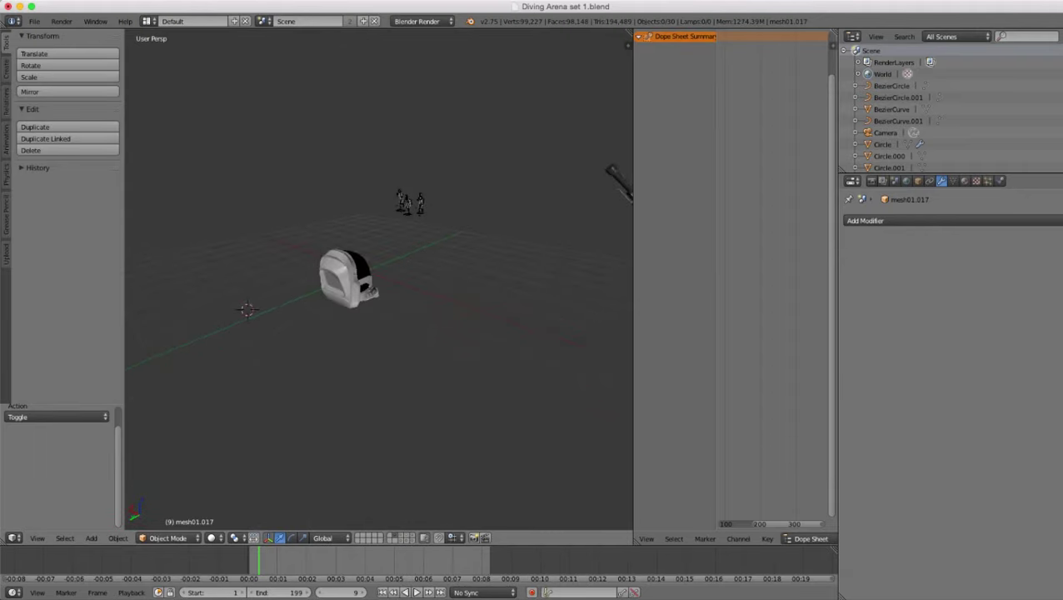
scroll(380, 280, "up", 8)
right_click(340, 278)
scroll(379, 280, "down", 8)
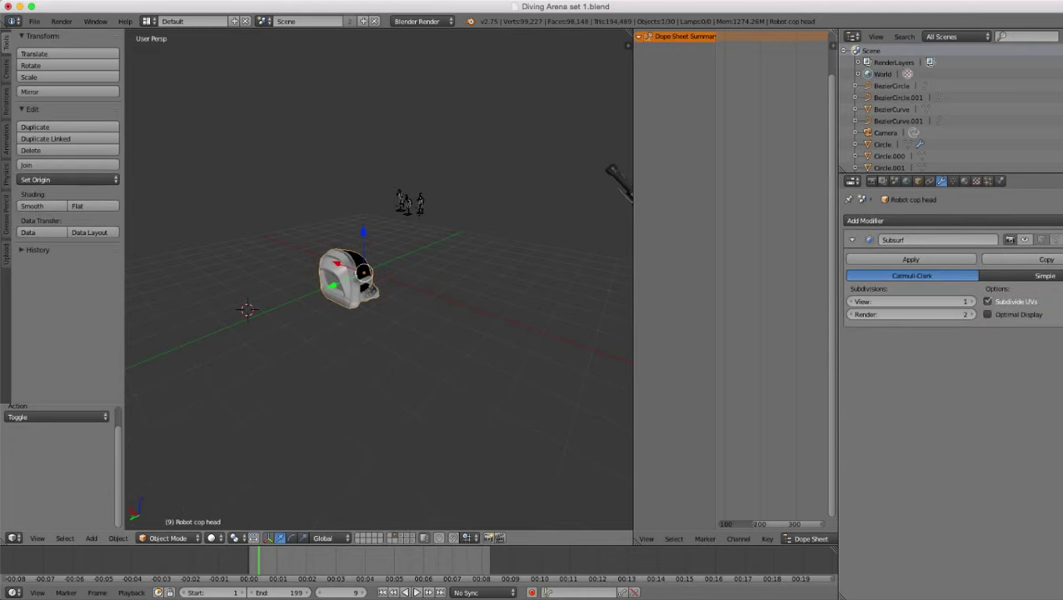
- Select the gun model beside the helmet and examine it together with the other props on this layer
middle_click_drag(379, 280, 329, 280)
right_click(522, 308)
scroll(522, 308, "down", 4)
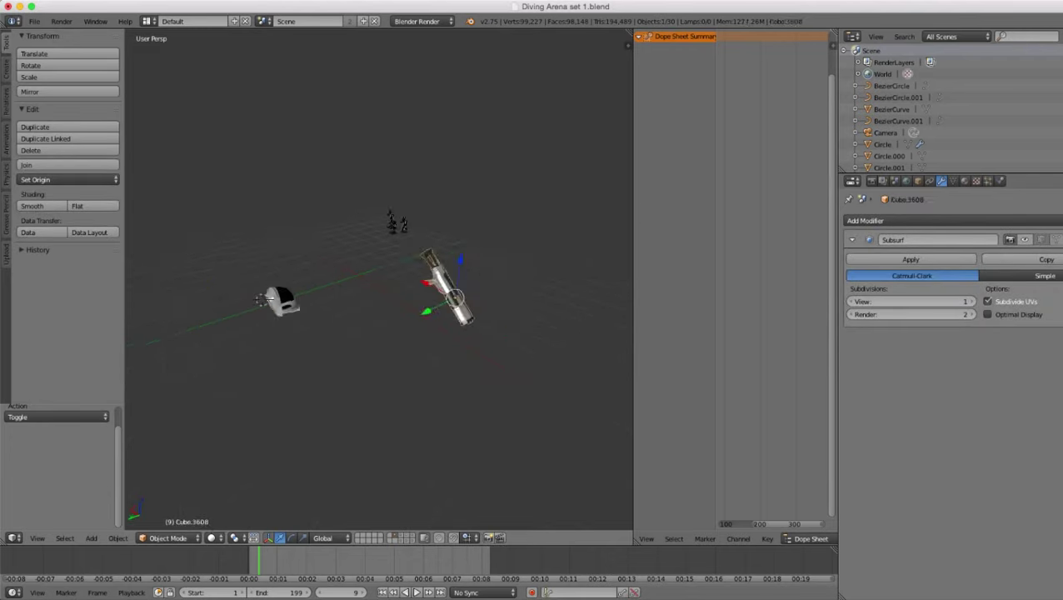
scroll(379, 280, "up", 8)
scroll(380, 280, "down", 5)
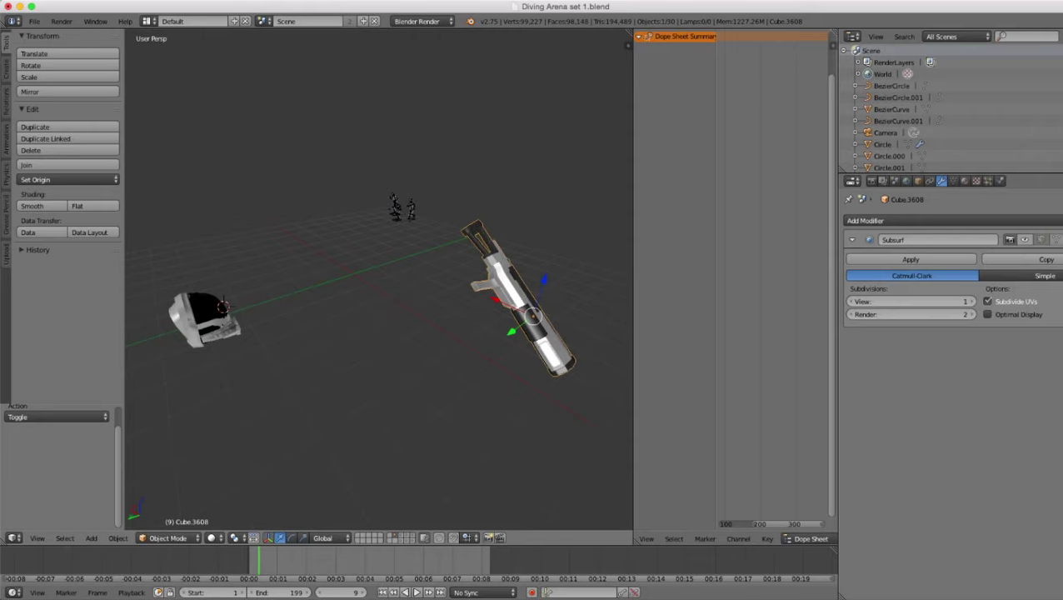
scroll(380, 284, "down", 3)
scroll(380, 284, "up", 2)
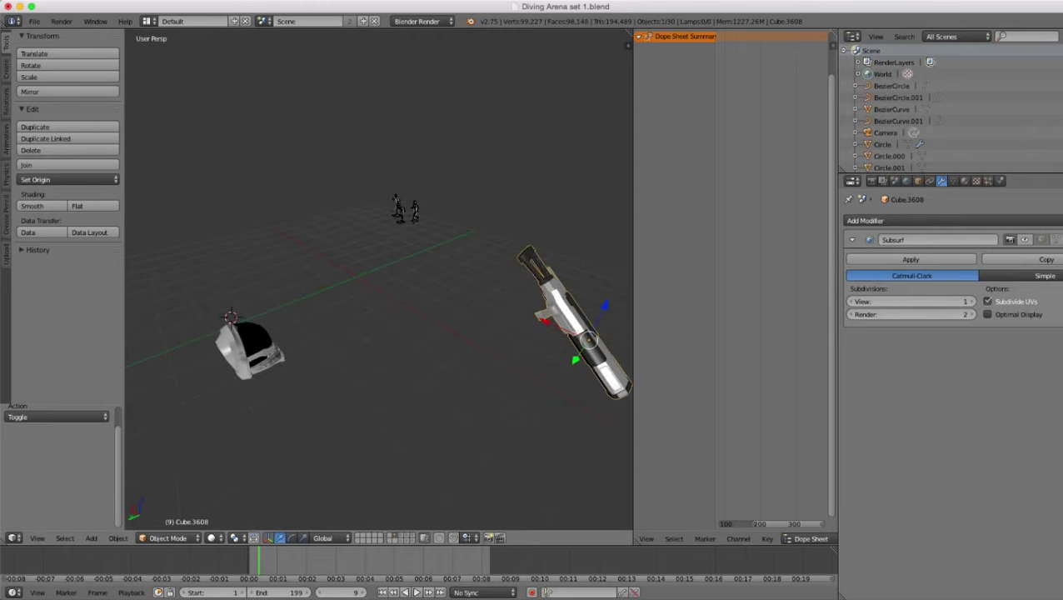
scroll(380, 284, "down", 3)
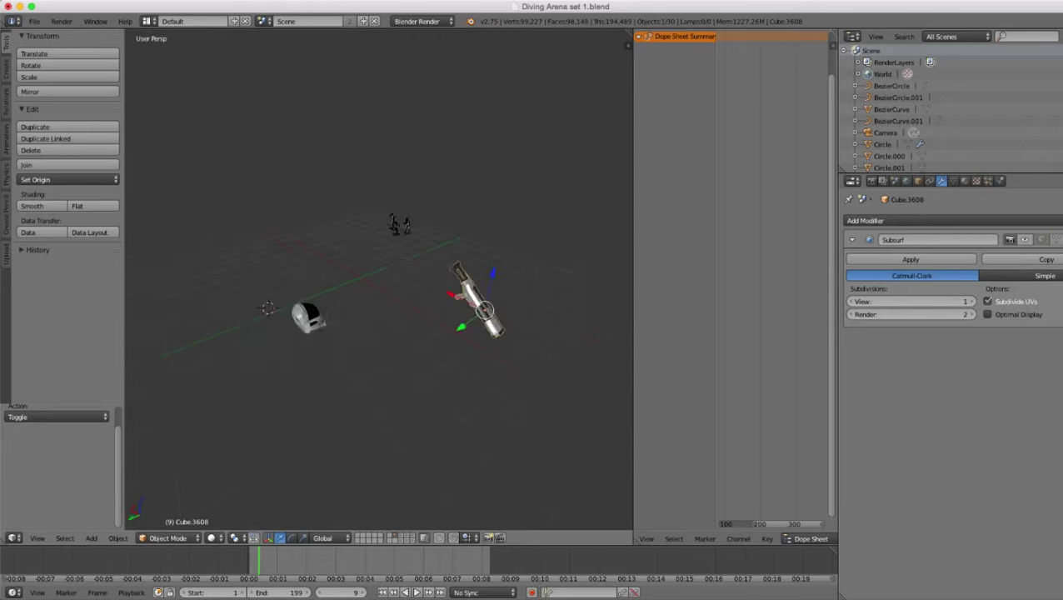
- Start appending from the DIVER folder sorted by modification time and open the Object list of Charis 1.blend
left_click(34, 21)
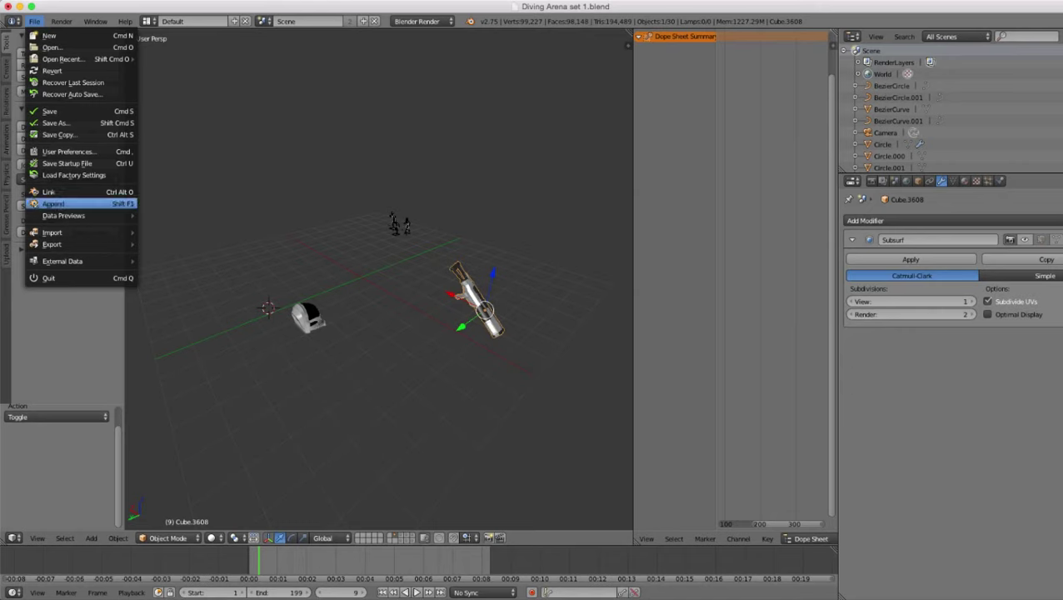
left_click(53, 203)
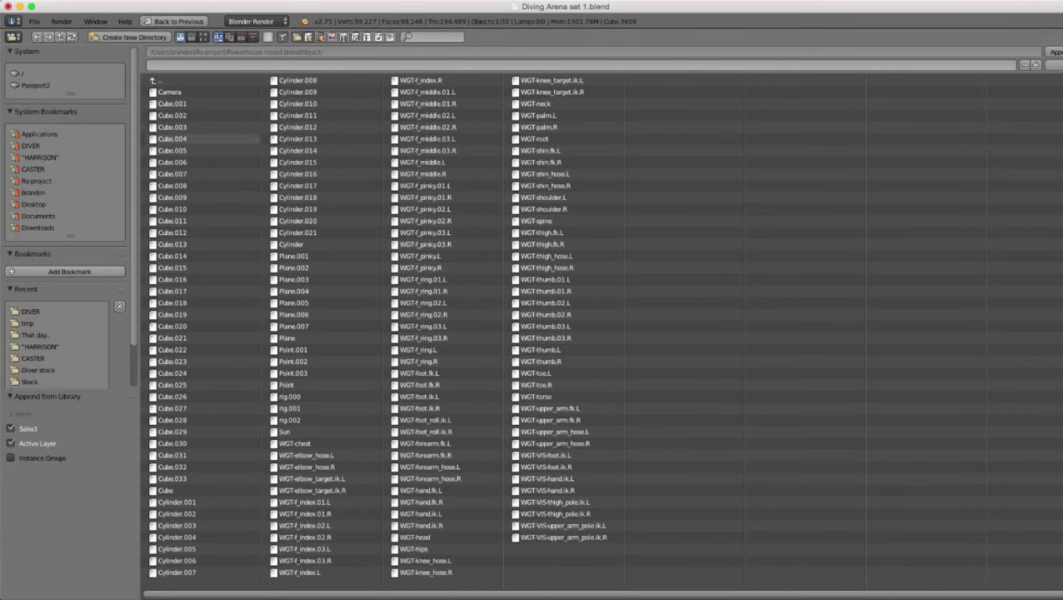
left_click(30, 145)
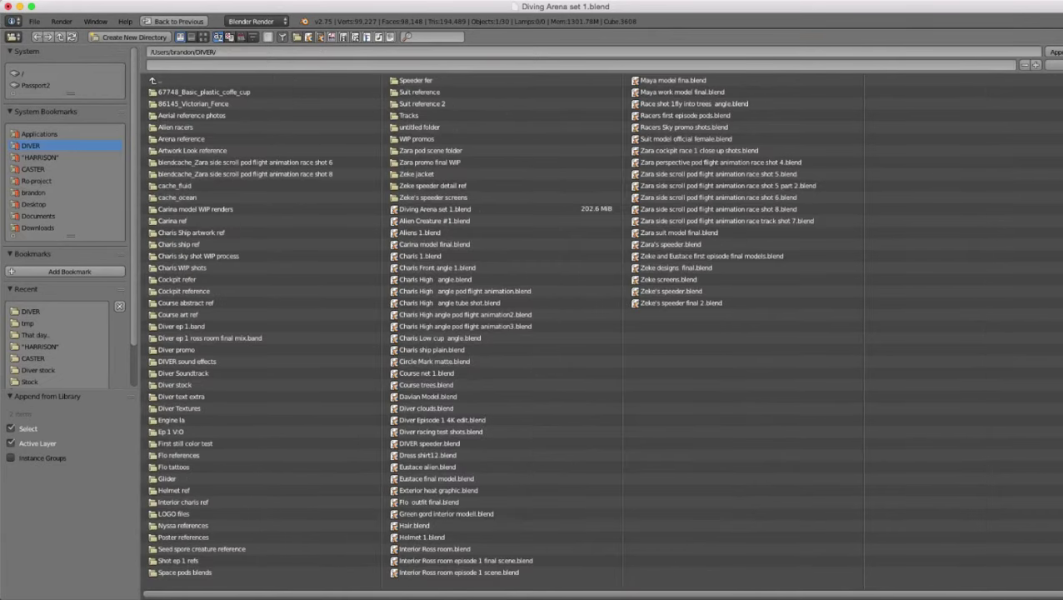
left_click(241, 37)
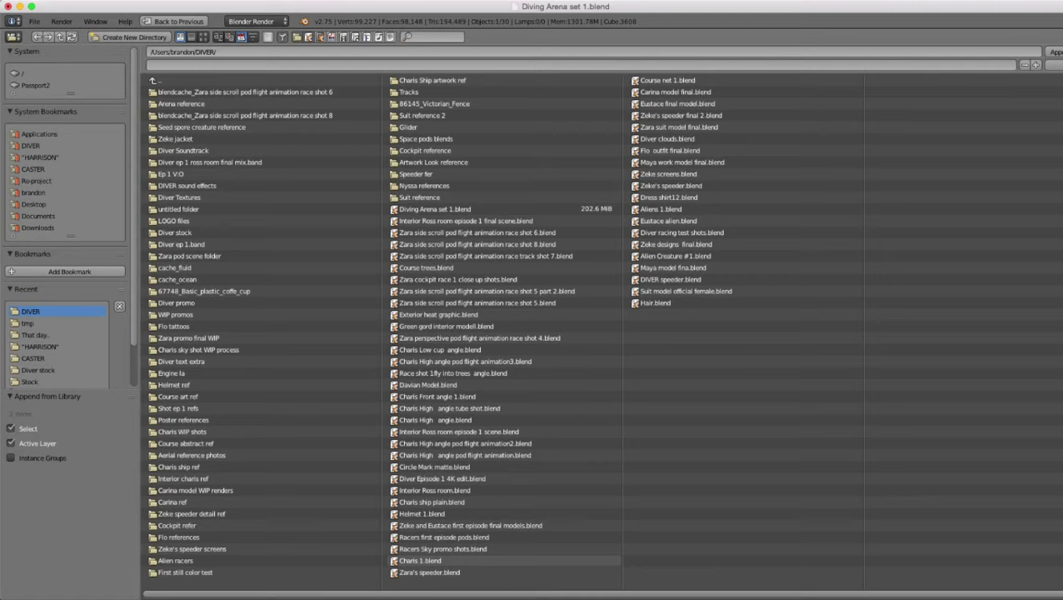
left_click(421, 561)
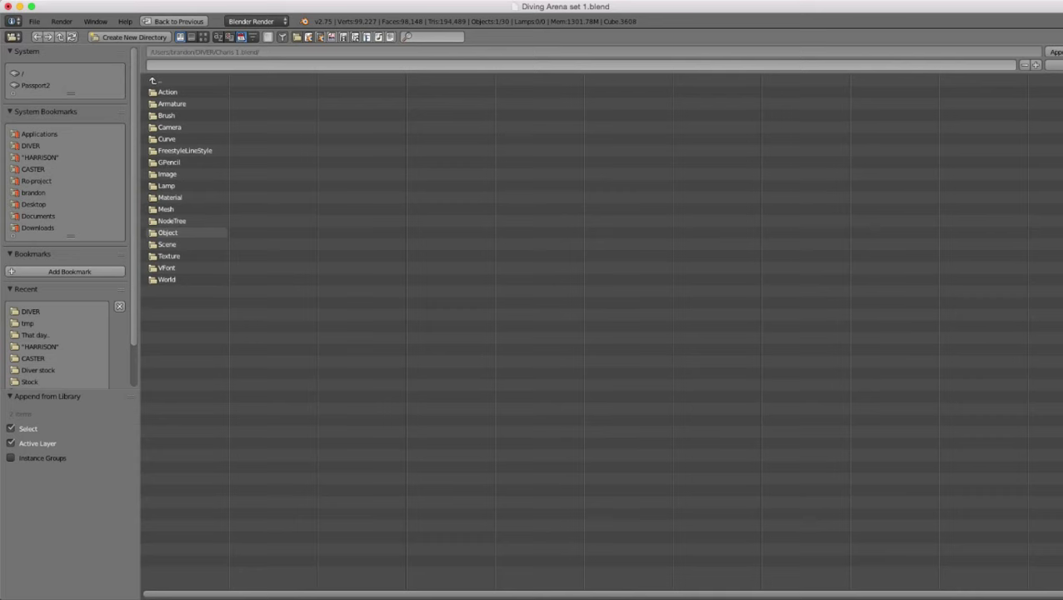
left_click(171, 233)
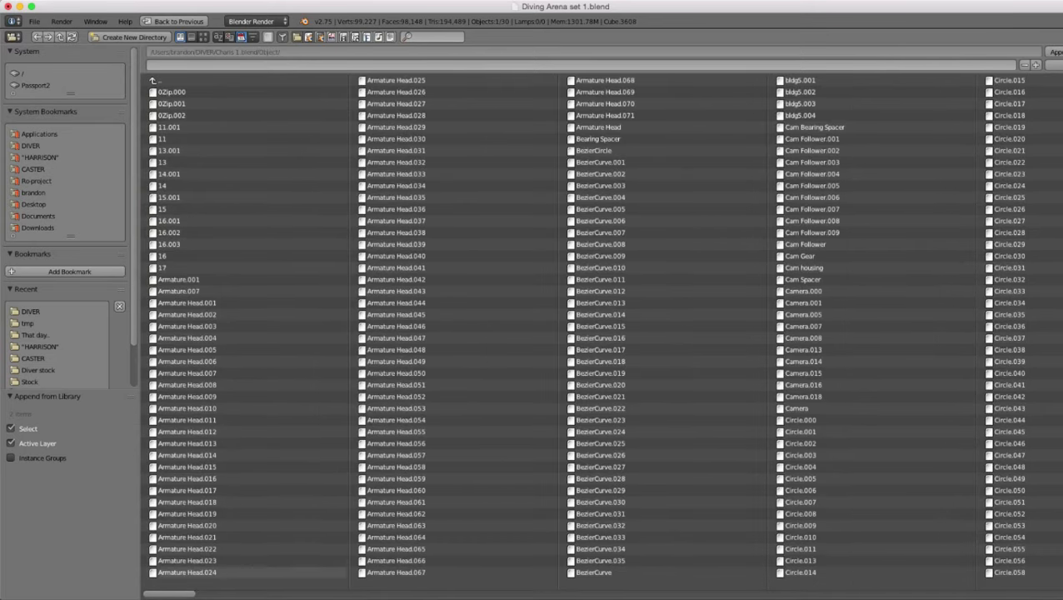
- Find the object Plane.022 in the object list and append it to the scene
left_click_drag(171, 595, 591, 594)
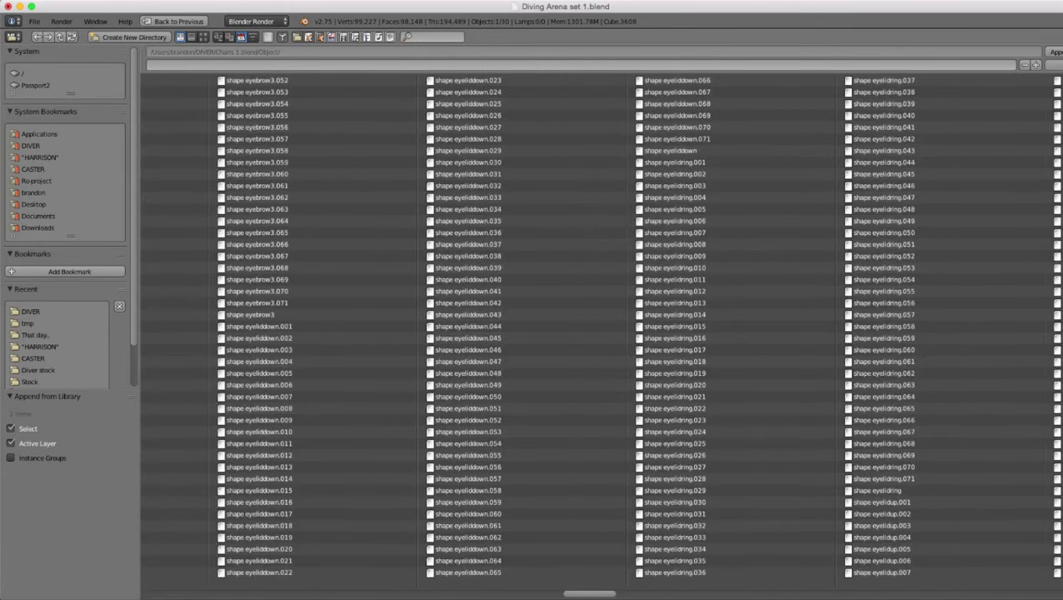
scroll(596, 326, "left", 12)
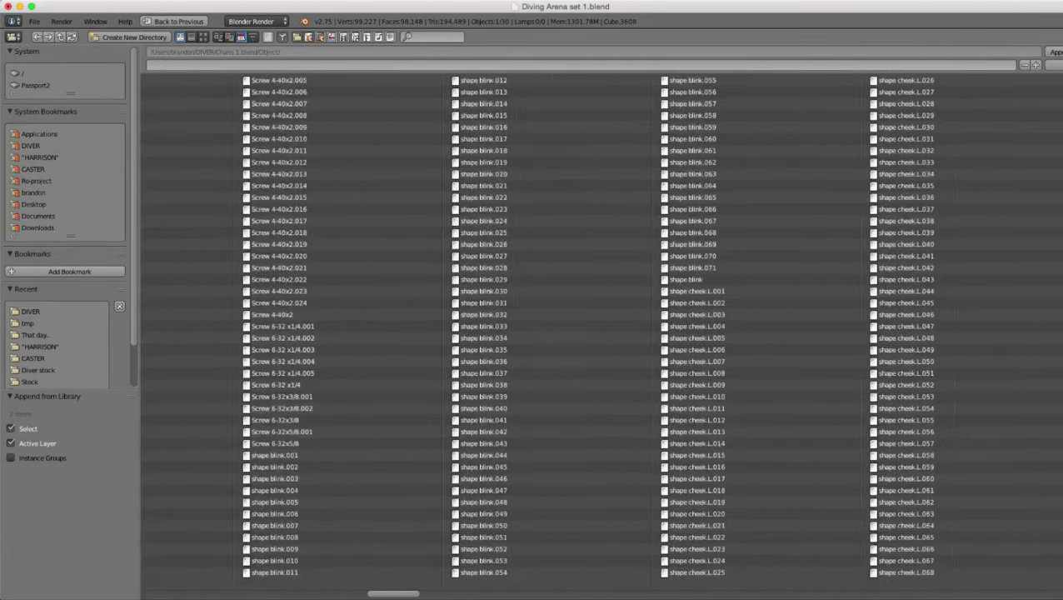
scroll(595, 326, "left", 8)
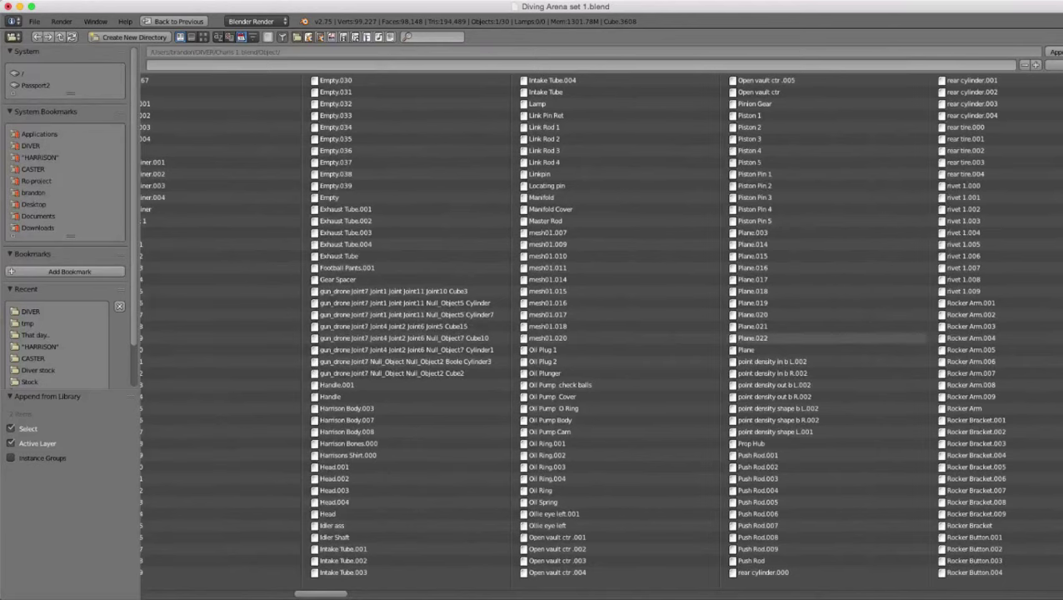
left_click(753, 338)
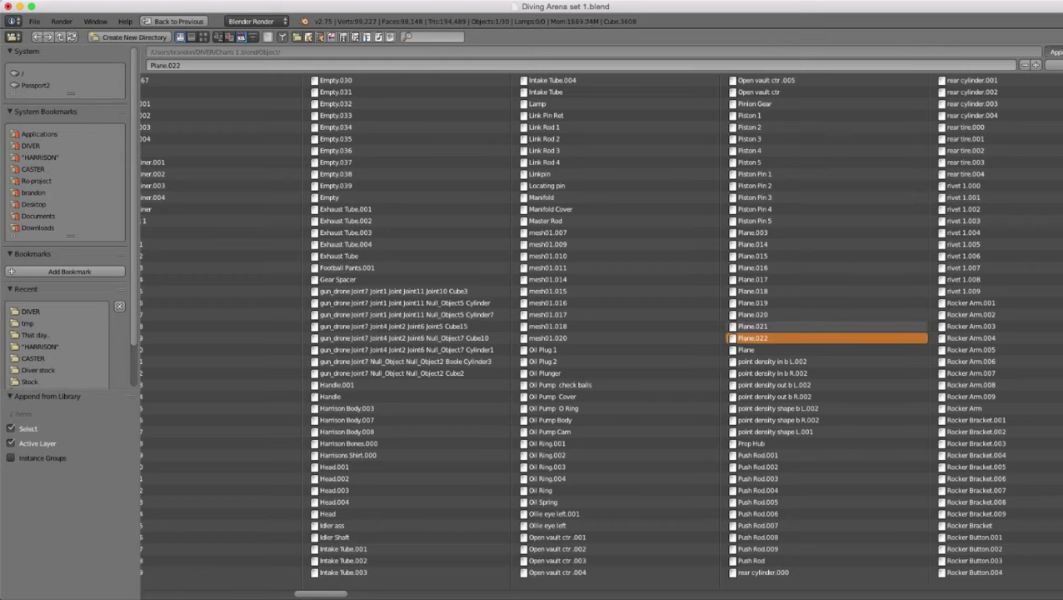
left_click(175, 21)
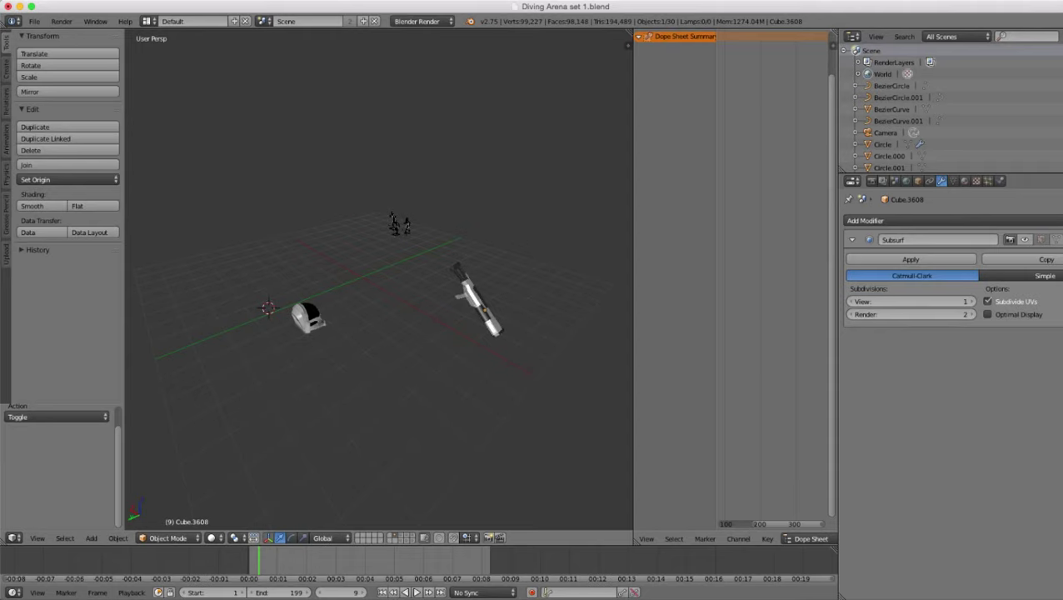
- Snap the appended ornamental ring to the 3D cursor
scroll(380, 280, "down", 8)
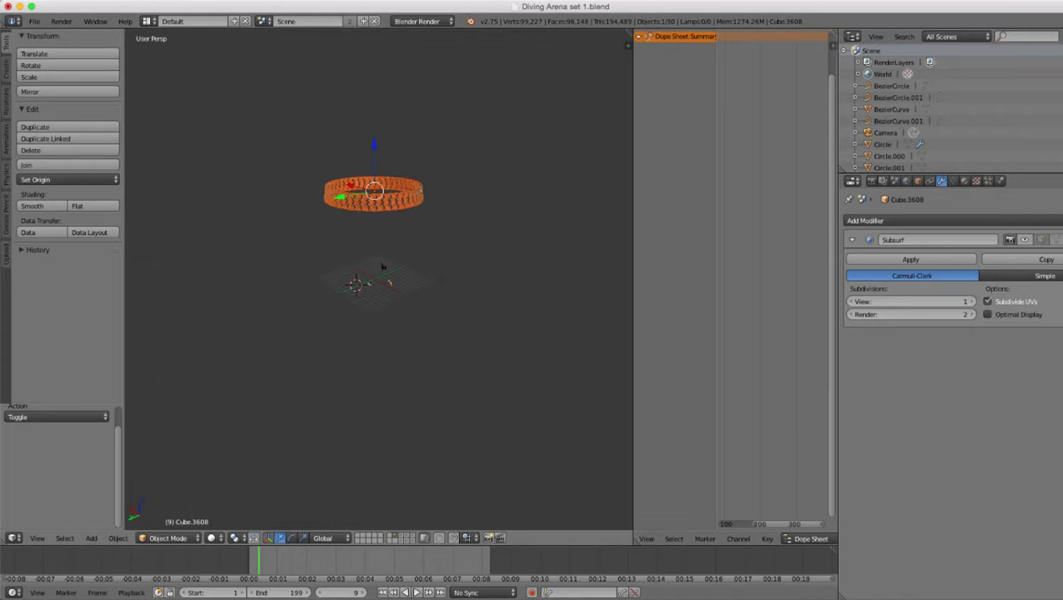
scroll(382, 267, "up", 3)
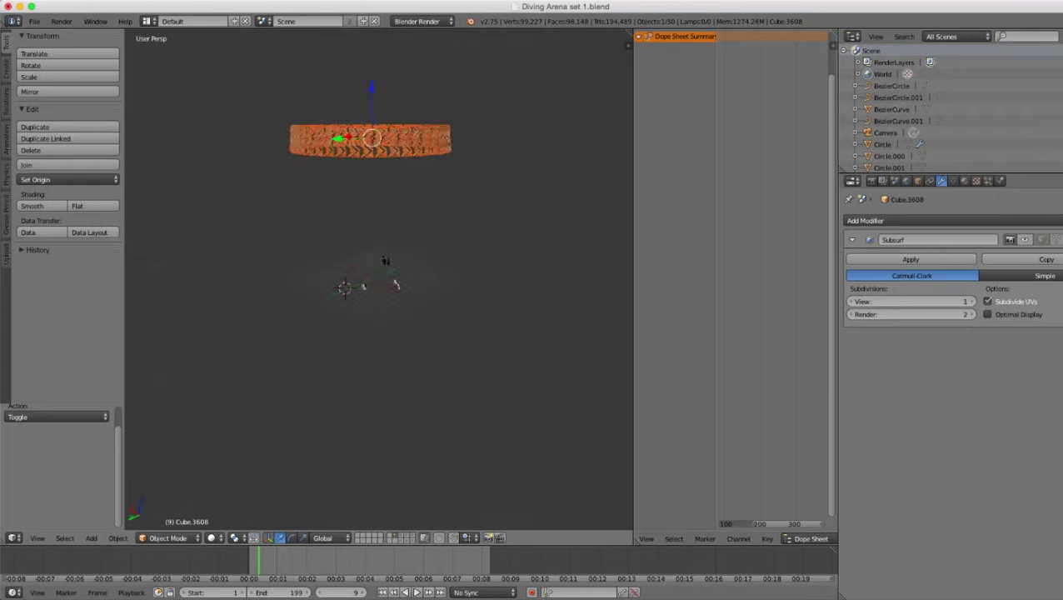
key("ctrl+z")
scroll(379, 280, "up", 3)
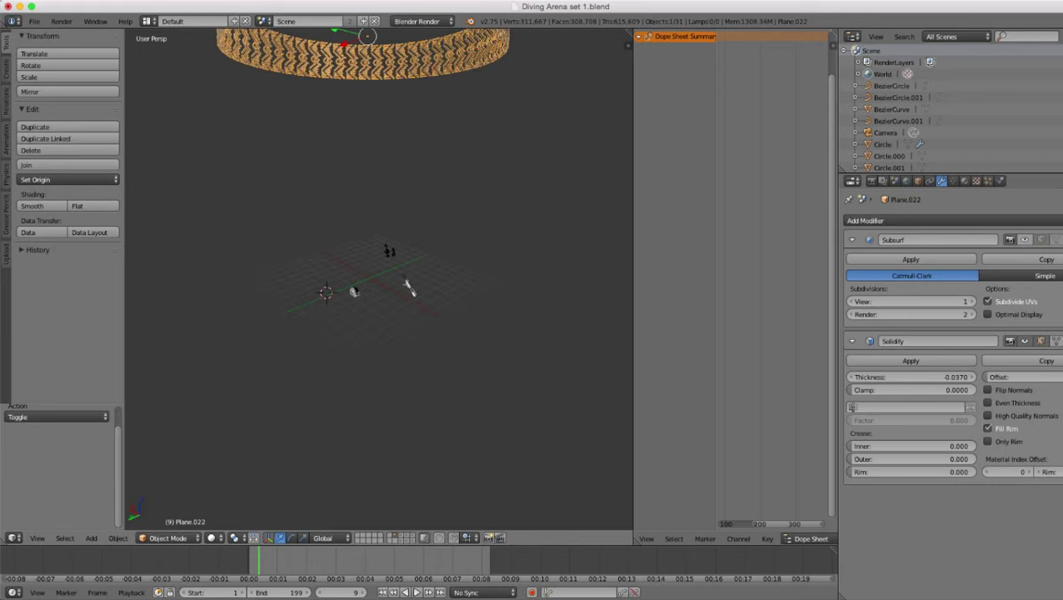
key("shift+s")
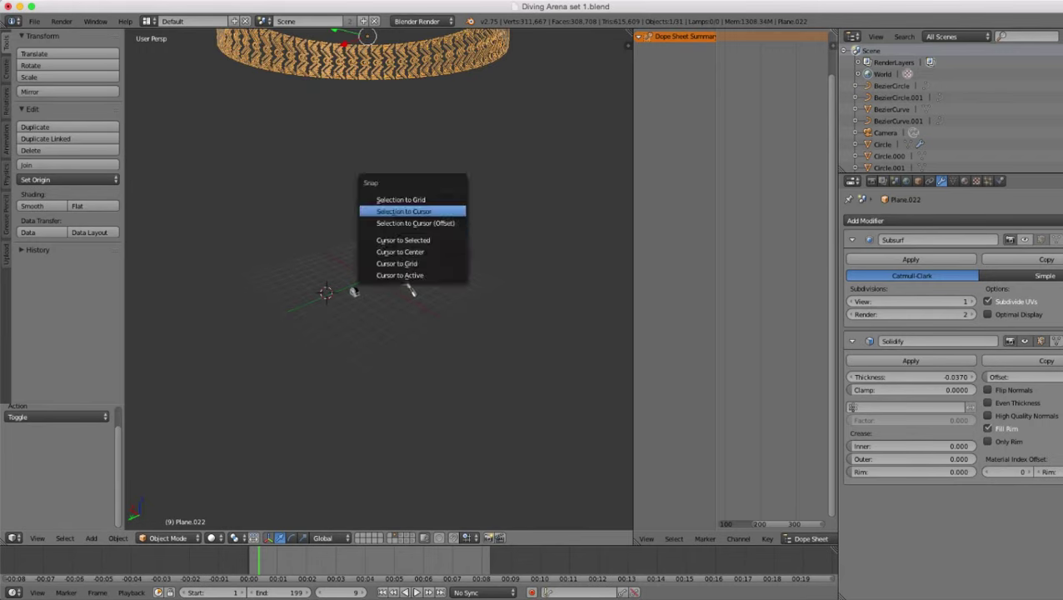
left_click(417, 211)
- Raise the ornamental ring about 4.125 along global Z
scroll(379, 280, "up", 3)
middle_click_drag(379, 280, 395, 244)
left_click_drag(308, 234, 301, 136)
middle_click_drag(303, 142, 363, 185)
scroll(401, 268, "up", 3)
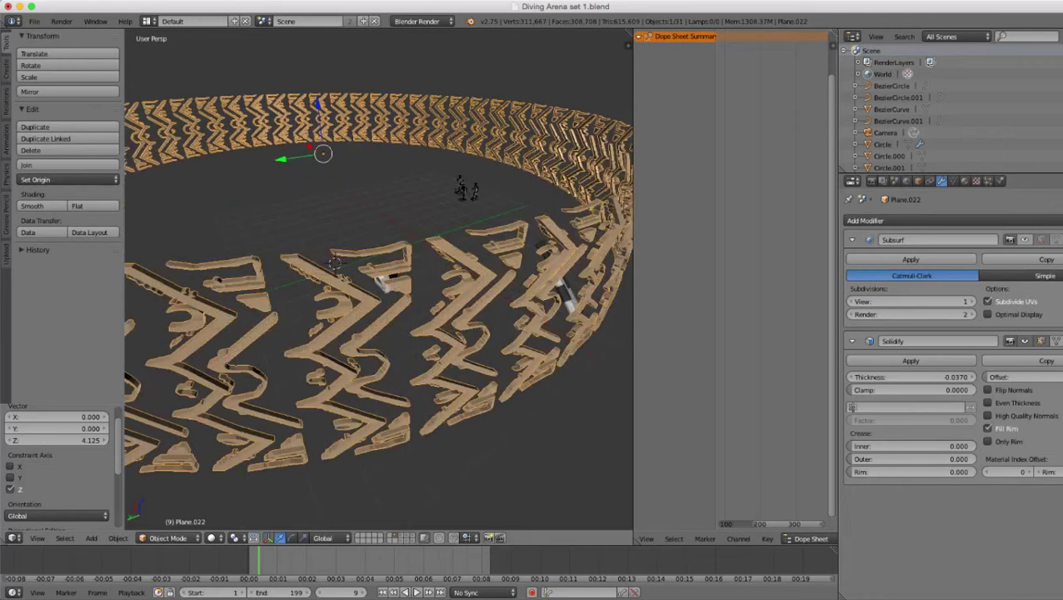
- Examine the zigzag pattern of the ornamental ring up close and from several angles
scroll(400, 268, "down", 3)
middle_click_drag(401, 269, 478, 247)
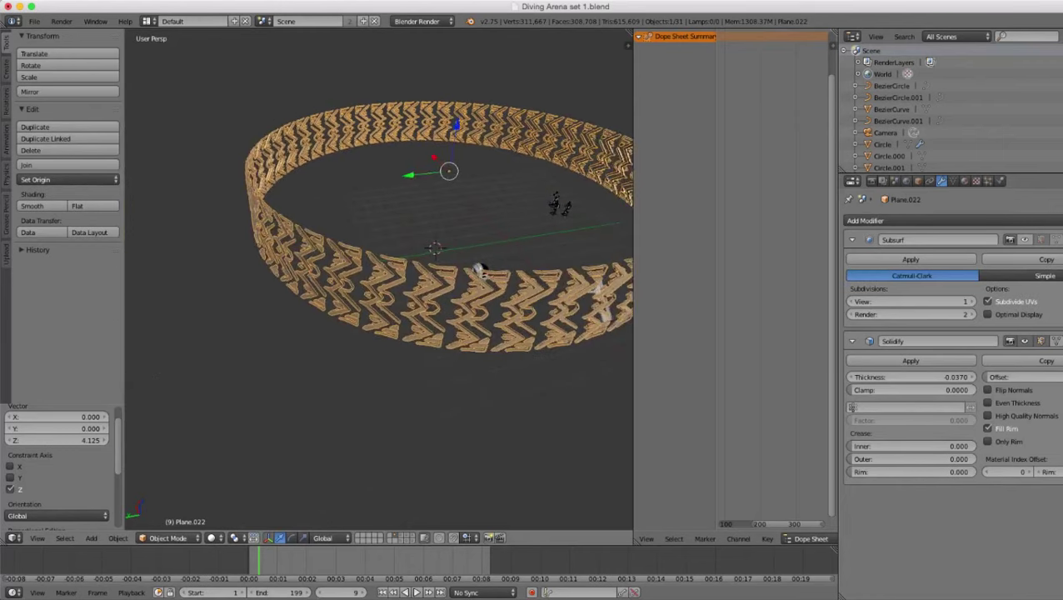
scroll(401, 259, "up", 3)
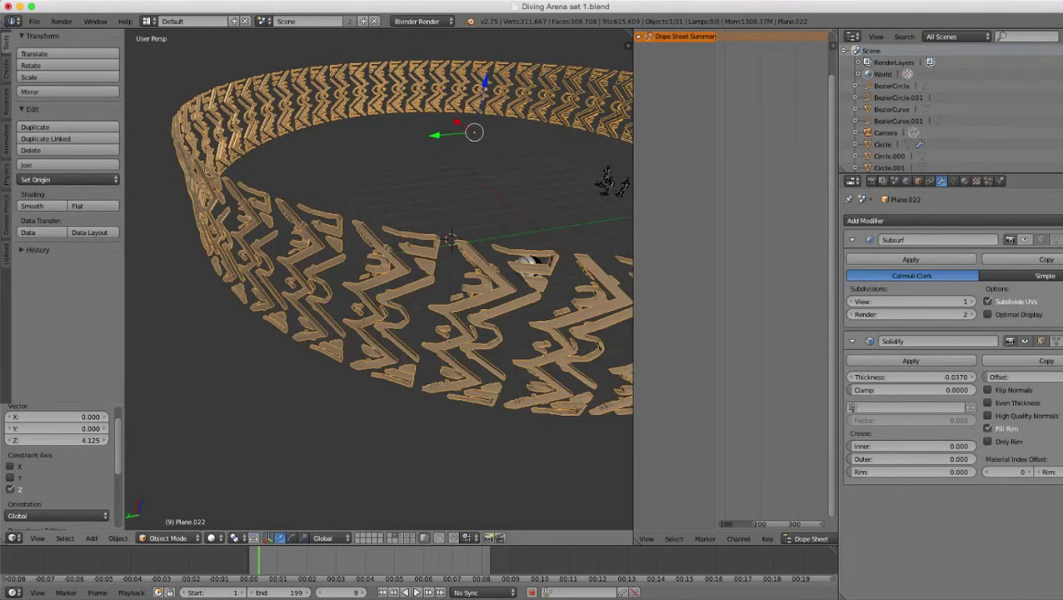
scroll(400, 237, "down", 2)
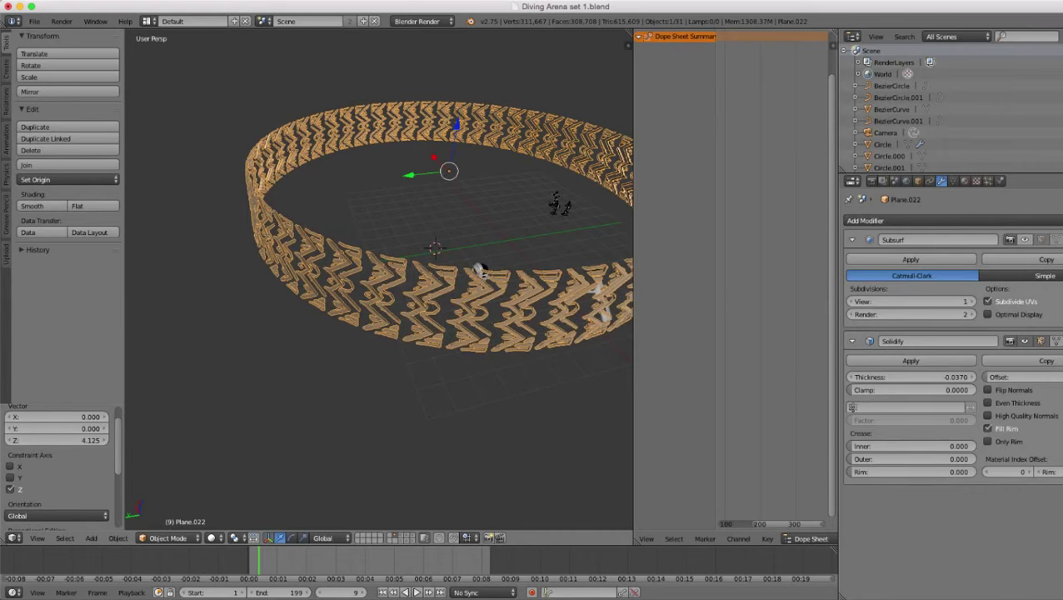
scroll(400, 238, "up", 2)
scroll(400, 238, "up", 4)
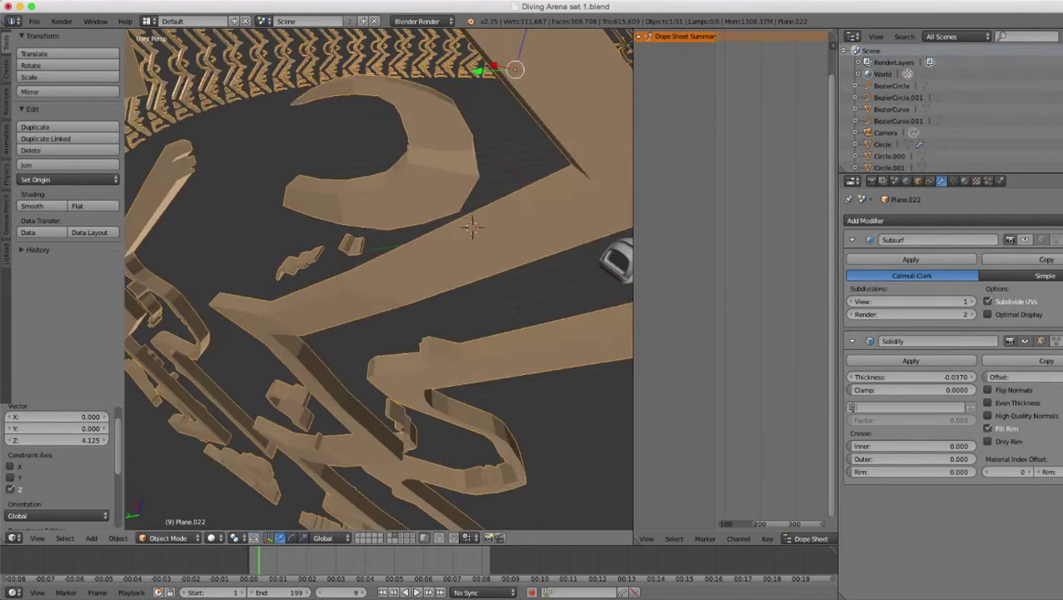
scroll(379, 279, "down", 5)
middle_click_drag(379, 279, 357, 264)
scroll(380, 280, "up", 5)
scroll(379, 279, "down", 5)
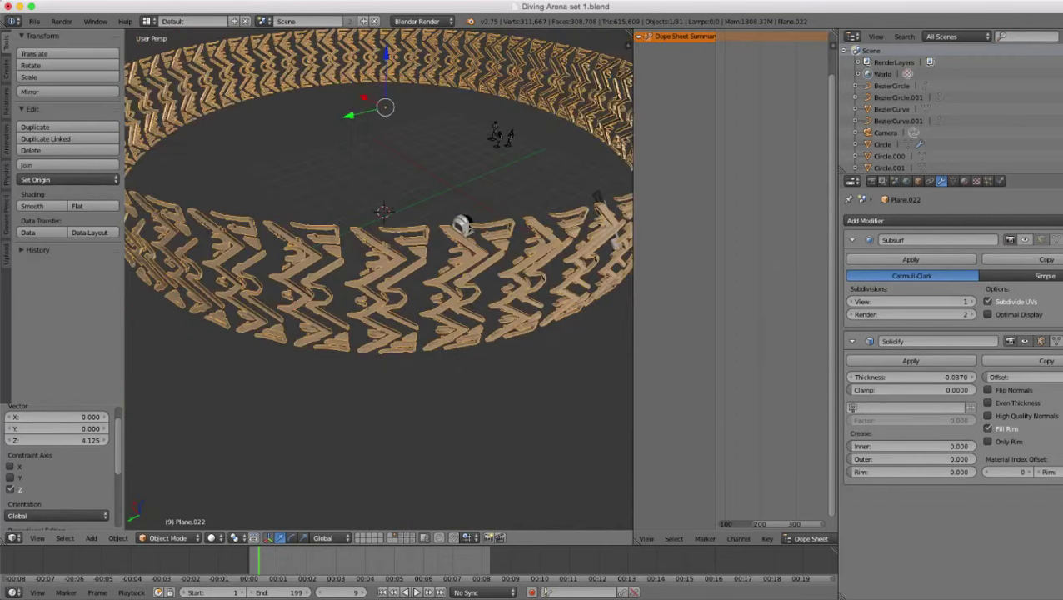
scroll(378, 279, "down", 3)
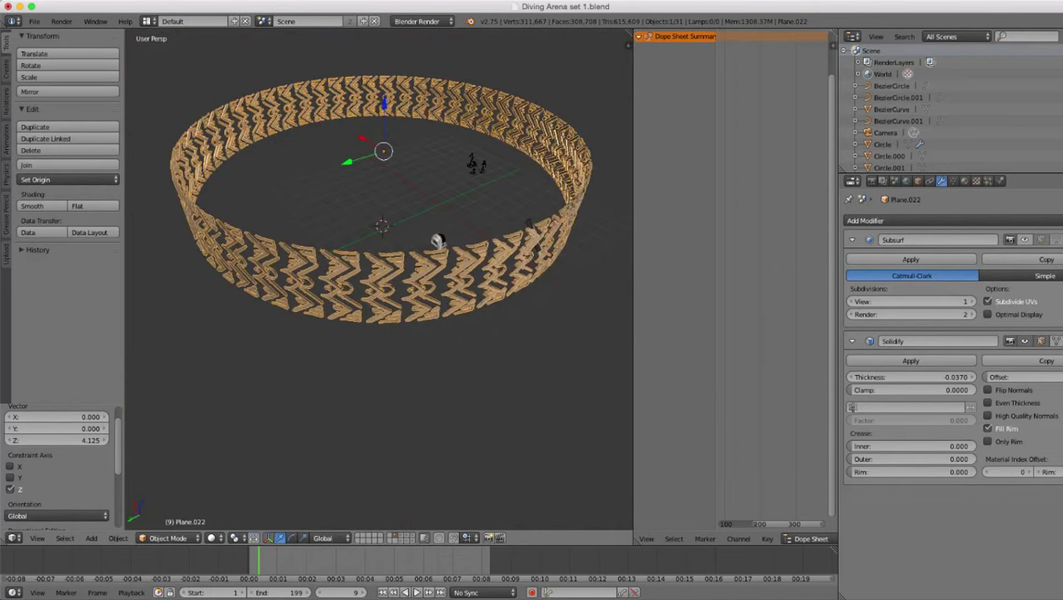
mouse_move(379, 279)
middle_mouse_down()
mouse_move(404, 307)
mouse_move(378, 279)
middle_mouse_up()
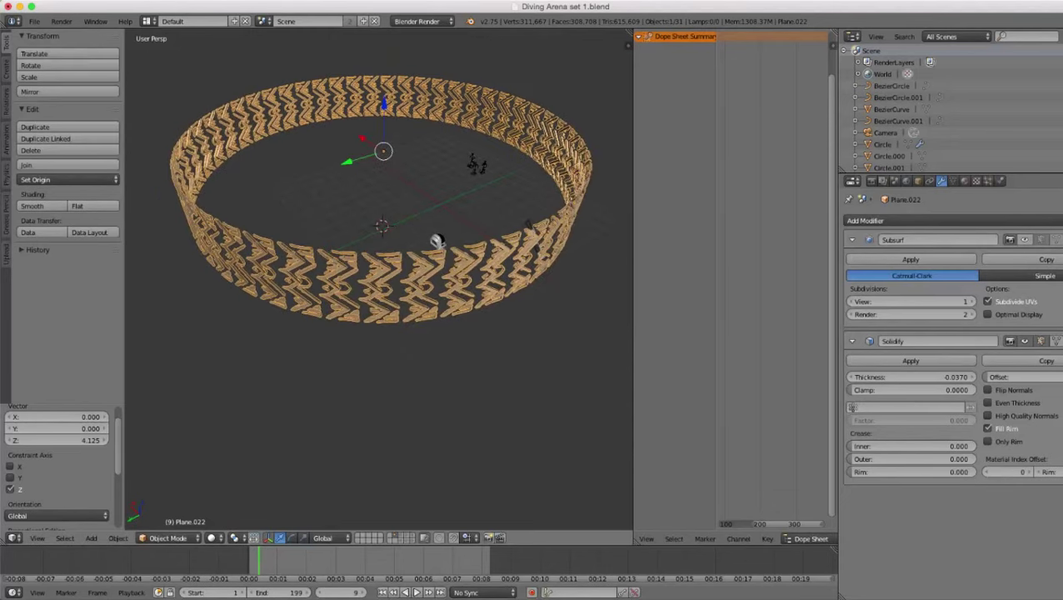
- In wireframe Edit Mode, clear the ring's selection, box-select one front zigzag segment and extend the selection to its linked geometry
scroll(378, 279, "up", 3)
key("Tab")
key("z")
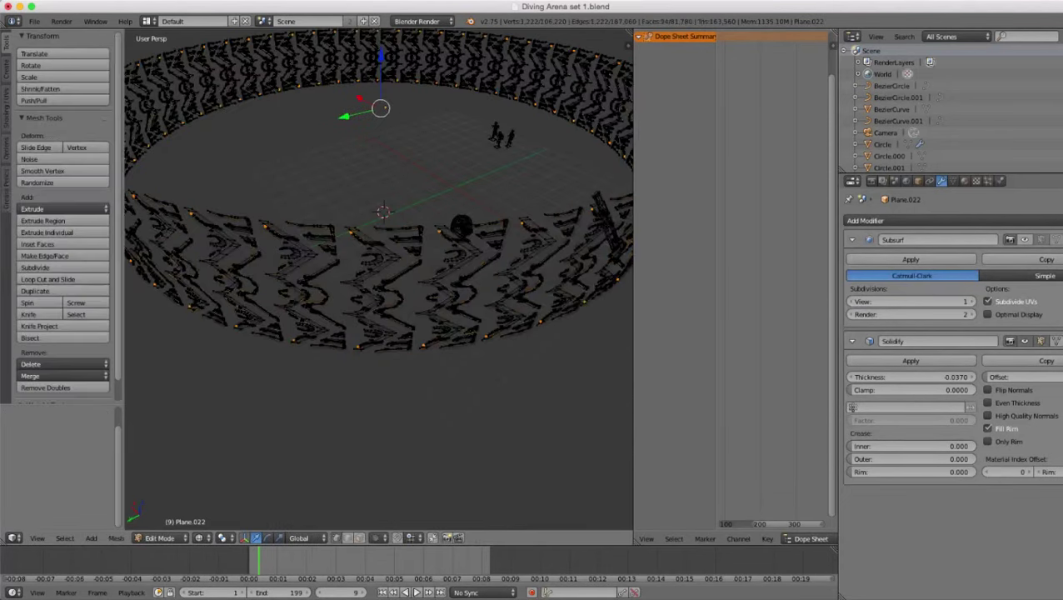
scroll(378, 279, "up", 2)
scroll(378, 250, "down", 4)
key("a")
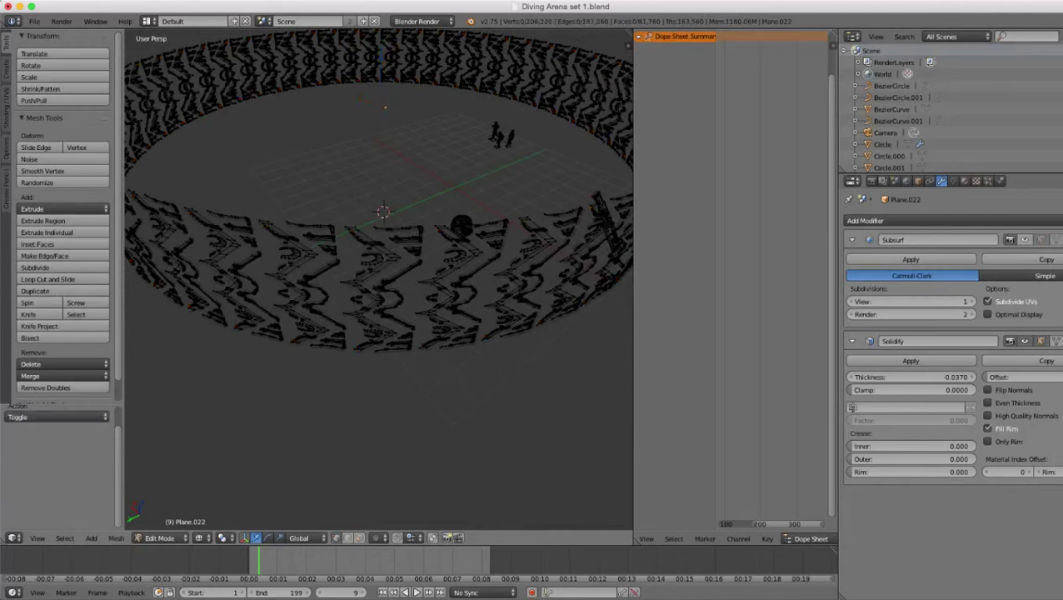
key("b")
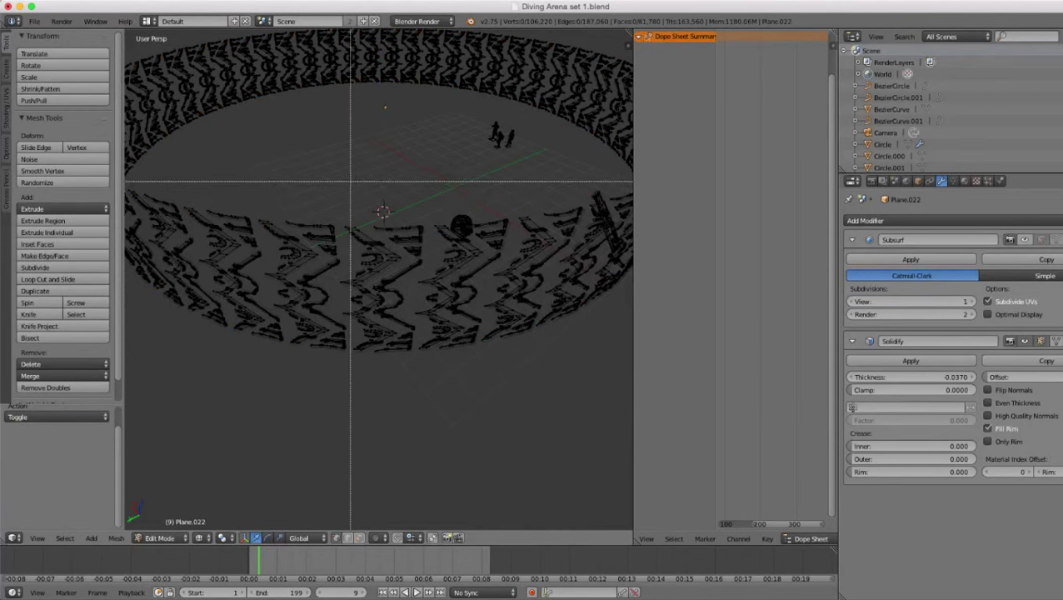
left_click_drag(349, 181, 409, 398)
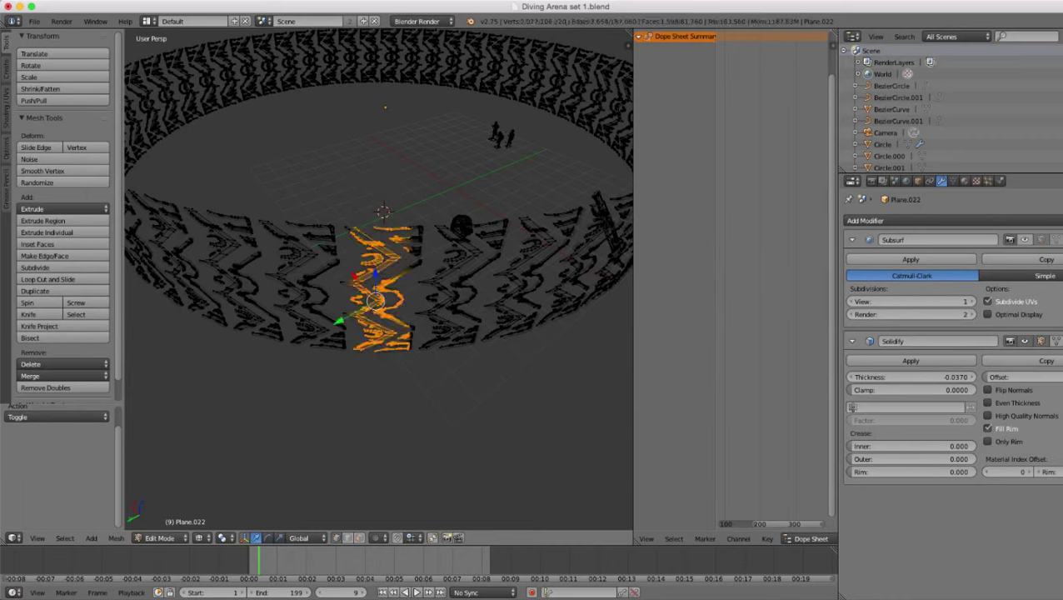
key("ctrl+l")
scroll(379, 280, "up", 5)
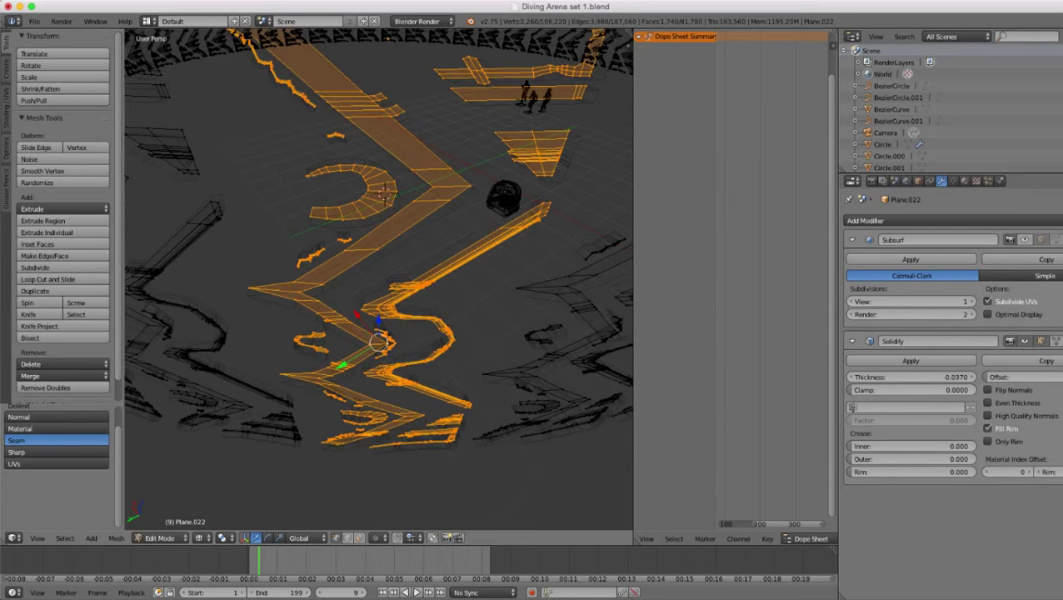
- Separate the selected zigzag segment from the ornamental ring into its own object and select it in Object Mode
scroll(379, 280, "down", 5)
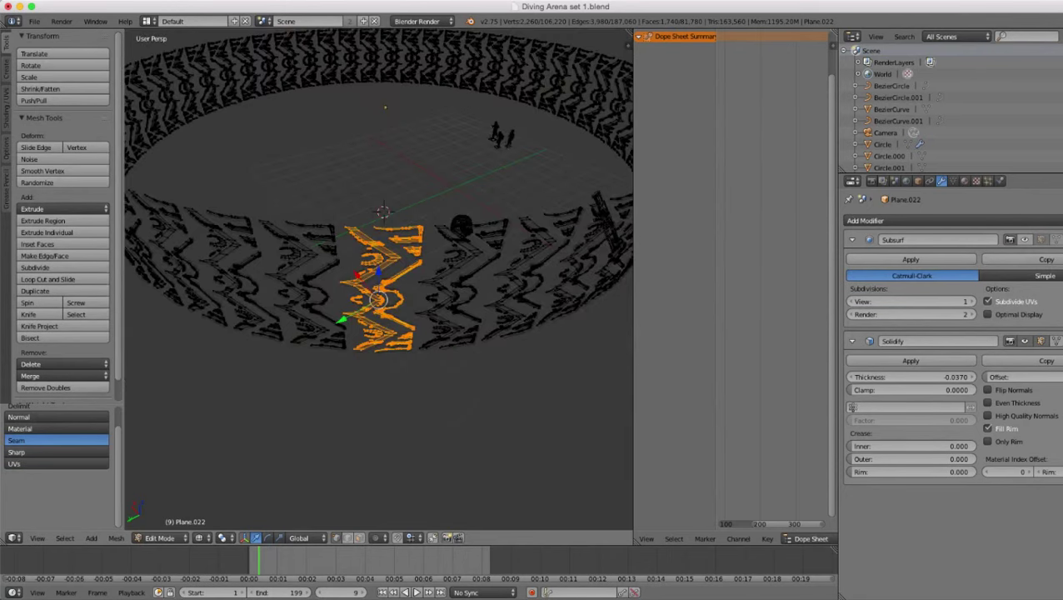
key("p")
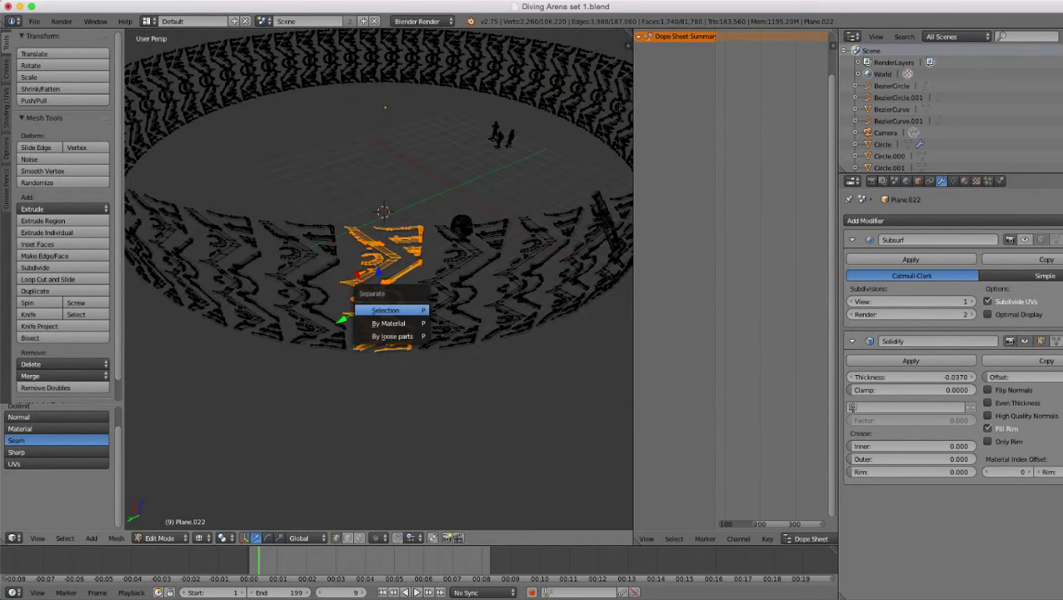
left_click(391, 310)
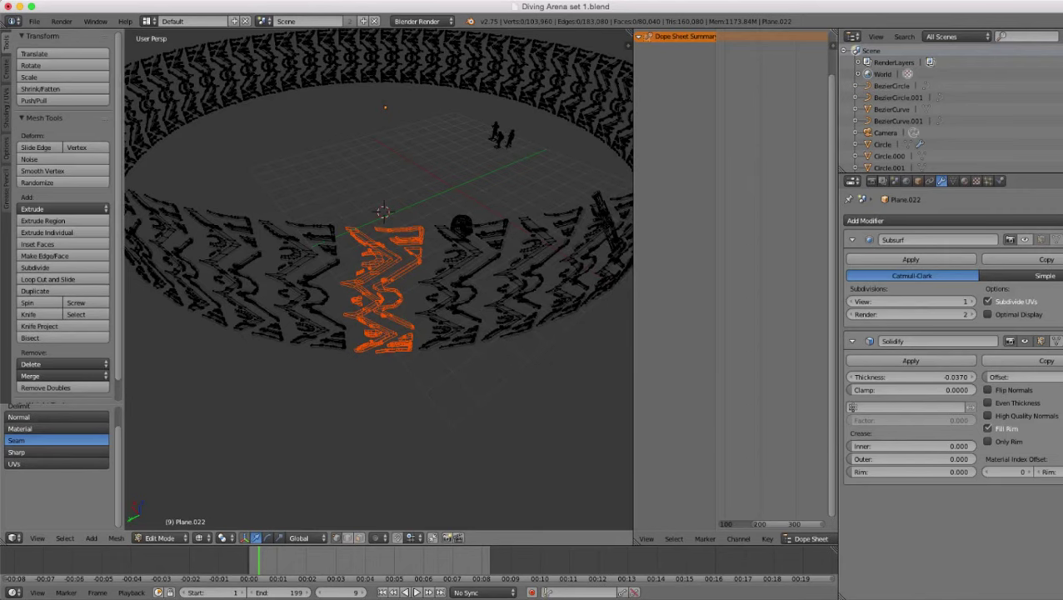
key("Tab")
right_click(385, 292)
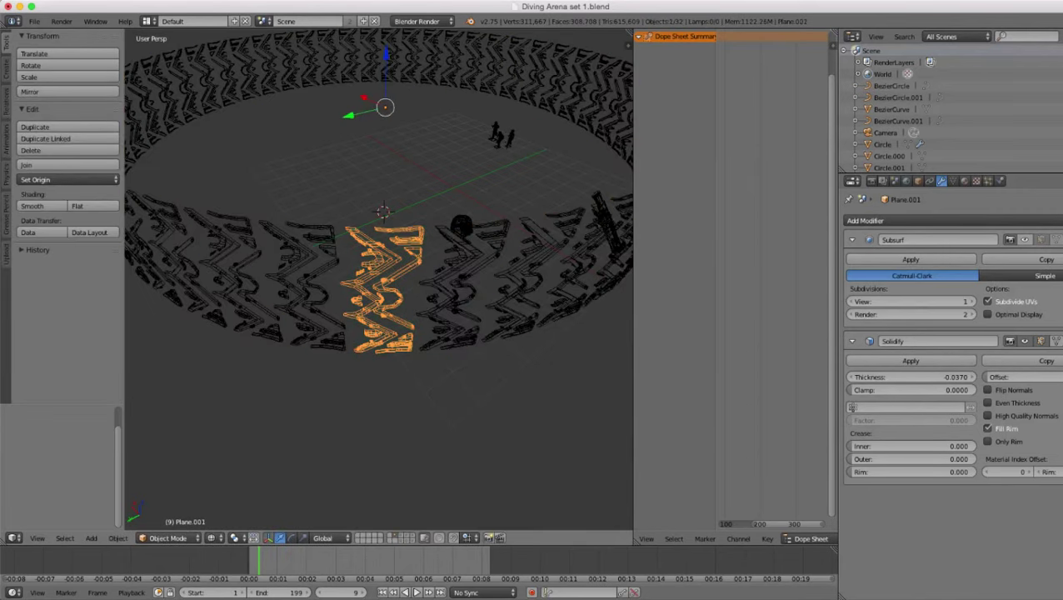
key("g")
key("Escape")
- Delete the rest of the ornamental ring, keeping only the separated zigzag segment
right_click(459, 303)
key("x")
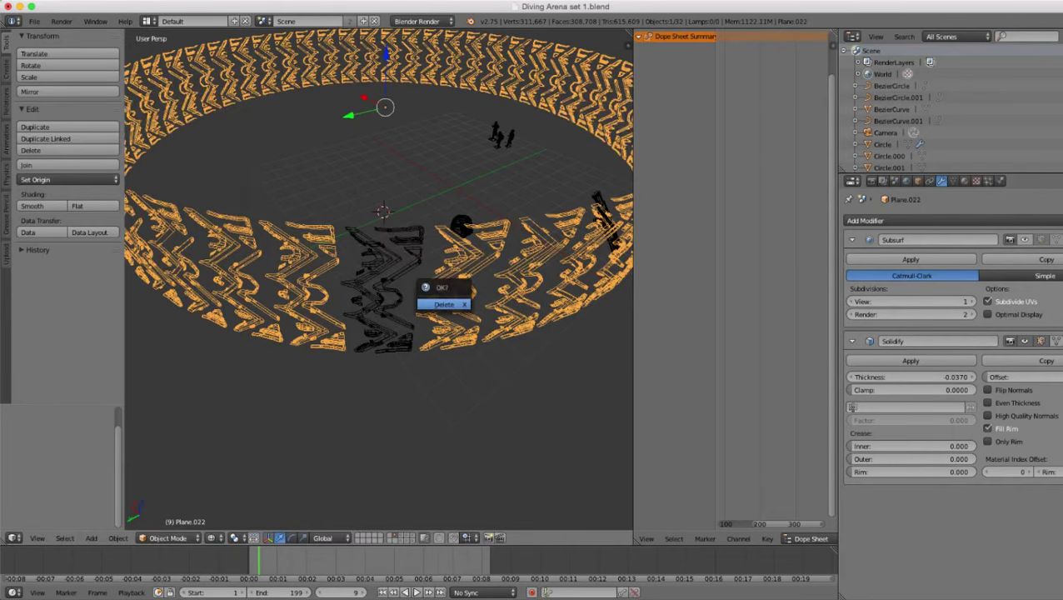
left_click(444, 304)
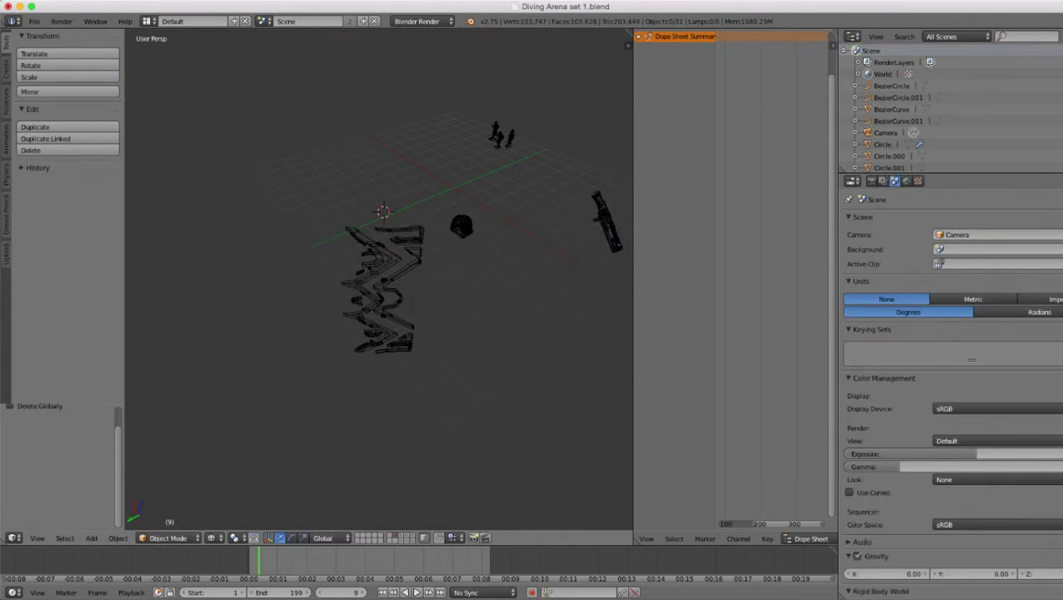
- Set the zigzag segment's origin to its geometry in solid shading and remove its Solidify modifier
right_click(401, 300)
scroll(400, 300, "down", 3)
key("z")
scroll(400, 300, "up", 10)
key("z")
scroll(401, 300, "down", 7)
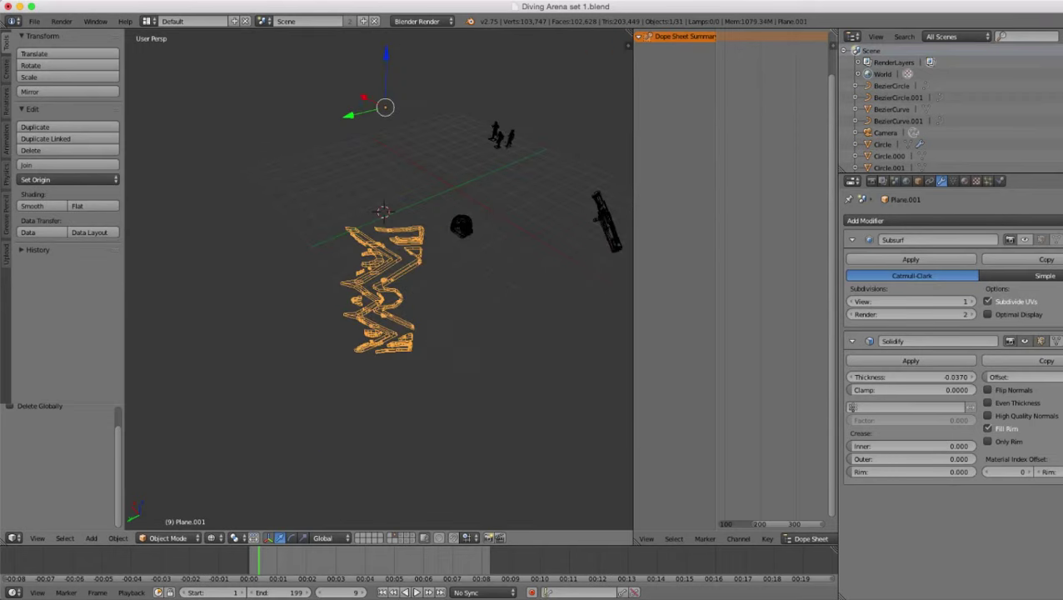
key("z")
left_click(67, 180)
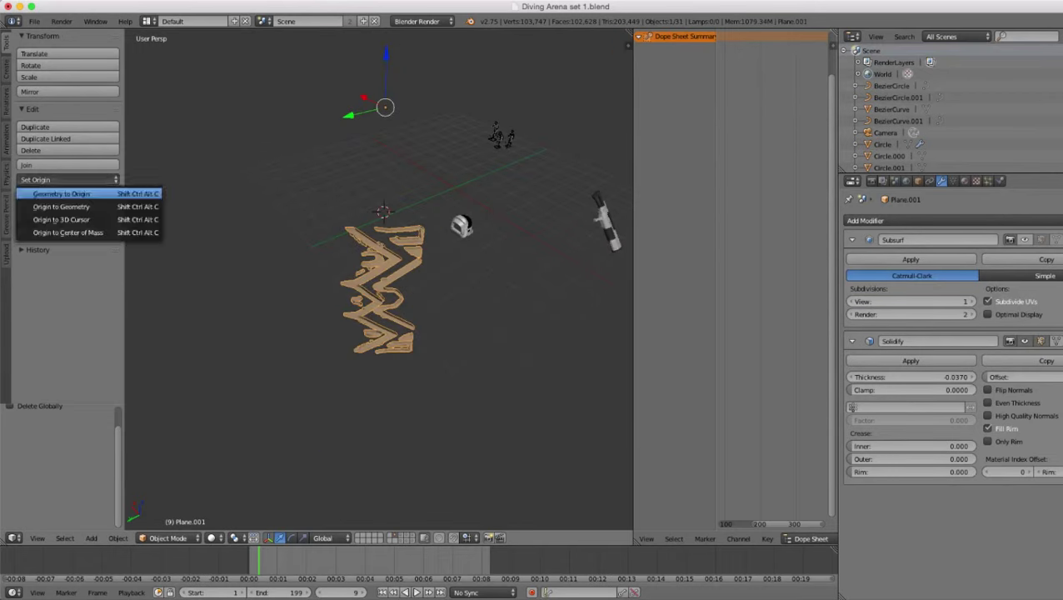
left_click(61, 206)
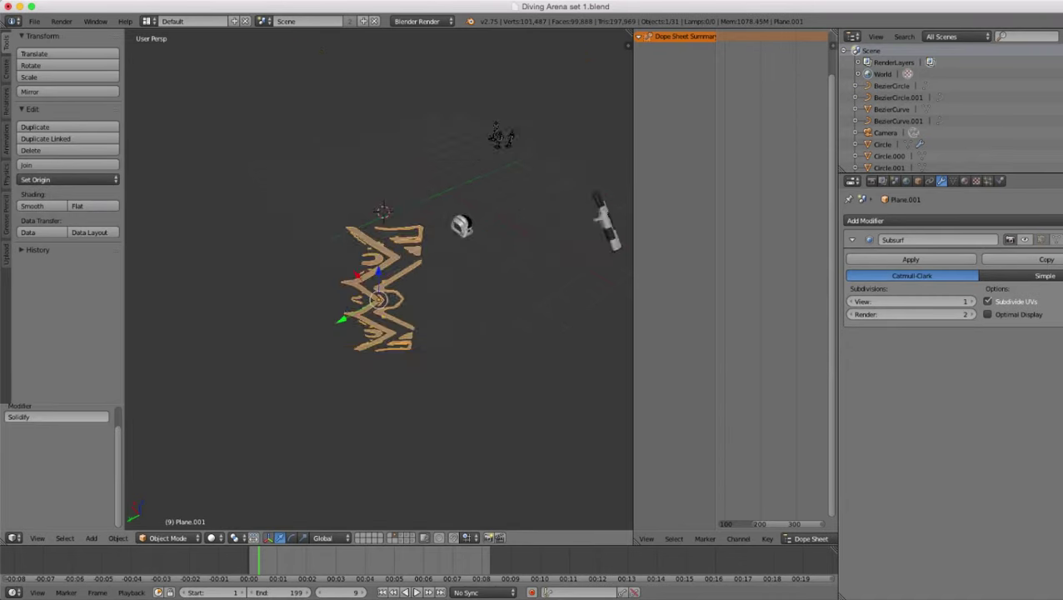
- In front orthographic view, rotate the zigzag segment by about -103.11° around global X to lay it down
mouse_move(380, 279)
middle_mouse_down()
mouse_move(354, 246)
mouse_move(323, 246)
mouse_move(517, 294)
mouse_move(408, 276)
mouse_move(471, 271)
mouse_move(333, 288)
mouse_move(337, 268)
mouse_move(292, 250)
mouse_move(384, 271)
middle_mouse_up()
key("ctrl+z")
scroll(379, 279, "up", 3)
scroll(333, 287, "up", 2)
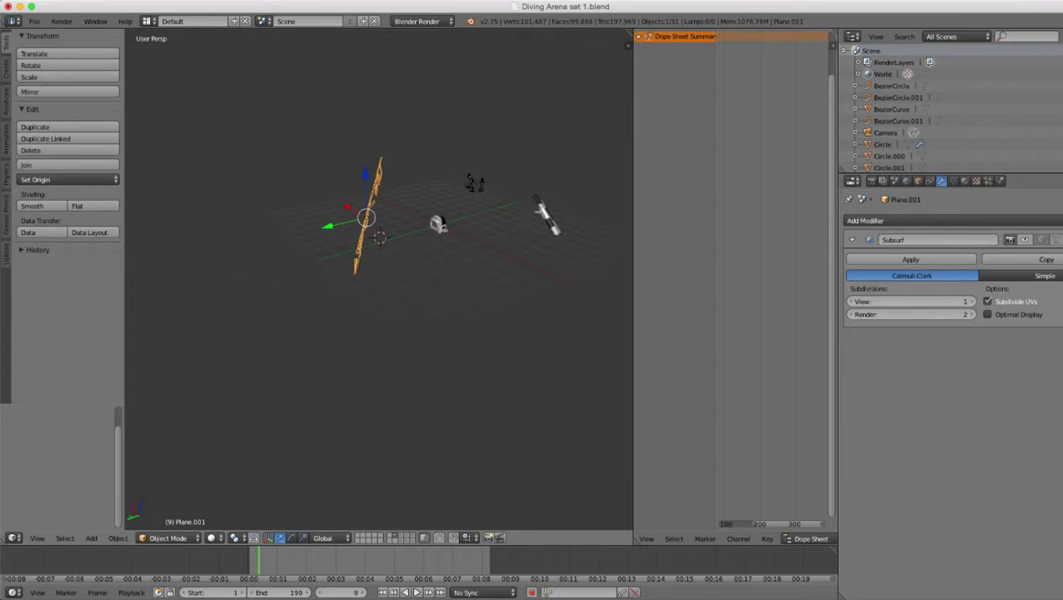
scroll(380, 279, "up", 2)
scroll(379, 279, "down", 2)
key("KP_1")
key("KP_5")
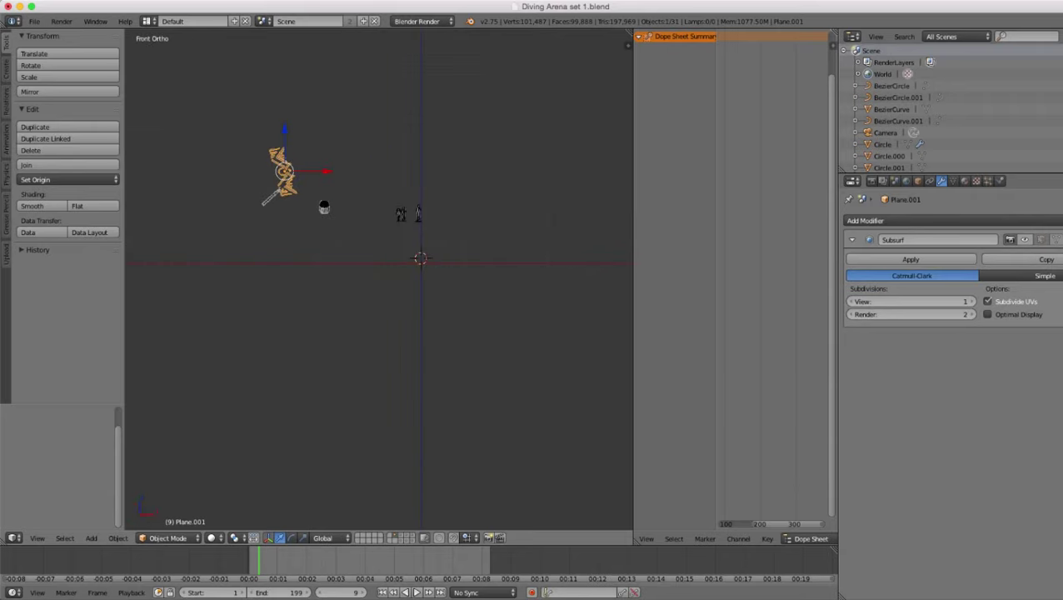
middle_click_drag(359, 171, 442, 275, "shift")
scroll(443, 274, "up", 8)
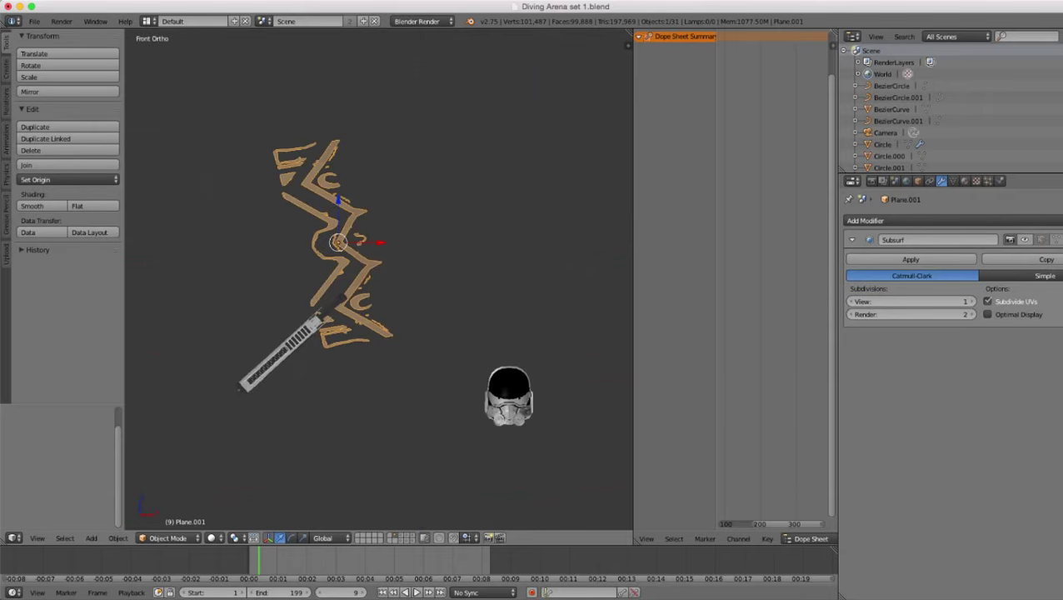
key("r")
key("x")
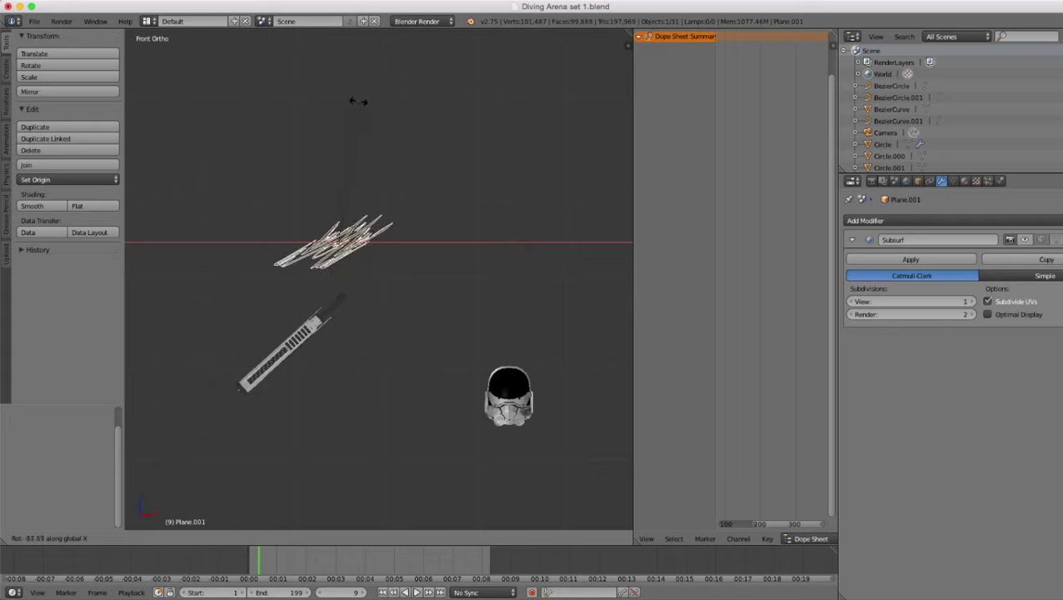
left_click(346, 104)
- Level the zigzag segment in front view with free rotations of about 23.5° and 7.05°
key("r")
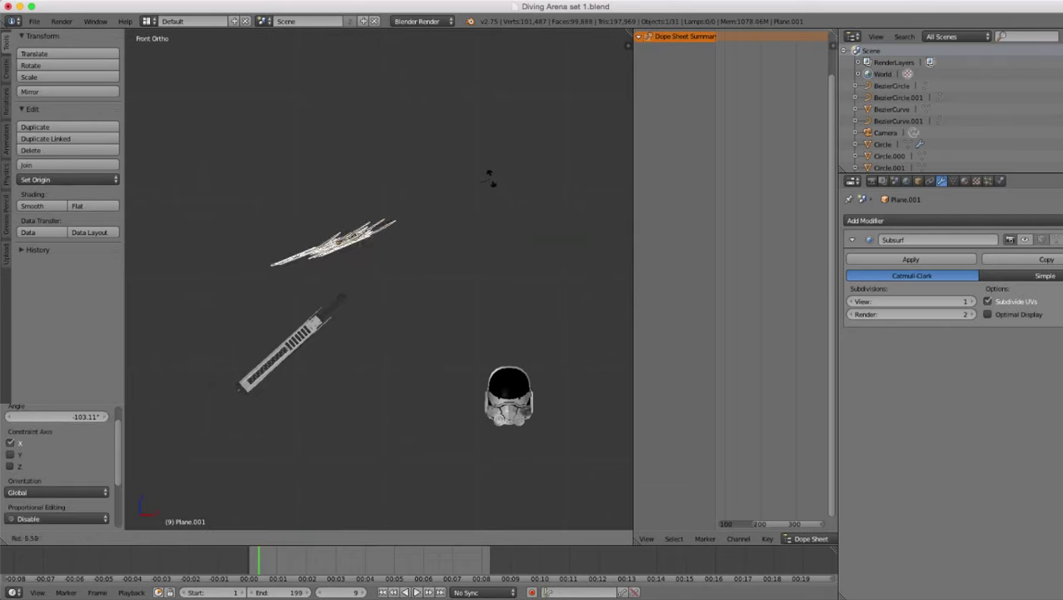
left_click(475, 228)
scroll(473, 227, "up", 4)
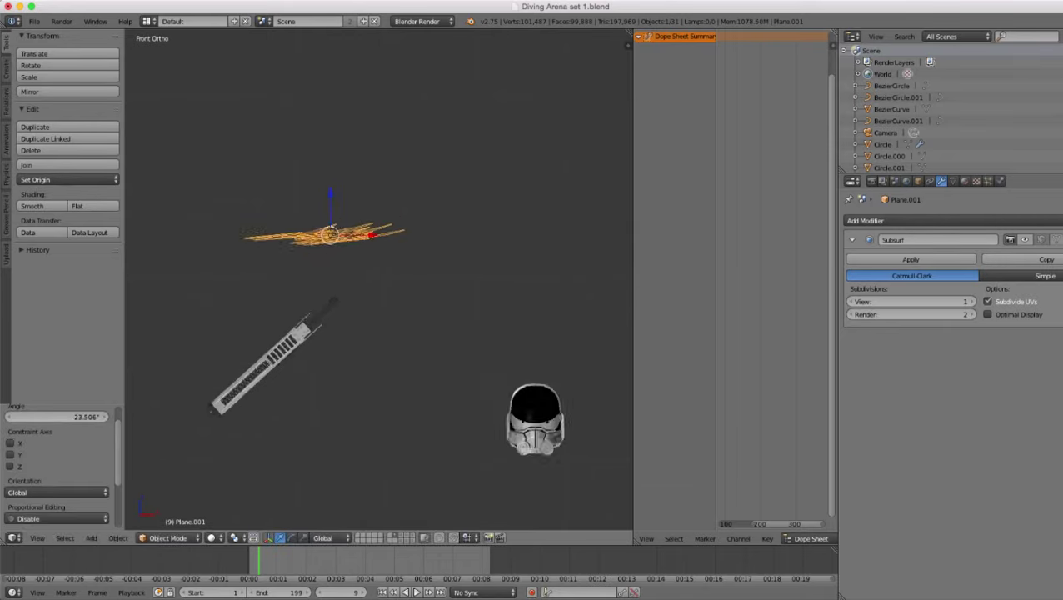
key("r")
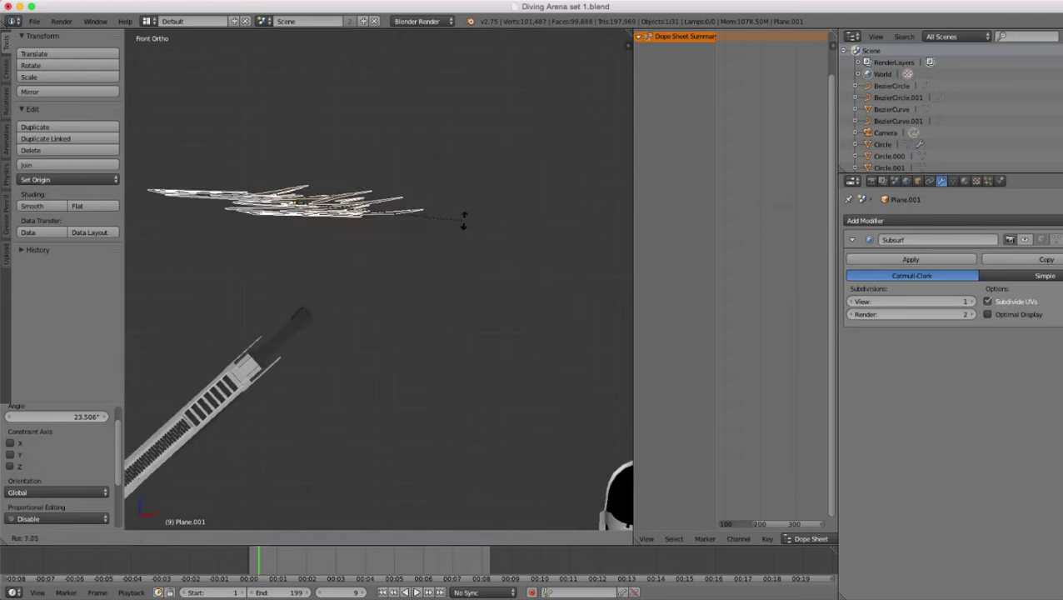
left_click(463, 221)
middle_click_drag(463, 221, 515, 250)
scroll(379, 279, "down", 6)
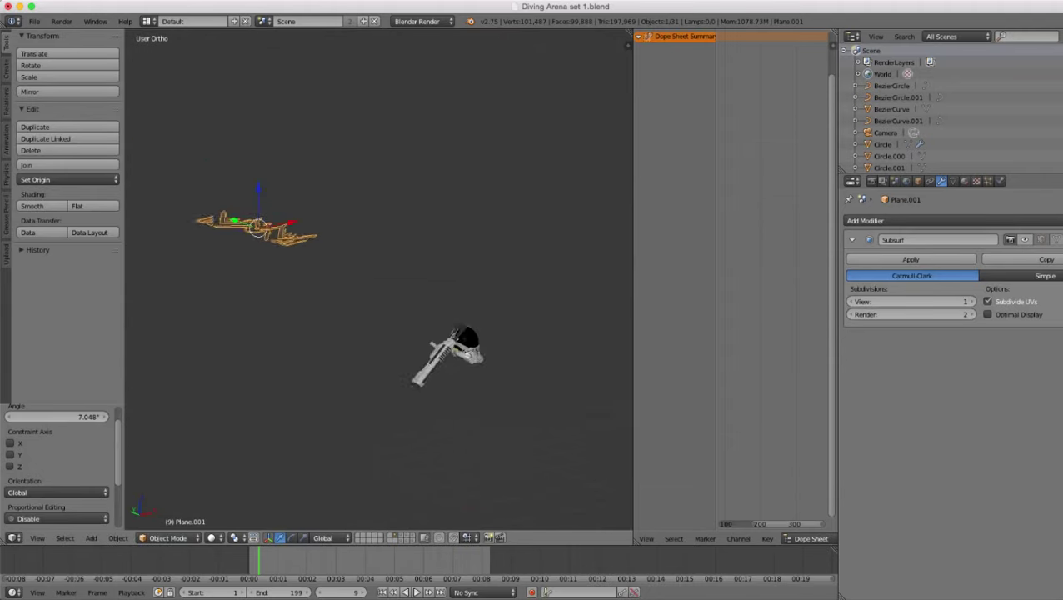
- In right orthographic view, rotate the zigzag segment by about 3.79° to make it horizontal
key("KP_1")
key("KP_3")
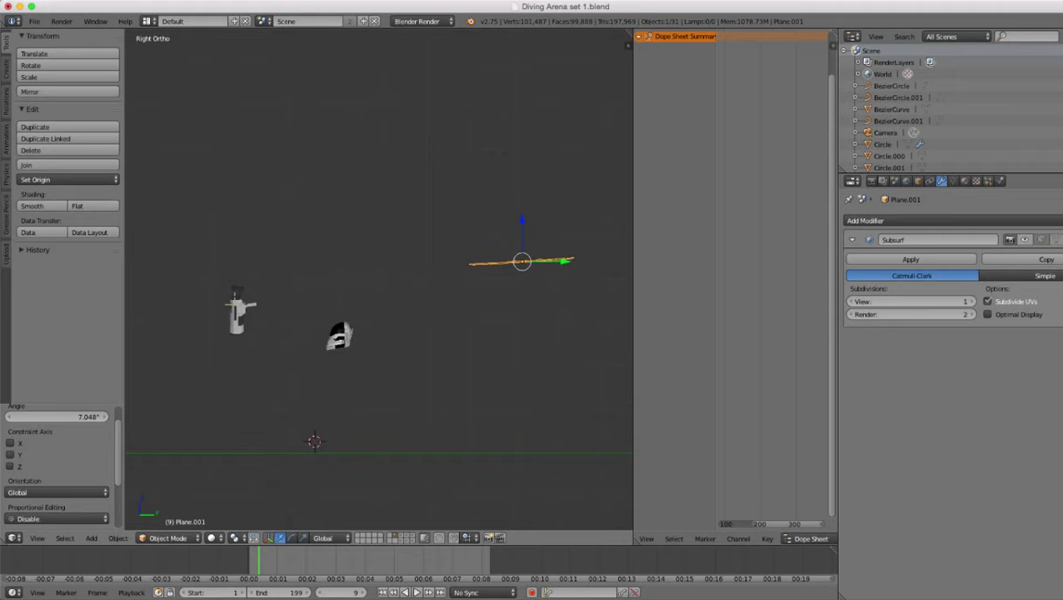
middle_click_drag(575, 266, 432, 275, "shift")
scroll(432, 275, "up", 5)
key("r")
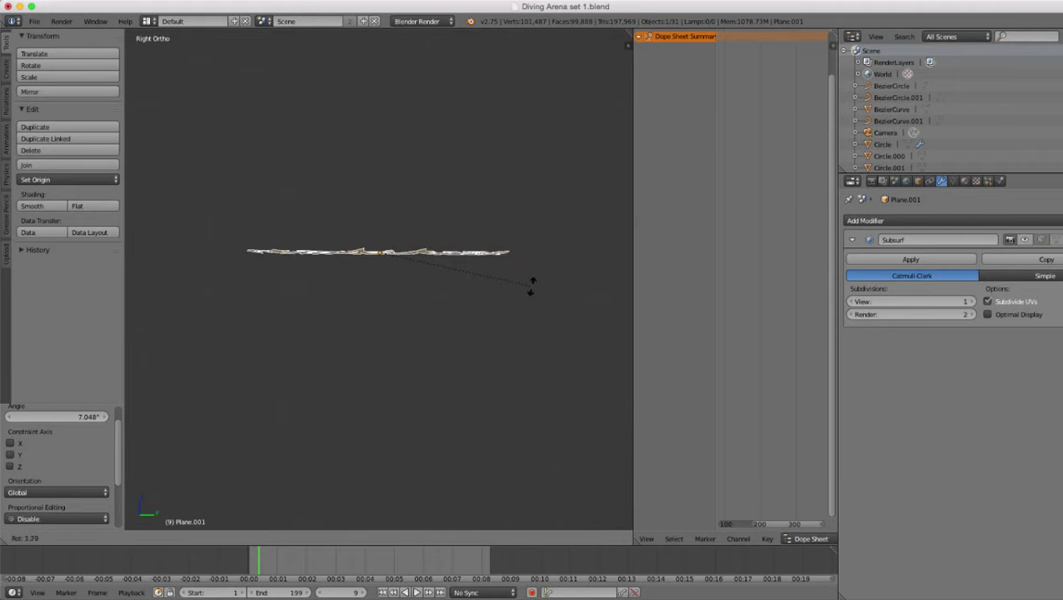
left_click(532, 286)
- Fine-tune the segment's rotation around global Y and rotate it by about -12° around global Z
key("r")
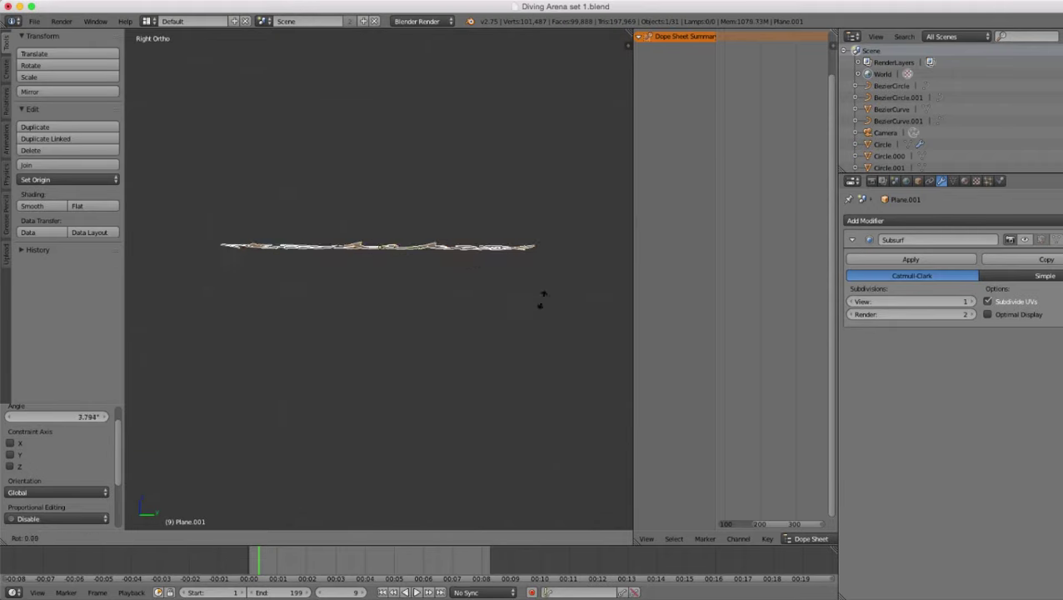
key("y")
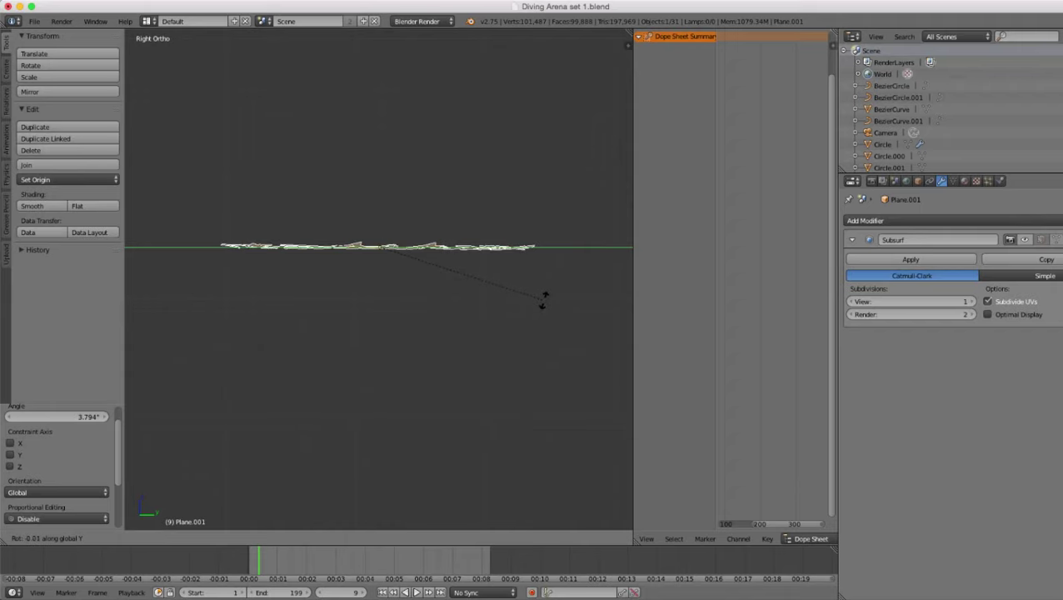
left_click(543, 300)
key("r")
key("z")
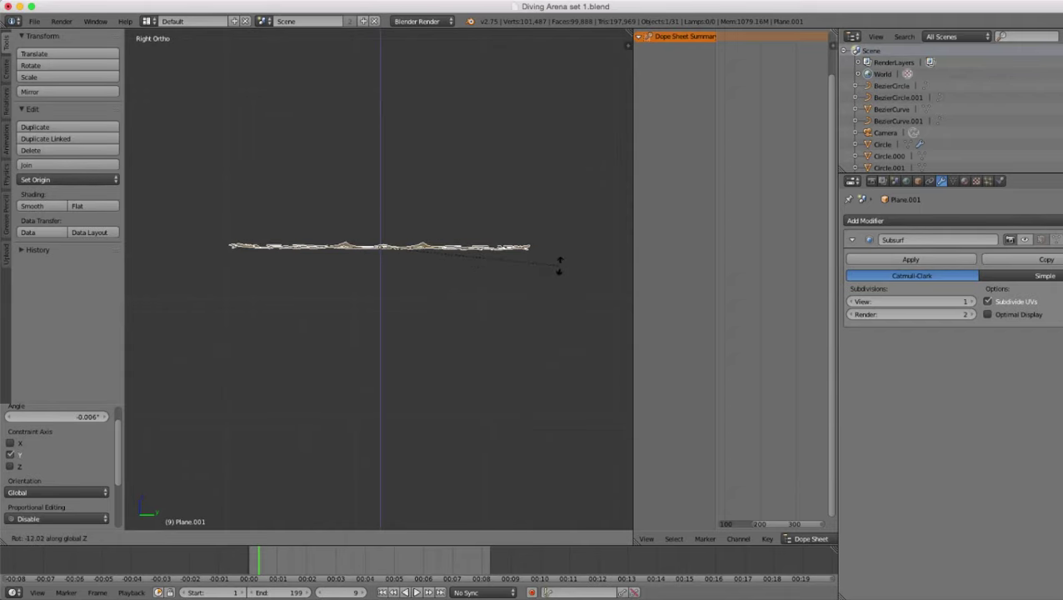
left_click(559, 266)
- Flatten the segment's entire mesh in Edit Mode by scaling it to 0 along global Z
key("Tab")
key("a")
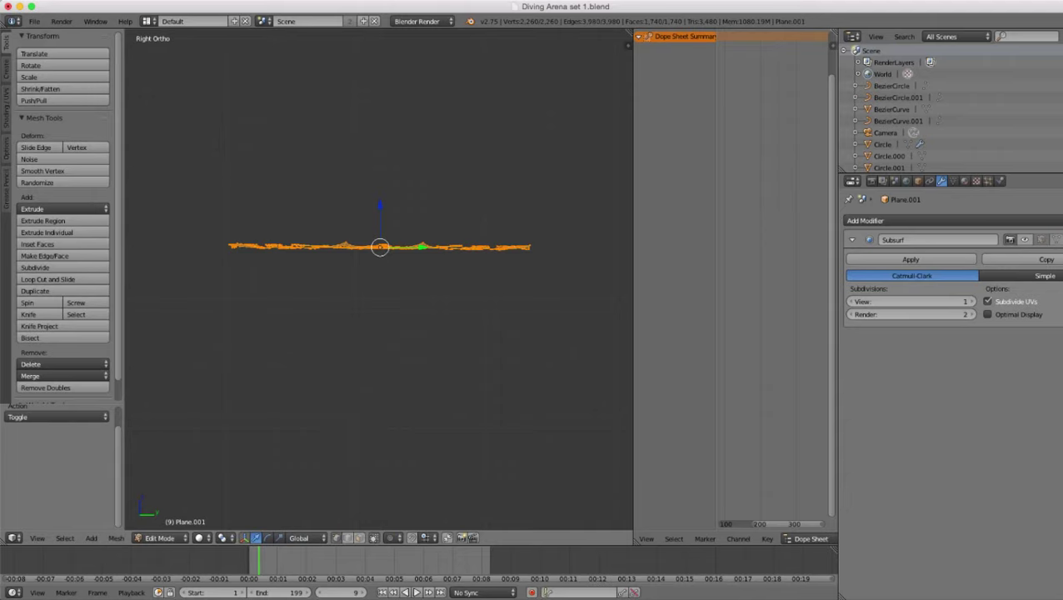
type("sz")
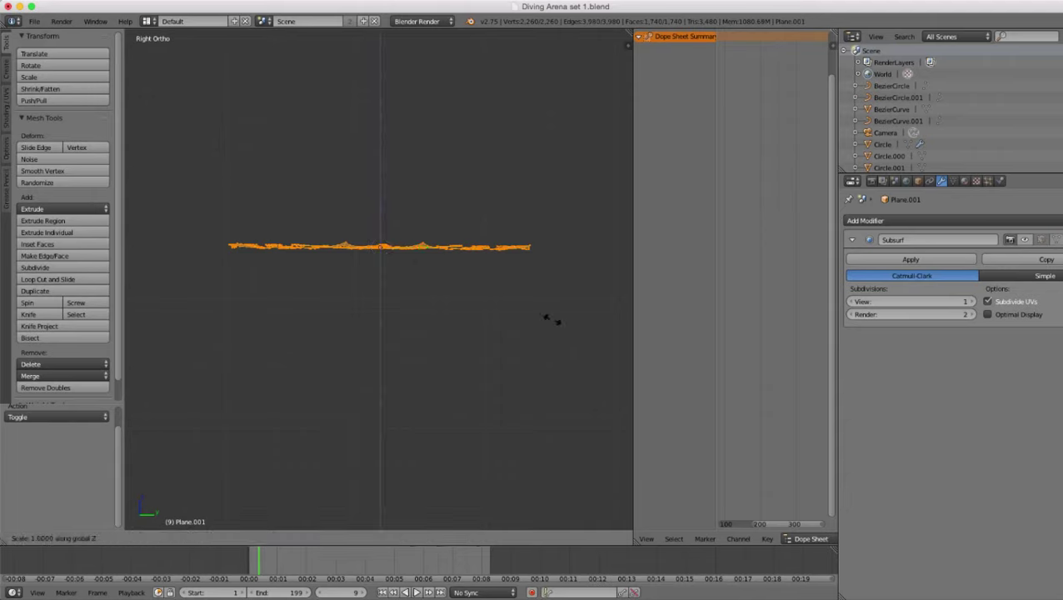
type("0")
key("Return")
scroll(550, 318, "down", 1)
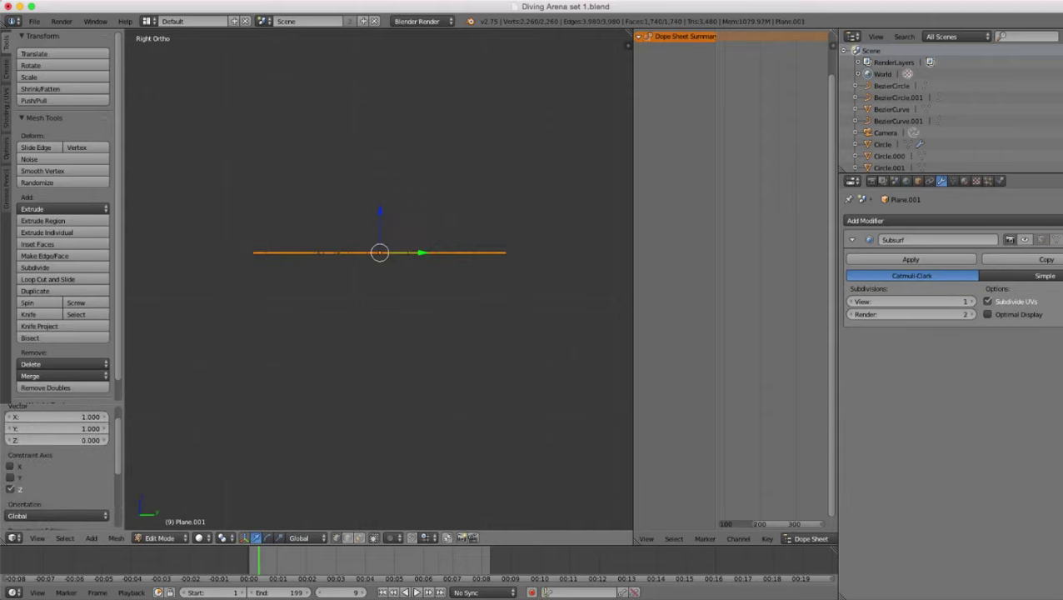
- In Object Mode, scale the zigzag segment object to 0 along global Z
key("Tab")
type("sz")
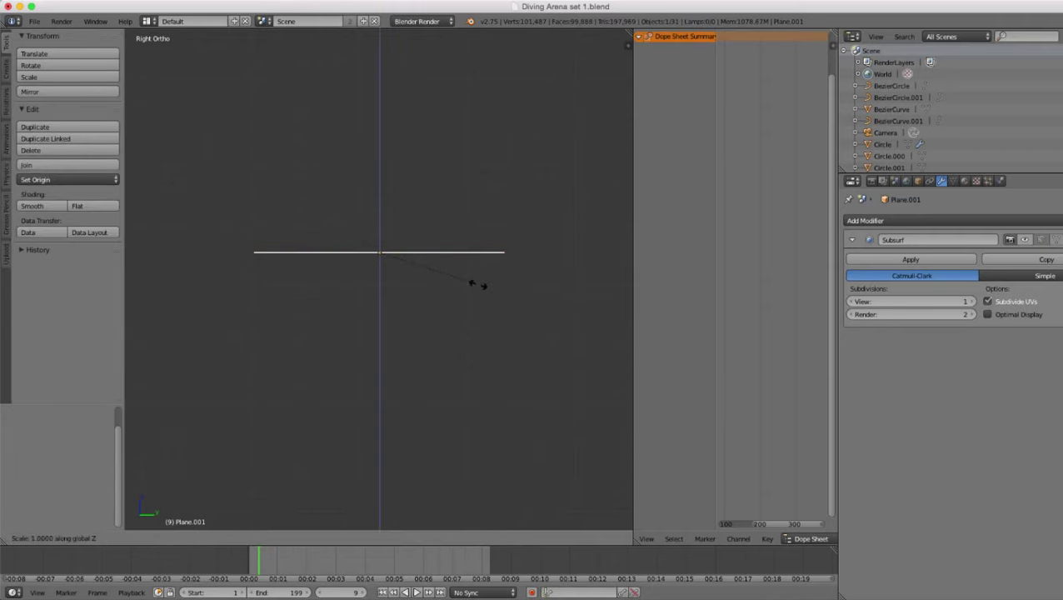
type("0")
key("Return")
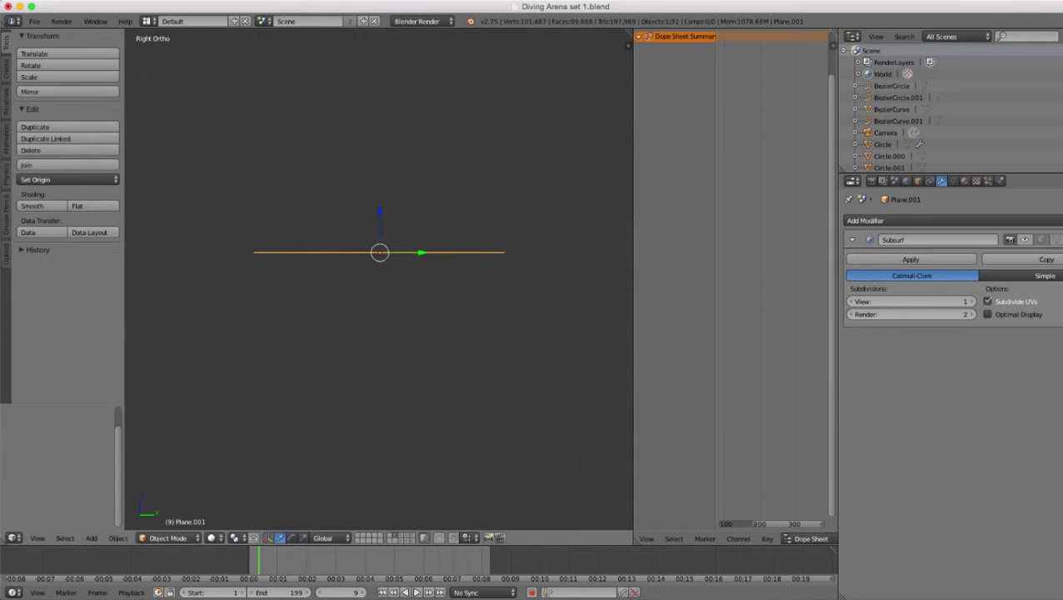
- Apply the zigzag segment's rotation and scale, including its location in the same transform operation
scroll(478, 285, "down", 3)
middle_click_drag(478, 285, 550, 287)
scroll(569, 388, "up", 3)
scroll(550, 288, "up", 3)
left_click(118, 537)
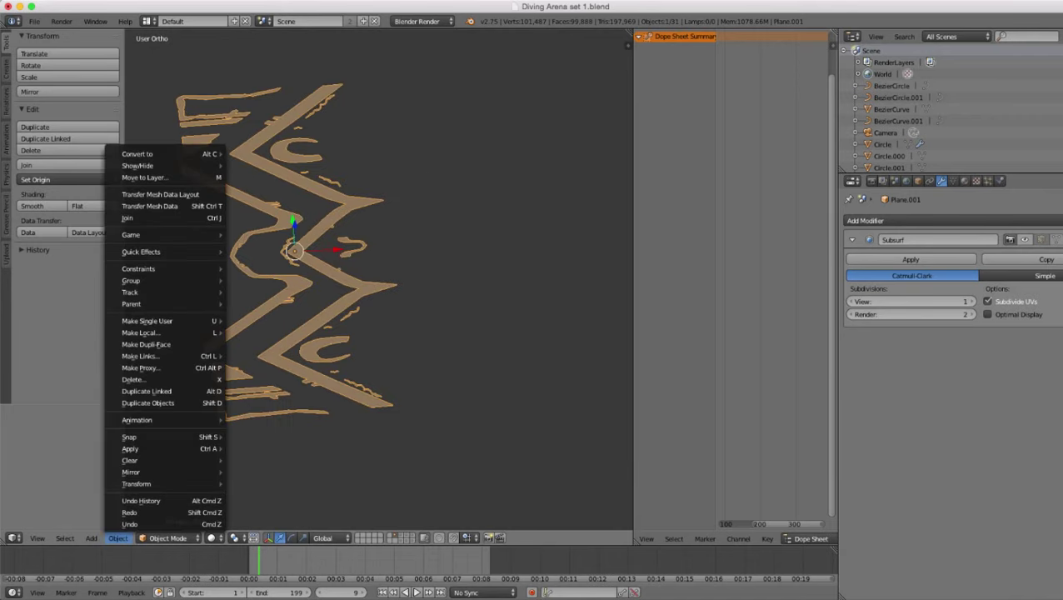
mouse_move(150, 448)
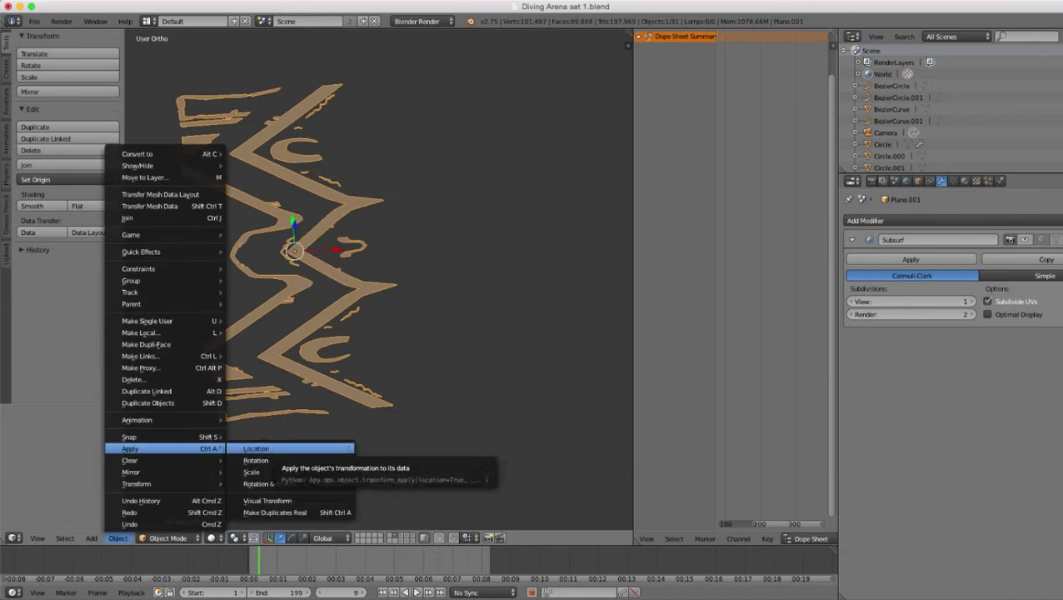
left_click(268, 483)
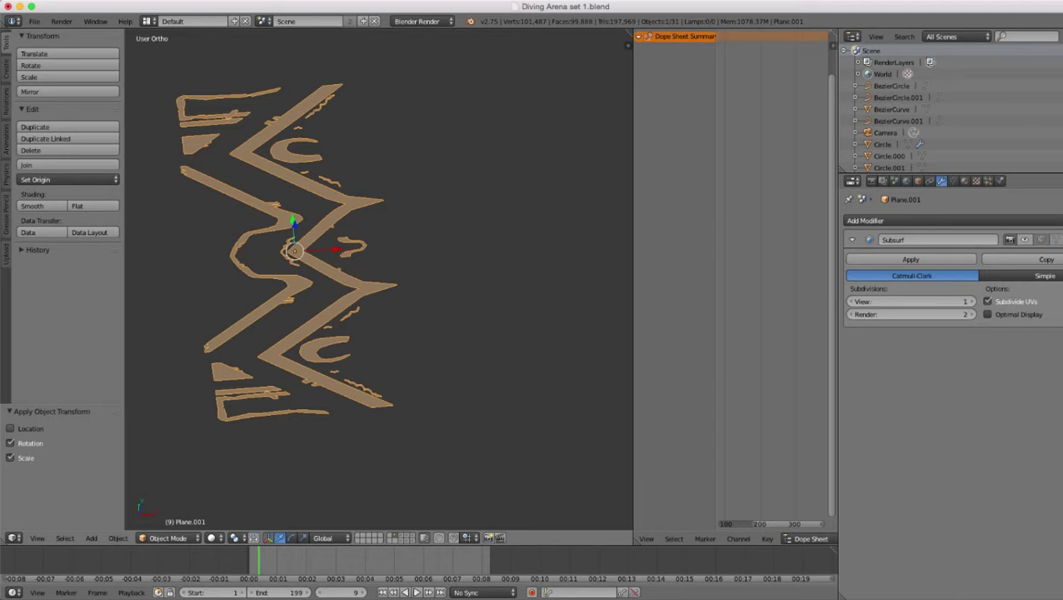
left_click(11, 428)
- Set the flattened zigzag segment's origin back to its geometry
scroll(380, 280, "down", 7)
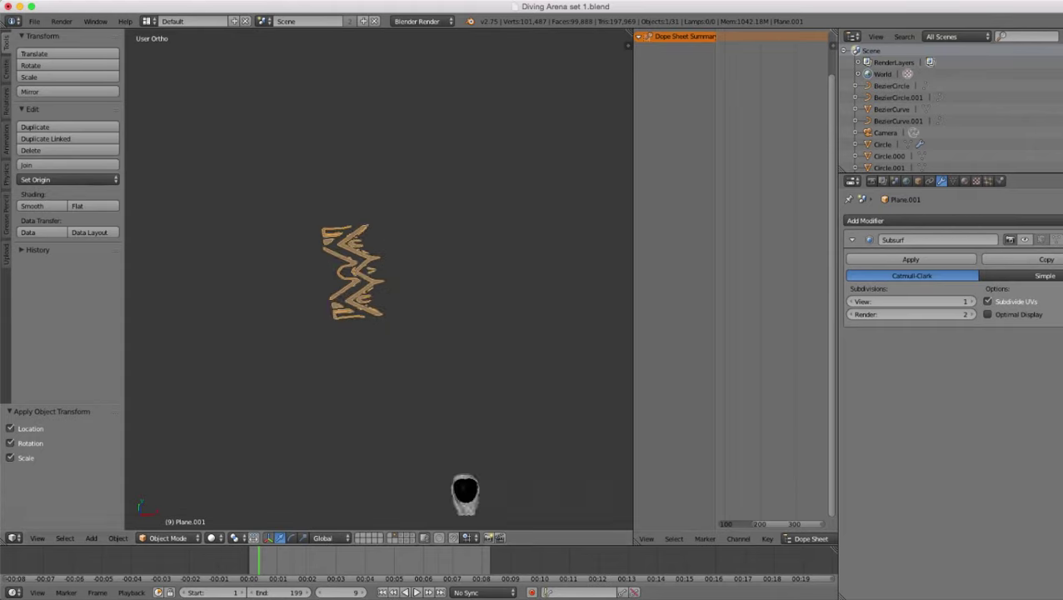
scroll(379, 280, "down", 3)
middle_click_drag(380, 280, 533, 200)
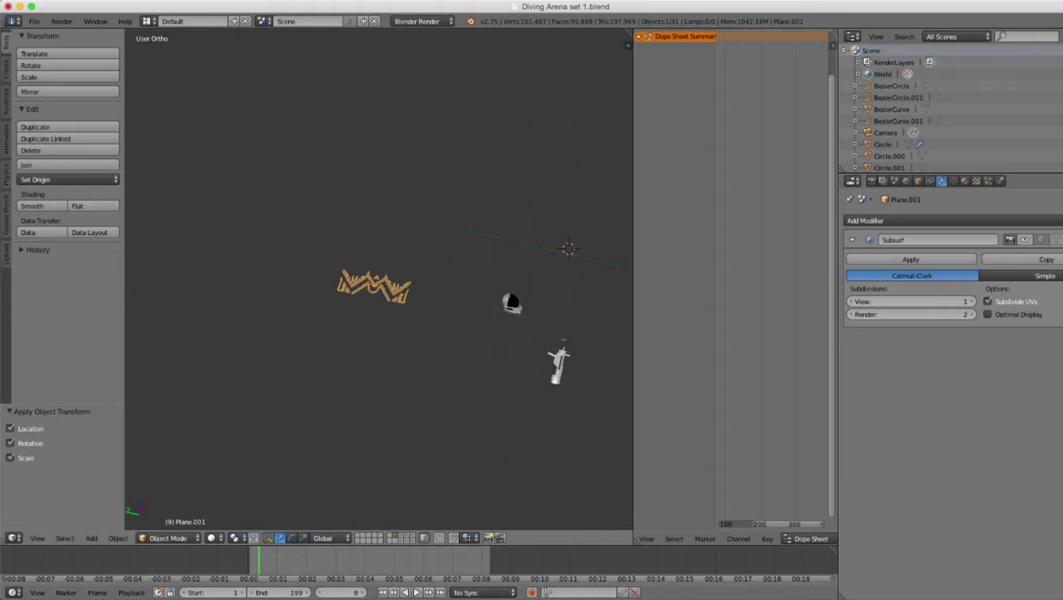
scroll(379, 280, "down", 3)
middle_click_drag(379, 280, 302, 286, "shift")
scroll(303, 285, "up", 3)
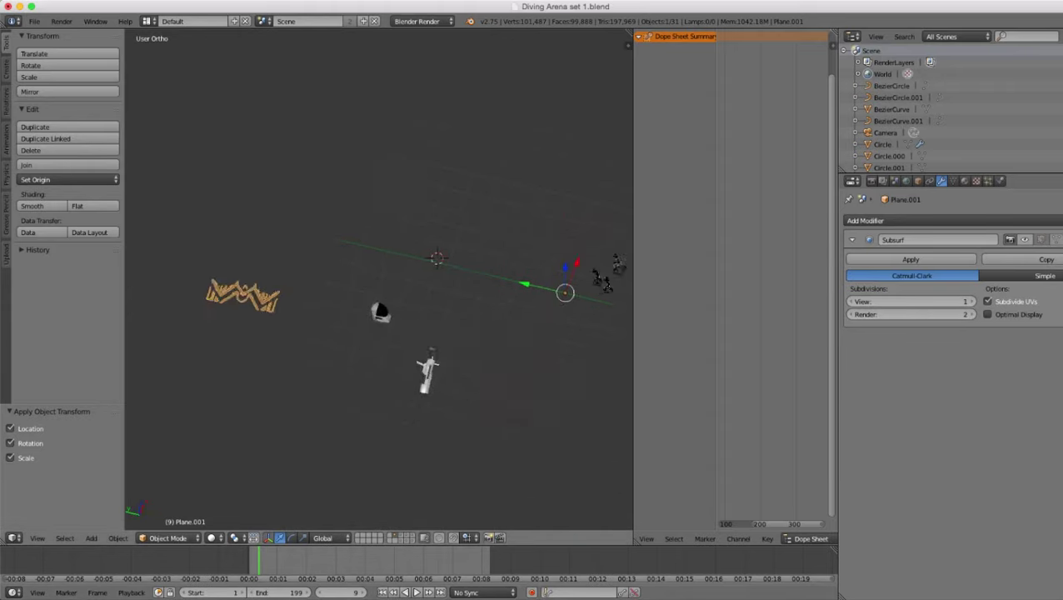
left_click(239, 538)
left_click(67, 180)
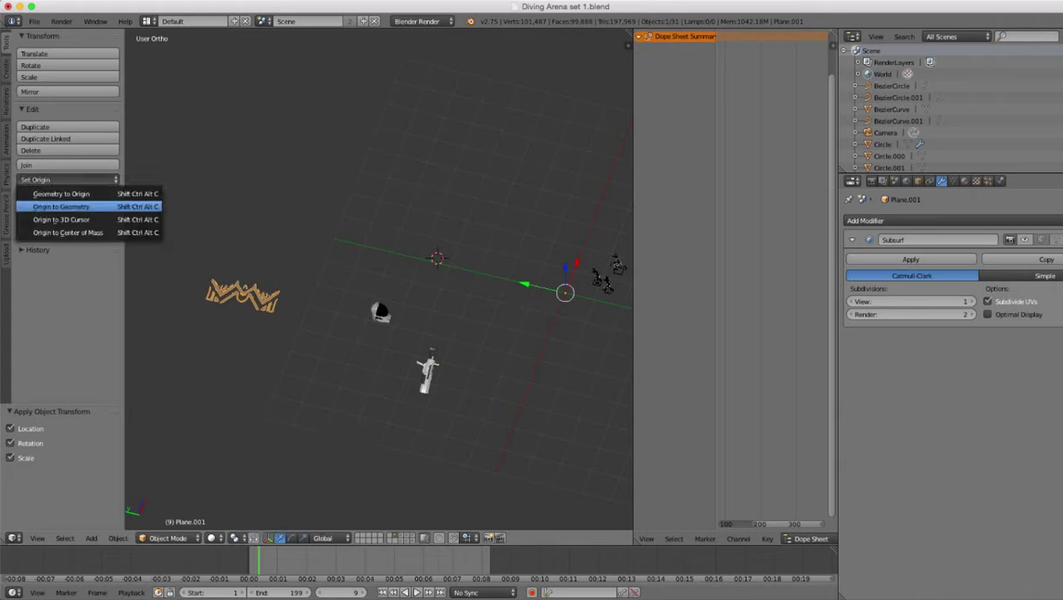
left_click(61, 206)
key("z")
scroll(379, 280, "down", 2)
key("z")
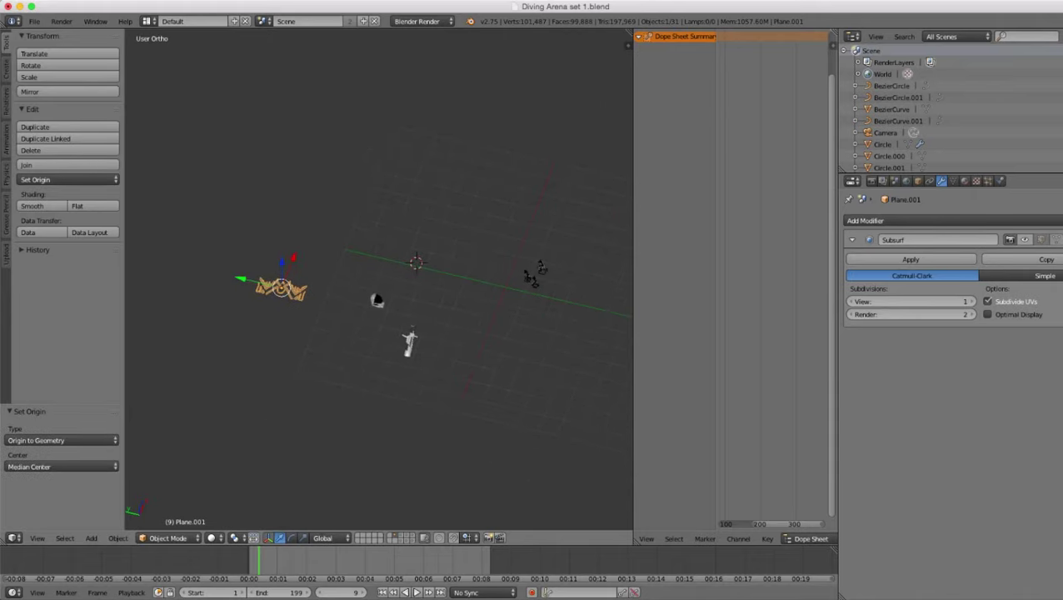
- Move the flattened zigzag segment along global Y until it is centred on the scene's X axis line
middle_click_drag(379, 280, 342, 262, "shift")
key("g")
key("y")
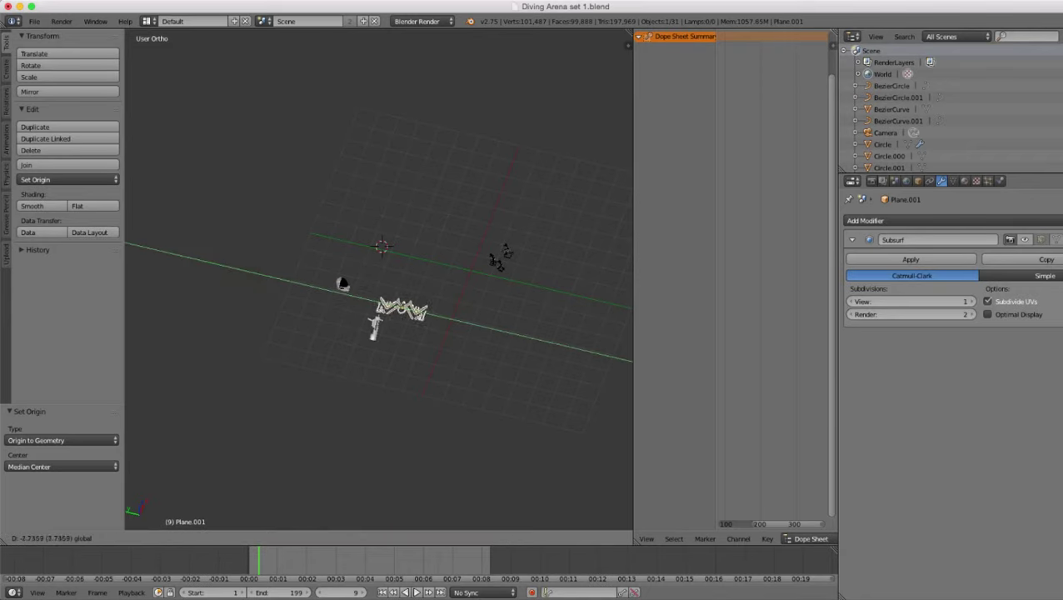
left_click(405, 308)
middle_click_drag(404, 308, 364, 315)
scroll(364, 315, "up", 3)
key("g")
key("y")
left_click_drag(304, 339, 355, 342)
key("Return")
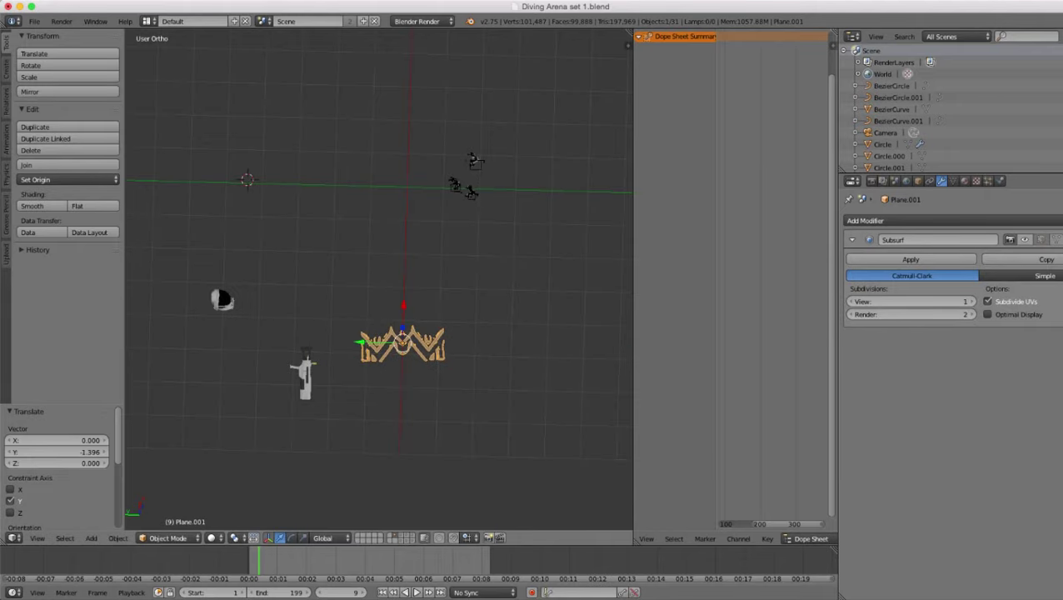
- Rotate the zigzag segment about -0.874° around global Z to straighten it against the grid
key("r")
key("z")
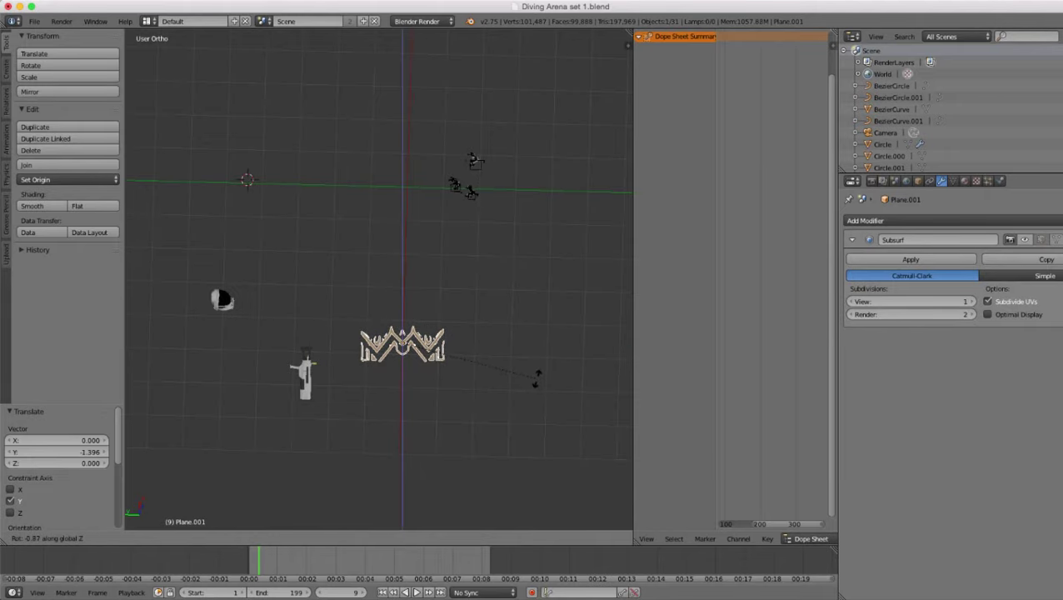
left_click(537, 379)
middle_click_drag(538, 379, 395, 206)
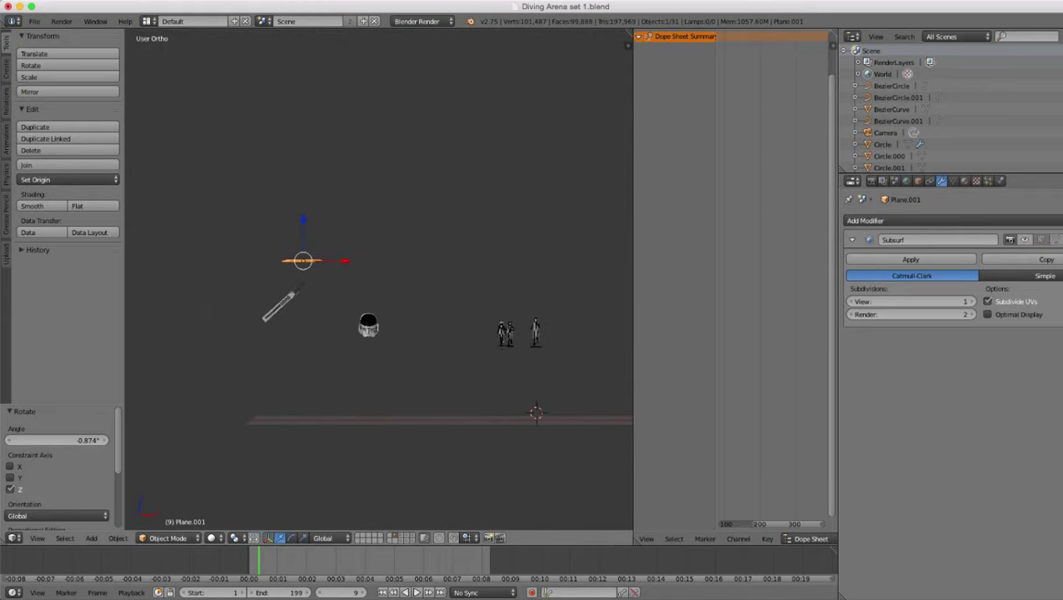
scroll(379, 280, "up", 3)
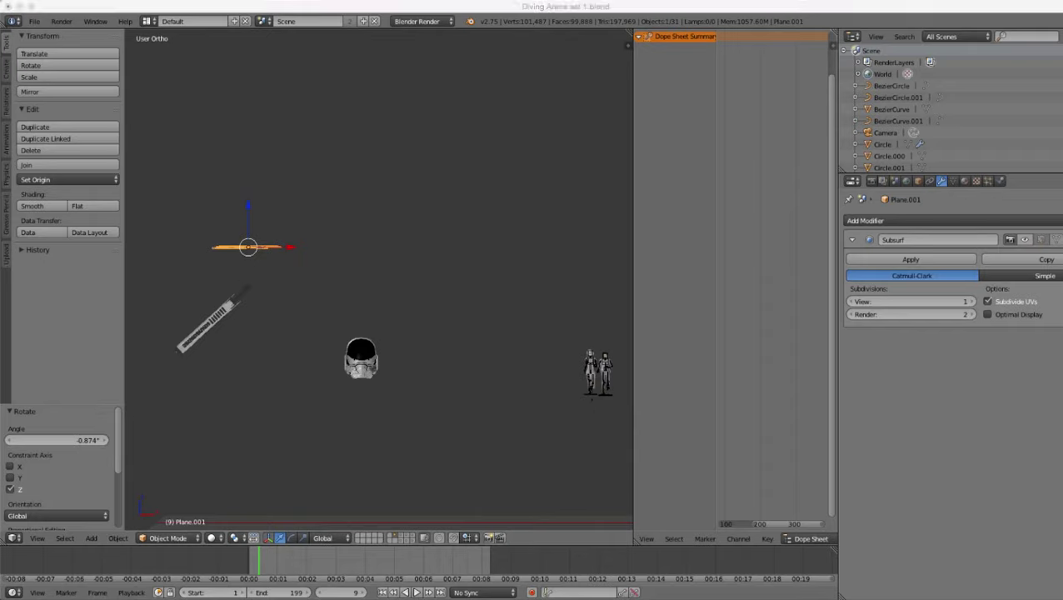
key("super+Tab")
scroll(379, 280, "down", 2)
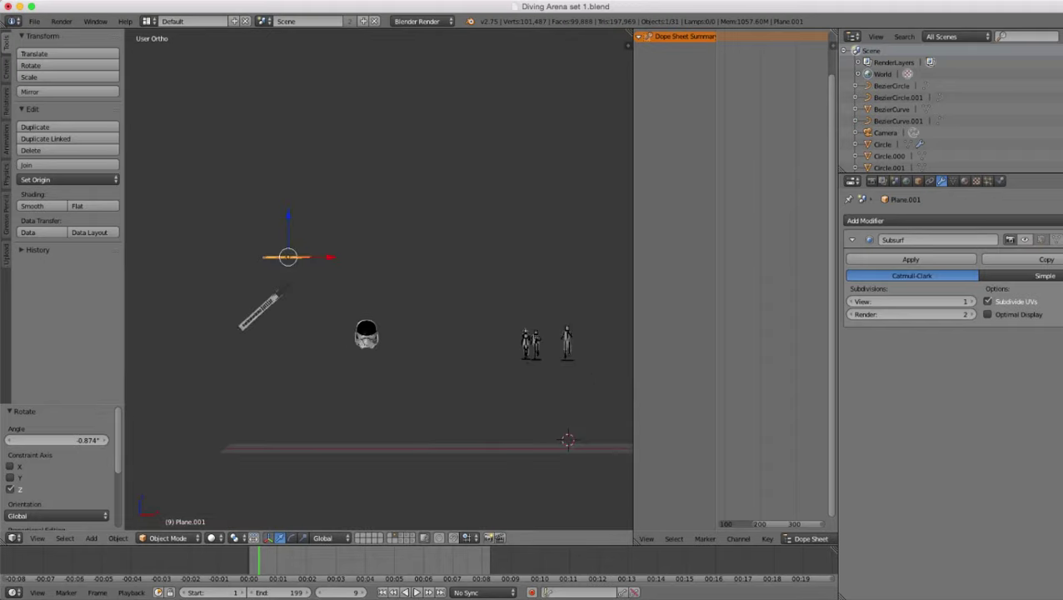
- Move the zigzag segment about 3.447 units along global X, away from the gun and helmet models
middle_click_drag(379, 280, 381, 310)
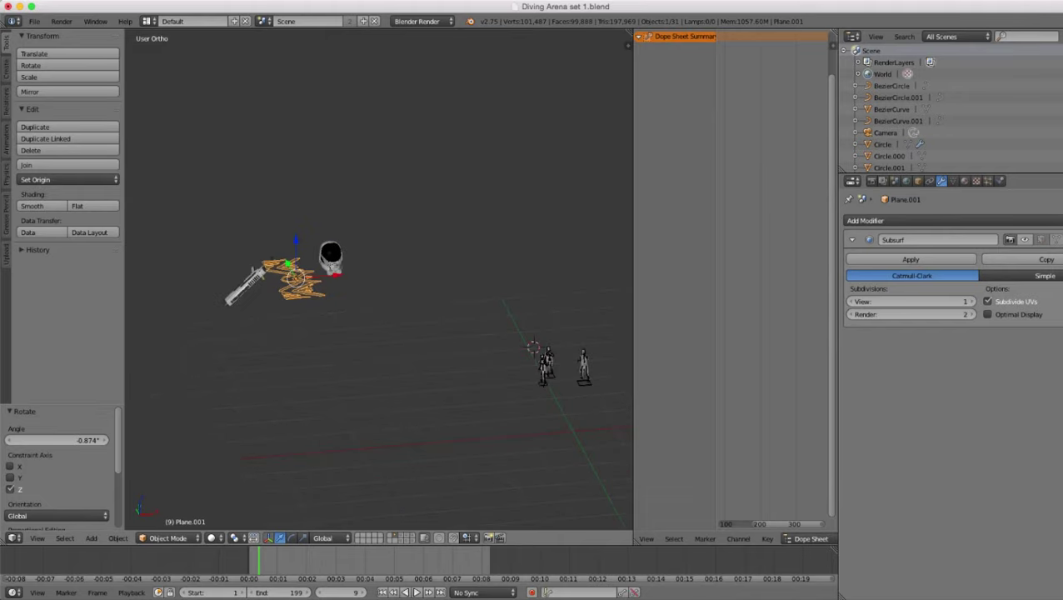
left_click_drag(336, 275, 481, 264)
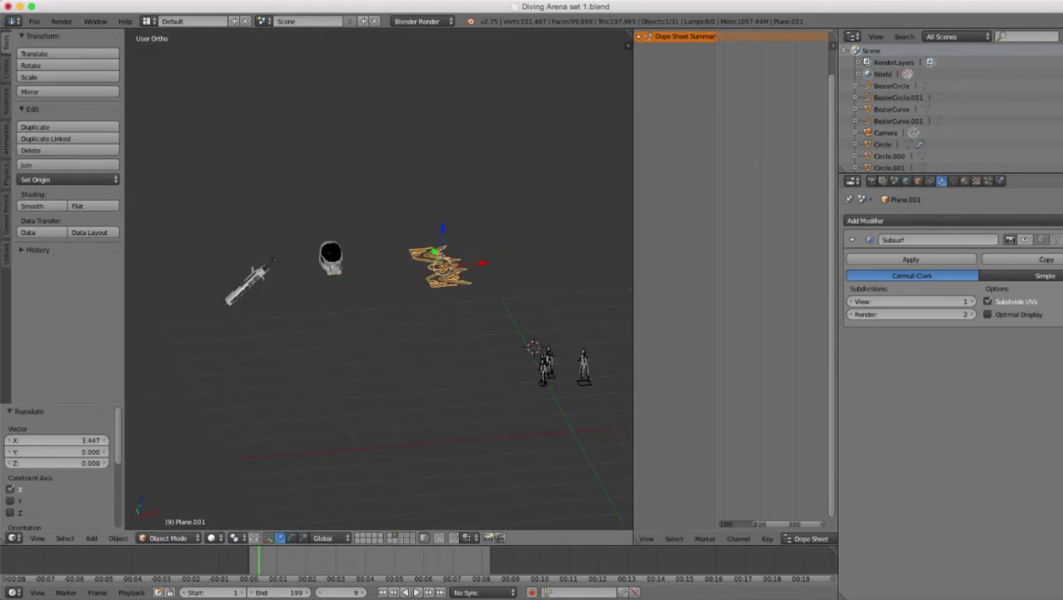
middle_click_drag(481, 264, 512, 232)
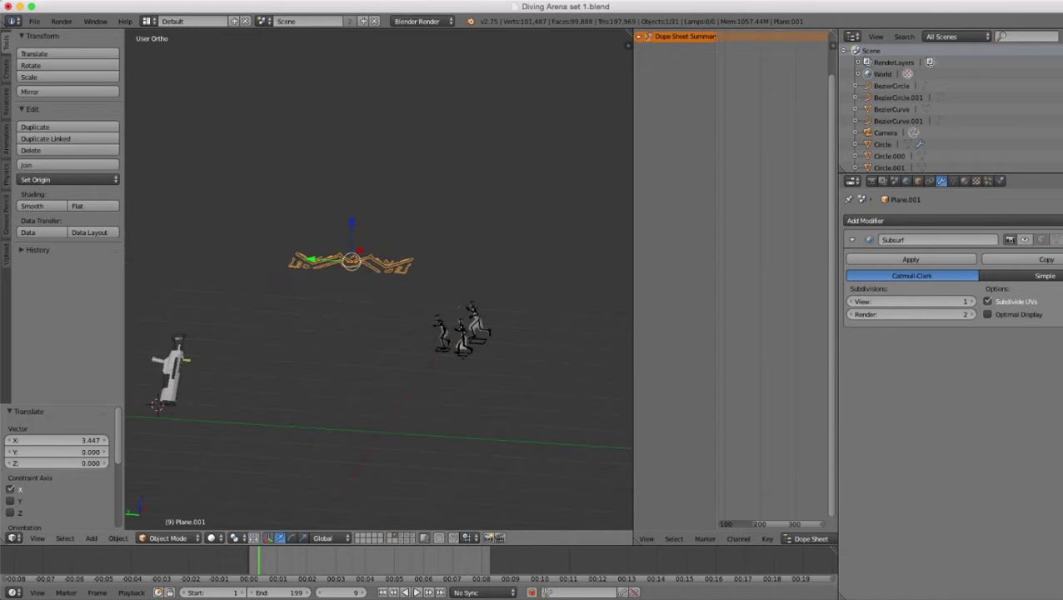
- Move the zigzag segment to layer 9 and display that layer with the arena set
scroll(505, 304, "down", 2)
key("m")
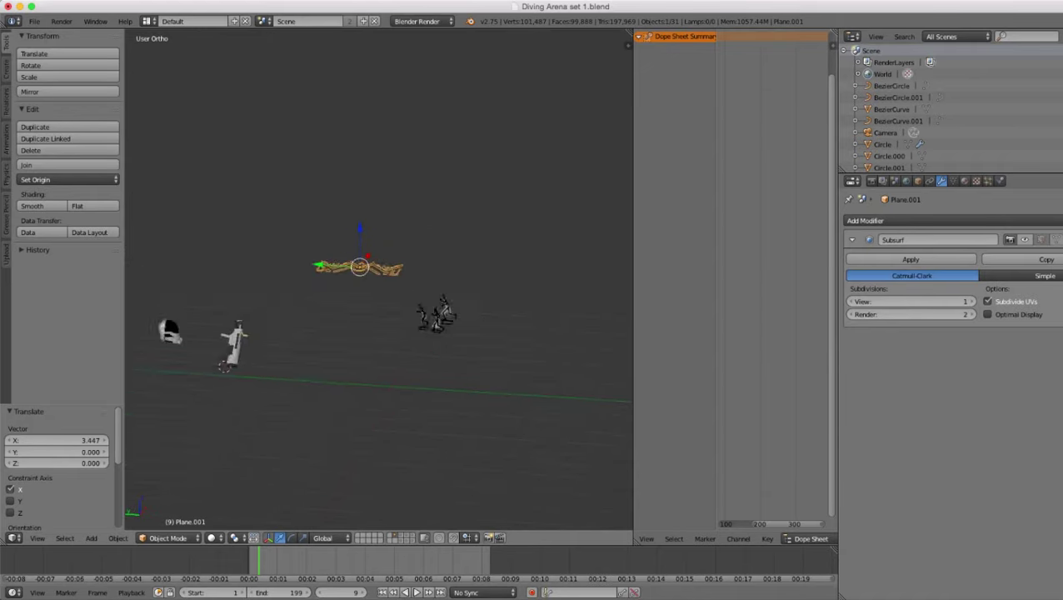
scroll(450, 350, "up", 3)
key("m")
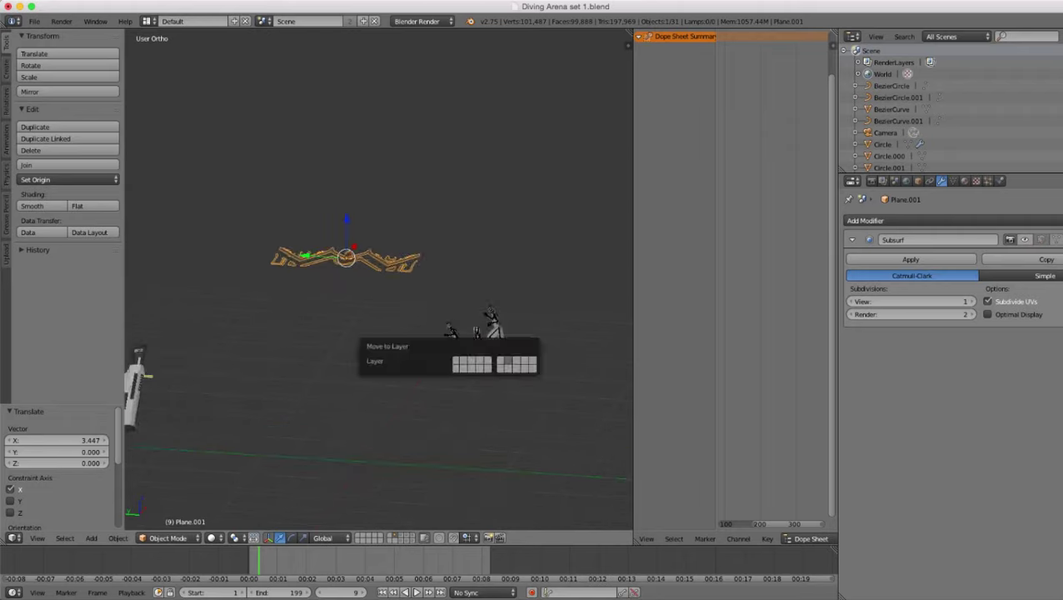
left_click(525, 361)
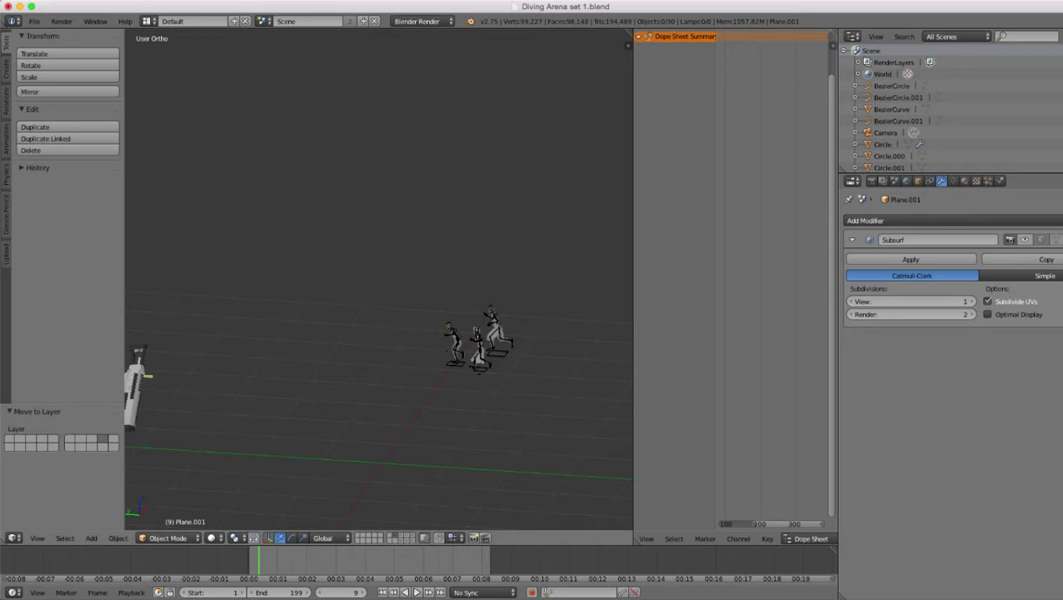
key("9")
- In perspective view, lower the zigzag segment about 3.572 units along global Z to the raised ring of the central platform
scroll(379, 279, "down", 4)
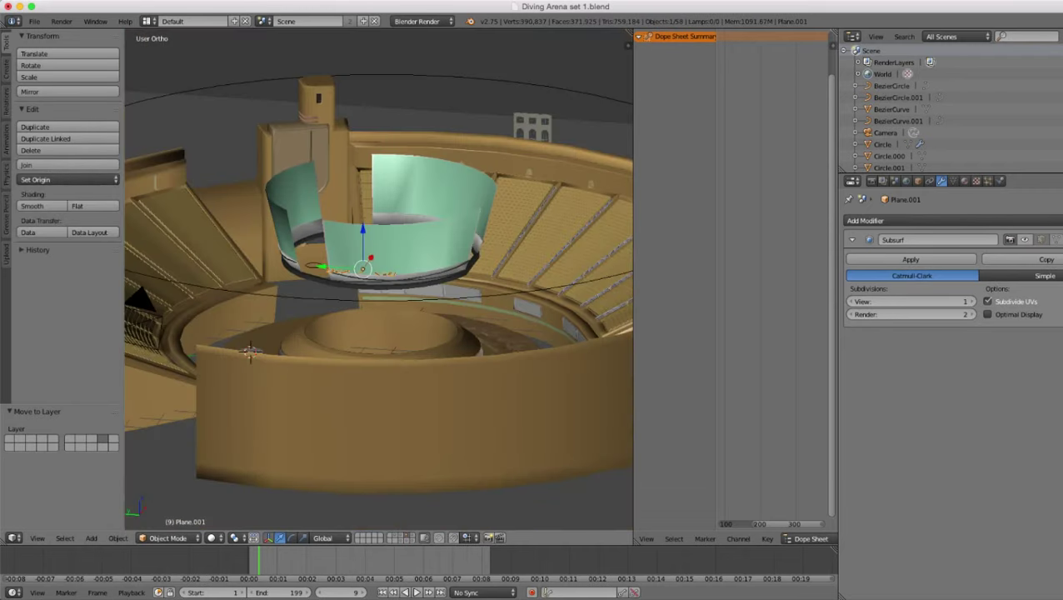
key("KP_5")
scroll(379, 279, "down", 2)
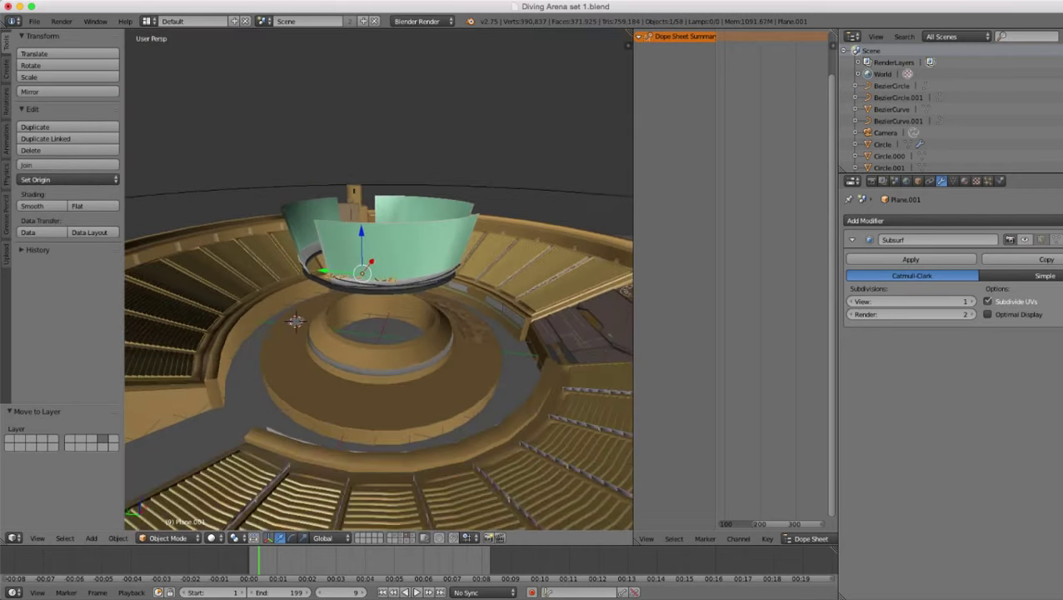
middle_click_drag(380, 279, 478, 250)
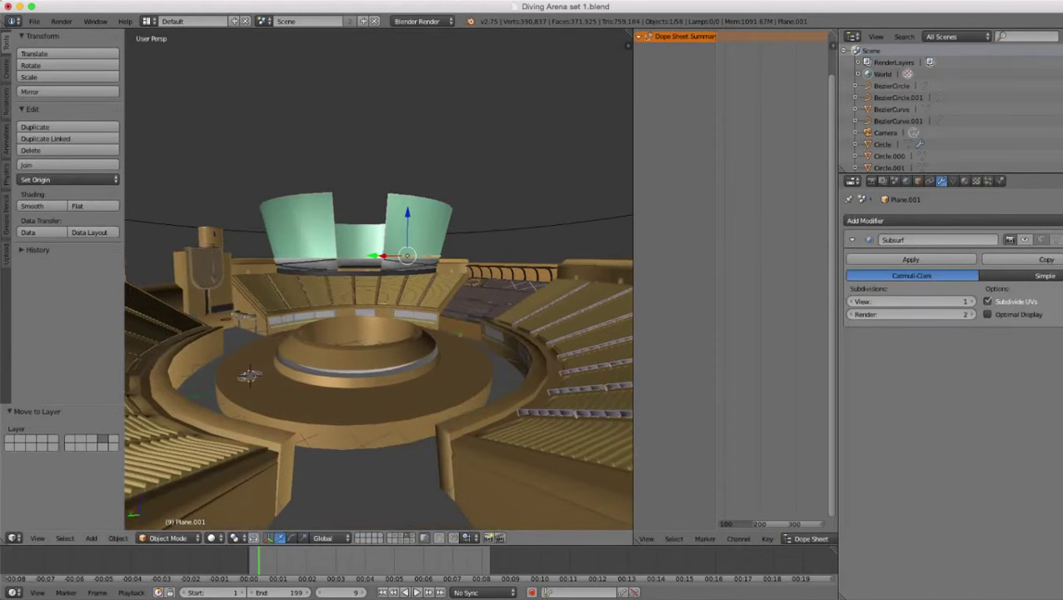
key("g")
key("z")
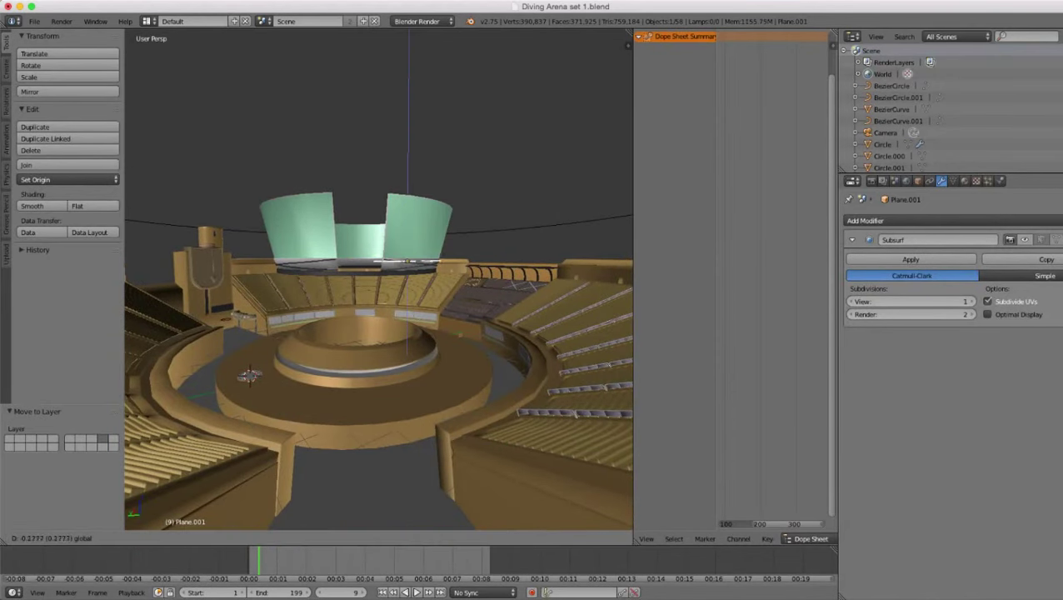
left_click_drag(408, 310, 407, 318)
middle_click_drag(407, 318, 410, 350)
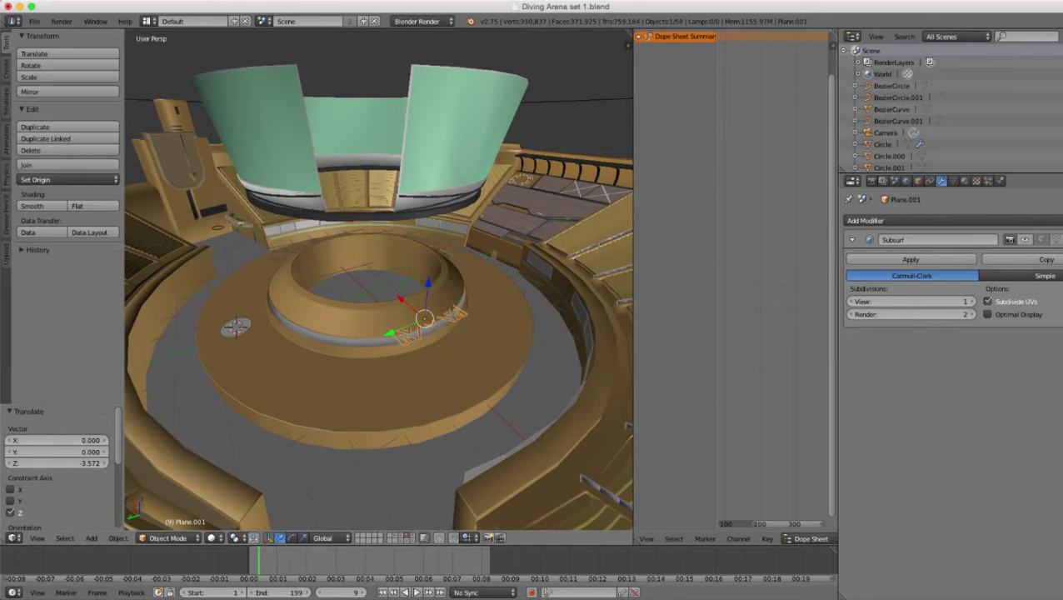
- Move the emblem along Y and about -0.66 units along X onto the round platform facing the entrance gap
left_click_drag(389, 333, 318, 364)
middle_click_drag(325, 360, 450, 358)
left_click_drag(378, 336, 411, 339)
middle_click_drag(412, 340, 279, 350)
scroll(279, 350, "up", 1)
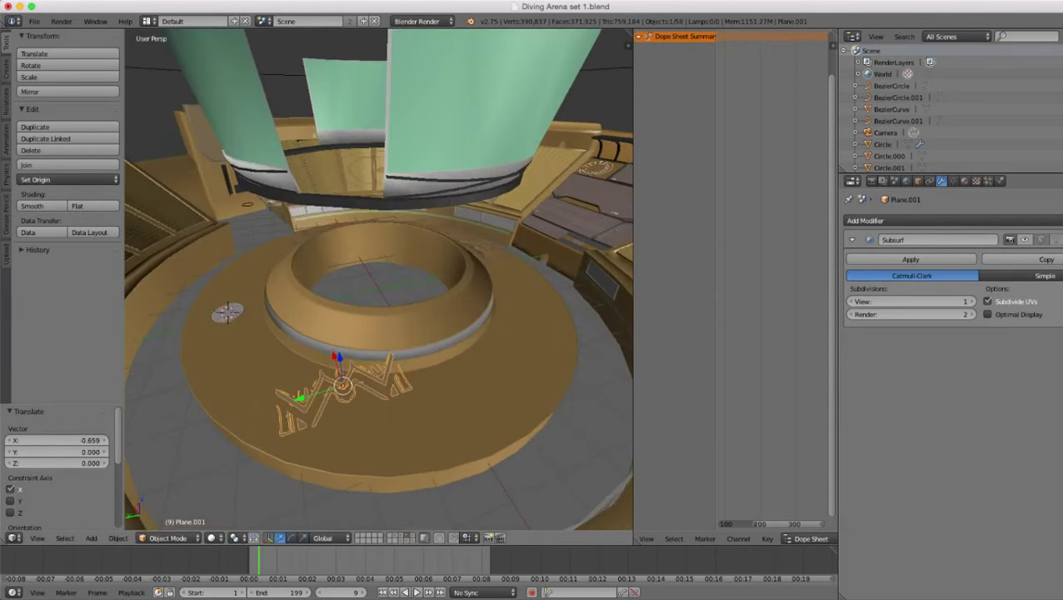
- Rotate the emblem about -33.9° around the global Z axis to face the entrance
key("r")
key("z")
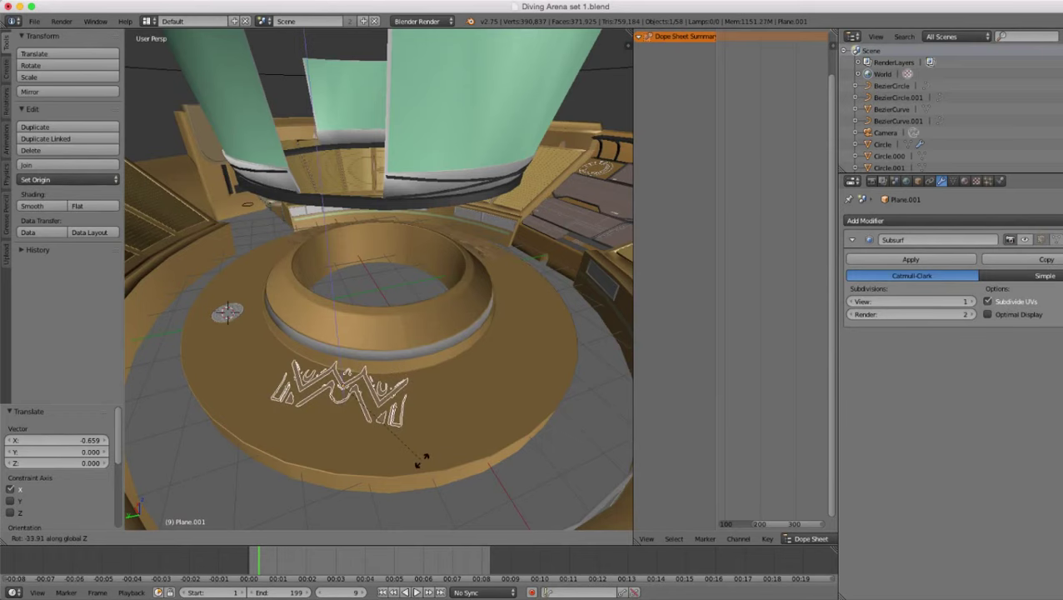
left_click(422, 461)
scroll(423, 461, "down", 3)
middle_click_drag(422, 461, 468, 419)
scroll(454, 461, "up", 2)
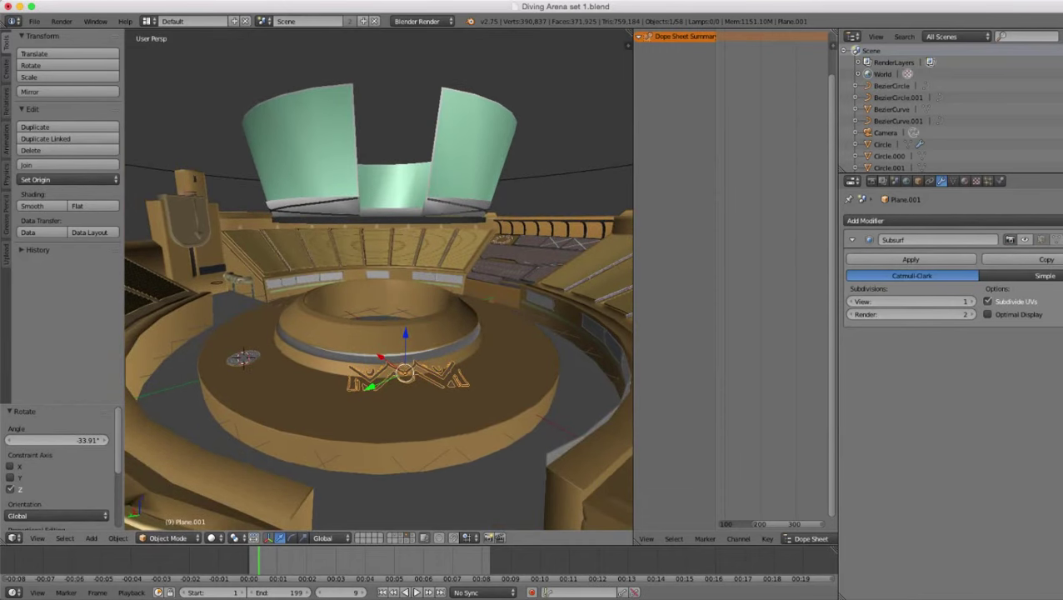
- Examine the rotated emblem's placement on the platform from around and outside the arena
scroll(379, 279, "up", 2)
scroll(380, 279, "down", 1)
middle_click_drag(400, 375, 496, 367)
scroll(379, 279, "down", 2)
scroll(379, 279, "down", 2)
scroll(380, 279, "up", 2)
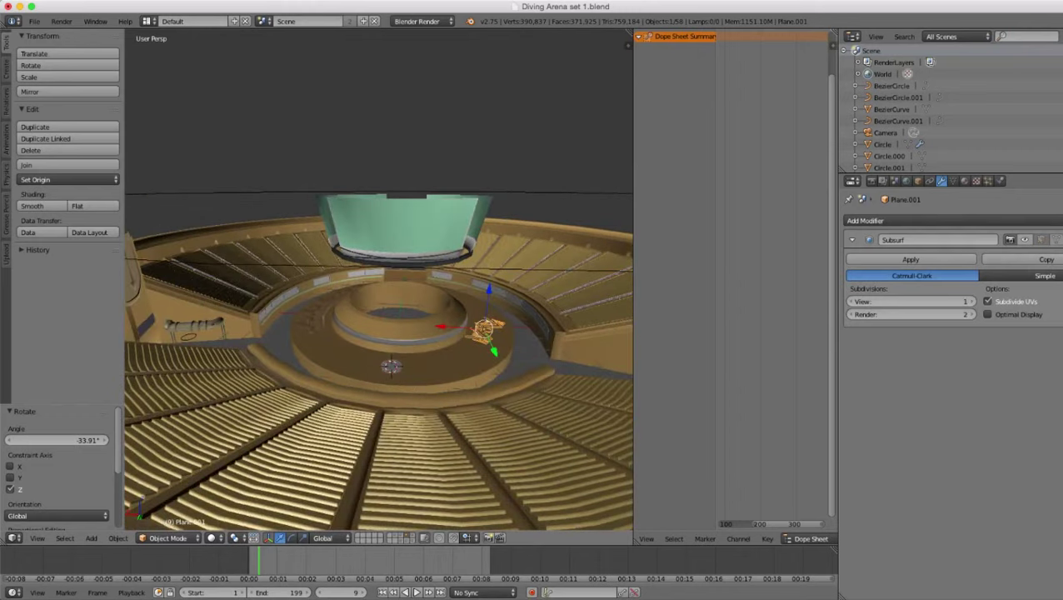
middle_click_drag(400, 375, 379, 383)
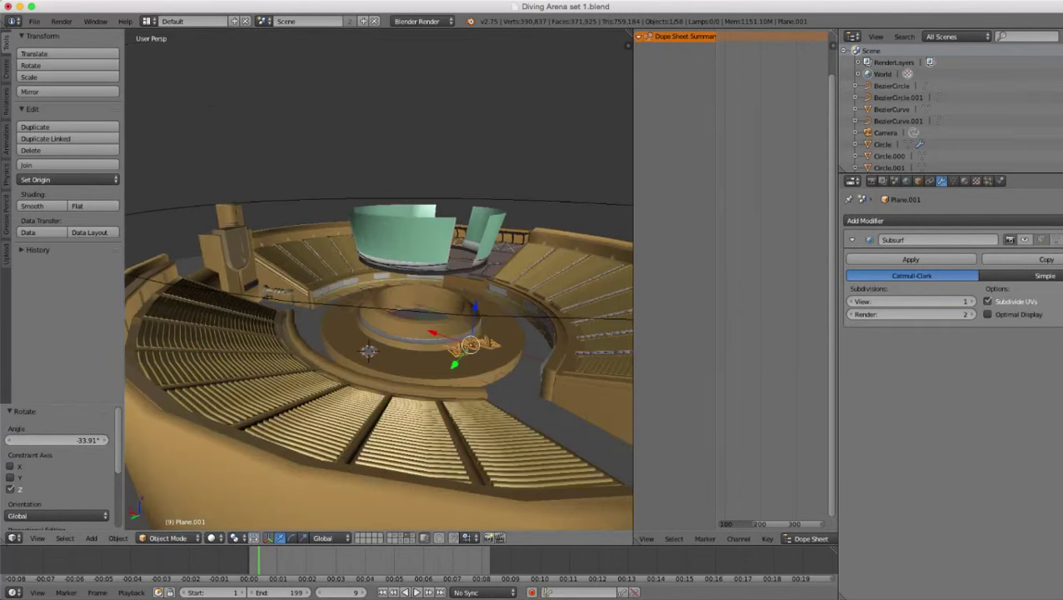
scroll(379, 280, "up", 5)
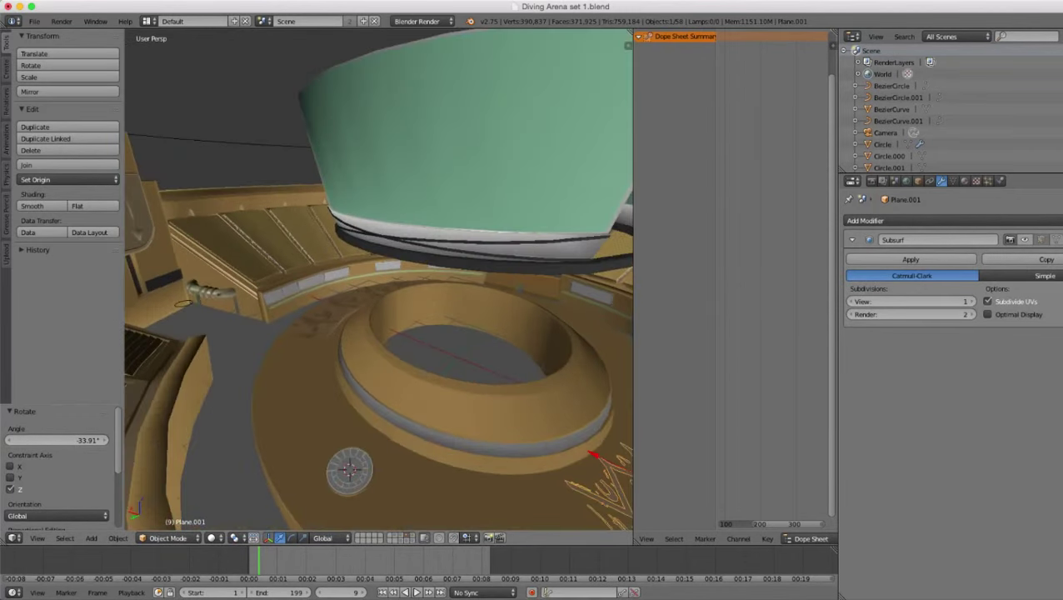
scroll(379, 280, "down", 5)
scroll(379, 280, "down", 4)
middle_click_drag(379, 333, 385, 296)
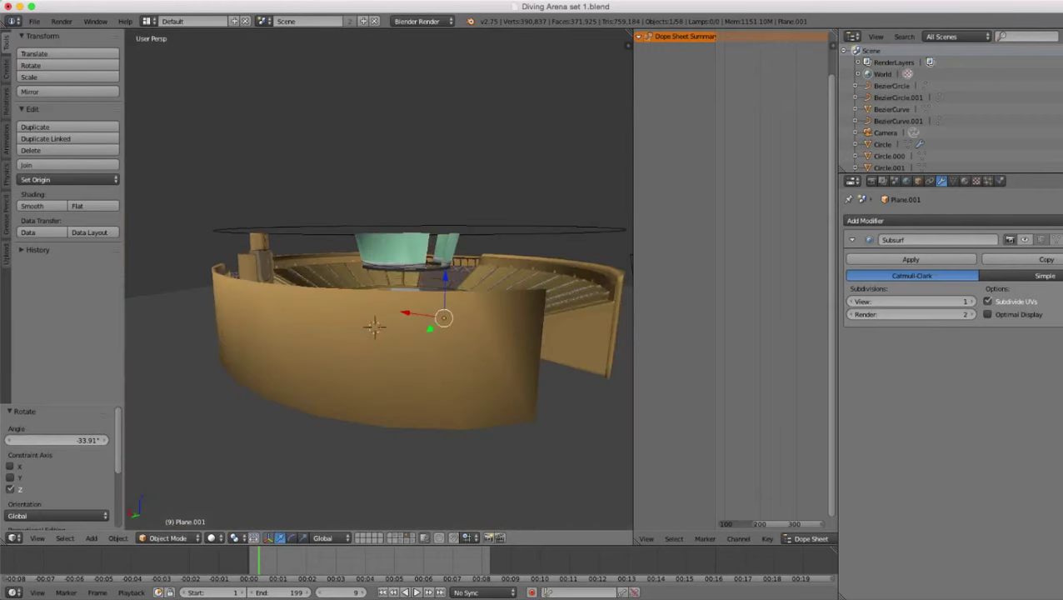
scroll(379, 280, "up", 4)
scroll(379, 280, "down", 3)
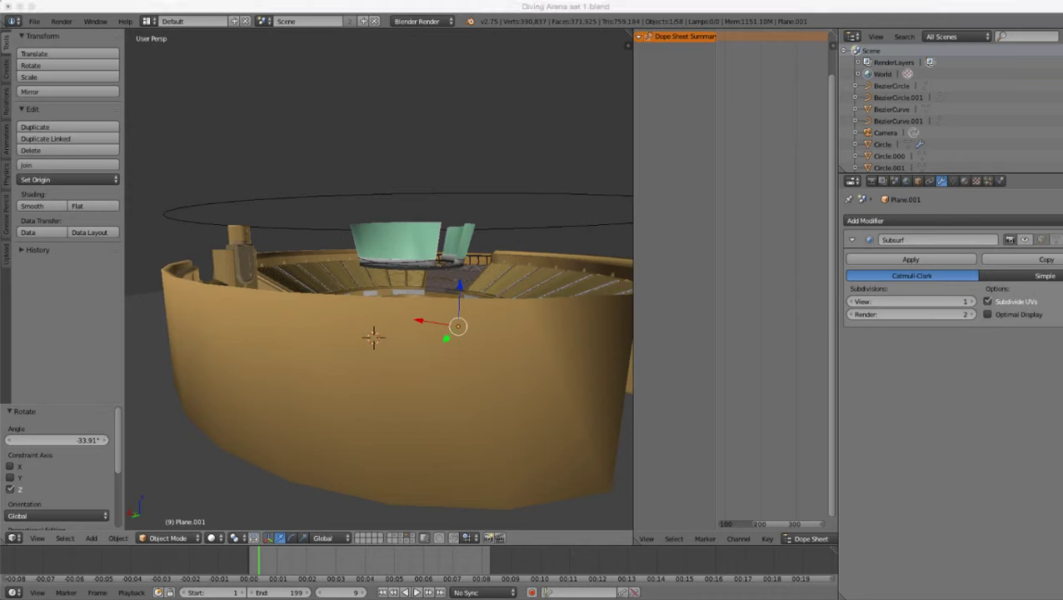
- Lower the emblem about 0.5 units along Z toward the platform's surface
scroll(379, 279, "up", 1)
middle_click_drag(630, 223, 659, 242)
scroll(569, 203, "up", 4)
scroll(543, 197, "up", 6)
mouse_move(379, 279)
middle_mouse_down()
mouse_move(429, 268)
mouse_move(391, 265)
middle_mouse_up()
middle_click_drag(392, 265, 510, 185, "shift")
scroll(380, 280, "up", 4)
scroll(379, 279, "down", 2)
scroll(379, 280, "down", 4)
scroll(510, 185, "up", 2)
left_click_drag(434, 197, 428, 262)
middle_click_drag(428, 262, 321, 359)
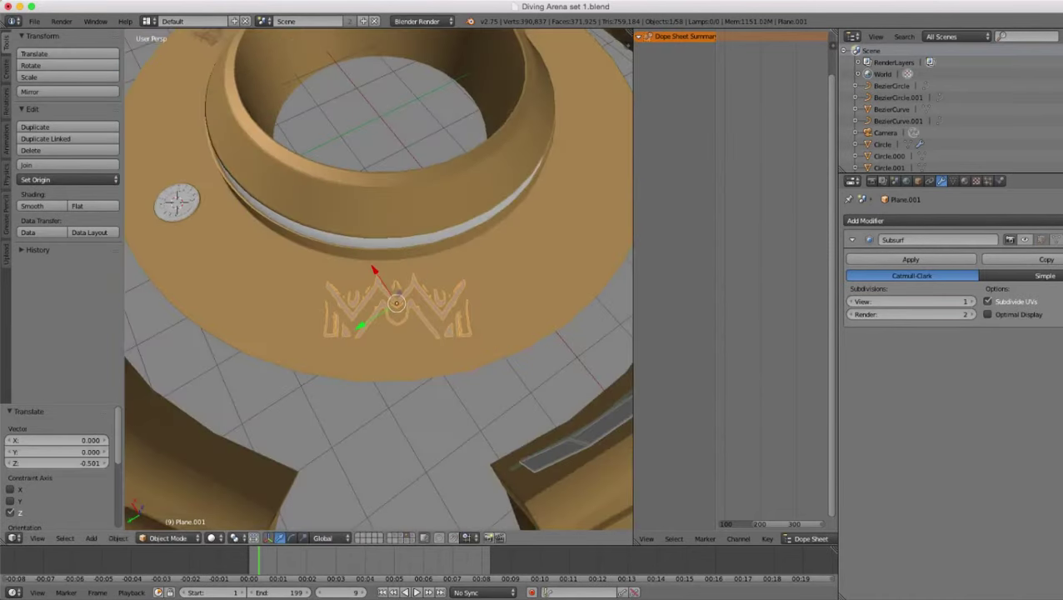
- Examine how the emblem sits on the platform from above, at floor level and through the scene camera
scroll(321, 358, "up", 3)
scroll(379, 280, "up", 1)
scroll(379, 280, "down", 3)
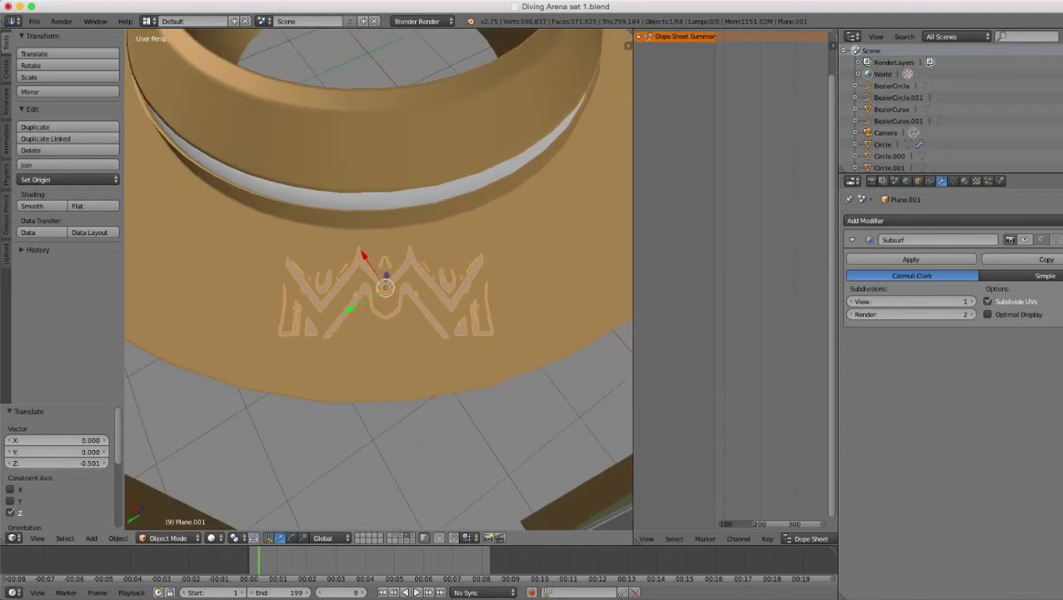
middle_click_drag(379, 280, 380, 205)
scroll(381, 205, "up", 4)
scroll(380, 283, "down", 6)
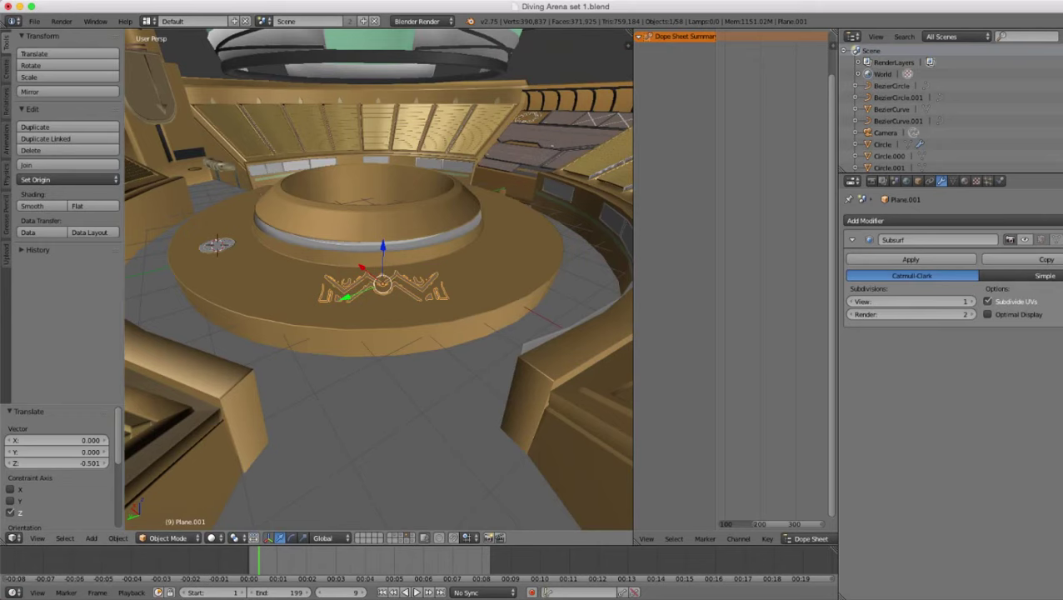
scroll(379, 279, "down", 2)
middle_click_drag(379, 279, 358, 240)
scroll(360, 221, "up", 3)
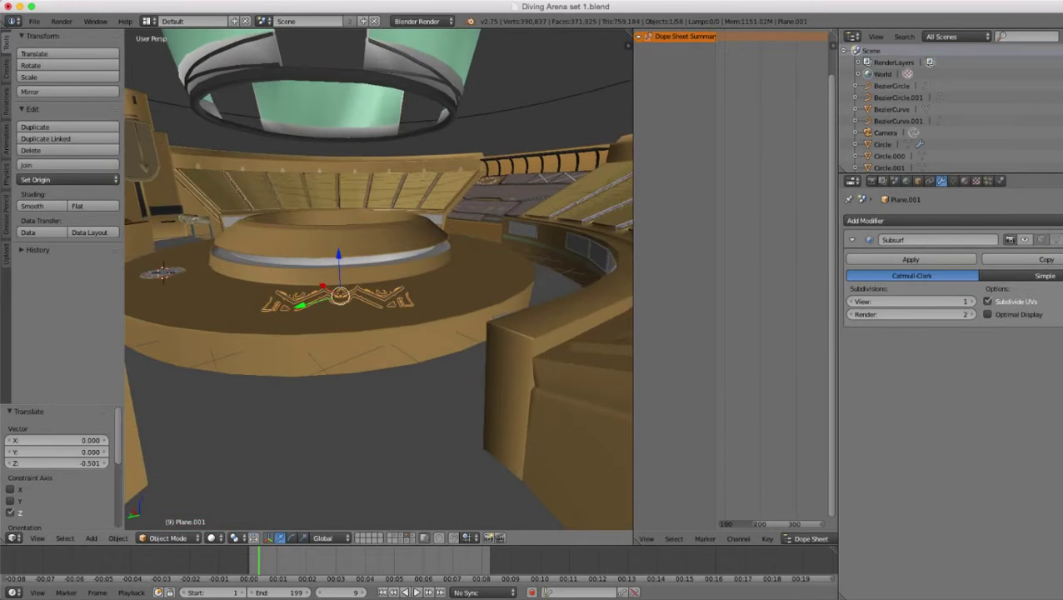
scroll(379, 280, "down", 2)
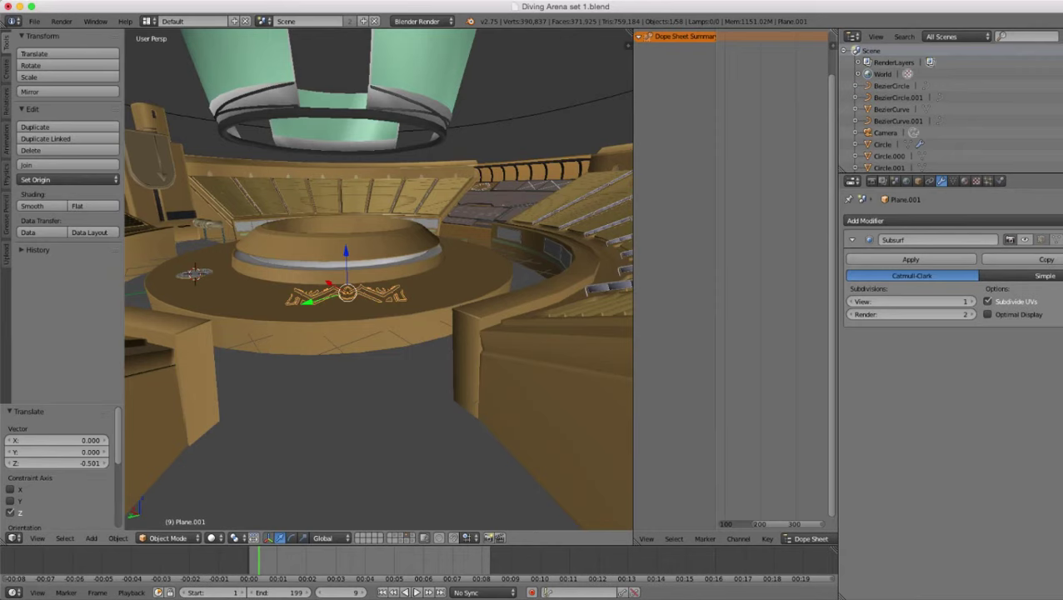
scroll(379, 280, "down", 1)
middle_click_drag(367, 265, 417, 281)
scroll(380, 280, "down", 2)
key("KP_0")
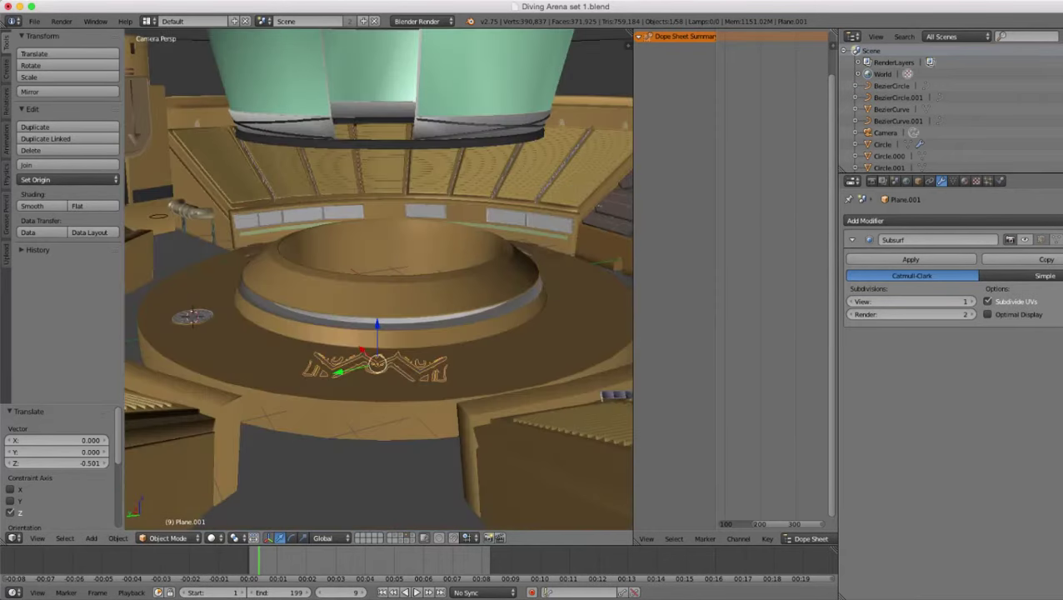
- Move the emblem off the platform to the entrance floor, about 2.37 units along Y and -2.96 along X
scroll(379, 279, "down", 4)
mouse_move(379, 279)
middle_mouse_down("shift")
mouse_move(435, 246)
mouse_move(416, 267)
mouse_move(358, 283)
middle_mouse_up("shift")
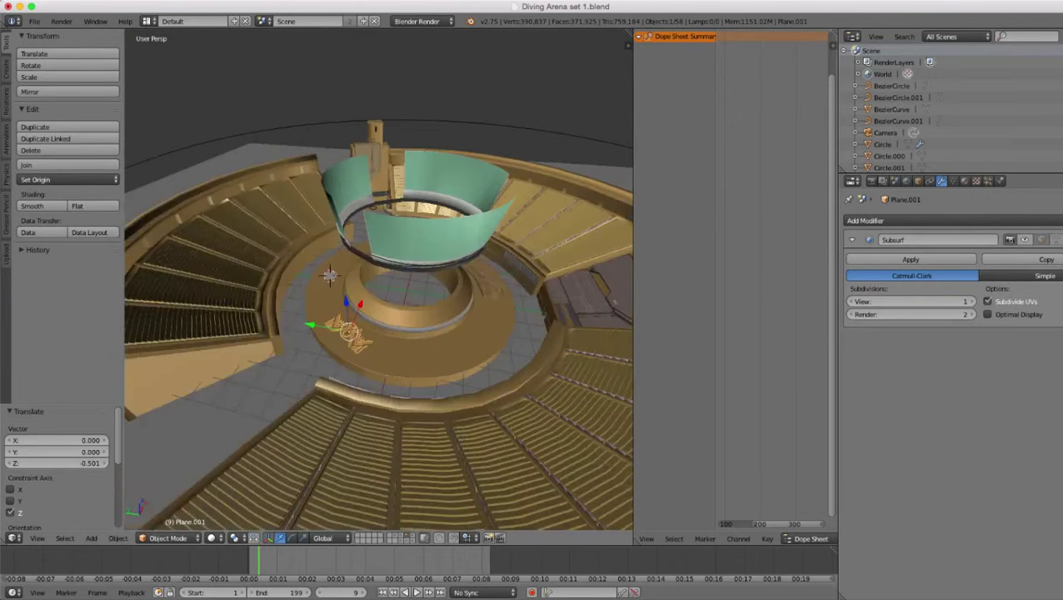
scroll(379, 279, "up", 2)
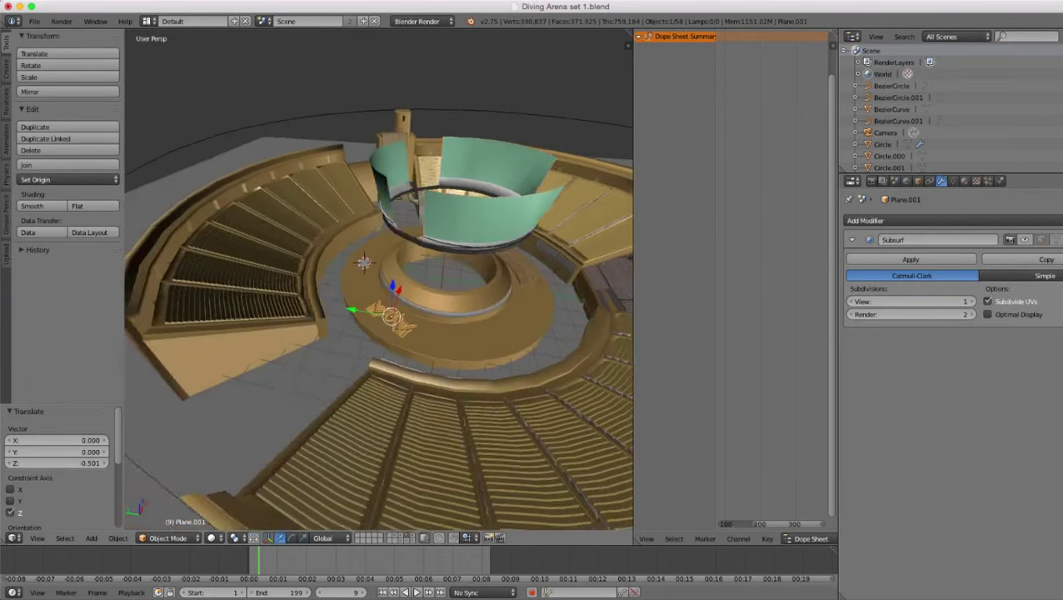
left_click_drag(358, 316, 300, 306)
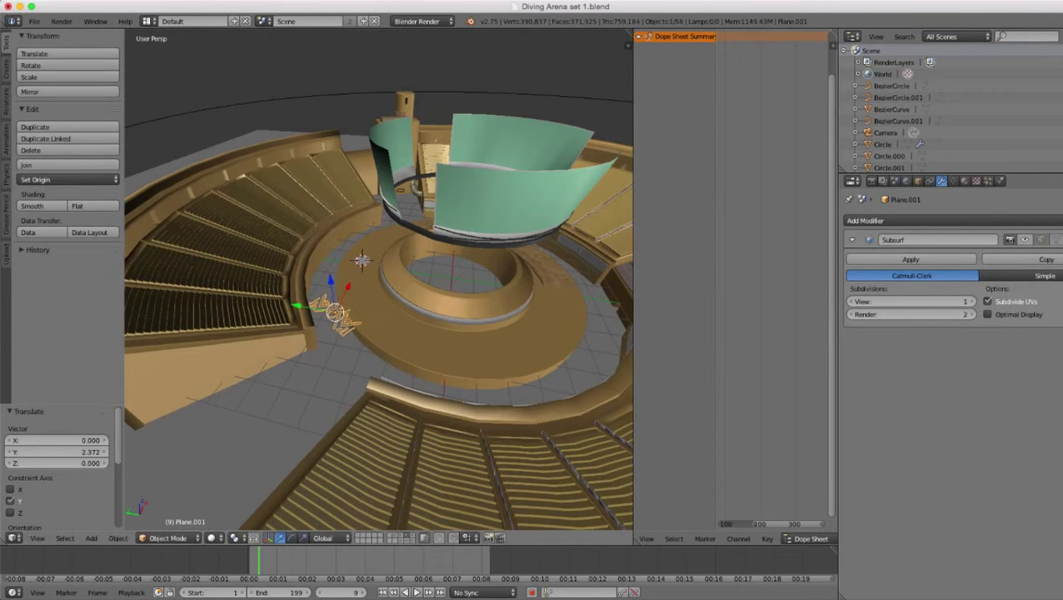
key("g")
key("x")
left_click_drag(309, 357, 304, 365)
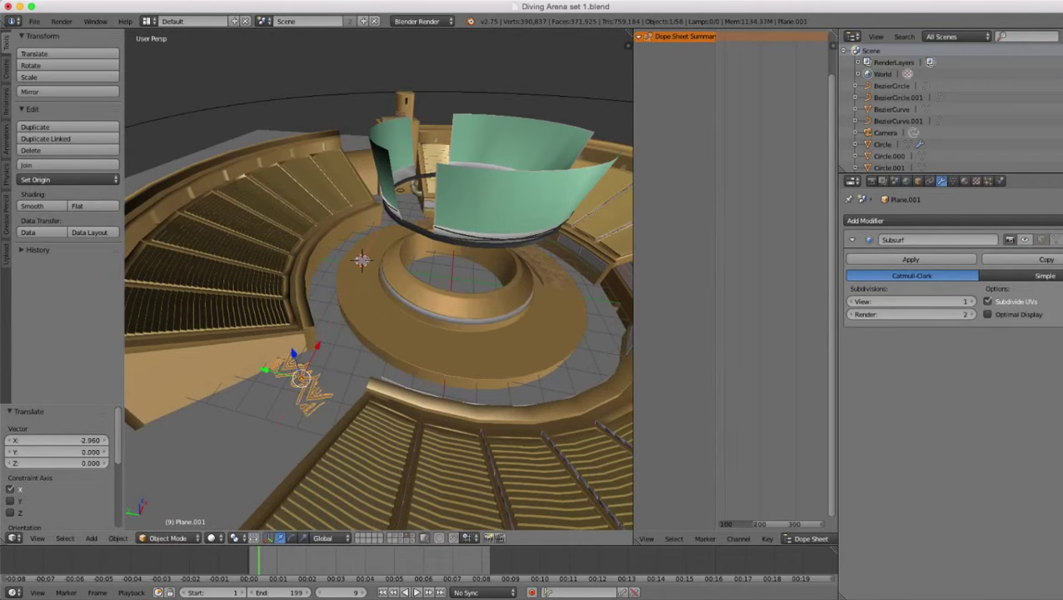
- Stand the emblem upright by rotating it 90° around its local Y axis
scroll(392, 329, "up", 6)
middle_click_drag(304, 365, 379, 260, "shift")
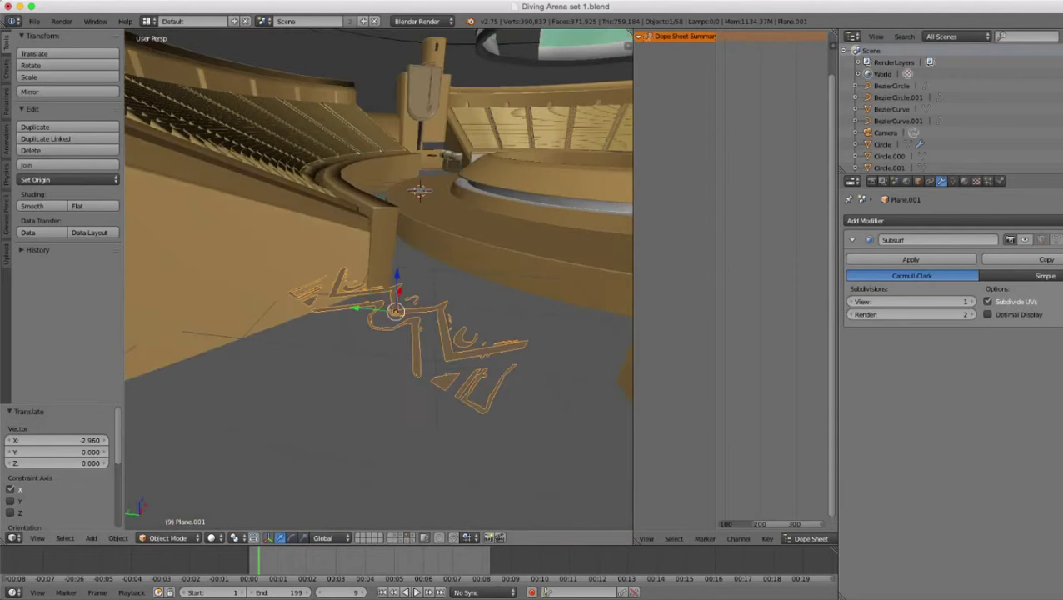
key("r")
key("x")
key("x")
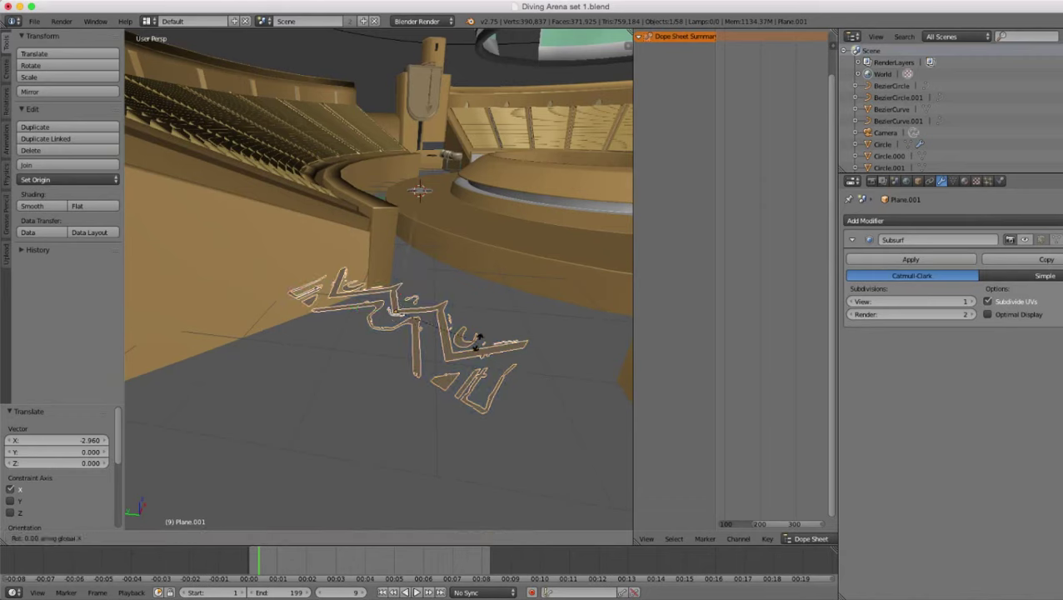
key("y")
key("y")
key("r")
key("9")
key("0")
key("Return")
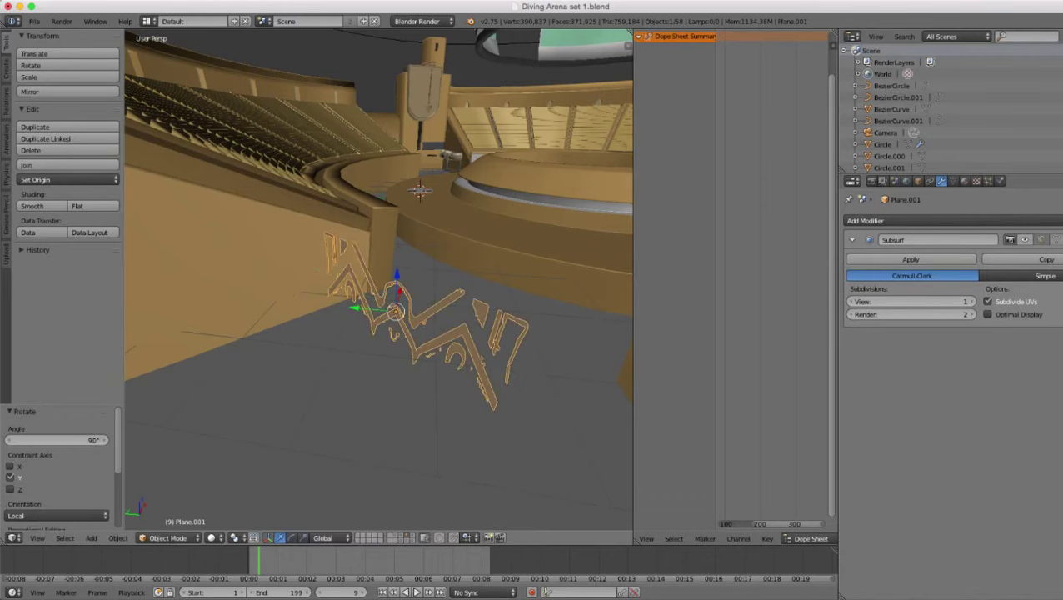
- Flip the emblem by rotating it -180° around its local Y axis
key("r")
key("x")
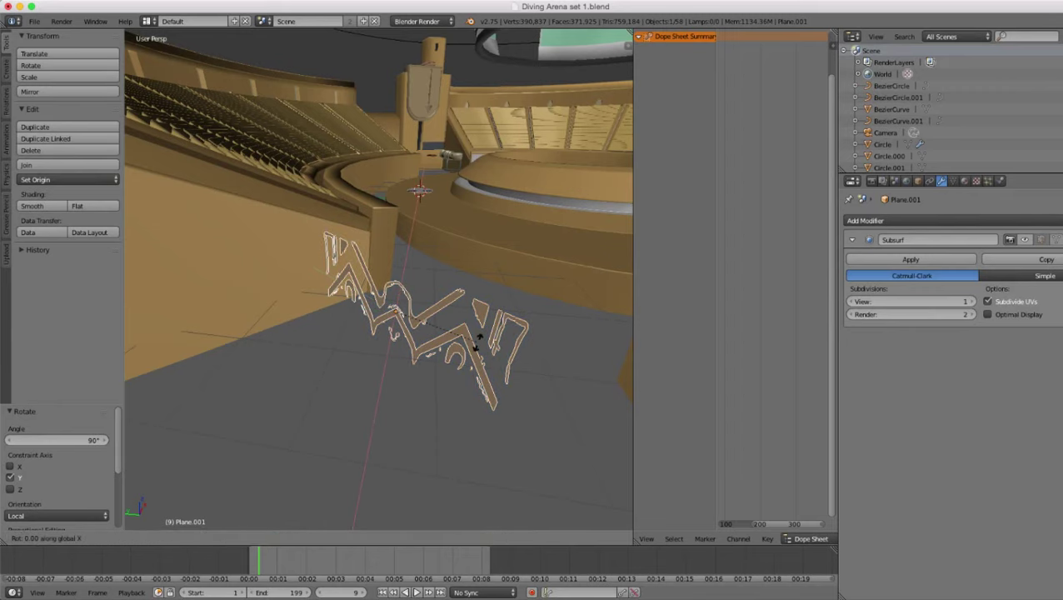
key("y")
key("y")
type("180")
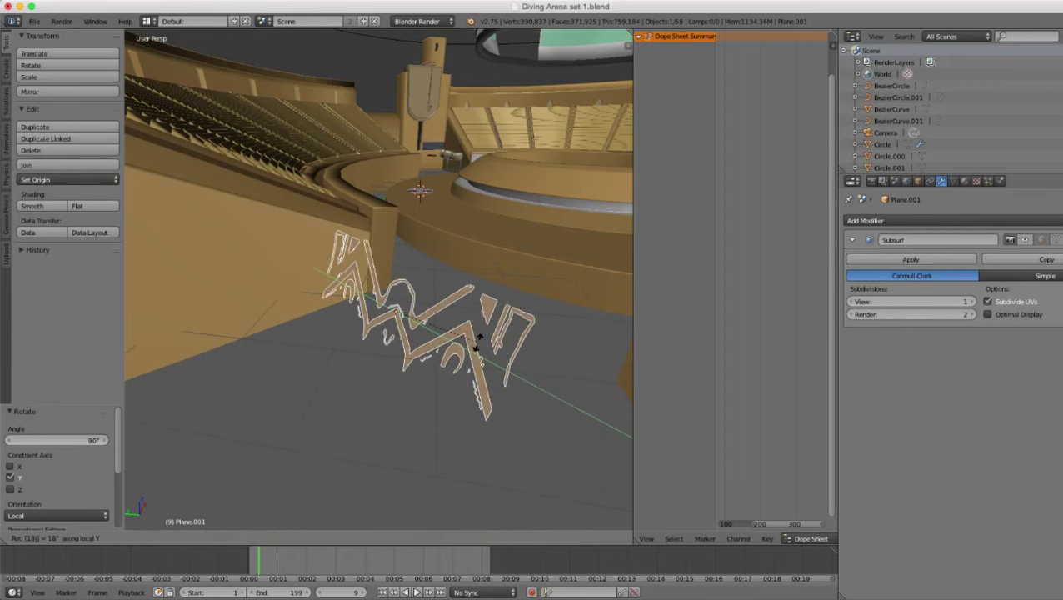
key("Return")
middle_click_drag(379, 283, 450, 341)
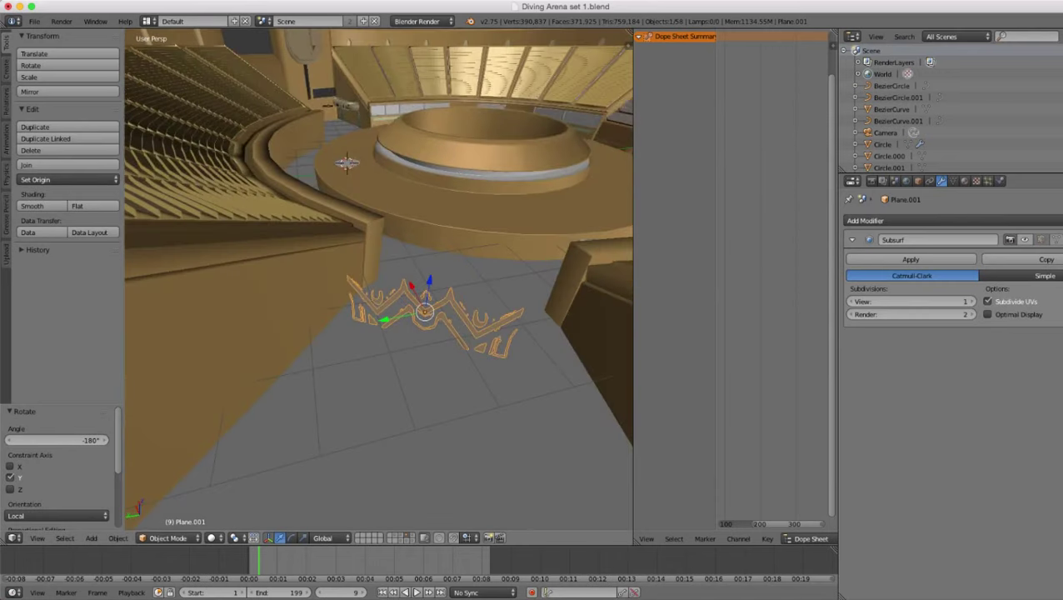
- Move the emblem about 1.1 units along Y toward the entrance side wall
key("g")
key("y")
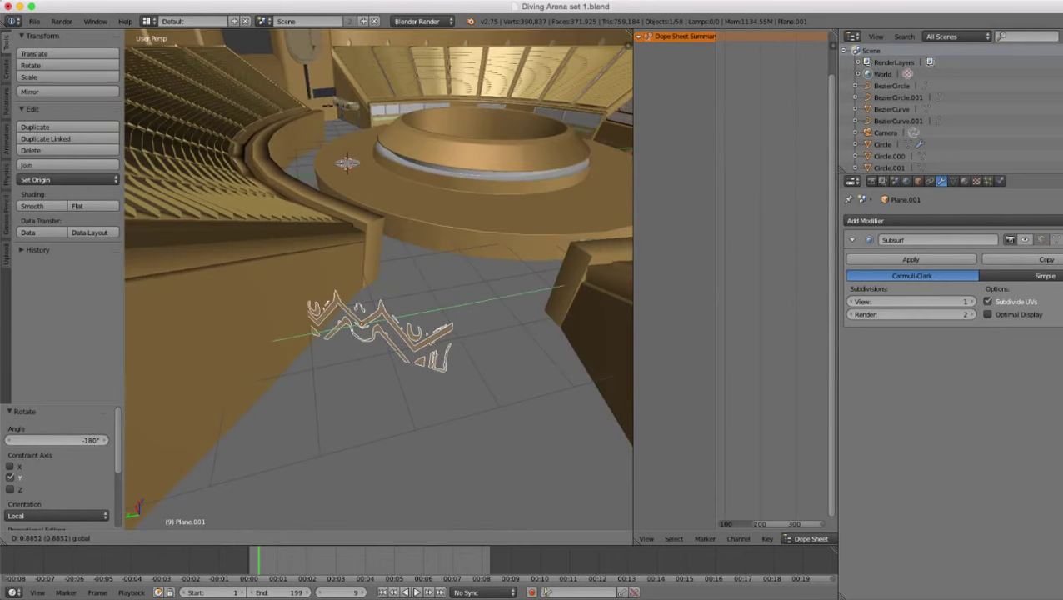
key("Return")
- Rotate the emblem -90° around its local Z axis
middle_click_drag(367, 325, 396, 259)
scroll(379, 283, "up", 2)
key("r")
key("z")
key("z")
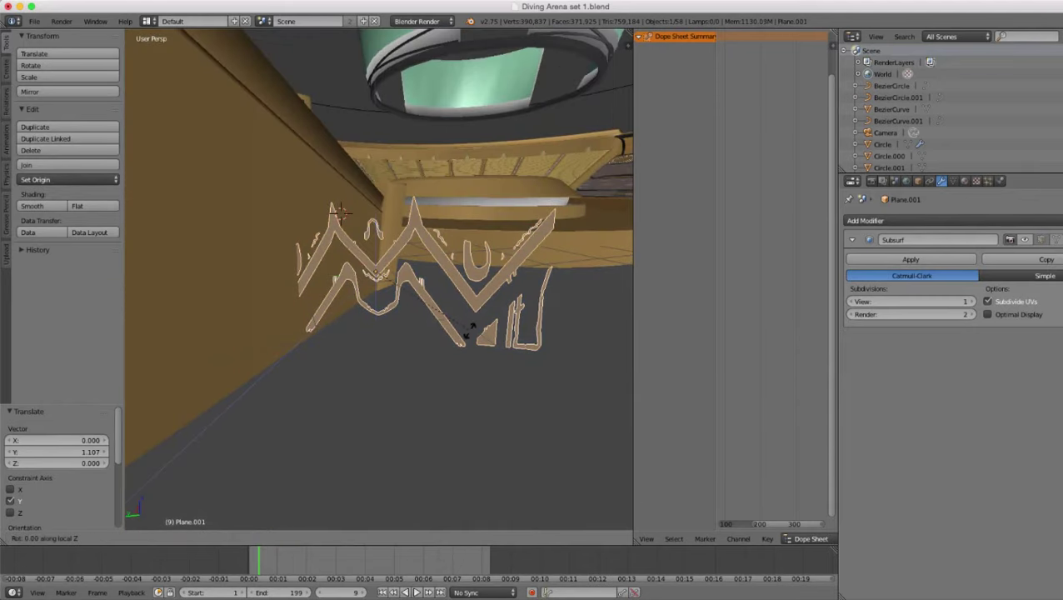
key("9")
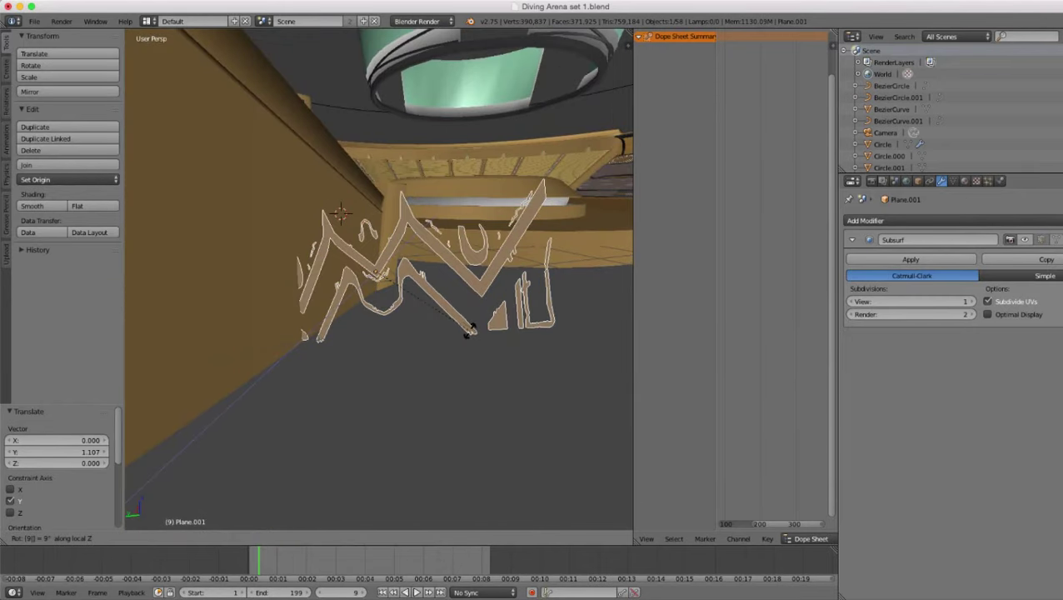
key("minus")
key("0")
key("Return")
scroll(470, 331, "down", 4)
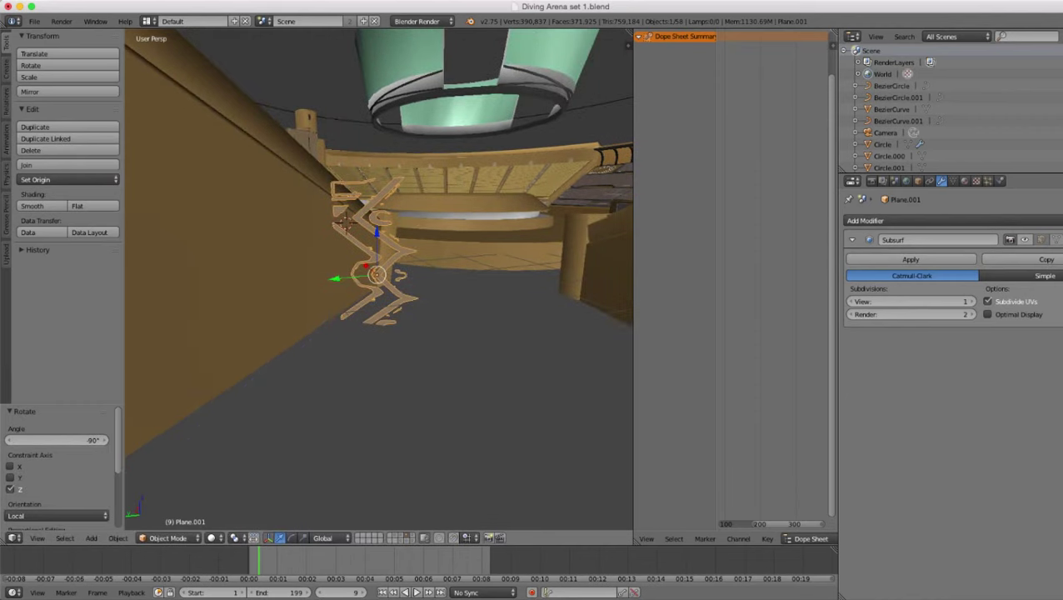
- Turn the emblem about 66° around the global Z axis to align it with the side wall
middle_click_drag(470, 331, 404, 367)
key("r")
key("z")
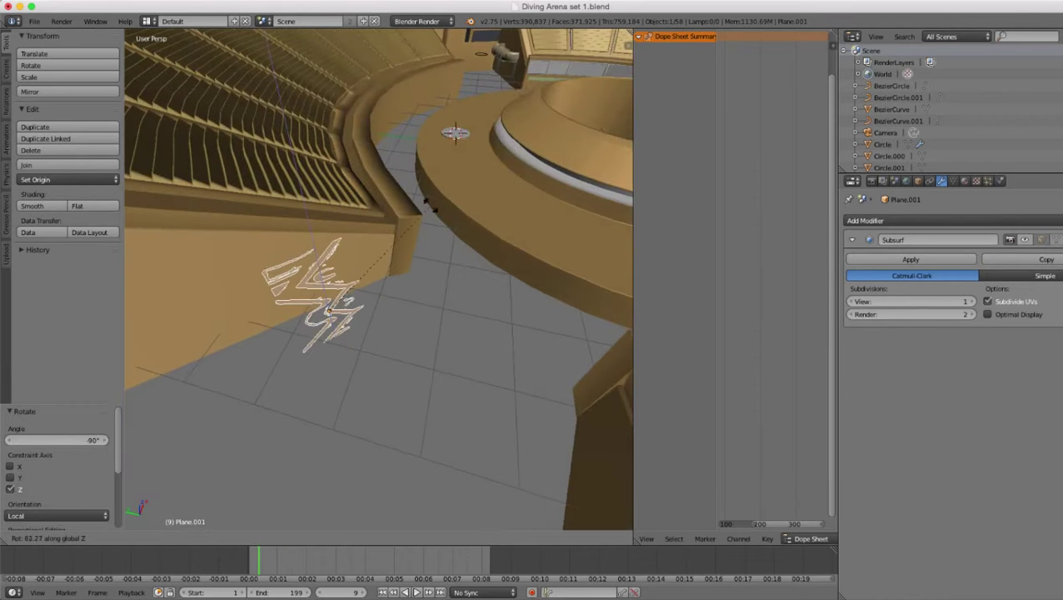
left_click(435, 245)
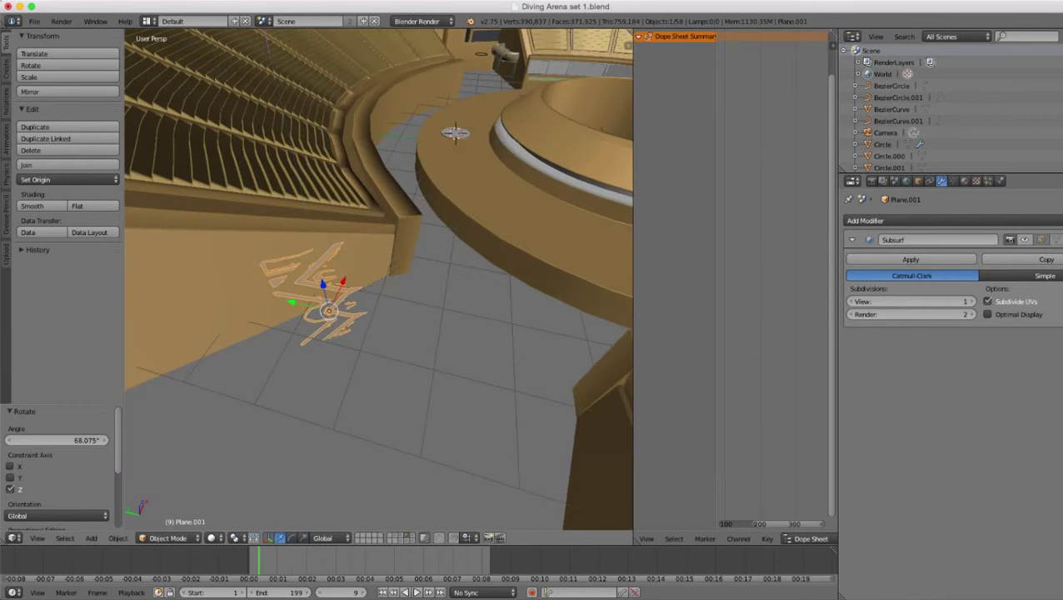
- Scale the emblem down uniformly to about 0.584 of its size
middle_click_drag(436, 244, 460, 178)
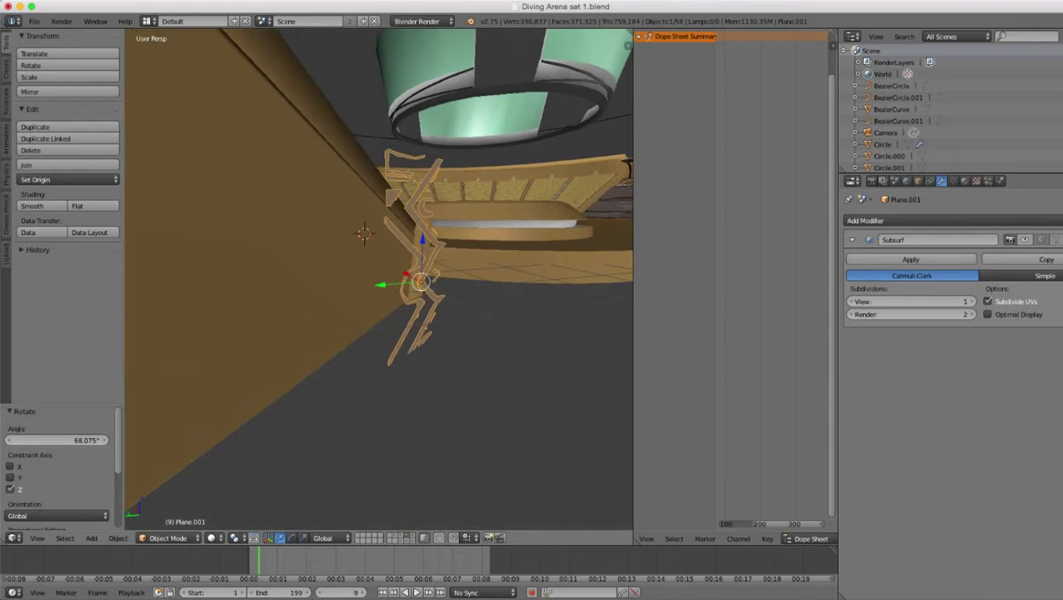
key("s")
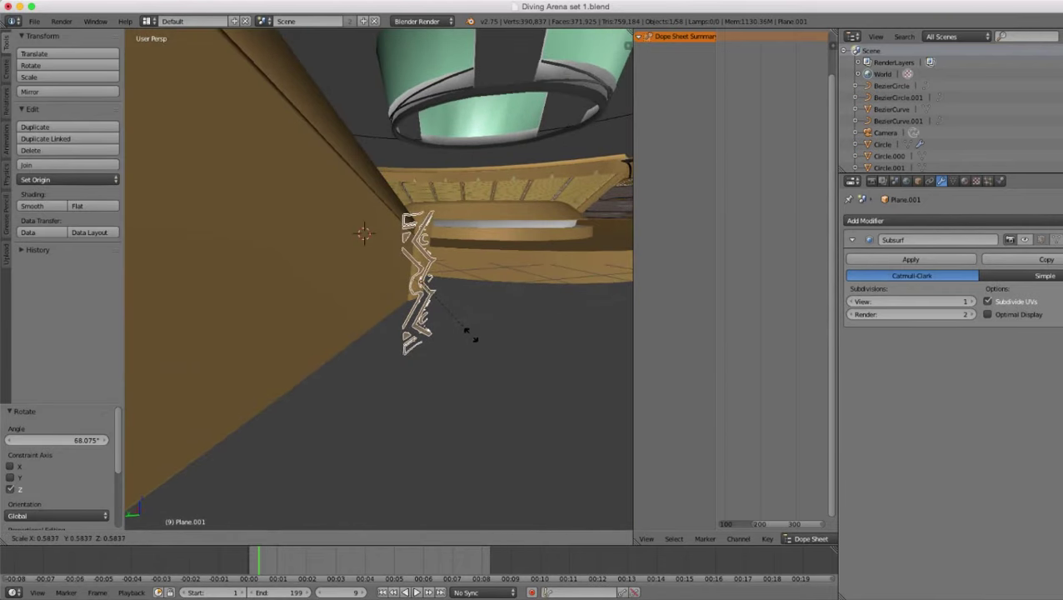
left_click(471, 335)
- Move the emblem about 0.434 along global Y and about 0.356 along global X to the entrance side wall
middle_click_drag(471, 335, 474, 396)
key("g")
key("y")
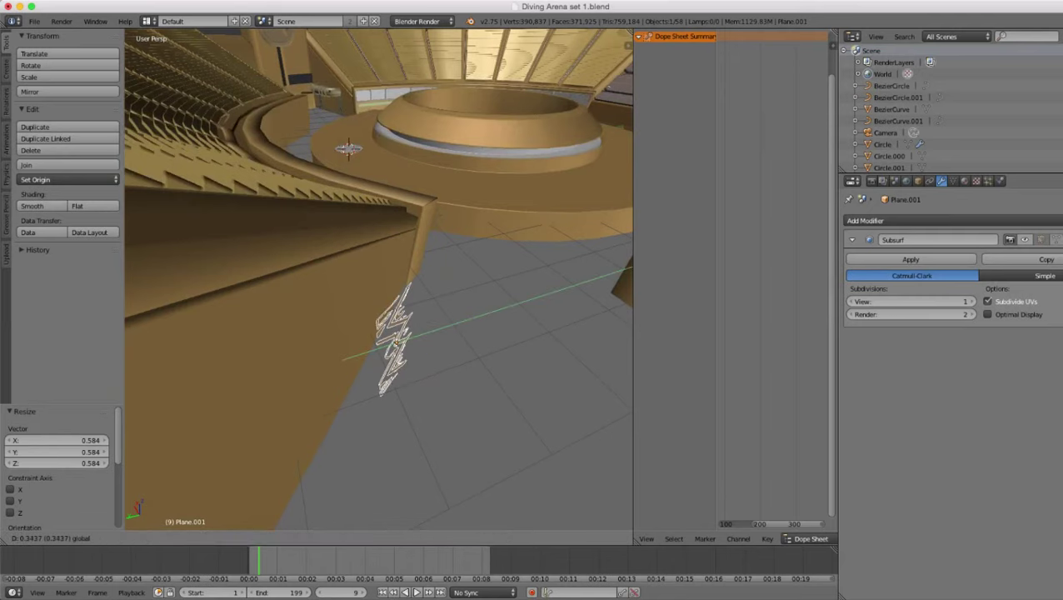
key("Return")
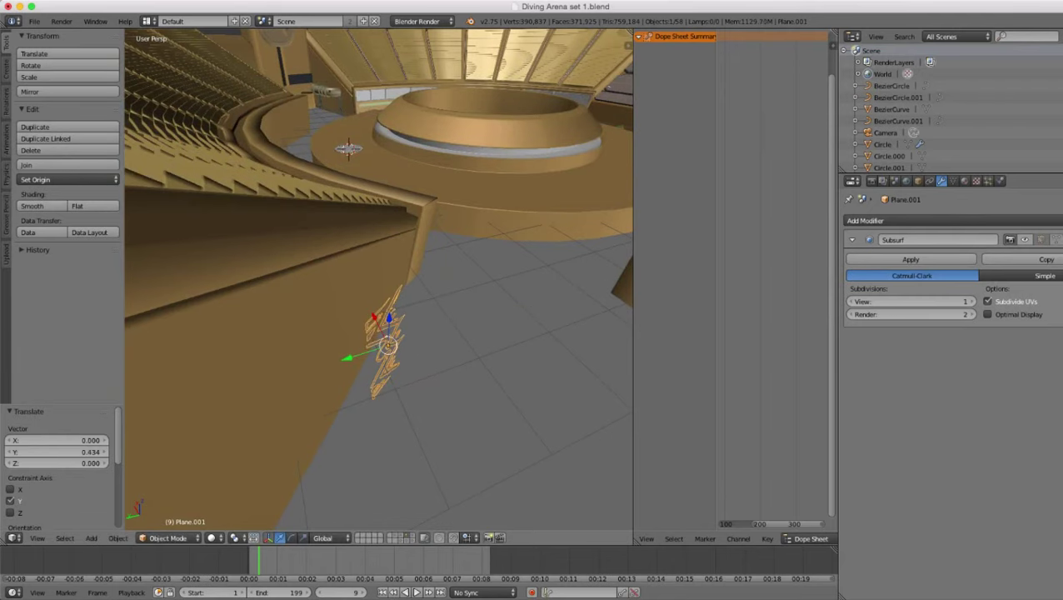
key("g")
key("x")
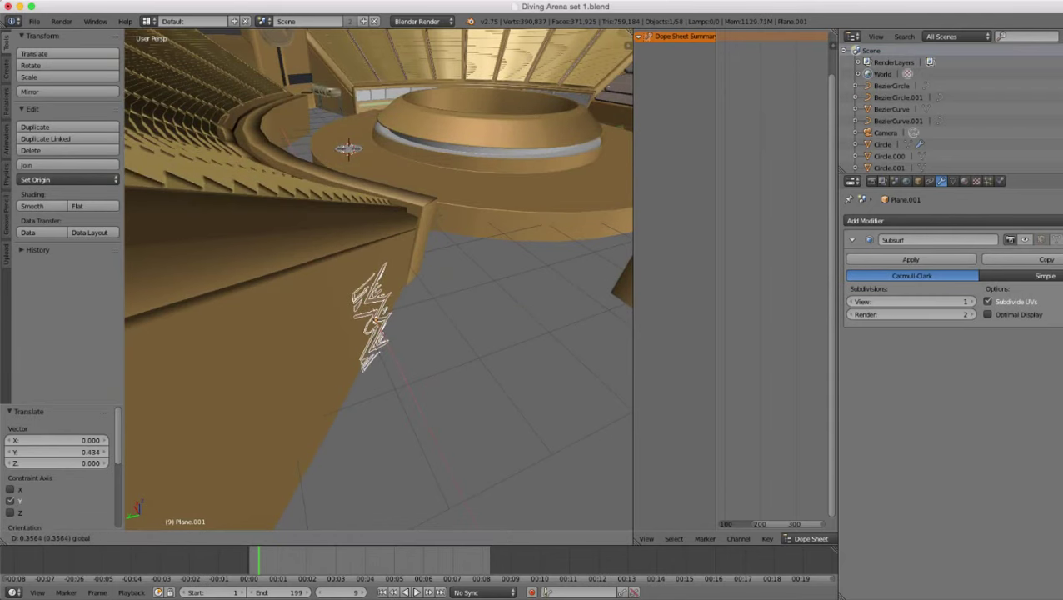
left_click(464, 343)
- Rotate the emblem about 9.7° around the global Z axis to line it up with the side wall
scroll(463, 344, "up", 4)
mouse_move(463, 343)
middle_mouse_down()
mouse_move(426, 339)
mouse_move(460, 345)
middle_mouse_up()
key("r")
key("z")
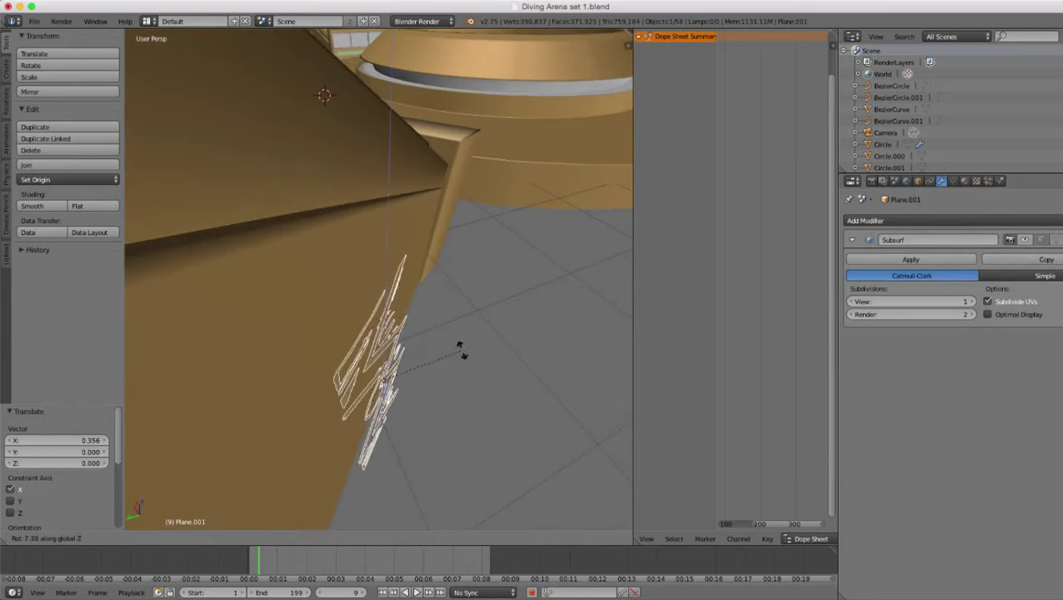
left_click(464, 345)
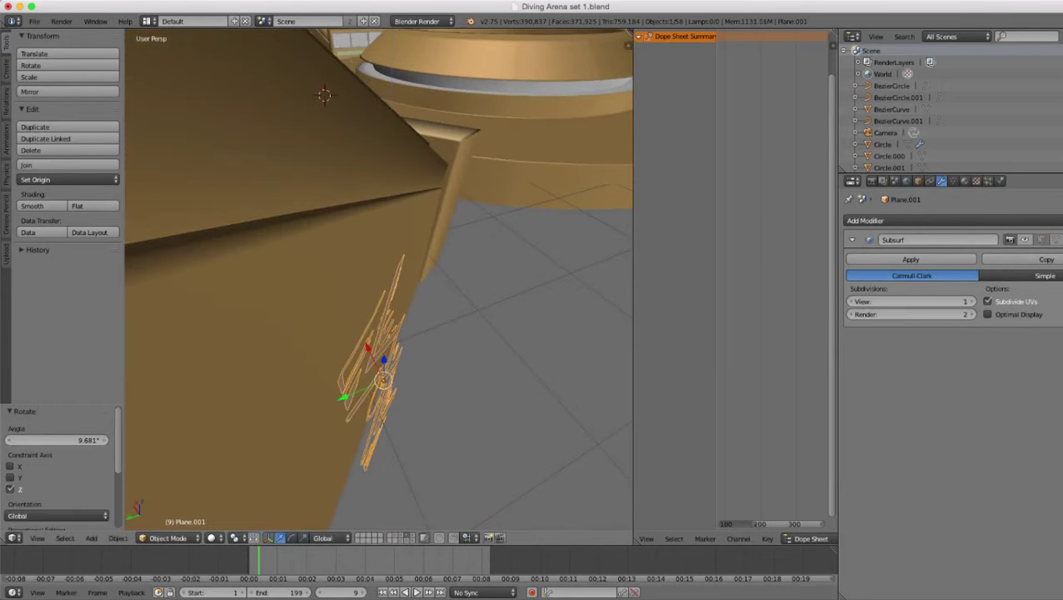
- Tilt the emblem slightly to match the wall's slope and move it about 0.106 along Y against the wall
middle_click_drag(464, 345, 492, 283)
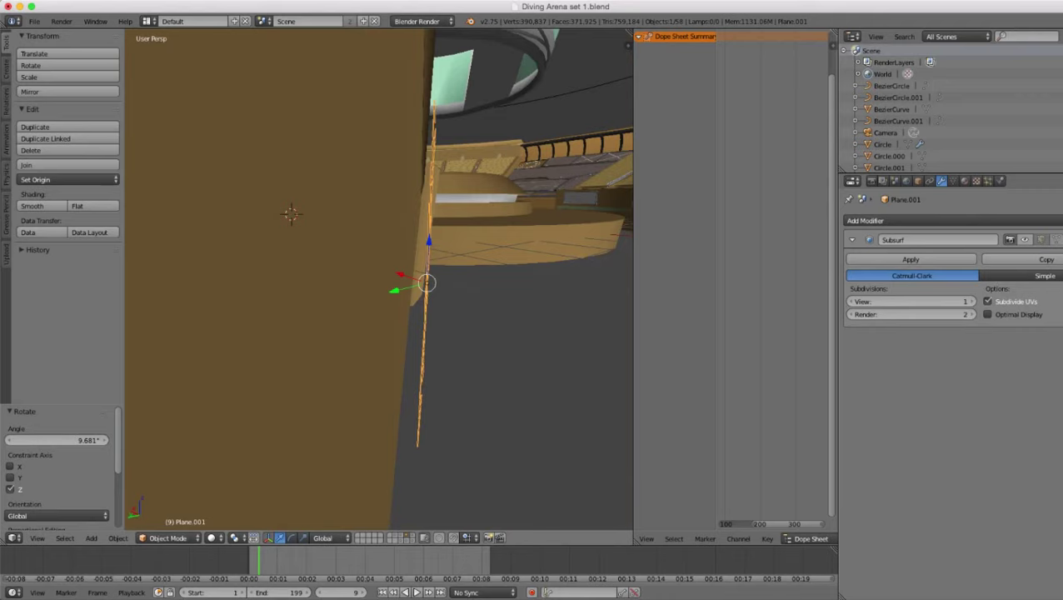
key("r")
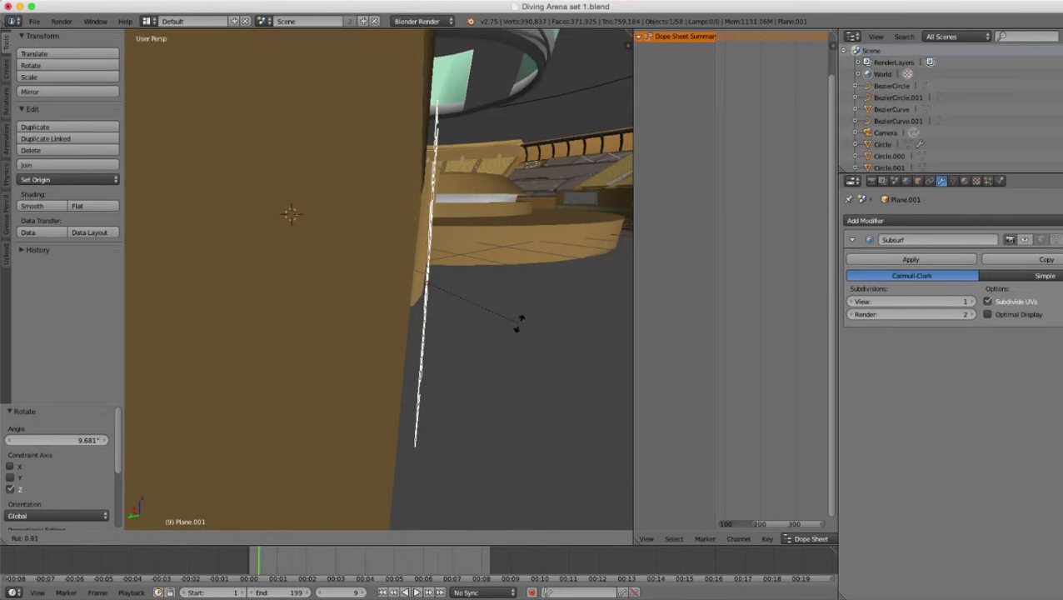
left_click(519, 324)
left_click_drag(395, 291, 374, 295)
- Turn the emblem another 2.6° or so around the global Z axis so it lies flush with the wall
middle_click_drag(373, 296, 285, 326)
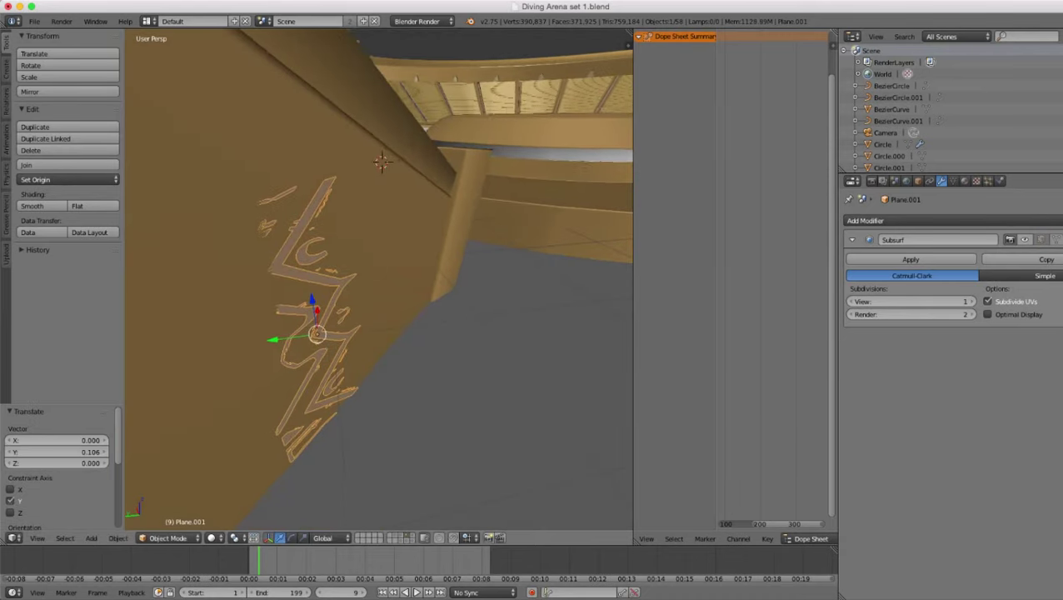
scroll(323, 333, "up", 2)
key("r")
key("z")
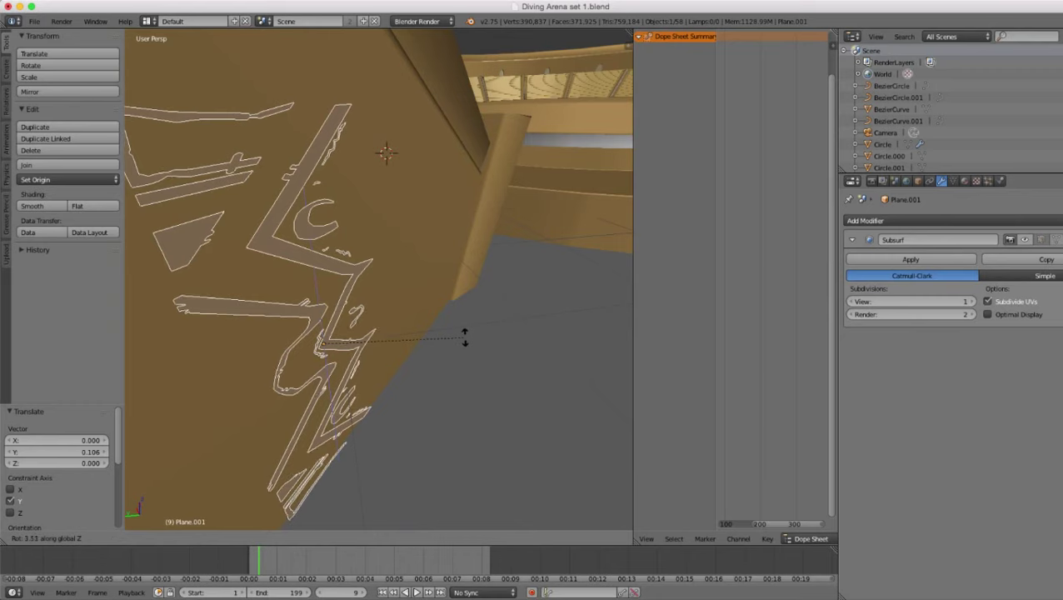
left_click(466, 338)
scroll(466, 338, "down", 4)
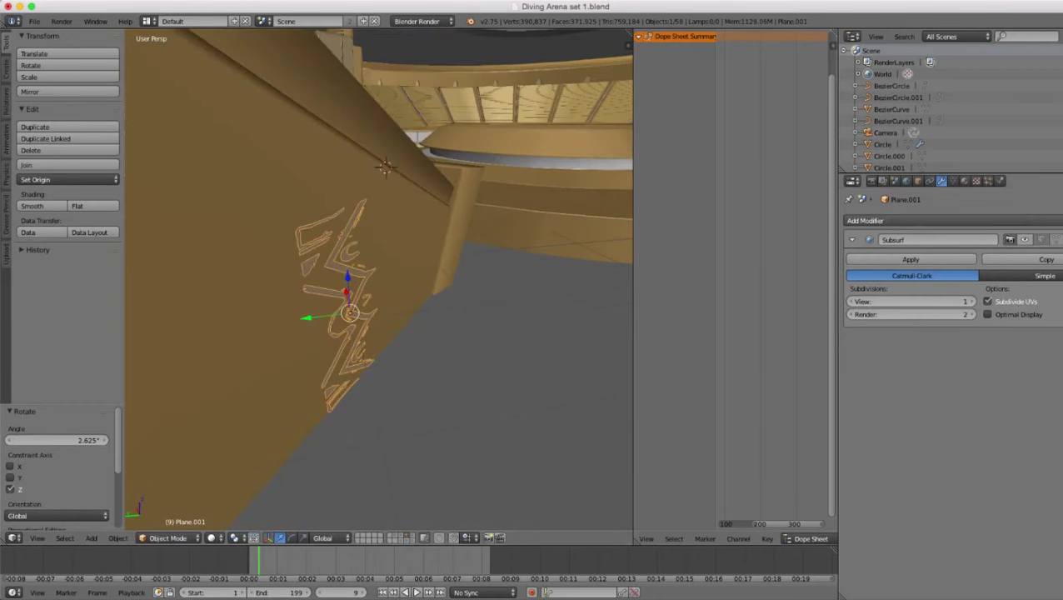
- Add a Solidify modifier to the emblem and set its thickness to 0.04
left_click(897, 221)
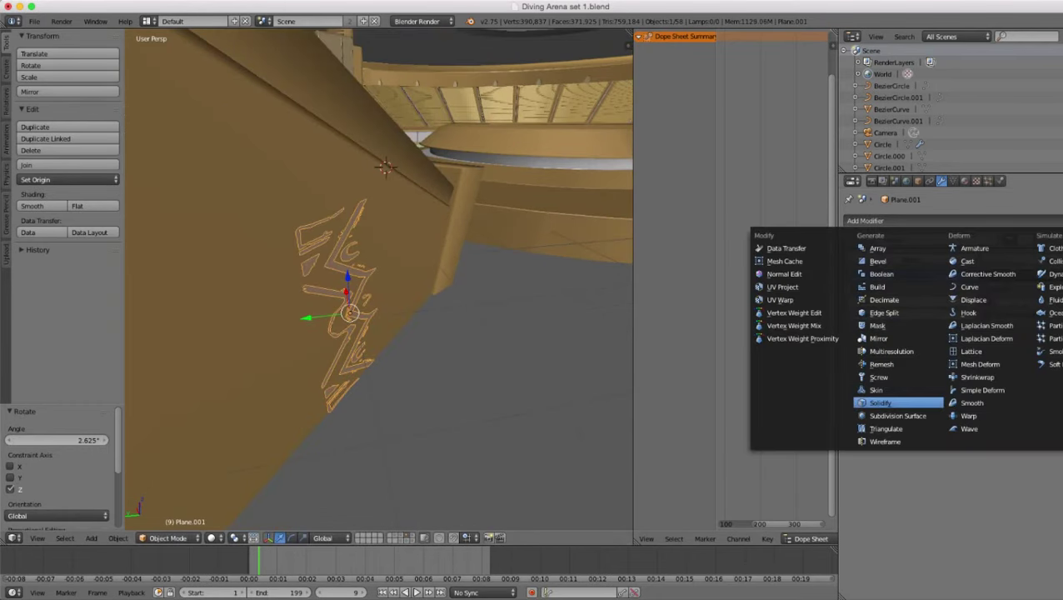
left_click(884, 404)
scroll(483, 350, "up", 4)
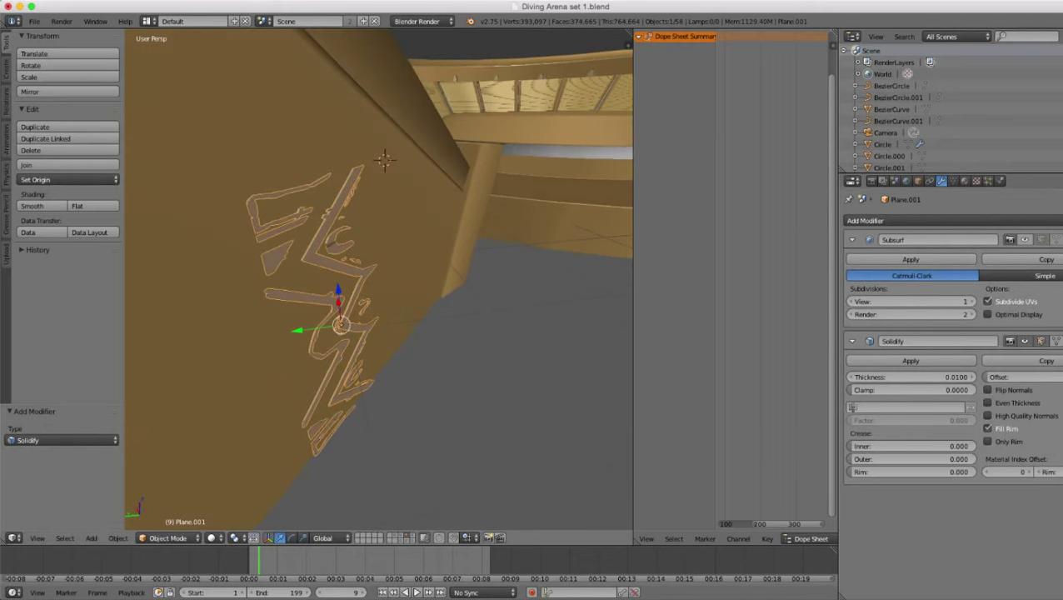
middle_click_drag(483, 350, 446, 350)
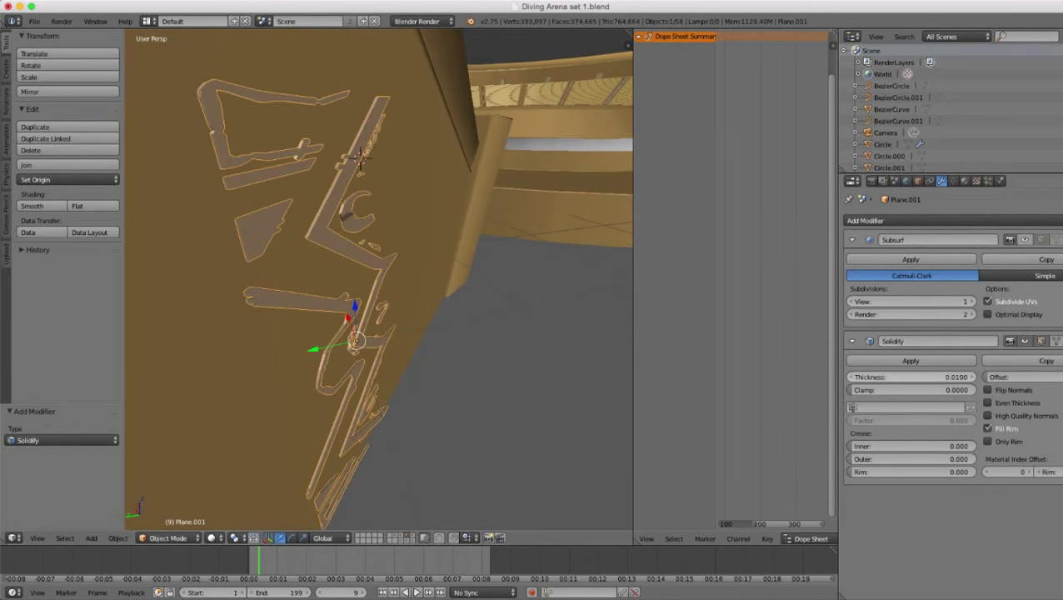
left_click_drag(912, 378, 939, 378)
- Select the emblem's whole mesh in Edit Mode and recalculate its normals to be consistent
middle_click_drag(492, 350, 528, 362)
key("Tab")
key("a")
key("a")
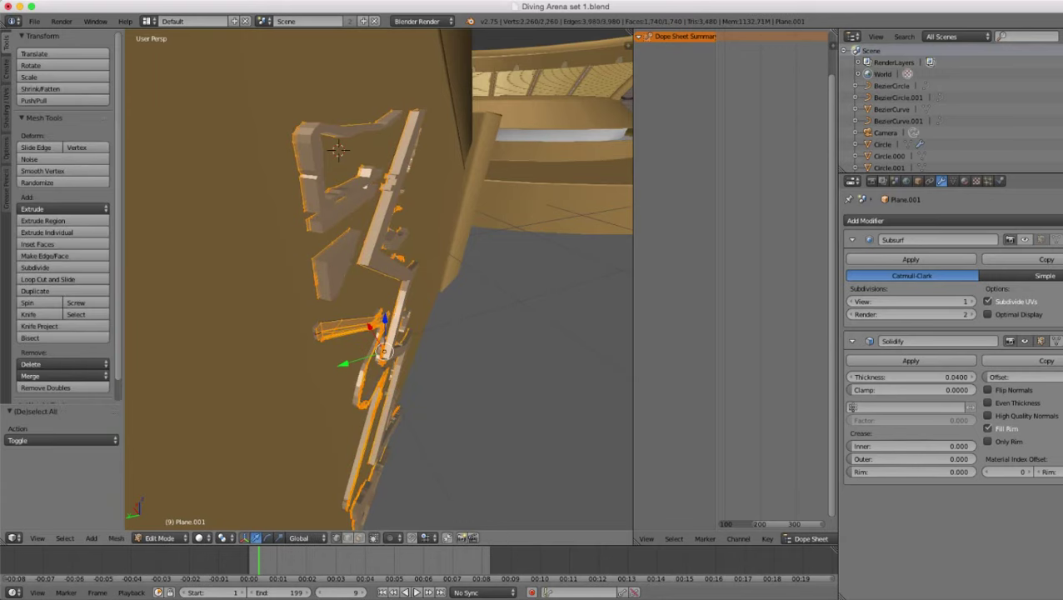
key("ctrl+n")
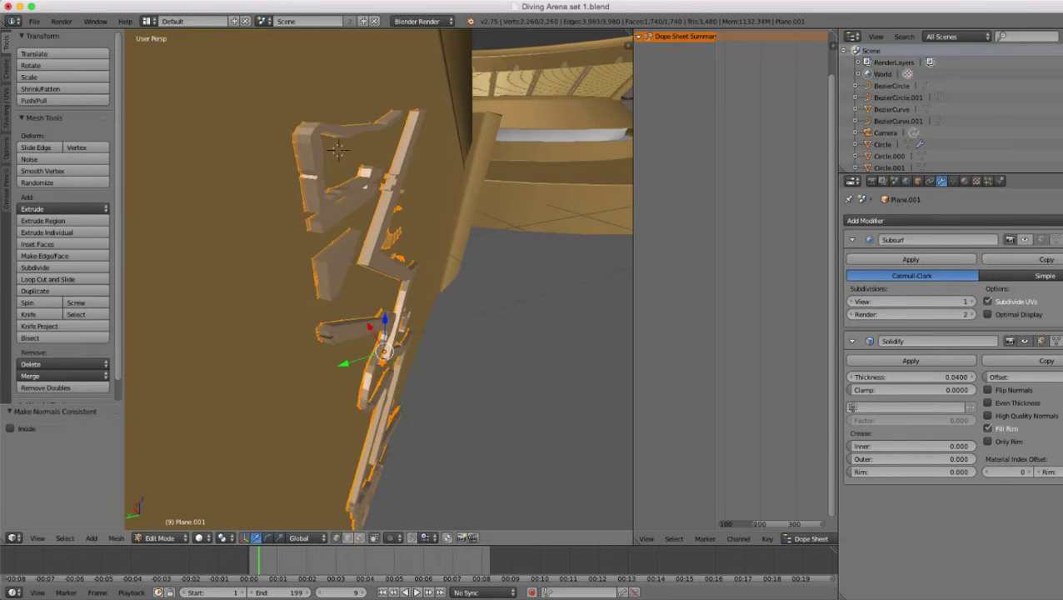
- Select the crescent and the small detached pieces around it in the emblem's upper half, including linked geometry, and flip their normals
middle_click_drag(528, 363, 542, 411)
scroll(379, 280, "up", 4)
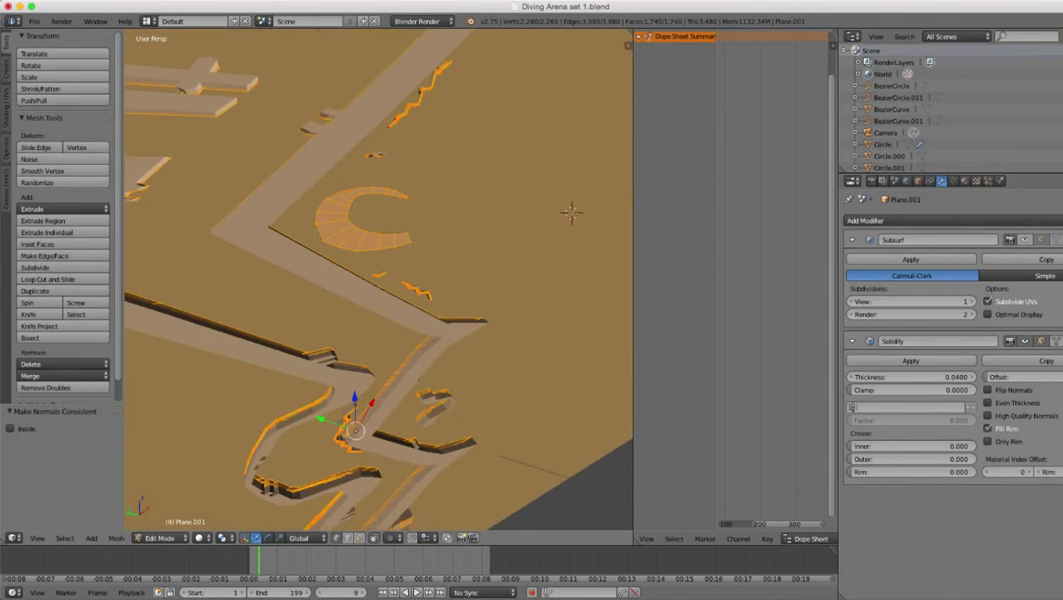
right_click(377, 249)
right_click(382, 275, "shift")
right_click(418, 288, "shift")
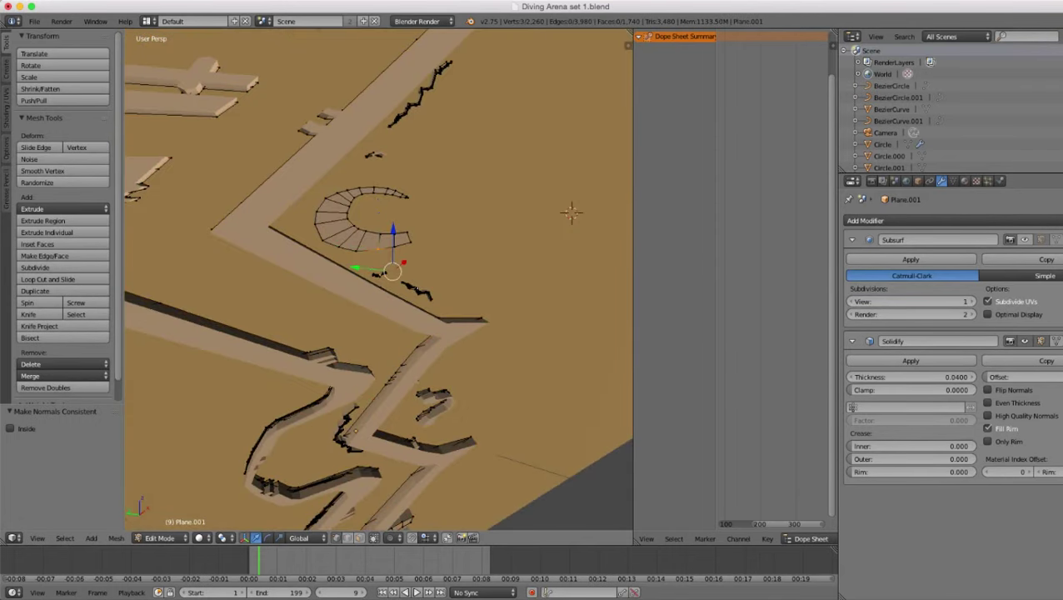
right_click(376, 155, "shift")
right_click(395, 125, "shift")
key("ctrl+KP_Add")
key("ctrl+l")
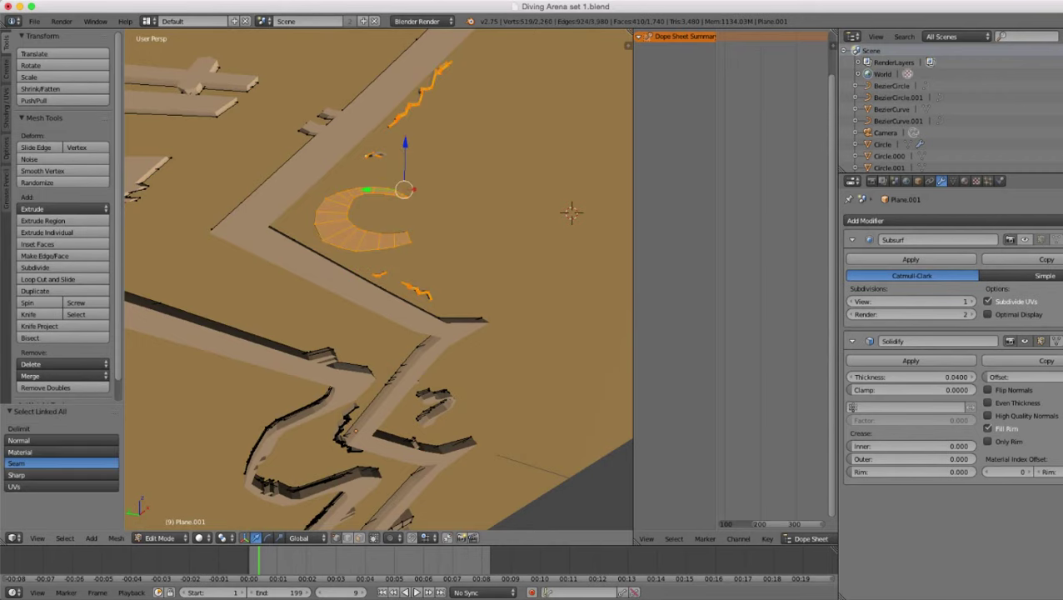
key("z")
key("z")
scroll(379, 285, "down", 3)
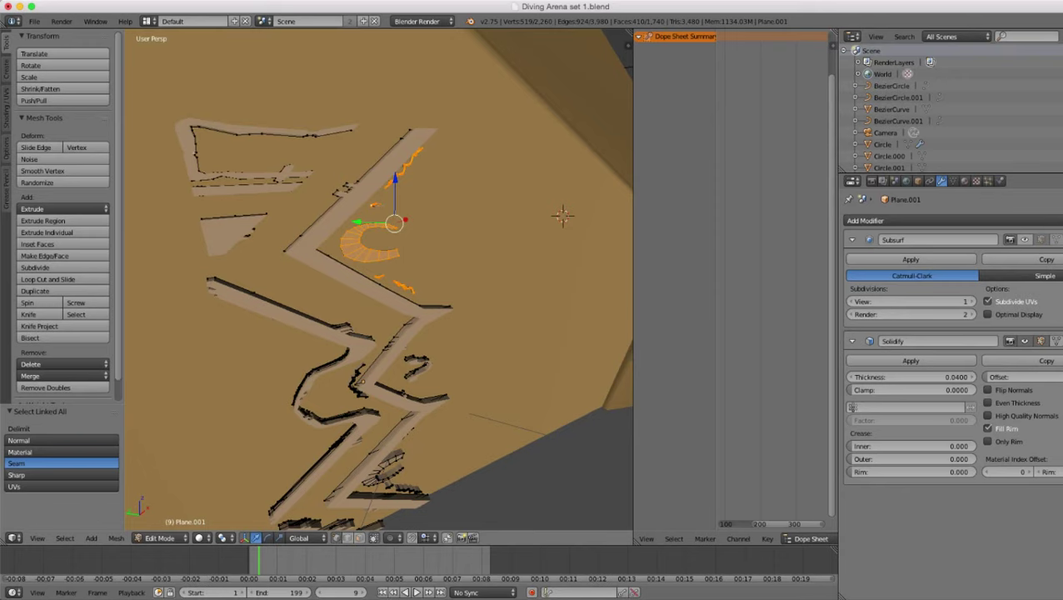
scroll(379, 280, "down", 2)
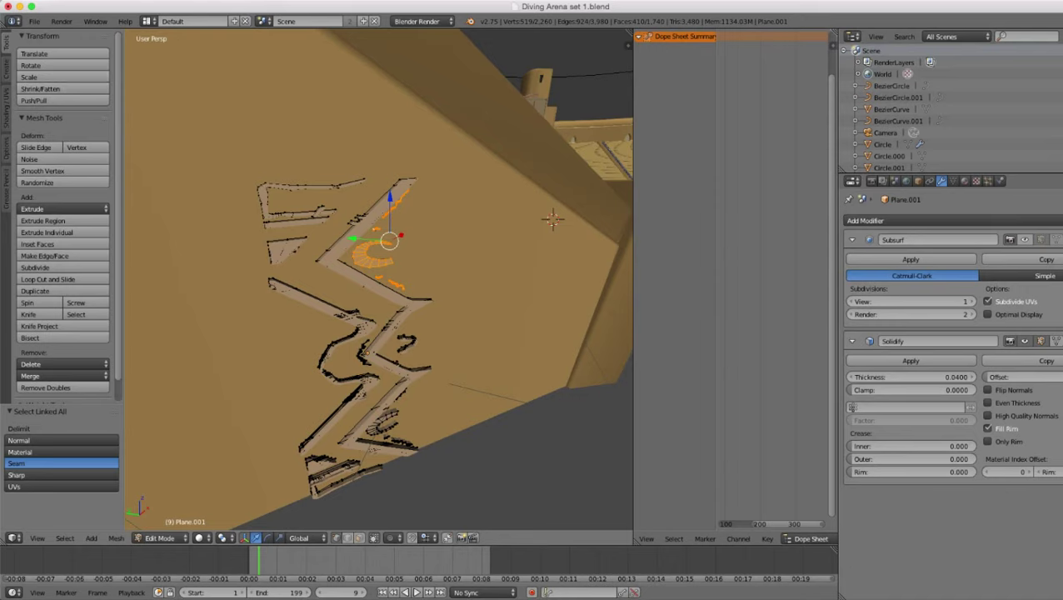
scroll(62, 83, "down", 1)
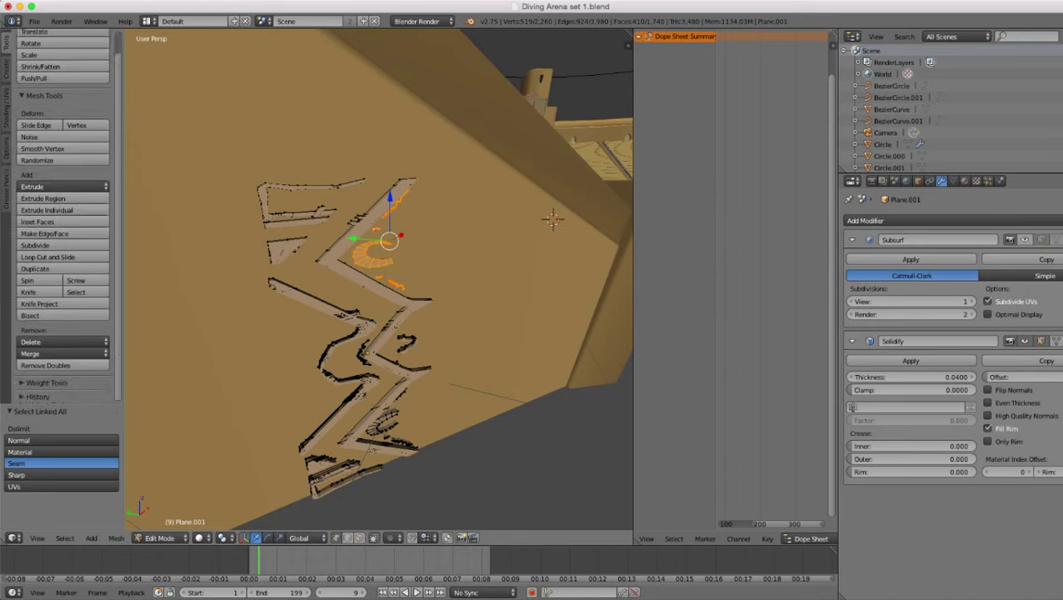
scroll(62, 213, "up", 1)
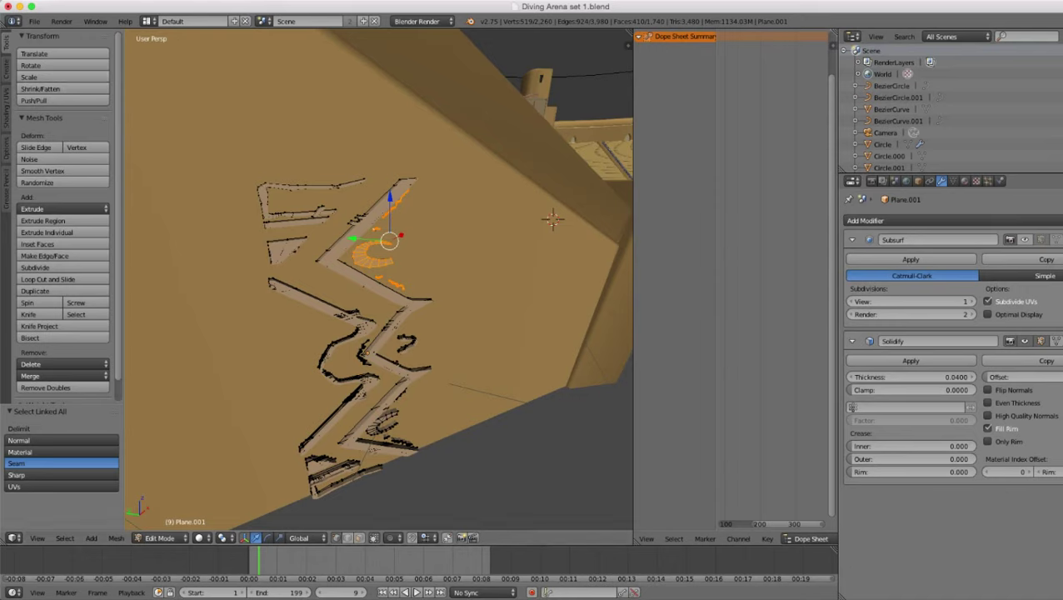
left_click(6, 108)
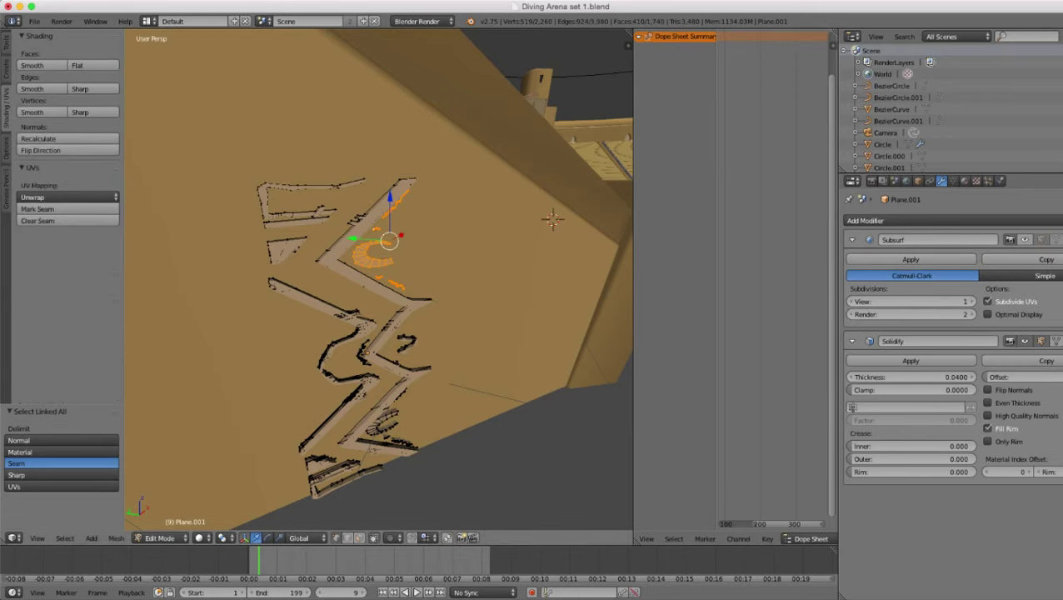
left_click(67, 150)
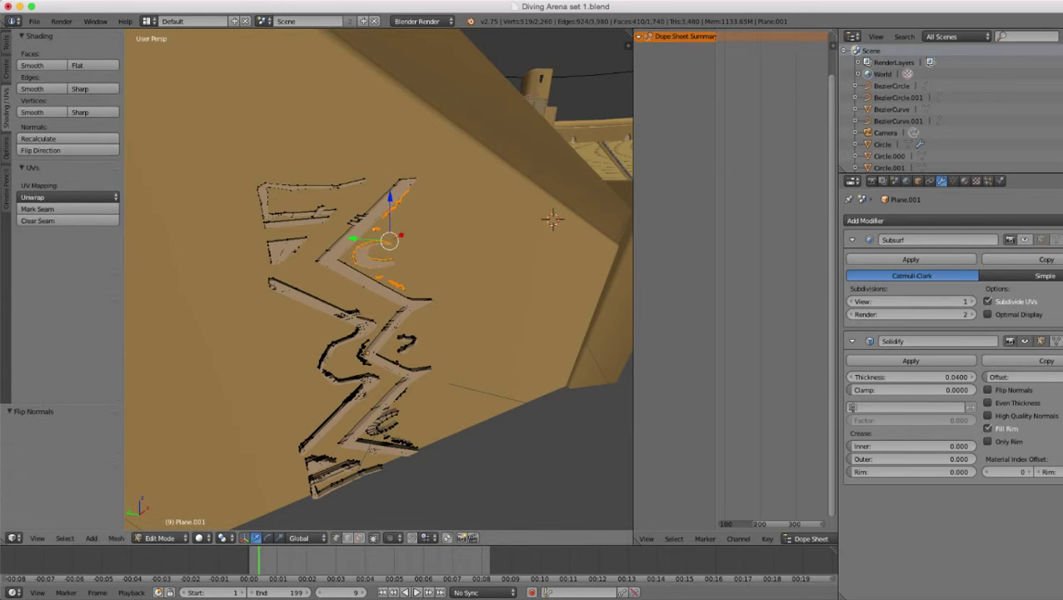
- Select the linked crescent and small pieces in the emblem's lower half and flip their normals
middle_click_drag(379, 280, 382, 158, "shift")
scroll(379, 280, "up", 4)
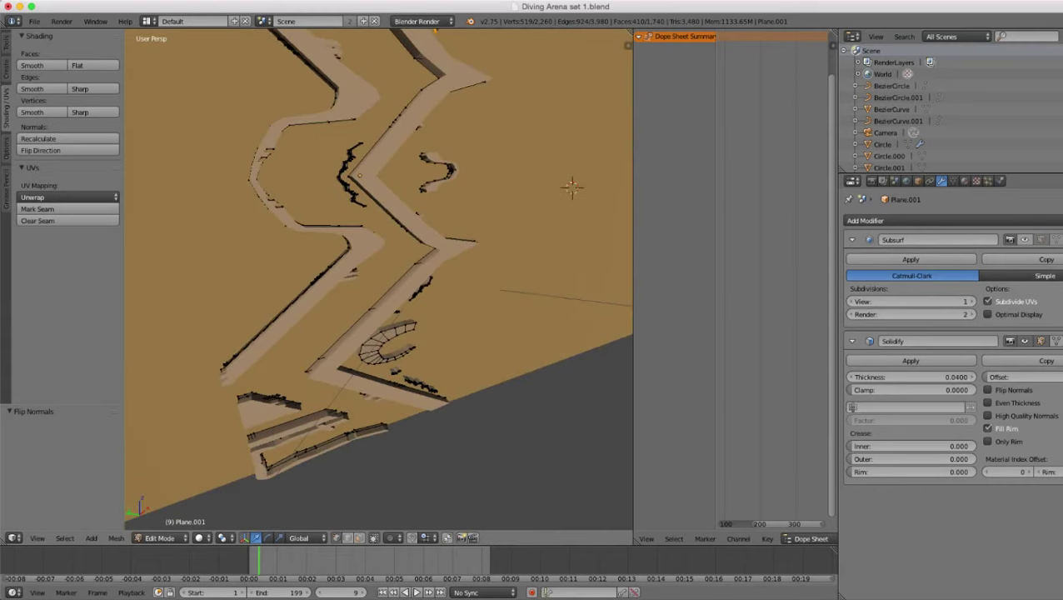
scroll(379, 280, "up", 3)
middle_click_drag(380, 280, 329, 269)
key("a")
key("c")
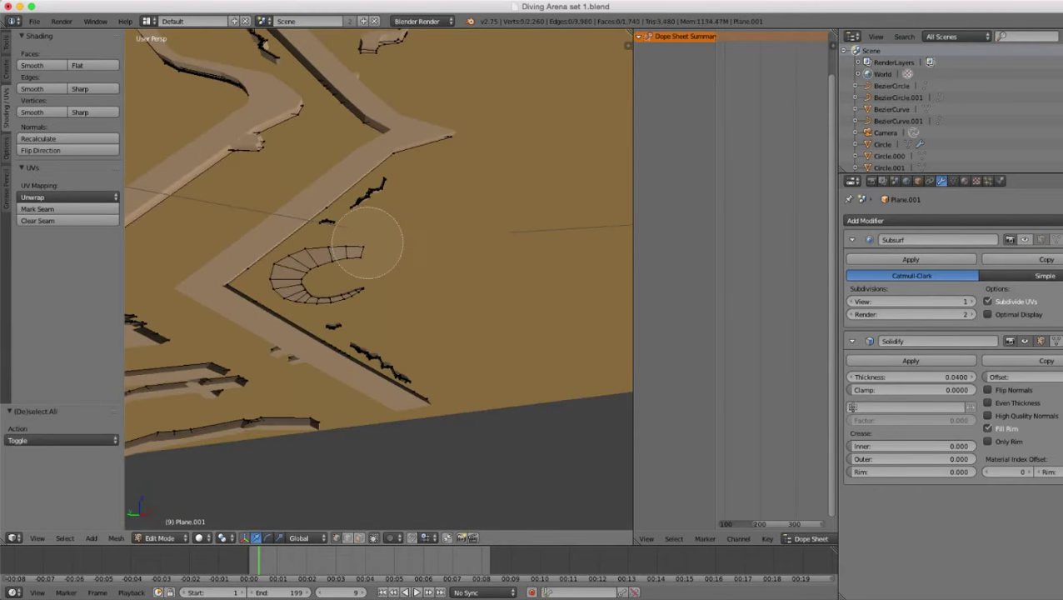
left_click_drag(366, 243, 361, 243)
left_click_drag(361, 311, 362, 315)
key("Escape")
key("ctrl+l")
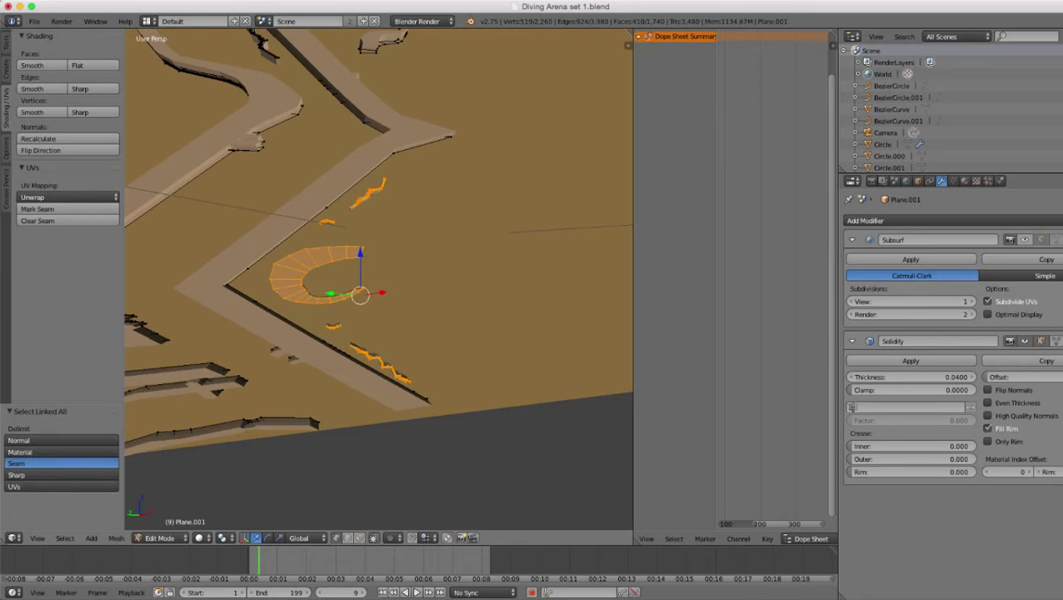
left_click(50, 150)
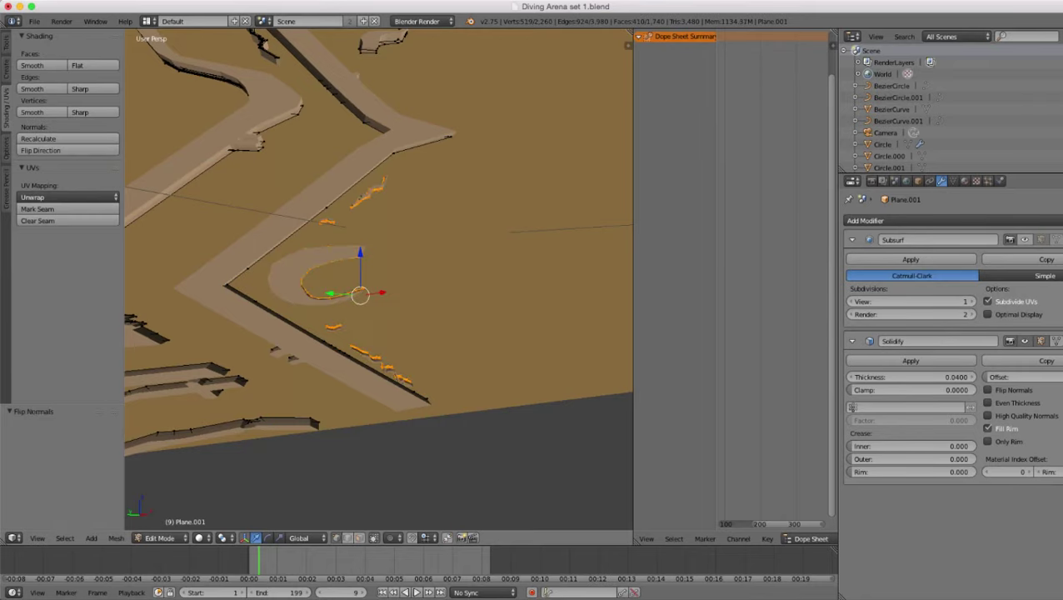
- Return to Object Mode and move the thickened emblem about 0.038 along Y into the side wall
key("Tab")
scroll(379, 279, "down", 5)
middle_click_drag(367, 279, 475, 284)
middle_click_drag(406, 217, 404, 182)
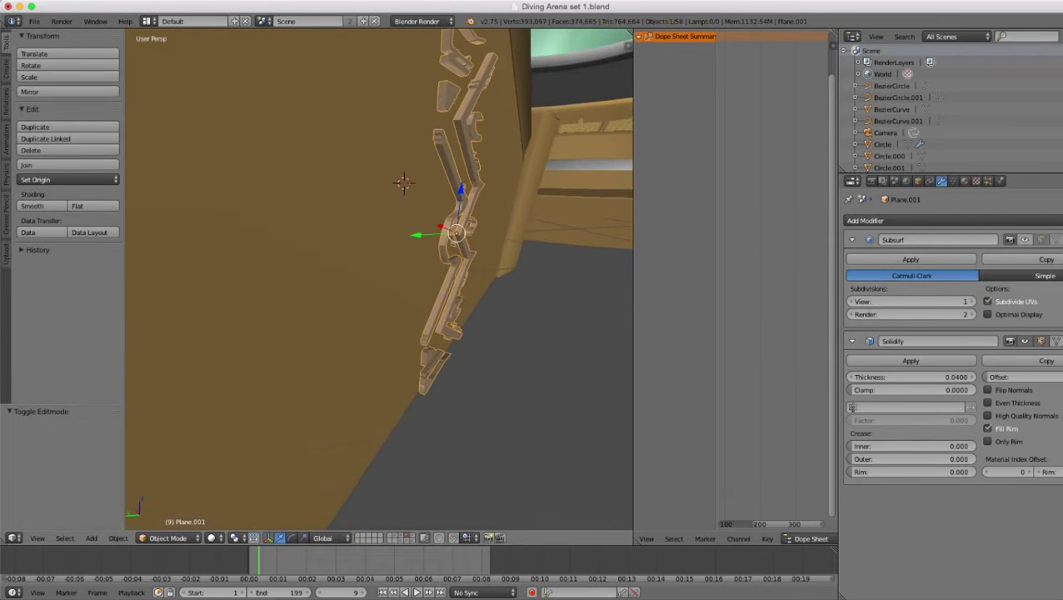
key("g")
key("y")
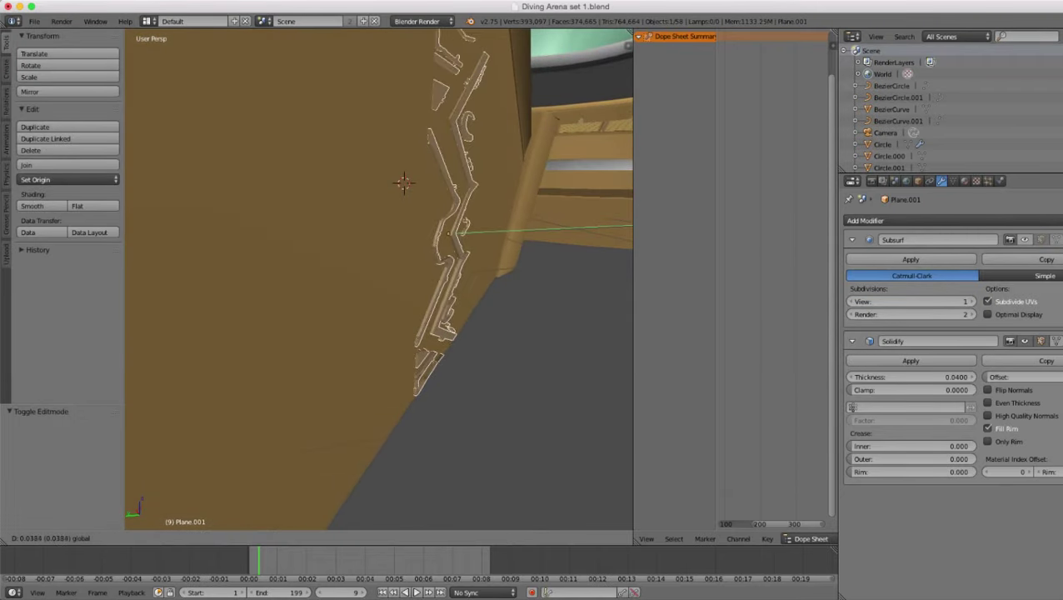
left_click_drag(411, 234, 410, 235)
- Raise the emblem slightly along the global Z axis so it sits higher on the side wall
scroll(409, 238, "down", 3)
middle_click_drag(400, 242, 517, 234)
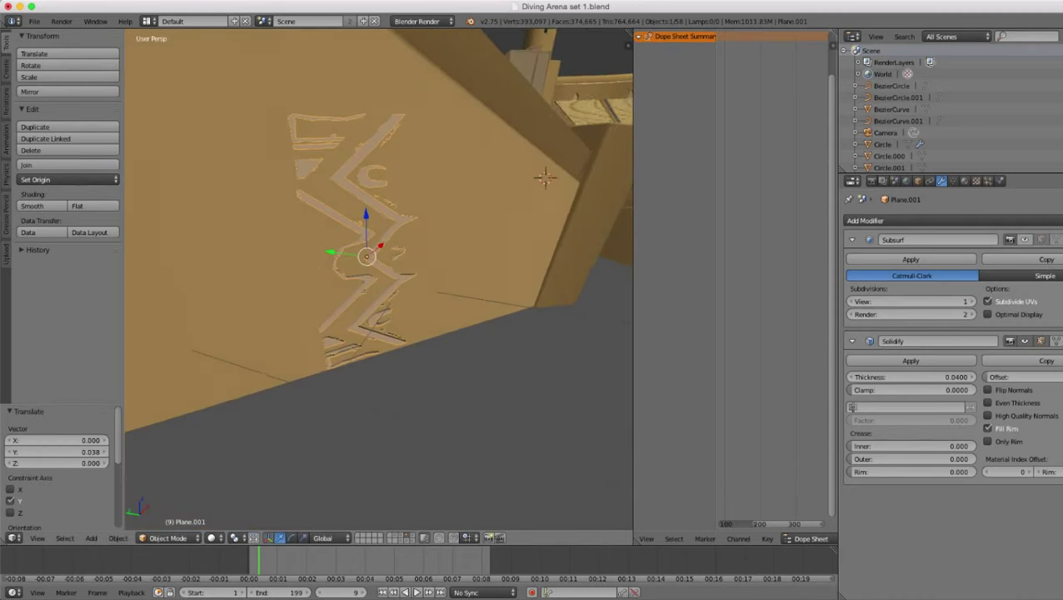
scroll(379, 279, "up", 3)
scroll(379, 279, "down", 4)
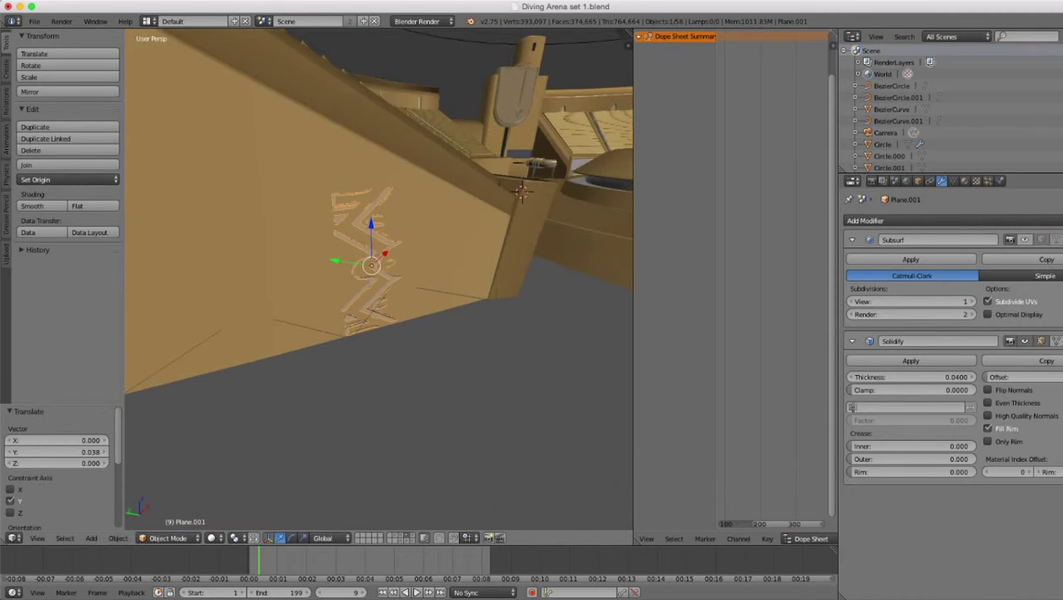
middle_click_drag(380, 279, 388, 225)
left_click_drag(363, 192, 363, 181)
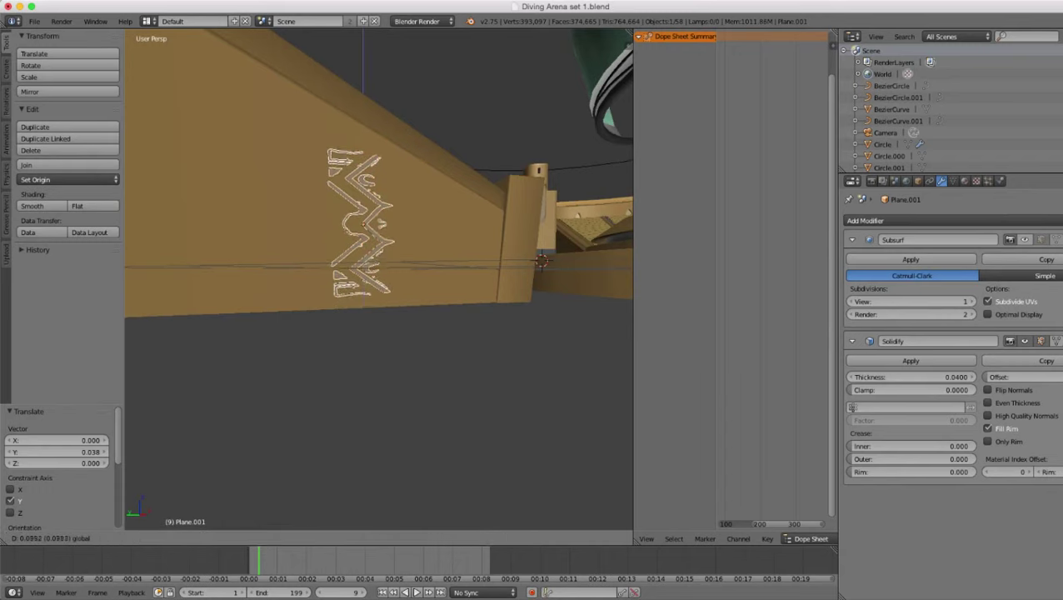
left_click(479, 251)
- Rotate the emblem about 0.55° in the current view and check its placement through the scene camera
key("r")
left_click(479, 252)
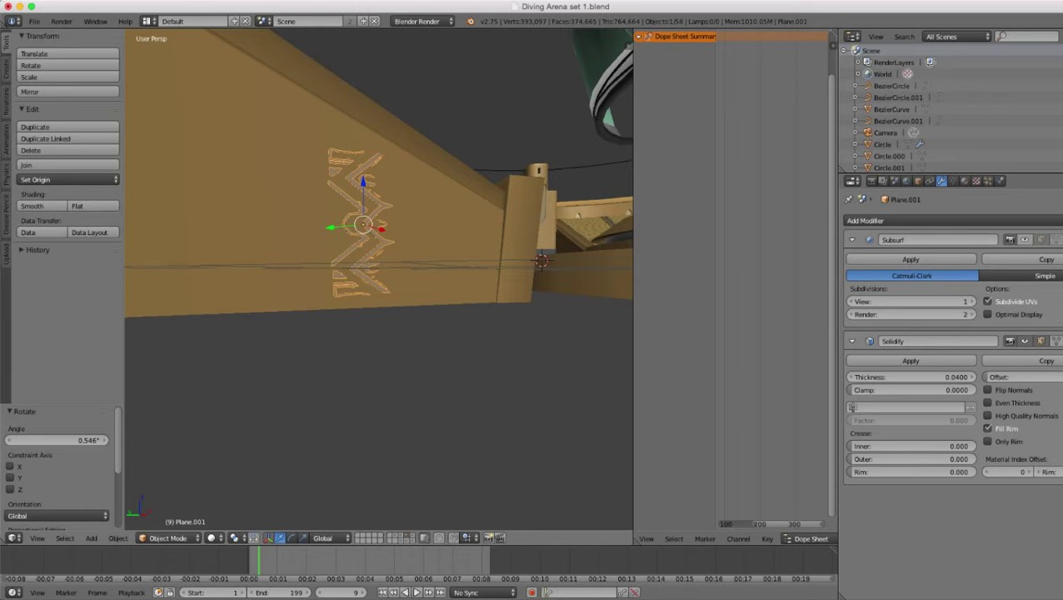
key("KP_0")
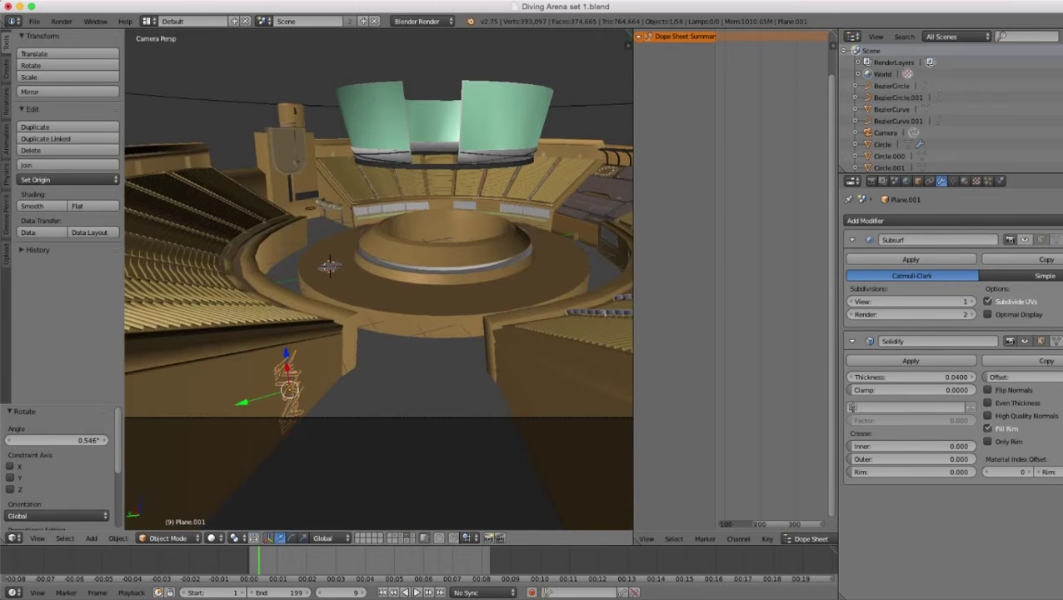
- Move the emblem about 0.18 along its local X axis on the entrance side wall
key("g")
key("y")
key("z")
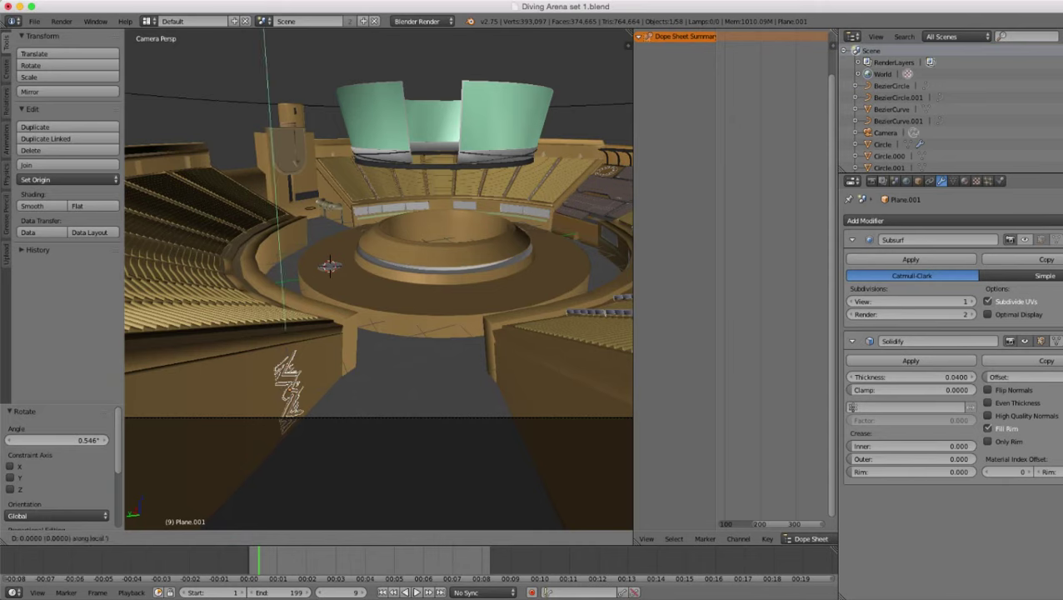
key("x")
key("x")
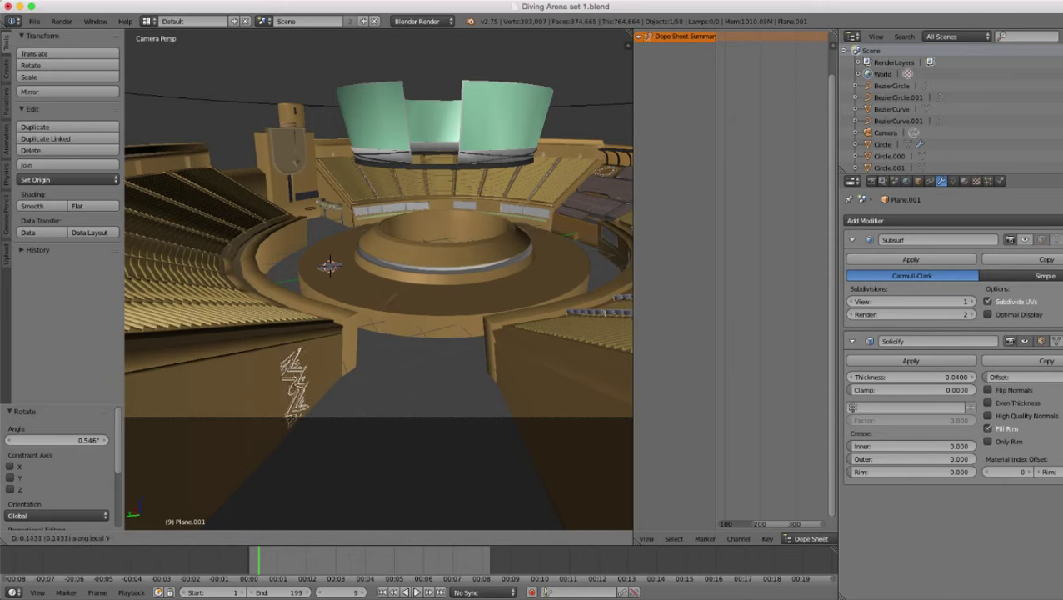
key("Return")
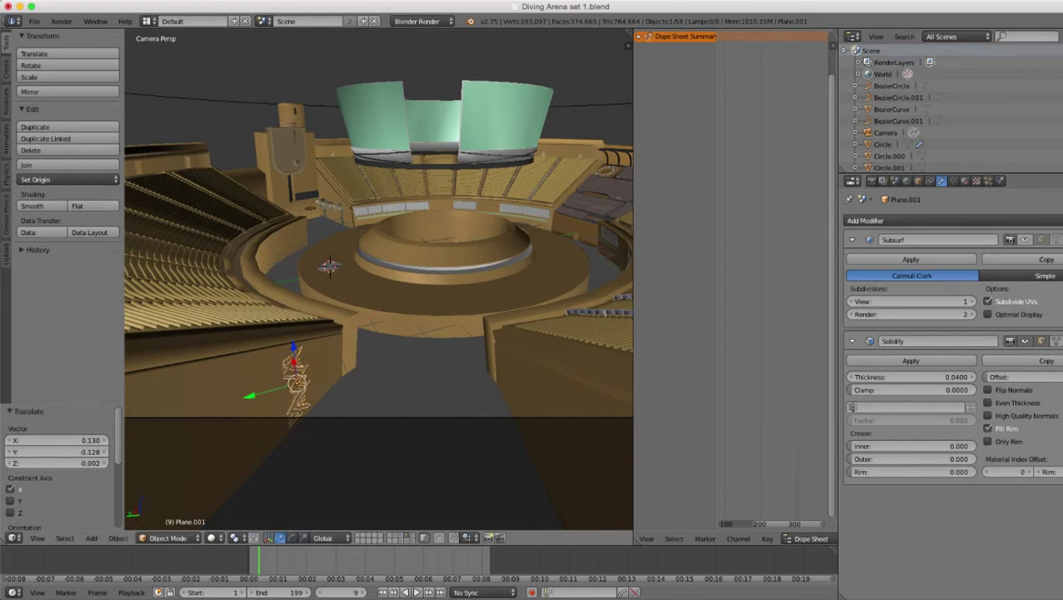
- Lower the emblem 0.092 along the global Z axis on the side wall
scroll(379, 280, "up", 1)
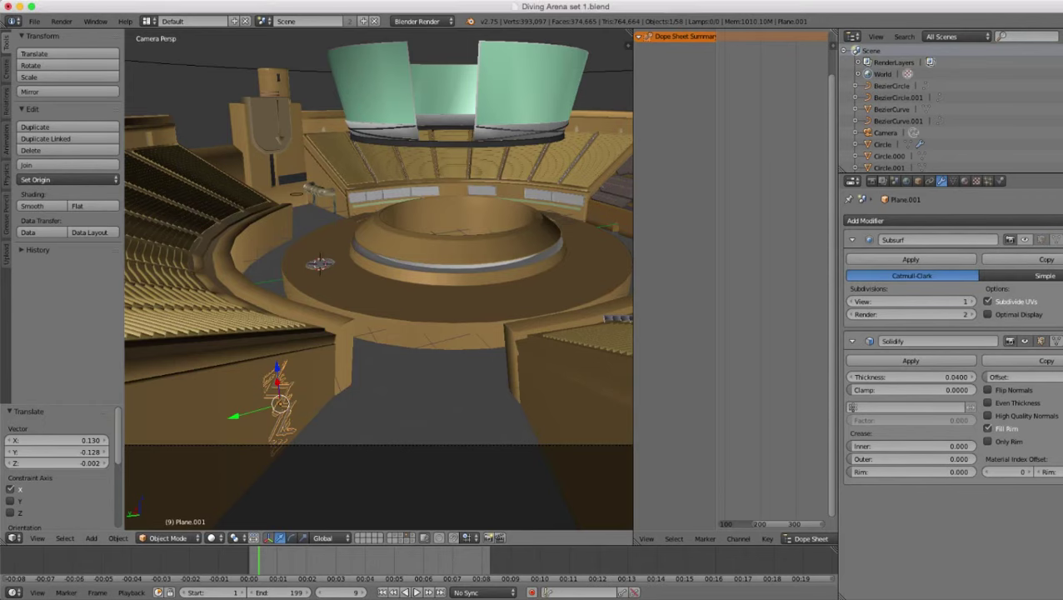
scroll(379, 280, "down", 1)
mouse_move(380, 280)
middle_mouse_down()
mouse_move(371, 292)
mouse_move(359, 283)
middle_mouse_up()
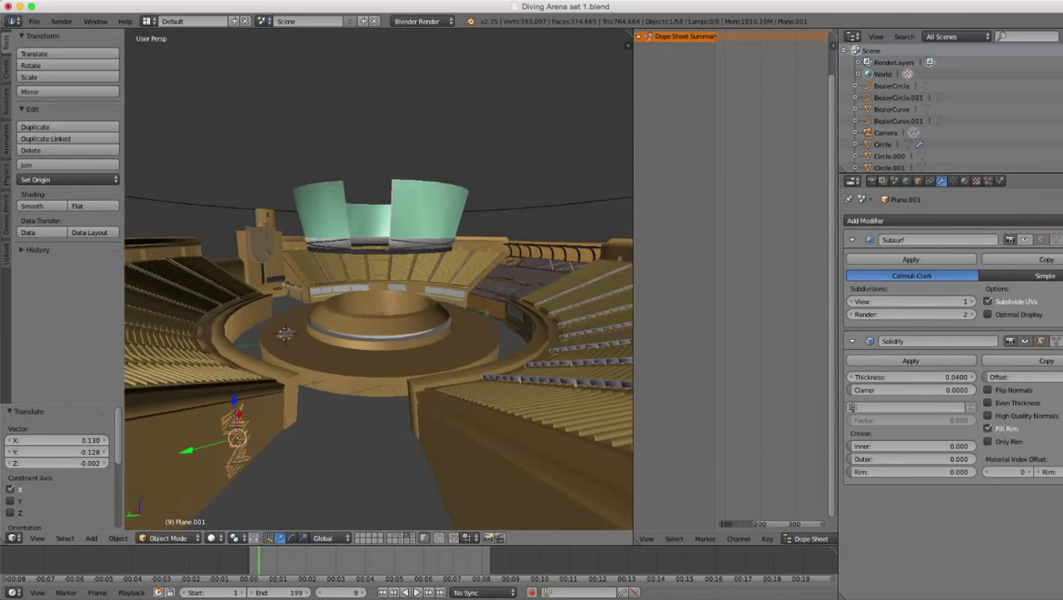
middle_click_drag(333, 333, 332, 272, "shift")
scroll(366, 283, "up", 3)
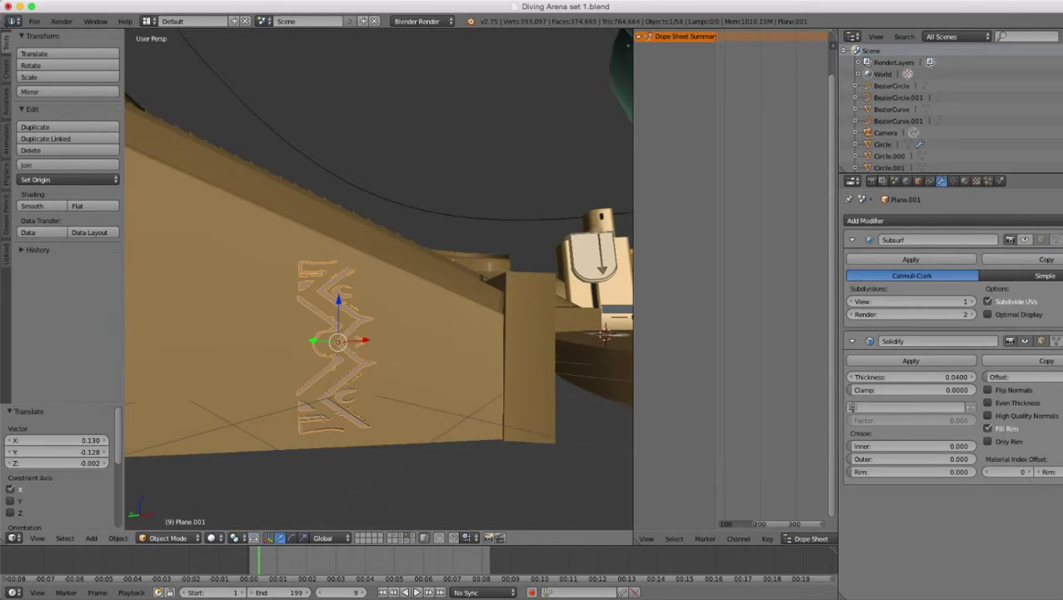
key("g")
key("z")
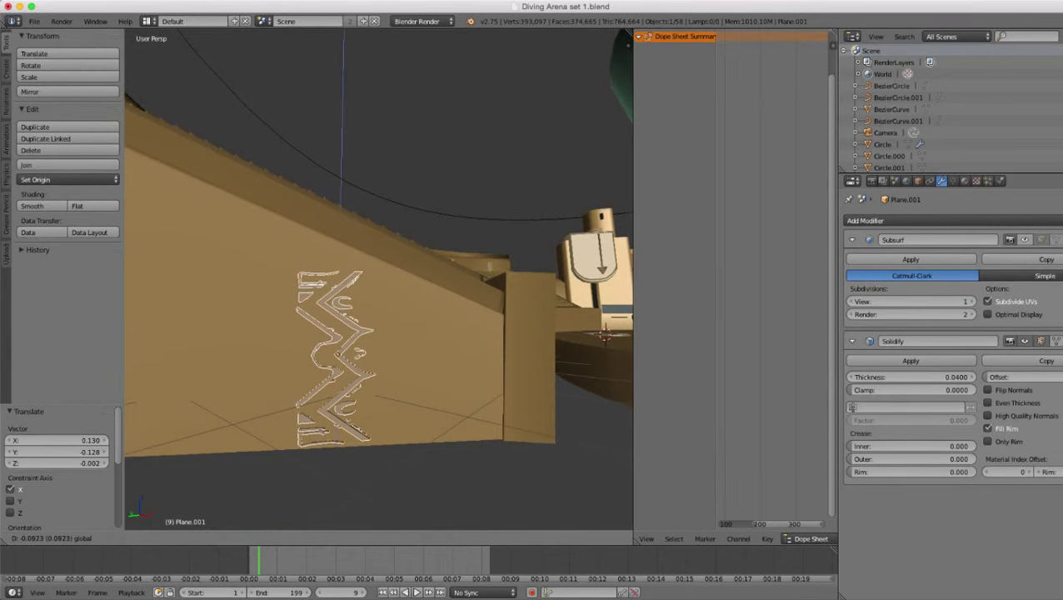
left_click(336, 353)
- Slide the emblem along its local X axis towards the wall's corner post, about 0.627 in X and -0.620 in Y
middle_click_drag(336, 353, 255, 328, "shift")
key("g")
key("z")
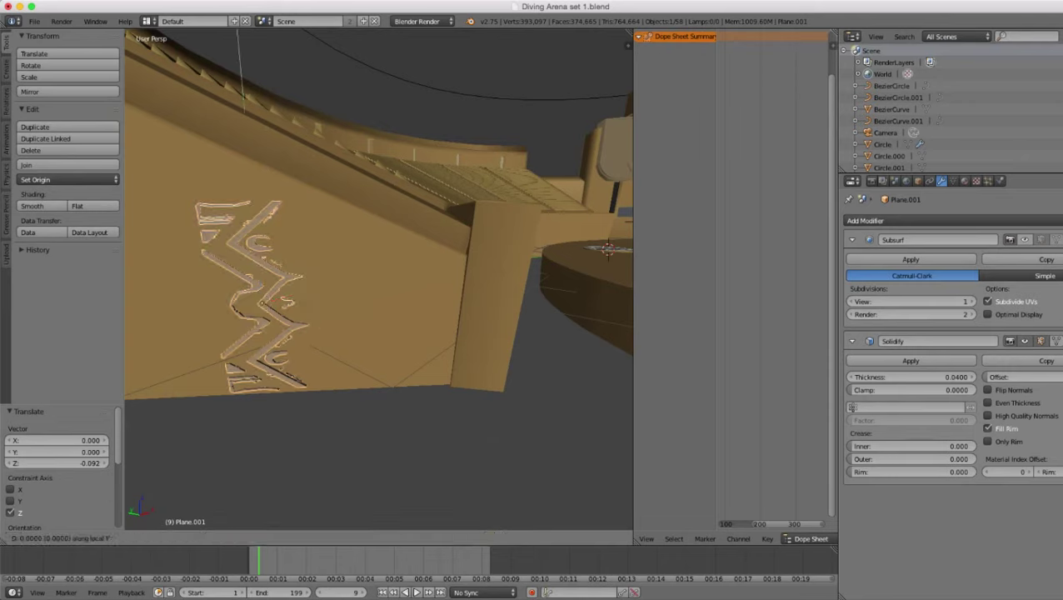
key("x")
key("x")
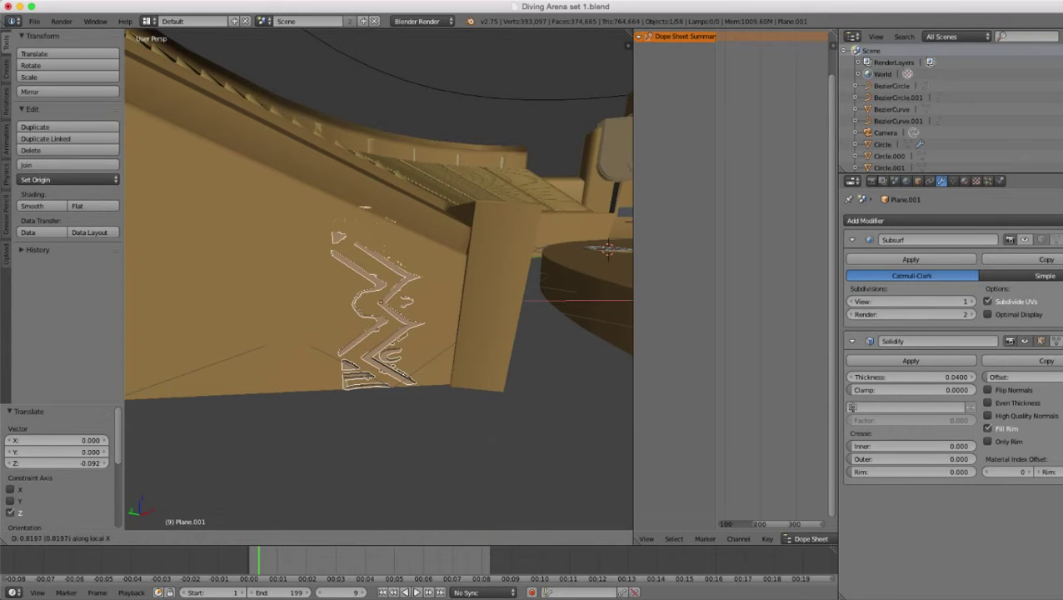
key("Return")
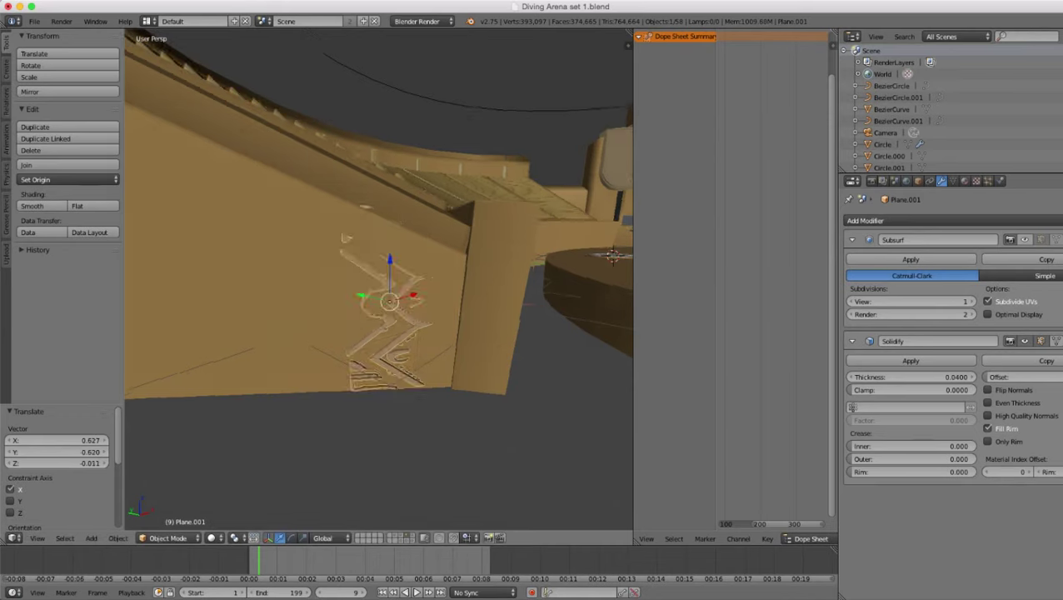
- Rotate the emblem about 1.484° in a wireframe front-on view of the wall, and lower it 0.016 along Z in solid shading
middle_click_drag(389, 334, 385, 300)
key("z")
key("r")
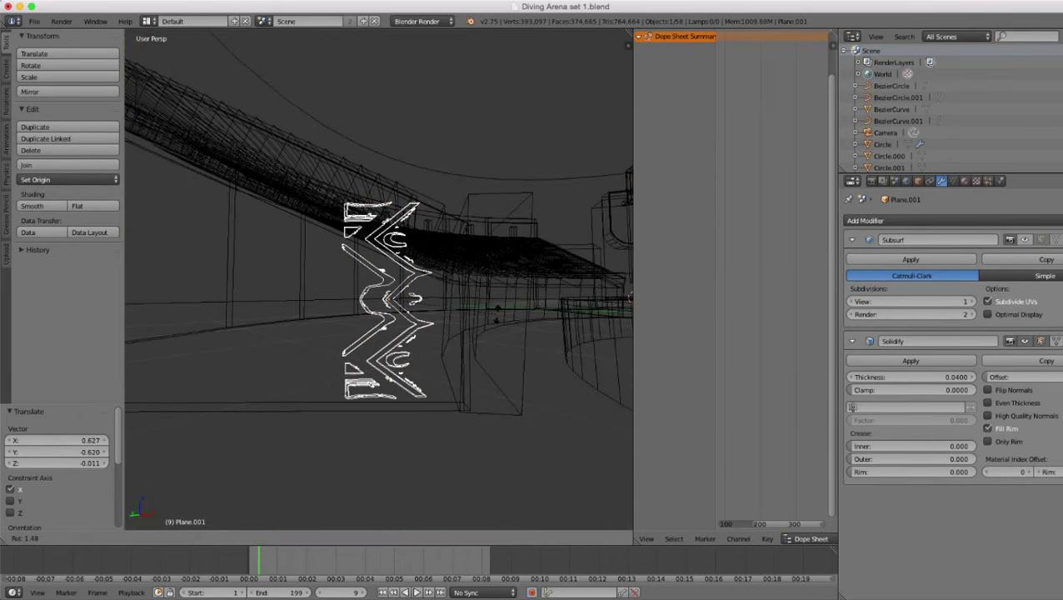
key("Return")
key("z")
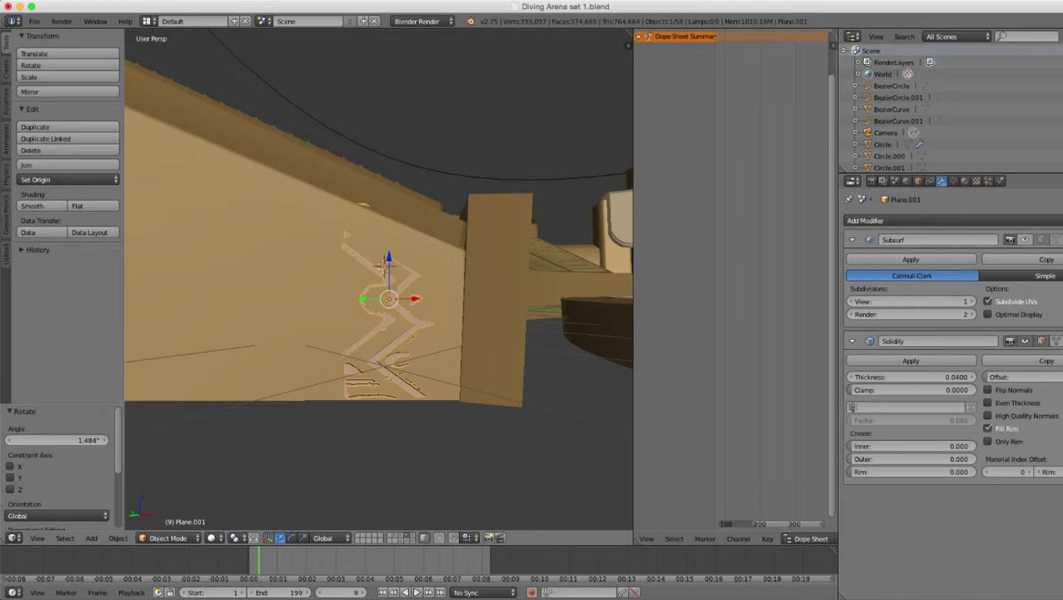
key("g")
key("z")
key("Return")
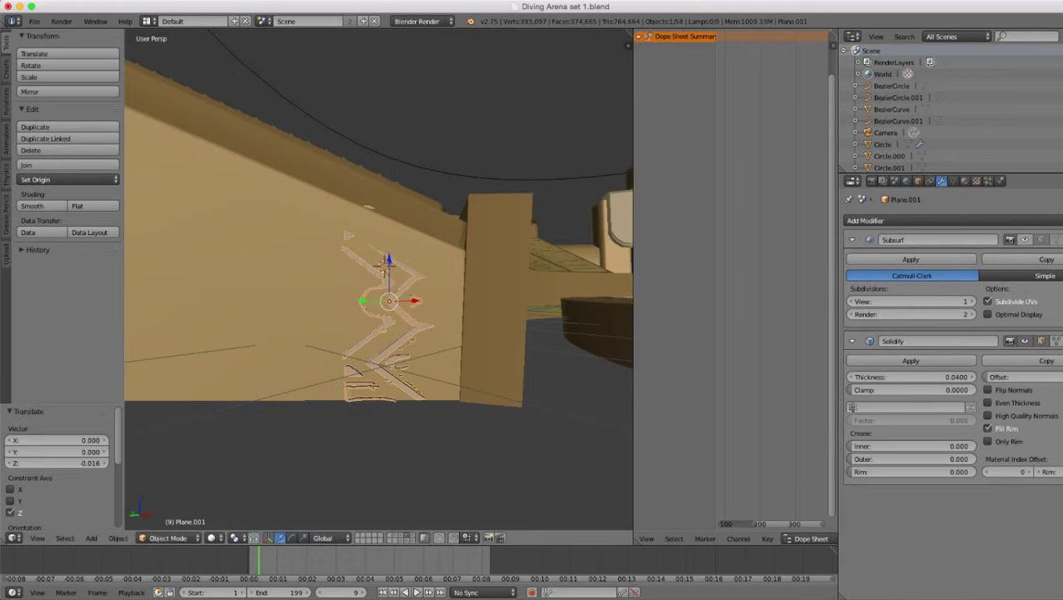
- Tilt the emblem about 1.9° around its local X axis to match the wall's slope, and shift it -0.009 along Y
middle_click_drag(380, 283, 500, 287)
middle_click_drag(504, 327, 530, 328)
key("r")
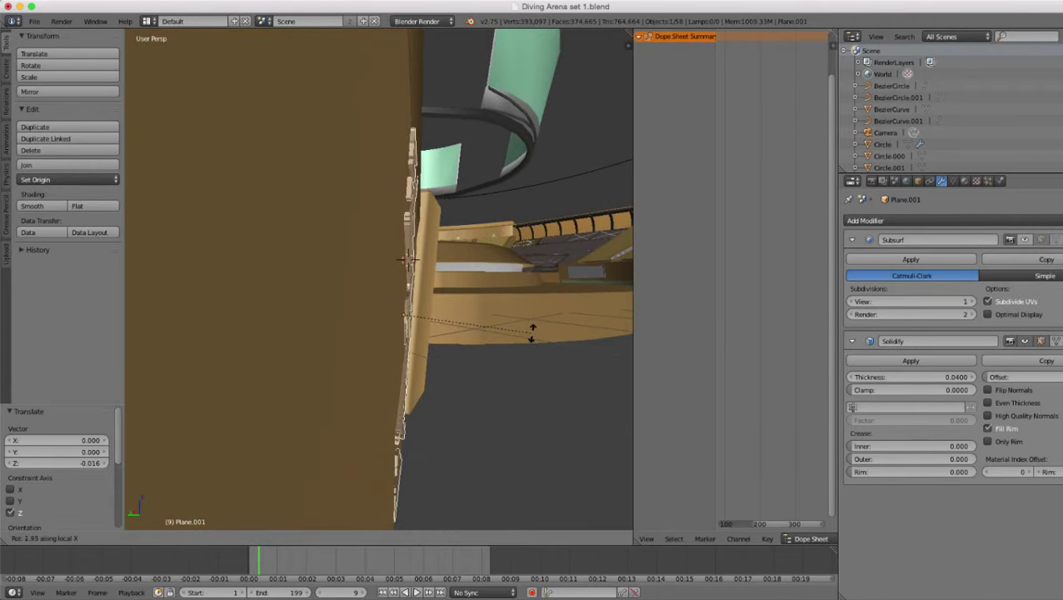
left_click(531, 333)
middle_click_drag(531, 333, 463, 345)
left_click_drag(372, 322, 374, 323)
scroll(374, 323, "down", 4)
middle_click_drag(374, 323, 336, 292)
scroll(339, 295, "up", 3)
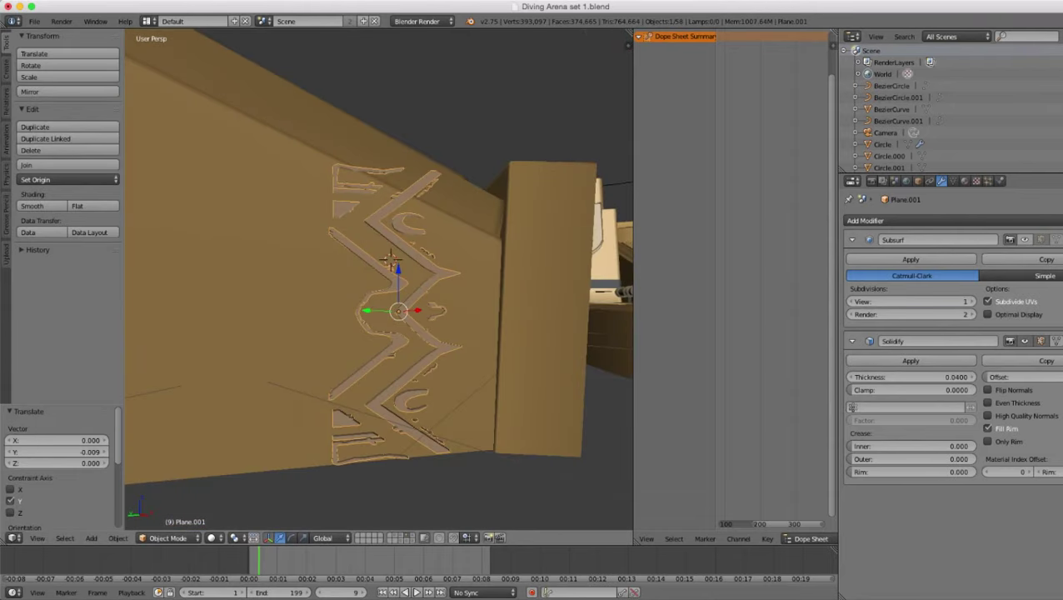
- Scale the emblem down to about 0.899 and lower it 0.068 along Z
key("s")
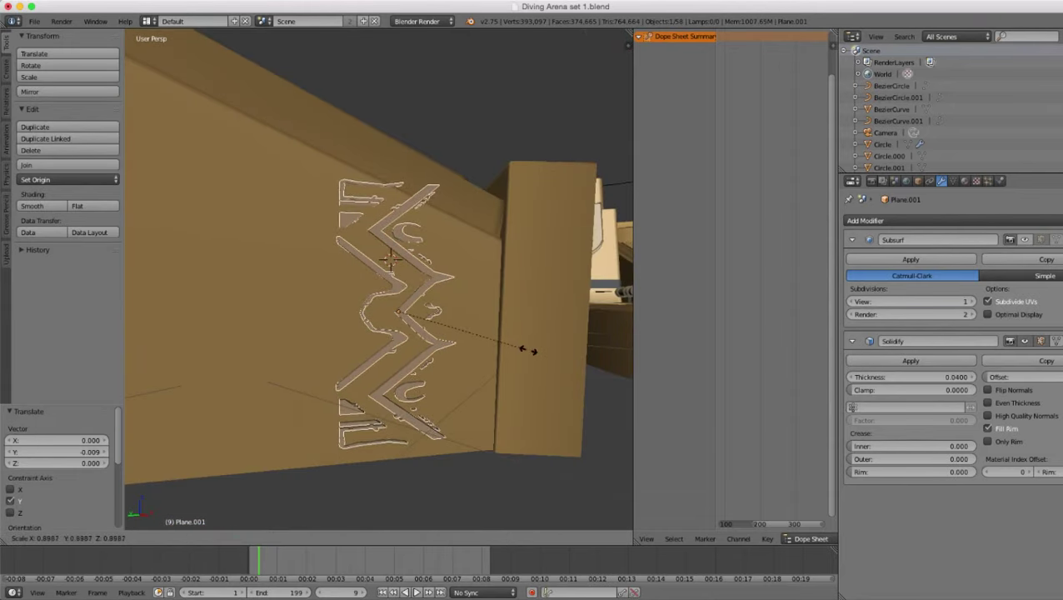
left_click(528, 350)
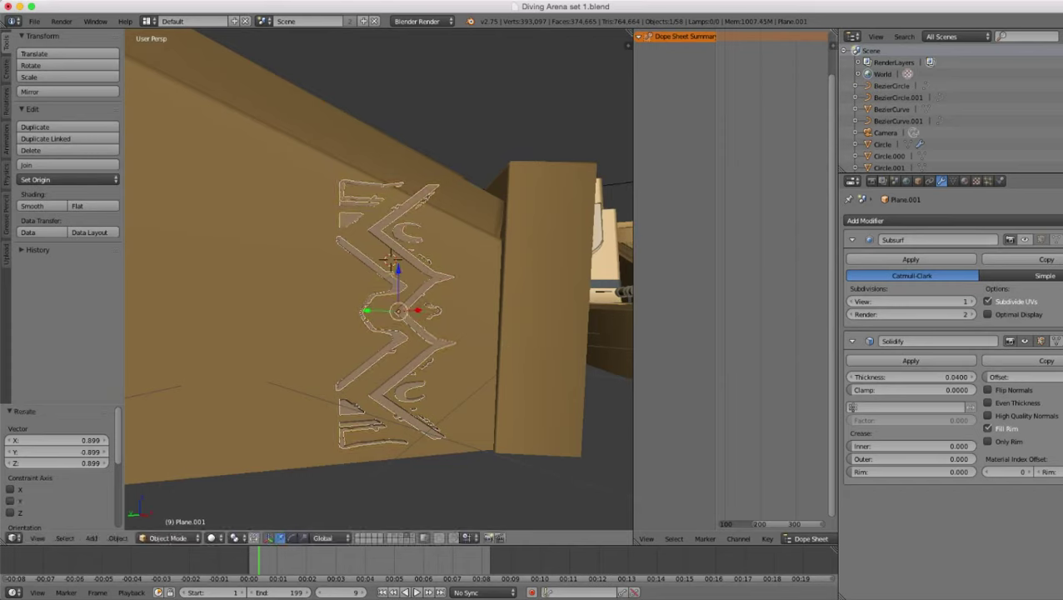
left_click_drag(397, 272, 392, 287)
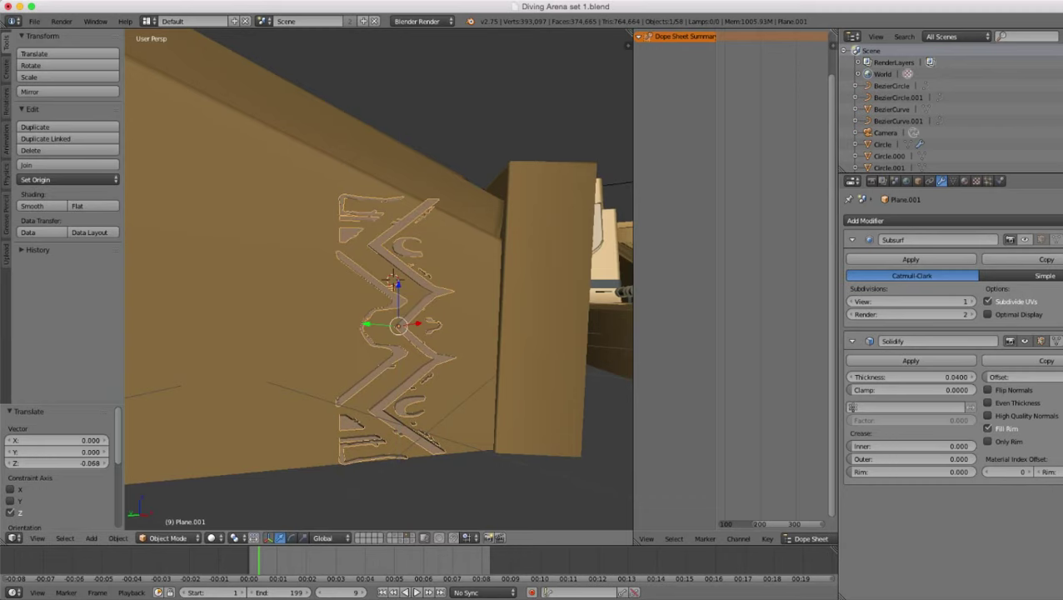
- Shrink the emblem further to about 0.91 and lower it 0.031 along Z towards the wall's base
middle_click_drag(425, 300, 389, 288)
key("s")
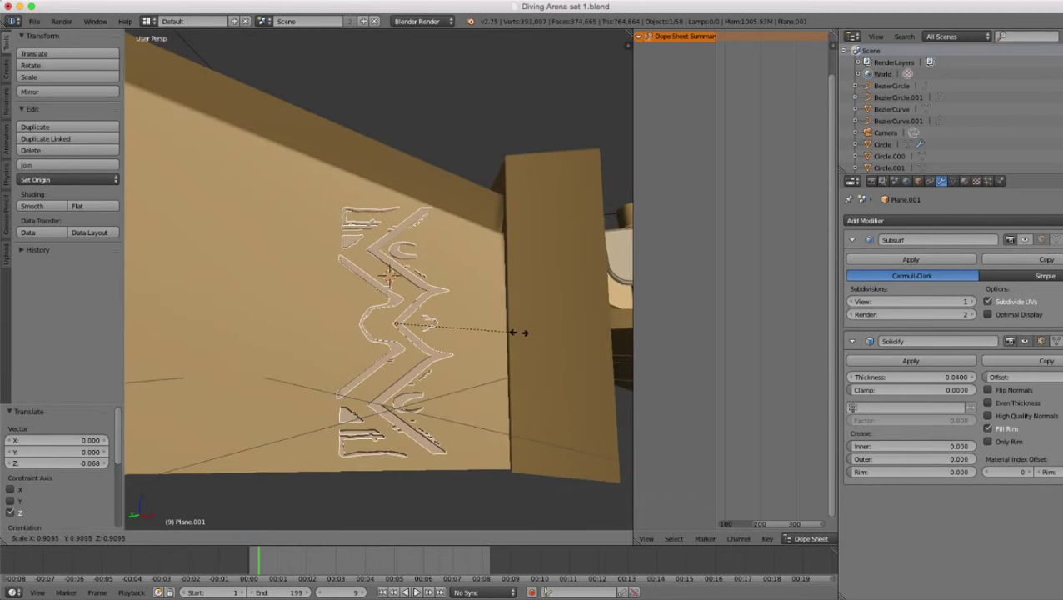
left_click(519, 333)
left_click_drag(395, 283, 395, 291)
middle_click_drag(396, 291, 413, 400)
scroll(403, 360, "down", 3)
scroll(510, 355, "up", 2)
scroll(416, 353, "up", 2)
scroll(379, 280, "up", 2)
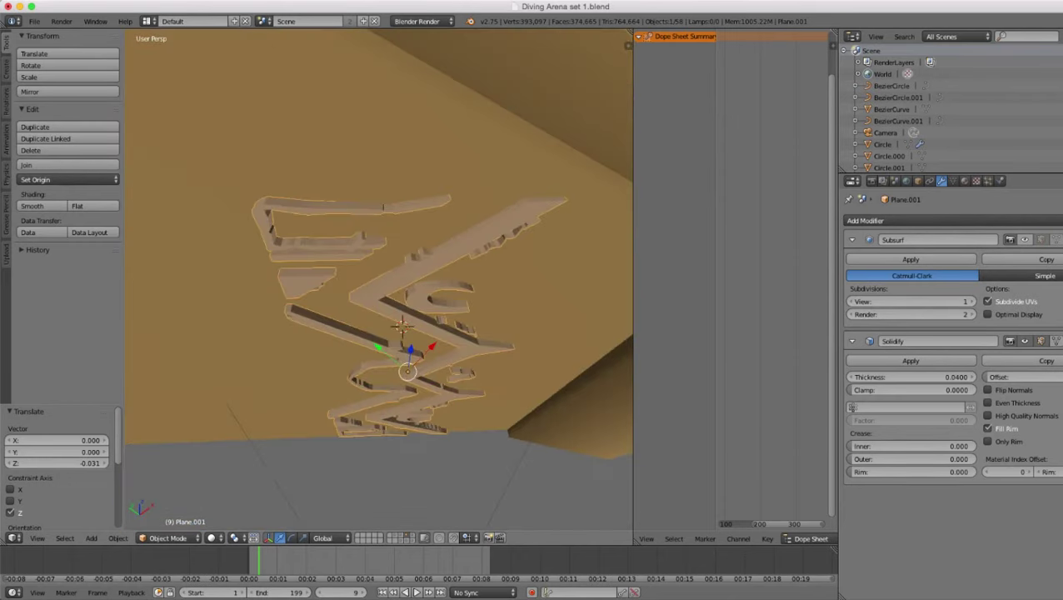
key("r")
key("Escape")
- Move the emblem -2.310 along the global Y axis, away from its wall and across the entrance walkway
scroll(534, 401, "down", 6)
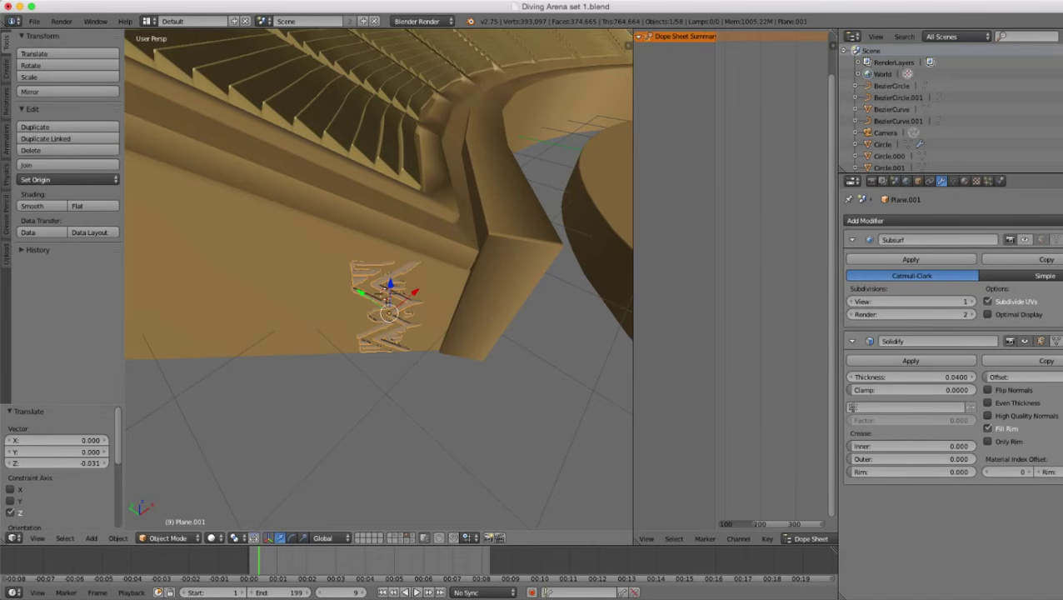
scroll(379, 280, "down", 5)
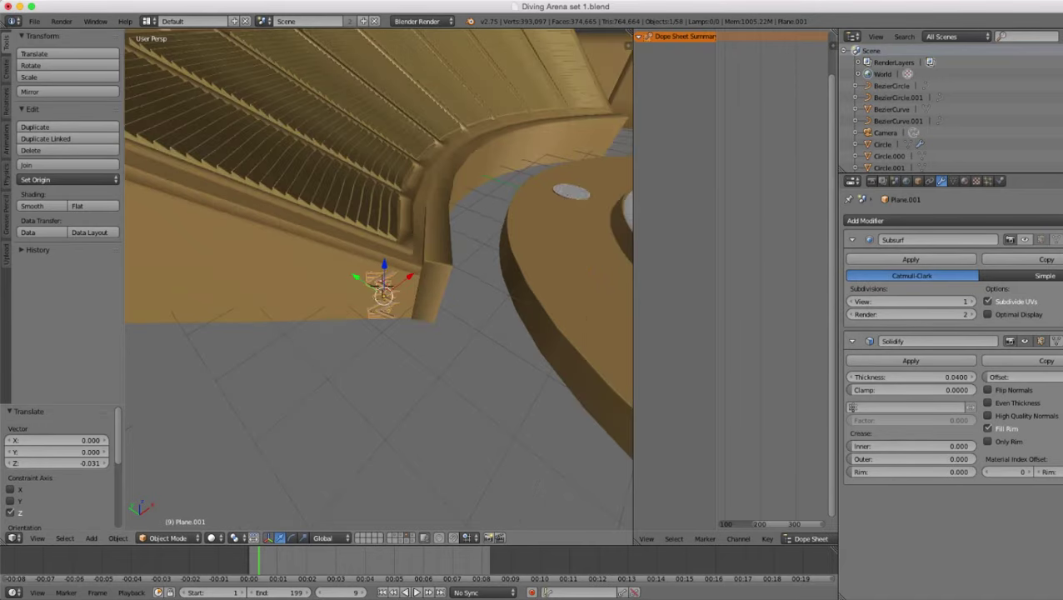
middle_click_drag(379, 280, 552, 216)
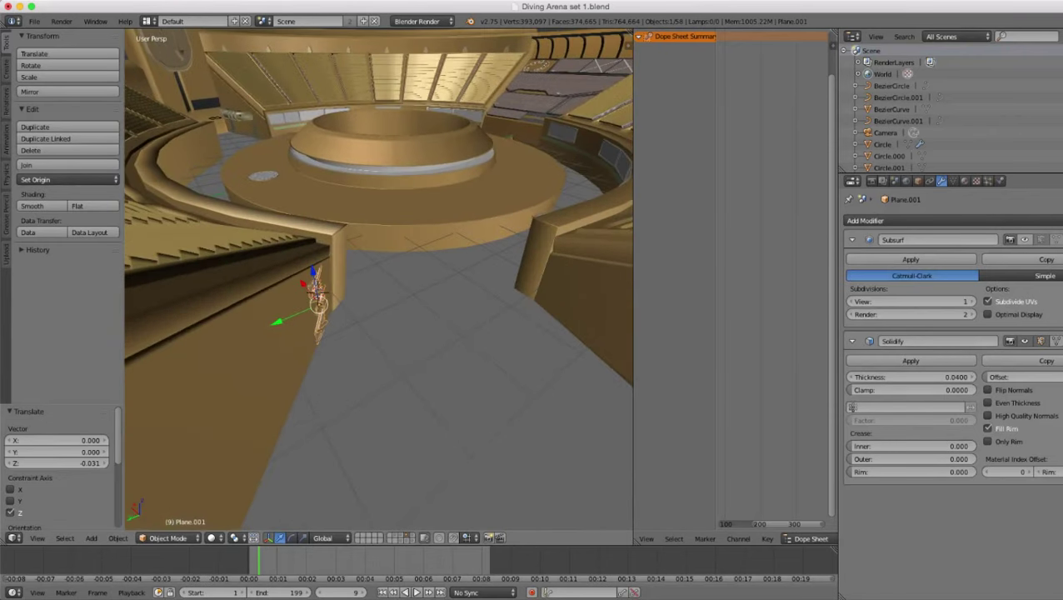
key("g")
key("y")
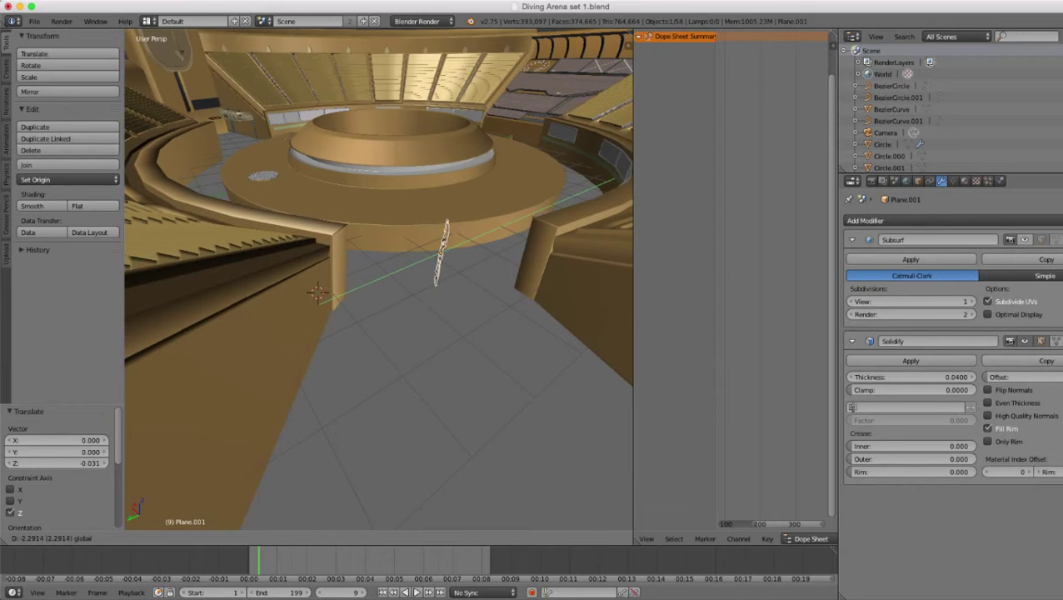
left_click_drag(410, 263, 408, 264)
- Bring the emblem to the opposite entrance wall by moving it -1.561 along X and -0.632 along Y
middle_click_drag(408, 264, 313, 262, "shift")
scroll(314, 262, "up", 2)
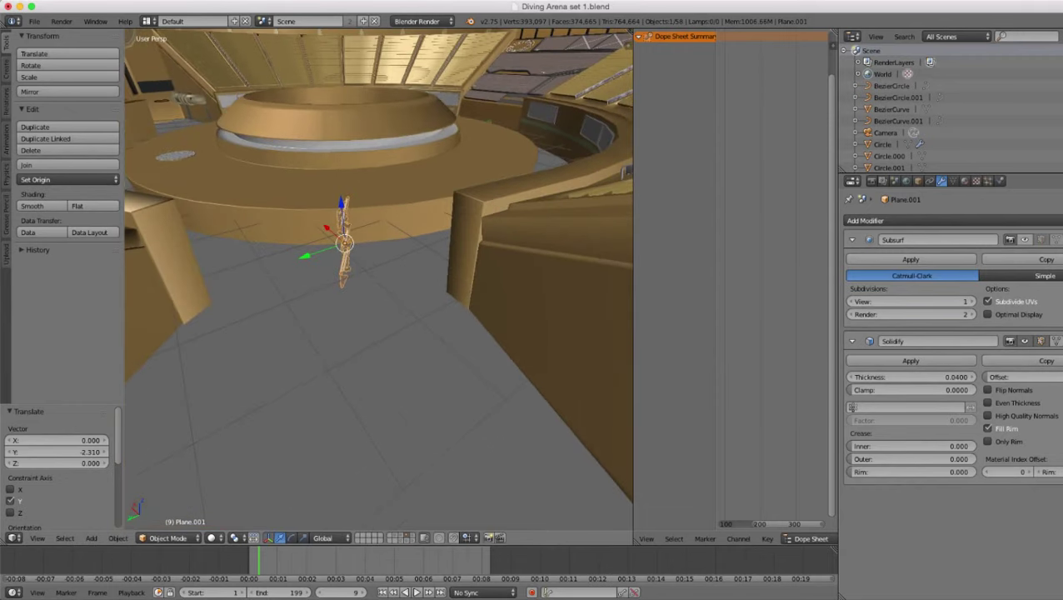
left_click_drag(327, 227, 412, 301)
middle_click_drag(411, 301, 386, 298, "shift")
scroll(385, 299, "down", 1)
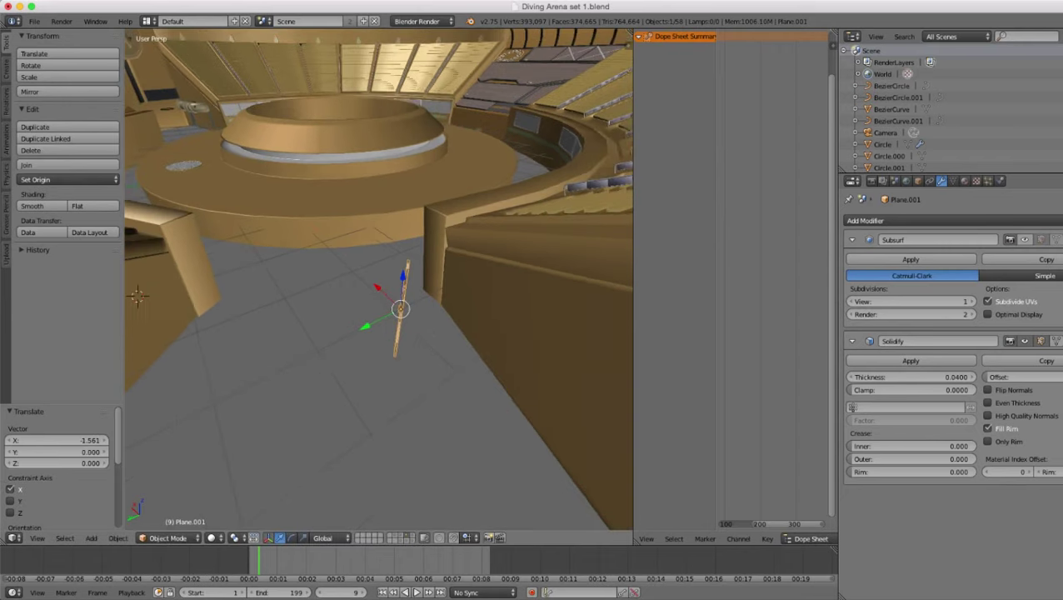
scroll(386, 298, "up", 3)
key("g")
key("y")
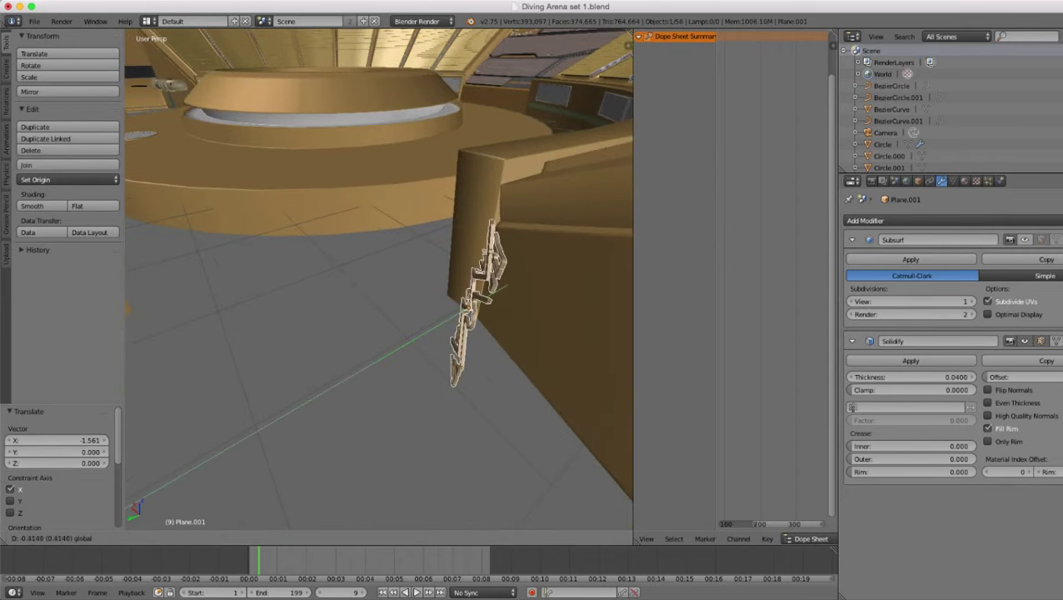
left_click_drag(451, 315, 457, 311)
middle_click_drag(457, 311, 398, 335)
key("r")
key("z")
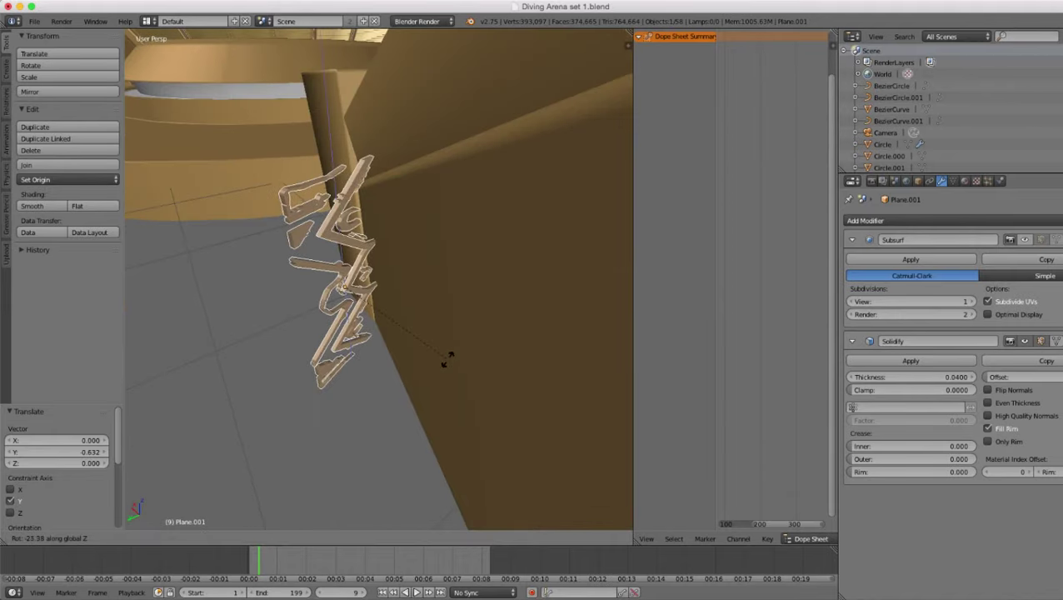
key("Escape")
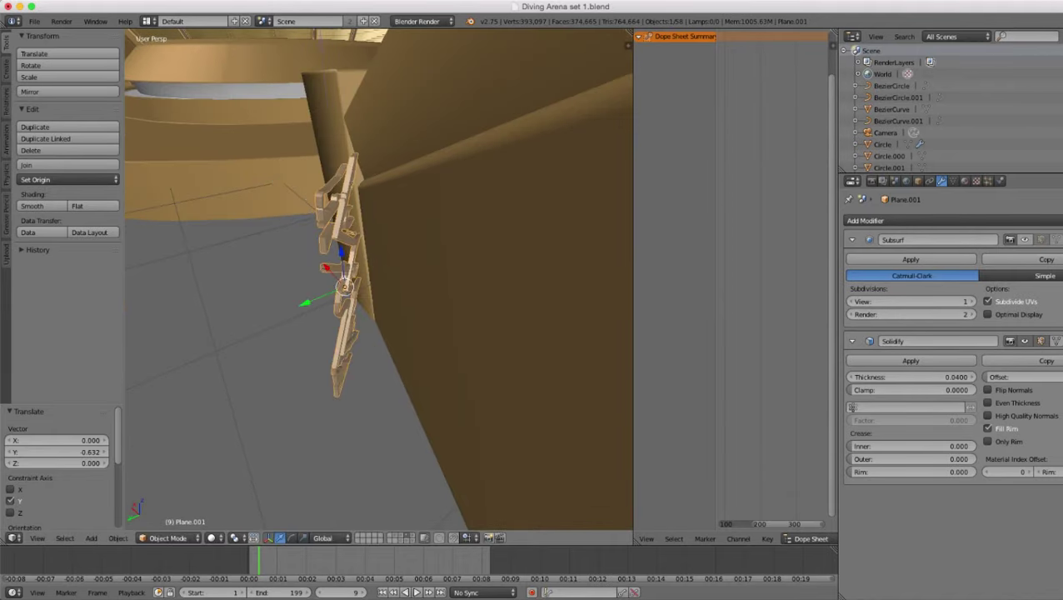
- Rotate the emblem around the global Z axis to line it up with the opposite side wall
middle_click_drag(299, 370, 409, 333)
scroll(393, 287, "down", 2)
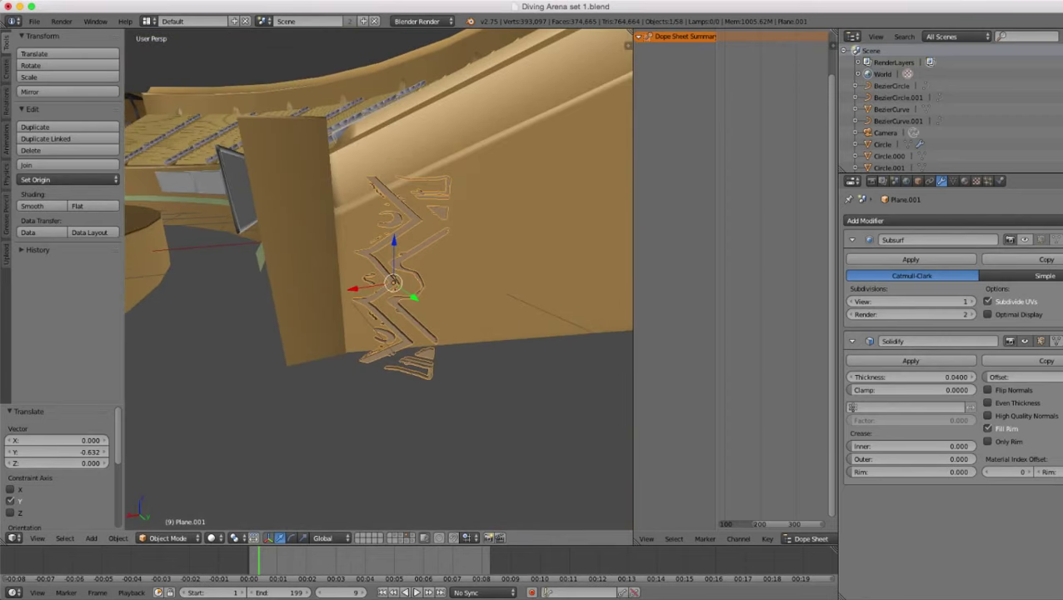
key("r")
key("z")
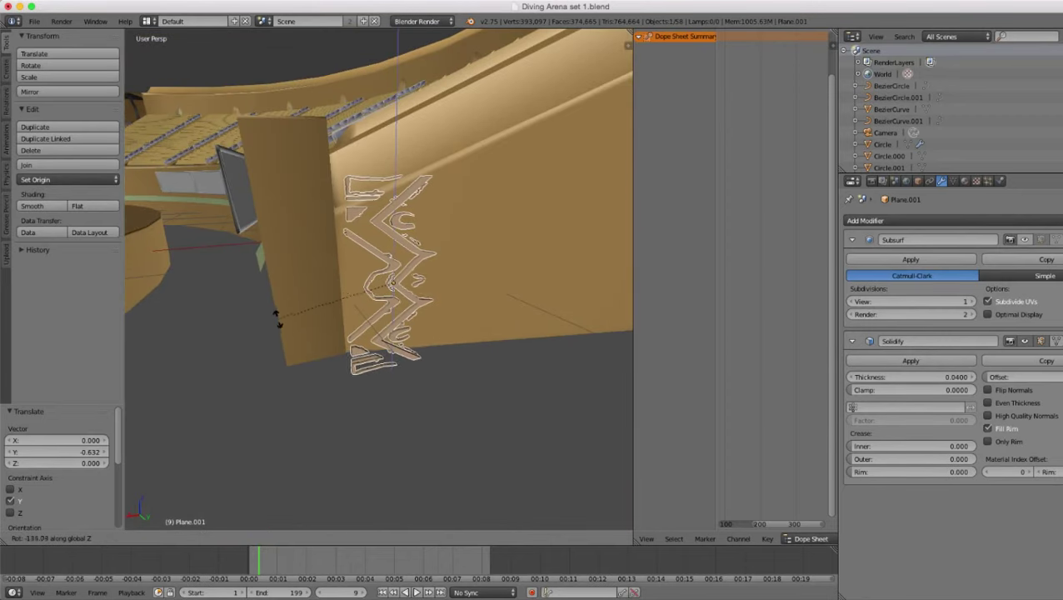
left_click(286, 292)
middle_click_drag(285, 292, 310, 257)
scroll(138, 228, "up", 2)
key("g")
key("y")
key("y")
key("Escape")
- Enter Edit Mode, select the linked small jagged piece at the emblem's centre and flip its normals
key("Tab")
right_click(412, 268)
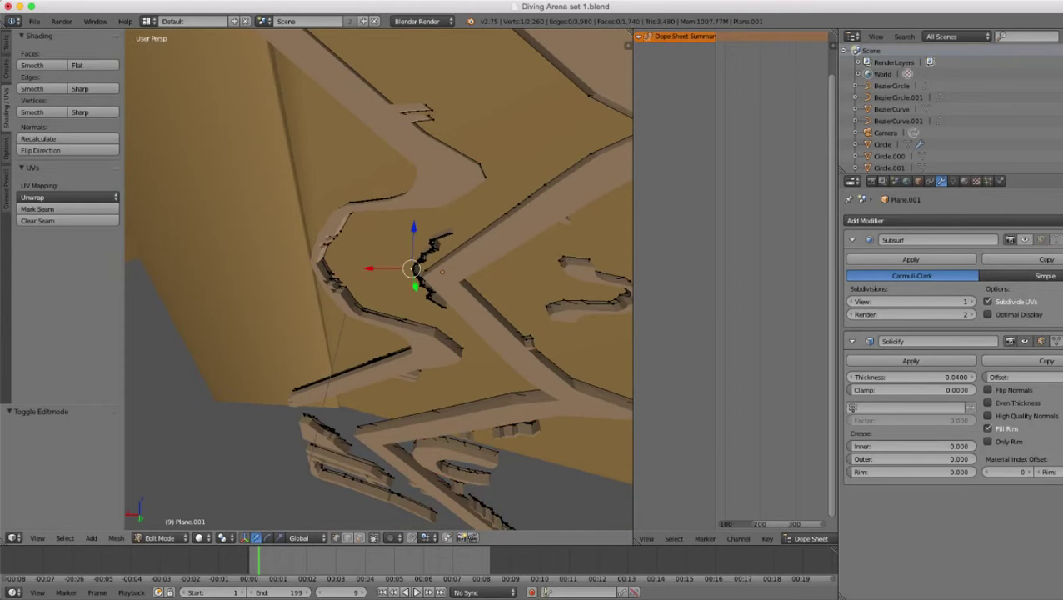
key("ctrl+l")
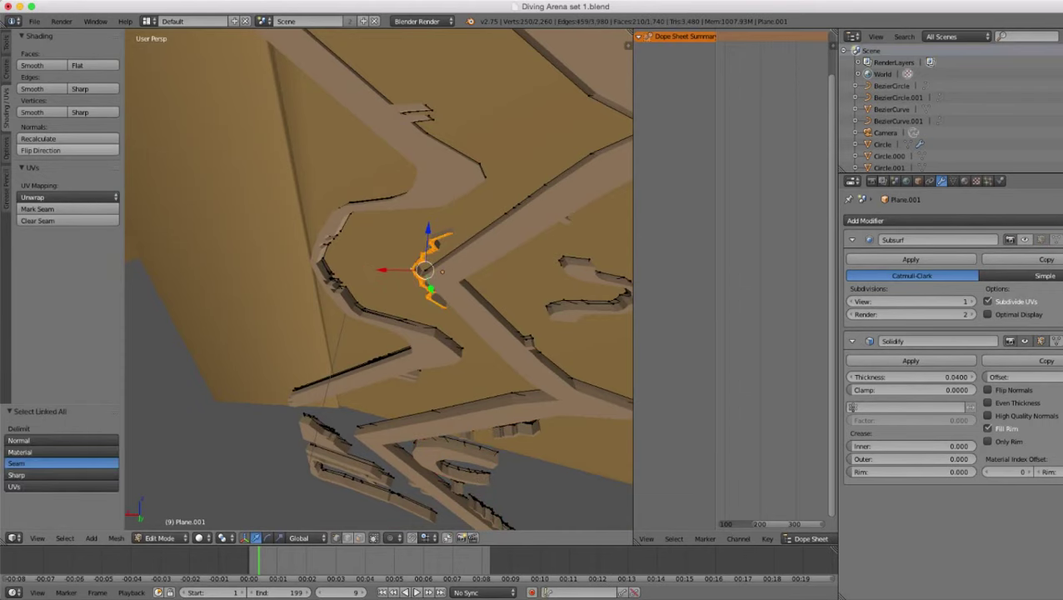
left_click(69, 150)
- Select the linked small piece above the emblem's upper C-shaped curve and flip its normals
scroll(416, 275, "down", 3)
middle_click_drag(417, 275, 463, 262)
middle_click_drag(463, 263, 430, 420, "shift")
middle_click_drag(425, 333, 412, 434, "shift")
middle_click_drag(412, 434, 429, 400)
scroll(425, 350, "up", 4)
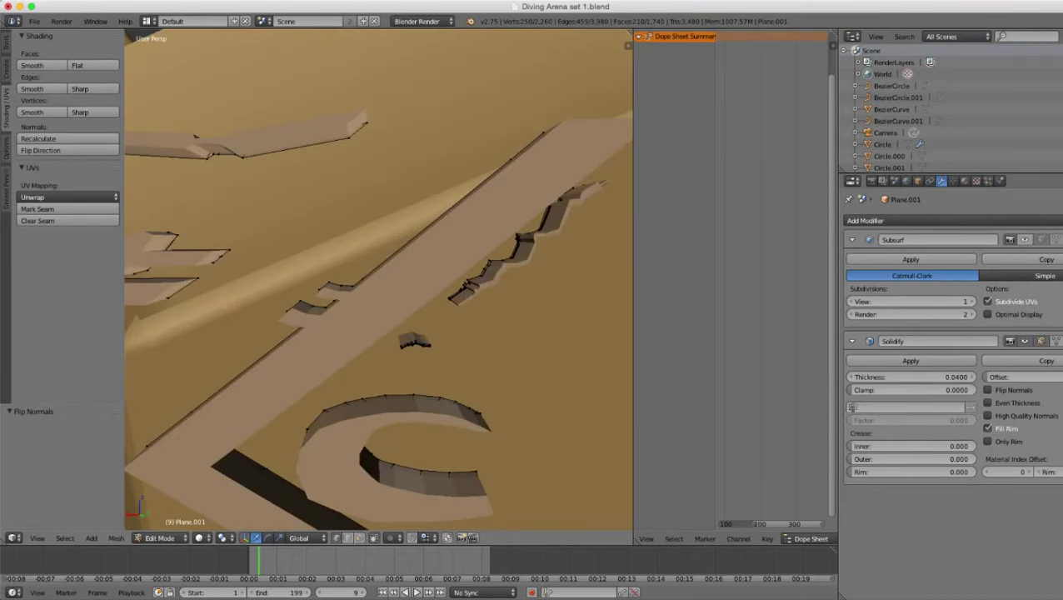
right_click(423, 344)
key("ctrl+l")
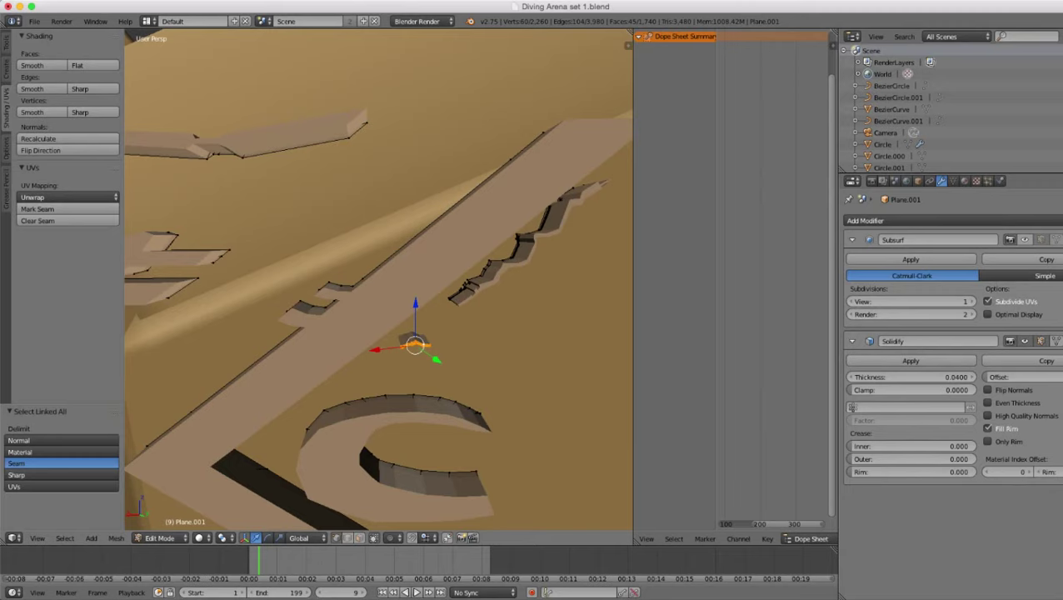
left_click(41, 151)
scroll(379, 279, "down", 6)
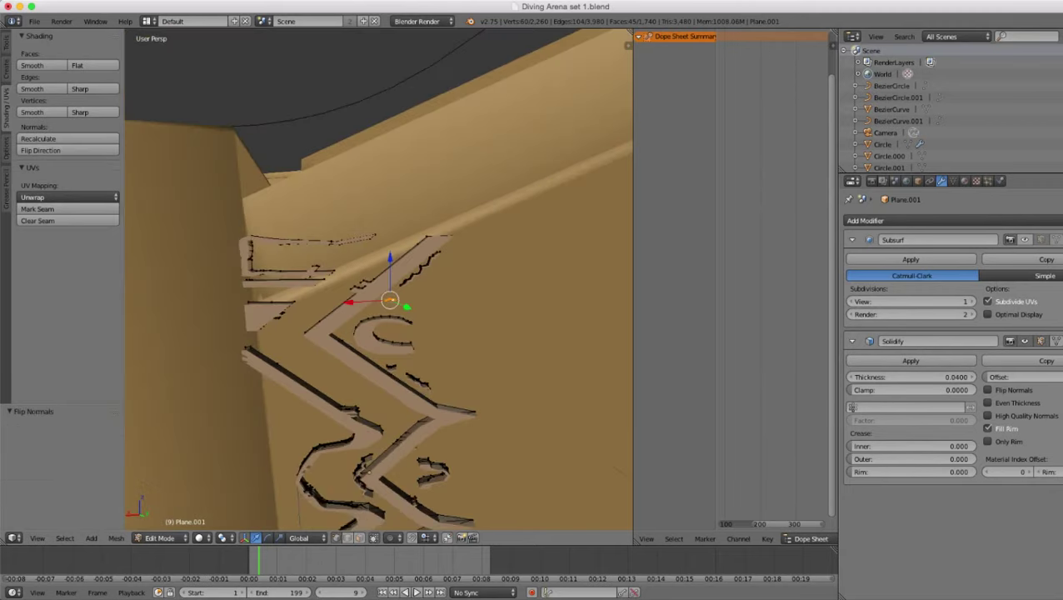
- Leave Edit Mode and move the emblem -0.212 along the global Y axis toward the side wall
scroll(379, 279, "down", 3)
middle_click_drag(379, 300, 360, 143, "shift")
middle_click_drag(360, 250, 337, 184)
scroll(379, 279, "up", 5)
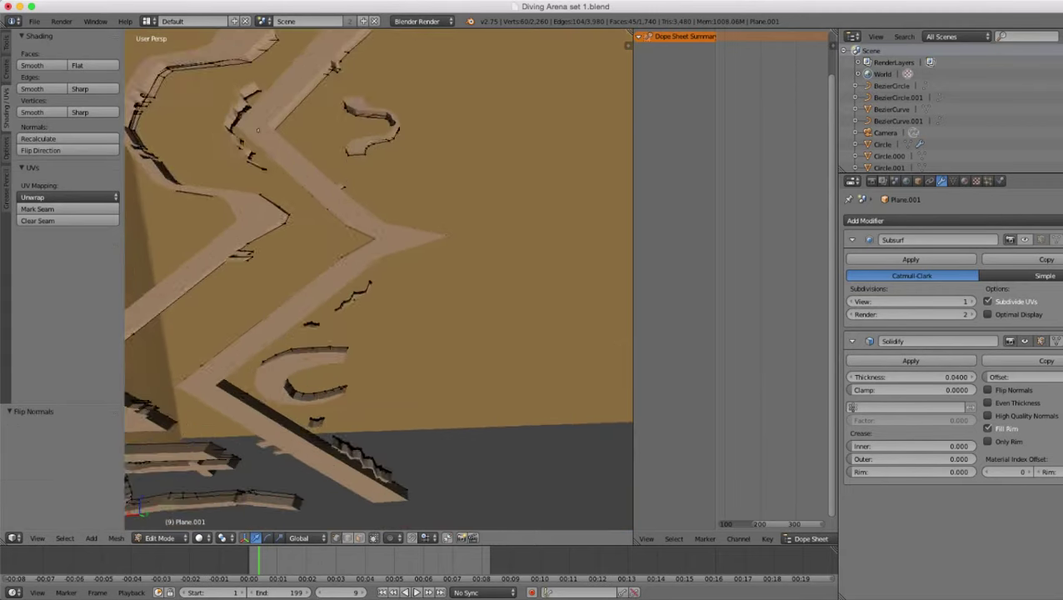
scroll(379, 279, "up", 3)
scroll(379, 279, "down", 3)
key("Tab")
scroll(380, 279, "down", 5)
middle_click_drag(466, 283, 259, 237)
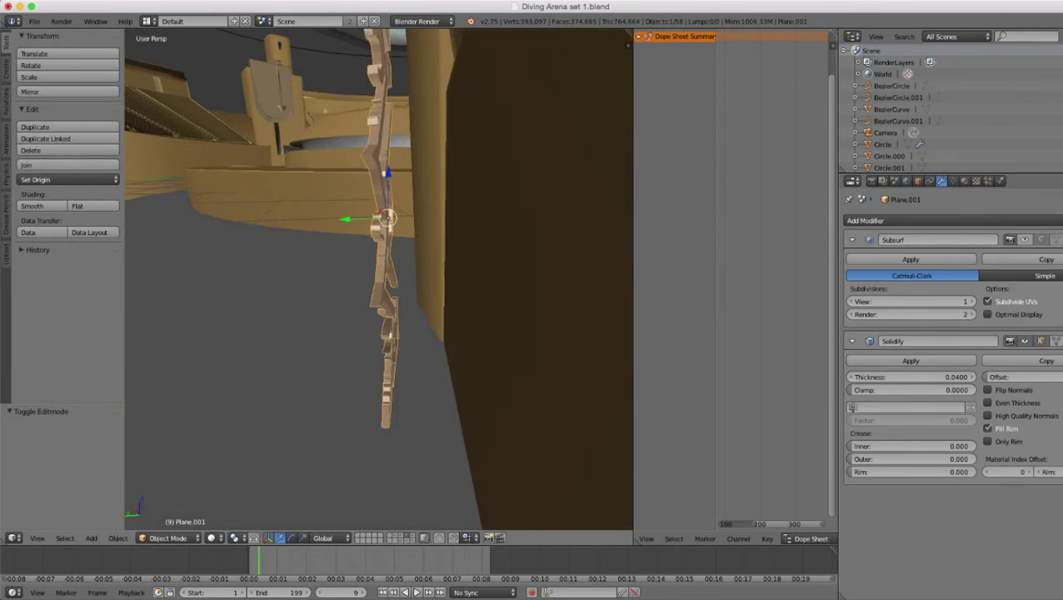
scroll(379, 279, "up", 2)
left_click_drag(348, 237, 429, 234)
middle_click_drag(430, 234, 583, 243)
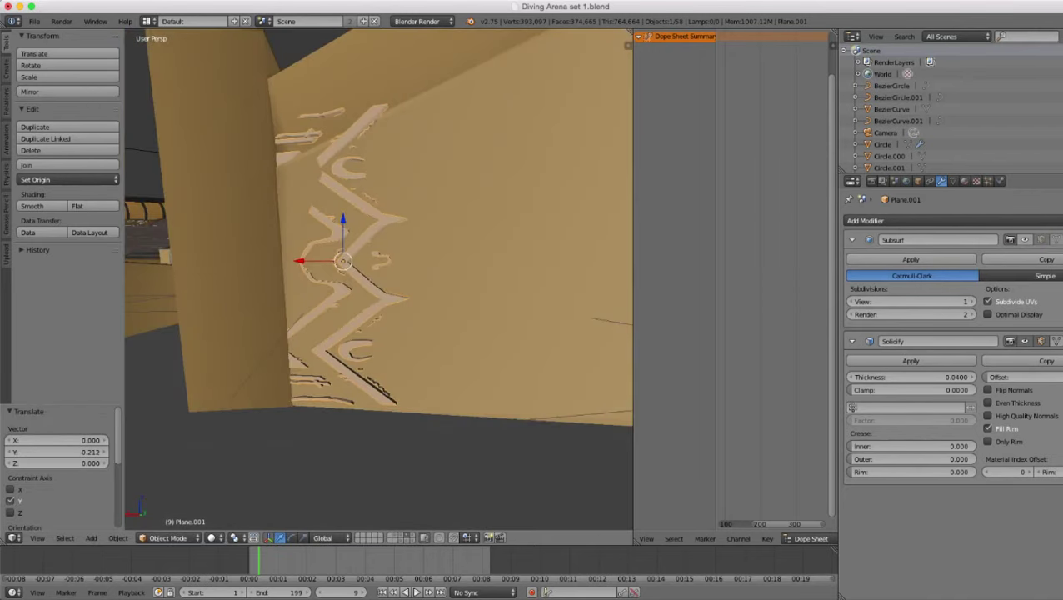
- Slide the emblem about -0.25 along the global X axis, away from the pillar, and 0.099 along the global Y axis
middle_click_drag(436, 250, 484, 246, "shift")
left_click_drag(349, 257, 411, 256)
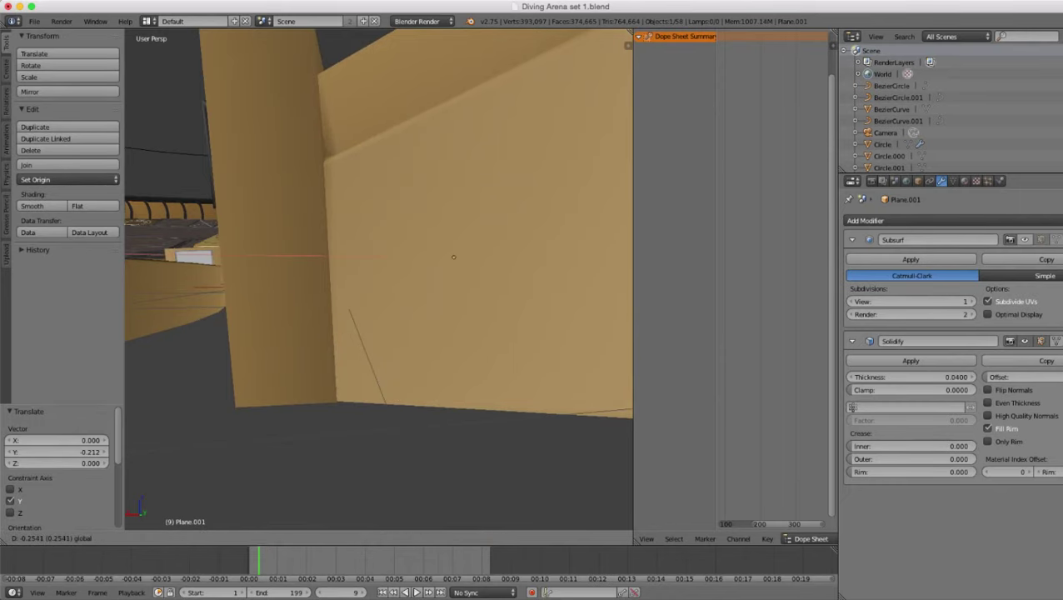
middle_click_drag(411, 256, 447, 280)
left_click_drag(456, 235, 472, 240)
scroll(473, 240, "down", 2)
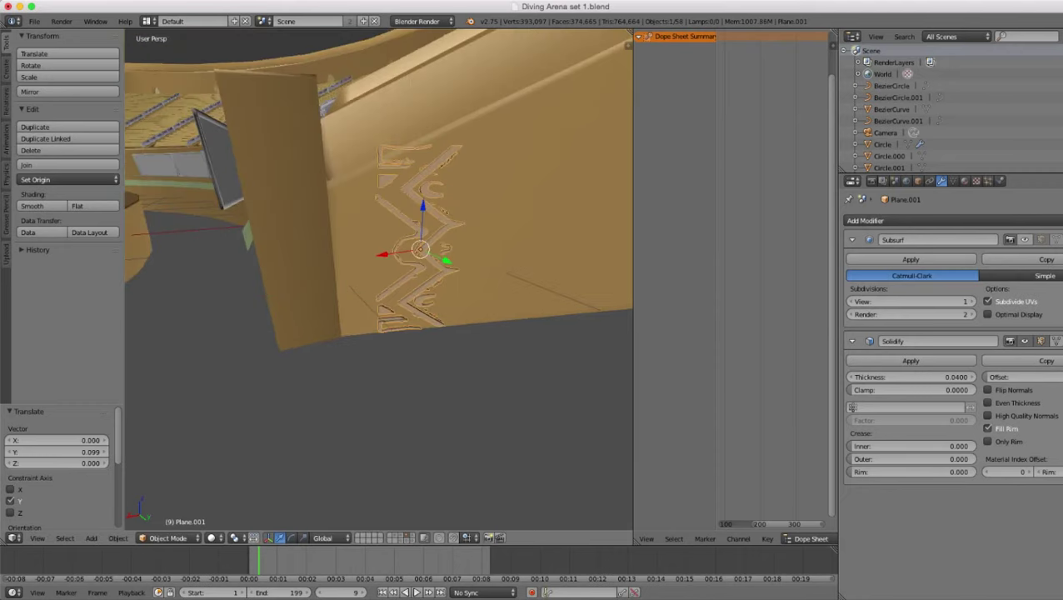
- Move the emblem about 0.14 along its local X axis, farther from the pillar
middle_click_drag(473, 240, 465, 296)
scroll(427, 207, "up", 2)
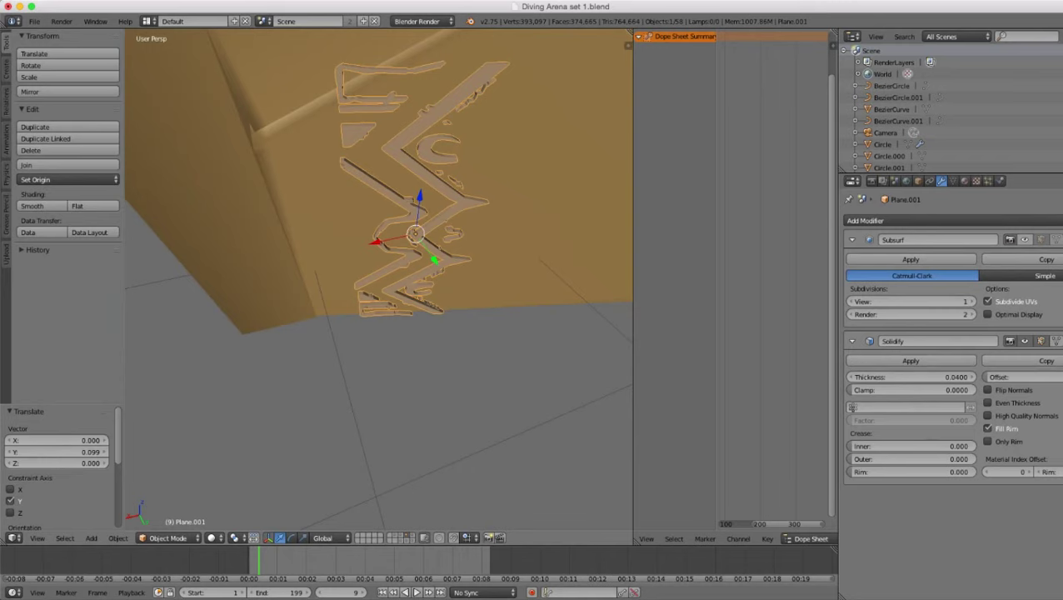
key("g")
key("y")
key("y")
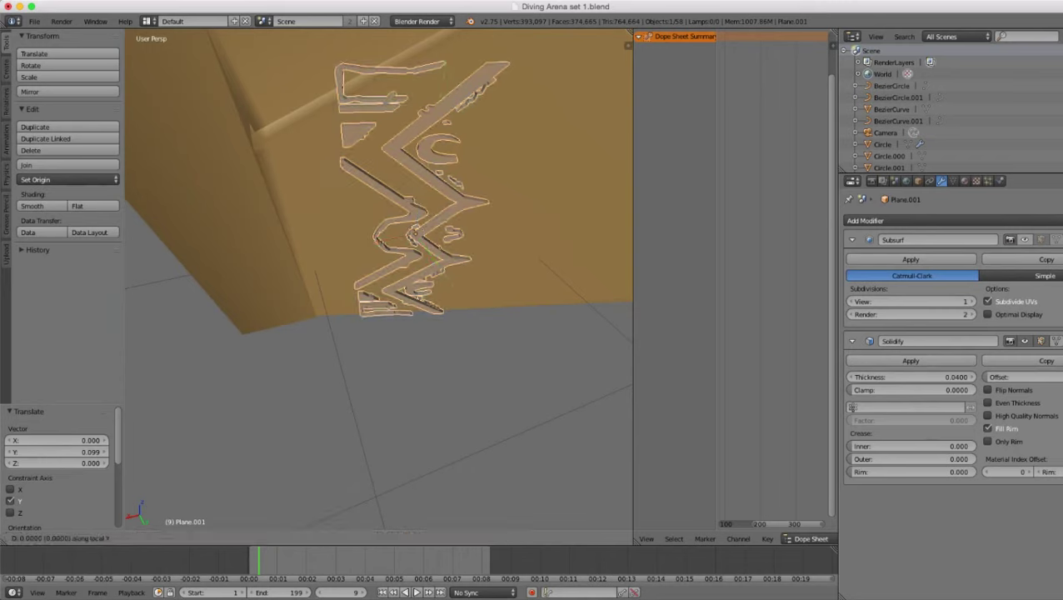
key("x")
key("x")
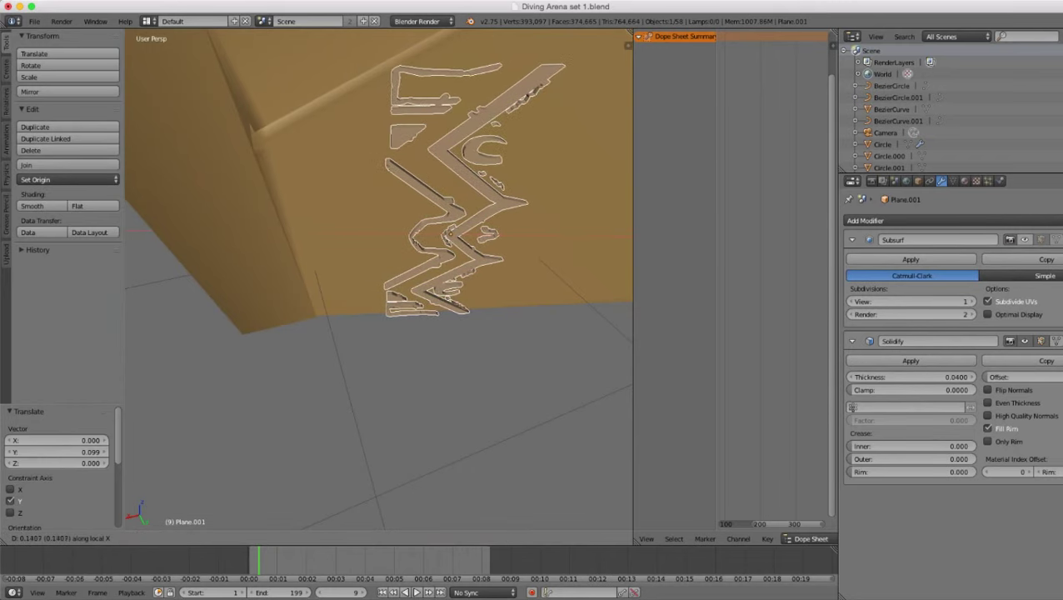
key("Return")
- Move the emblem about -0.034 along its local Z axis to seat it against the side wall
middle_click_drag(465, 291, 321, 282)
scroll(375, 279, "up", 3)
scroll(375, 279, "down", 2)
scroll(321, 281, "up", 2)
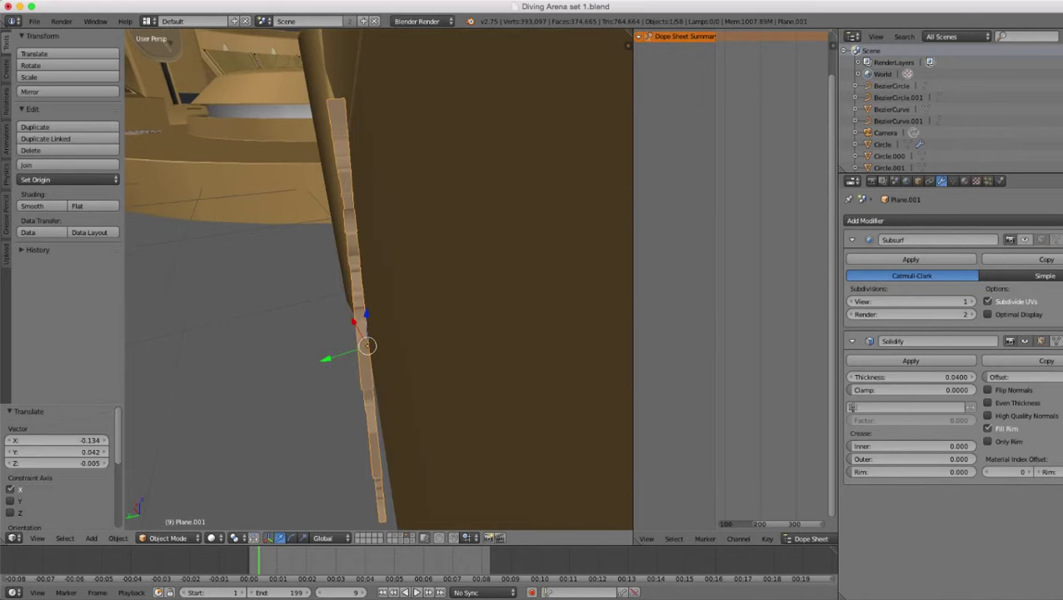
key("g")
key("y")
key("y")
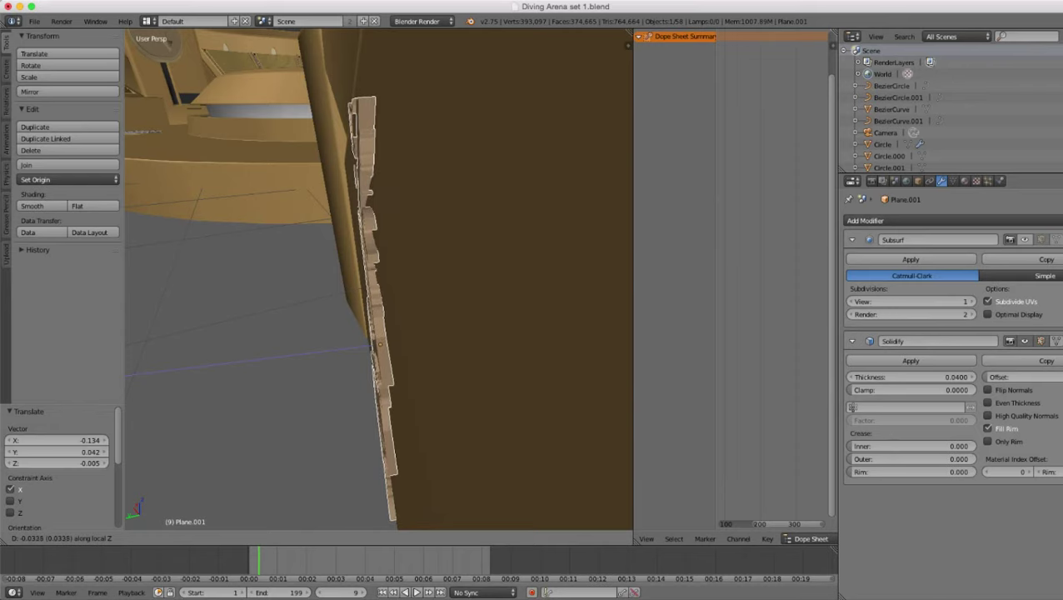
key("Return")
- Shift the emblem about 0.08 along its local X axis, farther along the wall from the pillar
scroll(379, 279, "down", 2)
middle_click_drag(333, 308, 485, 287)
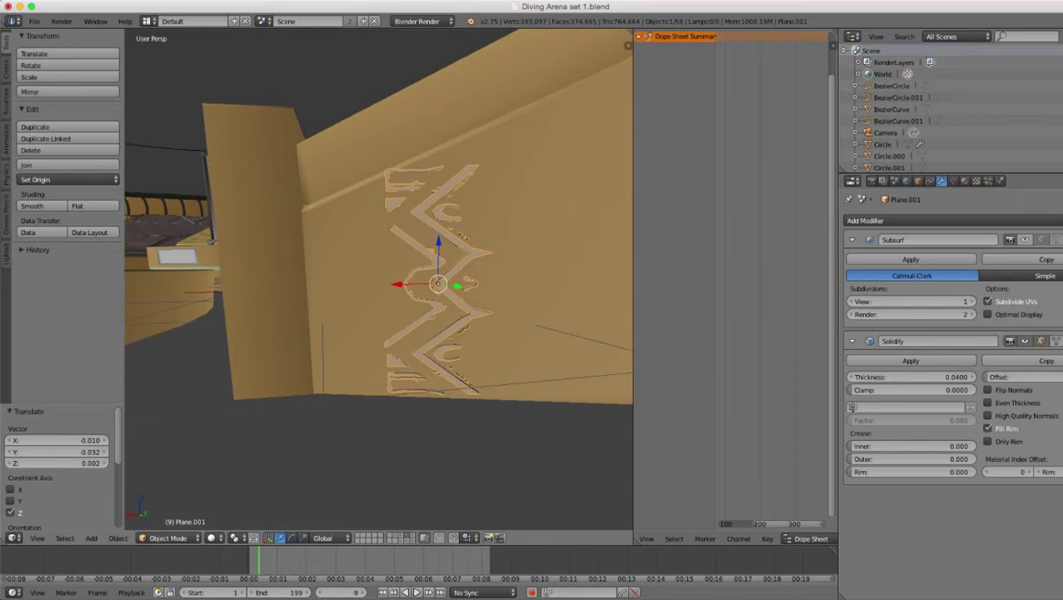
key("g")
key("x")
key("x")
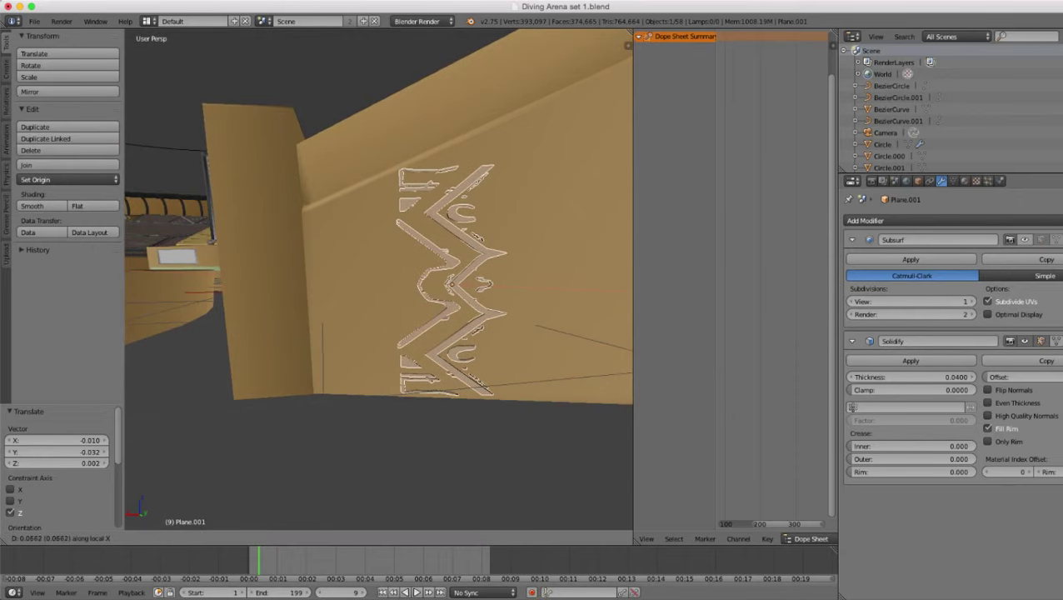
left_click(492, 287)
scroll(491, 288, "down", 3)
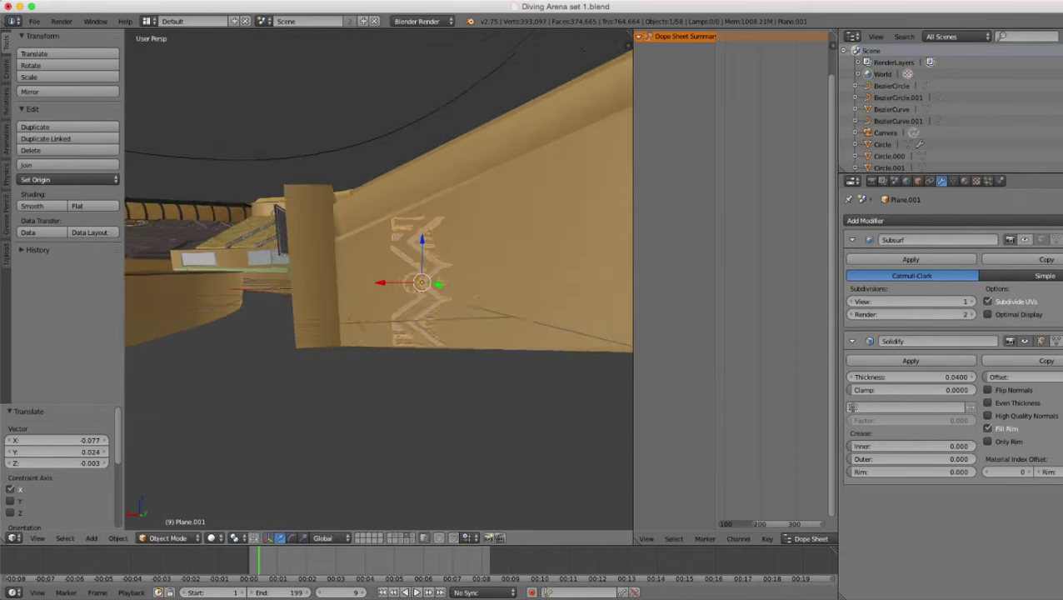
- Rotate the emblem -0.442° in the current view to straighten it on the side wall
mouse_move(492, 287)
middle_mouse_down()
mouse_move(458, 350)
mouse_move(488, 279)
mouse_move(497, 275)
mouse_move(510, 301)
mouse_move(498, 329)
mouse_move(506, 293)
middle_mouse_up()
scroll(458, 350, "up", 2)
scroll(498, 329, "down", 2)
scroll(499, 329, "up", 2)
scroll(507, 293, "up", 1)
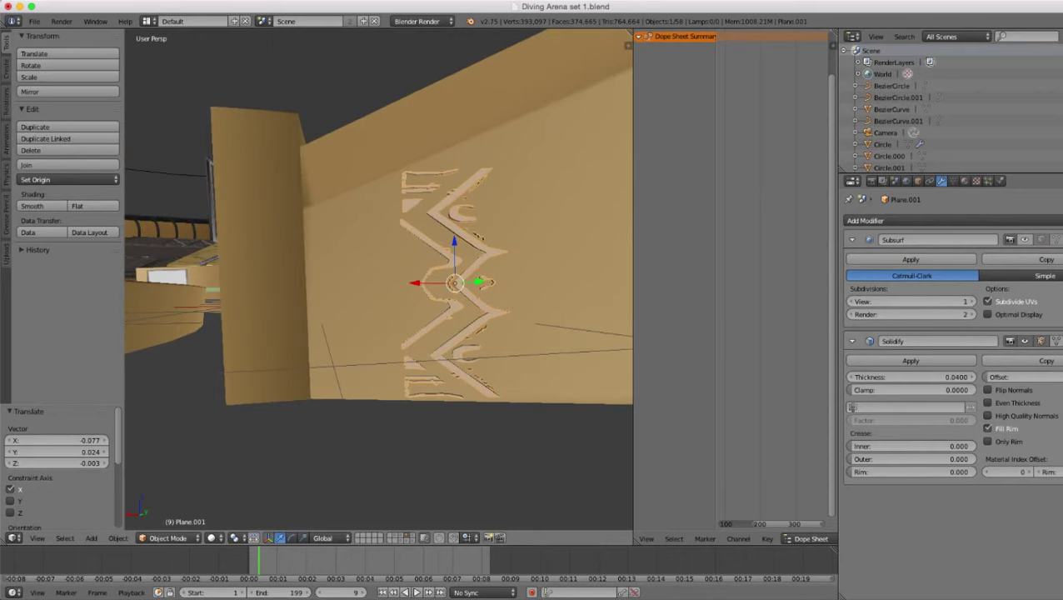
key("r")
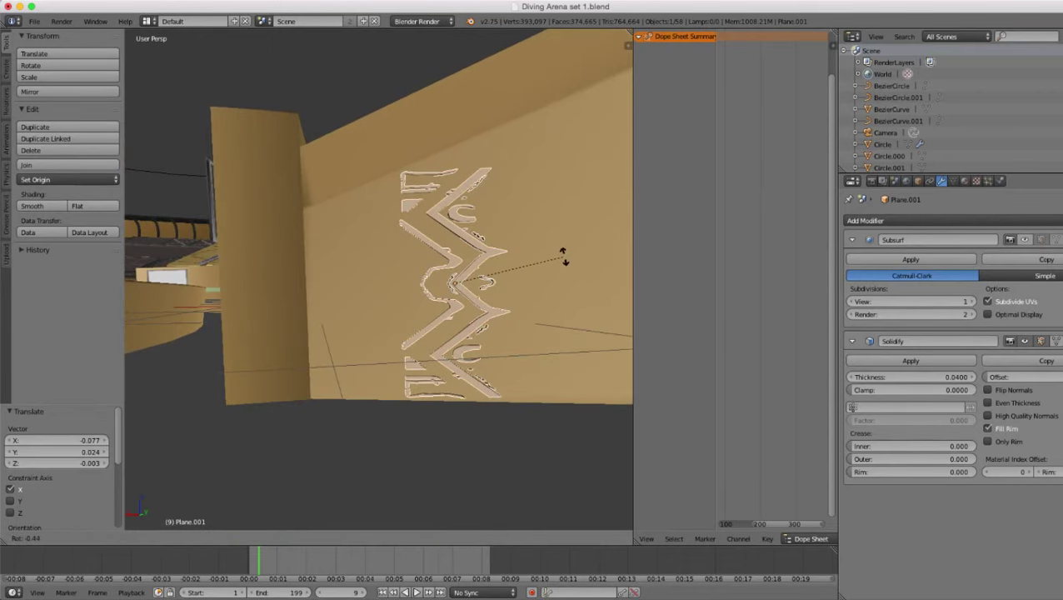
left_click(565, 257)
scroll(564, 257, "down", 2)
middle_click_drag(564, 256, 560, 321)
scroll(560, 321, "up", 2)
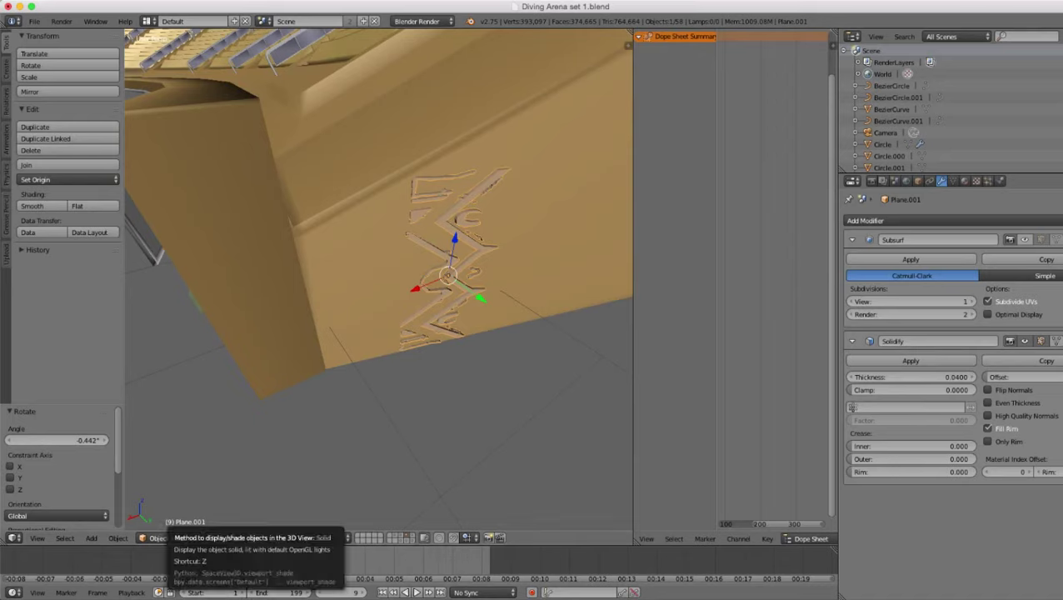
key("super+Tab")
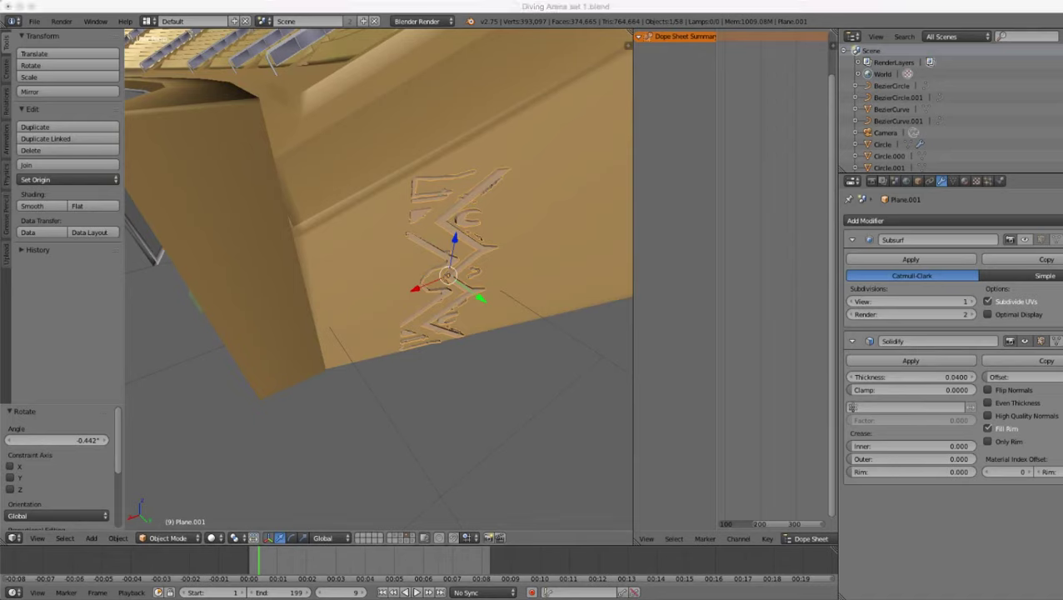
key("super+Tab")
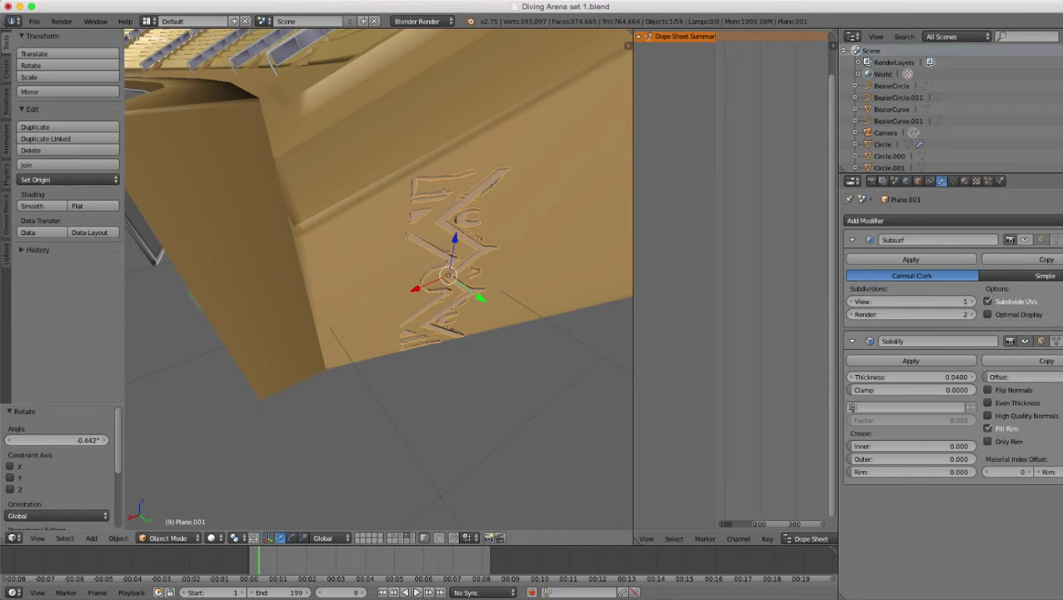
scroll(378, 279, "up", 3)
scroll(378, 279, "down", 2)
middle_click_drag(500, 321, 499, 283)
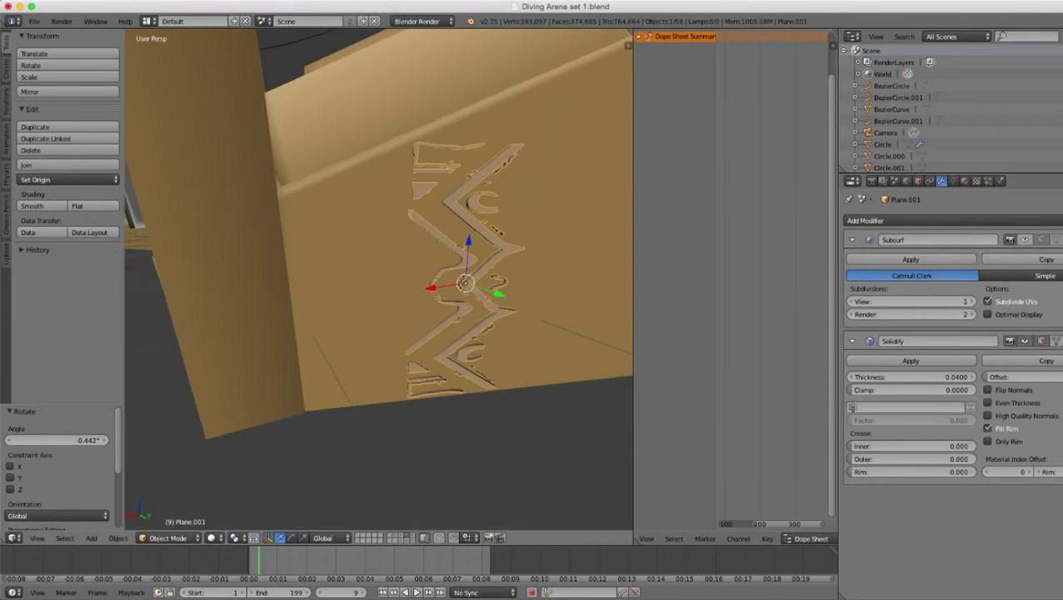
- Select the entrance side wall behind the emblem and enter Edit Mode on it
right_click(366, 279)
scroll(367, 279, "up", 2)
key("Tab")
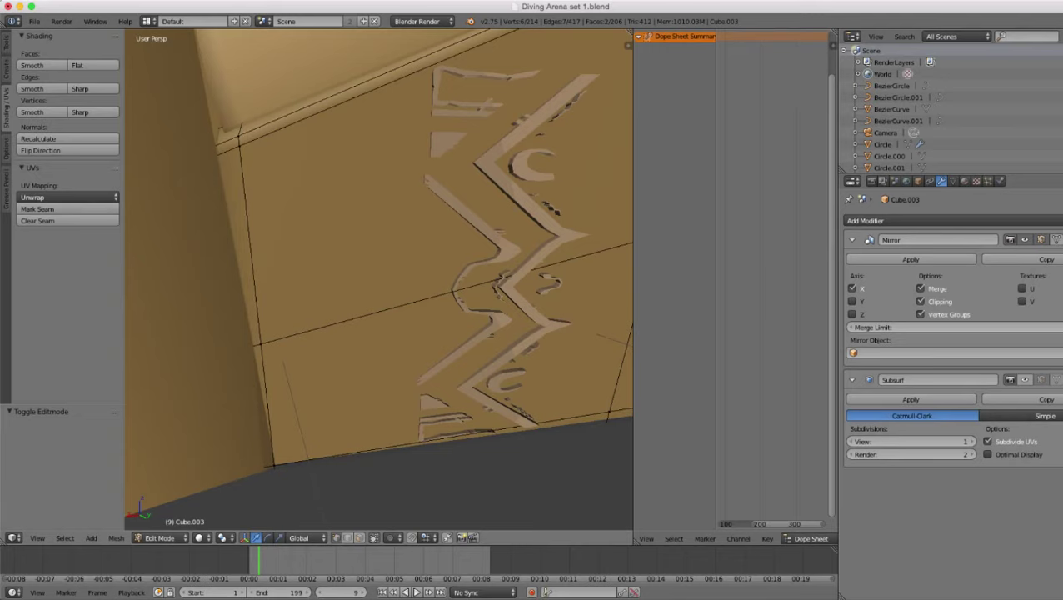
scroll(378, 279, "down", 1)
key("super+Tab")
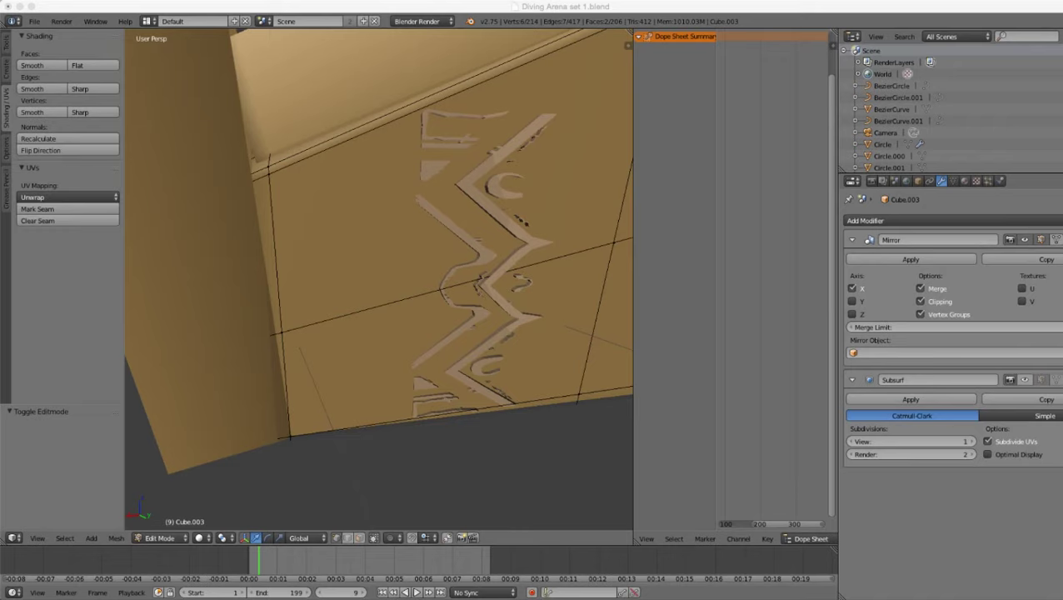
key("super+Tab")
scroll(378, 279, "down", 2)
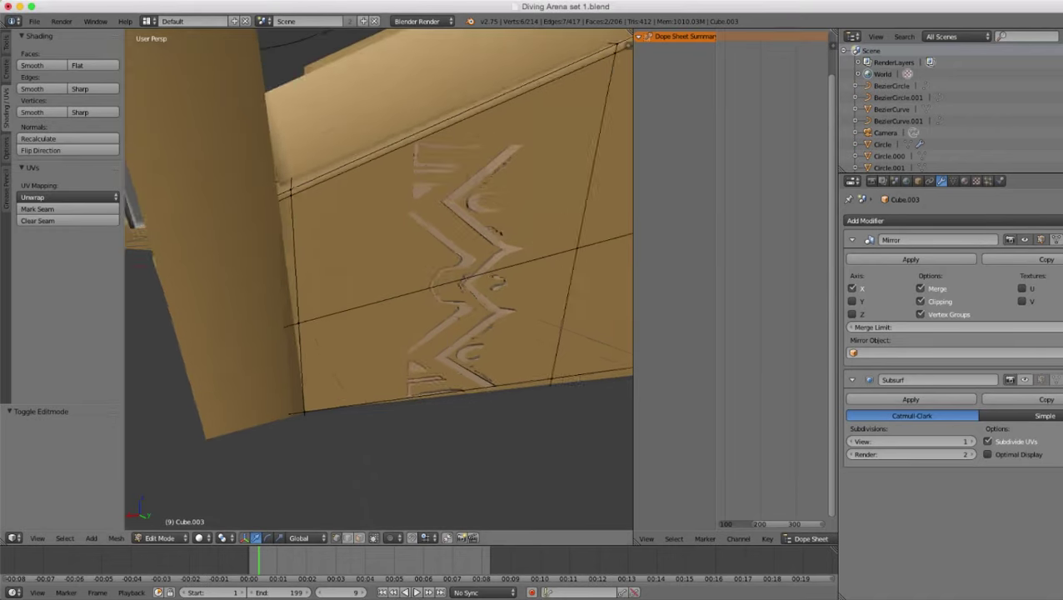
- Select the three vertices of the wall's vertical edge beside the pillar, leaving out the uppermost rim vertex
right_click(308, 213)
right_click(308, 206, "shift")
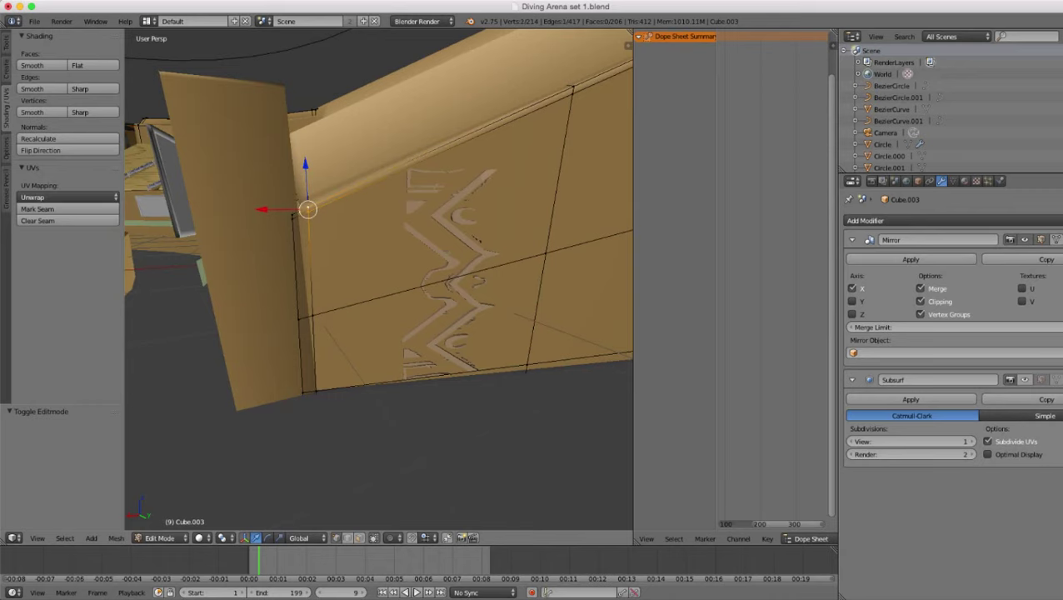
right_click(313, 317, "shift")
right_click(316, 391, "shift")
key("z")
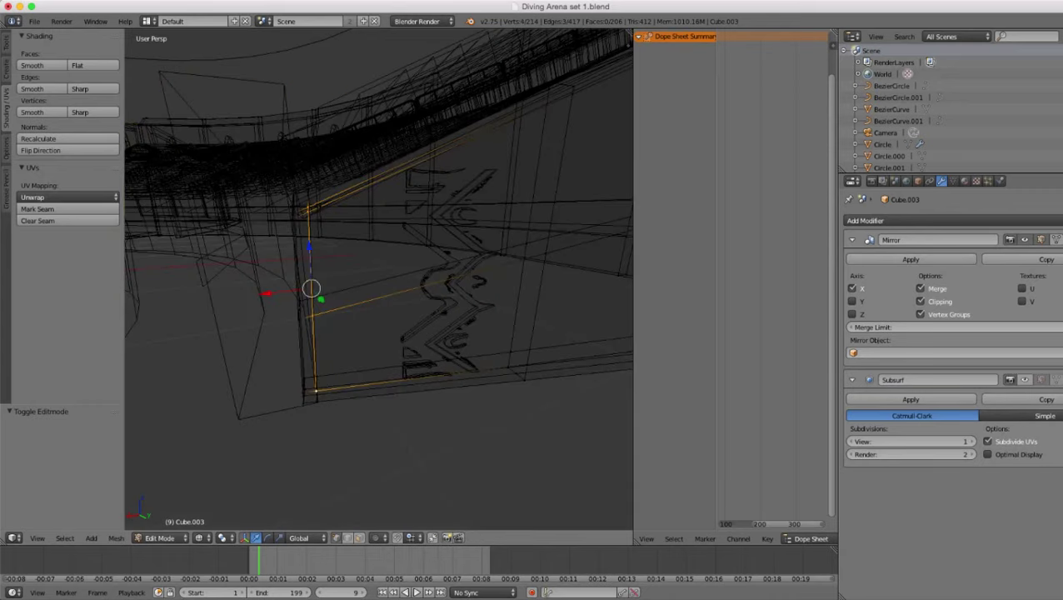
mouse_move(316, 389)
middle_mouse_down()
mouse_move(319, 354)
mouse_move(353, 350)
mouse_move(387, 405)
mouse_move(338, 350)
mouse_move(321, 345)
mouse_move(318, 360)
mouse_move(365, 328)
mouse_move(395, 341)
mouse_move(405, 380)
middle_mouse_up()
key("z")
scroll(354, 350, "up", 2)
scroll(370, 378, "up", 2)
scroll(387, 405, "down", 4)
scroll(397, 343, "up", 6)
key("z")
key("z")
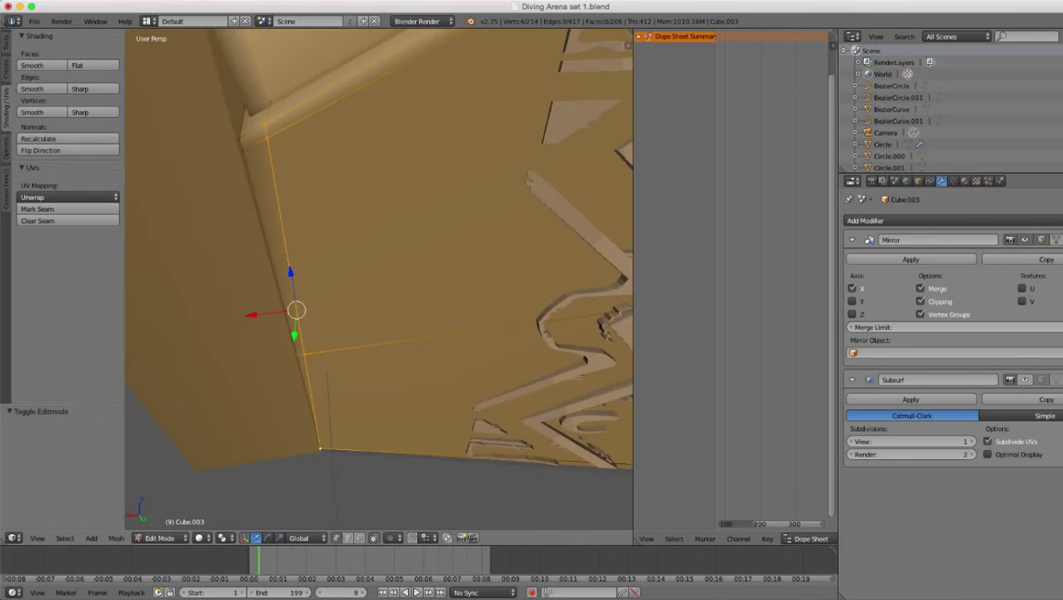
right_click(266, 125, "shift")
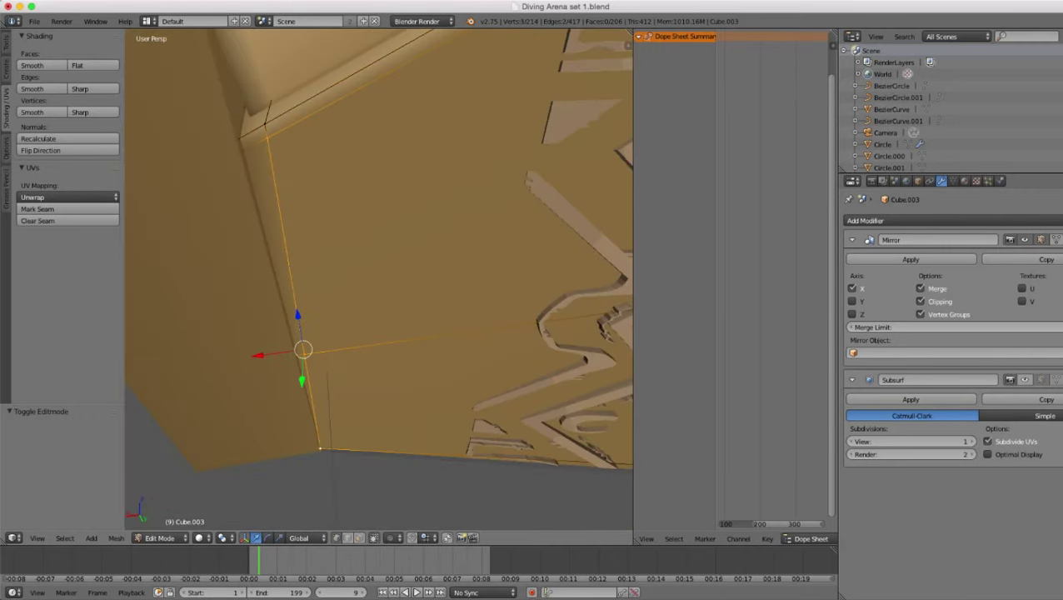
- Duplicate the selected vertical edge, offsetting the copy -0.048 along global X and 0.009 along global Y
middle_click_drag(266, 125, 292, 143)
key("shift+d")
key("x")
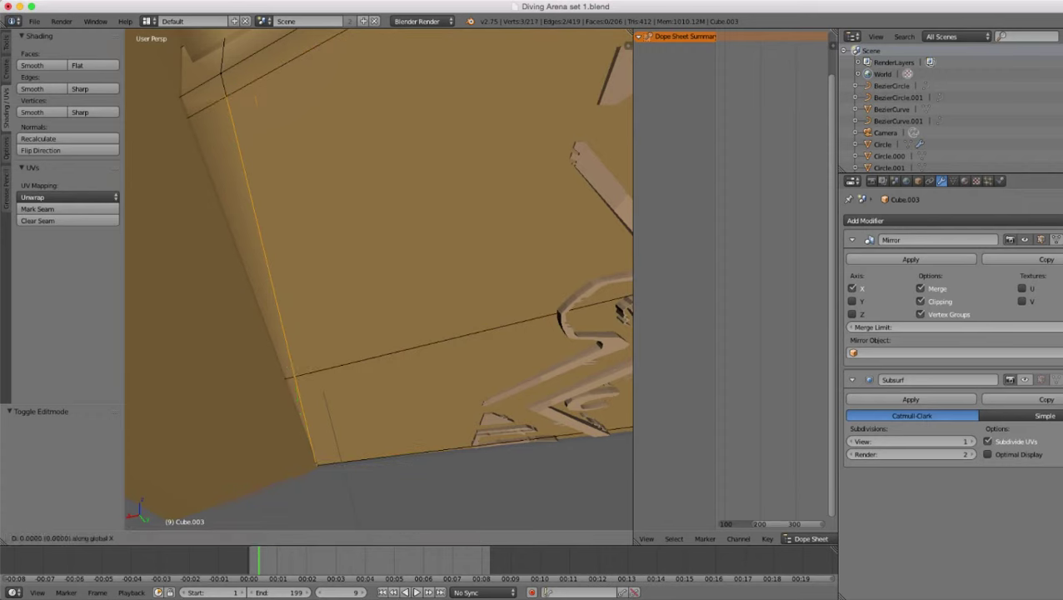
key("Return")
key("z")
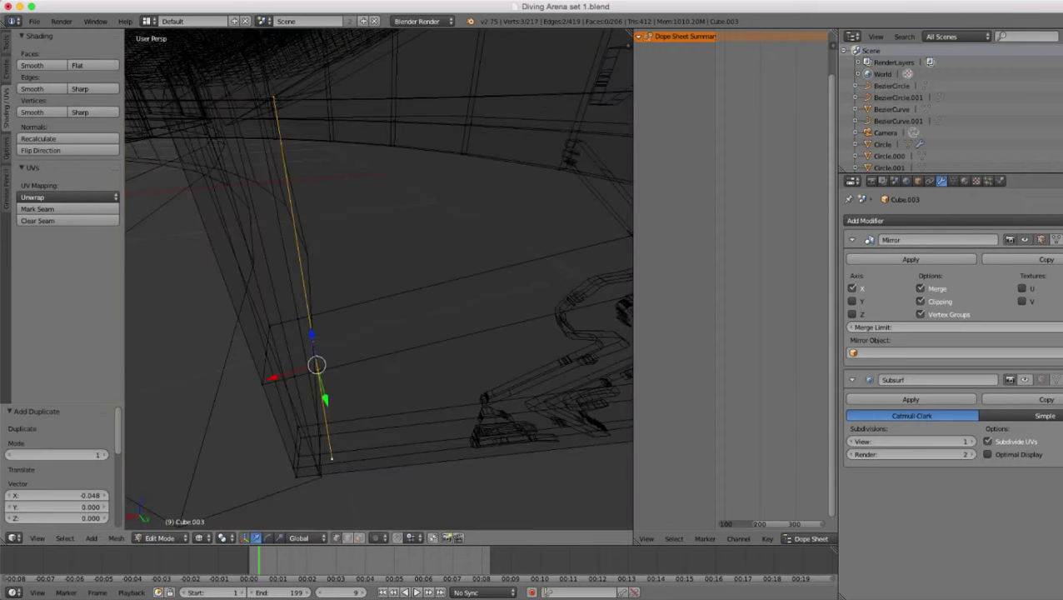
key("g")
key("y")
key("Return")
key("z")
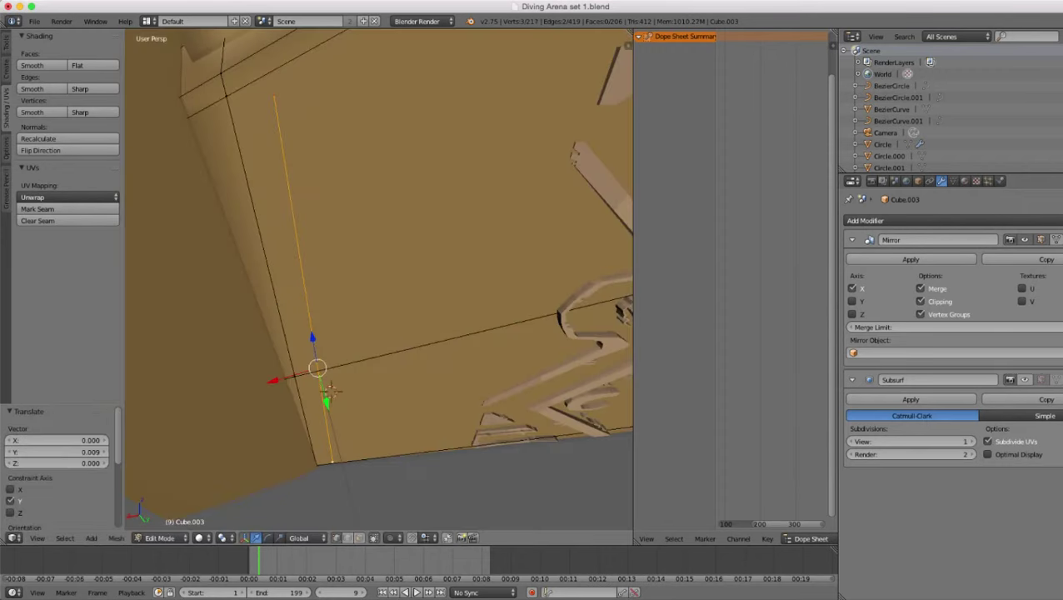
scroll(380, 333, "down", 2)
mouse_move(379, 333)
middle_mouse_down()
mouse_move(471, 330)
mouse_move(379, 333)
middle_mouse_up()
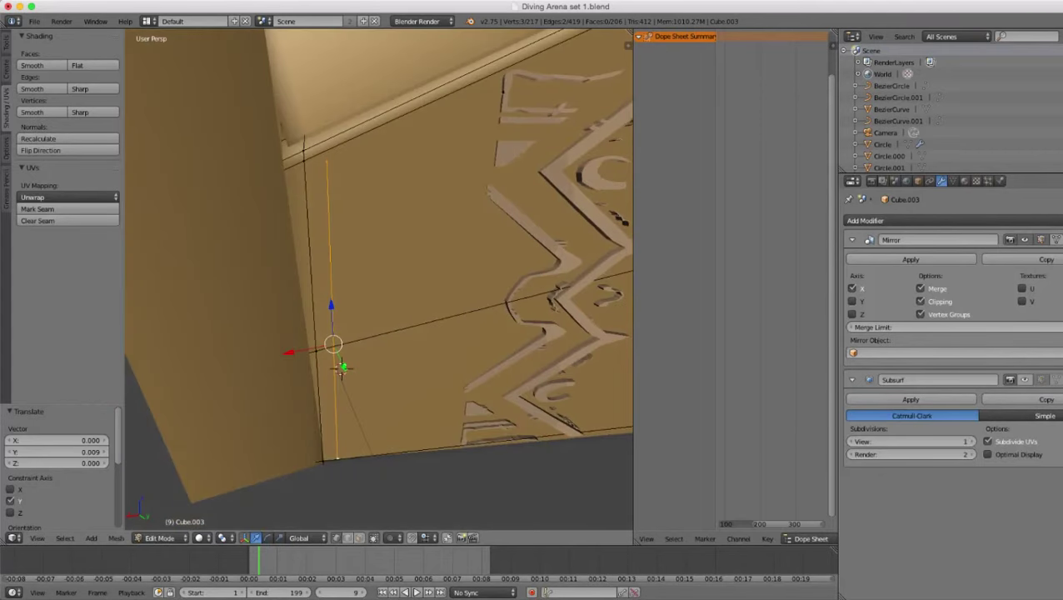
middle_click_drag(341, 372, 333, 367)
key("s")
key("x")
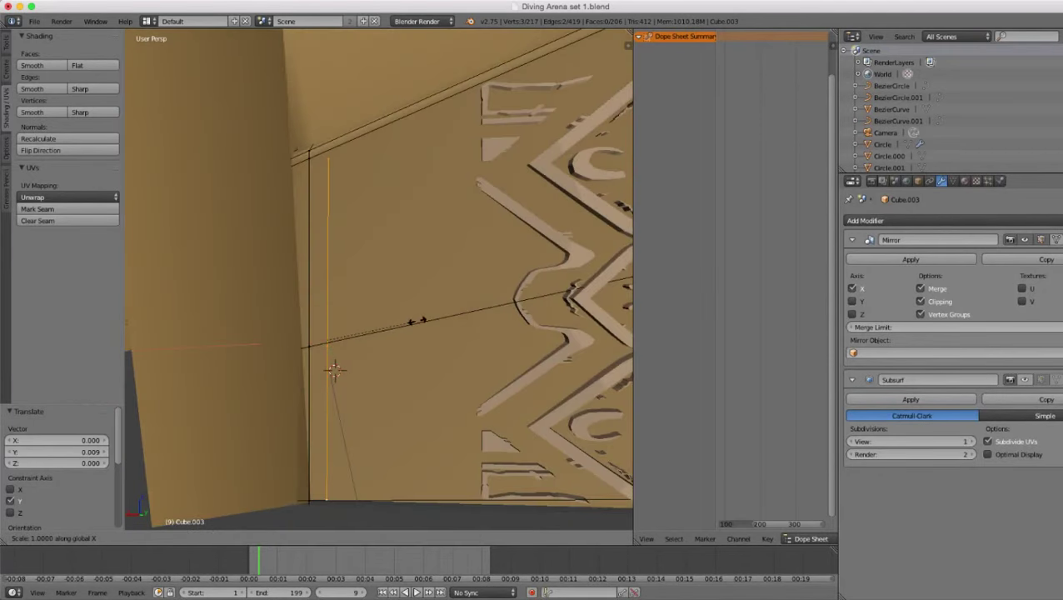
key("Escape")
scroll(418, 321, "down", 2)
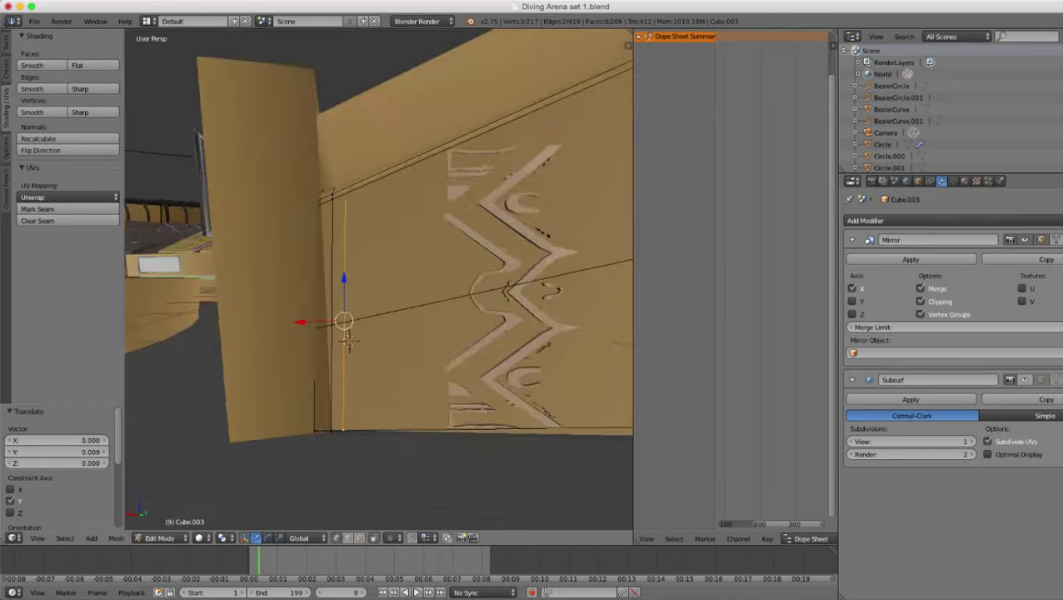
- Leave Edit Mode on the entrance side wall, select the stands object containing the pillar, and enter Edit Mode on it
key("z")
key("z")
middle_click_drag(419, 321, 423, 301)
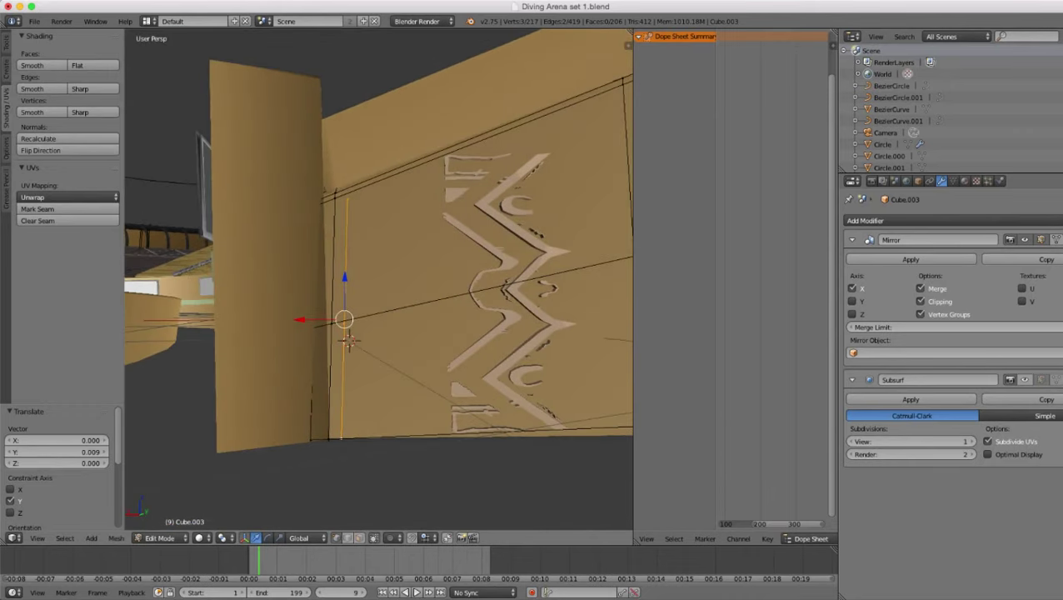
scroll(379, 283, "down", 1)
scroll(379, 283, "up", 1)
key("Tab")
right_click(288, 241)
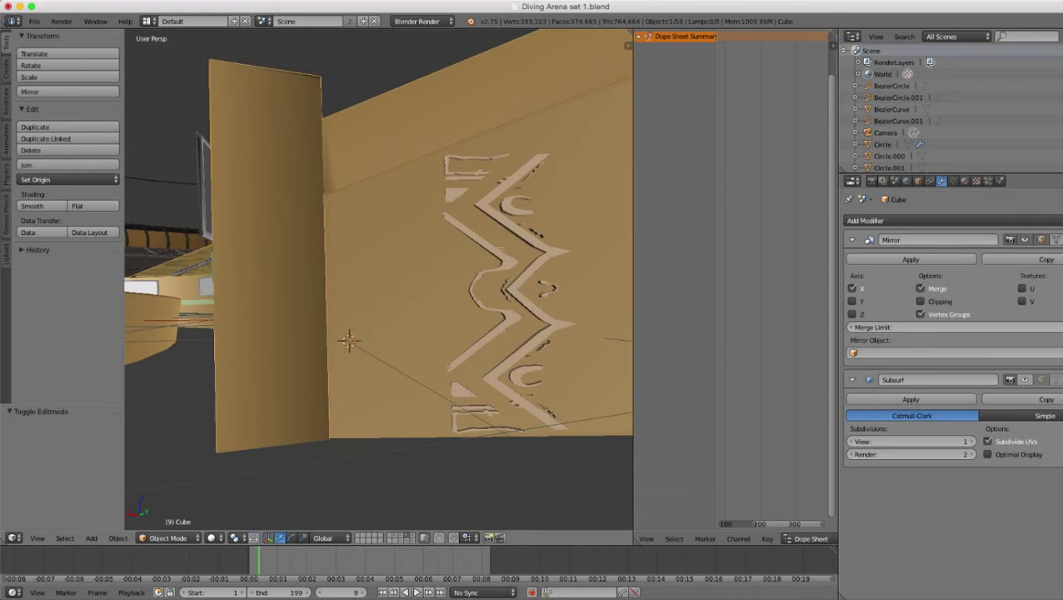
key("Tab")
- Try selecting the lower edge loop of the stands' curved inner wall in wireframe, adding the pillar's base corner with circle selection
key("z")
mouse_move(333, 242)
middle_mouse_down()
mouse_move(337, 287)
mouse_move(376, 289)
middle_mouse_up()
right_click(306, 370, "alt")
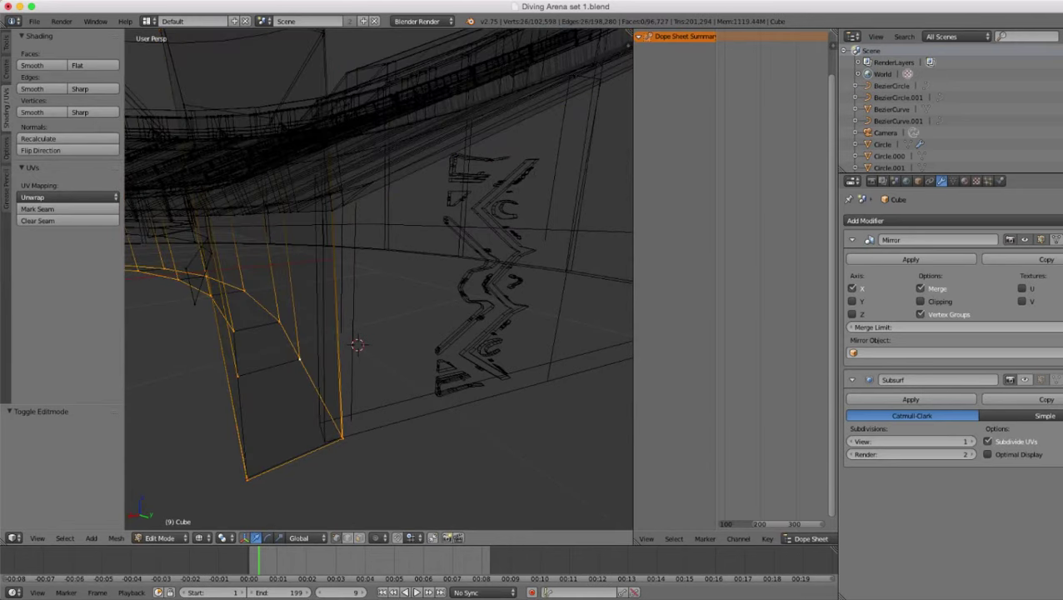
scroll(379, 280, "down", 2)
scroll(380, 279, "up", 3)
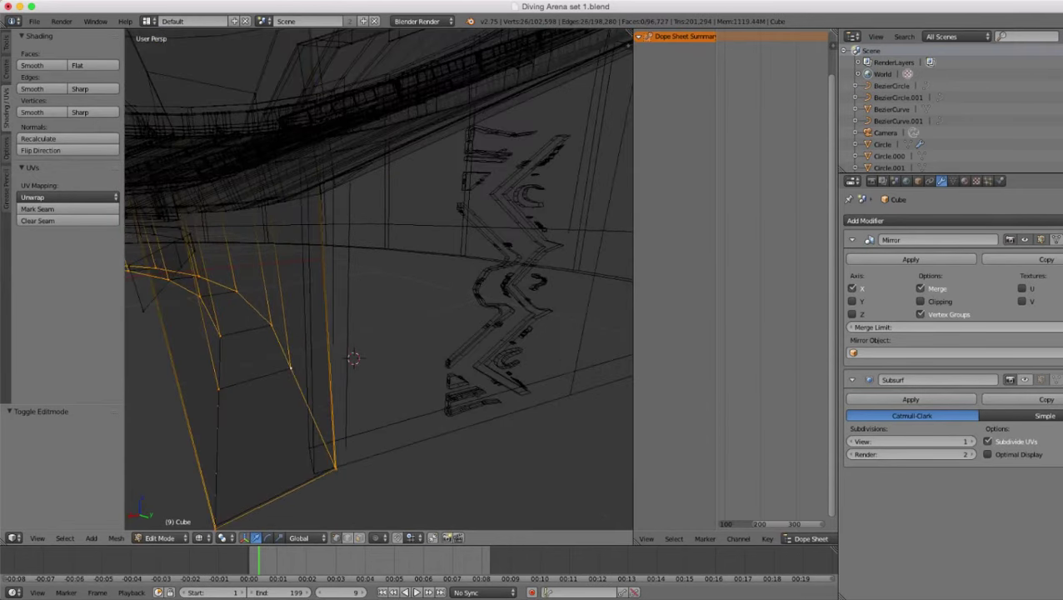
key("c")
left_click(343, 459)
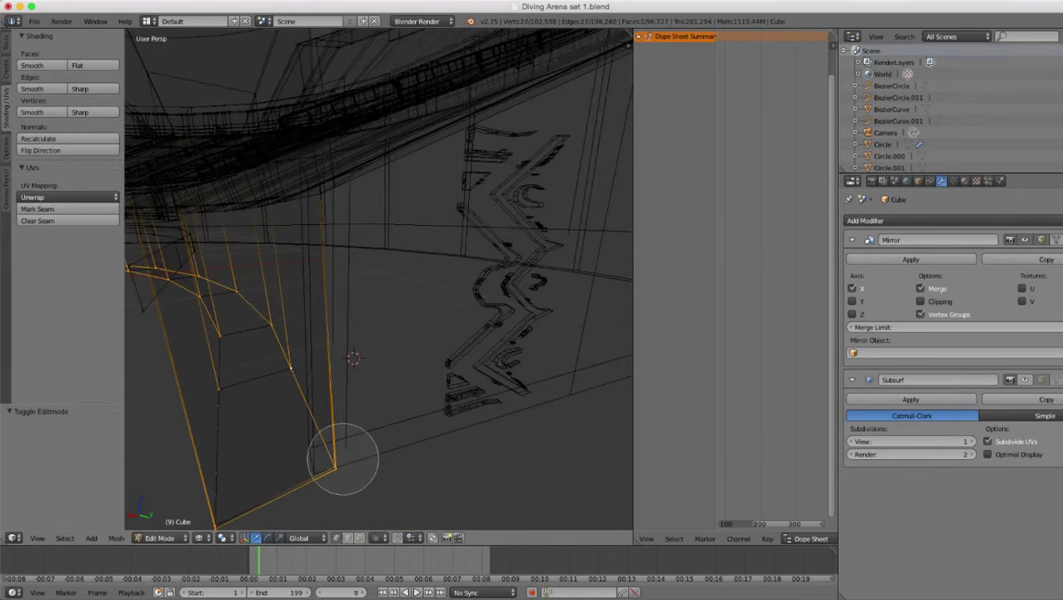
key("Escape")
scroll(379, 279, "down", 5)
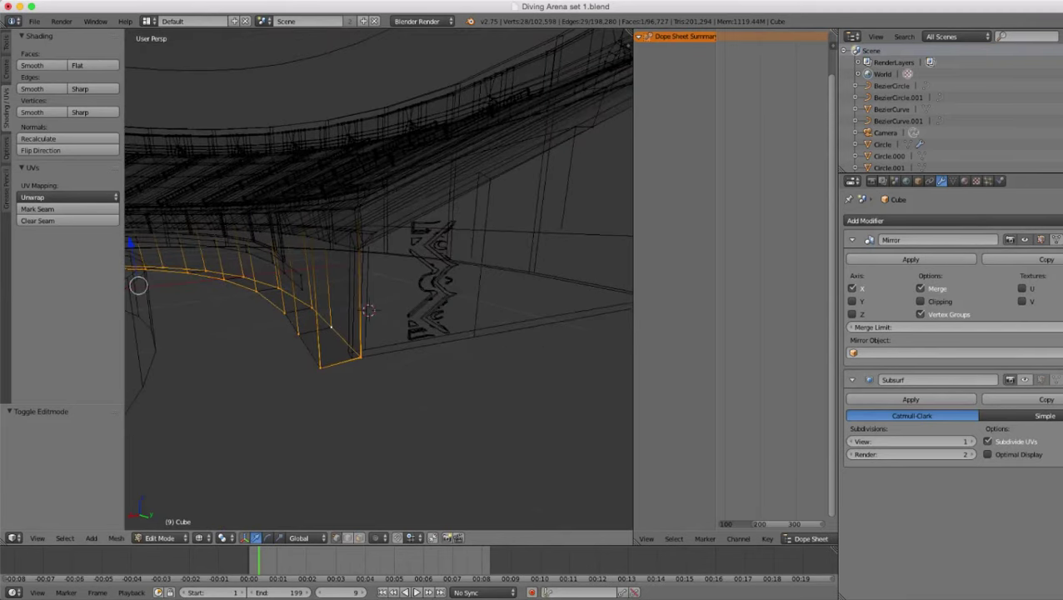
- Trim the selection at the pillar's base corner with circle selection, and clear the entire selection
scroll(380, 280, "up", 1)
key("c")
mouse_move(263, 358)
middle_mouse_down()
mouse_move(304, 395)
mouse_move(233, 371)
middle_mouse_up()
key("Escape")
scroll(290, 389, "down", 7)
key("z")
scroll(379, 279, "up", 5)
key("z")
middle_click_drag(317, 358, 367, 315)
key("z")
key("z")
scroll(379, 279, "up", 3)
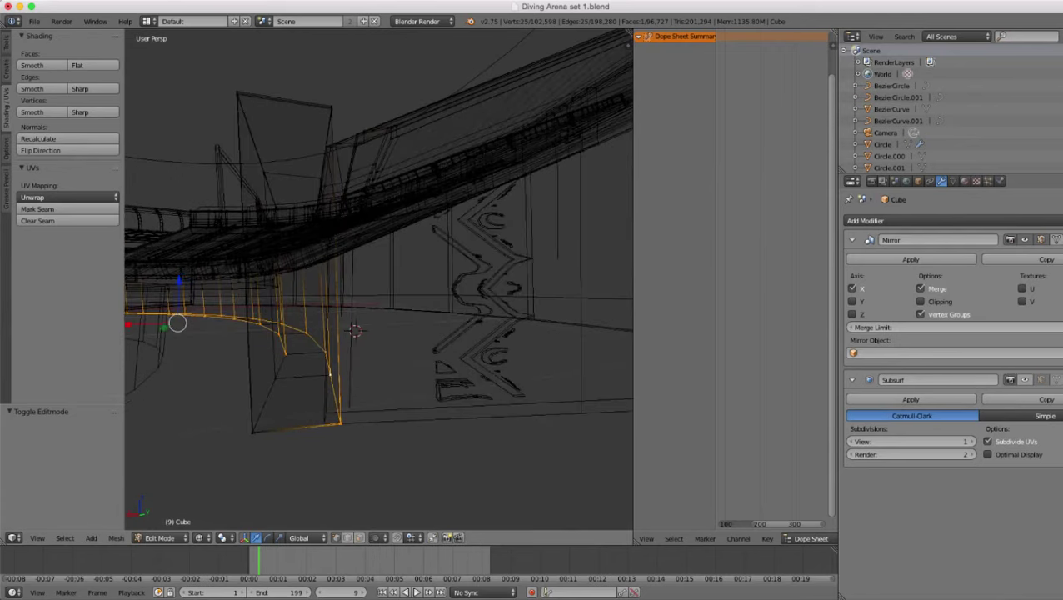
right_click(282, 360, "alt")
key("a")
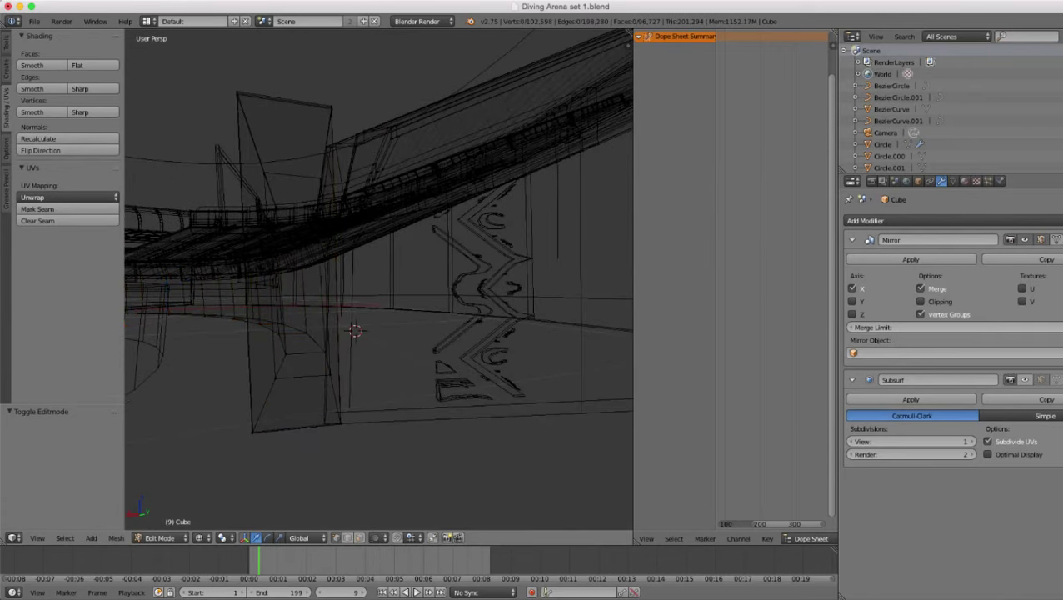
- Select both bottom edge loops of the stands' curved inner wall, leaving out the pillar's vertical edge
right_click(282, 363, "alt")
scroll(282, 363, "up", 2)
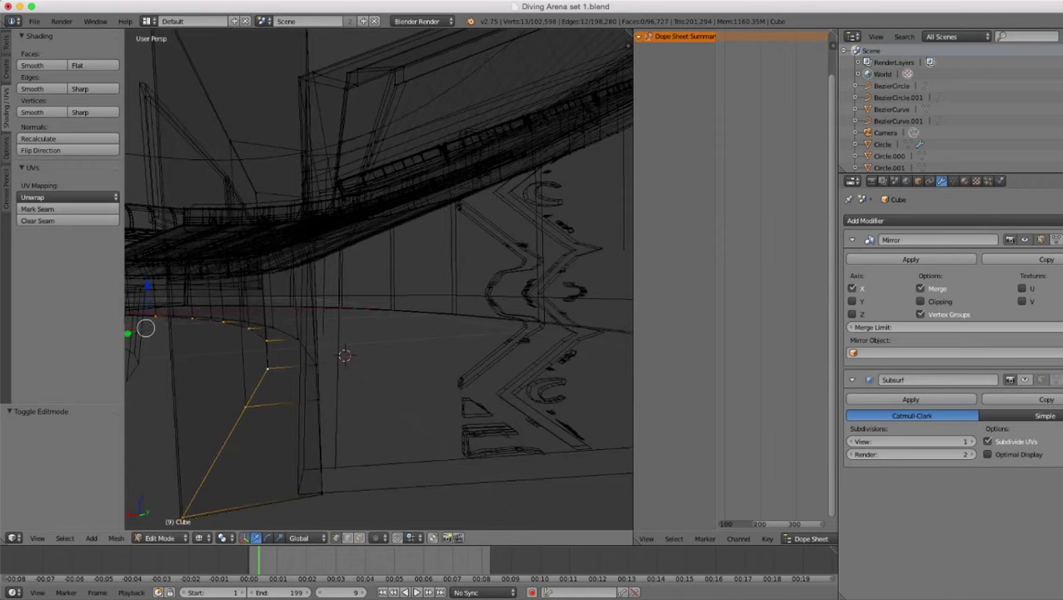
right_click(320, 492, "alt+shift")
right_click(320, 477, "alt+shift")
middle_click_drag(320, 477, 350, 492)
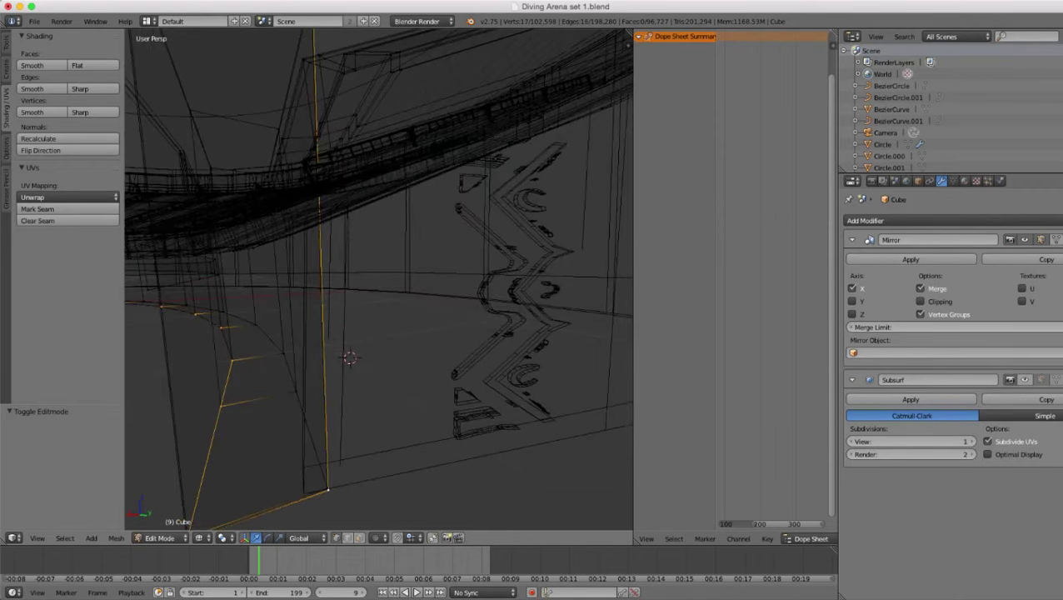
key("ctrl+z")
right_click(295, 390, "alt+shift")
scroll(295, 389, "down", 2)
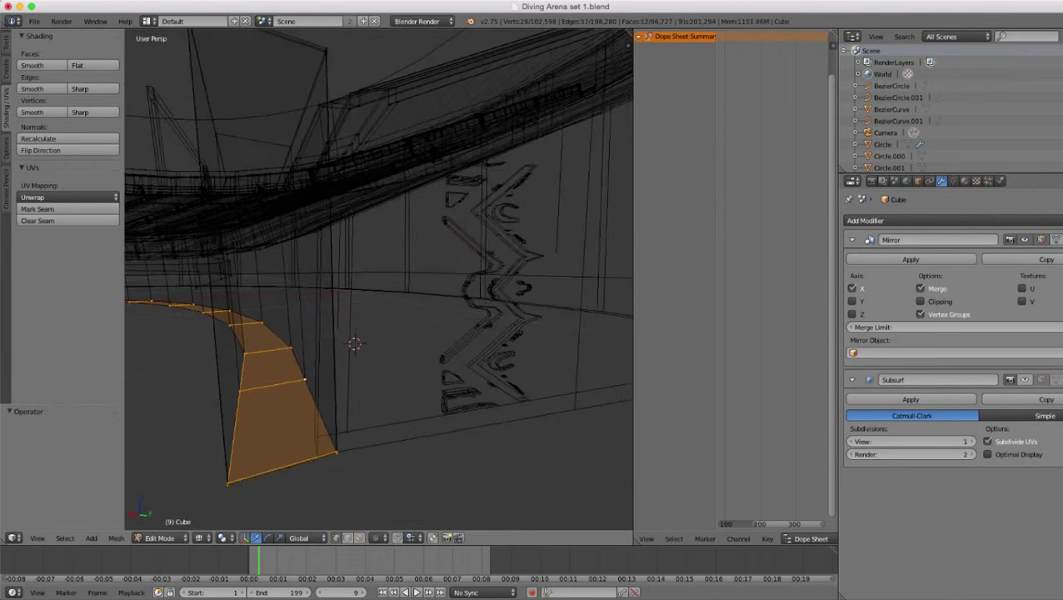
- Grow the curved wall's bottom selection by one ring to include the vertices at the upper ends of its vertical edges
scroll(295, 389, "up", 2)
key("ctrl+KP_Add")
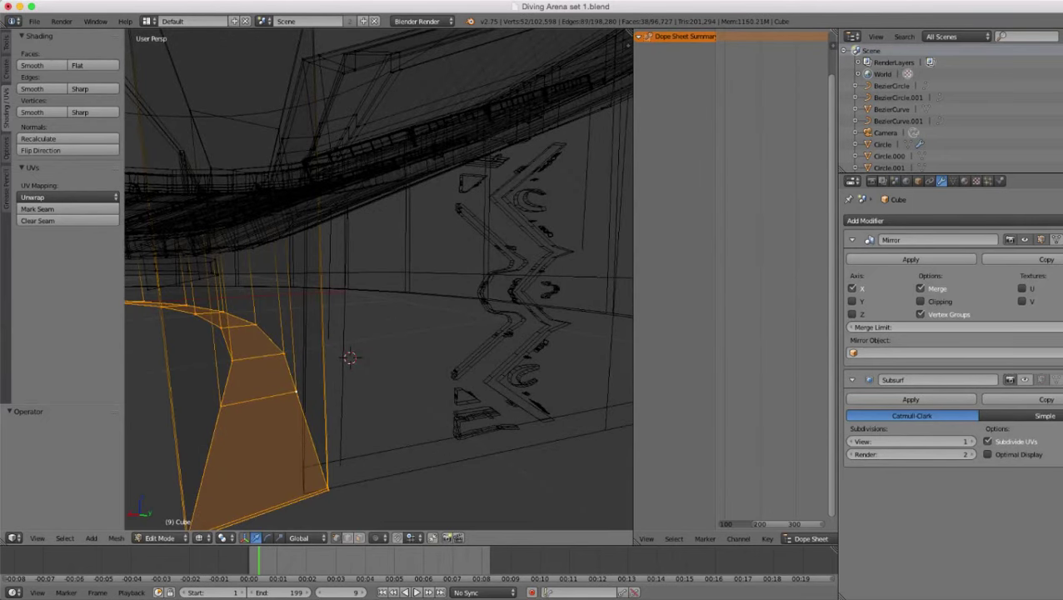
right_click(298, 395, "alt")
right_click(220, 408, "alt+shift")
mouse_move(220, 408)
middle_mouse_down()
mouse_move(232, 367)
mouse_move(243, 365)
middle_mouse_up()
key("z")
scroll(243, 364, "up", 1)
key("z")
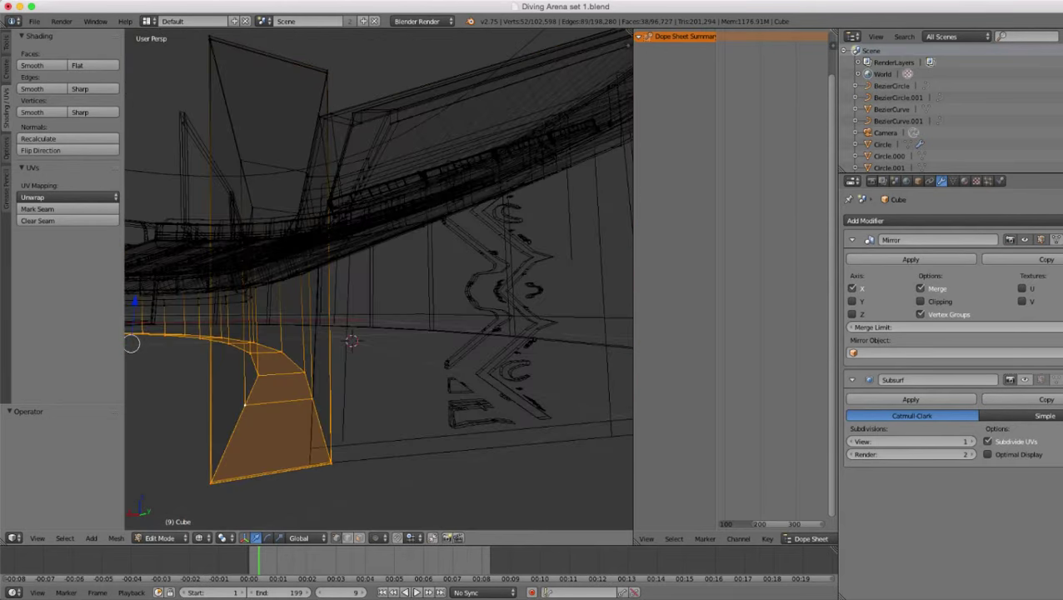
scroll(379, 279, "down", 1)
key("z")
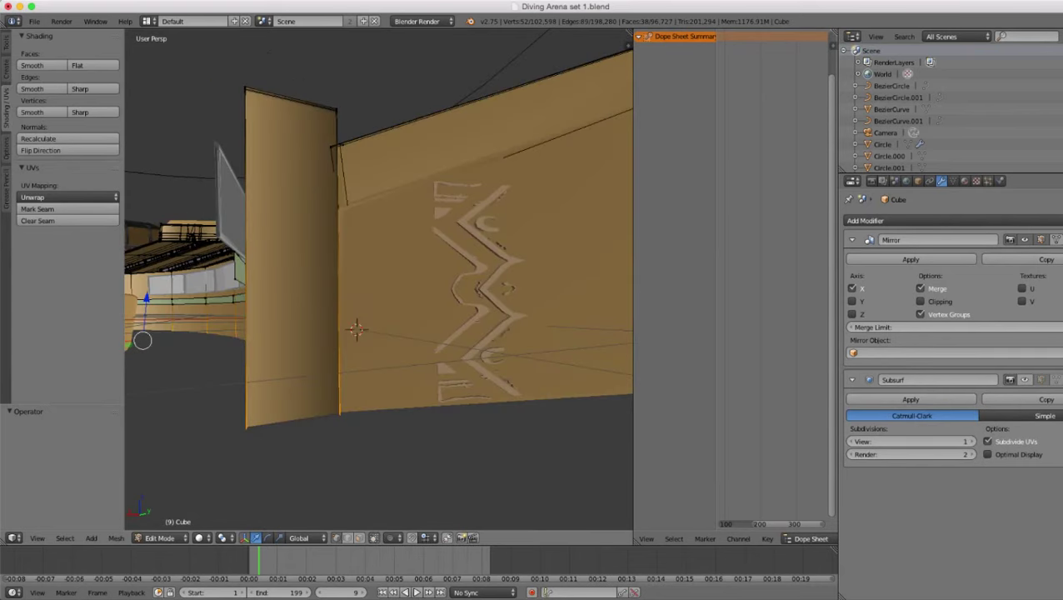
key("z")
scroll(379, 279, "down", 1)
scroll(379, 279, "up", 1)
key("z")
scroll(380, 279, "up", 1)
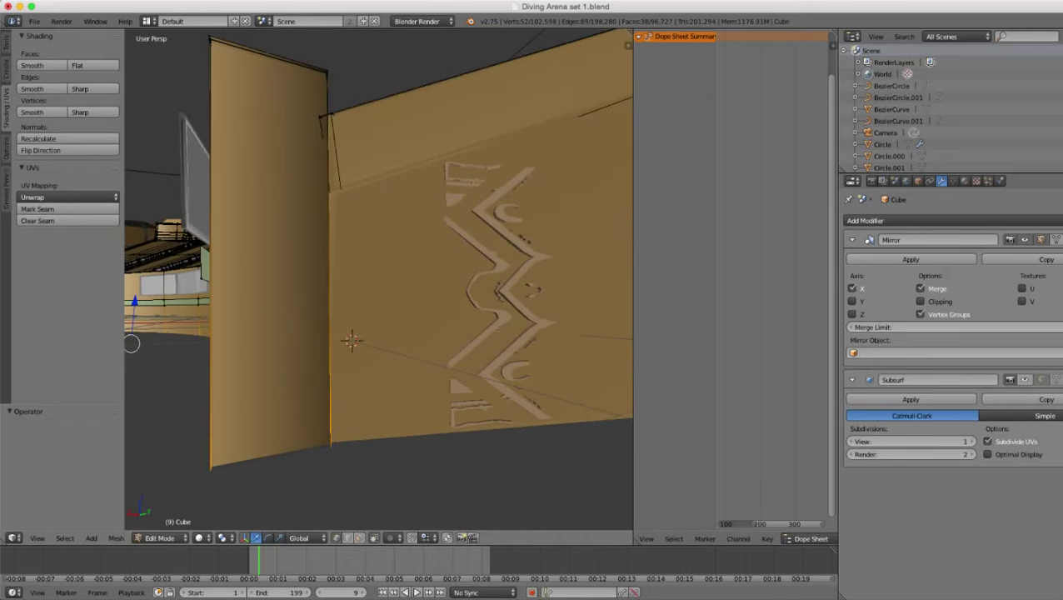
scroll(380, 279, "down", 1)
scroll(380, 279, "up", 1)
key("g")
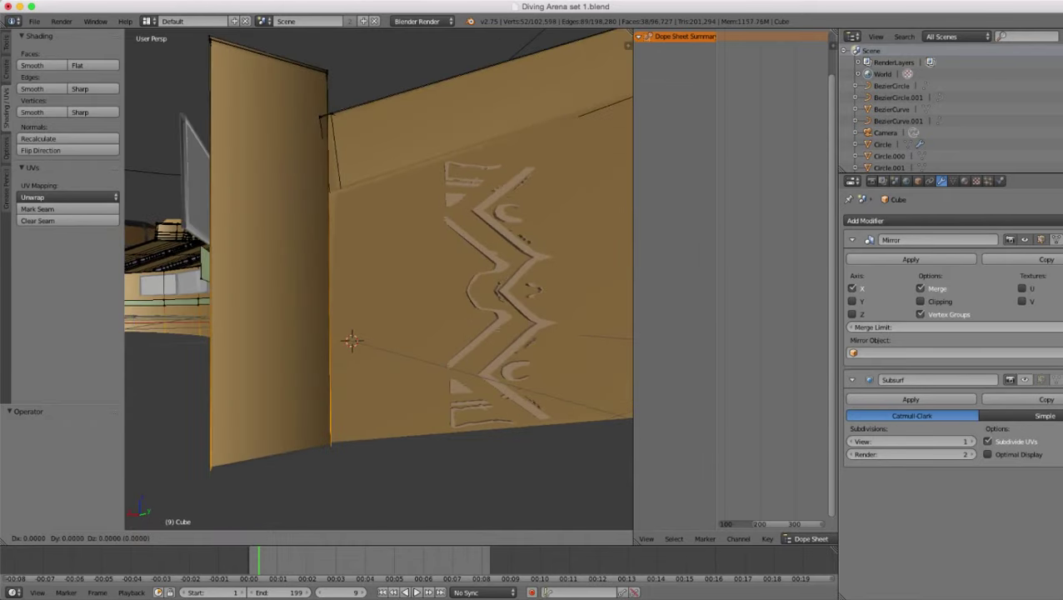
key("x")
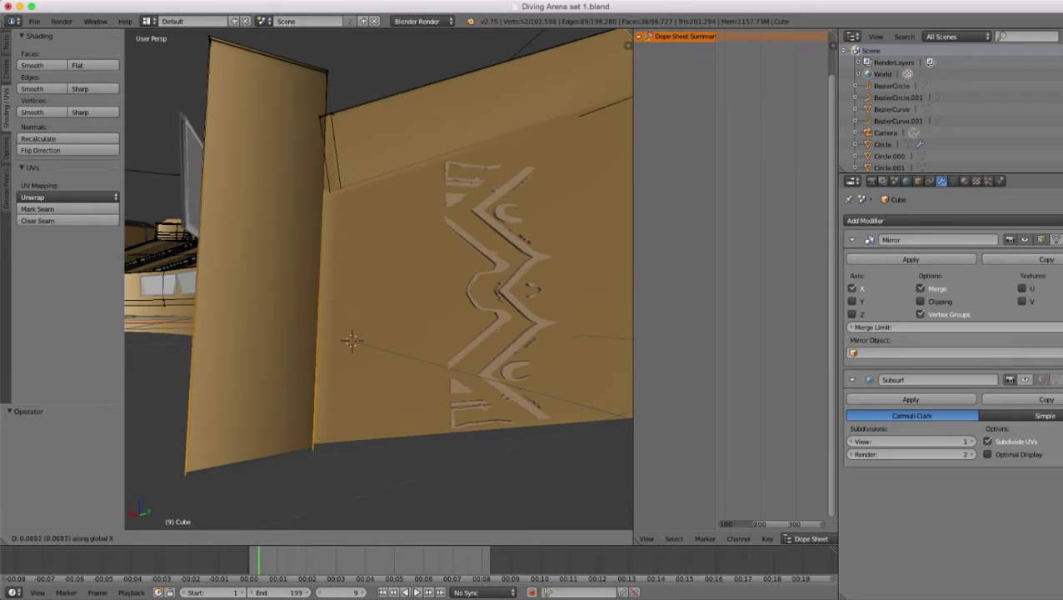
key("Escape")
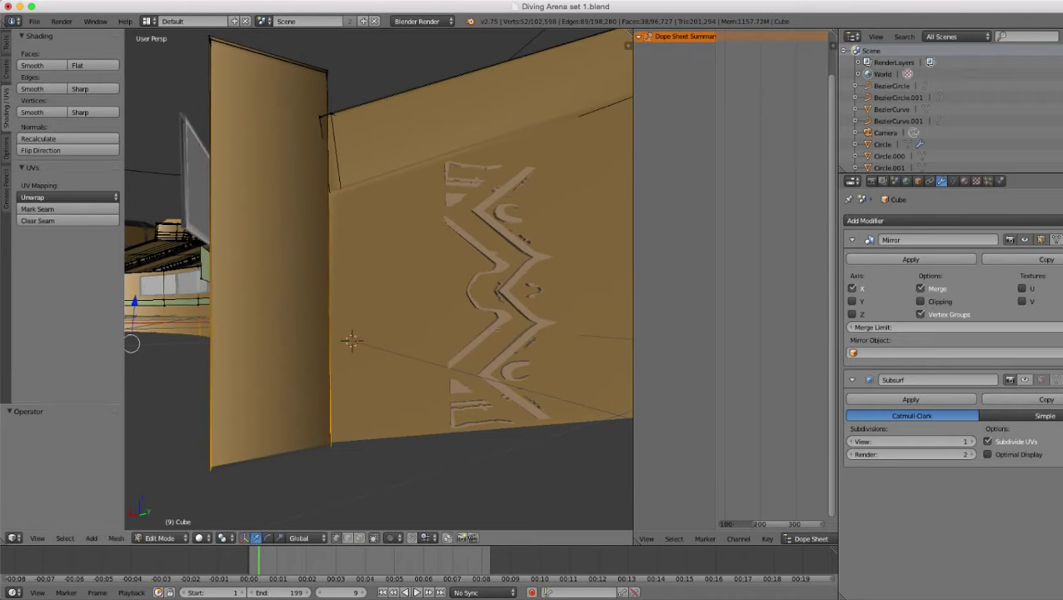
- Deselect the pool-side vertices at the end of the curved wall farthest from the emblem, using circle selection in wireframe
key("z")
scroll(379, 279, "down", 3)
mouse_move(379, 279)
middle_mouse_down()
mouse_move(392, 334)
mouse_move(446, 375)
middle_mouse_up()
key("z")
scroll(379, 279, "down", 3)
key("z")
middle_click_drag(333, 291, 530, 312, "shift")
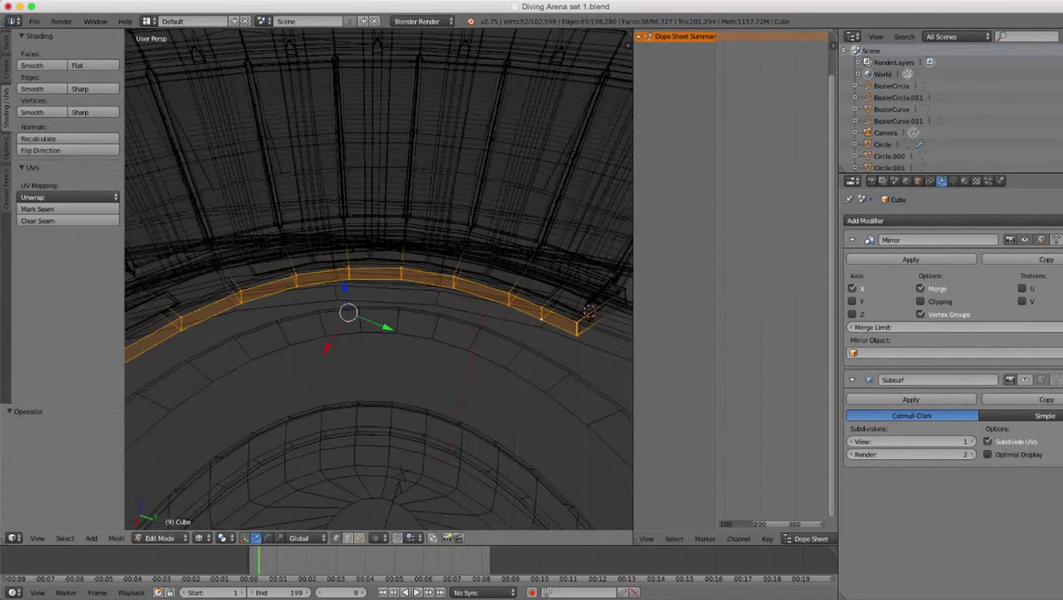
scroll(556, 295, "down", 2)
key("c")
middle_click(214, 366)
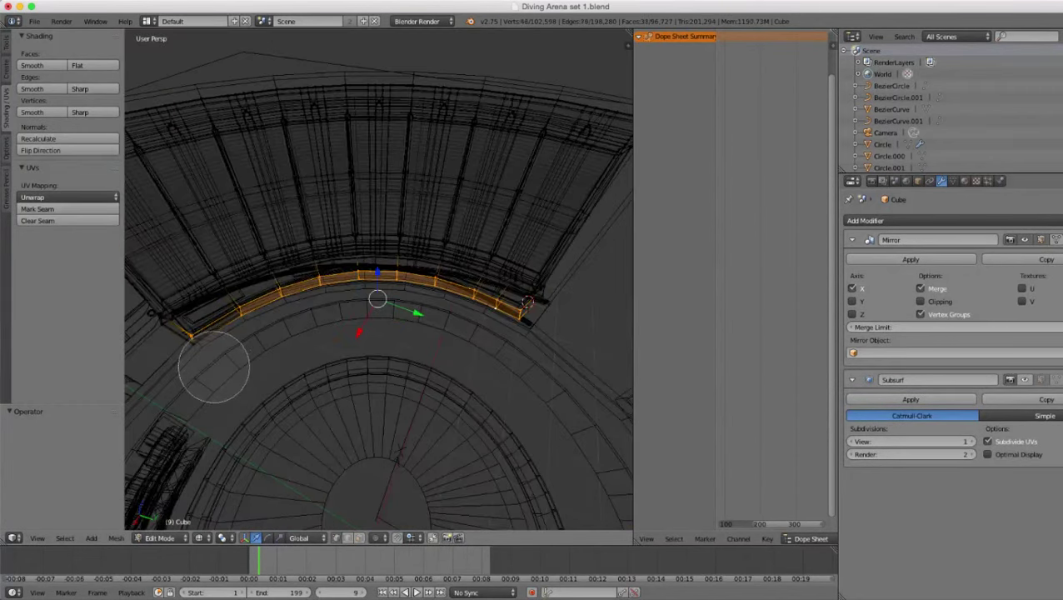
middle_click(248, 345)
scroll(366, 340, "down", 2)
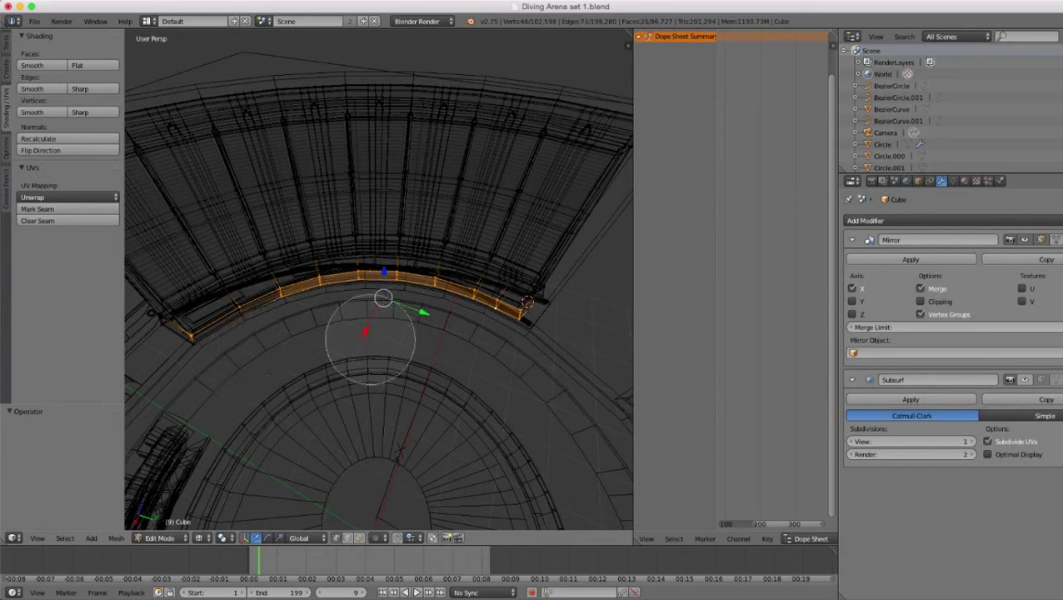
- Deselect the remaining pool-side vertices along the curved wall with a larger selection circle, keeping only its stand-side vertices
scroll(371, 338, "down", 4)
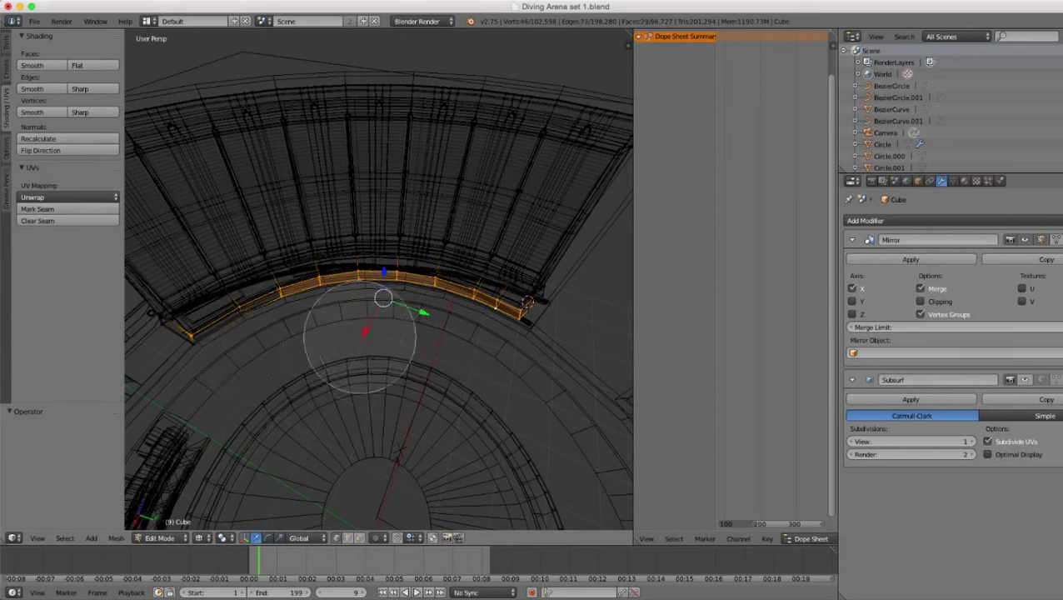
scroll(325, 360, "down", 1)
middle_click(320, 357)
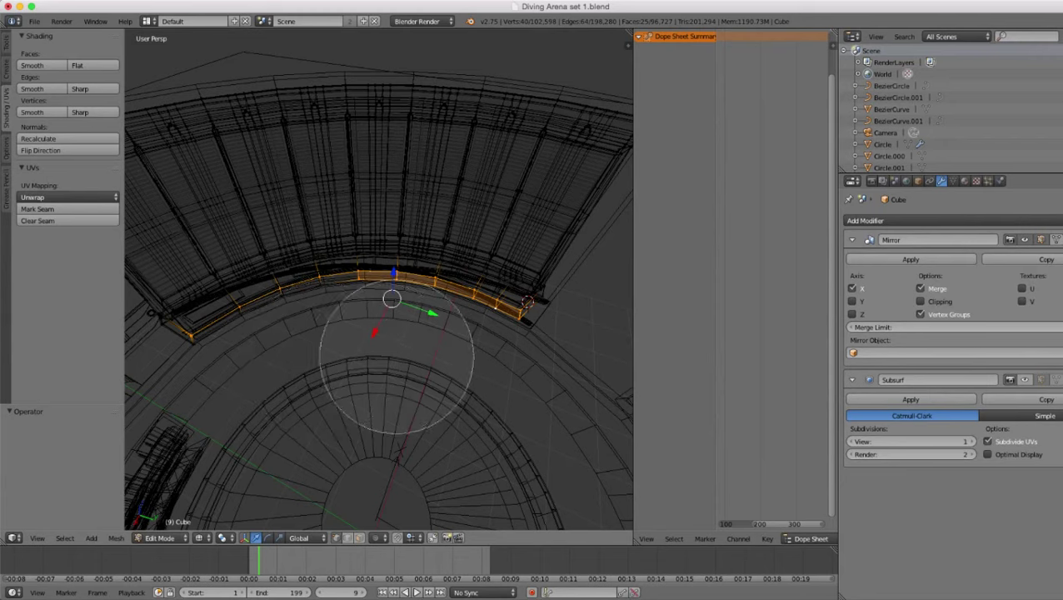
middle_click_drag(393, 353, 405, 354)
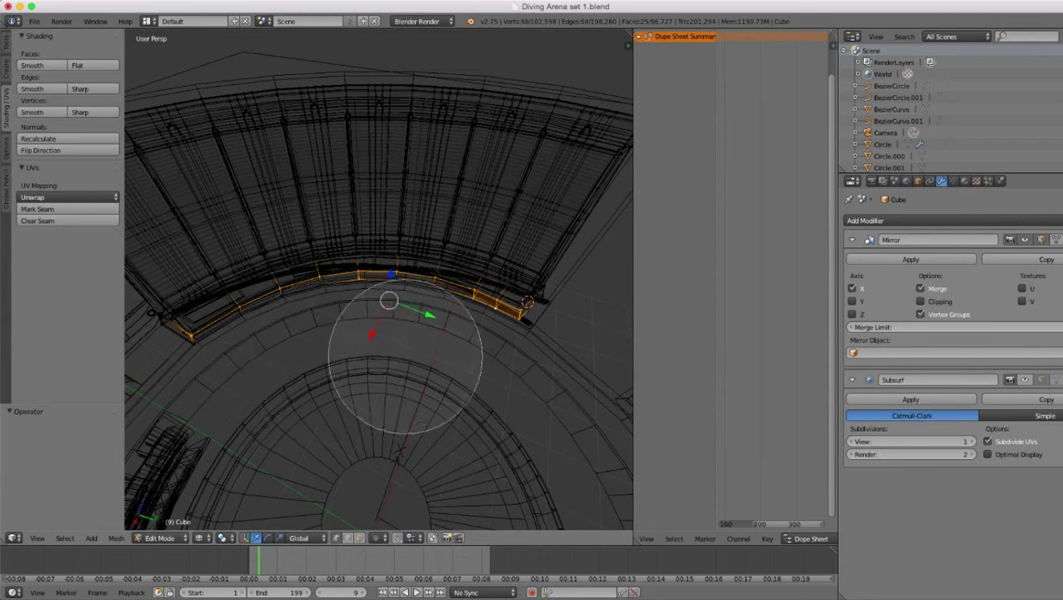
middle_click(363, 353)
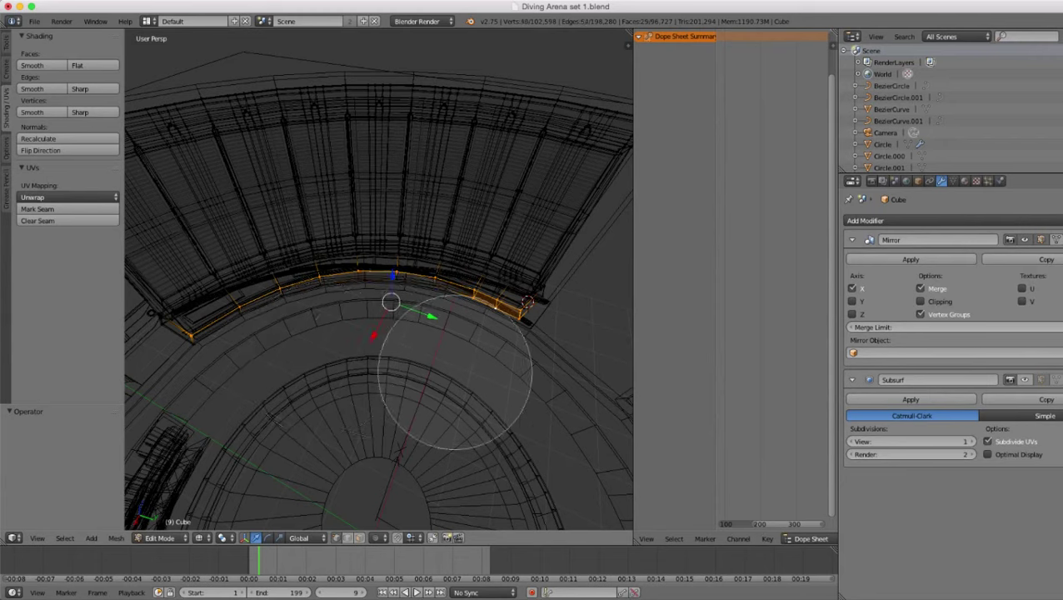
middle_click(460, 368)
middle_click(458, 372)
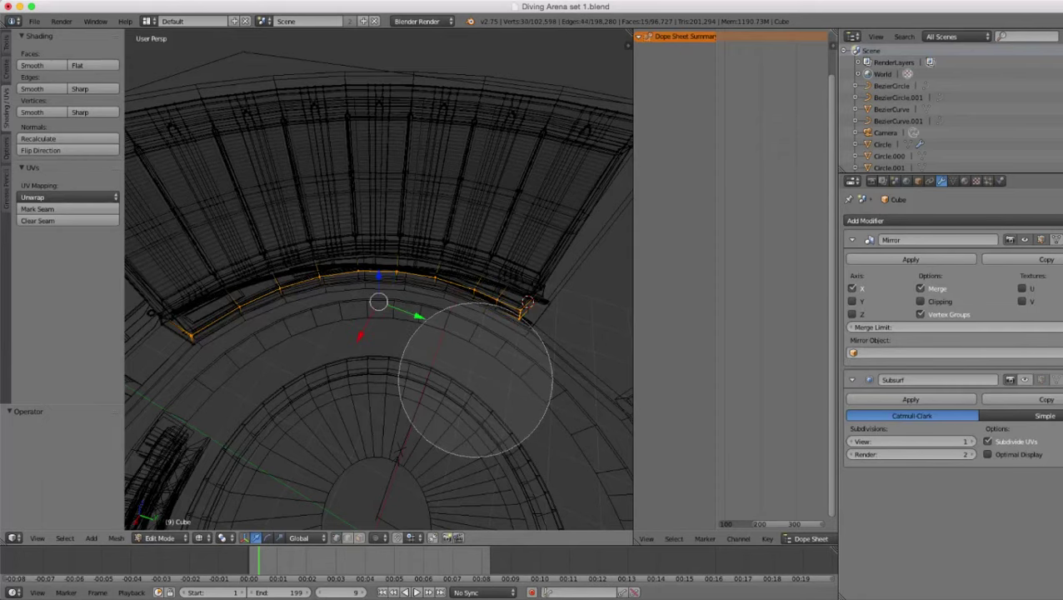
middle_click(474, 378)
key("Escape")
- Move the selected stand-side vertices of the curved wall 0.076 along global X beside the emblem wall
key("z")
scroll(466, 375, "up", 3)
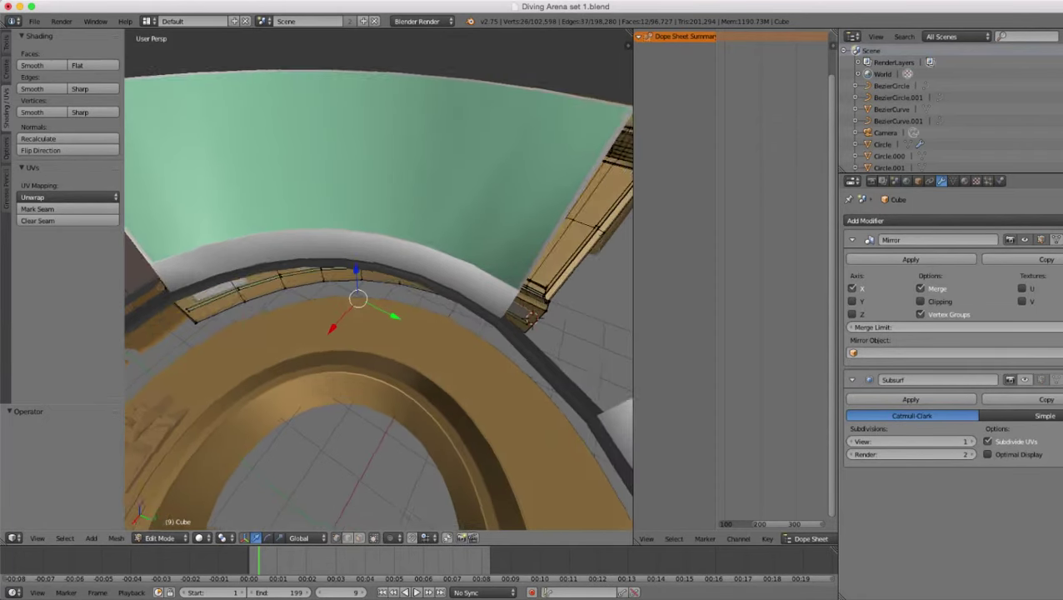
mouse_move(467, 375)
middle_mouse_down()
mouse_move(391, 313)
mouse_move(342, 296)
mouse_move(379, 296)
middle_mouse_up()
scroll(341, 296, "up", 1)
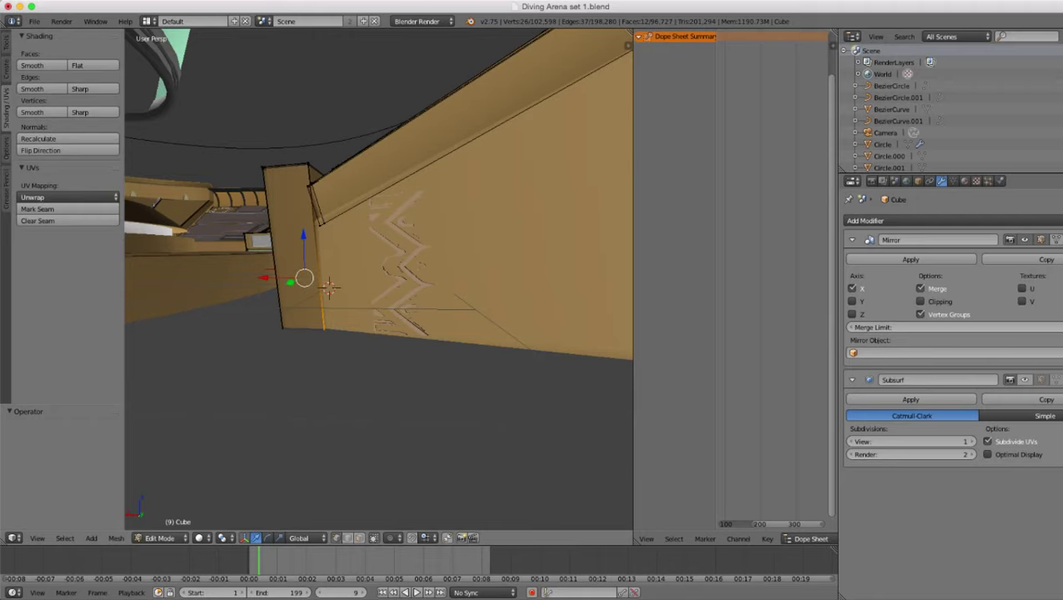
key("super+Tab")
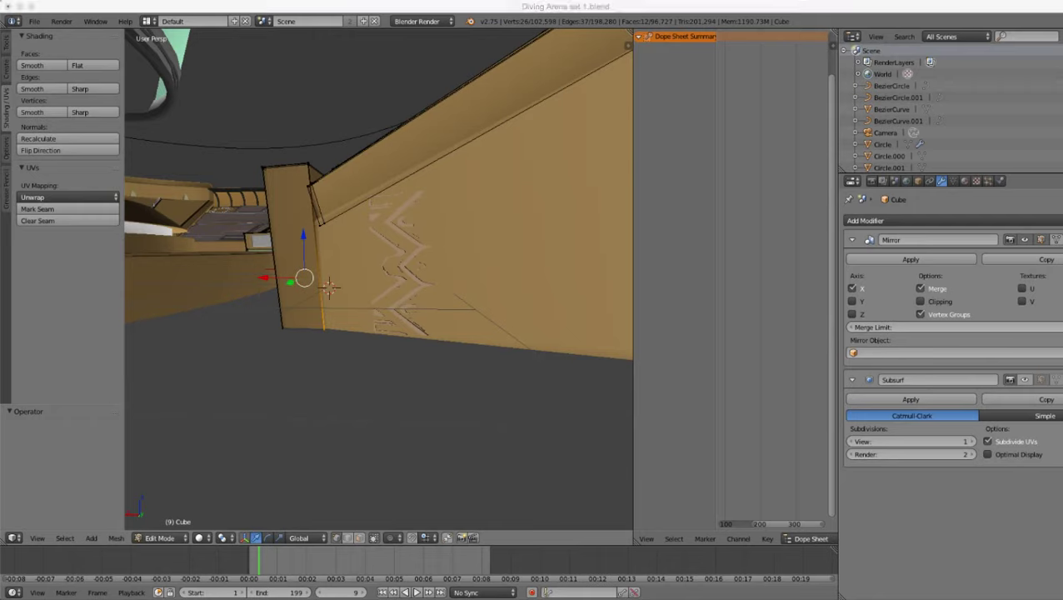
key("super+Tab")
scroll(379, 280, "up", 10)
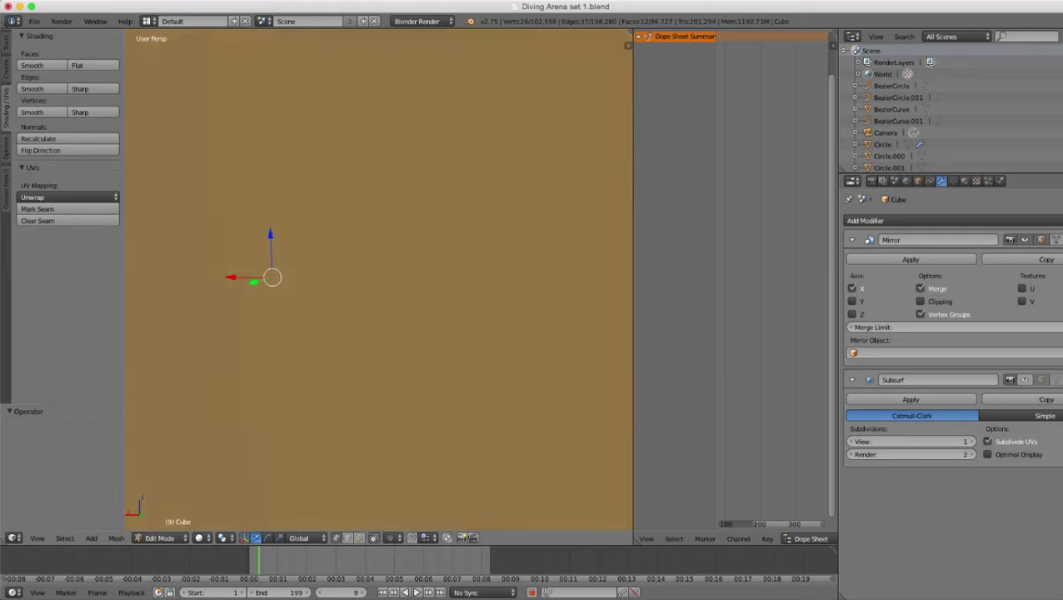
scroll(400, 379, "down", 5)
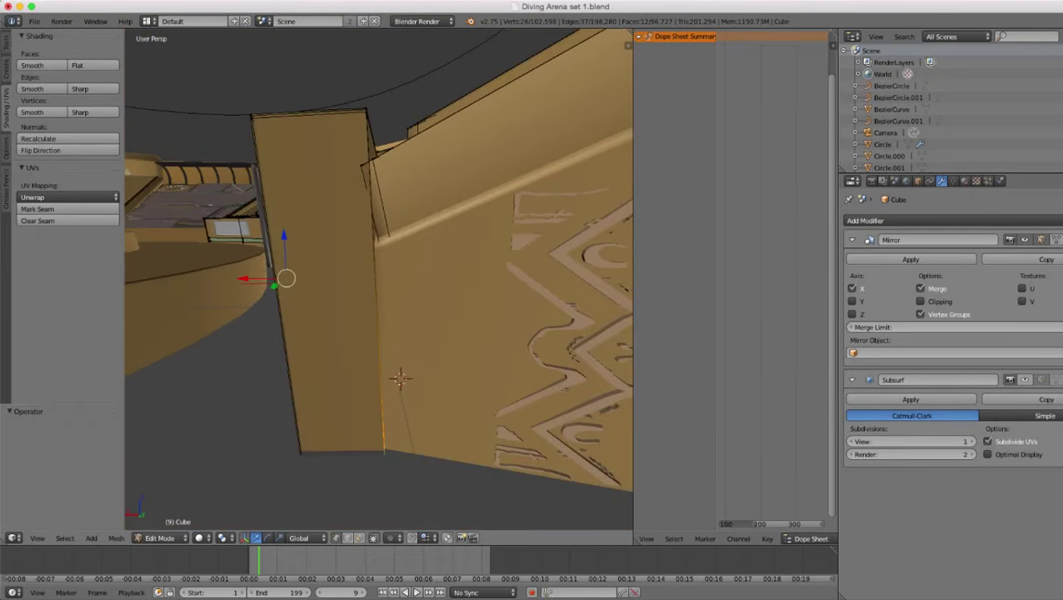
key("g")
key("x")
left_click_drag(343, 452, 327, 451)
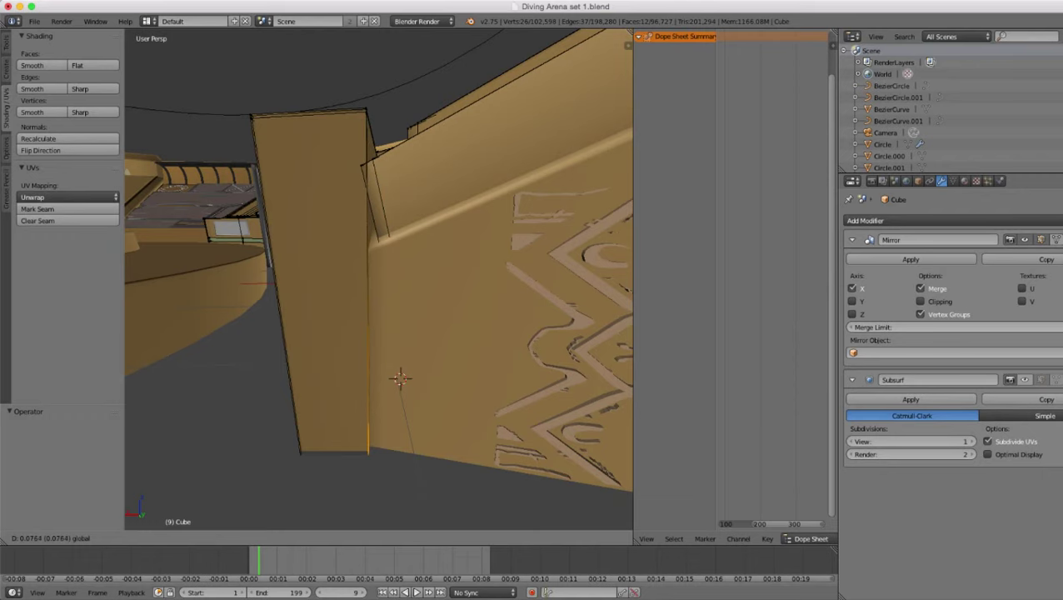
key("Return")
- Leave Edit Mode on the stands and examine the curved wall and its end pillar from above and from the entrance
middle_click_drag(379, 279, 379, 338)
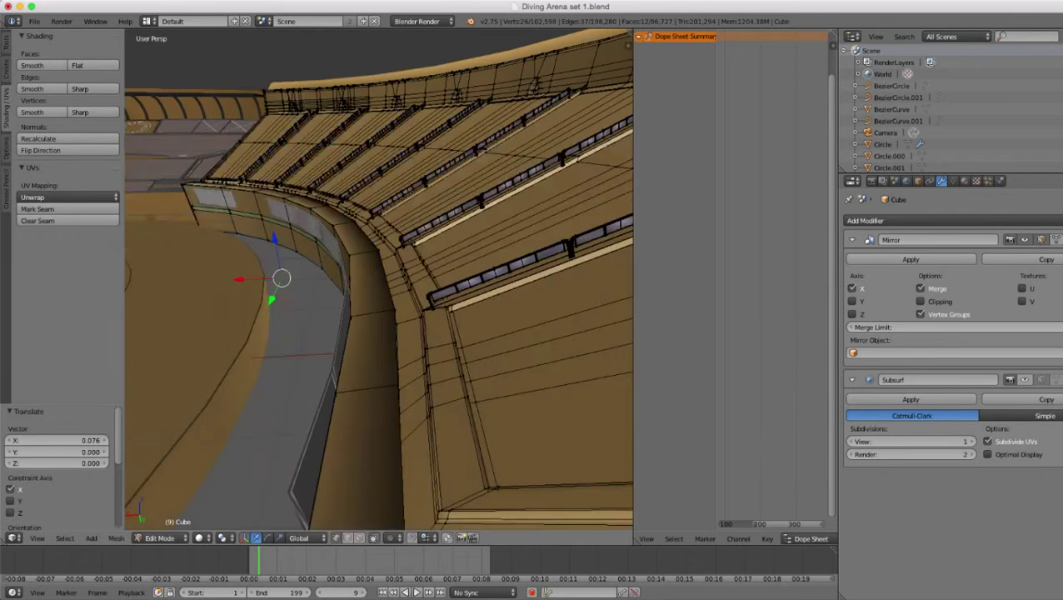
key("z")
key("z")
key("Tab")
key("z")
middle_click_drag(367, 333, 508, 333)
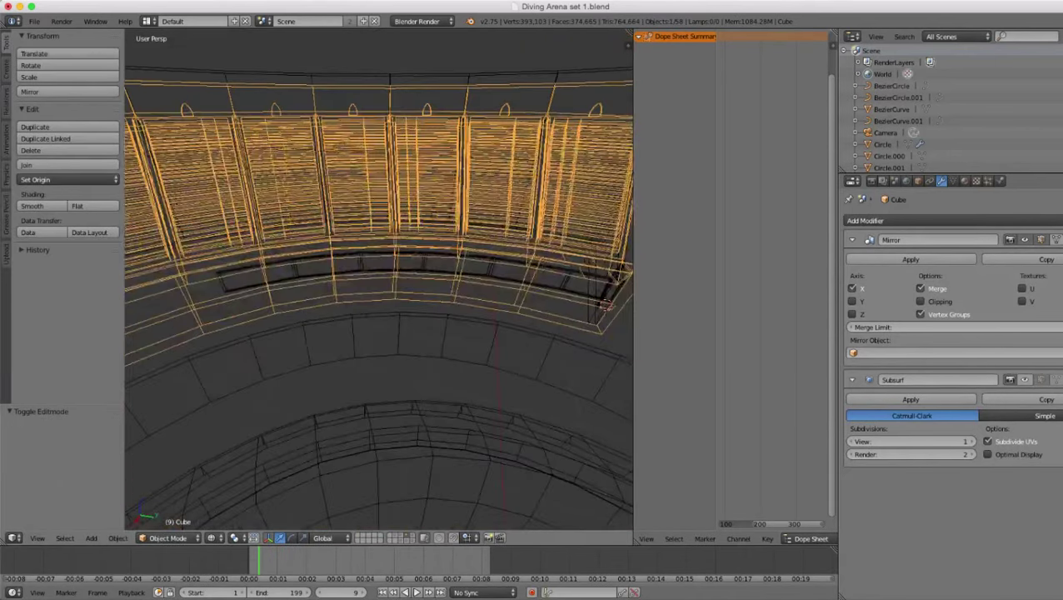
middle_click_drag(333, 334, 533, 283, "shift")
key("z")
scroll(379, 279, "up", 2)
scroll(379, 279, "down", 4)
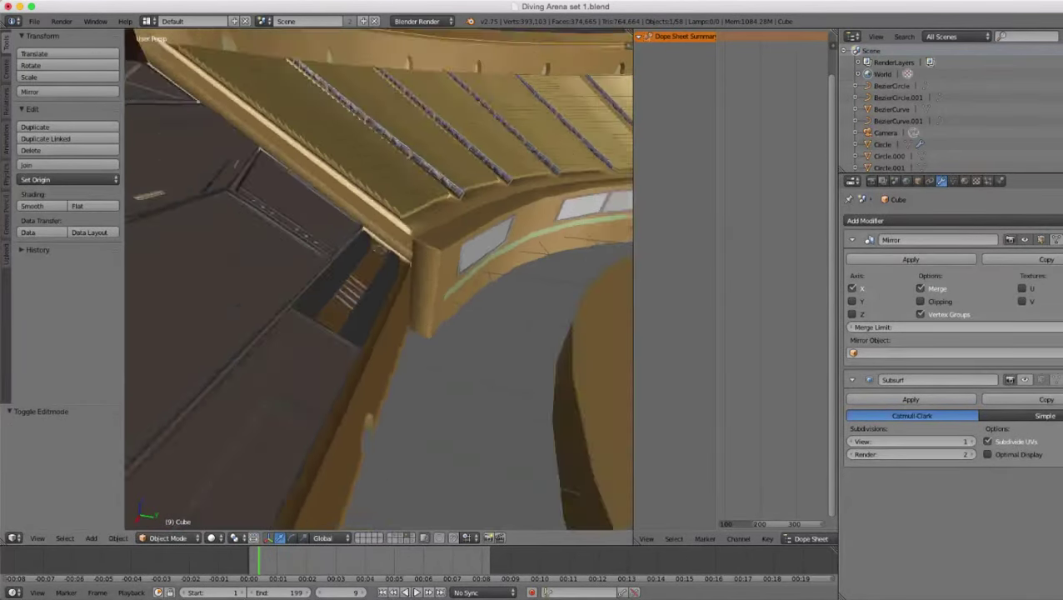
- Examine the curved wall, its end pillar and the emblem wall from the pool side and up close in wireframe and solid view
key("z")
middle_click_drag(334, 334, 500, 270)
middle_click_drag(333, 291, 400, 288)
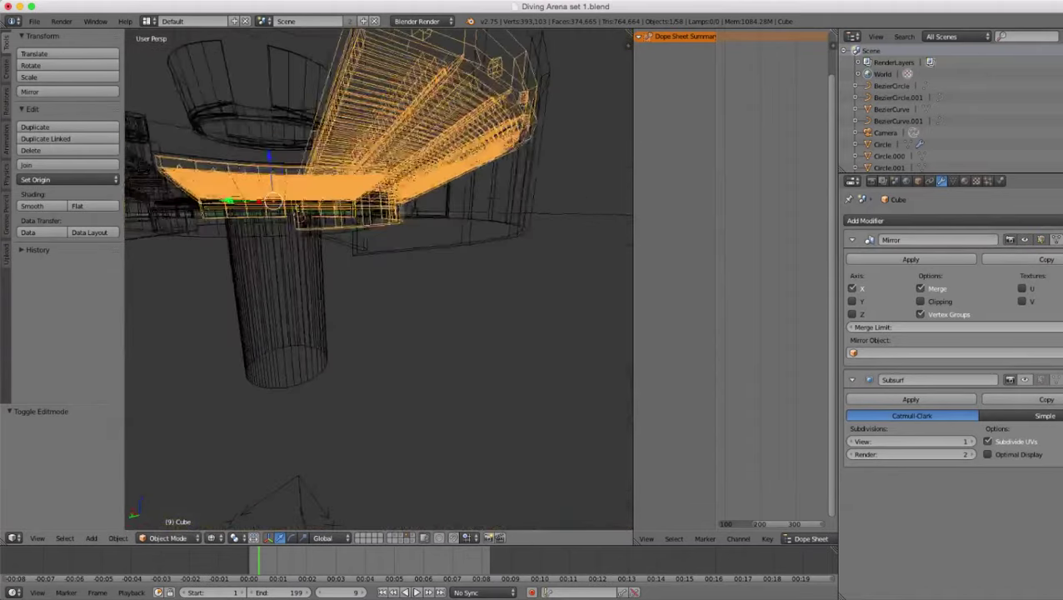
key("z")
mouse_move(333, 291)
middle_mouse_down()
mouse_move(408, 300)
mouse_move(467, 358)
middle_mouse_up()
scroll(379, 280, "up", 4)
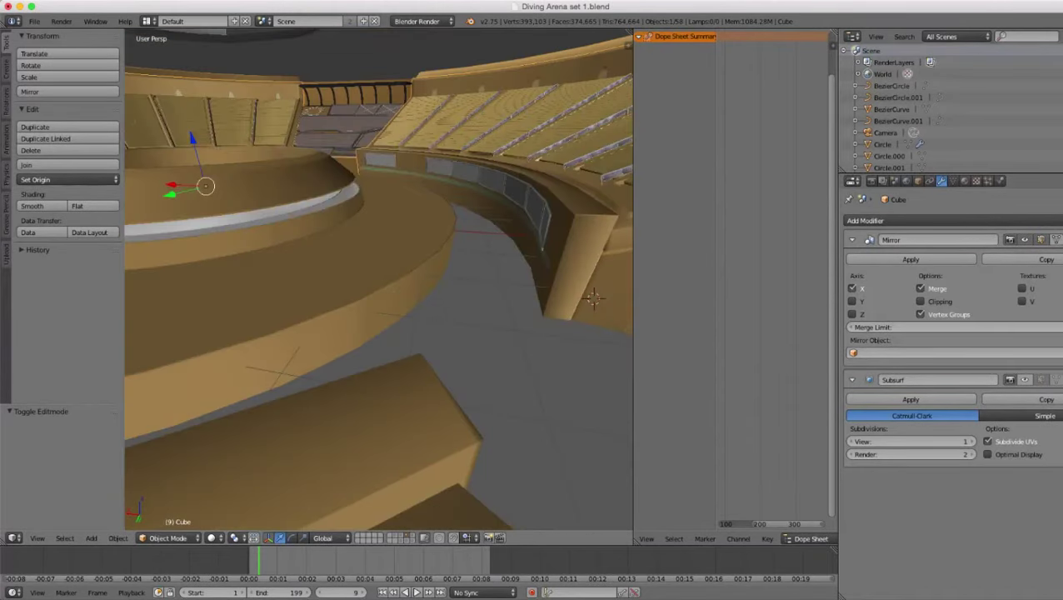
middle_click_drag(500, 288, 598, 87, "shift")
scroll(379, 279, "up", 4)
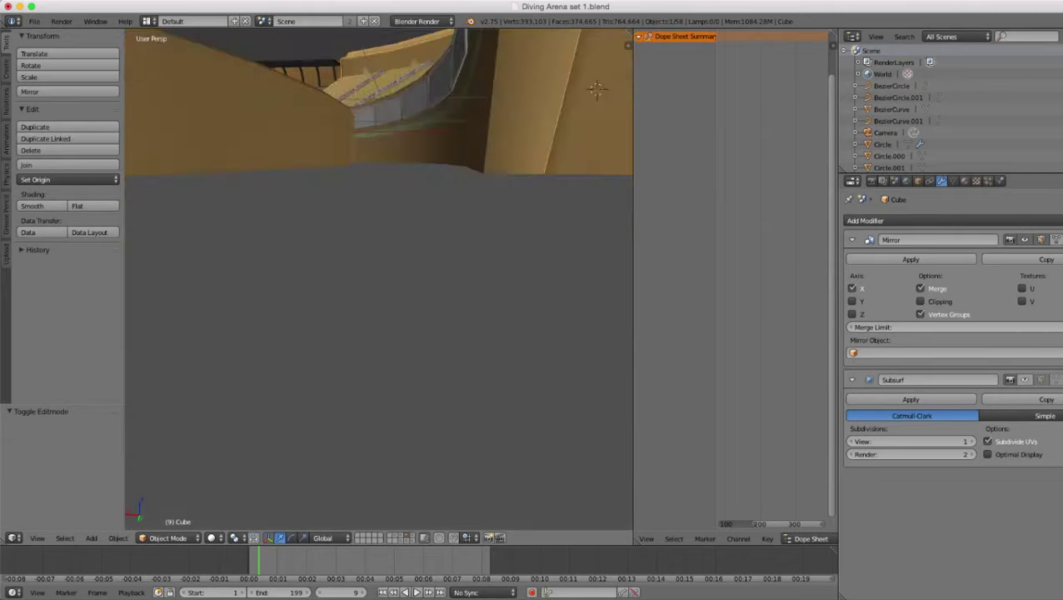
scroll(379, 279, "down", 5)
scroll(380, 279, "up", 6)
middle_click_drag(458, 207, 367, 272, "shift")
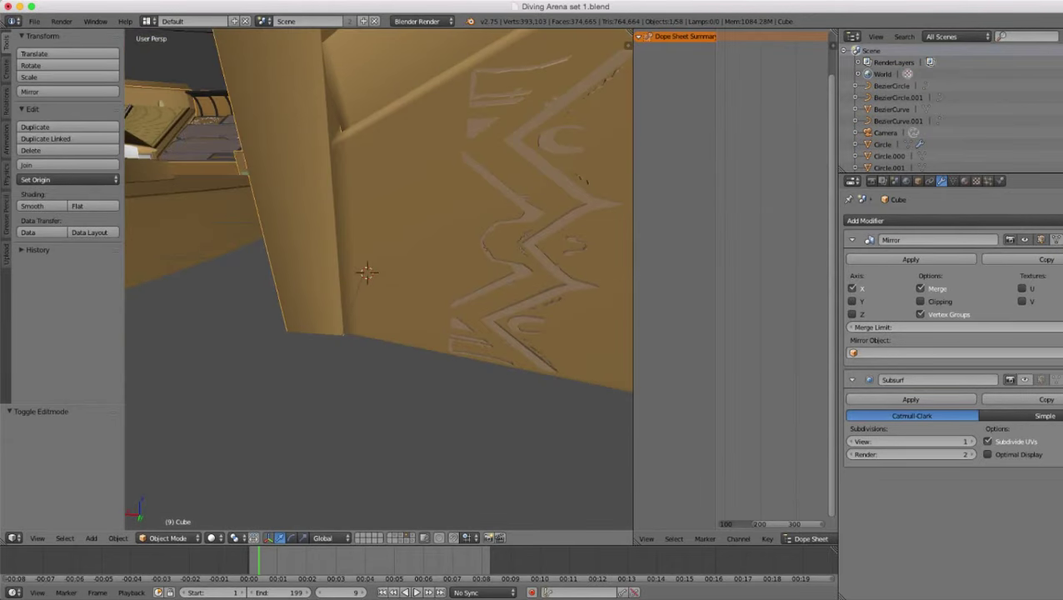
- Separate the selected three-vertex edge beside the pillar from the emblem wall into its own object
right_click(408, 100)
key("Tab")
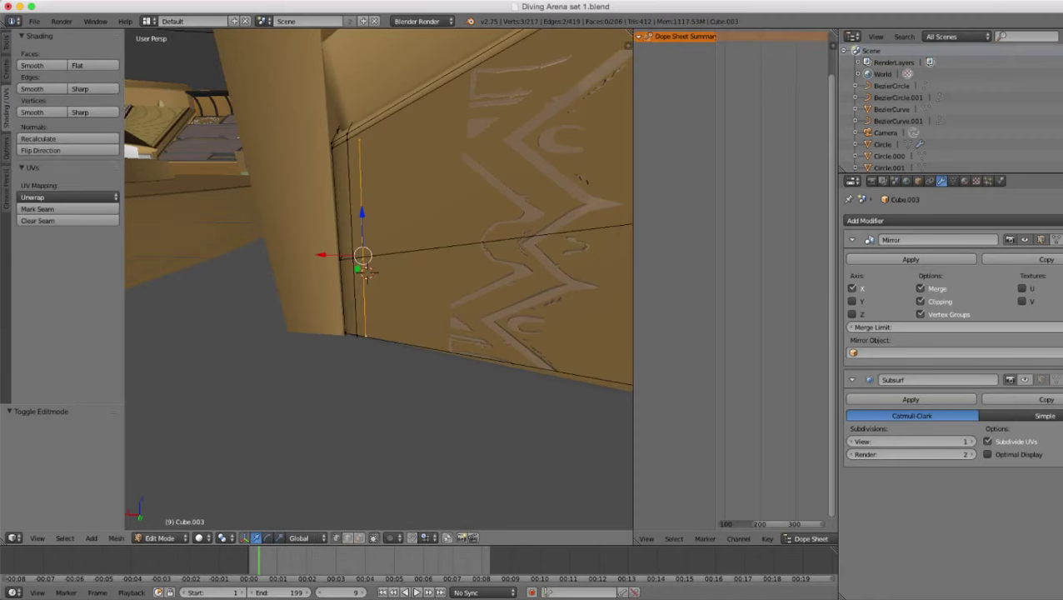
key("p")
key("Return")
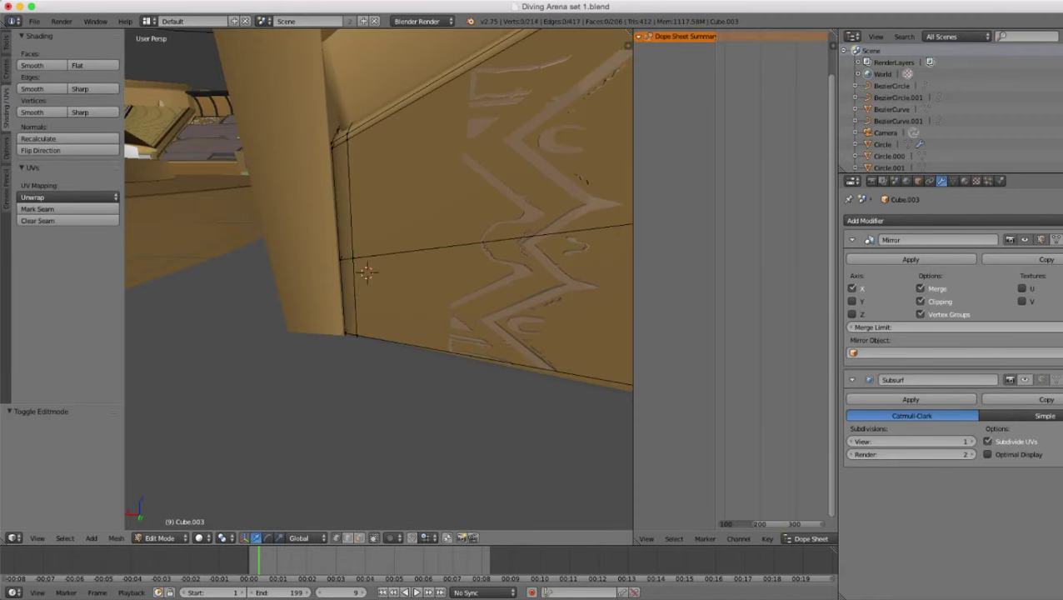
key("Tab")
- Extrude all vertices of the separated edge object about -0.127 along global X to form a narrow strip
key("z")
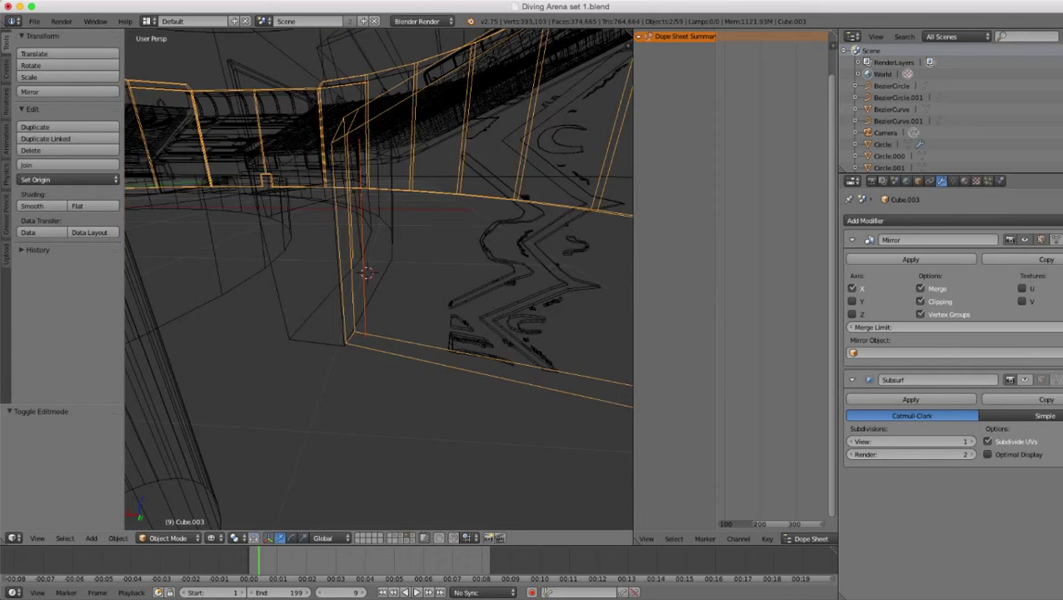
right_click(366, 247)
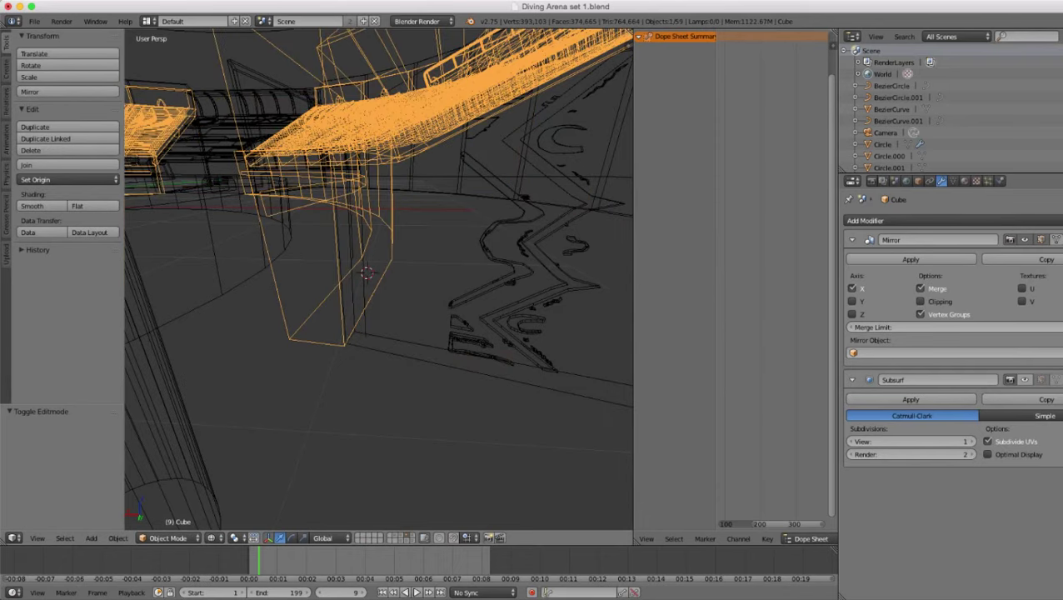
right_click(365, 287)
key("z")
mouse_move(366, 287)
middle_mouse_down()
mouse_move(437, 387)
mouse_move(408, 288)
mouse_move(432, 360)
middle_mouse_up()
key("Tab")
key("z")
key("a")
key("z")
key("e")
key("x")
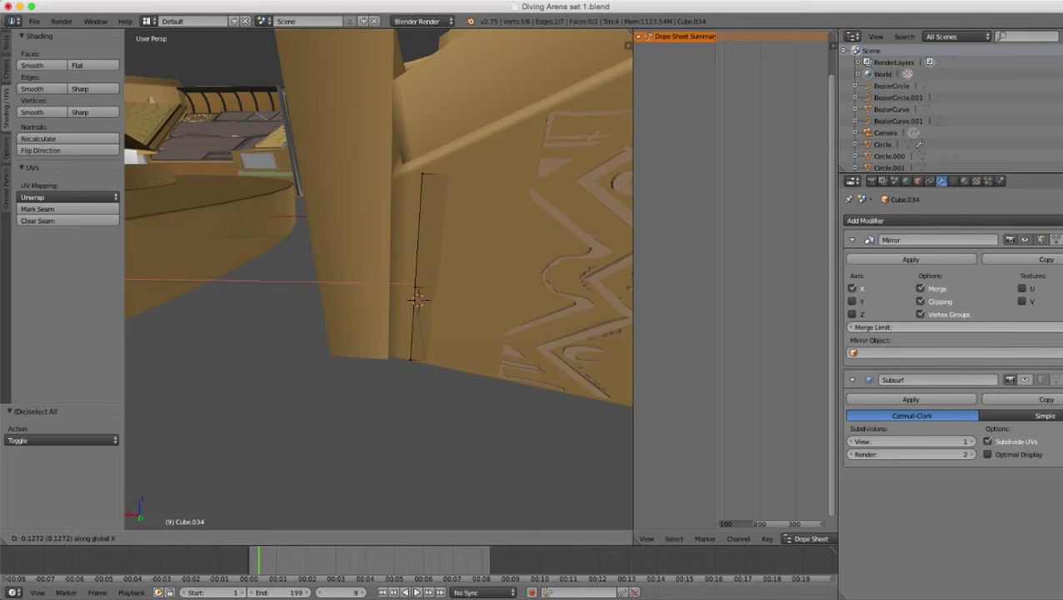
key("Return")
- Check the extruded strip from several distances, leave Edit Mode and view the whole entrance side of the arena
key("z")
mouse_move(442, 287)
middle_mouse_down()
mouse_move(399, 358)
mouse_move(309, 267)
mouse_move(383, 309)
mouse_move(367, 304)
mouse_move(400, 275)
mouse_move(358, 320)
mouse_move(258, 291)
mouse_move(321, 308)
middle_mouse_up()
key("z")
scroll(400, 283, "up", 4)
scroll(400, 284, "down", 6)
scroll(367, 304, "down", 5)
key("Tab")
scroll(379, 279, "up", 2)
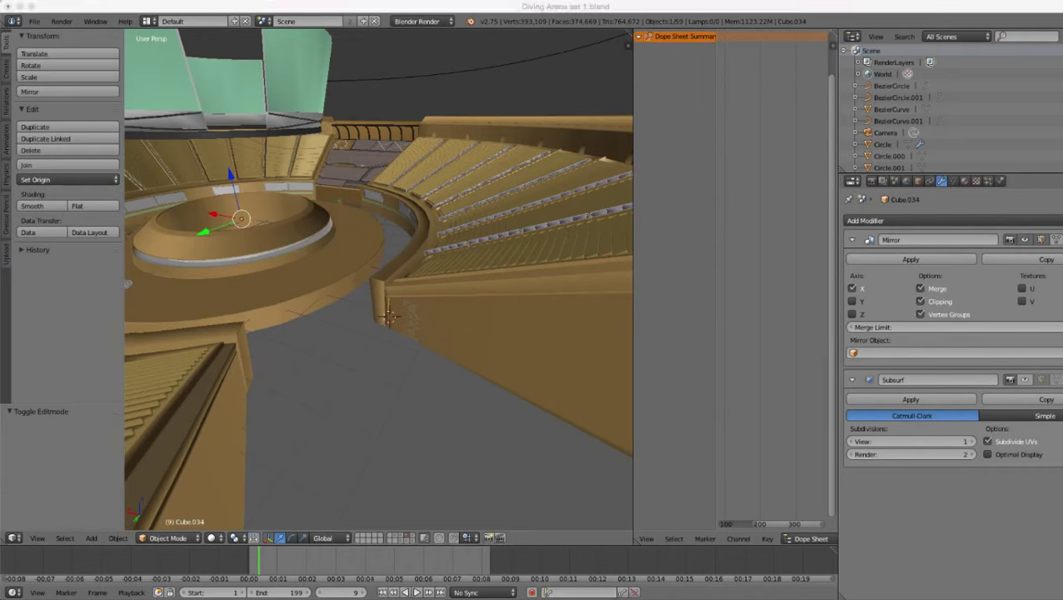
scroll(379, 279, "down", 3)
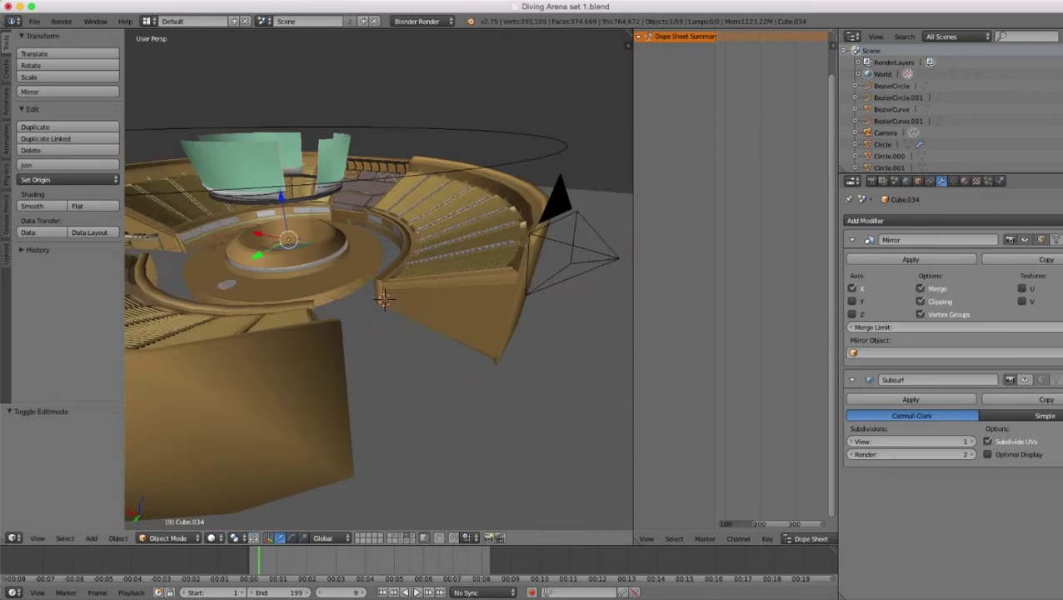
- Hide the objects selected near the entrance end of the stands
right_click(384, 298)
middle_click_drag(385, 298, 344, 315)
right_click(344, 315)
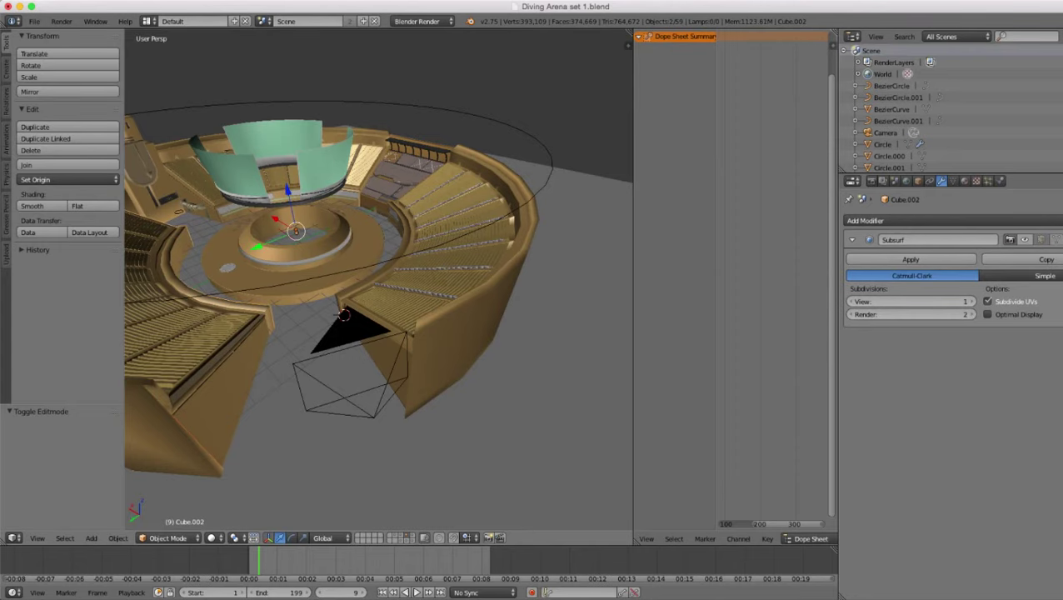
key("h")
- Select the stands and examine the joint between the end pillar and the emblem wall up close
scroll(379, 279, "up", 5)
mouse_move(344, 315)
middle_mouse_down()
mouse_move(397, 279)
mouse_move(442, 282)
mouse_move(338, 331)
middle_mouse_up()
scroll(379, 279, "up", 4)
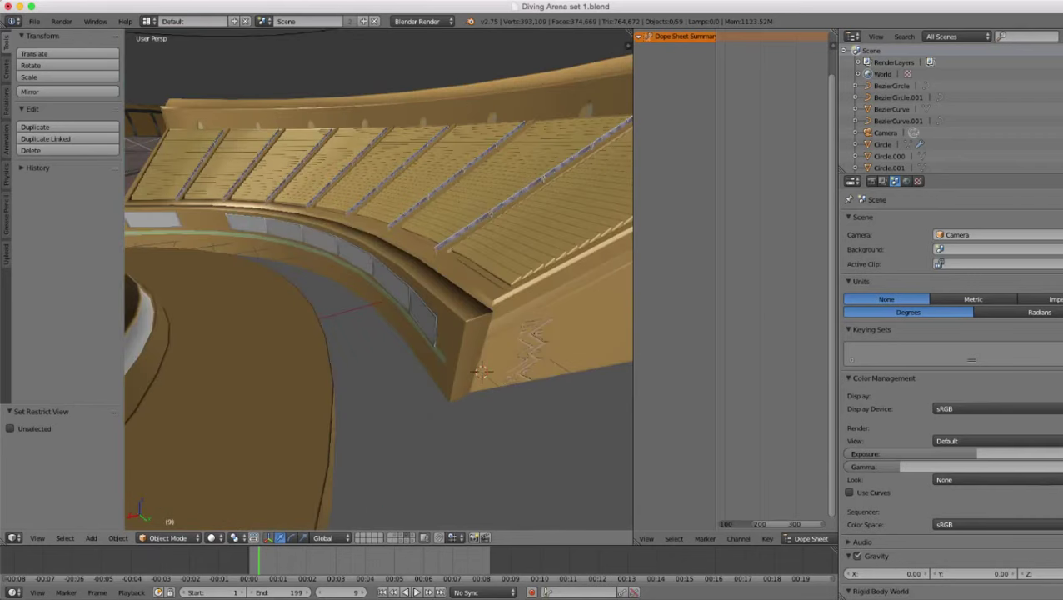
right_click(483, 275)
key("z")
key("z")
scroll(379, 279, "down", 2)
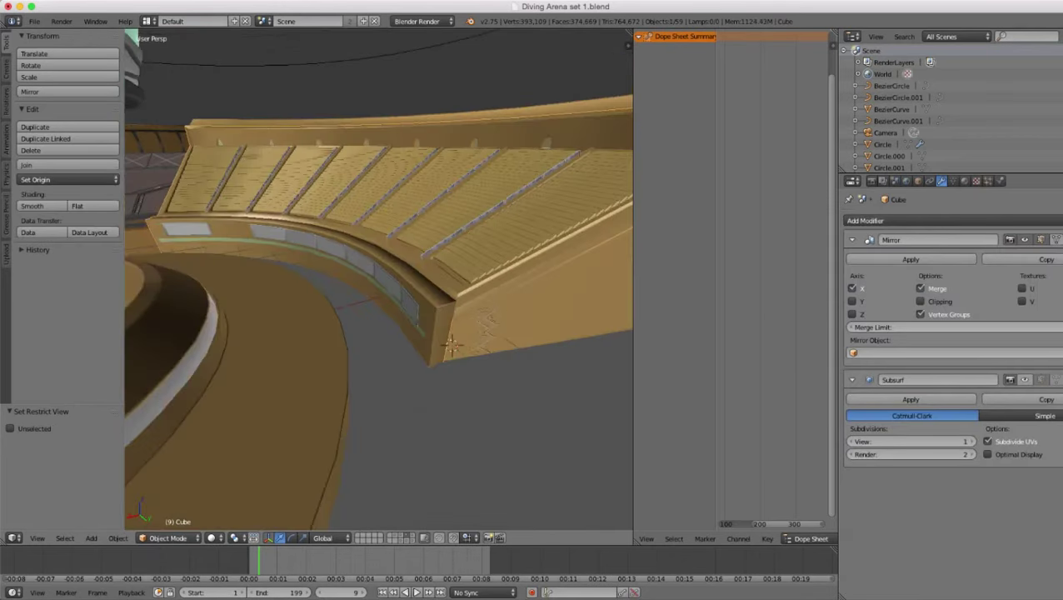
middle_click_drag(483, 275, 467, 275)
middle_click_drag(437, 342, 458, 358)
scroll(379, 279, "up", 6)
scroll(379, 279, "down", 5)
middle_click_drag(462, 279, 387, 290, "shift")
scroll(379, 279, "up", 5)
scroll(379, 280, "up", 3)
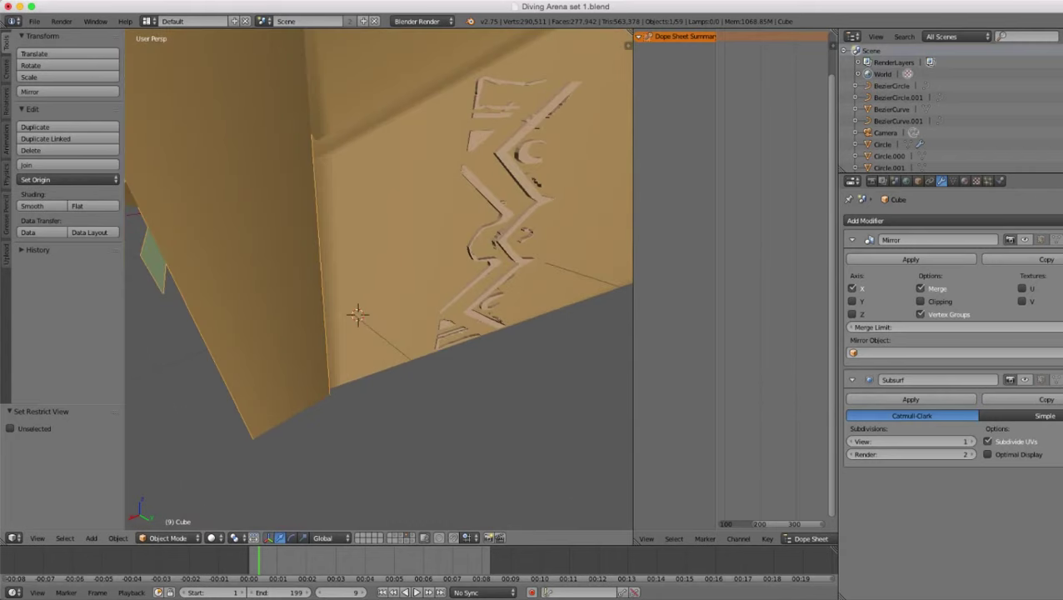
key("Tab")
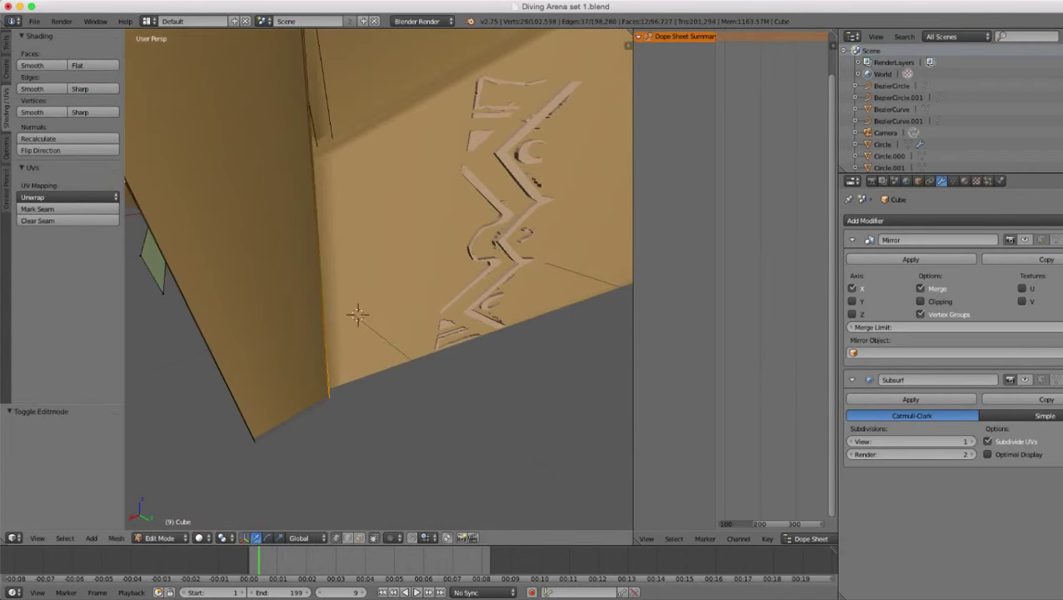
key("Tab")
- Move the strip's selected outer edge -0.218 along global X and 0.086 along global Y to widen it towards the emblem
key("z")
right_click(381, 271)
key("Tab")
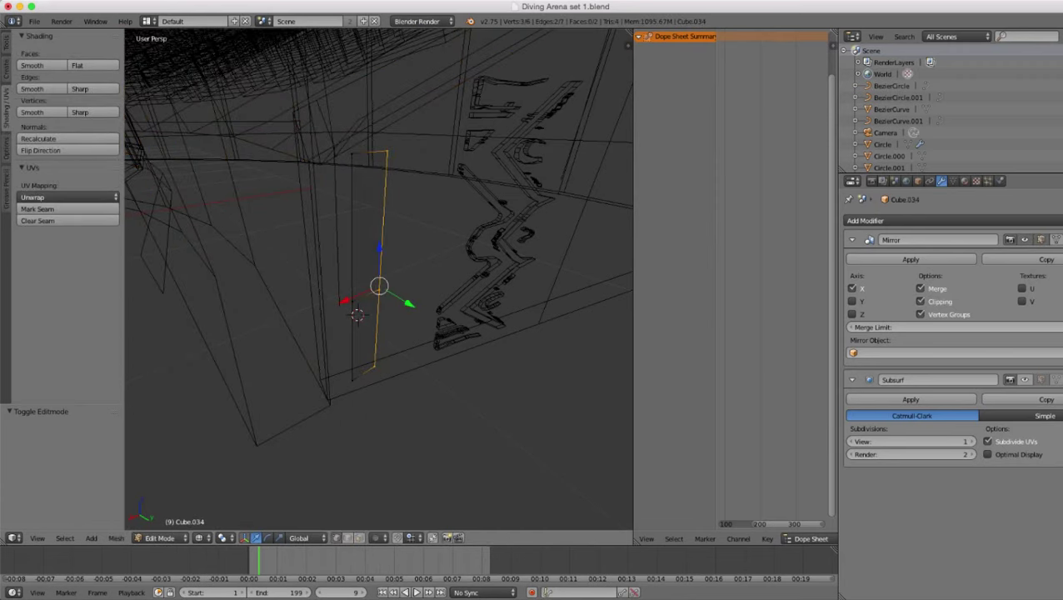
key("z")
middle_click_drag(381, 275, 370, 310)
key("z")
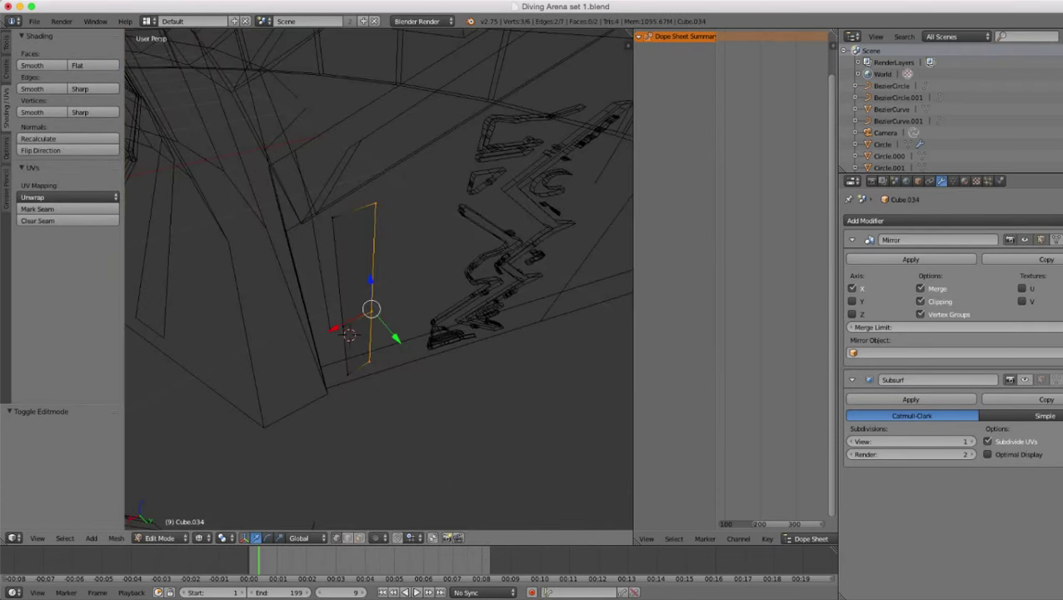
left_click_drag(335, 328, 380, 305)
key("z")
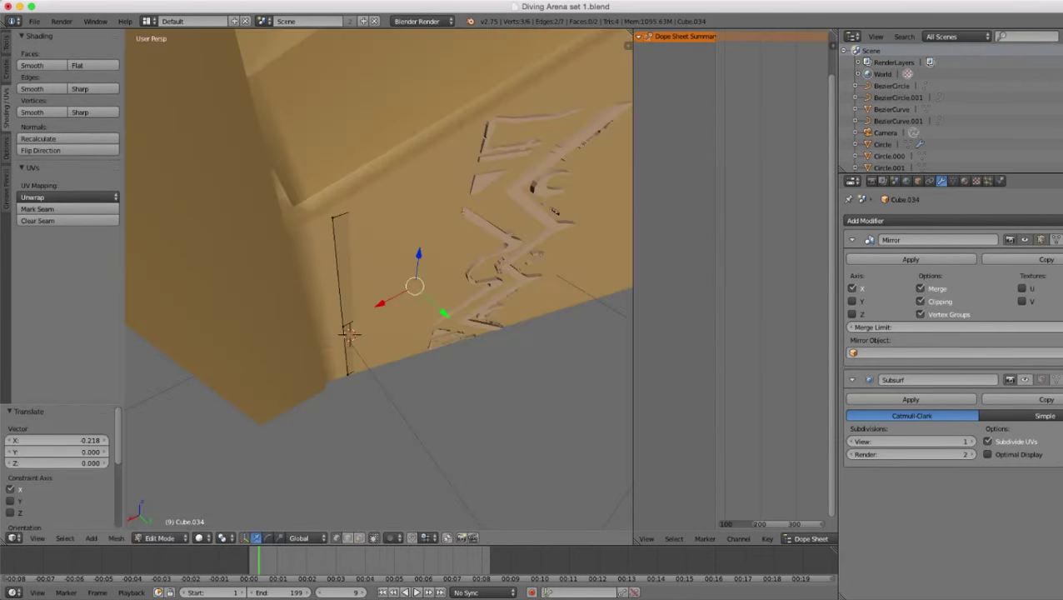
left_click_drag(445, 314, 459, 328)
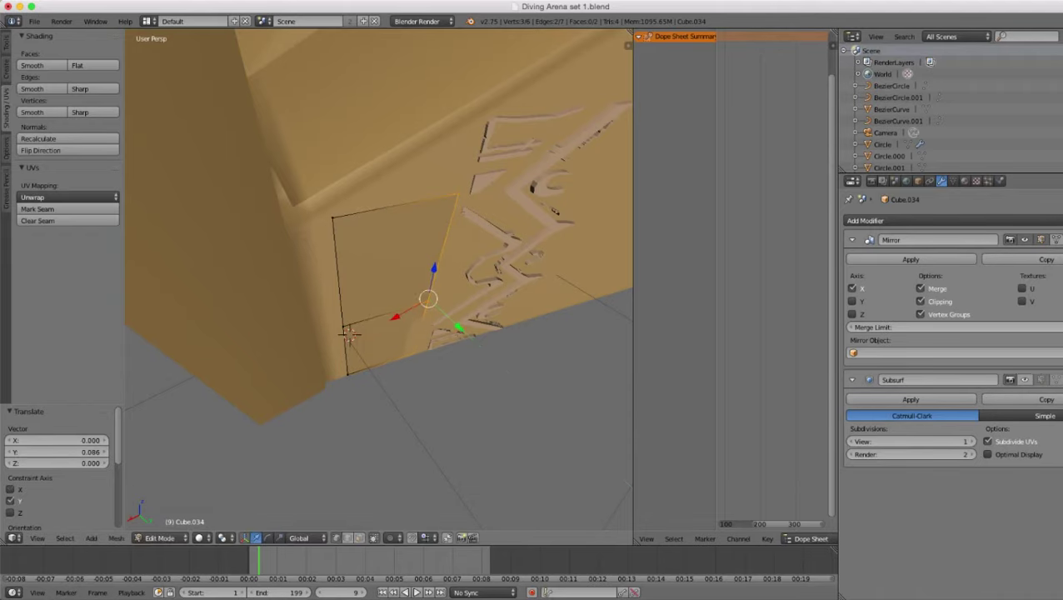
middle_click_drag(459, 327, 518, 306)
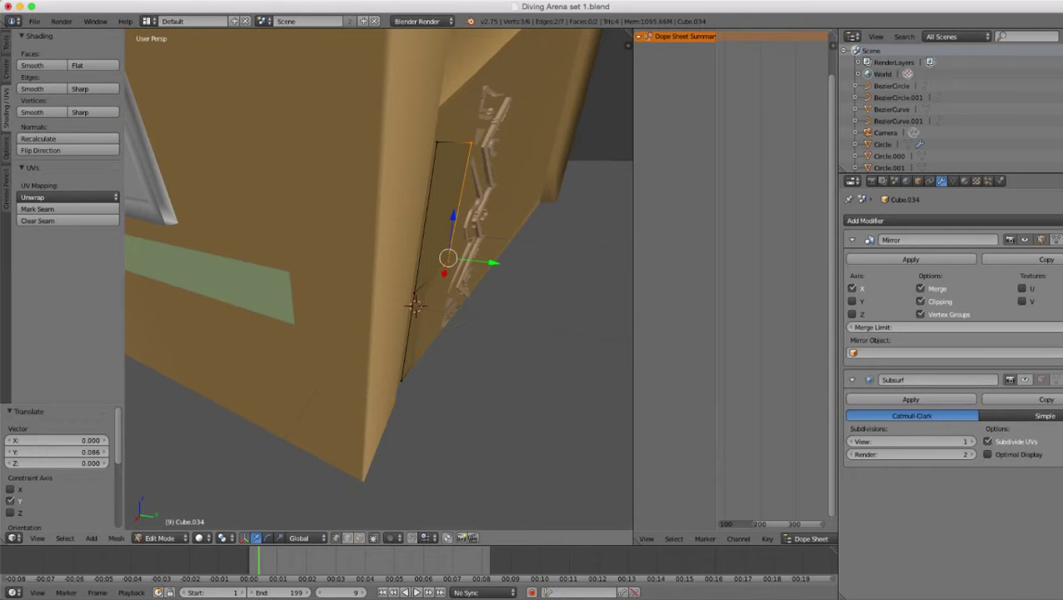
key("s")
key("y")
key("0")
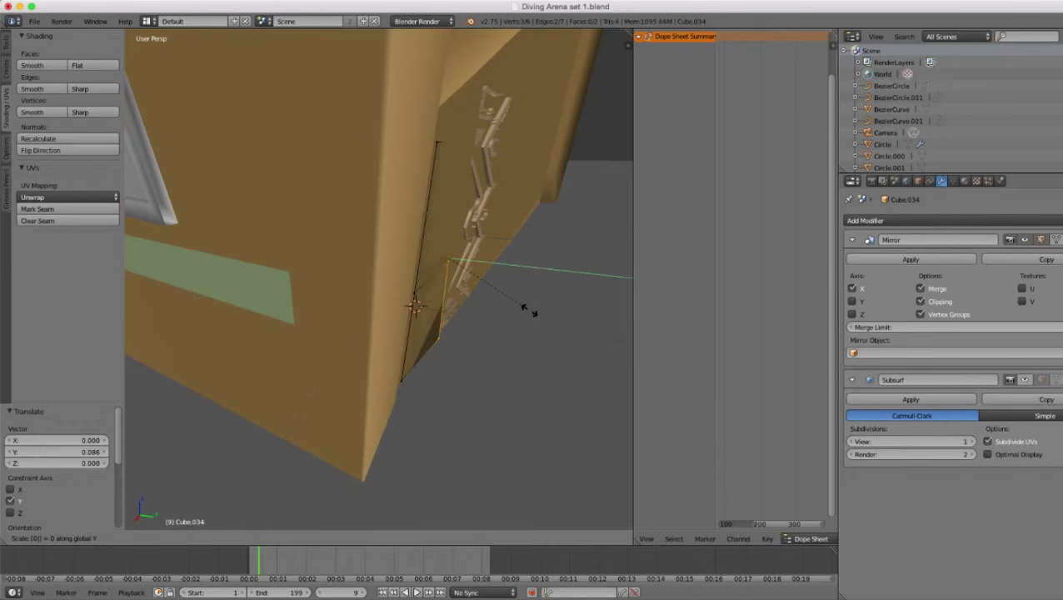
key("Escape")
key("z")
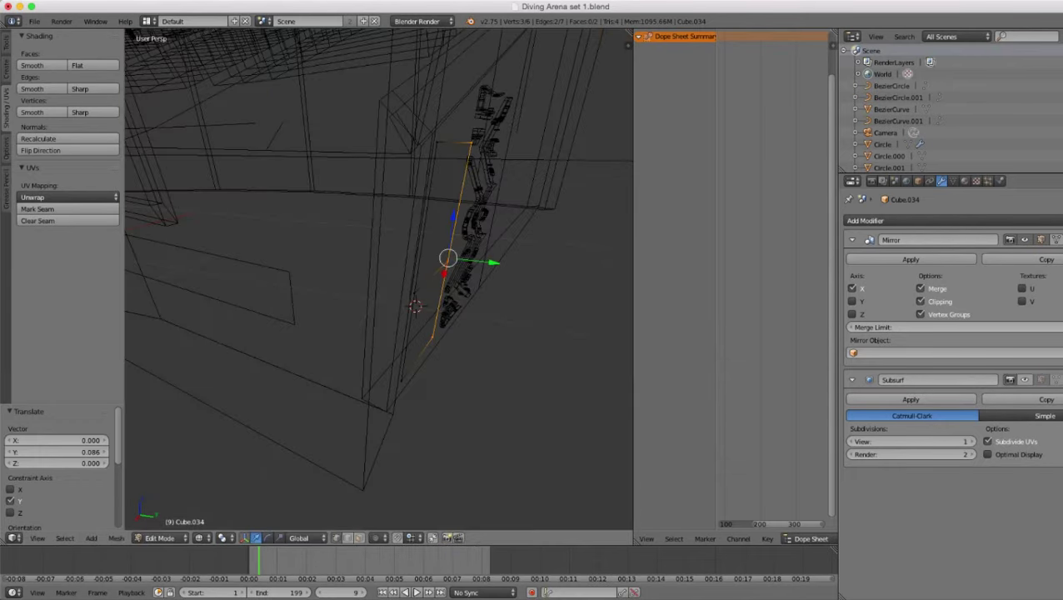
key("z")
- Delete the edge loop across the middle of the strip, leaving a single four-cornered face
right_click(434, 274)
middle_click_drag(435, 275, 408, 292)
key("x")
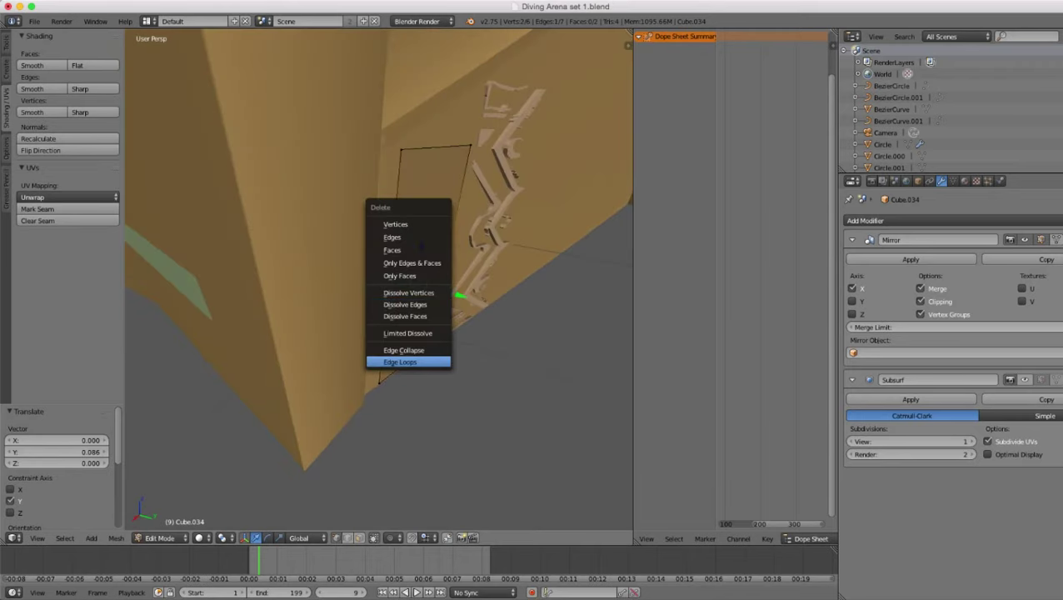
left_click(400, 361)
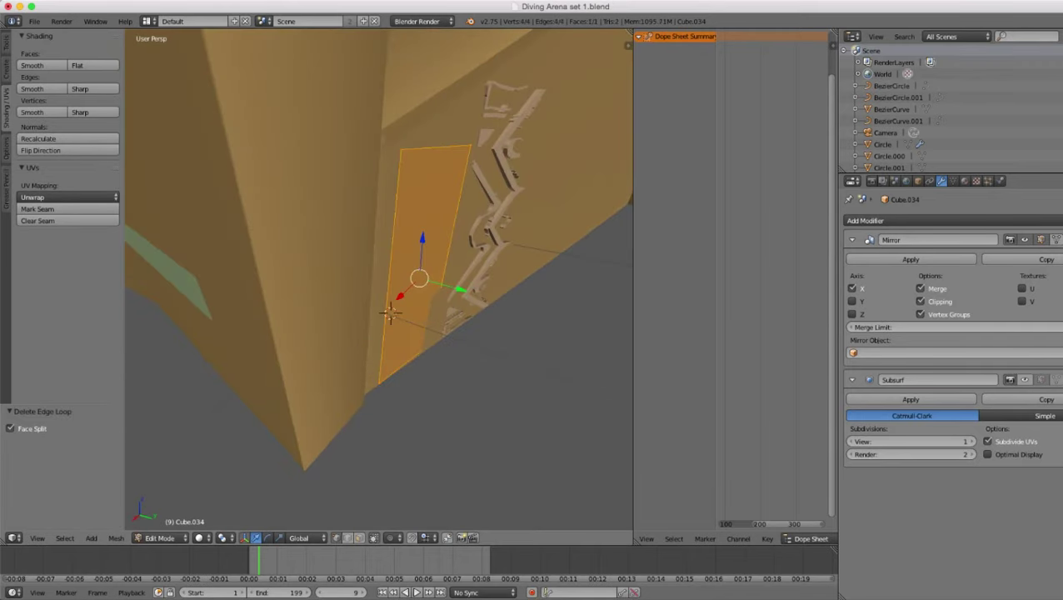
- Move the panel's lower emblem-side vertex 0.017 along global Y and raise both lower vertices 0.069 along Z
key("z")
right_click(429, 345)
left_click_drag(471, 361, 475, 363)
middle_click_drag(475, 363, 356, 355)
right_click(287, 415, "shift")
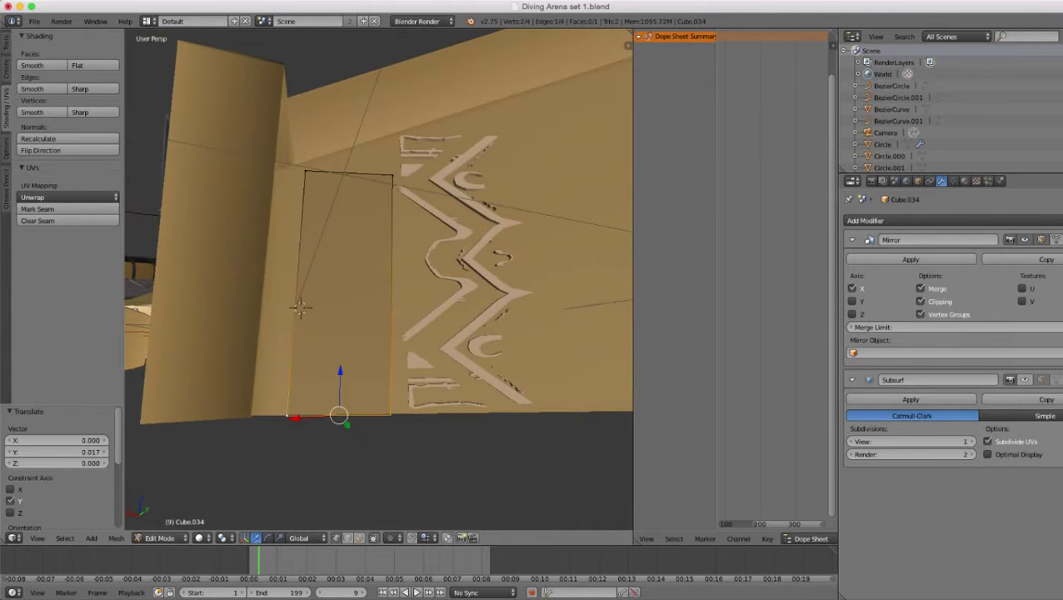
left_click_drag(340, 371, 340, 350)
middle_click_drag(340, 350, 341, 376)
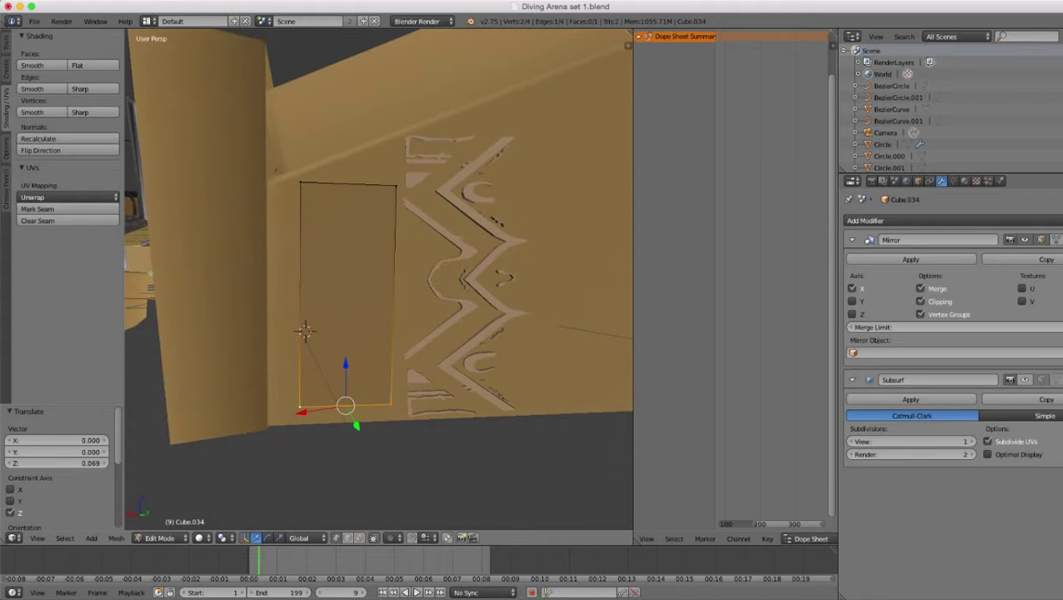
- Lower the panel's upper pillar-side vertex by 0.036 along global Z
right_click(395, 186)
right_click(300, 182)
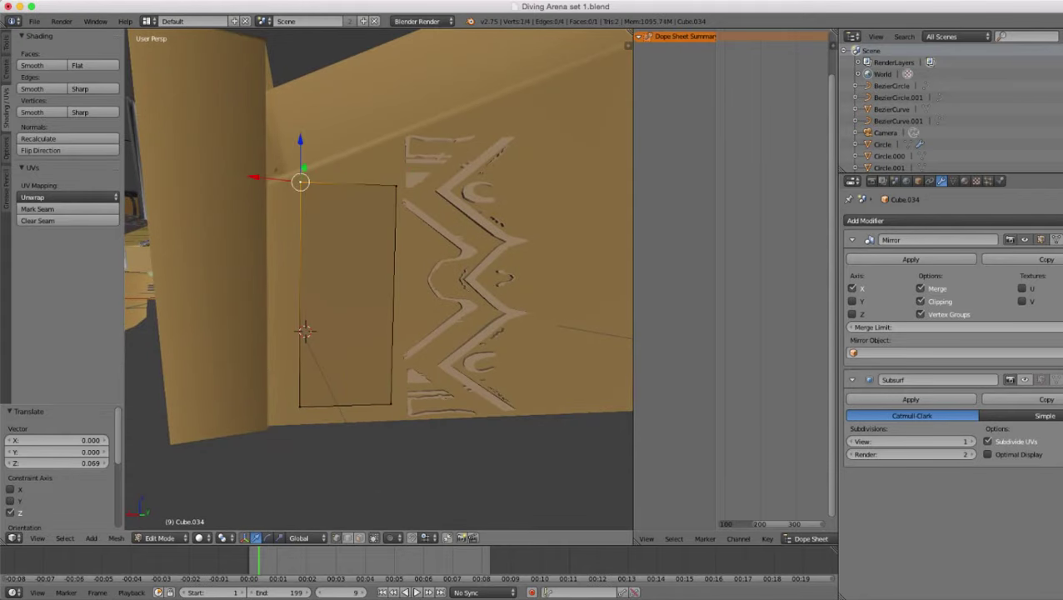
key("g")
key("z")
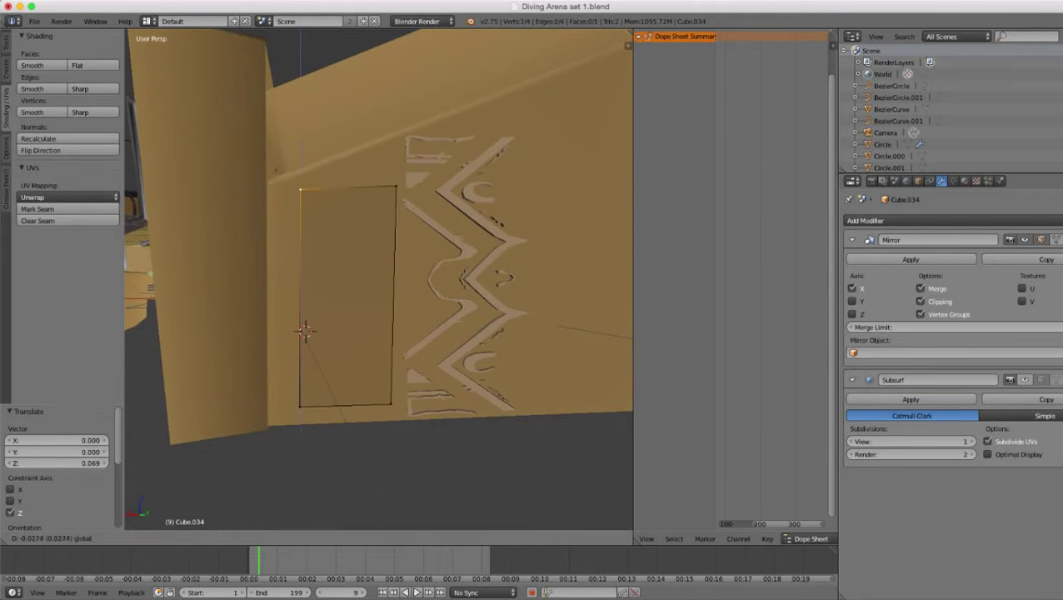
left_click(301, 193)
- Raise the panel's upper emblem-side vertex 0.124 along global Z so the top edge slopes with the wall's ledge
right_click(396, 186)
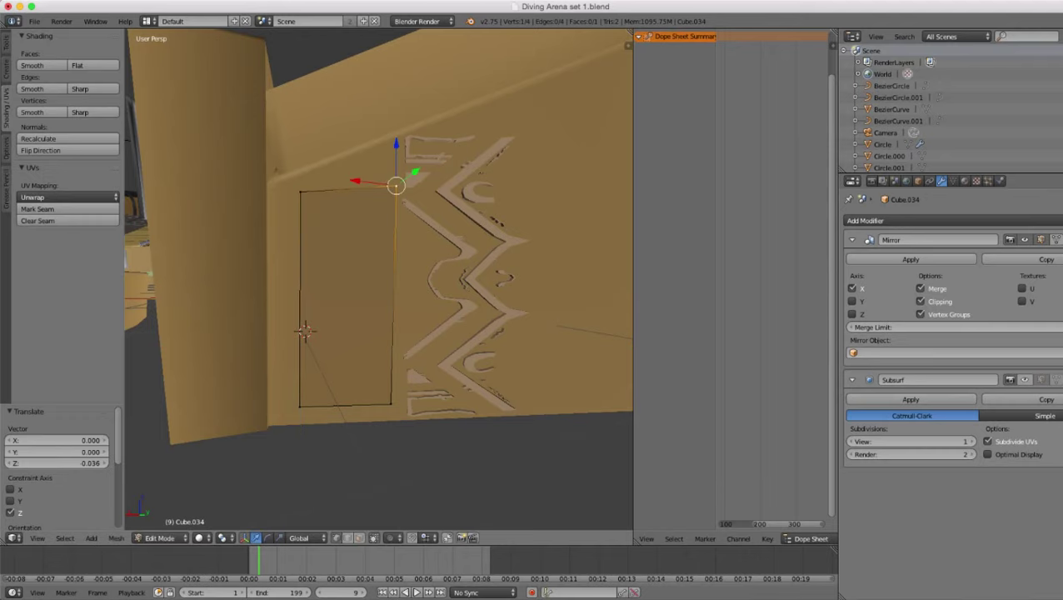
middle_click_drag(395, 186, 398, 200)
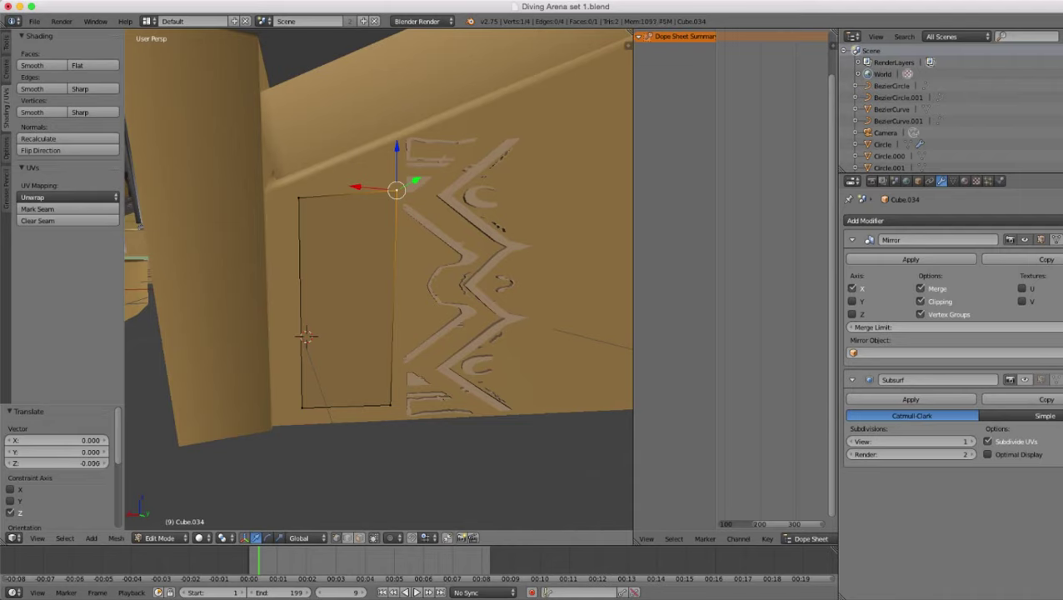
key("g")
key("z")
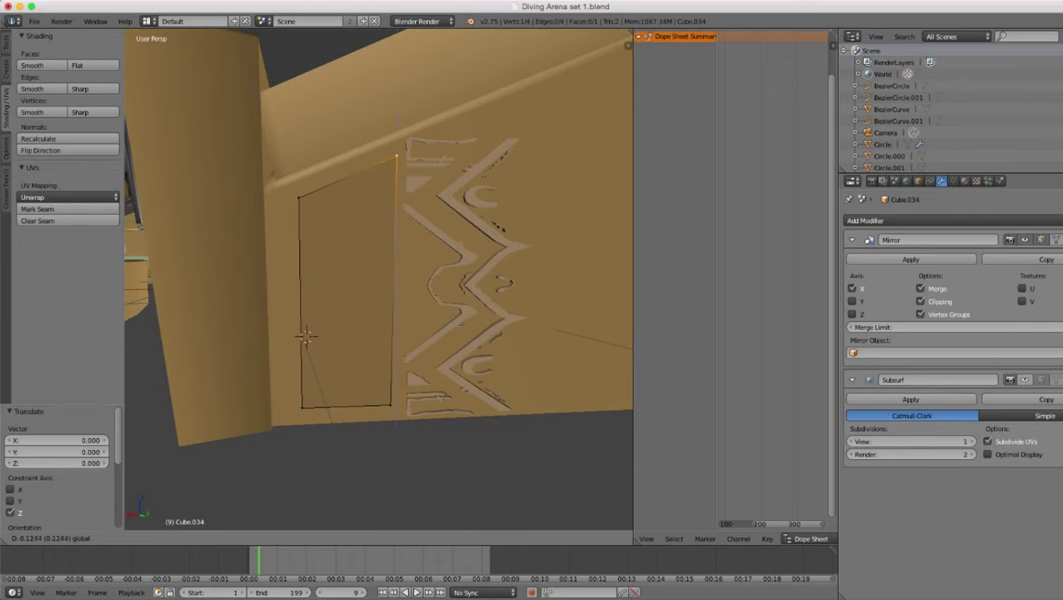
left_click(397, 156)
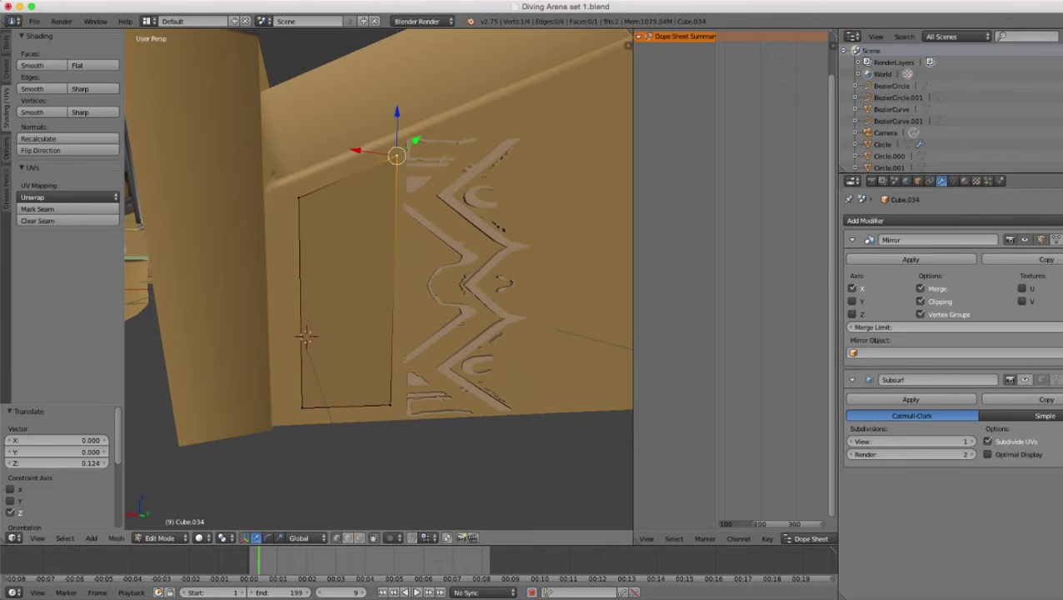
- Raise the panel's upper pillar-side vertex by 0.006 along global Z
middle_click_drag(397, 275, 389, 221)
scroll(379, 279, "up", 2)
scroll(379, 280, "down", 2)
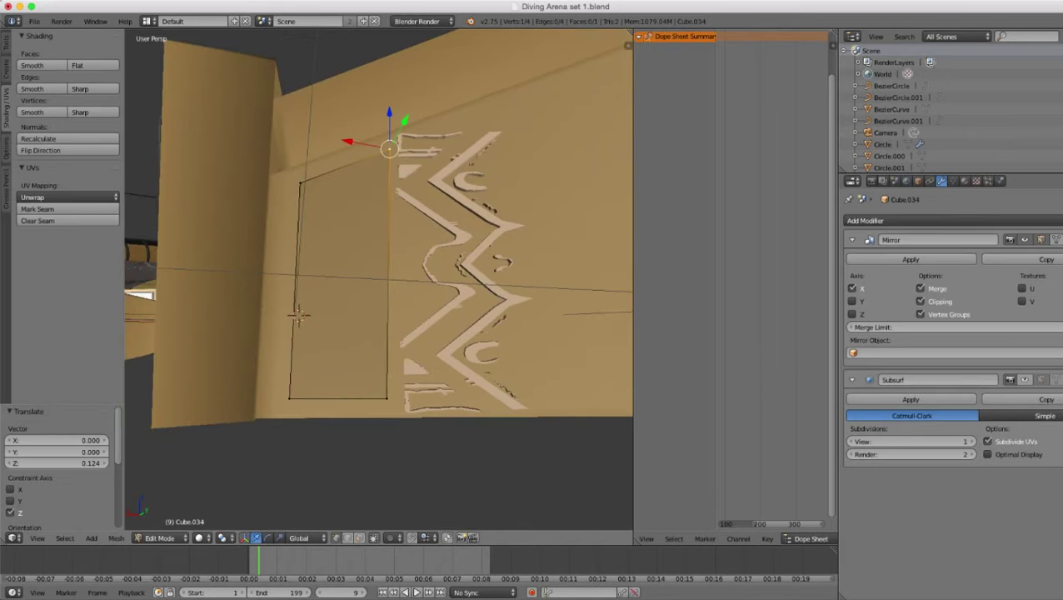
right_click(387, 398)
middle_click_drag(386, 398, 388, 429)
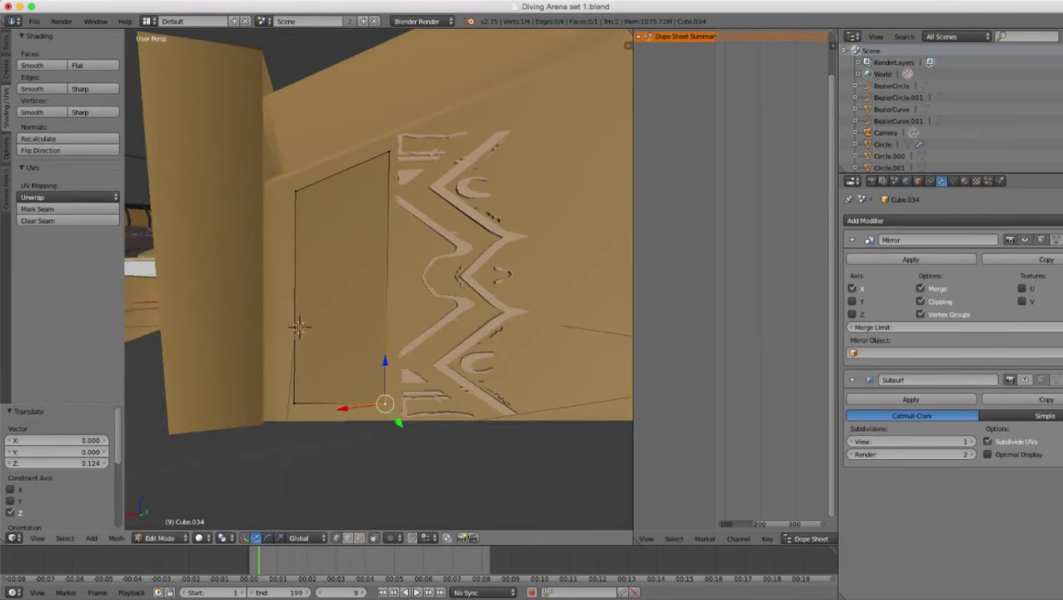
right_click(296, 192)
middle_click_drag(296, 192, 300, 226)
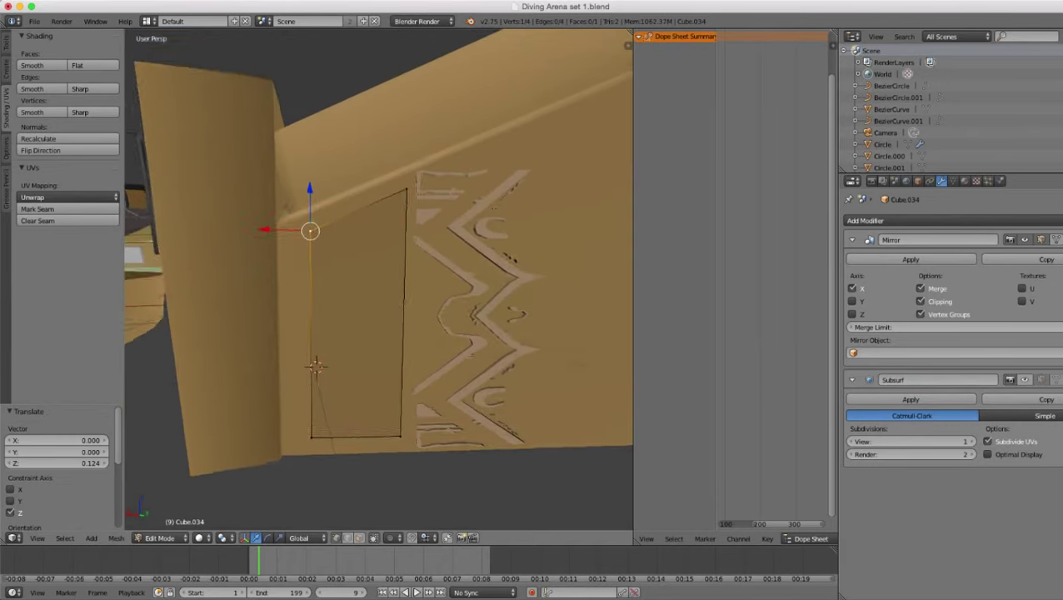
scroll(379, 279, "up", 3)
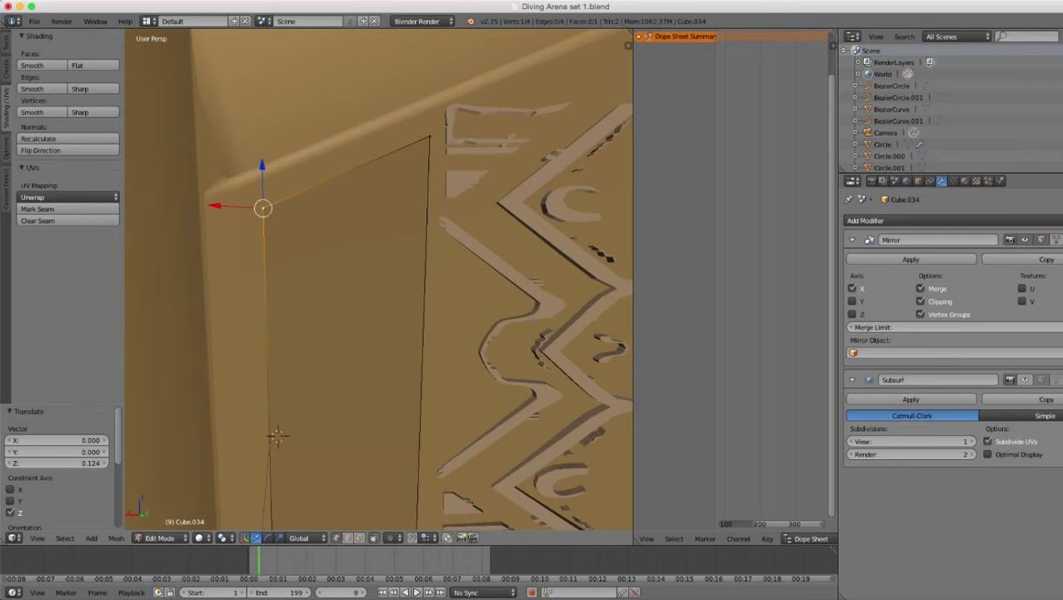
key("g")
key("z")
left_click(278, 434)
scroll(277, 434, "down", 2)
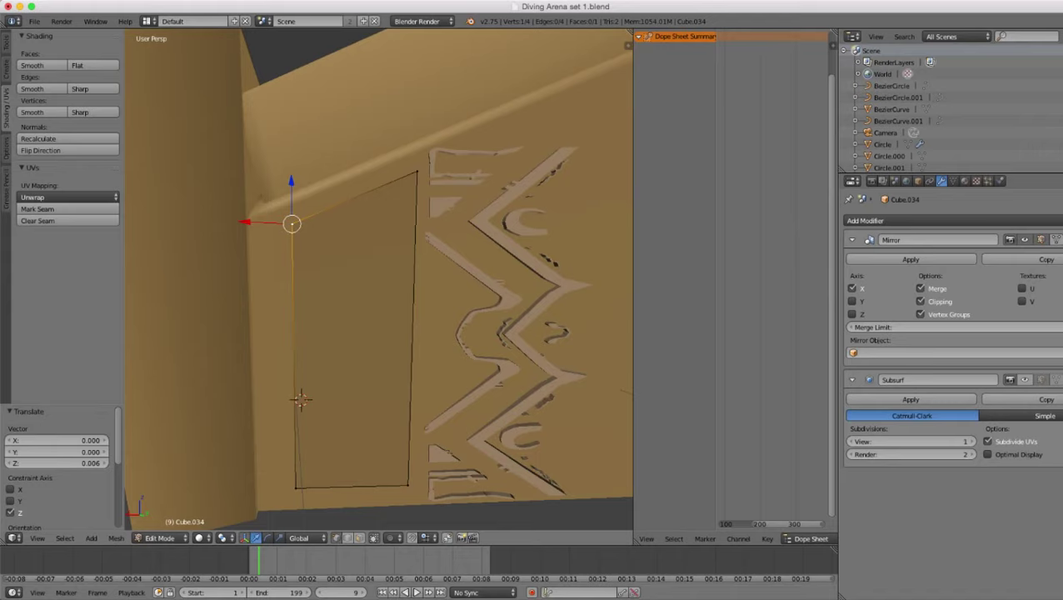
key("super+Tab")
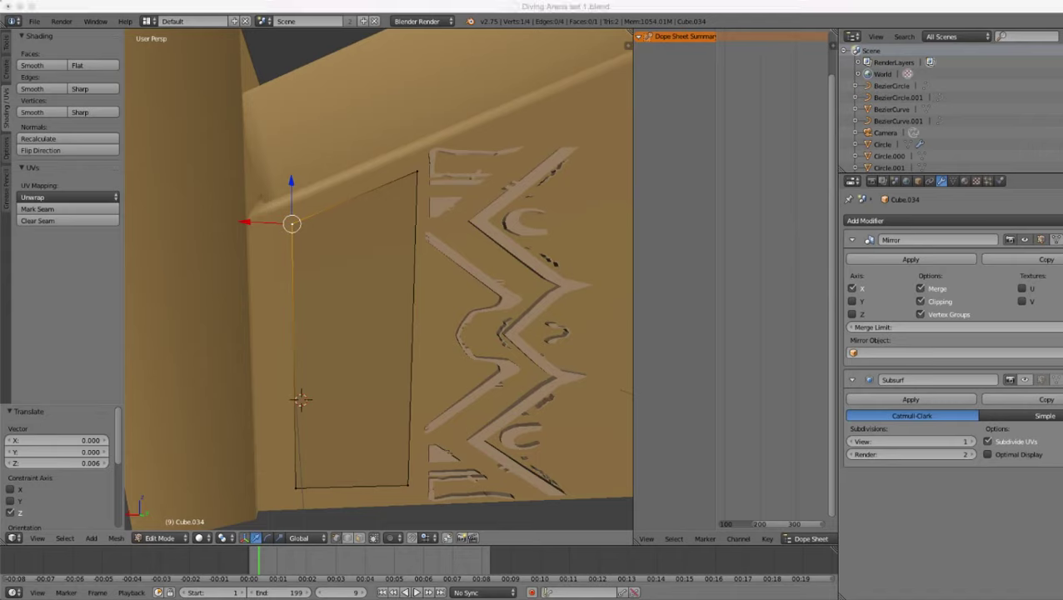
key("super+Tab")
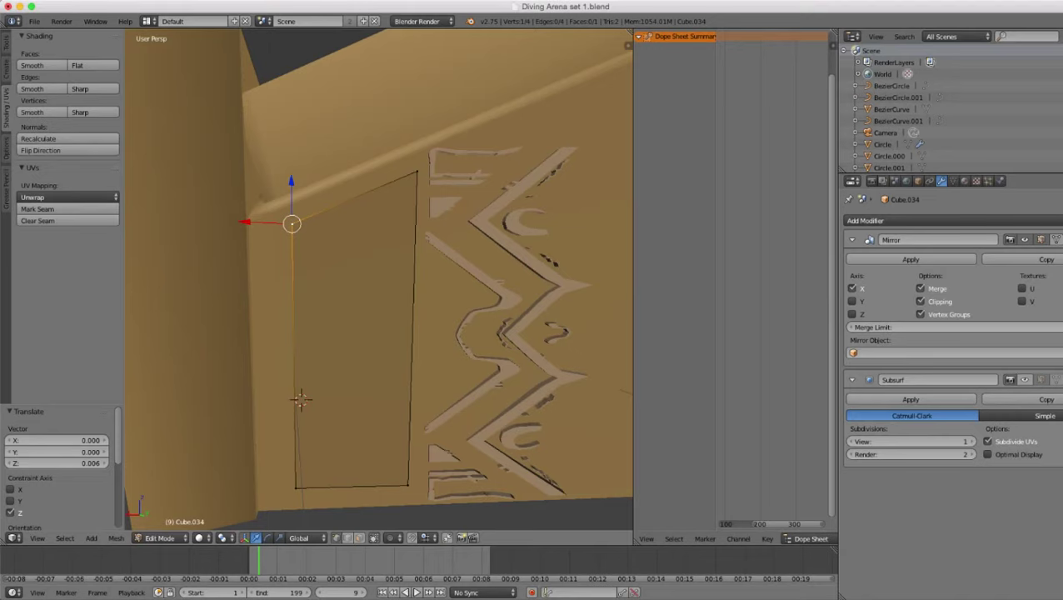
- Move the panel's pillar-side edge 0.076 along its local X axis, towards the pillar
scroll(379, 279, "down", 2)
middle_click_drag(379, 279, 431, 277)
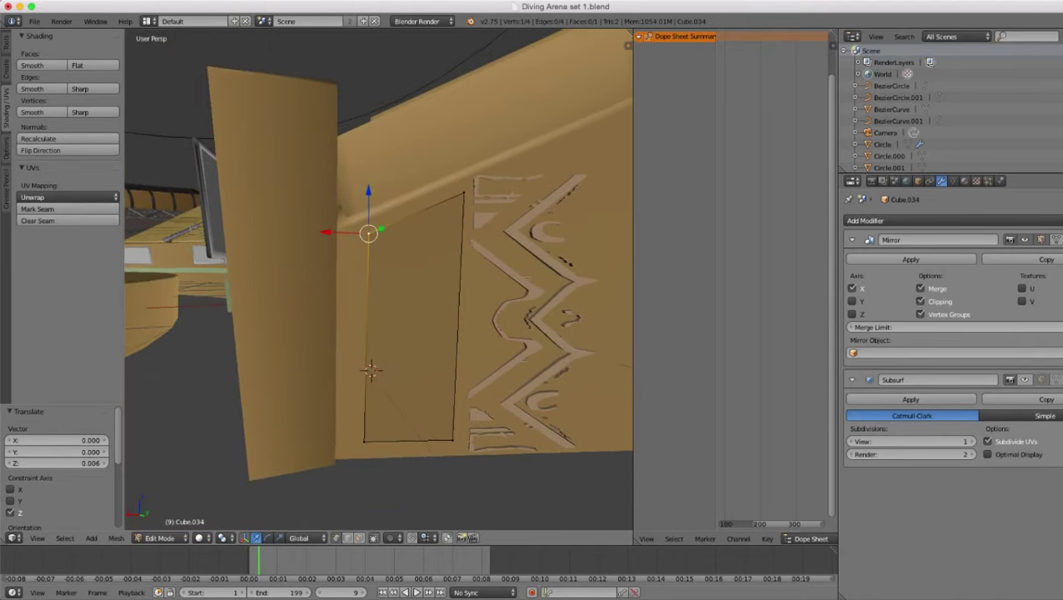
right_click(364, 440, "shift")
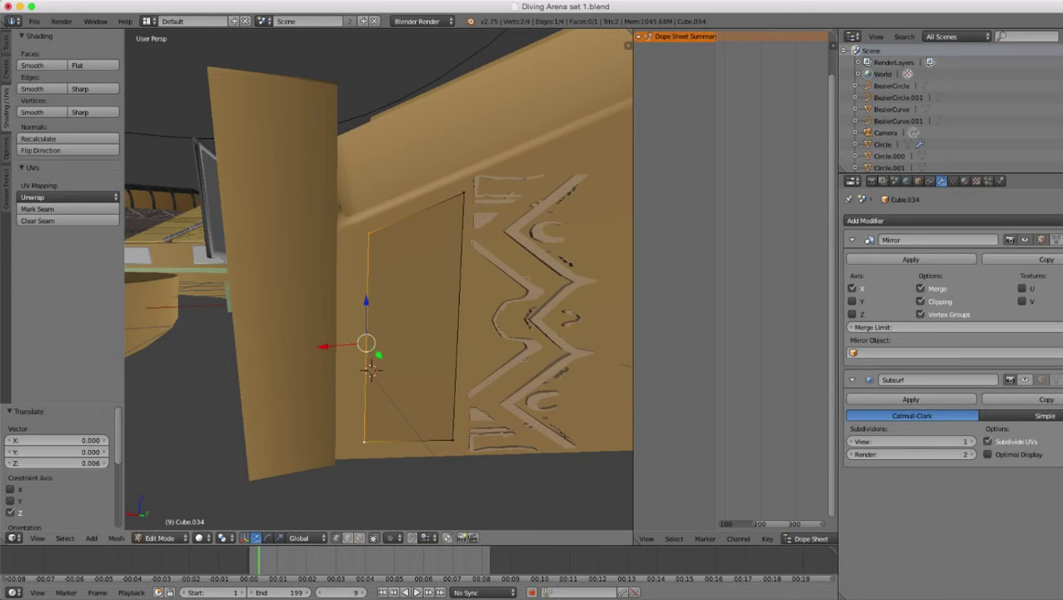
middle_click_drag(375, 333, 381, 392)
key("g")
key("x")
key("x")
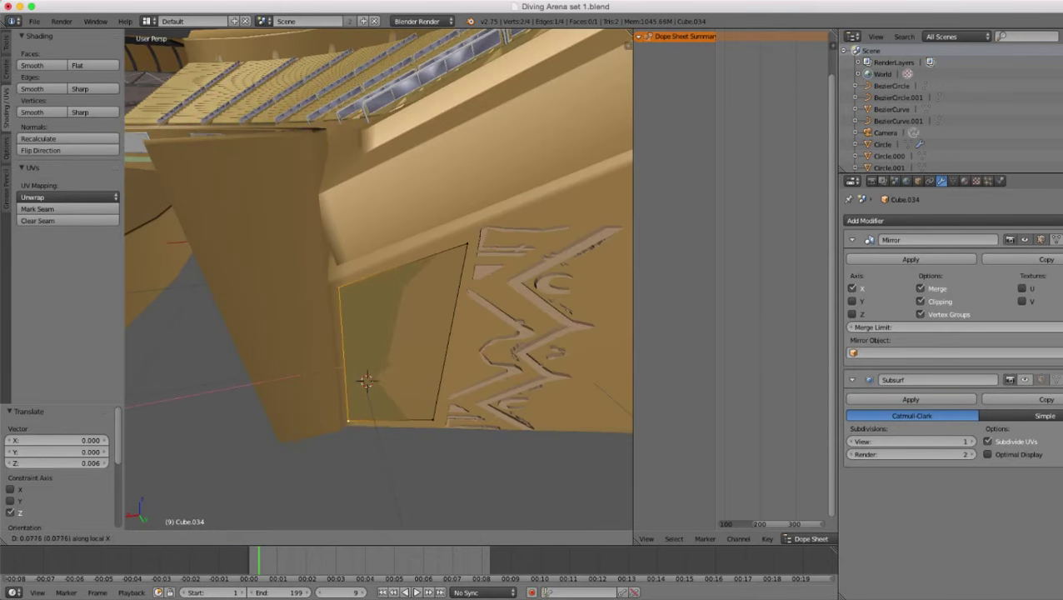
key("Return")
- Move the panel's emblem-side edge 0.013 along global Y, out from the wall
scroll(380, 333, "up", 4)
middle_click_drag(379, 333, 271, 304)
middle_click_drag(276, 420, 337, 381)
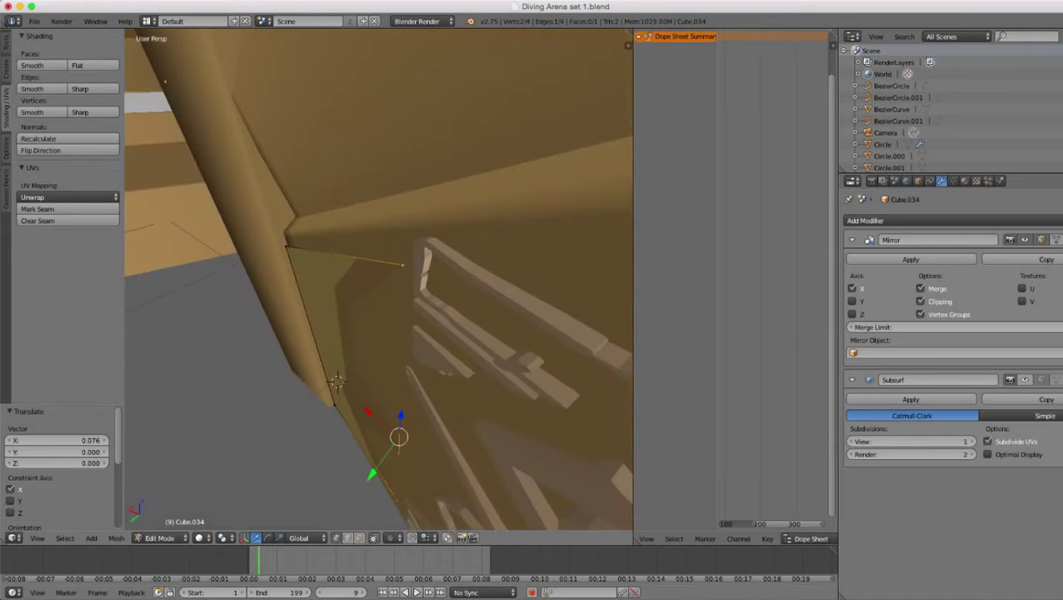
left_click_drag(373, 474, 368, 480)
scroll(368, 479, "down", 5)
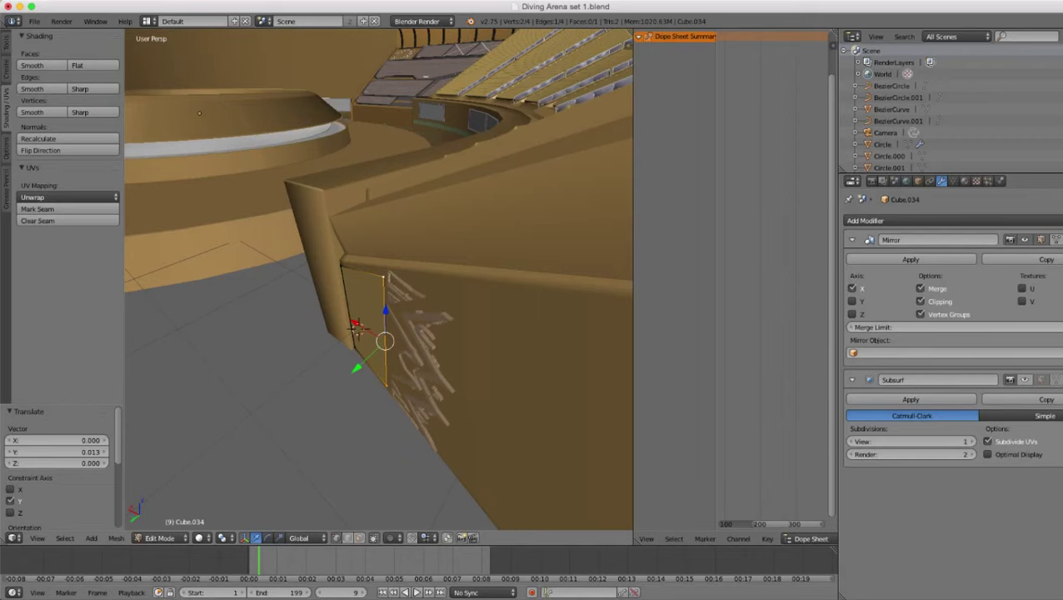
- Move the panel's pillar-side edge -0.005 and its emblem-side edge 0.001 along global Y to align them with the wall
mouse_move(359, 367)
middle_mouse_down()
mouse_move(429, 362)
mouse_move(406, 451)
mouse_move(424, 312)
mouse_move(409, 208)
mouse_move(396, 342)
mouse_move(365, 367)
mouse_move(375, 425)
mouse_move(371, 380)
middle_mouse_up()
scroll(429, 363, "up", 5)
key("Tab")
scroll(423, 312, "down", 3)
scroll(400, 325, "up", 3)
key("Tab")
right_click(363, 334, "alt")
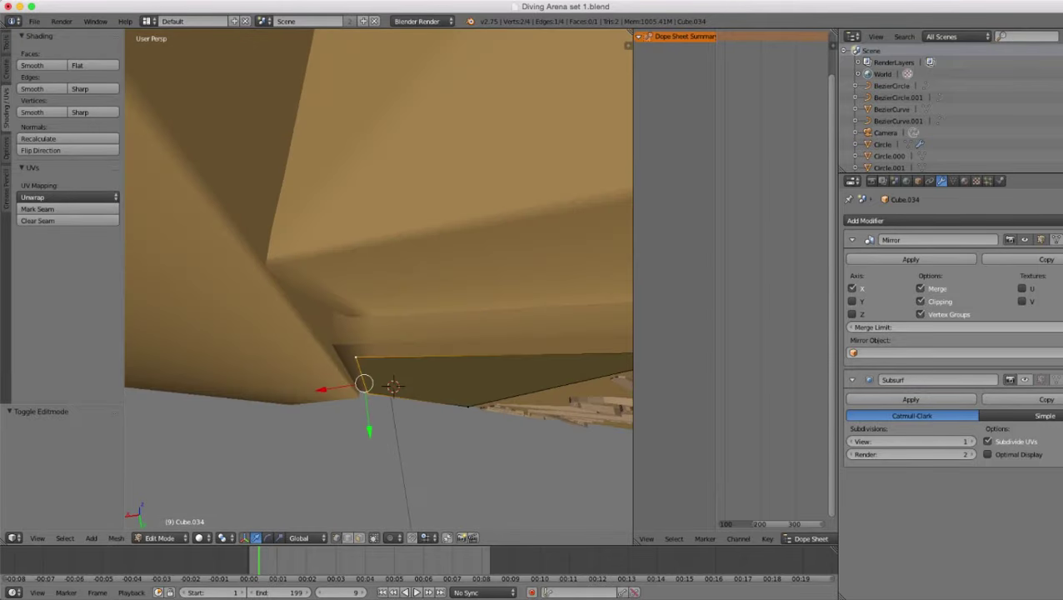
left_click_drag(369, 430, 368, 421)
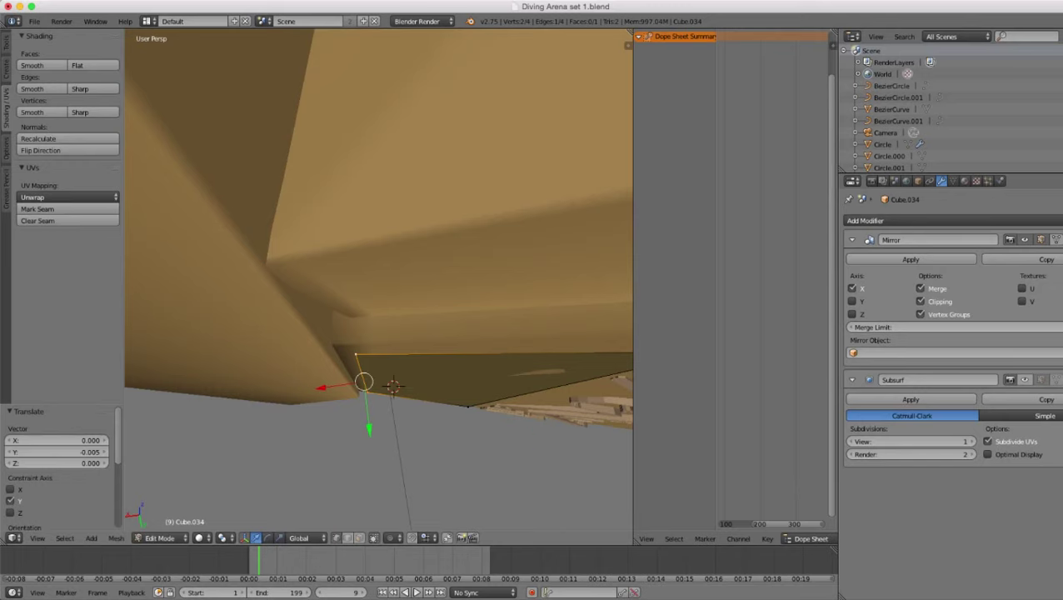
right_click(521, 395, "alt")
left_click_drag(539, 441, 540, 445)
- Raise the panel's upper emblem-side vertex by 0.027 along global Z
middle_click_drag(540, 445, 486, 487)
scroll(525, 433, "down", 1)
scroll(526, 460, "up", 2)
scroll(379, 279, "up", 2)
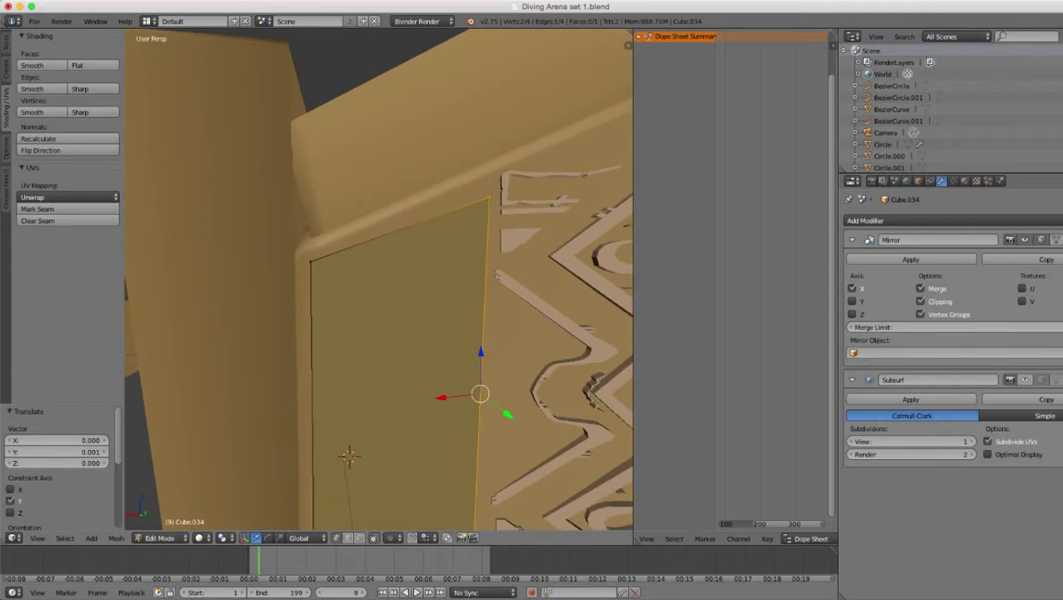
right_click(489, 198)
left_click_drag(490, 155, 490, 143)
scroll(379, 279, "down", 3)
- Lower both bottom vertices of the panel by 0.023 along global Z
middle_click_drag(379, 279, 396, 229)
right_click(469, 420)
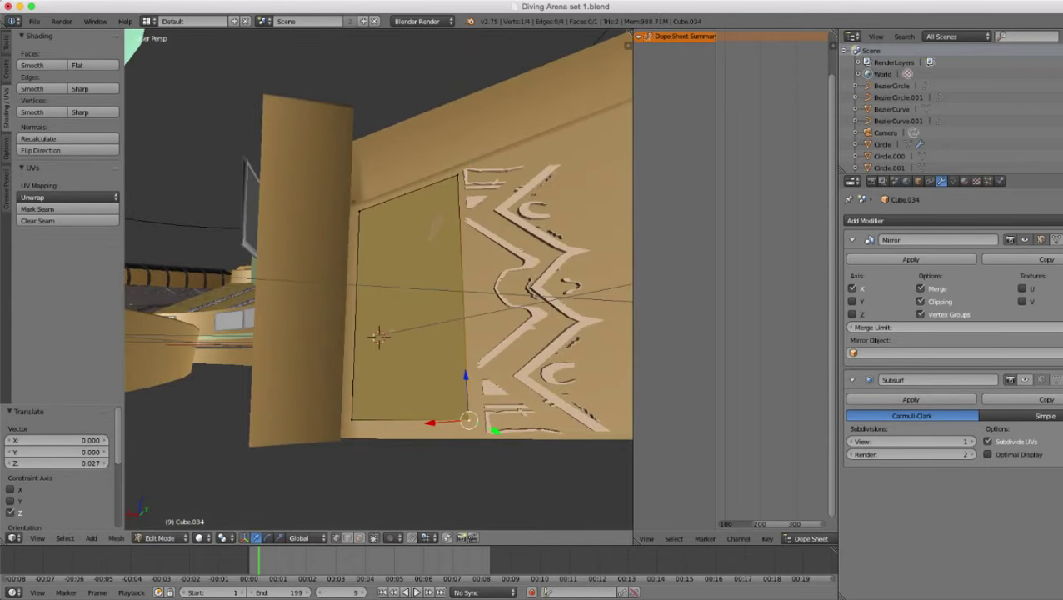
right_click(351, 420, "shift")
left_click_drag(409, 376, 409, 383)
scroll(409, 383, "down", 3)
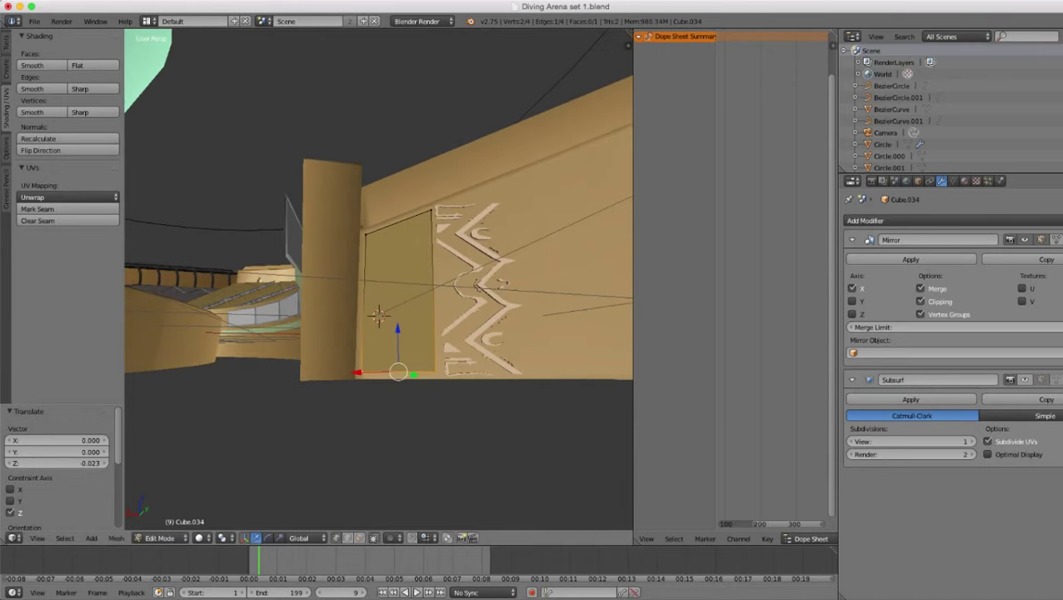
- Edge-slide the panel's emblem-side edge towards the pillar by a factor of 0.077
key("Tab")
middle_click_drag(409, 383, 378, 402)
key("Tab")
right_click(402, 288, "alt")
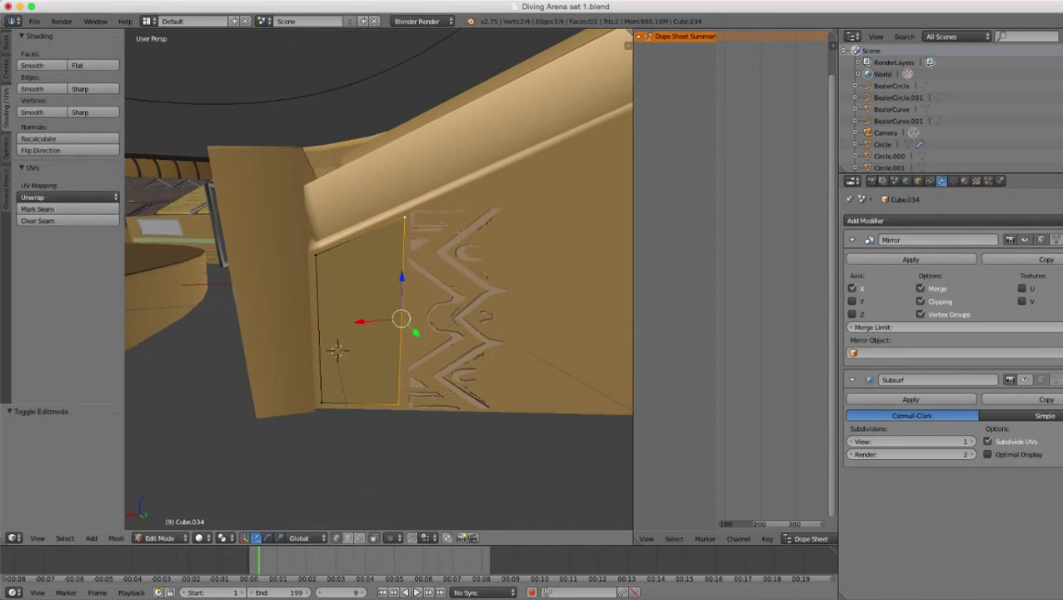
key("ctrl+e")
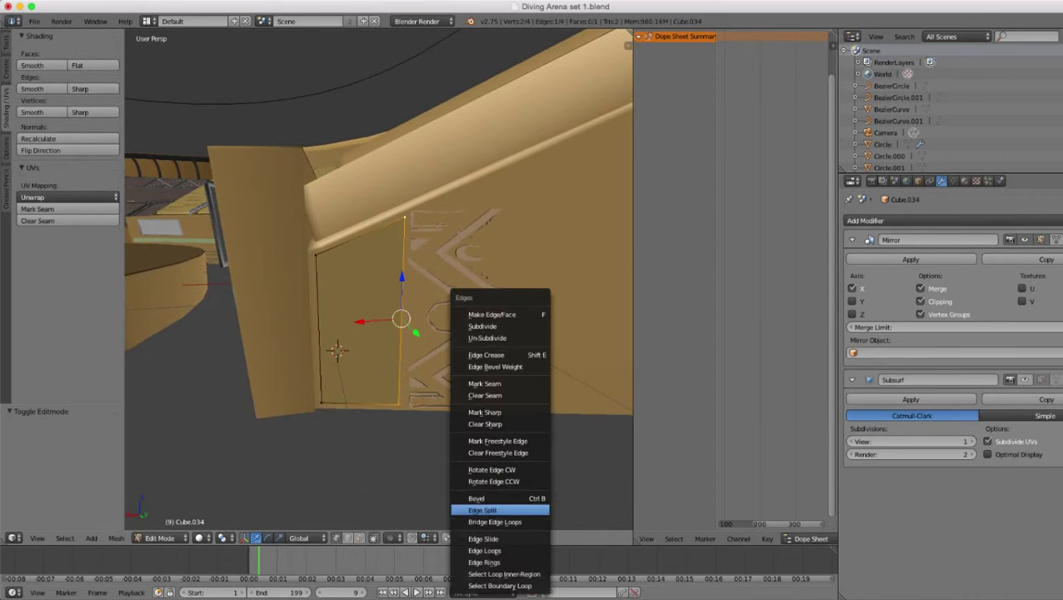
left_click(484, 539)
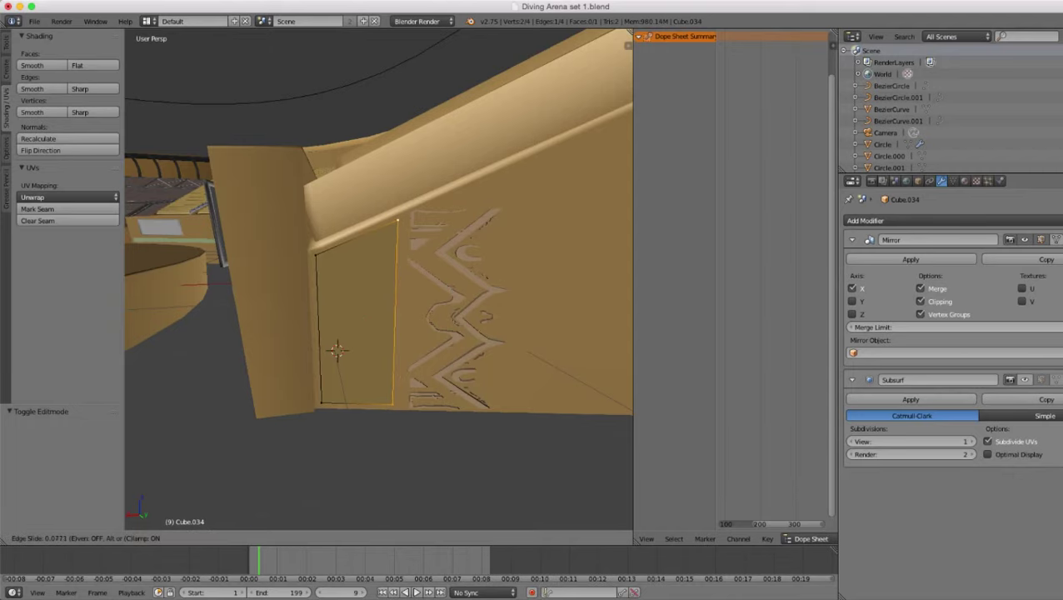
left_click(478, 538)
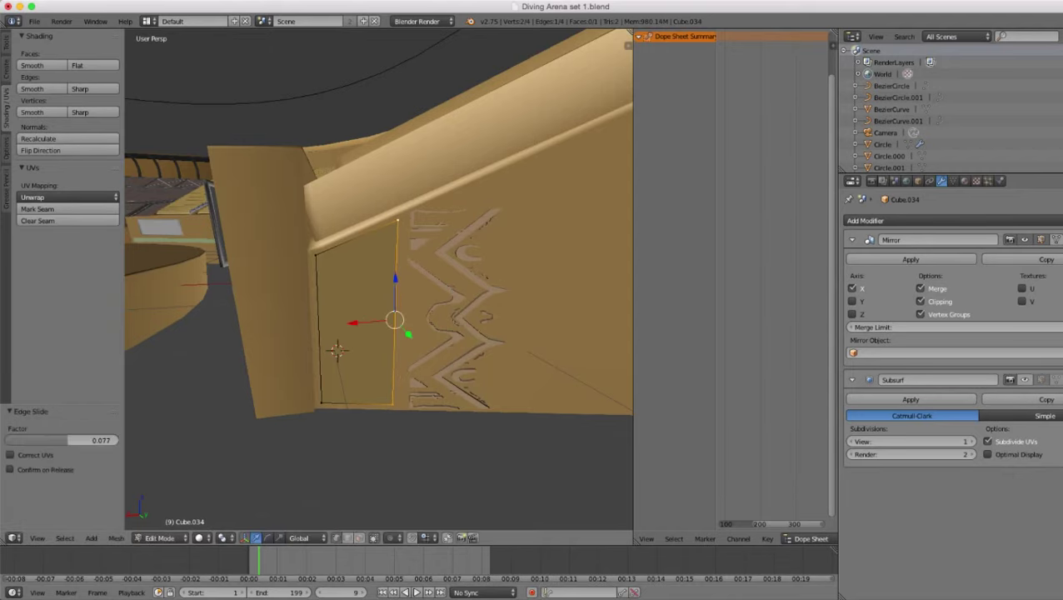
- Deselect the panel's geometry and examine how it sits between pillar and emblem, from the scene camera and up close
middle_click_drag(459, 392, 367, 350)
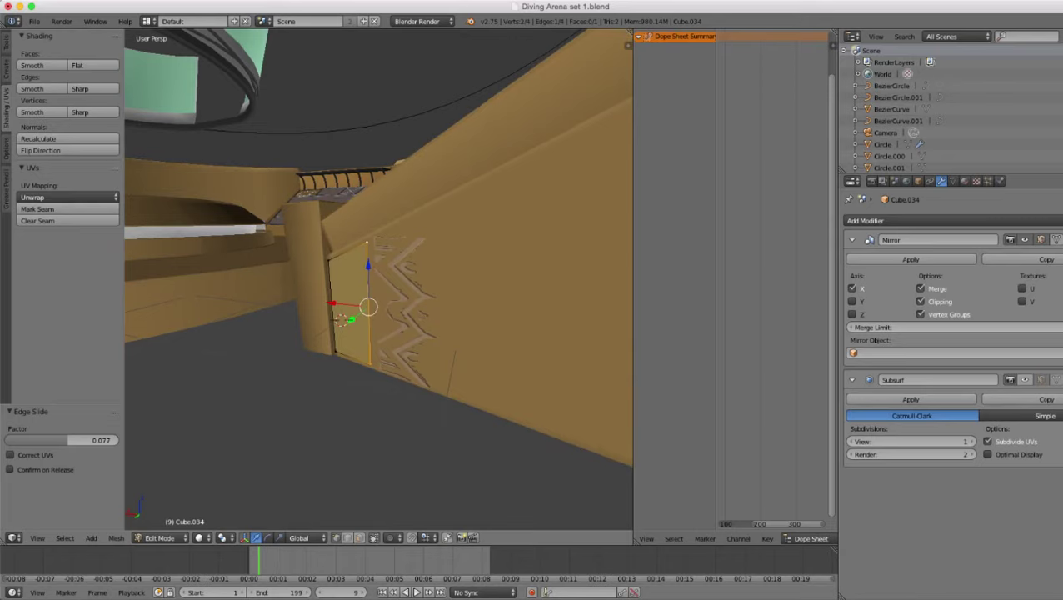
key("KP_0")
scroll(559, 444, "up", 4)
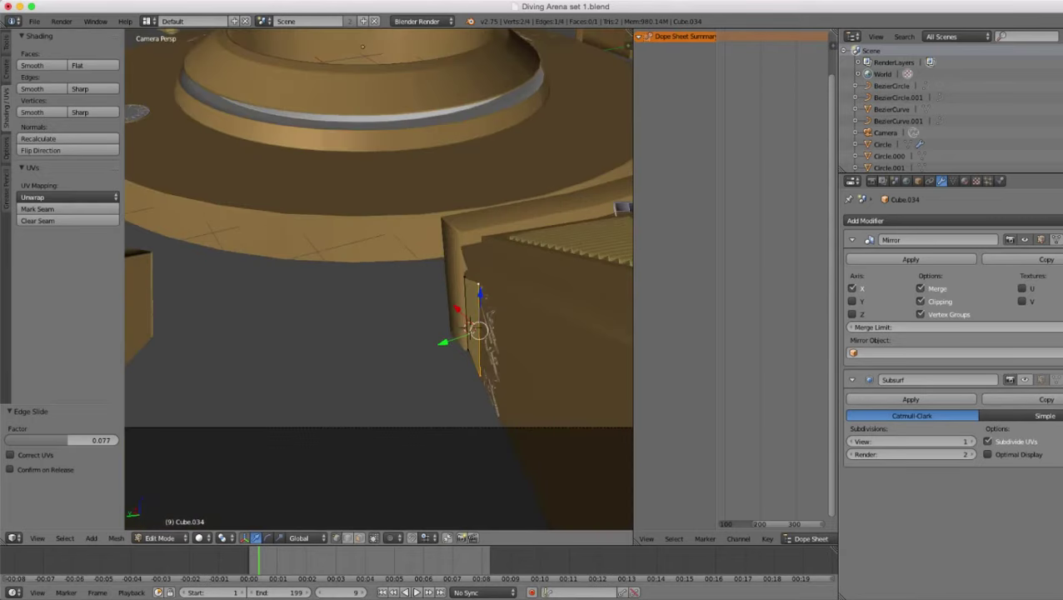
key("a")
middle_click_drag(375, 358, 258, 325)
scroll(396, 308, "up", 3)
middle_click_drag(446, 350, 370, 338, "shift")
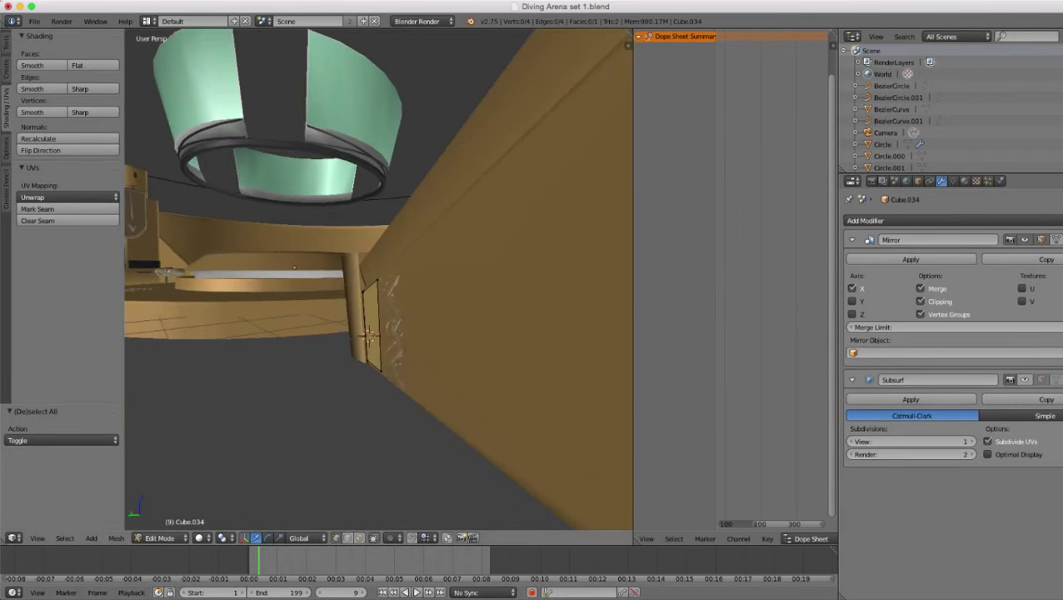
middle_click_drag(196, 279, 300, 308)
scroll(300, 308, "up", 4)
scroll(379, 304, "up", 4)
middle_click_drag(416, 358, 390, 305, "shift")
middle_click_drag(381, 345, 403, 351)
key("ctrl+r")
scroll(418, 417, "up", 1)
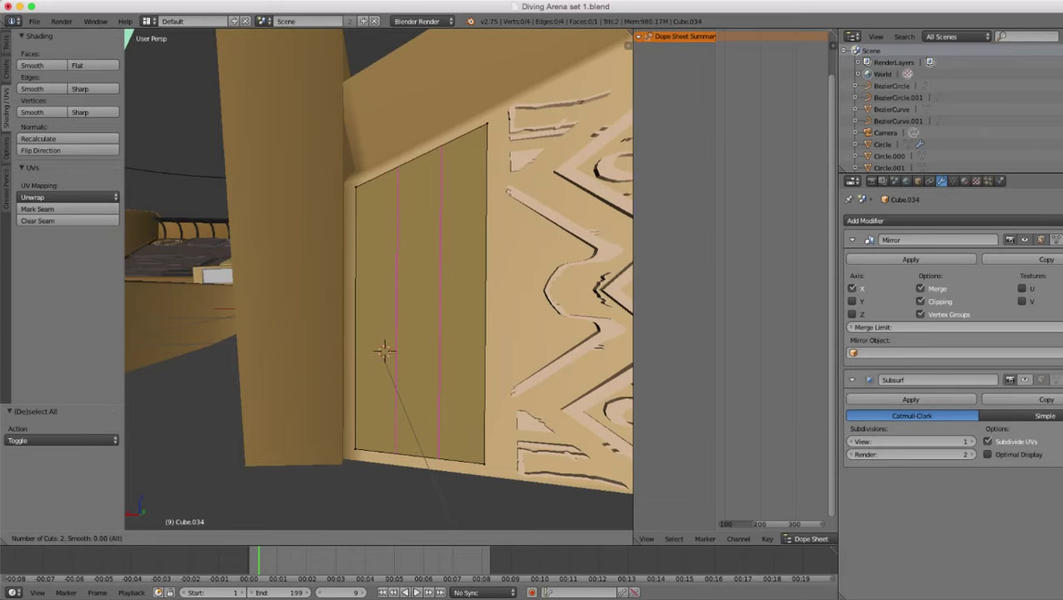
key("Escape")
- Extrude the entire panel face about 0.02 along its normal to give it thickness, and return to Object Mode
key("Tab")
middle_click_drag(403, 352, 342, 391)
key("Tab")
key("a")
key("e")
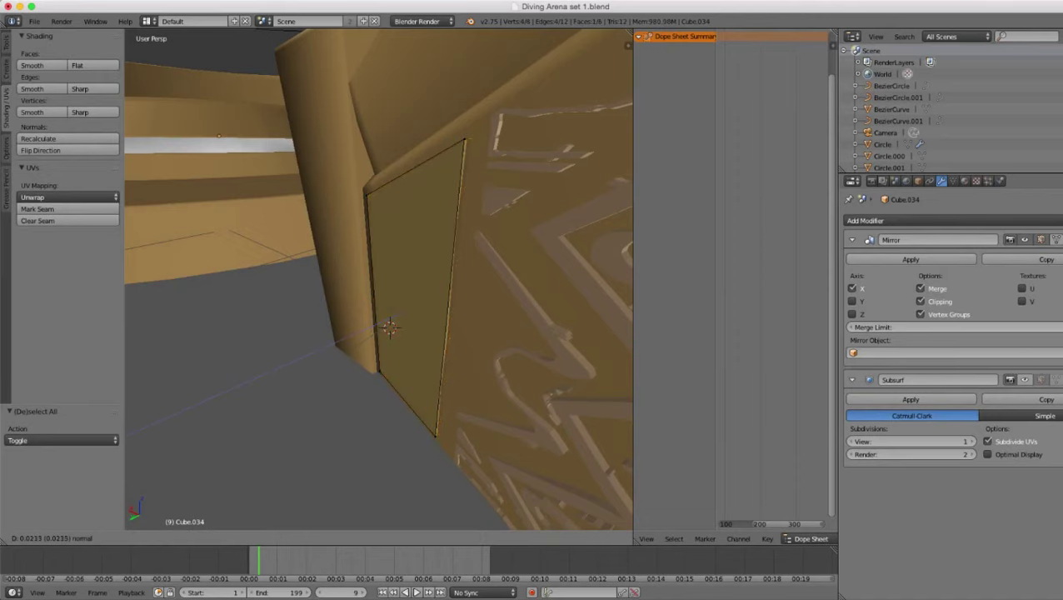
left_click(389, 325)
key("Tab")
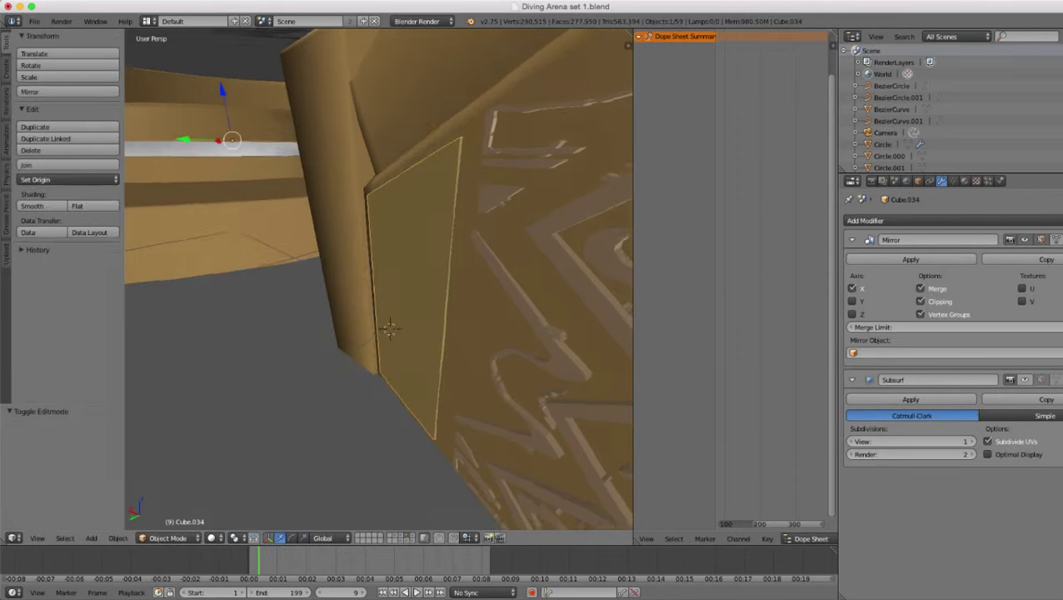
middle_click_drag(389, 326, 303, 320)
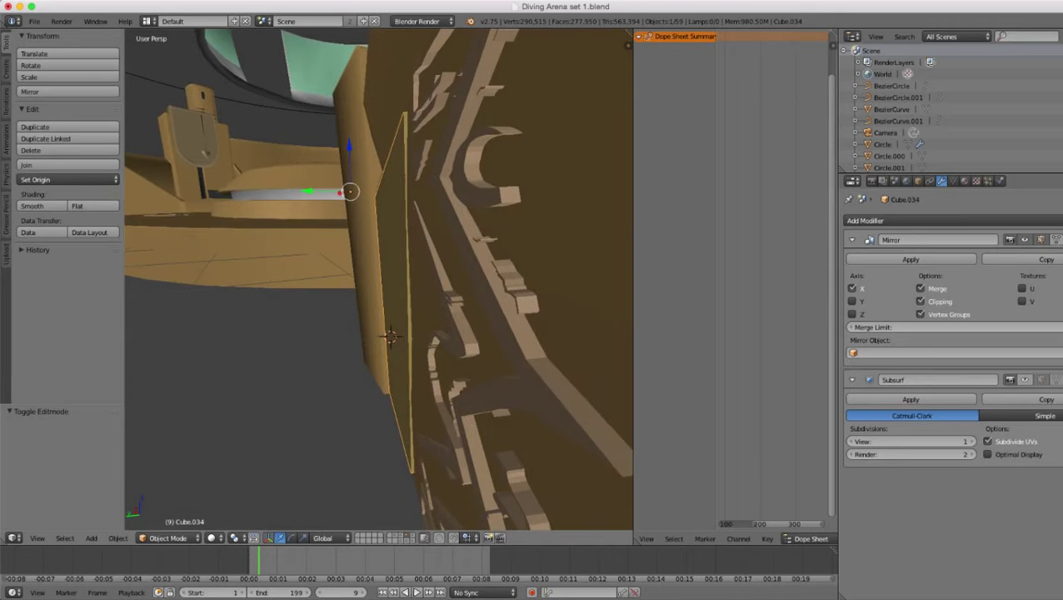
left_click_drag(308, 191, 311, 191)
middle_click_drag(311, 194, 409, 241)
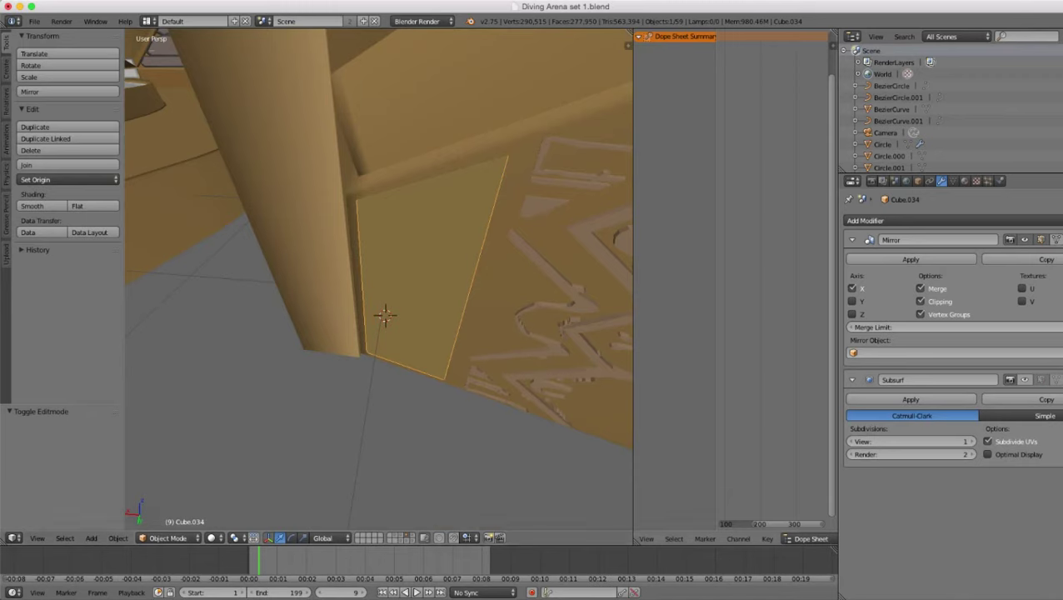
- Remove all material slots from the panel, from Arena 1.001 through Stairs
left_click(964, 181)
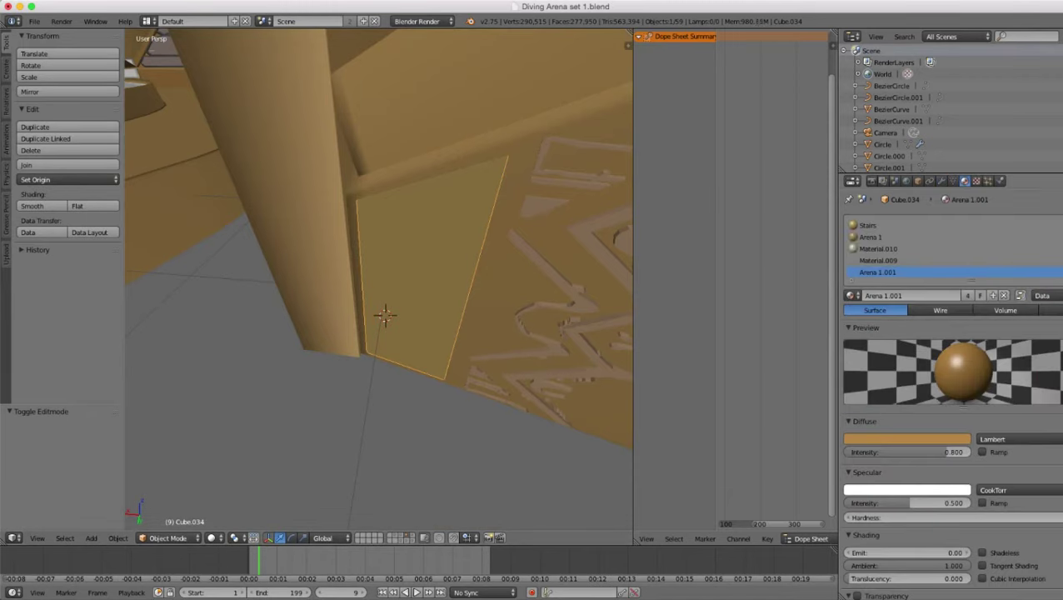
left_click(1062, 236)
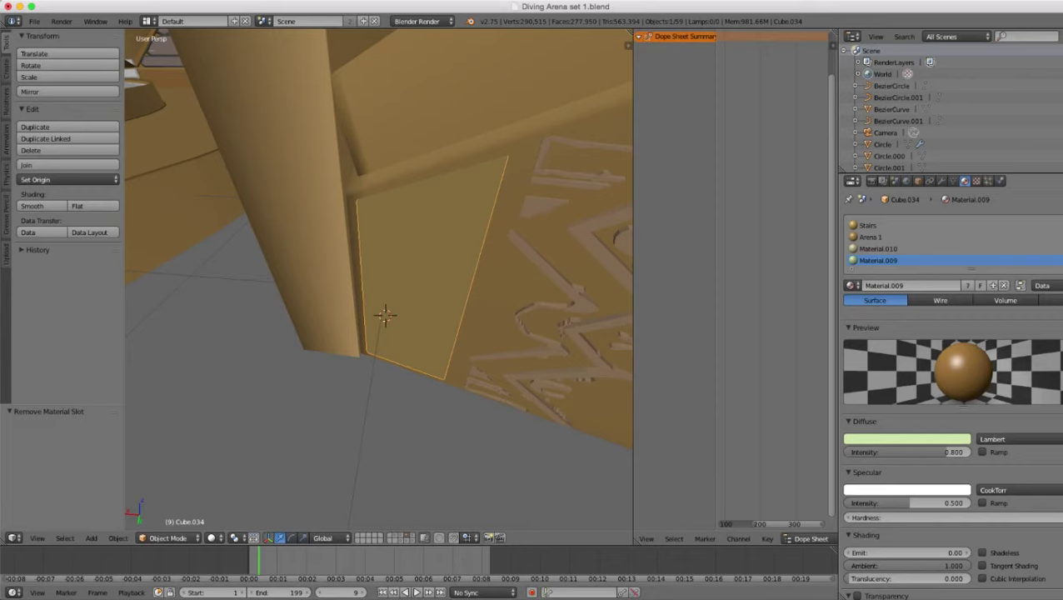
left_click(1062, 237)
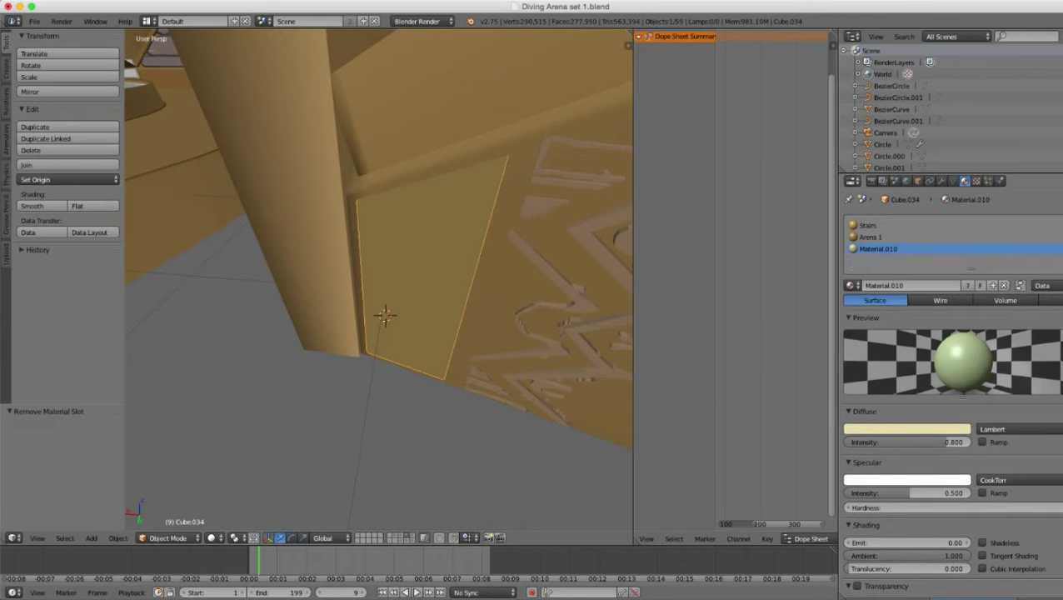
left_click(1062, 237)
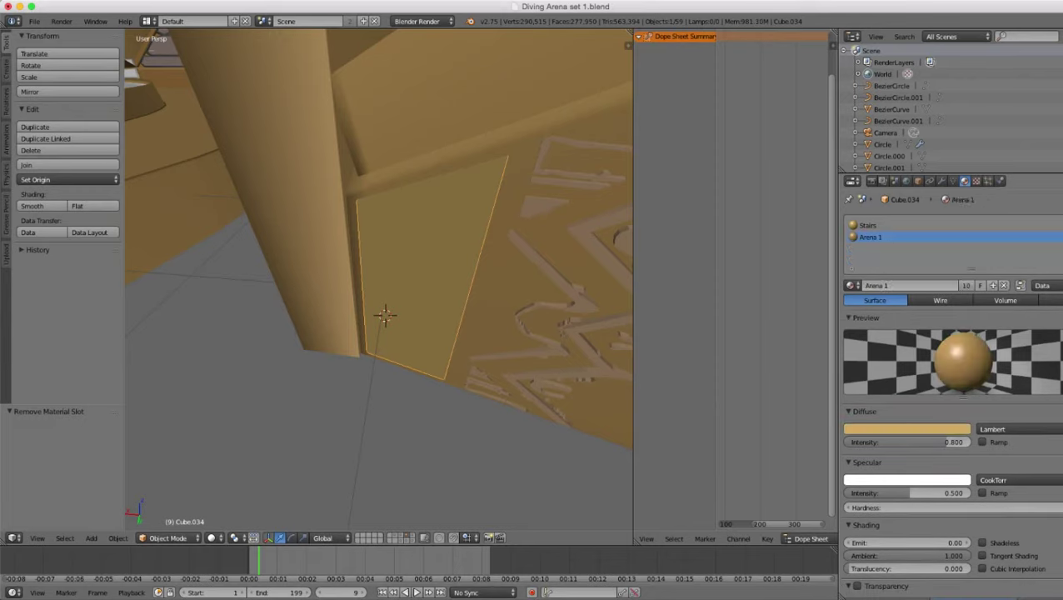
left_click(1062, 236)
left_click(1062, 237)
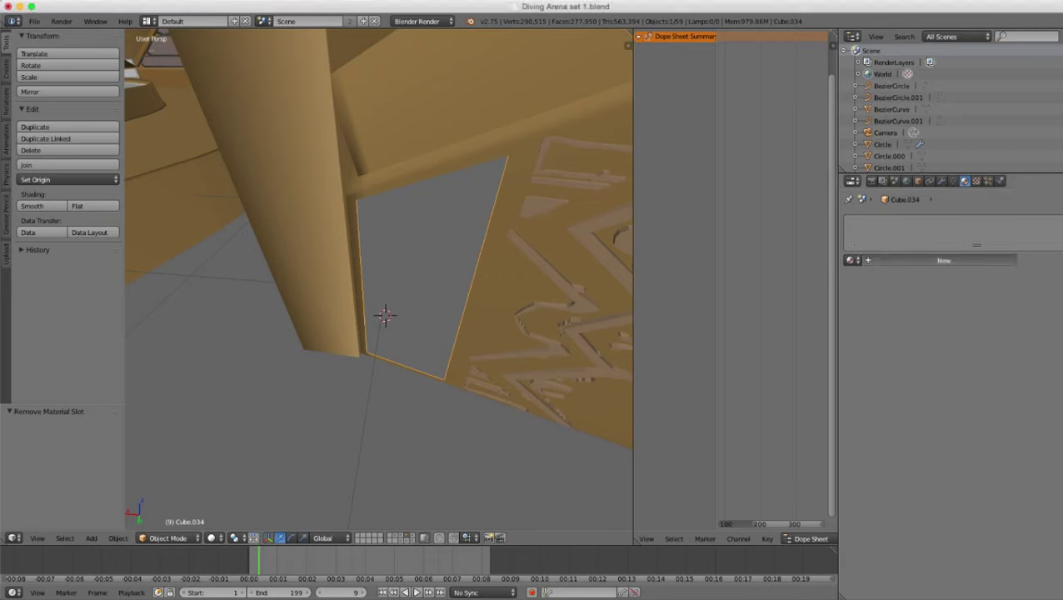
- Give the panel a new material with a pale yellow diffuse colour
left_click(943, 260)
left_click(903, 404)
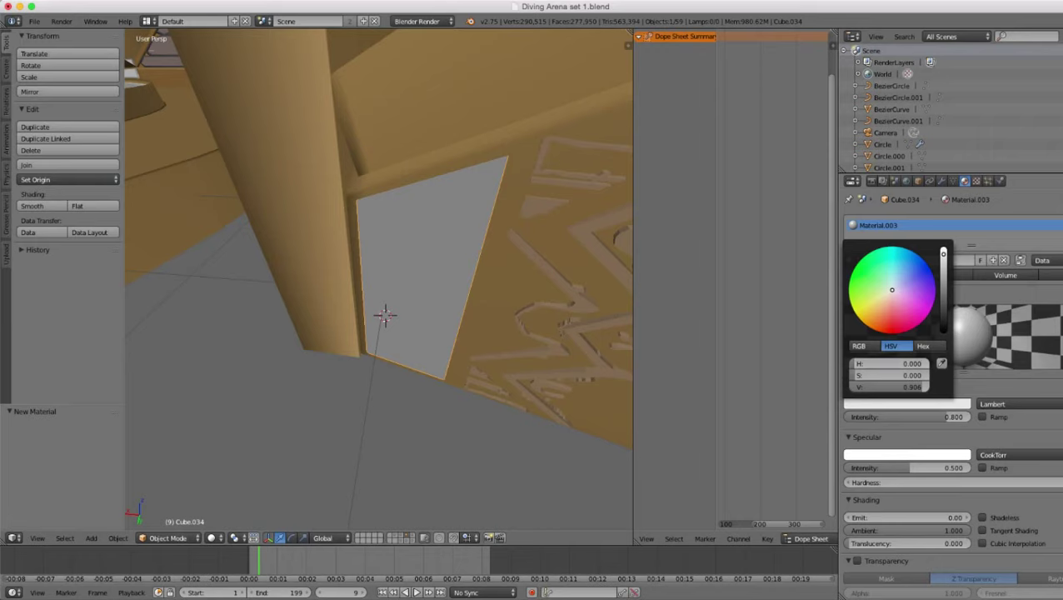
left_click(876, 303)
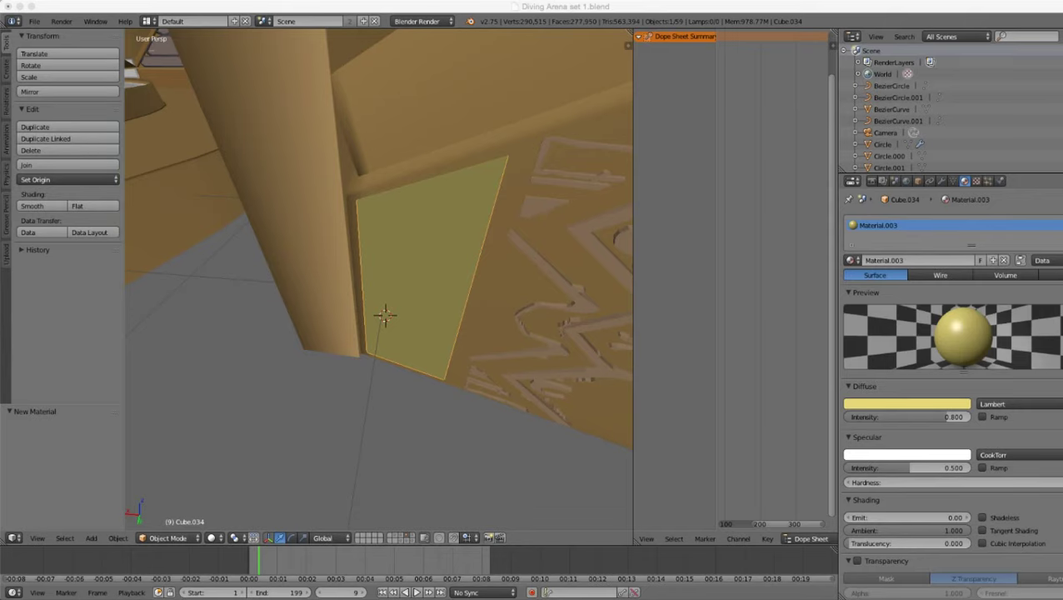
middle_click_drag(400, 333, 291, 288)
scroll(390, 307, "down", 4)
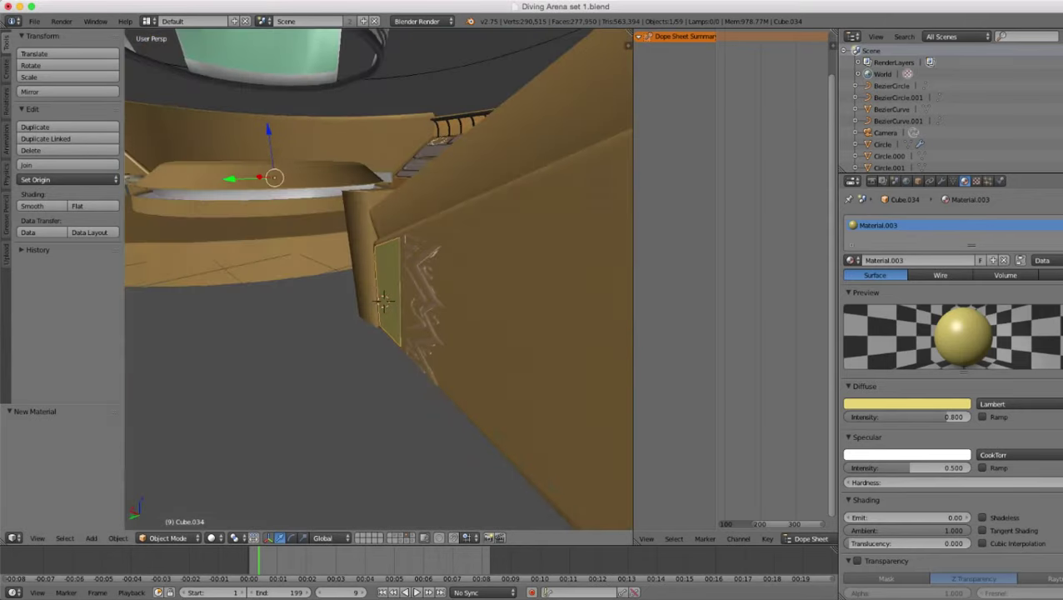
- Deselect the panel and examine its yellow colour against the pillar, wall and emblem from several angles
scroll(383, 302, "down", 1)
key("a")
middle_click_drag(258, 255, 358, 223)
scroll(343, 225, "up", 5)
scroll(359, 224, "up", 1)
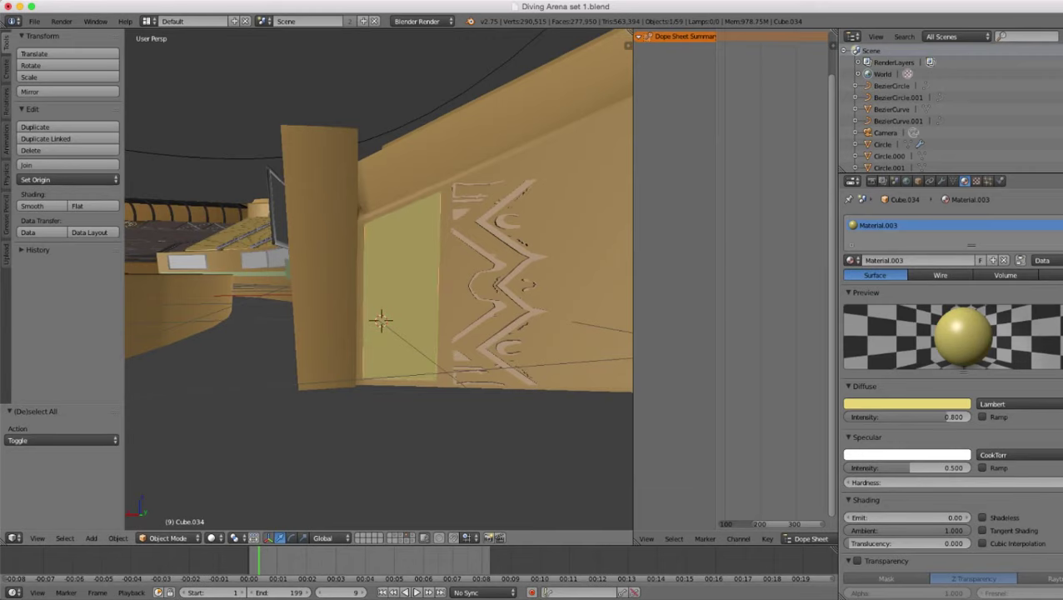
scroll(380, 317, "down", 6)
middle_click_drag(380, 317, 325, 295)
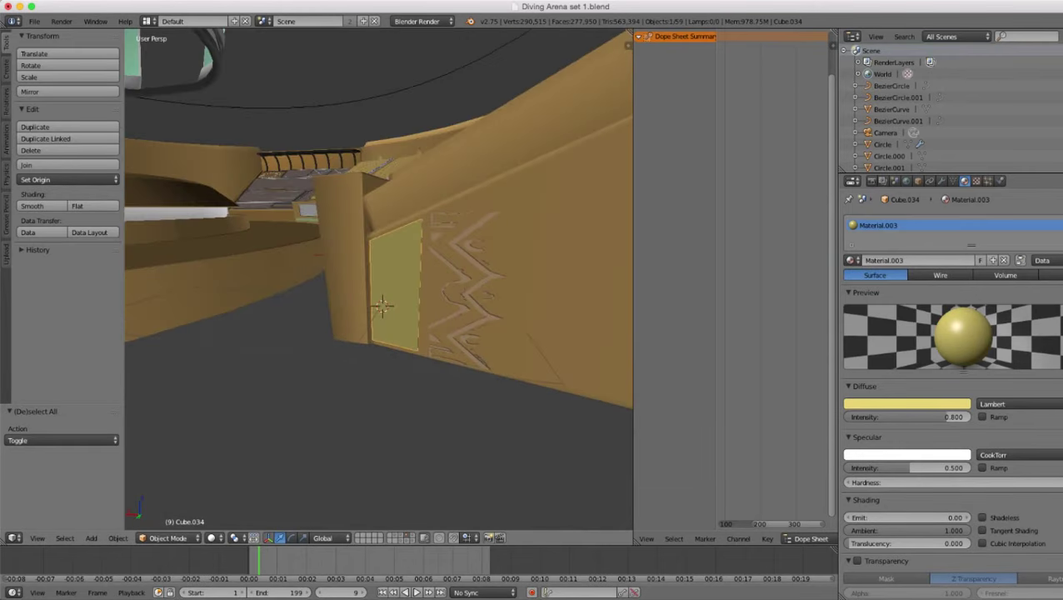
- Select the emblem along with the panel and examine how the two sit together on the wall
right_click(381, 306)
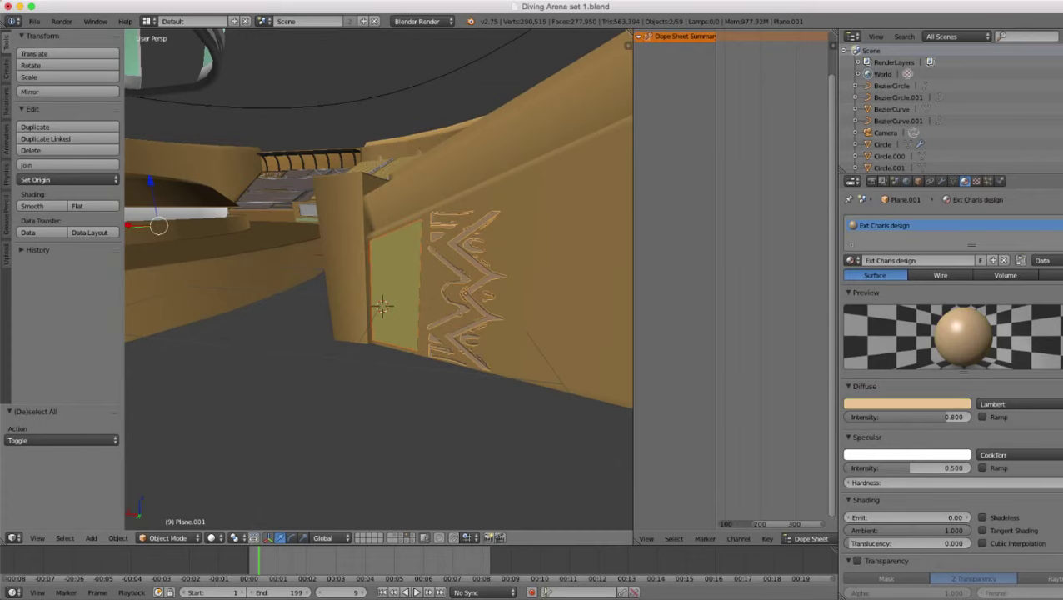
scroll(381, 306, "up", 2)
scroll(382, 307, "down", 4)
middle_click_drag(382, 307, 373, 333)
scroll(373, 333, "up", 2)
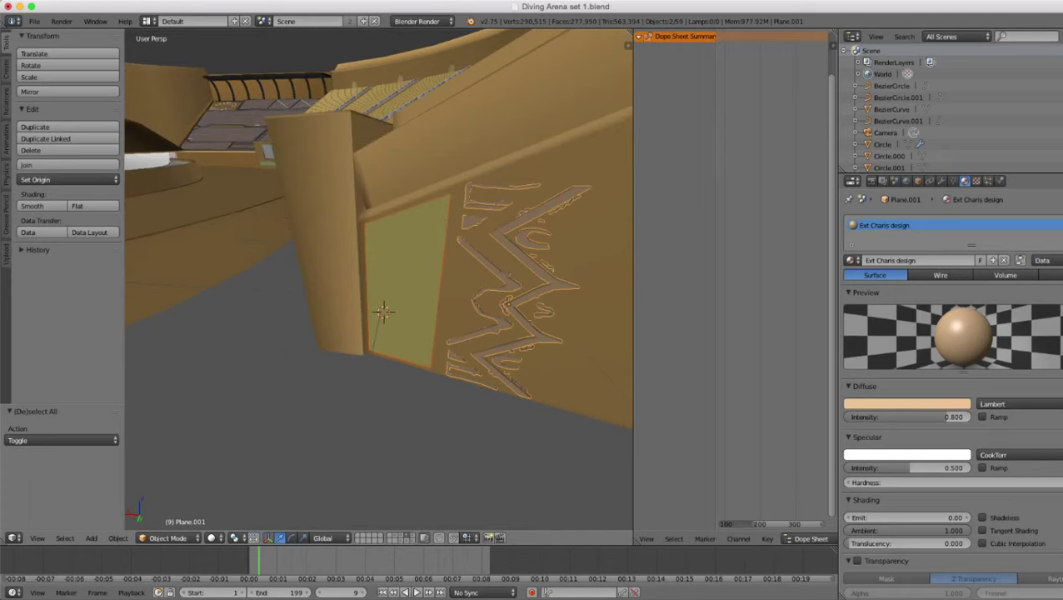
scroll(379, 308, "up", 2)
key("z")
key("z")
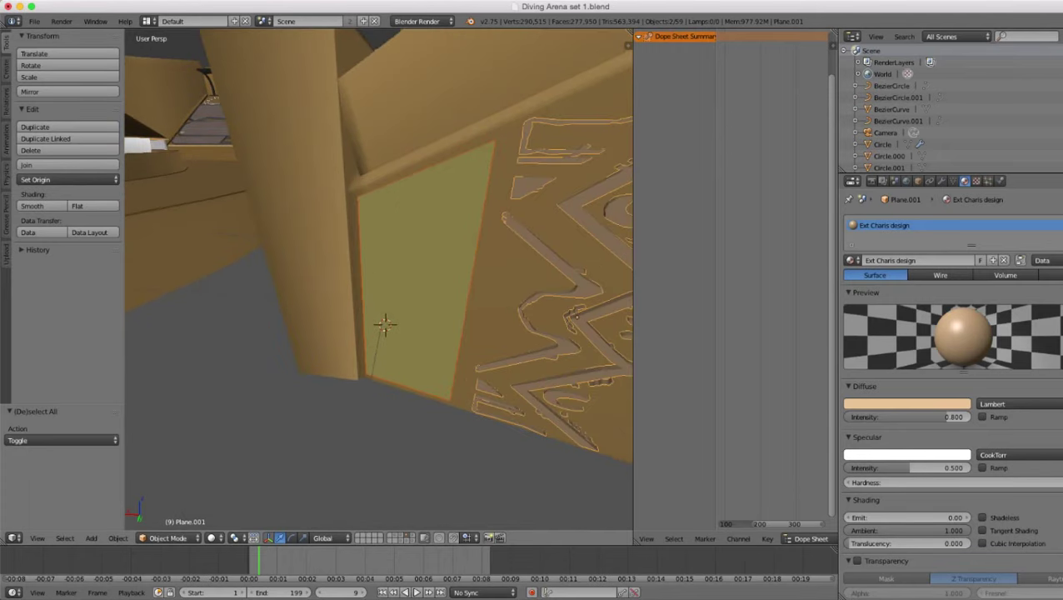
middle_click_drag(379, 309, 363, 318)
scroll(357, 333, "down", 2)
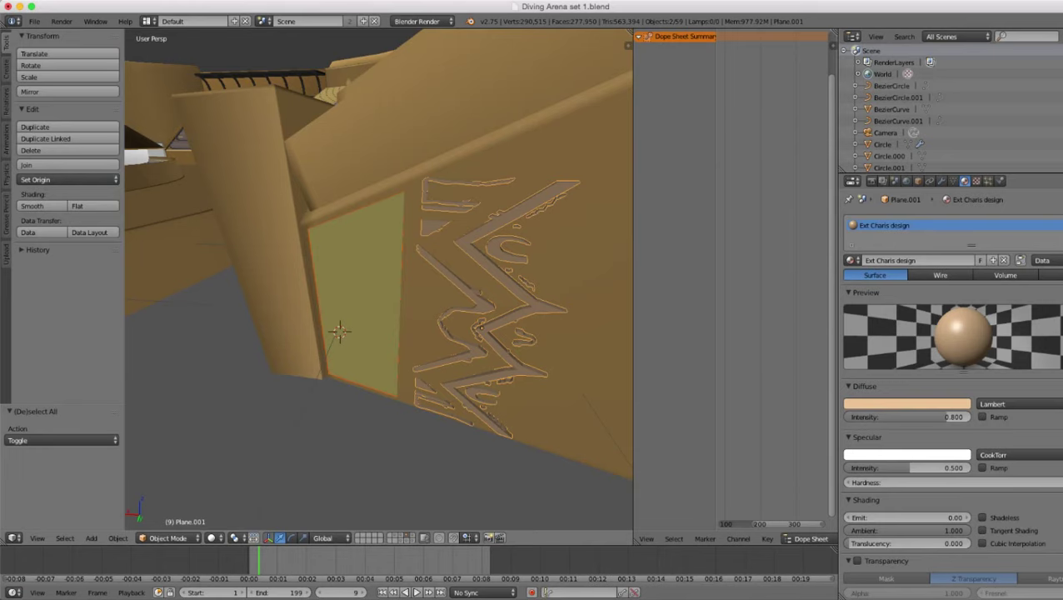
scroll(340, 331, "down", 2)
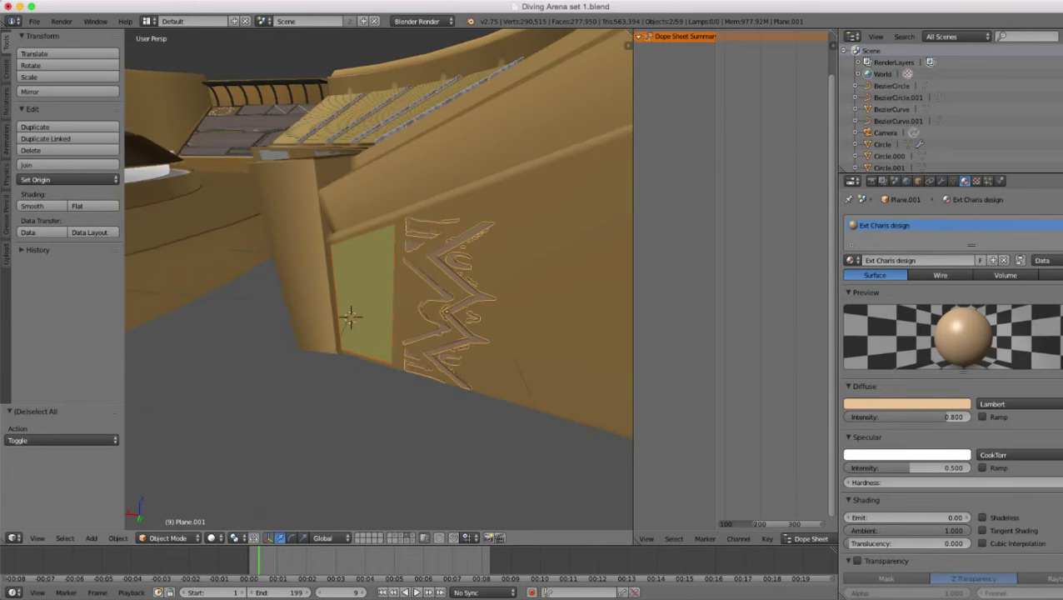
- Select the stands structure and preview its shape with the Subsurf modifier's viewport display switched on and off
right_click(350, 315)
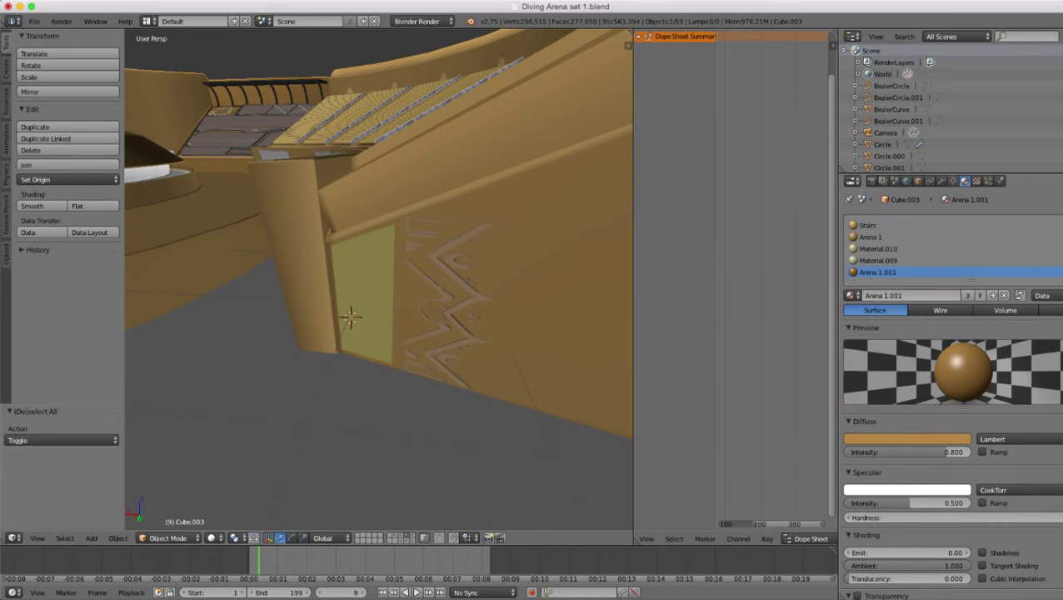
left_click(941, 181)
scroll(380, 279, "down", 2)
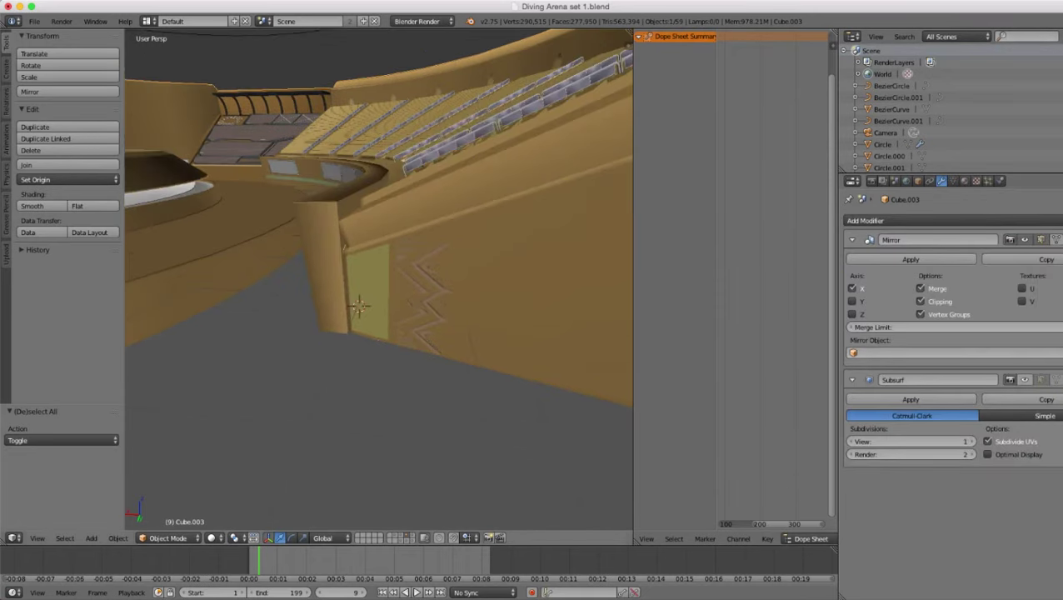
middle_click_drag(417, 250, 408, 325)
key("z")
scroll(380, 279, "down", 2)
scroll(379, 280, "down", 1)
key("z")
scroll(379, 279, "down", 1)
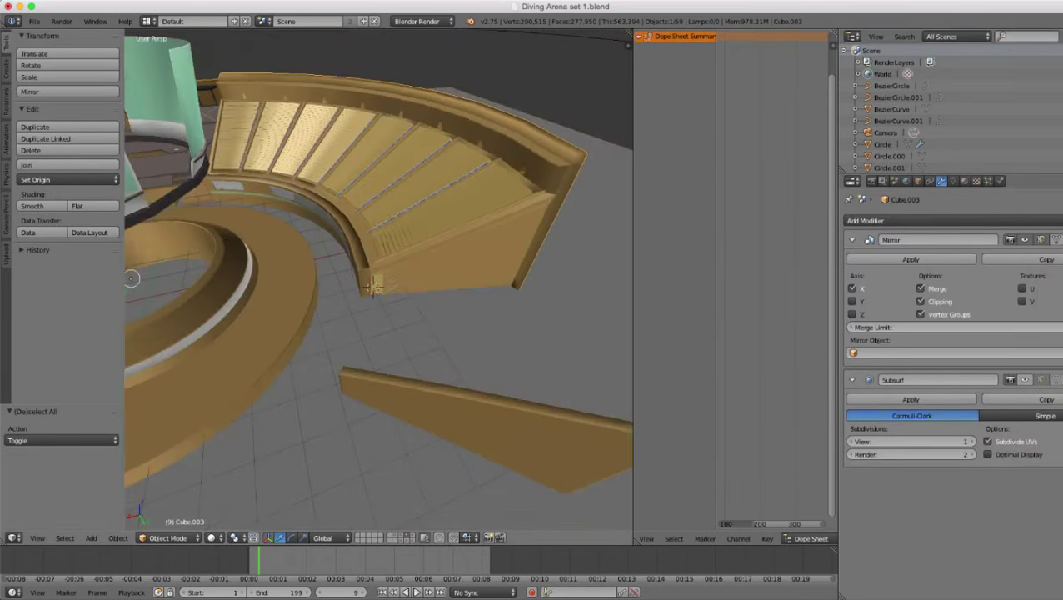
scroll(379, 279, "up", 1)
left_click(1025, 380)
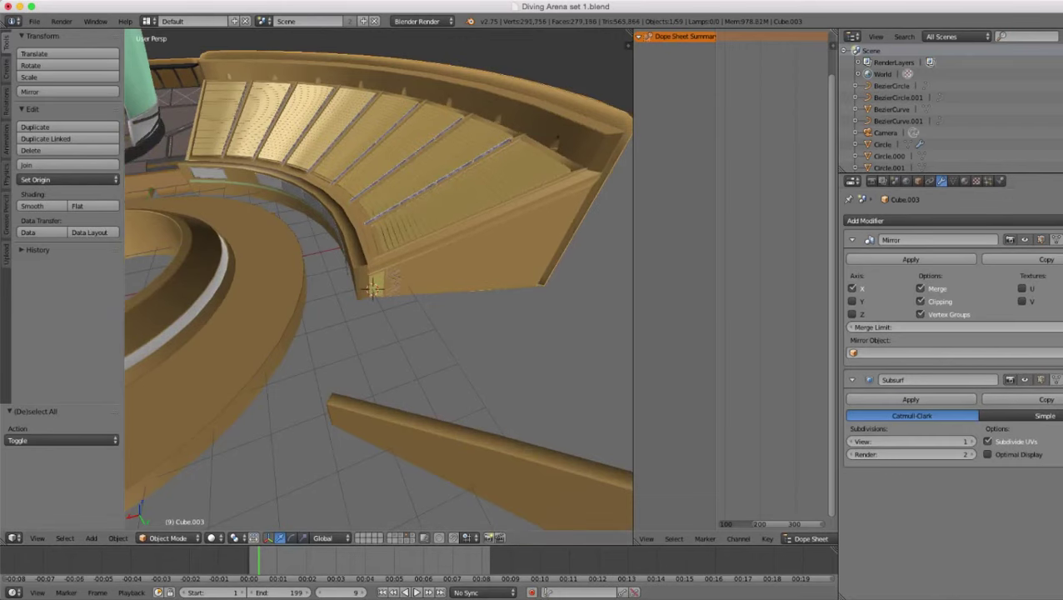
left_click(1025, 380)
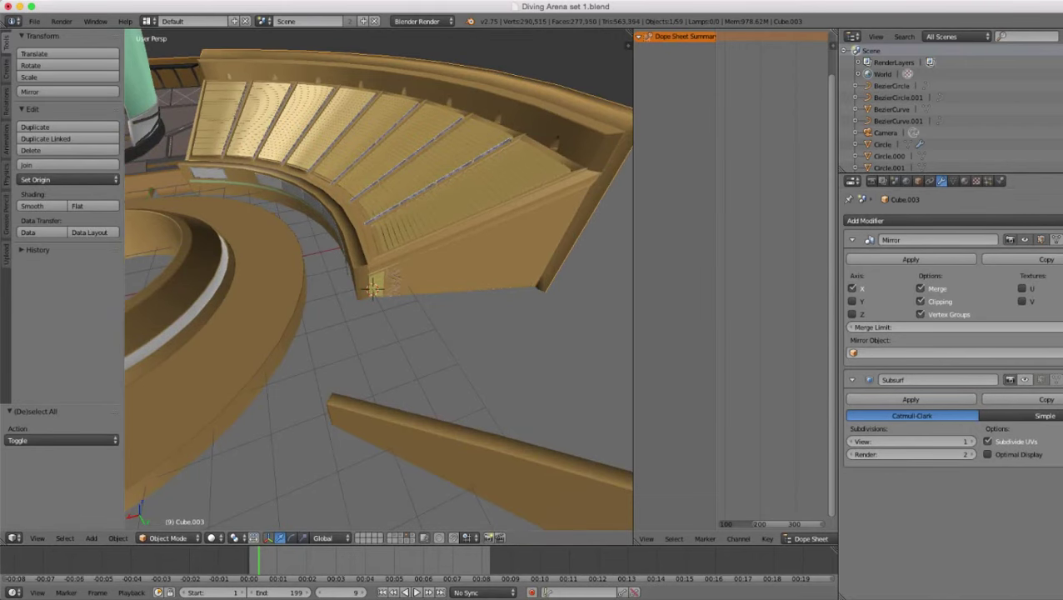
- Add a loop cut around the stands' outer rim in Edit Mode and slide it close to the top edge
middle_click_drag(416, 275, 312, 255)
key("Tab")
middle_click_drag(236, 351, 171, 360)
scroll(171, 334, "up", 6)
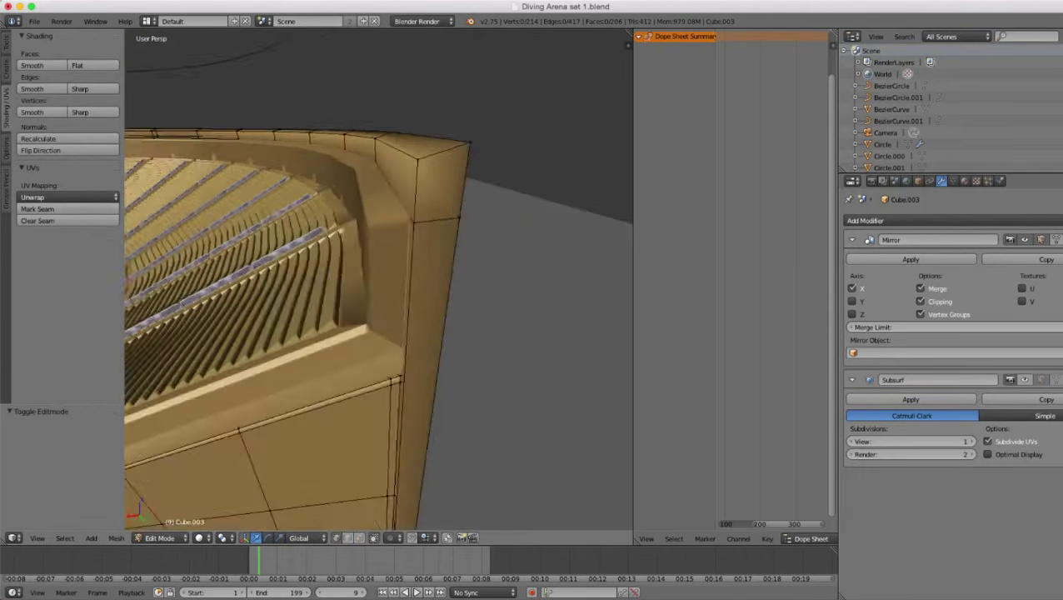
middle_click_drag(170, 309, 212, 285)
key("ctrl+r")
left_click(473, 185)
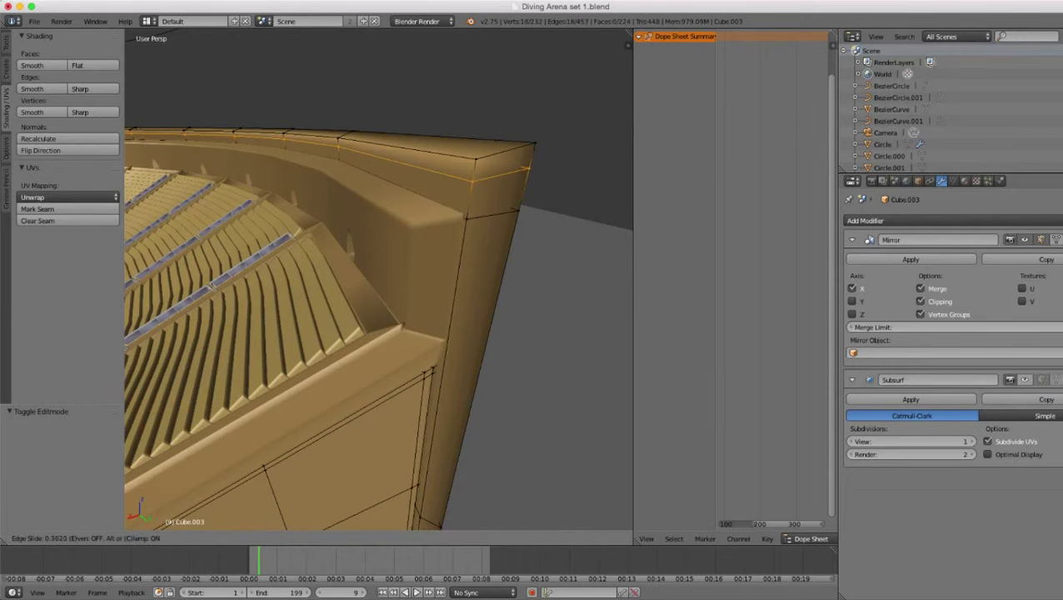
left_click(474, 161)
- Add two lengthwise loop cuts to the rim, slid near its outer and inner edges, and return to Object Mode
middle_click_drag(466, 183, 442, 254)
key("ctrl+r")
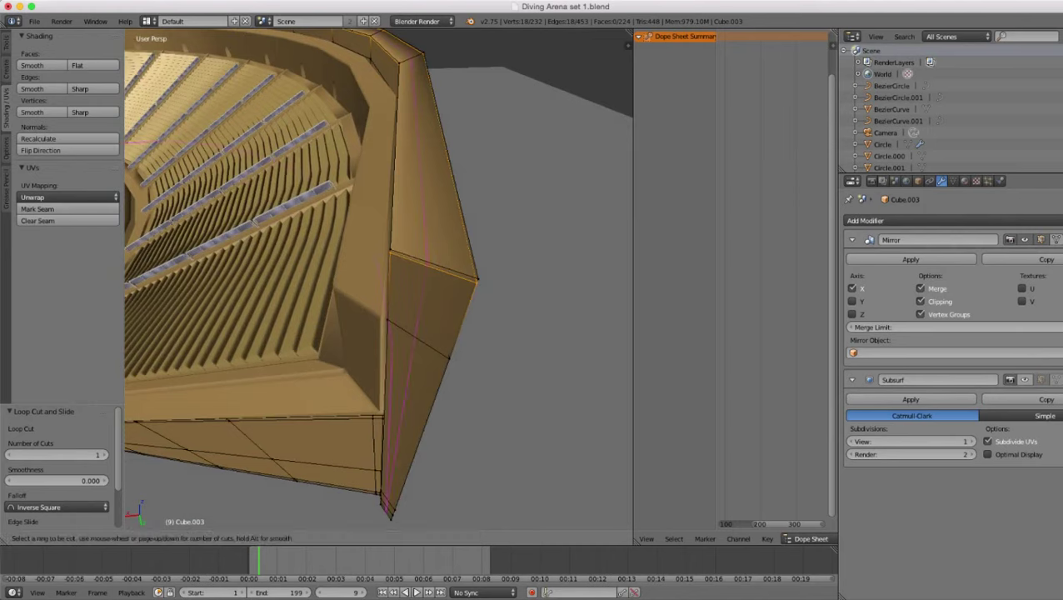
left_click(421, 338)
left_click(451, 343)
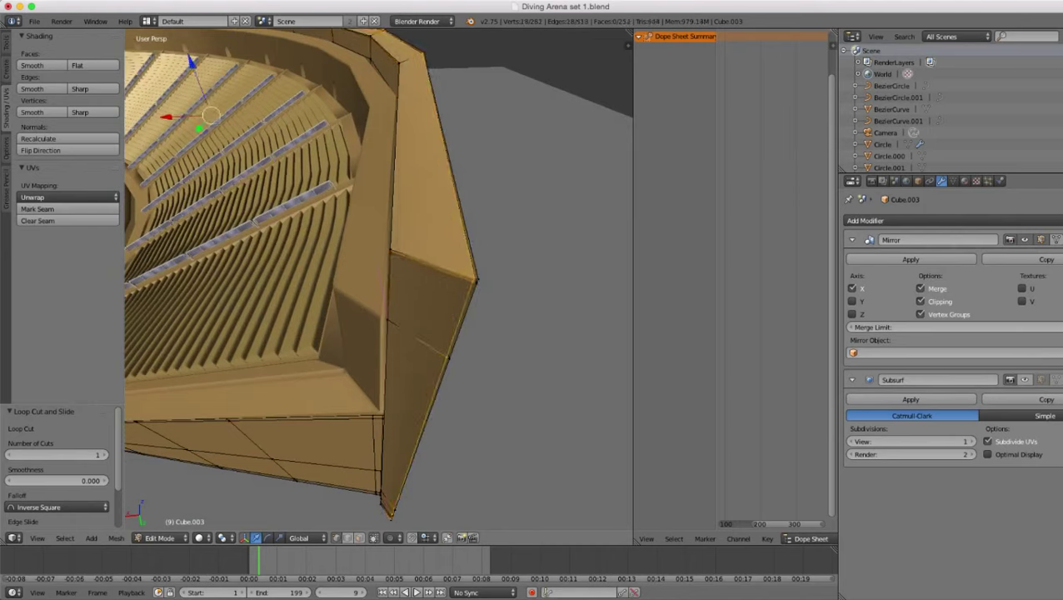
key("ctrl+r")
left_click(425, 340)
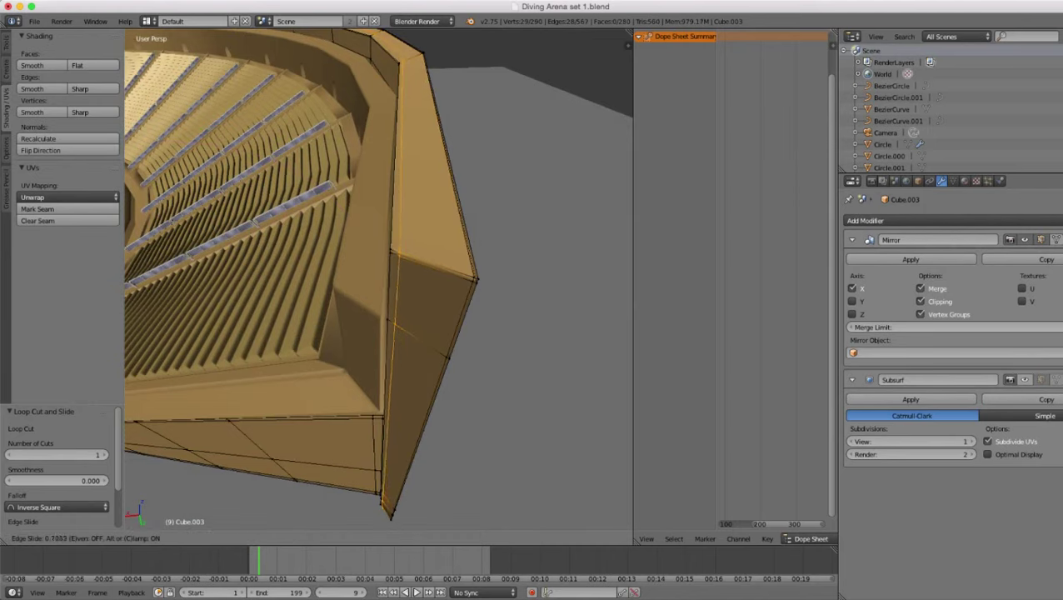
left_click(398, 330)
key("Tab")
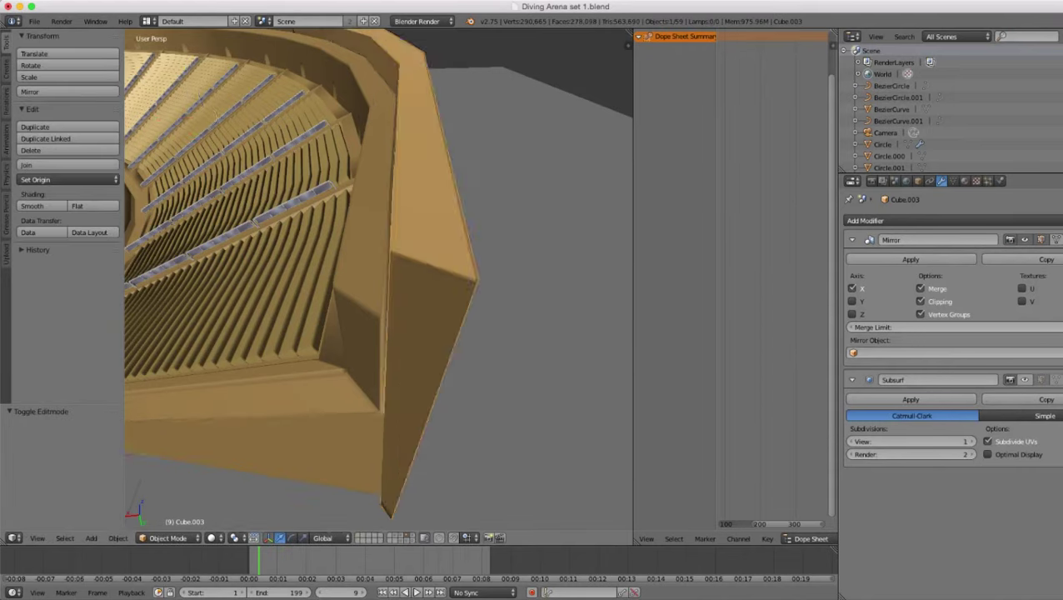
- Toggle the stands' Subsurf viewport display repeatedly to check how the rim's new edge loops hold its shape
scroll(398, 330, "down", 2)
middle_click_drag(399, 330, 379, 404)
scroll(379, 404, "down", 1)
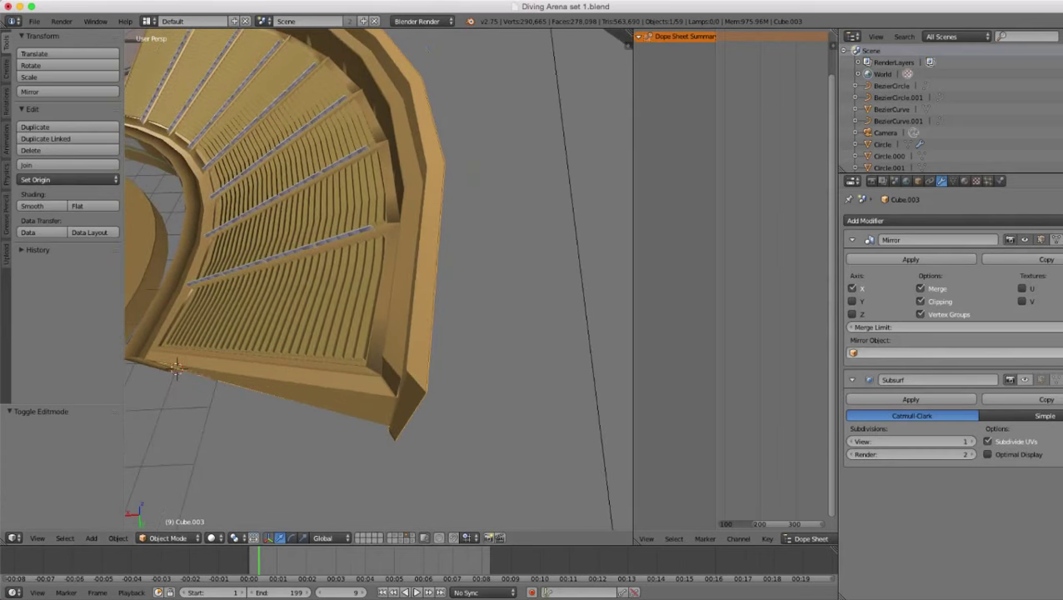
left_click(1024, 380)
left_click(1025, 380)
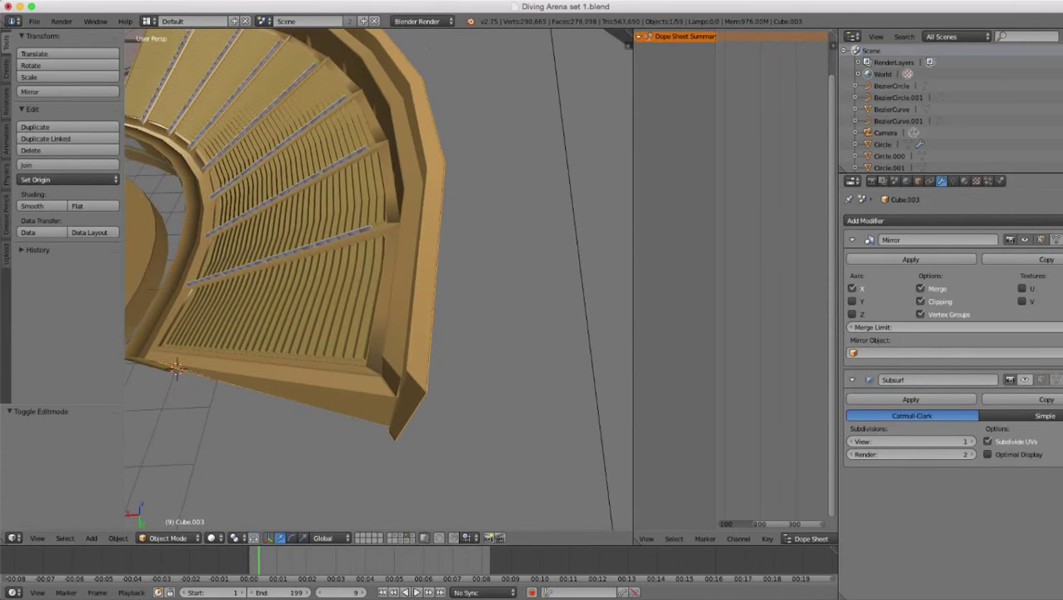
left_click(1024, 380)
left_click(1025, 380)
- Select the yellow panel beside the stands' pillar
scroll(425, 350, "down", 3)
middle_click_drag(425, 350, 521, 337)
middle_click_drag(380, 341, 504, 266, "shift")
scroll(504, 267, "up", 7)
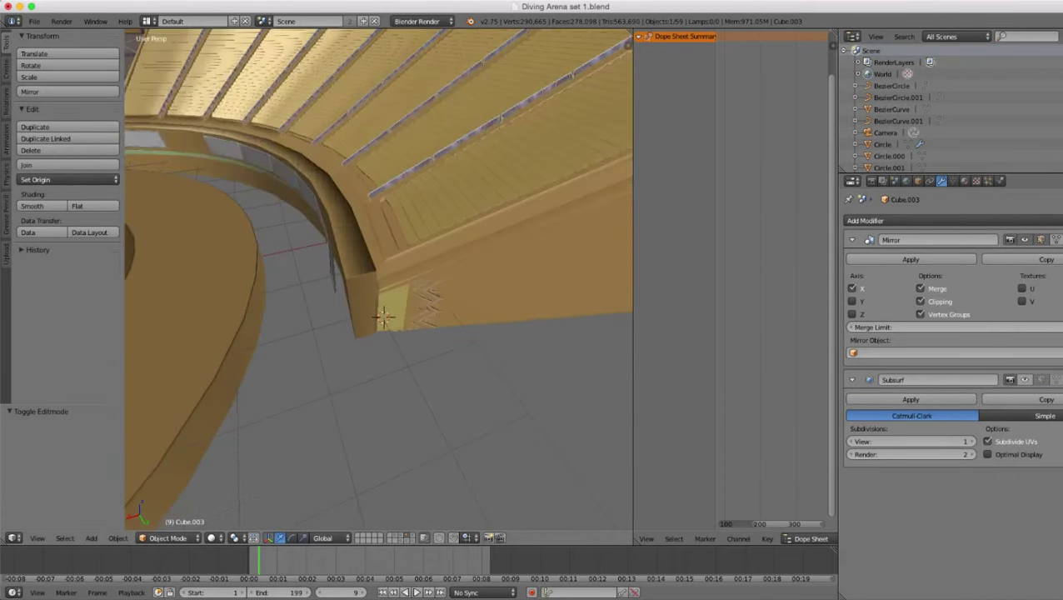
key("z")
right_click(402, 321)
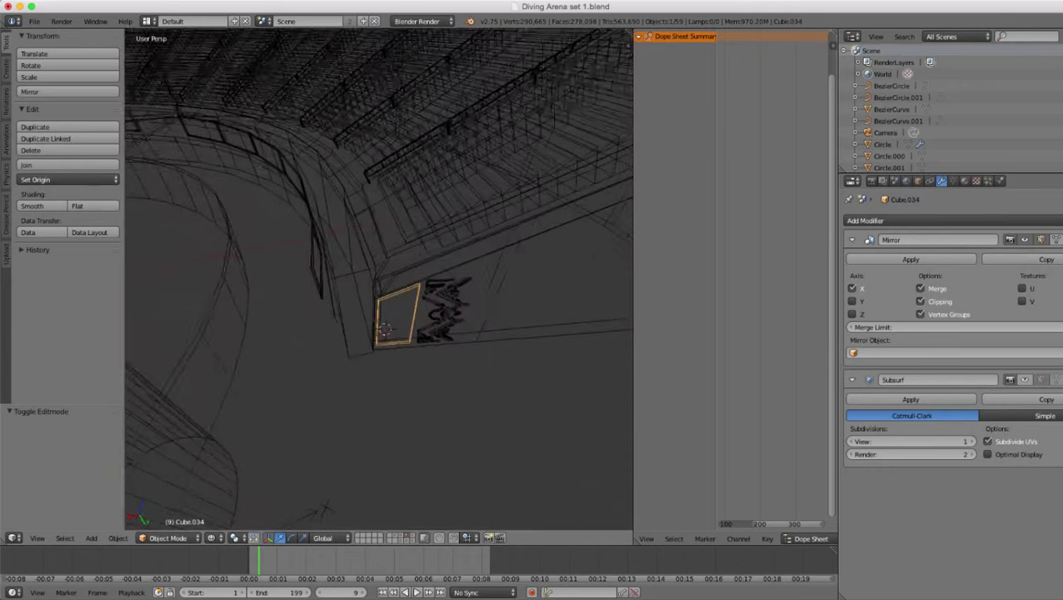
key("z")
mouse_move(402, 321)
middle_mouse_down()
mouse_move(379, 254)
mouse_move(333, 238)
mouse_move(404, 288)
mouse_move(325, 243)
mouse_move(379, 262)
middle_mouse_up()
scroll(333, 237, "up", 3)
scroll(404, 287, "down", 5)
scroll(325, 243, "up", 2)
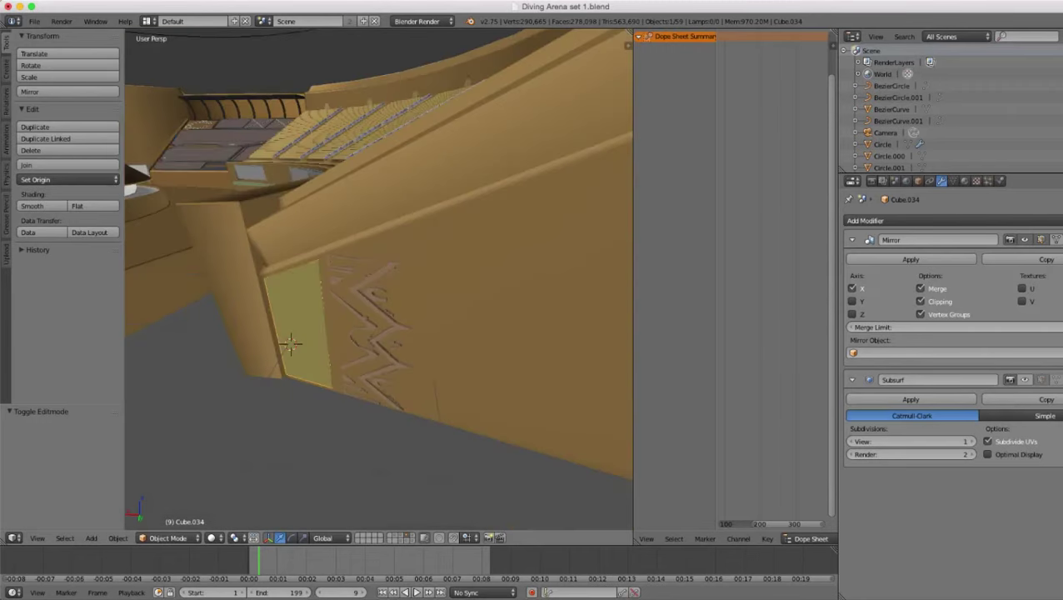
- Add the wall emblem to the panel selection
middle_click_drag(290, 344, 293, 342)
right_click(375, 337, "shift")
middle_click_drag(375, 337, 429, 388)
key("z")
key("z")
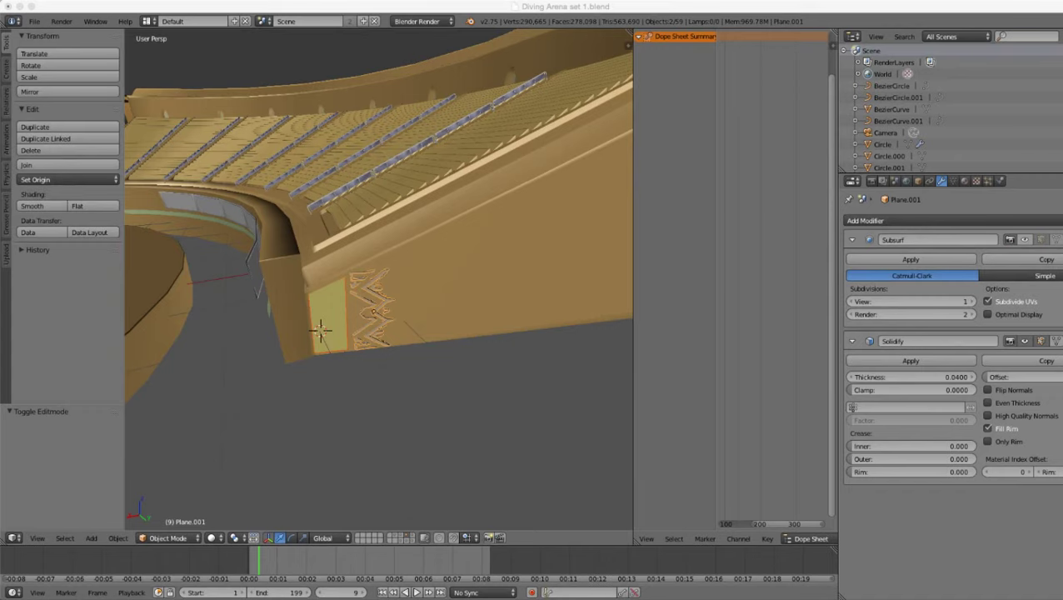
scroll(379, 280, "up", 6)
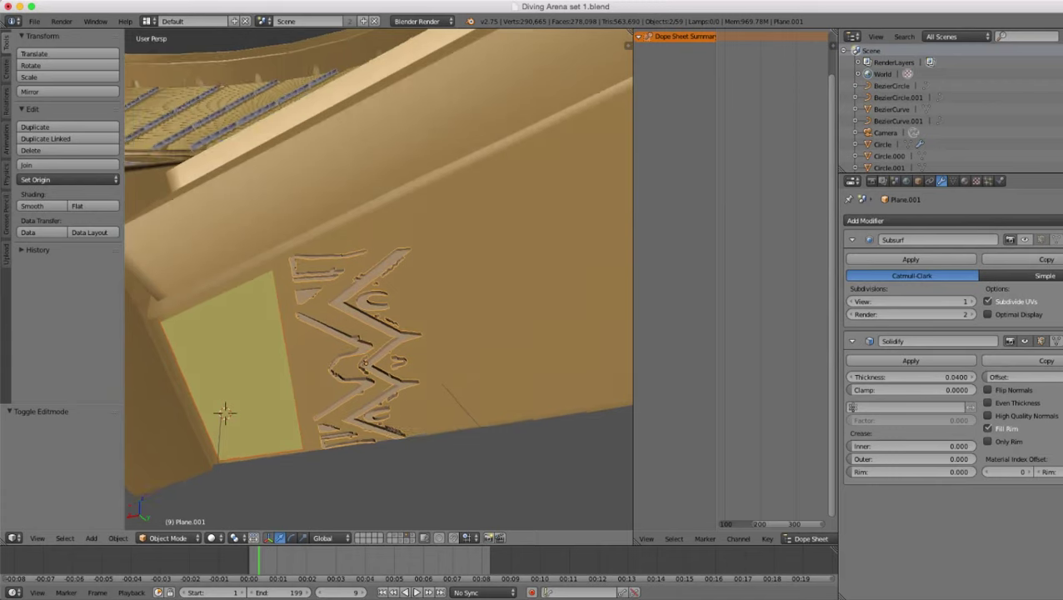
middle_click_drag(400, 333, 304, 271)
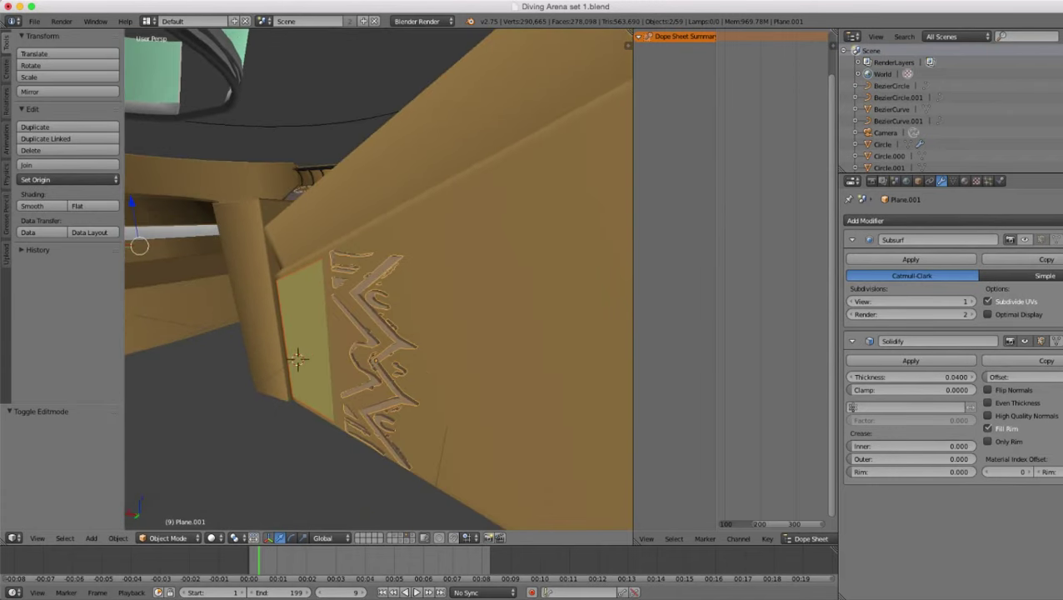
- Include the stands structure as the active object and join the panel and emblem into it
right_click(467, 333, "shift")
middle_click_drag(467, 334, 463, 283)
key("z")
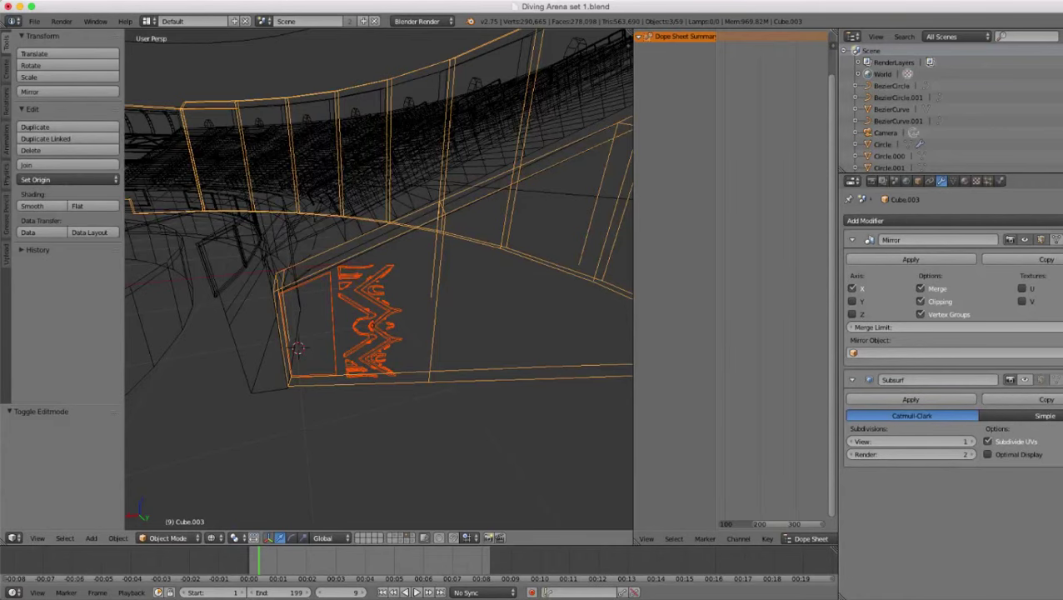
key("ctrl+j")
key("z")
scroll(379, 280, "up", 2)
key("z")
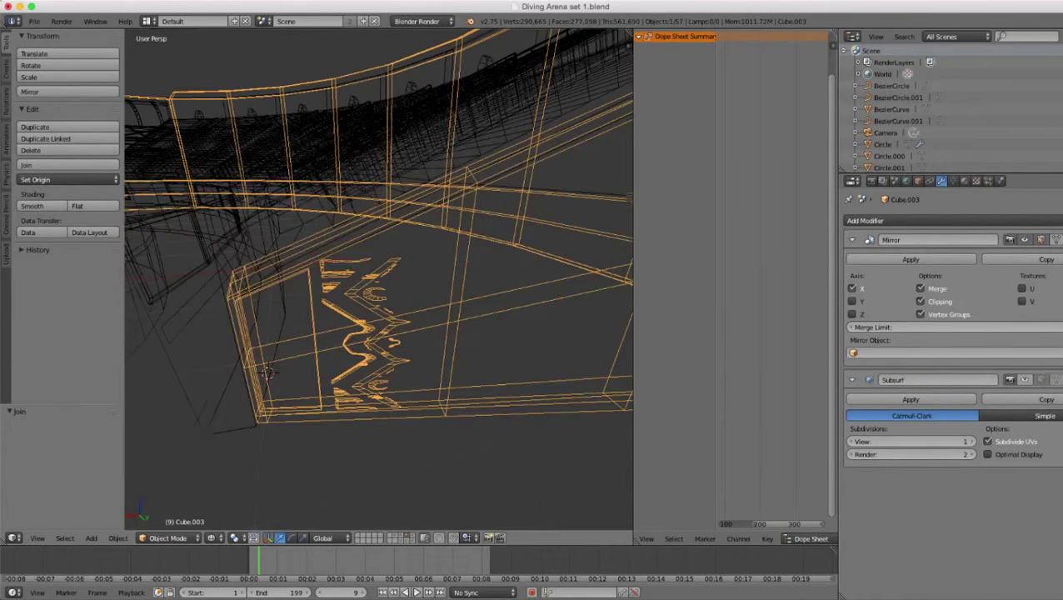
scroll(379, 280, "up", 2)
key("z")
key("z")
- In the joined stands mesh's Edit Mode, clear the selection and select all faces that use Material.003
key("Tab")
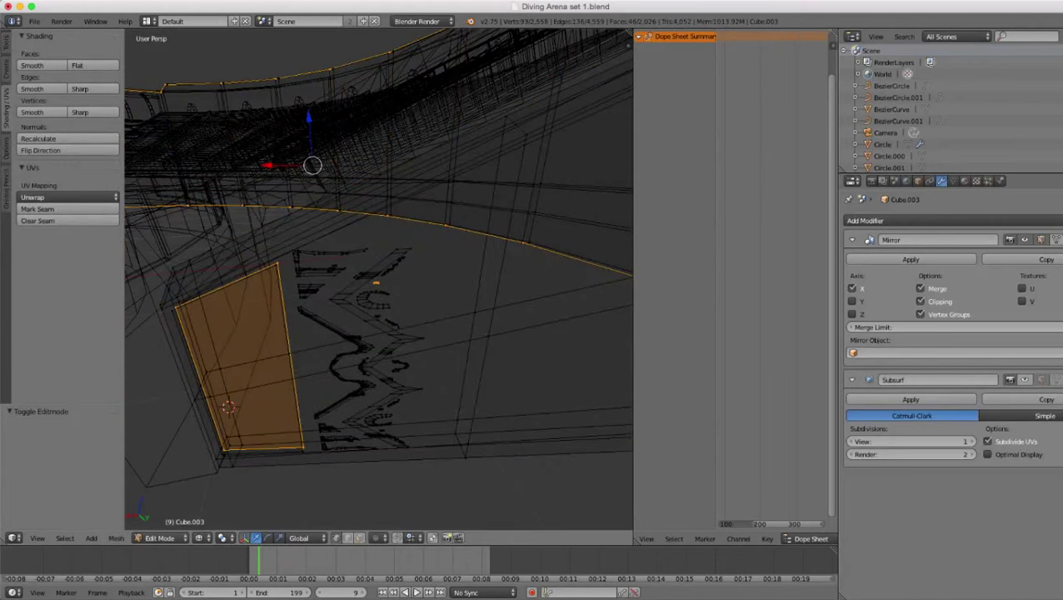
key("z")
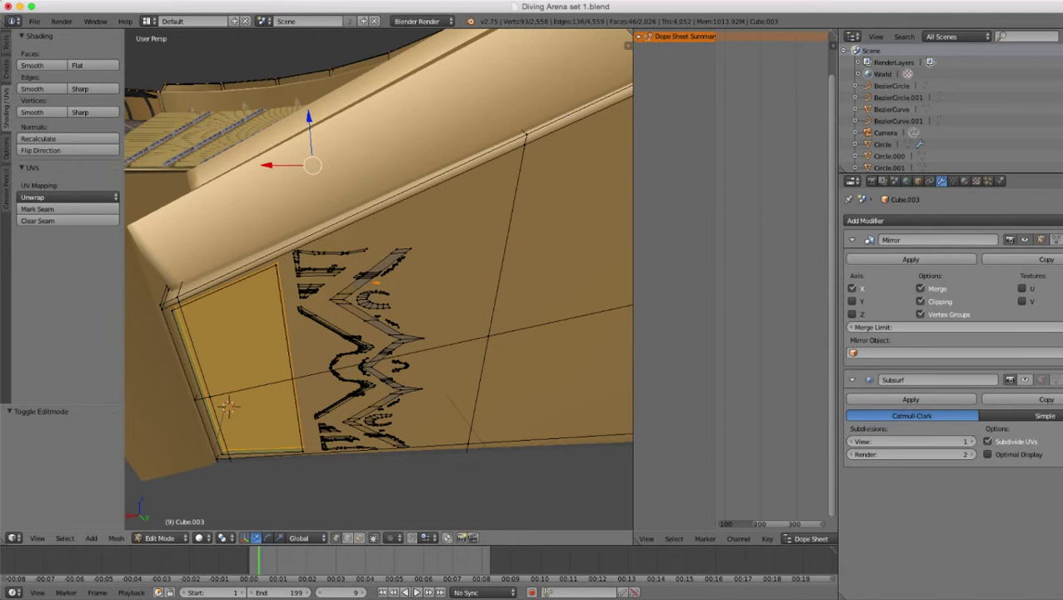
key("z")
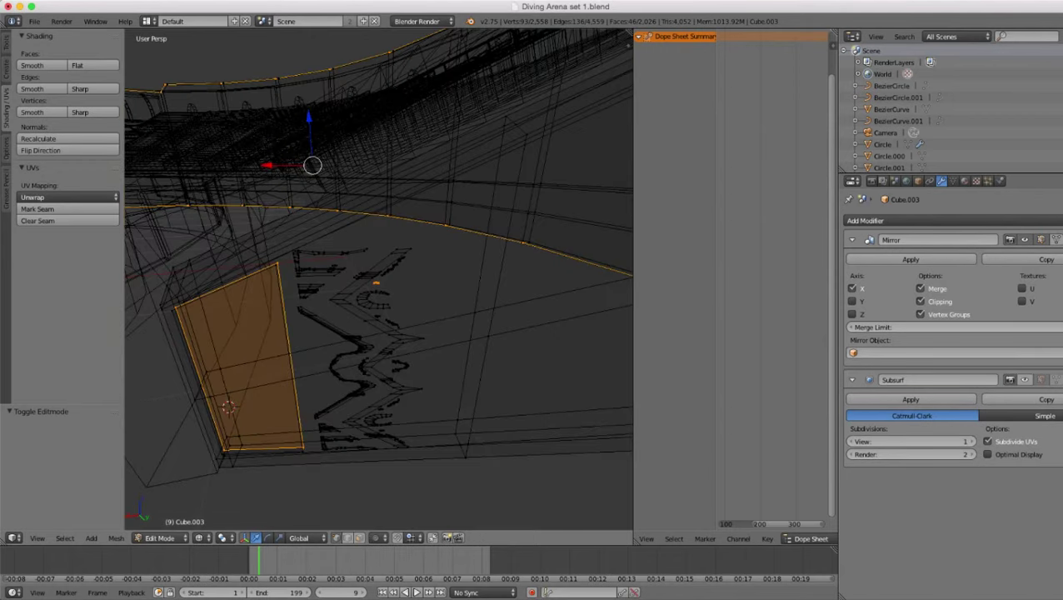
key("z")
right_click(276, 265)
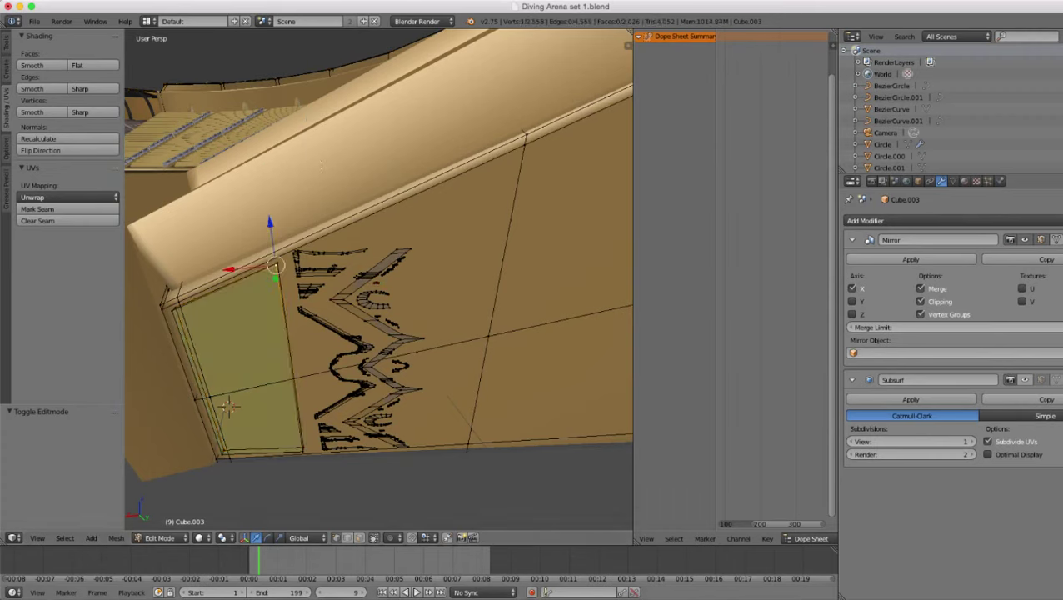
left_click(965, 181)
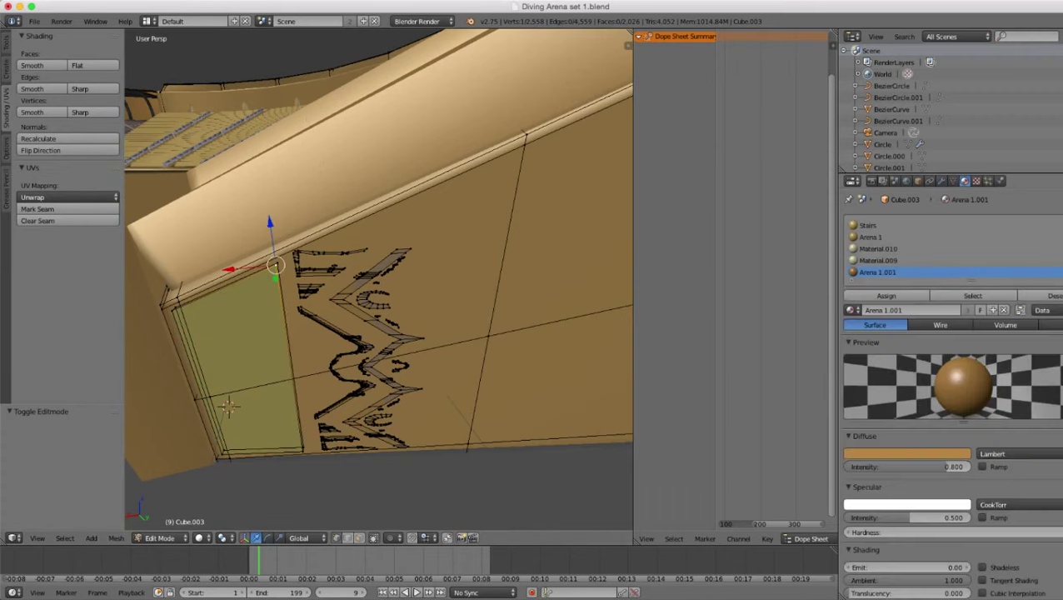
scroll(950, 249, "down", 2)
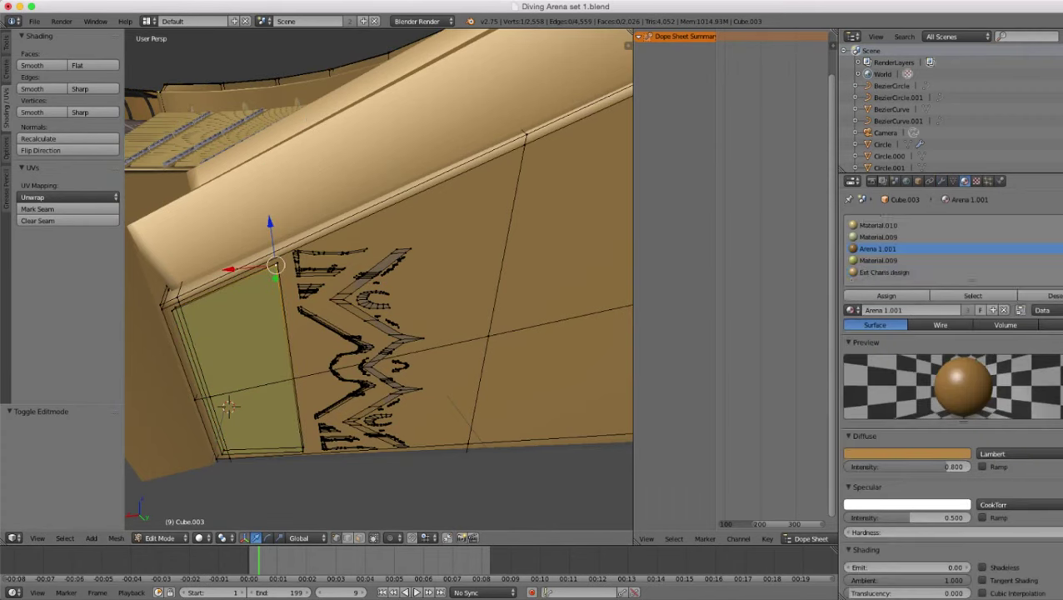
left_click(880, 261)
key("a")
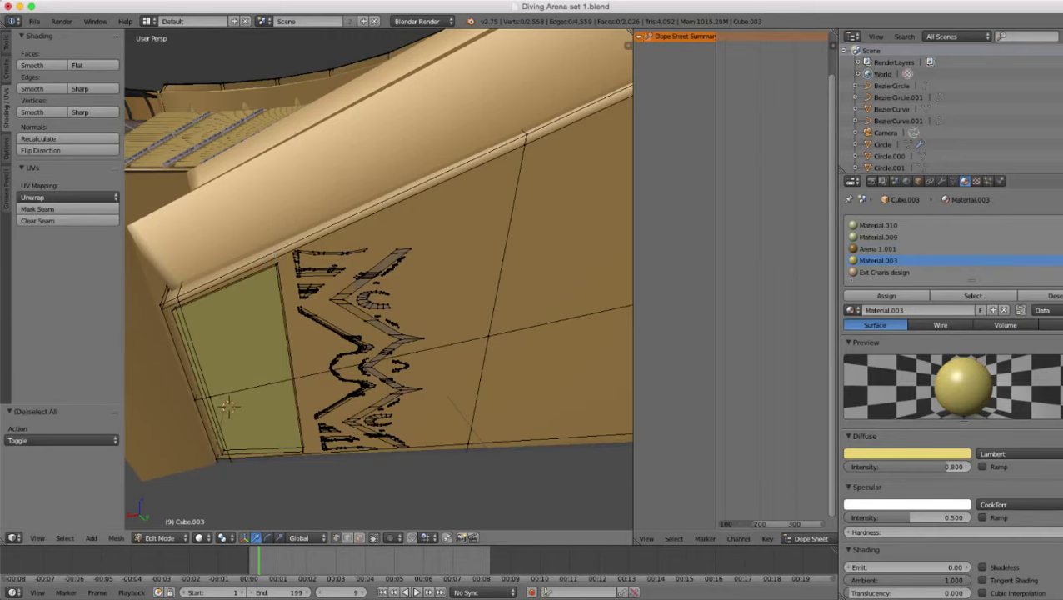
left_click(973, 296)
- Add the faces using the Ext Charis design material to the selection and separate the selected geometry into its own object
left_click(885, 272)
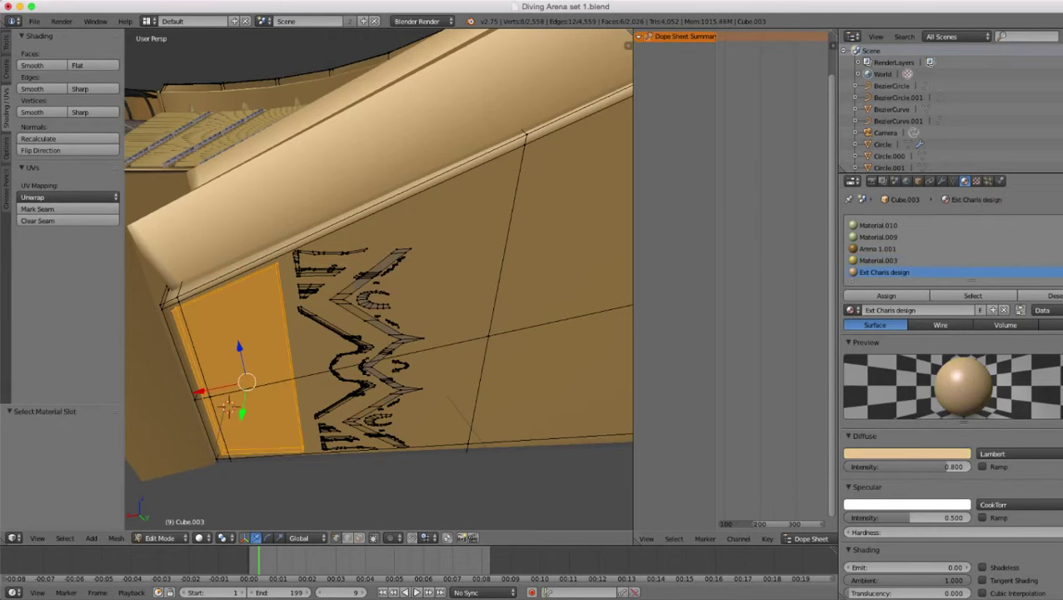
left_click(973, 295)
scroll(379, 280, "down", 1)
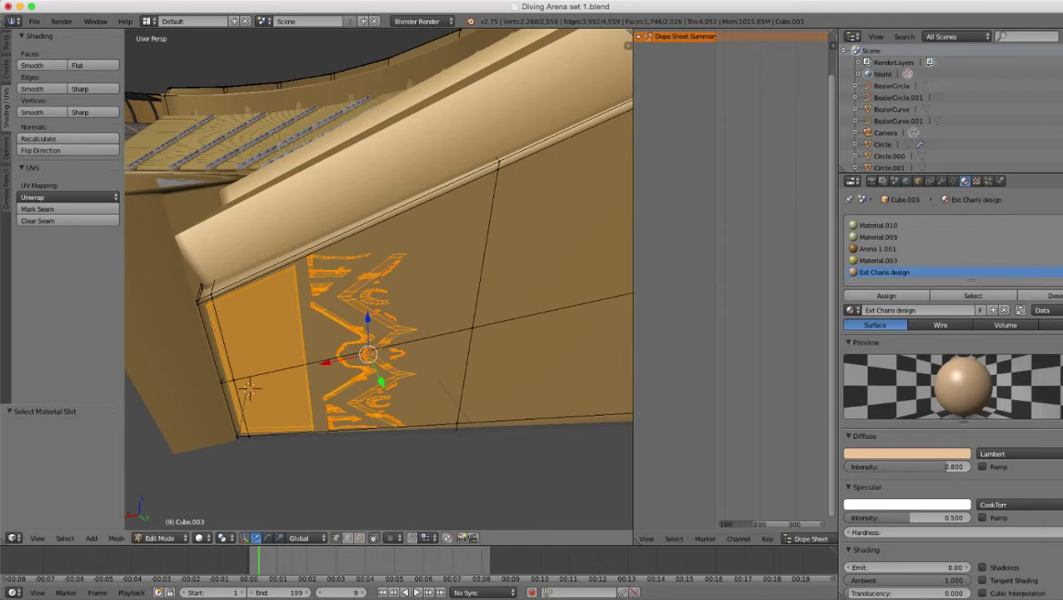
key("p")
left_click(428, 275)
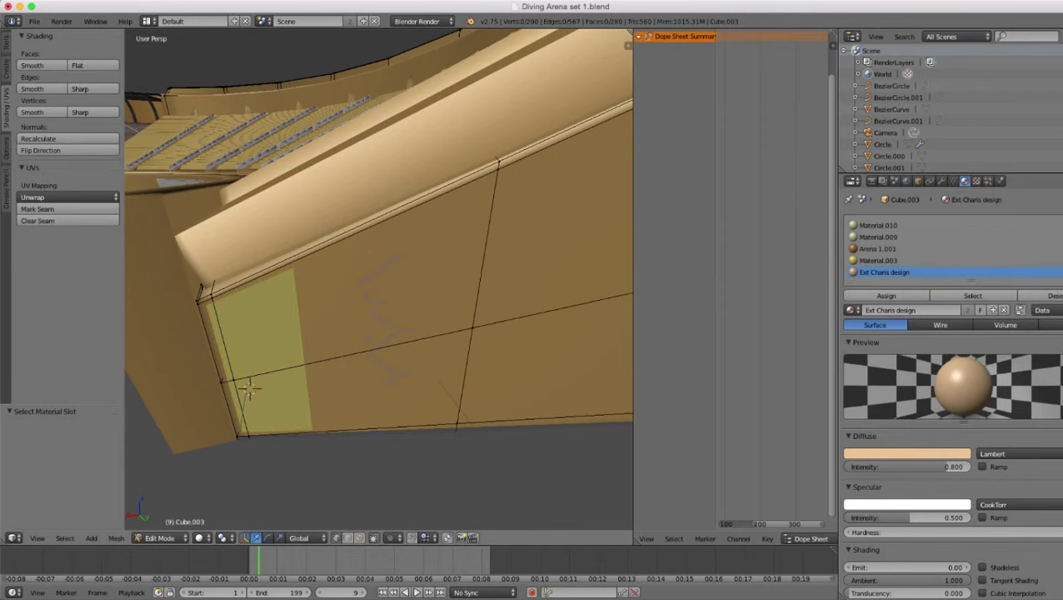
key("Tab")
- Select the separated panel and emblem object and remove its Subsurf modifier
right_click(388, 330)
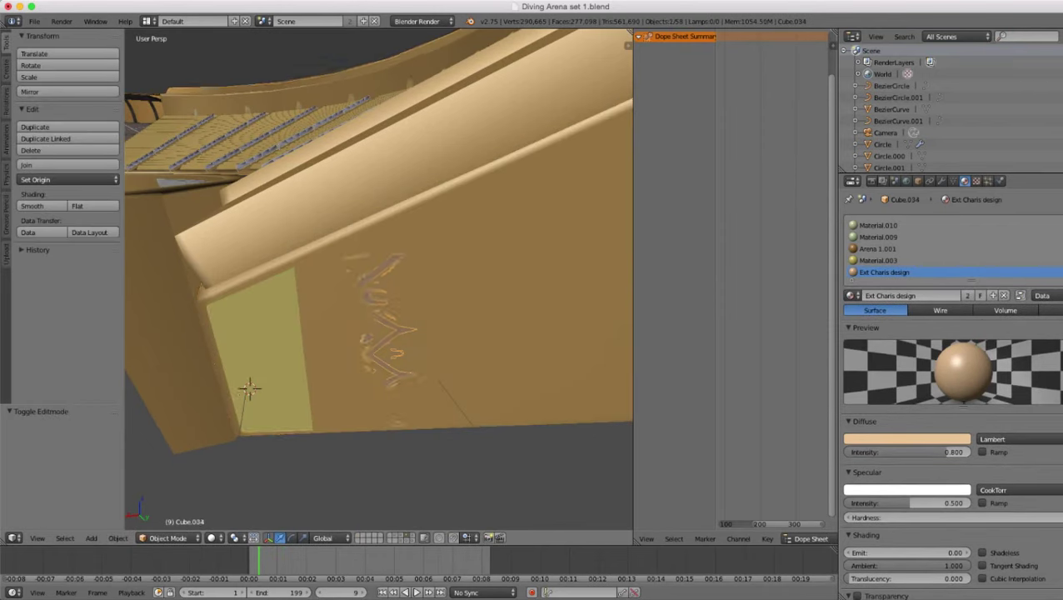
key("z")
key("z")
left_click(941, 181)
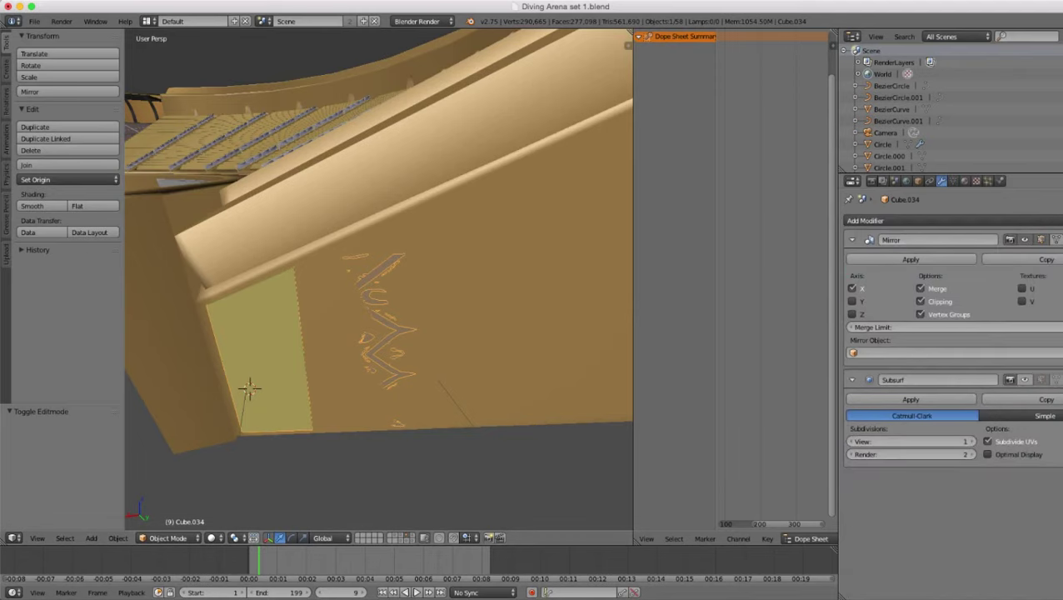
left_click(1062, 380)
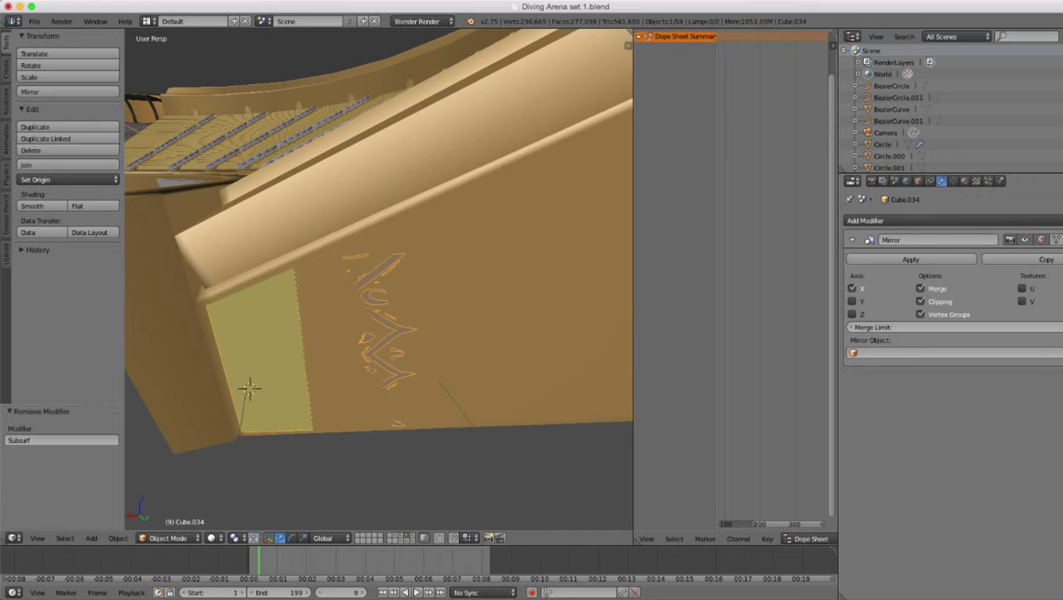
- Select the panel's linked geometry within the panel and emblem object and separate it from the emblem
right_click(249, 389)
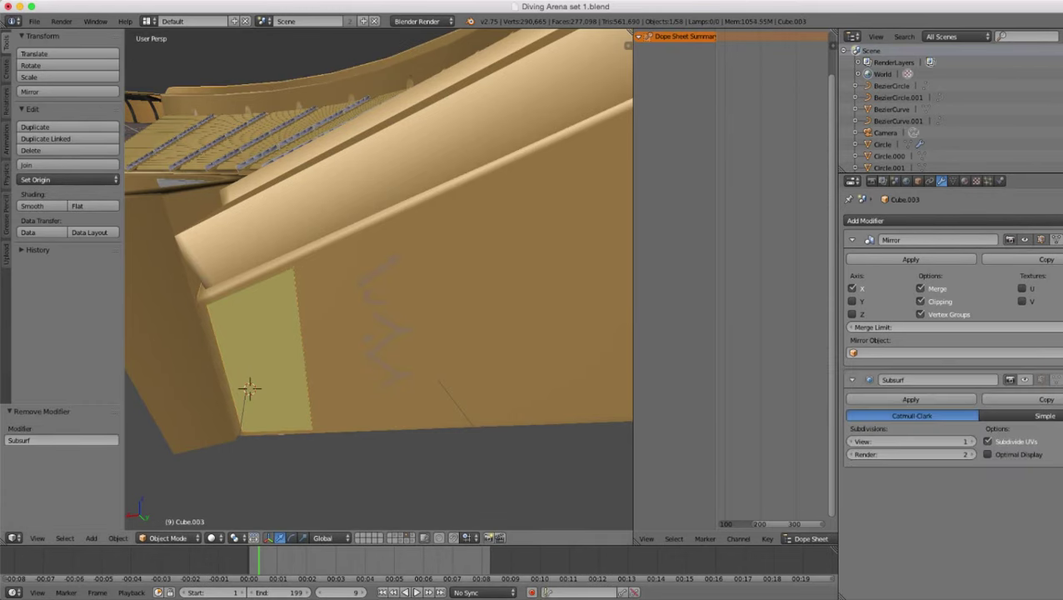
key("z")
key("z")
right_click(249, 388)
key("z")
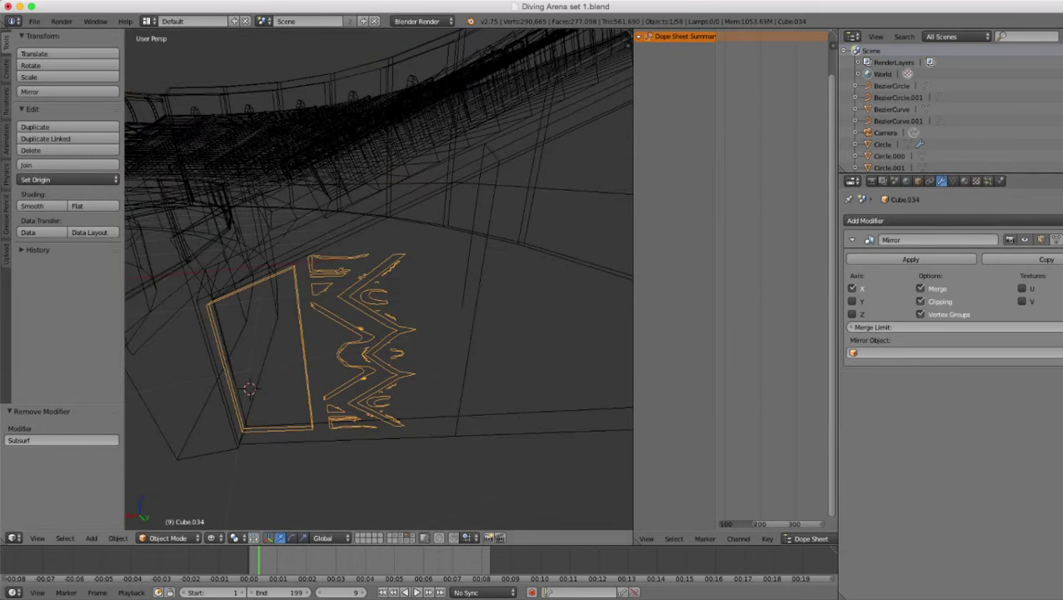
key("Tab")
right_click(249, 388)
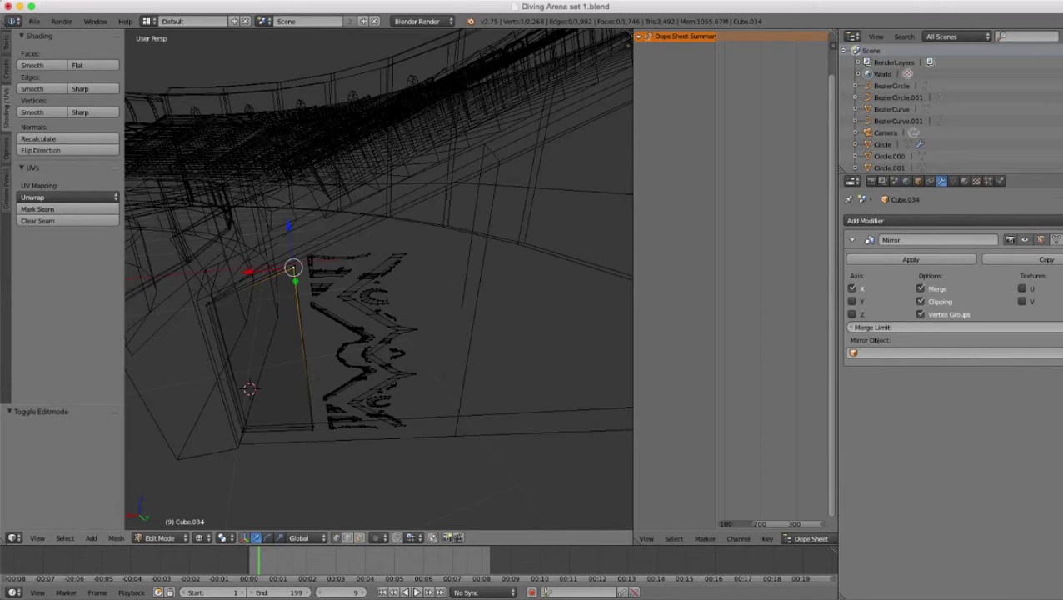
key("ctrl+l")
key("p")
left_click(293, 276)
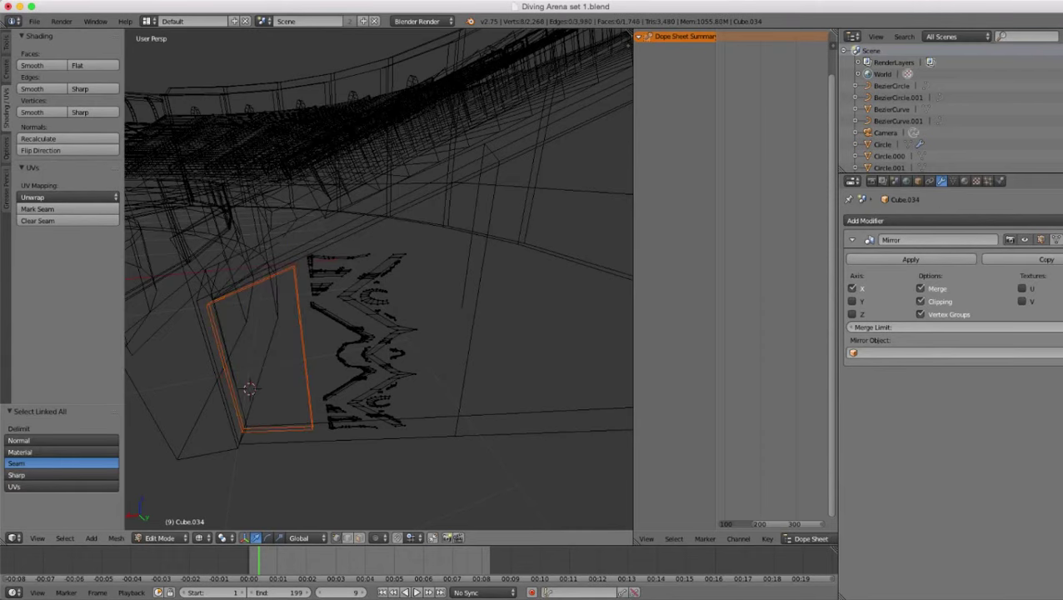
key("Tab")
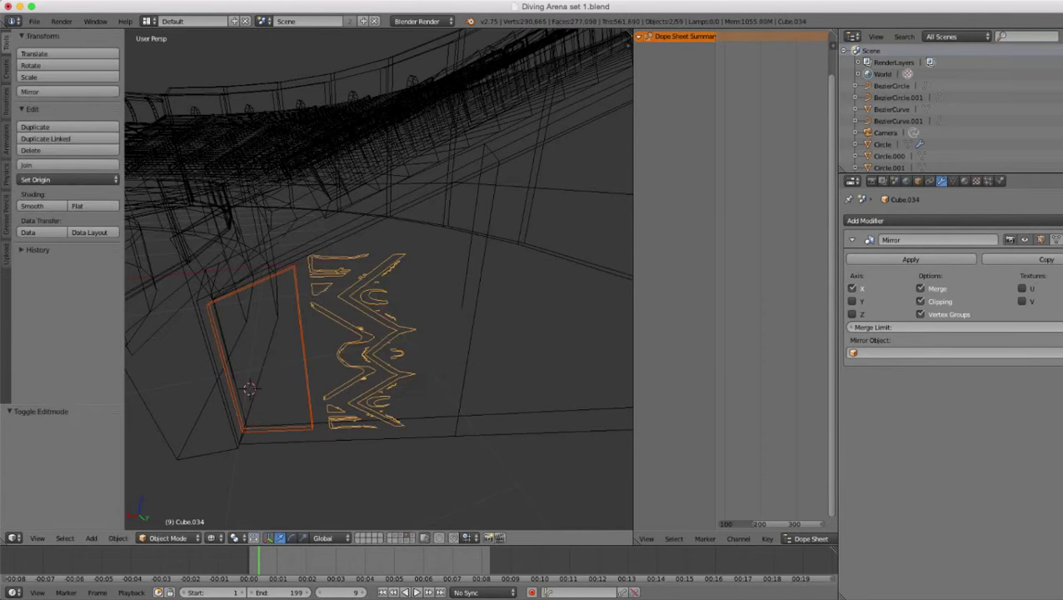
- Add a Solidify modifier to the wall emblem and check its thickness against the wall
key("z")
left_click(917, 220)
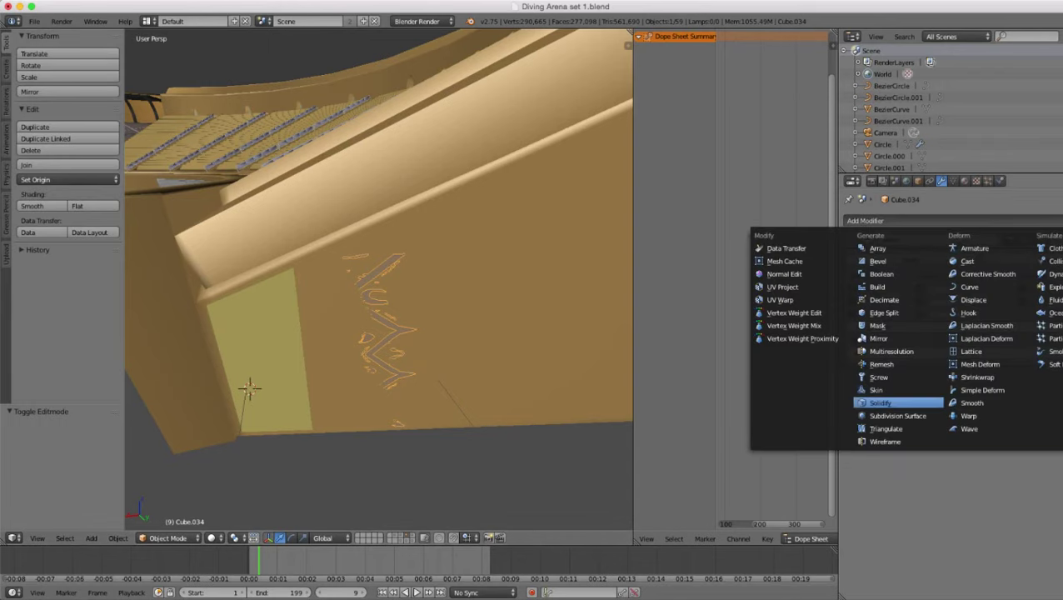
left_click(881, 403)
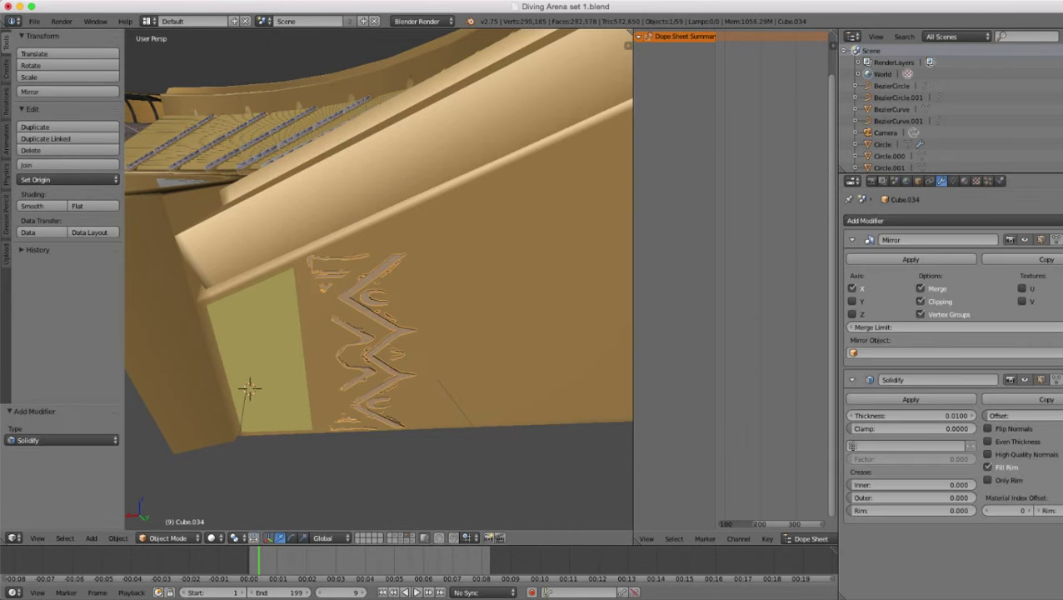
scroll(400, 333, "up", 3)
middle_click_drag(400, 333, 420, 200)
key("z")
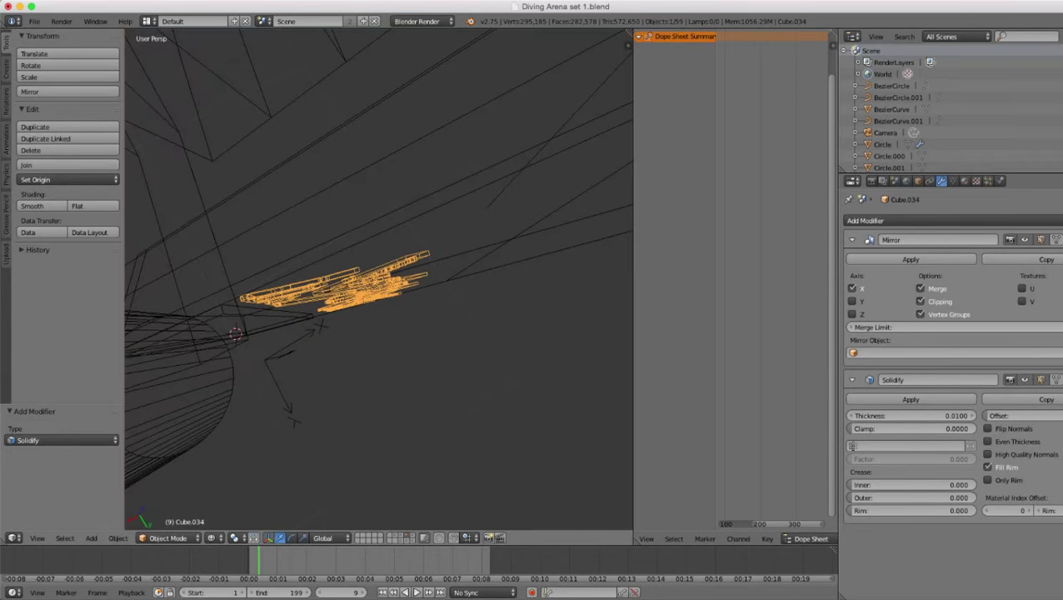
mouse_move(400, 300)
middle_mouse_down()
mouse_move(419, 245)
mouse_move(404, 271)
middle_mouse_up()
key("z")
- Select the emblem's entire mesh in Edit Mode and rotate it about 2.1° around the global Z axis
key("Tab")
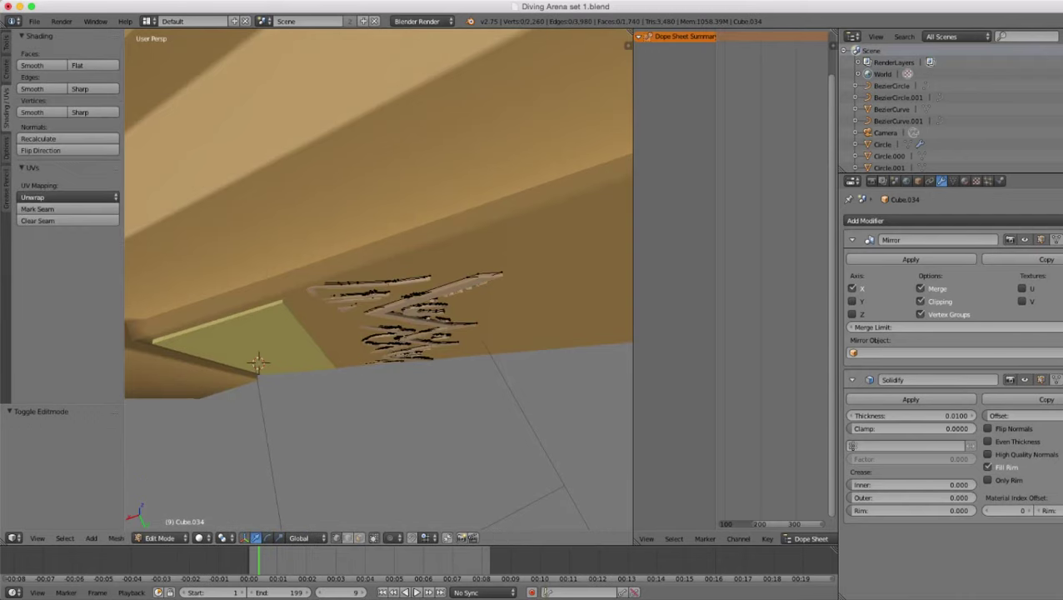
key("a")
scroll(542, 381, "up", 1)
key("r")
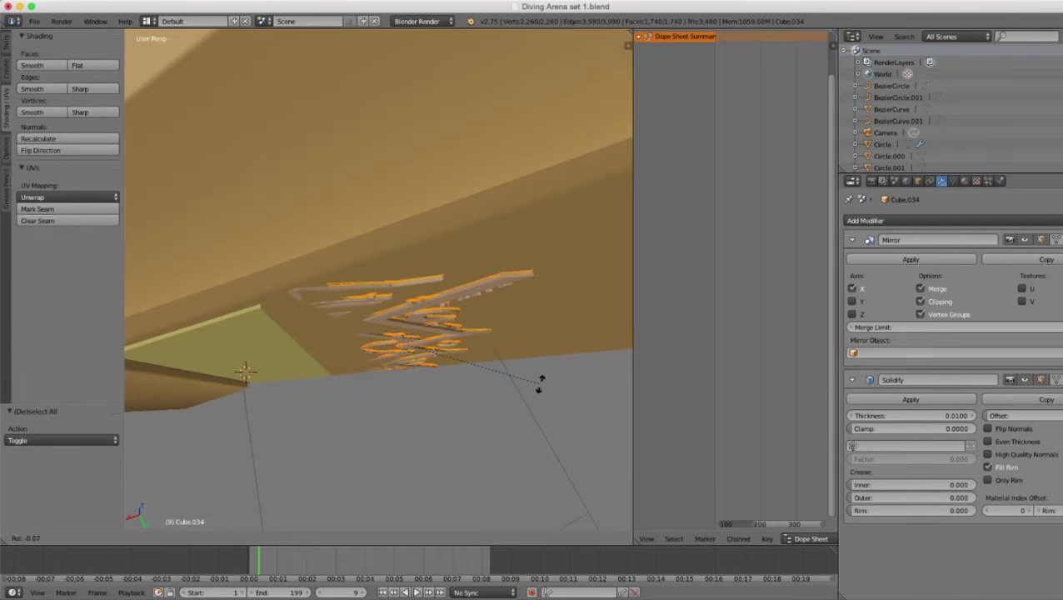
key("z")
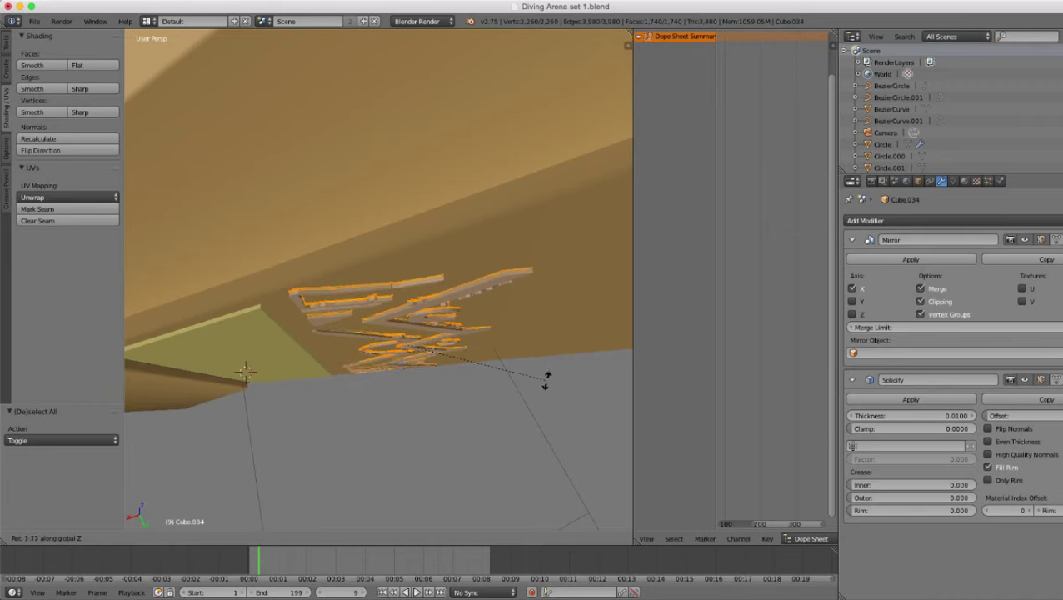
left_click(555, 382)
key("r")
key("x")
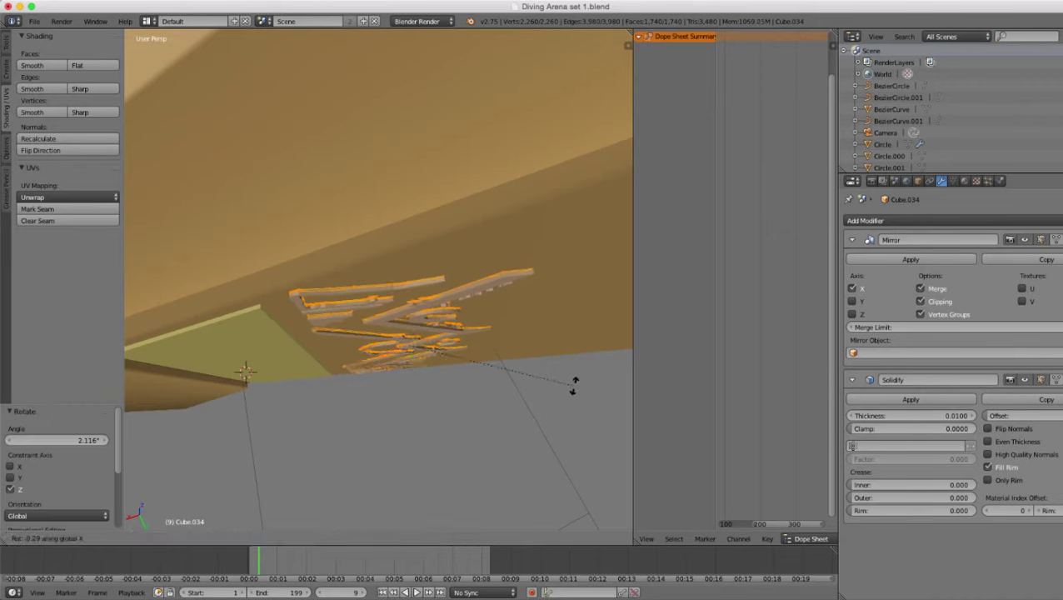
right_click(574, 386)
key("r")
key("x")
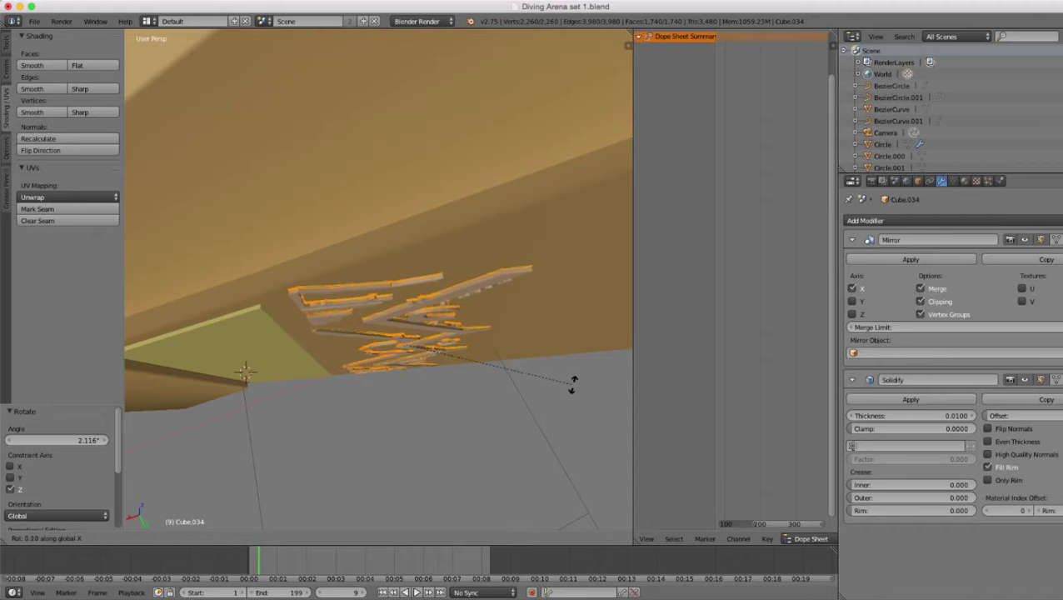
right_click(574, 385)
- Rotate the emblem's mesh 0.006° around the global X axis and return to Object Mode
key("r")
key("x")
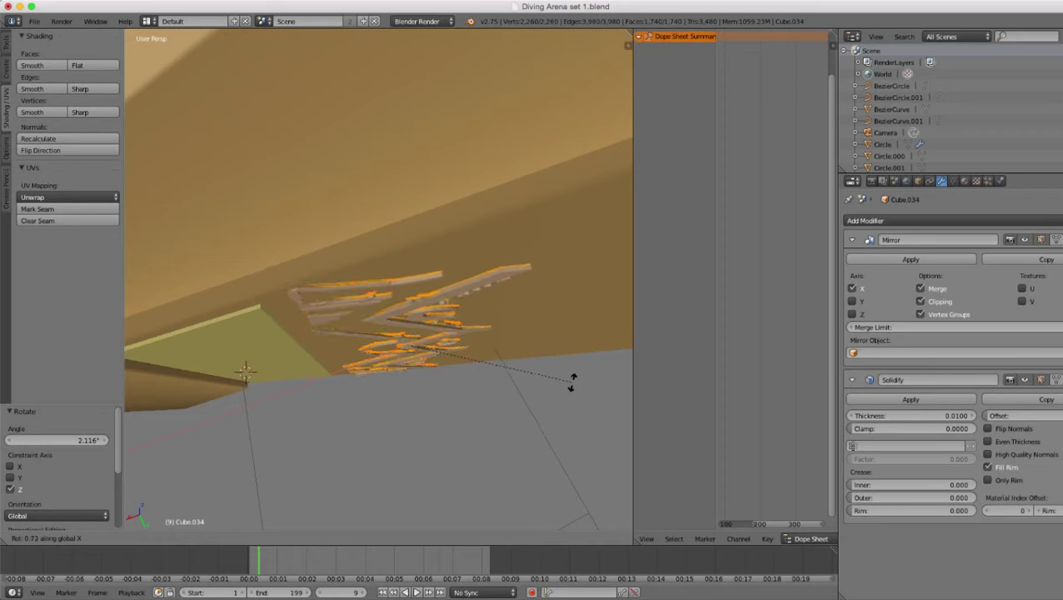
left_click(573, 384)
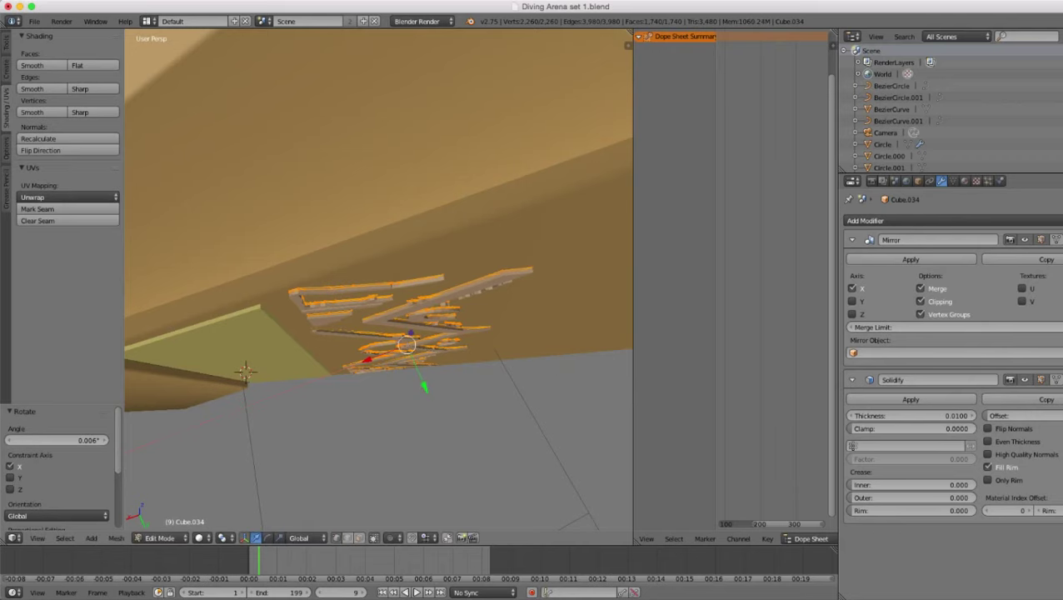
middle_click_drag(573, 385, 573, 447)
scroll(573, 447, "down", 2)
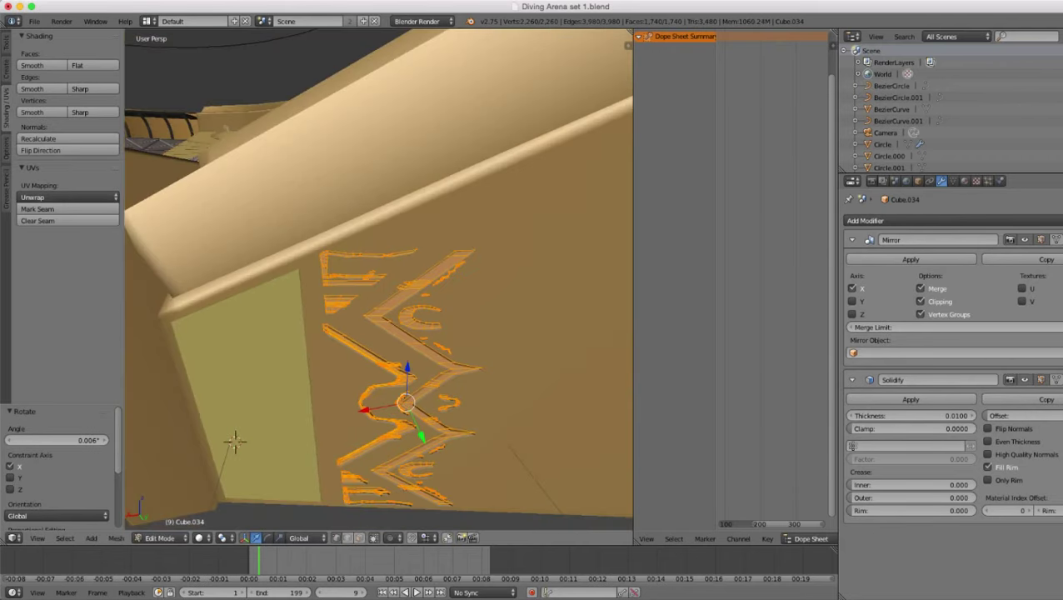
key("Tab")
- Deselect everything and examine the emblem and panel on the stands from around the arena and through the camera
scroll(500, 375, "down", 2)
middle_click_drag(500, 375, 554, 282)
scroll(375, 329, "down", 10)
scroll(363, 298, "down", 4)
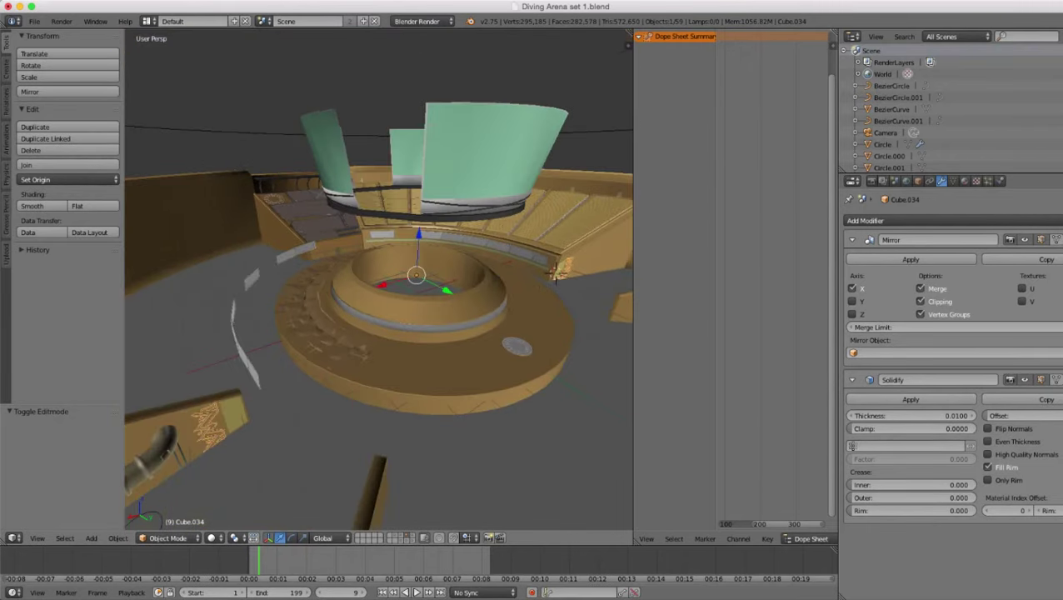
middle_click_drag(467, 317, 333, 299)
scroll(450, 290, "up", 1)
scroll(450, 290, "down", 2)
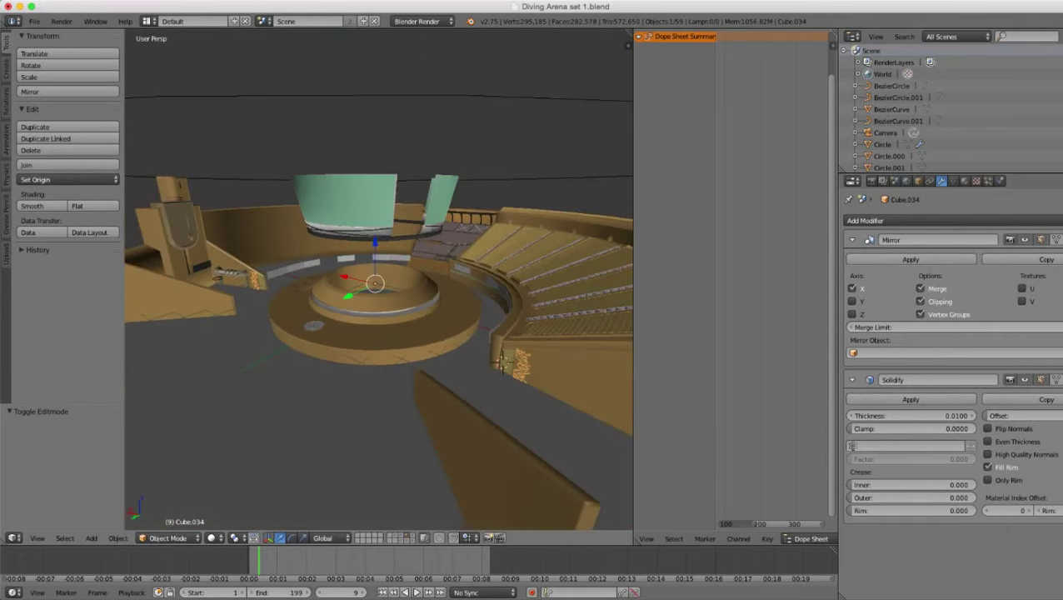
key("a")
middle_click_drag(505, 359, 376, 312)
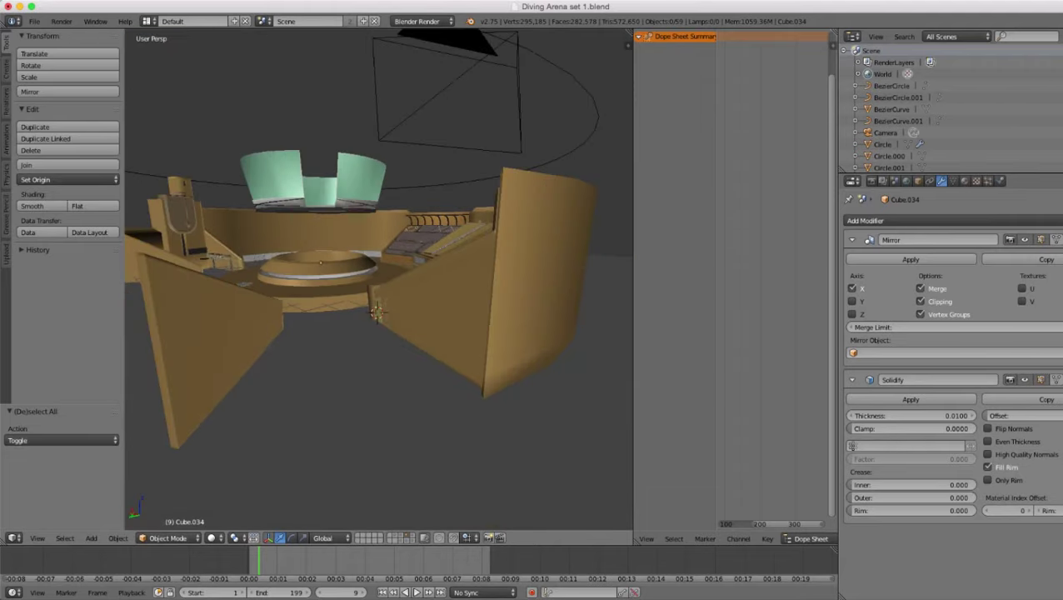
key("KP_0")
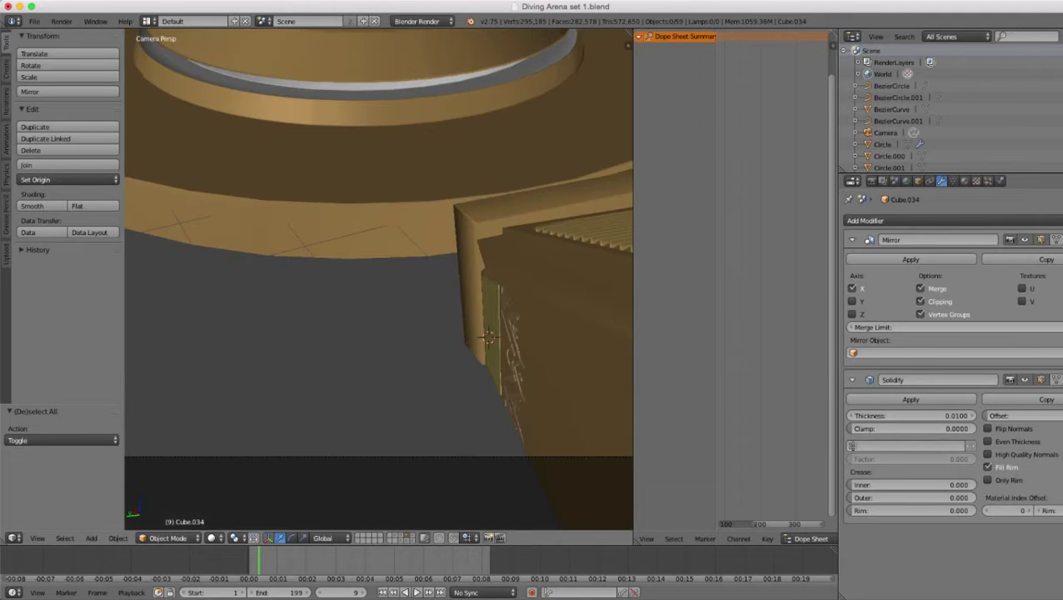
scroll(378, 309, "down", 8)
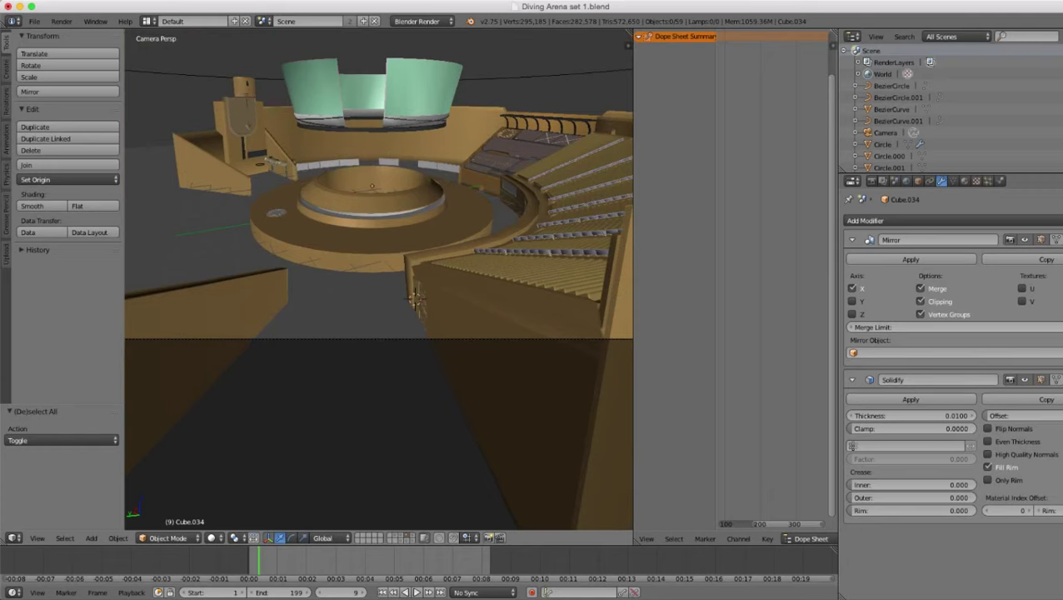
scroll(378, 280, "up", 4)
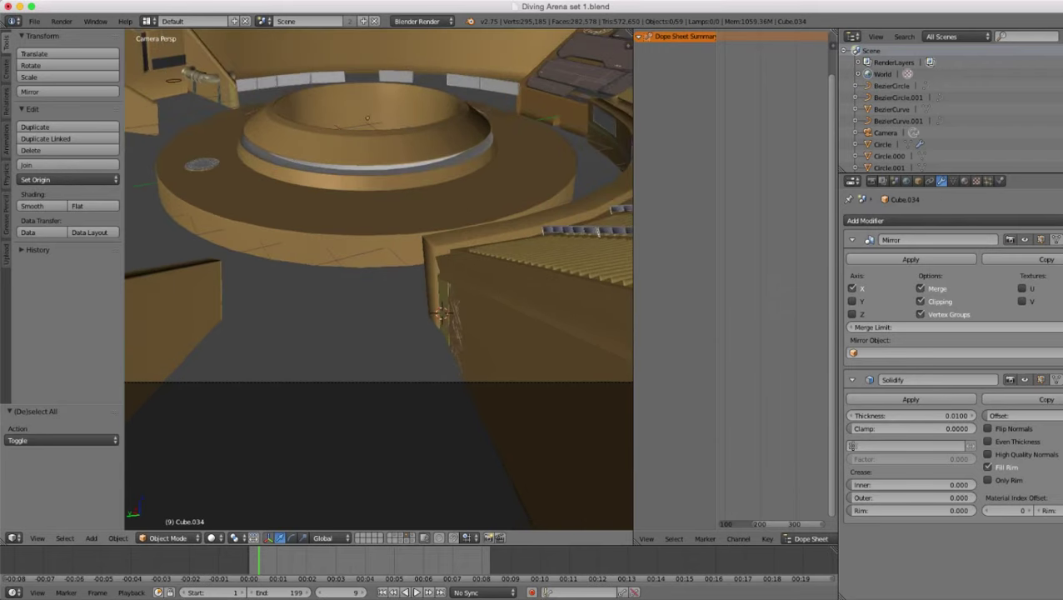
- Select the arena stands mesh with the seating bannisters and enter Edit Mode
middle_click_drag(470, 267, 509, 284, "shift")
scroll(378, 280, "up", 8)
scroll(378, 279, "down", 8)
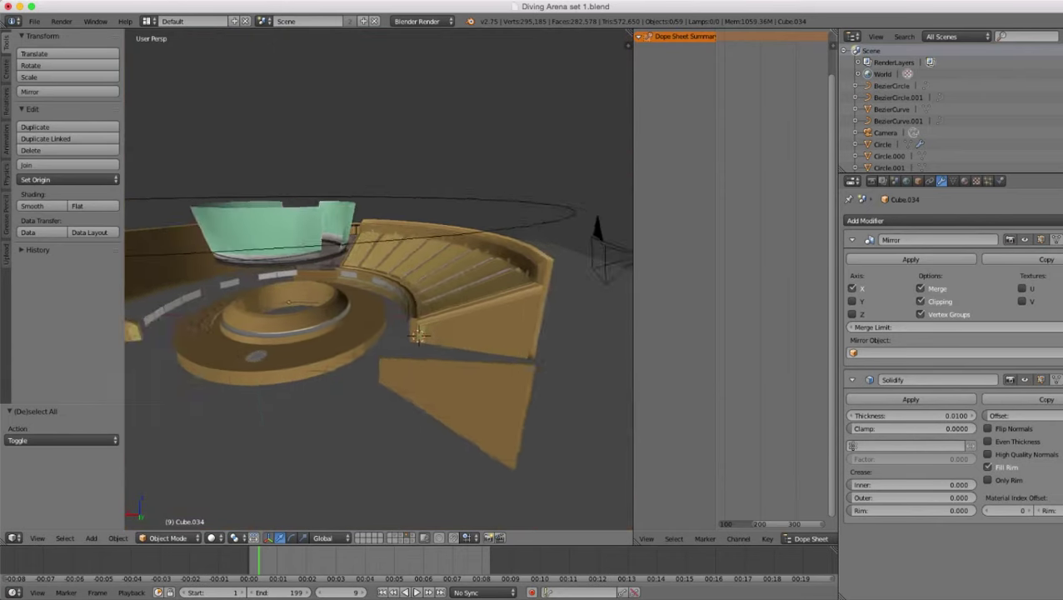
scroll(378, 279, "up", 7)
middle_click_drag(400, 283, 409, 254)
scroll(379, 279, "up", 3)
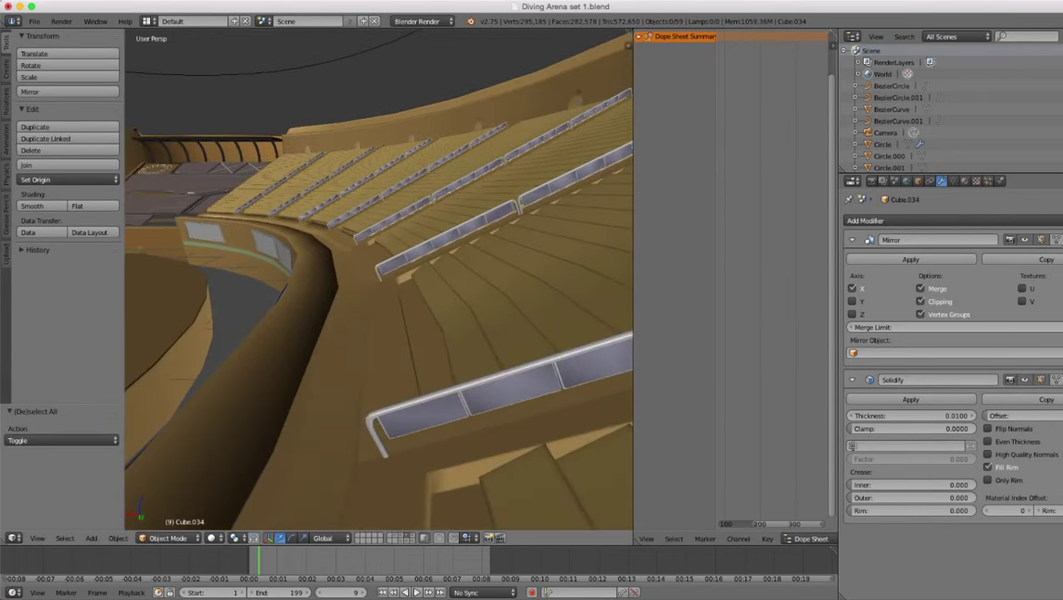
right_click(467, 308)
scroll(379, 280, "down", 2)
key("z")
key("z")
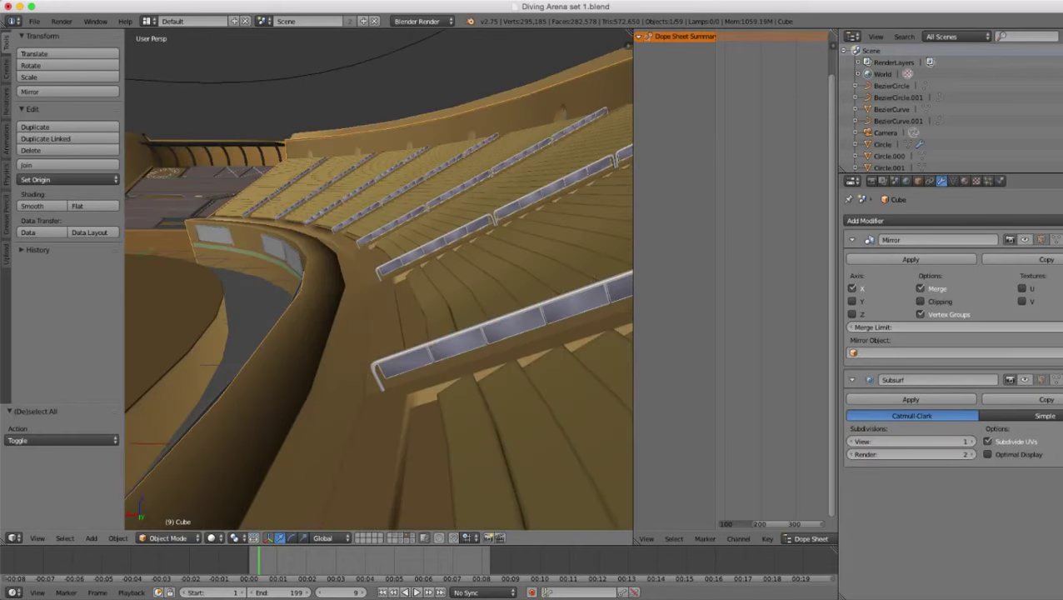
scroll(378, 280, "down", 1)
scroll(378, 279, "up", 3)
key("Tab")
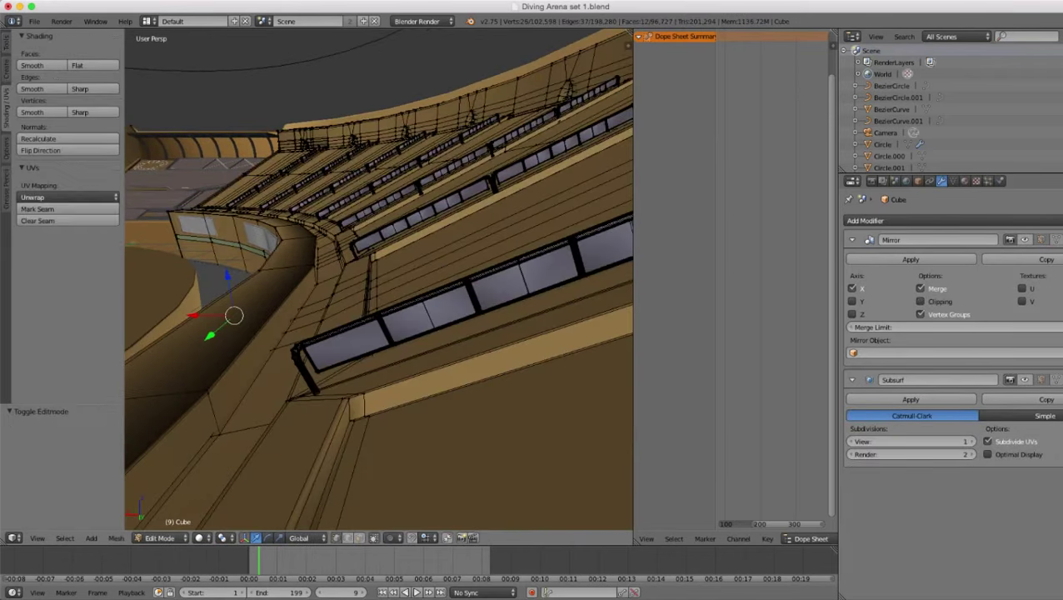
- Using face selection, select every face with the "Purple bannister thing" material, shade them flat, and return to Object Mode
left_click(359, 539)
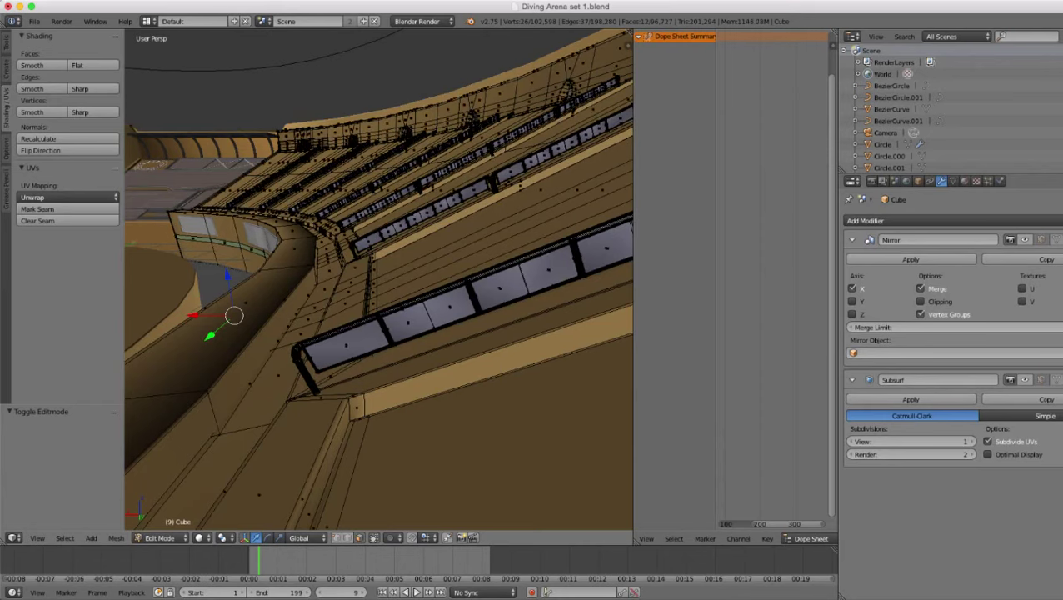
right_click(346, 345)
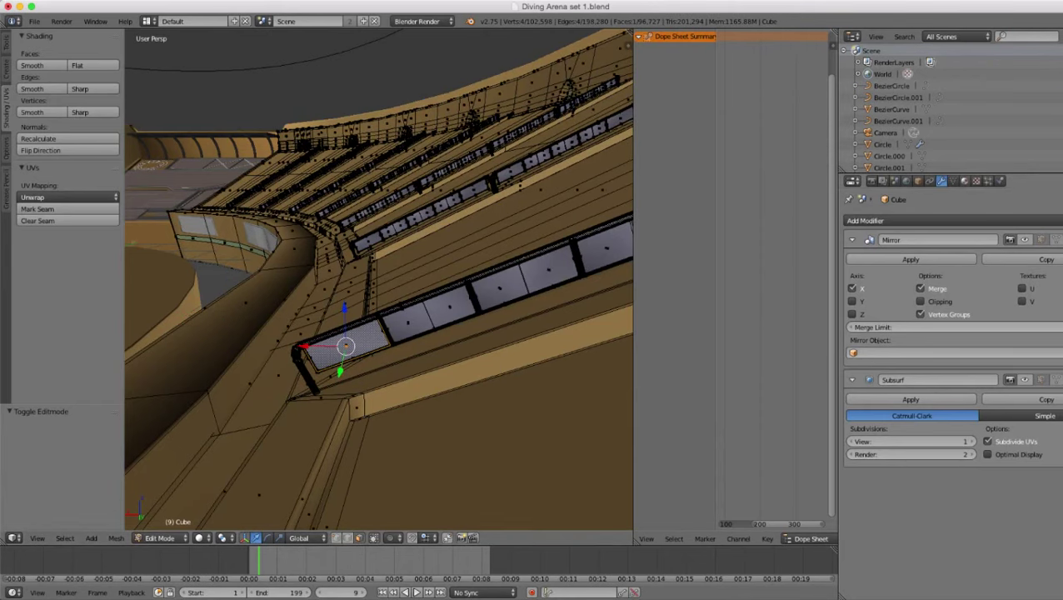
left_click(964, 181)
left_click(973, 296)
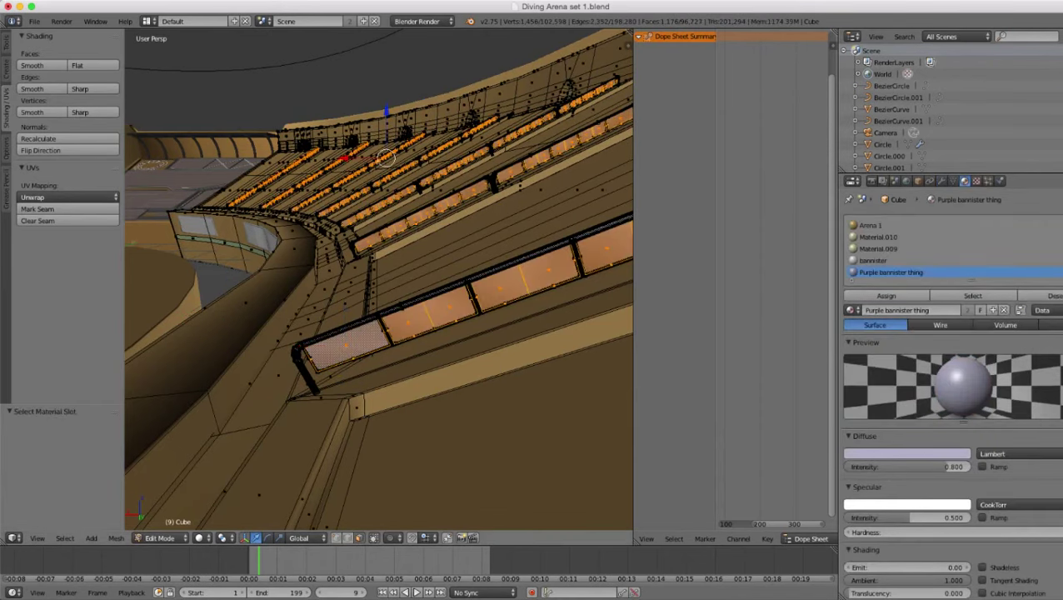
left_click(92, 65)
key("Tab")
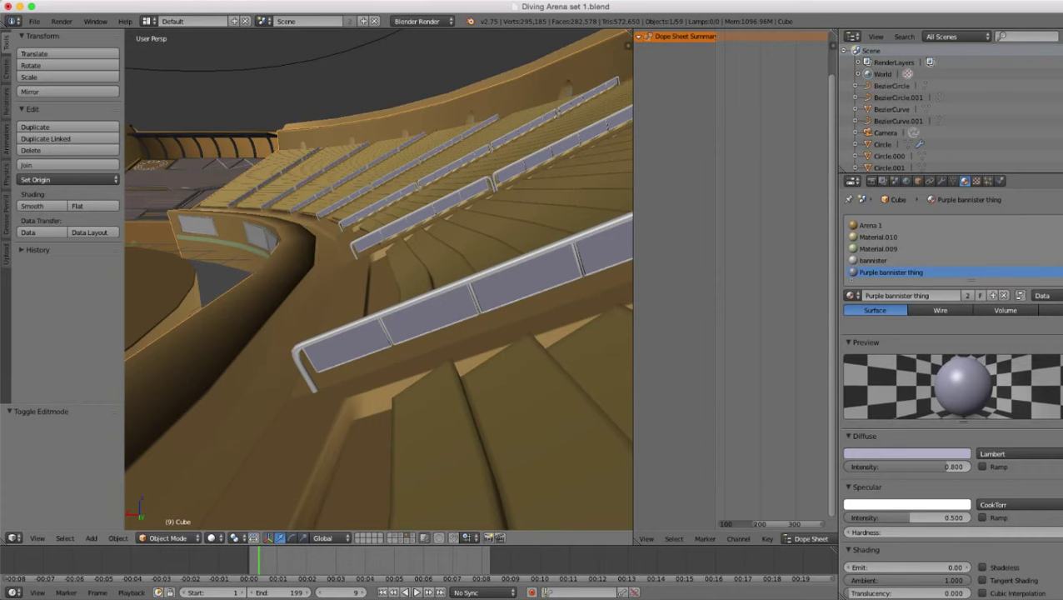
- Deselect everything and examine the bannisters and stands from around the arena
scroll(950, 467, "down", 1)
scroll(379, 279, "down", 2)
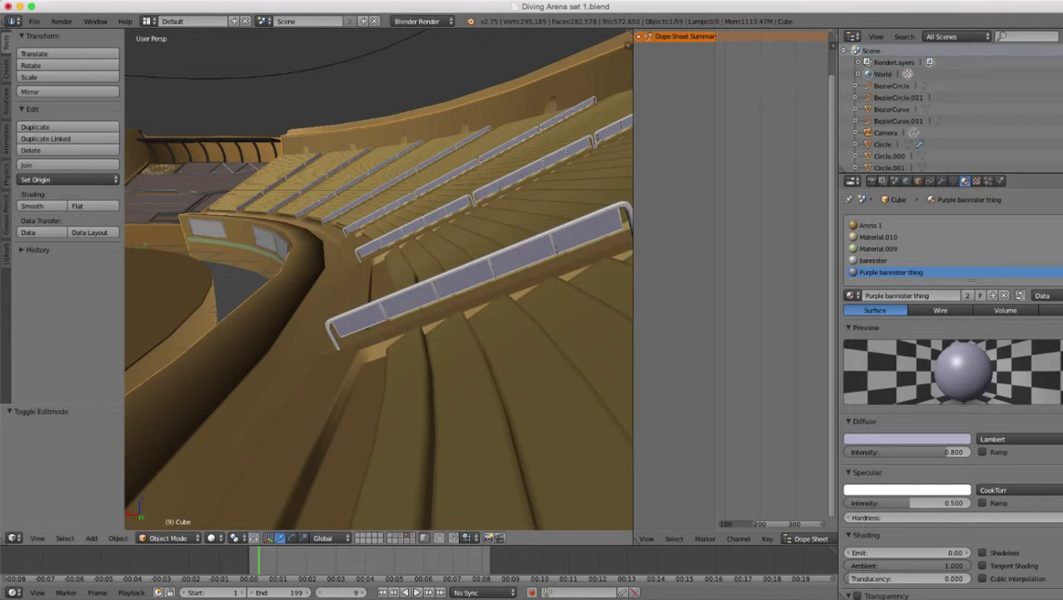
scroll(379, 281, "down", 5)
key("z")
key("z")
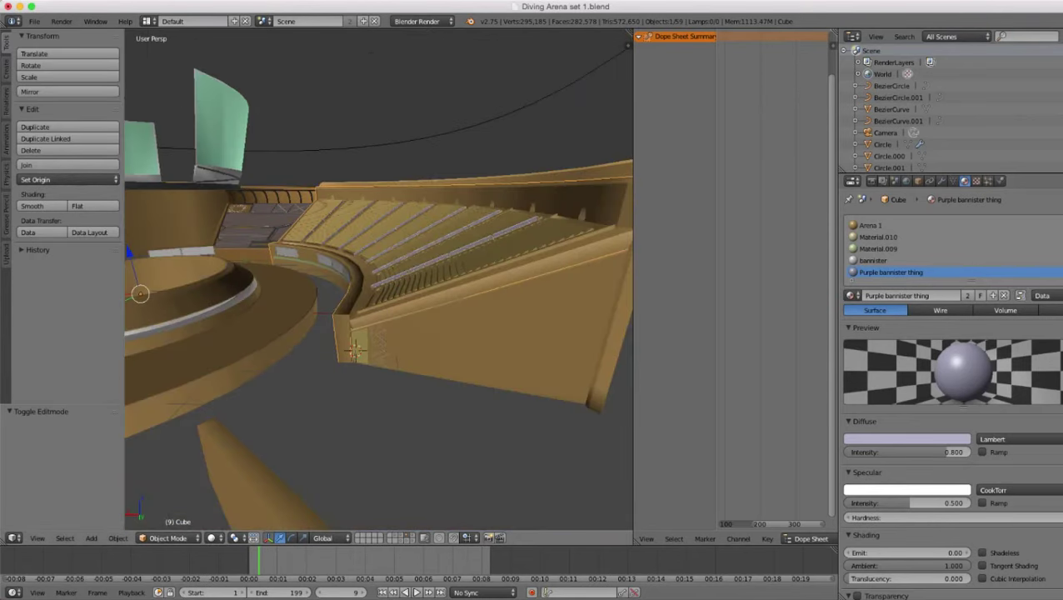
key("a")
scroll(380, 281, "down", 5)
middle_click_drag(379, 281, 450, 271)
scroll(379, 281, "up", 3)
scroll(379, 281, "down", 3)
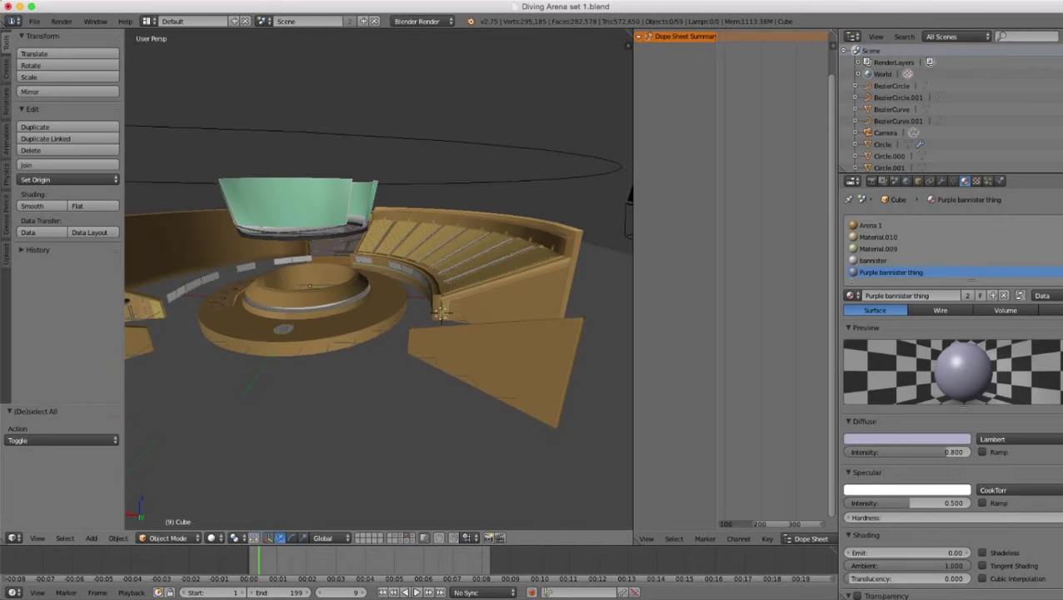
middle_click_drag(379, 281, 437, 308)
scroll(379, 280, "up", 8)
middle_click_drag(379, 280, 409, 273)
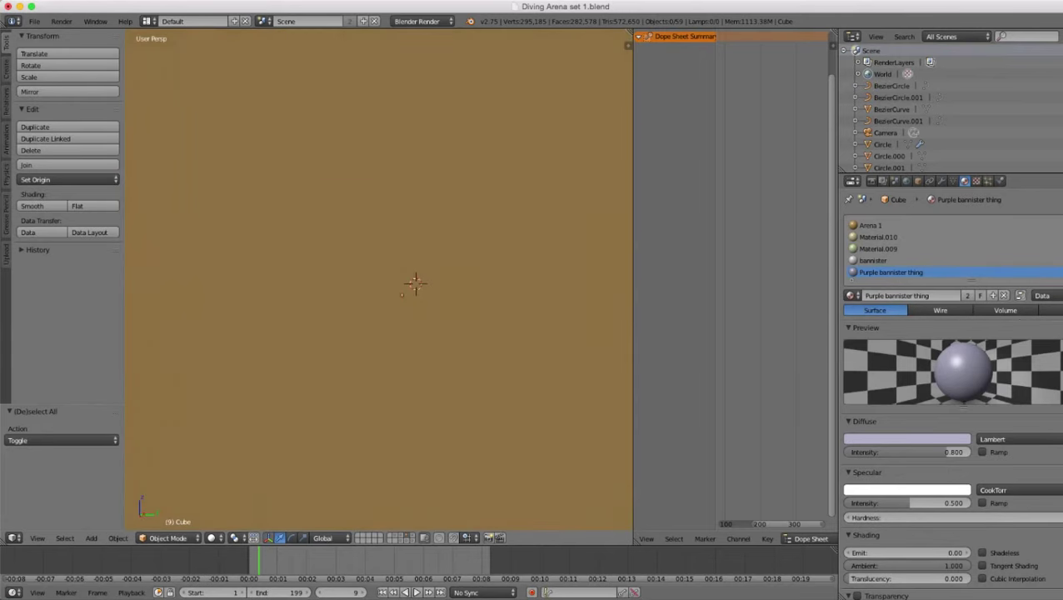
scroll(415, 283, "down", 10)
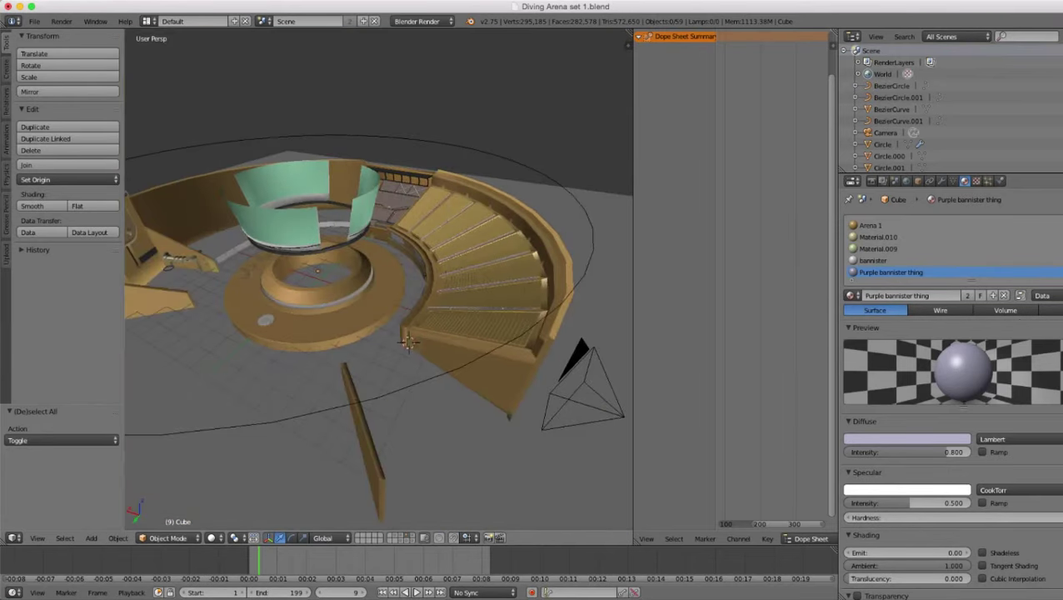
middle_click_drag(408, 342, 427, 325)
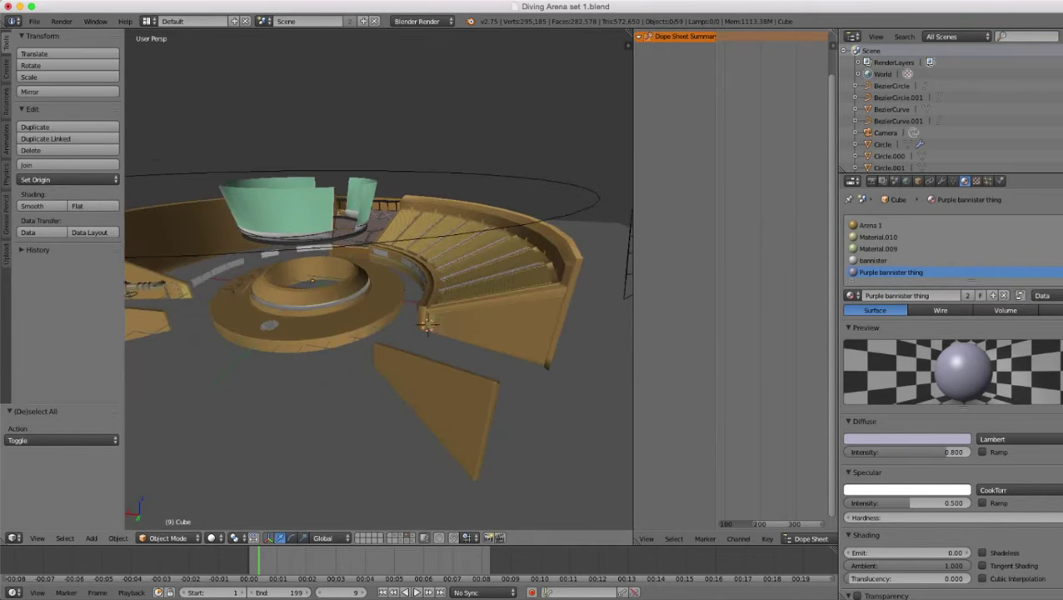
scroll(426, 325, "up", 5)
scroll(426, 325, "down", 5)
scroll(380, 283, "down", 3)
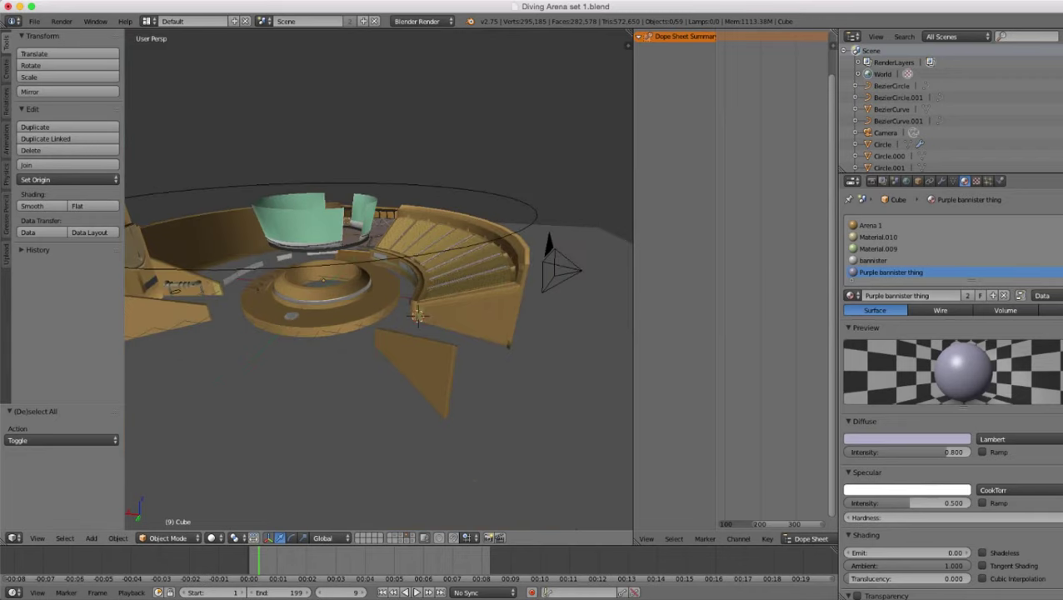
- Select the wall emblem at the end of the stands and inspect the arena in perspective and through the camera
right_click(419, 315)
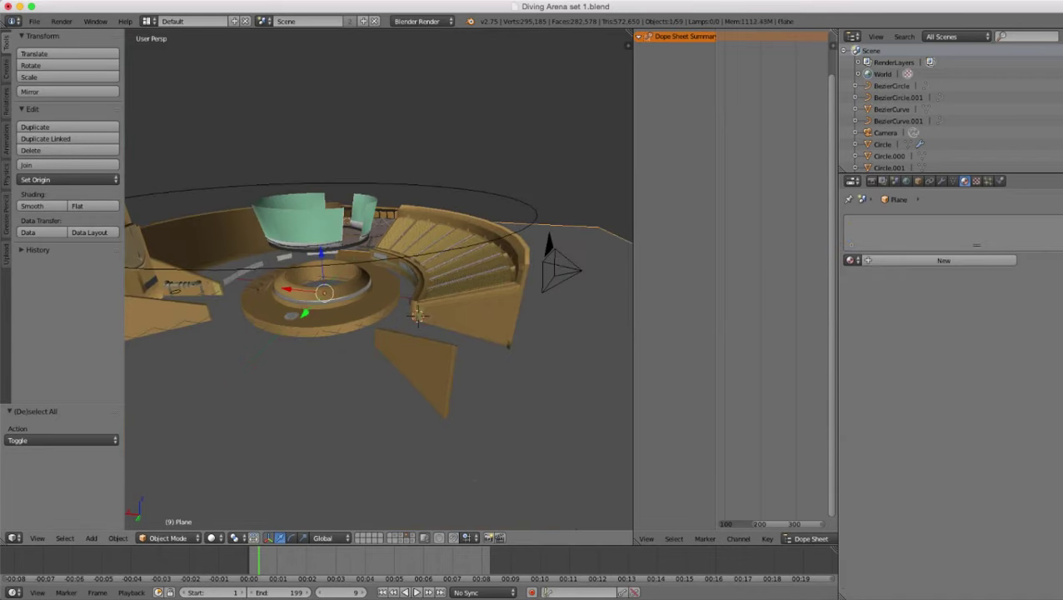
right_click(419, 315)
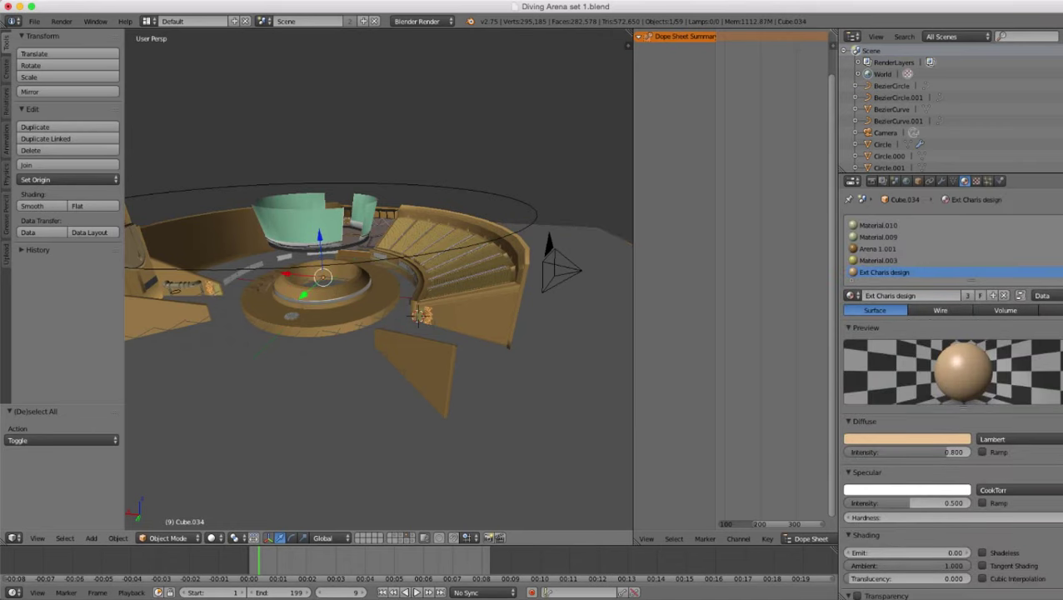
middle_click_drag(419, 315, 362, 350)
scroll(379, 283, "up", 3)
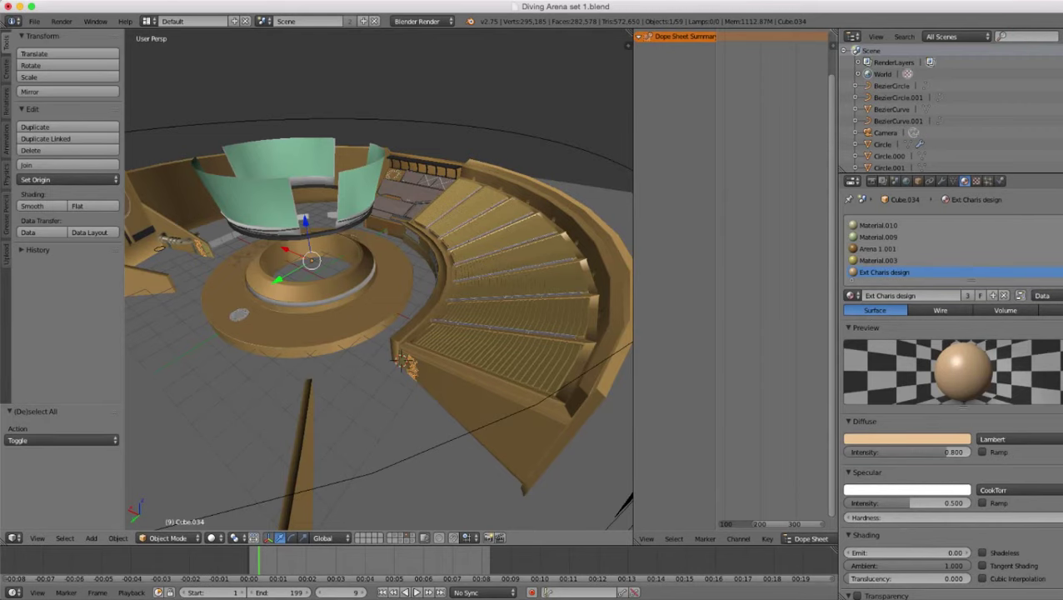
scroll(380, 283, "down", 3)
scroll(379, 283, "up", 3)
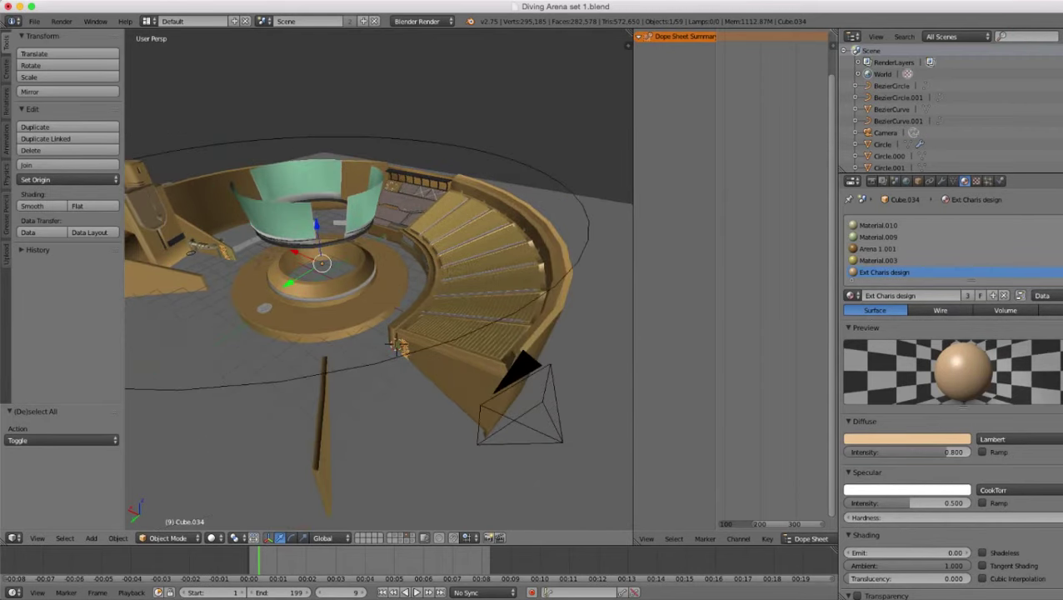
key("KP_0")
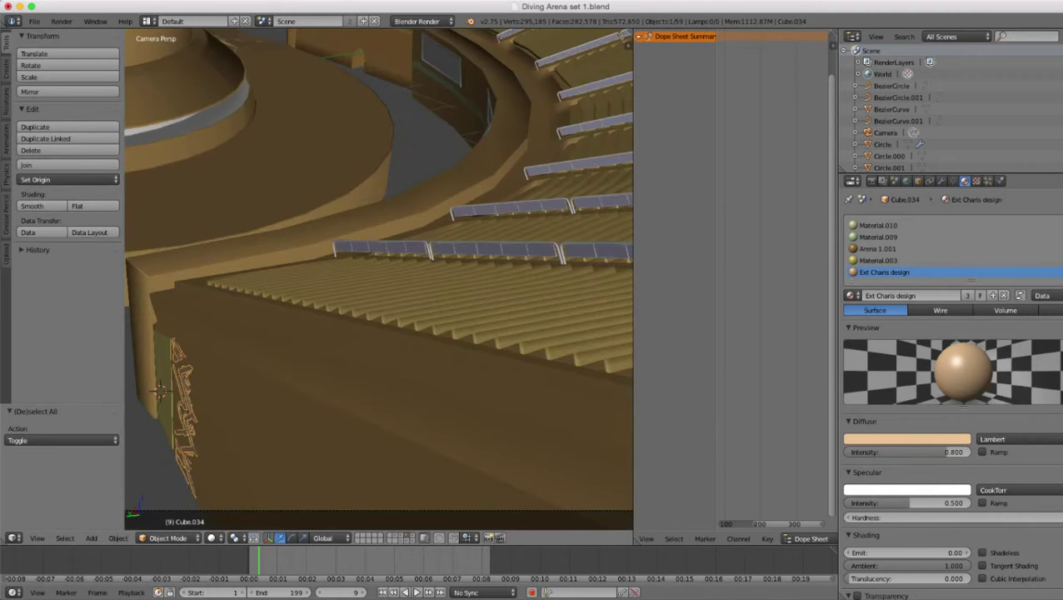
scroll(379, 284, "down", 9)
key("z")
middle_click_drag(379, 284, 469, 302, "shift")
key("z")
scroll(469, 303, "up", 1)
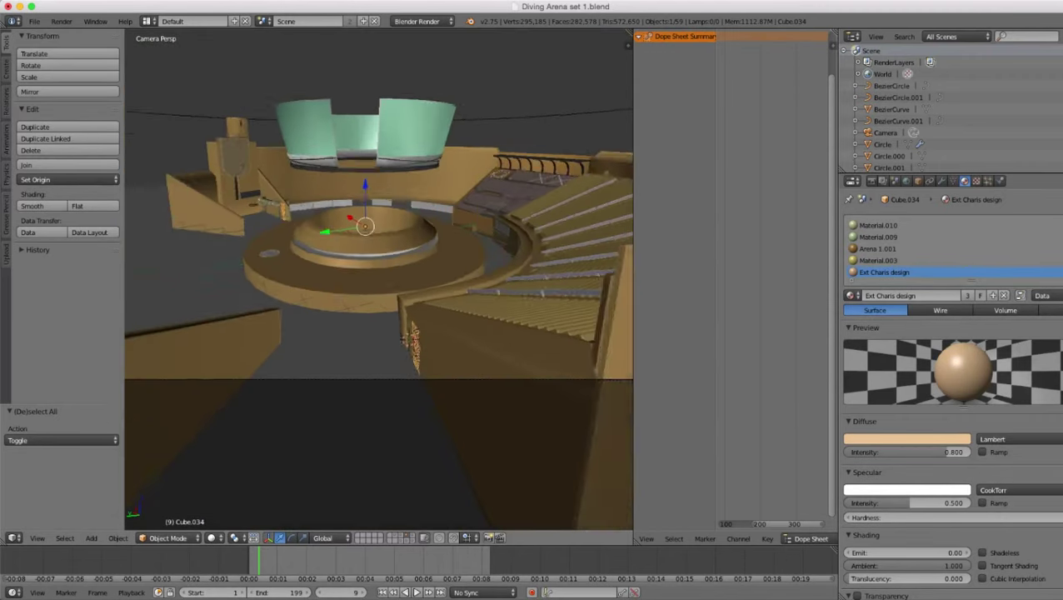
scroll(380, 280, "up", 2)
middle_click_drag(379, 280, 504, 250)
scroll(396, 284, "up", 2)
scroll(504, 250, "up", 2)
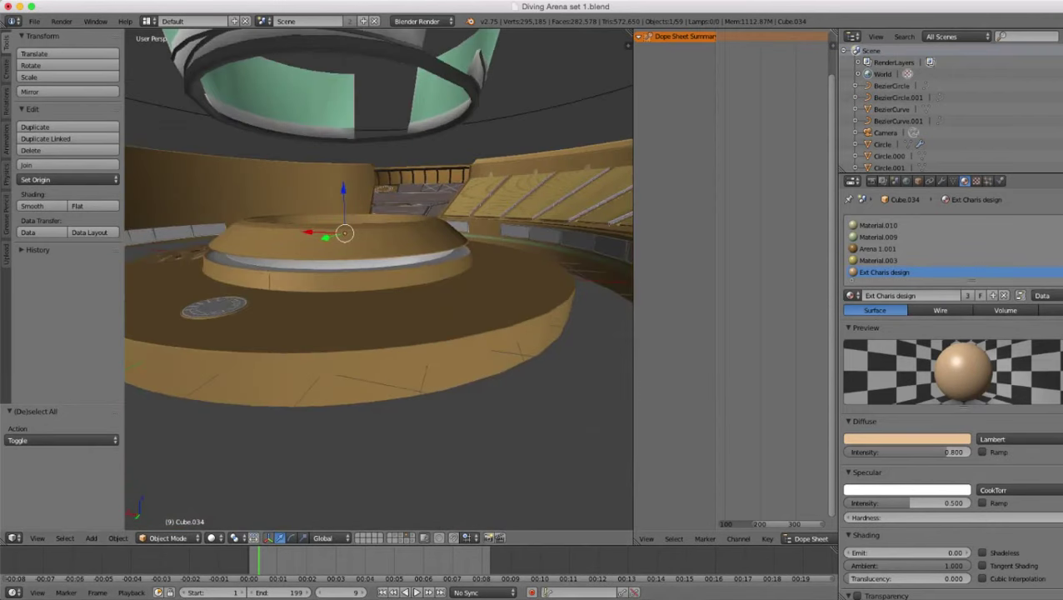
- Check layer 8, and switch to layer 7 to show the robot cop helmet and weapon
key("8")
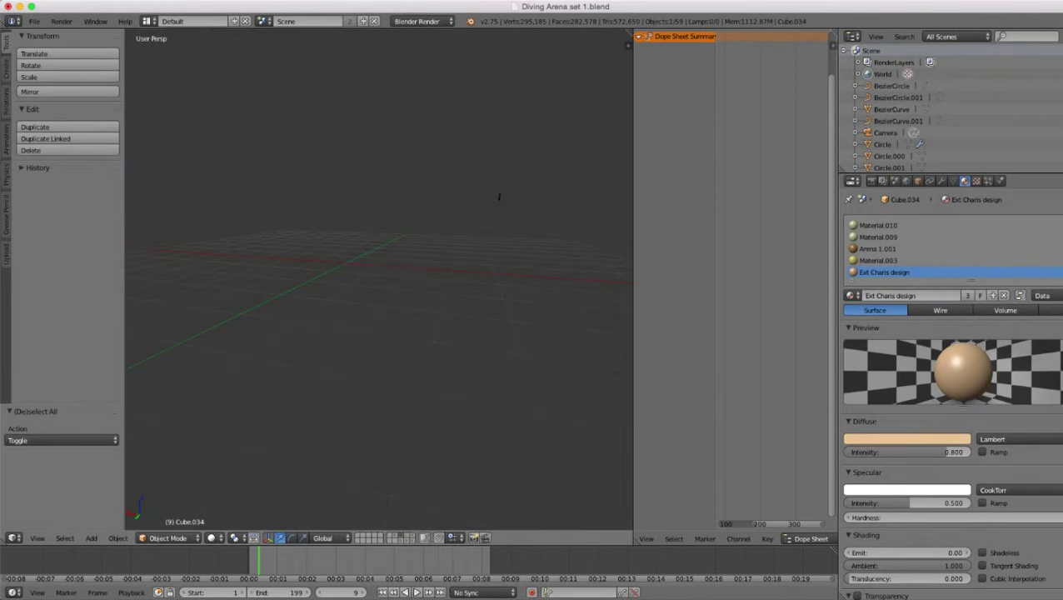
scroll(380, 280, "down", 3)
key("7")
scroll(379, 280, "down", 1)
scroll(379, 279, "up", 4)
middle_click_drag(400, 279, 274, 308)
scroll(379, 279, "up", 9)
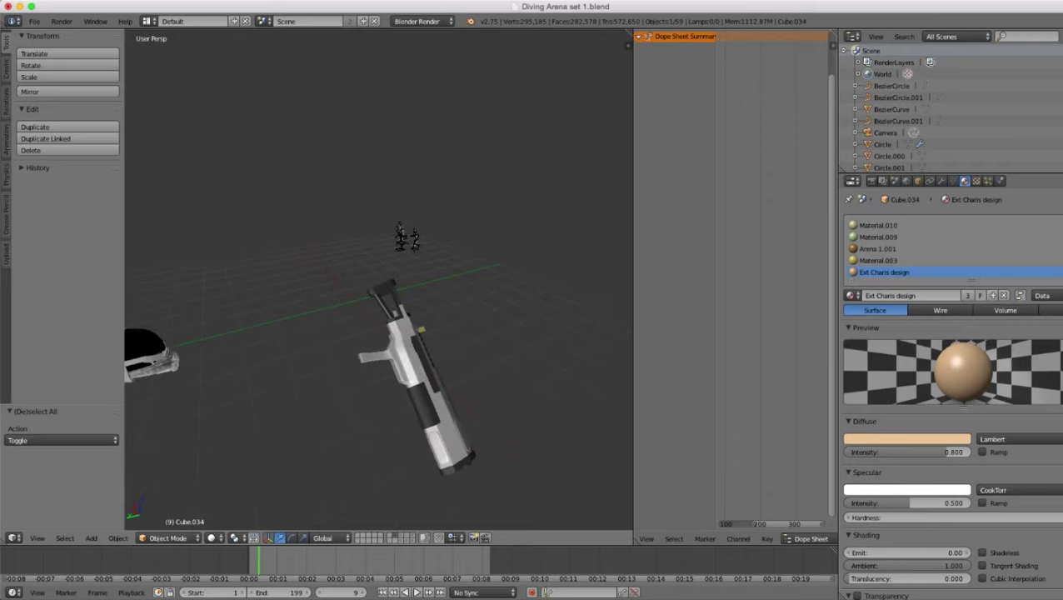
scroll(380, 279, "down", 5)
middle_click_drag(334, 316, 513, 278, "shift")
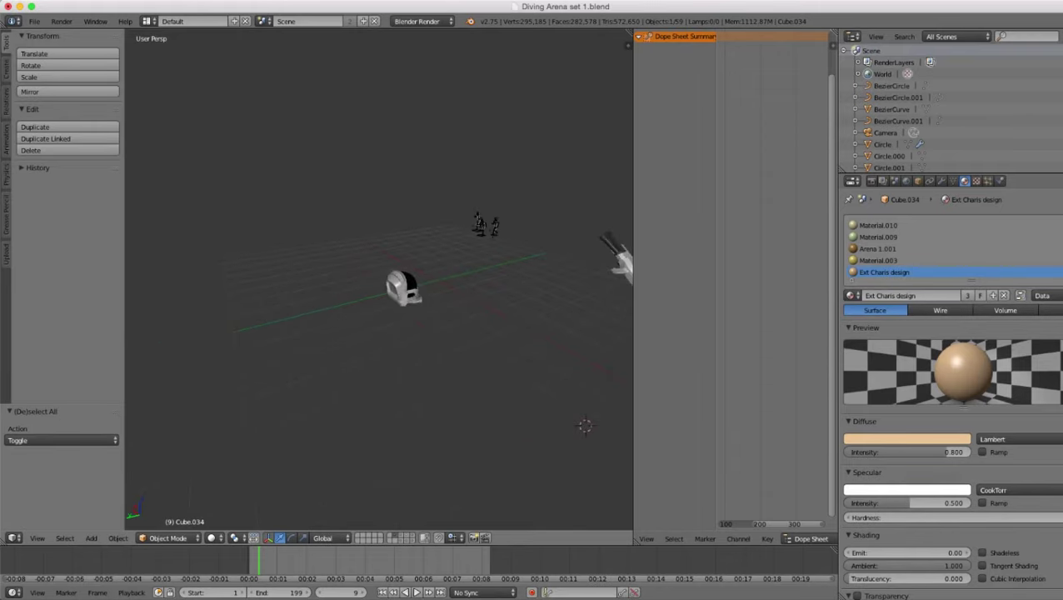
- Examine the robot cop helmet from several sides, closing in on its mouthpiece and round filters
scroll(405, 288, "up", 5)
scroll(405, 288, "down", 5)
middle_click_drag(404, 288, 407, 363)
scroll(379, 279, "up", 5)
middle_click_drag(379, 279, 307, 358)
scroll(387, 425, "up", 5)
scroll(408, 339, "up", 5)
scroll(409, 338, "down", 4)
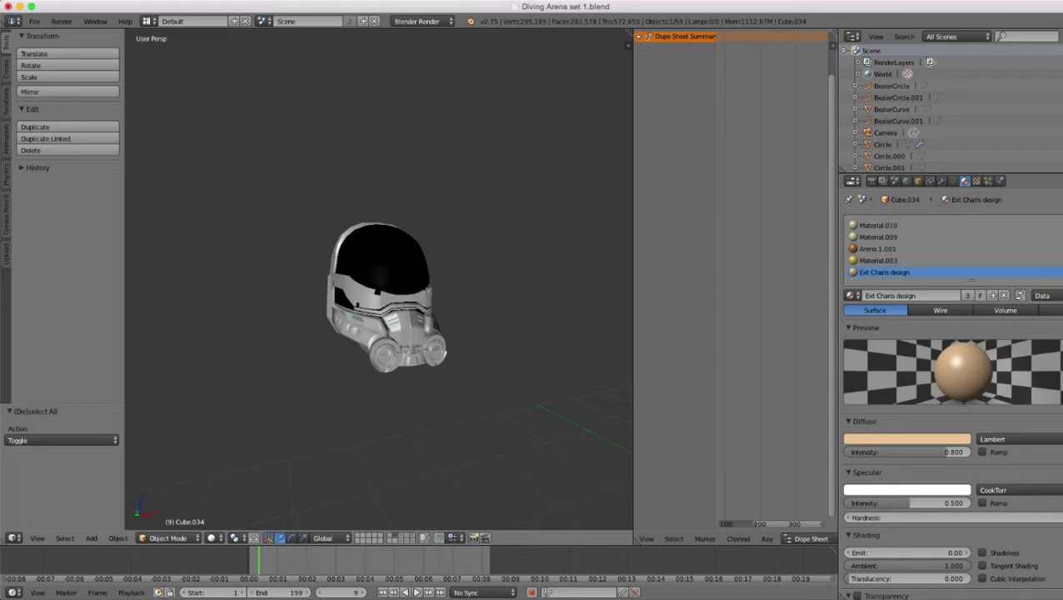
scroll(379, 280, "up", 4)
scroll(379, 280, "down", 2)
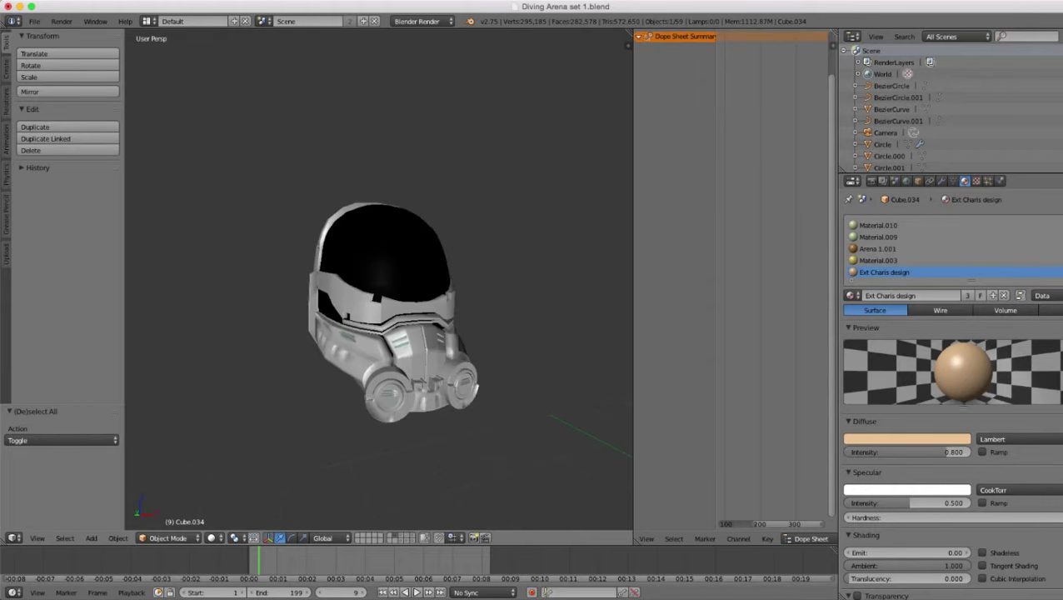
scroll(379, 280, "down", 2)
middle_click_drag(433, 325, 496, 301)
scroll(489, 318, "up", 4)
scroll(380, 280, "down", 3)
scroll(379, 280, "up", 7)
middle_click_drag(350, 308, 450, 308, "shift")
scroll(379, 280, "up", 3)
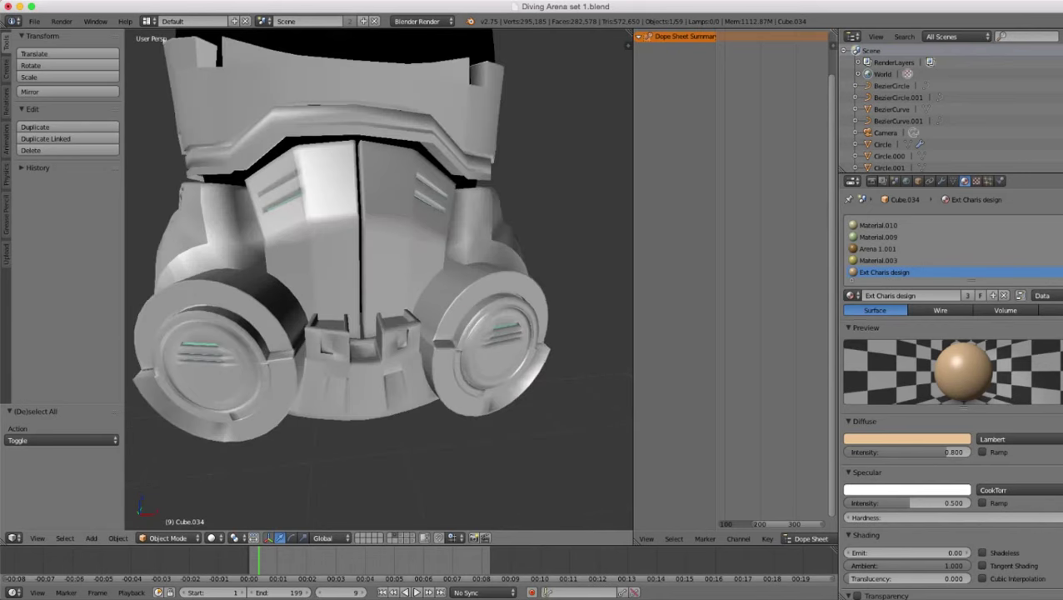
- Enter Edit Mode on the robot cop head and select all geometry linked to a face on one round filter
right_click(333, 250)
key("Tab")
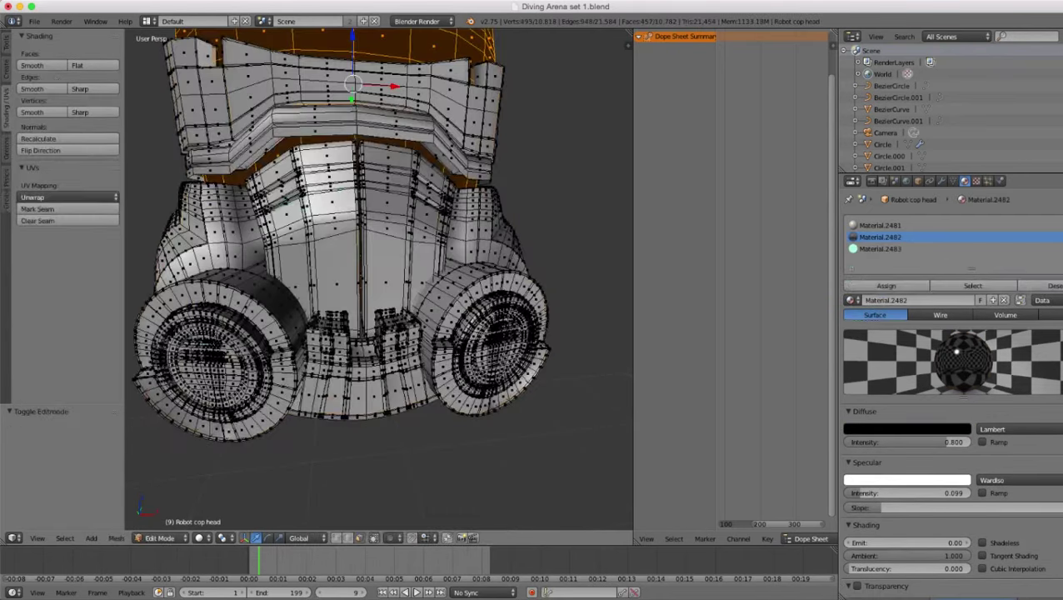
scroll(379, 280, "down", 1)
right_click(428, 340)
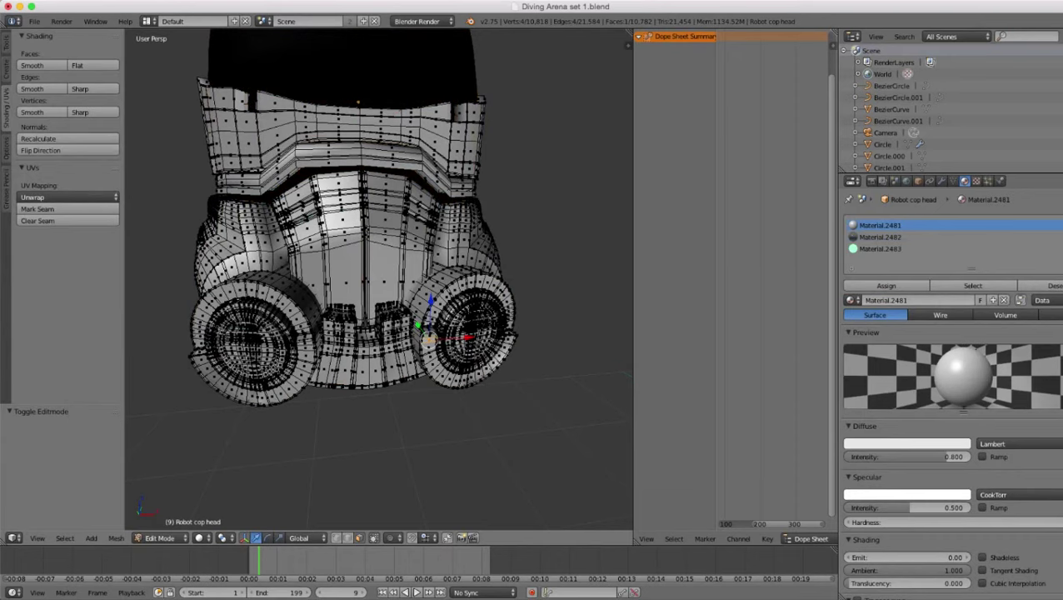
key("ctrl+l")
middle_click_drag(428, 339, 416, 380)
scroll(322, 357, "up", 2)
scroll(404, 389, "down", 2)
scroll(416, 379, "up", 3)
middle_click_drag(395, 478, 458, 473)
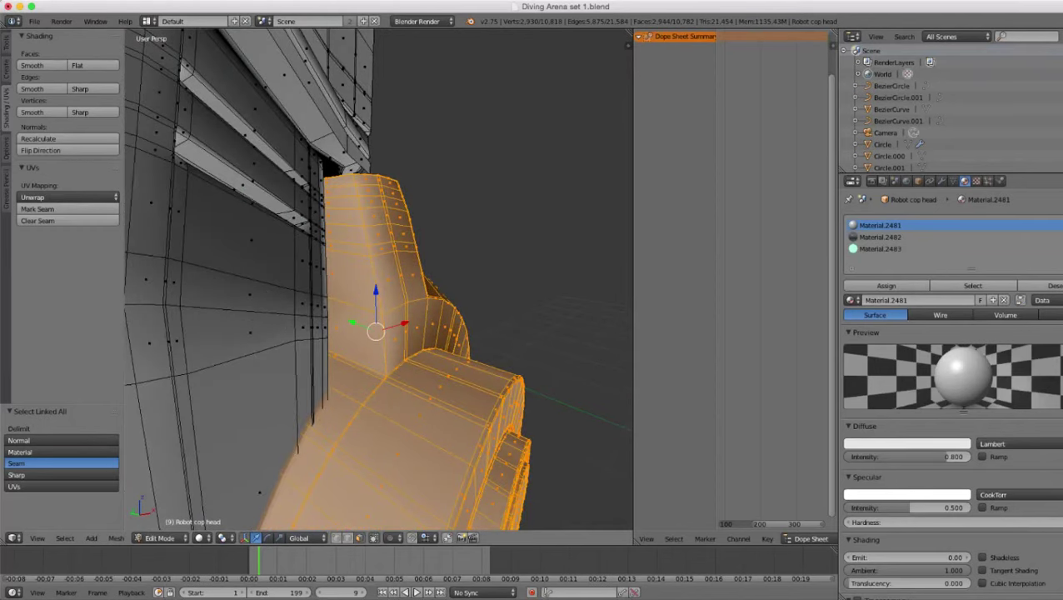
- Using vertex selection, select the edge loop around the round filter's drum where it meets the cheek piece
left_click(337, 539)
scroll(367, 333, "up", 2)
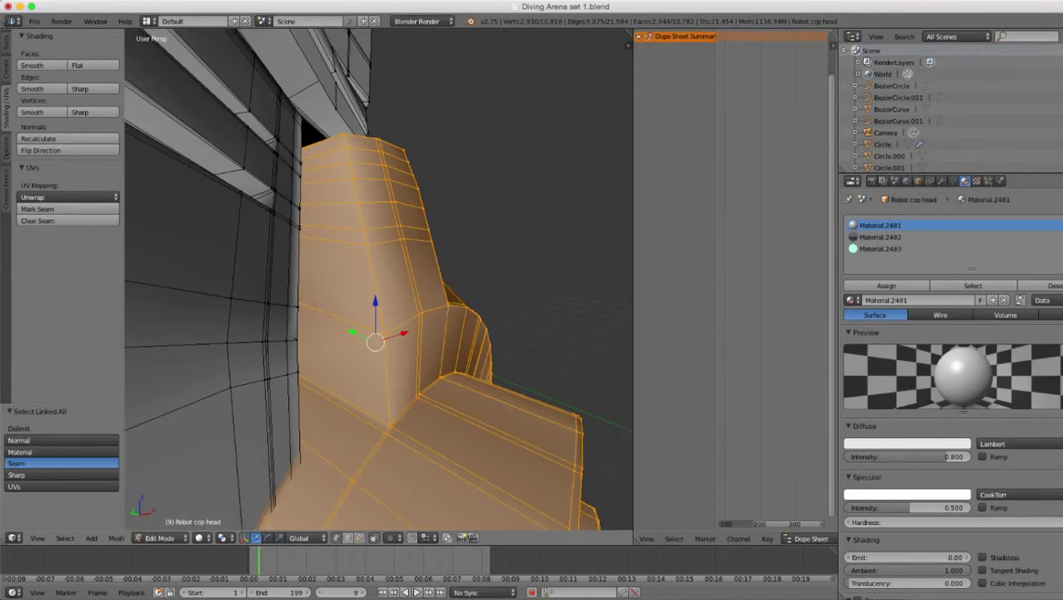
right_click(371, 455, "alt")
scroll(380, 333, "down", 4)
key("z")
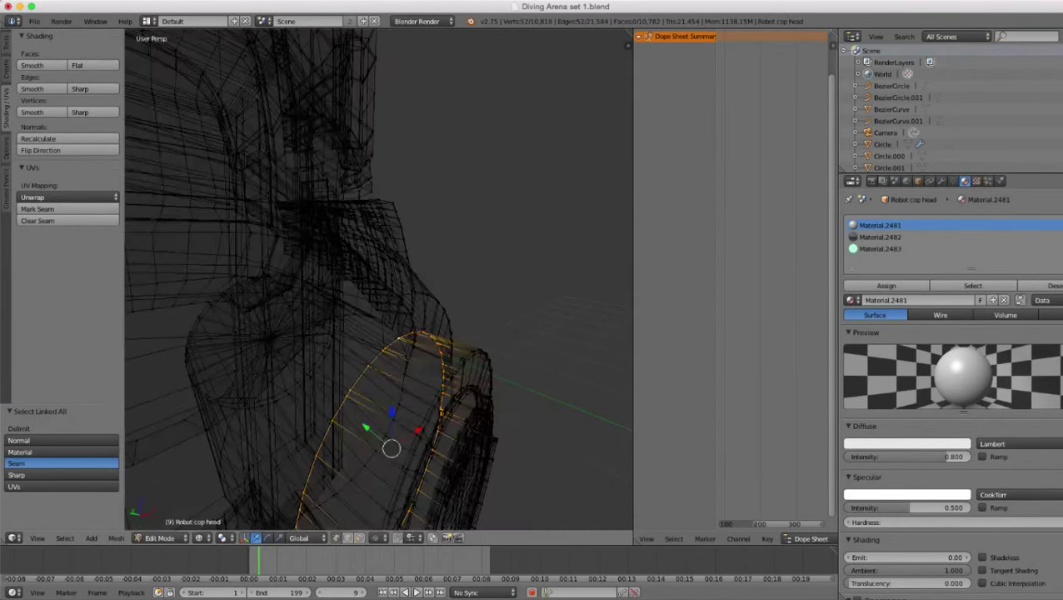
key("z")
scroll(379, 333, "up", 6)
scroll(400, 462, "down", 3)
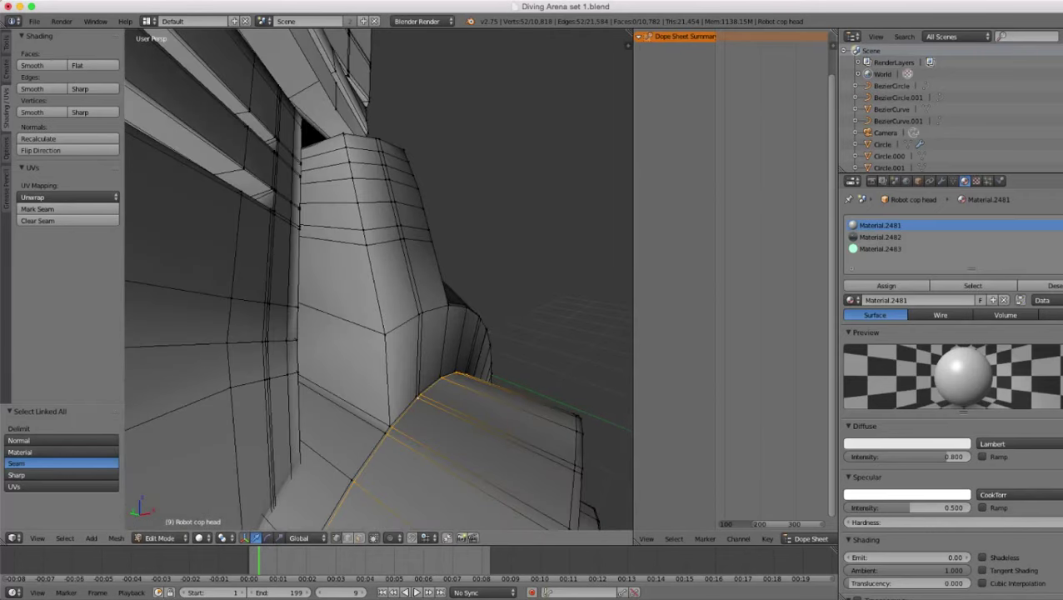
- Rip the selected loop in place without moving it, and select a single vertex on the round filter
key("x")
right_click(400, 462)
key("Escape")
key("v")
key("Escape")
scroll(400, 375, "down", 5)
right_click(431, 372)
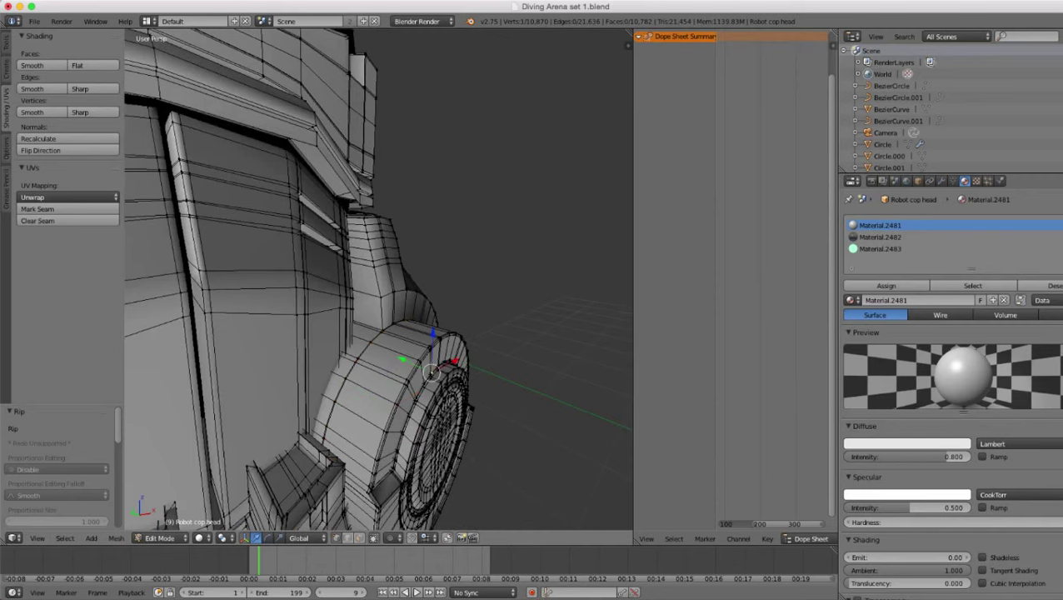
- Select all geometry linked to the round filter's vertex, separate it into its own object, and return to Object Mode in solid view
key("ctrl+l")
key("z")
scroll(432, 373, "down", 4)
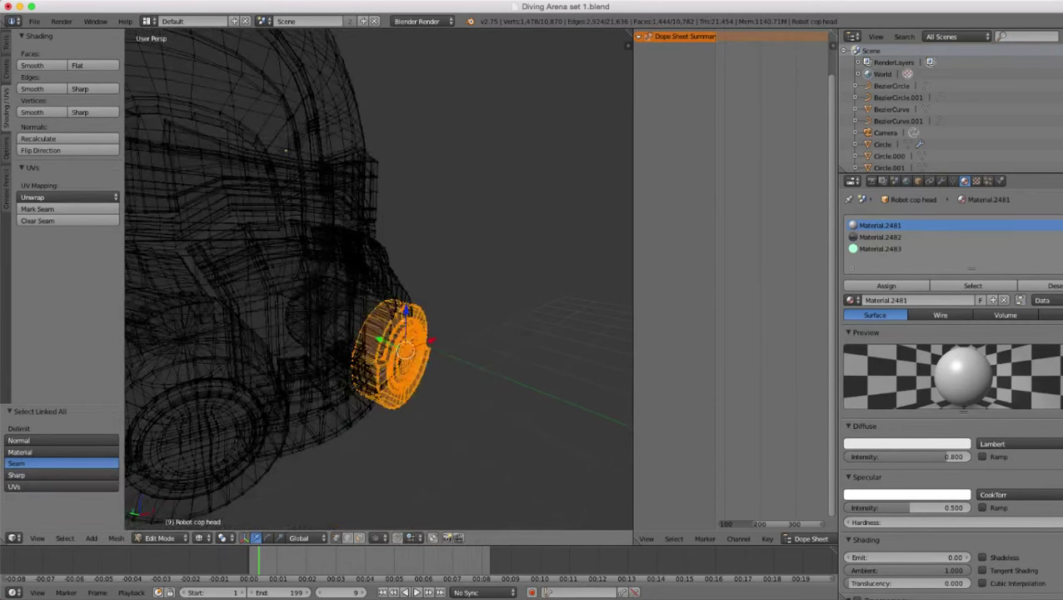
key("p")
left_click(431, 370)
scroll(431, 369, "down", 2)
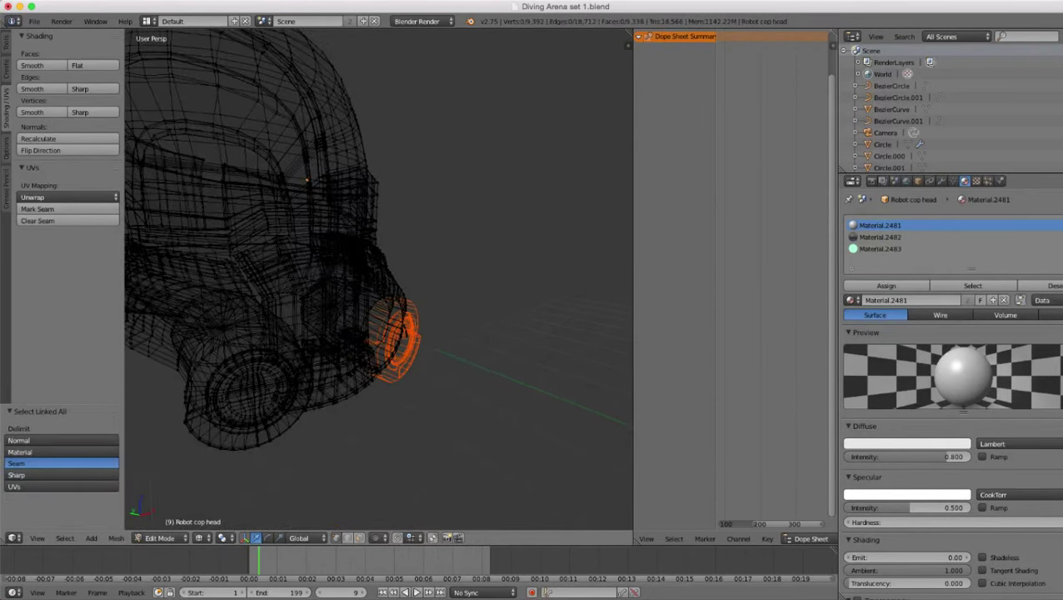
key("Tab")
key("z")
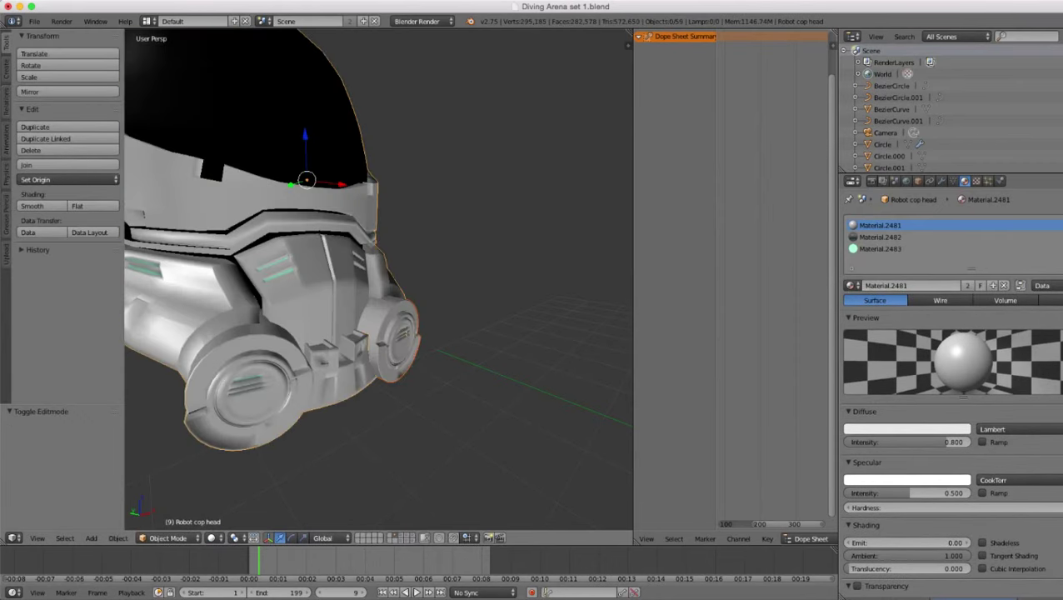
- Select the separated filter object and set its origin to geometry
right_click(401, 340)
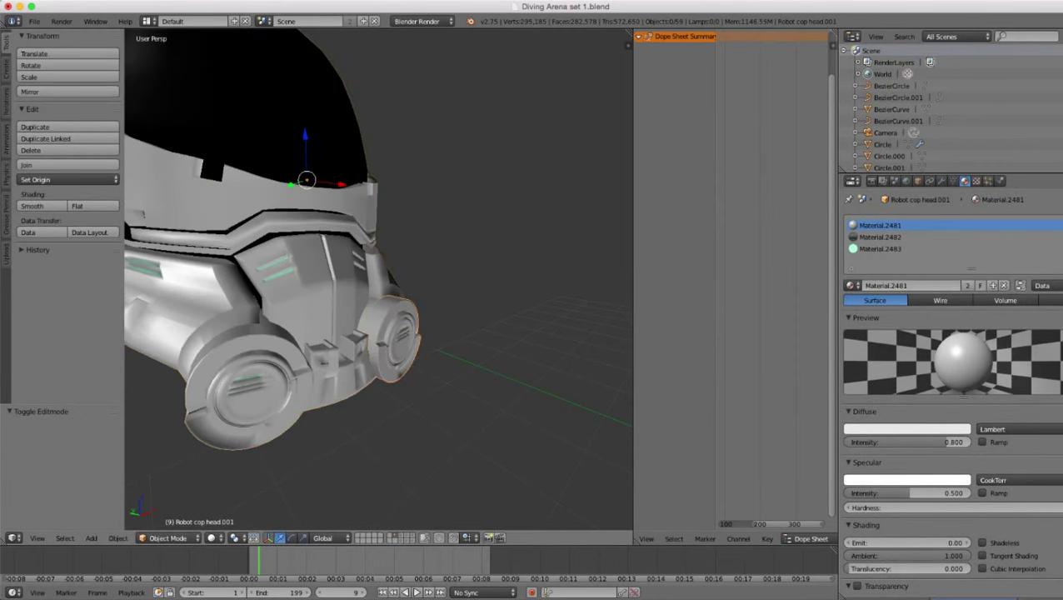
left_click(69, 179)
left_click(55, 208)
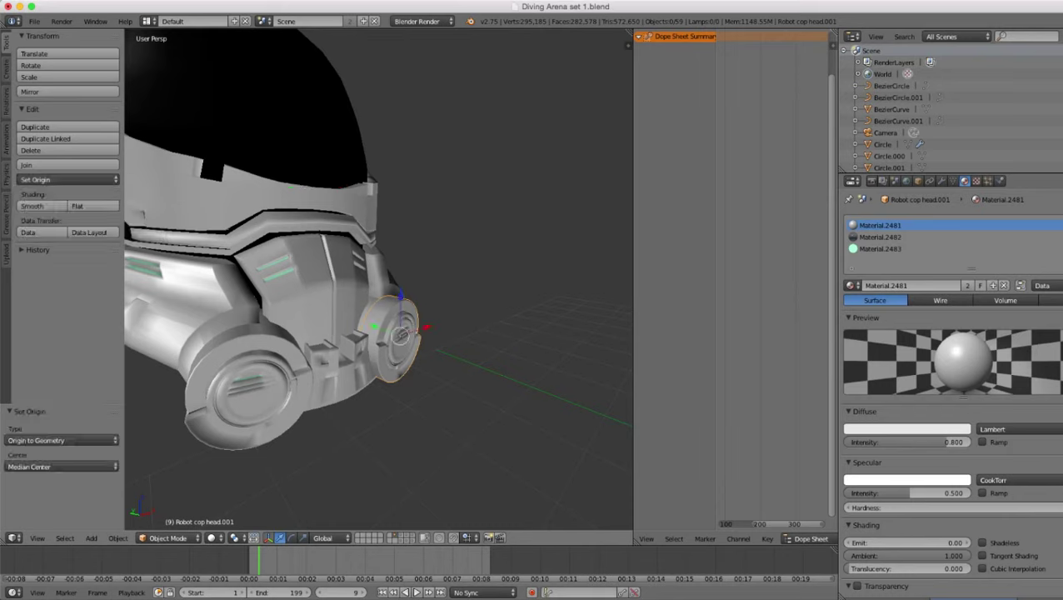
- Move the detached filter out in front of the helmet, finishing with a shift of -0.315 along Y
middle_click_drag(383, 338, 354, 382)
scroll(354, 382, "up", 4)
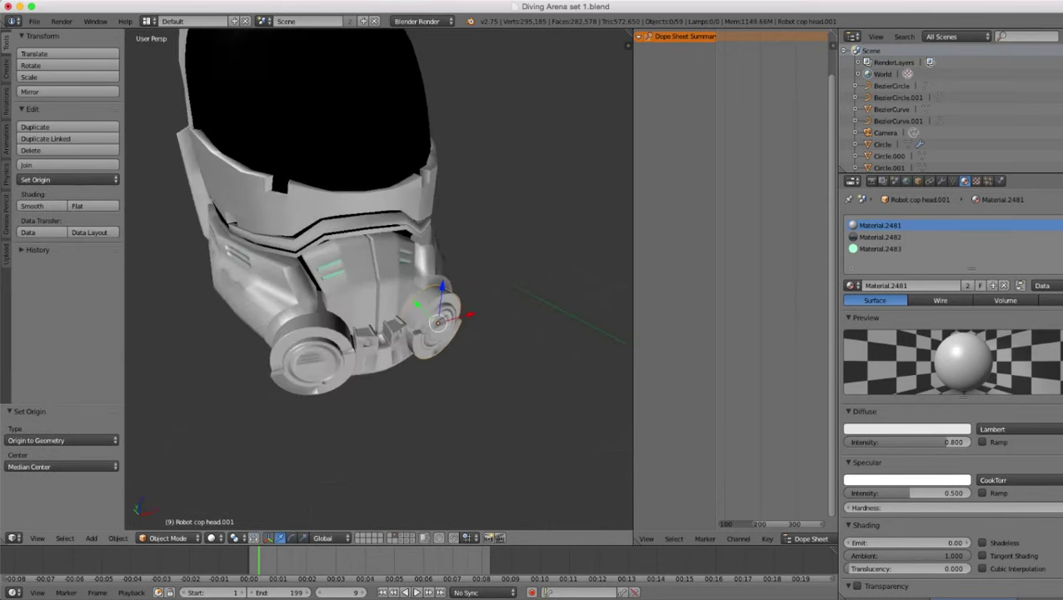
left_click_drag(443, 323, 533, 399)
scroll(533, 399, "down", 1)
middle_click_drag(533, 399, 354, 327)
scroll(417, 334, "down", 4)
scroll(354, 326, "up", 2)
left_click_drag(366, 305, 282, 327)
scroll(281, 328, "down", 1)
middle_click_drag(281, 328, 367, 312, "shift")
- Scale the detached filter up uniformly to nearly twice its size
key("s")
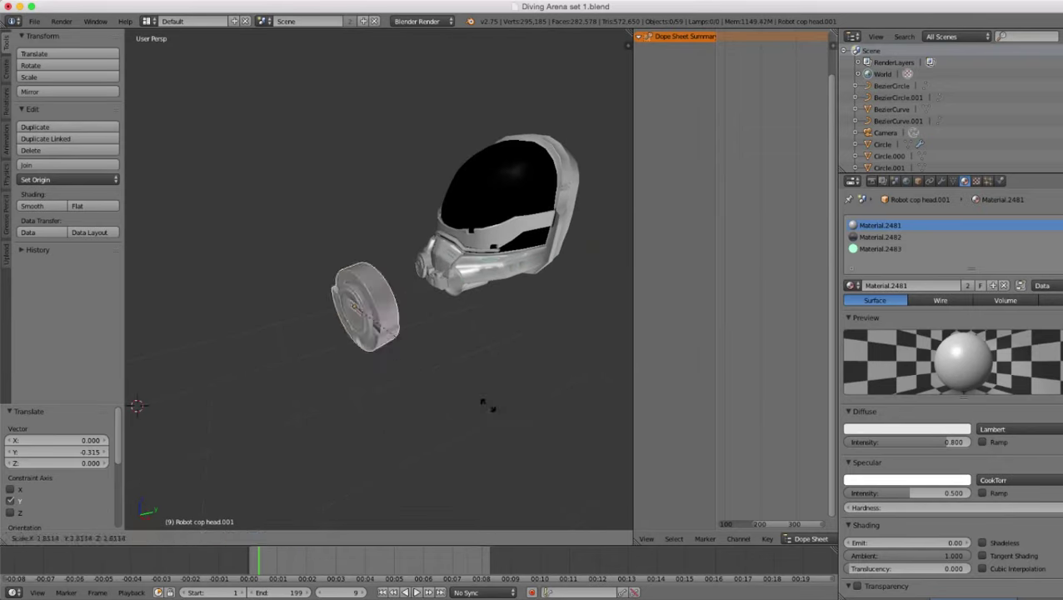
left_click(498, 408)
scroll(499, 409, "down", 3)
middle_click_drag(499, 408, 552, 382)
scroll(558, 395, "up", 3)
- Go back to frame 8, clear the filter's rotation, and turn it freely to lie almost flat, finishing with 3.764°
key("Left")
key("alt+r")
key("r")
left_click(552, 373)
key("r")
left_click(458, 387)
scroll(459, 387, "down", 2)
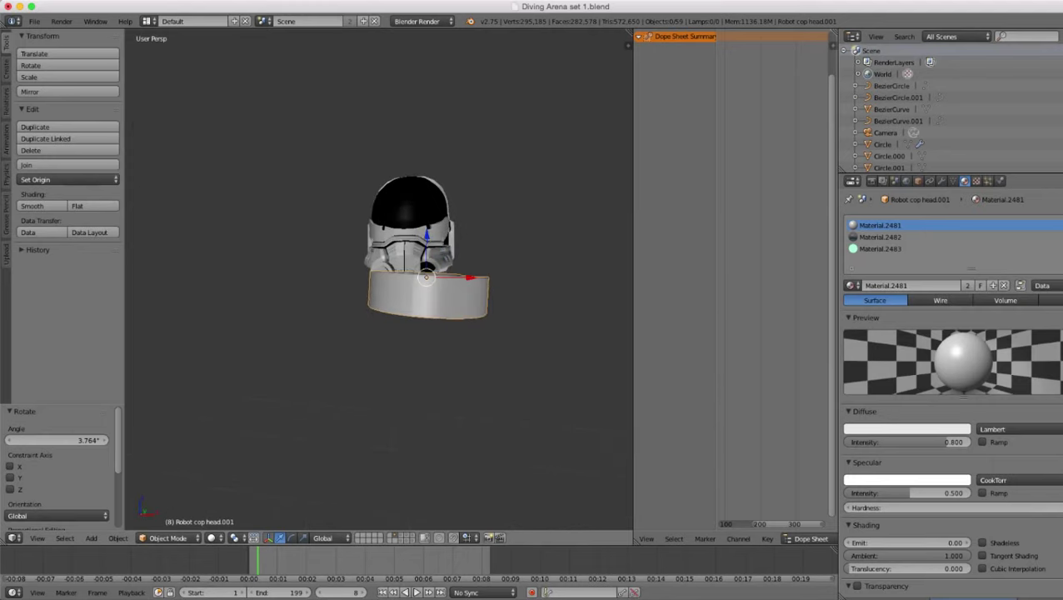
- Level the filter by rotating it -2.3° in the front view and 1.053° about the X axis
key("r")
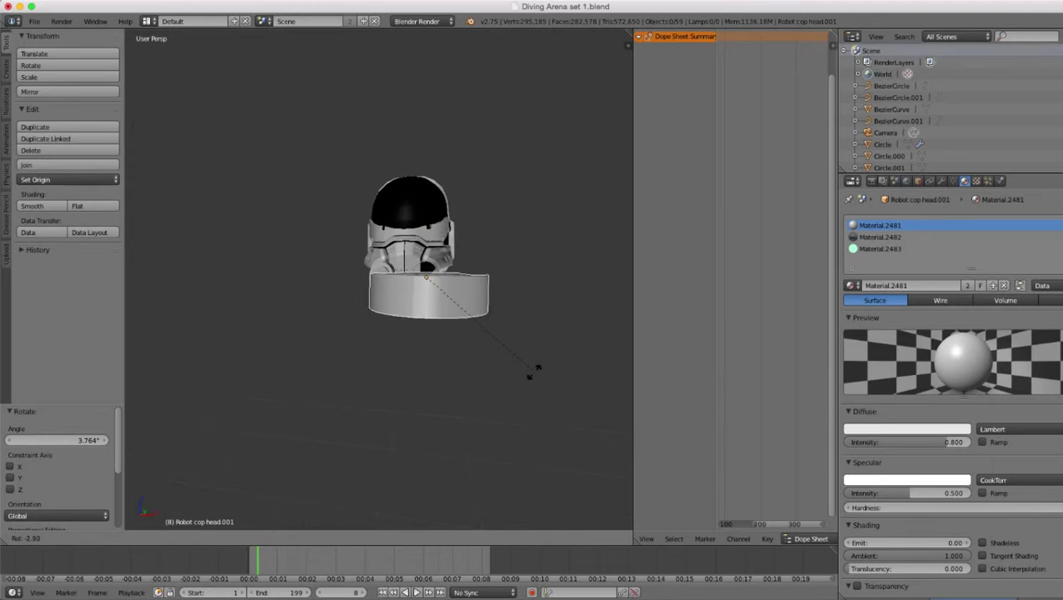
left_click(535, 371)
scroll(535, 372, "down", 2)
middle_click_drag(535, 371, 440, 373)
scroll(440, 374, "up", 2)
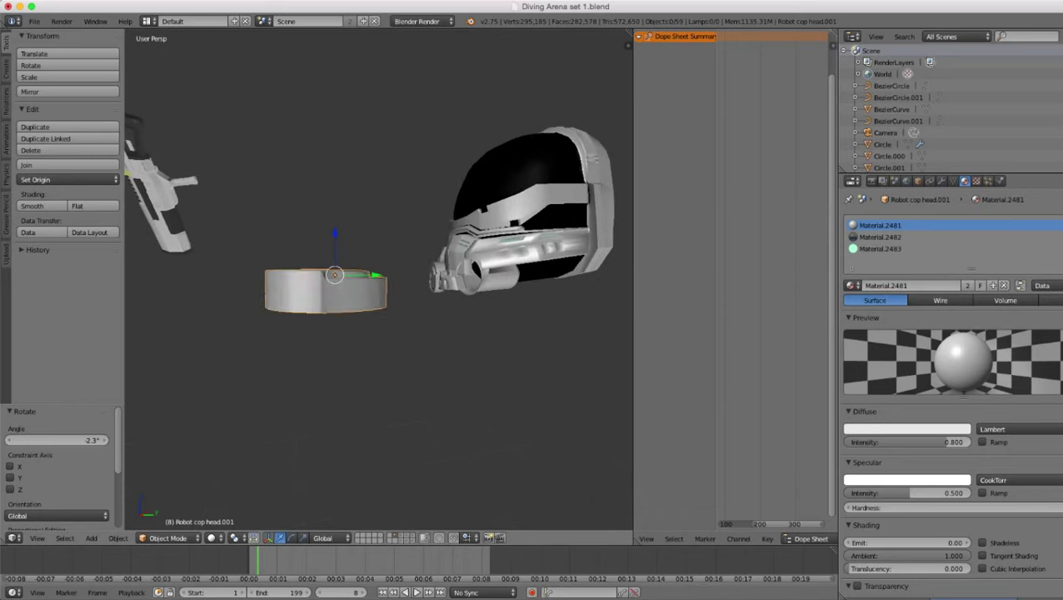
key("r")
key("x")
left_click(483, 371)
scroll(483, 371, "down", 3)
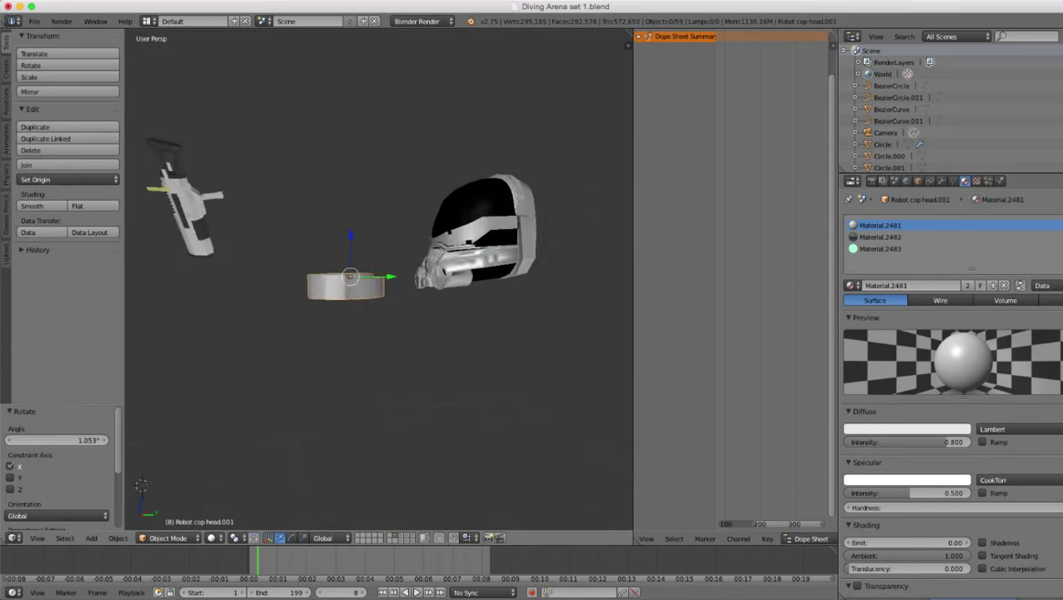
- Move the levelled filter object to layer 9
middle_click_drag(484, 372, 533, 443)
scroll(534, 444, "up", 5)
scroll(533, 443, "down", 1)
scroll(379, 279, "down", 5)
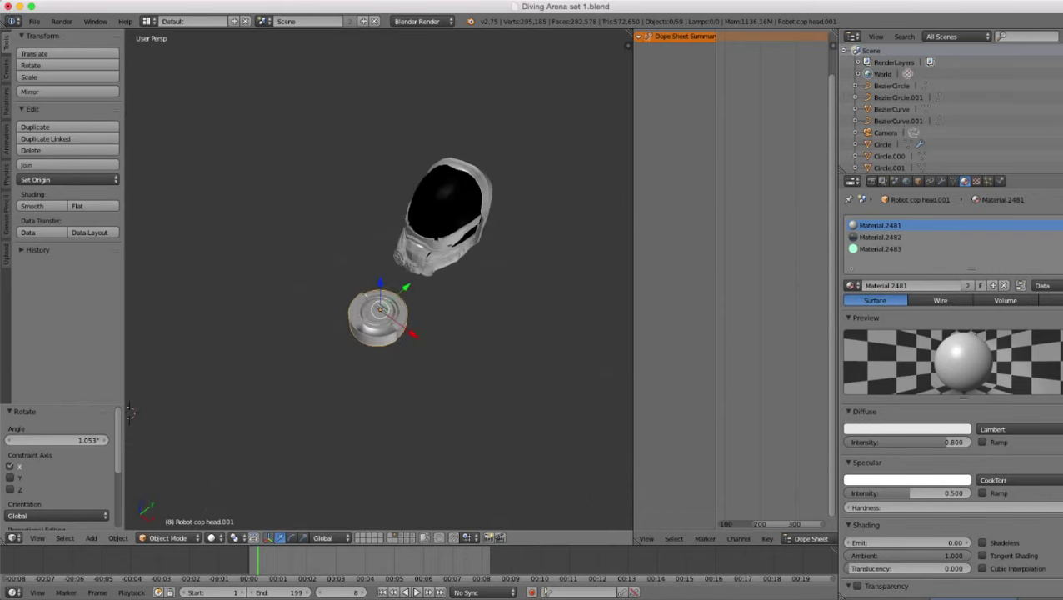
key("m")
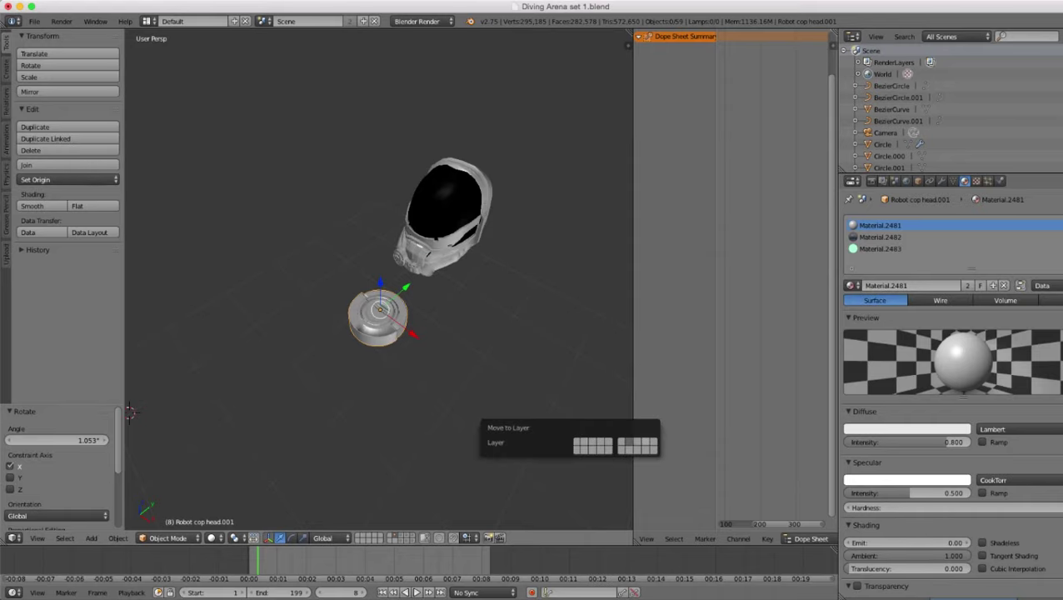
left_click(646, 441)
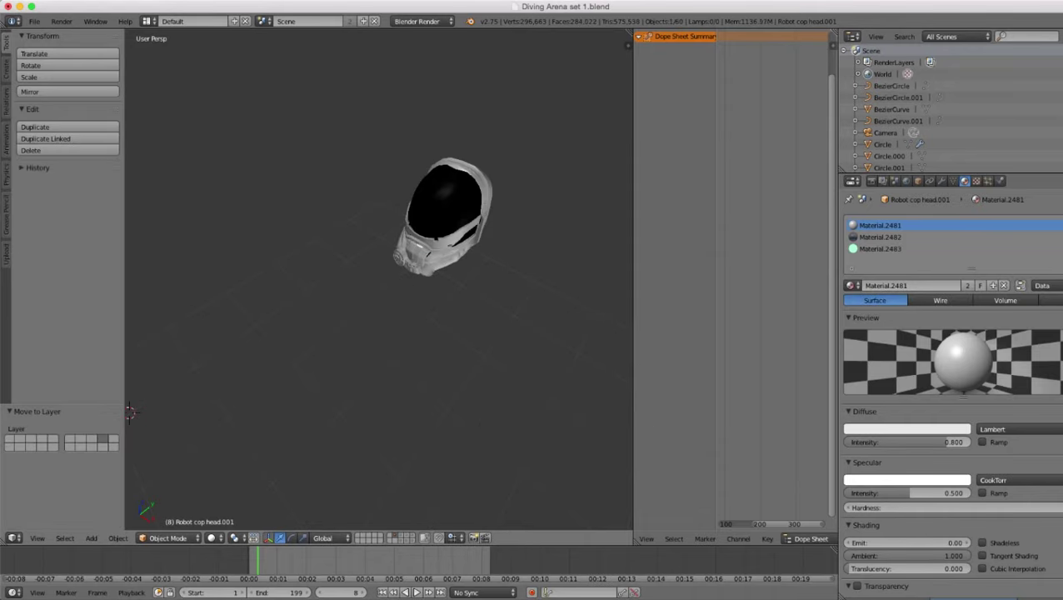
- Show layer 9 with the diving arena, inspect the filter's location there, and look through the camera
key("9")
scroll(379, 288, "down", 4)
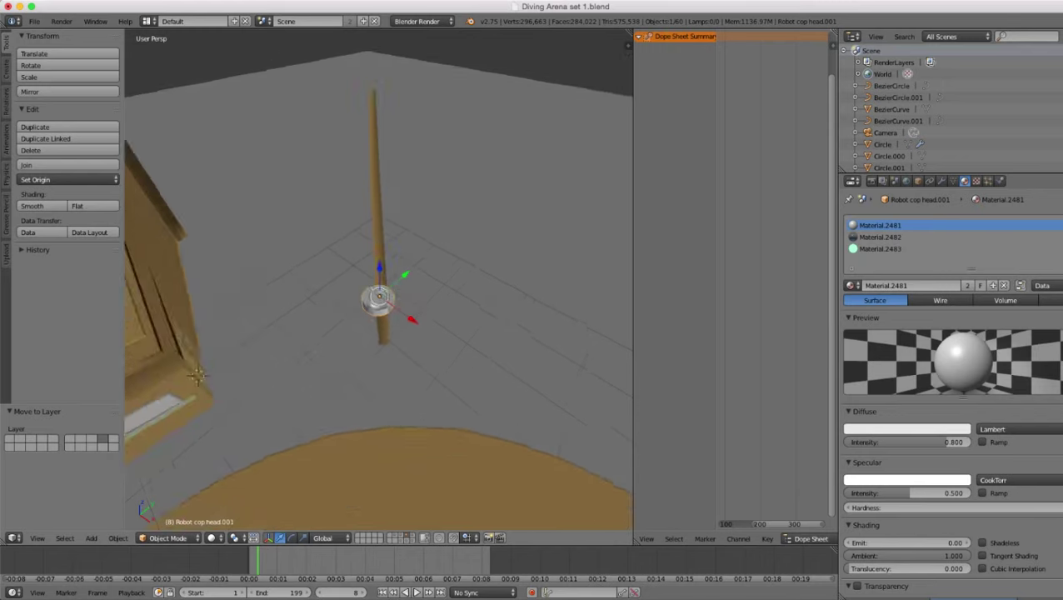
key("z")
scroll(379, 288, "down", 3)
key("z")
middle_click_drag(379, 287, 171, 243)
scroll(170, 243, "up", 2)
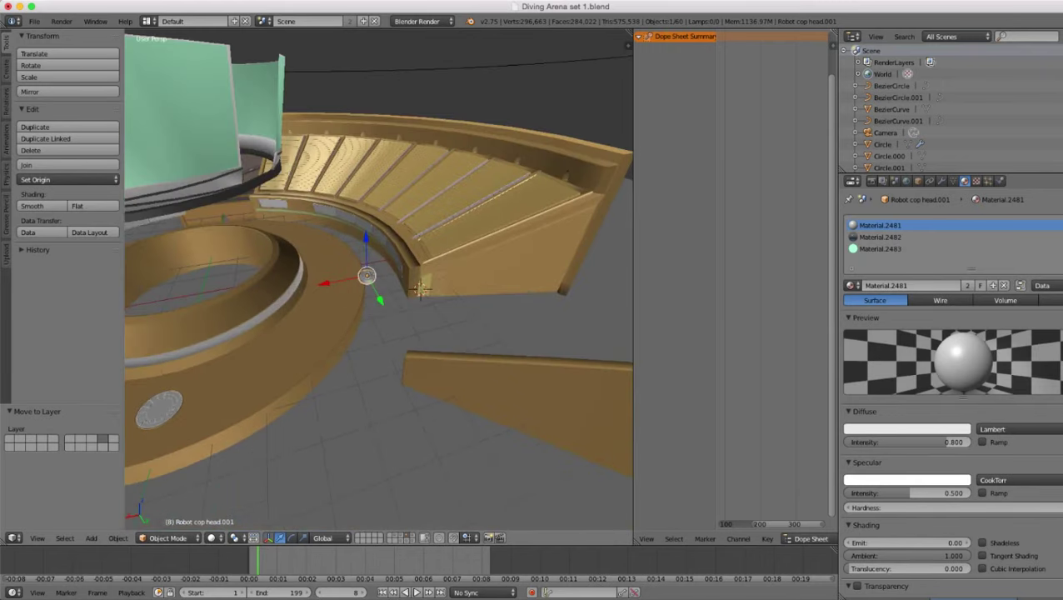
middle_click_drag(421, 289, 568, 382)
middle_click_drag(379, 291, 403, 317)
key("KP_0")
scroll(379, 280, "down", 2)
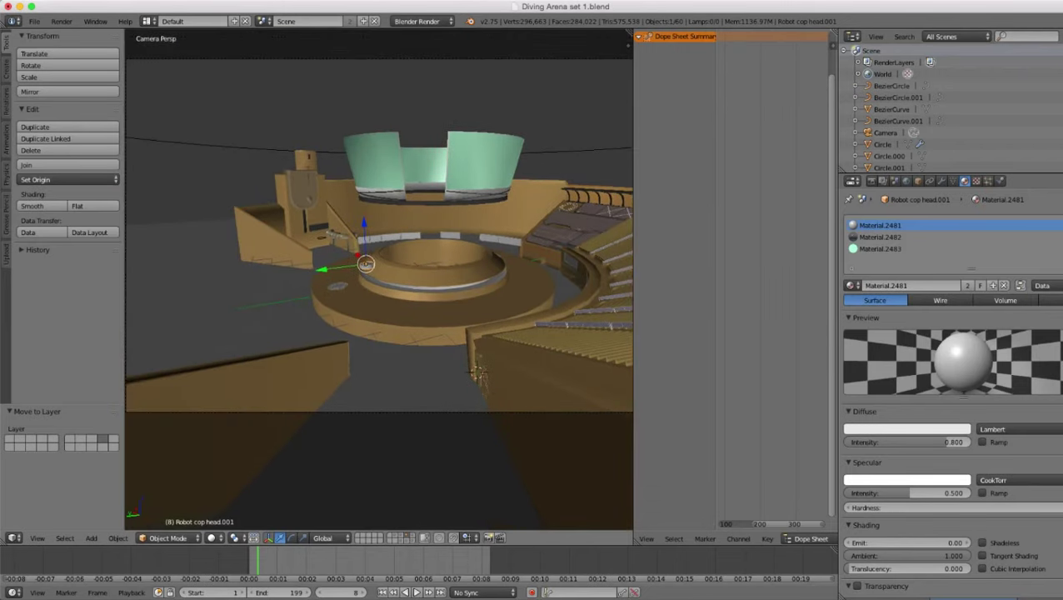
- Move the filter in front of the loose foreground wall panel, -4.083 along X and 1.609 along Y
scroll(380, 280, "up", 3)
left_click_drag(349, 243, 273, 409)
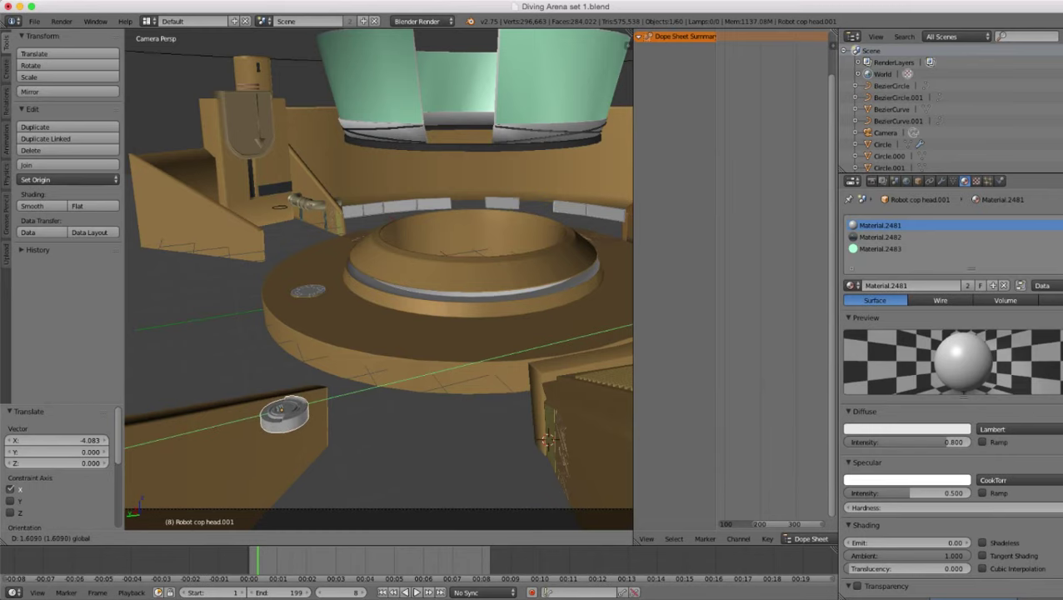
left_click(547, 440)
middle_click_drag(284, 410, 398, 301, "shift")
scroll(398, 301, "up", 3)
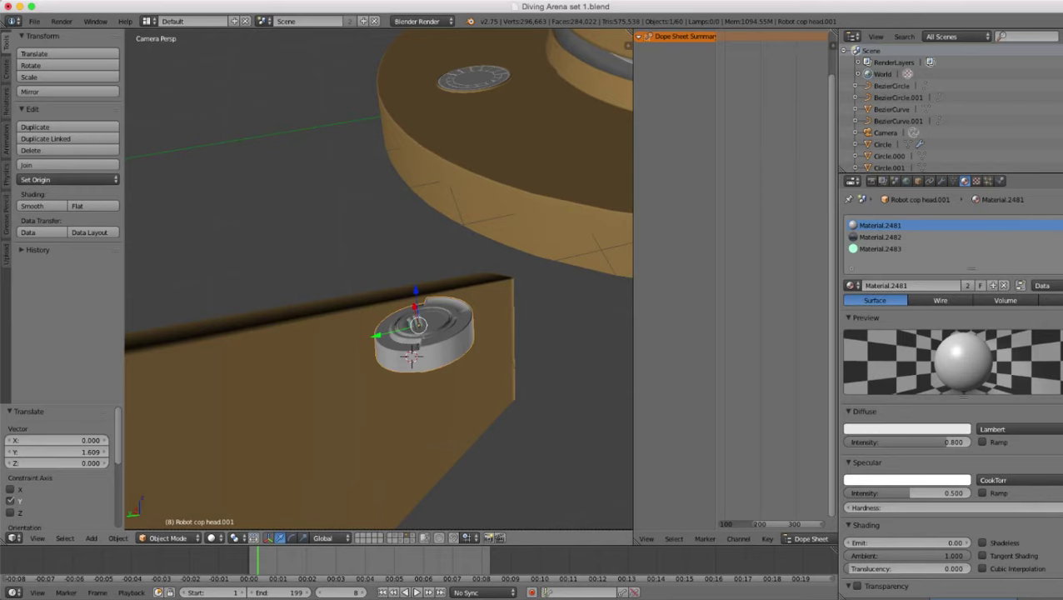
- Shift the filter -0.058 along Y, slightly closer to the end of the foreground wall panel
scroll(379, 279, "down", 2)
scroll(379, 279, "up", 3)
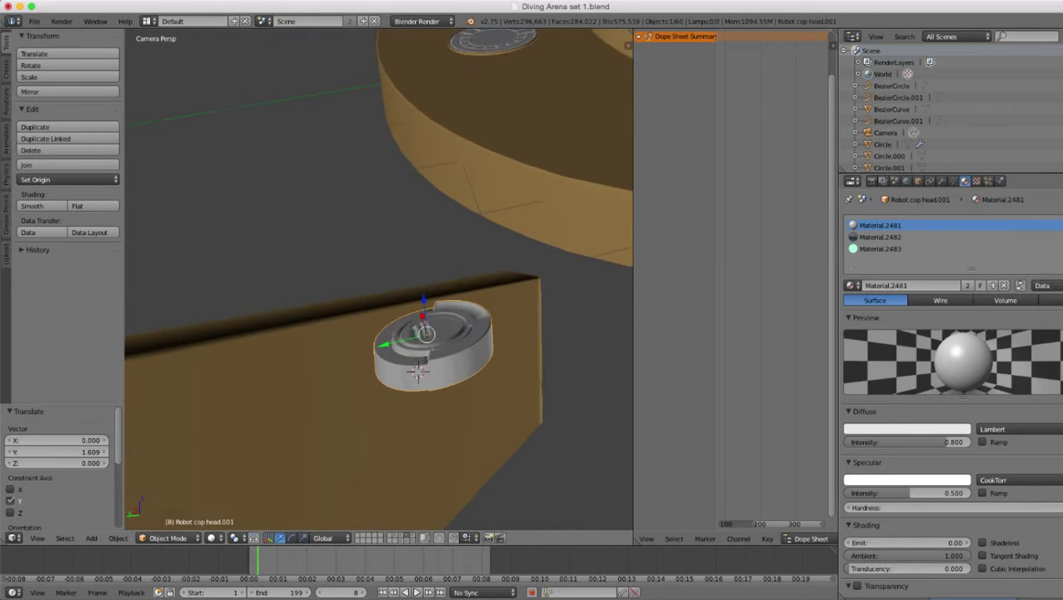
key("g")
key("y")
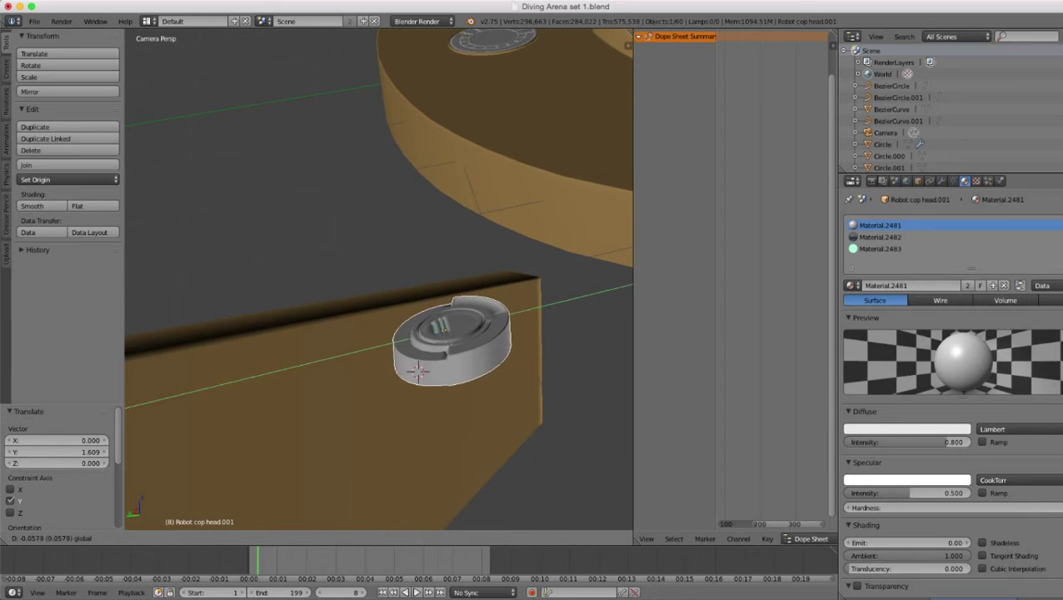
left_click(379, 280)
- Scale the filter up uniformly by a factor of 2.820 beside the foreground wall panel
scroll(379, 279, "down", 3)
middle_click_drag(379, 280, 217, 279)
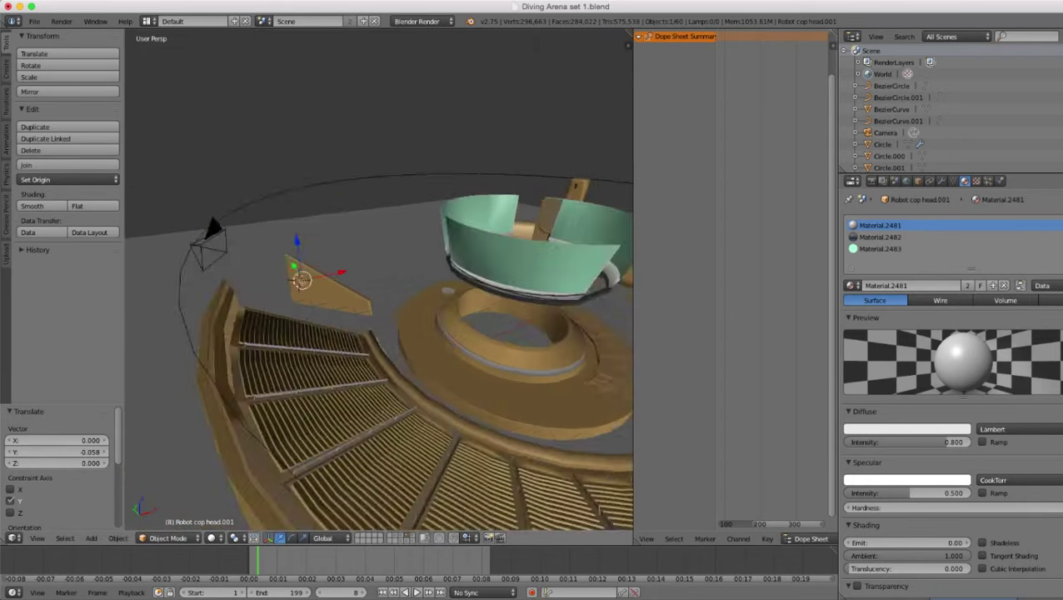
scroll(455, 333, "up", 4)
middle_click_drag(450, 288, 442, 375, "shift")
scroll(442, 375, "up", 2)
key("s")
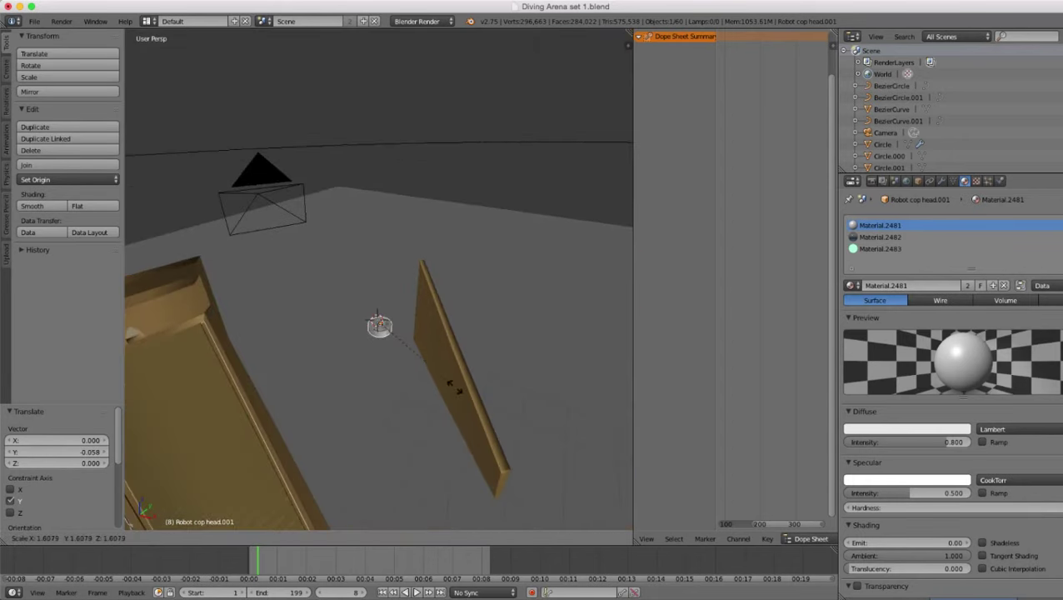
left_click(505, 428)
- Move the filter 1.493 along X and about 0.26 along Y to the inner end of the wall panel
middle_click_drag(505, 429, 484, 410)
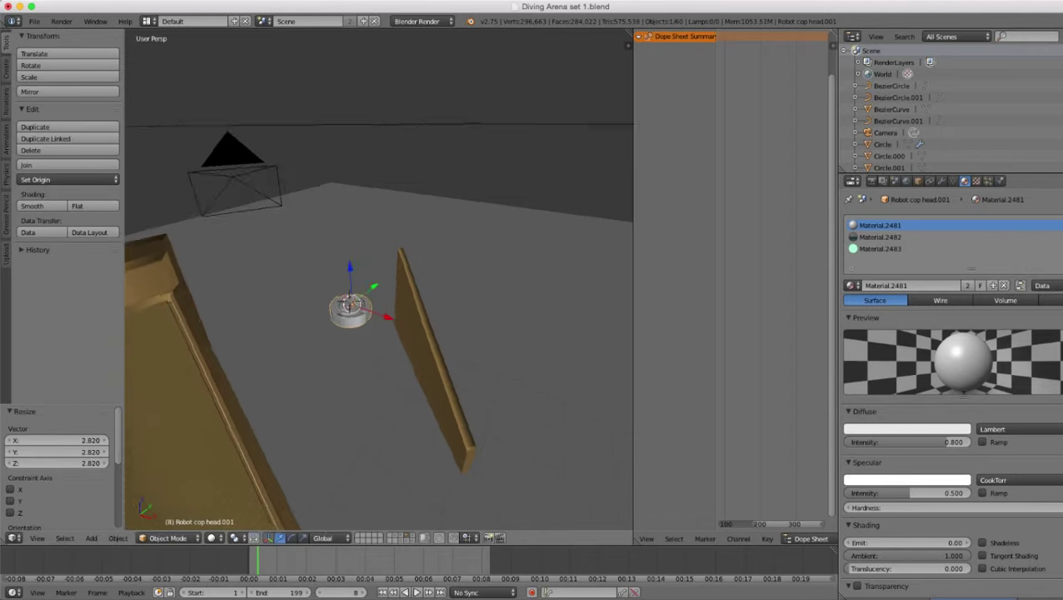
scroll(571, 430, "up", 2)
key("g")
key("x")
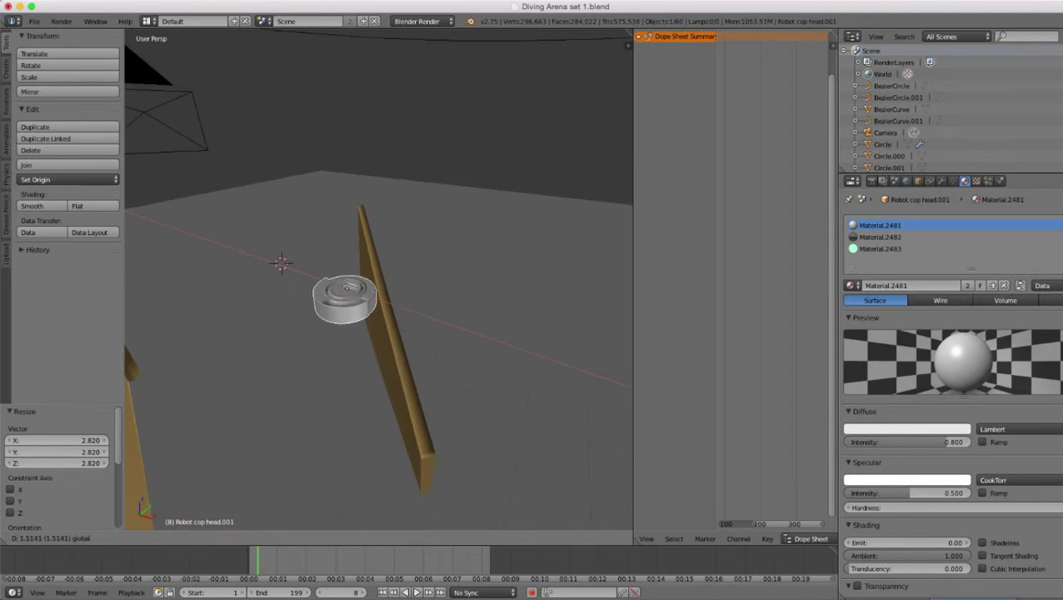
left_click(541, 440)
middle_click_drag(542, 440, 609, 408)
middle_click_drag(358, 358, 613, 385)
key("g")
key("y")
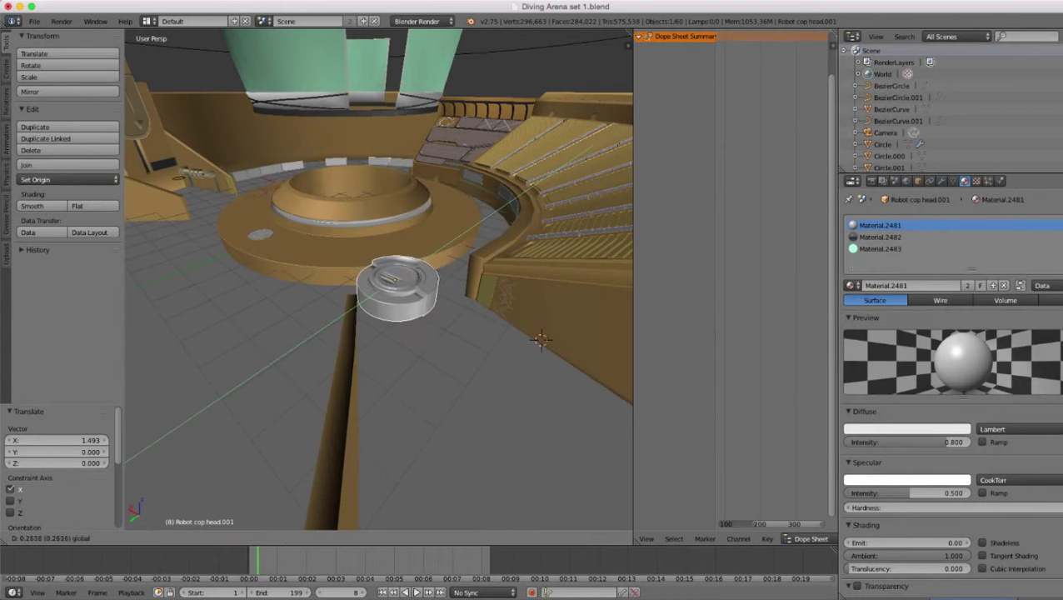
key("Return")
- Enter Edit Mode on the filter, select its lower rim edge loop, and extrude it -1.368 along Z
scroll(397, 287, "up", 2)
key("Tab")
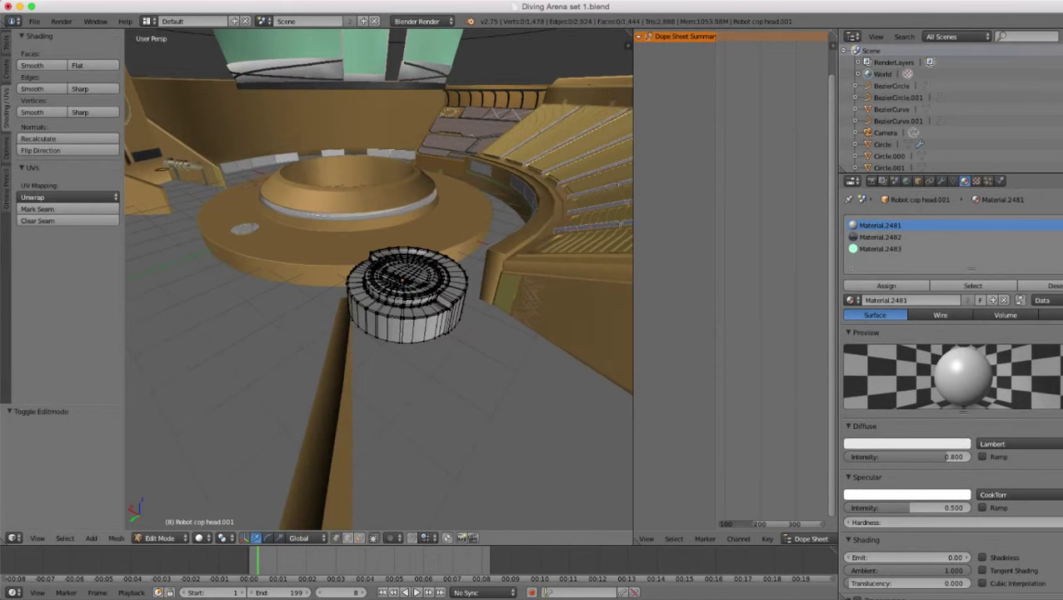
right_click(409, 342, "alt")
middle_click_drag(408, 340, 377, 289)
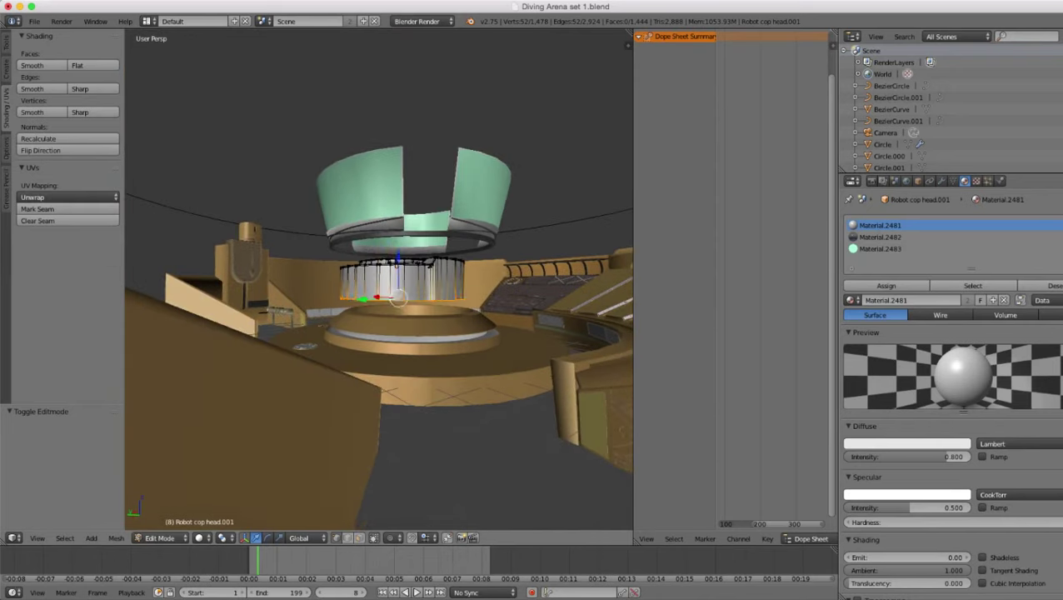
key("e")
key("z")
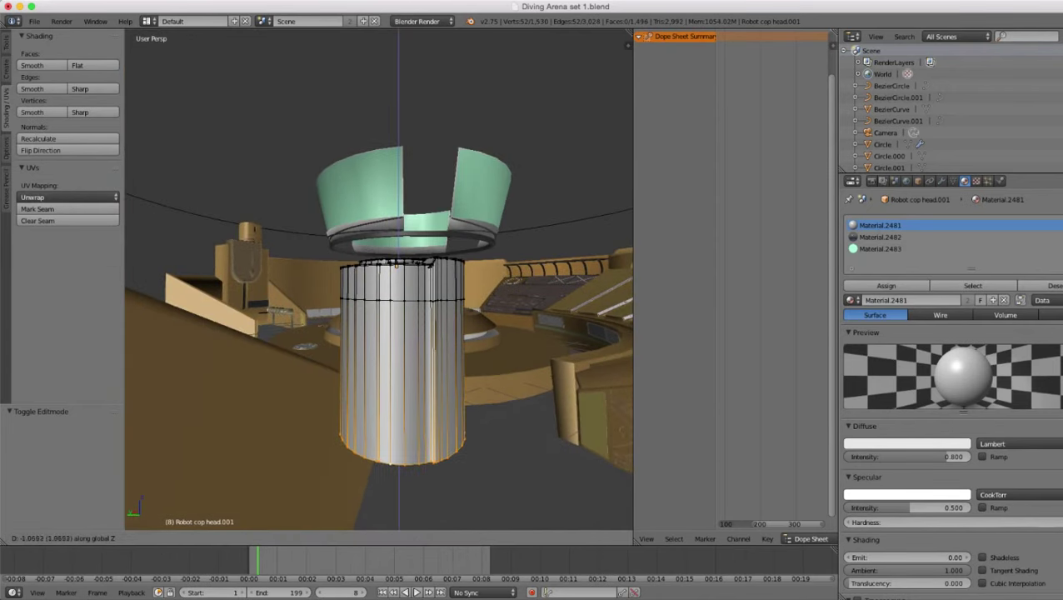
key("Return")
- Extrude the lower rim again by about -1.22 along Z to lengthen the post, and return to Object Mode
scroll(390, 288, "down", 3)
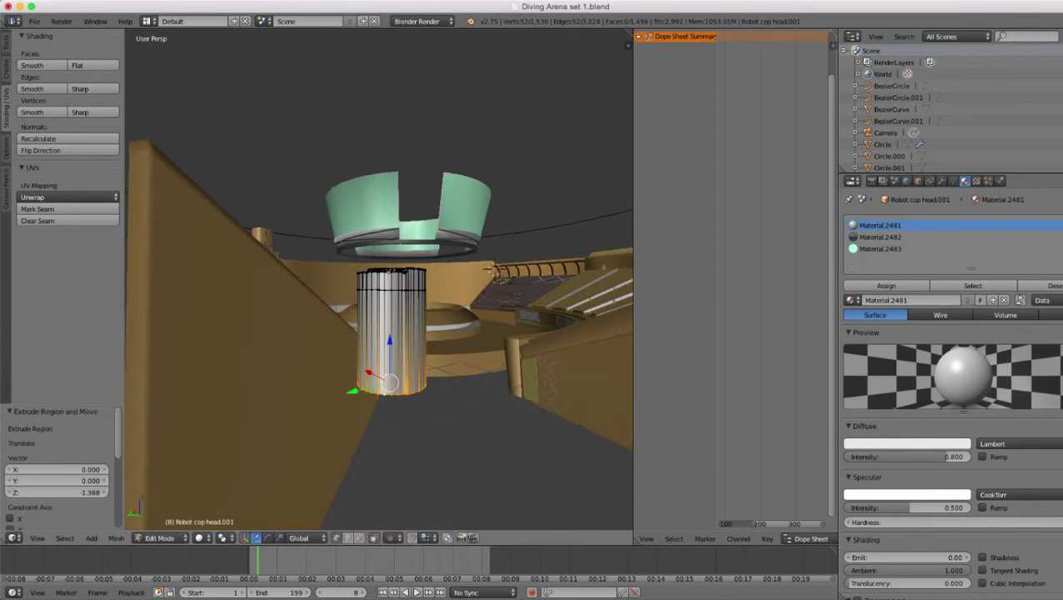
key("e")
key("z")
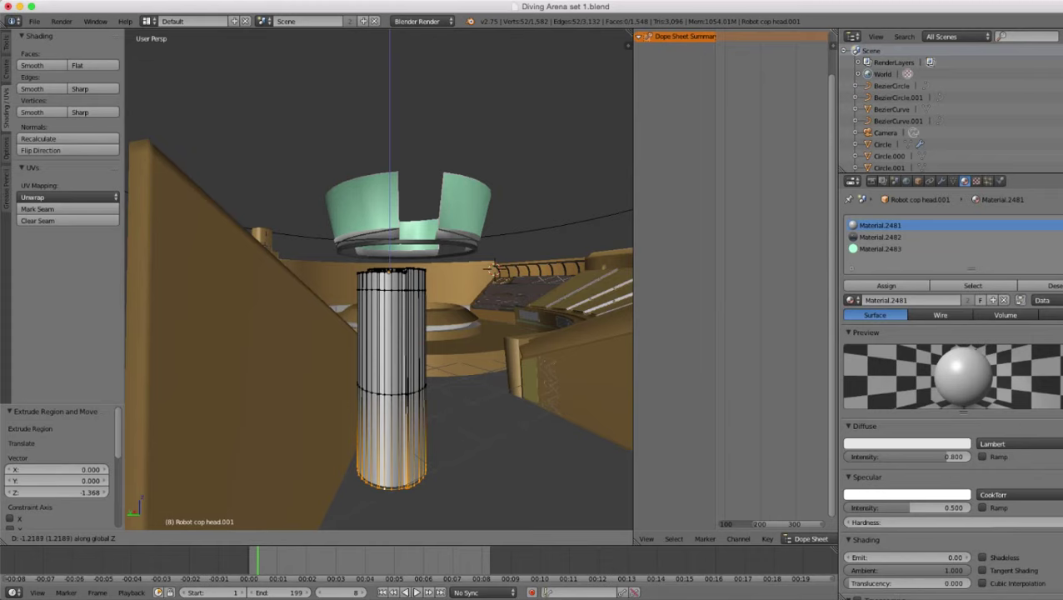
key("Return")
key("Tab")
- Rotate the post 52.469° about the Z axis and check it through the camera
scroll(380, 279, "down", 4)
middle_click_drag(379, 280, 295, 350)
scroll(379, 279, "up", 3)
key("r")
key("z")
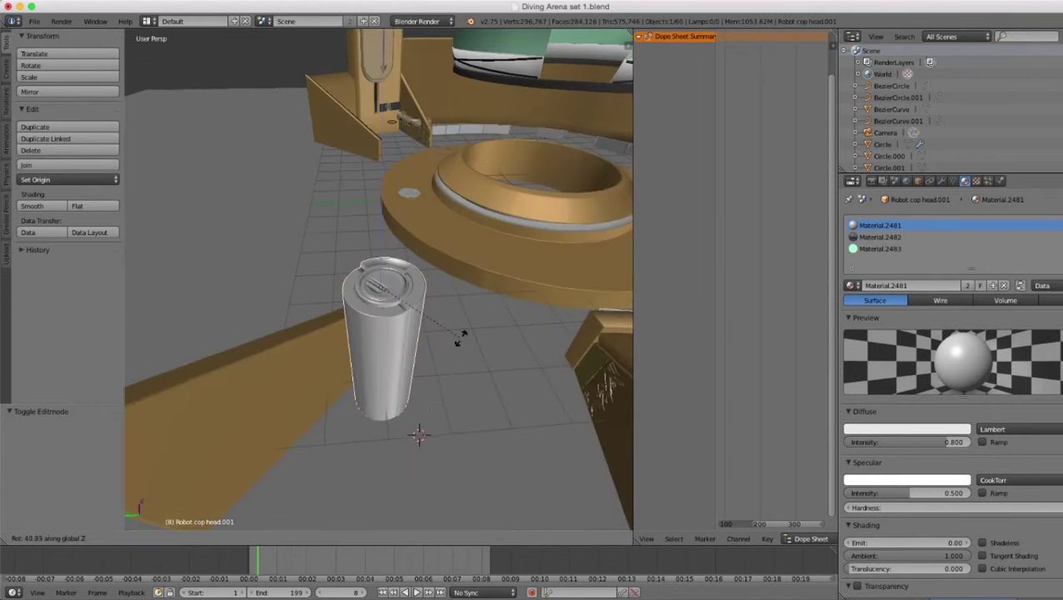
left_click(464, 319)
scroll(464, 320, "down", 2)
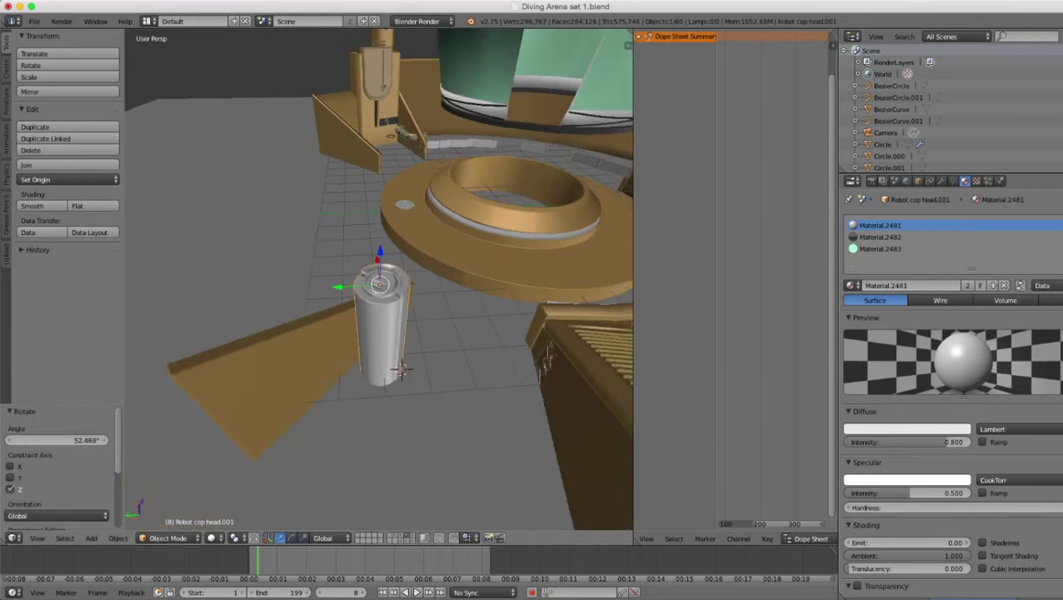
key("KP_0")
scroll(379, 279, "down", 3)
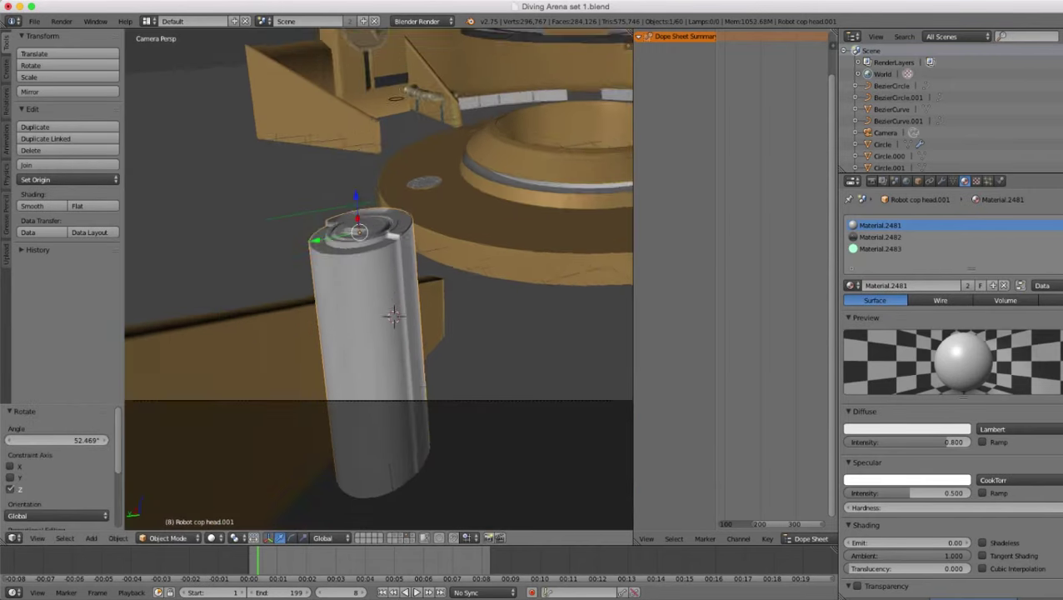
- Shorten the post in Edit Mode by raising its bottom edge loop along Z, and that loop with the one above it another 0.131
scroll(380, 279, "up", 1)
key("Tab")
key("z")
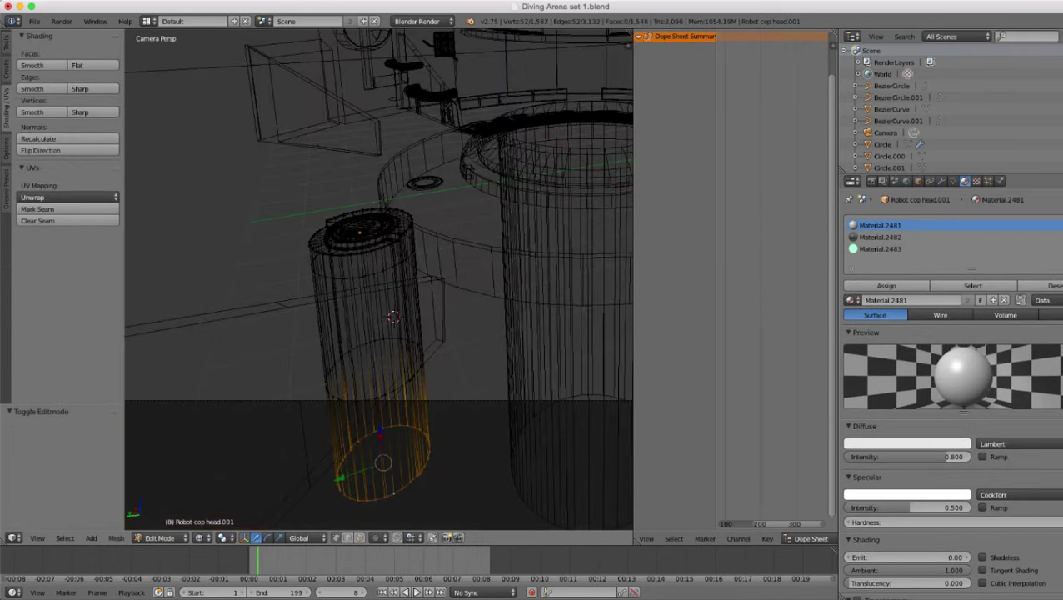
left_click_drag(379, 432, 372, 340)
key("z")
right_click(393, 390, "alt+shift")
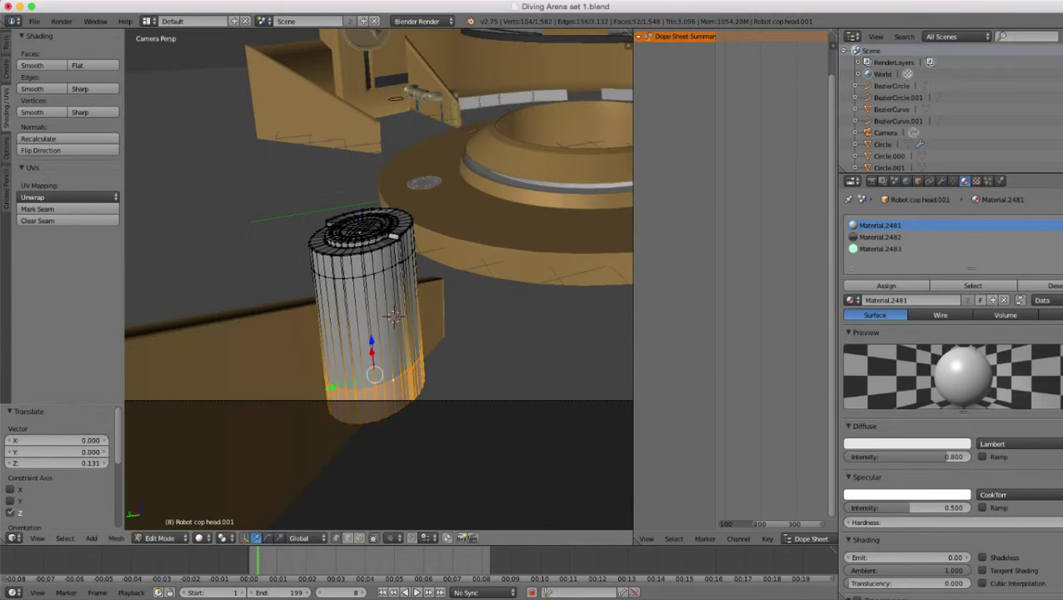
key("Tab")
- Move the post -0.955 along Z and -0.057 along Y, lowering it against the wall panel
key("g")
key("z")
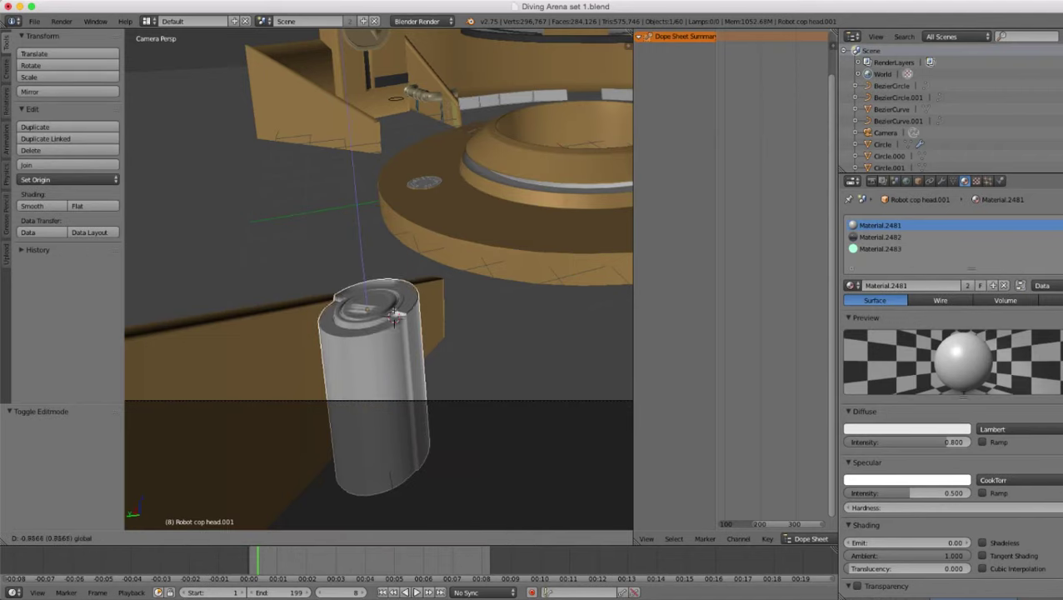
left_click(397, 319)
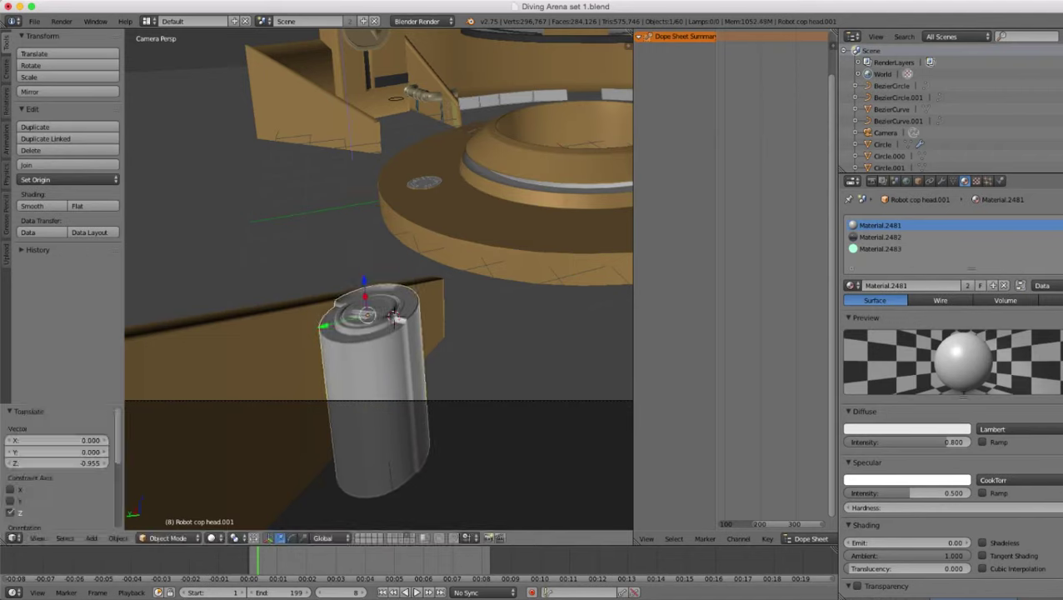
key("g")
key("y")
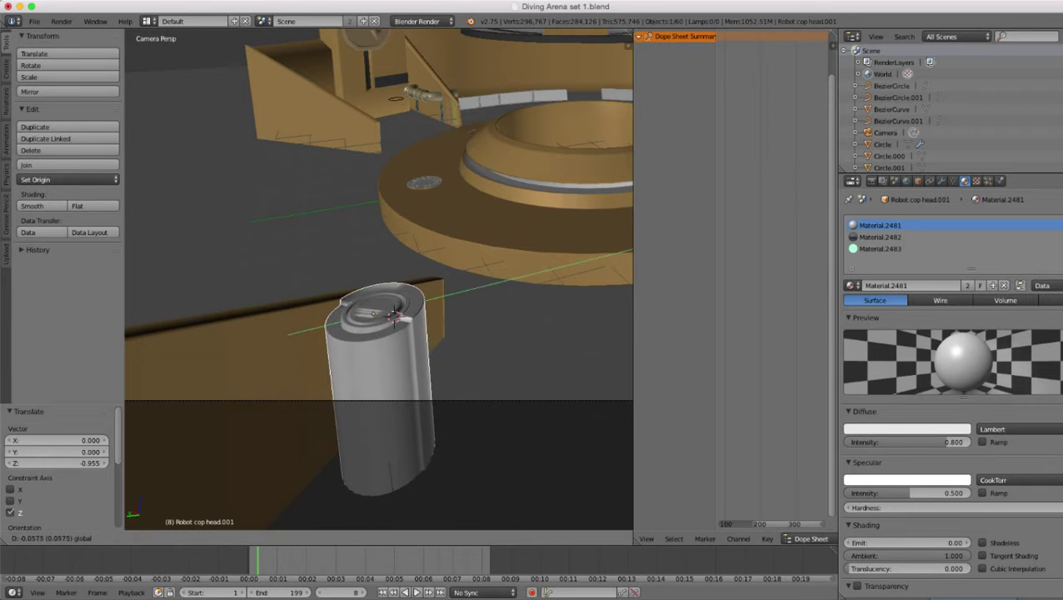
left_click(395, 316)
- Rotate the post 75.293° about the global Z axis beside the wall panel
middle_click_drag(395, 317, 288, 404)
scroll(288, 404, "up", 3)
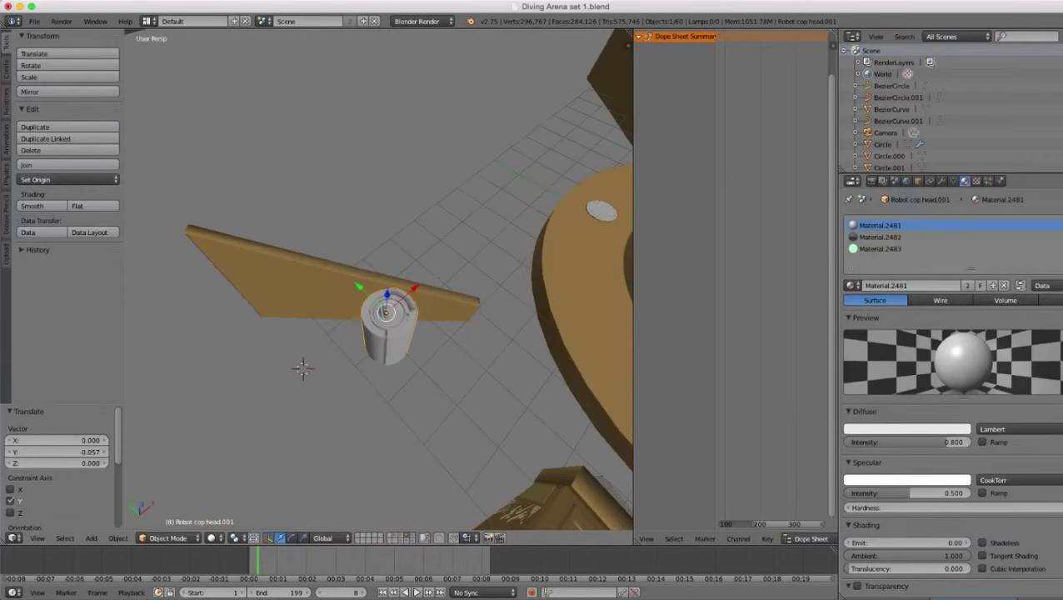
scroll(379, 279, "up", 3)
key("r")
key("z")
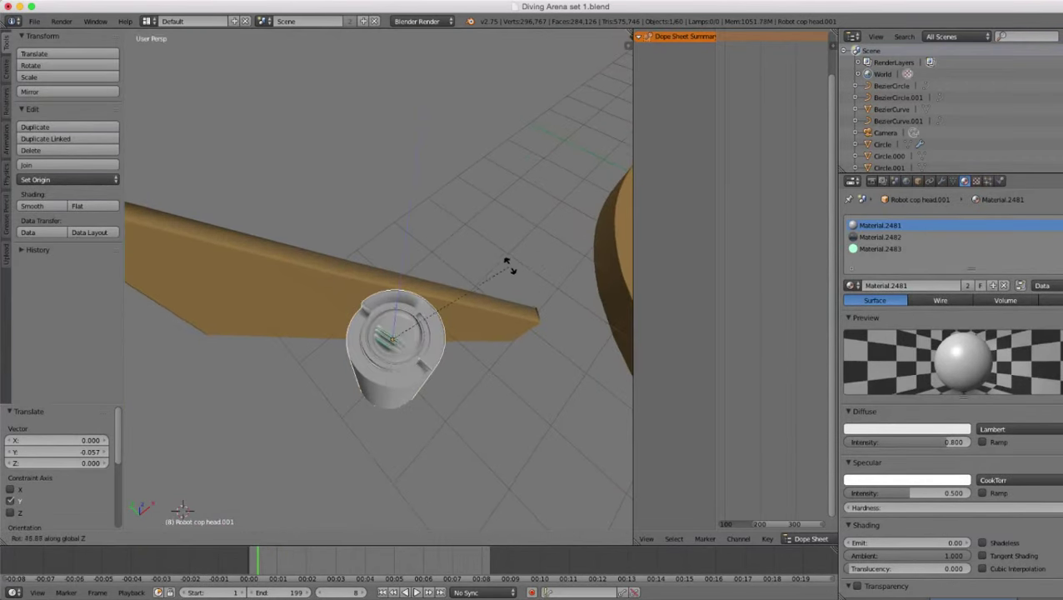
left_click(464, 221)
- Add an Array modifier with relative offset to the post so a second copy stands beside it
scroll(464, 221, "down", 2)
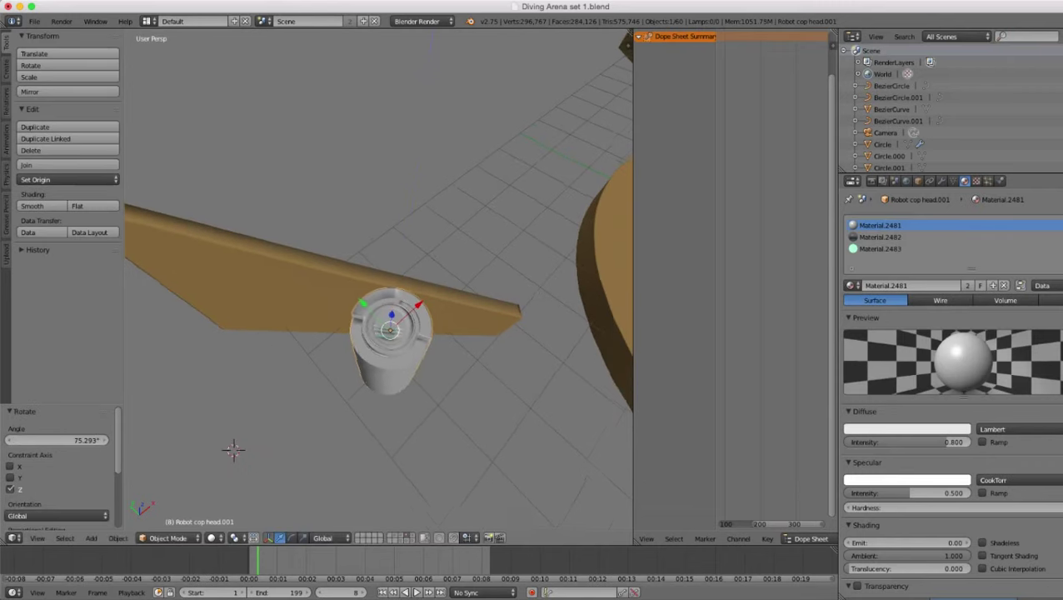
middle_click_drag(464, 220, 417, 222, "shift")
scroll(416, 222, "up", 1)
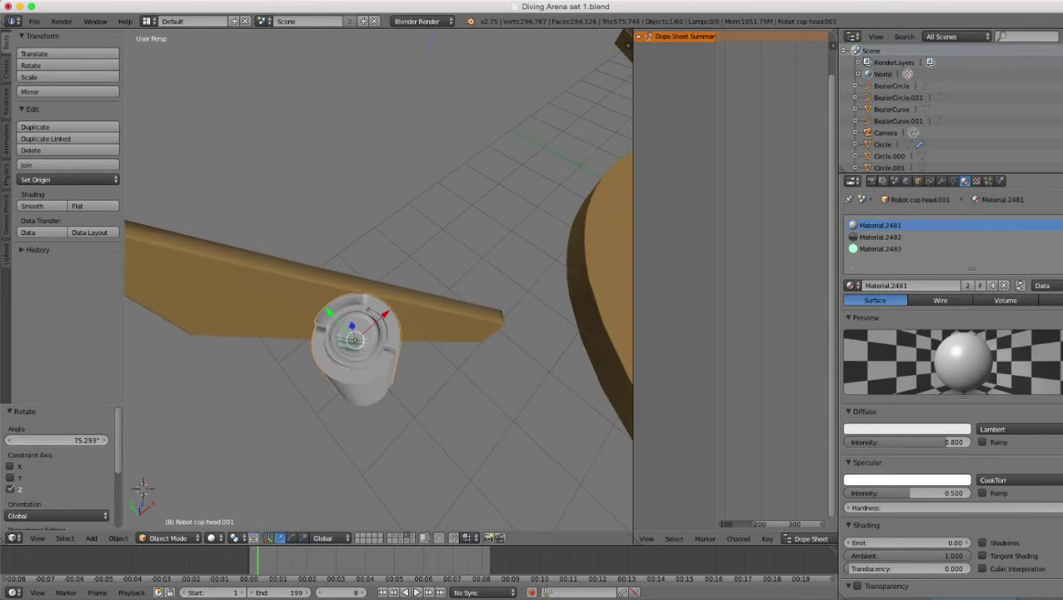
left_click(931, 181)
left_click(942, 181)
left_click(913, 221)
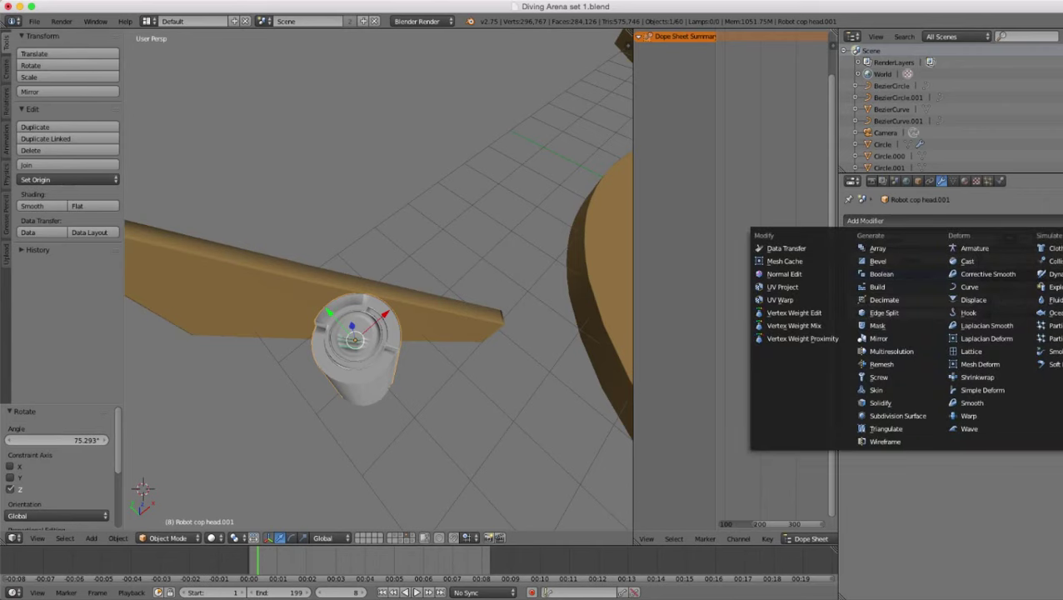
left_click(884, 248)
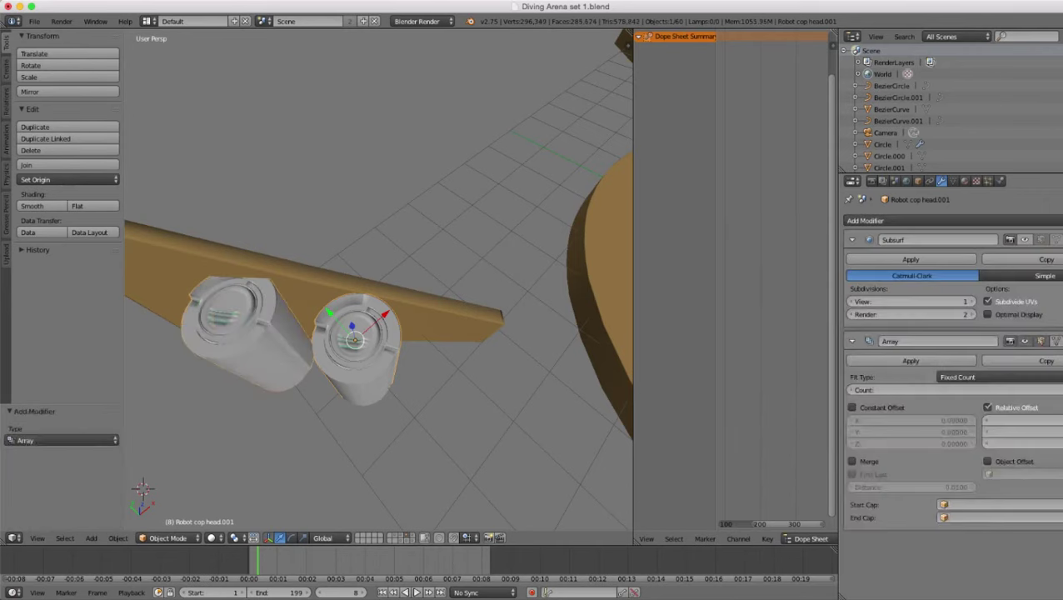
left_click(1025, 420)
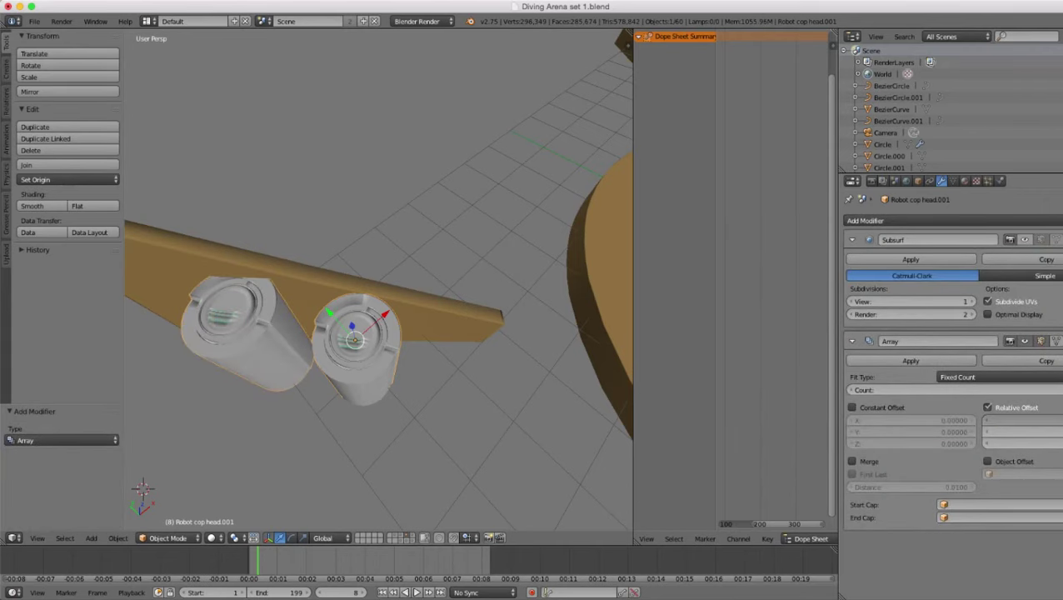
key("Return")
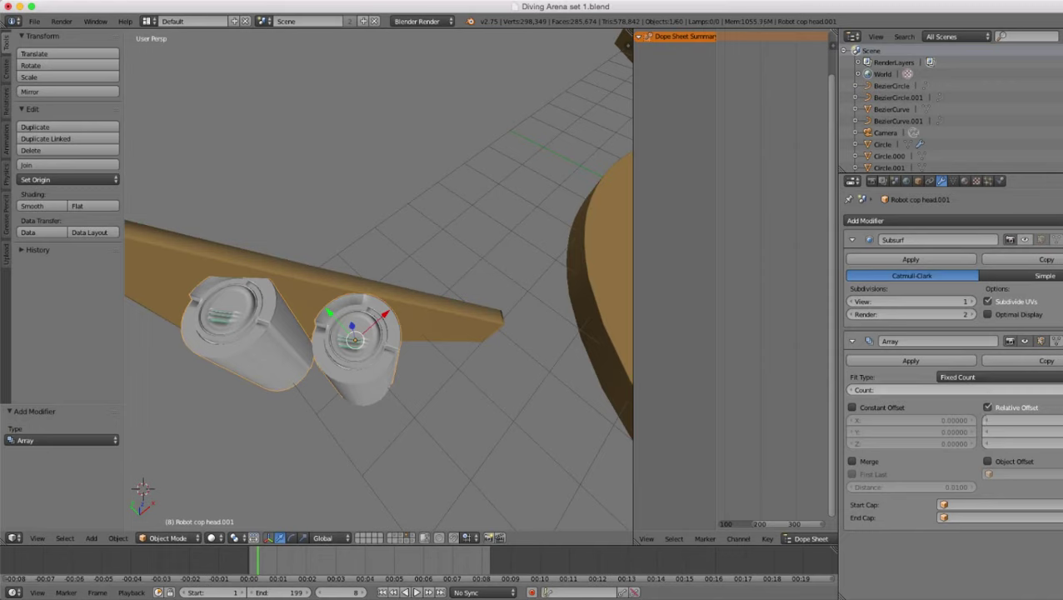
- Slide the arrayed posts along their local X axis by 0.416, -0.517, -0.138, and rotate them 9.84° about Z to follow the wall panel
key("g")
key("x")
key("x")
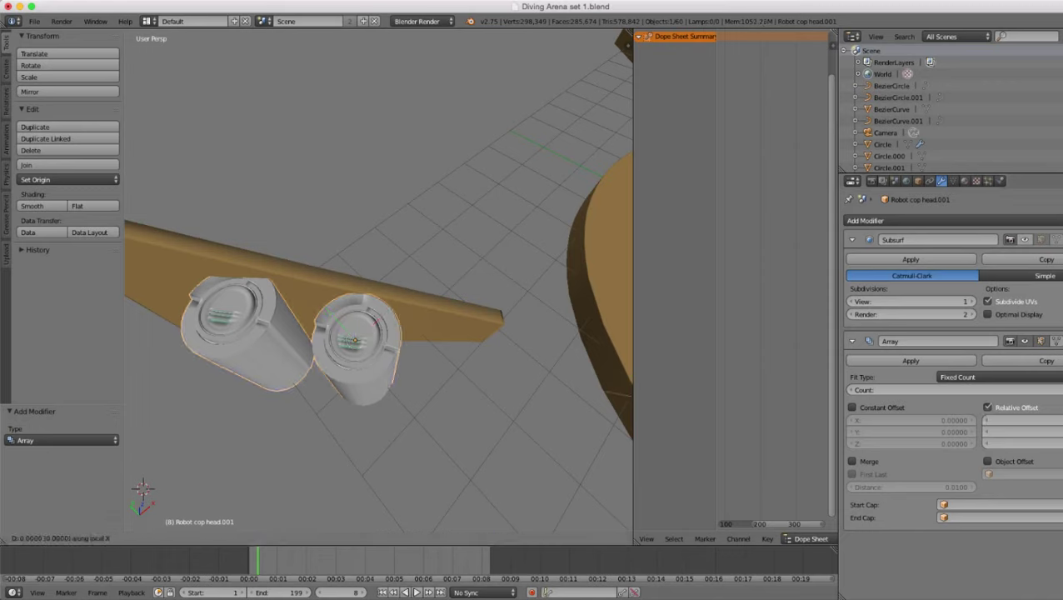
left_click(497, 356)
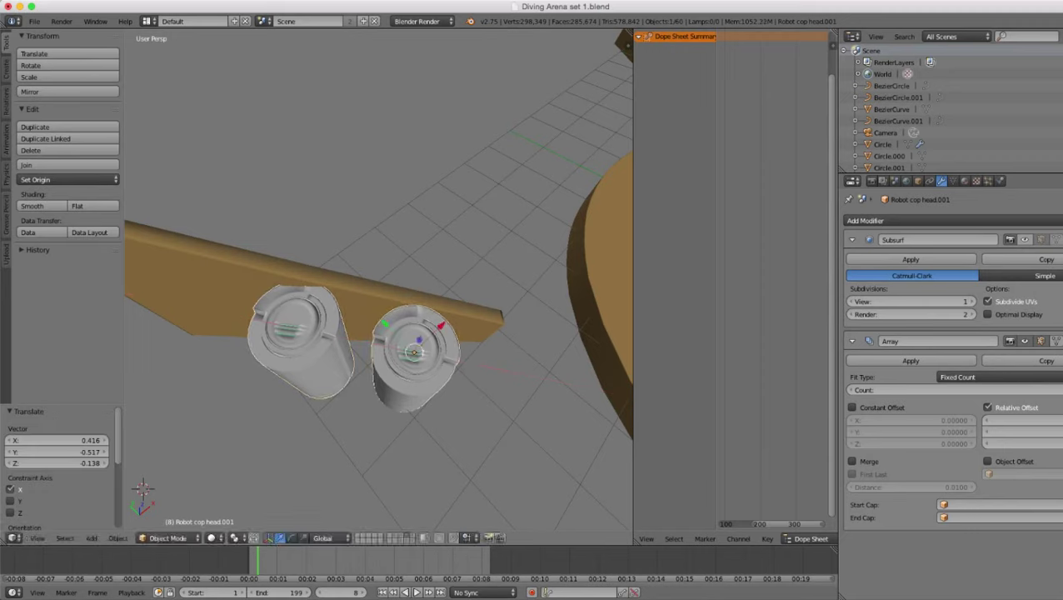
key("r")
key("z")
key("Return")
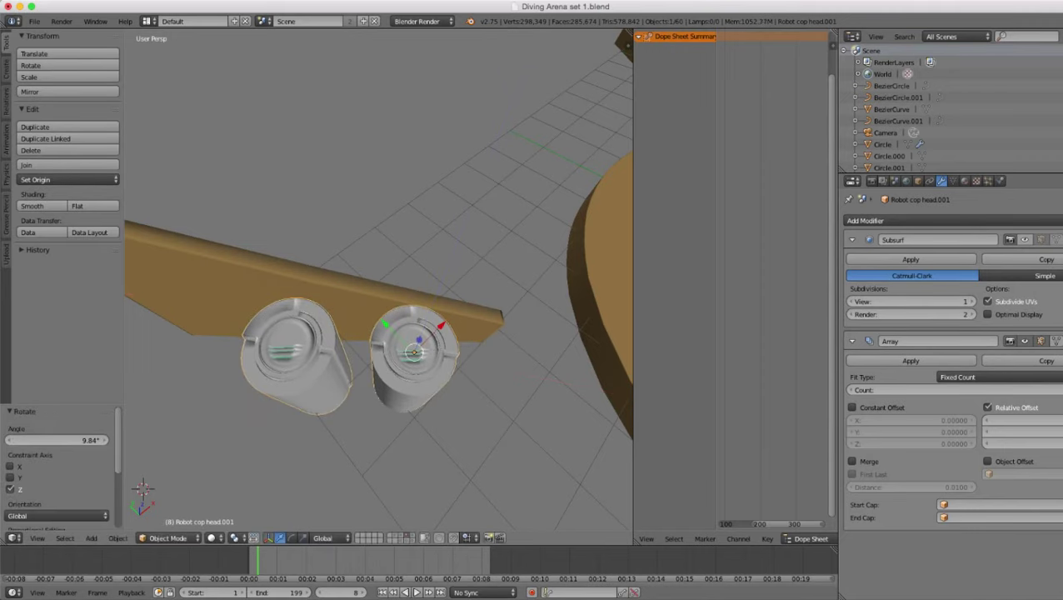
- Examine the placement of the two posts along the wall panel through the camera, both close up and within the whole arena
key("KP_0")
scroll(379, 279, "up", 2)
scroll(379, 279, "down", 3)
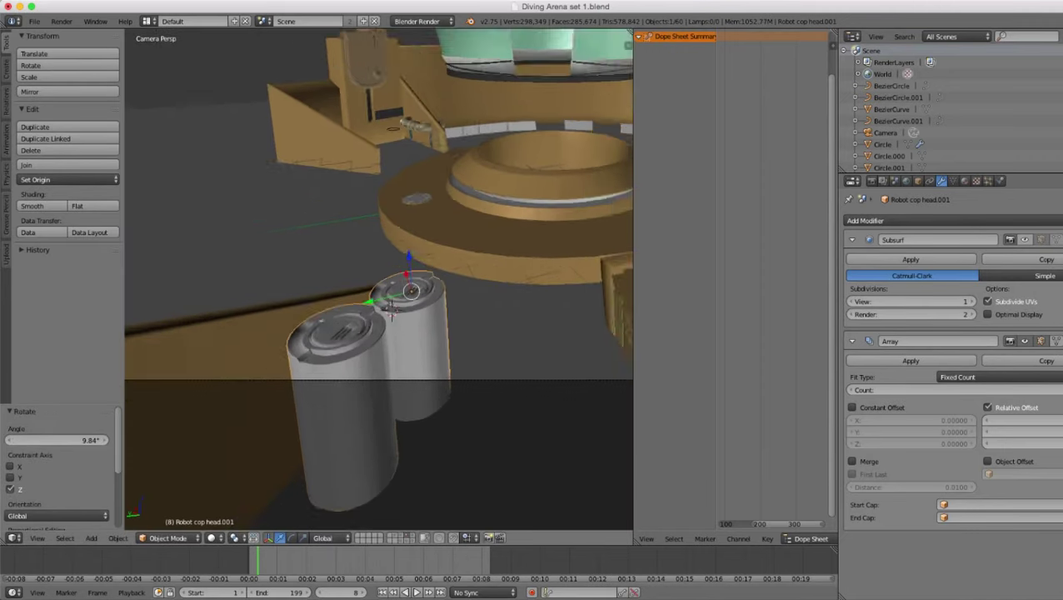
middle_click_drag(379, 280, 307, 286, "shift")
scroll(379, 279, "up", 2)
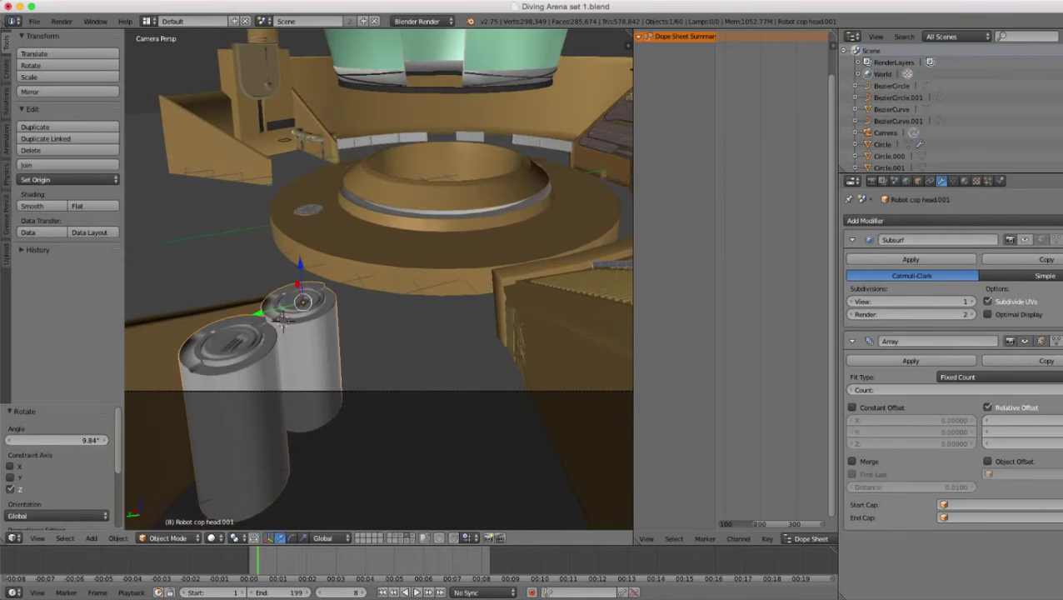
scroll(379, 279, "up", 1)
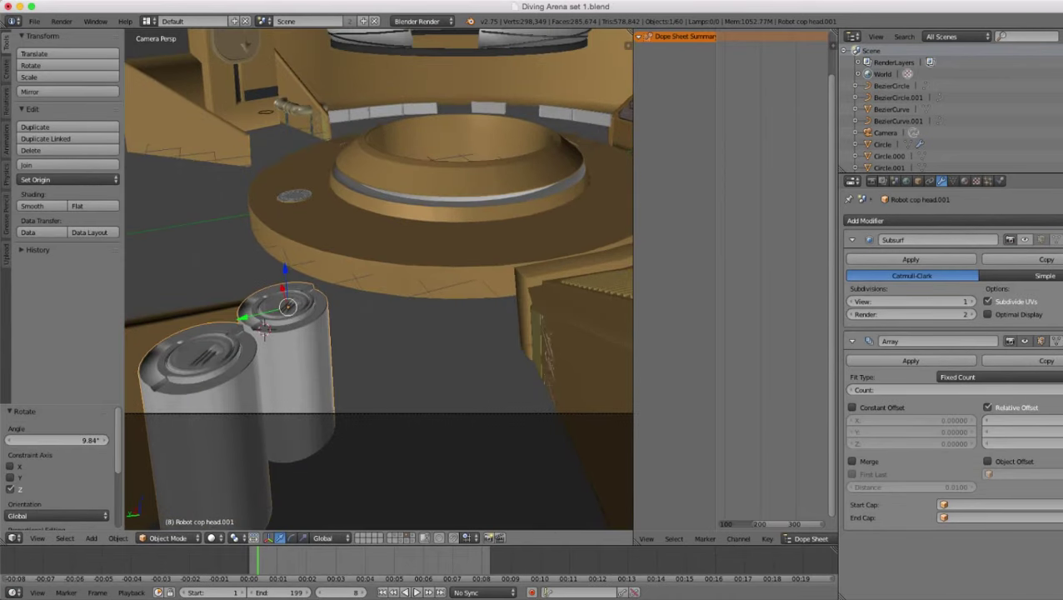
scroll(380, 279, "down", 4)
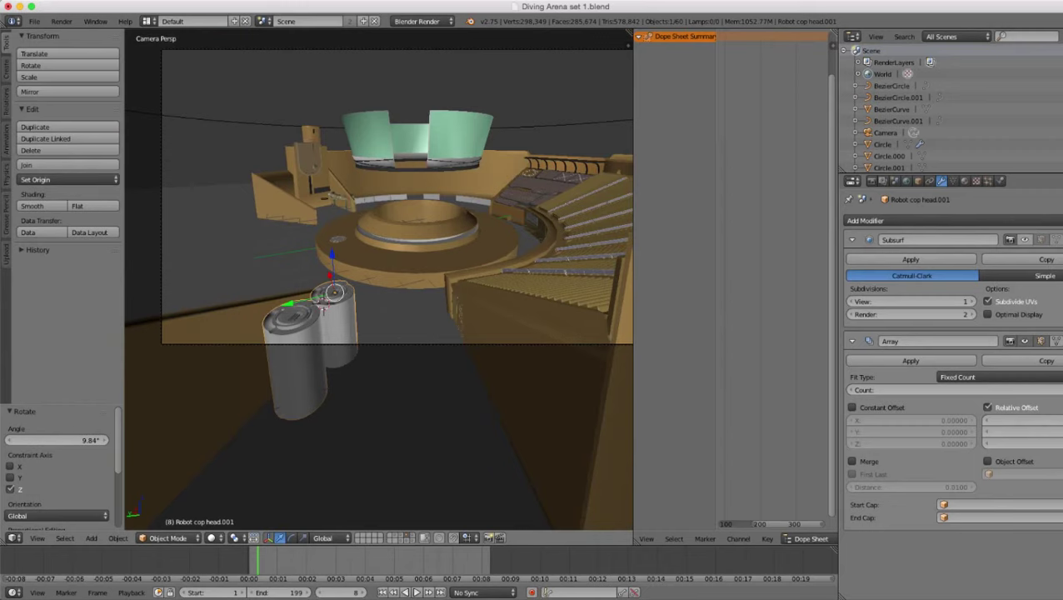
scroll(379, 279, "up", 4)
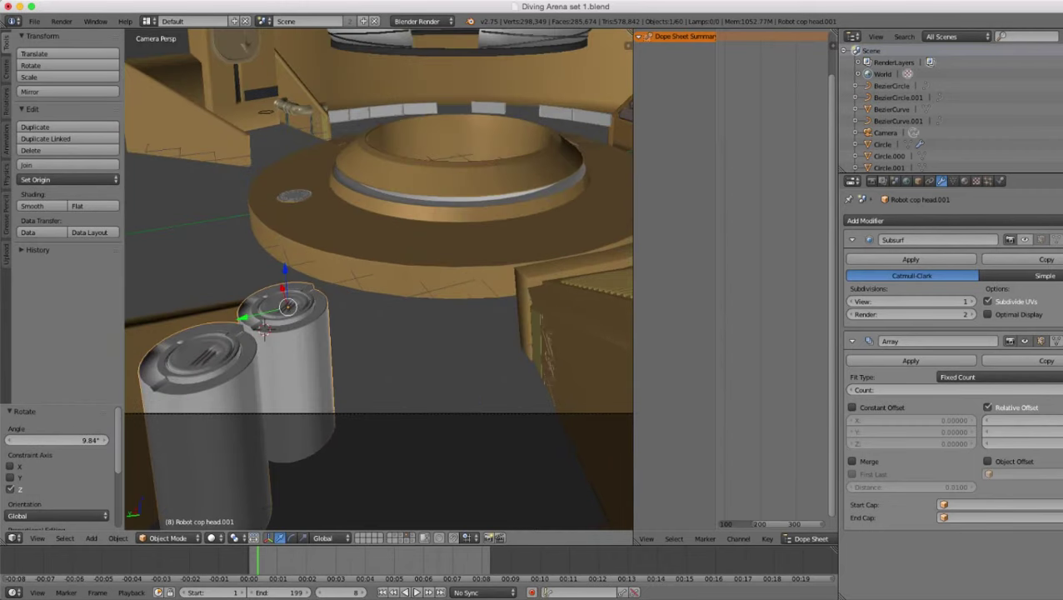
- Look through the scene's layers and around the arena for existing pieces that could dress the background
scroll(379, 279, "down", 5)
scroll(379, 279, "up", 4)
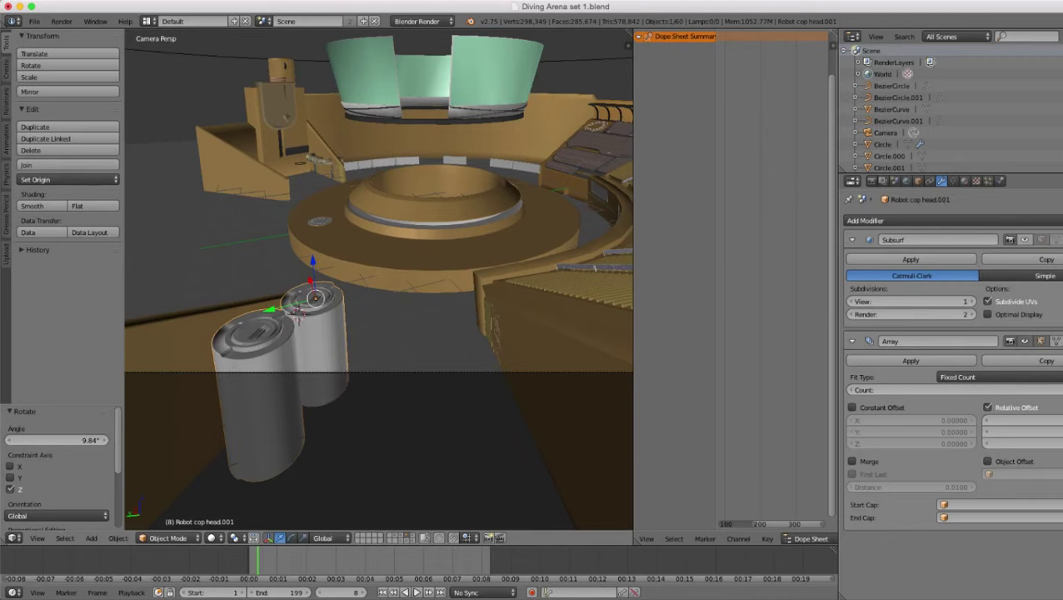
scroll(379, 279, "down", 2)
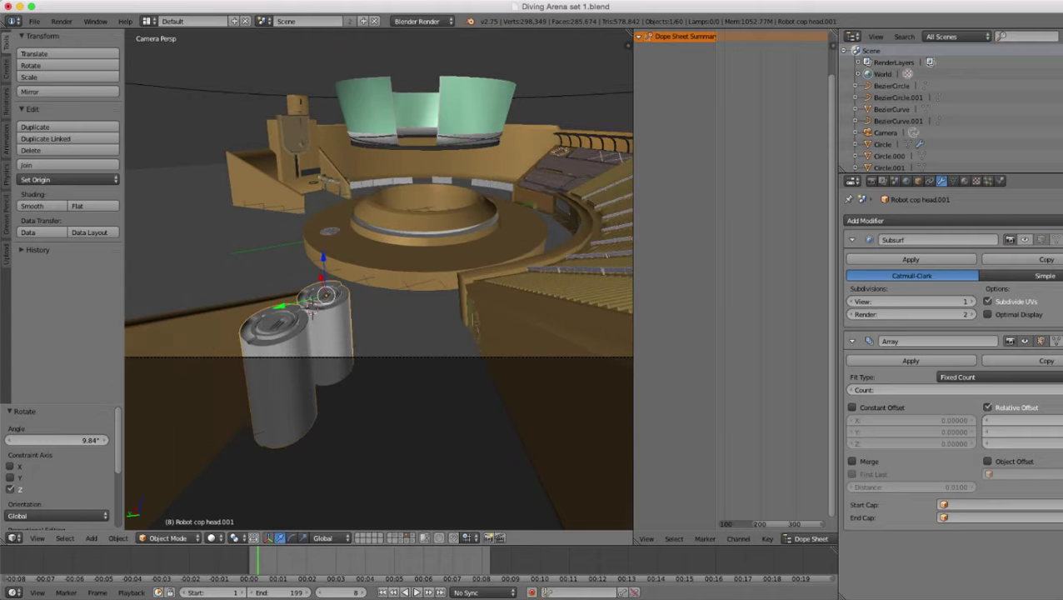
scroll(380, 279, "down", 3)
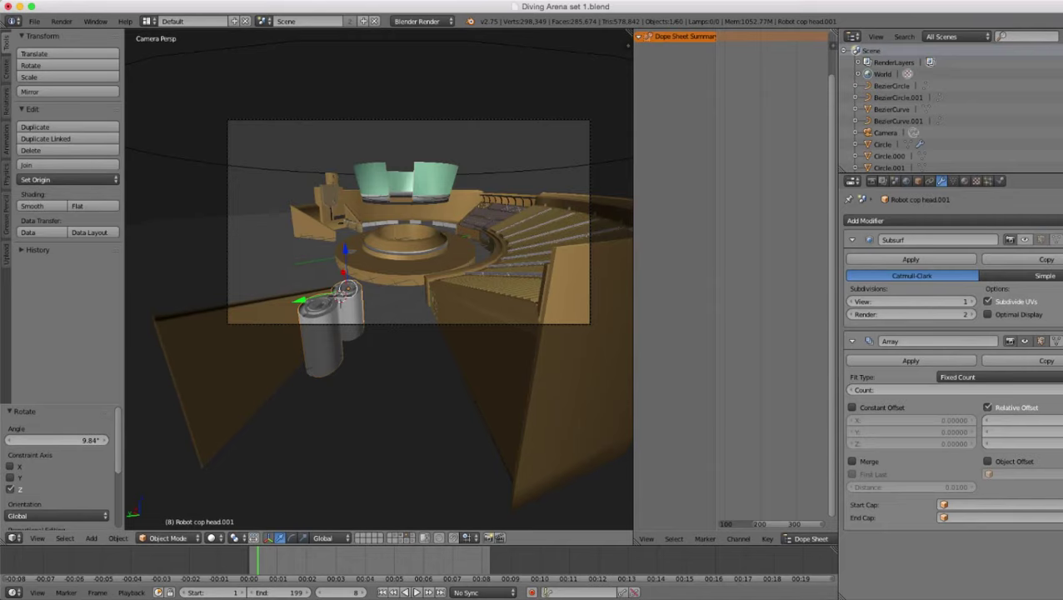
key("2")
key("KP_0")
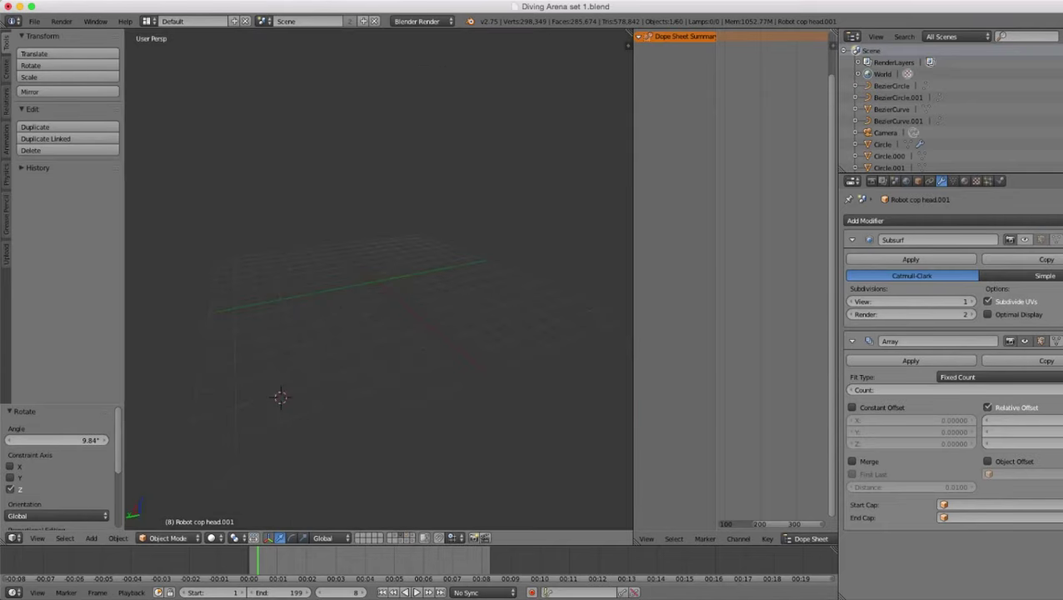
left_click(300, 375)
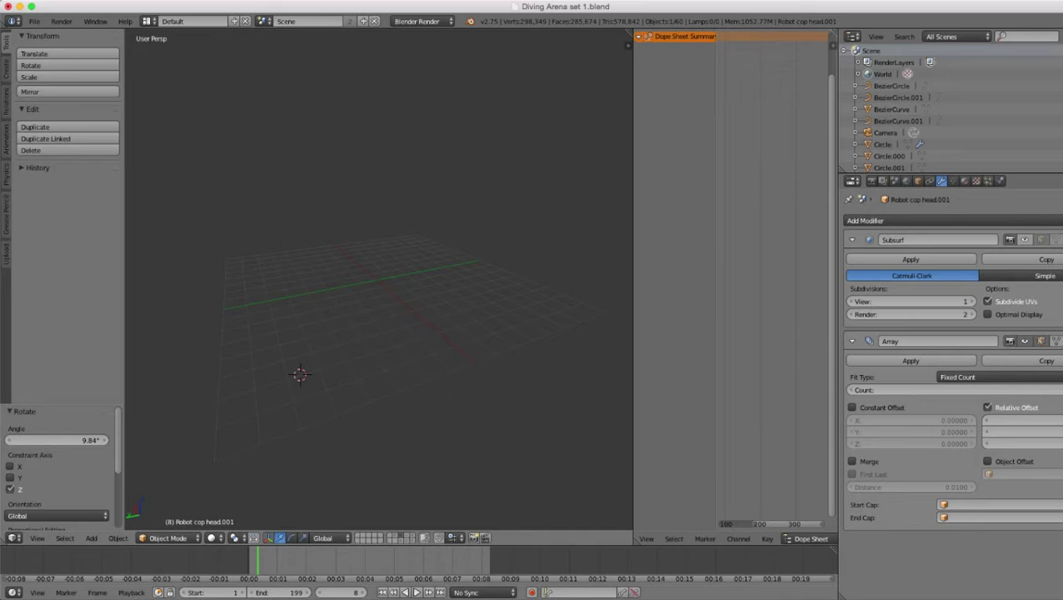
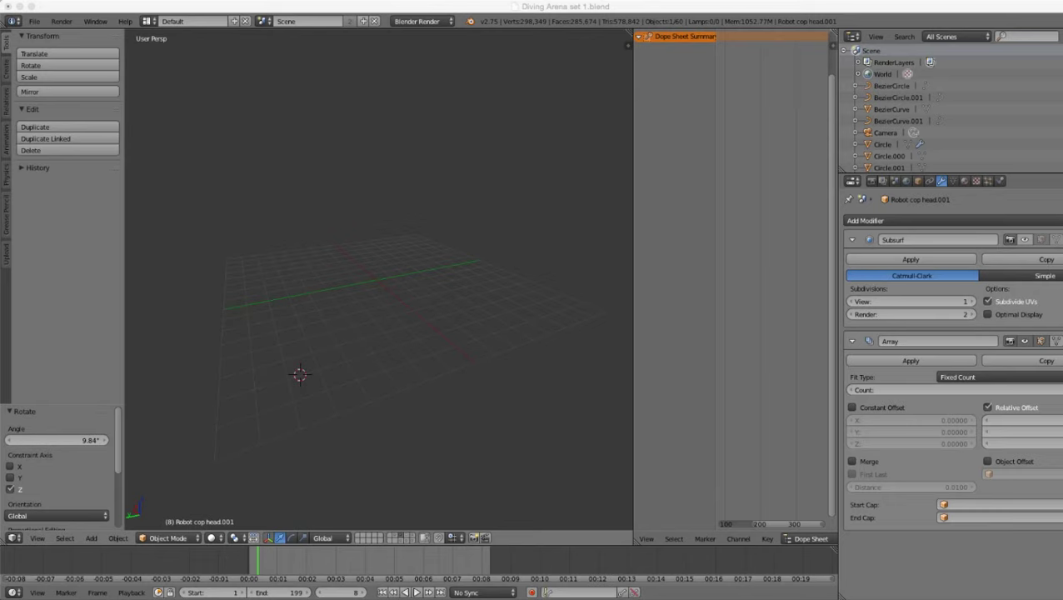
left_click(234, 238)
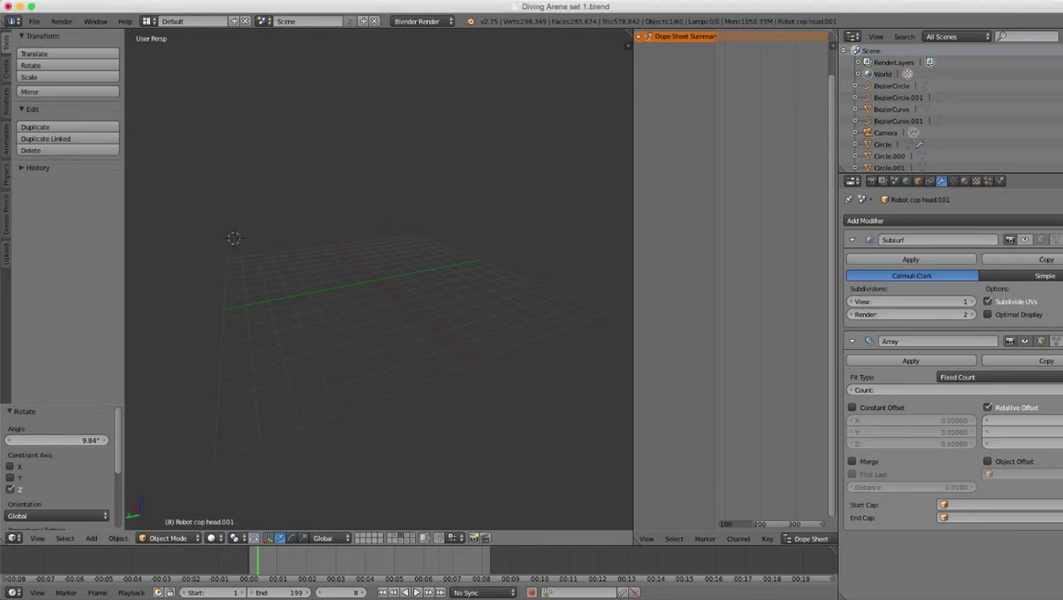
scroll(380, 280, "down", 7)
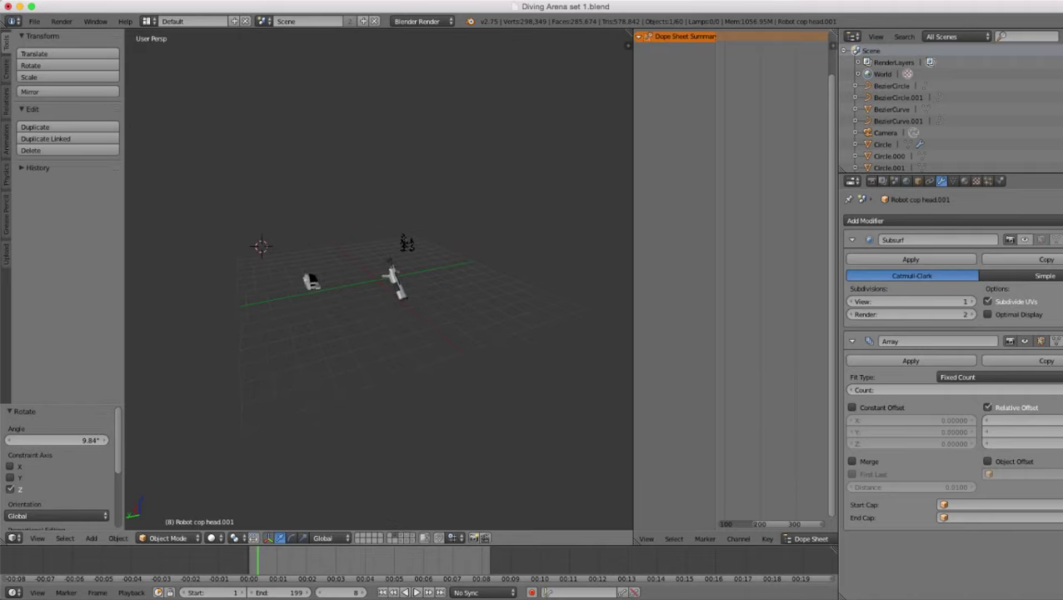
middle_click_drag(379, 280, 417, 288)
scroll(379, 280, "up", 1)
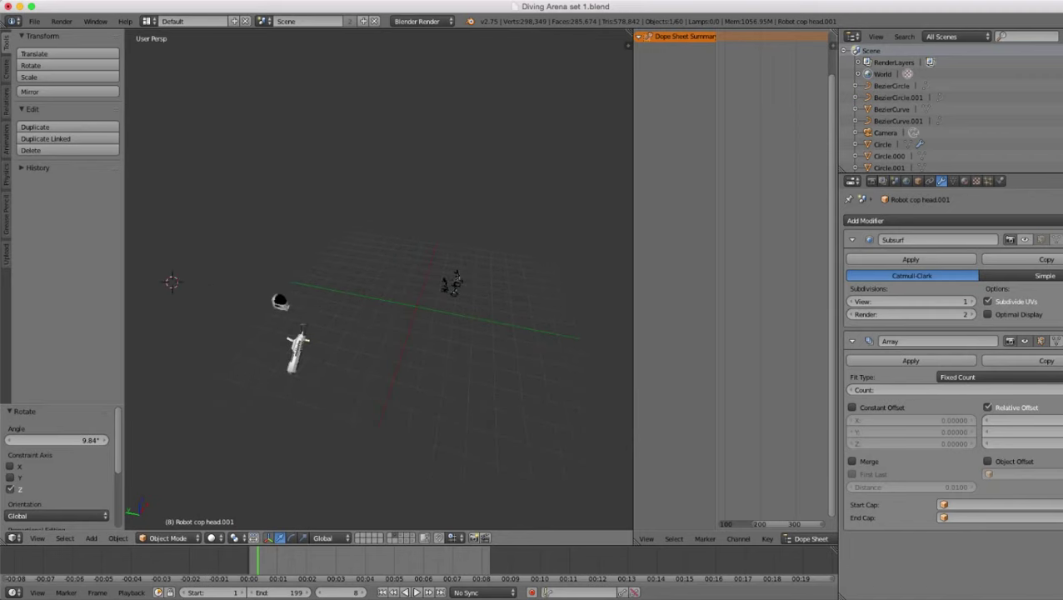
key("1")
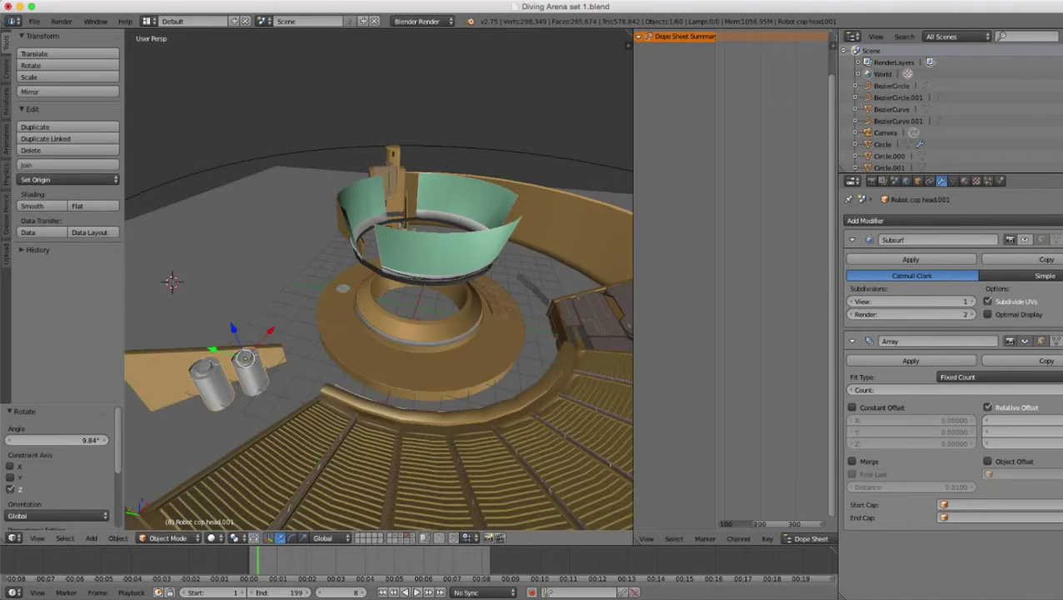
scroll(379, 280, "down", 8)
middle_click_drag(379, 280, 500, 283)
mouse_move(371, 300)
middle_mouse_down()
mouse_move(425, 285)
mouse_move(369, 300)
middle_mouse_up()
scroll(366, 318, "up", 5)
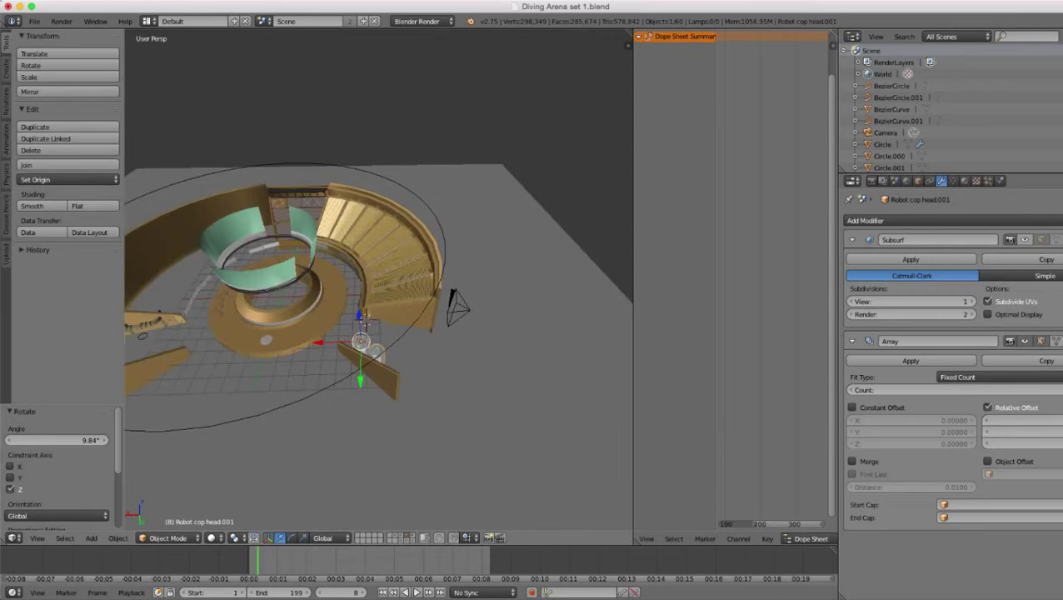
key("2")
key("3")
key("8")
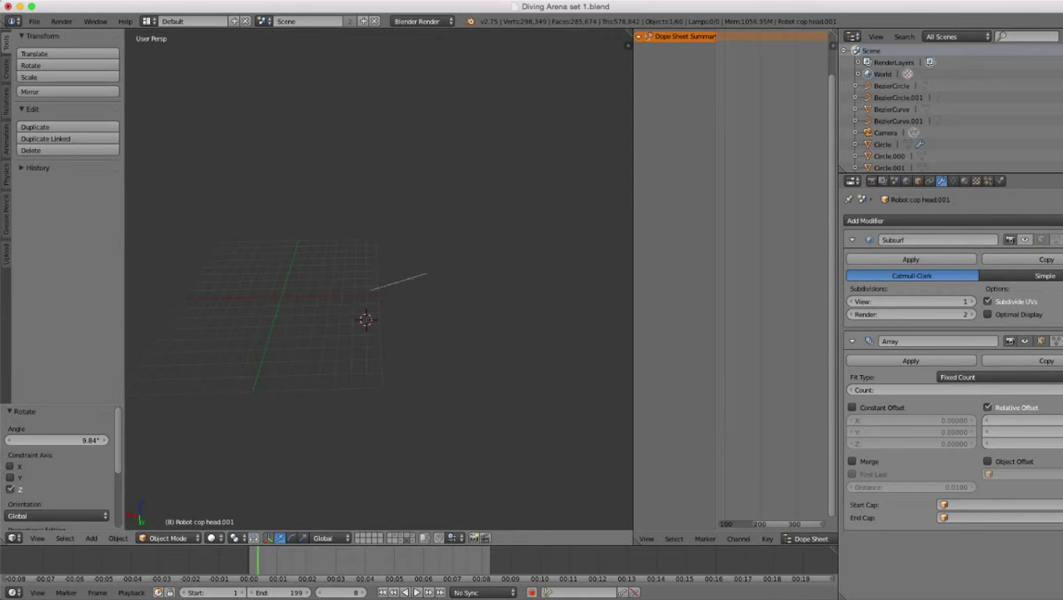
key("9")
key("8")
key("grave")
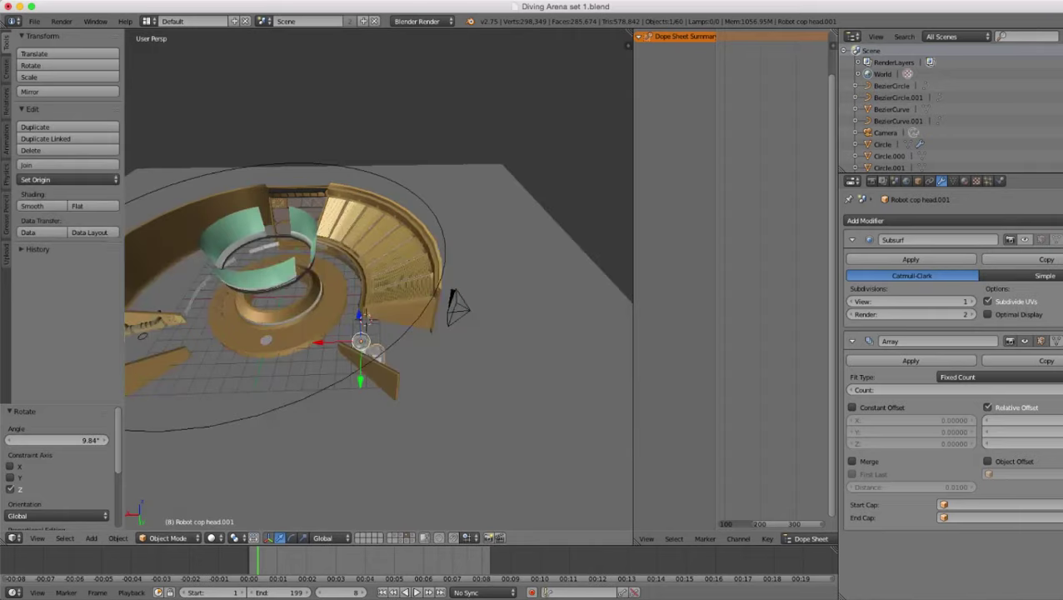
- Select the small windowed building facade lying outside the arena and scale it up uniformly by about 2.45
scroll(379, 280, "down", 3)
key("z")
key("z")
middle_click_drag(379, 317, 534, 308)
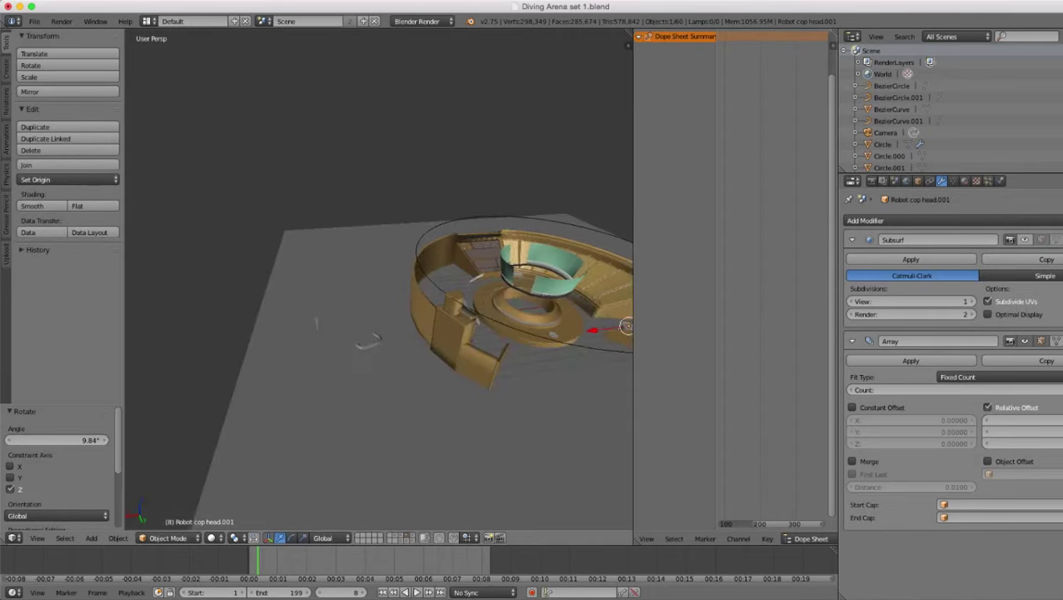
scroll(433, 308, "up", 2)
middle_click_drag(433, 309, 383, 312)
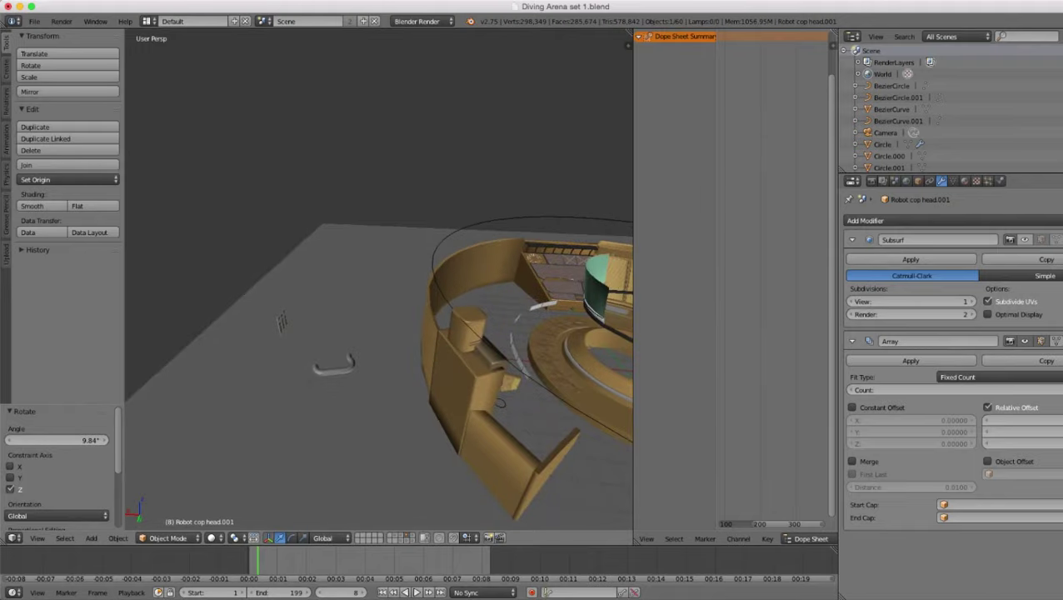
right_click(282, 321)
middle_click_drag(330, 353, 314, 340)
key("s")
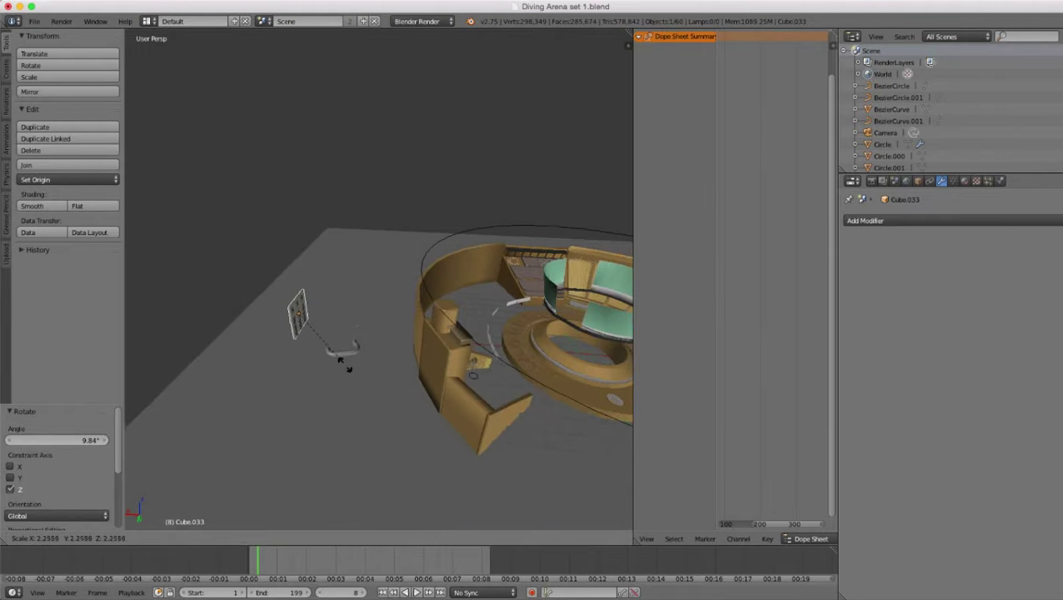
left_click(349, 369)
- In the camera view, move the facade about 10.25 units along Y and raise it about 6.05 units along Z
key("KP_0")
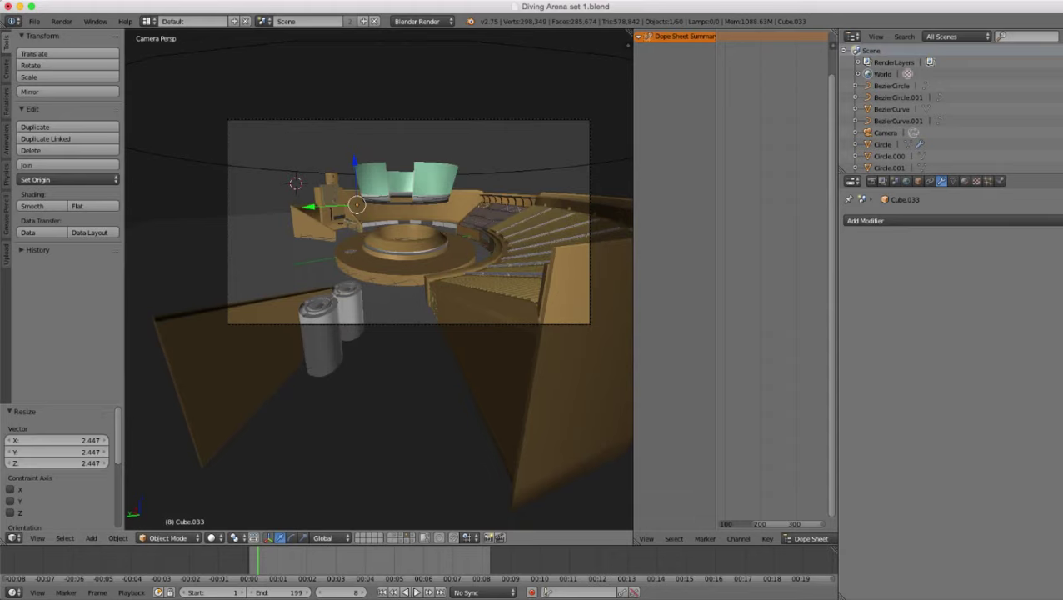
key("g")
key("y")
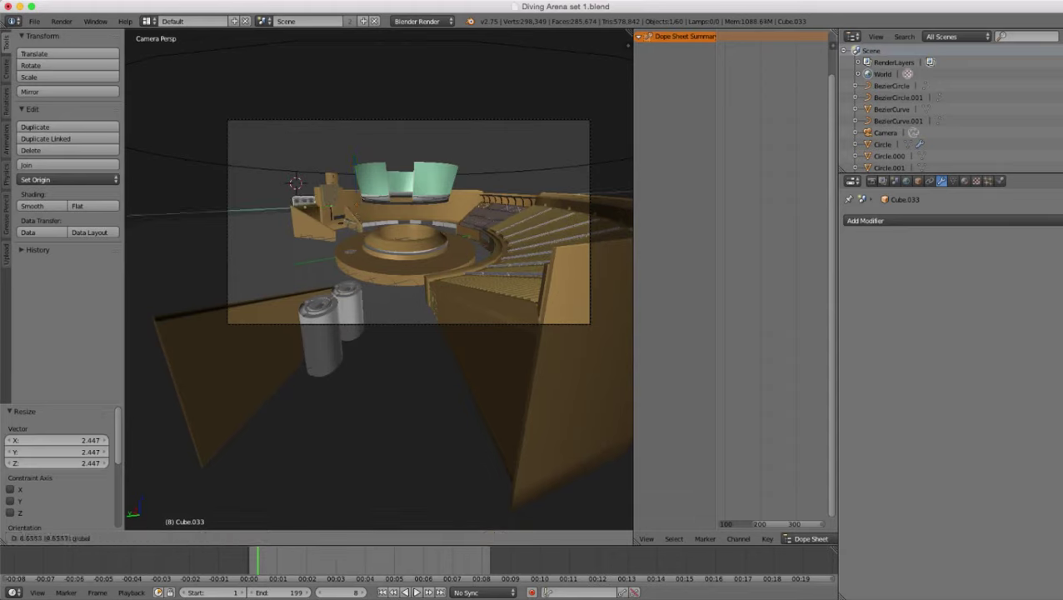
left_click_drag(237, 211, 238, 210)
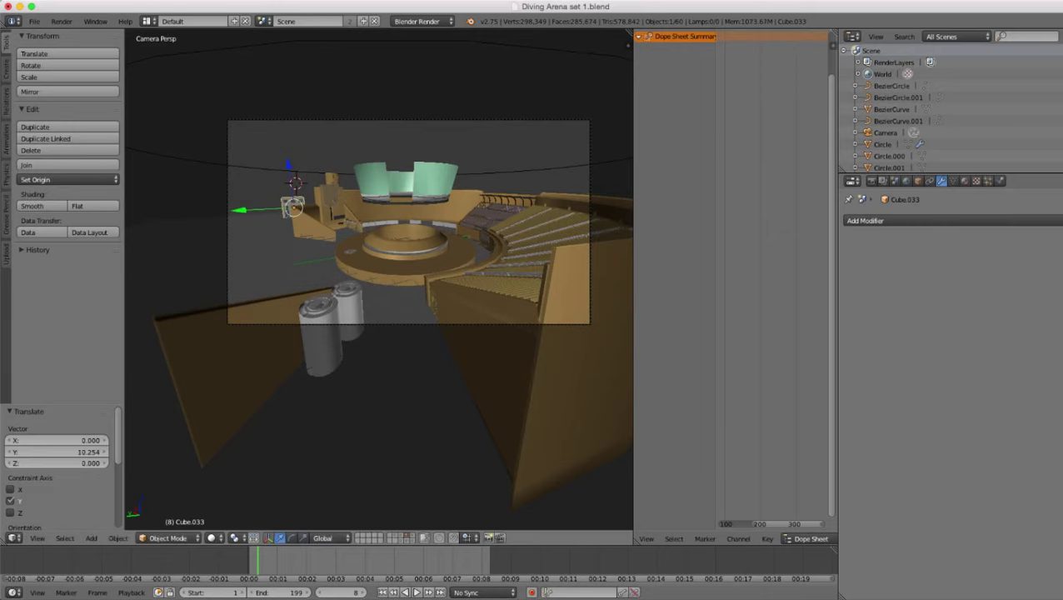
left_click_drag(289, 165, 286, 126)
- Scale the facade up by about 1.58 and lower it about 4.35 units along Z behind the arena wall
scroll(286, 133, "up", 3)
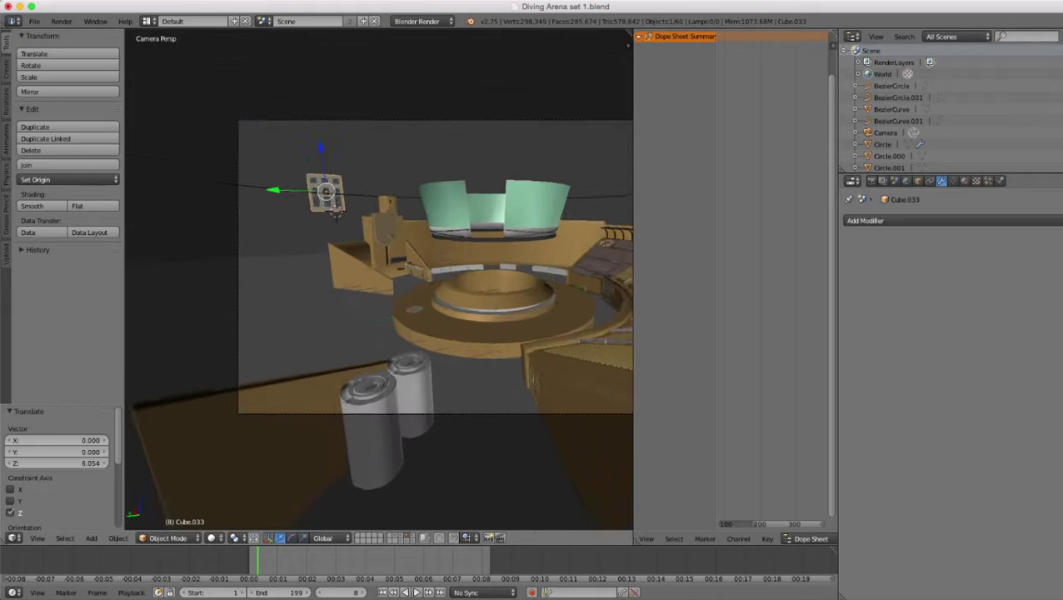
key("s")
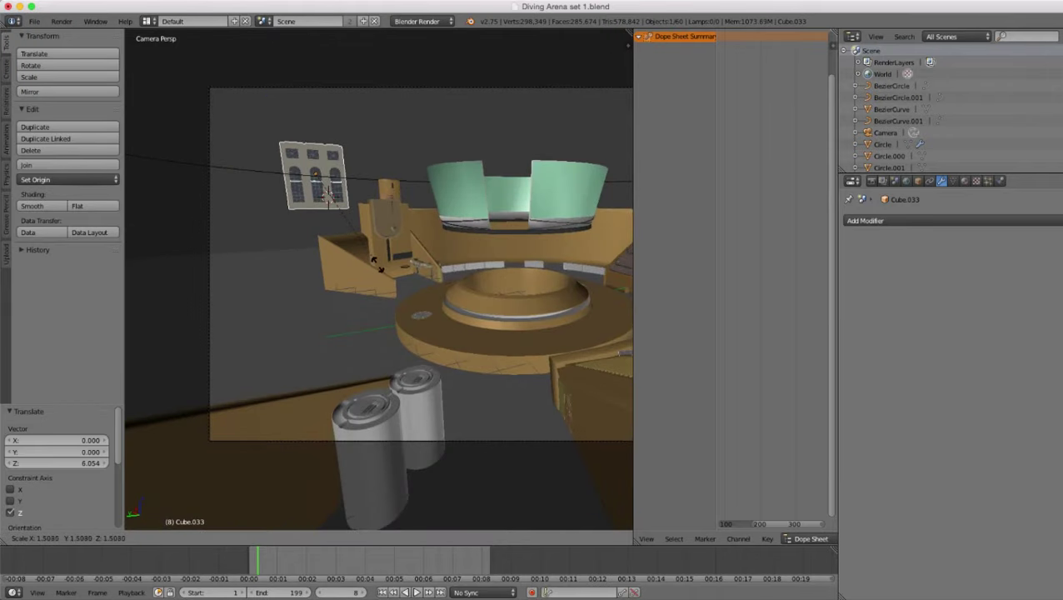
key("Return")
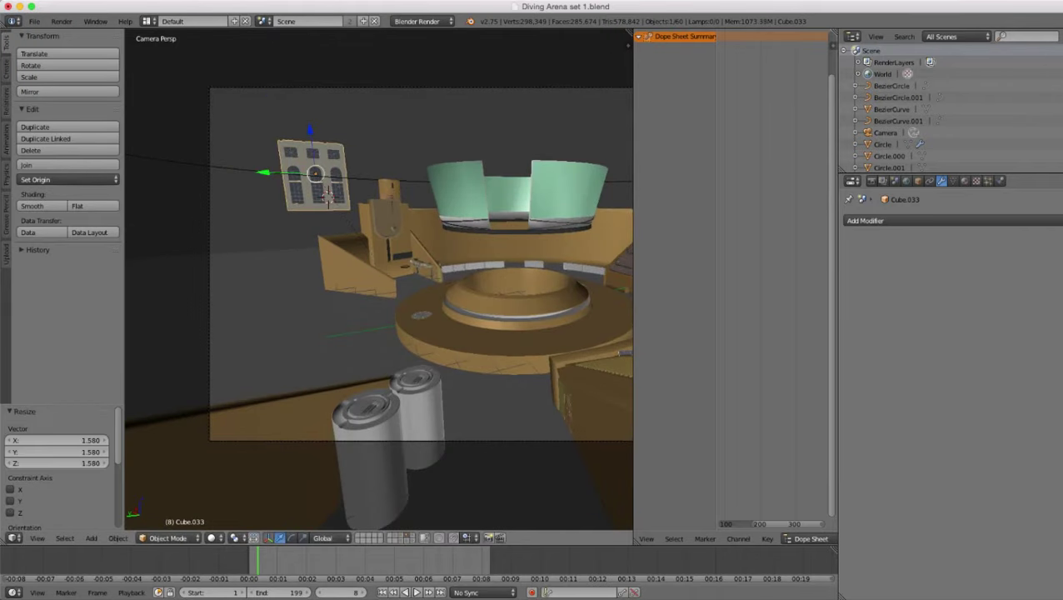
key("g")
key("z")
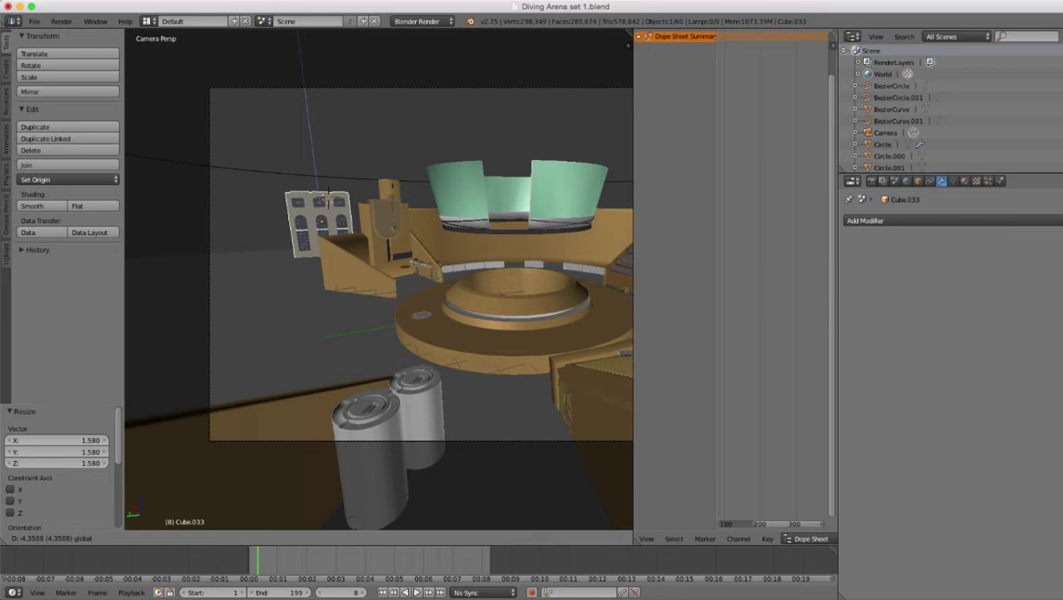
left_click(315, 180)
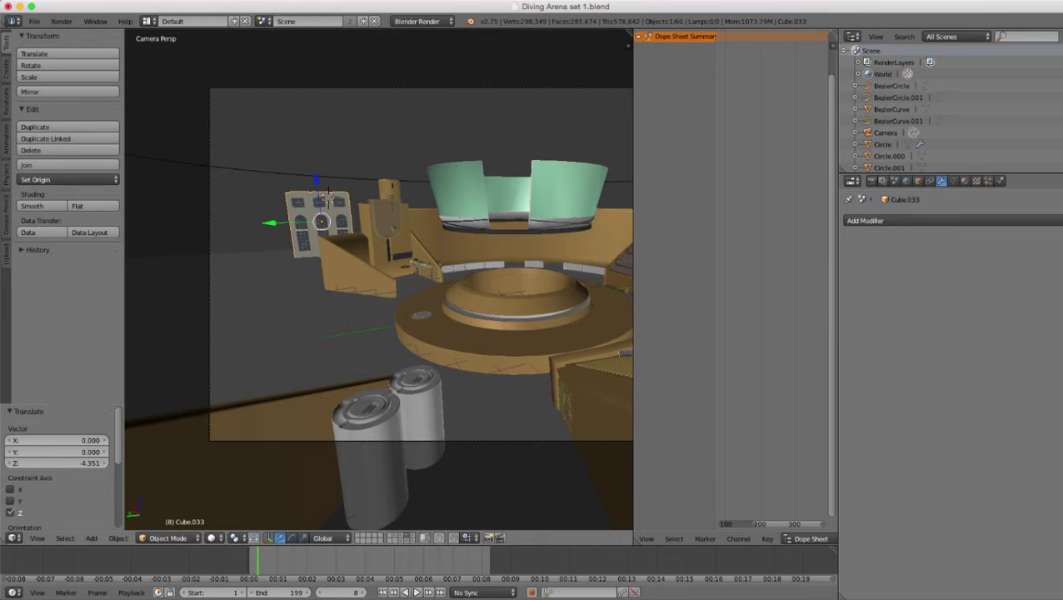
- Shift the facade about -0.93 units along Y, closer to the arena
scroll(379, 279, "down", 2)
scroll(379, 279, "up", 2)
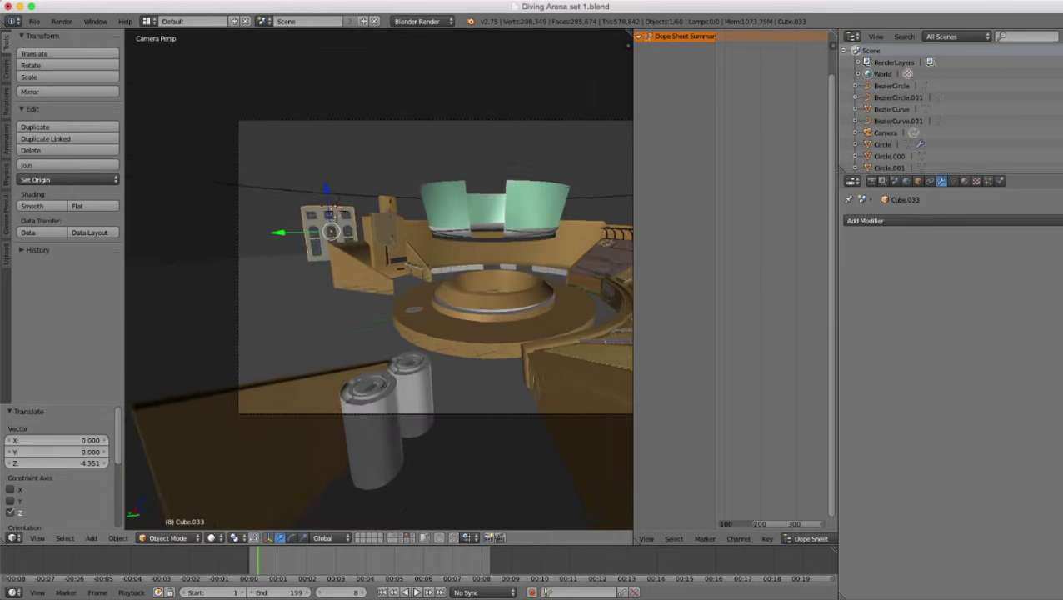
key("g")
key("y")
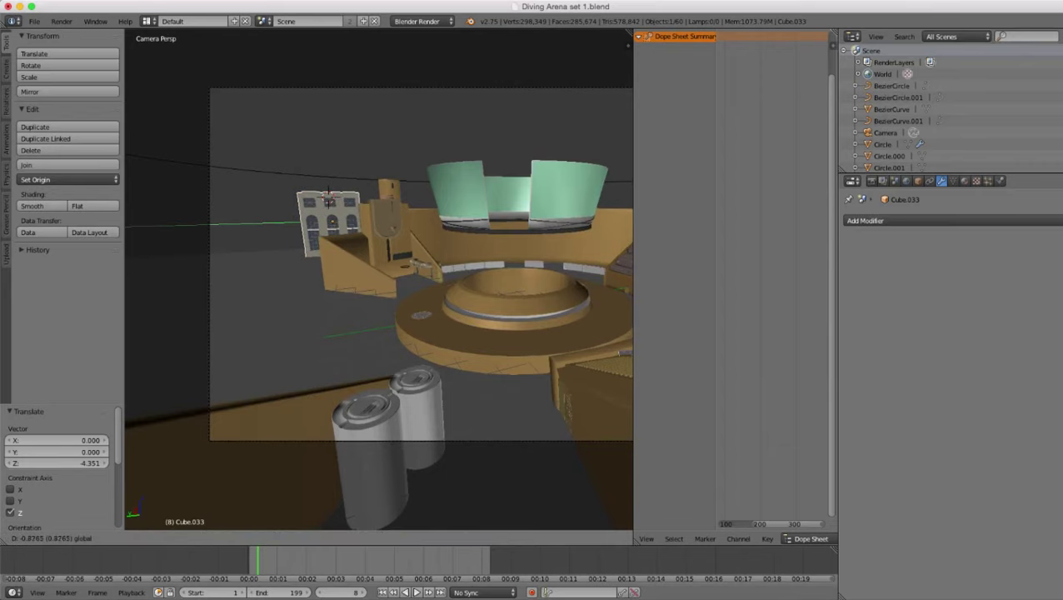
left_click(328, 198)
- Snap the 3D cursor to the selected facade
middle_click_drag(328, 198, 621, 282)
scroll(473, 285, "down", 6)
scroll(532, 284, "up", 8)
key("shift+s")
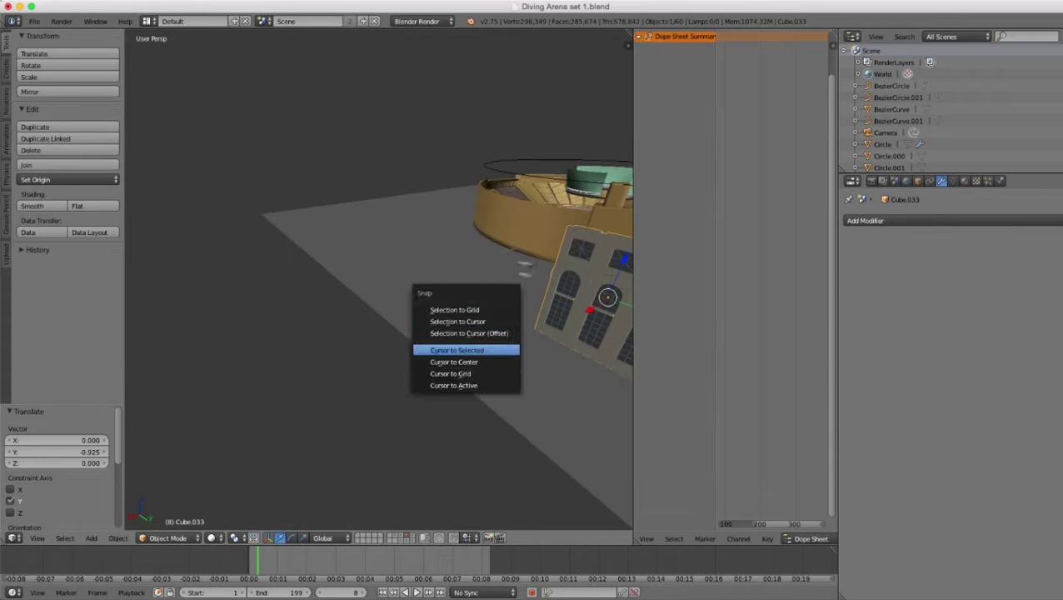
left_click(467, 350)
- Add a cube mesh at the facade and move it about 2.93 units along X, clear of the facade
scroll(467, 350, "down", 5)
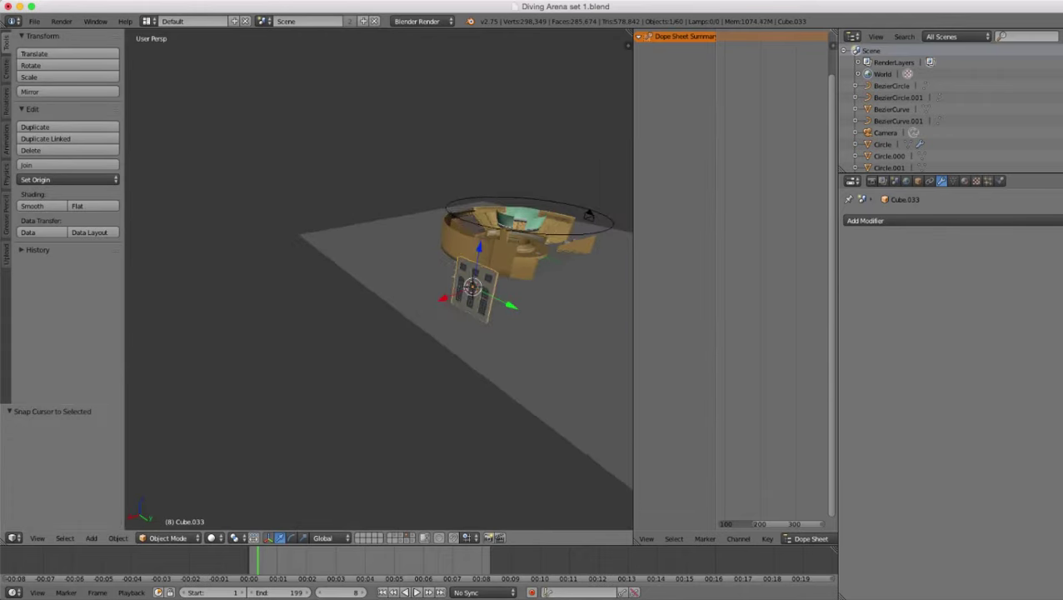
middle_click_drag(467, 350, 367, 375)
scroll(379, 280, "up", 4)
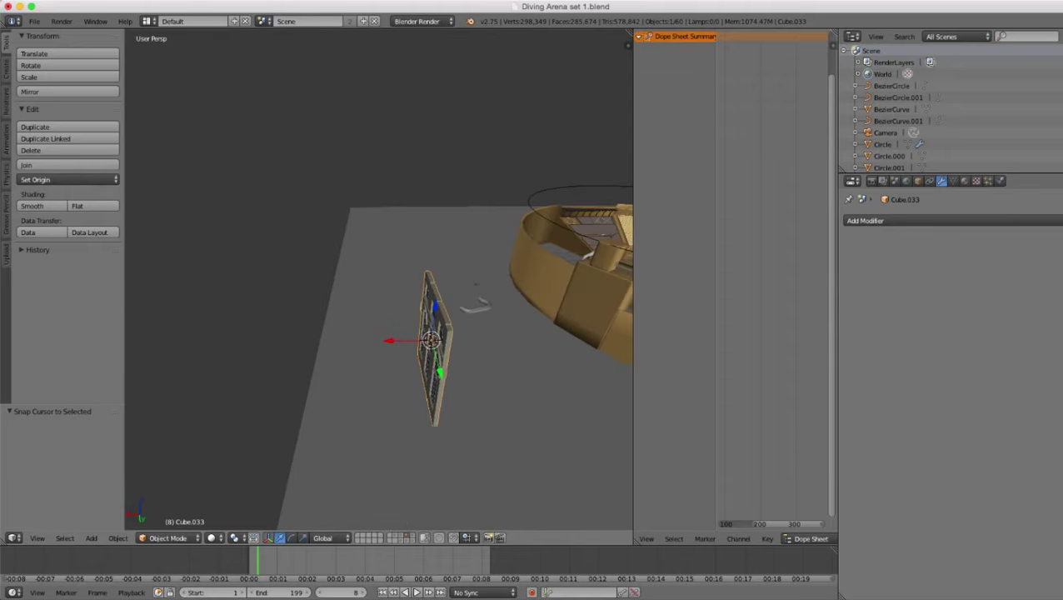
key("shift+a")
mouse_move(460, 354)
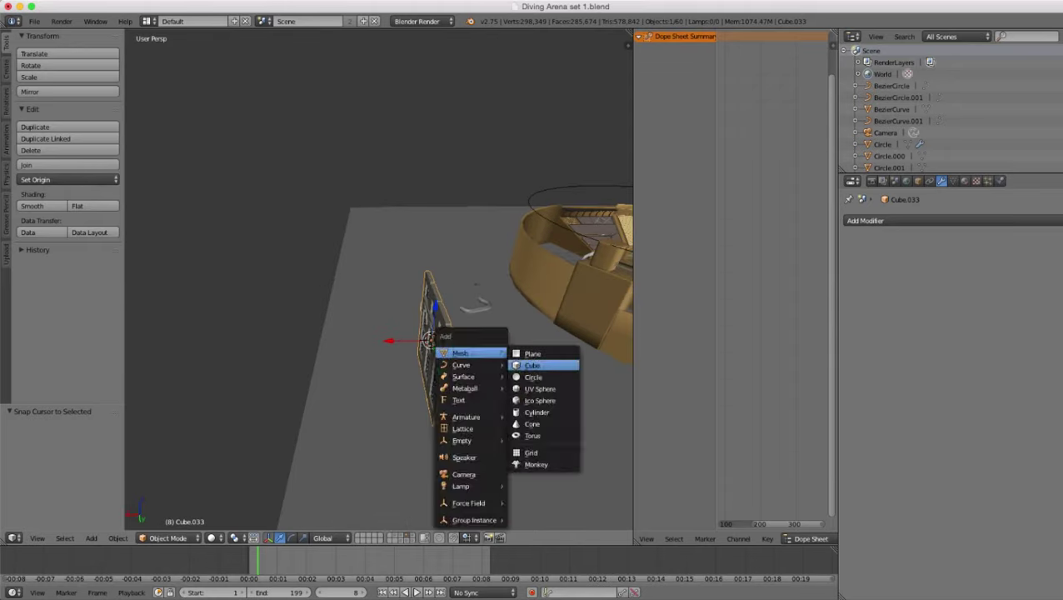
left_click(532, 365)
key("g")
key("x")
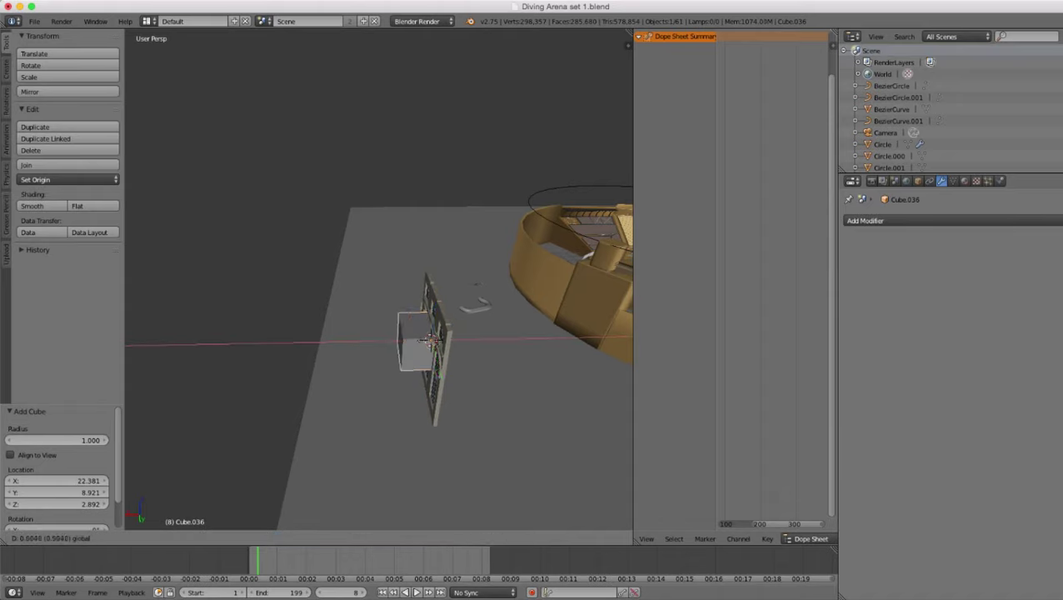
left_click(471, 354)
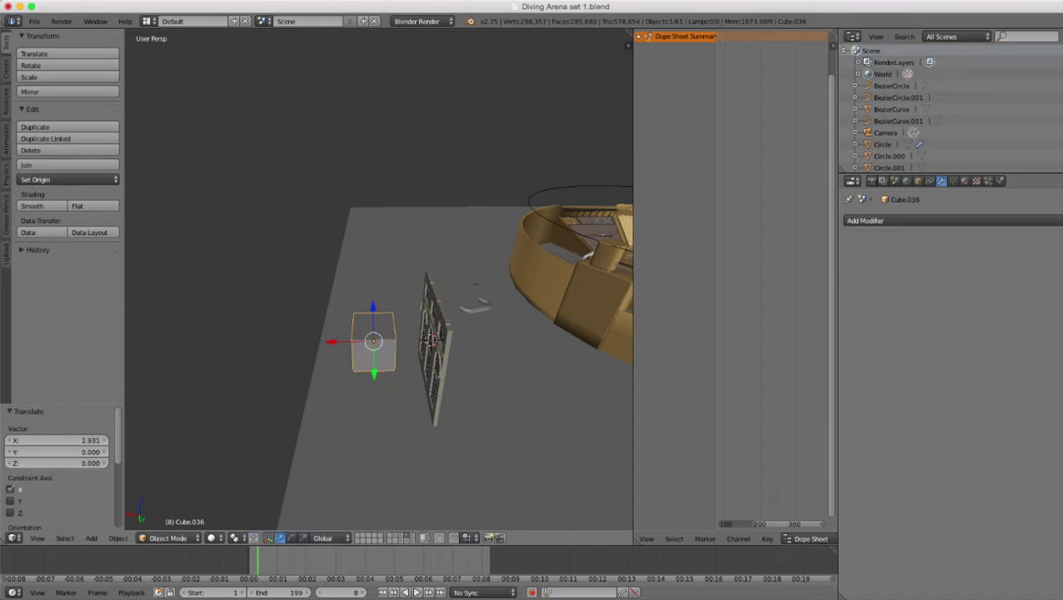
- Scale the cube up by about 2.38 and then by about 1.15 to match the facade's width
middle_click_drag(472, 354, 333, 321)
scroll(399, 366, "up", 10)
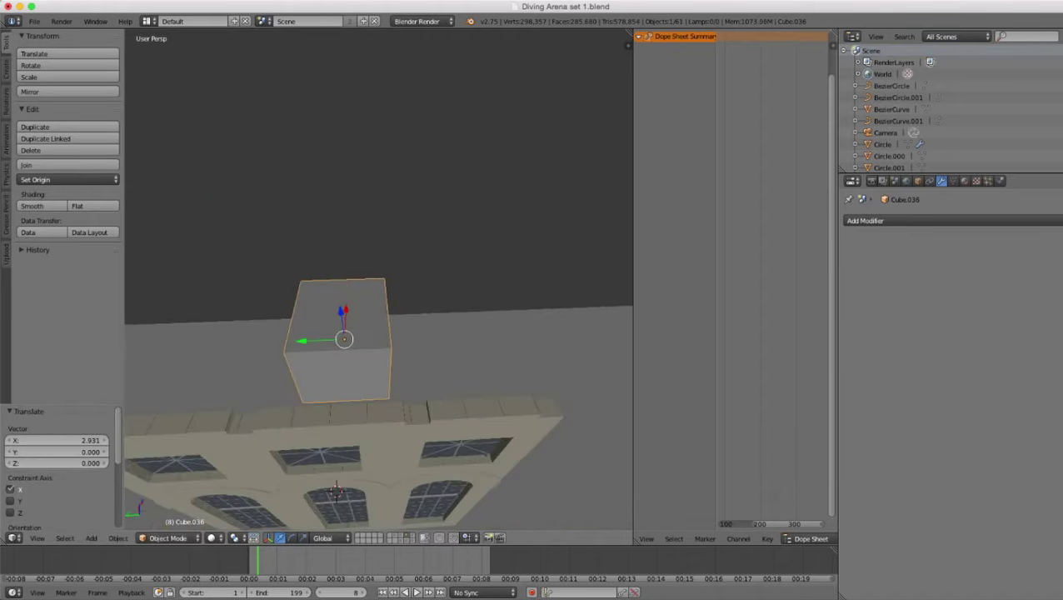
key("s")
left_click(514, 449)
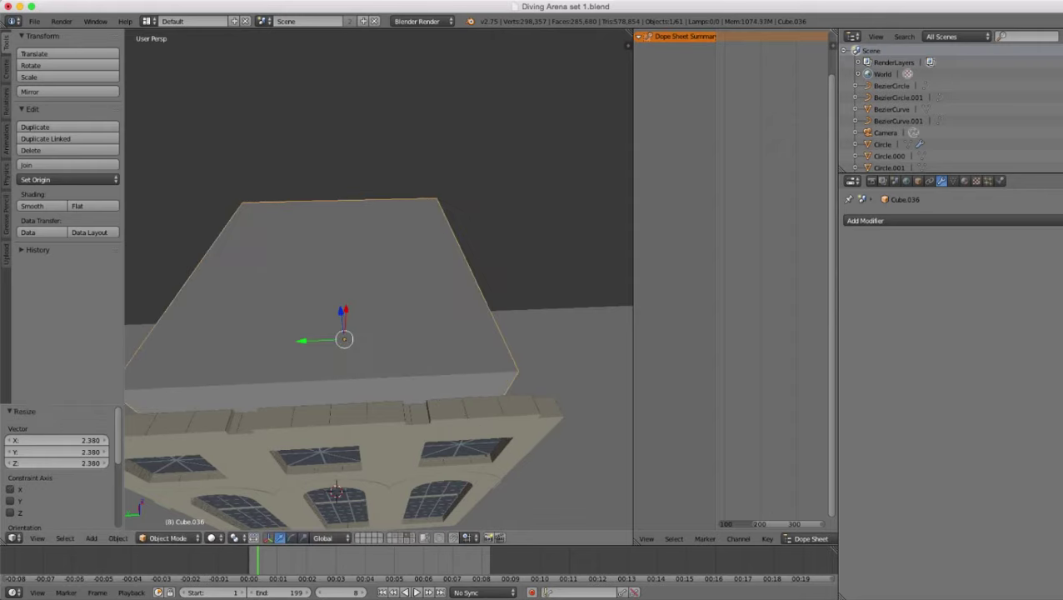
key("s")
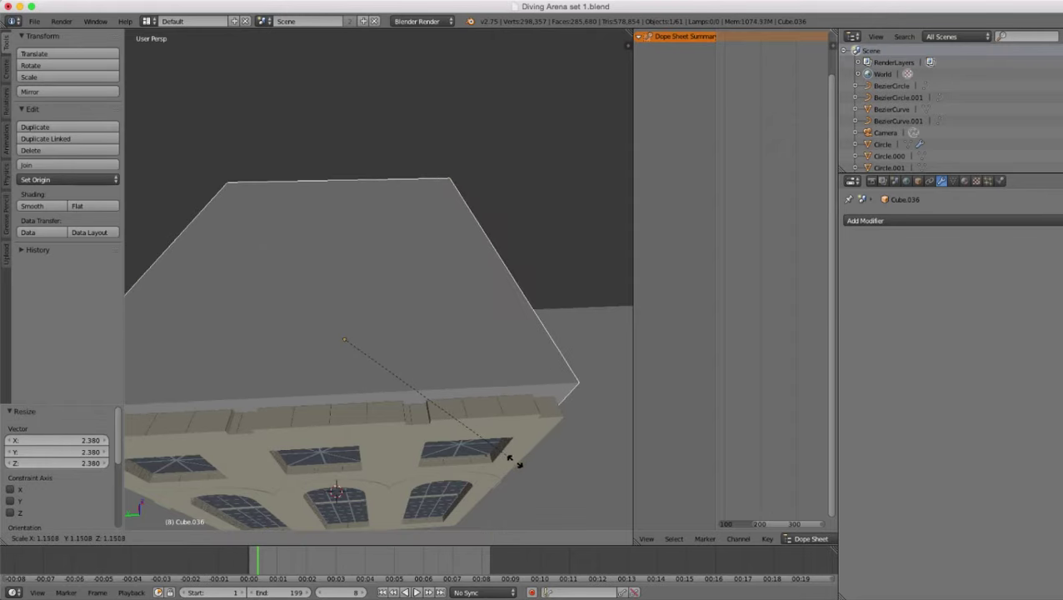
left_click(515, 461)
- Scale the cube up by a further 1.03 or so and lower it about 0.59 units along Z toward the facade's base
scroll(515, 461, "down", 8)
middle_click_drag(515, 460, 621, 363)
scroll(513, 392, "up", 4)
scroll(621, 363, "up", 2)
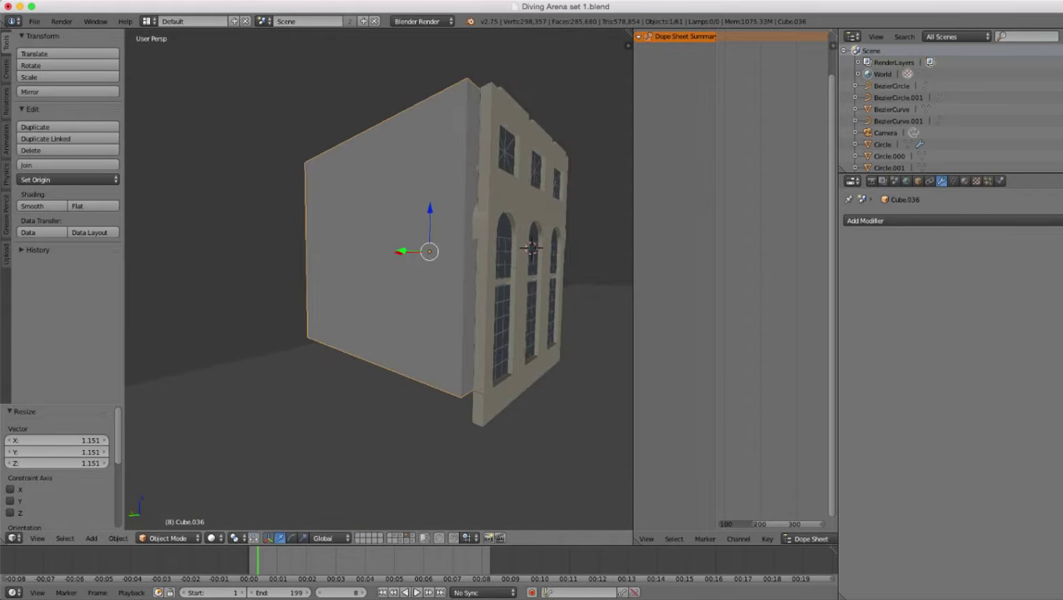
middle_click_drag(519, 373, 562, 386)
key("s")
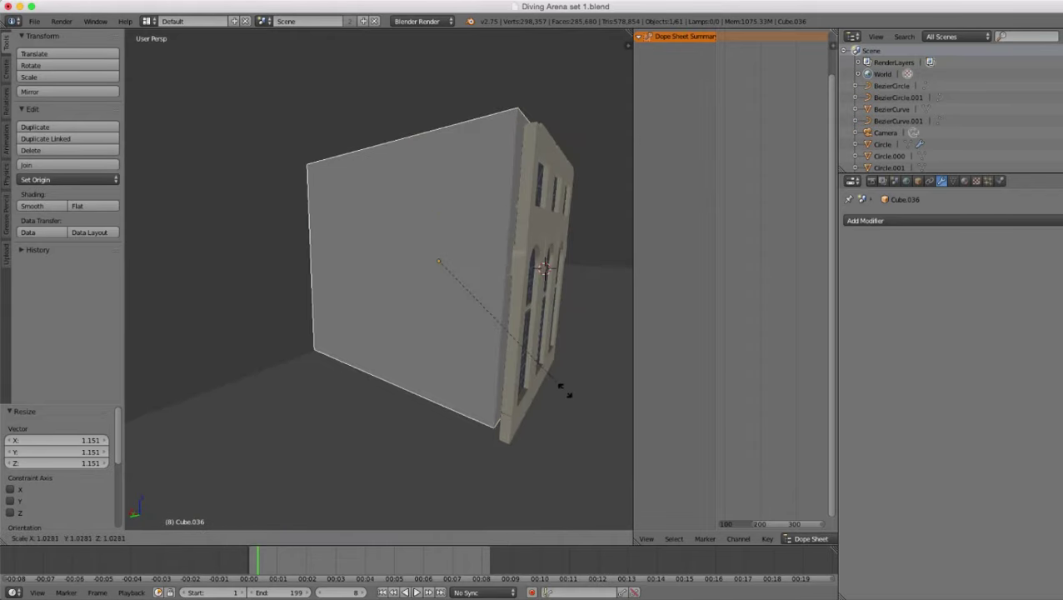
left_click(566, 391)
middle_click_drag(566, 390, 530, 367)
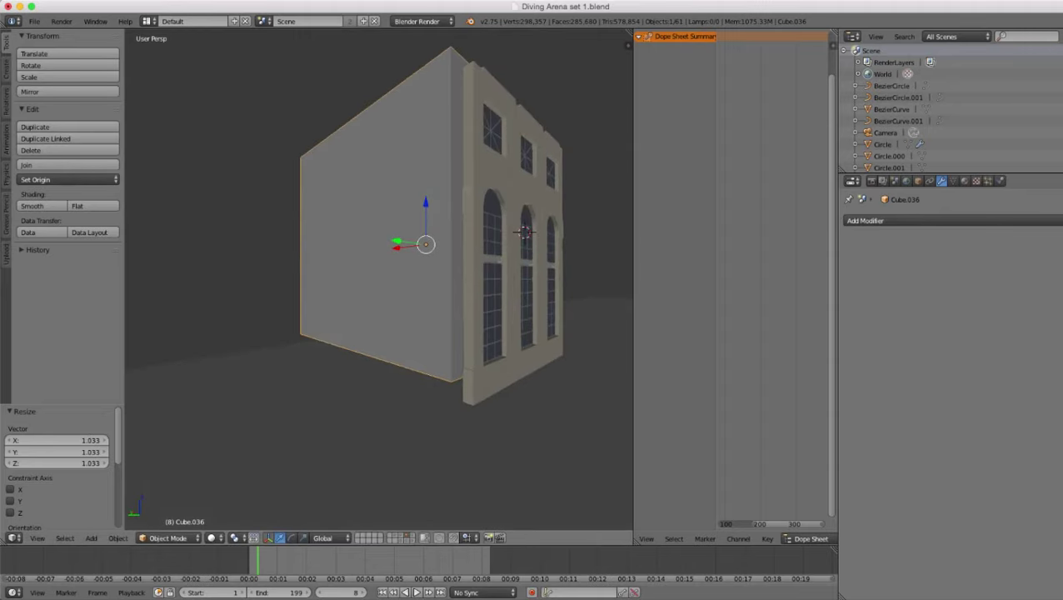
key("g")
key("z")
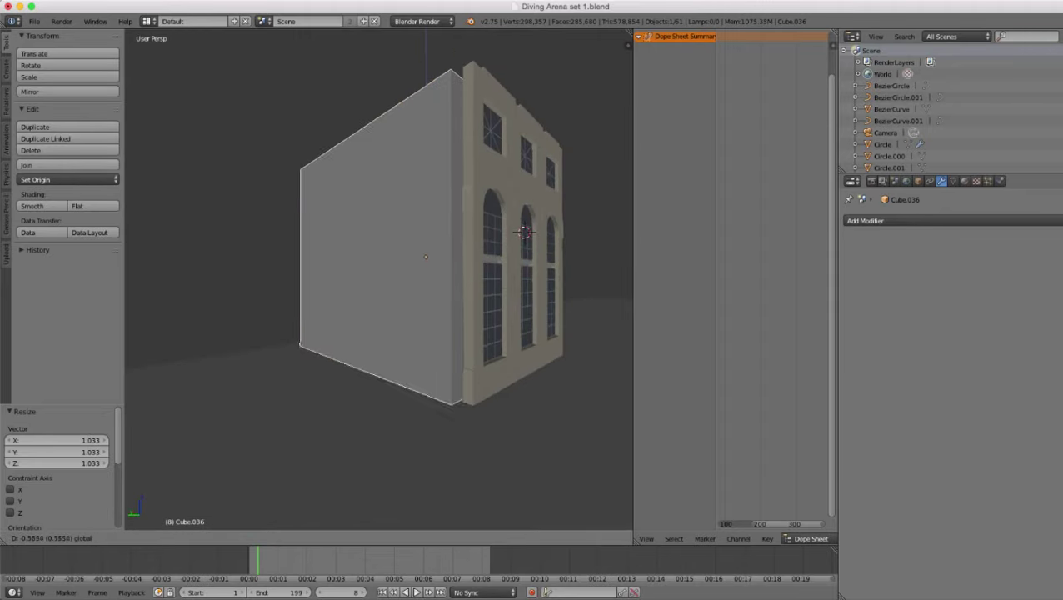
left_click(531, 370)
- Extrude the cube's top face about 0.345 units up along Z to reach the facade's upper edge
middle_click_drag(532, 371, 448, 427)
key("Tab")
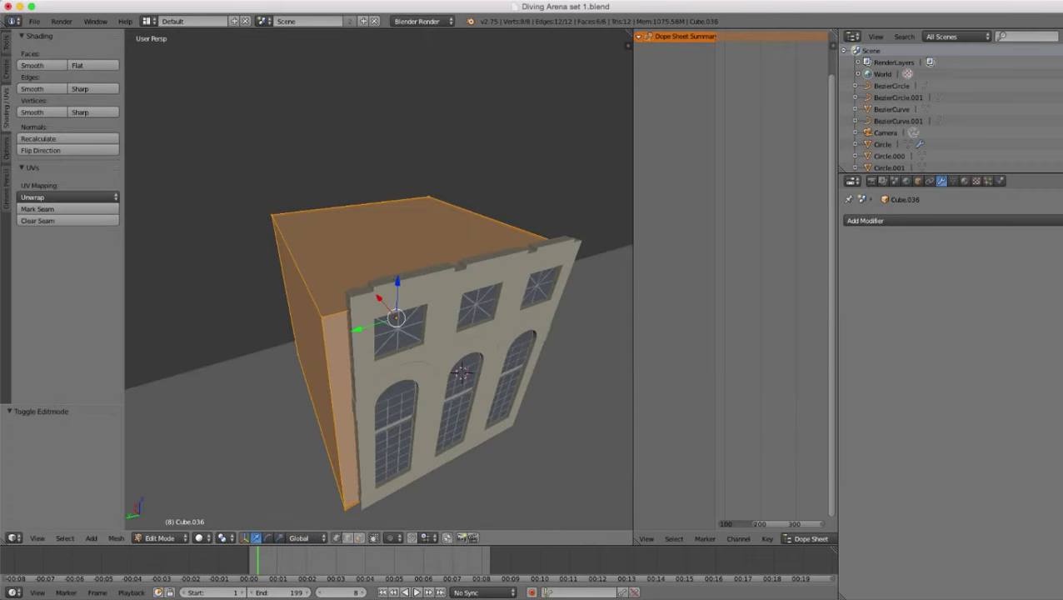
left_click(359, 538)
right_click(400, 231)
middle_click_drag(400, 231, 332, 188)
key("e")
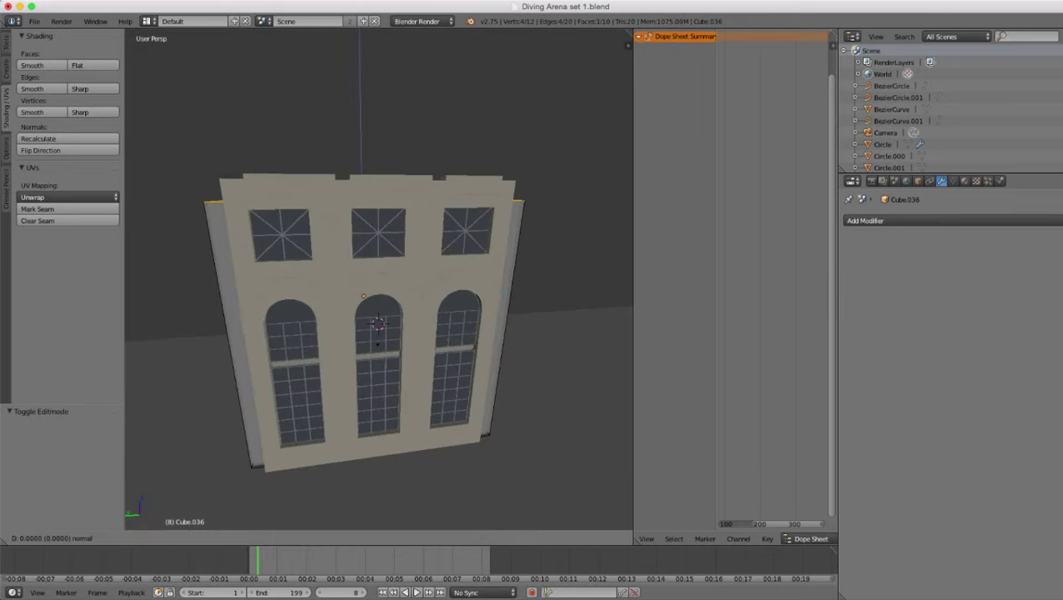
key("z")
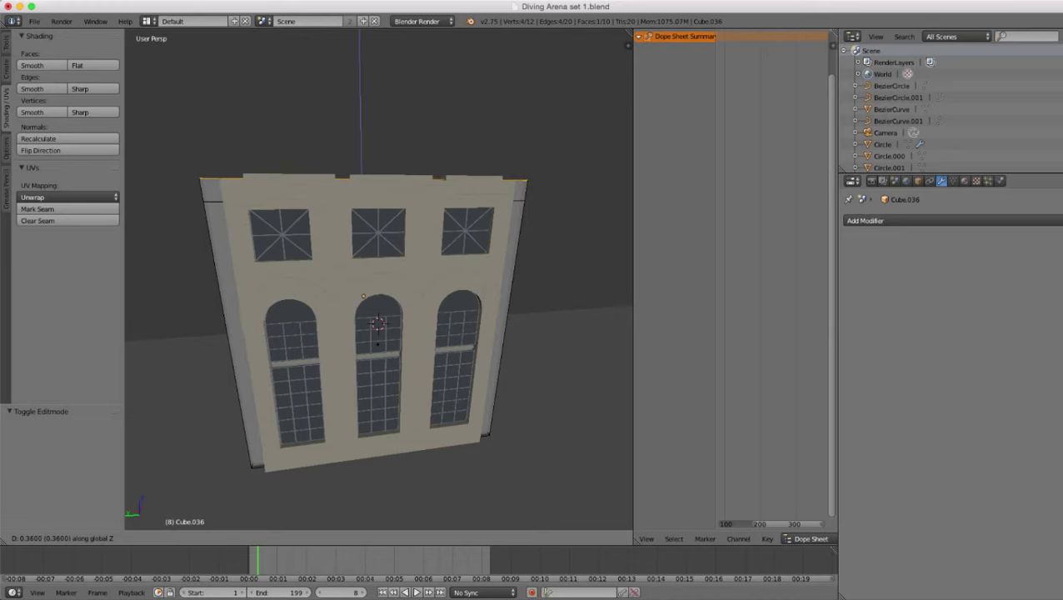
left_click(332, 182)
- Extrude the top face in place and scale it outward by about 1.09 to form an overhang
middle_click_drag(331, 181, 329, 206)
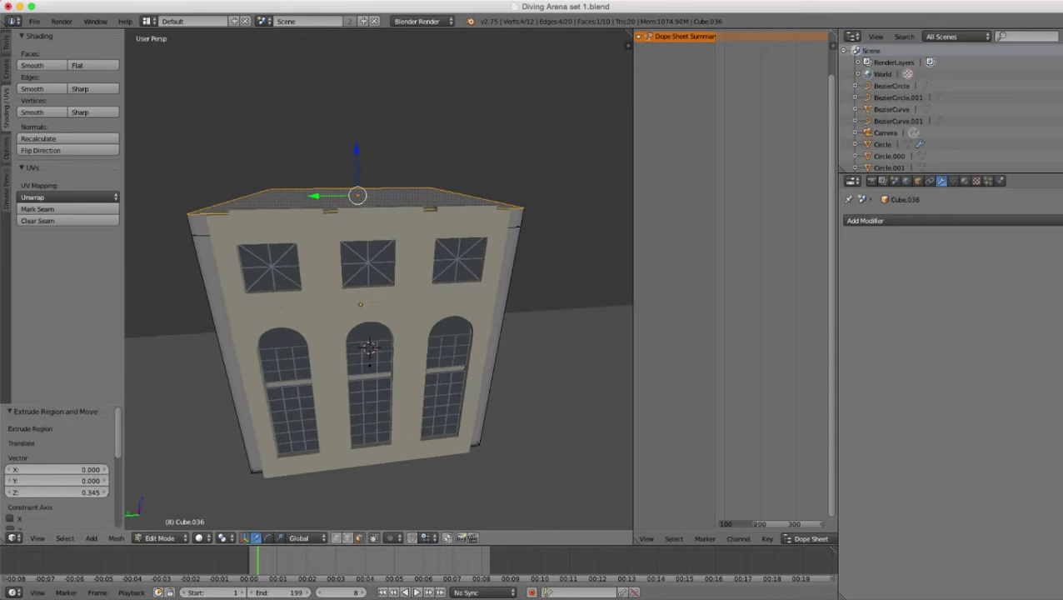
key("e")
key("Escape")
key("s")
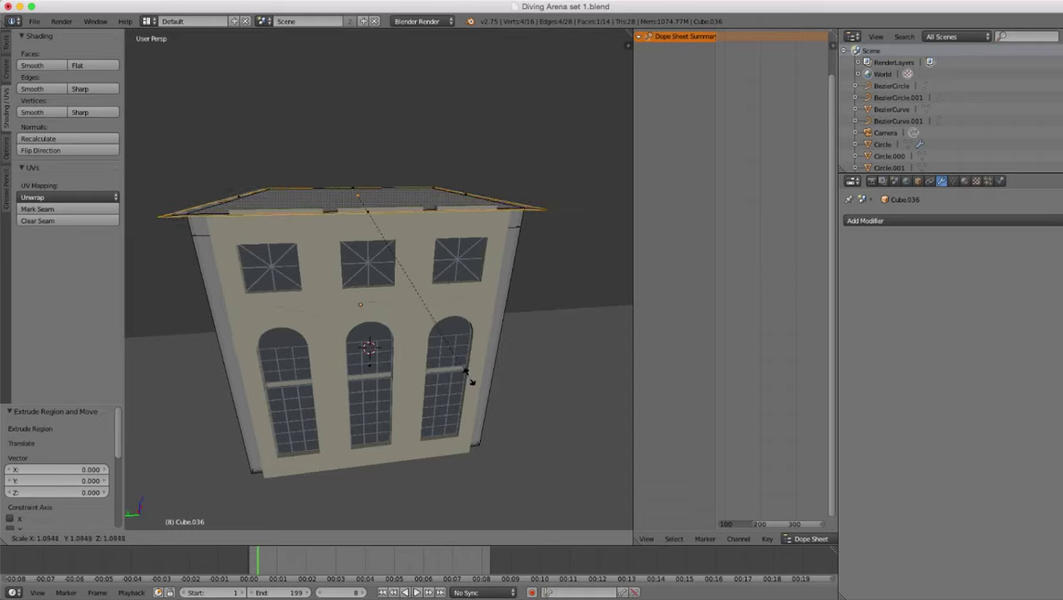
left_click(471, 380)
- Extrude the overhanging top face about 0.45 units up along Z as a cornice and leave Edit Mode
scroll(471, 380, "down", 2)
key("e")
key("z")
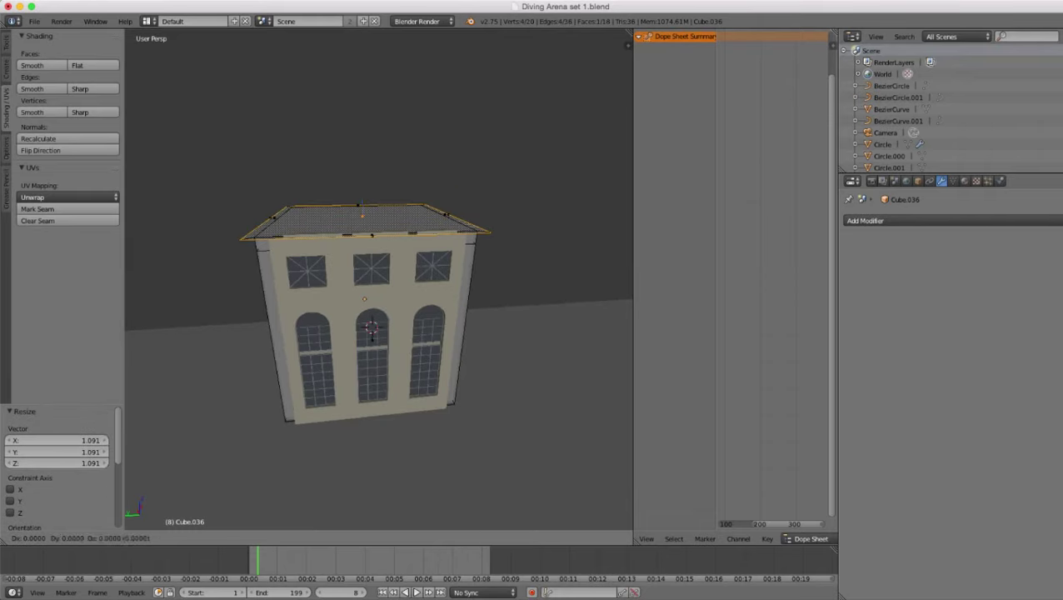
key("z")
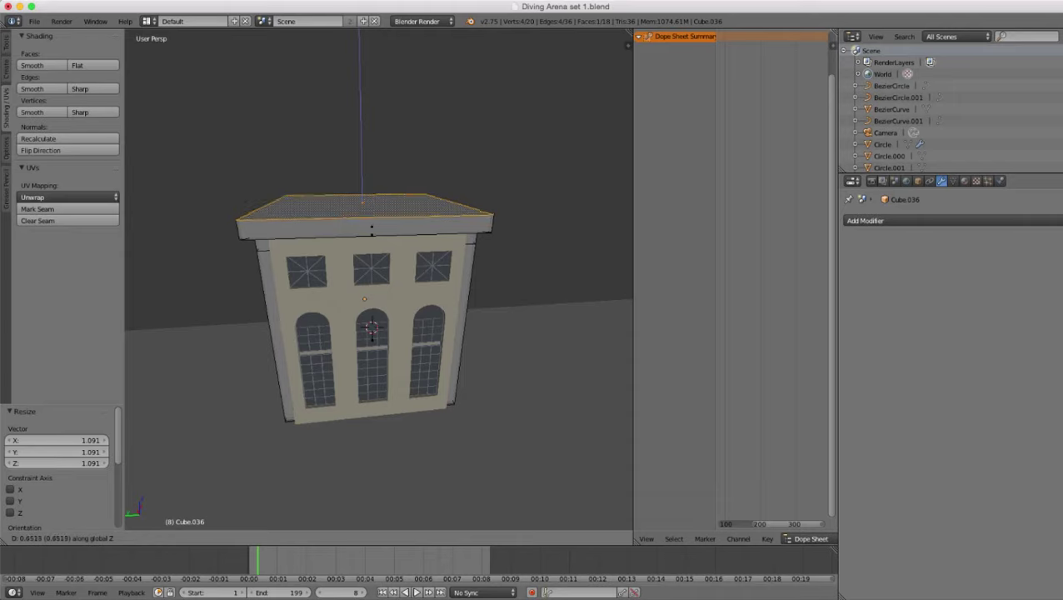
key("Return")
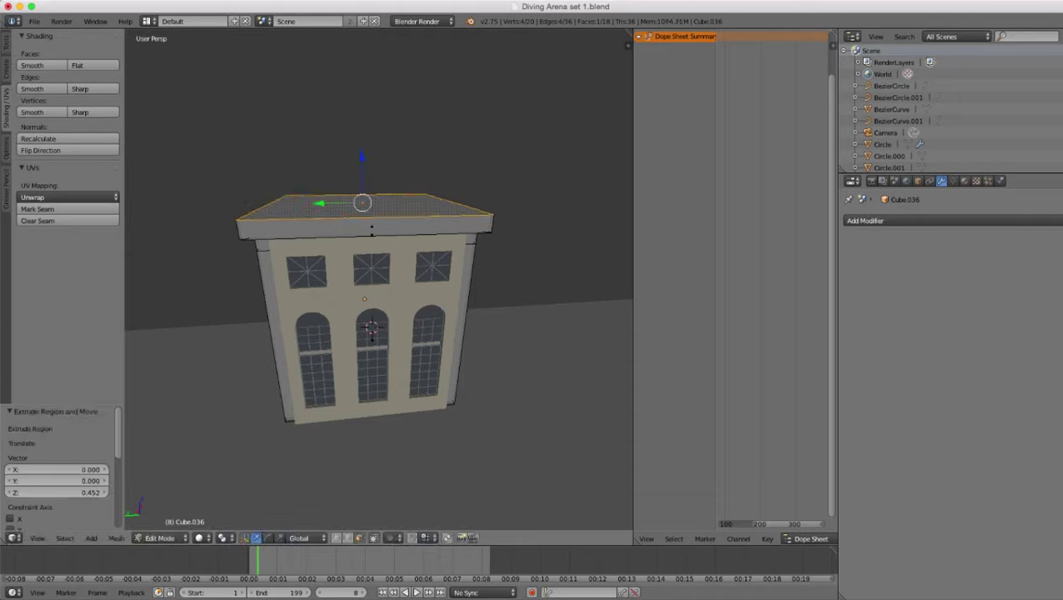
scroll(379, 281, "up", 3)
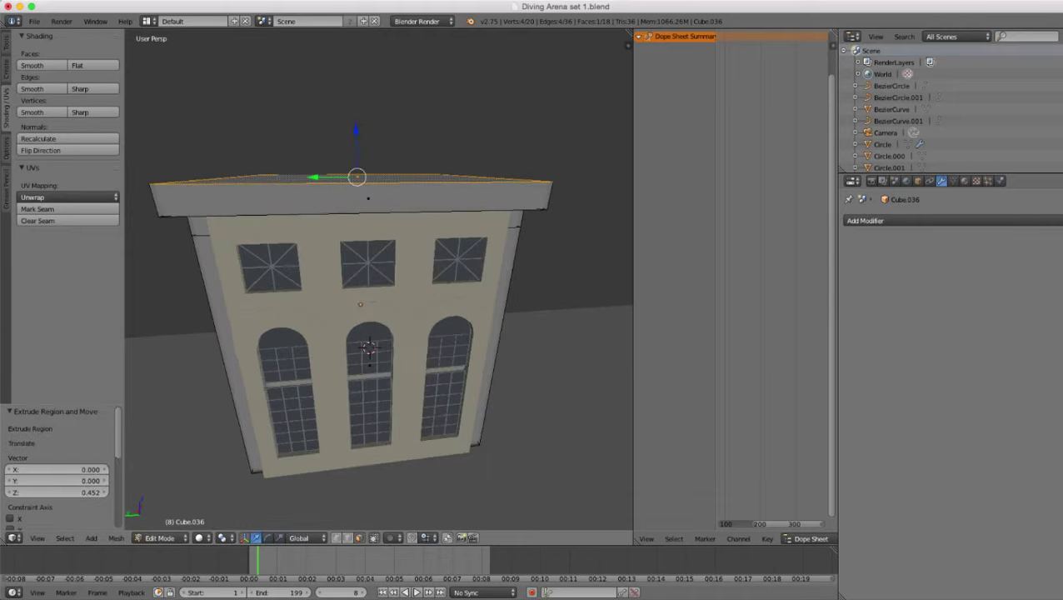
key("Tab")
- Check the facade's materials and assign the existing Building beige material to the cube block behind it
right_click(406, 307)
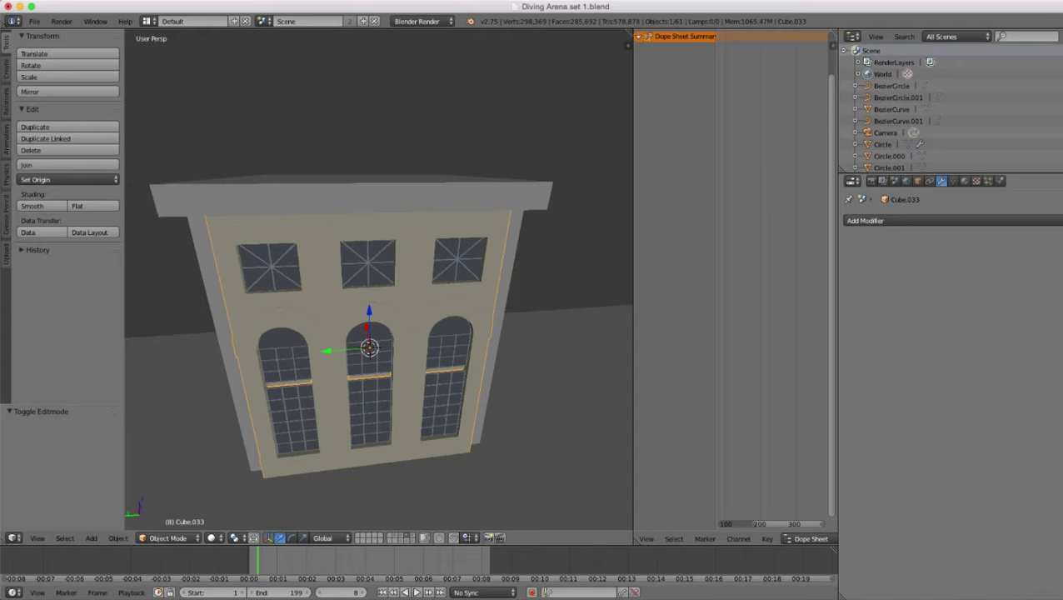
left_click(965, 181)
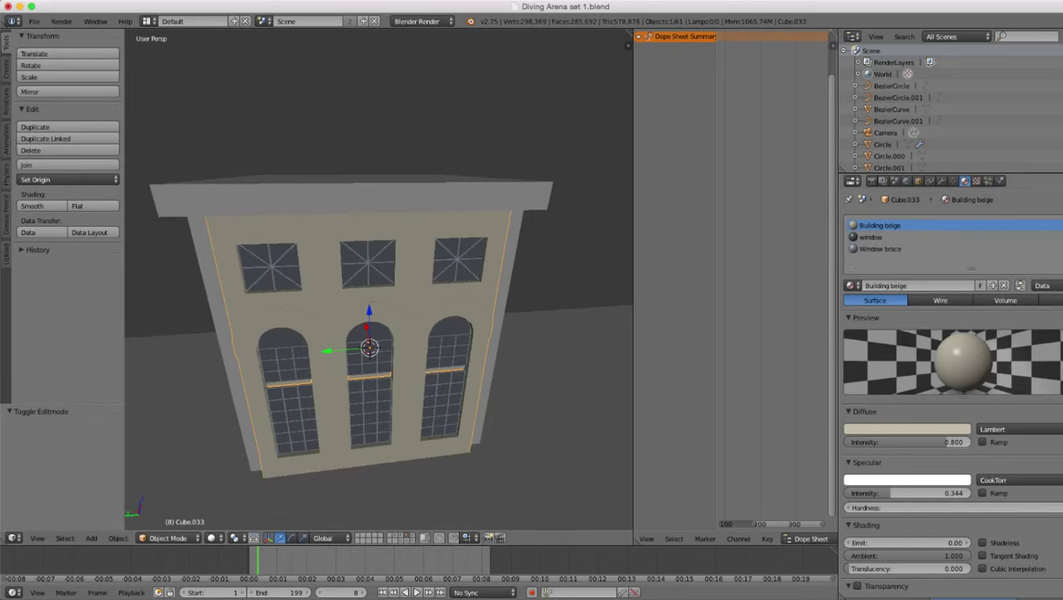
left_click(942, 181)
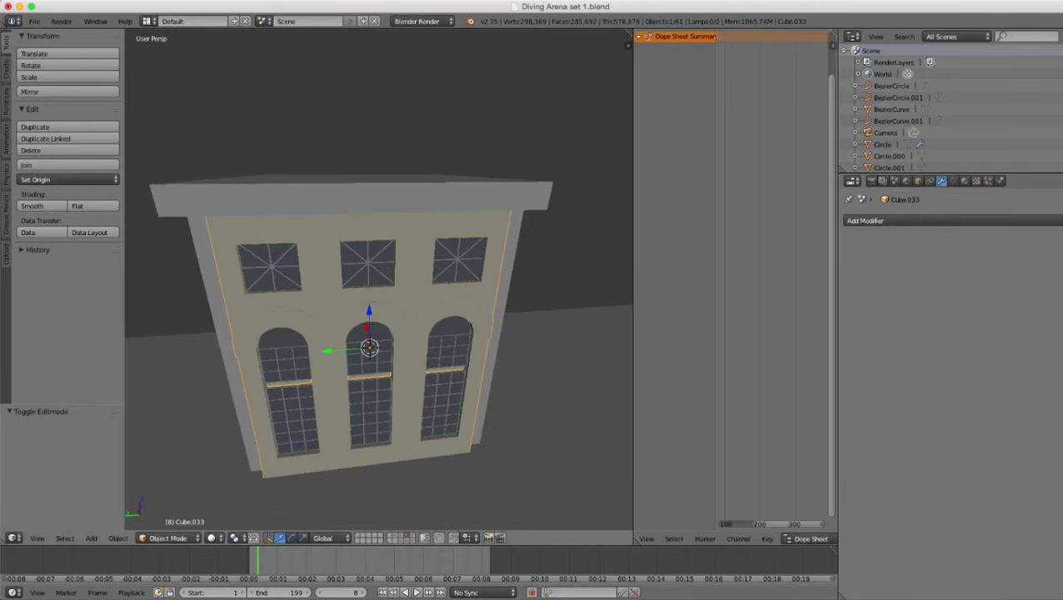
key("z")
key("z")
right_click(459, 198)
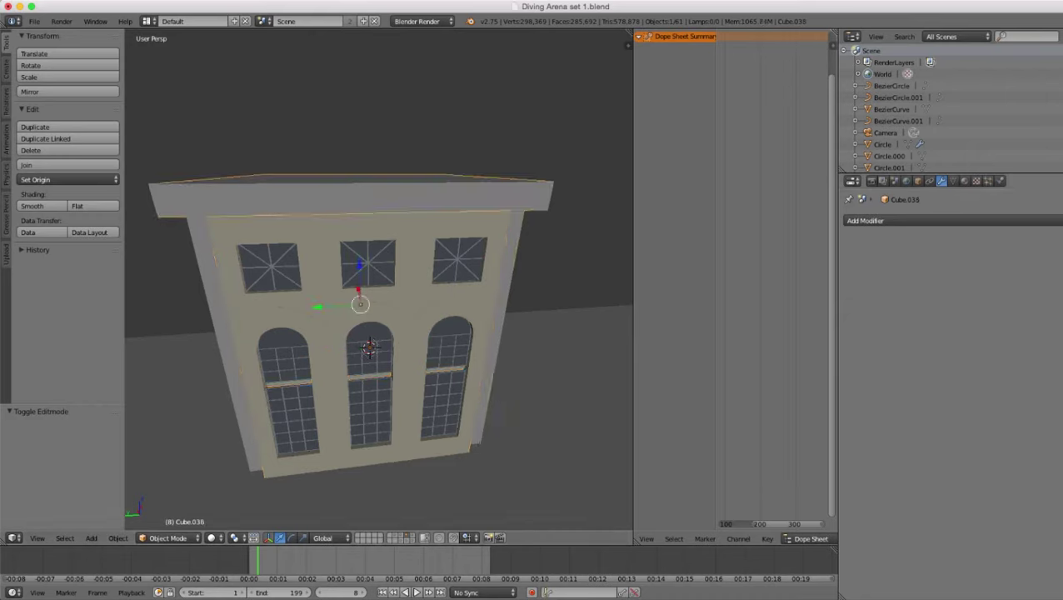
left_click(965, 181)
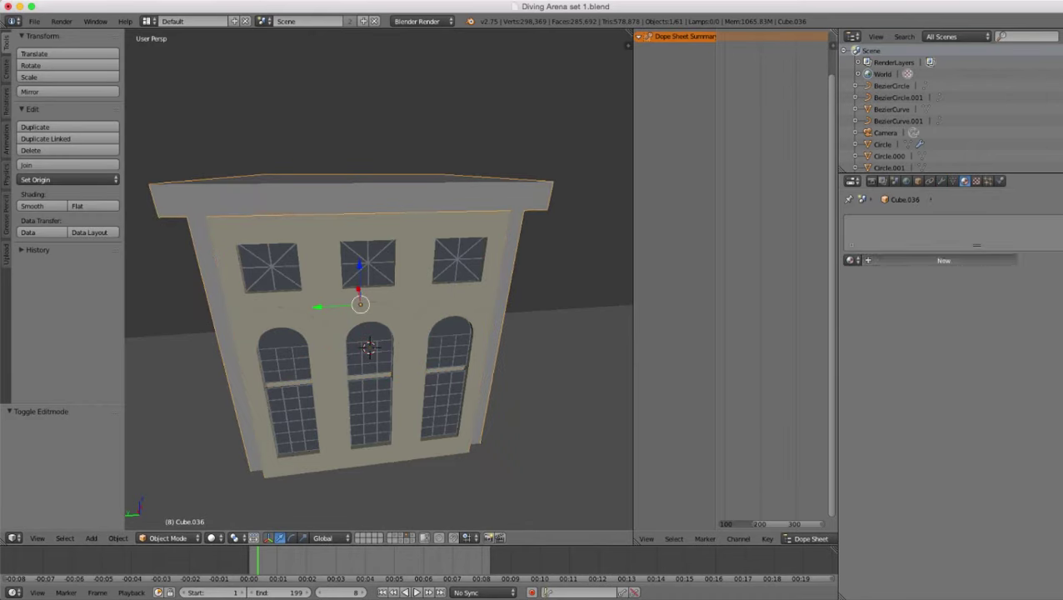
left_click(943, 261)
left_click(852, 261)
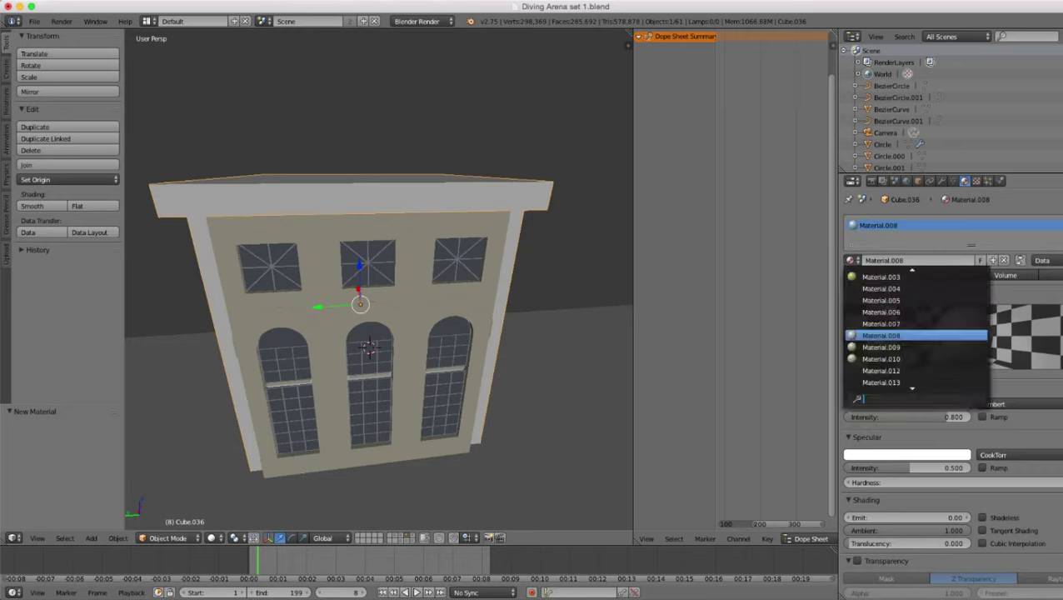
type("be")
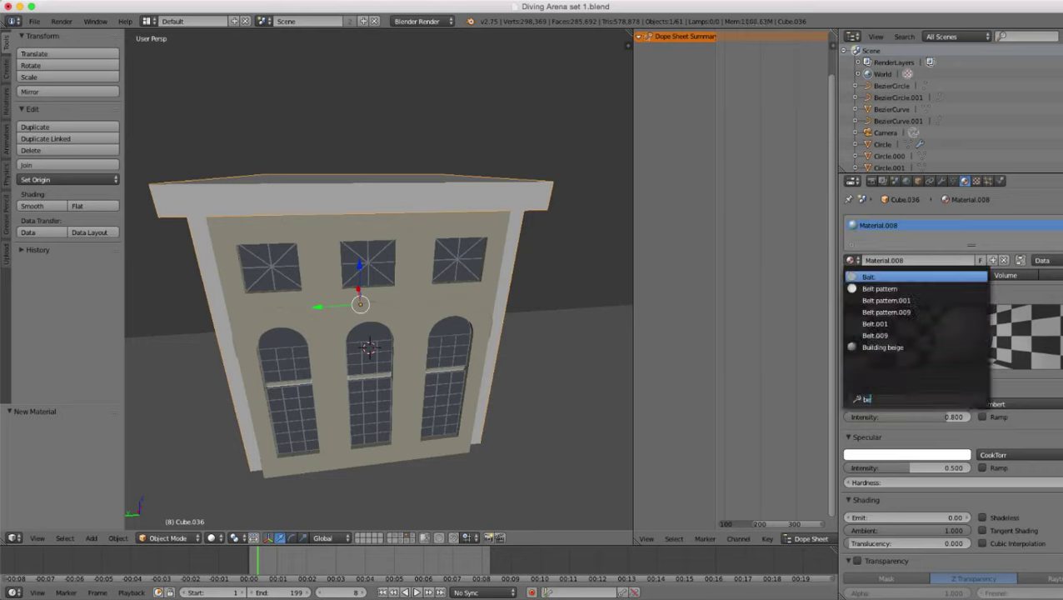
left_click(883, 348)
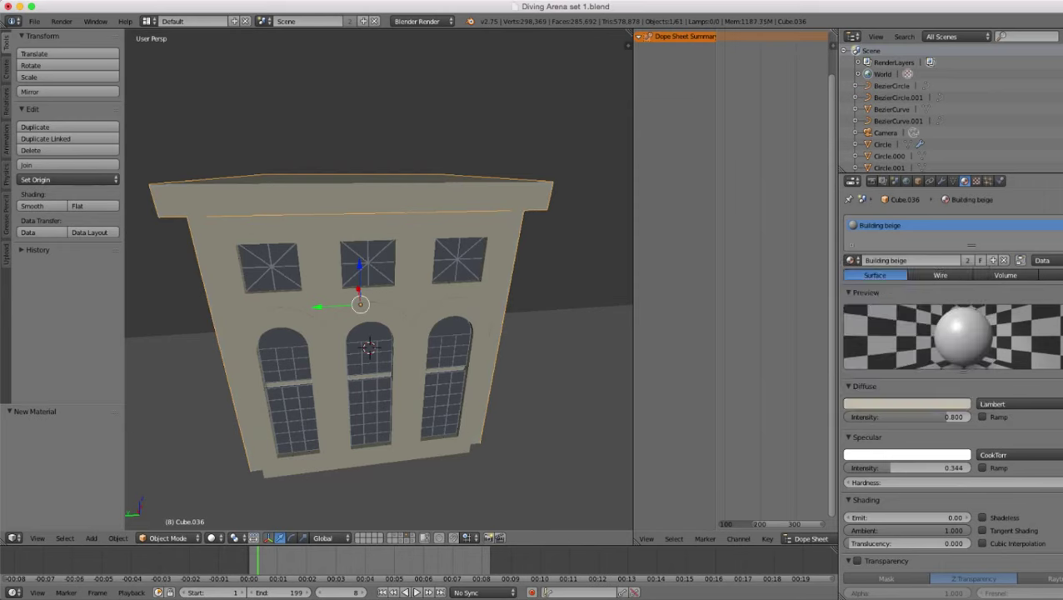
- Extrude the block's top face about 0.82 units up along Z and scale it to 0.7 for a sloped roof
scroll(380, 304, "down", 4)
middle_click_drag(379, 304, 417, 329)
scroll(396, 327, "up", 4)
key("Tab")
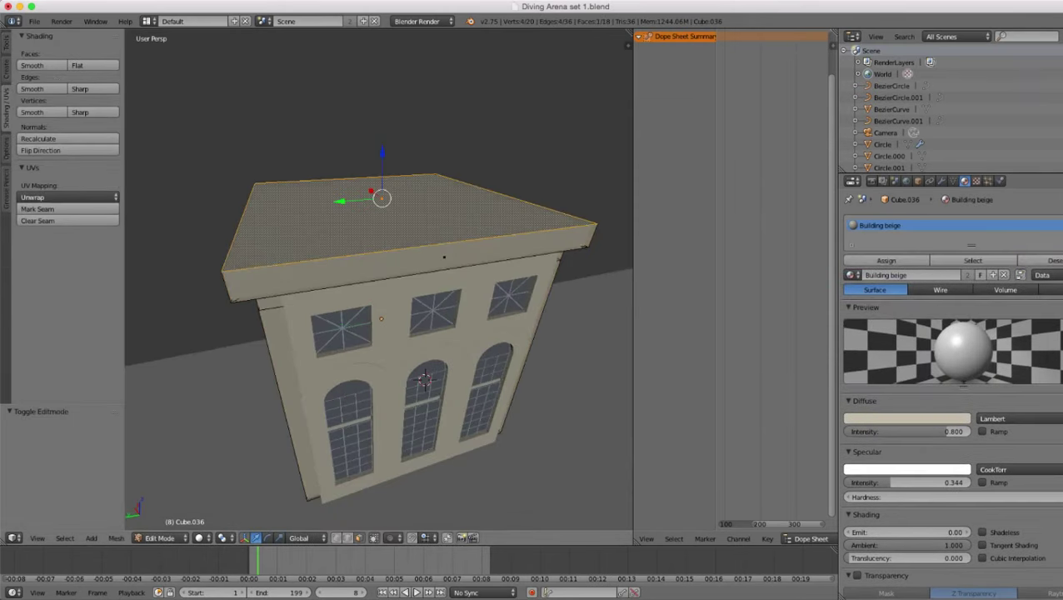
key("e")
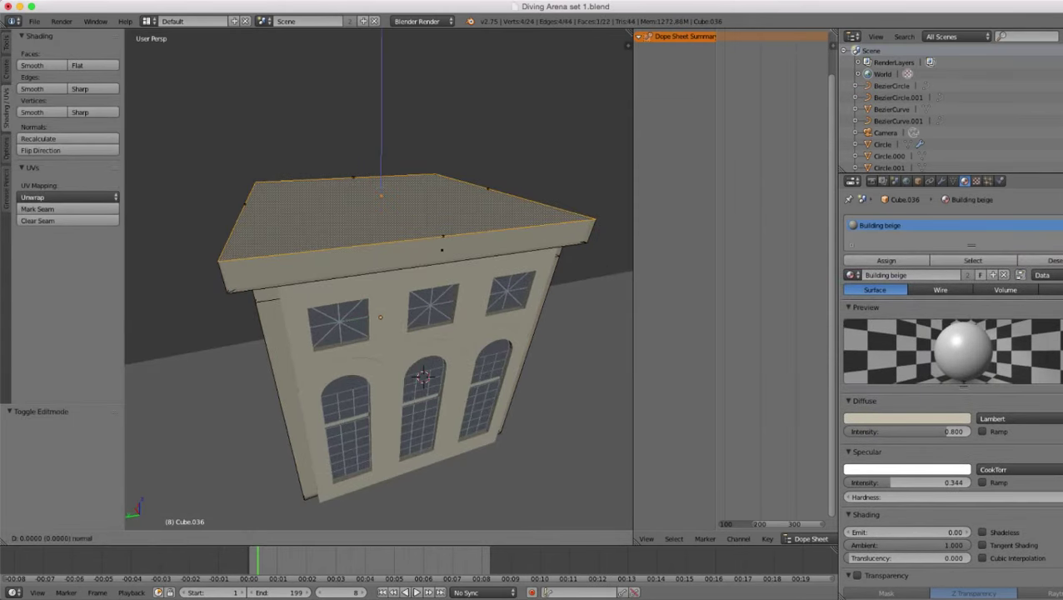
key("z")
key("z")
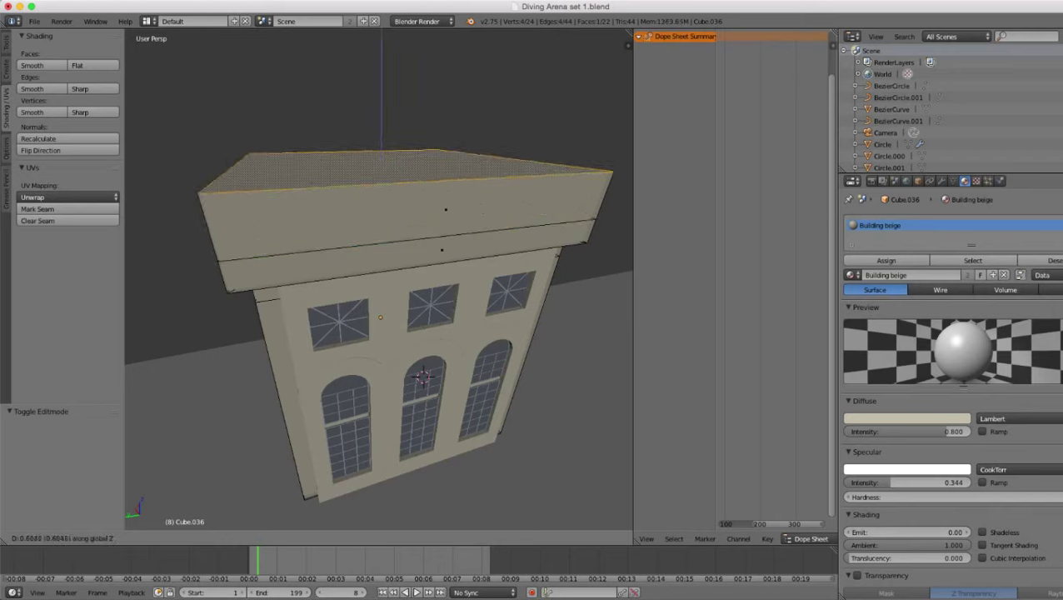
left_click(589, 336)
key("s")
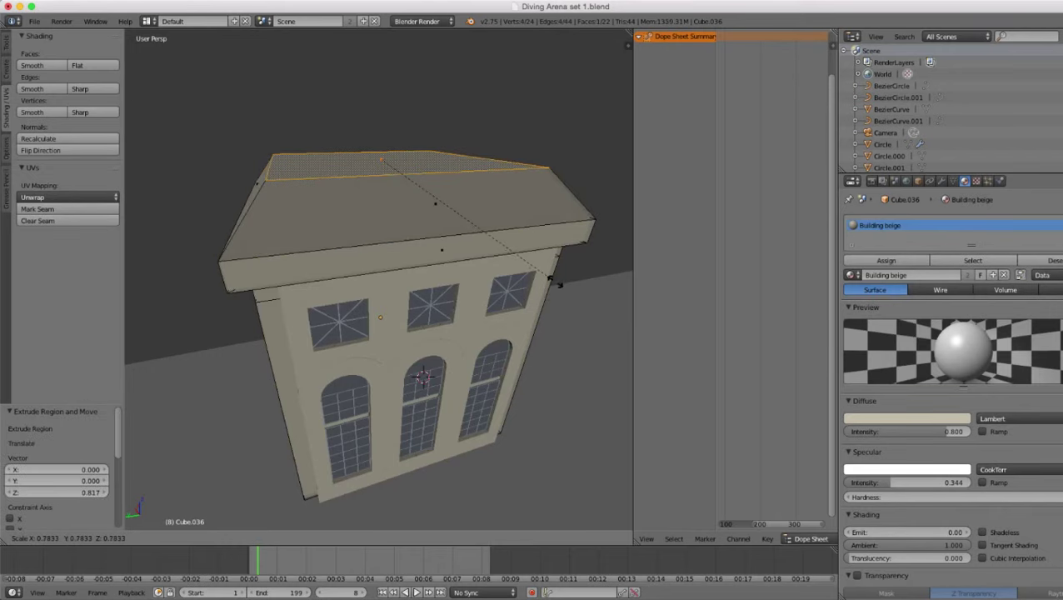
left_click(544, 264)
- Inset the roof's top face with an in-place extrusion scaled to about 0.88, and sink the inner face about 0.24 units
key("e")
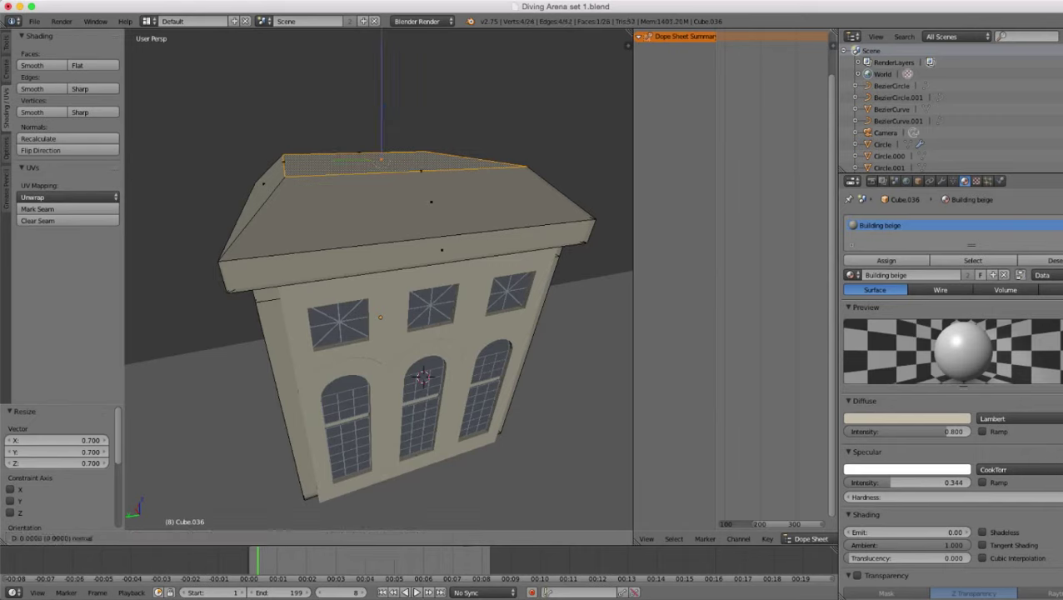
left_click(563, 293)
key("s")
left_click(541, 277)
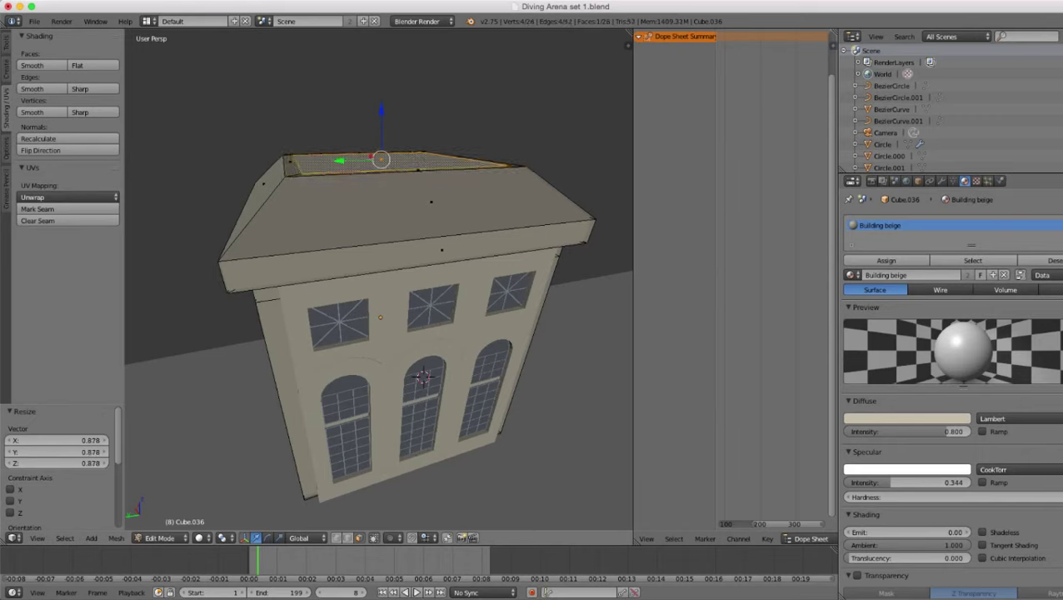
key("e")
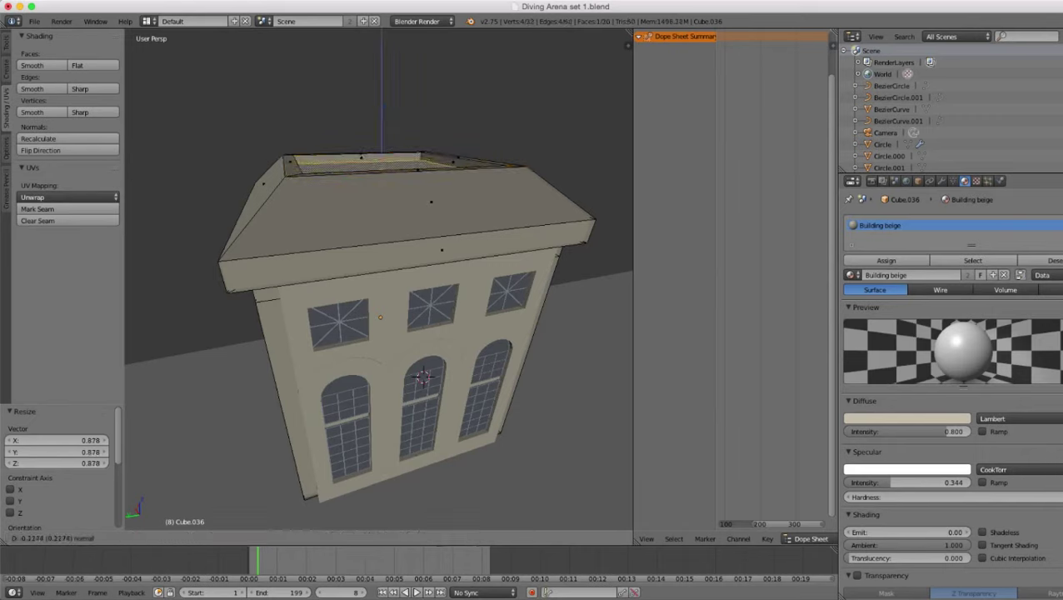
key("Return")
key("Tab")
- Select all faces of the block's roof and cornice, including the rim and the recessed top, in Edit Mode
scroll(379, 283, "down", 4)
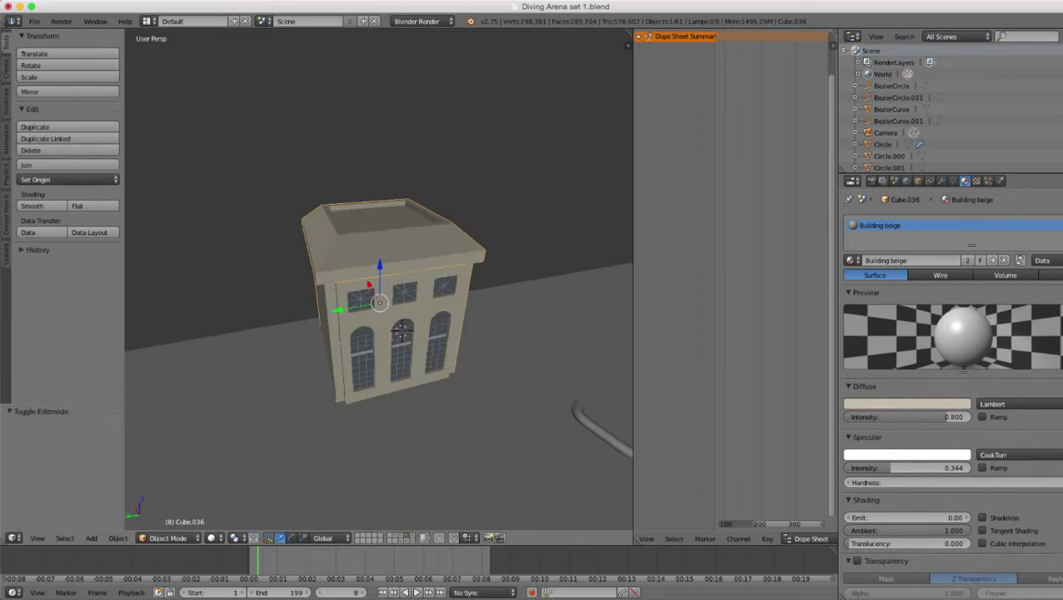
scroll(379, 317, "up", 4)
middle_click_drag(379, 283, 421, 317)
key("Tab")
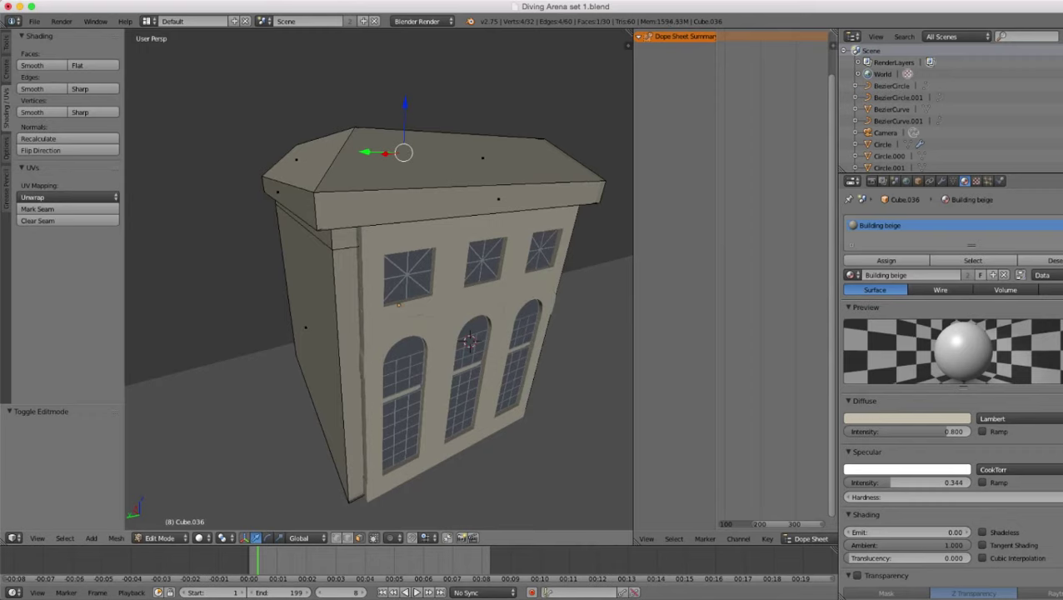
right_click(316, 210, "alt")
right_click(333, 161, "alt+shift")
middle_click_drag(350, 192, 330, 260)
right_click(313, 128, "alt+shift")
right_click(306, 391, "alt+shift")
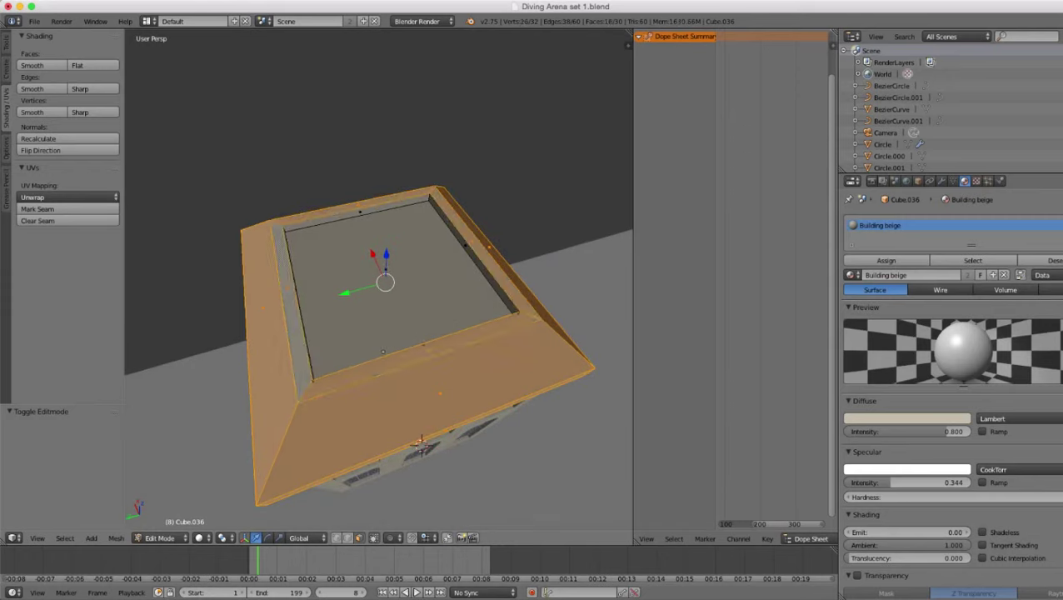
middle_click_drag(306, 391, 309, 353)
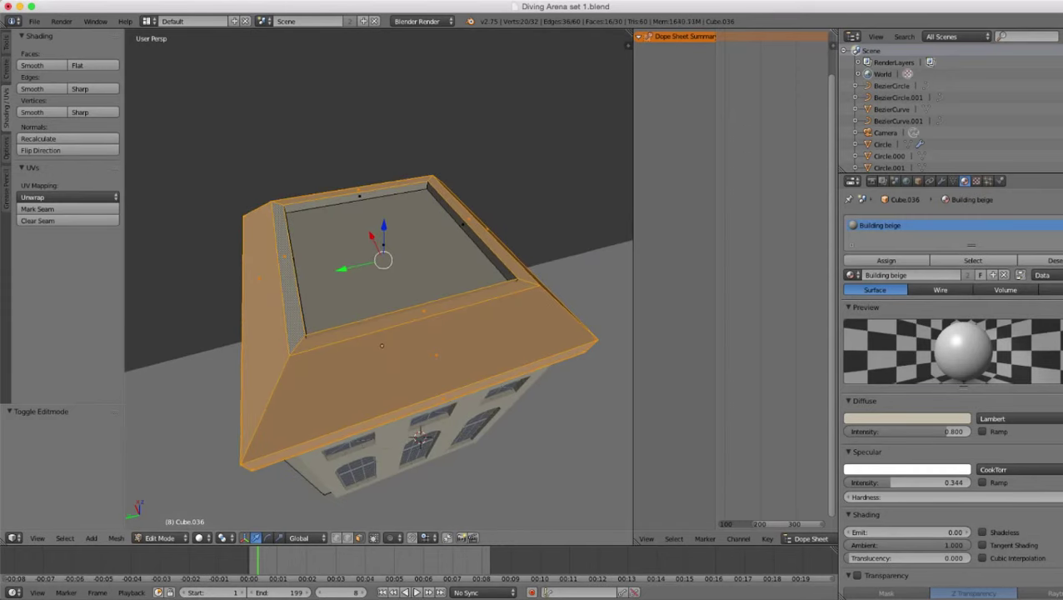
key("ctrl+KP_Add")
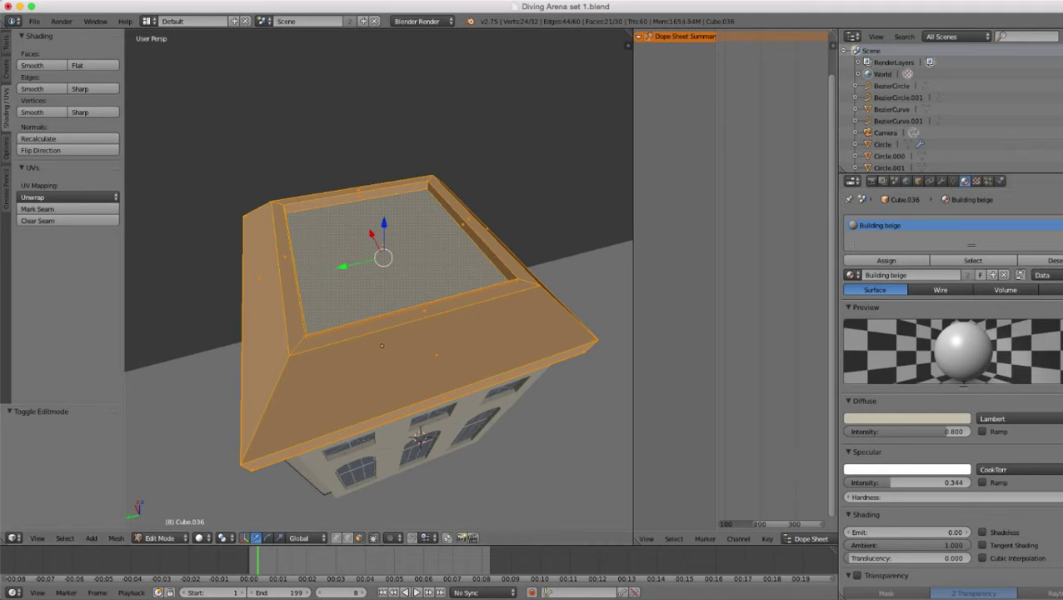
- Add a second material slot, assign it to the selected roof faces and give it a new dusky-red material with V 0.460
left_click(1062, 226)
left_click(886, 285)
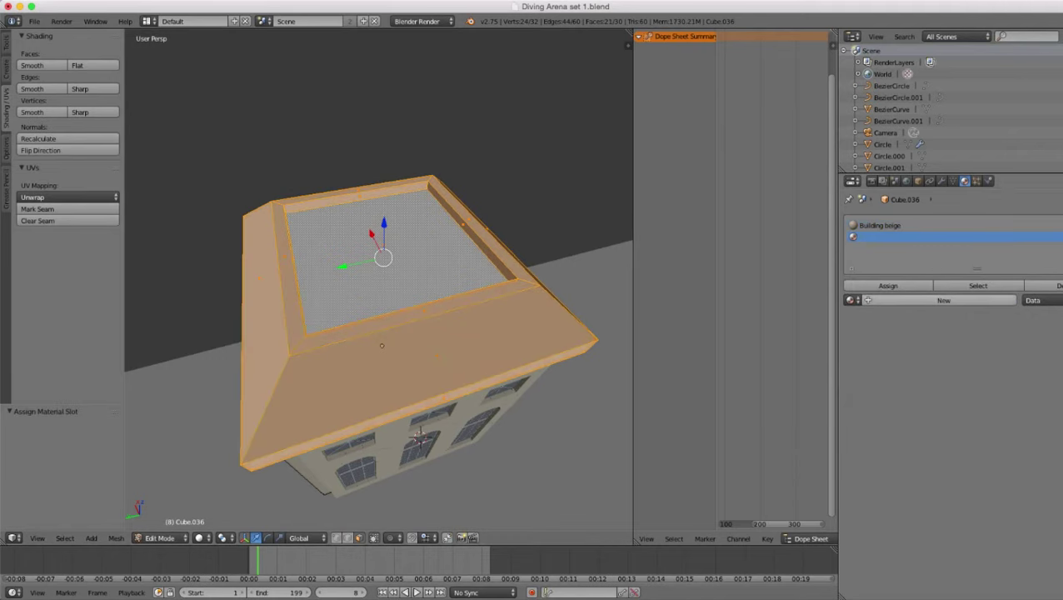
left_click(936, 300)
left_click(907, 445)
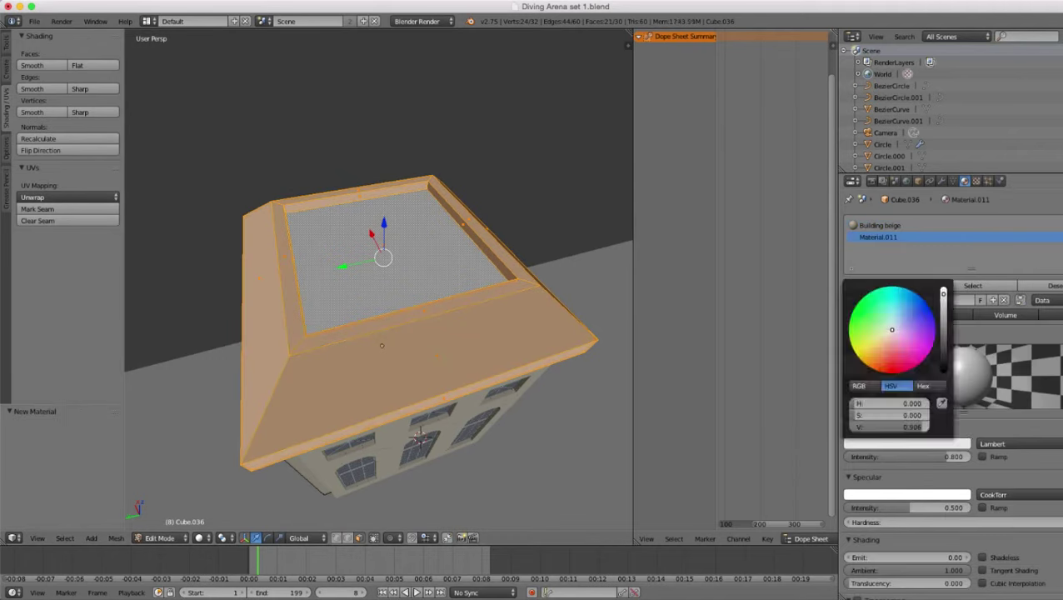
mouse_move(944, 294)
left_mouse_down()
mouse_move(944, 333)
mouse_move(895, 339)
left_mouse_up()
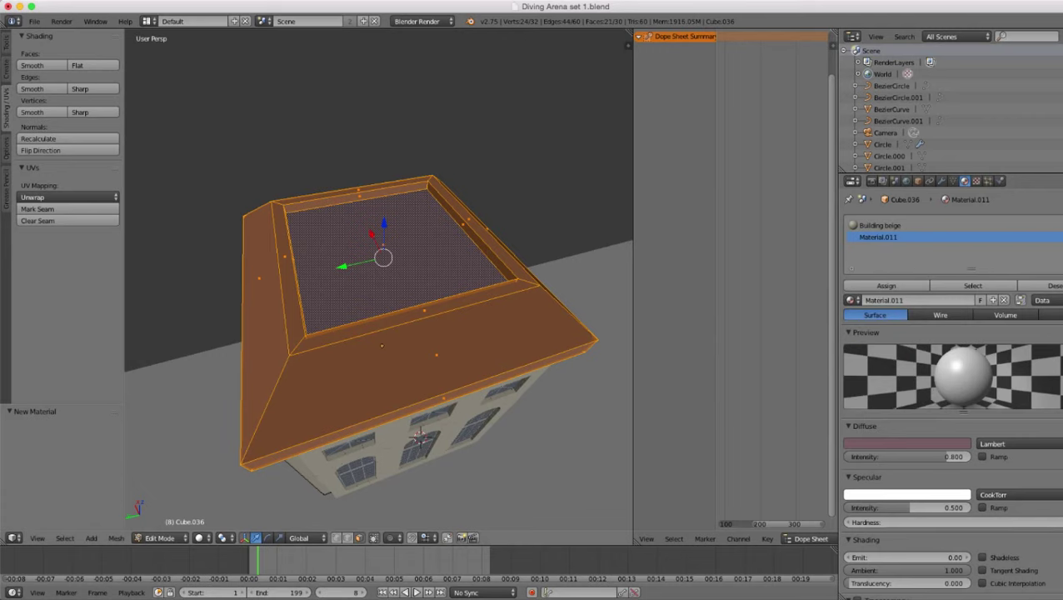
key("Tab")
- From the camera view, change the roof material's diffuse colour to a brown with H 0.089, S 0.252 and V 0.533
scroll(379, 279, "down", 7)
key("KP_0")
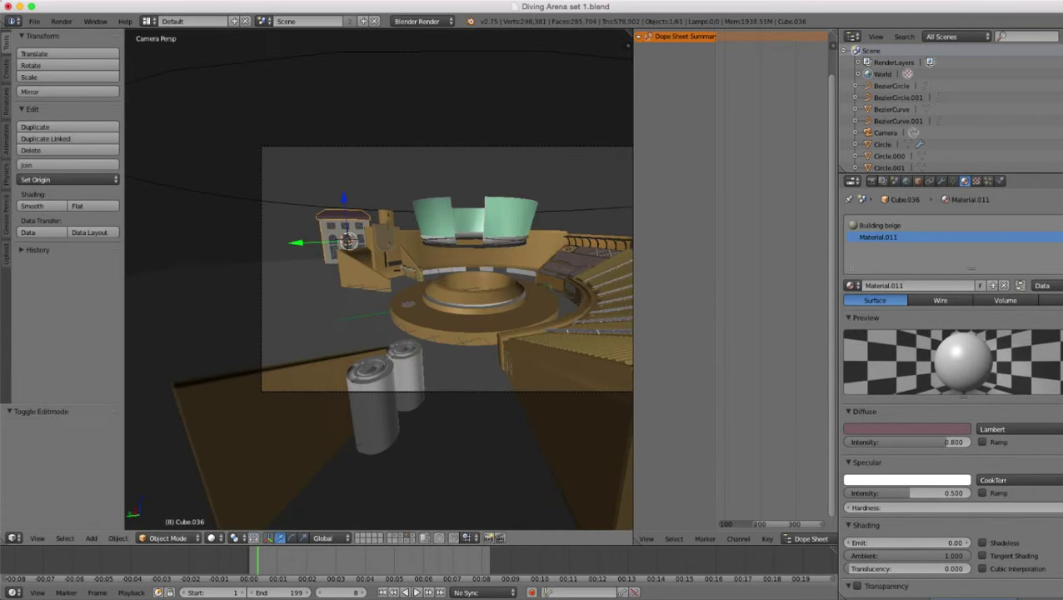
scroll(380, 279, "up", 3)
middle_click_drag(329, 213, 379, 279, "shift")
scroll(379, 280, "up", 5)
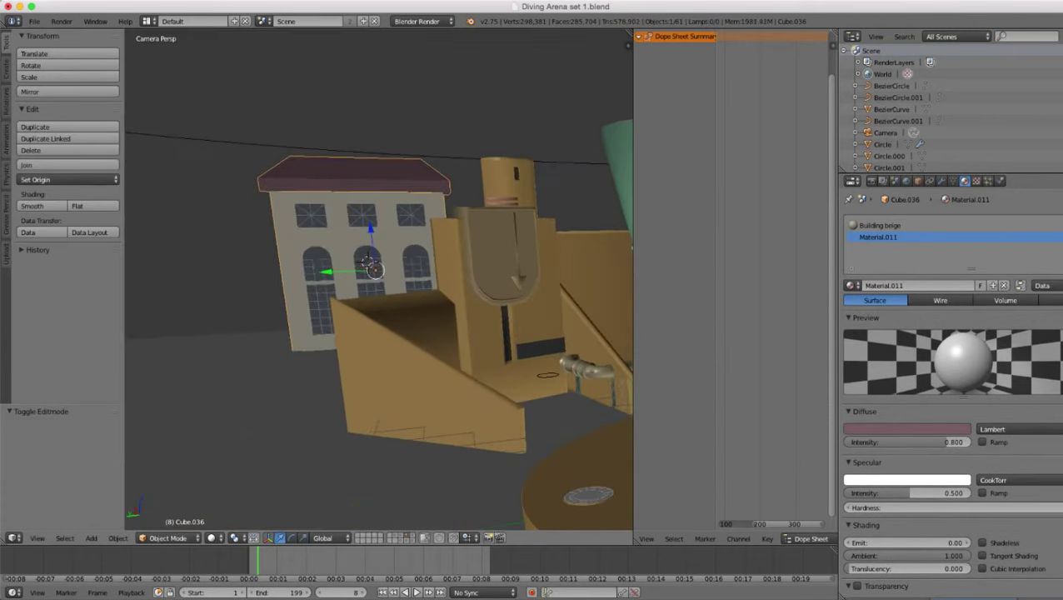
left_click(907, 429)
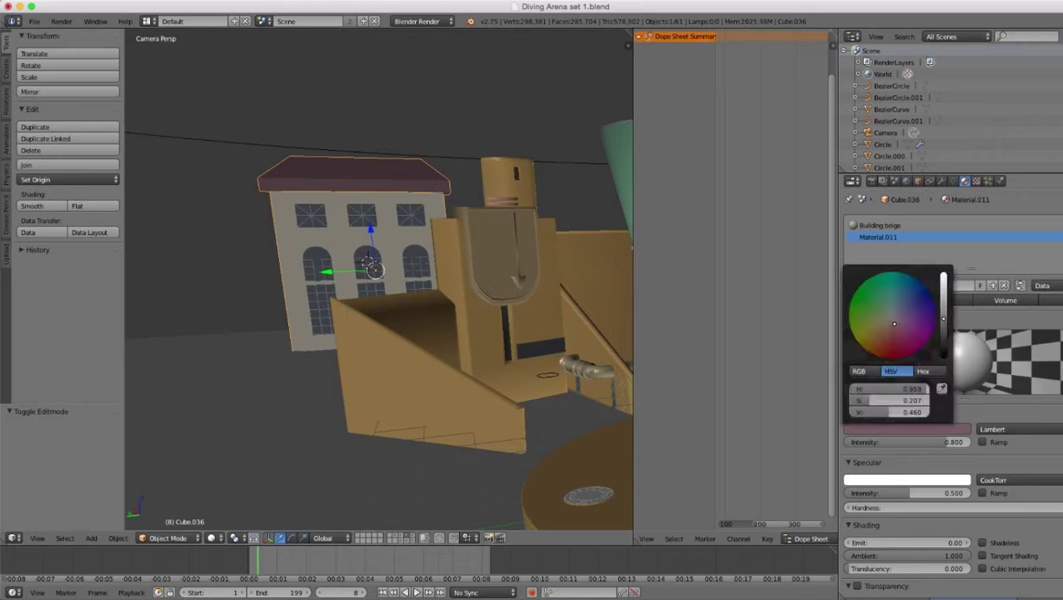
left_click_drag(894, 324, 888, 326)
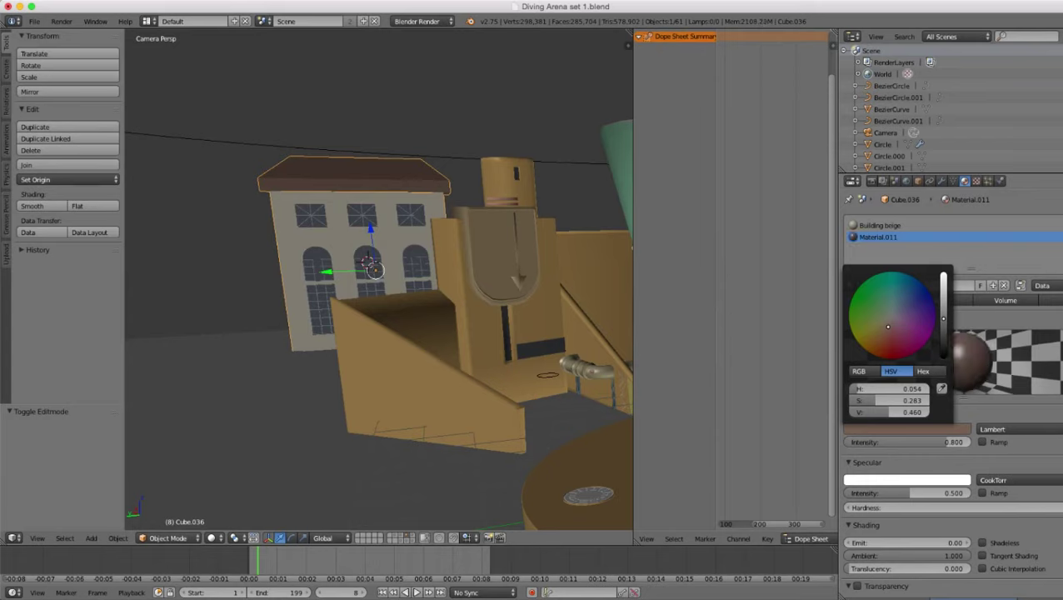
left_click_drag(888, 327, 888, 321)
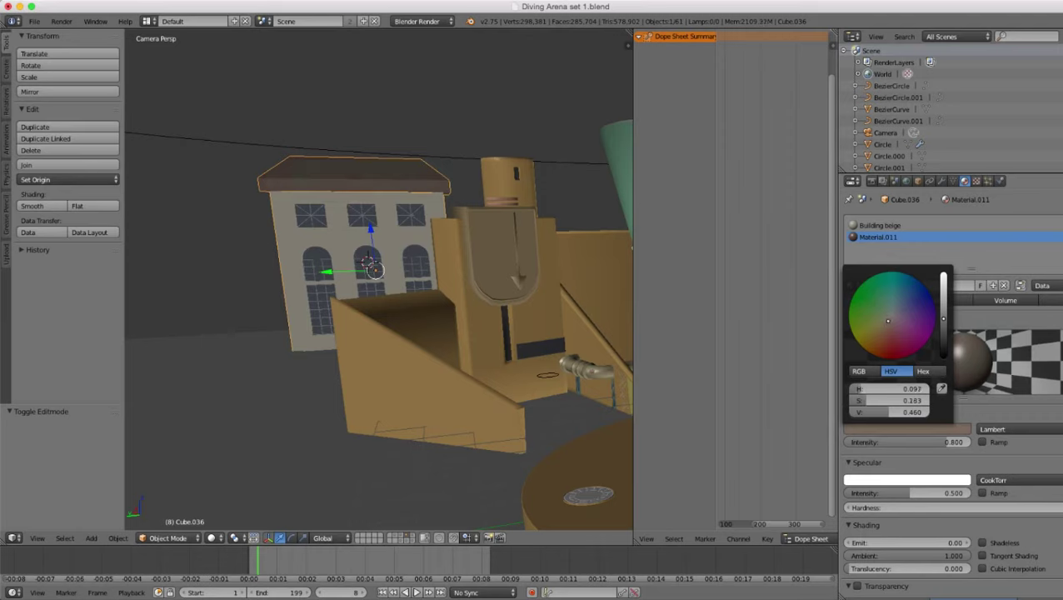
left_click_drag(887, 321, 944, 312)
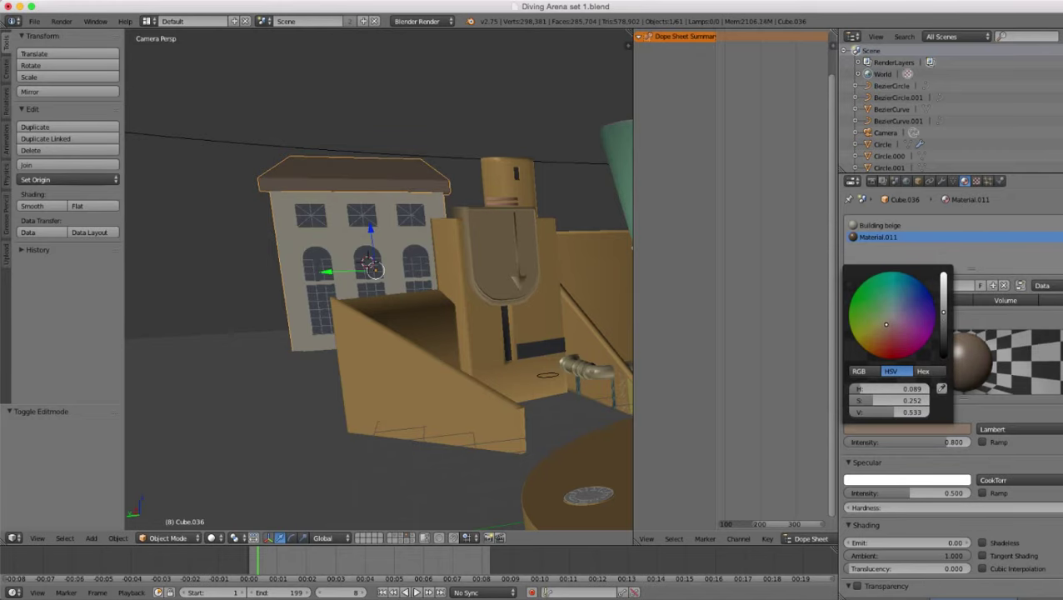
- Deselect everything and examine the building with its brown roof through the camera view
scroll(379, 280, "down", 2)
key("a")
scroll(379, 280, "down", 3)
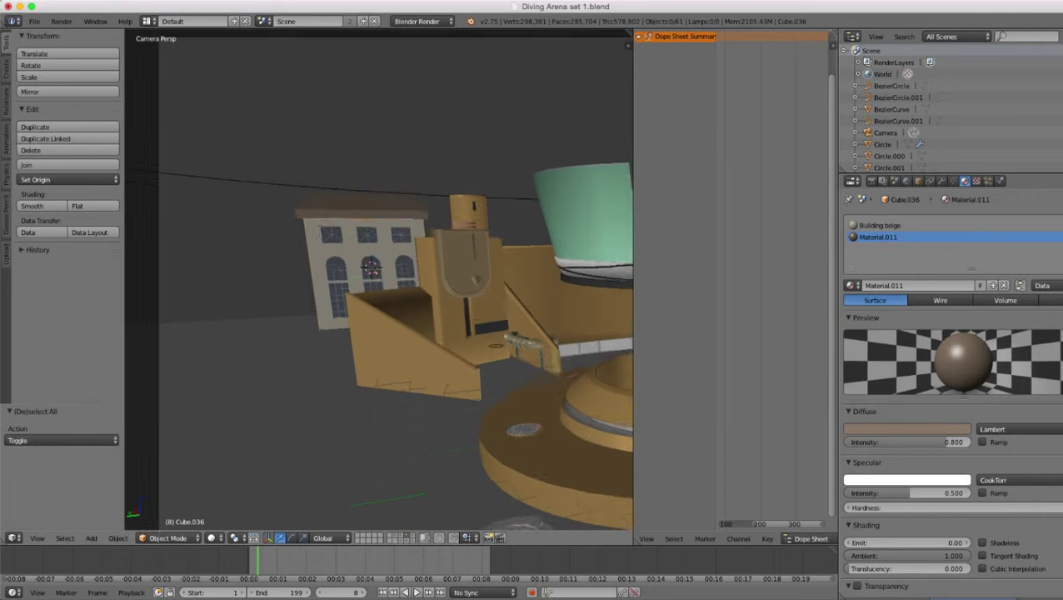
middle_click_drag(379, 280, 371, 320, "shift")
scroll(371, 320, "up", 5)
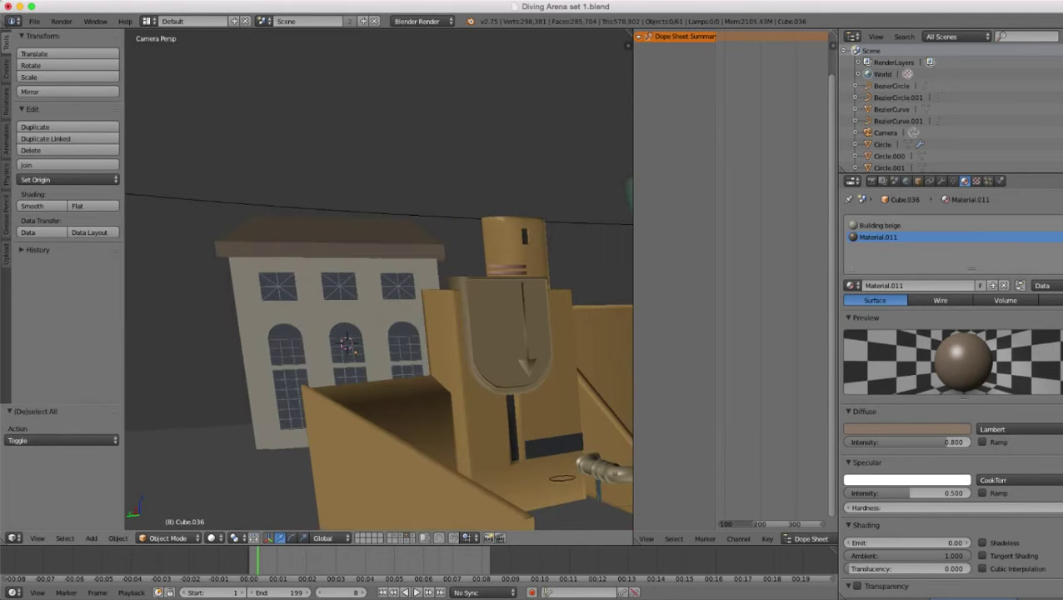
scroll(379, 280, "up", 4)
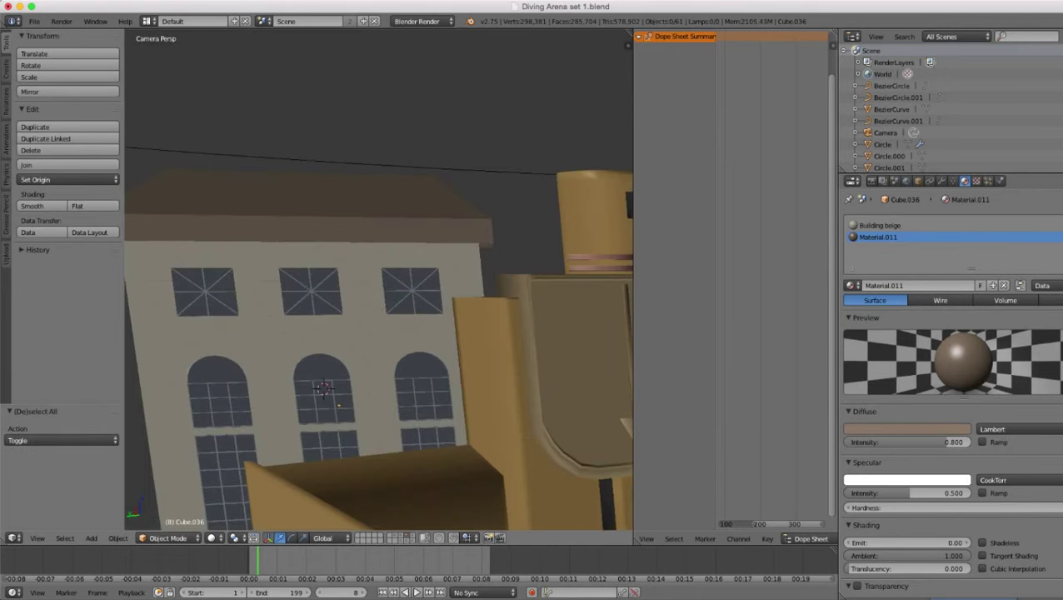
- Select the roofed block behind the facade and add a Subdivision Surface modifier to it
right_click(325, 229)
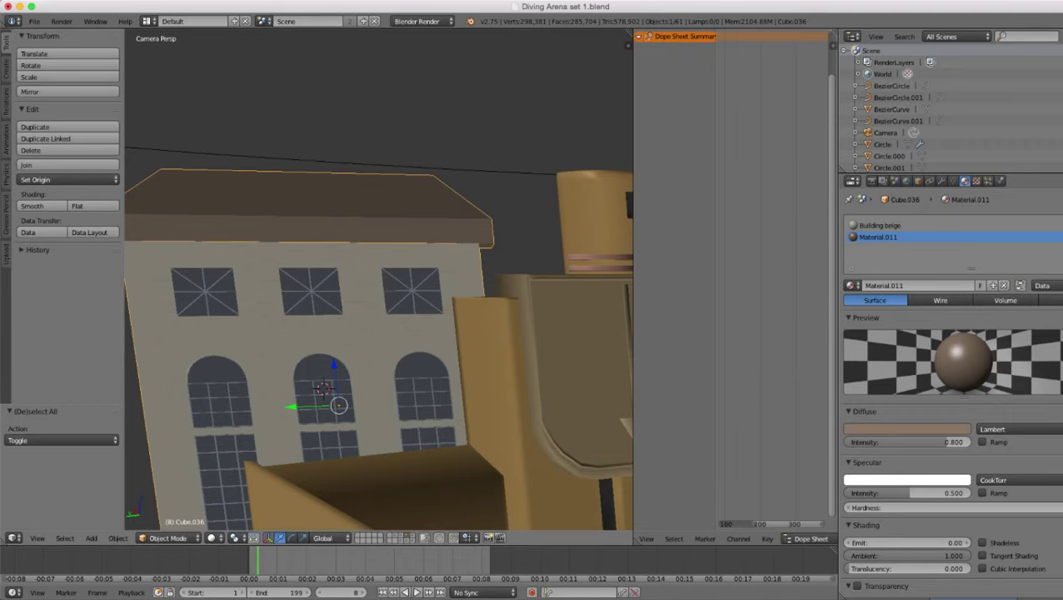
scroll(379, 280, "down", 3)
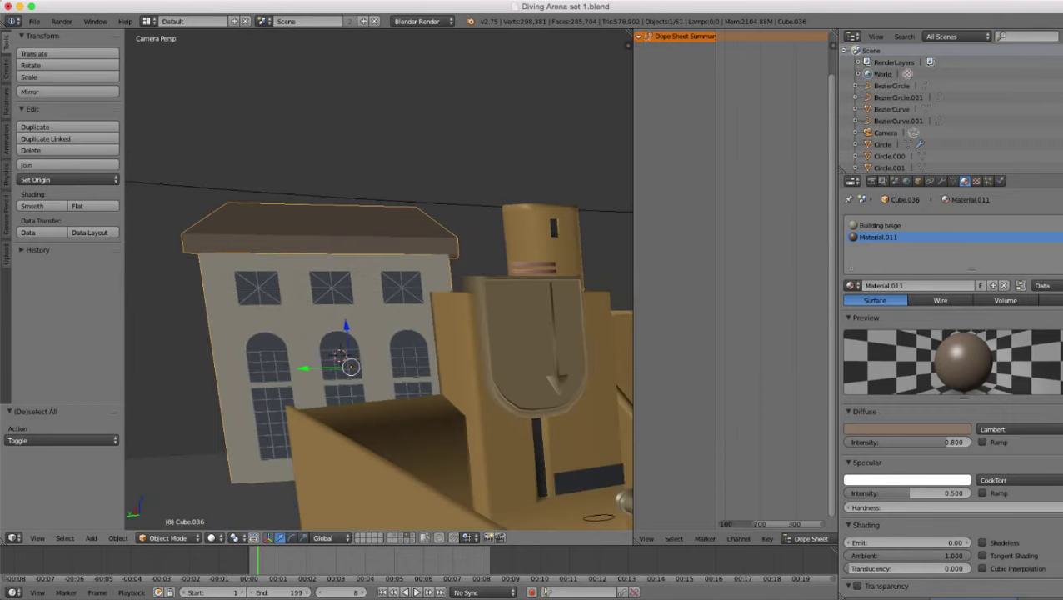
key("Tab")
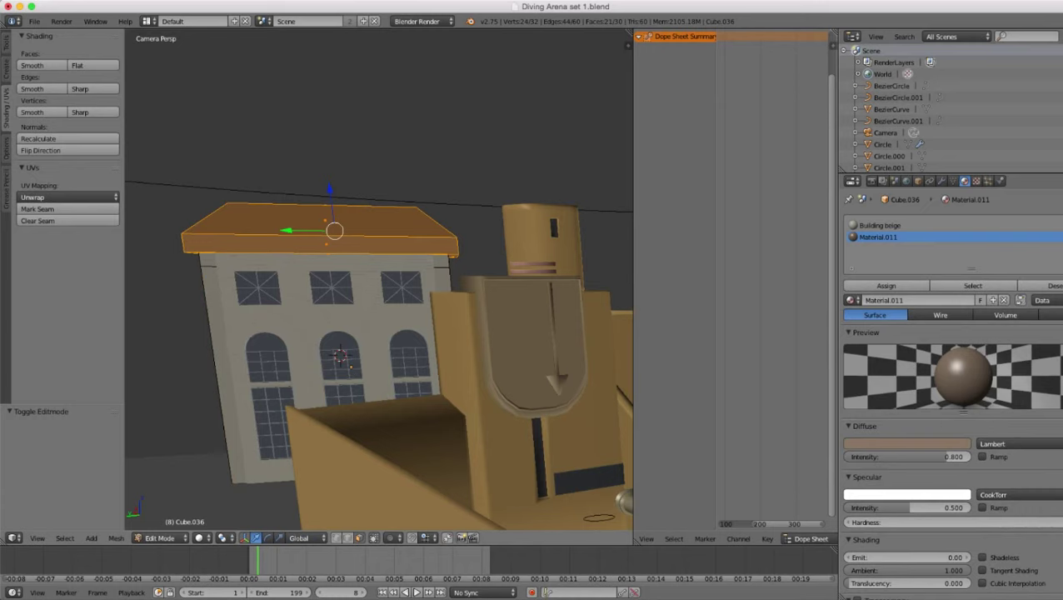
key("Tab")
left_click(942, 181)
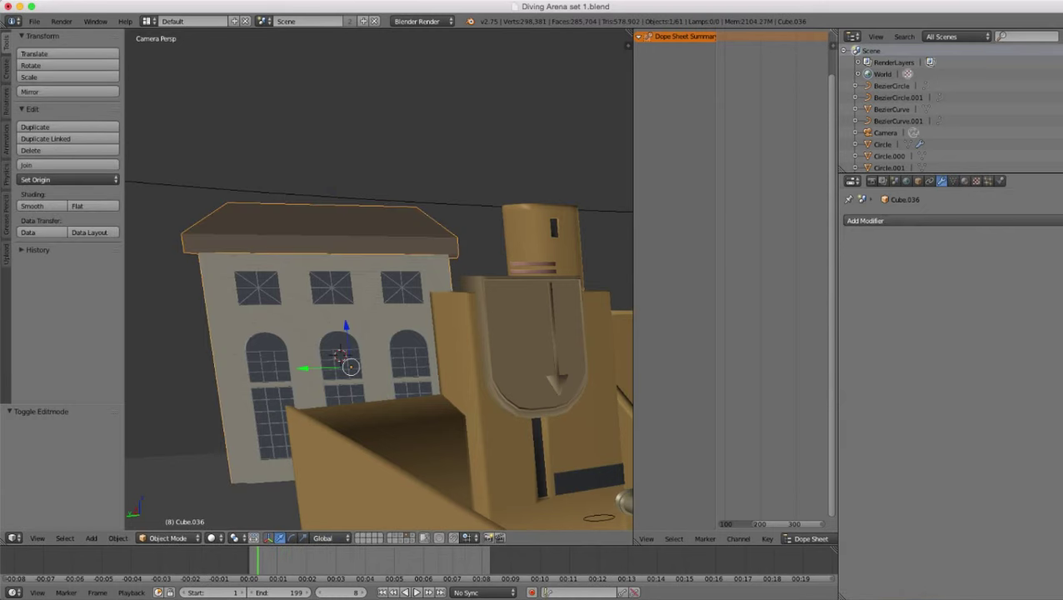
left_click(896, 221)
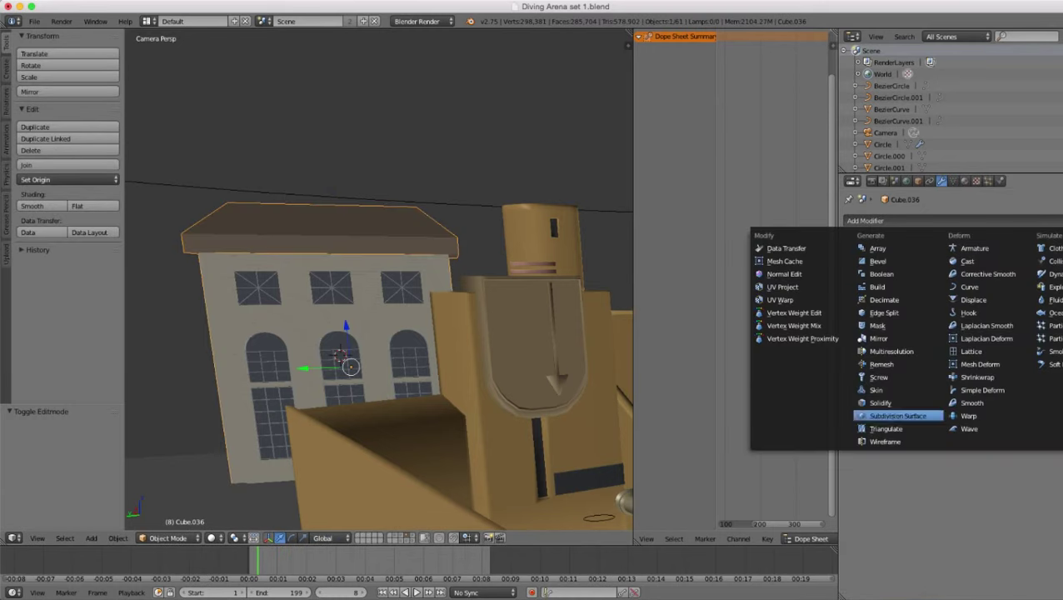
left_click(898, 415)
- Cut three vertical edge loops across the block's front, one in the middle and one centred in each half
key("Tab")
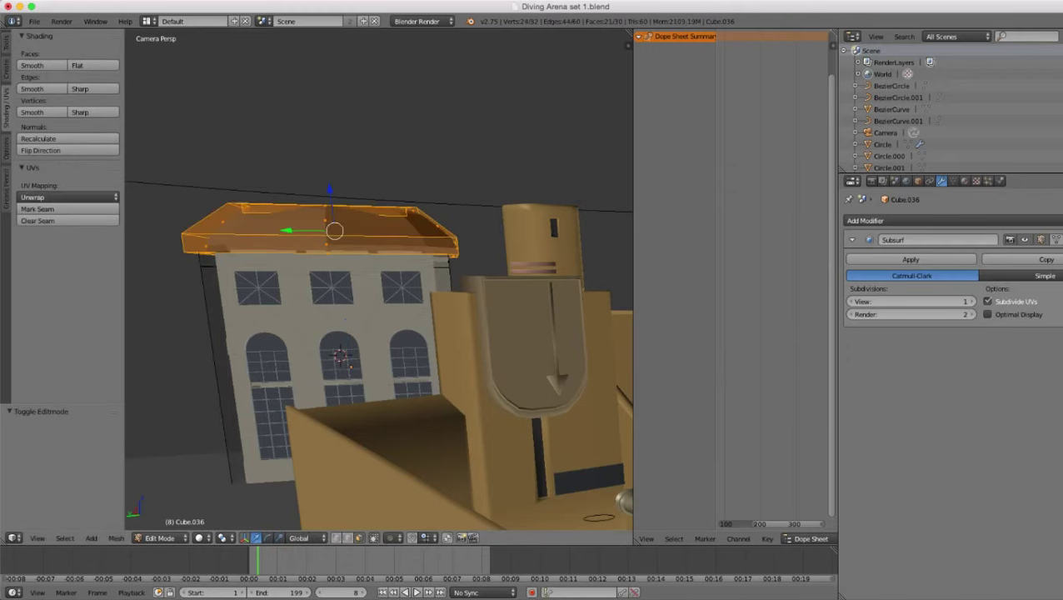
key("ctrl+r")
left_click(328, 236)
left_click(328, 237)
key("ctrl+r")
left_click(392, 240)
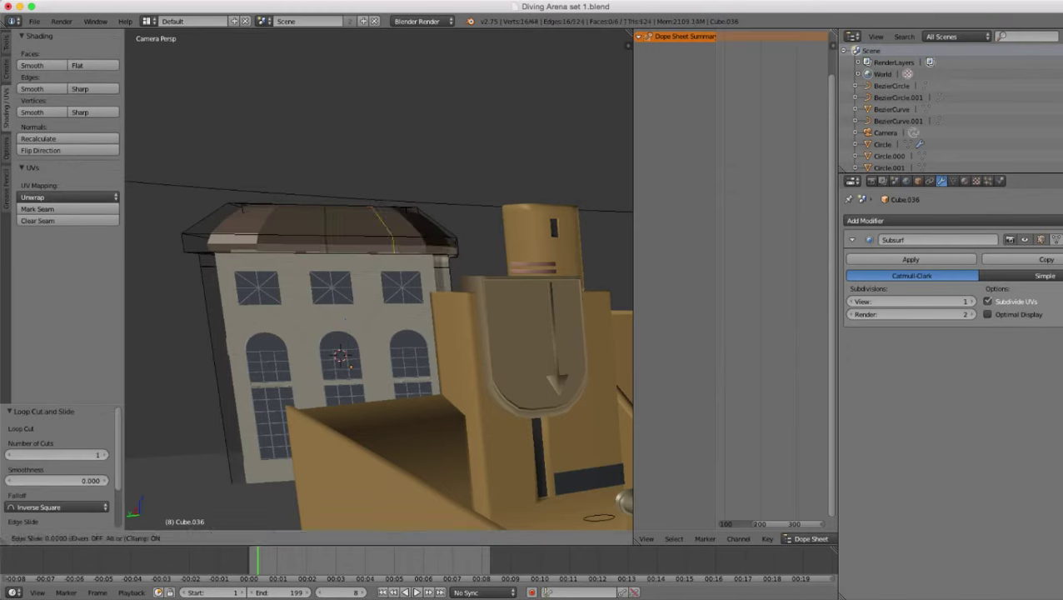
left_click(392, 240)
key("ctrl+r")
left_click(261, 237)
left_click(261, 237)
- Select the block's whole mesh and subdivide it with one cut
key("a")
key("a")
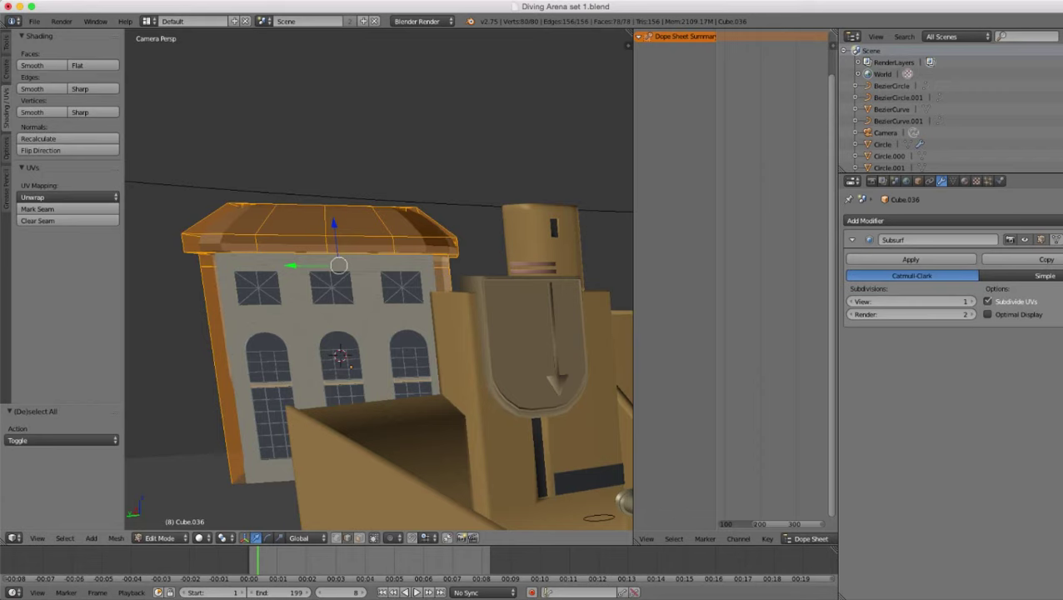
key("w")
left_click(346, 215)
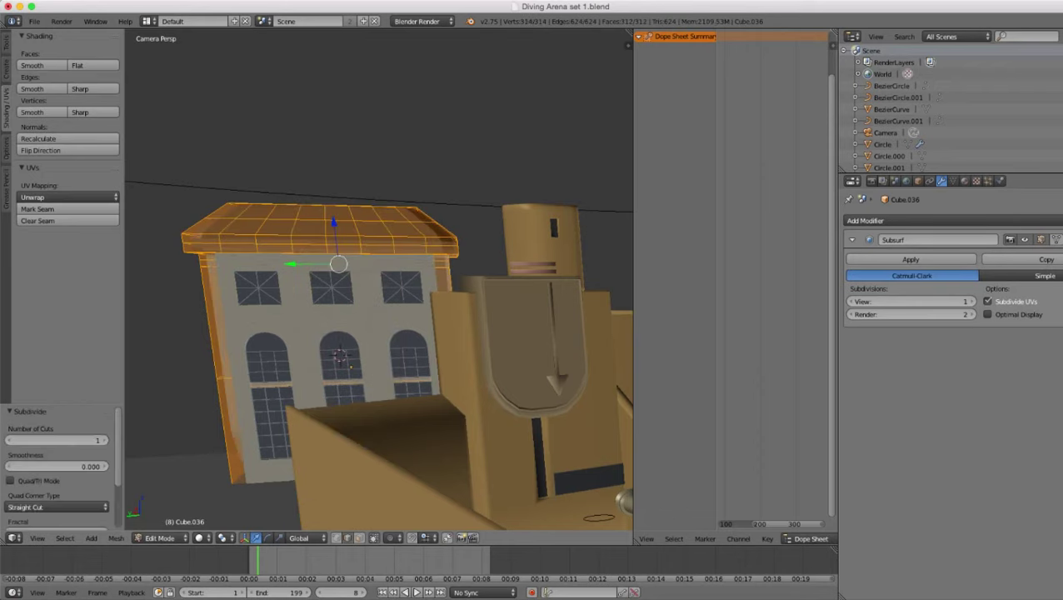
- Add a supporting edge loop close to each side end of the block, slid about 0.71 and 0.81 towards the corners
middle_click_drag(317, 246, 431, 297, "shift")
scroll(380, 288, "up", 4)
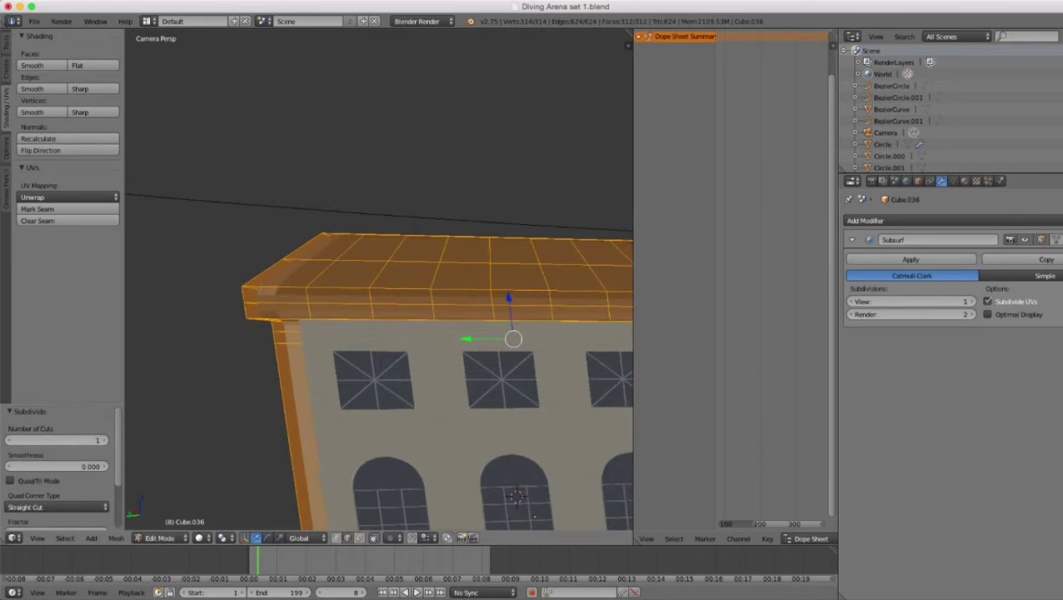
key("ctrl+r")
left_click(265, 285)
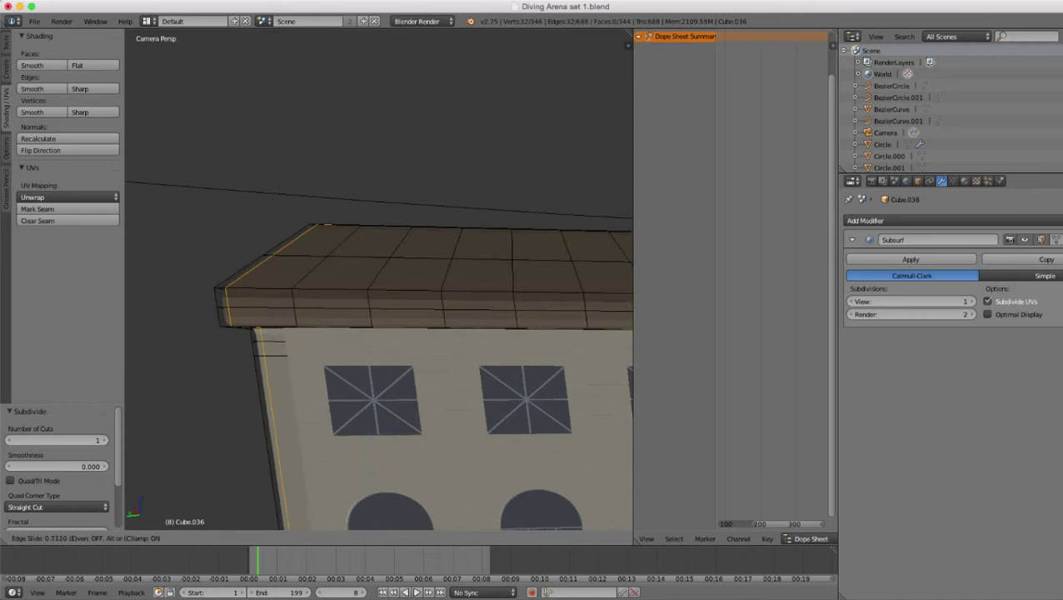
left_click(229, 285)
scroll(384, 237, "down", 3)
middle_click_drag(386, 222, 213, 216, "shift")
scroll(213, 216, "up", 4)
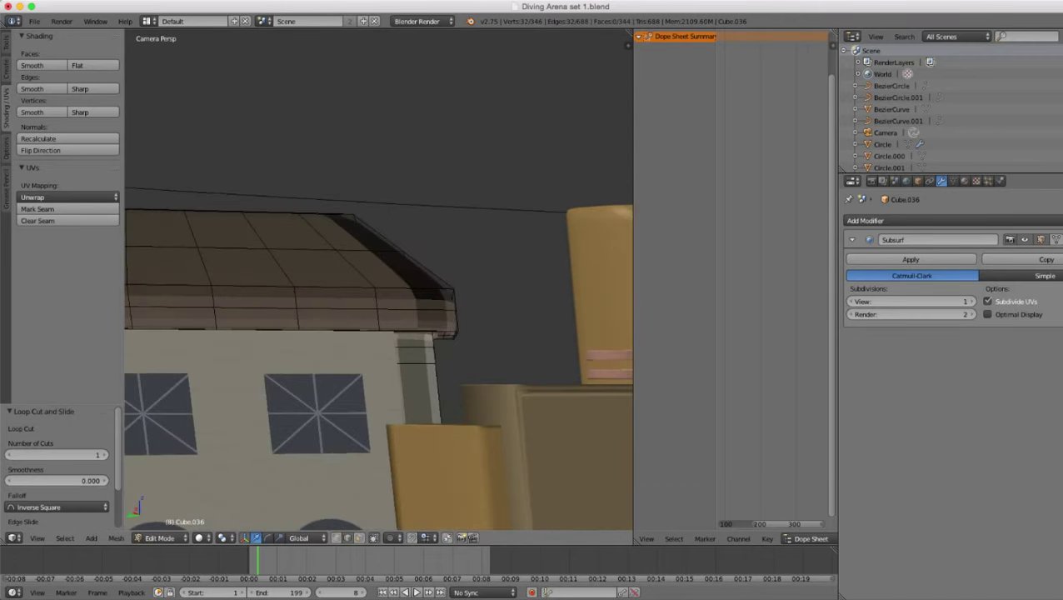
key("ctrl+r")
left_click(417, 289)
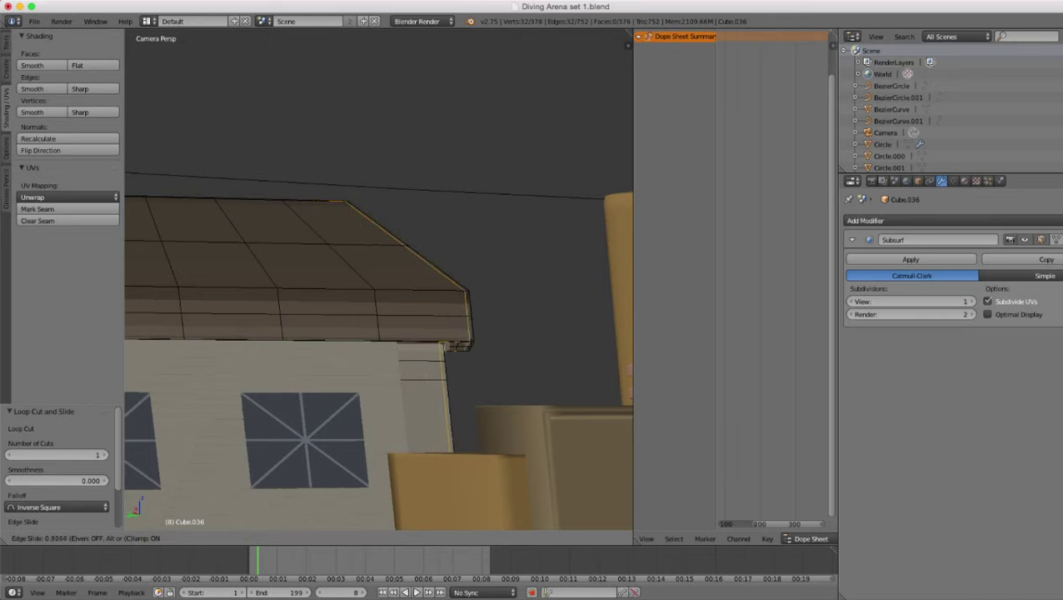
left_click(455, 289)
- Add horizontal supporting edge loops around the cornice, one just below its upper edge and one just above its lower edge
scroll(450, 291, "down", 1)
key("ctrl+r")
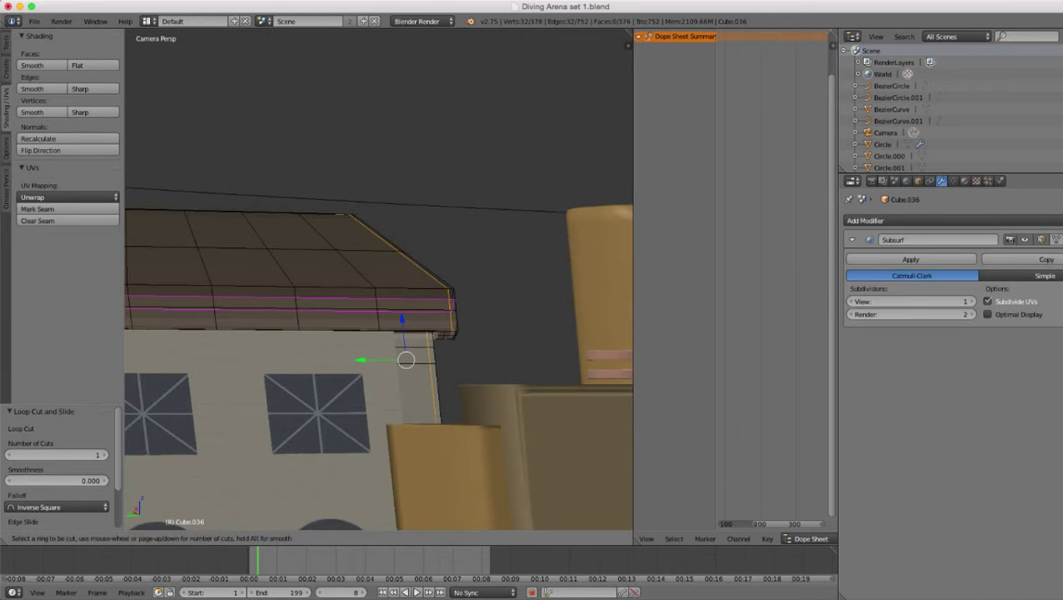
left_click(380, 302)
left_click(380, 290)
scroll(380, 290, "up", 3)
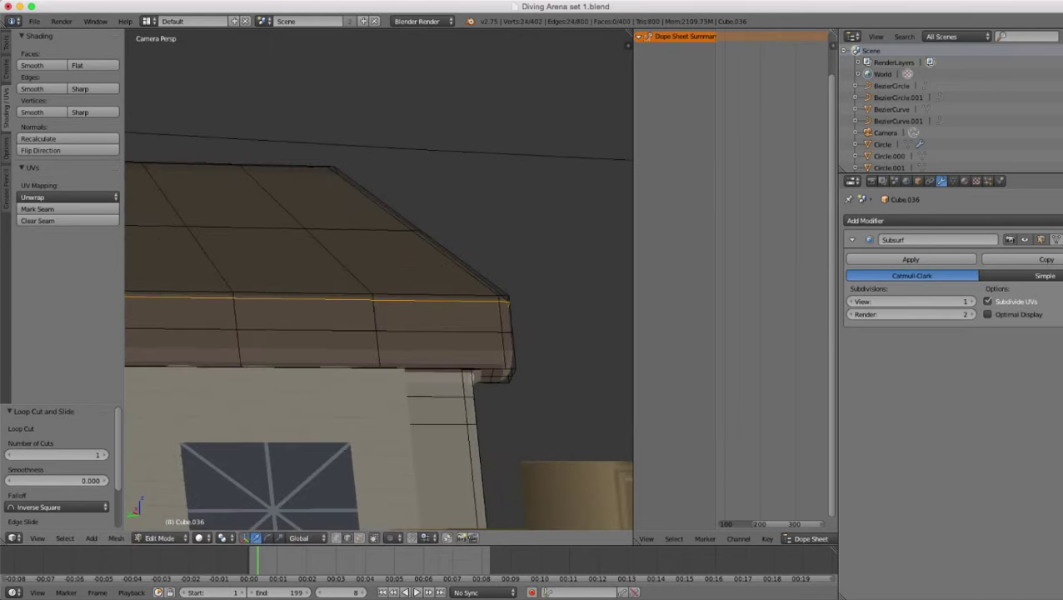
key("ctrl+r")
left_click(379, 350)
left_click(379, 362)
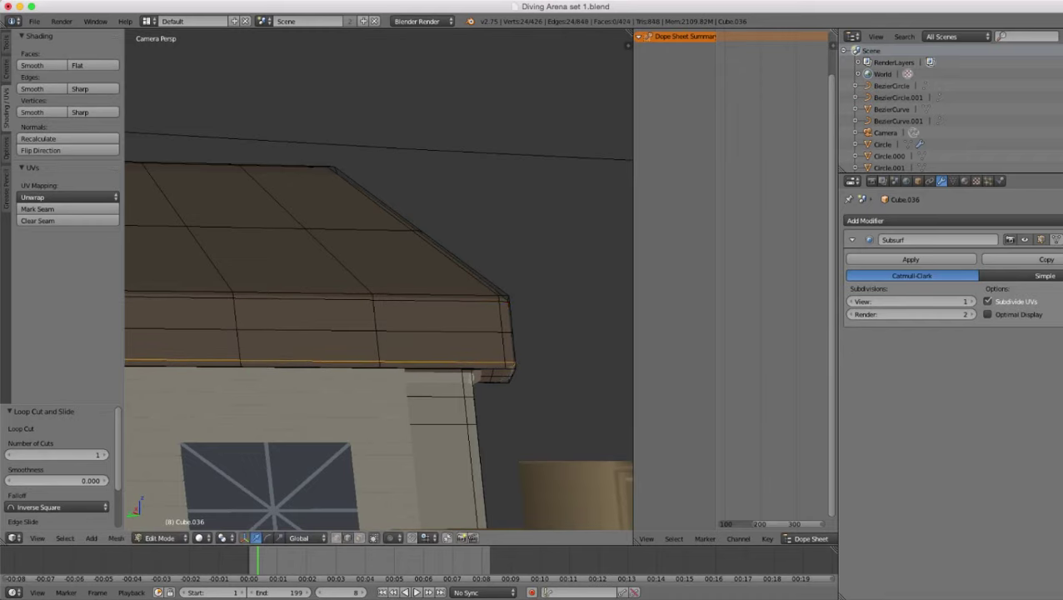
- Add a supporting edge loop around the underside of the block's cornice, slid about 0.70 towards its outer edge
scroll(379, 362, "up", 1)
middle_click_drag(517, 375, 379, 297, "shift")
scroll(378, 297, "up", 4)
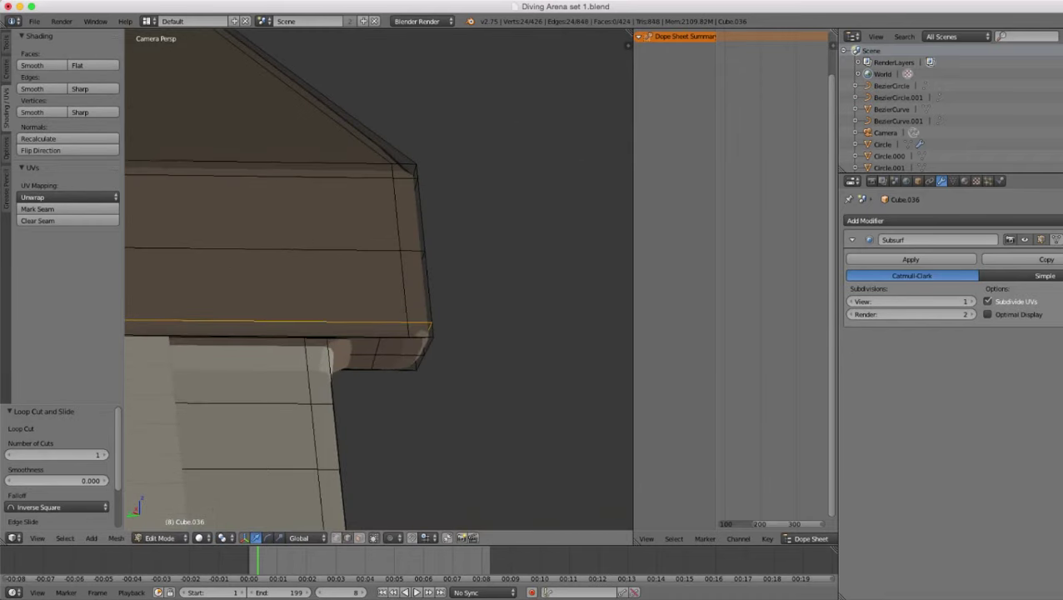
key("ctrl+r")
left_click(394, 353)
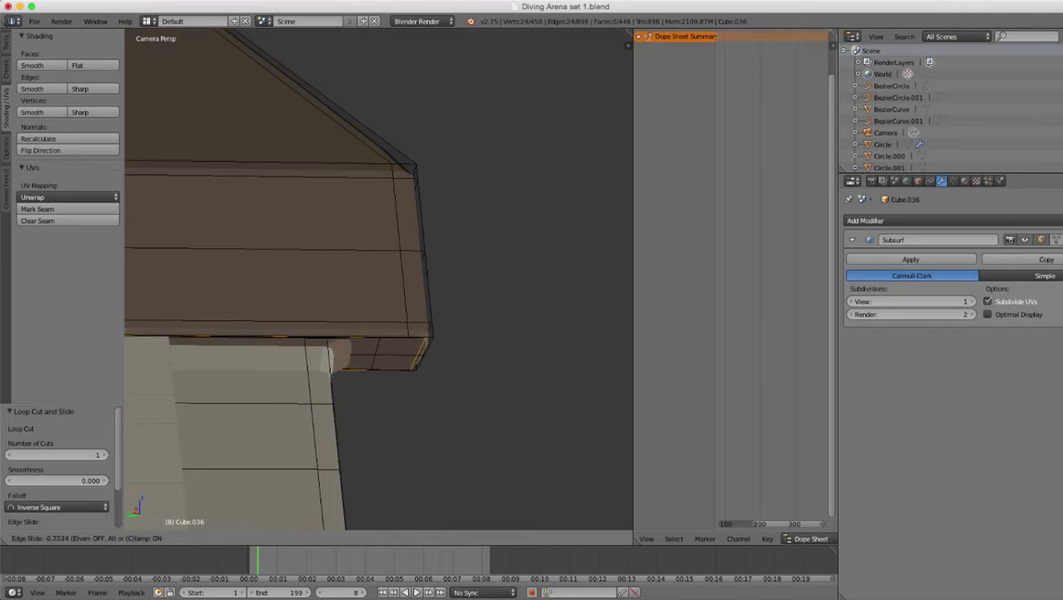
left_click(390, 360)
scroll(390, 360, "down", 5)
middle_click_drag(390, 360, 583, 423, "shift")
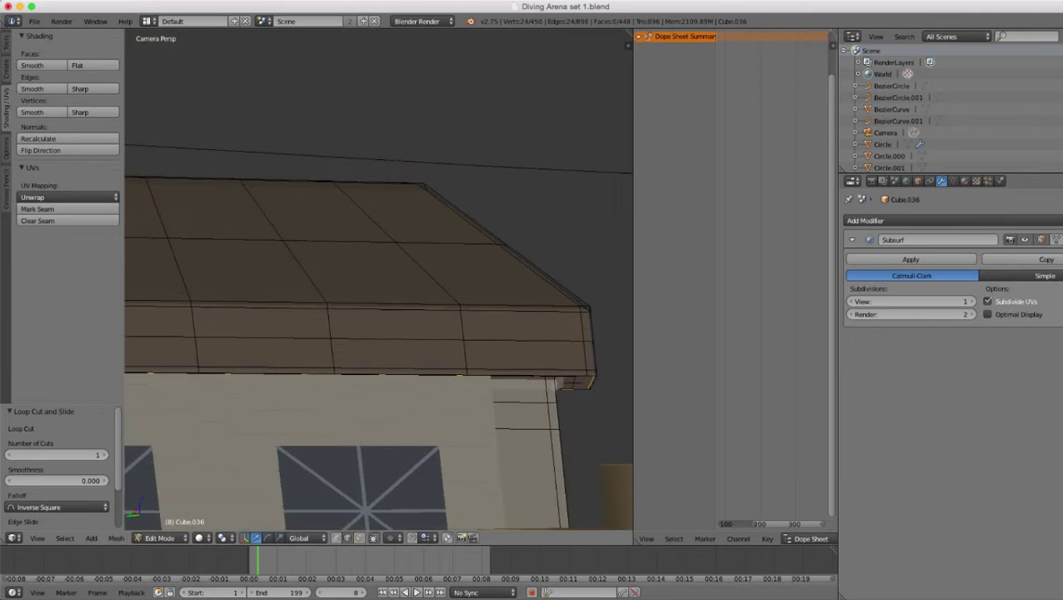
- Add a horizontal supporting edge loop across the roof slope, slid close to the roof's upper edge
scroll(379, 280, "down", 3)
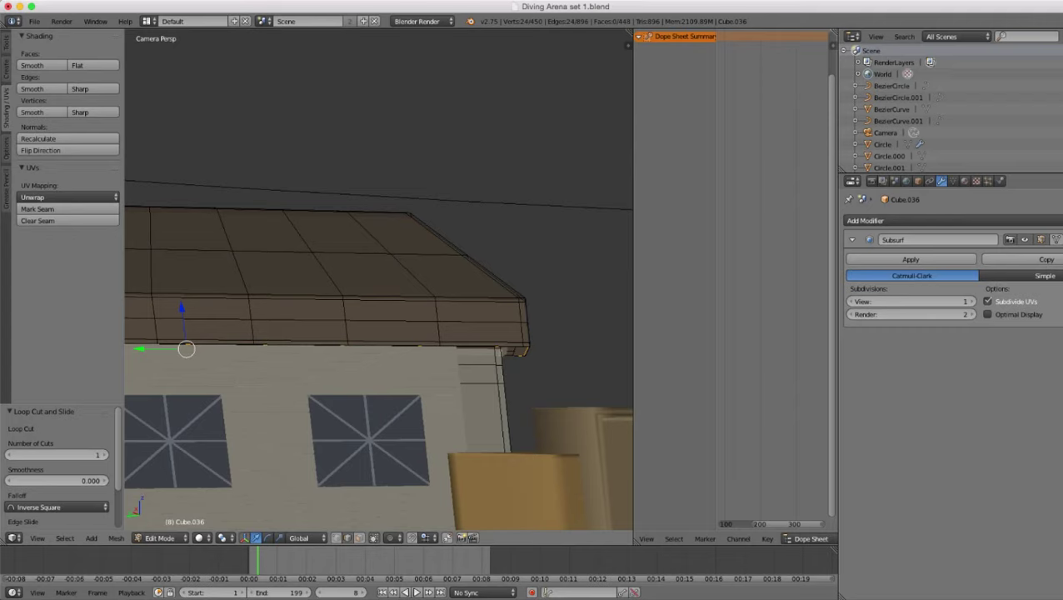
key("ctrl+r")
left_click(308, 232)
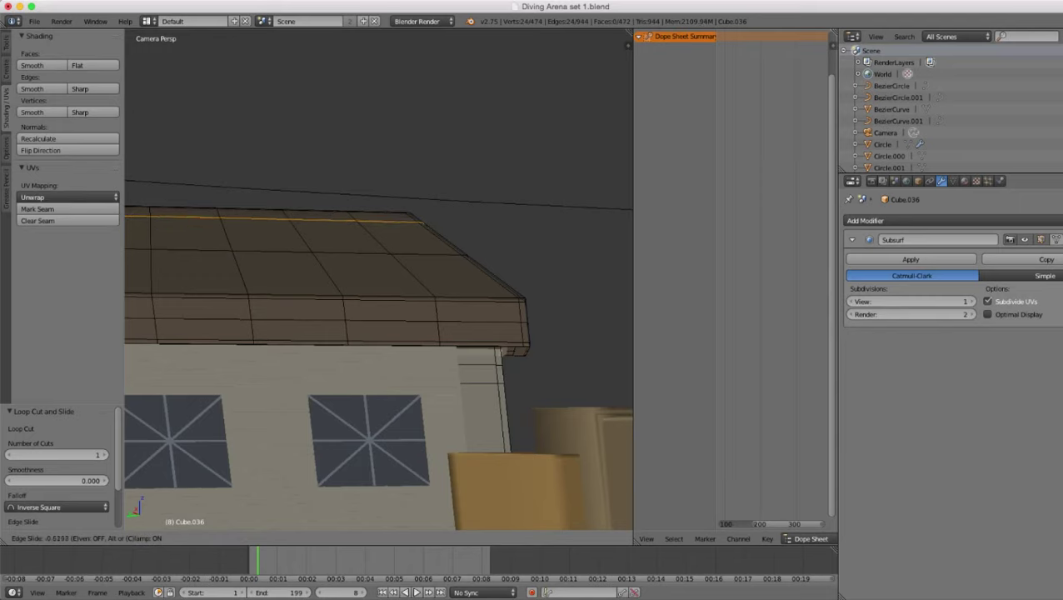
left_click(305, 218)
- Leave mesh editing, apply smooth shading to the block and check its surface
key("Tab")
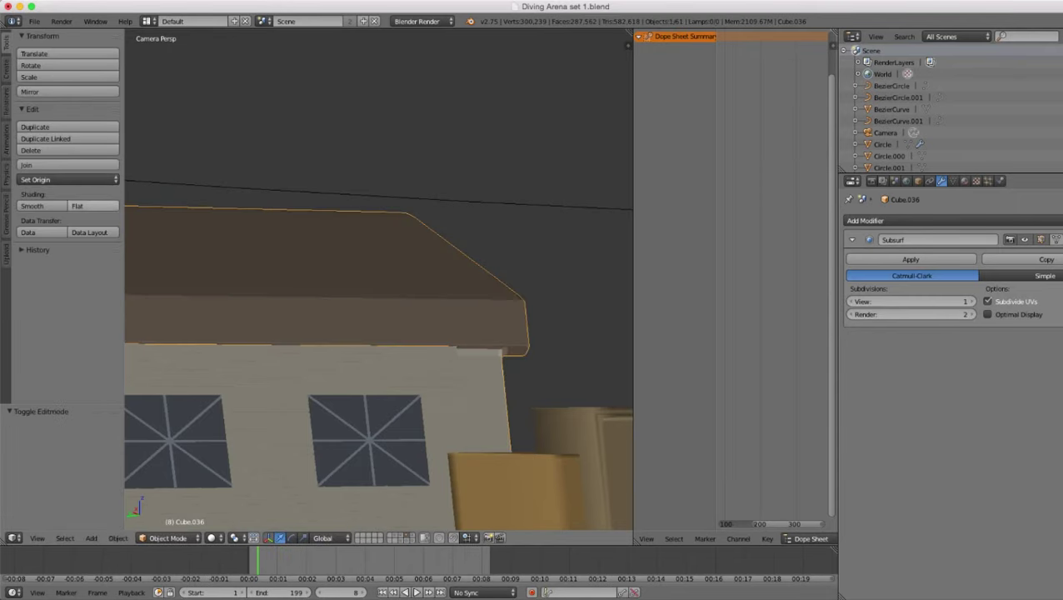
left_click(41, 206)
scroll(379, 280, "down", 8)
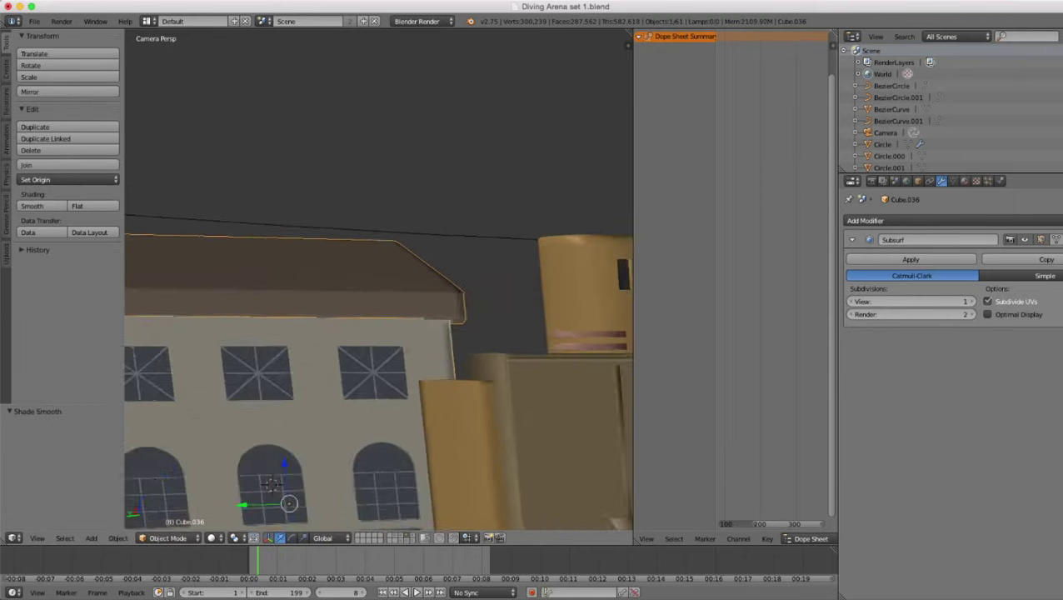
scroll(379, 280, "up", 4)
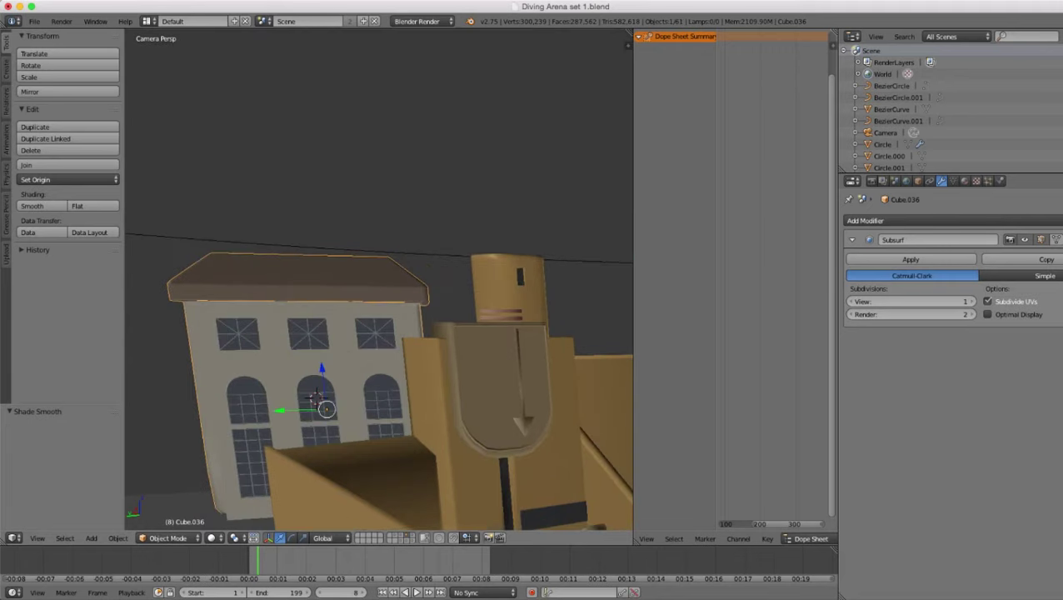
key("z")
key("z")
- Add a supporting edge loop around the base of the block's walls, slid about 0.85 towards the ground, and return to Object Mode
key("Tab")
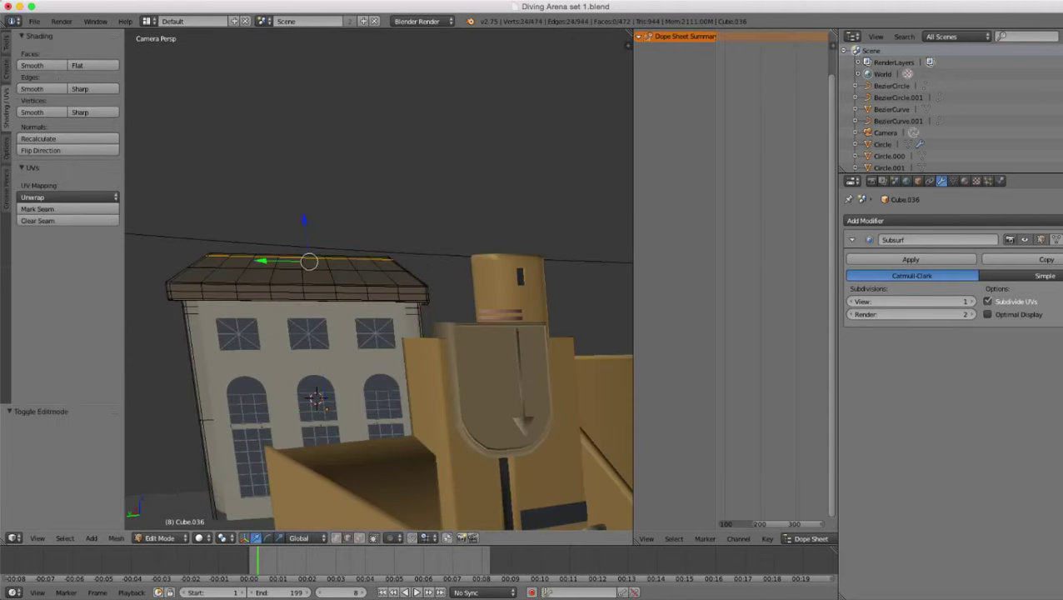
middle_click_drag(250, 417, 399, 301, "shift")
scroll(398, 301, "up", 2)
key("ctrl+r")
left_click(342, 385)
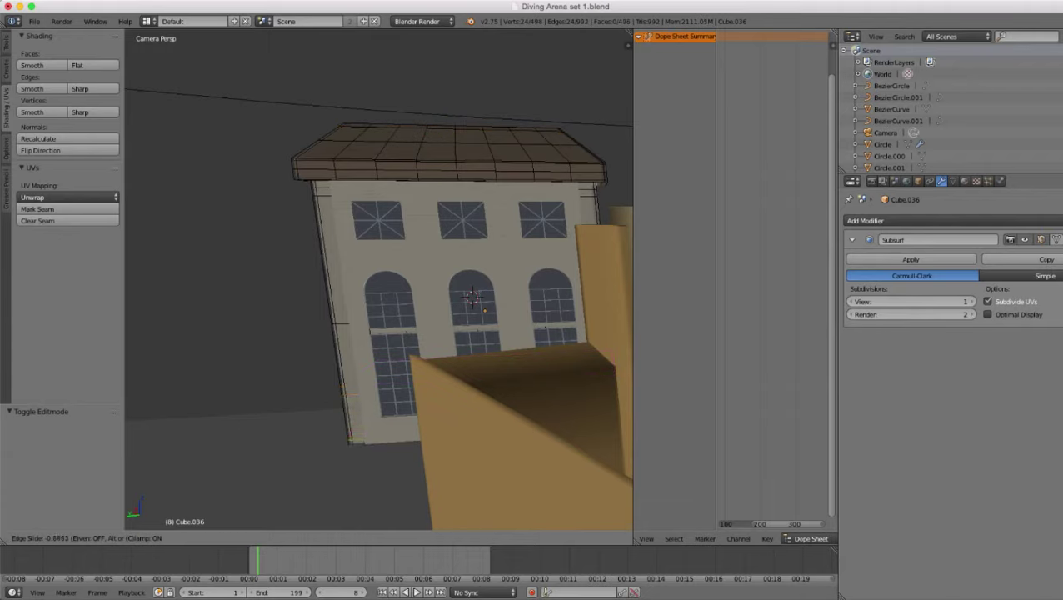
left_click(350, 440)
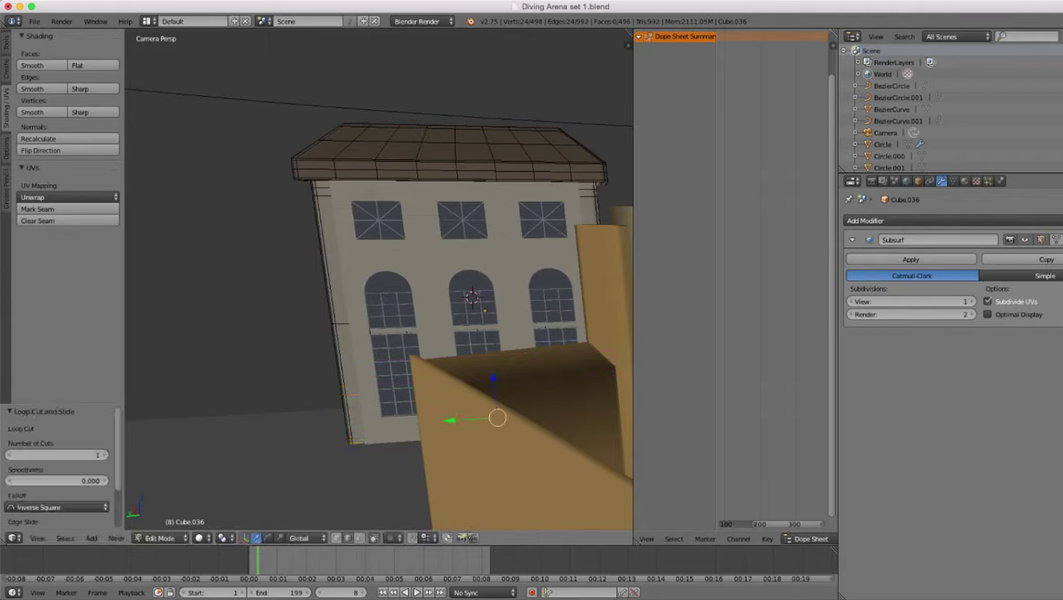
key("Tab")
scroll(379, 279, "down", 5)
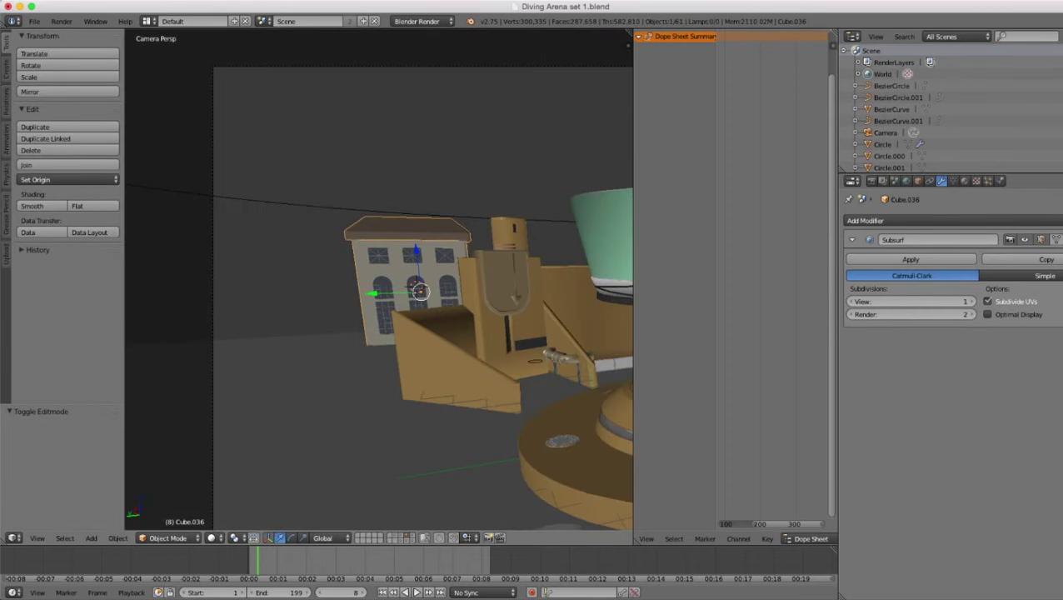
- Show the block's materials, deselect everything and examine how the building looks within the whole arena
left_click(965, 181)
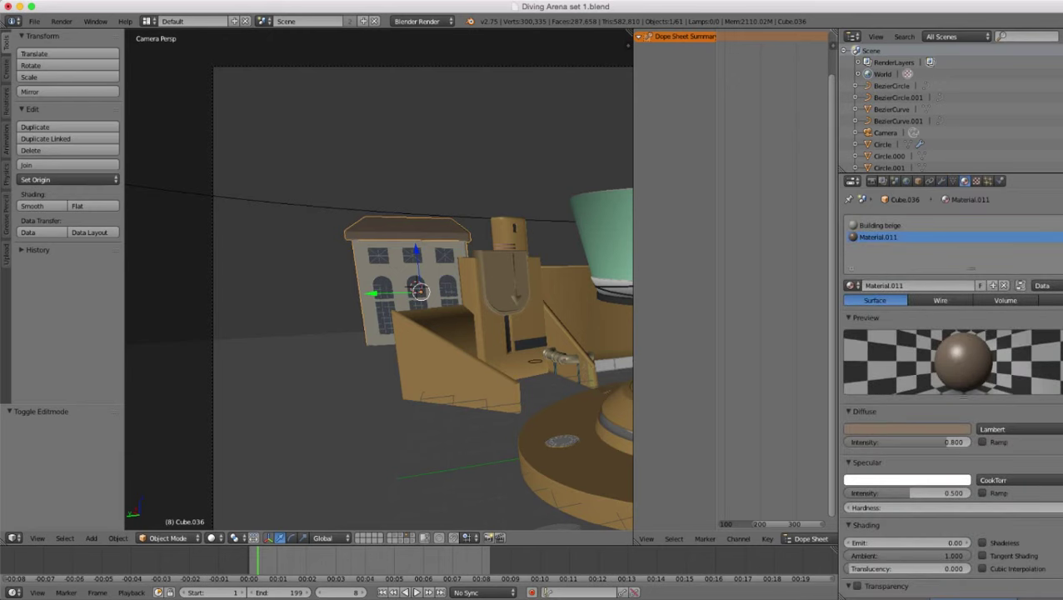
scroll(379, 280, "down", 2)
key("a")
scroll(379, 280, "down", 2)
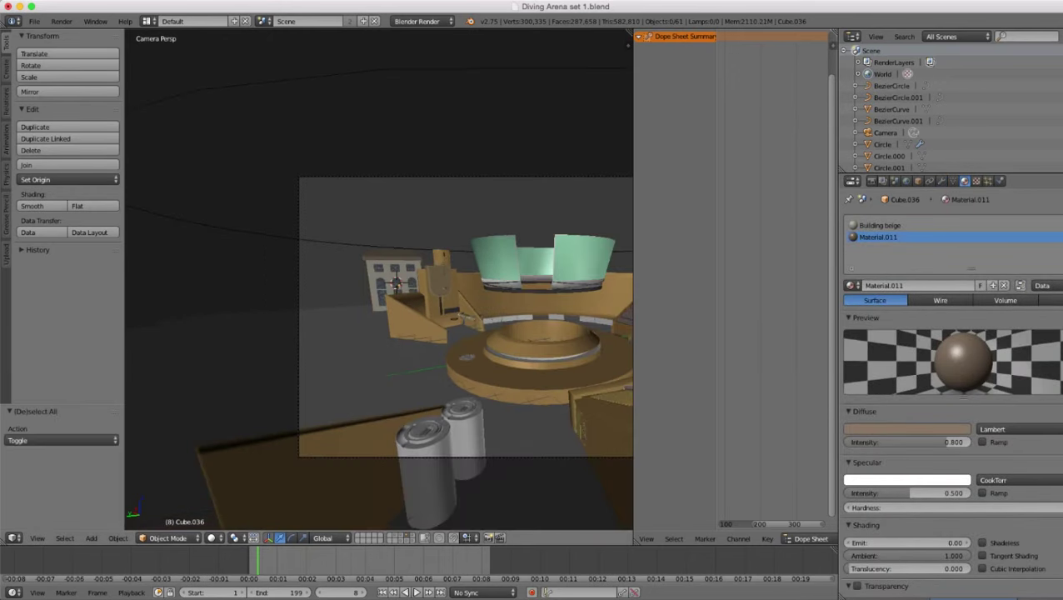
middle_click_drag(379, 280, 237, 275, "shift")
scroll(237, 275, "up", 1)
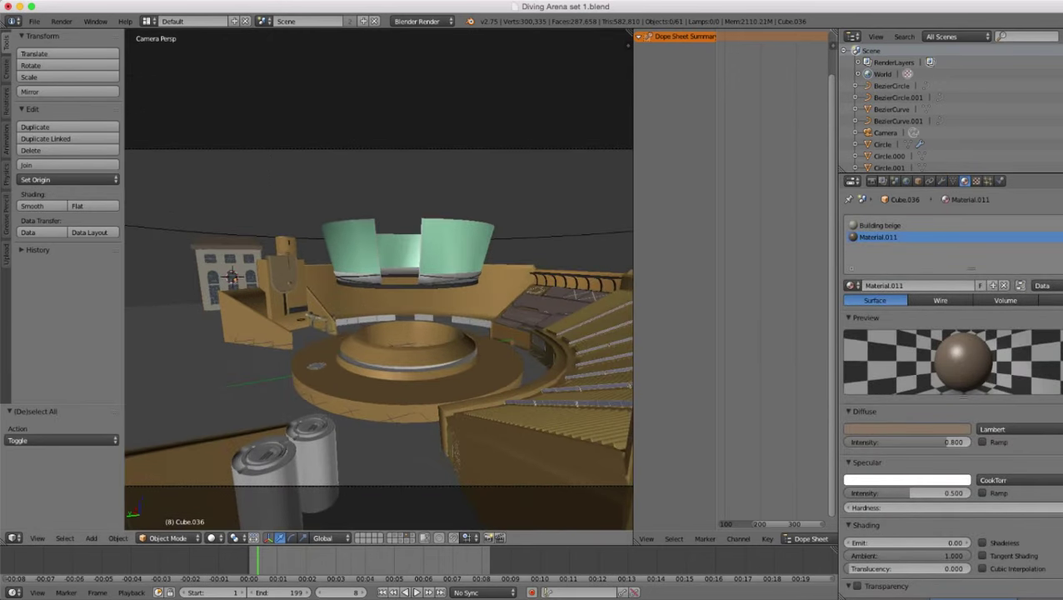
scroll(379, 279, "down", 2)
scroll(380, 280, "up", 2)
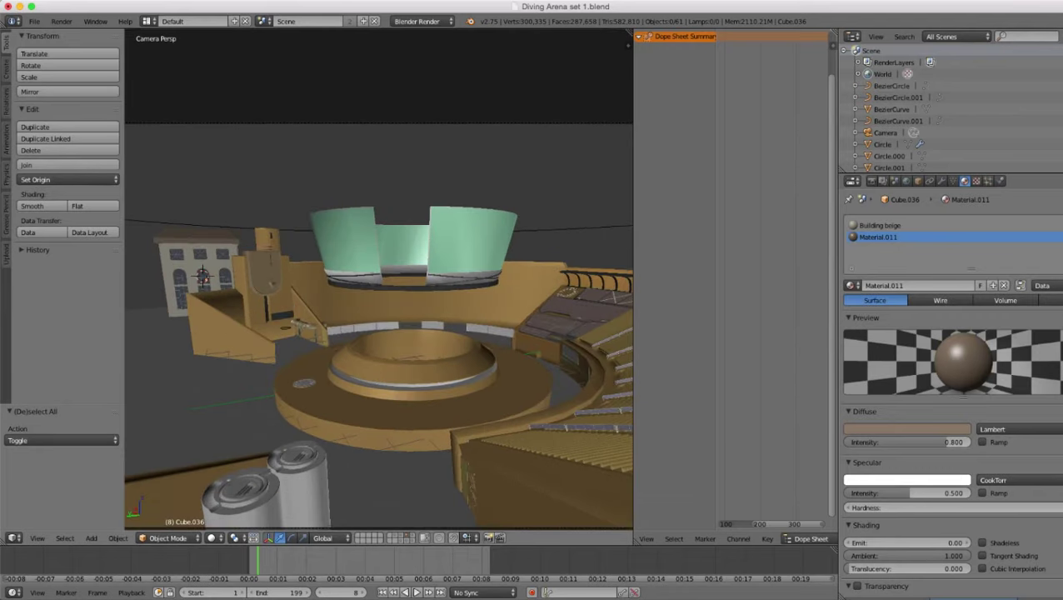
- Change the diffuse colour of the building's Building beige material to a slightly brighter pale yellow
right_click(190, 260)
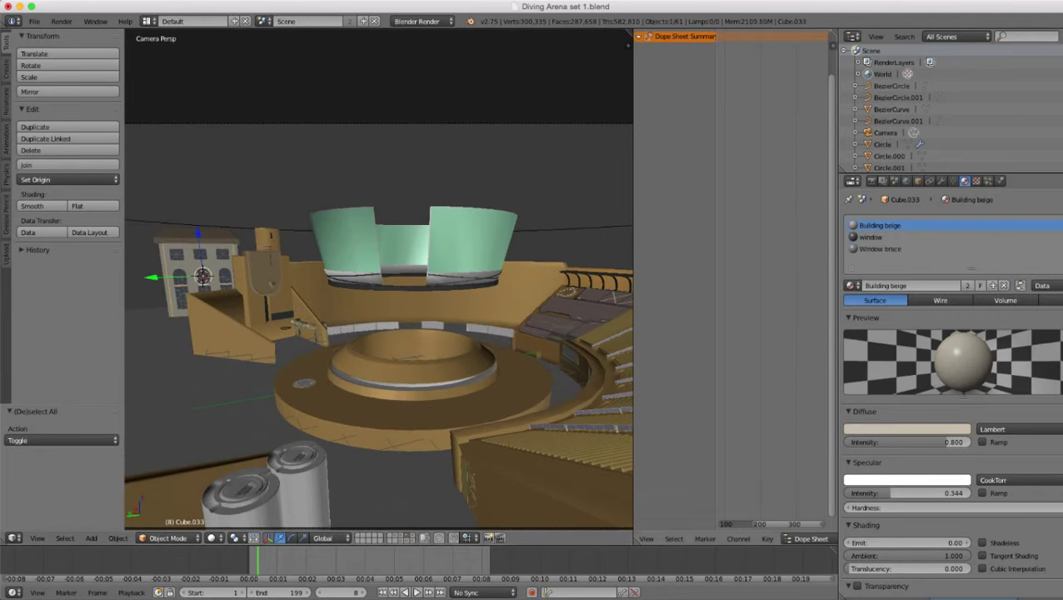
left_click(907, 428)
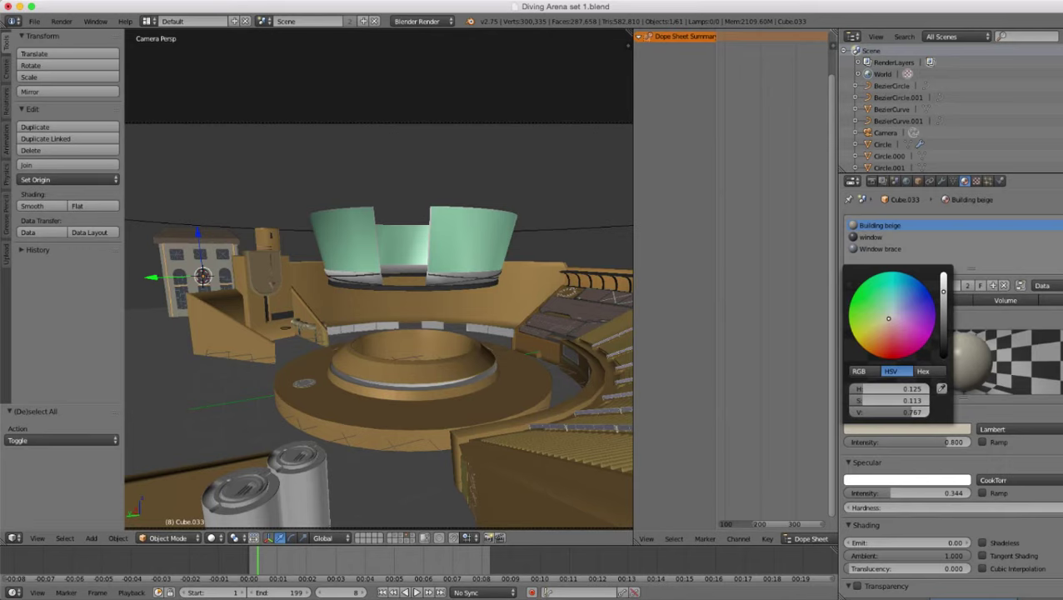
left_click_drag(883, 325, 878, 331)
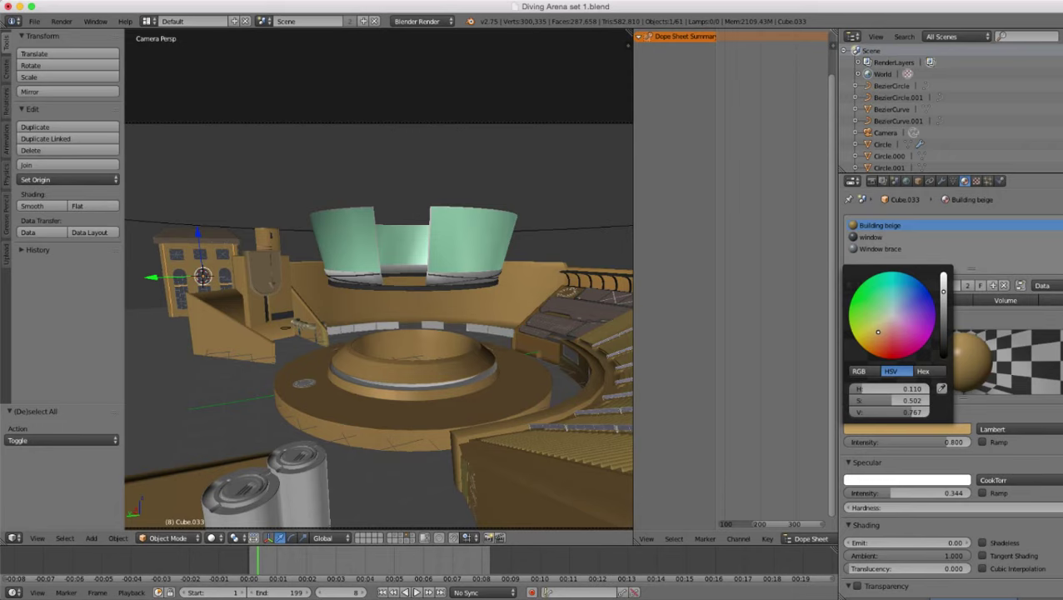
mouse_move(877, 331)
left_mouse_down()
mouse_move(890, 320)
mouse_move(882, 328)
left_mouse_up()
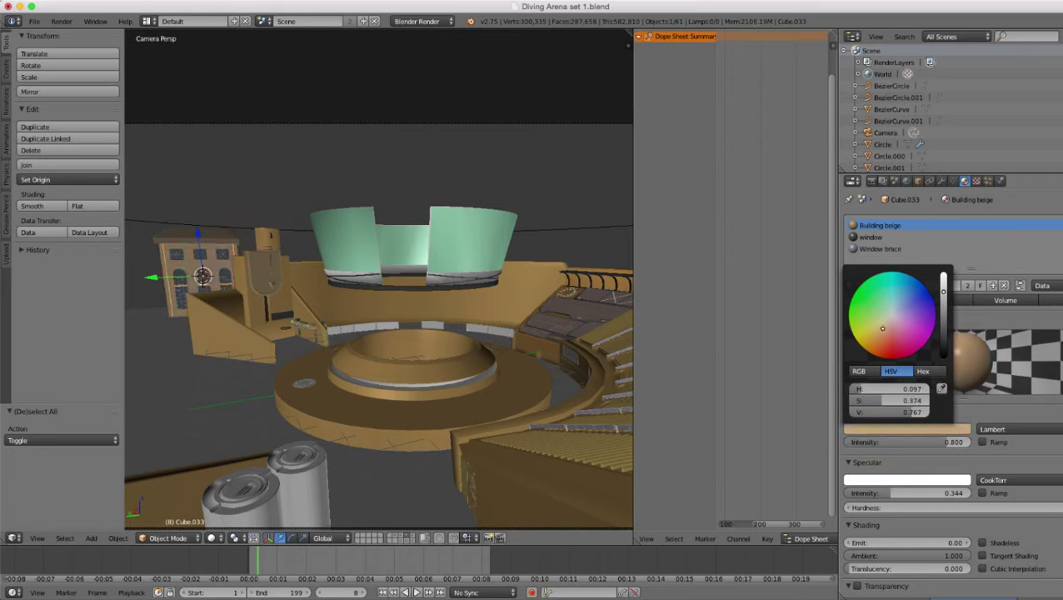
left_click_drag(882, 328, 881, 322)
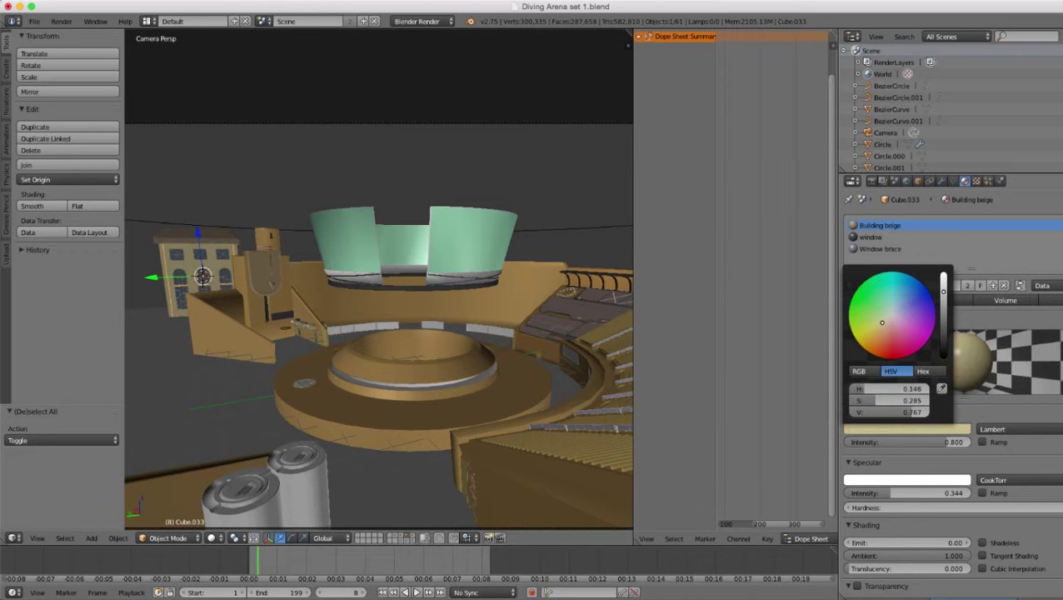
left_click_drag(943, 292, 943, 289)
scroll(379, 279, "down", 2)
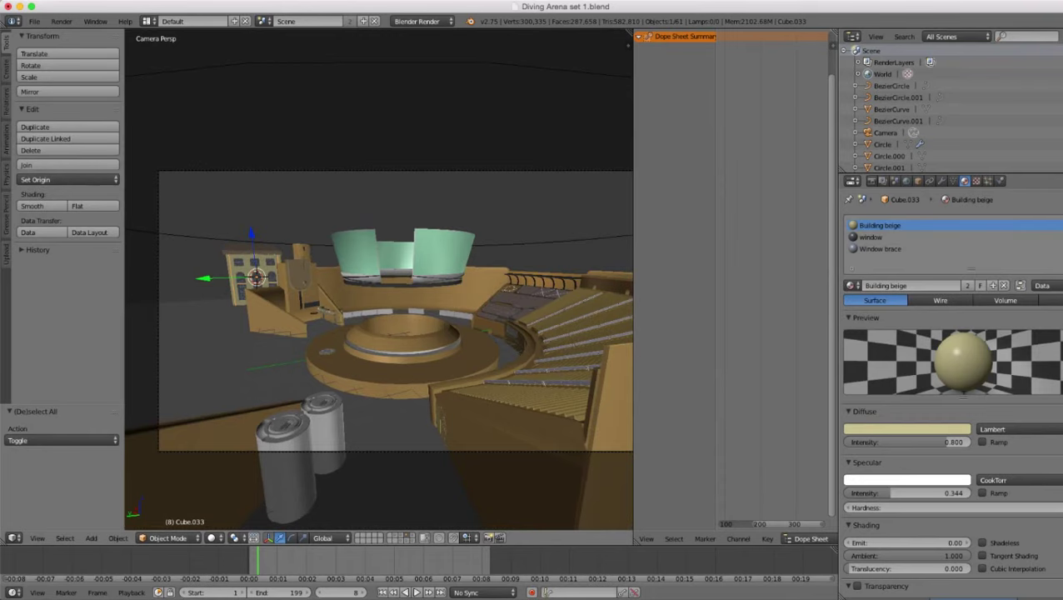
scroll(379, 325, "up", 1)
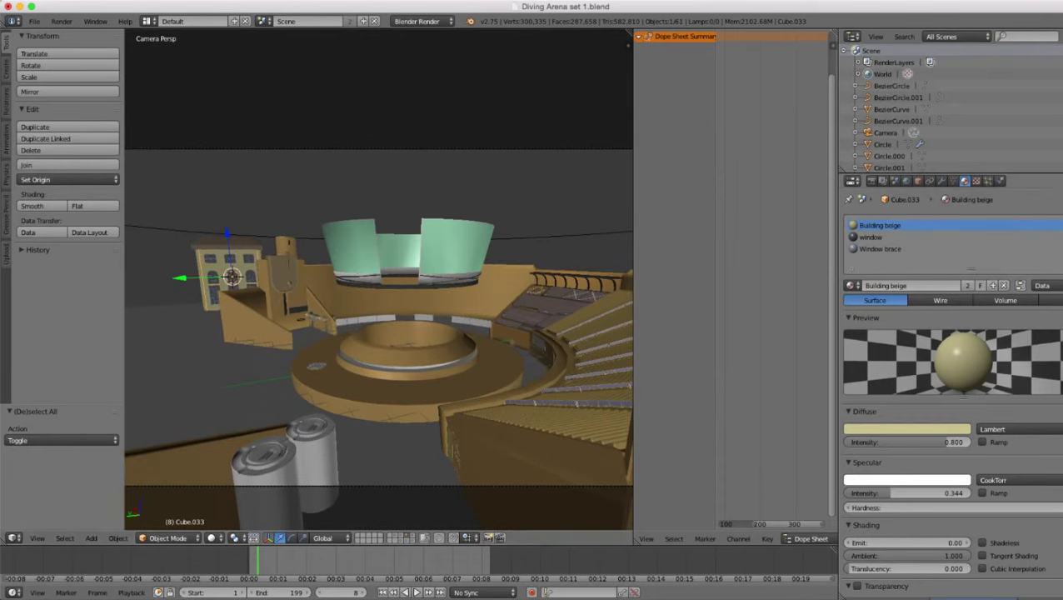
- Change the window material's diffuse colour to a muted teal green, about hue 0.43, saturation 0.28 and value 0.49
left_click(882, 249)
left_click(872, 237)
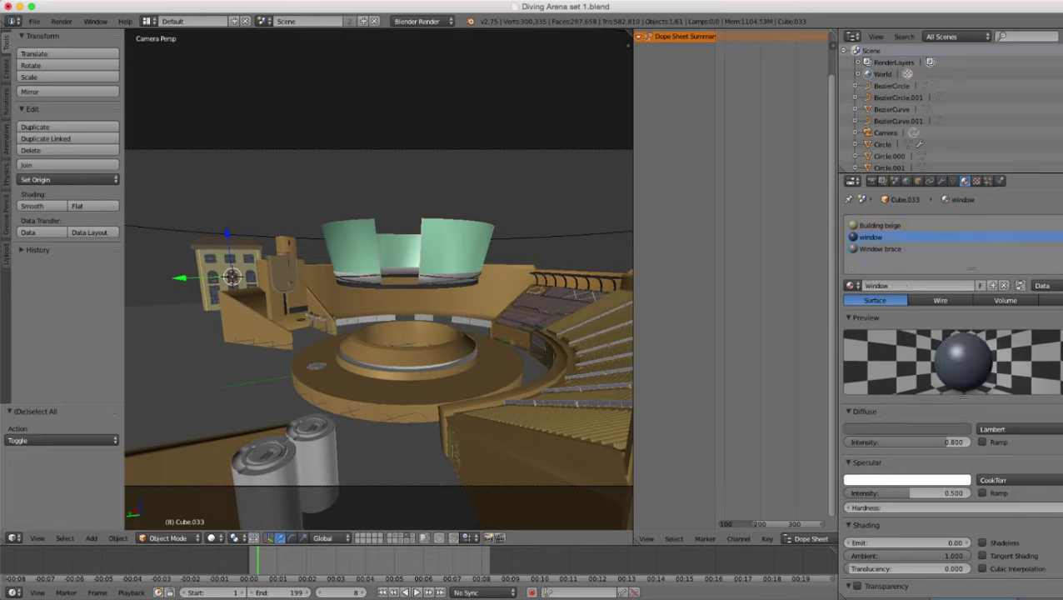
left_click(905, 430)
left_click(888, 329)
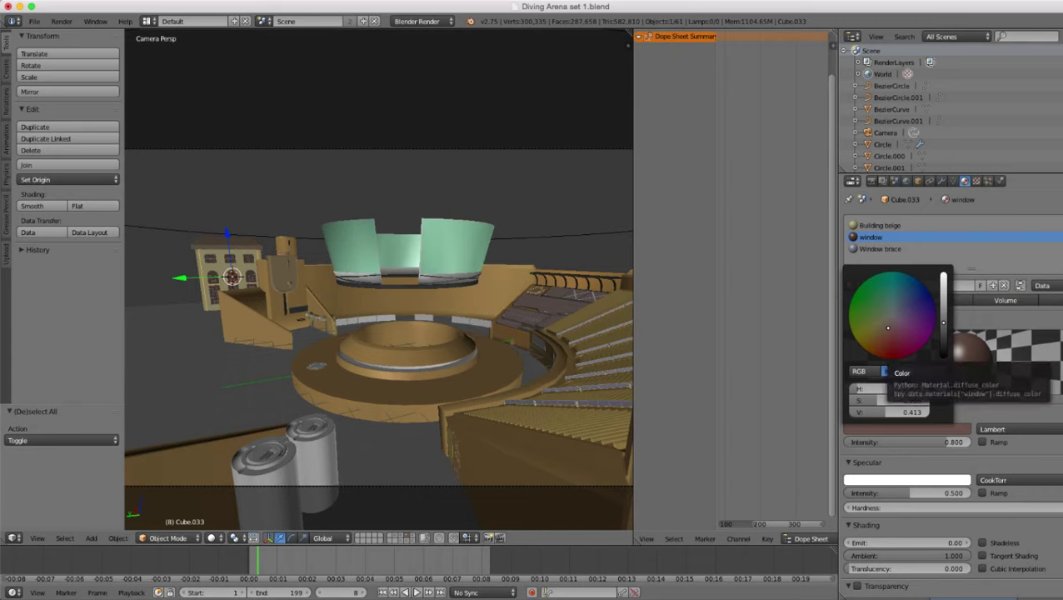
left_click_drag(888, 328, 879, 321)
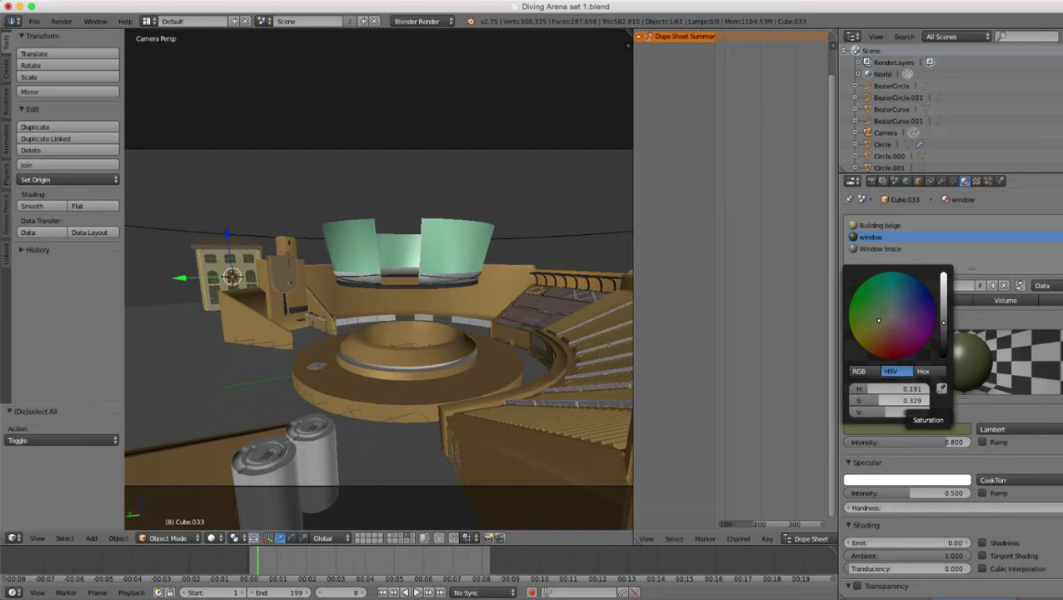
left_click_drag(943, 322, 943, 319)
mouse_move(879, 320)
left_mouse_down()
mouse_move(896, 306)
mouse_move(887, 305)
mouse_move(945, 308)
left_mouse_up()
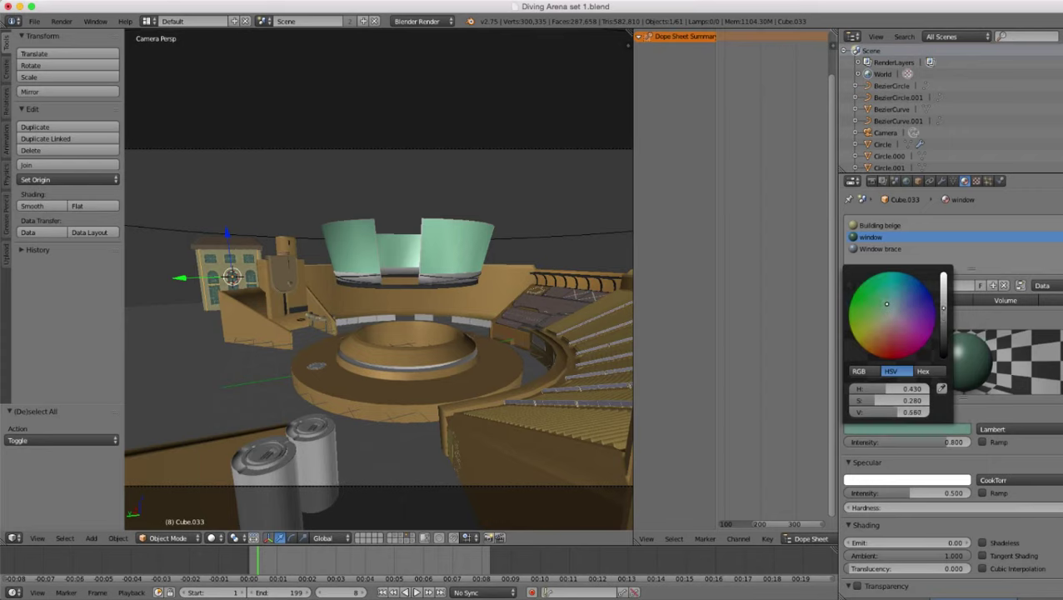
scroll(886, 304, "down", 2)
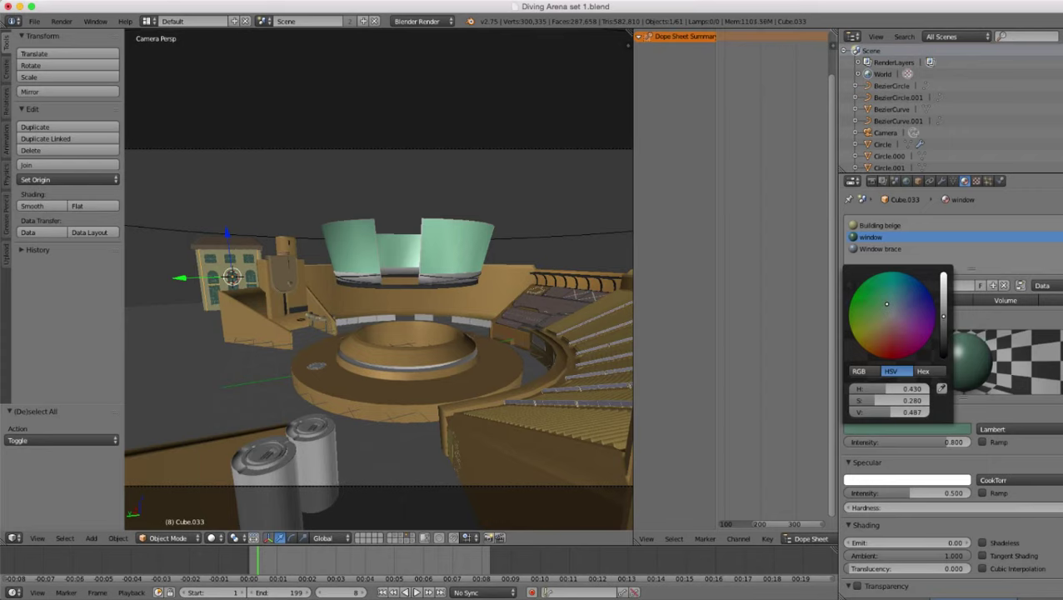
left_click_drag(887, 304, 888, 304)
scroll(467, 300, "down", 1)
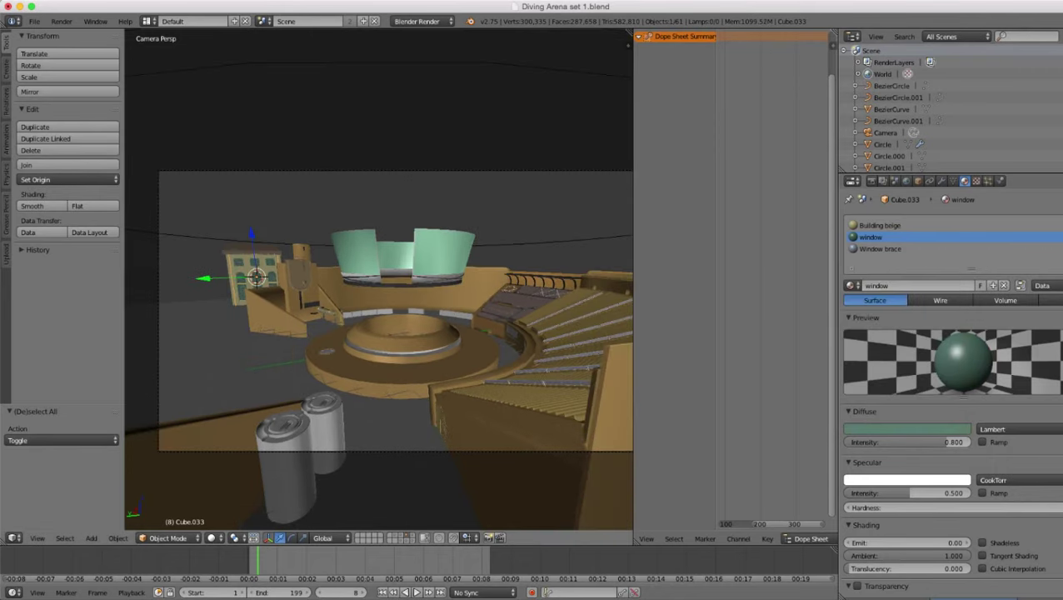
- Unhide all hidden arena objects, leave everything deselected and check the building behind the stands
key("a")
scroll(379, 279, "down", 4)
scroll(379, 279, "up", 3)
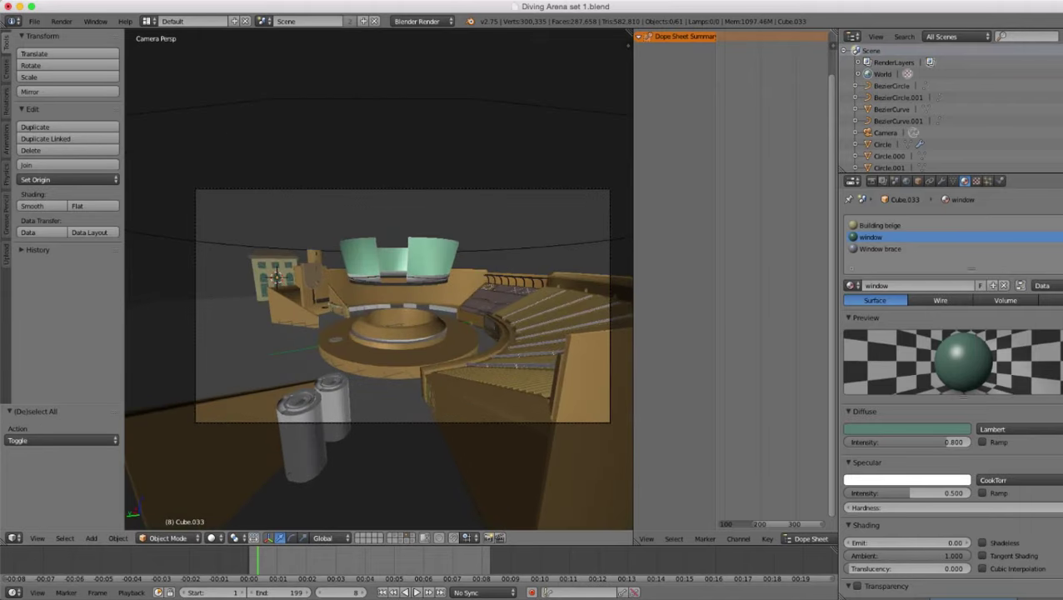
scroll(380, 337, "up", 2)
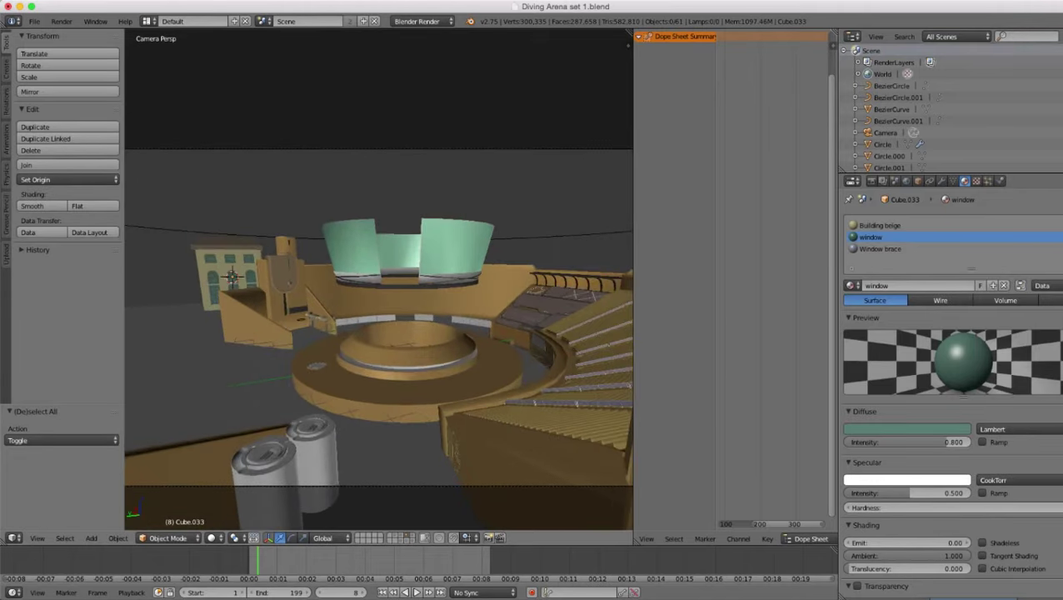
scroll(379, 338, "down", 1)
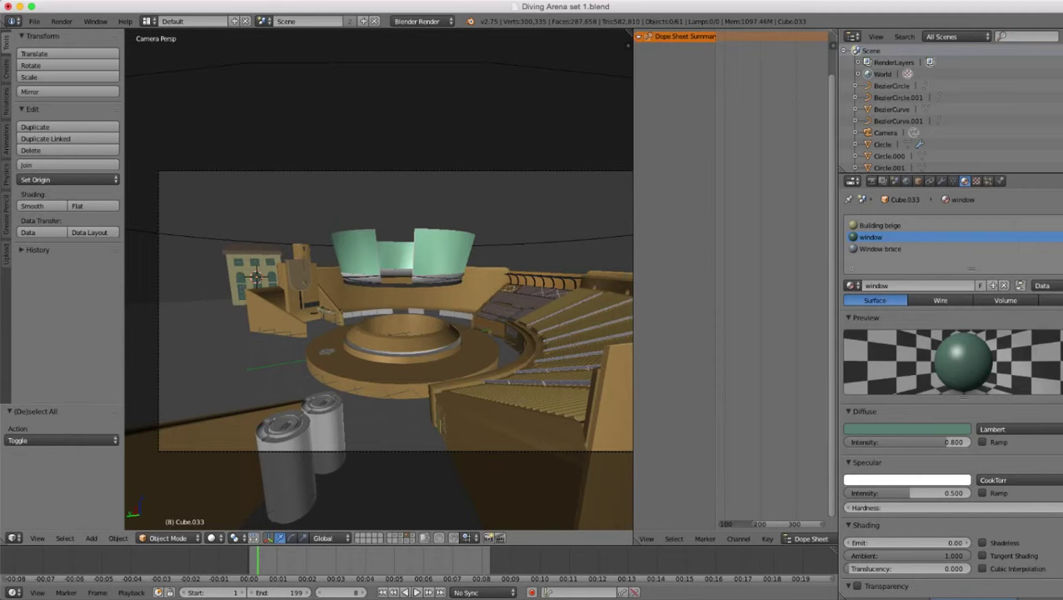
key("alt+h")
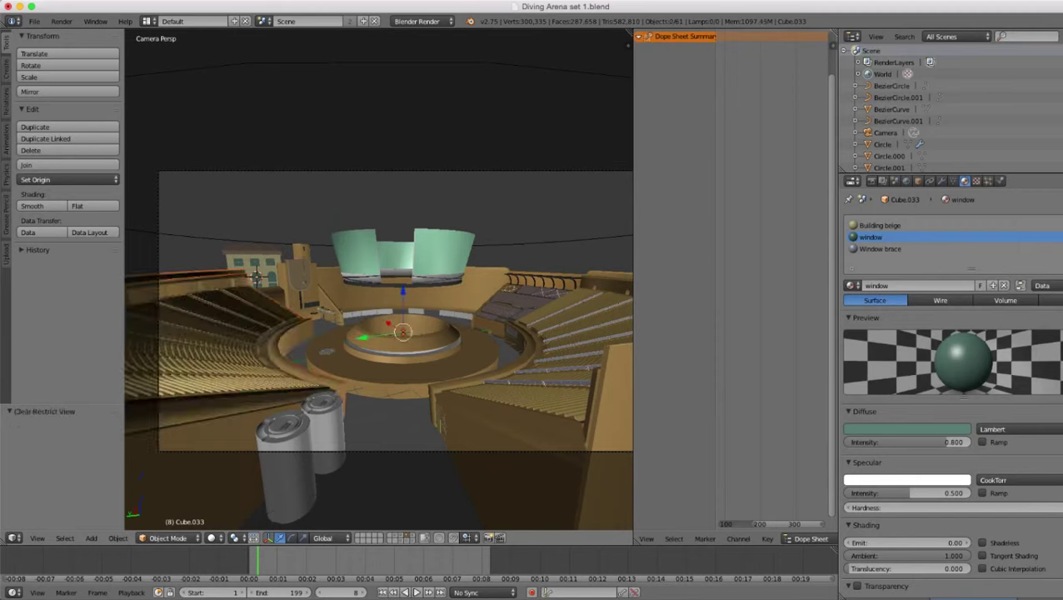
key("a")
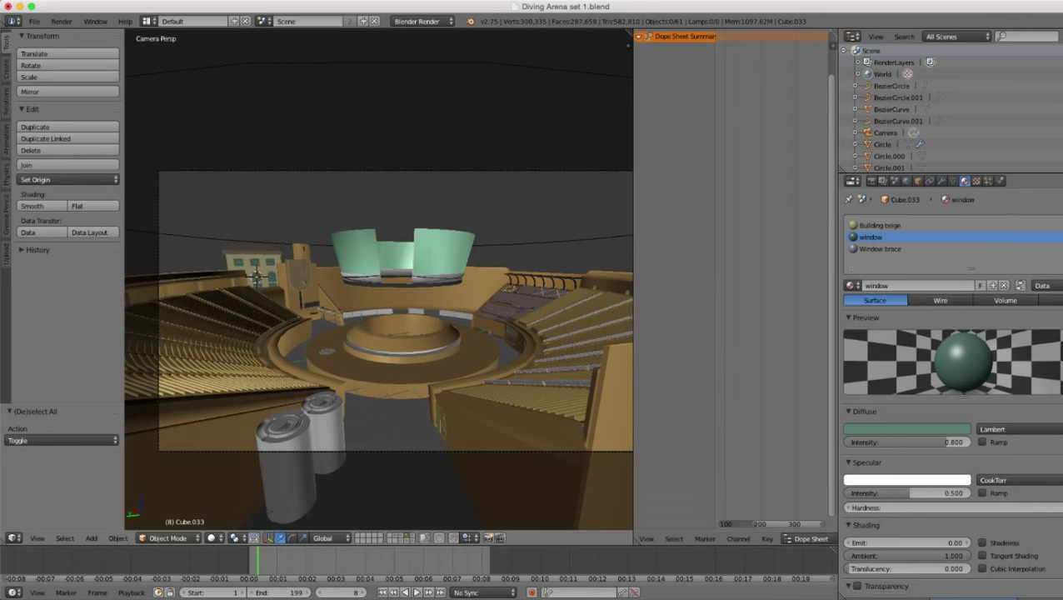
scroll(379, 280, "up", 3)
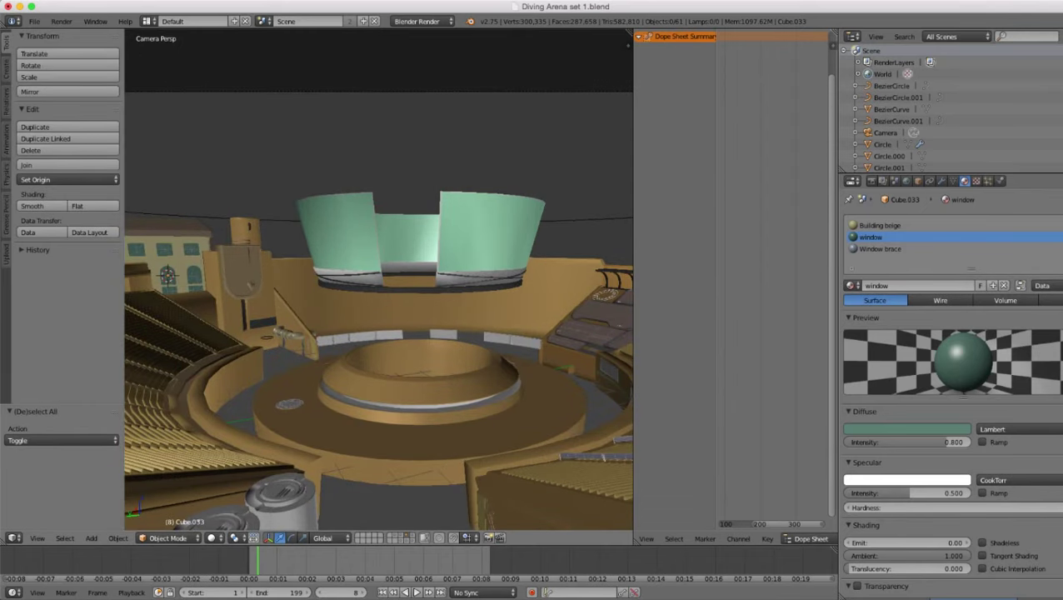
- Desaturate the background building's window material so its diffuse colour becomes a neutral grey
scroll(379, 280, "down", 1)
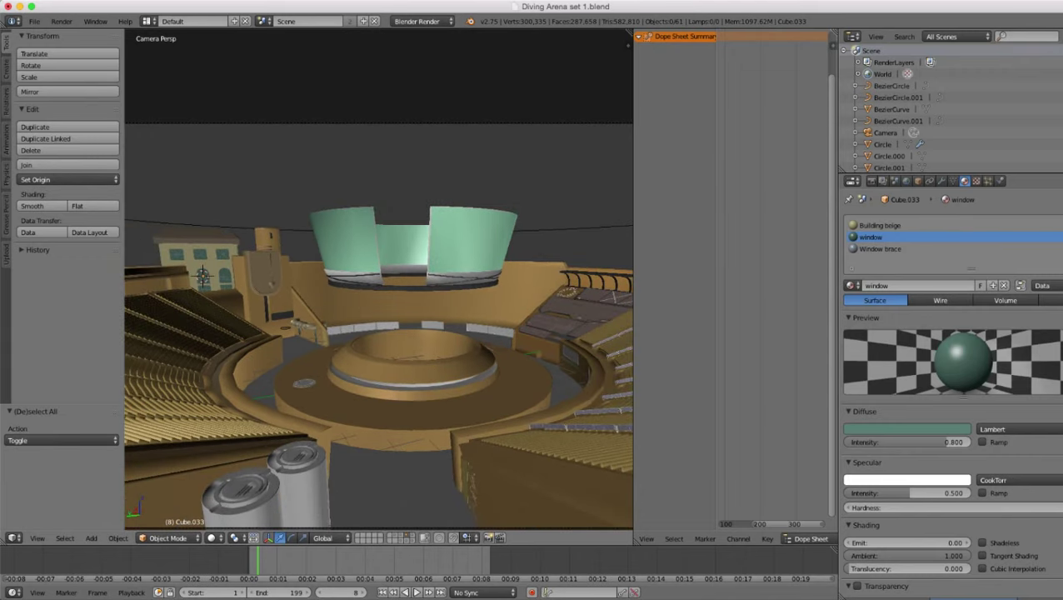
scroll(379, 280, "down", 5, "shift")
scroll(379, 280, "up", 1)
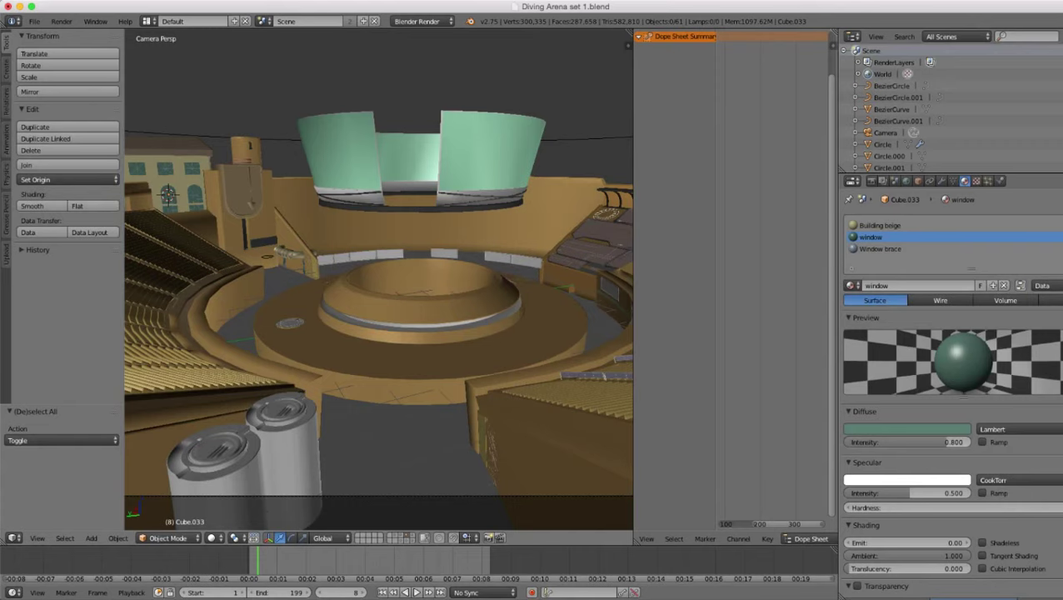
scroll(379, 284, "down", 1)
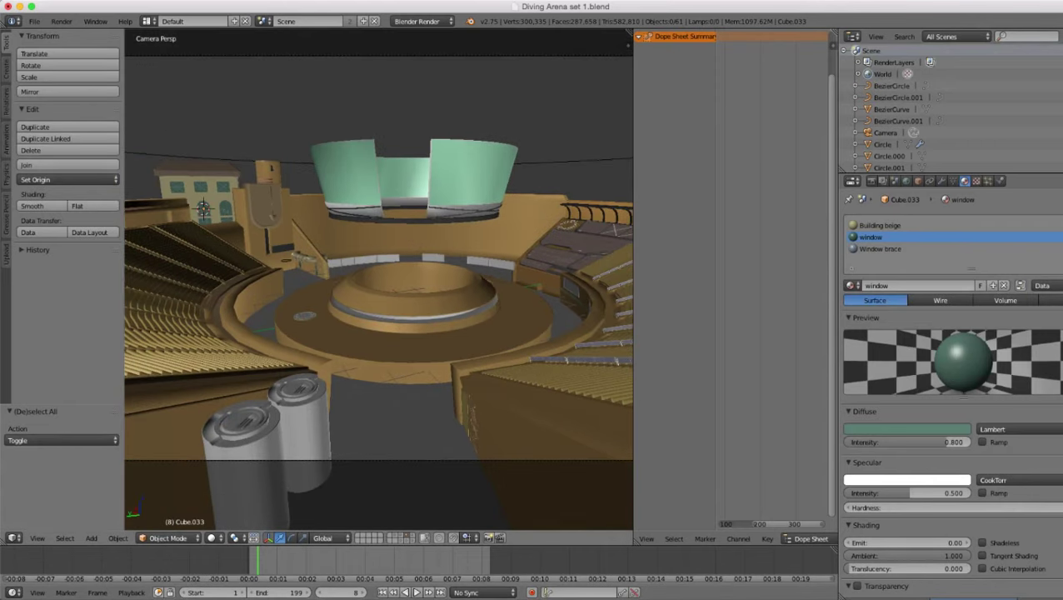
right_click(200, 192)
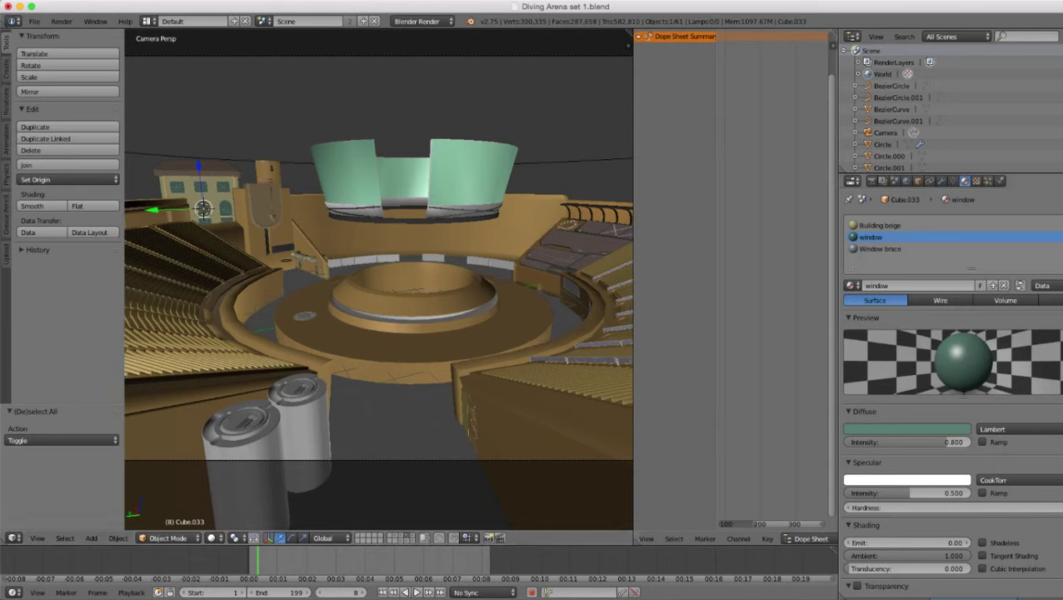
left_click(907, 429)
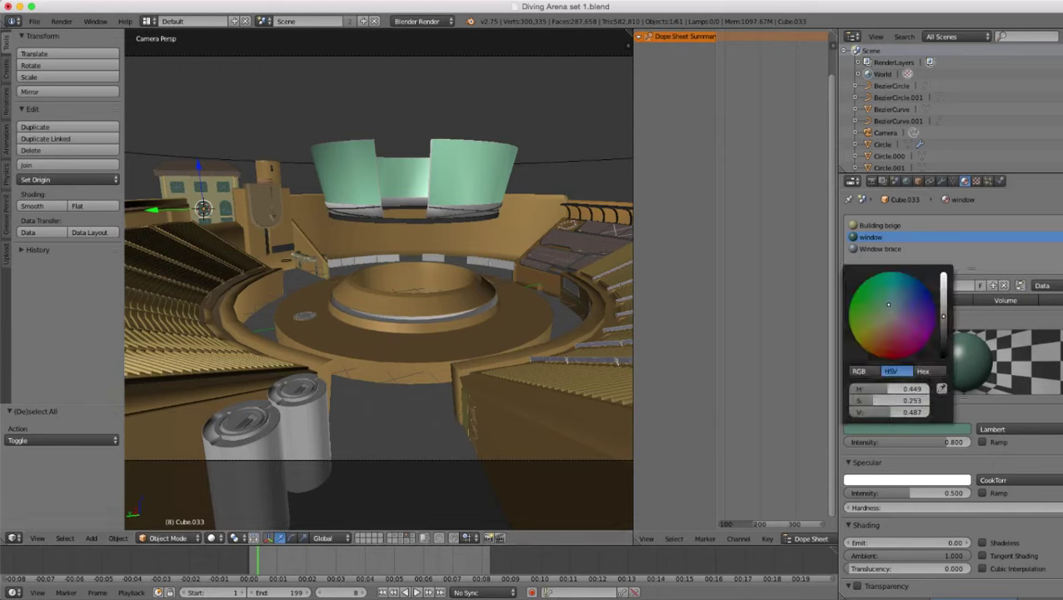
left_click_drag(895, 401, 860, 401)
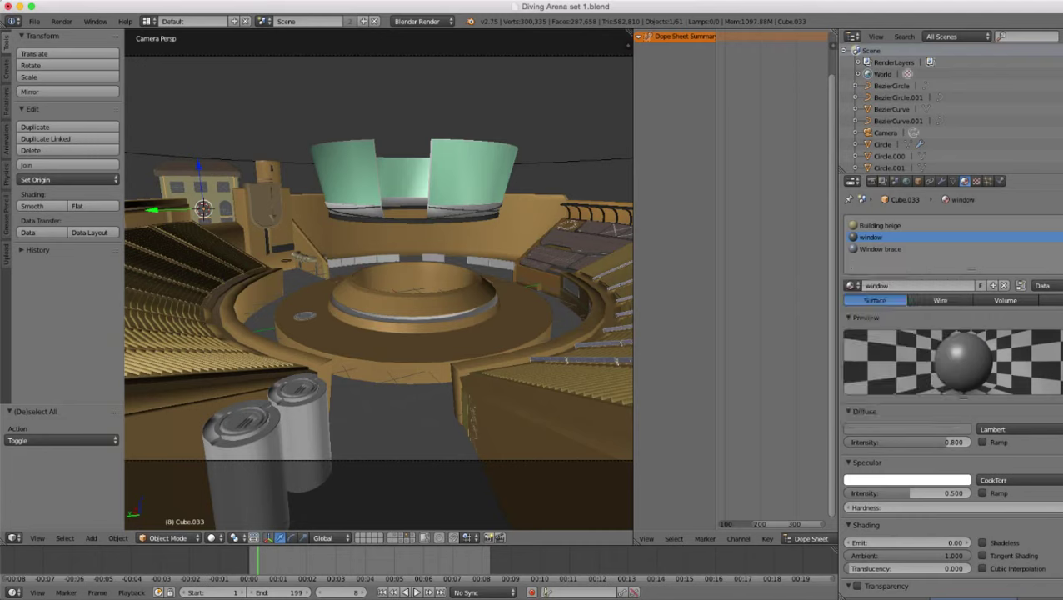
- Mute the diffuse colour of the building's Building beige material to a greyer, less saturated beige
left_click(882, 226)
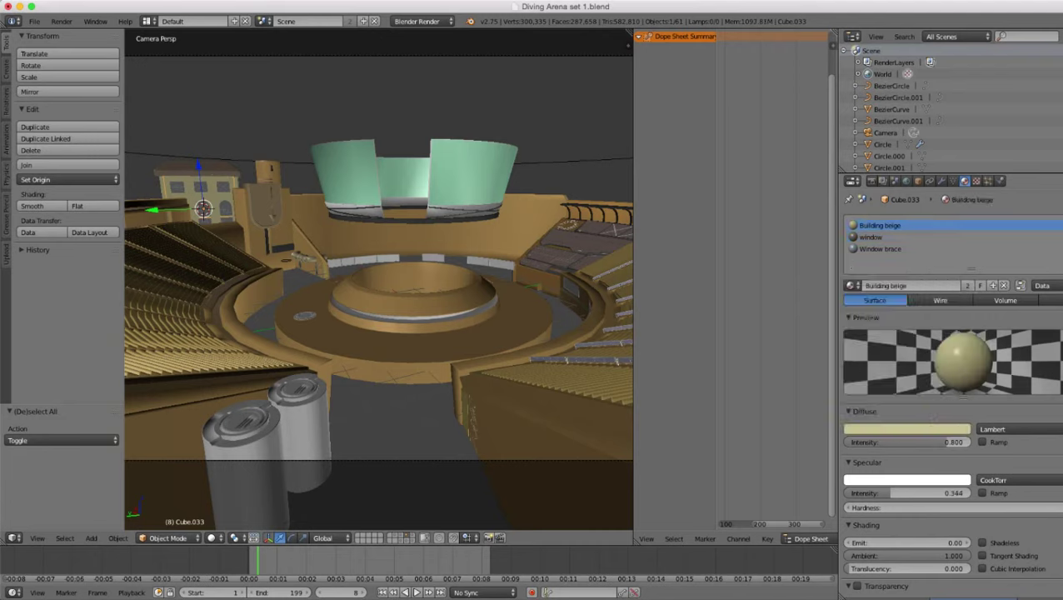
left_click(927, 428)
left_click_drag(908, 400, 907, 401)
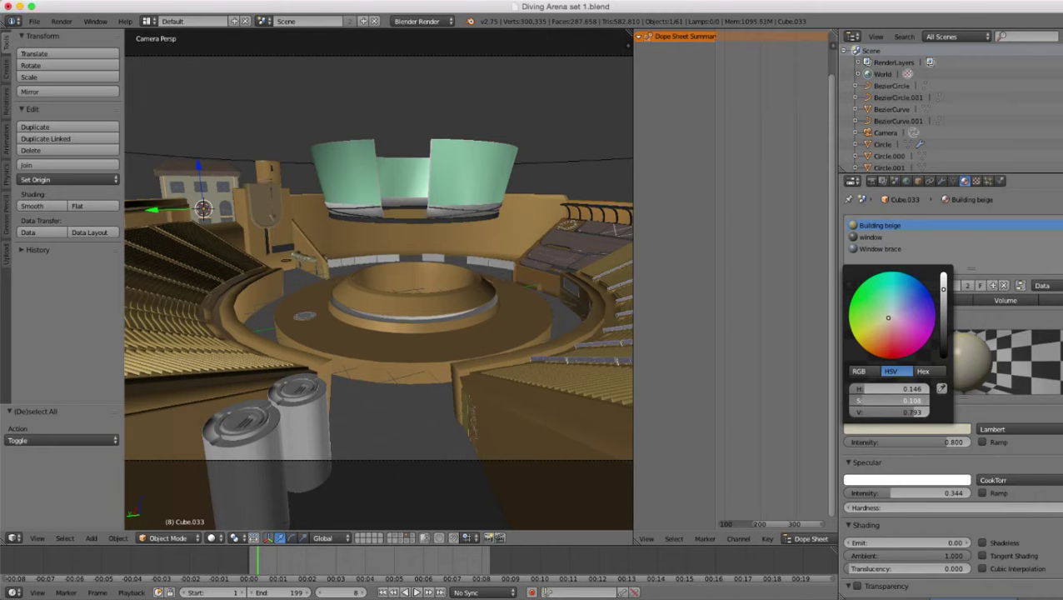
left_click_drag(889, 401, 884, 412)
scroll(379, 279, "down", 3)
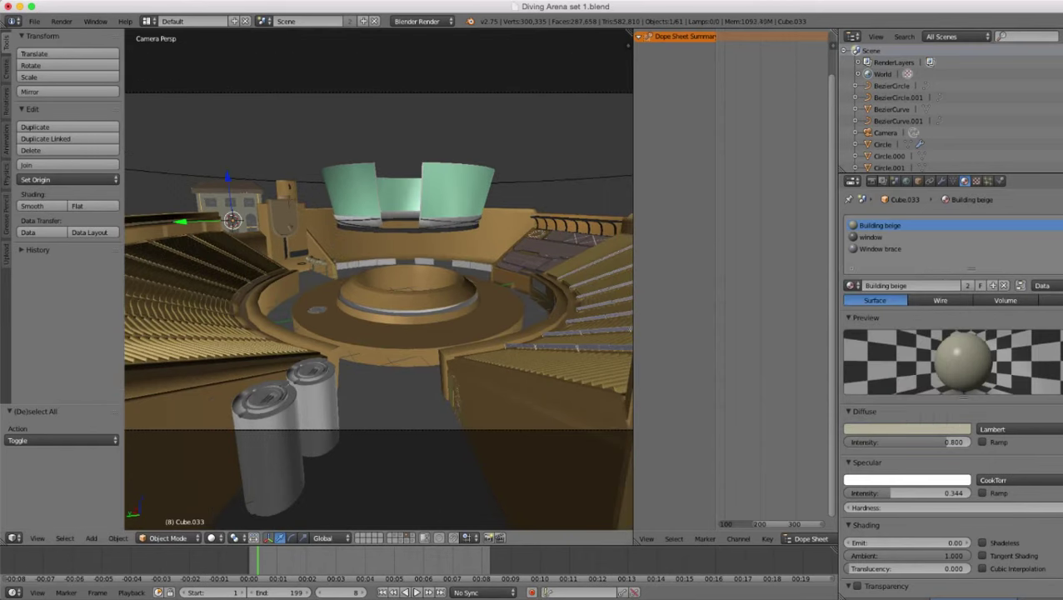
- Change the roof's Material.011 diffuse colour from brown to a lighter, less saturated greyish beige
scroll(379, 279, "up", 2)
right_click(223, 188)
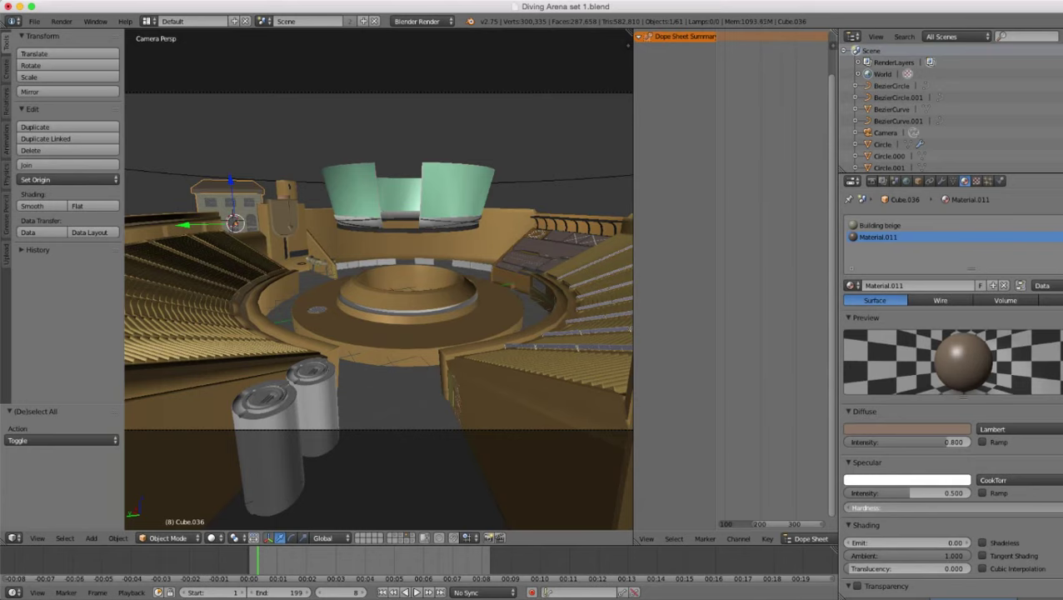
left_click(907, 429)
left_click_drag(943, 311, 943, 298)
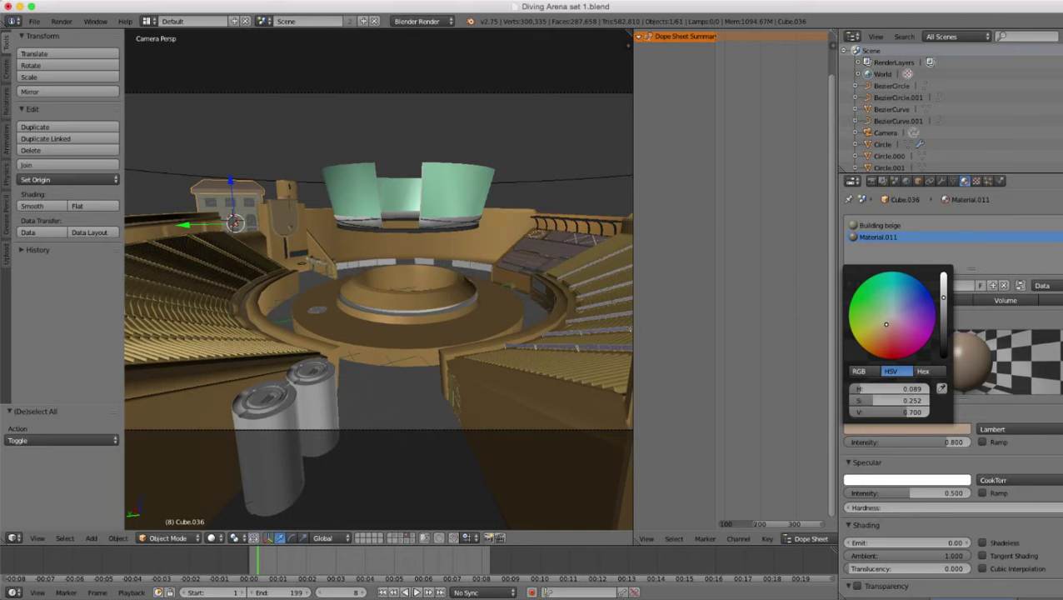
left_click_drag(887, 324, 885, 322)
mouse_move(889, 401)
left_mouse_down()
mouse_move(878, 412)
mouse_move(899, 412)
mouse_move(886, 412)
left_mouse_up()
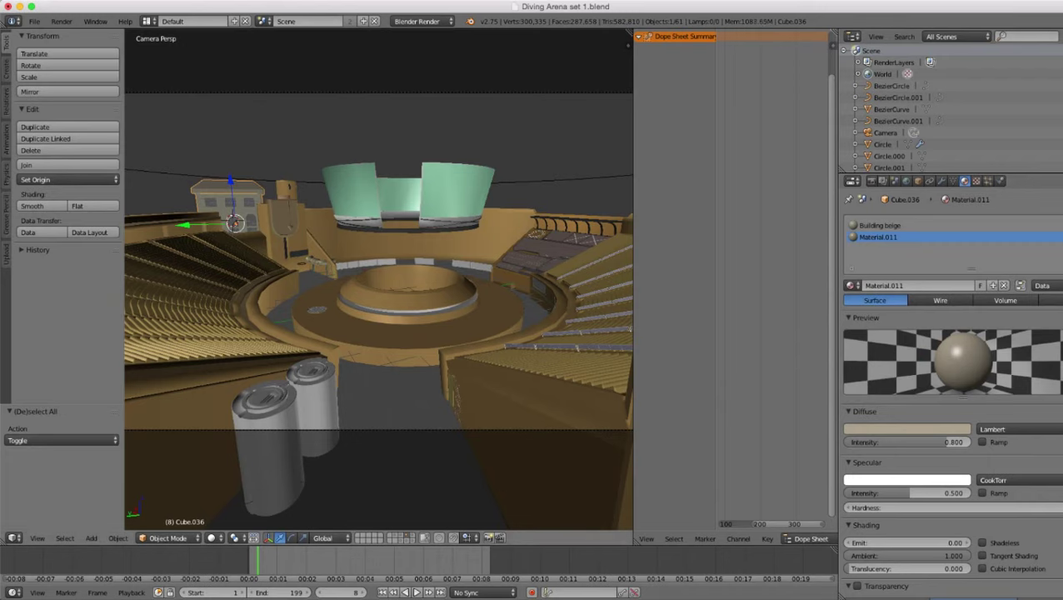
- Deselect everything, check the recoloured building within the arena and save the file
key("a")
middle_click_drag(379, 304, 409, 274, "shift")
scroll(409, 274, "up", 1)
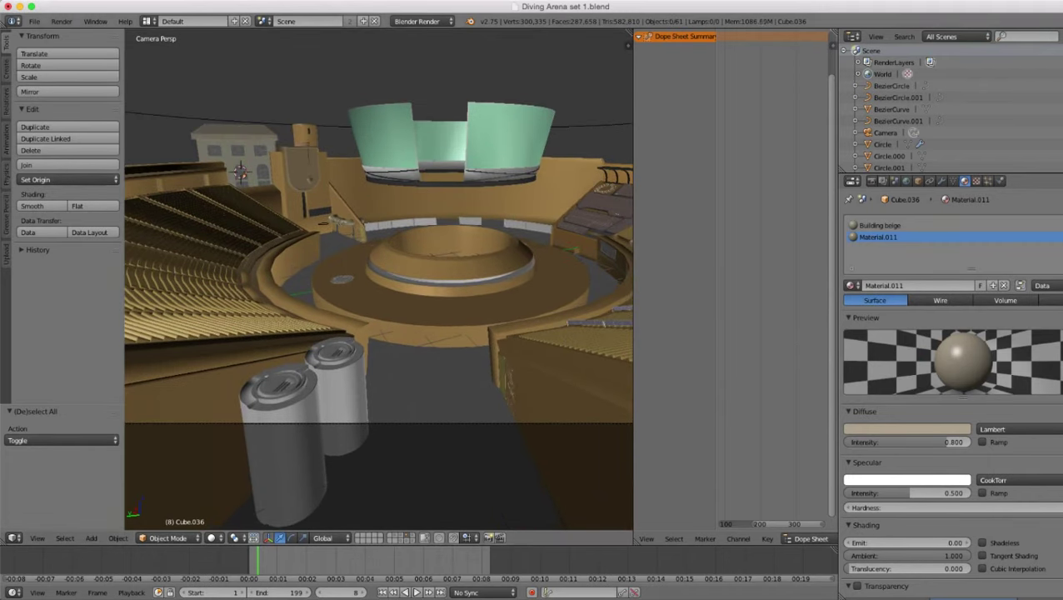
left_click(34, 21)
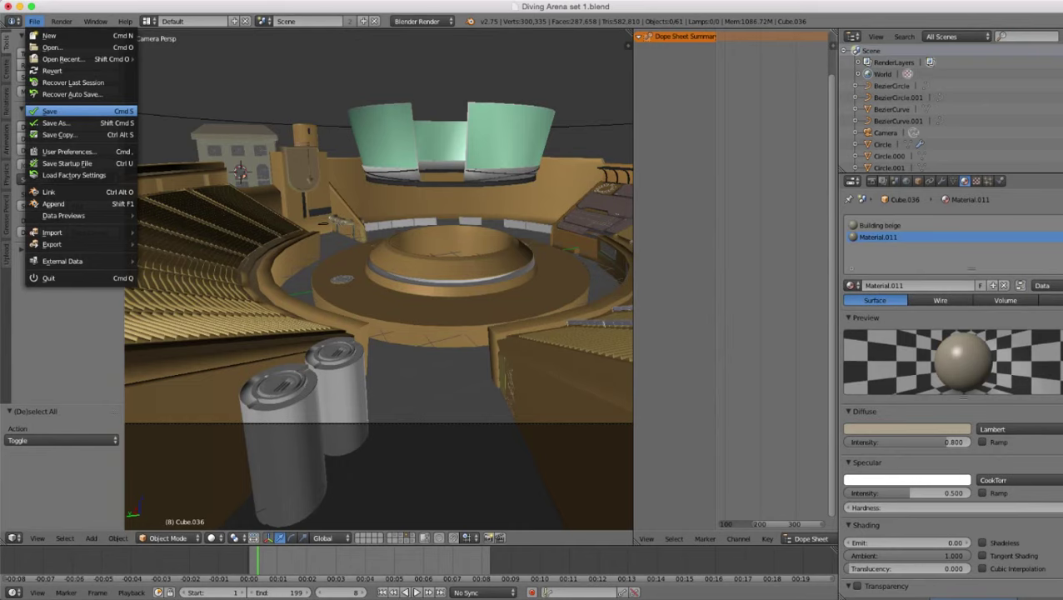
left_click(72, 111)
- Desaturate the diffuse colour of the curved pipe's Material.027 to a neutral light grey
scroll(379, 279, "up", 7)
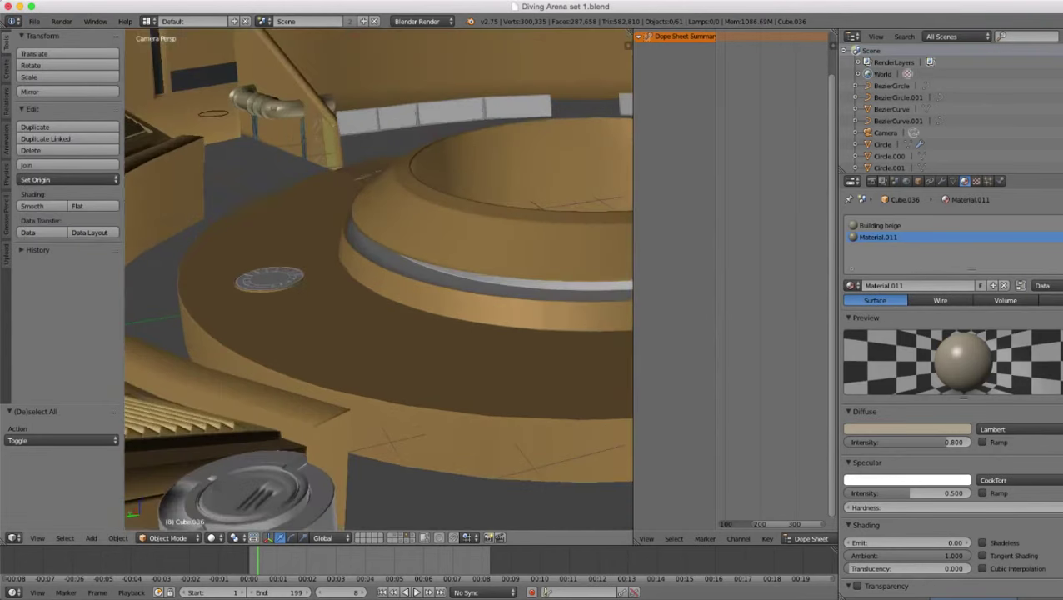
right_click(279, 107)
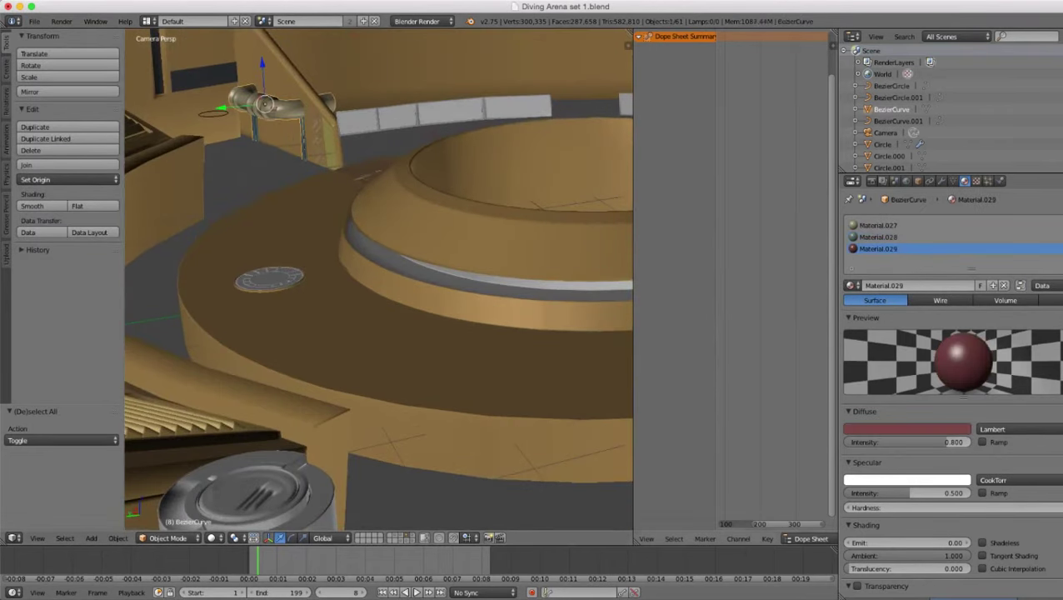
left_click(880, 226)
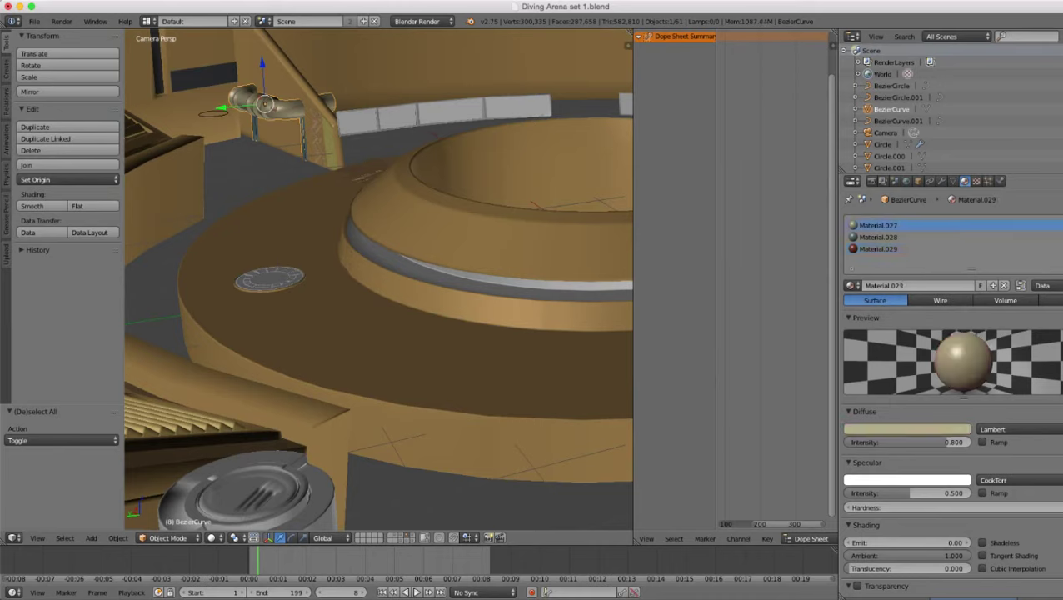
left_click(905, 429)
left_click_drag(902, 401, 858, 401)
scroll(379, 279, "down", 6)
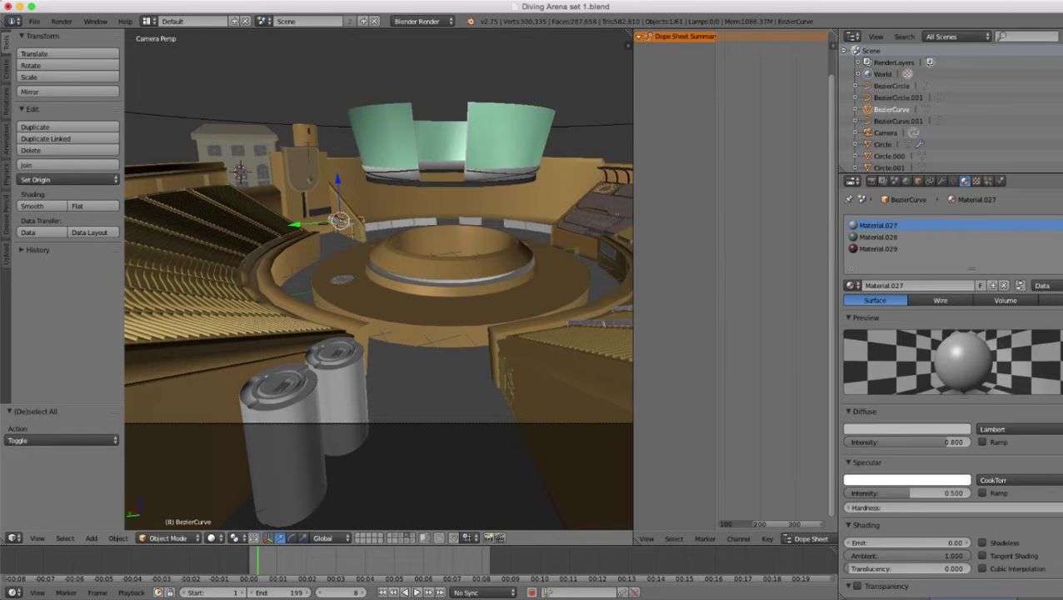
- Snap the 3D cursor to the central round platform and add a 32-vertex mesh circle of radius 1 there
middle_click_drag(379, 266, 383, 333)
scroll(380, 279, "down", 8)
middle_click_drag(379, 279, 422, 286)
scroll(379, 279, "up", 6)
scroll(379, 280, "up", 3)
right_click(325, 268)
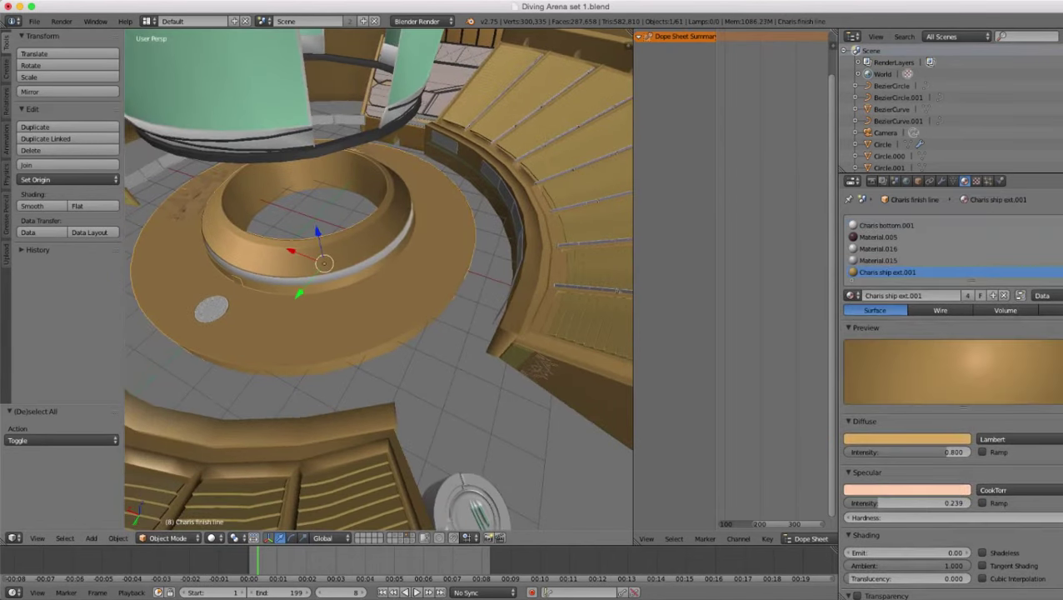
key("shift+s")
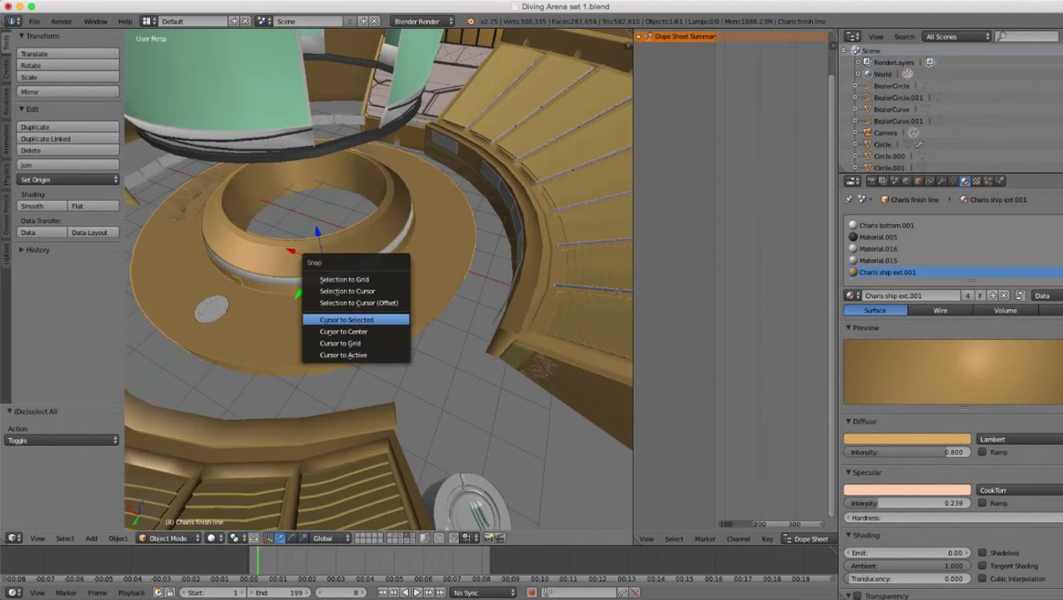
left_click(347, 320)
key("z")
key("shift+a")
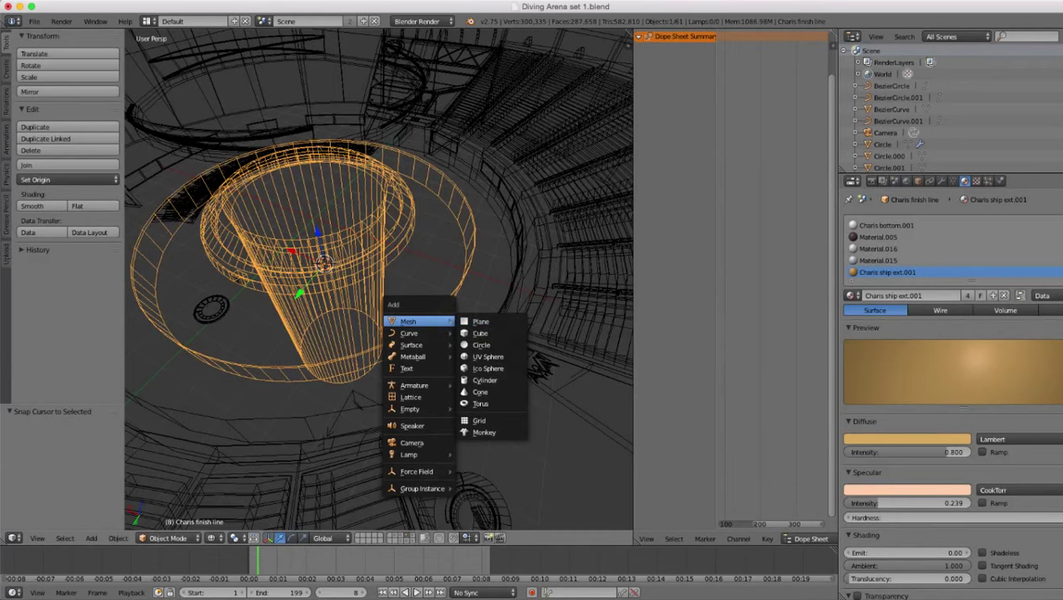
left_click(484, 345)
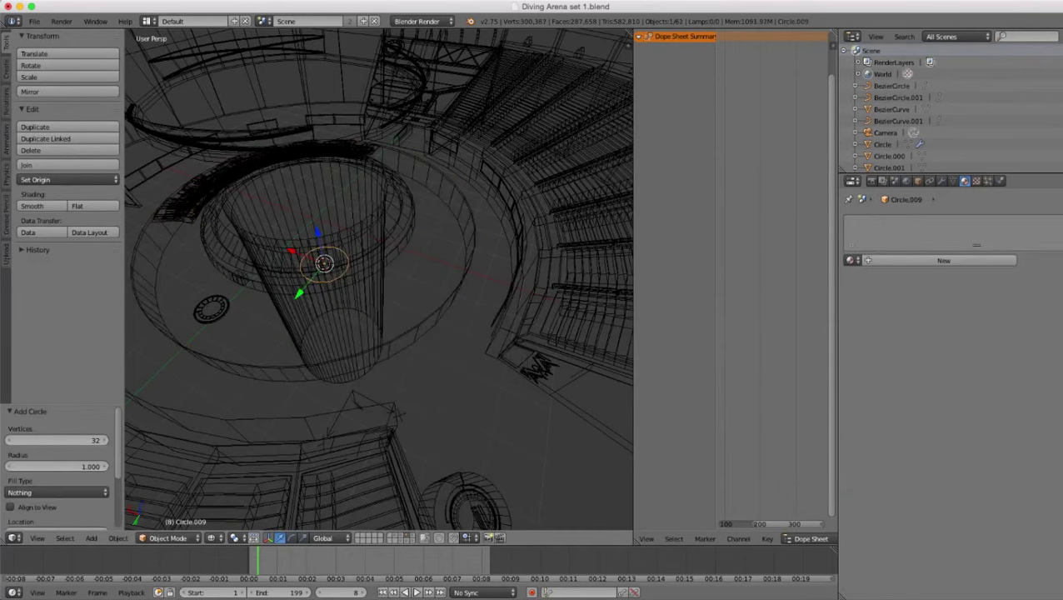
- Enlarge the new circle towards the platform's size, scaling it by about 2.63 and again by about 1.83
key("z")
middle_click_drag(483, 345, 429, 271)
scroll(429, 271, "down", 5)
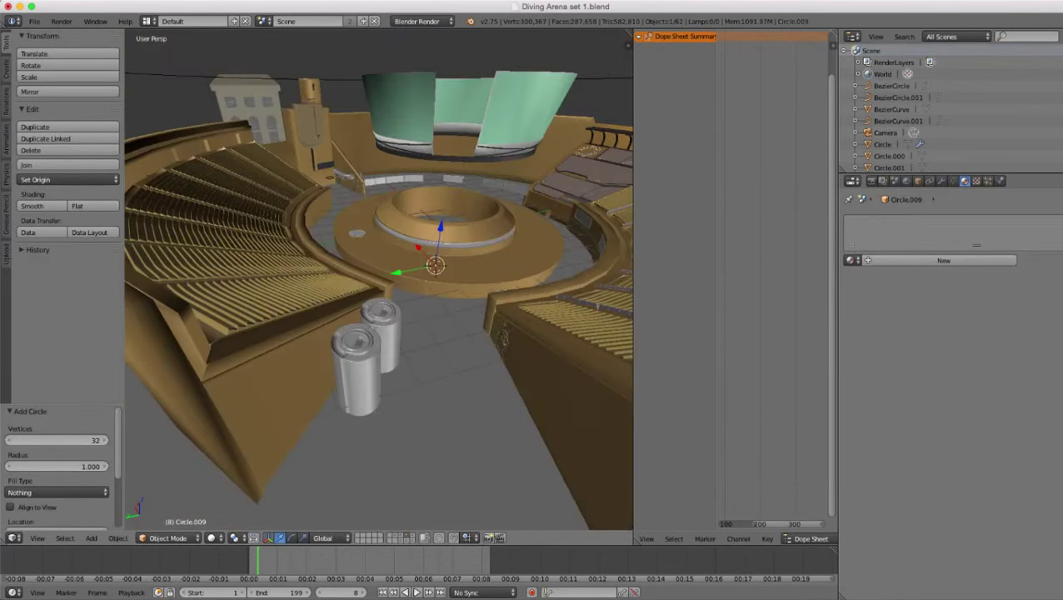
key("s")
left_click(543, 386)
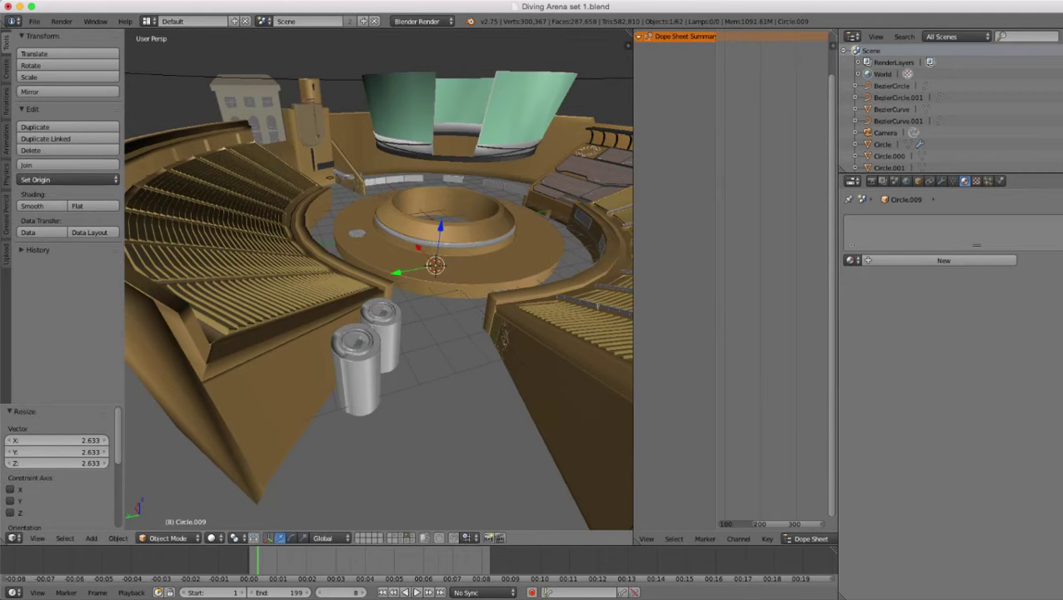
key("s")
left_click(483, 328)
- Raise the circle about 1.29 units along Z and scale it up by about 1.16 to surround the platform
key("z")
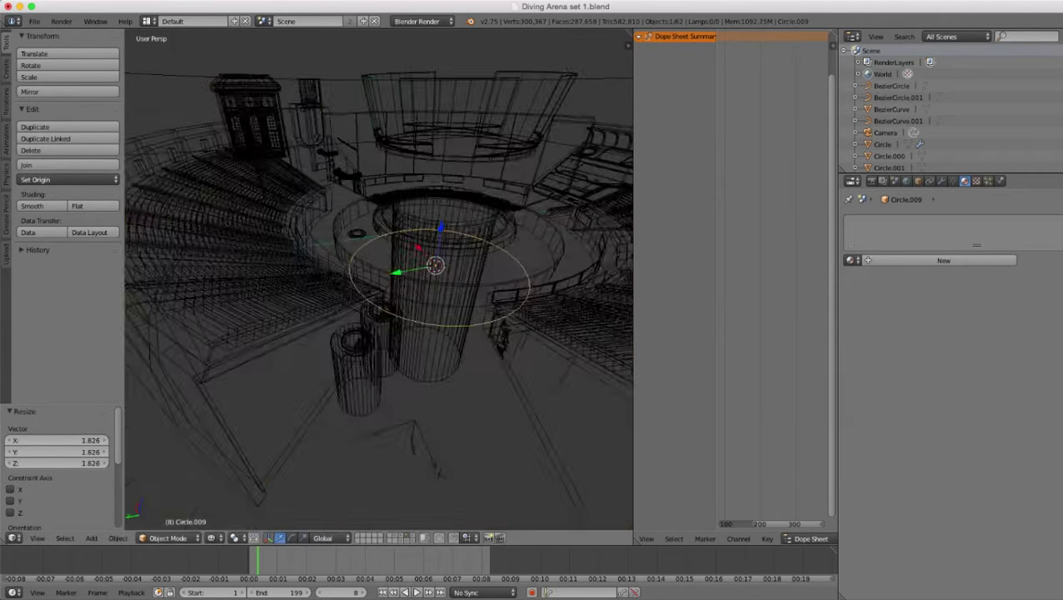
scroll(479, 323, "up", 3)
key("z")
left_click_drag(464, 222, 467, 206)
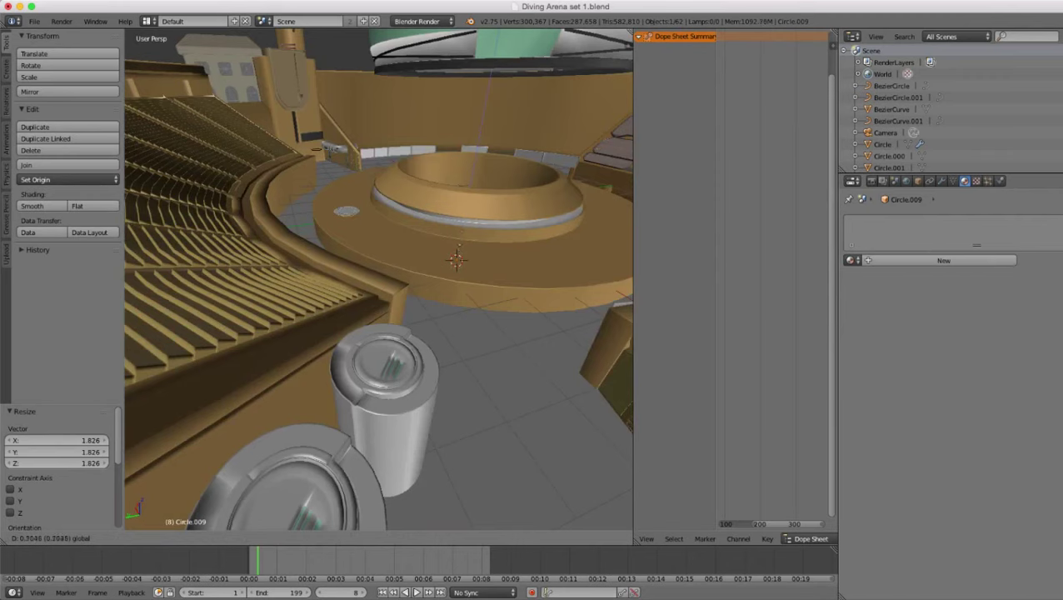
key("Return")
key("z")
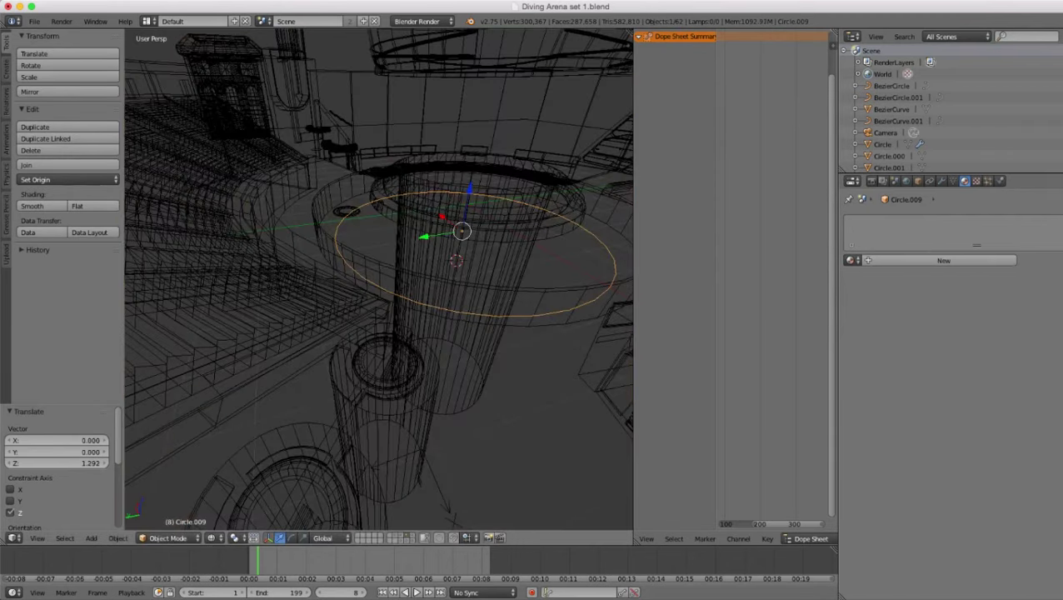
key("s")
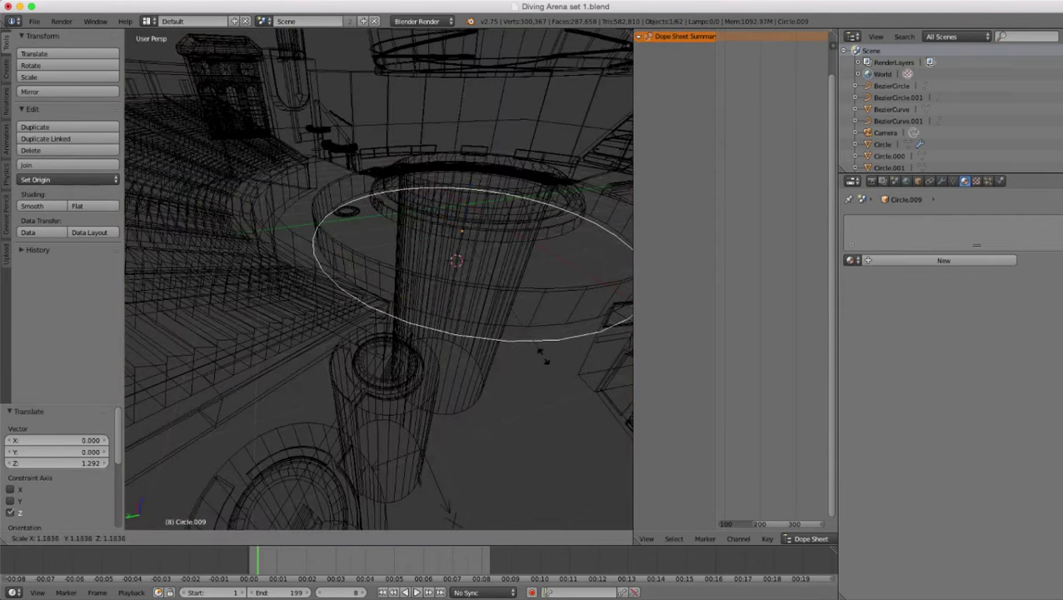
left_click(543, 357)
- Raise the circle about 0.69 units along Z towards the platform's lower edge
key("z")
mouse_move(543, 356)
middle_mouse_down()
mouse_move(575, 408)
mouse_move(550, 342)
middle_mouse_up()
scroll(550, 342, "up", 4)
scroll(379, 279, "down", 4)
left_click_drag(375, 179, 375, 156)
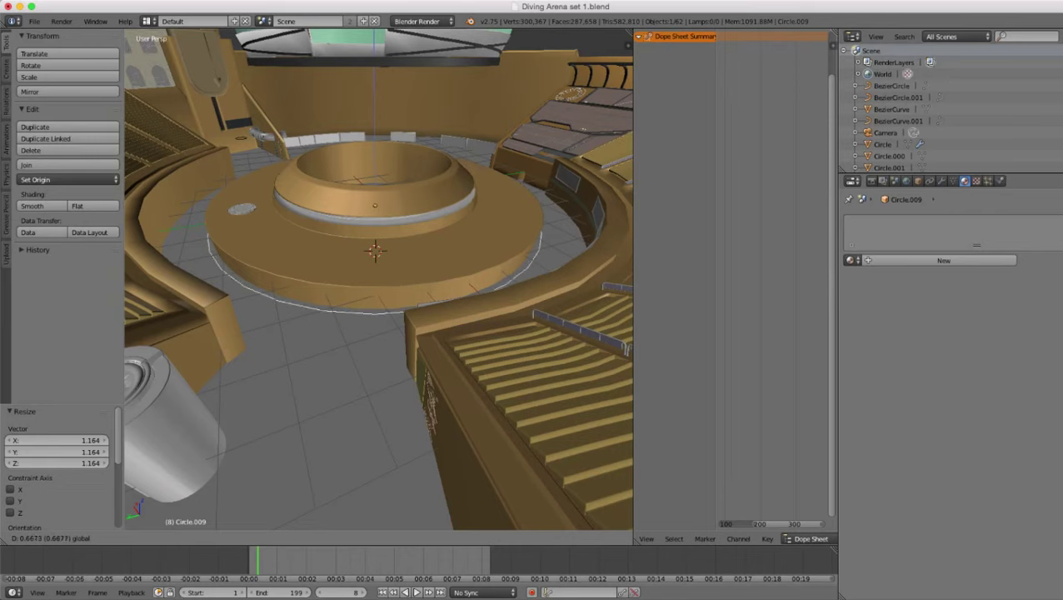
left_click_drag(375, 159, 375, 159)
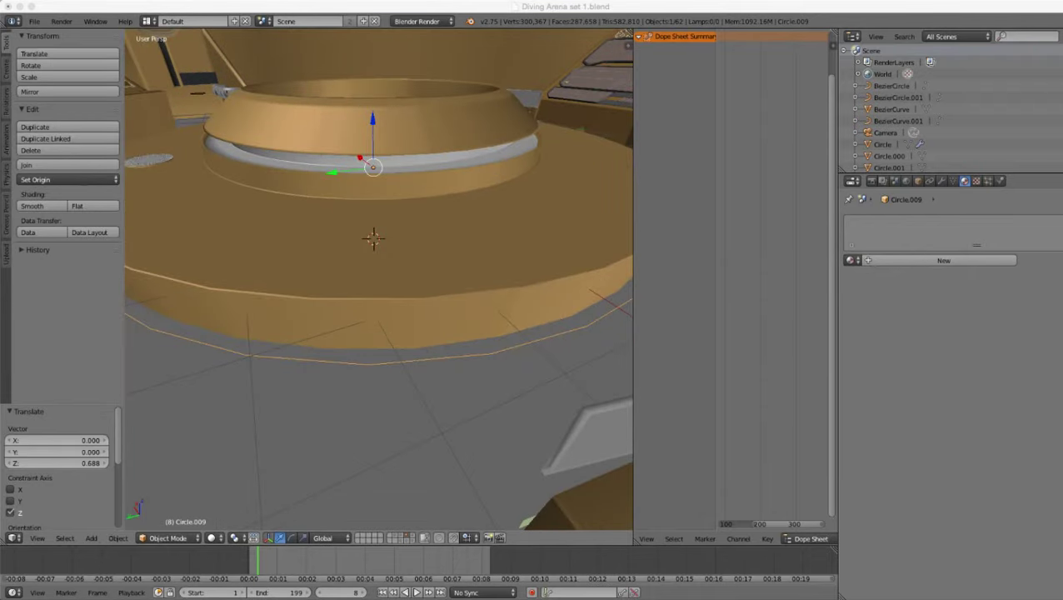
- Scale the circle down to about 0.97 so it fits the platform's lower outer edge
scroll(379, 279, "down", 5)
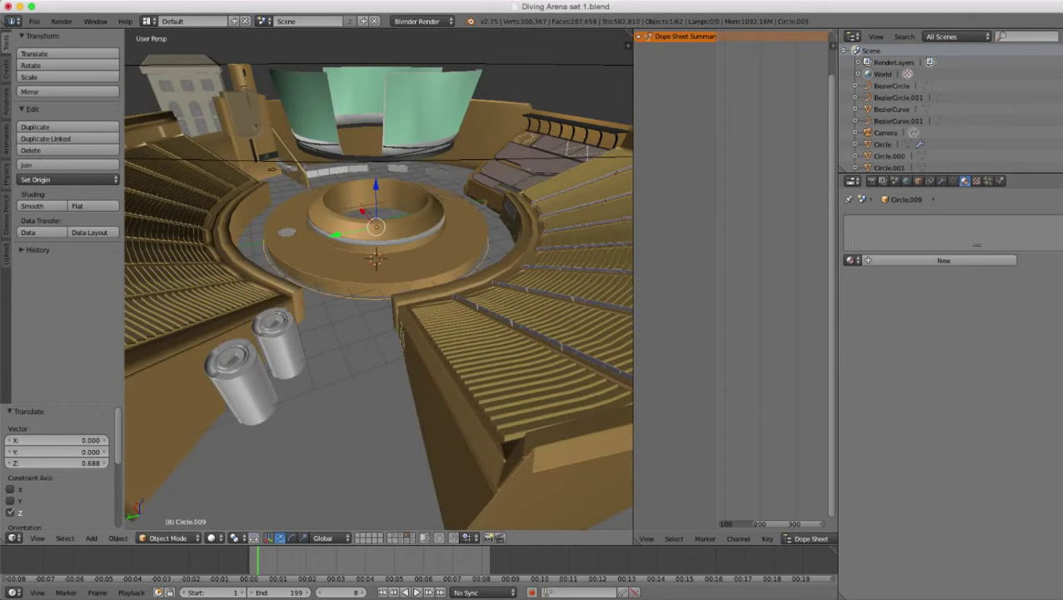
scroll(378, 279, "up", 5)
key("s")
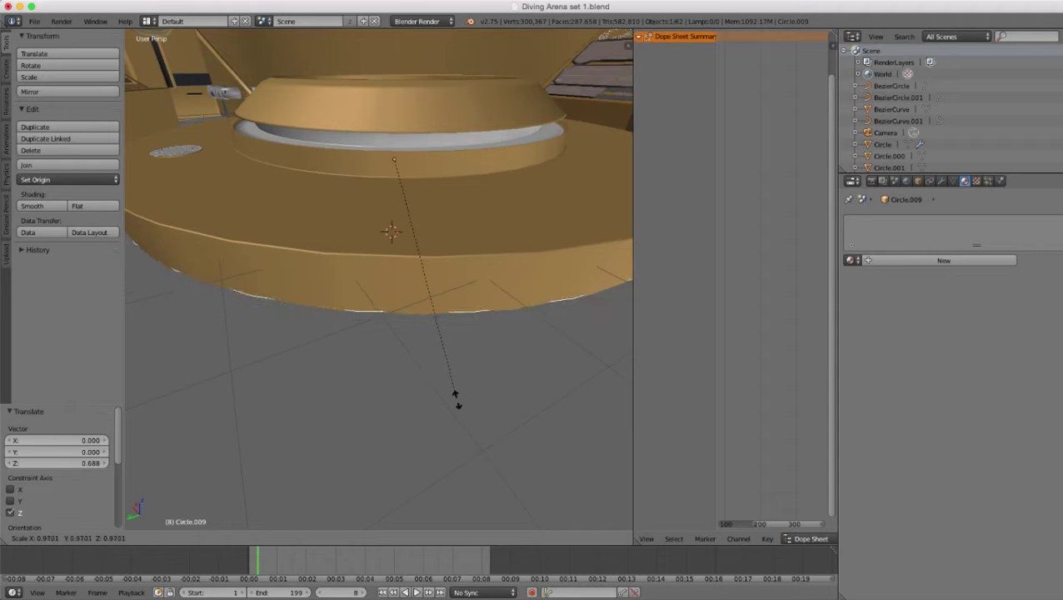
left_click(456, 399)
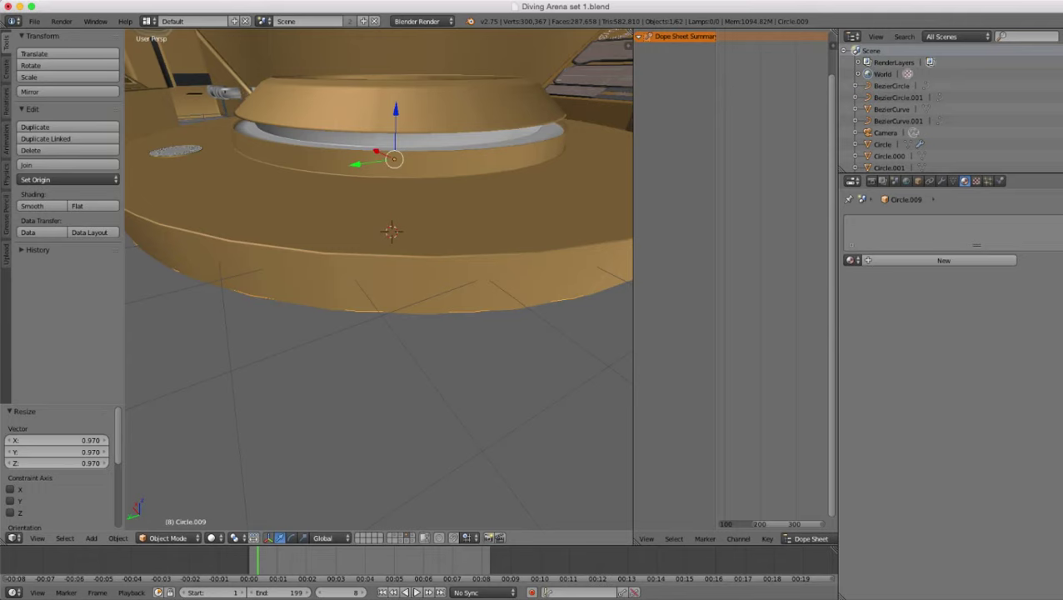
key("z")
key("z")
- Hide the stepped seating section beside the camera to clear the view of the platform
middle_click_drag(456, 399, 437, 433)
scroll(457, 366, "down", 6)
middle_click_drag(438, 433, 567, 388)
scroll(379, 283, "up", 4)
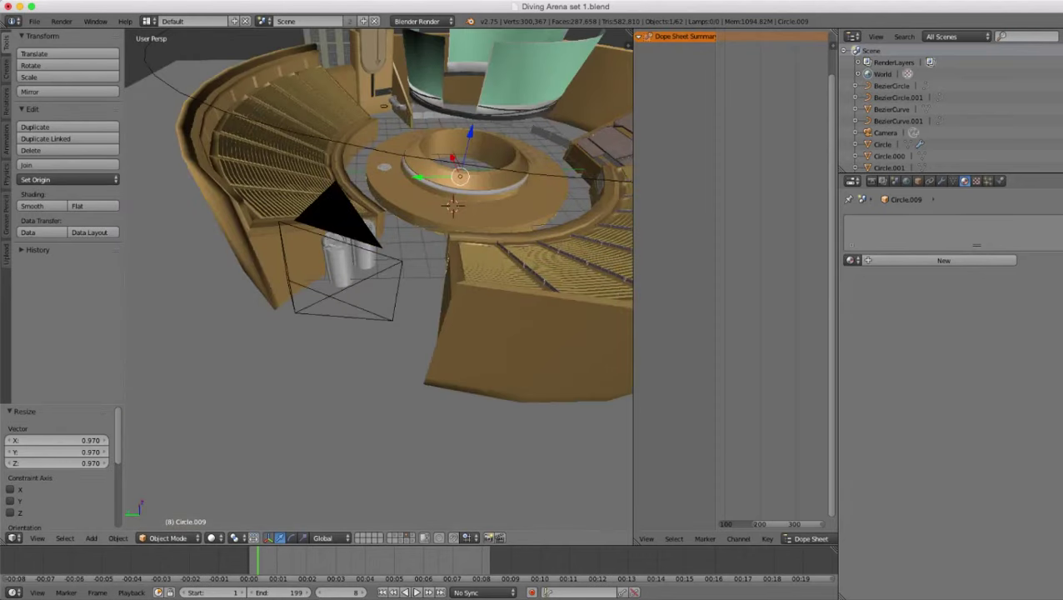
right_click(287, 154)
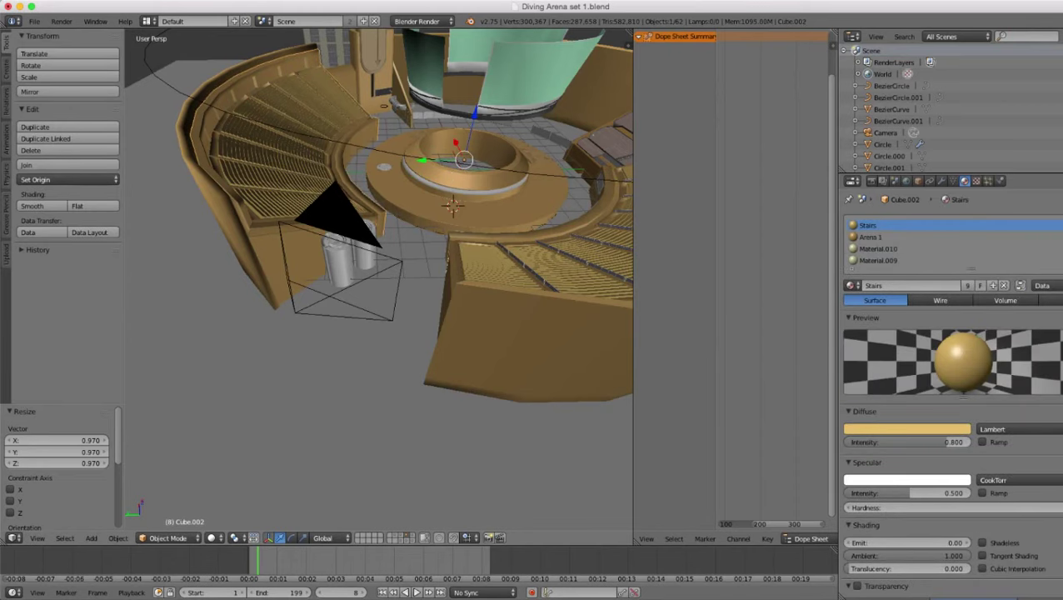
key("h")
- Select the circle around the platform's lower edge and open its mesh for editing
middle_click_drag(317, 250, 358, 280)
scroll(358, 279, "up", 2)
scroll(379, 280, "up", 3)
key("z")
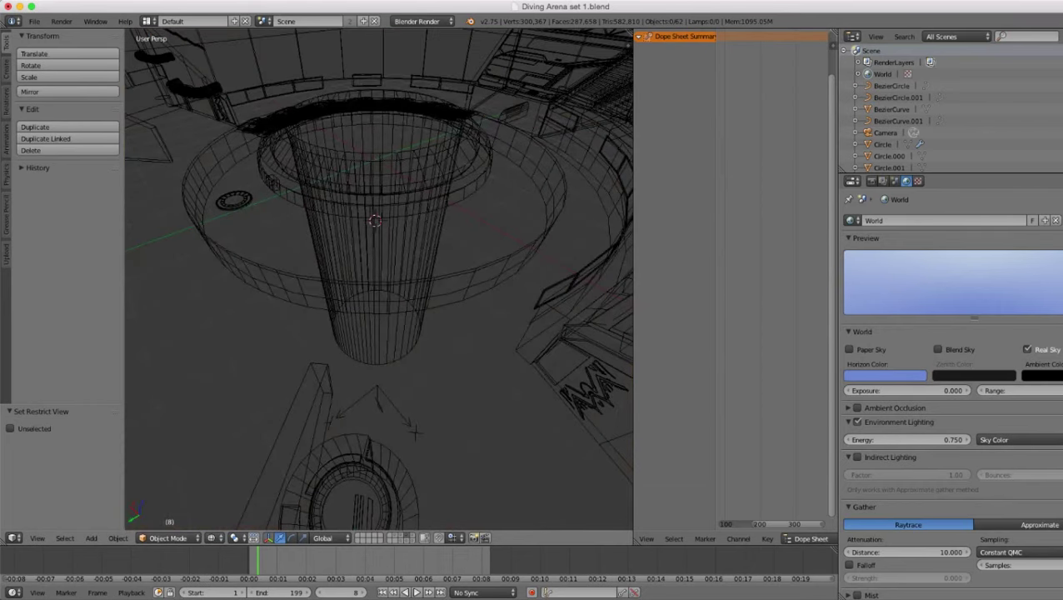
right_click(446, 288)
key("z")
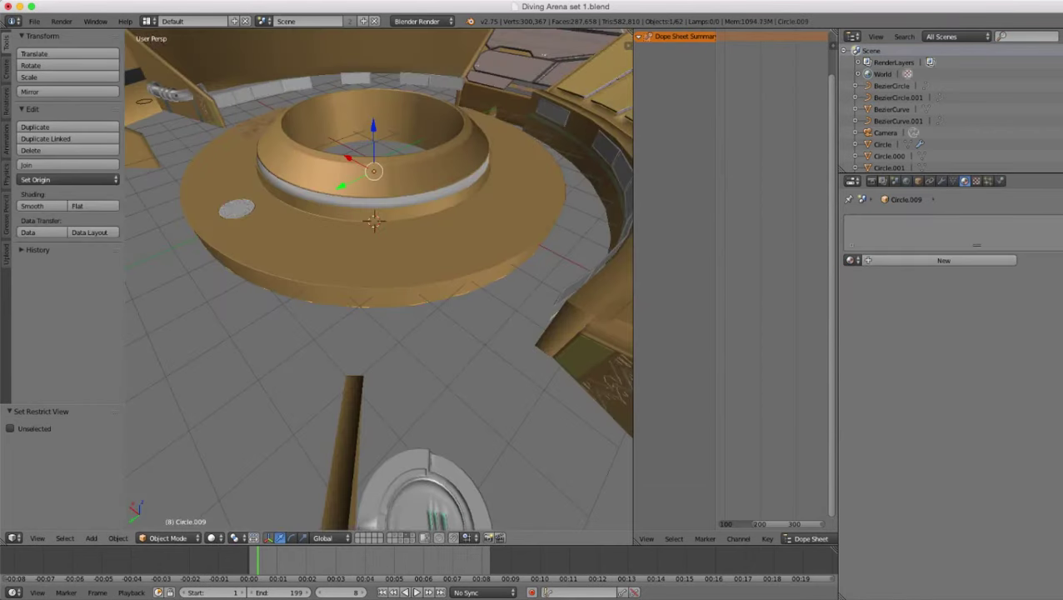
middle_click_drag(445, 288, 538, 225)
scroll(458, 233, "up", 2)
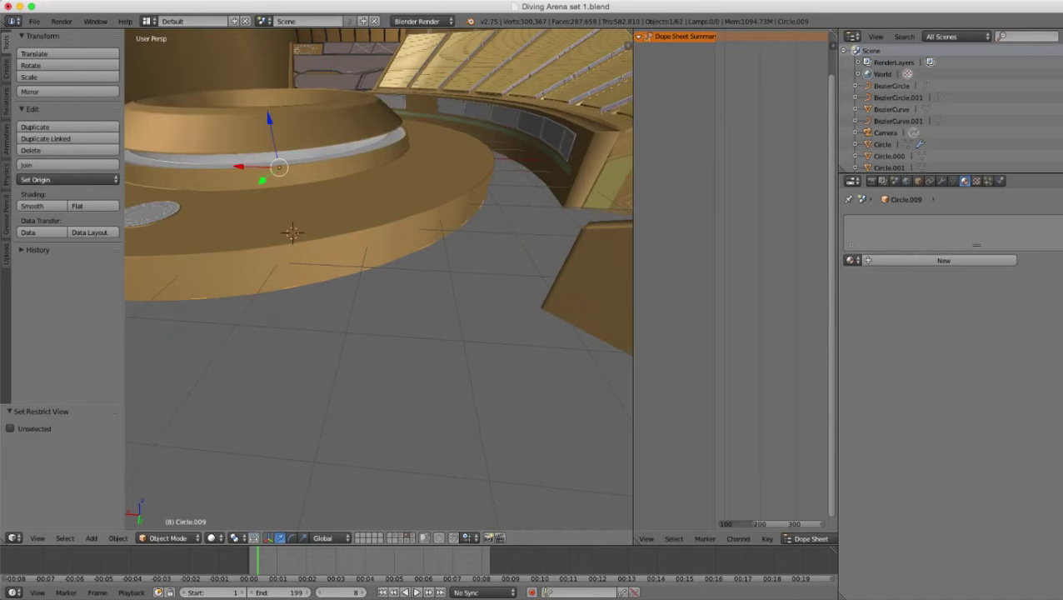
key("w")
scroll(454, 271, "down", 1)
middle_click_drag(458, 234, 454, 296)
key("Tab")
key("z")
left_click(336, 539)
scroll(379, 280, "up", 1)
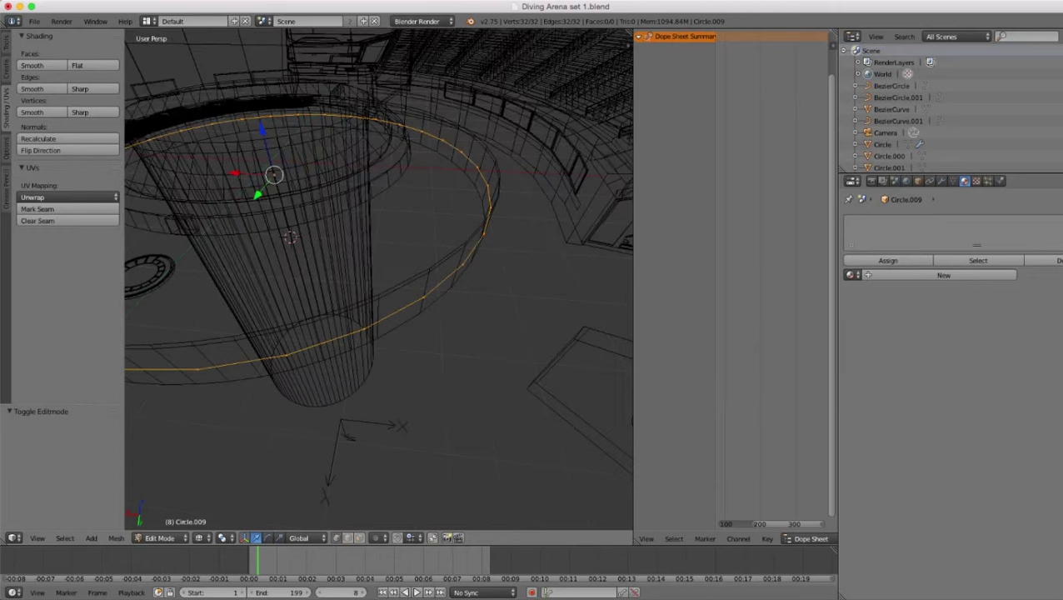
- Extrude the circle's edge loop in place and scale it outward by about 1.277 into a flat ring
key("e")
key("Escape")
scroll(379, 280, "down", 1)
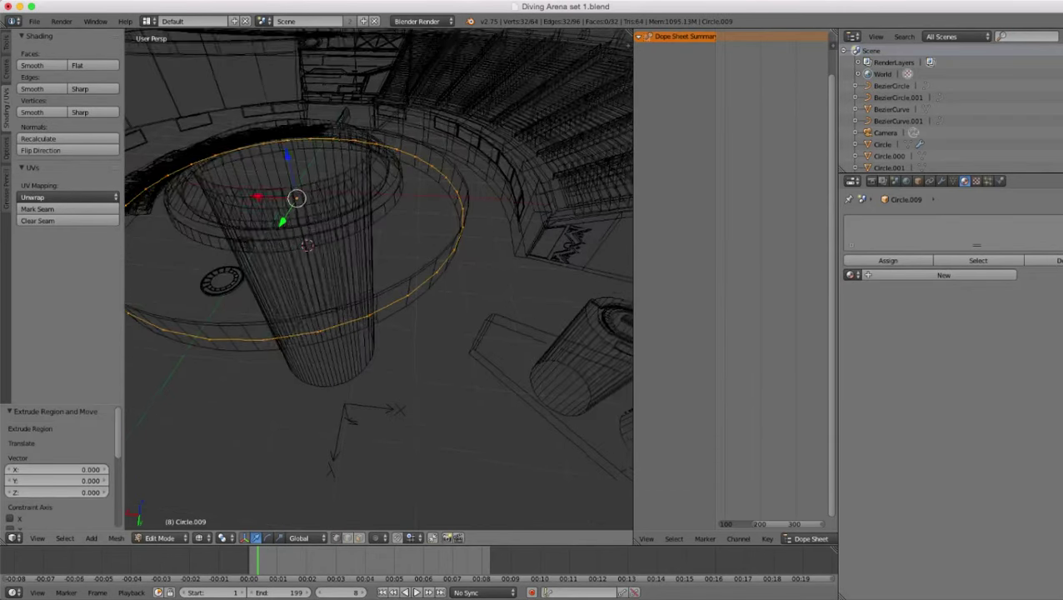
middle_click_drag(379, 280, 363, 321)
key("shift+z")
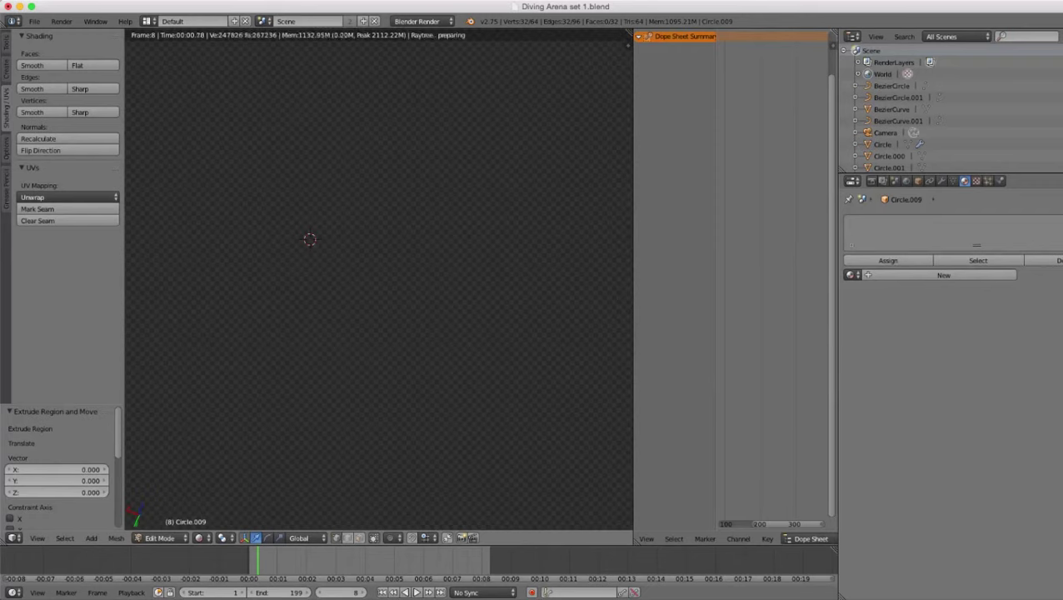
key("shift+z")
middle_click_drag(379, 280, 250, 212, "shift")
scroll(379, 280, "up", 2)
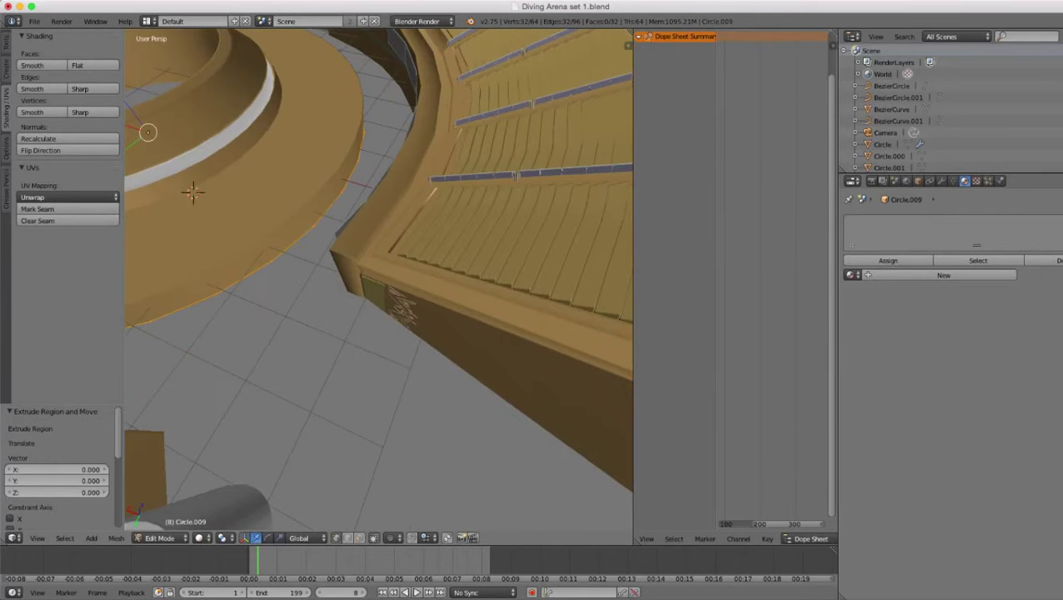
middle_click_drag(300, 315, 399, 330, "shift")
scroll(398, 329, "up", 2)
key("s")
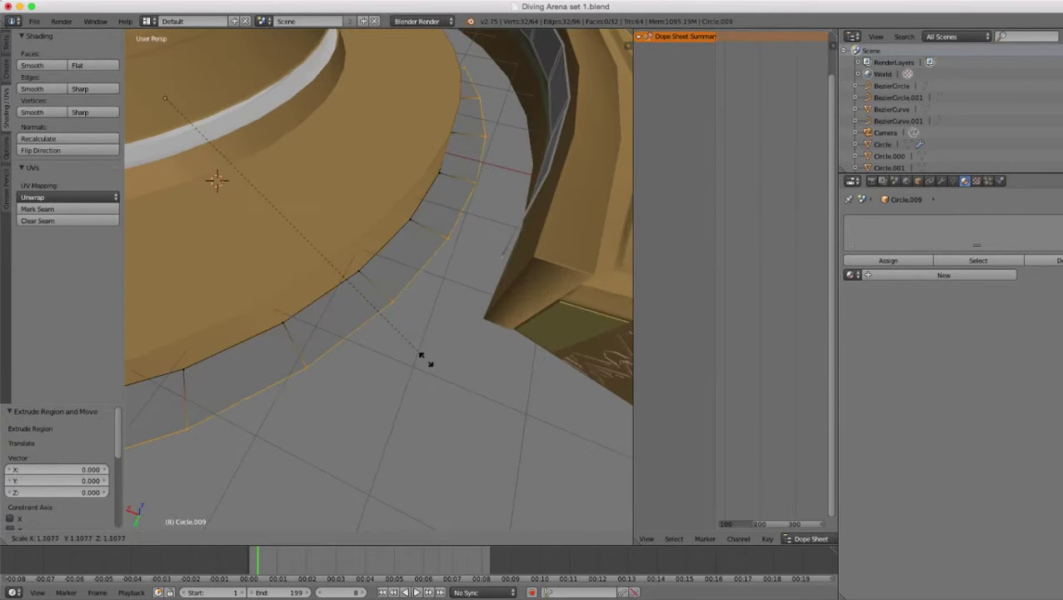
left_click(468, 391)
- Select the whole ring mesh and rotate it about 2.95° around the Z axis
scroll(454, 373, "down", 5)
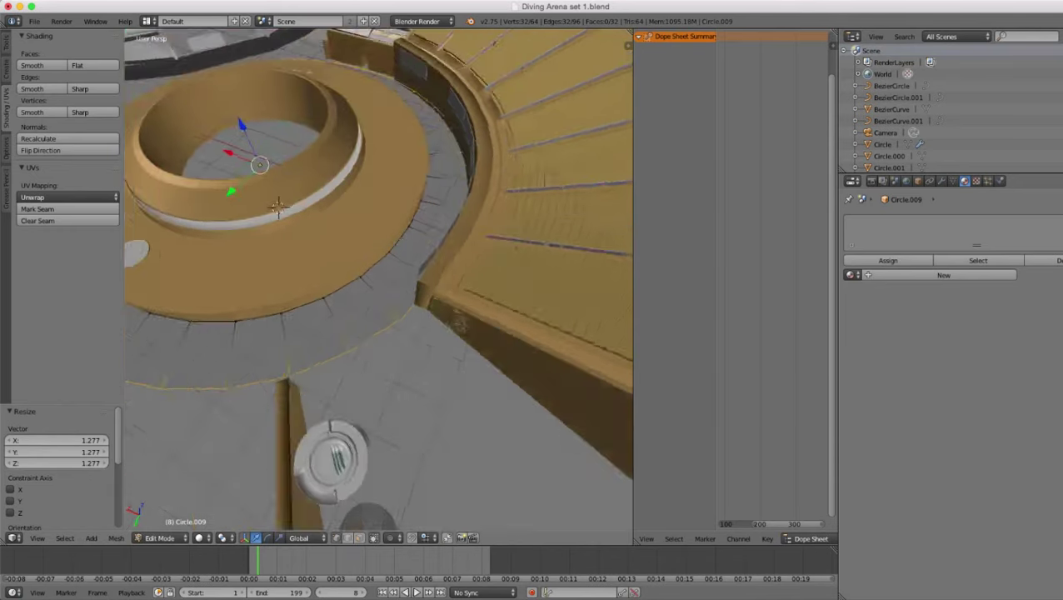
middle_click_drag(575, 324, 599, 289)
middle_click_drag(468, 358, 468, 387)
middle_click_drag(360, 159, 354, 160)
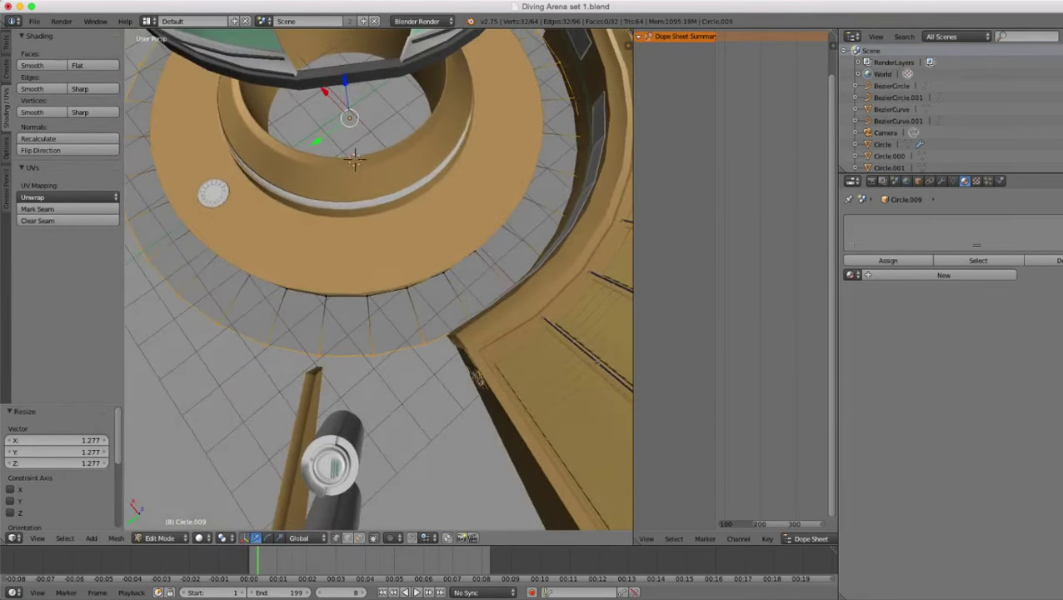
scroll(378, 279, "down", 2)
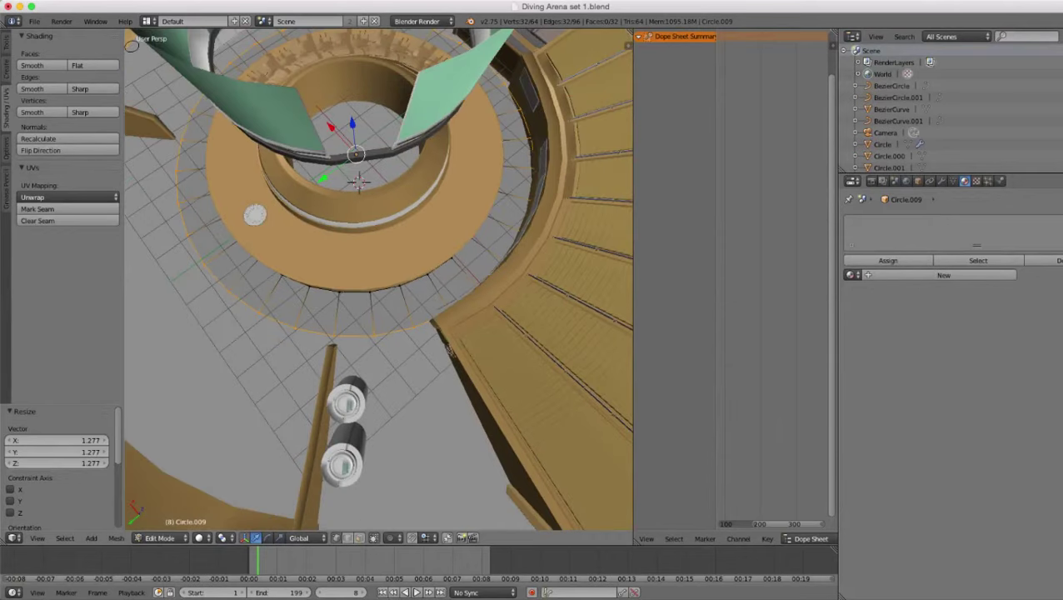
key("Tab")
scroll(378, 280, "up", 2)
key("Tab")
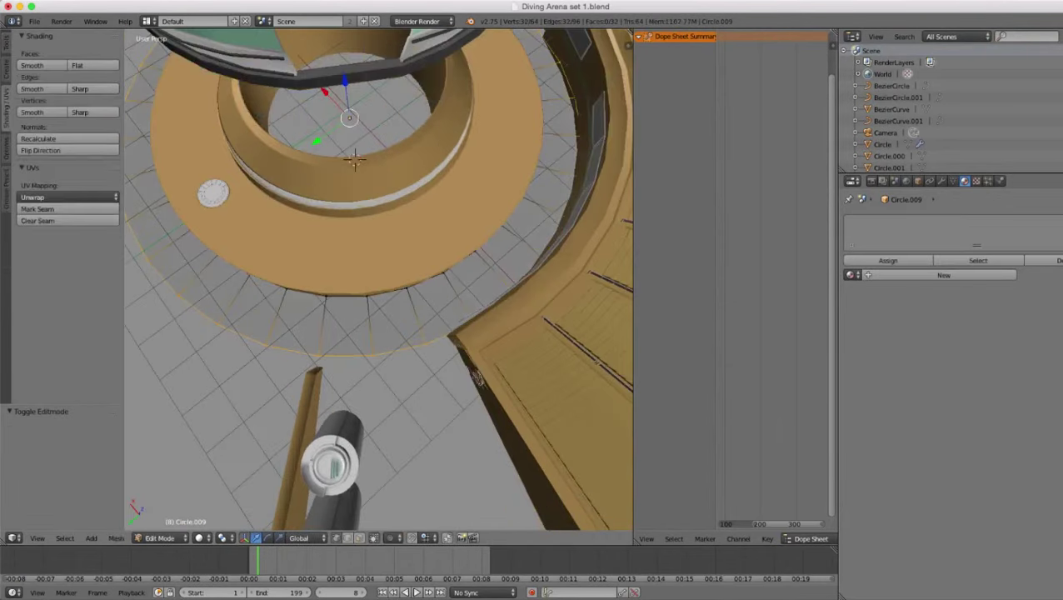
scroll(379, 279, "up", 2)
key("a")
key("a")
scroll(378, 279, "down", 2)
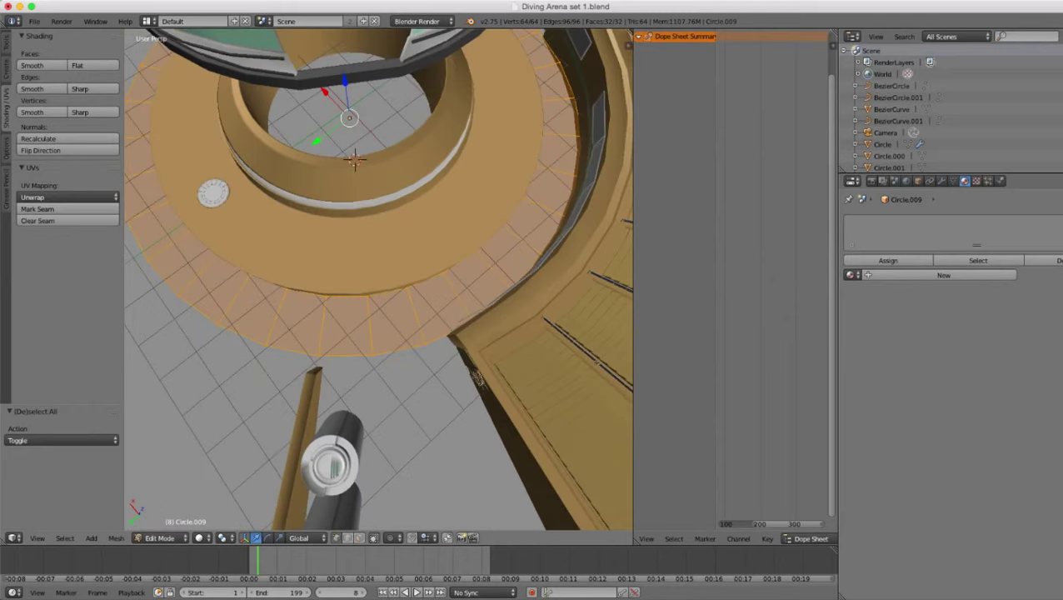
scroll(379, 279, "up", 2)
key("r")
key("z")
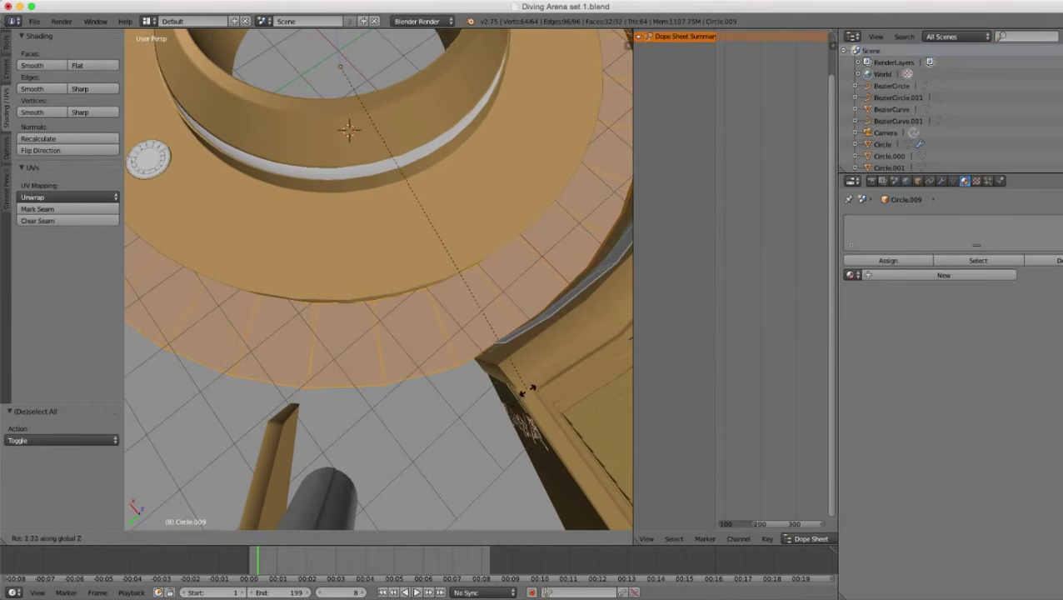
left_click(530, 385)
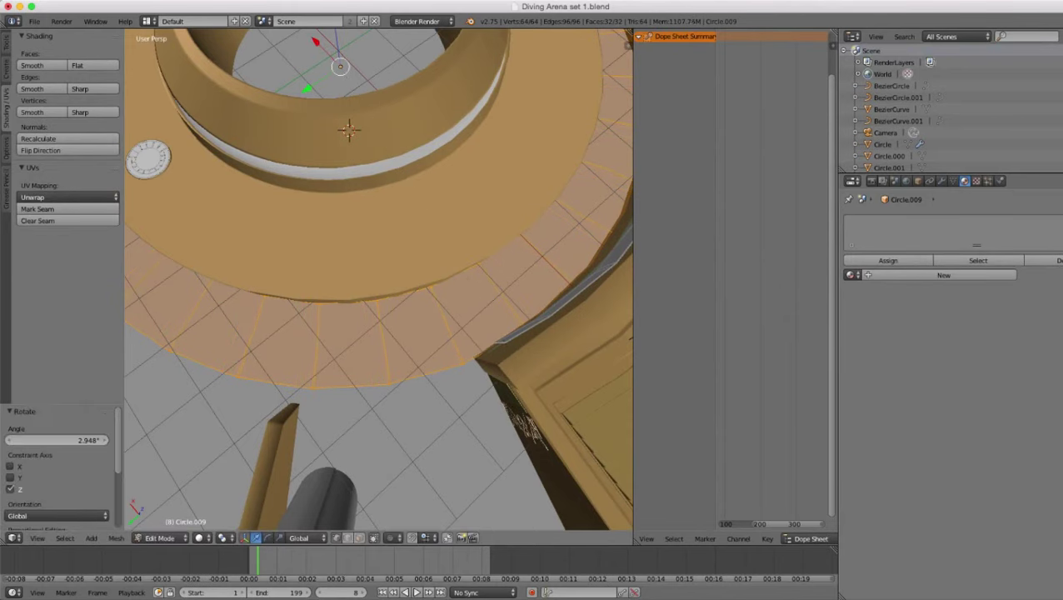
- Add a loop cut across the ring segment facing the end of the freestanding wall, sliding it in line with that wall
right_click(466, 364)
scroll(417, 355, "down", 2)
right_click(393, 354, "alt")
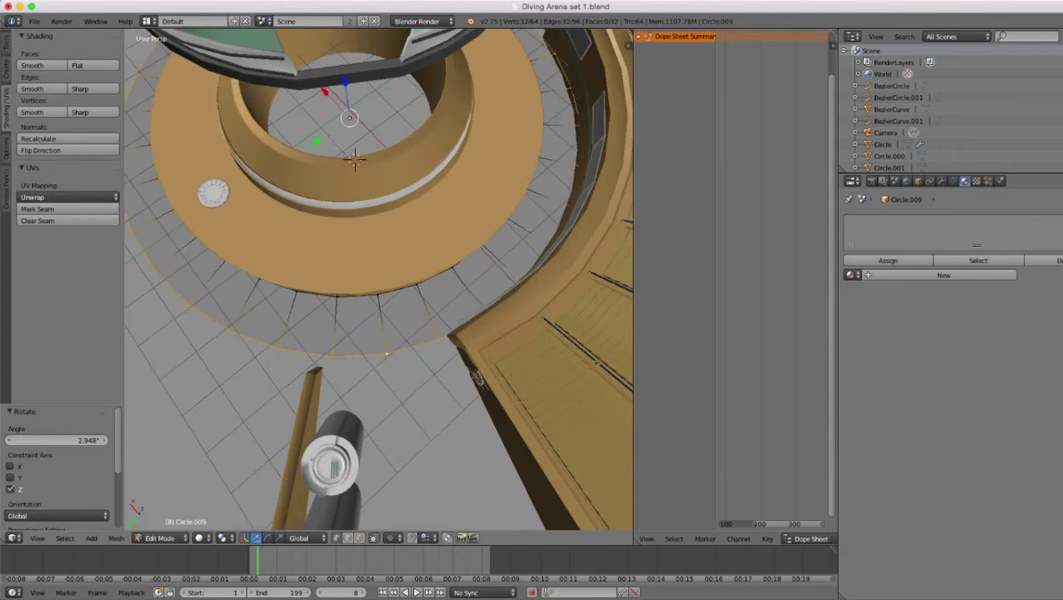
key("a")
middle_click_drag(390, 354, 443, 302, "shift")
scroll(443, 302, "up", 4)
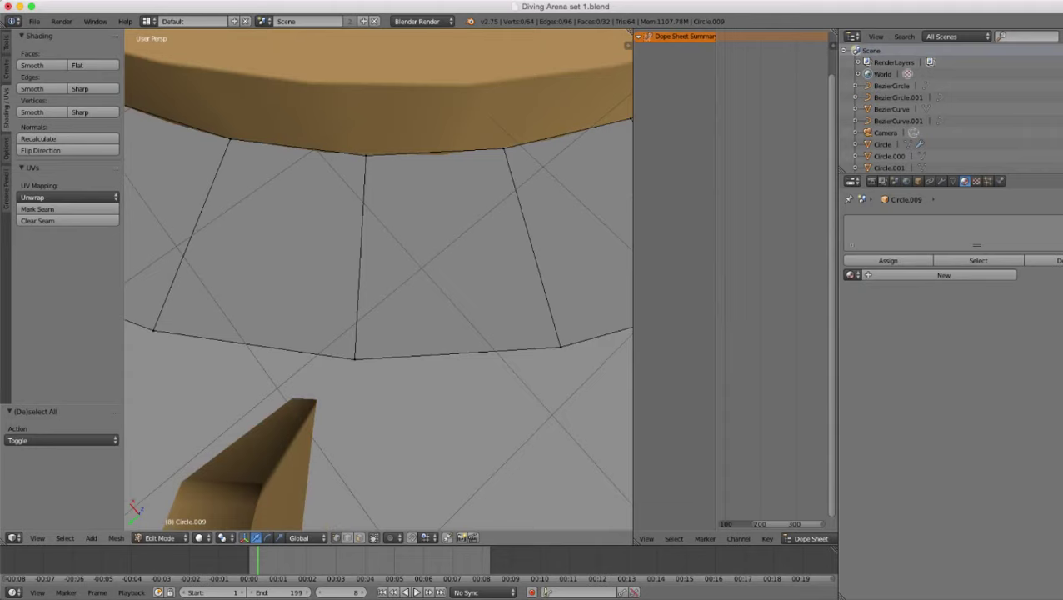
key("ctrl+r")
left_click(276, 246)
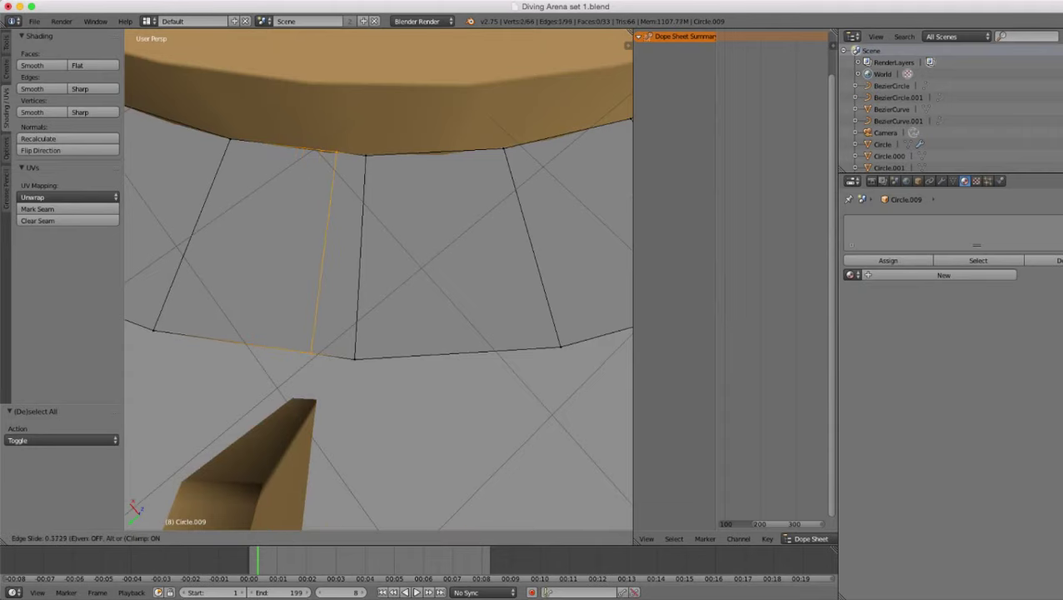
left_click(328, 250)
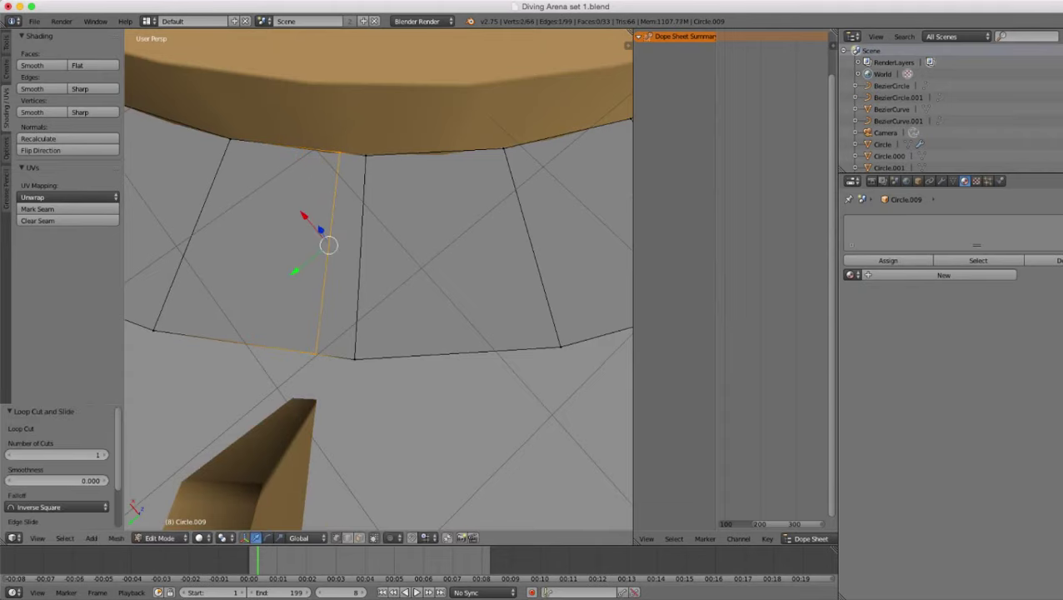
- Add a second loop cut across the ring, sliding it to meet the inner corner of the remaining seating stand
scroll(350, 267, "down", 6)
middle_click_drag(400, 267, 280, 279, "shift")
scroll(379, 280, "up", 6)
middle_click_drag(379, 280, 379, 286)
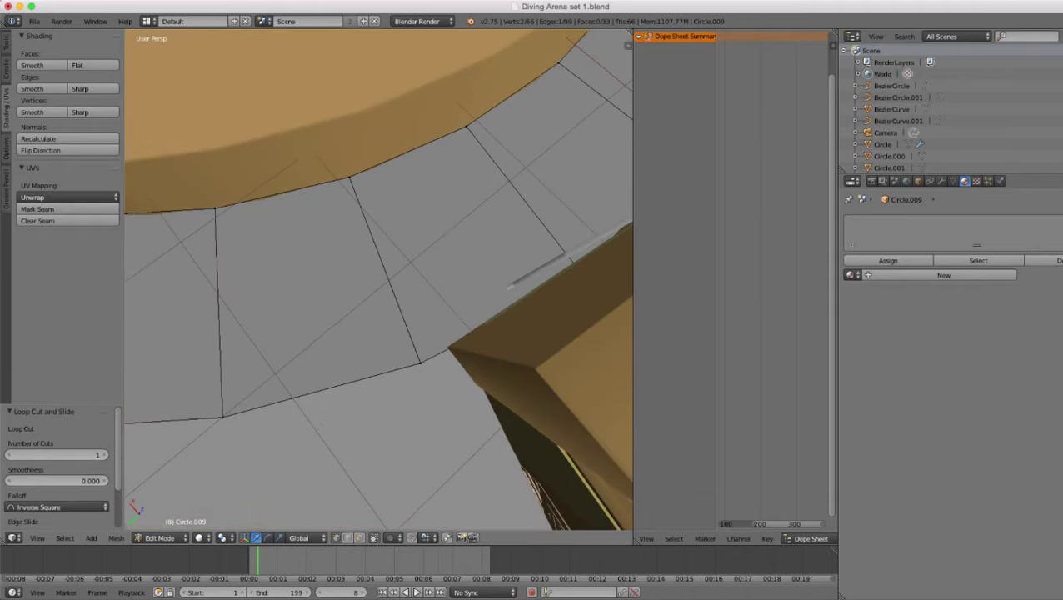
key("ctrl+r")
left_click(480, 272)
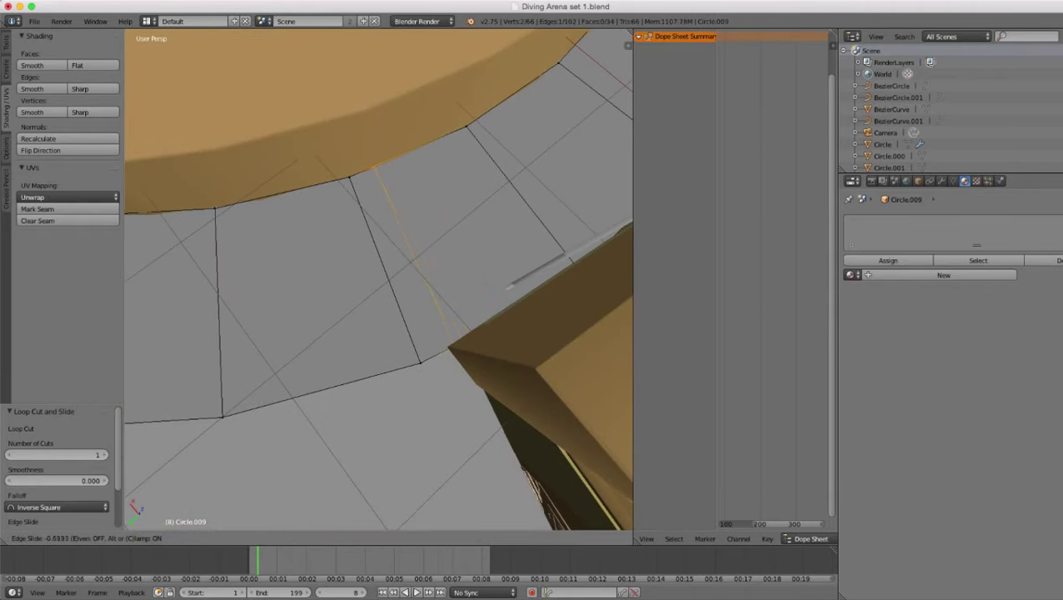
left_click(441, 286)
- Select only the ring's outer-edge vertices between the two new loop cuts
scroll(442, 286, "down", 5)
key("a")
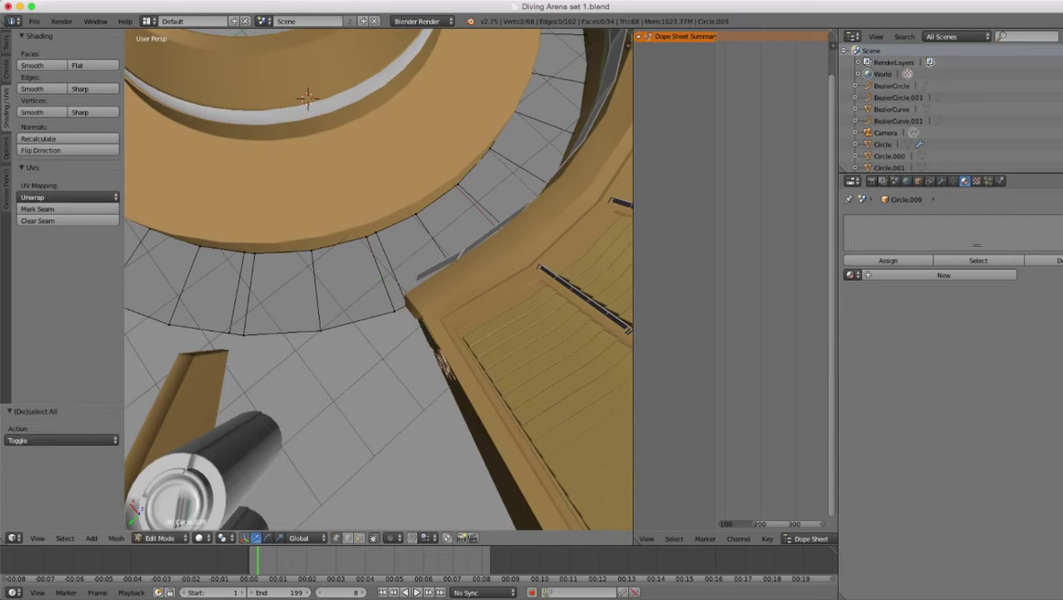
key("z")
key("c")
scroll(254, 356, "up", 4)
left_click_drag(252, 353, 394, 334)
key("Escape")
key("z")
scroll(394, 330, "down", 5)
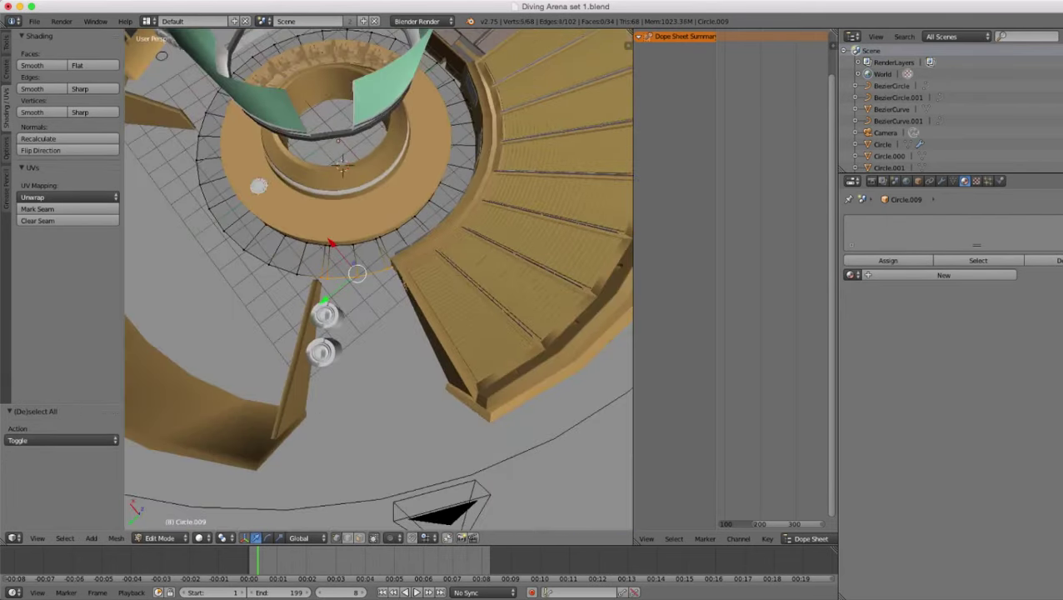
- Extrude the selected outer edge about -6.14 units along X and shift it about 3.59 units along Y into the entrance gap
key("g")
key("x")
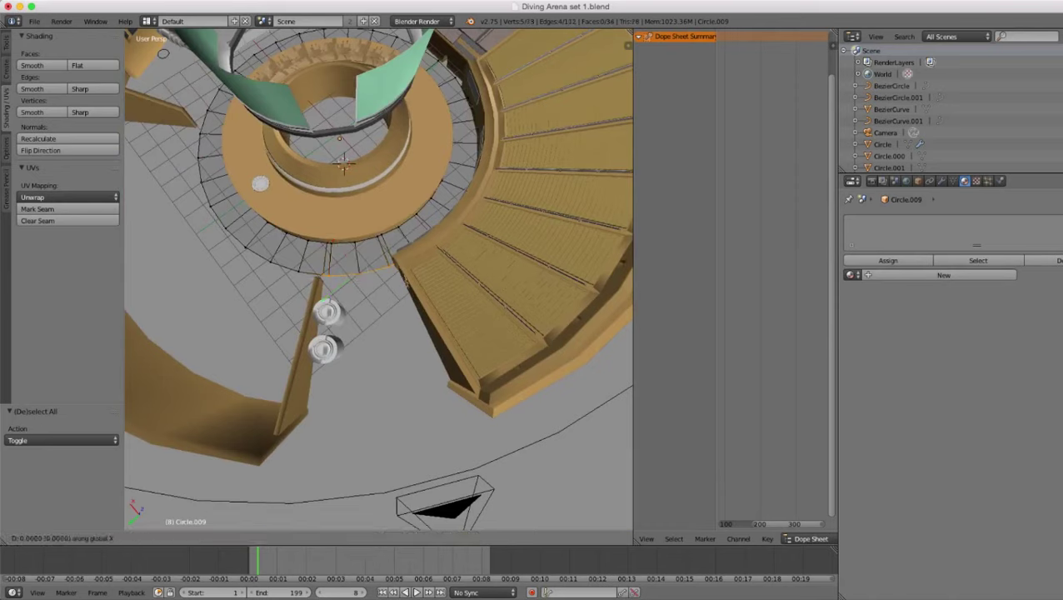
key("x")
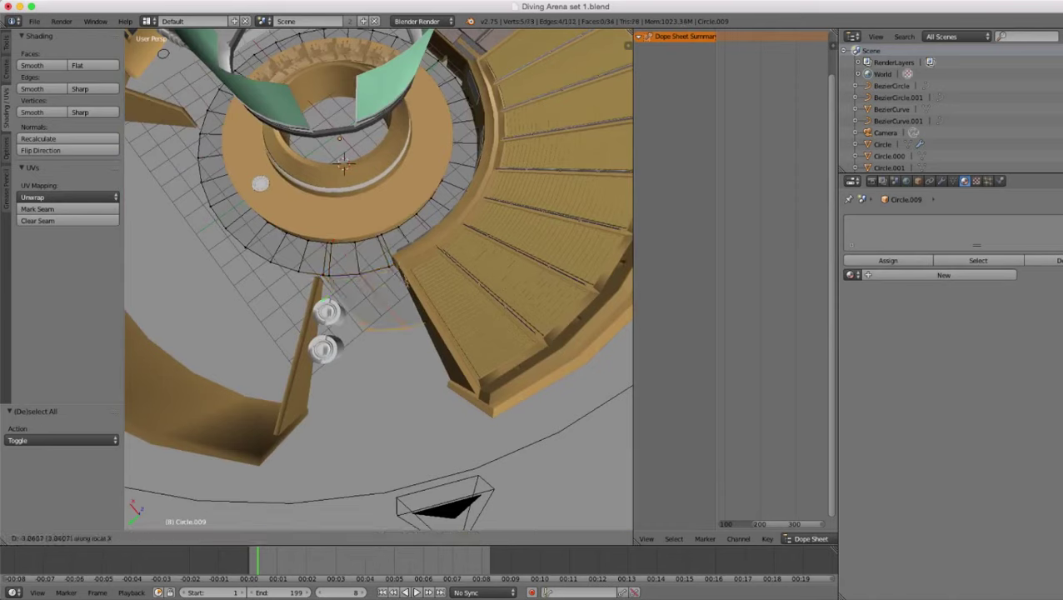
left_click(453, 384)
middle_click_drag(452, 384, 454, 338)
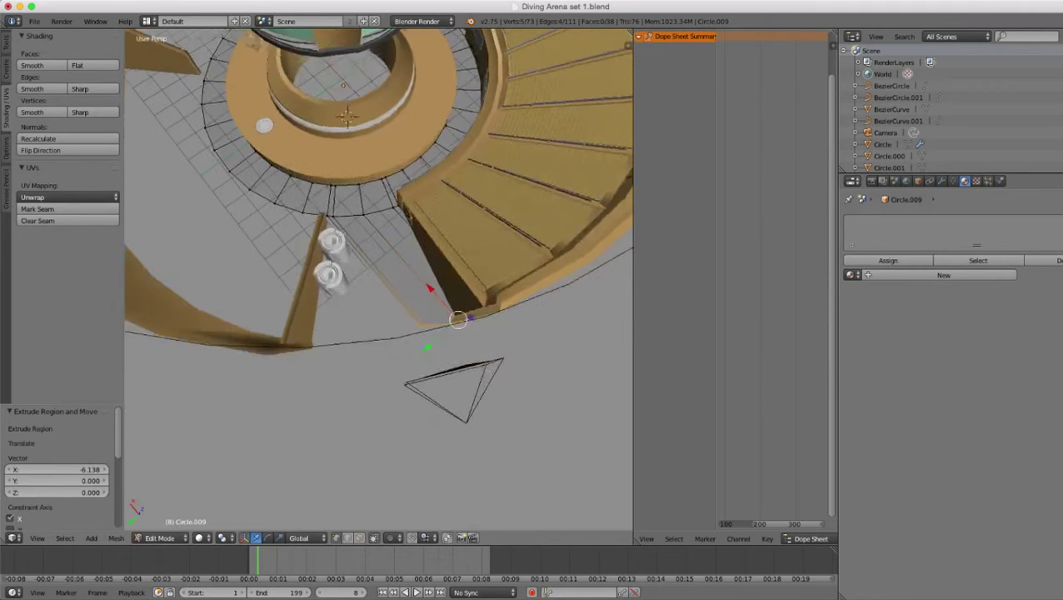
left_click_drag(427, 348, 360, 410)
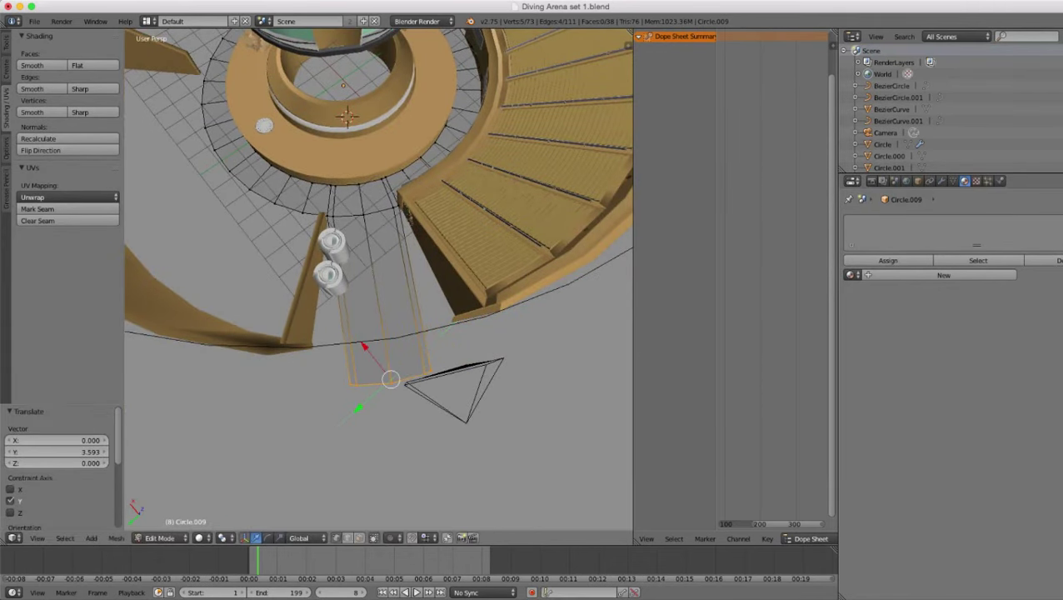
- Scale the walkway's outer edge by about 2.193, nudge it about -0.04 units along Y, and leave mesh editing
key("s")
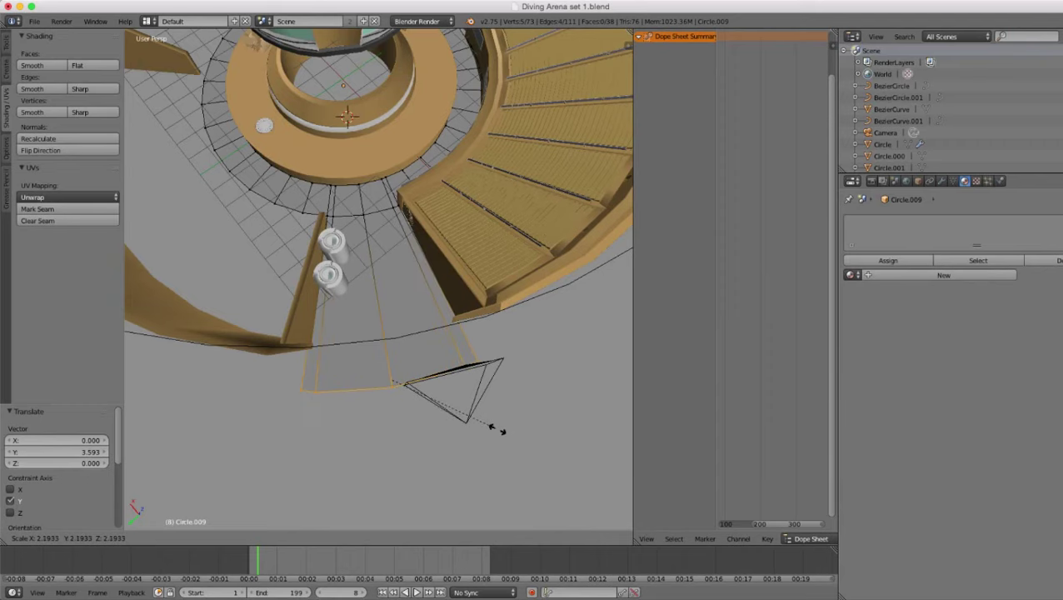
left_click(497, 430)
scroll(498, 430, "up", 2)
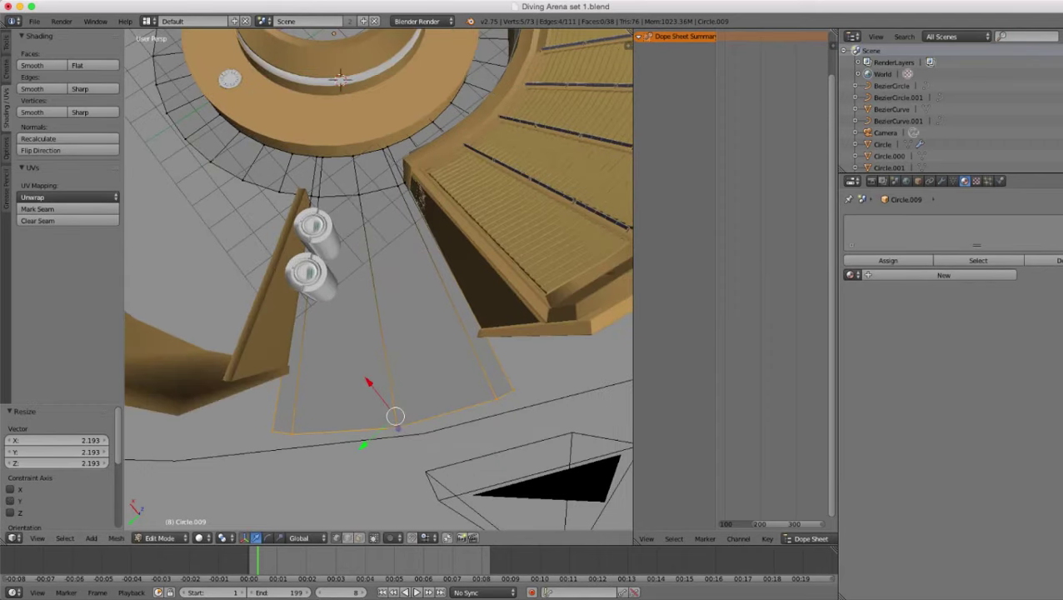
left_click_drag(363, 445, 364, 444)
key("g")
key("y")
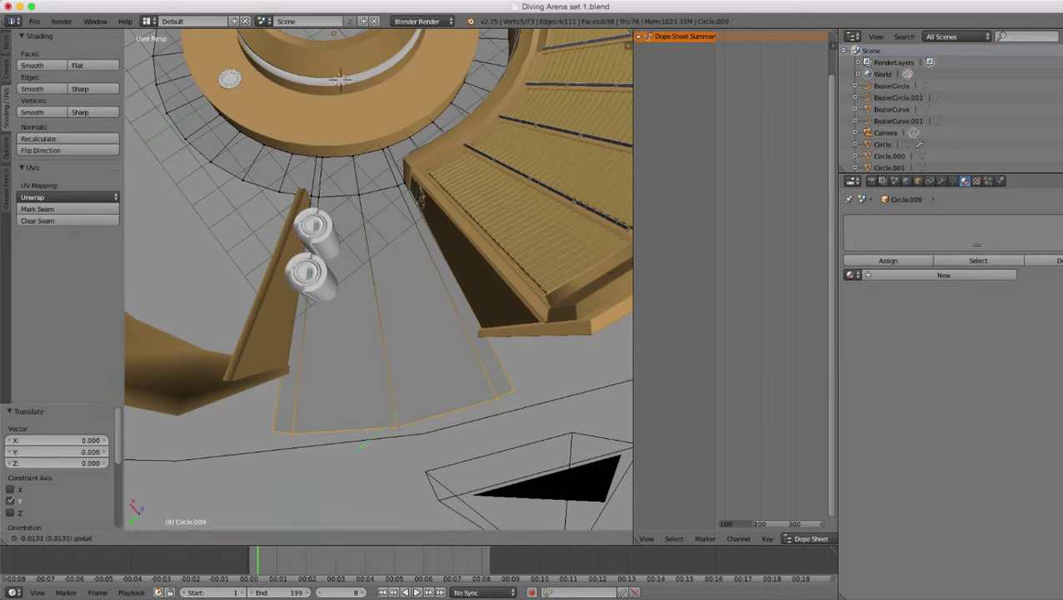
key("Return")
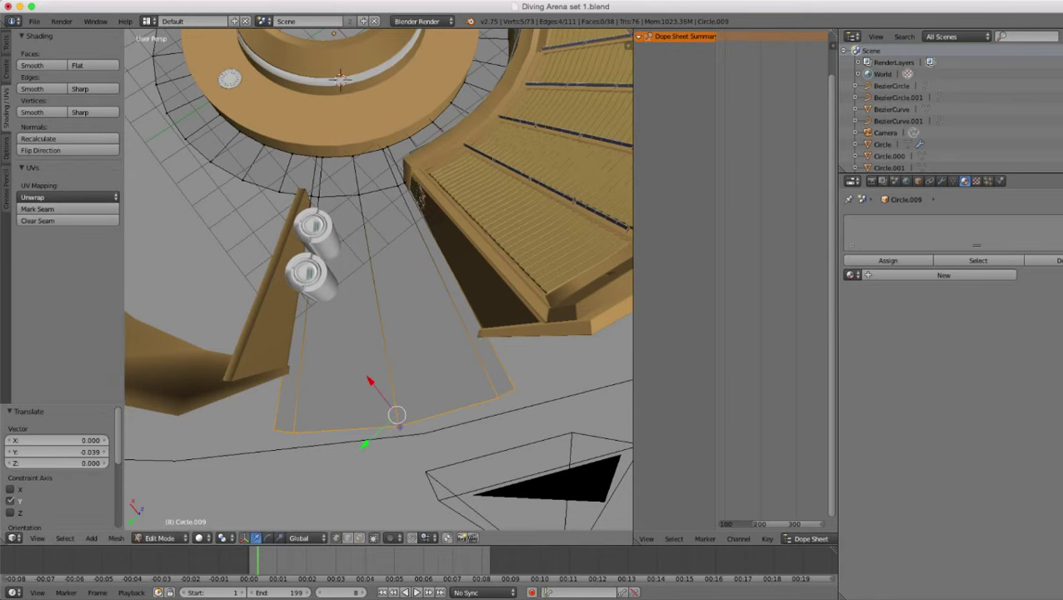
key("Tab")
middle_click_drag(379, 262, 379, 296)
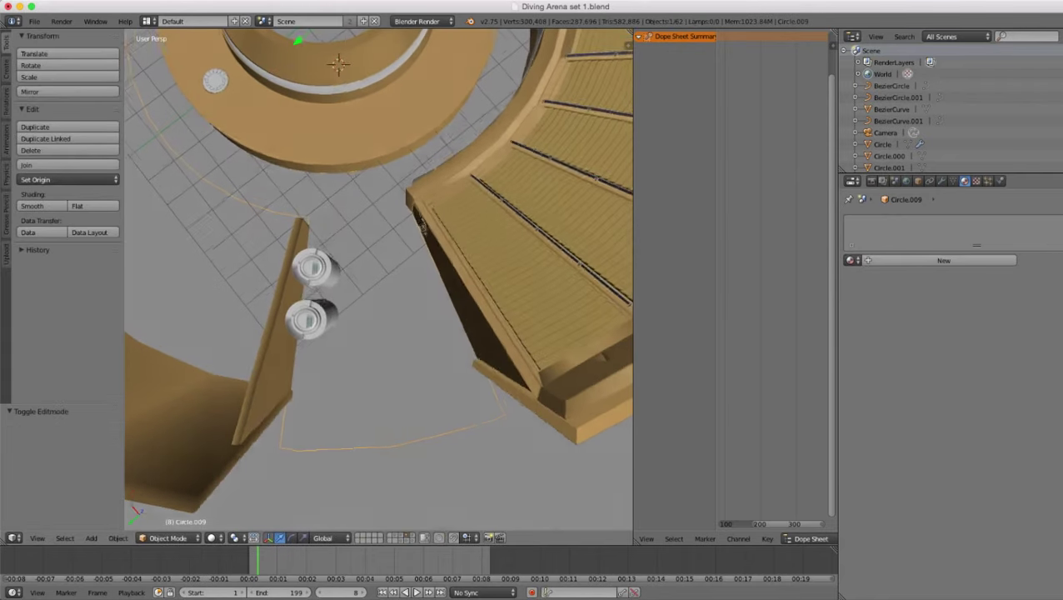
scroll(379, 279, "up", 3)
scroll(379, 279, "down", 6)
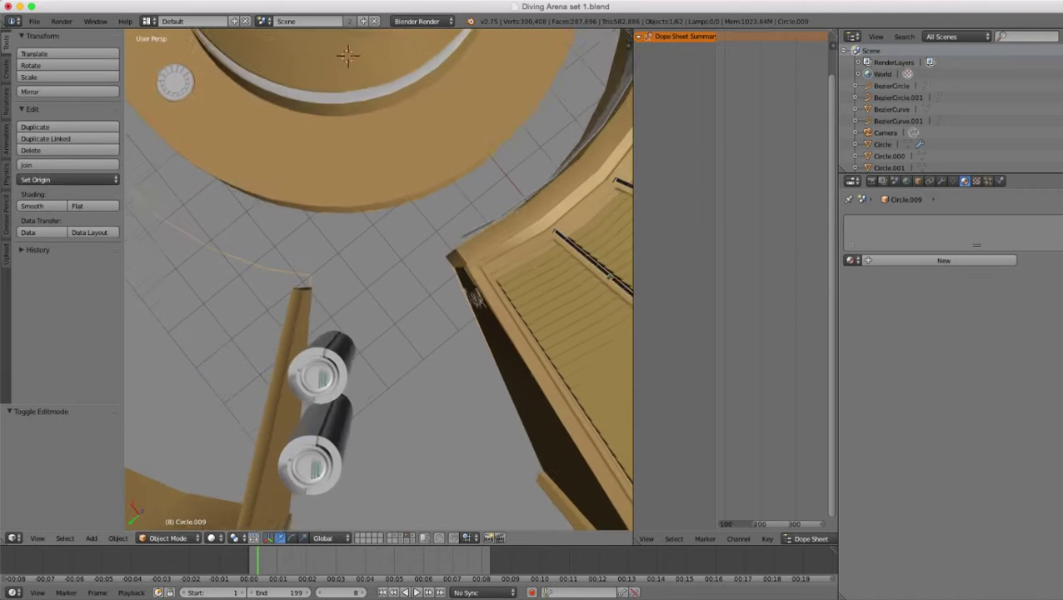
- Delete the large flat ground plane beneath the arena
scroll(379, 279, "down", 1)
middle_click_drag(379, 279, 379, 195)
scroll(379, 279, "up", 3)
scroll(379, 279, "down", 6)
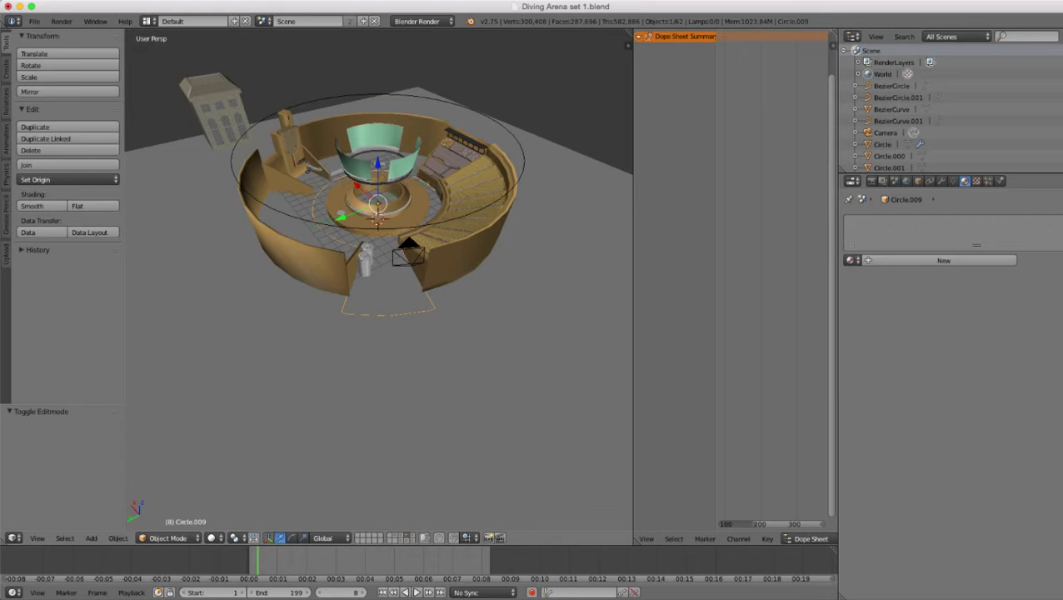
right_click(385, 293)
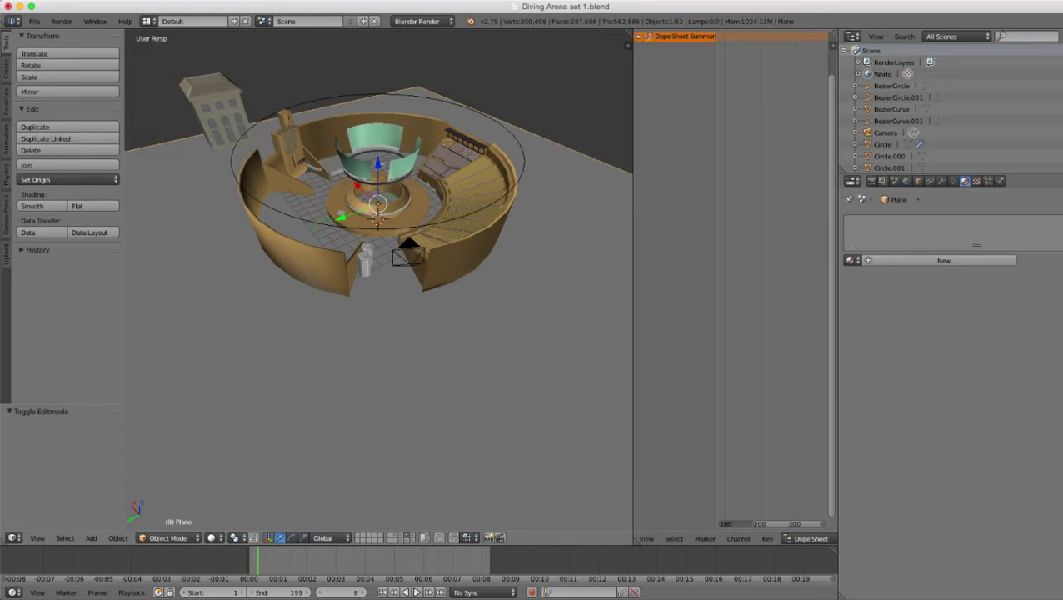
scroll(551, 322, "down", 2)
scroll(552, 322, "up", 2)
key("x")
left_click(552, 321)
scroll(552, 322, "up", 2)
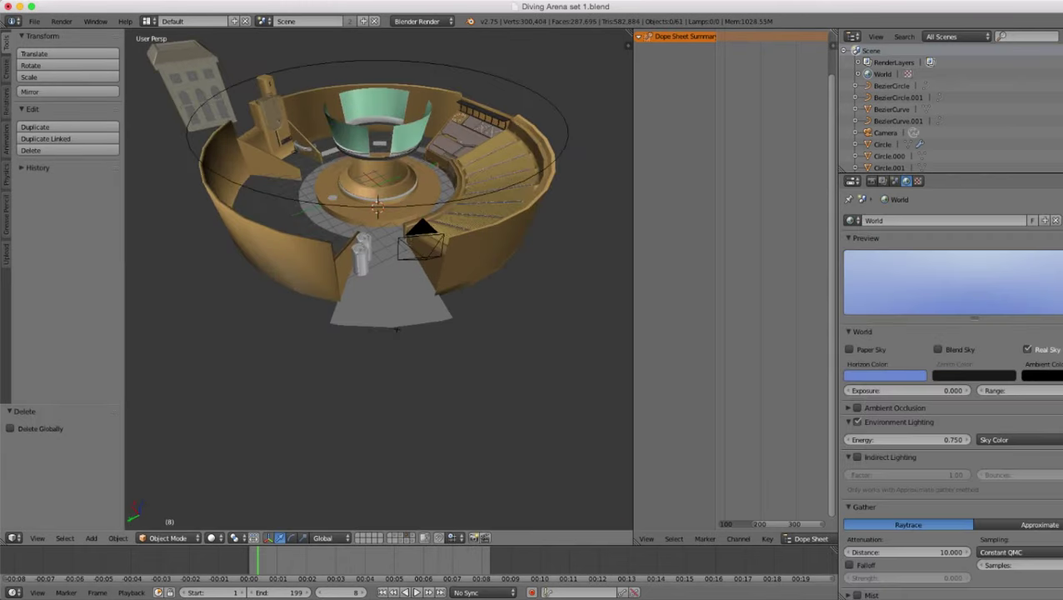
- Select the floor ring and open its mesh for editing at the gap beside the silver pipe
right_click(397, 329)
scroll(397, 329, "up", 3)
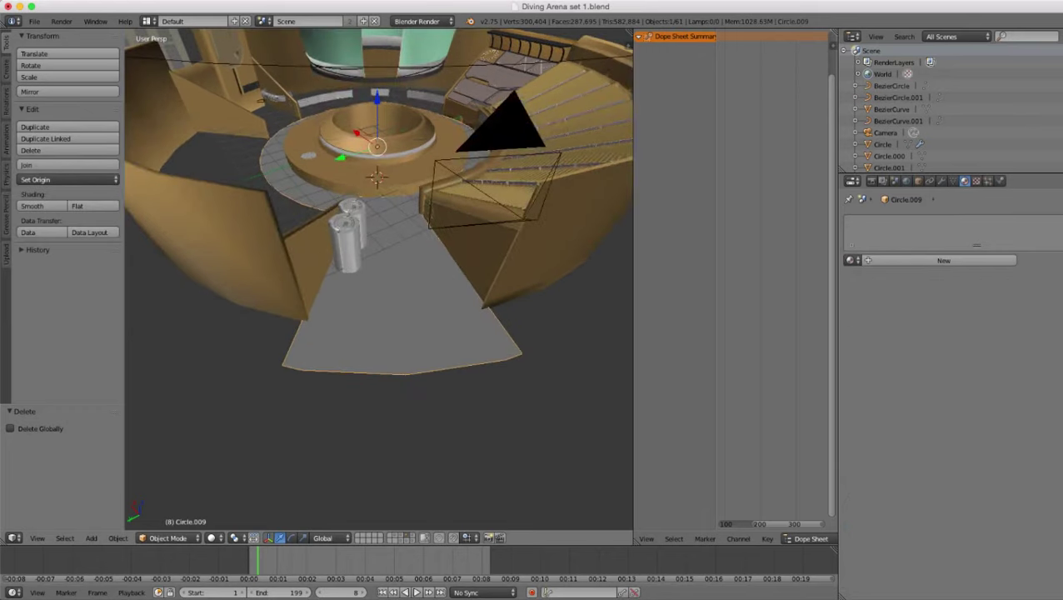
scroll(396, 329, "down", 3)
middle_click_drag(397, 330, 608, 350)
scroll(397, 329, "up", 1)
middle_click_drag(397, 329, 408, 355)
scroll(393, 338, "up", 1)
scroll(379, 280, "up", 3)
key("Tab")
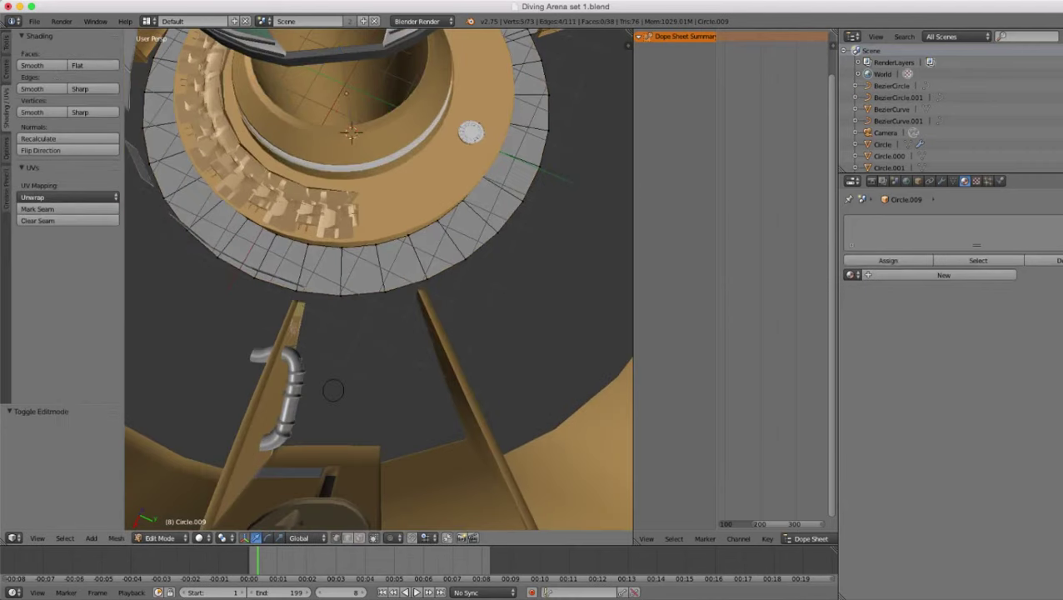
scroll(379, 280, "up", 2)
key("Tab")
scroll(379, 280, "down", 2)
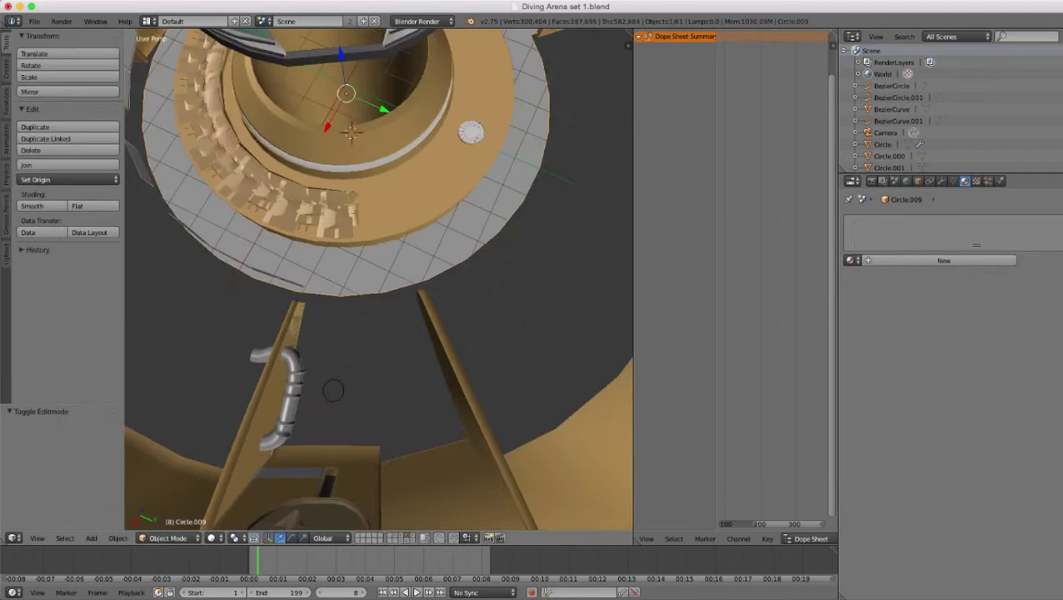
key("Tab")
scroll(334, 390, "up", 4)
middle_click_drag(333, 389, 308, 402)
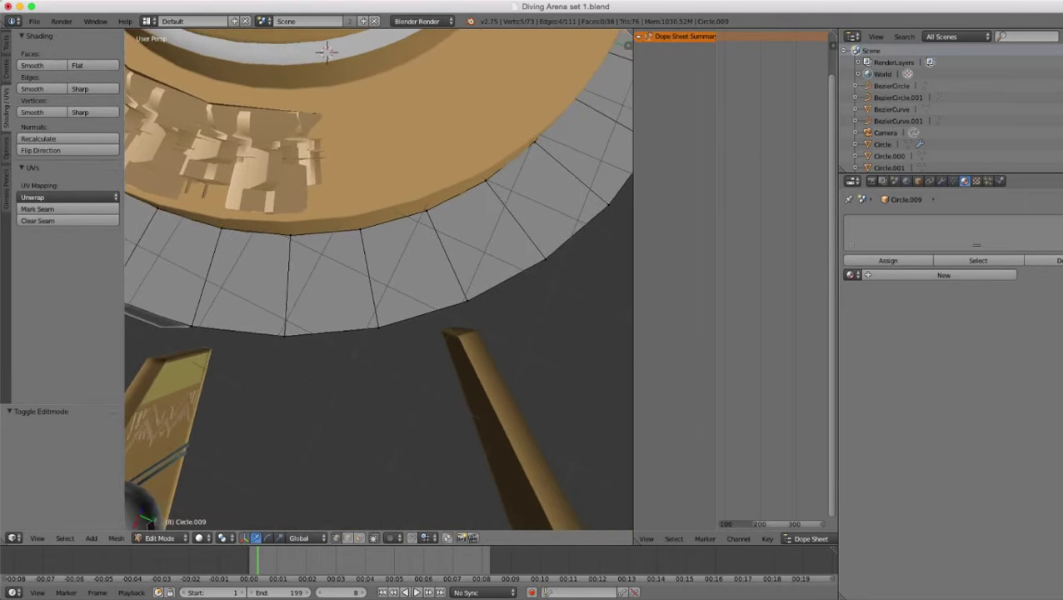
- Select only the four outer-edge vertices of the ring that face the gap between the two walls by the pipe
scroll(325, 400, "down", 4)
scroll(325, 400, "up", 4)
right_click(467, 301)
scroll(379, 280, "down", 3)
scroll(379, 280, "up", 3)
scroll(380, 280, "down", 4)
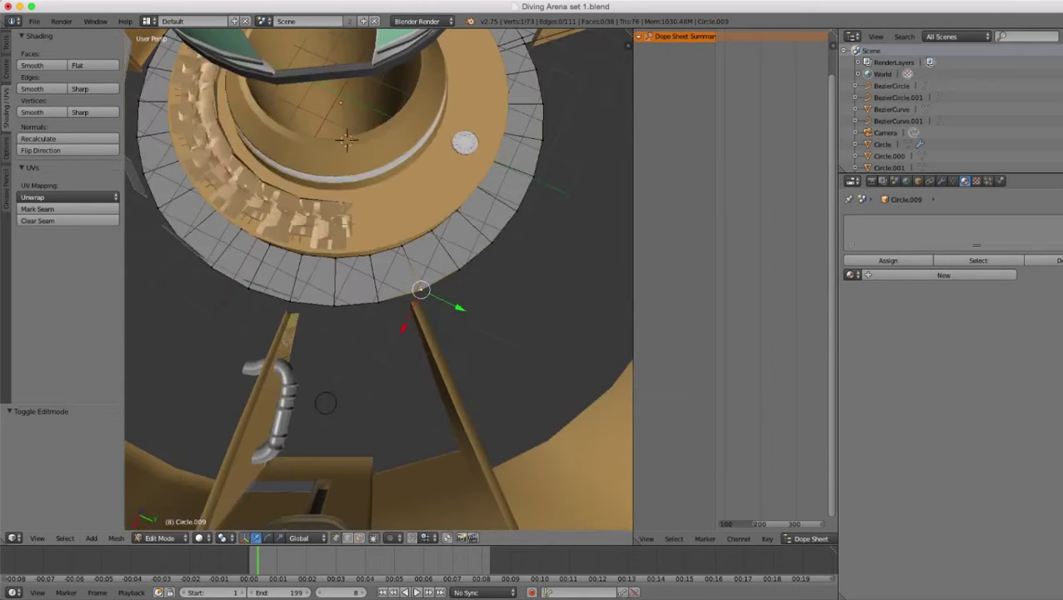
scroll(379, 280, "up", 4)
scroll(251, 337, "down", 2)
key("c")
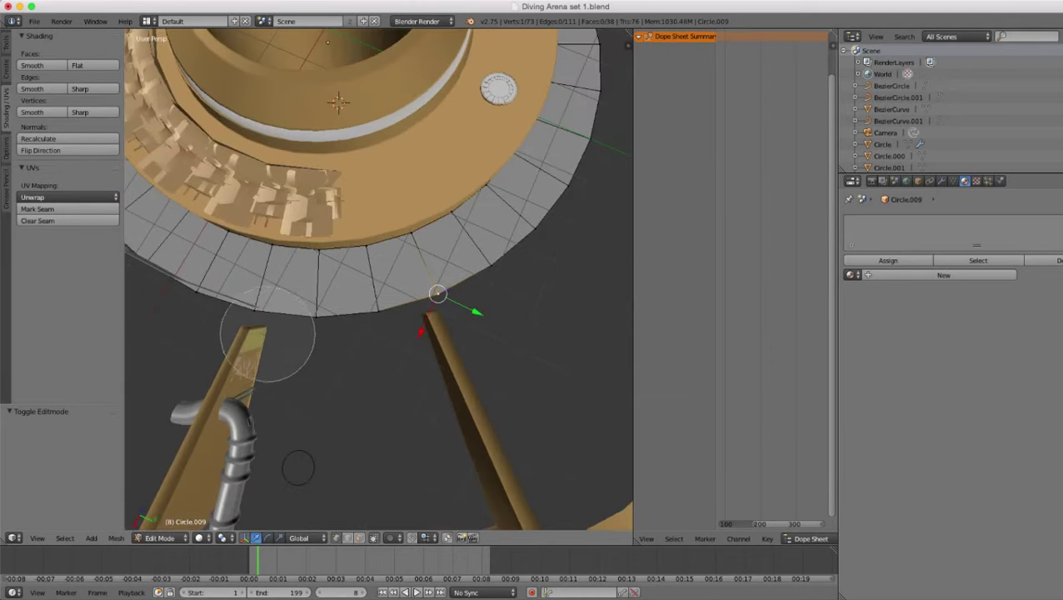
left_click_drag(267, 335, 361, 332)
key("Escape")
scroll(379, 280, "down", 4)
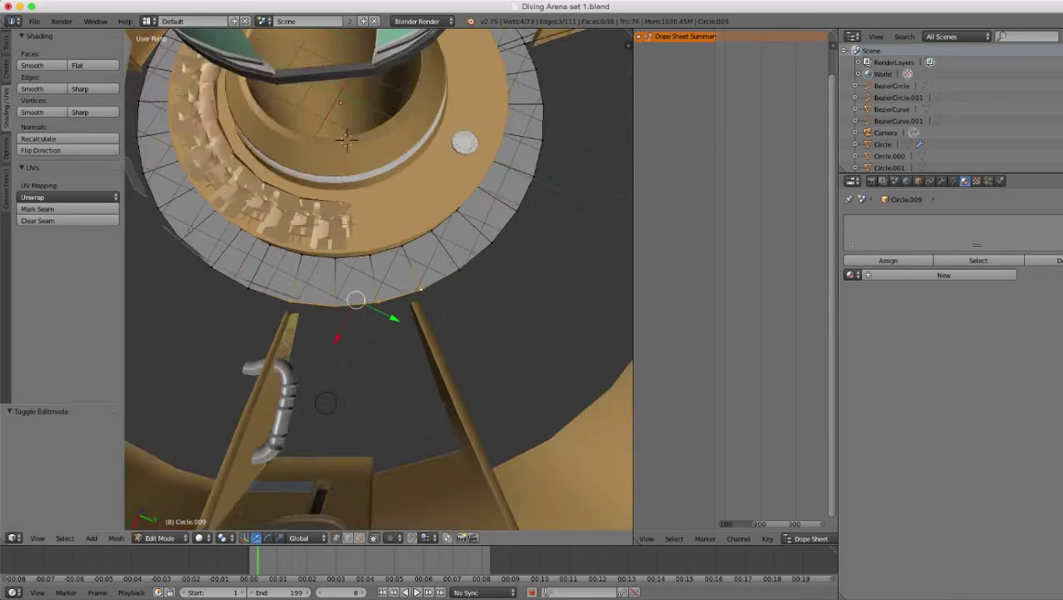
- Extrude the selected outer edge about 4.157 units along X and shift it about 2.367 units along Y between the walls
key("e")
key("x")
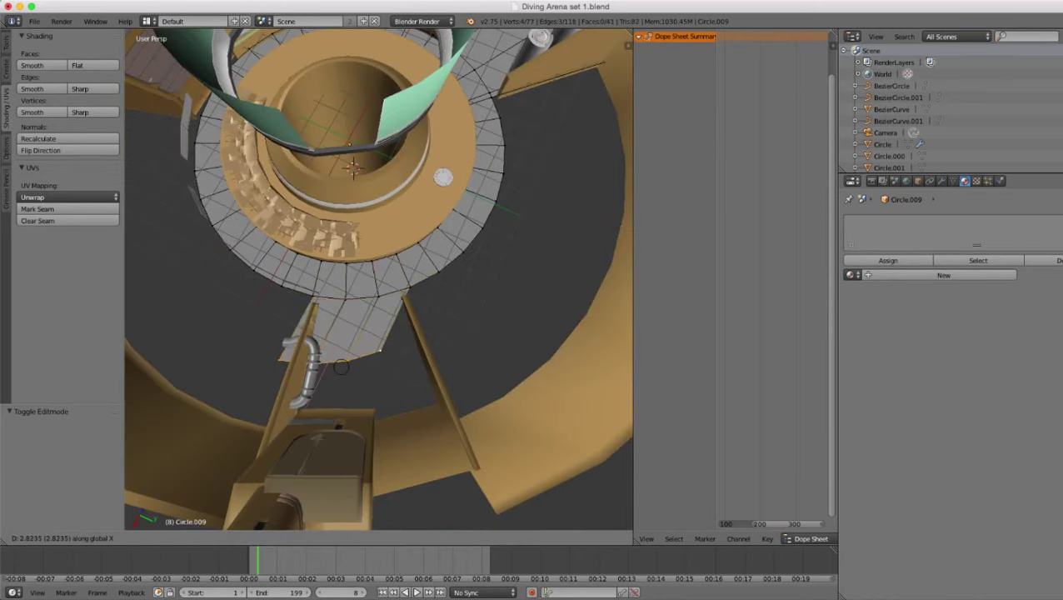
key("Return")
middle_click_drag(340, 367, 356, 308, "shift")
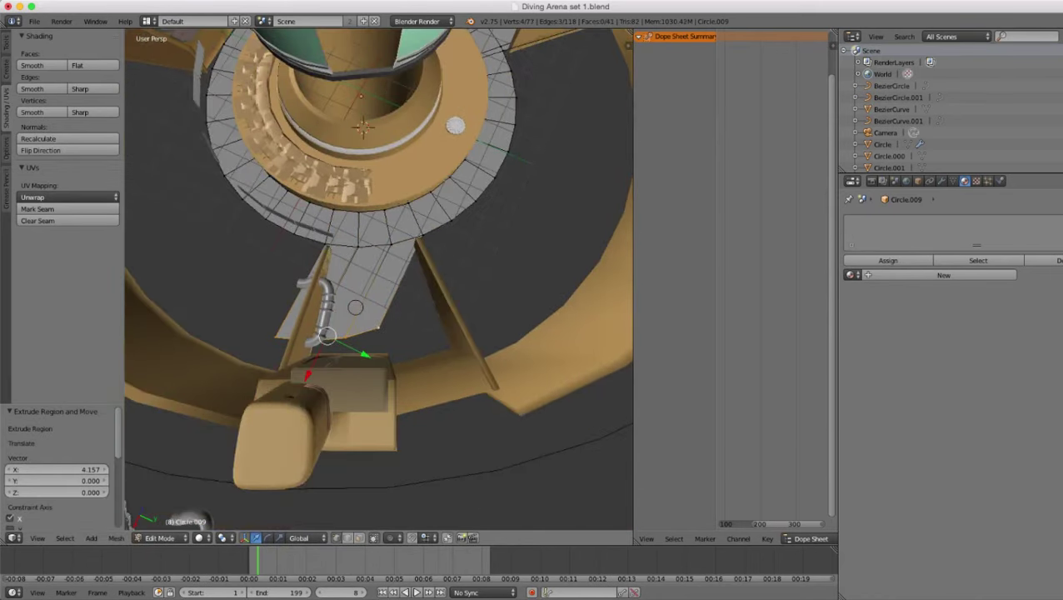
left_click_drag(365, 355, 419, 380)
scroll(425, 381, "up", 2)
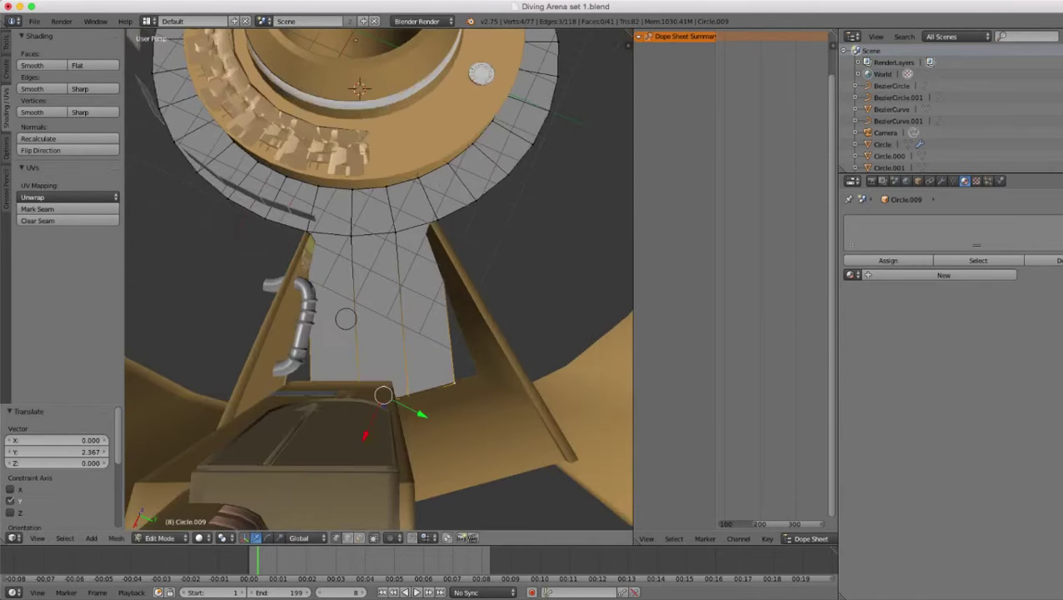
- Scale the new extension's outer edge by about 1.429, nudge it slightly along Y, and leave mesh editing
key("s")
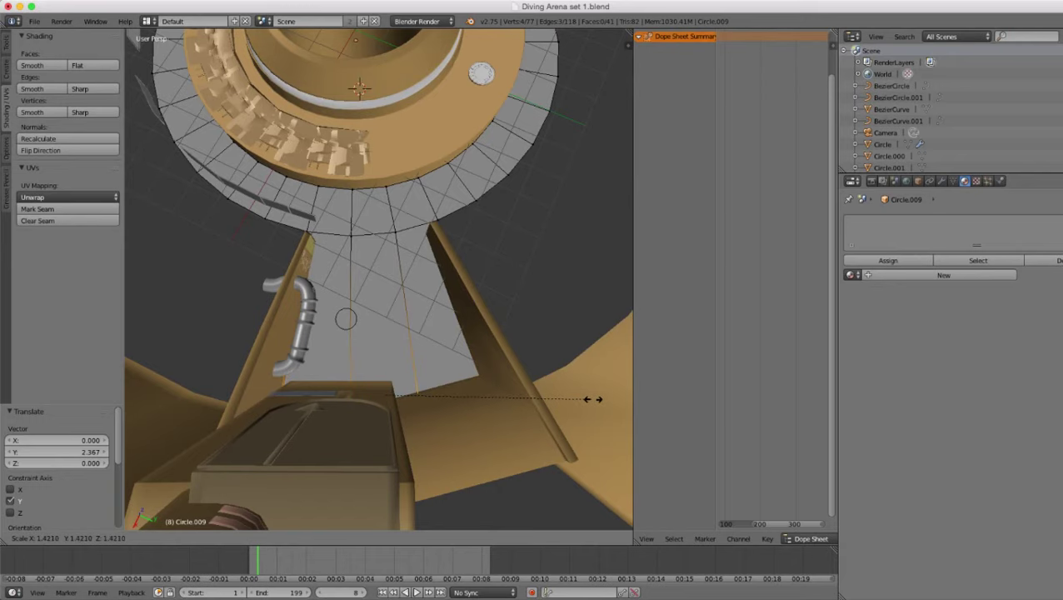
left_click(593, 397)
middle_click_drag(345, 319, 346, 343)
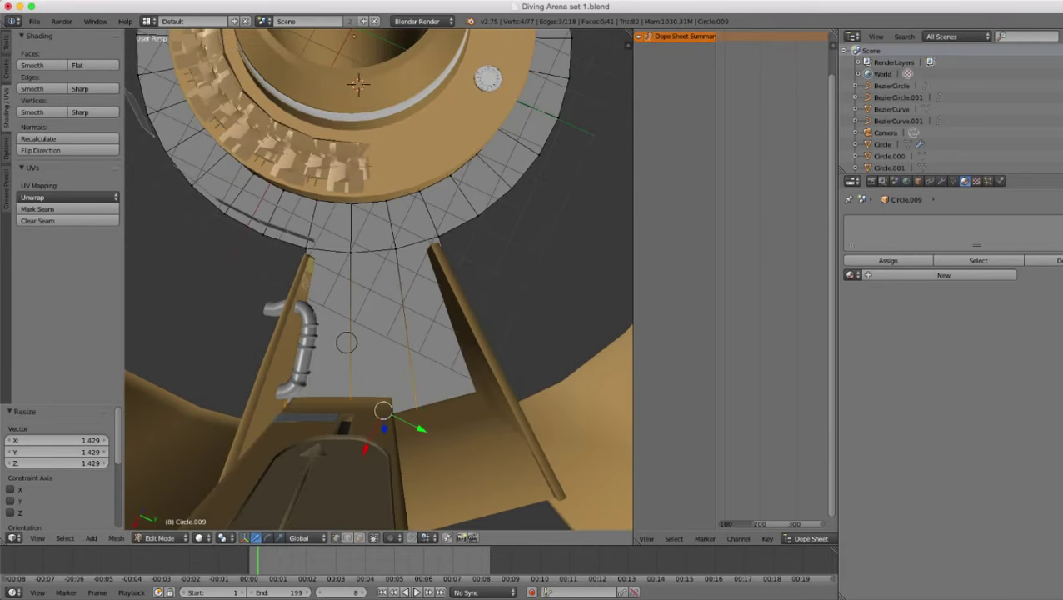
left_click_drag(421, 429, 418, 428)
middle_click_drag(418, 428, 213, 414)
key("Tab")
scroll(379, 284, "down", 6)
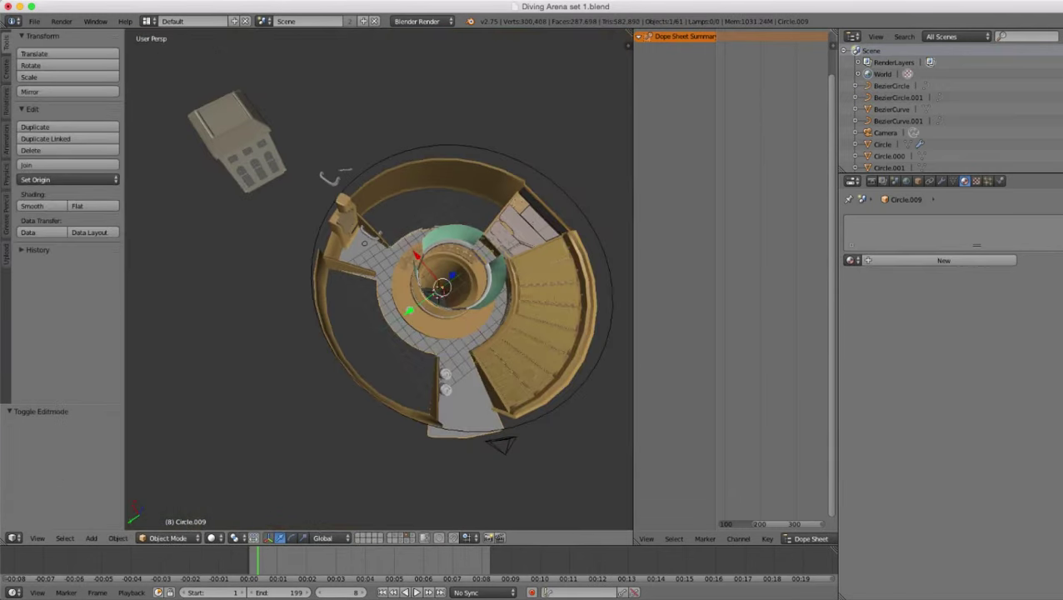
- Reveal the hidden seating stand to check the floor against it, and hide the stand again
middle_click_drag(333, 367, 300, 283)
scroll(379, 284, "up", 2)
scroll(380, 283, "up", 2)
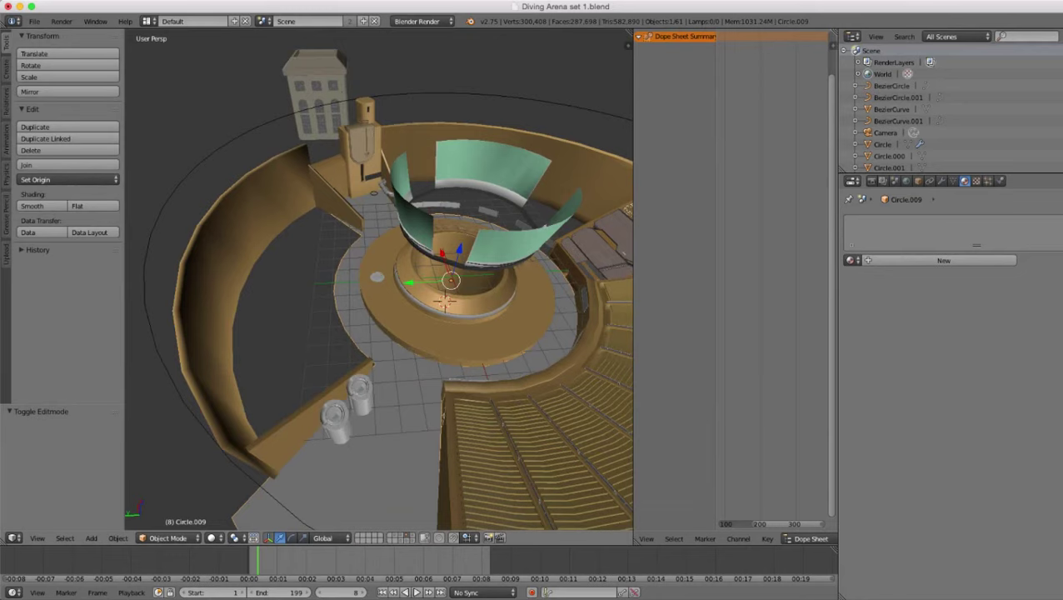
key("alt+h")
scroll(379, 283, "up", 2)
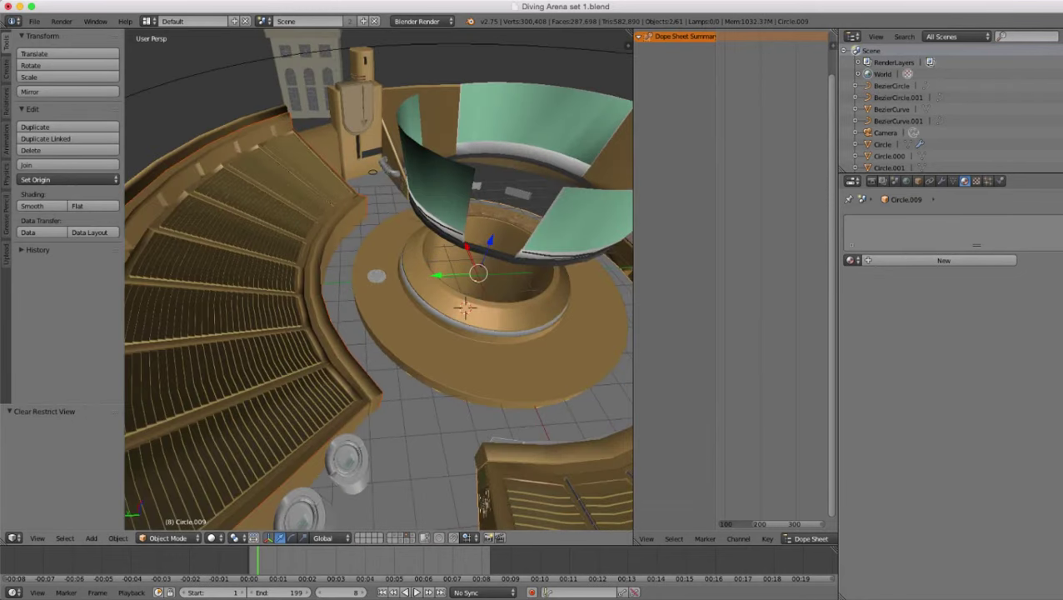
key("a")
scroll(379, 283, "down", 4)
middle_click_drag(434, 283, 517, 254)
scroll(380, 283, "up", 3)
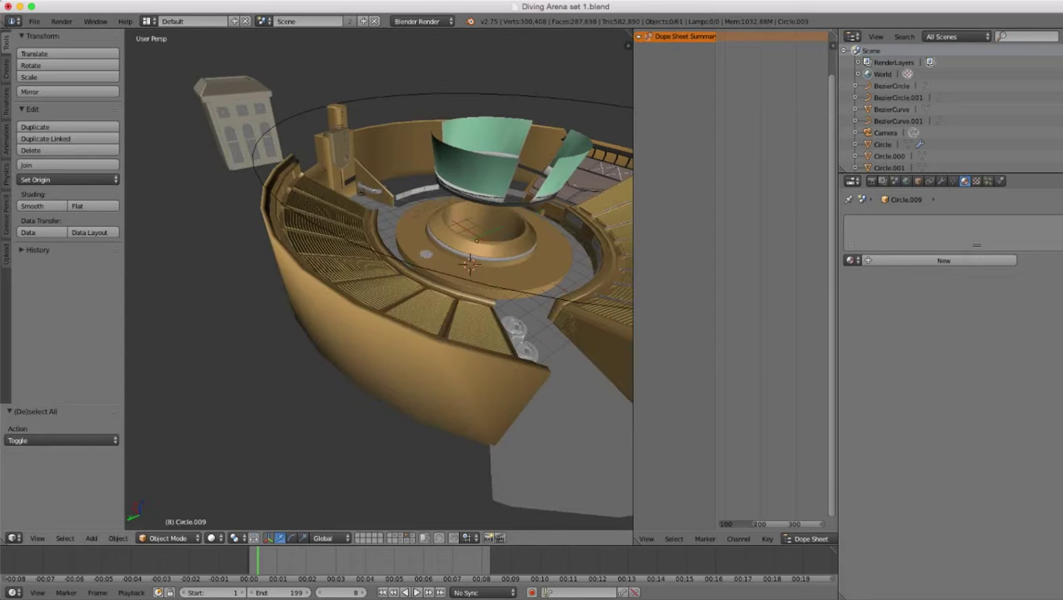
right_click(396, 333)
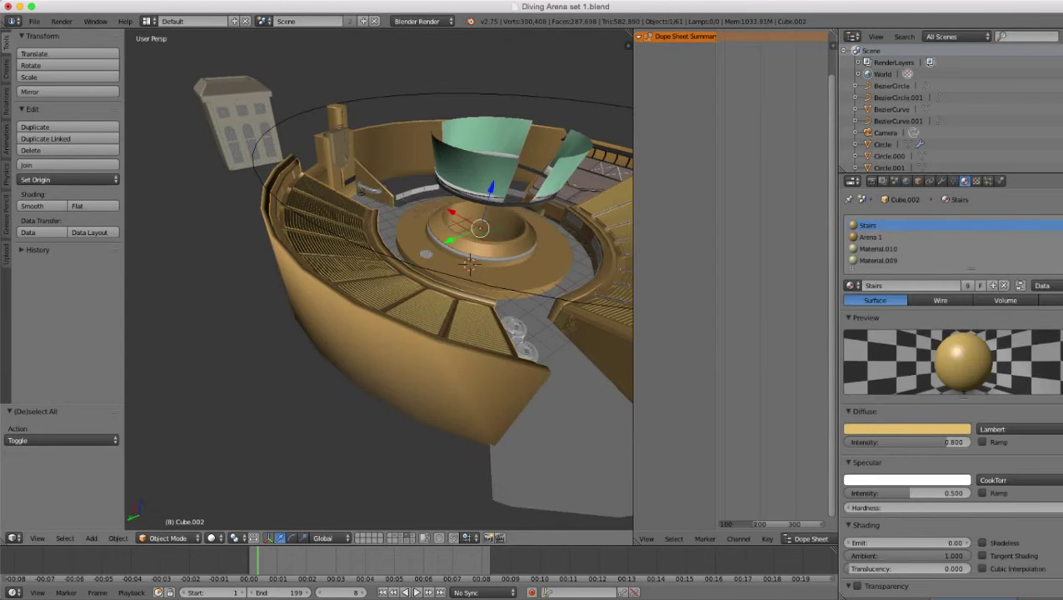
key("h")
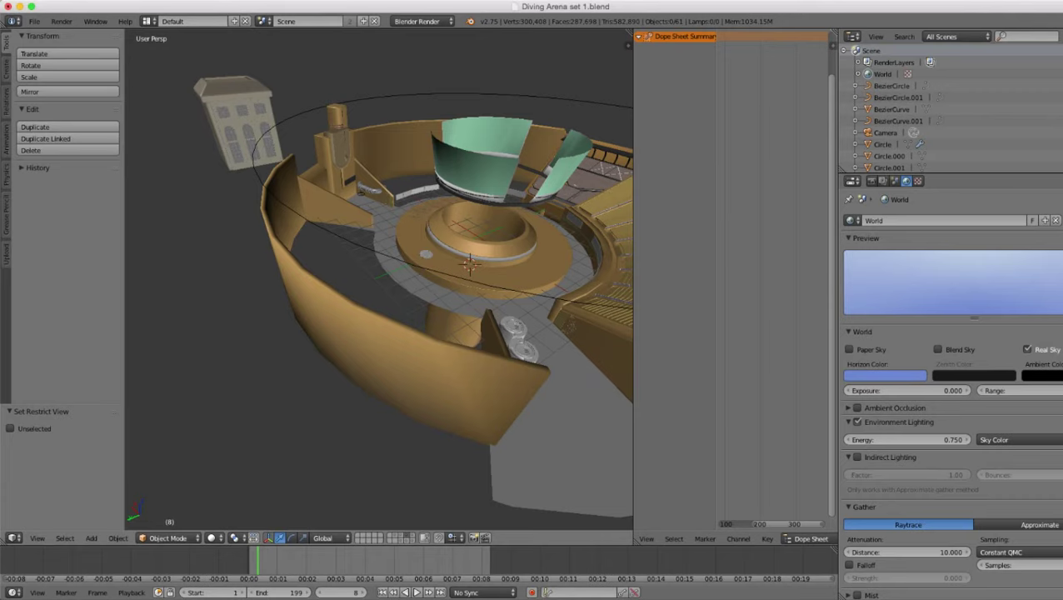
- Examine how the floor ring sits around the central platform and along the walls
scroll(379, 279, "up", 4)
scroll(379, 280, "down", 9)
middle_click_drag(379, 279, 402, 259)
scroll(379, 279, "up", 4)
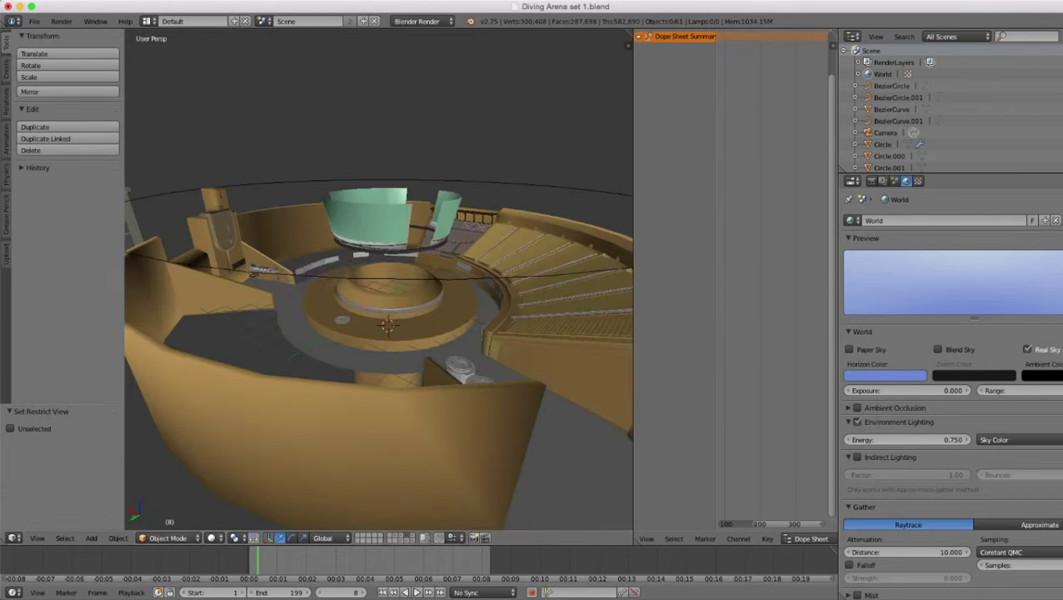
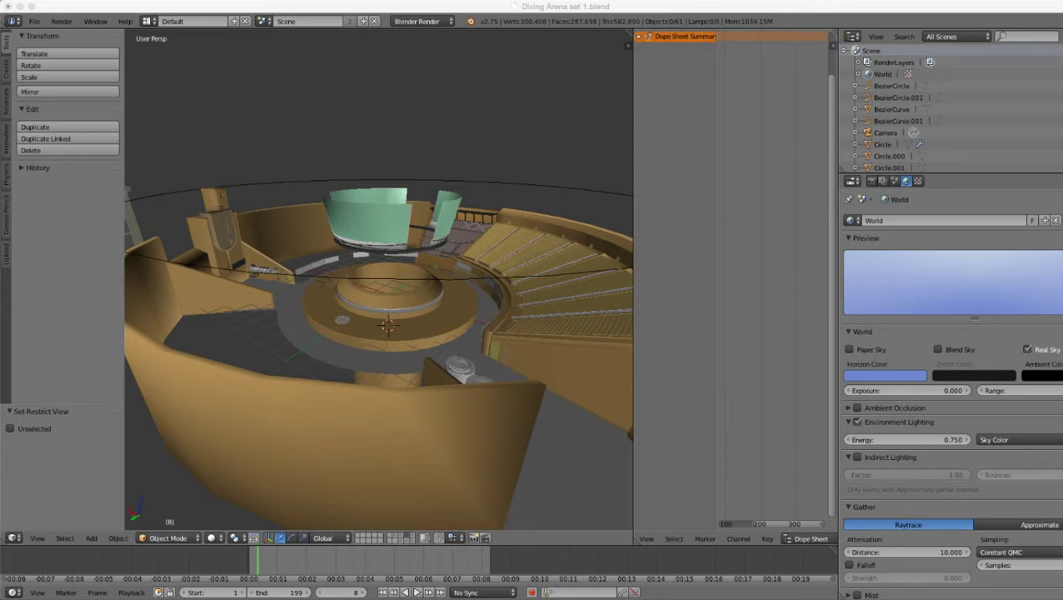
scroll(379, 279, "up", 3)
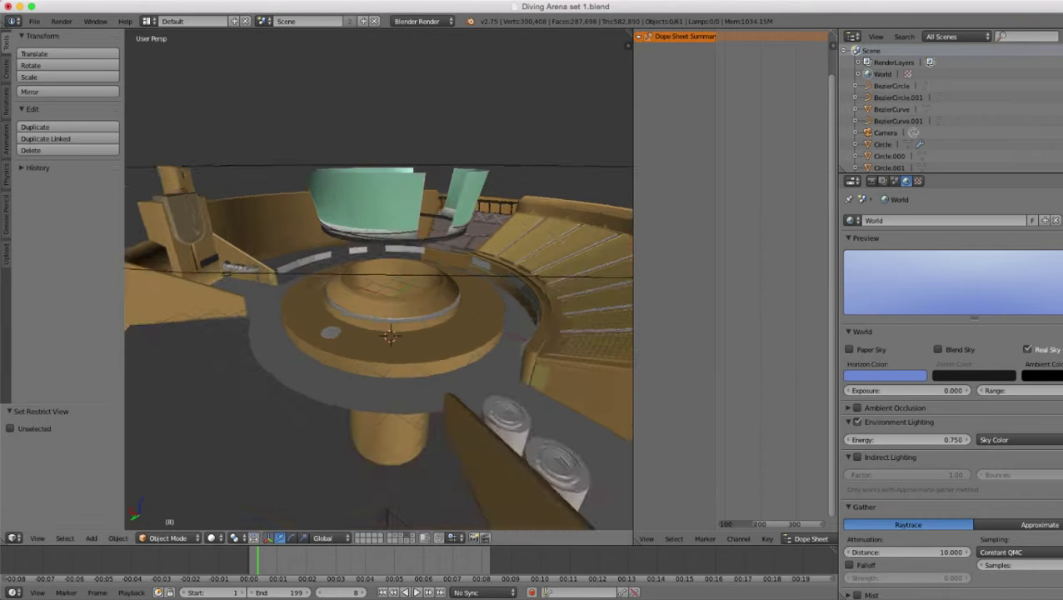
scroll(379, 279, "down", 3)
middle_click_drag(380, 279, 385, 321)
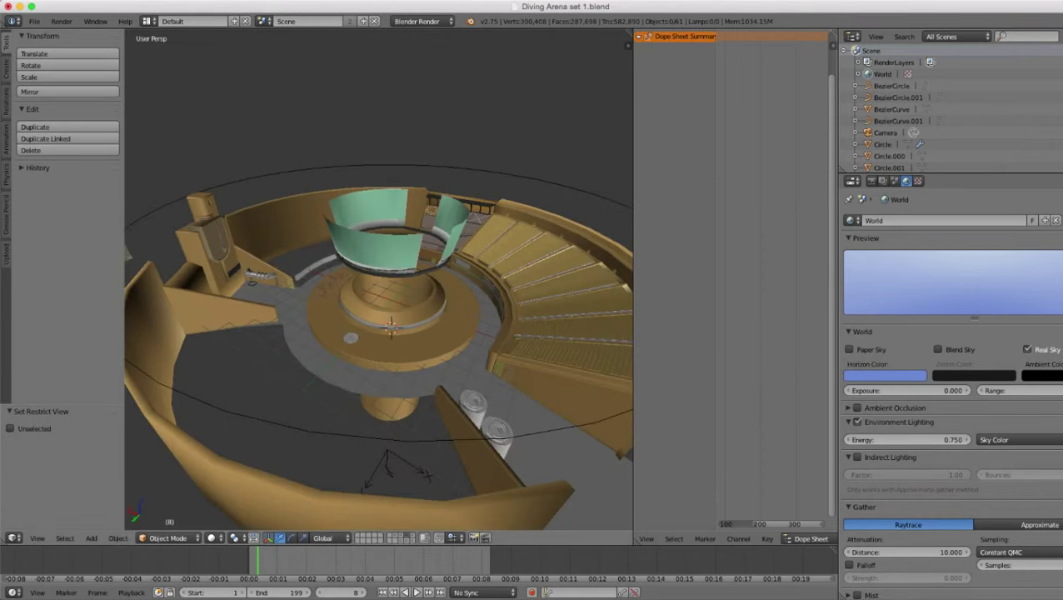
- Scale the floor piece's inner edge loop slightly inward around the central platform's base, and leave mesh editing
right_click(454, 377)
middle_click_drag(379, 309, 354, 271)
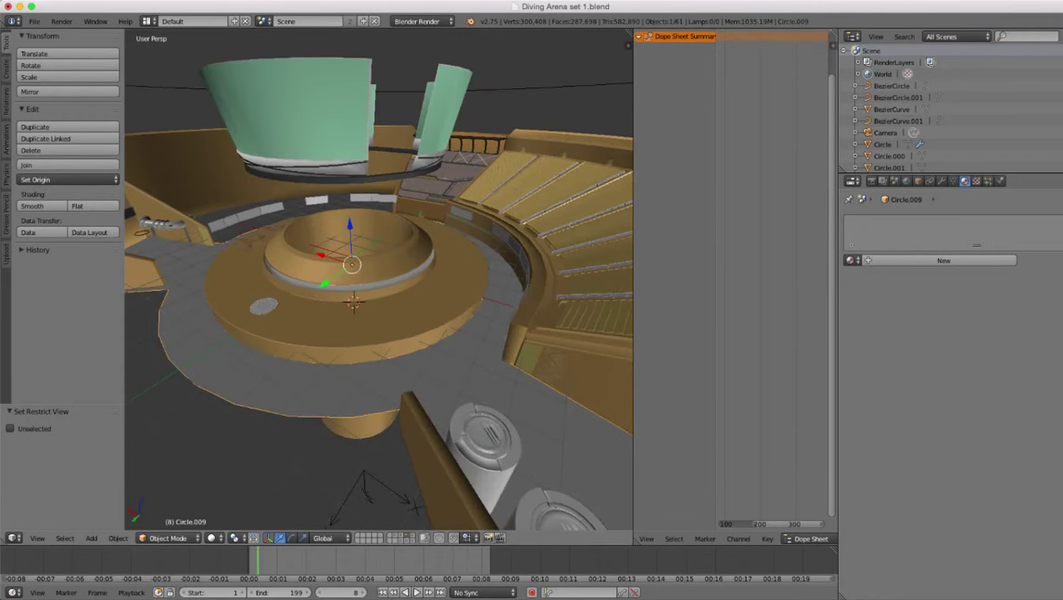
middle_click_drag(325, 308, 265, 254)
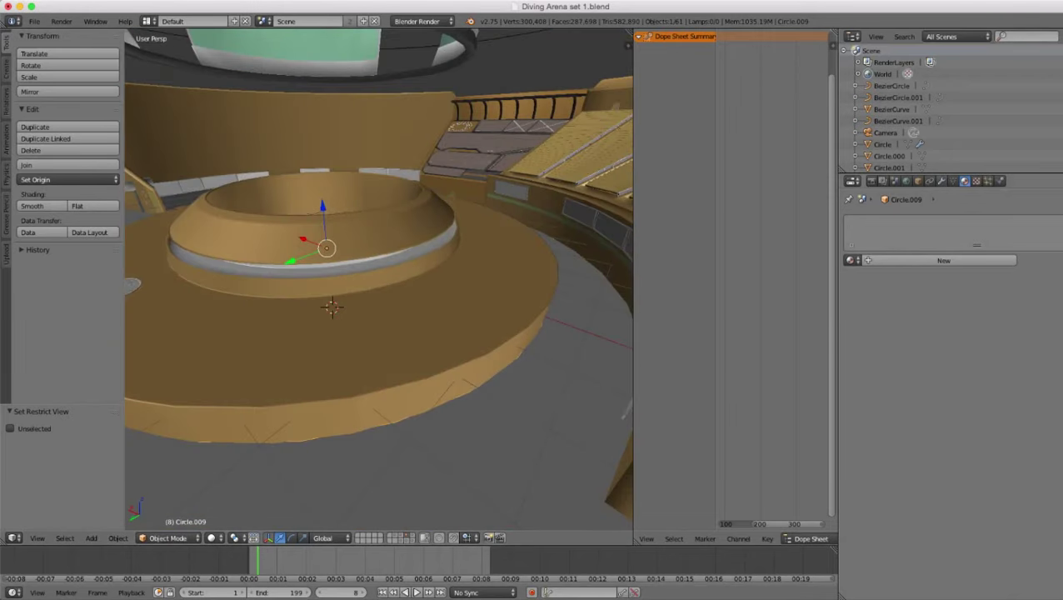
left_click(942, 180)
key("z")
key("z")
key("Tab")
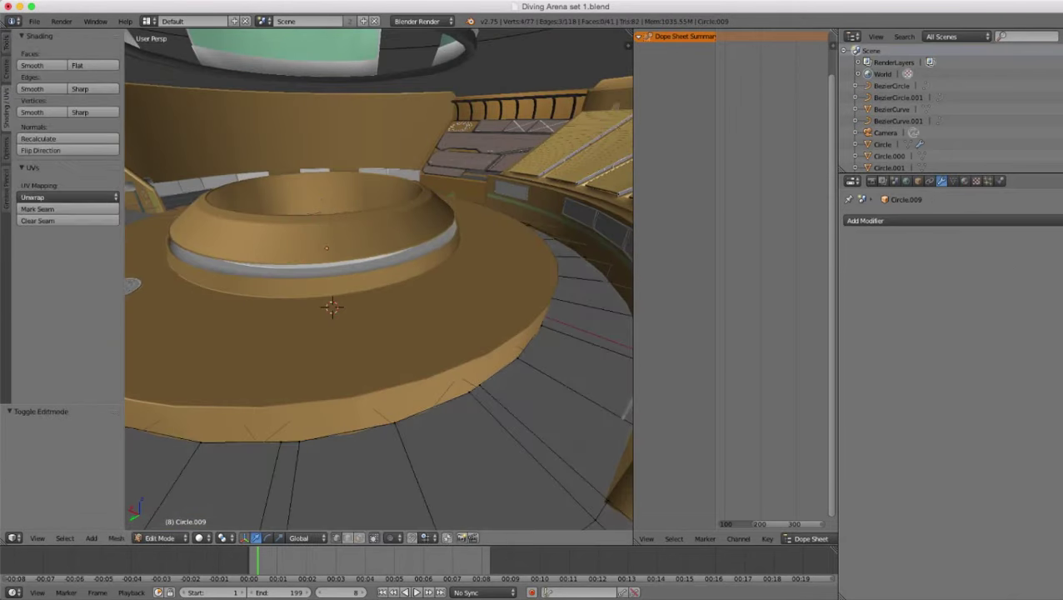
right_click(429, 409, "alt")
key("s")
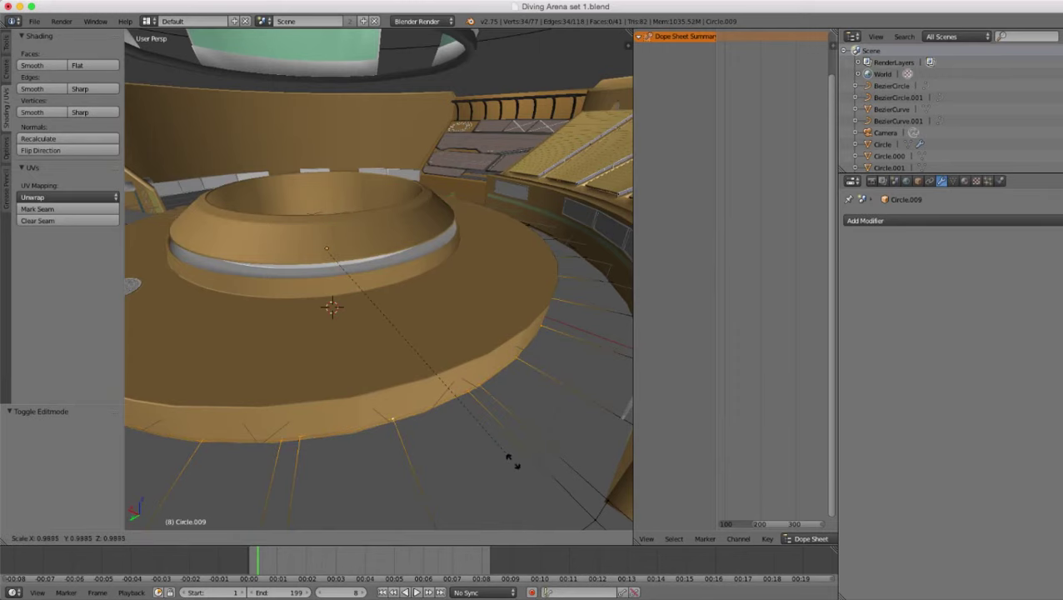
left_click(509, 458)
key("Tab")
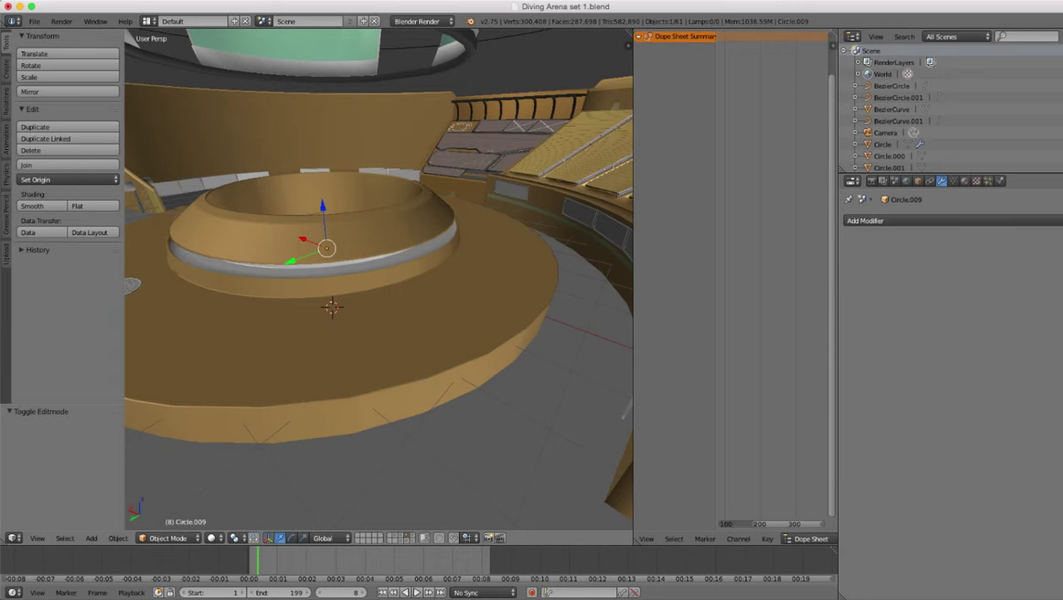
- Snap the 3D cursor to the selected floor piece at the arena's centre
scroll(379, 279, "down", 3)
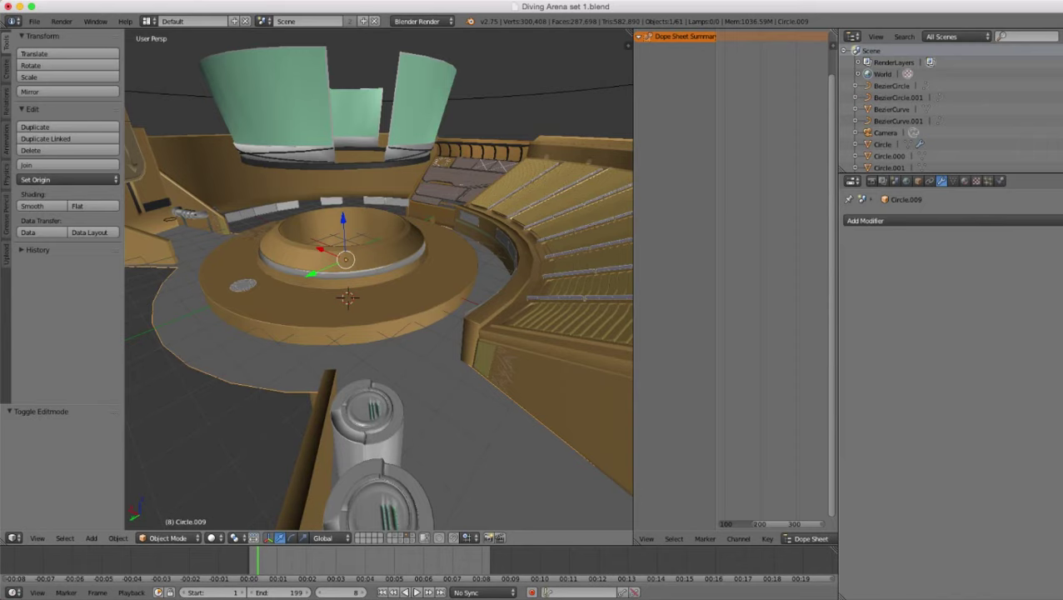
scroll(379, 287, "down", 3)
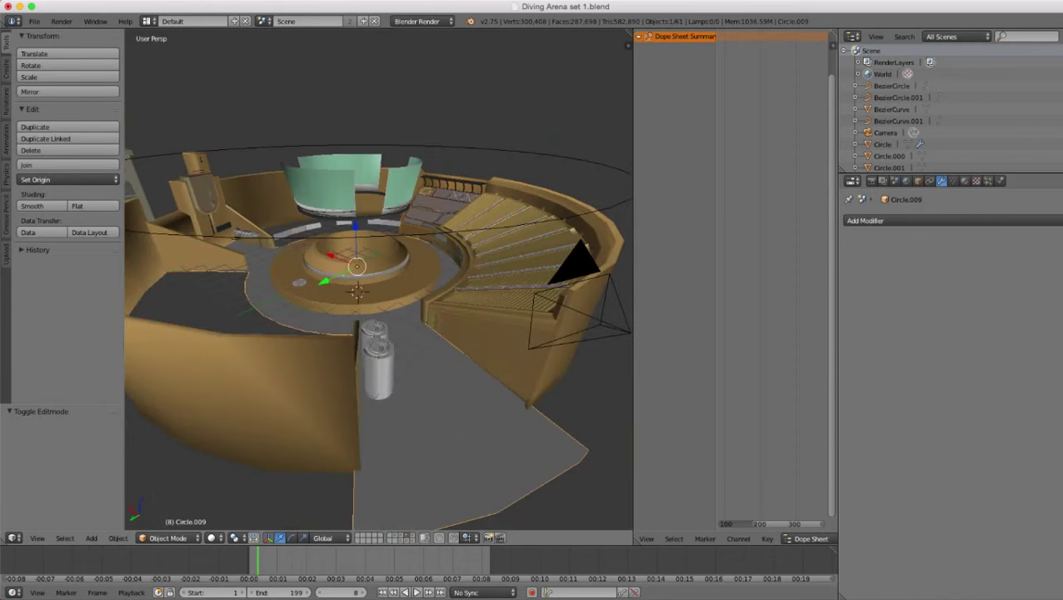
scroll(379, 287, "down", 4)
scroll(379, 288, "up", 7)
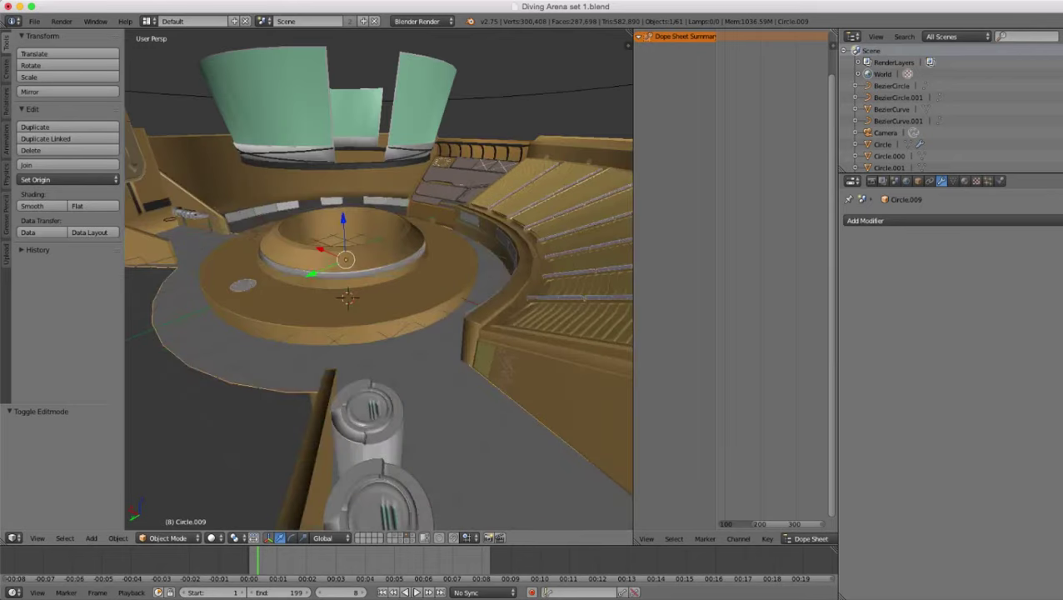
scroll(379, 288, "down", 5)
scroll(379, 287, "up", 5)
key("shift+s")
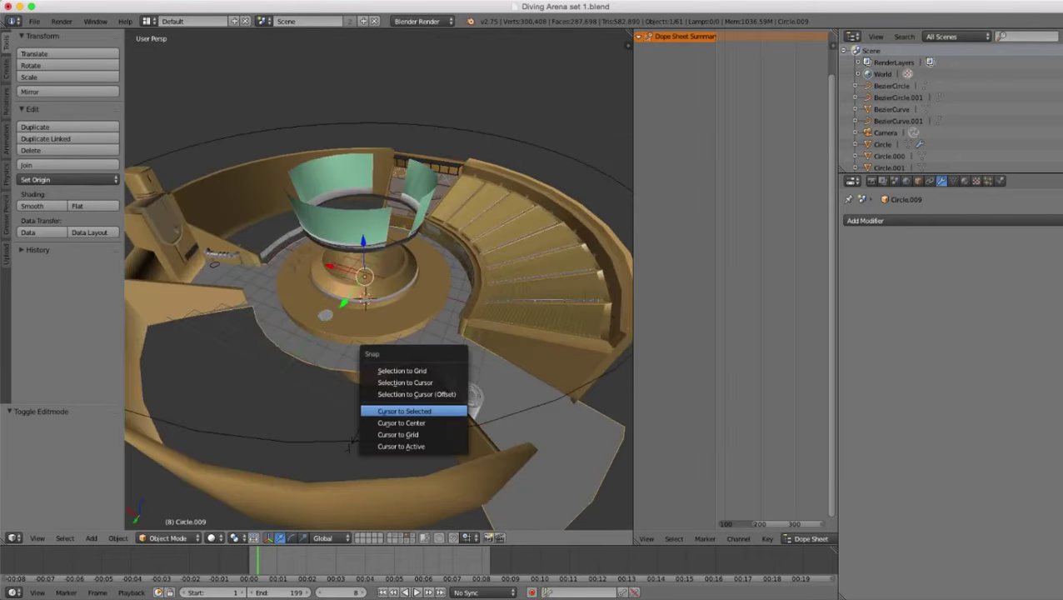
left_click(405, 411)
scroll(405, 411, "down", 5)
middle_click_drag(405, 411, 429, 370)
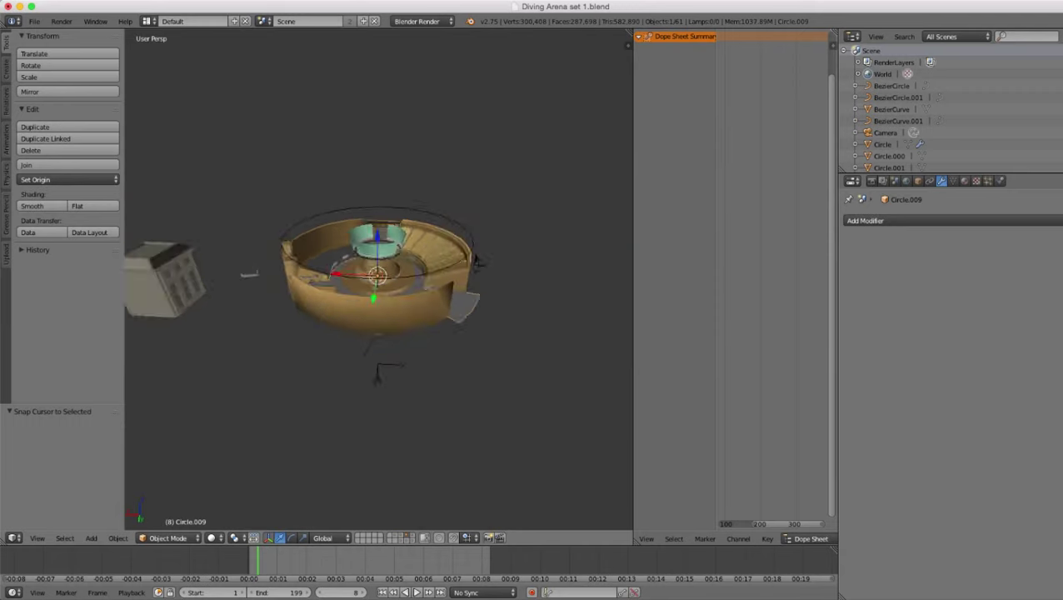
- Add a mesh plane at the arena's centre and raise it about 11.22 units along Z, above the set
scroll(429, 371, "up", 4)
key("shift+a")
mouse_move(453, 385)
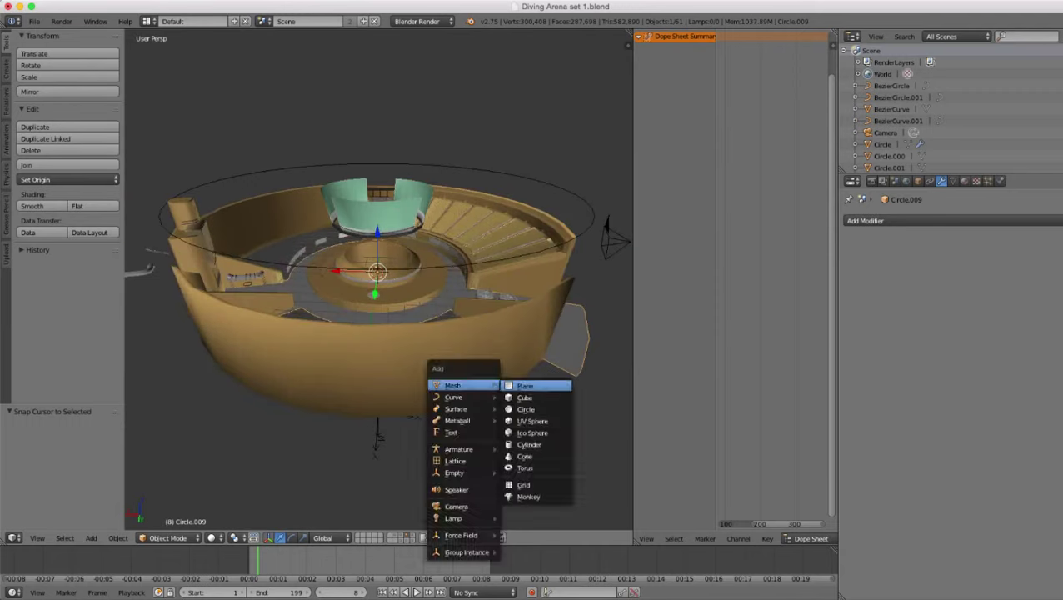
left_click(525, 386)
scroll(500, 367, "down", 3)
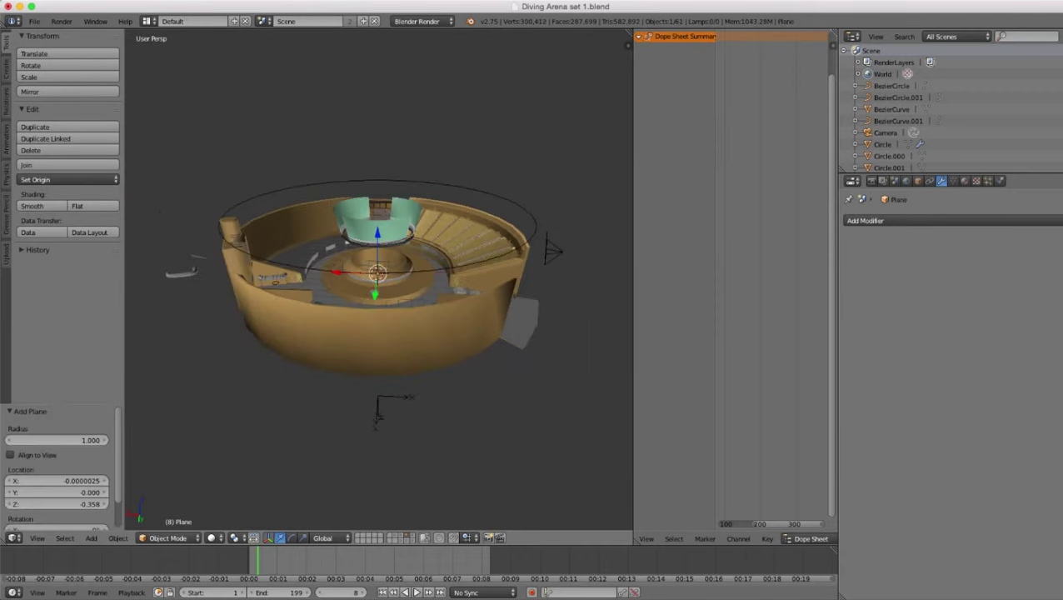
key("z")
left_click_drag(378, 234, 378, 133)
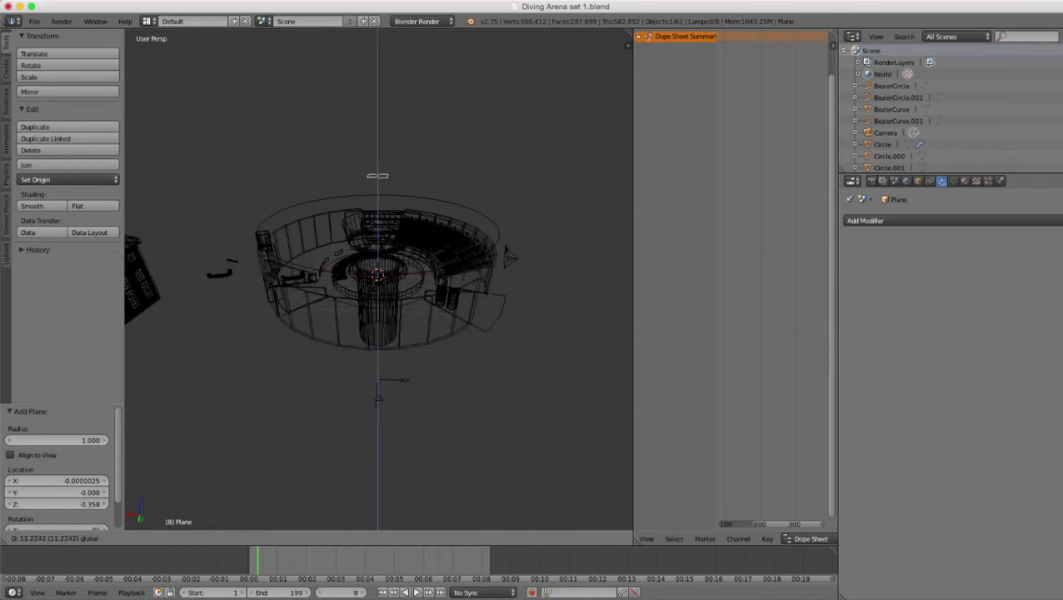
scroll(377, 132, "up", 3)
middle_click_drag(378, 133, 377, 141, "shift")
scroll(377, 279, "up", 3)
middle_click_drag(377, 279, 377, 334)
scroll(377, 279, "up", 2)
key("z")
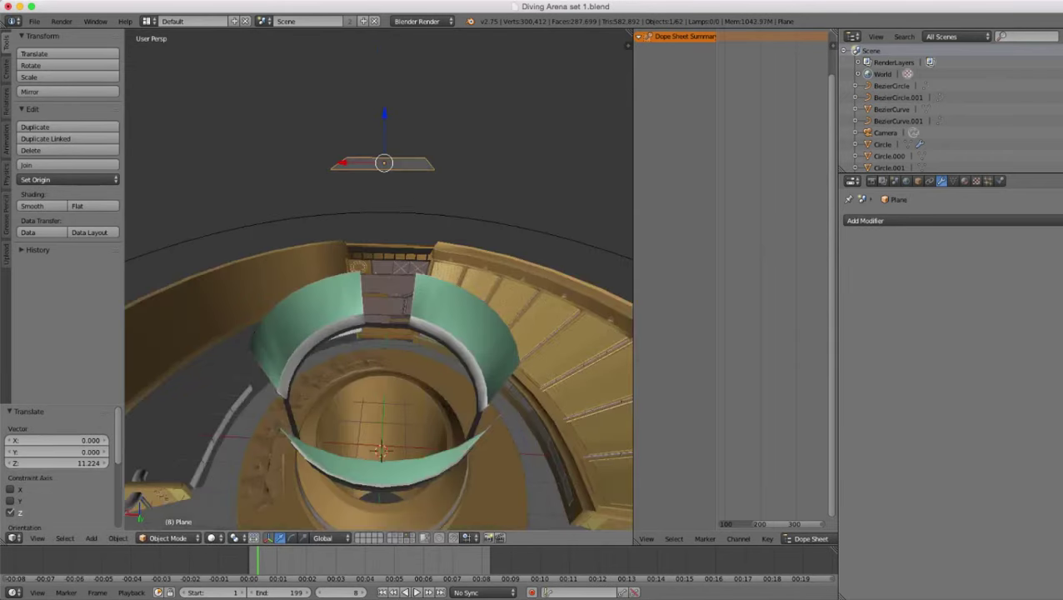
- Extrude the raised plane's face slightly to turn it into a thin slab, and leave mesh editing
middle_click_drag(378, 279, 378, 308)
scroll(377, 279, "up", 2)
key("Tab")
key("e")
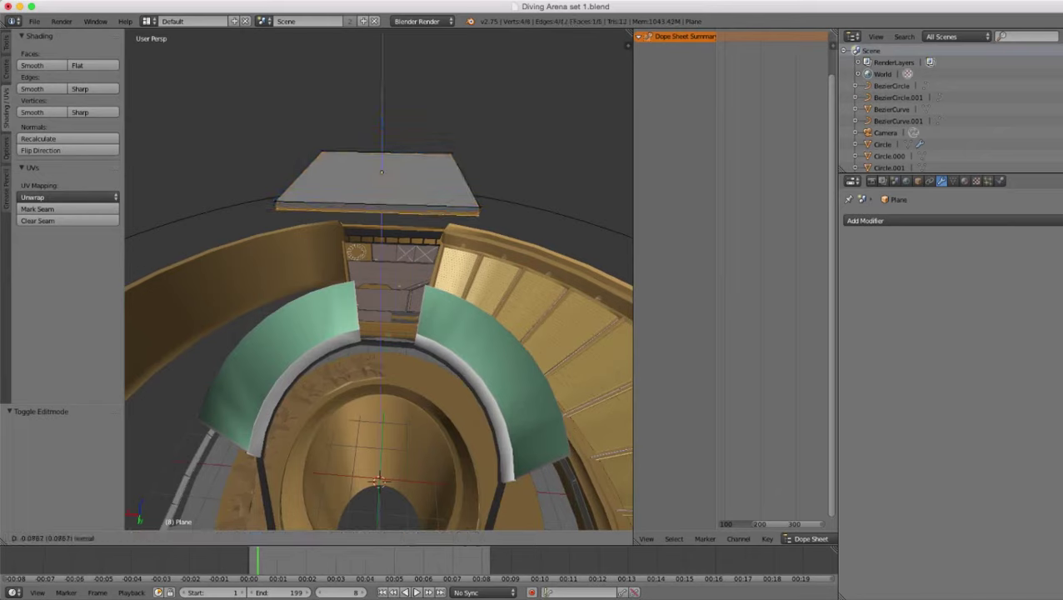
key("Return")
key("Tab")
scroll(379, 280, "down", 3)
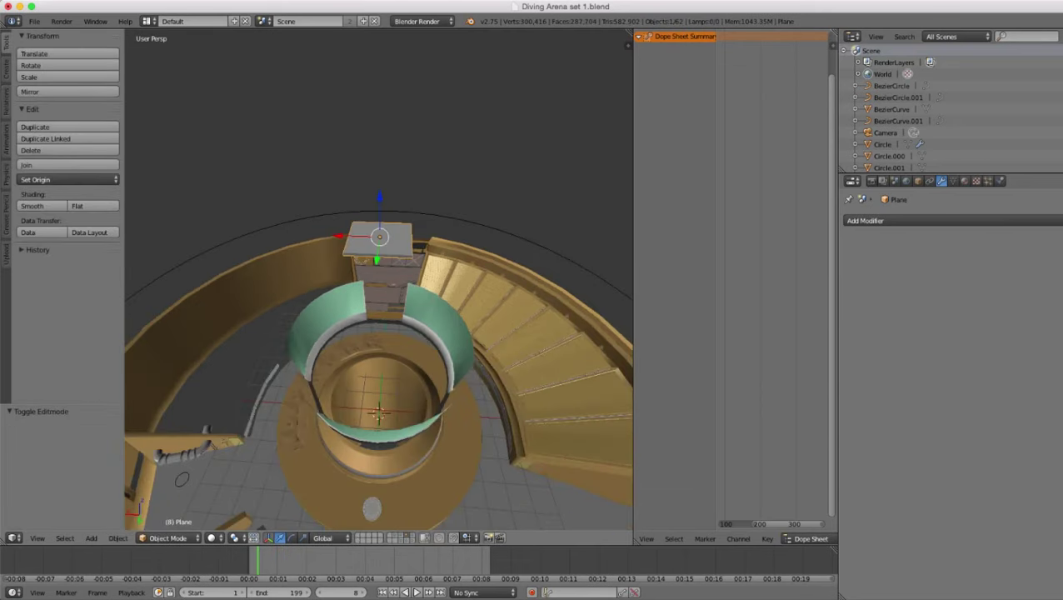
- Add an Array modifier to the slab and scale the slab to about 0.524 of its size
left_click(867, 220)
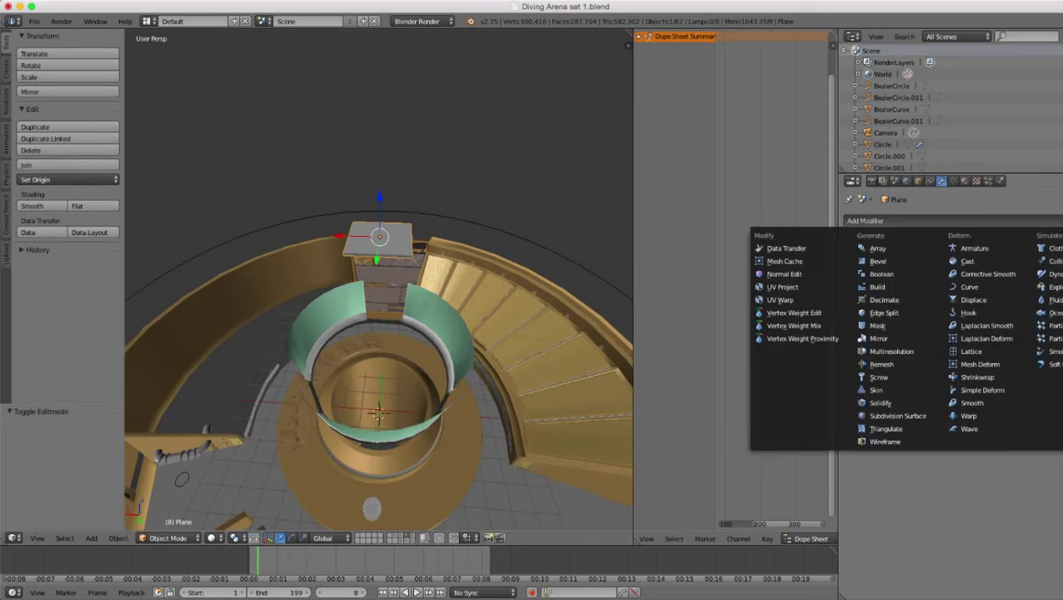
left_click(883, 247)
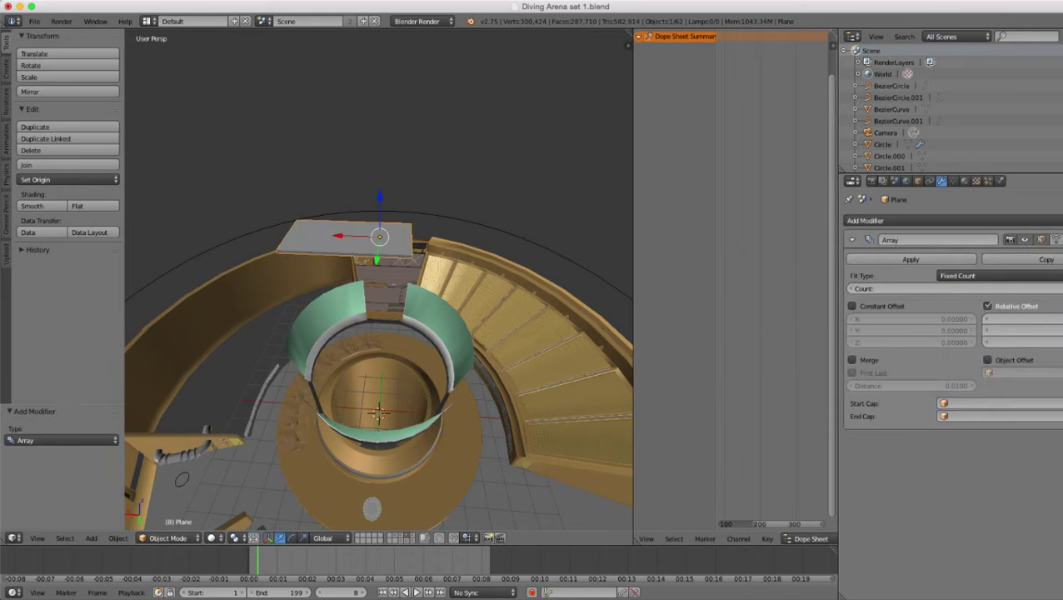
scroll(379, 333, "down", 5)
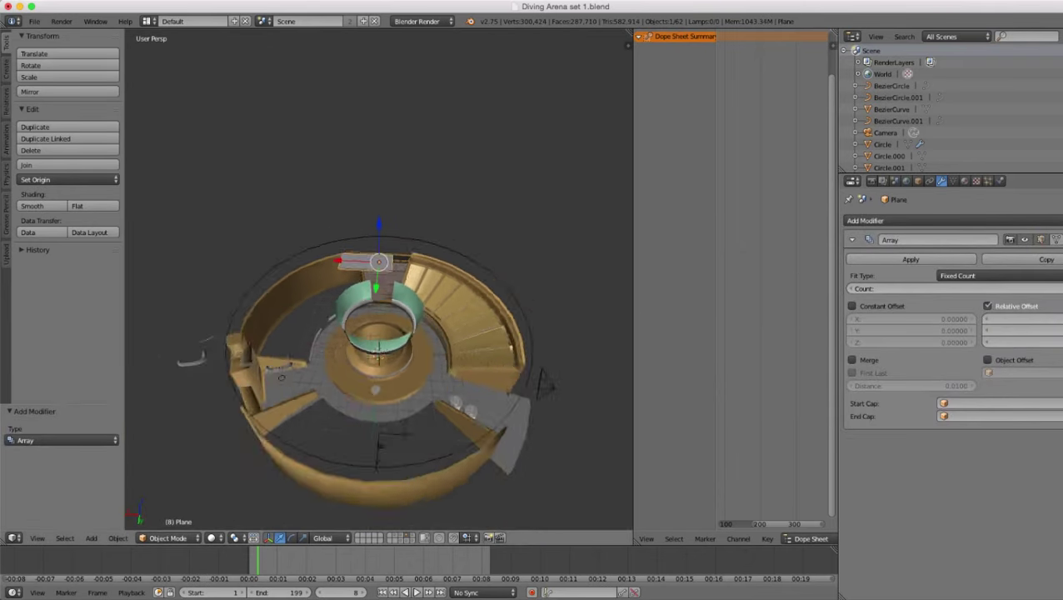
scroll(380, 334, "up", 5)
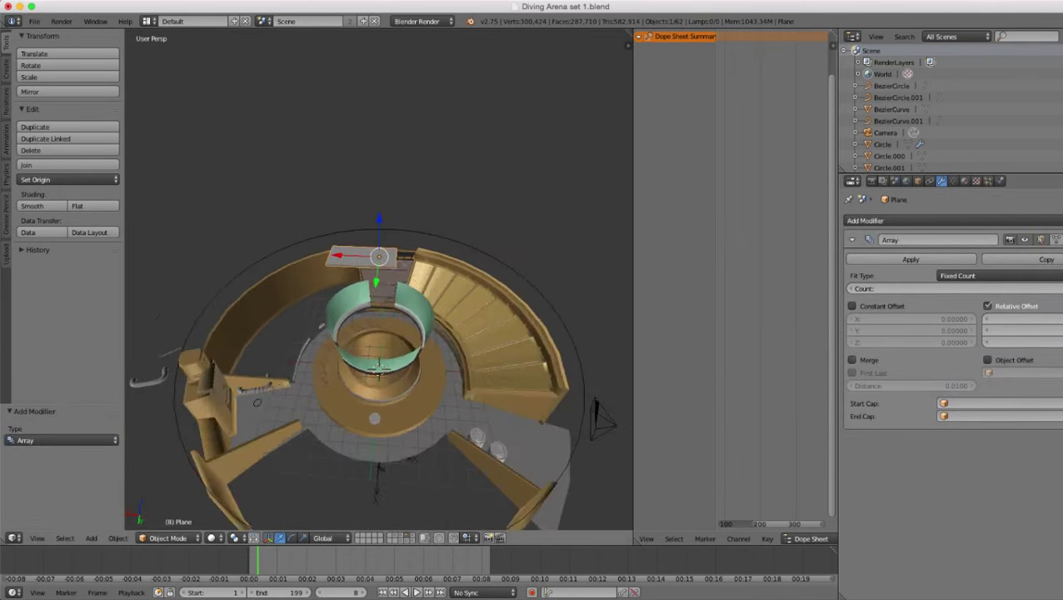
key("s")
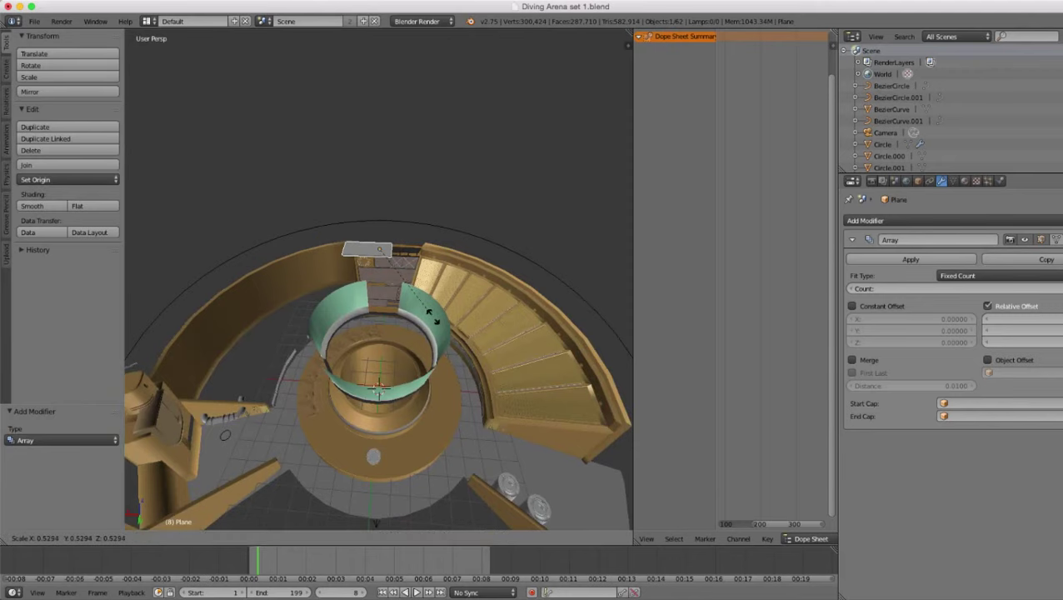
left_click(433, 316)
- Add a Bezier circle at the arena's centre and scale it by about 5.686 and again by 1.184, near the floor ring's outer edge
scroll(433, 317, "down", 4)
middle_click_drag(433, 316, 432, 254)
scroll(432, 255, "up", 6)
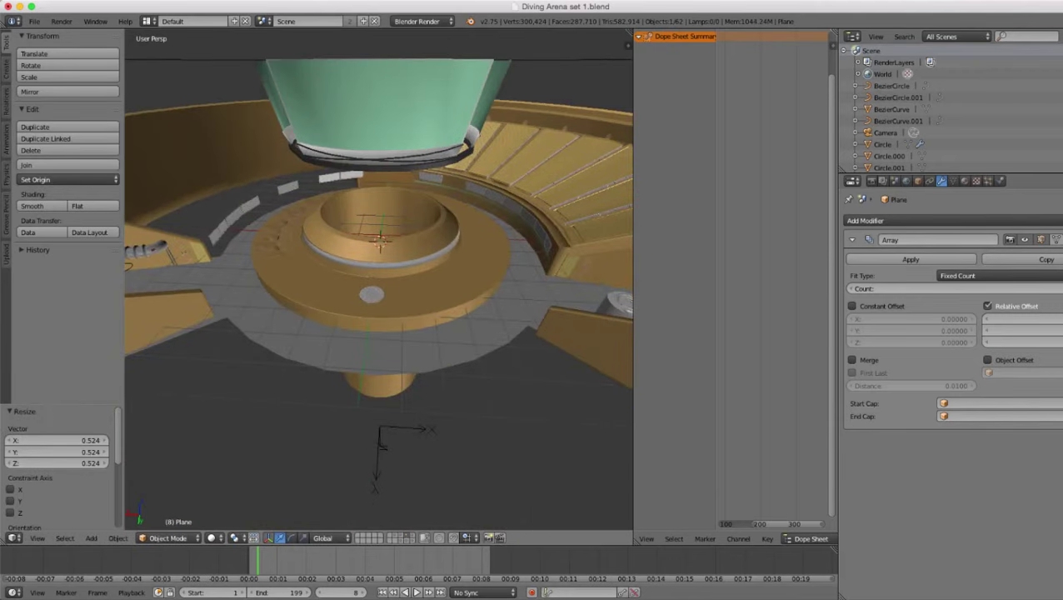
key("shift+a")
mouse_move(444, 301)
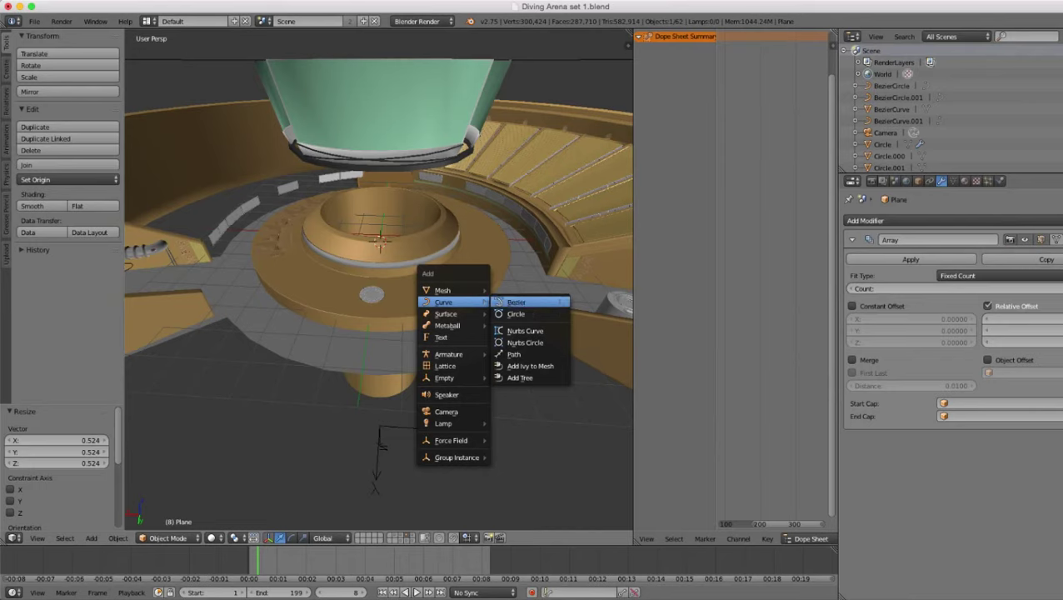
left_click(517, 314)
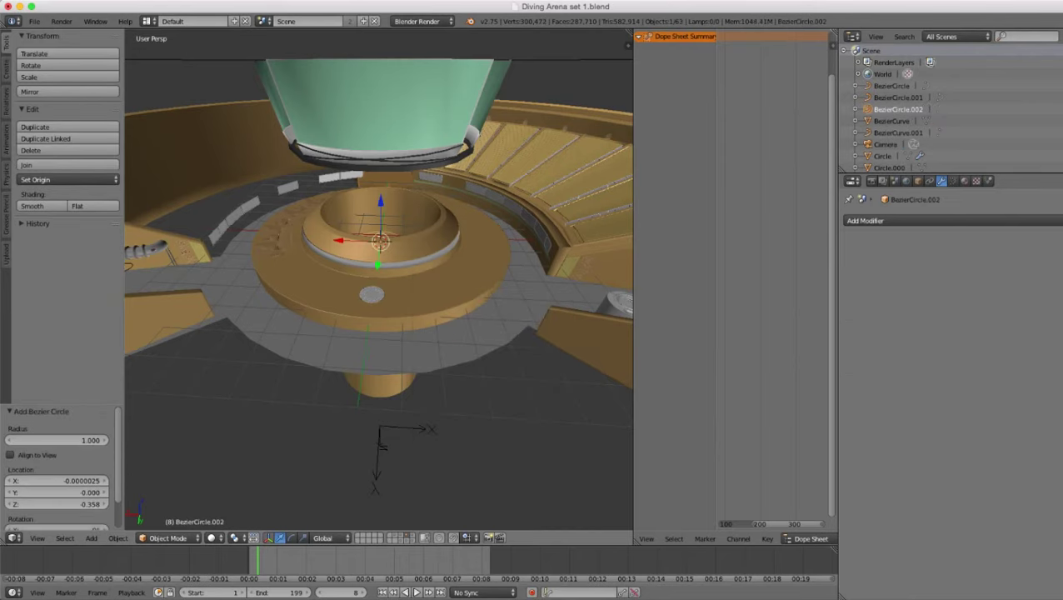
key("s")
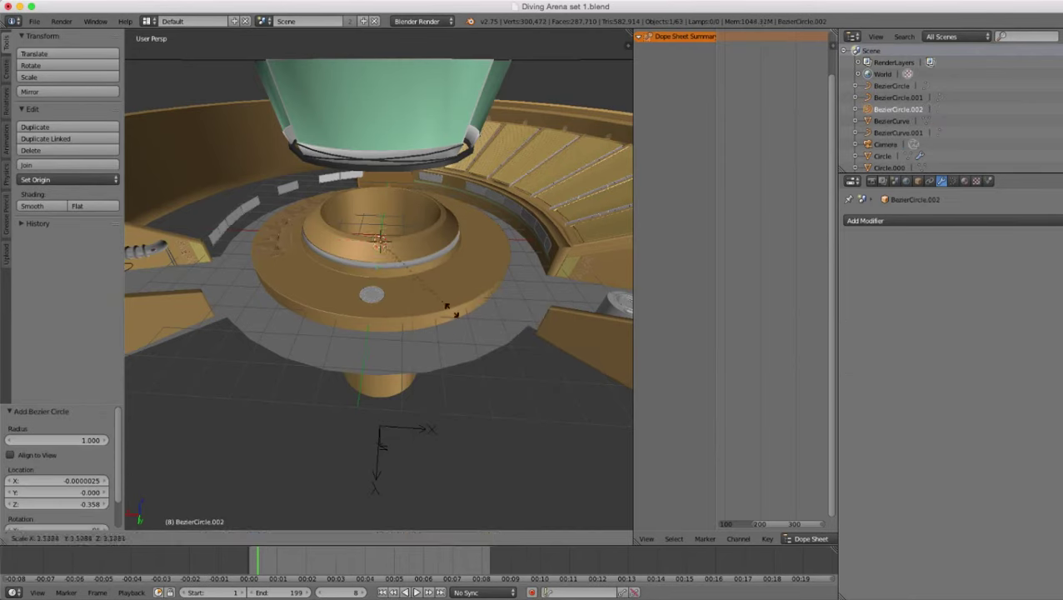
left_click(505, 335)
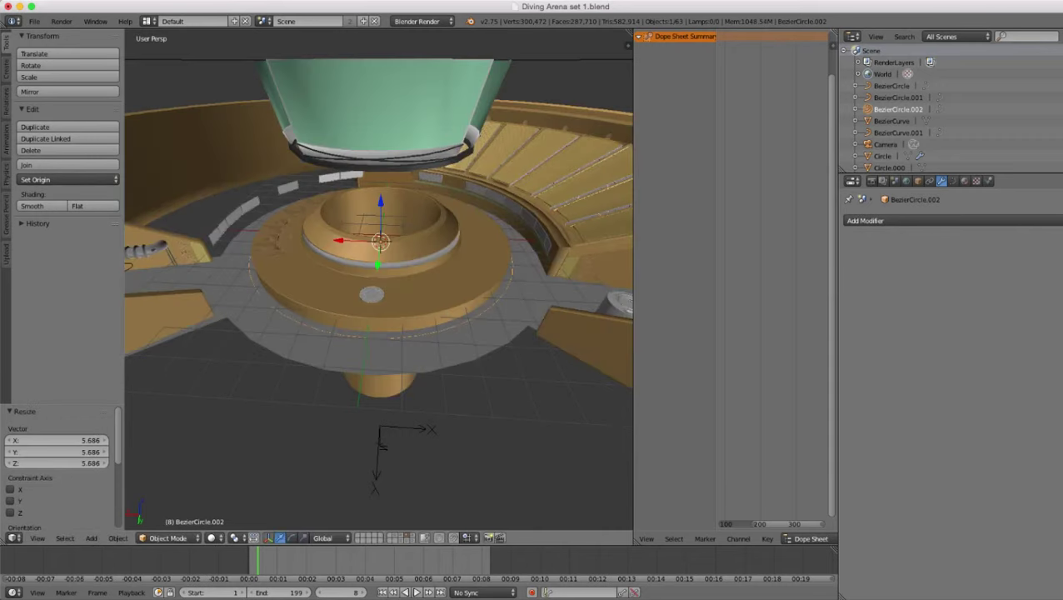
key("s")
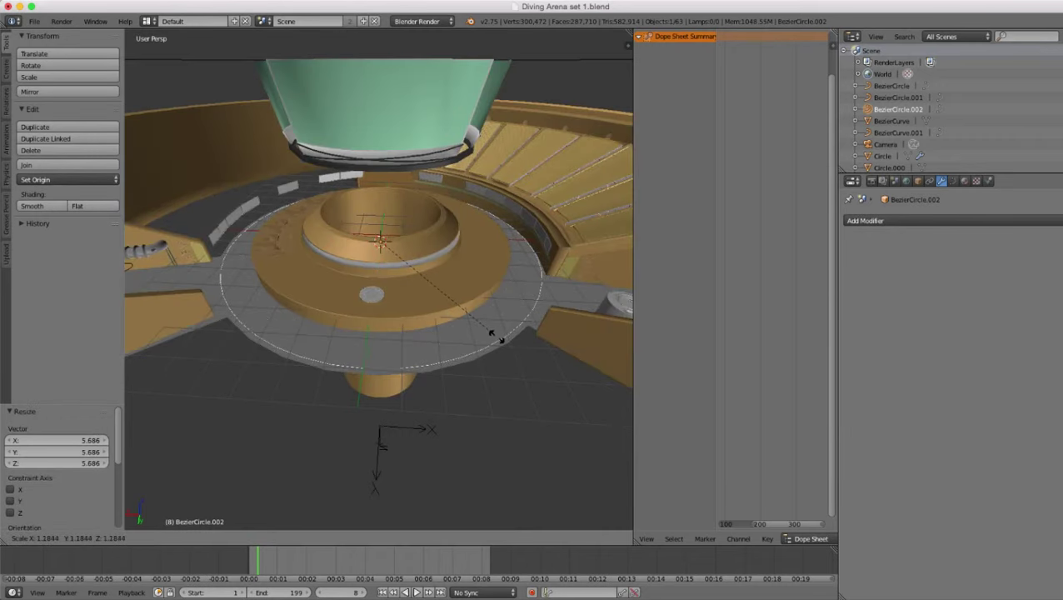
left_click(494, 334)
- Increase the slab's array count to form a long row, and snap the slab to the 3D cursor
scroll(493, 334, "down", 8)
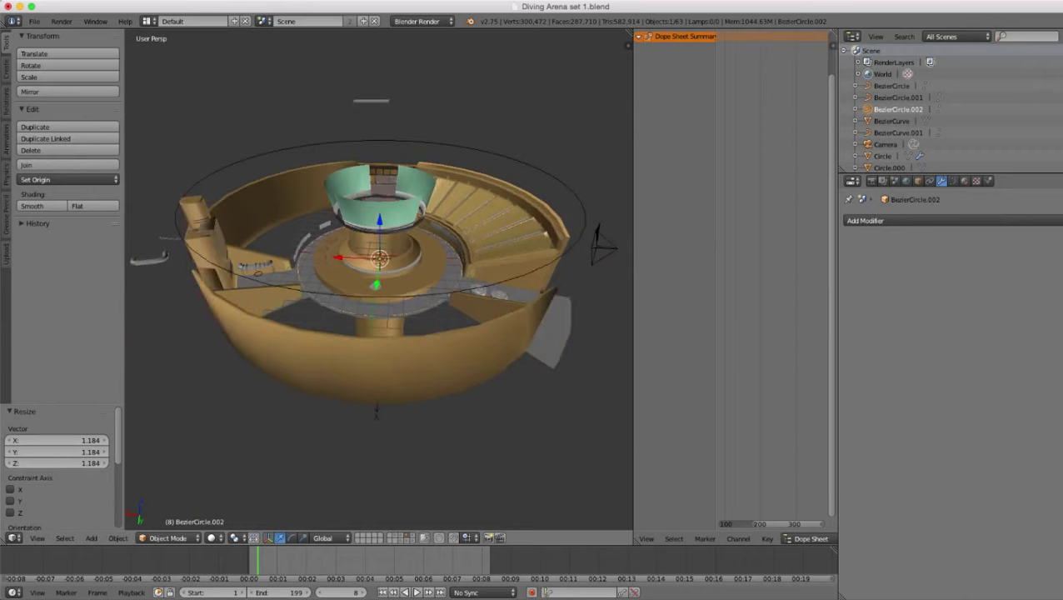
right_click(372, 101)
scroll(371, 101, "up", 1)
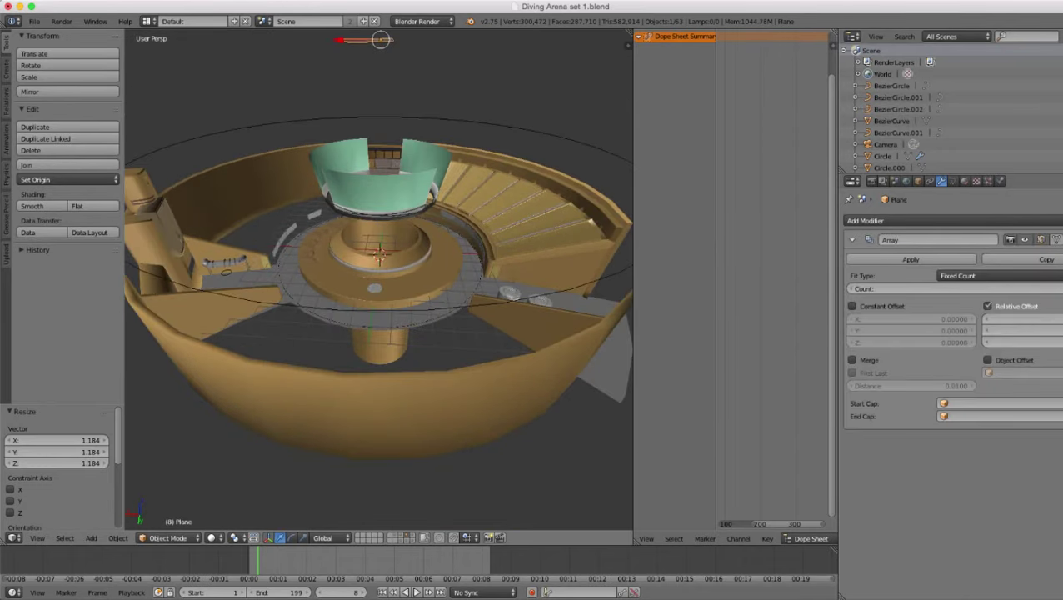
scroll(372, 100, "down", 1)
left_click_drag(955, 289, 1008, 288)
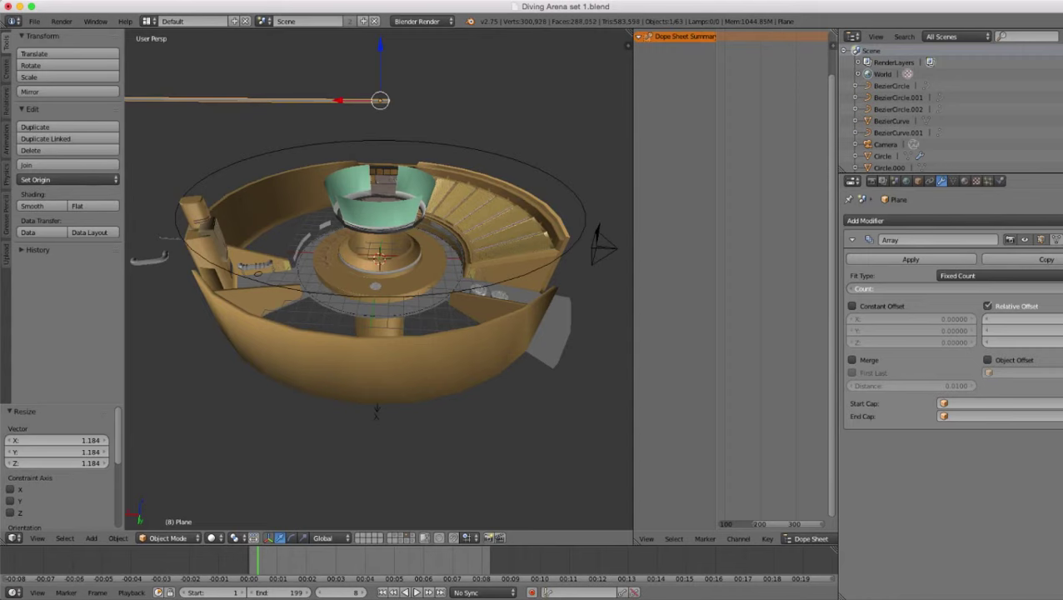
scroll(456, 235, "up", 5)
key("shift+s")
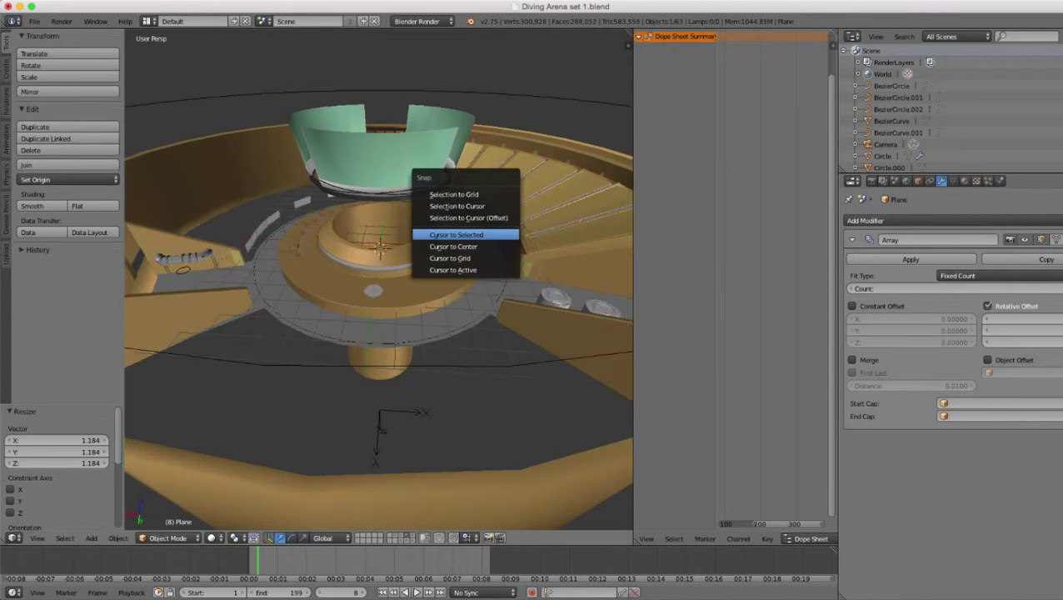
left_click(457, 206)
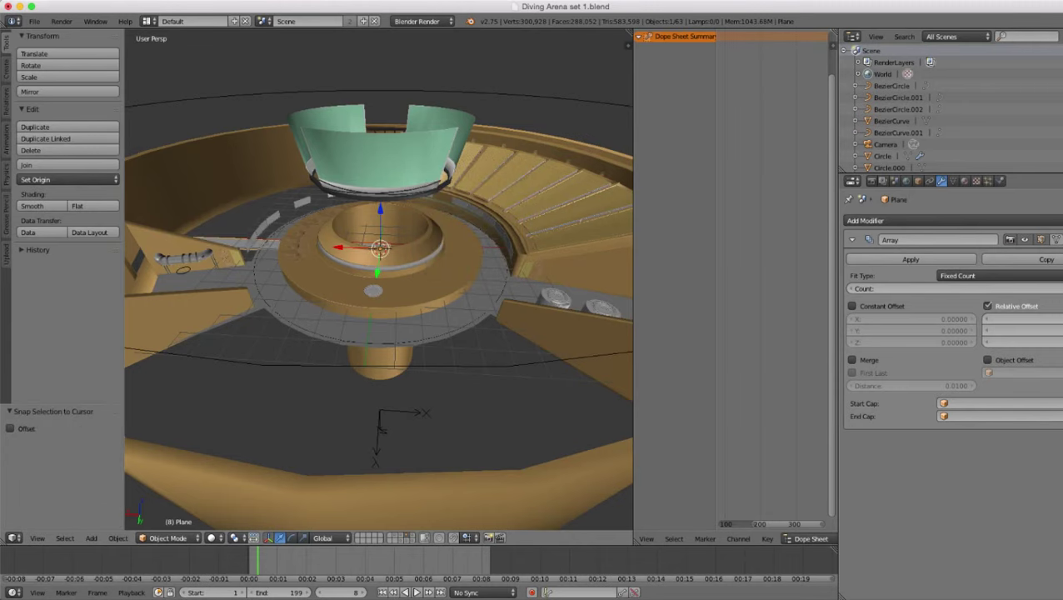
- Select the Bezier circle and examine its position around the central platform in wireframe and solid shading
right_click(454, 318)
right_click(454, 327)
key("z")
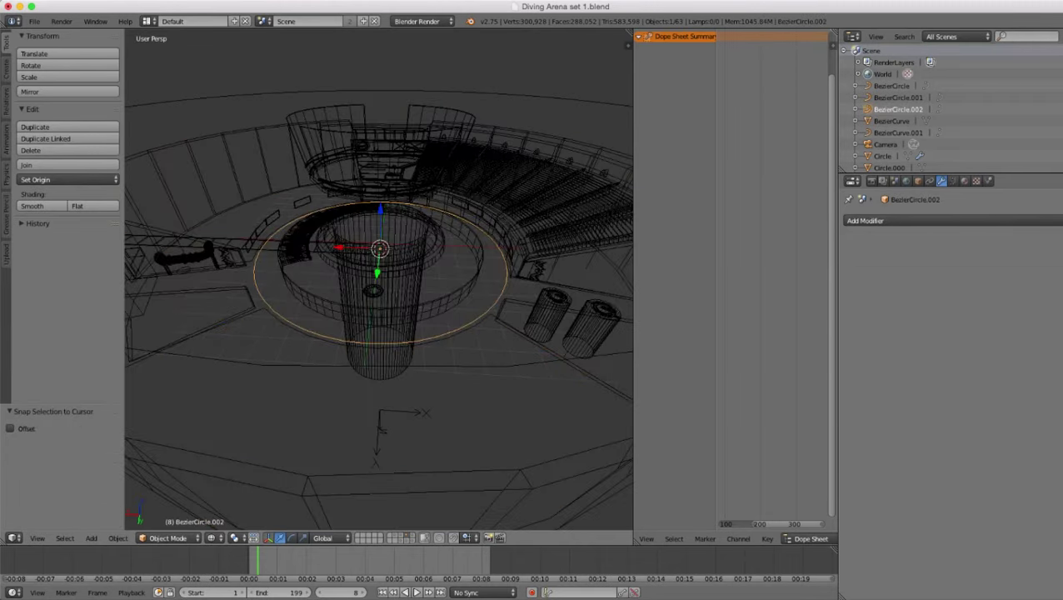
key("z")
scroll(454, 327, "up", 1)
key("z")
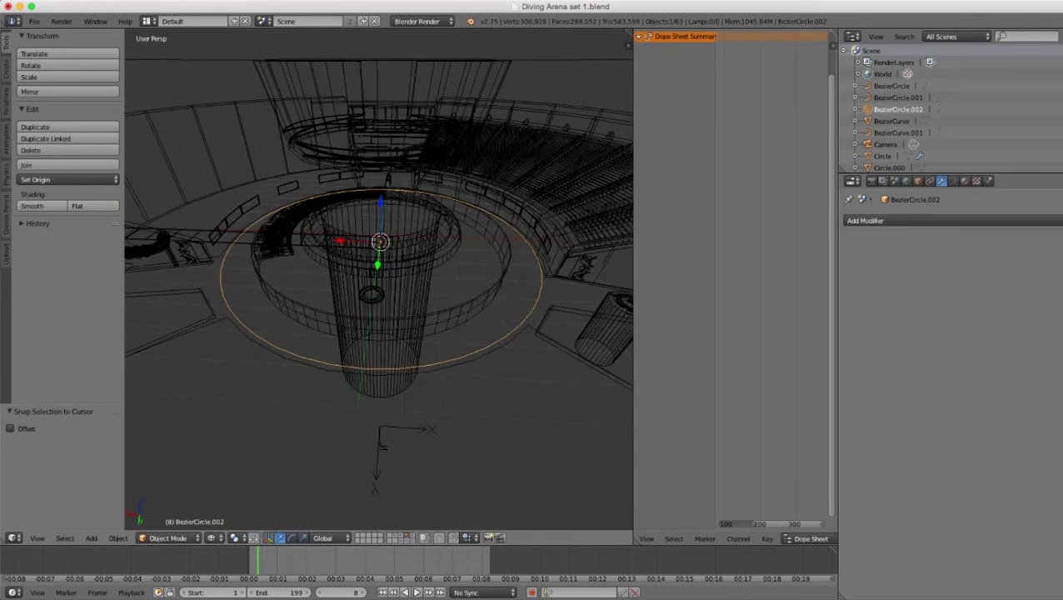
key("z")
middle_click_drag(454, 326, 454, 350)
- Select the arrayed slab, give it a new material, and return to its modifiers
right_click(183, 240)
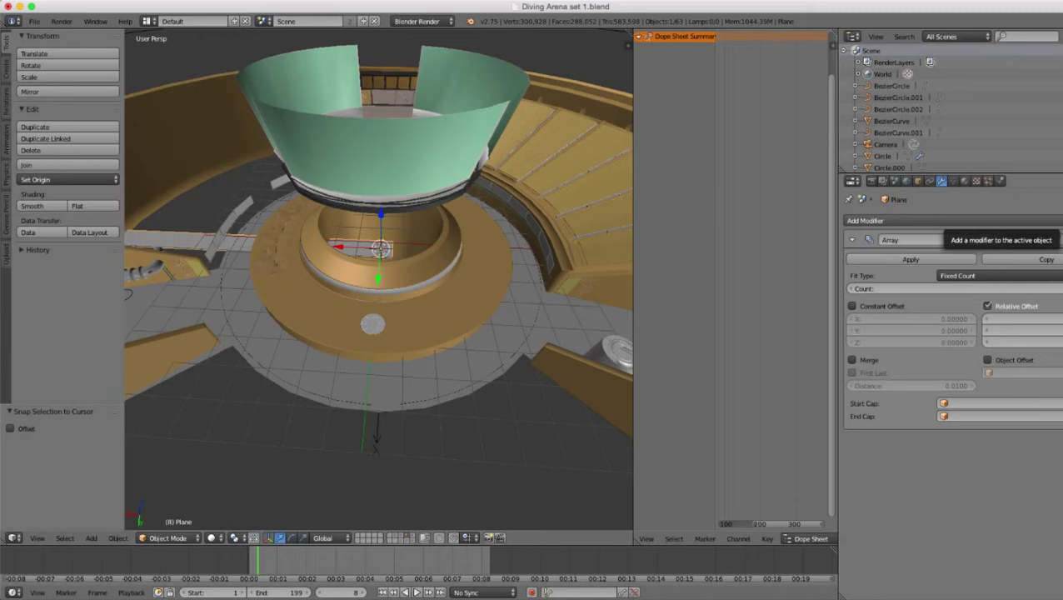
left_click(950, 220)
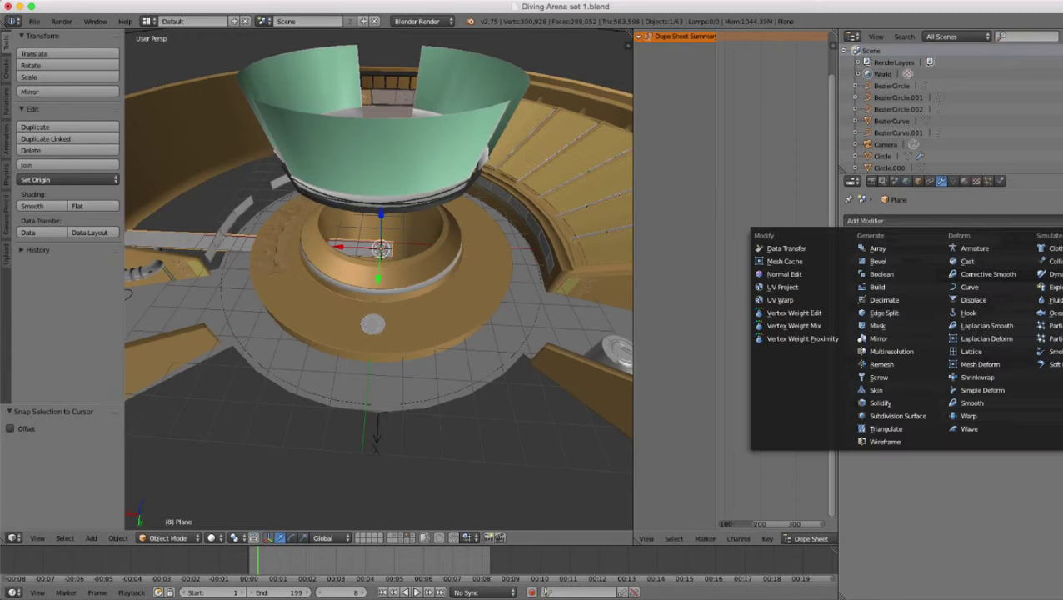
left_click(879, 249)
left_click(965, 181)
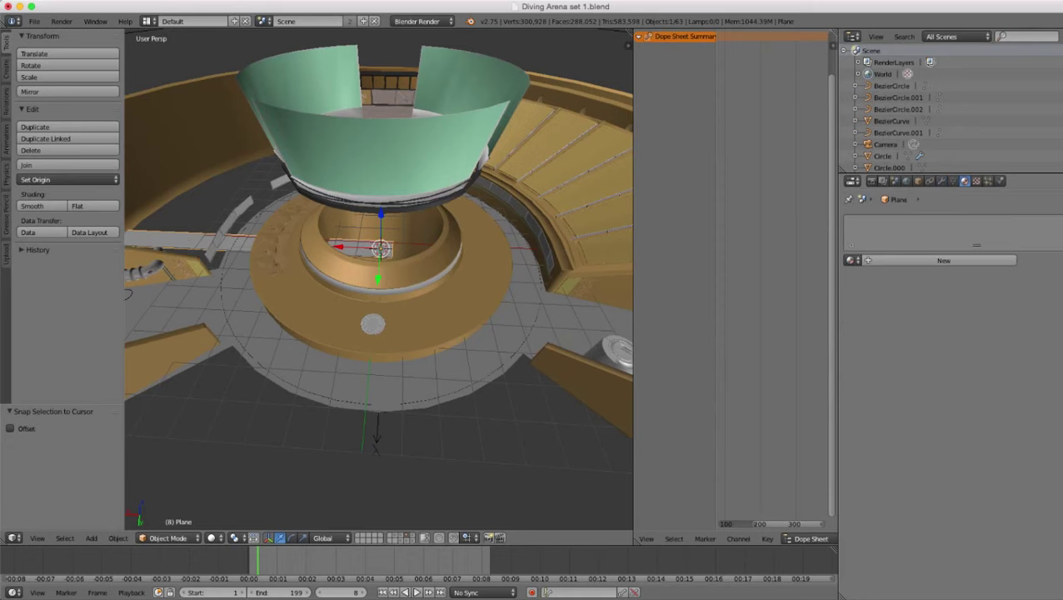
left_click(944, 261)
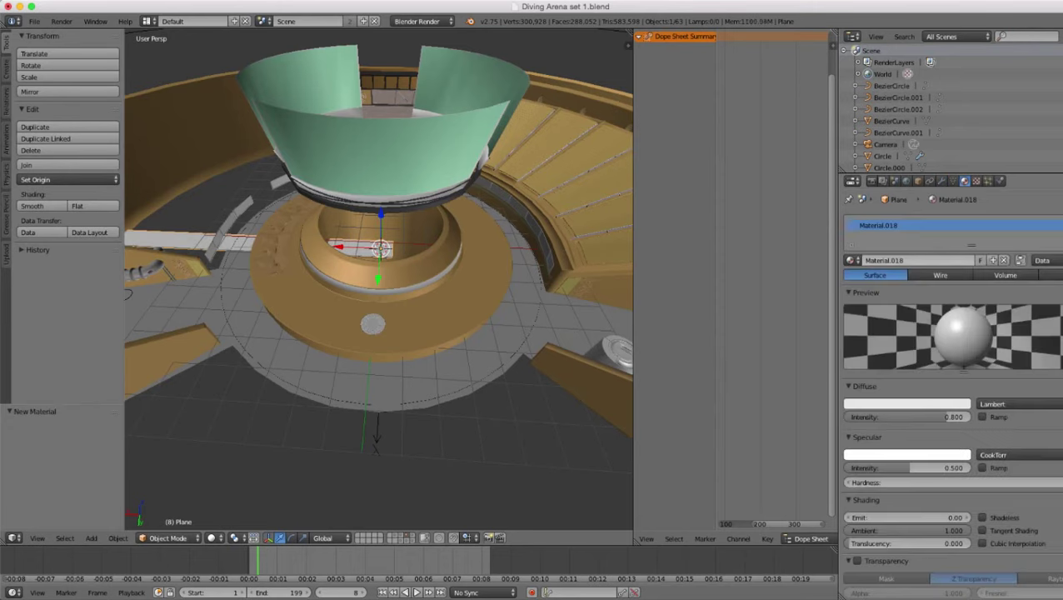
left_click(942, 180)
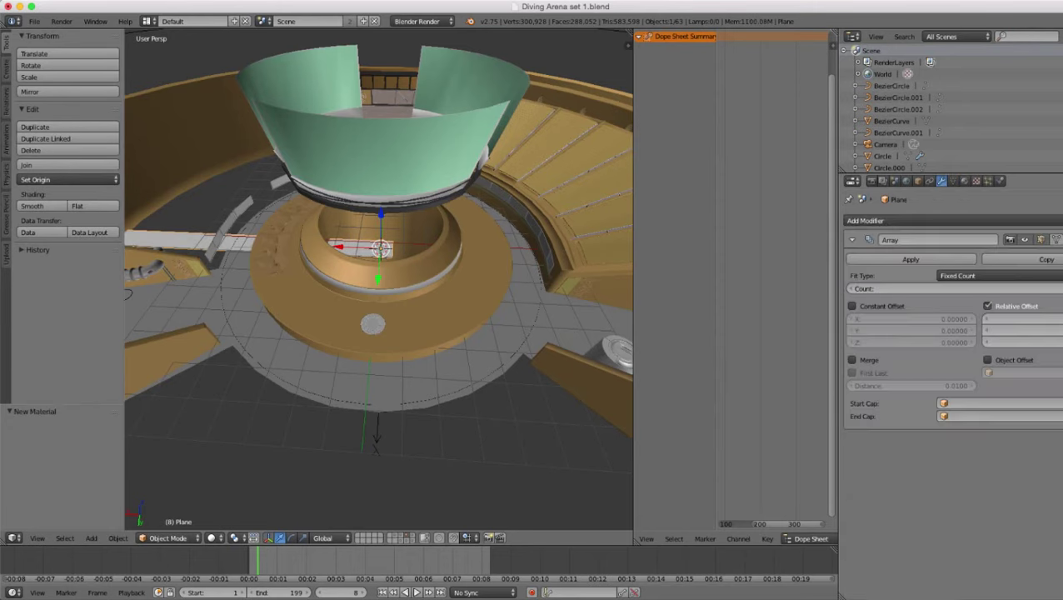
- Add a Curve modifier to the arrayed slab and set BezierCircle.002 as its curve object
left_click(933, 221)
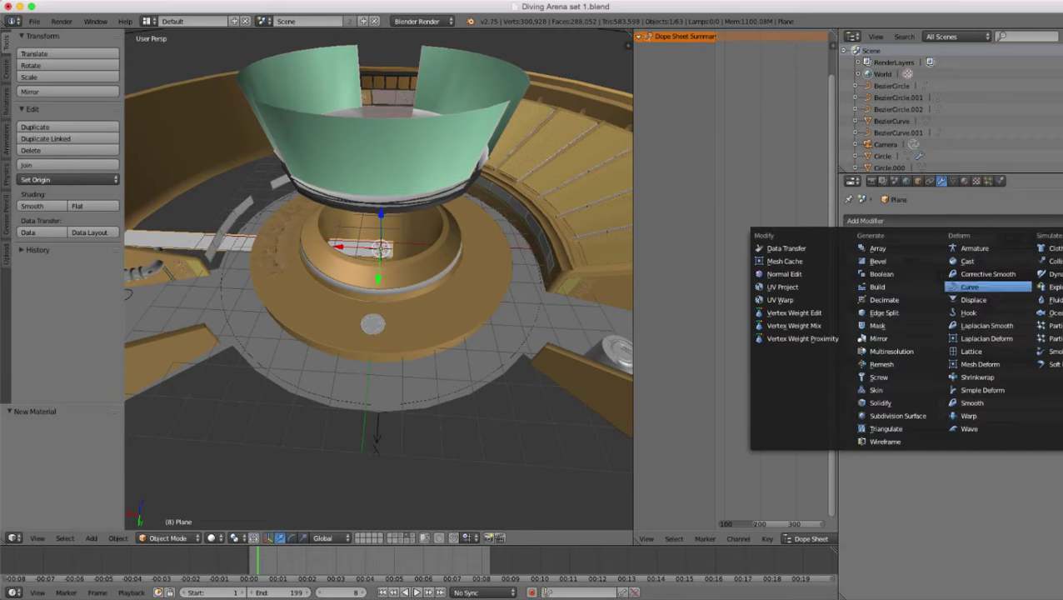
left_click(987, 287)
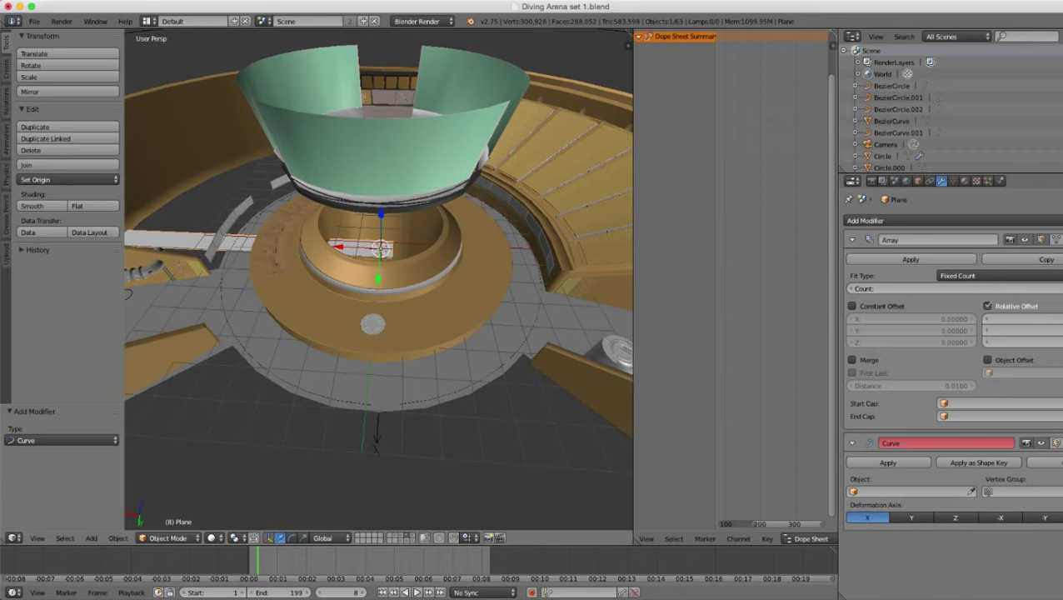
right_click(317, 399)
right_click(317, 397)
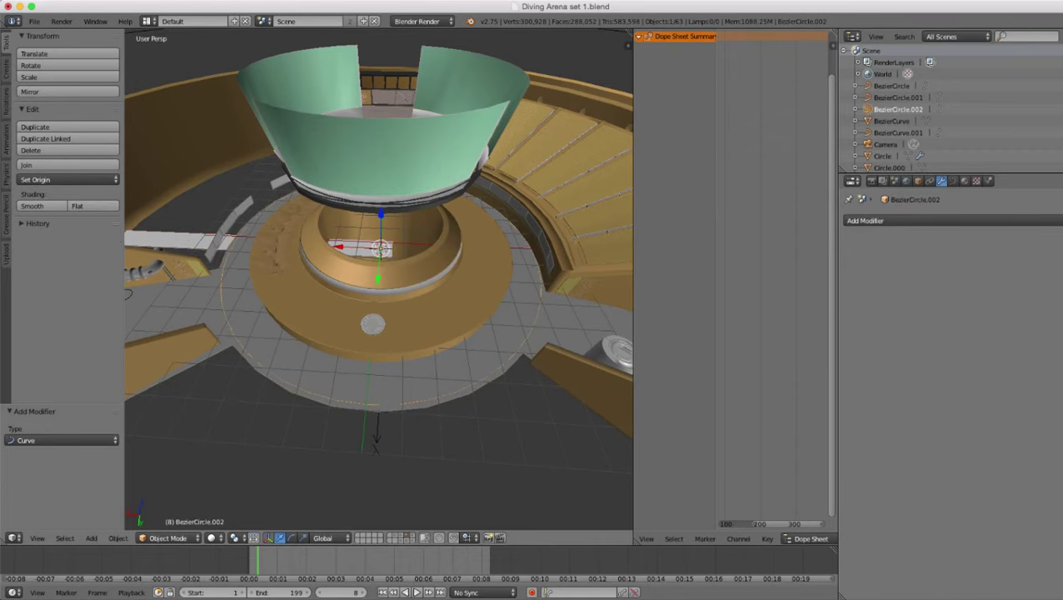
right_click(190, 241)
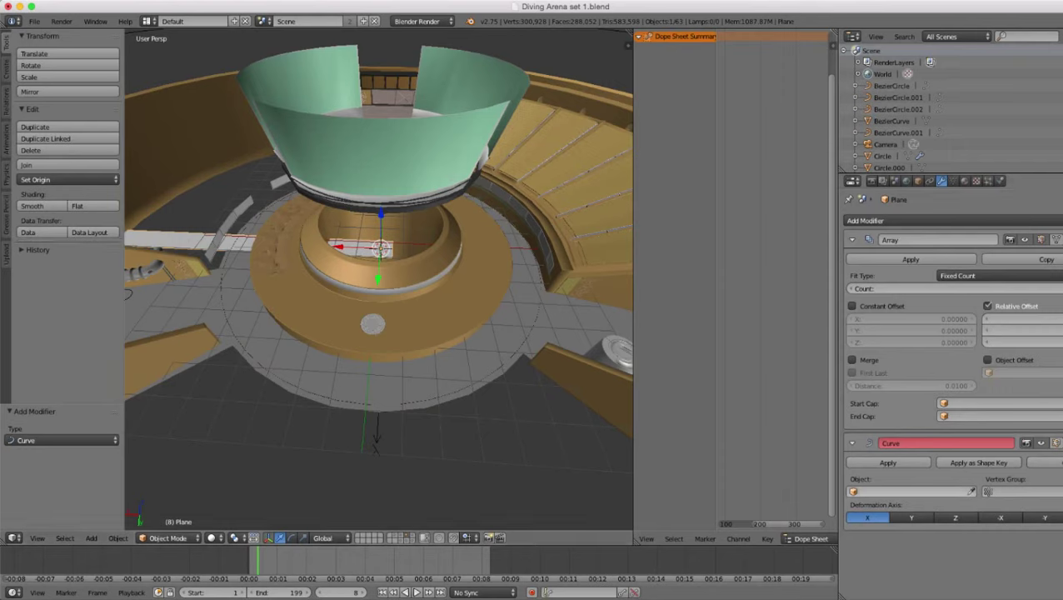
left_click(906, 491)
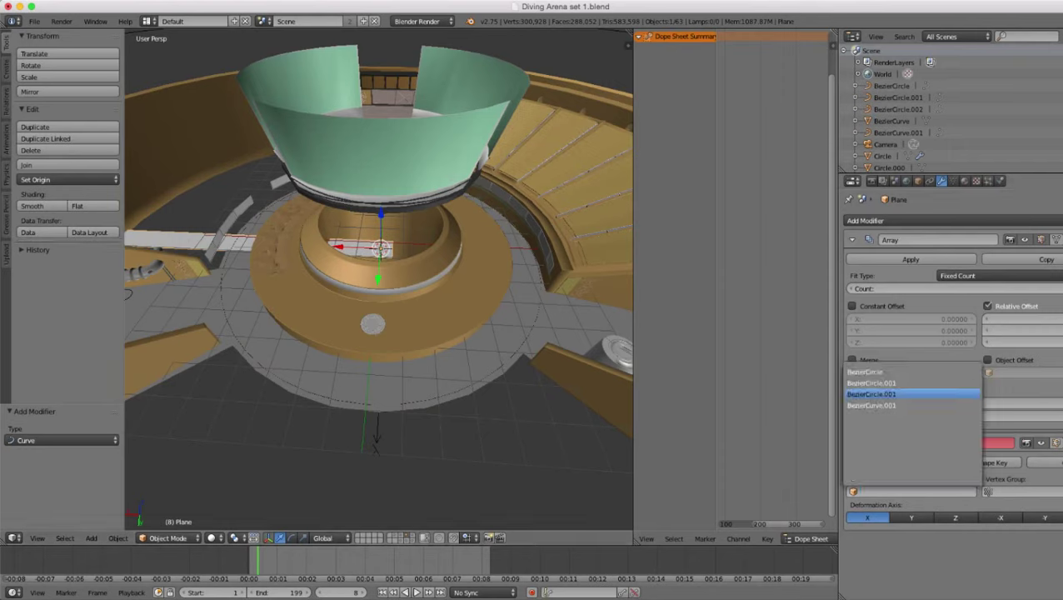
left_click(871, 394)
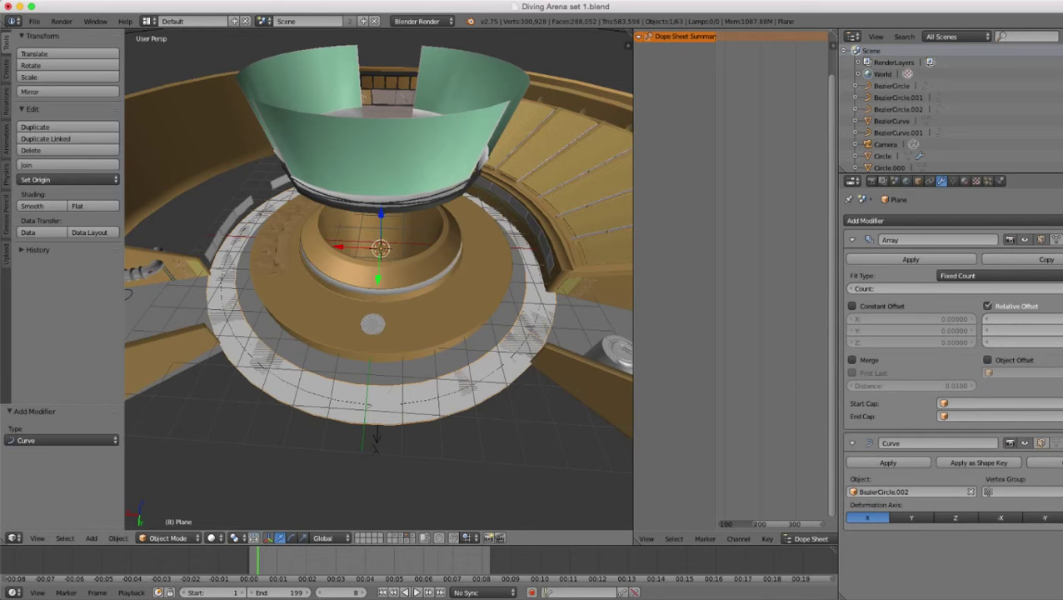
- Scale the slab array on the curve down to about 0.216 so it forms a narrow strip
scroll(379, 279, "down", 2)
scroll(379, 279, "up", 4)
key("z")
mouse_move(379, 279)
middle_mouse_down()
mouse_move(370, 267)
mouse_move(379, 301)
middle_mouse_up()
key("z")
key("z")
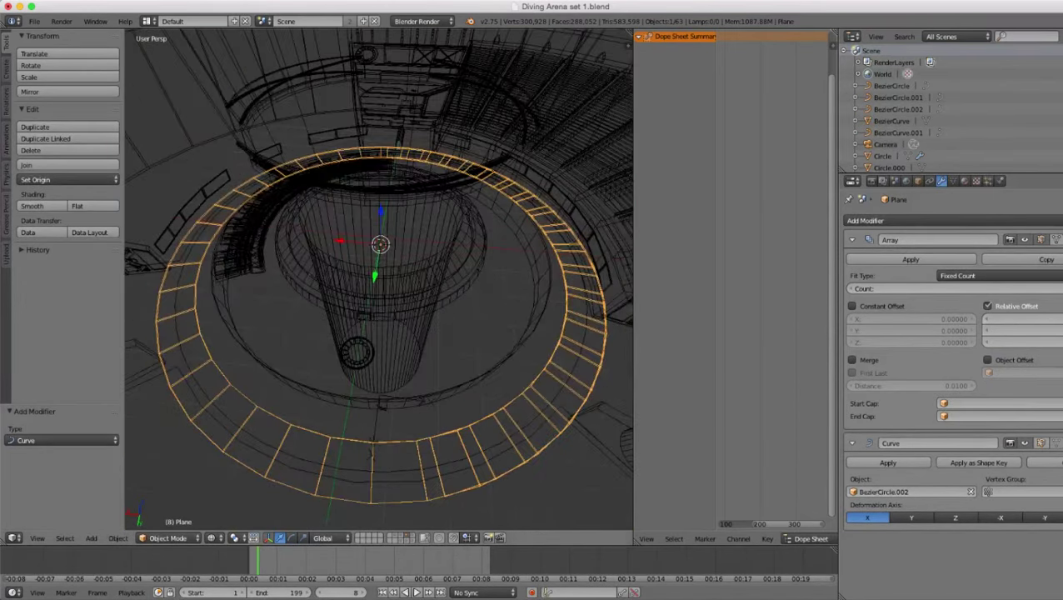
key("z")
key("s")
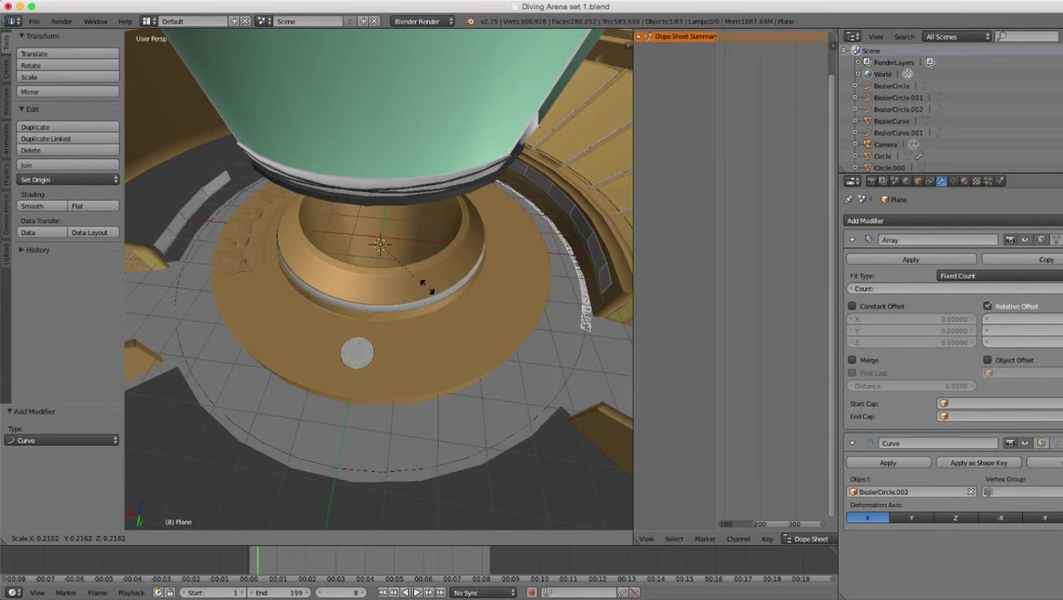
left_click(427, 289)
- Shrink the curved slab strip further by a factor of about 0.891
middle_click_drag(427, 289, 313, 277, "shift")
scroll(379, 280, "up", 4)
key("z")
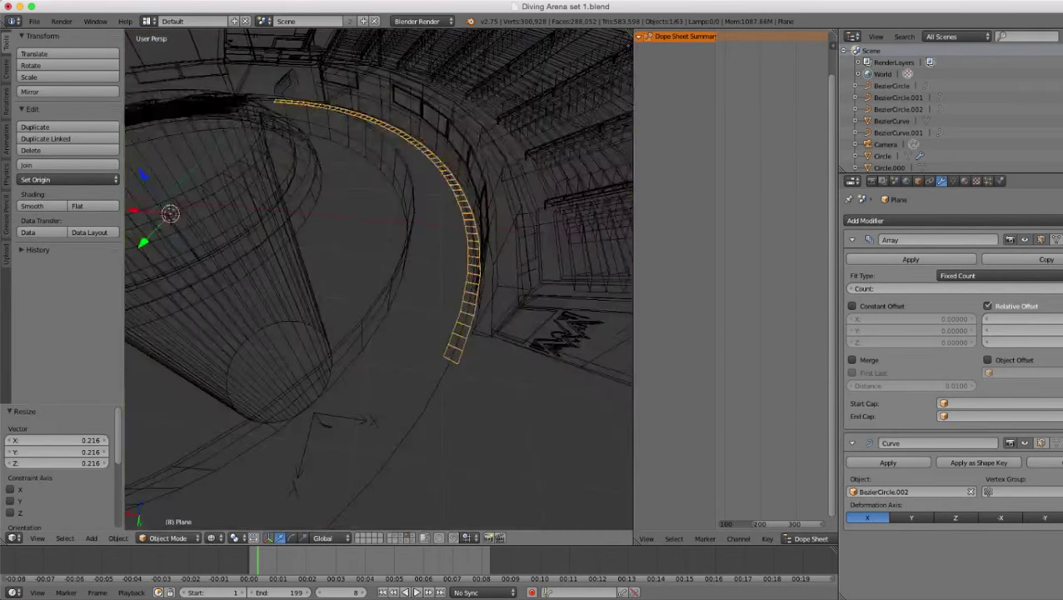
scroll(379, 280, "up", 2)
middle_click_drag(380, 280, 320, 319, "shift")
key("z")
key("z")
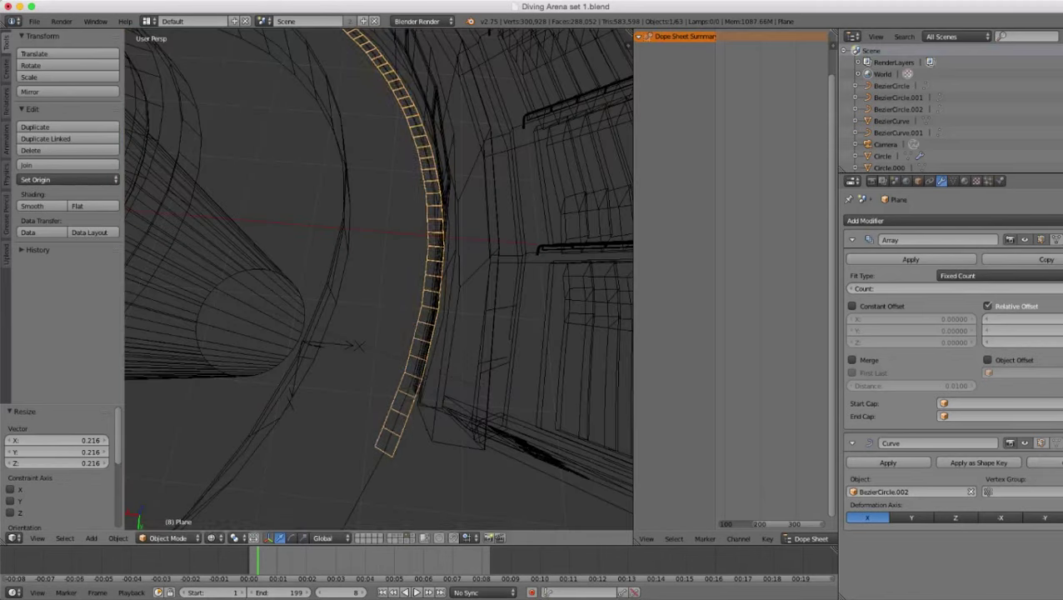
key("s")
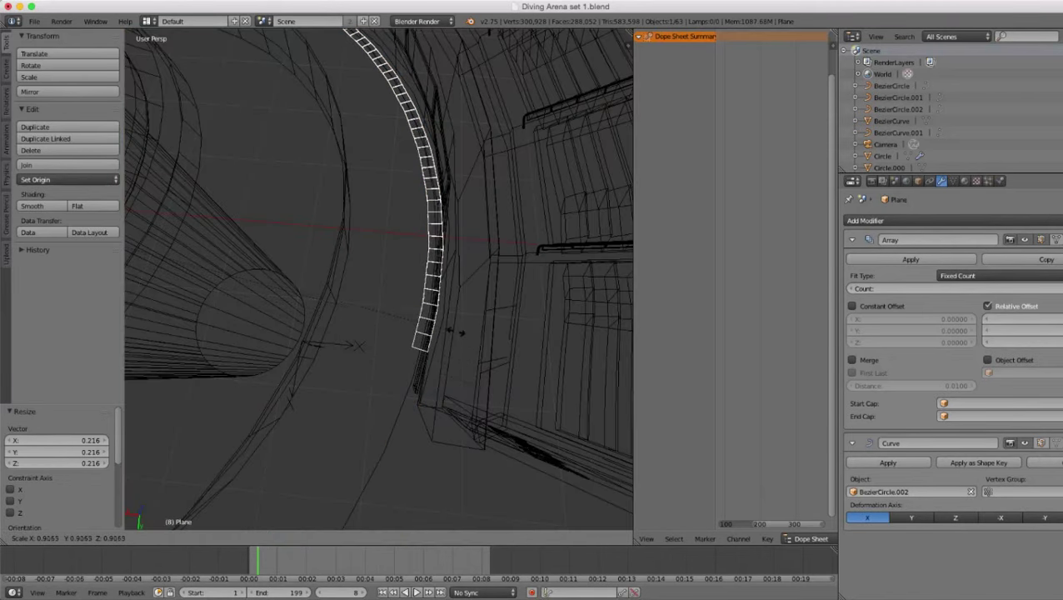
left_click(457, 327)
key("z")
scroll(458, 326, "down", 4)
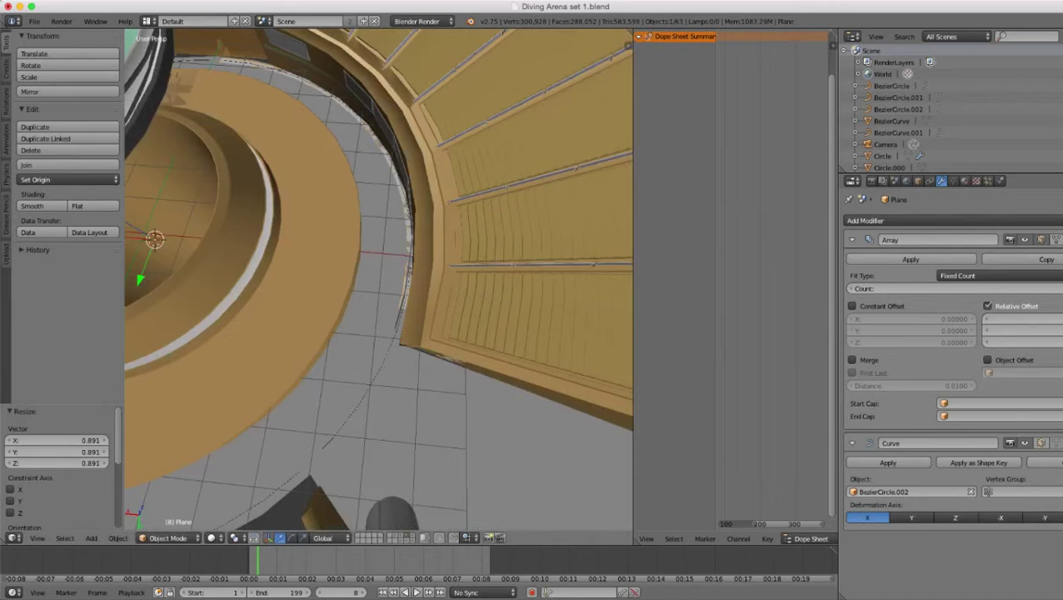
scroll(379, 280, "up", 8)
middle_click_drag(379, 280, 380, 187)
key("z")
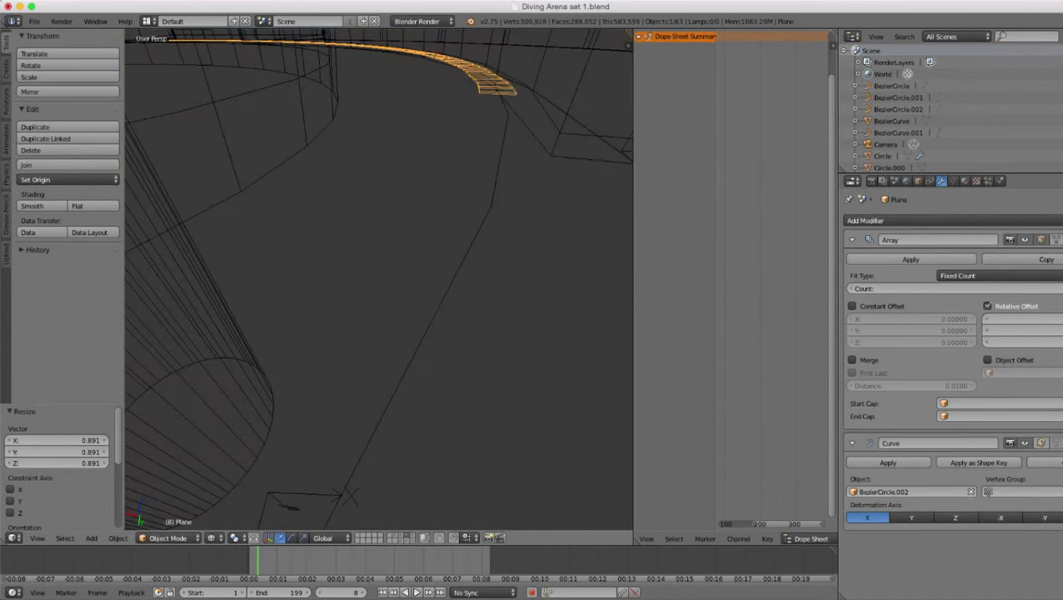
right_click(417, 348)
middle_click_drag(417, 349, 417, 400)
key("z")
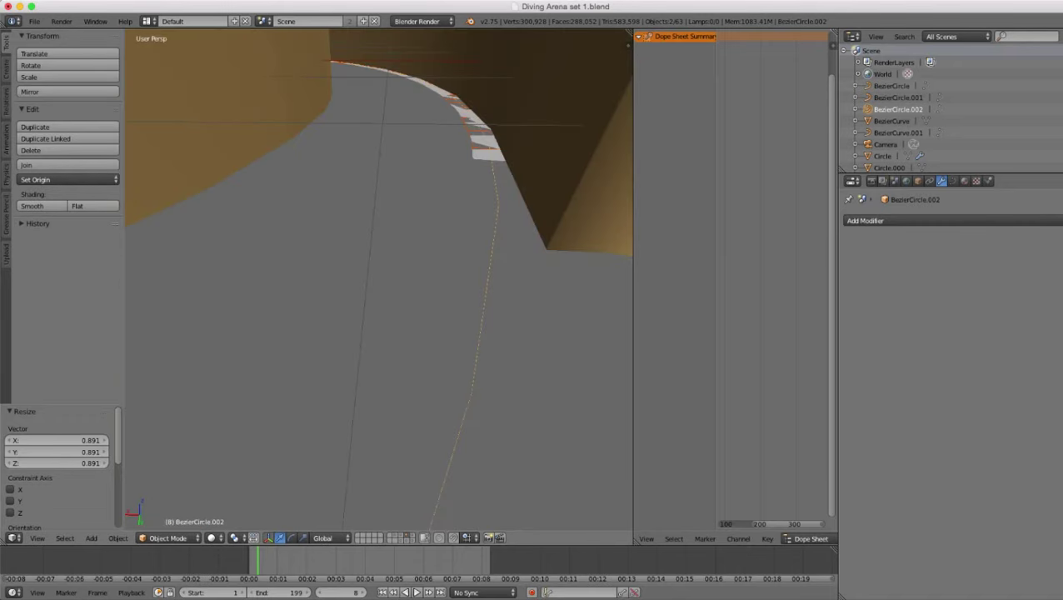
right_click(490, 143)
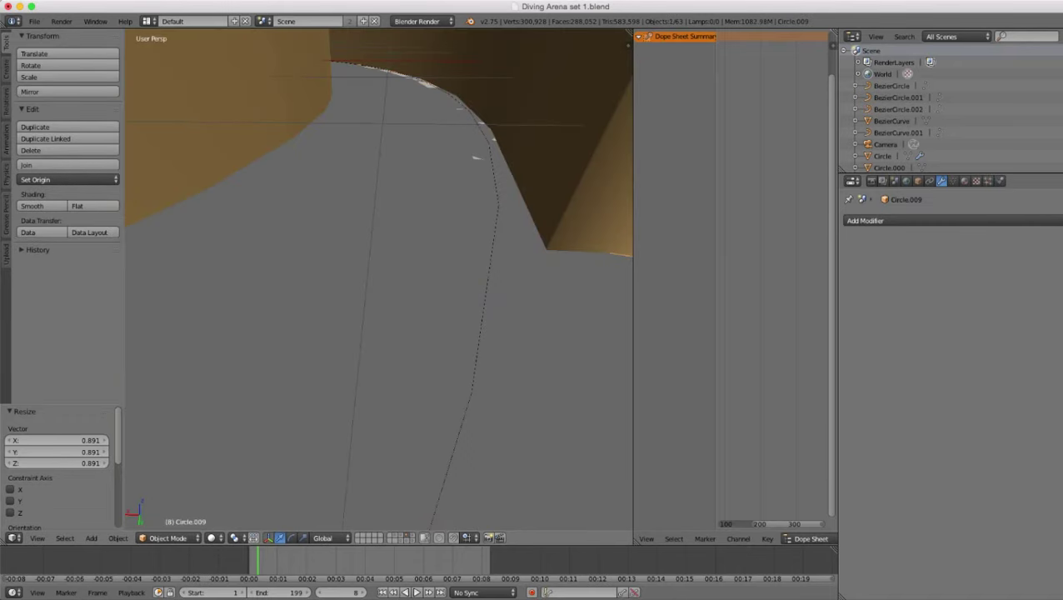
key("z")
right_click(490, 150)
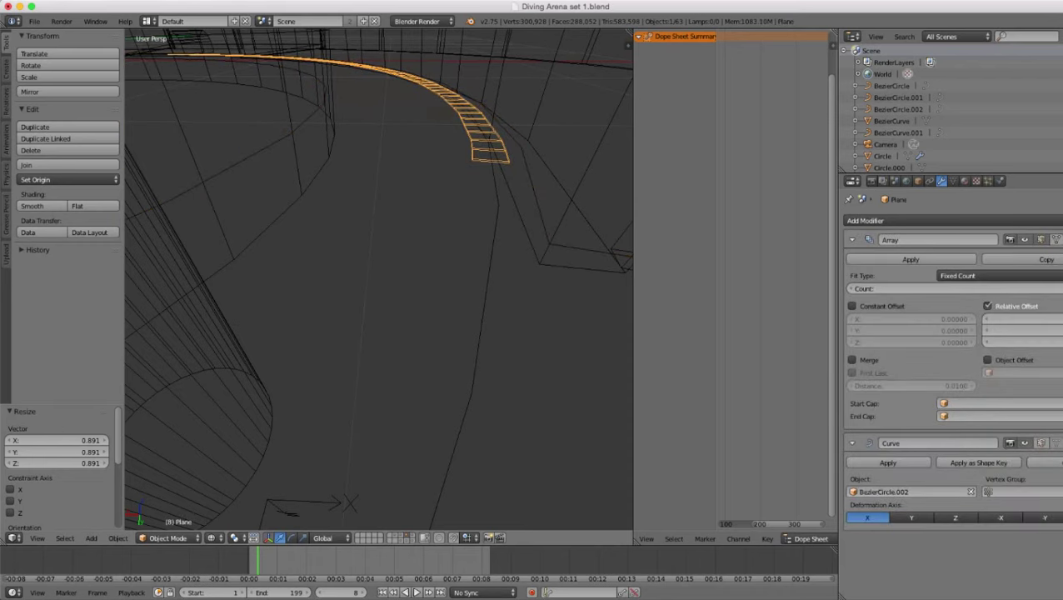
key("z")
key("z")
right_click(522, 148, "shift")
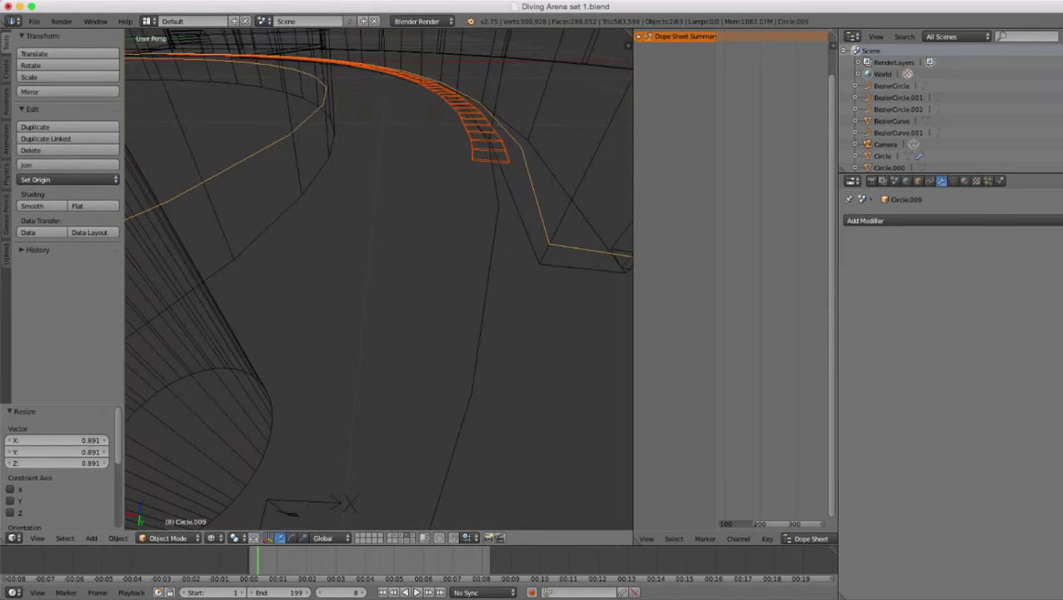
- Select BezierCircle.002 together with the slab strip and raise both about 0.005 along Z above the floor
right_click(498, 212)
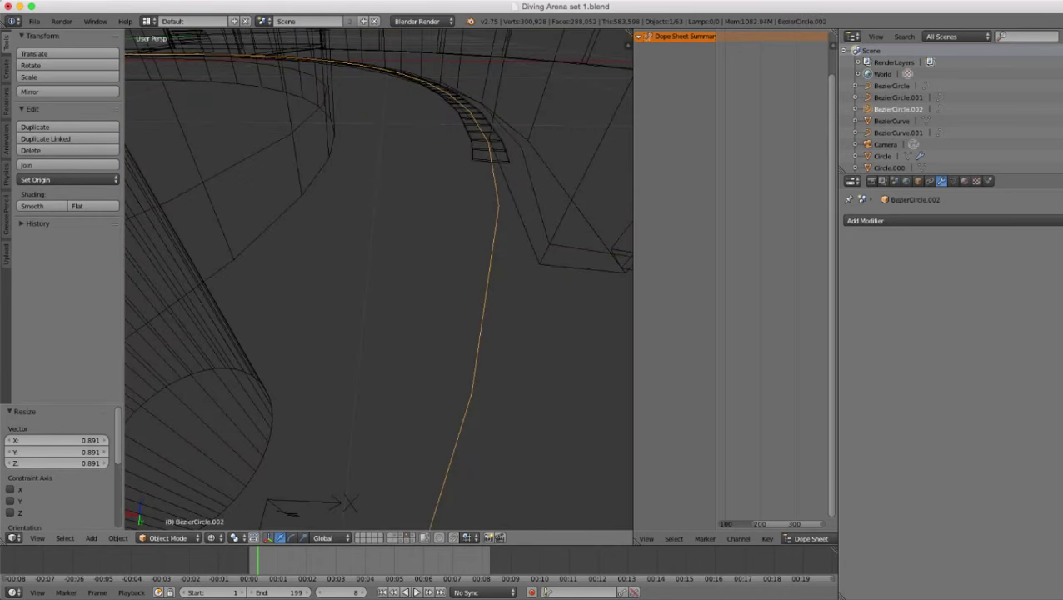
right_click(490, 151, "shift")
key("z")
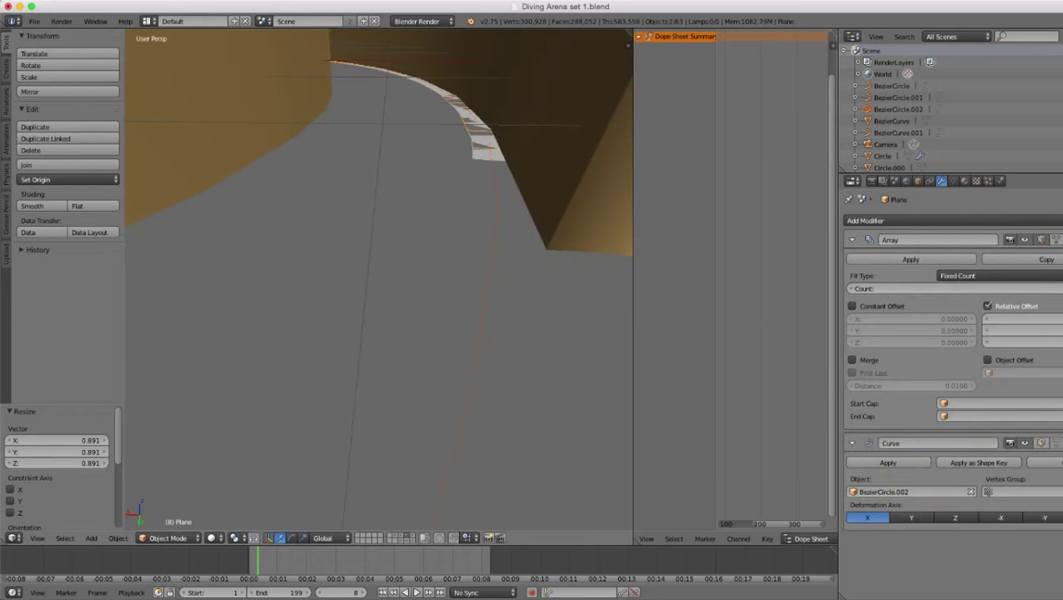
key("g")
key("z")
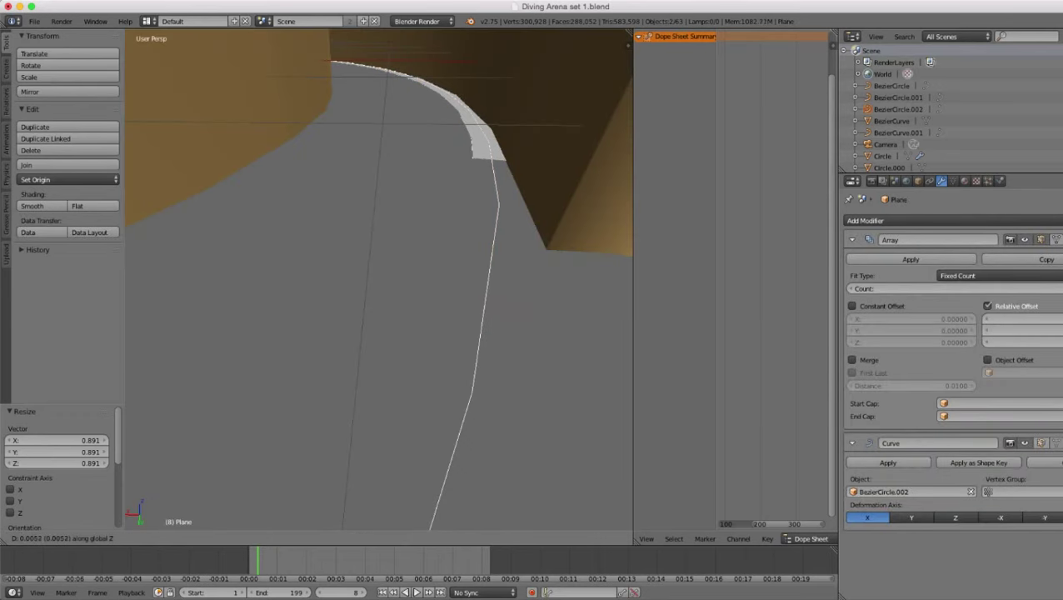
left_click(490, 155)
middle_click_drag(490, 155, 484, 208)
key("z")
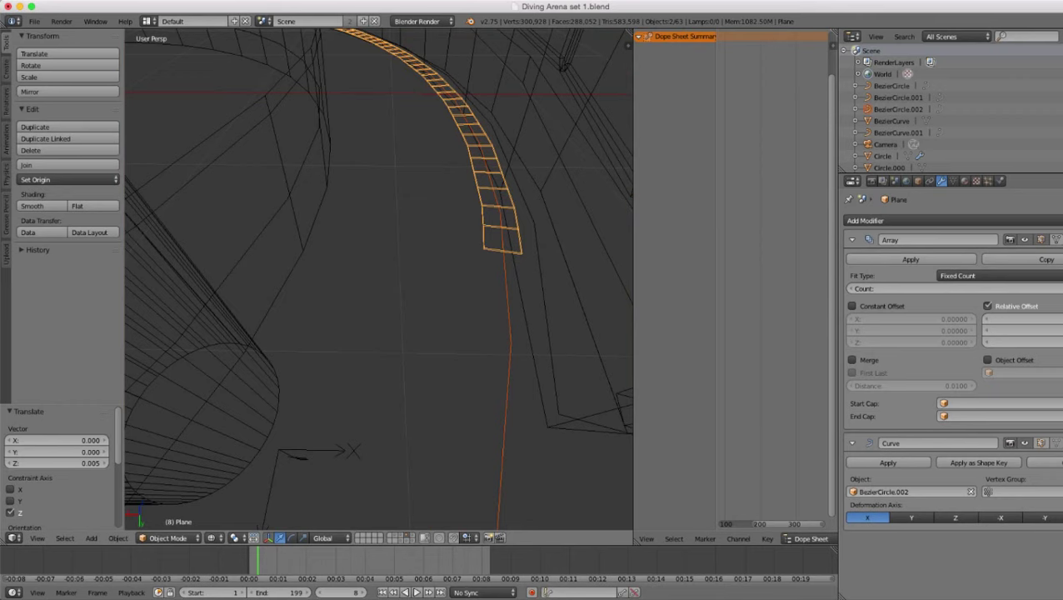
- Select only the slab strip and increase its array count to run nearly all the way around the Bezier circle
right_click(492, 158)
scroll(492, 158, "down", 5)
middle_click_drag(491, 159, 484, 208)
scroll(483, 209, "down", 1)
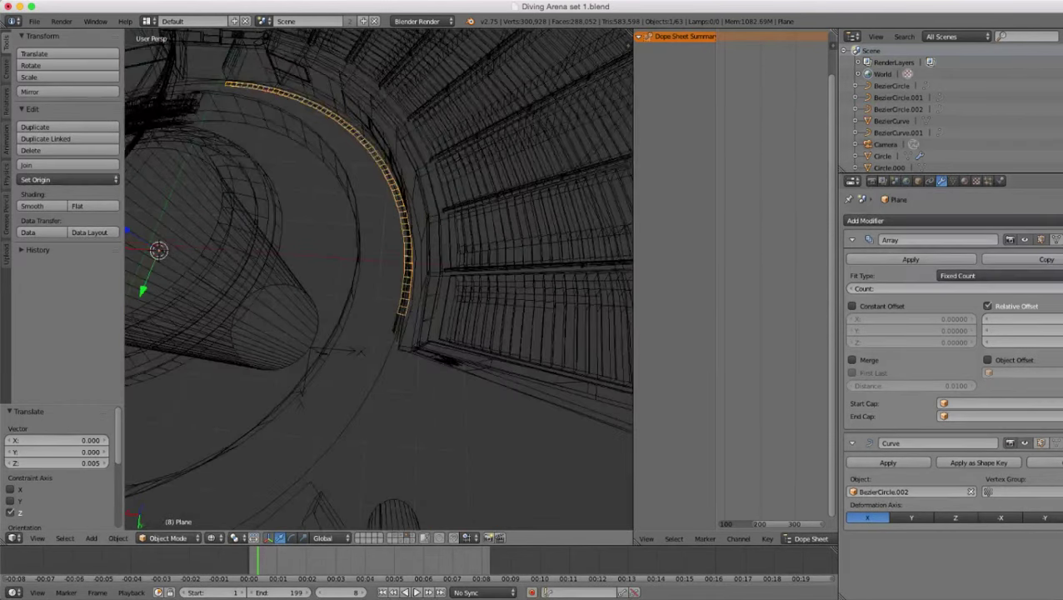
right_click(376, 387)
scroll(377, 387, "down", 4)
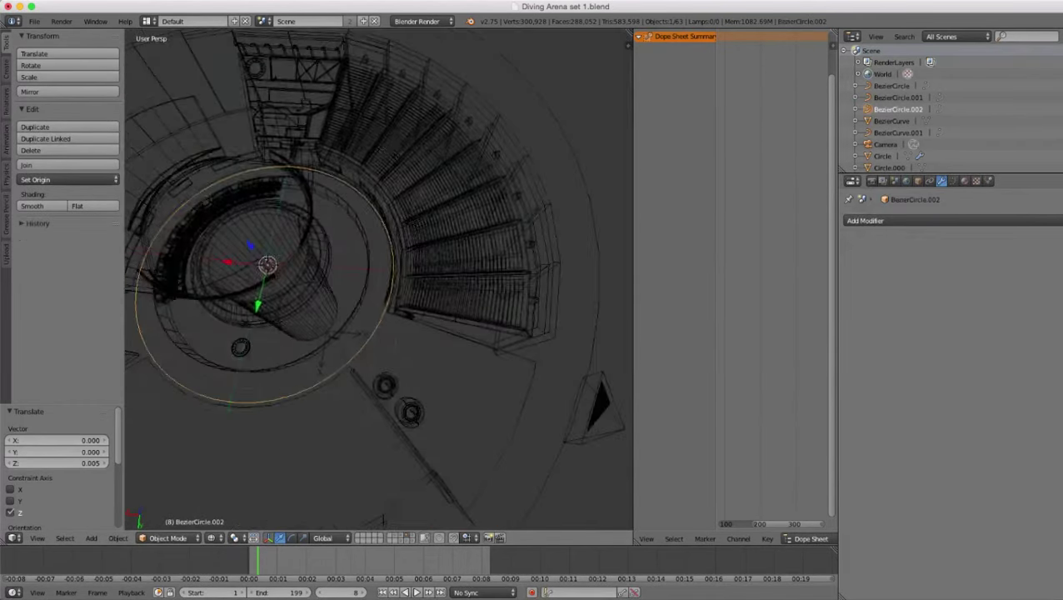
scroll(377, 386, "up", 6)
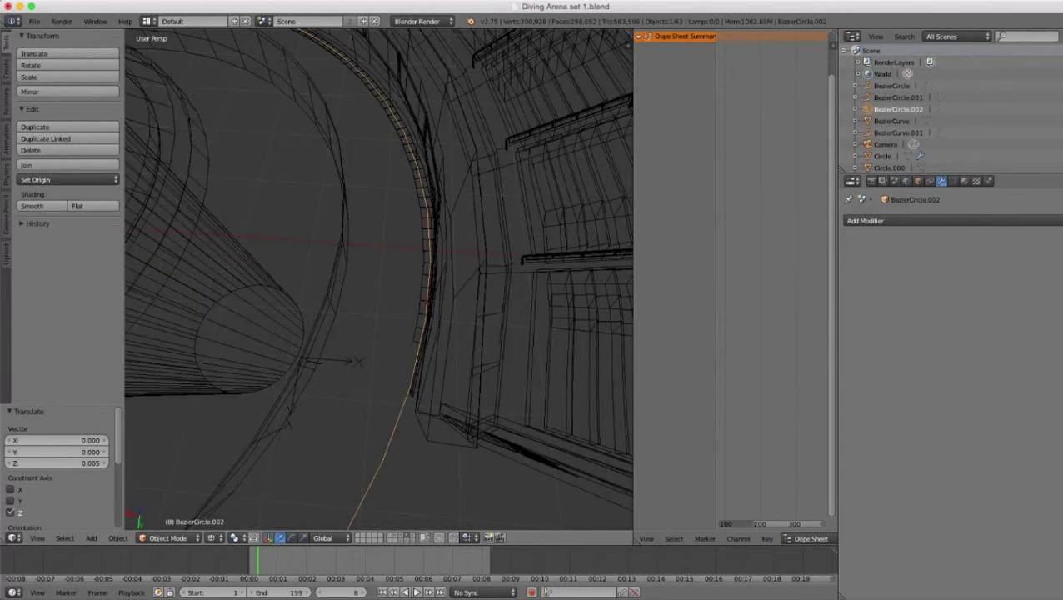
right_click(422, 288)
scroll(422, 288, "down", 5)
middle_click_drag(422, 287, 575, 252, "shift")
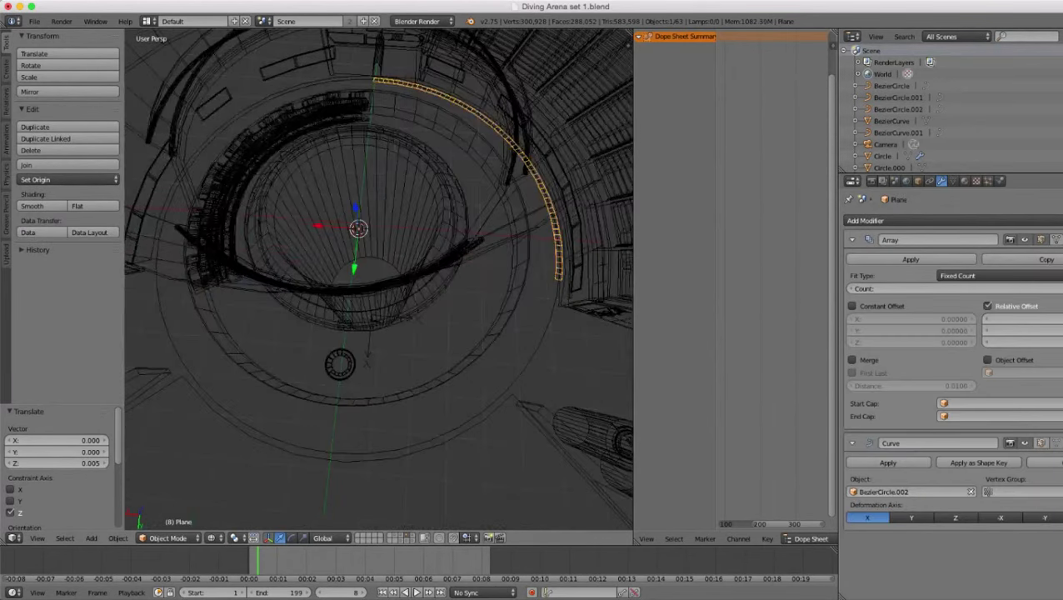
left_click_drag(954, 288, 1024, 288)
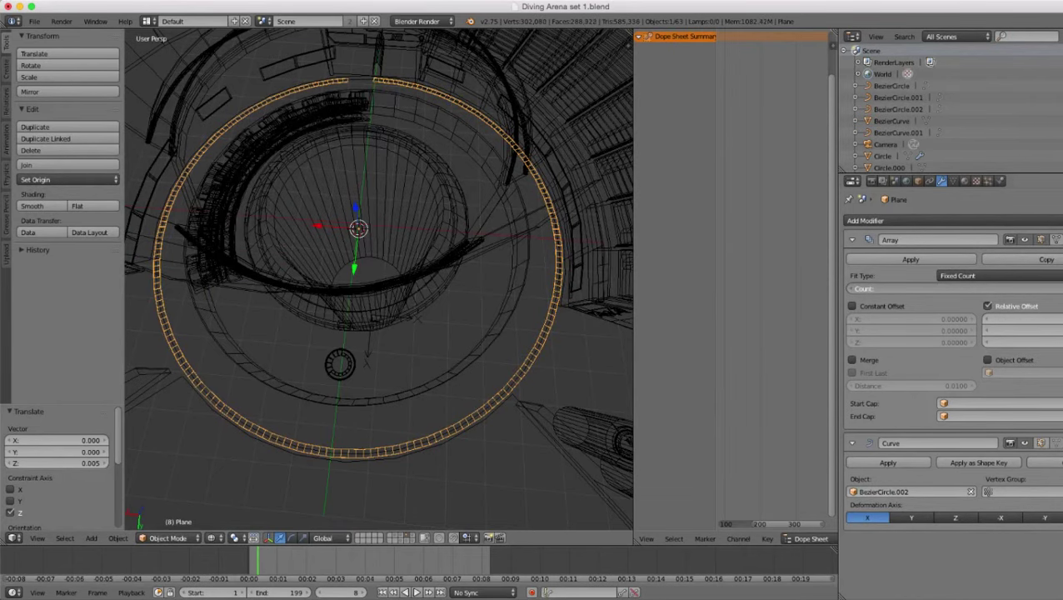
- Add a few more slabs to the array count to fill the opening where the ring's ends meet
scroll(379, 279, "down", 3)
middle_click_drag(375, 208, 384, 354, "shift")
scroll(379, 279, "up", 10)
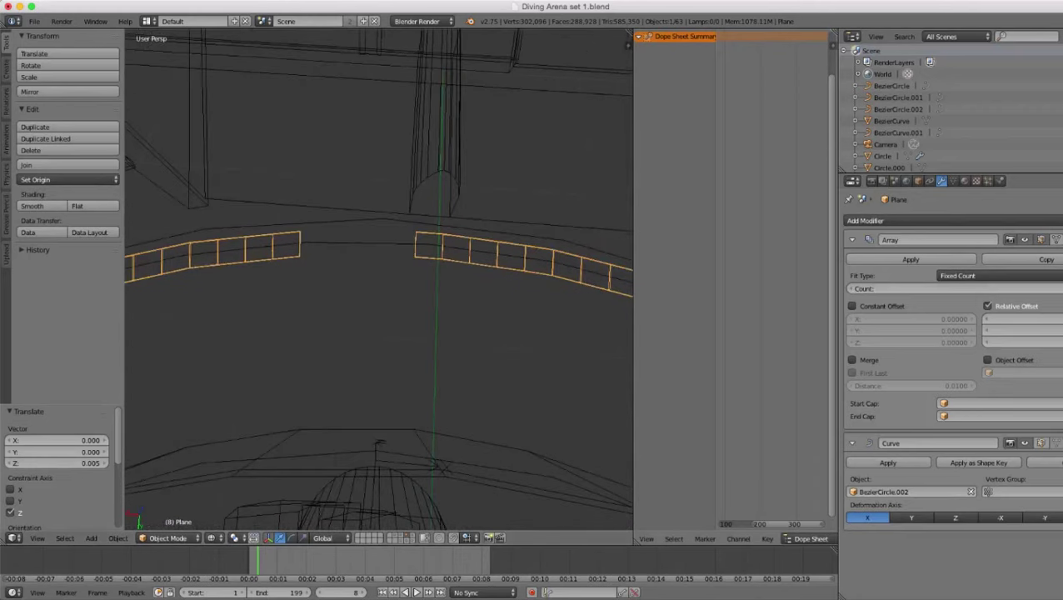
left_click_drag(1012, 288, 1021, 289)
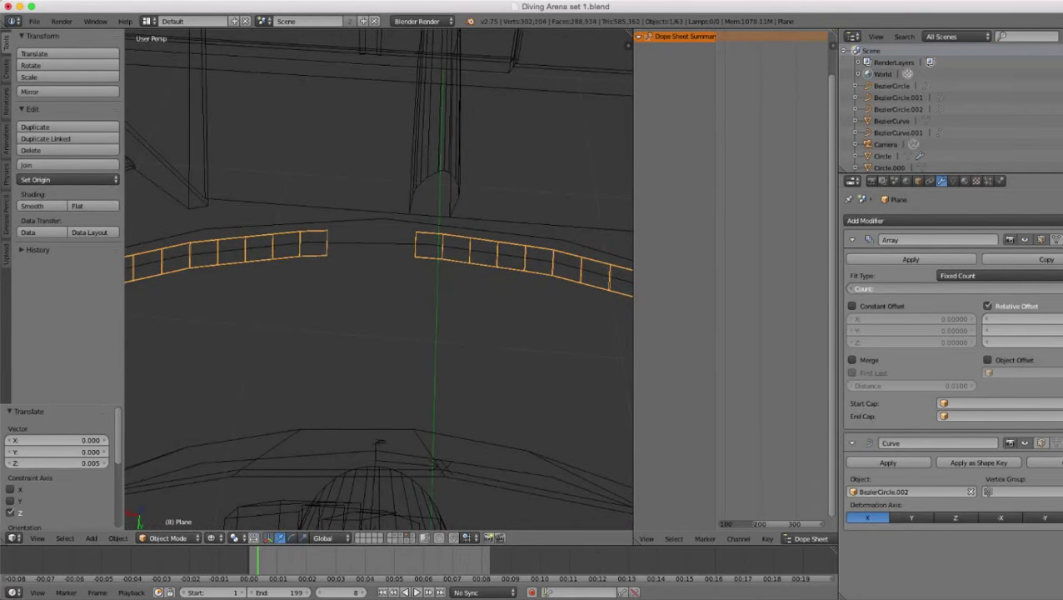
left_click(1059, 288)
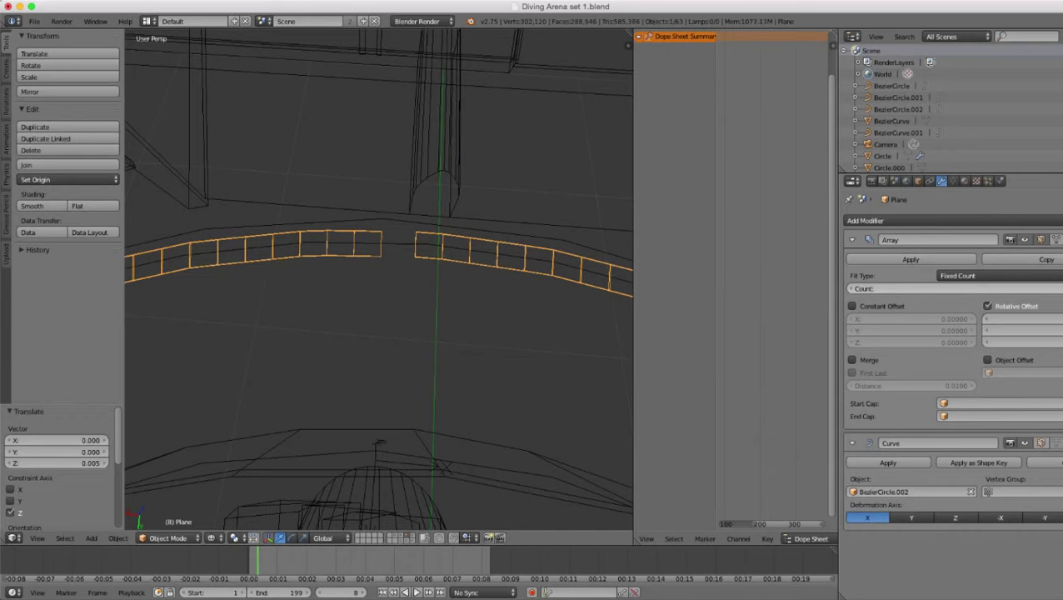
left_click(1060, 289)
left_click(1059, 288)
middle_click_drag(413, 246, 374, 278, "shift")
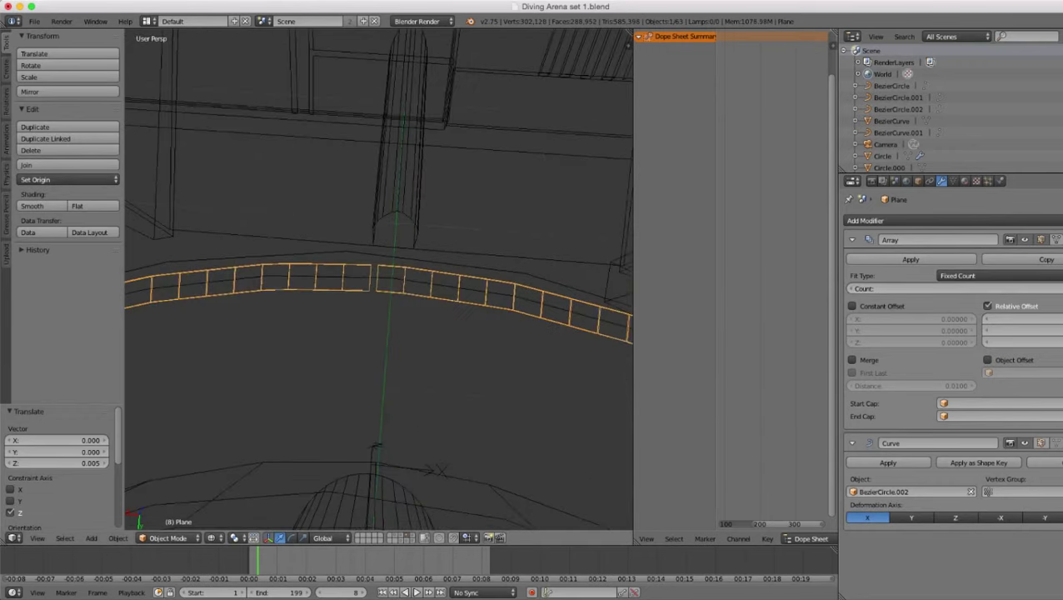
- Scale the slab ring by about 1.001 to close the small gap between its first and last slabs
scroll(379, 279, "up", 9)
key("z")
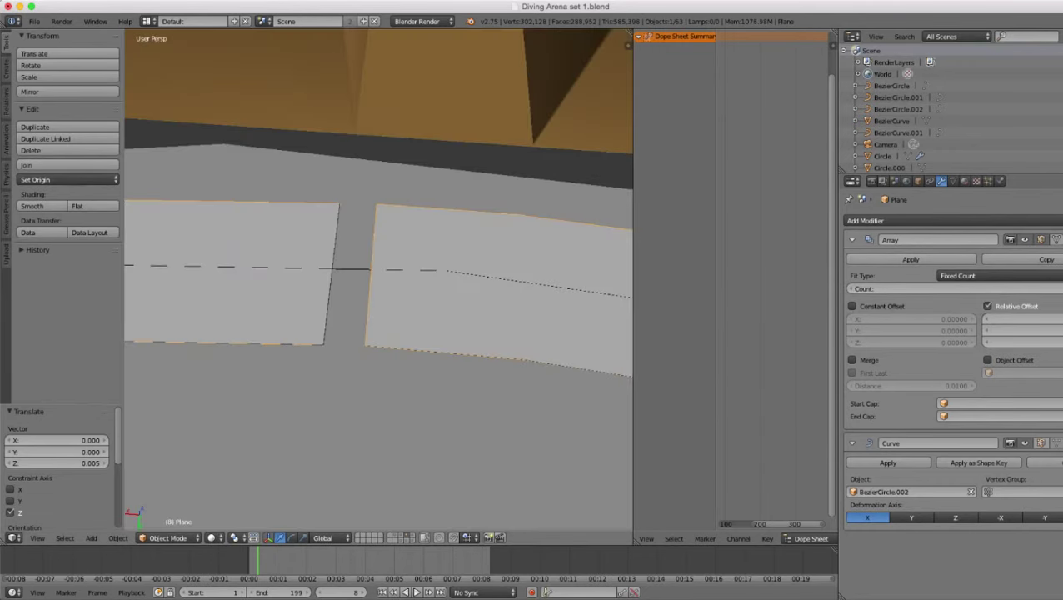
key("s")
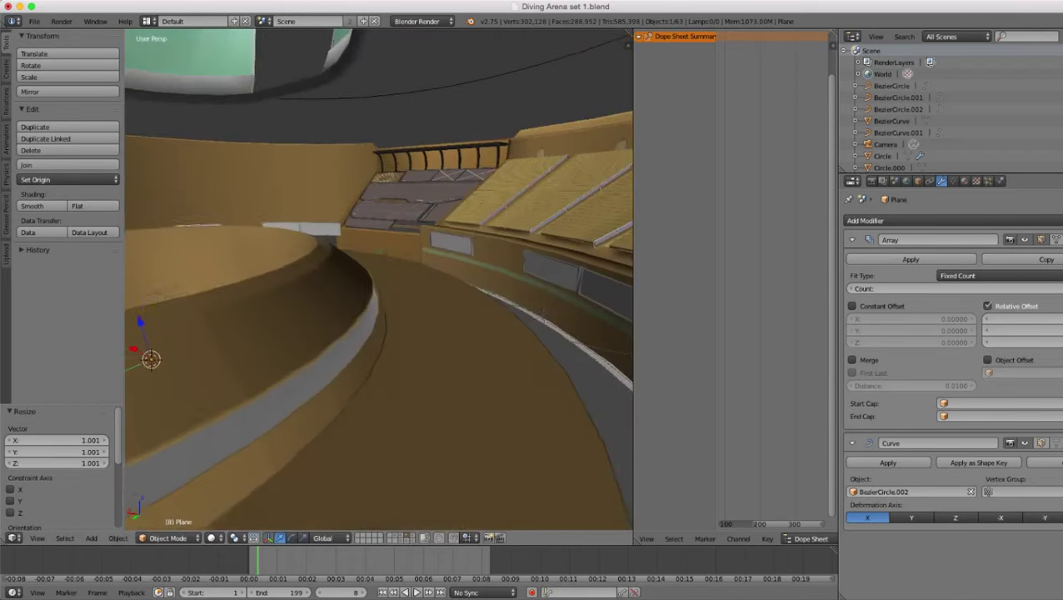
- Apply smooth shading to the slab ring around the platform floor
scroll(379, 279, "down", 5)
middle_click_drag(379, 267, 424, 333)
scroll(379, 280, "up", 5)
scroll(379, 279, "up", 3)
middle_click_drag(379, 279, 388, 350)
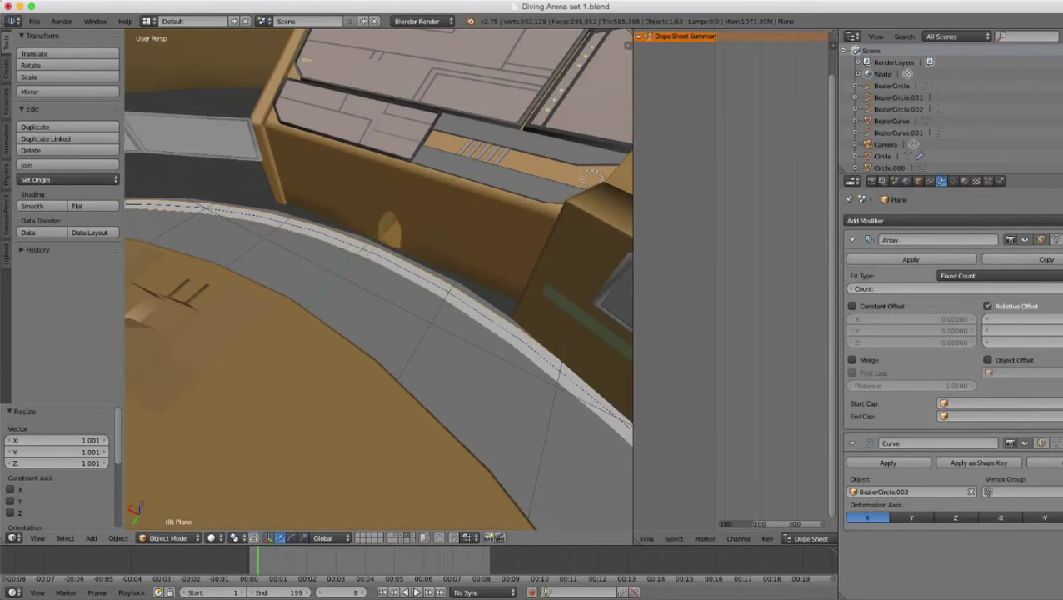
left_click(42, 206)
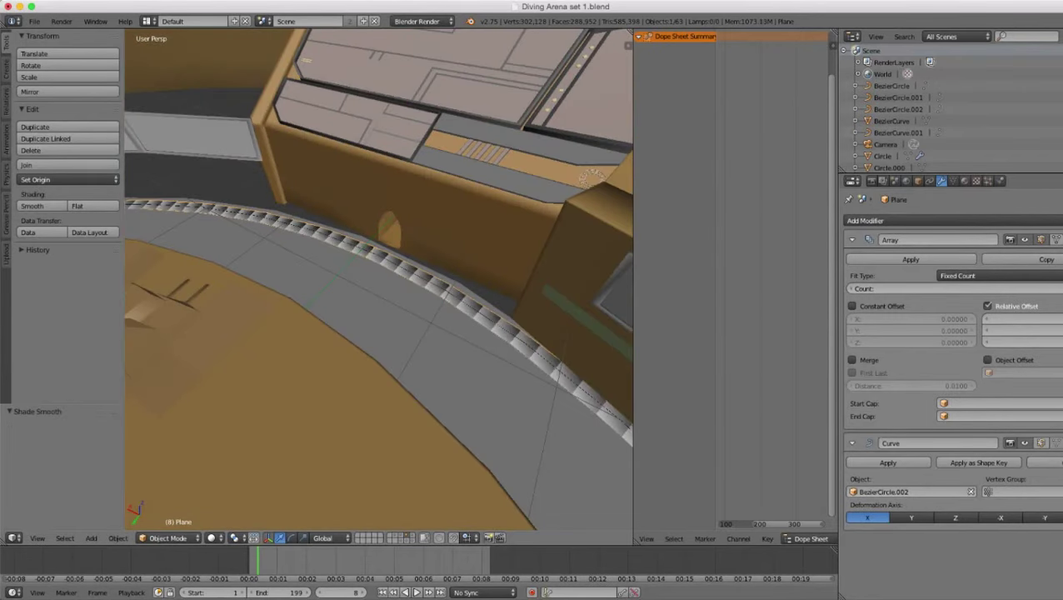
- Examine the smooth-shaded slab border around the central platform from several angles and distances
scroll(379, 279, "up", 3)
scroll(379, 279, "down", 10)
middle_click_drag(379, 279, 423, 160)
middle_click_drag(380, 250, 352, 330)
scroll(379, 279, "up", 3)
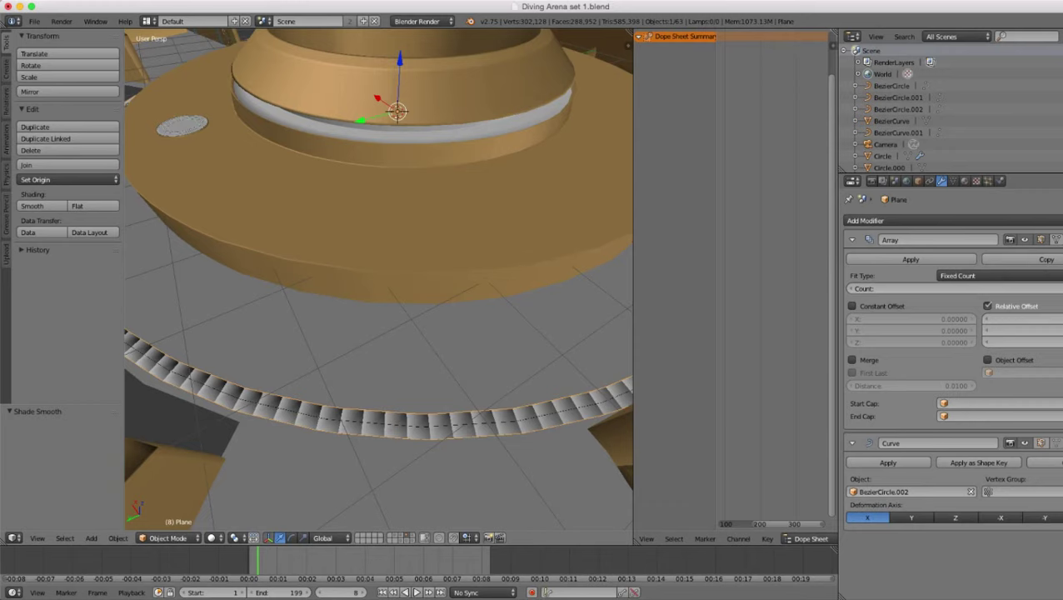
scroll(380, 279, "down", 5)
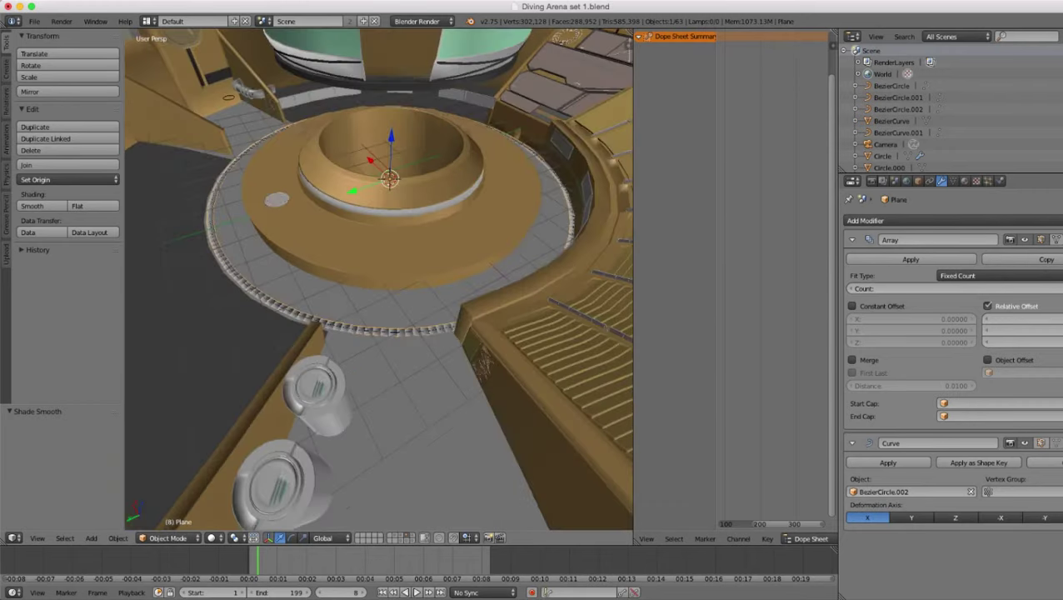
middle_click_drag(379, 279, 461, 246)
scroll(452, 215, "up", 3)
scroll(461, 246, "up", 2)
scroll(409, 333, "down", 5)
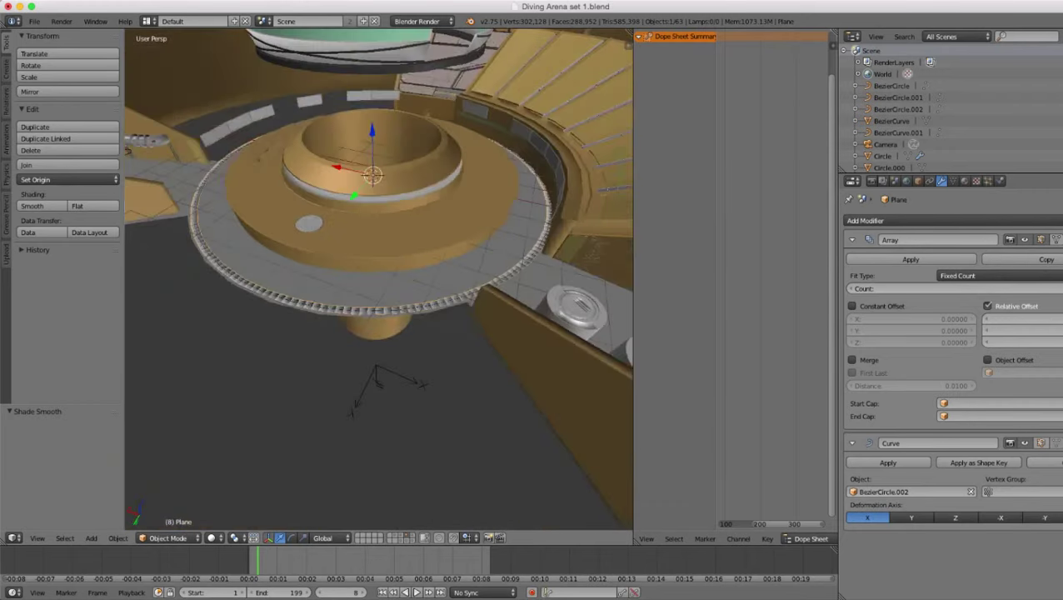
middle_click_drag(408, 334, 346, 360)
scroll(379, 279, "up", 4)
scroll(379, 279, "up", 5)
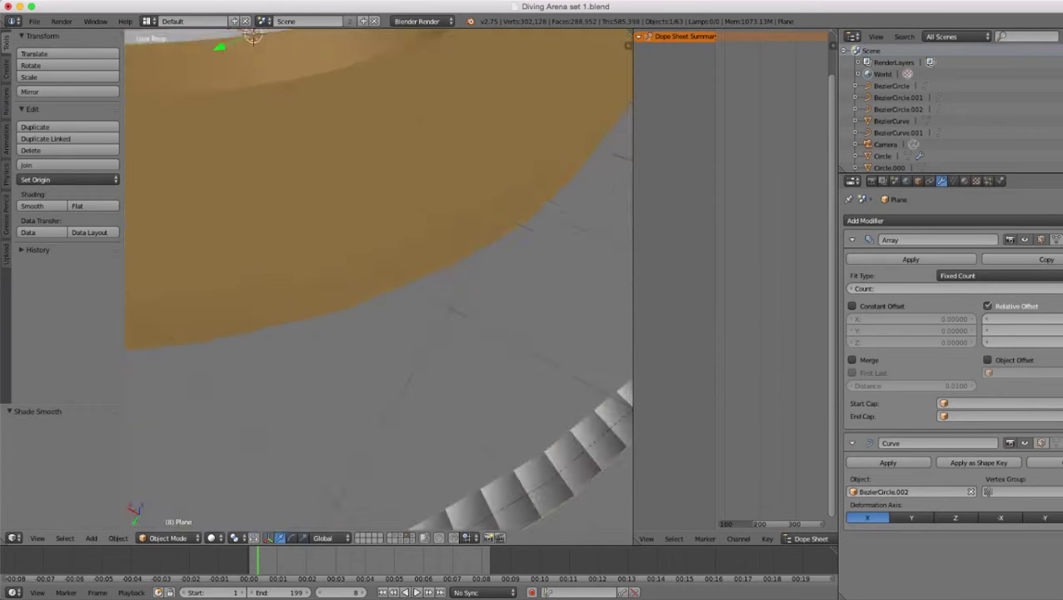
key("z")
scroll(380, 279, "down", 5)
key("z")
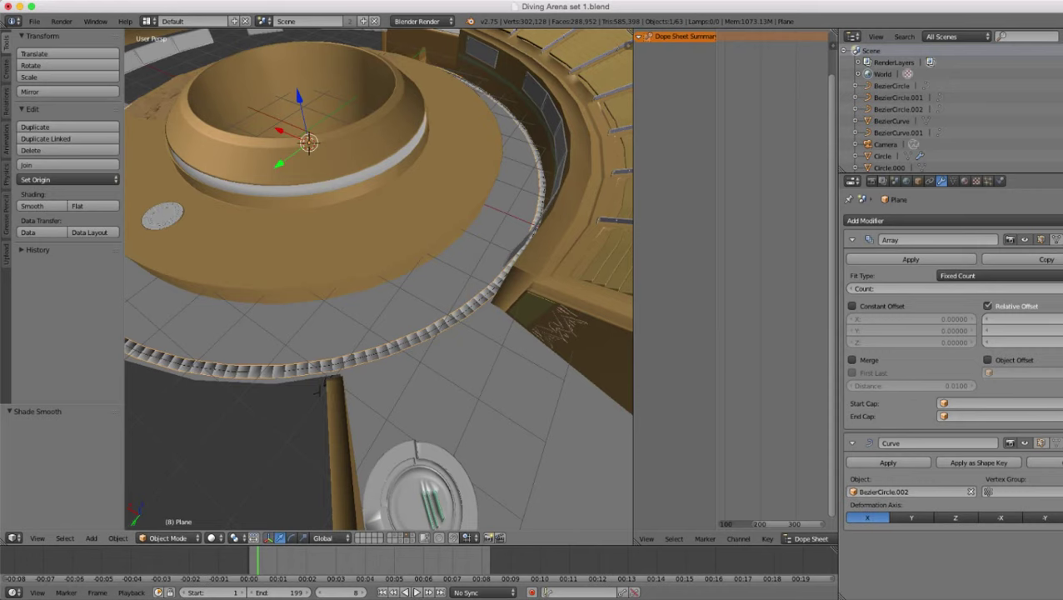
scroll(319, 389, "down", 2)
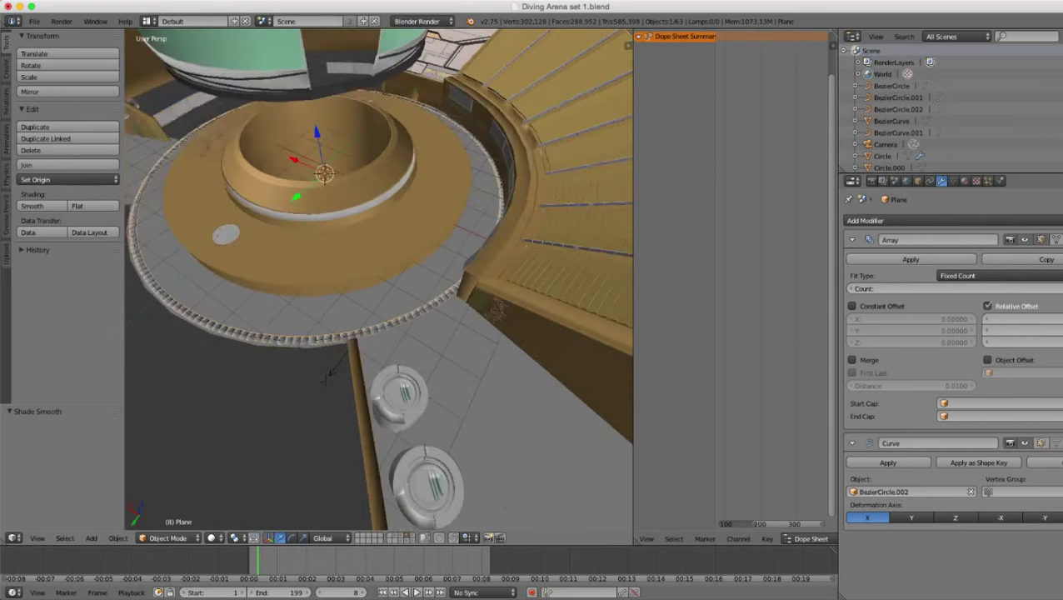
middle_click_drag(325, 379, 281, 360)
scroll(379, 280, "up", 8)
scroll(379, 280, "down", 7)
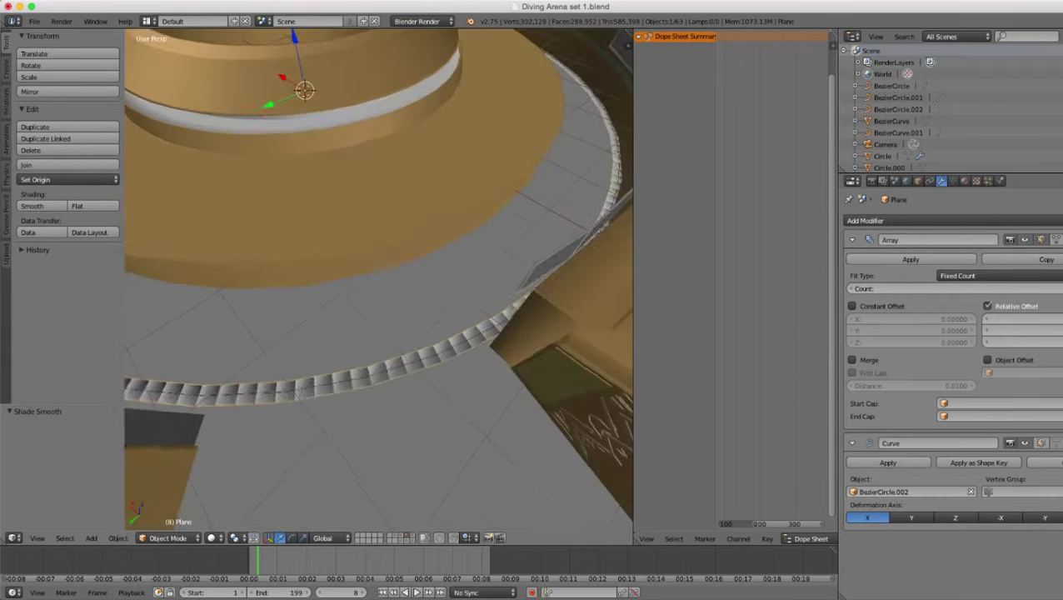
- Scale the slab ring's object by about 0.65 to make its slabs smaller
scroll(379, 280, "up", 1)
mouse_move(379, 280)
middle_mouse_down()
mouse_move(365, 298)
mouse_move(364, 284)
middle_mouse_up()
key("s")
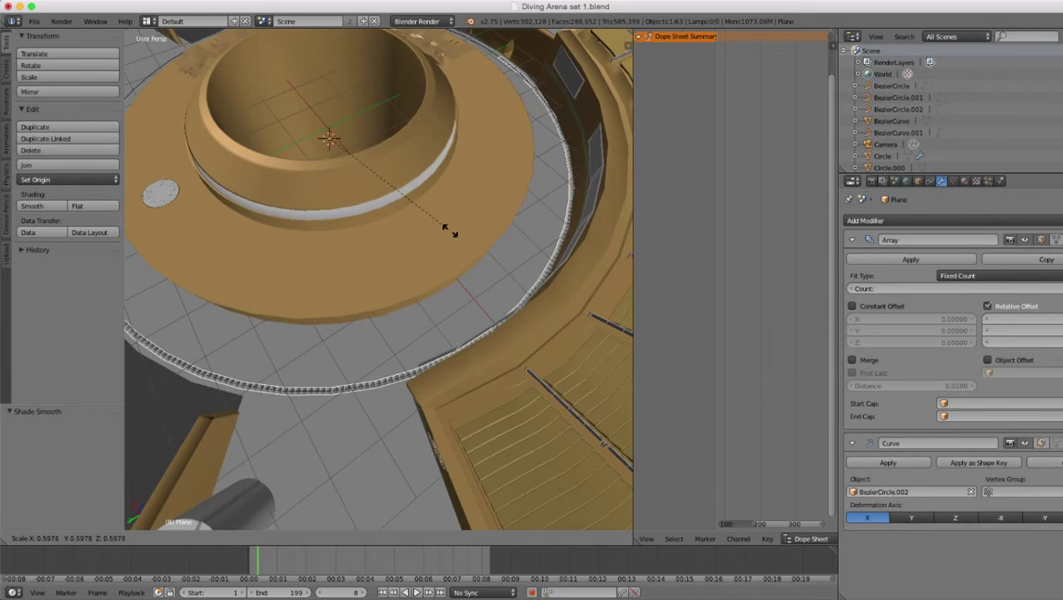
left_click(461, 238)
scroll(460, 238, "down", 5)
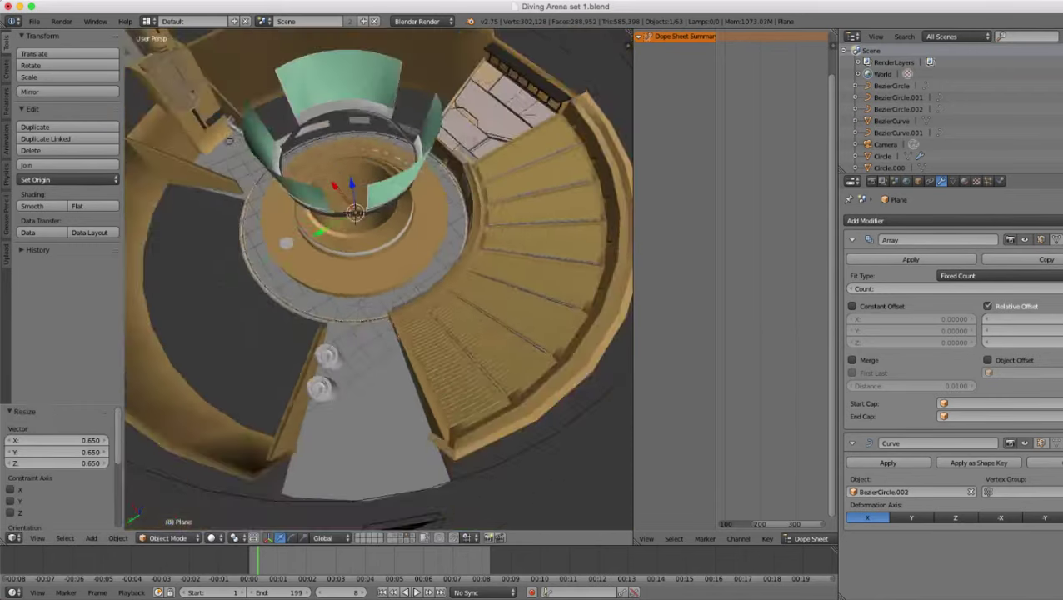
- Raise the slab array's count until the smaller slabs run all the way around the Bezier circle
key("z")
mouse_move(460, 238)
middle_mouse_down()
mouse_move(533, 284)
mouse_move(465, 264)
mouse_move(456, 332)
middle_mouse_up()
scroll(456, 332, "up", 5)
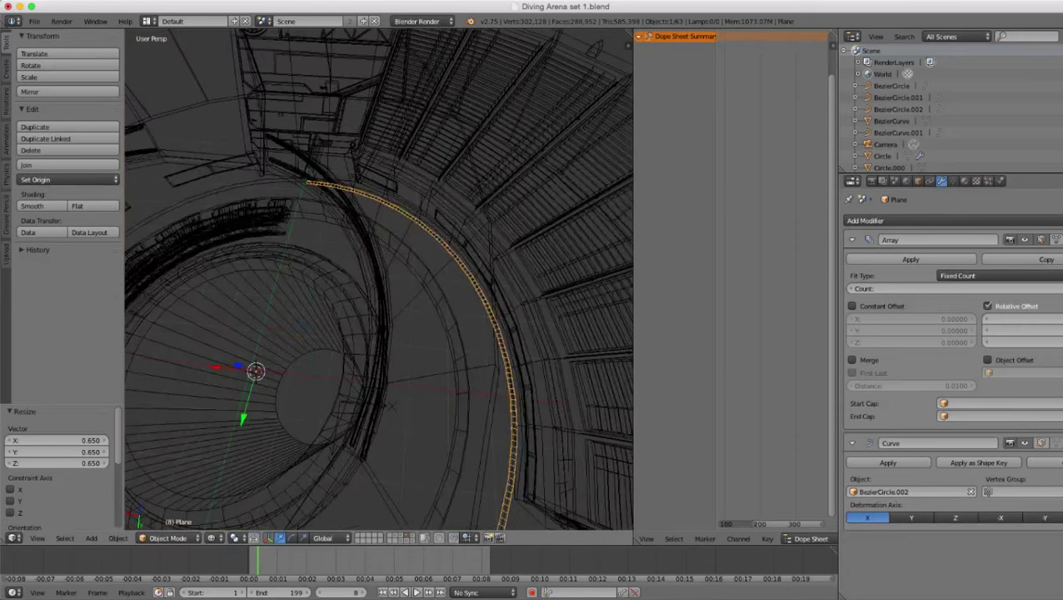
middle_click_drag(425, 238, 464, 358, "shift")
scroll(463, 357, "up", 4)
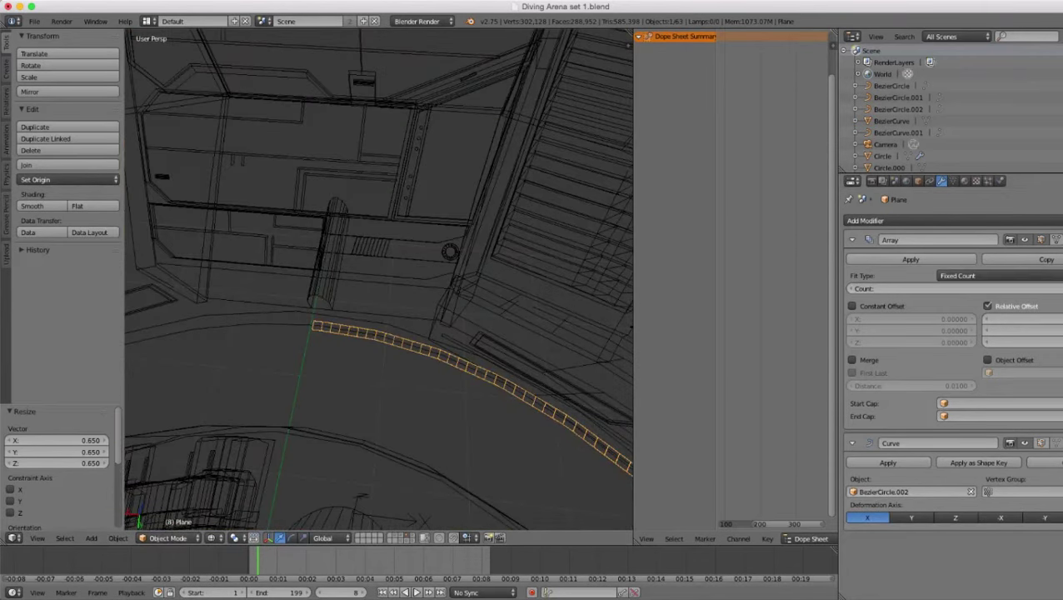
left_click(955, 288)
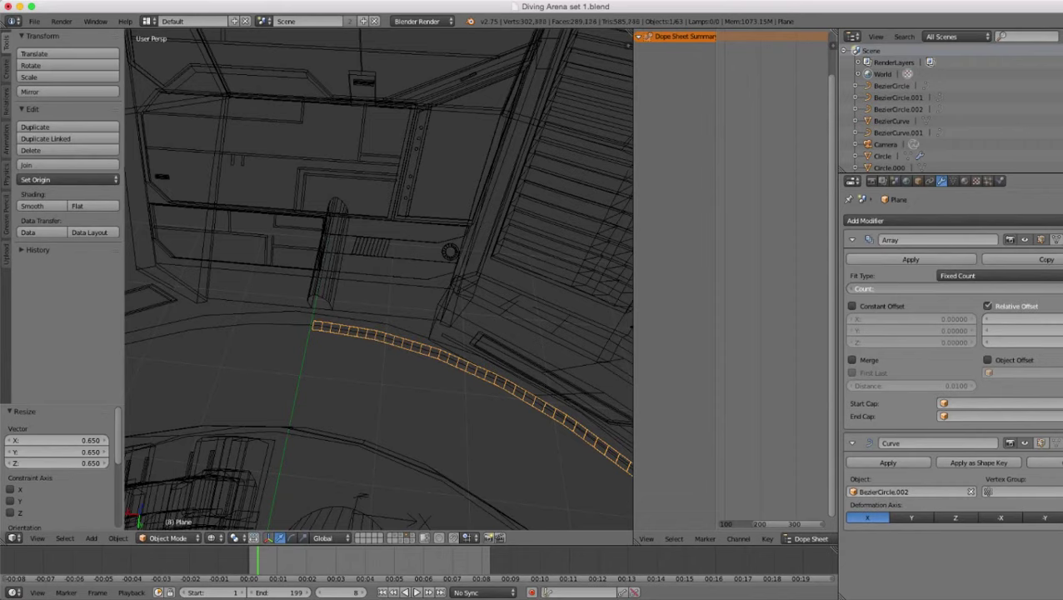
left_click_drag(955, 288, 1003, 288)
scroll(379, 279, "up", 4)
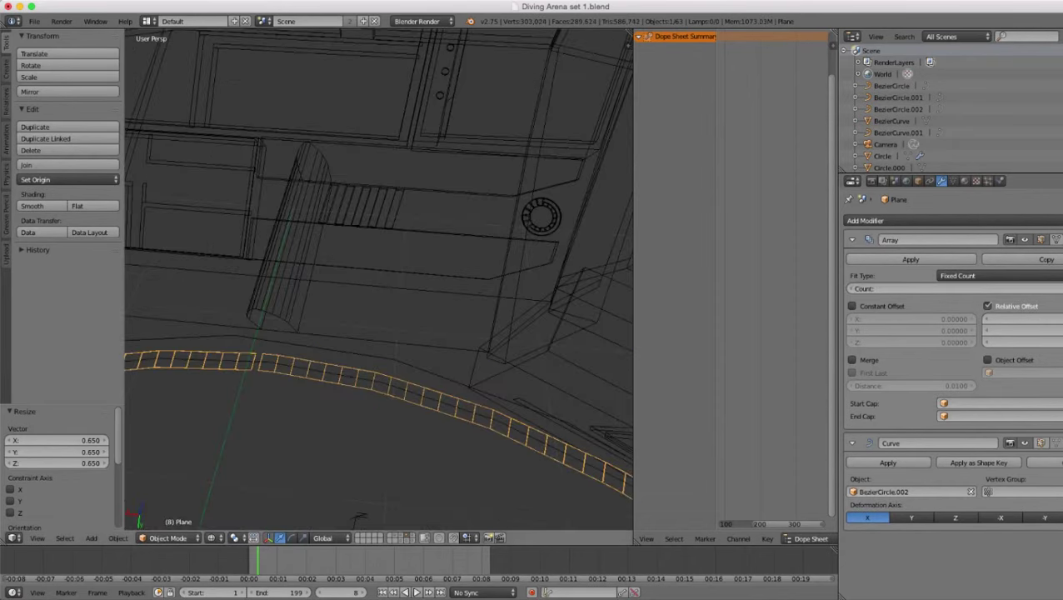
- Scale the slab ring by about 0.998 to widen the gap at the seam between its first and last slabs
middle_click_drag(379, 279, 567, 225, "shift")
scroll(567, 225, "up", 3)
key("z")
middle_click_drag(504, 300, 384, 290, "shift")
scroll(383, 290, "up", 3)
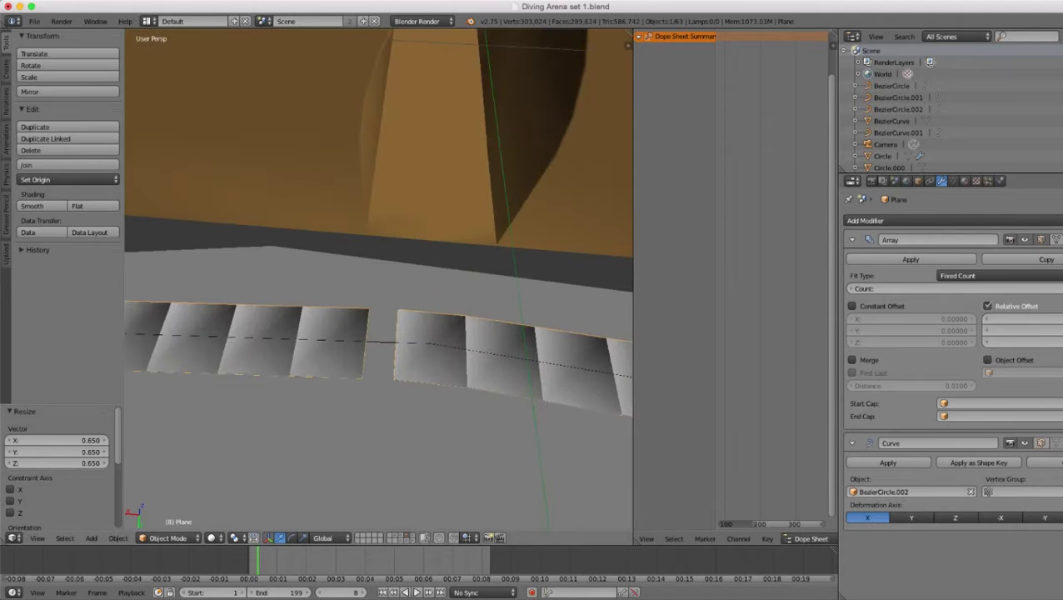
key("s")
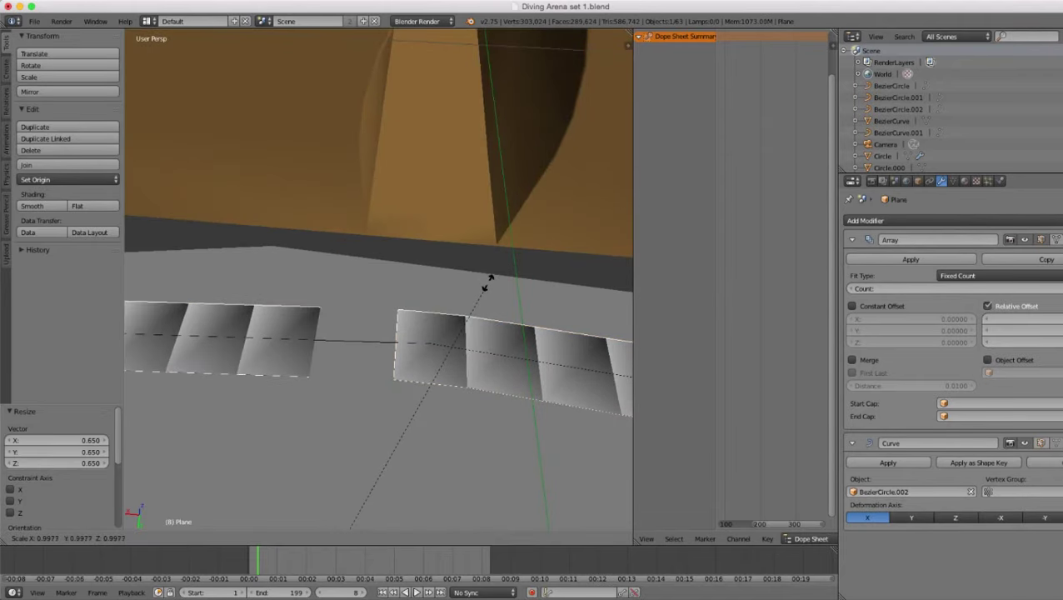
left_click(488, 282)
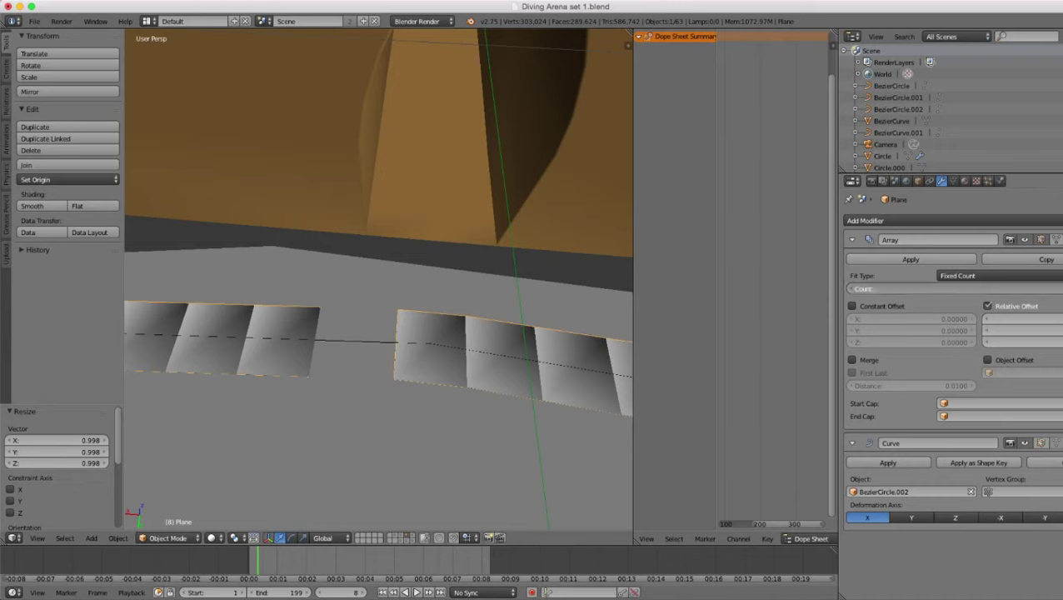
- Add one more slab to the array and scale the ring by about 1.001 to close the seam
left_click(1060, 289)
key("s")
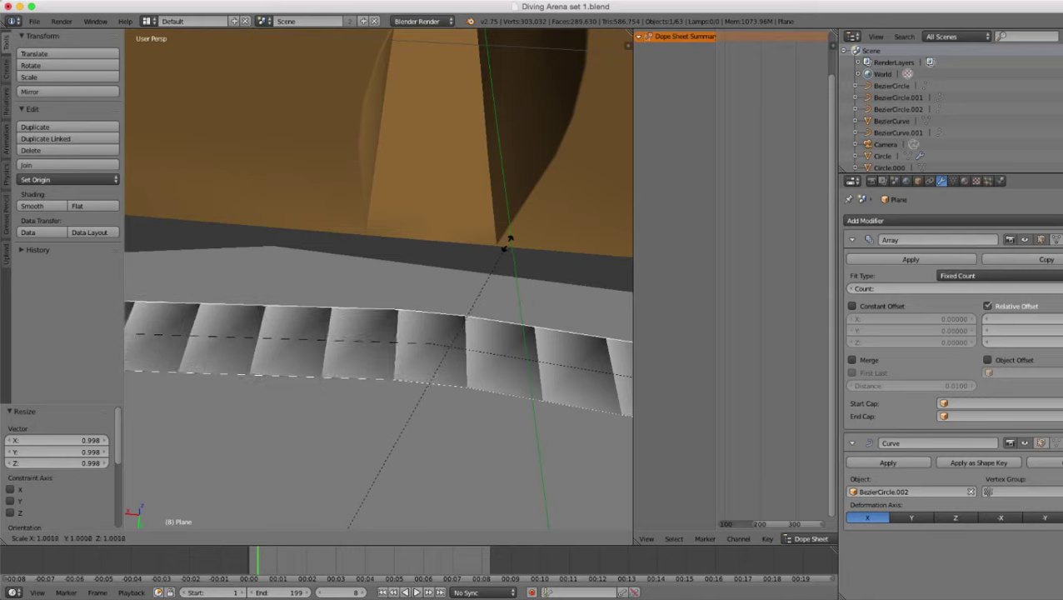
left_click(508, 243)
- Check the seam up close and scale the slab ring by about 0.999 to separate the overlapping end slabs
scroll(508, 243, "down", 10)
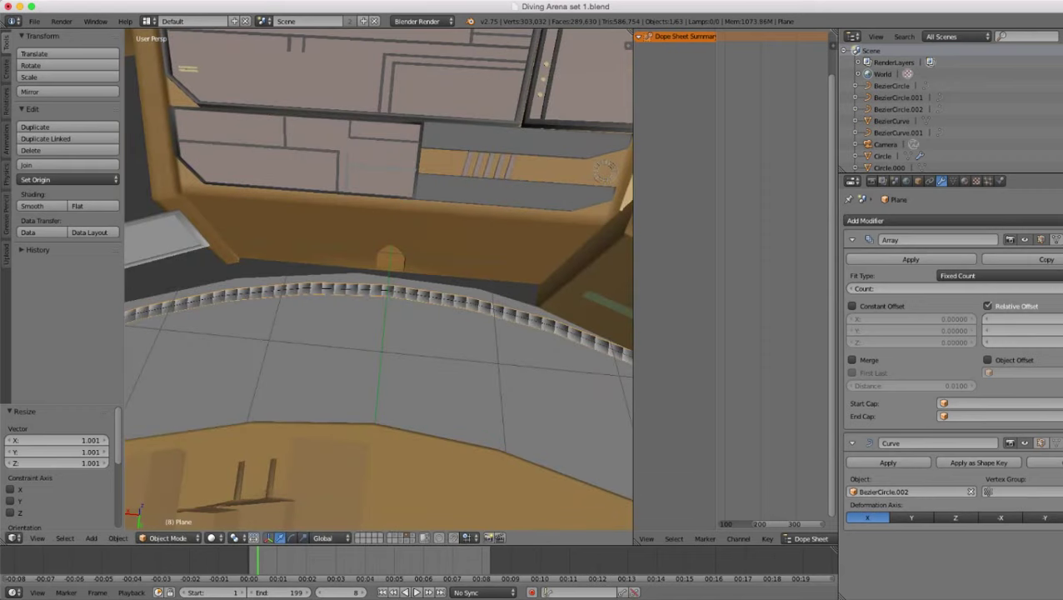
key("z")
scroll(508, 243, "down", 4)
key("z")
scroll(507, 244, "up", 5)
scroll(379, 279, "up", 12)
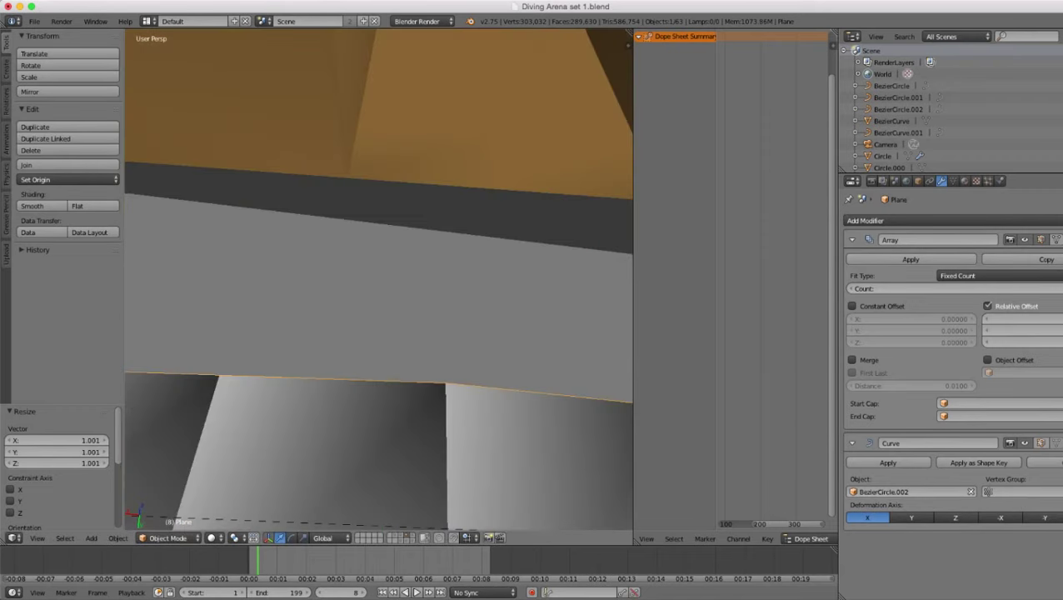
scroll(541, 246, "down", 6)
key("s")
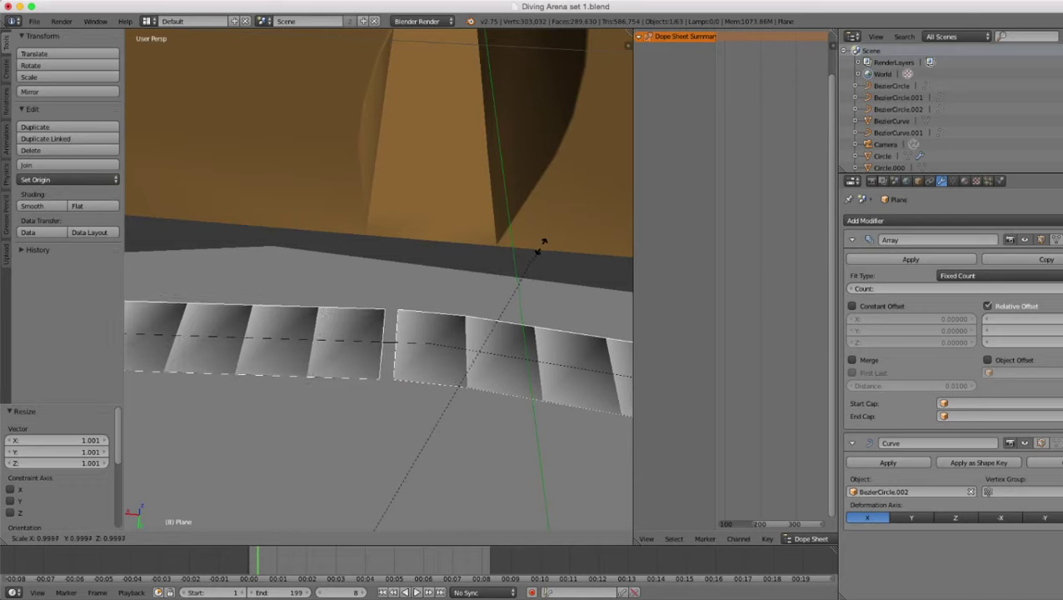
left_click(540, 245)
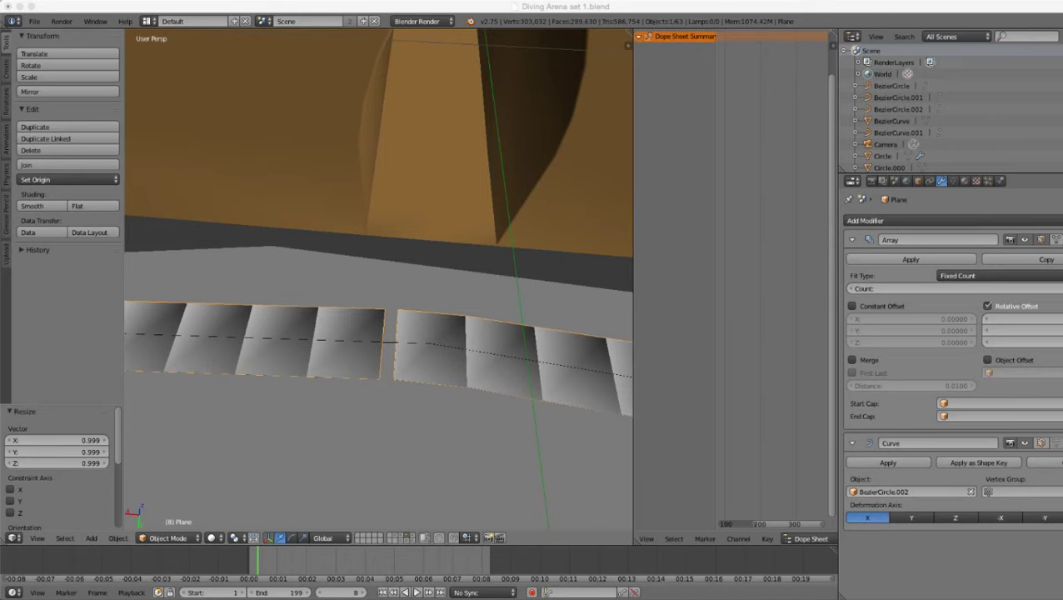
- Scale the slab ring by about 1.001 so its first and last slabs meet edge to edge
left_click(450, 283)
scroll(450, 282, "up", 7)
scroll(450, 283, "down", 7)
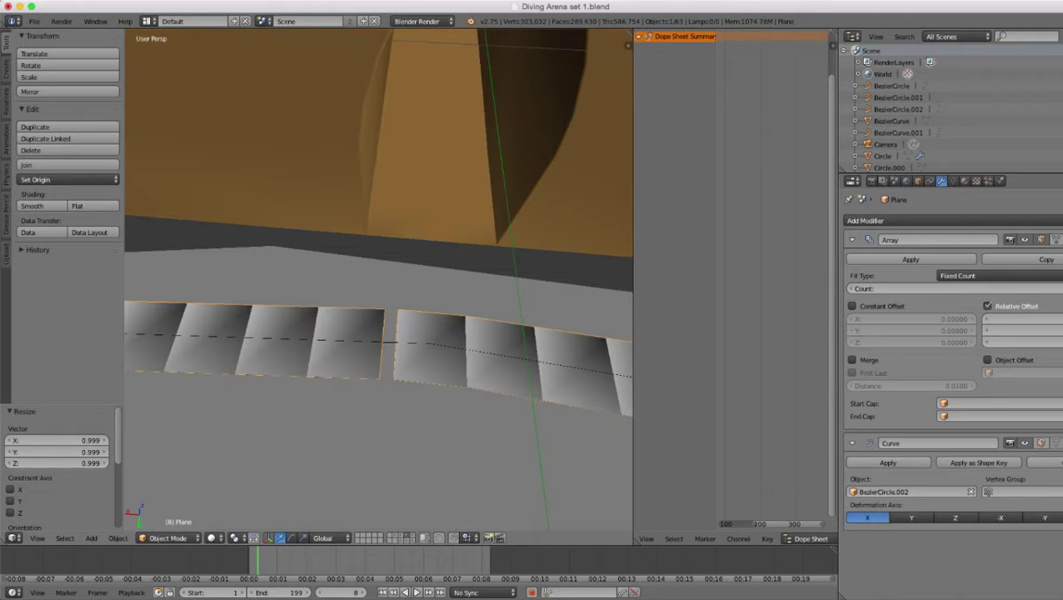
key("s")
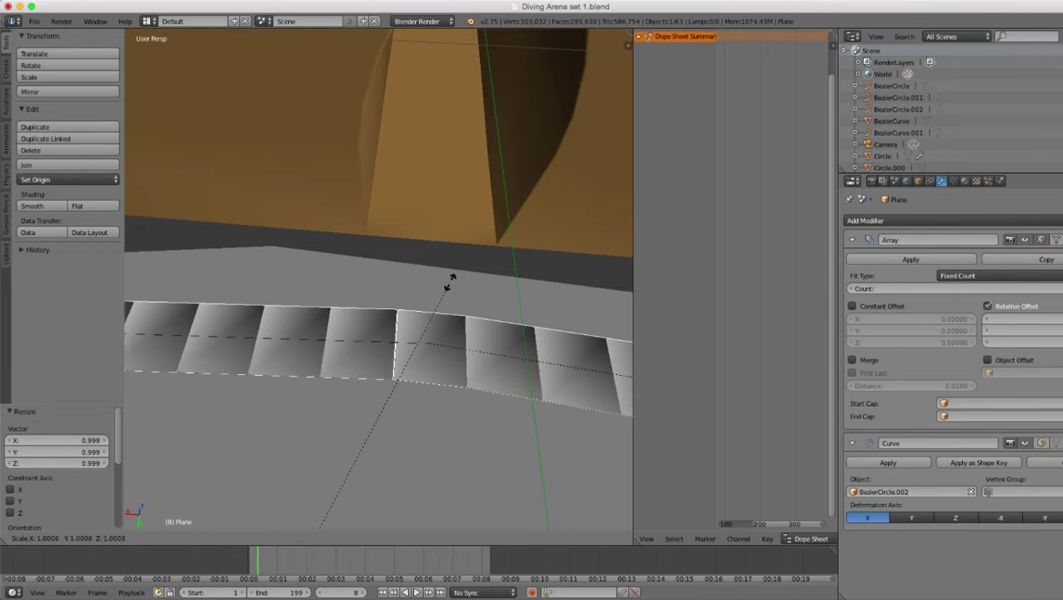
left_click(450, 282)
- Examine the resized slab border around the central platform in wireframe and solid shading
scroll(450, 282, "down", 10)
key("z")
middle_click_drag(450, 282, 463, 234)
scroll(446, 350, "down", 4)
key("z")
scroll(463, 233, "down", 4)
middle_click_drag(583, 187, 599, 127)
scroll(599, 126, "up", 8)
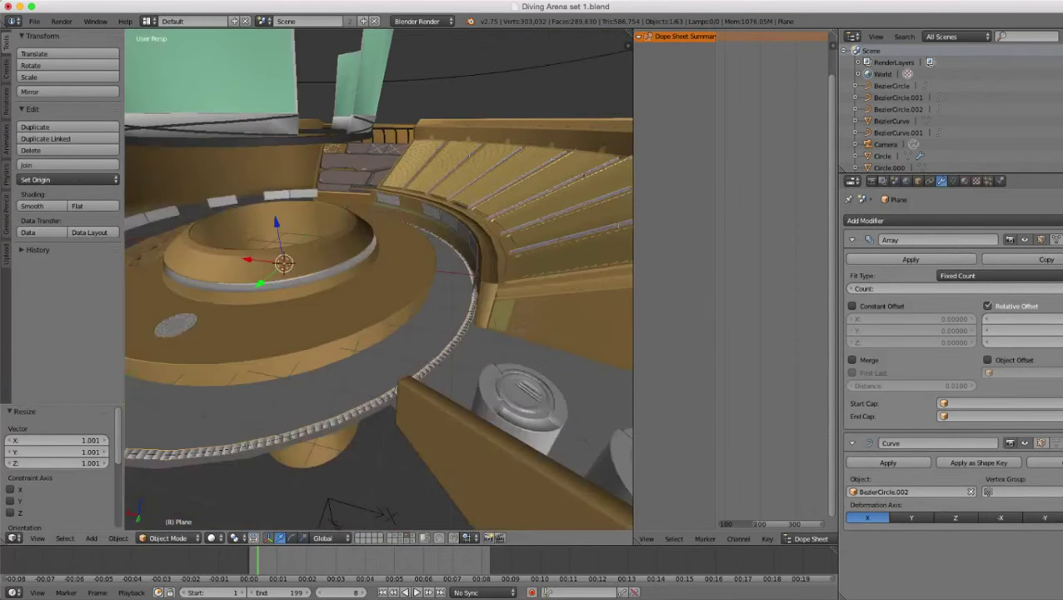
- Duplicate the slab ring in place
scroll(599, 126, "down", 5)
key("shift+d")
key("Escape")
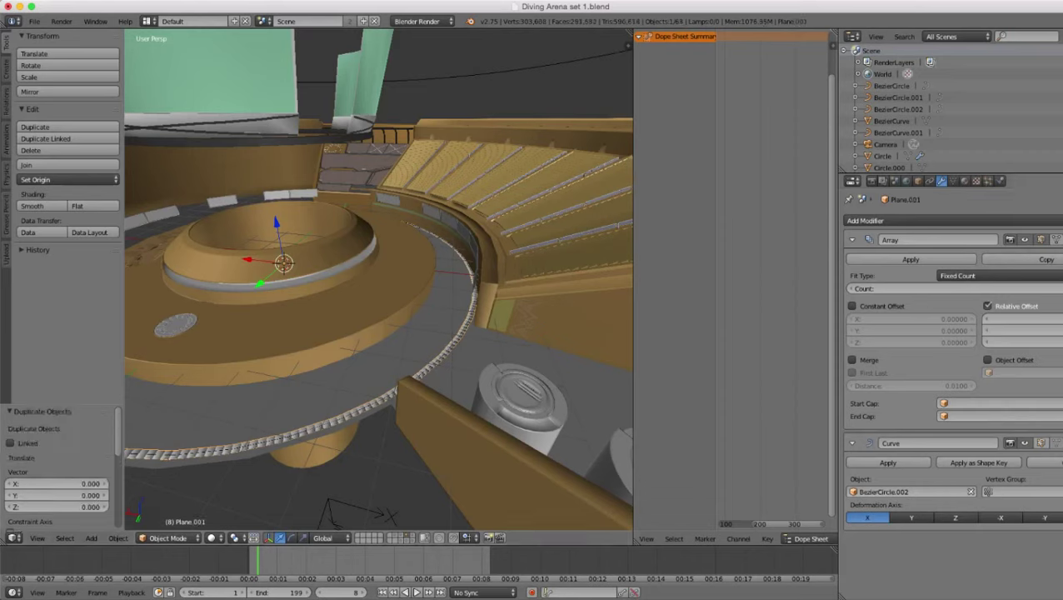
- Try applying the duplicate ring's Curve modifier ahead of its Array modifier, and undo it
left_click(888, 463)
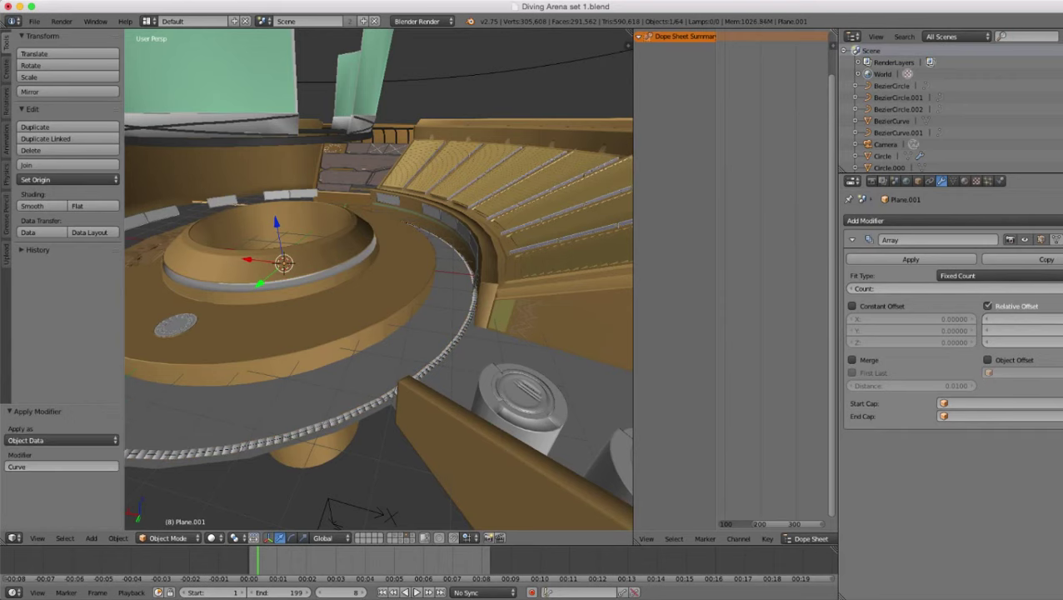
key("z")
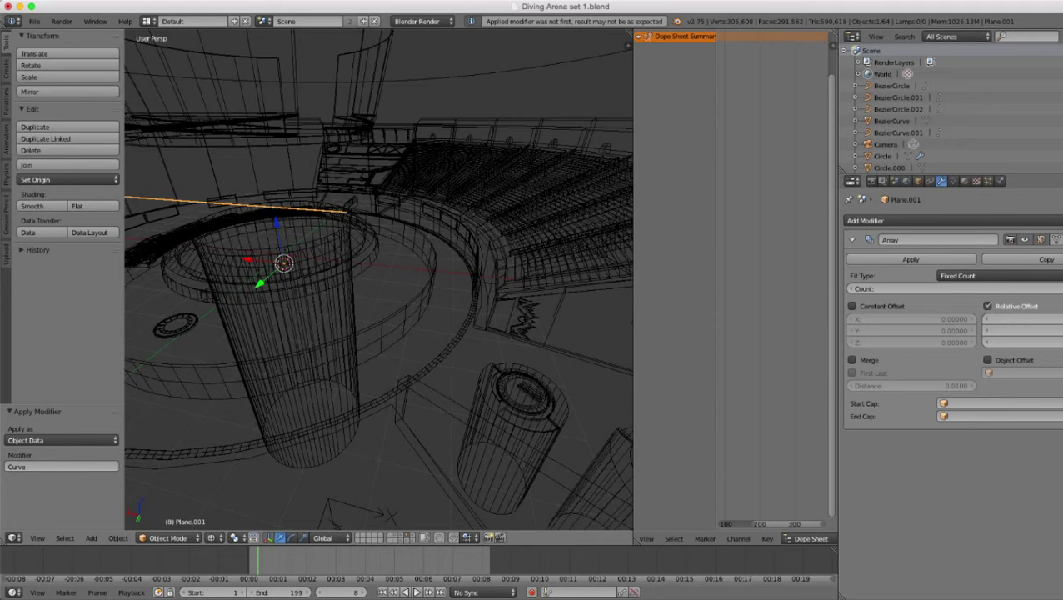
key("ctrl+z")
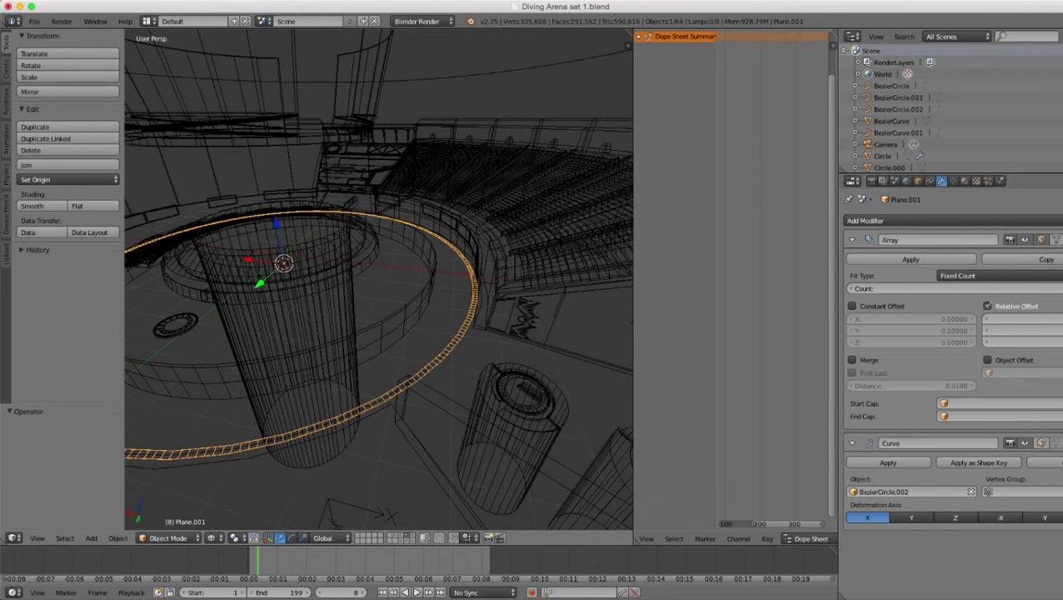
- Examine the shading of the duplicated slab ring up close along the platform floor
scroll(379, 279, "up", 3)
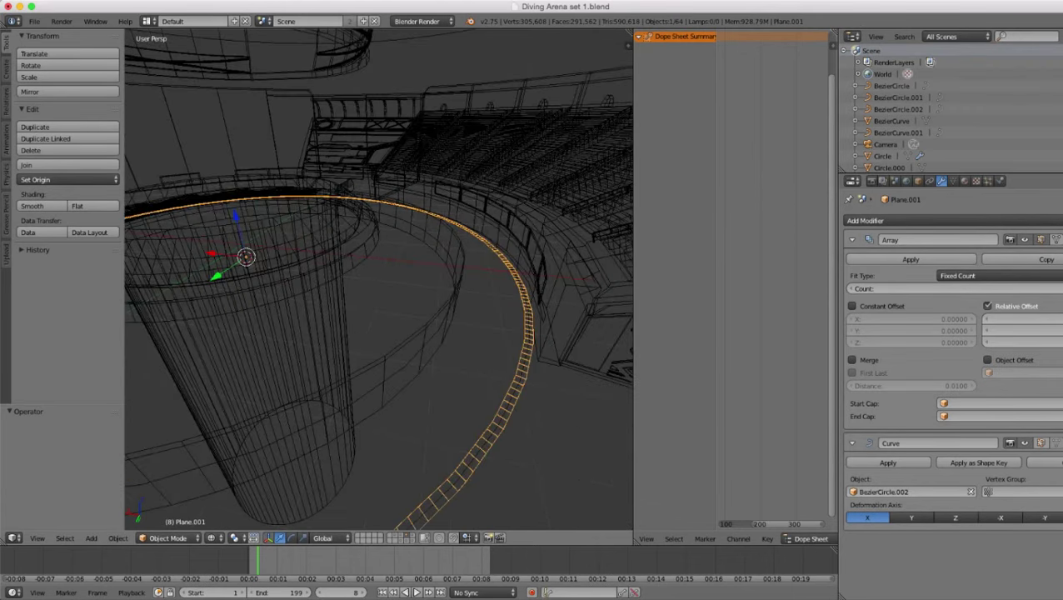
key("z")
middle_click_drag(380, 279, 325, 184, "shift")
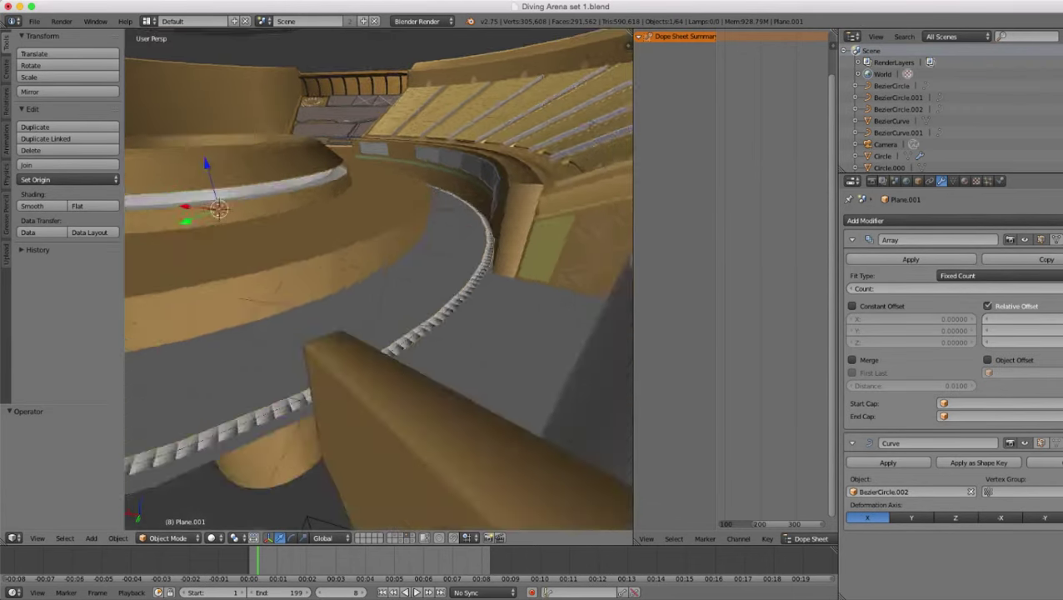
key("z")
key("z")
scroll(379, 279, "up", 4)
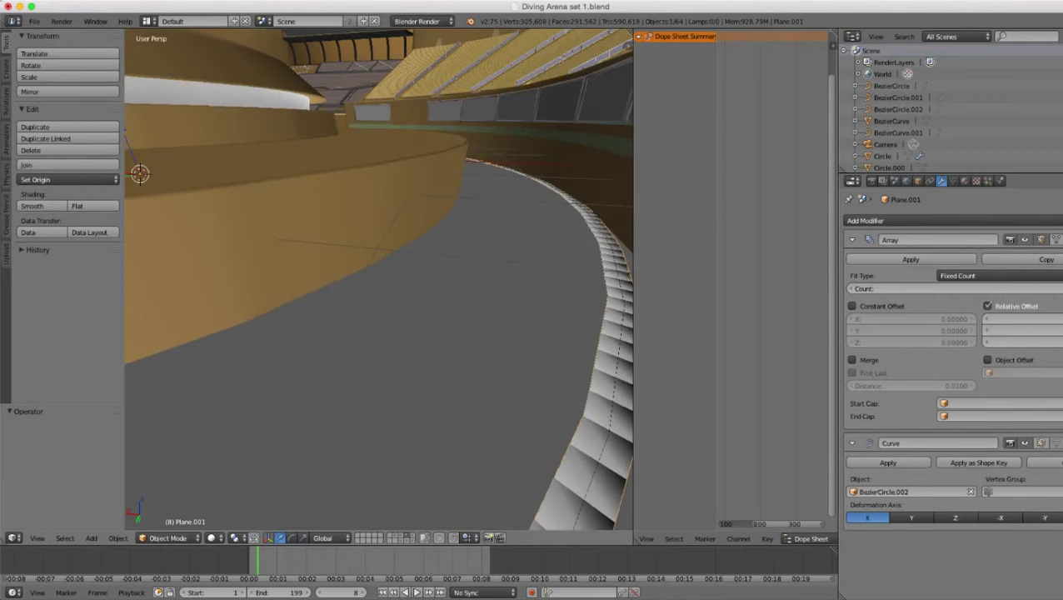
scroll(379, 279, "down", 4)
scroll(379, 279, "up", 3)
middle_click_drag(379, 279, 346, 269)
- Try an Edge Split modifier on the duplicated slab ring, check its shading, and remove the modifier
left_click(867, 220)
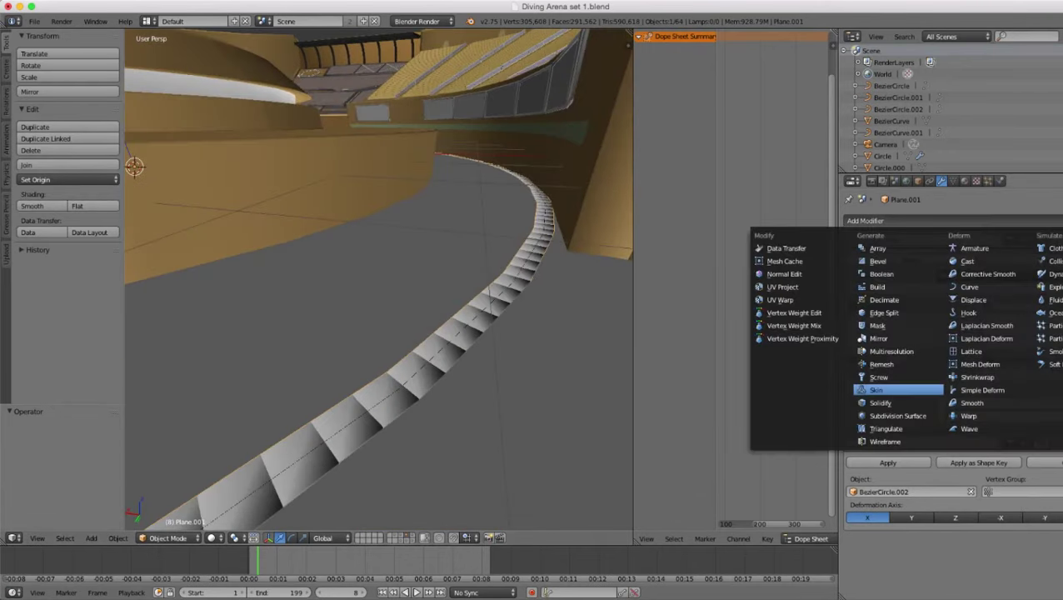
left_click(900, 313)
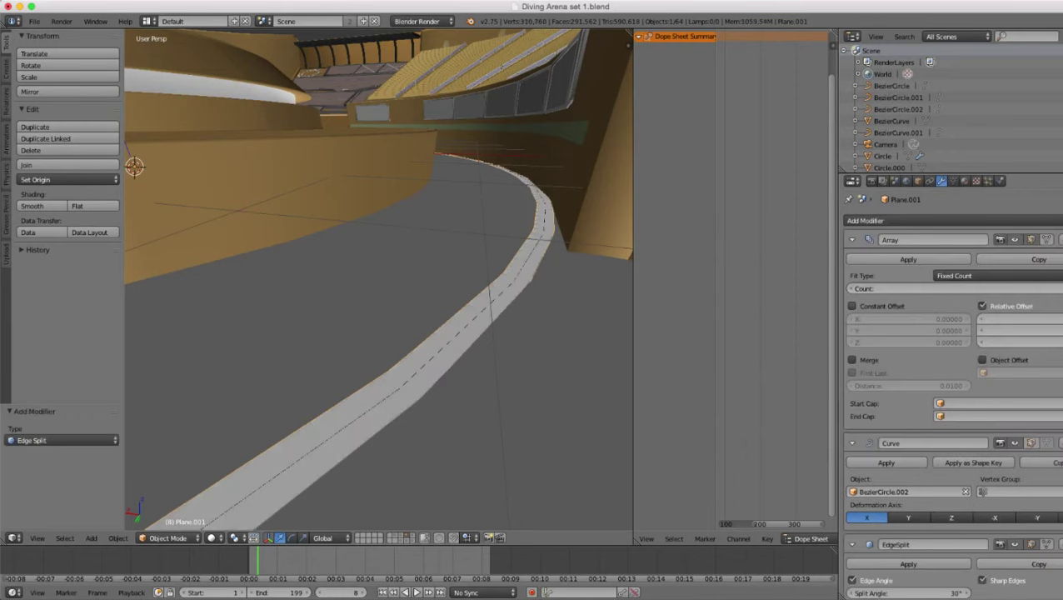
middle_click_drag(380, 279, 350, 284)
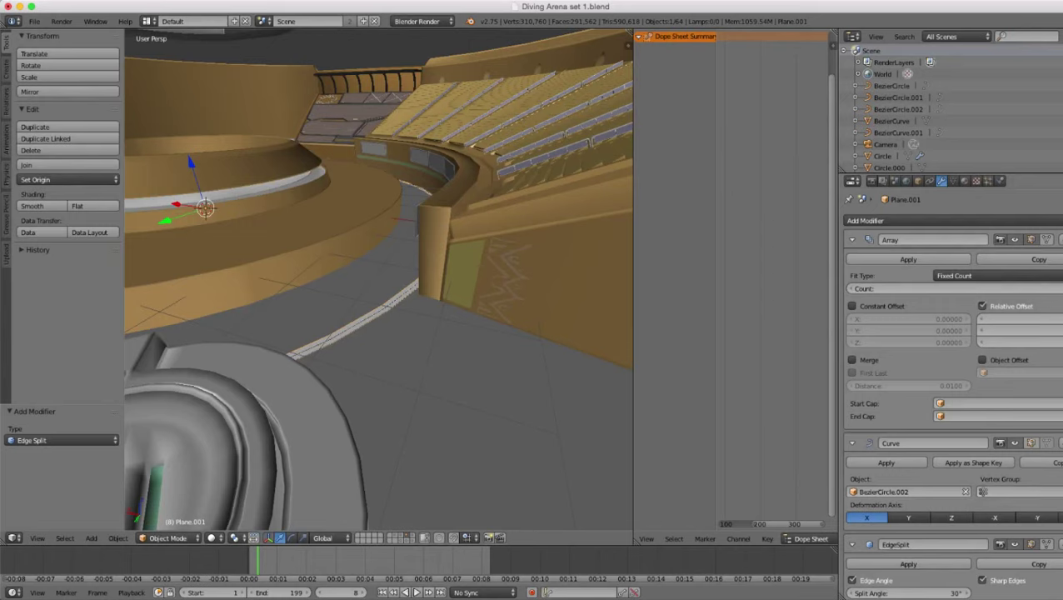
left_click(1062, 544)
- Inspect the slab border beside the stands from several angles and distances, checking its smooth shading
scroll(583, 208, "down", 6)
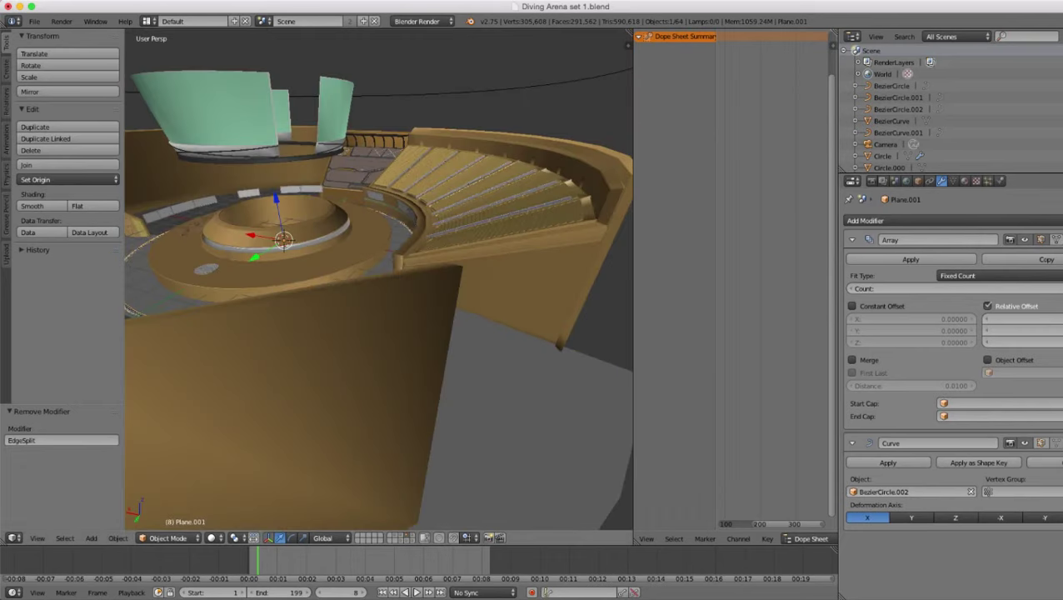
middle_click_drag(584, 208, 609, 241)
scroll(608, 241, "up", 4)
scroll(608, 241, "up", 2)
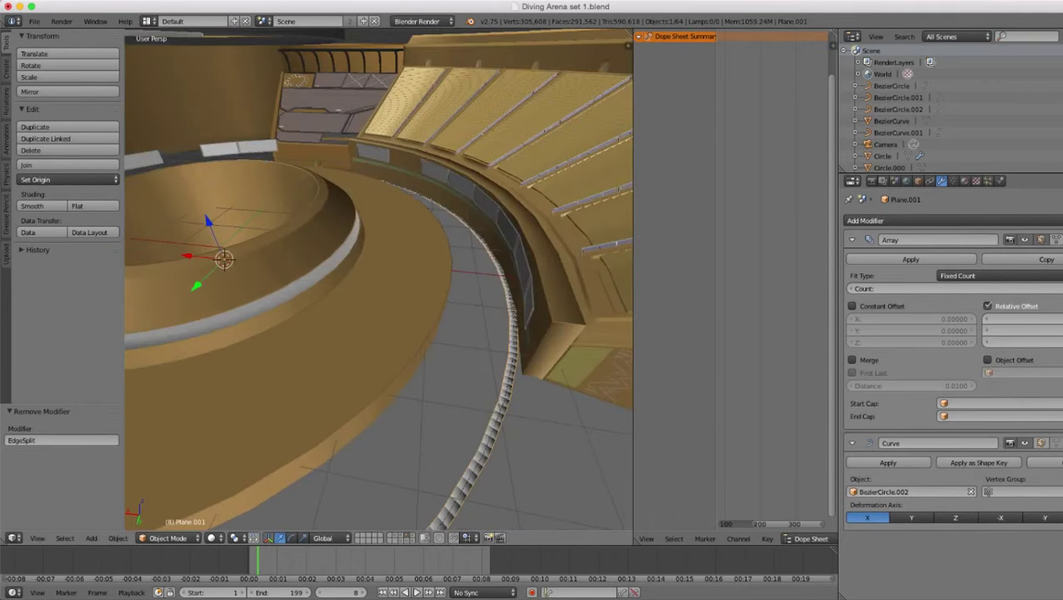
scroll(379, 280, "down", 6)
scroll(379, 280, "up", 6)
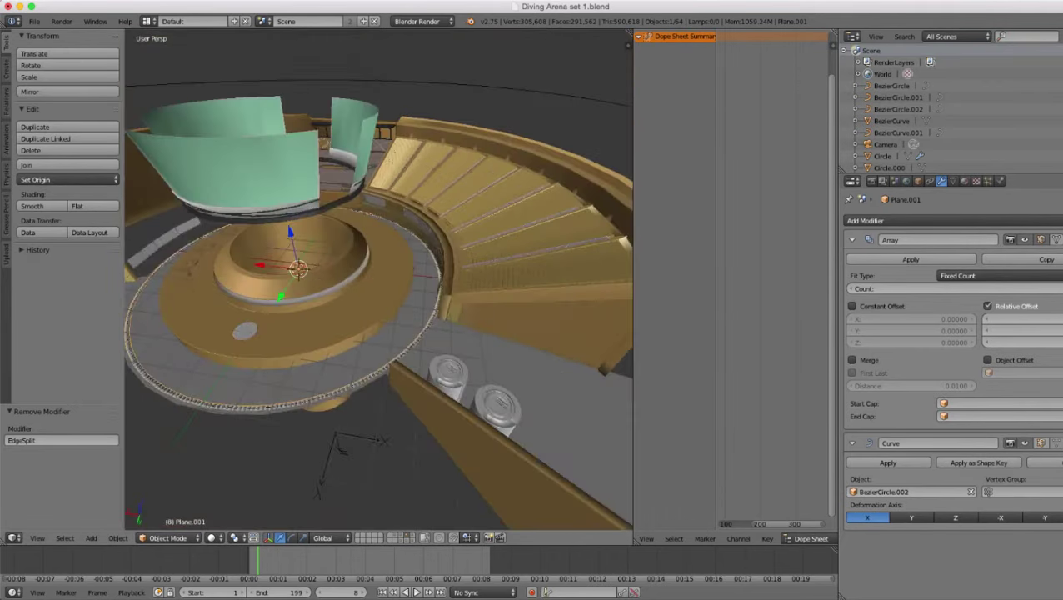
middle_click_drag(379, 280, 357, 244)
scroll(356, 243, "up", 3)
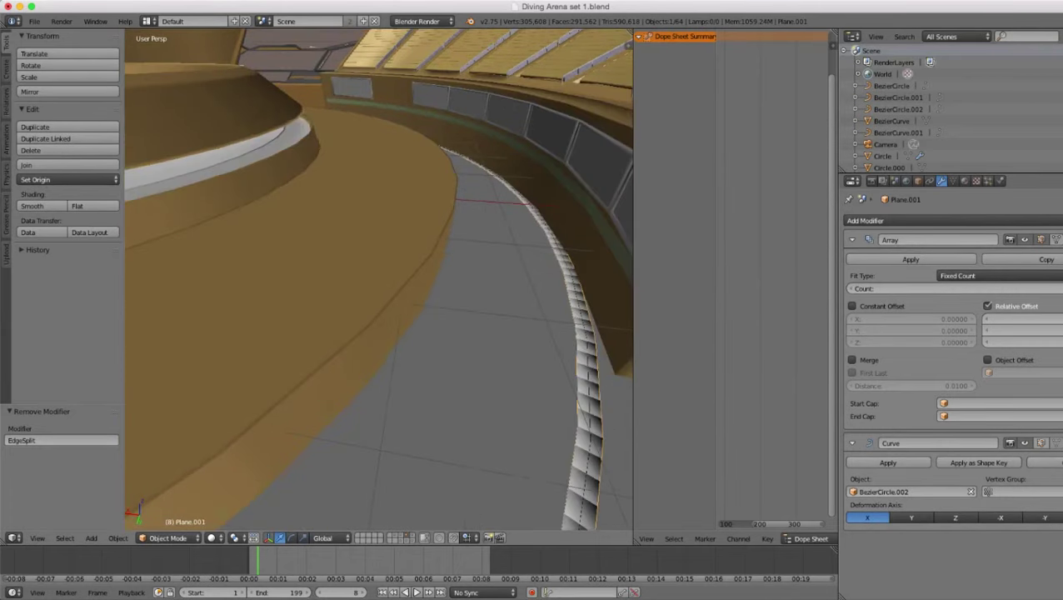
scroll(379, 280, "down", 3)
scroll(379, 280, "up", 3)
middle_click_drag(379, 280, 302, 248)
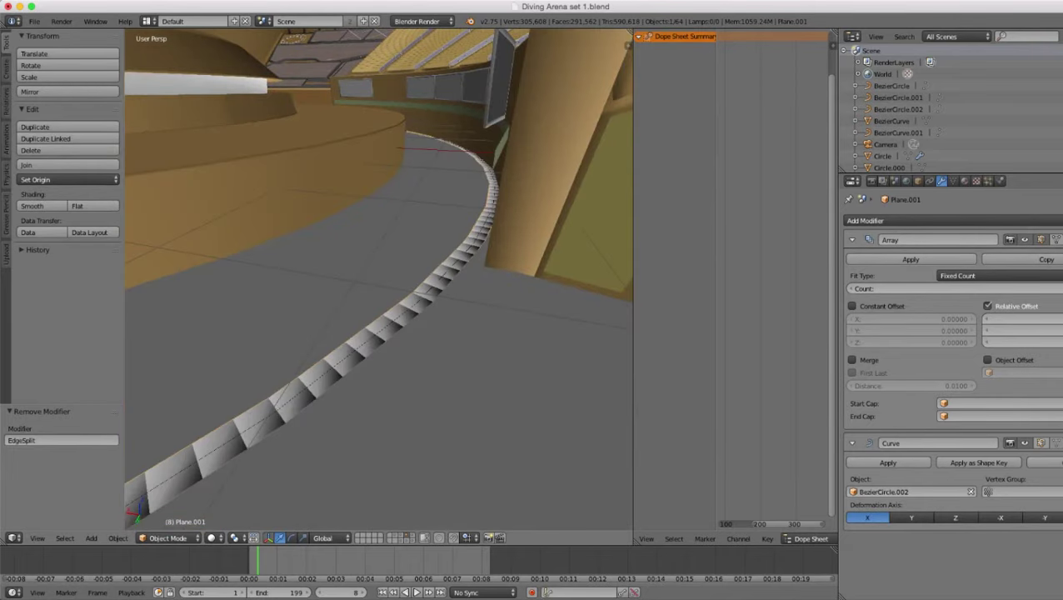
scroll(380, 280, "down", 2)
scroll(379, 280, "up", 2)
middle_click_drag(379, 280, 417, 311)
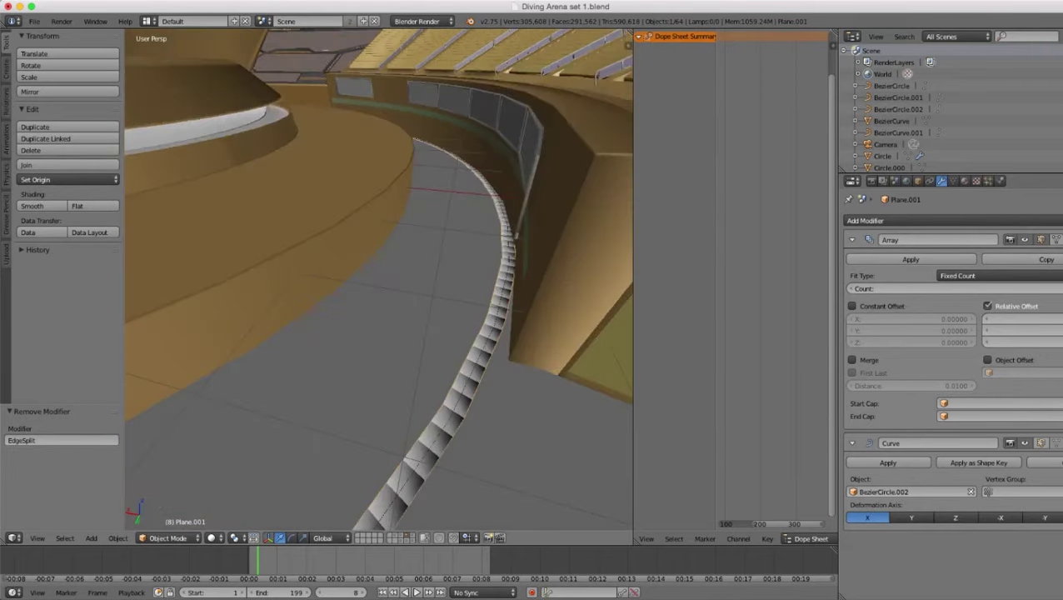
middle_click_drag(379, 280, 375, 252)
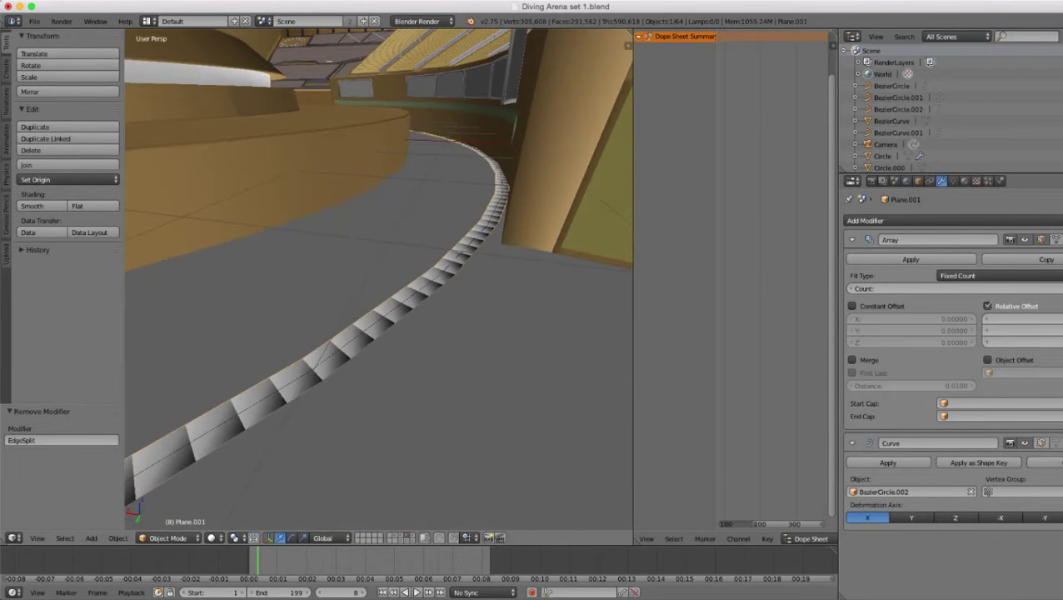
- Apply the Array modifier and the Curve modifier on the duplicated slab ring
scroll(379, 280, "down", 3)
scroll(379, 280, "up", 3)
left_click(911, 259)
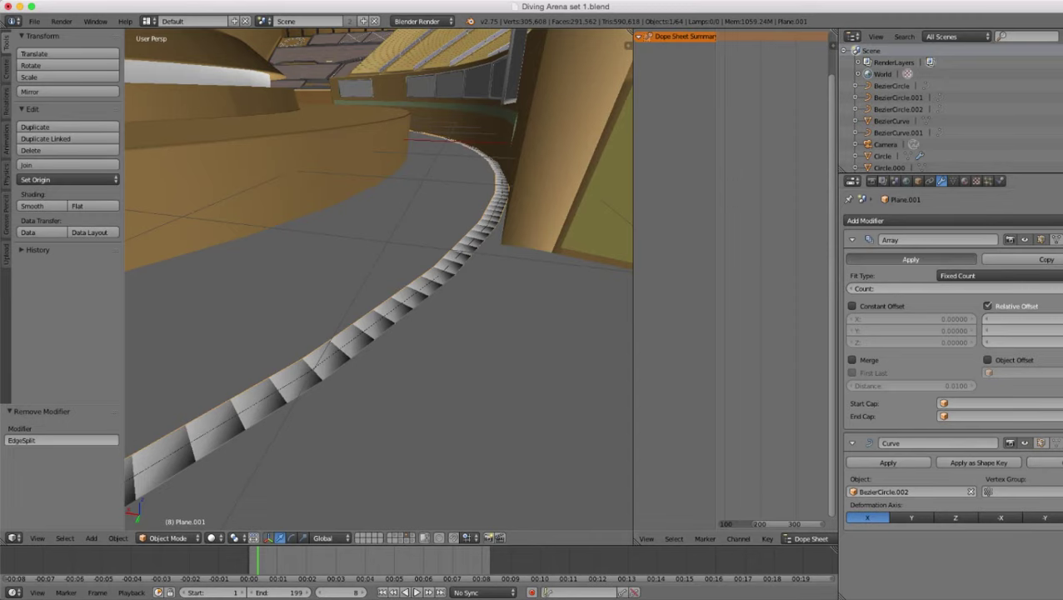
left_click(906, 259)
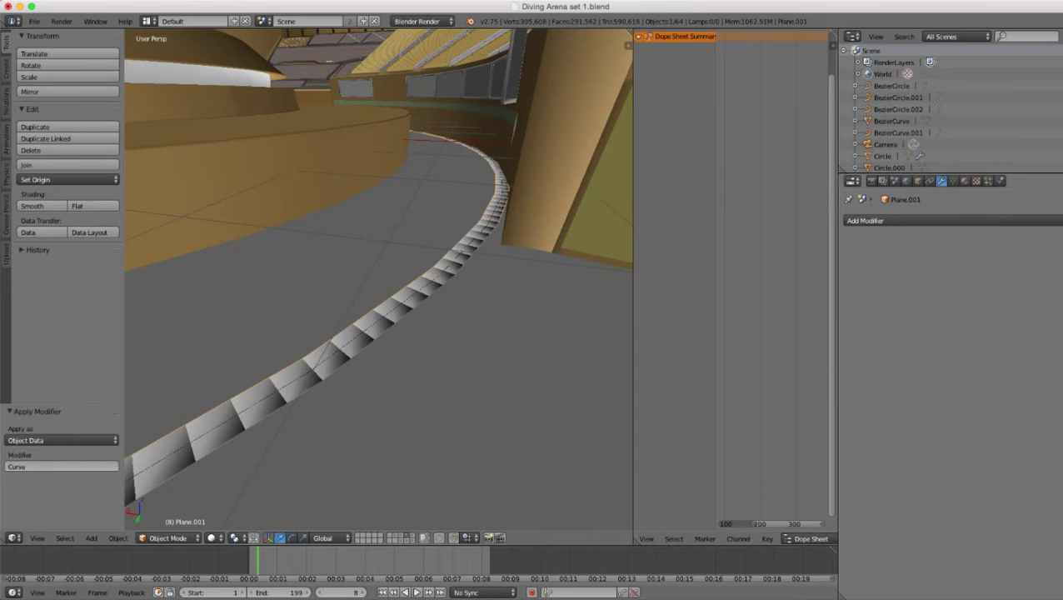
- Scale the duplicated slab ring uniformly to about 0.981 so it sits just inside the original border
scroll(380, 280, "down", 3)
middle_click_drag(380, 280, 421, 301)
scroll(421, 301, "up", 3)
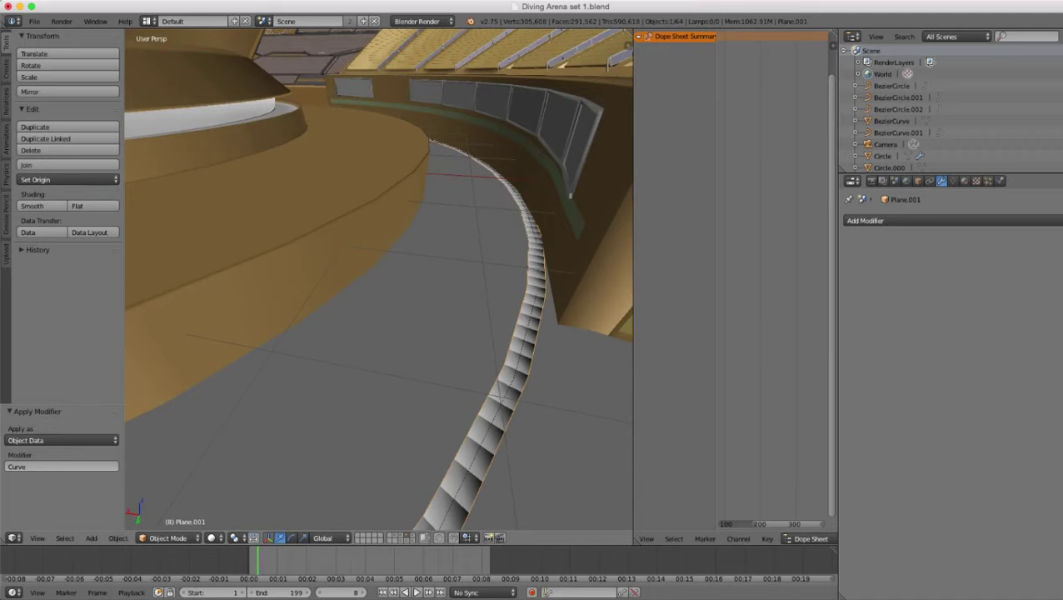
key("s")
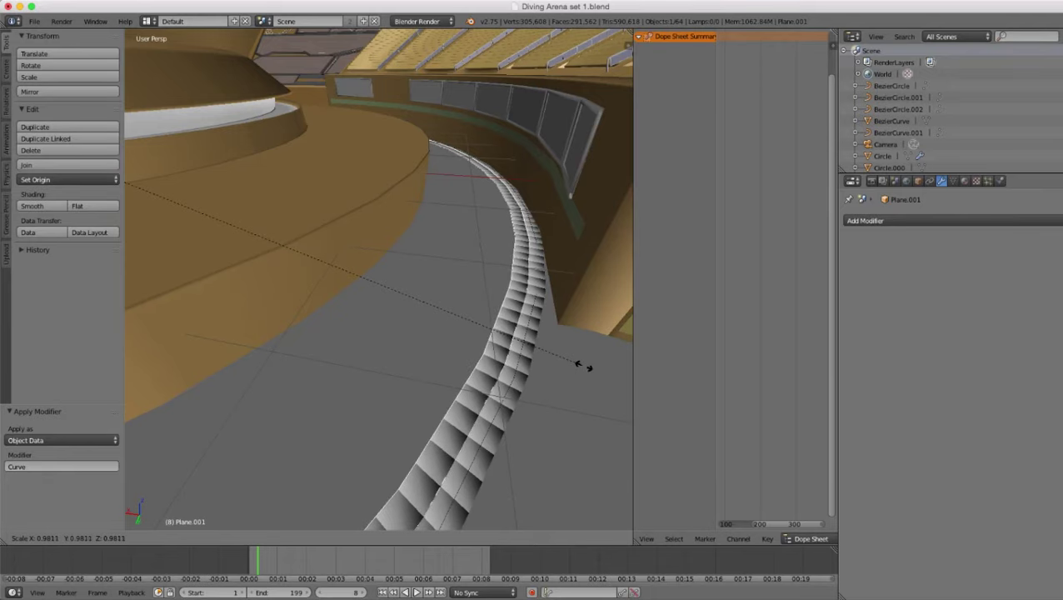
left_click(583, 366)
- Duplicate the inner slab ring in place and scale the copy to about 0.98 to form another row inside it
scroll(583, 366, "down", 8)
middle_click_drag(584, 366, 584, 475)
scroll(575, 425, "up", 8)
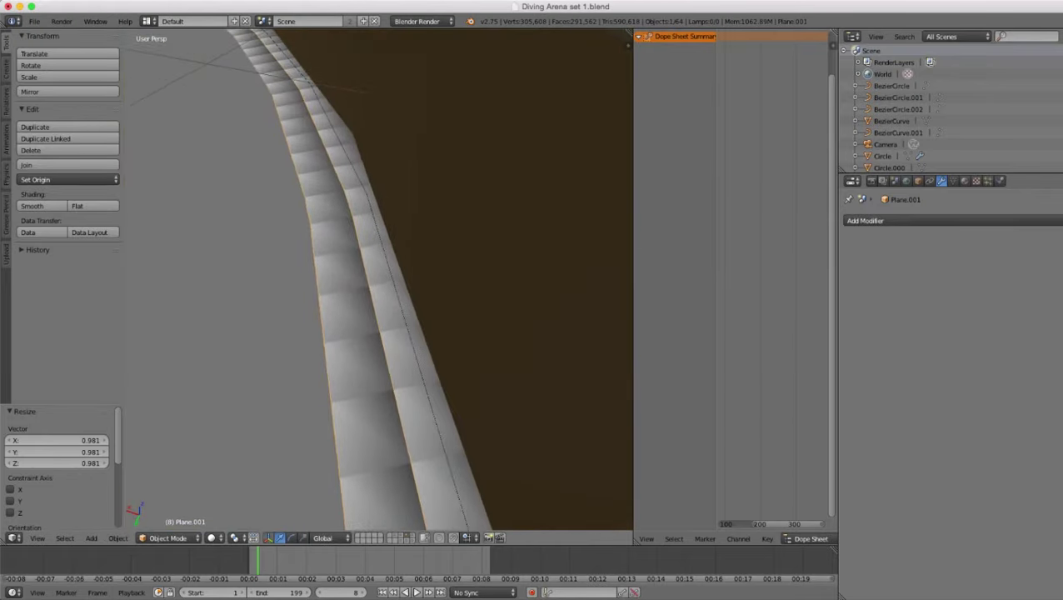
key("shift+d")
key("Escape")
scroll(379, 280, "down", 7)
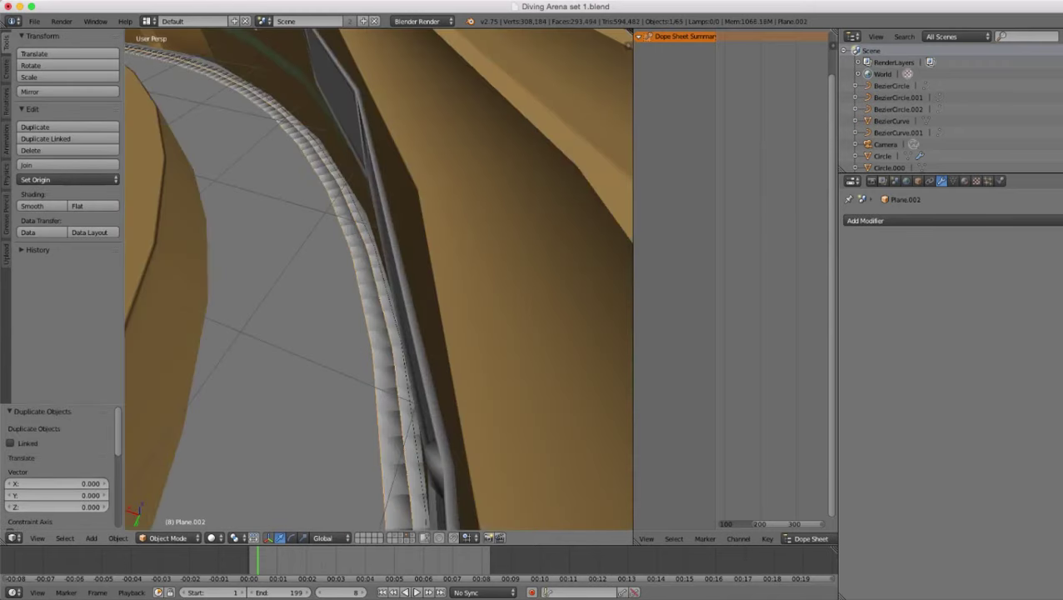
scroll(379, 280, "up", 7)
key("s")
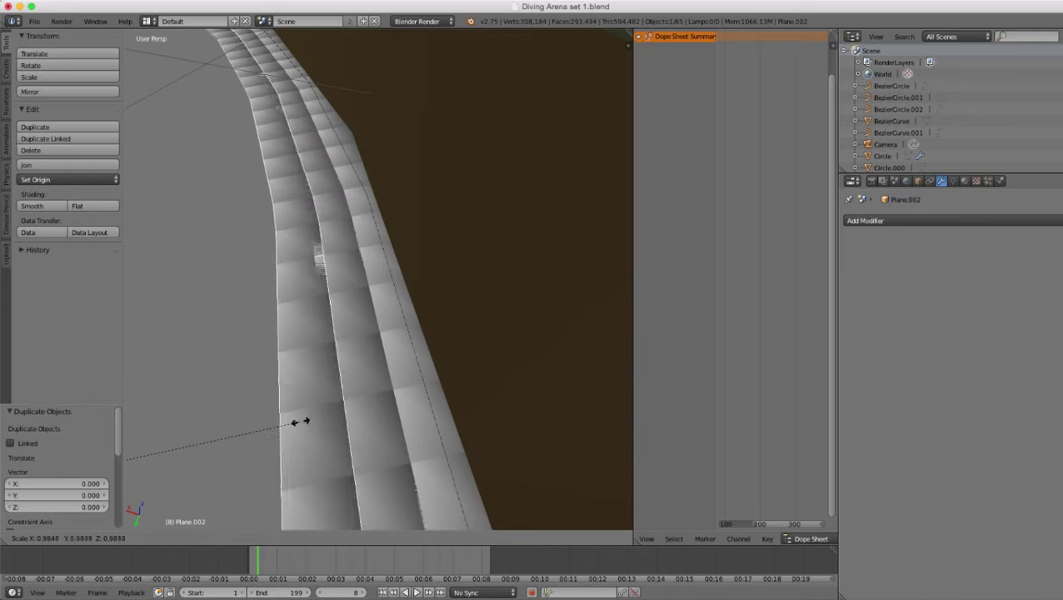
left_click(246, 436)
- Duplicate the newest slab ring and scale the copy to about 0.981 as the third inner row
key("shift+d")
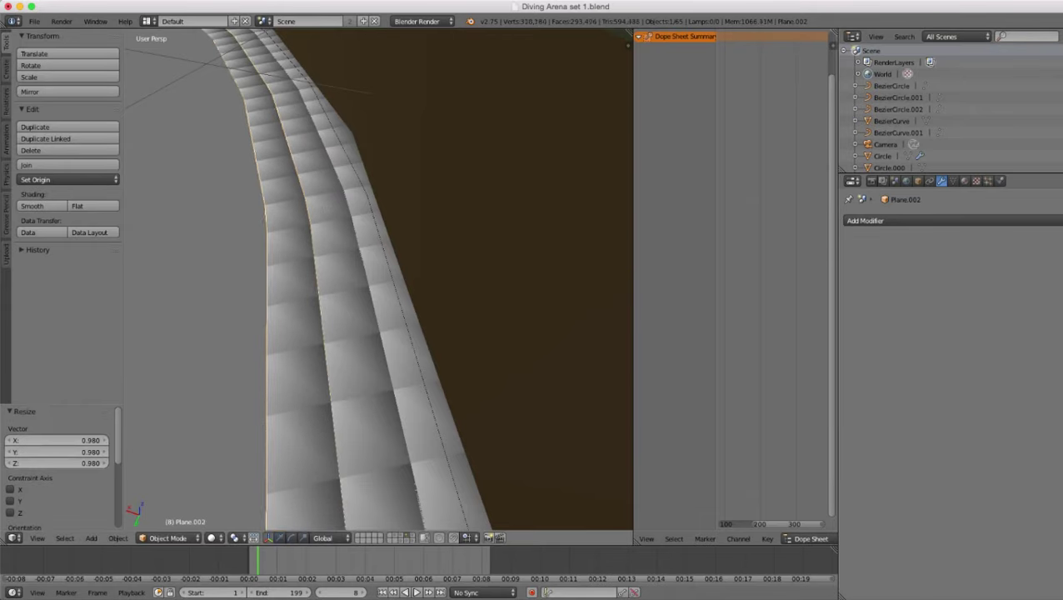
left_click(525, 356)
key("s")
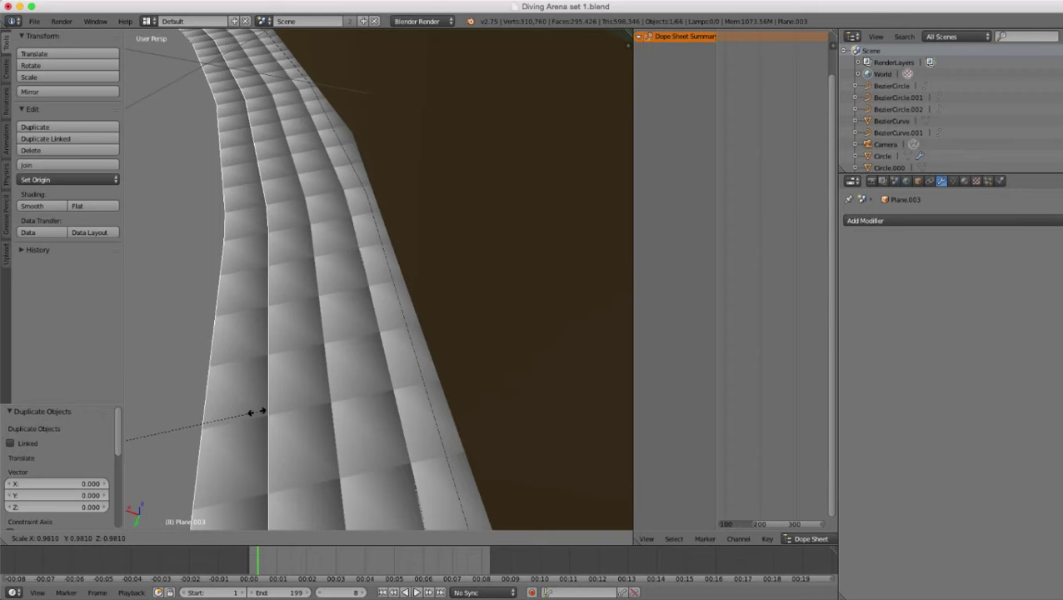
left_click(256, 411)
- Duplicate the three inner slab rings together, leaving out the outermost border, and scale the copies to about 0.943
scroll(256, 412, "down", 1)
scroll(256, 412, "up", 1)
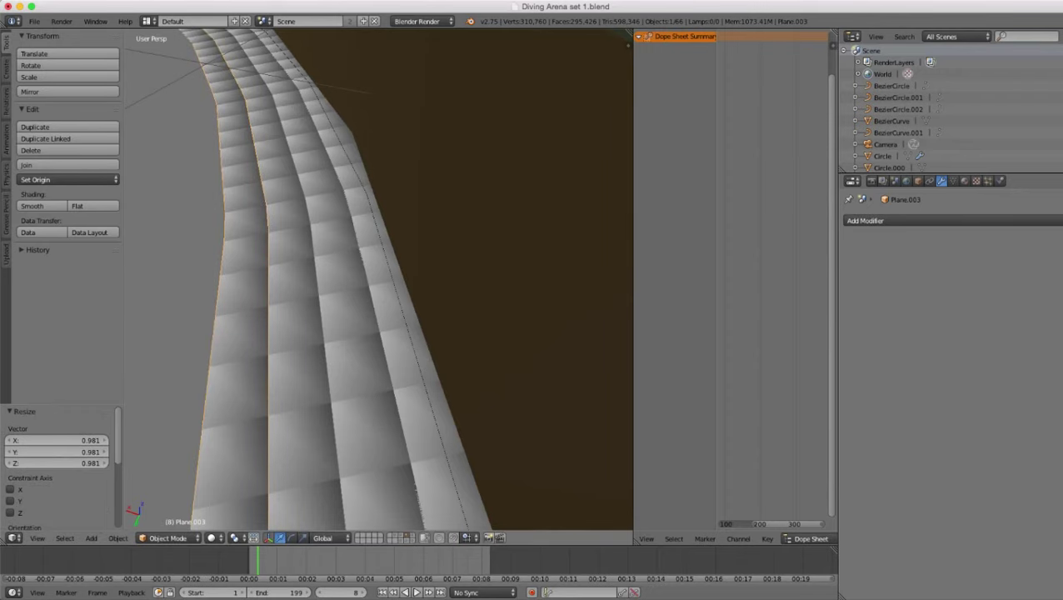
right_click(293, 386, "shift")
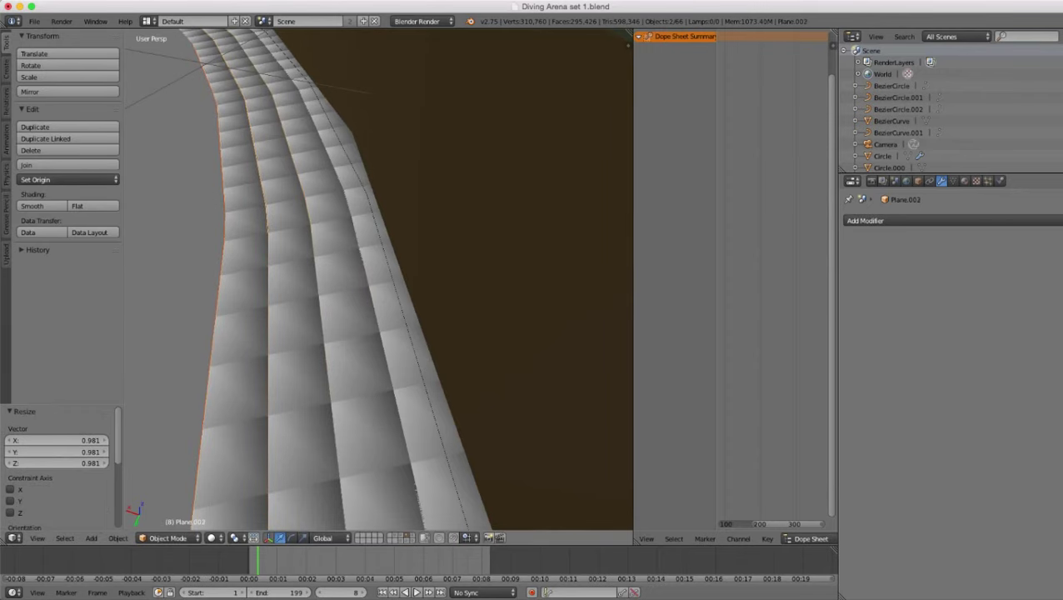
right_click(360, 379, "shift")
right_click(413, 375, "shift")
key("z")
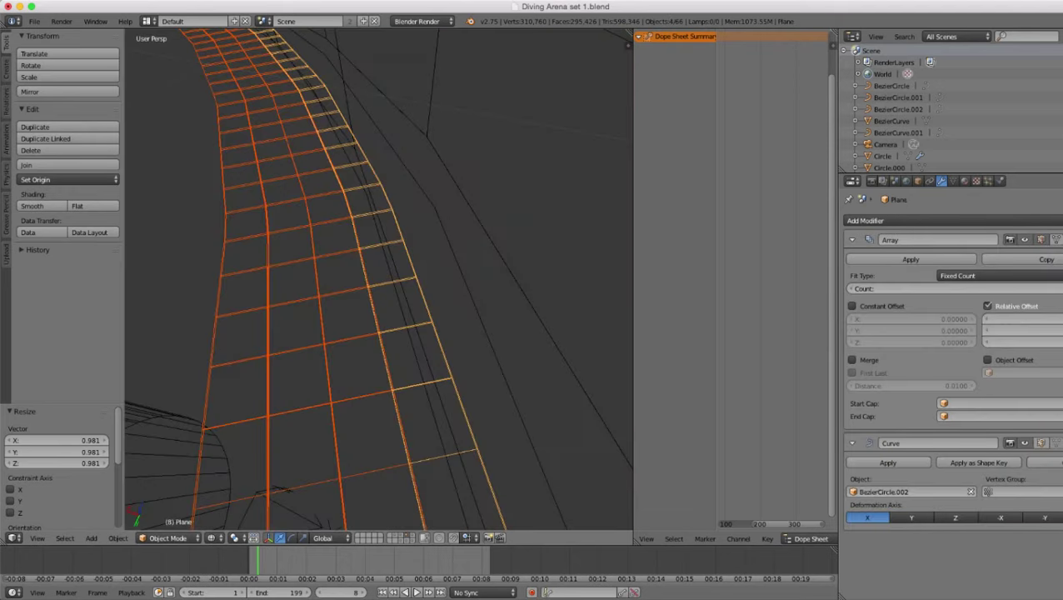
key("z")
key("z")
right_click(426, 383, "shift")
key("z")
scroll(379, 280, "down", 4)
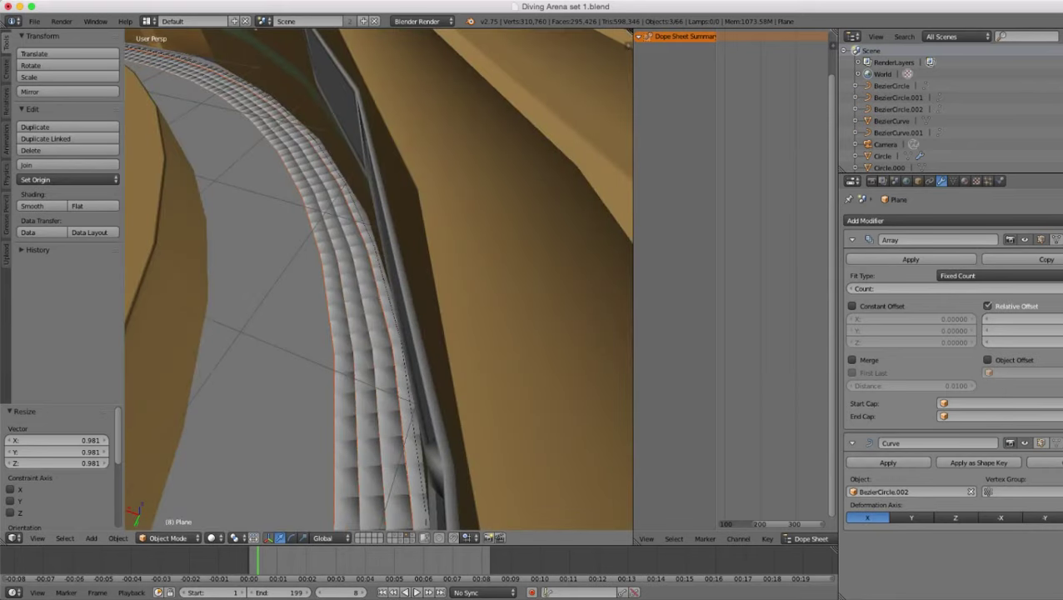
middle_click_drag(379, 333, 425, 329)
scroll(379, 280, "up", 5)
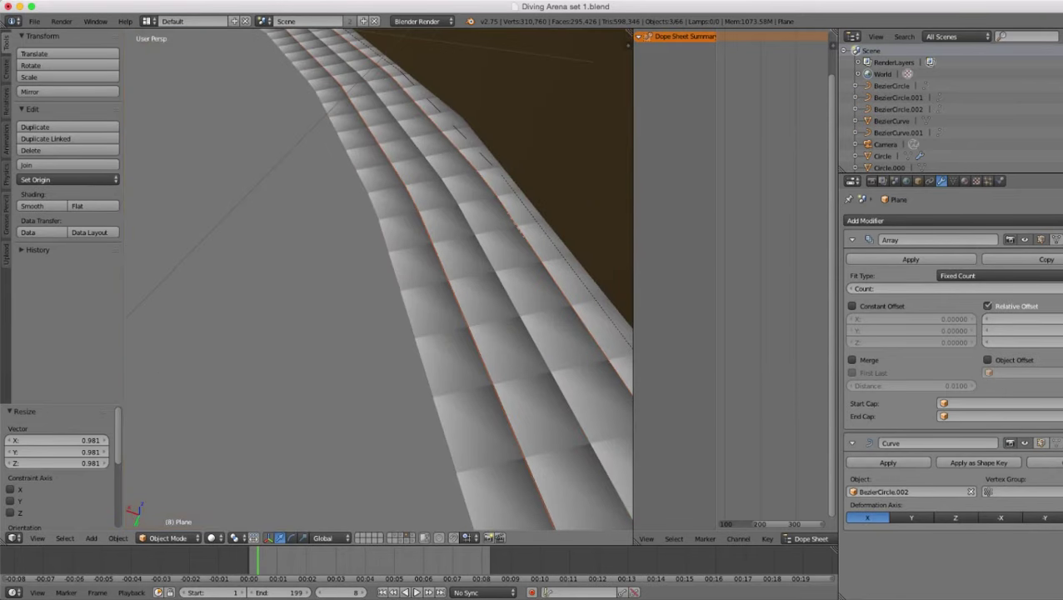
key("shift+d")
key("s")
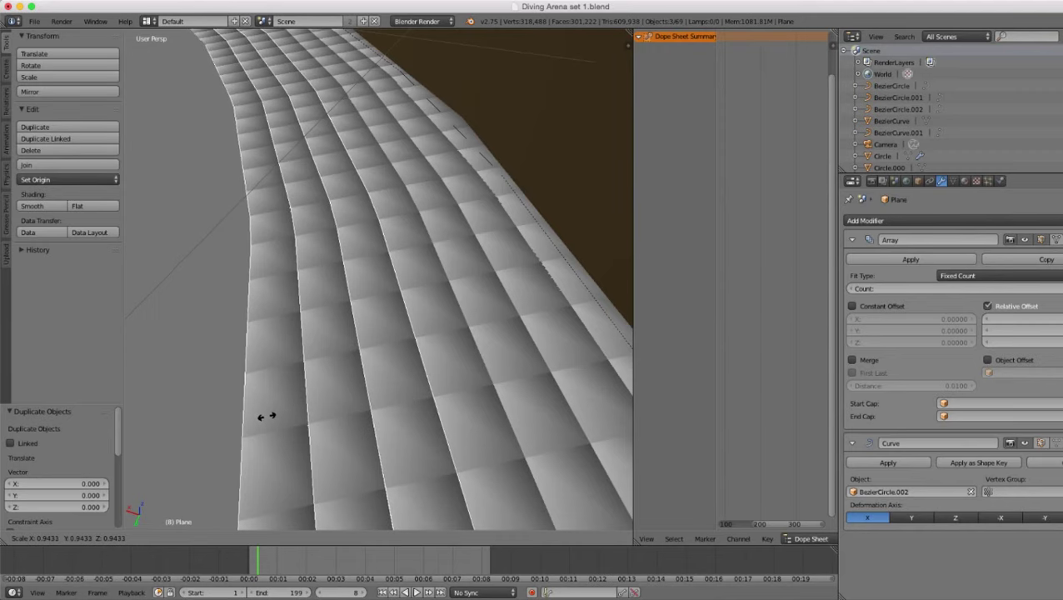
left_click(267, 416)
- Duplicate all six inner slab rings together and scale the copies to about 0.89 so they continue the floor inward
scroll(267, 415, "down", 5)
scroll(266, 416, "up", 5)
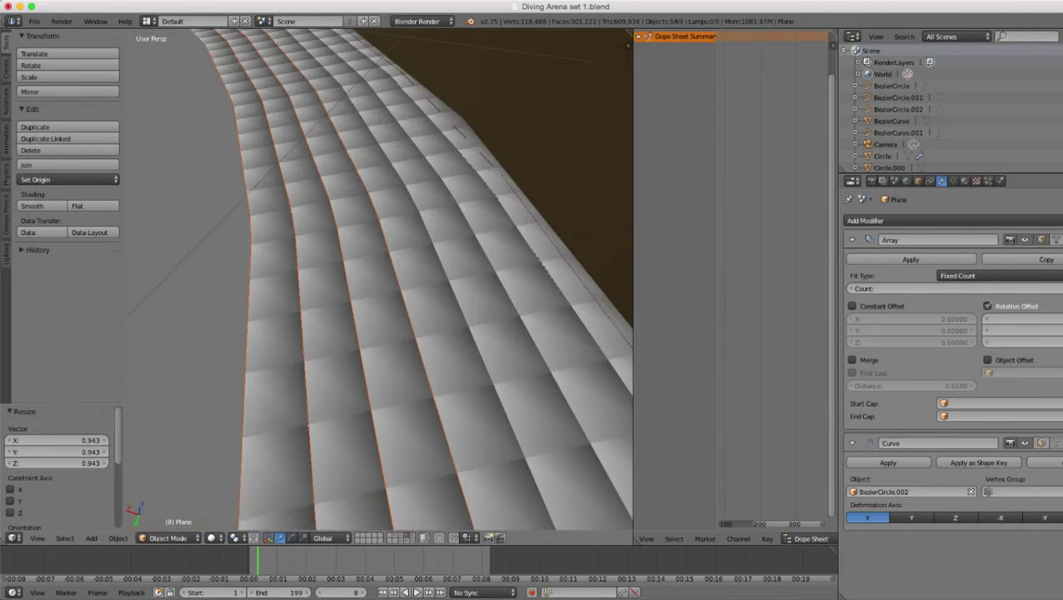
key("z")
right_click(443, 333, "shift")
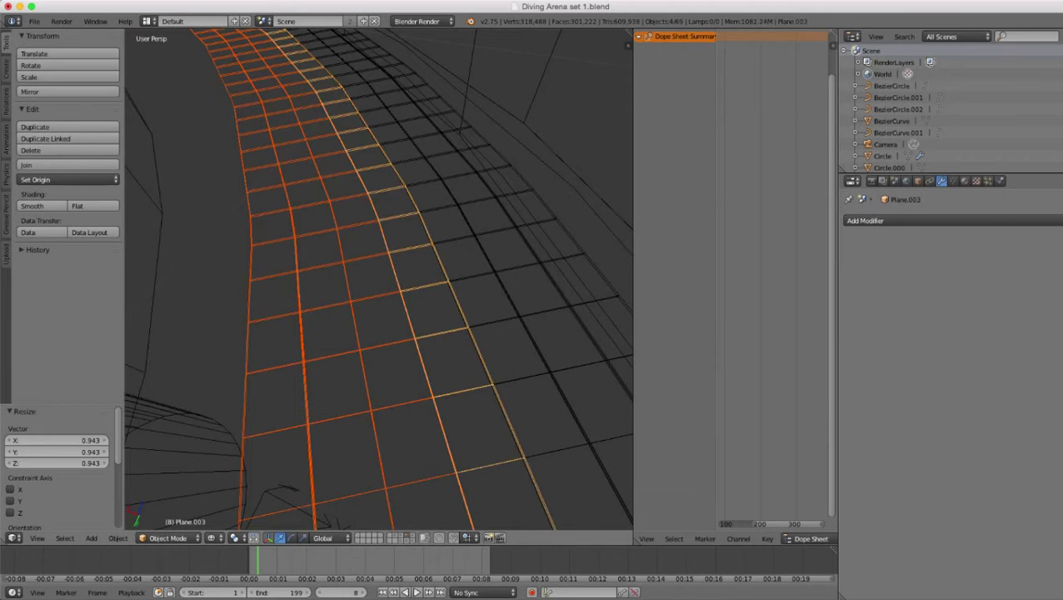
right_click(502, 322, "shift")
right_click(565, 309, "shift")
scroll(565, 309, "down", 4)
key("z")
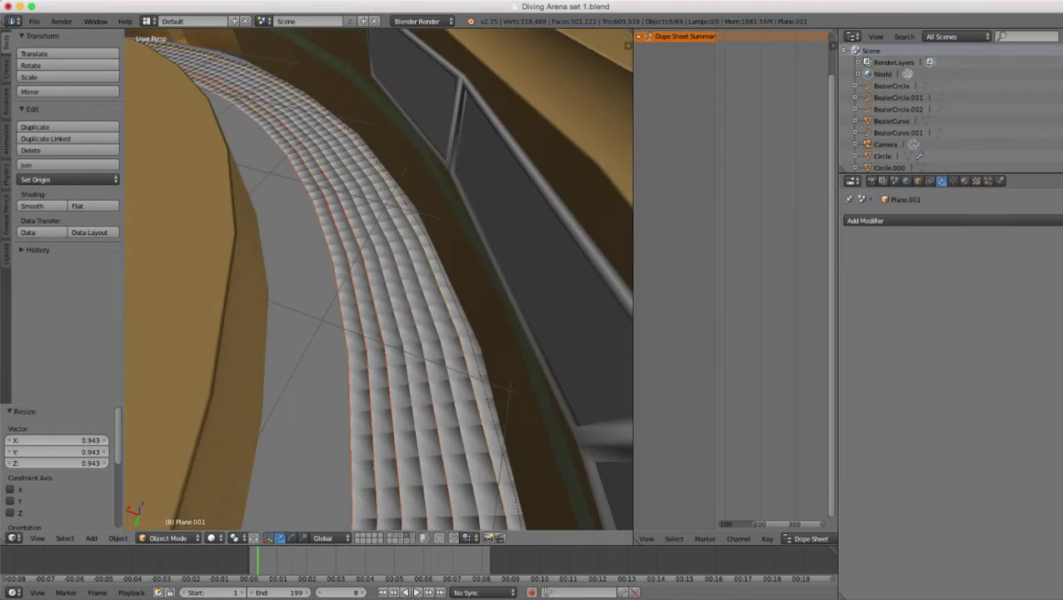
middle_click_drag(565, 309, 594, 305)
scroll(594, 305, "up", 4)
key("z")
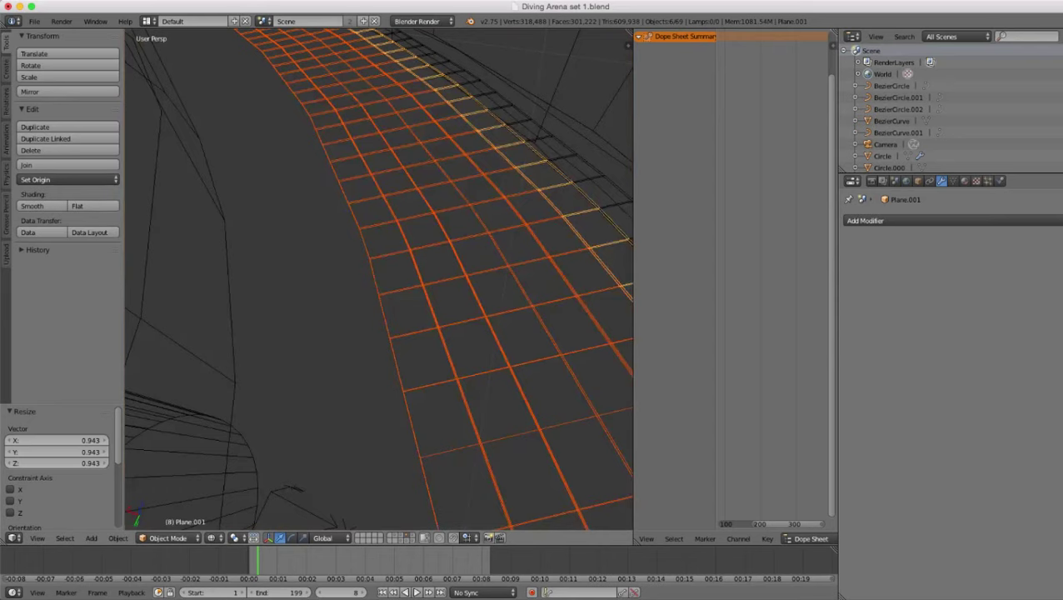
key("shift+d")
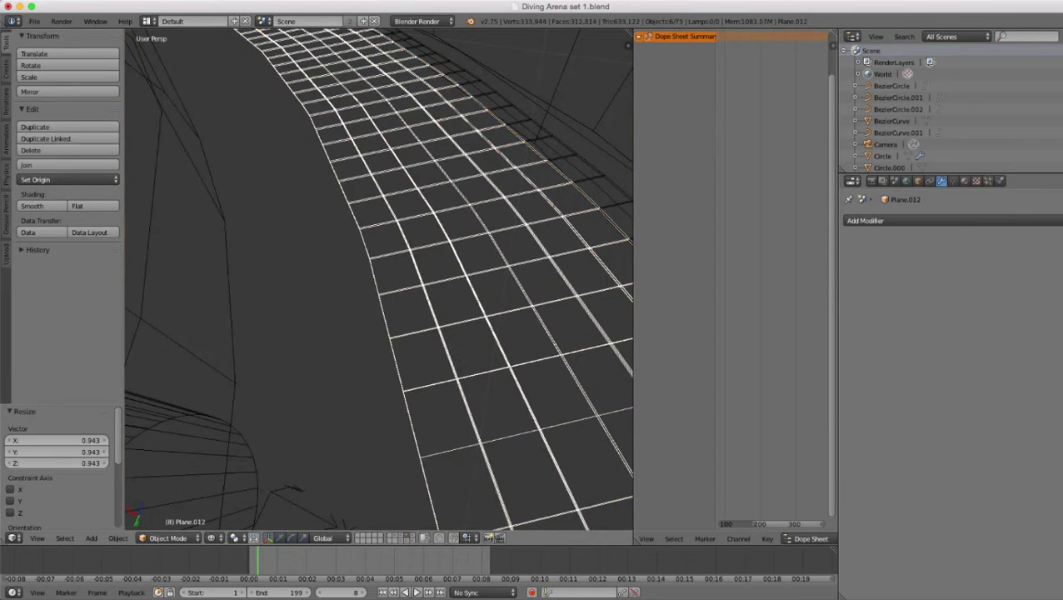
key("Return")
key("s")
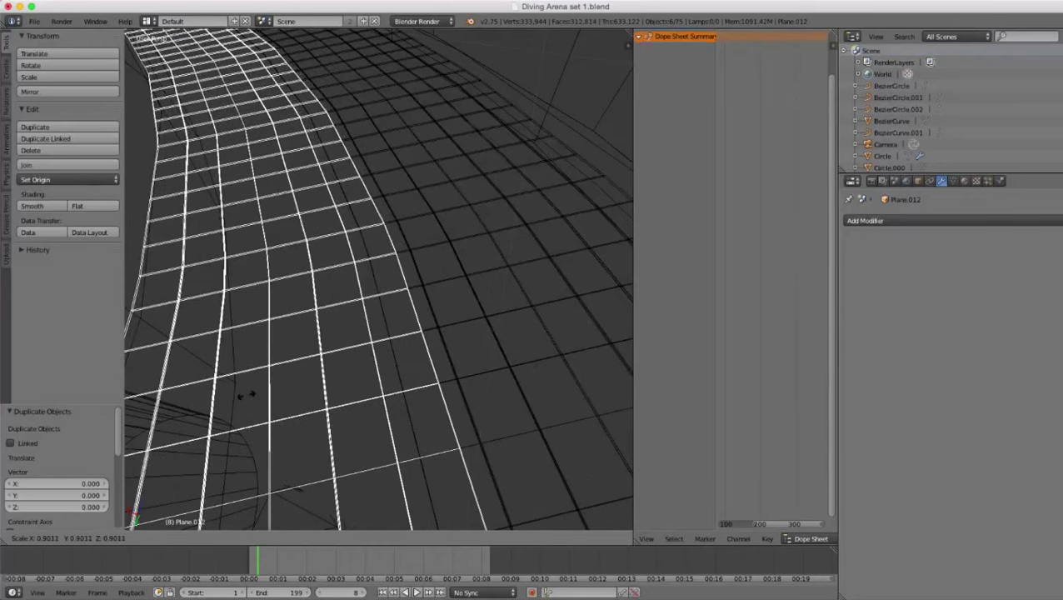
left_click(590, 376)
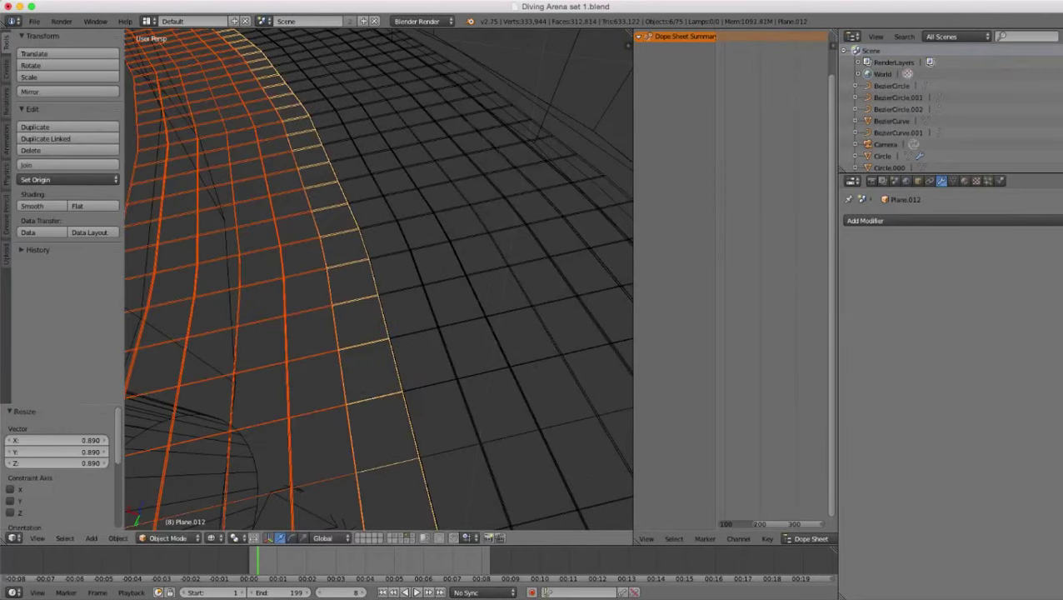
- Fine-tune the scale of the six newest rings by a factor of about 1.000 against the neighbouring row
key("z")
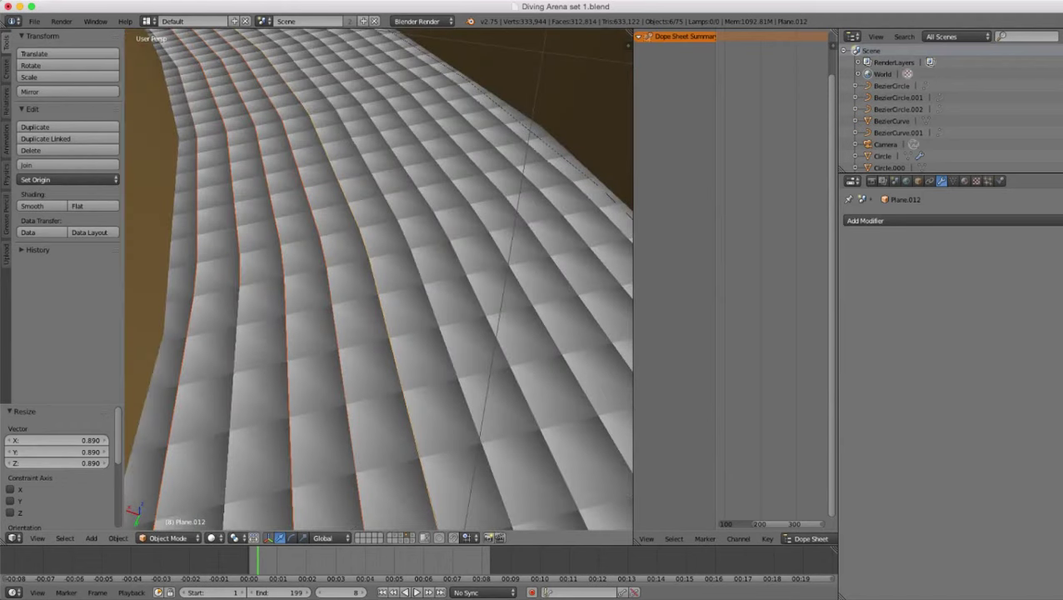
key("s")
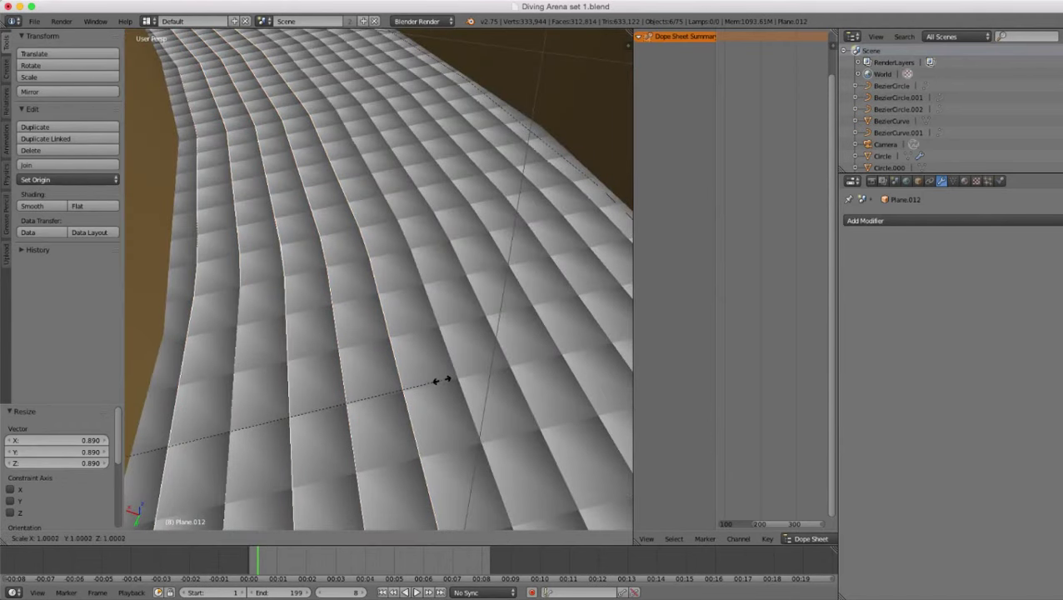
left_click(442, 380)
- Select all twelve inner slab rings, excluding the outermost border with modifiers, and join them into one object
scroll(441, 380, "down", 8)
key("z")
scroll(441, 380, "down", 3)
key("z")
middle_click_drag(442, 380, 479, 296)
scroll(379, 284, "up", 6)
key("z")
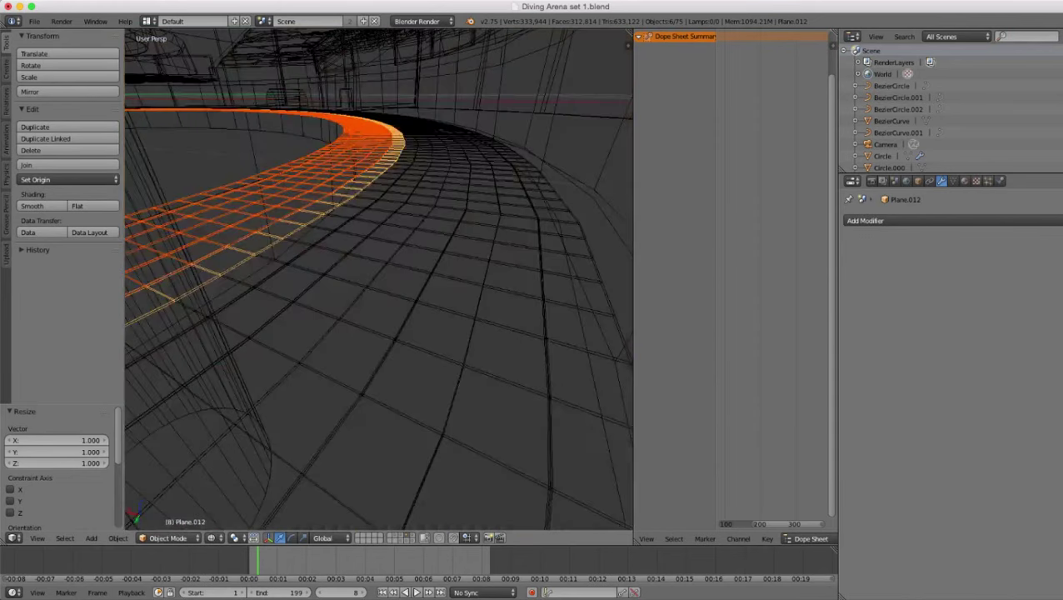
middle_click_drag(379, 283, 383, 337)
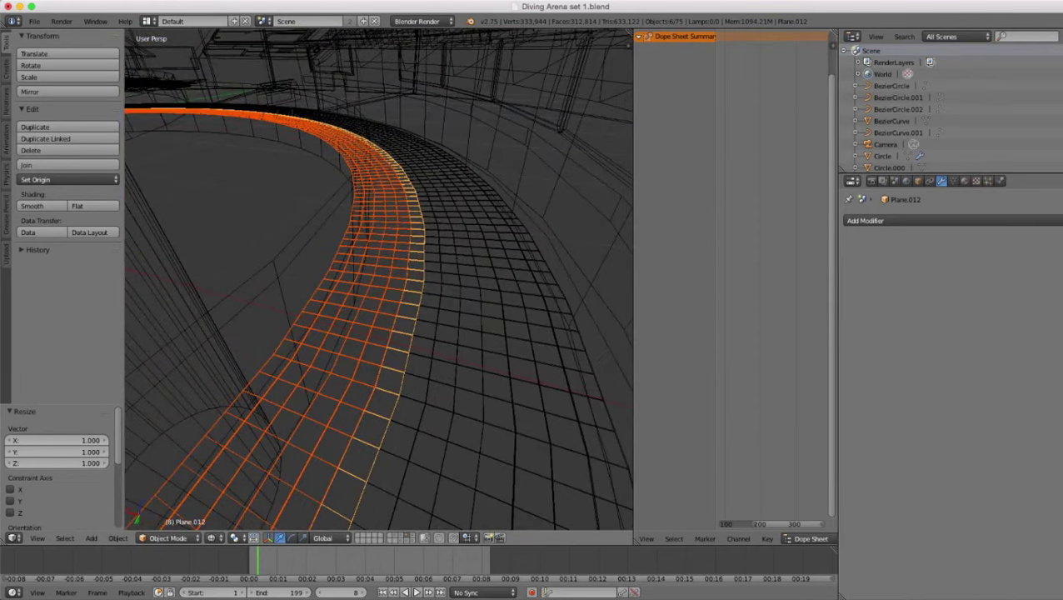
right_click(424, 334, "shift")
right_click(446, 333, "shift")
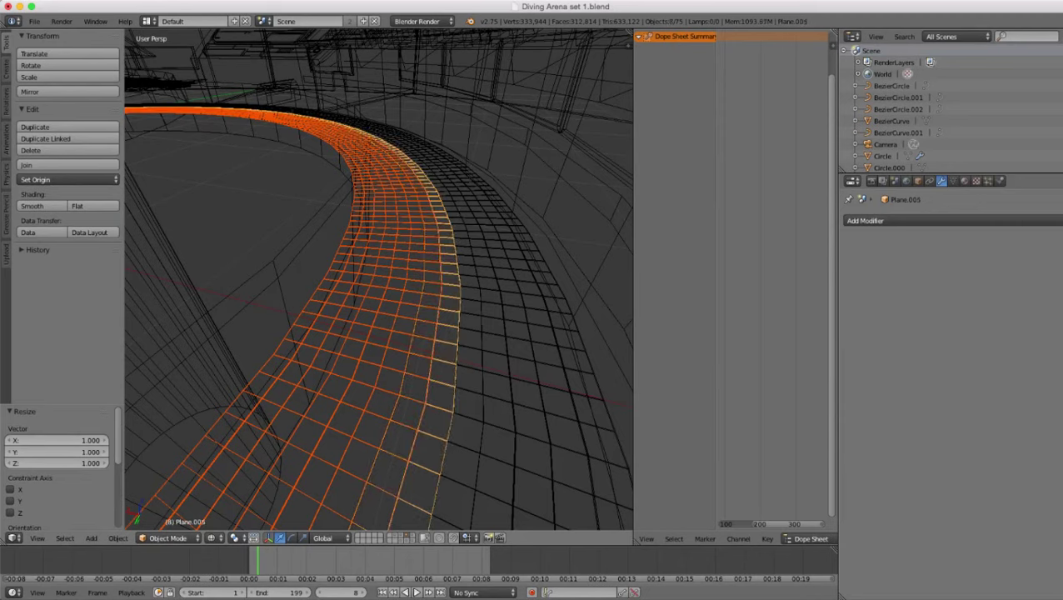
right_click(459, 334, "shift")
right_click(470, 334, "shift")
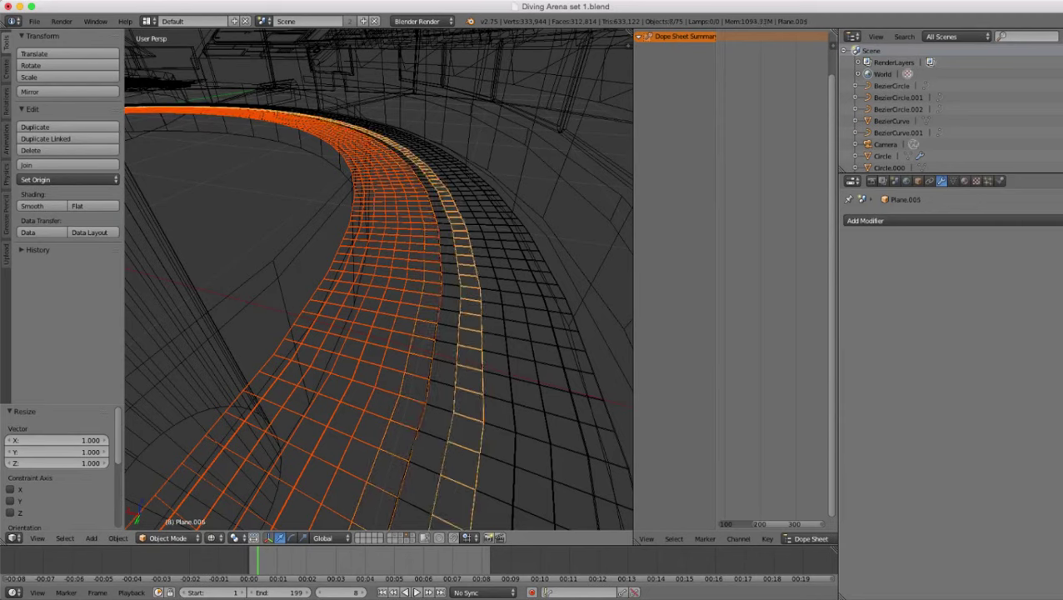
right_click(448, 333, "shift")
right_click(494, 333, "shift")
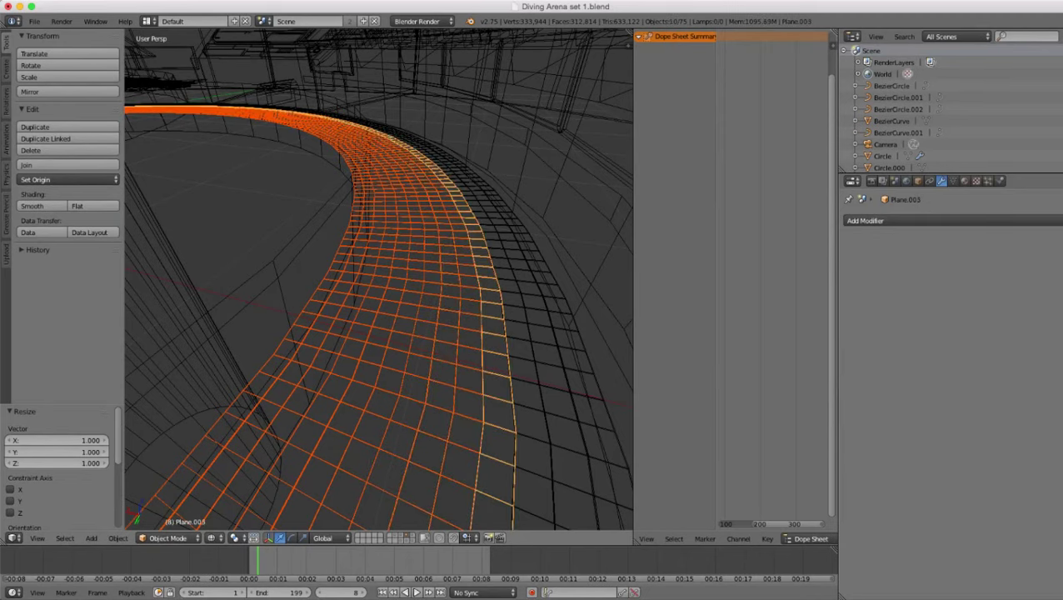
right_click(517, 333, "shift")
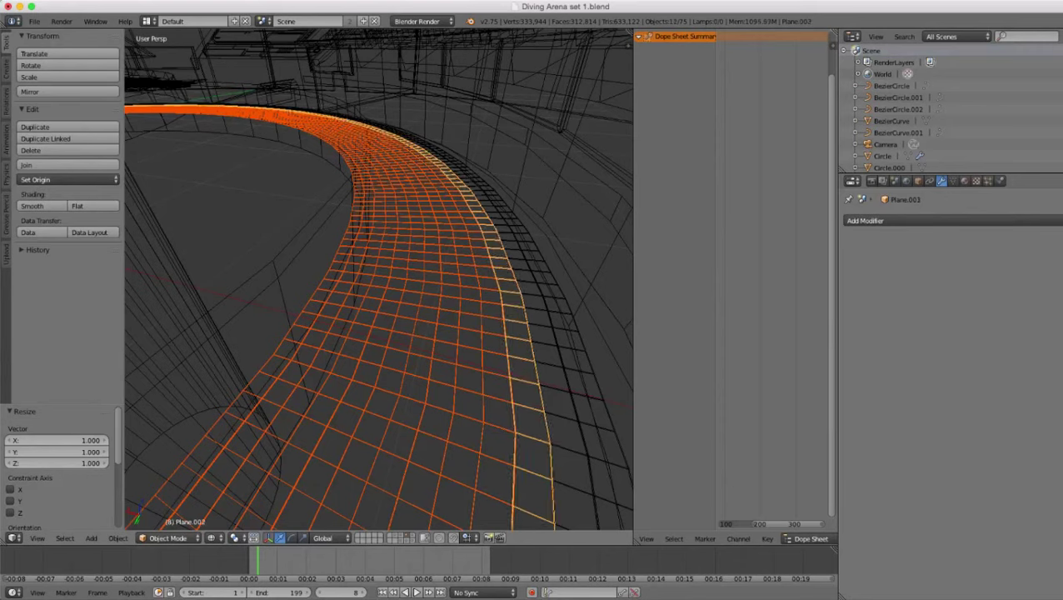
right_click(543, 337, "shift")
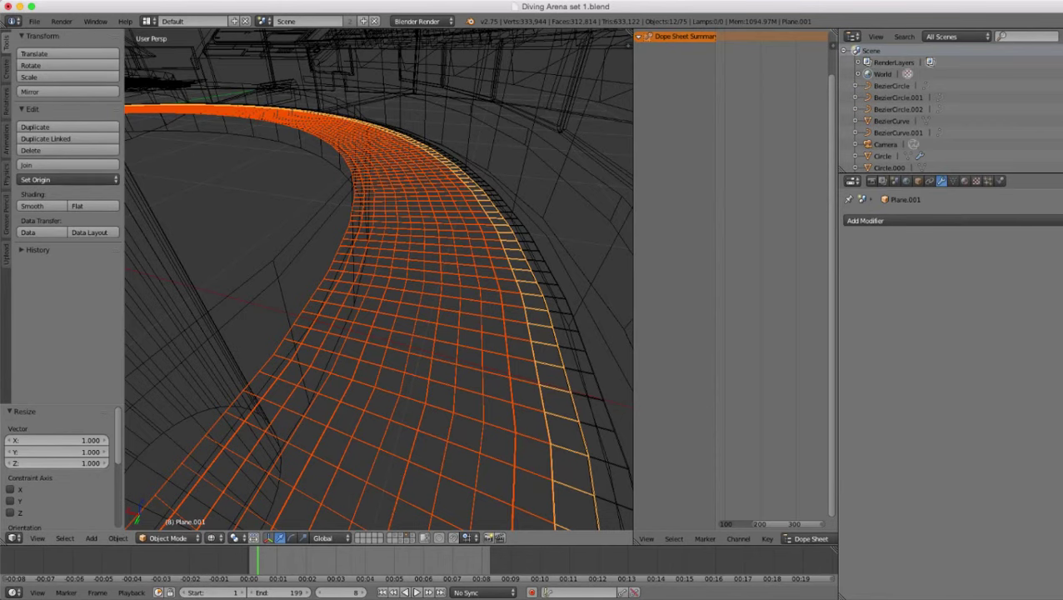
key("ctrl+j")
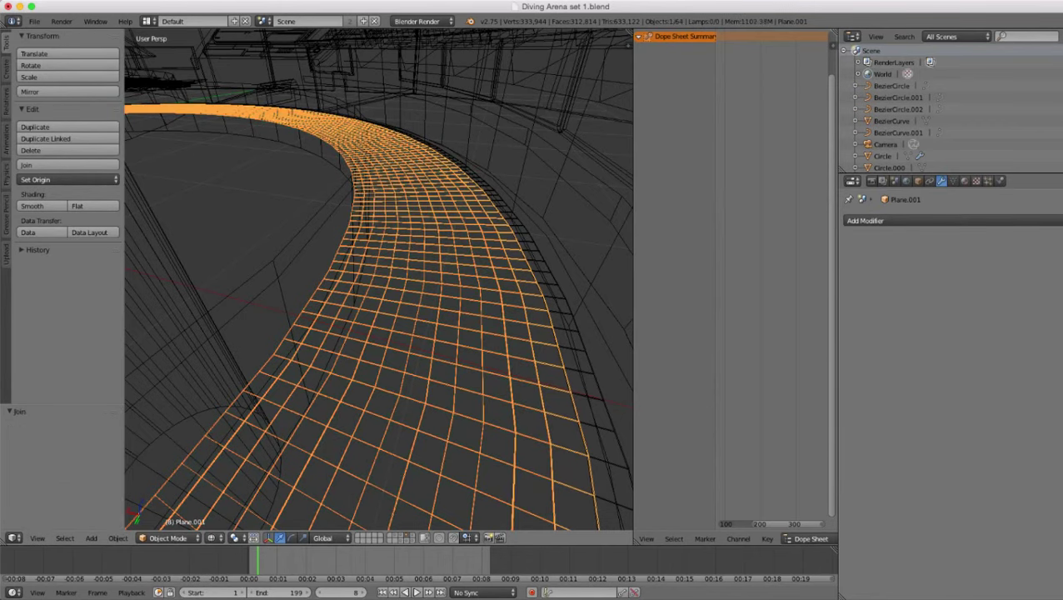
- Set the joined slab floor to flat shading and view it in solid display along the platform
key("z")
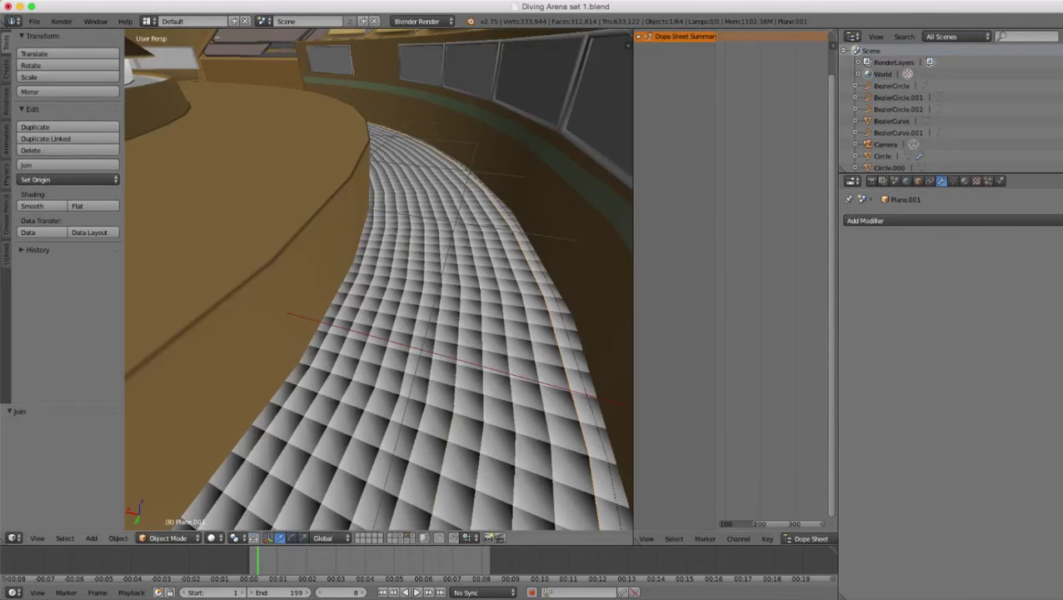
left_click(94, 206)
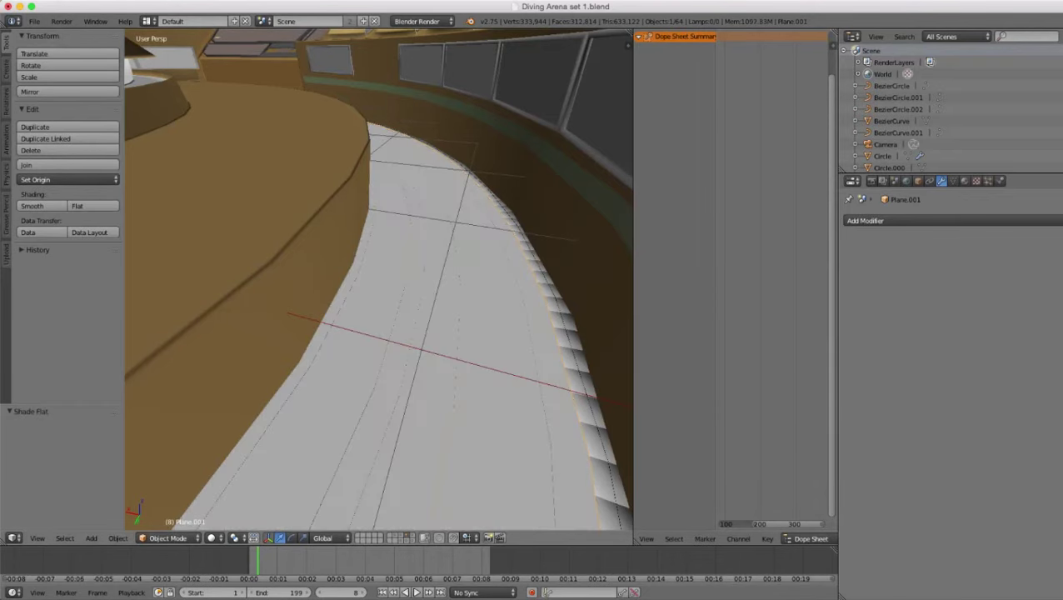
mouse_move(379, 283)
middle_mouse_down()
mouse_move(408, 334)
mouse_move(351, 256)
mouse_move(396, 271)
mouse_move(358, 309)
mouse_move(391, 279)
middle_mouse_up()
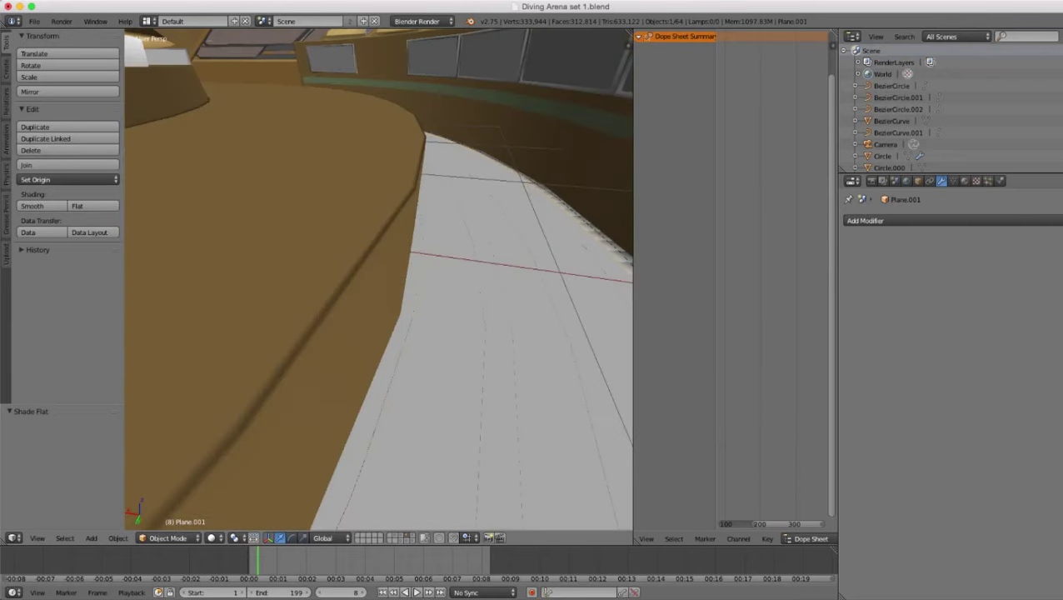
- Add an Edge Split modifier to the joined slab floor and set the floor to smooth shading
left_click(925, 220)
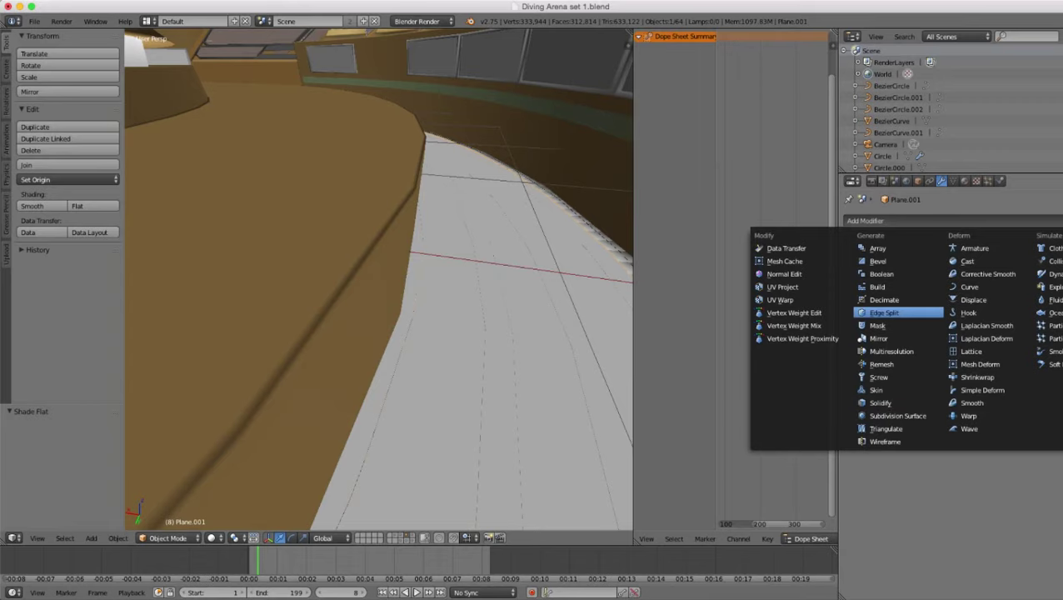
left_click(885, 313)
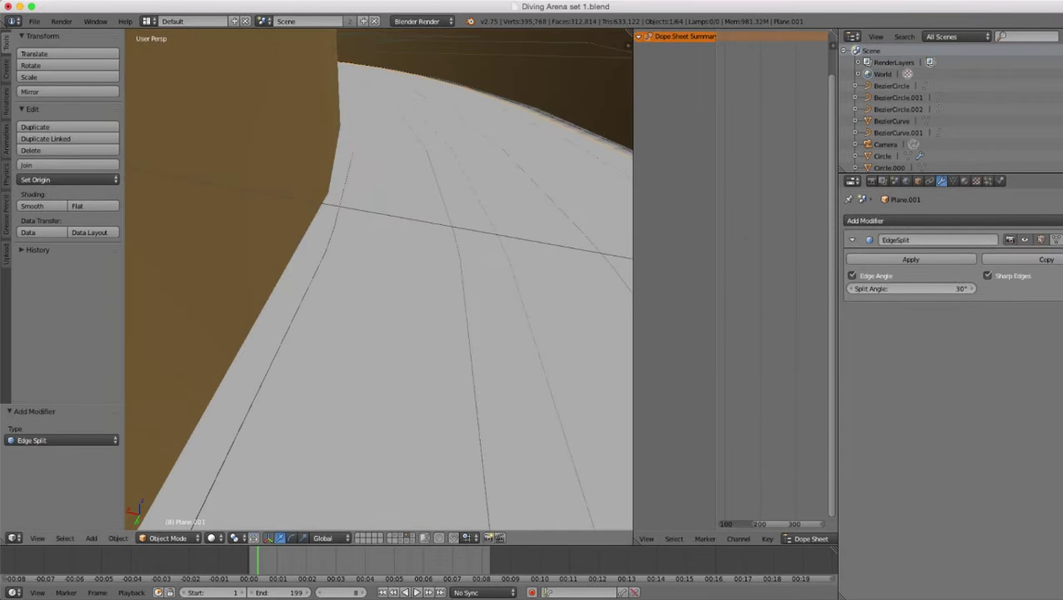
left_click(31, 205)
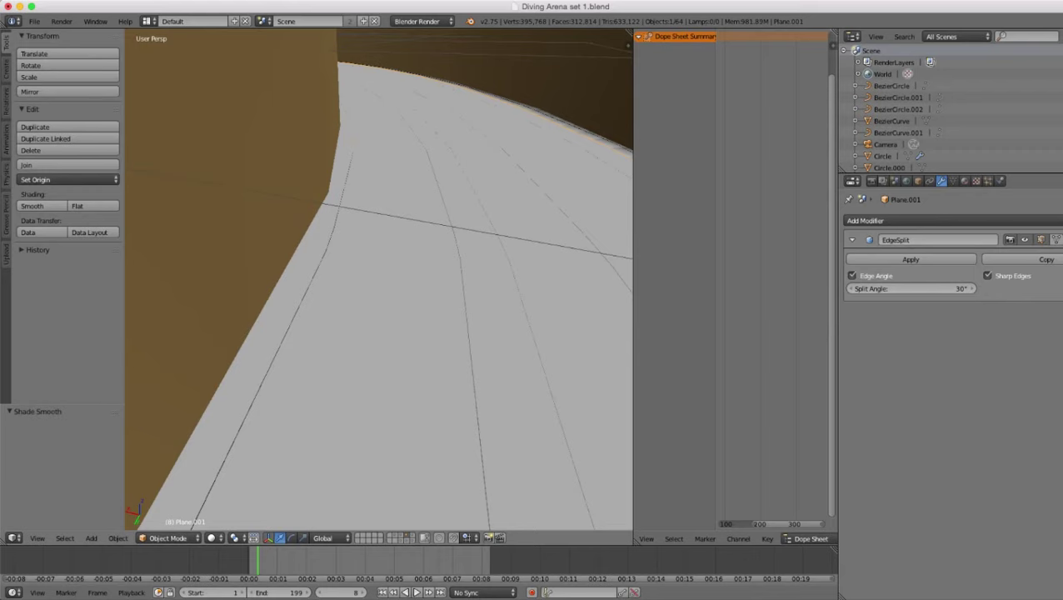
- Examine the shading of the slab floor along the platform from near and far, comparing wireframe and solid display
mouse_move(379, 279)
middle_mouse_down()
mouse_move(329, 288)
mouse_move(360, 287)
mouse_move(402, 317)
mouse_move(390, 267)
mouse_move(405, 265)
mouse_move(380, 276)
middle_mouse_up()
scroll(401, 317, "down", 10)
scroll(405, 265, "up", 5)
scroll(400, 273, "up", 6)
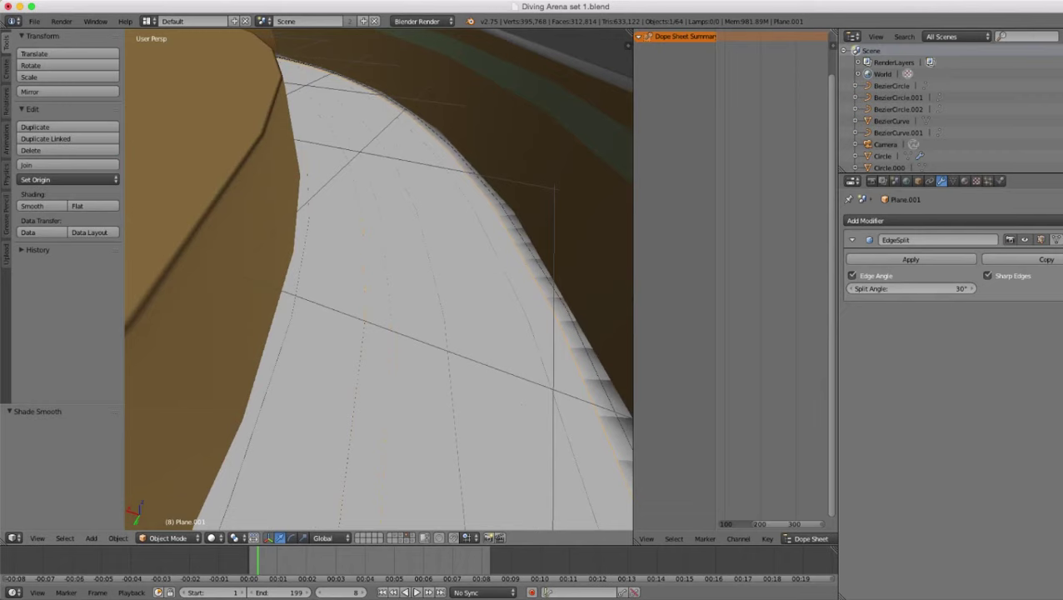
scroll(380, 276, "down", 8)
scroll(380, 276, "up", 8)
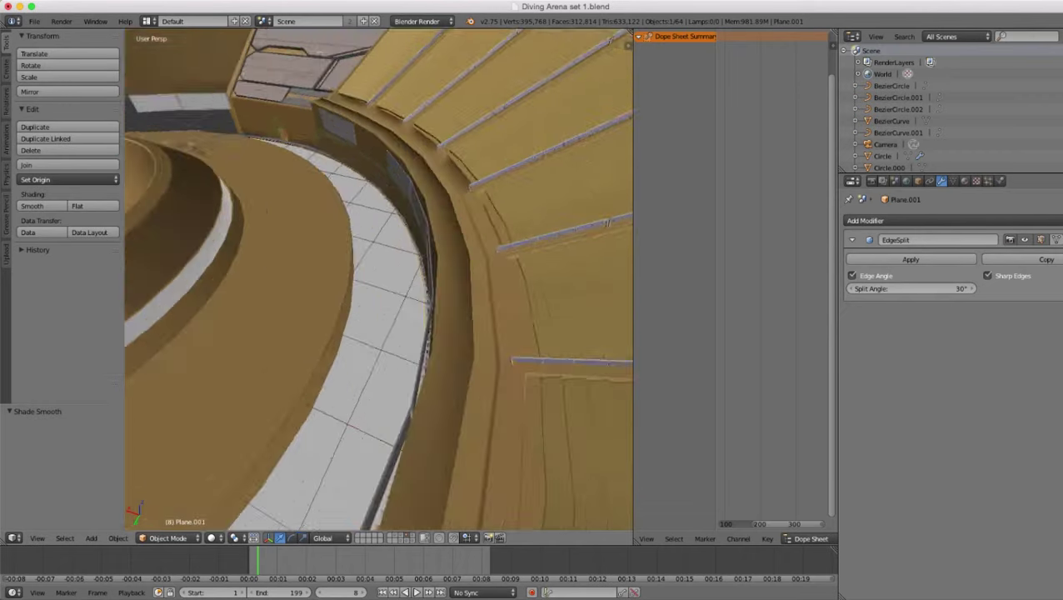
key("z")
key("z")
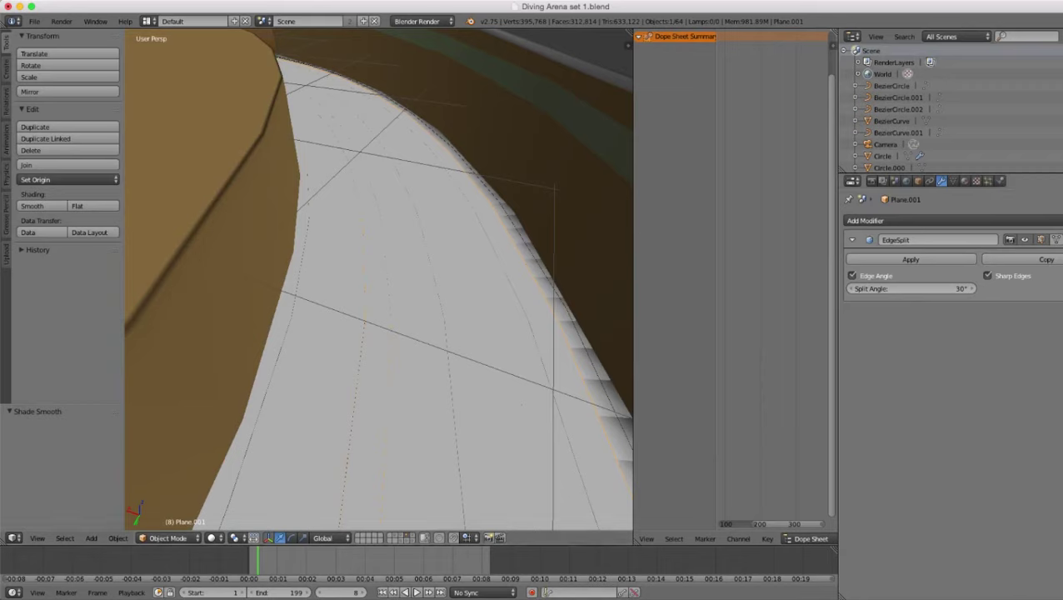
- Switch the Edge Split modifier's Sharp Edges option off and on, and remove the modifier from the slab floor
left_click(990, 275)
left_click(988, 275)
left_click(1062, 240)
- Try subdividing the entire slab floor mesh with one cut, and undo the subdivision
middle_click_drag(380, 300, 385, 265)
key("Tab")
key("a")
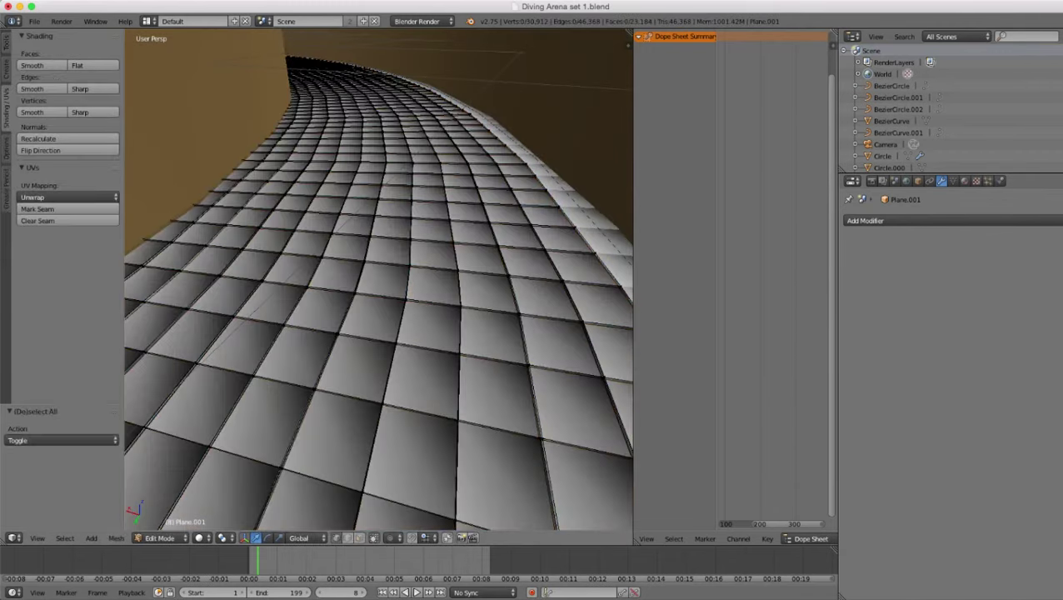
key("a")
key("w")
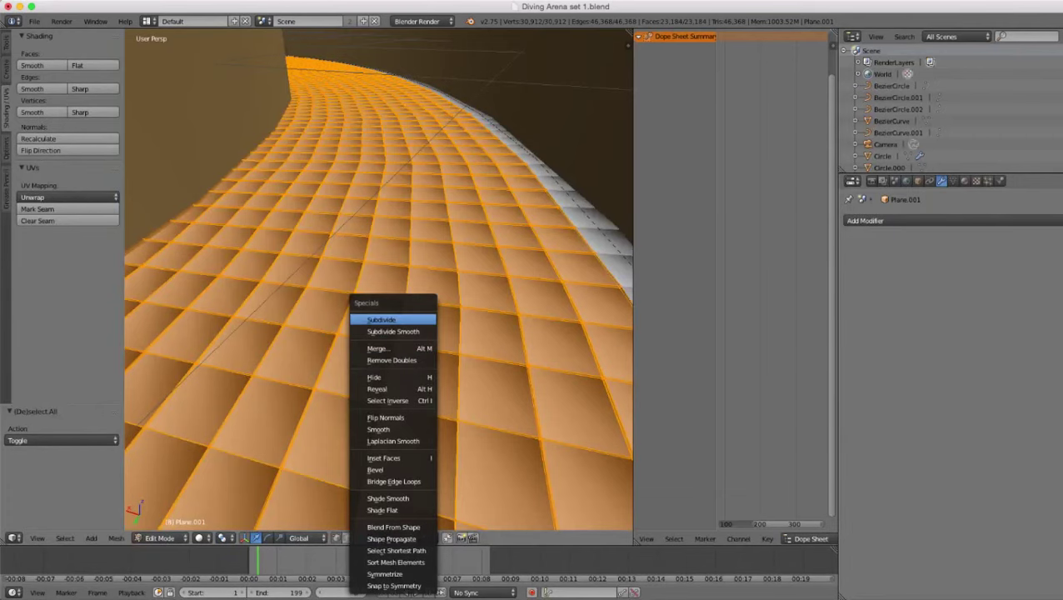
left_click(387, 320)
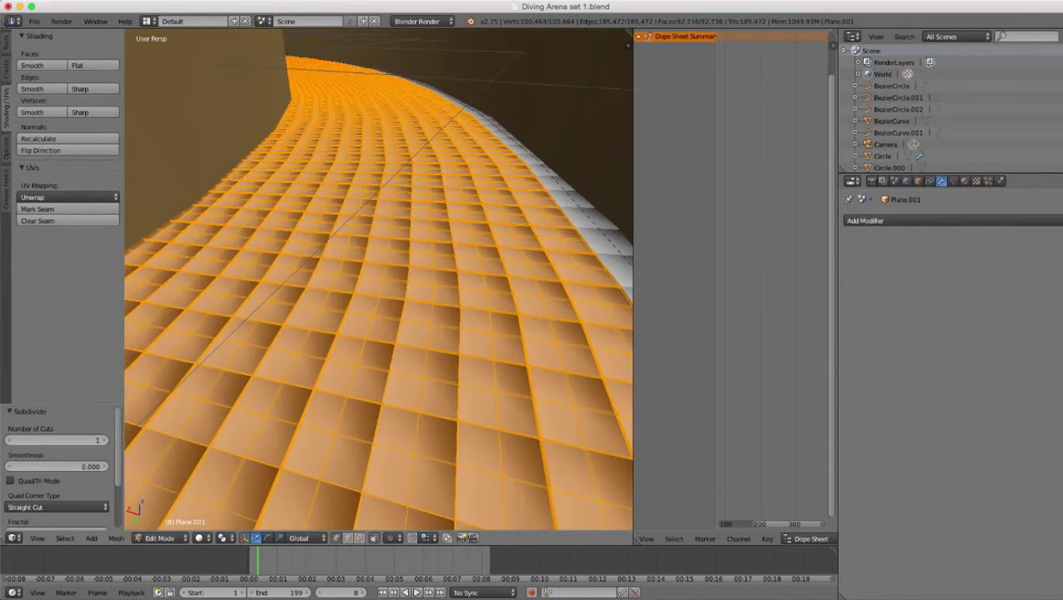
key("Tab")
scroll(378, 280, "down", 7)
scroll(378, 280, "up", 7)
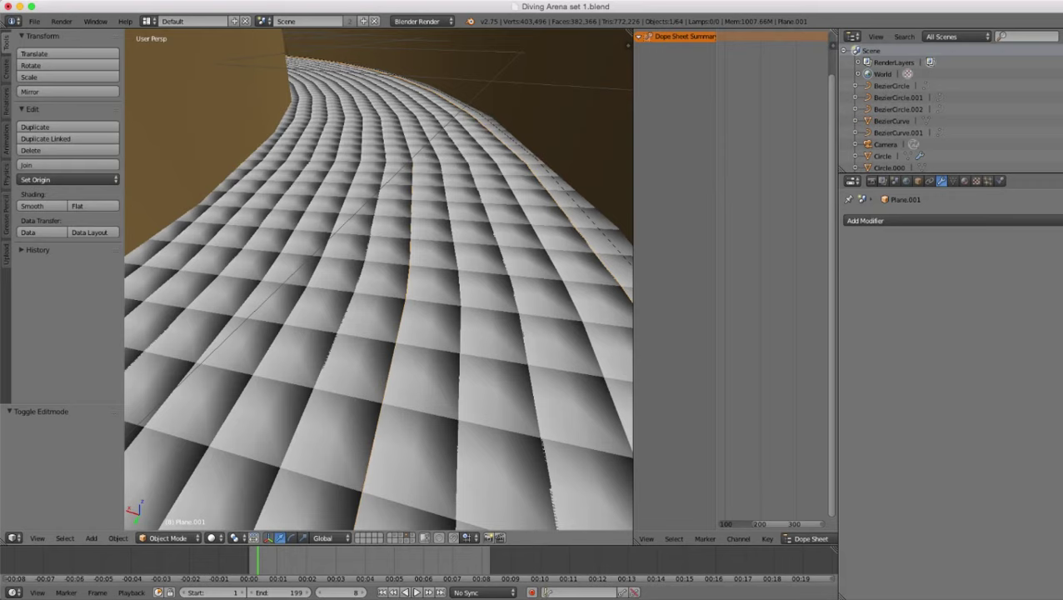
key("ctrl+z")
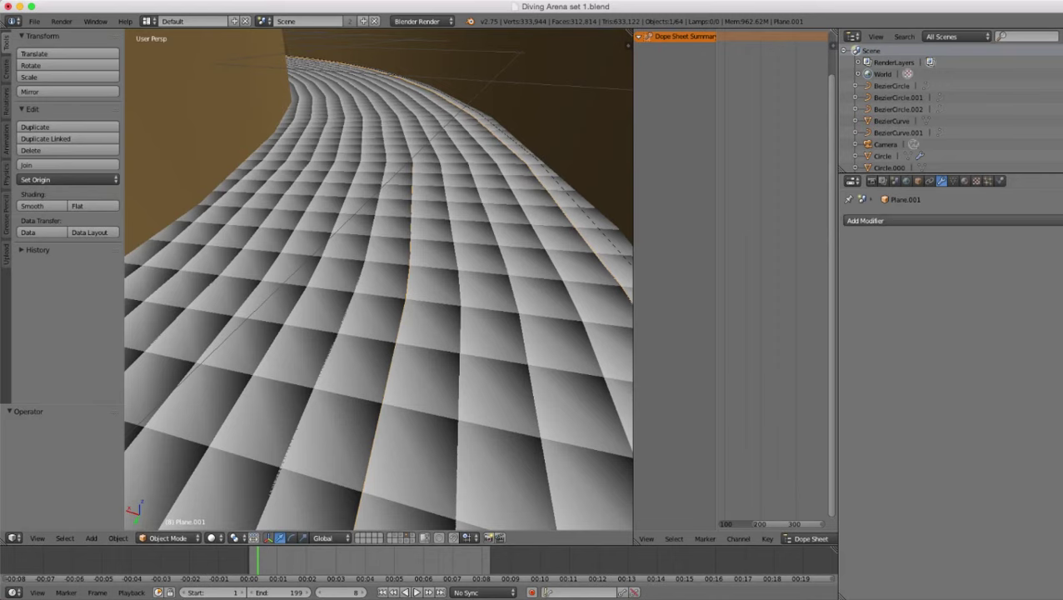
- Add a Bevel modifier to the slab floor with a width of 0.5530
left_click(870, 220)
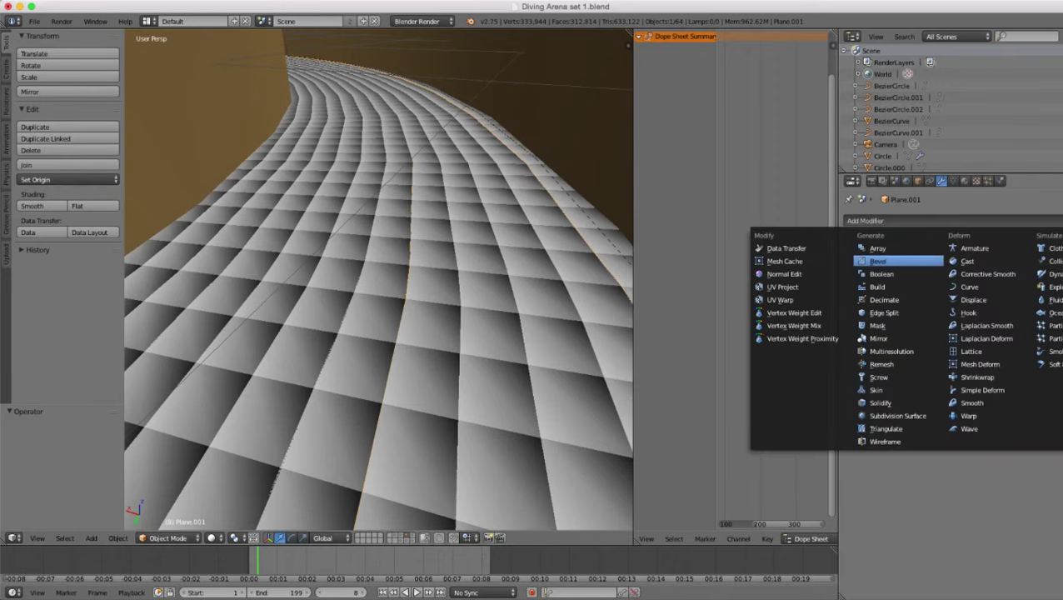
left_click(880, 261)
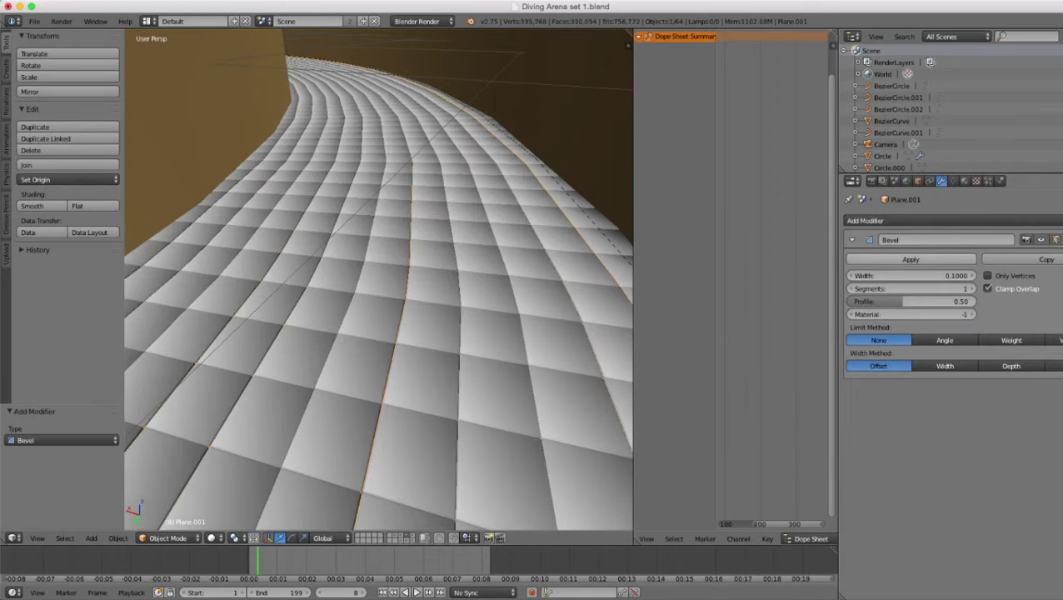
left_click(911, 276)
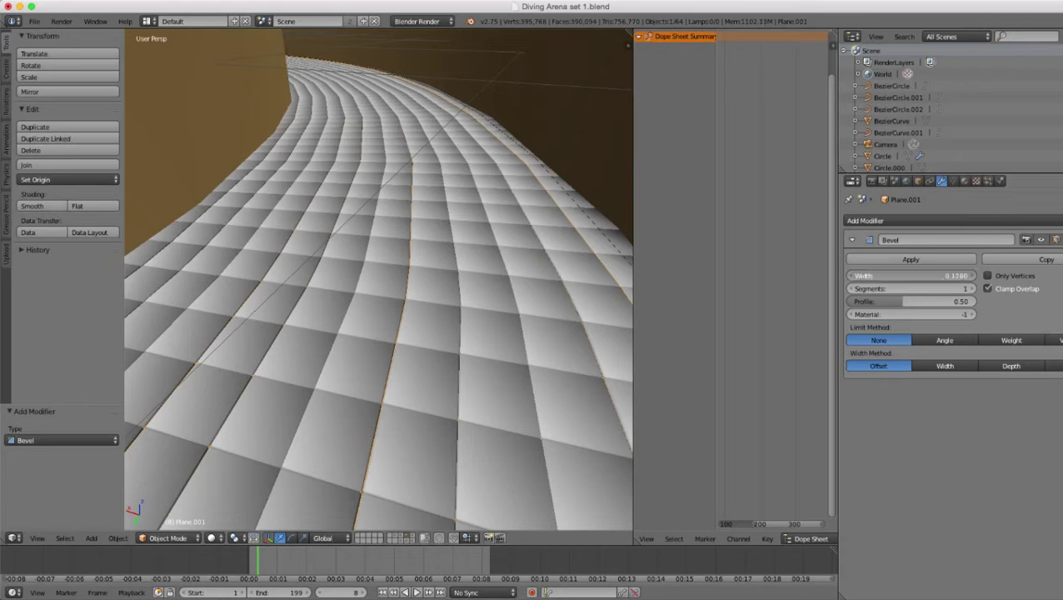
mouse_move(921, 276)
left_mouse_down()
mouse_move(883, 276)
mouse_move(941, 276)
left_mouse_up()
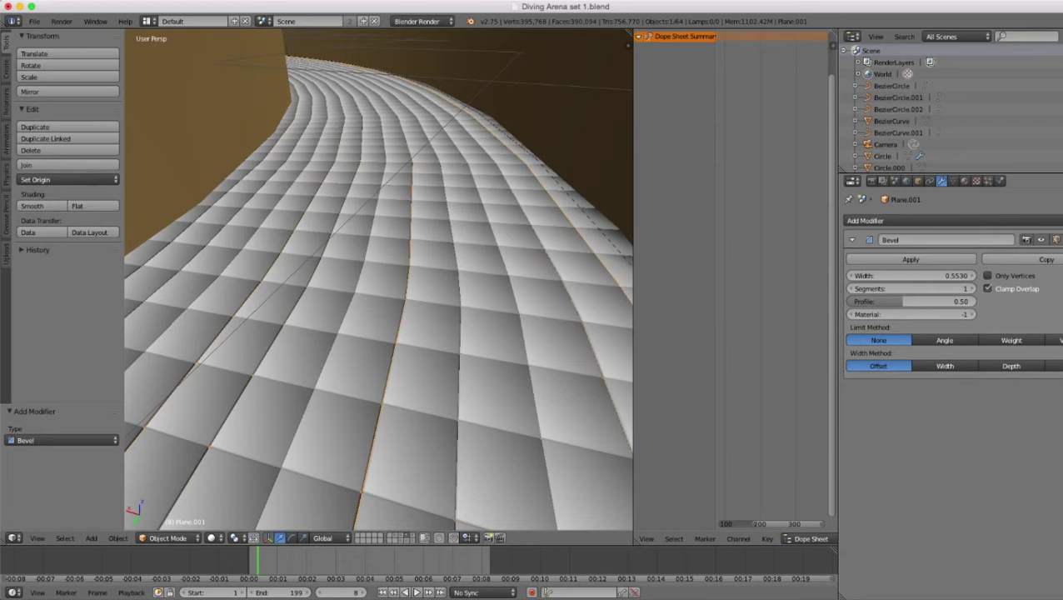
- Raise the floor bevel to 3 segments, checking the slab shading along the platform from several angles
left_click(972, 289)
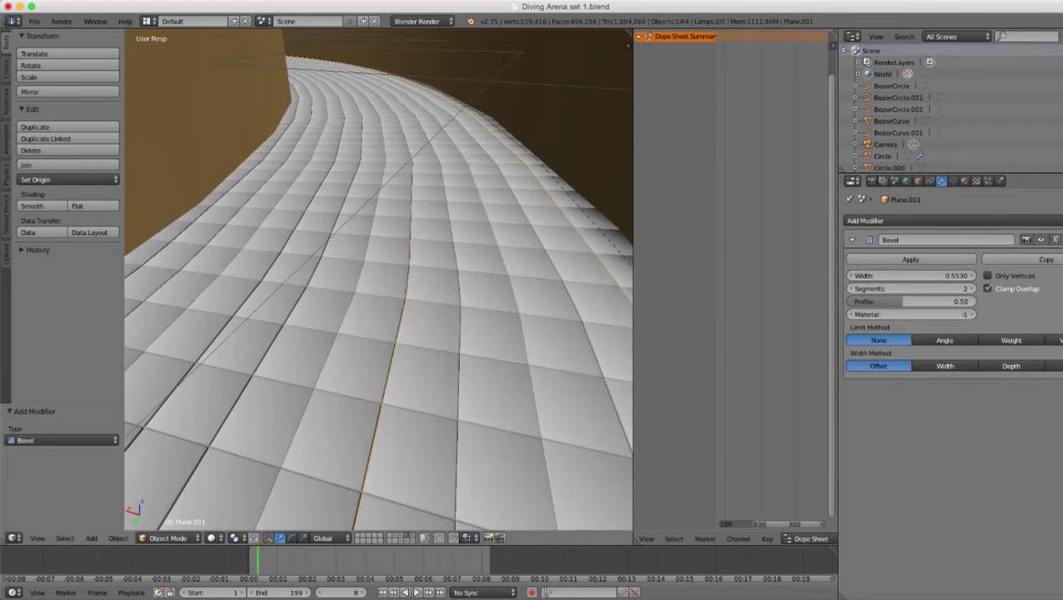
scroll(379, 280, "down", 8)
middle_click_drag(379, 280, 425, 246)
scroll(379, 280, "up", 5)
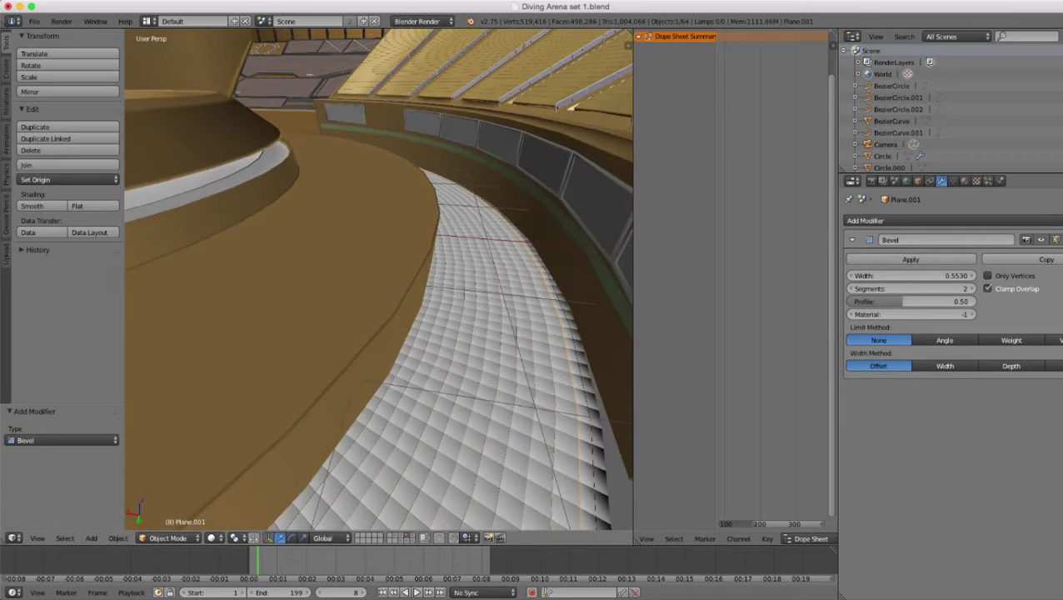
middle_click_drag(380, 280, 388, 313)
scroll(380, 280, "up", 4)
scroll(379, 280, "down", 7)
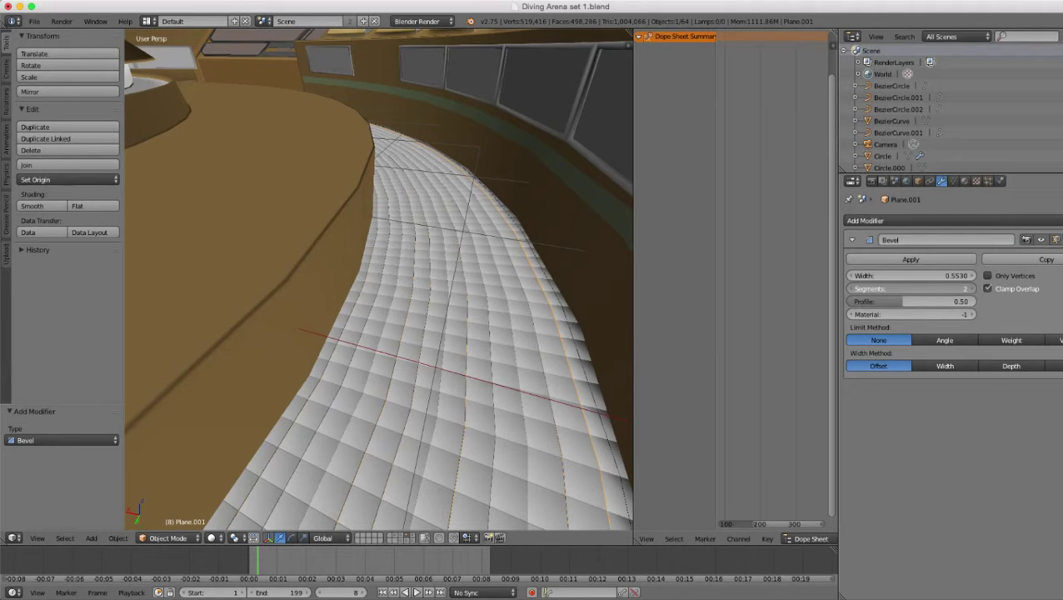
left_click(971, 288)
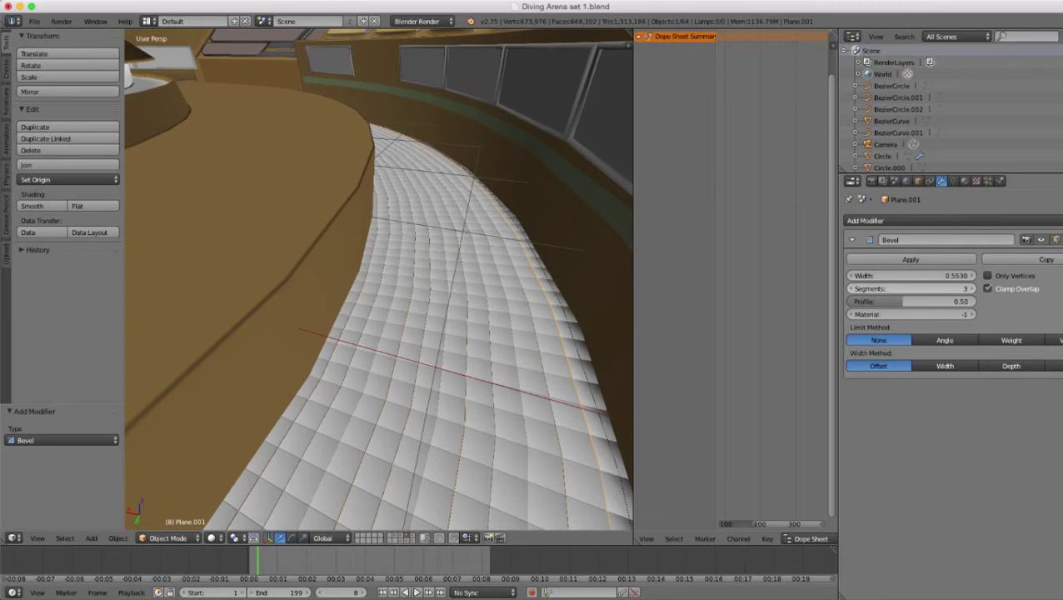
scroll(379, 279, "down", 5)
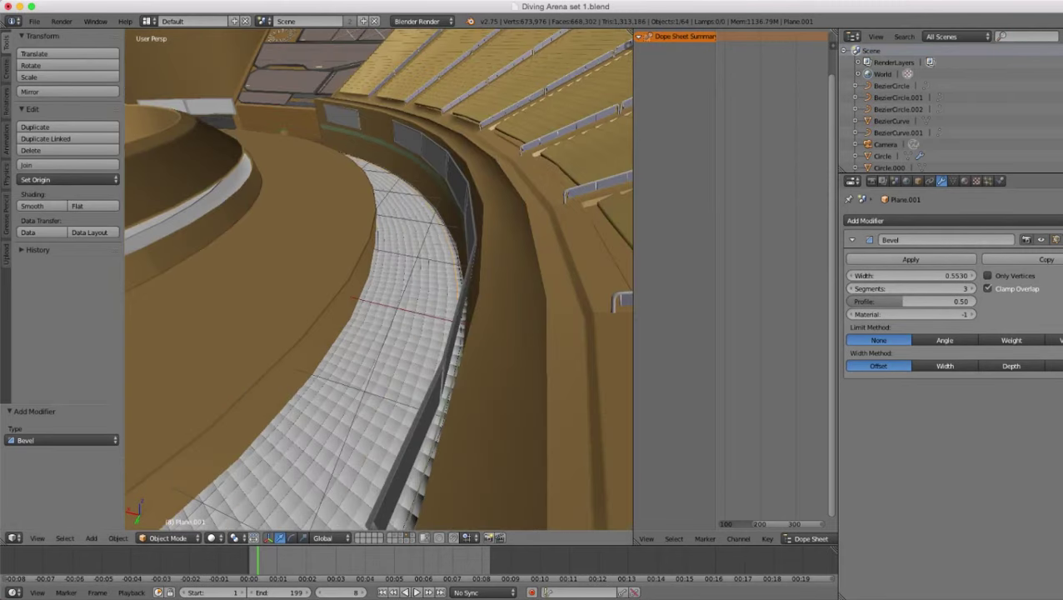
middle_click_drag(379, 279, 429, 334)
scroll(379, 279, "up", 5)
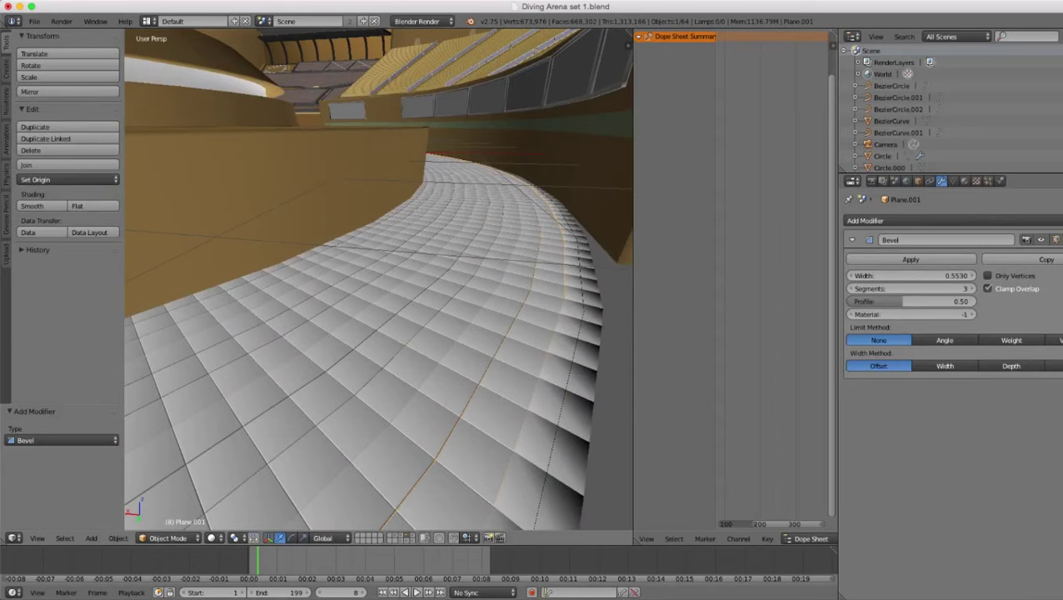
- Add a Bevel modifier with 3 segments to the outermost tile ring and turn off its viewport display
right_click(560, 400)
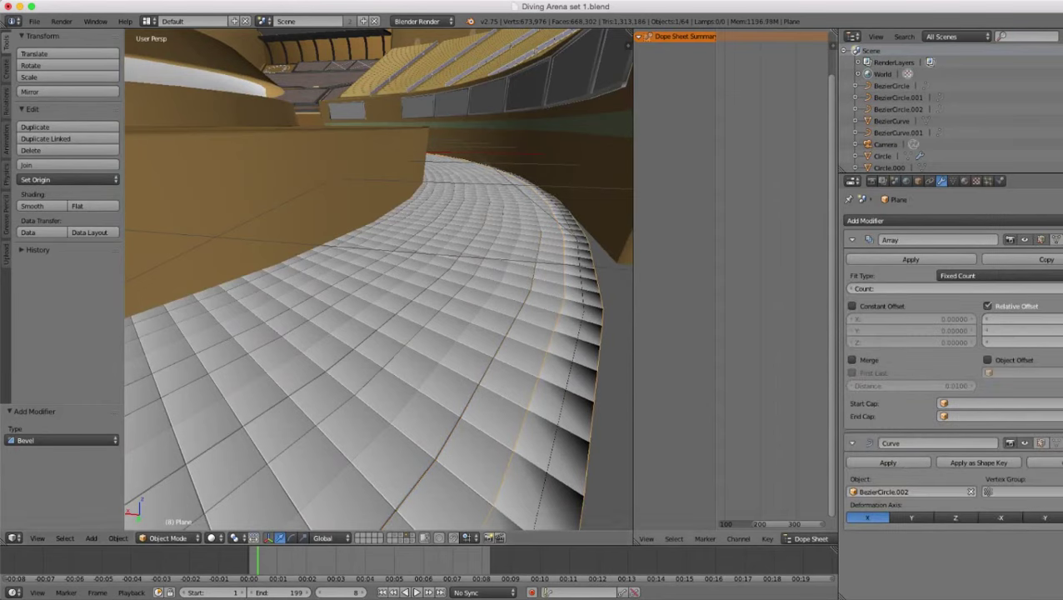
left_click(896, 220)
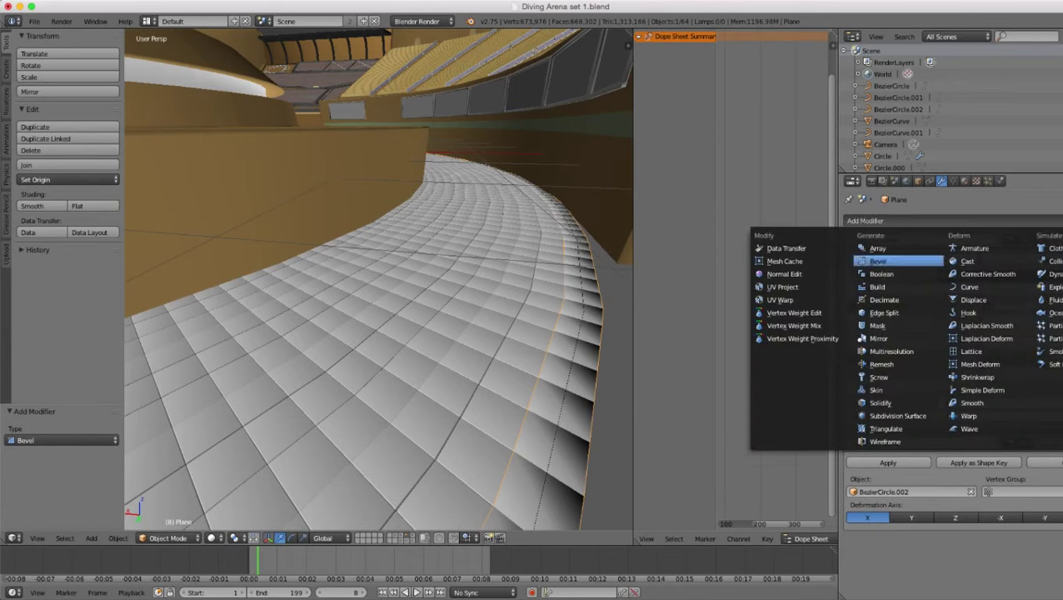
left_click(897, 262)
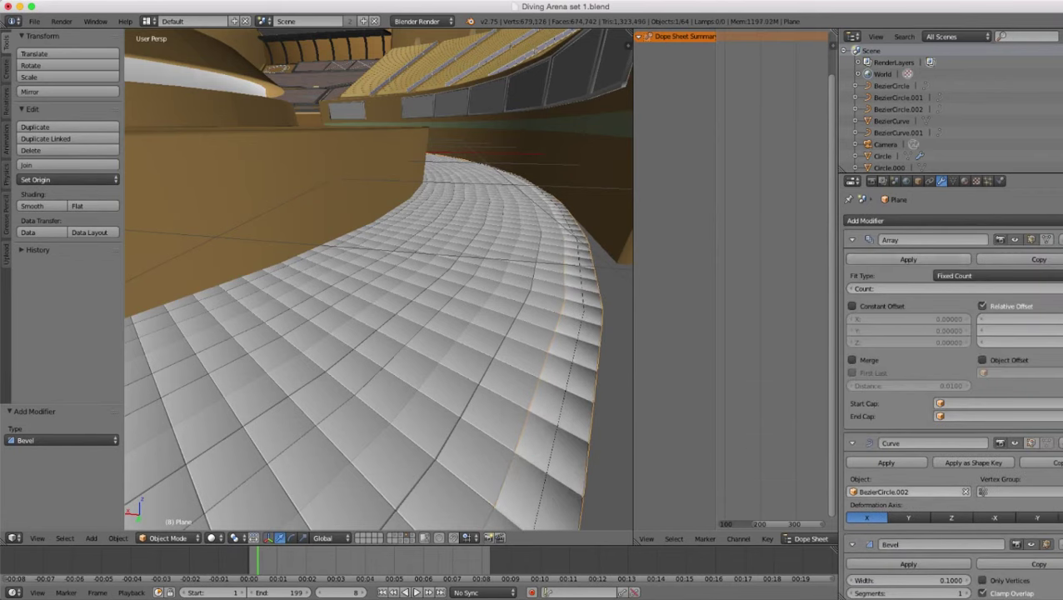
scroll(921, 557, "down", 1)
left_click(933, 570)
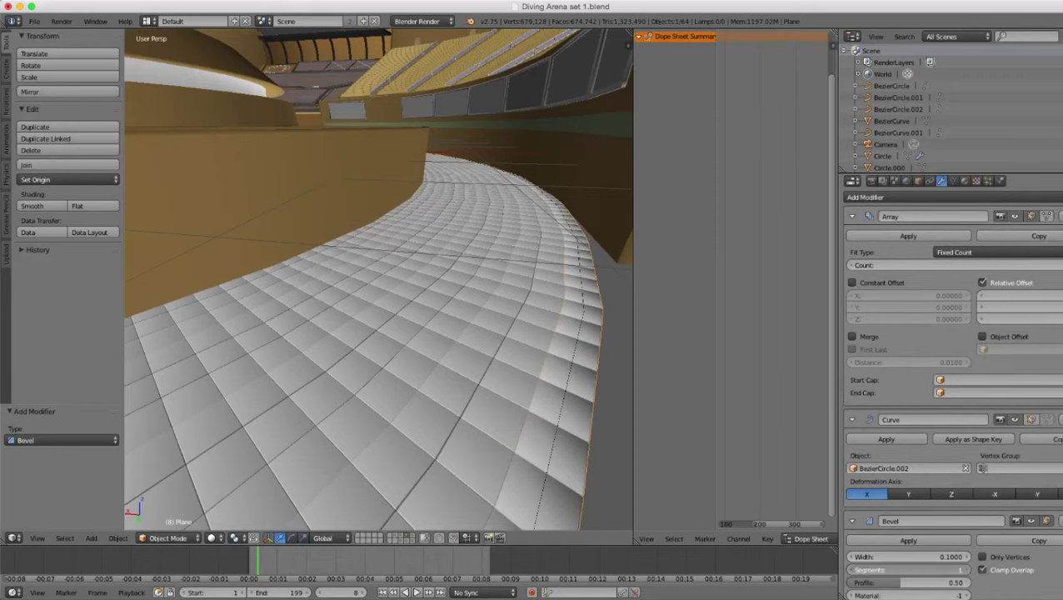
left_click(961, 570)
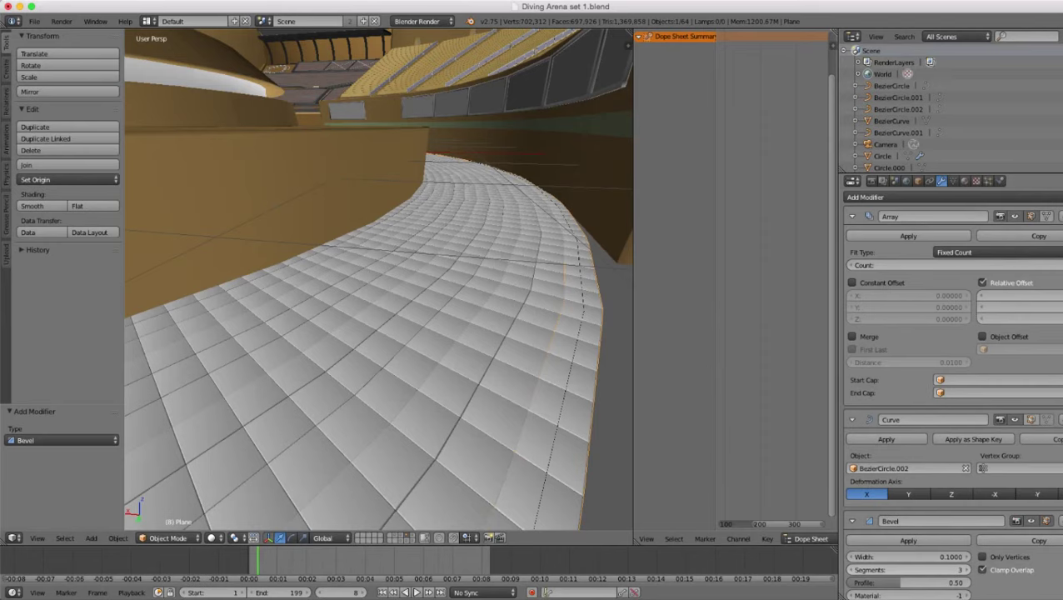
left_click(1032, 521)
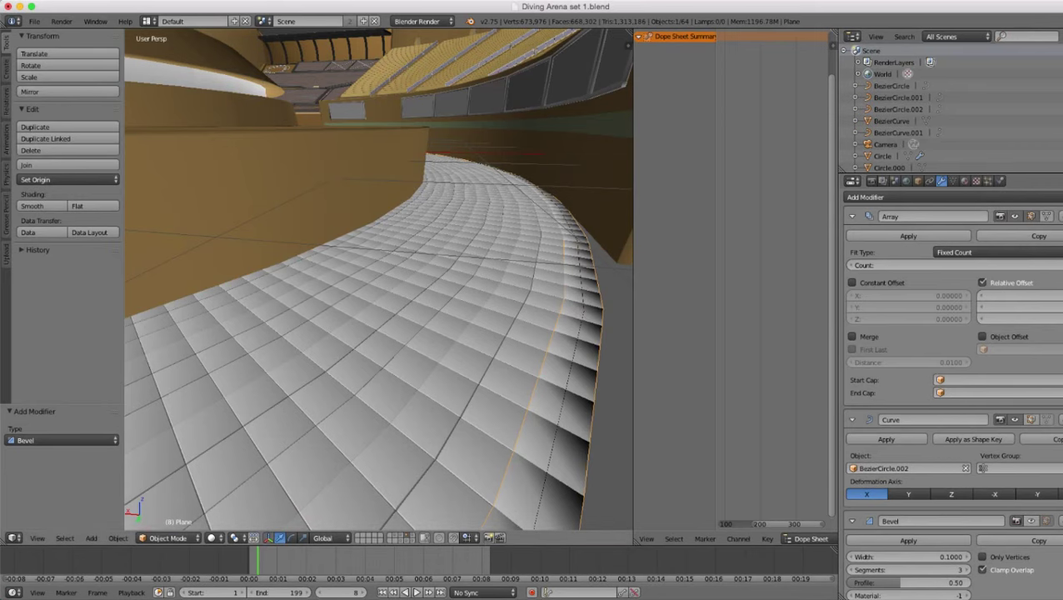
- Try subdividing the whole mesh of the wide inner tile ring with one cut, and undo the subdivision
right_click(493, 408)
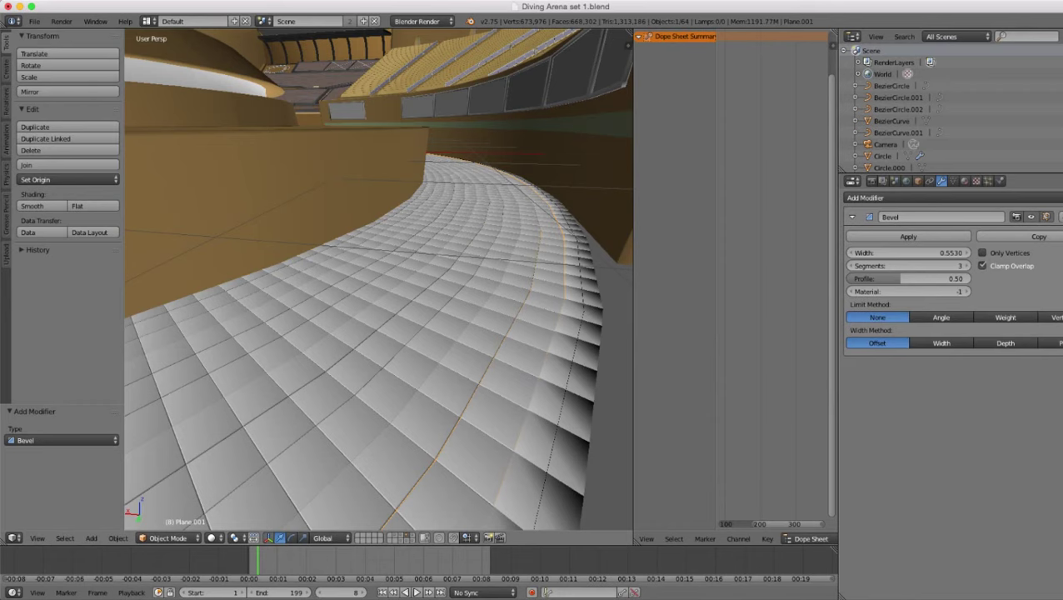
key("Tab")
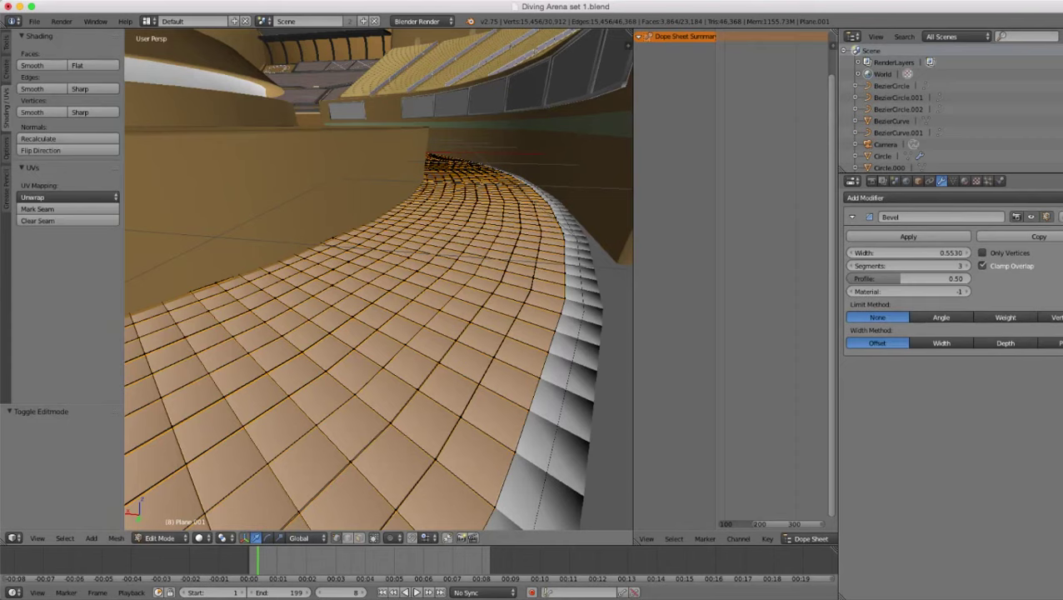
key("w")
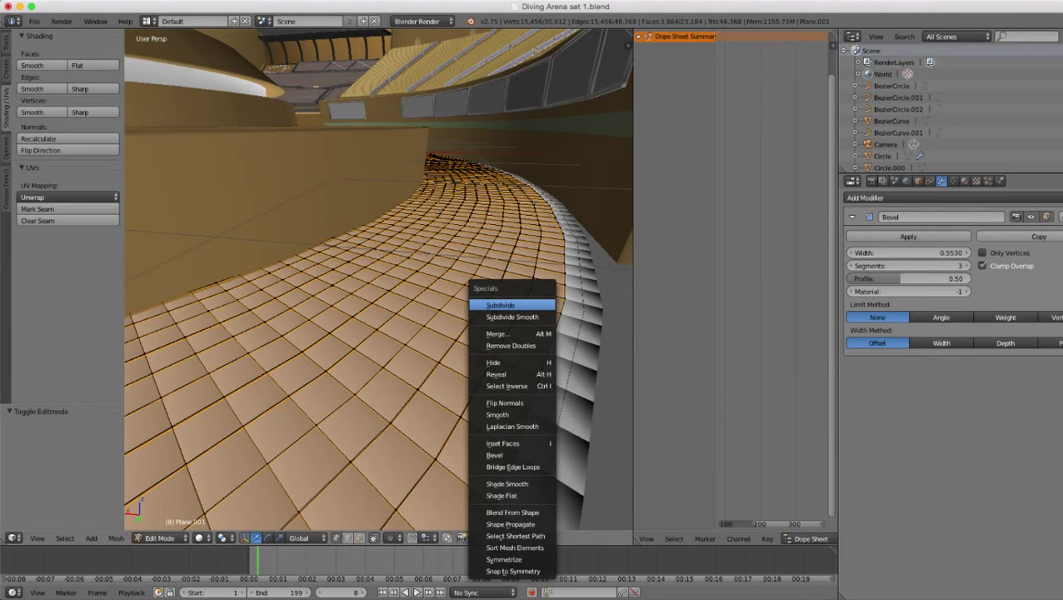
left_click(512, 305)
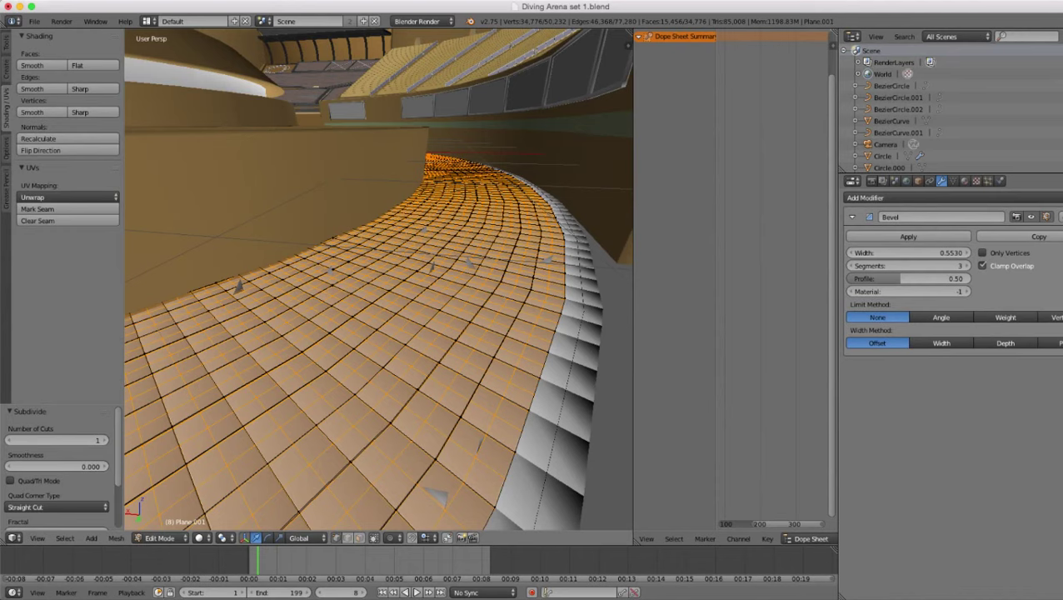
key("super+z")
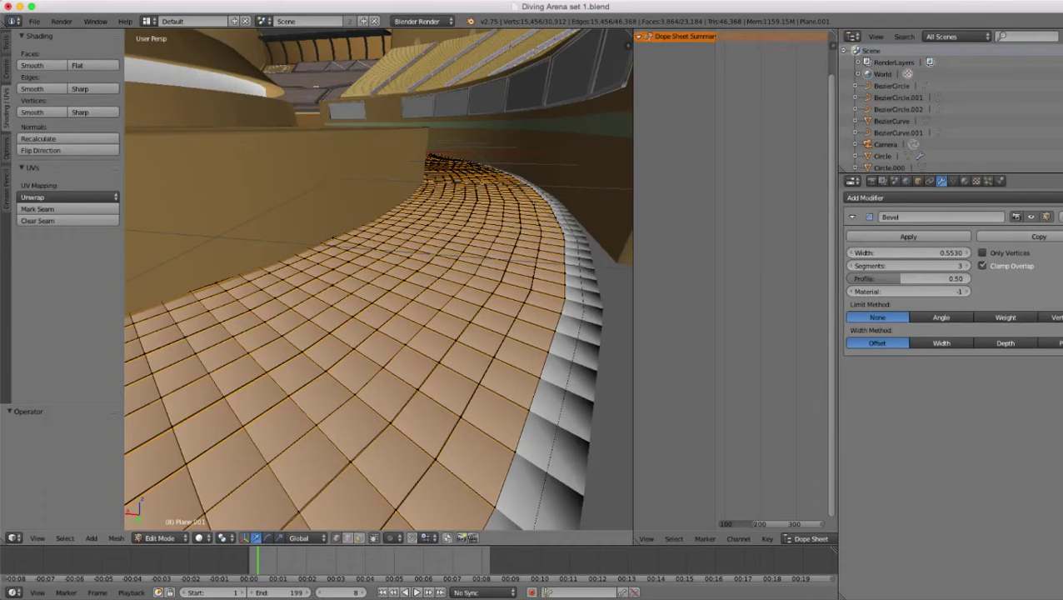
key("Tab")
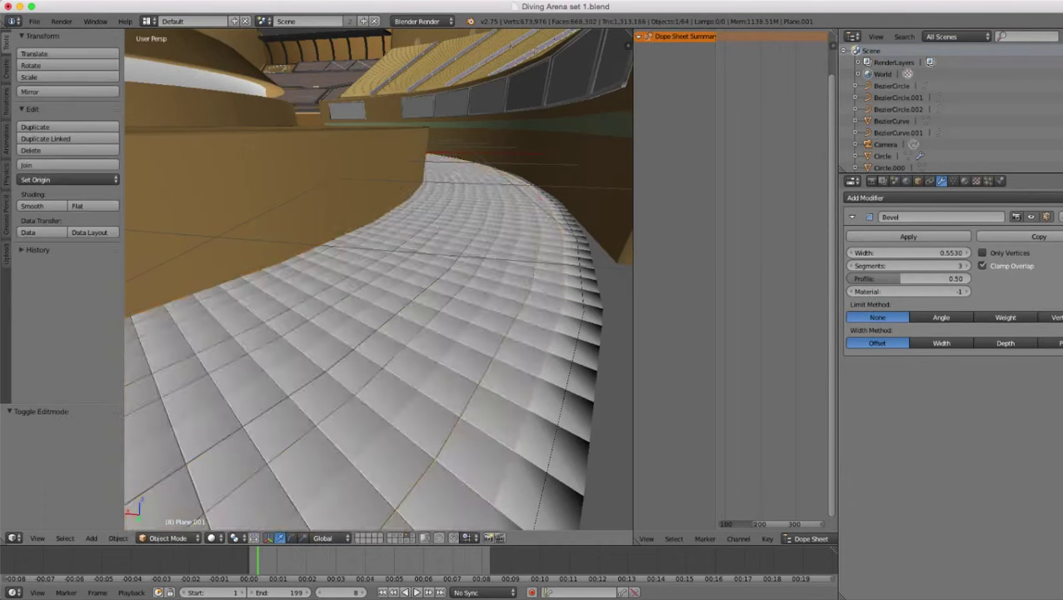
- Switch to the camera view and turn off the viewport display of the wide inner tile ring's Bevel modifier
scroll(379, 280, "down", 6)
middle_click_drag(379, 280, 417, 317)
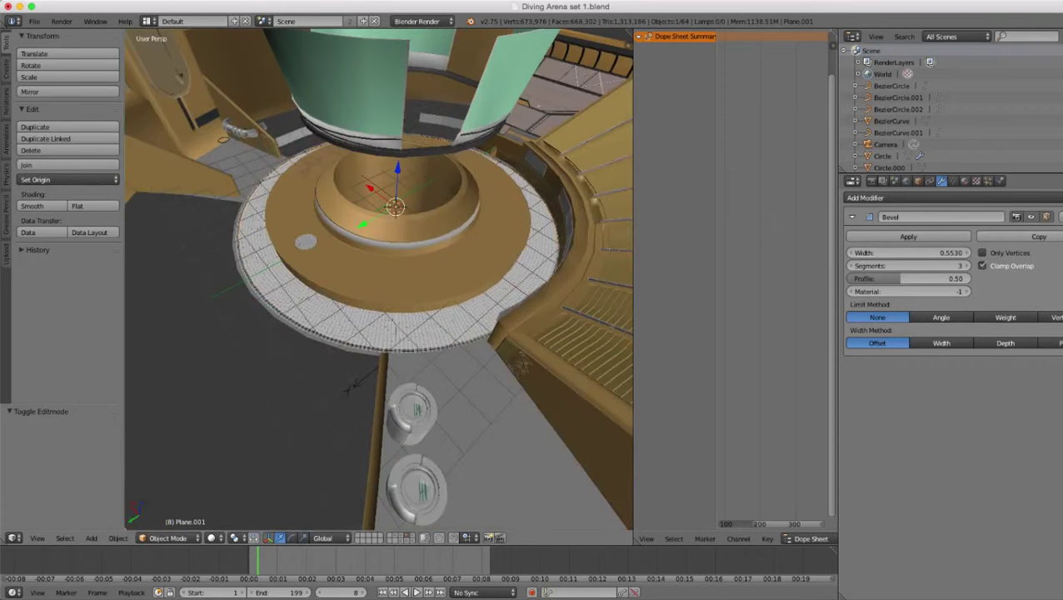
key("KP_0")
scroll(379, 280, "up", 3)
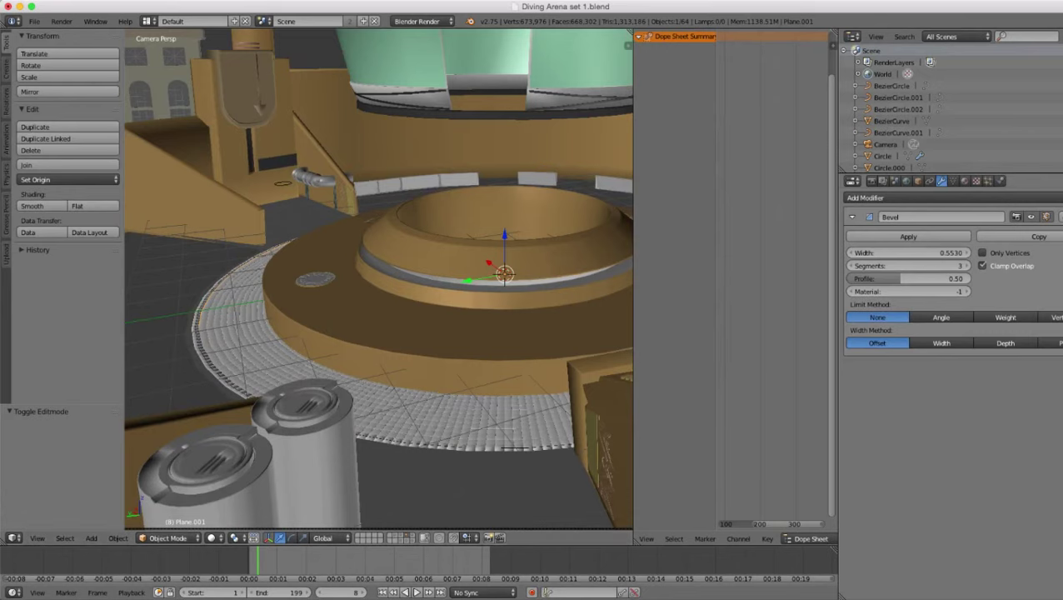
left_click(1031, 217)
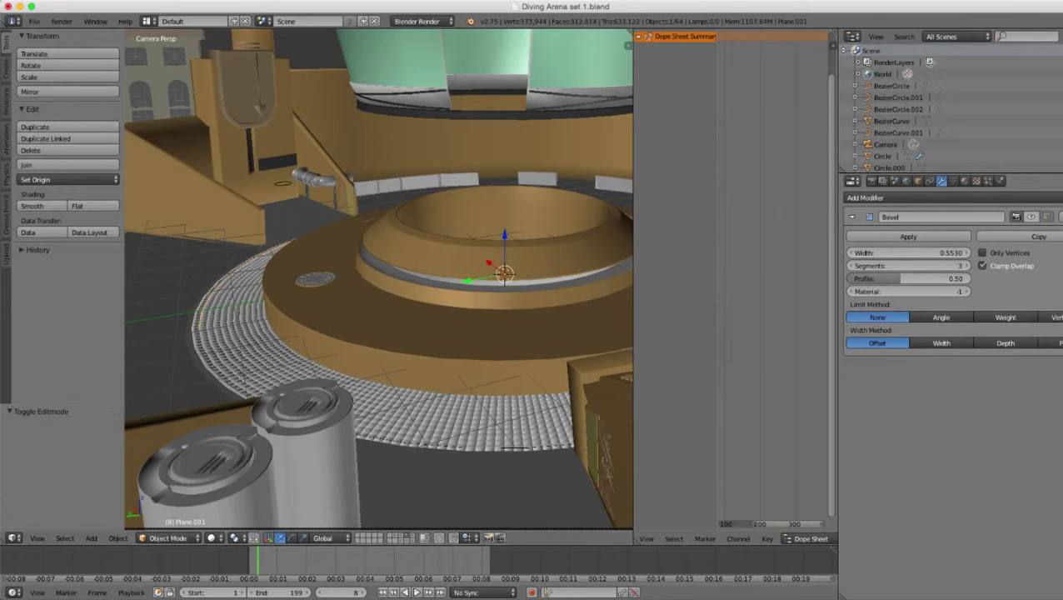
- Select the outermost tile ring and turn on the viewport display of its Bevel modifier
scroll(380, 280, "down", 1)
scroll(379, 280, "up", 1)
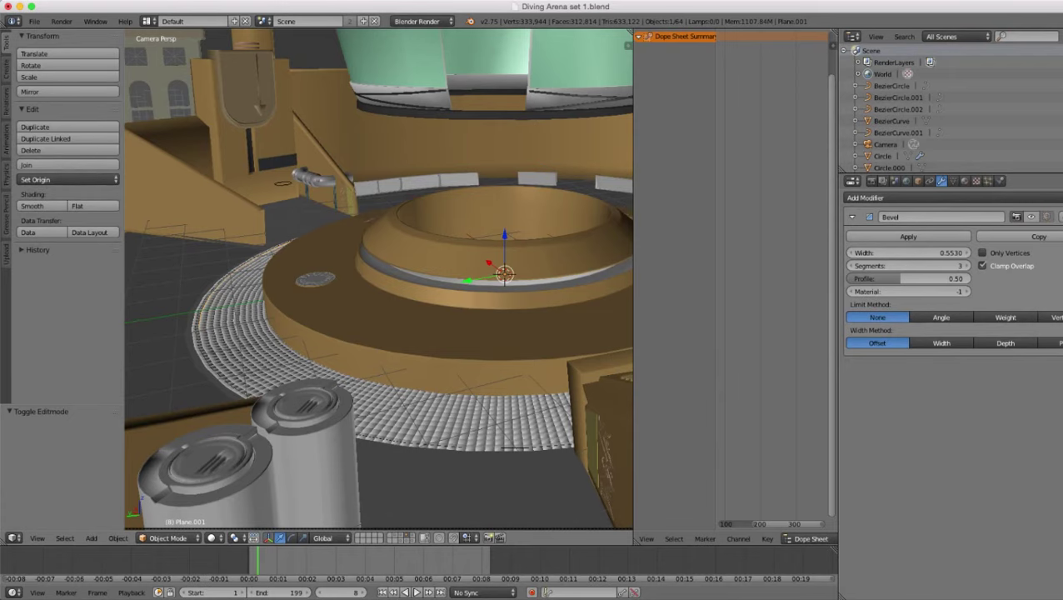
scroll(379, 280, "down", 1)
scroll(380, 280, "up", 1)
middle_click_drag(379, 280, 319, 191, "shift")
scroll(379, 280, "up", 2)
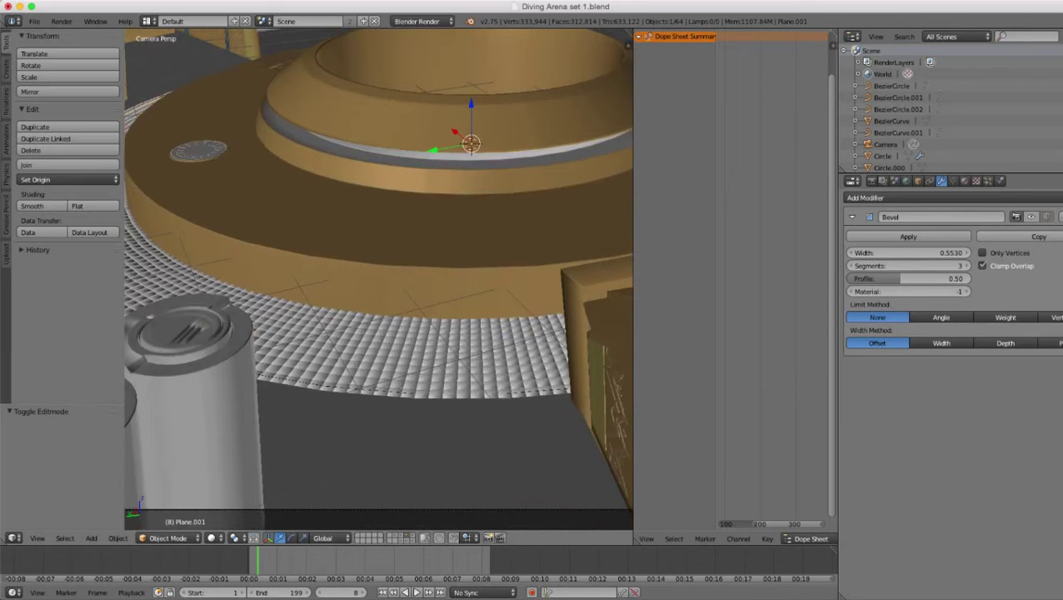
scroll(379, 280, "up", 1)
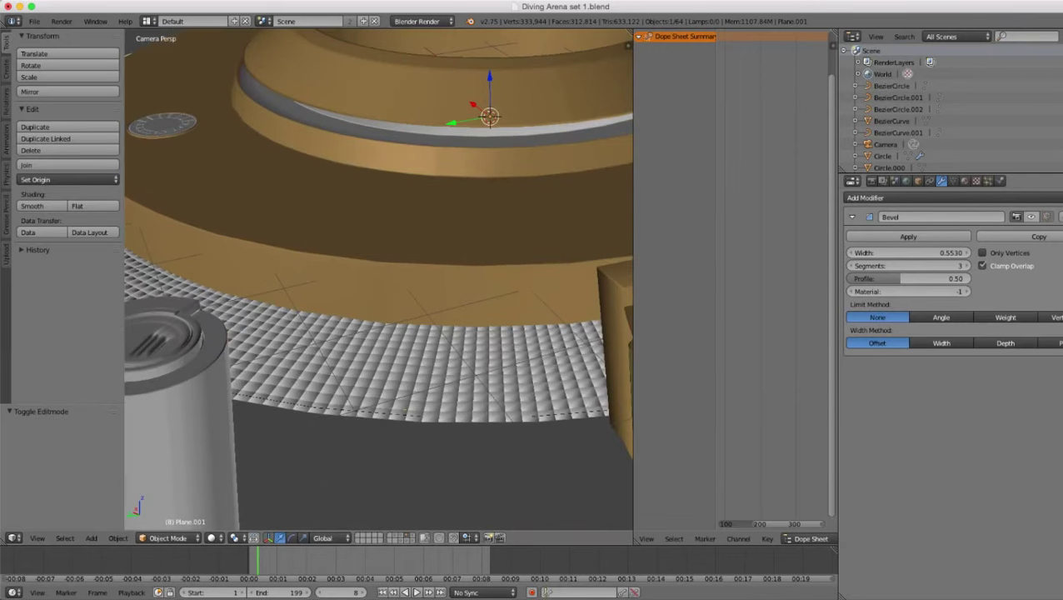
right_click(383, 294)
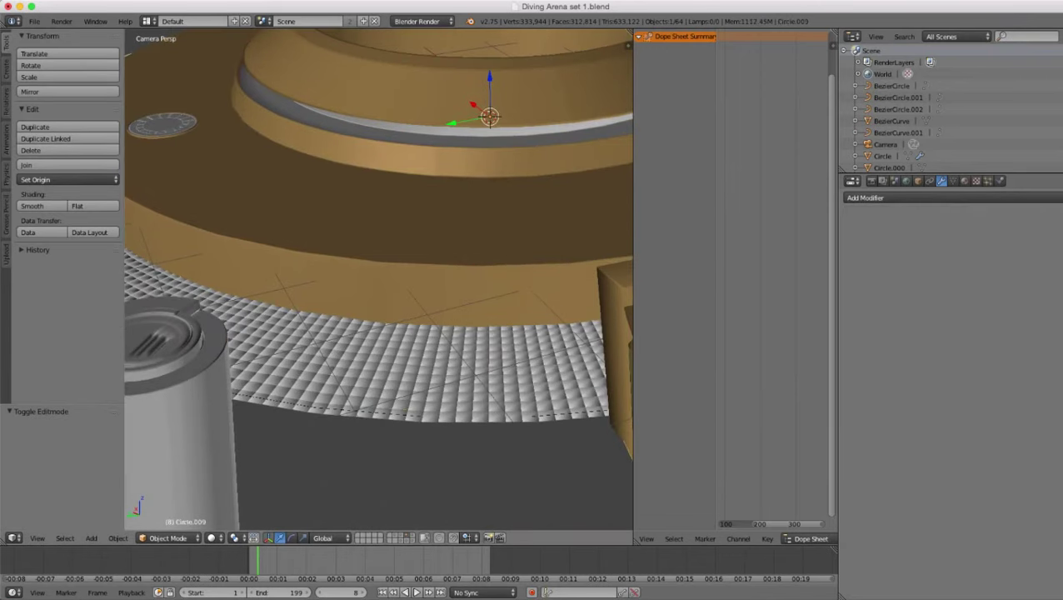
right_click(417, 371)
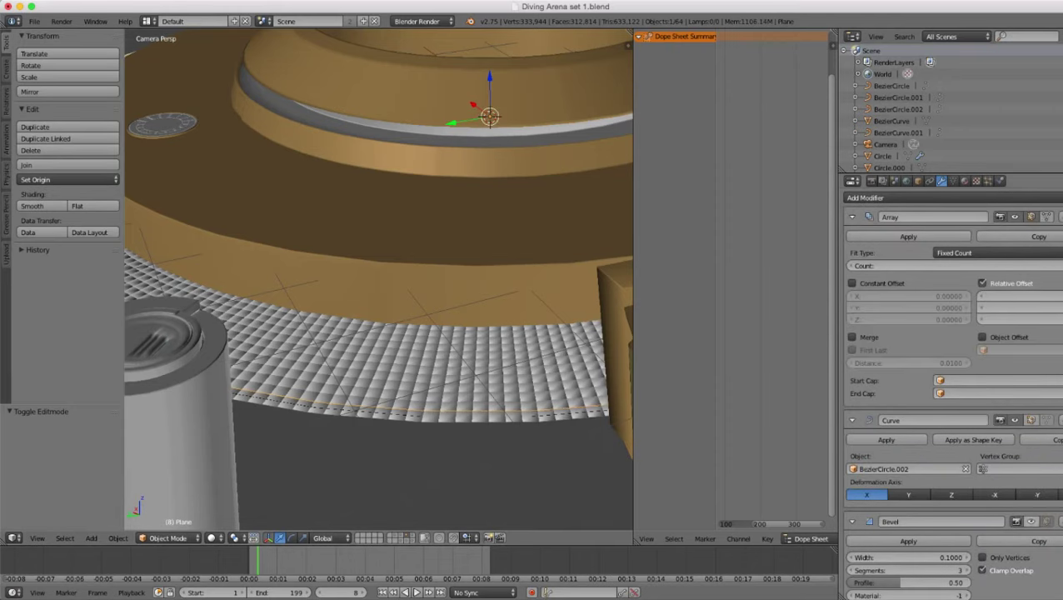
left_click(1032, 522)
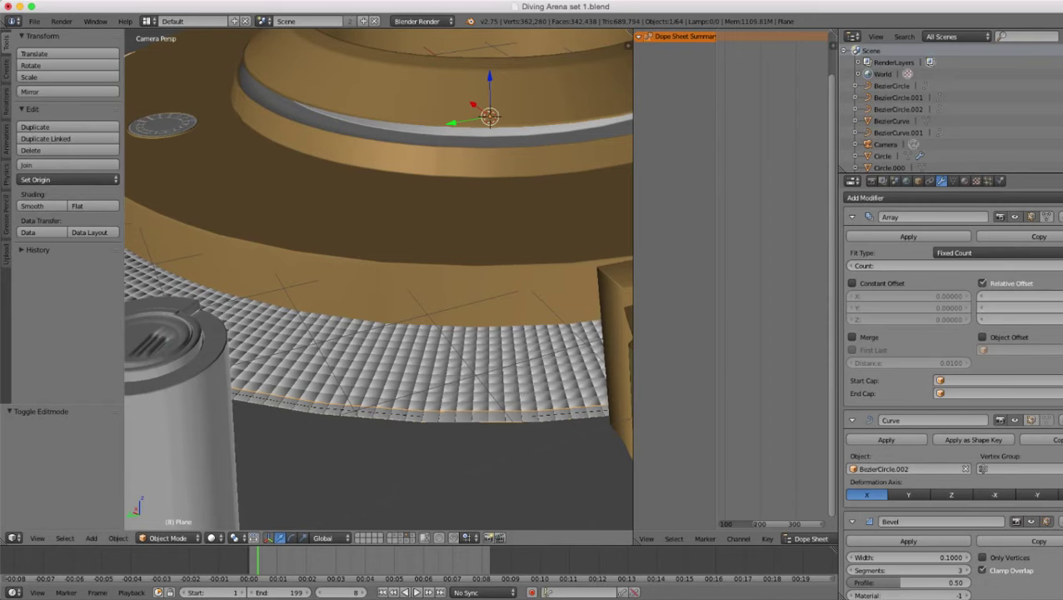
- Set the profile of the outermost tile ring's Bevel modifier to 0.63
middle_click_drag(391, 358, 379, 267, "shift")
scroll(379, 279, "up", 4)
middle_click_drag(416, 317, 367, 312, "shift")
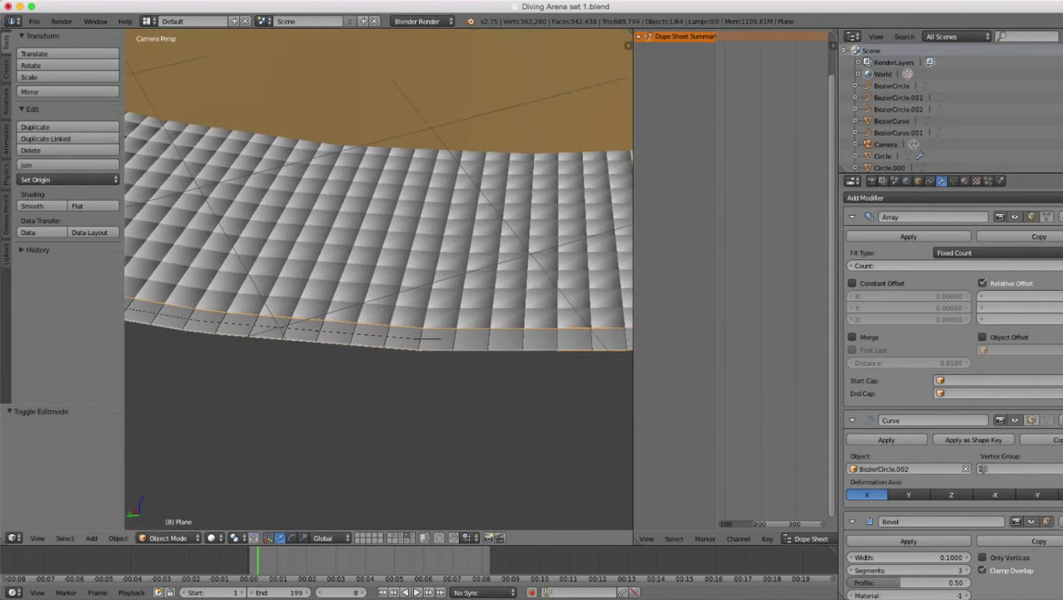
scroll(379, 279, "up", 3)
scroll(379, 279, "up", 2)
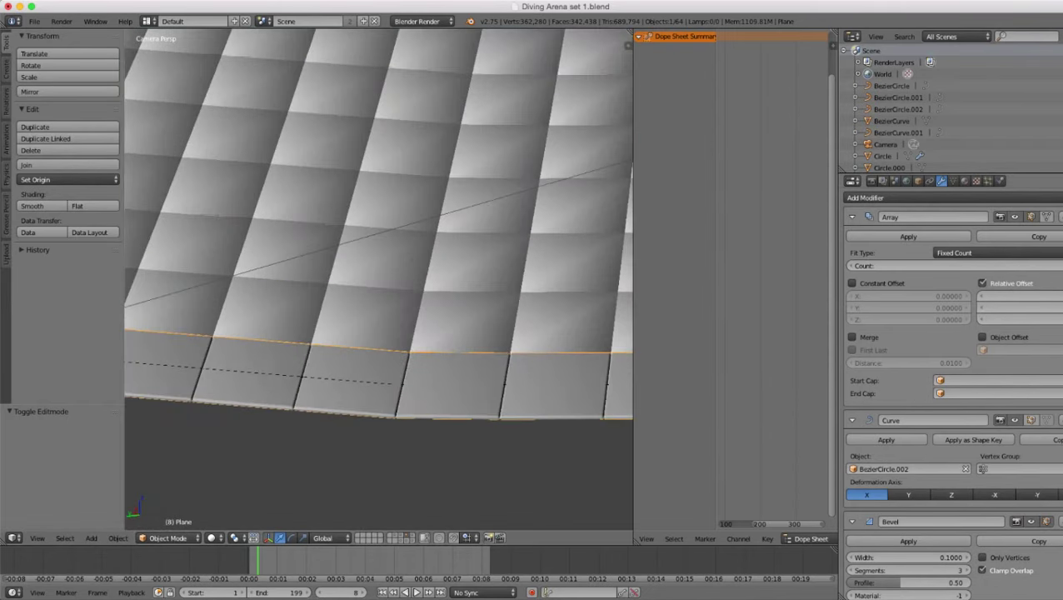
scroll(909, 583, "down", 2)
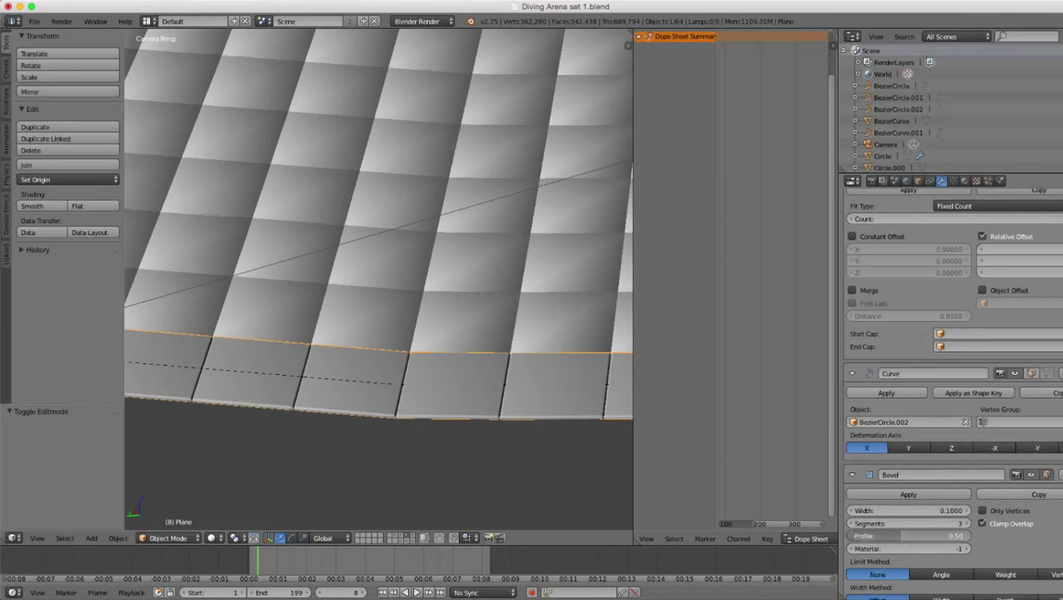
mouse_move(904, 536)
left_mouse_down()
mouse_move(939, 536)
mouse_move(872, 536)
mouse_move(920, 537)
left_mouse_up()
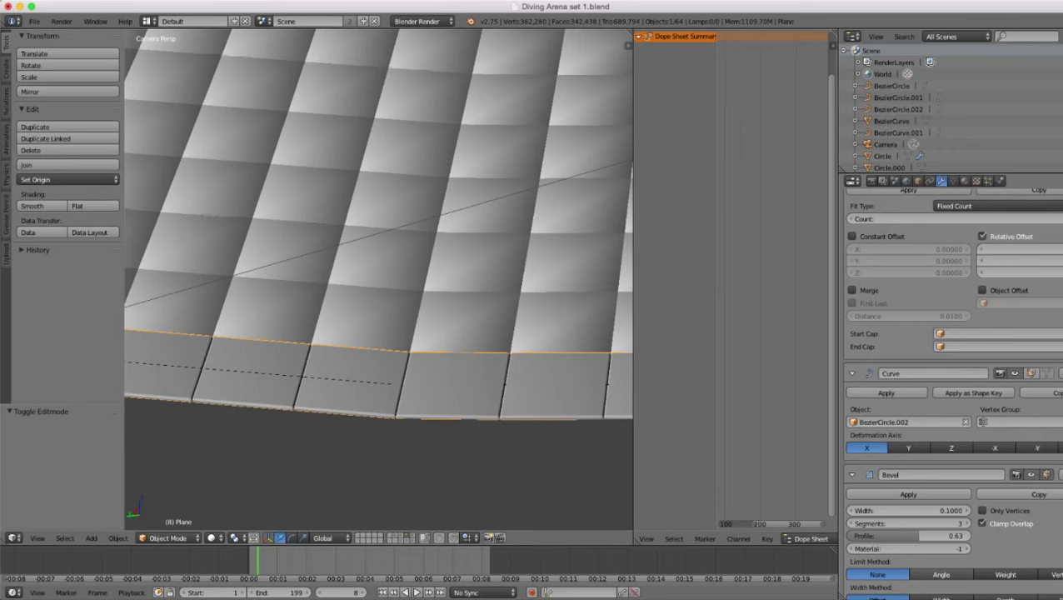
- Try the Angle limit method and disabling Clamp Overlap on the outermost tile ring's Bevel modifier
left_click(940, 574)
left_click(878, 574)
left_click(983, 523)
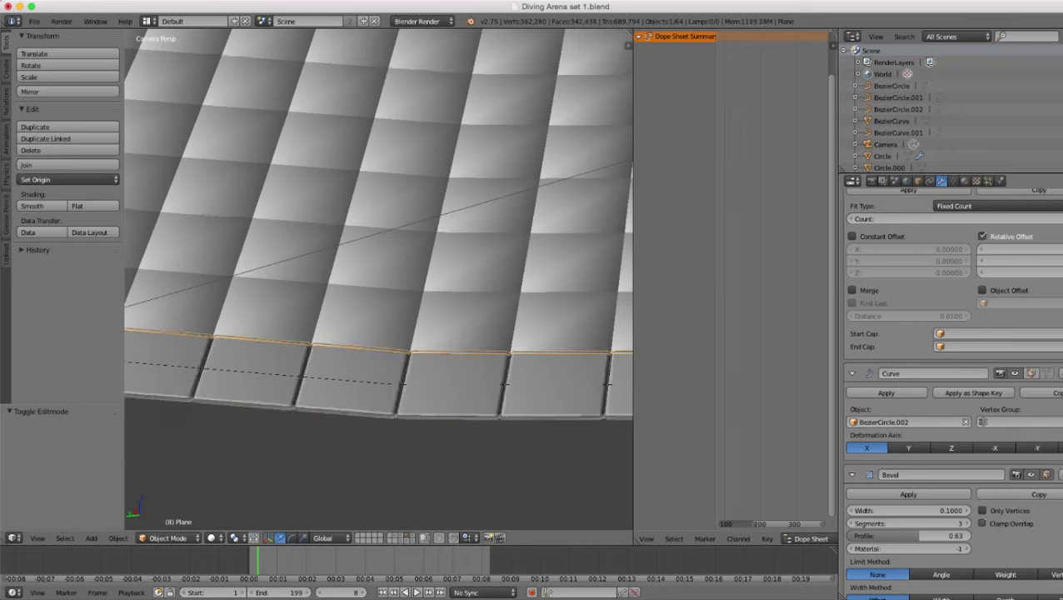
left_click(984, 524)
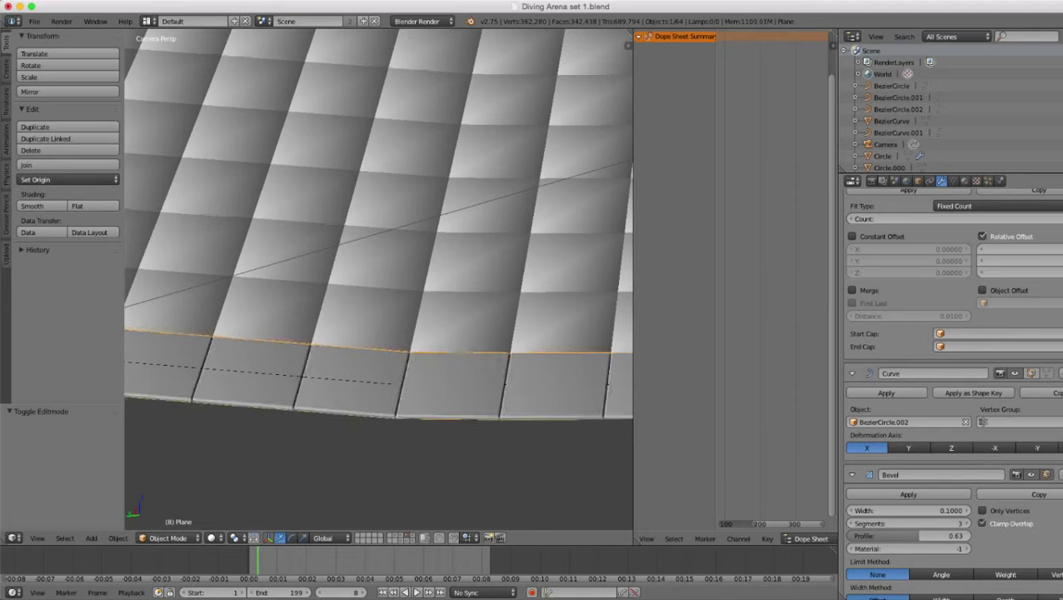
scroll(983, 517, "down", 1)
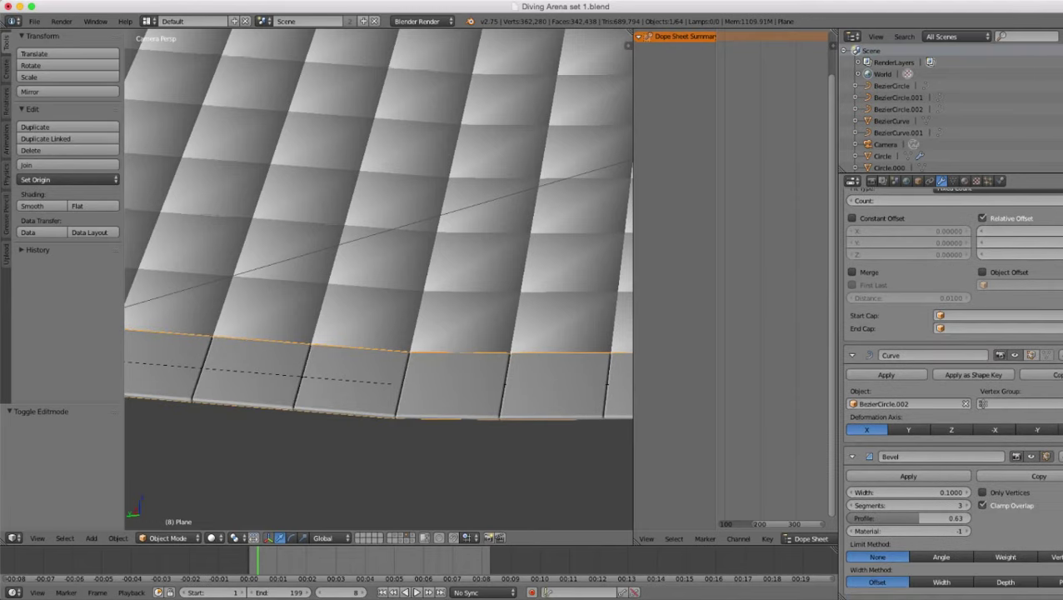
left_click(983, 505)
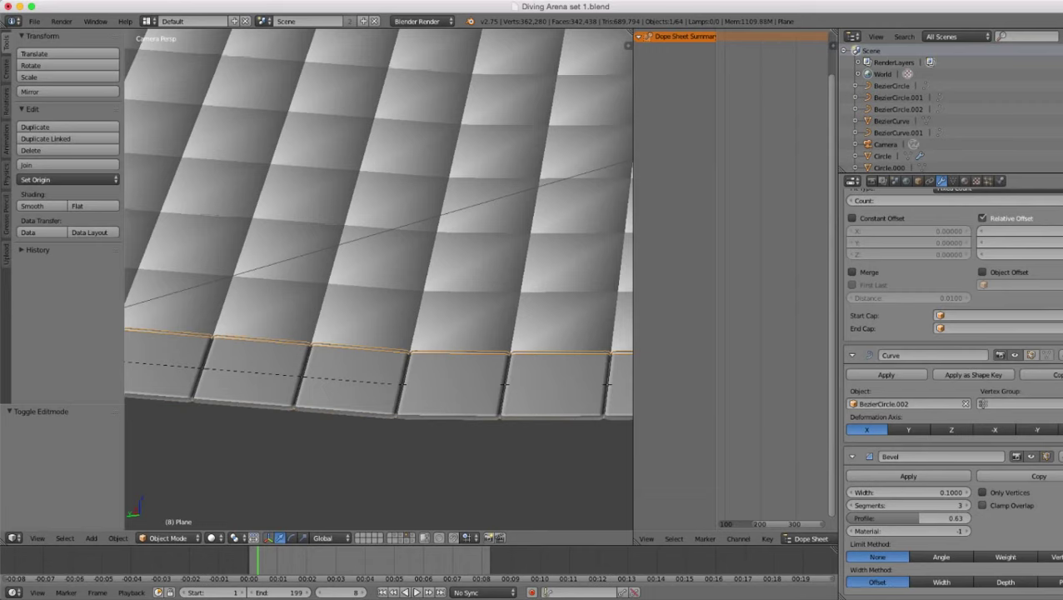
left_click(983, 505)
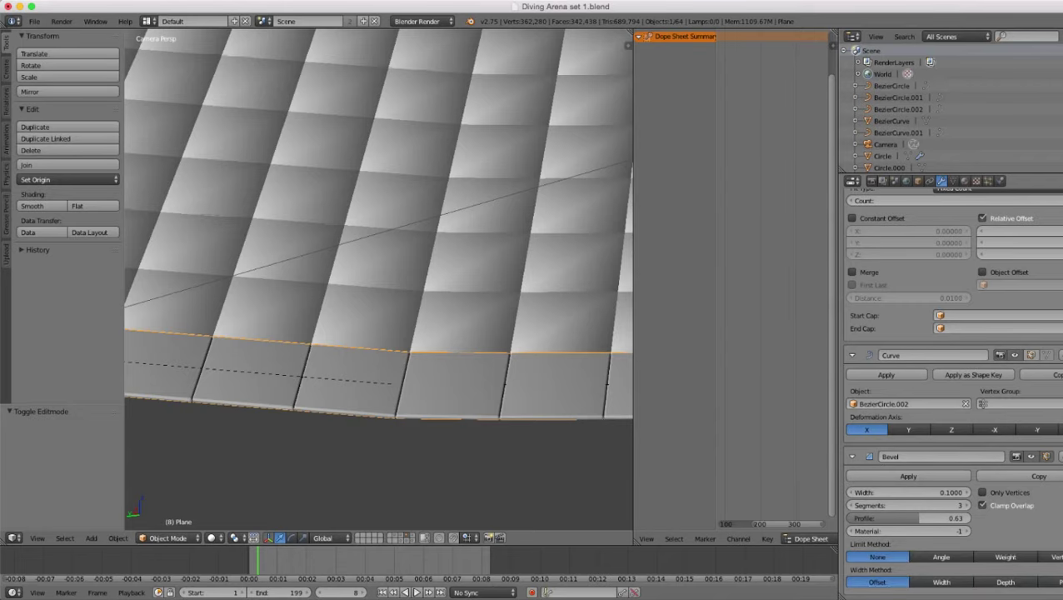
- Turn off the viewport display of the outermost tile ring's Bevel modifier and check the tiled floor from the camera
left_click(1032, 456)
scroll(380, 279, "down", 20)
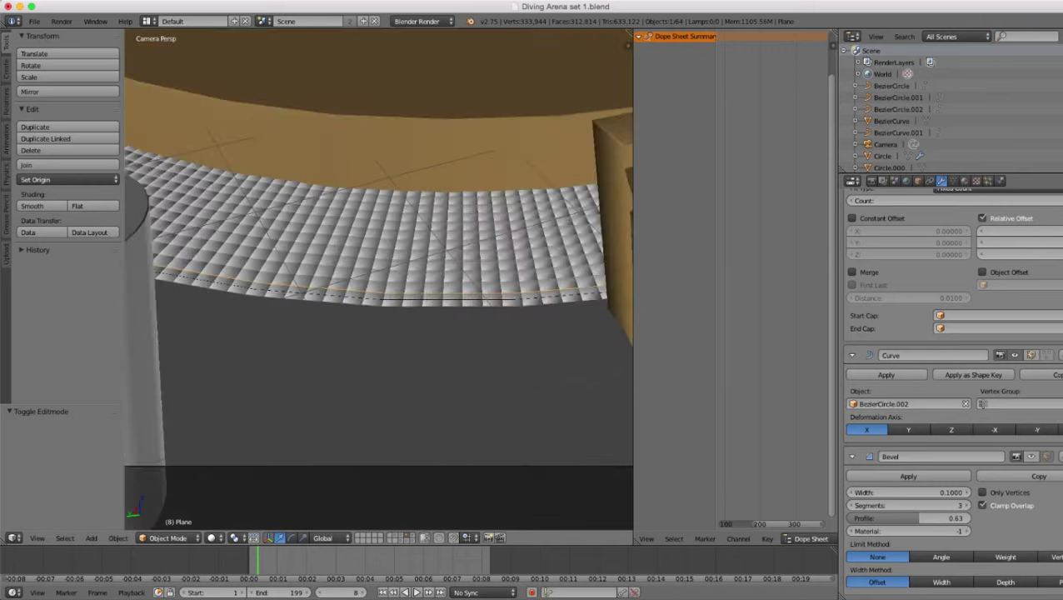
scroll(379, 279, "down", 3)
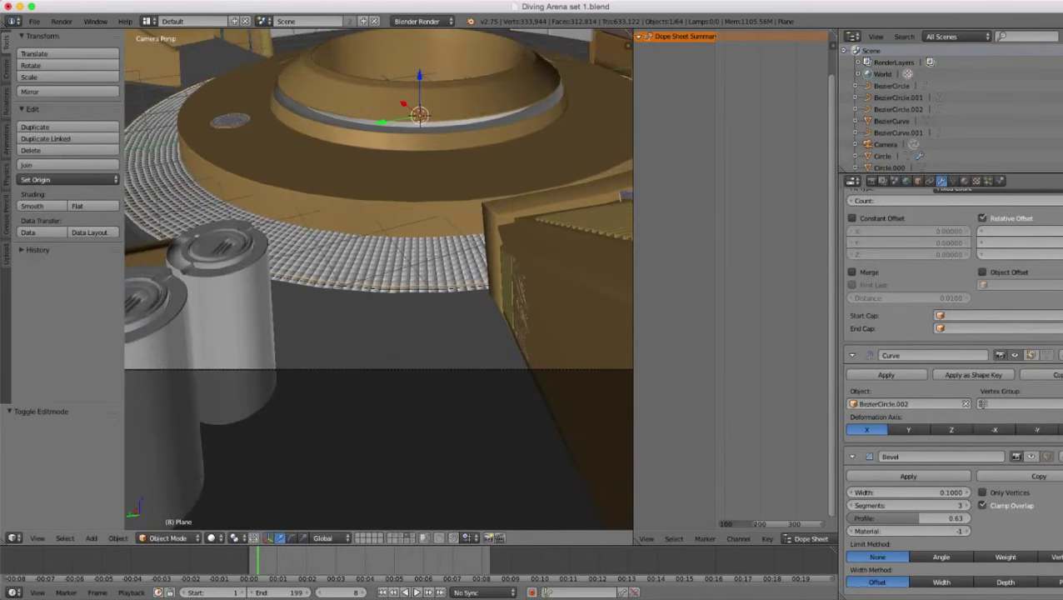
scroll(378, 279, "down", 3)
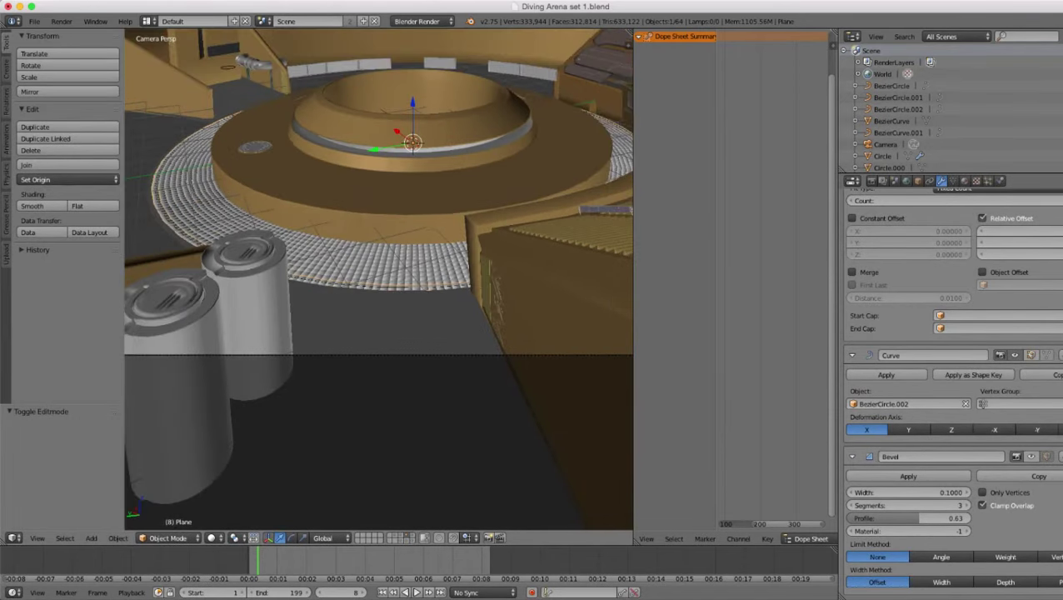
scroll(378, 279, "up", 2)
scroll(378, 279, "up", 2)
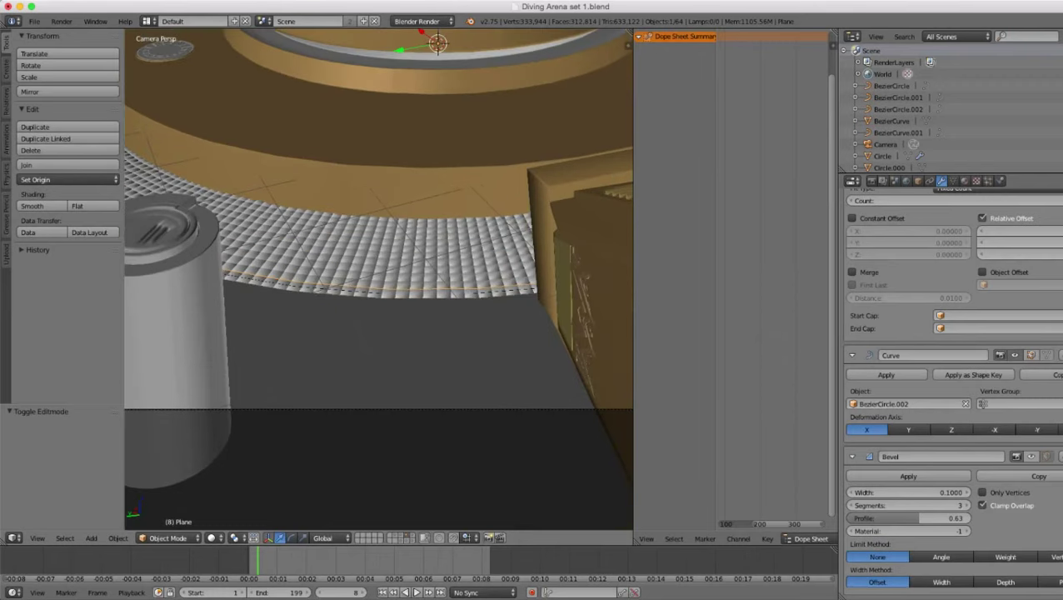
scroll(378, 279, "down", 2)
scroll(378, 280, "down", 3)
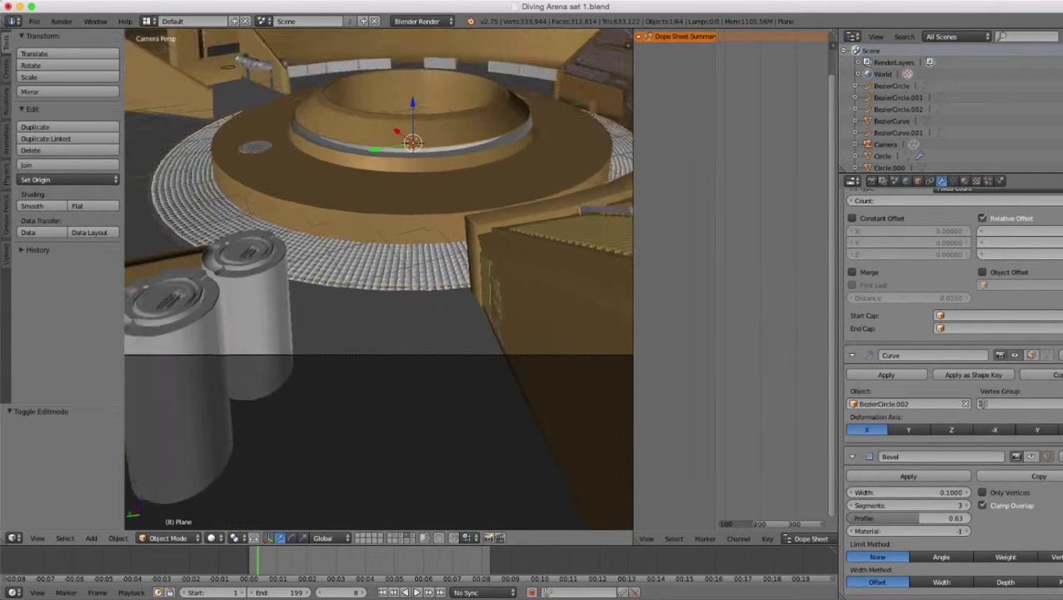
- Examine the outer tile rings up close through the camera view
scroll(379, 279, "up", 3)
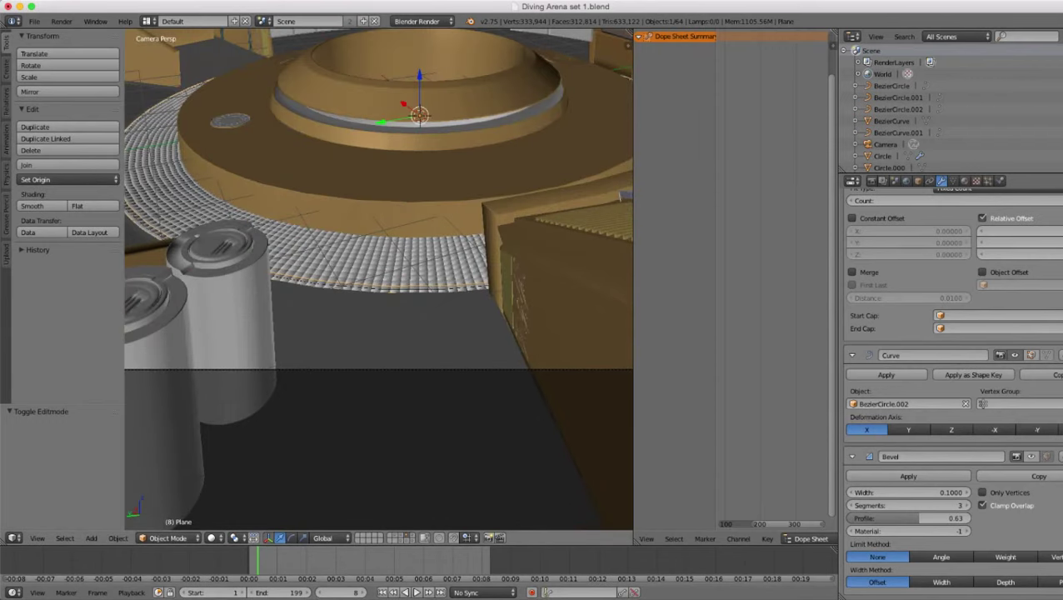
scroll(378, 279, "up", 4)
key("z")
key("z")
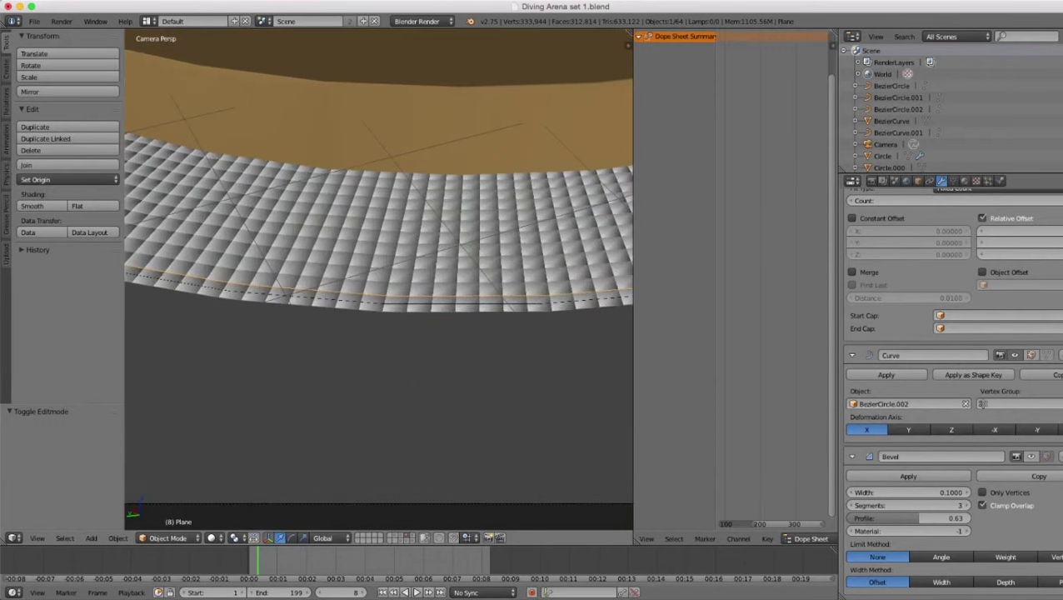
scroll(378, 280, "down", 3)
key("KP_0")
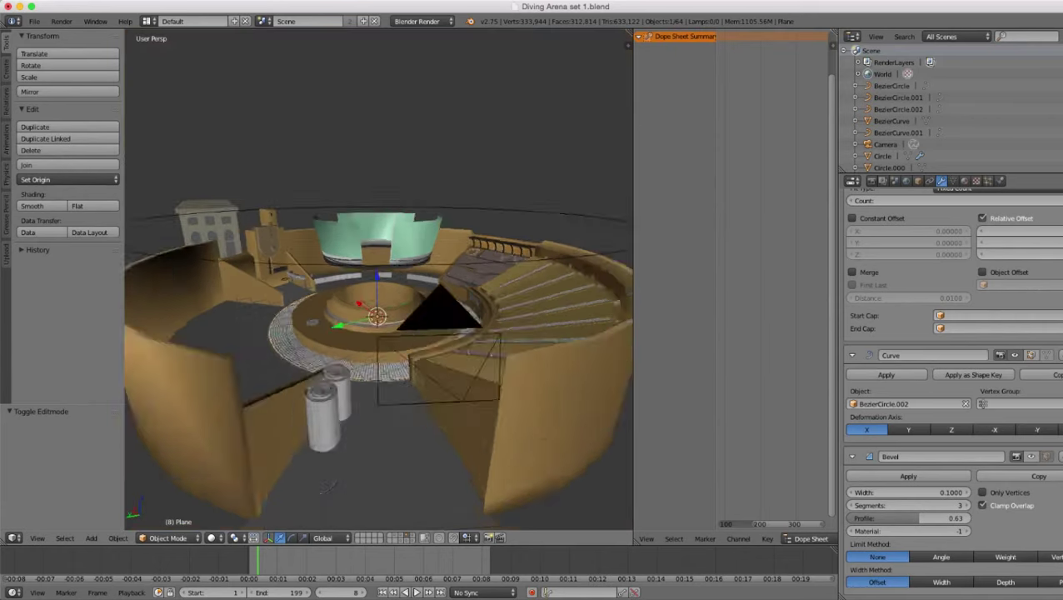
- Select the large floor object around the tile rings and give it a new material
scroll(379, 279, "down", 3)
middle_click_drag(378, 279, 421, 334)
scroll(378, 279, "up", 2)
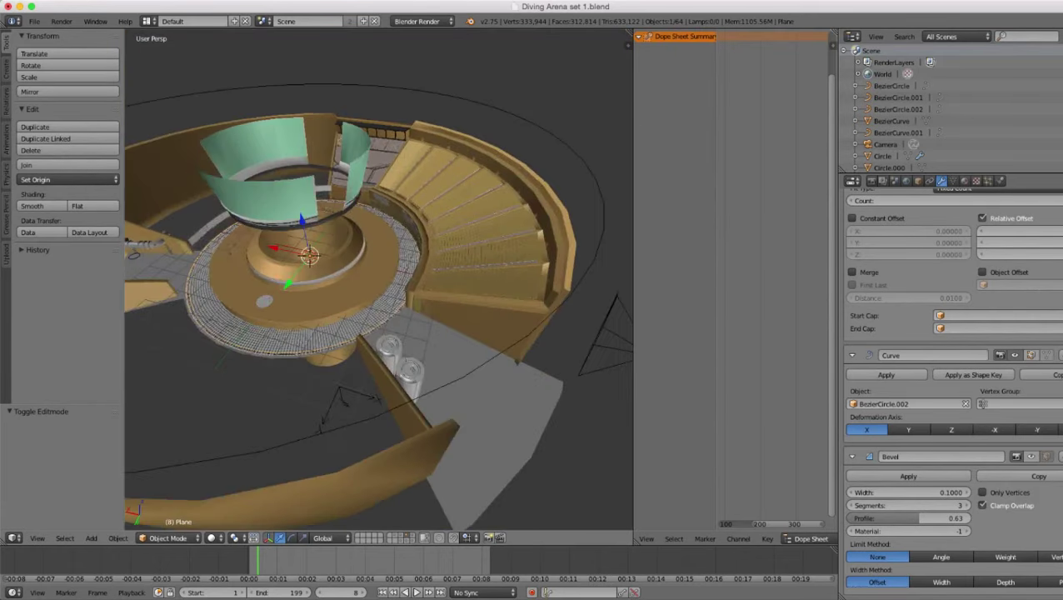
right_click(492, 408)
key("z")
key("z")
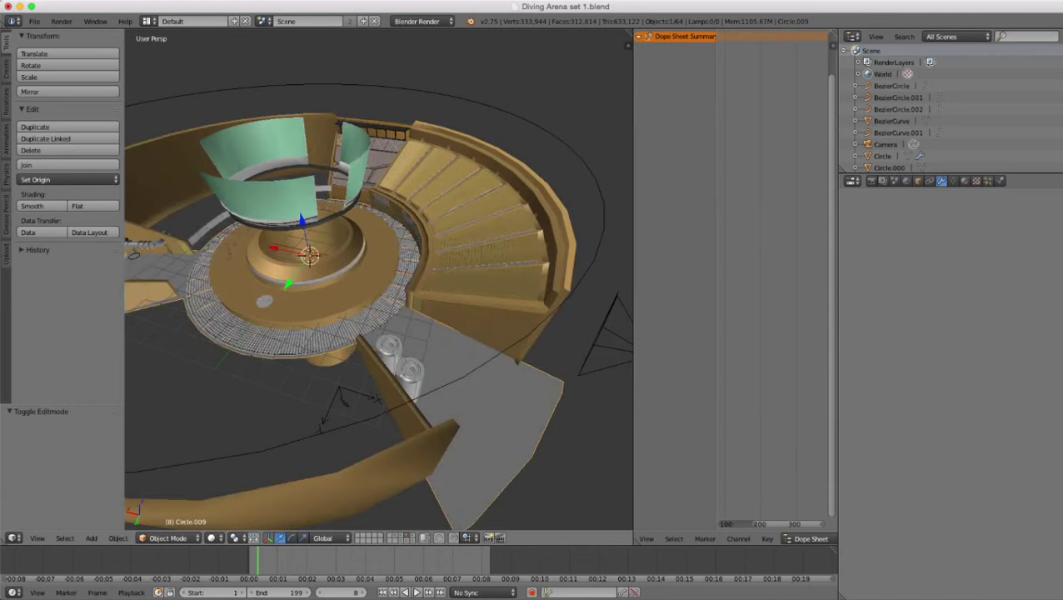
left_click(965, 181)
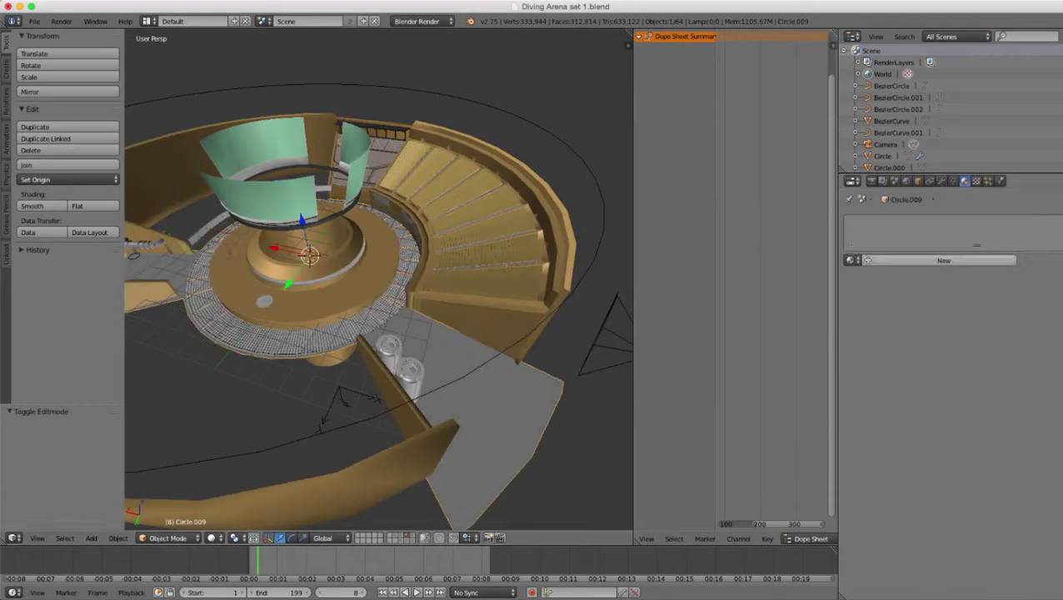
left_click(943, 261)
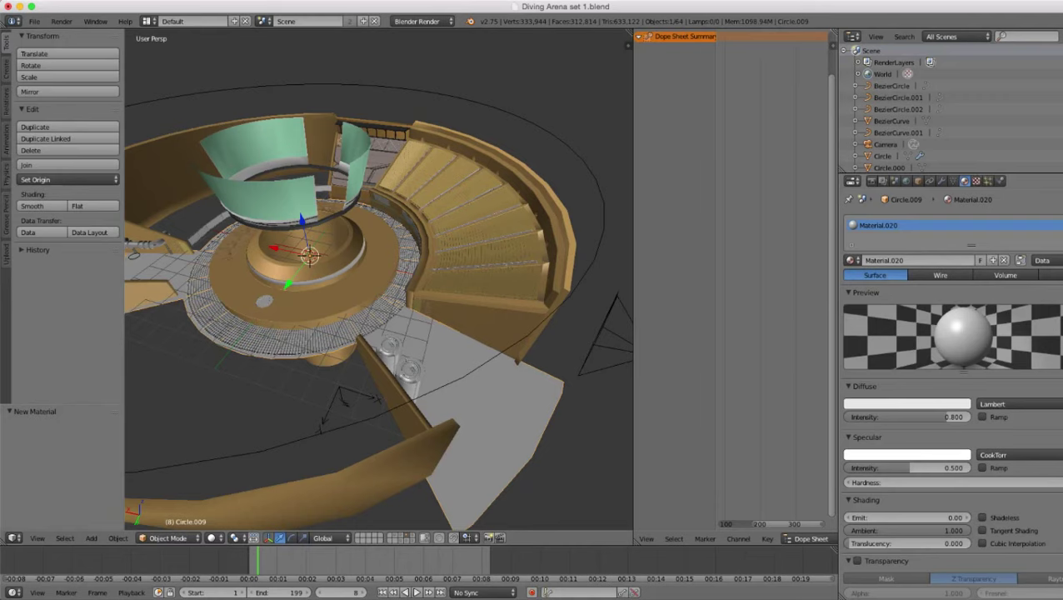
- Set the floor material's diffuse colour to a dull pinkish beige with a value of 0.720
left_click(906, 405)
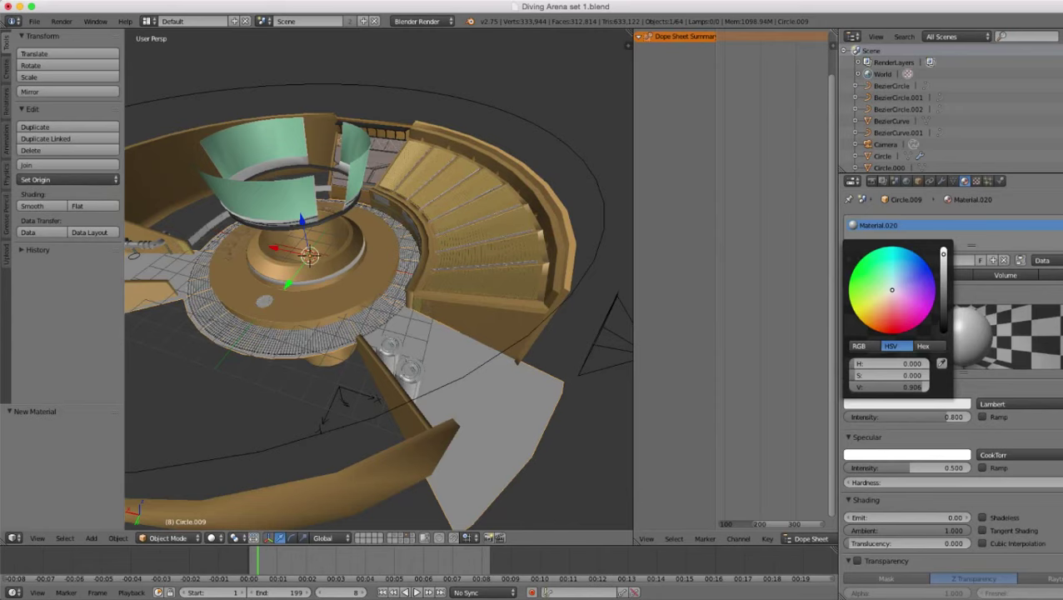
left_click_drag(892, 289, 889, 294)
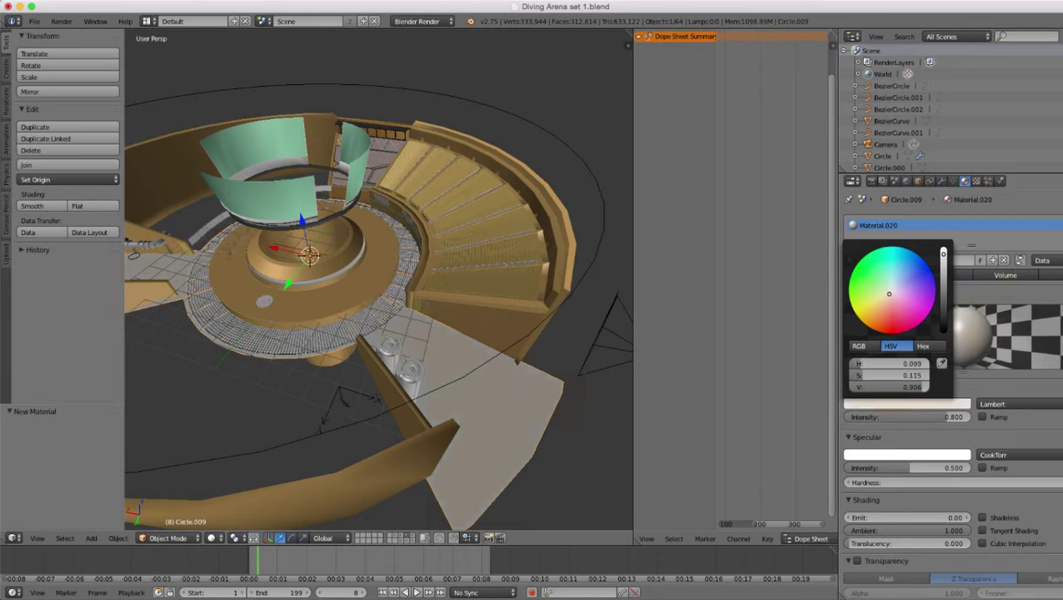
left_click_drag(943, 254, 943, 271)
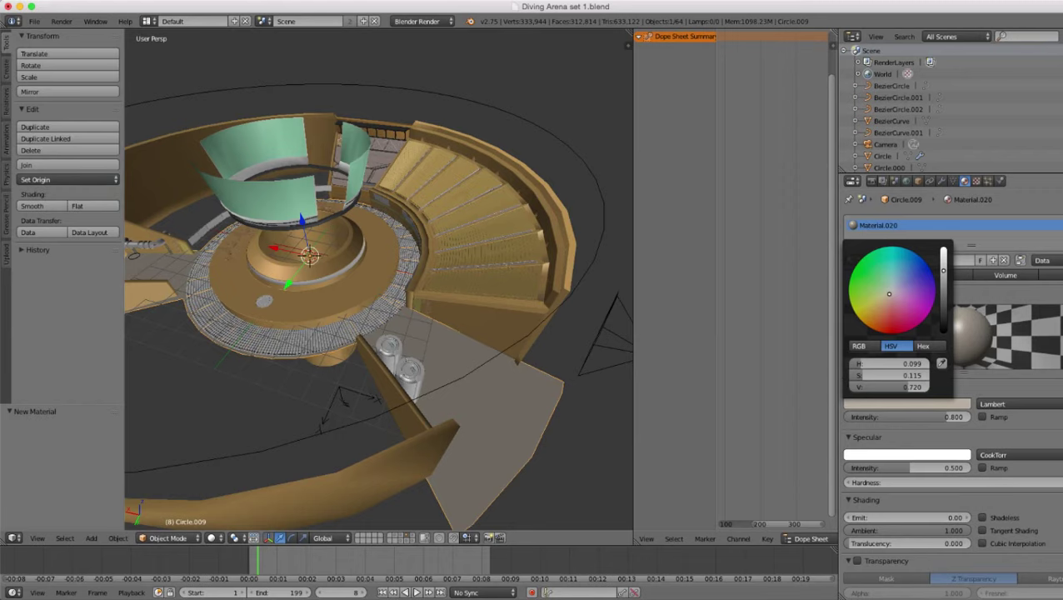
left_click_drag(889, 294, 890, 294)
scroll(467, 308, "down", 5)
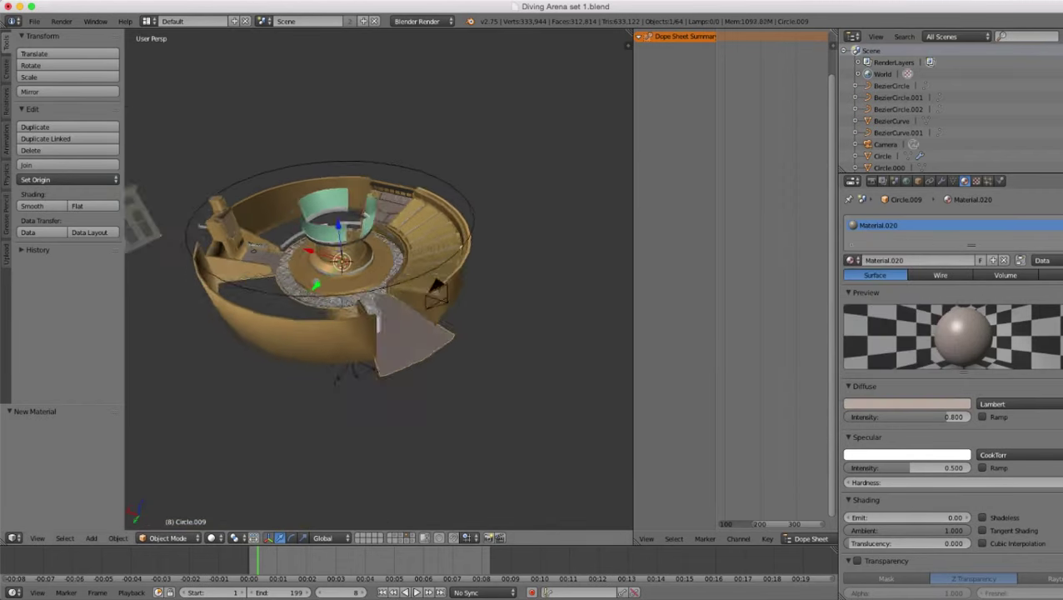
- Enter Edit Mode on the floor and select its edge loop bordering the tiles near the barrels
scroll(391, 283, "up", 4)
middle_click_drag(467, 308, 517, 313)
scroll(425, 287, "up", 5)
middle_click_drag(403, 238, 309, 215)
scroll(426, 220, "up", 4)
scroll(426, 220, "down", 4)
scroll(329, 208, "up", 4)
middle_click_drag(379, 250, 296, 254)
scroll(316, 257, "down", 4)
scroll(380, 279, "up", 5)
middle_click_drag(379, 279, 250, 216, "shift")
key("Tab")
right_click(357, 294, "alt")
key("z")
scroll(356, 294, "down", 5)
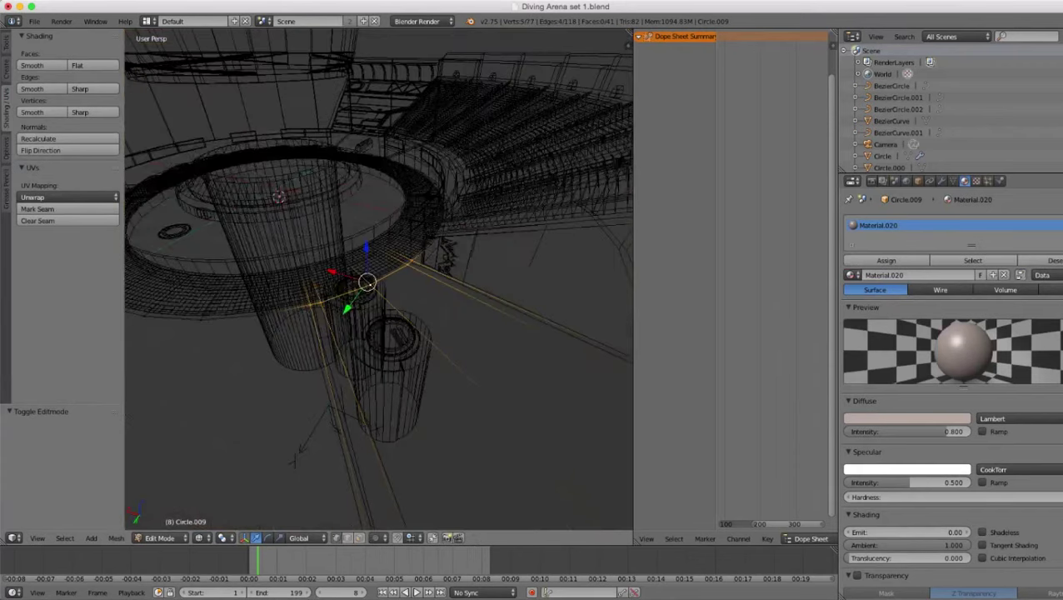
- Extend the selection to the remaining floor edges around the entire outer rim of the tile rings
scroll(357, 293, "up", 3)
right_click(475, 185, "alt+shift")
scroll(475, 185, "down", 5)
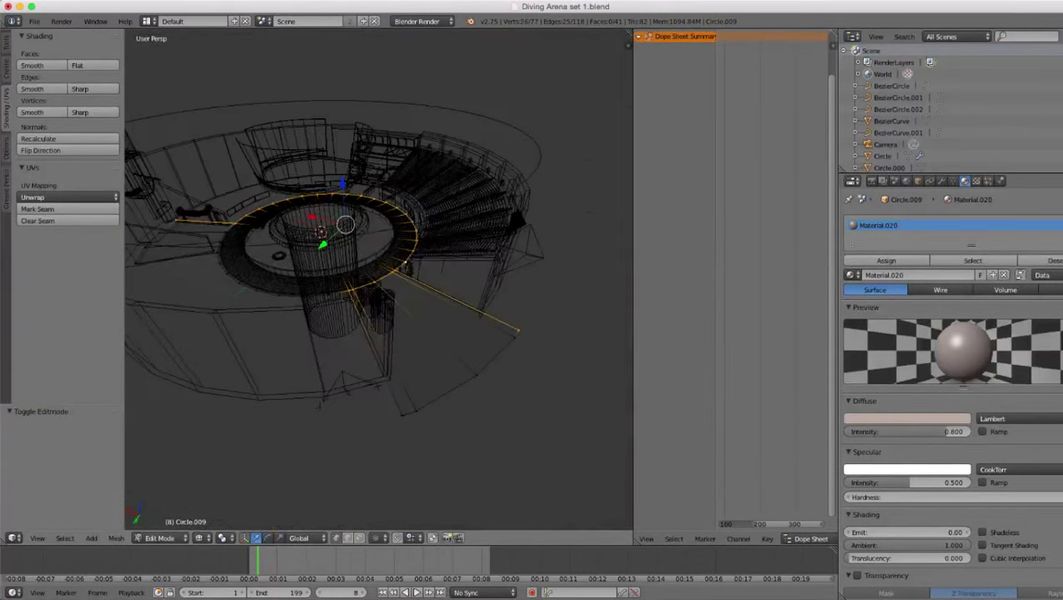
middle_click_drag(387, 271, 491, 275)
scroll(492, 275, "up", 2)
right_click(392, 278, "alt+shift")
scroll(392, 279, "up", 2)
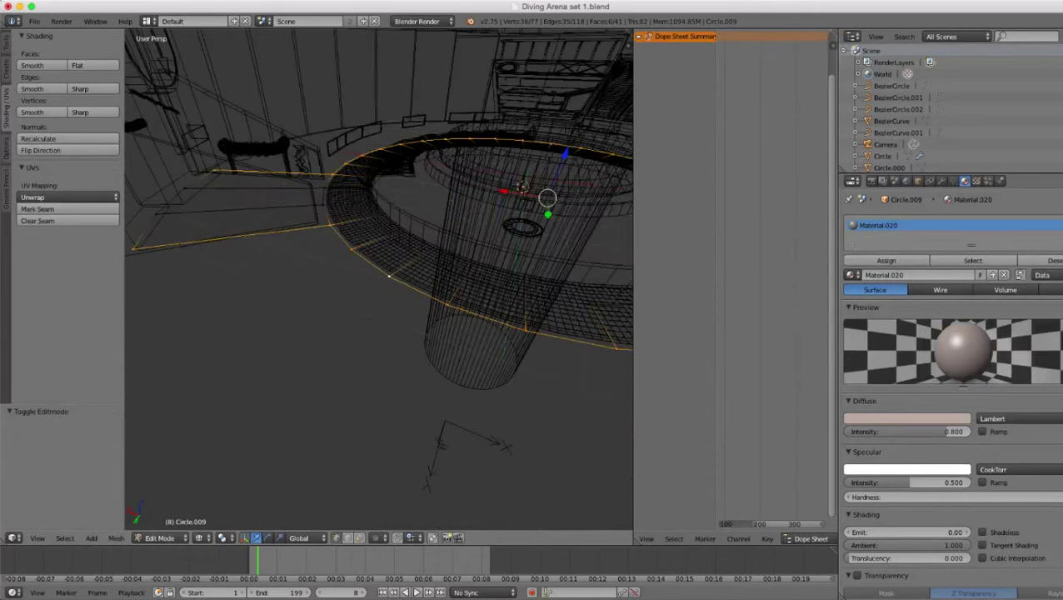
right_click(327, 200, "alt+shift")
scroll(320, 201, "down", 3)
- Deselect the stray floor vertices extending outward from the circular rim using Circle Select
key("c")
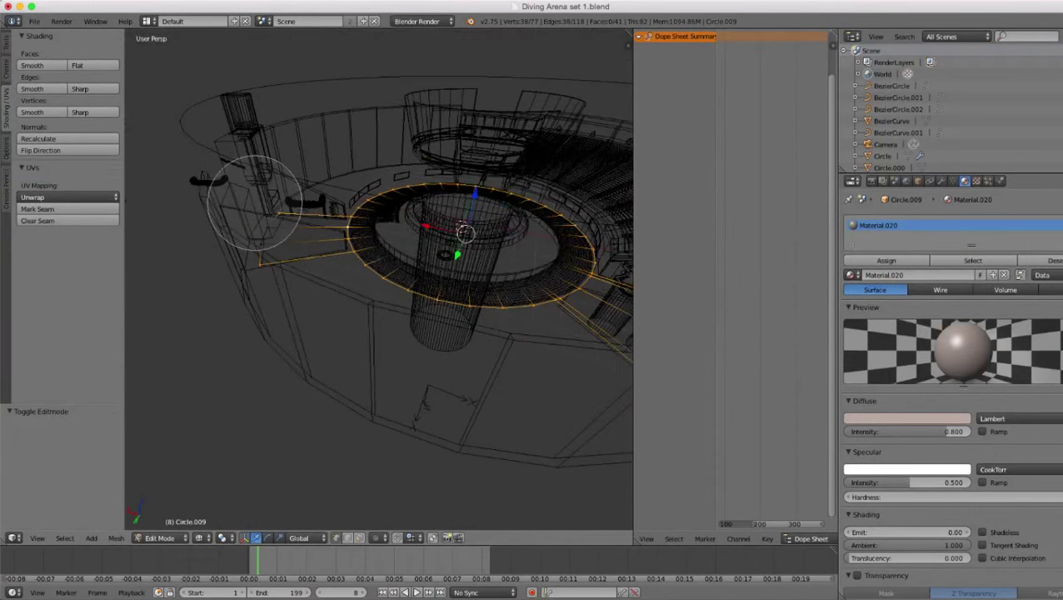
middle_click_drag(255, 203, 257, 226)
key("Escape")
scroll(283, 237, "down", 4)
key("c")
mouse_move(533, 330)
middle_mouse_down("shift")
mouse_move(375, 320)
mouse_move(313, 338)
mouse_move(521, 371)
mouse_move(525, 396)
middle_mouse_up("shift")
key("Escape")
- Duplicate the selected rim edges in place and raise the copy 0.013 along Z
key("z")
scroll(312, 339, "up", 5)
scroll(521, 371, "up", 7)
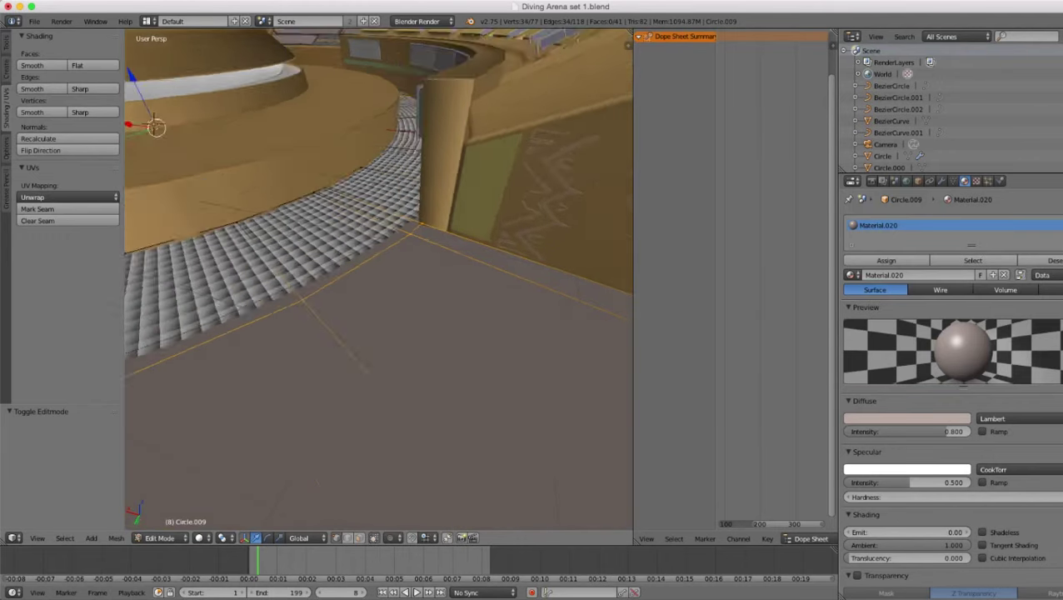
scroll(379, 279, "up", 4)
key("shift+d")
key("Escape")
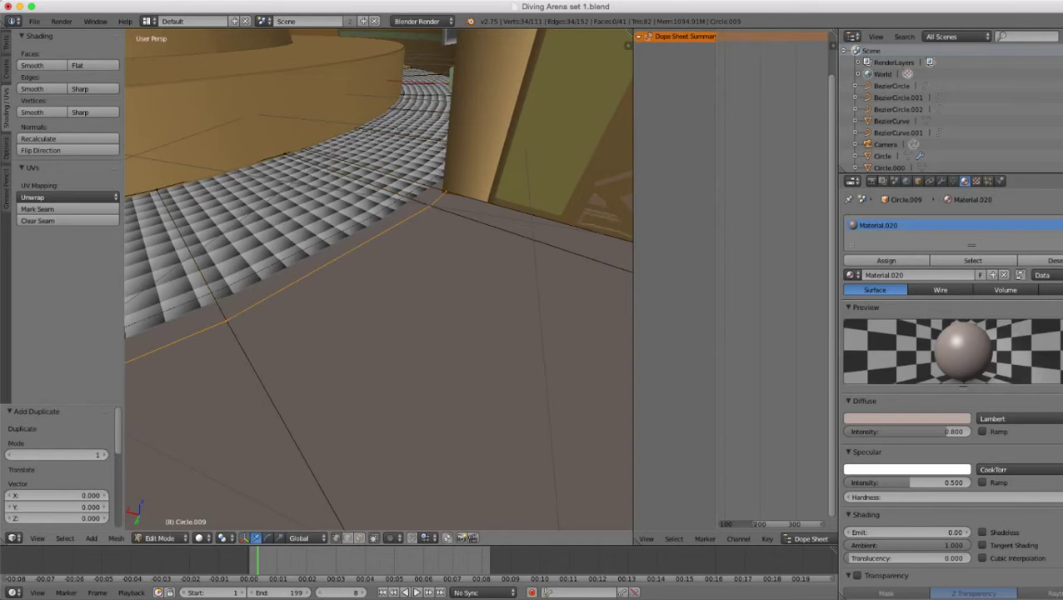
middle_click_drag(379, 325, 383, 293)
left_click_drag(175, 75, 174, 73)
middle_click_drag(354, 275, 413, 324)
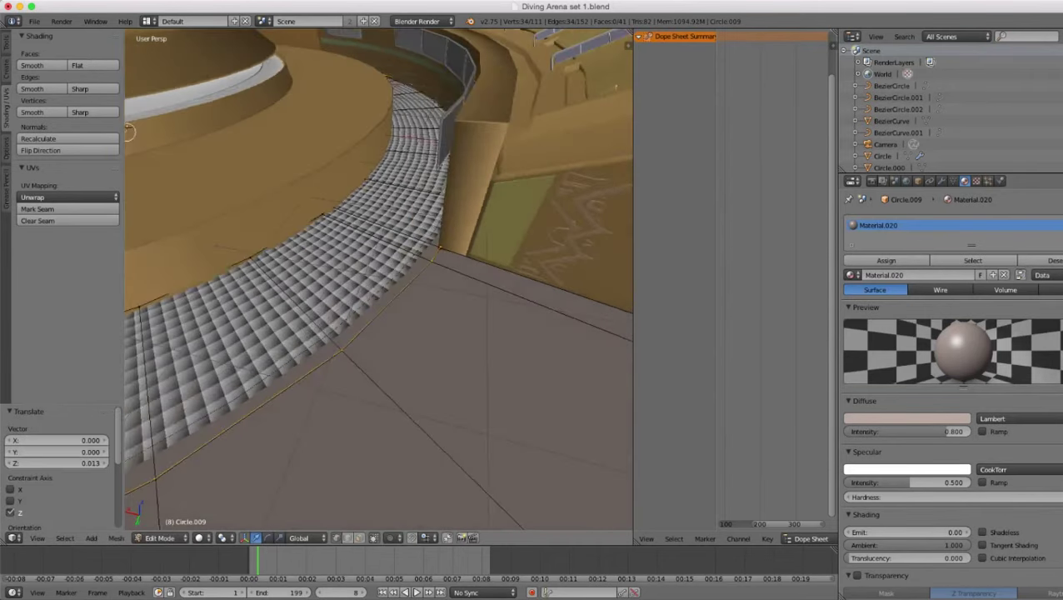
scroll(379, 279, "up", 3)
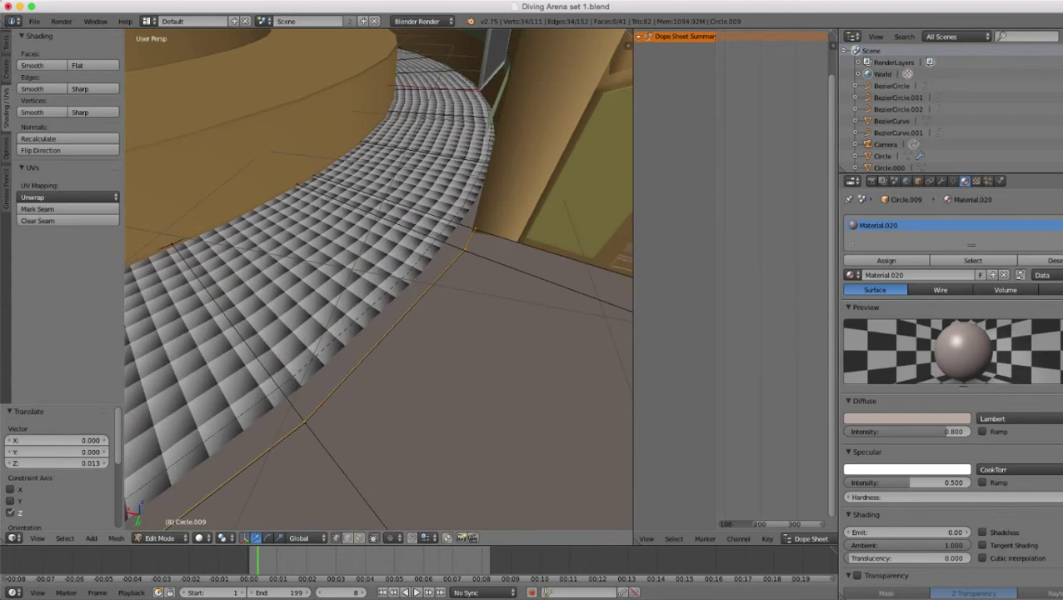
- Extrude the raised rim edges and scale them inward to 0.979 to form a border strip against the tiles
middle_click_drag(379, 279, 405, 308)
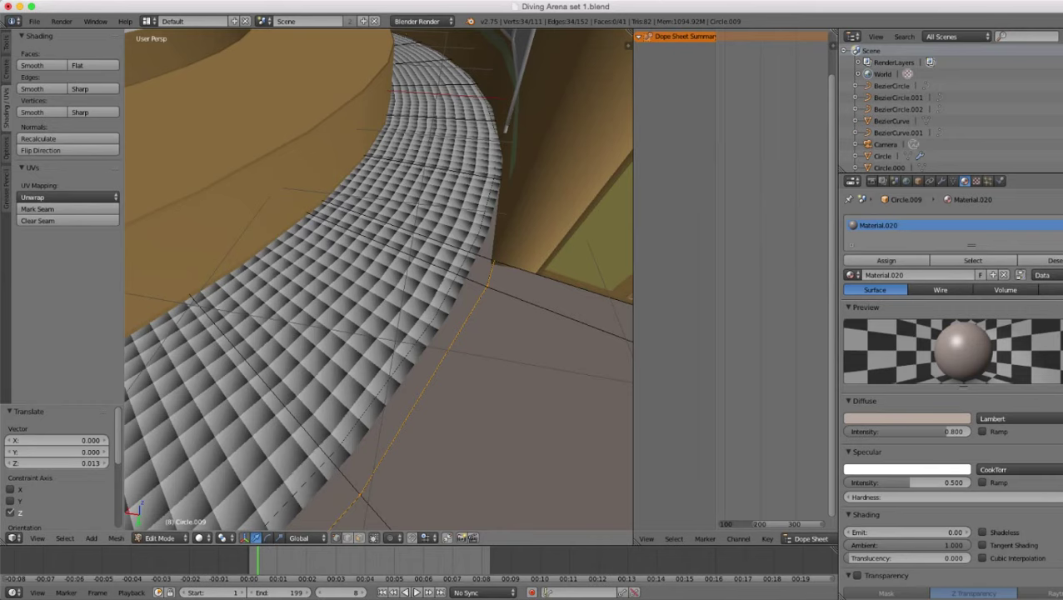
key("e")
key("Escape")
key("s")
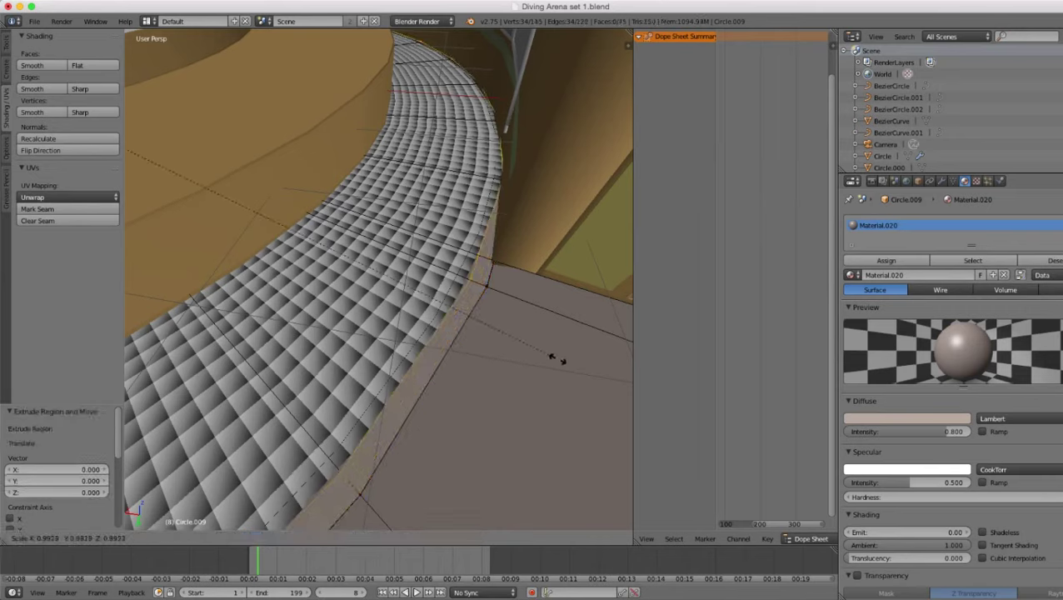
left_click(557, 357)
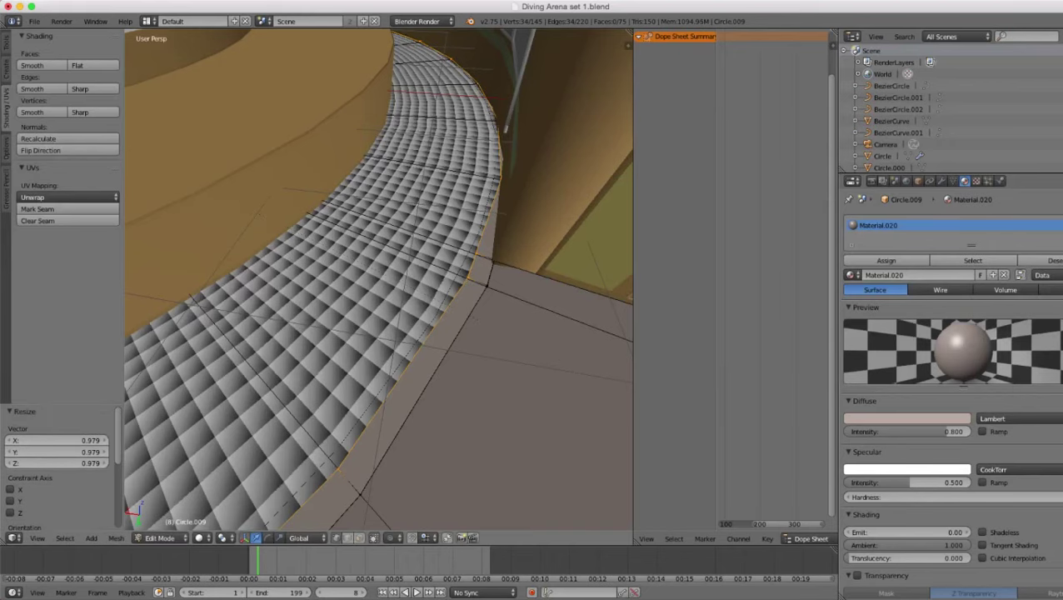
- Select the linked border strip and extrude it 0.017 downward to give it thickness
middle_click_drag(557, 356, 552, 298)
key("ctrl+l")
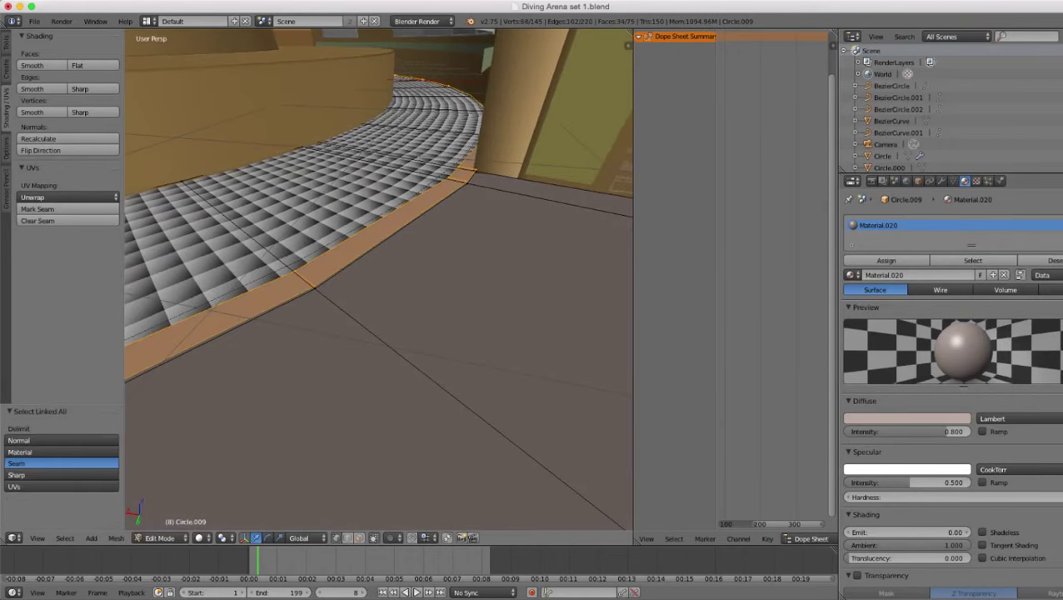
middle_click_drag(379, 283, 376, 250)
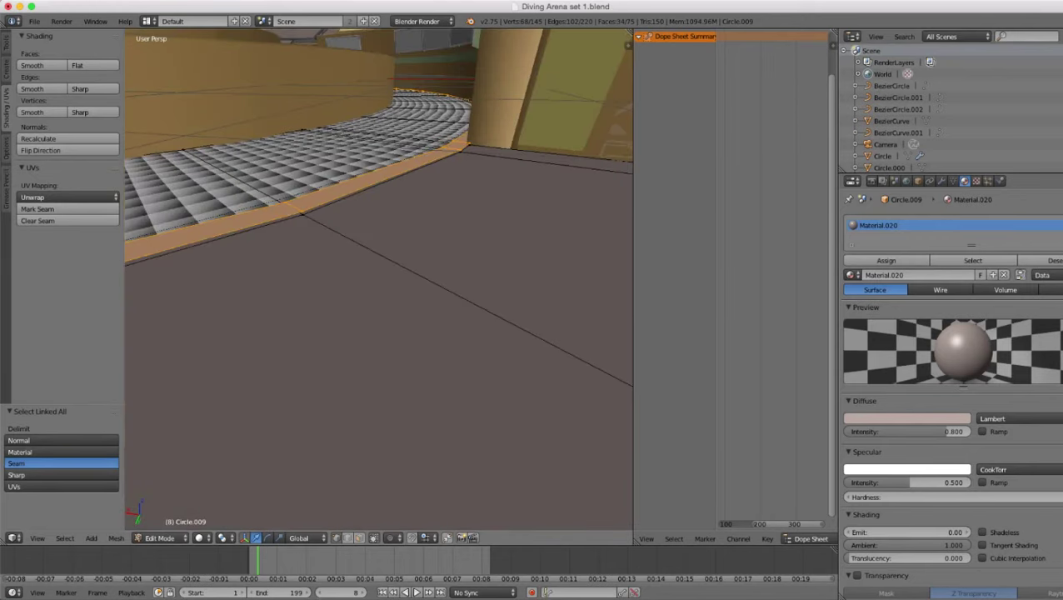
key("e")
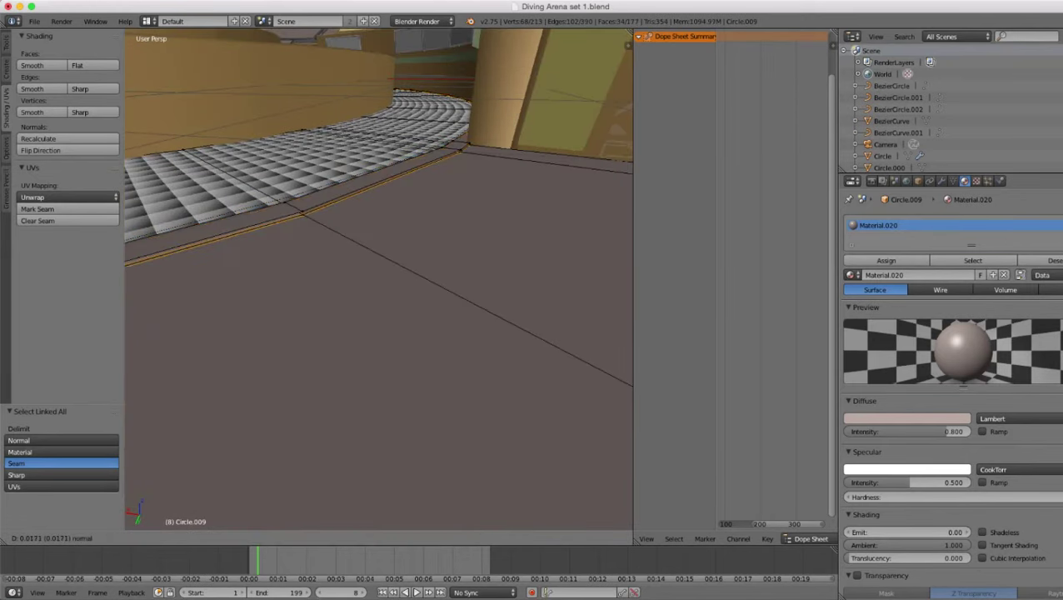
left_click(377, 250)
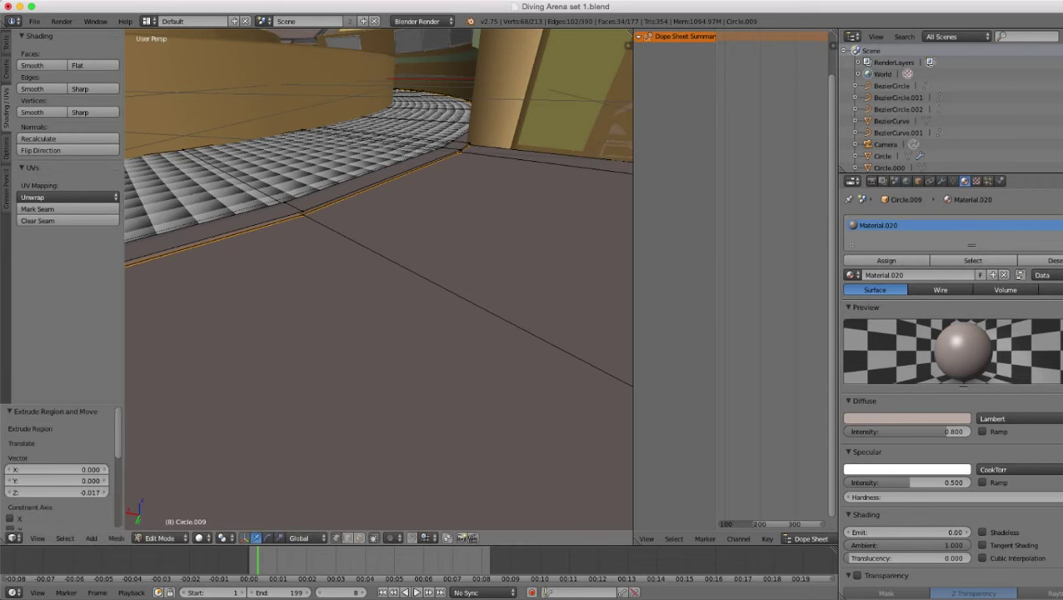
- Assign the entire linked border strip to a second material slot with a new material and return to Object Mode
middle_click_drag(377, 250, 383, 295)
key("ctrl+l")
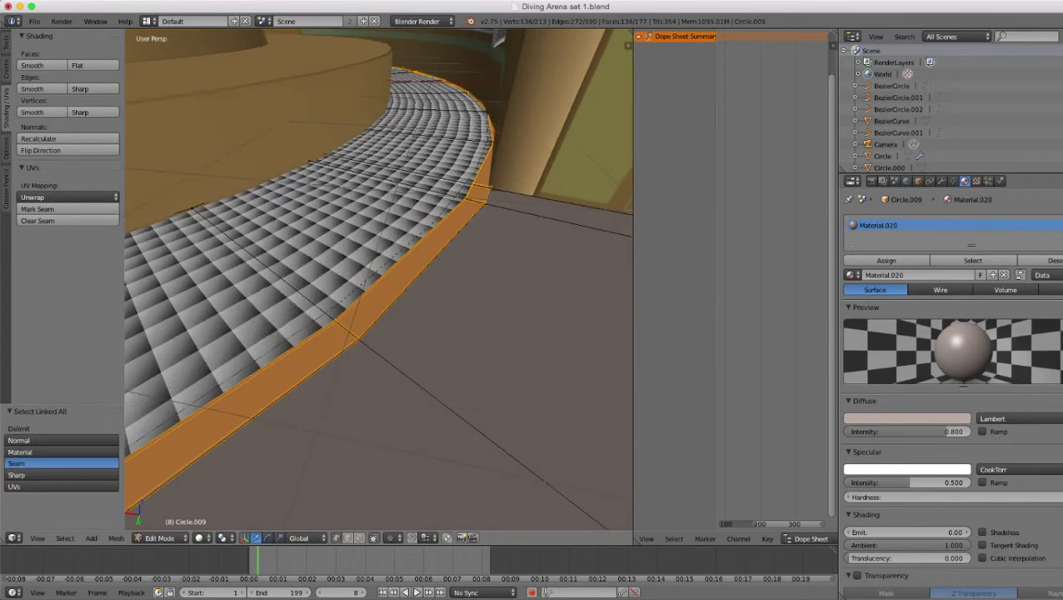
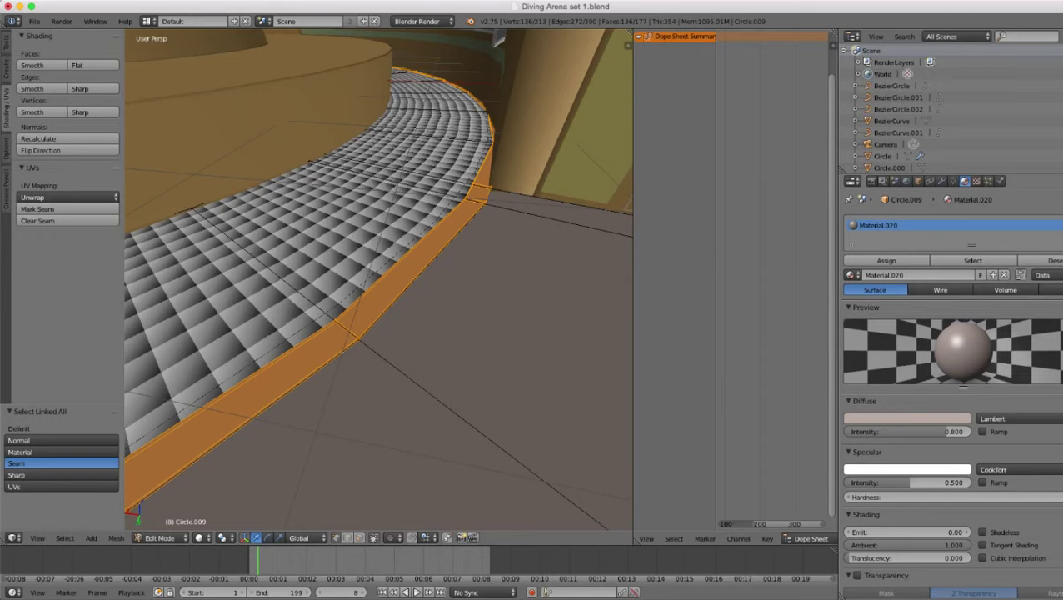
left_click(1061, 225)
left_click(888, 286)
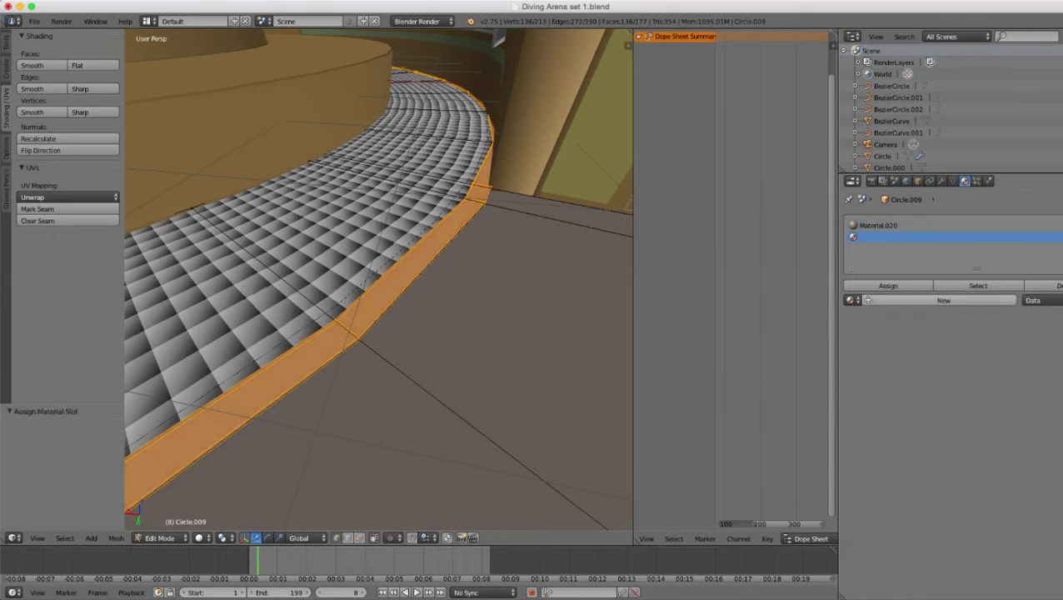
left_click(945, 300)
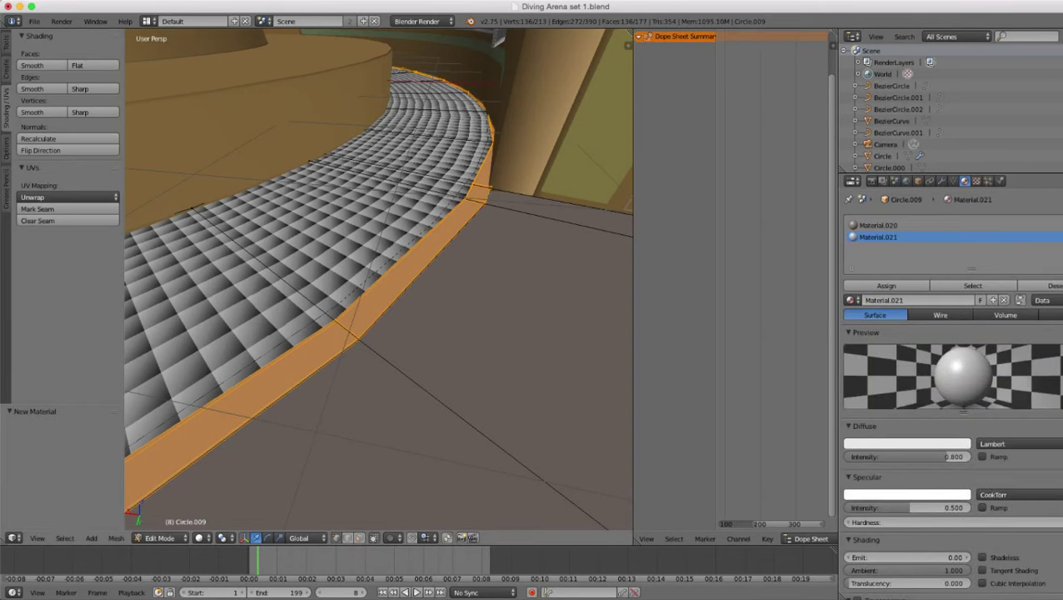
key("Tab")
scroll(379, 279, "down", 5)
scroll(379, 279, "up", 5)
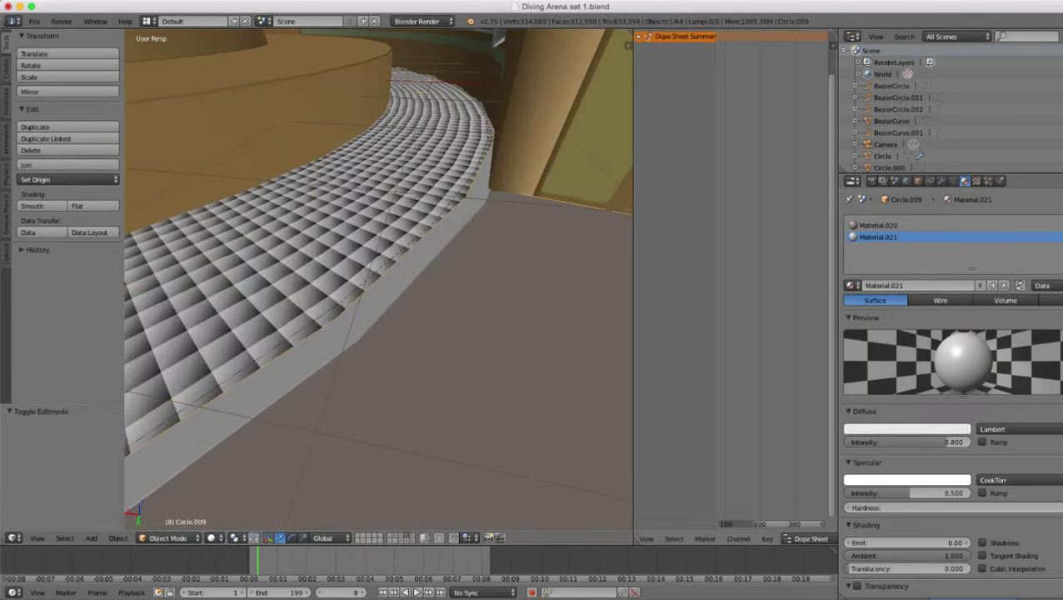
- Add a Subdivision Surface modifier to the floor object and check the smoothed border along the tiles
left_click(941, 181)
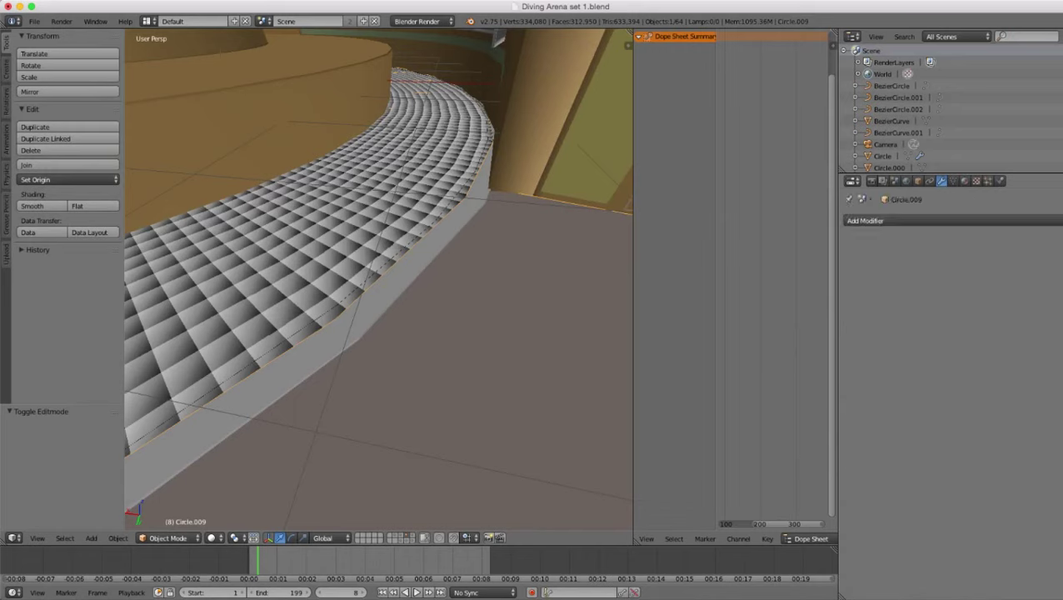
left_click(867, 221)
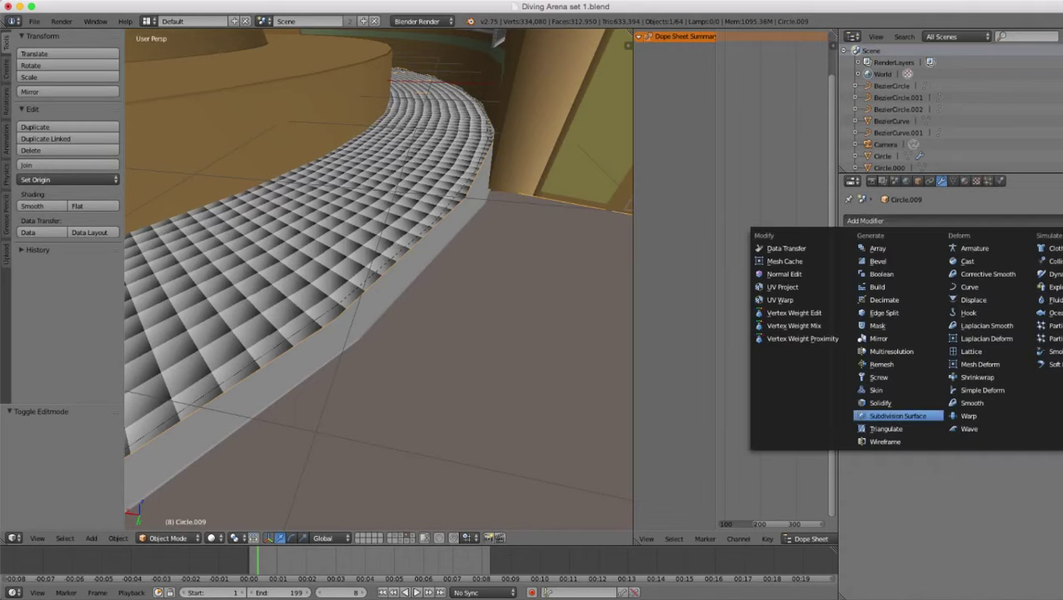
left_click(898, 416)
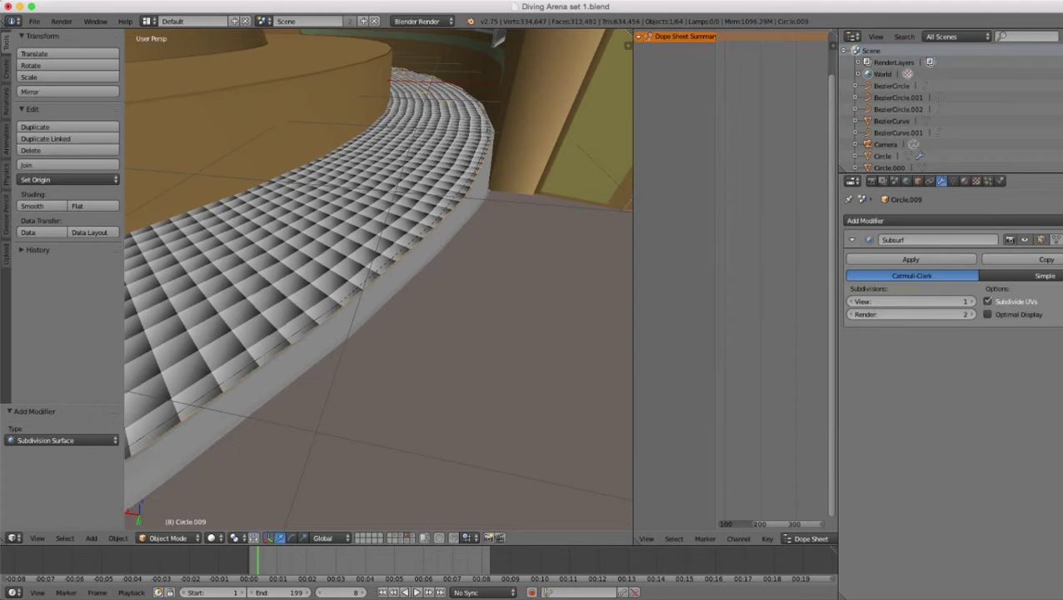
scroll(380, 279, "down", 6)
scroll(379, 280, "up", 6)
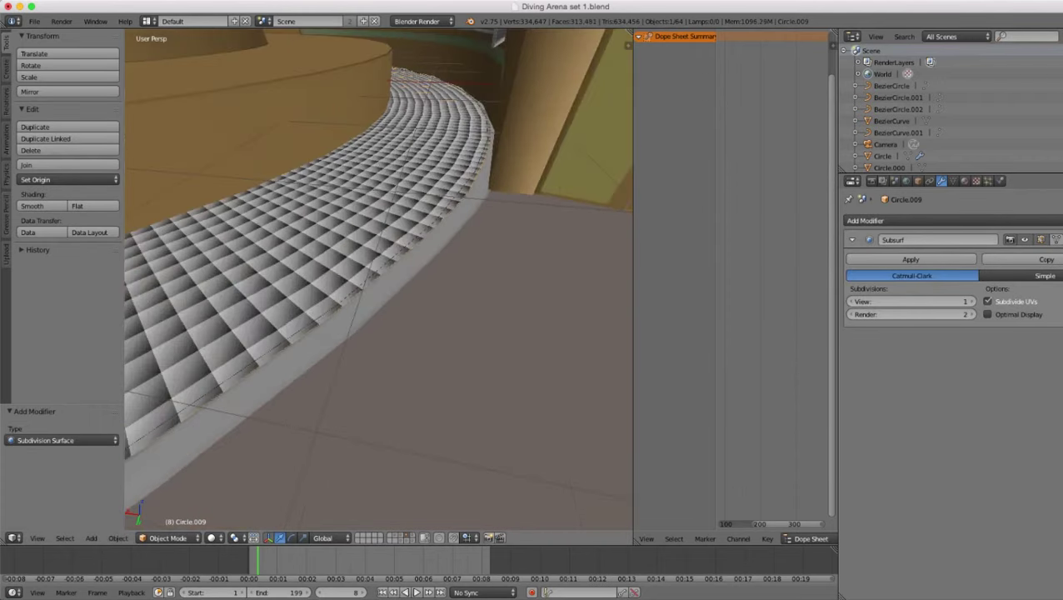
- Turn off the viewport display of the floor's Subdivision Surface modifier and check the unsmoothed border along the tiles
middle_click_drag(380, 279, 362, 250)
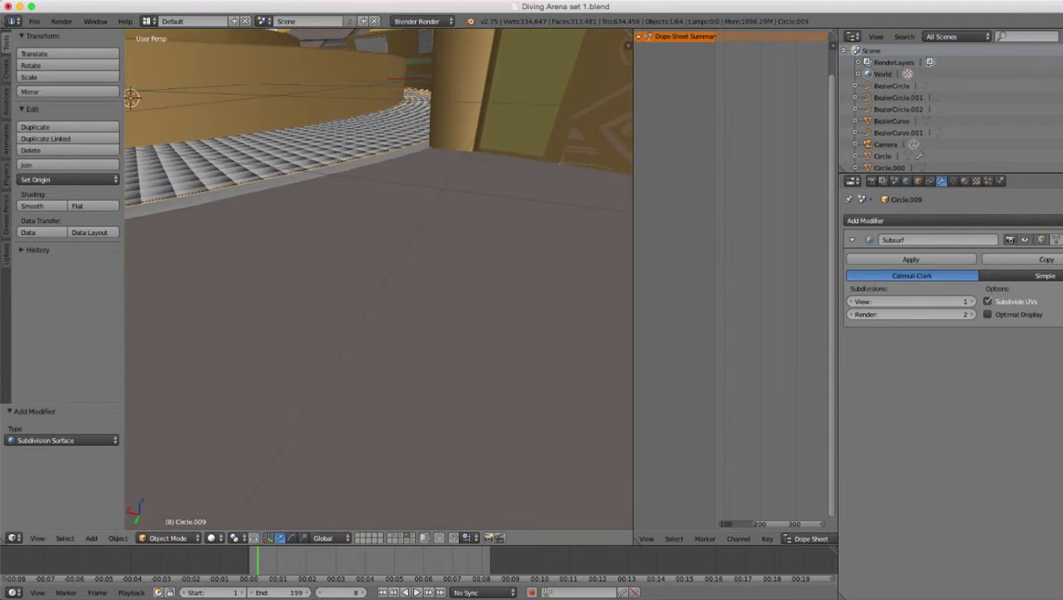
left_click(1025, 240)
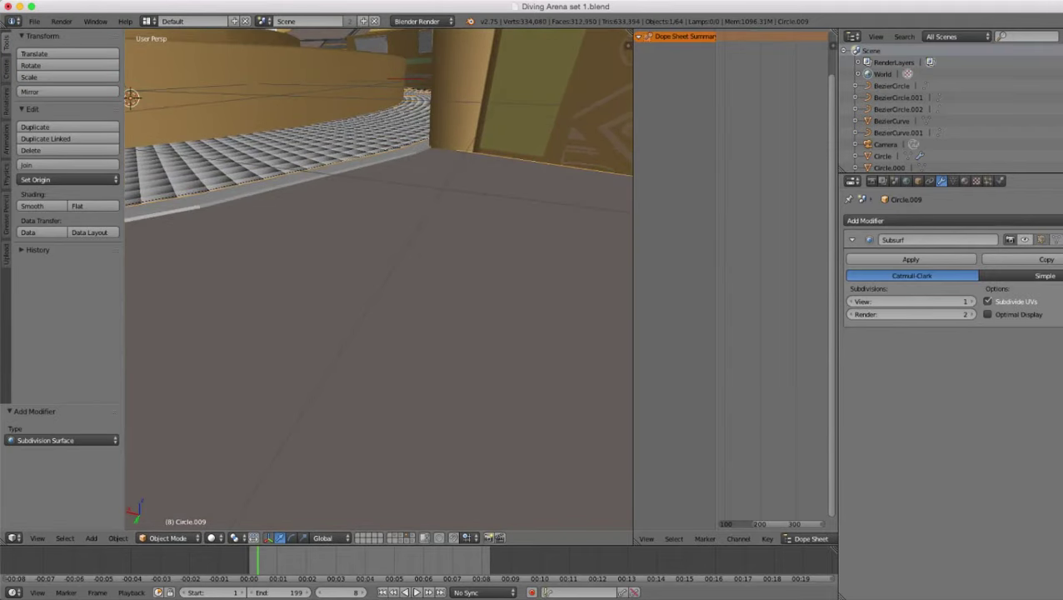
scroll(379, 279, "down", 5)
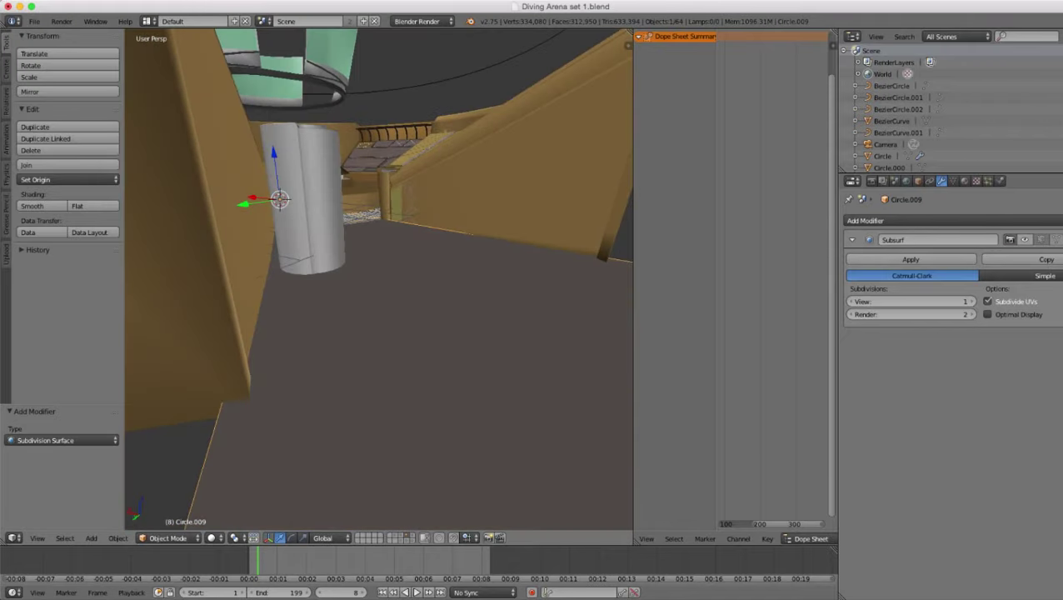
middle_click_drag(379, 279, 424, 321)
scroll(375, 216, "up", 3)
scroll(416, 283, "up", 3)
scroll(423, 321, "up", 2)
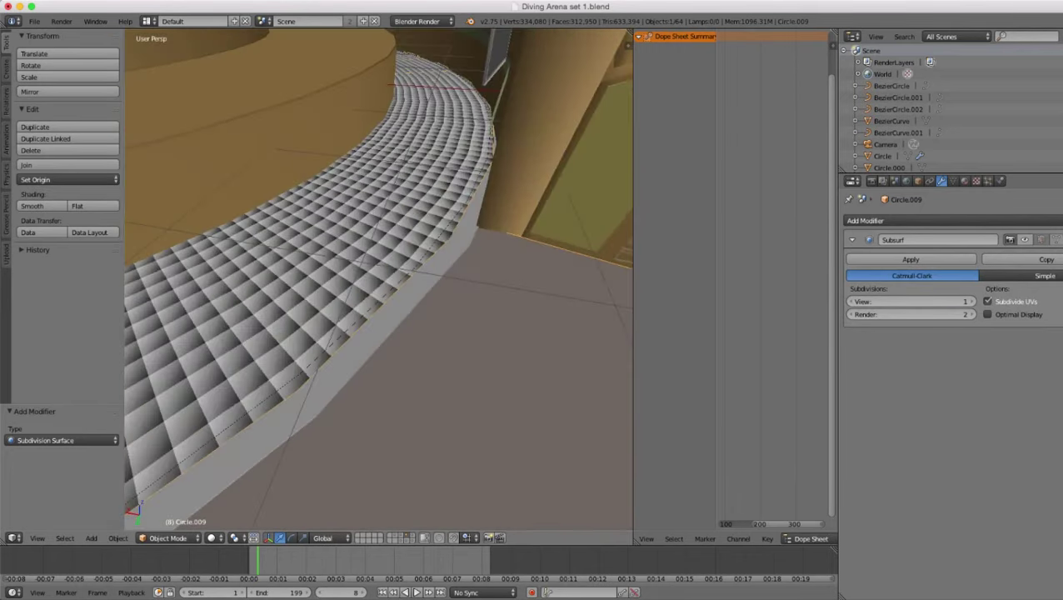
- Darken the border material's diffuse colour slightly to a light grey and check it across the arena floor
left_click(965, 181)
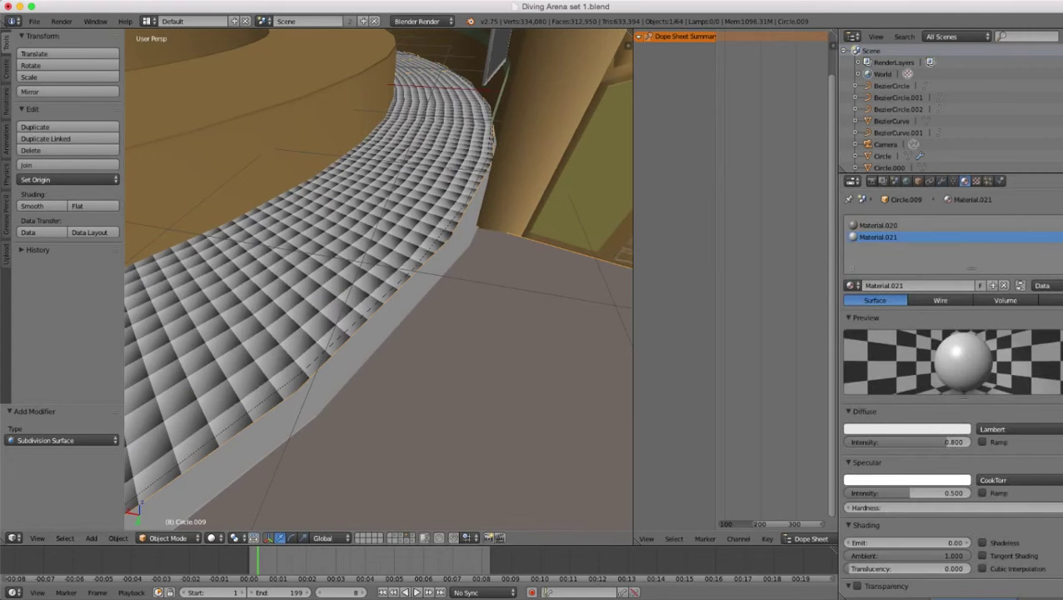
left_click(906, 429)
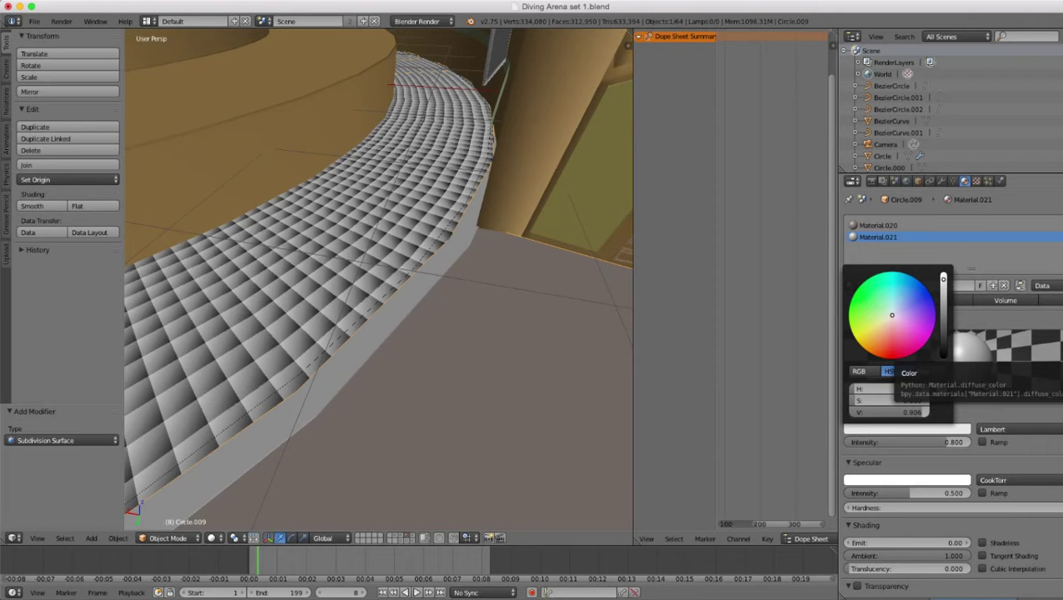
left_click_drag(943, 279, 943, 288)
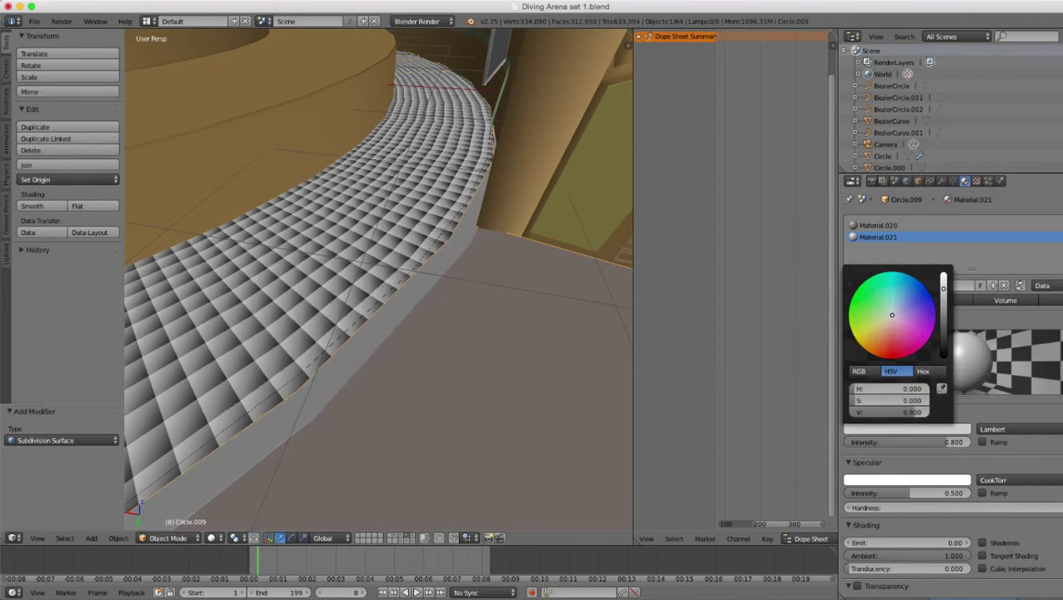
scroll(380, 286, "down", 10)
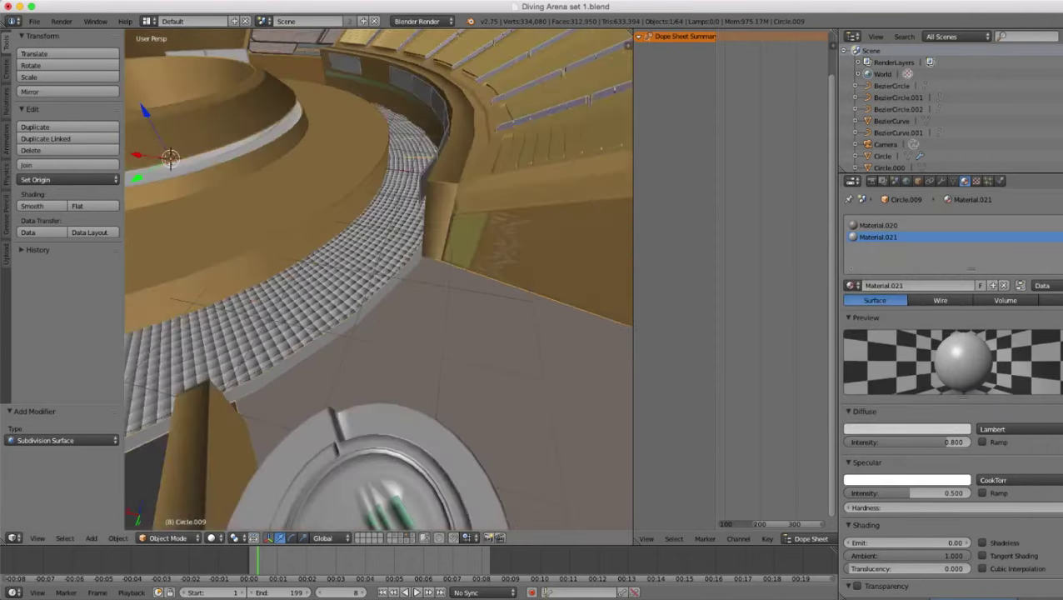
middle_click_drag(379, 286, 363, 300)
scroll(379, 280, "down", 3)
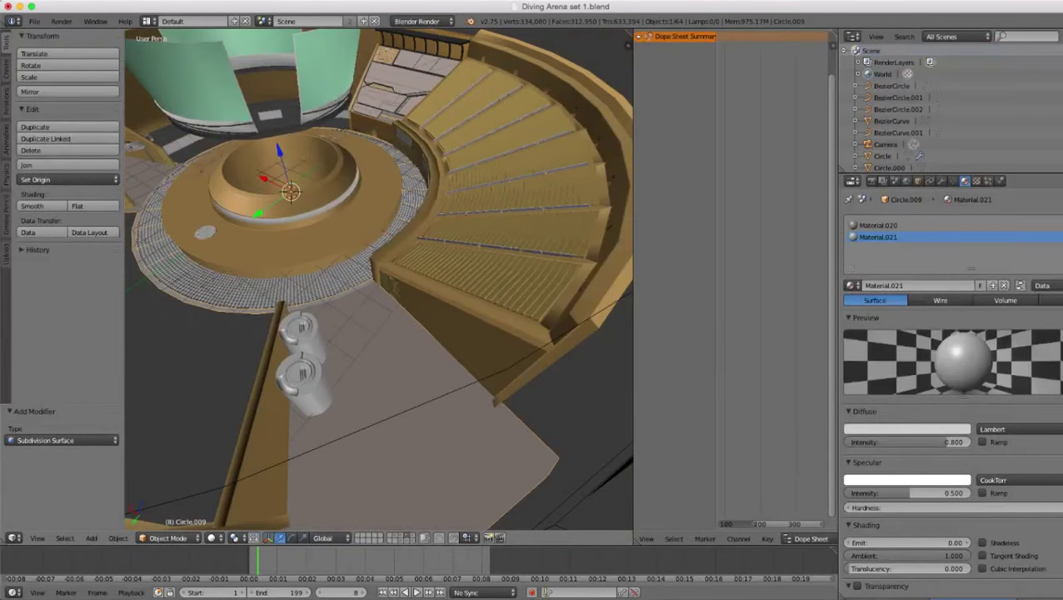
scroll(379, 280, "up", 5)
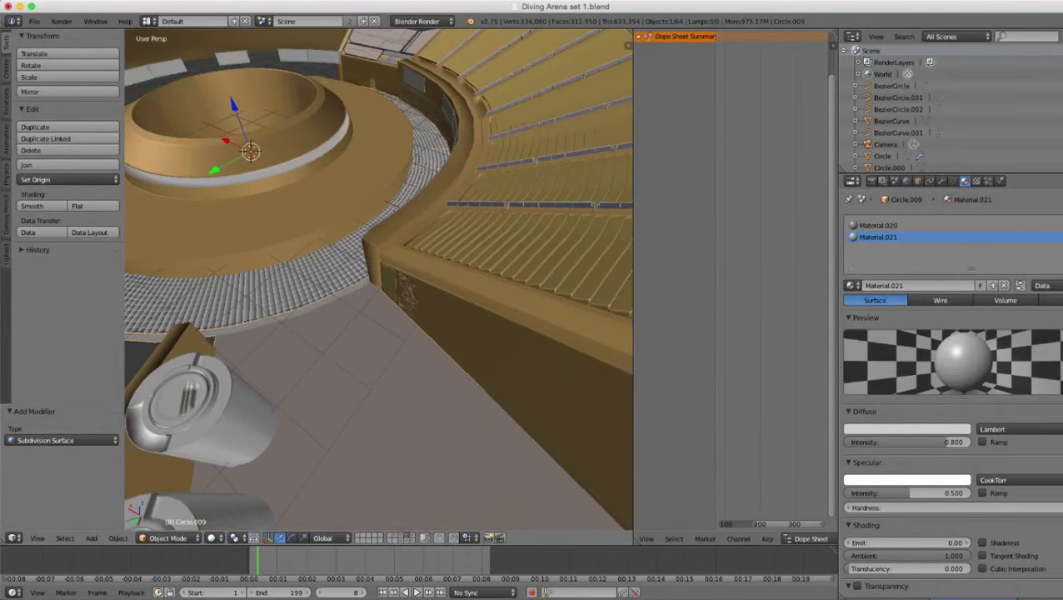
middle_click_drag(379, 280, 442, 283)
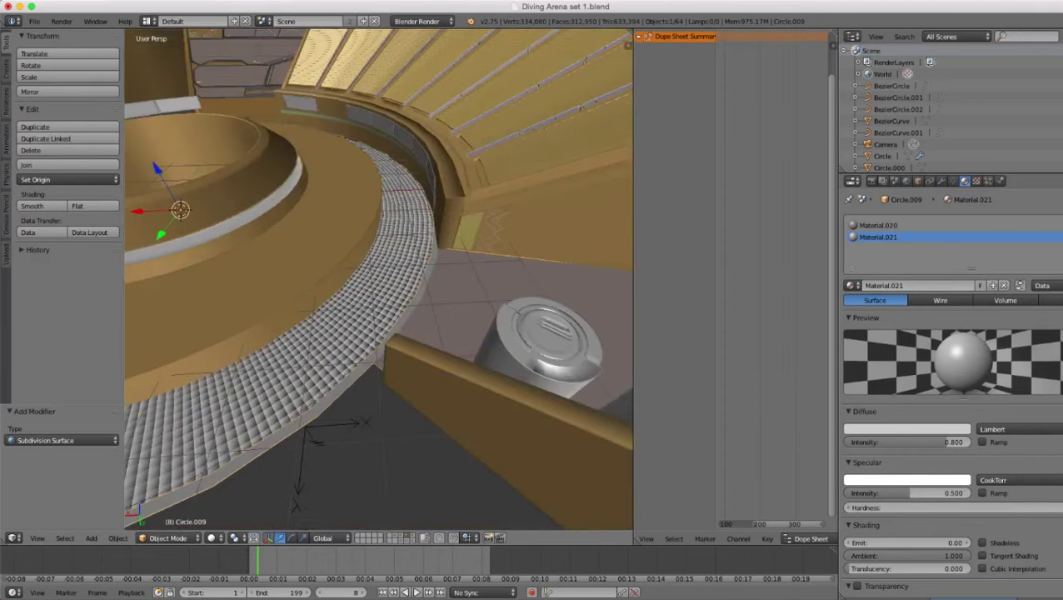
- Duplicate the border strip in place and scale the copy to 0.777 so it sits along the tiles' inner edge
scroll(379, 280, "up", 4)
key("Tab")
key("z")
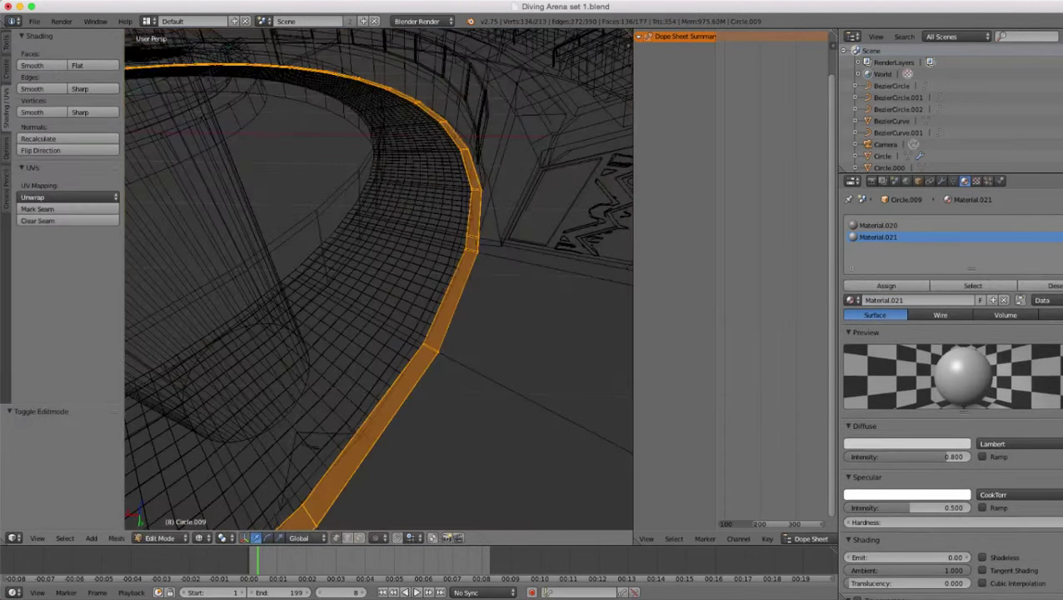
key("z")
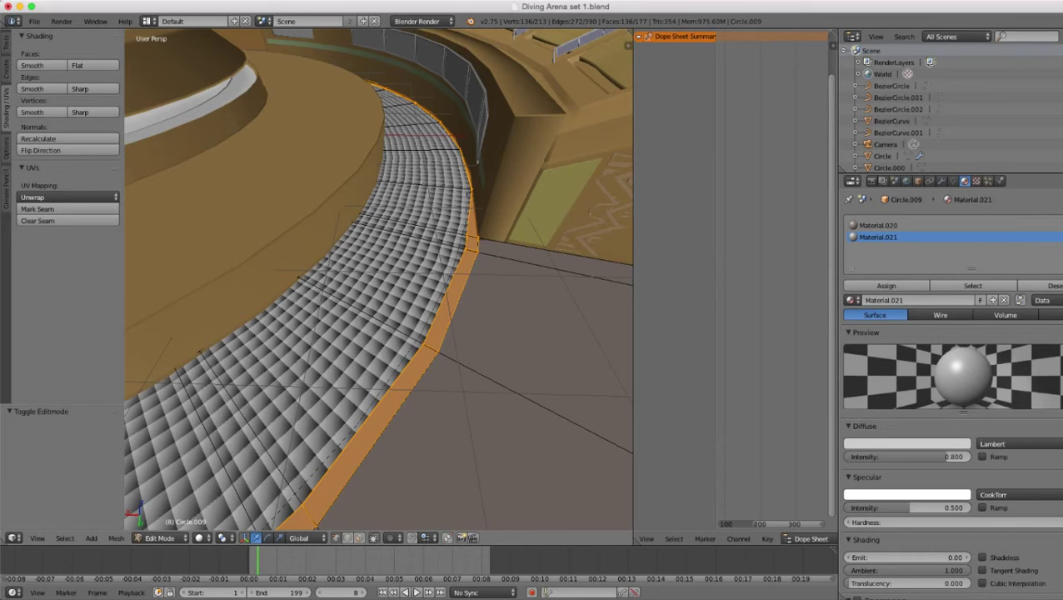
key("shift+d")
key("Escape")
scroll(379, 280, "down", 2)
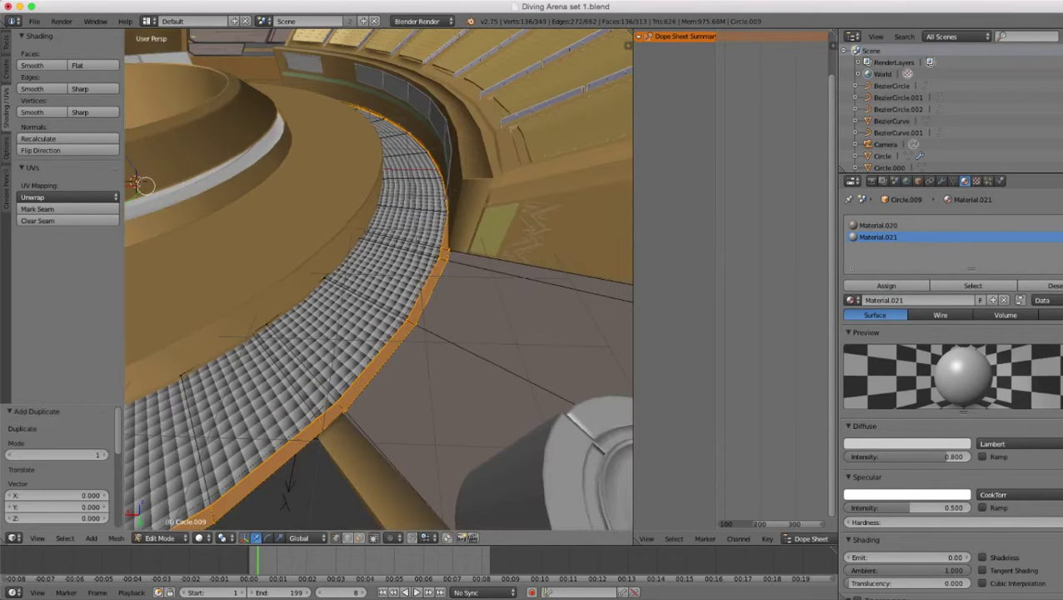
scroll(379, 280, "up", 4)
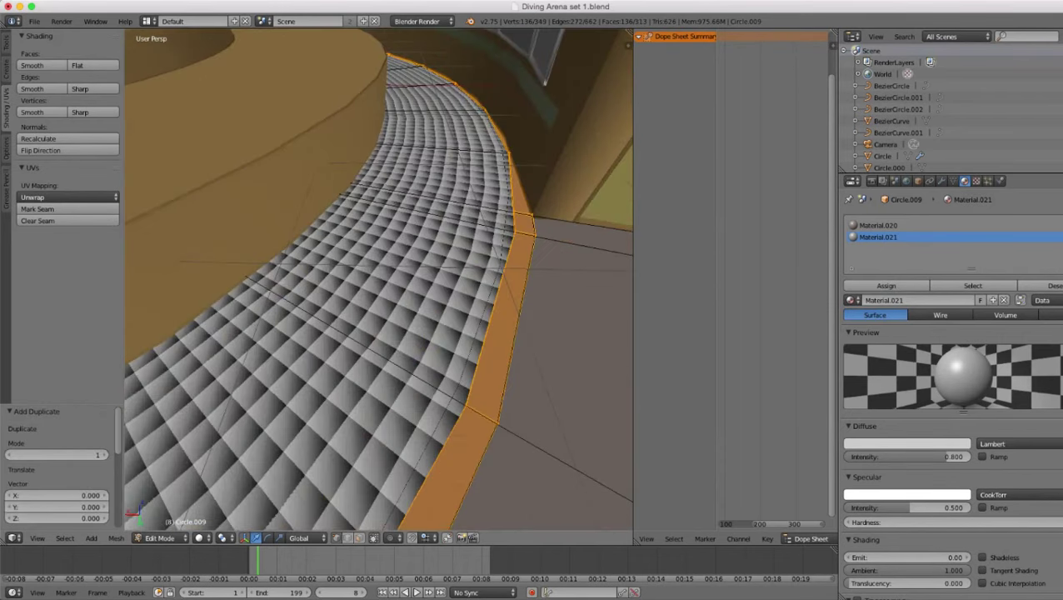
key("s")
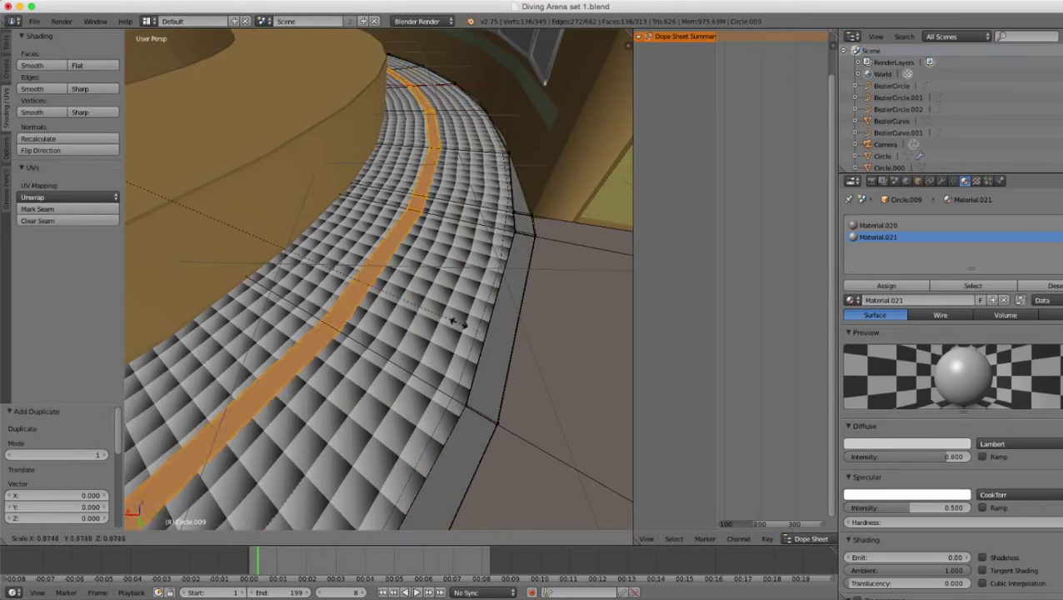
left_click(407, 297)
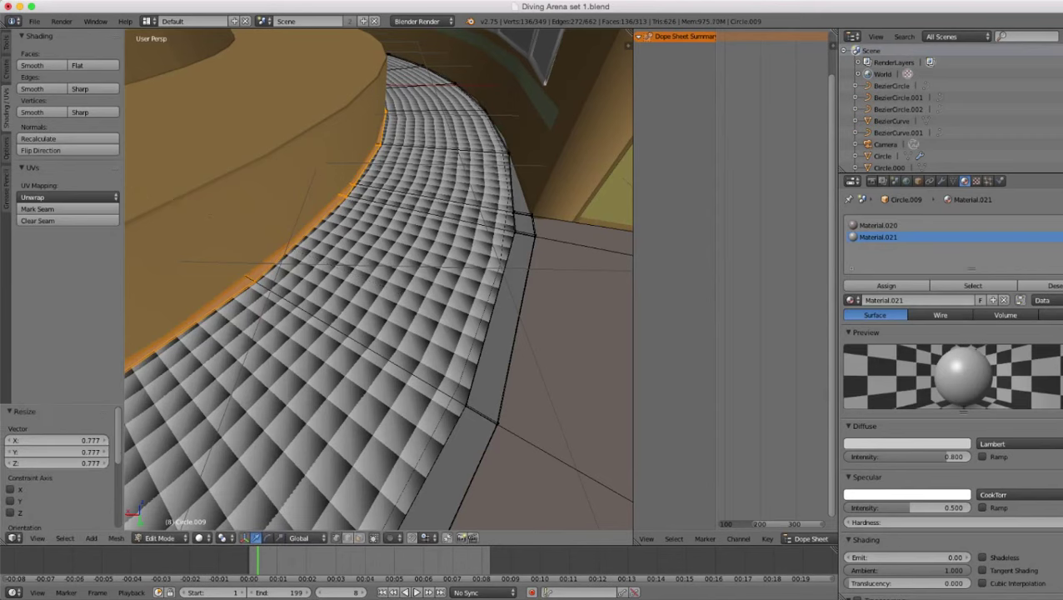
- Fine-tune the inner border strip's size against the central platform, scaling it by 1.009 and by 0.998
key("Tab")
scroll(406, 297, "down", 6)
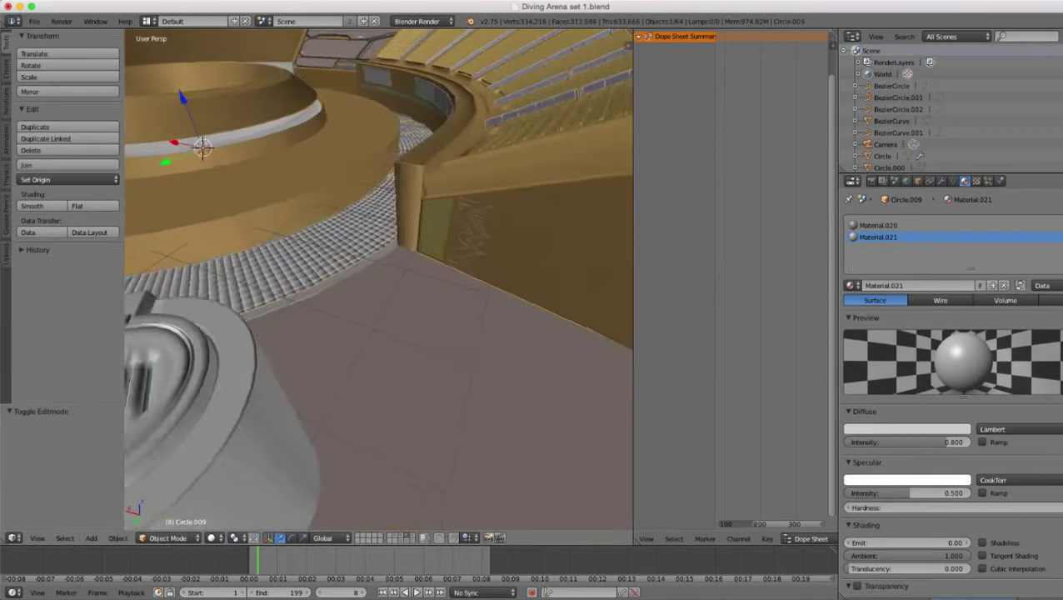
middle_click_drag(407, 297, 425, 317)
scroll(379, 279, "down", 4)
scroll(379, 279, "up", 8)
scroll(379, 279, "down", 3)
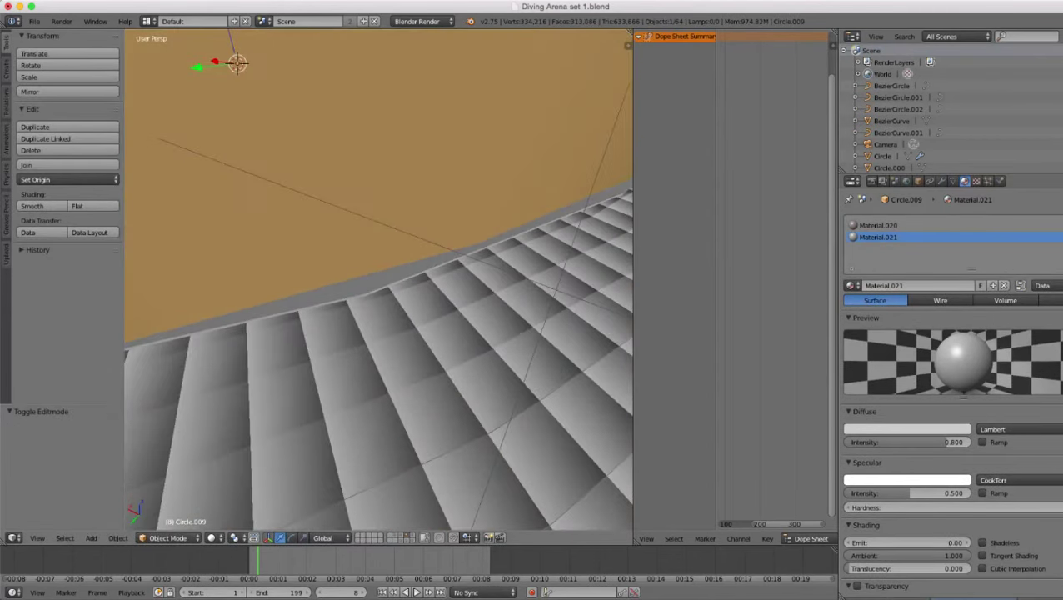
middle_click_drag(508, 325, 532, 398, "shift")
scroll(532, 398, "up", 3)
key("Tab")
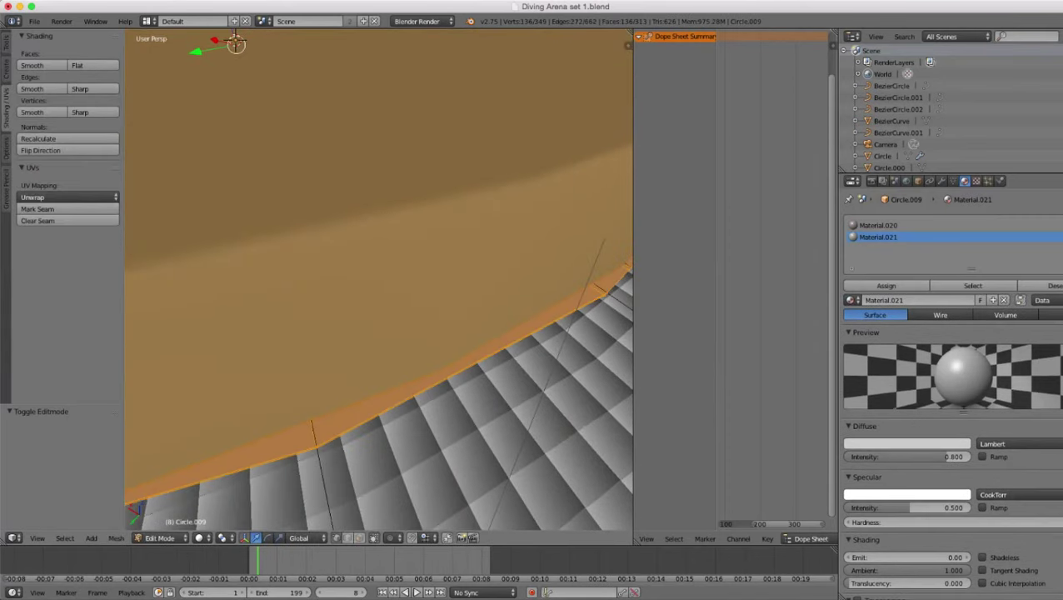
key("s")
left_click(533, 400)
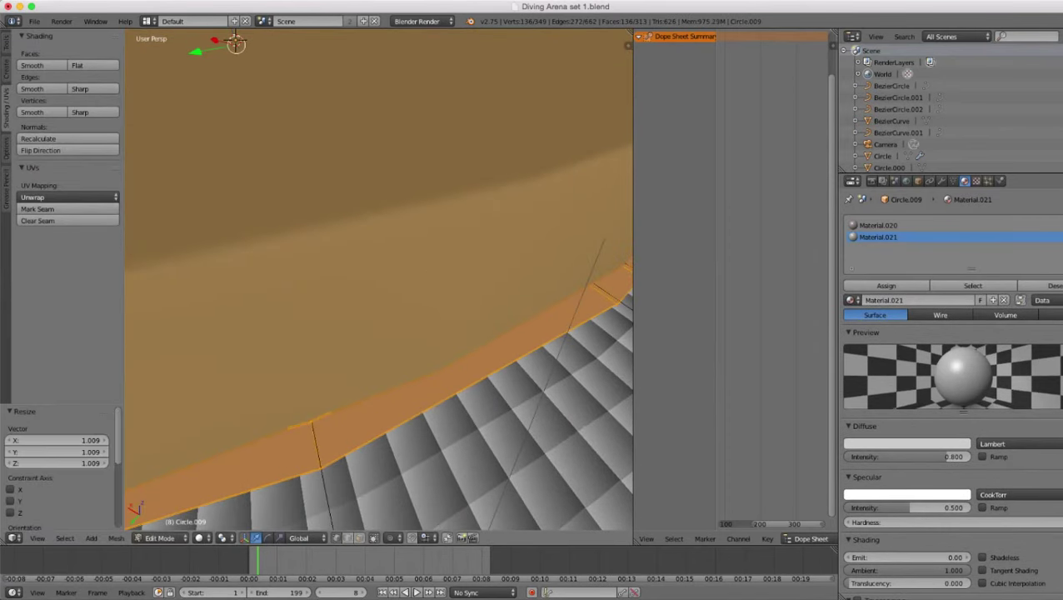
key("s")
left_click(534, 400)
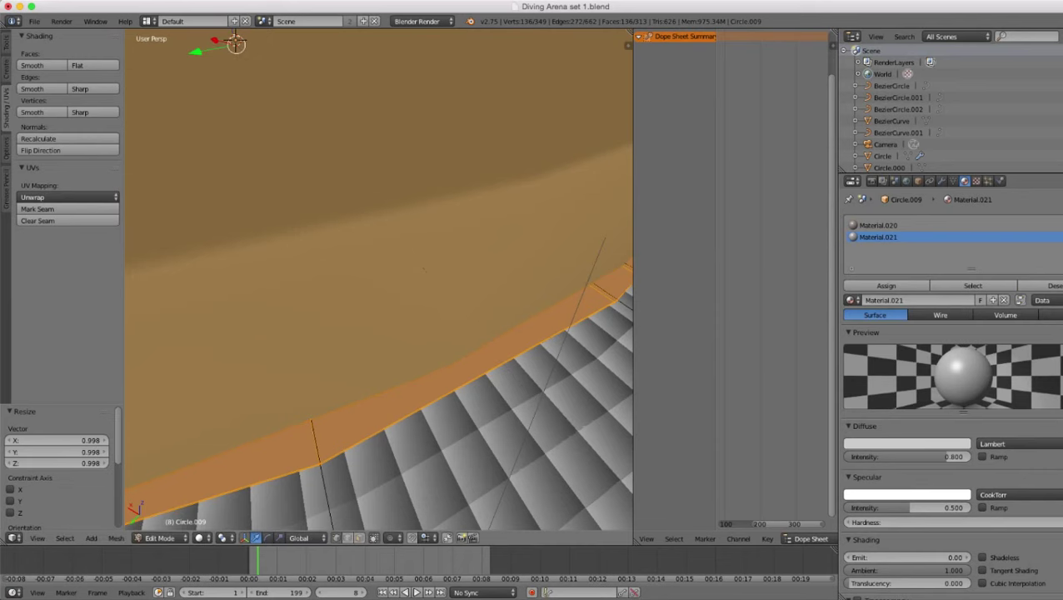
- Examine the fit of the inner border strip around the central platform in solid and wireframe display
key("Tab")
scroll(379, 279, "down", 7)
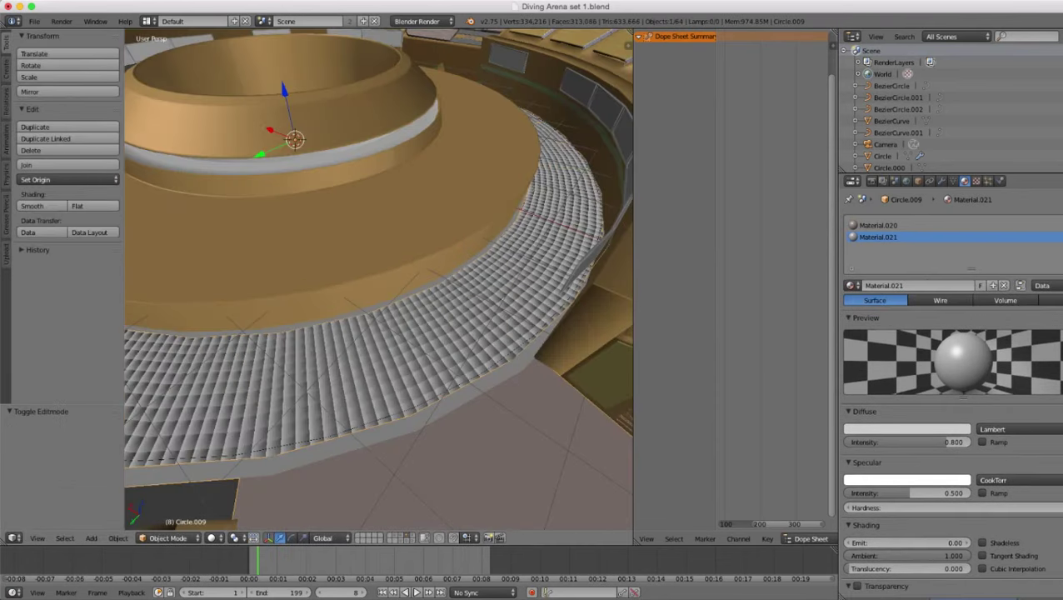
scroll(380, 279, "up", 5)
key("Tab")
key("z")
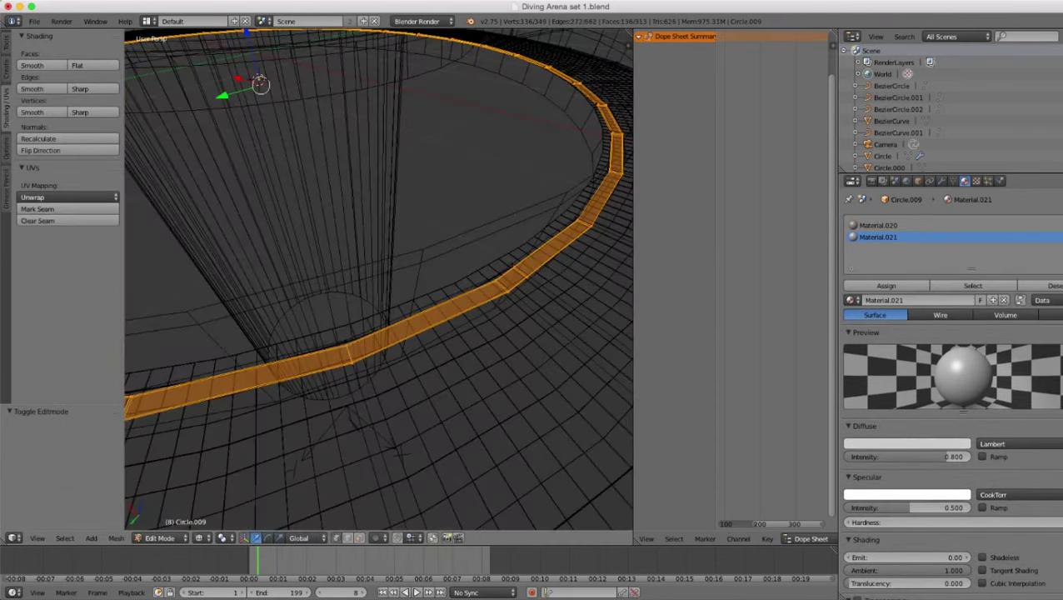
scroll(379, 279, "down", 2)
middle_click_drag(380, 279, 395, 299)
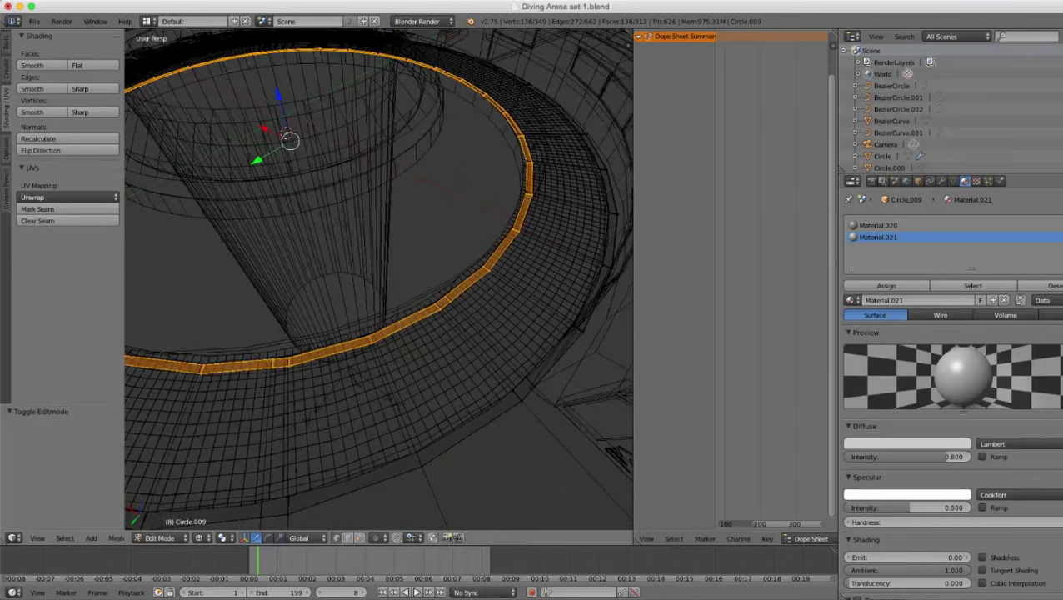
key("Tab")
key("z")
scroll(380, 279, "up", 1)
scroll(379, 279, "down", 1)
key("z")
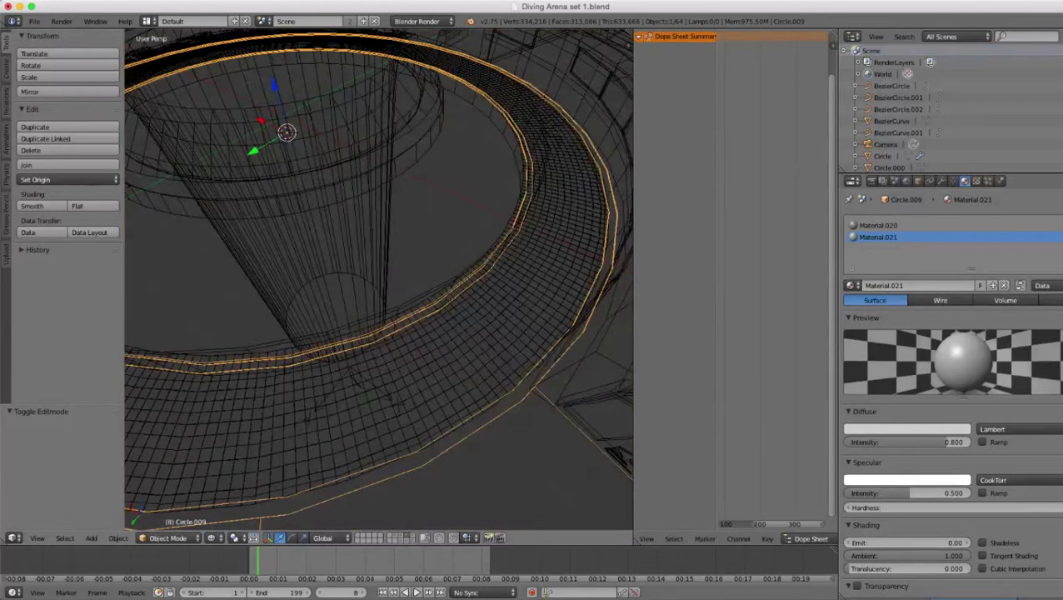
- Delete the extra edge loop crossing the inner border strip in front of the central column
key("Tab")
middle_click_drag(395, 298, 379, 279)
scroll(379, 279, "up", 2)
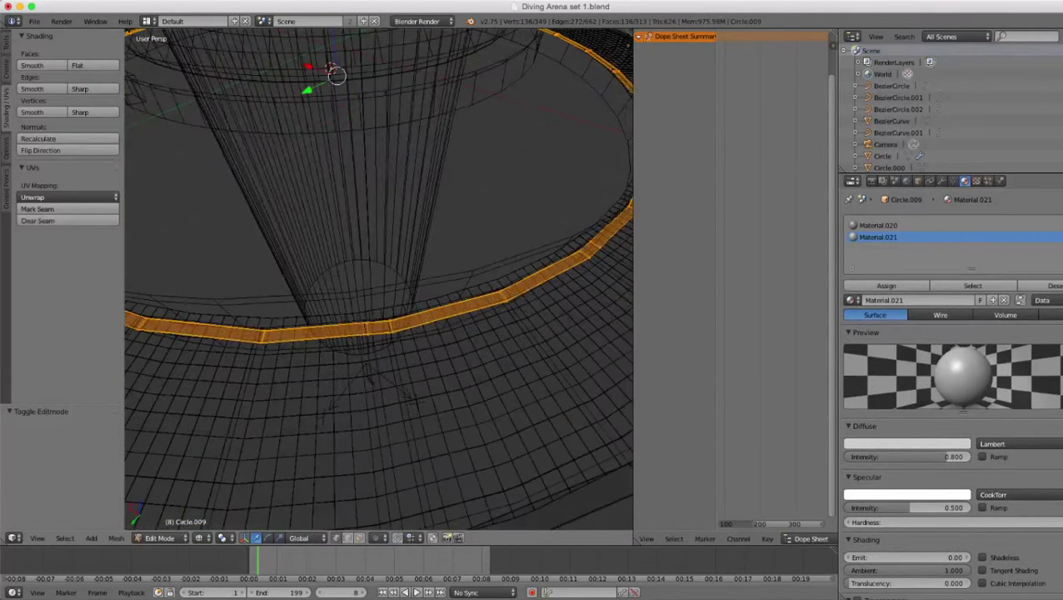
right_click(367, 330, "alt")
key("x")
left_click(369, 337)
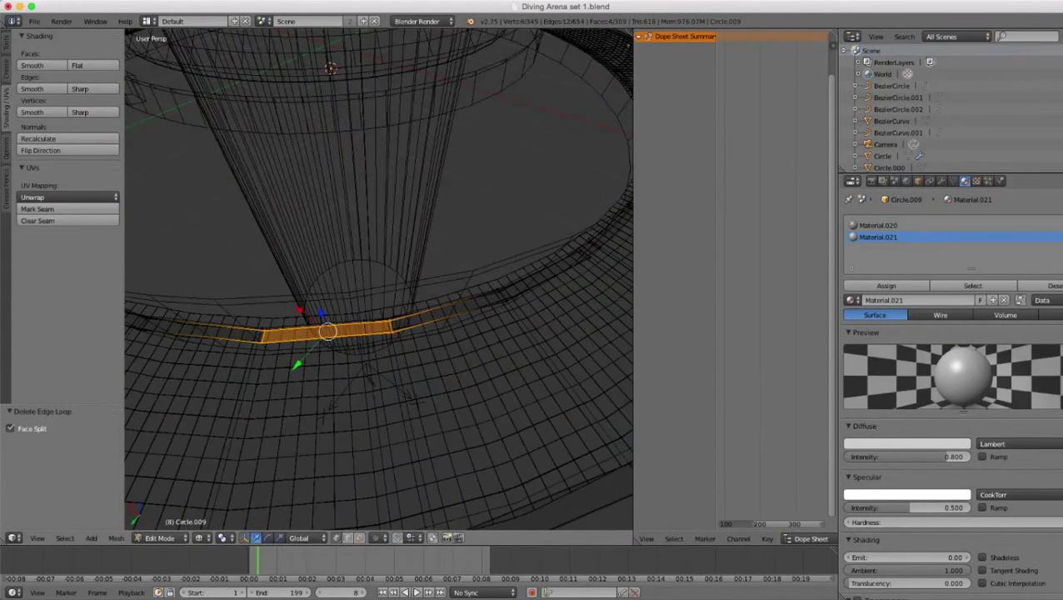
- Examine the floor mesh and the inner strip around the removed edge loop in solid and wireframe display
key("z")
key("z")
key("a")
key("a")
scroll(369, 338, "down", 2)
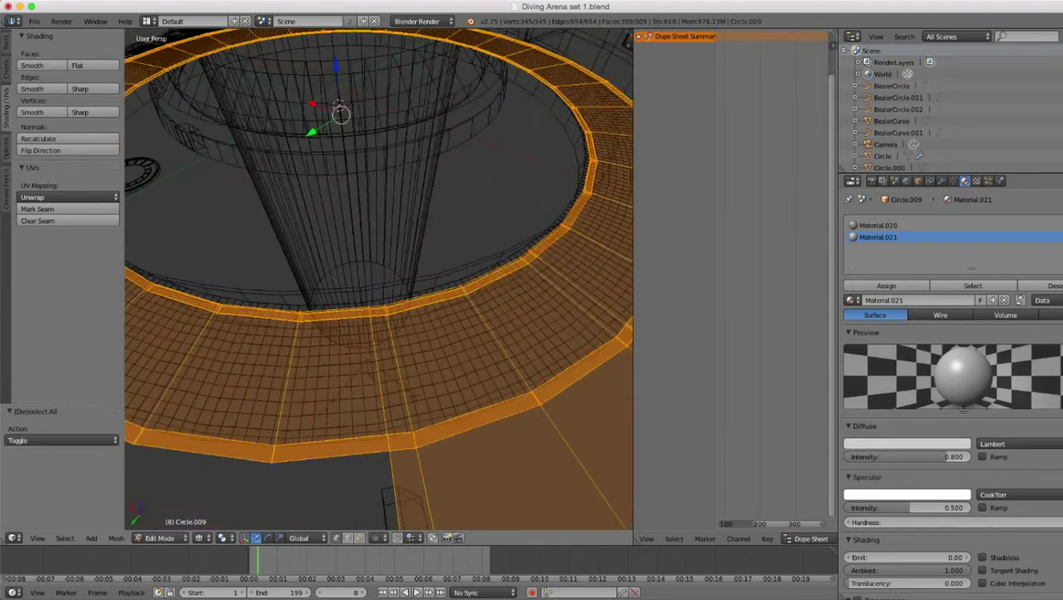
middle_click_drag(369, 338, 313, 307)
key("Tab")
key("z")
scroll(373, 360, "down", 3)
scroll(329, 321, "up", 5)
key("z")
scroll(329, 321, "up", 2)
- Select the entire linked inner border strip and scale it 5.596 along Z to make it taller
key("Tab")
right_click(460, 270)
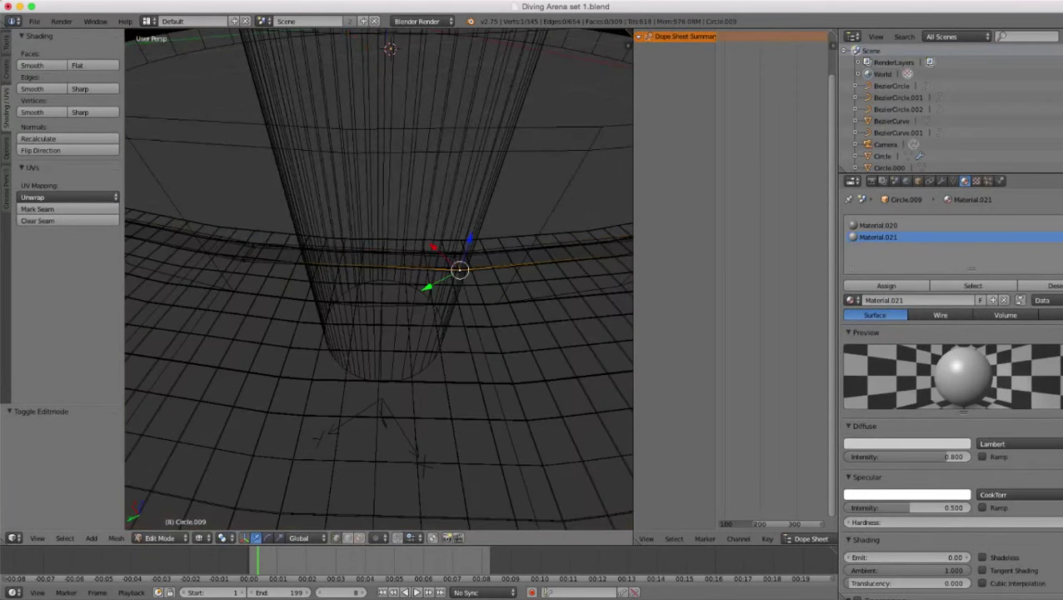
key("ctrl+l")
key("z")
middle_click_drag(460, 270, 452, 237)
key("z")
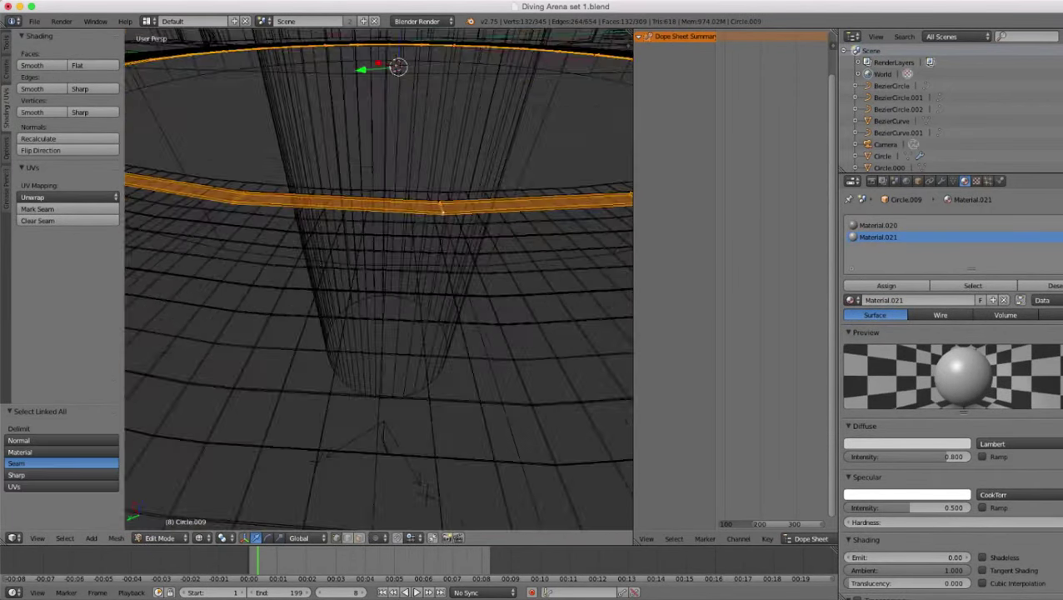
scroll(450, 240, "down", 3)
scroll(450, 240, "up", 3)
key("s")
key("z")
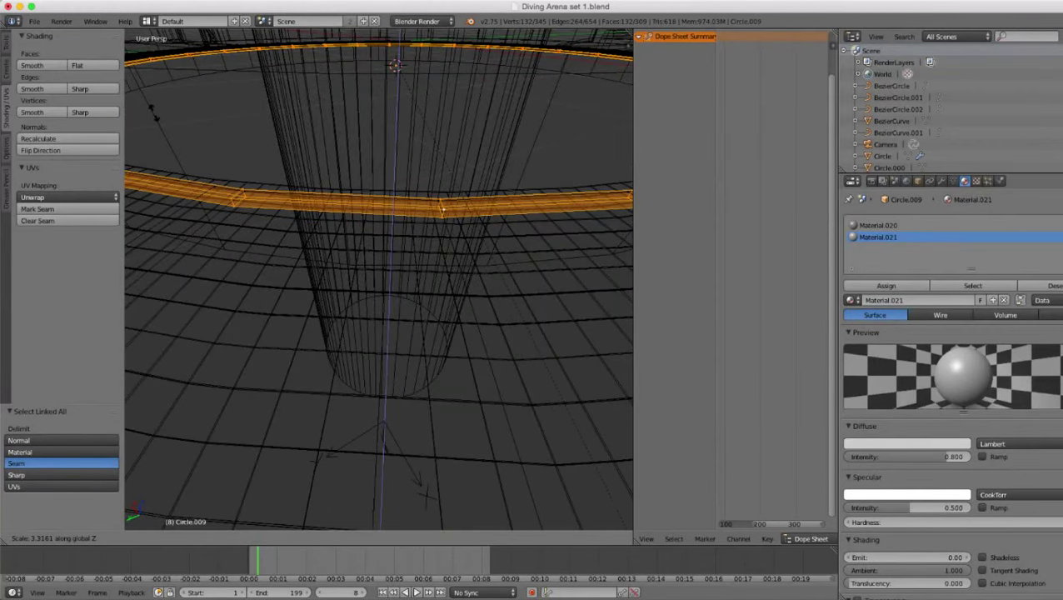
left_click(445, 467)
key("z")
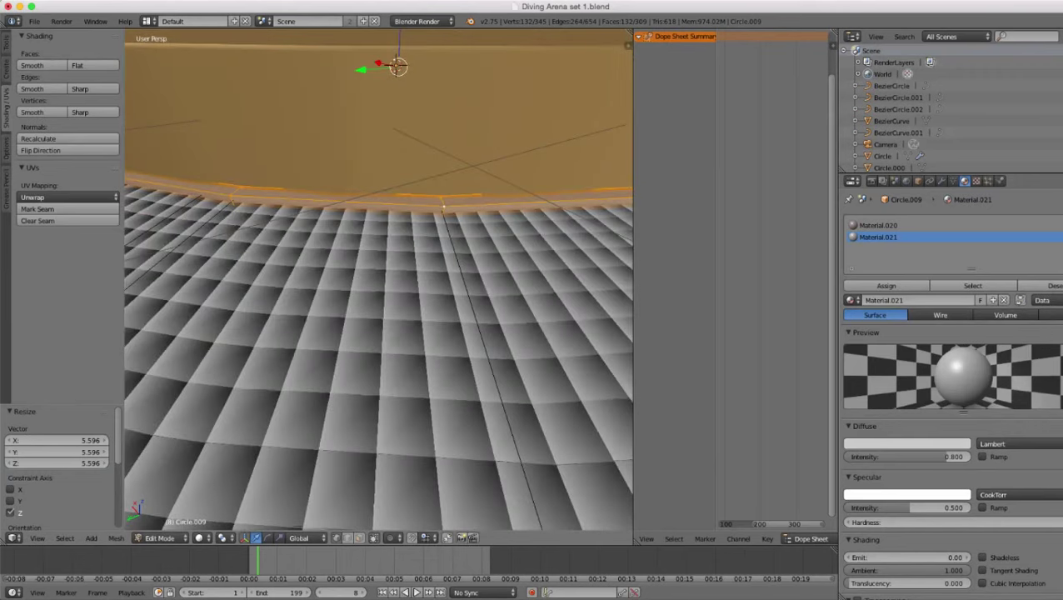
- Raise the inner border strip 0.043 along Z and scale it 1.736 along Z
key("g")
key("z")
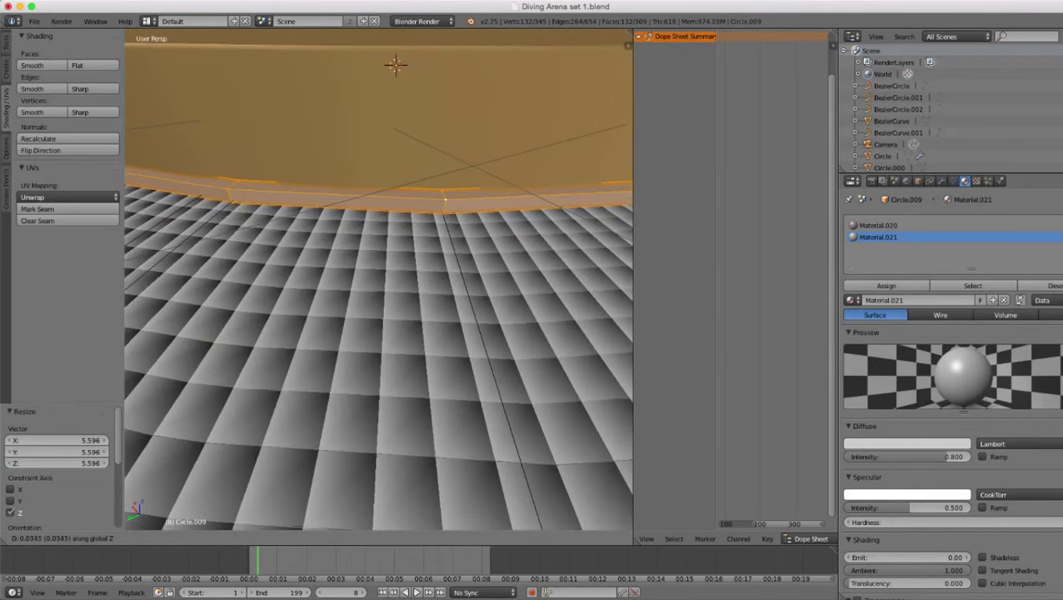
left_click(446, 198)
key("s")
key("z")
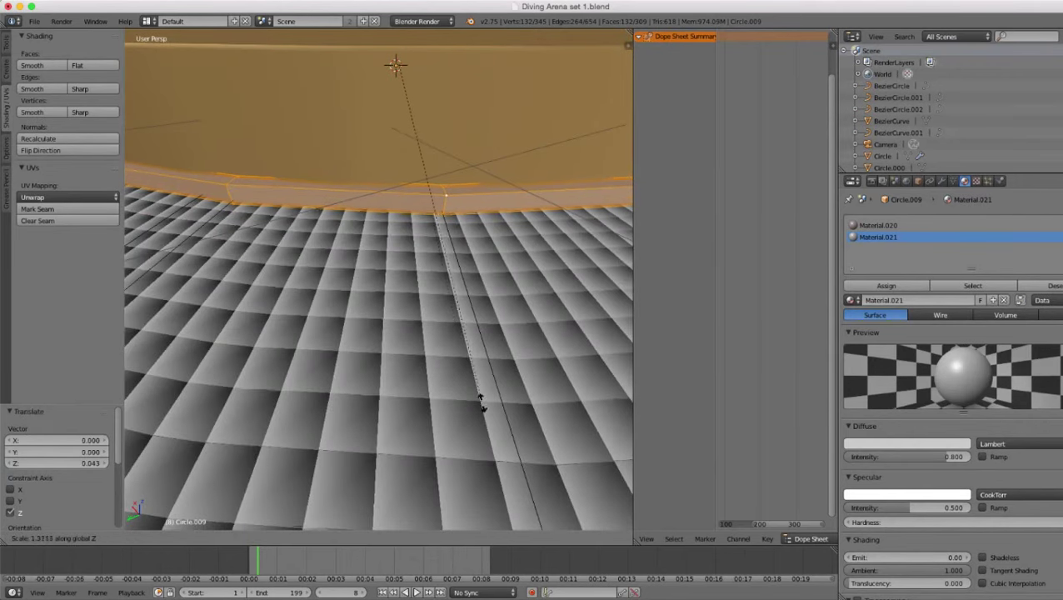
left_click(524, 487)
scroll(380, 280, "down", 5)
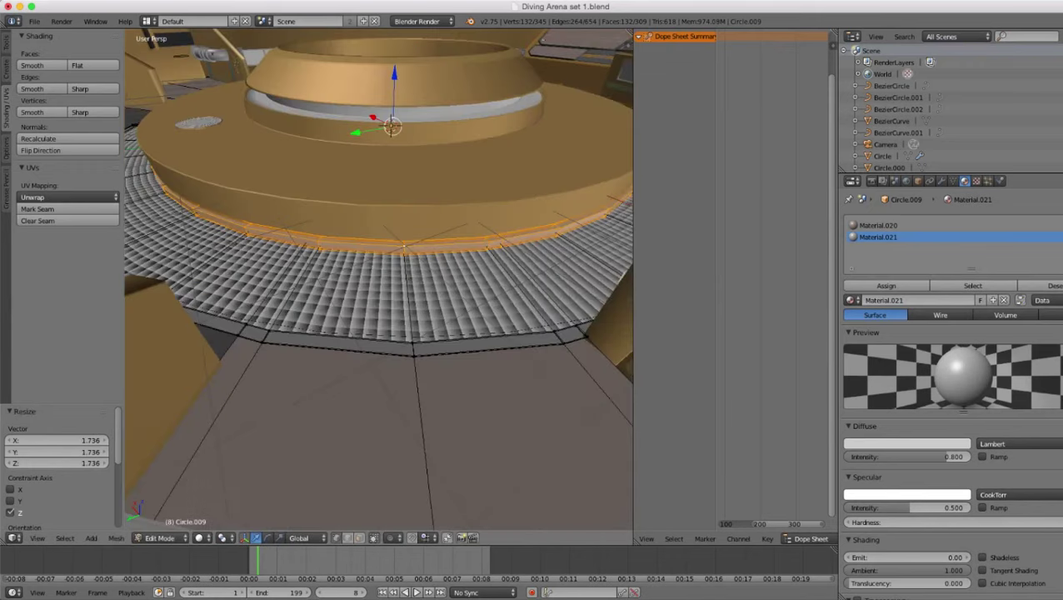
key("Tab")
scroll(379, 280, "down", 6)
middle_click_drag(379, 280, 408, 280)
scroll(379, 280, "up", 9)
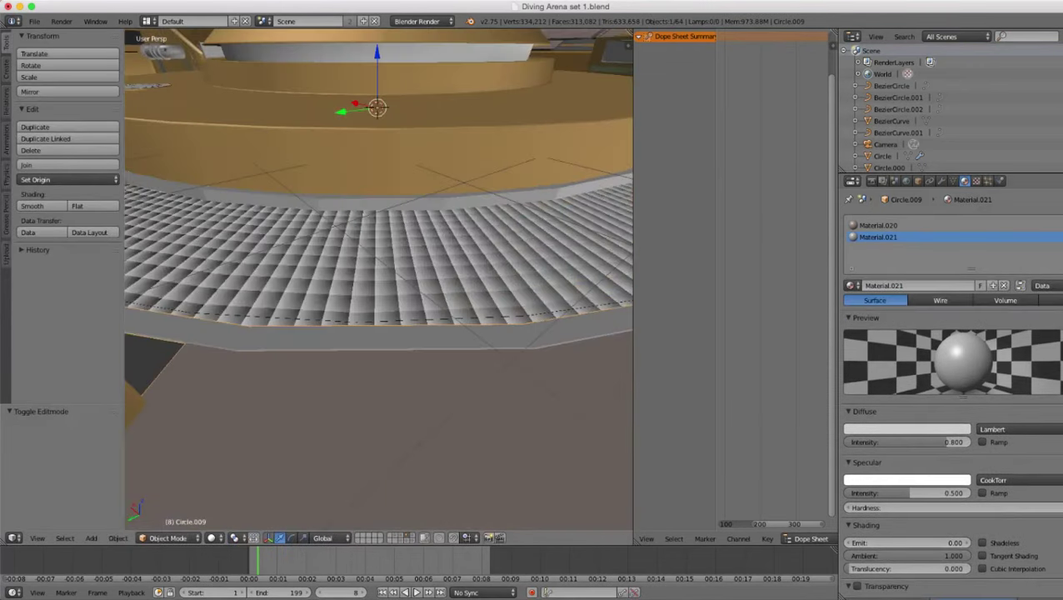
- Select all linked geometry of the floor, including the tile borders, and apply smooth shading
key("Tab")
right_click(535, 349, "shift")
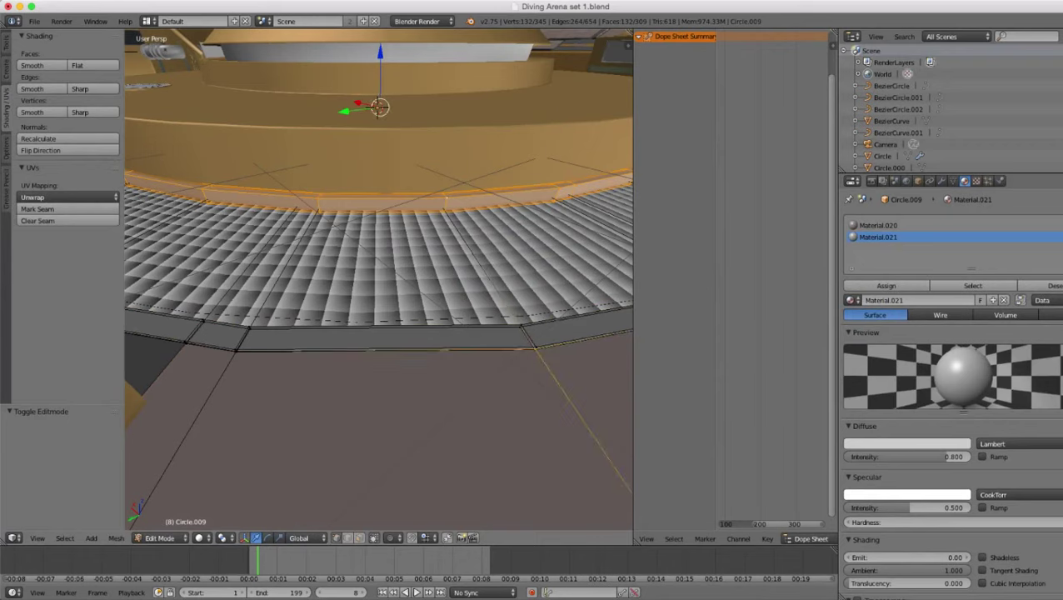
right_click(535, 348, "shift")
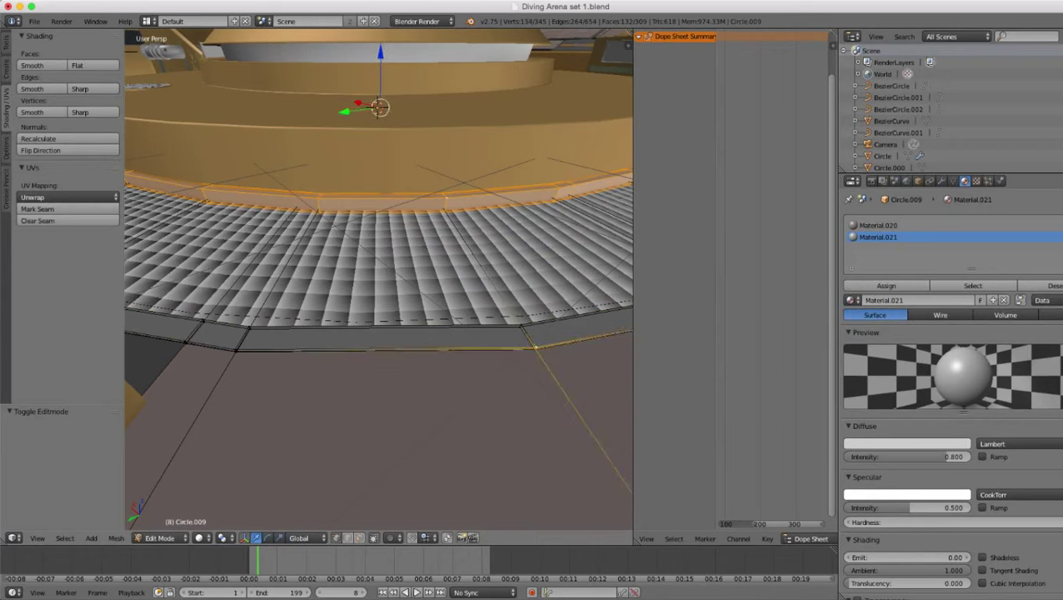
key("ctrl+l")
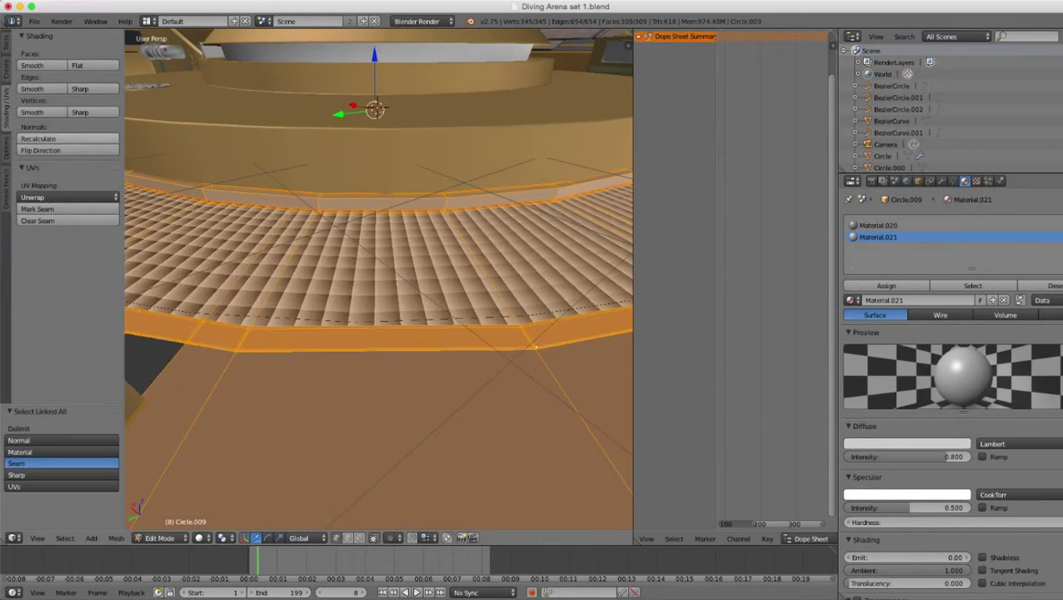
left_click(43, 65)
scroll(379, 279, "down", 3)
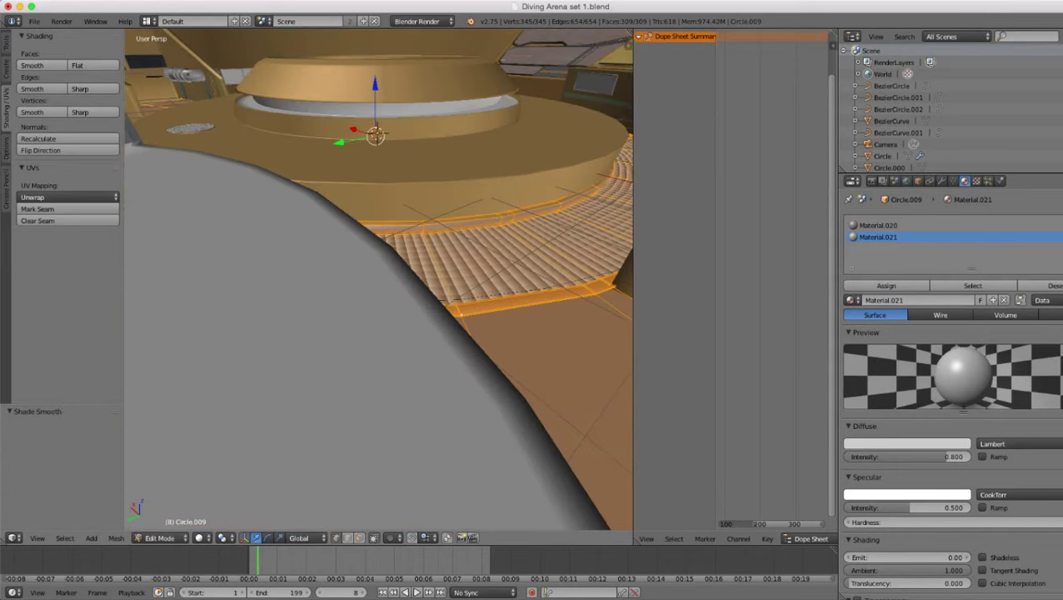
key("Tab")
scroll(379, 279, "down", 2)
middle_click_drag(379, 279, 385, 355)
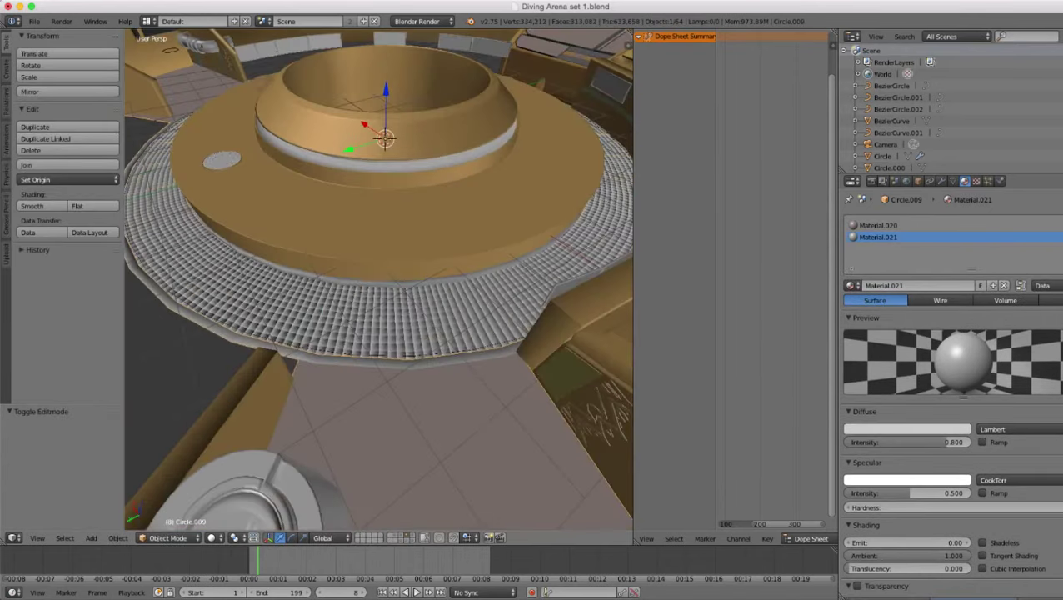
- Add two loop cuts along the outer border's top face, one near its outer edge and one near its tile-side edge
scroll(379, 279, "up", 3)
middle_click_drag(380, 279, 338, 292)
scroll(379, 279, "up", 3)
scroll(379, 279, "up", 2)
key("Tab")
key("ctrl+r")
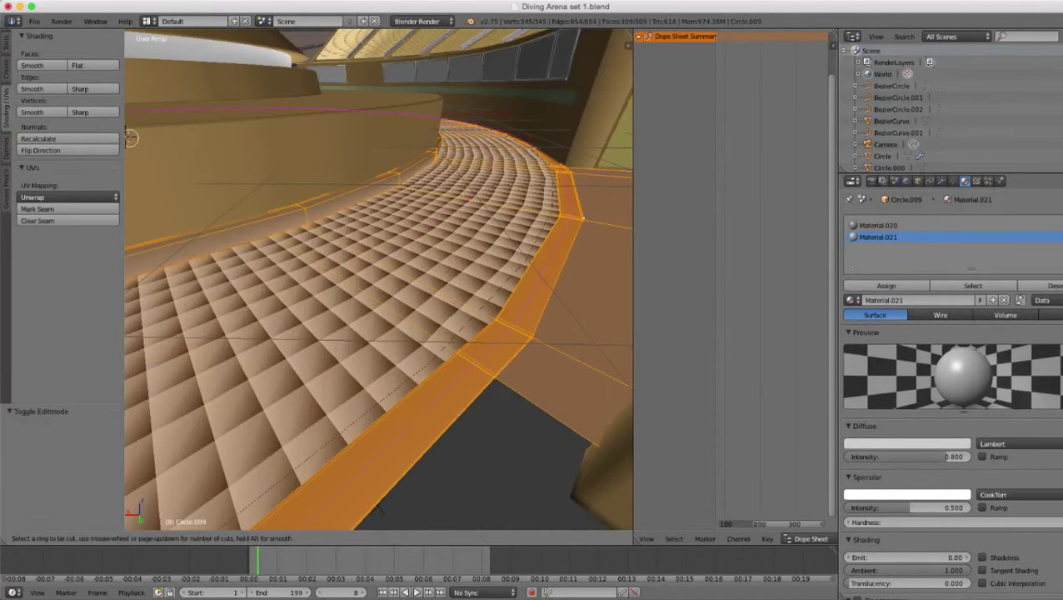
left_click(484, 367)
left_click(492, 371)
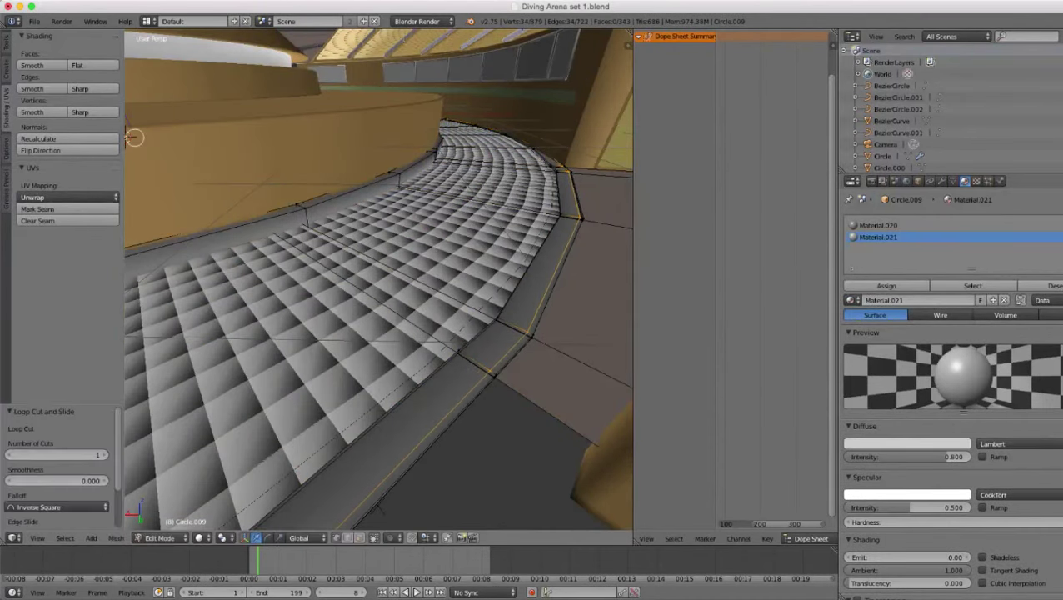
key("ctrl+r")
left_click(475, 361)
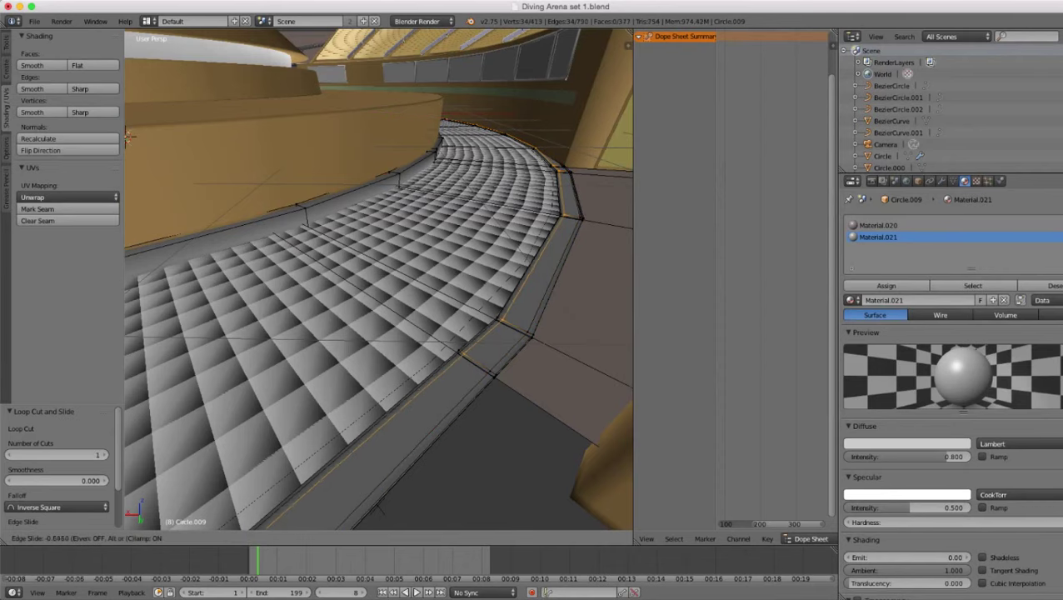
left_click(460, 352)
- Add a loop cut along the outer vertical side of the outer border
middle_click_drag(461, 351, 457, 282)
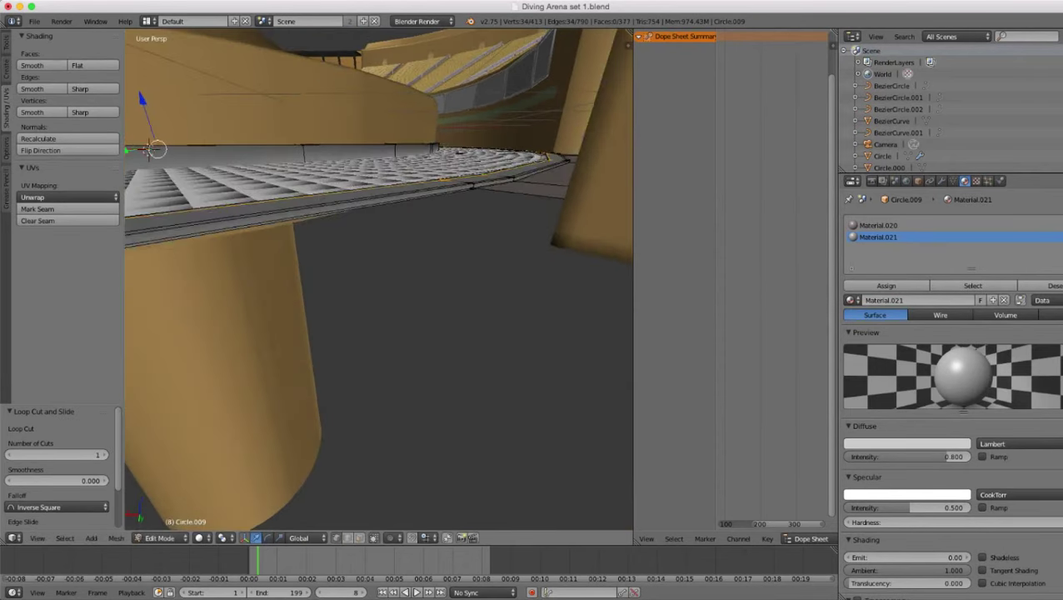
key("ctrl+r")
left_click(354, 205)
left_click(354, 210)
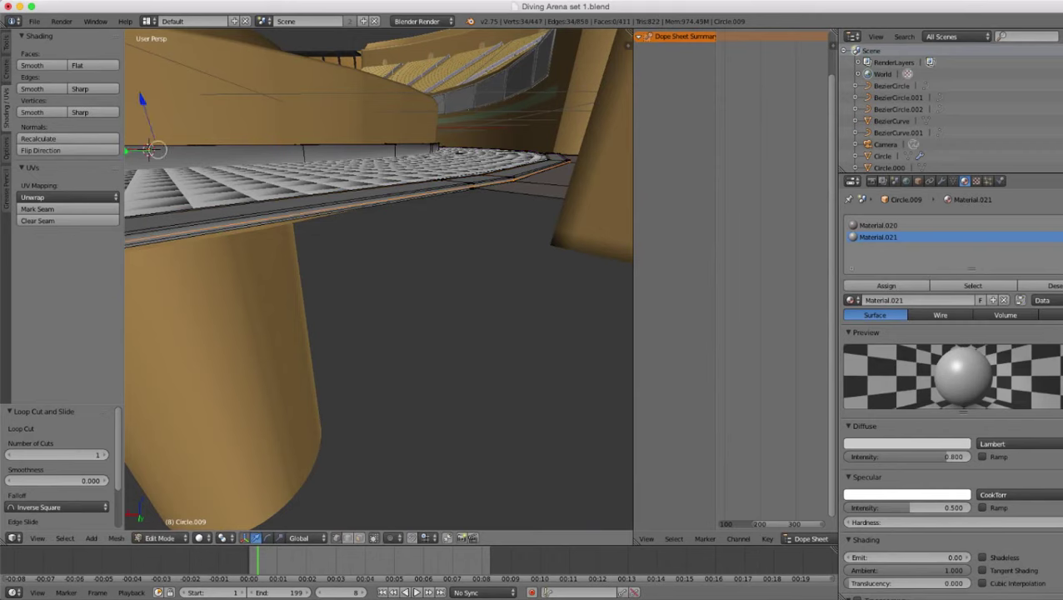
- Add a loop cut near the tile-side edge of the inner border's top face and another along its vertical side
middle_click_drag(355, 210, 383, 292)
scroll(416, 321, "up", 4)
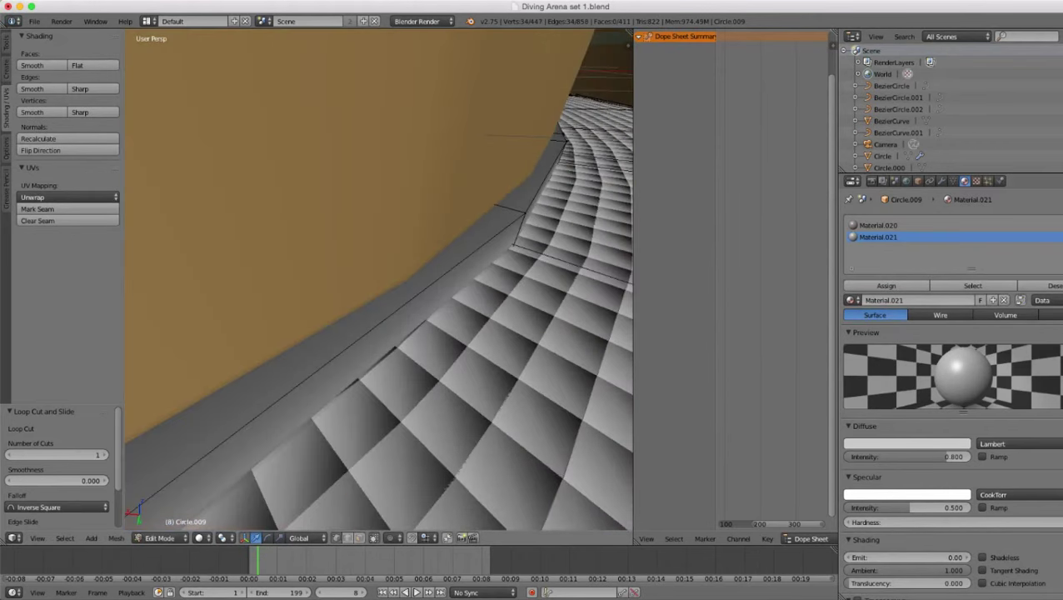
scroll(384, 292, "down", 4)
key("ctrl+r")
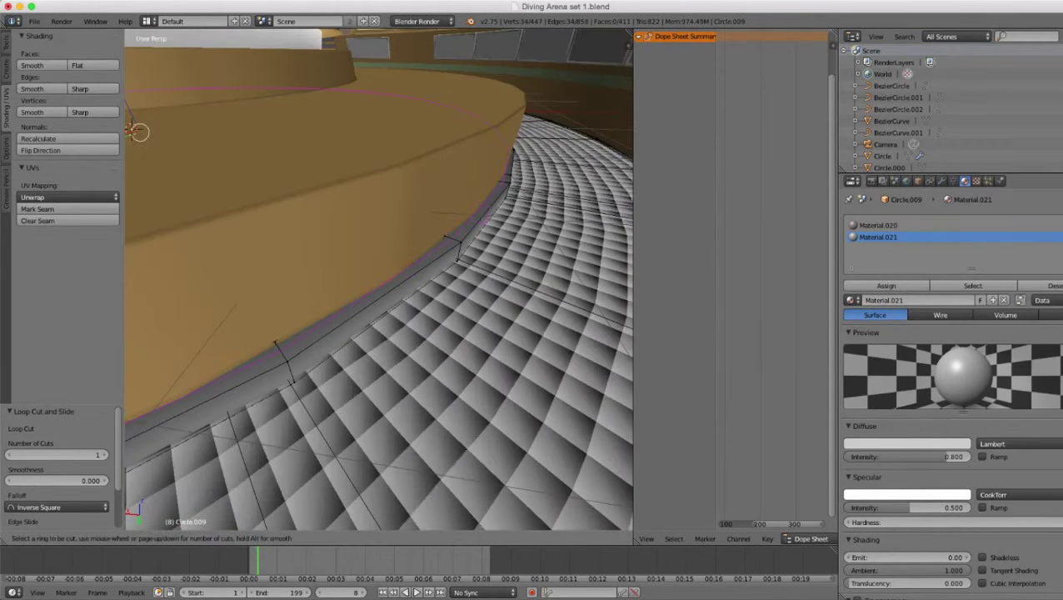
left_click(366, 302)
left_click(370, 307)
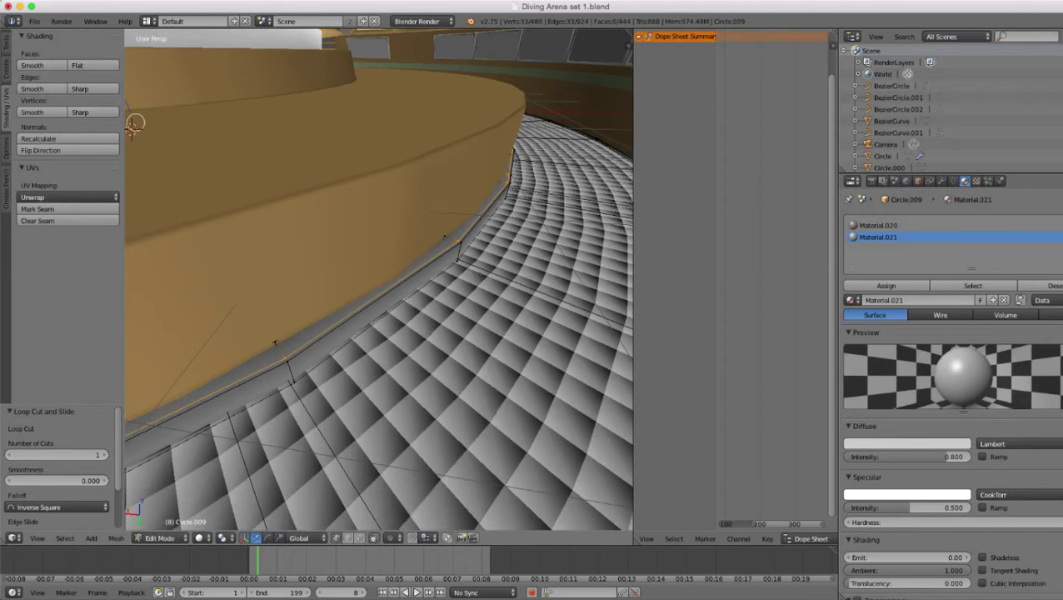
middle_click_drag(371, 308, 375, 271)
key("ctrl+r")
left_click(308, 302)
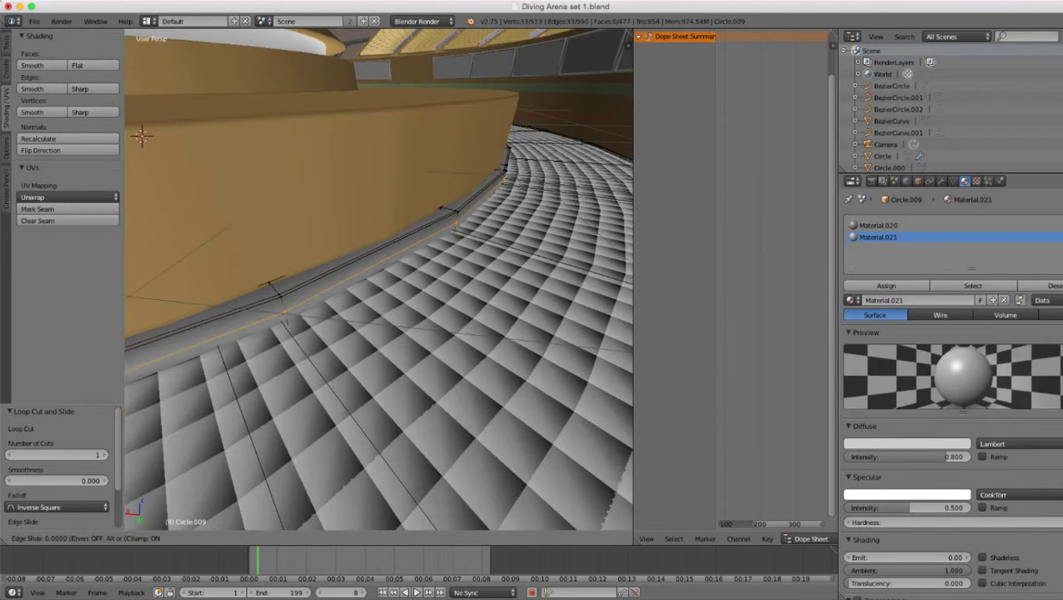
left_click(311, 305)
- Add a loop cut near the upper edge of the inner border's vertical side and one on its top face beside the platform
key("ctrl+r")
left_click(143, 133)
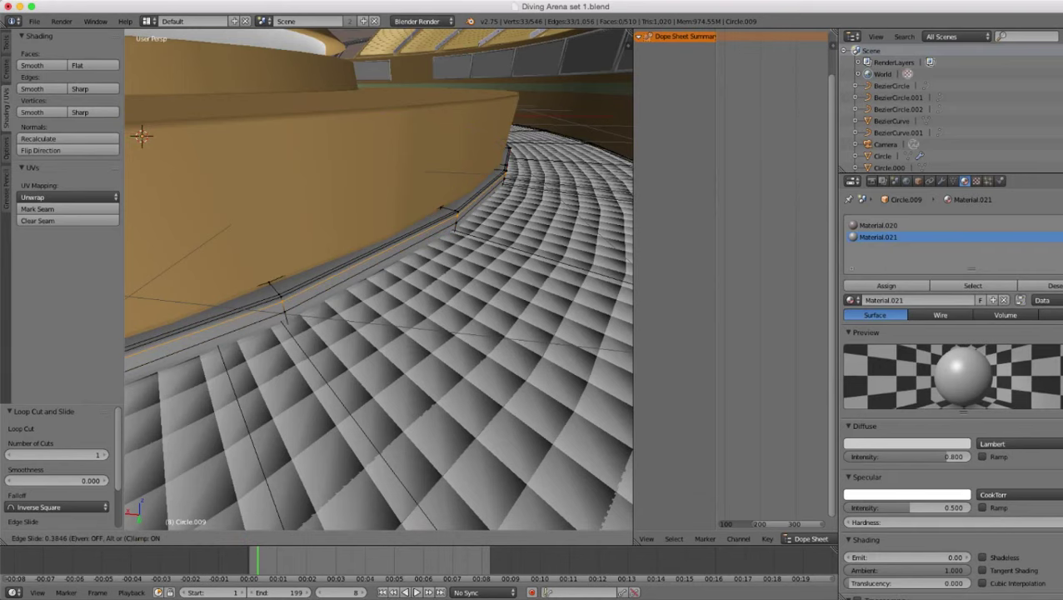
left_click(310, 306)
middle_click_drag(311, 305, 315, 327)
key("ctrl+r")
left_click(136, 132)
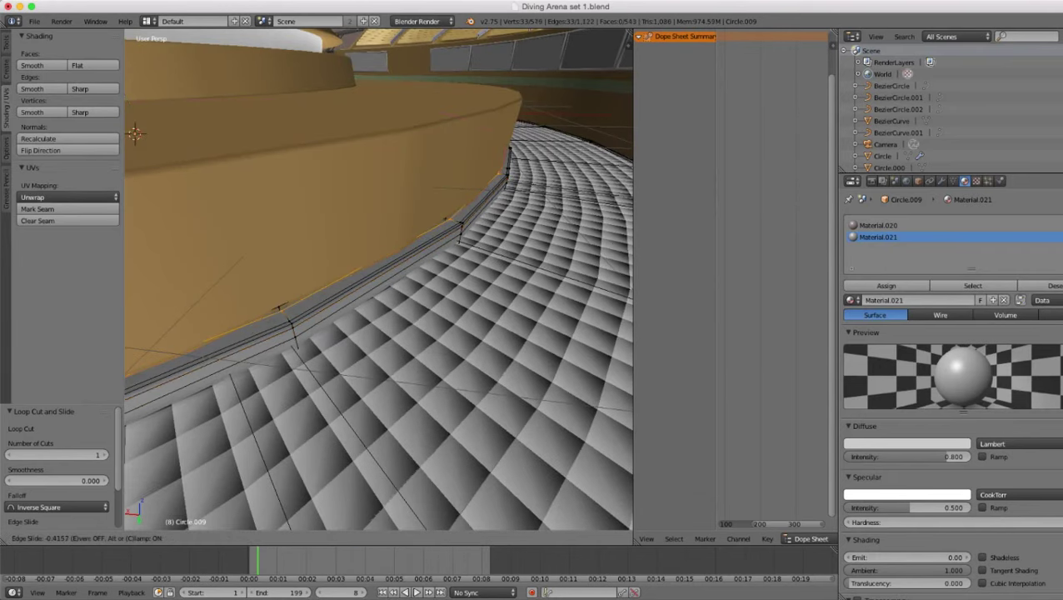
left_click(137, 130)
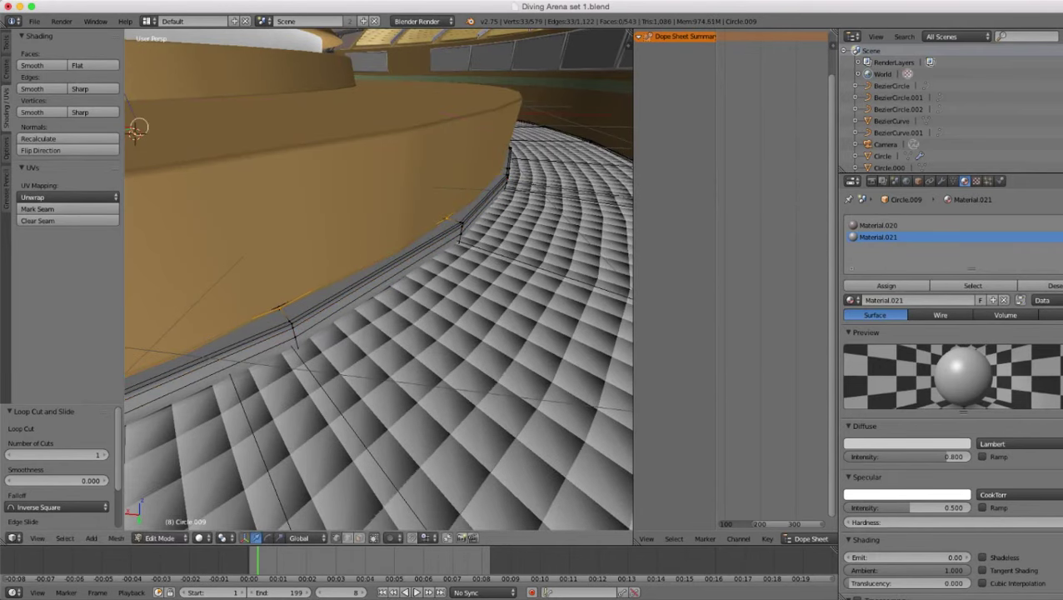
- Compare the floor and its borders with the Subsurf modifier's viewport display switched off and on
key("Tab")
scroll(379, 279, "down", 7)
middle_click_drag(379, 279, 321, 294)
scroll(379, 279, "up", 3)
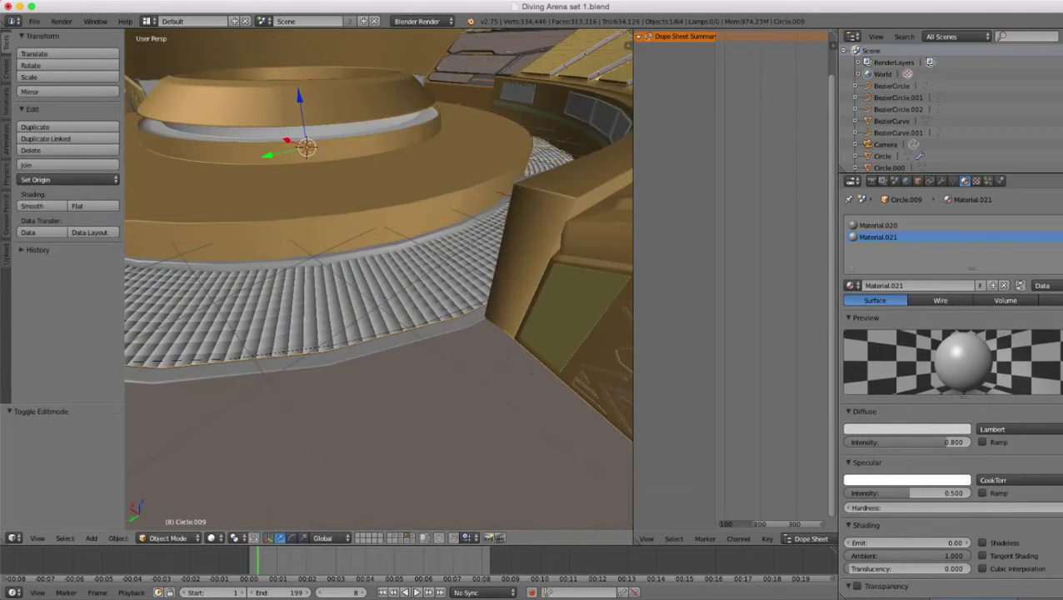
scroll(380, 279, "down", 2)
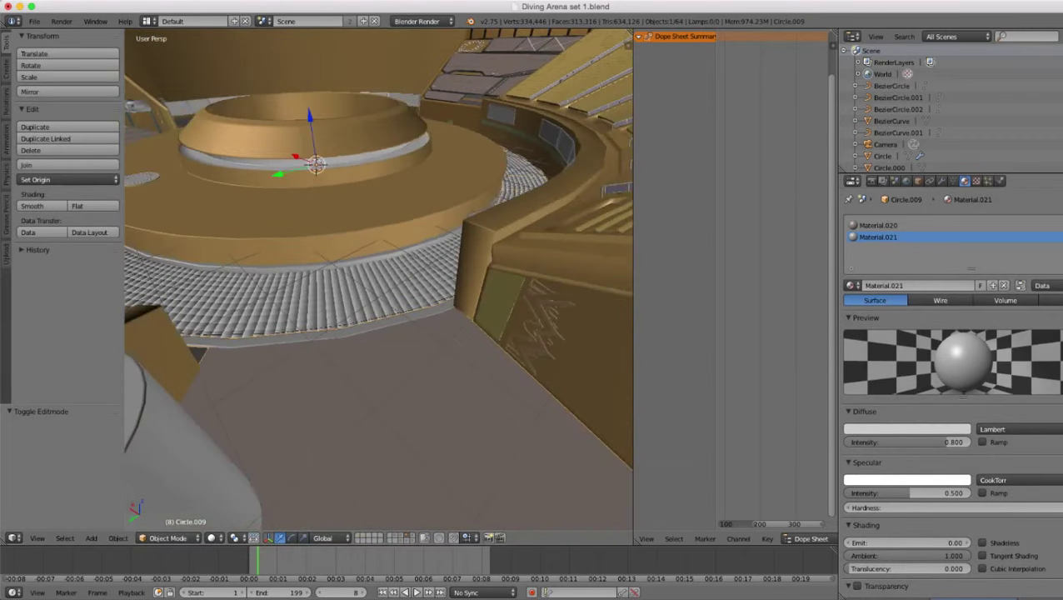
left_click(942, 181)
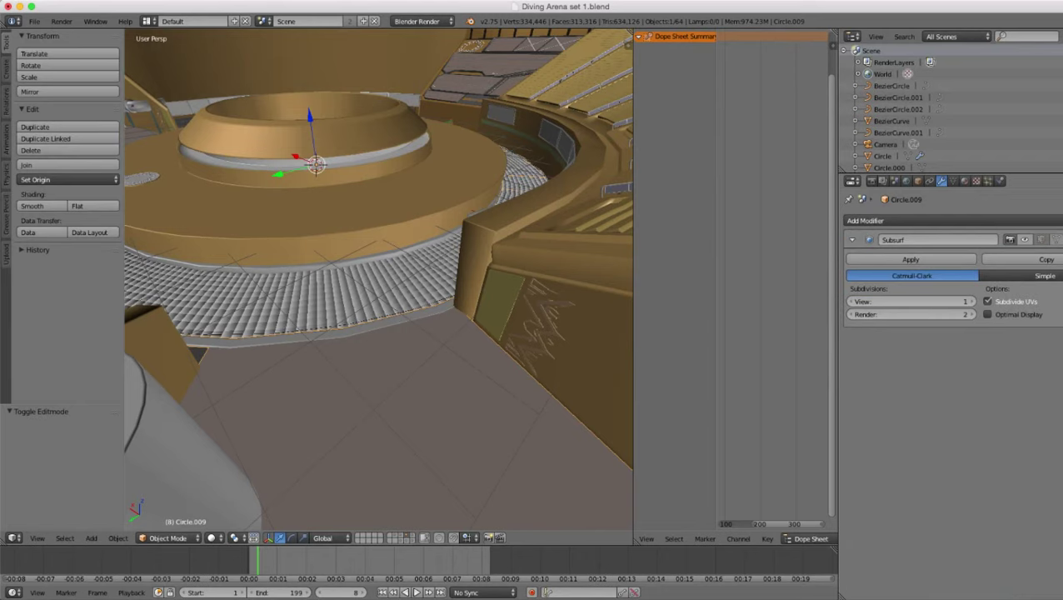
left_click(1025, 240)
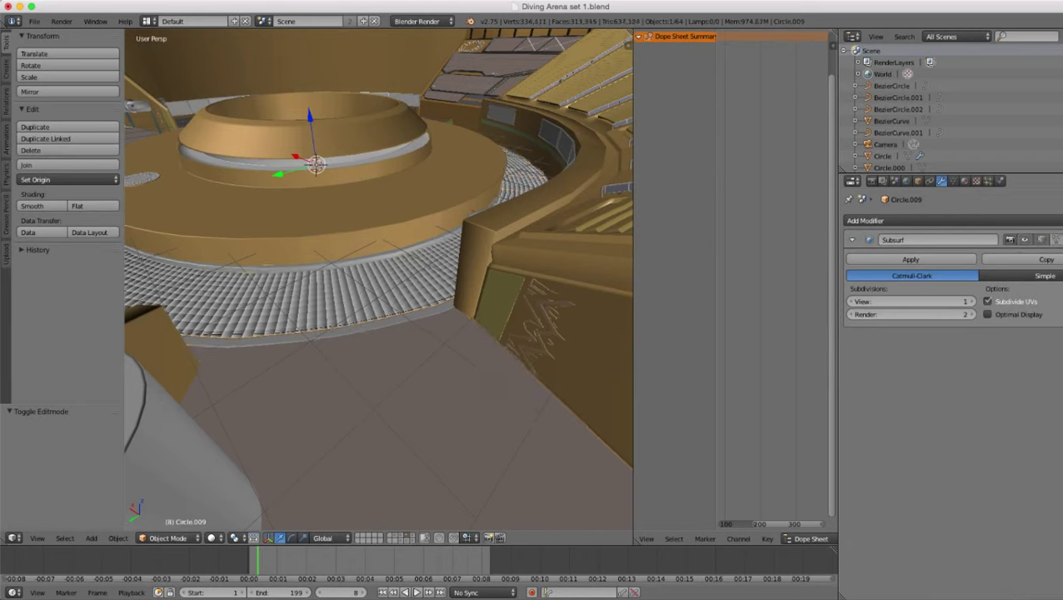
left_click(1025, 240)
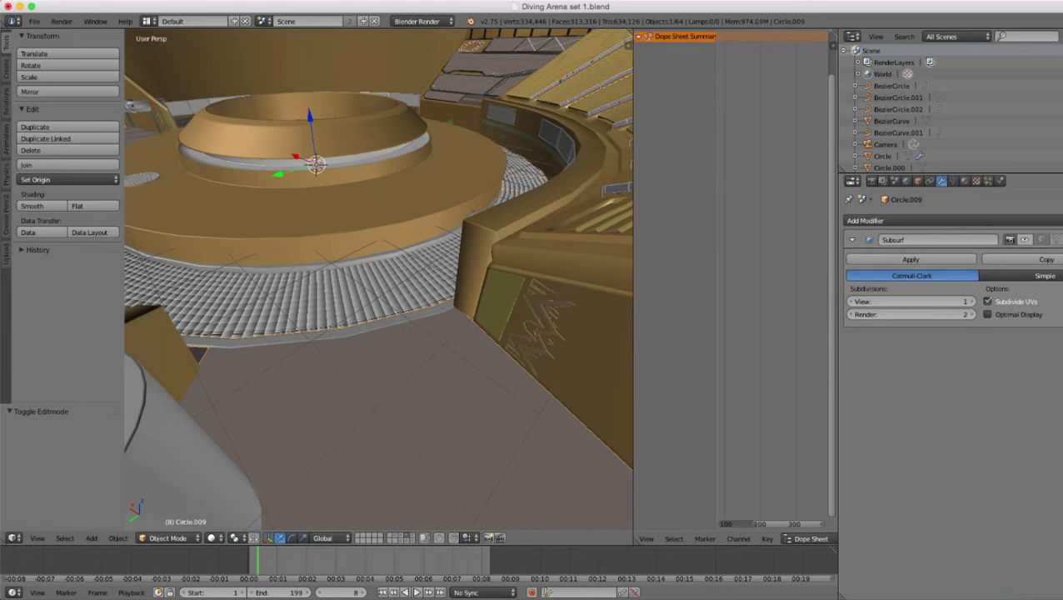
left_click(1025, 240)
left_click(1025, 240)
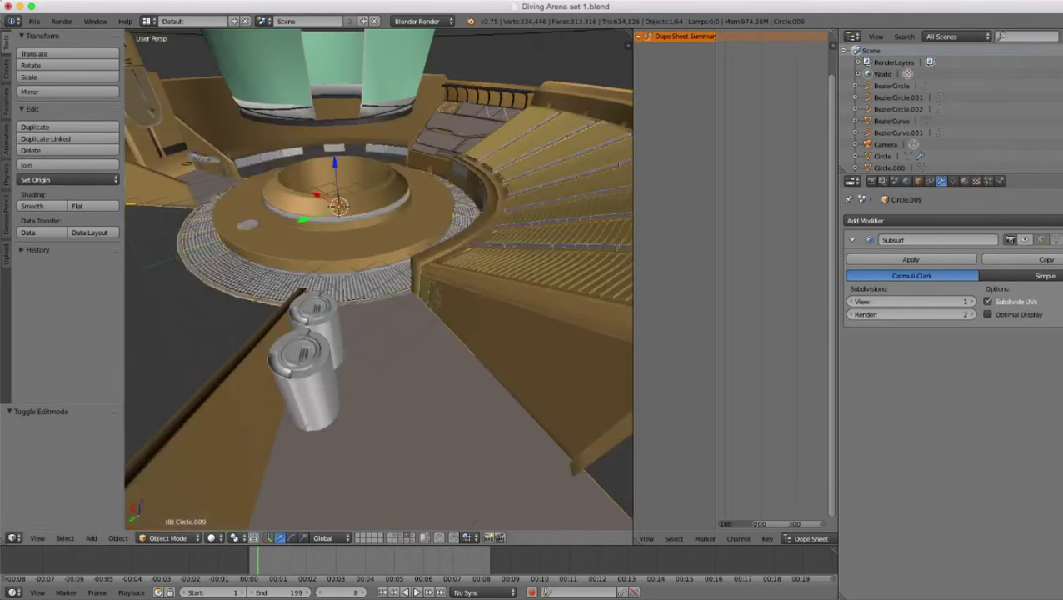
- Examine the tiled ring and its inner and outer borders from several sides of the arena
scroll(379, 279, "down", 4)
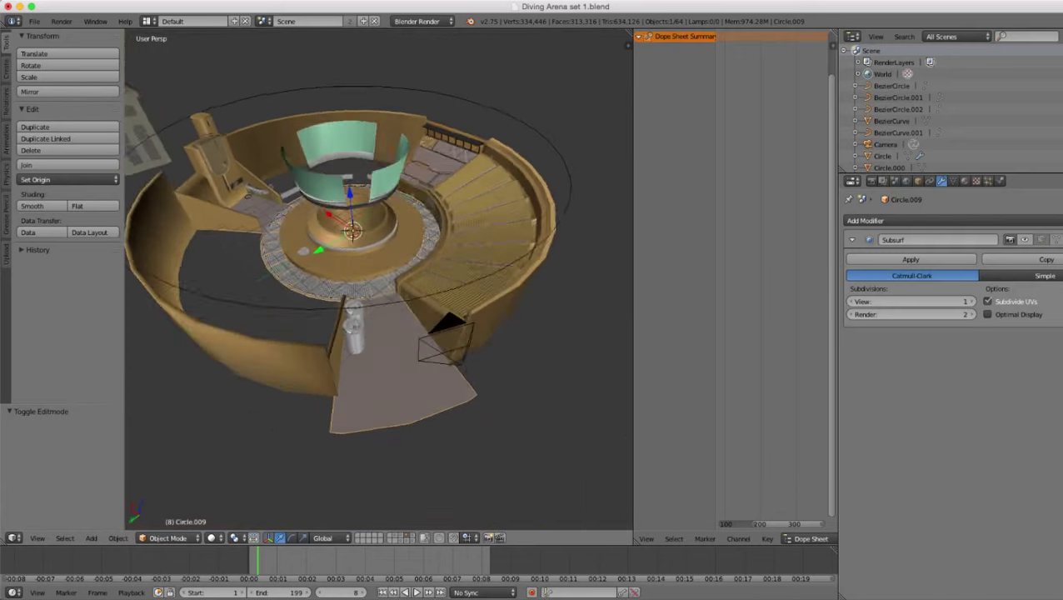
middle_click_drag(379, 279, 584, 295)
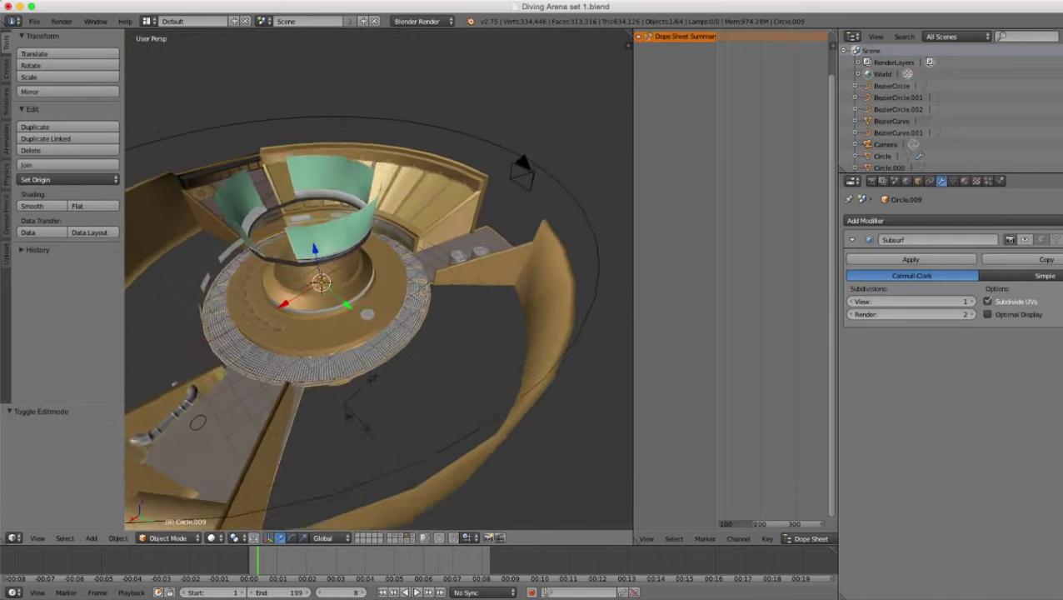
scroll(379, 279, "up", 6)
middle_click_drag(379, 279, 312, 295)
scroll(379, 279, "up", 3)
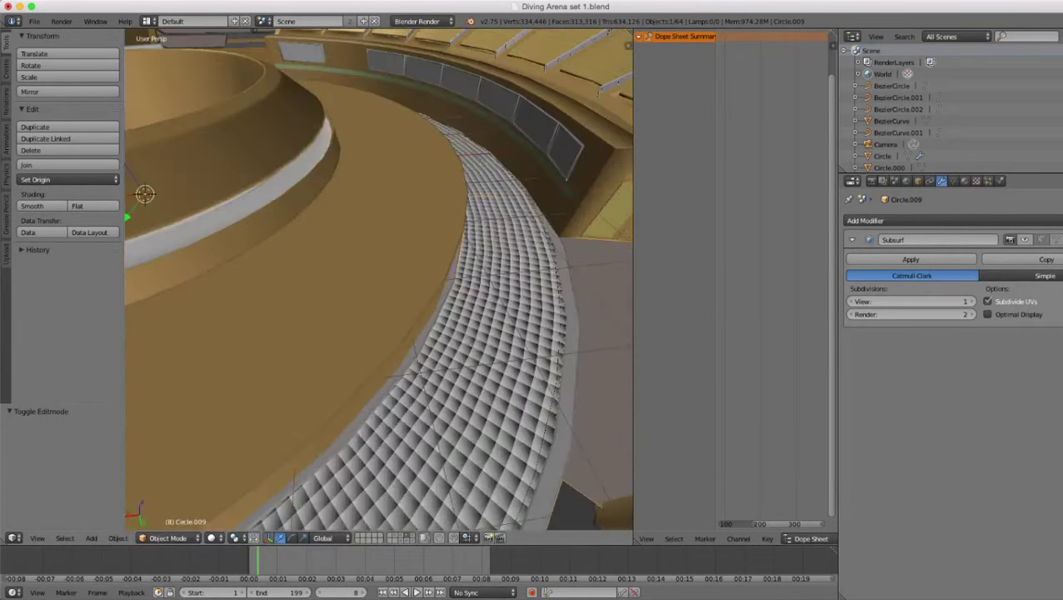
middle_click_drag(379, 279, 271, 237)
scroll(379, 280, "down", 5)
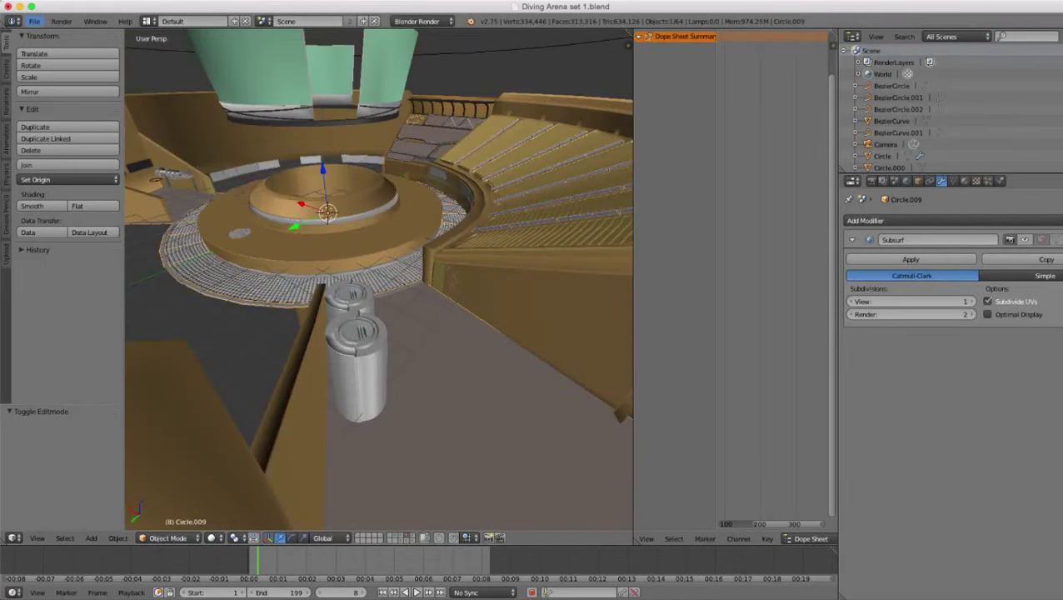
- Save the current Diving Arena set 1.blend file
left_click(35, 21)
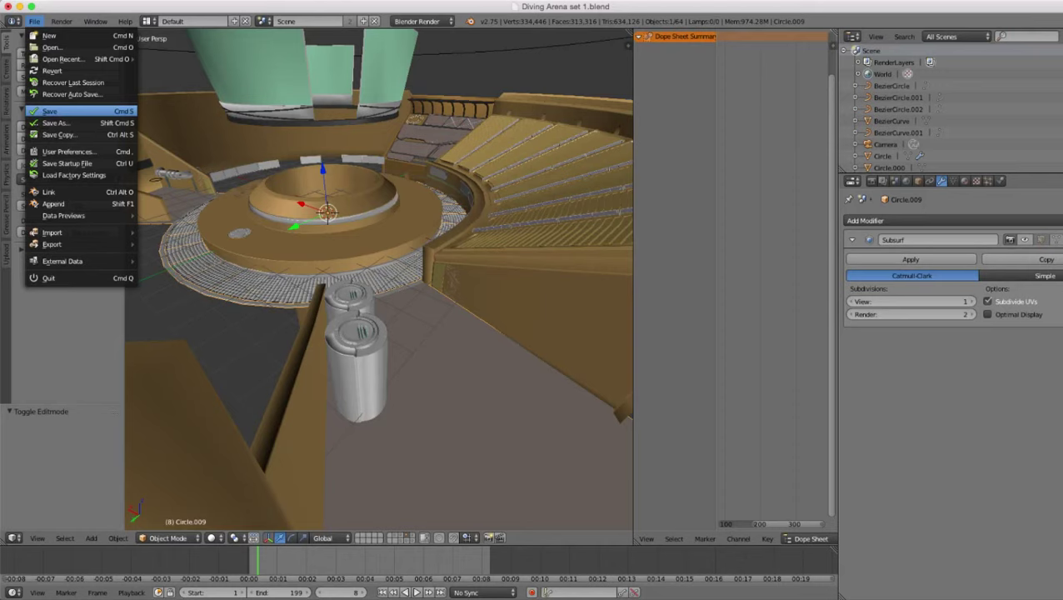
left_click(63, 111)
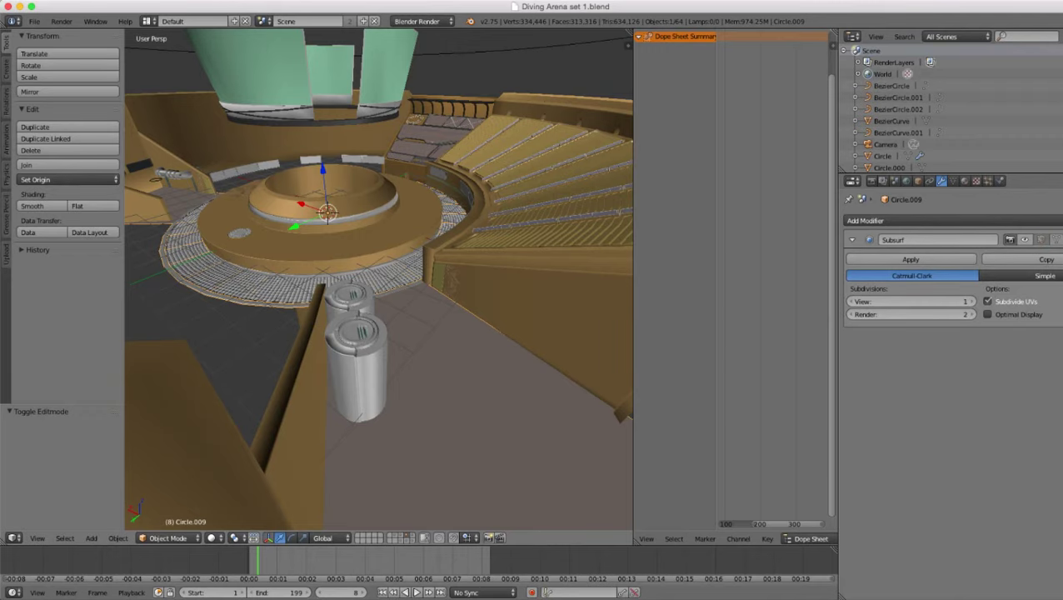
scroll(379, 280, "up", 5)
scroll(379, 280, "down", 6)
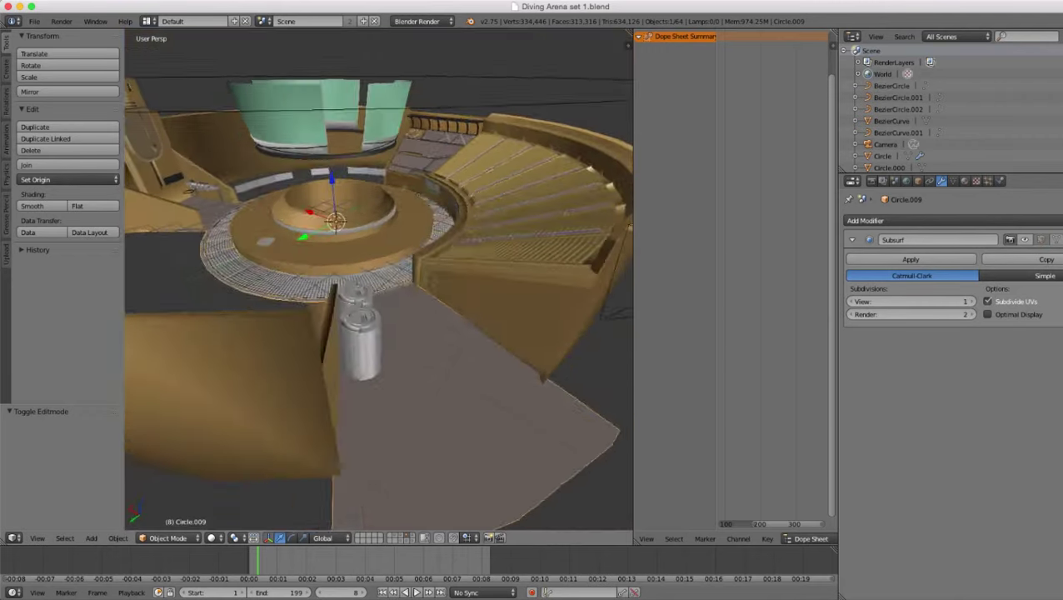
middle_click_drag(379, 280, 346, 333)
scroll(346, 334, "up", 2)
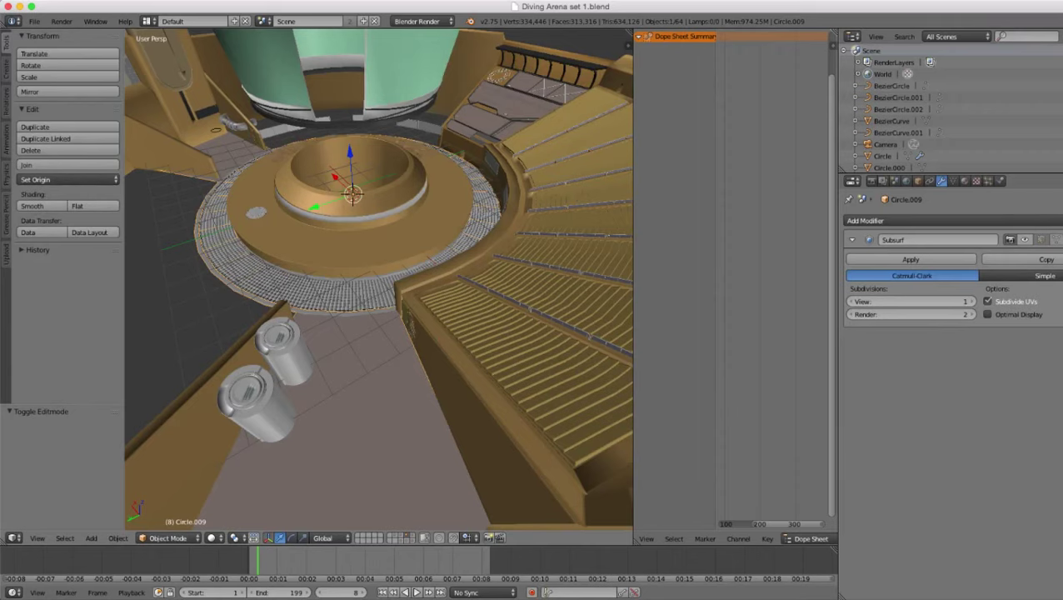
- Examine the arena with its tiled ring and borders from an overview and through the scene camera
scroll(379, 279, "down", 5)
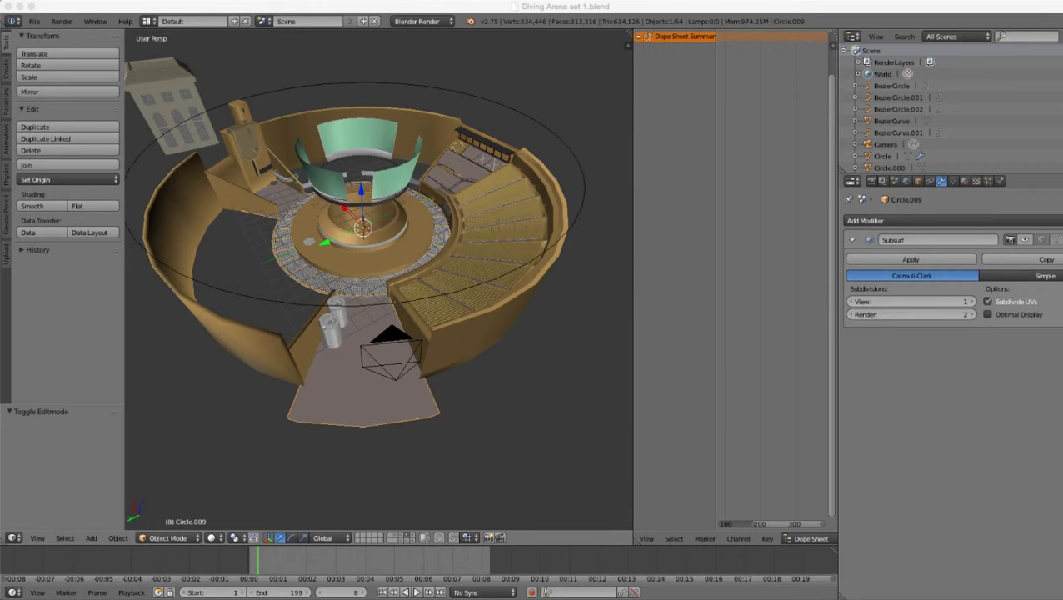
scroll(379, 279, "up", 5)
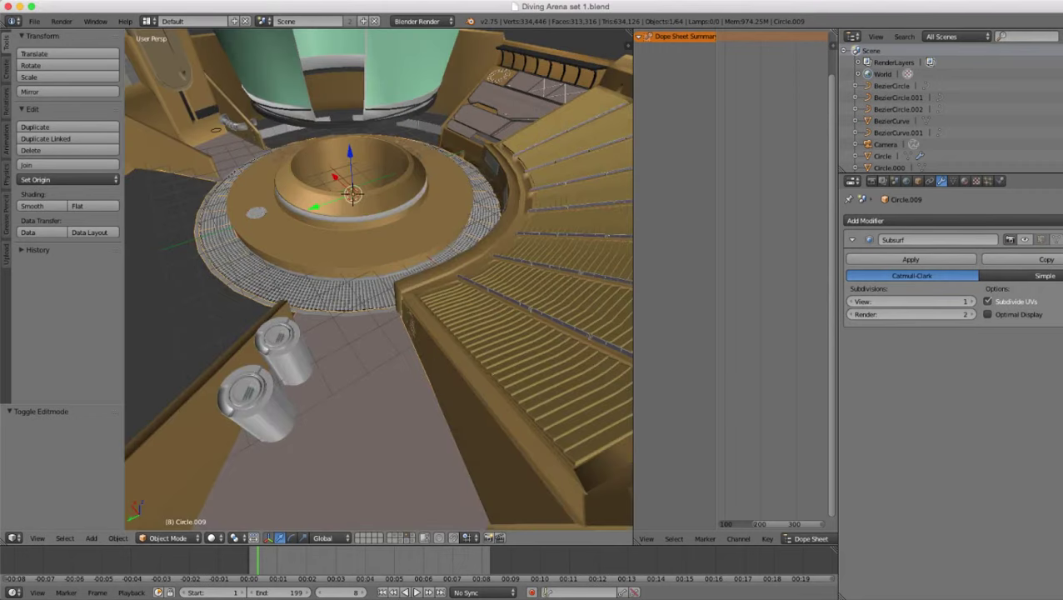
middle_click_drag(379, 279, 379, 218)
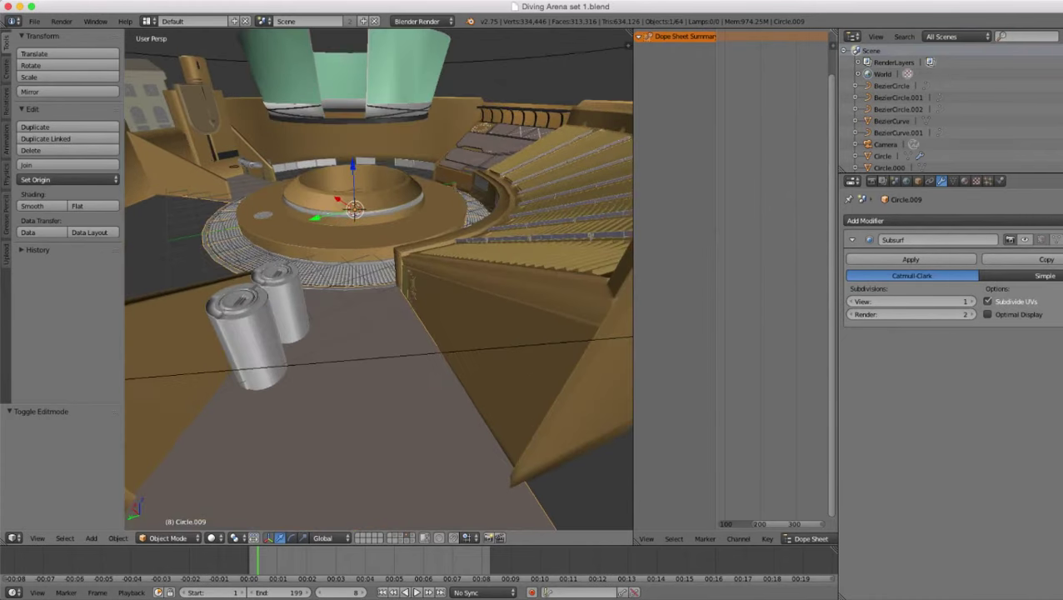
key("KP_0")
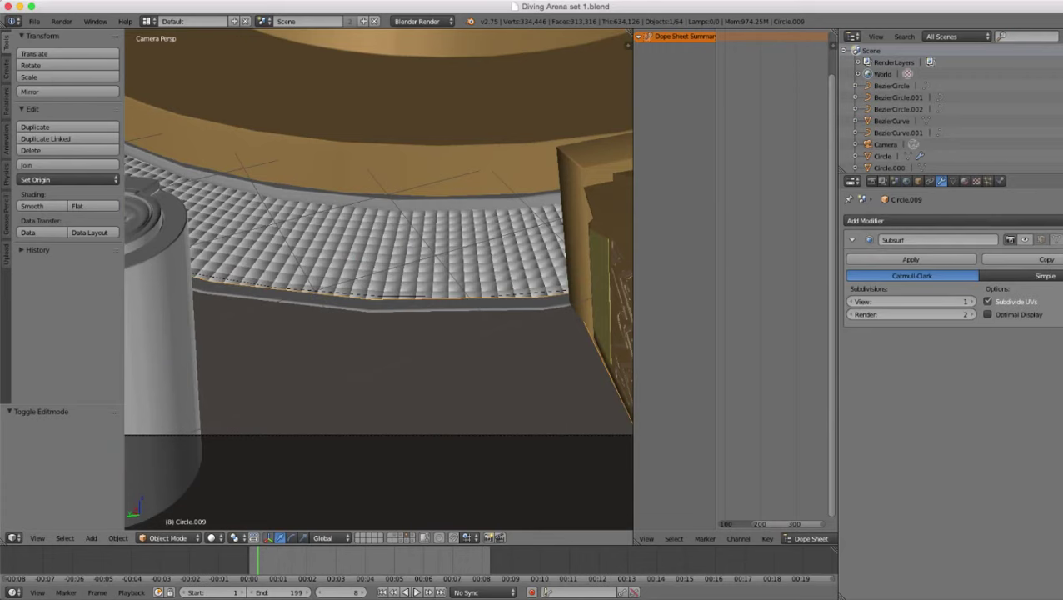
scroll(379, 279, "down", 3)
scroll(379, 279, "down", 2)
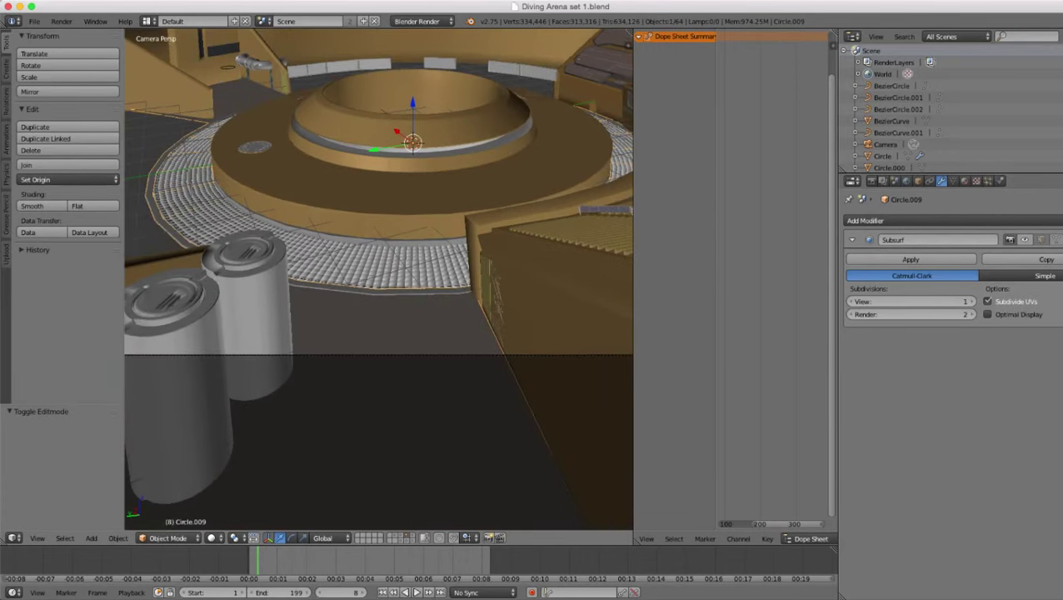
scroll(379, 280, "up", 1)
right_click(252, 304)
scroll(380, 279, "down", 1)
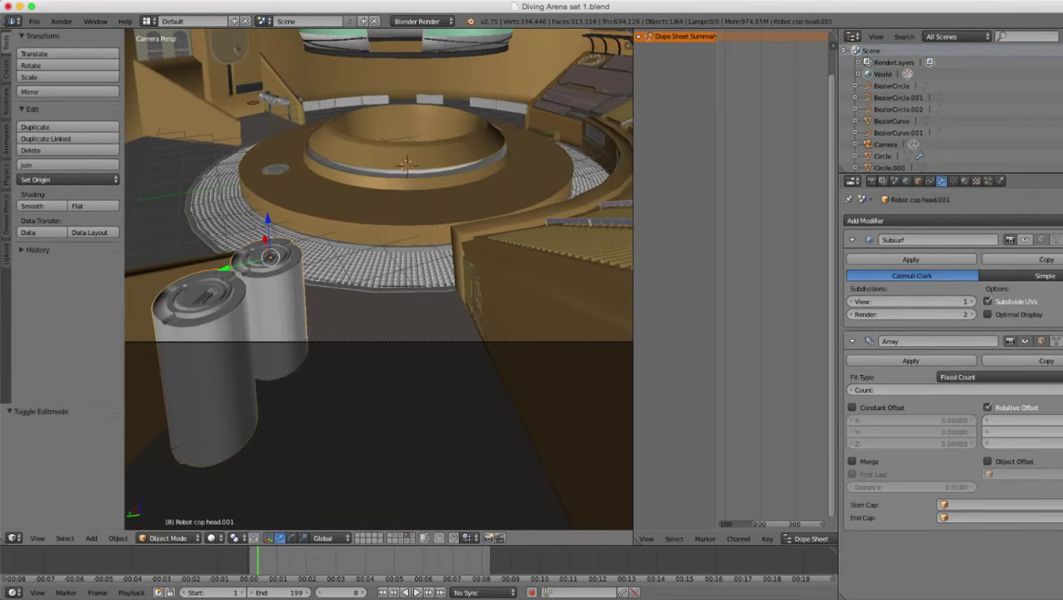
key("r")
key("z")
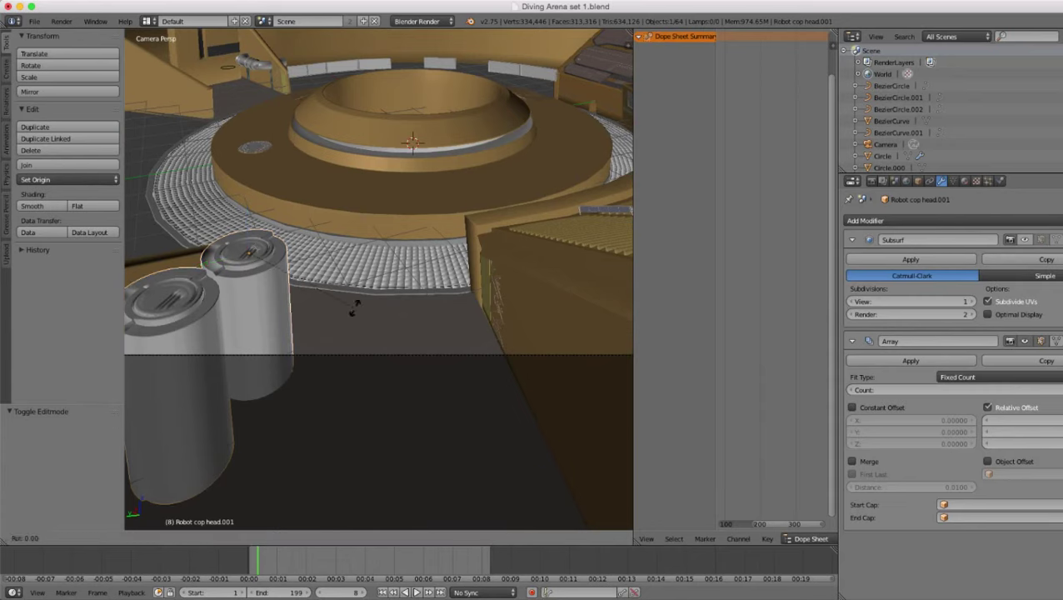
left_click(377, 287)
scroll(377, 288, "down", 5)
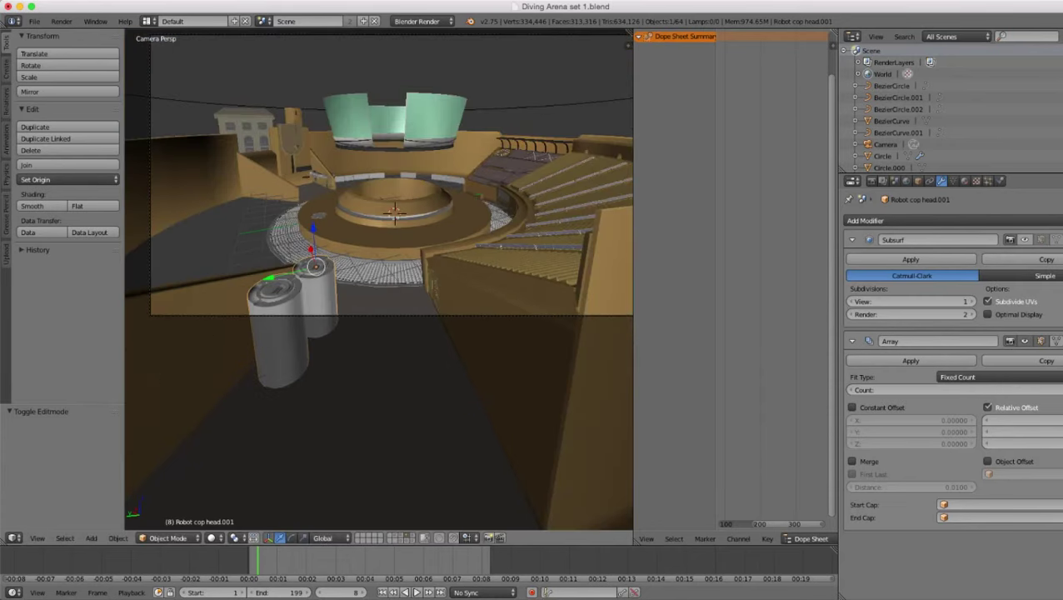
scroll(377, 287, "up", 3)
key("g")
key("y")
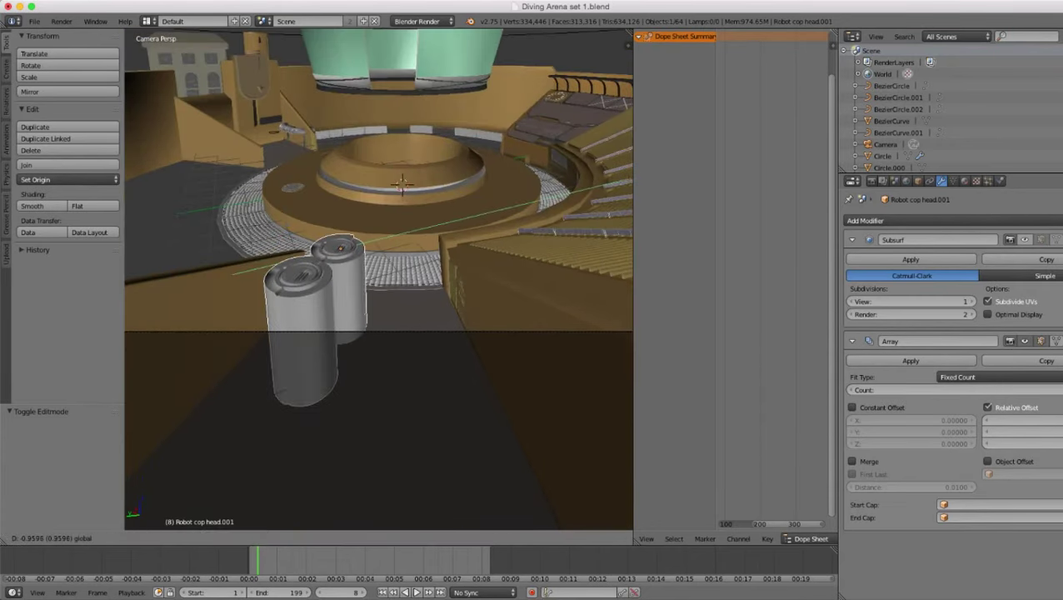
key("Escape")
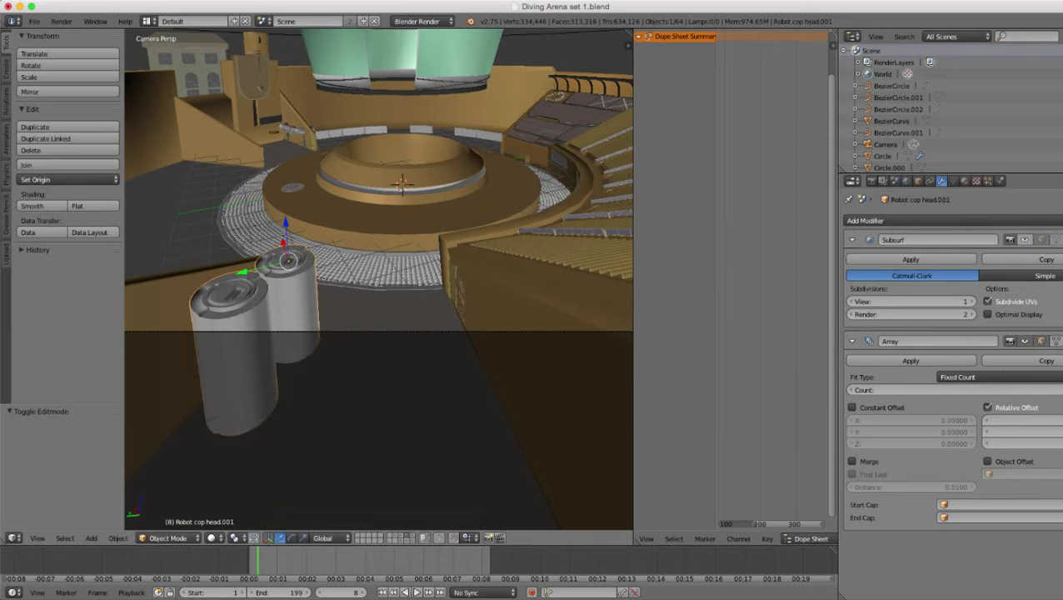
- Try moving the pair of grey cylinders about -0.957 along the X axis and about -1.384 along the Y axis
left_click_drag(283, 243, 293, 274)
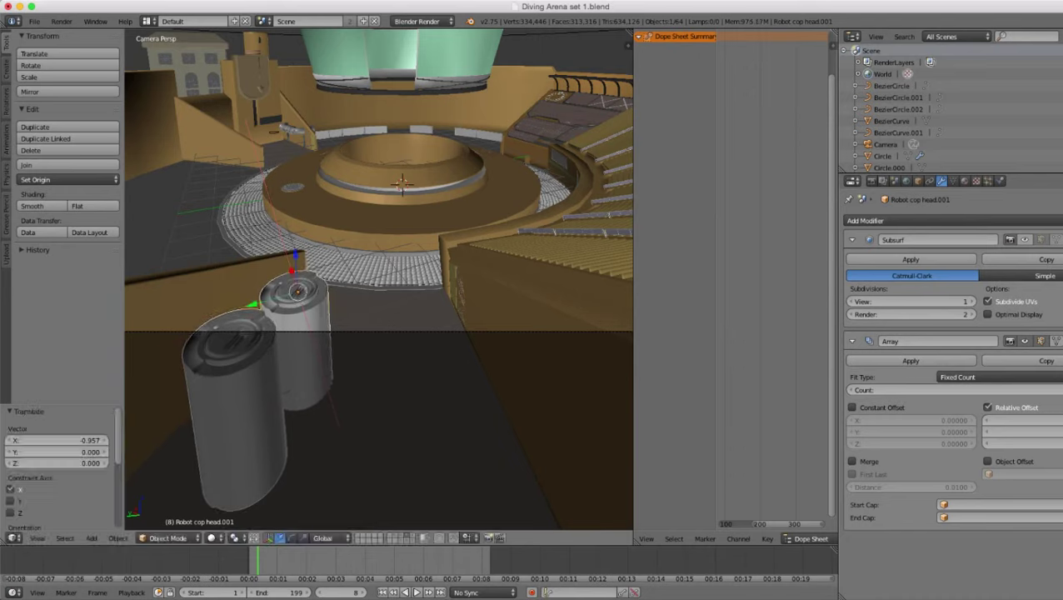
key("g")
key("x")
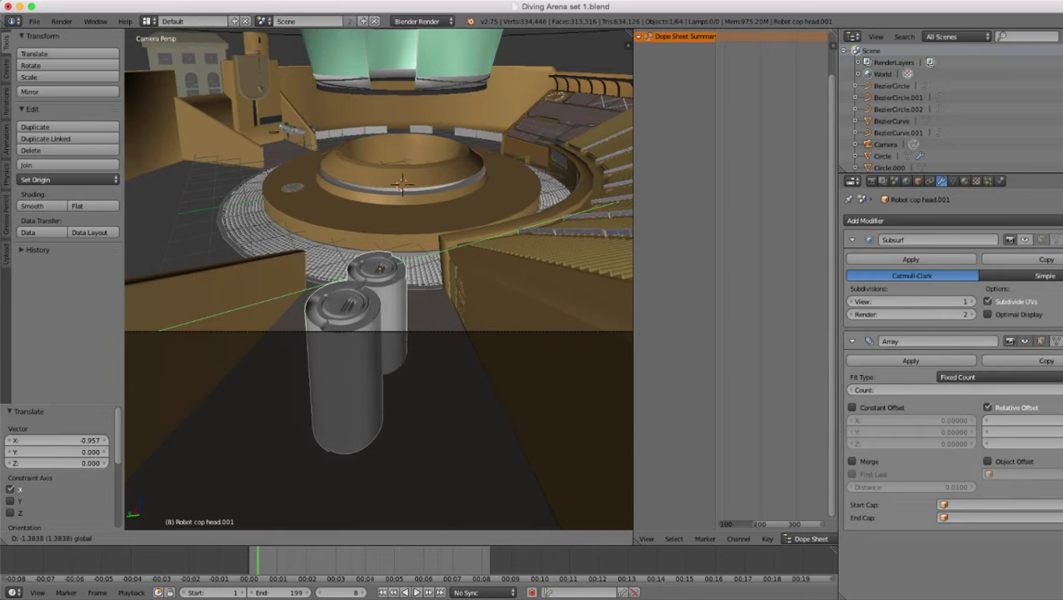
left_click(465, 314)
- Try rotating the pair of cylinders about 18° around the Z axis and moving it about -0.931 along X
scroll(464, 314, "up", 1)
key("r")
key("z")
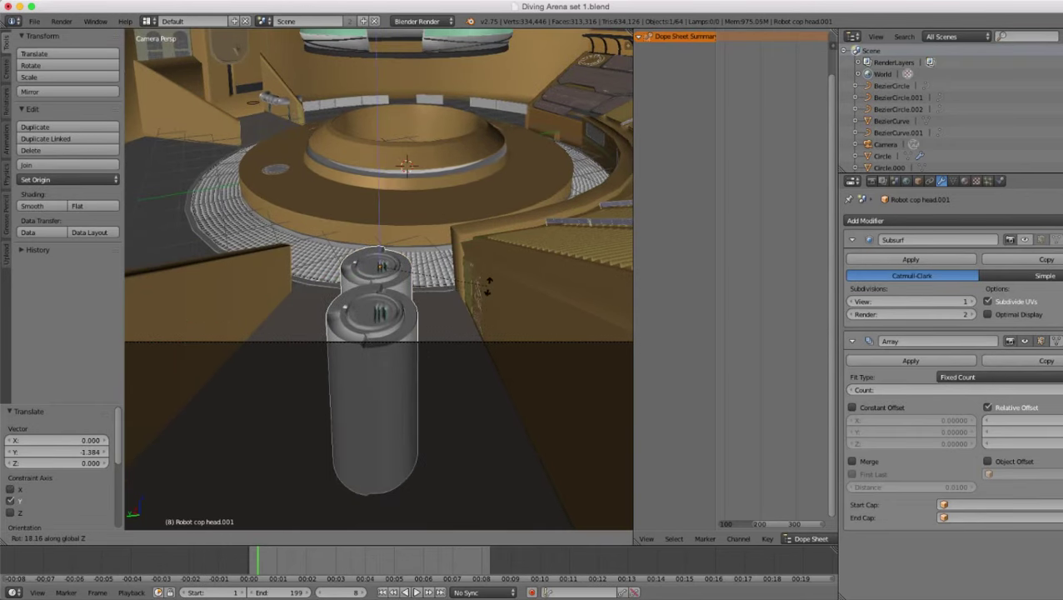
key("Return")
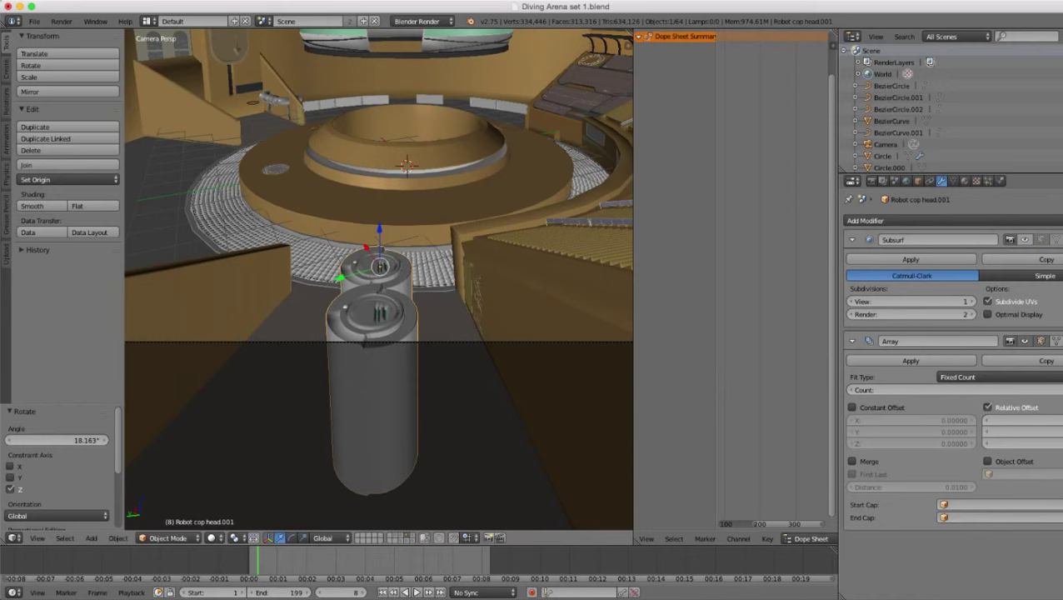
key("g")
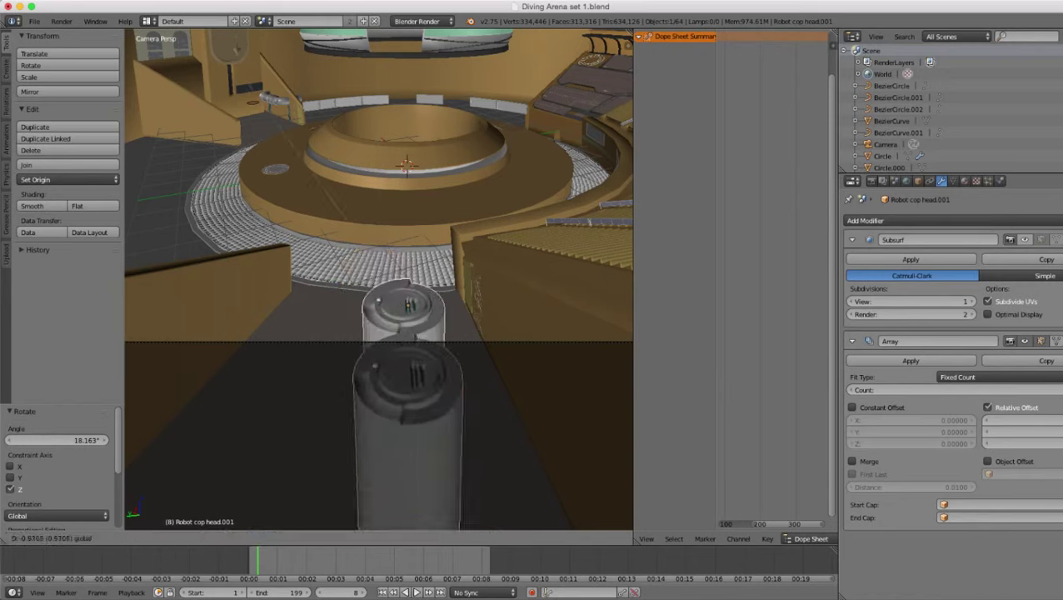
key("Return")
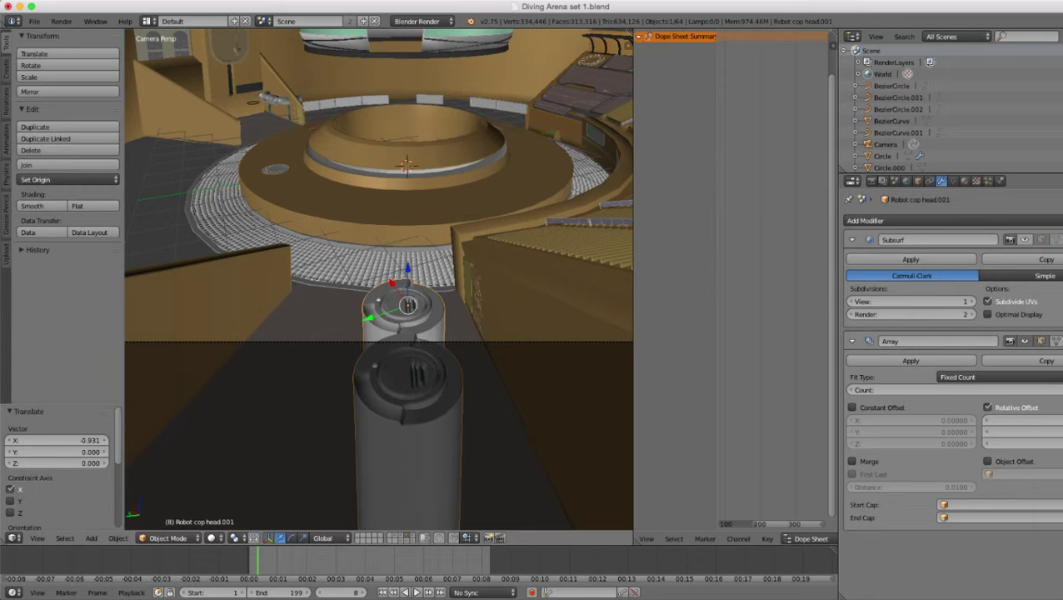
- Undo the last moves and the rotation of the pair of grey cylinders
key("ctrl+z")
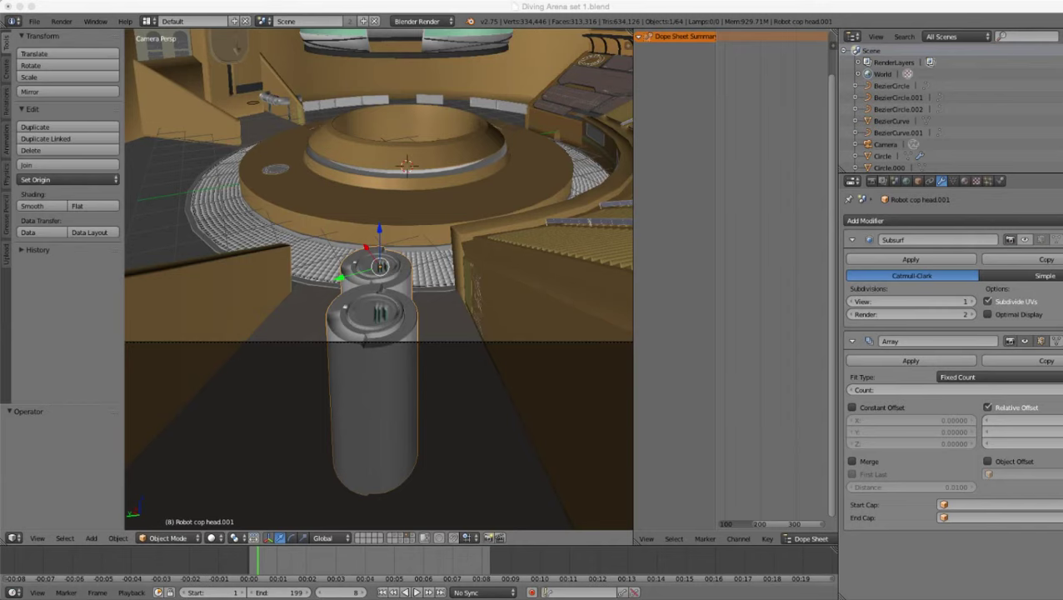
key("ctrl+z")
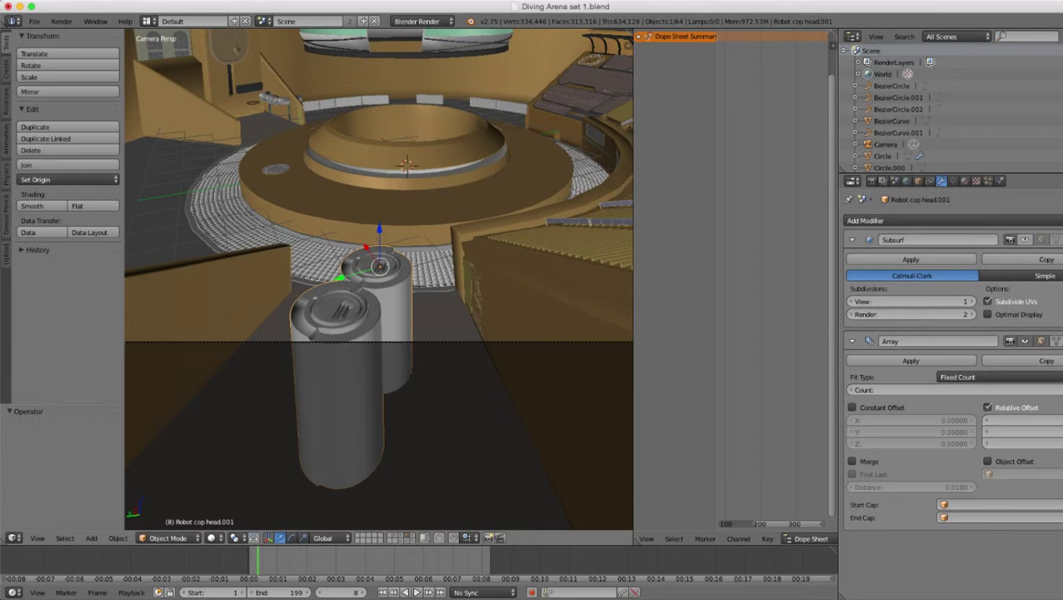
key("ctrl+z")
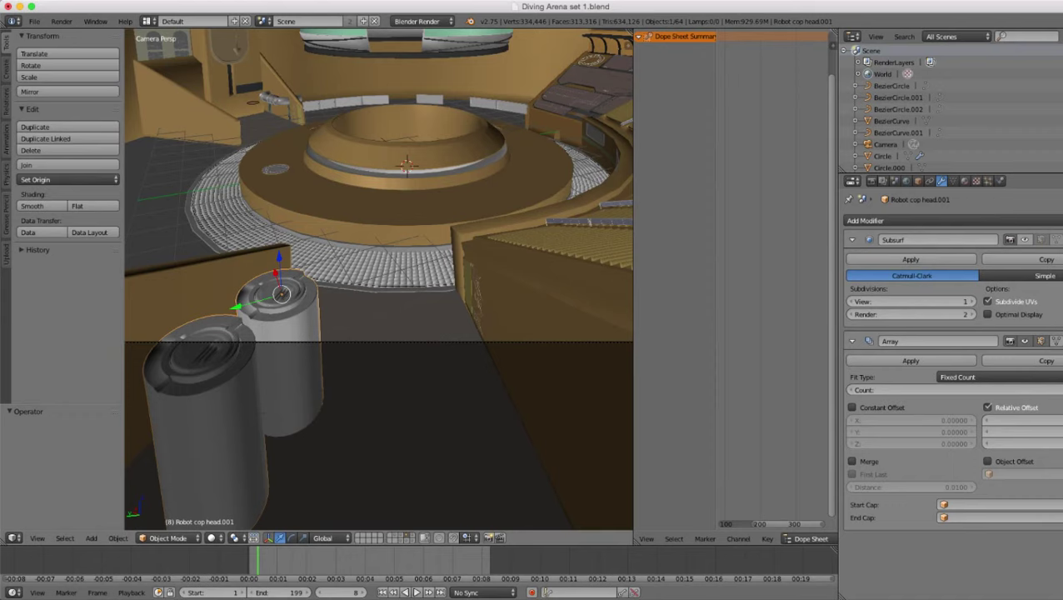
key("ctrl+z")
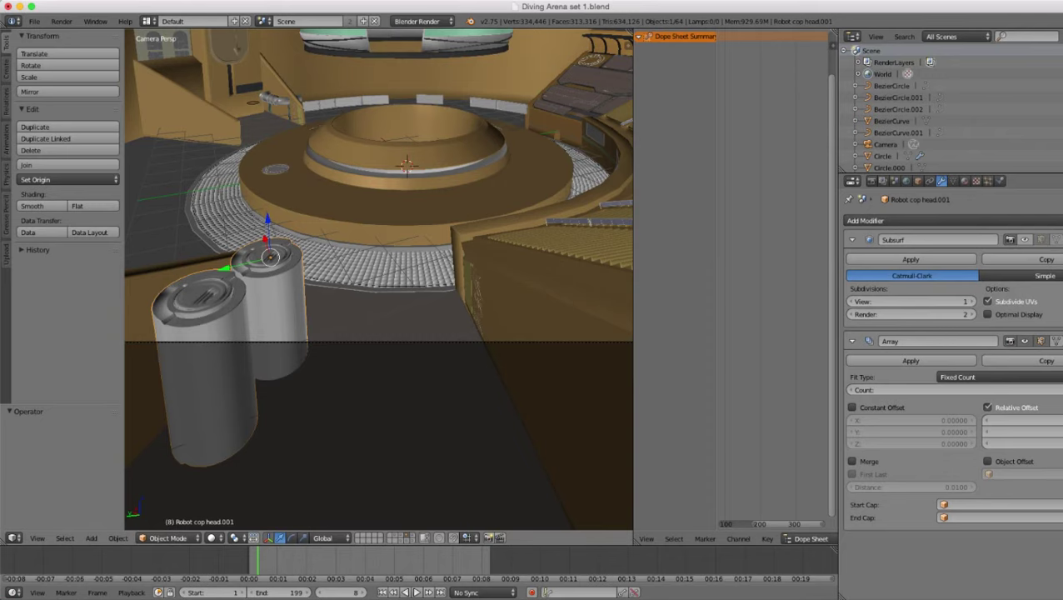
- Examine the platform, tiled floor ring and surrounding set pieces through the camera, close up and from farther out
scroll(379, 280, "down", 1)
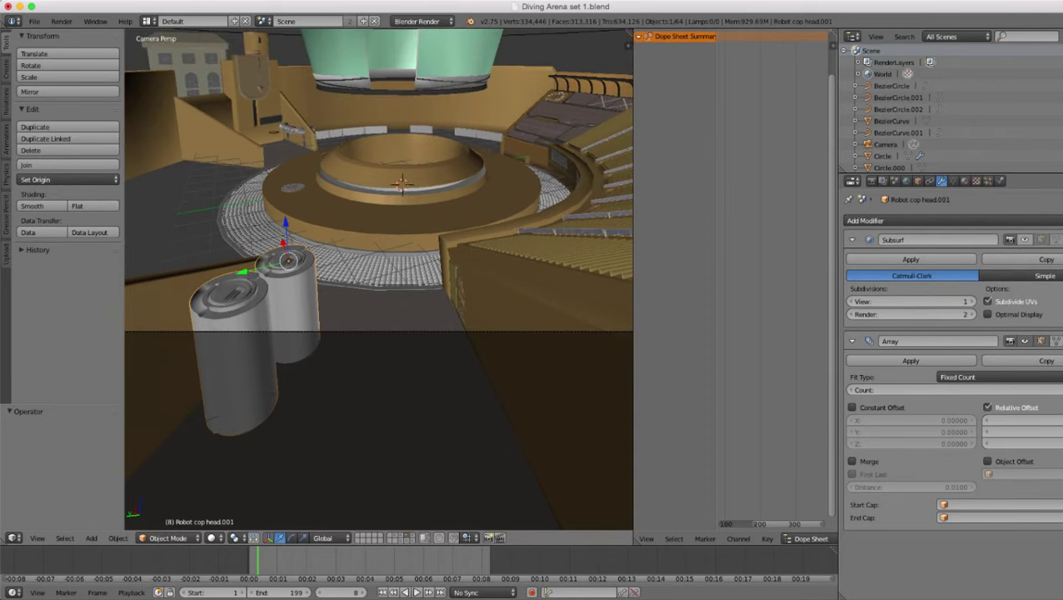
middle_click_drag(379, 280, 363, 335, "shift")
scroll(379, 280, "up", 2)
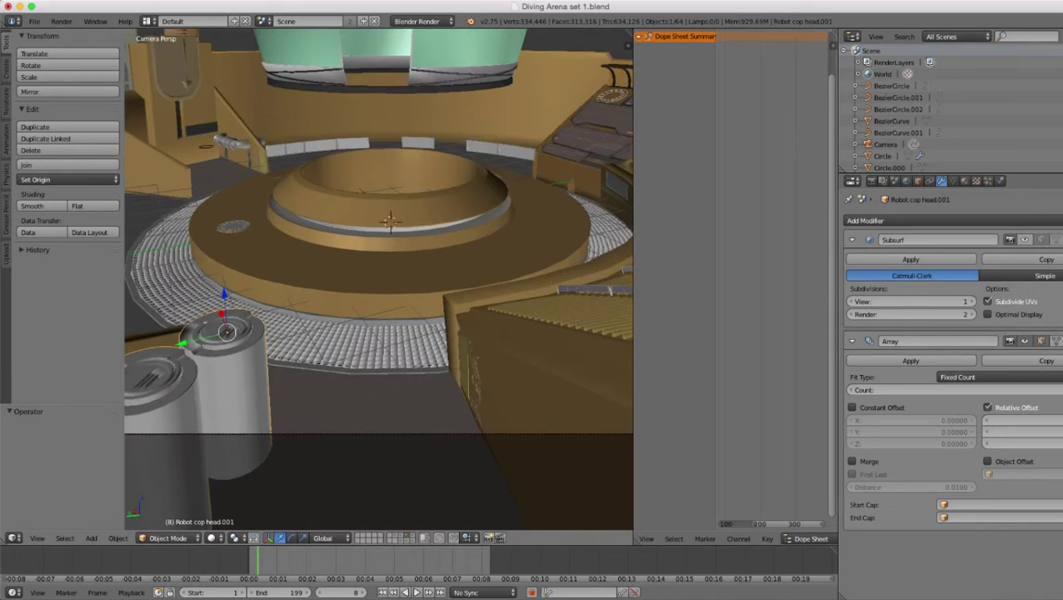
left_click(34, 21)
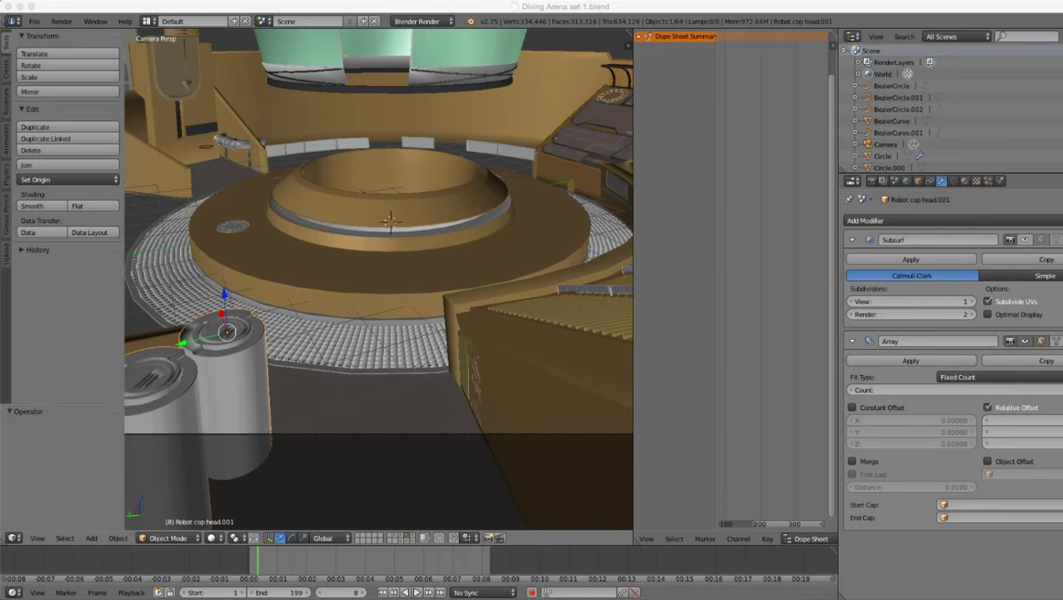
scroll(379, 279, "down", 1)
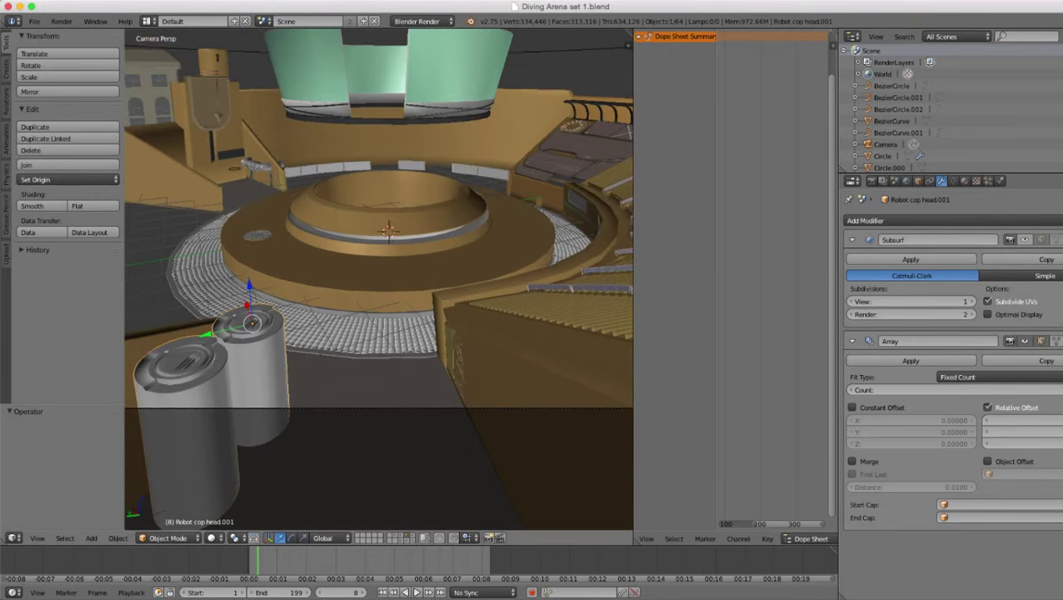
scroll(379, 279, "down", 3)
scroll(380, 279, "up", 6)
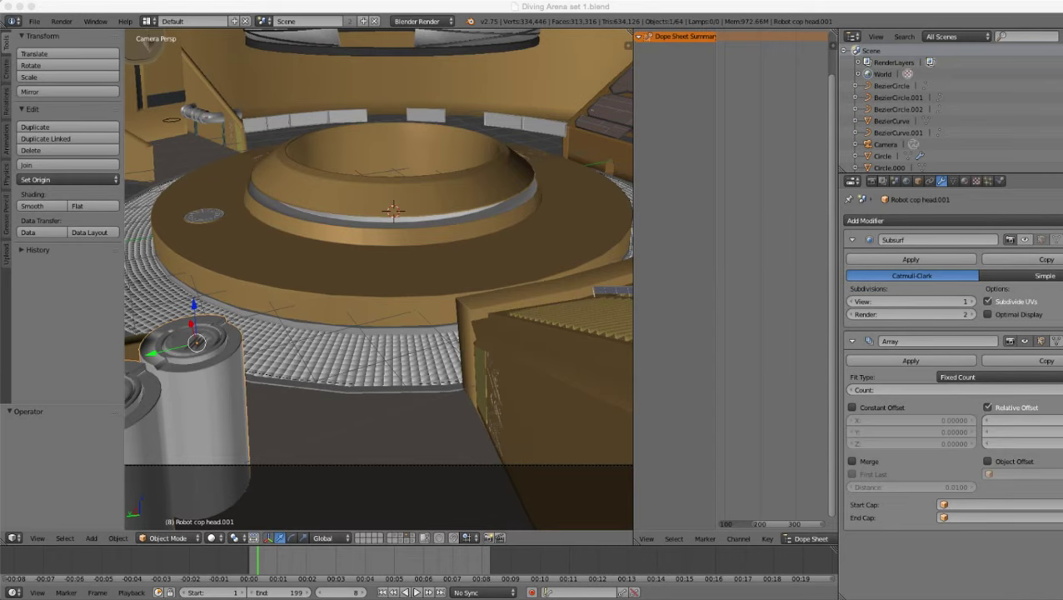
scroll(379, 279, "down", 3)
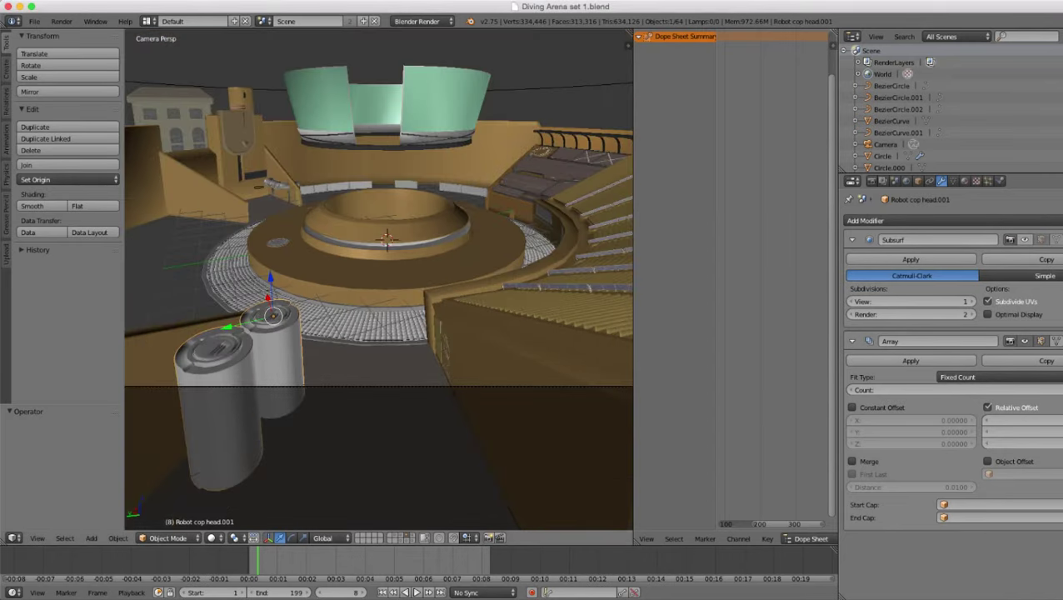
scroll(379, 279, "up", 2)
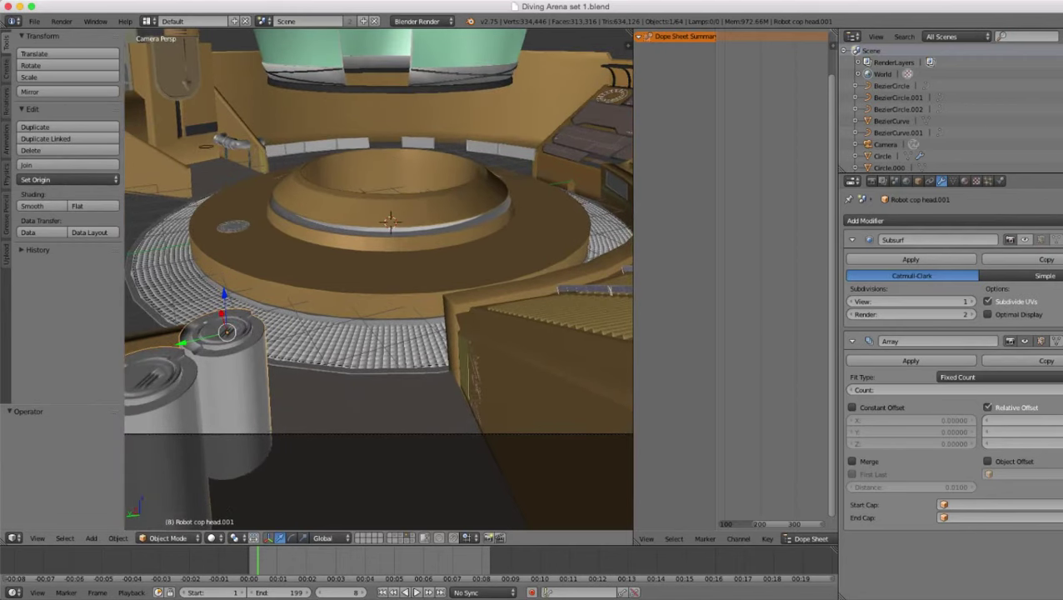
scroll(379, 279, "down", 2)
scroll(379, 279, "up", 2)
scroll(379, 279, "down", 2)
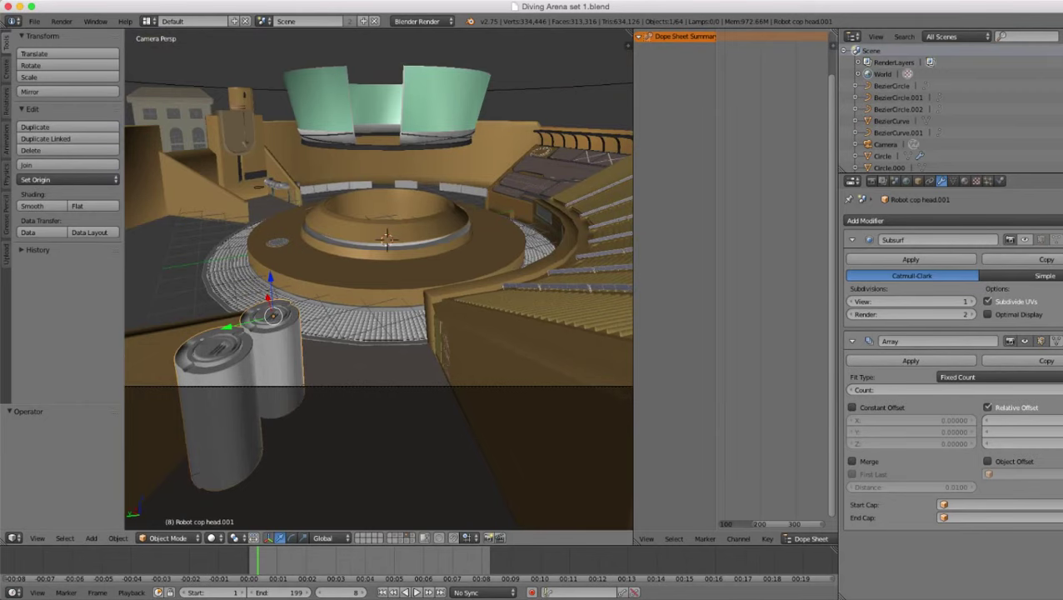
scroll(379, 279, "up", 1)
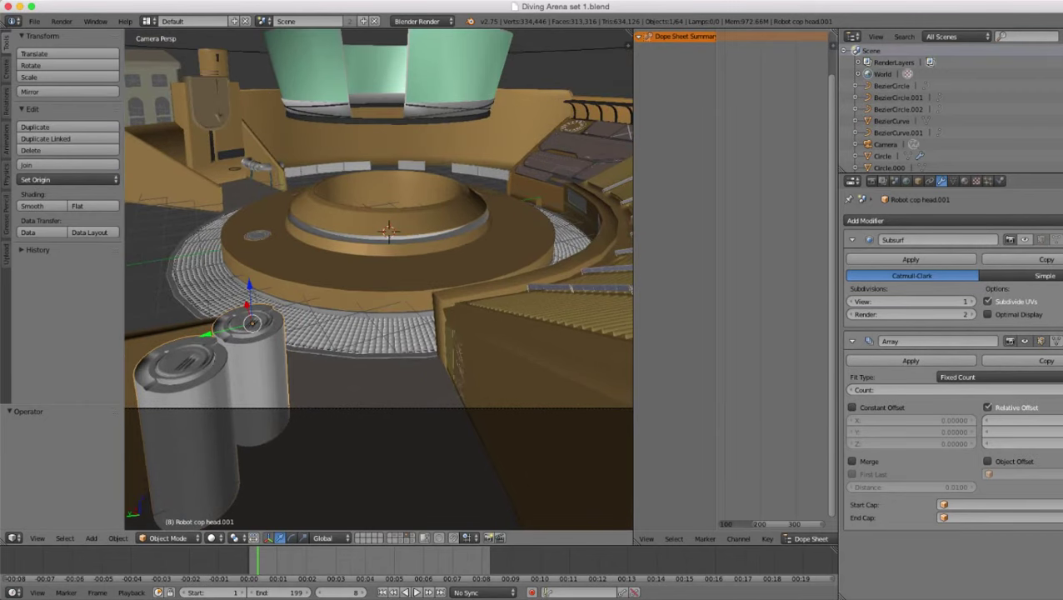
- Add a horizontal loop cut near the base of the tall structure at the arena's back wall
right_click(219, 117)
key("Tab")
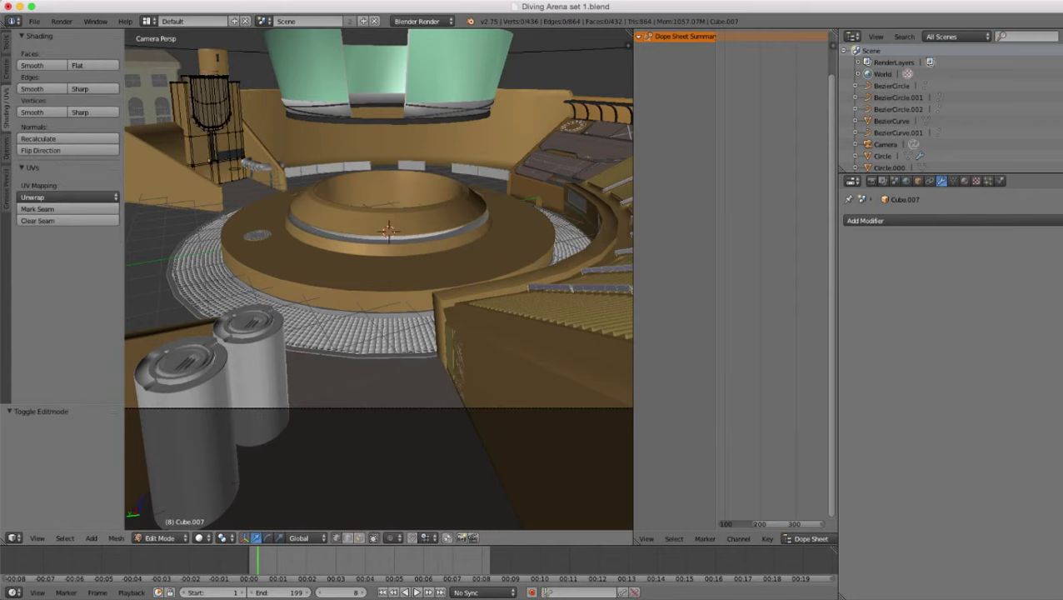
key("ctrl+r")
left_click(223, 167)
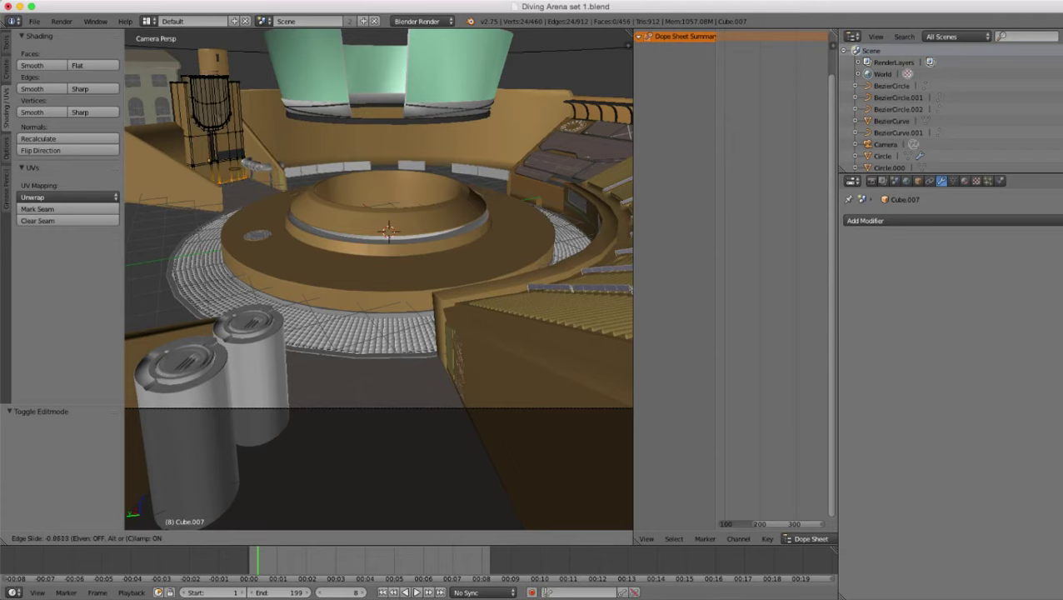
left_click(220, 181)
key("Tab")
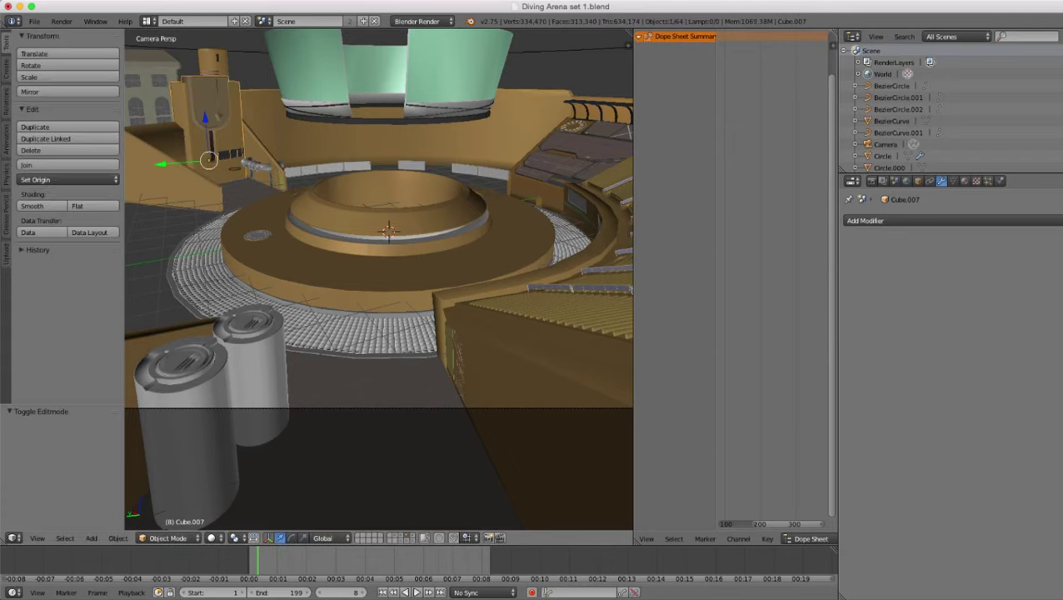
- Make the Arena 1 material on the tall structure at the back wall a single-user copy
scroll(380, 280, "down", 1)
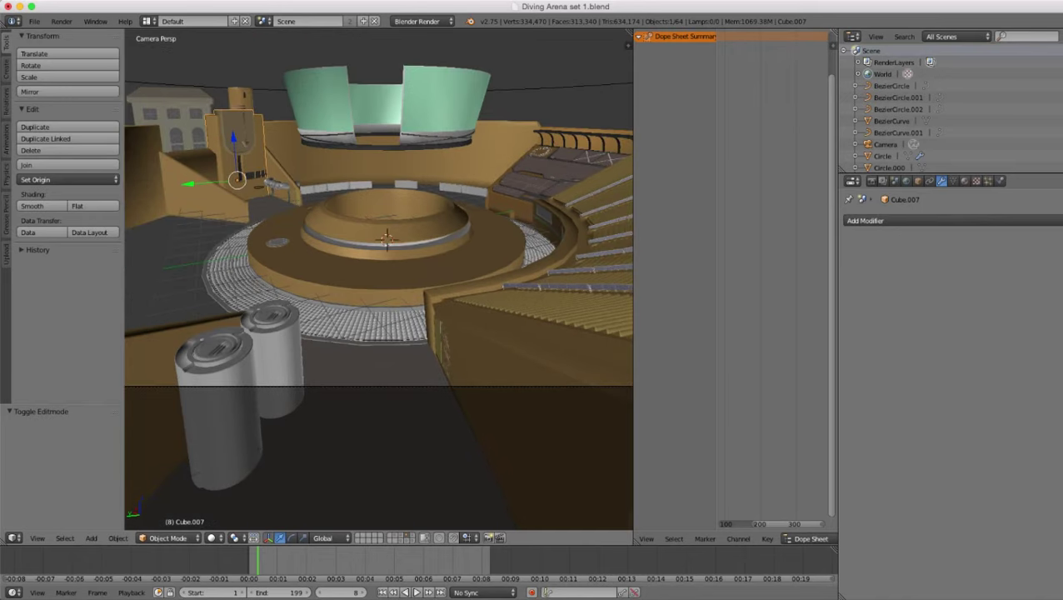
scroll(380, 279, "down", 3)
scroll(379, 279, "up", 2)
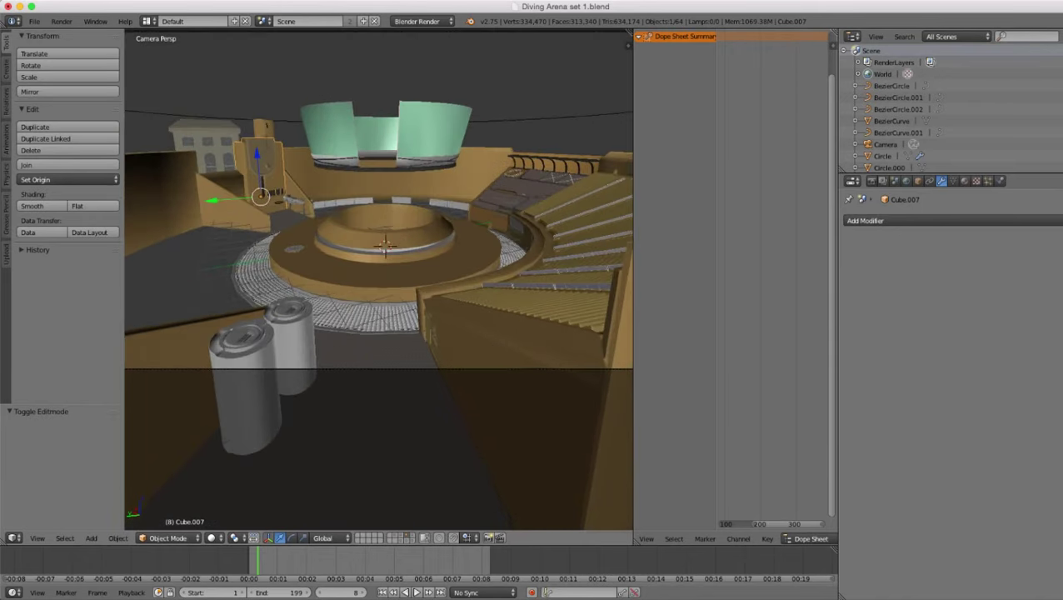
left_click(964, 181)
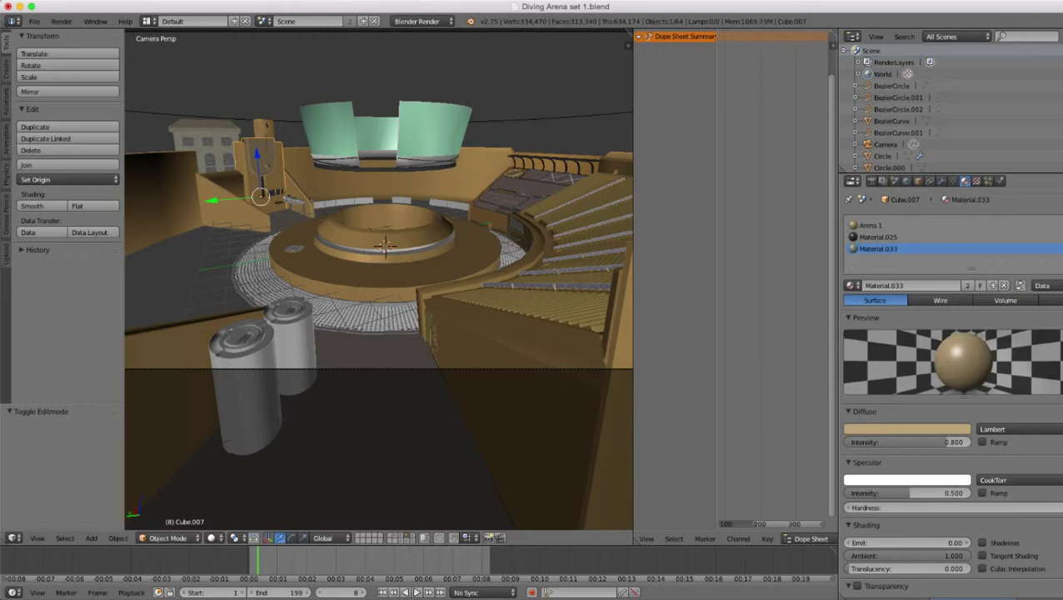
left_click(912, 226)
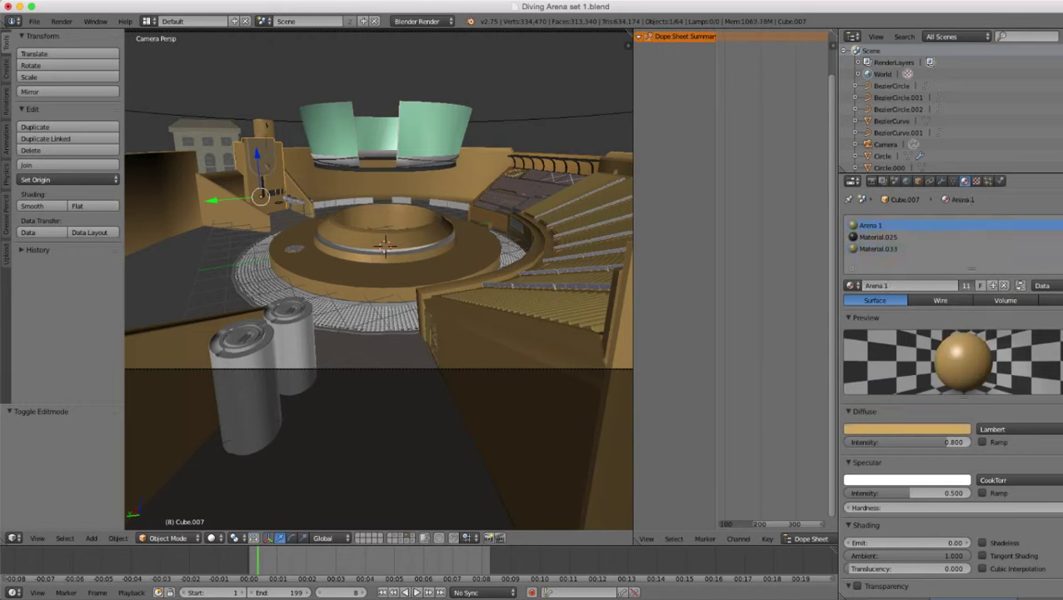
left_click(967, 286)
- Change the copied material's diffuse colour to a pale, slightly darker grey-green beige on the tall structure
left_click(907, 429)
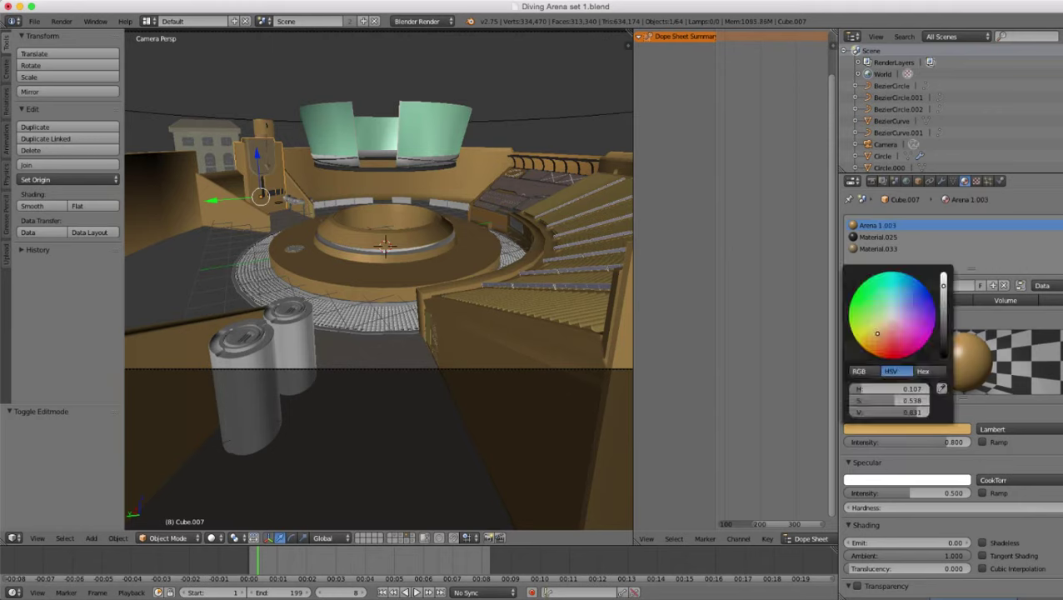
left_click_drag(878, 334, 886, 330)
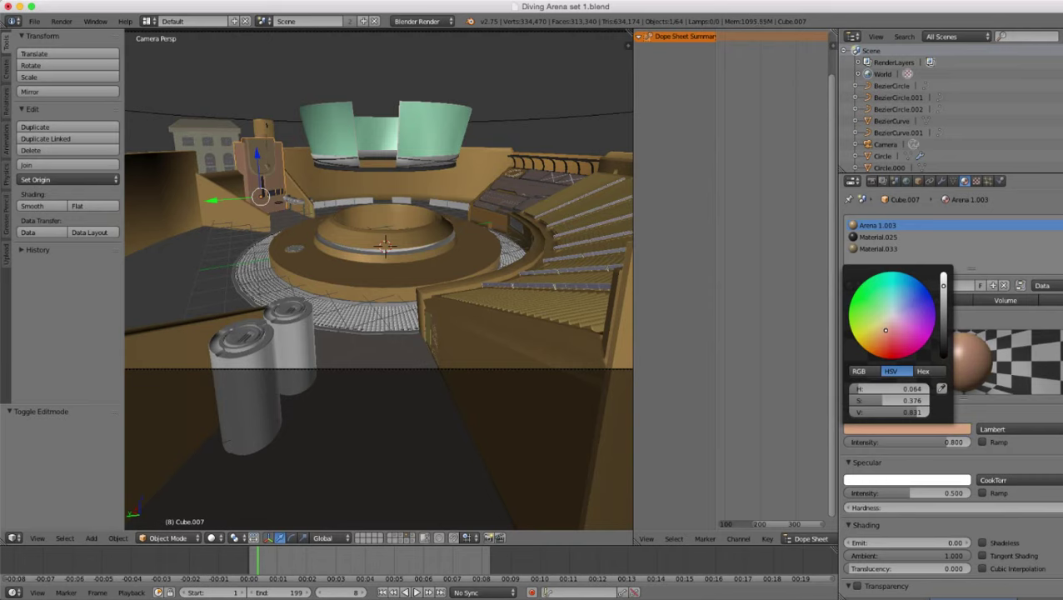
mouse_move(886, 330)
left_mouse_down()
mouse_move(894, 314)
mouse_move(887, 329)
mouse_move(880, 323)
left_mouse_up()
left_click_drag(944, 286, 943, 297)
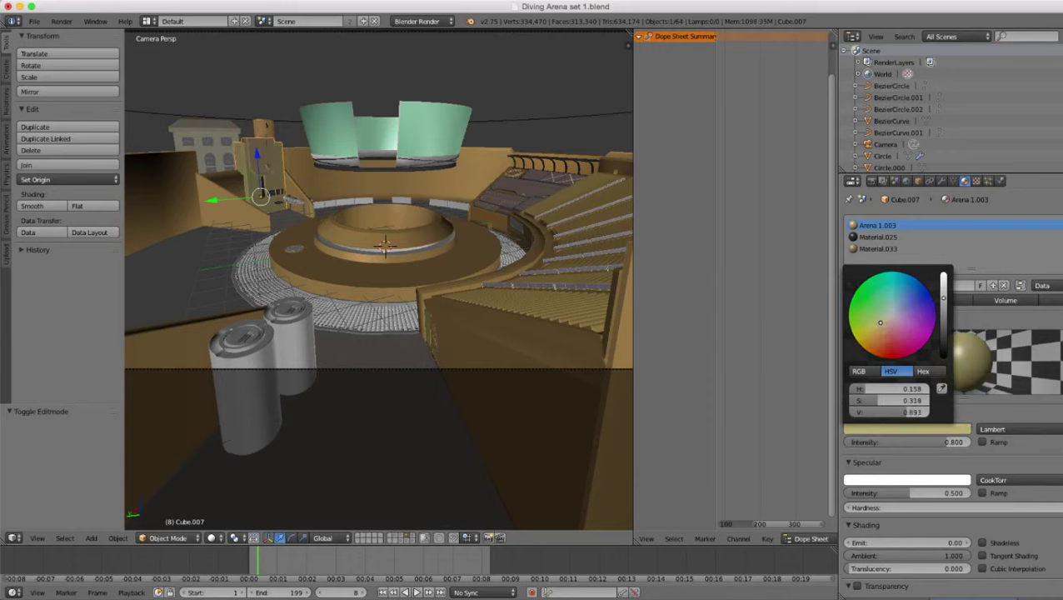
scroll(880, 322, "up", 1)
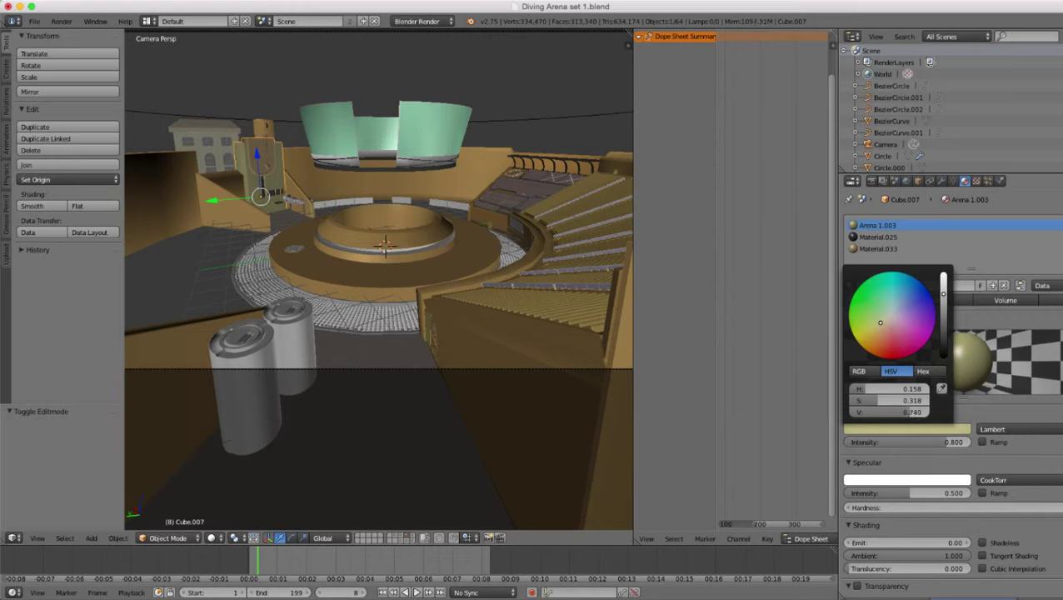
left_click_drag(880, 322, 885, 319)
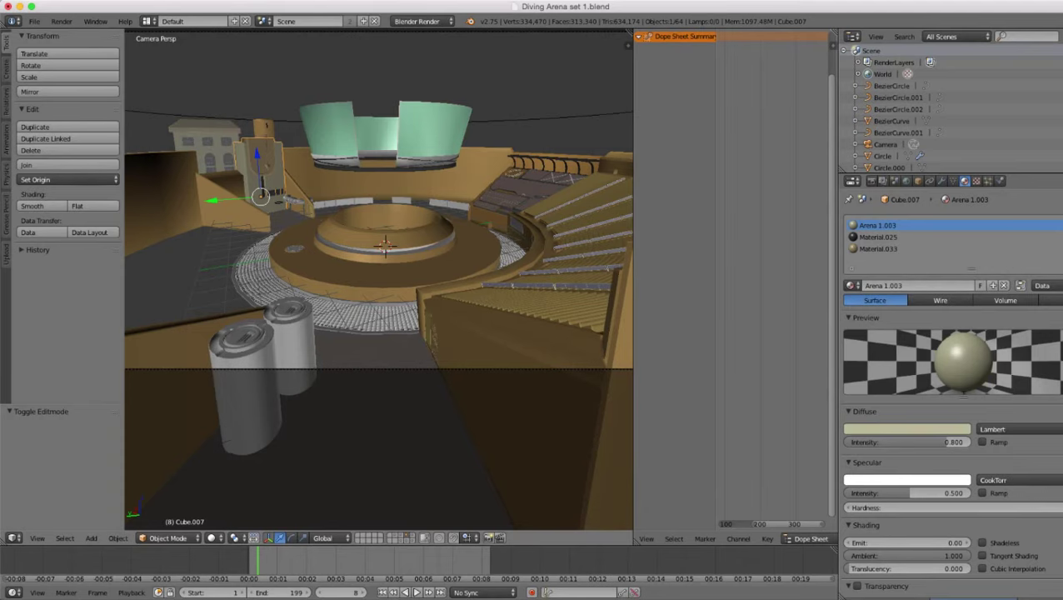
- Examine the recoloured tall structure against the arena's platform, walls and stands through the camera, close up and from farther out
scroll(379, 280, "down", 3)
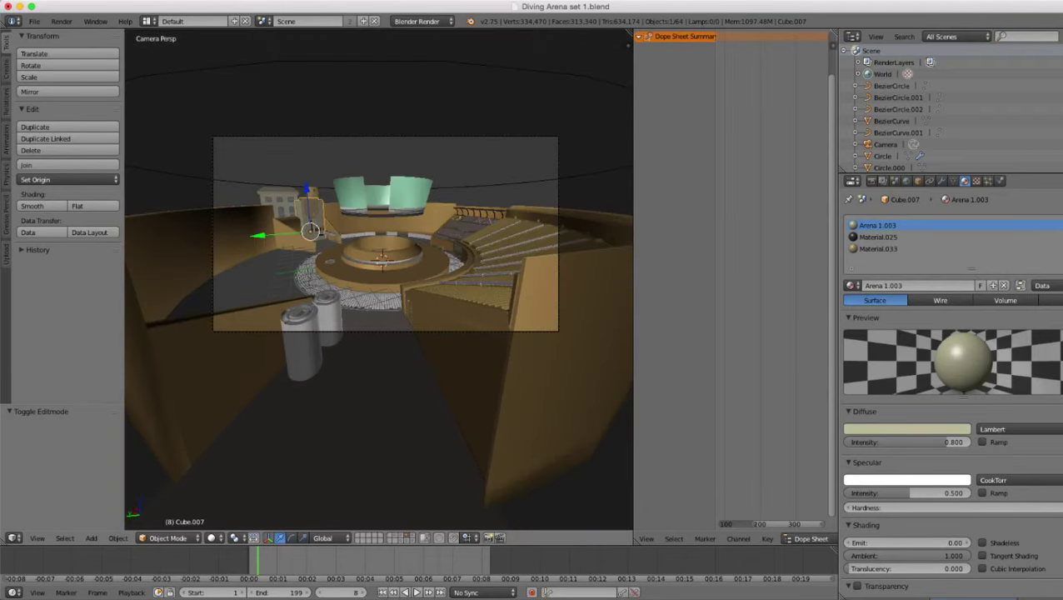
scroll(379, 281, "up", 5)
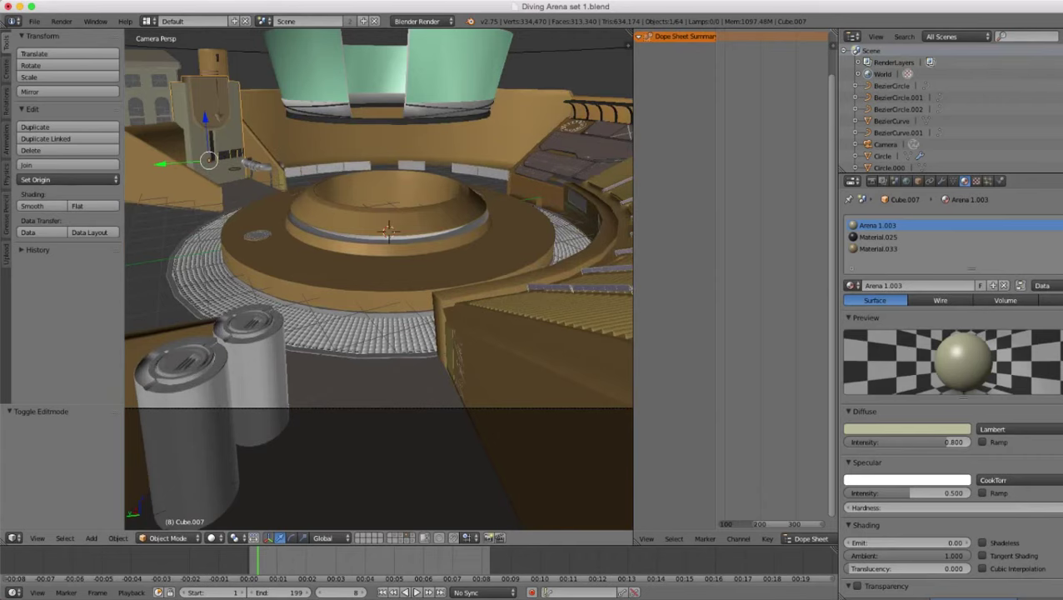
scroll(380, 280, "down", 4)
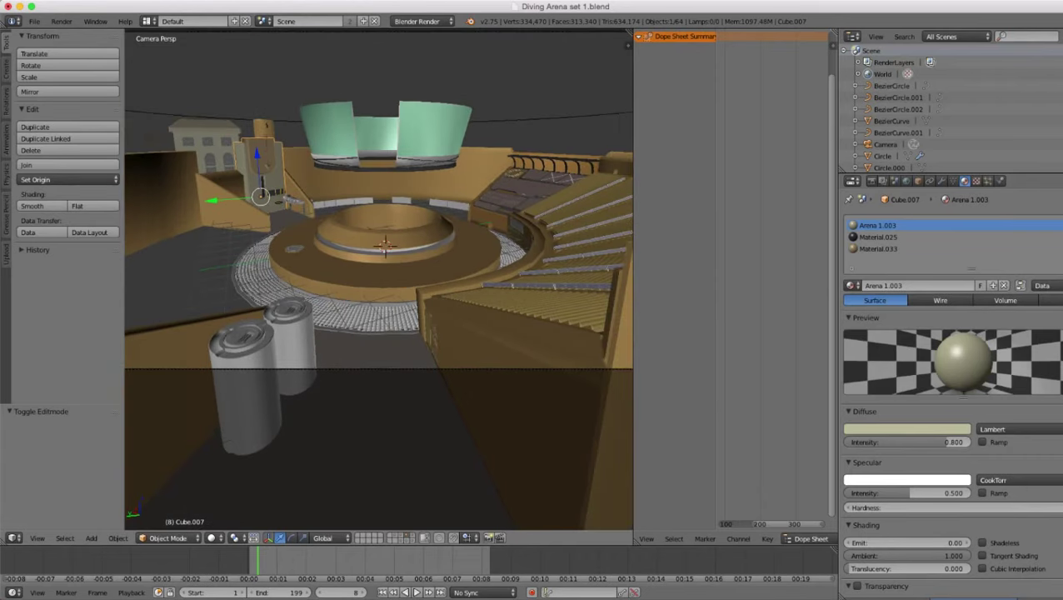
scroll(379, 281, "up", 3)
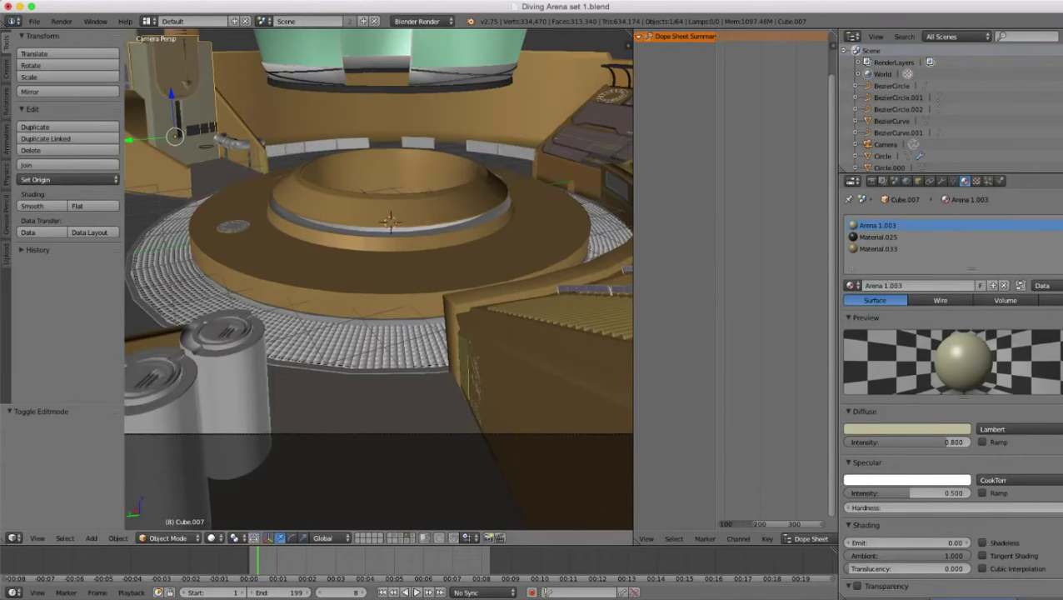
scroll(380, 281, "down", 4)
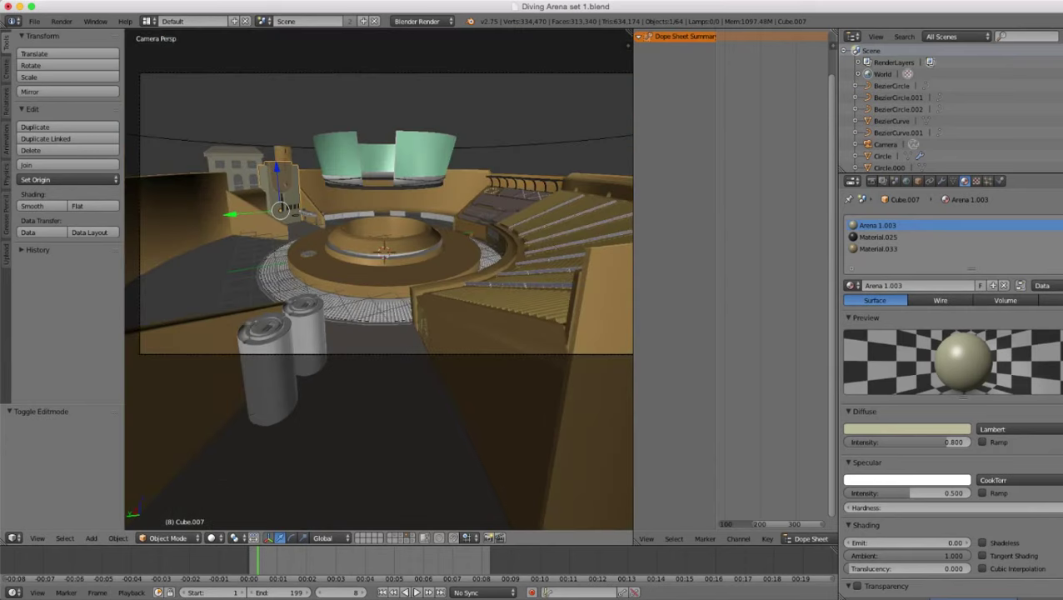
scroll(379, 281, "up", 2)
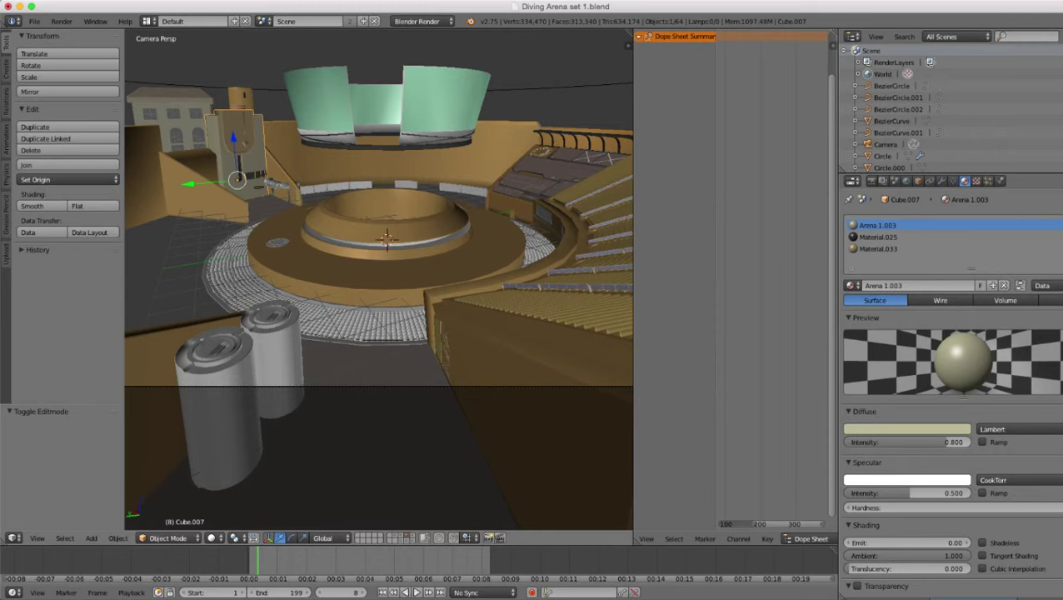
scroll(379, 281, "down", 5)
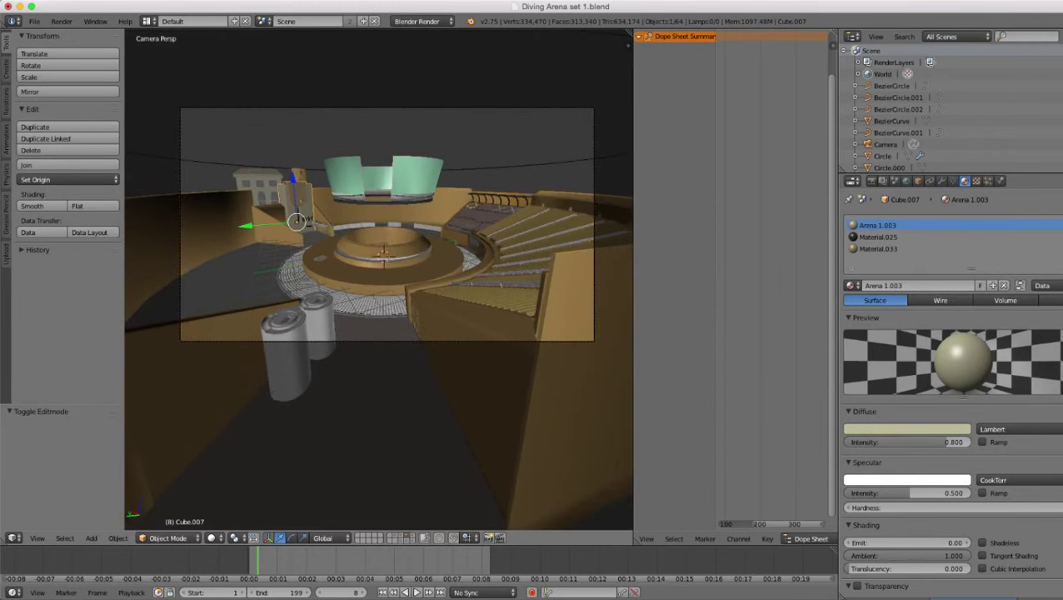
scroll(379, 281, "up", 4)
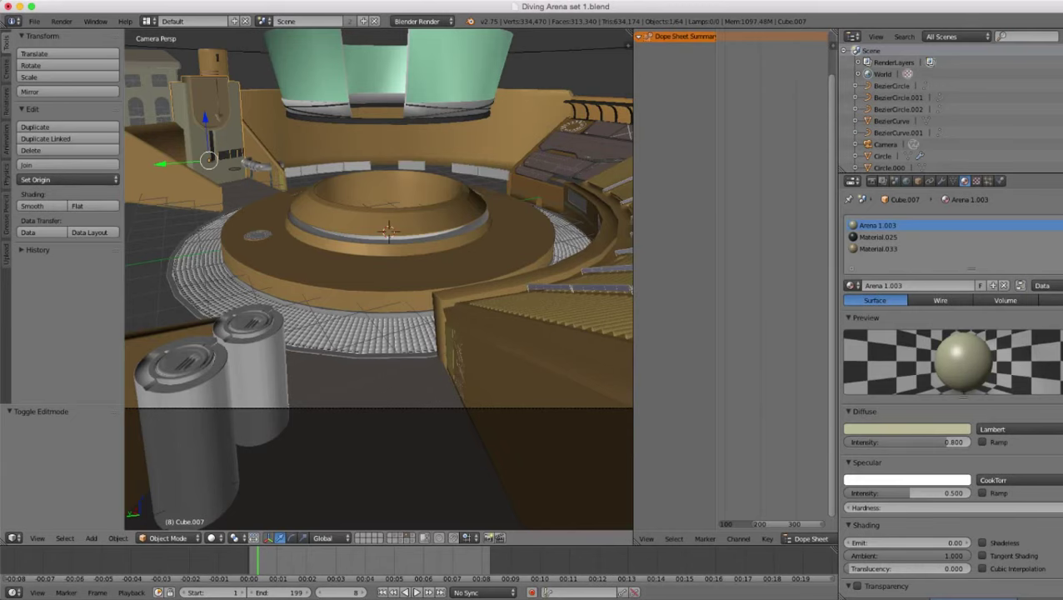
scroll(379, 281, "up", 1)
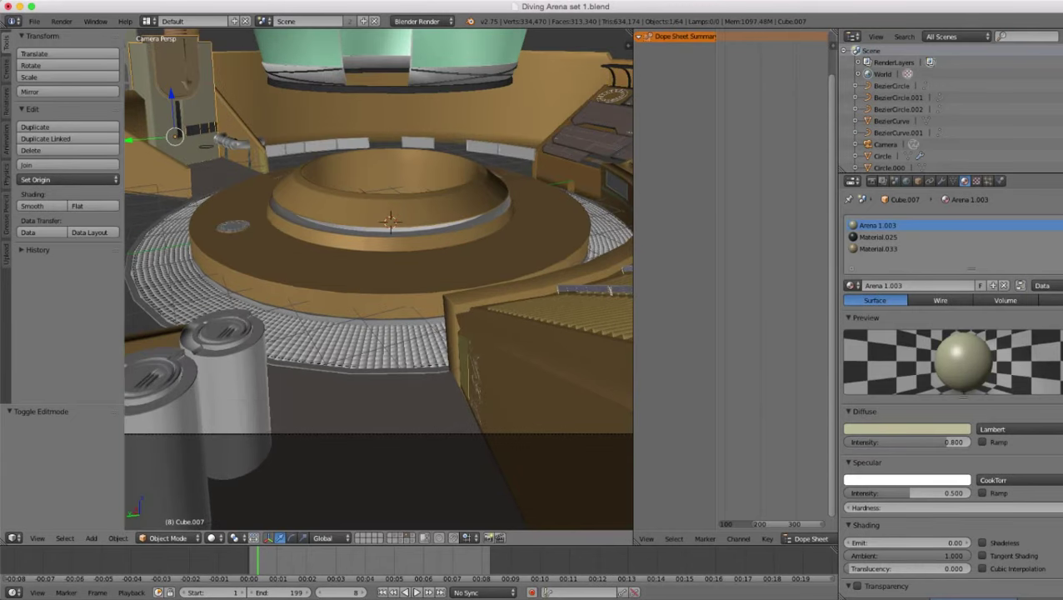
scroll(379, 280, "up", 3)
scroll(380, 281, "down", 7)
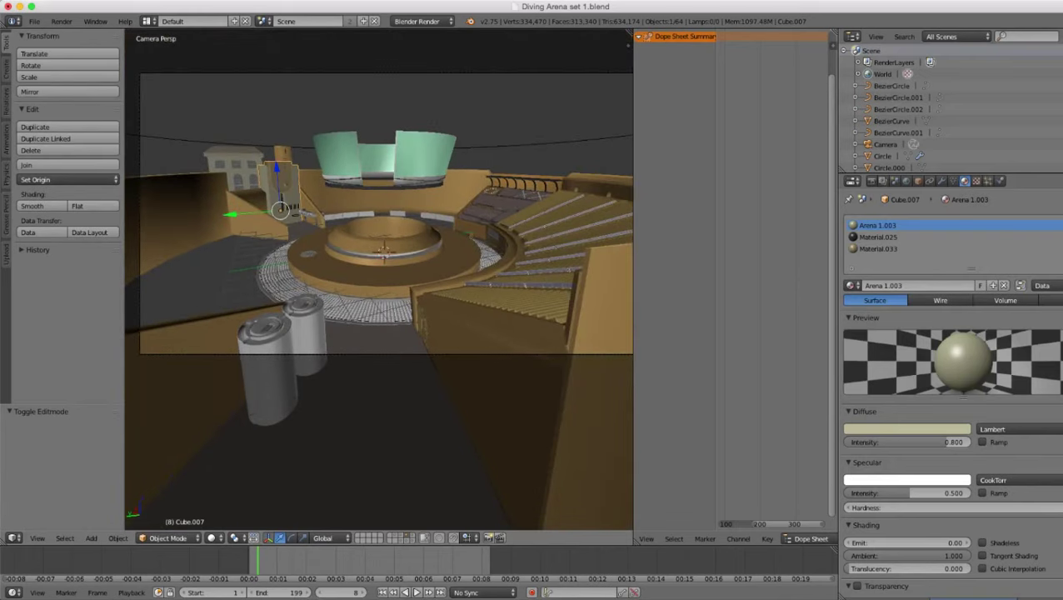
scroll(380, 280, "up", 6)
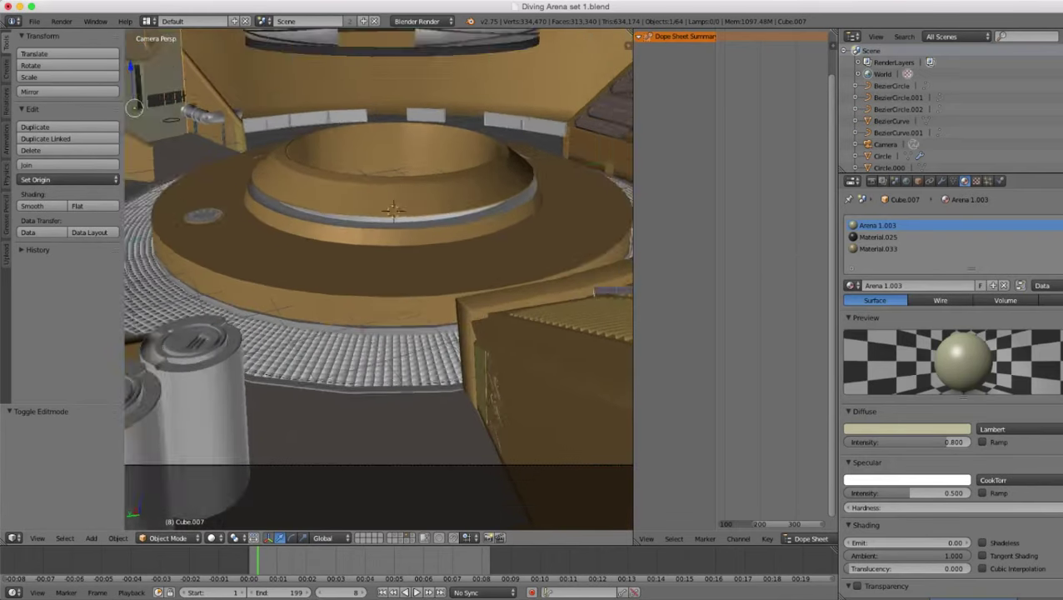
scroll(379, 281, "down", 6)
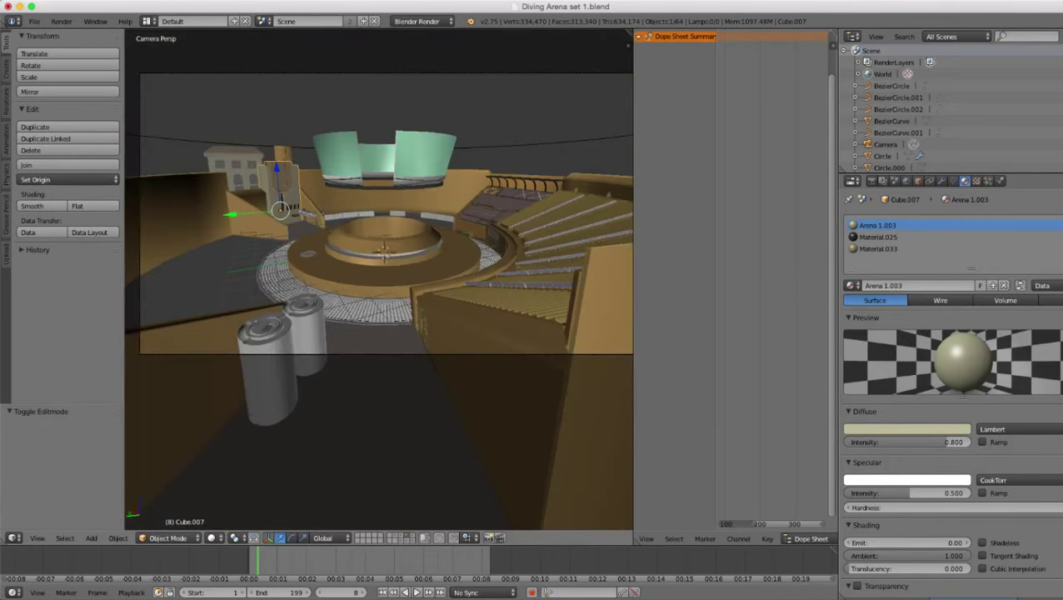
scroll(379, 280, "up", 3)
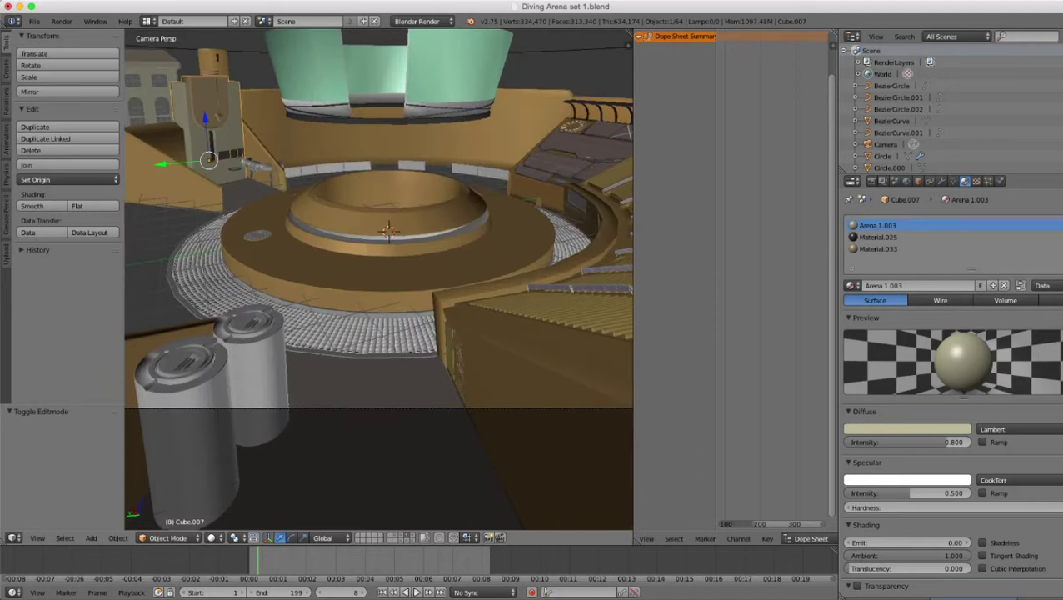
scroll(379, 281, "down", 7)
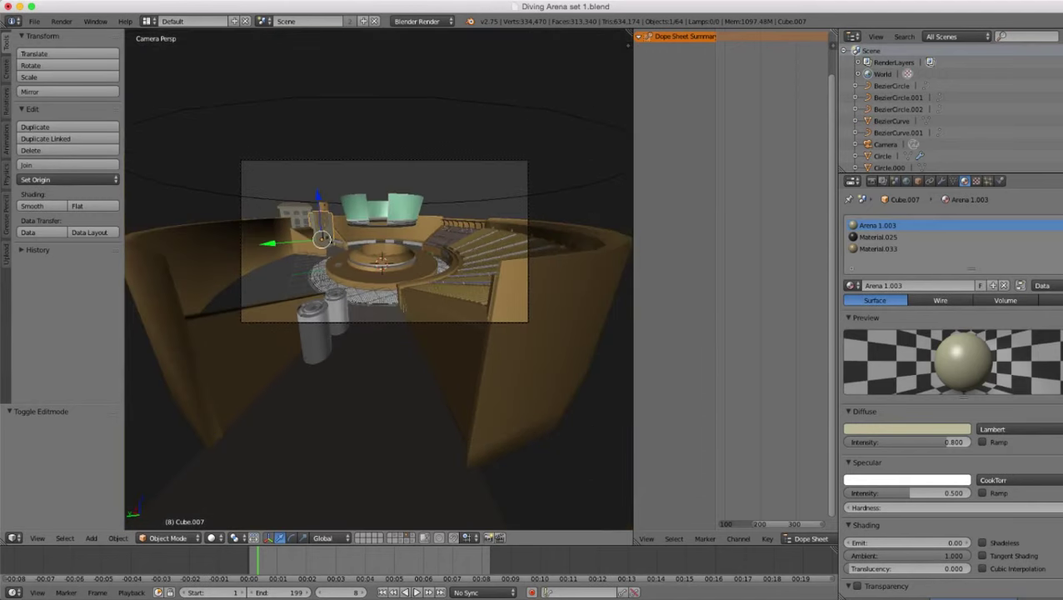
scroll(379, 280, "up", 5)
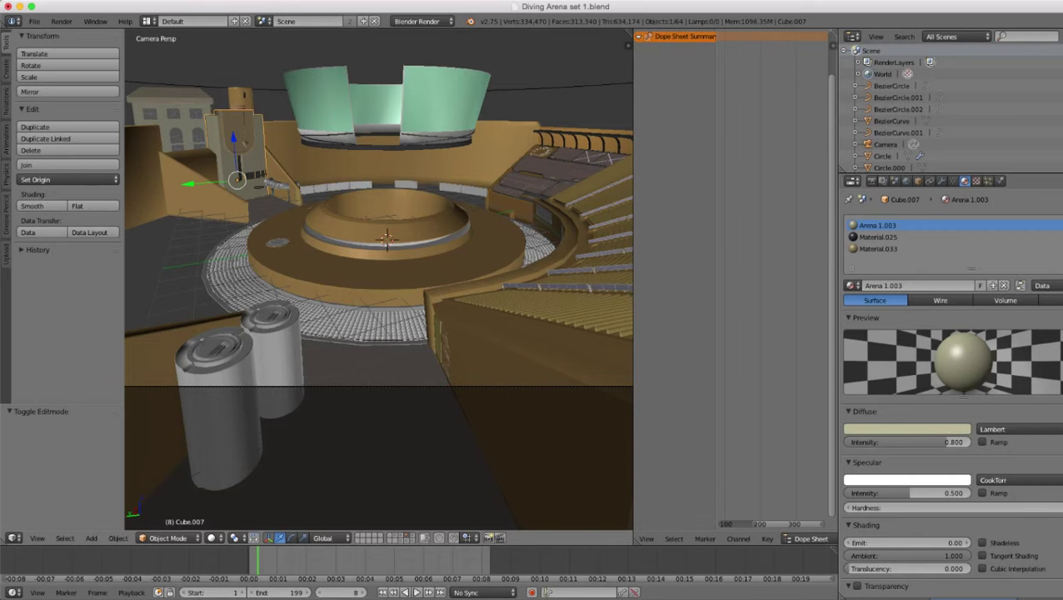
scroll(379, 280, "down", 1)
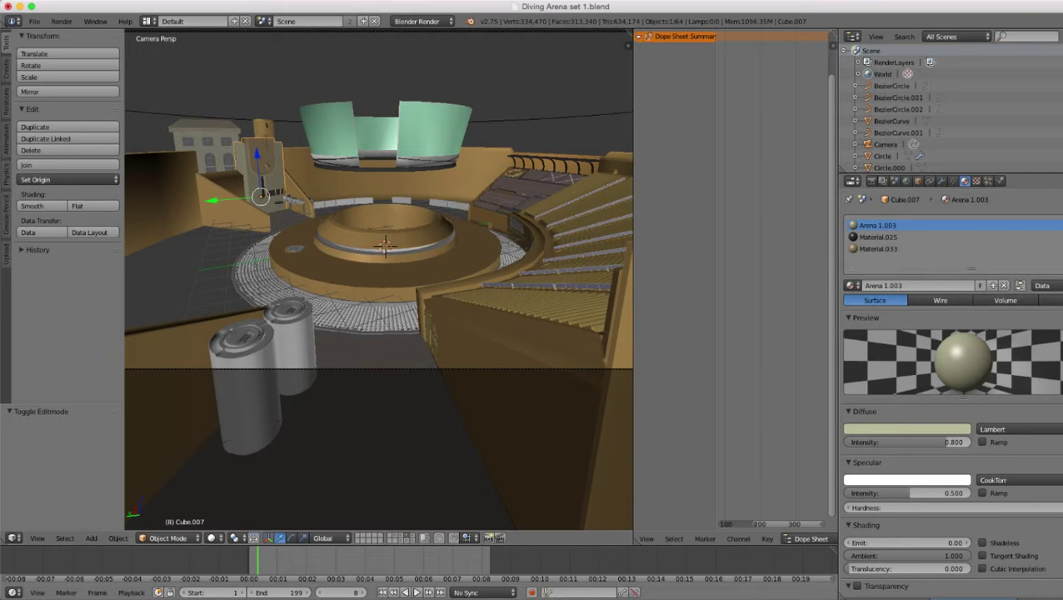
key("super+Tab")
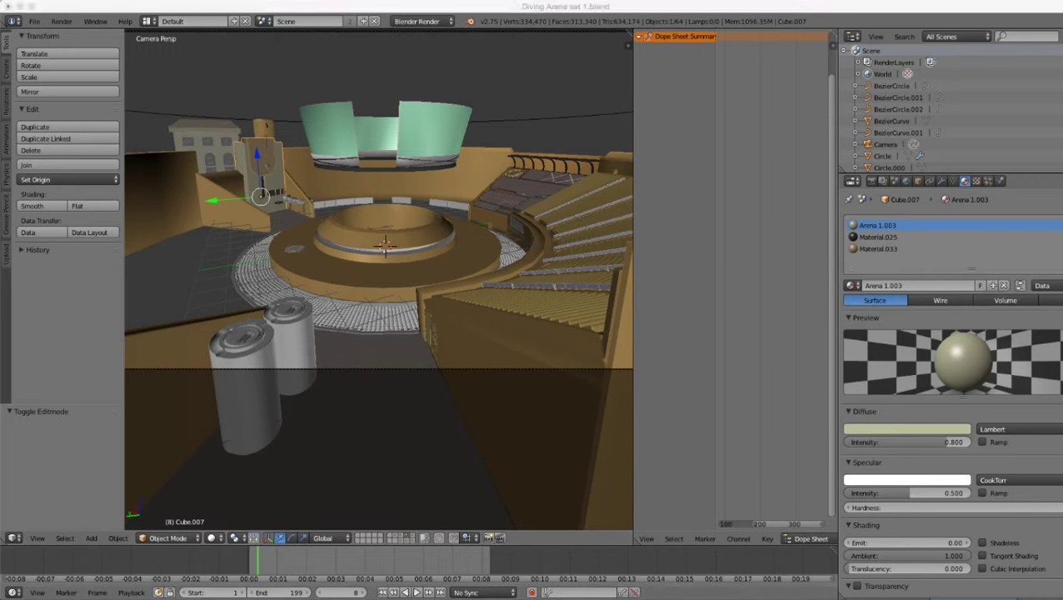
key("super+Tab")
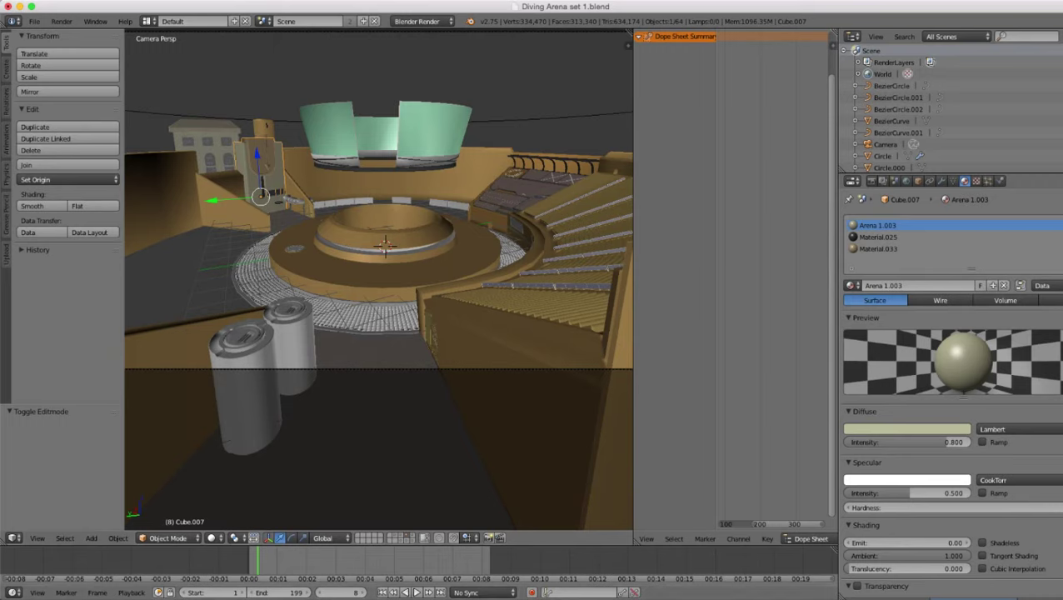
scroll(380, 281, "down", 2)
scroll(379, 281, "up", 1)
scroll(379, 279, "up", 2)
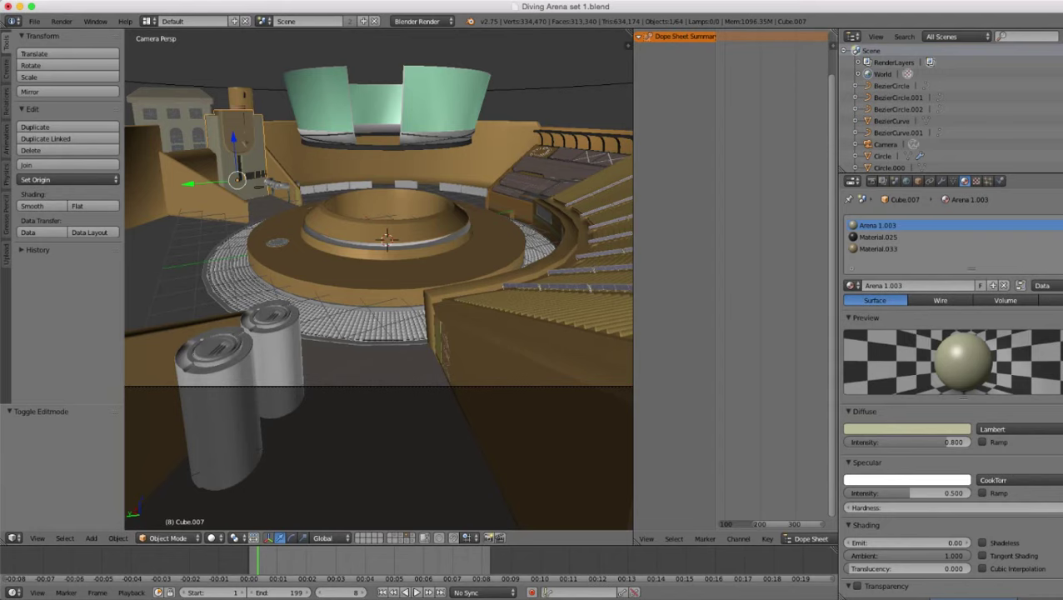
key("super+Tab")
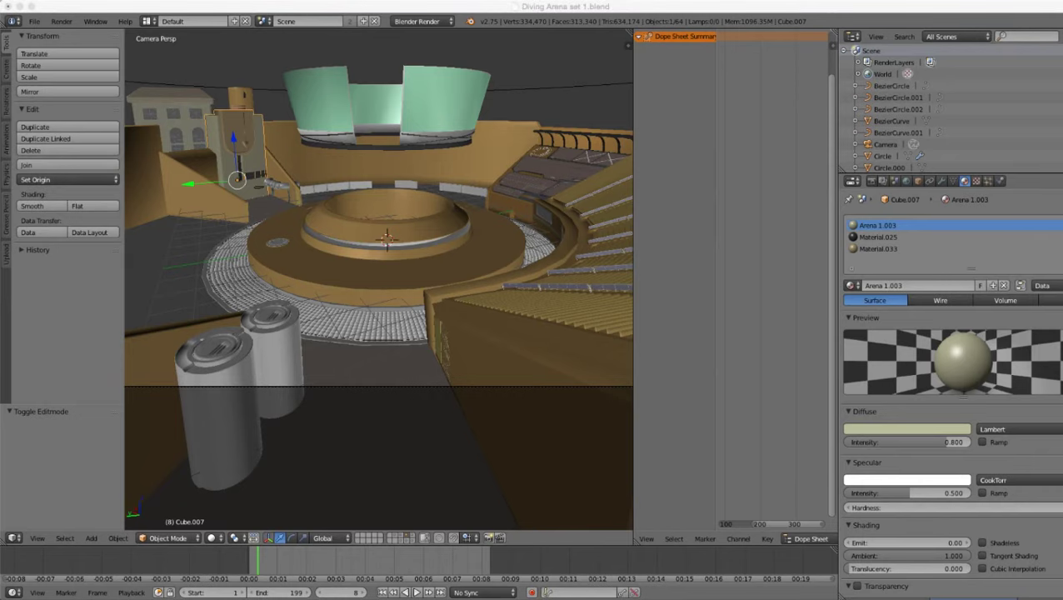
key("super+Tab")
scroll(379, 281, "down", 2)
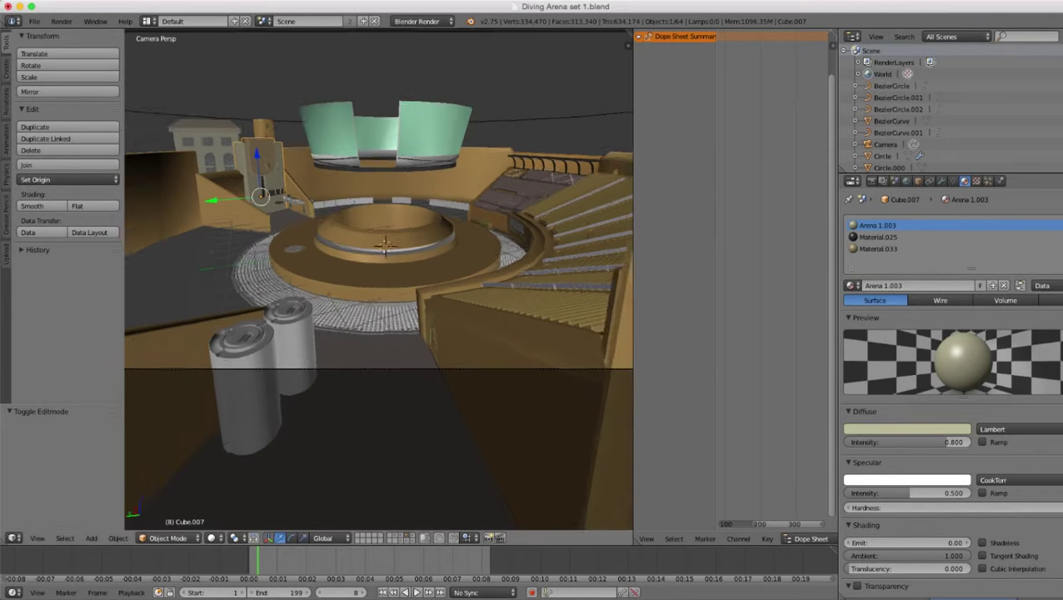
scroll(380, 281, "up", 1)
- Leave the camera view and inspect the seating stand's mesh and its stair banisters in Edit Mode
key("KP_0")
middle_click_drag(334, 284, 304, 287)
right_click(569, 290)
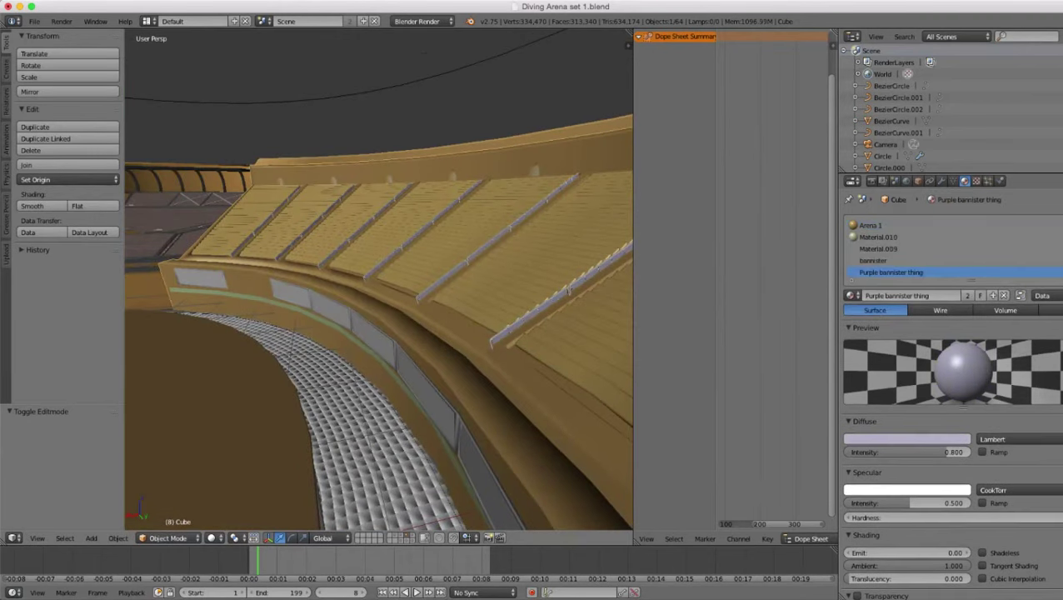
key("Tab")
mouse_move(569, 290)
middle_mouse_down()
mouse_move(618, 282)
mouse_move(583, 287)
middle_mouse_up()
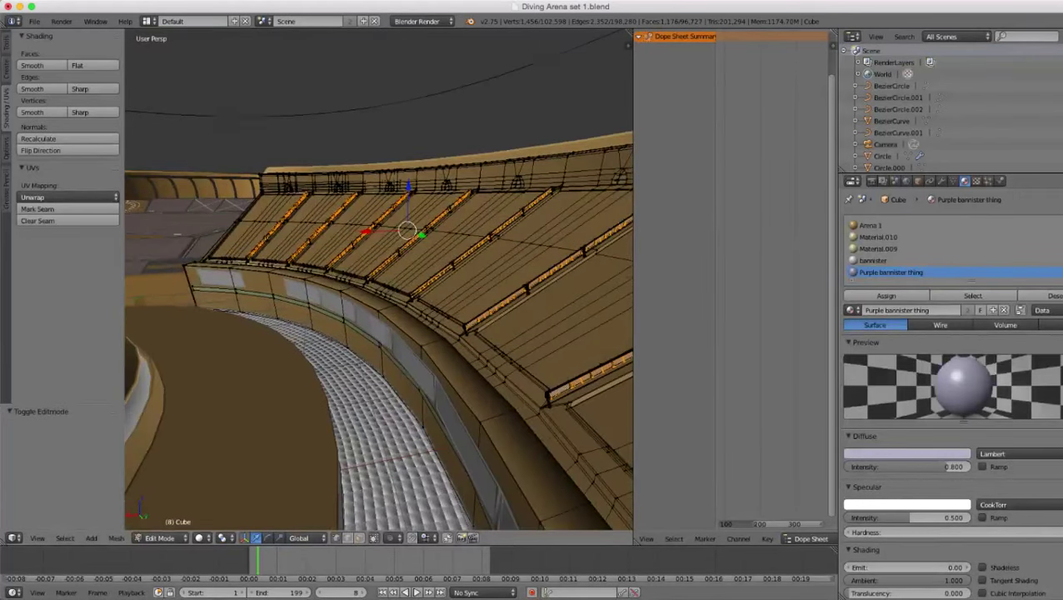
scroll(379, 279, "down", 3)
key("Tab")
- Examine the seating stand's end wall from outside and compare it with the whole set through the camera
scroll(379, 279, "down", 1)
middle_click_drag(379, 279, 421, 330)
middle_click_drag(379, 317, 337, 275)
scroll(401, 268, "up", 3)
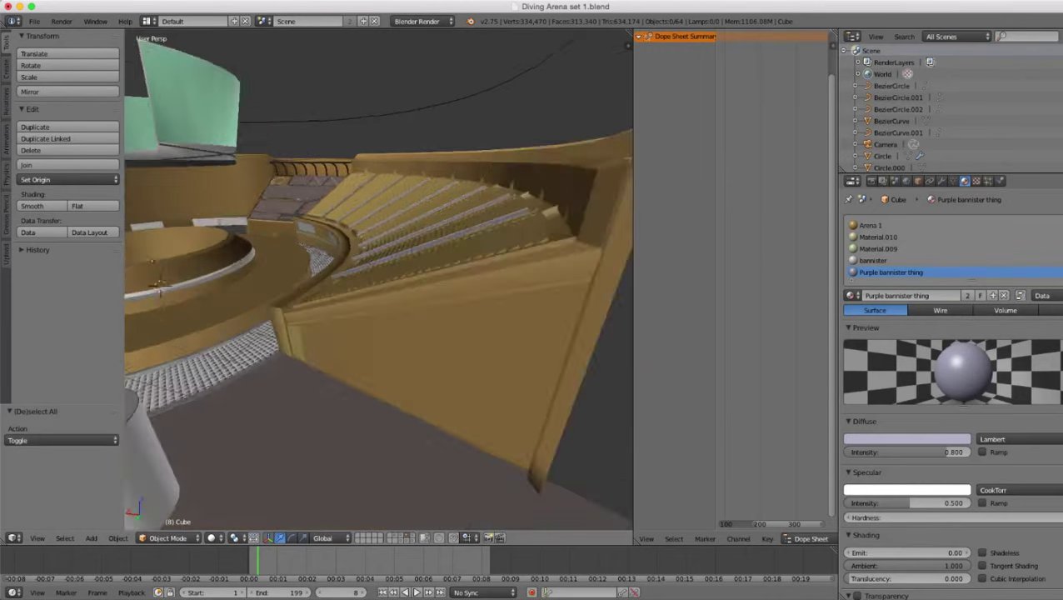
scroll(338, 275, "down", 4)
key("KP_0")
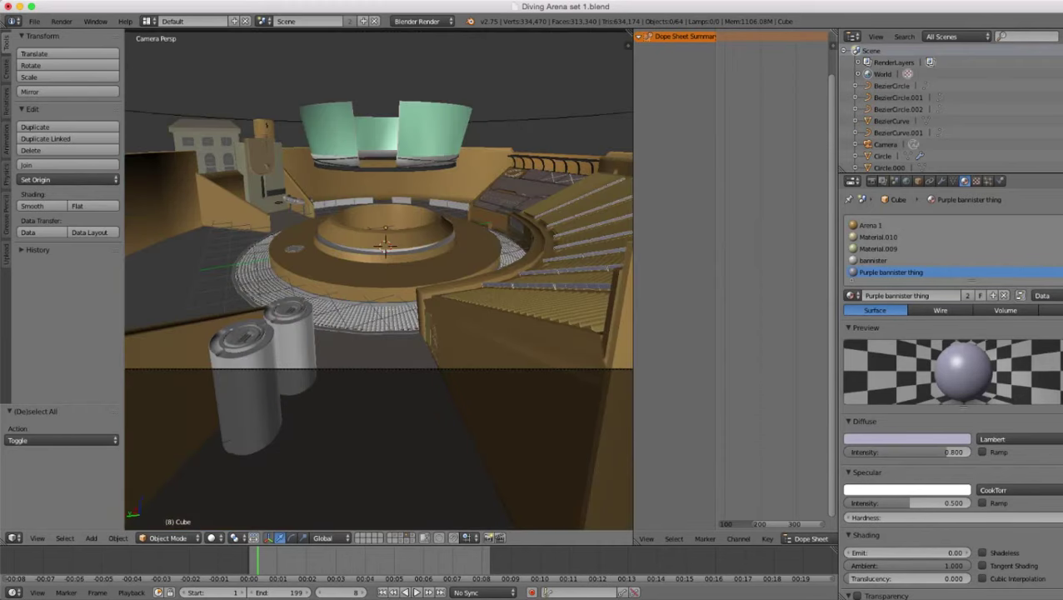
middle_click_drag(379, 279, 377, 247, "shift")
scroll(377, 246, "up", 2)
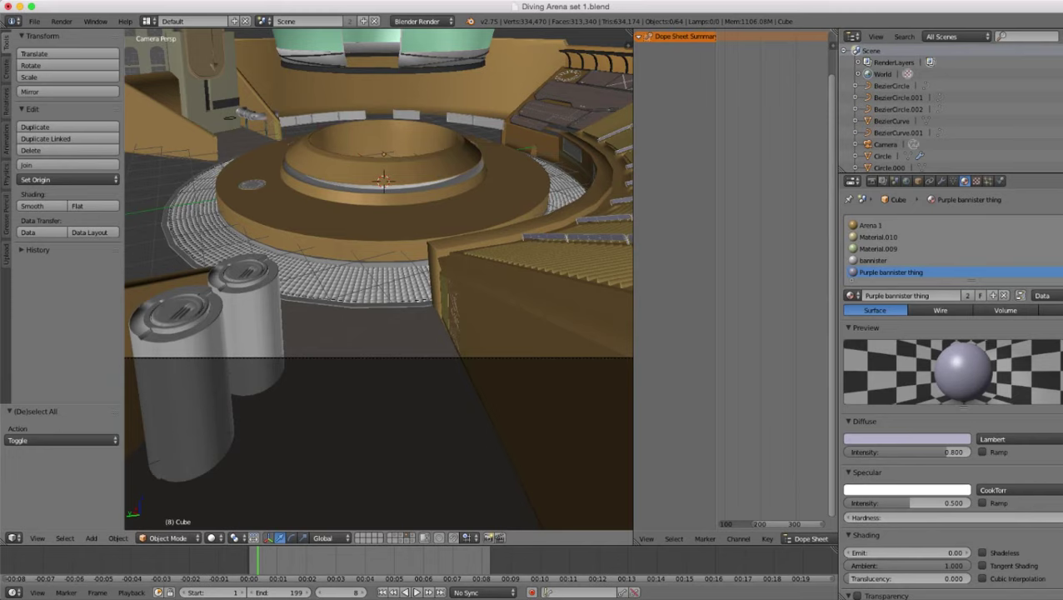
- Examine the round platform's outer wall, the tiled floor ring and the stand's end wall, through the camera and from a low angle
middle_click_drag(417, 308, 336, 255, "shift")
scroll(336, 256, "up", 4)
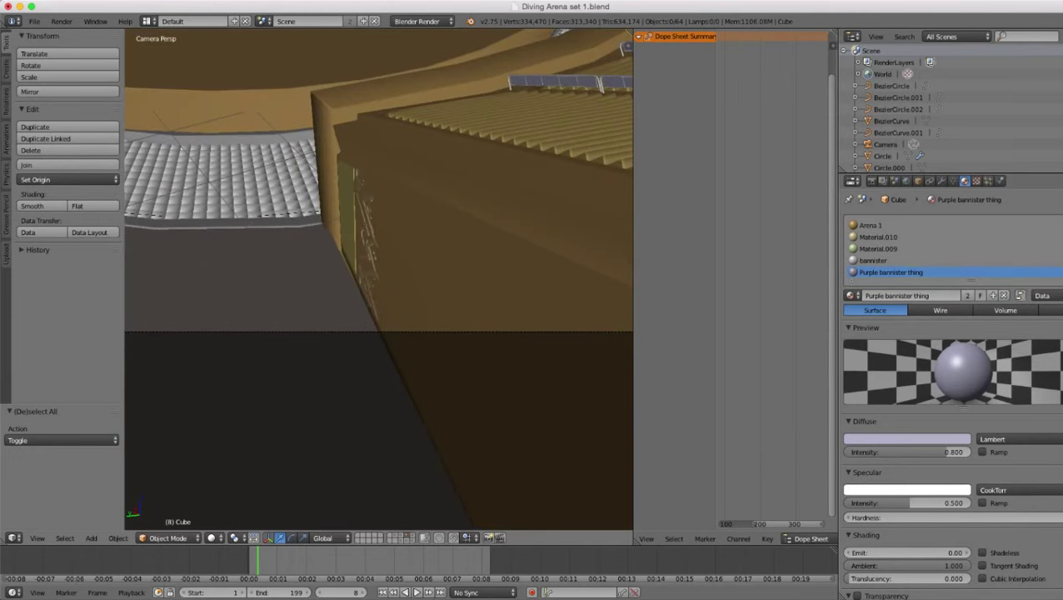
scroll(336, 256, "down", 6)
middle_click_drag(336, 255, 567, 377, "shift")
scroll(395, 294, "up", 4)
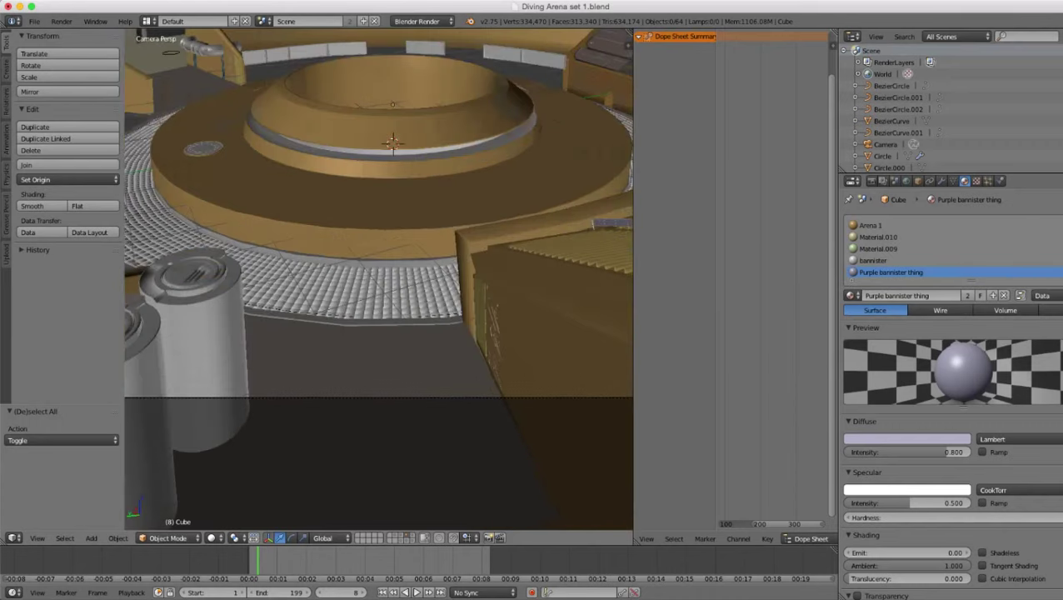
scroll(395, 294, "up", 4)
scroll(566, 378, "up", 4)
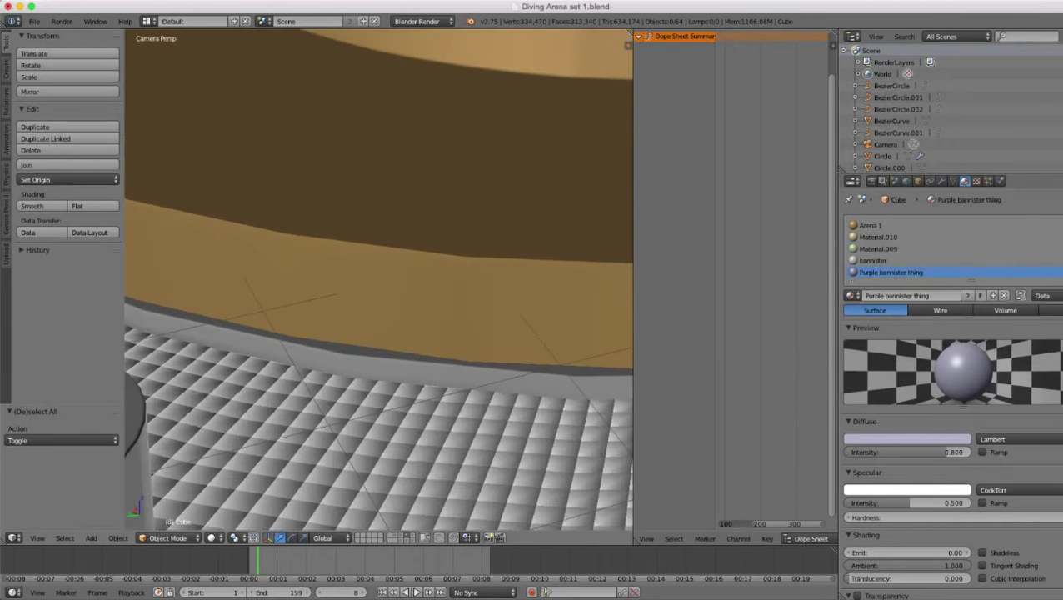
scroll(379, 280, "down", 8)
middle_click_drag(379, 280, 417, 240)
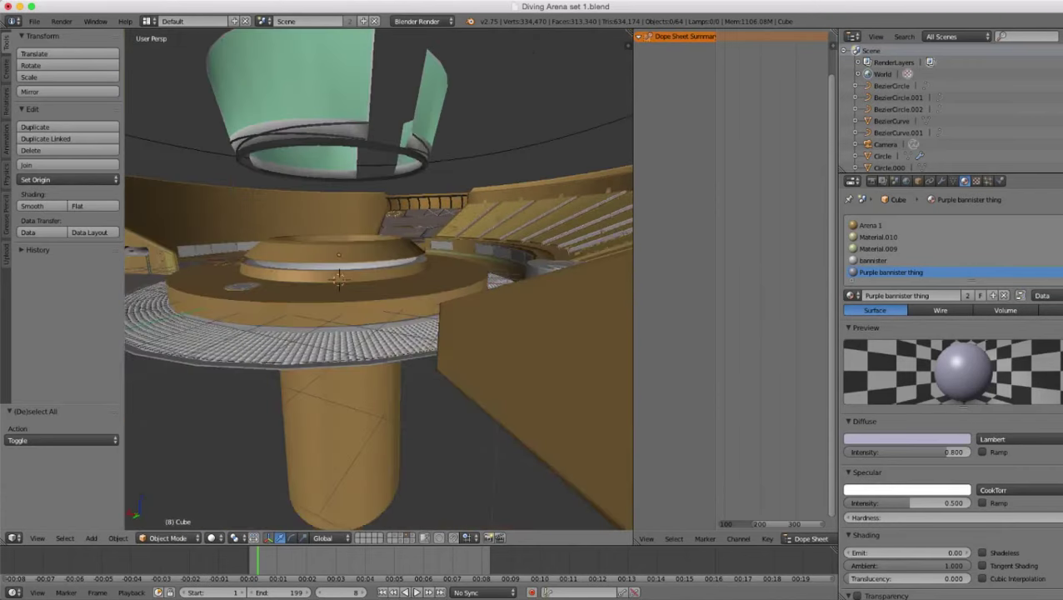
- In the round platform's mesh, add one loop cut around the outer wall just above its lower edge
scroll(379, 280, "up", 4)
middle_click_drag(379, 279, 468, 278)
right_click(468, 291)
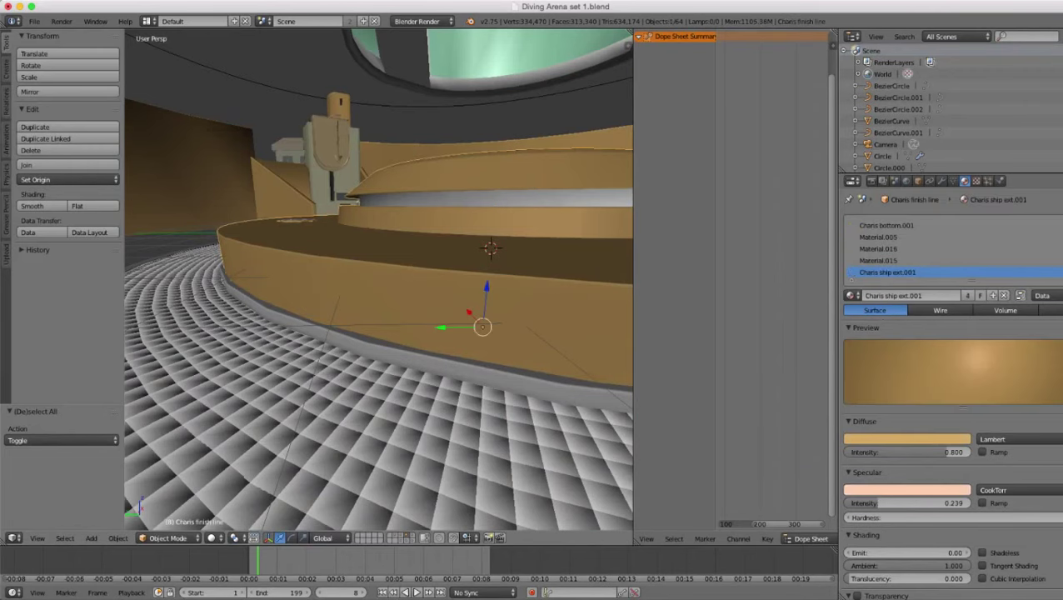
key("Tab")
mouse_move(469, 291)
middle_mouse_down()
mouse_move(518, 323)
mouse_move(471, 283)
middle_mouse_up()
scroll(467, 292, "down", 6)
scroll(471, 283, "up", 2)
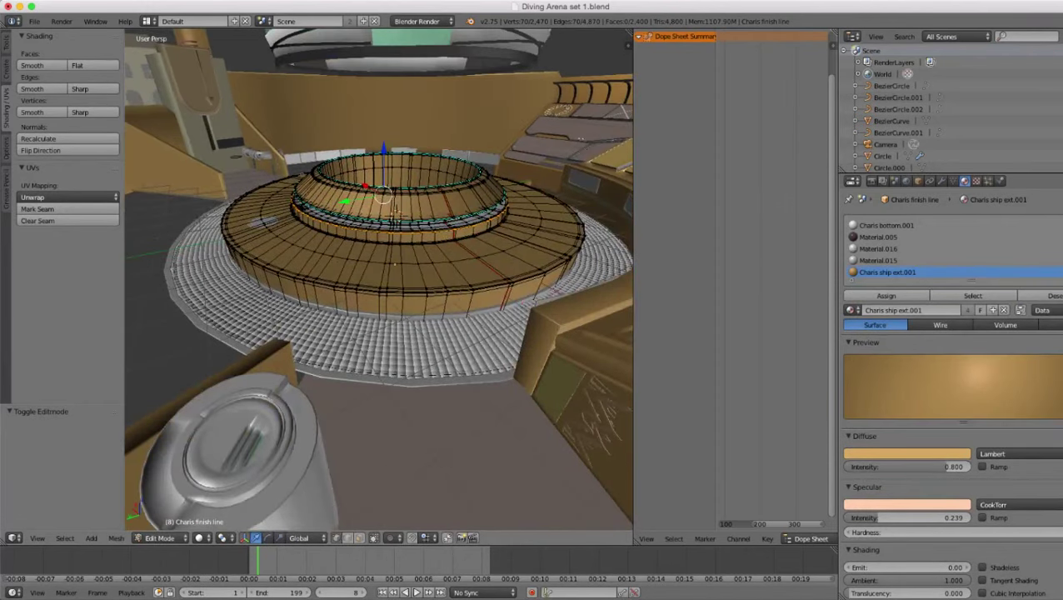
scroll(467, 292, "up", 4)
middle_click_drag(466, 291, 464, 260)
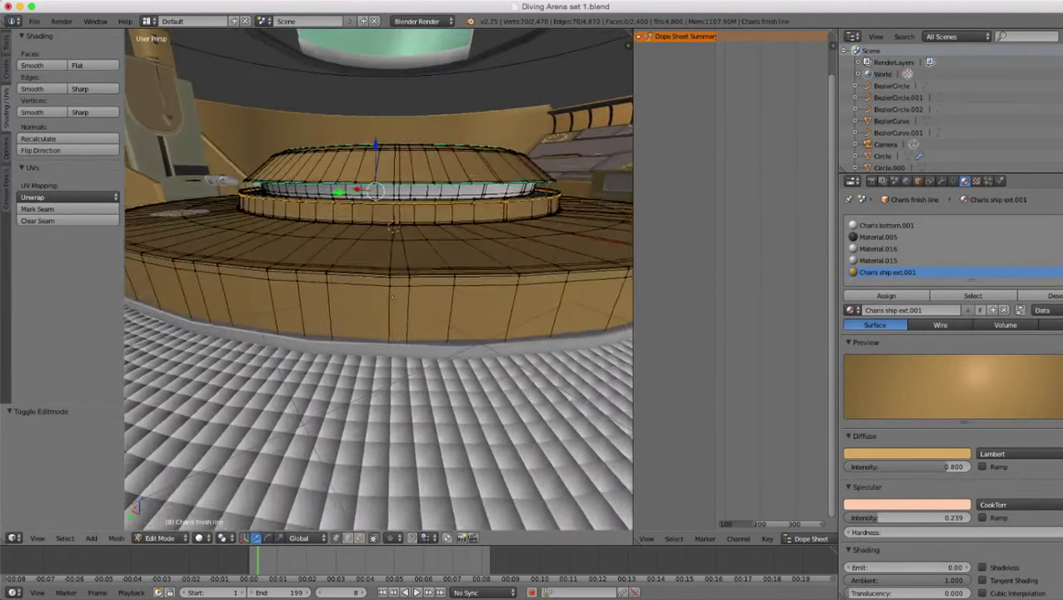
scroll(464, 260, "up", 2)
key("ctrl+r")
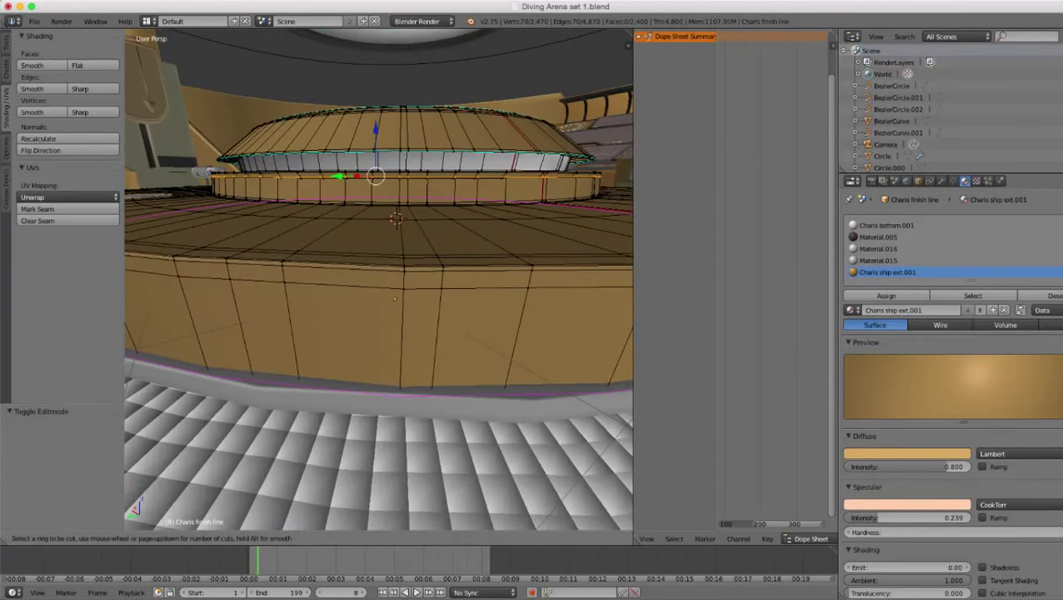
left_click(433, 354)
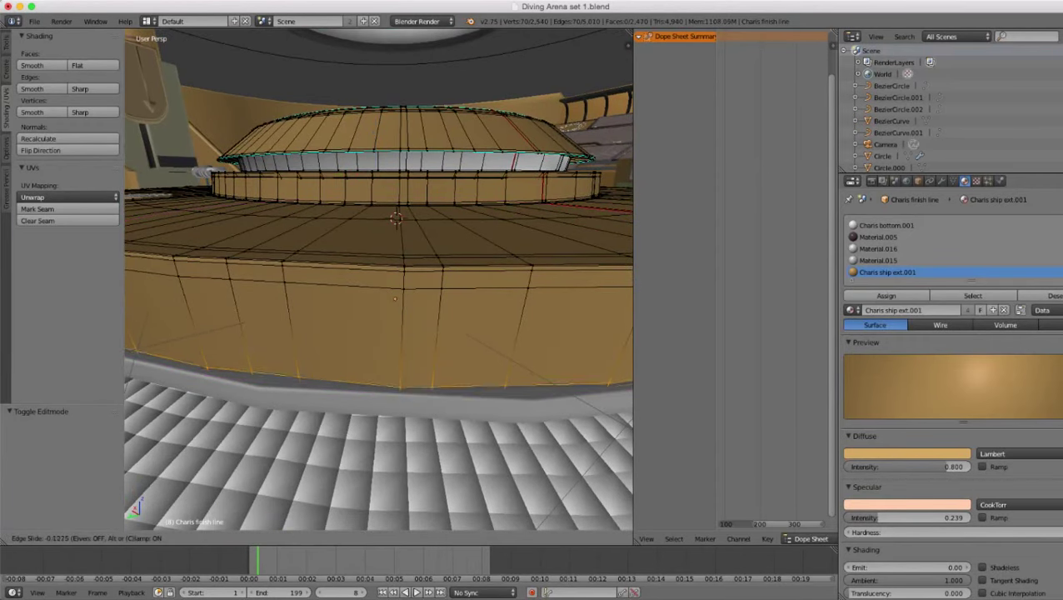
left_click(433, 360)
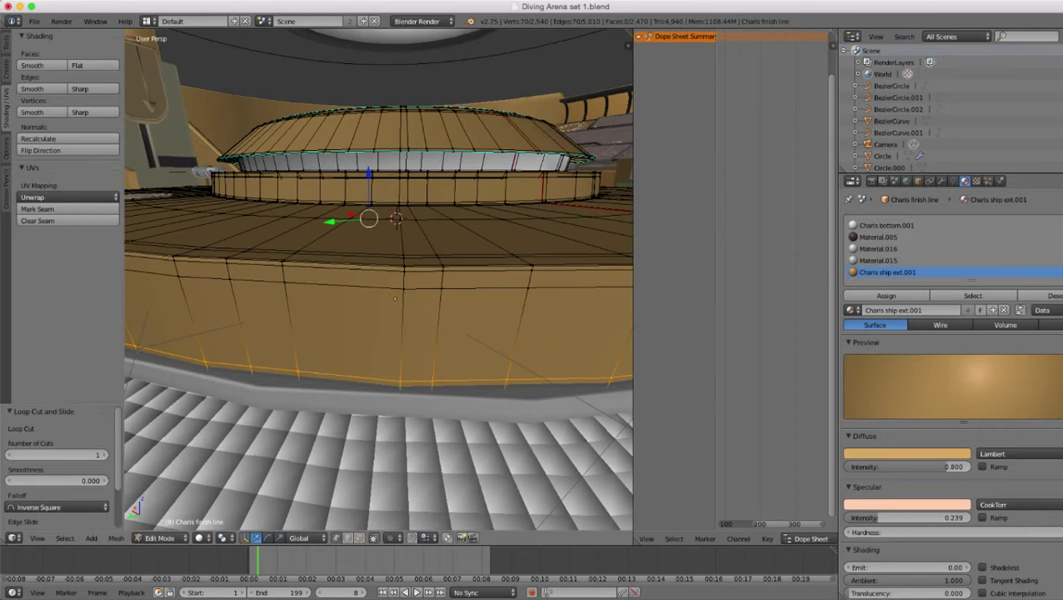
- Add a second single loop cut around the platform's outer wall, between the upper edge loops and the new lower loop
middle_click_drag(433, 360, 435, 342)
key("g")
key("g")
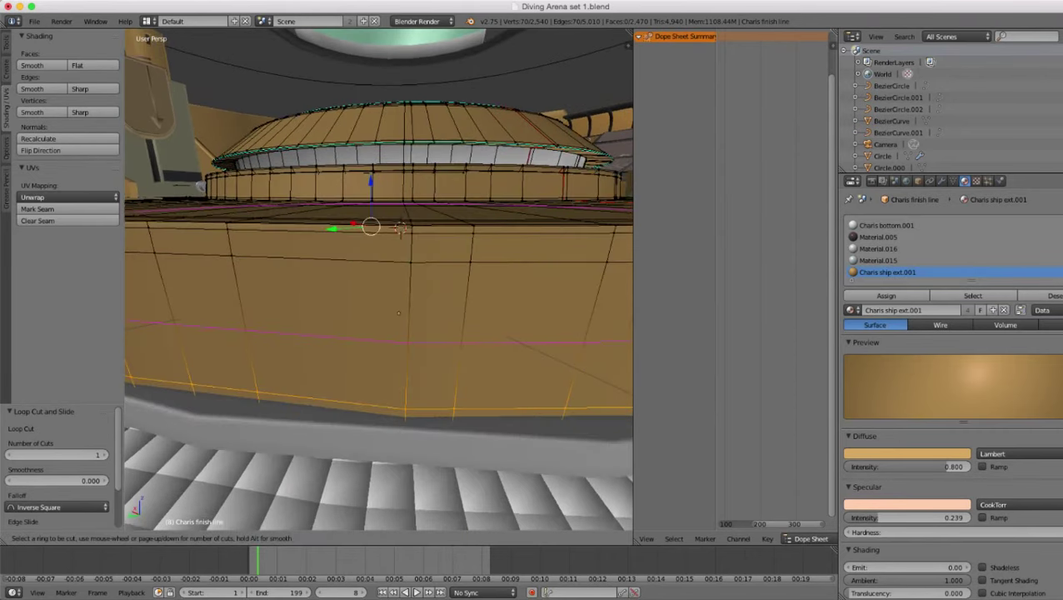
left_click(433, 342)
scroll(433, 341, "down", 8)
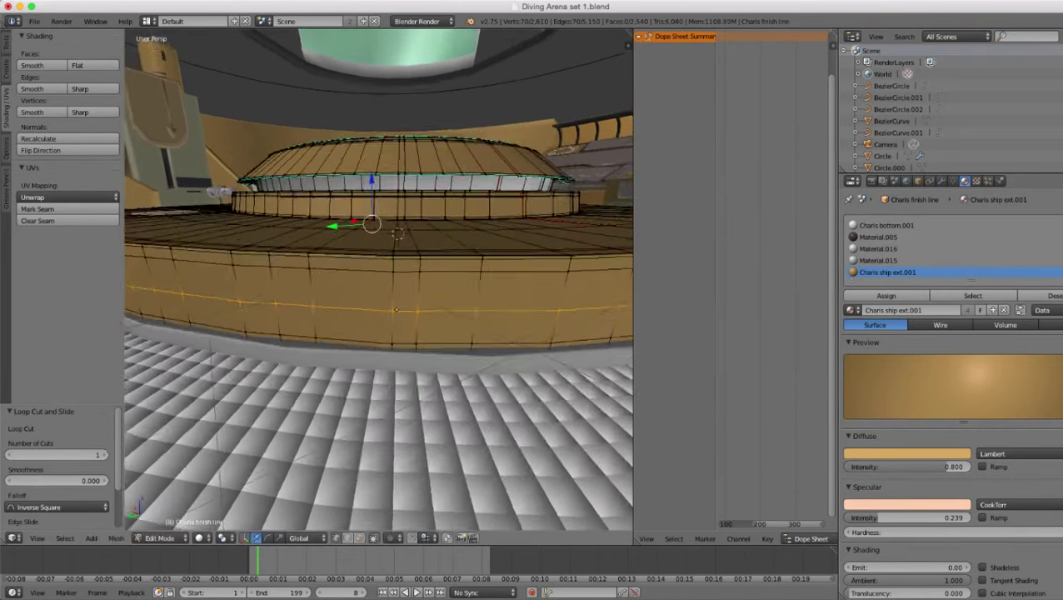
scroll(433, 342, "up", 3)
middle_click_drag(433, 341, 454, 305)
scroll(433, 342, "up", 3)
scroll(433, 334, "up", 3)
scroll(380, 280, "up", 2)
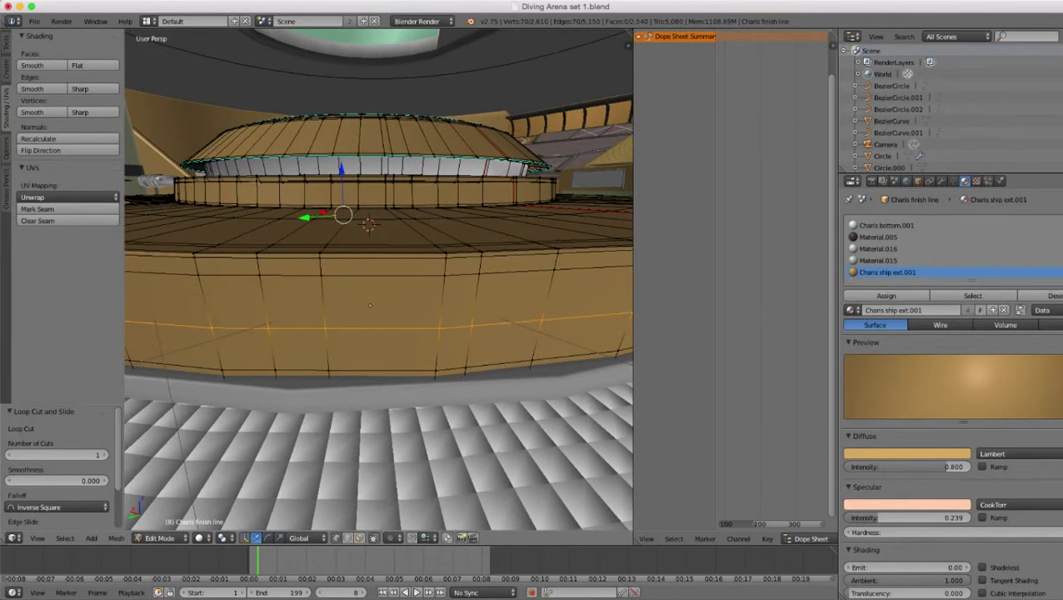
- Select one face in the lower band of the platform's outer wall, extrude it in place and scale it to 0.897
left_click(359, 538)
right_click(299, 349)
key("KP_0")
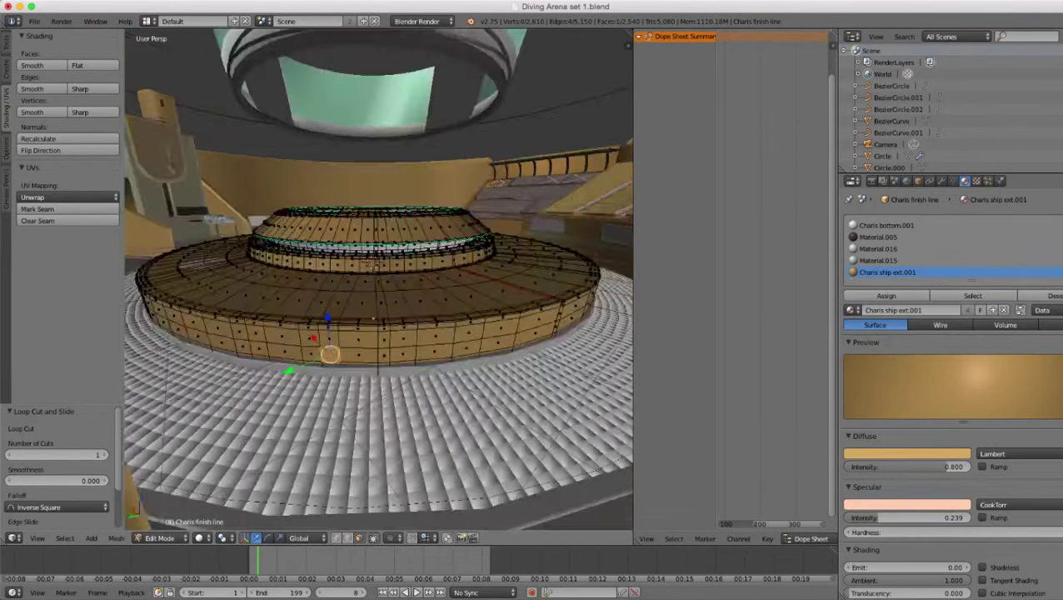
scroll(379, 280, "up", 2)
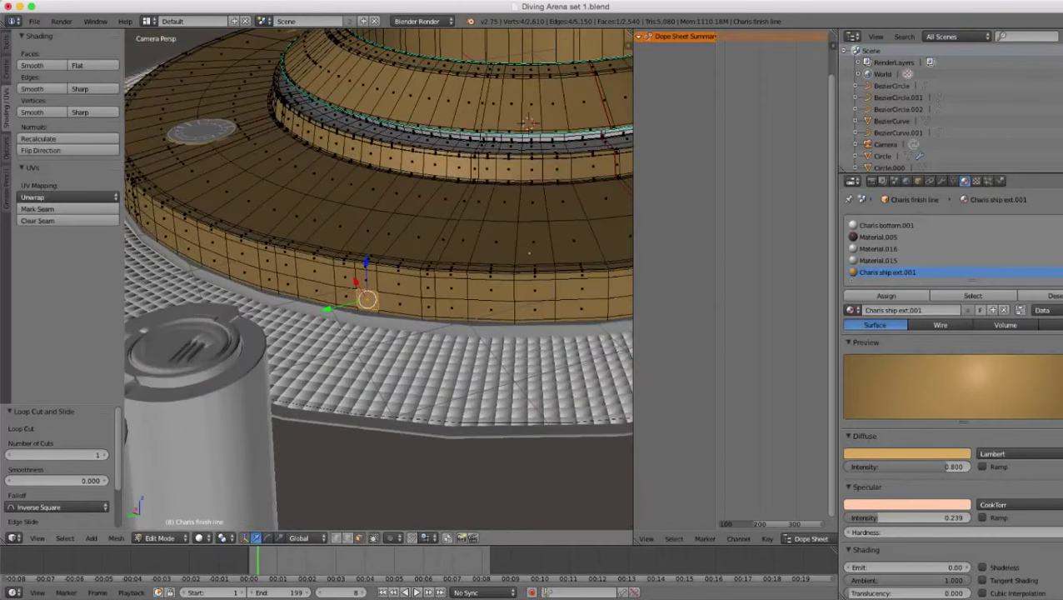
scroll(379, 280, "up", 2)
middle_click_drag(380, 280, 429, 290)
scroll(484, 217, "up", 3)
scroll(396, 242, "up", 2)
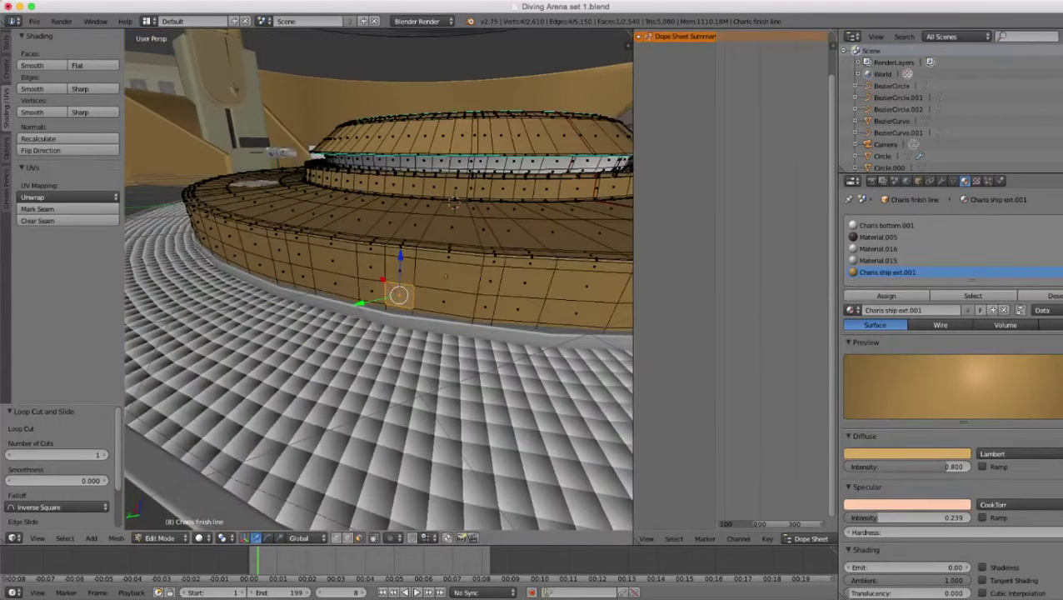
scroll(456, 276, "up", 4)
scroll(468, 187, "up", 3)
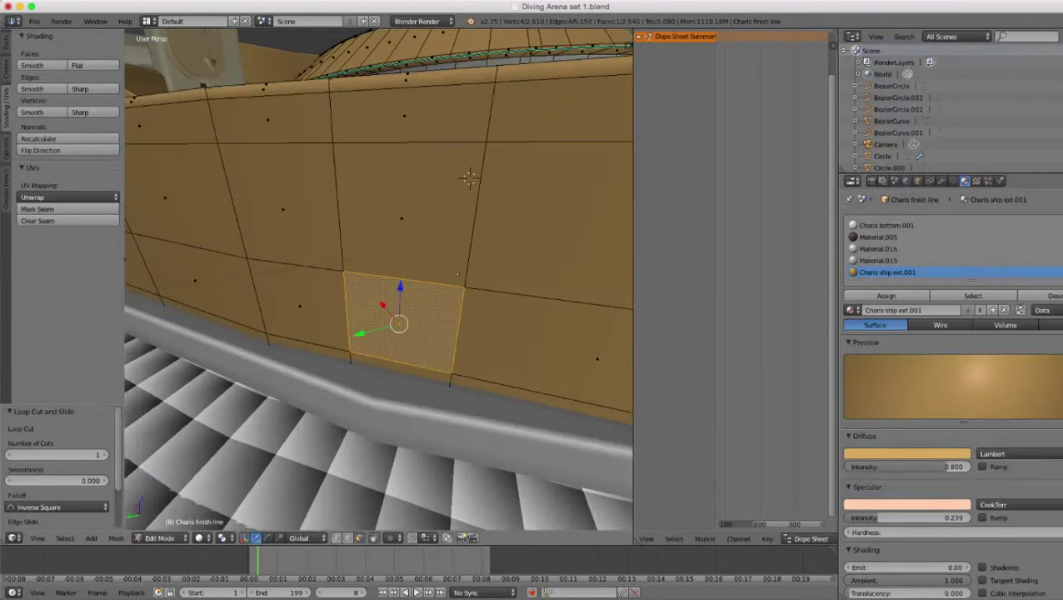
key("e")
key("Escape")
key("s")
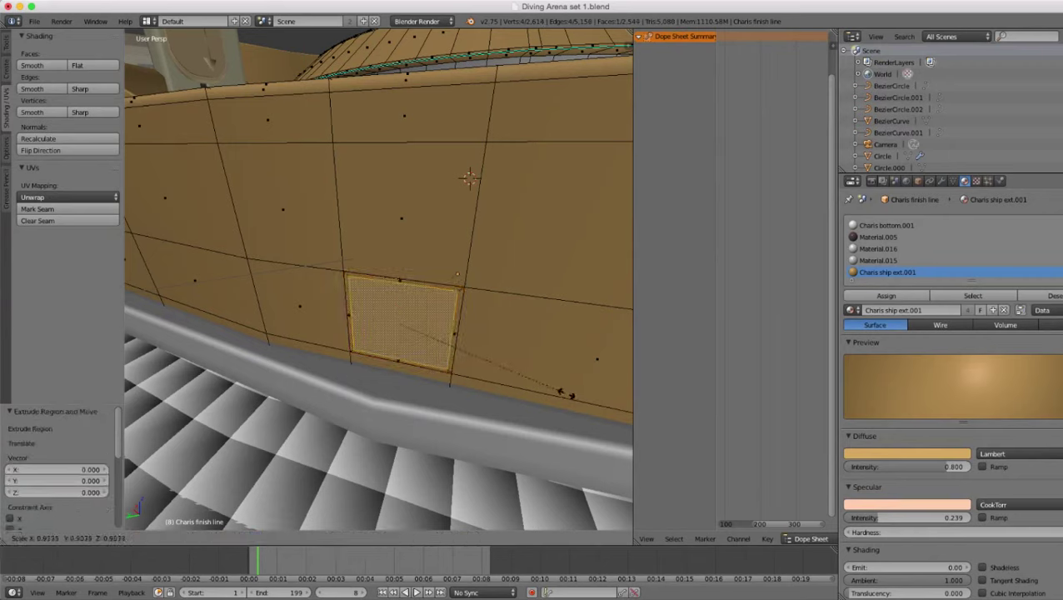
left_click(570, 394)
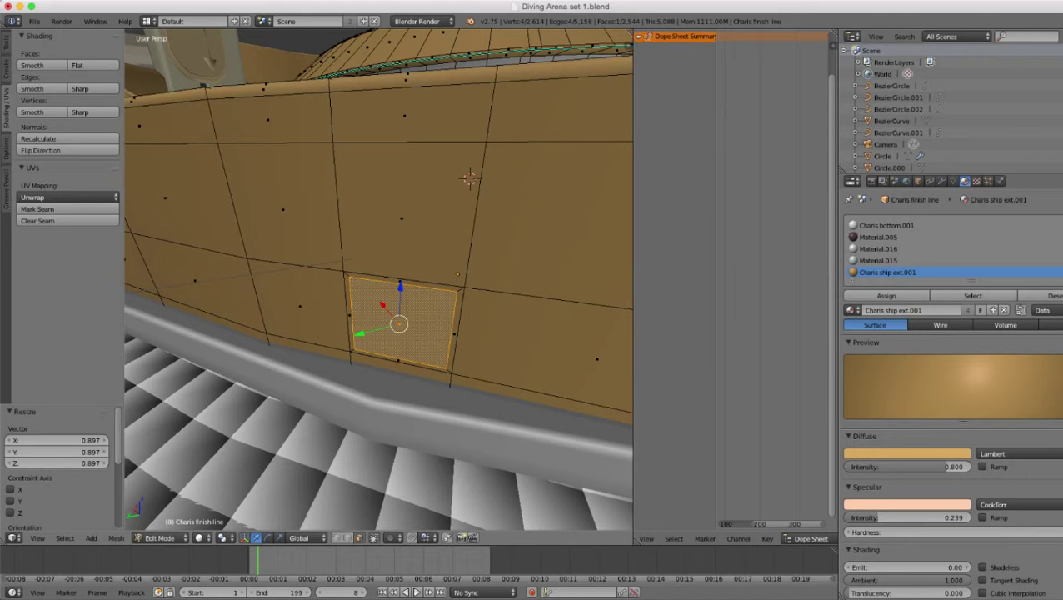
- Extrude the inset face inward along its normal twice to sink a square recess into the platform's wall
key("e")
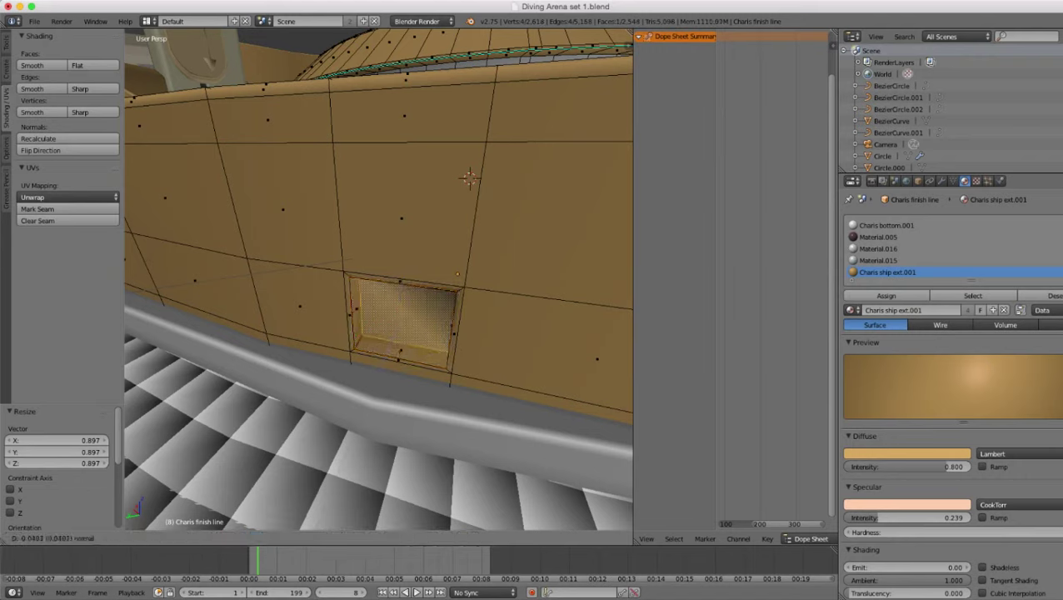
left_click(576, 380)
key("e")
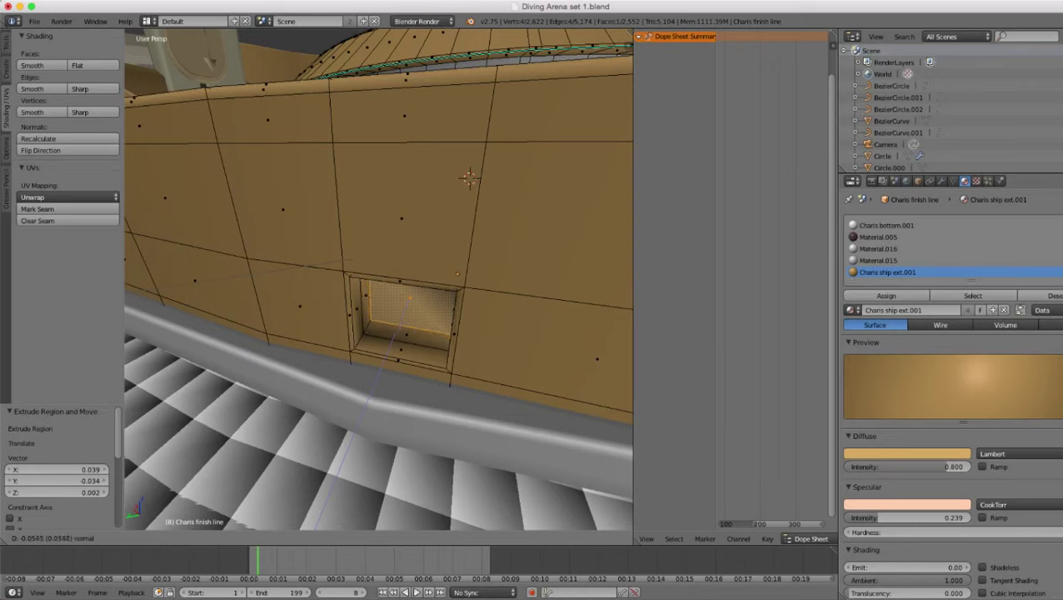
left_click(580, 412)
- Extrude the recess's back face in place and scale it to 0.884 to form an inner border
key("e")
left_click(580, 412)
key("s")
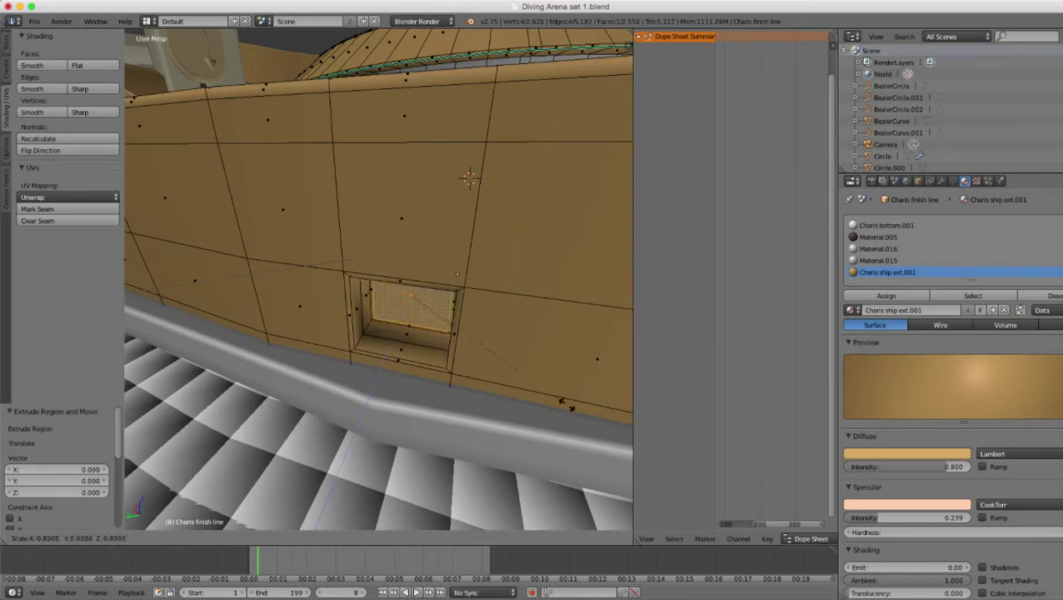
left_click(561, 399)
scroll(466, 350, "down", 6)
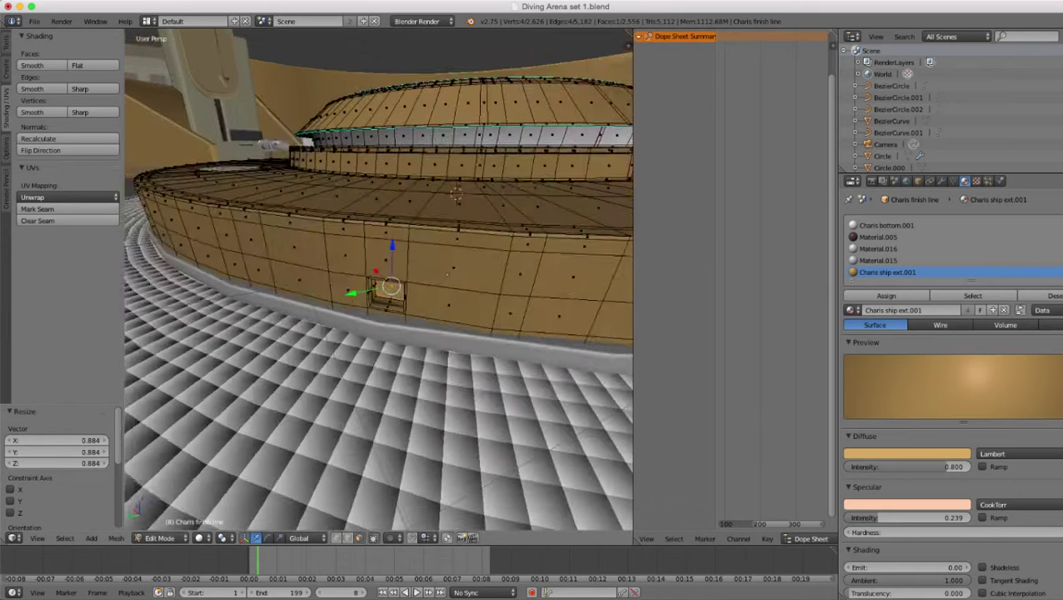
middle_click_drag(434, 350, 575, 340)
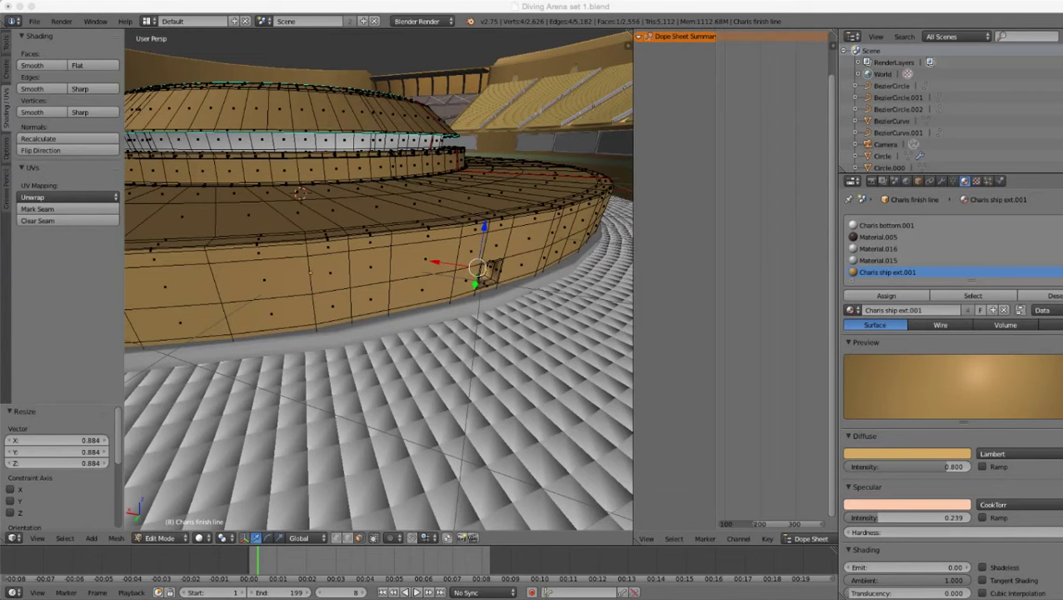
- Select the recess's border rings, side walls and back face together and duplicate them in place
scroll(379, 279, "down", 5)
mouse_move(380, 280)
middle_mouse_down()
mouse_move(342, 265)
mouse_move(367, 278)
middle_mouse_up()
scroll(379, 279, "up", 10)
scroll(379, 280, "up", 5)
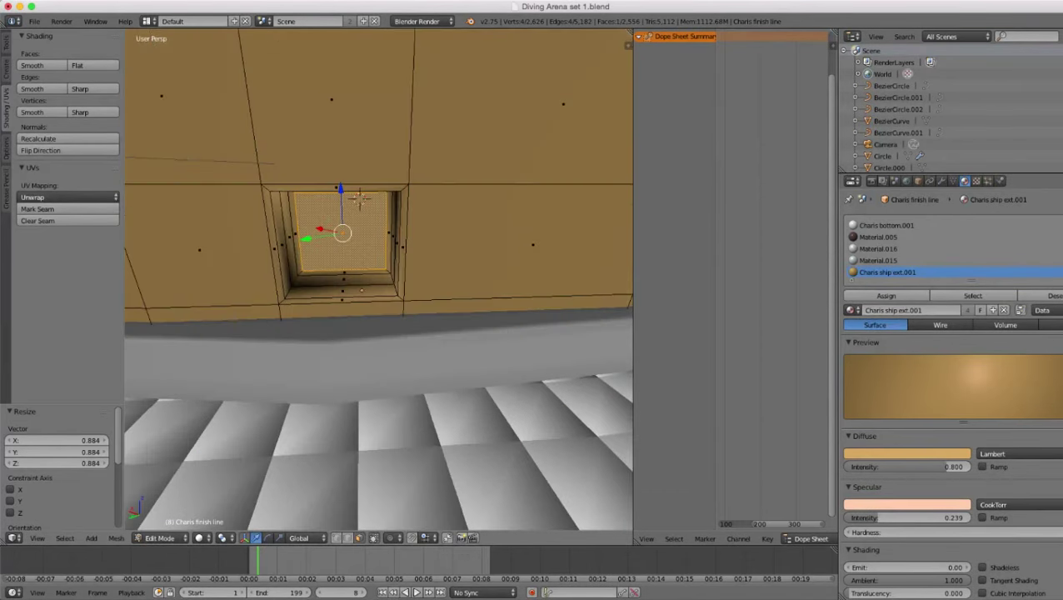
right_click(435, 326, "alt")
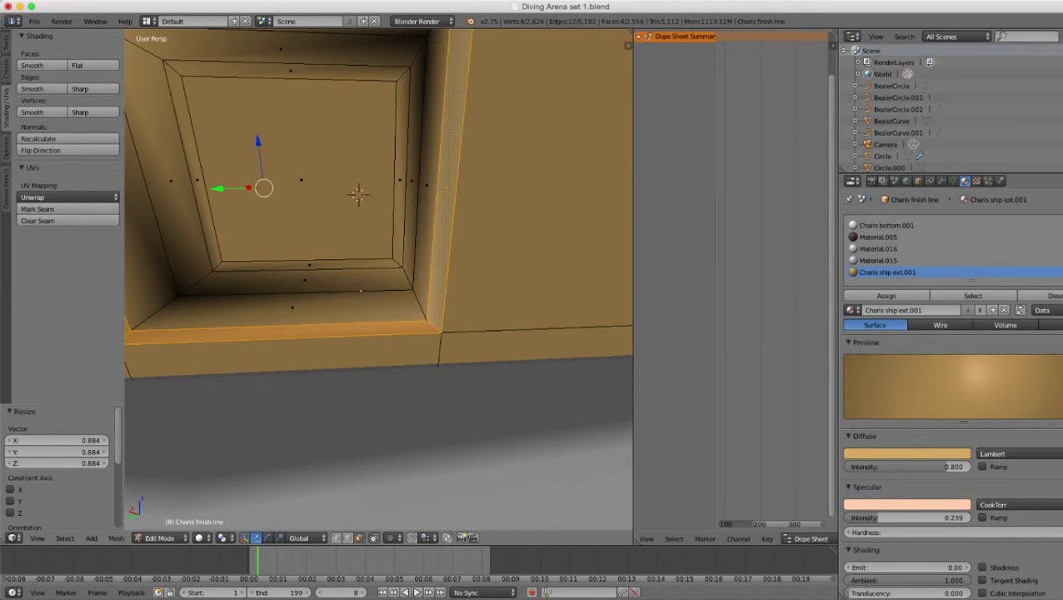
right_click(421, 307, "alt+shift")
right_click(410, 280, "alt+shift")
right_click(399, 263, "alt+shift")
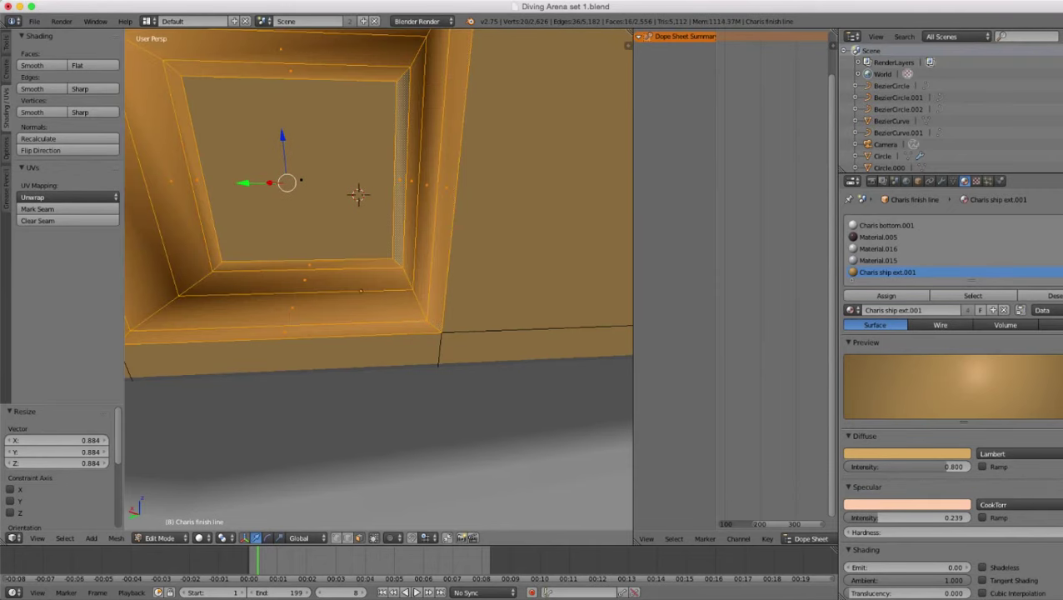
right_click(367, 236, "shift")
scroll(367, 242, "down", 5)
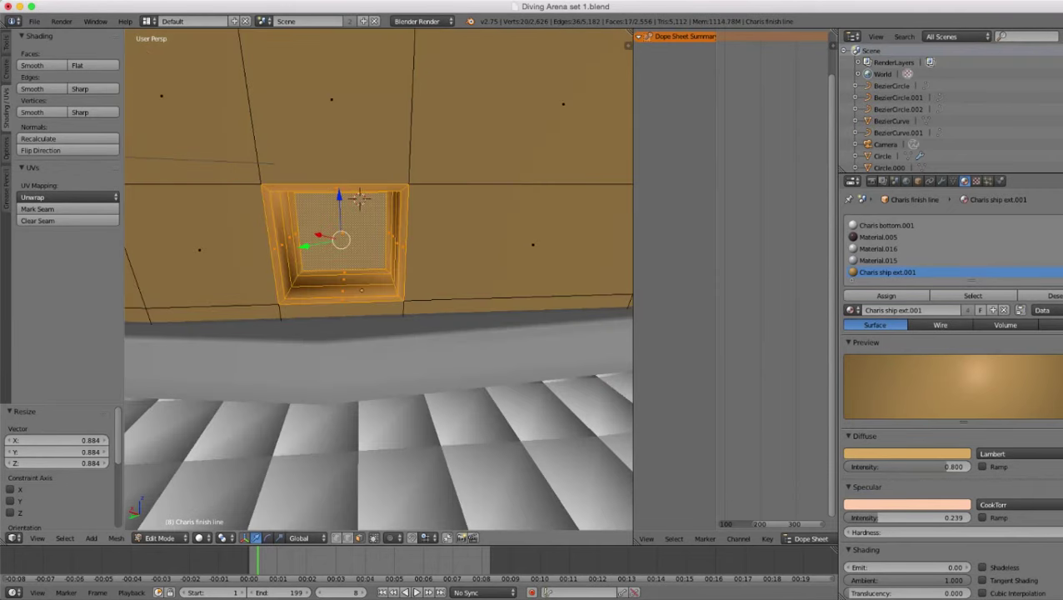
key("shift+d")
right_click(358, 193)
scroll(359, 192, "up", 5)
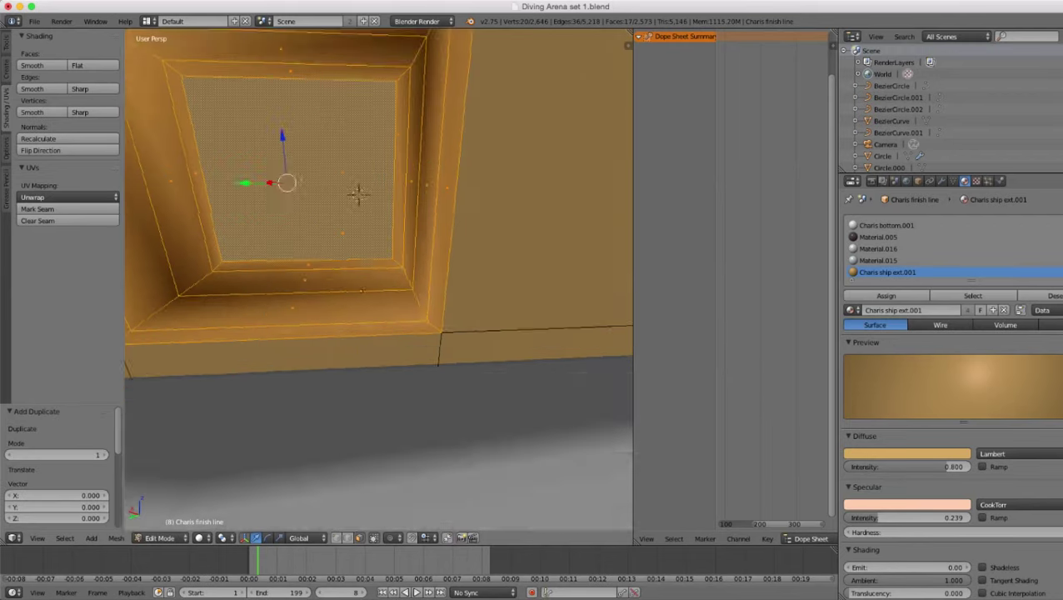
- Scale the duplicated recess faces uniformly to 0.978
key("s")
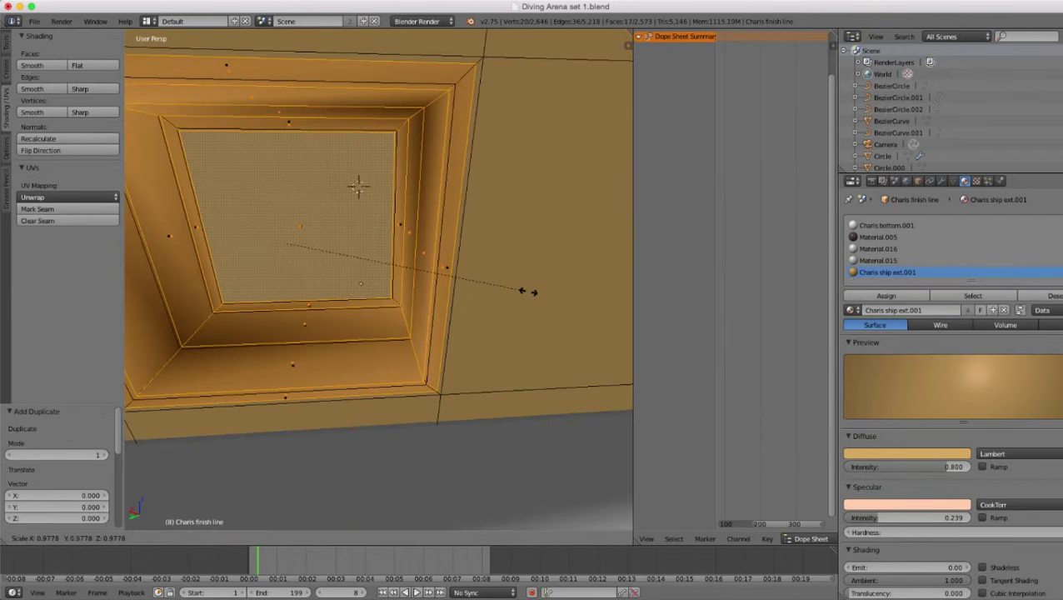
left_click(359, 186)
scroll(359, 190, "down", 6)
middle_click_drag(358, 190, 348, 180)
scroll(347, 176, "up", 6)
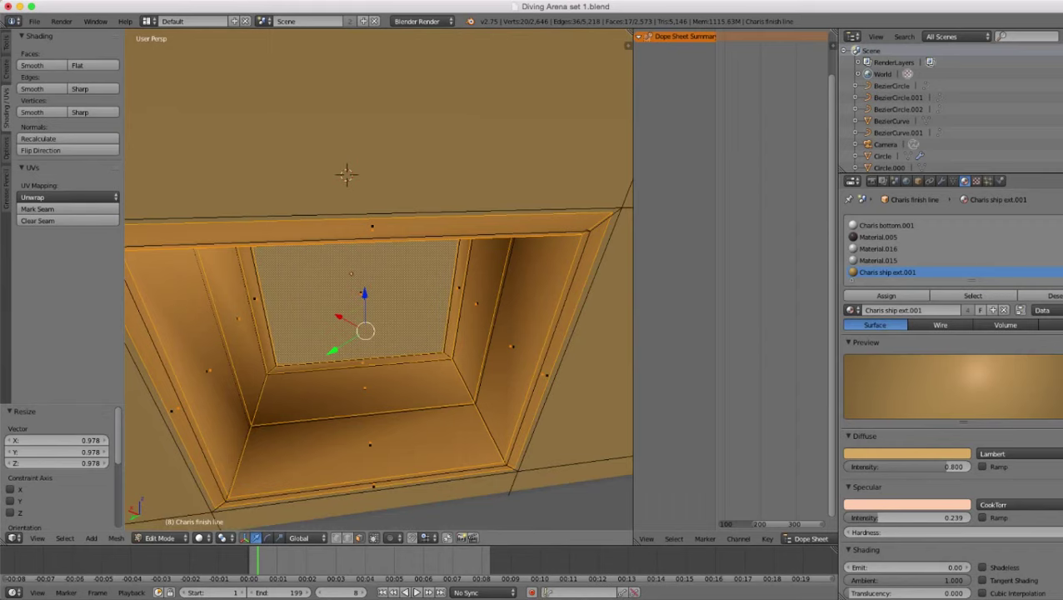
key("s")
key("x")
key("x")
key("Escape")
key("s")
key("Escape")
scroll(347, 179, "down", 6)
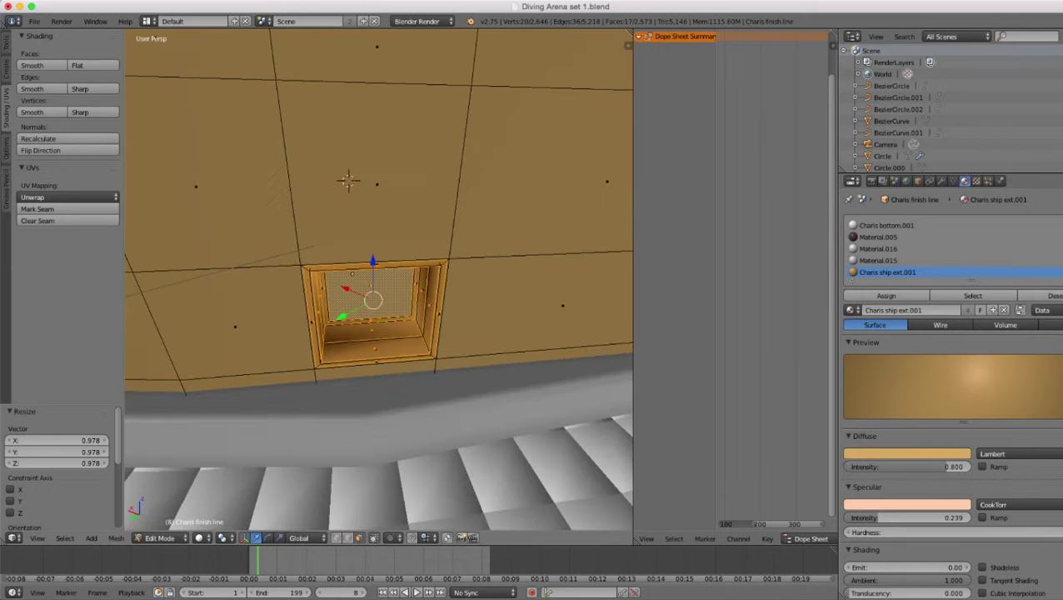
middle_click_drag(347, 181, 339, 164)
scroll(339, 164, "up", 6)
scroll(340, 169, "down", 6)
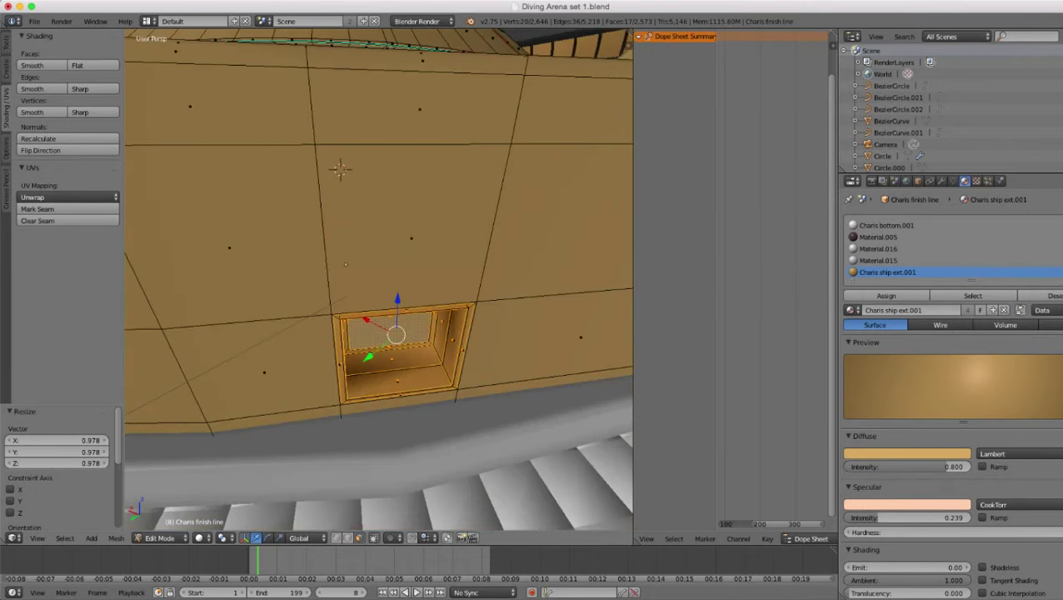
scroll(339, 166, "up", 5)
key("g")
key("y")
key("z")
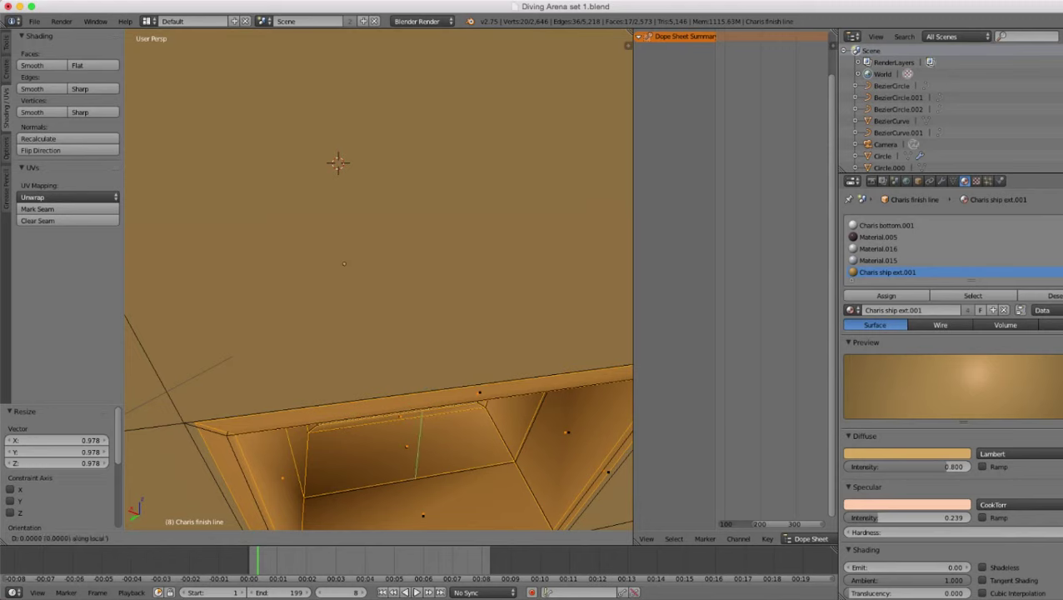
key("z")
key("Escape")
middle_click_drag(379, 250, 380, 300)
scroll(379, 279, "down", 7)
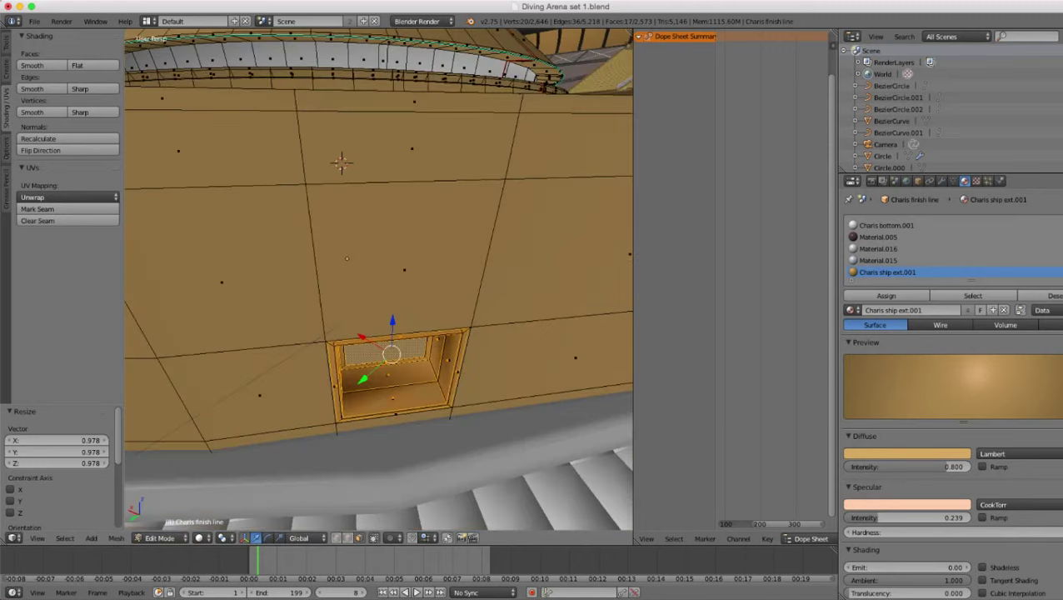
- Shift the duplicated recess faces slightly along X and by 0.003 along Y
left_click_drag(362, 338, 365, 340)
left_click_drag(364, 380, 361, 382)
scroll(361, 382, "up", 5)
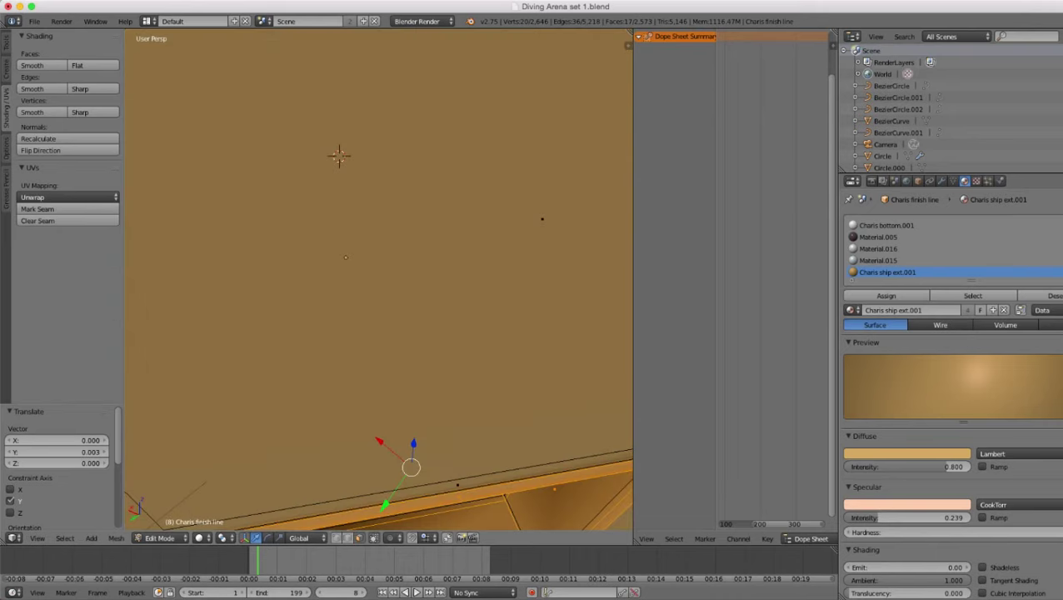
scroll(361, 382, "down", 5)
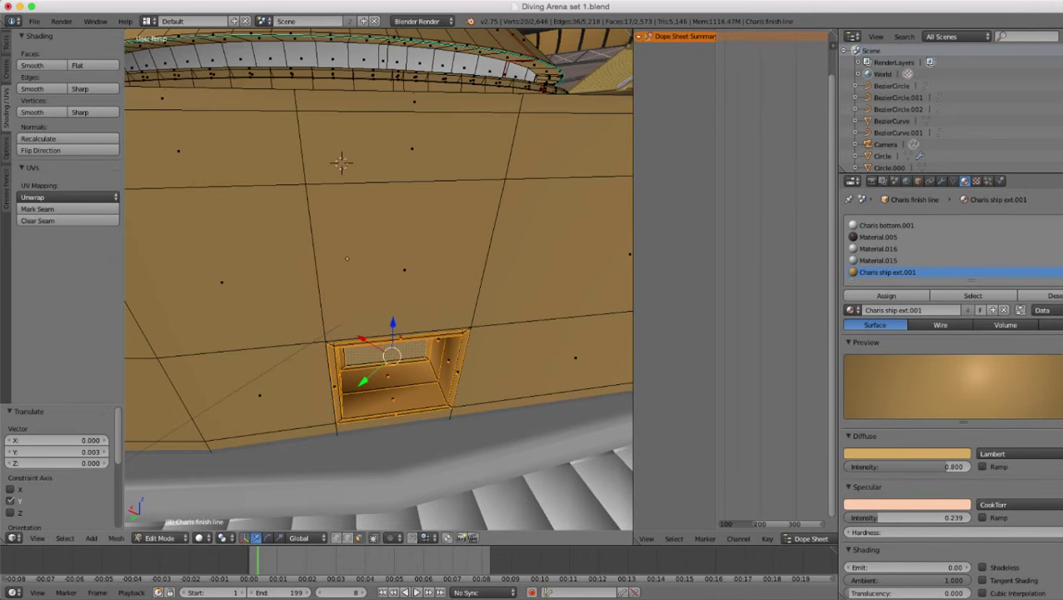
- Select the duplicated recess's front border ring and extend the selection to all of its linked faces
right_click(339, 421, "alt")
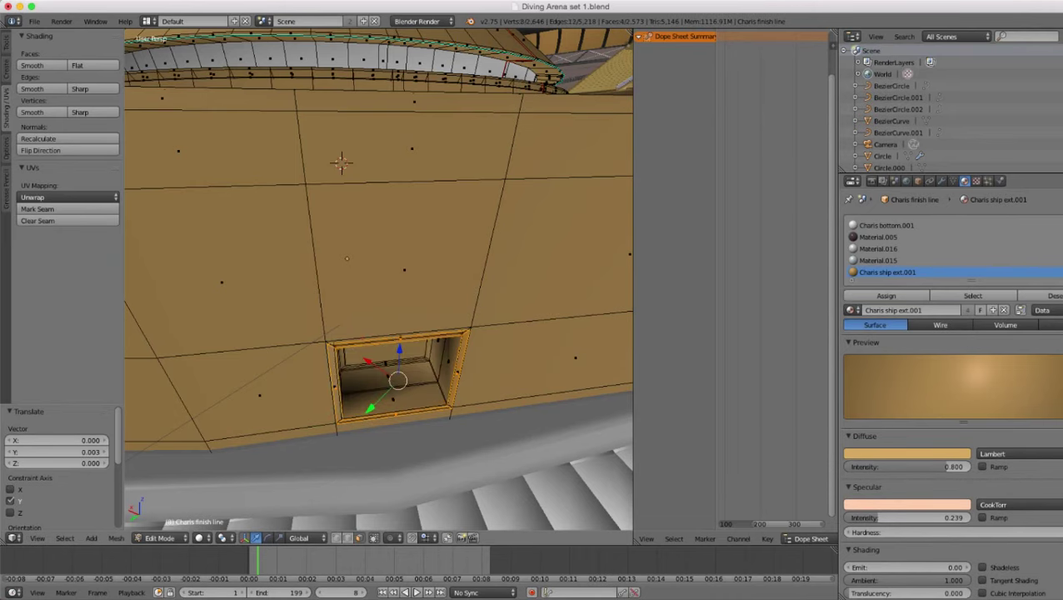
key("Tab")
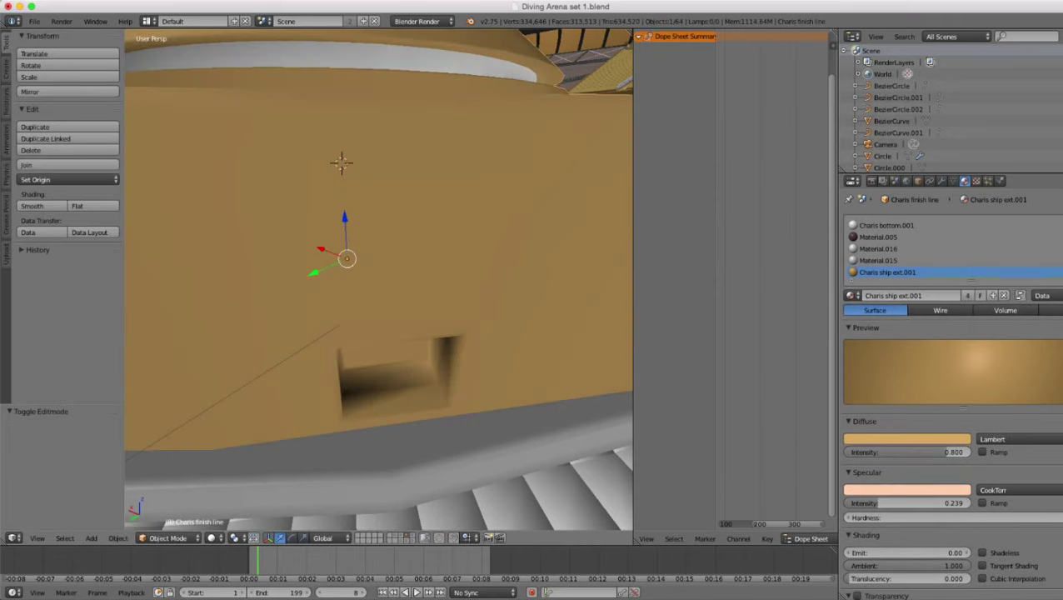
middle_click_drag(339, 408, 329, 444)
key("Tab")
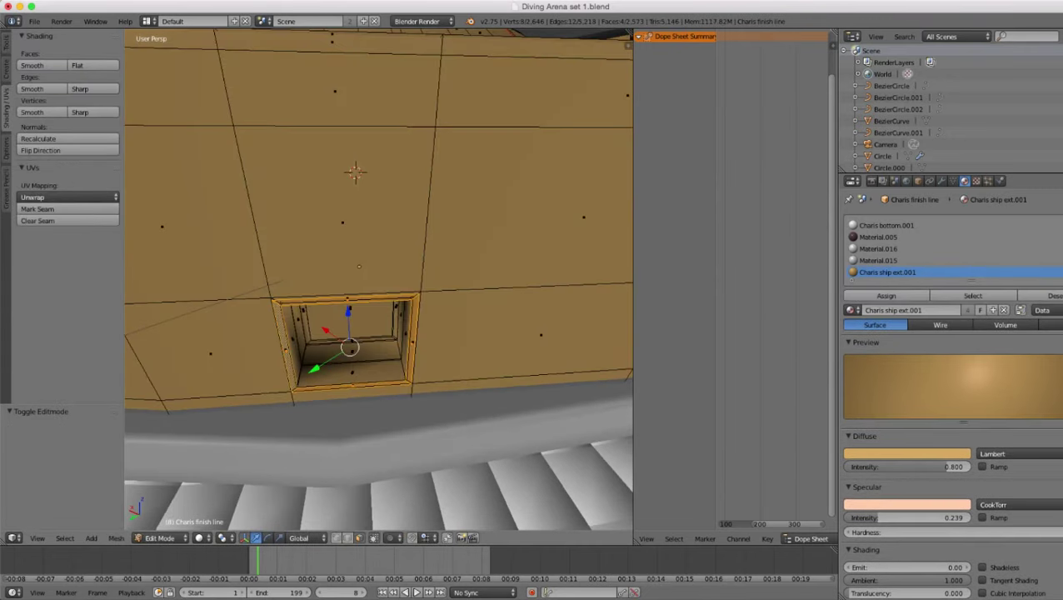
key("ctrl+l")
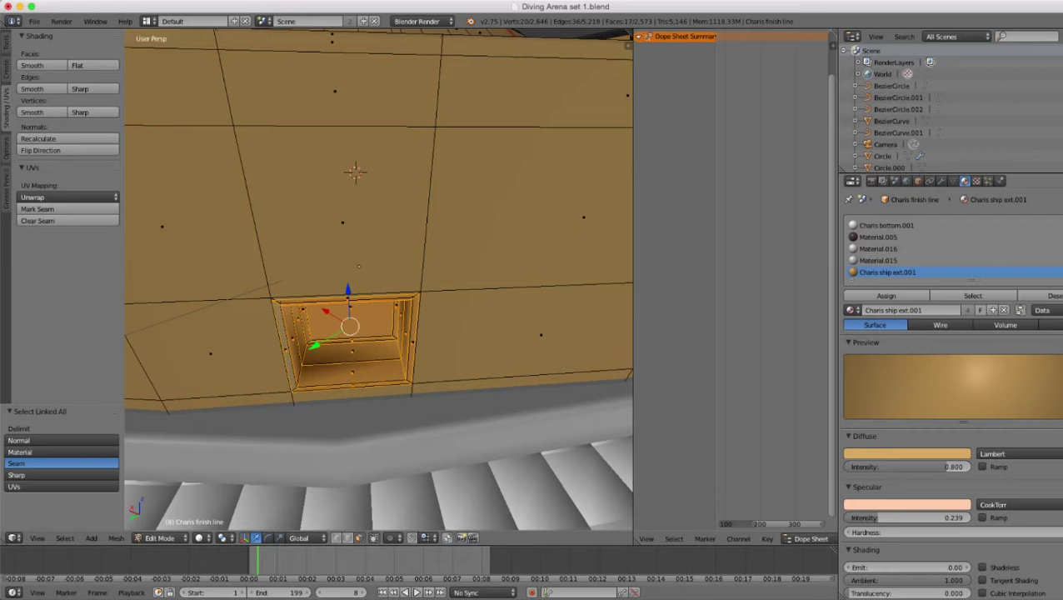
- Add an empty material slot, separate the selected recess faces into their own object and return to Object Mode
left_click(1062, 226)
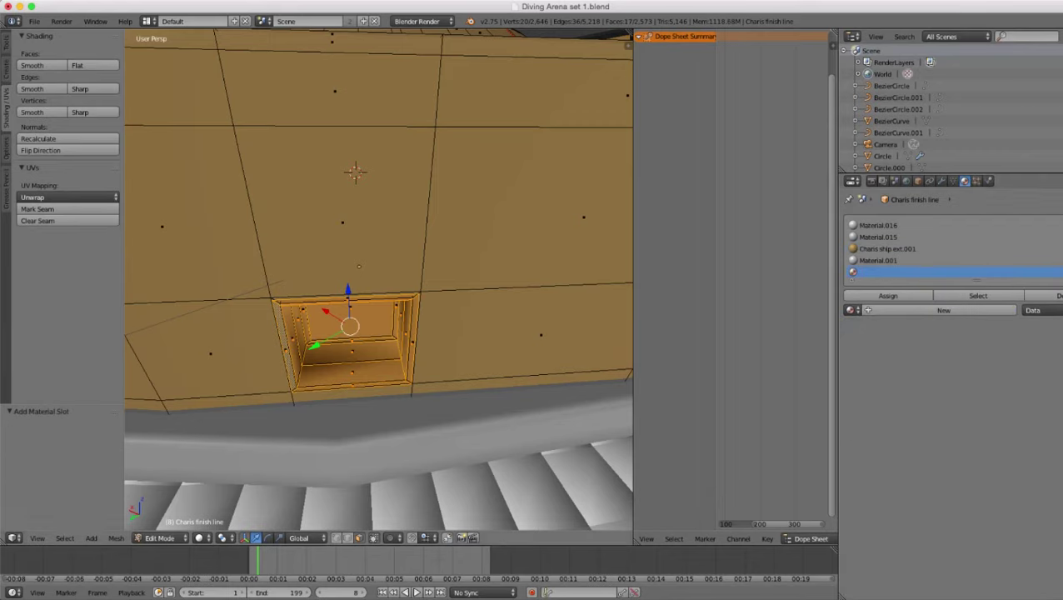
key("p")
left_click(528, 297)
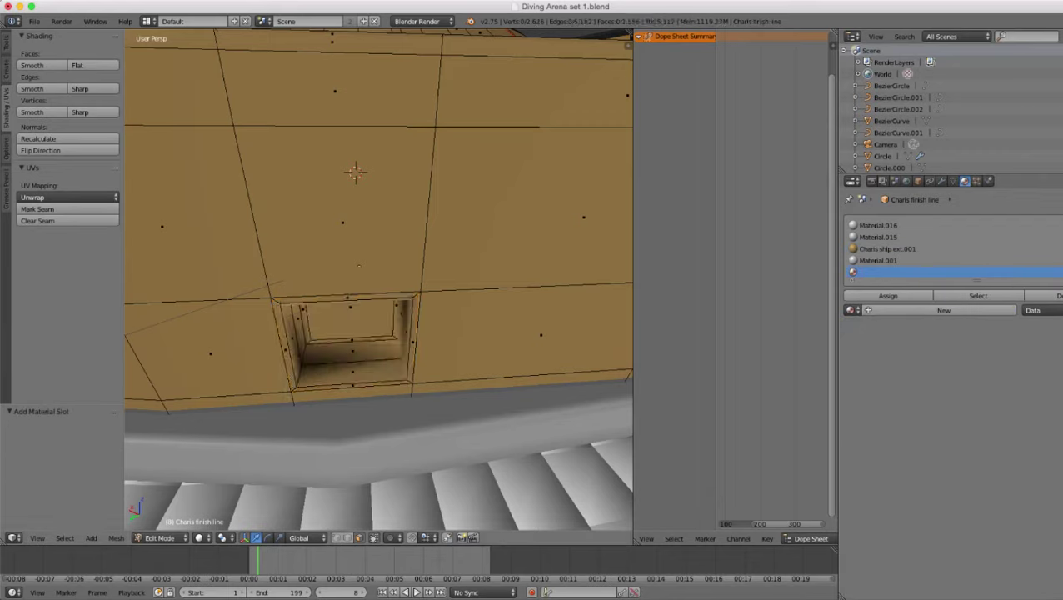
key("Tab")
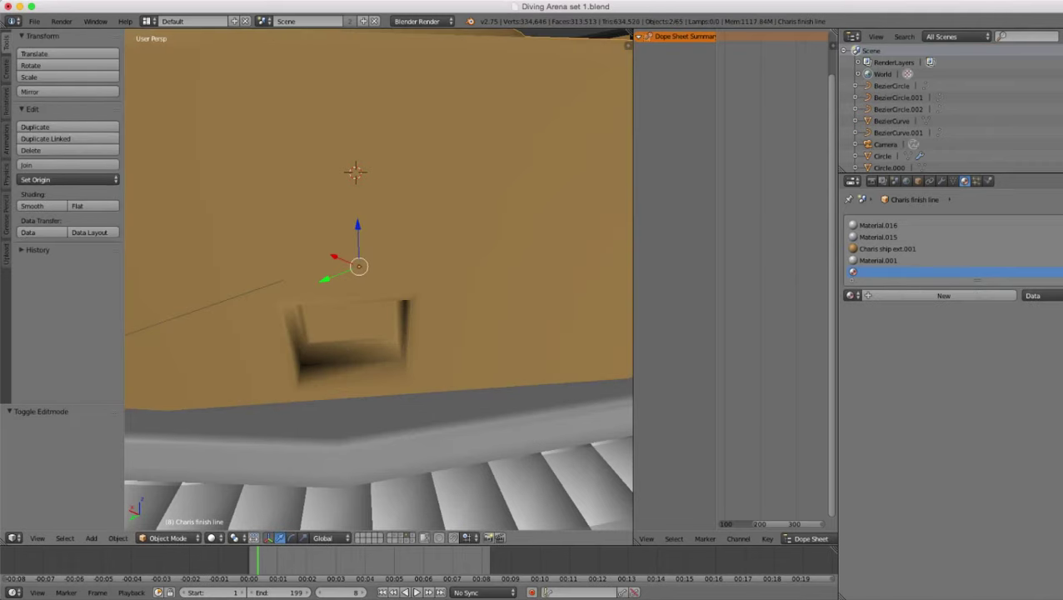
- Select the separated recess object and set its origin to its geometry
right_click(353, 354)
left_click(67, 180)
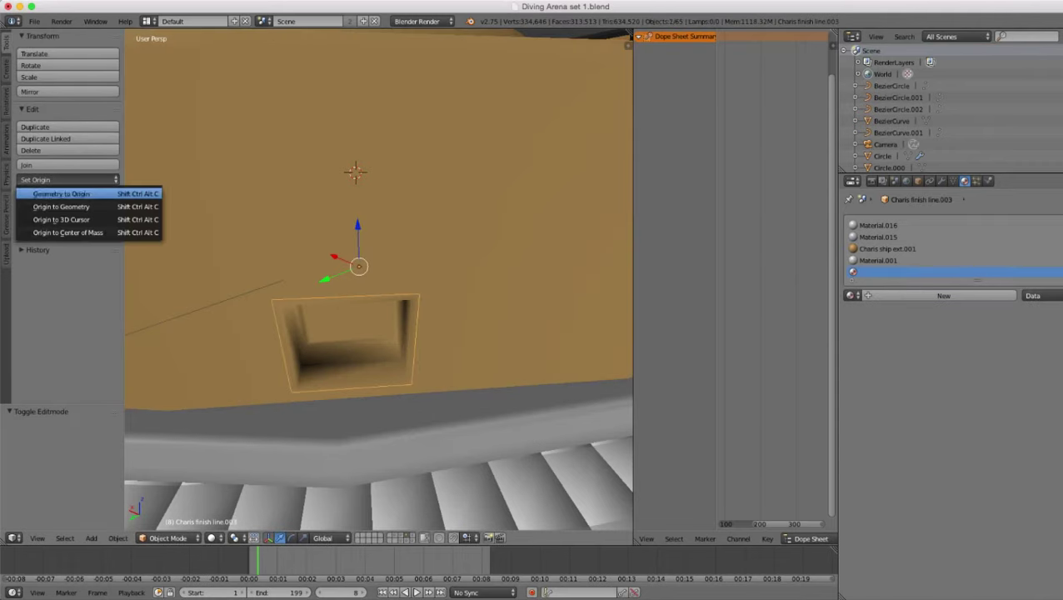
left_click(61, 206)
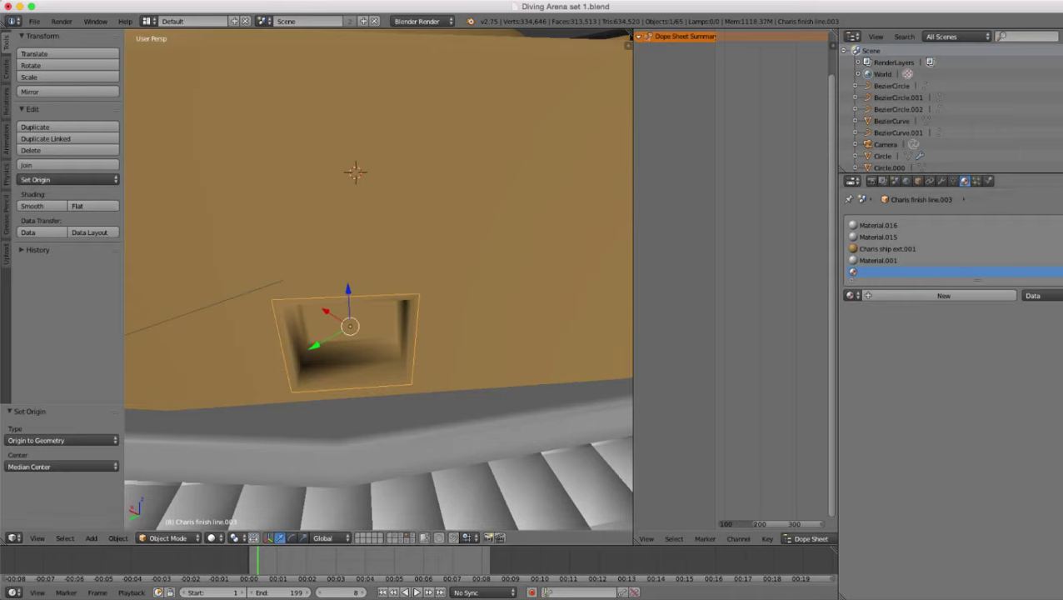
- Remove all inherited material slots from the recess object, from Charis ship ext through Material.001, leaving only the empty slot
scroll(952, 250, "up", 3)
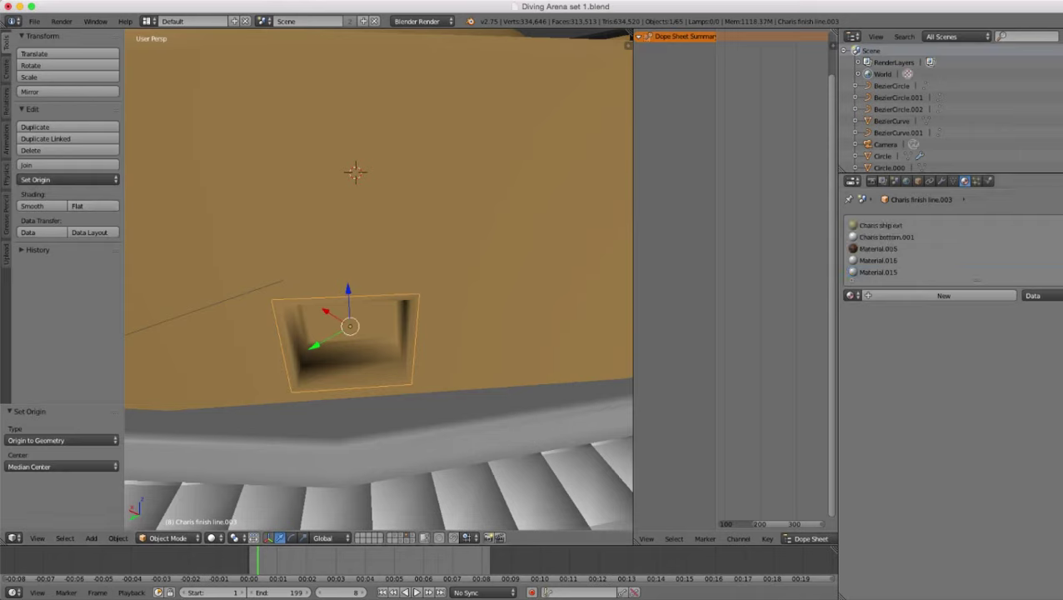
left_click(908, 226)
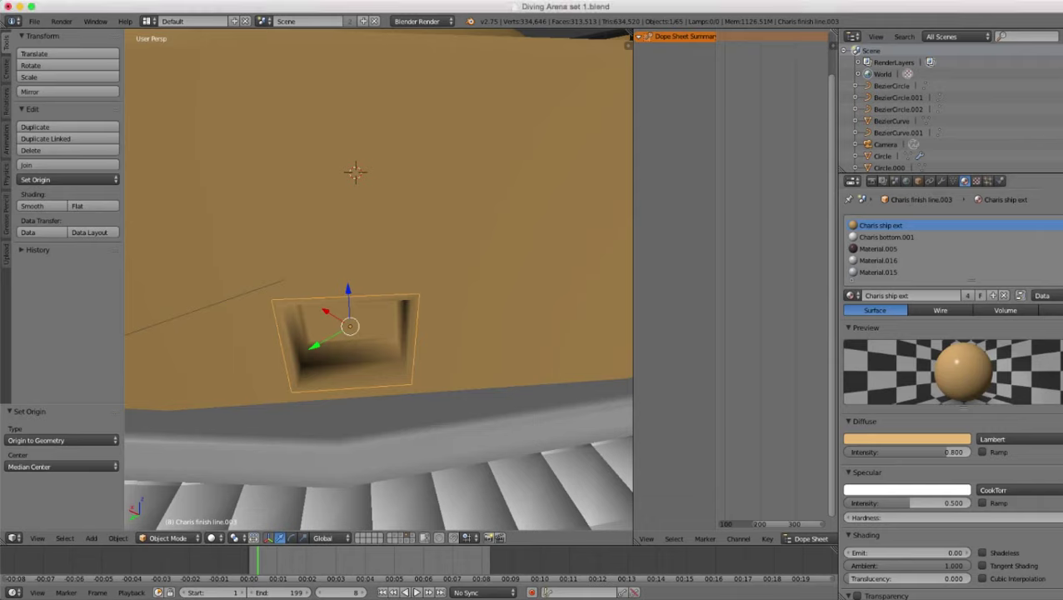
left_click(1062, 237)
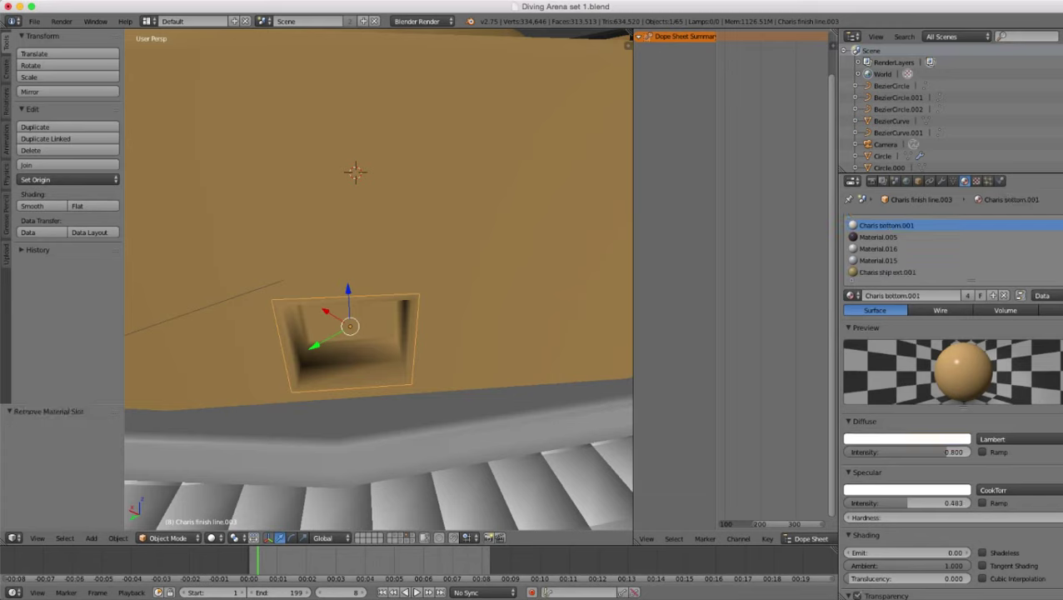
left_click(1062, 237)
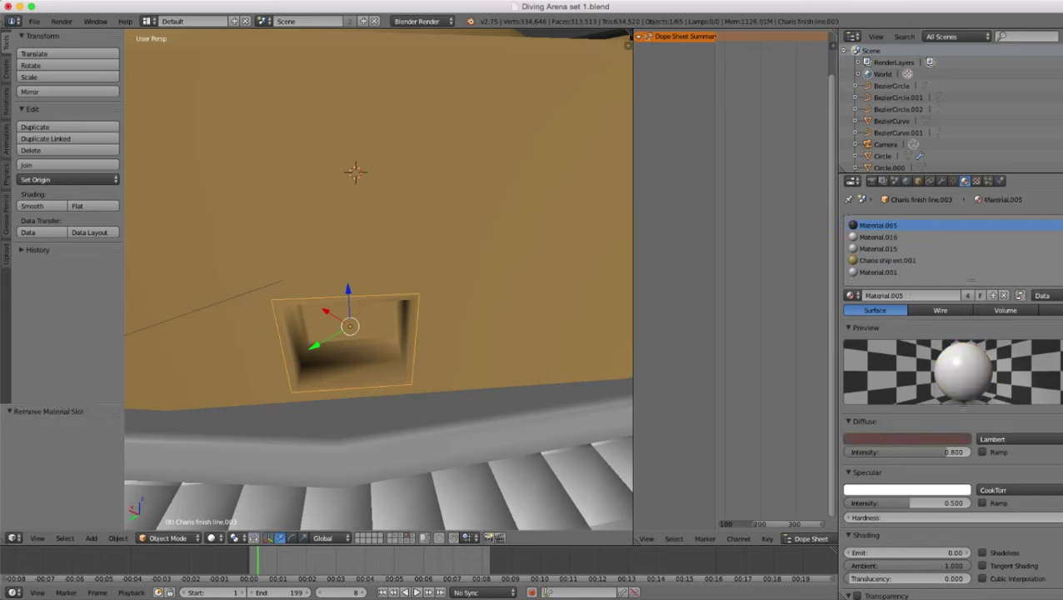
left_click(1062, 238)
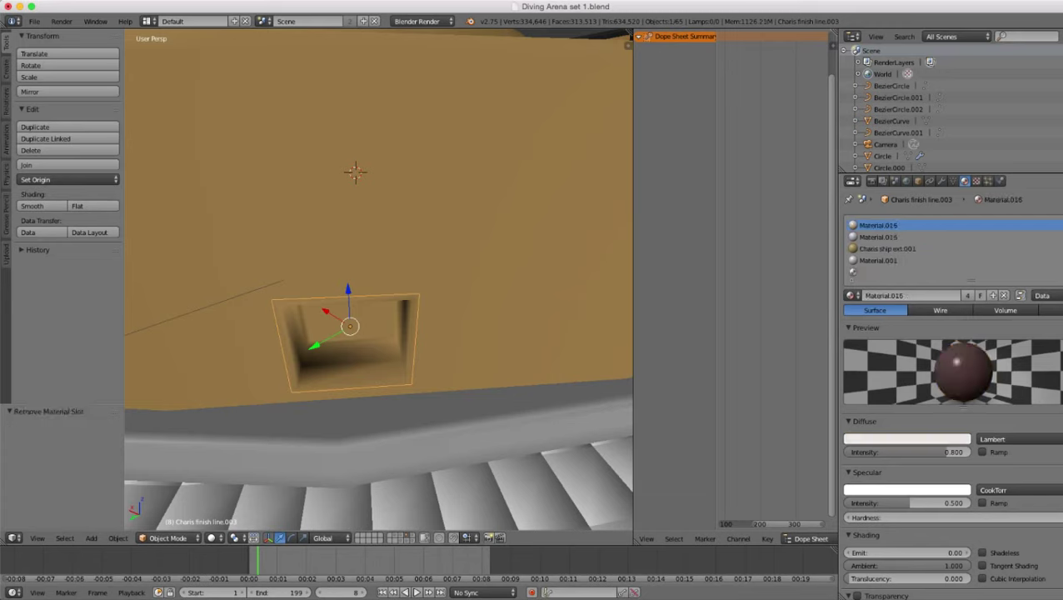
left_click(1062, 237)
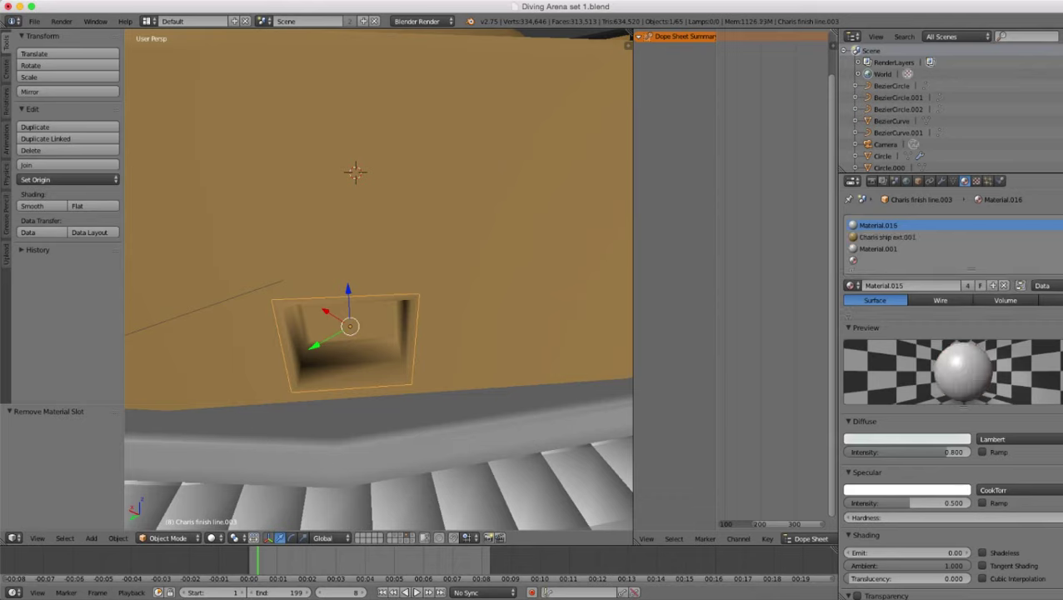
left_click(1062, 237)
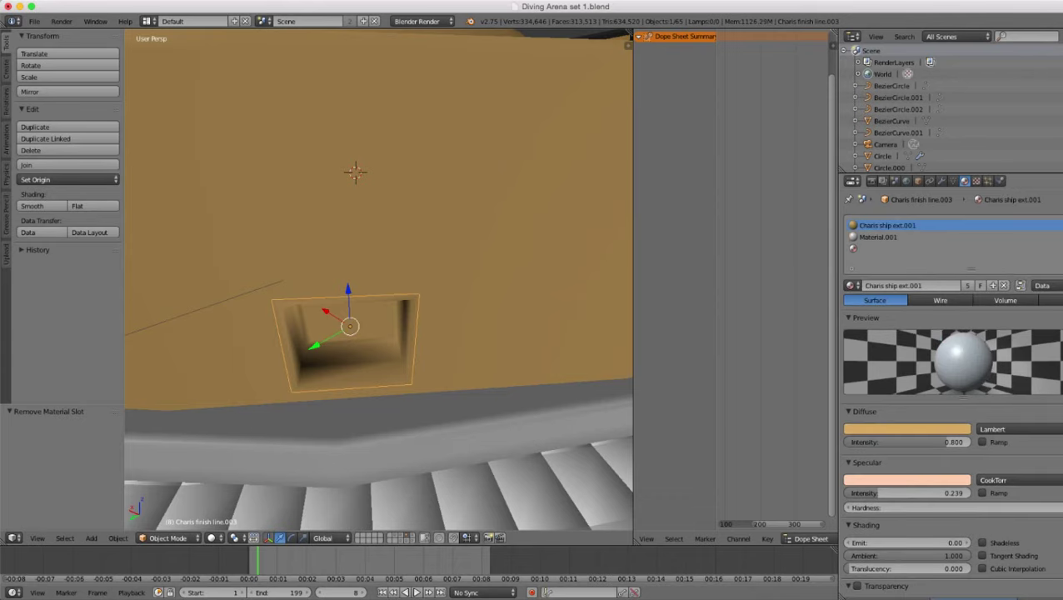
left_click(1062, 237)
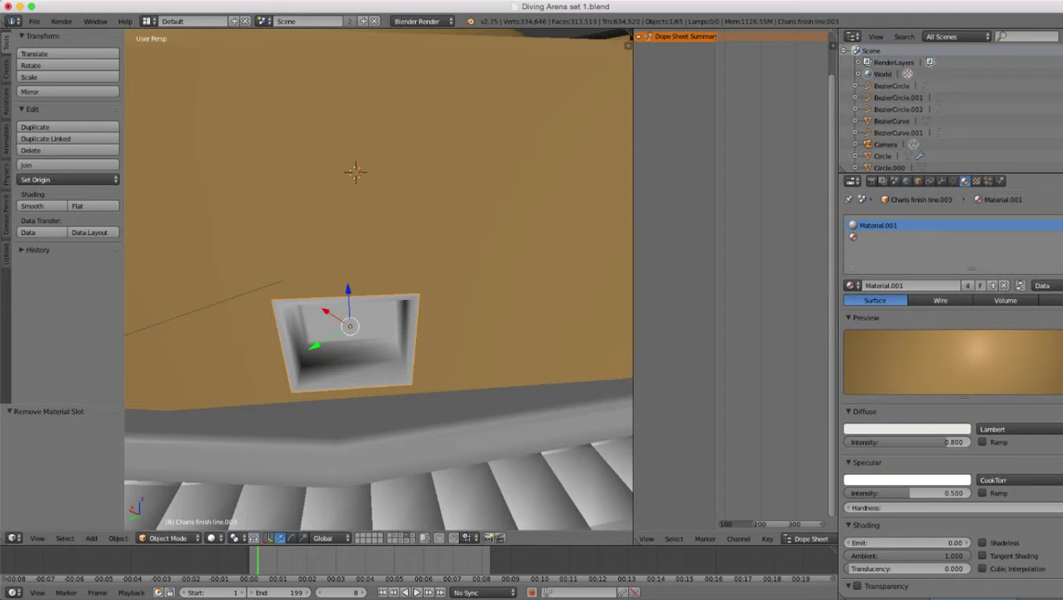
left_click(1062, 237)
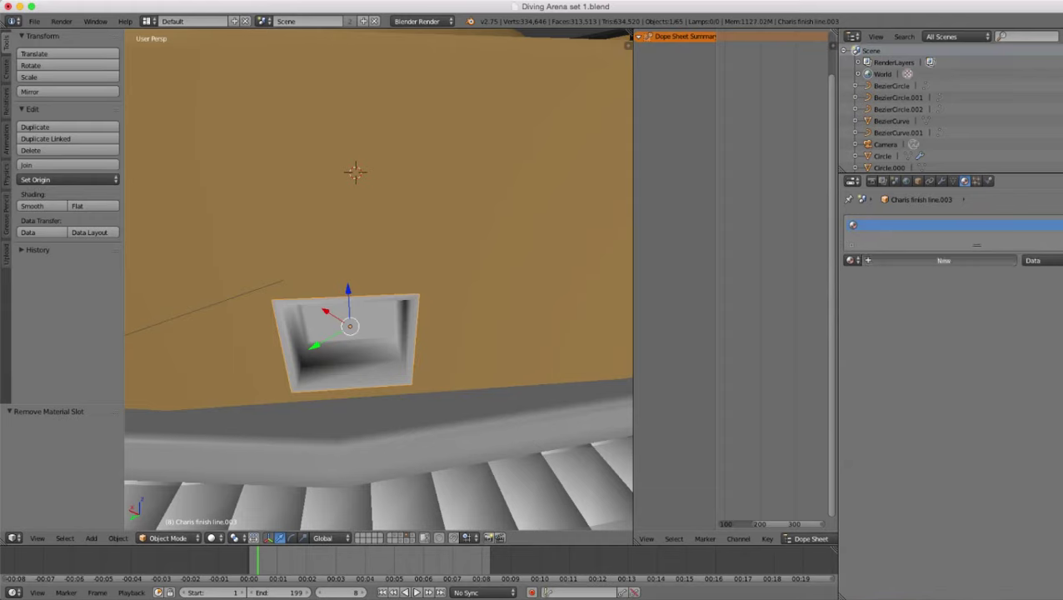
- Create a new material for the recess object and darken its diffuse colour to mid grey
left_click(944, 260)
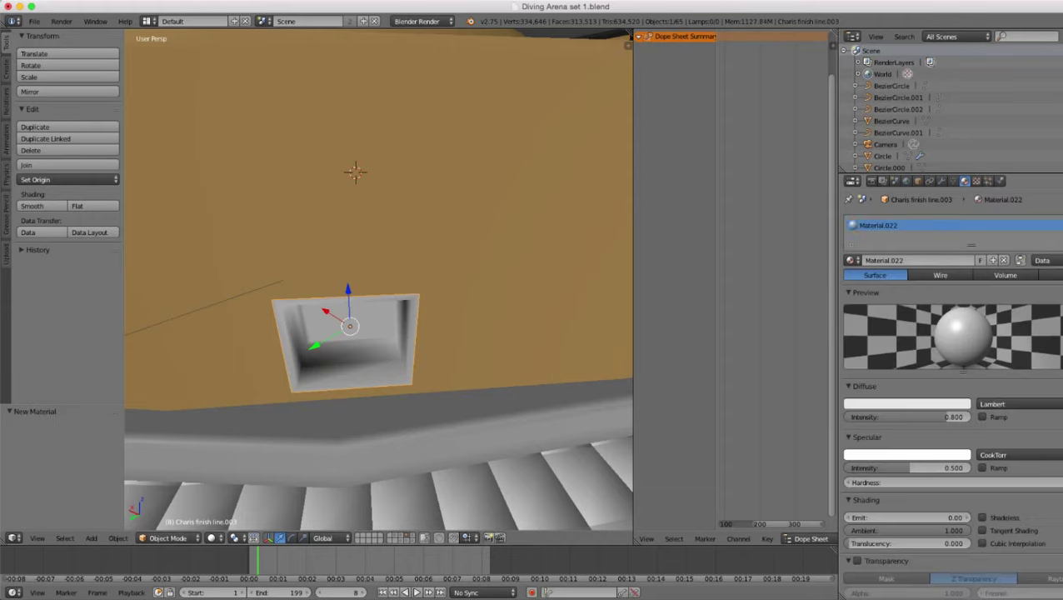
left_click(907, 404)
left_click(944, 296)
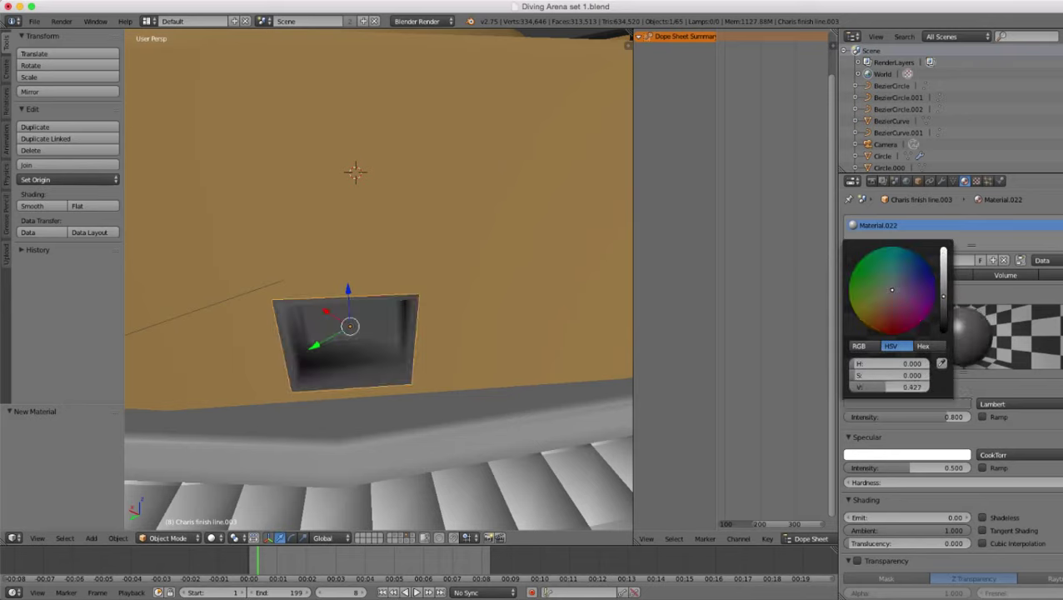
left_click_drag(944, 296, 943, 286)
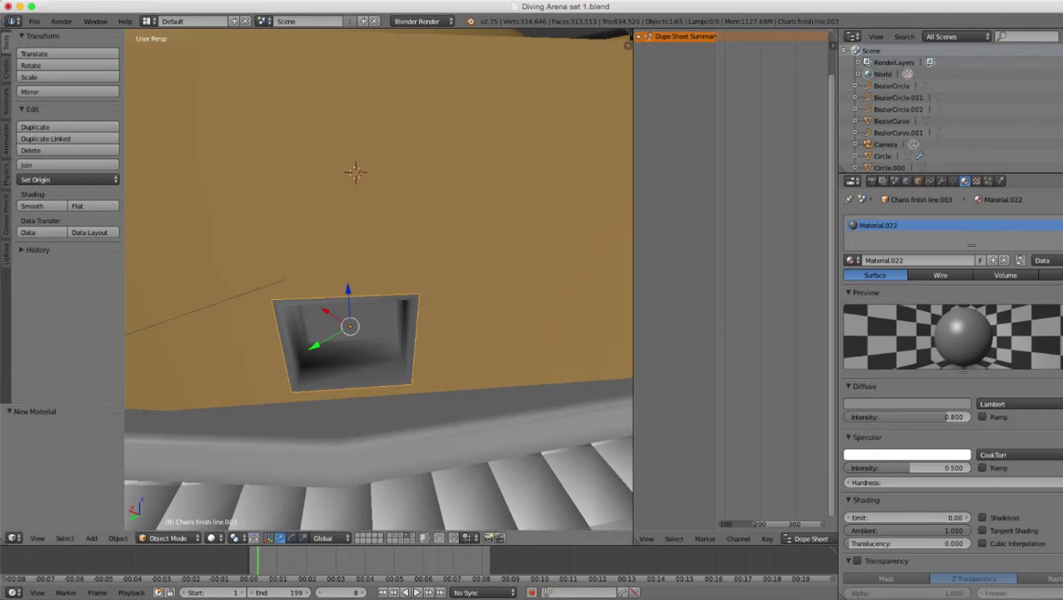
- Snap the 3D cursor to the recess object and add a mesh cube there
scroll(379, 280, "down", 6)
middle_click_drag(379, 316, 357, 213)
scroll(379, 280, "up", 6)
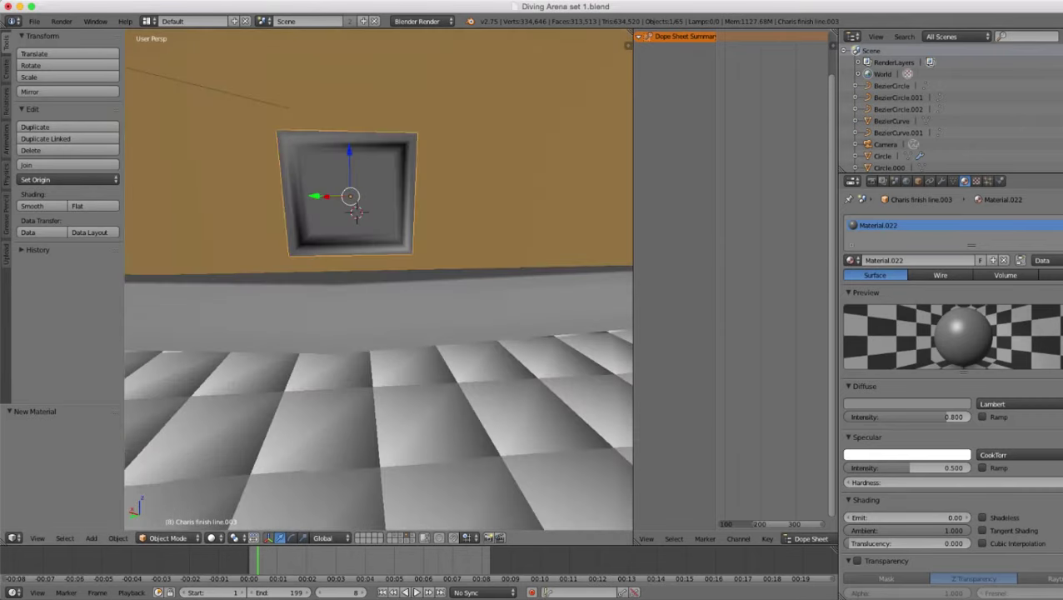
middle_click_drag(335, 252, 341, 283)
scroll(341, 283, "up", 3)
scroll(341, 282, "down", 3)
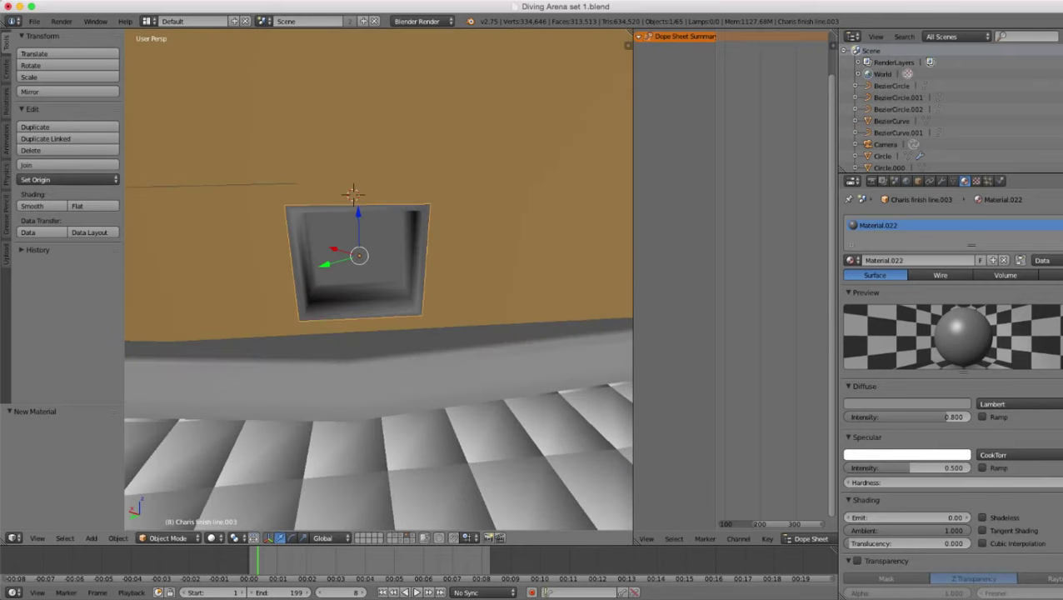
key("shift+s")
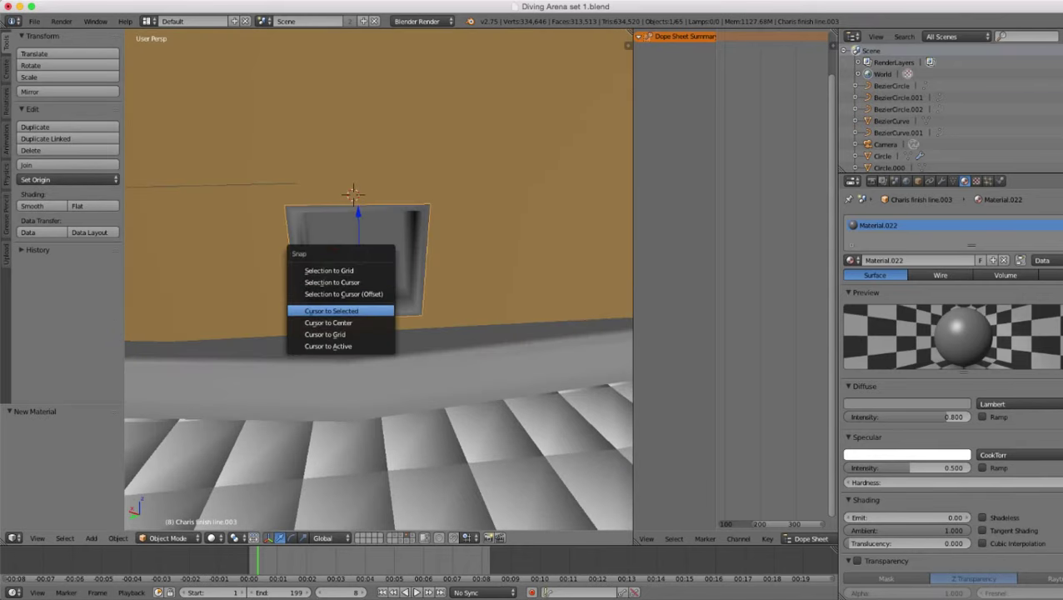
key("Return")
key("shift+a")
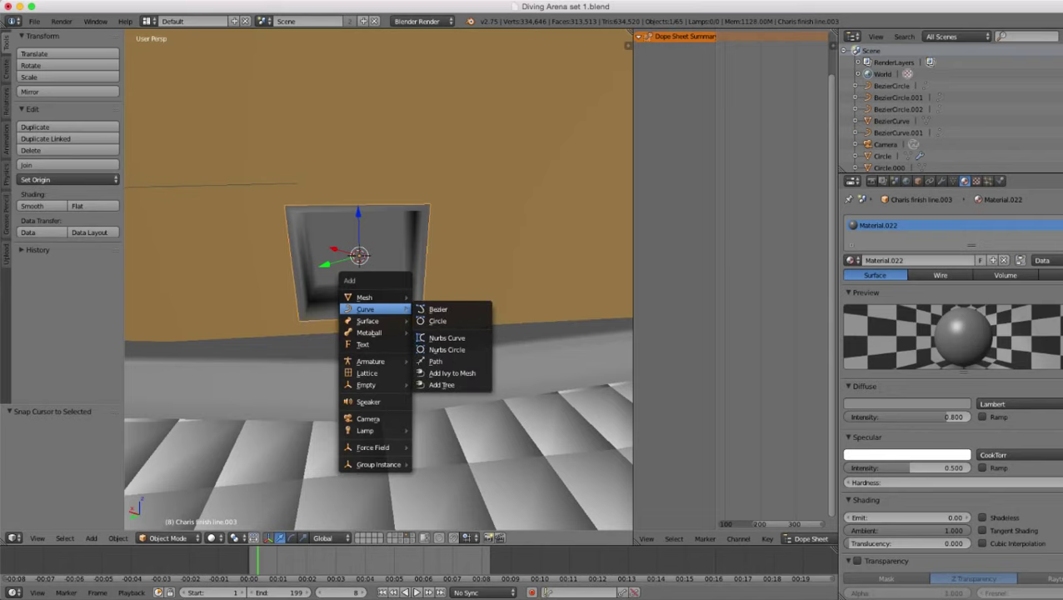
mouse_move(375, 298)
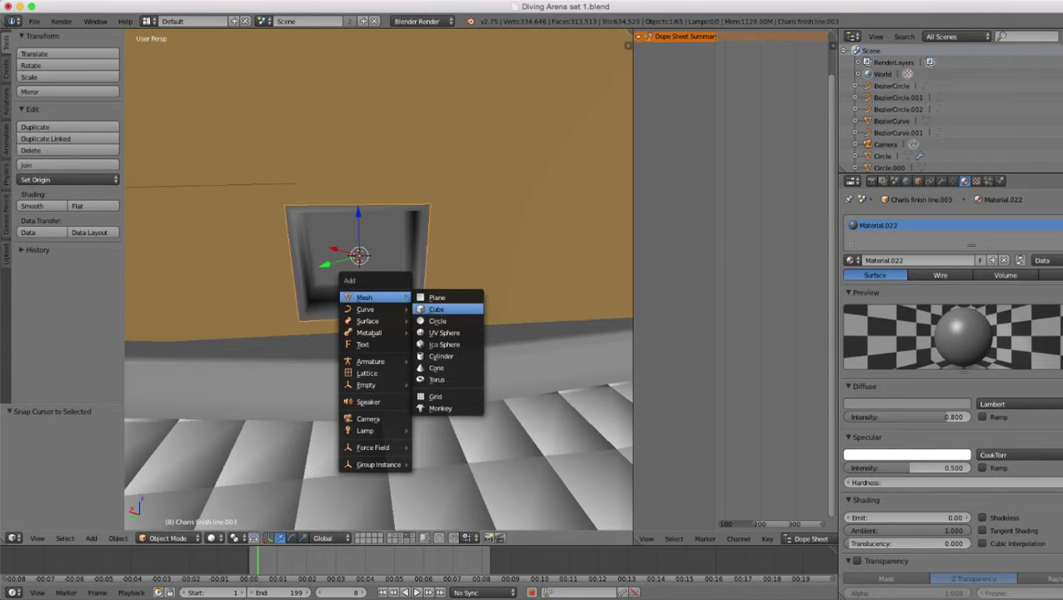
key("Return")
- Scale the new cube down uniformly by 0.345 and again by 0.238 to fit the recess opening
key("s")
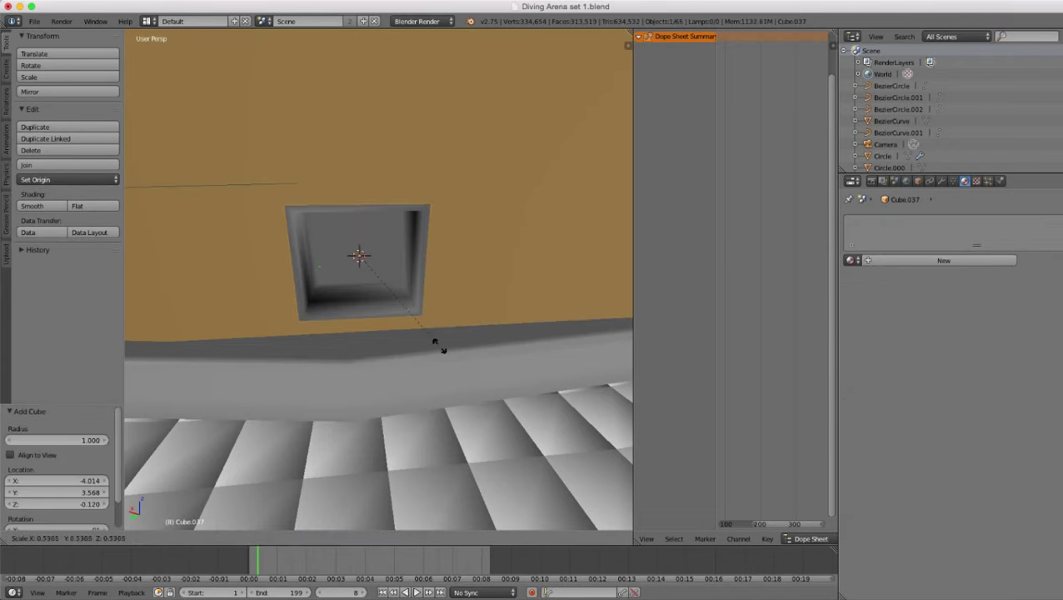
left_click(409, 316)
key("s")
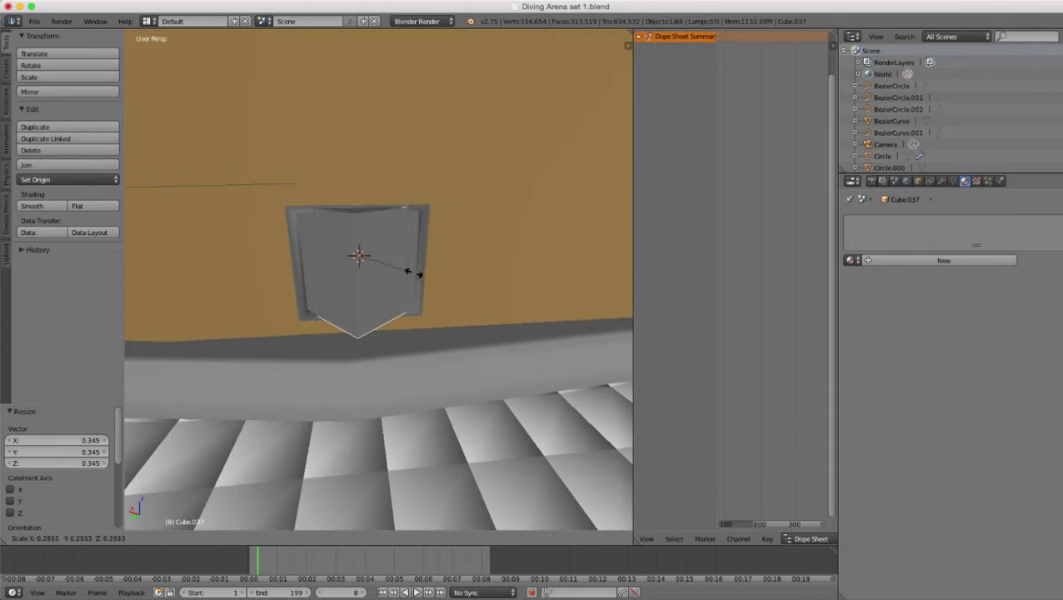
left_click(414, 265)
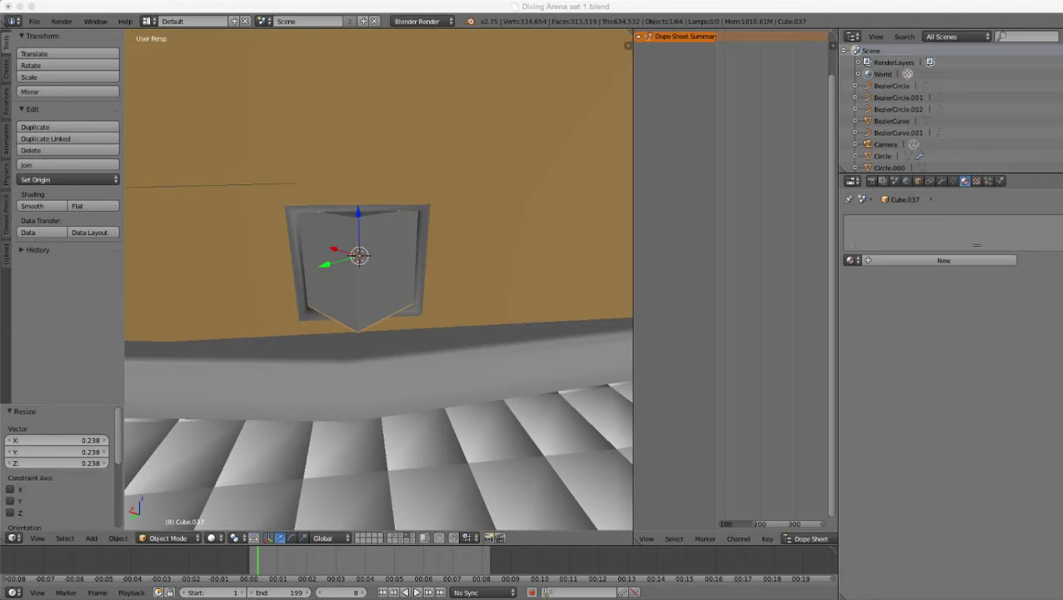
- Rotate the cube about -40.6° around the global Z axis to align it with the recess opening
scroll(379, 280, "down", 9)
scroll(379, 280, "up", 9)
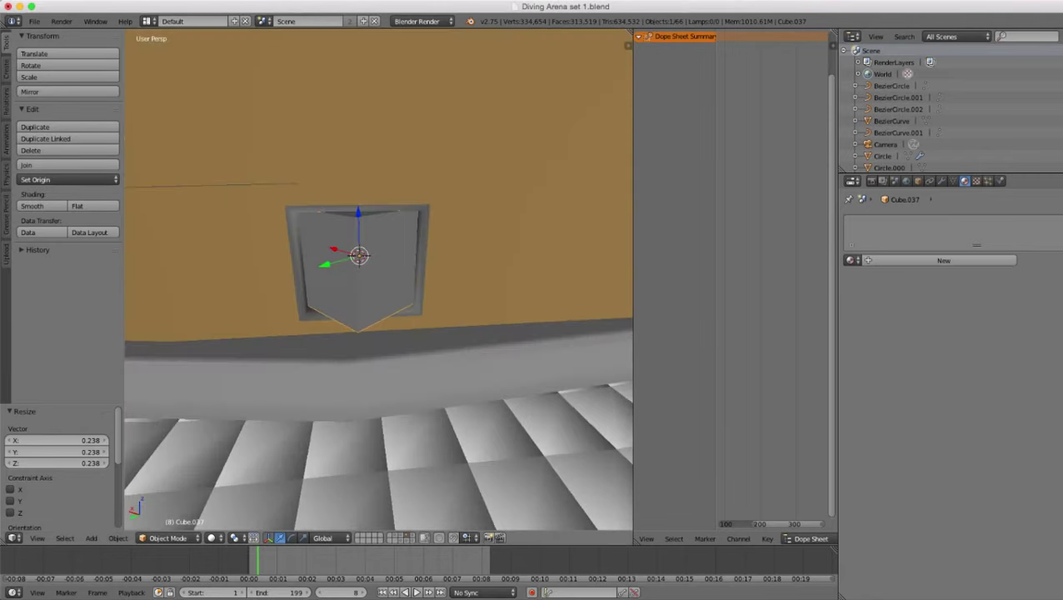
middle_click_drag(379, 280, 383, 265)
mouse_move(479, 283)
middle_mouse_down()
mouse_move(492, 239)
mouse_move(488, 289)
middle_mouse_up()
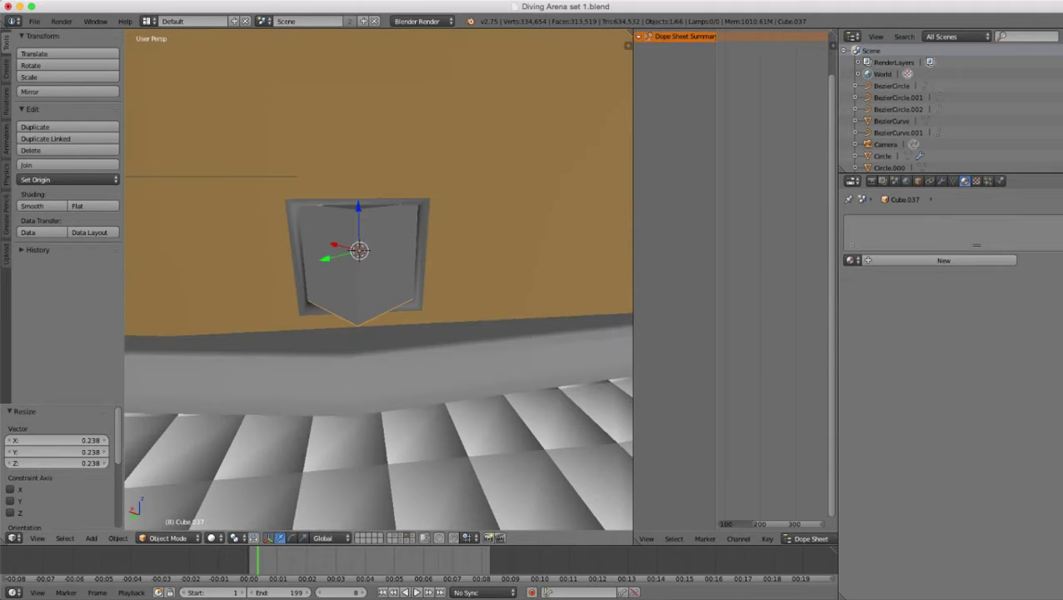
key("r")
key("z")
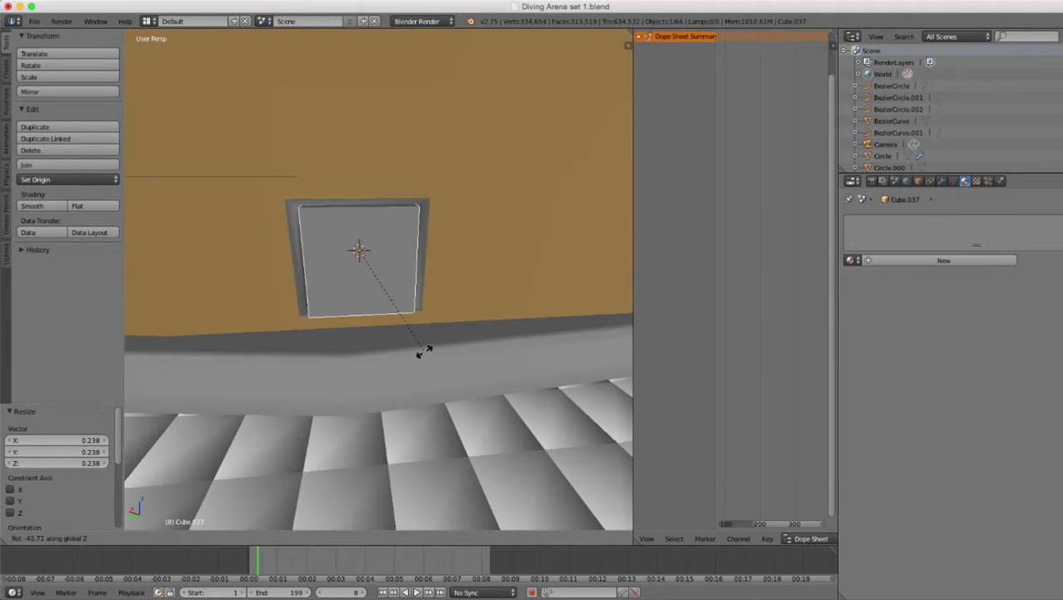
left_click(424, 351)
- Scale the cube down uniformly by 0.040 and again by 0.875 to a tiny block
key("s")
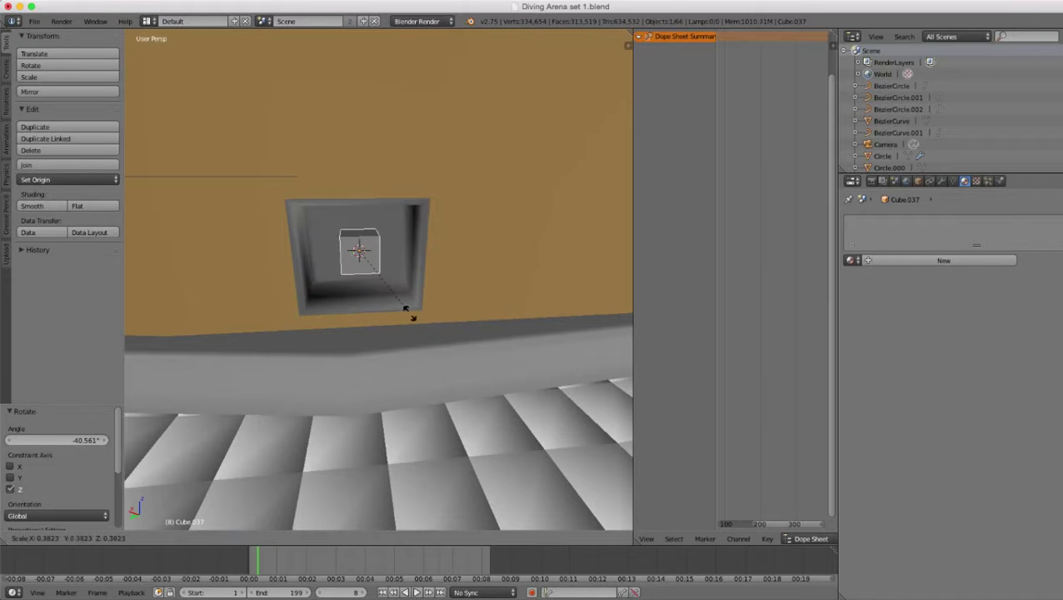
left_click(360, 252)
key("s")
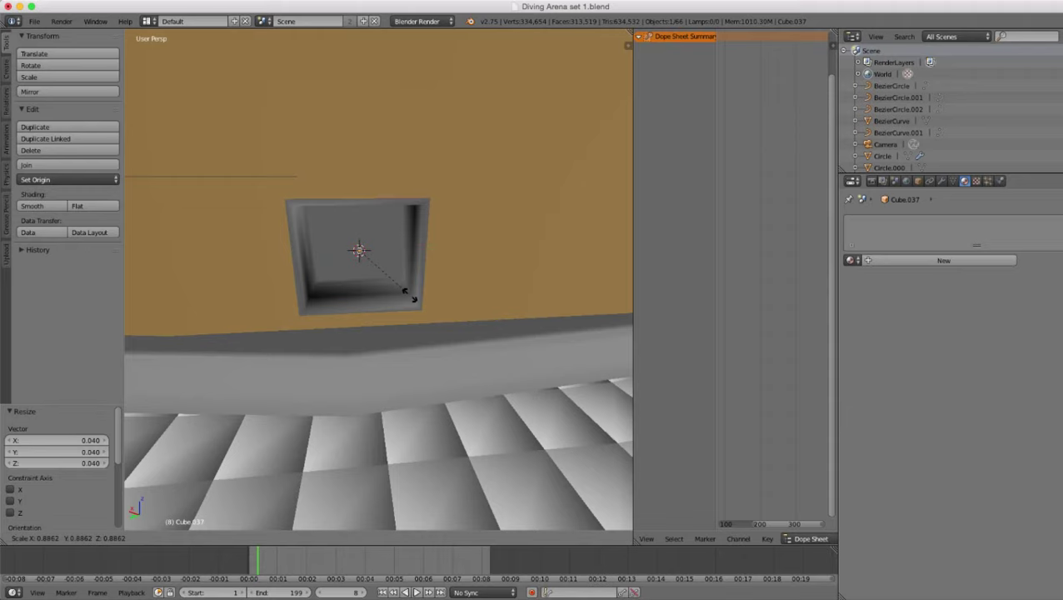
left_click(407, 294)
- Stretch the tiny cube along Z in two passes, the second by 3.369, into a thin vertical bar spanning the recess height
key("s")
key("z")
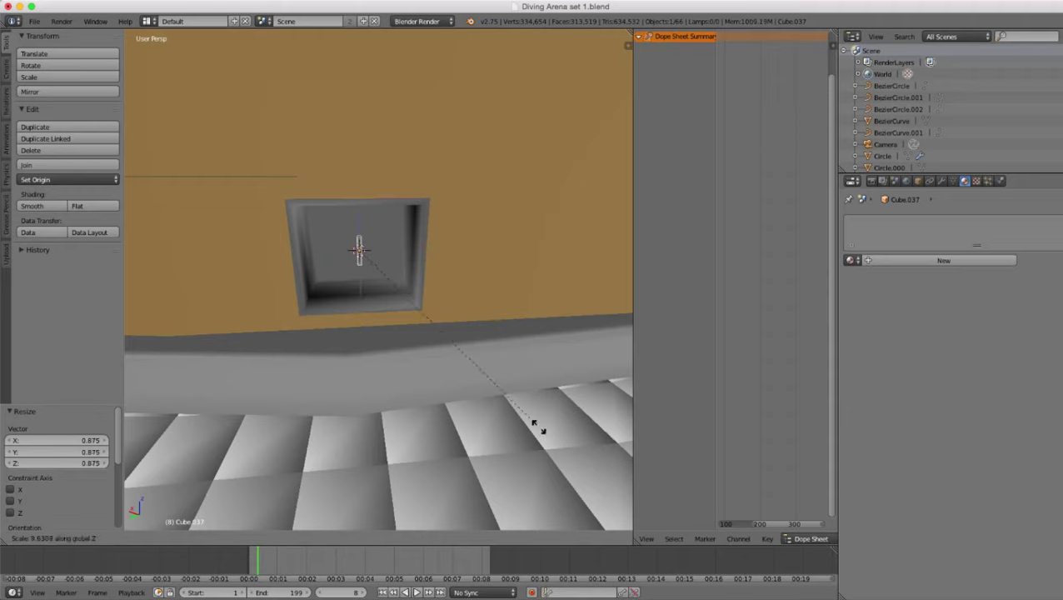
left_click(523, 411)
key("s")
key("z")
left_click(493, 374)
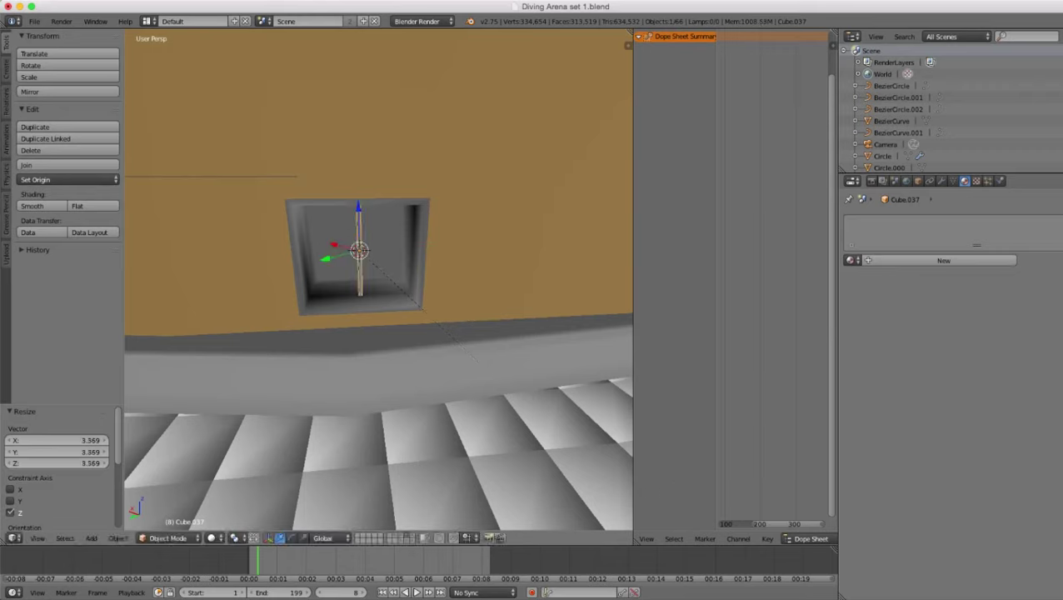
- Move the bar about 0.085 along its local Y axis to the side wall of the recess
key("g")
key("z")
key("z")
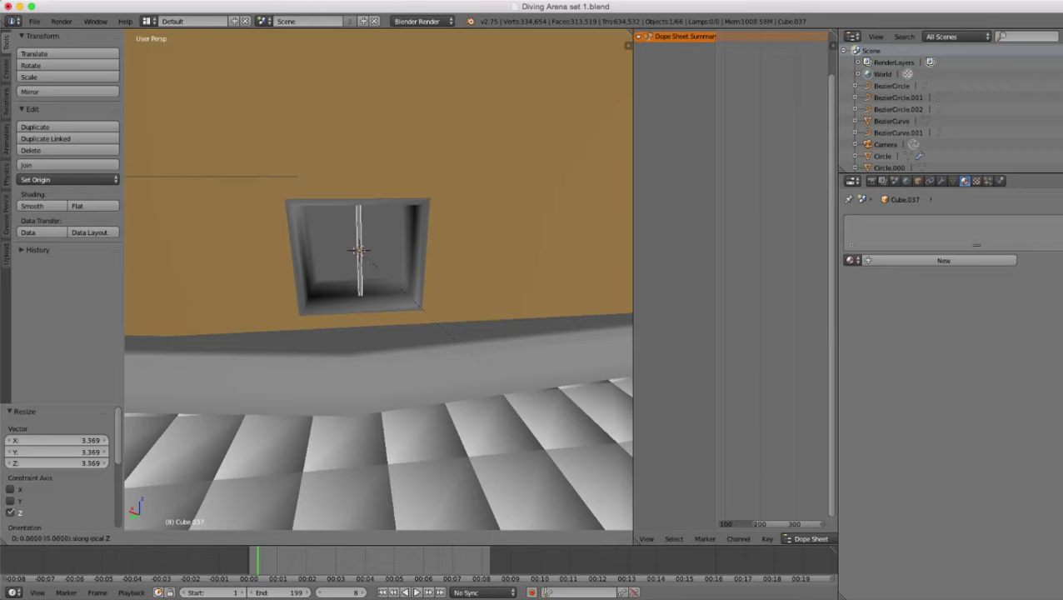
key("y")
key("y")
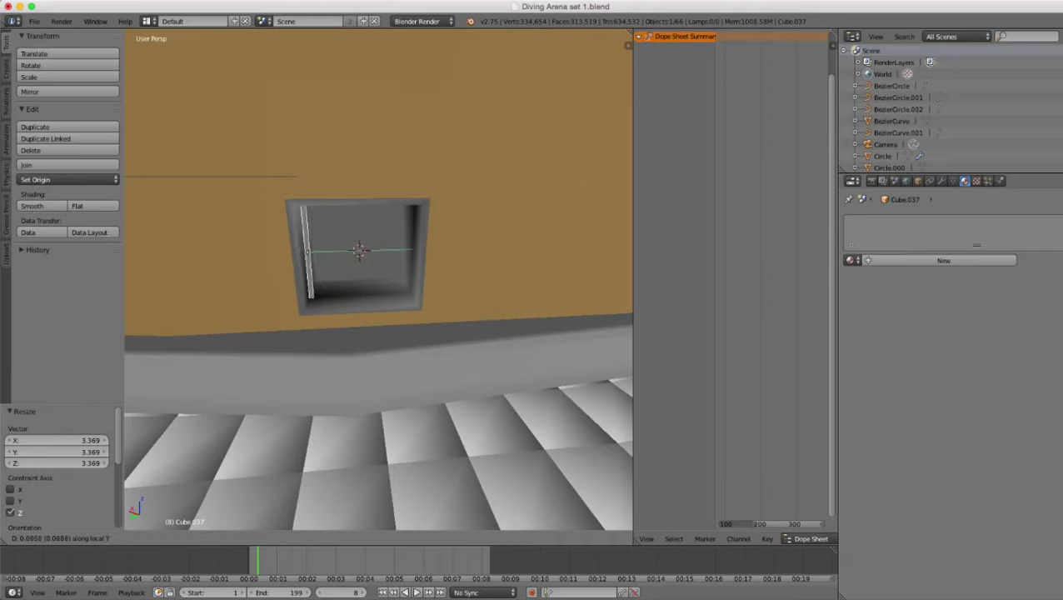
key("Return")
- Move the bar about 0.026 along its negative local X axis towards the front of the recess opening
middle_click_drag(358, 267, 404, 313)
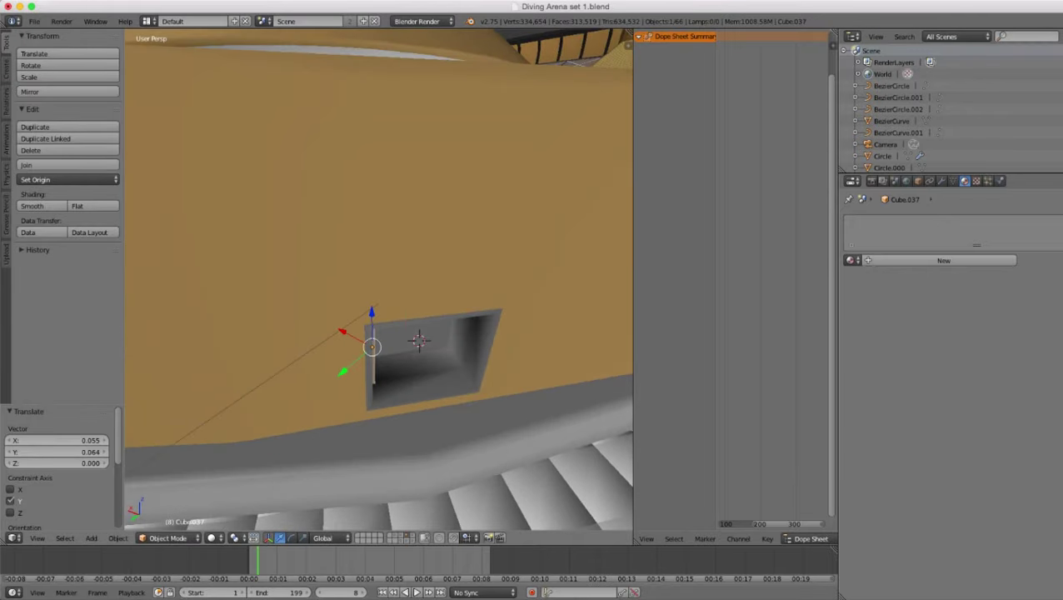
key("g")
key("x")
key("x")
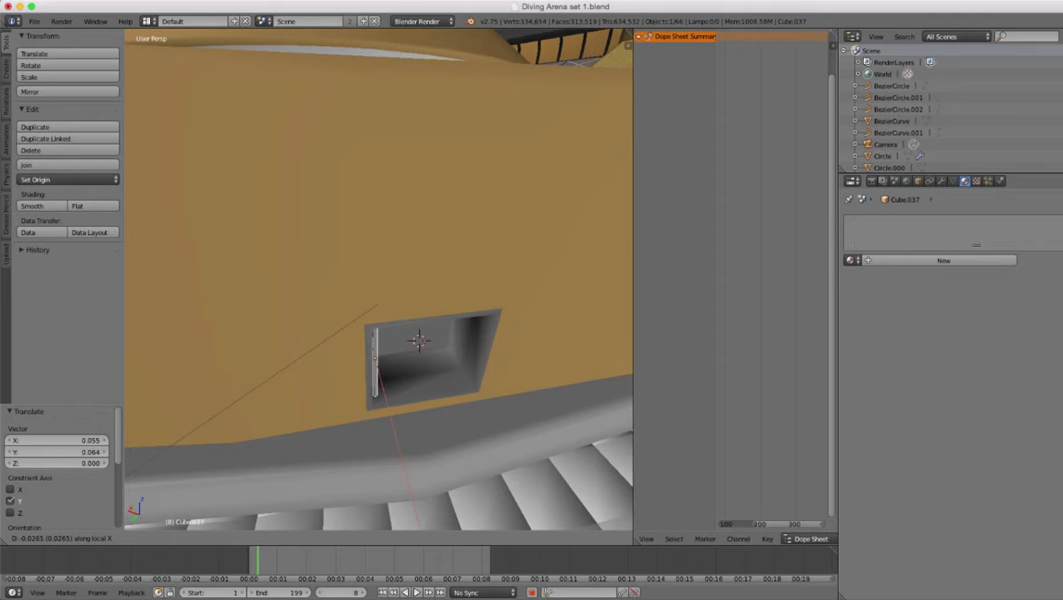
key("Return")
- Add a loop cut around the recess object's inner walls and slide it close to the front opening
middle_click_drag(416, 334, 246, 313)
scroll(379, 279, "down", 5)
scroll(379, 279, "up", 5)
mouse_move(333, 317)
middle_mouse_down()
mouse_move(379, 312)
mouse_move(350, 304)
middle_mouse_up()
right_click(343, 367)
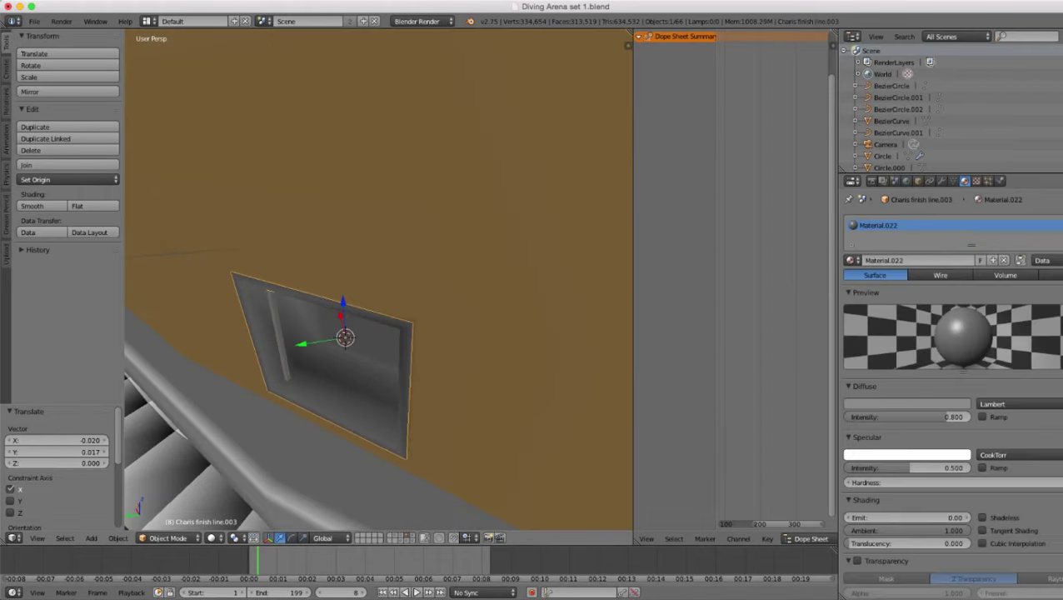
key("Tab")
key("ctrl+r")
left_click(282, 380)
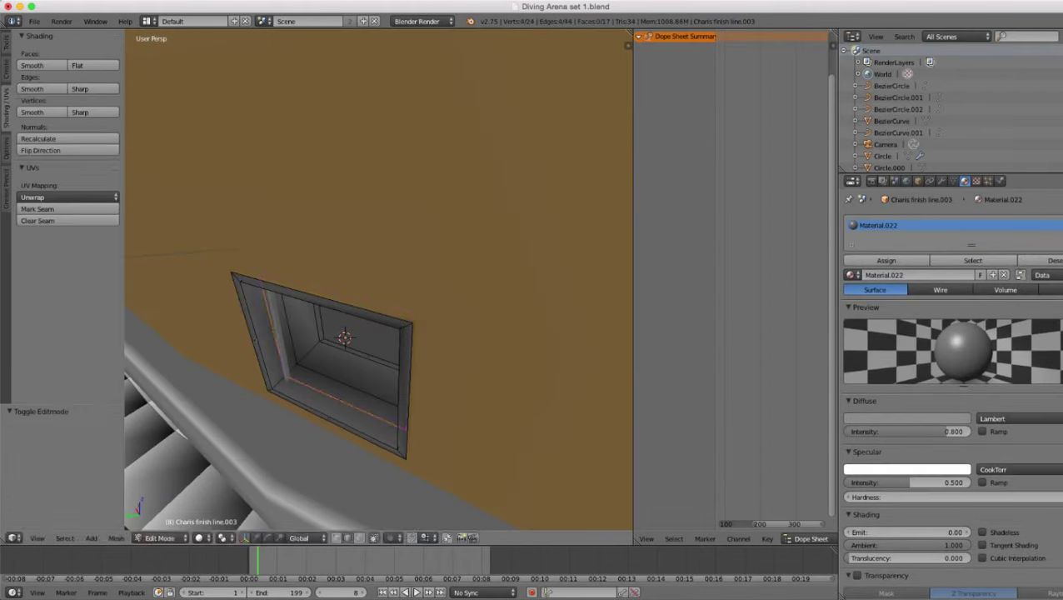
left_click(275, 382)
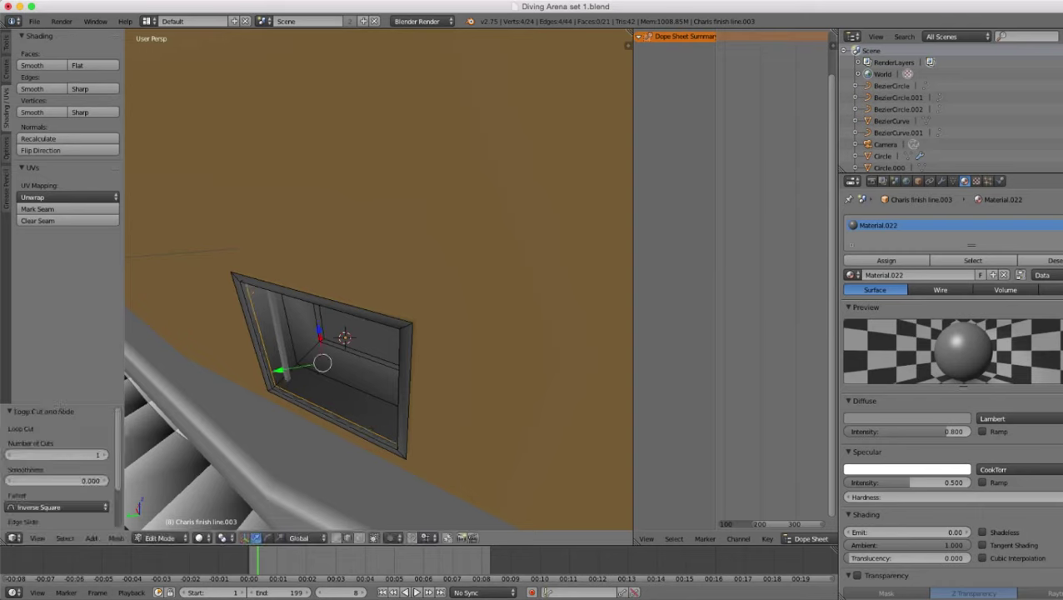
- Add three more loop cuts around the recess's front rim to sharpen its shading, and return to Object Mode
key("ctrl+r")
left_click(272, 385)
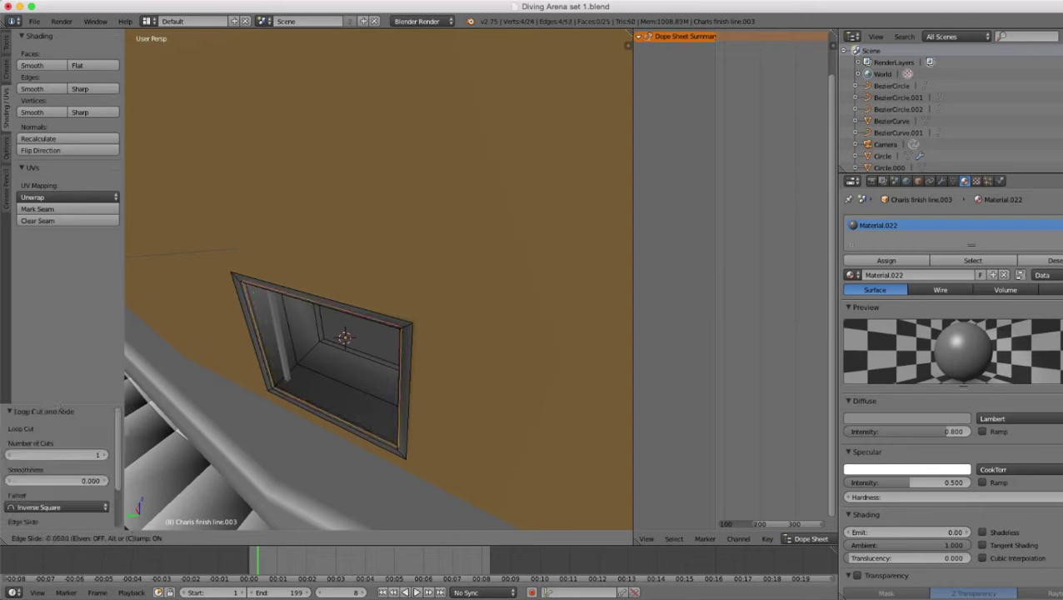
left_click(270, 387)
key("ctrl+r")
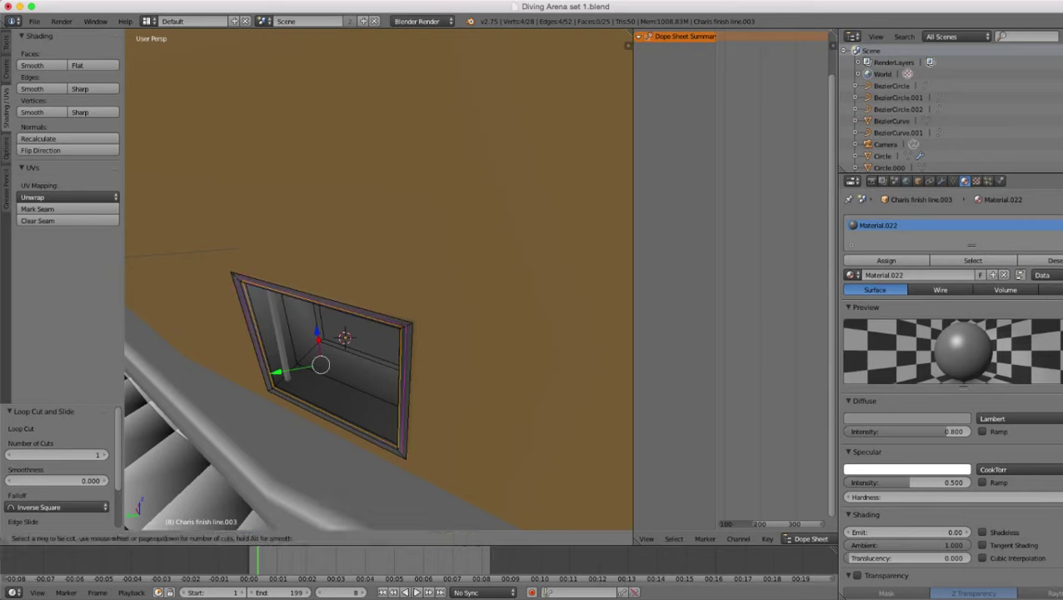
left_click(270, 388)
left_click(269, 388)
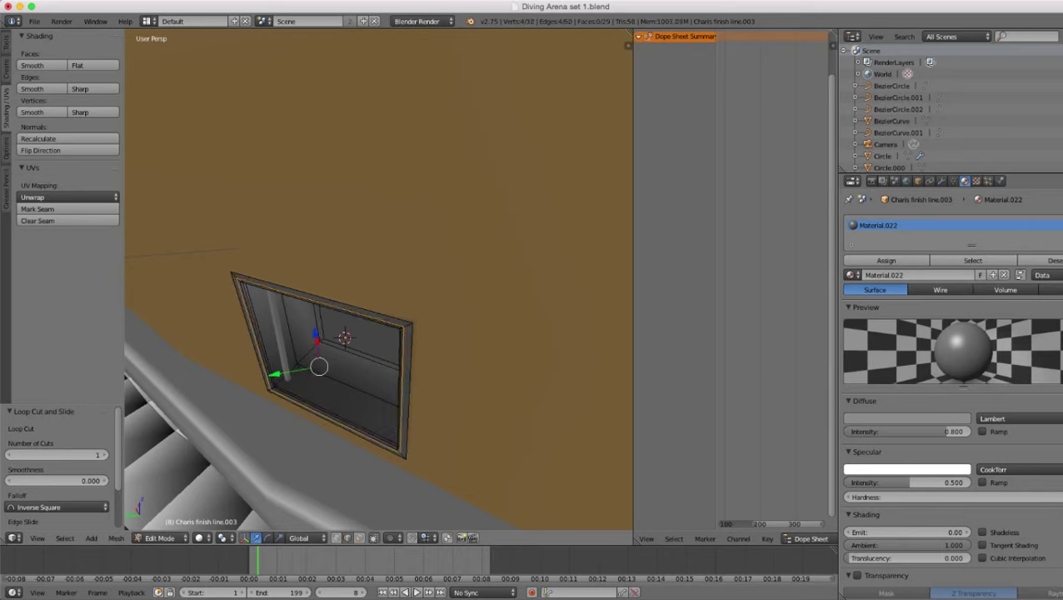
key("ctrl+r")
left_click(269, 389)
left_click(269, 389)
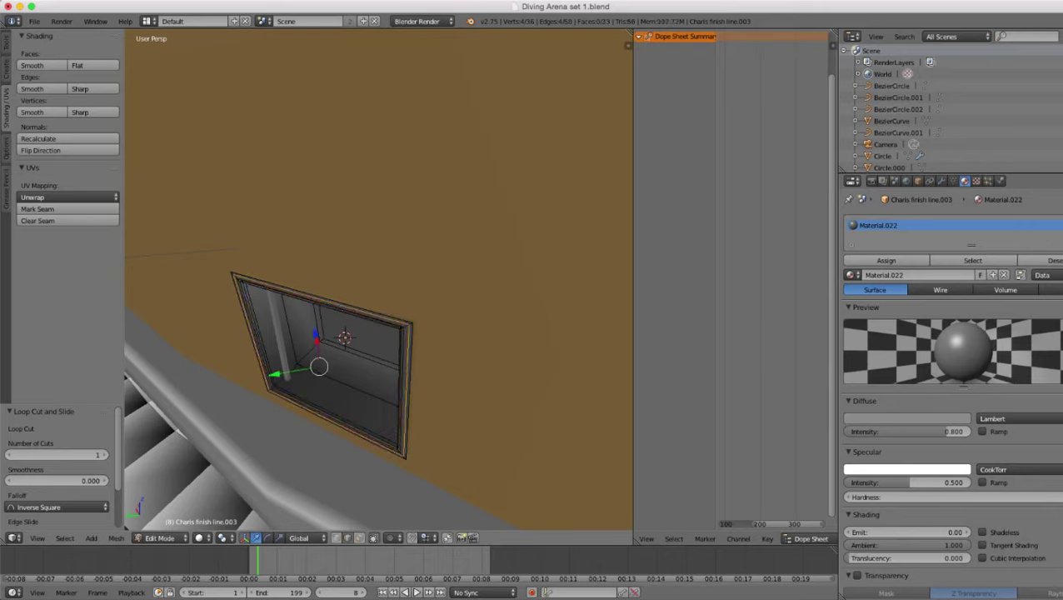
key("Tab")
- Select the thin vertical bar in the recess and scale it up uniformly by 1.024
middle_click_drag(269, 389, 358, 379)
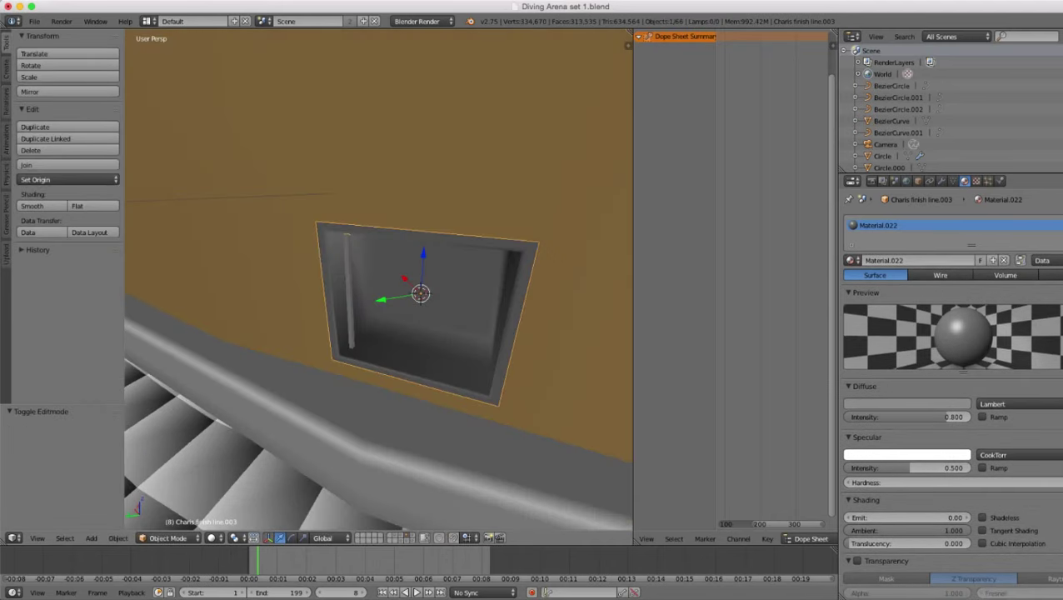
right_click(350, 292)
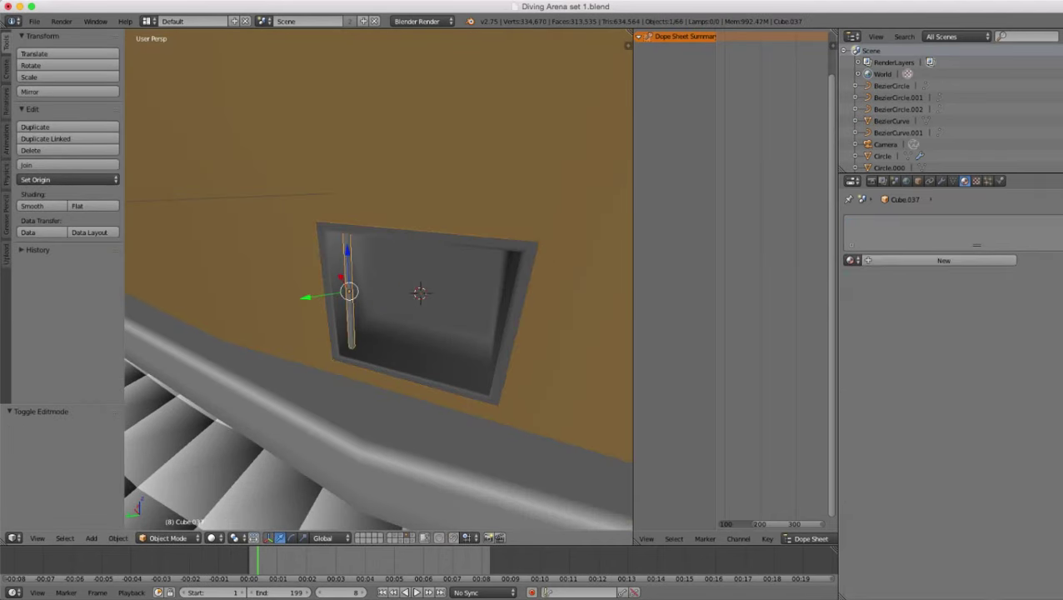
middle_click_drag(350, 292, 288, 342)
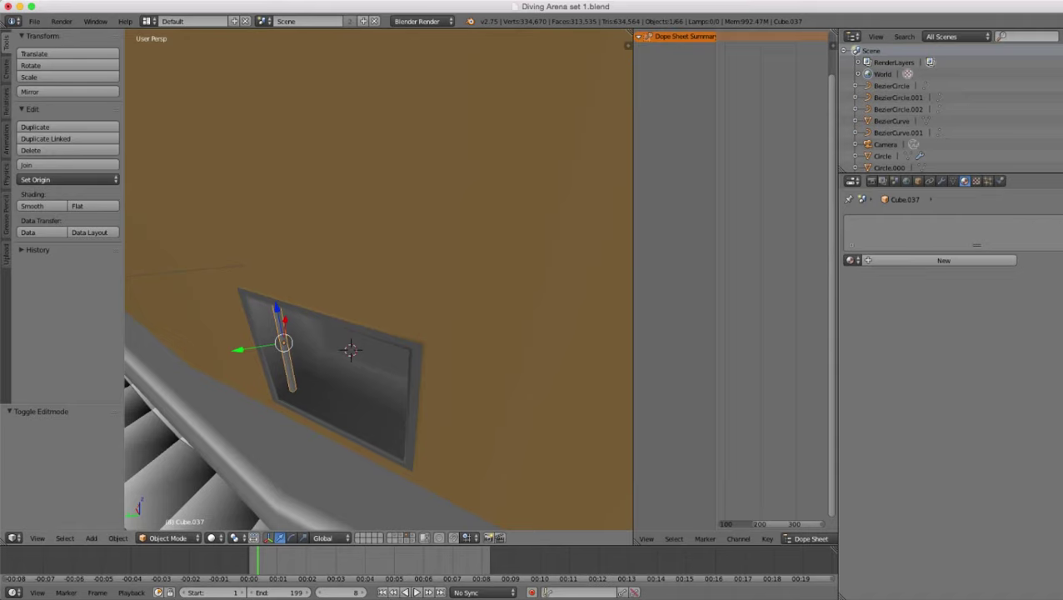
key("s")
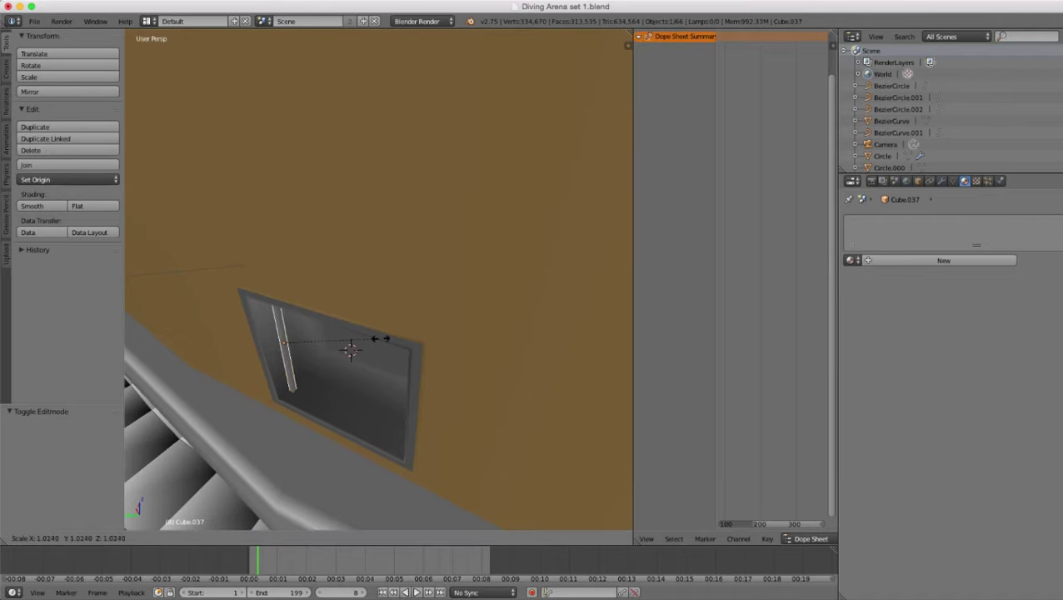
left_click(380, 338)
- Move the bar about 0.013 along its negative local X axis, closer to the recess opening
key("g")
key("z")
key("z")
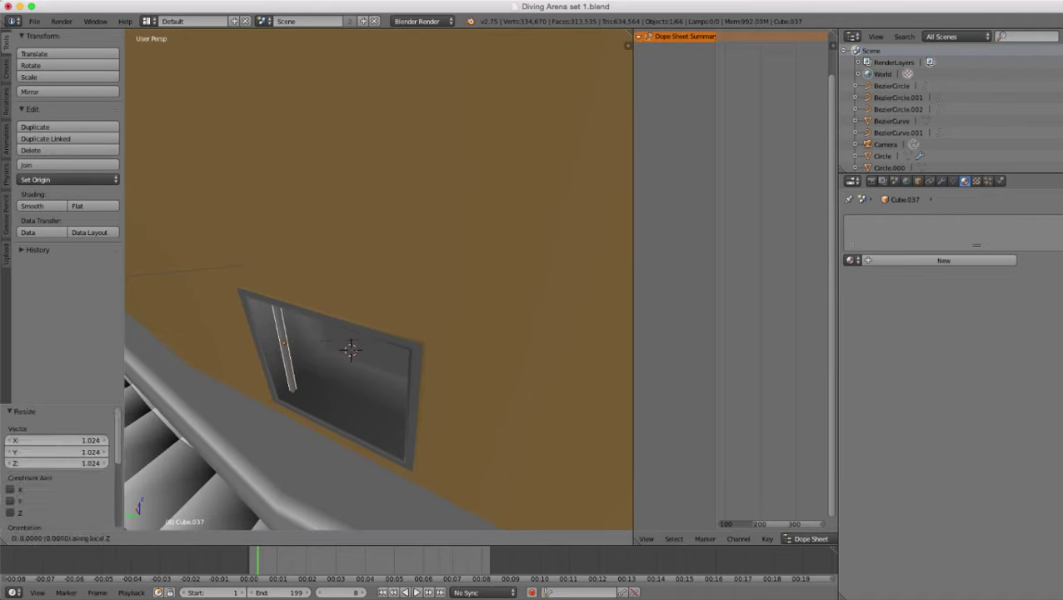
key("Escape")
key("g")
key("x")
key("x")
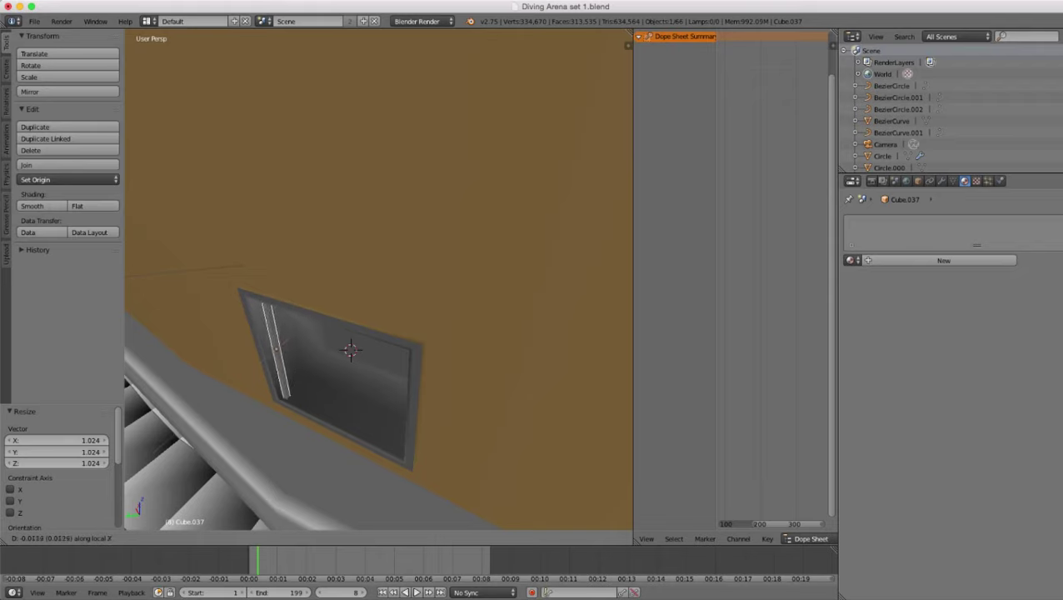
left_click(367, 343)
- Rotate the bar about -1.8° around its local Y axis to match the slant of the wall
middle_click_drag(367, 343, 311, 303)
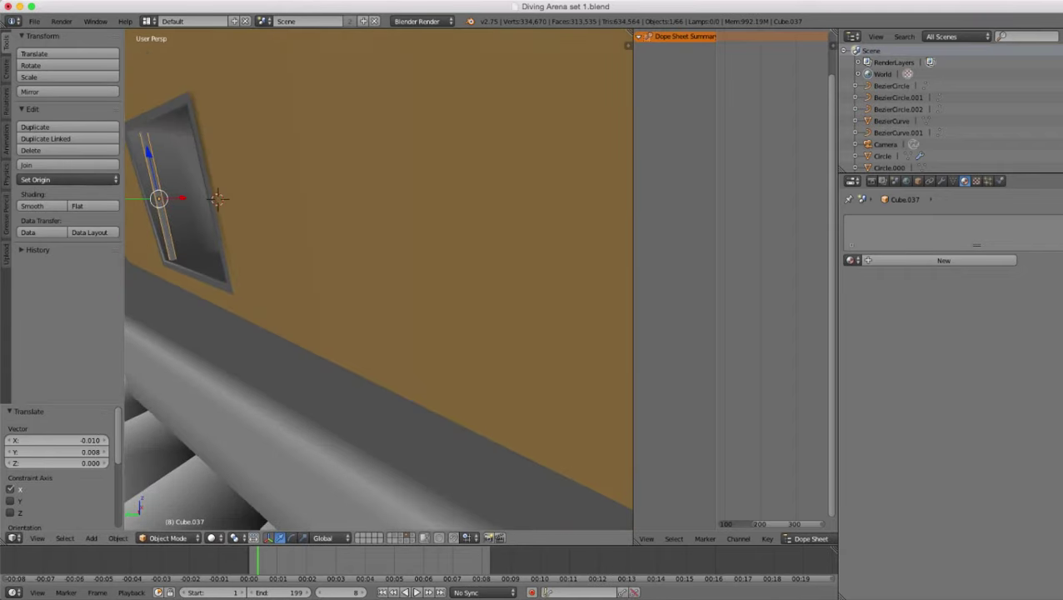
key("r")
key("x")
key("x")
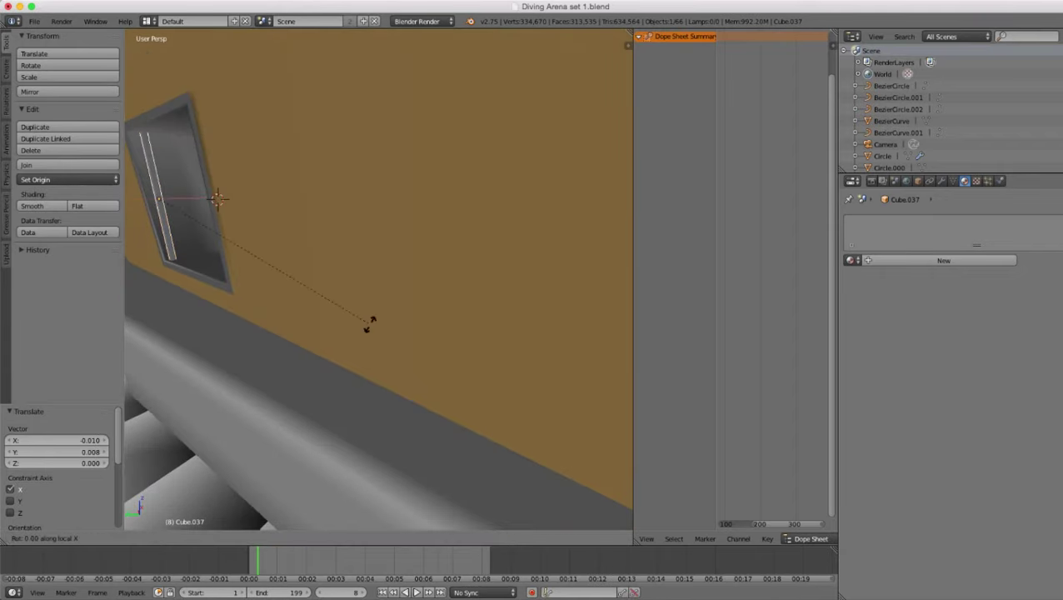
key("y")
key("y")
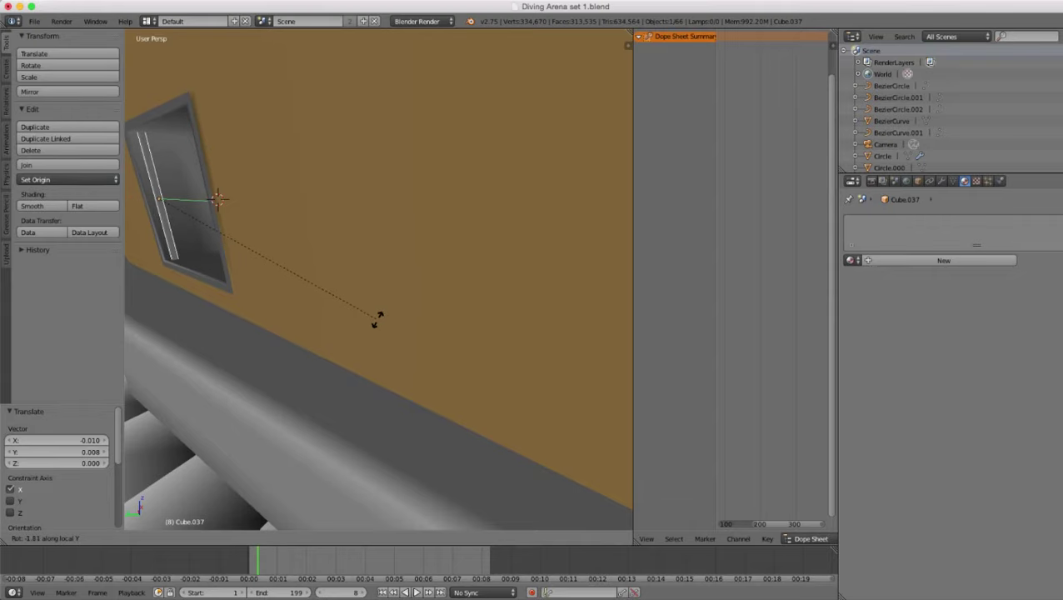
- Add an Array modifier to the thin bar
middle_click_drag(375, 250, 472, 243)
scroll(472, 243, "up", 6)
left_click(942, 181)
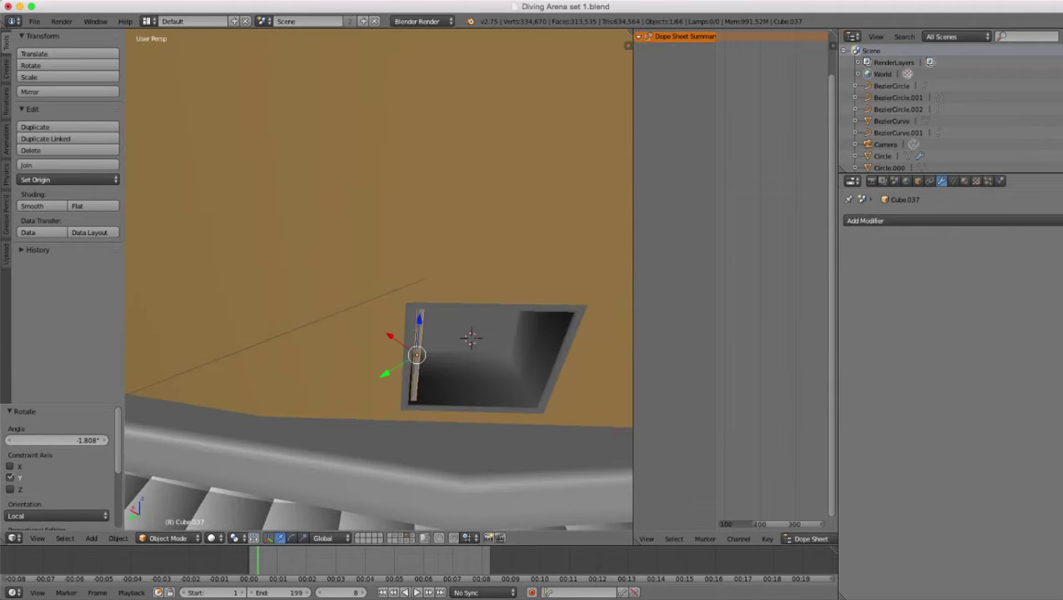
left_click(900, 220)
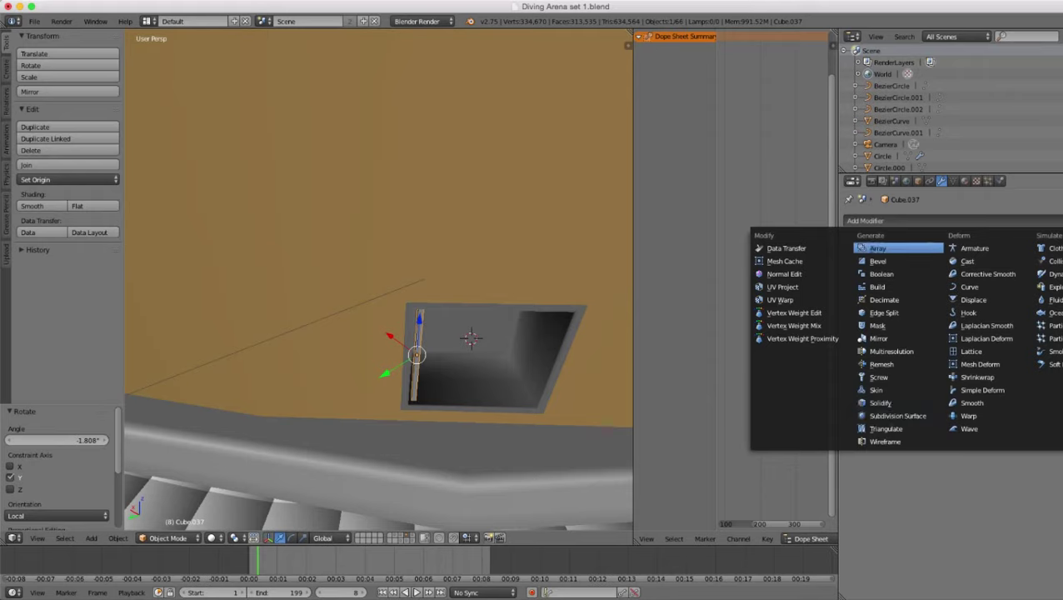
left_click(879, 248)
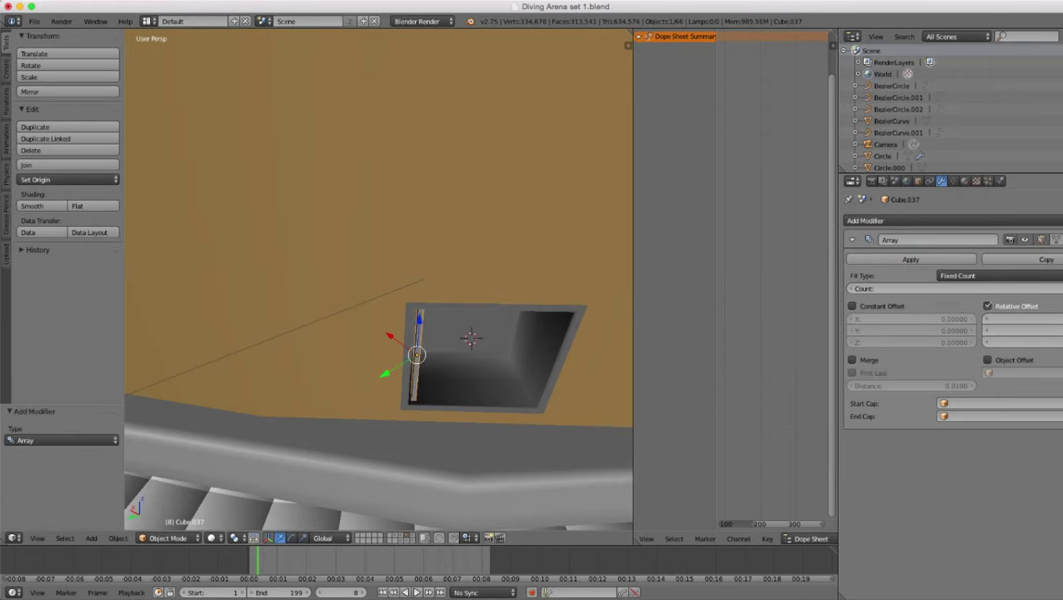
- Clear the array's X relative offset, set its Y relative offset to 2, and check the copies' spacing in wireframe display
left_click(1030, 319)
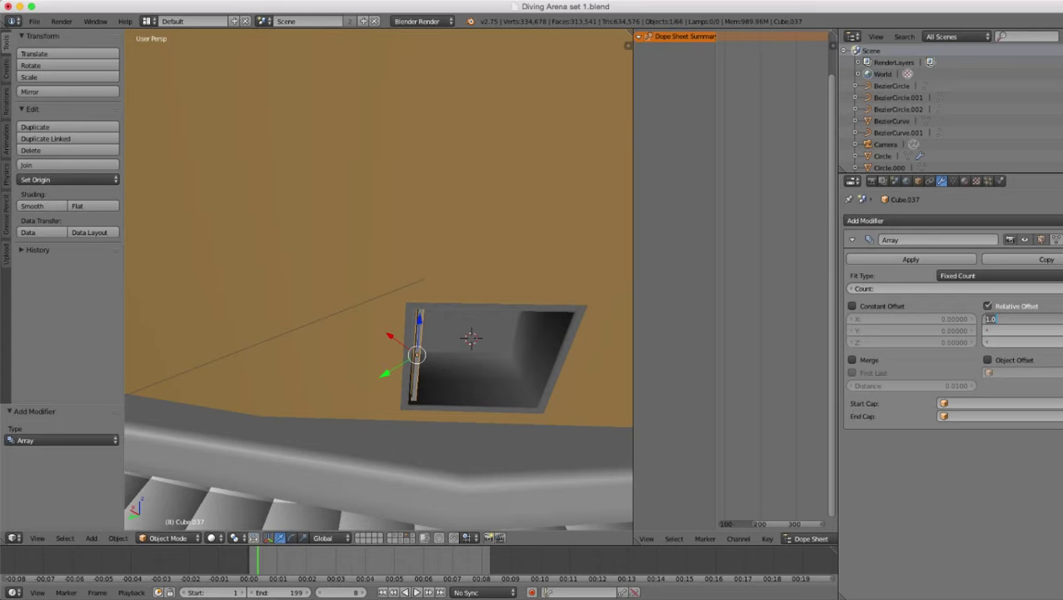
key("BackSpace")
key("Return")
left_click(1030, 330)
key("BackSpace")
type("2")
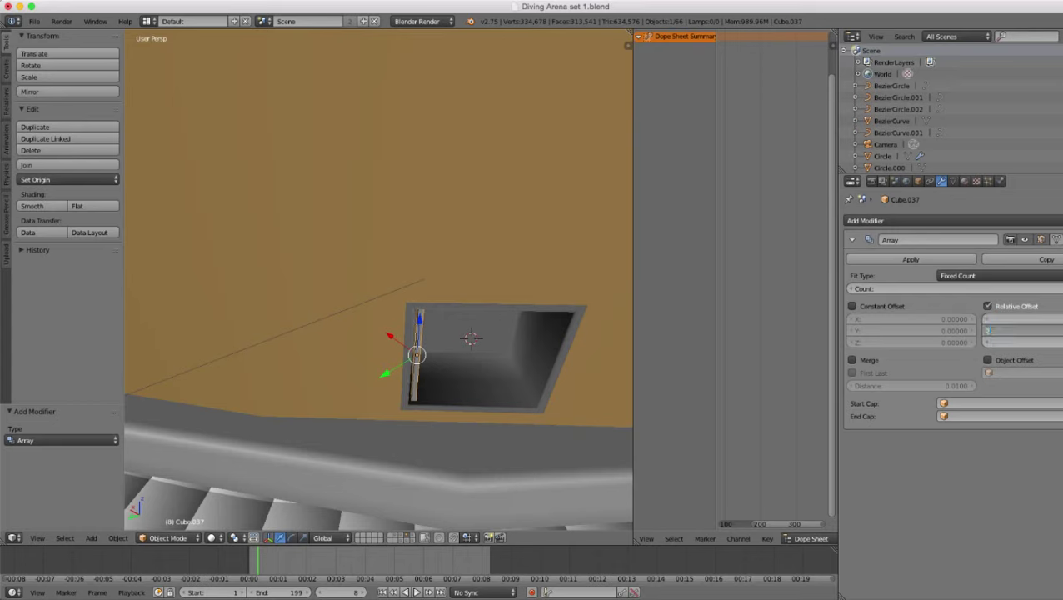
key("Return")
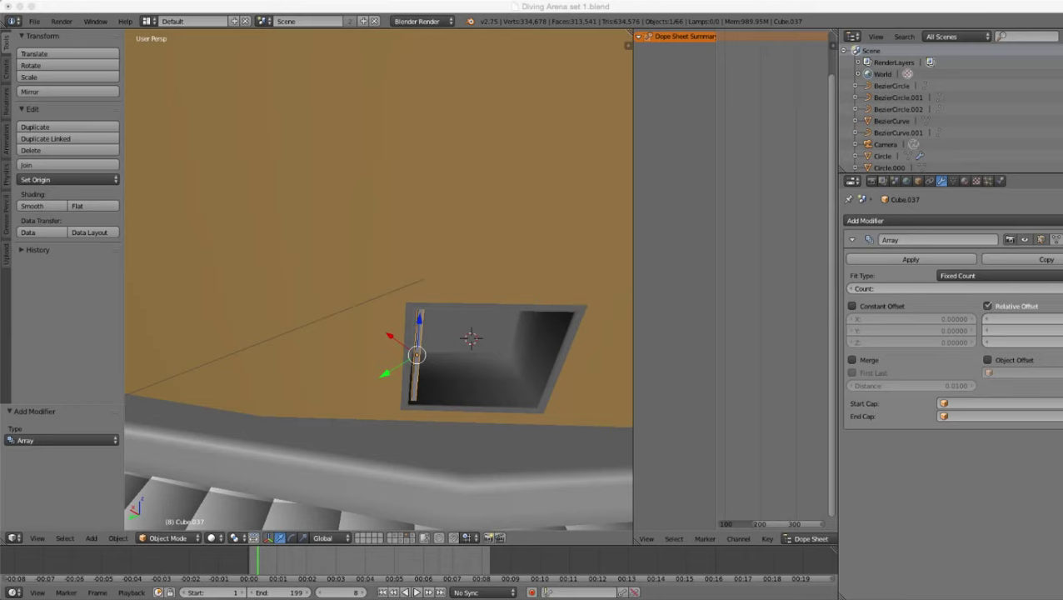
key("z")
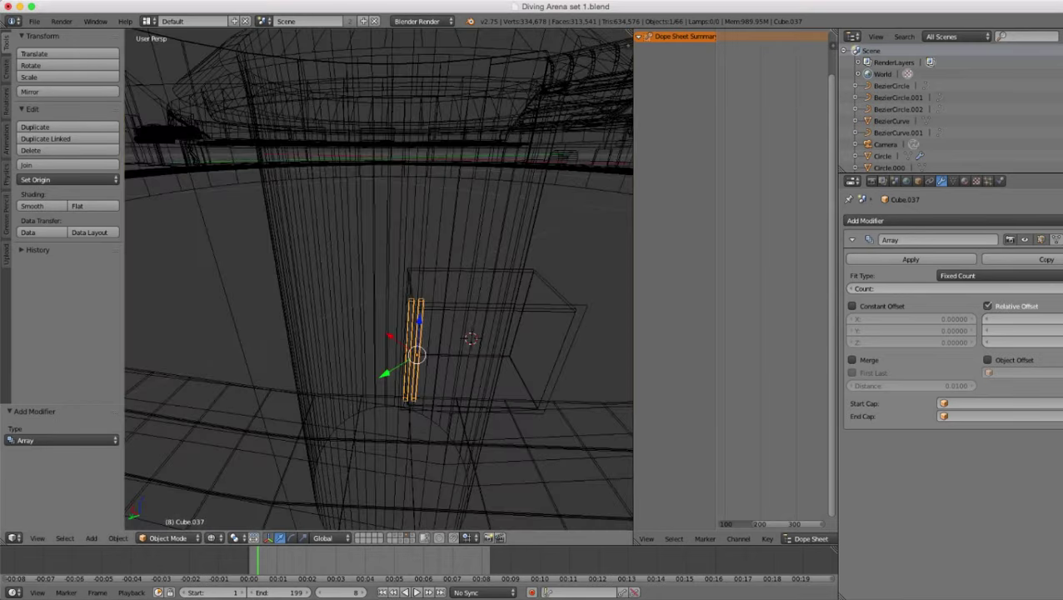
key("z")
middle_click_drag(447, 342, 417, 320, "shift")
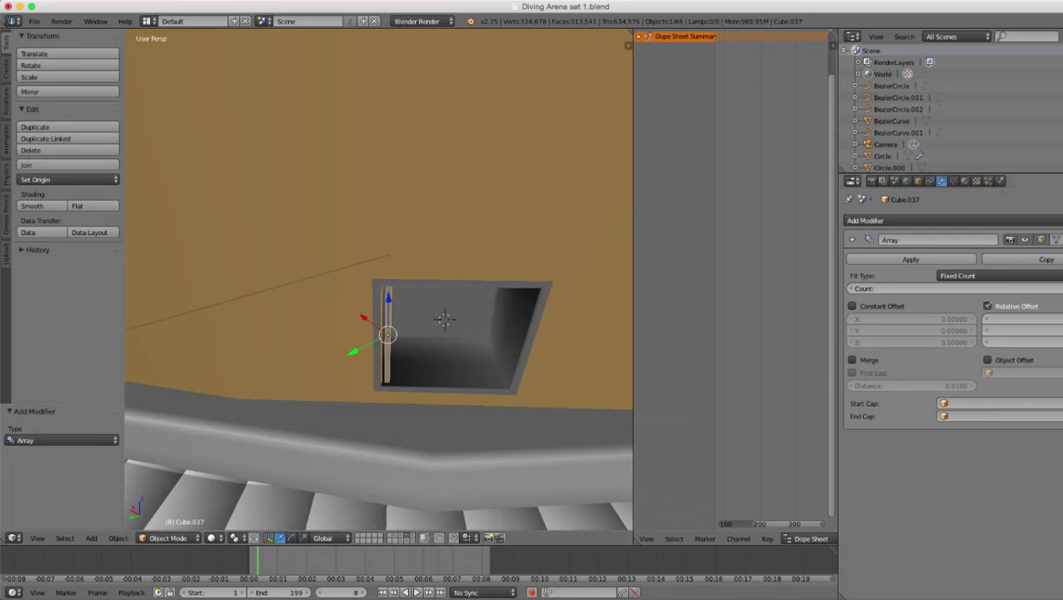
- Set the array's Y relative offset to 3 and fine-tune it for slightly wider gaps between the bars
left_click(1030, 331)
key("BackSpace")
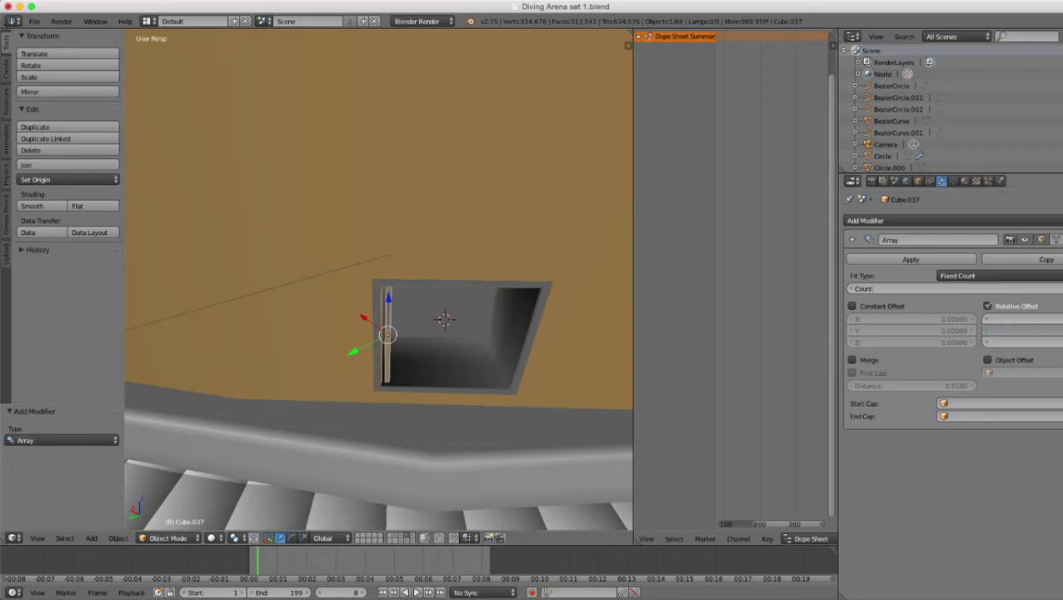
type("3")
key("Return")
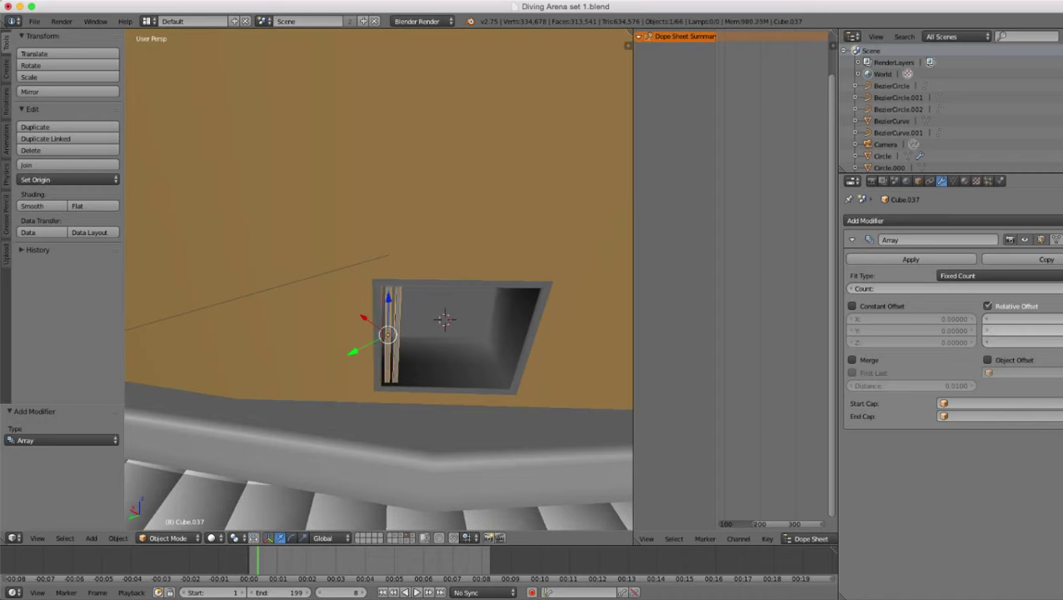
left_click(1025, 331)
key("BackSpace")
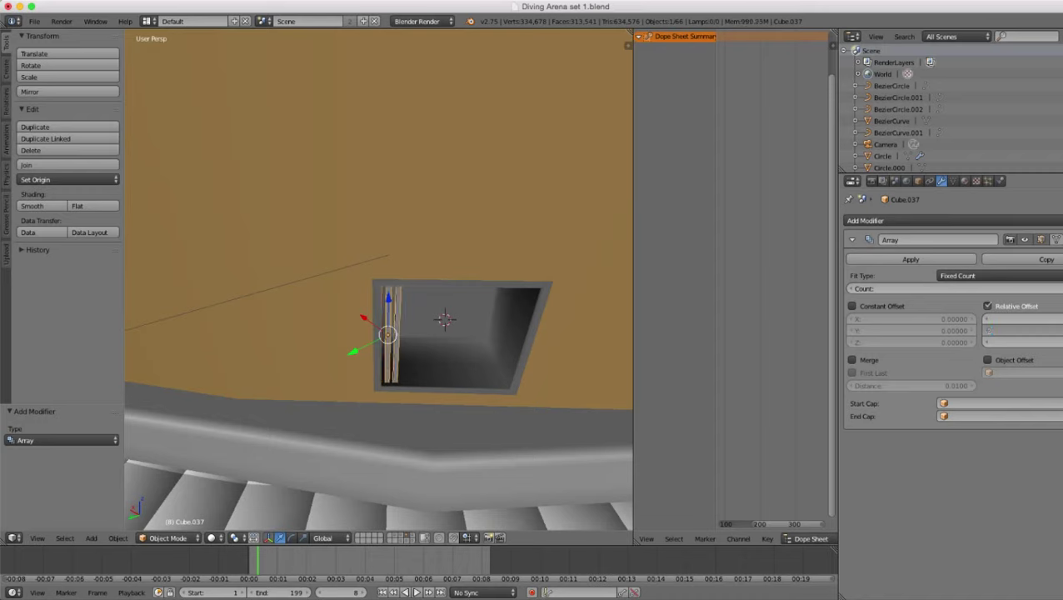
key("Return")
left_click(1025, 331)
key("Return")
key("Return")
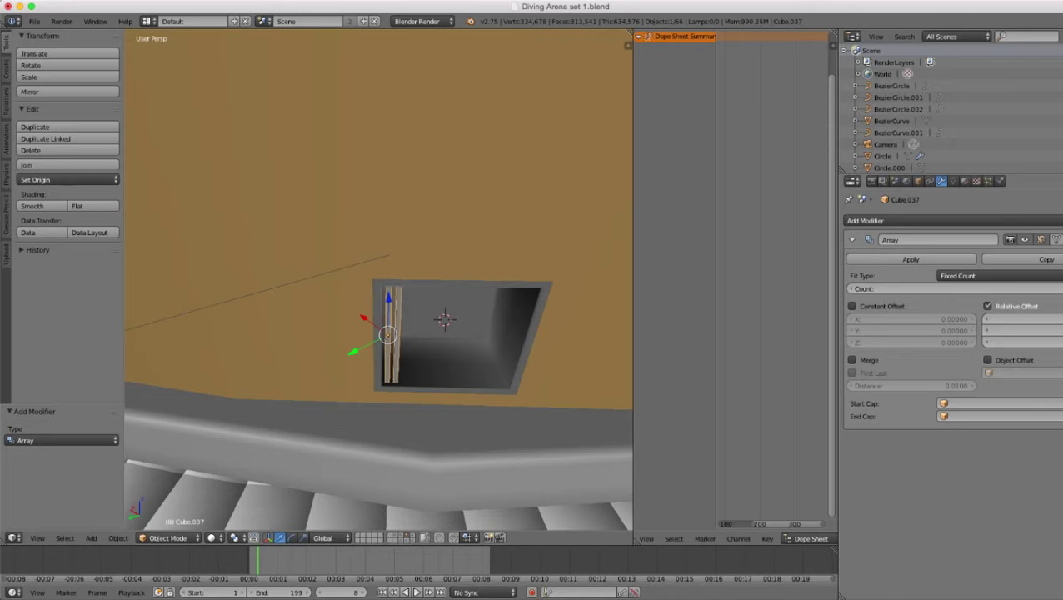
key("Return")
key("Return")
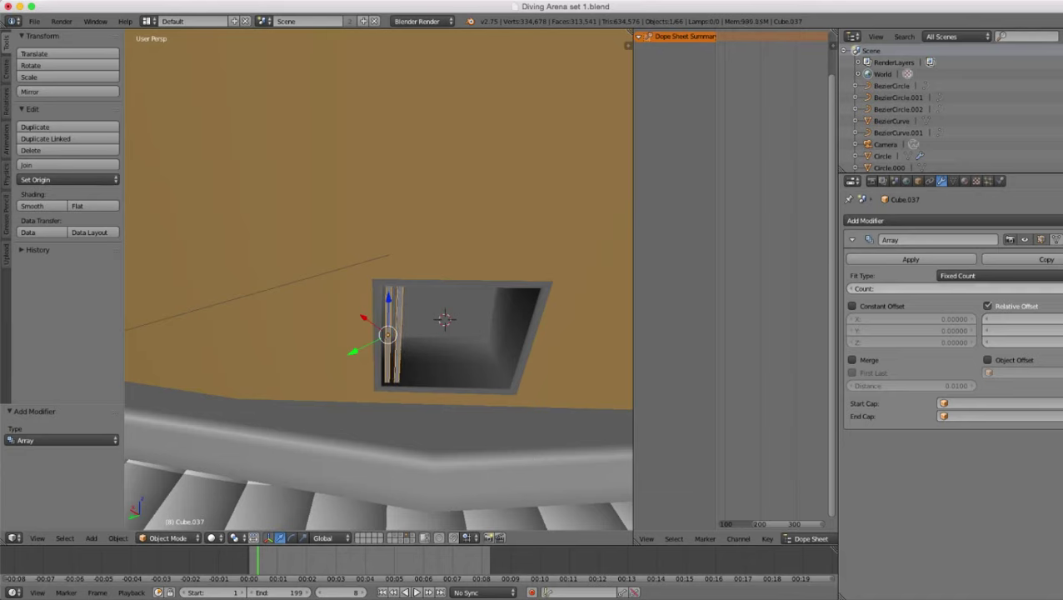
- Increase the array's count to 12 so the bars fill most of the recess's width
left_click(954, 289)
left_click(1058, 288)
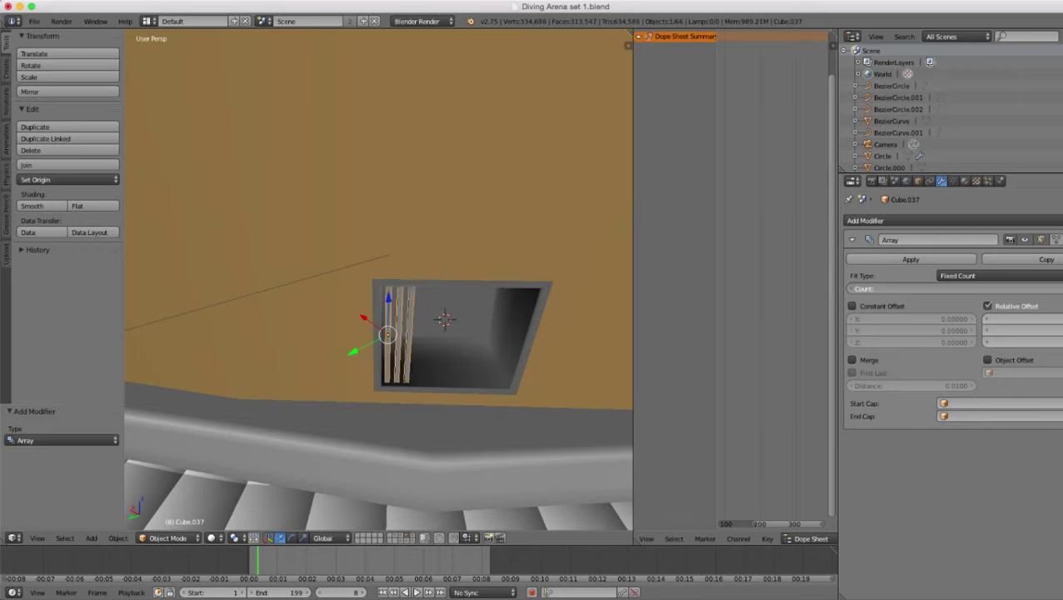
left_click(1059, 288)
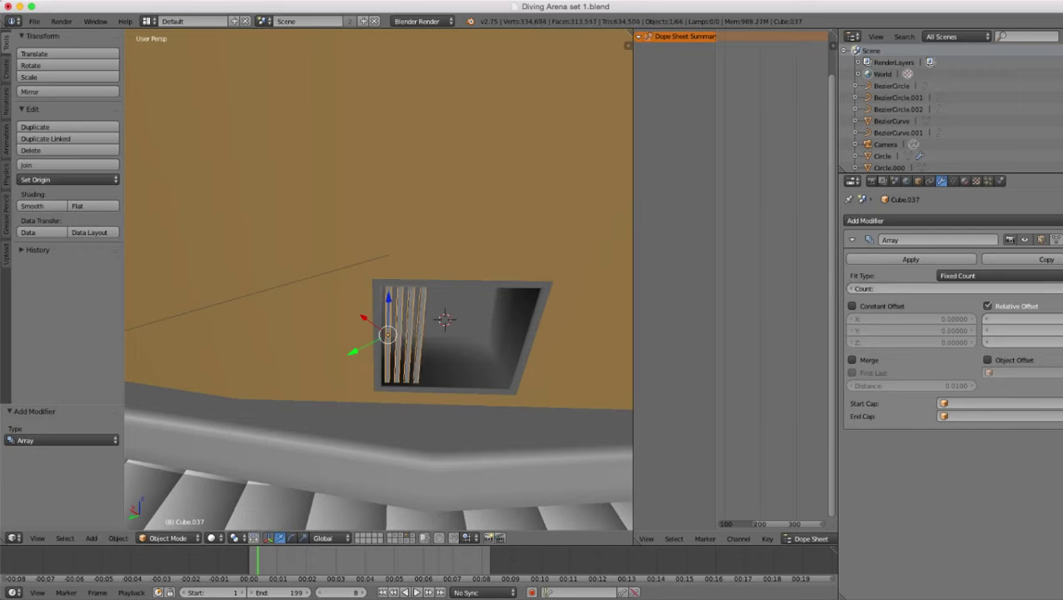
left_click(1058, 289)
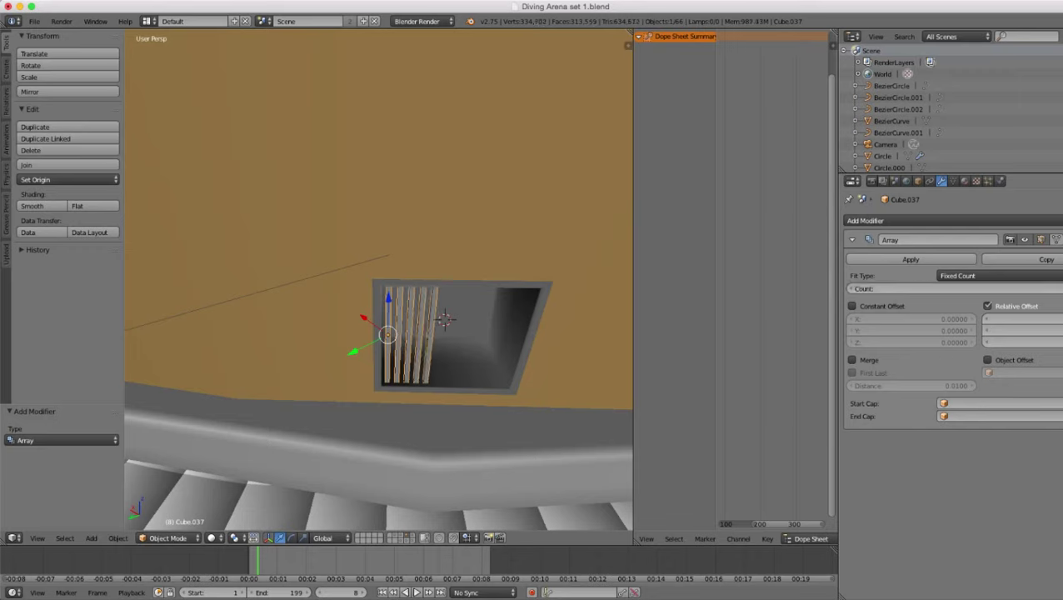
left_click(1058, 288)
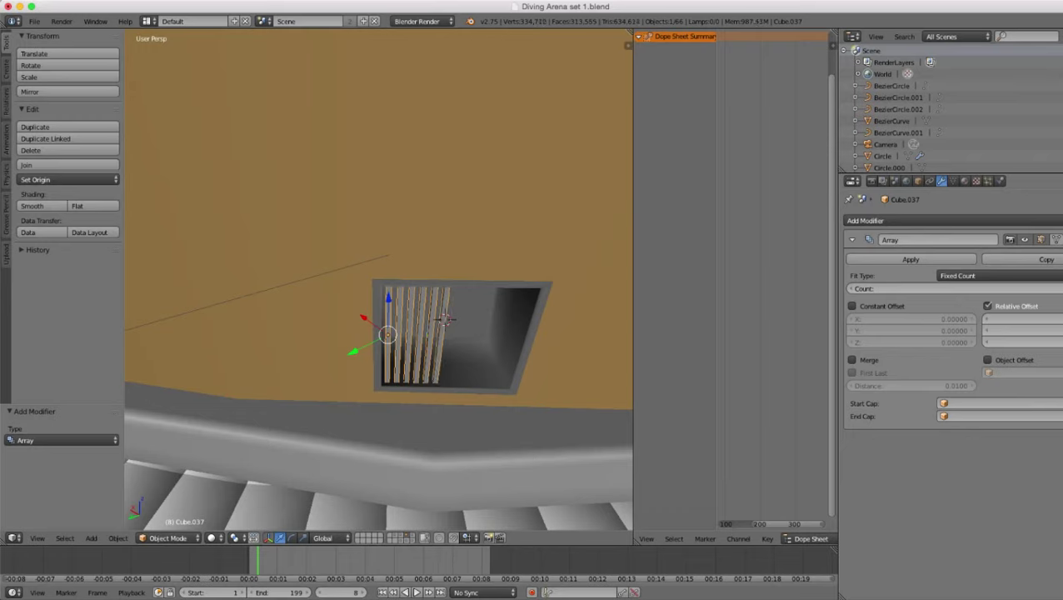
left_click(1058, 288)
left_click(1058, 288)
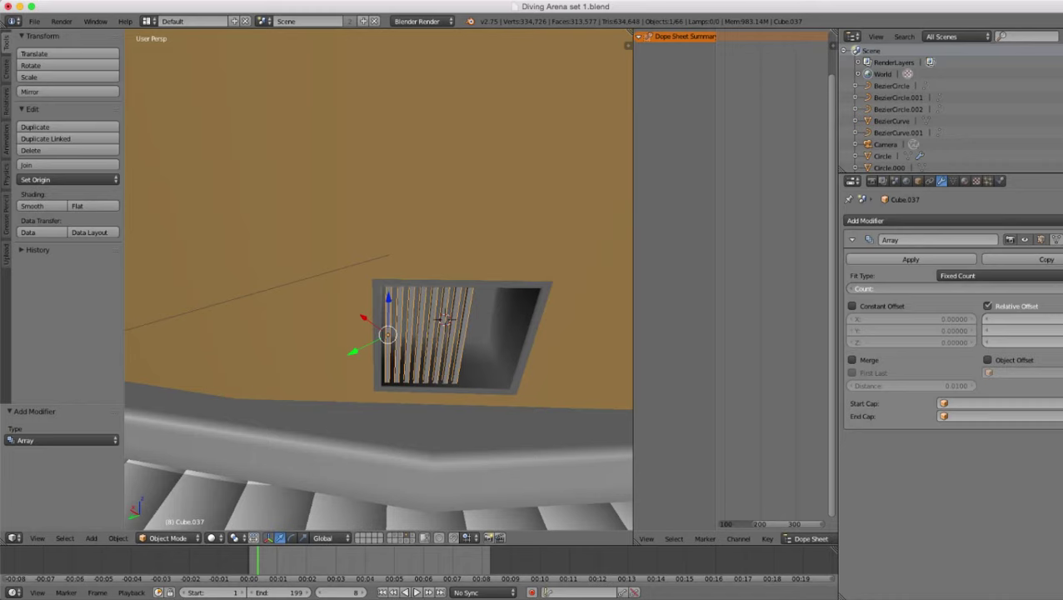
left_click(1059, 288)
left_click_drag(1058, 289, 1060, 289)
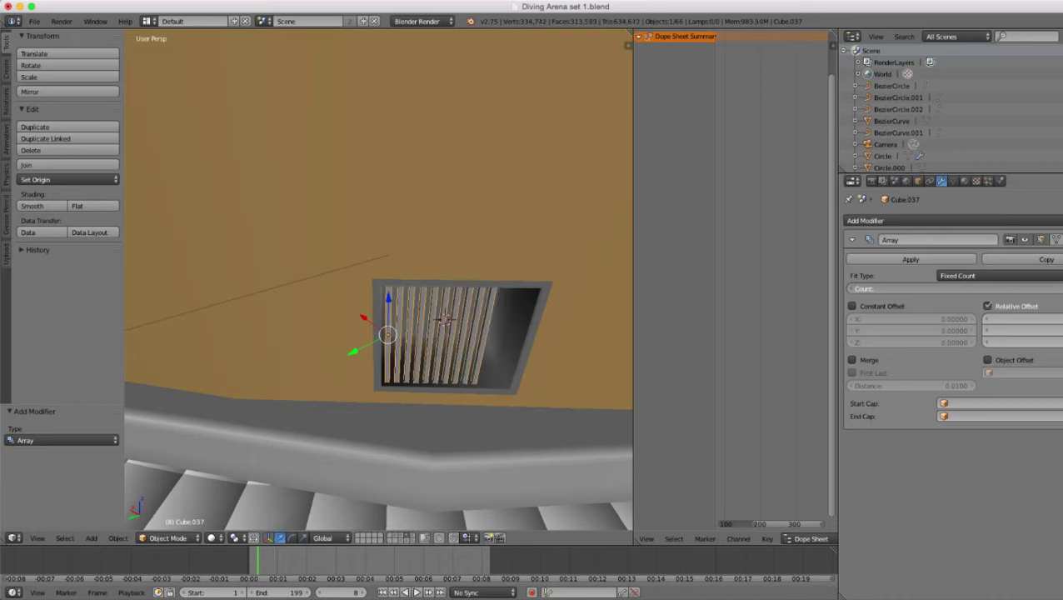
left_click(1058, 288)
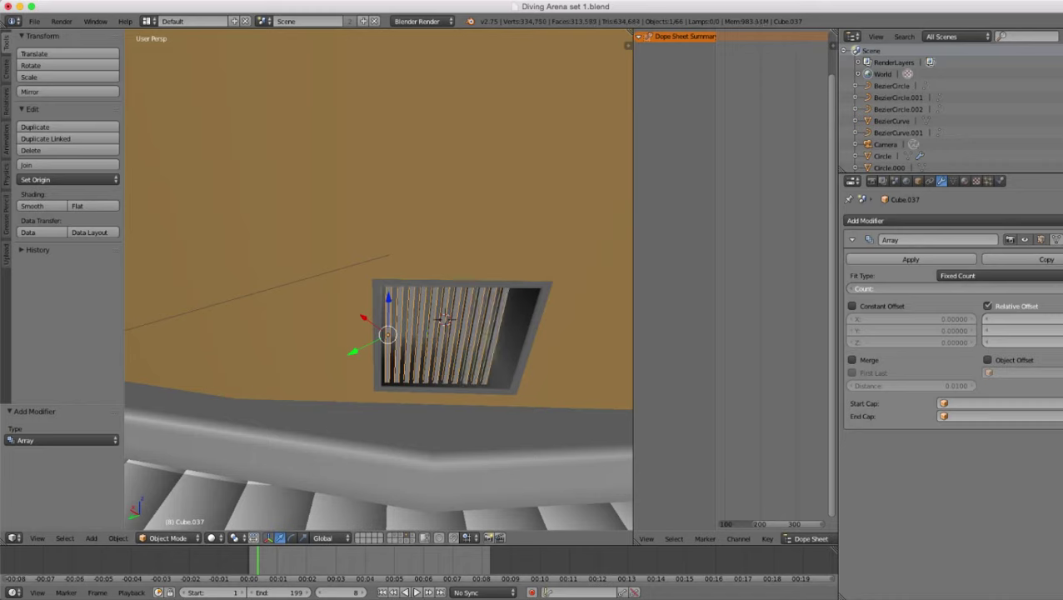
left_click(1059, 288)
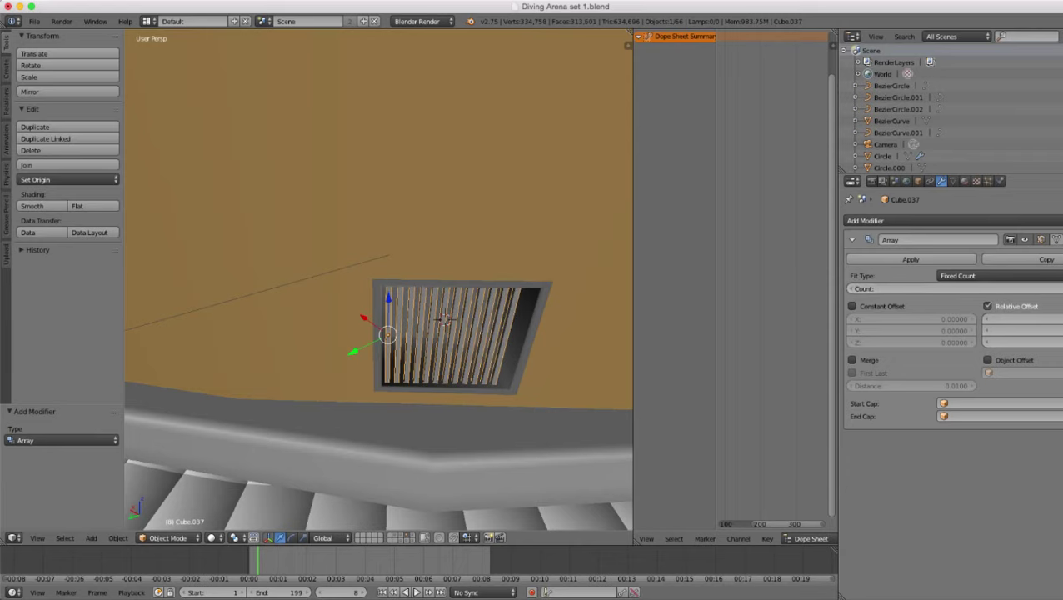
- Check the remaining gap at the end of the recess and raise the array's count to 13
scroll(379, 280, "down", 4)
mouse_move(379, 279)
middle_mouse_down()
mouse_move(312, 246)
mouse_move(377, 280)
middle_mouse_up()
scroll(312, 246, "up", 4)
scroll(377, 280, "up", 6)
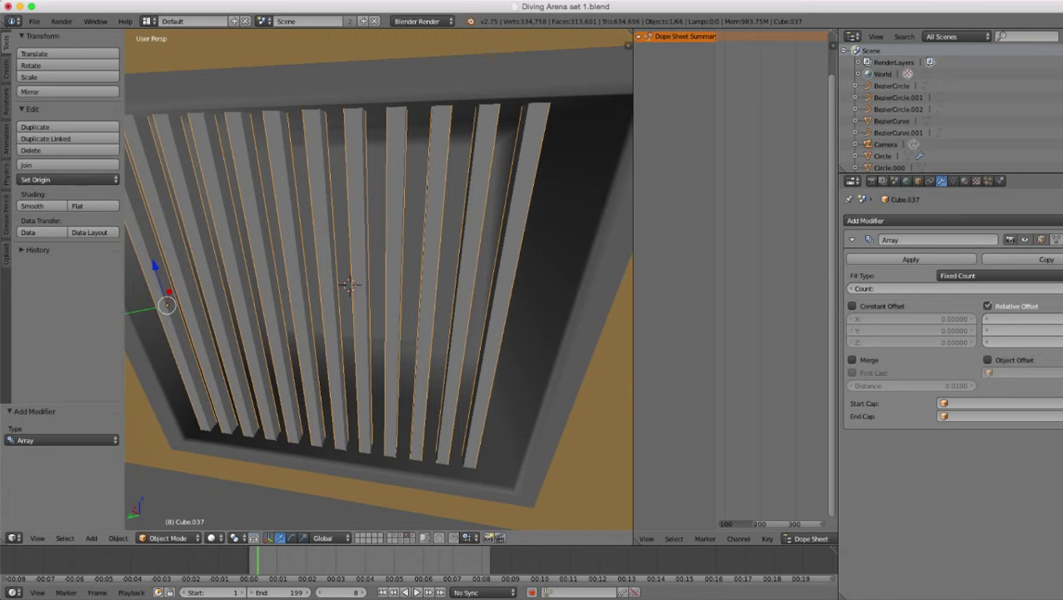
left_click(980, 289)
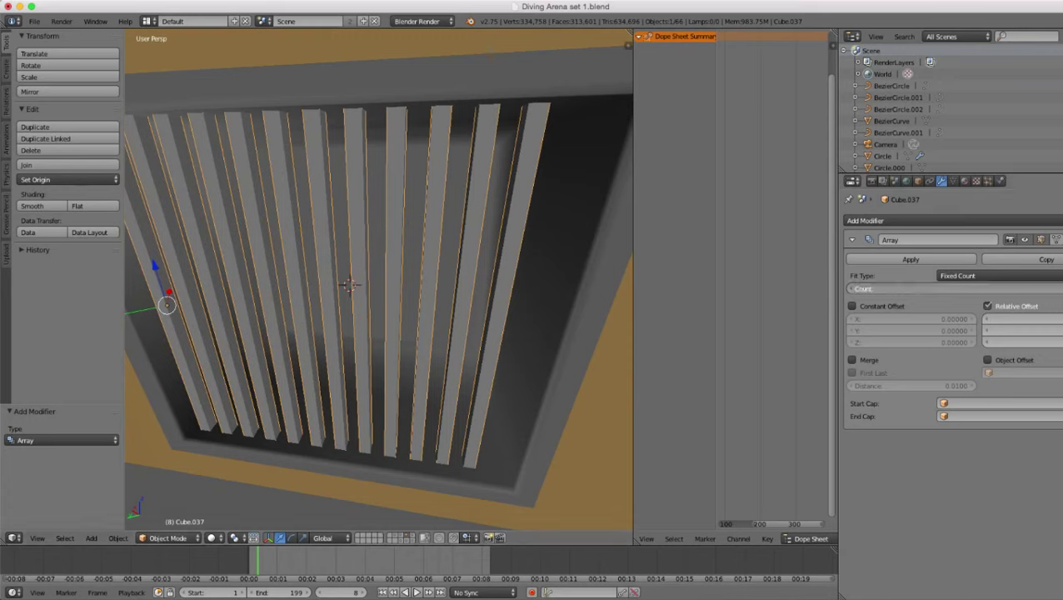
left_click(1057, 288)
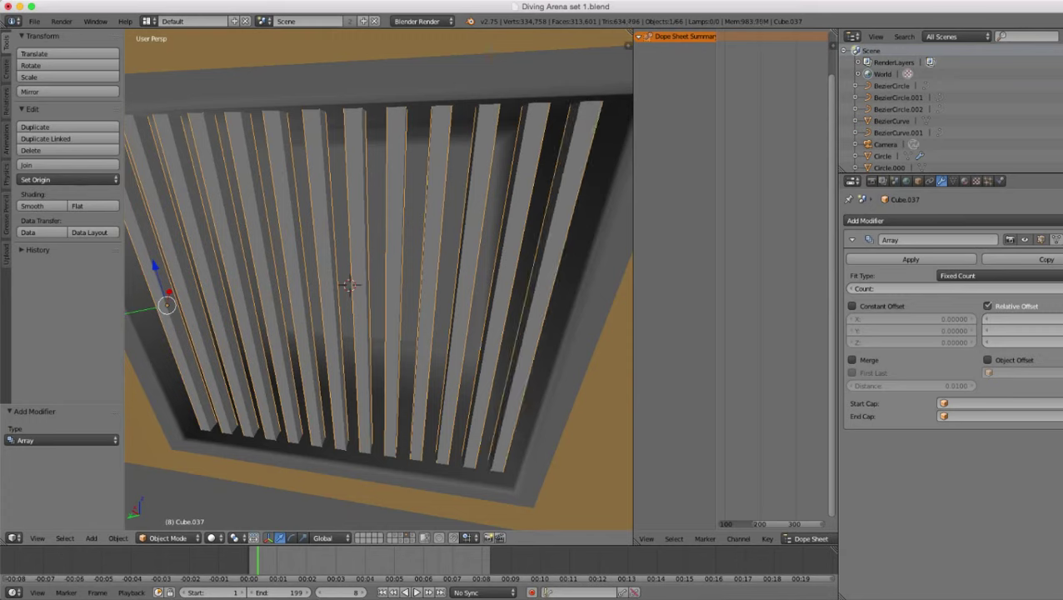
- Move the row of bars about 0.005 along its negative local X axis to center it in the recess
key("g")
key("y")
key("y")
key("x")
key("x")
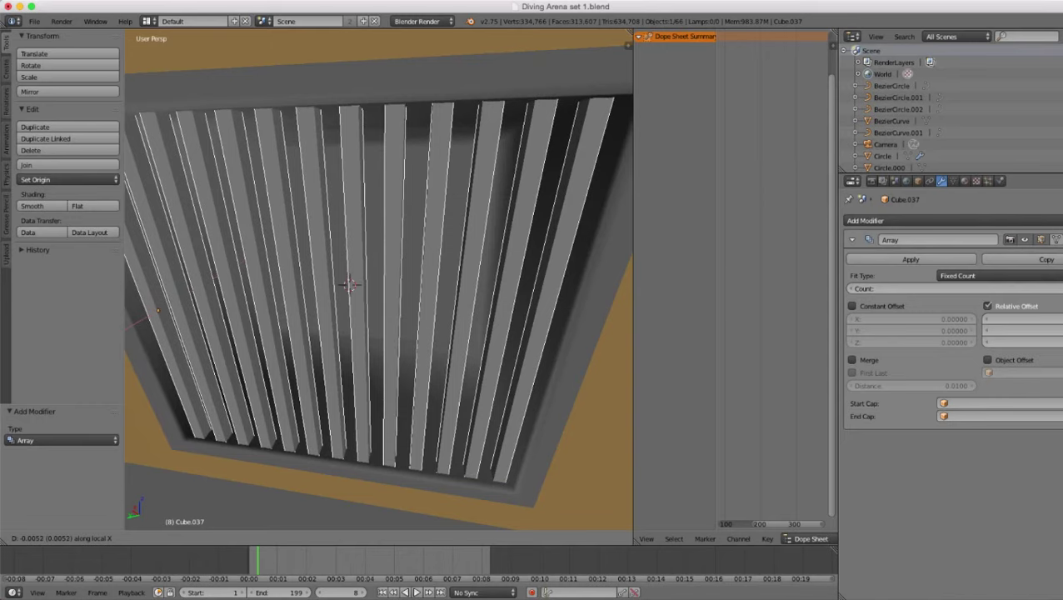
key("Return")
scroll(379, 280, "down", 10)
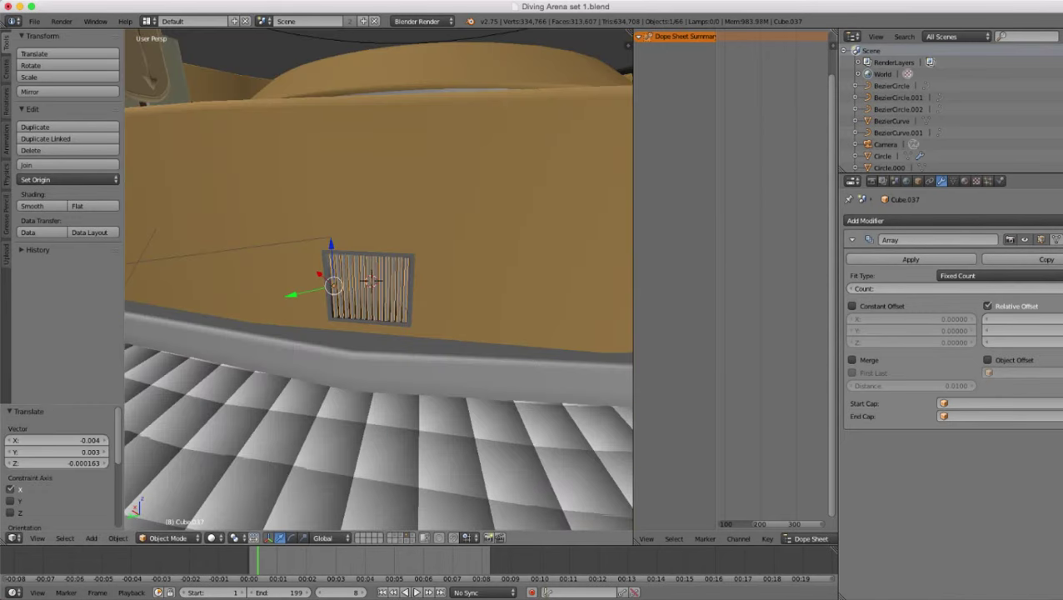
- Deselect everything, check the barred recess through the camera view, and save the file
key("a")
scroll(379, 280, "down", 5)
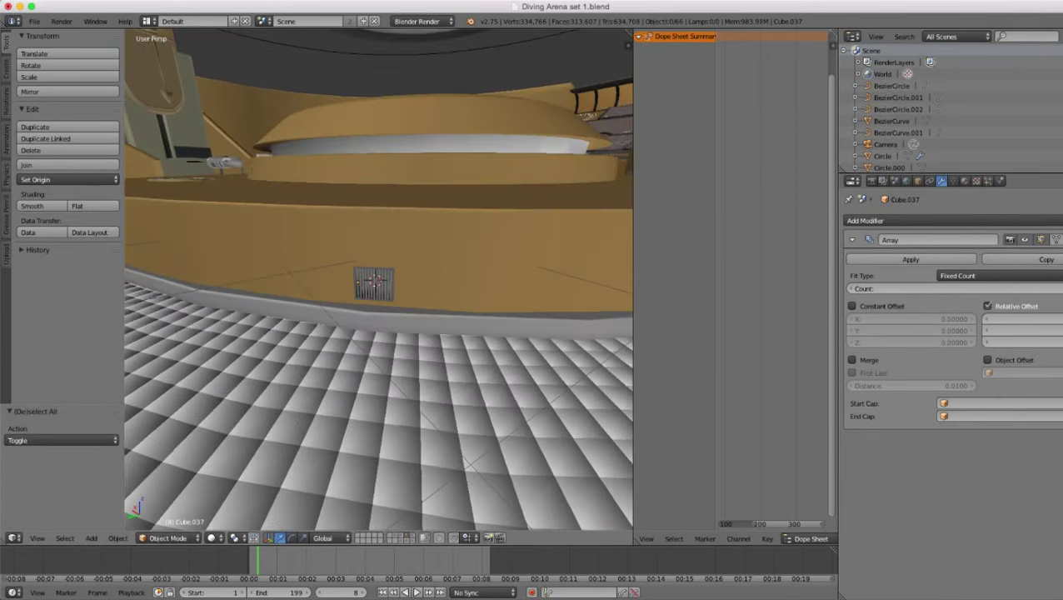
scroll(379, 280, "up", 13)
scroll(379, 283, "down", 5)
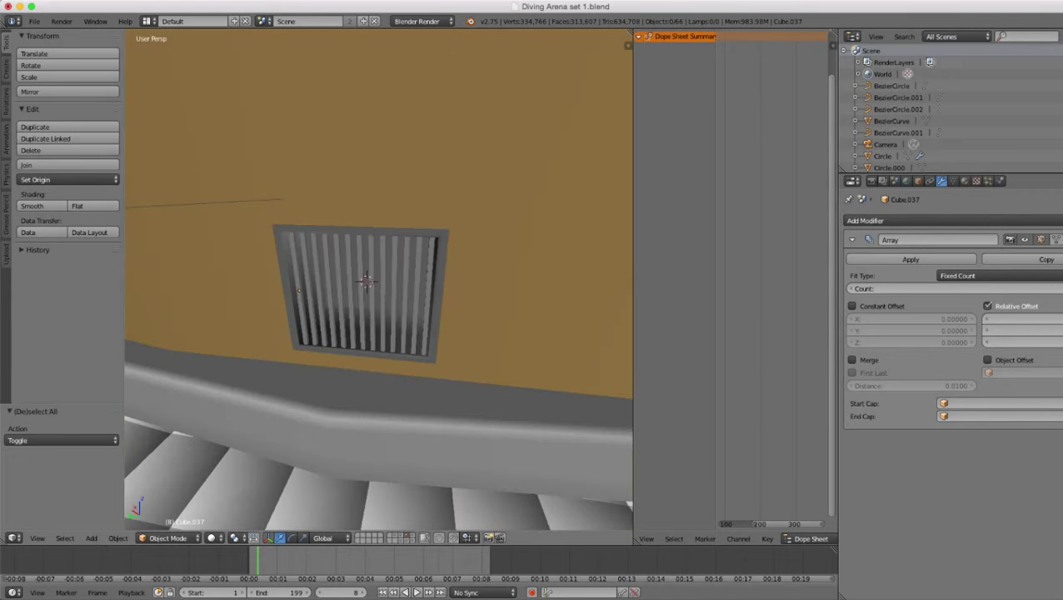
scroll(379, 280, "down", 20)
key("KP_0")
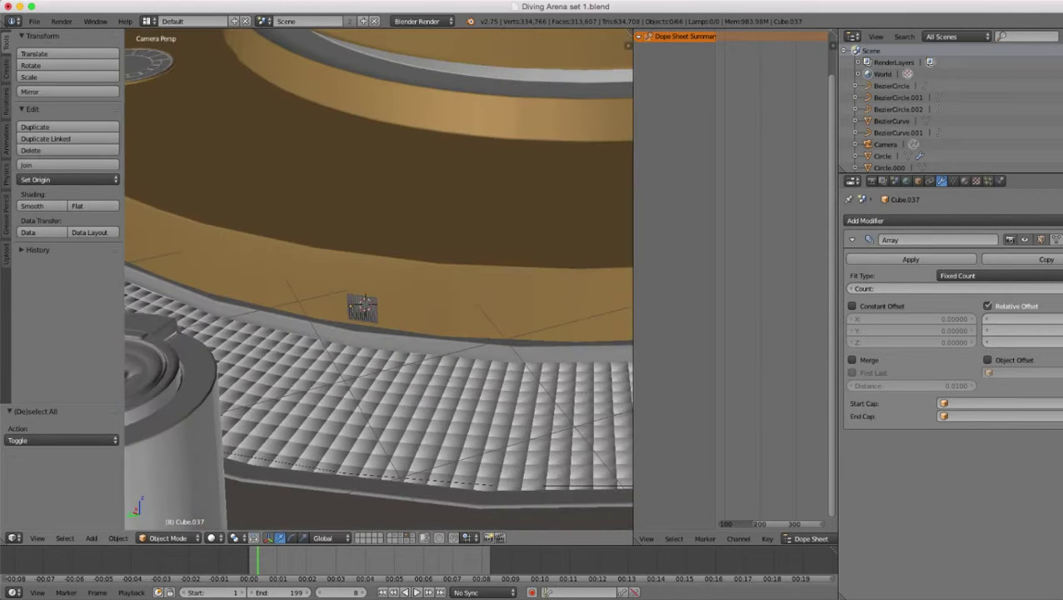
scroll(379, 280, "down", 6)
scroll(379, 280, "up", 2)
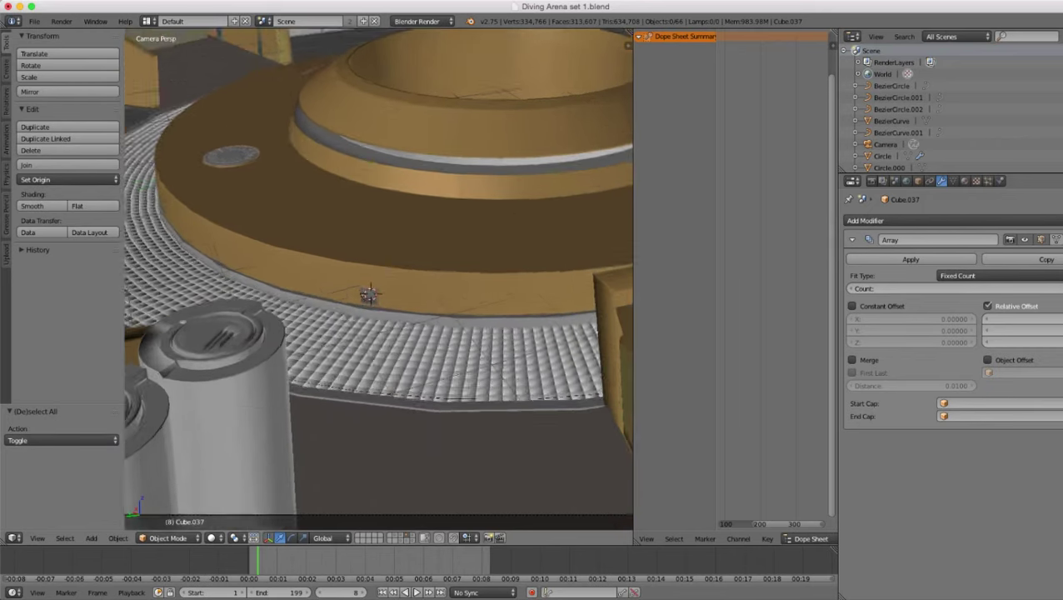
scroll(379, 280, "up", 1)
scroll(379, 280, "down", 4)
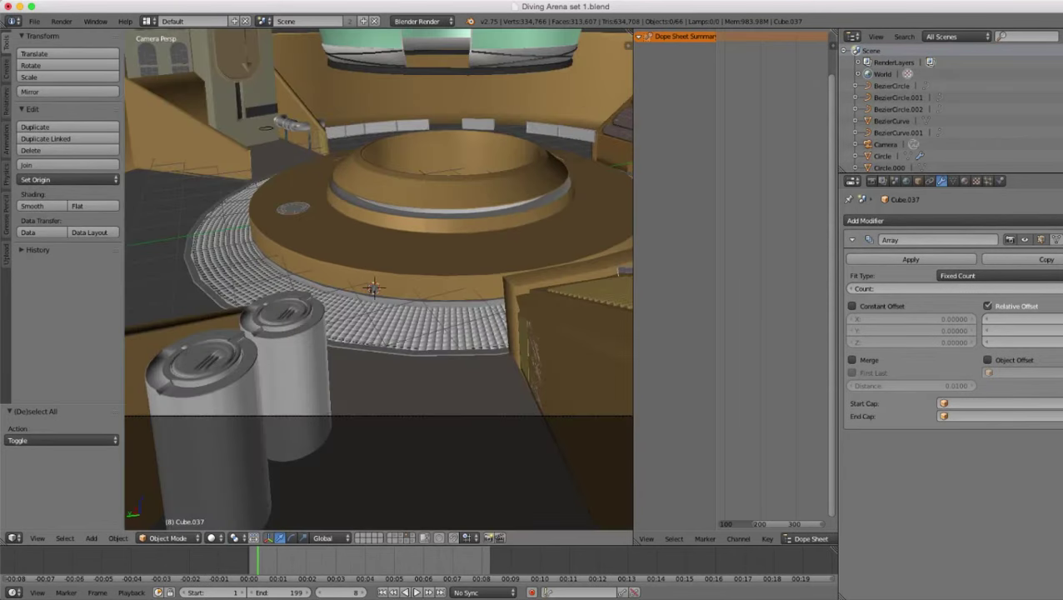
left_click(34, 21)
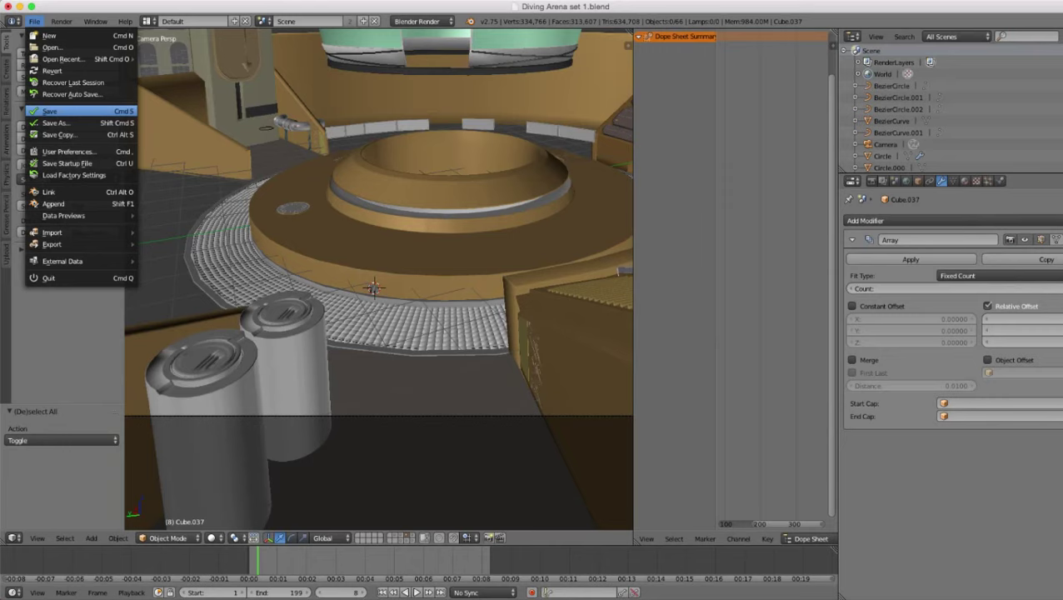
left_click(52, 110)
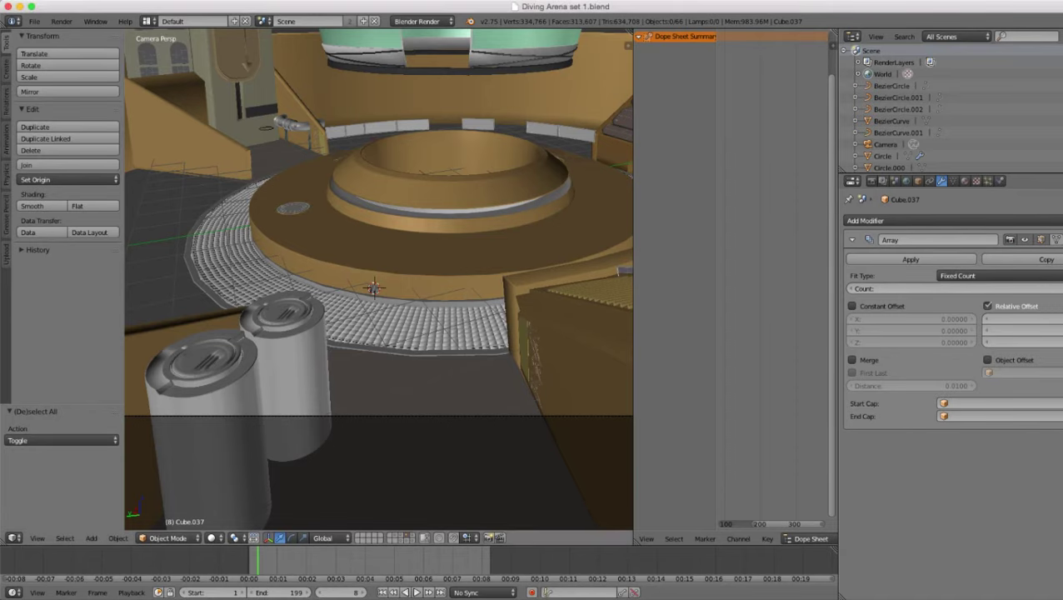
- Examine the barred recess and the surrounding platform at close and wide range in the camera view
scroll(379, 279, "up", 11)
scroll(379, 279, "down", 7)
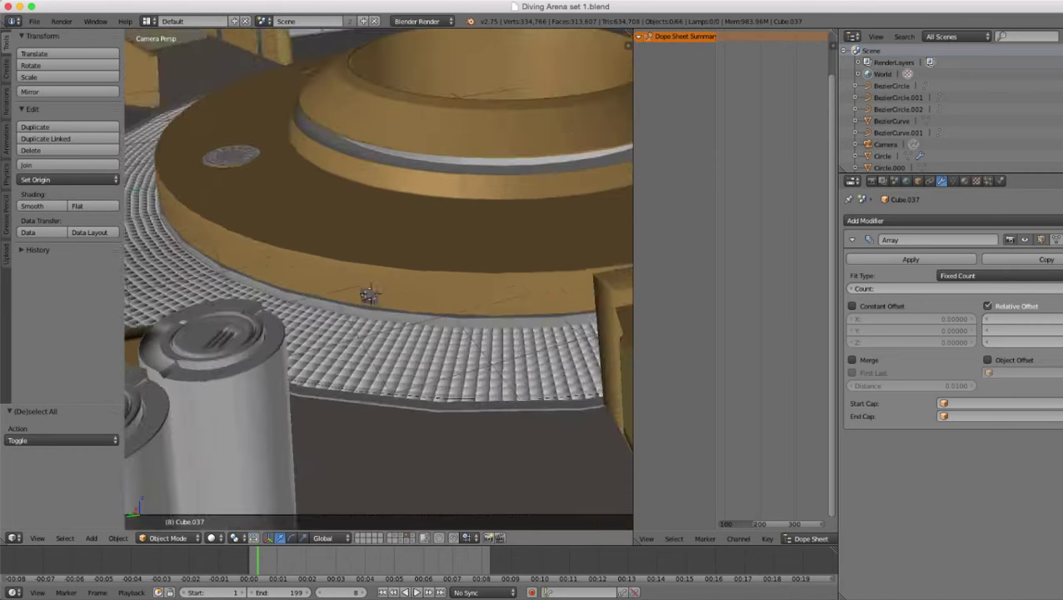
scroll(379, 279, "down", 4)
scroll(379, 279, "up", 4)
scroll(379, 279, "down", 6)
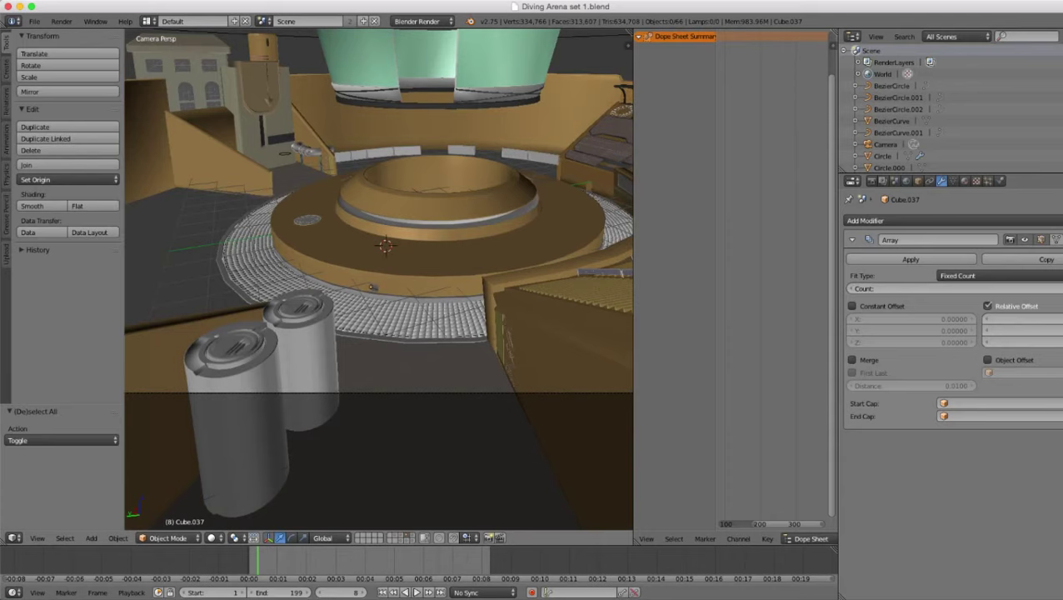
scroll(379, 279, "up", 3)
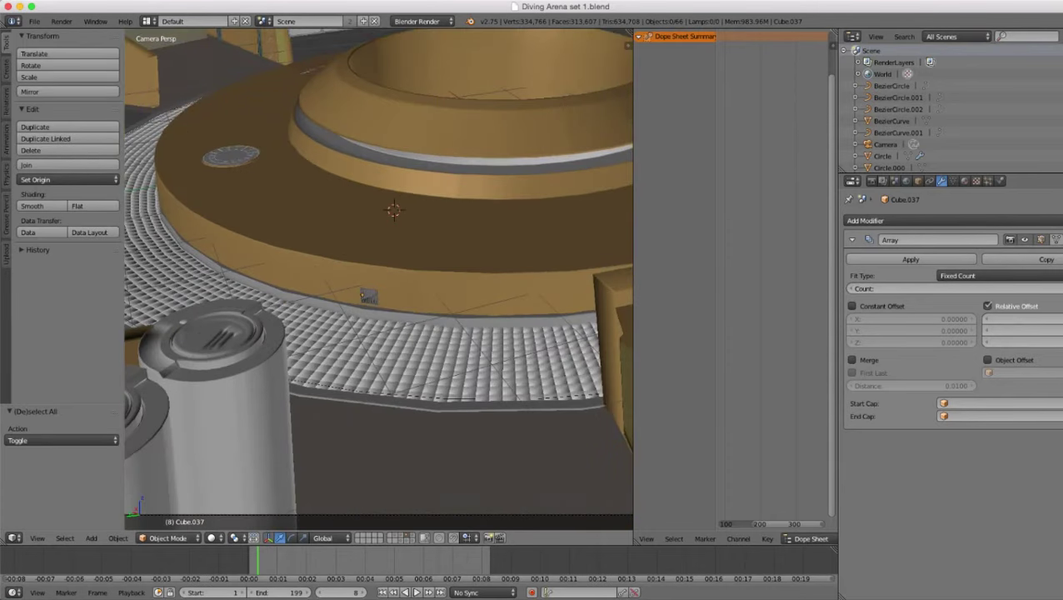
scroll(379, 279, "up", 5)
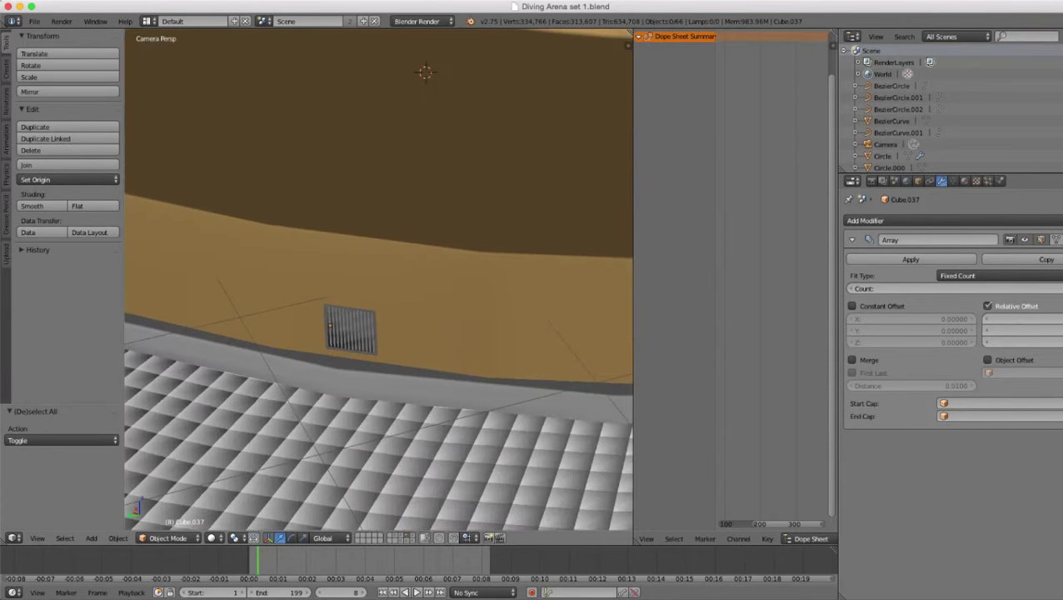
right_click(350, 329)
scroll(350, 330, "down", 3)
key("z")
key("z")
scroll(350, 329, "down", 3)
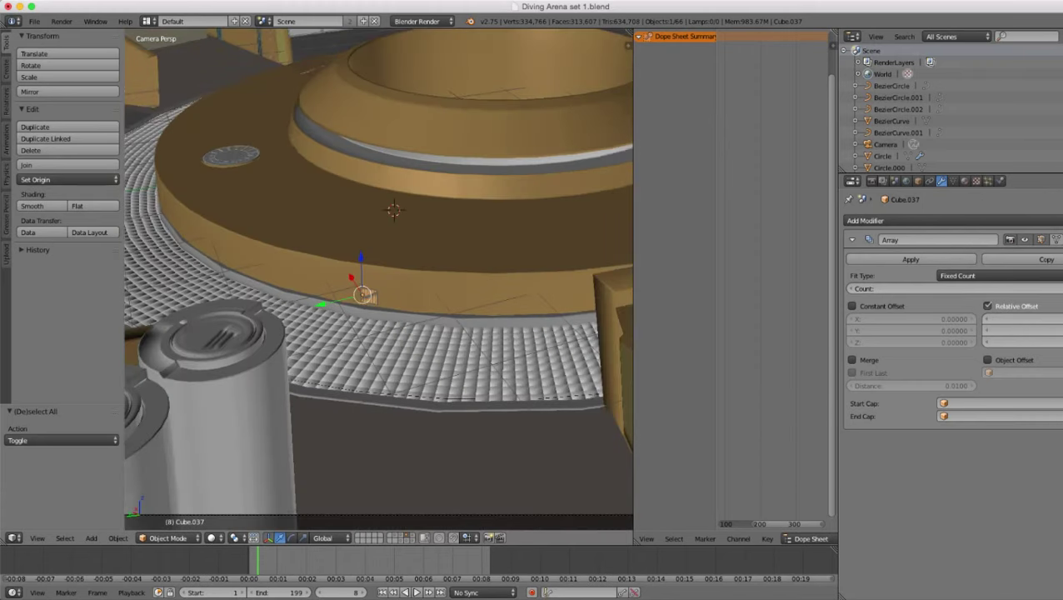
key("a")
scroll(379, 280, "down", 4)
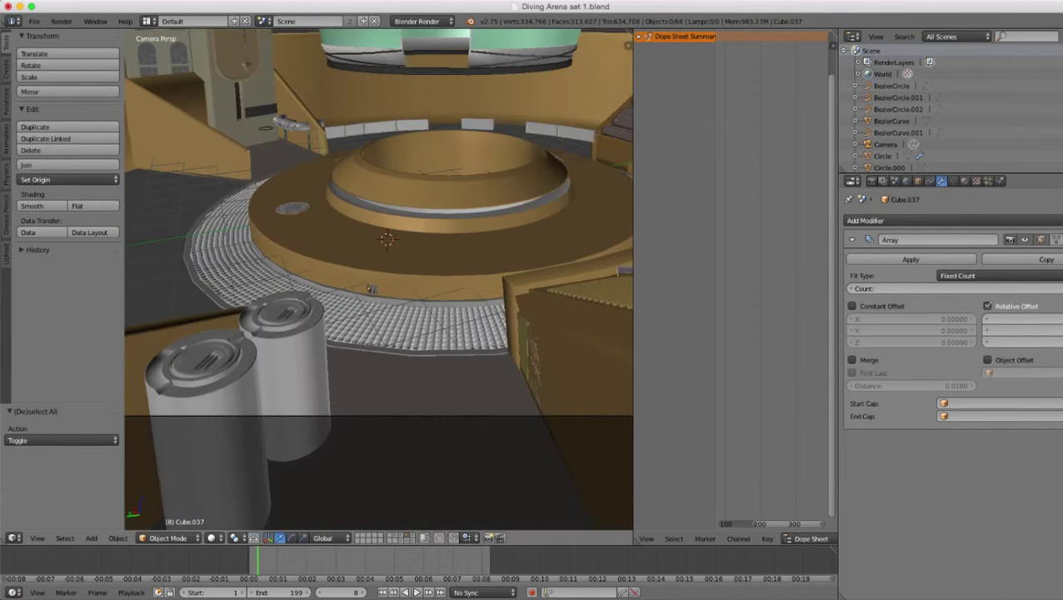
middle_click_drag(379, 279, 307, 268, "shift")
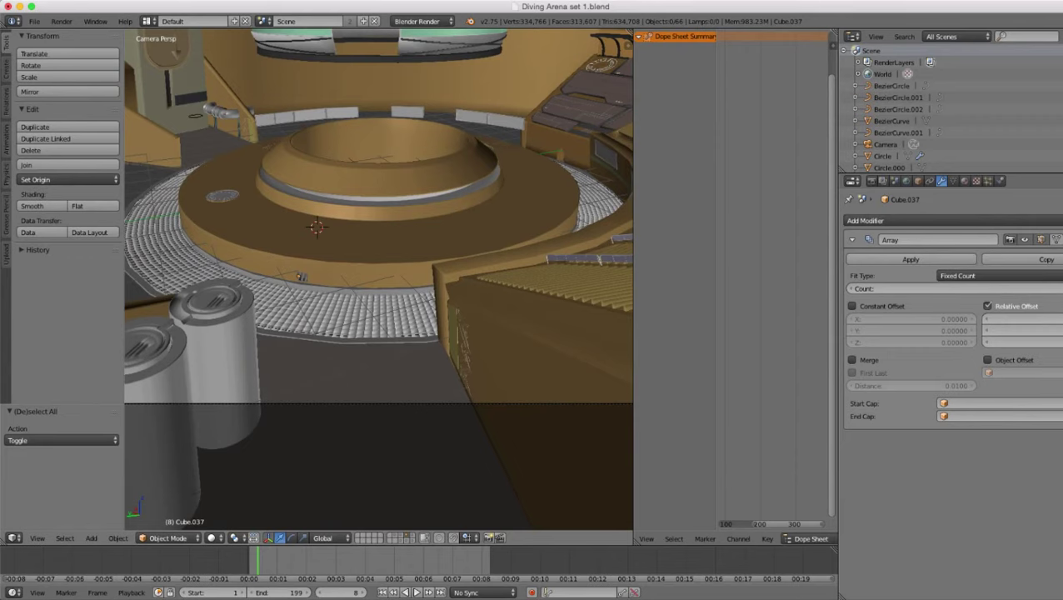
scroll(379, 279, "down", 2)
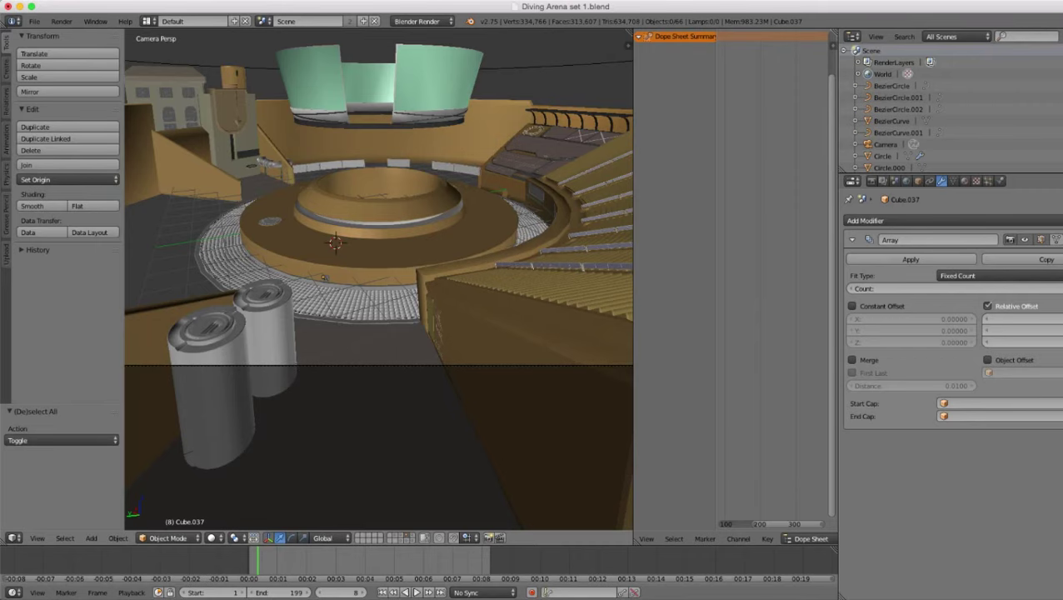
scroll(379, 279, "up", 2)
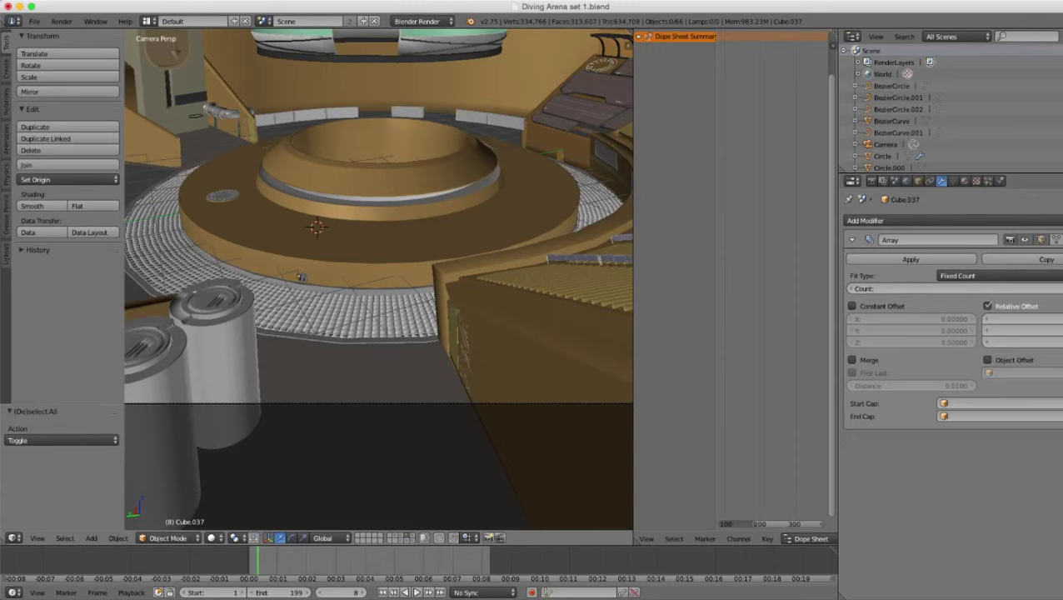
- Examine the central platform, its textured floor ring and the end wall of the stands at close and wide range in the camera view
right_click(500, 333)
scroll(379, 279, "down", 3)
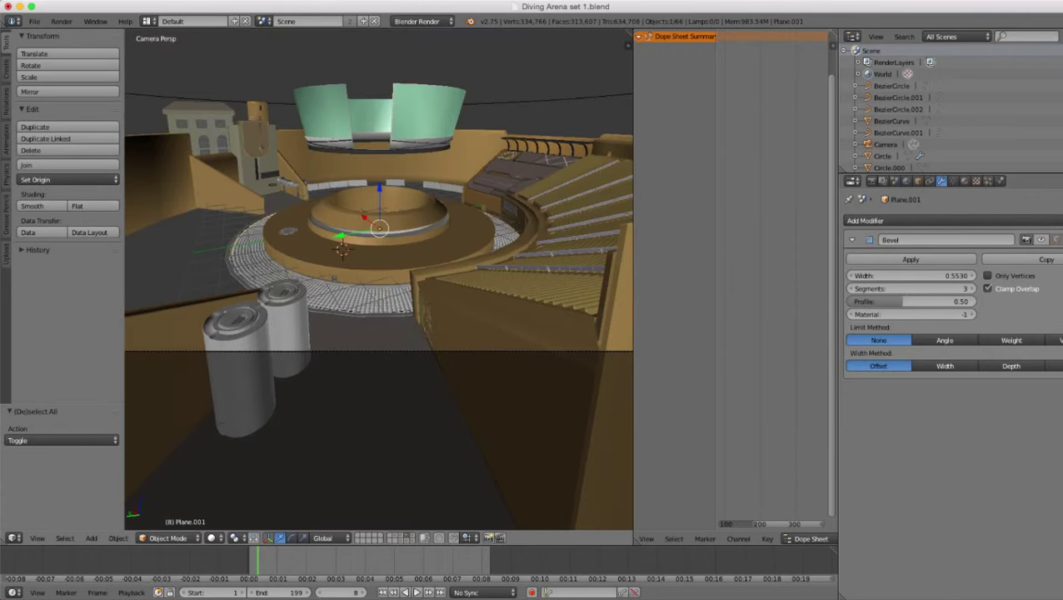
scroll(379, 279, "up", 8)
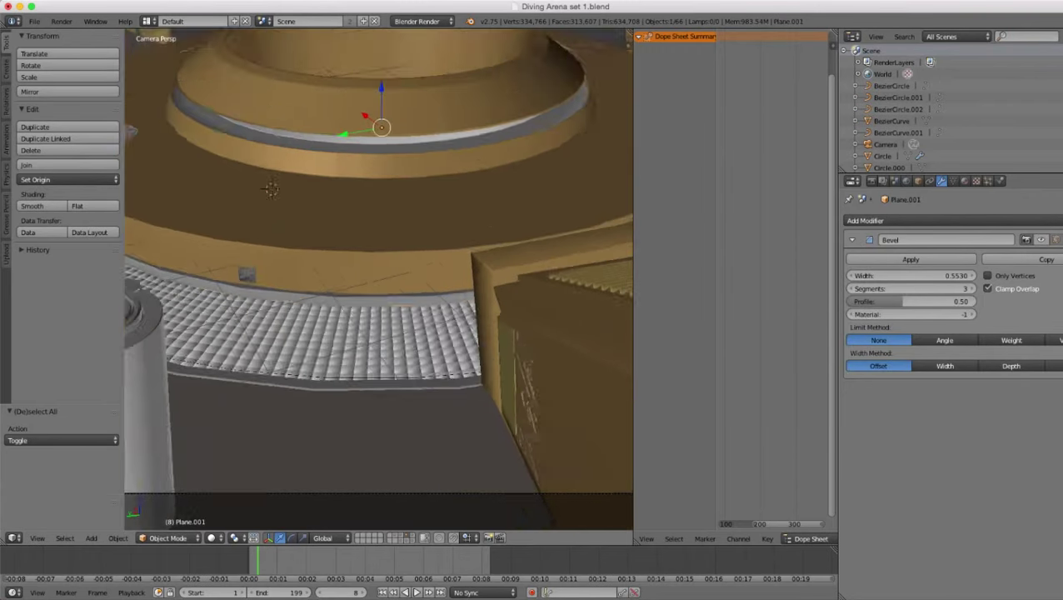
scroll(379, 279, "down", 7)
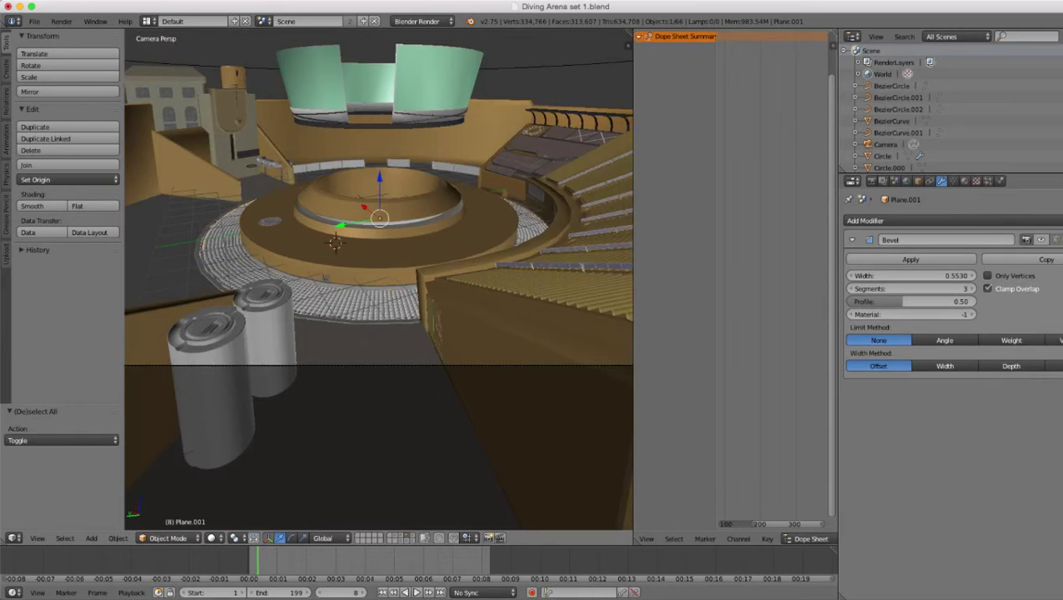
key("a")
scroll(380, 279, "down", 3)
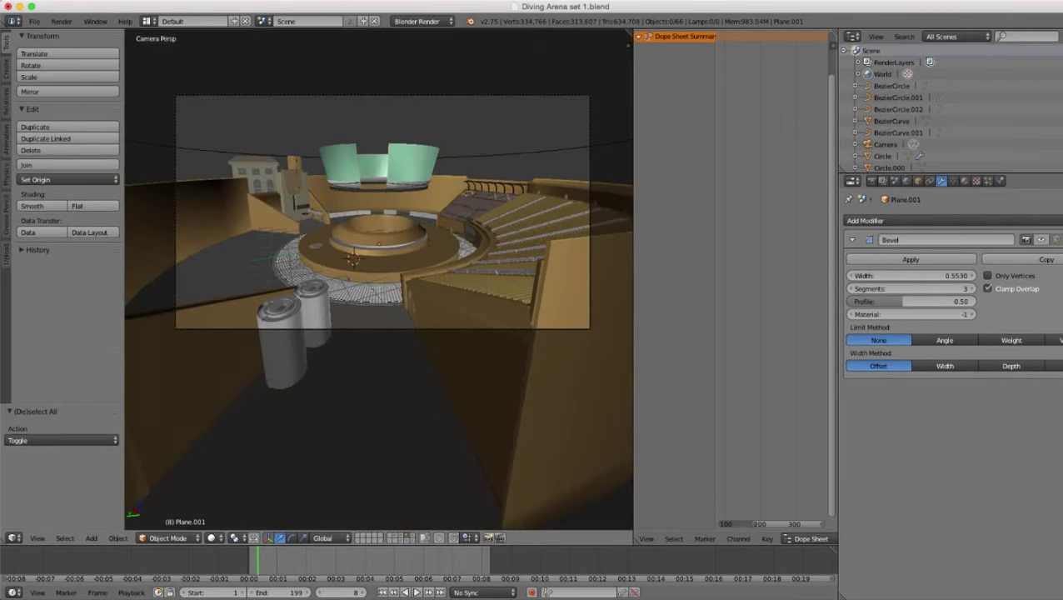
scroll(380, 280, "up", 5)
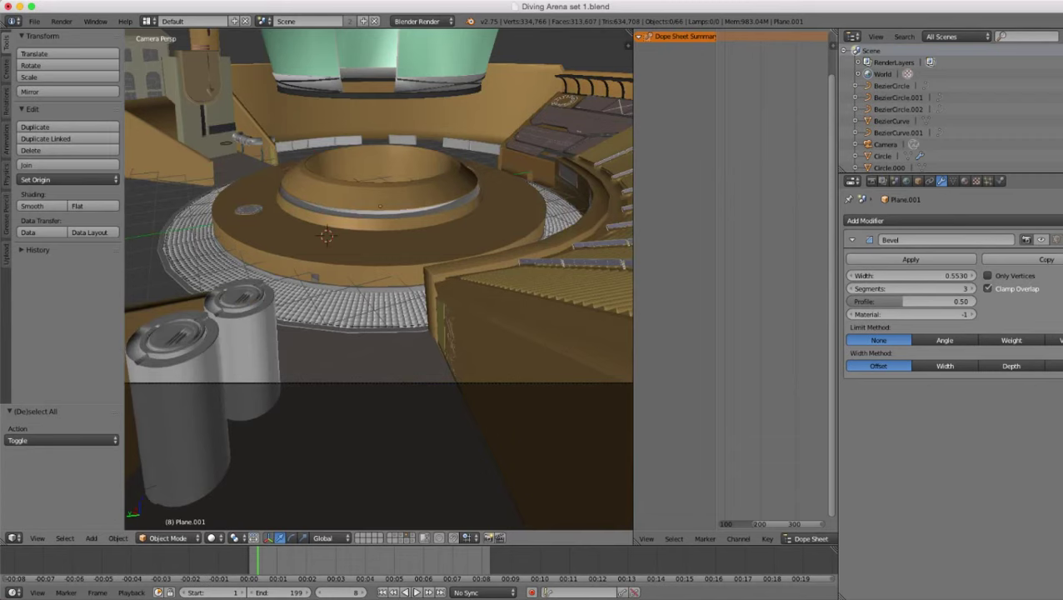
key("super+Tab")
scroll(379, 279, "down", 3)
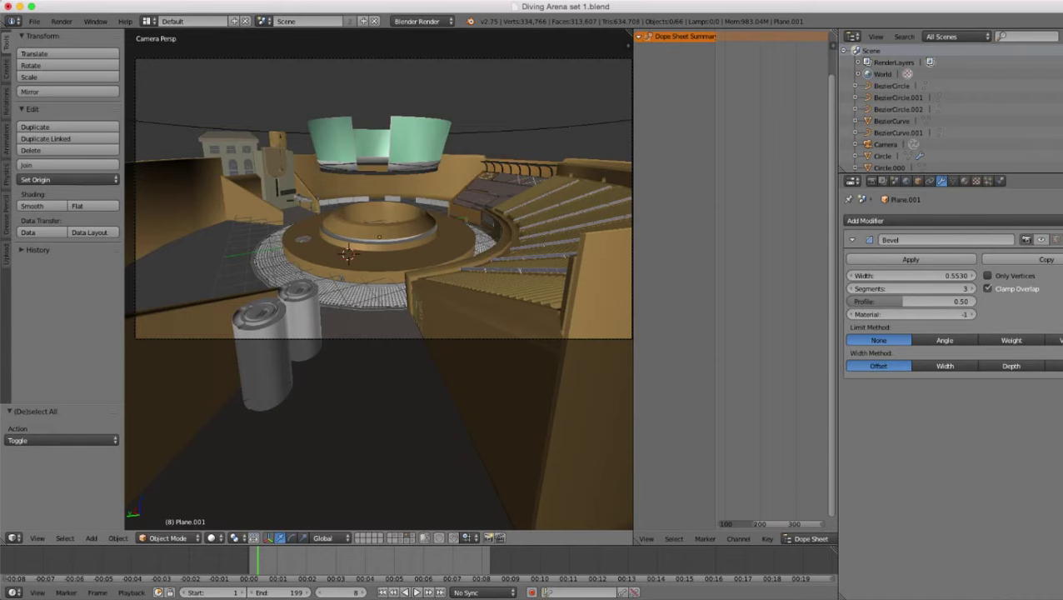
scroll(379, 279, "up", 9)
scroll(379, 280, "down", 5)
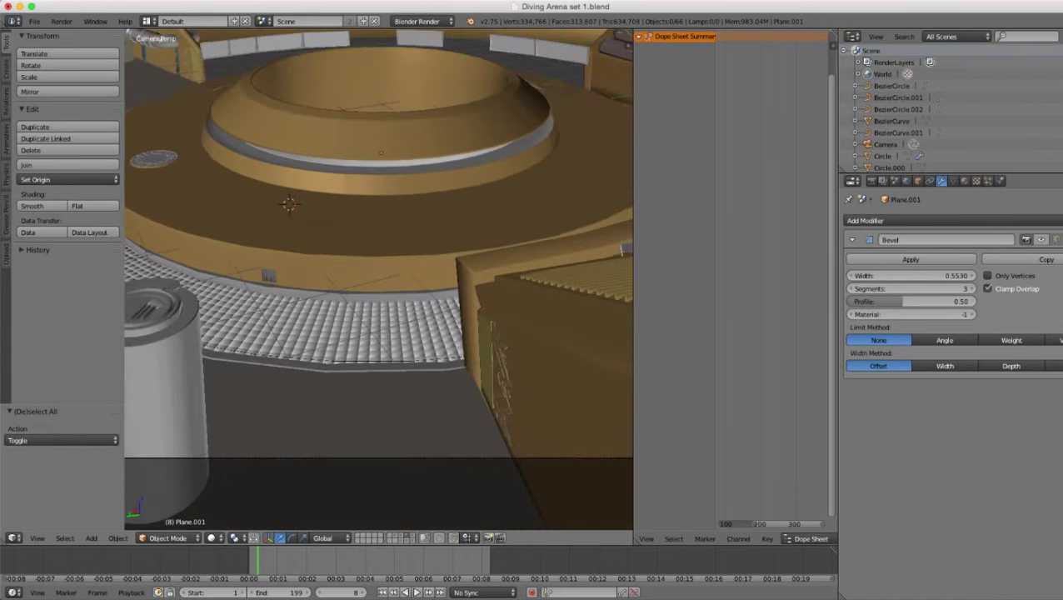
scroll(379, 279, "up", 4)
scroll(379, 279, "down", 4)
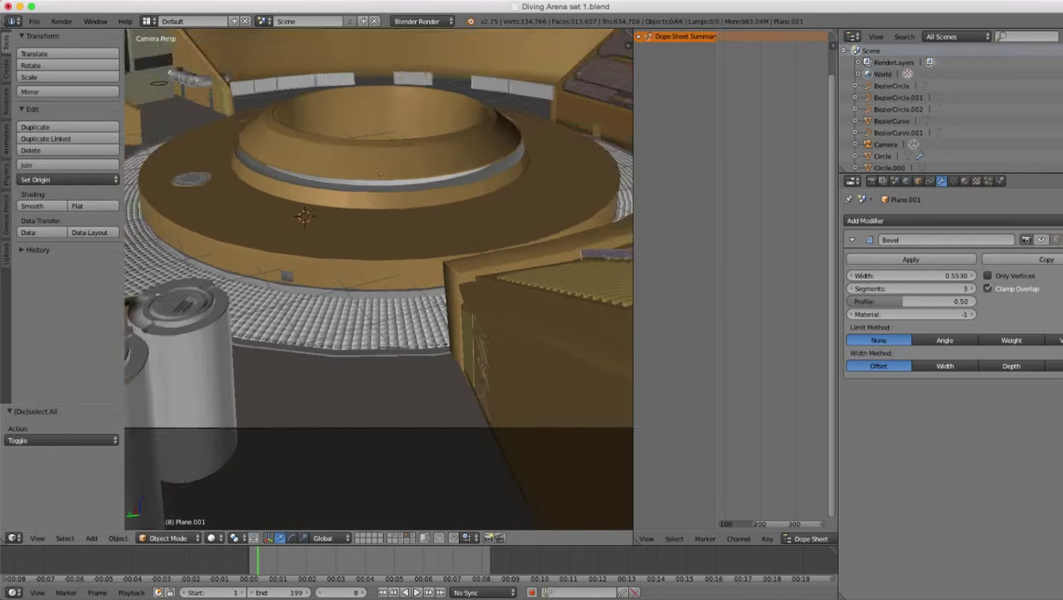
scroll(379, 279, "up", 5)
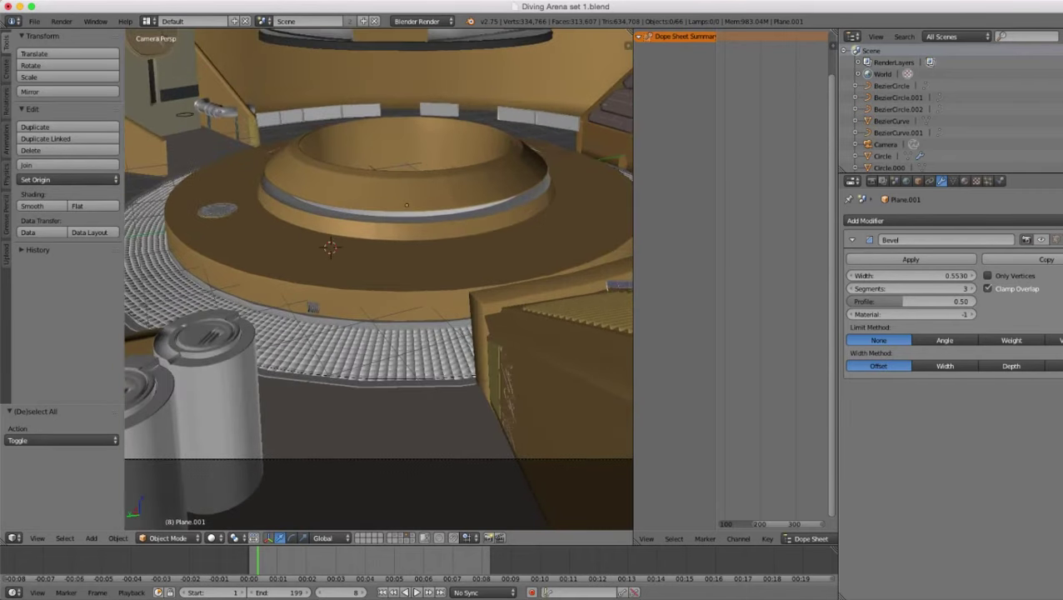
middle_click_drag(379, 279, 354, 266)
key("KP_0")
scroll(379, 279, "up", 3)
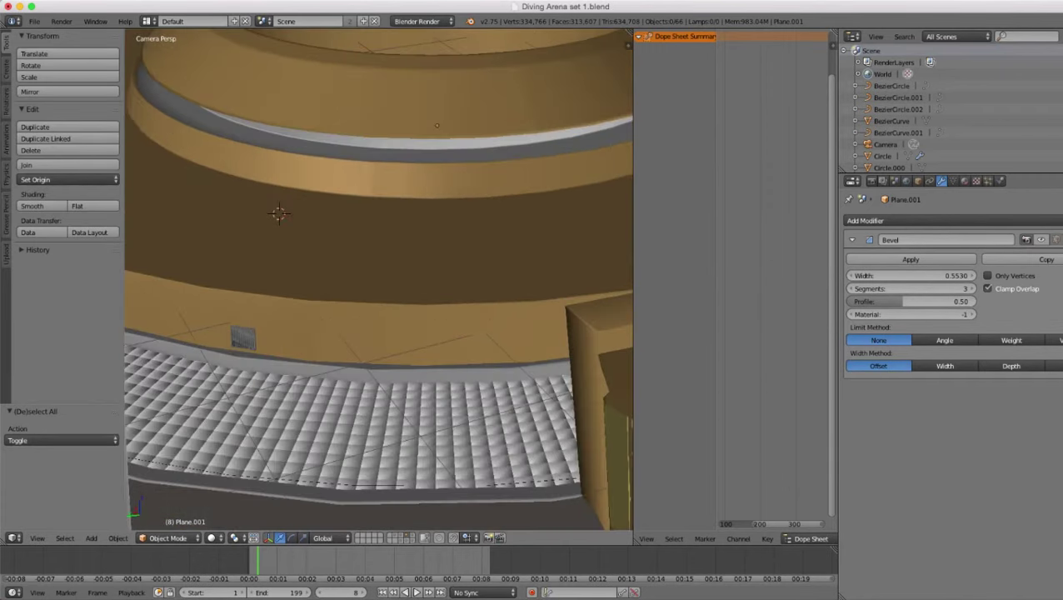
scroll(379, 279, "down", 5)
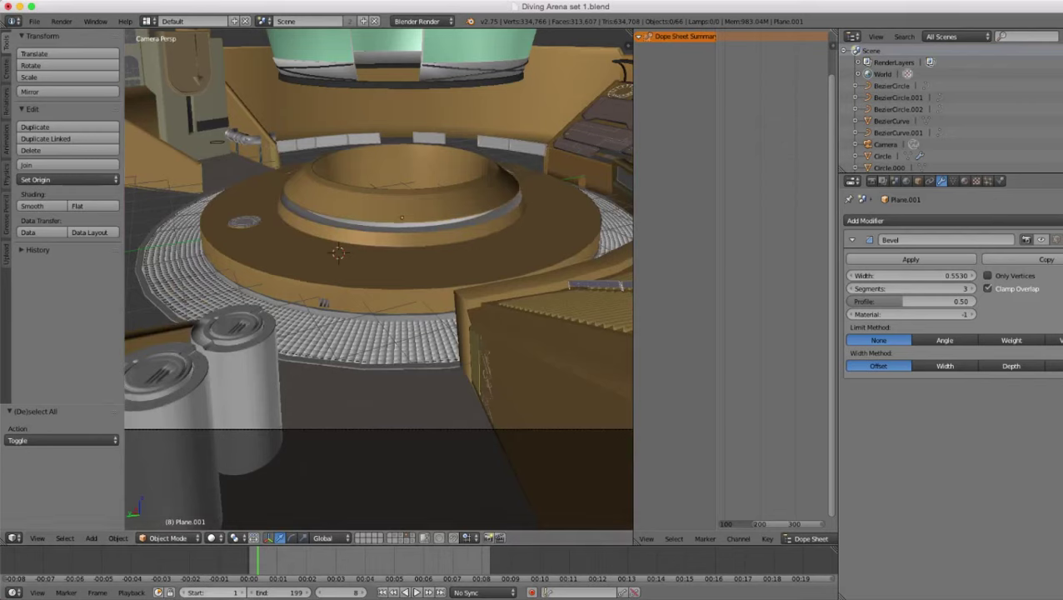
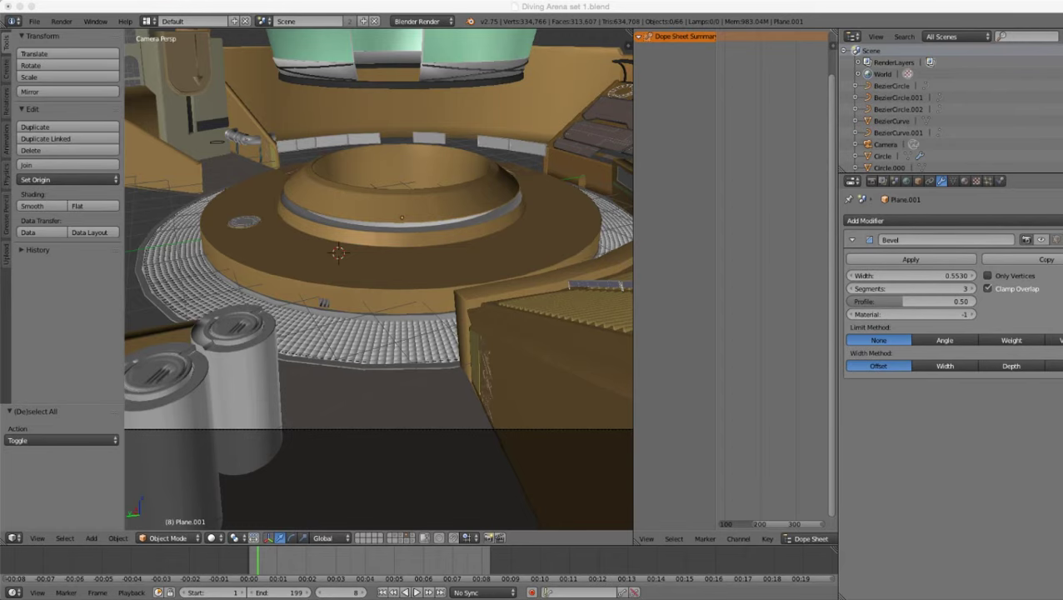
scroll(379, 280, "down", 2)
scroll(379, 279, "up", 3)
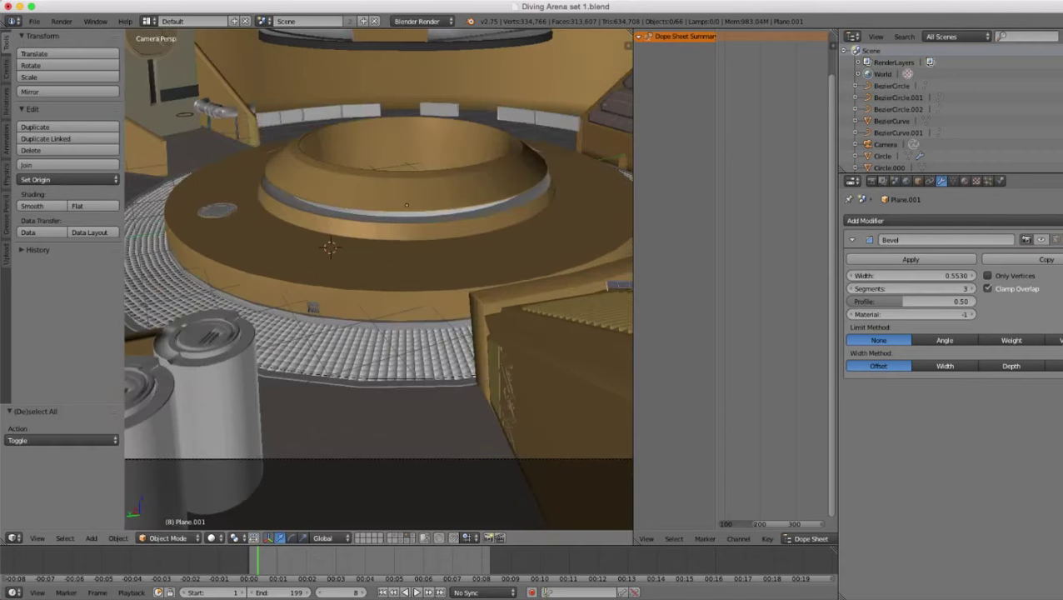
scroll(379, 280, "up", 3)
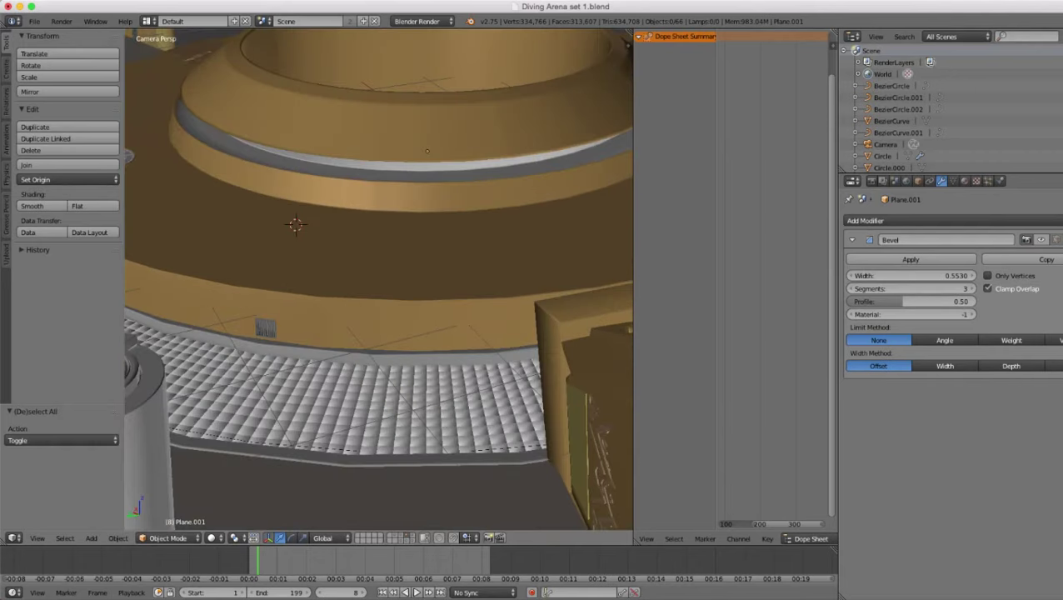
scroll(379, 280, "down", 3)
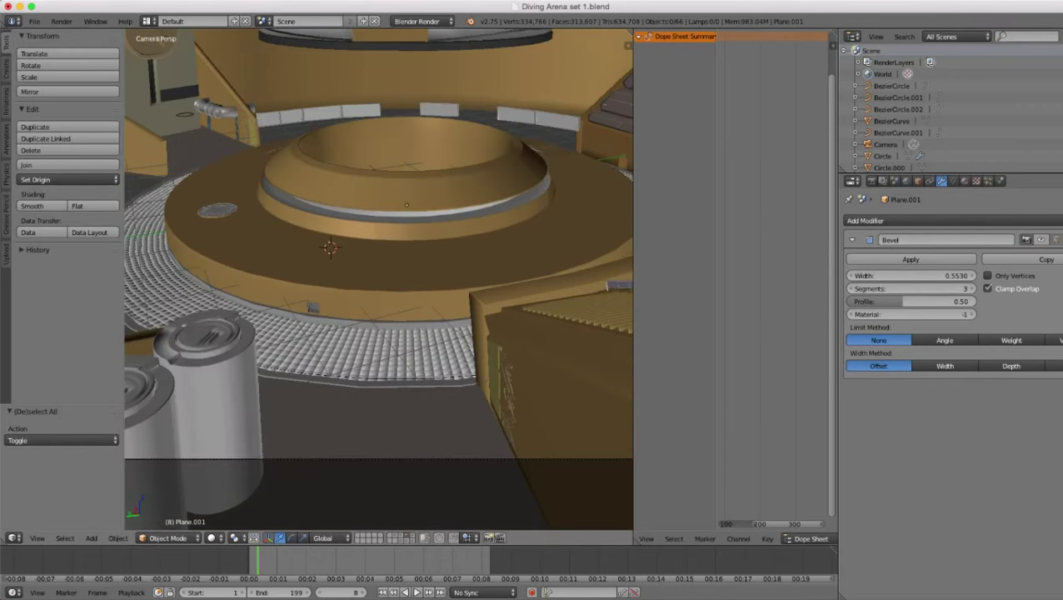
- Leave the camera view and inspect the detailed stands from above in both solid and wireframe shading
right_click(379, 269)
scroll(379, 280, "down", 4)
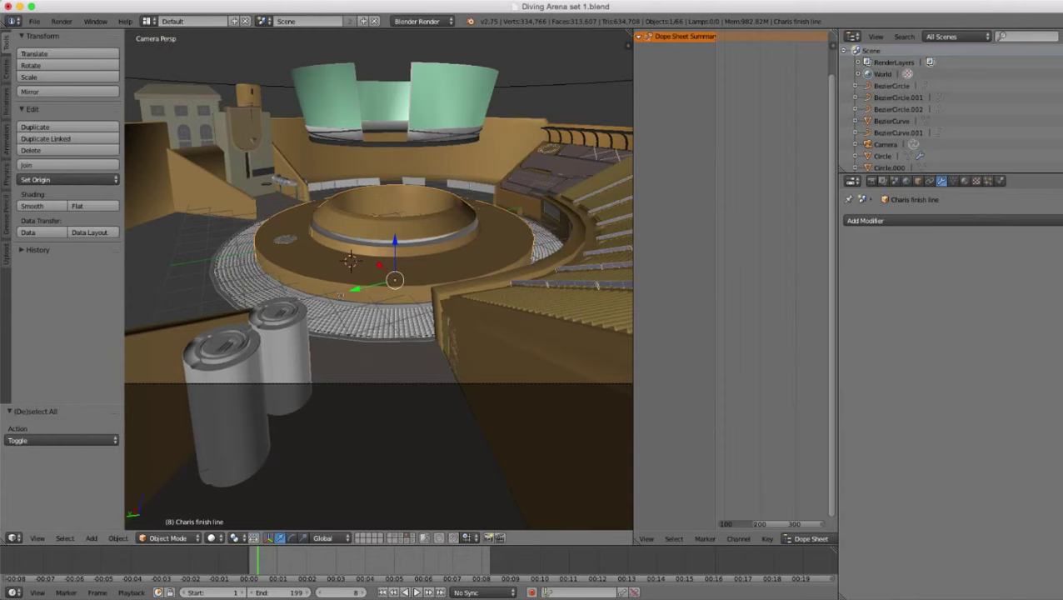
scroll(379, 279, "down", 2)
middle_click_drag(379, 280, 401, 331)
scroll(381, 288, "down", 5)
scroll(402, 331, "up", 3)
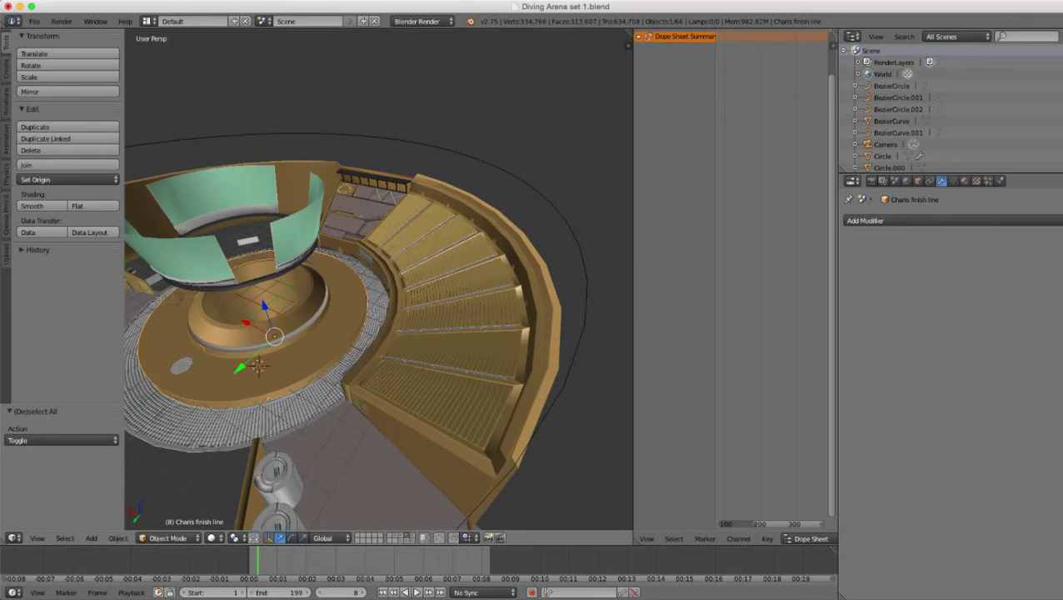
right_click(455, 338)
key("z")
key("z")
middle_click_drag(454, 337, 375, 279)
key("z")
scroll(509, 292, "down", 1)
key("z")
scroll(525, 350, "down", 3)
scroll(500, 342, "up", 2)
key("z")
key("z")
key("z")
key("z")
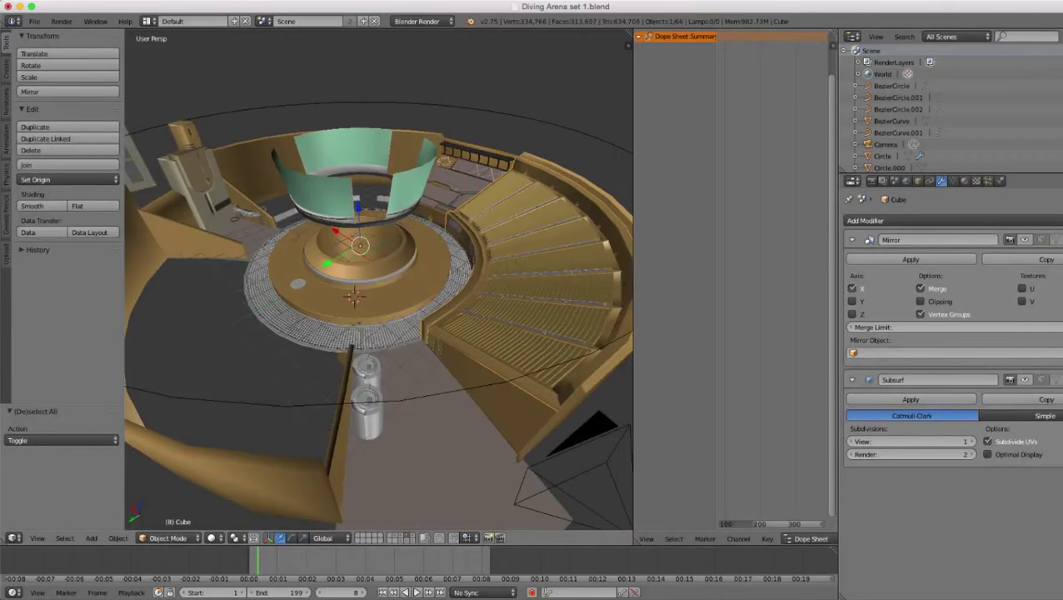
- Reveal the hidden objects, select the restored stands and view both stands from above
key("alt+h")
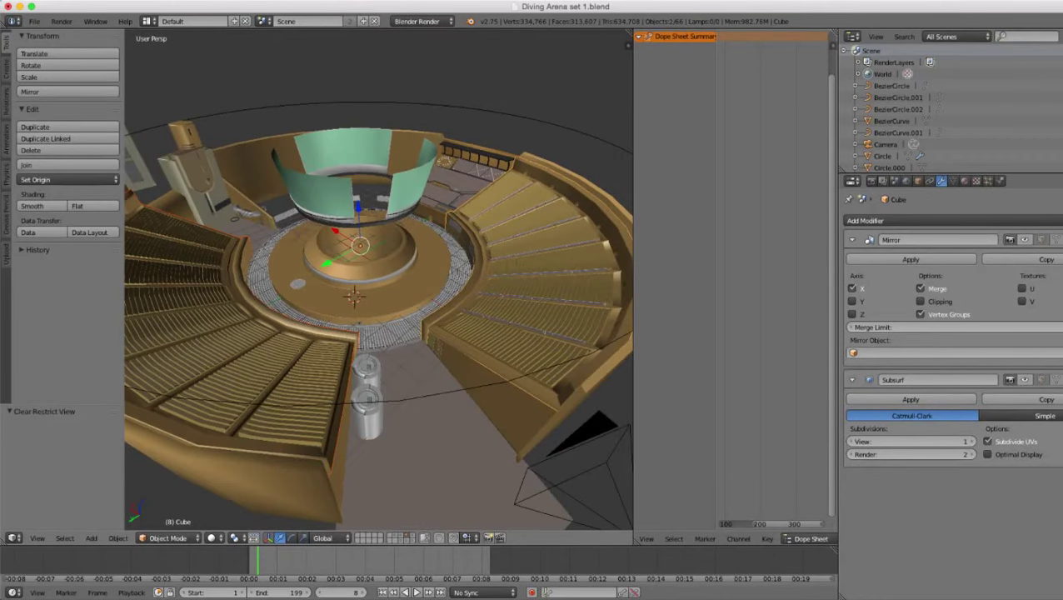
key("z")
right_click(330, 408)
key("z")
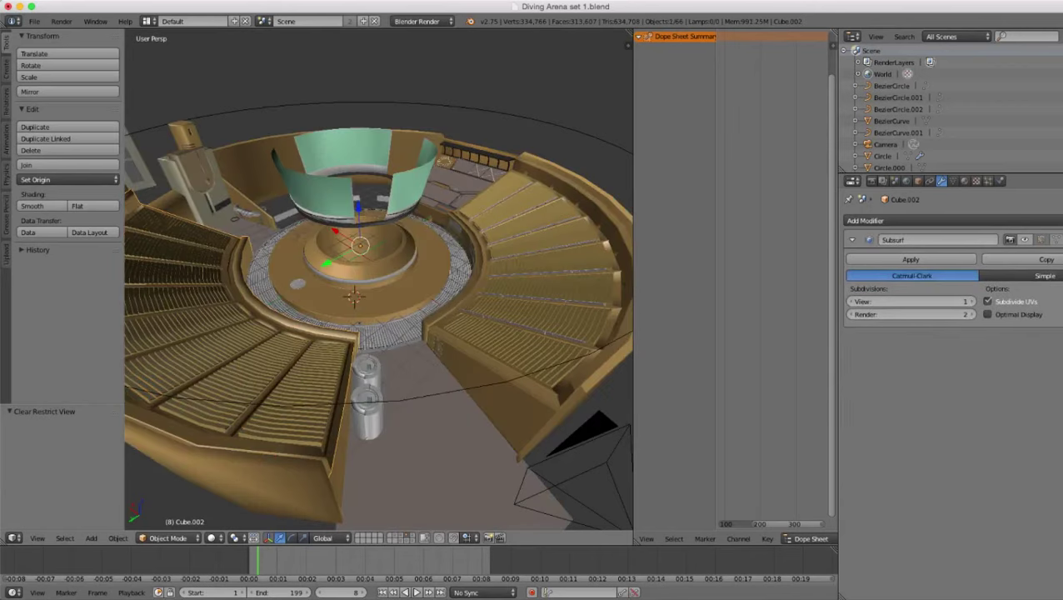
middle_click_drag(330, 408, 425, 442)
key("z")
scroll(379, 400, "down", 1)
scroll(416, 375, "up", 1)
middle_click_drag(417, 375, 292, 436, "shift")
key("z")
scroll(291, 436, "up", 1)
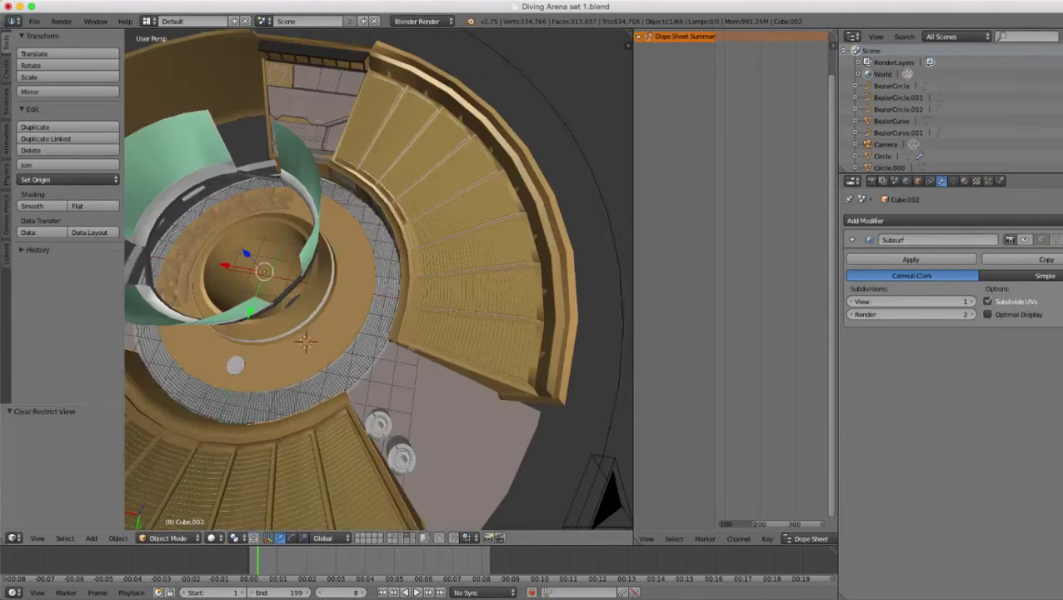
- Select the stands that have the Mirror modifier and duplicate them in place without any offset
right_click(466, 242)
scroll(450, 250, "down", 3)
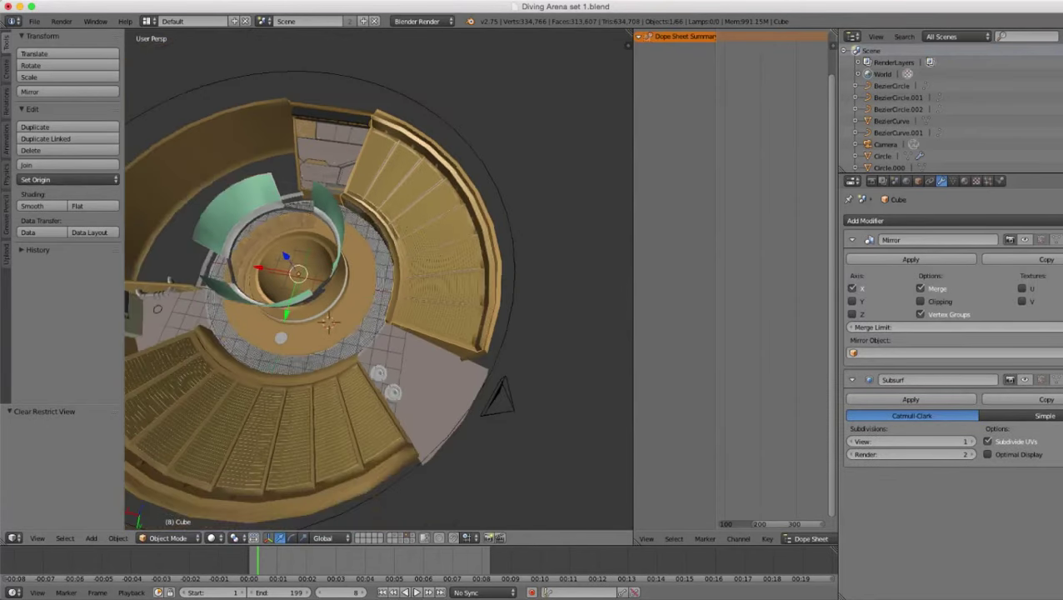
key("z")
scroll(450, 250, "down", 1)
middle_click_drag(400, 333, 461, 276, "shift")
scroll(461, 276, "up", 2)
key("z")
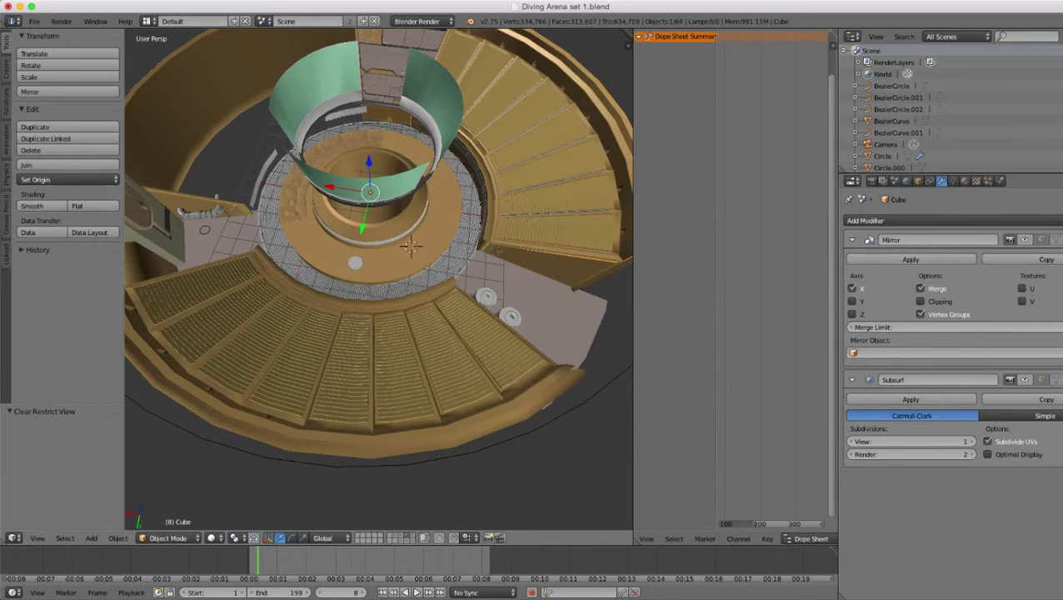
key("z")
scroll(379, 280, "down", 3)
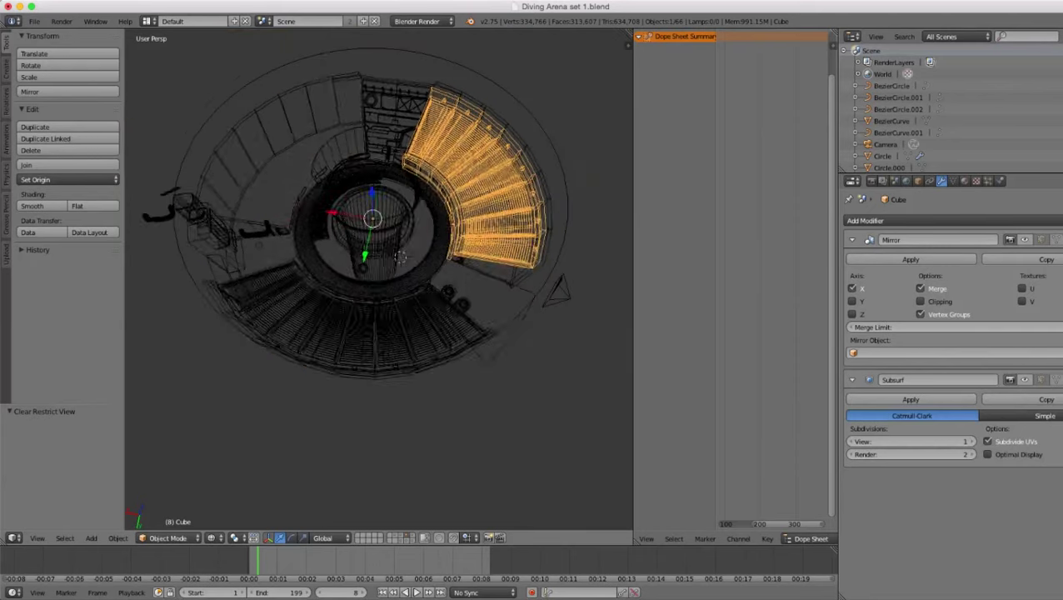
middle_click_drag(379, 279, 418, 310)
scroll(419, 310, "up", 3)
key("z")
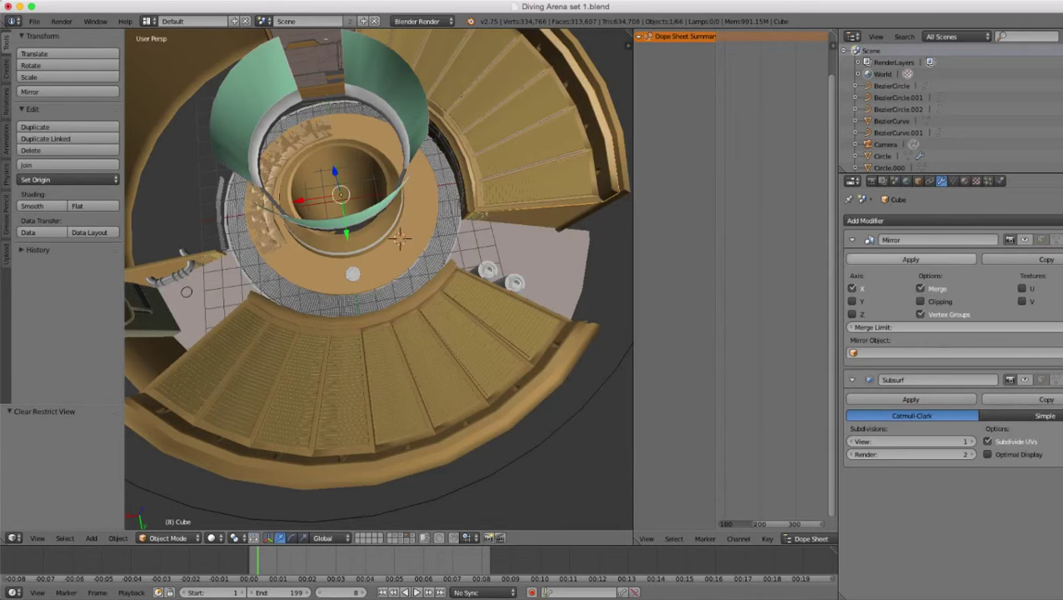
scroll(379, 279, "down", 1)
key("z")
key("z")
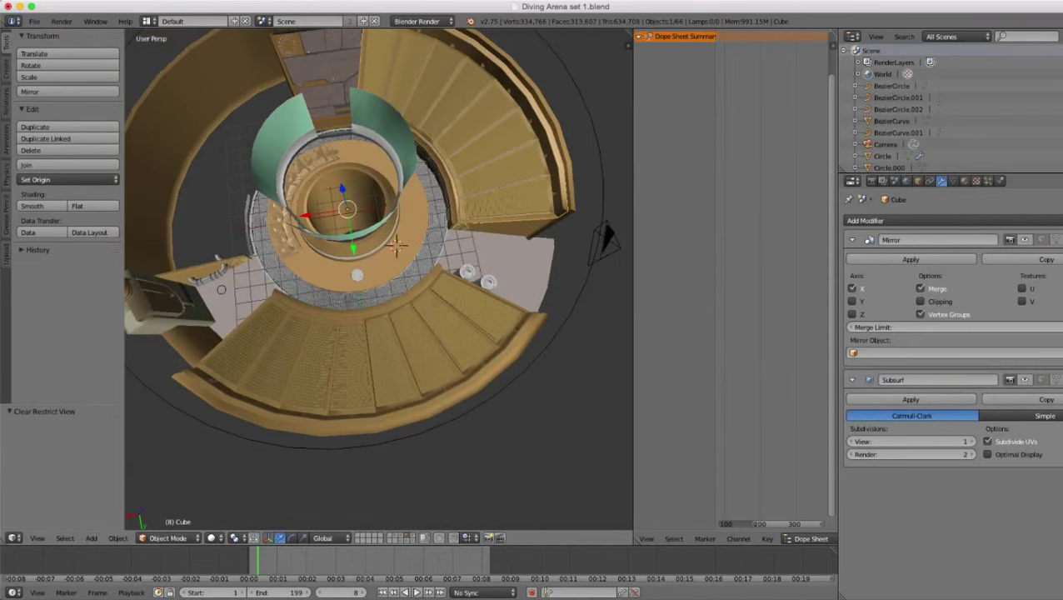
key("shift+d")
key("Return")
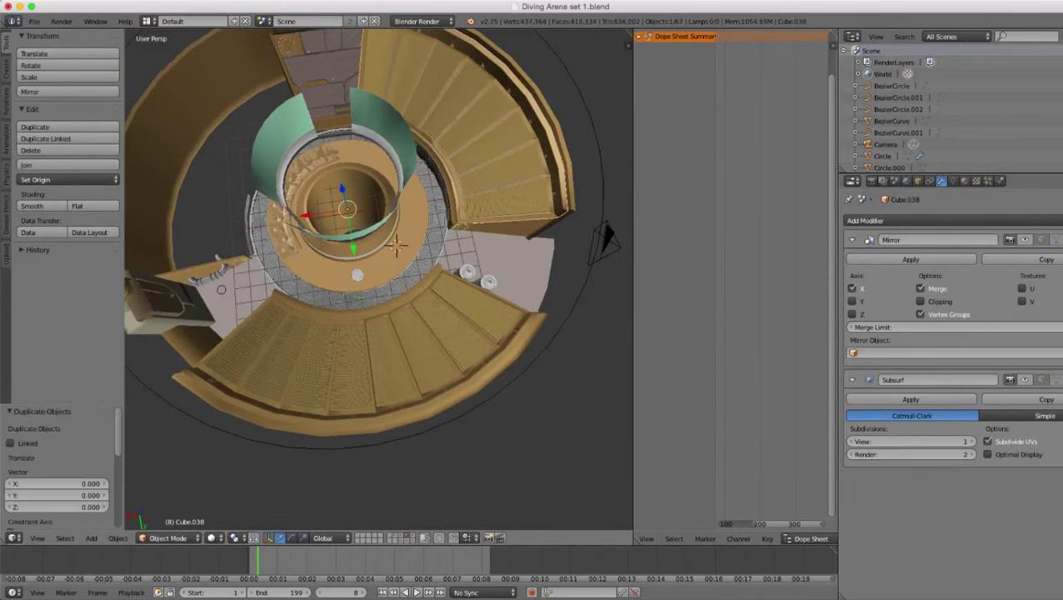
scroll(379, 283, "up", 1)
scroll(379, 284, "down", 1)
key("z")
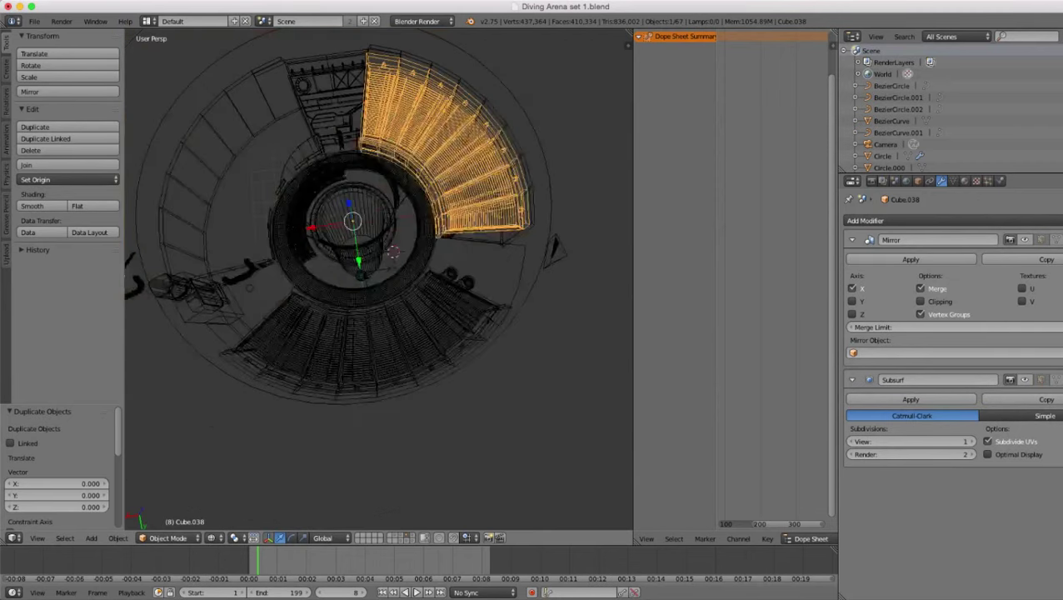
key("z")
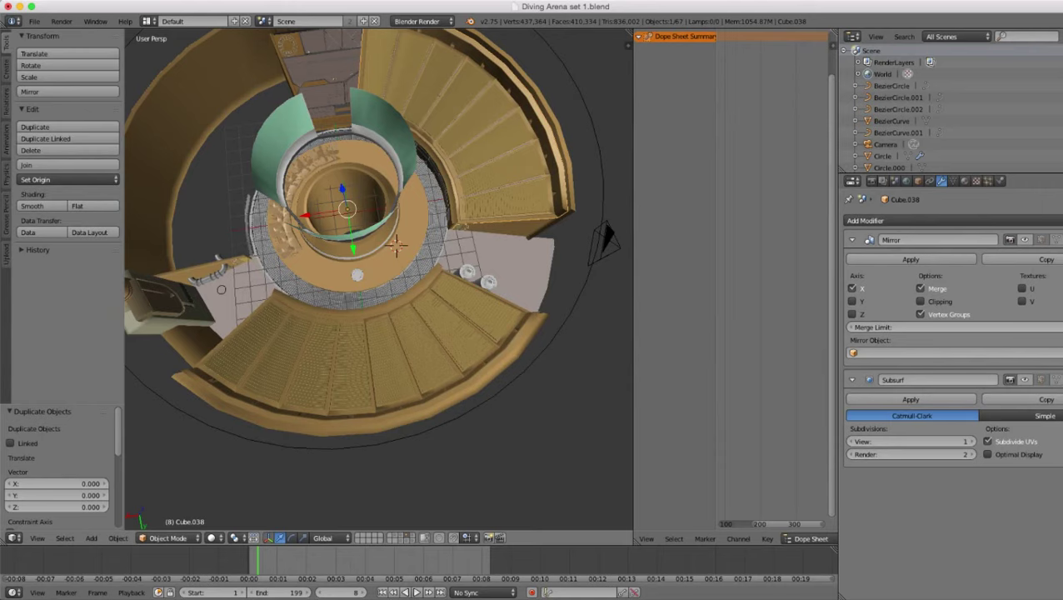
key("r")
key("z")
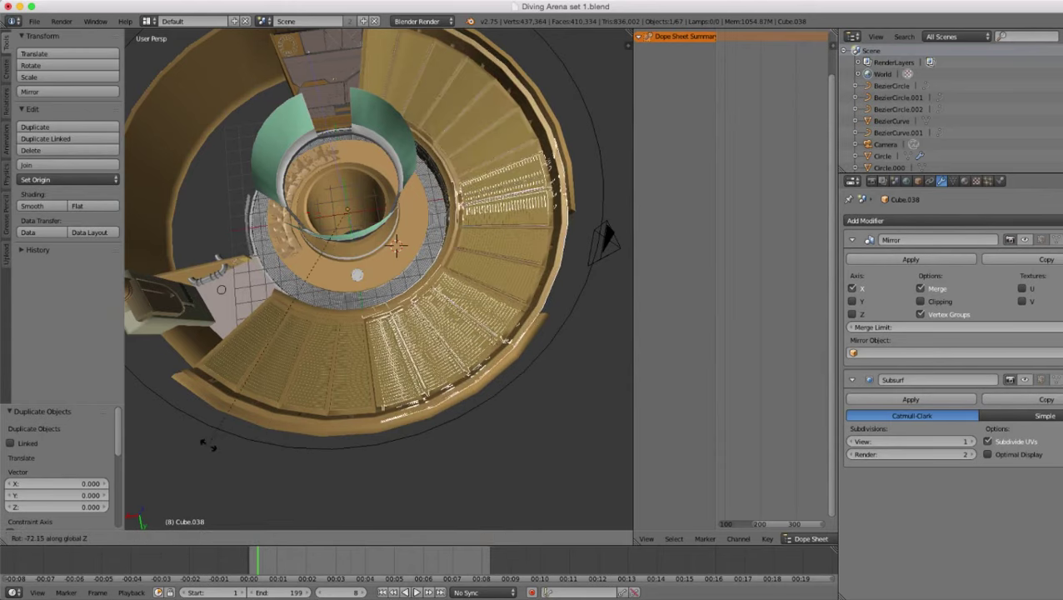
right_click(208, 445)
- Rotate the duplicated stands by -90° around the global Z axis
scroll(208, 445, "down", 1)
scroll(208, 445, "up", 1)
key("z")
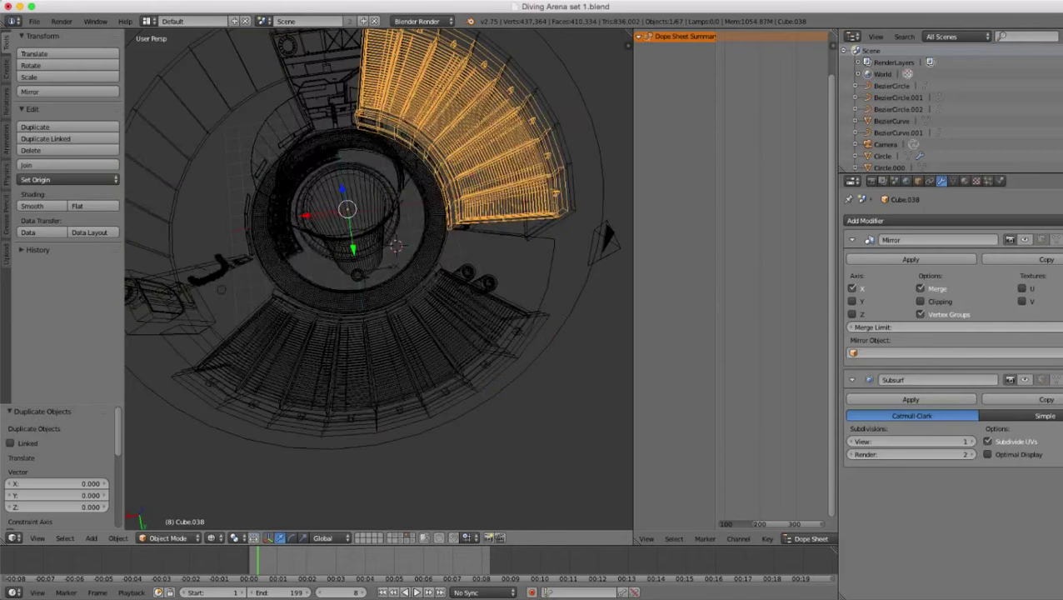
key("z")
scroll(208, 445, "down", 1)
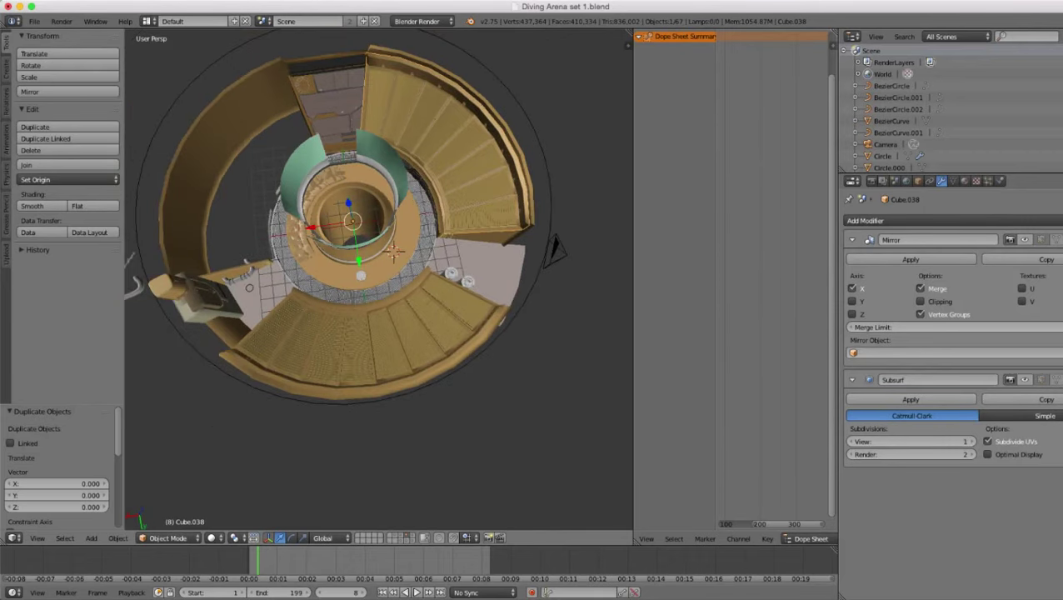
scroll(397, 244, "up", 2)
scroll(400, 240, "down", 2)
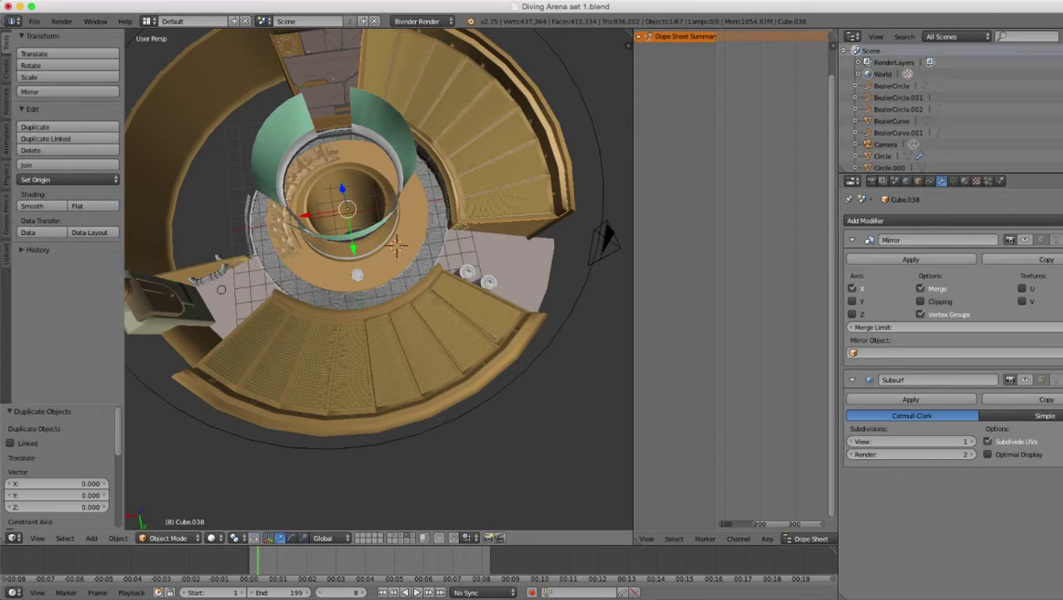
key("r")
key("z")
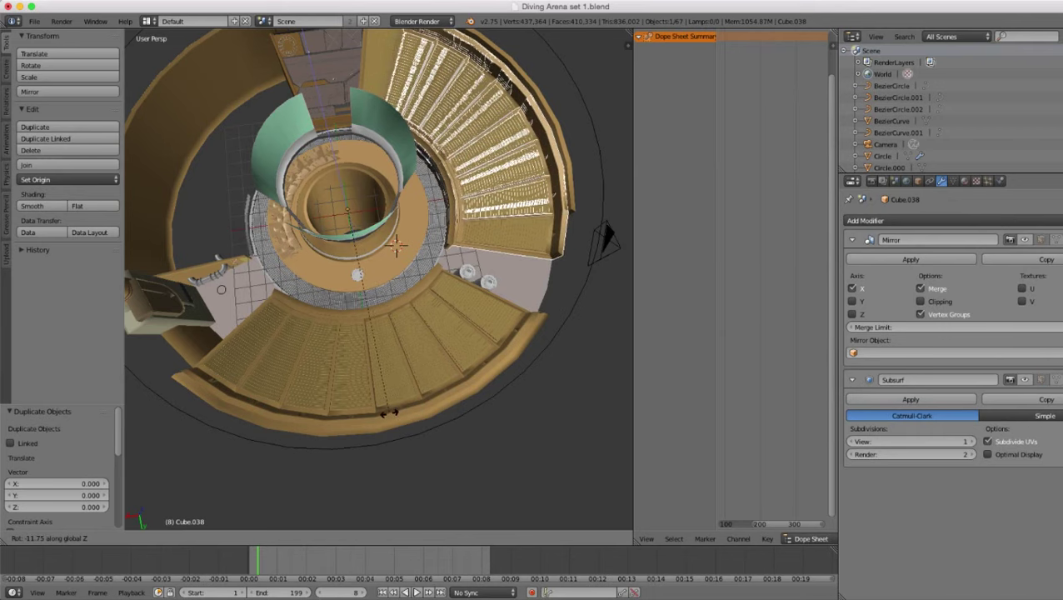
type("9")
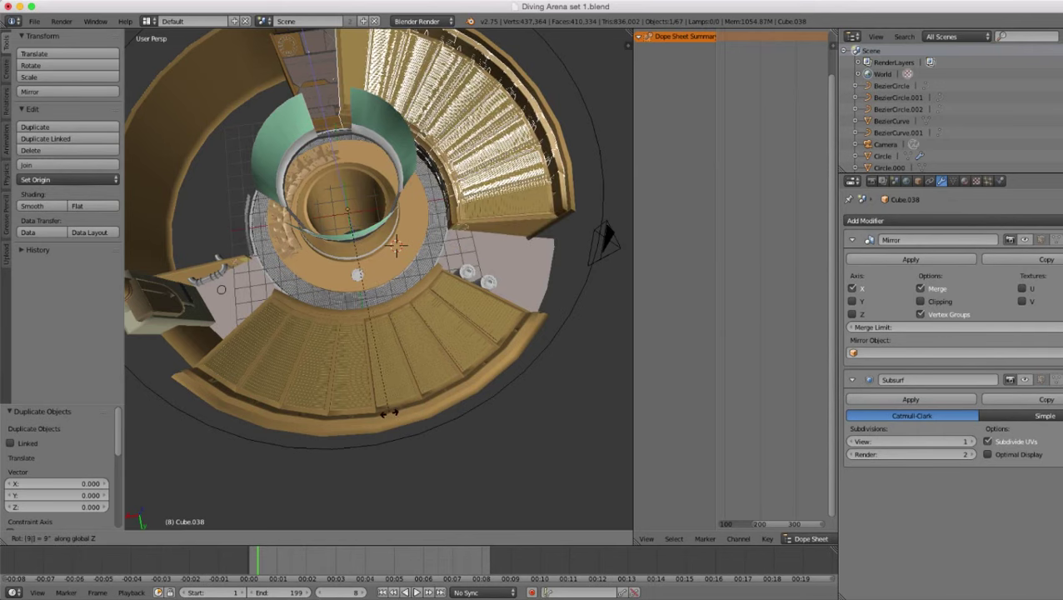
type("0")
key("minus")
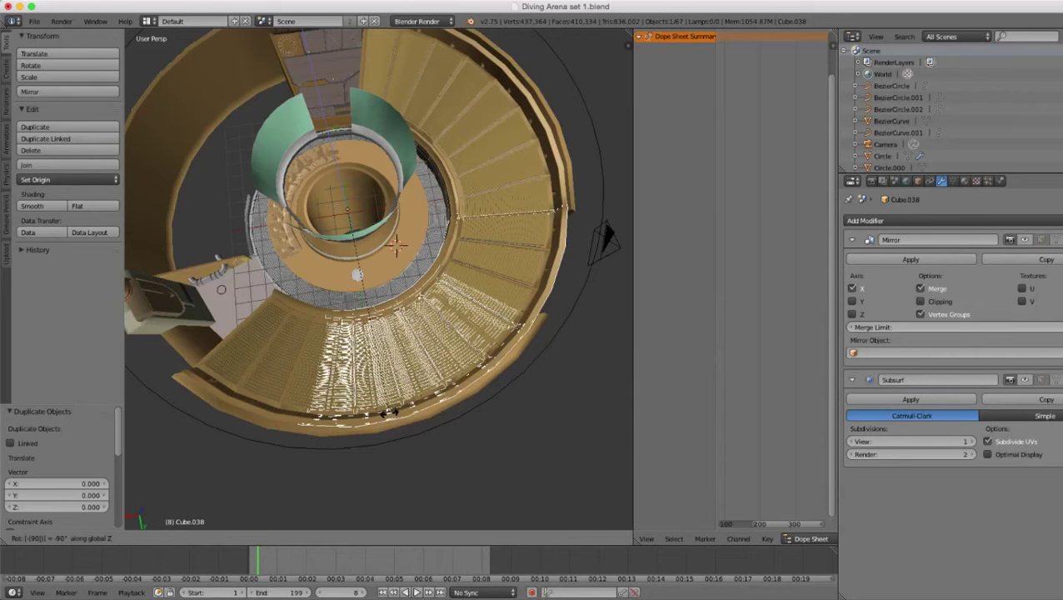
key("Return")
- Rotate the duplicated stands further around the global Z axis by about -29° to line up with the opposite stands
scroll(417, 403, "up", 3)
key("r")
key("z")
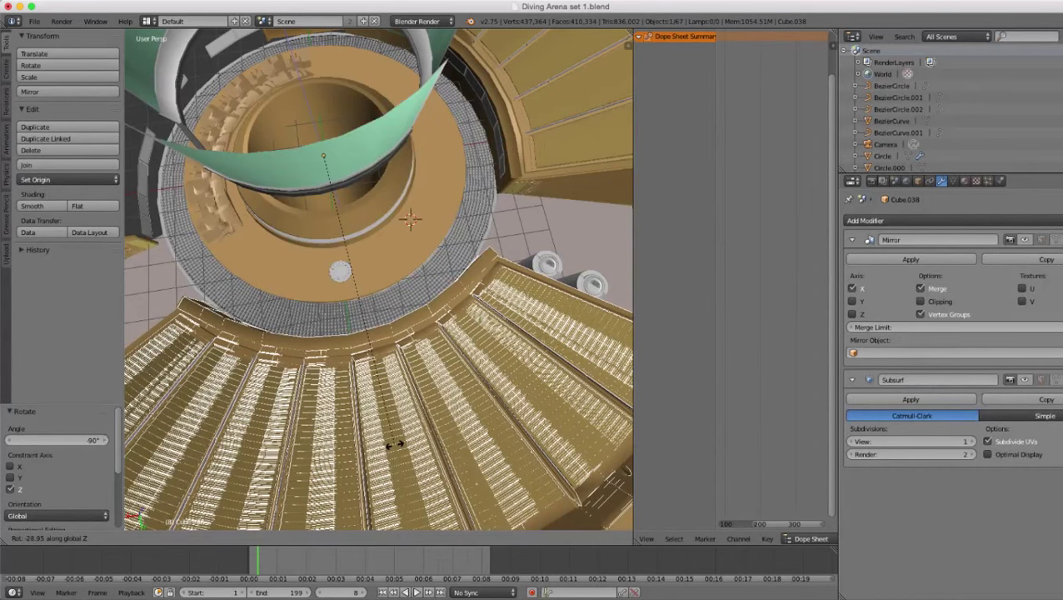
left_click(395, 445)
- Examine up close how the rotated copy lines up with the existing stands beside the canisters, in solid and wireframe shading
scroll(395, 445, "down", 1)
mouse_move(442, 445)
middle_mouse_down()
mouse_move(460, 402)
mouse_move(313, 350)
mouse_move(363, 260)
mouse_move(382, 293)
mouse_move(354, 356)
mouse_move(481, 445)
mouse_move(408, 396)
mouse_move(393, 346)
mouse_move(433, 358)
mouse_move(387, 346)
middle_mouse_up()
scroll(363, 260, "up", 3)
key("z")
key("z")
scroll(481, 446, "up", 3)
key("z")
key("z")
scroll(433, 358, "up", 1)
scroll(433, 358, "up", 1)
scroll(433, 358, "down", 1)
key("r")
key("z")
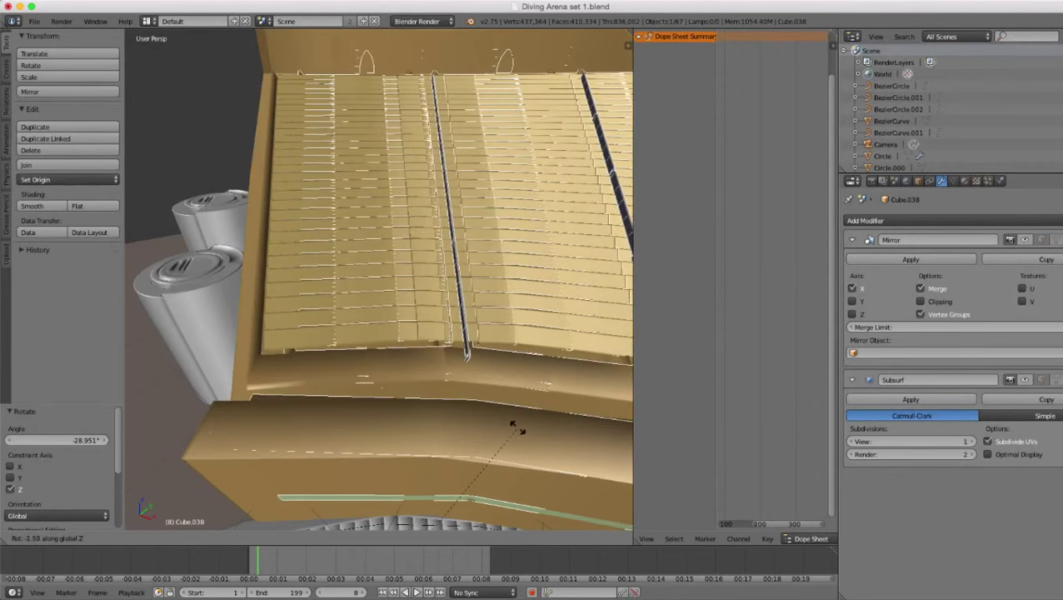
right_click(504, 418)
- Delete the old stands without a Mirror modifier that overlap the rotated copy
key("z")
scroll(500, 421, "down", 8)
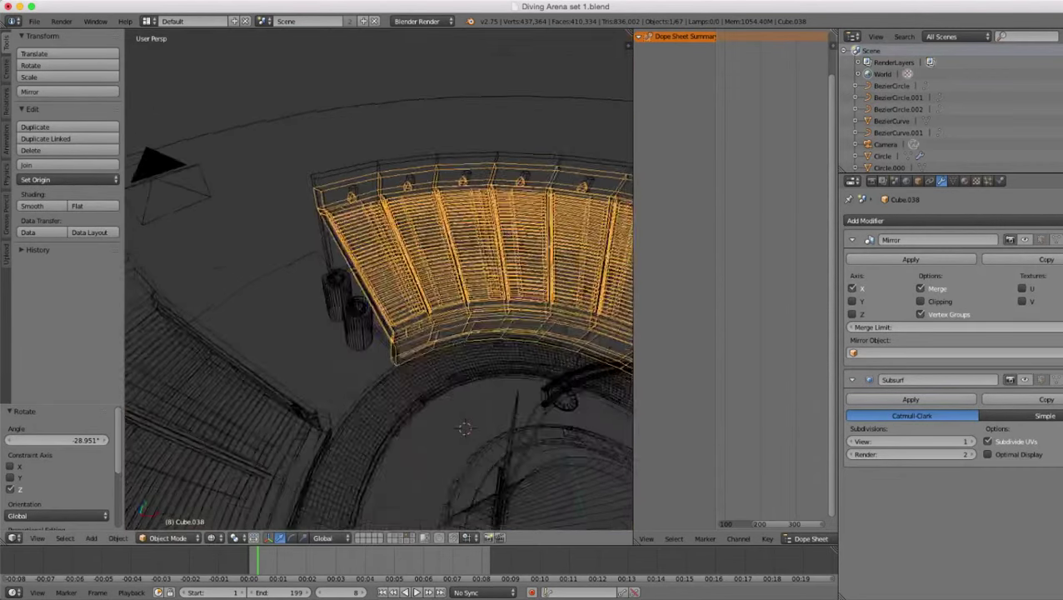
middle_click_drag(465, 430, 566, 450)
key("z")
middle_click_drag(539, 178, 498, 216, "shift")
scroll(498, 217, "up", 3)
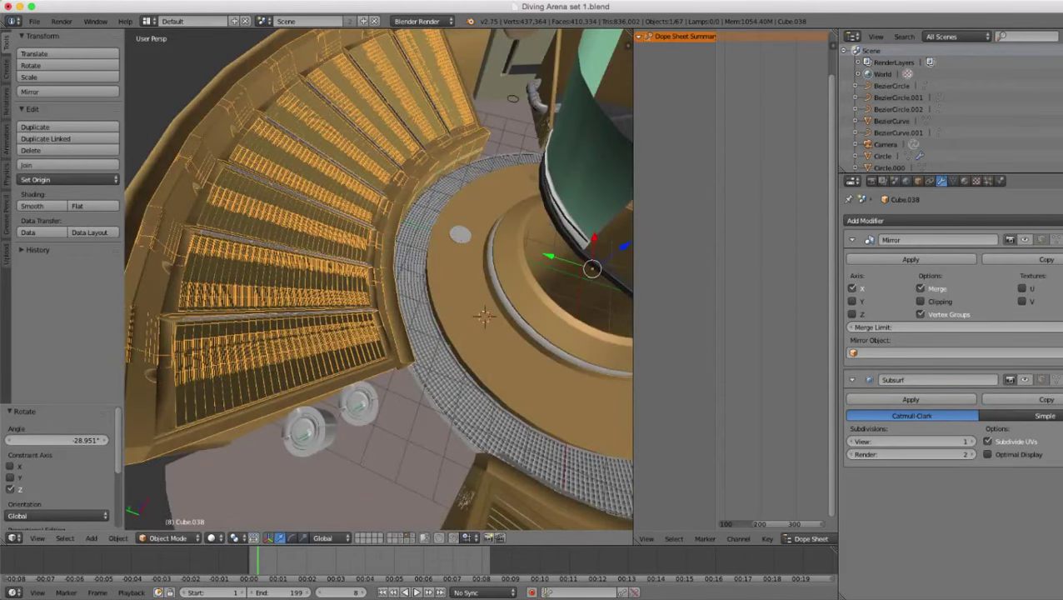
right_click(279, 355)
key("z")
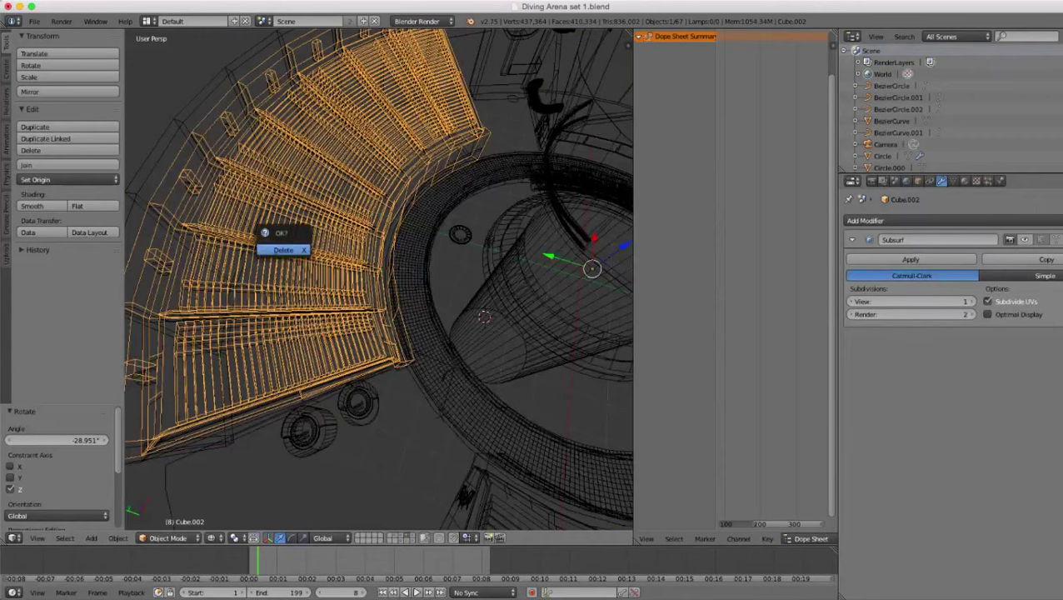
left_click(284, 250)
key("z")
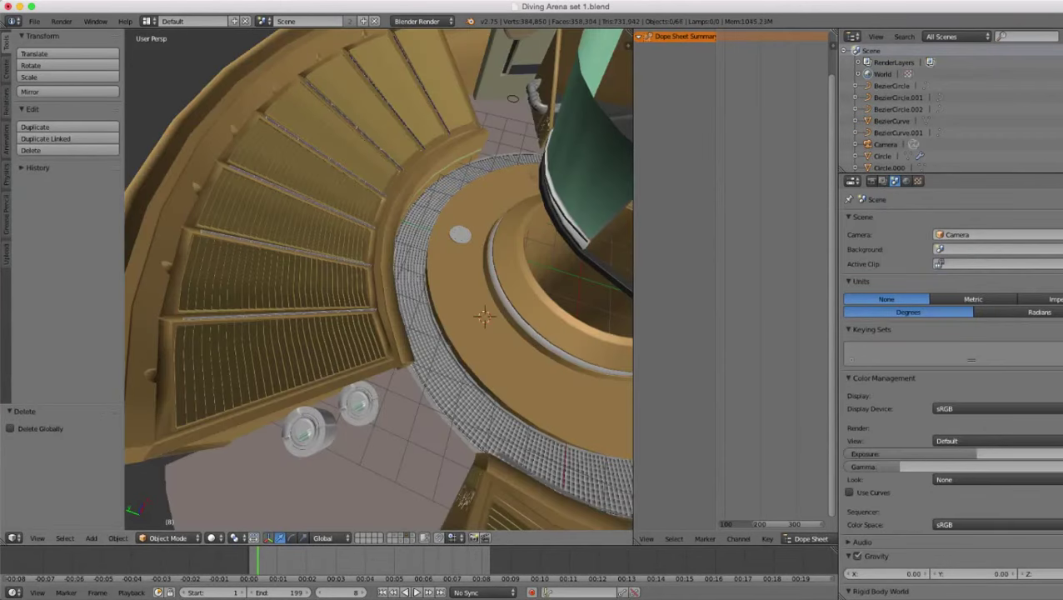
- Select the rotated stands and inspect them from a low angle, then deselect them and examine their seat rows through the camera
right_click(283, 258)
scroll(284, 258, "down", 3)
middle_click_drag(284, 258, 291, 196)
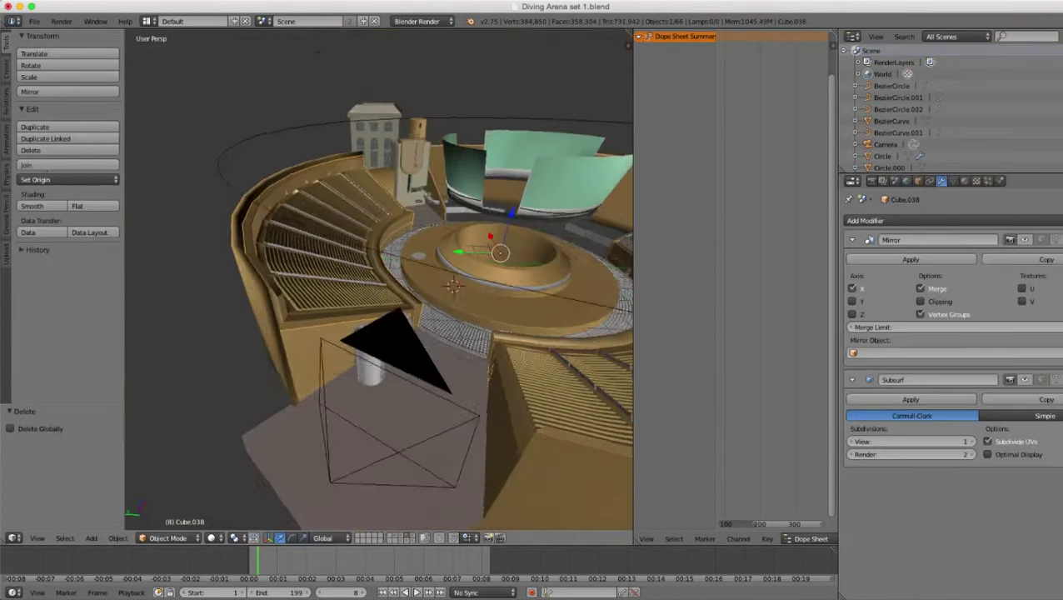
scroll(291, 196, "up", 3)
middle_click_drag(375, 266, 350, 258)
scroll(325, 321, "down", 3)
key("KP_0")
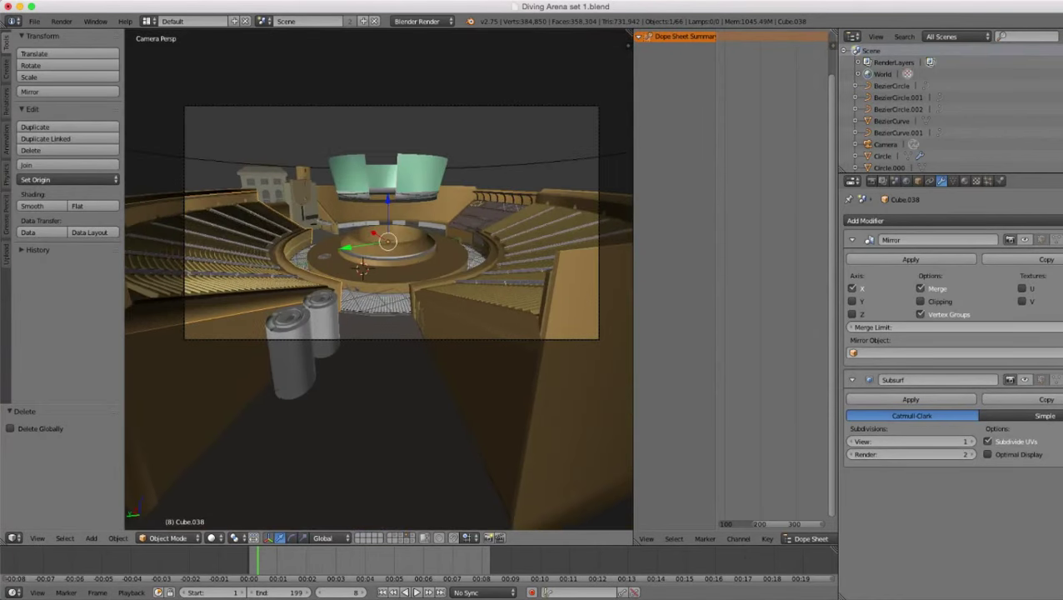
key("a")
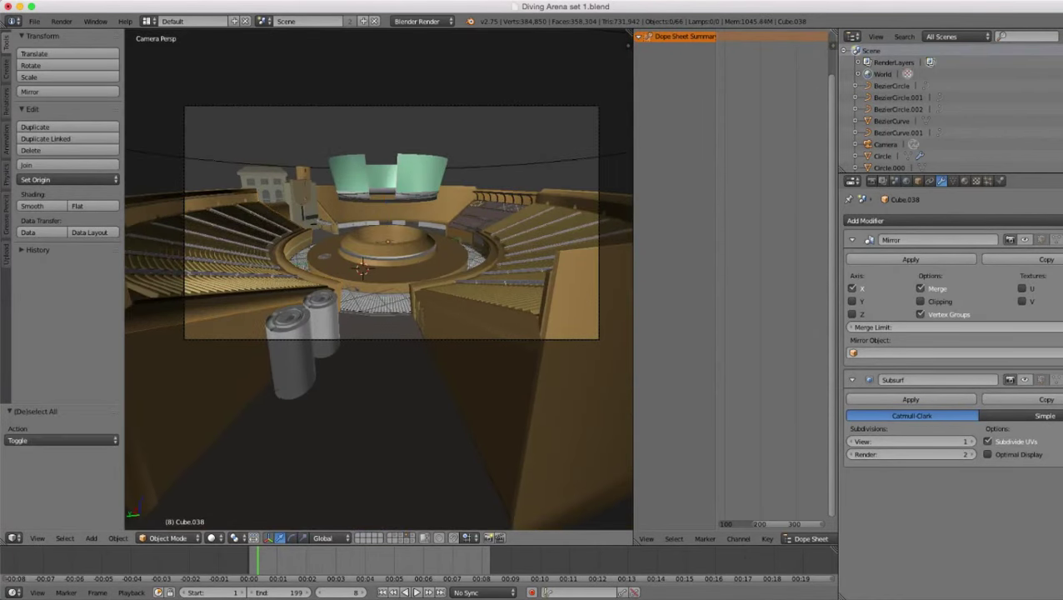
scroll(379, 279, "up", 3)
scroll(379, 279, "down", 1)
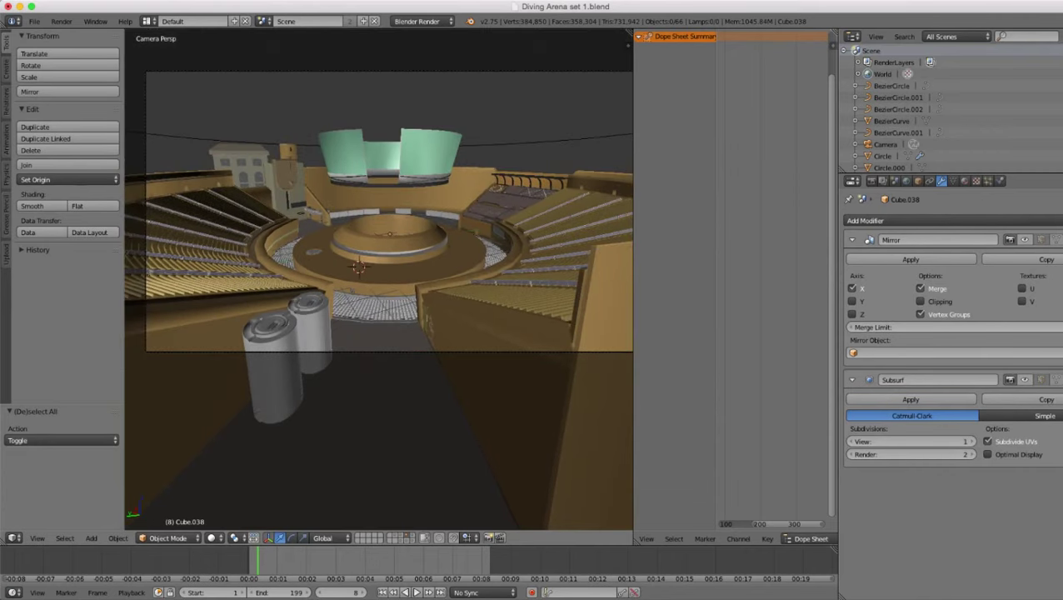
scroll(379, 279, "up", 2)
middle_click_drag(304, 243, 456, 314, "shift")
scroll(456, 314, "up", 6)
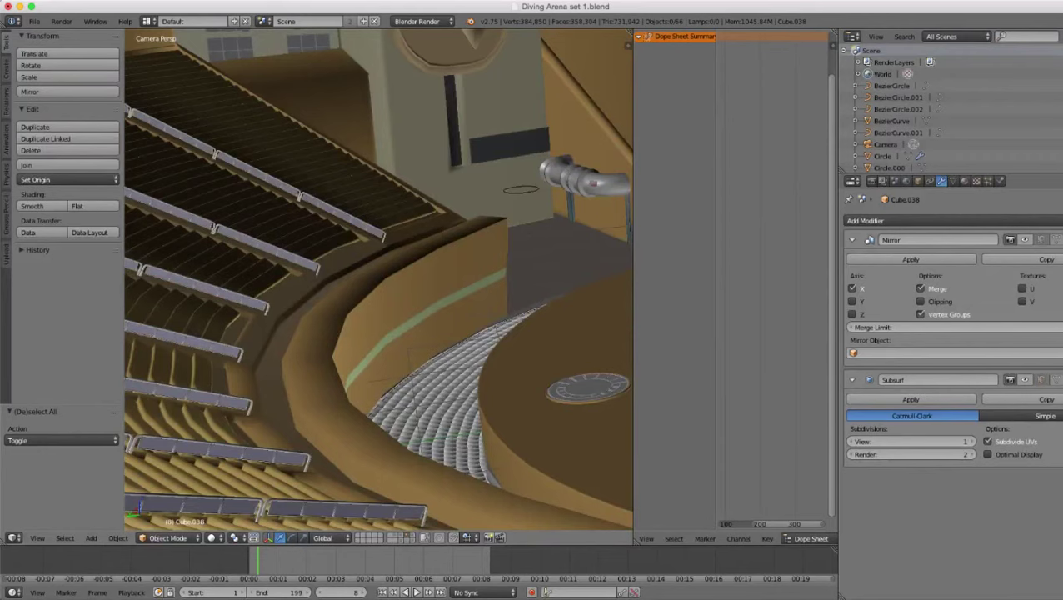
- Select the rotated stands in the camera view and remove their Mirror modifier
right_click(417, 312)
key("z")
key("z")
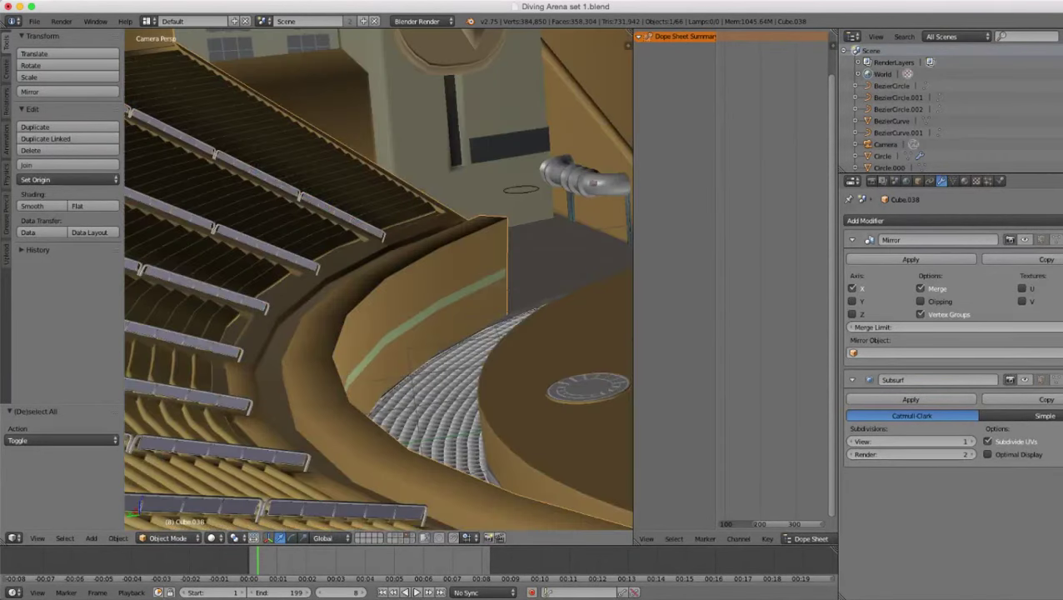
scroll(379, 280, "down", 6)
key("z")
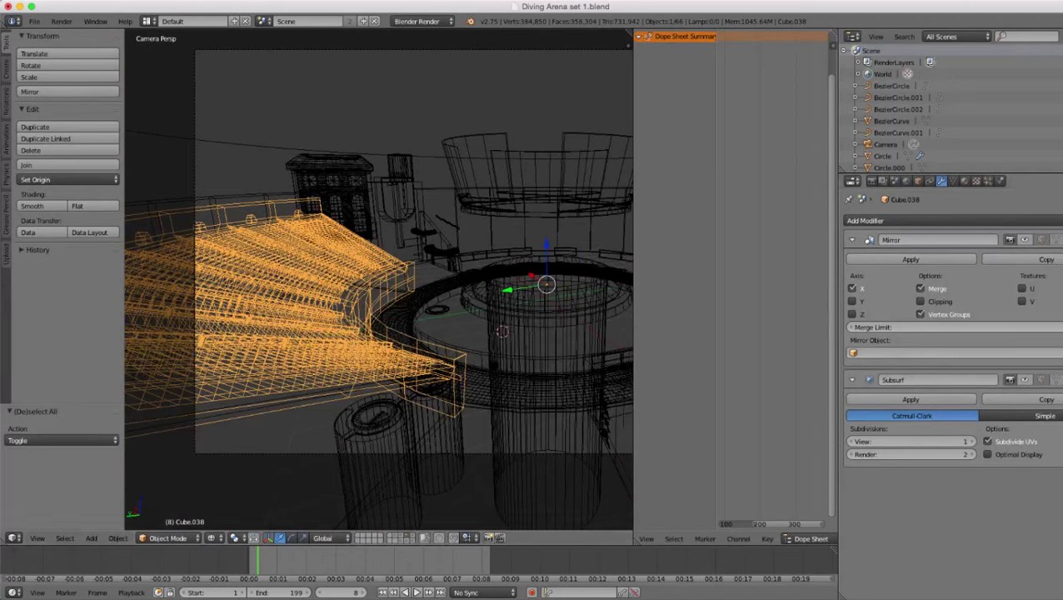
left_click(1062, 240)
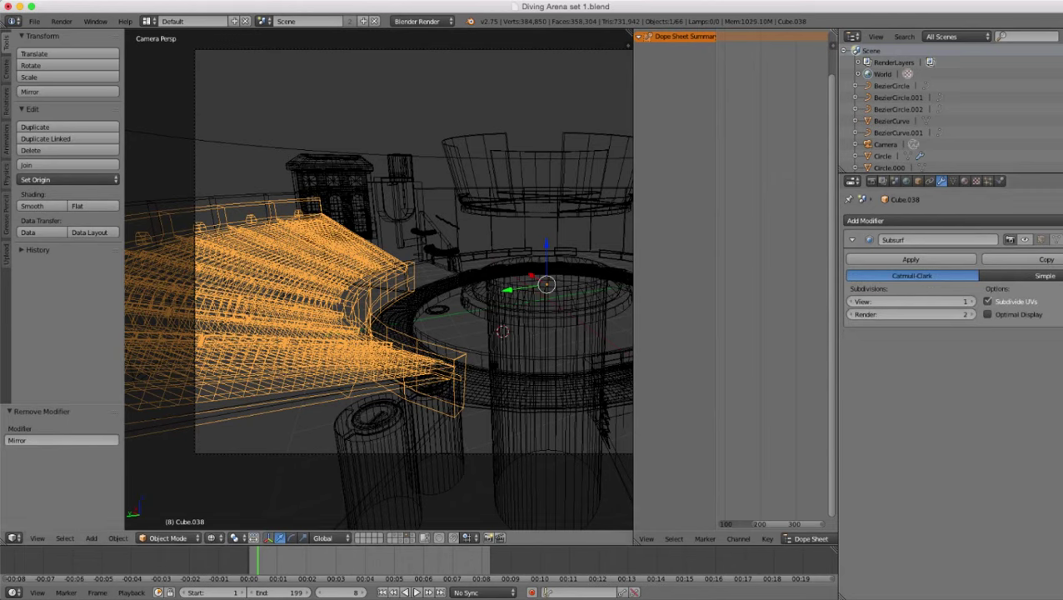
- Remove the Subsurf modifier from the rotated stands and save the file
key("z")
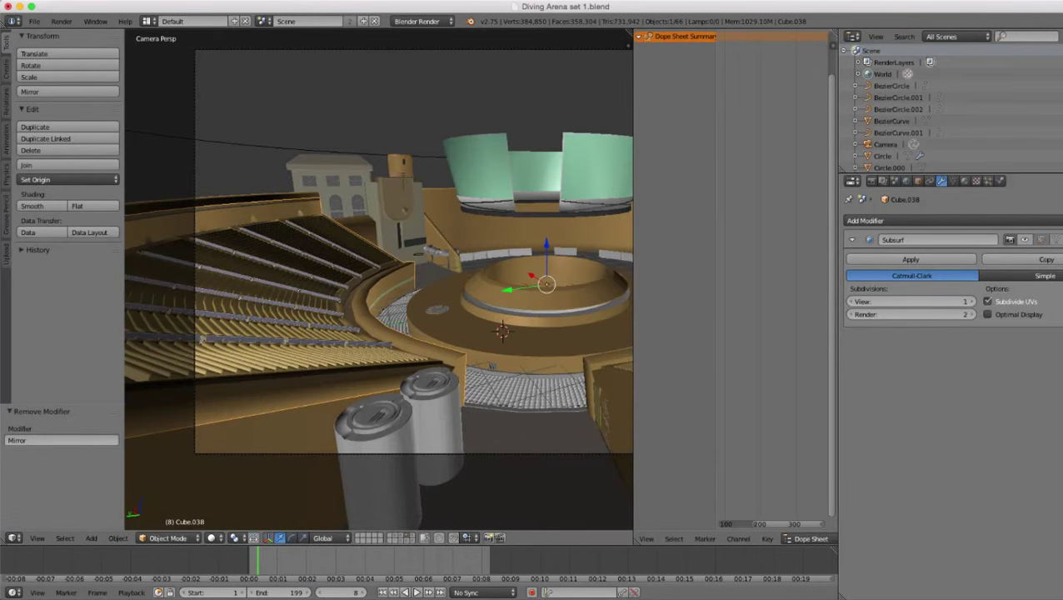
left_click(1062, 240)
left_click(34, 22)
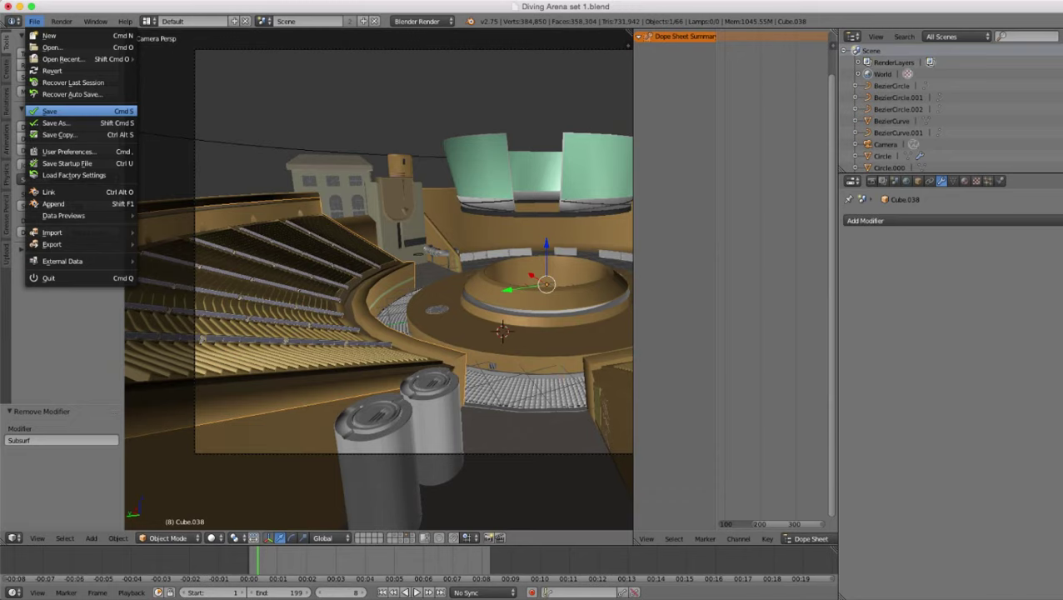
left_click(50, 111)
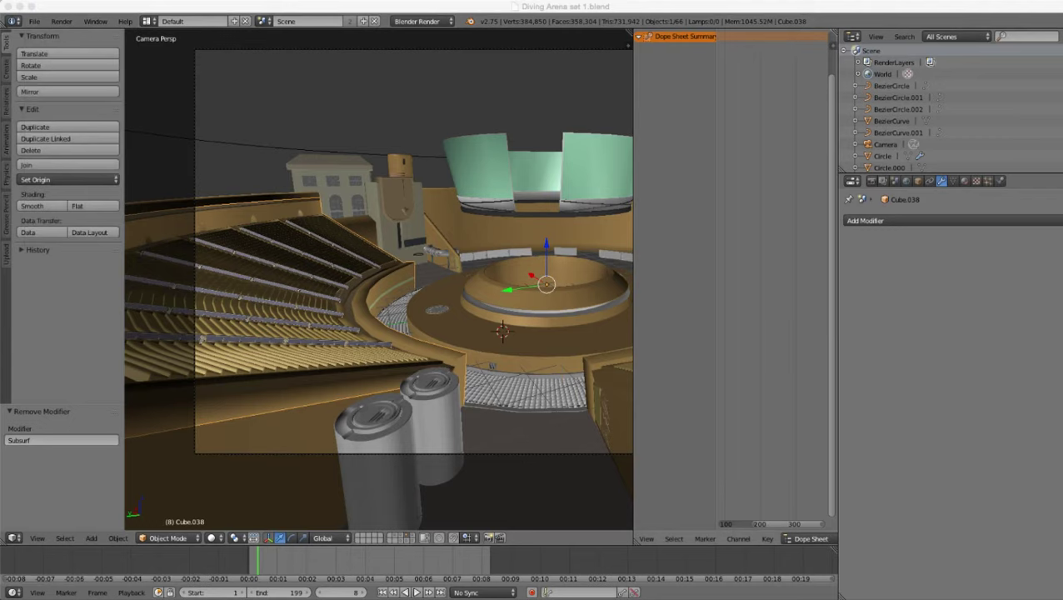